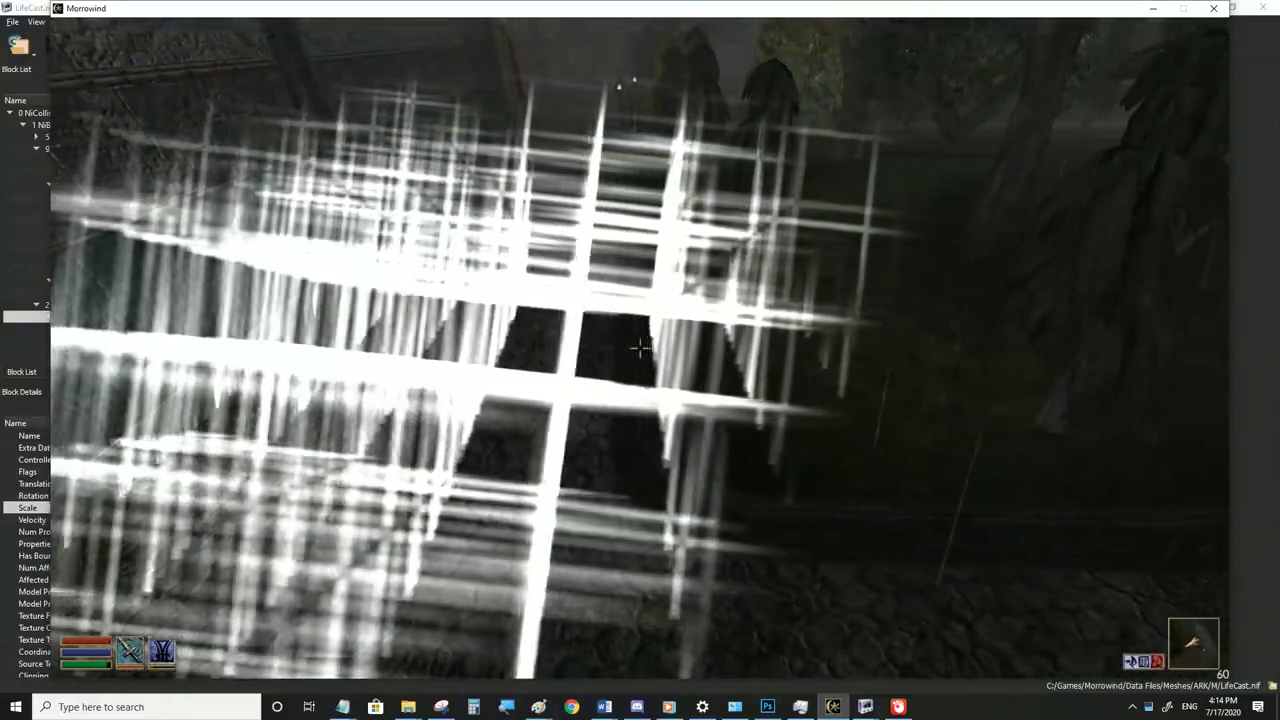
Walk around the white cross-grid sigil in first and third person to inspect it from the side
{"action": "key", "text": "d"}
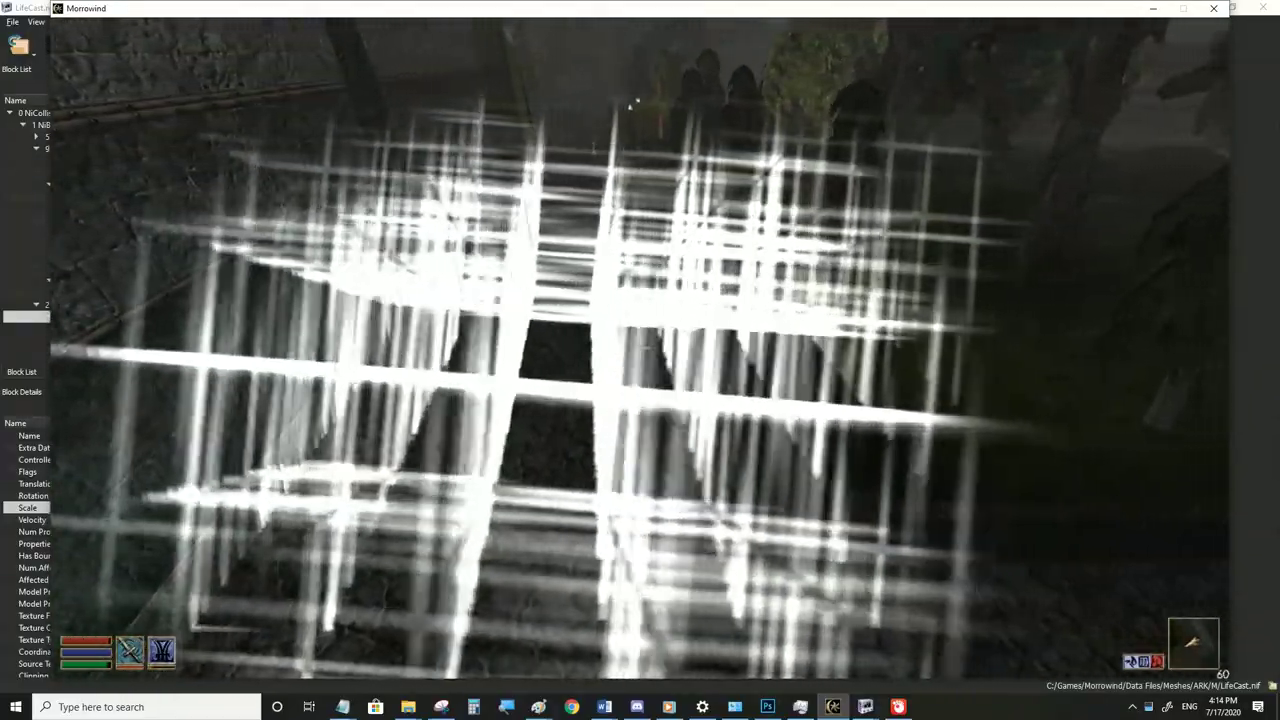
{"action": "key", "text": "w"}
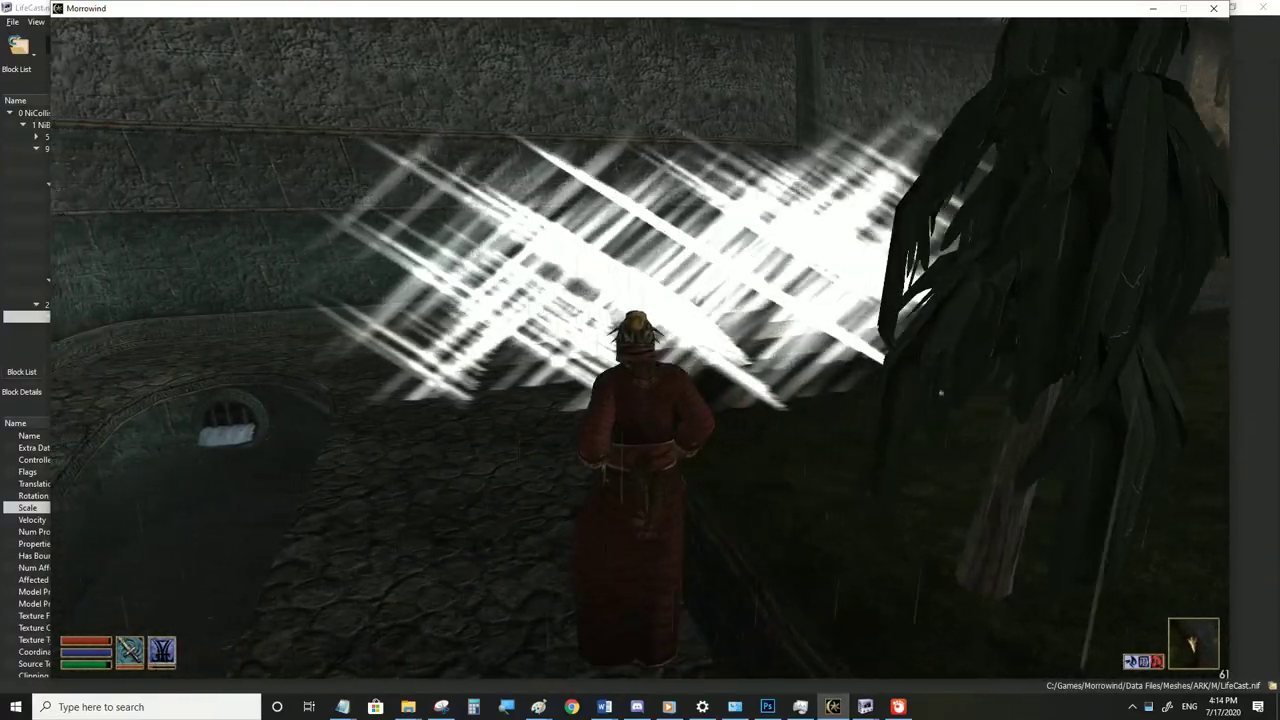
{"action": "key", "text": "alt+Tab"}
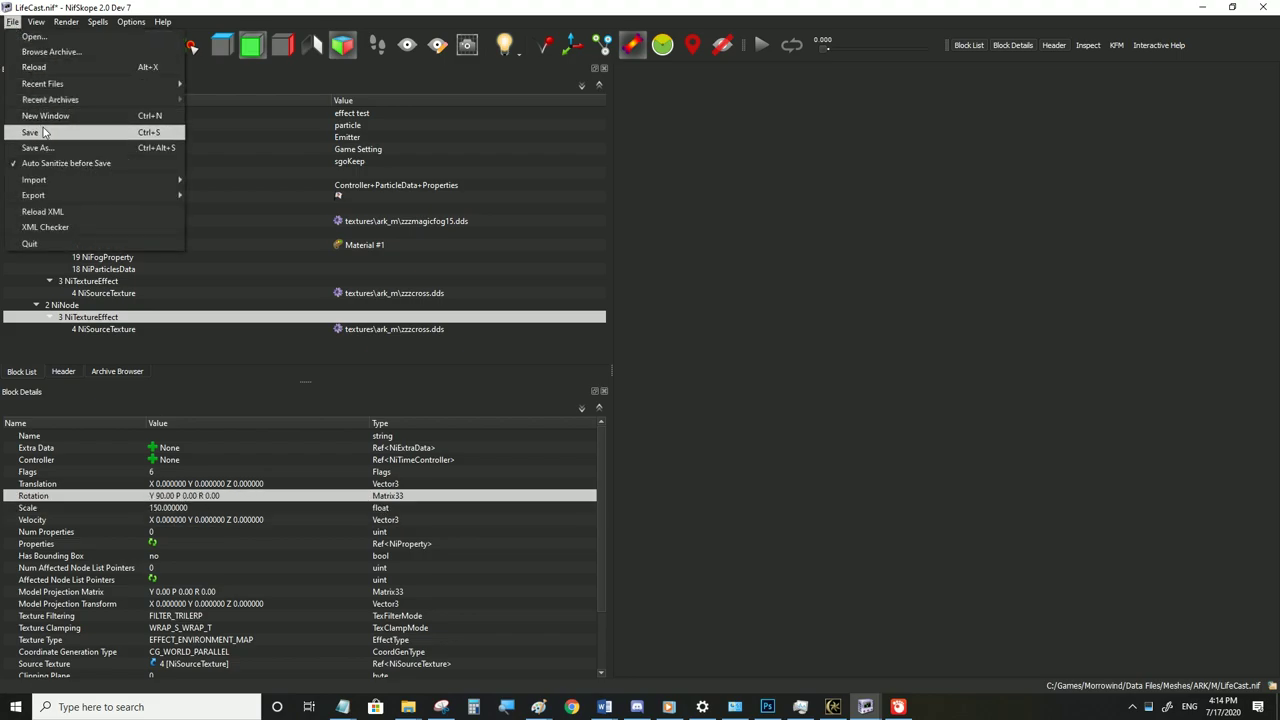
{"action": "left_click", "coordinate": [833, 703]}
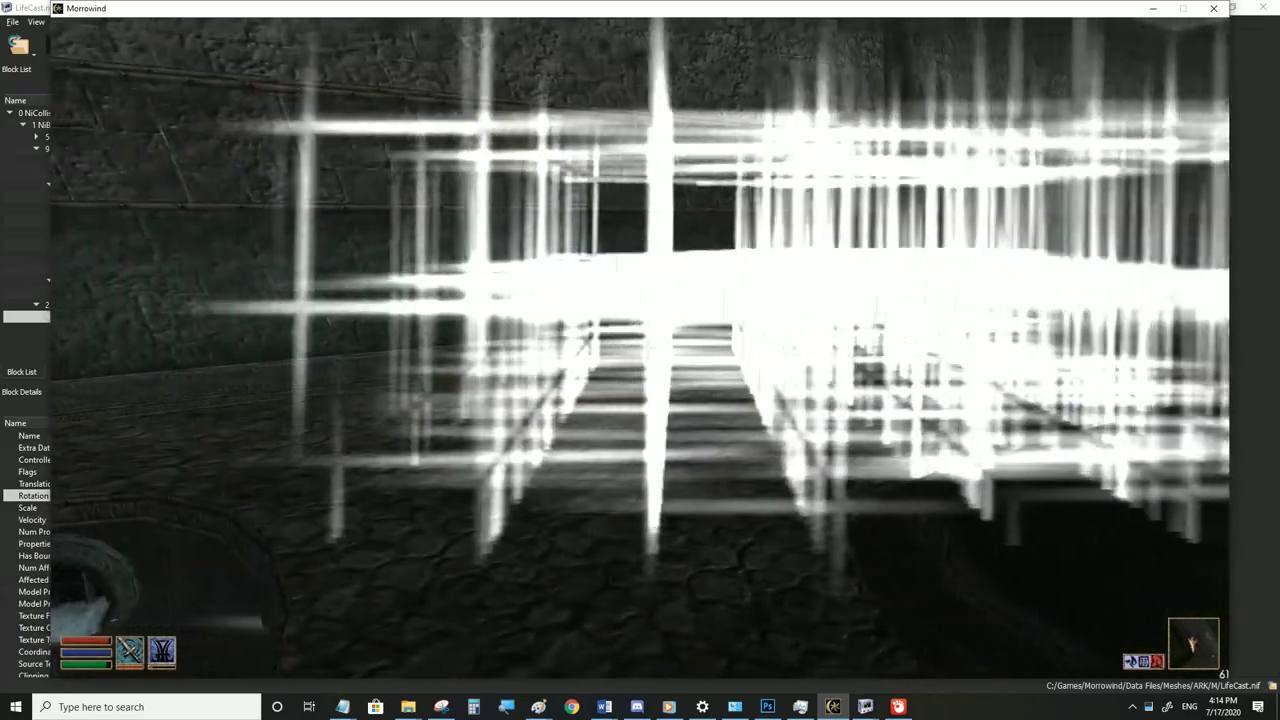
{"action": "key", "text": "Tab"}
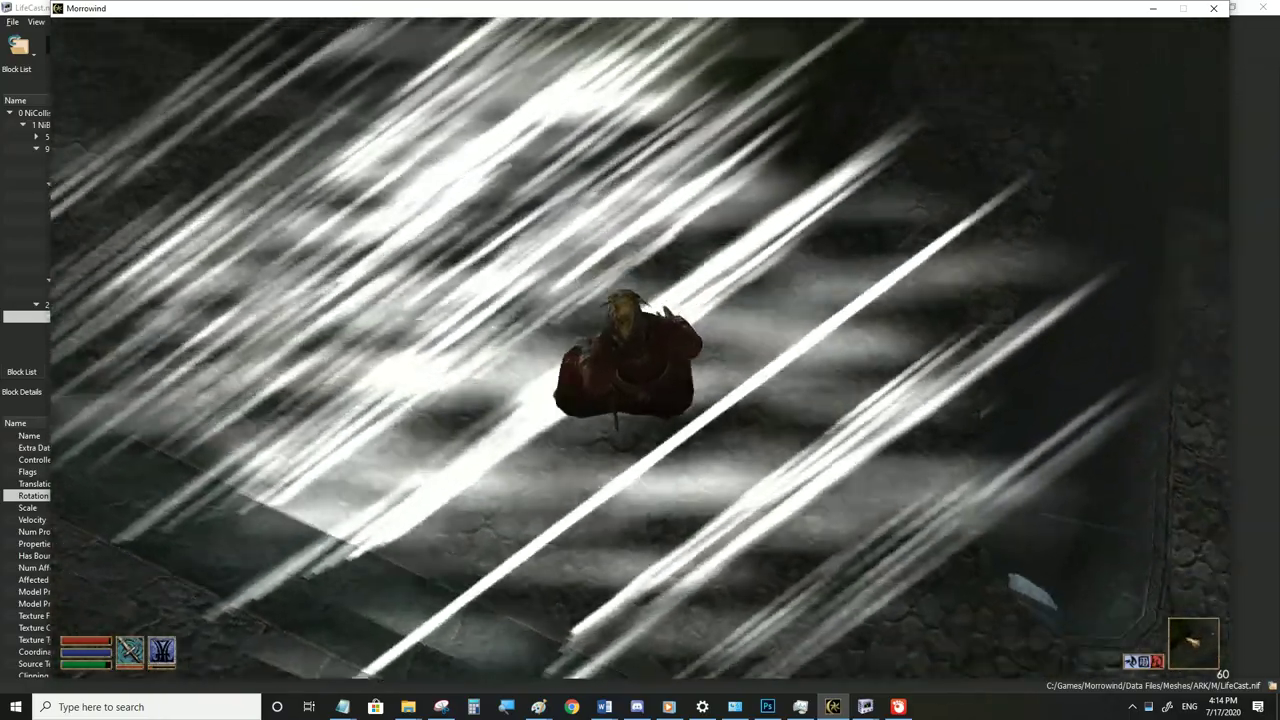
{"action": "key", "text": "w"}
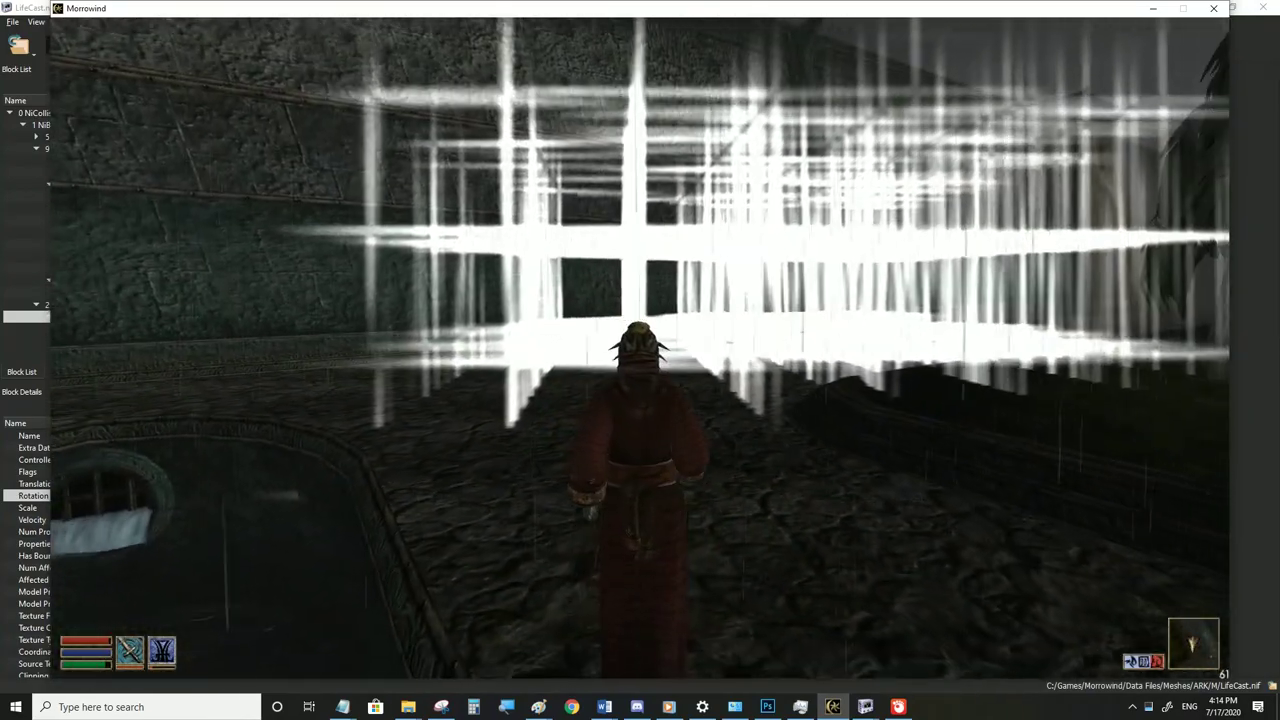
{"action": "key", "text": "d"}
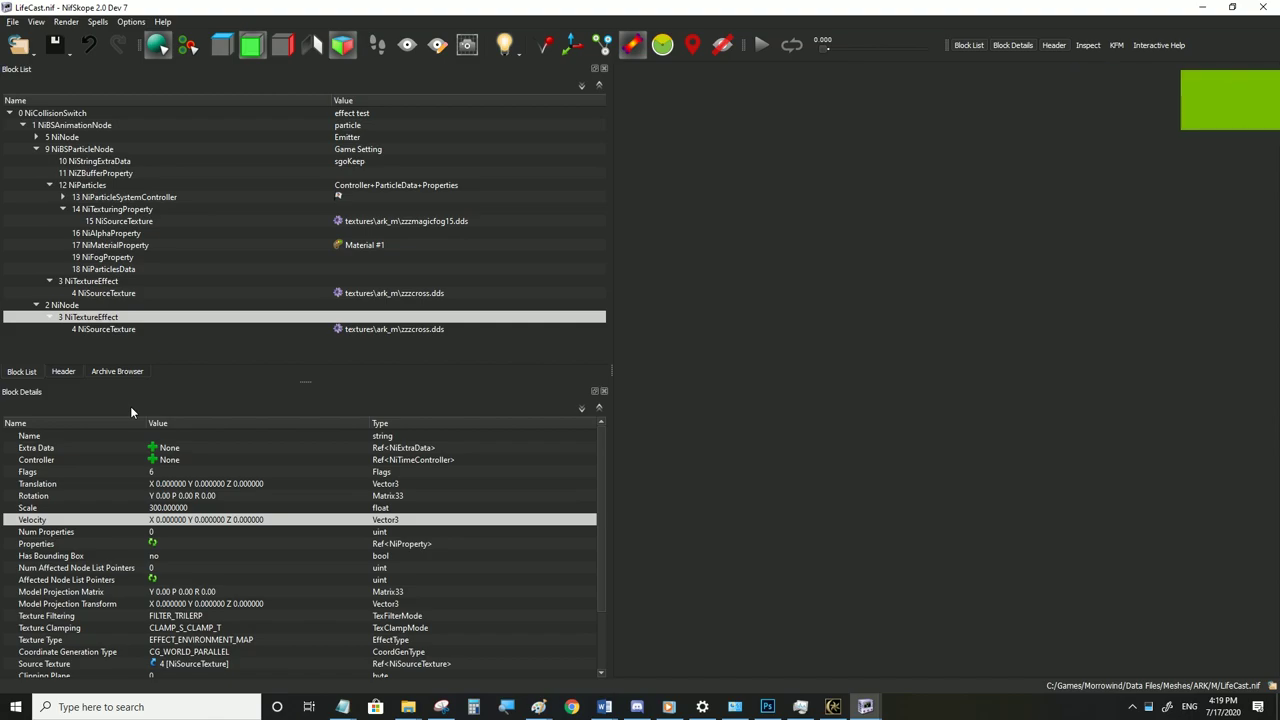
View the single big cross in first person in Morrowind, then bring up zzzcross10.dds in Photoshop
{"action": "left_click", "coordinate": [833, 710]}
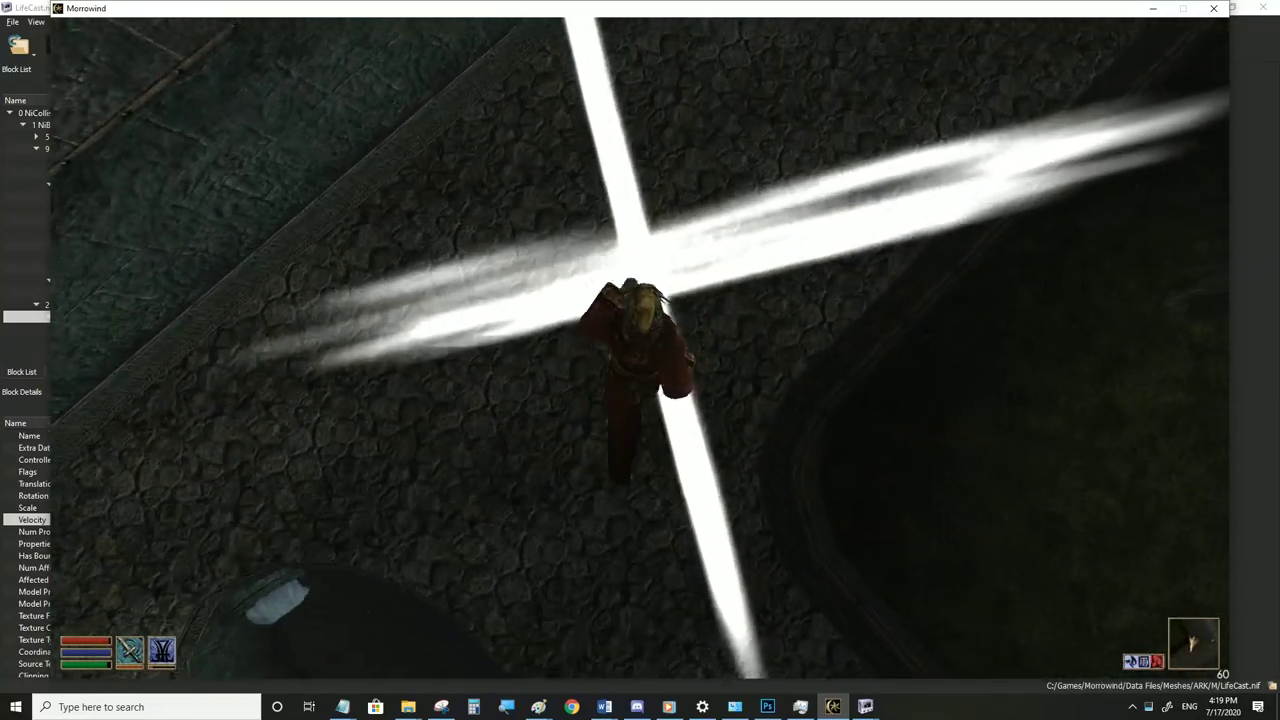
{"action": "key", "text": "Tab"}
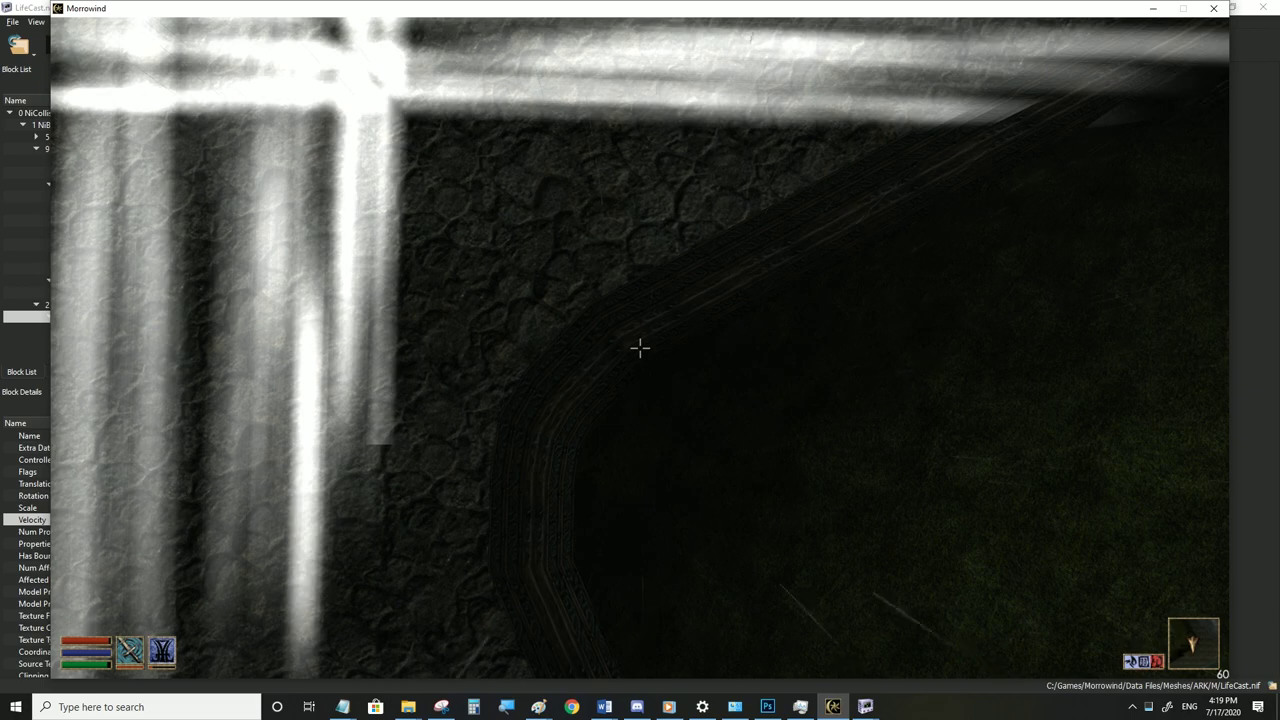
{"action": "key", "text": "alt+Tab"}
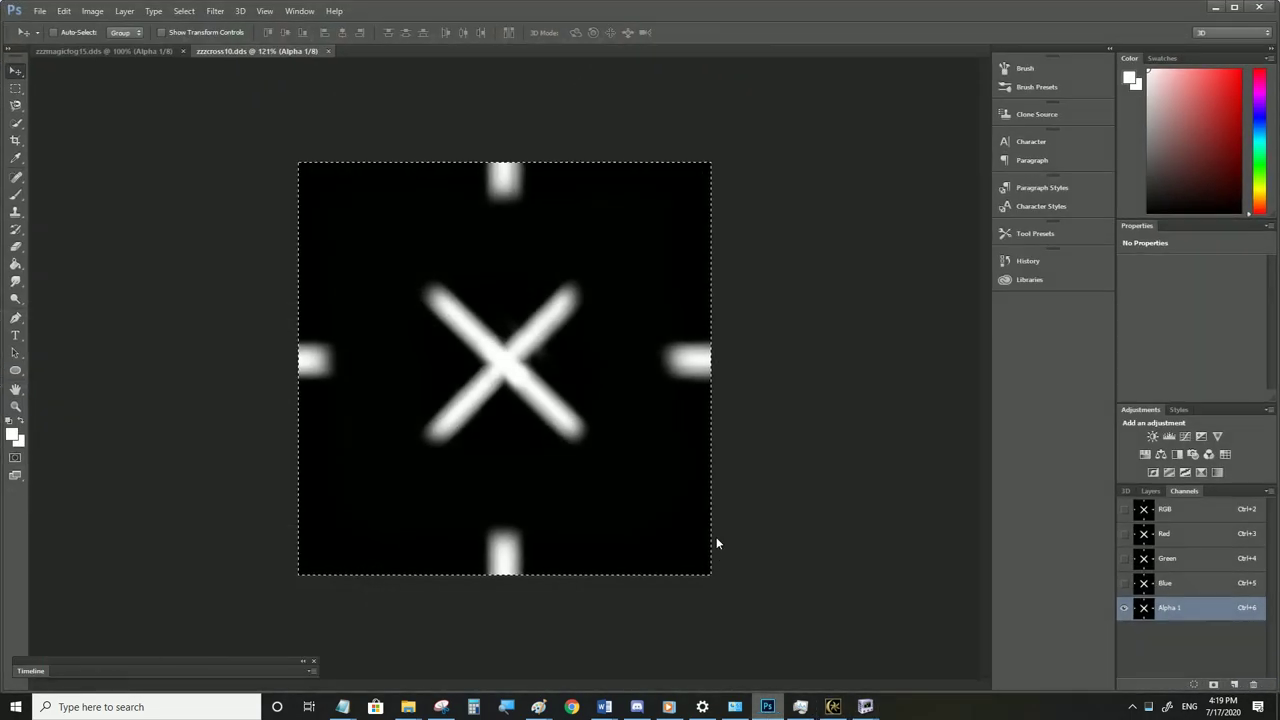
Compare zzzmagicfog15.dds's black RGB channels with its soft white circular alpha, then minimize Photoshop
{"action": "left_click", "coordinate": [70, 52]}
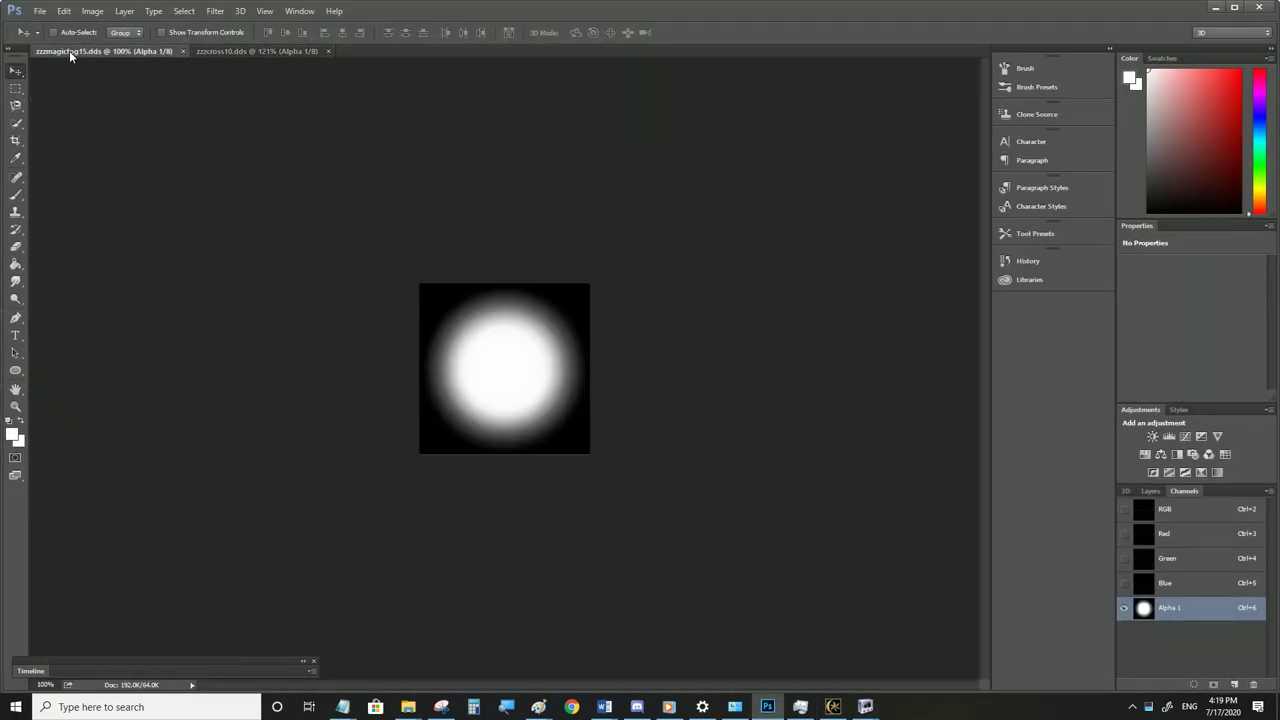
{"action": "left_click", "coordinate": [1170, 512]}
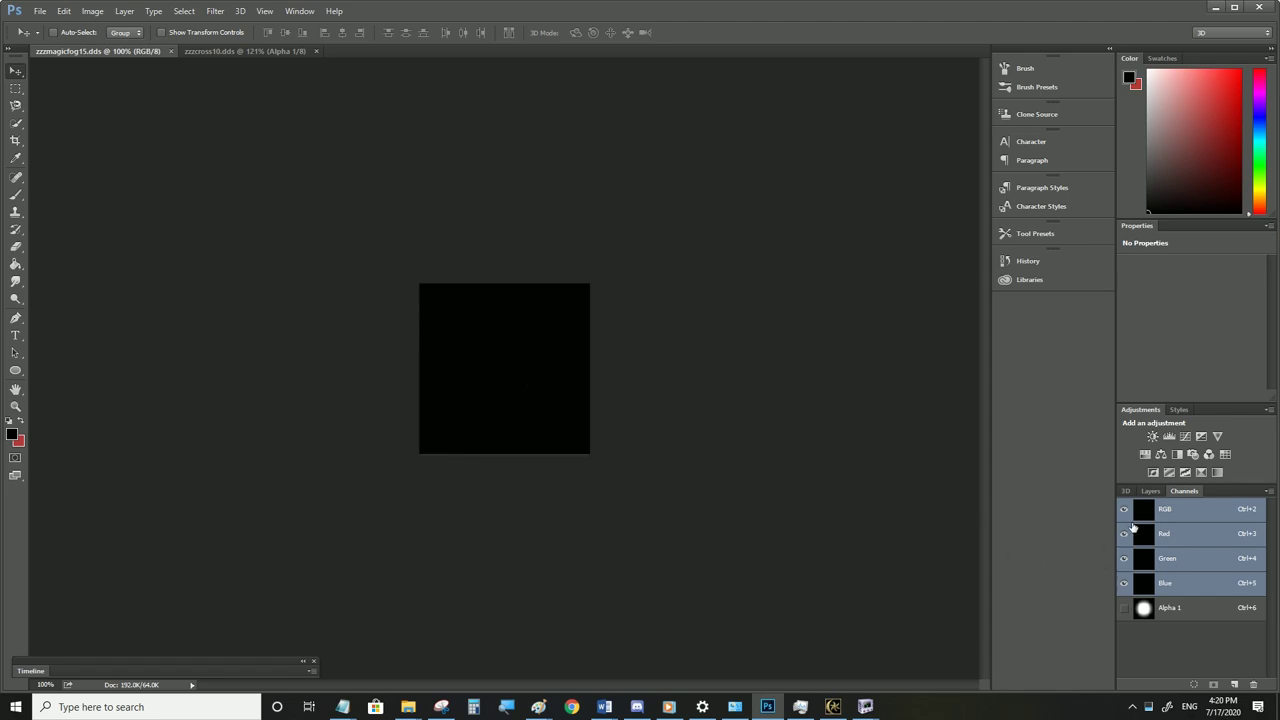
{"action": "left_click", "coordinate": [1178, 612]}
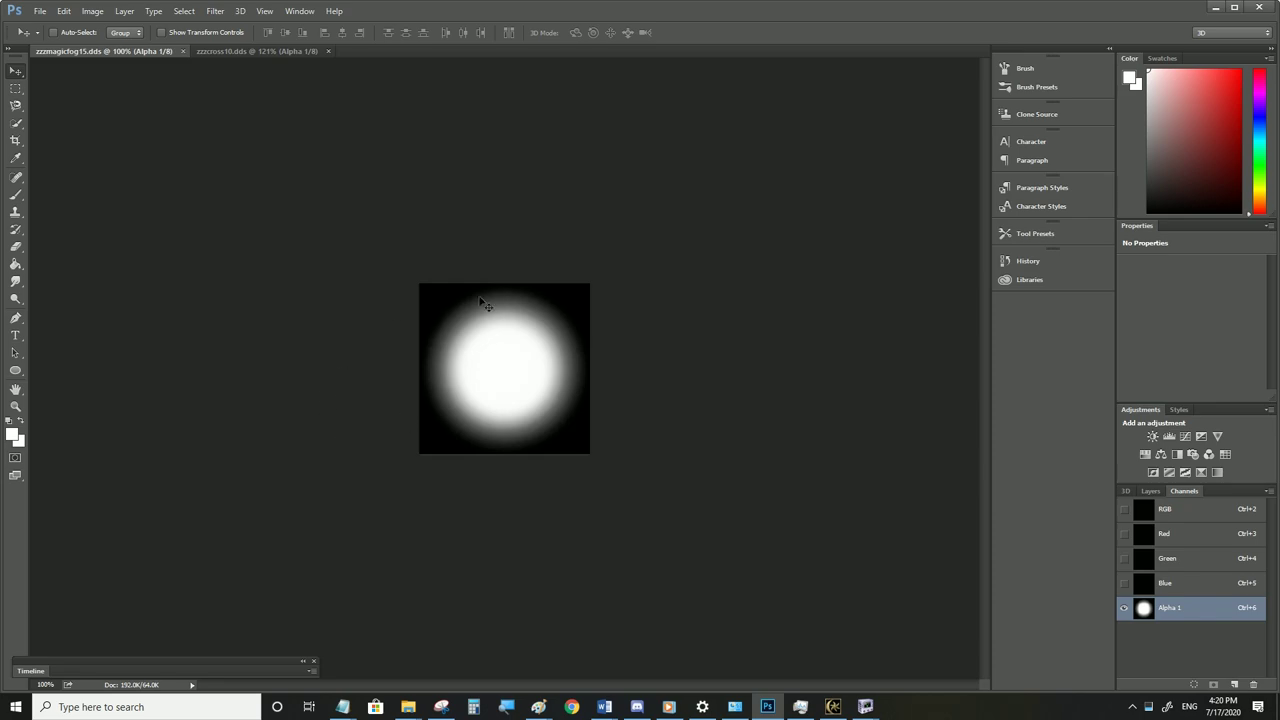
{"action": "left_click", "coordinate": [1212, 8]}
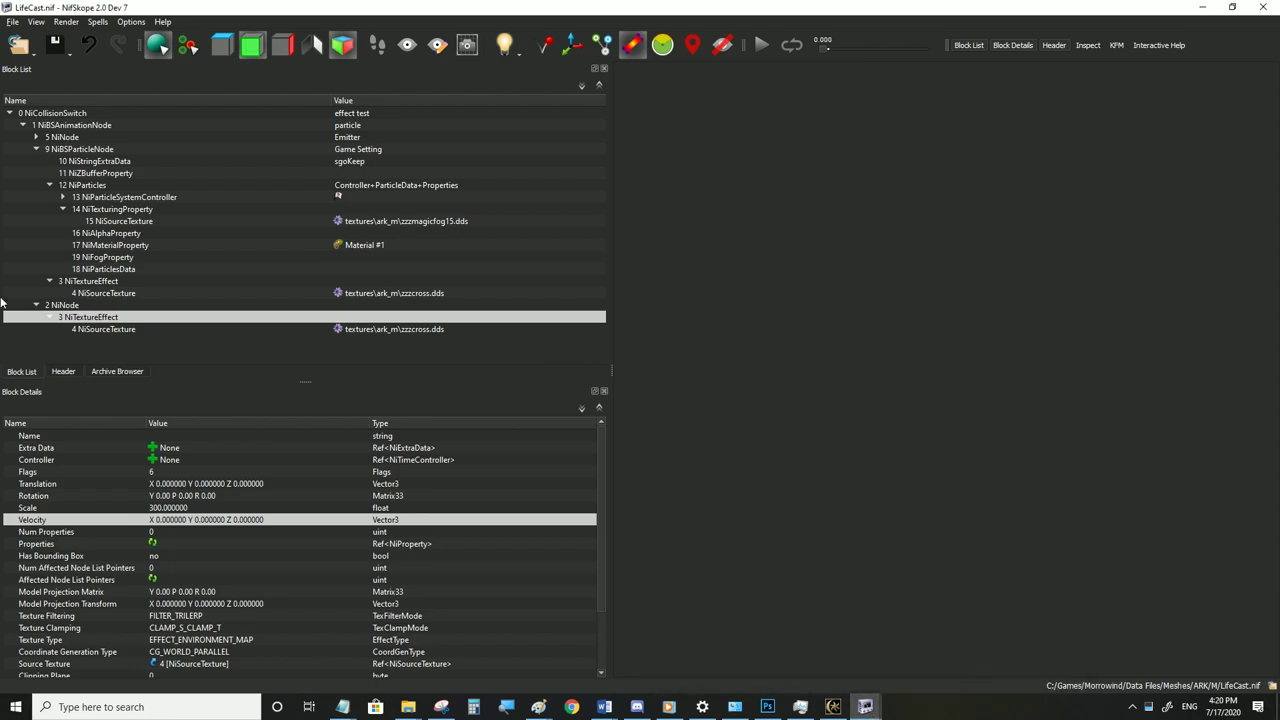
Inspect the particle material's Emissive Color and the particle controller's Unknown Color
{"action": "left_click", "coordinate": [108, 246]}
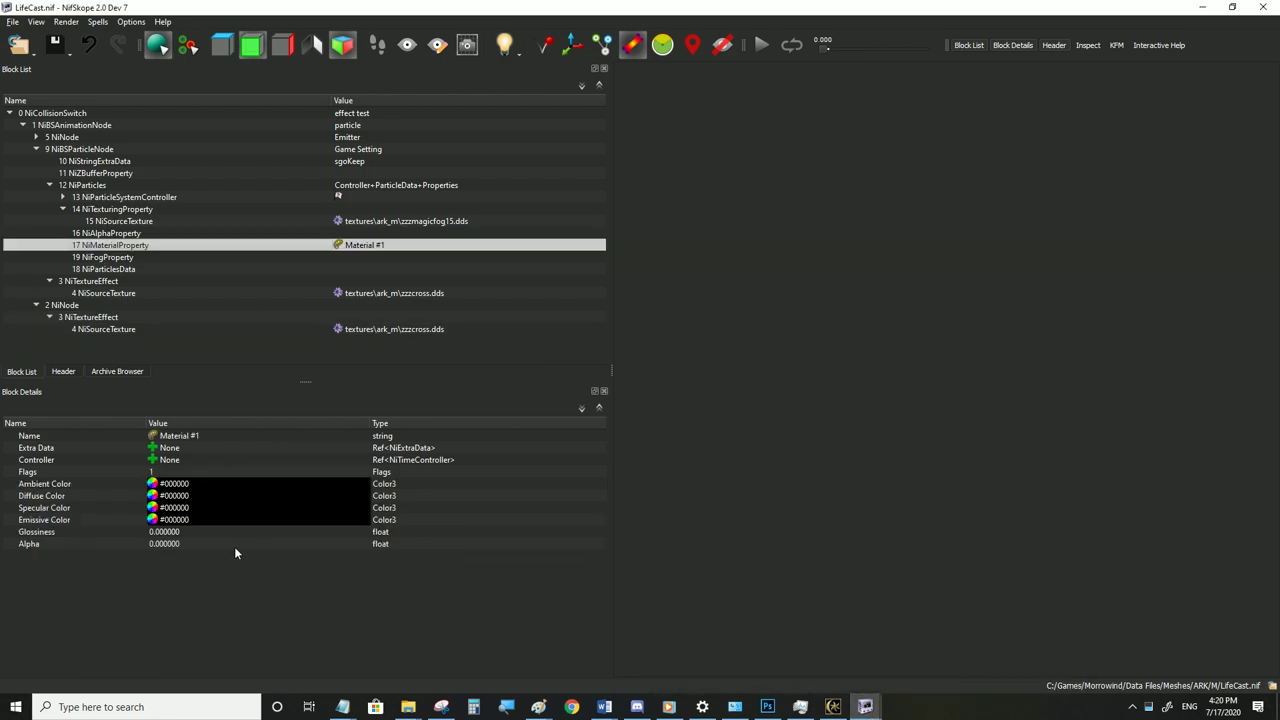
{"action": "left_click", "coordinate": [181, 520]}
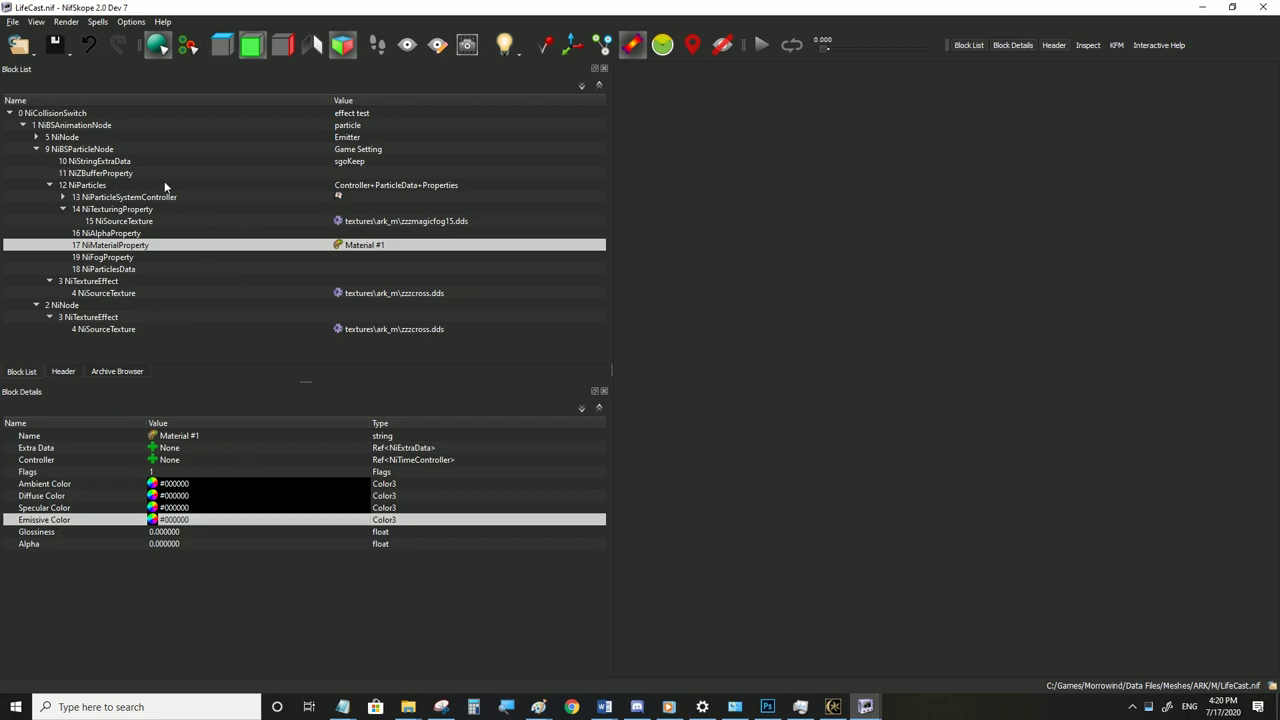
{"action": "left_click", "coordinate": [141, 198]}
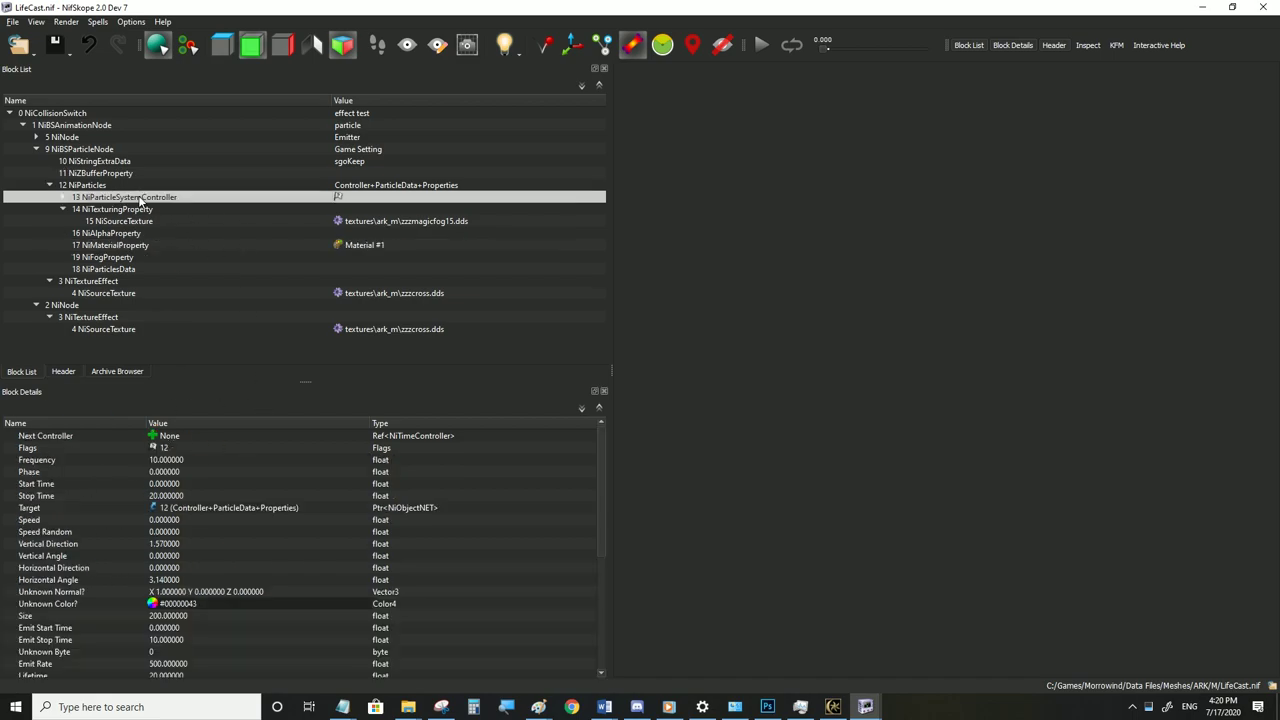
{"action": "left_click", "coordinate": [152, 604]}
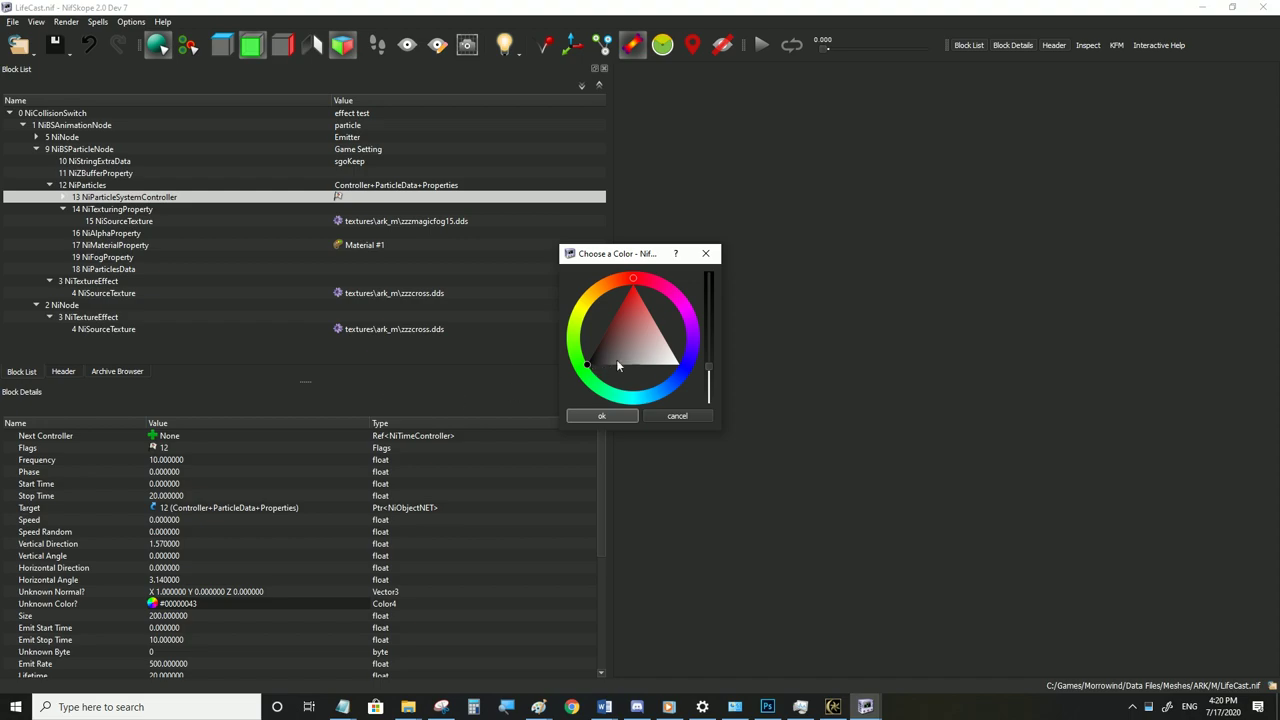
{"action": "left_click", "coordinate": [600, 416]}
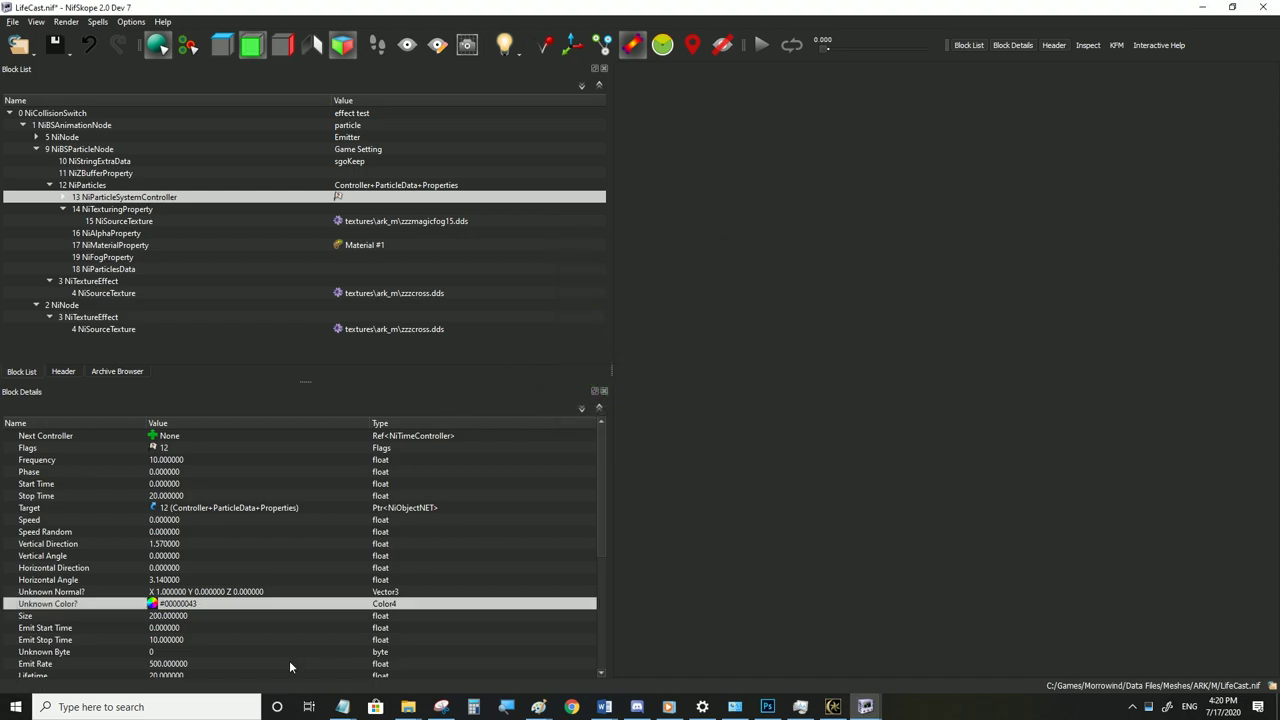
Set the controller's Unknown Color alpha to 1.0 (#000000ff) and save LifeCast.nif
{"action": "double_click", "coordinate": [265, 606]}
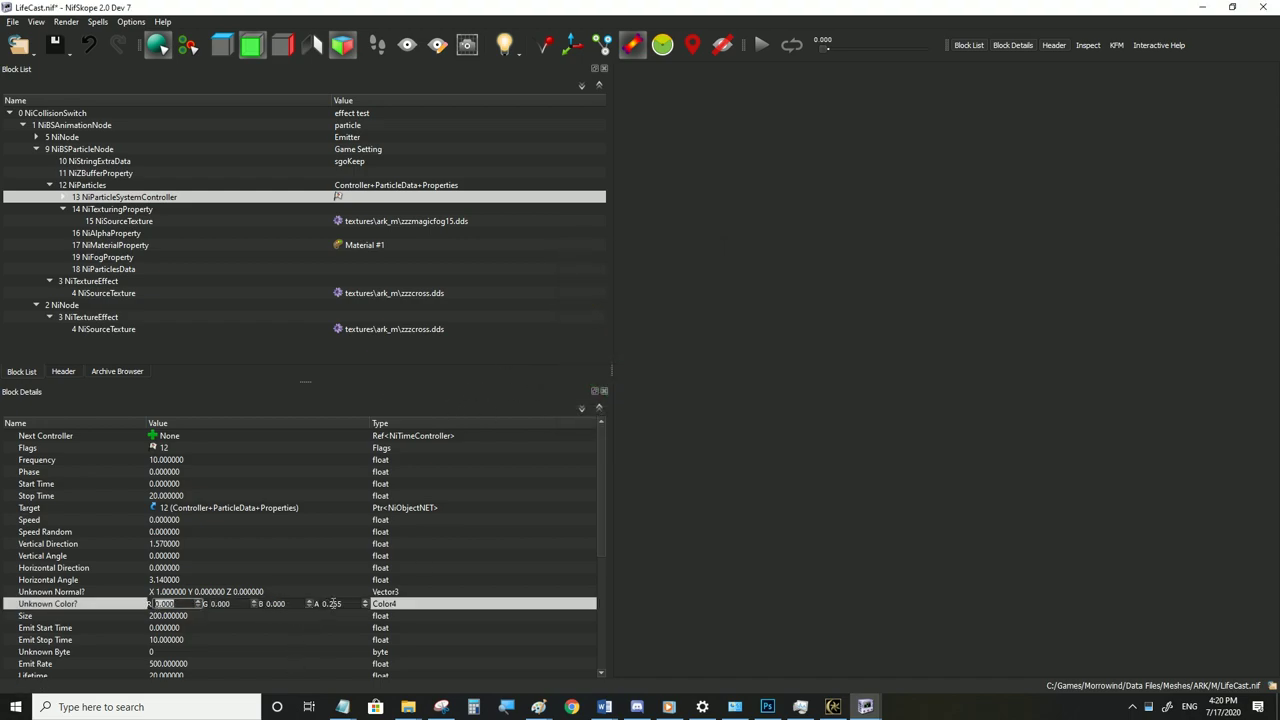
{"action": "left_click", "coordinate": [342, 604]}
{"action": "left_click", "coordinate": [266, 591]}
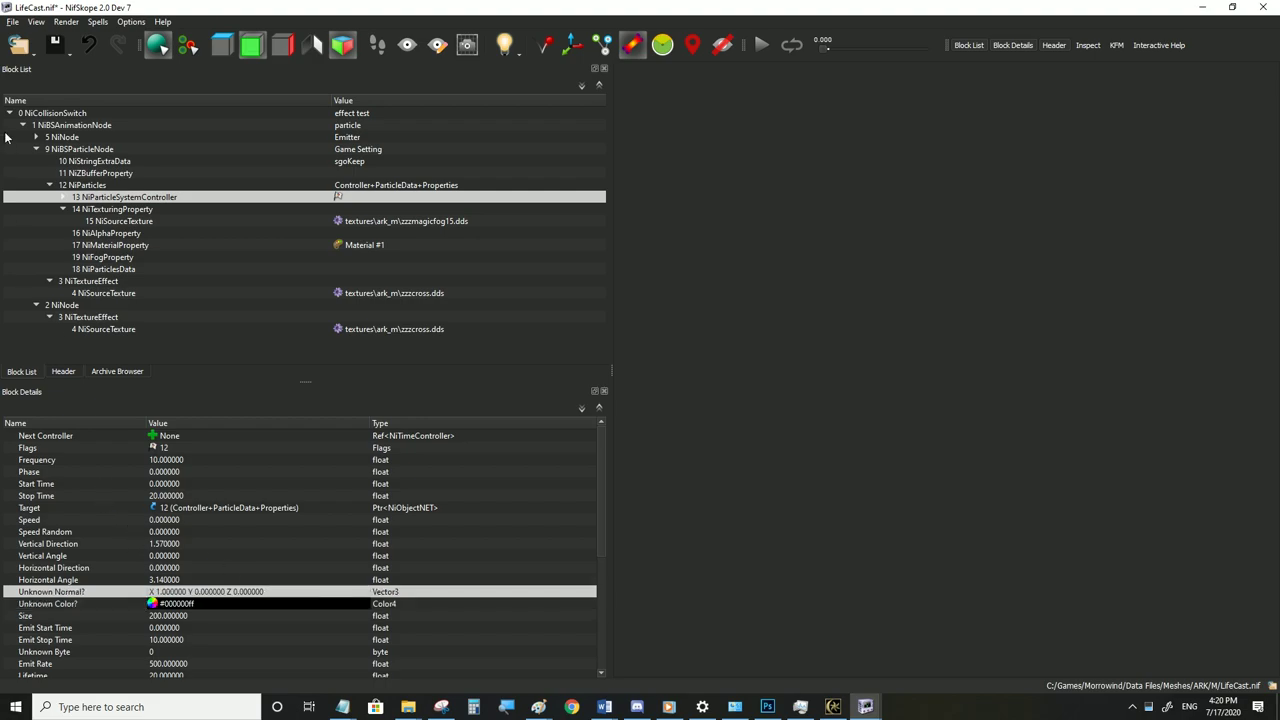
{"action": "left_click", "coordinate": [12, 22]}
{"action": "left_click", "coordinate": [50, 143]}
{"action": "left_click", "coordinate": [833, 707]}
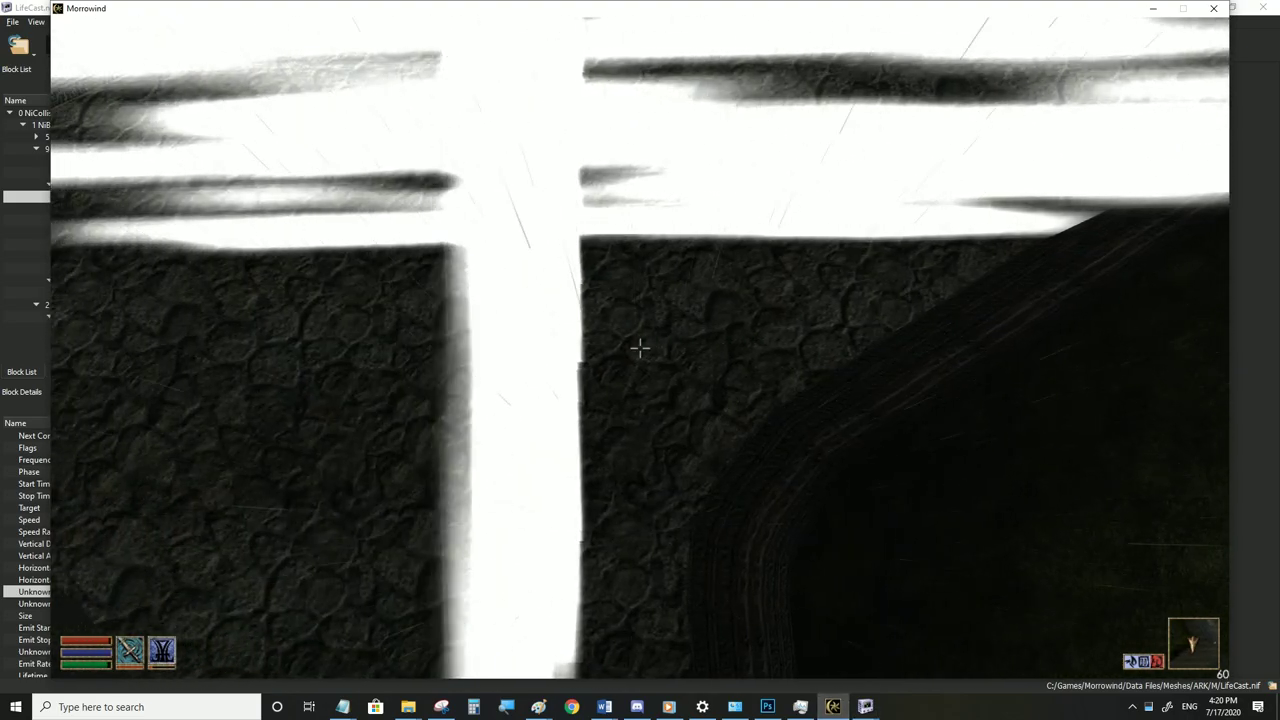
Strafe and run through the bright projected cross beams toward the wall
{"action": "key", "text": "a"}
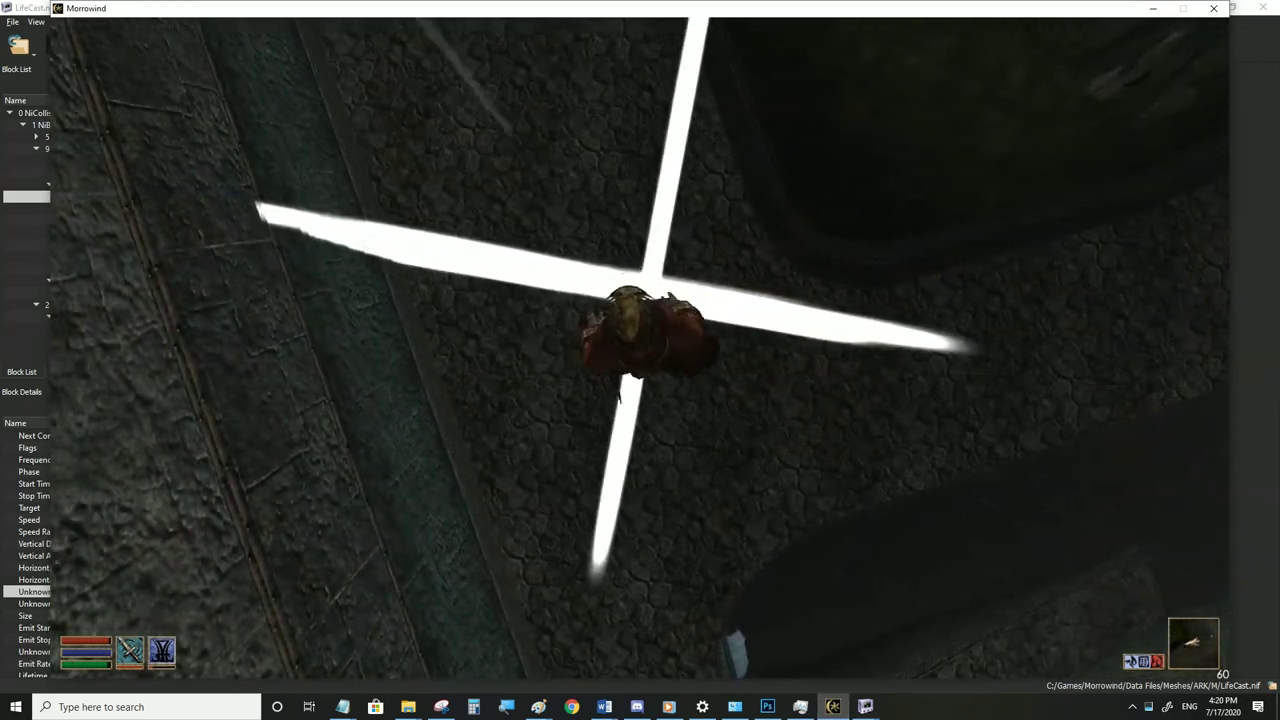
{"action": "key", "text": "d"}
{"action": "key", "text": "w"}
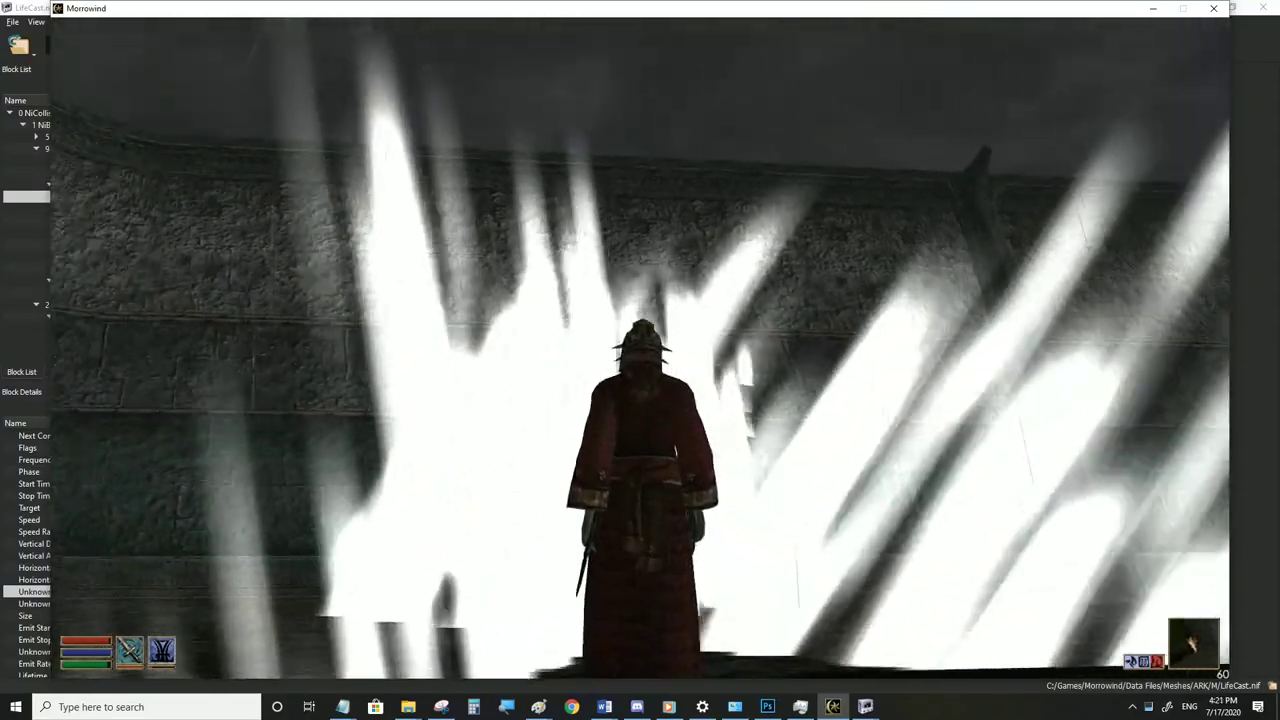
{"action": "key", "text": "w"}
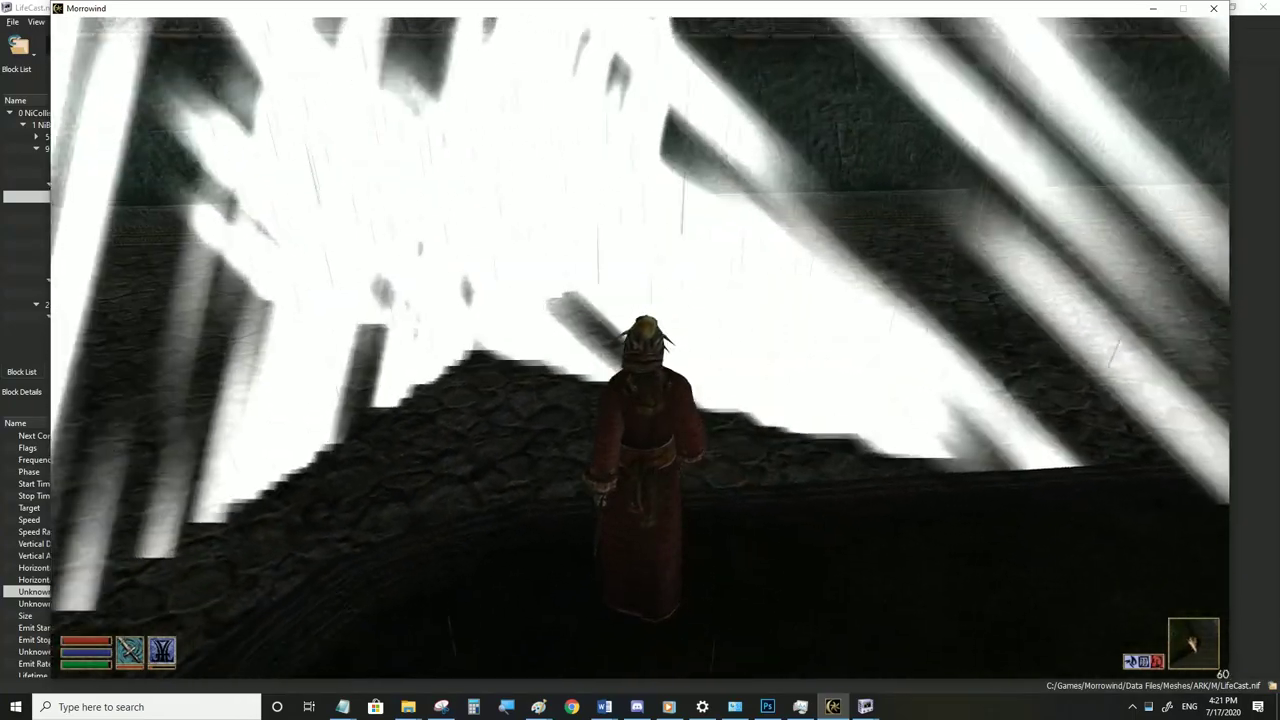
{"action": "key", "text": "w"}
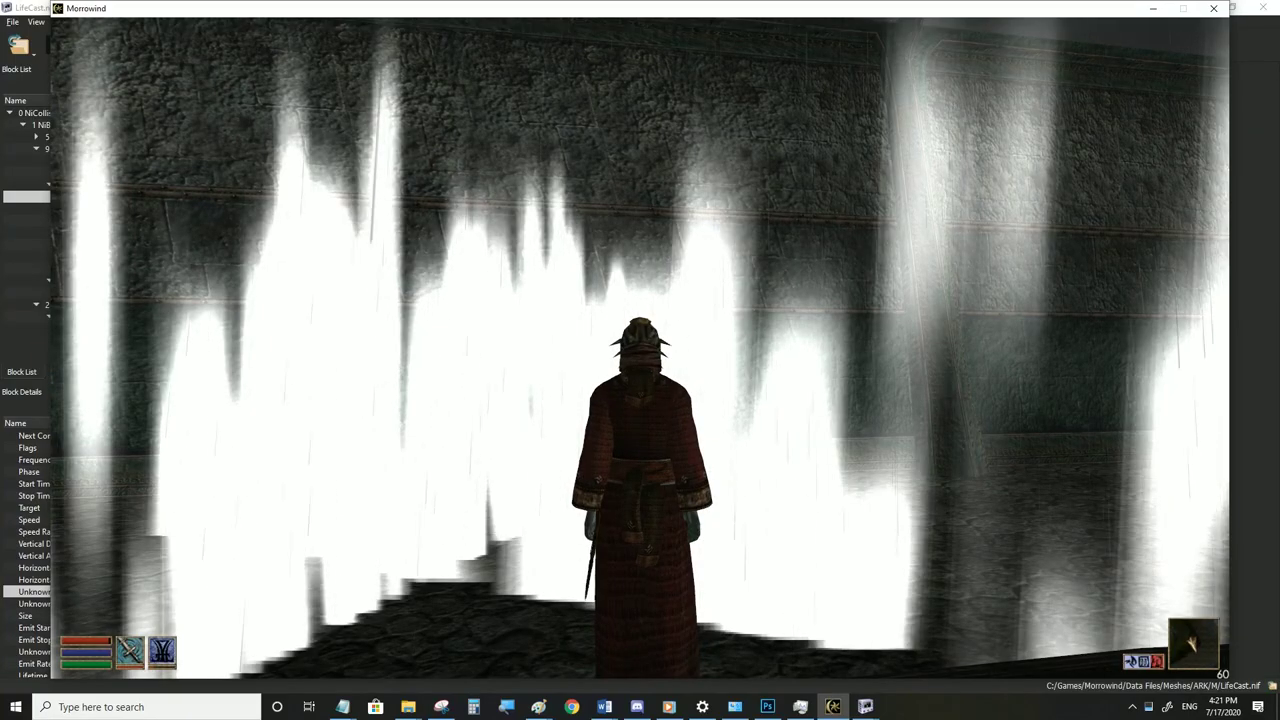
{"action": "mouse_move", "coordinate": [640, 360]}
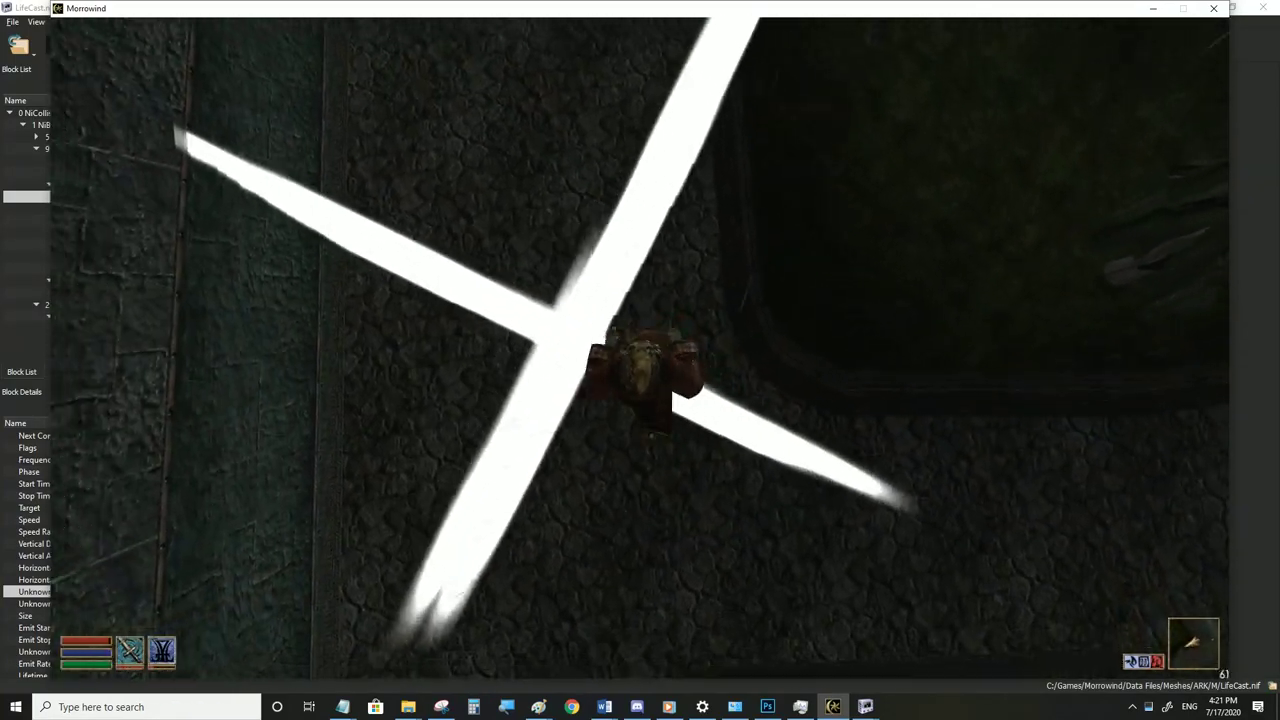
{"action": "key", "text": "alt+Tab"}
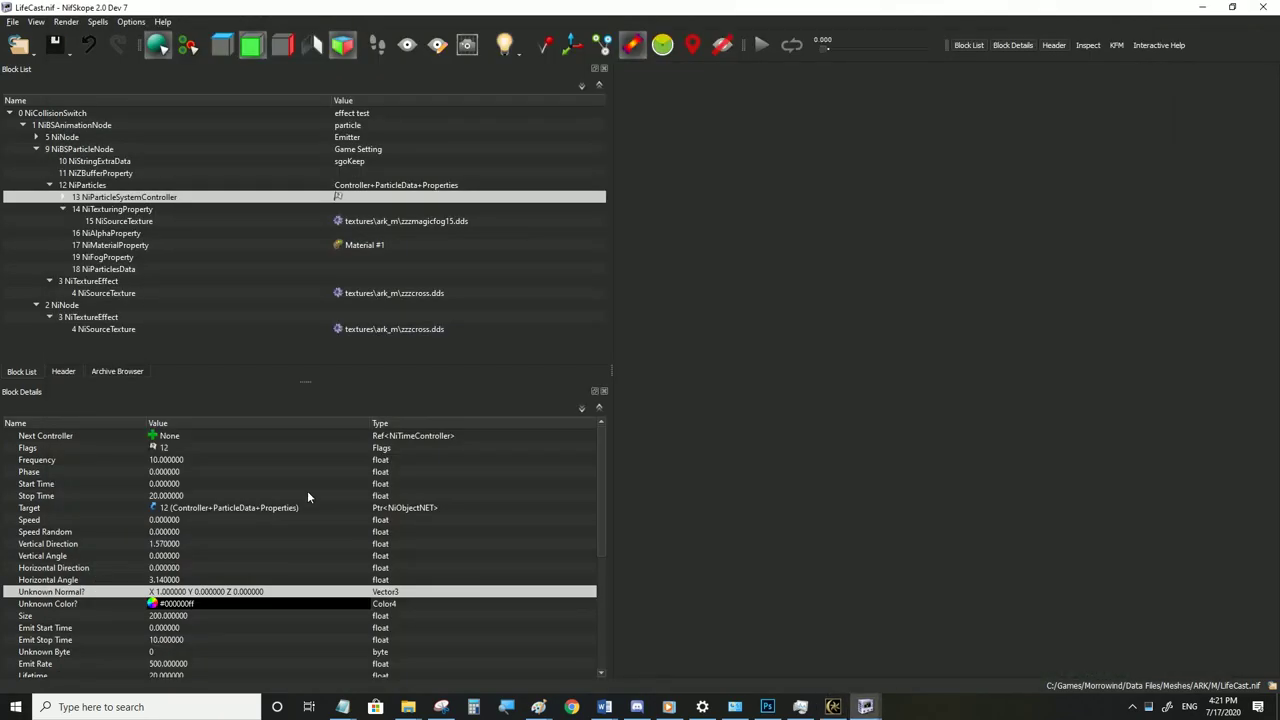
Set the Unknown Color? alpha to 0, save LifeCast.nif and check it in Morrowind
{"action": "left_click", "coordinate": [833, 707]}
{"action": "mouse_move", "coordinate": [640, 347]}
{"action": "key", "text": "alt+Tab"}
{"action": "double_click", "coordinate": [328, 604]}
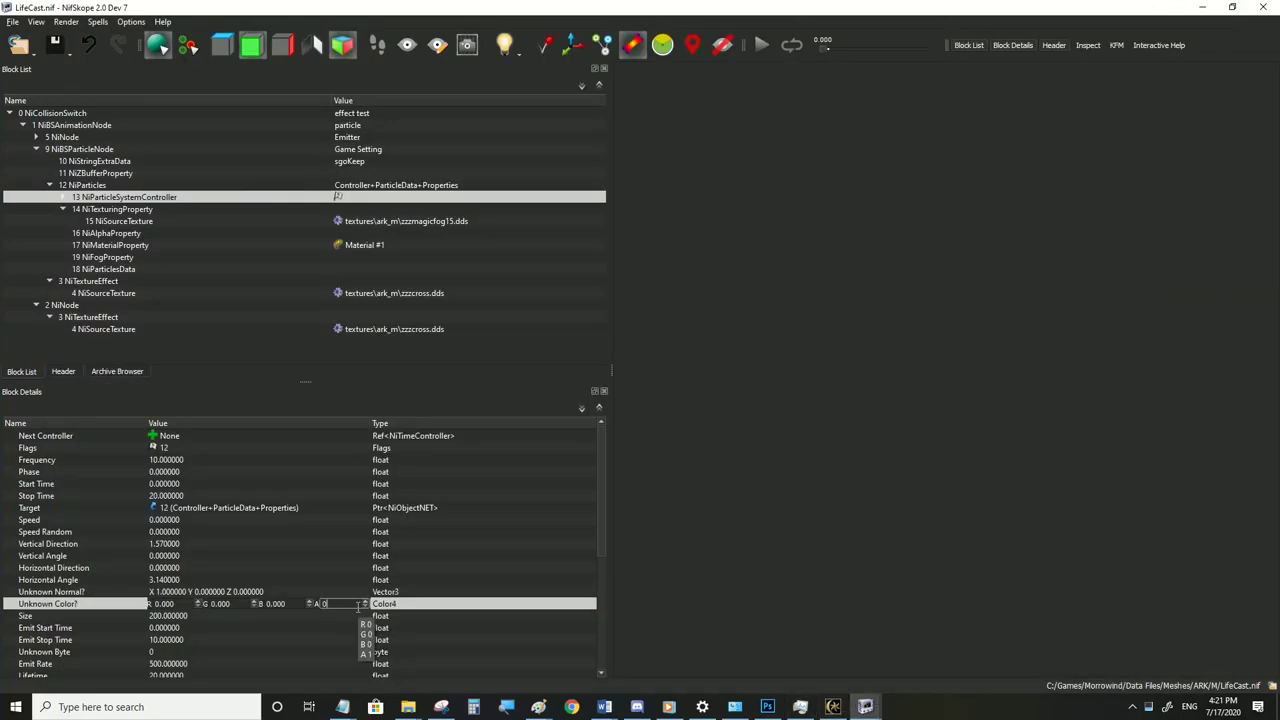
{"action": "type", "text": "0"}
{"action": "key", "text": "Return"}
{"action": "left_click", "coordinate": [12, 22]}
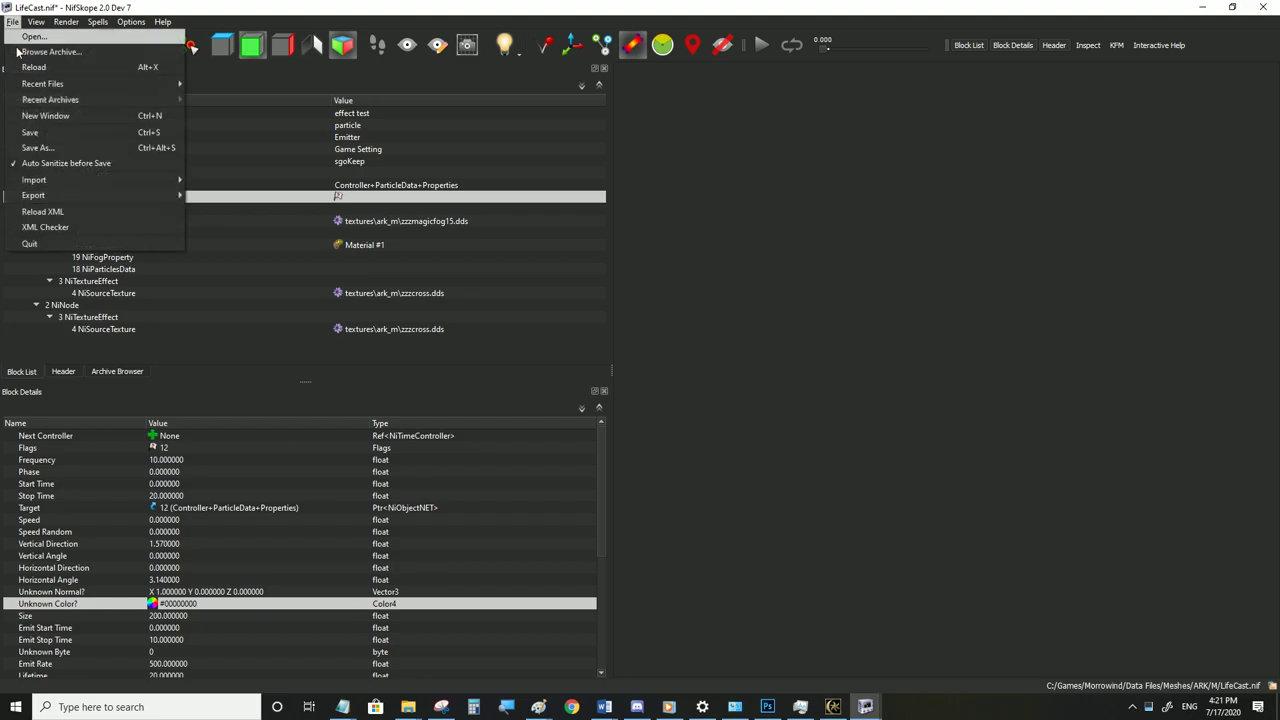
{"action": "left_click", "coordinate": [30, 126]}
{"action": "left_click", "coordinate": [843, 706]}
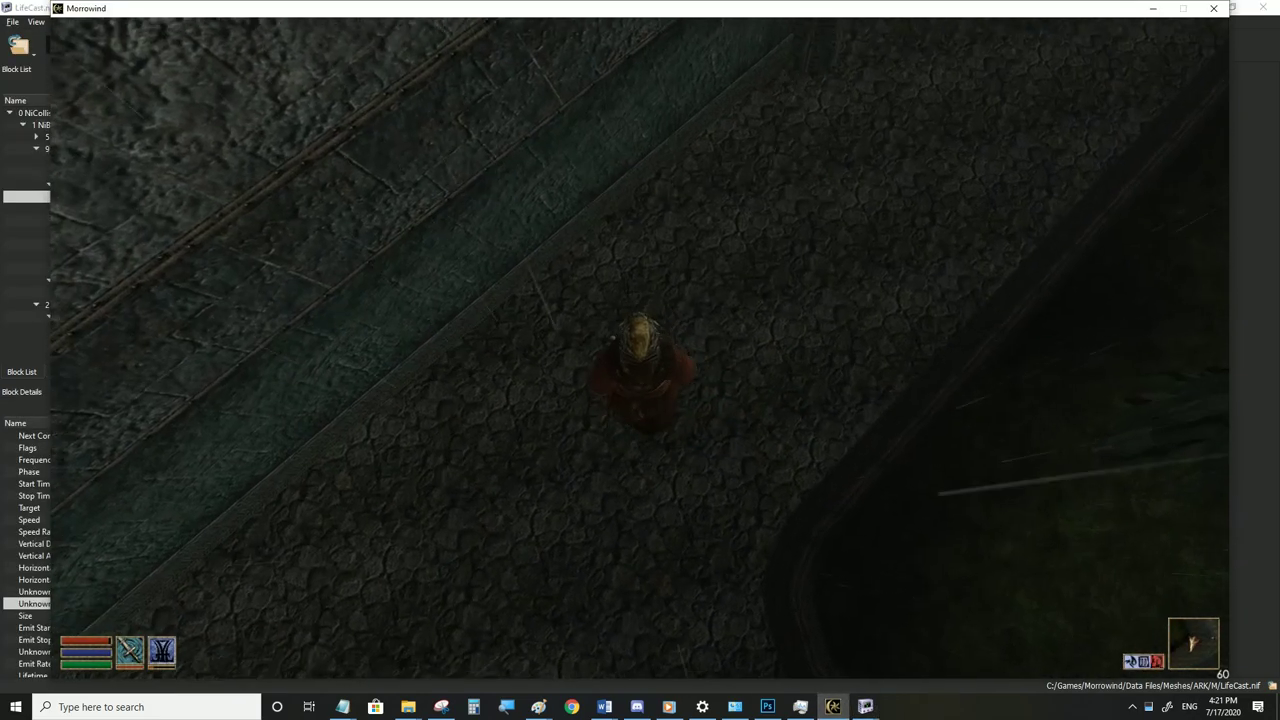
{"action": "key", "text": "alt+Tab"}
Change the Unknown Color? alpha to 0.05, save, and test it in third person
{"action": "double_click", "coordinate": [358, 606]}
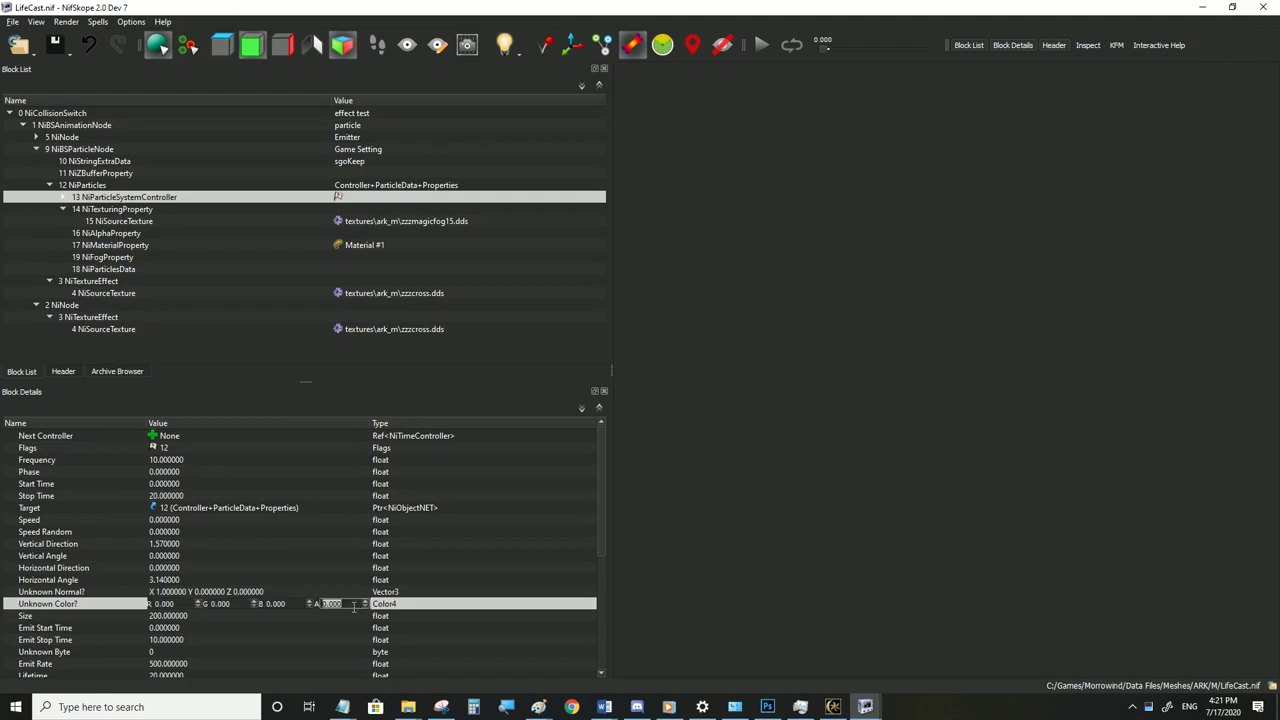
{"action": "type", "text": "5"}
{"action": "key", "text": "Return"}
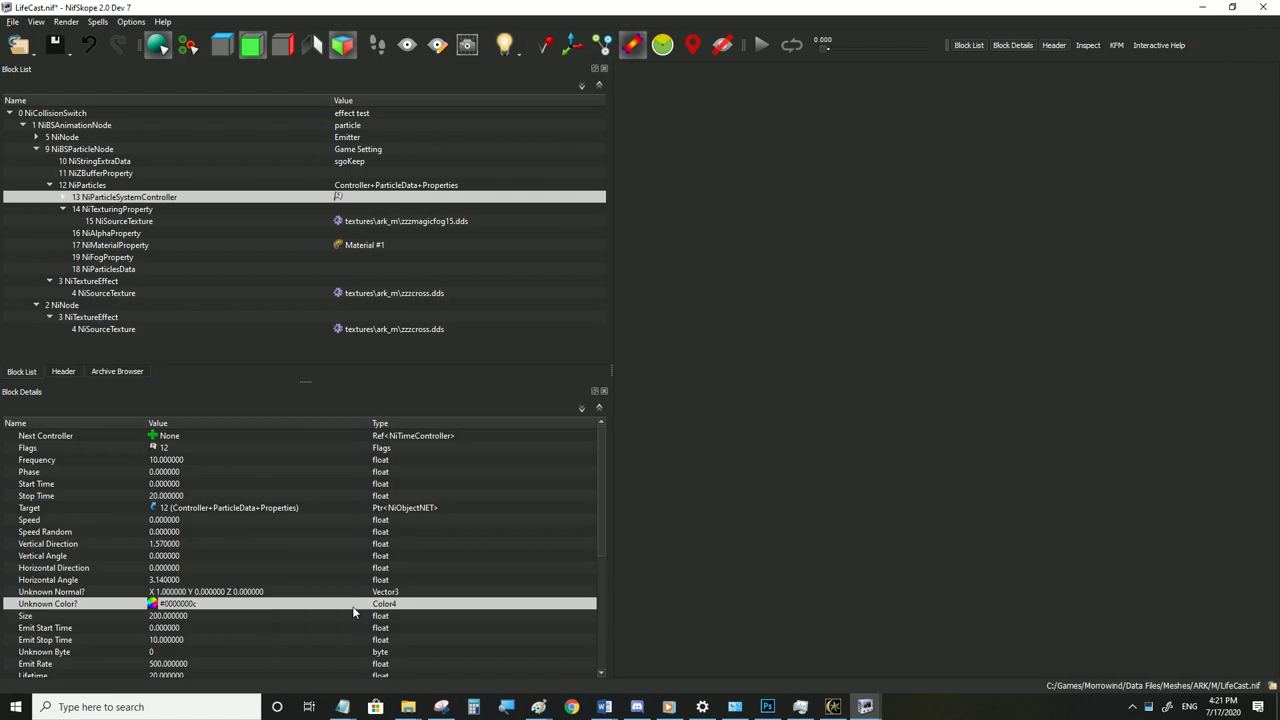
{"action": "left_click", "coordinate": [12, 22]}
{"action": "left_click", "coordinate": [40, 126]}
{"action": "left_click", "coordinate": [833, 706]}
{"action": "key", "text": "Tab"}
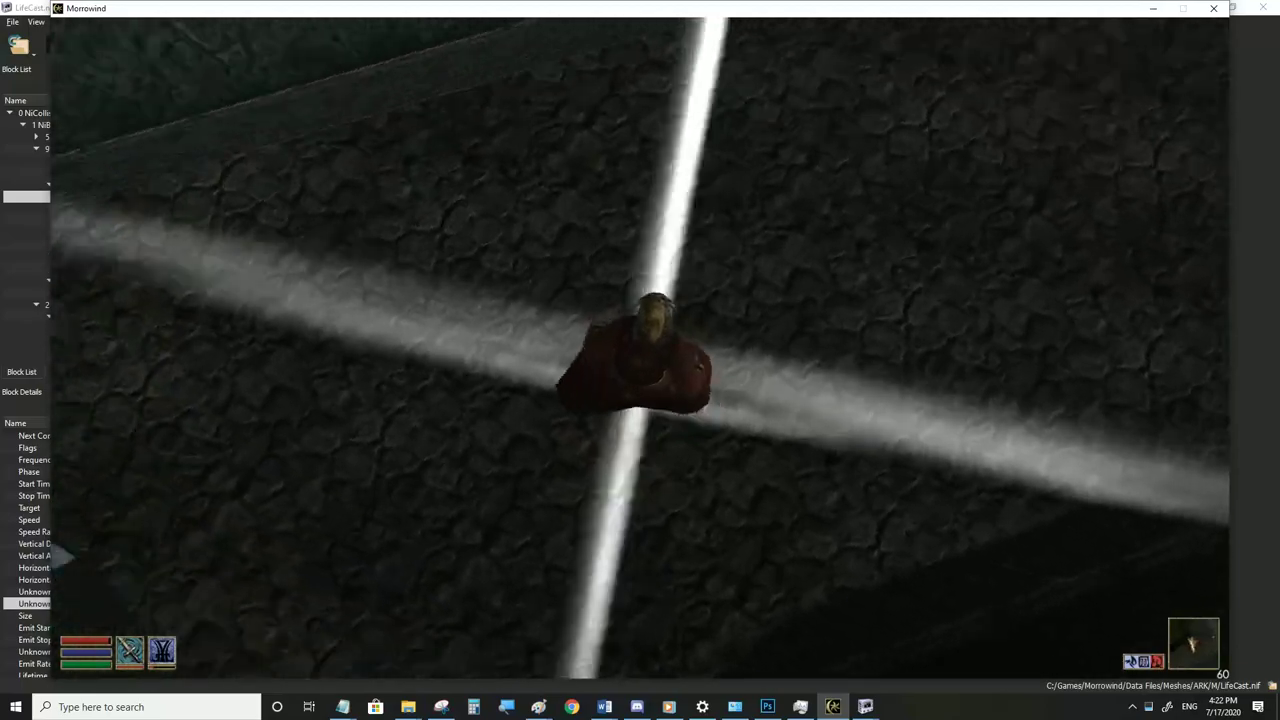
{"action": "key", "text": "alt+Tab"}
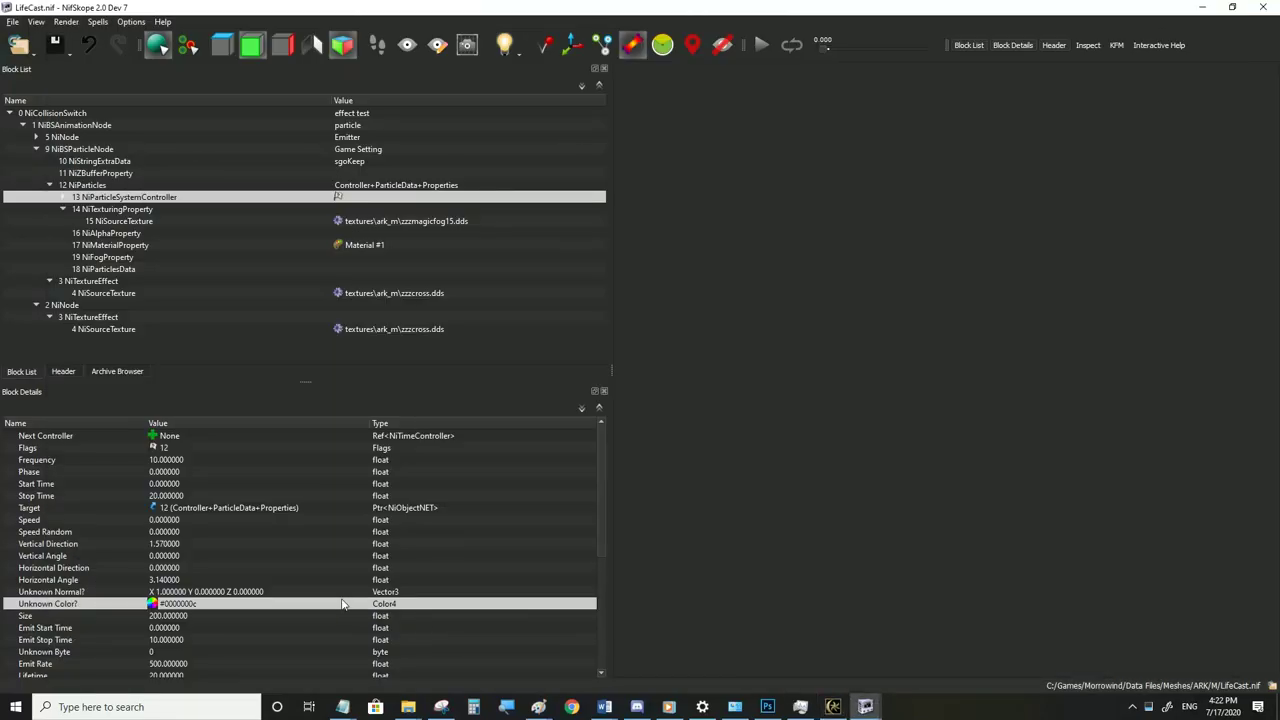
Raise the Unknown Color? alpha to 0.15 (#00000026), save, and test in Morrowind
{"action": "double_click", "coordinate": [343, 593]}
{"action": "double_click", "coordinate": [342, 604]}
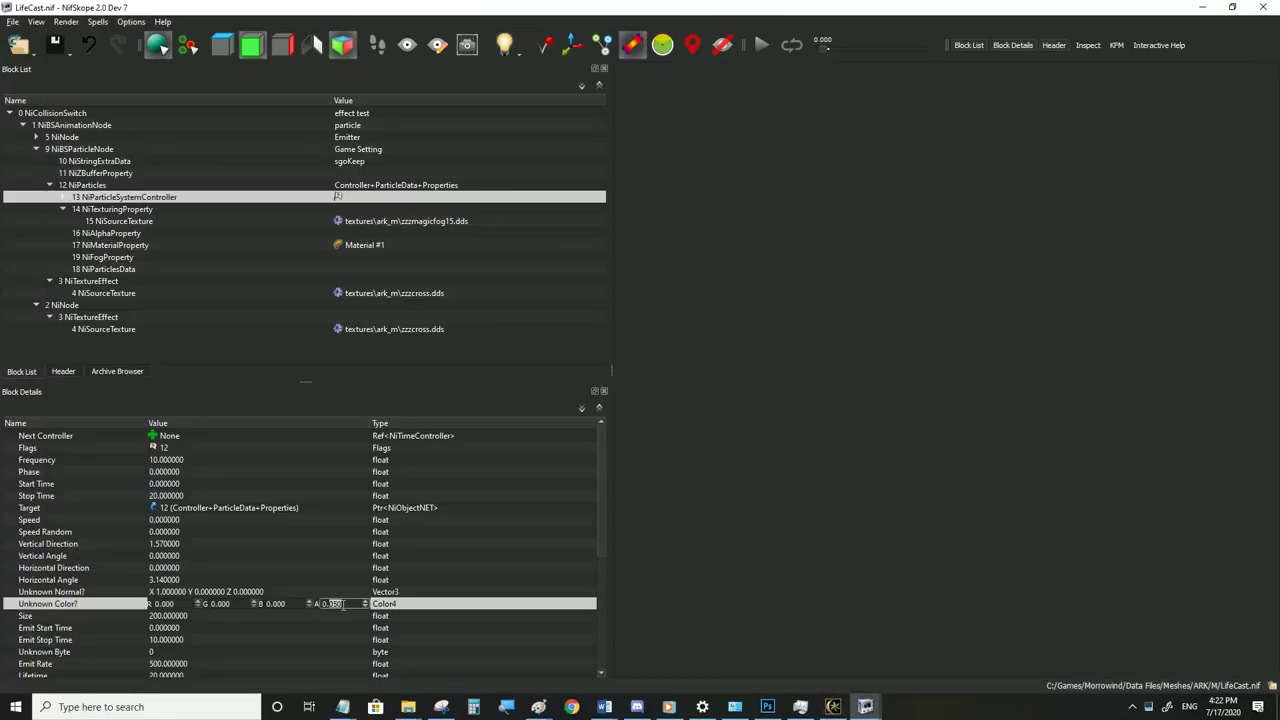
{"action": "left_click", "coordinate": [303, 579]}
{"action": "left_click", "coordinate": [12, 22]}
{"action": "left_click", "coordinate": [46, 133]}
{"action": "left_click", "coordinate": [834, 706]}
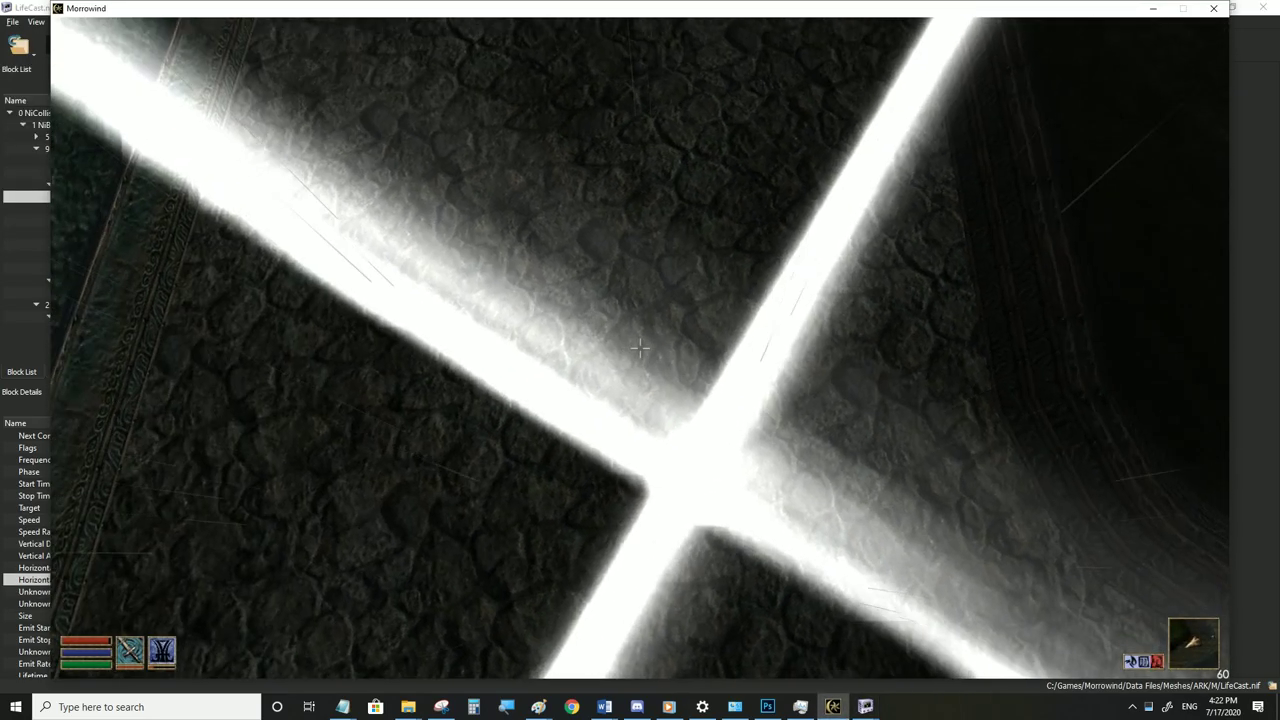
{"action": "key", "text": "Tab"}
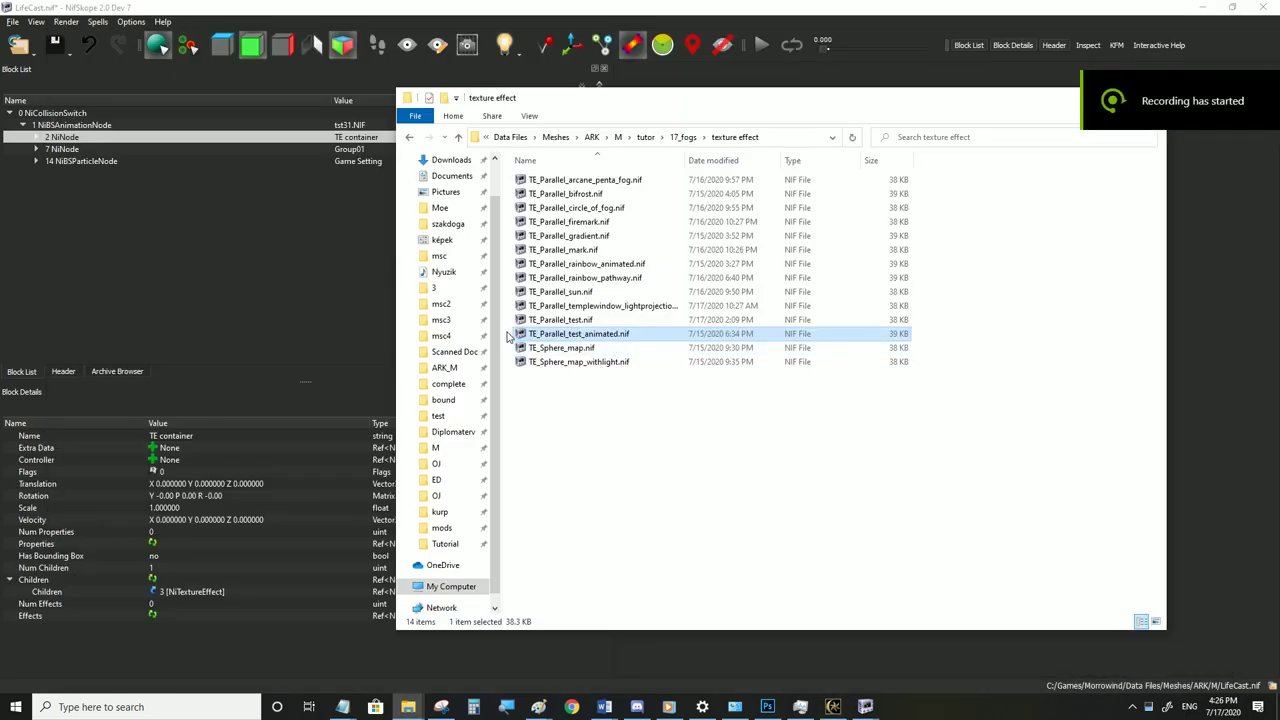
Expand the TE container and inspect NiTextureEffect's Translation, Rotation and Scale
{"action": "left_click", "coordinate": [560, 347]}
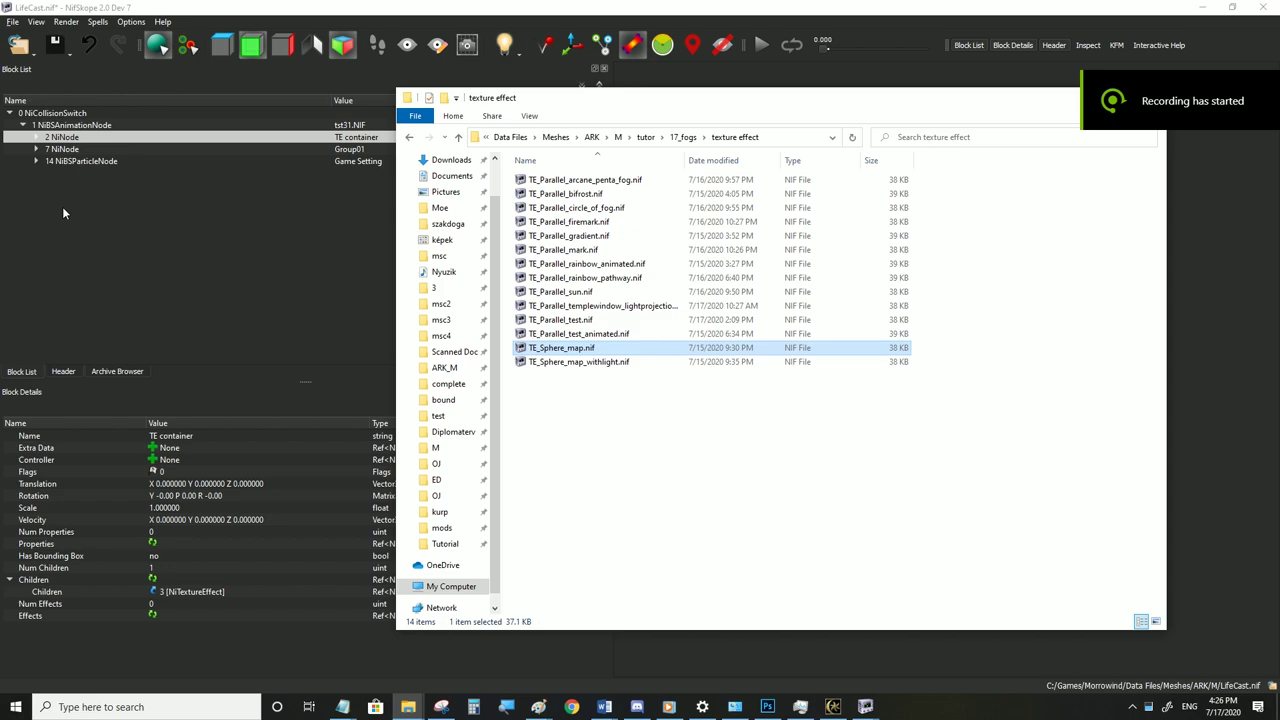
{"action": "left_click", "coordinate": [40, 143]}
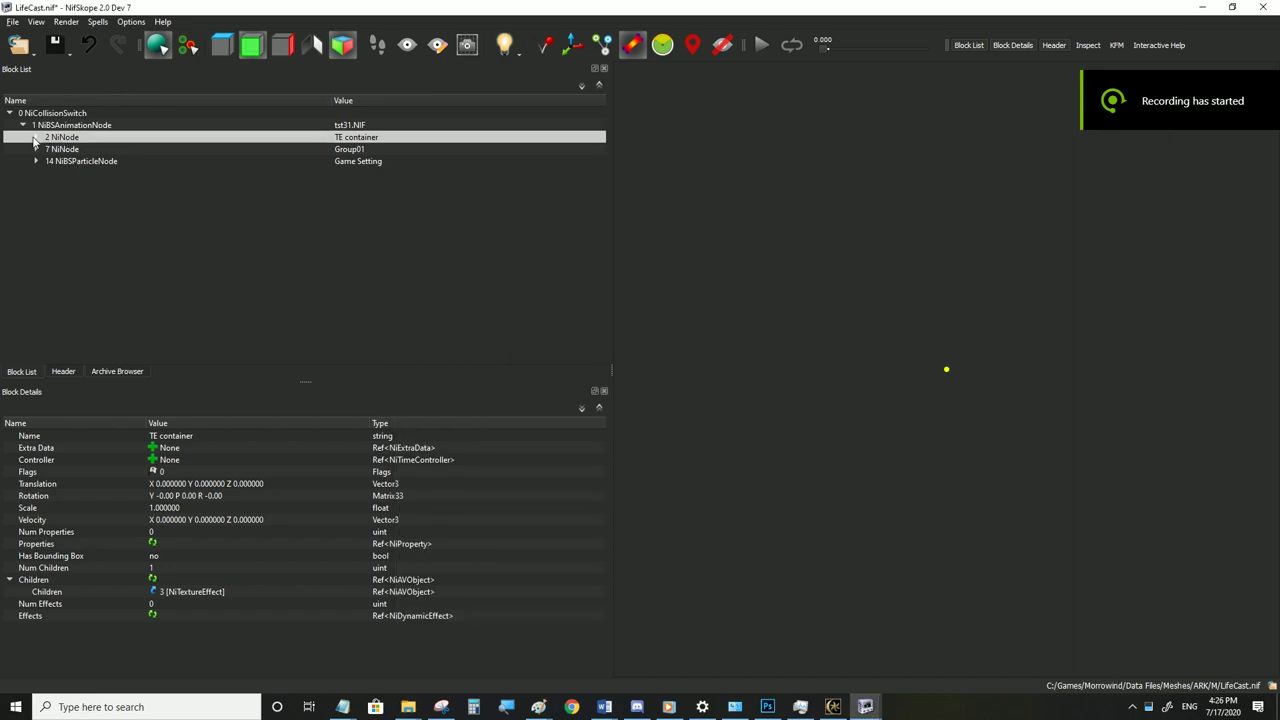
{"action": "left_click", "coordinate": [36, 137]}
{"action": "left_click", "coordinate": [80, 150]}
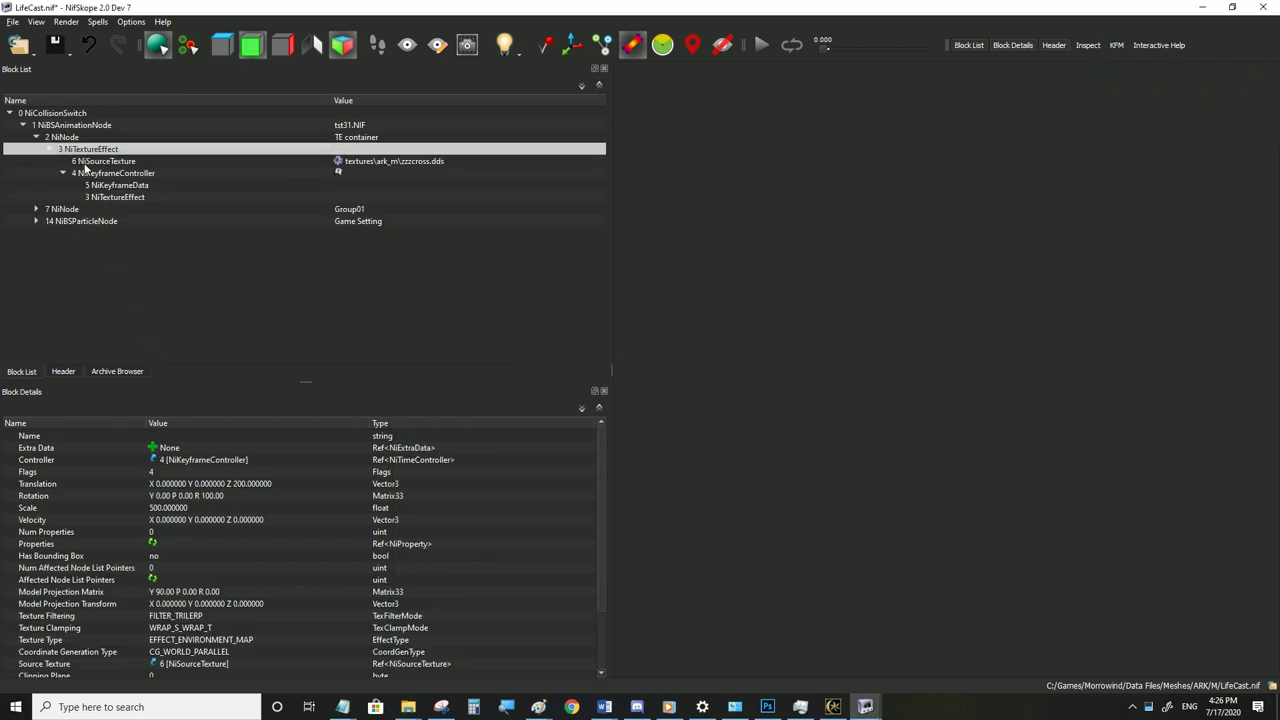
{"action": "left_click", "coordinate": [87, 172]}
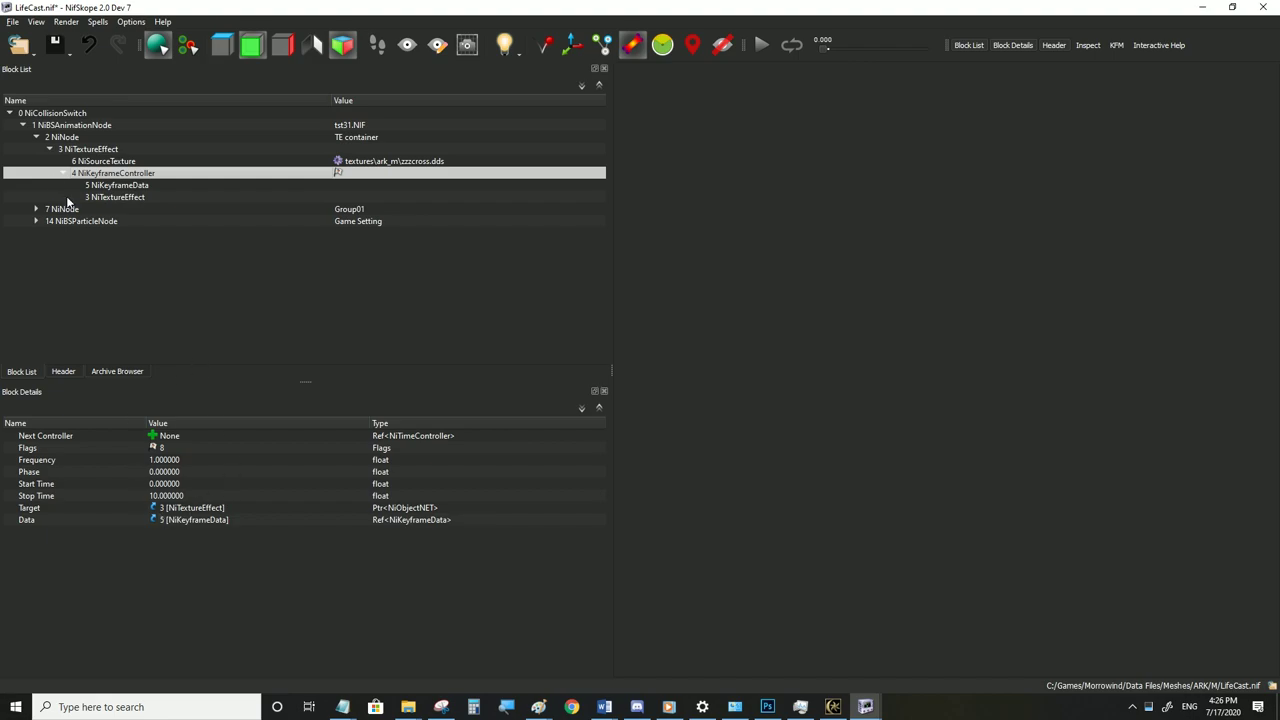
{"action": "left_click", "coordinate": [80, 150]}
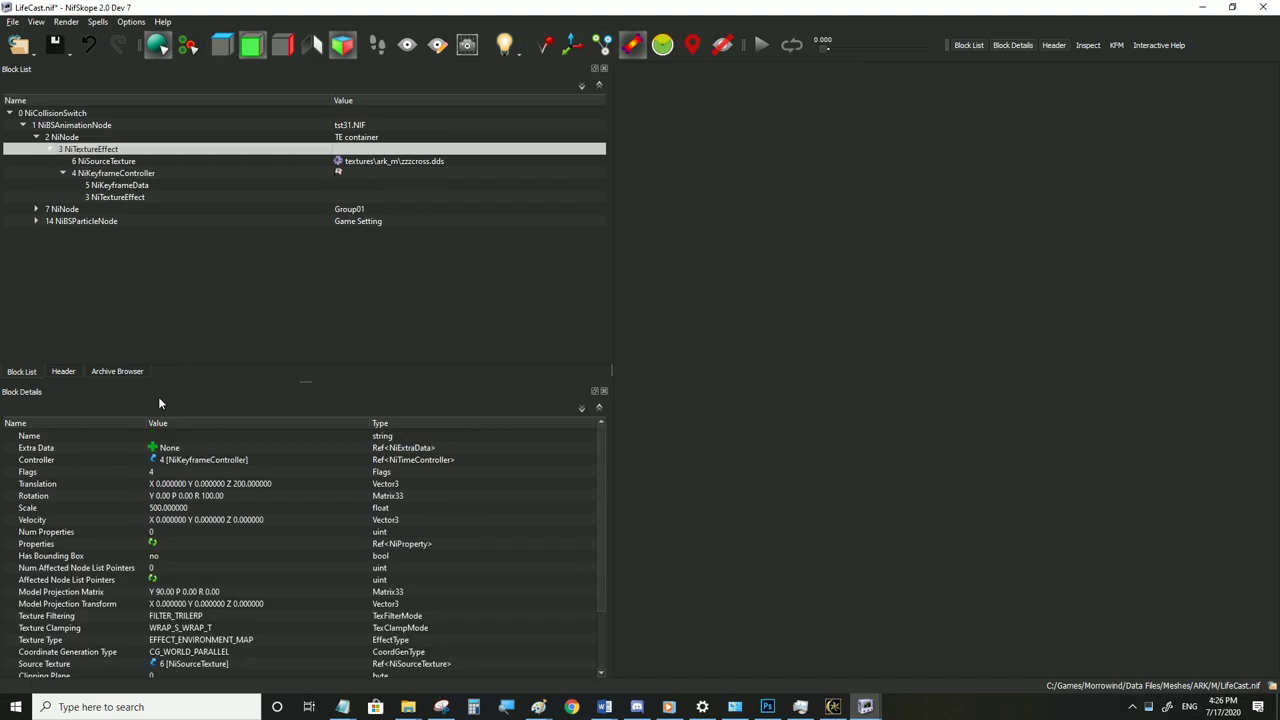
{"action": "left_click", "coordinate": [81, 480]}
{"action": "left_click", "coordinate": [69, 497]}
{"action": "left_click", "coordinate": [63, 508]}
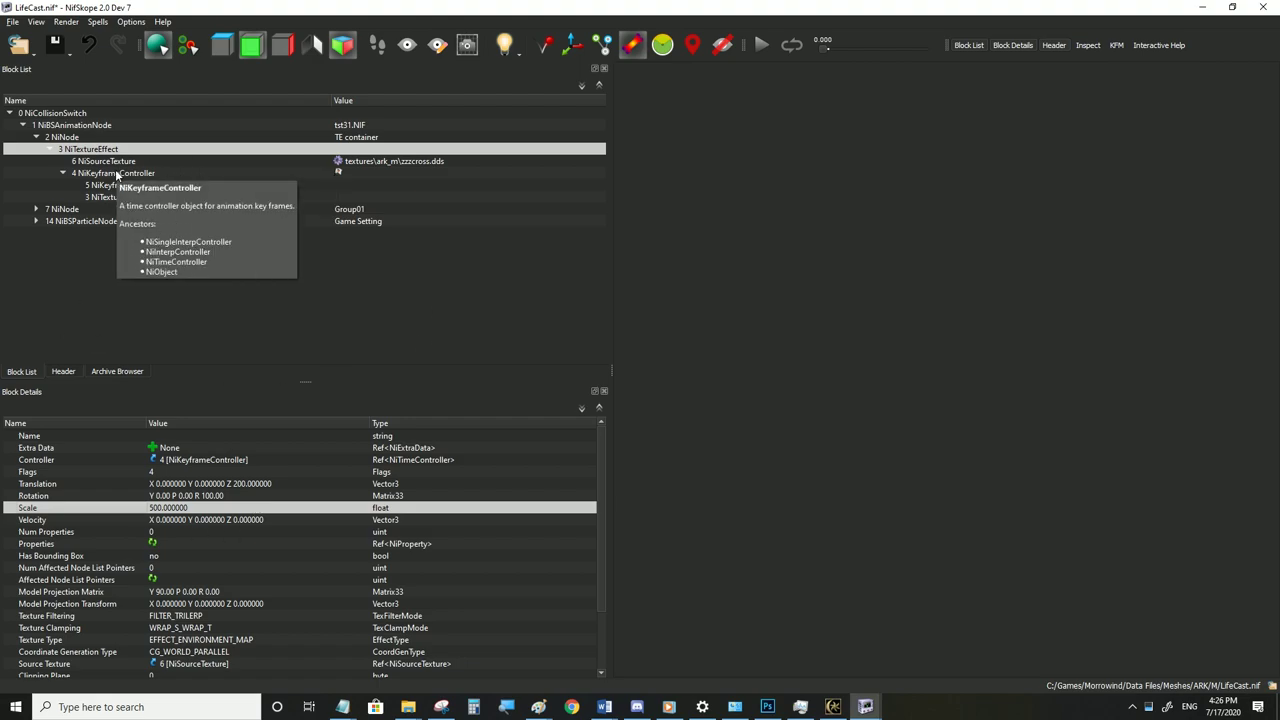
Browse the block insert menu, then check the NiTextureEffect's Controller link
{"action": "right_click", "coordinate": [59, 264]}
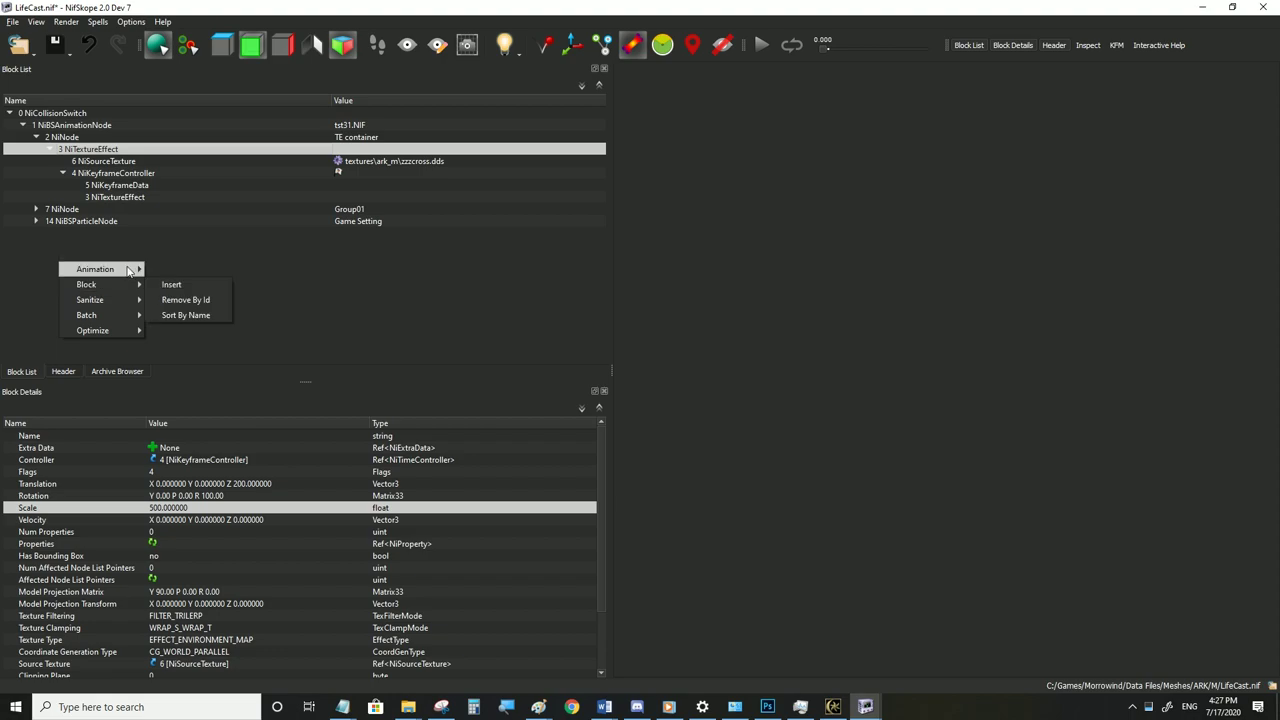
{"action": "mouse_move", "coordinate": [113, 286]}
{"action": "mouse_move", "coordinate": [183, 282]}
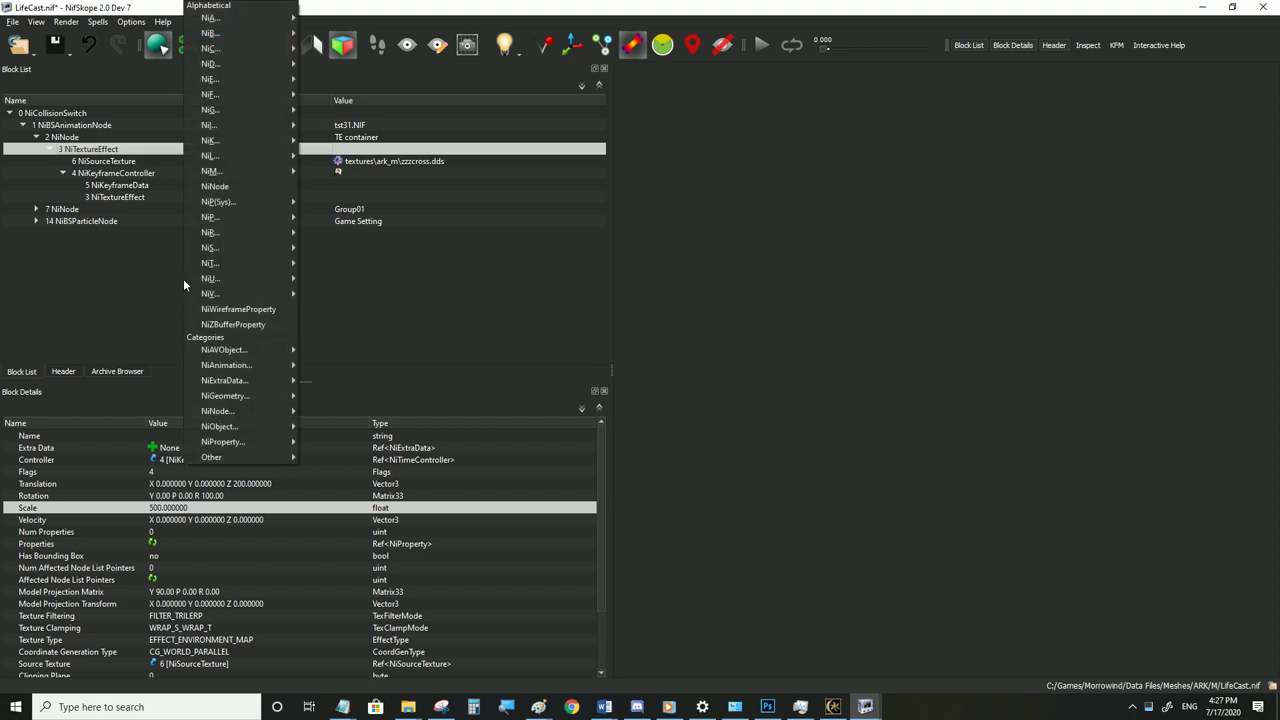
{"action": "mouse_move", "coordinate": [249, 140]}
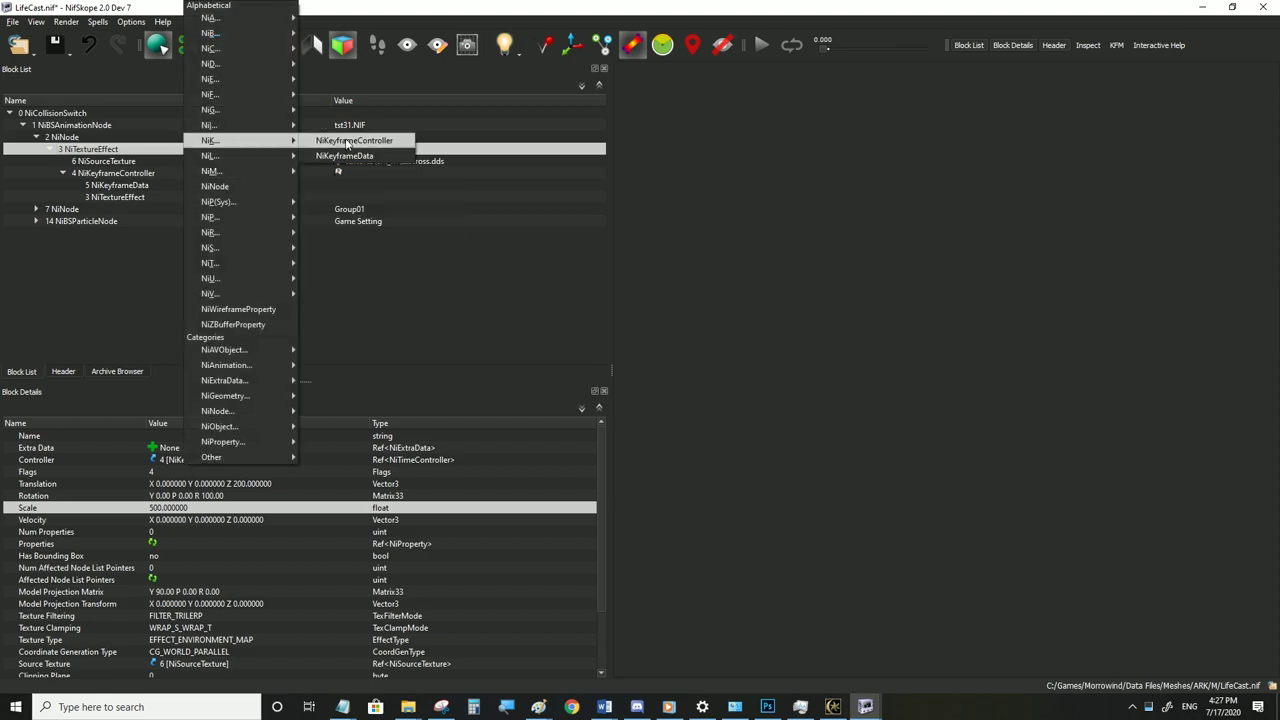
{"action": "left_click", "coordinate": [75, 267]}
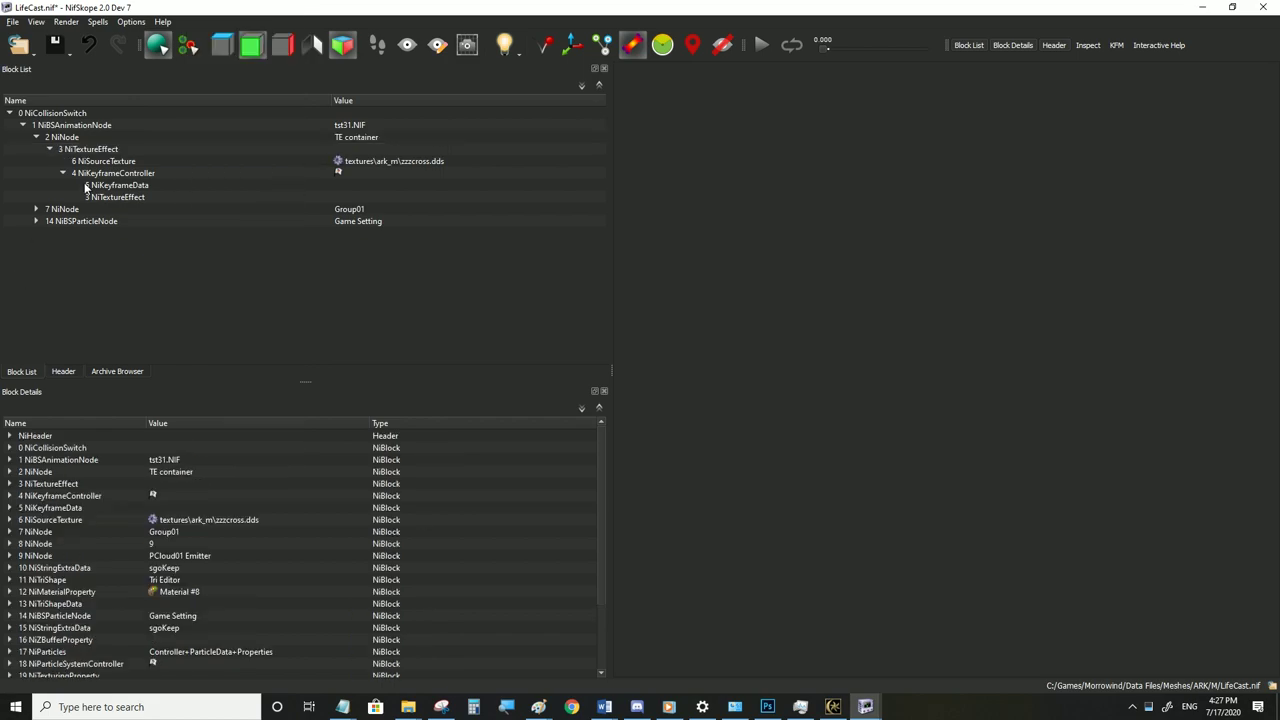
{"action": "left_click", "coordinate": [83, 152]}
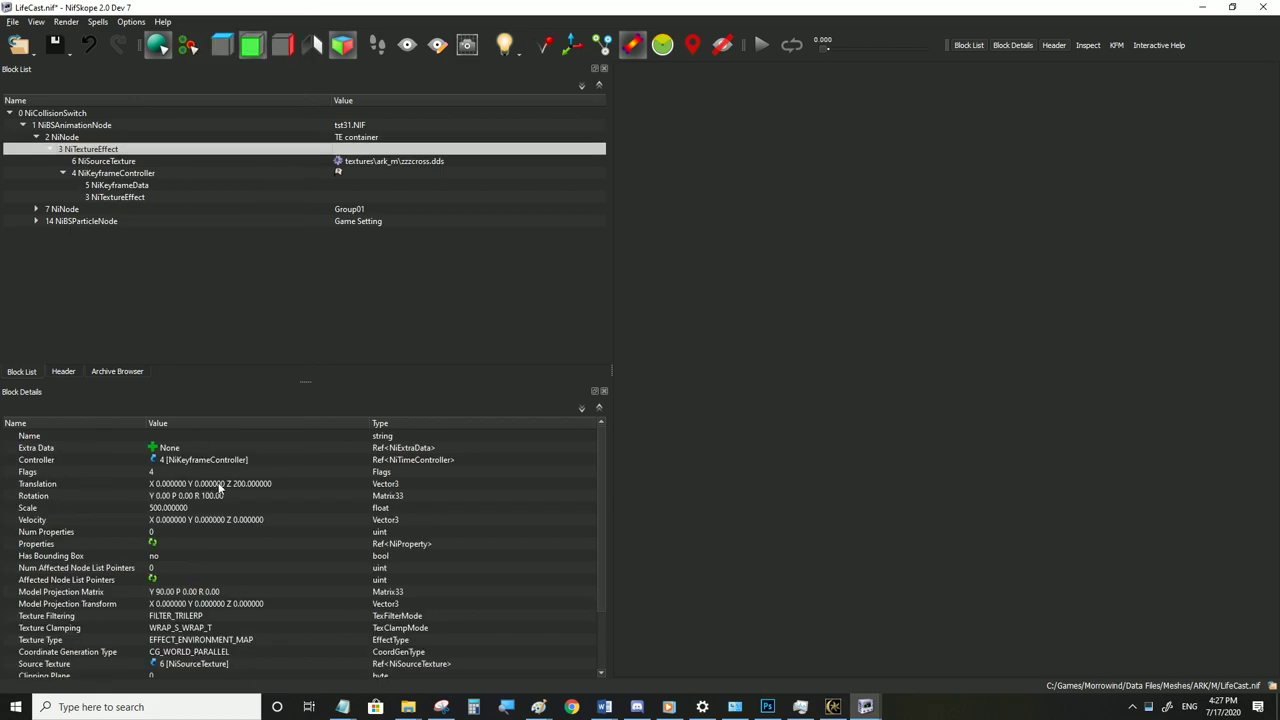
{"action": "left_click", "coordinate": [151, 462]}
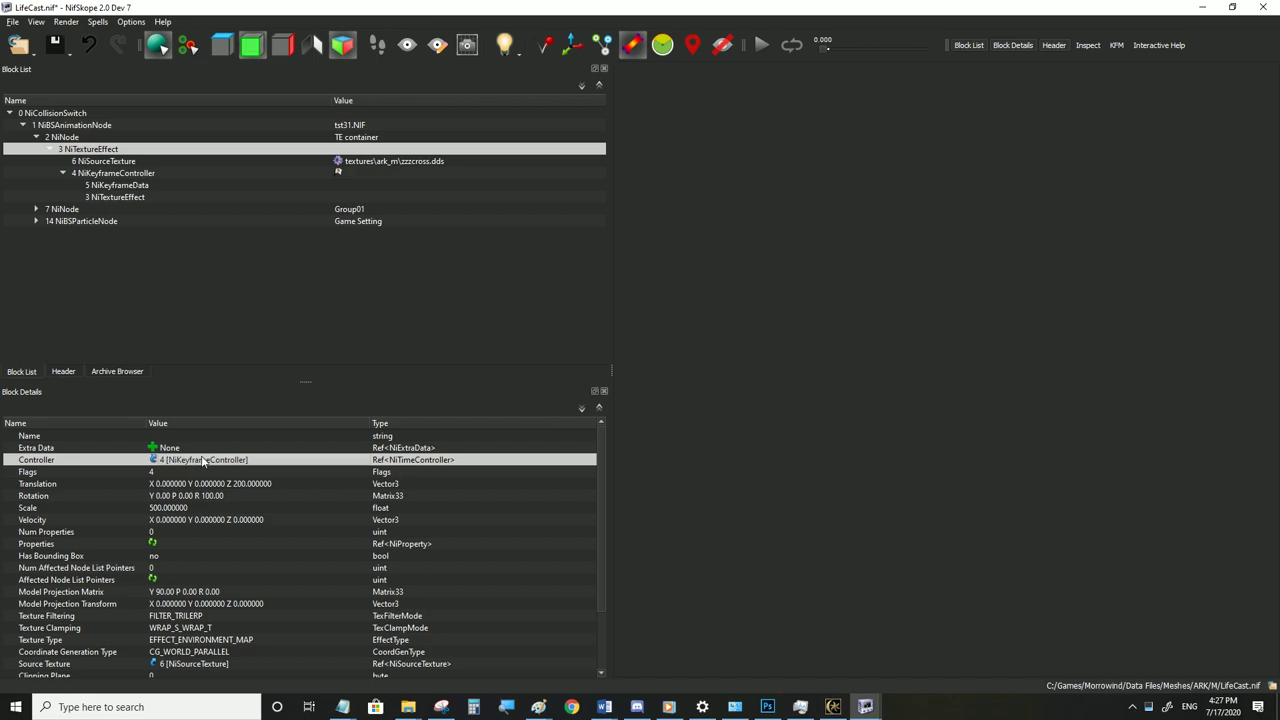
Compare the NiKeyframeController with its NiKeyframeData keys
{"action": "left_click", "coordinate": [97, 174]}
{"action": "left_click", "coordinate": [110, 187]}
{"action": "left_click", "coordinate": [109, 178]}
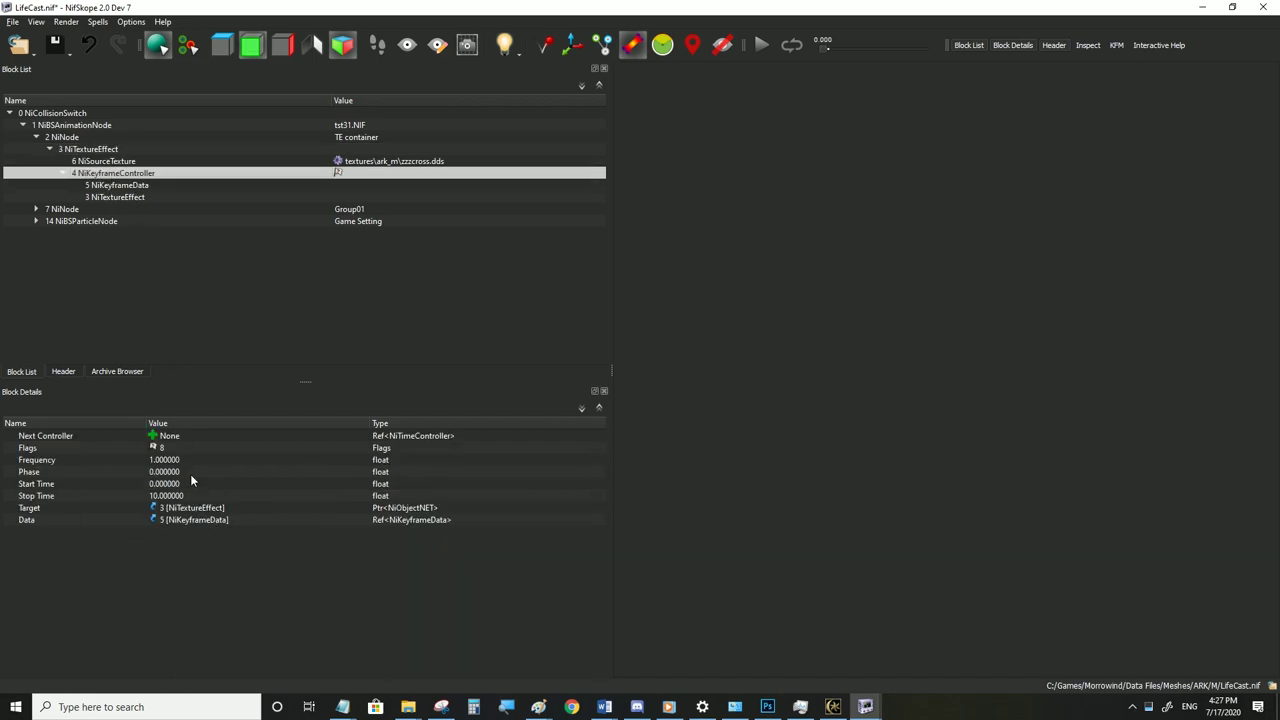
{"action": "left_click", "coordinate": [121, 187]}
{"action": "left_click", "coordinate": [113, 177]}
{"action": "left_click", "coordinate": [119, 188]}
{"action": "scroll", "coordinate": [168, 521], "scroll_direction": "down", "scroll_amount": 2}
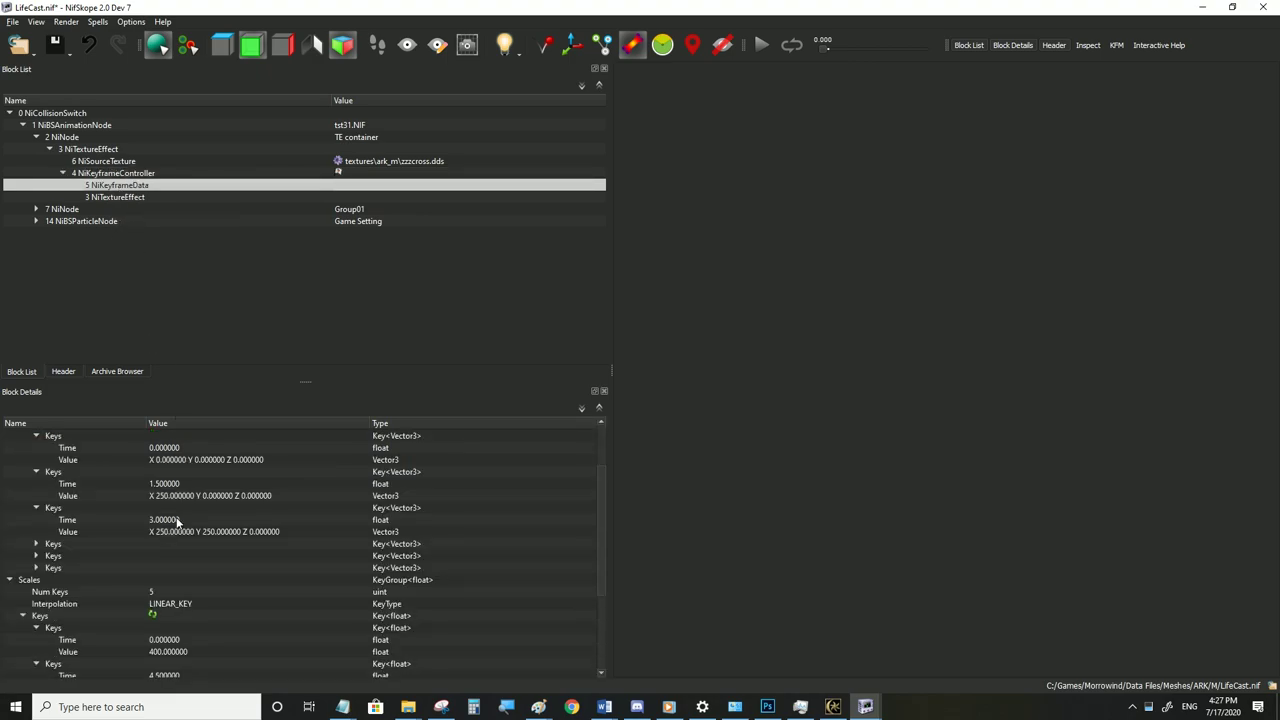
{"action": "scroll", "coordinate": [110, 566], "scroll_direction": "down", "scroll_amount": 2}
{"action": "scroll", "coordinate": [114, 597], "scroll_direction": "down", "scroll_amount": 2}
{"action": "scroll", "coordinate": [84, 594], "scroll_direction": "up", "scroll_amount": 3}
Collapse the Scales and Translations groups to check the rotation Quaternion Keys count
{"action": "left_click", "coordinate": [8, 556]}
{"action": "left_click", "coordinate": [9, 460]}
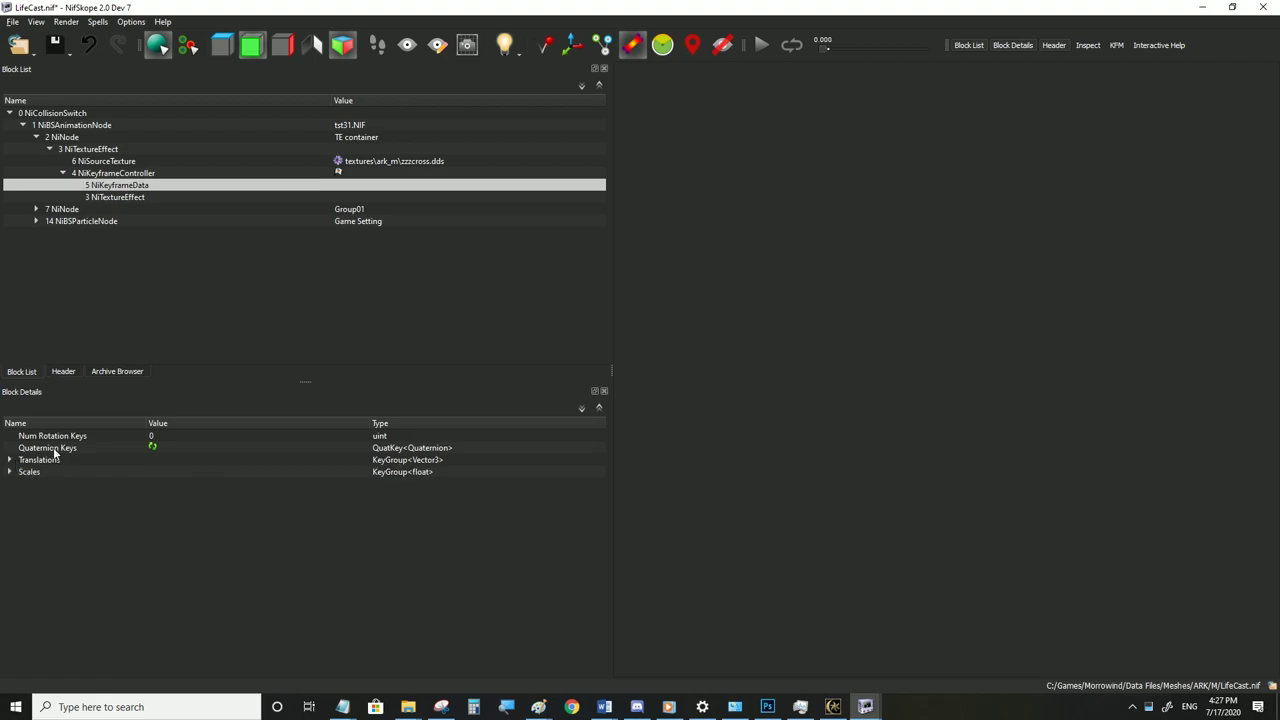
{"action": "left_click", "coordinate": [38, 449]}
{"action": "left_click", "coordinate": [42, 437]}
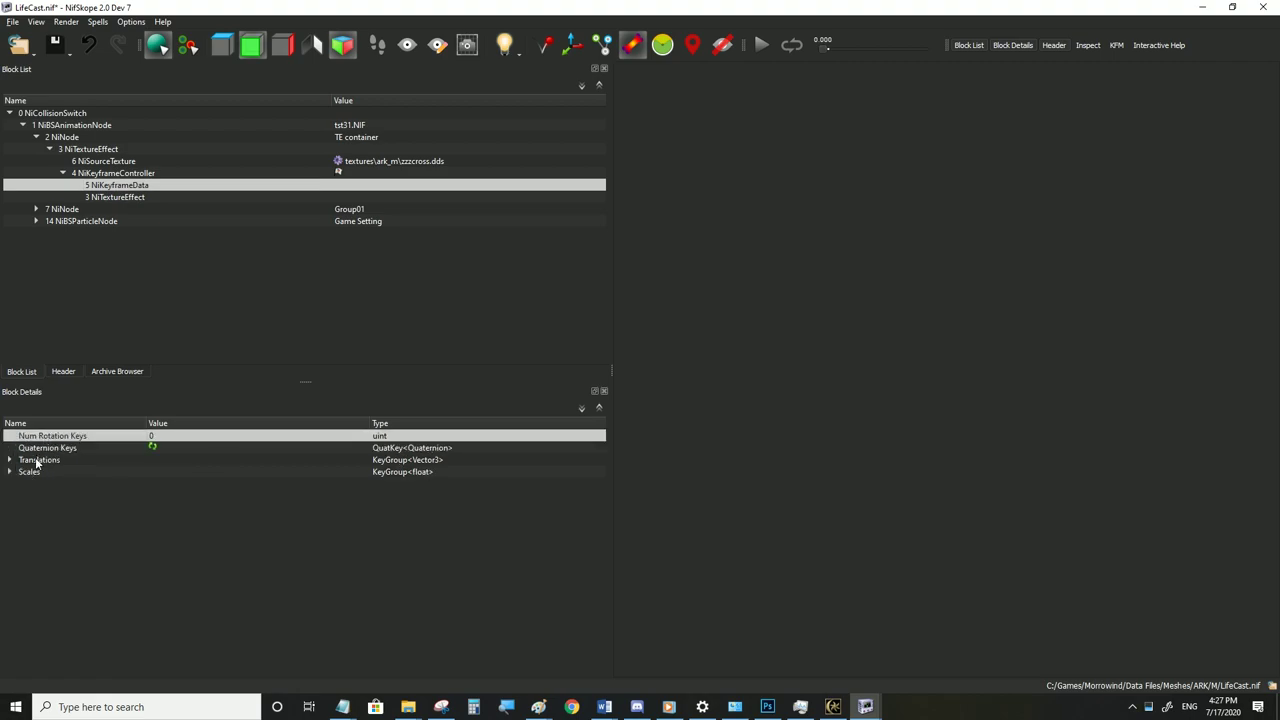
{"action": "left_click", "coordinate": [30, 472]}
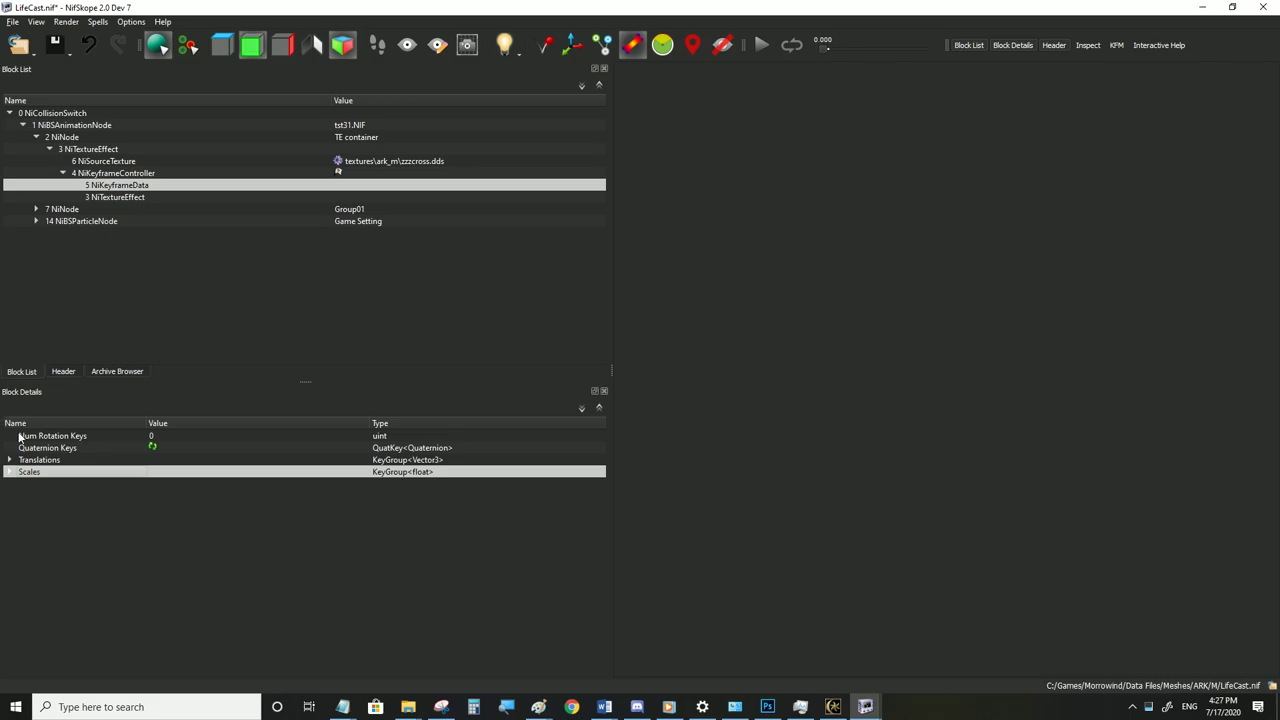
{"action": "left_click", "coordinate": [13, 22]}
{"action": "left_click", "coordinate": [762, 664]}
{"action": "left_click", "coordinate": [832, 706]}
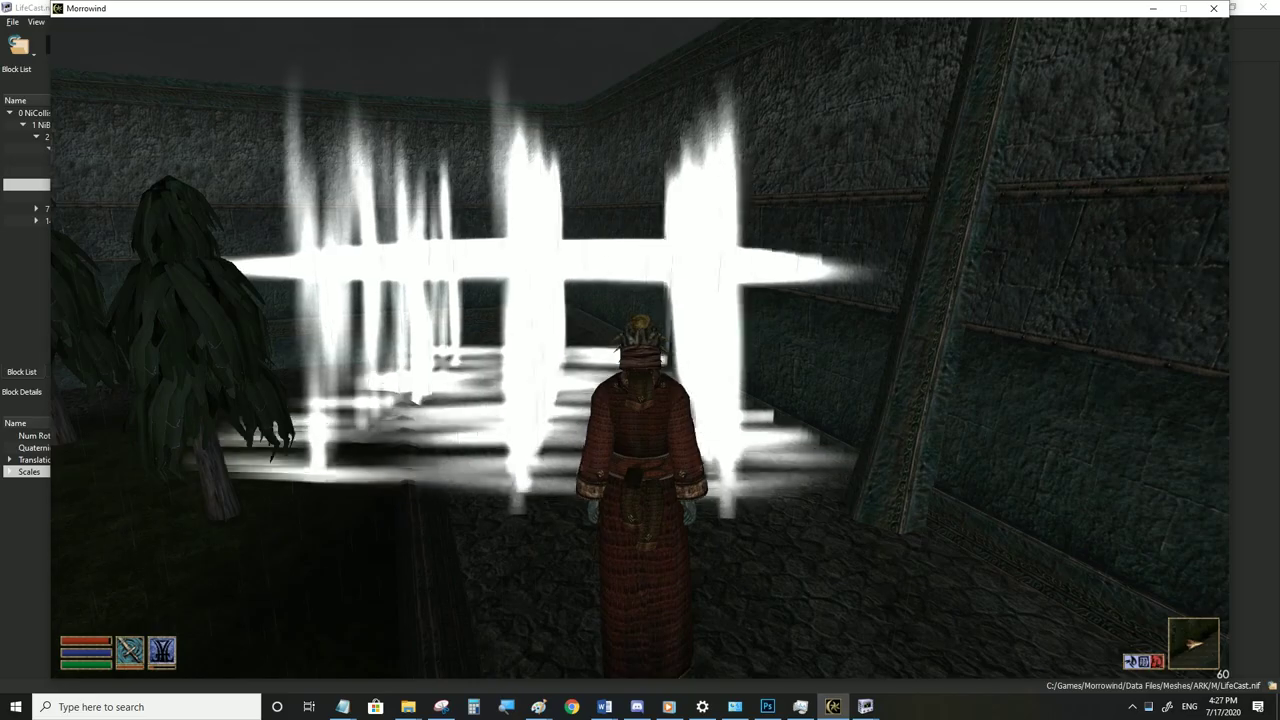
Zoom the third-person camera out and strafe to inspect the glowing crosshatched effect
{"action": "scroll", "coordinate": [640, 348], "scroll_direction": "down", "scroll_amount": 3}
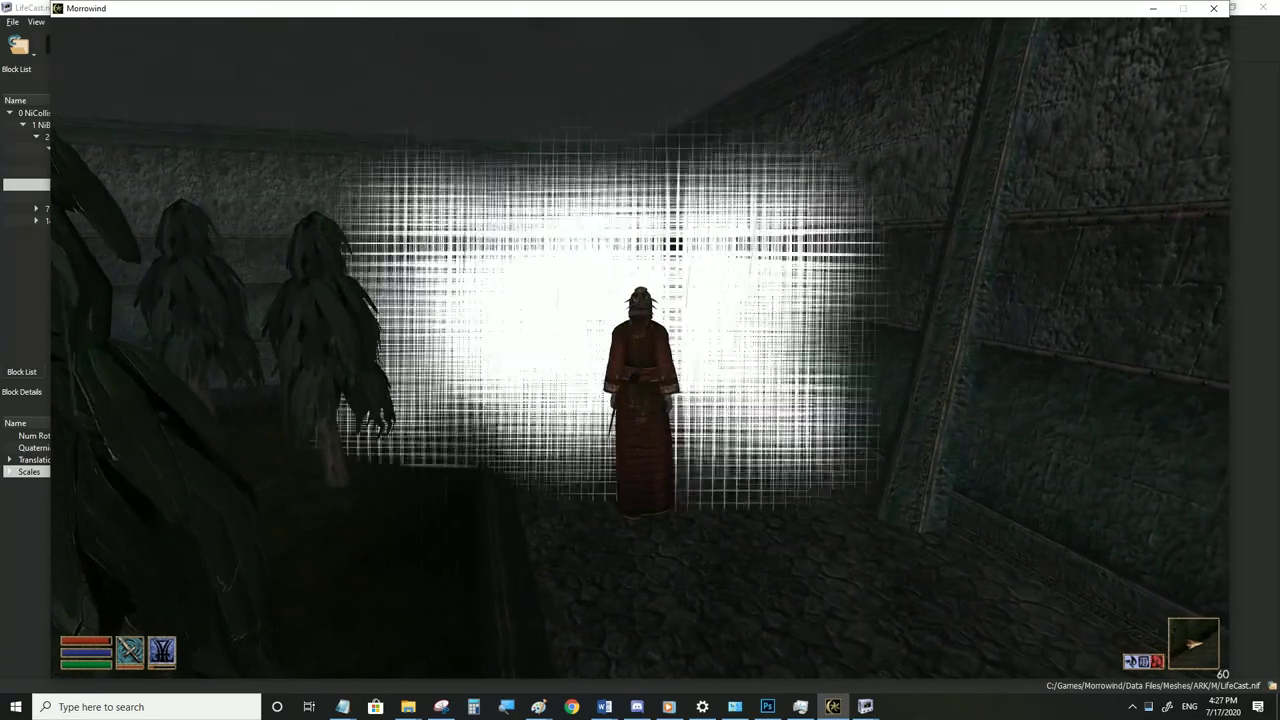
{"action": "key", "text": "d"}
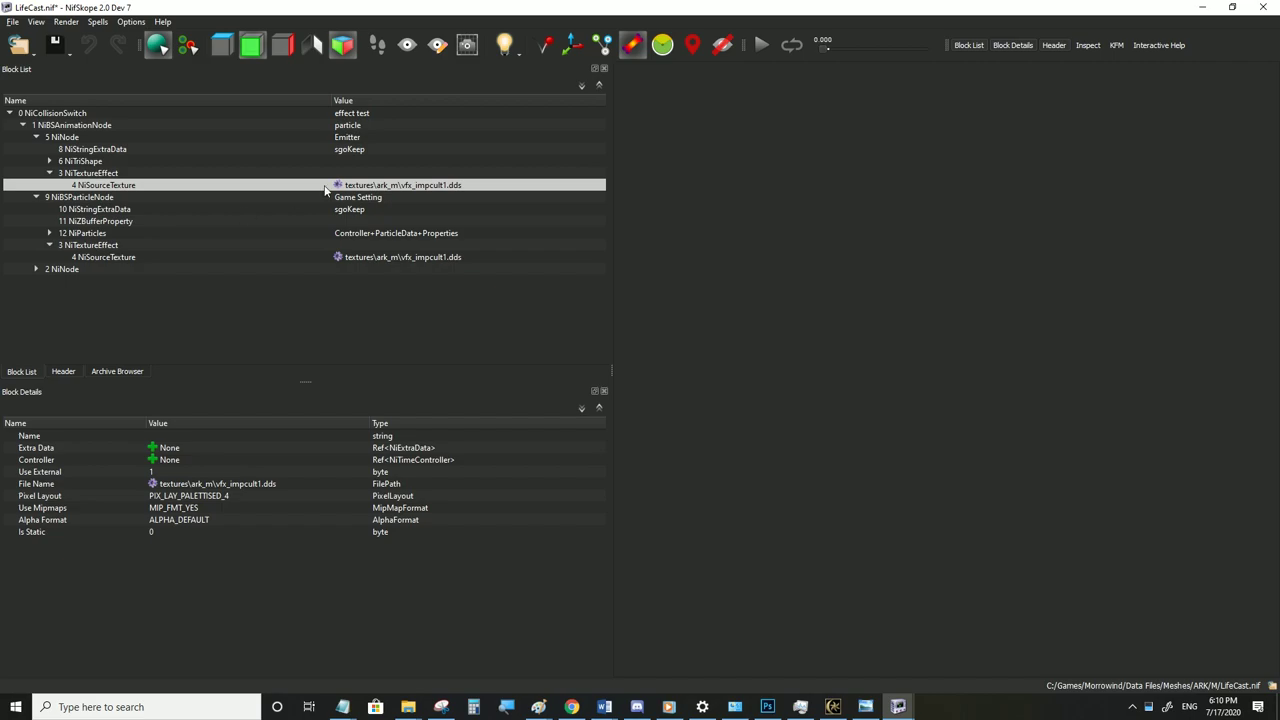
Open the 'texture effect' examples folder, then bring up VFX_ImpCult1.dds in Photoshop
{"action": "mouse_move", "coordinate": [412, 712]}
{"action": "left_click", "coordinate": [361, 652]}
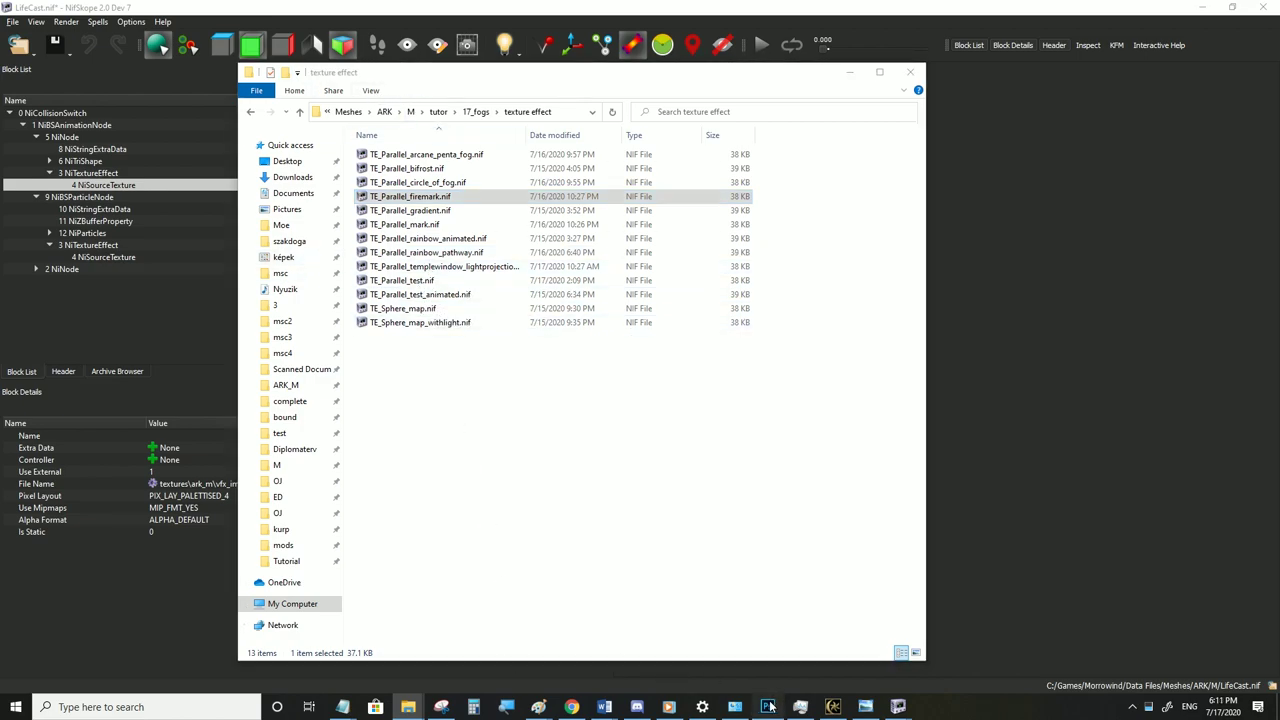
{"action": "left_click", "coordinate": [767, 706]}
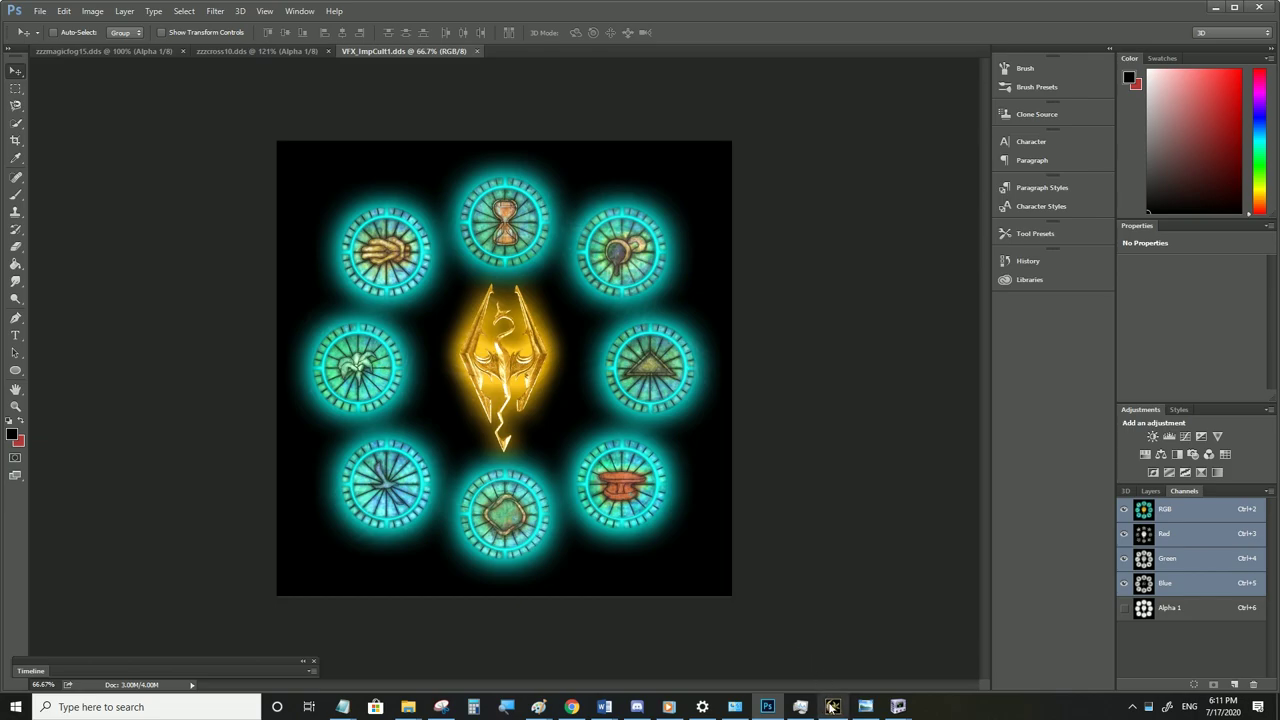
Strafe across the sigil decal, toggle the view mode, and walk over the glowing petals
{"action": "left_click", "coordinate": [832, 708]}
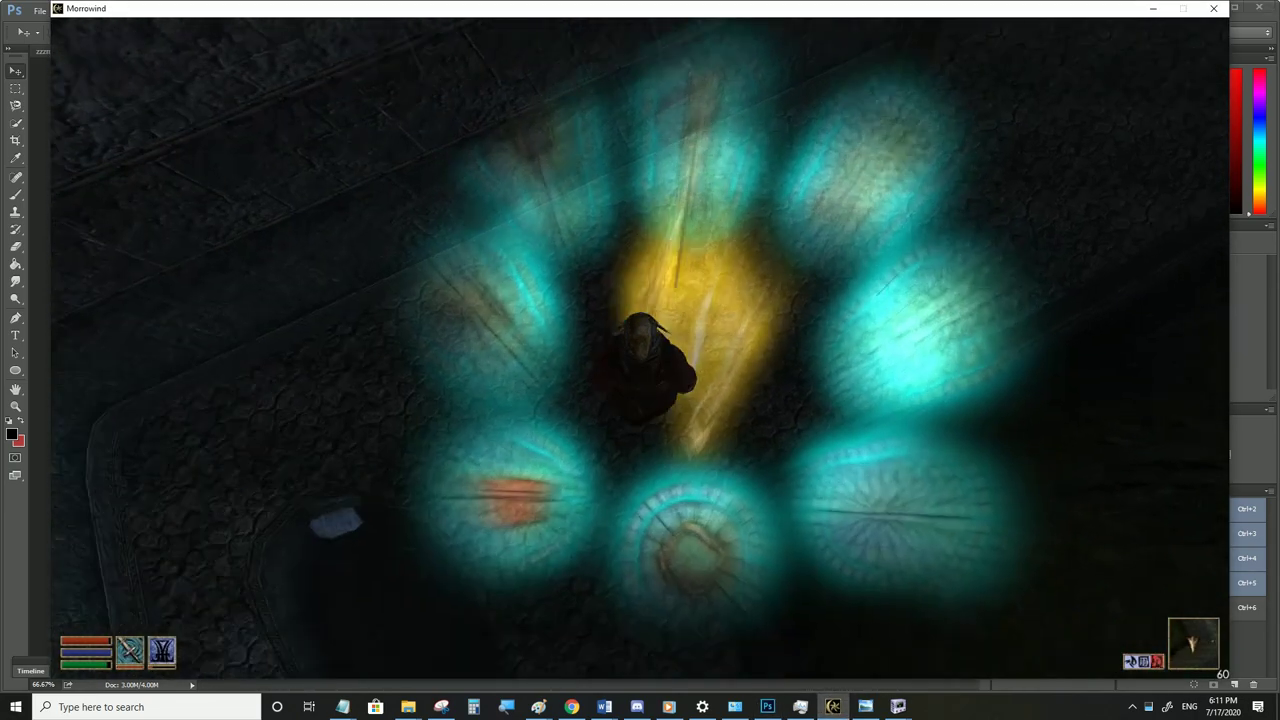
{"action": "key", "text": "d"}
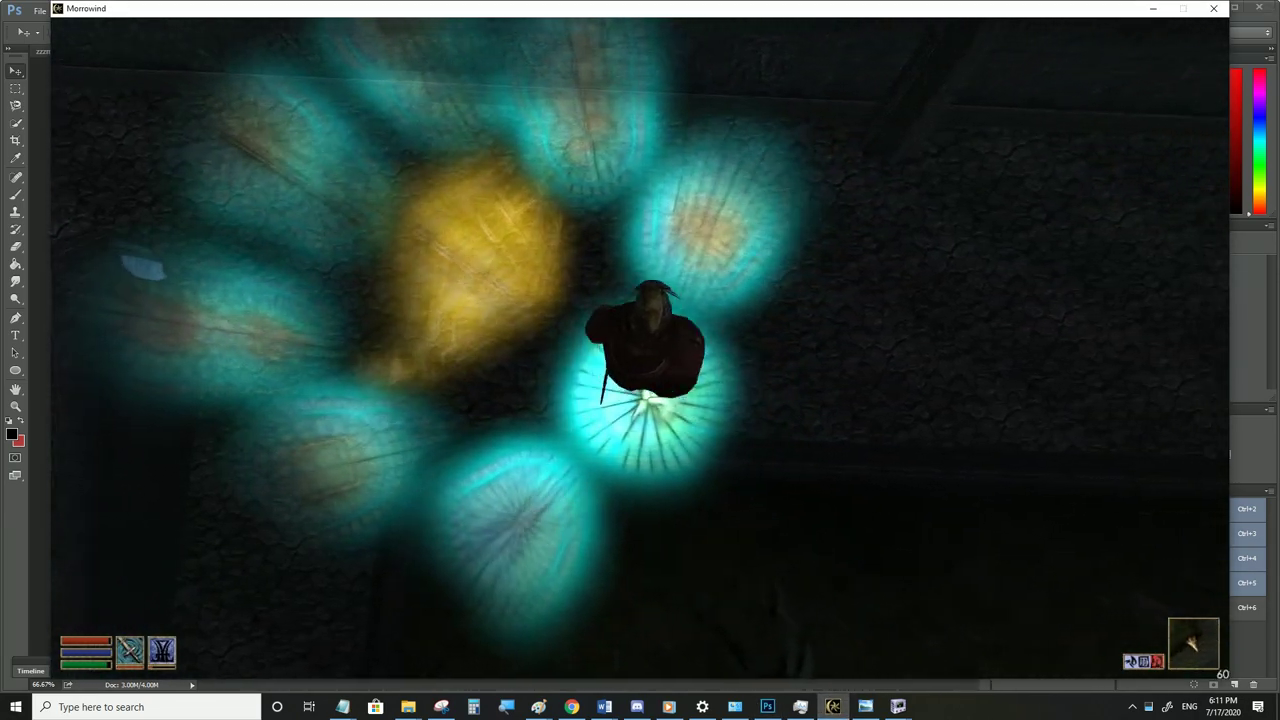
{"action": "key", "text": "Tab"}
{"action": "key", "text": "Tab"}
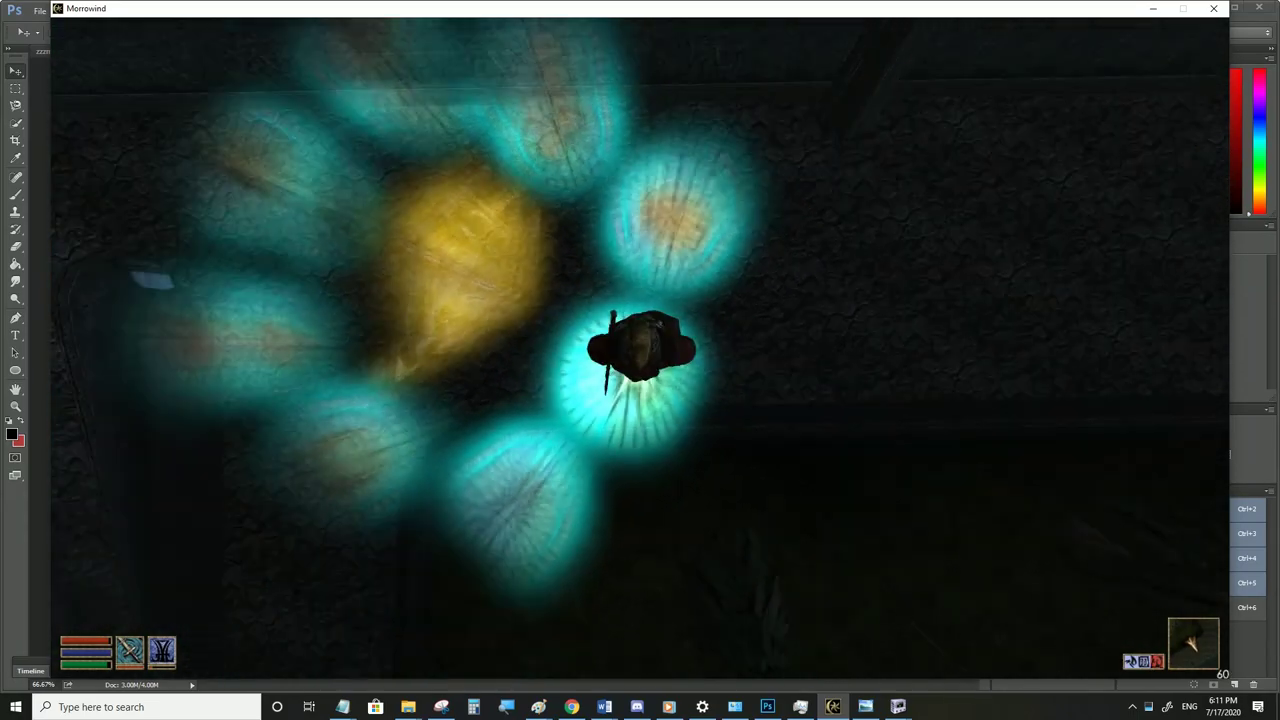
{"action": "key", "text": "a"}
{"action": "key", "text": "w"}
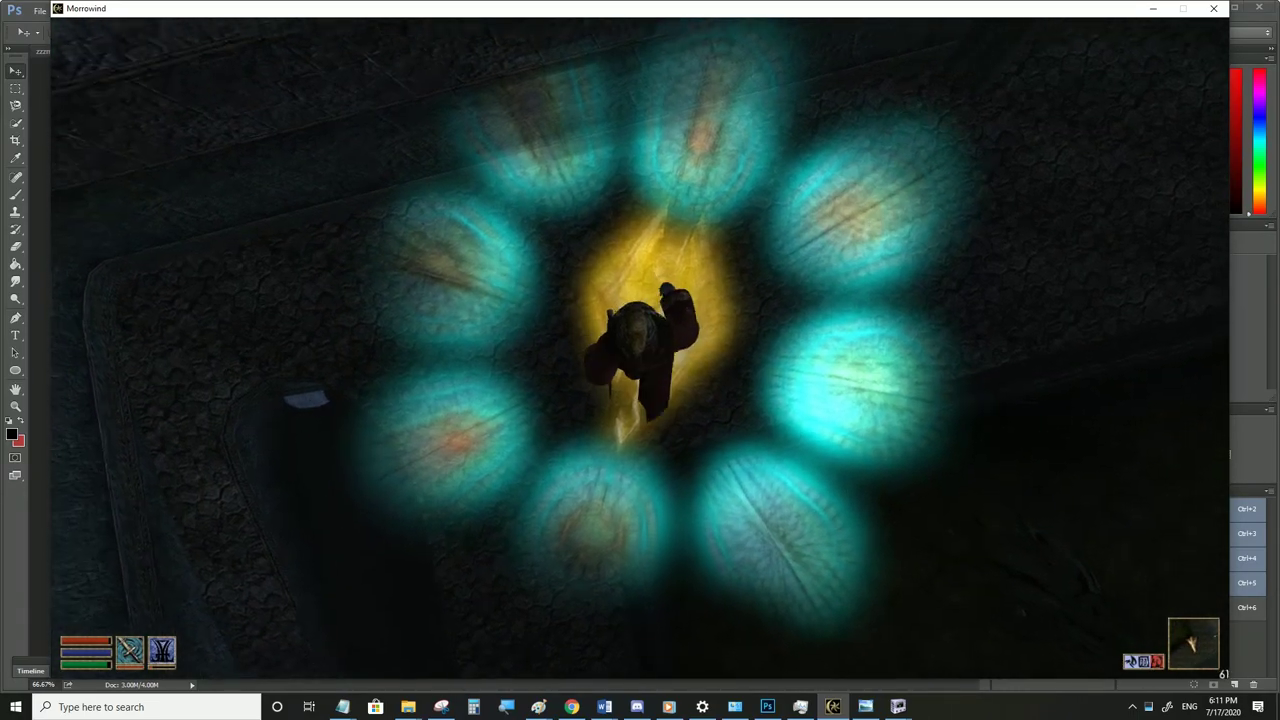
{"action": "key", "text": "a"}
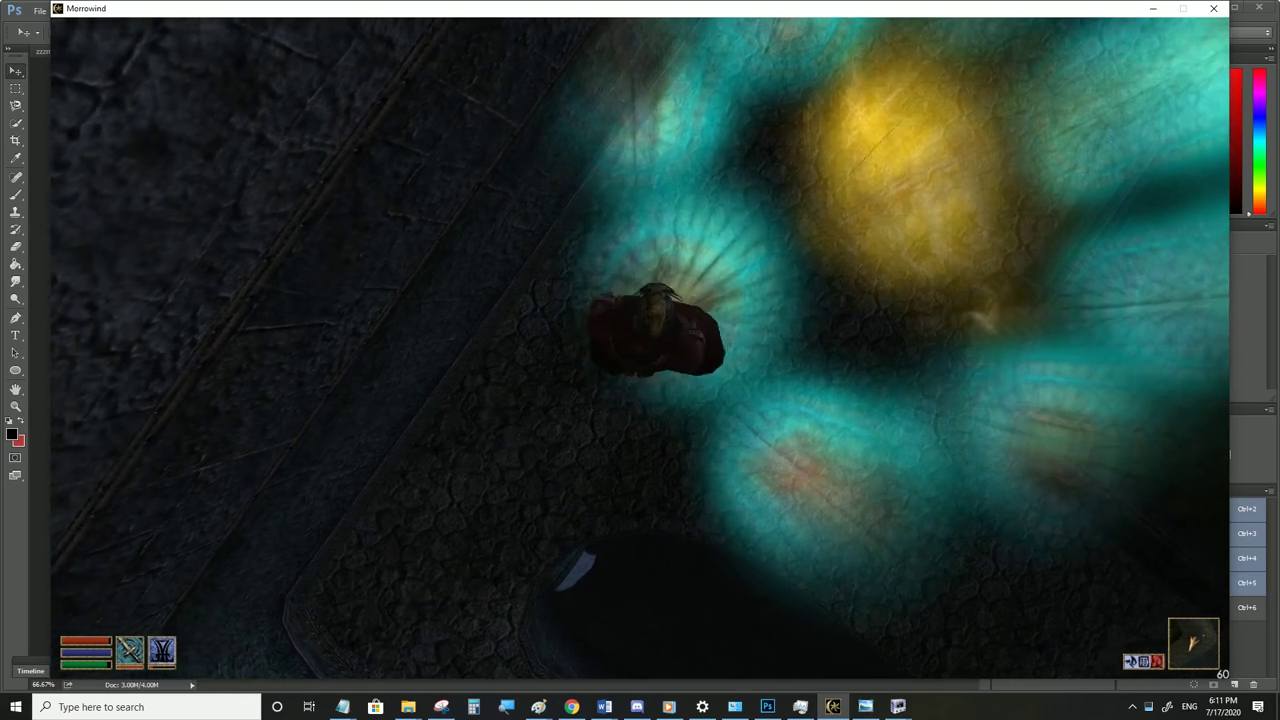
{"action": "key", "text": "w"}
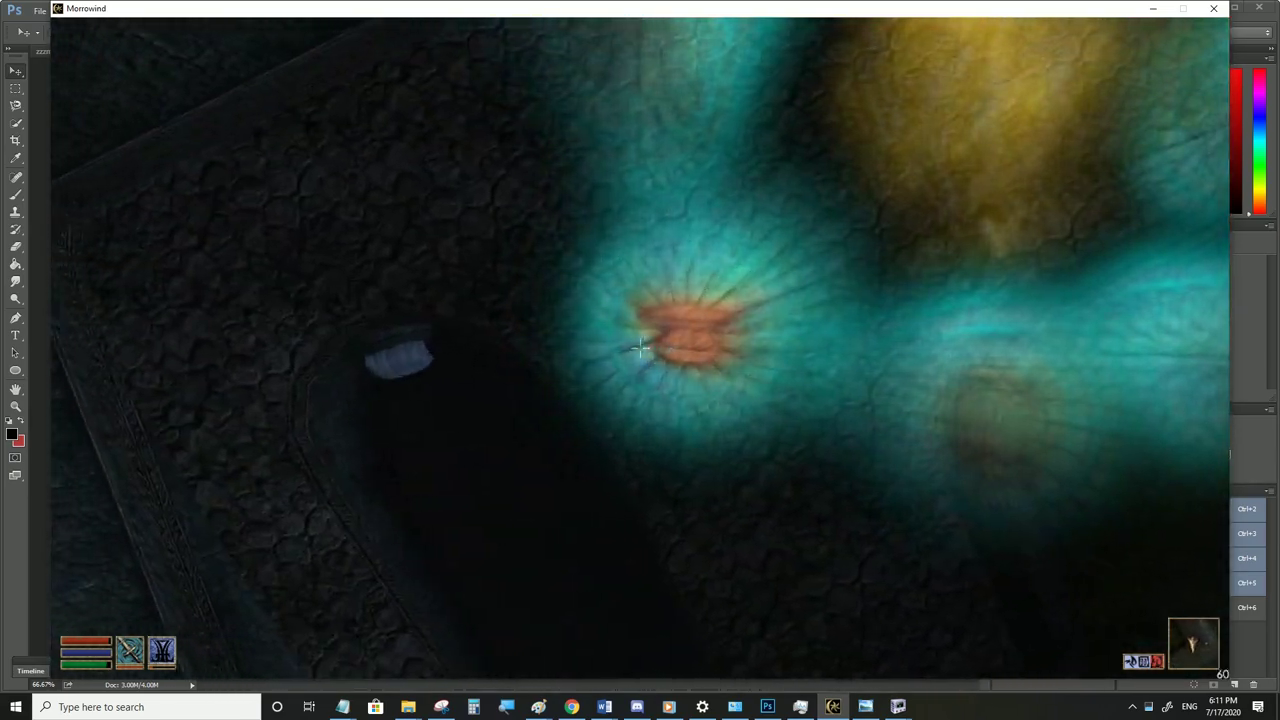
Keep walking across and around the projected decal to view it from overhead
{"action": "key", "text": "w"}
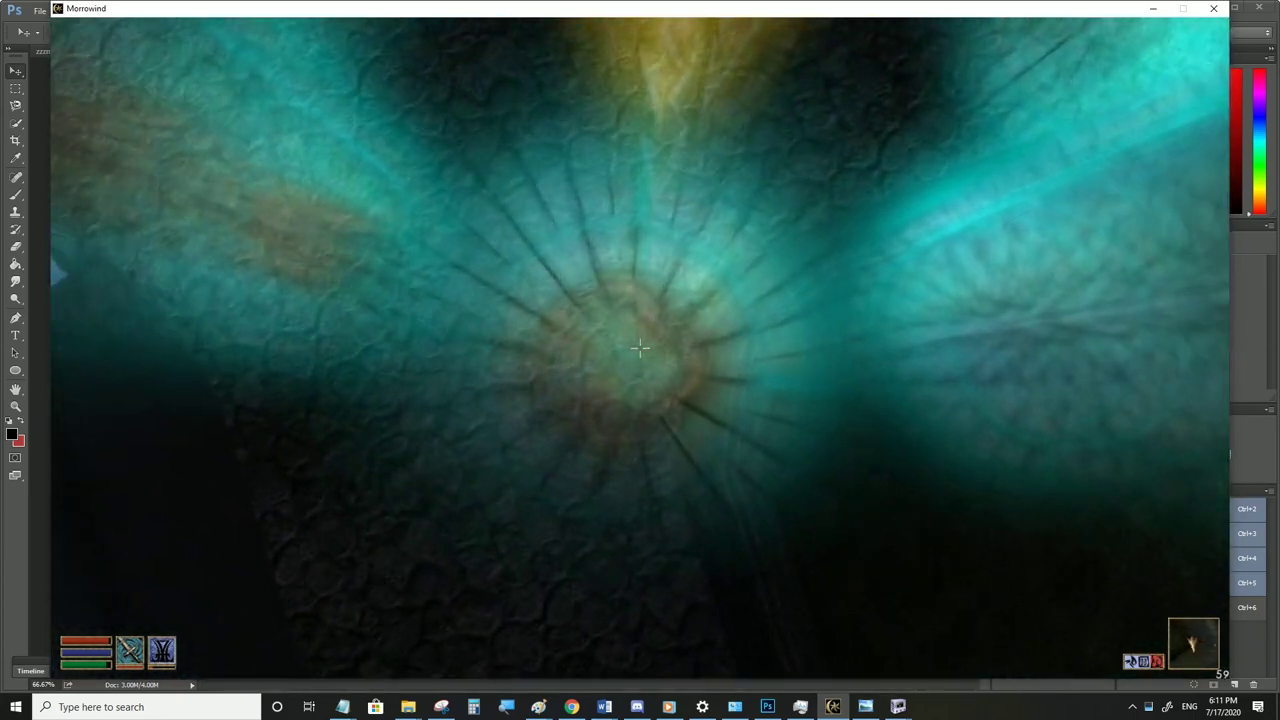
{"action": "key", "text": "w"}
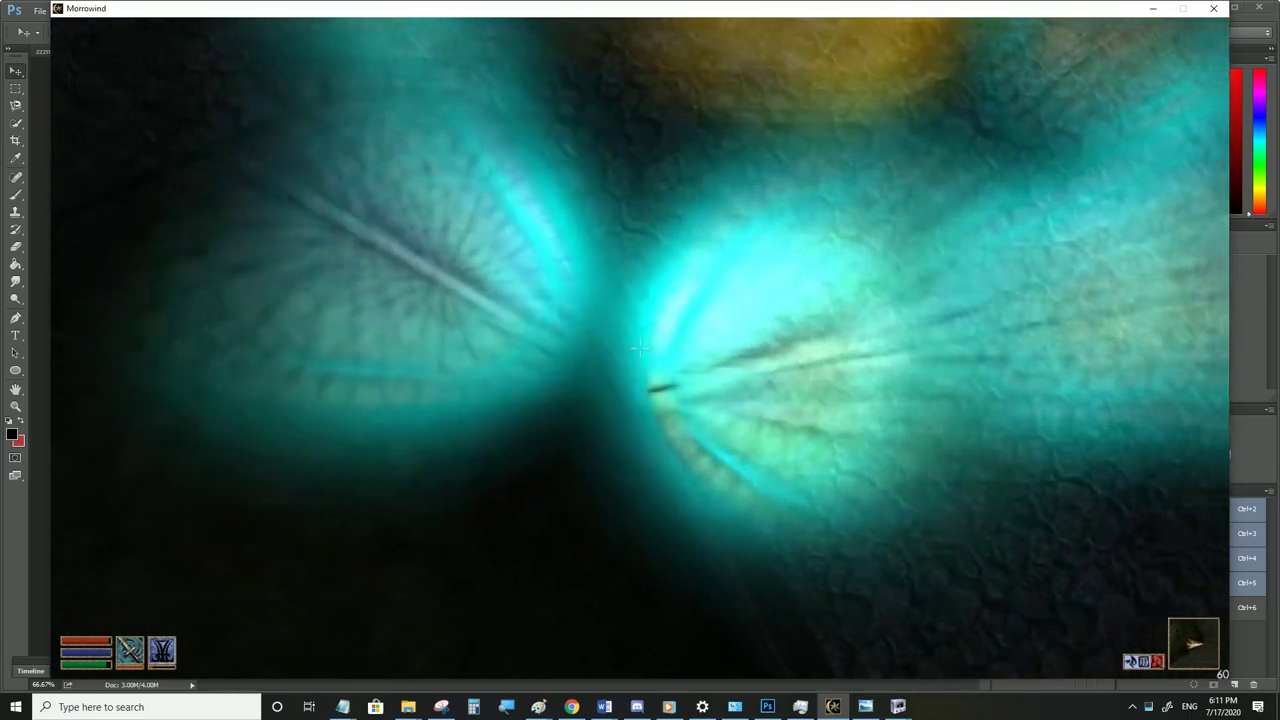
{"action": "key", "text": "w"}
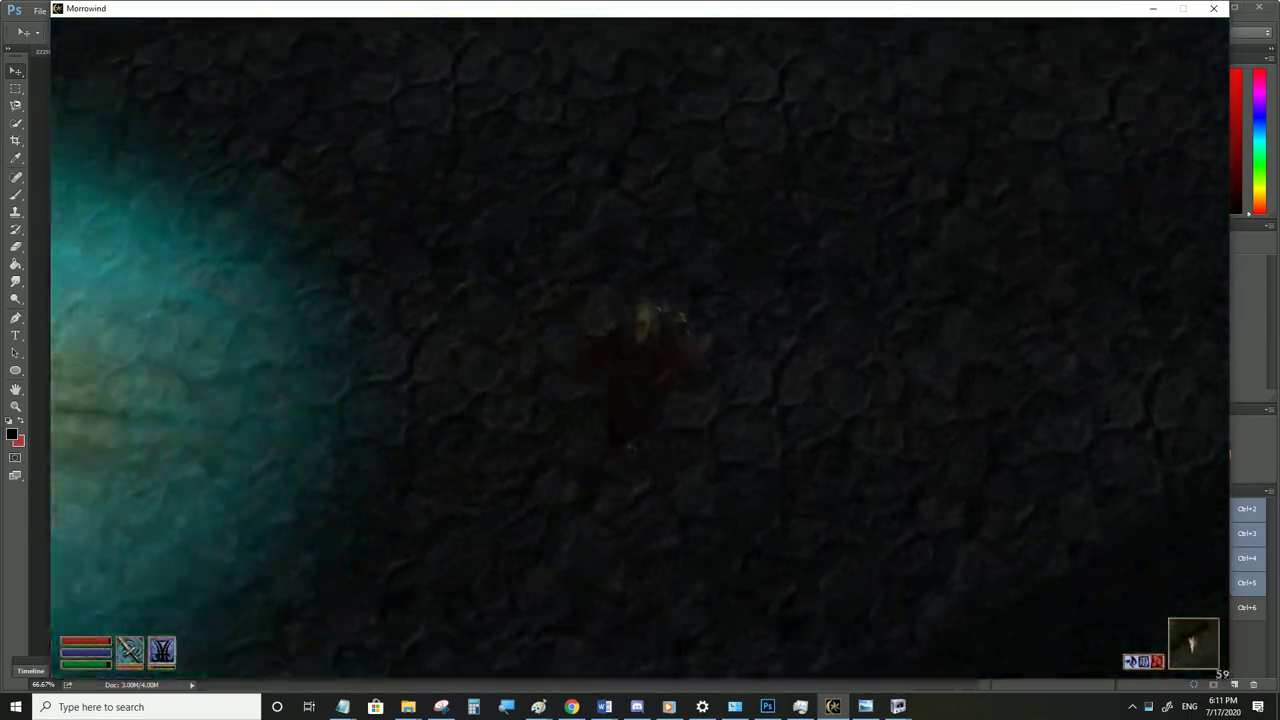
{"action": "key", "text": "w"}
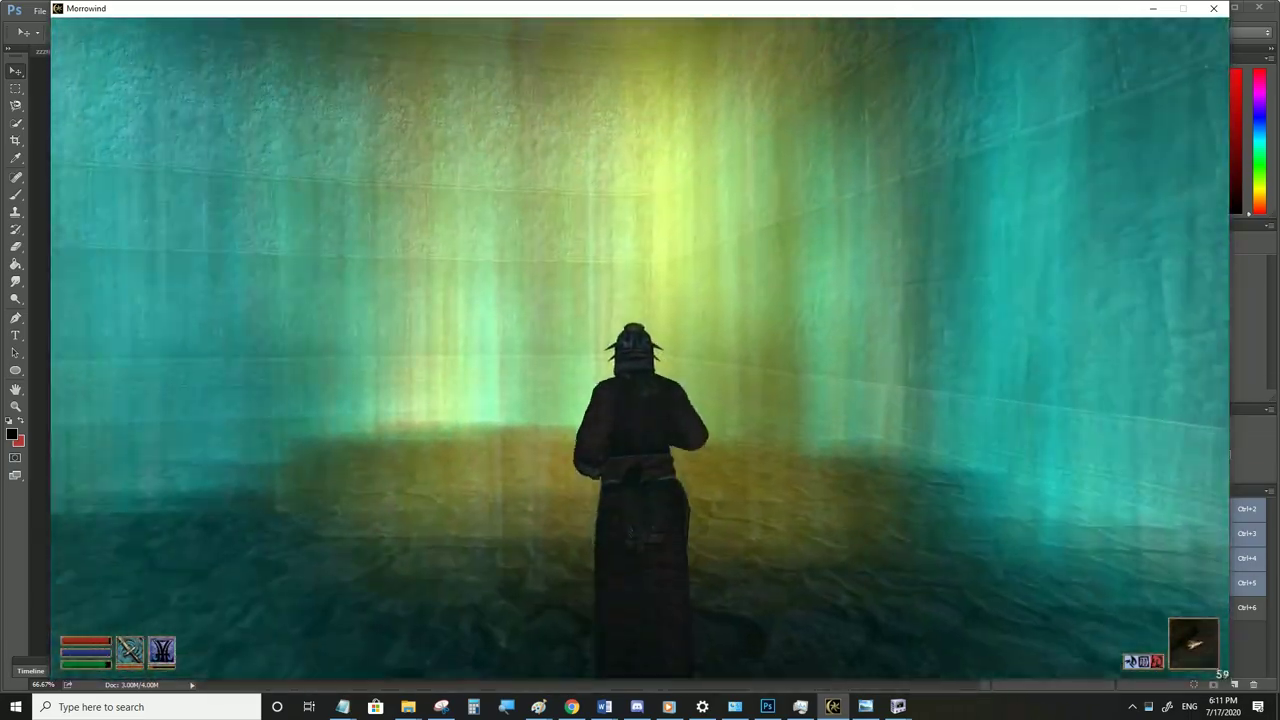
{"action": "key", "text": "w"}
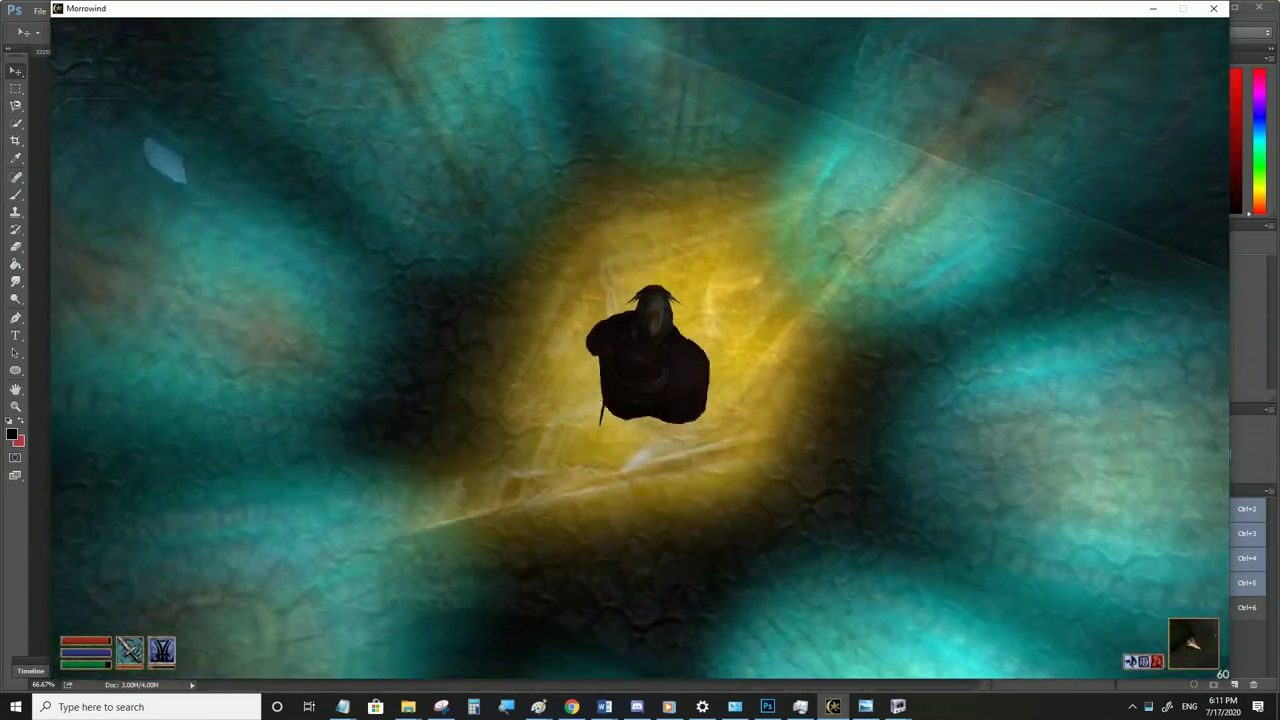
{"action": "key", "text": "a"}
{"action": "key", "text": "w"}
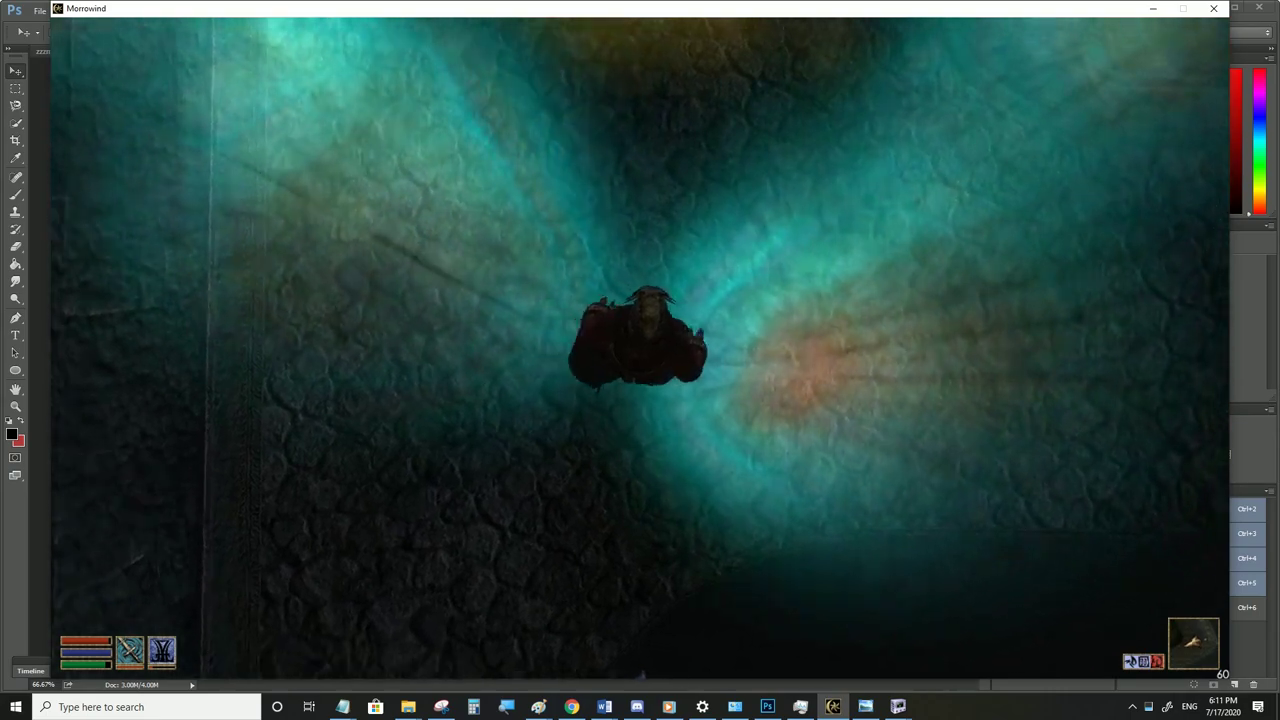
{"action": "key", "text": "w"}
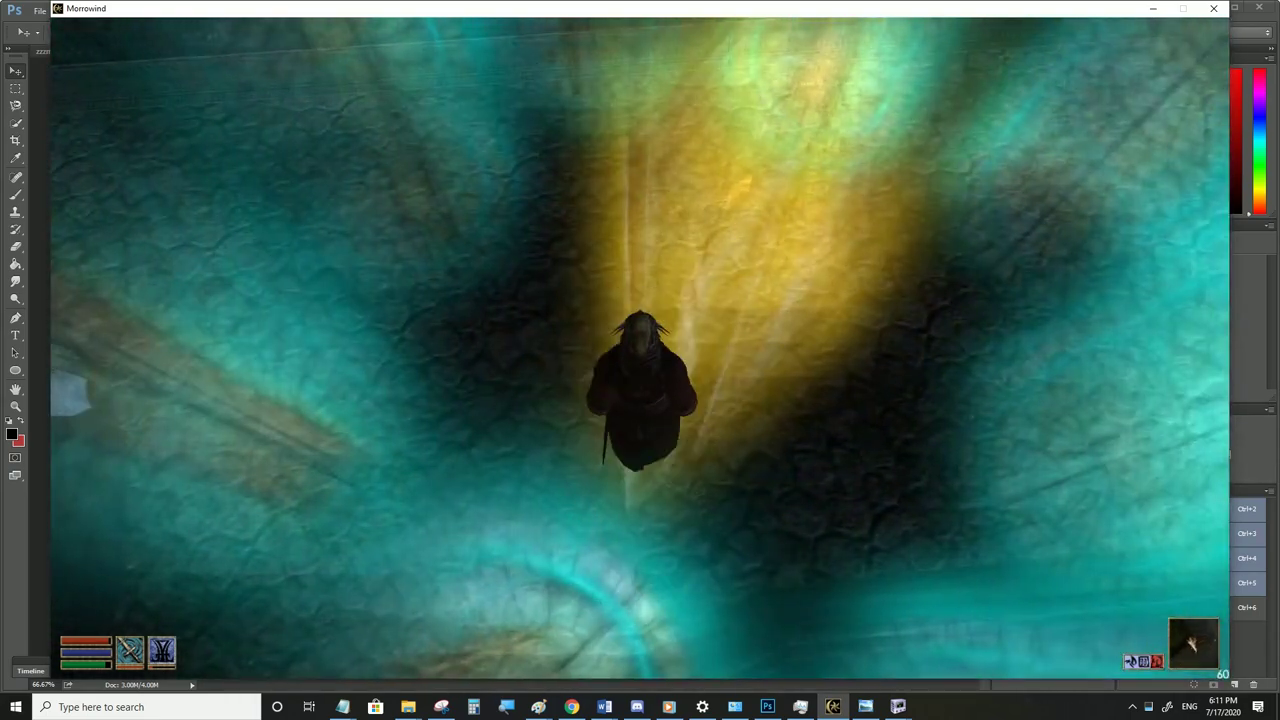
{"action": "left_click", "coordinate": [832, 707]}
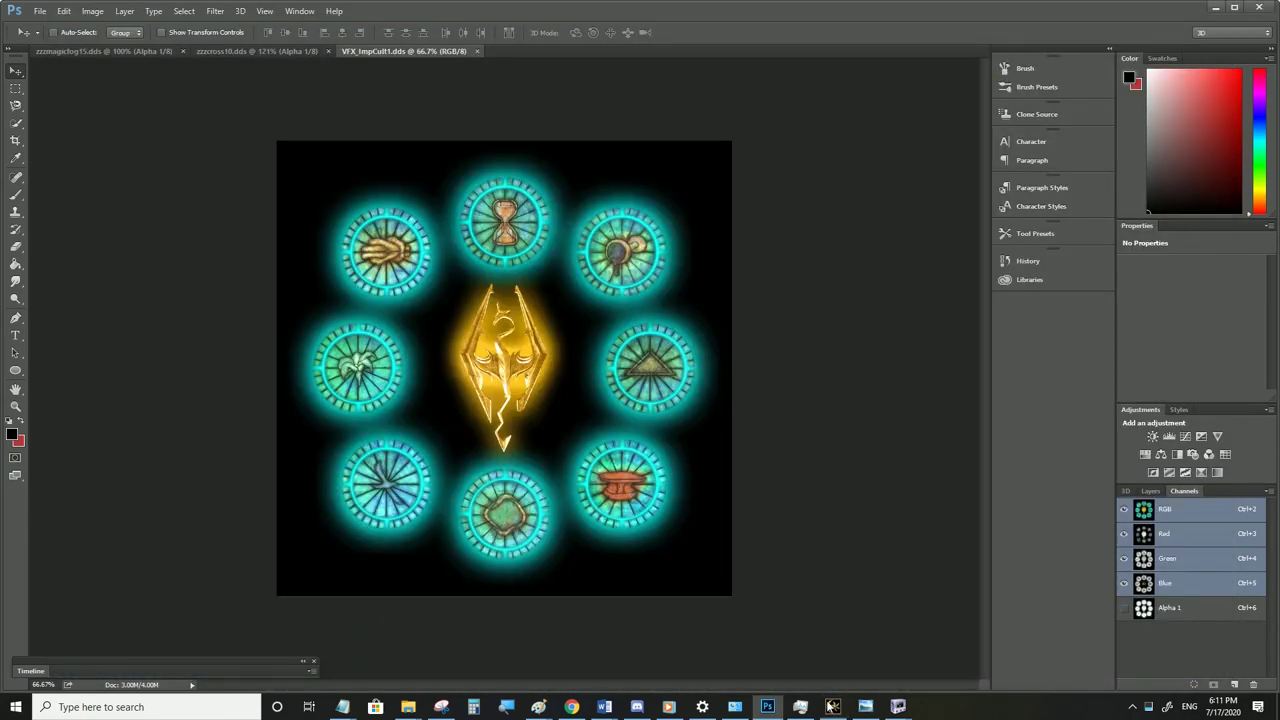
Point the NiSourceTexture File Name at zfire27.dds
{"action": "mouse_move", "coordinate": [900, 708]}
{"action": "left_click", "coordinate": [989, 670]}
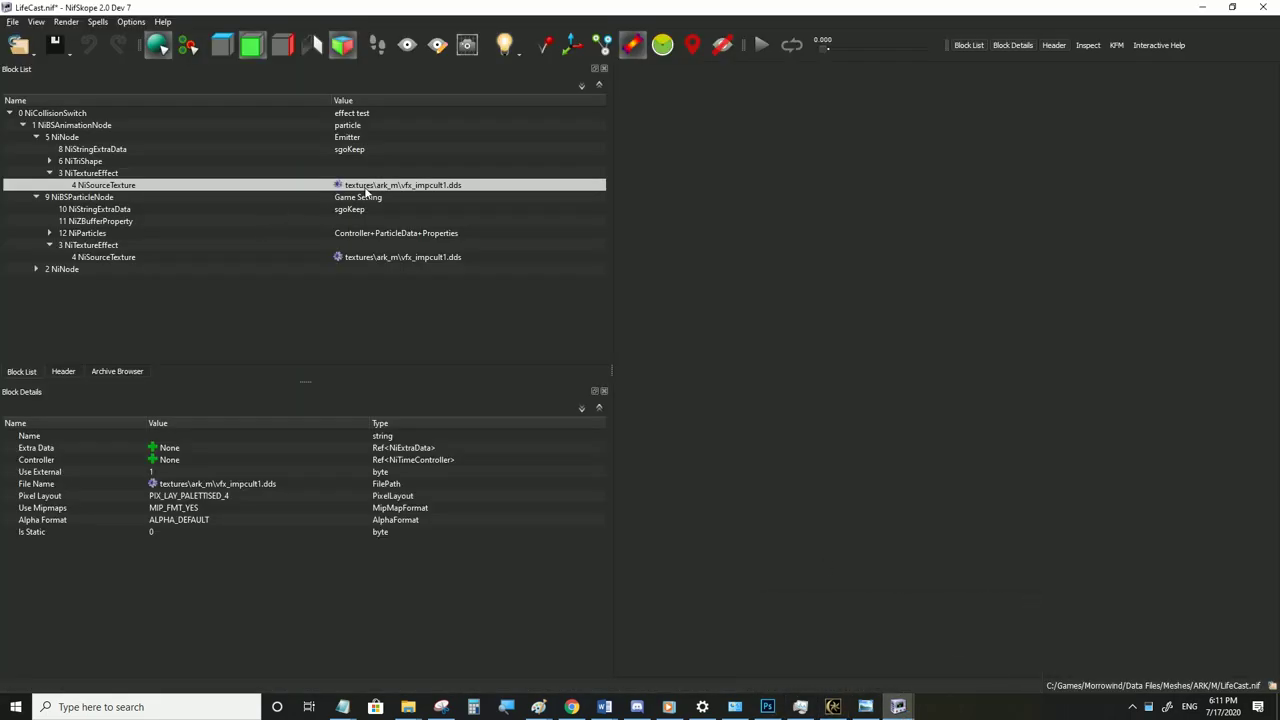
{"action": "double_click", "coordinate": [565, 259]}
{"action": "scroll", "coordinate": [618, 316], "scroll_direction": "down", "scroll_amount": 15}
{"action": "scroll", "coordinate": [618, 316], "scroll_direction": "down", "scroll_amount": 6}
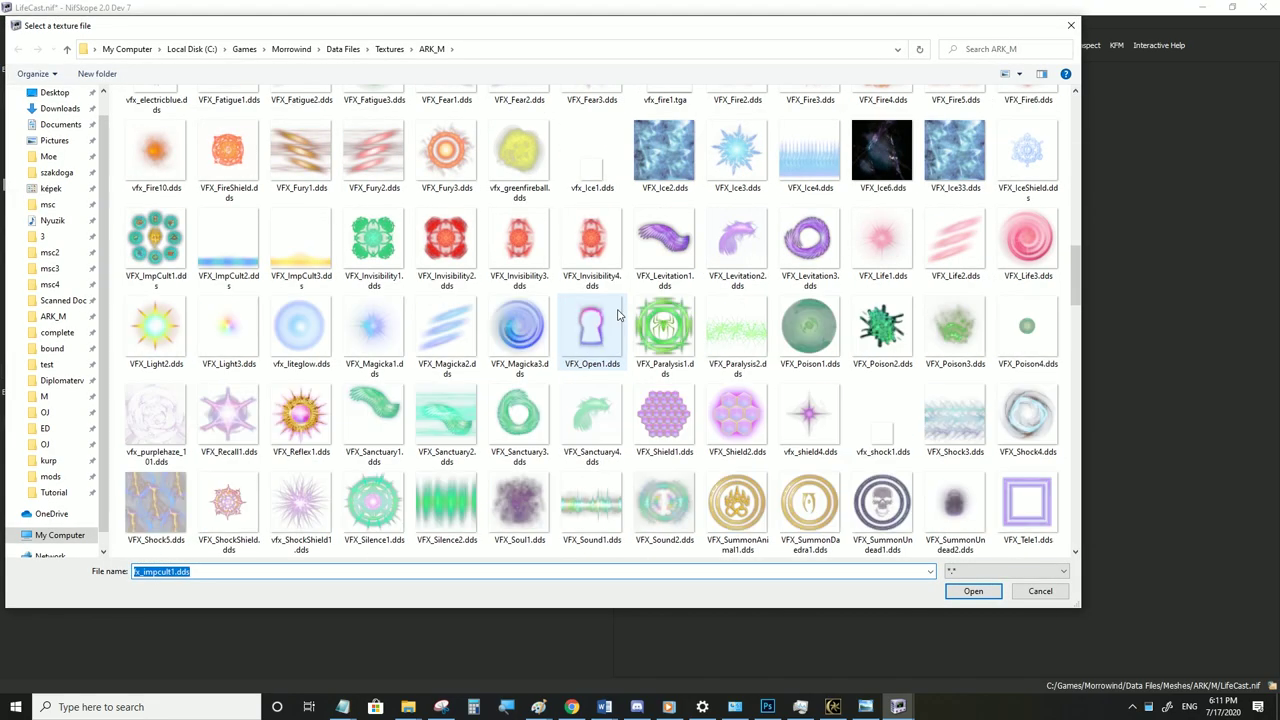
{"action": "scroll", "coordinate": [490, 328], "scroll_direction": "down", "scroll_amount": 3}
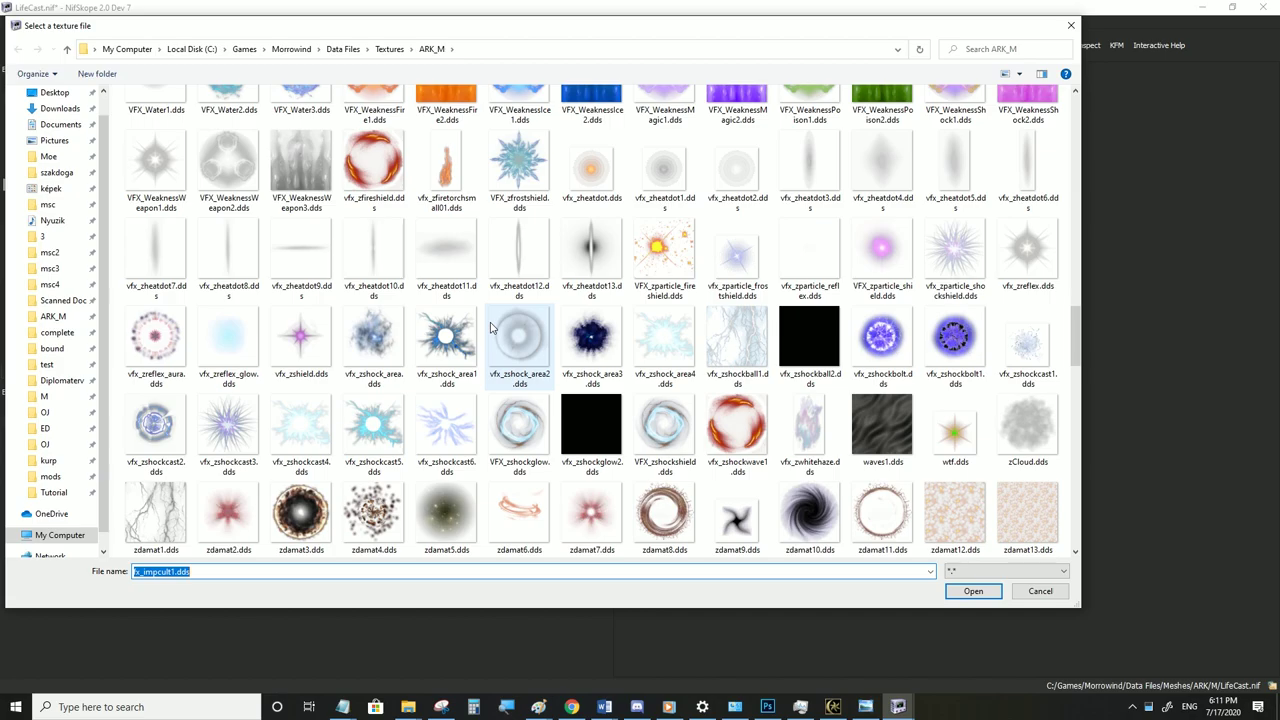
{"action": "scroll", "coordinate": [490, 328], "scroll_direction": "up", "scroll_amount": 2}
{"action": "scroll", "coordinate": [490, 328], "scroll_direction": "up", "scroll_amount": 6}
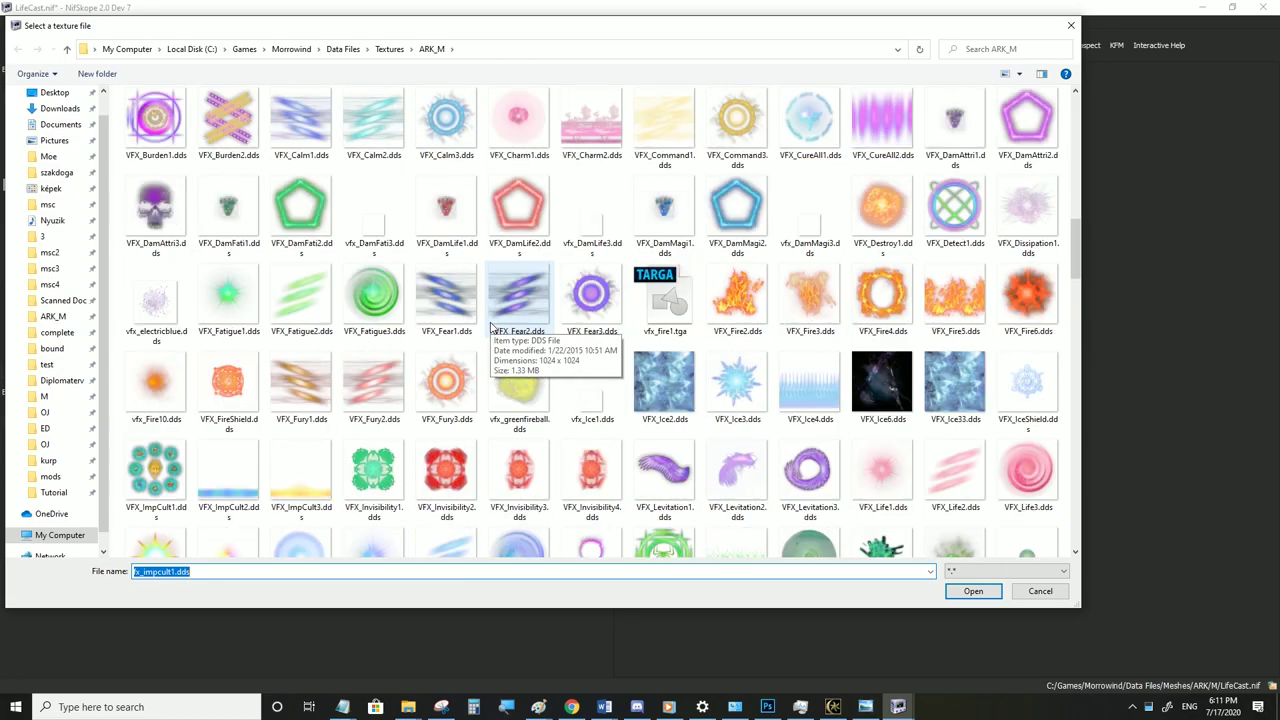
{"action": "scroll", "coordinate": [490, 328], "scroll_direction": "down", "scroll_amount": 10}
{"action": "scroll", "coordinate": [490, 330], "scroll_direction": "down", "scroll_amount": 3}
{"action": "left_click", "coordinate": [447, 358]}
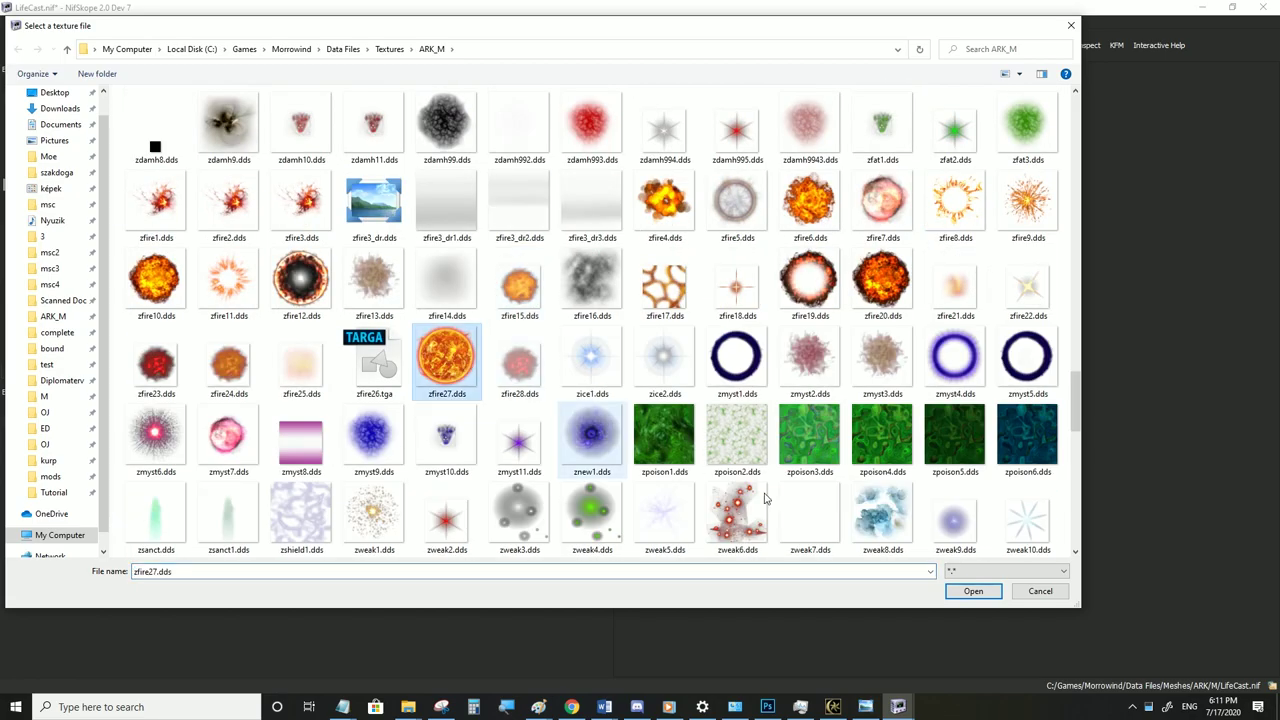
{"action": "left_click", "coordinate": [972, 592]}
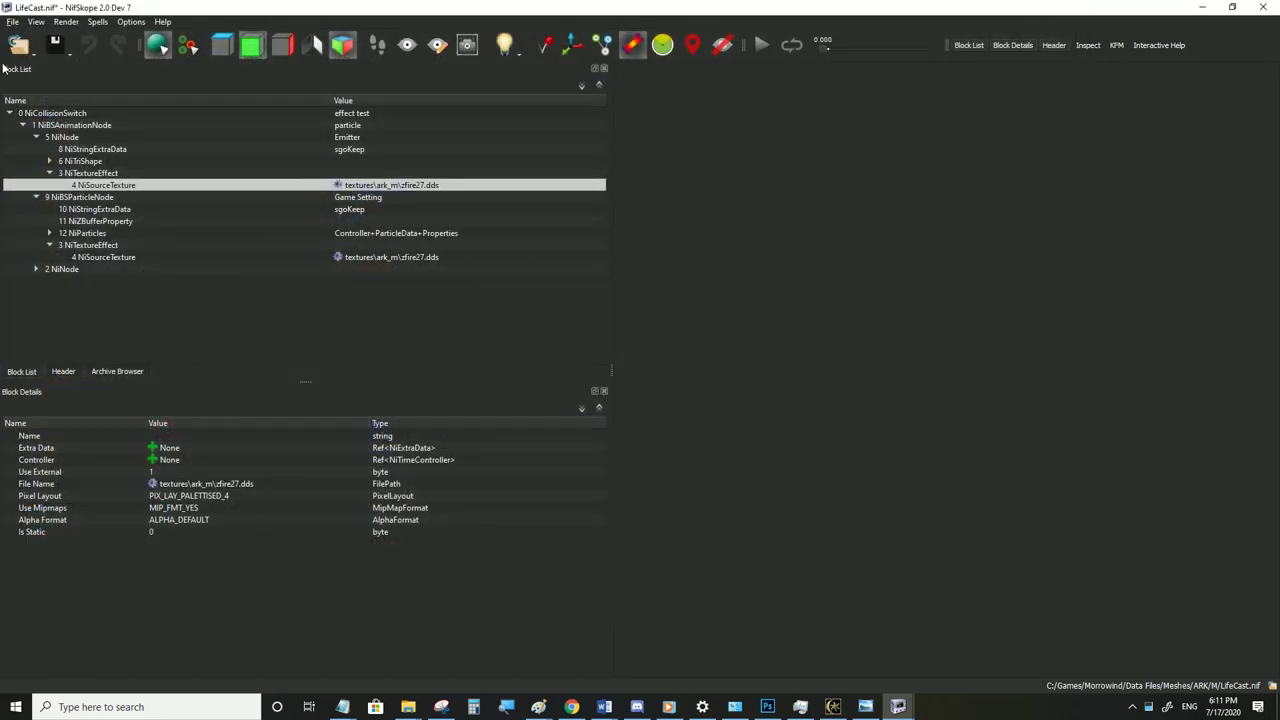
Save LifeCast.nif and check the fiery decal in Morrowind
{"action": "left_click", "coordinate": [11, 23]}
{"action": "left_click", "coordinate": [45, 134]}
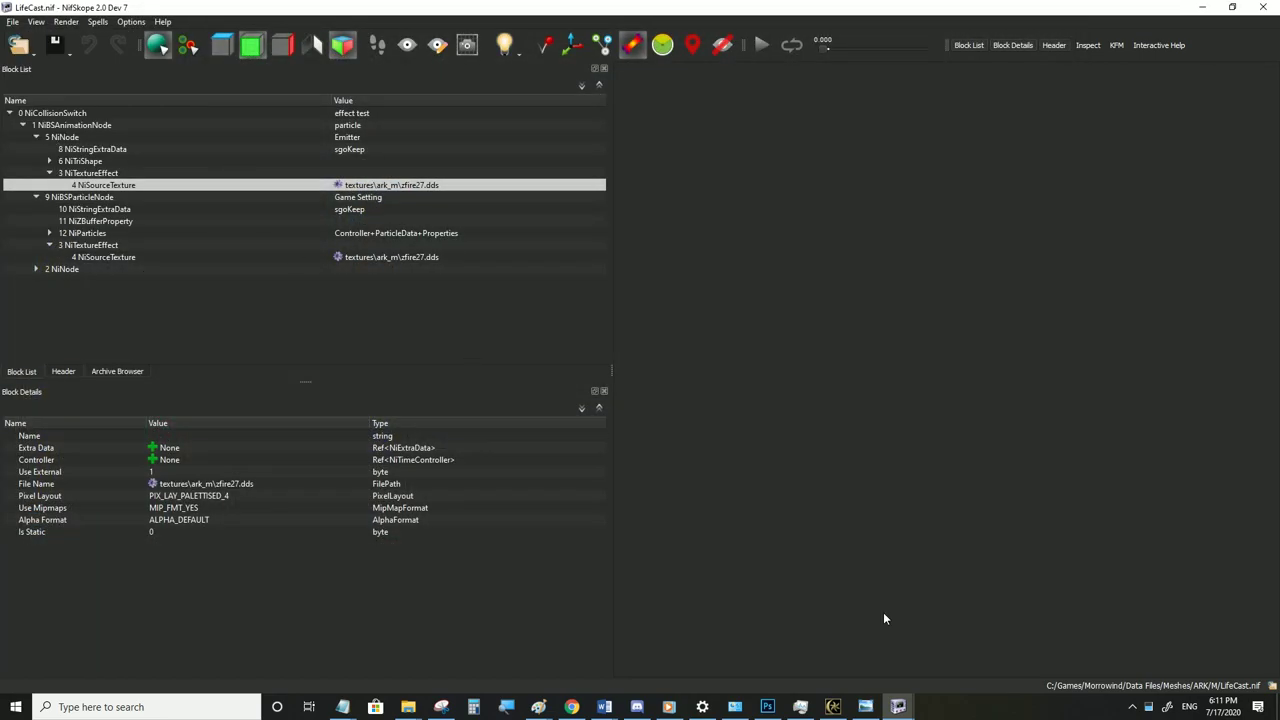
{"action": "left_click", "coordinate": [833, 707]}
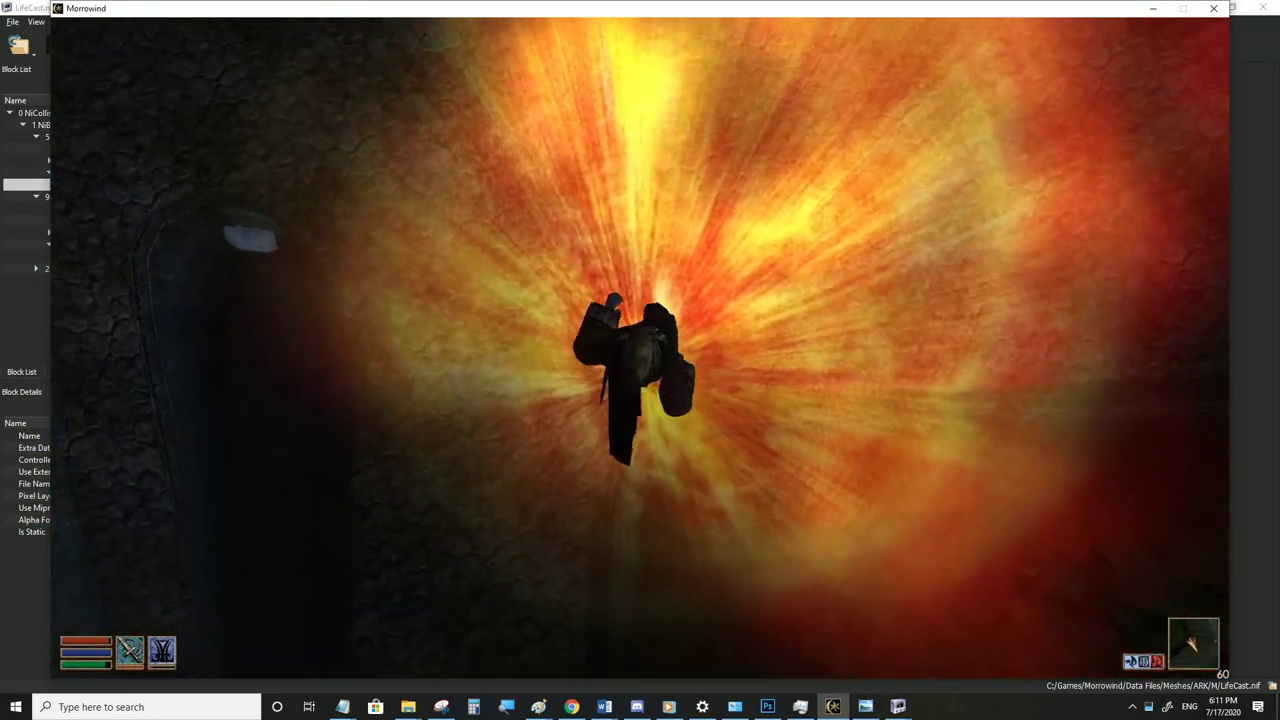
{"action": "key", "text": "alt+Tab"}
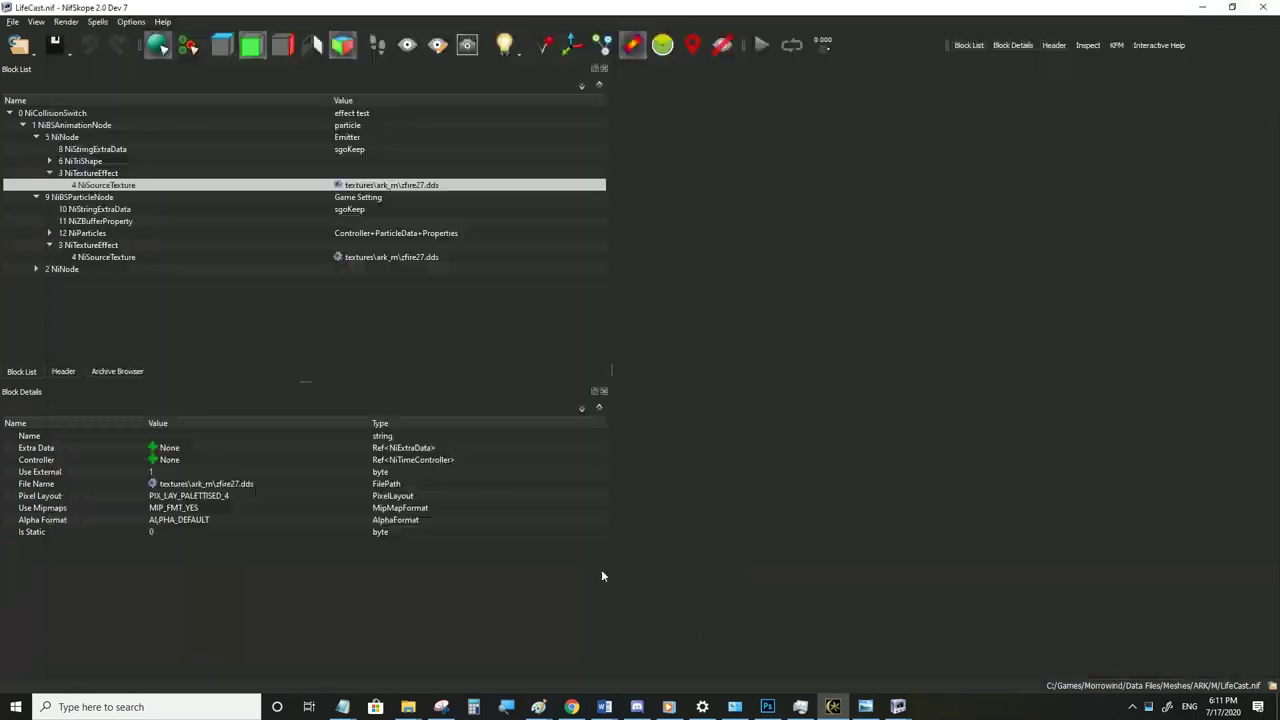
Change the NiTextureEffect Scale from 1200 to 700, save, and test in Morrowind
{"action": "left_click", "coordinate": [97, 173]}
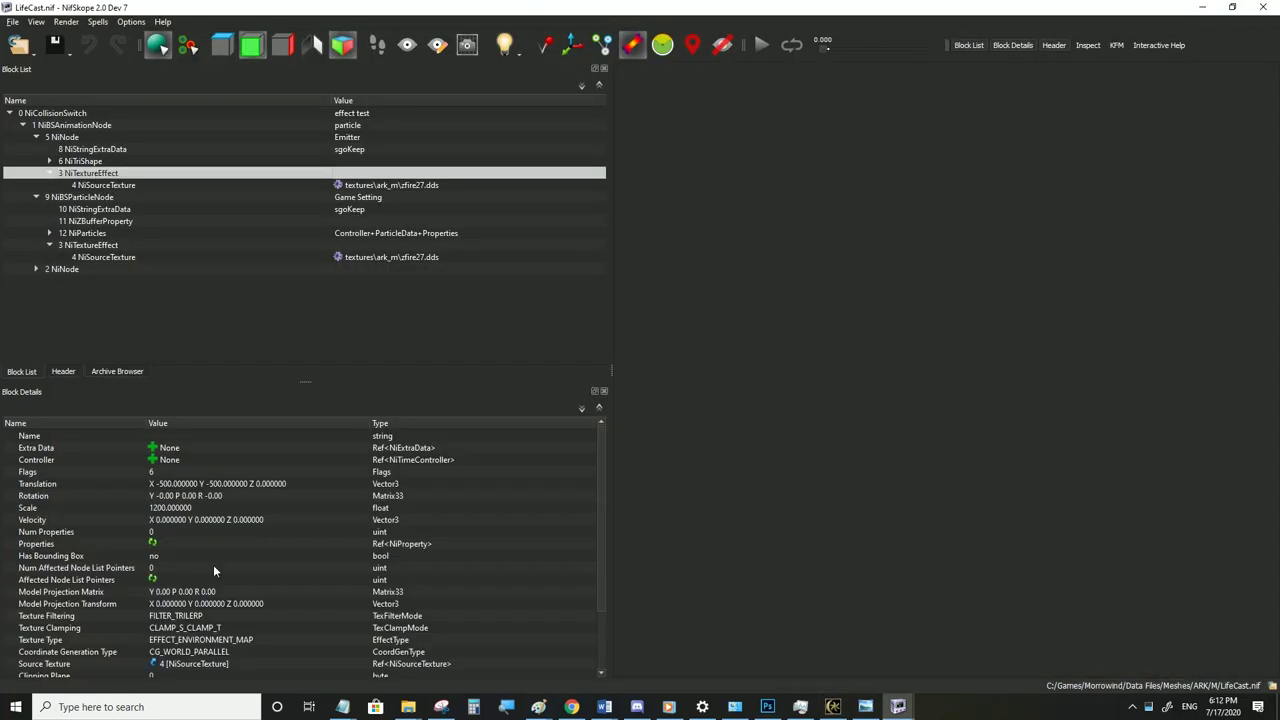
{"action": "double_click", "coordinate": [172, 508]}
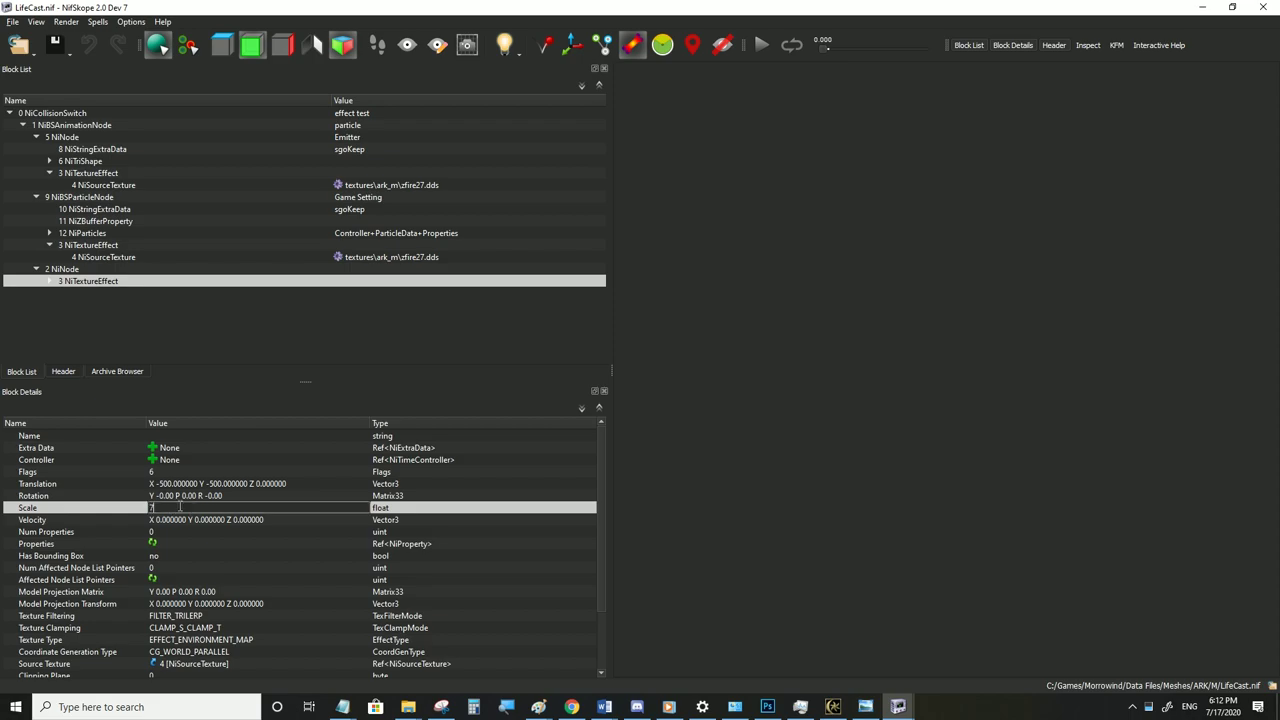
{"action": "left_click", "coordinate": [181, 487]}
{"action": "left_click", "coordinate": [13, 23]}
{"action": "left_click", "coordinate": [41, 133]}
{"action": "left_click", "coordinate": [846, 707]}
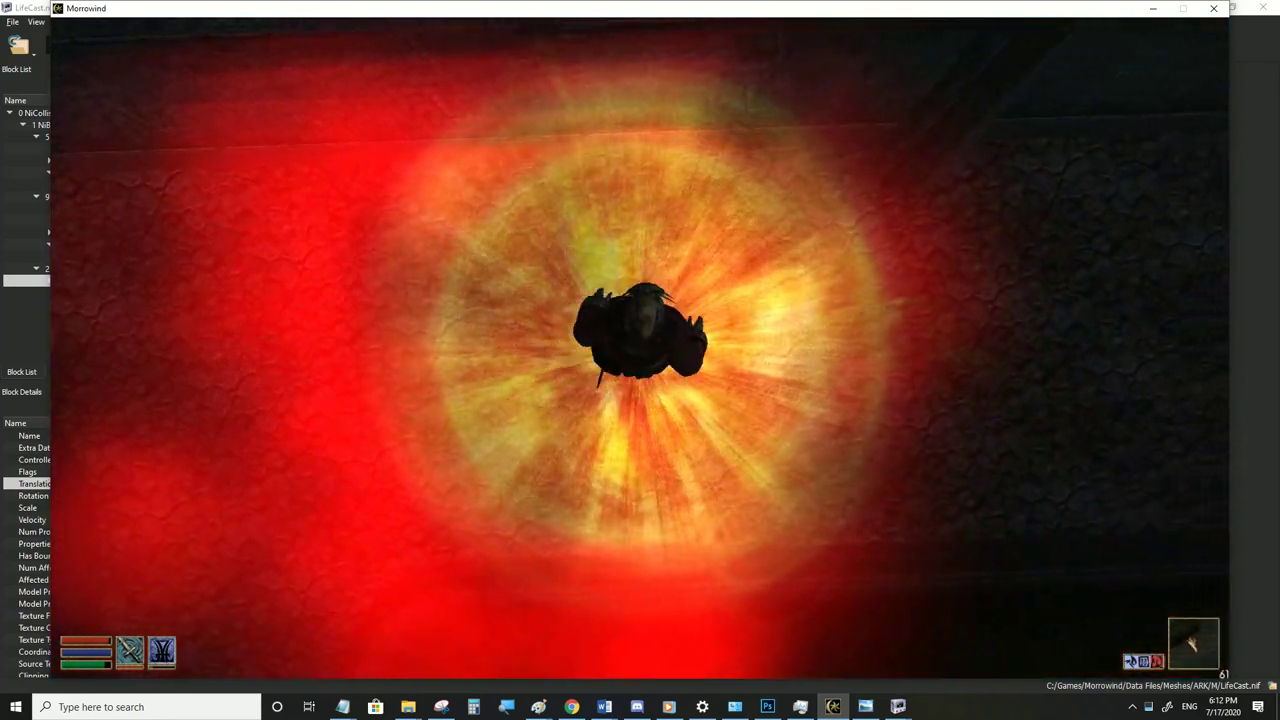
{"action": "key", "text": "alt+Tab"}
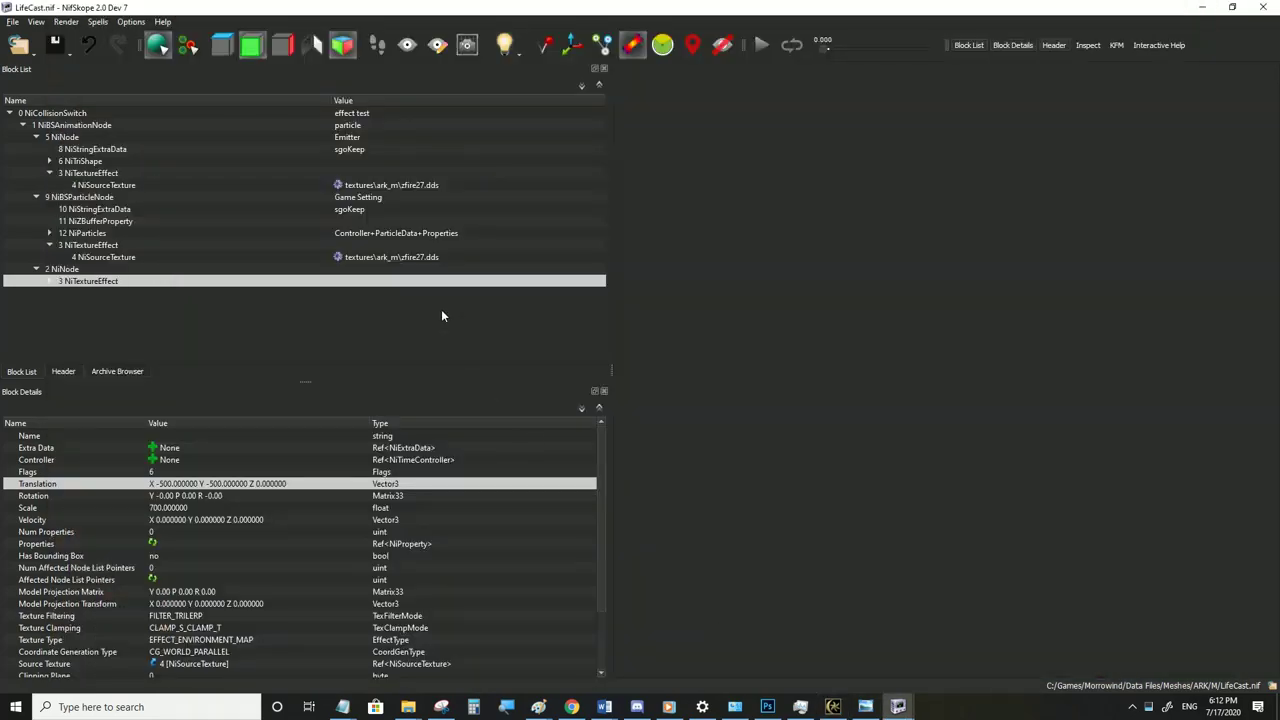
Try darkmap9.dds as the source texture and view it in Morrowind
{"action": "left_click", "coordinate": [341, 258]}
{"action": "left_click_drag", "start_coordinate": [1075, 136], "coordinate": [1088, 228]}
{"action": "left_click_drag", "start_coordinate": [1088, 226], "coordinate": [1086, 200]}
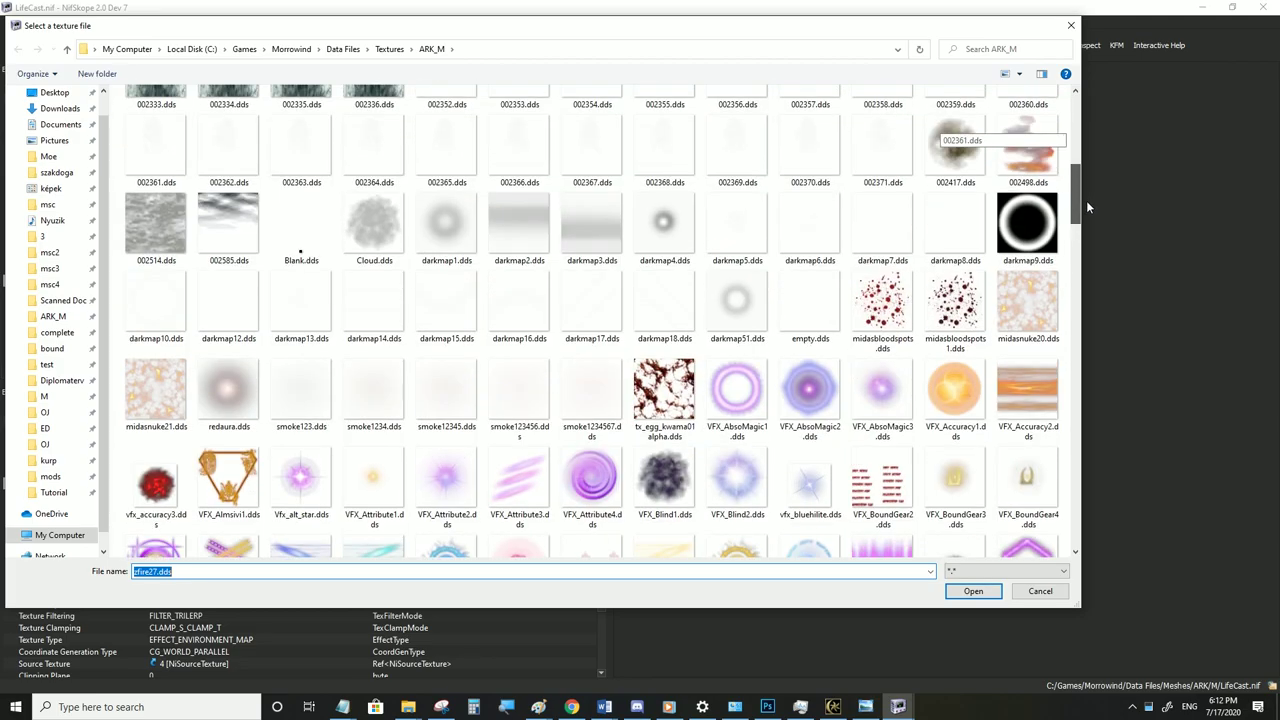
{"action": "left_click", "coordinate": [1027, 228]}
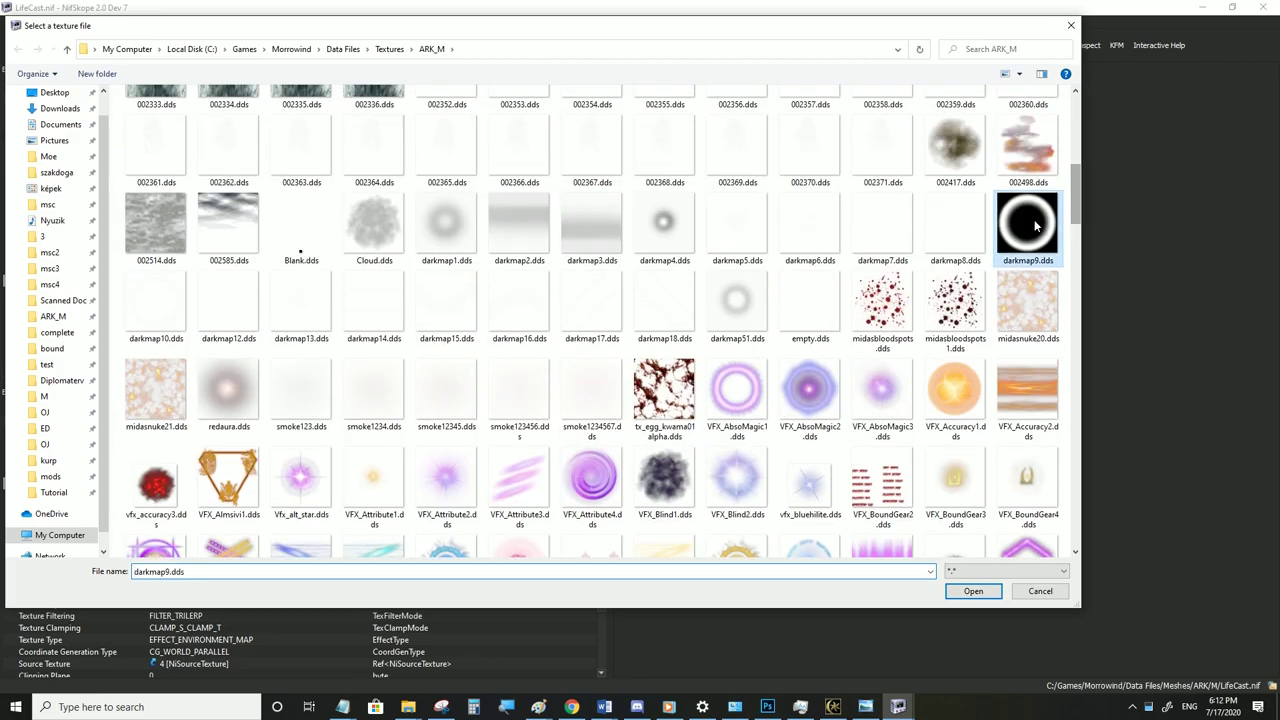
{"action": "left_click", "coordinate": [972, 591]}
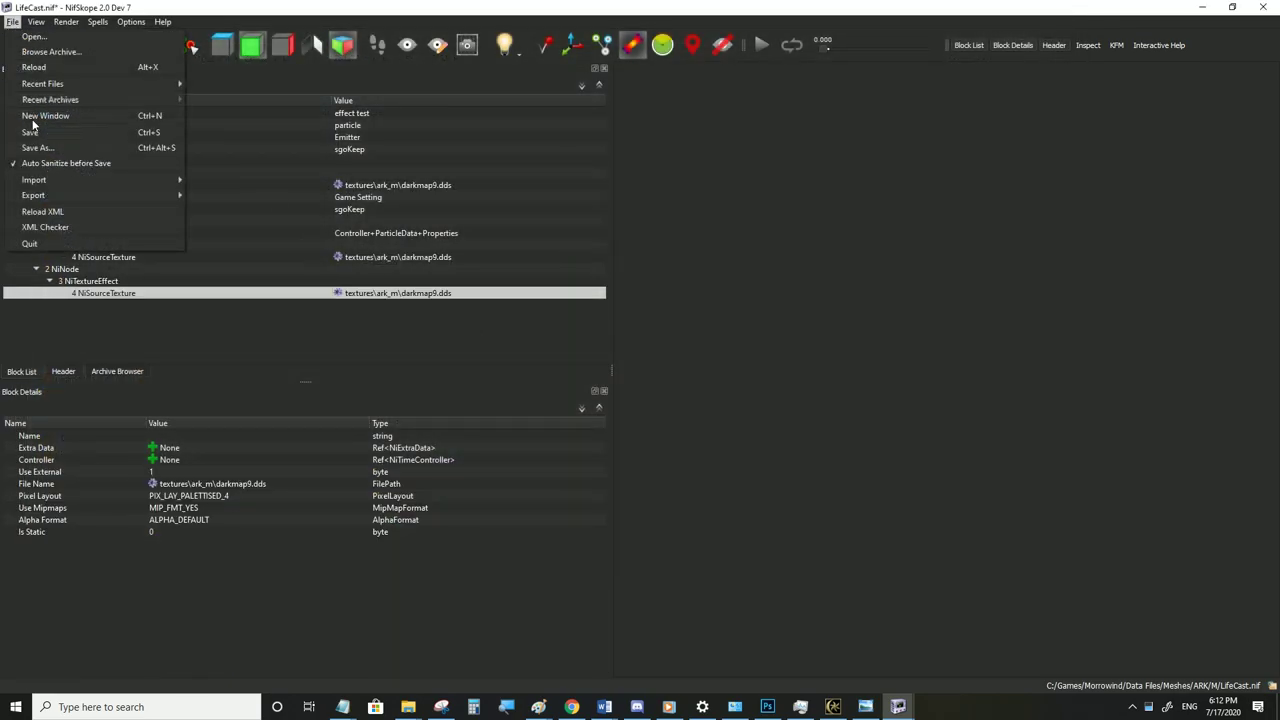
{"action": "left_click", "coordinate": [835, 707]}
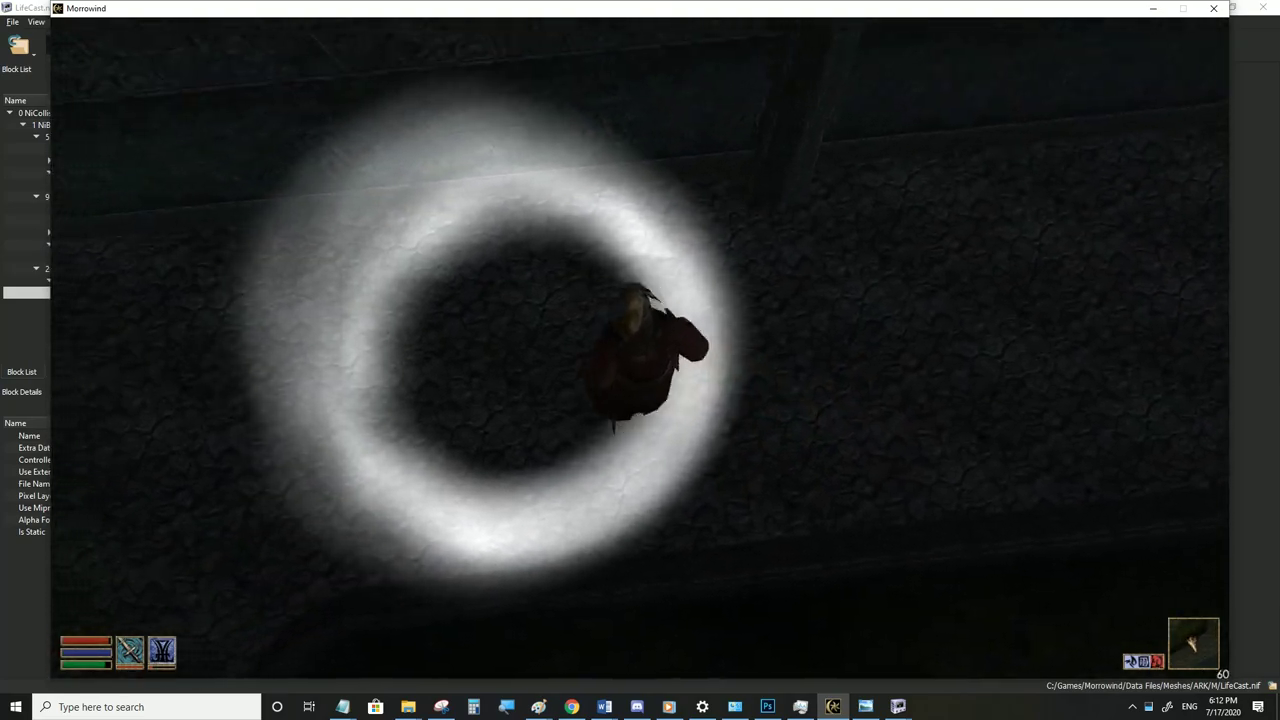
{"action": "key", "text": "alt+Tab"}
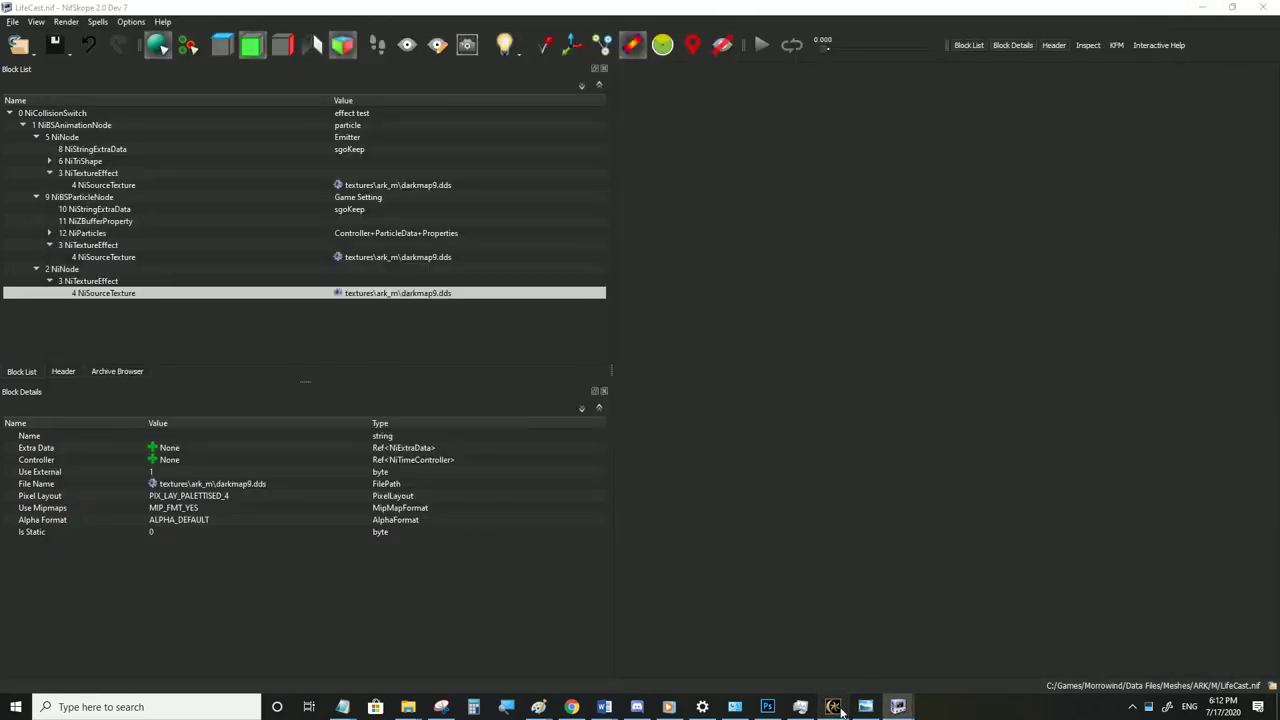
{"action": "left_click", "coordinate": [834, 707]}
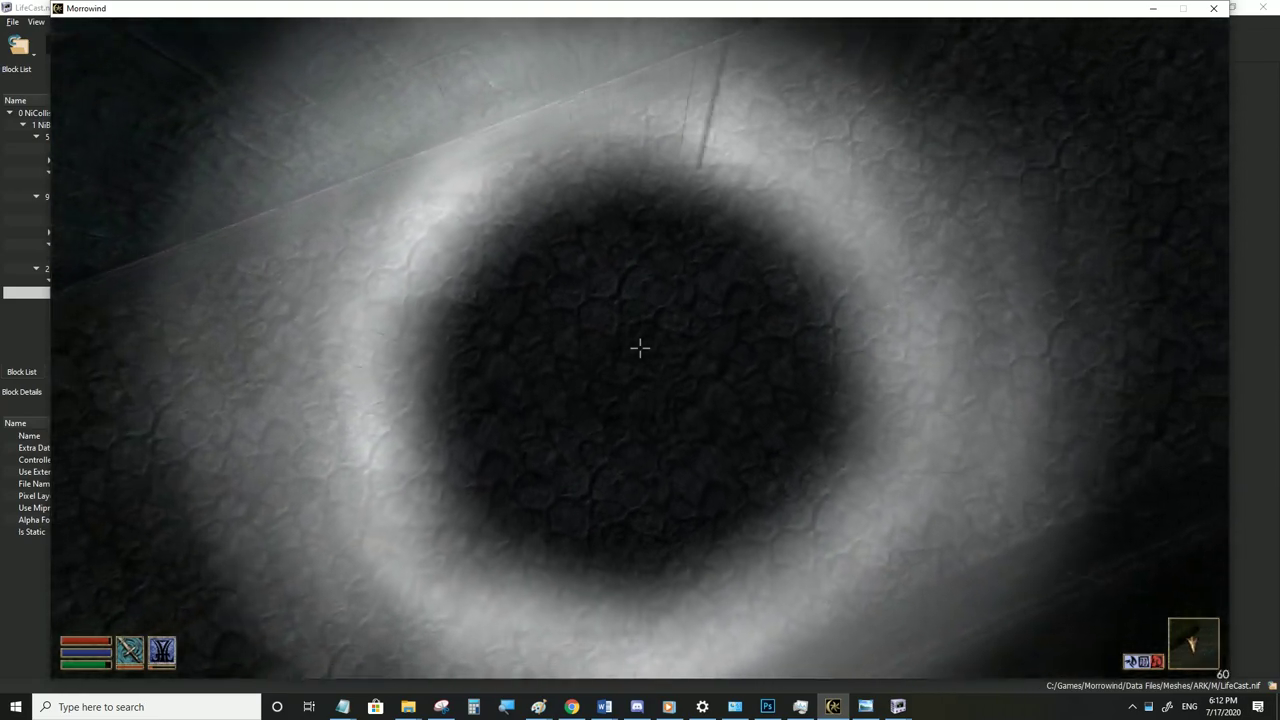
{"action": "key", "text": "alt+Tab"}
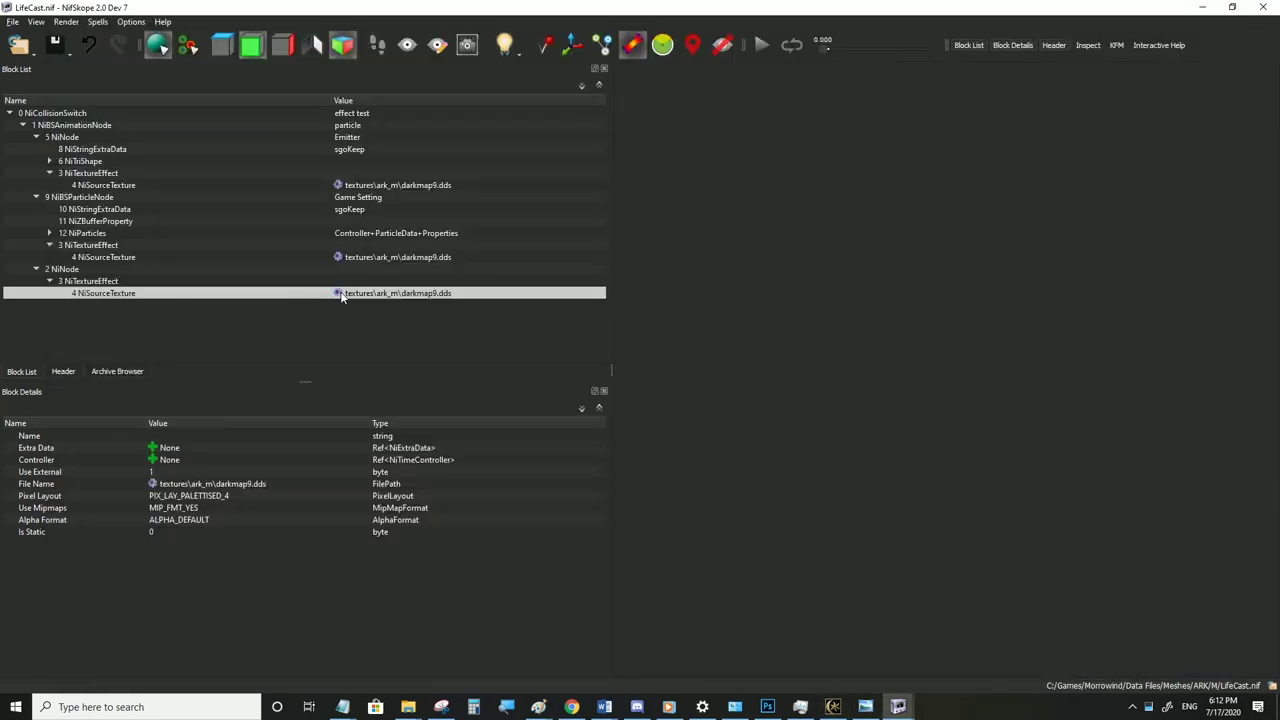
Switch the source texture to 000054.dds, save LifeCast.nif, and test in Morrowind
{"action": "left_click", "coordinate": [338, 293]}
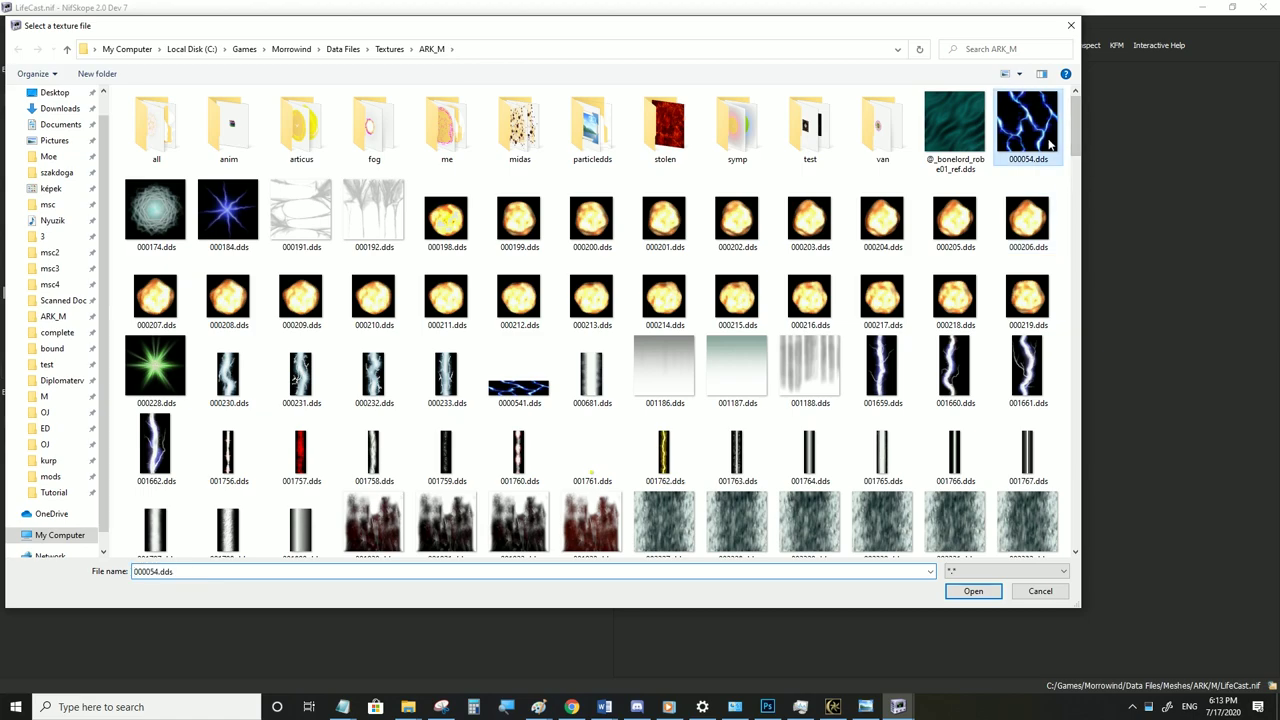
{"action": "left_click", "coordinate": [970, 596]}
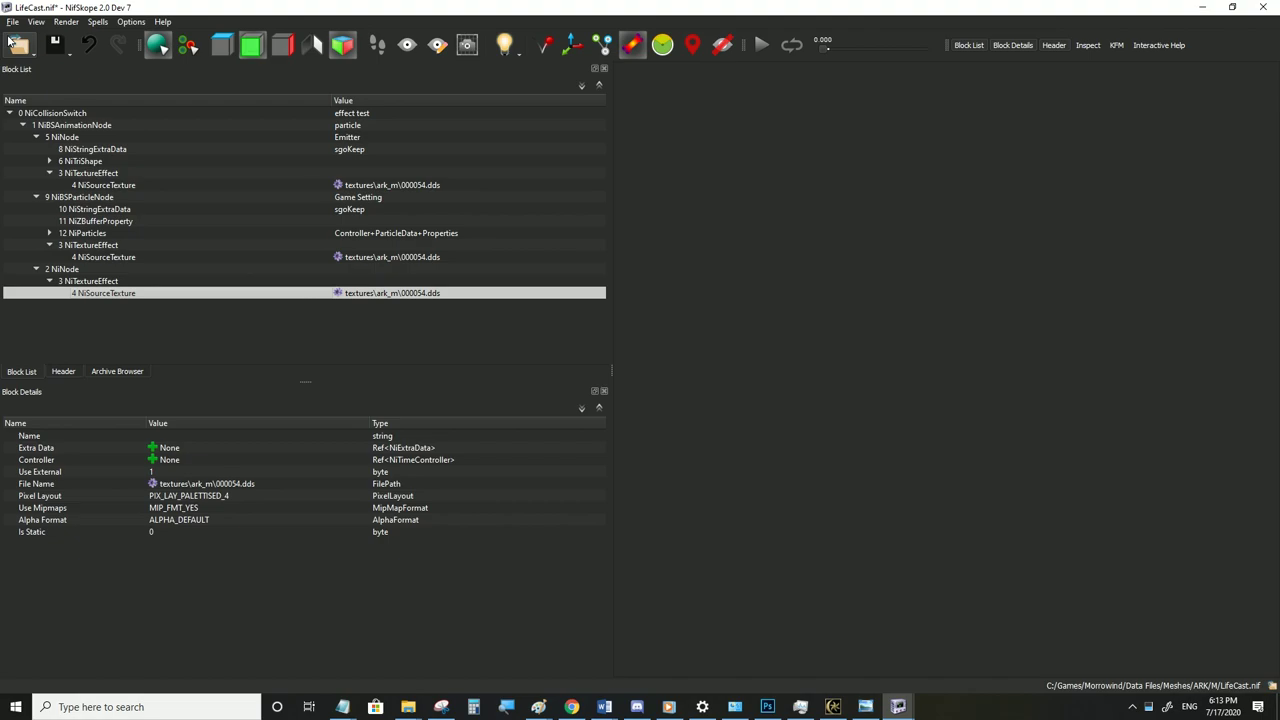
{"action": "left_click", "coordinate": [15, 25]}
{"action": "left_click", "coordinate": [35, 129]}
{"action": "left_click", "coordinate": [833, 706]}
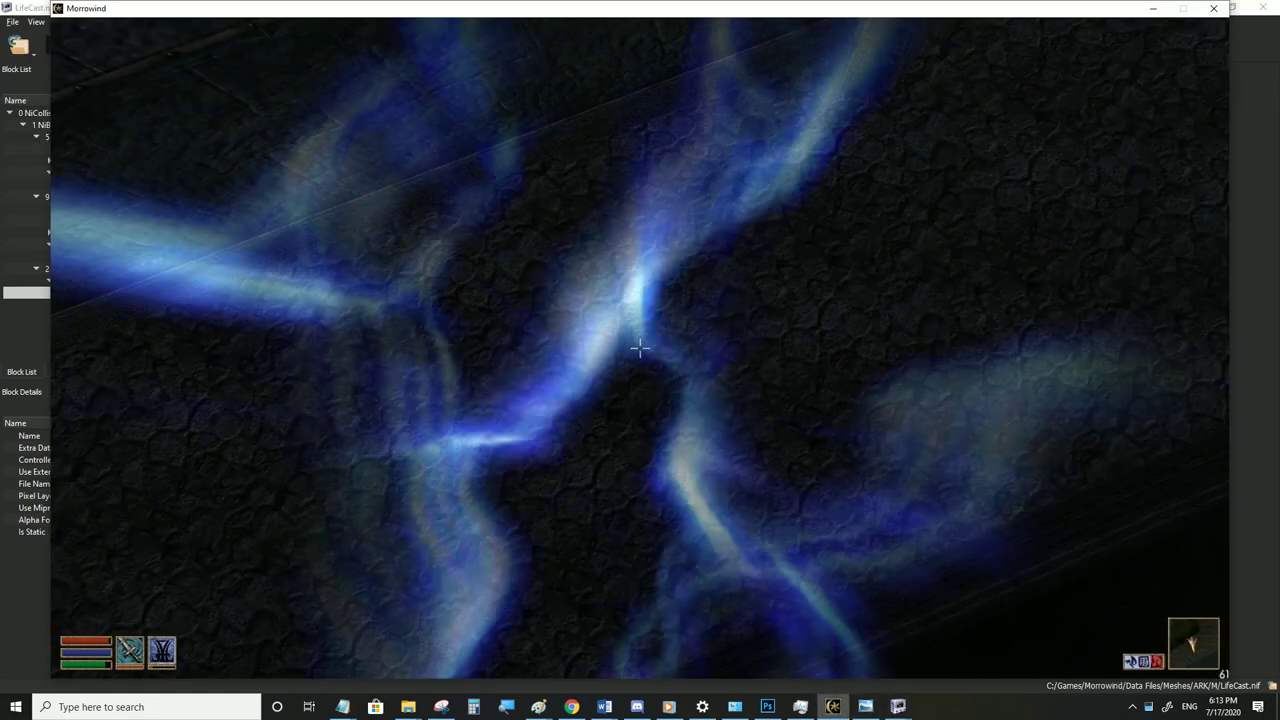
{"action": "key", "text": "alt+Tab"}
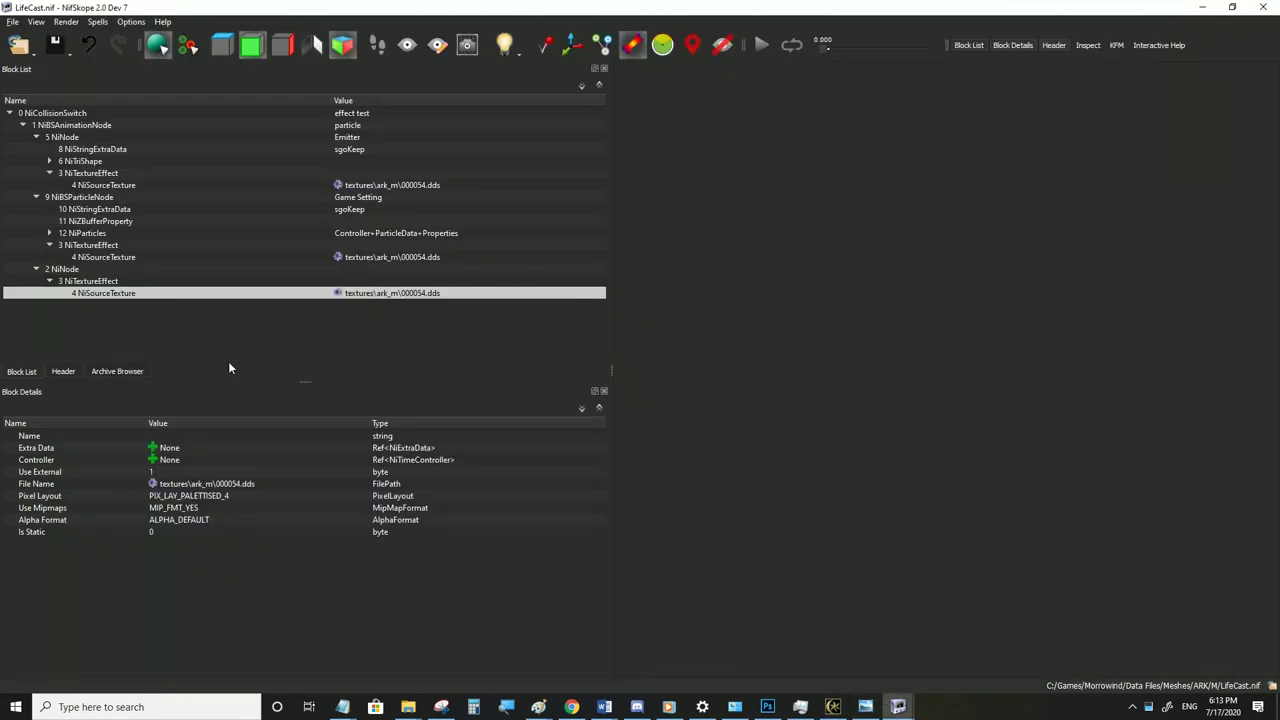
Set the NiTextureEffect Scale to 100, save, and test in Morrowind
{"action": "left_click", "coordinate": [98, 281]}
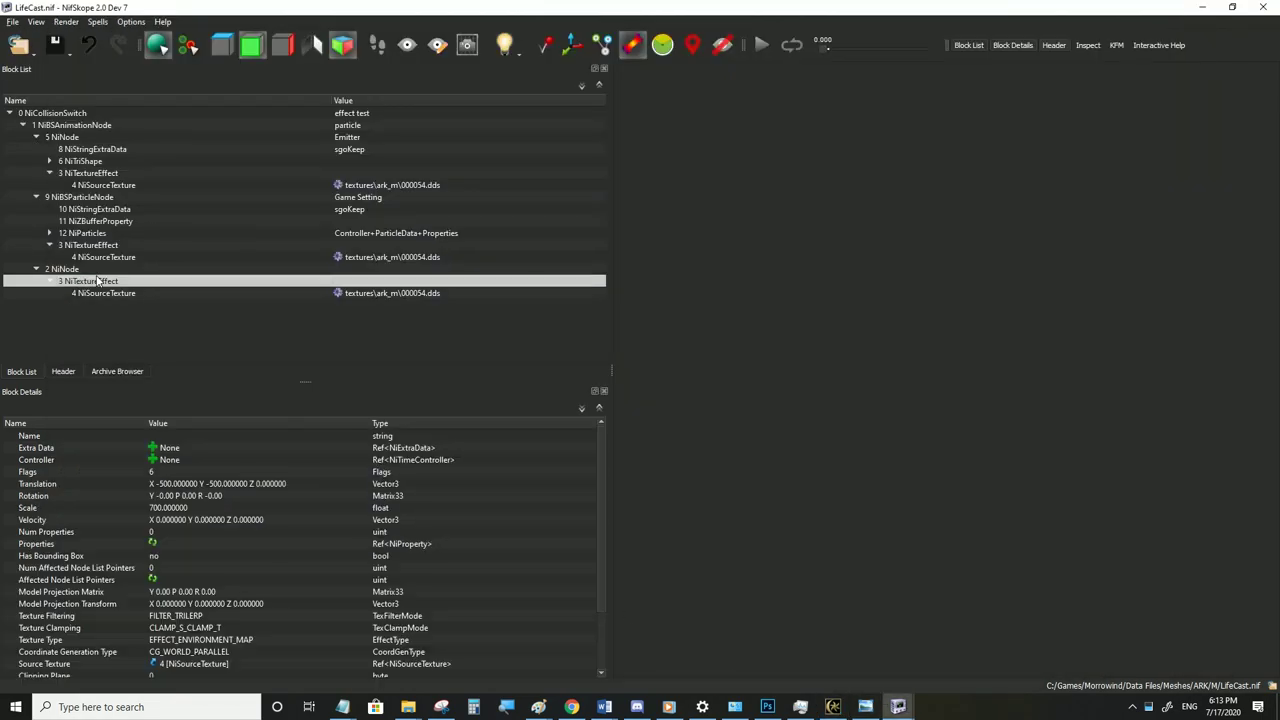
{"action": "left_click", "coordinate": [185, 497]}
{"action": "left_click", "coordinate": [12, 22]}
{"action": "left_click", "coordinate": [40, 144]}
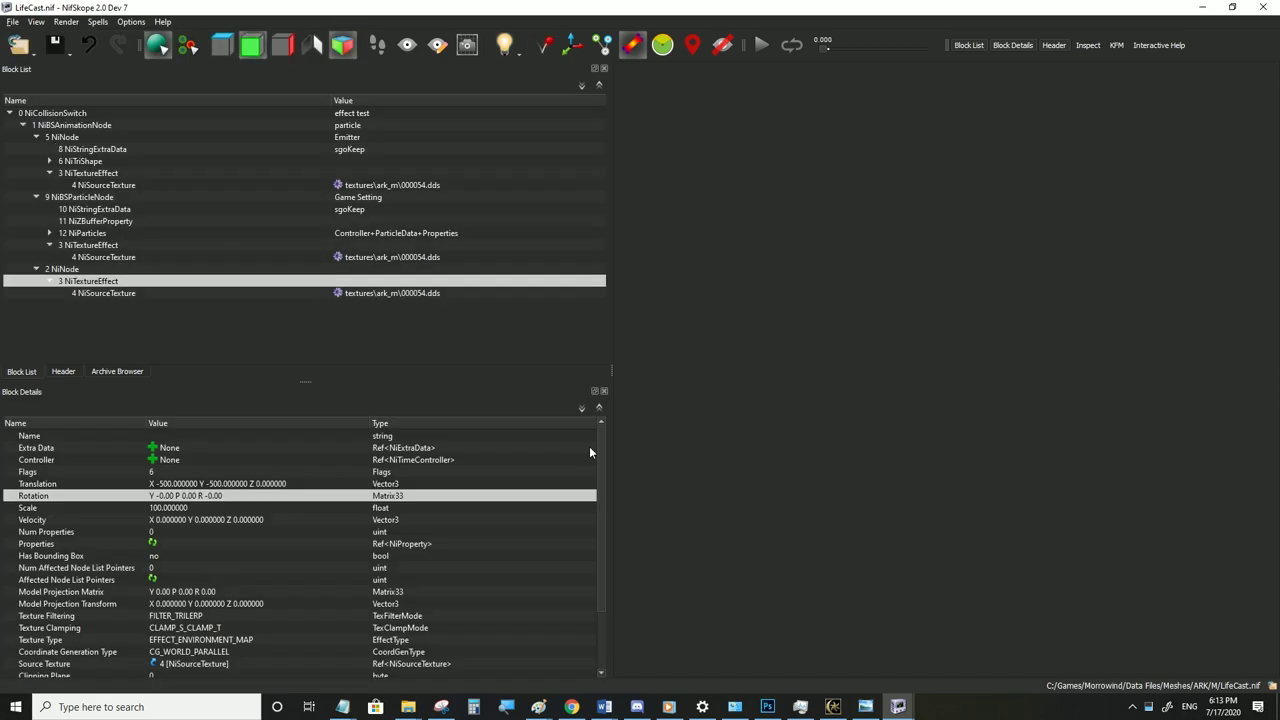
{"action": "left_click", "coordinate": [836, 709]}
{"action": "key", "text": "alt+Tab"}
Raise the effect's Scale to 300, save, and check the larger effect in Morrowind
{"action": "left_click", "coordinate": [178, 508]}
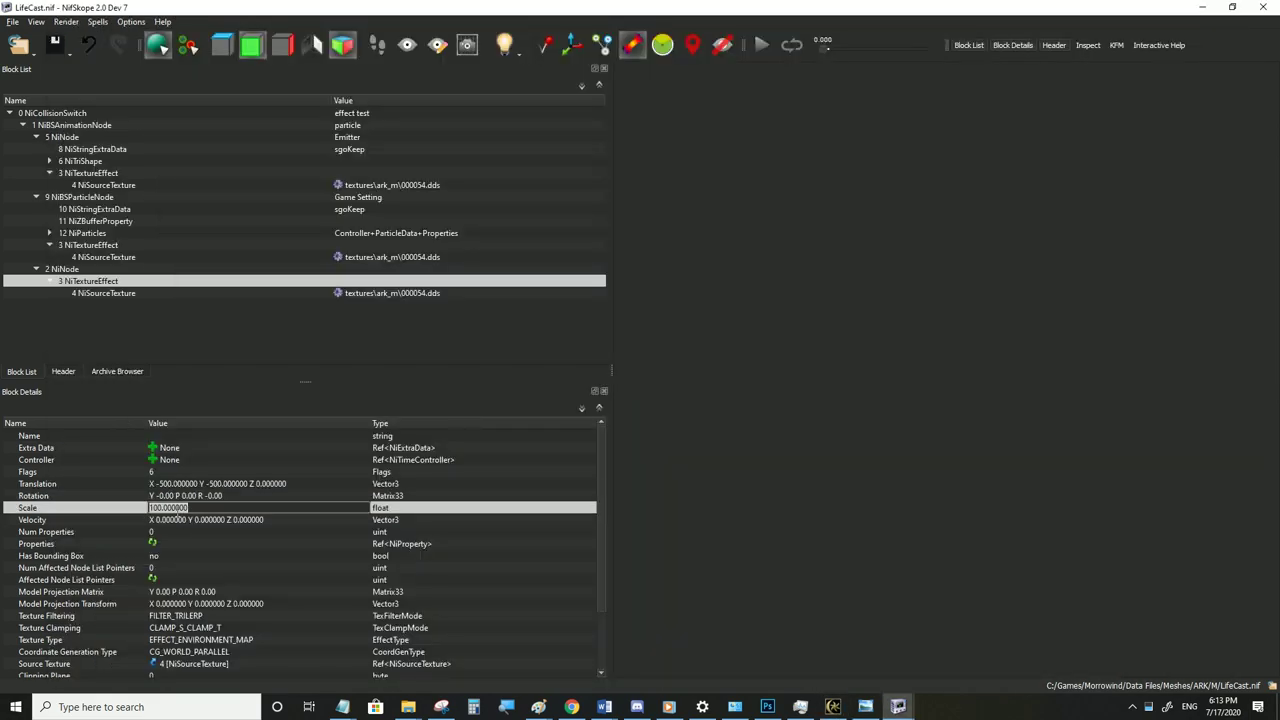
{"action": "key", "text": "Up"}
{"action": "double_click", "coordinate": [165, 510]}
{"action": "type", "text": "300"}
{"action": "left_click", "coordinate": [176, 497]}
{"action": "left_click", "coordinate": [12, 21]}
{"action": "left_click", "coordinate": [40, 131]}
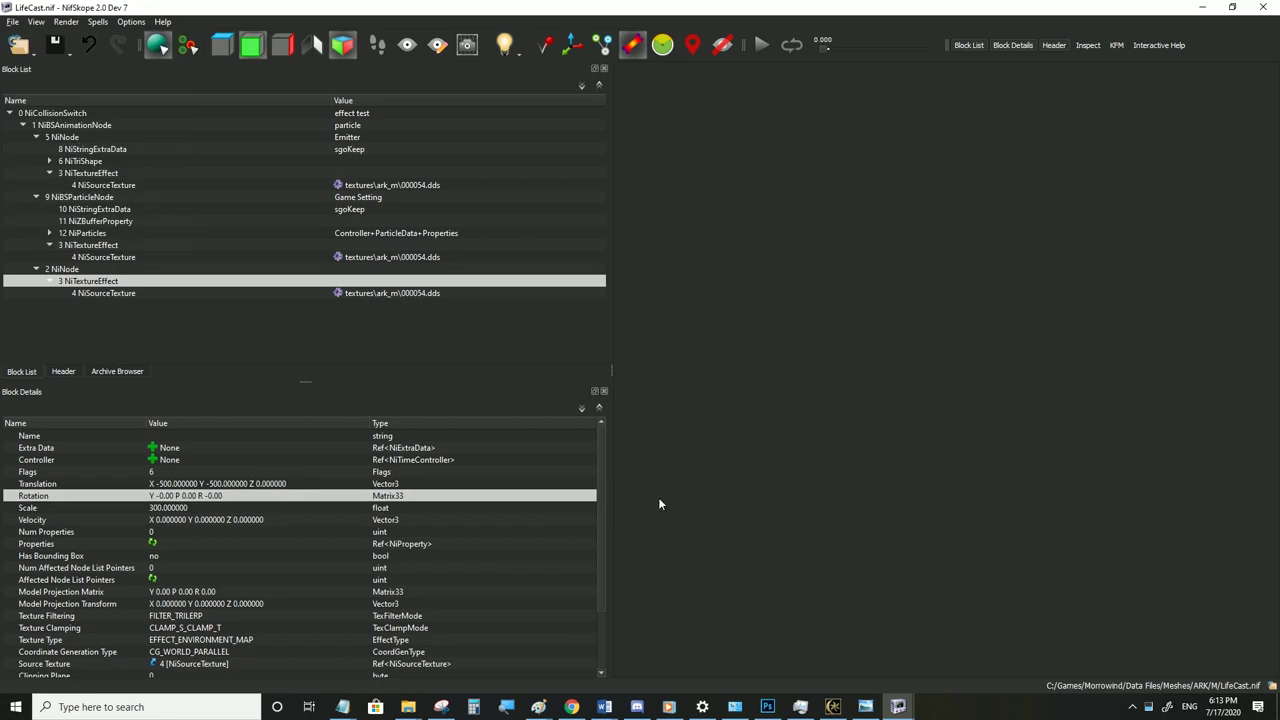
{"action": "key", "text": "alt+Tab"}
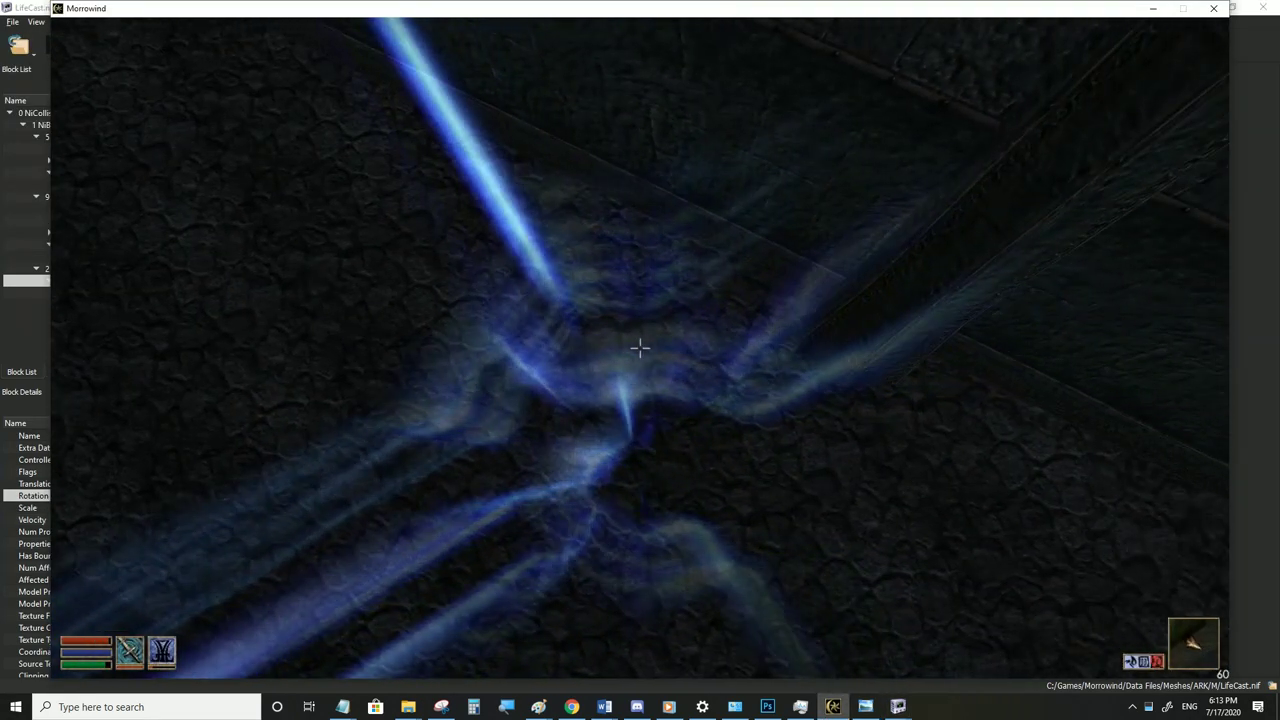
{"action": "key", "text": "alt+Tab"}
Set Texture Clamping to WRAP_S_WRAP_T, save, and test the wrapping in Morrowind
{"action": "scroll", "coordinate": [304, 566], "scroll_direction": "down", "scroll_amount": 2}
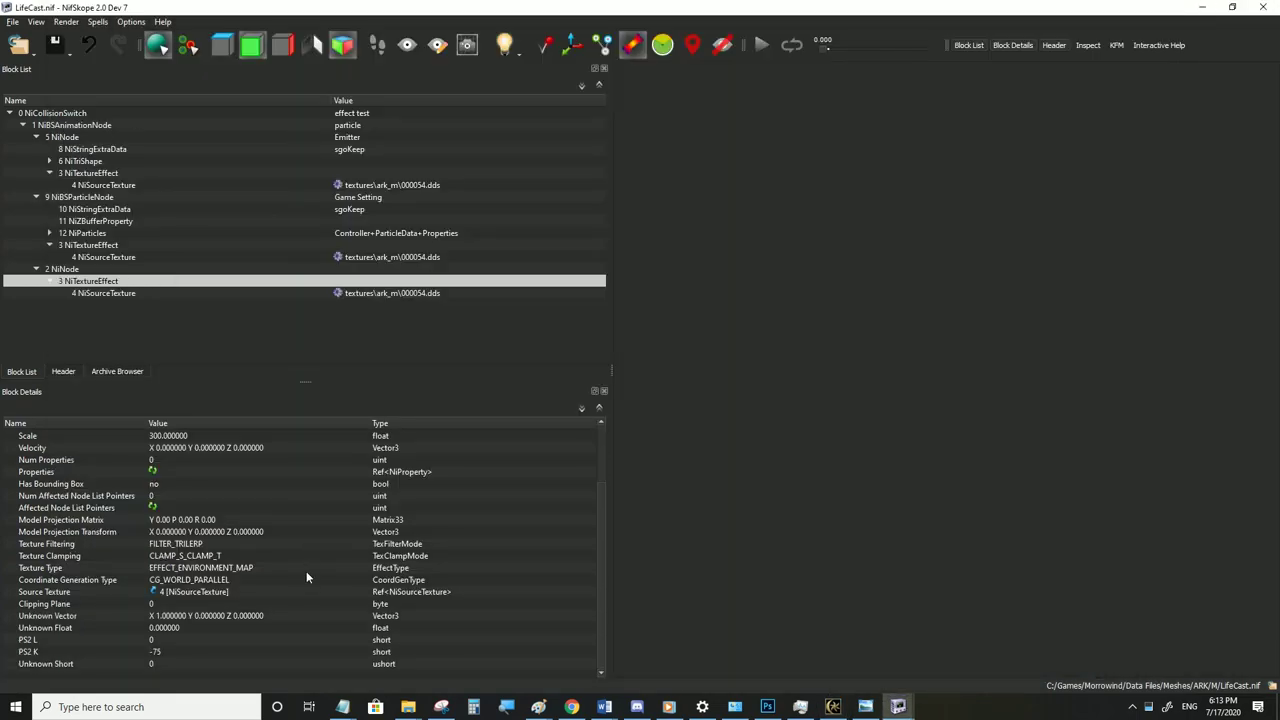
{"action": "left_click", "coordinate": [306, 557]}
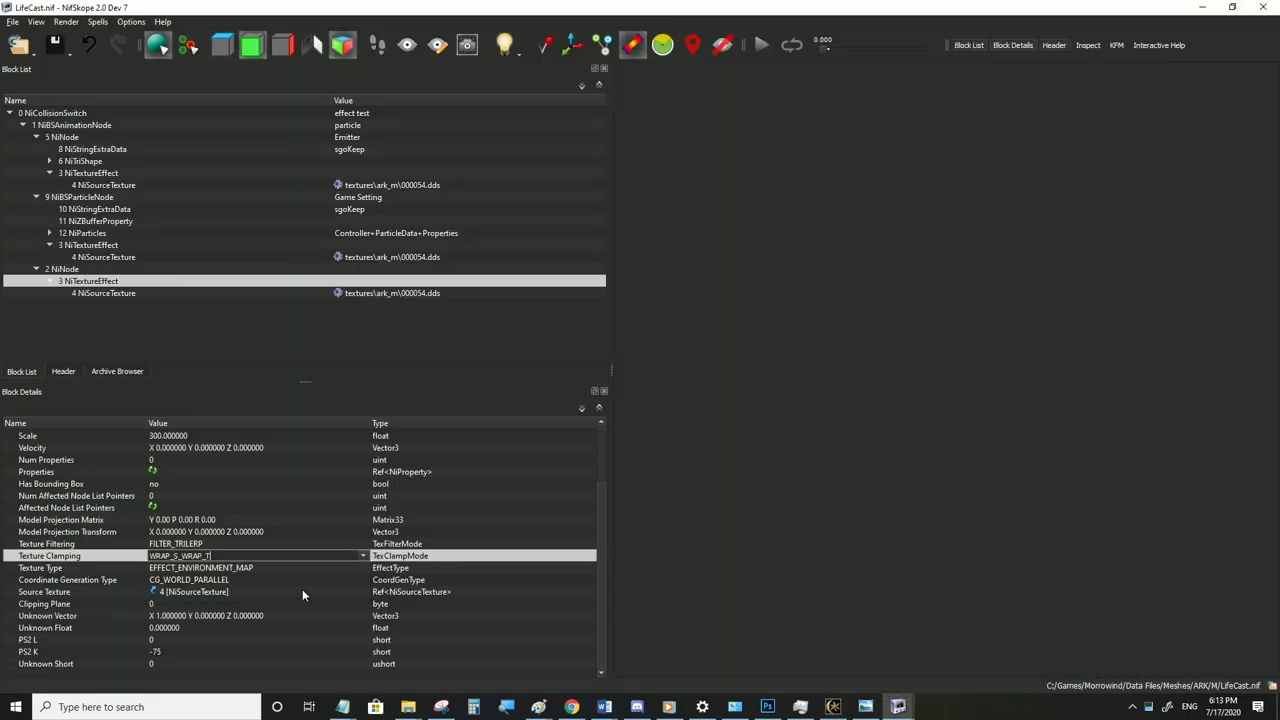
{"action": "left_click", "coordinate": [239, 543]}
{"action": "left_click", "coordinate": [12, 21]}
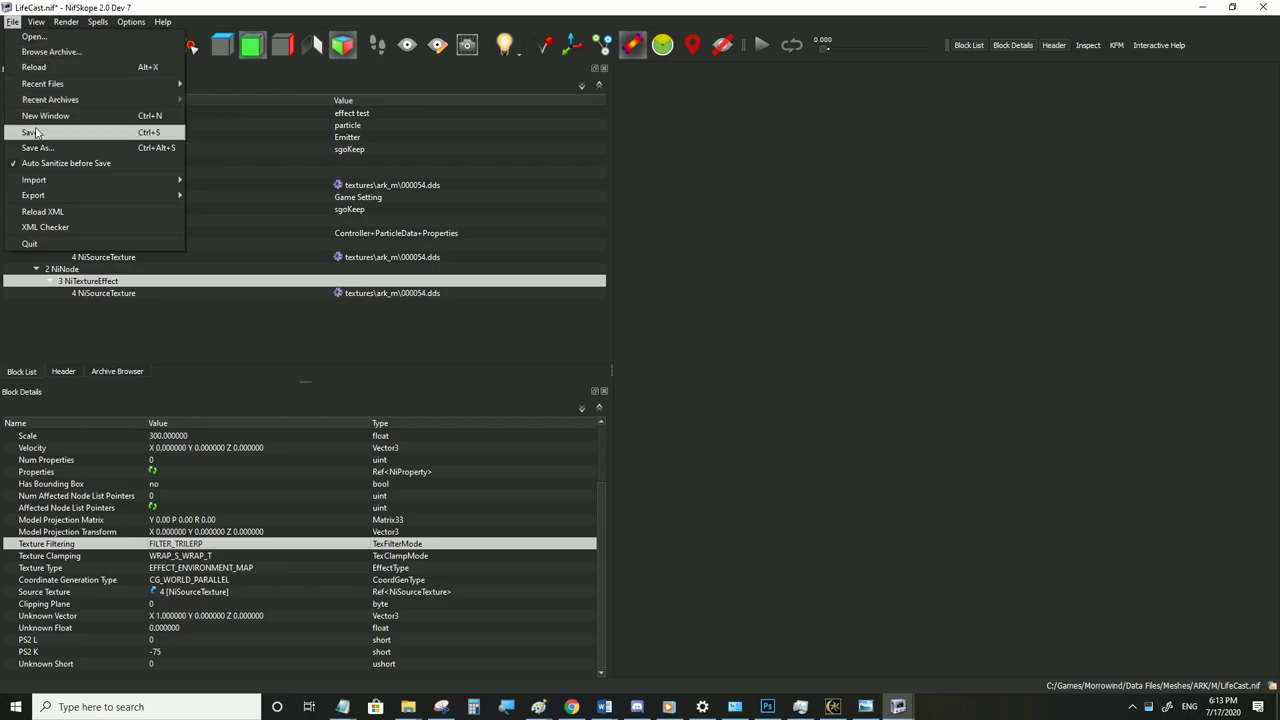
{"action": "left_click", "coordinate": [35, 133]}
{"action": "left_click", "coordinate": [834, 707]}
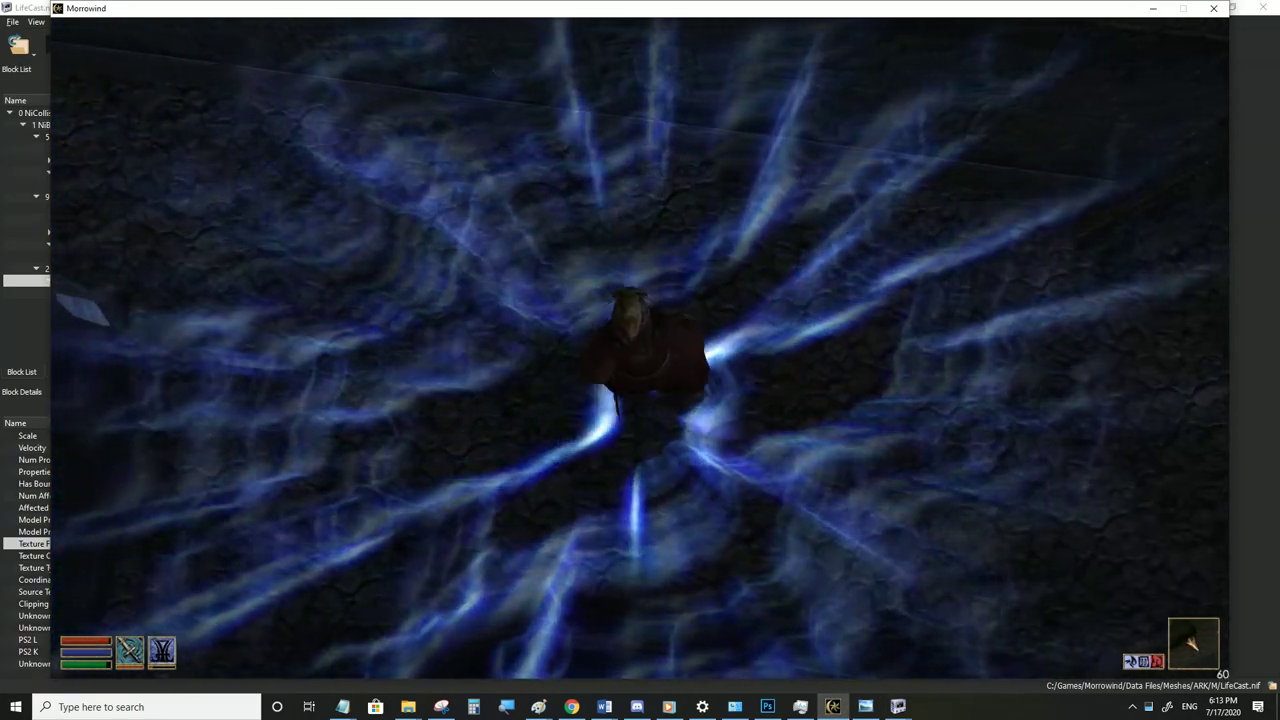
{"action": "key", "text": "w"}
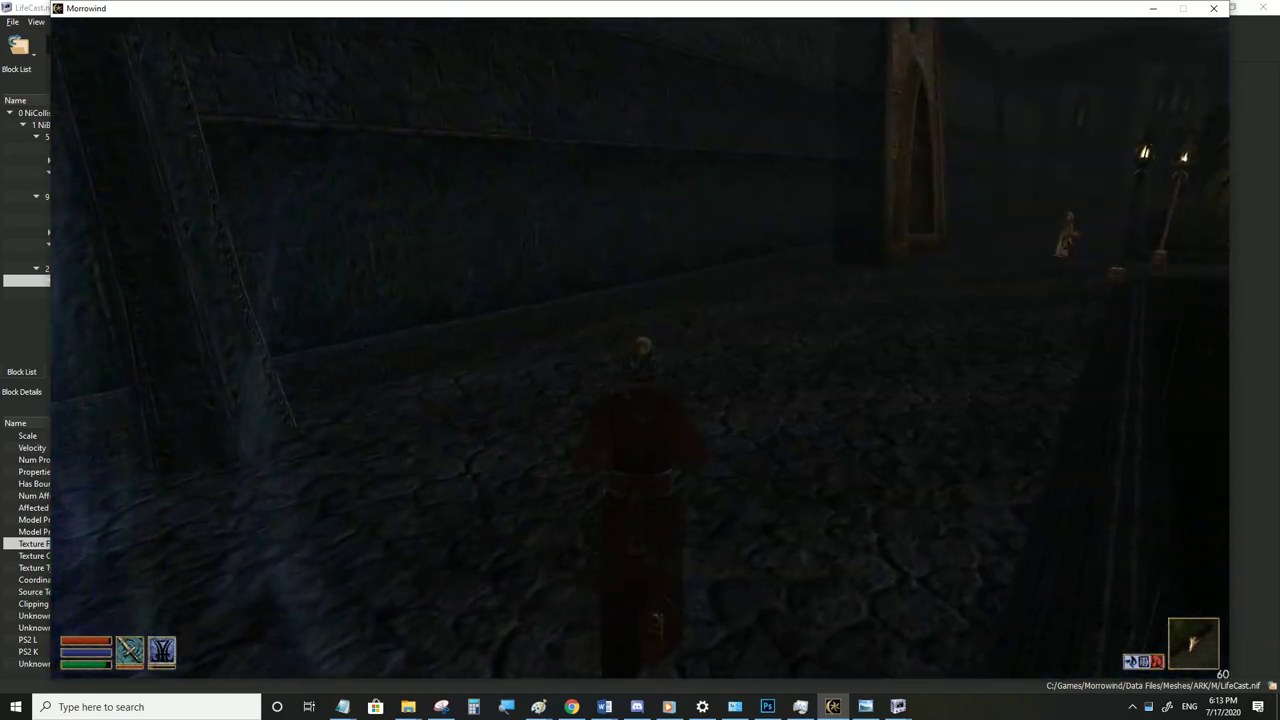
{"action": "key", "text": "alt+Tab"}
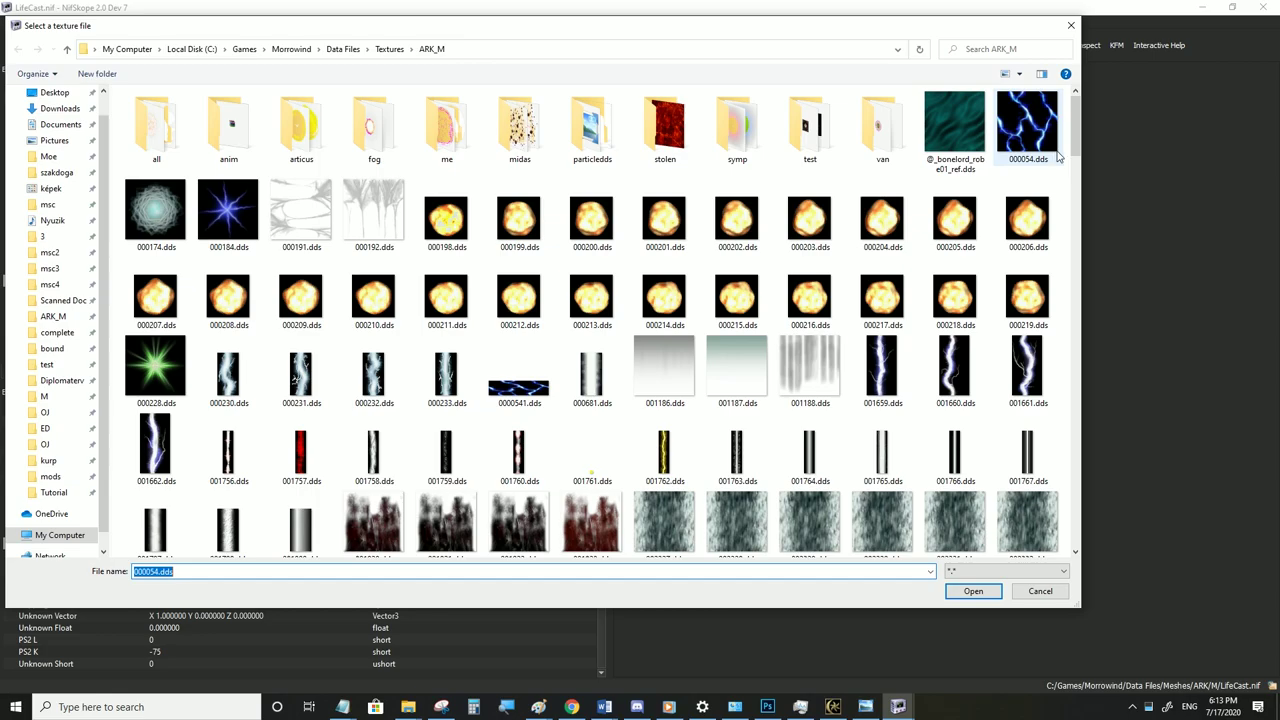
Try zweak6.dds as the source texture and view it in Morrowind
{"action": "left_click_drag", "start_coordinate": [1075, 150], "coordinate": [1030, 525]}
{"action": "scroll", "coordinate": [316, 390], "scroll_direction": "up", "scroll_amount": 2}
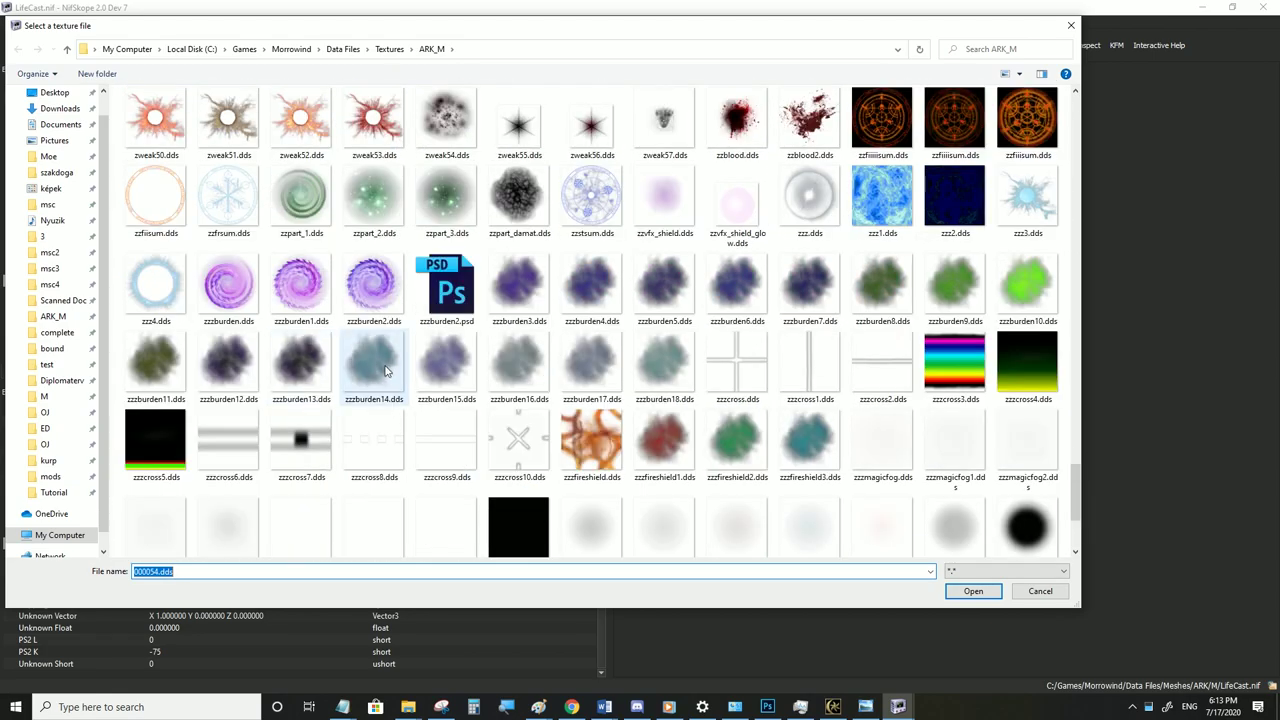
{"action": "scroll", "coordinate": [771, 374], "scroll_direction": "up", "scroll_amount": 8}
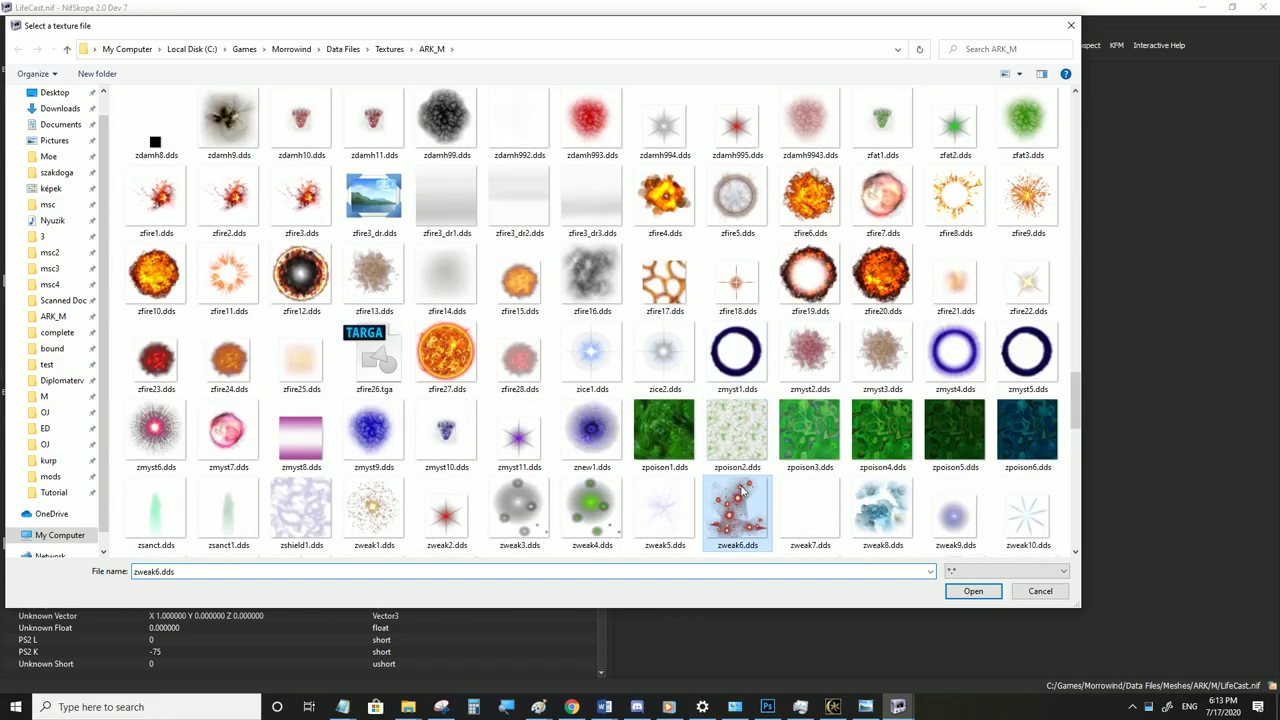
{"action": "left_click", "coordinate": [973, 591]}
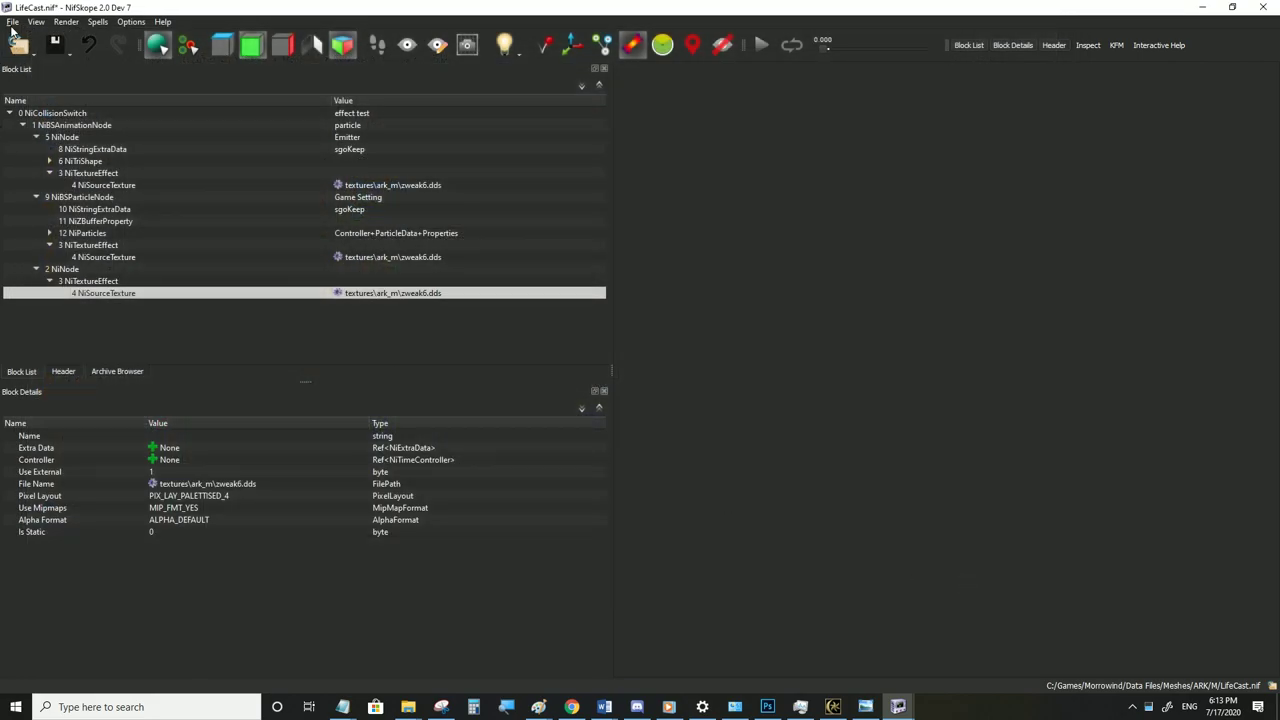
{"action": "left_click", "coordinate": [833, 707]}
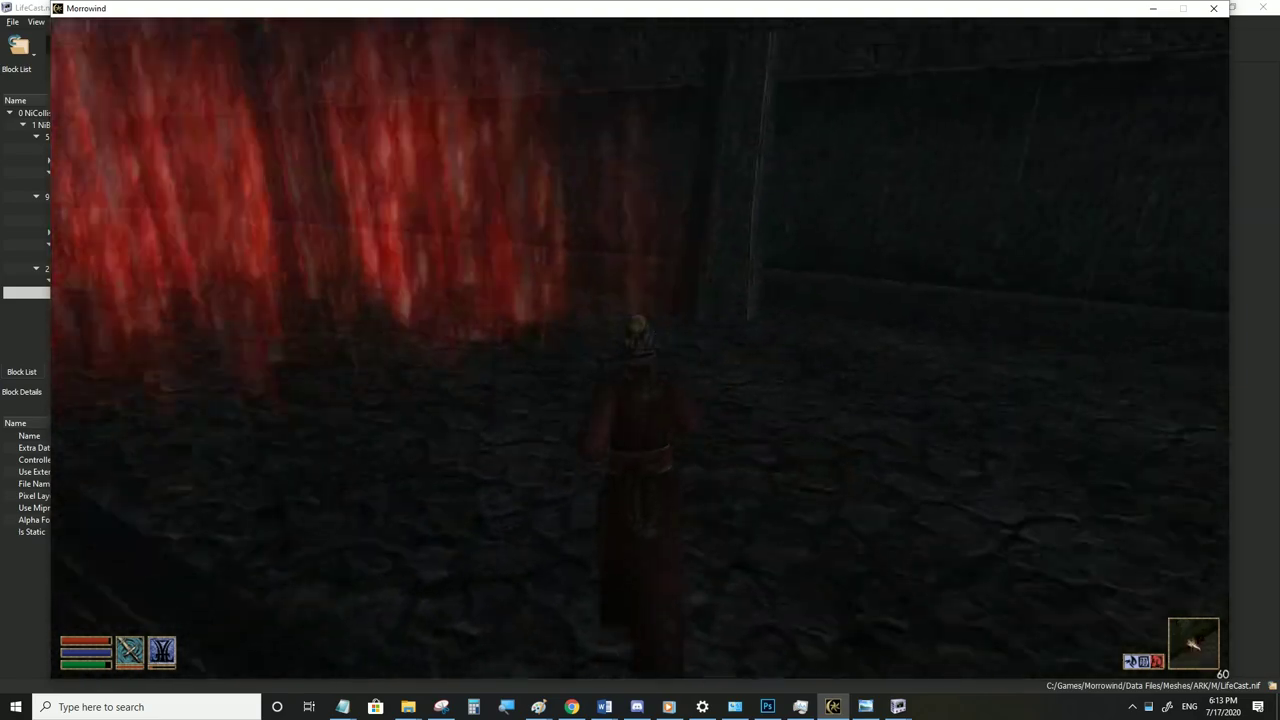
{"action": "key", "text": "alt+Tab"}
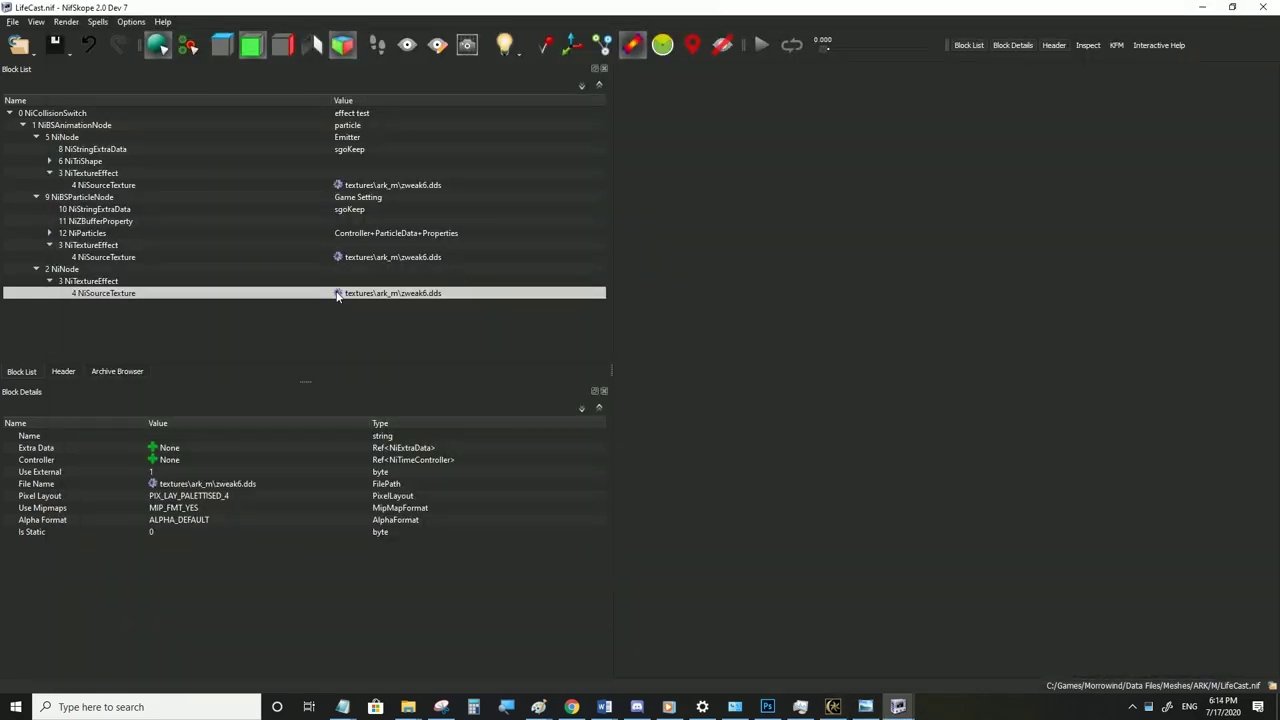
Choose zpoison6.dds as the effect's source texture
{"action": "left_click", "coordinate": [338, 293]}
{"action": "scroll", "coordinate": [580, 330], "scroll_direction": "down", "scroll_amount": 10}
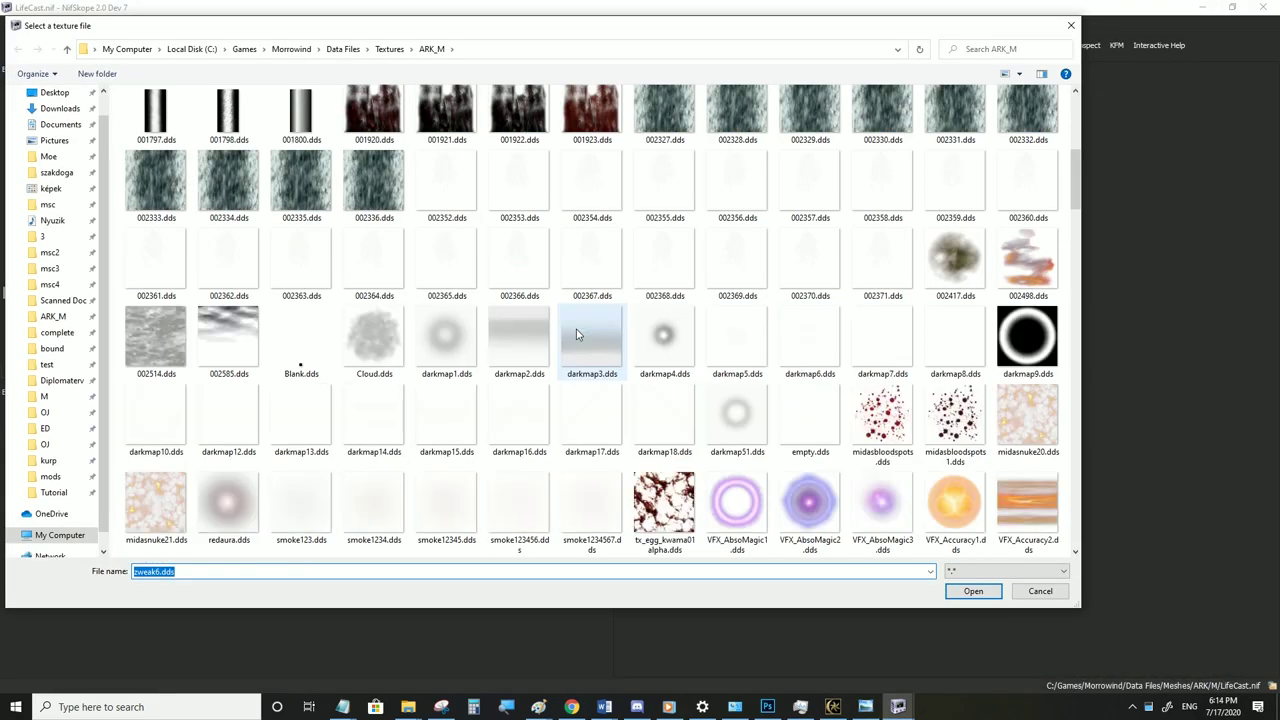
{"action": "scroll", "coordinate": [600, 342], "scroll_direction": "down", "scroll_amount": 7}
{"action": "scroll", "coordinate": [640, 349], "scroll_direction": "up", "scroll_amount": 3}
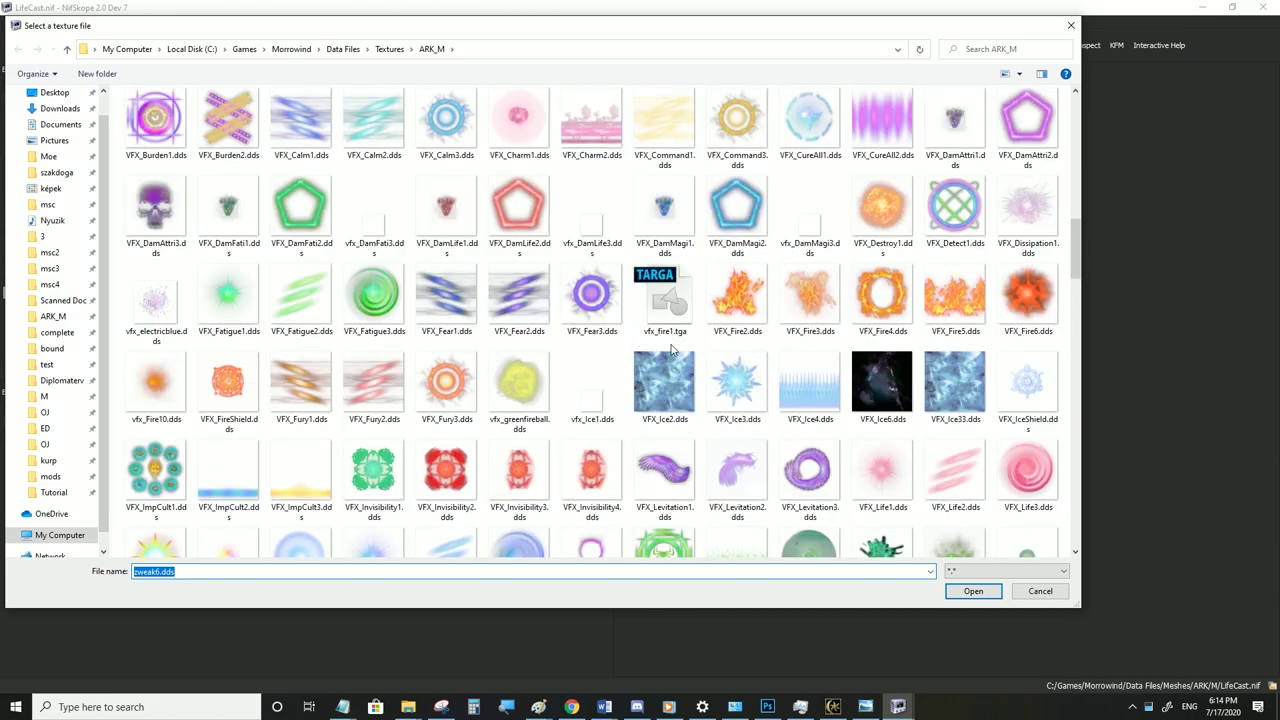
{"action": "scroll", "coordinate": [760, 302], "scroll_direction": "down", "scroll_amount": 3}
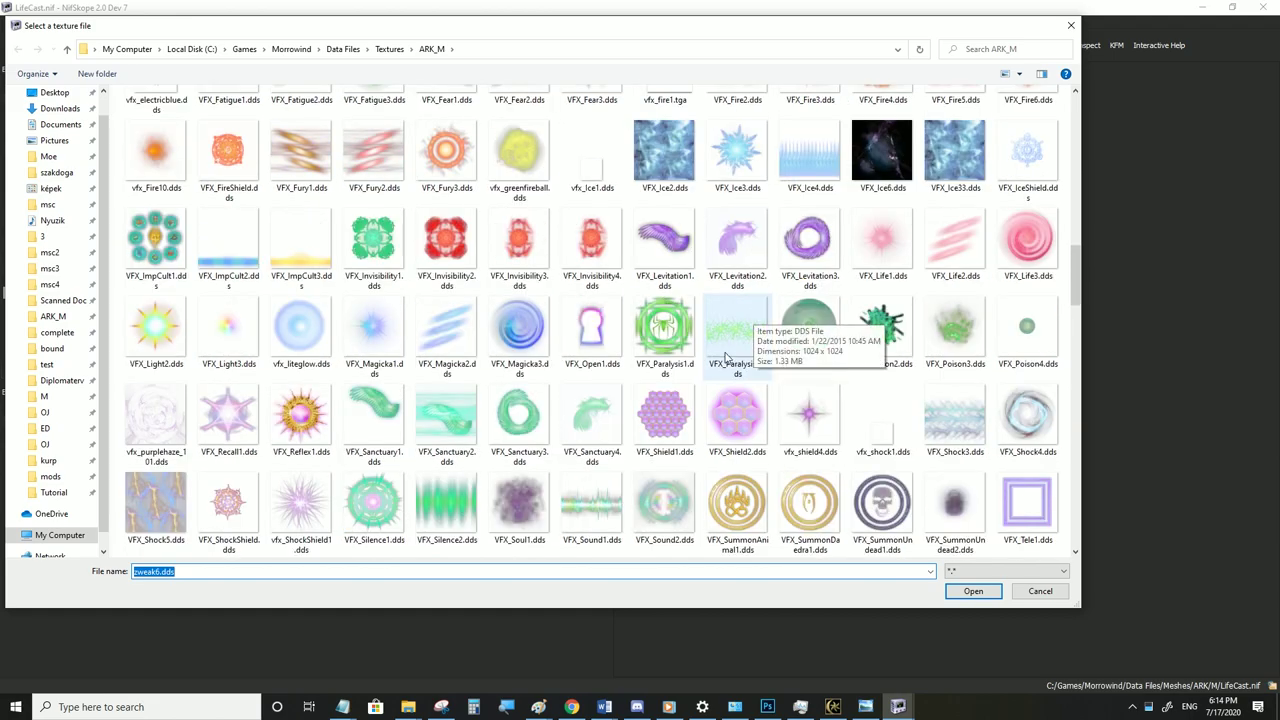
{"action": "scroll", "coordinate": [552, 356], "scroll_direction": "down", "scroll_amount": 8}
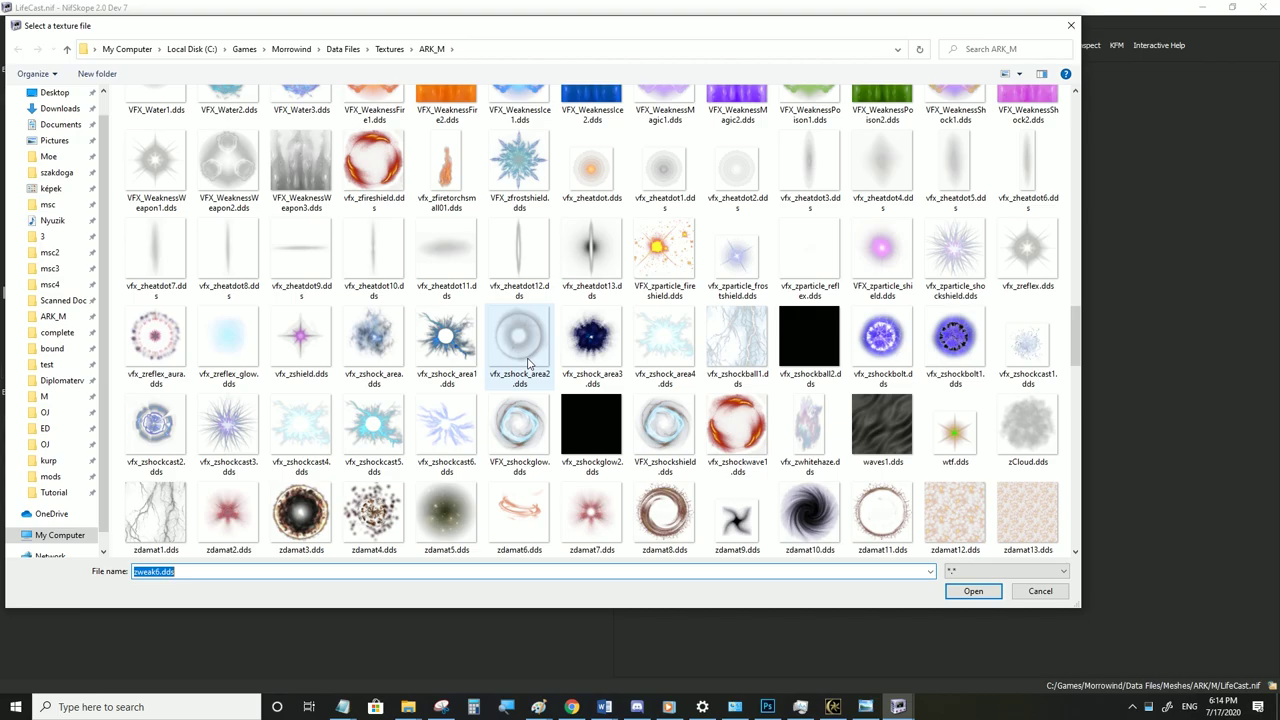
{"action": "scroll", "coordinate": [549, 347], "scroll_direction": "down", "scroll_amount": 8}
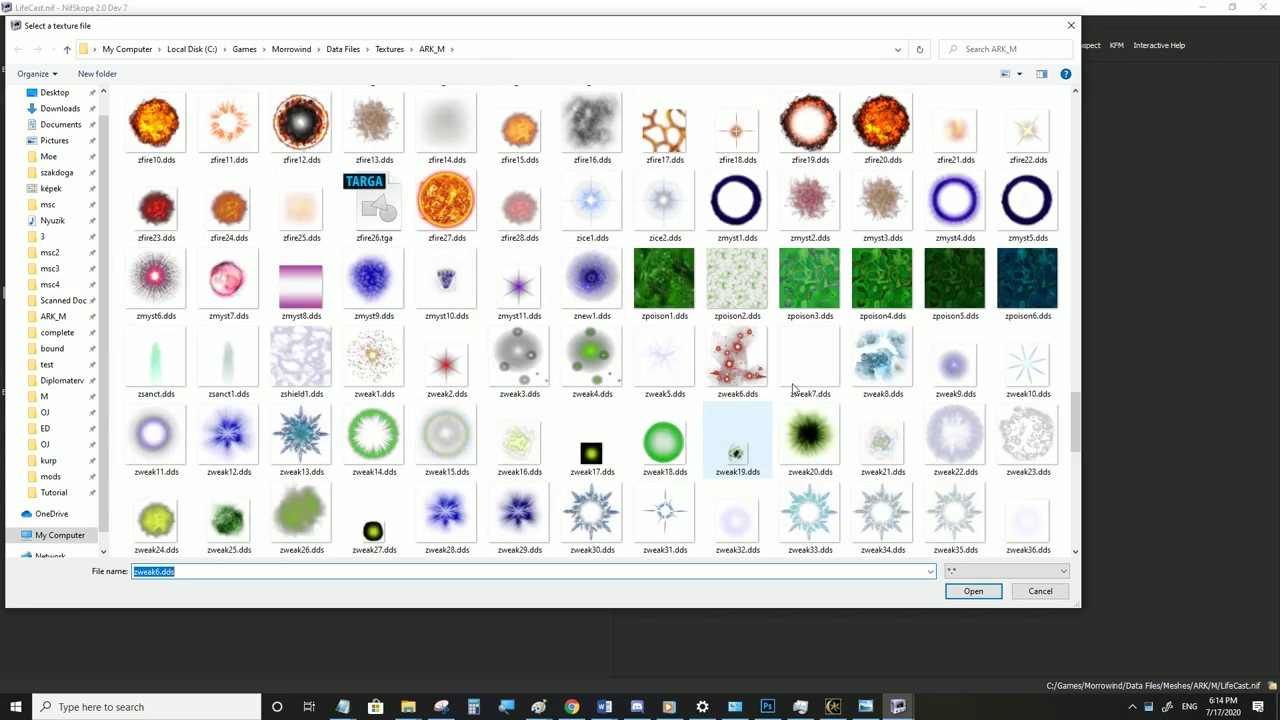
{"action": "left_click", "coordinate": [970, 593]}
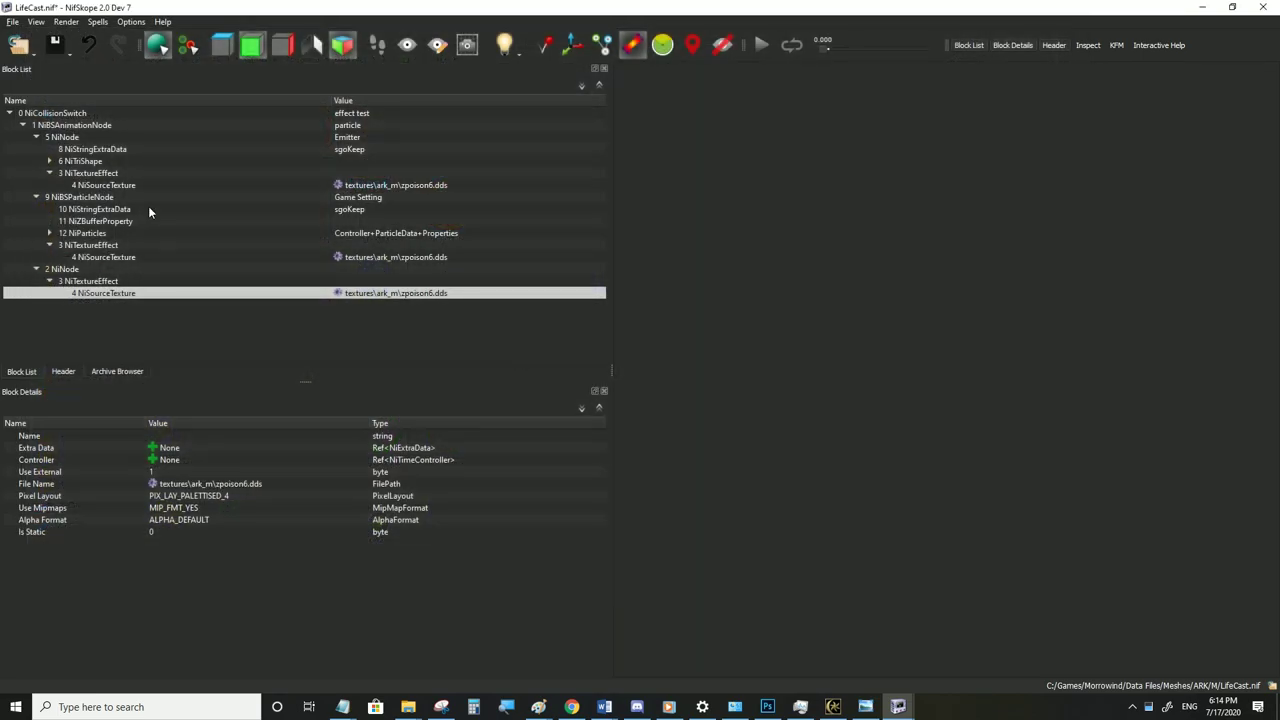
Save LifeCast.nif, view it in Morrowind, then select the TE_Parallel_firemark.nif example
{"action": "left_click", "coordinate": [13, 22]}
{"action": "left_click", "coordinate": [373, 358]}
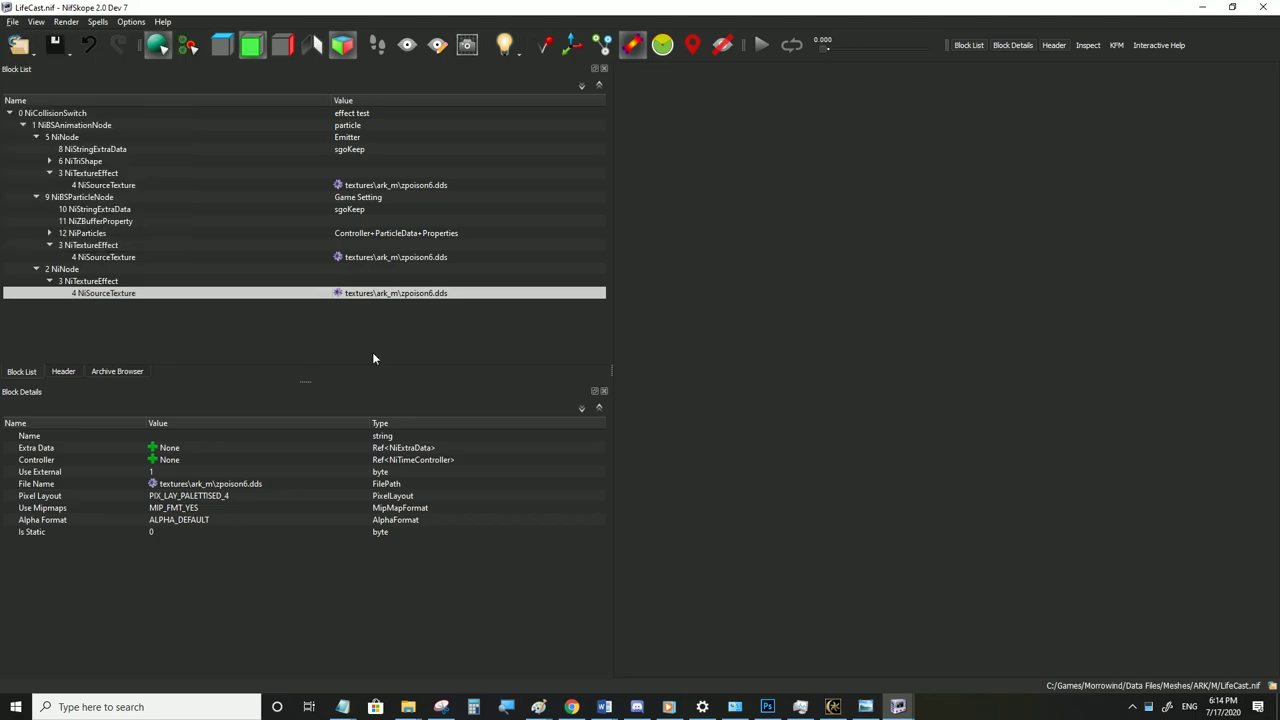
{"action": "left_click", "coordinate": [833, 706]}
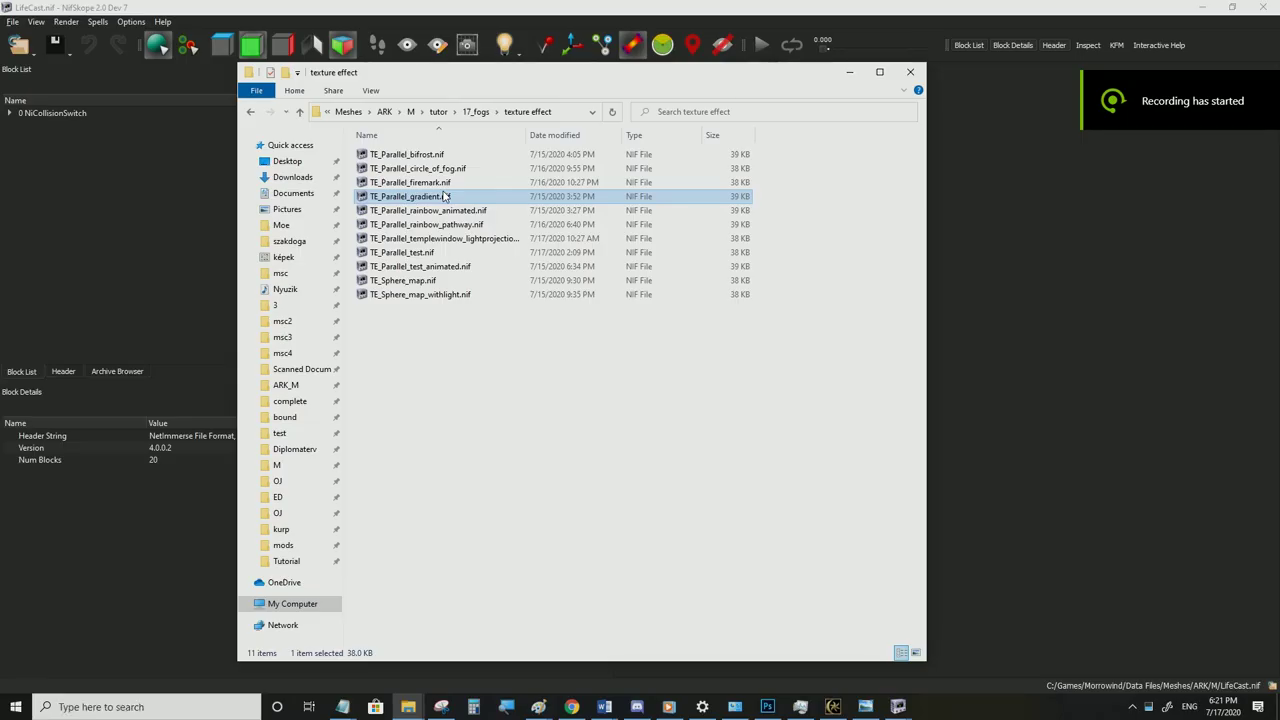
{"action": "left_click", "coordinate": [447, 185]}
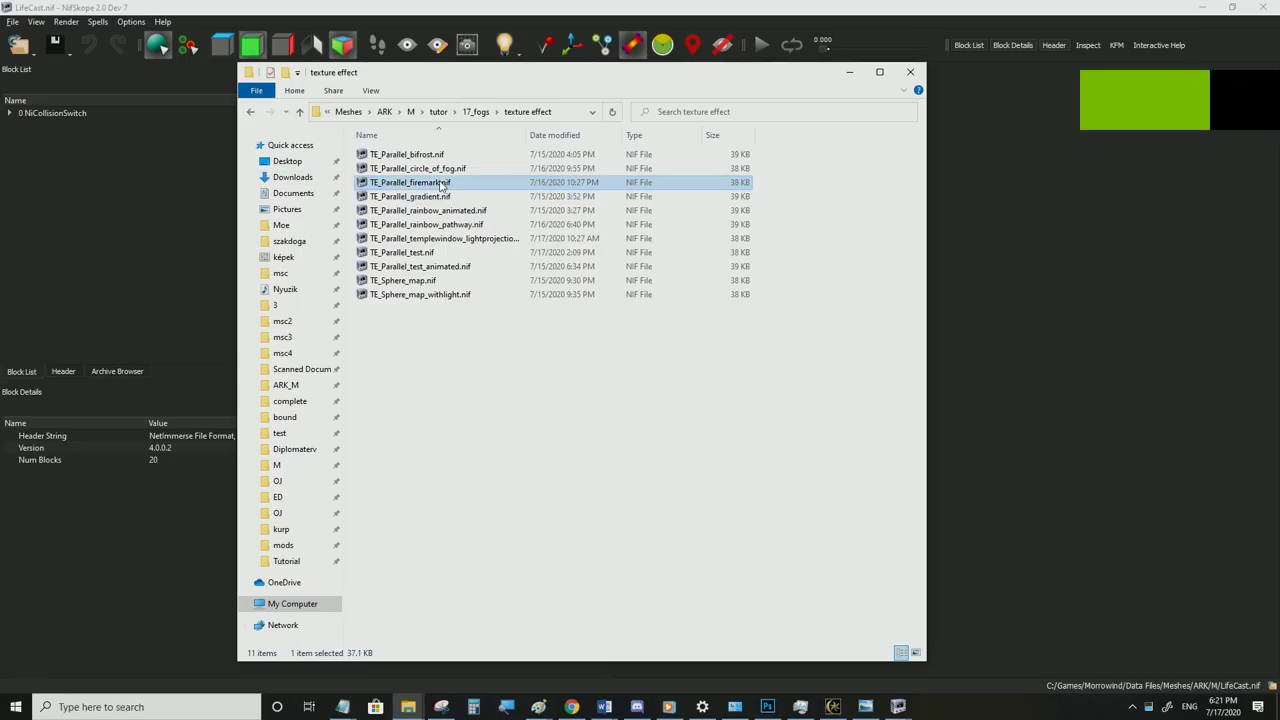
In third-person view, walk the character back and forth through the fire line
{"action": "left_click", "coordinate": [846, 708]}
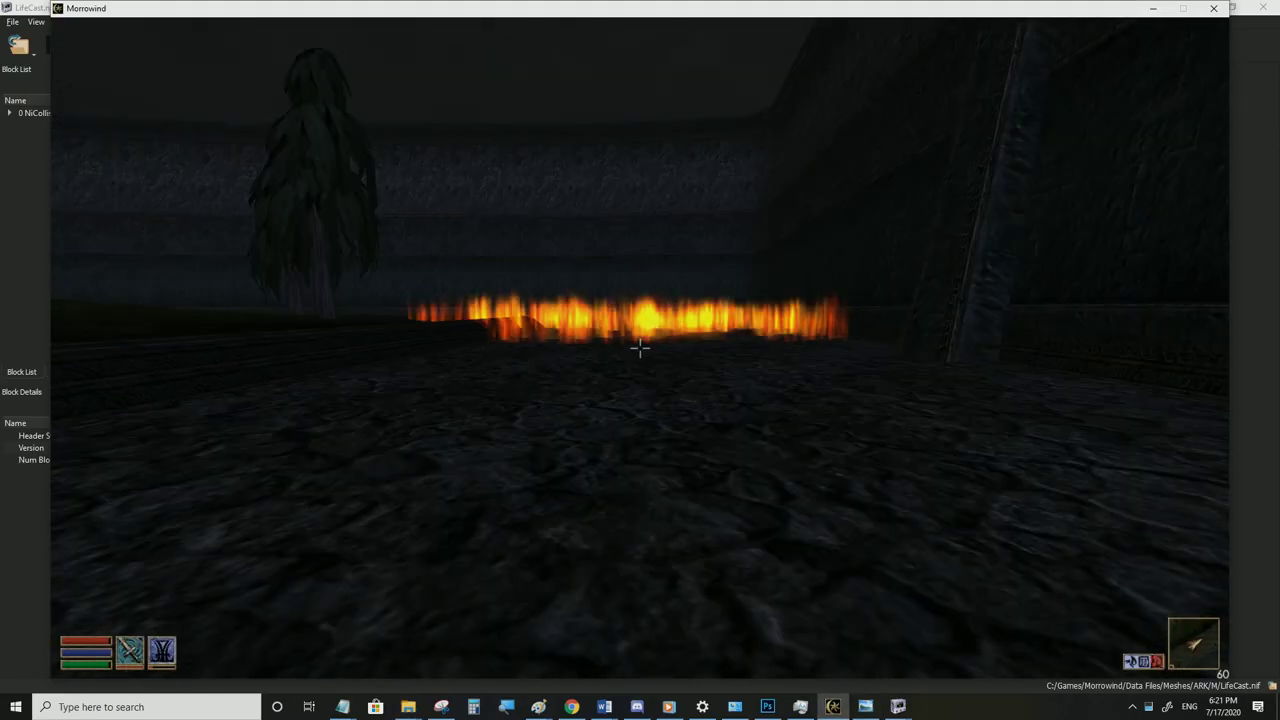
{"action": "key", "text": "Tab"}
{"action": "key", "text": "w"}
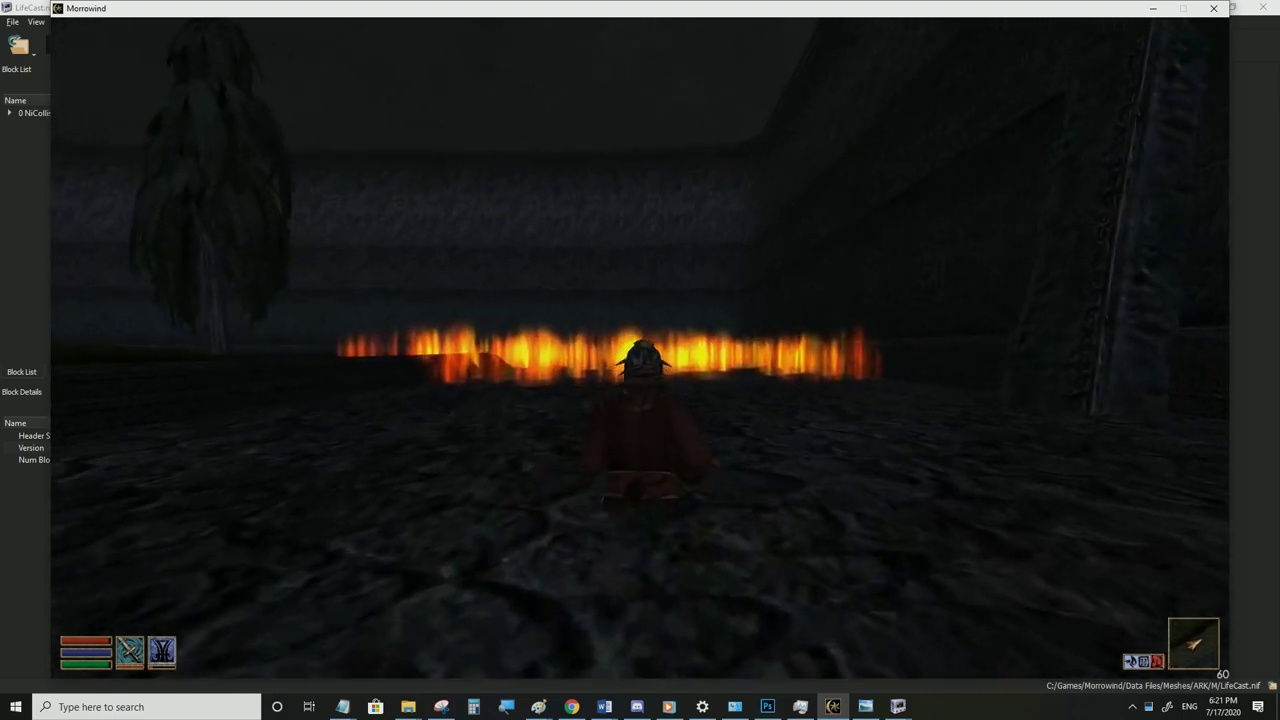
{"action": "key", "text": "s"}
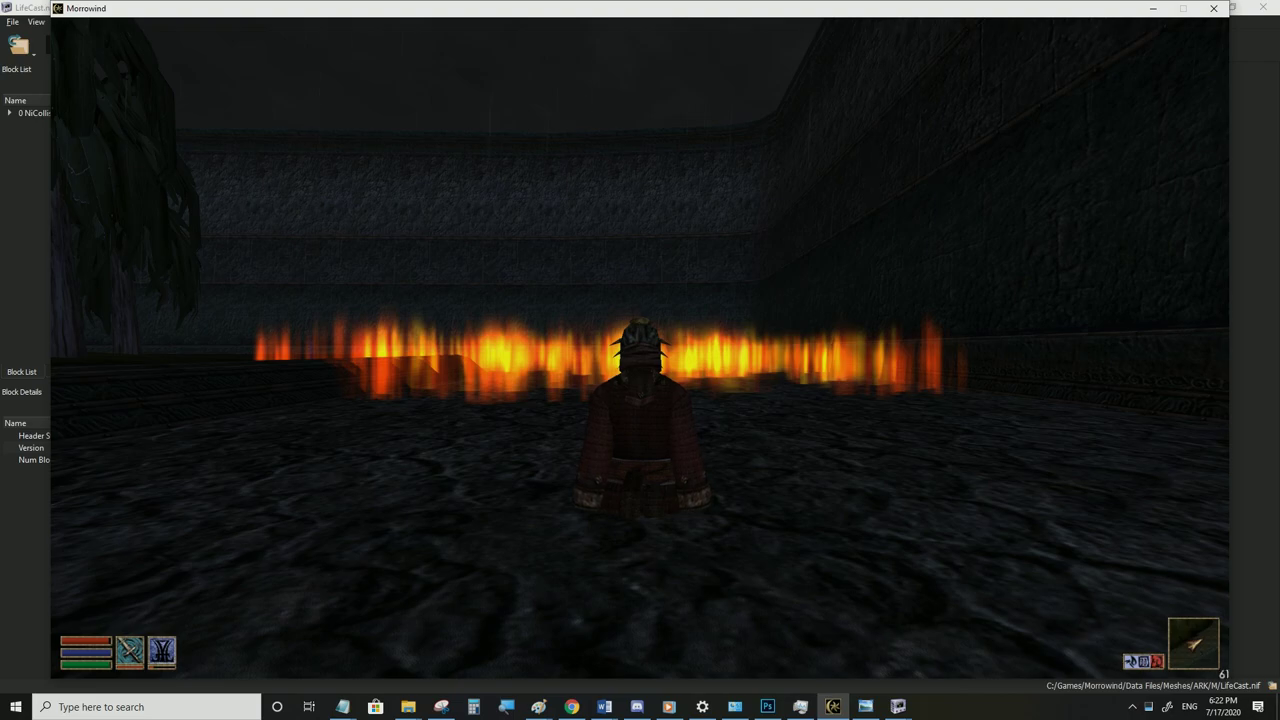
{"action": "key", "text": "w"}
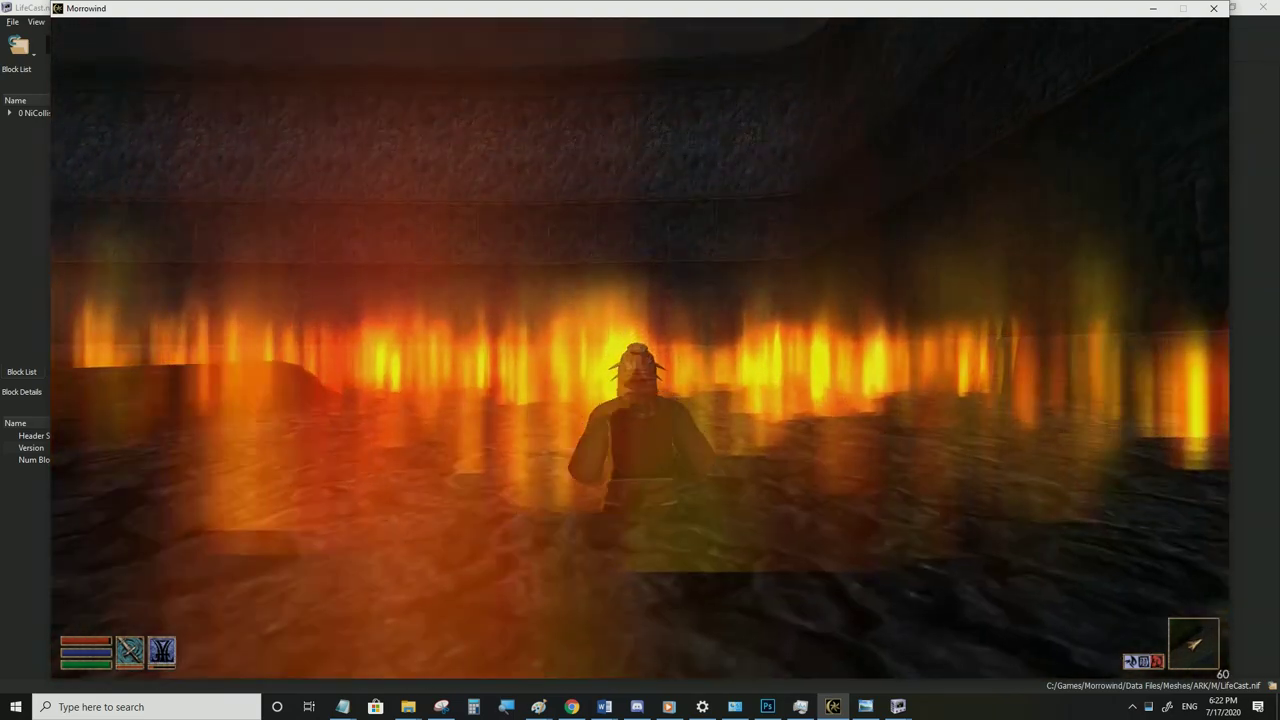
{"action": "key", "text": "s"}
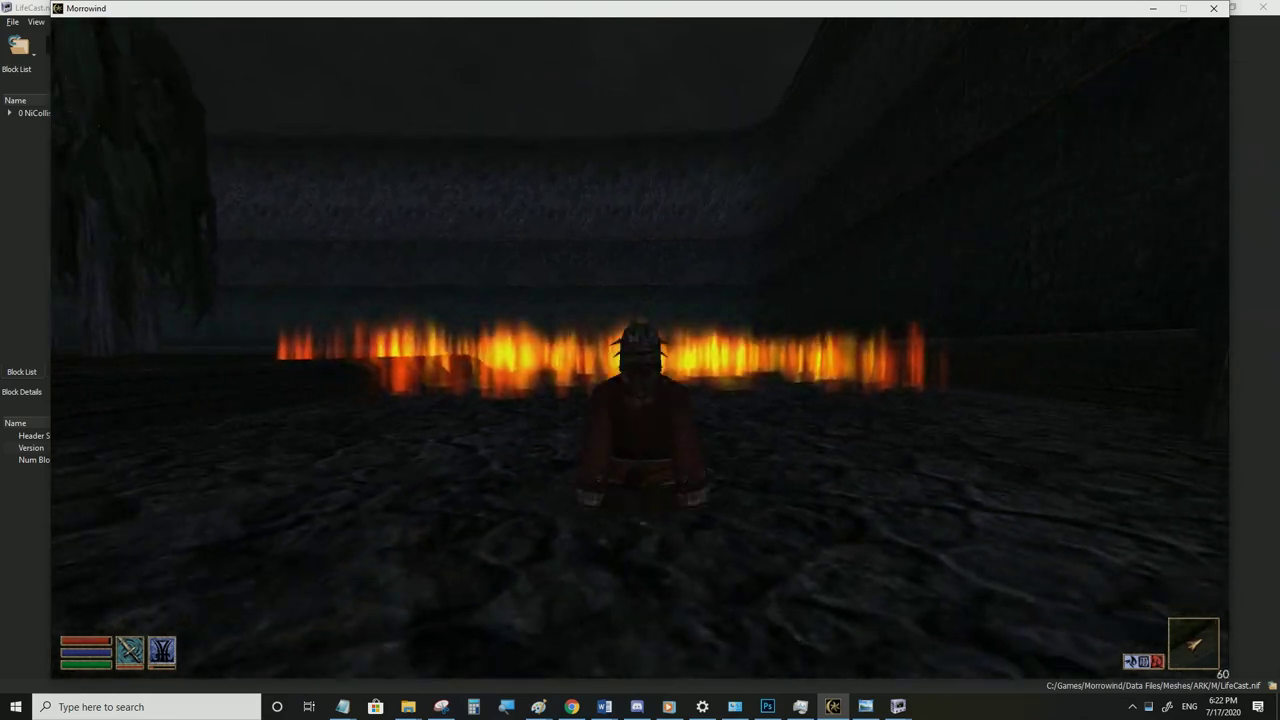
{"action": "key", "text": "w"}
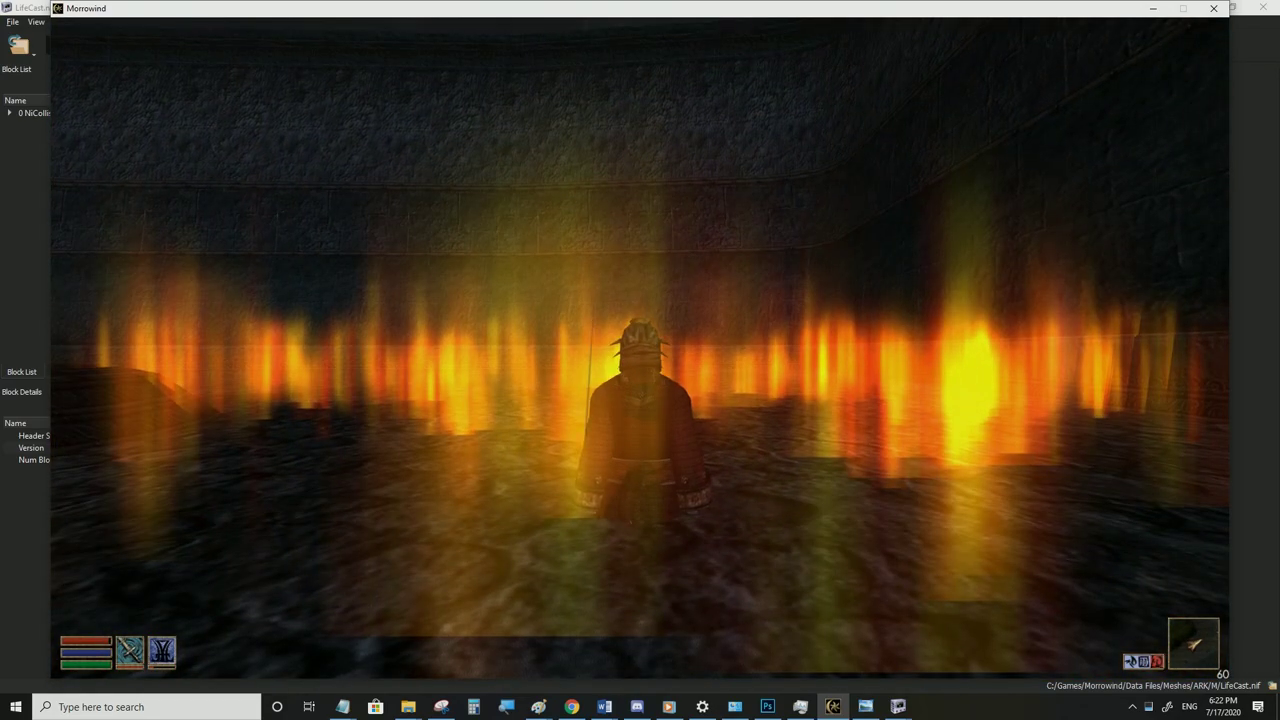
Step onto the glowing sigil circle, look around it, then return to NifSkope
{"action": "key", "text": "s"}
{"action": "key", "text": "a"}
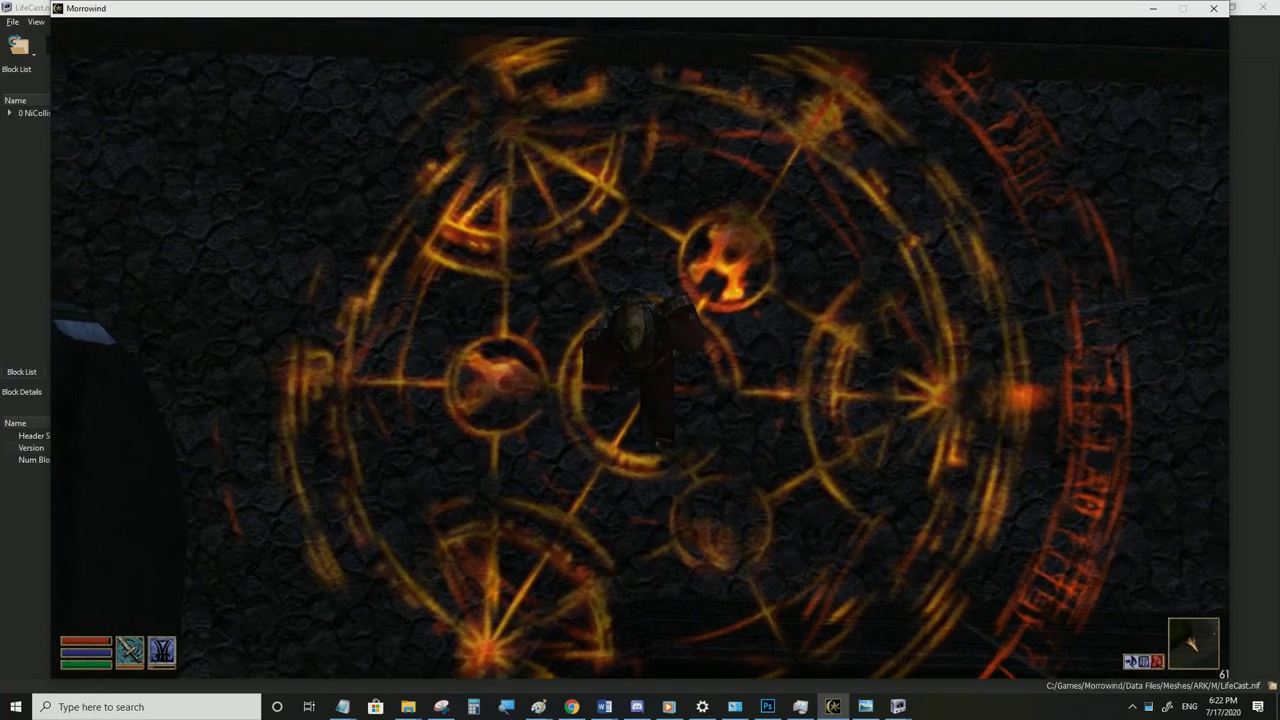
{"action": "key", "text": "a"}
{"action": "key", "text": "d"}
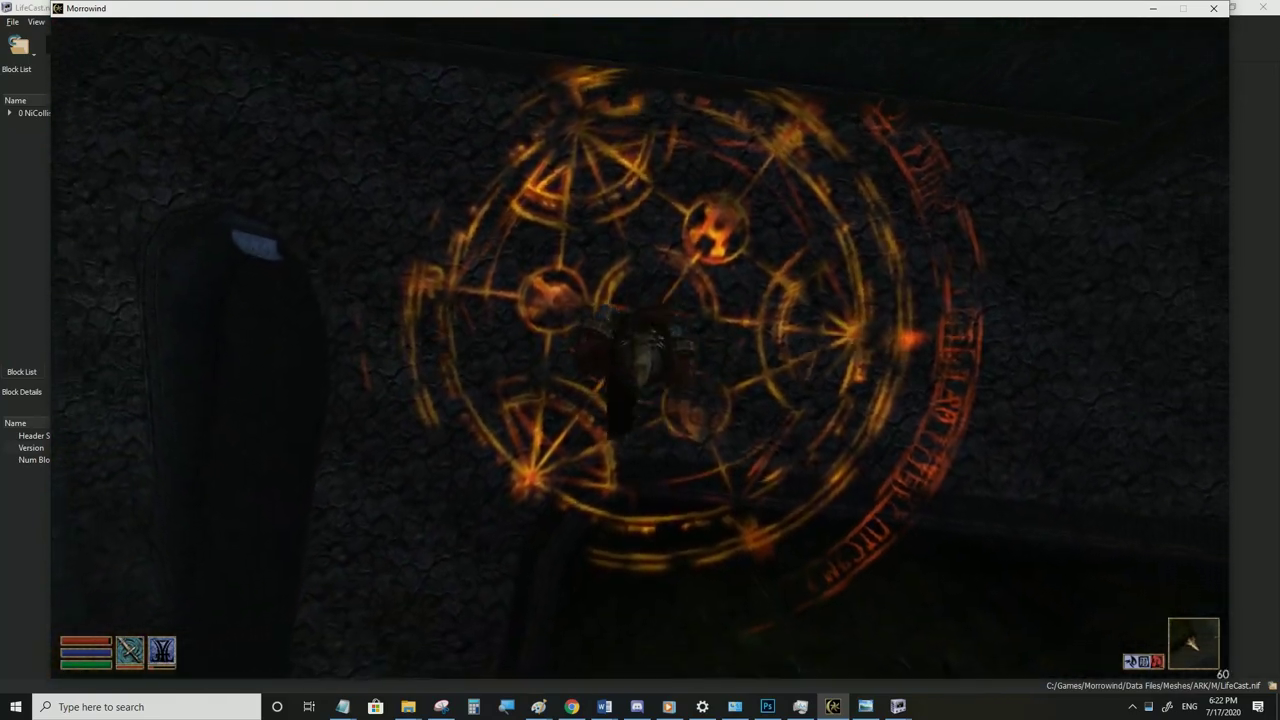
{"action": "key", "text": "d"}
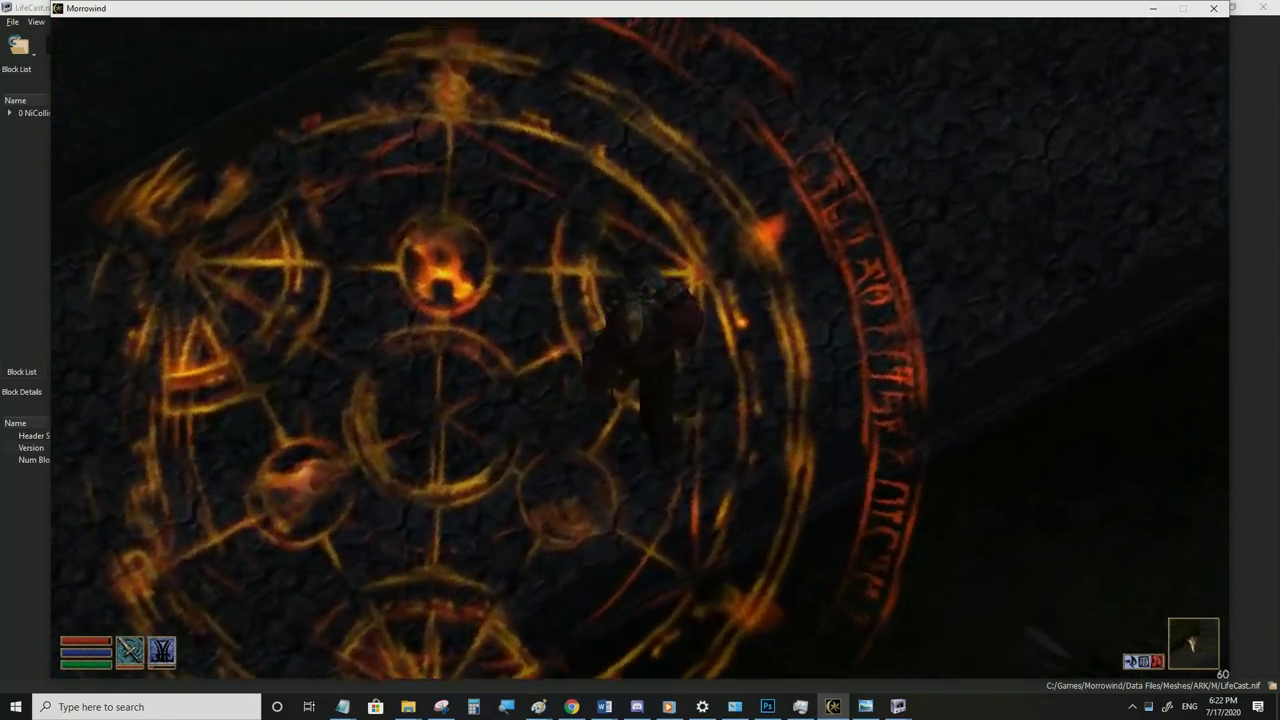
{"action": "key", "text": "a"}
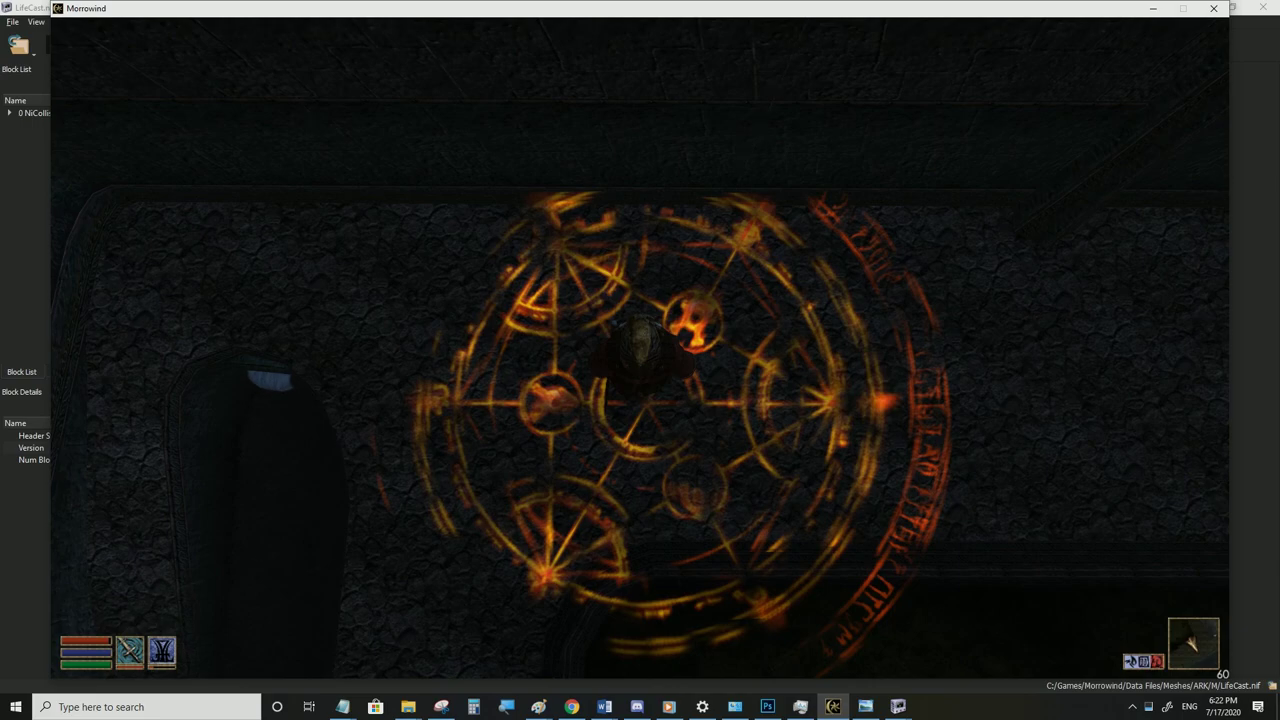
{"action": "key", "text": "alt+Tab"}
{"action": "left_click", "coordinate": [9, 130]}
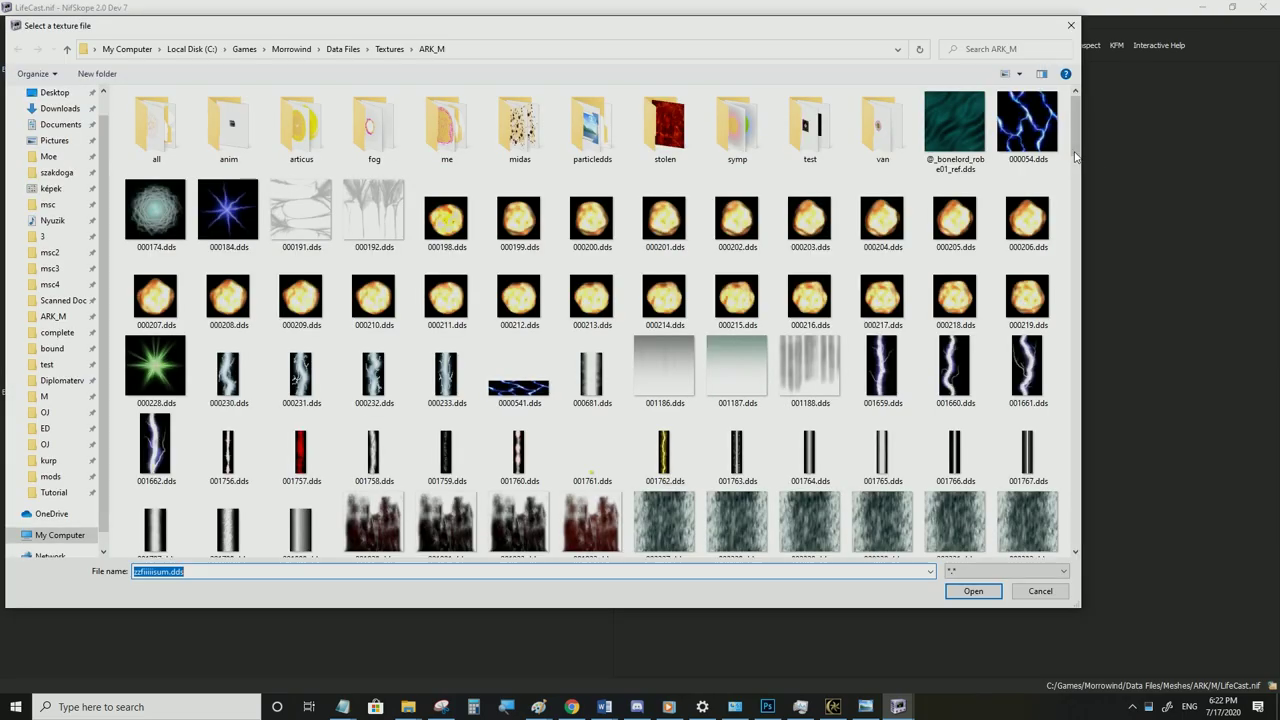
Apply zzstsum.dds as the sigil texture, save, and view it in Morrowind
{"action": "left_click_drag", "start_coordinate": [1077, 142], "coordinate": [1084, 470]}
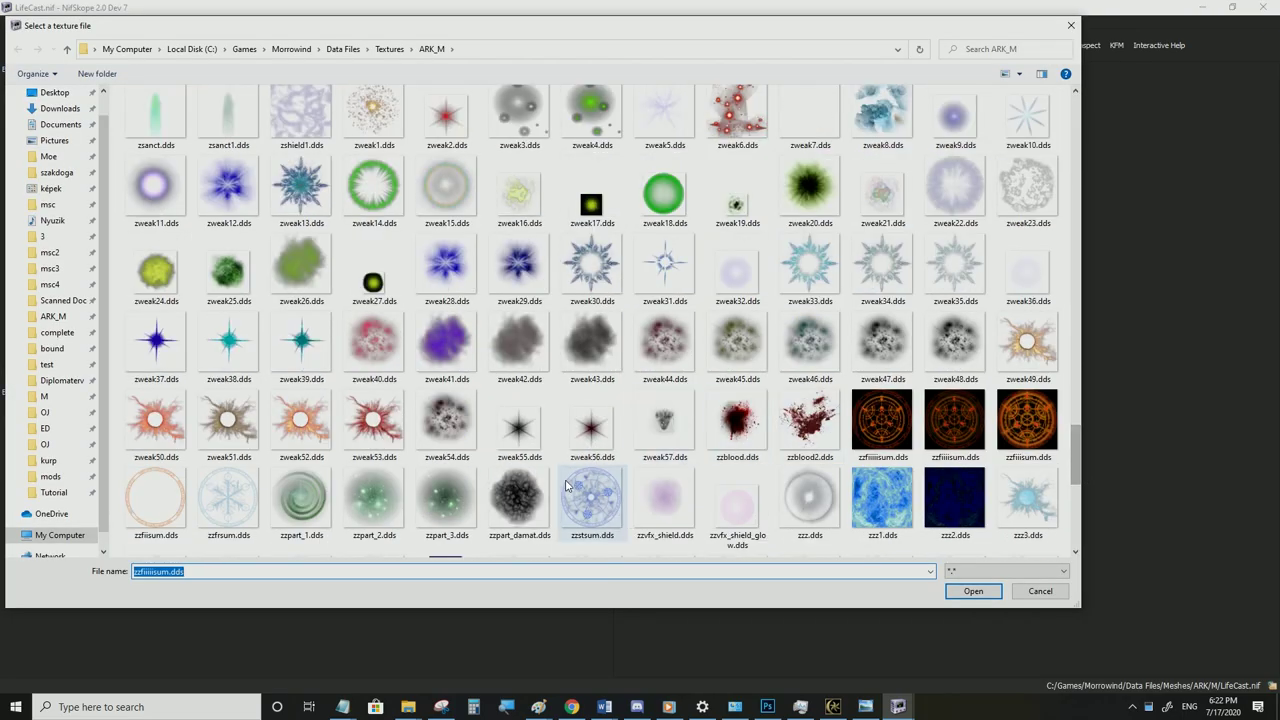
{"action": "left_click", "coordinate": [962, 591]}
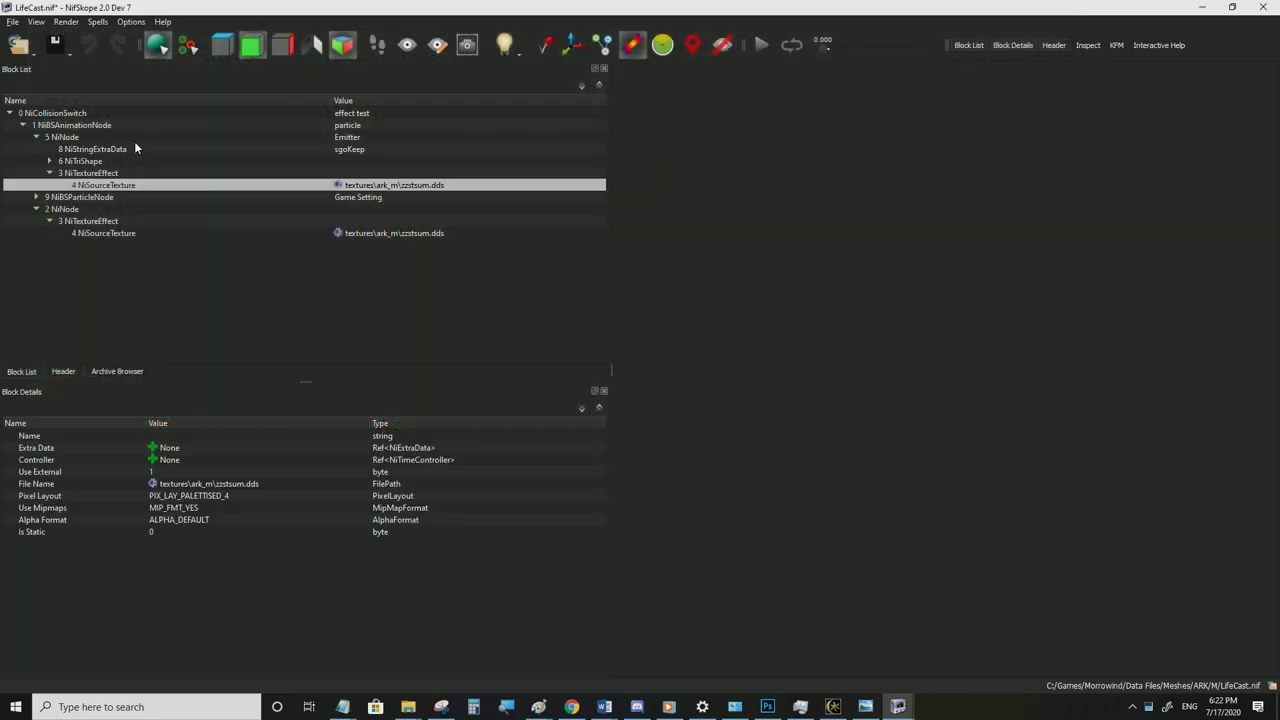
{"action": "left_click", "coordinate": [10, 22]}
{"action": "left_click", "coordinate": [49, 135]}
{"action": "left_click", "coordinate": [836, 707]}
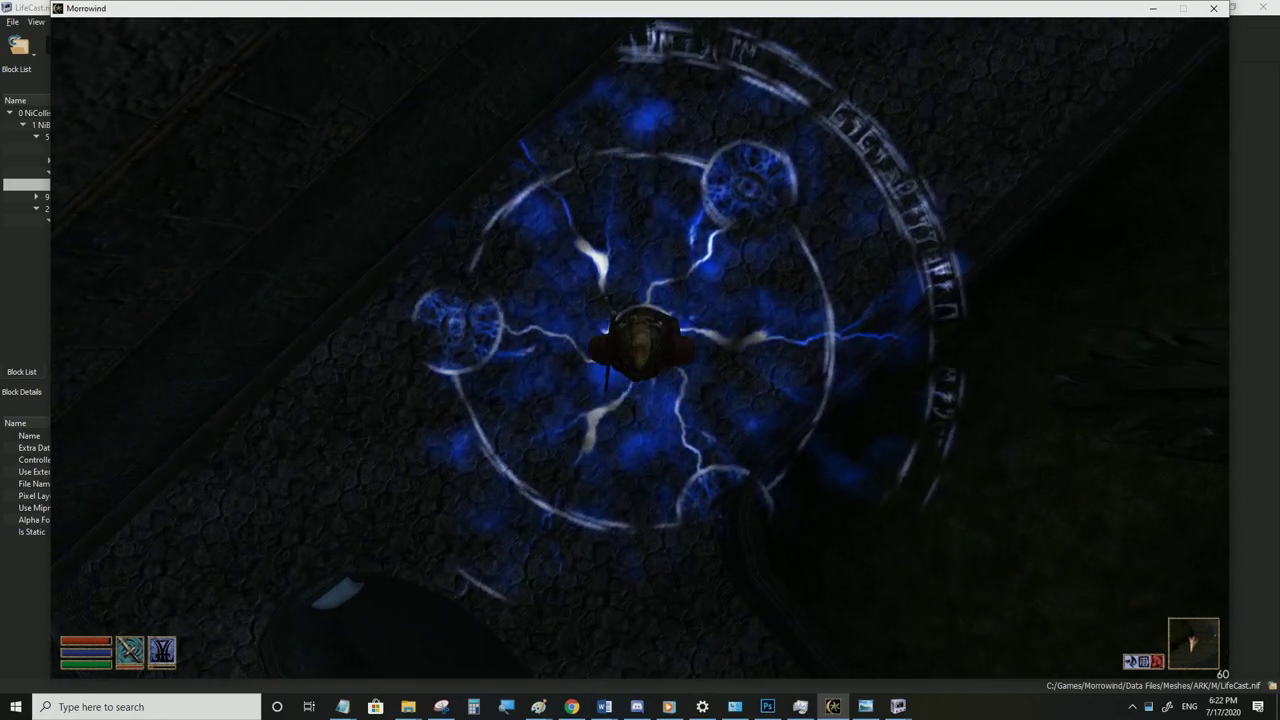
{"action": "key", "text": "alt+Tab"}
Set the NiTextureEffect Scale to 500, save, and view the resized sigil in Morrowind
{"action": "left_click", "coordinate": [108, 234]}
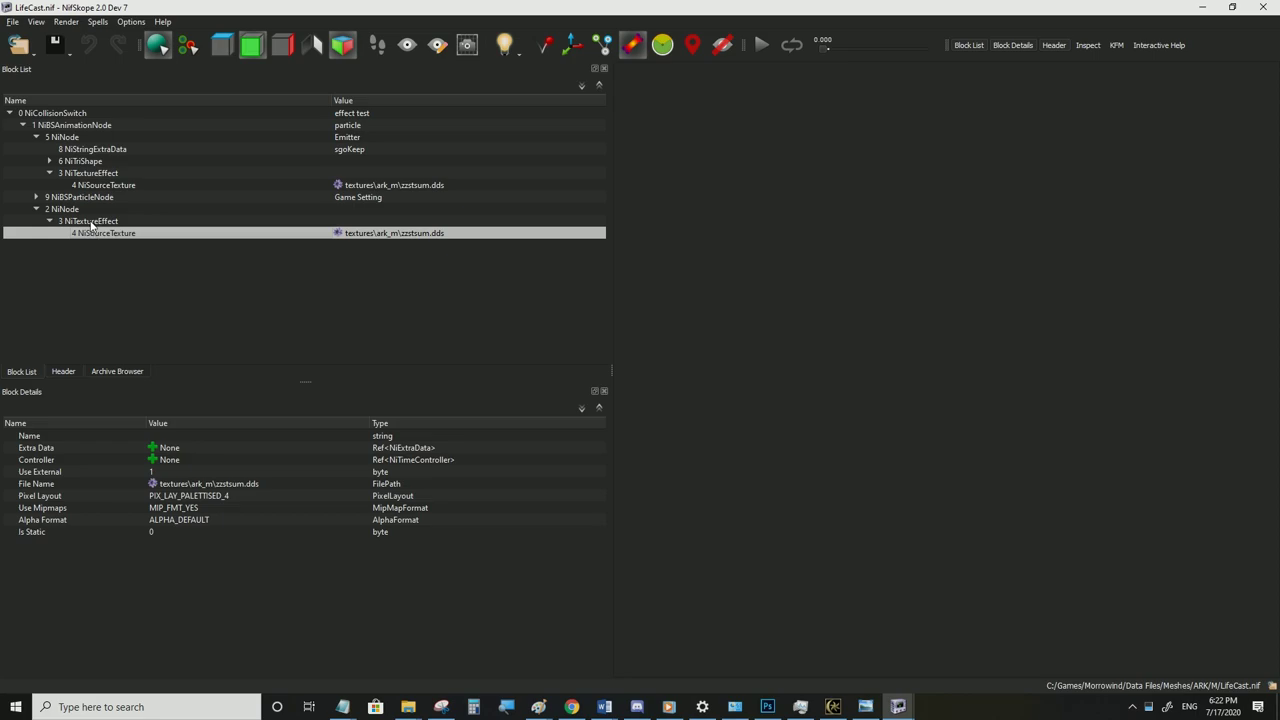
{"action": "left_click", "coordinate": [90, 222]}
{"action": "left_click", "coordinate": [171, 508]}
{"action": "type", "text": "500"}
{"action": "left_click", "coordinate": [173, 481]}
{"action": "left_click", "coordinate": [9, 23]}
{"action": "left_click", "coordinate": [54, 132]}
{"action": "left_click", "coordinate": [831, 707]}
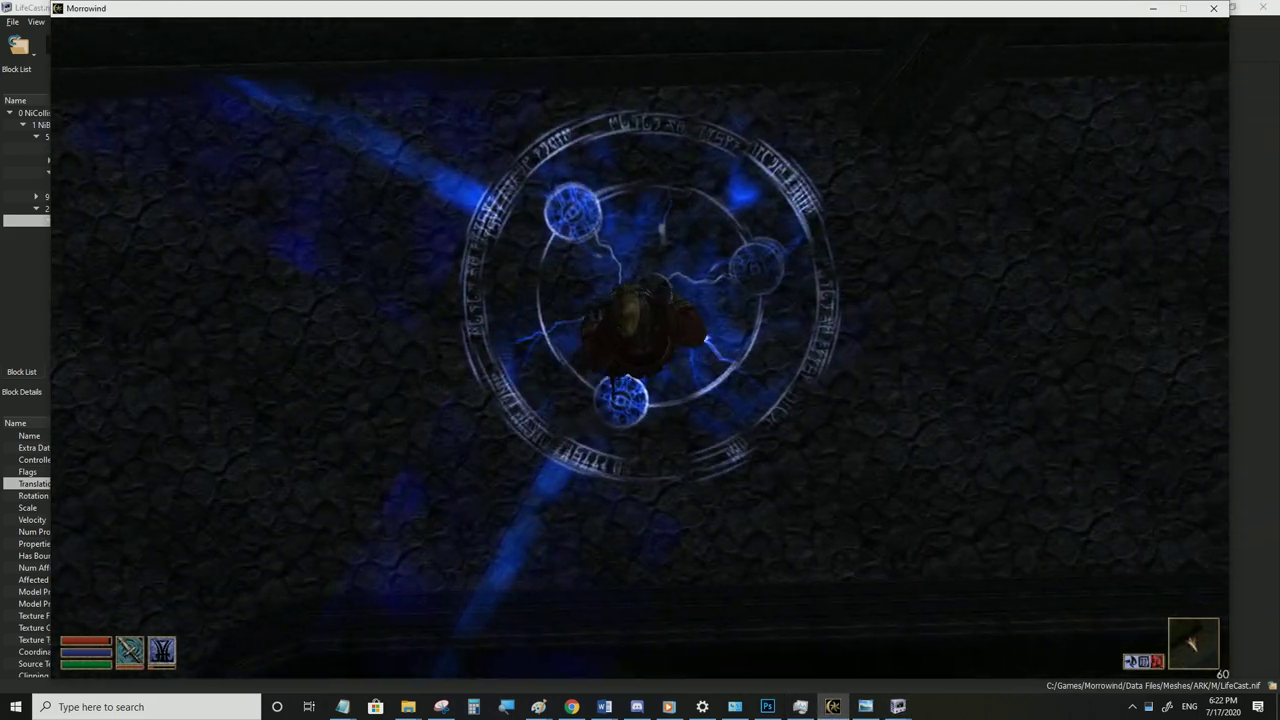
{"action": "key", "text": "w"}
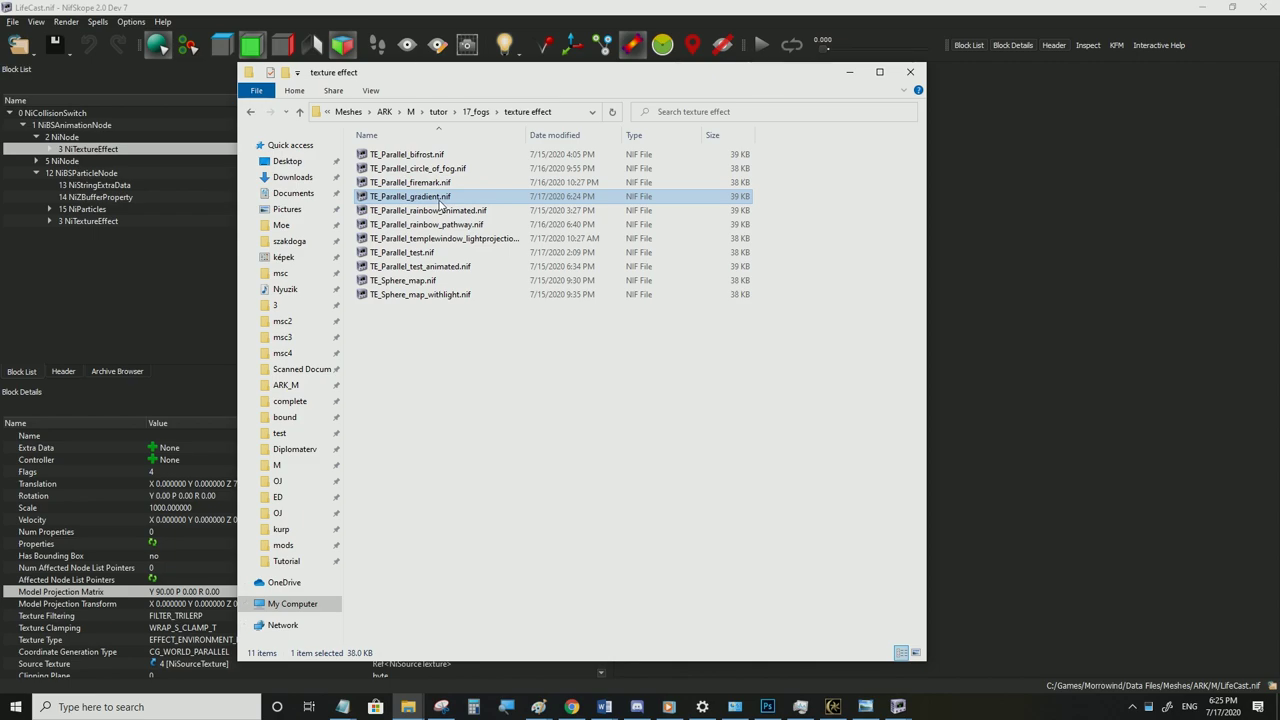
Inspect the texture effect's Model Projection Transform, then minimize NifSkope for Morrowind
{"action": "left_click", "coordinate": [114, 154]}
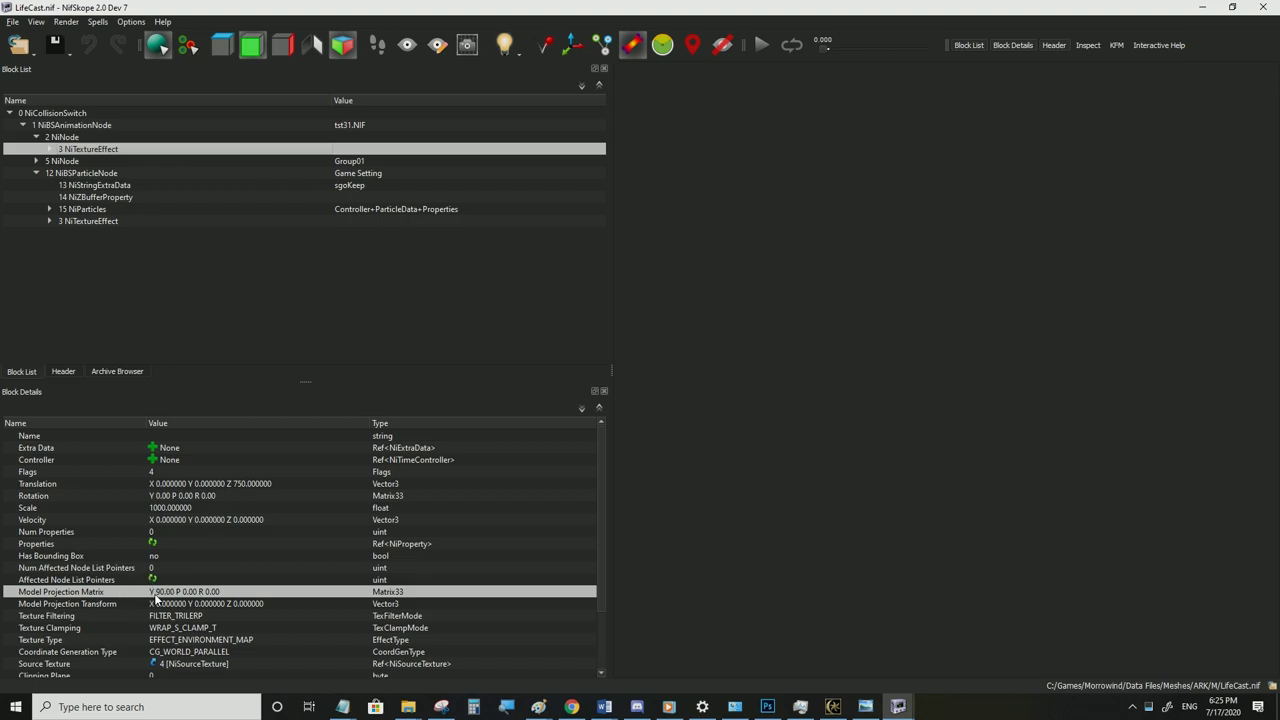
{"action": "left_click", "coordinate": [261, 604]}
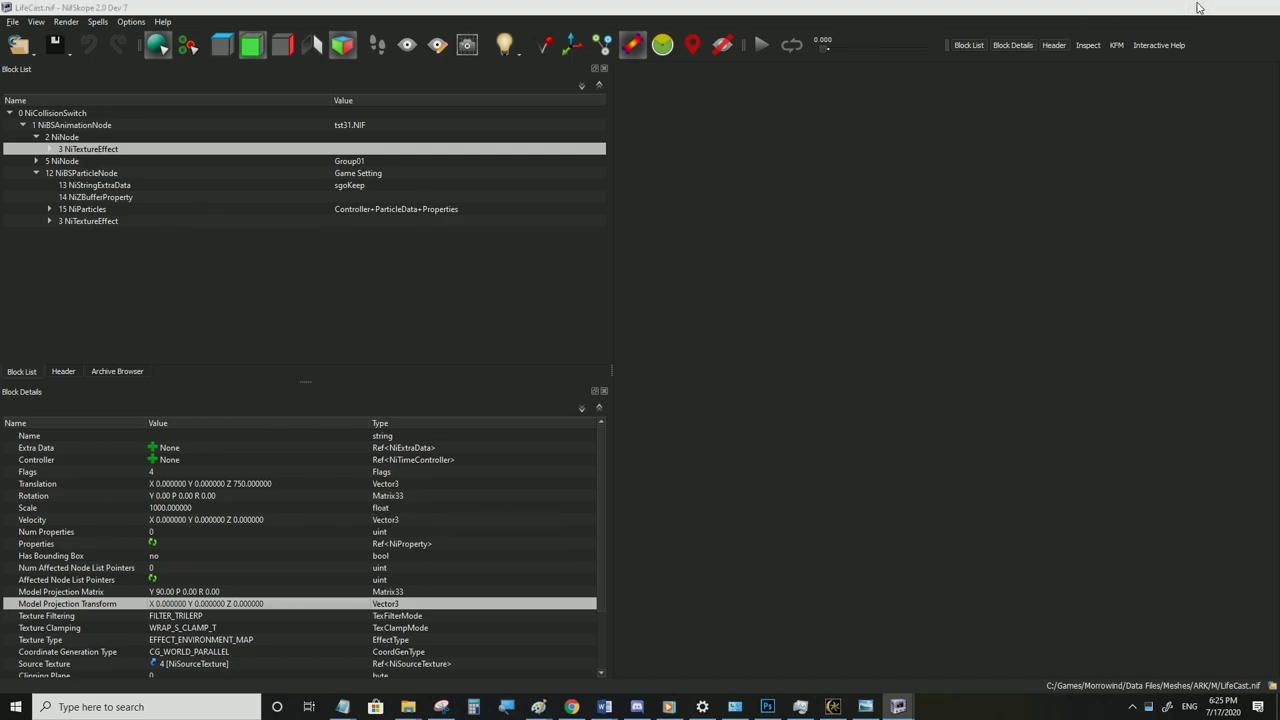
{"action": "left_click", "coordinate": [1200, 7]}
{"action": "left_click", "coordinate": [833, 707]}
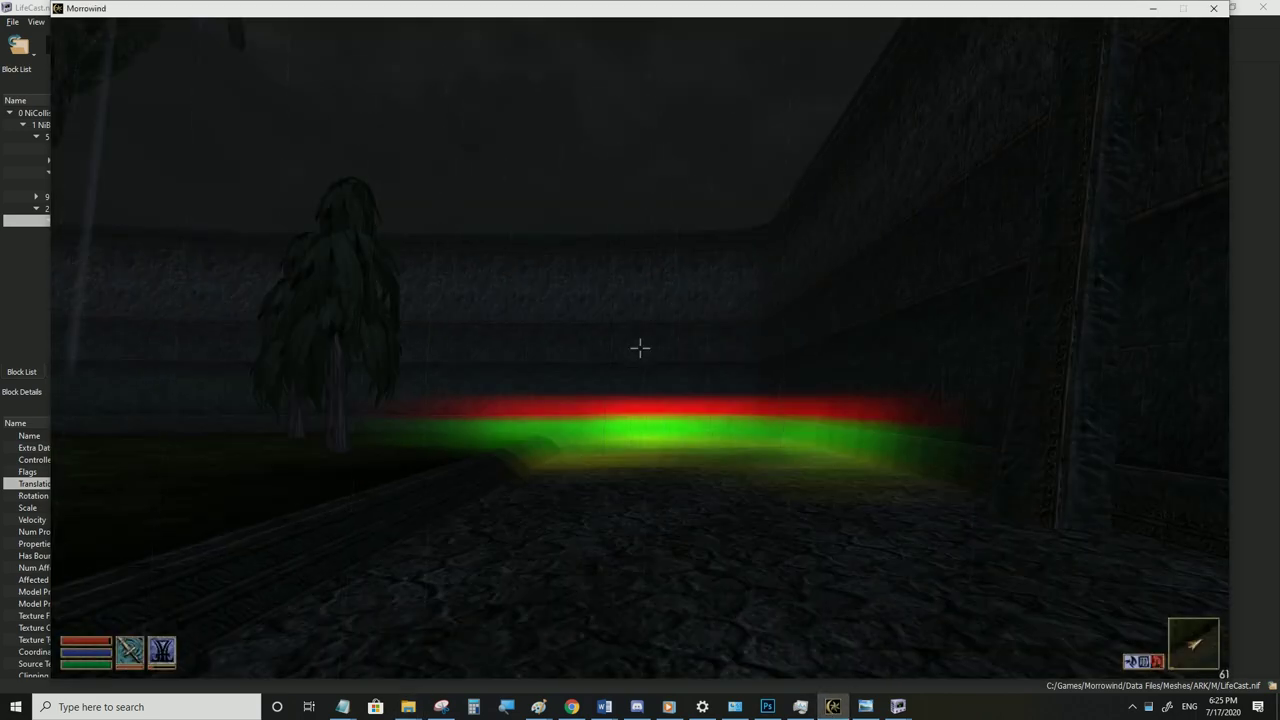
Open the Data Files\Textures\ARK_M folder in File Explorer and select zzzcross5.dds
{"action": "key", "text": "Tab"}
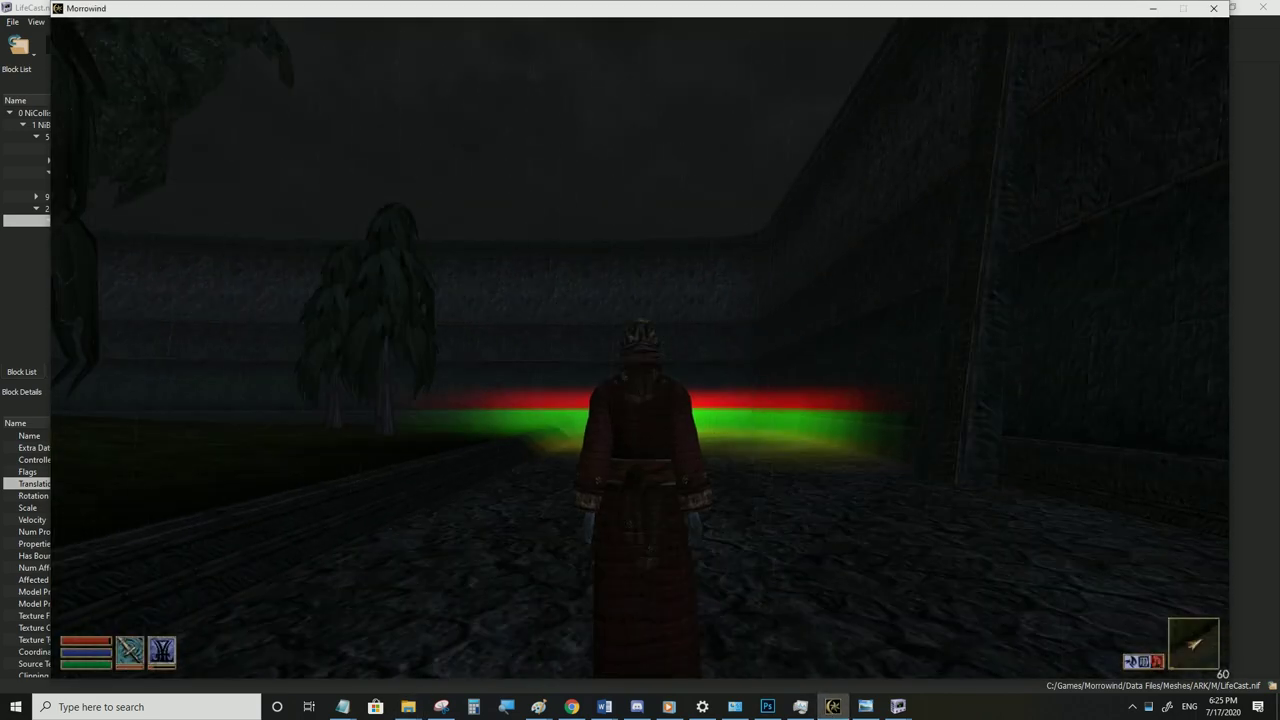
{"action": "key", "text": "alt+Tab"}
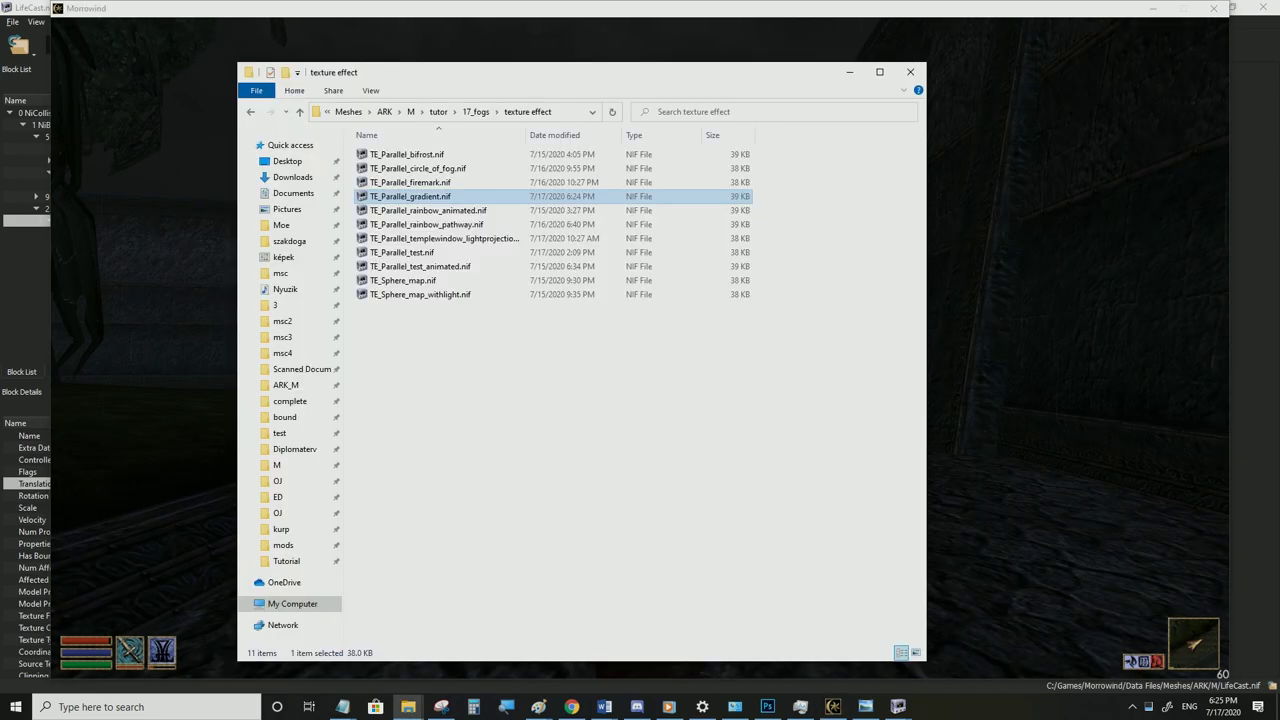
{"action": "mouse_move", "coordinate": [424, 712]}
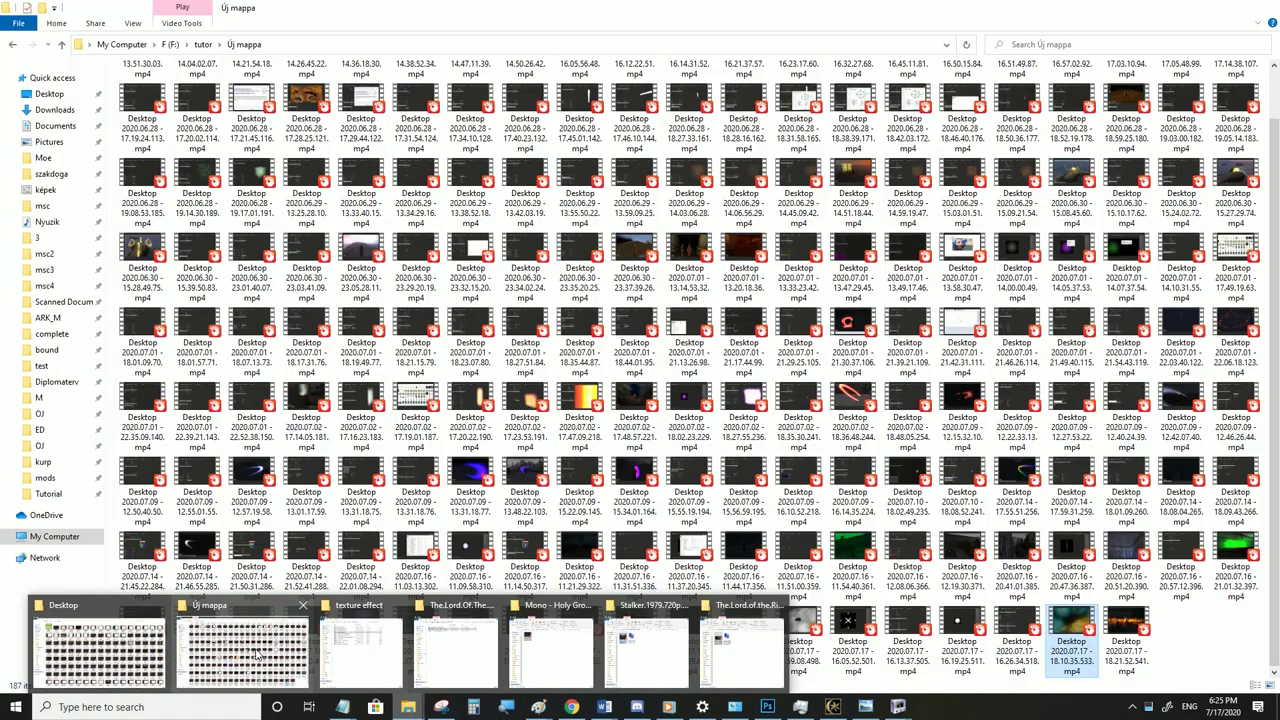
{"action": "left_click", "coordinate": [262, 660]}
{"action": "left_click", "coordinate": [48, 317]}
{"action": "left_click_drag", "start_coordinate": [1272, 118], "coordinate": [1250, 570]}
{"action": "left_click", "coordinate": [727, 473]}
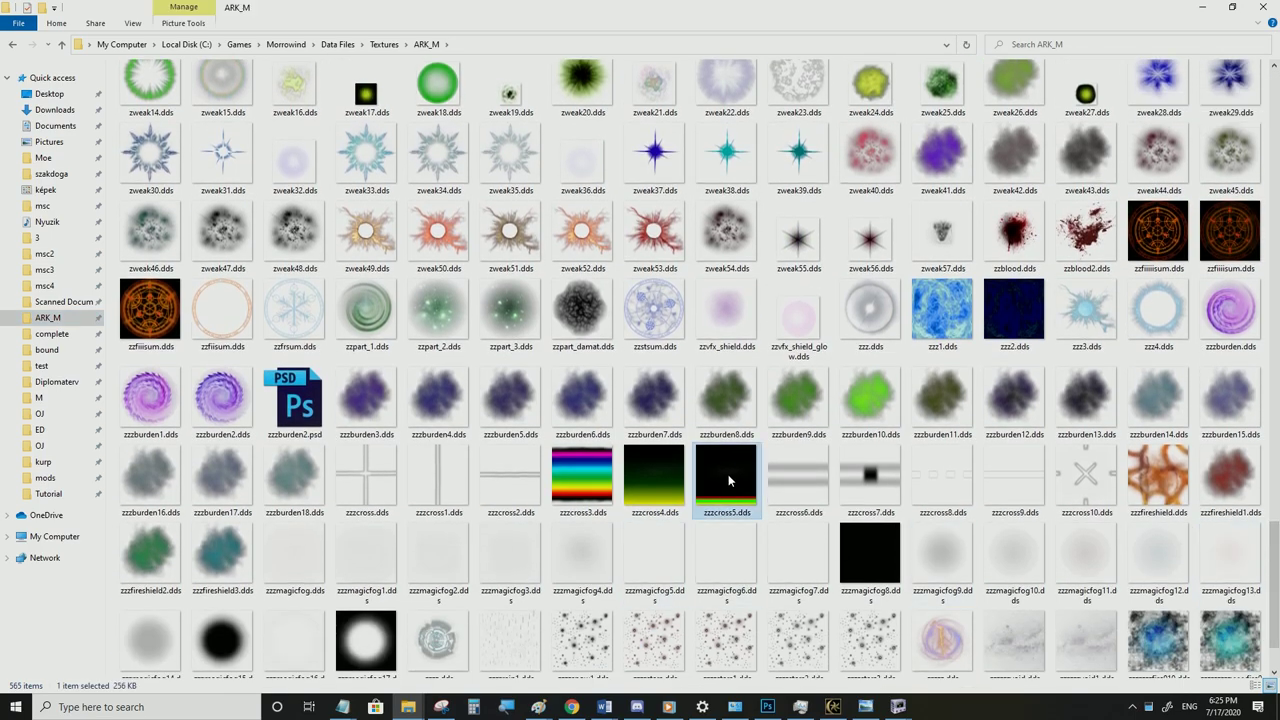
Open zzzcross5.dds in Adobe Photoshop with default DDS options, then return to Morrowind
{"action": "right_click", "coordinate": [728, 474]}
{"action": "mouse_move", "coordinate": [849, 240]}
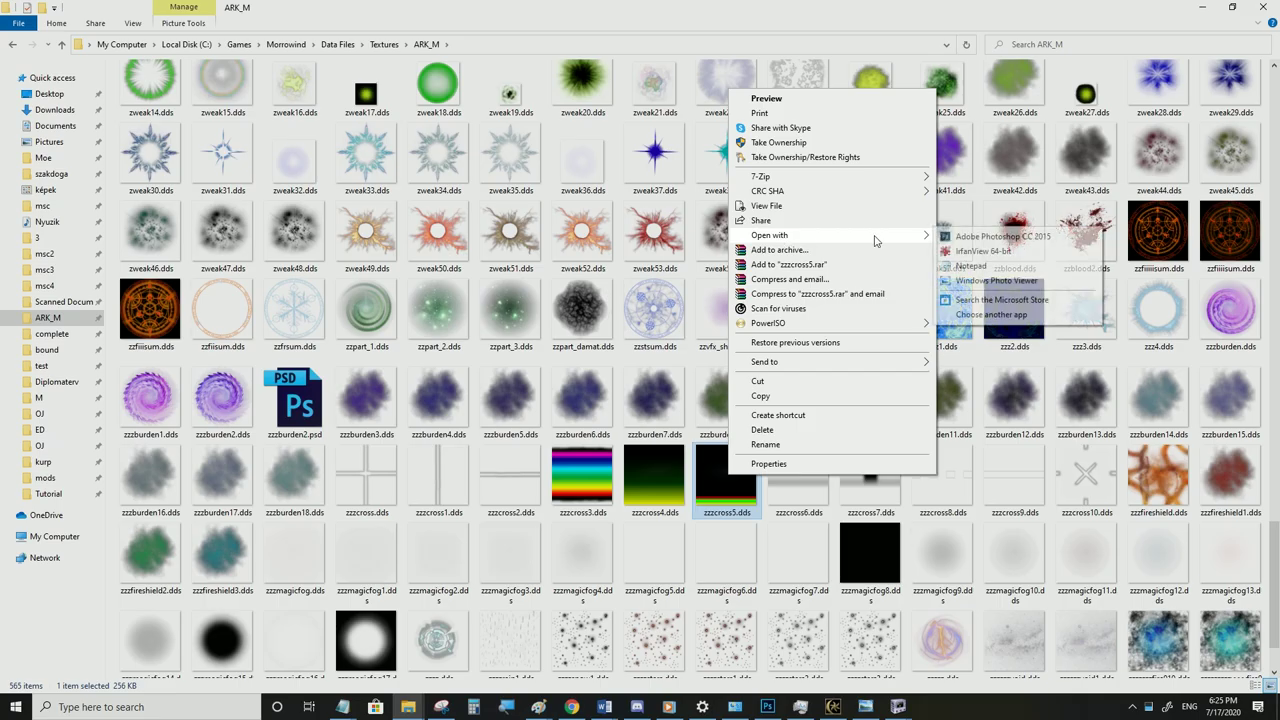
{"action": "left_click", "coordinate": [952, 239]}
{"action": "left_click", "coordinate": [686, 324]}
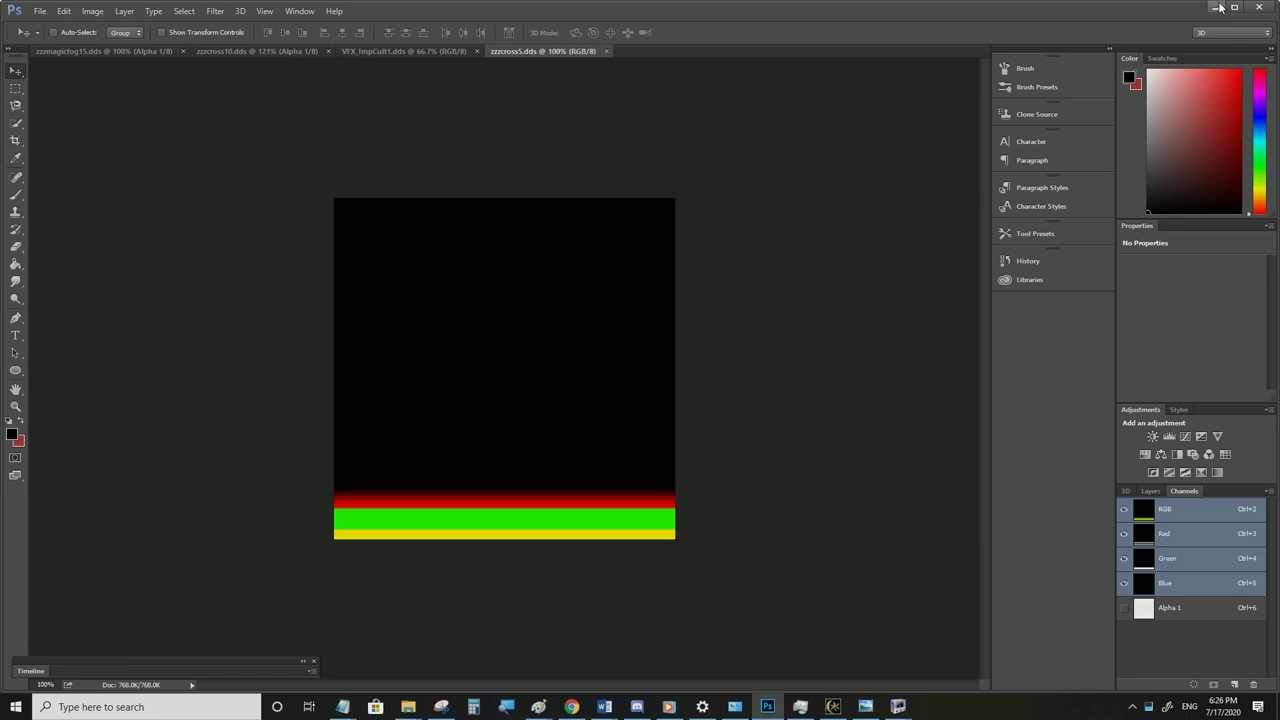
{"action": "left_click", "coordinate": [832, 706]}
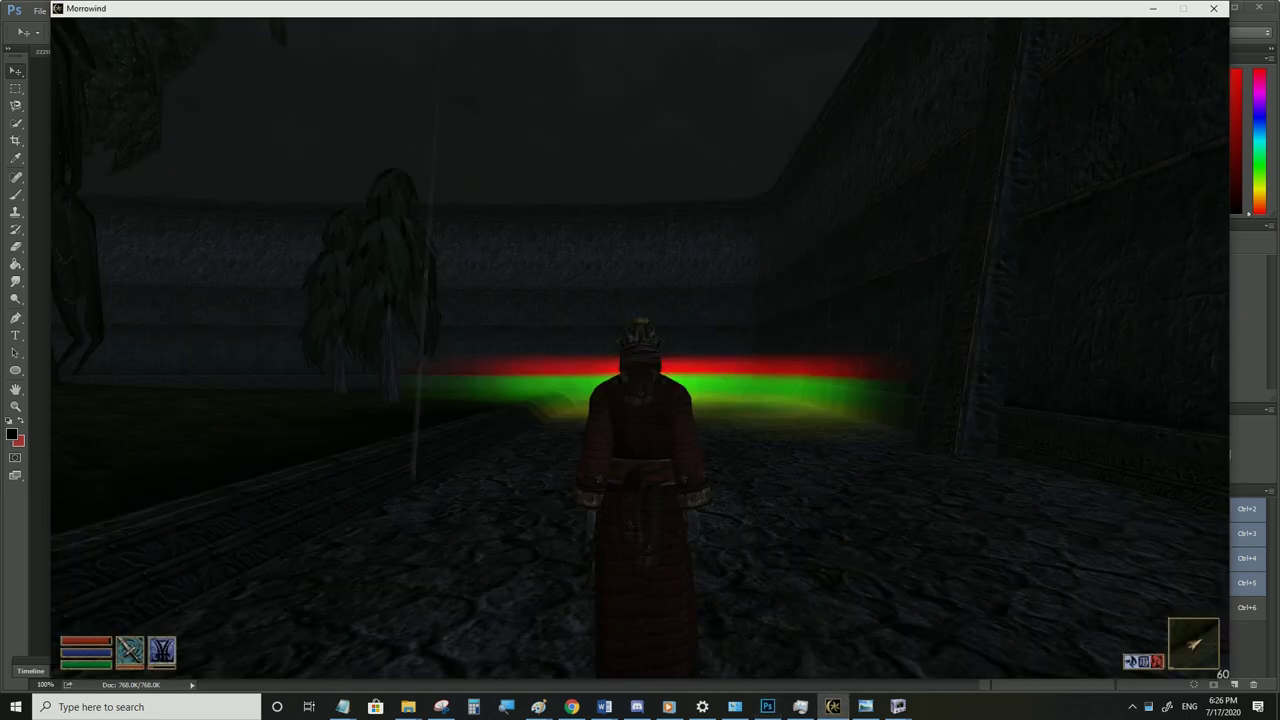
Walk the character back and forth through the red-and-green glow on the floor, ending on stone
{"action": "key", "text": "w"}
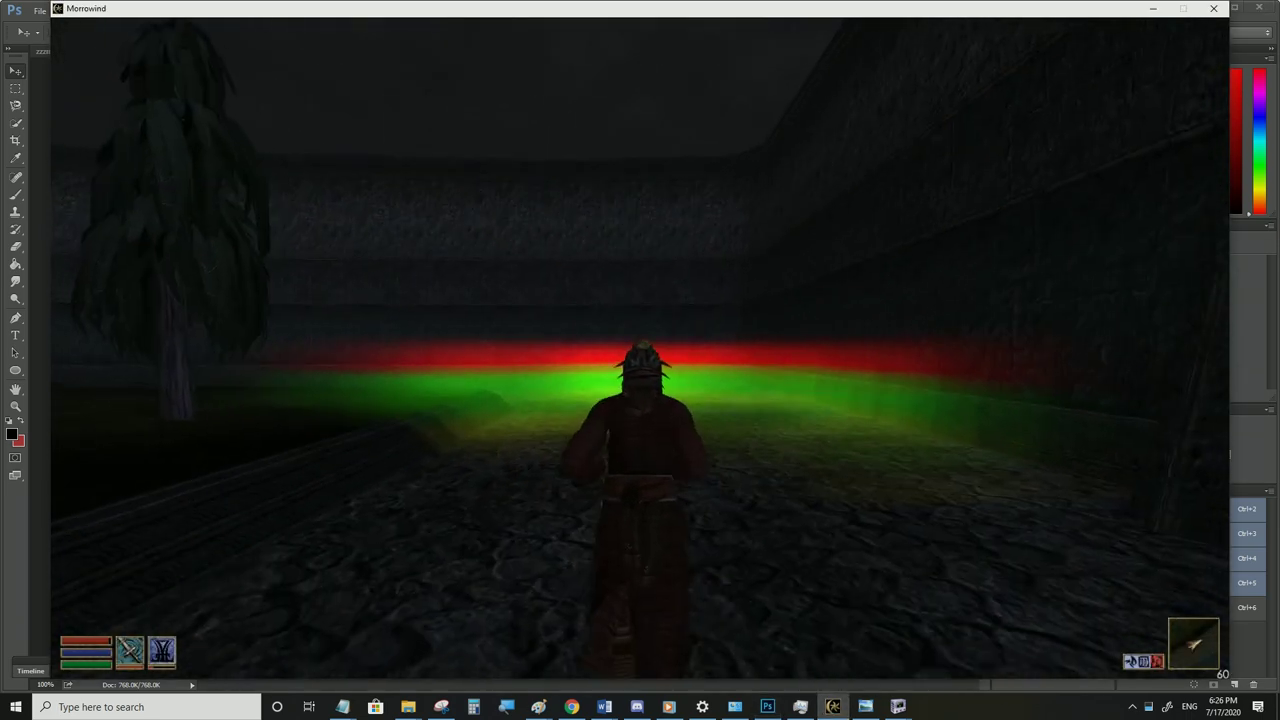
{"action": "key", "text": "s"}
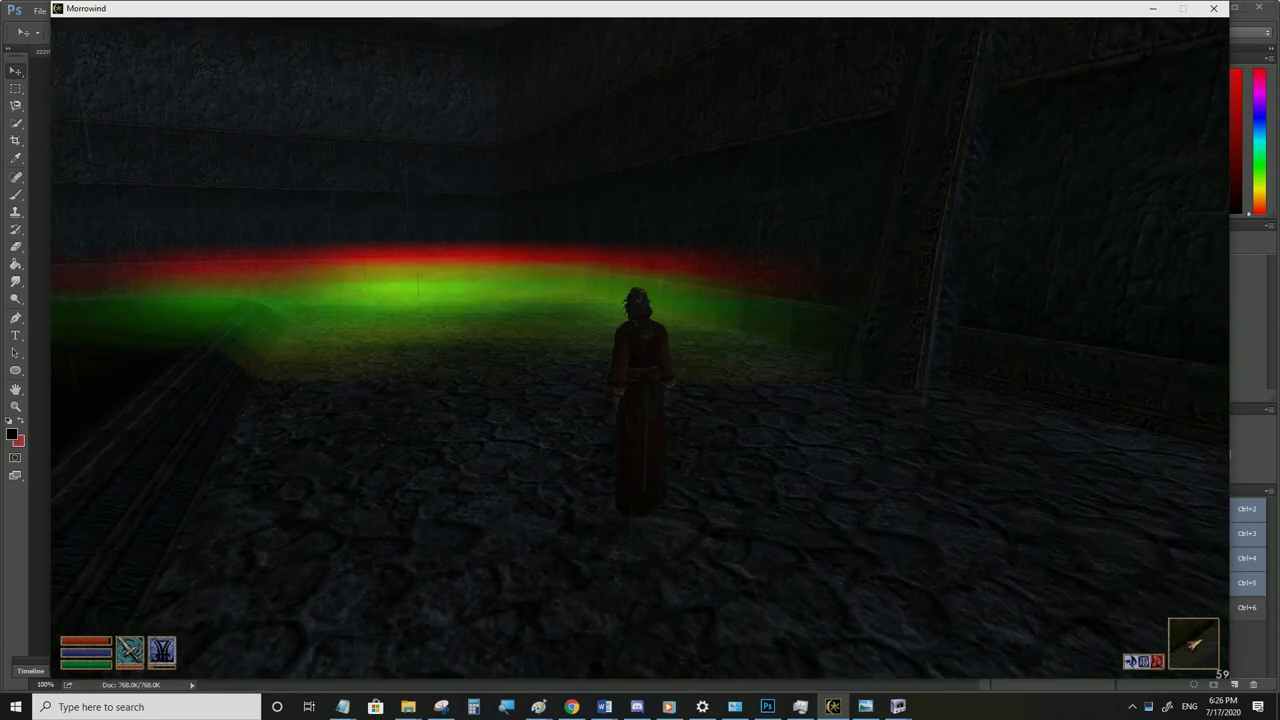
{"action": "key", "text": "w"}
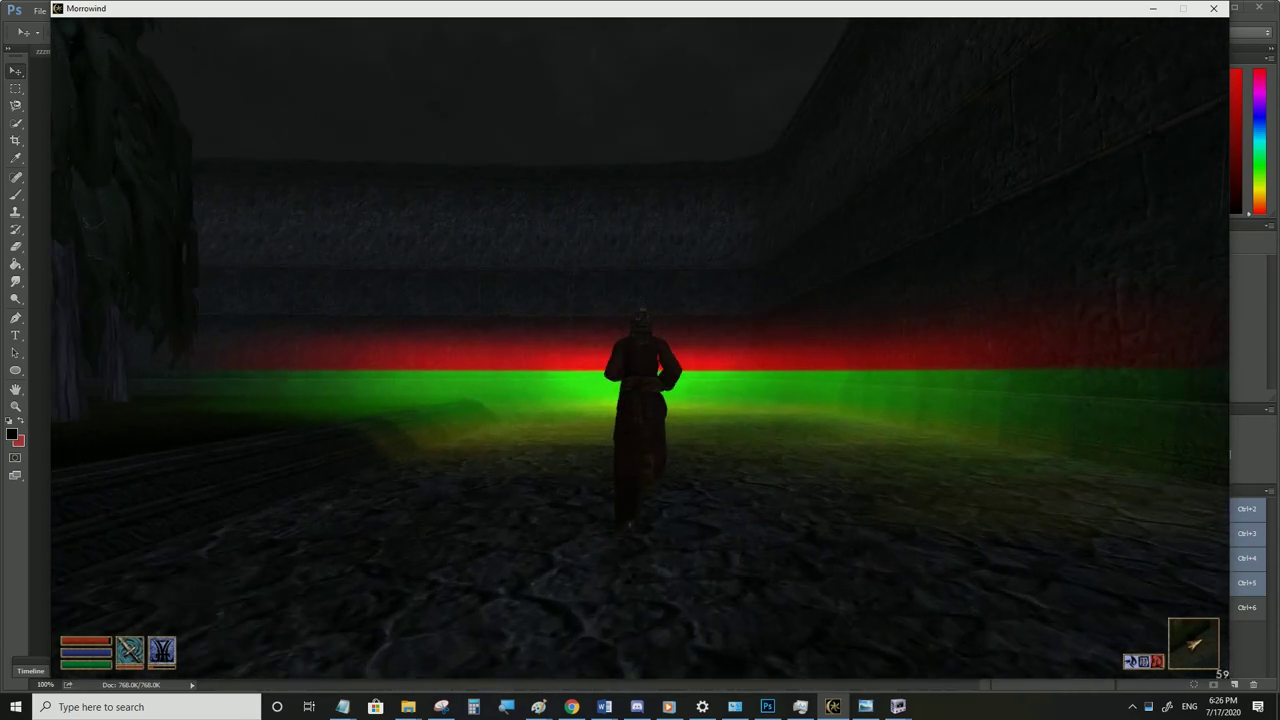
{"action": "key", "text": "w"}
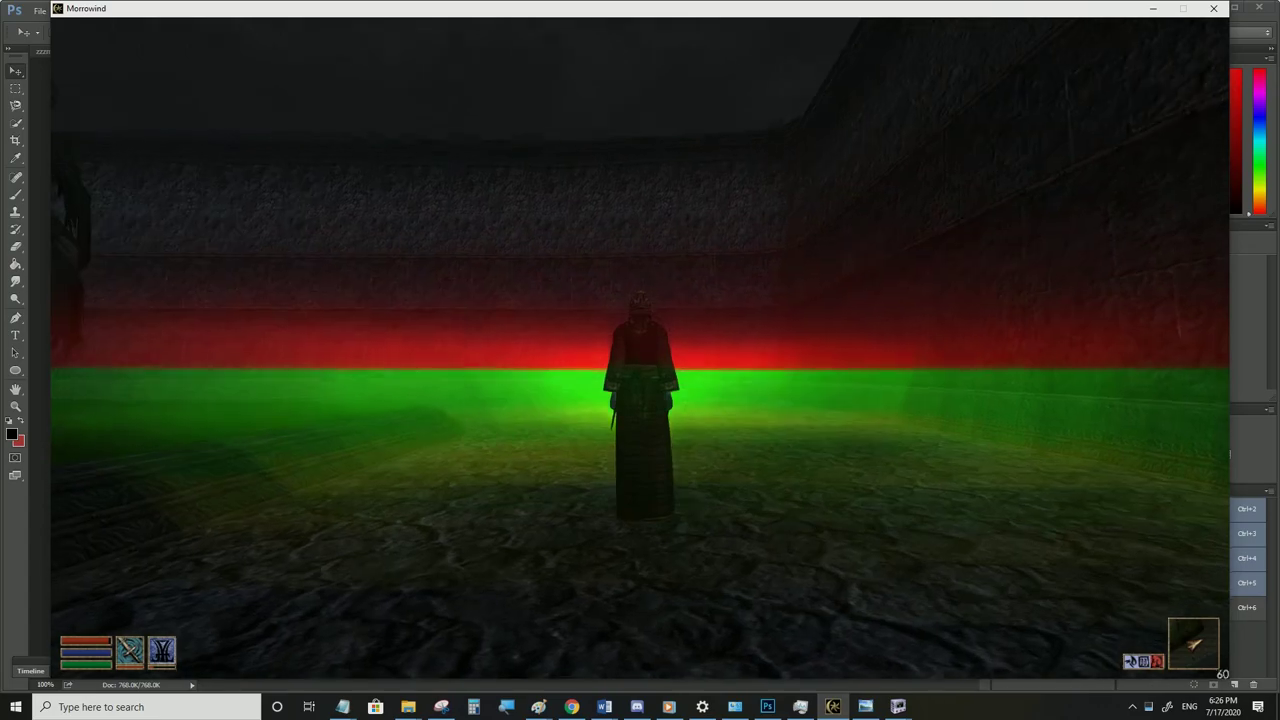
{"action": "key", "text": "s"}
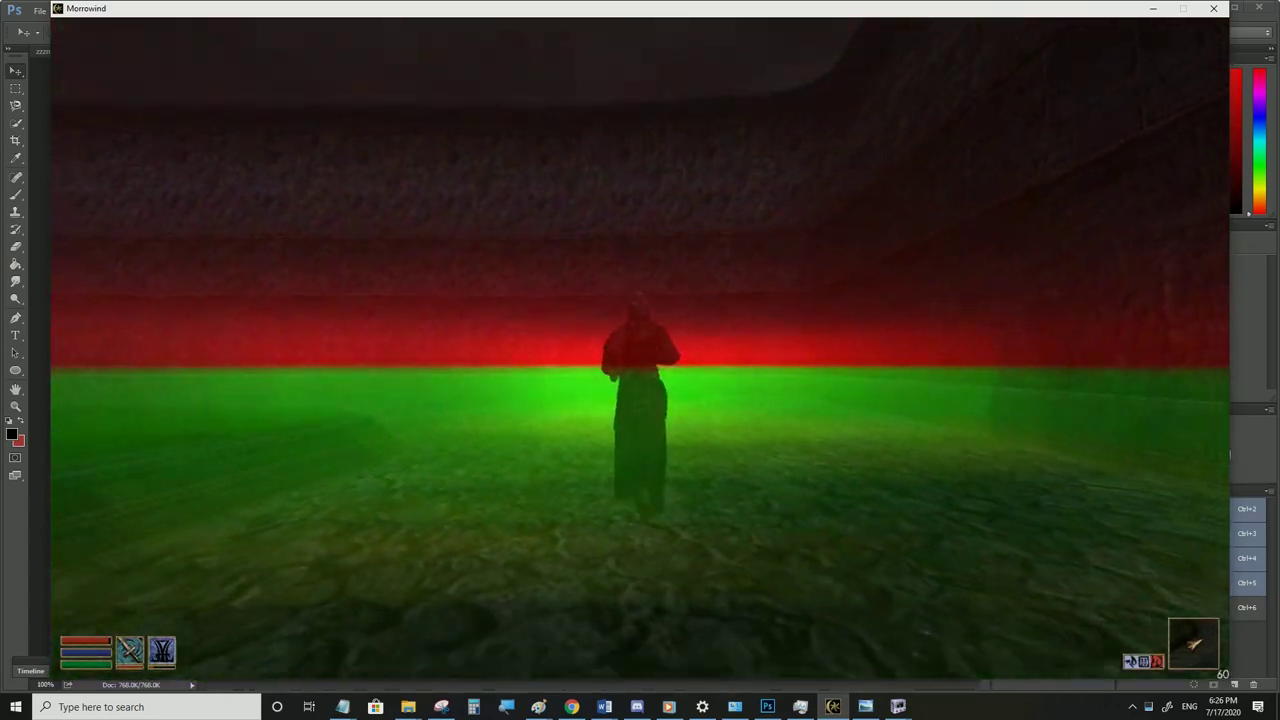
{"action": "key", "text": "w"}
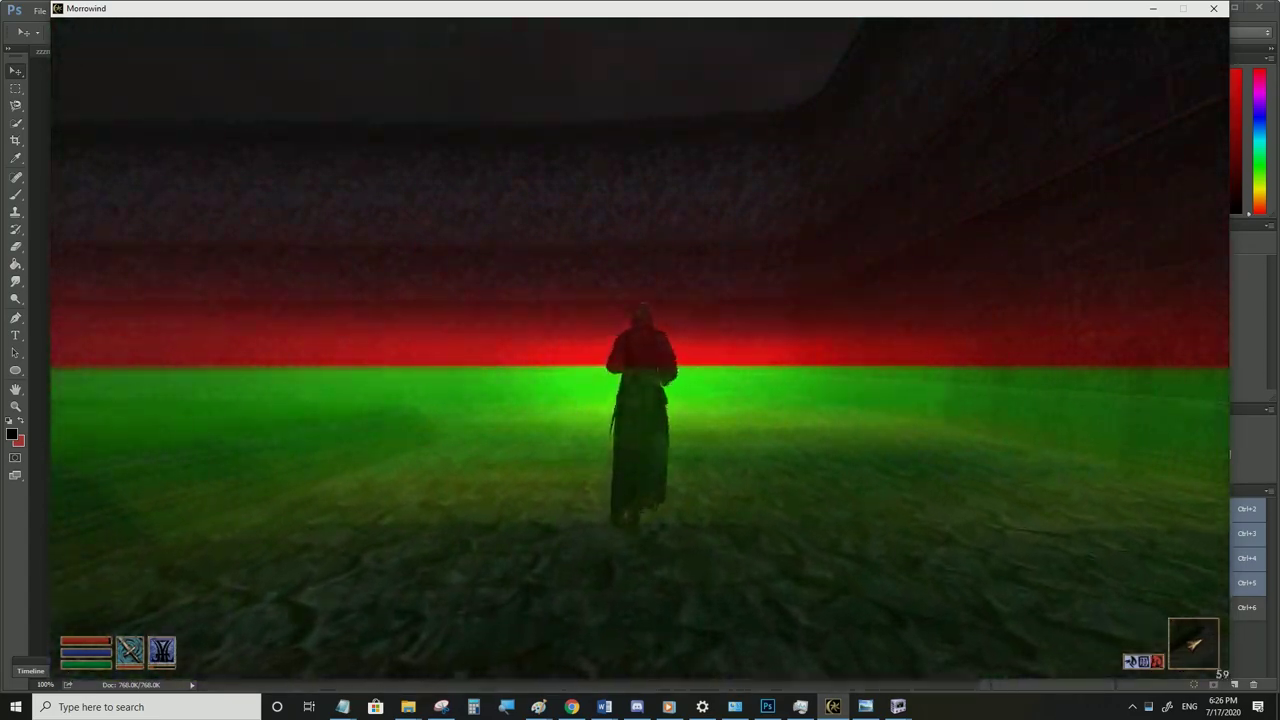
{"action": "key", "text": "s"}
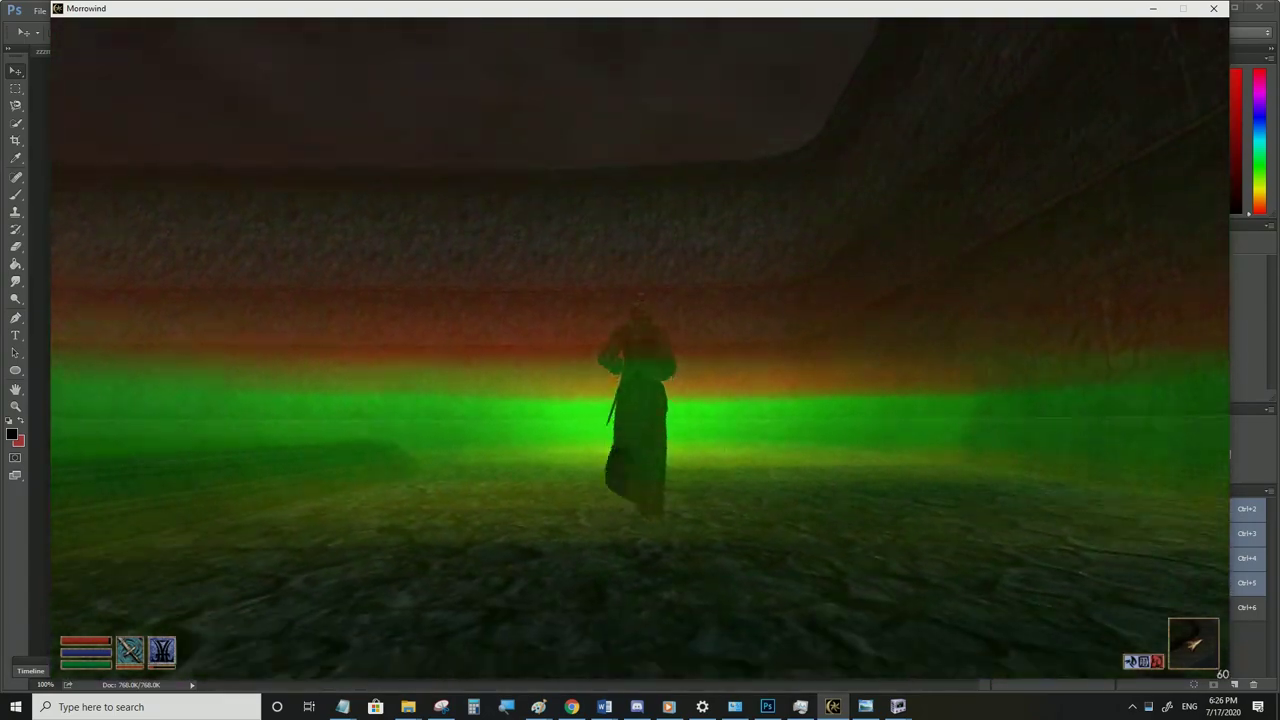
{"action": "key", "text": "w"}
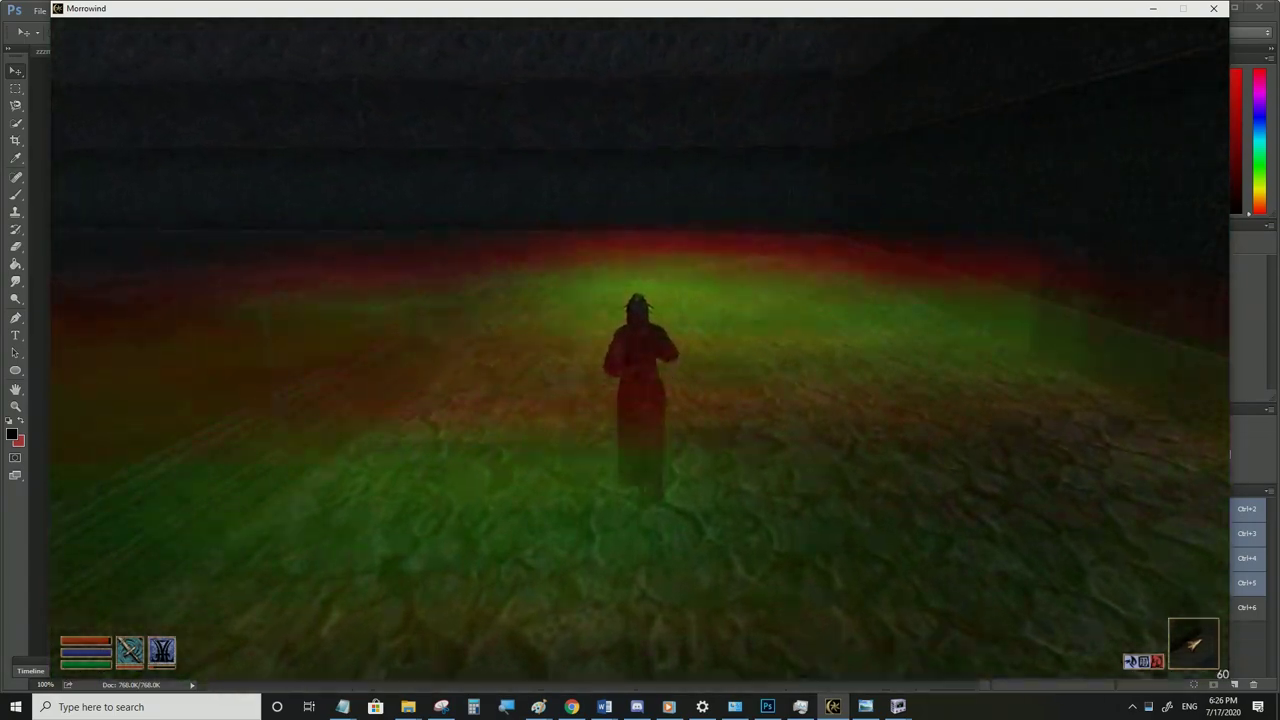
{"action": "key", "text": "w"}
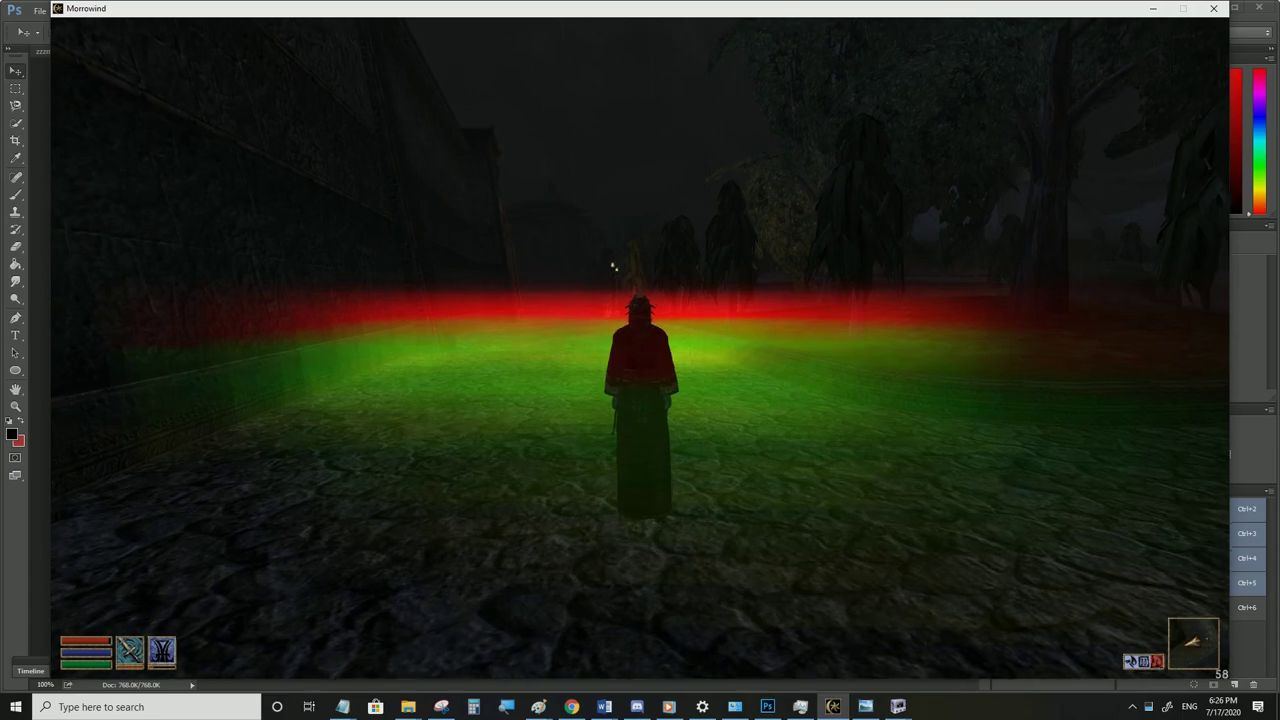
{"action": "key", "text": "w"}
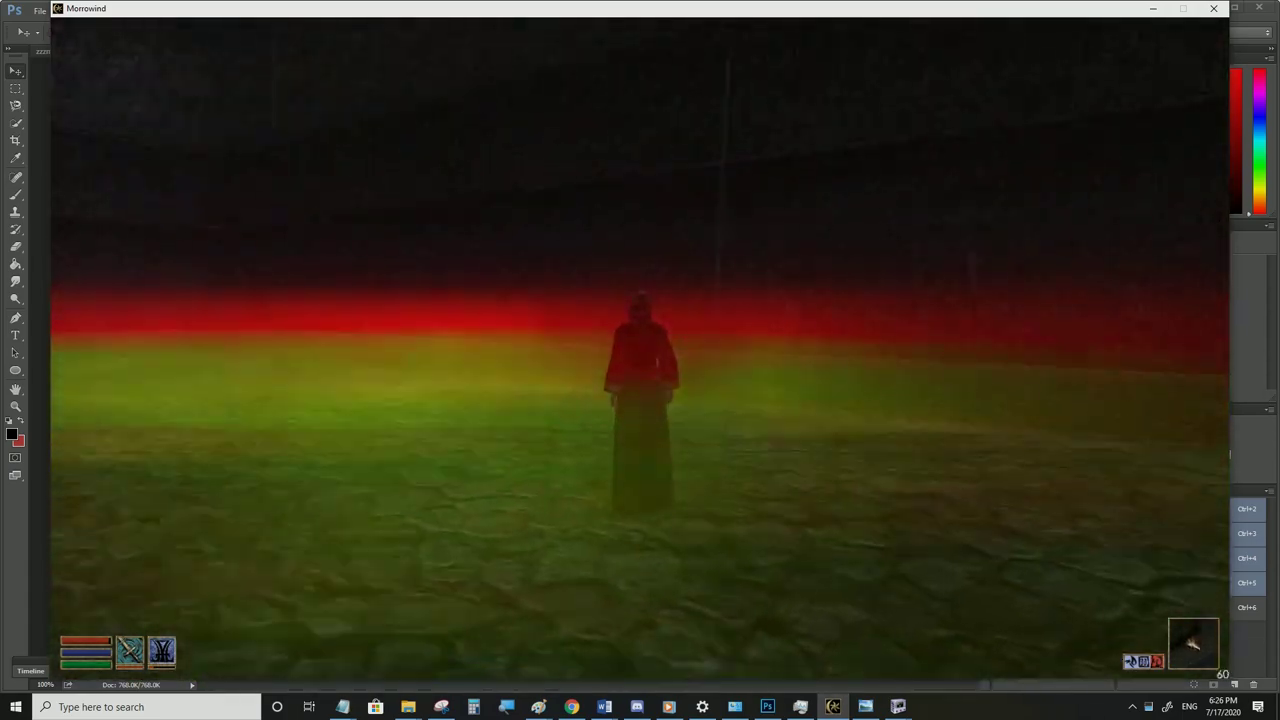
{"action": "key", "text": "w"}
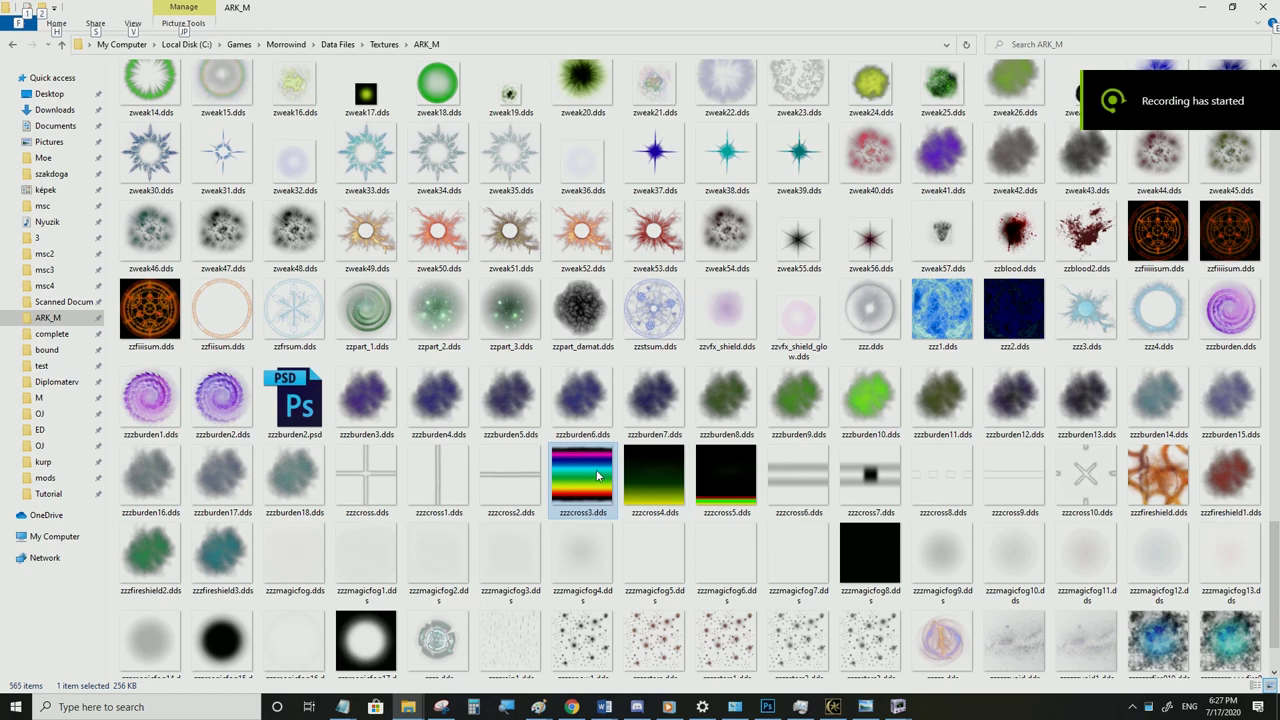
Open zzzcross3.dds in Adobe Photoshop with the default DDS loading options
{"action": "right_click", "coordinate": [583, 461]}
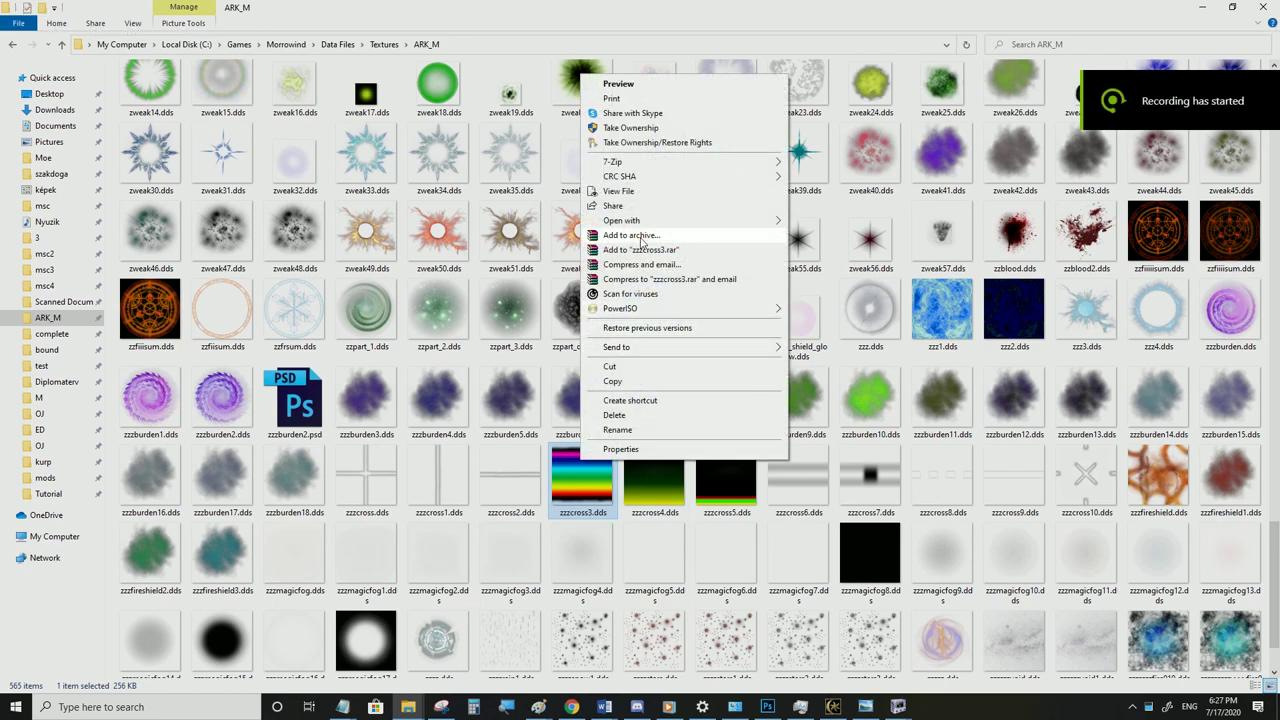
{"action": "mouse_move", "coordinate": [650, 220]}
{"action": "left_click", "coordinate": [860, 217]}
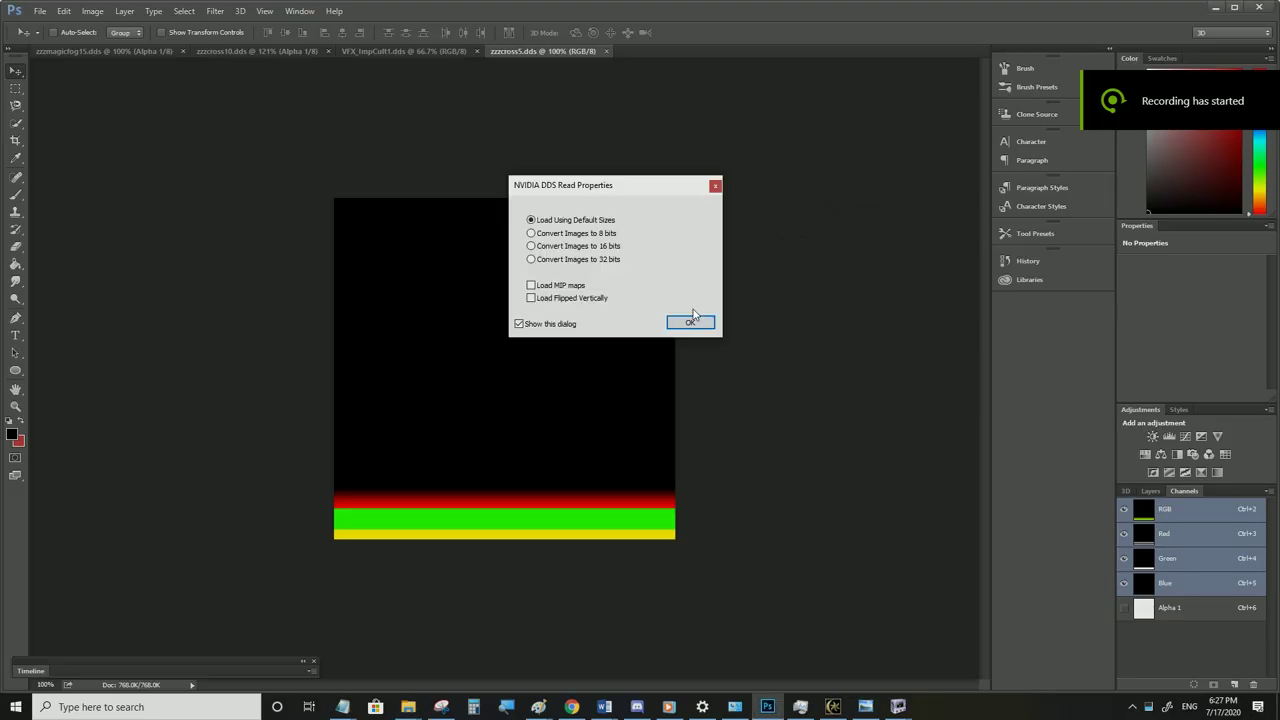
{"action": "left_click", "coordinate": [692, 320]}
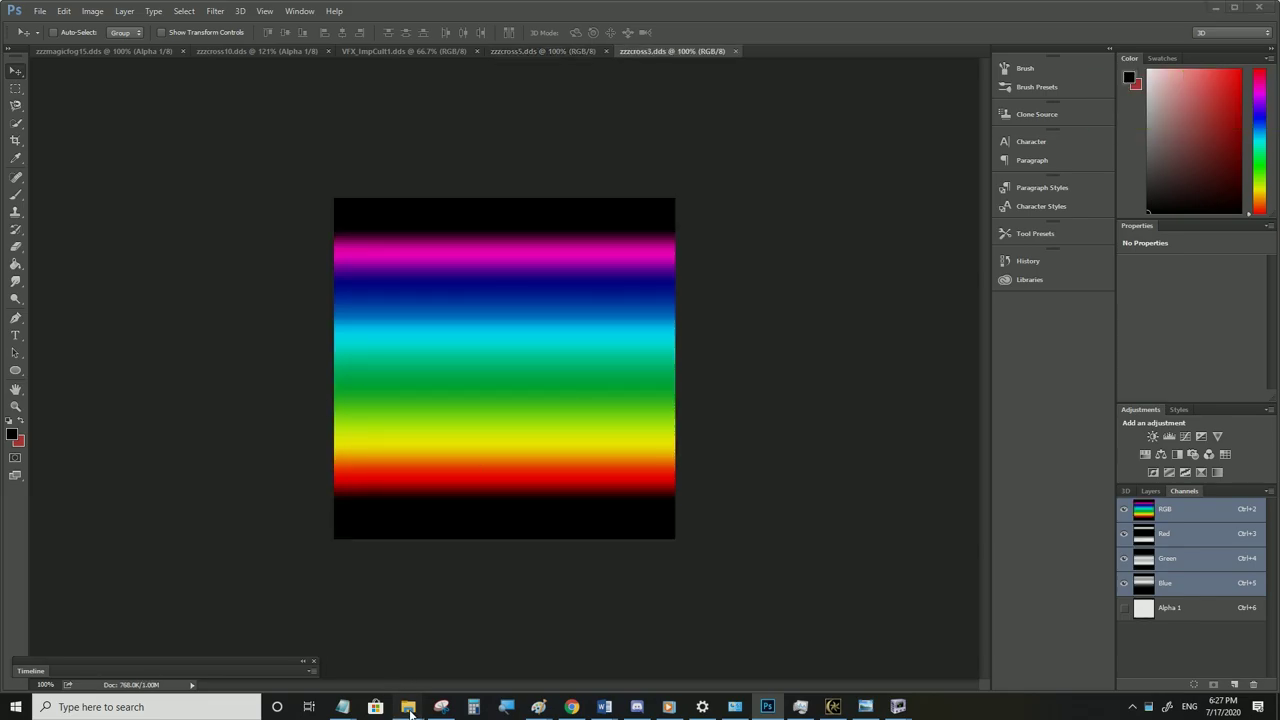
Load TE_Parallel_rainbow_animated.nif from the texture effect folder into NifSkope
{"action": "mouse_move", "coordinate": [408, 707]}
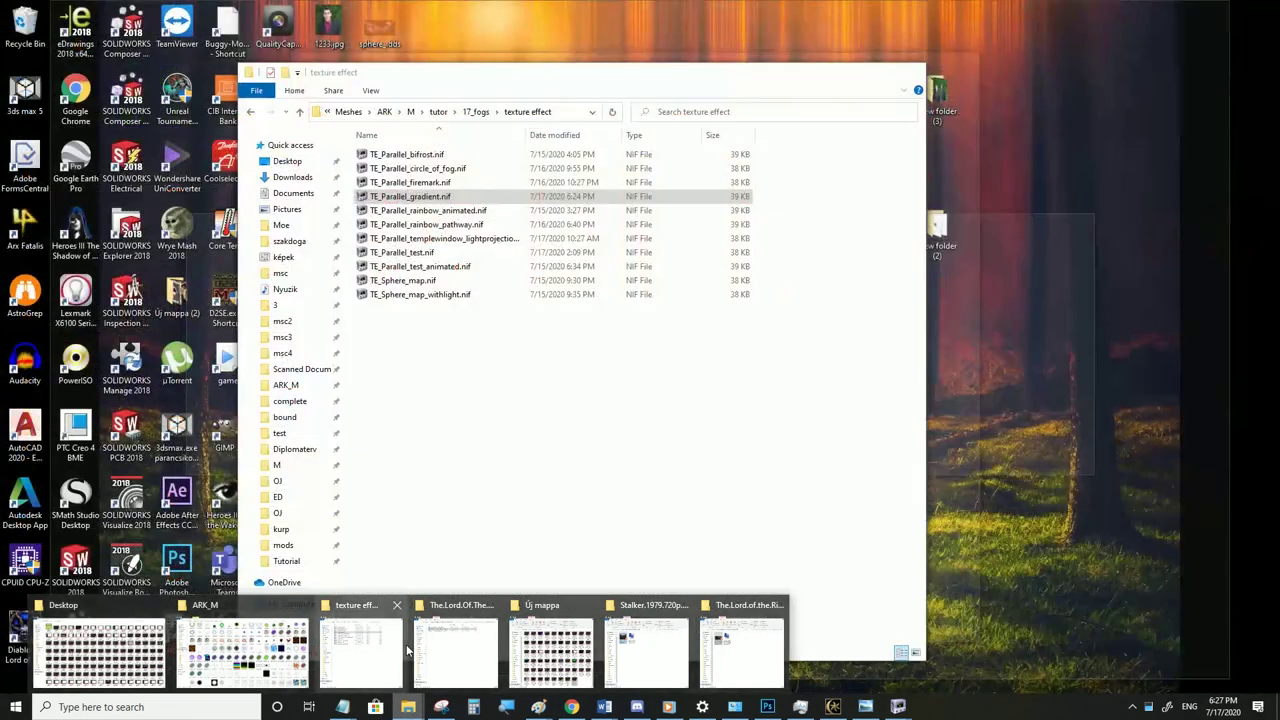
{"action": "left_click", "coordinate": [407, 651]}
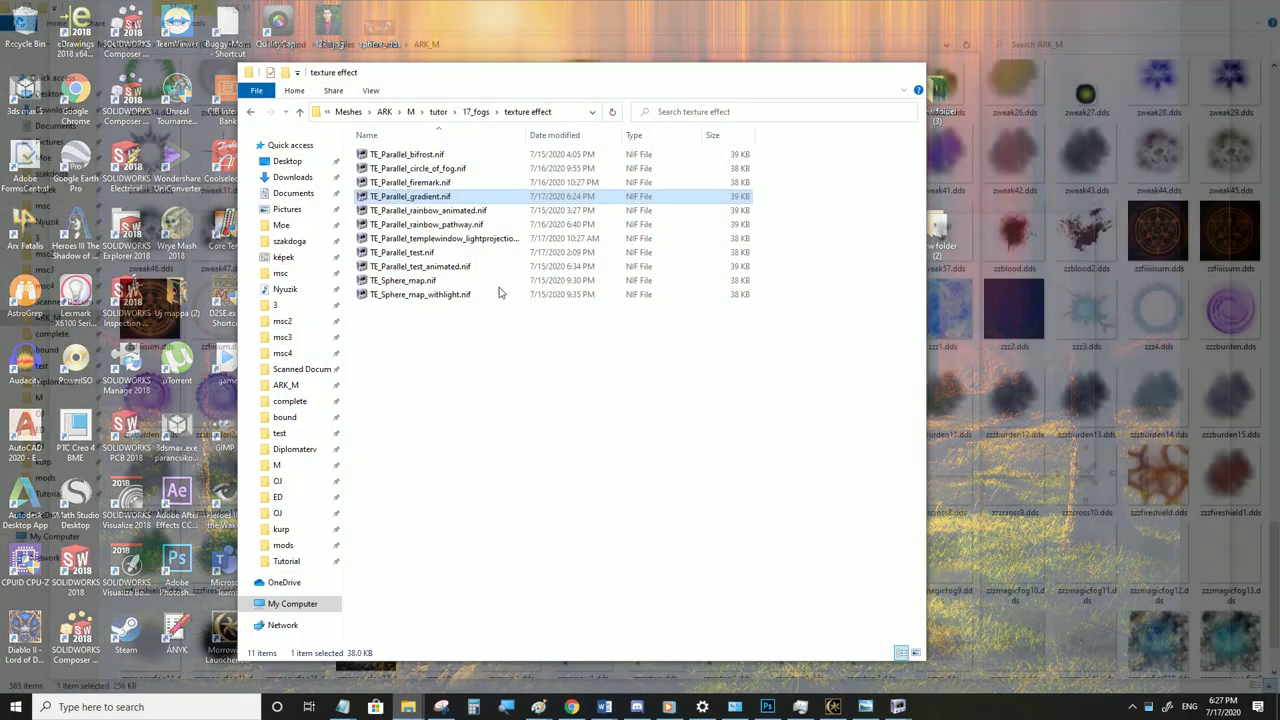
{"action": "left_click", "coordinate": [466, 212]}
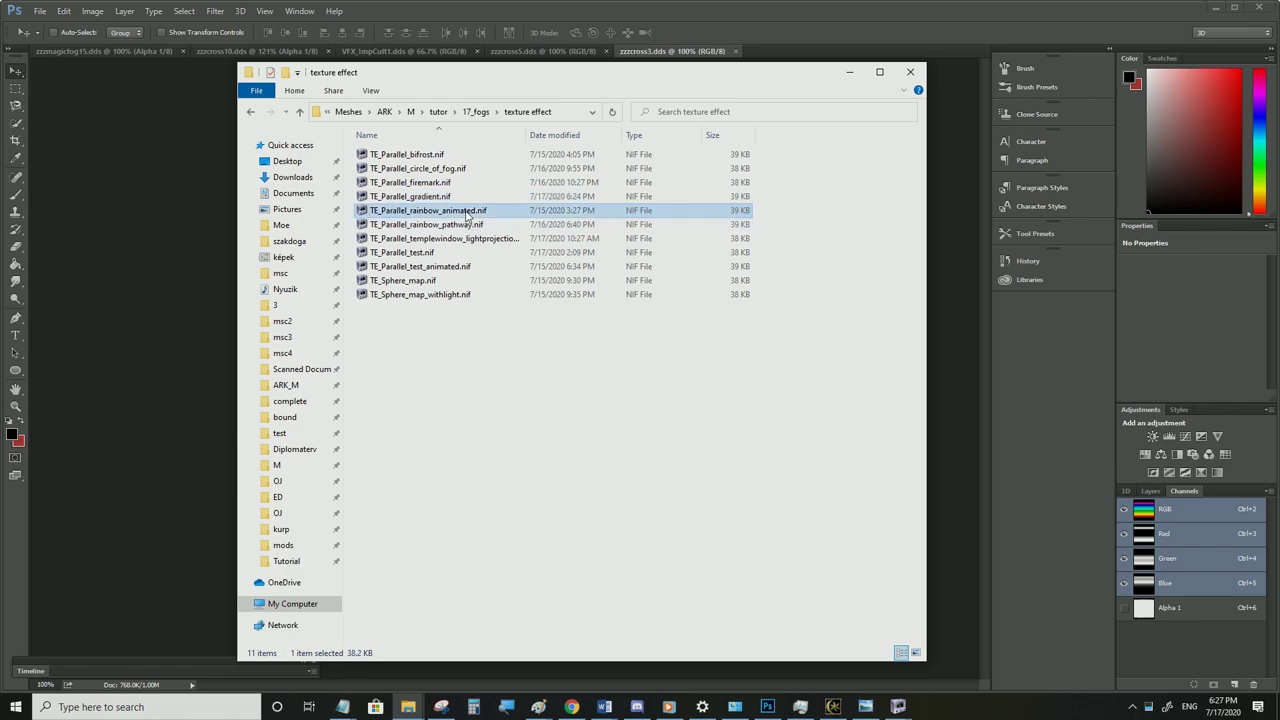
{"action": "left_click_drag", "start_coordinate": [466, 212], "coordinate": [1180, 644]}
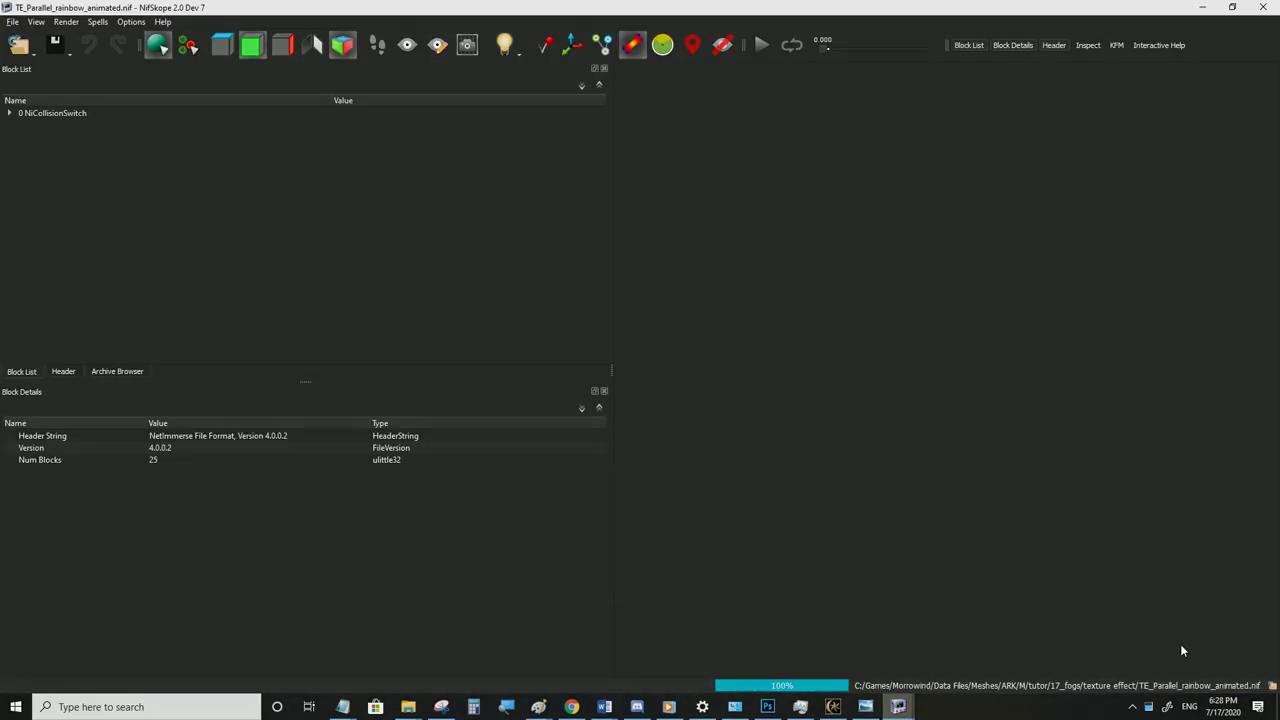
Save the rainbow mesh as LifeCast.nif in Meshes\ARK\M, replacing the existing file
{"action": "left_click", "coordinate": [12, 22]}
{"action": "left_click", "coordinate": [45, 149]}
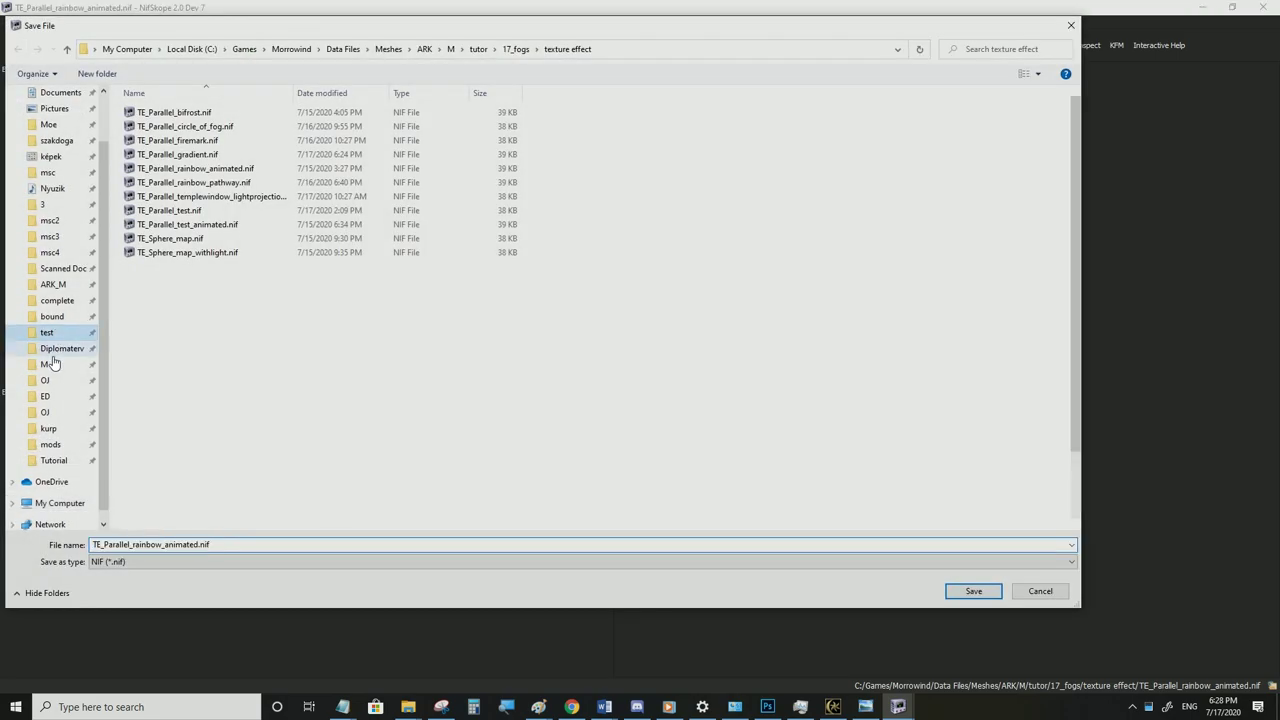
{"action": "left_click", "coordinate": [45, 364]}
{"action": "left_click", "coordinate": [198, 324]}
{"action": "scroll", "coordinate": [198, 329], "scroll_direction": "down", "scroll_amount": 20}
{"action": "left_click", "coordinate": [190, 150]}
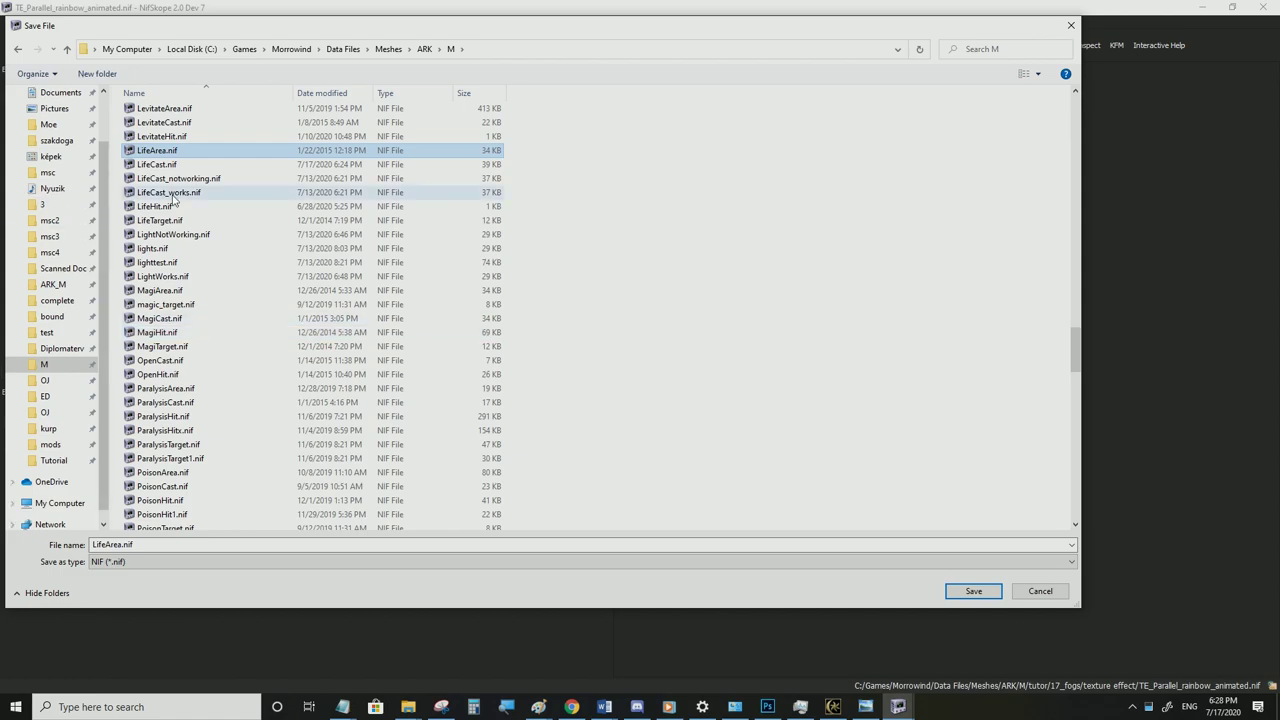
{"action": "left_click", "coordinate": [196, 166]}
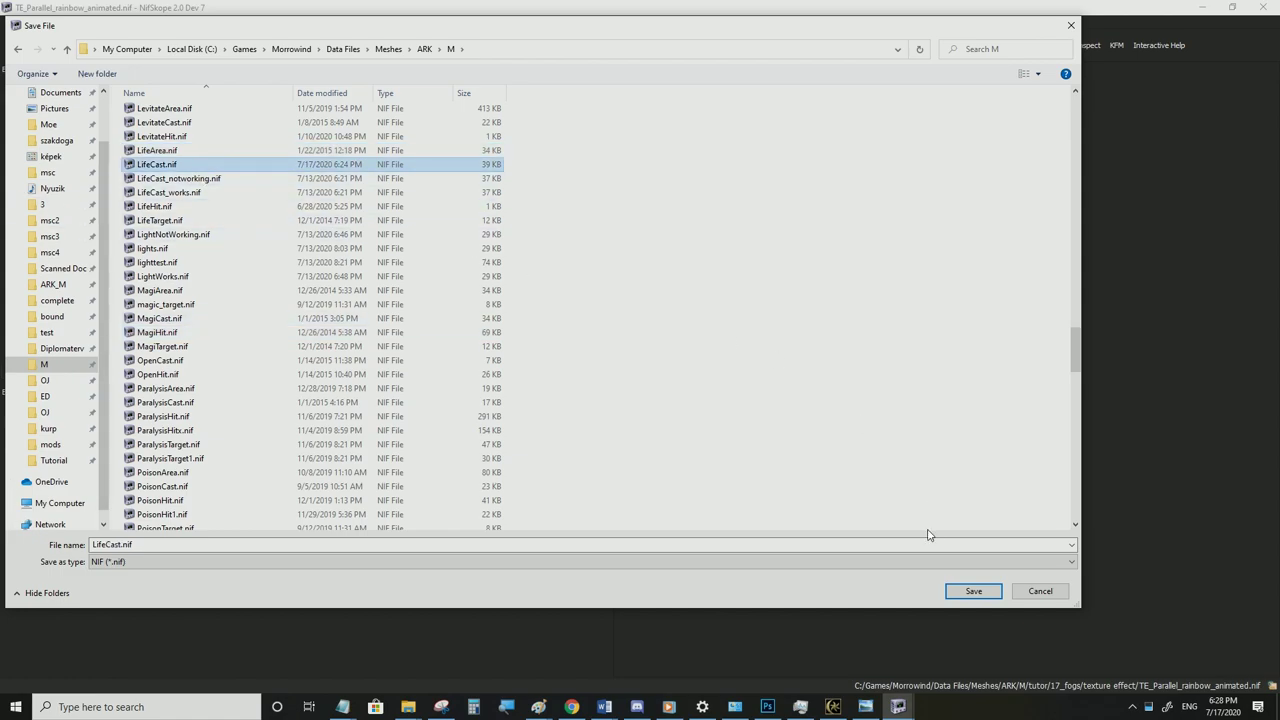
{"action": "left_click", "coordinate": [966, 591]}
{"action": "left_click", "coordinate": [678, 358]}
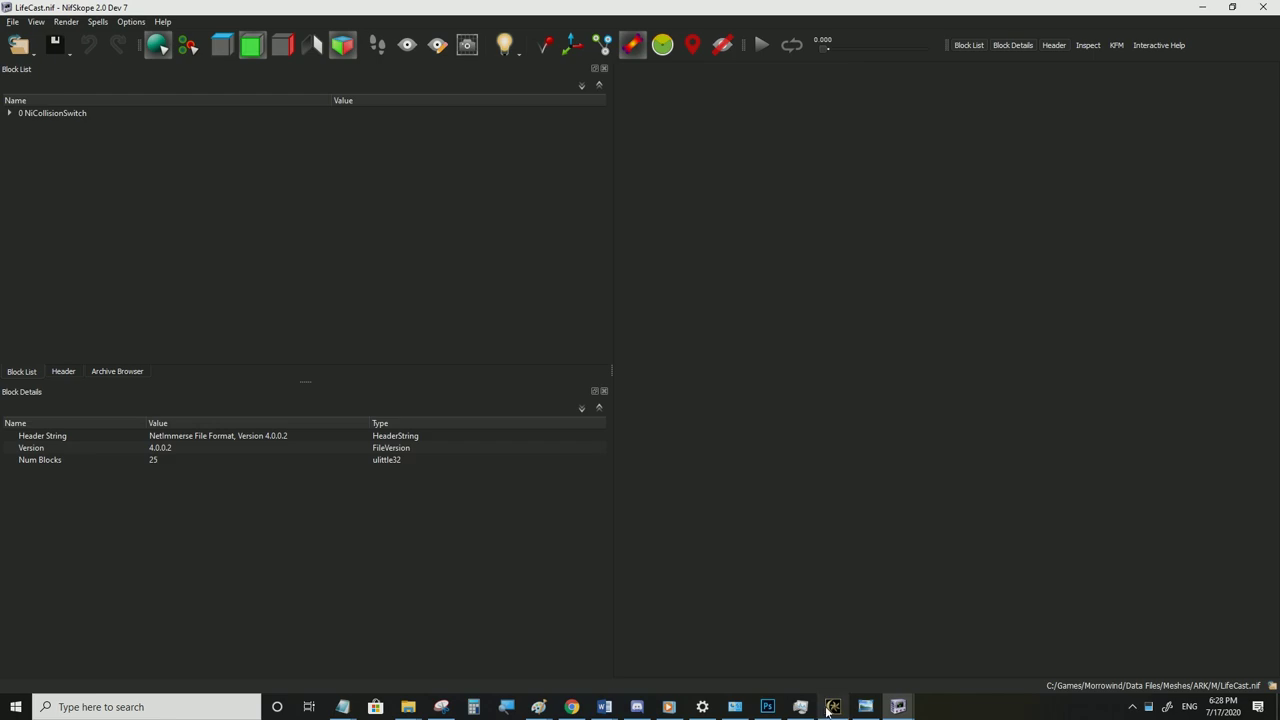
{"action": "left_click", "coordinate": [833, 707]}
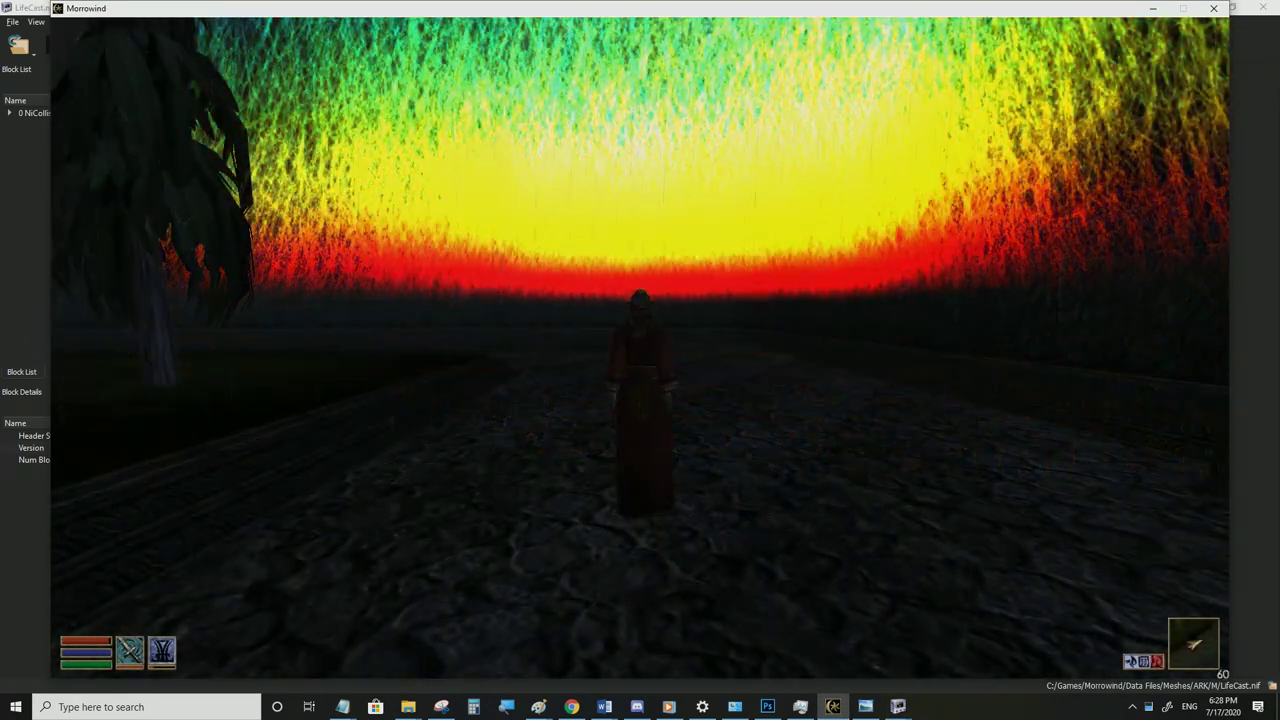
Run the character across the colour-cycling rainbow glow on the grass and toward another patch
{"action": "key", "text": "w"}
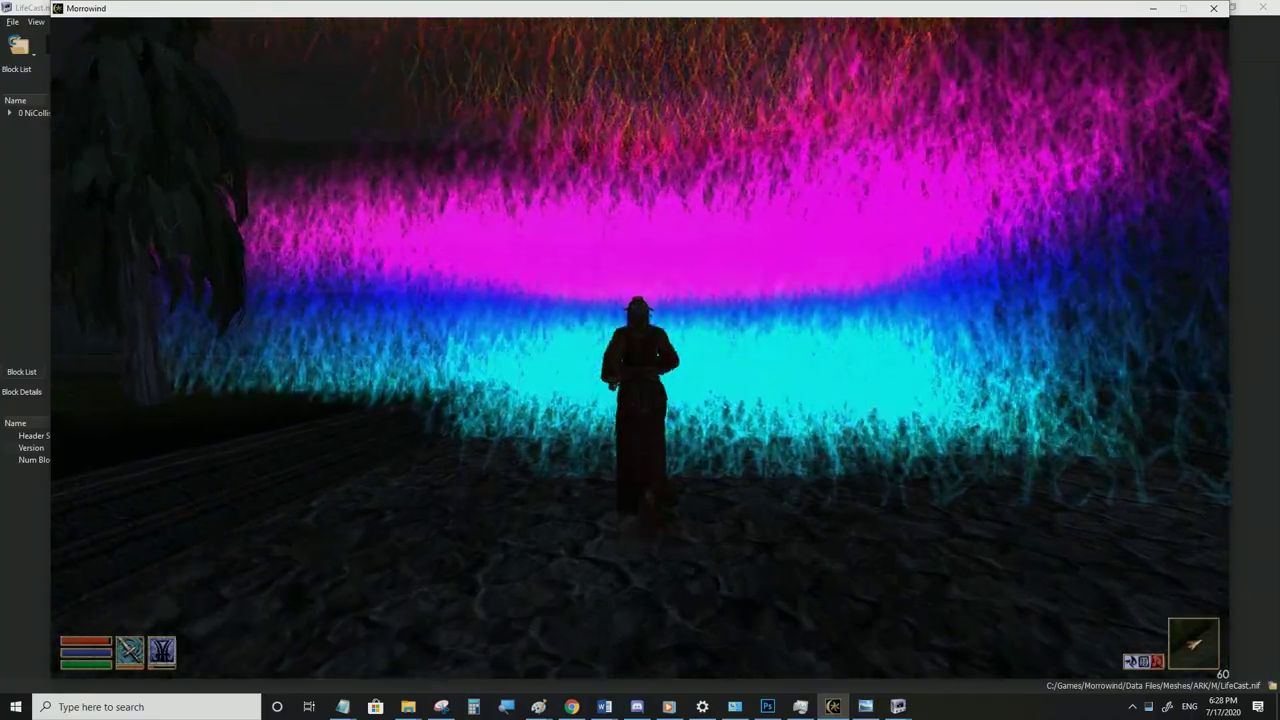
{"action": "key", "text": "w"}
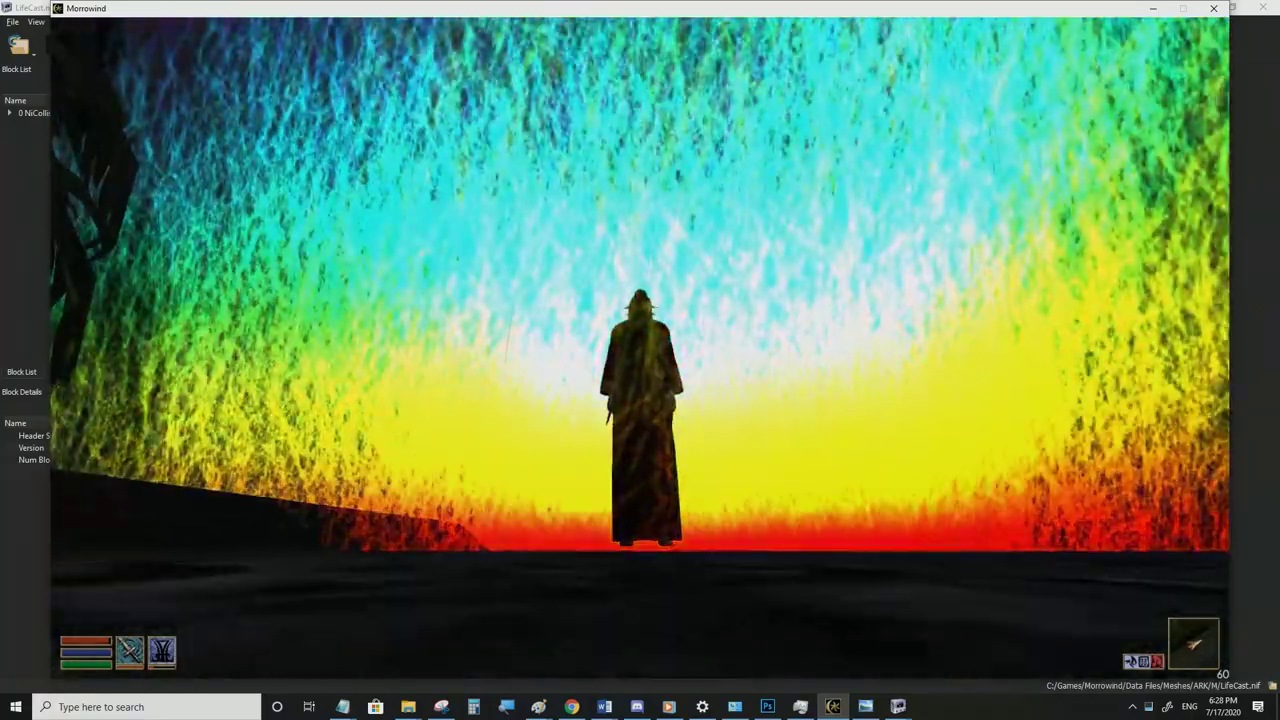
{"action": "key", "text": "w"}
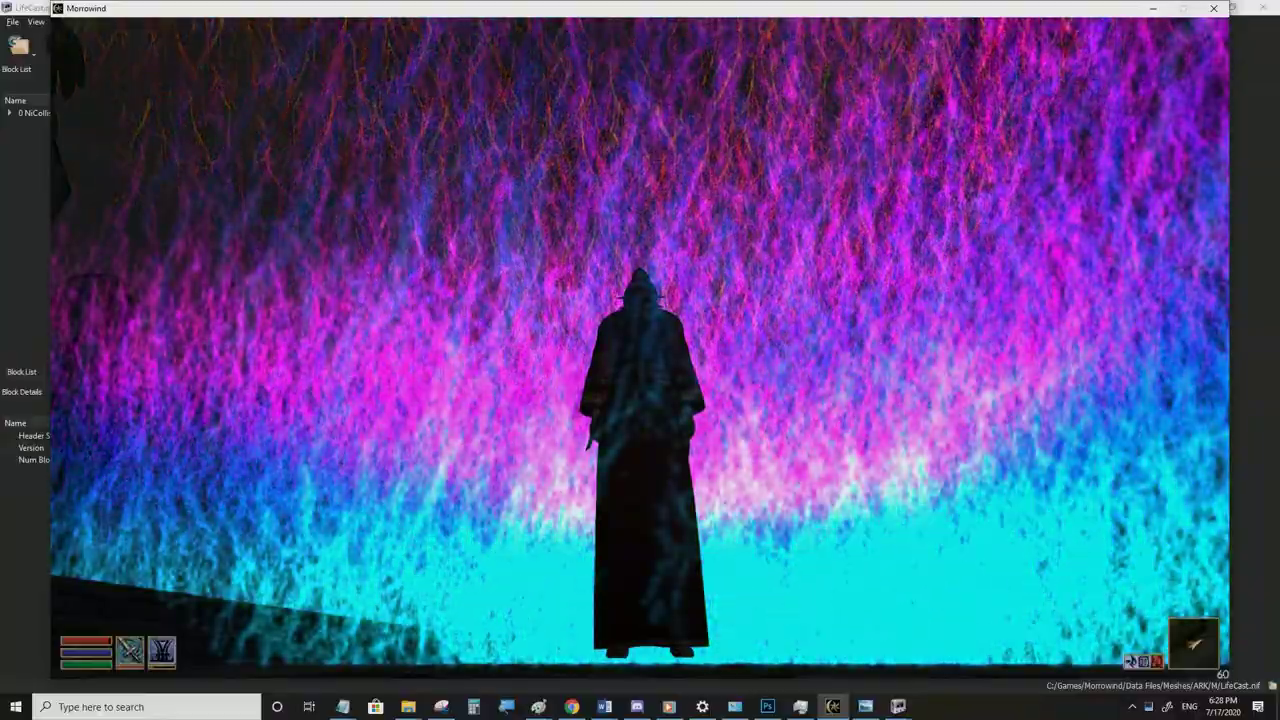
{"action": "key", "text": "w"}
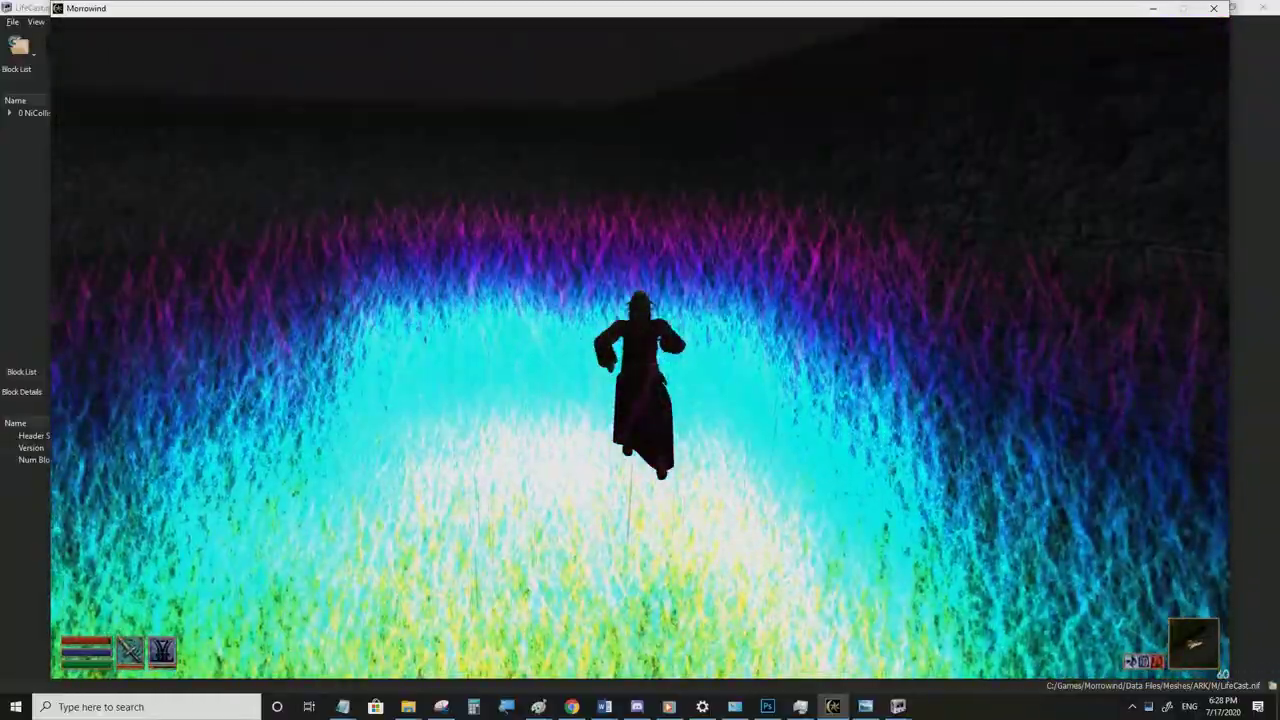
{"action": "key", "text": "w"}
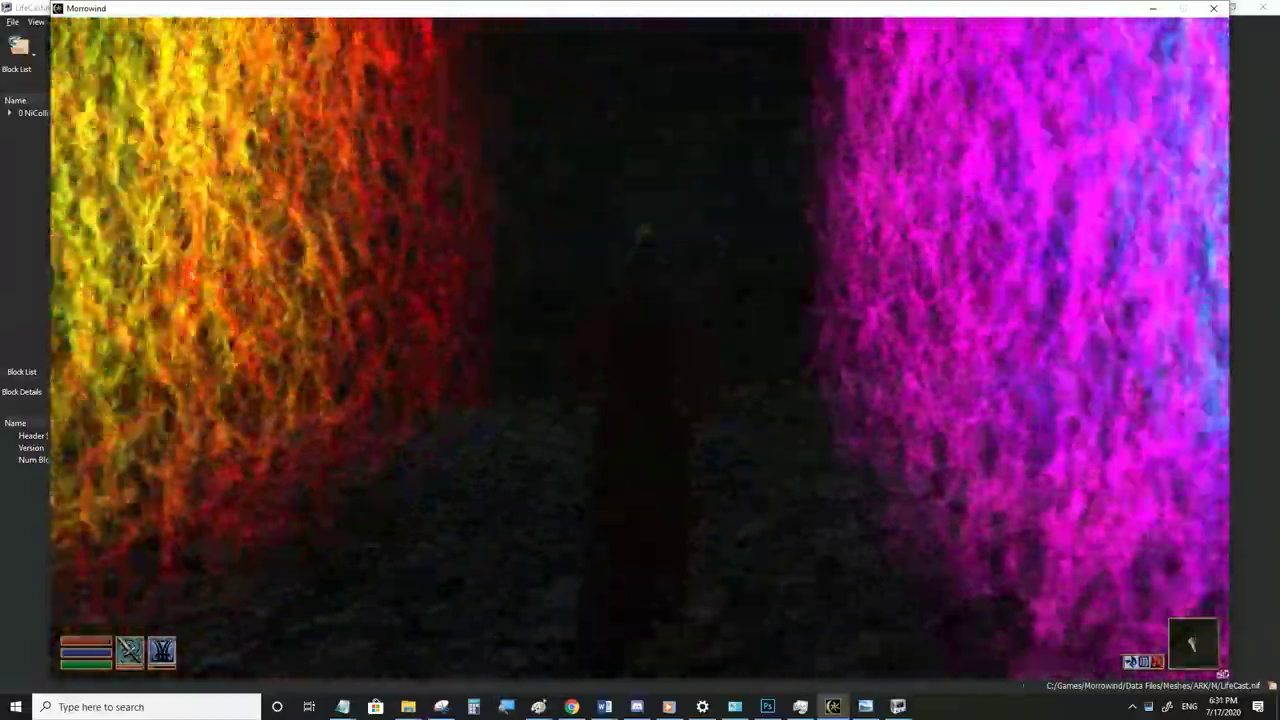
{"action": "key", "text": "w"}
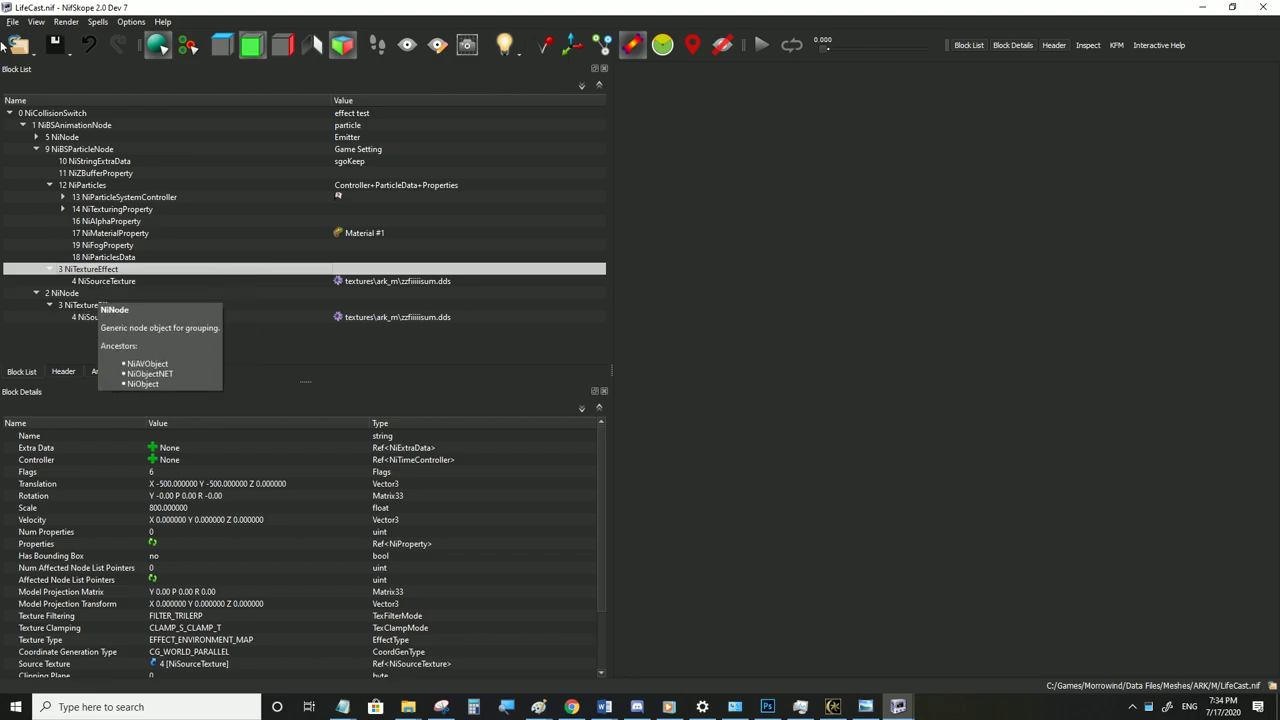
Insert a NiKeyframeController block on the NiTextureEffect
{"action": "left_click", "coordinate": [831, 707]}
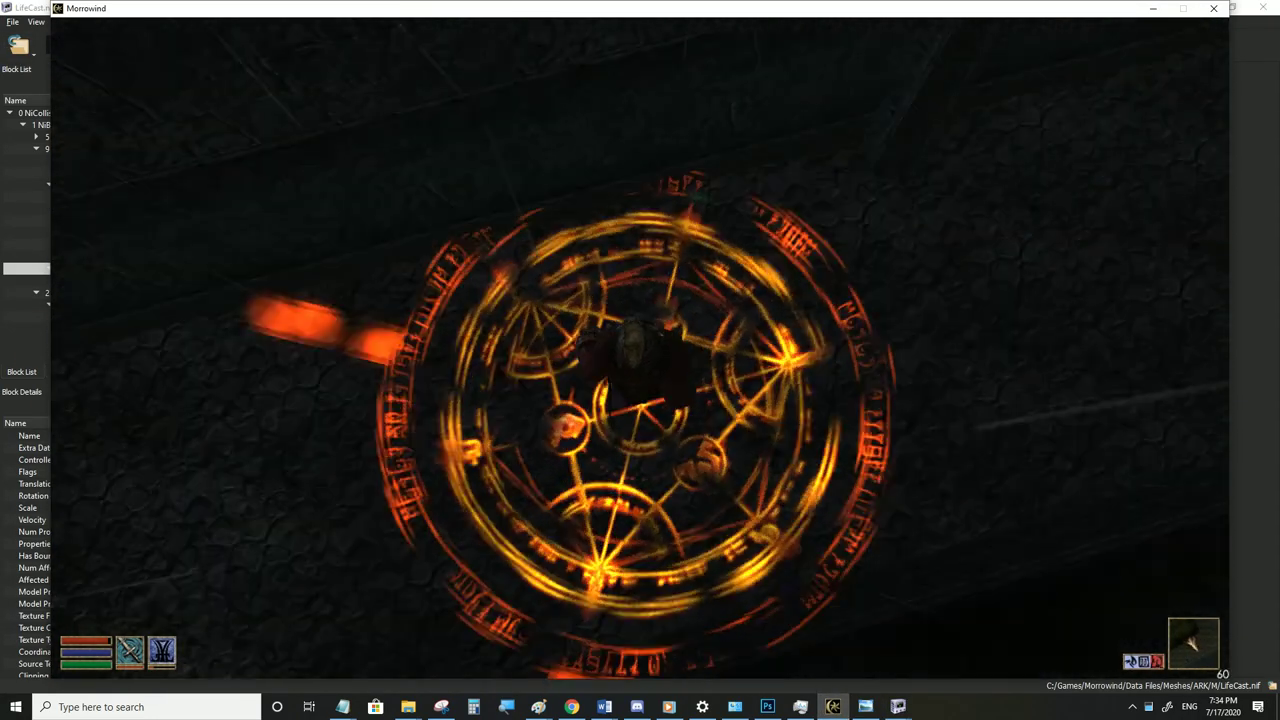
{"action": "key", "text": "alt+Tab"}
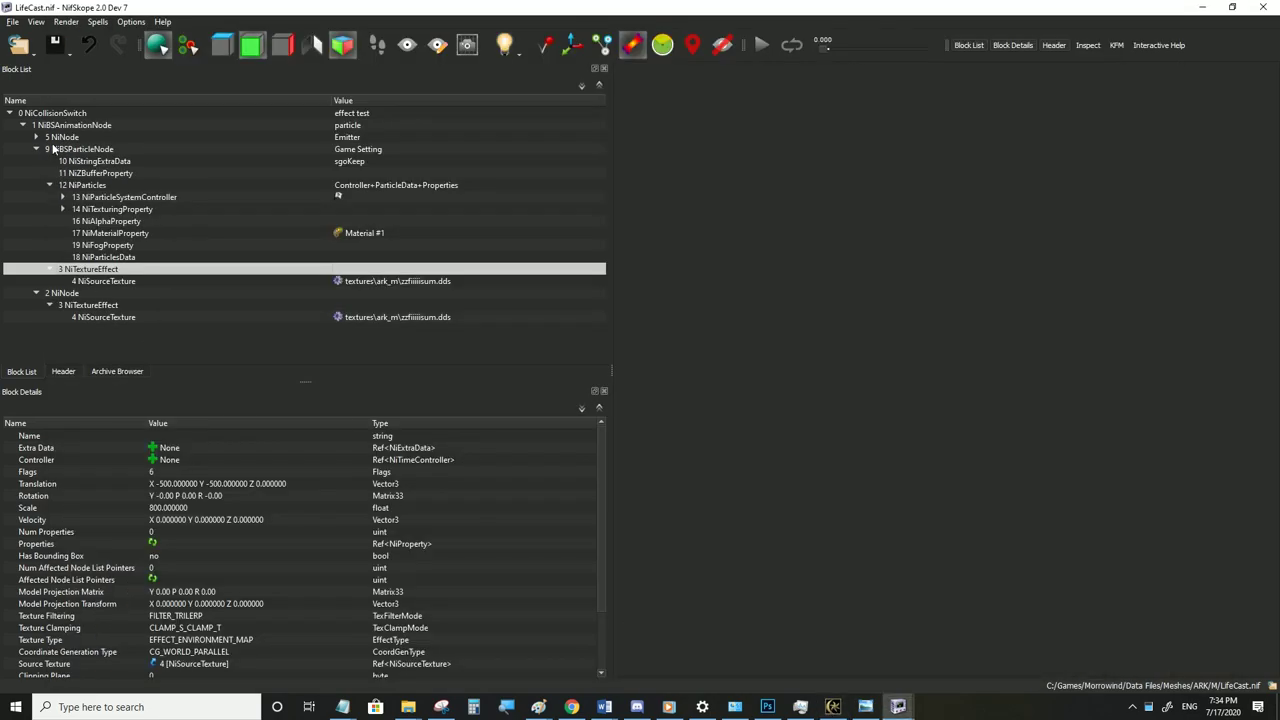
{"action": "left_click", "coordinate": [89, 307]}
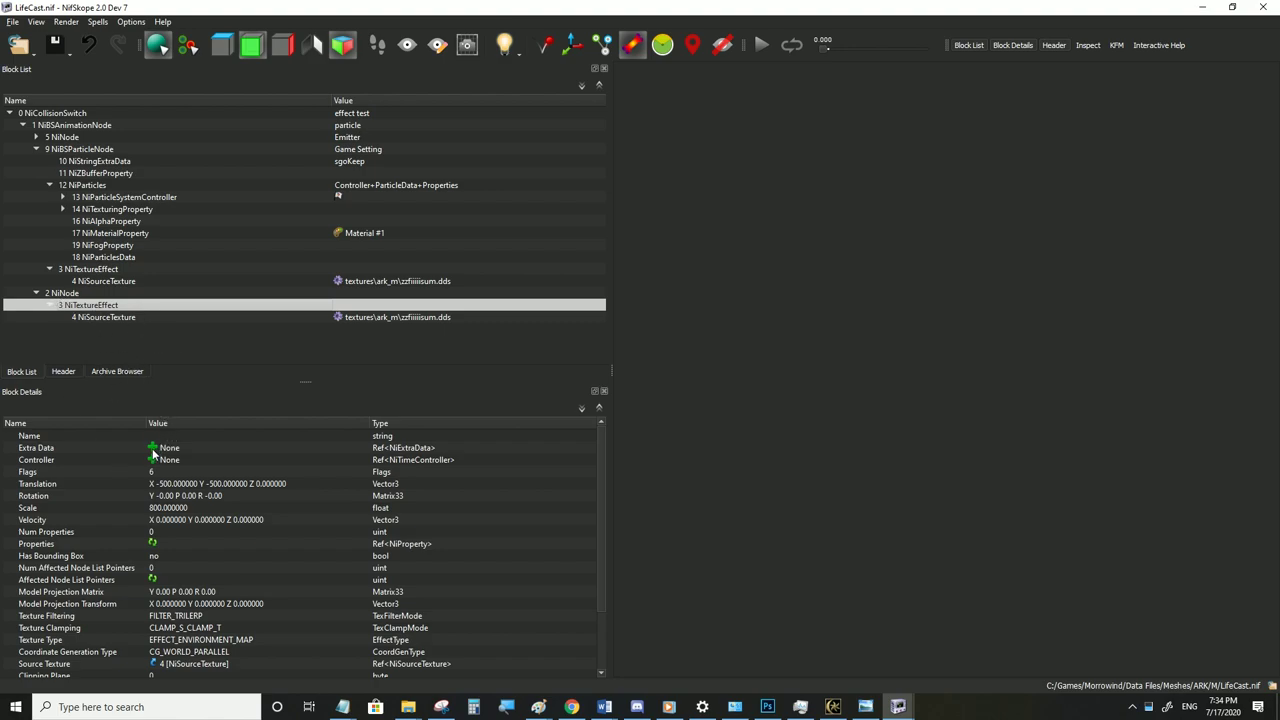
{"action": "right_click", "coordinate": [52, 335]}
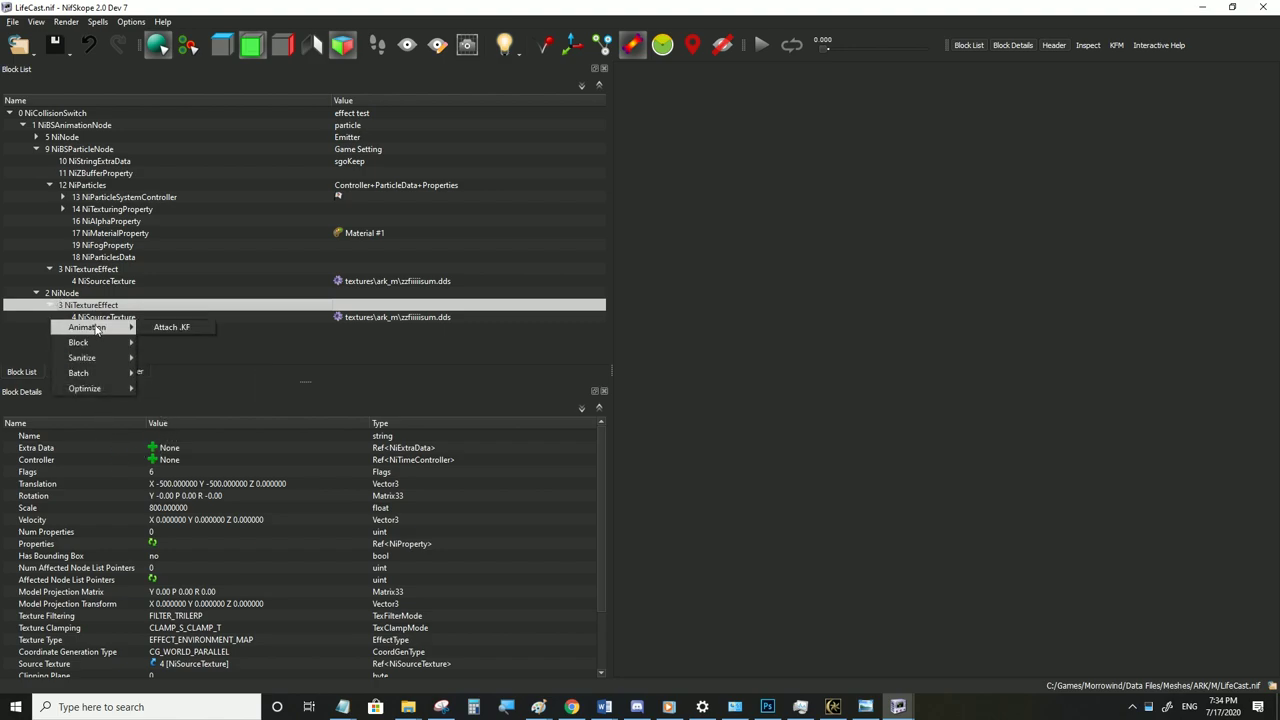
{"action": "mouse_move", "coordinate": [97, 345]}
{"action": "left_click", "coordinate": [162, 340]}
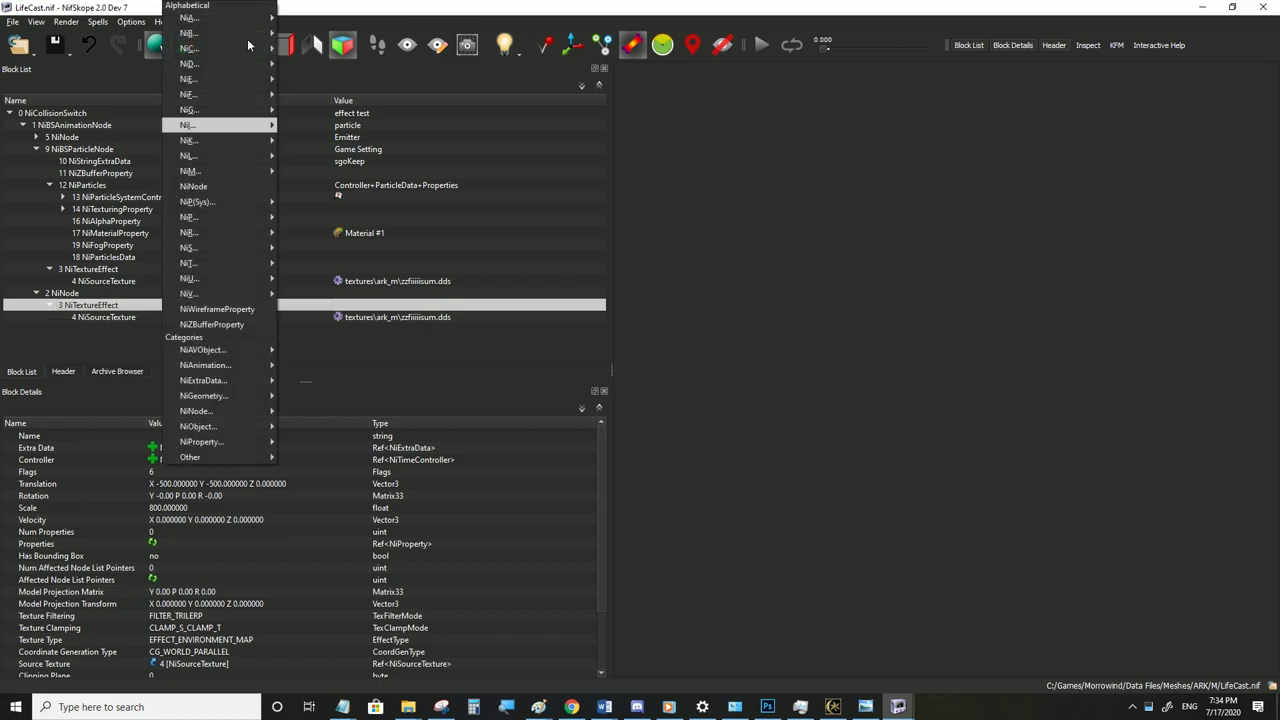
{"action": "mouse_move", "coordinate": [233, 148]}
{"action": "left_click", "coordinate": [333, 140]}
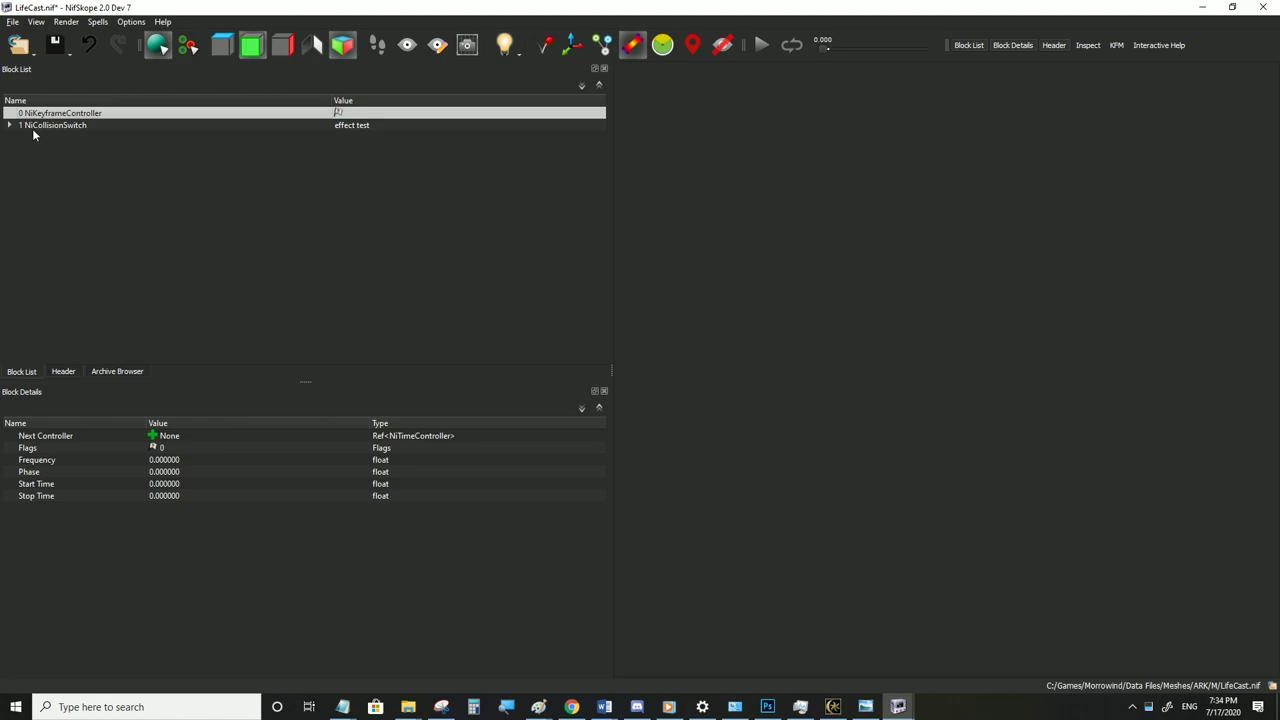
Link the NiKeyframeController as 4 NiTextureEffect's Controller and save LifeCast.nif
{"action": "left_click", "coordinate": [32, 127]}
{"action": "left_click", "coordinate": [9, 125]}
{"action": "left_click", "coordinate": [22, 137]}
{"action": "left_click", "coordinate": [36, 173]}
{"action": "left_click", "coordinate": [70, 185]}
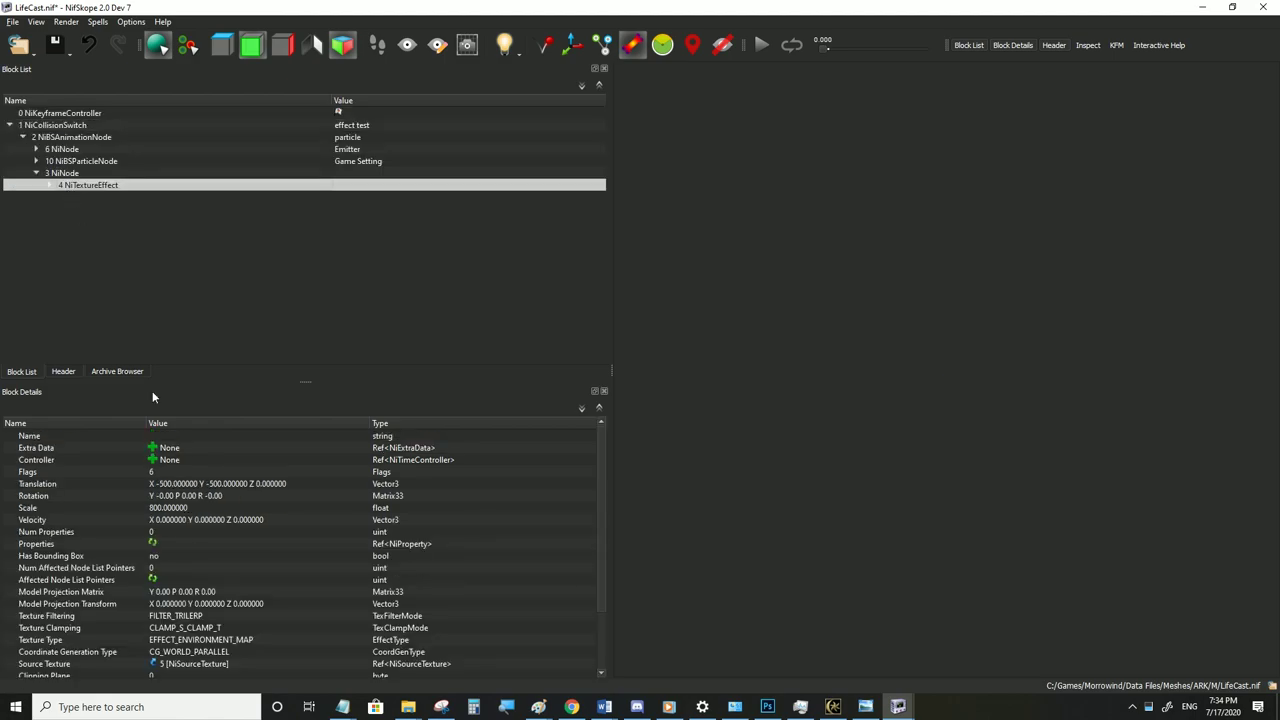
{"action": "double_click", "coordinate": [174, 461]}
{"action": "key", "text": "Return"}
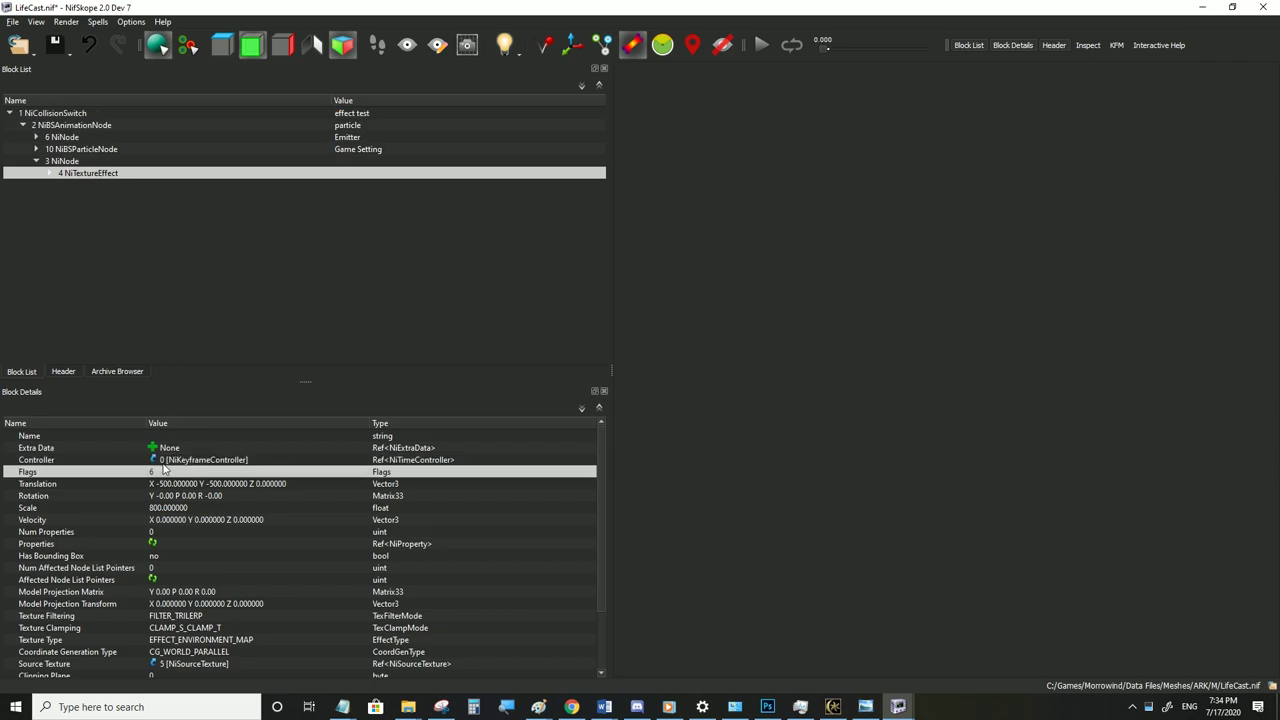
{"action": "left_click", "coordinate": [48, 173]}
{"action": "left_click", "coordinate": [104, 197]}
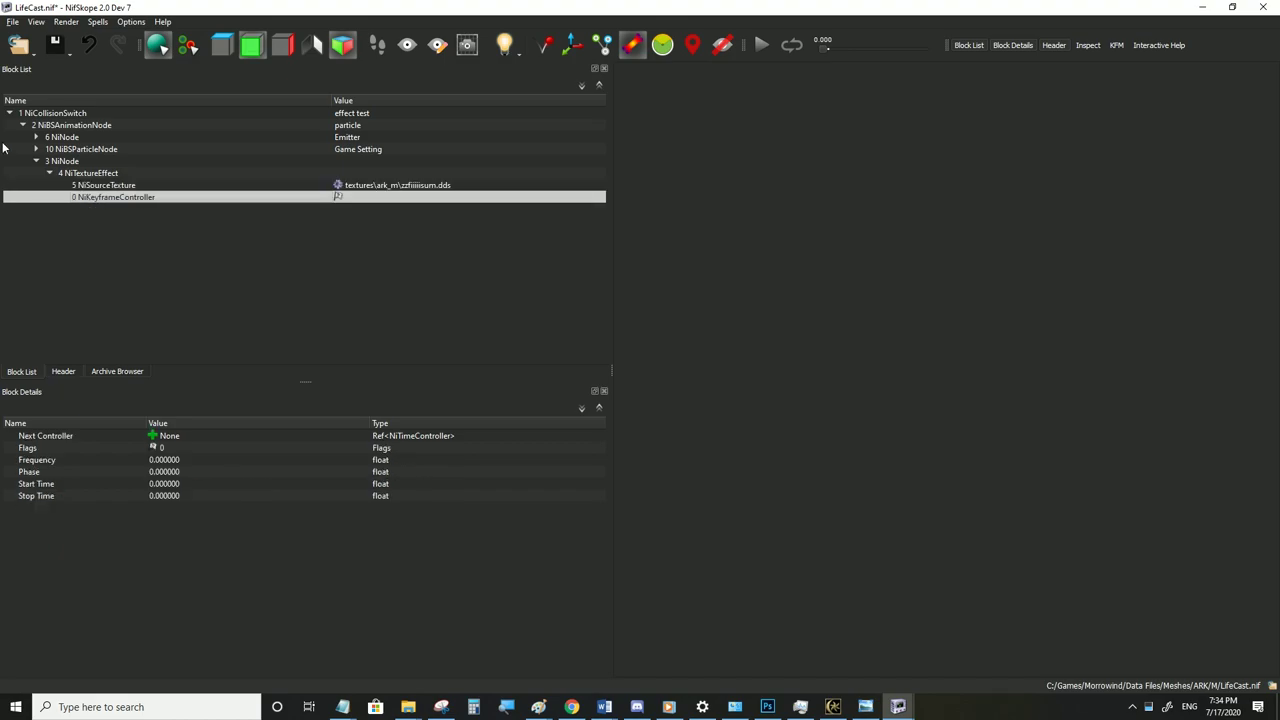
{"action": "left_click", "coordinate": [12, 21]}
{"action": "left_click", "coordinate": [40, 133]}
Set the controller's Target to 4 NiTextureEffect and give it new NiKeyframeData
{"action": "left_click", "coordinate": [98, 174]}
{"action": "left_click", "coordinate": [118, 197]}
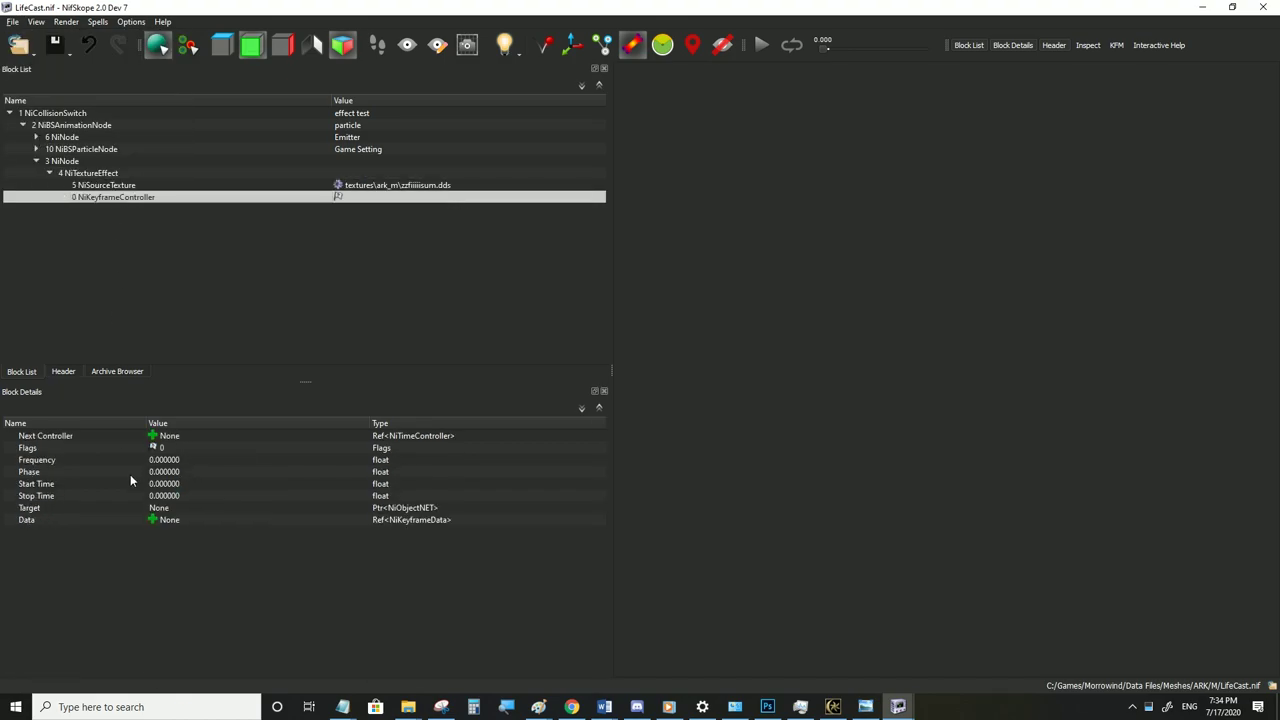
{"action": "double_click", "coordinate": [165, 508]}
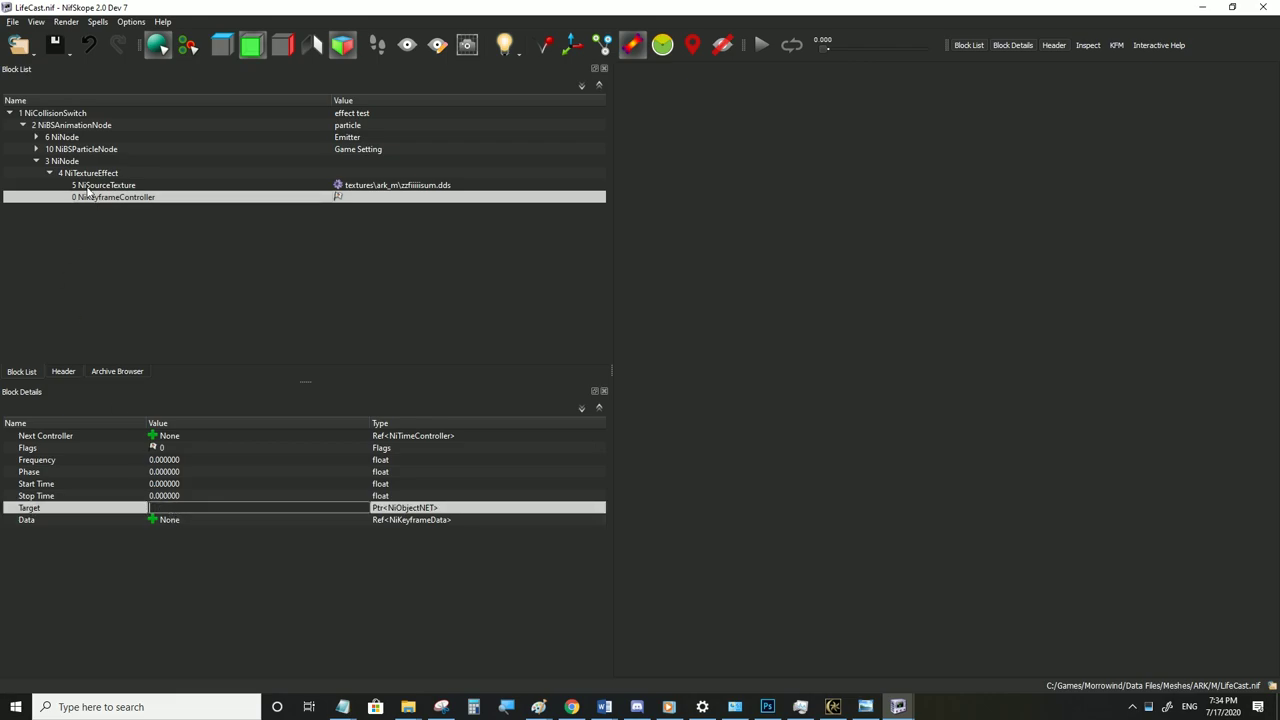
{"action": "type", "text": "4"}
{"action": "left_click", "coordinate": [174, 486]}
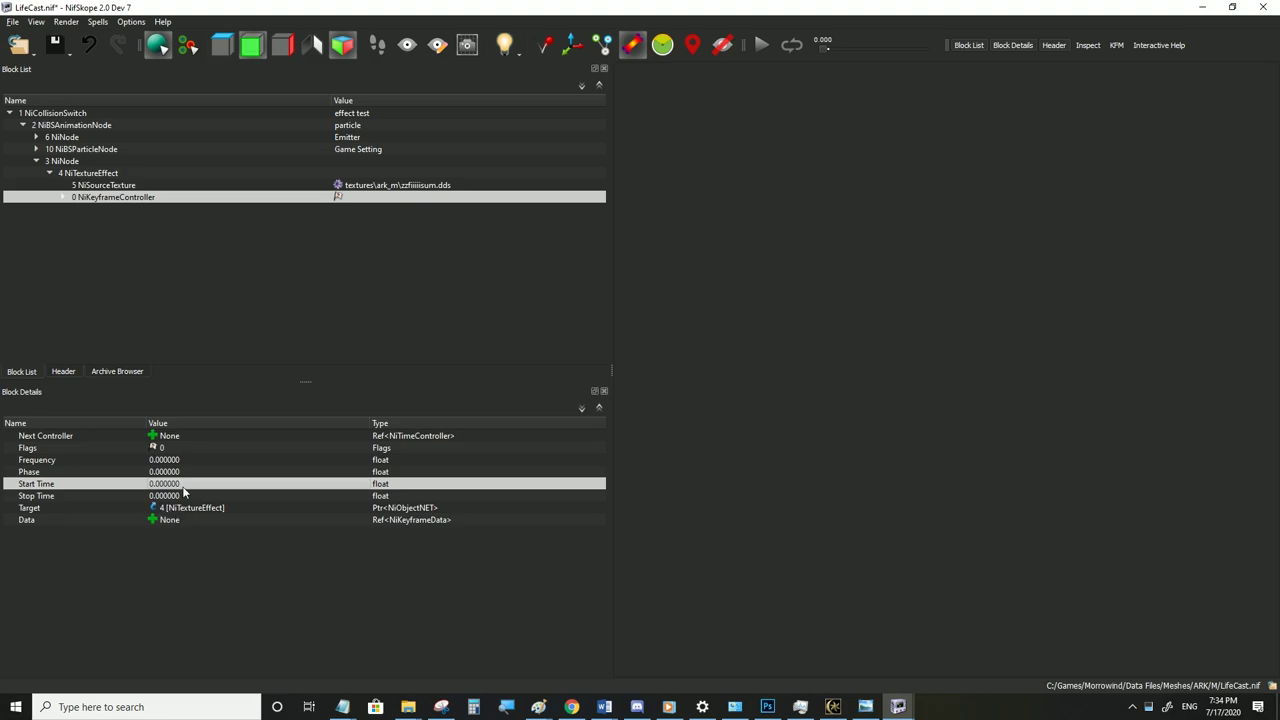
{"action": "left_click", "coordinate": [168, 522]}
{"action": "left_click", "coordinate": [163, 520]}
{"action": "left_click", "coordinate": [182, 533]}
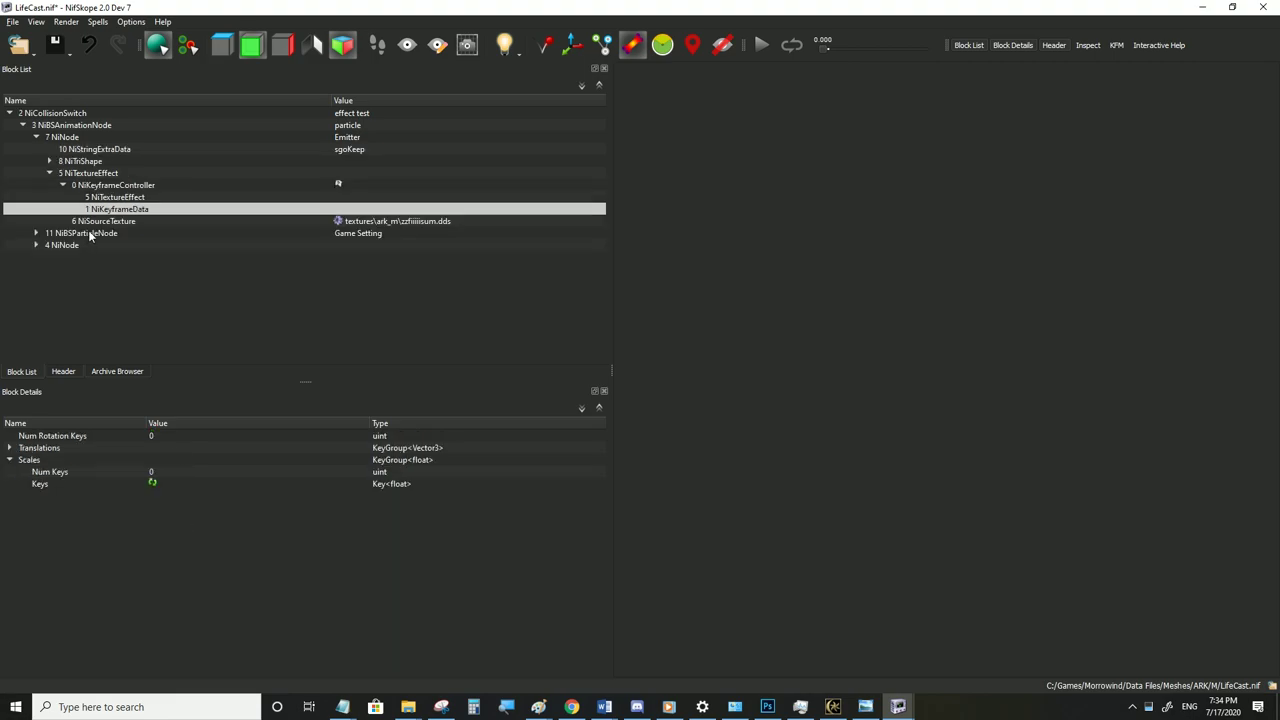
Set the controller's Stop Time to 10, Frequency to 1 and Flags to 8
{"action": "left_click", "coordinate": [114, 186]}
{"action": "double_click", "coordinate": [183, 495]}
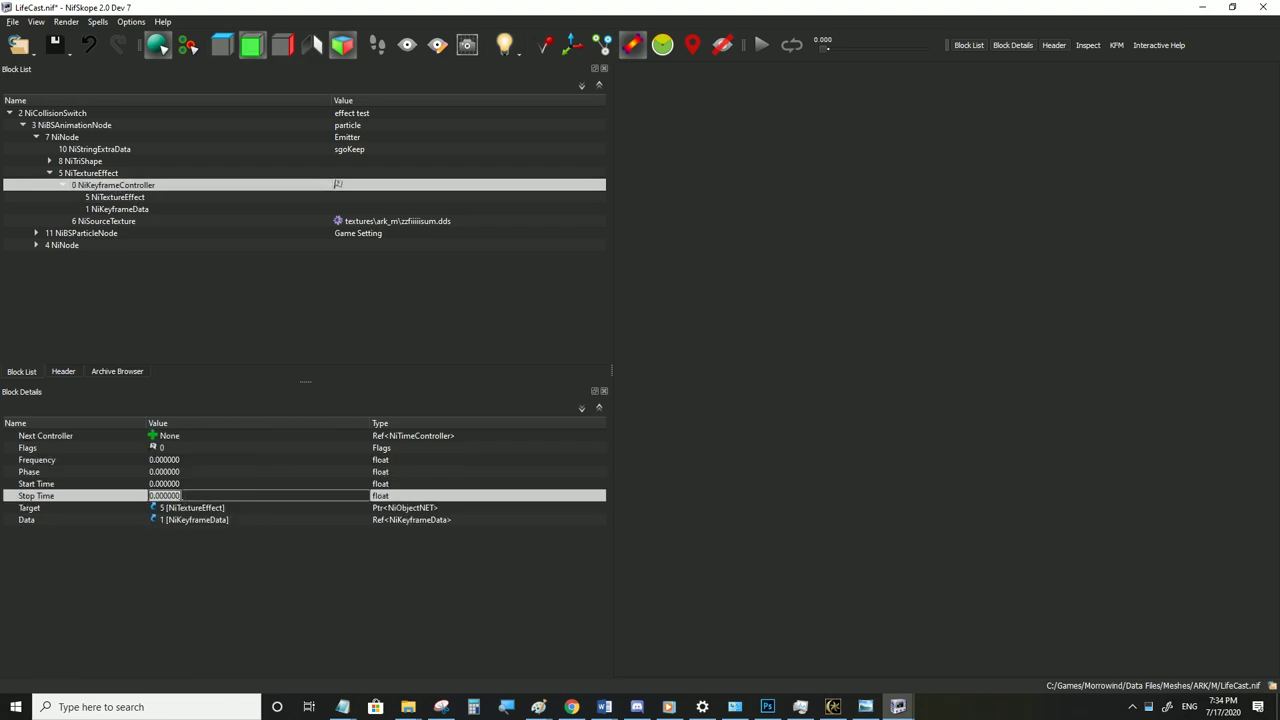
{"action": "type", "text": "10"}
{"action": "double_click", "coordinate": [165, 460]}
{"action": "type", "text": "1"}
{"action": "double_click", "coordinate": [167, 447]}
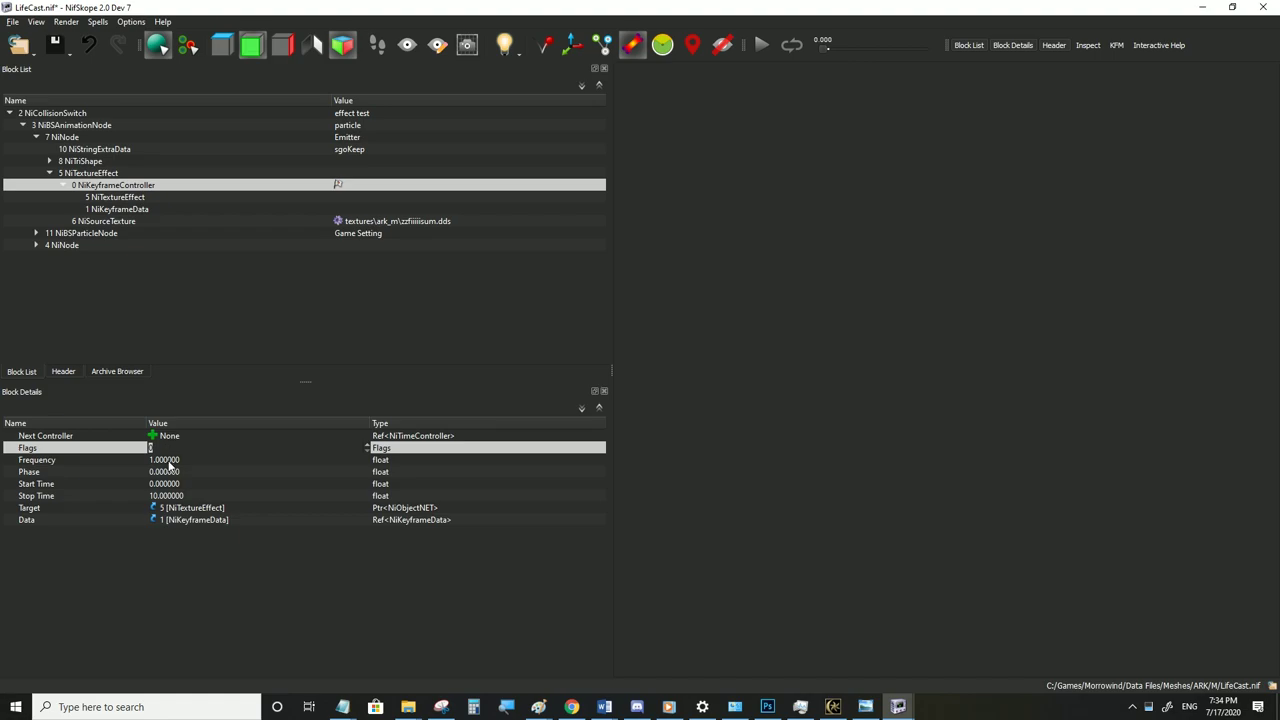
{"action": "type", "text": "8"}
{"action": "left_click", "coordinate": [168, 462]}
{"action": "left_click", "coordinate": [105, 210]}
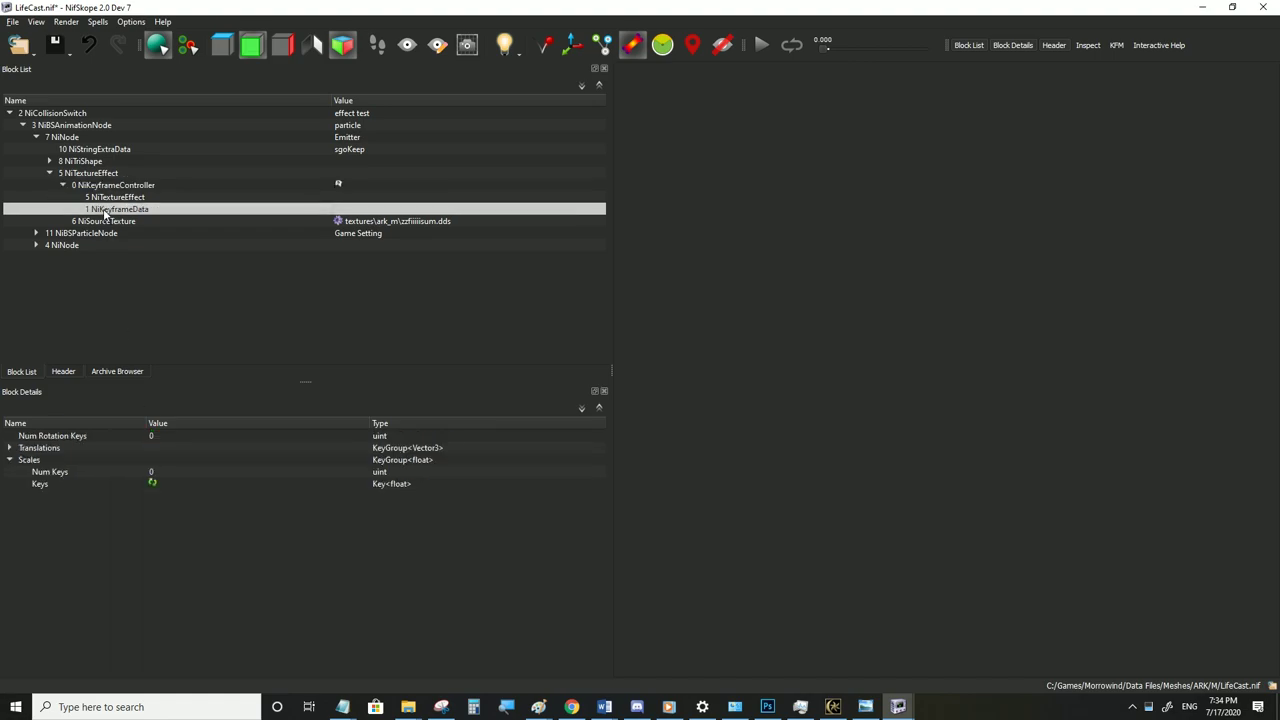
Give the NiKeyframeData 3 rotation keys of type LINEAR_KEY and save LifeCast.nif
{"action": "double_click", "coordinate": [158, 436]}
{"action": "type", "text": "3"}
{"action": "left_click", "coordinate": [148, 450]}
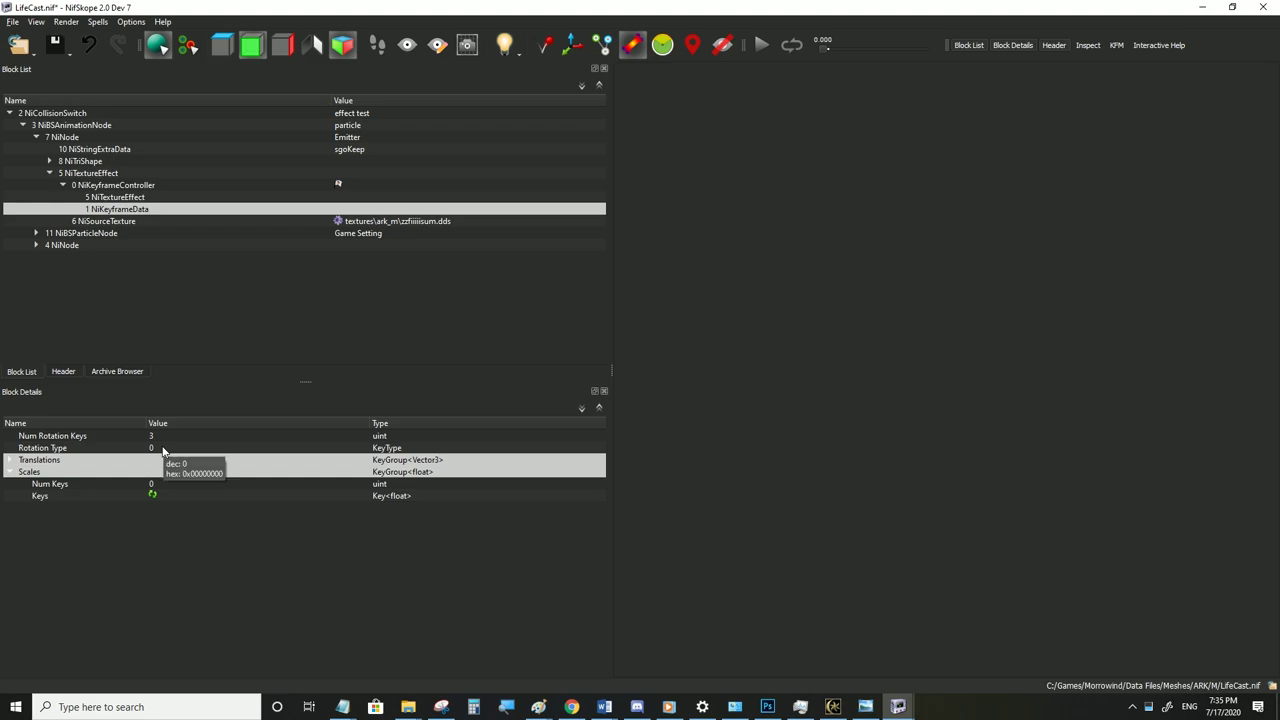
{"action": "double_click", "coordinate": [163, 448]}
{"action": "left_click", "coordinate": [364, 451]}
{"action": "left_click", "coordinate": [180, 459]}
{"action": "left_click", "coordinate": [158, 472]}
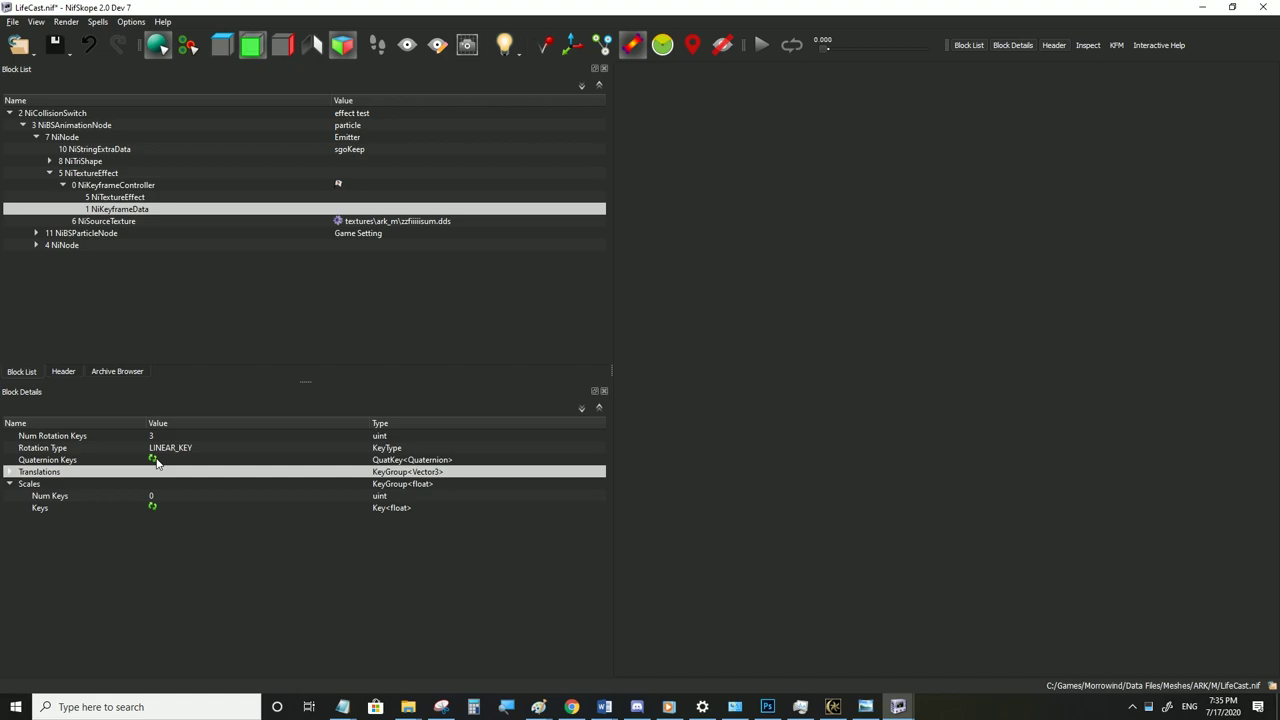
{"action": "left_click", "coordinate": [156, 461]}
{"action": "left_click", "coordinate": [10, 460]}
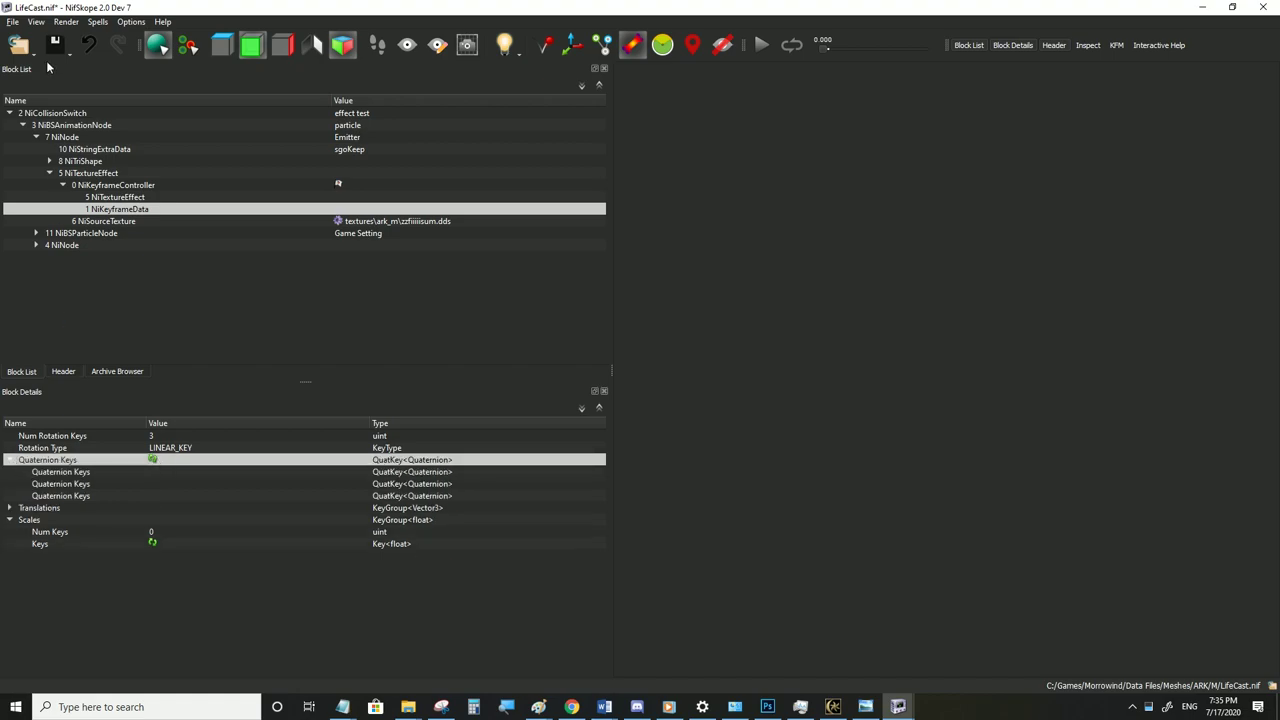
{"action": "left_click", "coordinate": [13, 23]}
{"action": "left_click", "coordinate": [36, 133]}
Set the second and third rotation keys' times to 5 and 10
{"action": "left_click", "coordinate": [108, 199]}
{"action": "left_click", "coordinate": [108, 210]}
{"action": "left_click", "coordinate": [22, 496]}
{"action": "left_click", "coordinate": [22, 484]}
{"action": "left_click", "coordinate": [22, 472]}
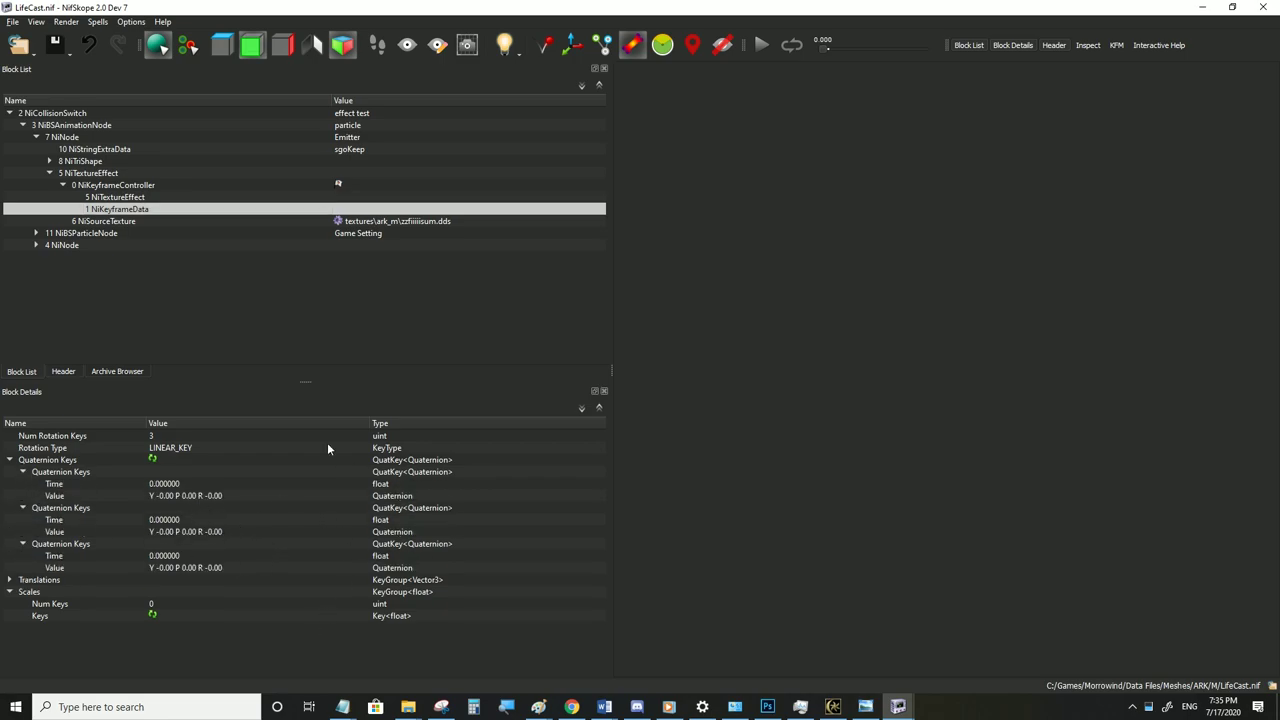
{"action": "mouse_move", "coordinate": [198, 552]}
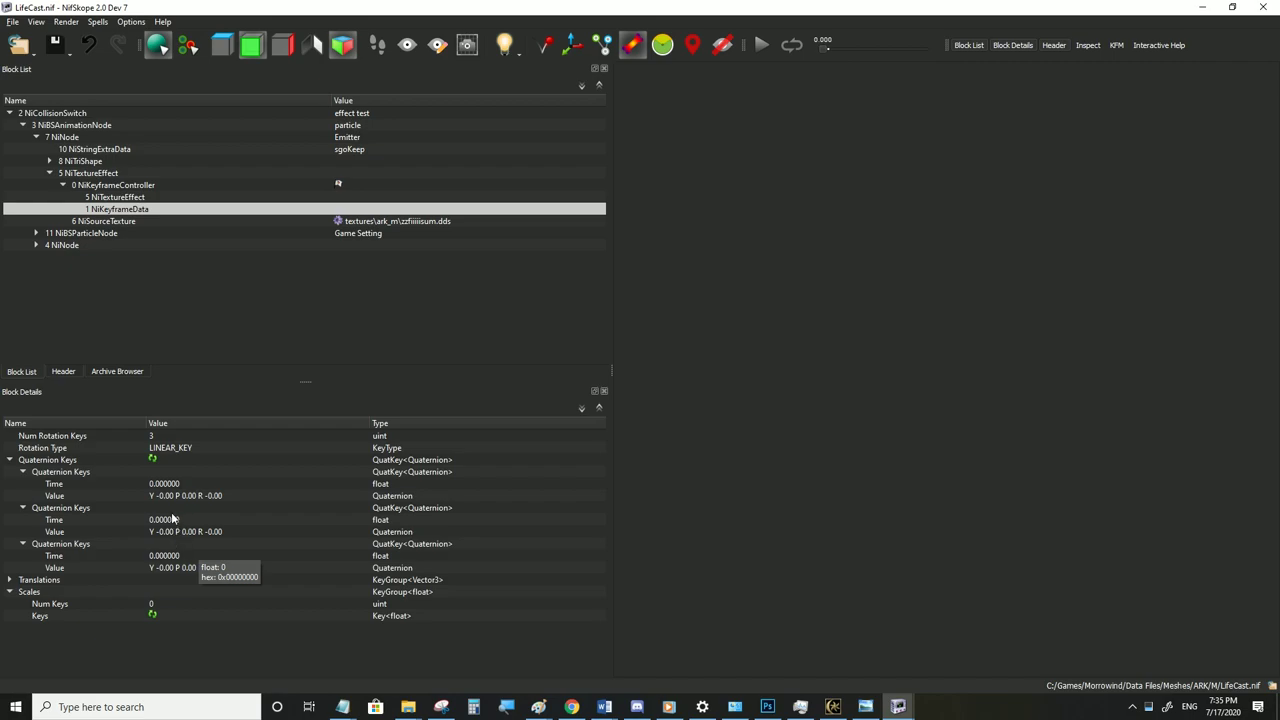
{"action": "double_click", "coordinate": [173, 519]}
{"action": "type", "text": "5"}
{"action": "double_click", "coordinate": [165, 556]}
{"action": "type", "text": "10"}
{"action": "left_click", "coordinate": [180, 523]}
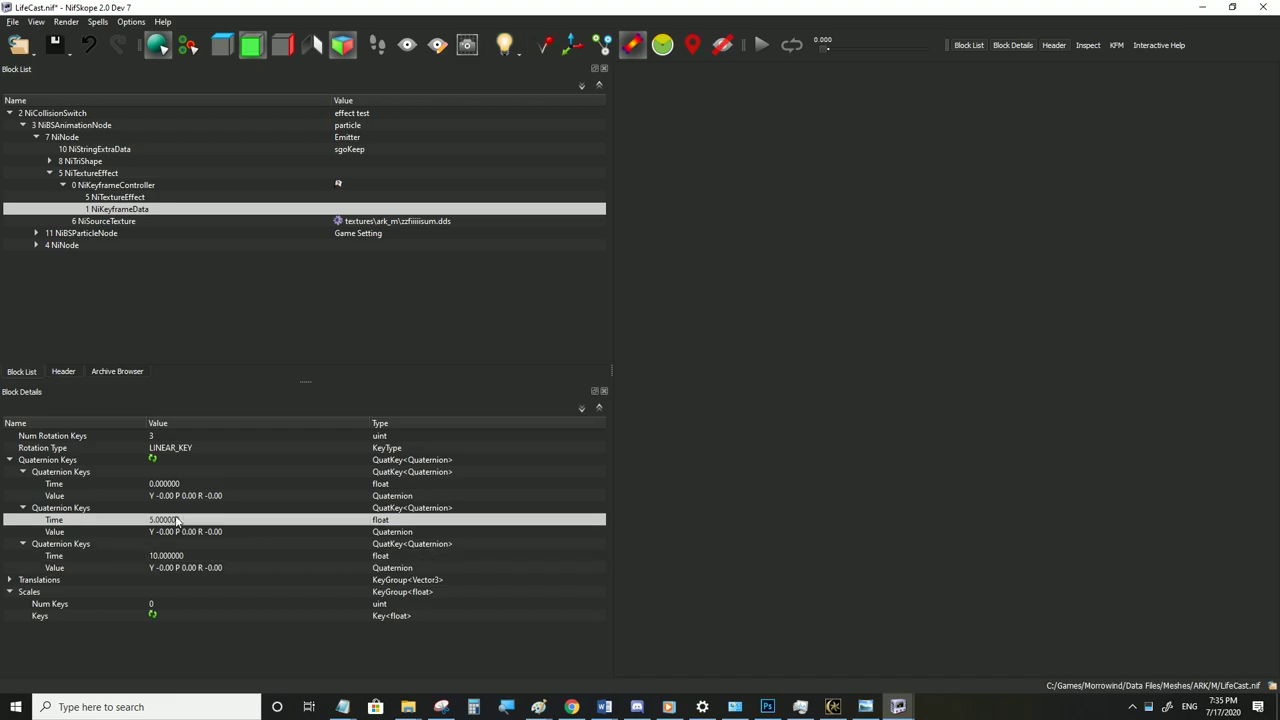
Set the second key's roll to -180 and the last key's roll to a full 360
{"action": "left_click", "coordinate": [184, 497]}
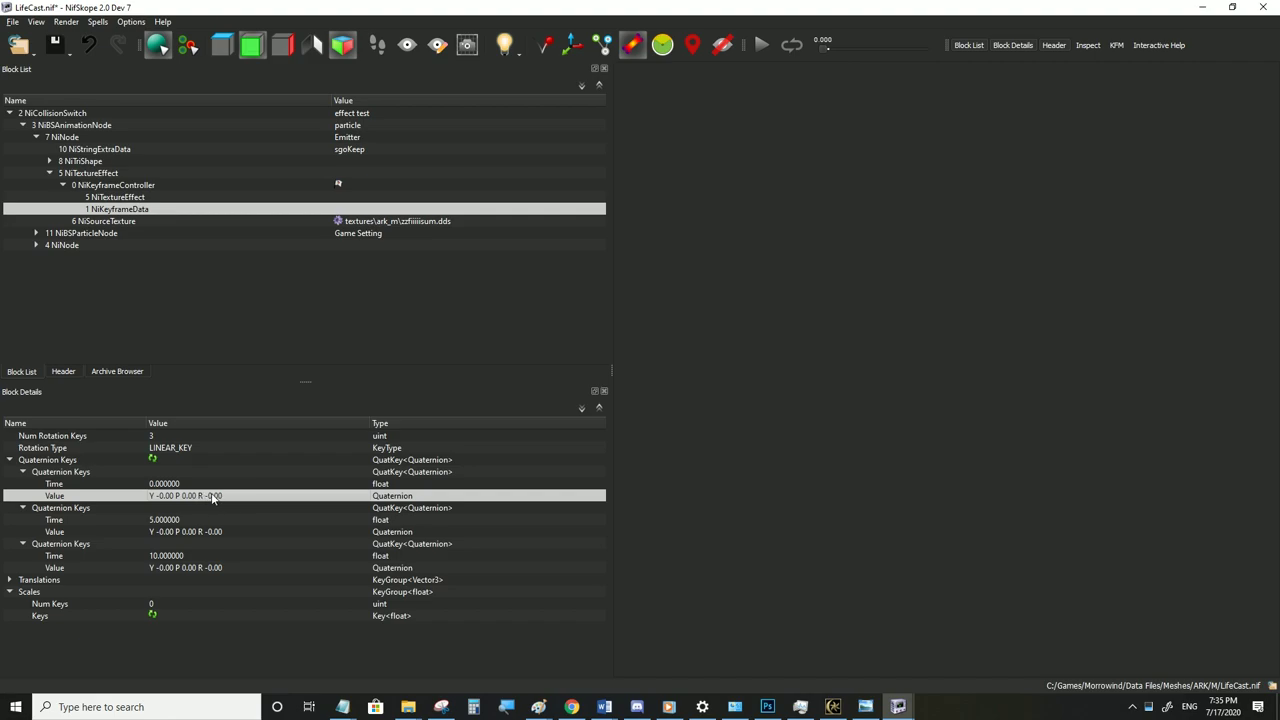
{"action": "double_click", "coordinate": [215, 532]}
{"action": "double_click", "coordinate": [323, 531]}
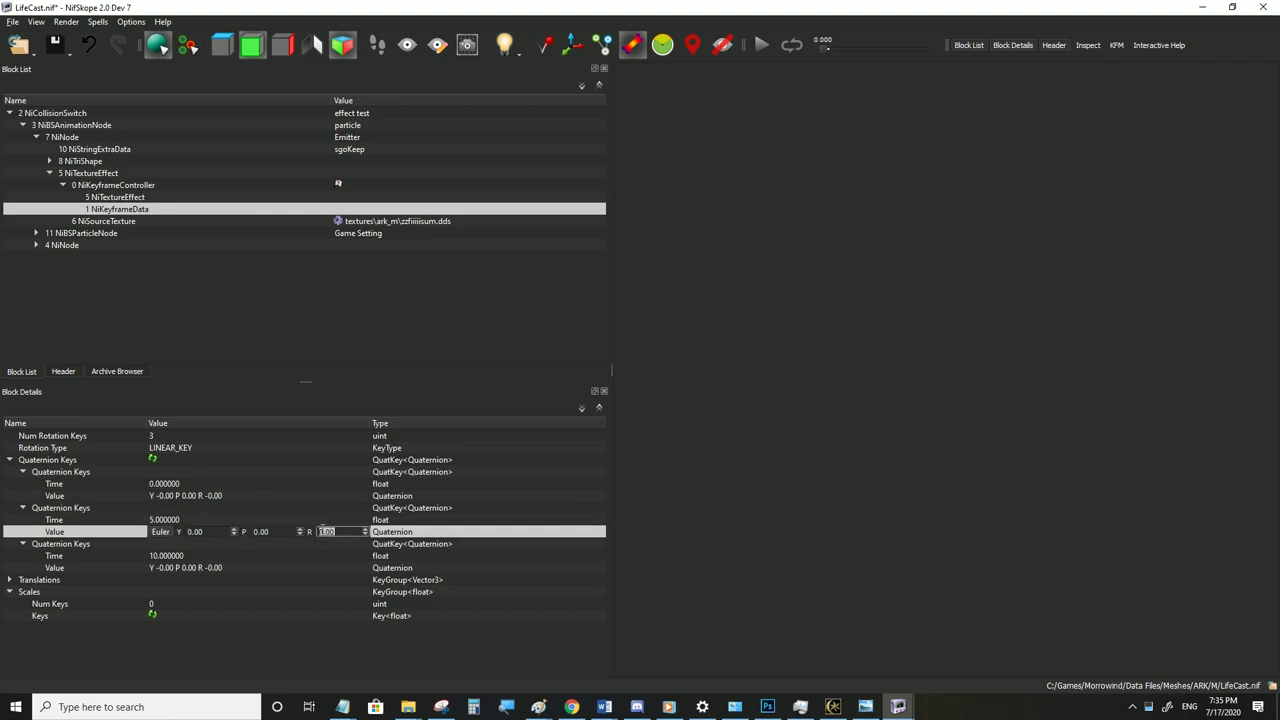
{"action": "type", "text": "90"}
{"action": "left_click", "coordinate": [340, 555]}
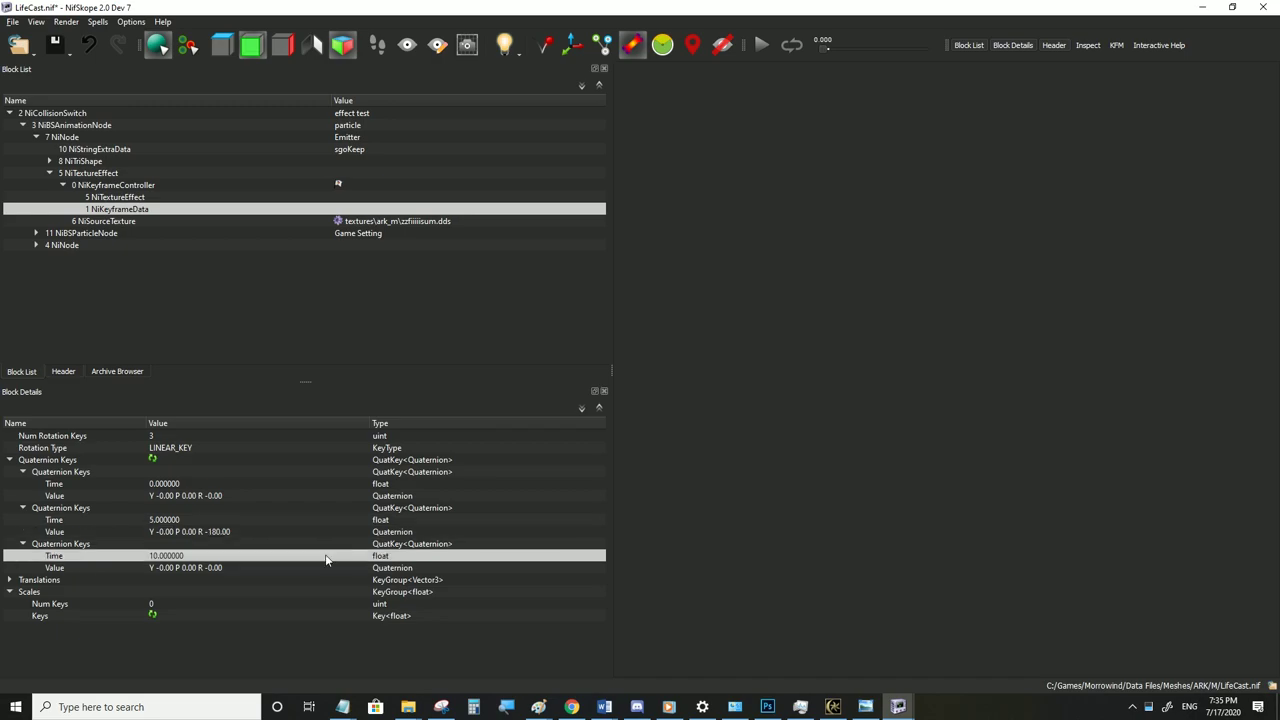
{"action": "double_click", "coordinate": [310, 567]}
{"action": "double_click", "coordinate": [336, 568]}
{"action": "type", "text": "360"}
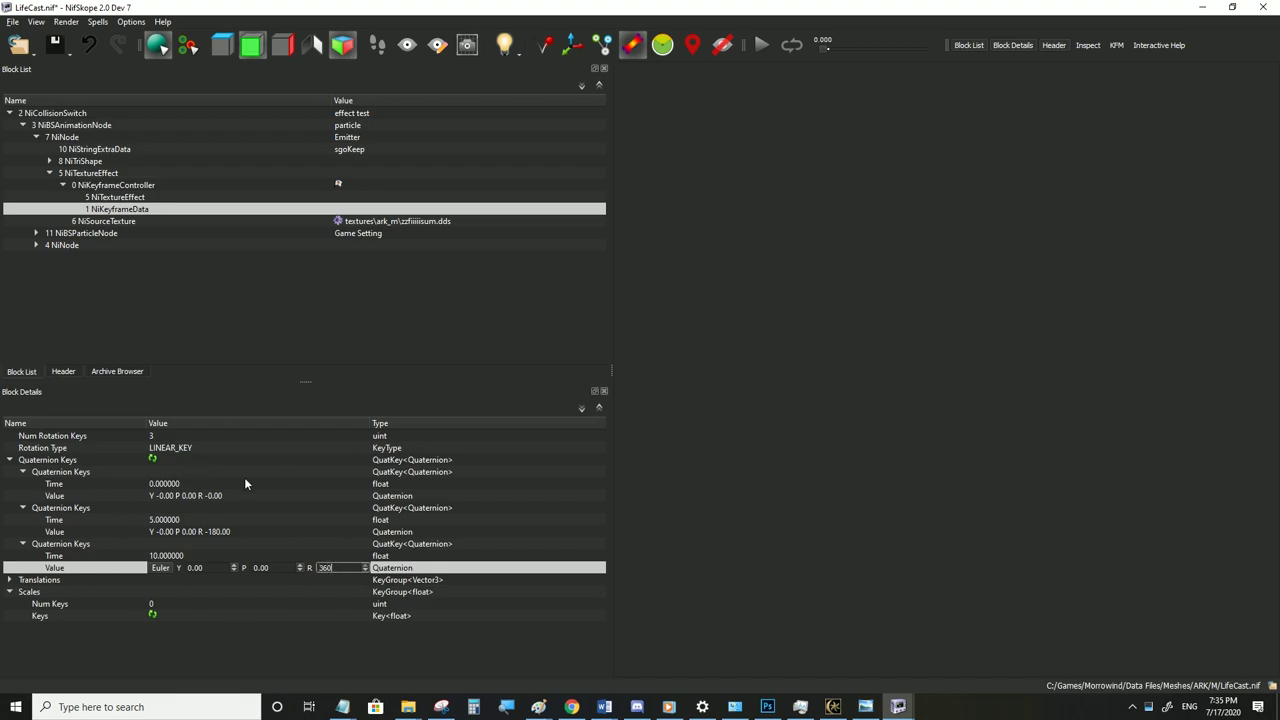
{"action": "key", "text": "Return"}
Review the rotation keys and controller timing, then save LifeCast.nif
{"action": "left_click", "coordinate": [205, 518]}
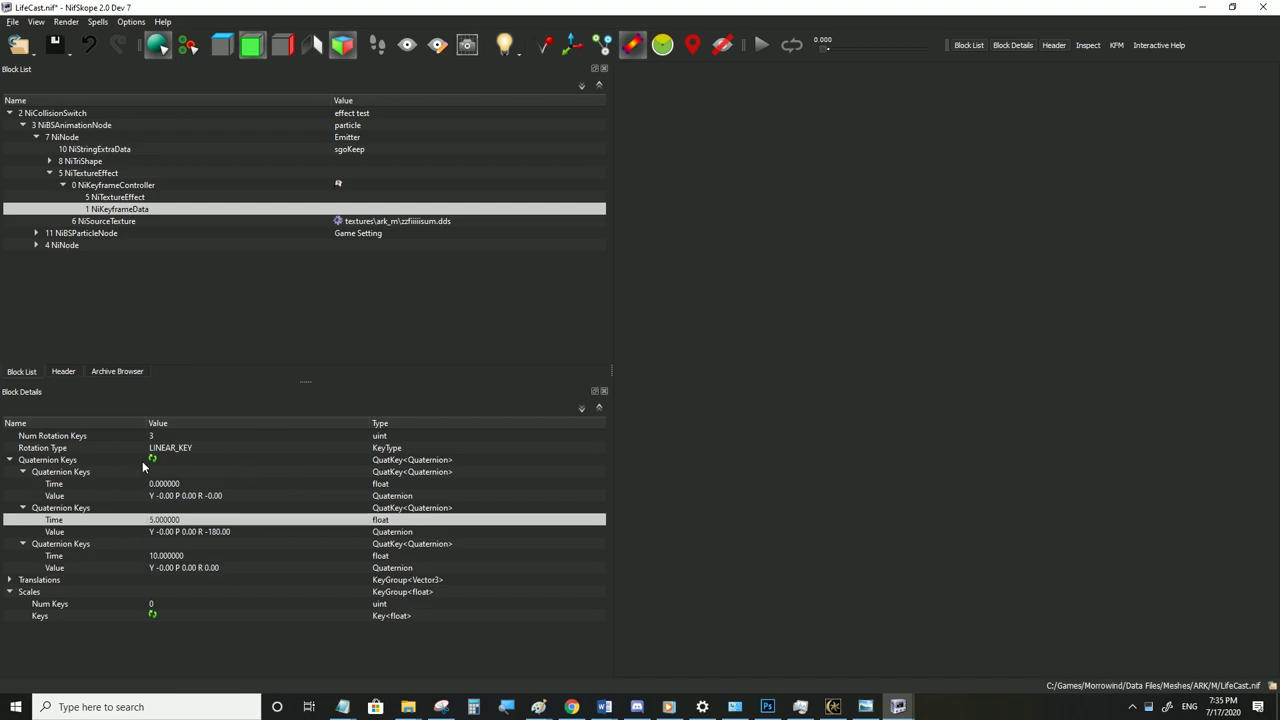
{"action": "left_click", "coordinate": [194, 497]}
{"action": "left_click", "coordinate": [183, 567]}
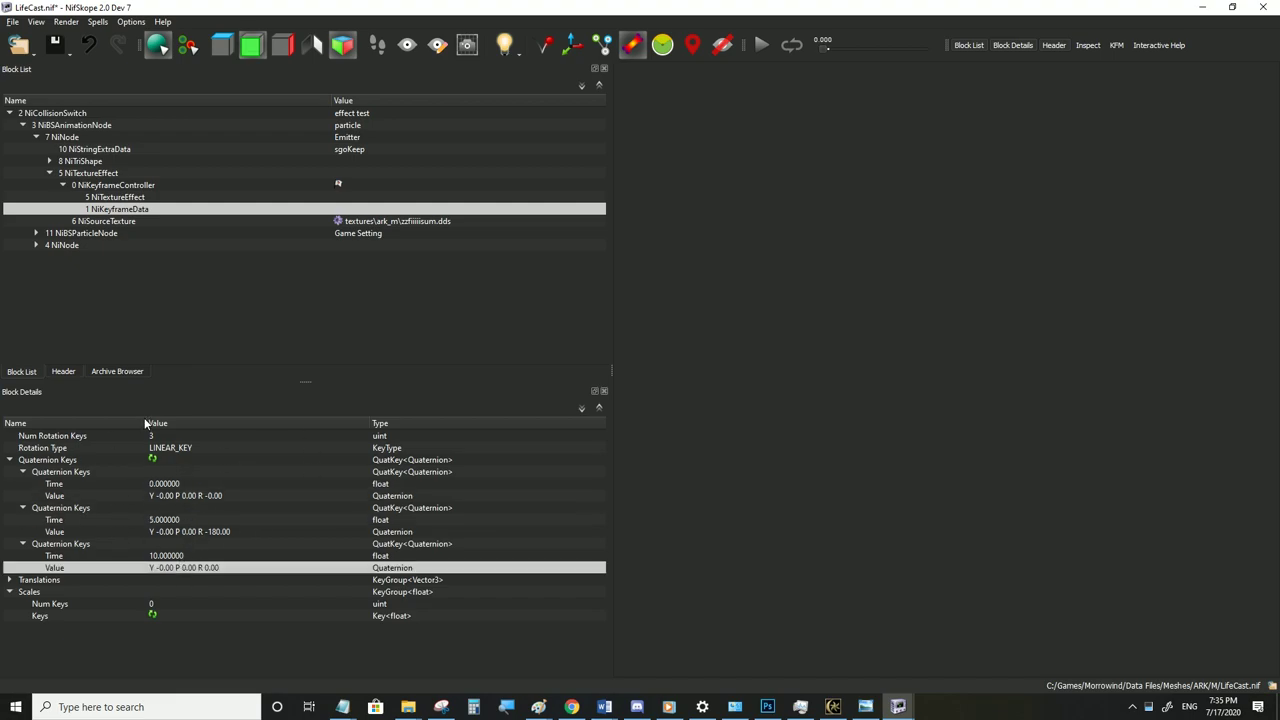
{"action": "left_click", "coordinate": [86, 186]}
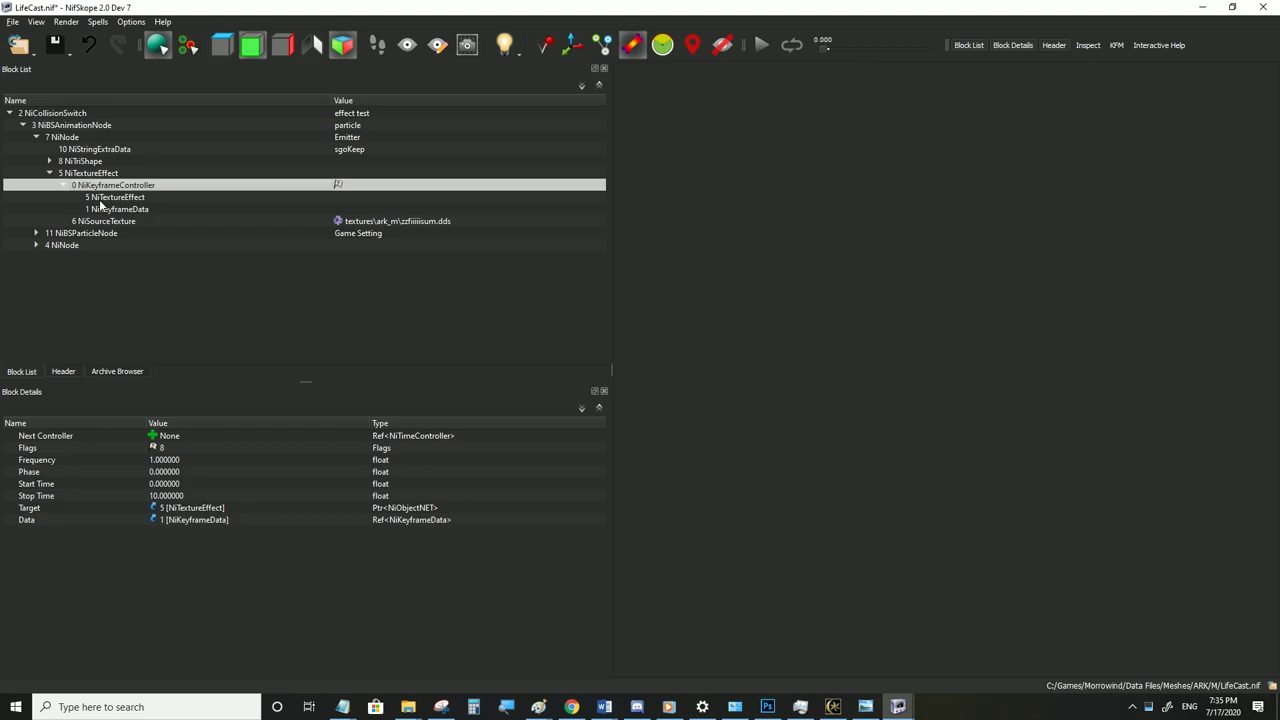
{"action": "left_click", "coordinate": [100, 199]}
{"action": "left_click", "coordinate": [106, 209]}
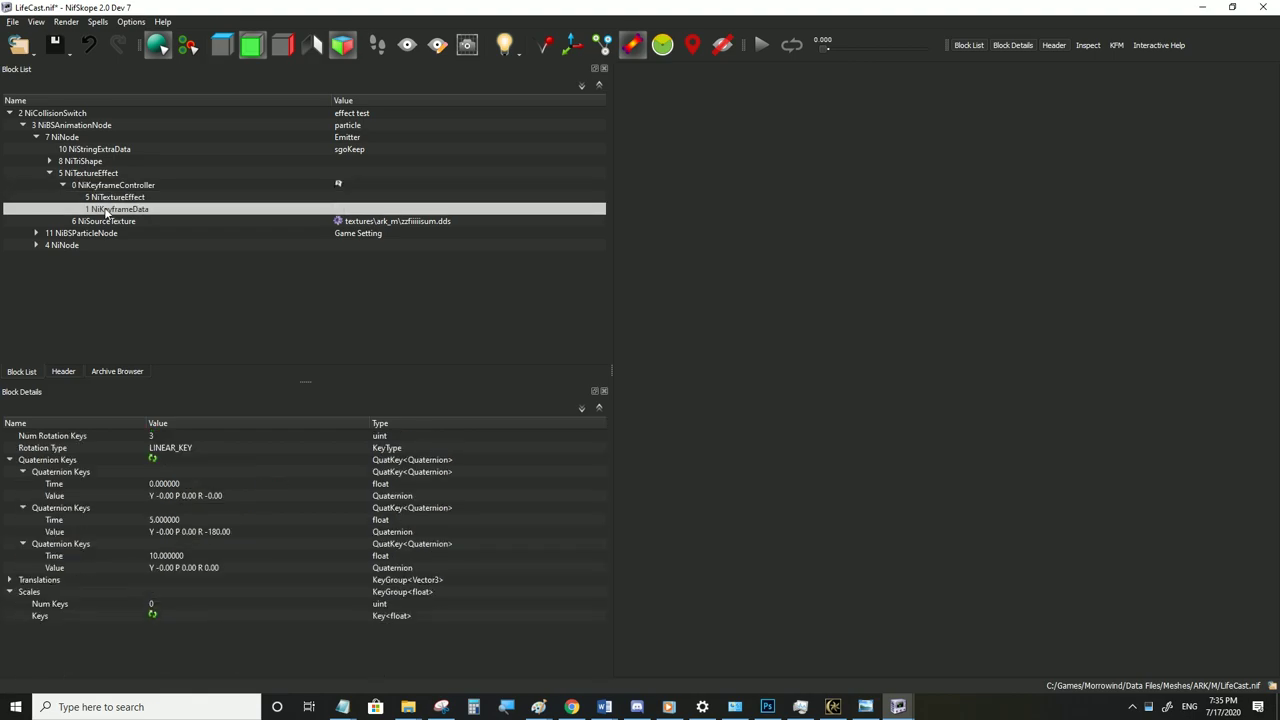
{"action": "left_click", "coordinate": [12, 21]}
{"action": "left_click", "coordinate": [30, 132]}
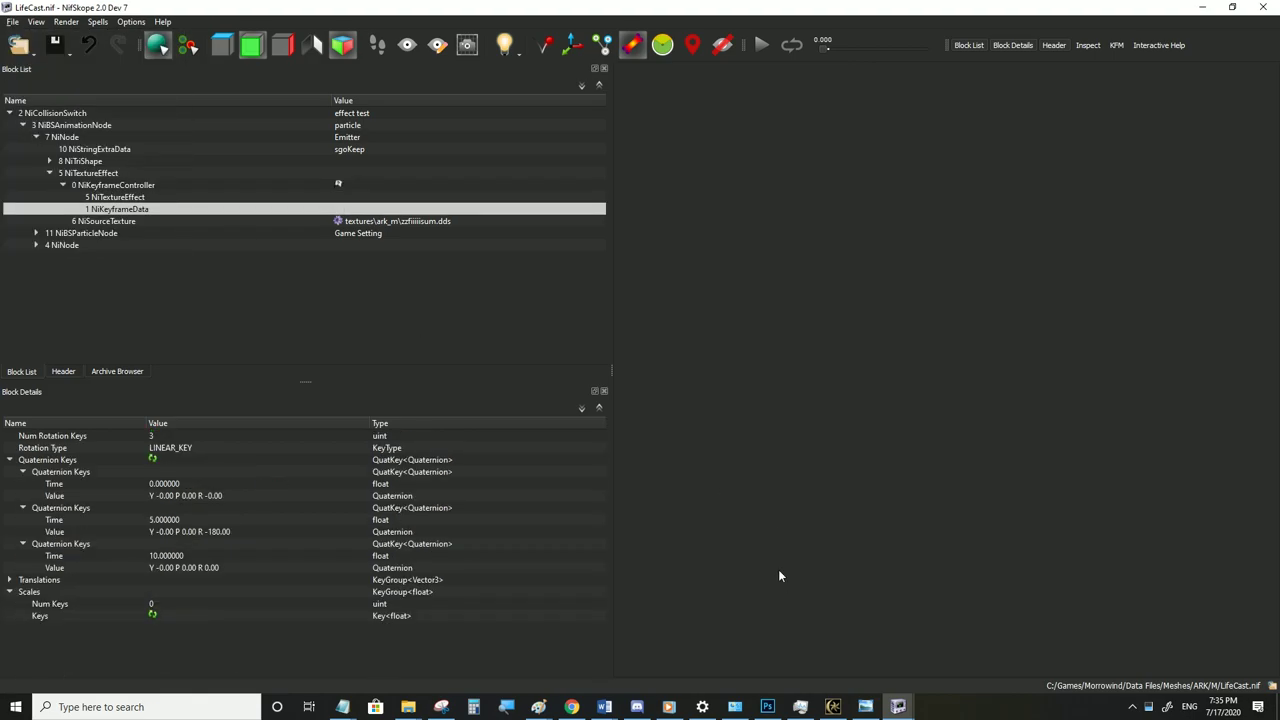
Raise the NiKeyframeController's Frequency to 10, save, and view the faster spin in third person
{"action": "left_click", "coordinate": [833, 706]}
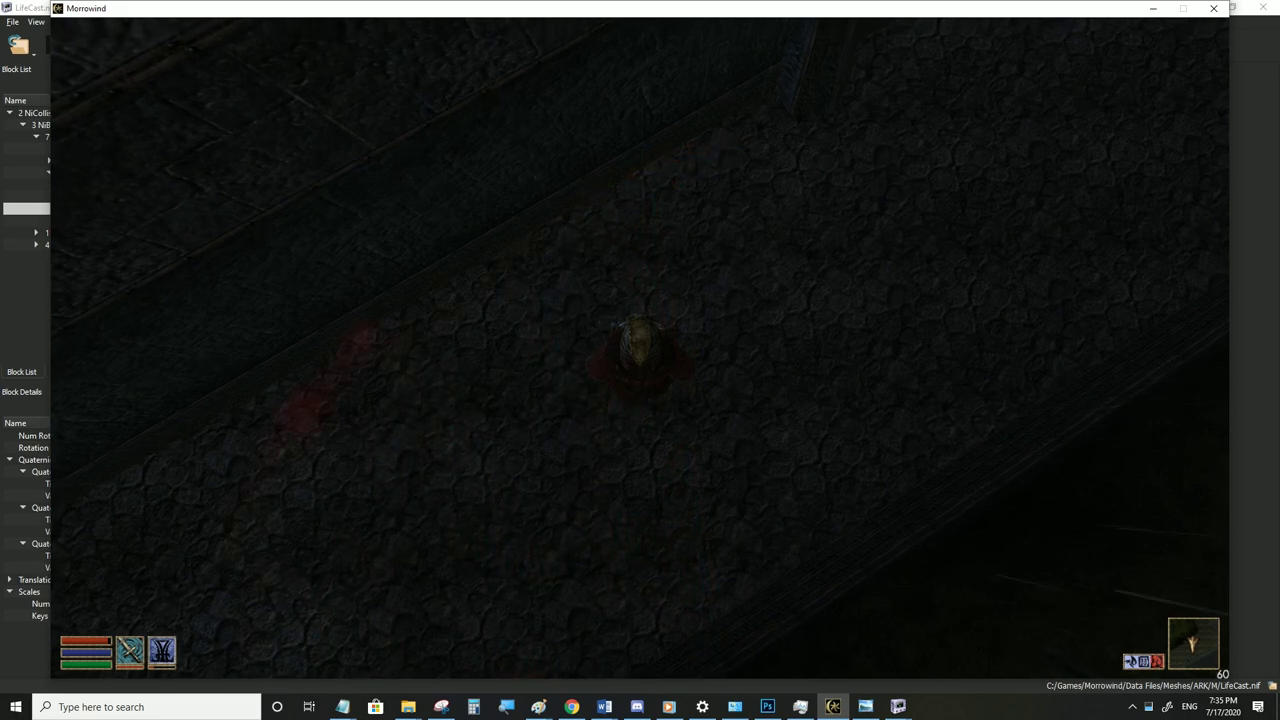
{"action": "key", "text": "alt+Tab"}
{"action": "left_click", "coordinate": [121, 186]}
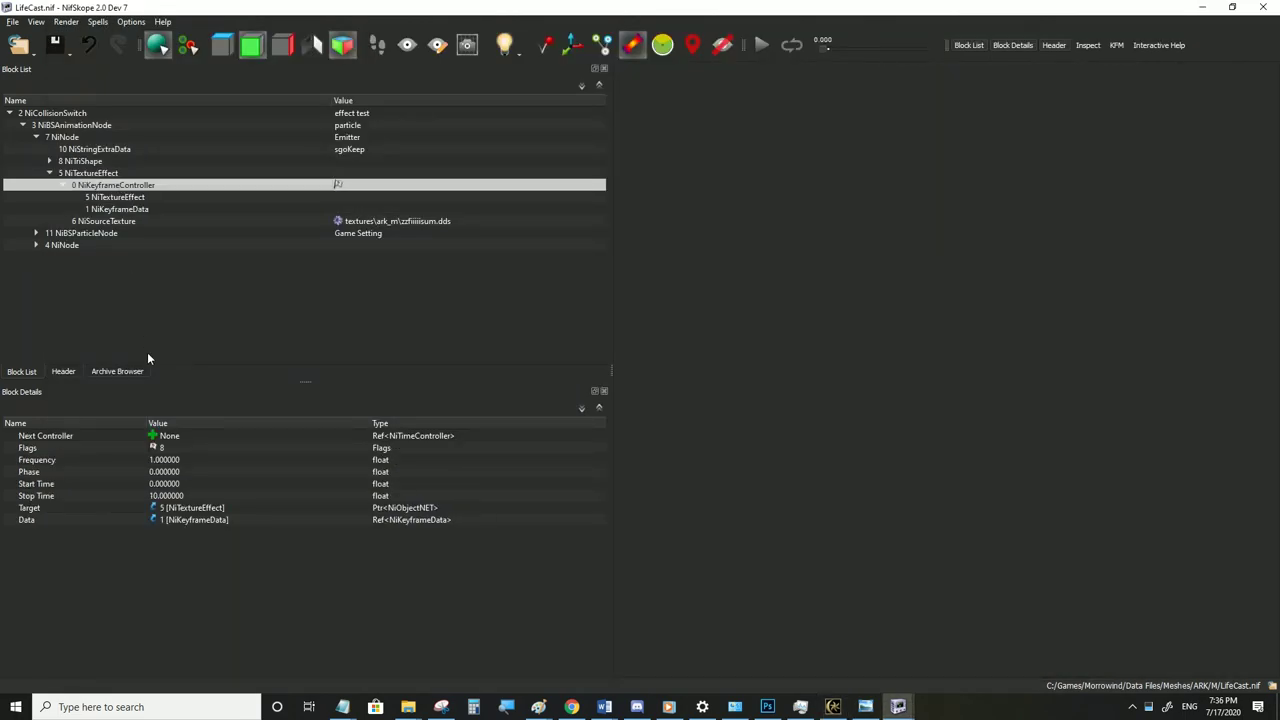
{"action": "double_click", "coordinate": [171, 460]}
{"action": "type", "text": "10"}
{"action": "left_click", "coordinate": [170, 472]}
{"action": "left_click", "coordinate": [13, 22]}
{"action": "left_click", "coordinate": [60, 132]}
{"action": "left_click", "coordinate": [833, 706]}
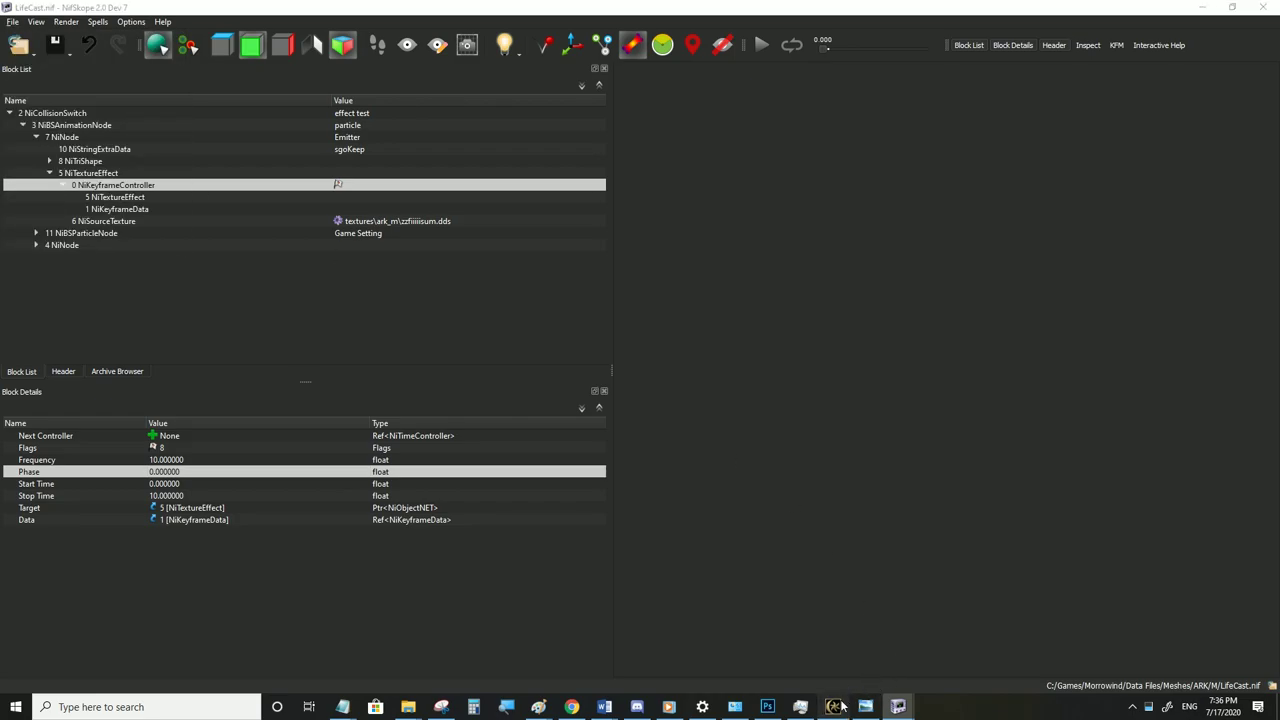
{"action": "key", "text": "Tab"}
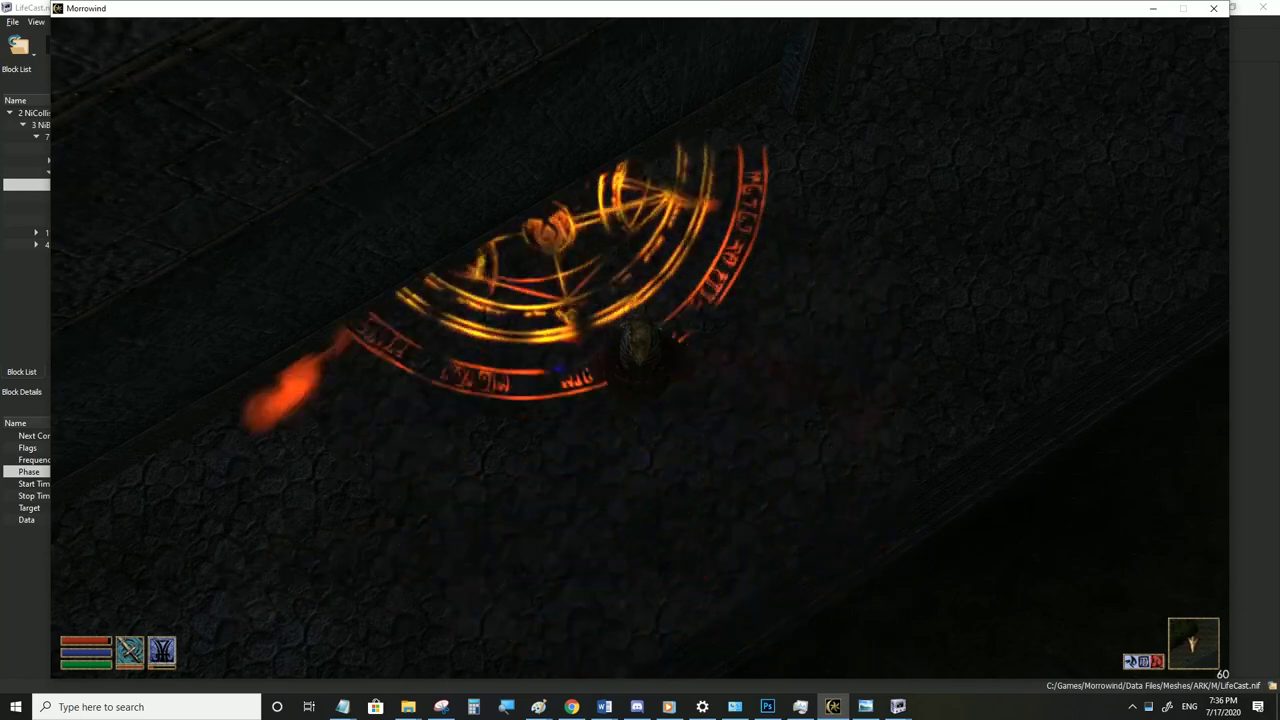
{"action": "left_click", "coordinate": [840, 707]}
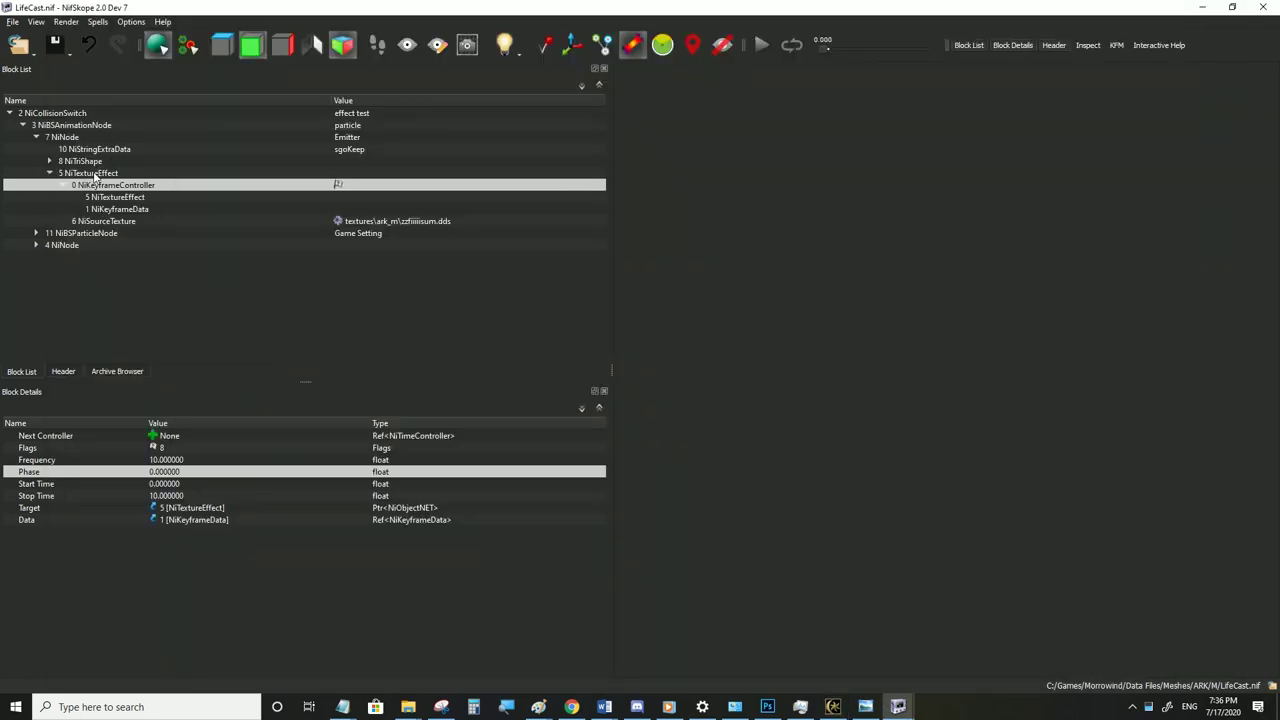
Reset the NiTextureEffect's Translation to 0 0 0, save LifeCast.nif, and check it in Morrowind
{"action": "left_click", "coordinate": [95, 174]}
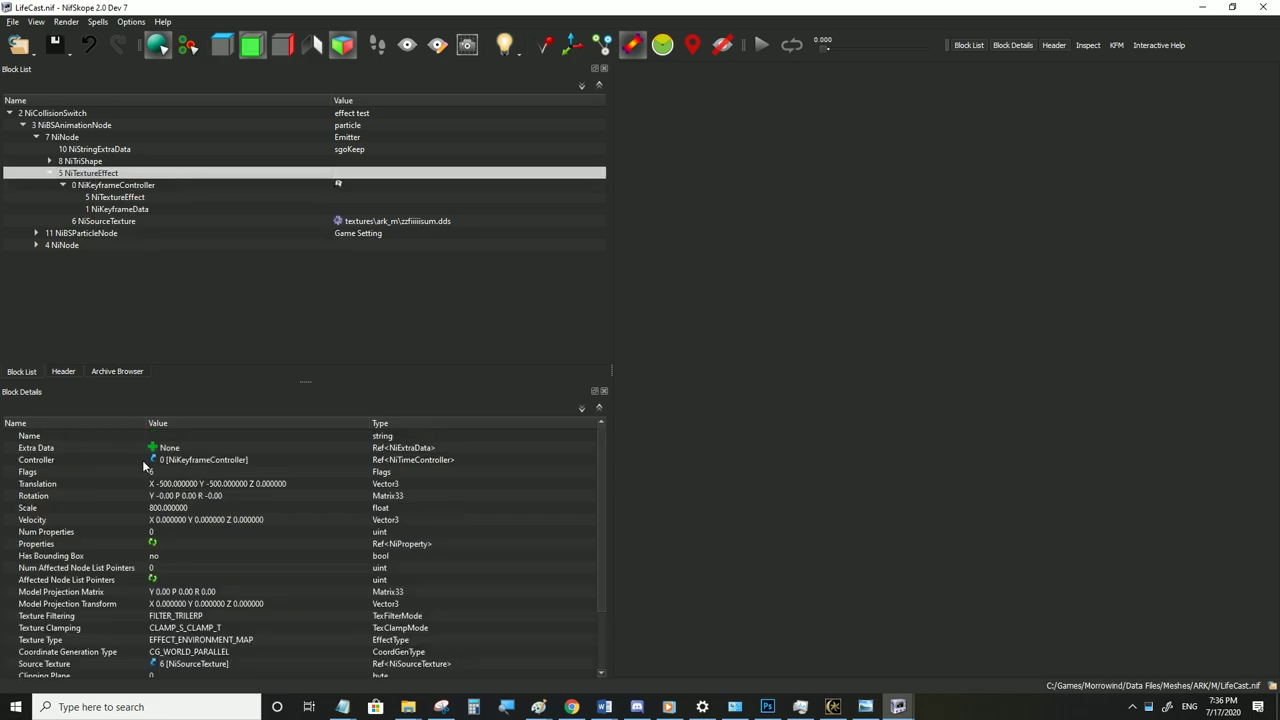
{"action": "left_click", "coordinate": [176, 483]}
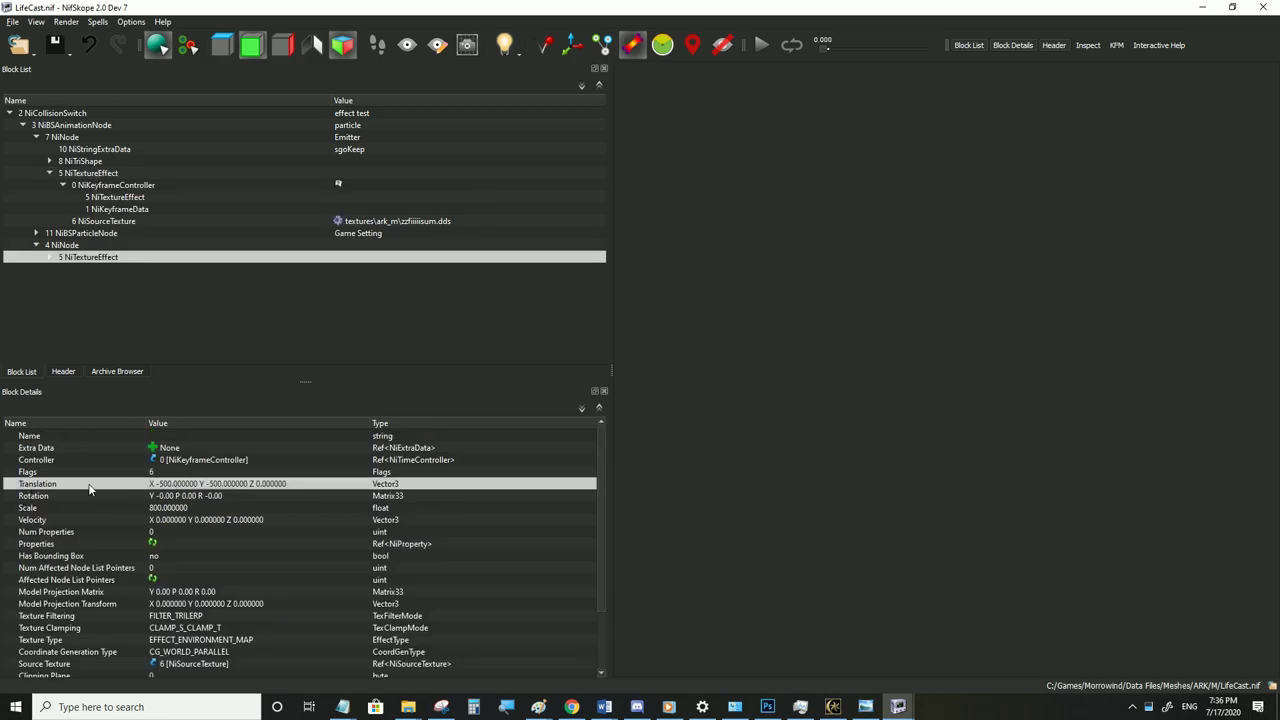
{"action": "double_click", "coordinate": [167, 485]}
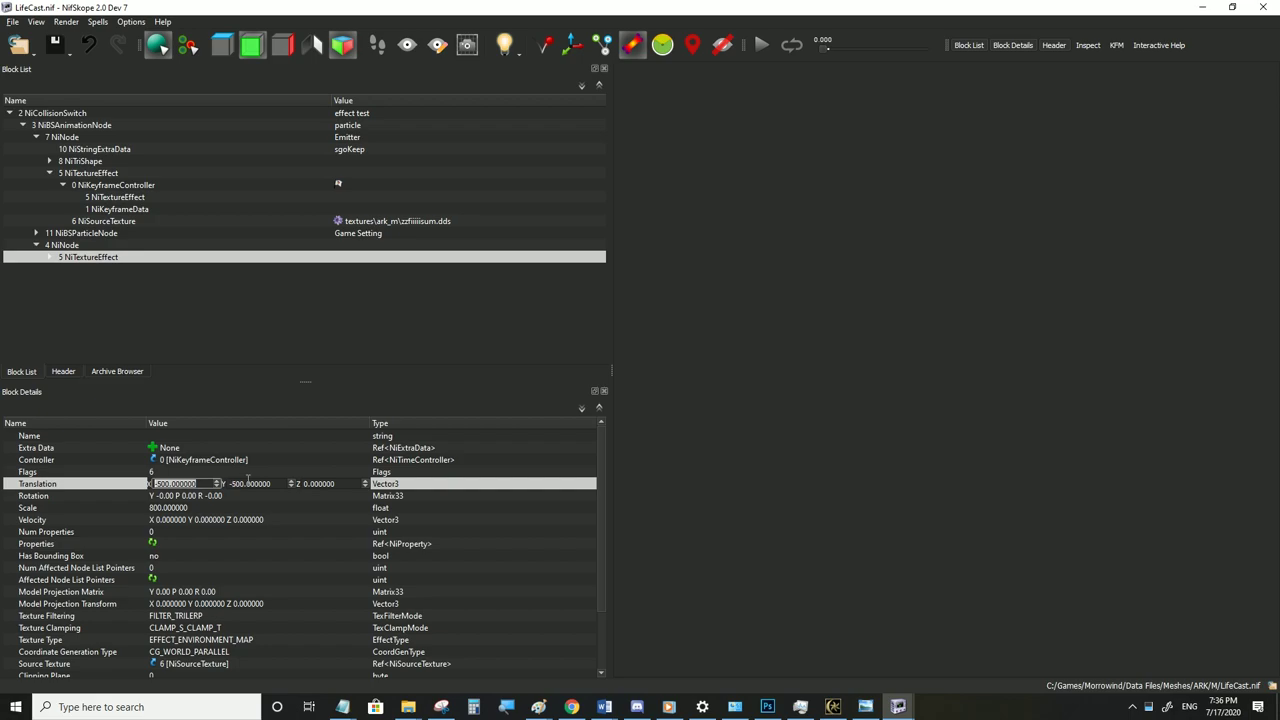
{"action": "type", "text": "0"}
{"action": "key", "text": "Tab"}
{"action": "left_click", "coordinate": [242, 505]}
{"action": "left_click", "coordinate": [8, 21]}
{"action": "left_click", "coordinate": [51, 130]}
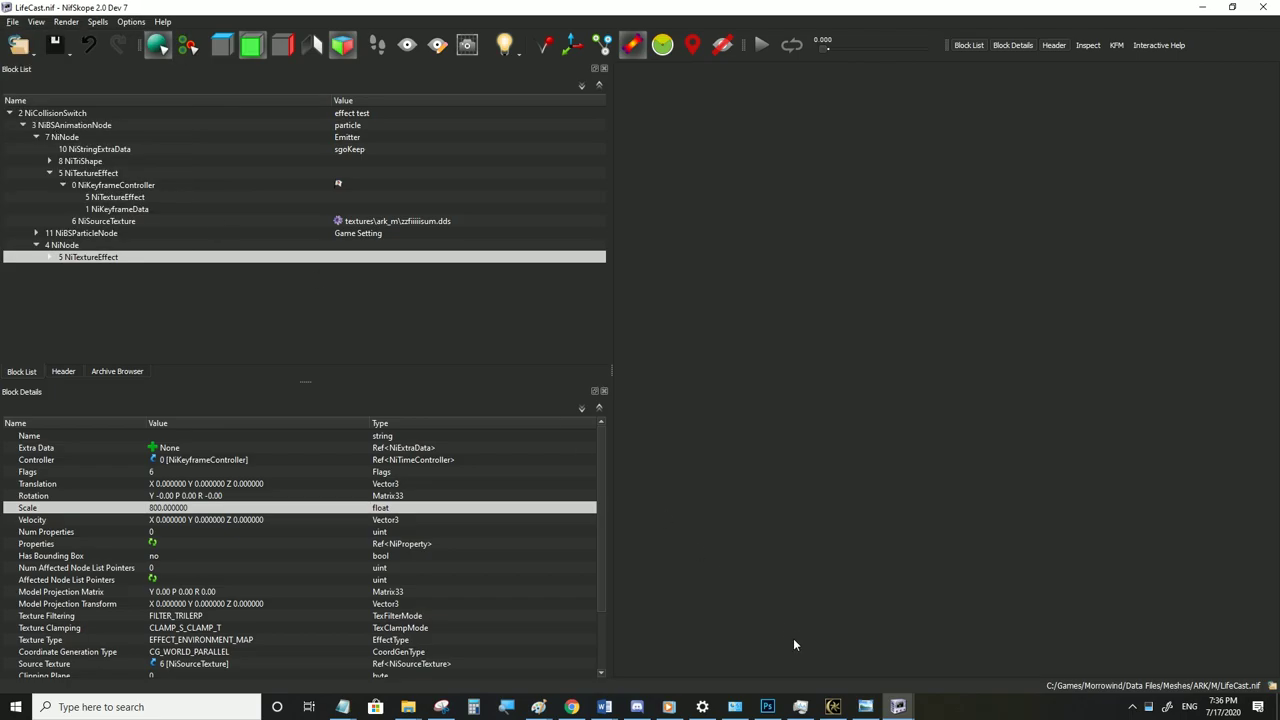
{"action": "left_click", "coordinate": [831, 706]}
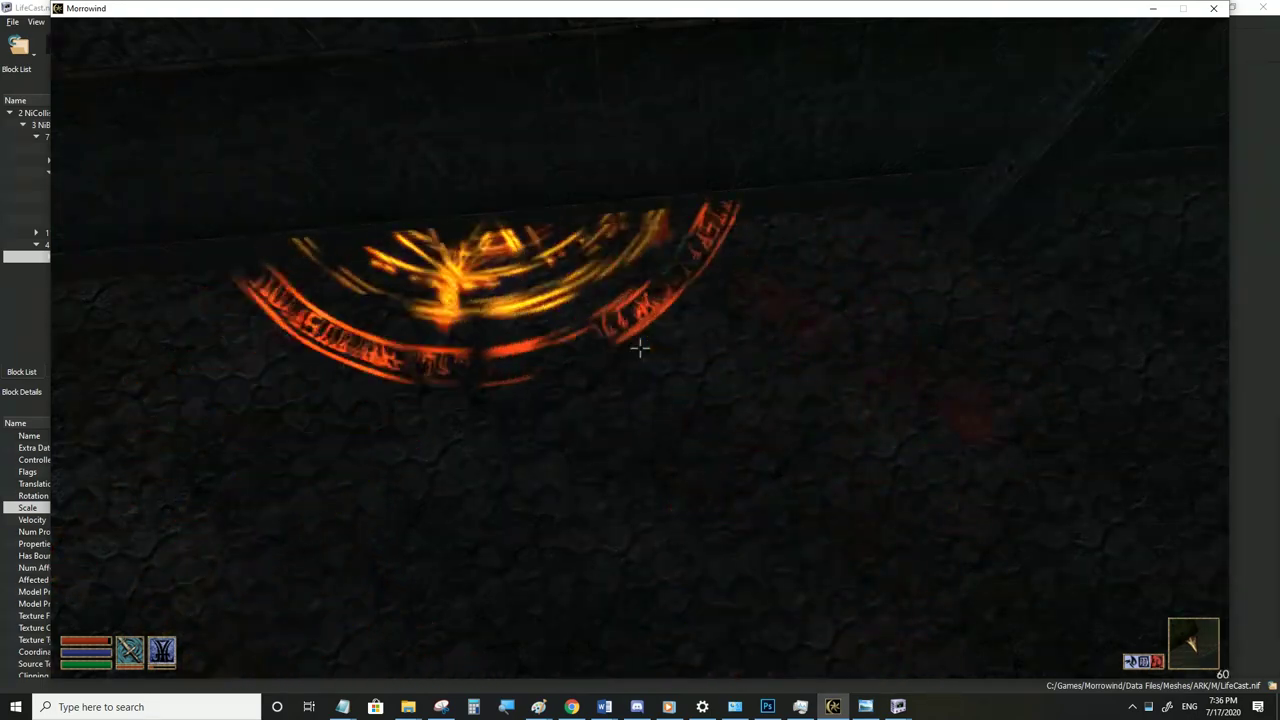
{"action": "key", "text": "alt+Tab"}
{"action": "left_click", "coordinate": [173, 603]}
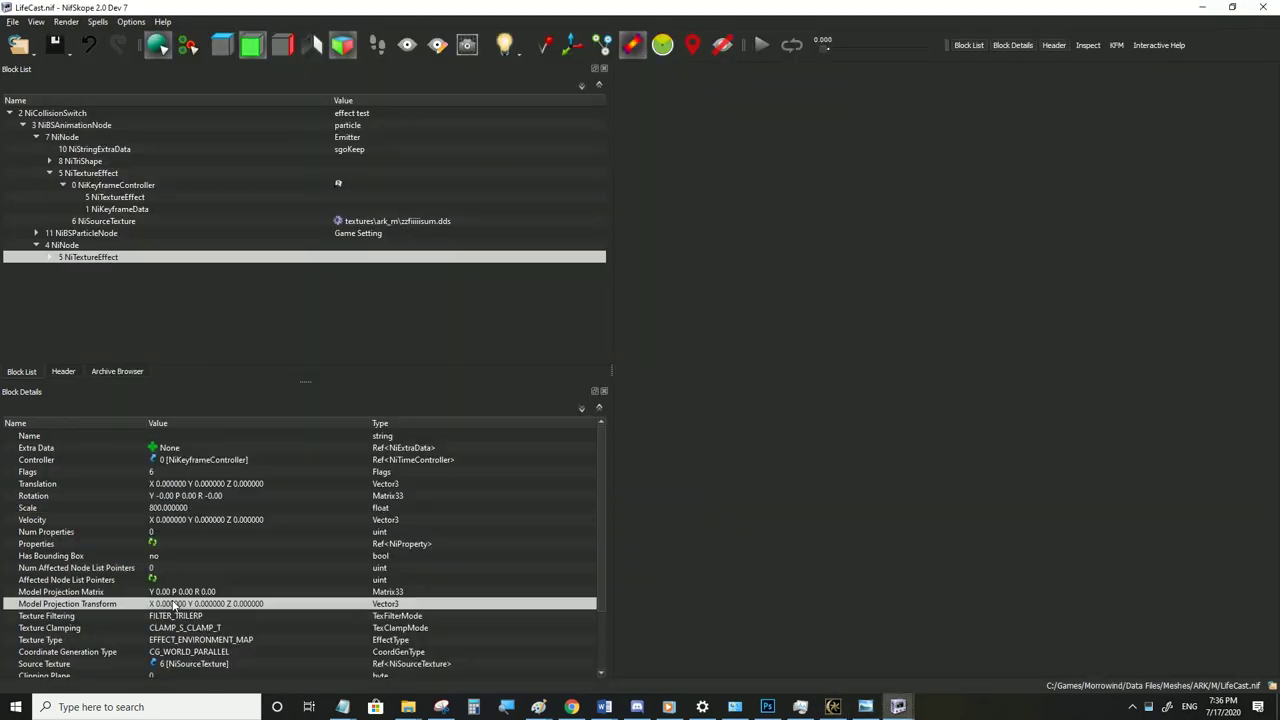
{"action": "mouse_move", "coordinate": [74, 603]}
{"action": "left_click", "coordinate": [165, 488]}
{"action": "left_click", "coordinate": [165, 488]}
{"action": "type", "text": "300"}
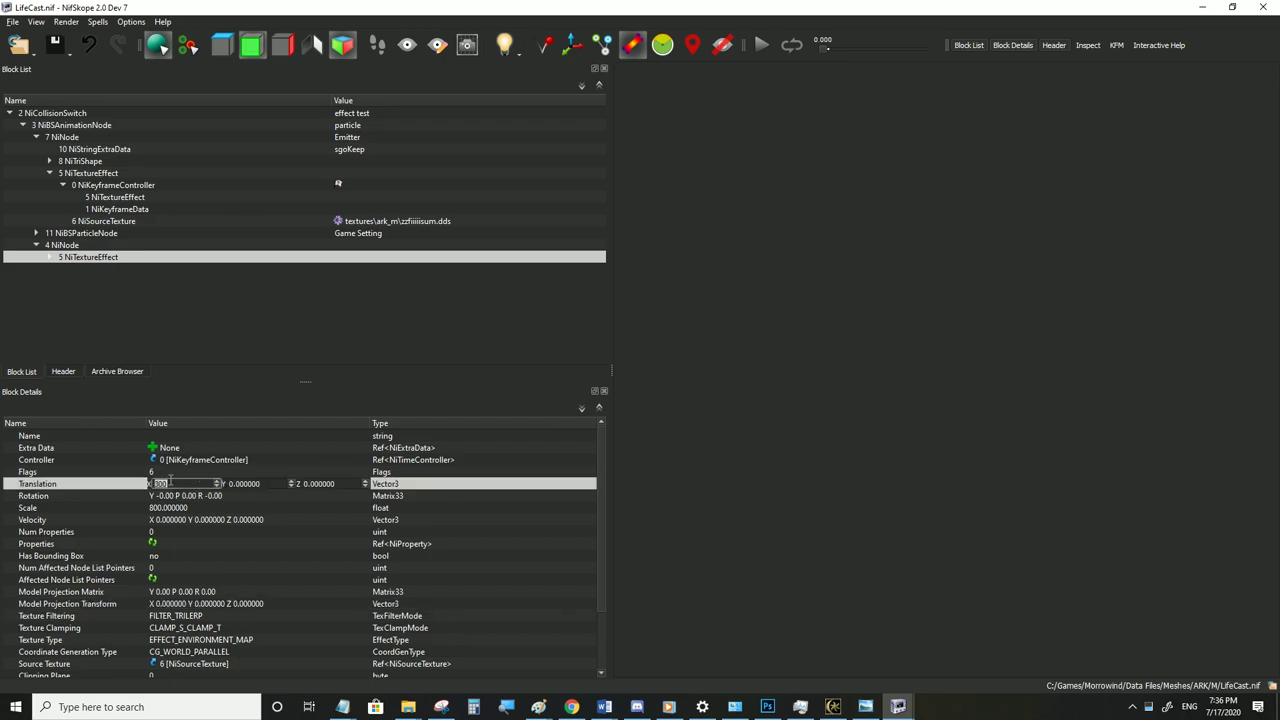
{"action": "left_click", "coordinate": [162, 496]}
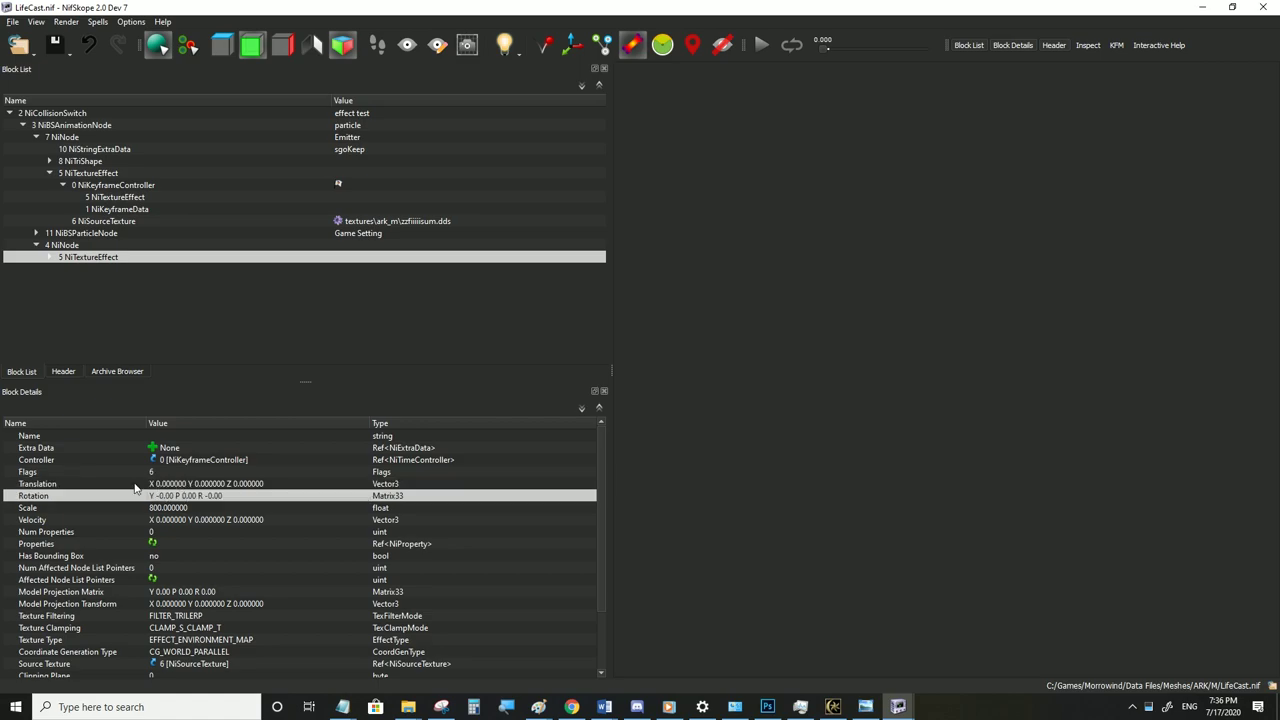
{"action": "left_click", "coordinate": [175, 604]}
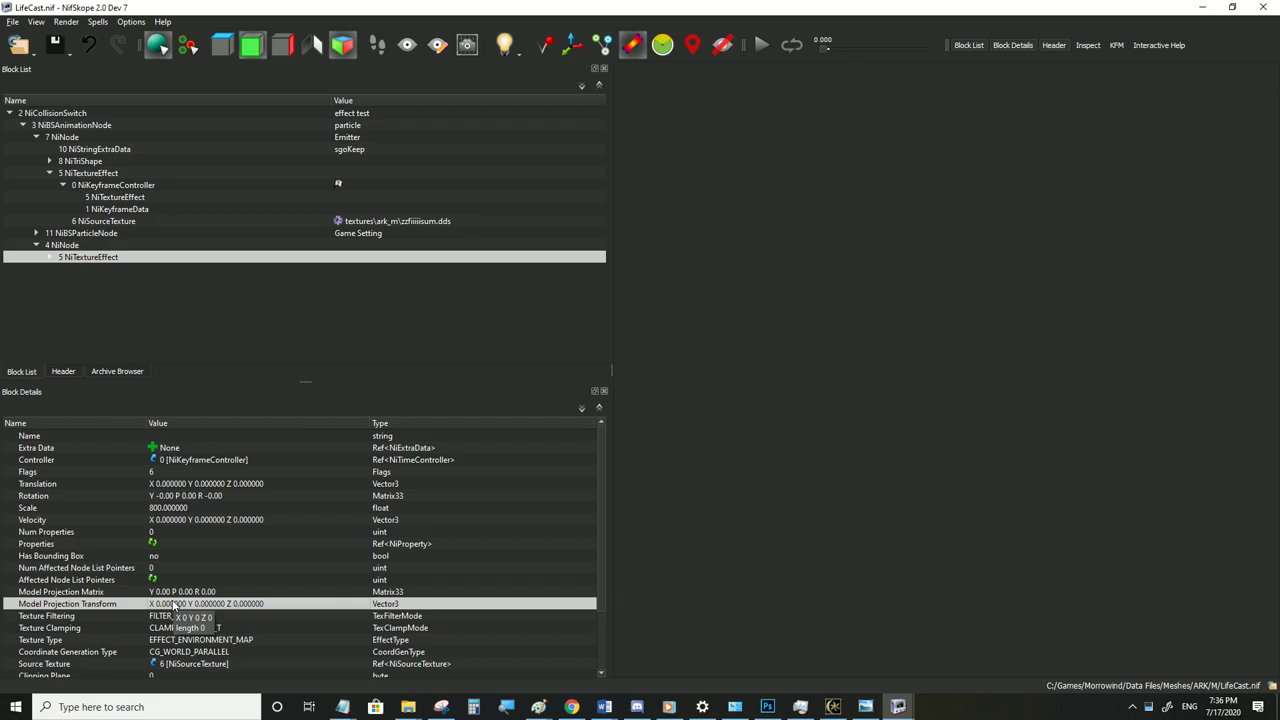
{"action": "left_click", "coordinate": [169, 490]}
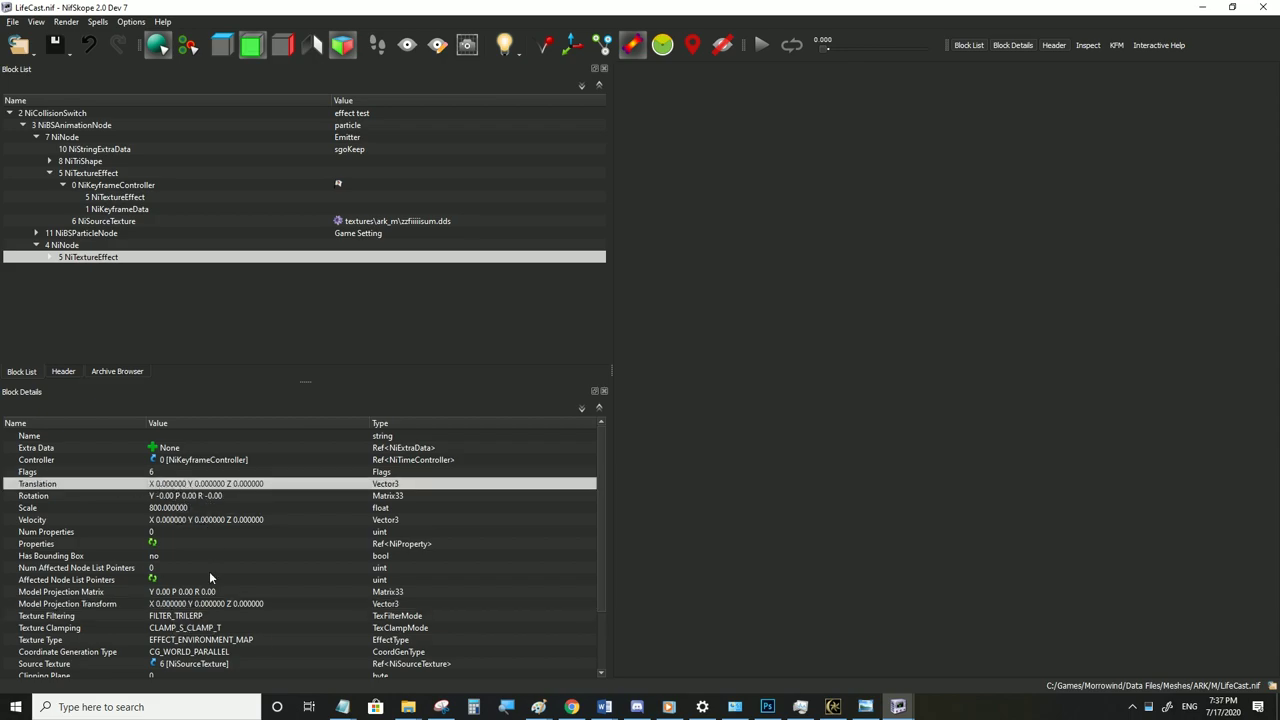
{"action": "left_click", "coordinate": [175, 604]}
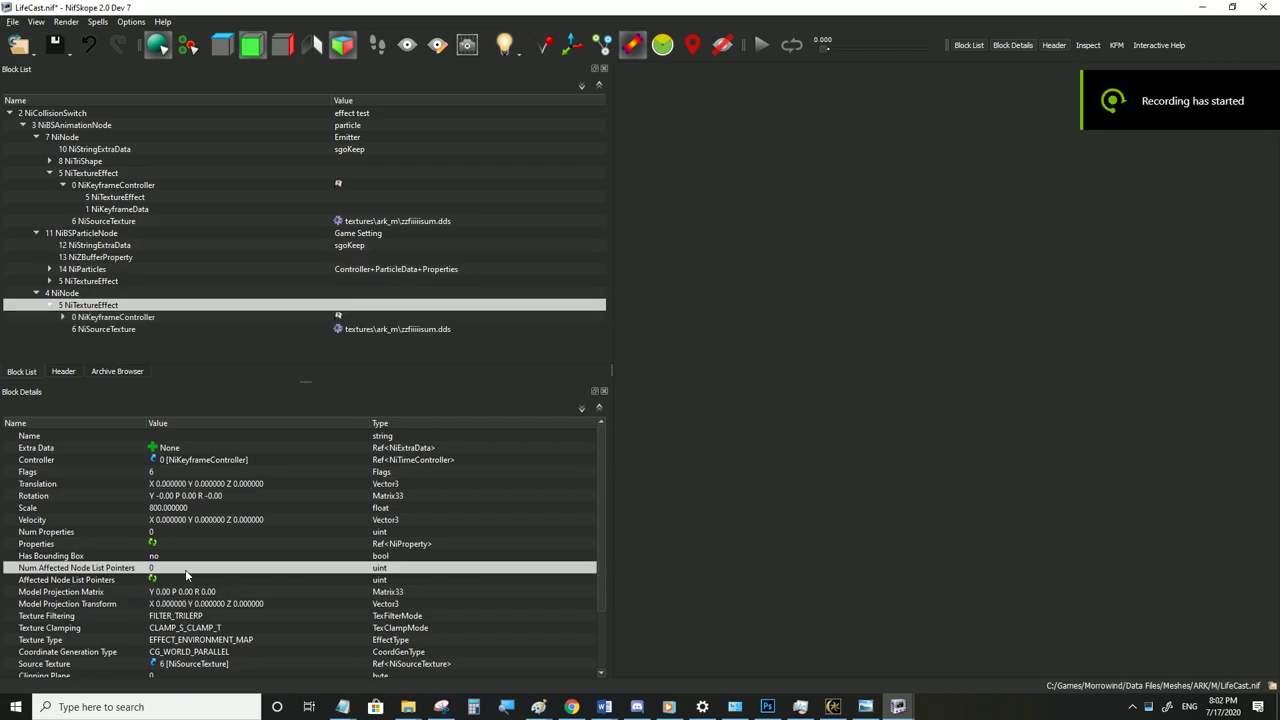
Enter 1 as the X value of the texture effect's Model Projection Transform
{"action": "double_click", "coordinate": [175, 604]}
{"action": "type", "text": "1"}
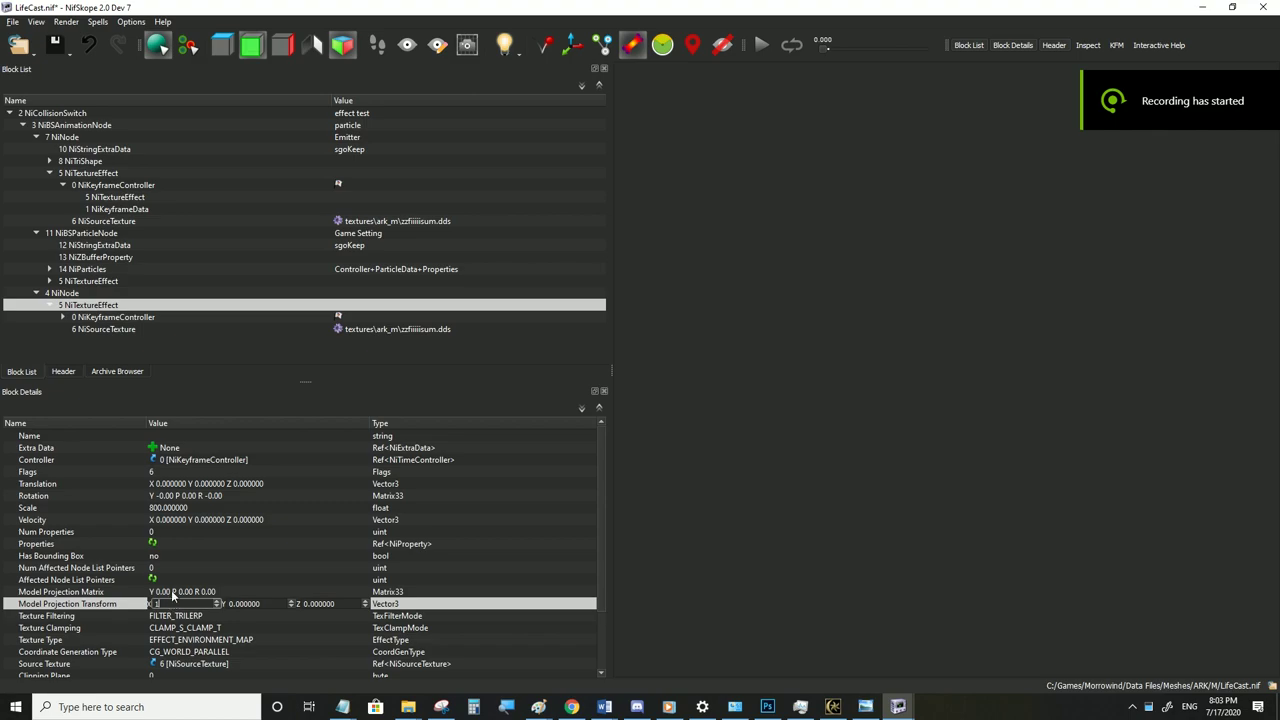
{"action": "left_click", "coordinate": [172, 594]}
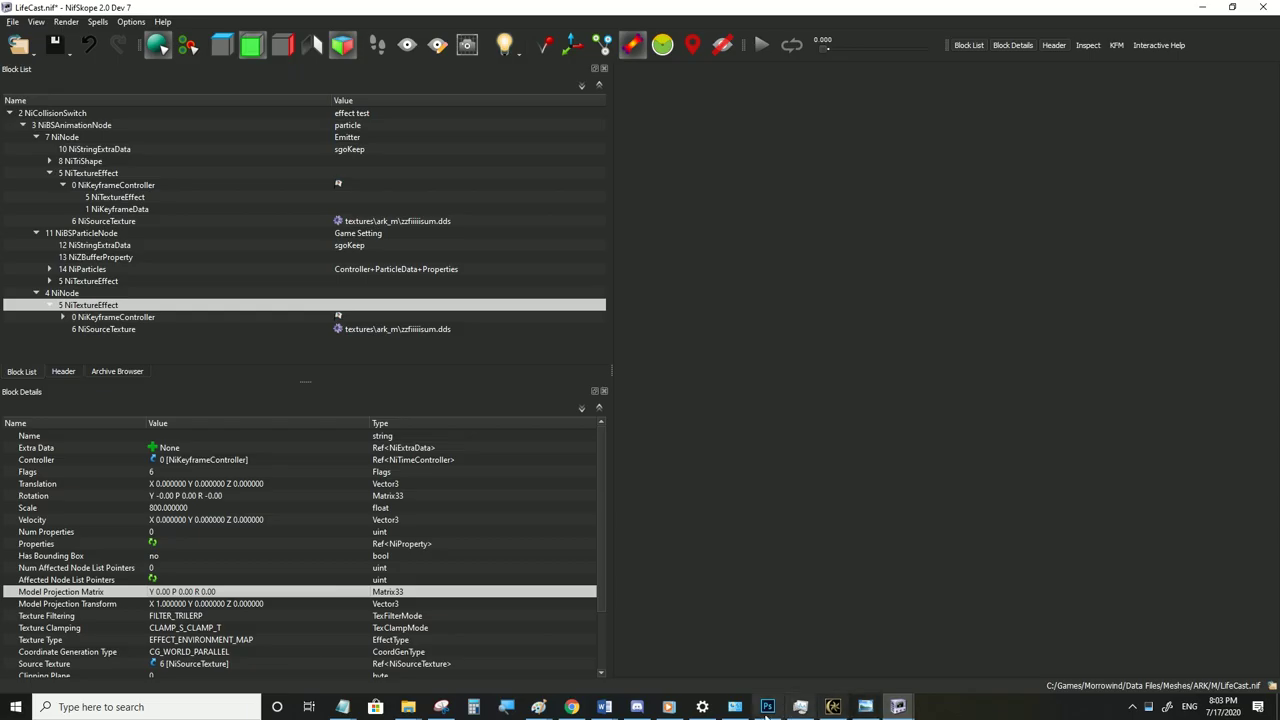
{"action": "left_click", "coordinate": [763, 707]}
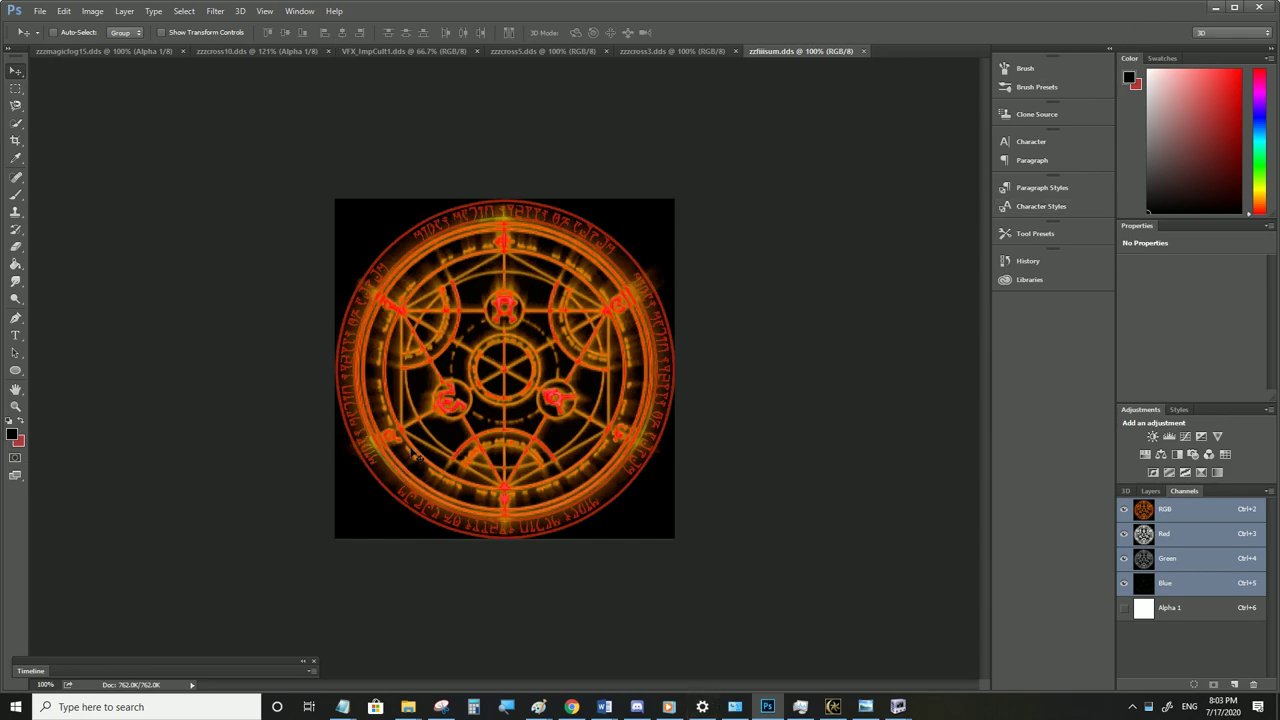
Switch between NifSkope and the zzfiiiisum.dds sigil texture open in Photoshop
{"action": "left_click", "coordinate": [900, 686]}
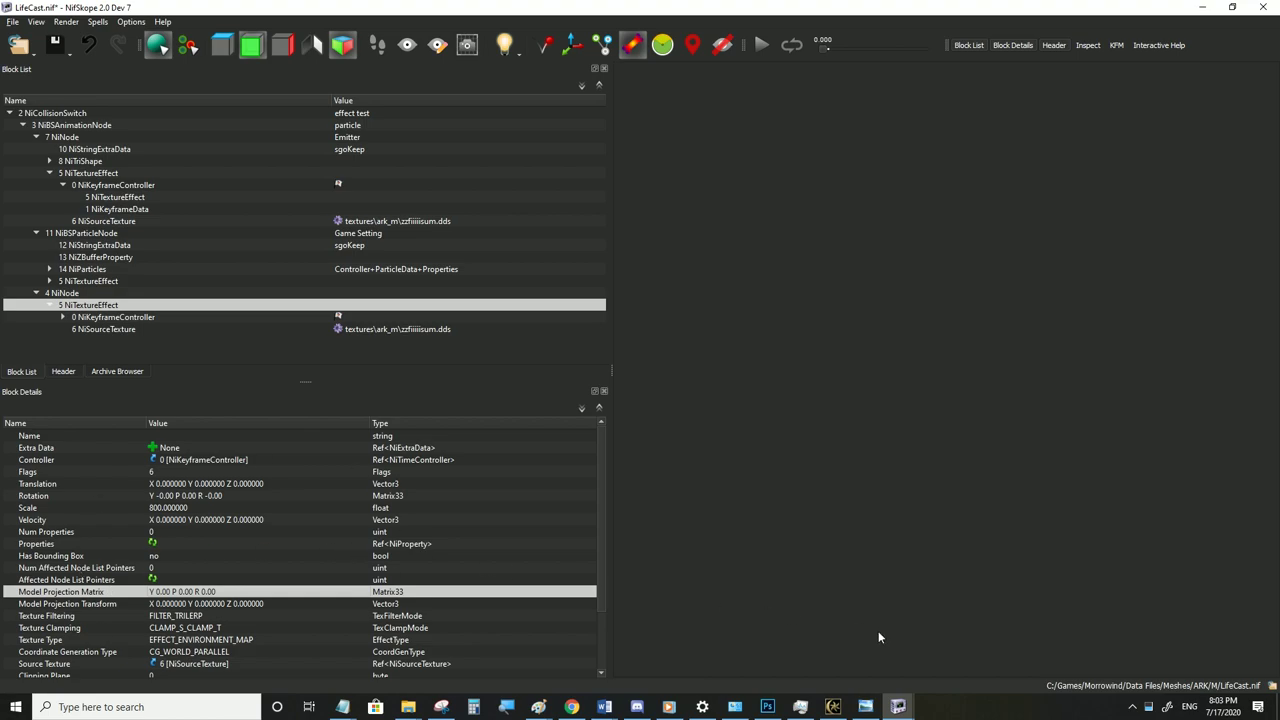
{"action": "left_click", "coordinate": [767, 706]}
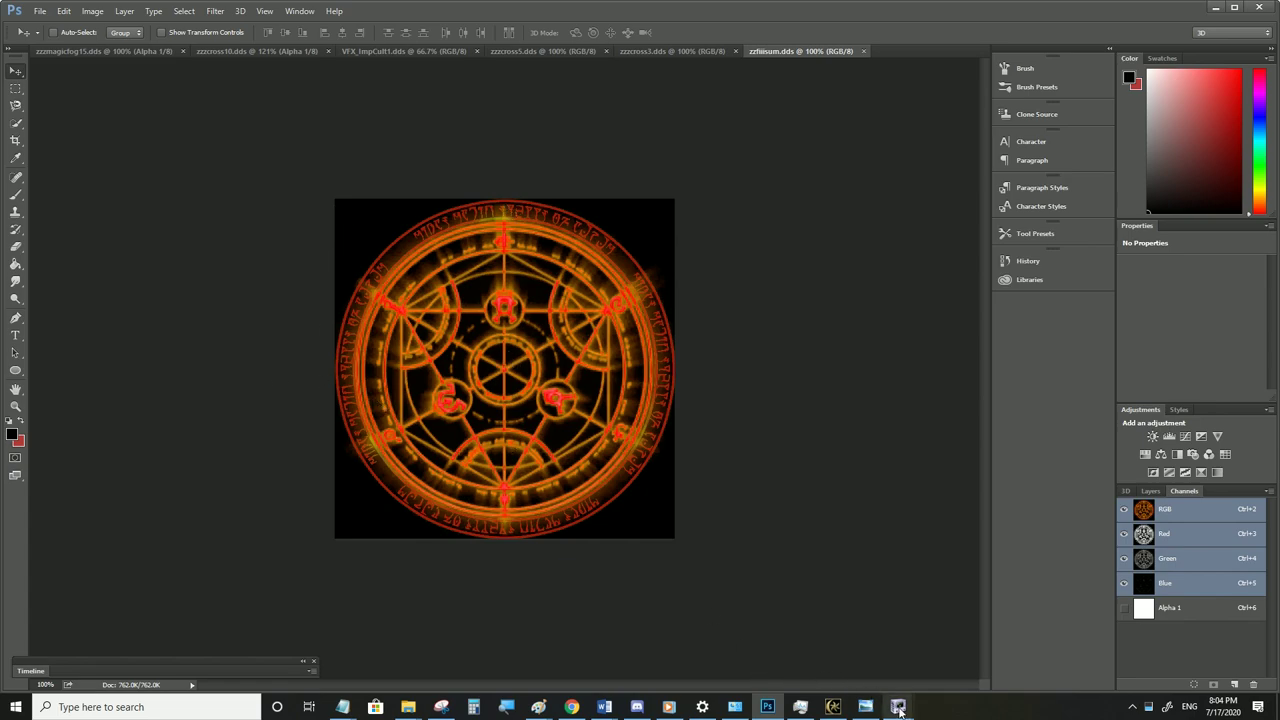
Set the texture effect's Model Projection Transform to X 0.5, Y 0.5, Z 0
{"action": "left_click", "coordinate": [897, 706]}
{"action": "left_click", "coordinate": [894, 682]}
{"action": "double_click", "coordinate": [214, 604]}
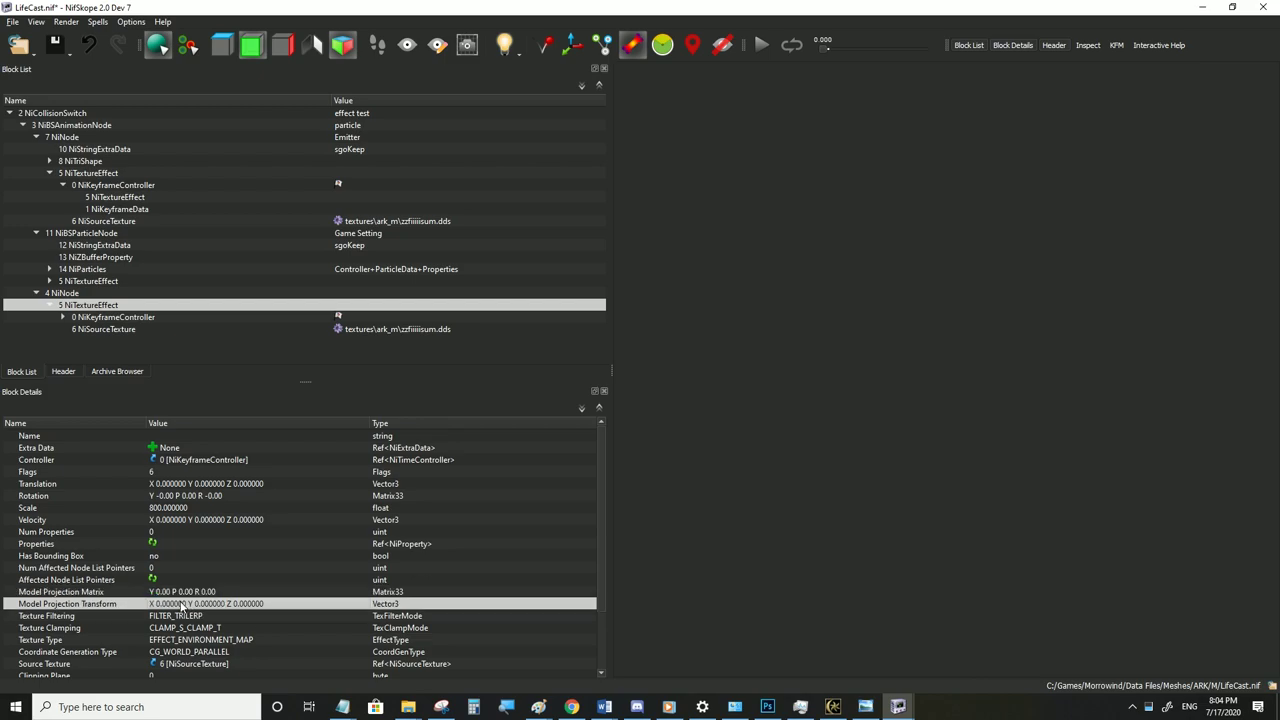
{"action": "type", "text": "0.5"}
{"action": "triple_click", "coordinate": [251, 604]}
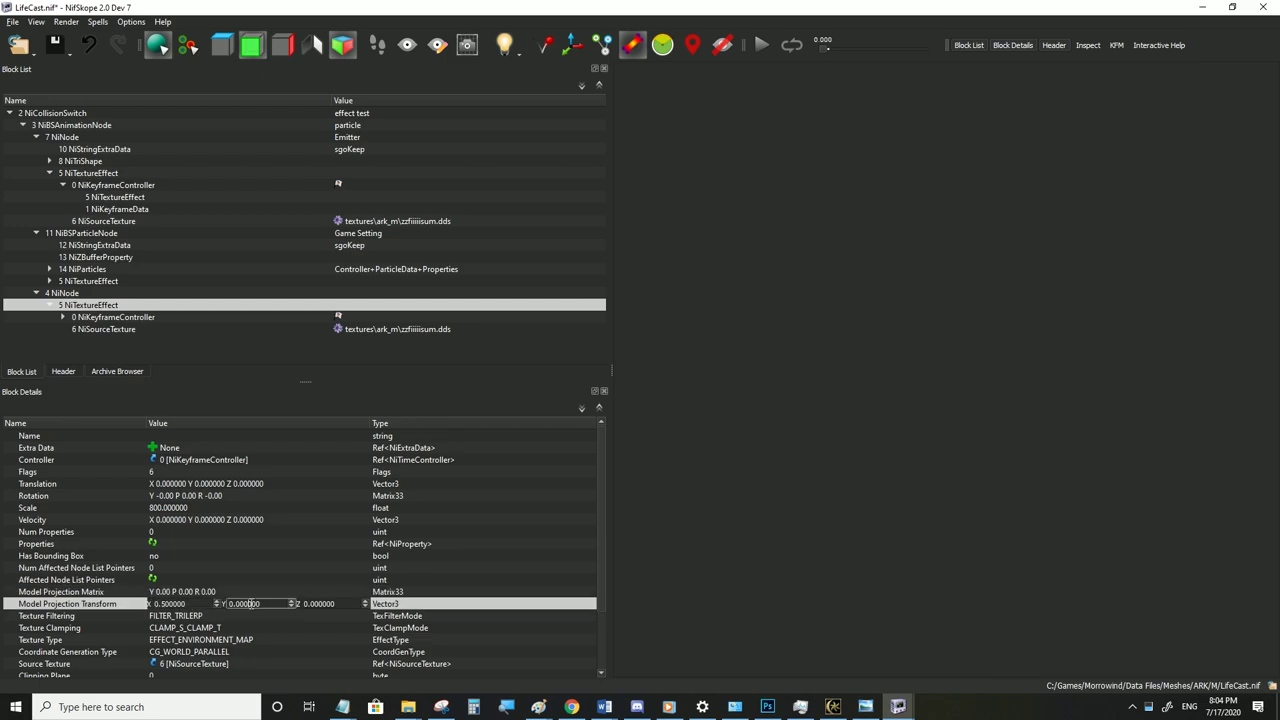
{"action": "type", "text": "0.5"}
{"action": "key", "text": "Return"}
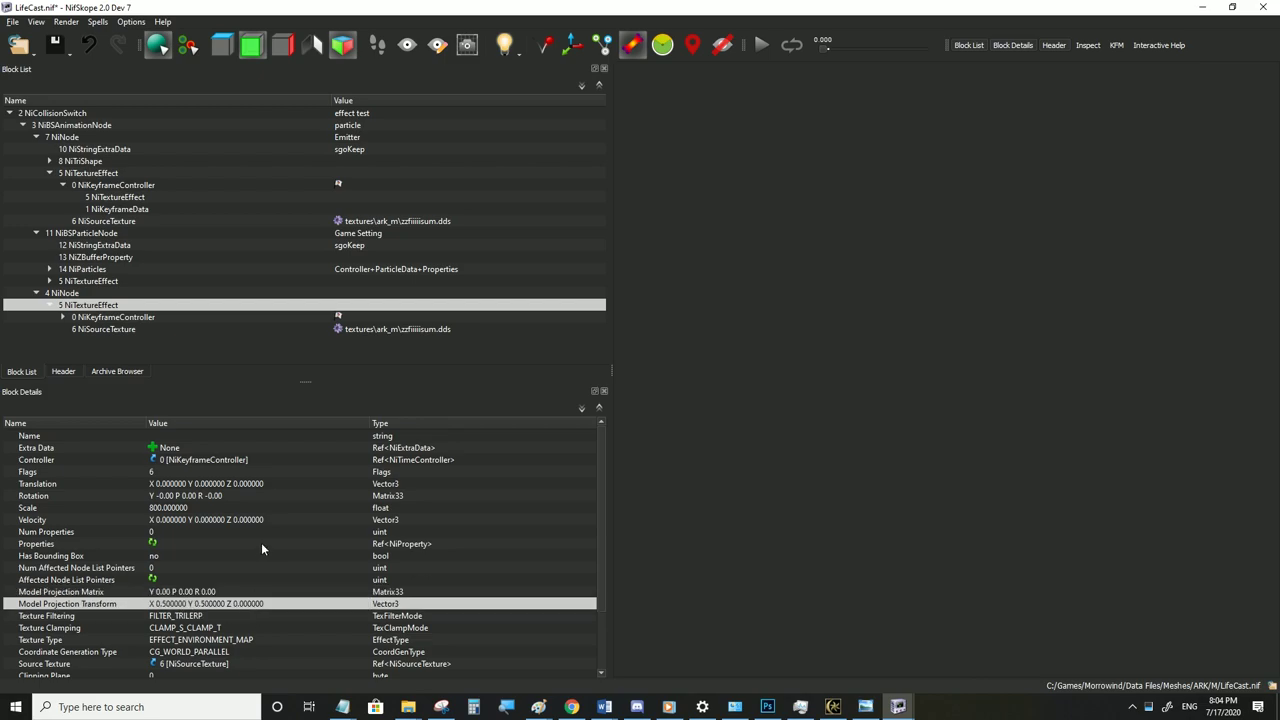
Set the NiKeyframeController's Frequency to 1 and save LifeCast.nif for testing in Morrowind
{"action": "left_click", "coordinate": [7, 20]}
{"action": "key", "text": "Escape"}
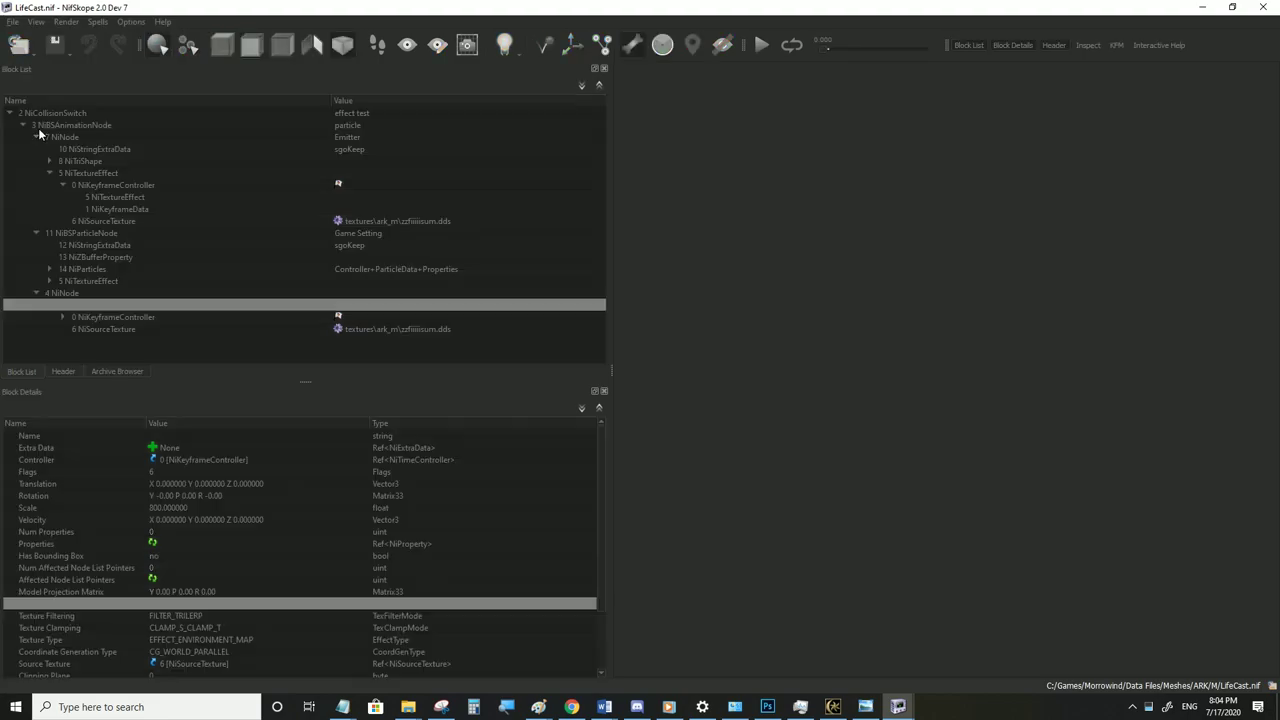
{"action": "left_click", "coordinate": [834, 706]}
{"action": "key", "text": "alt+Tab"}
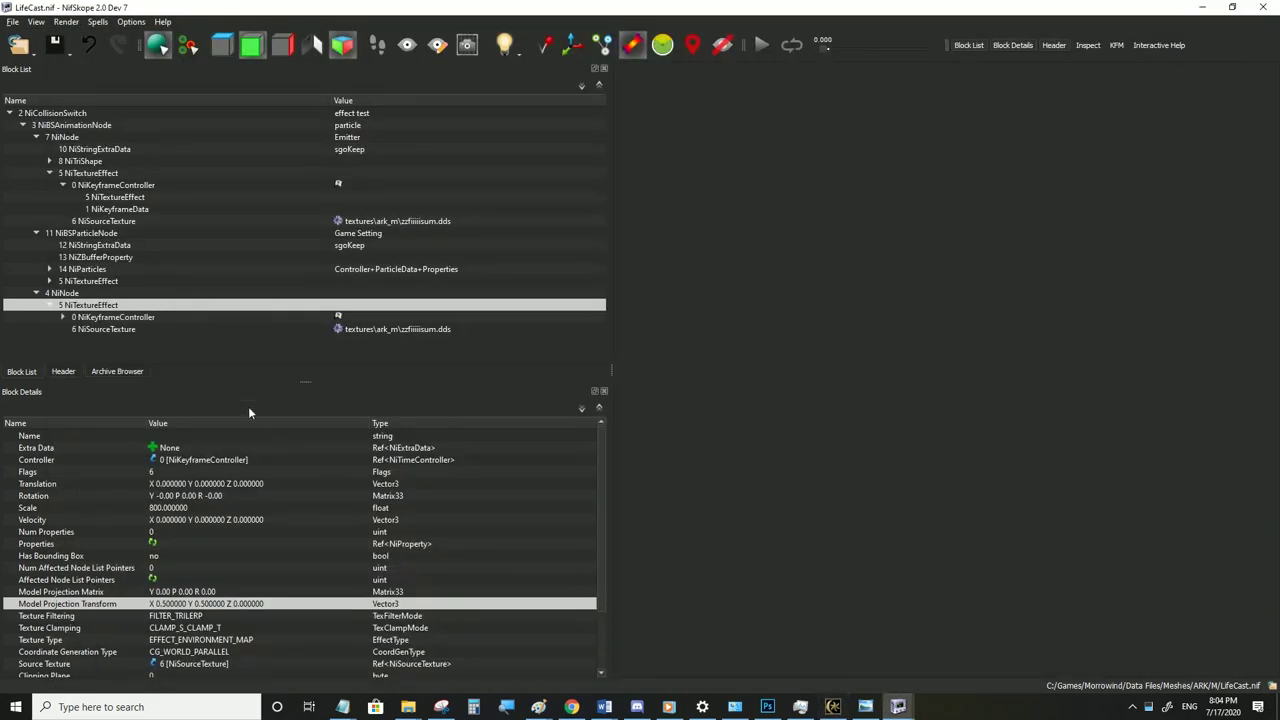
{"action": "left_click", "coordinate": [119, 317]}
{"action": "left_click", "coordinate": [173, 472]}
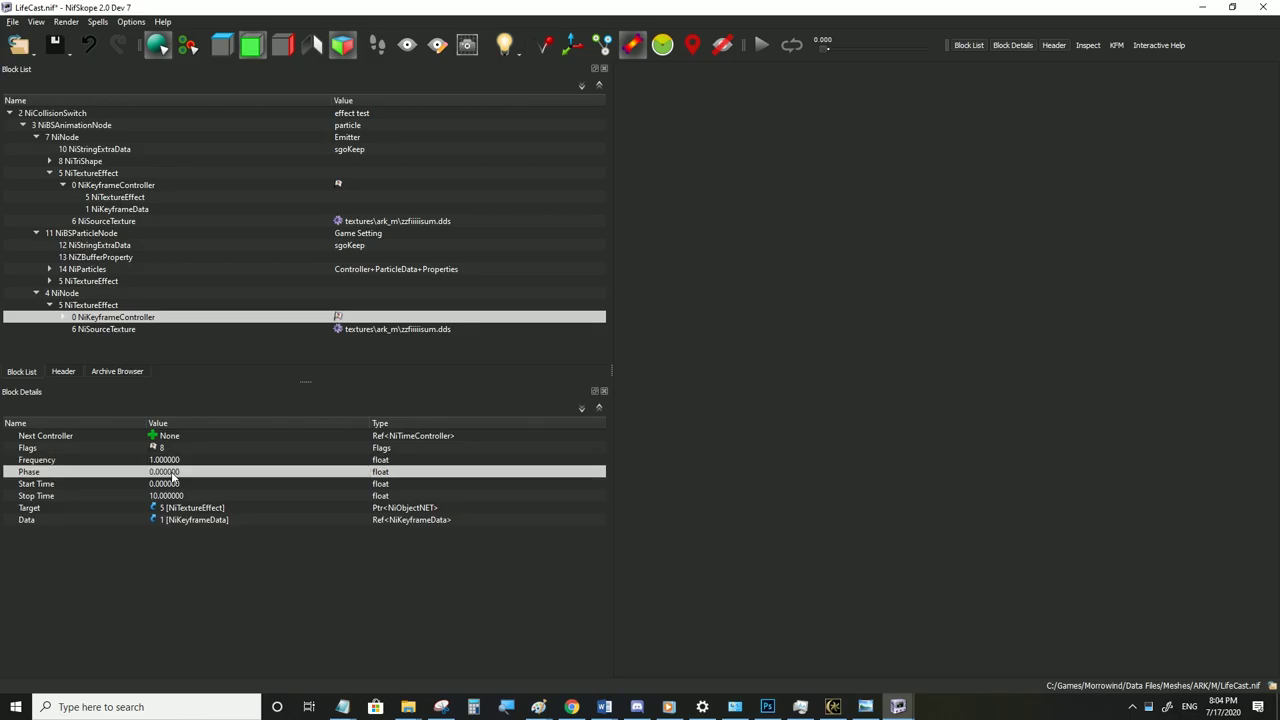
{"action": "left_click", "coordinate": [20, 22]}
{"action": "left_click", "coordinate": [45, 129]}
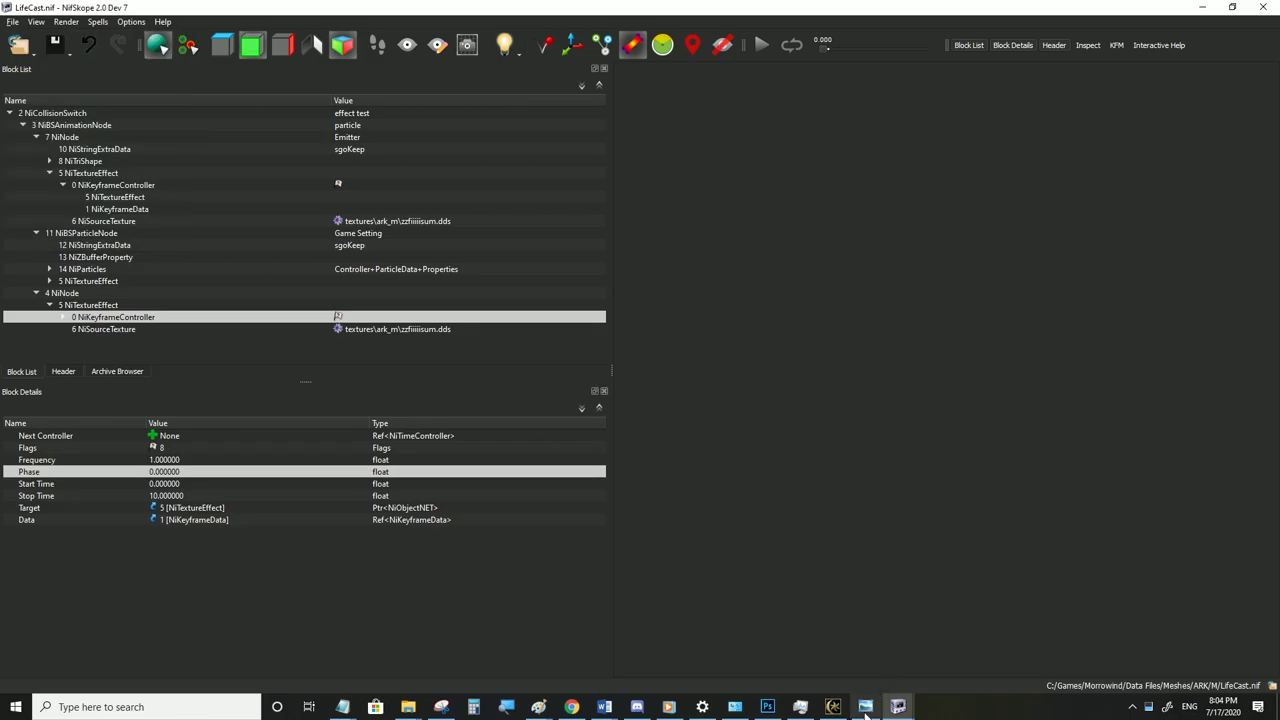
{"action": "left_click", "coordinate": [833, 706]}
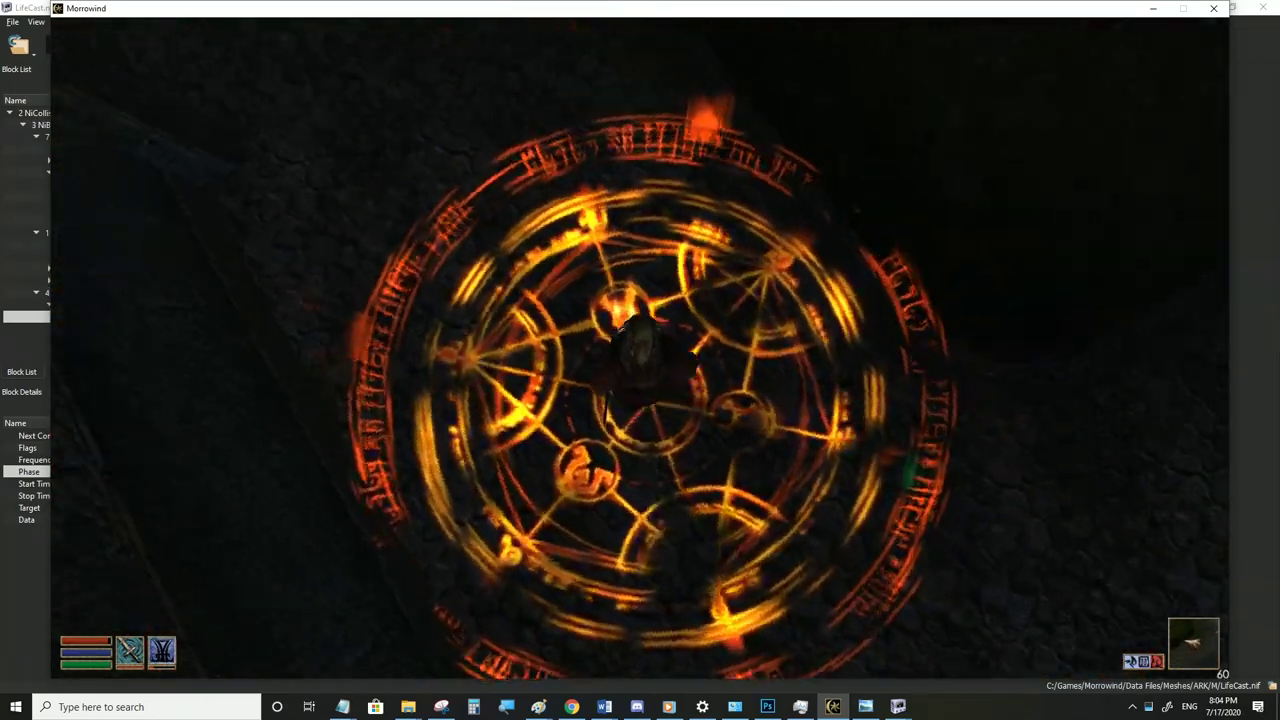
Walk the character forward off the glowing rune circle in Morrowind
{"action": "key", "text": "w"}
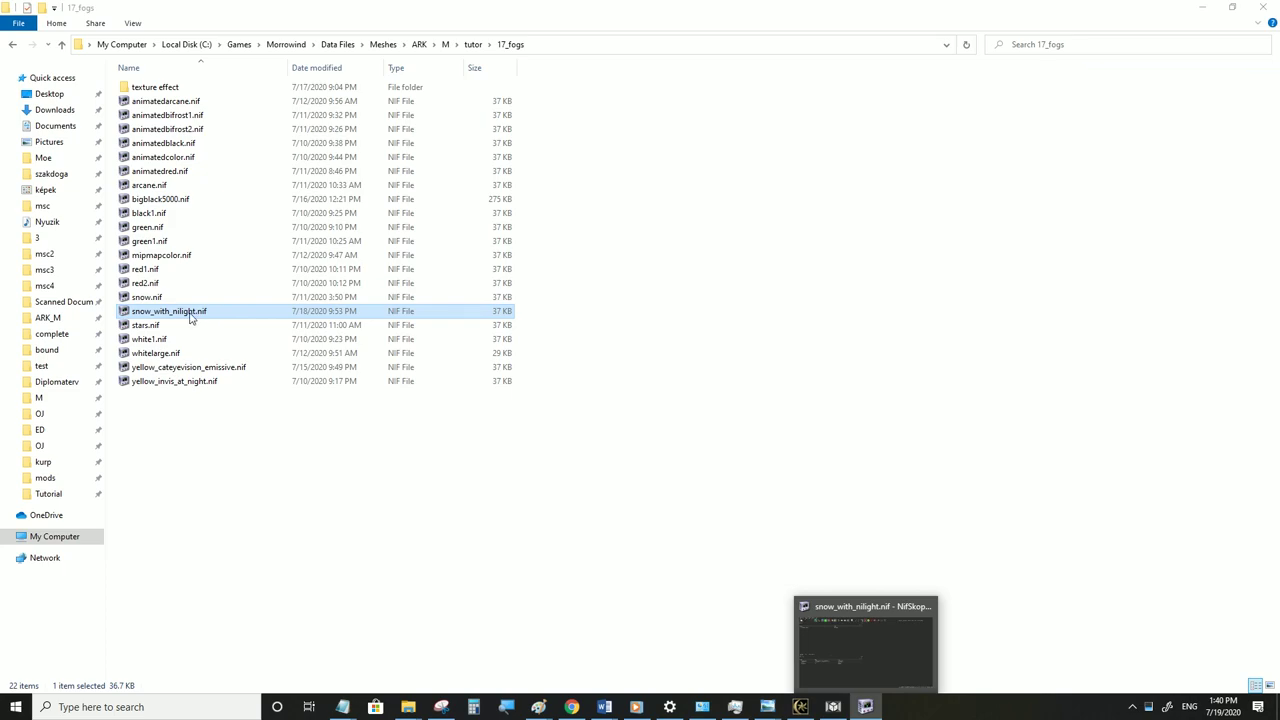
Bring up snow_with_nilight.nif in NifSkope, comparing against the snow in Morrowind
{"action": "left_click", "coordinate": [190, 318]}
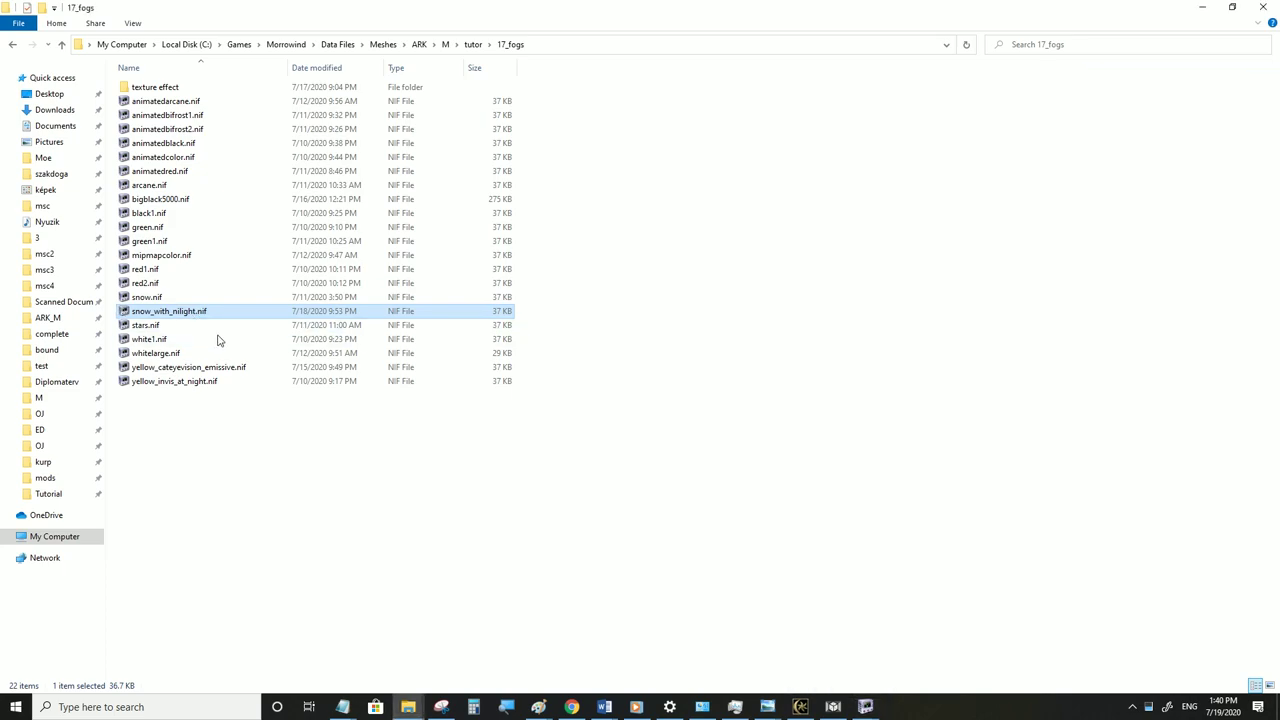
{"action": "left_click", "coordinate": [866, 706]}
{"action": "left_click", "coordinate": [936, 647]}
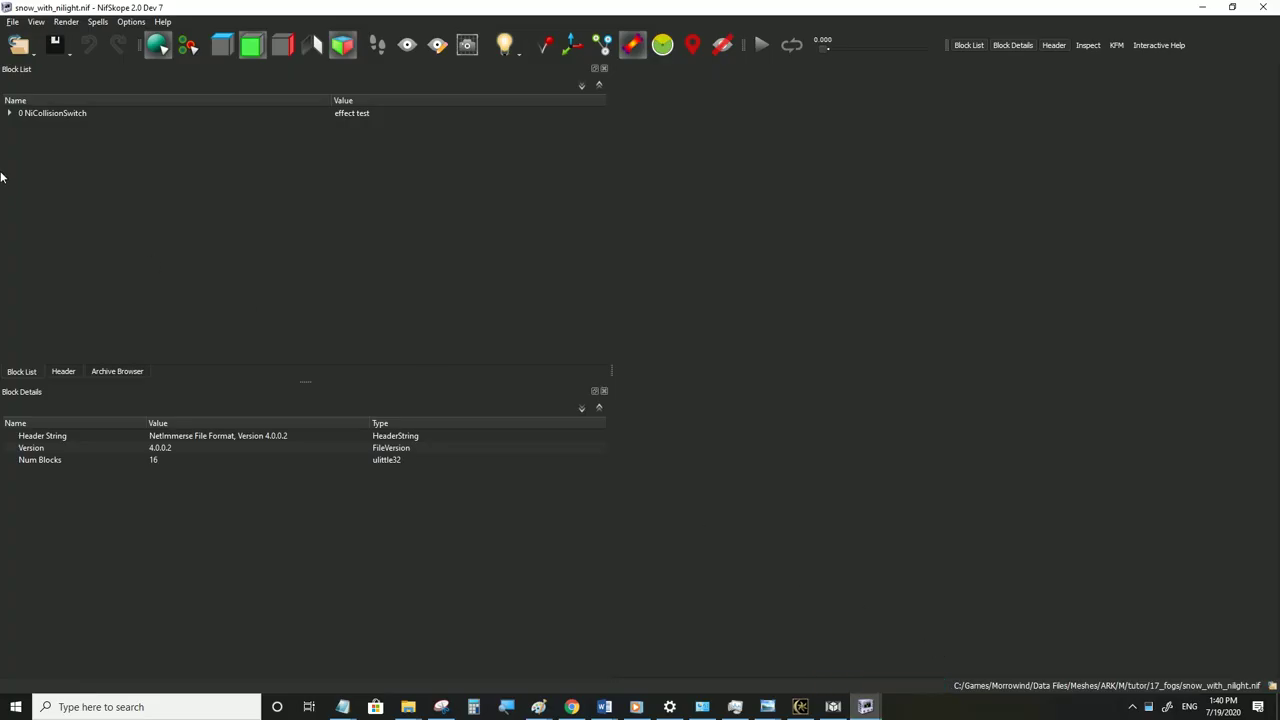
{"action": "left_click", "coordinate": [12, 21]}
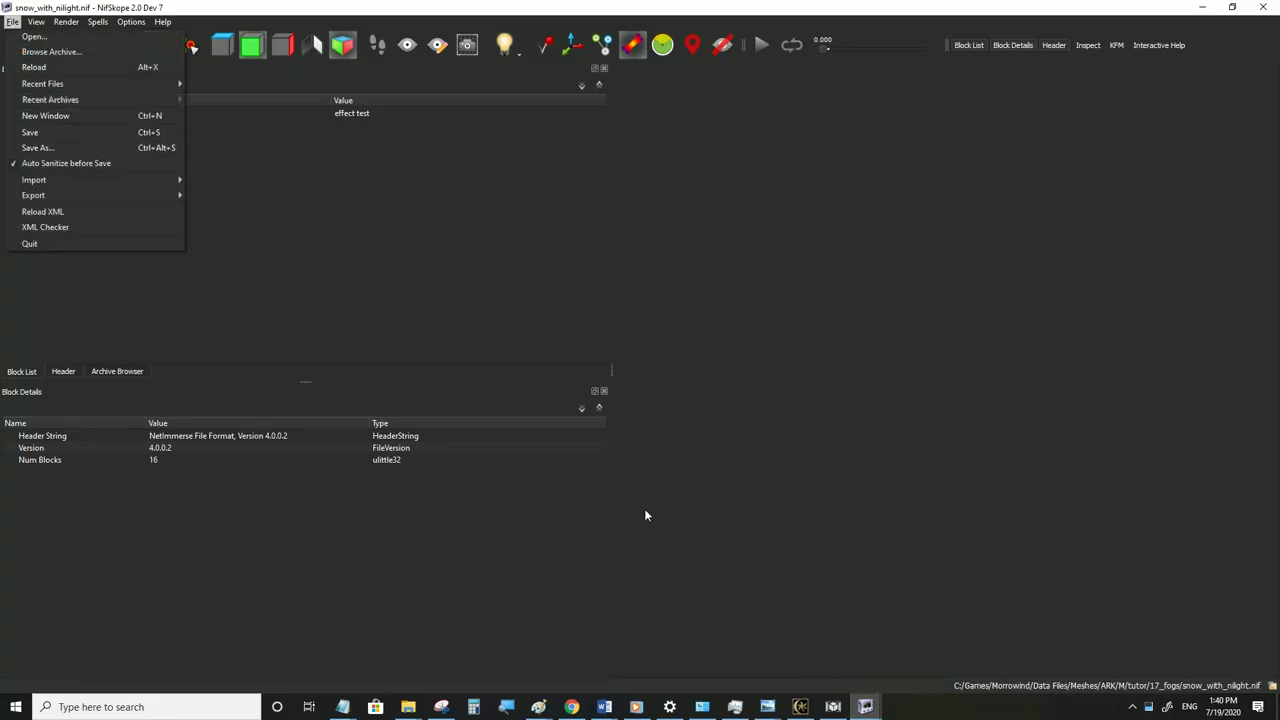
{"action": "left_click", "coordinate": [799, 705]}
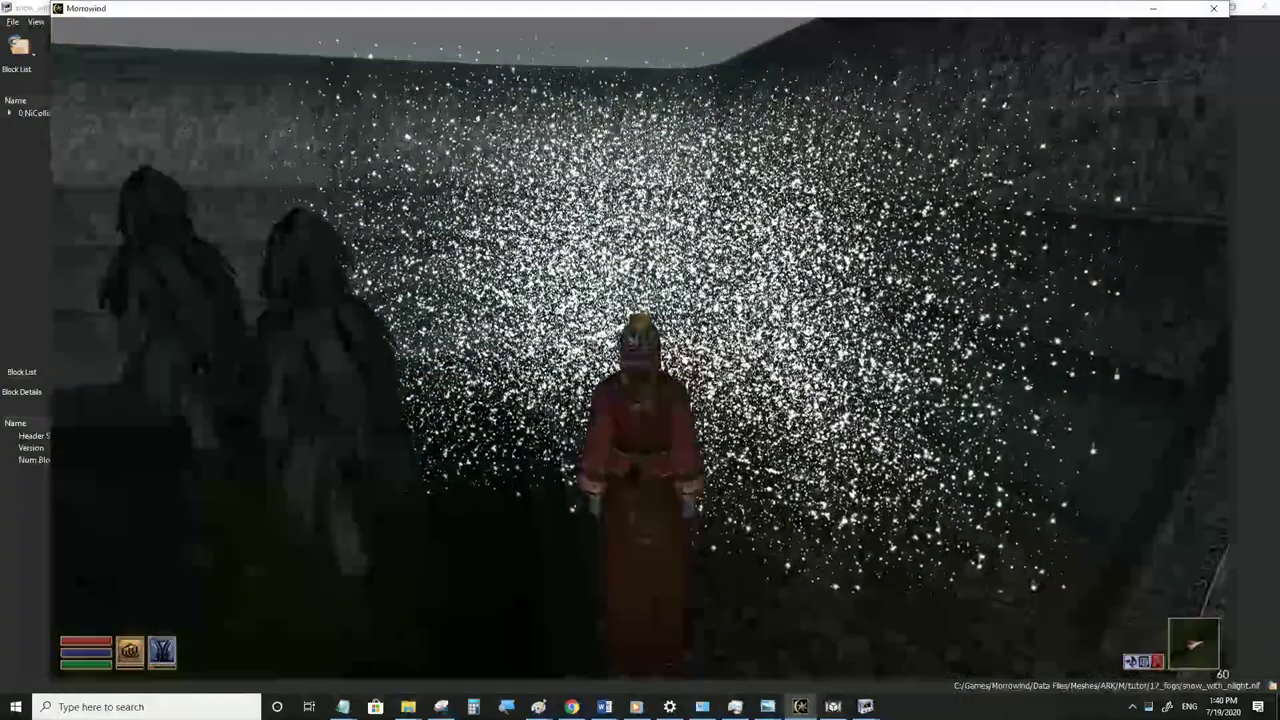
{"action": "left_click", "coordinate": [10, 166]}
Expand the block tree down to the NiParticleSystemController settings
{"action": "left_click", "coordinate": [9, 114]}
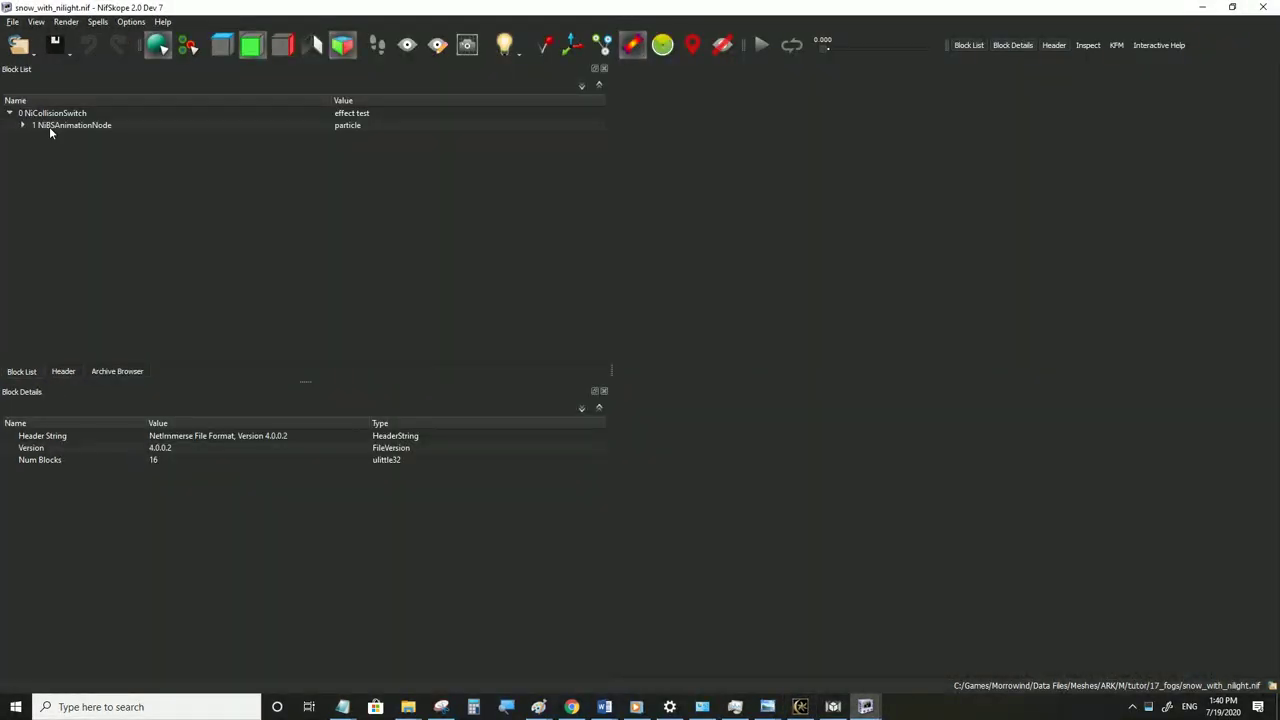
{"action": "left_click", "coordinate": [48, 128]}
{"action": "left_click", "coordinate": [23, 127]}
{"action": "left_click", "coordinate": [44, 161]}
{"action": "left_click", "coordinate": [37, 150]}
{"action": "left_click", "coordinate": [50, 185]}
{"action": "left_click", "coordinate": [117, 200]}
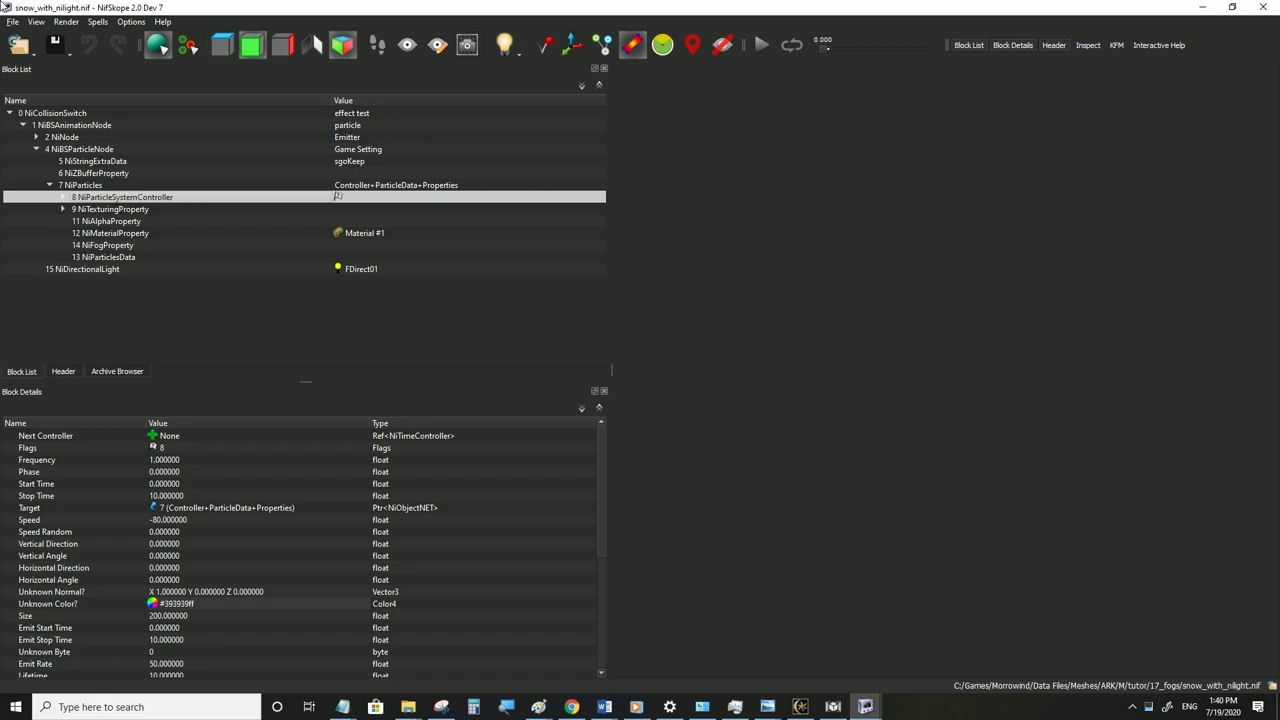
Save the mesh as LifeCast.nif in Meshes\ARK\M, replacing the existing file
{"action": "left_click", "coordinate": [12, 21]}
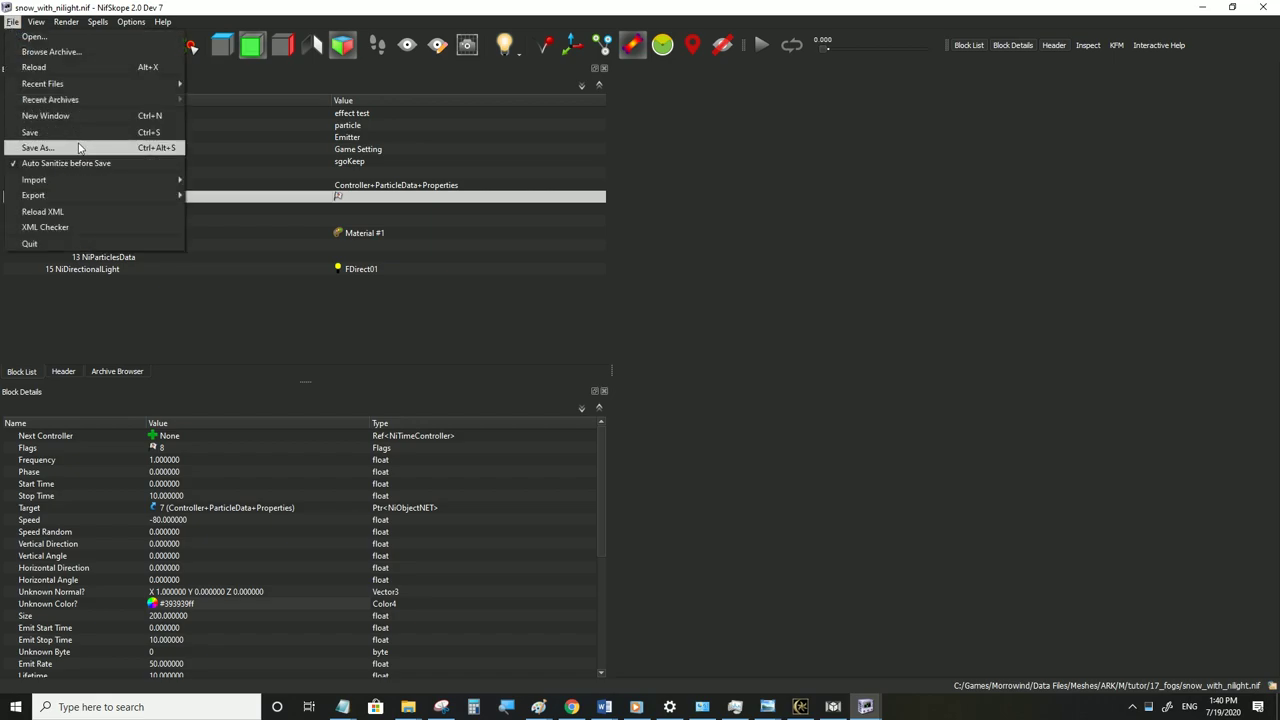
{"action": "left_click", "coordinate": [38, 148]}
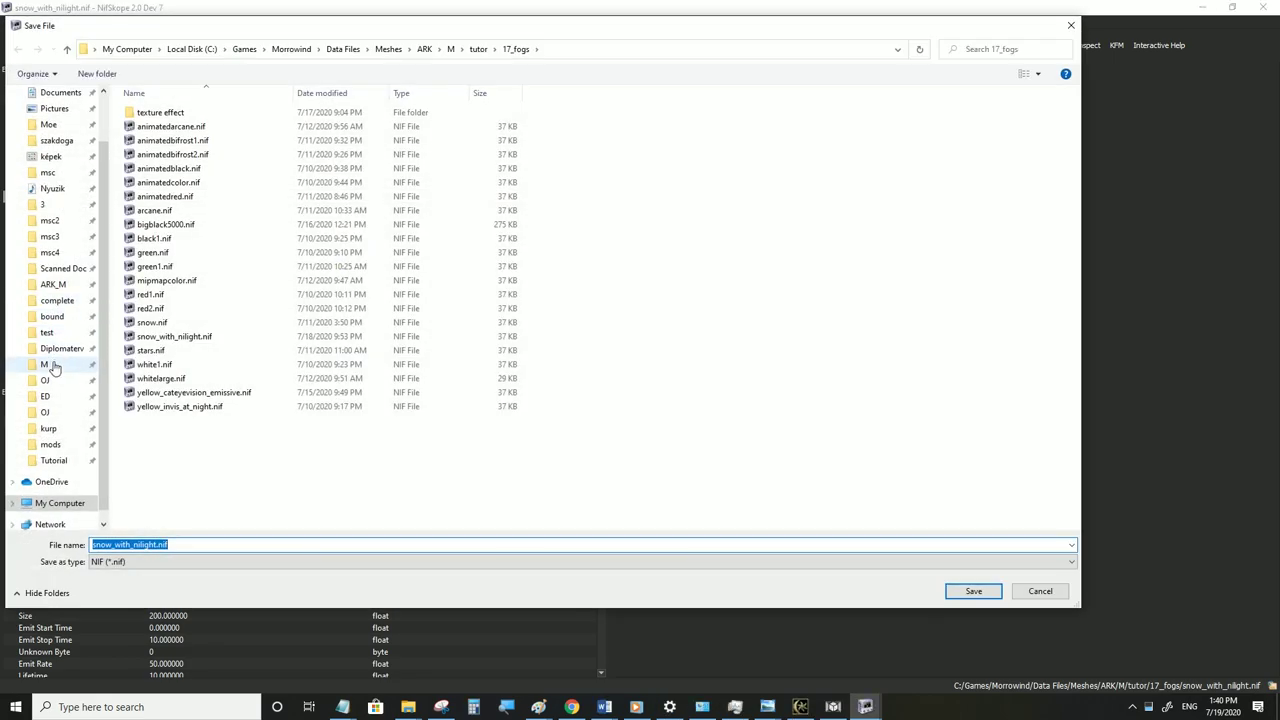
{"action": "left_click", "coordinate": [44, 364]}
{"action": "left_click", "coordinate": [188, 340]}
{"action": "type", "text": "lifec"}
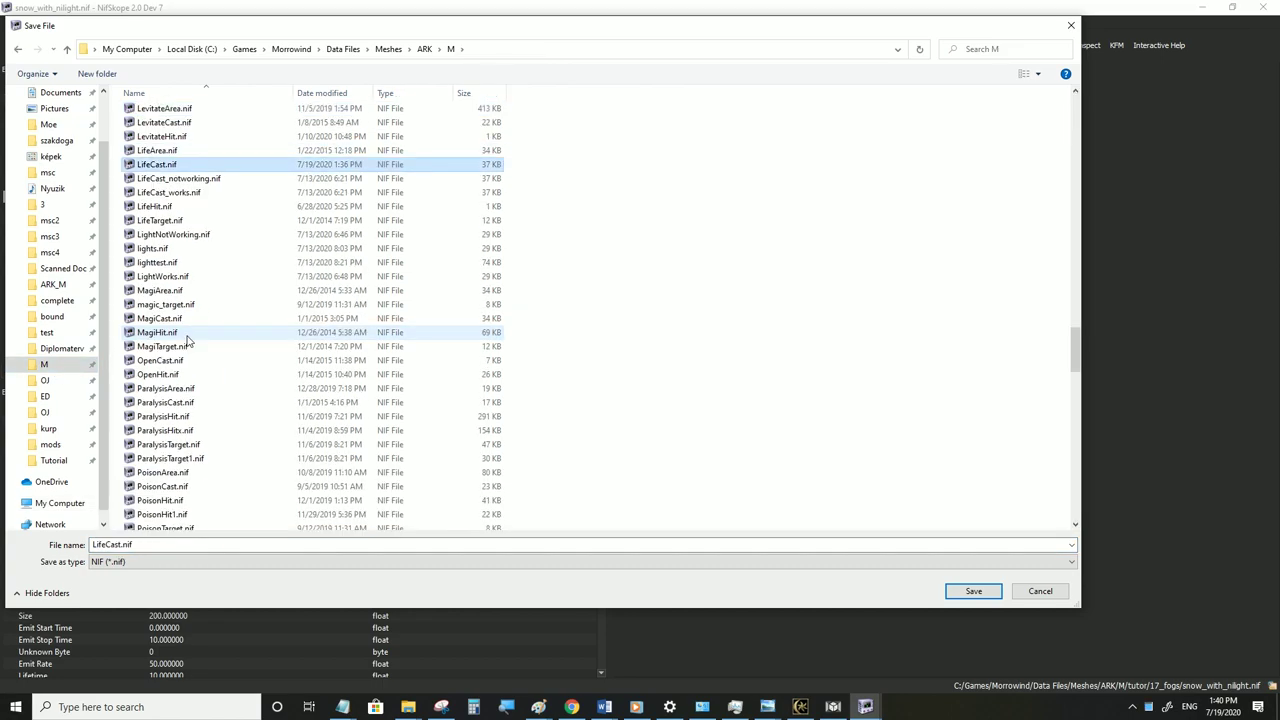
{"action": "left_click", "coordinate": [972, 591]}
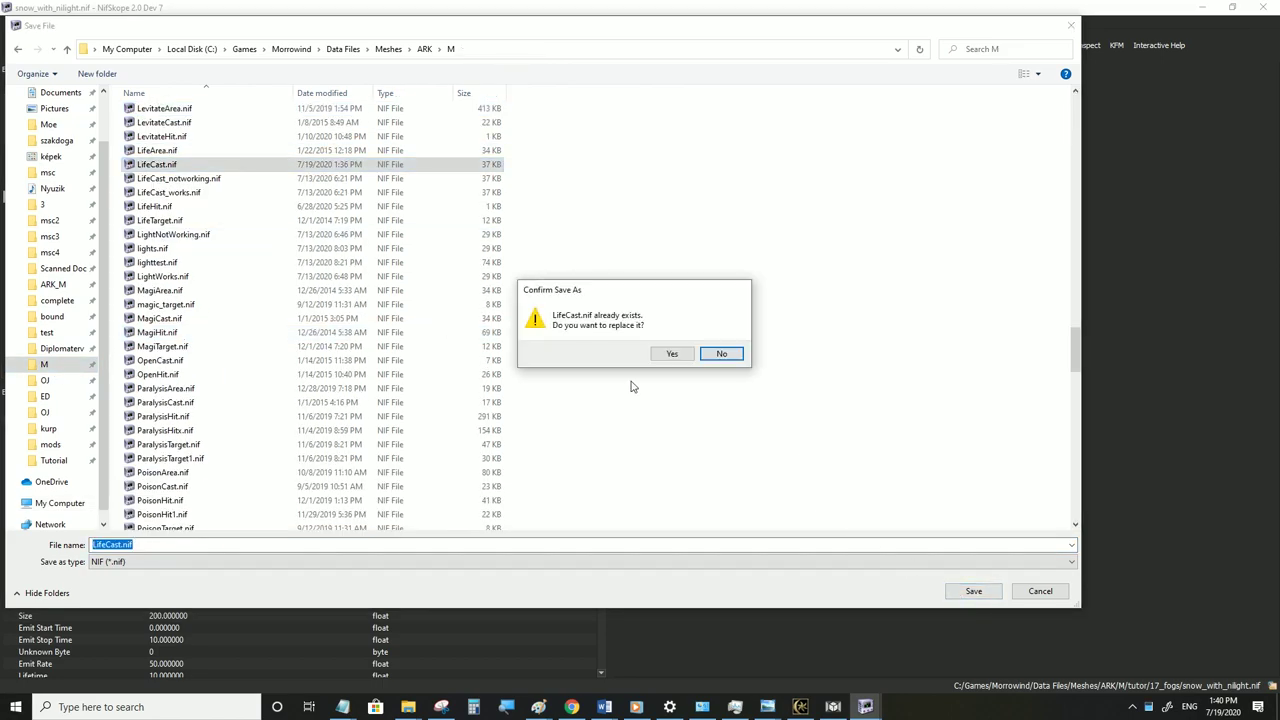
{"action": "left_click", "coordinate": [672, 355]}
{"action": "left_click", "coordinate": [64, 209]}
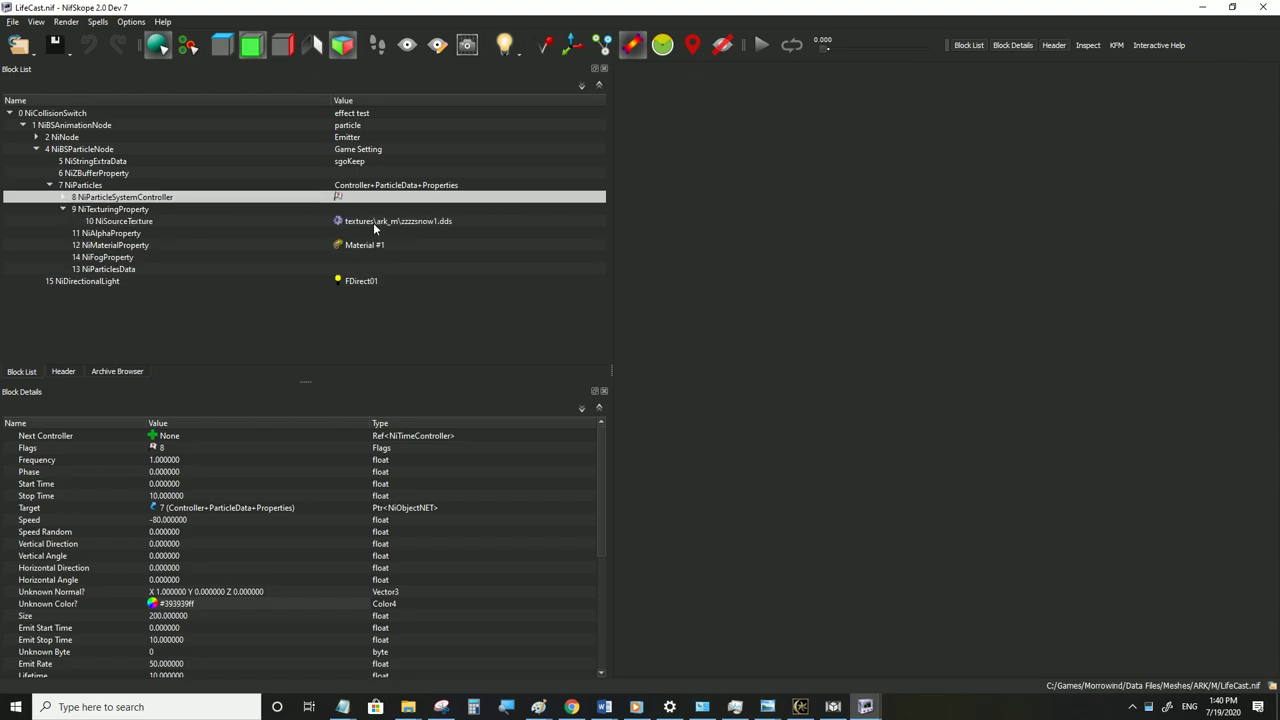
Give the particles the vfx_zheatdot2.dds texture, save, and check it in Morrowind
{"action": "left_click", "coordinate": [373, 222]}
{"action": "left_click", "coordinate": [100, 199]}
{"action": "left_click", "coordinate": [97, 210]}
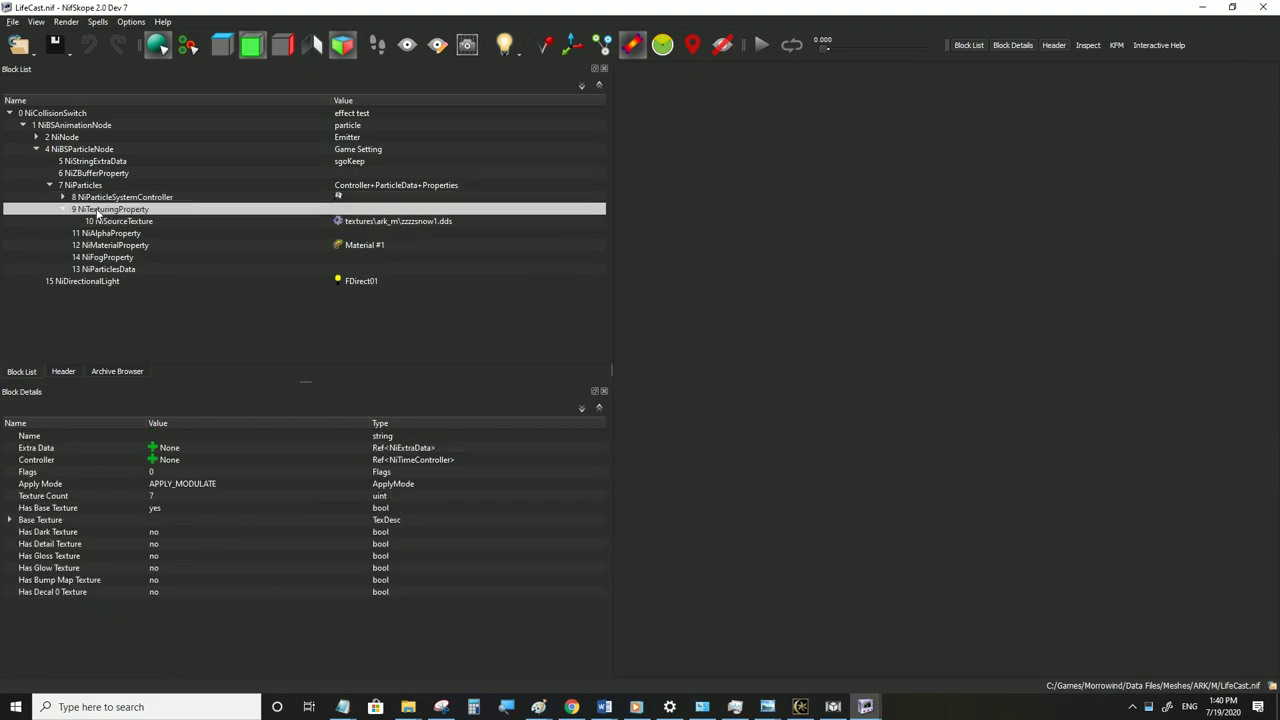
{"action": "left_click", "coordinate": [338, 222]}
{"action": "scroll", "coordinate": [688, 378], "scroll_direction": "down", "scroll_amount": 10}
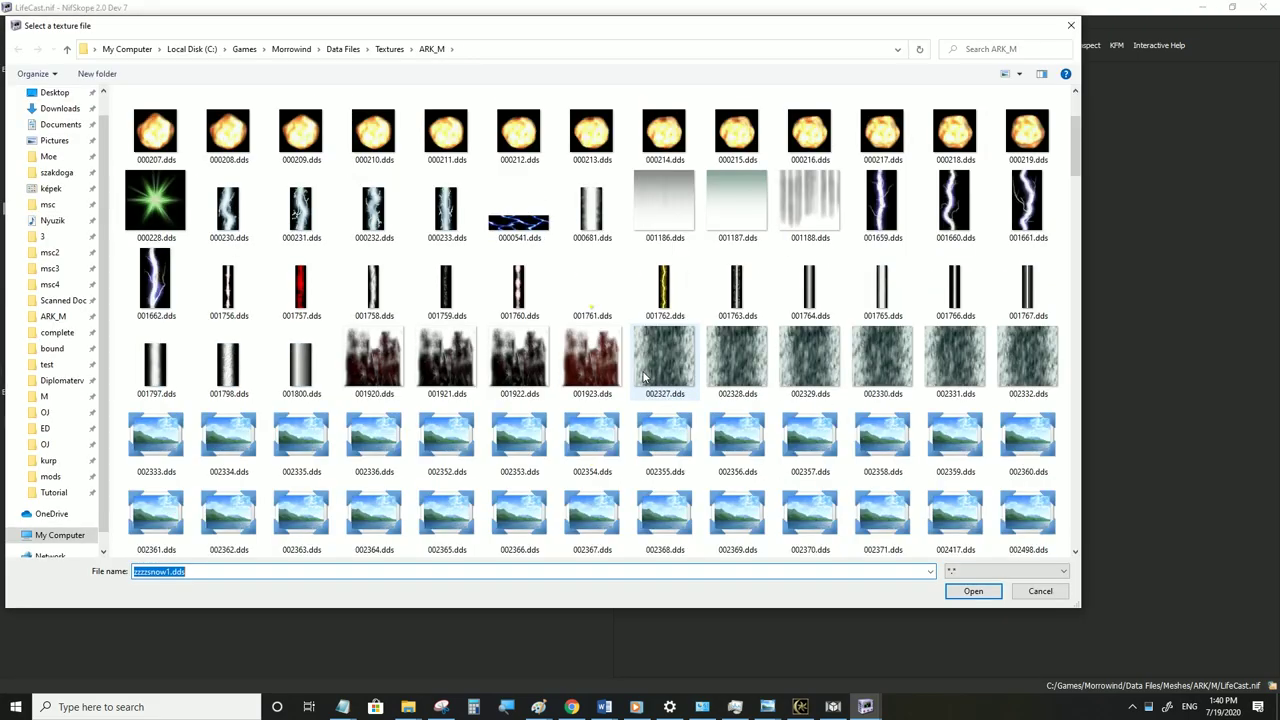
{"action": "scroll", "coordinate": [680, 260], "scroll_direction": "down", "scroll_amount": 15}
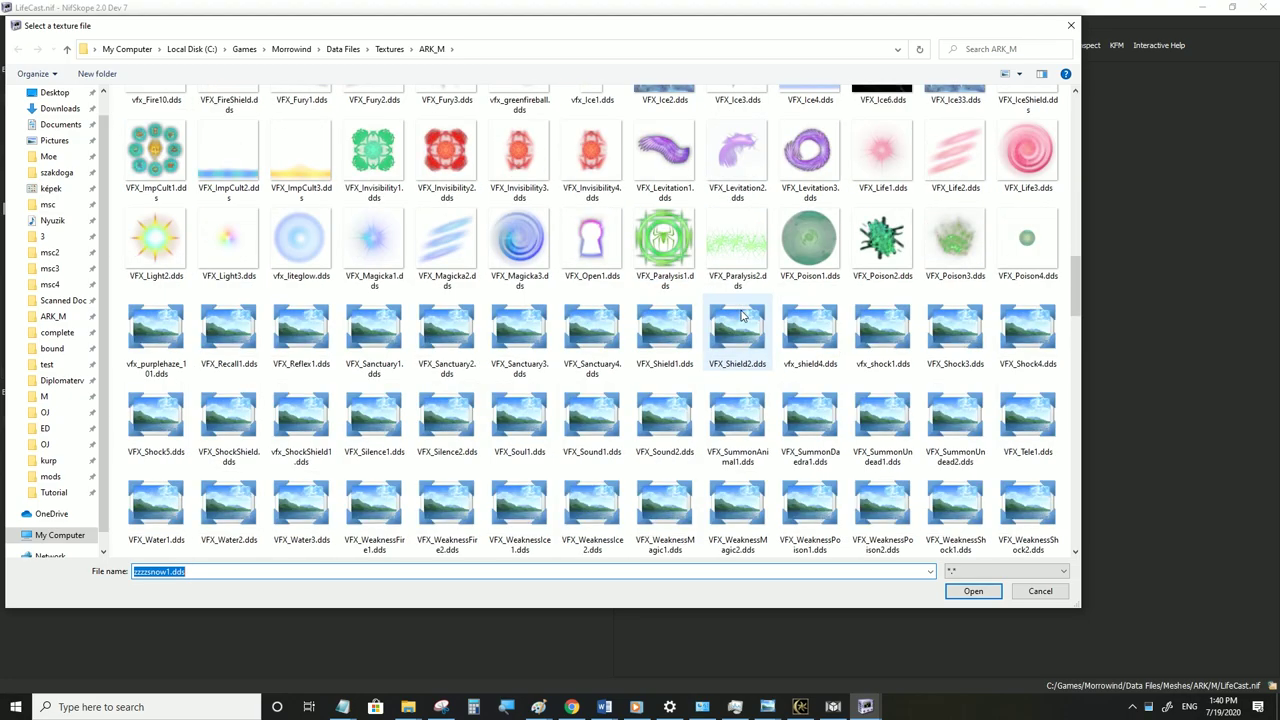
{"action": "scroll", "coordinate": [741, 317], "scroll_direction": "down", "scroll_amount": 5}
{"action": "scroll", "coordinate": [741, 290], "scroll_direction": "up", "scroll_amount": 5}
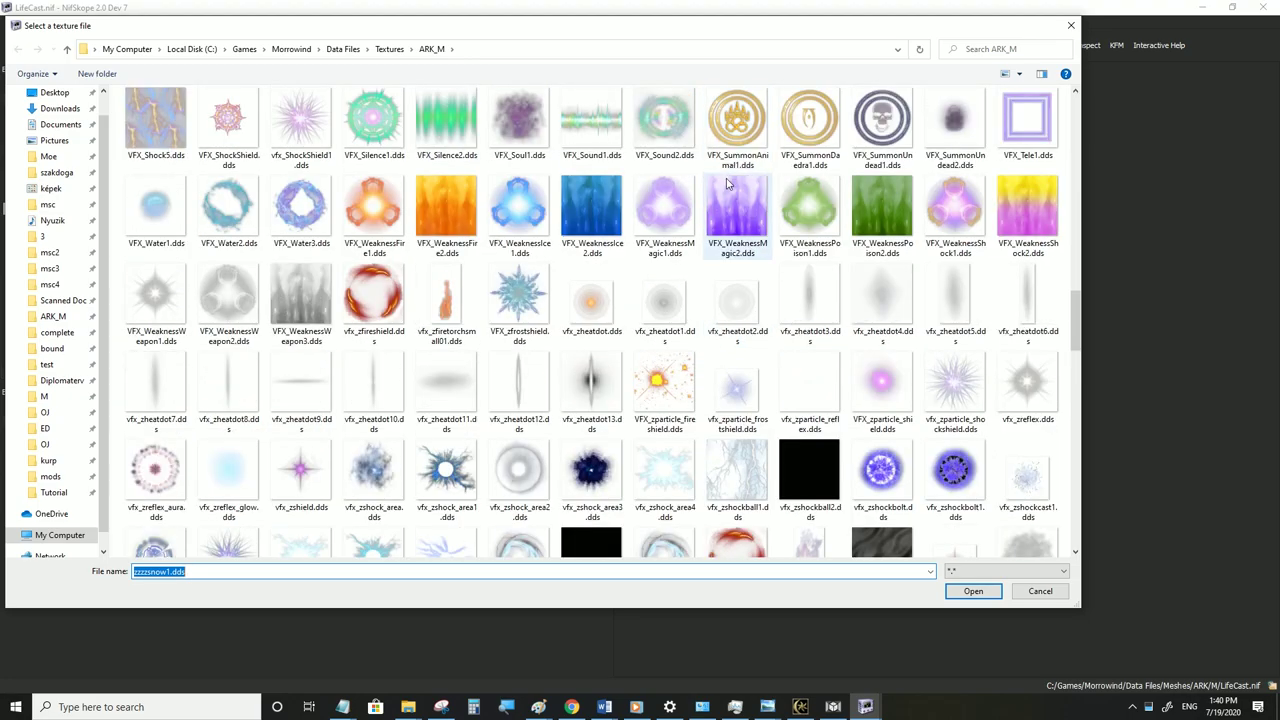
{"action": "left_click", "coordinate": [741, 290]}
{"action": "left_click", "coordinate": [985, 593]}
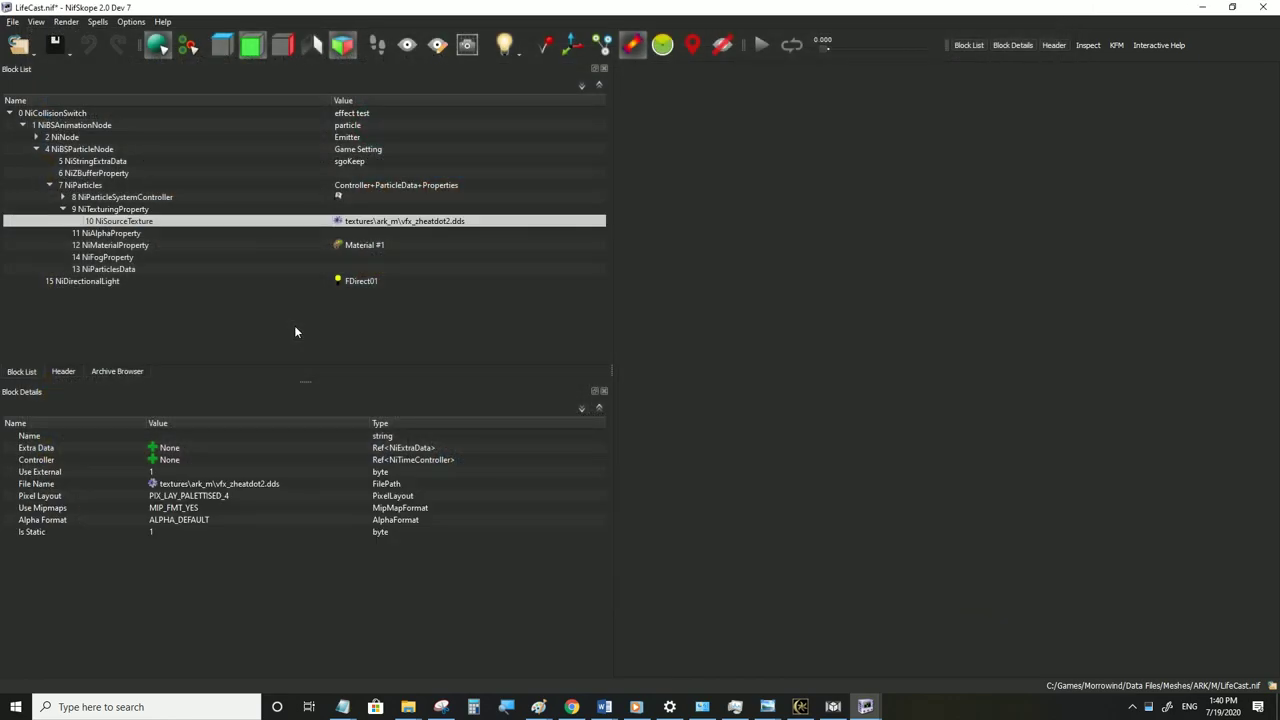
{"action": "left_click", "coordinate": [12, 21]}
{"action": "left_click", "coordinate": [44, 132]}
{"action": "left_click", "coordinate": [800, 706]}
{"action": "key", "text": "alt+Tab"}
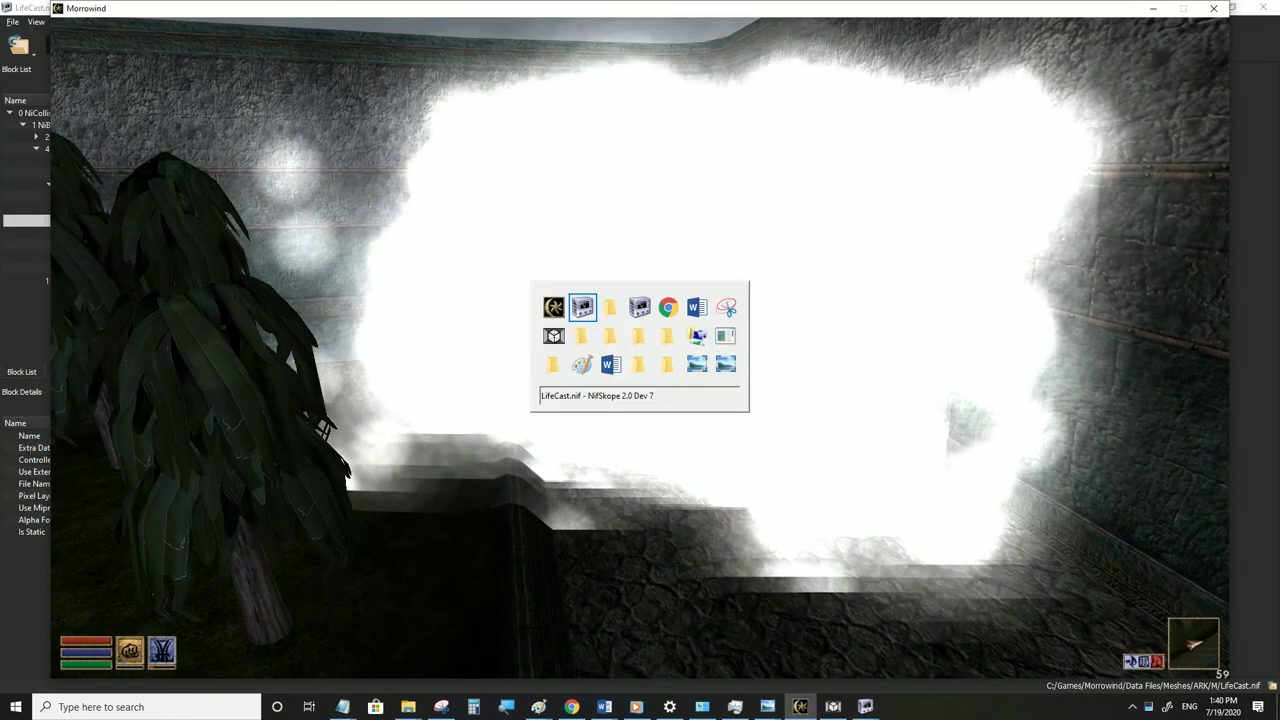
Shrink the controller's particle Size from 200 to 5, save, and check in Morrowind
{"action": "left_click", "coordinate": [132, 197]}
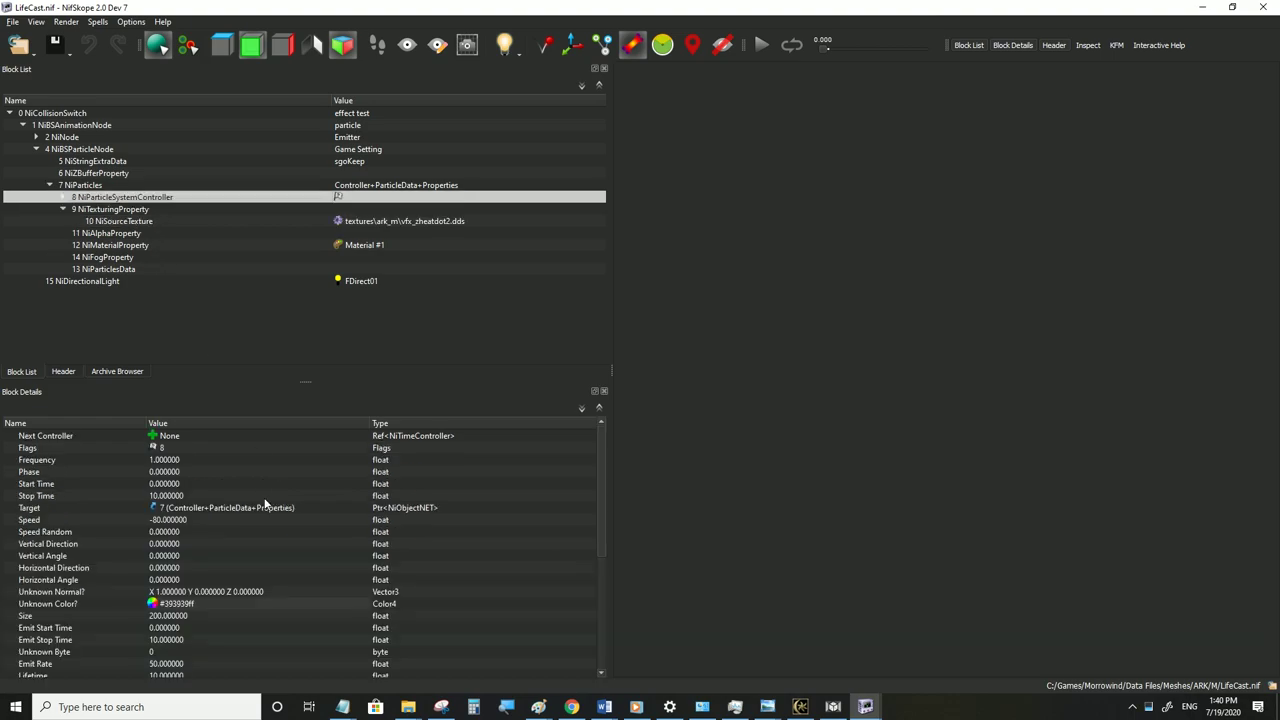
{"action": "double_click", "coordinate": [168, 615]}
{"action": "type", "text": "1"}
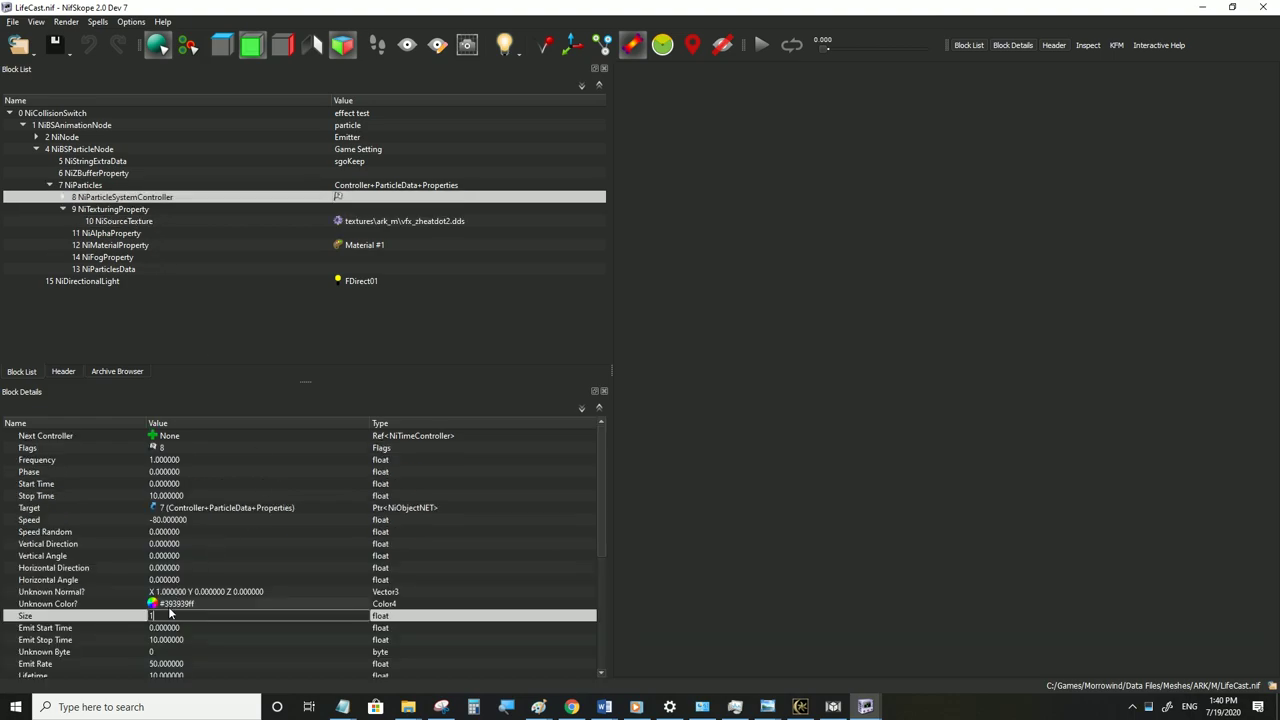
{"action": "type", "text": "5"}
{"action": "left_click", "coordinate": [165, 580]}
{"action": "left_click", "coordinate": [14, 22]}
{"action": "left_click", "coordinate": [31, 113]}
{"action": "left_click", "coordinate": [800, 707]}
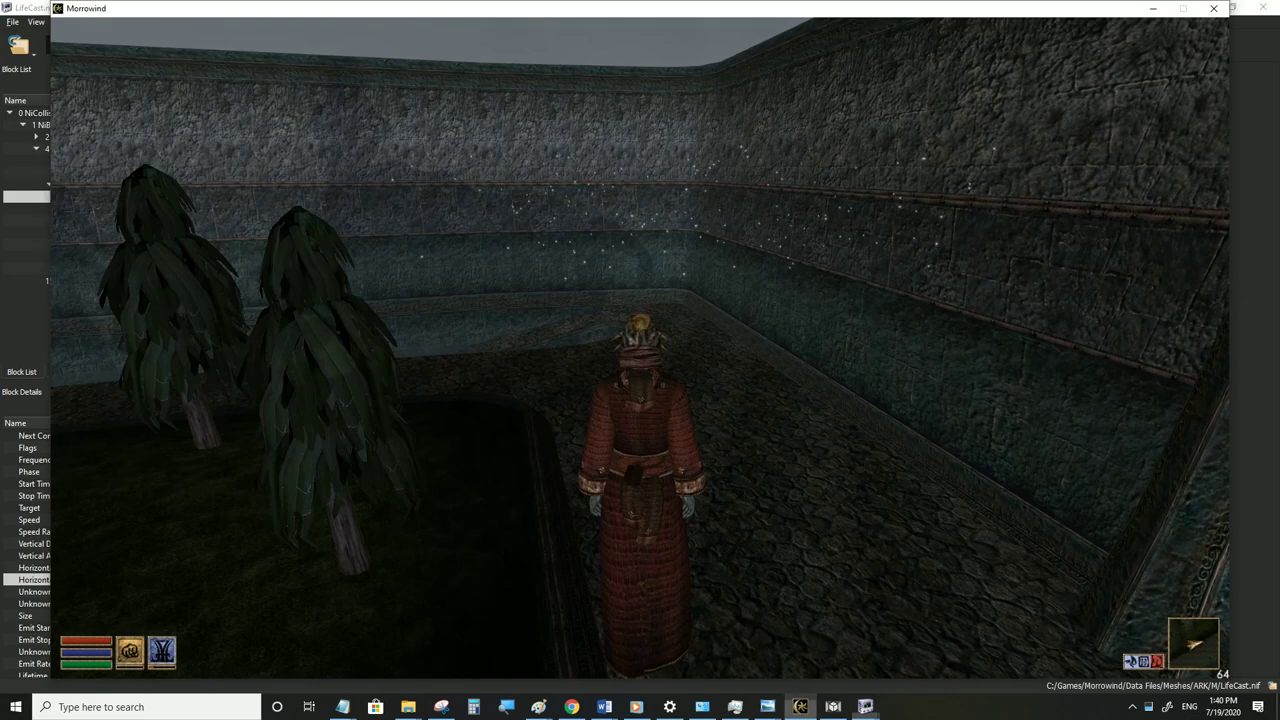
{"action": "key", "text": "alt+Tab"}
{"action": "left_click", "coordinate": [101, 268]}
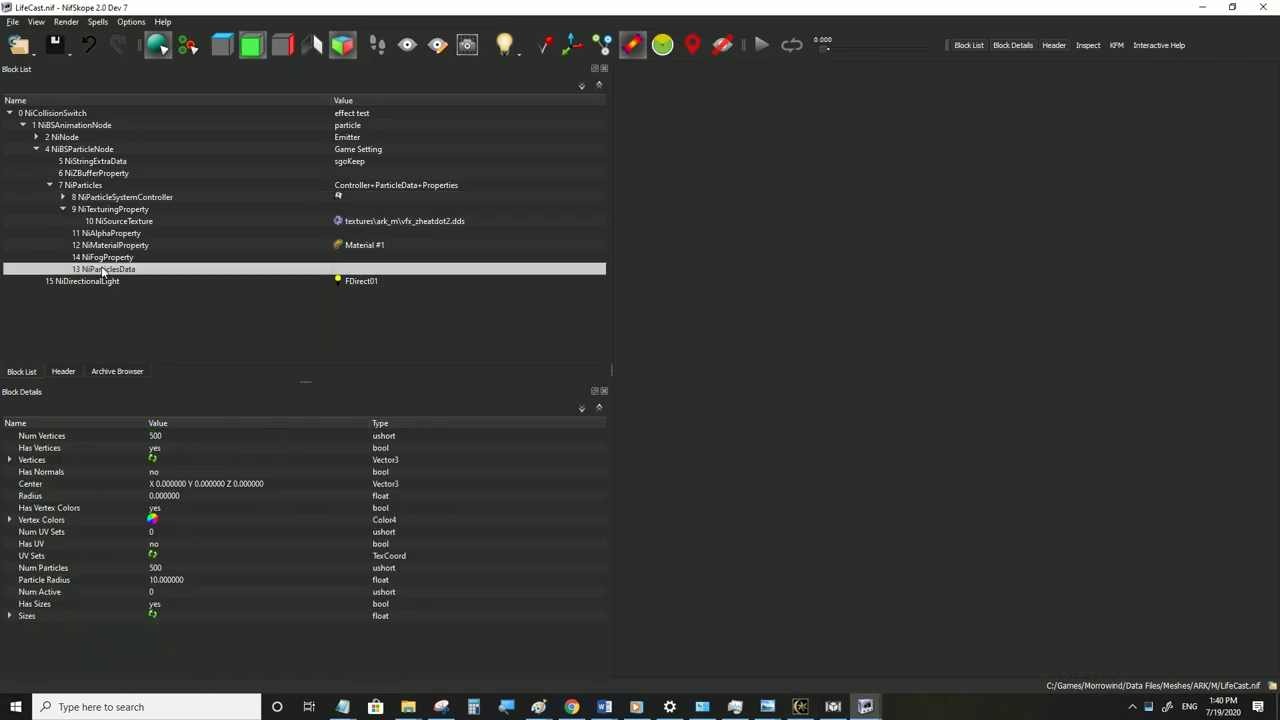
Set NiParticlesData vertices and particles to 5000 and update the particle arrays
{"action": "double_click", "coordinate": [156, 437]}
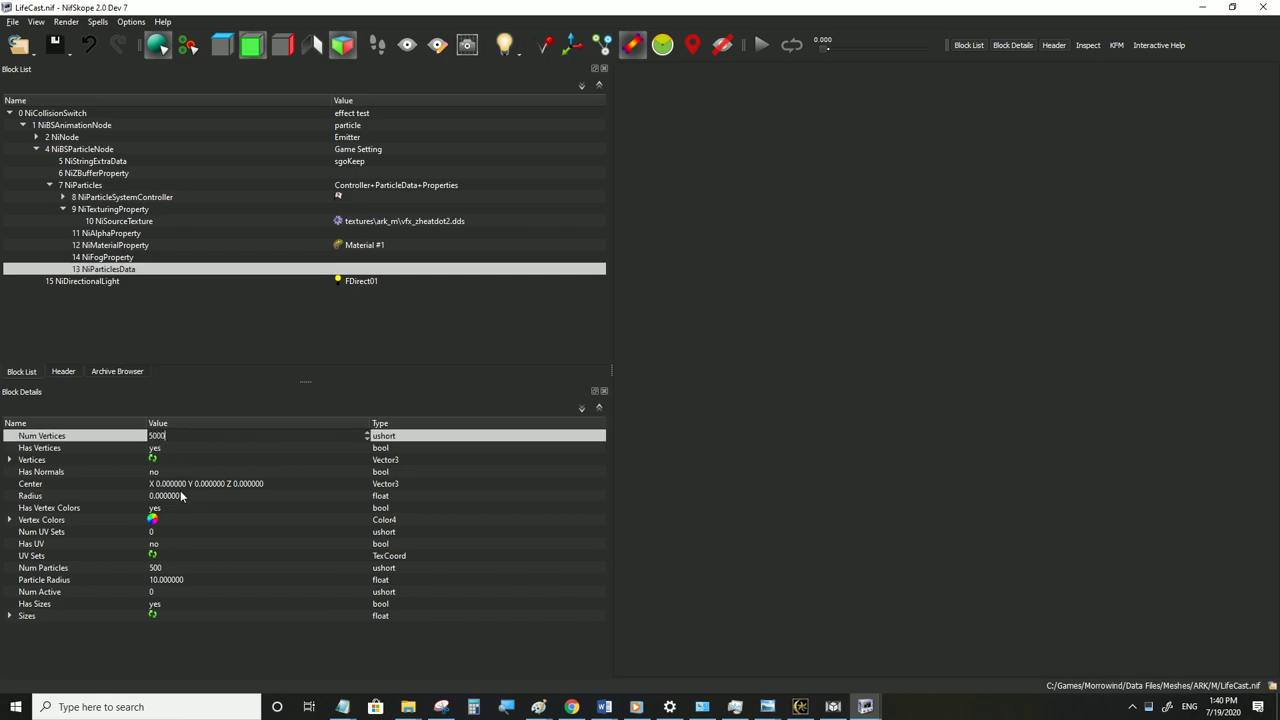
{"action": "double_click", "coordinate": [165, 570]}
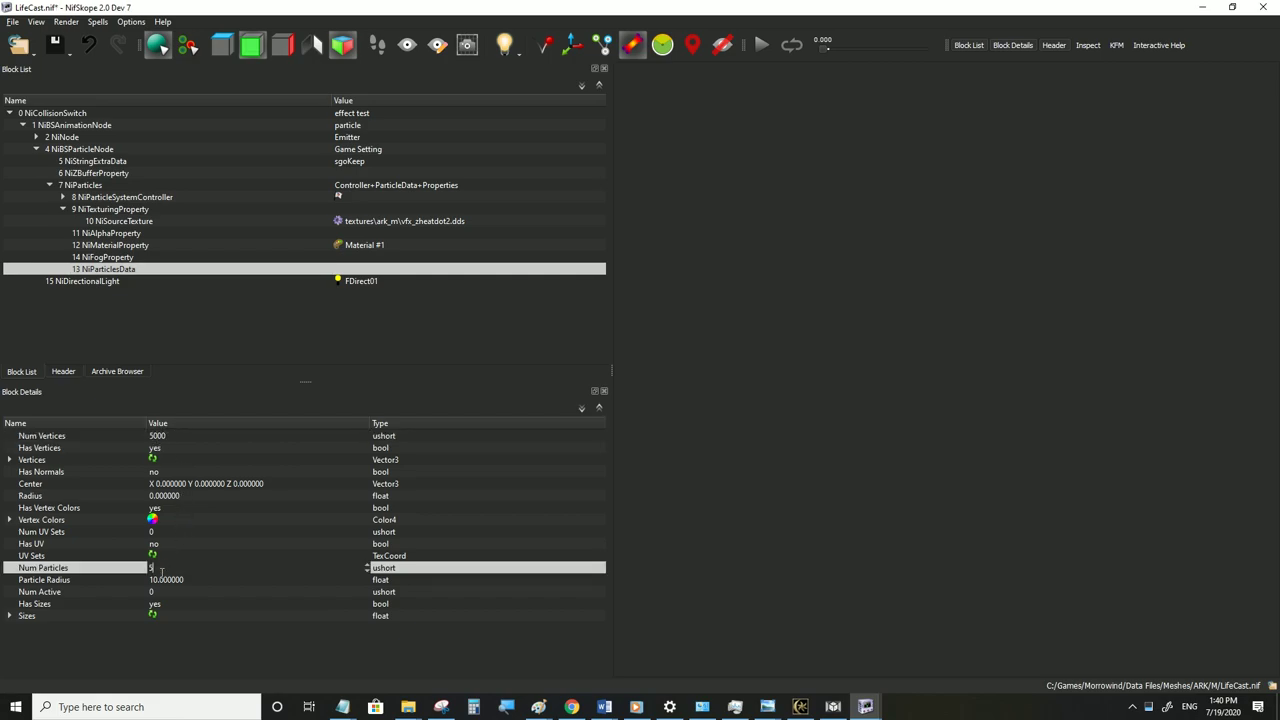
{"action": "right_click", "coordinate": [62, 519]}
{"action": "mouse_move", "coordinate": [100, 555]}
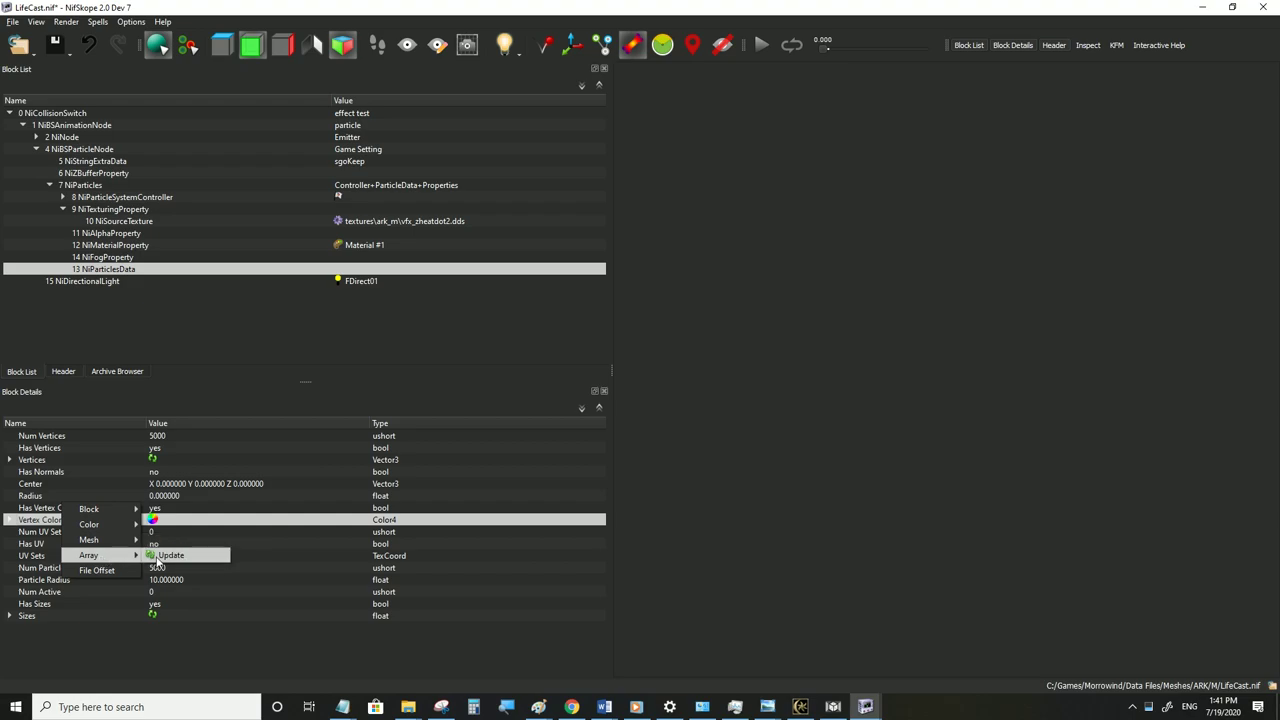
{"action": "left_click", "coordinate": [160, 556]}
{"action": "left_click", "coordinate": [153, 462]}
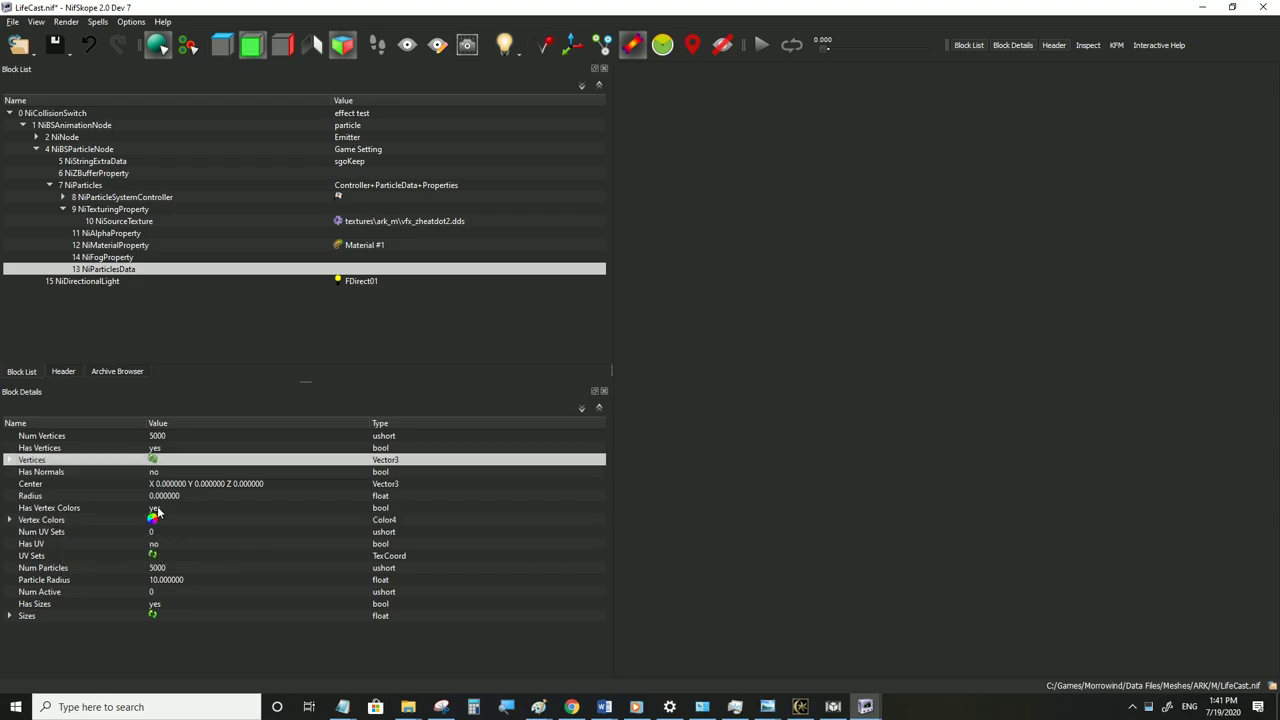
{"action": "left_click", "coordinate": [153, 555]}
{"action": "left_click", "coordinate": [153, 616]}
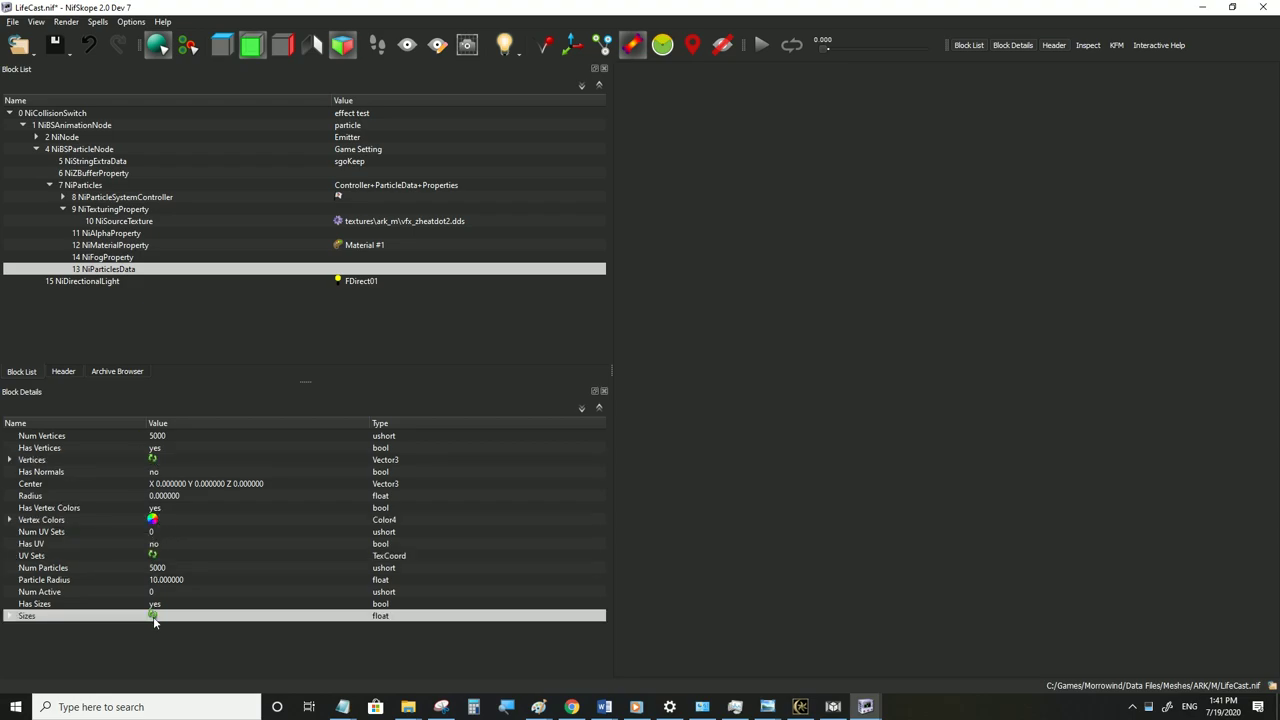
Set the controller's Num Particles to 5000, save, and test in Morrowind
{"action": "left_click", "coordinate": [110, 198]}
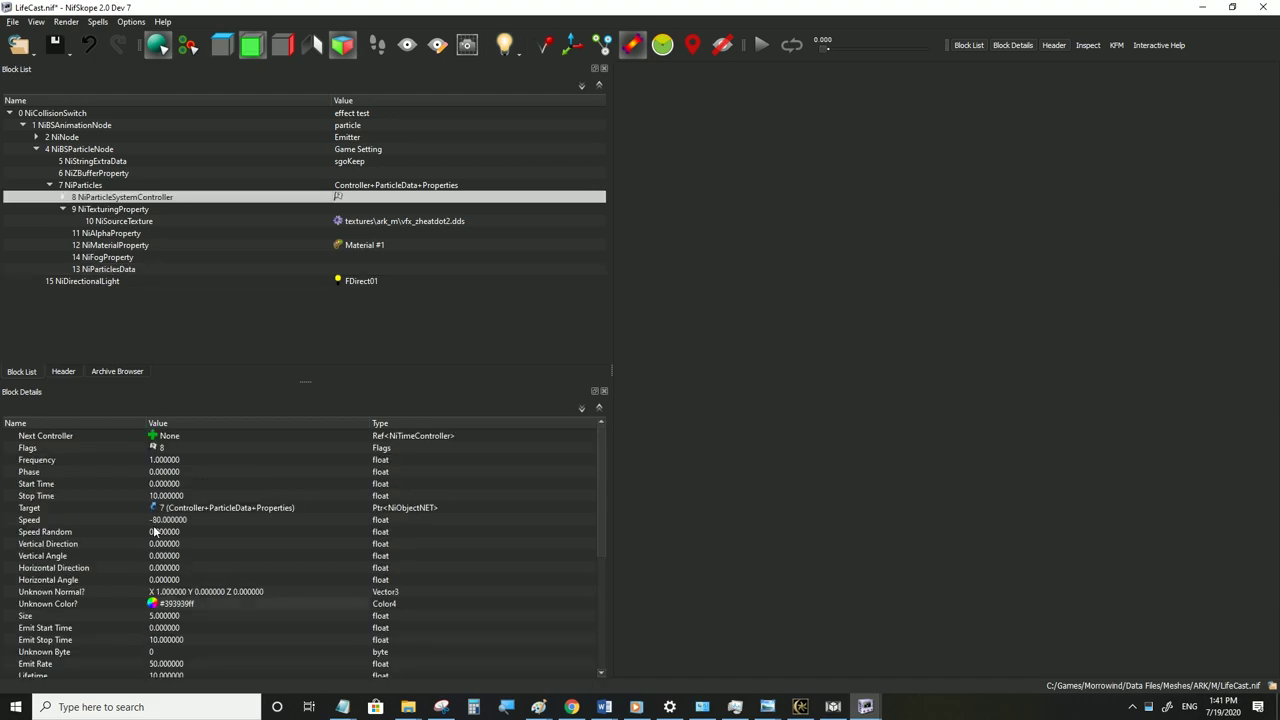
{"action": "scroll", "coordinate": [150, 606], "scroll_direction": "down", "scroll_amount": 5}
{"action": "double_click", "coordinate": [156, 615]}
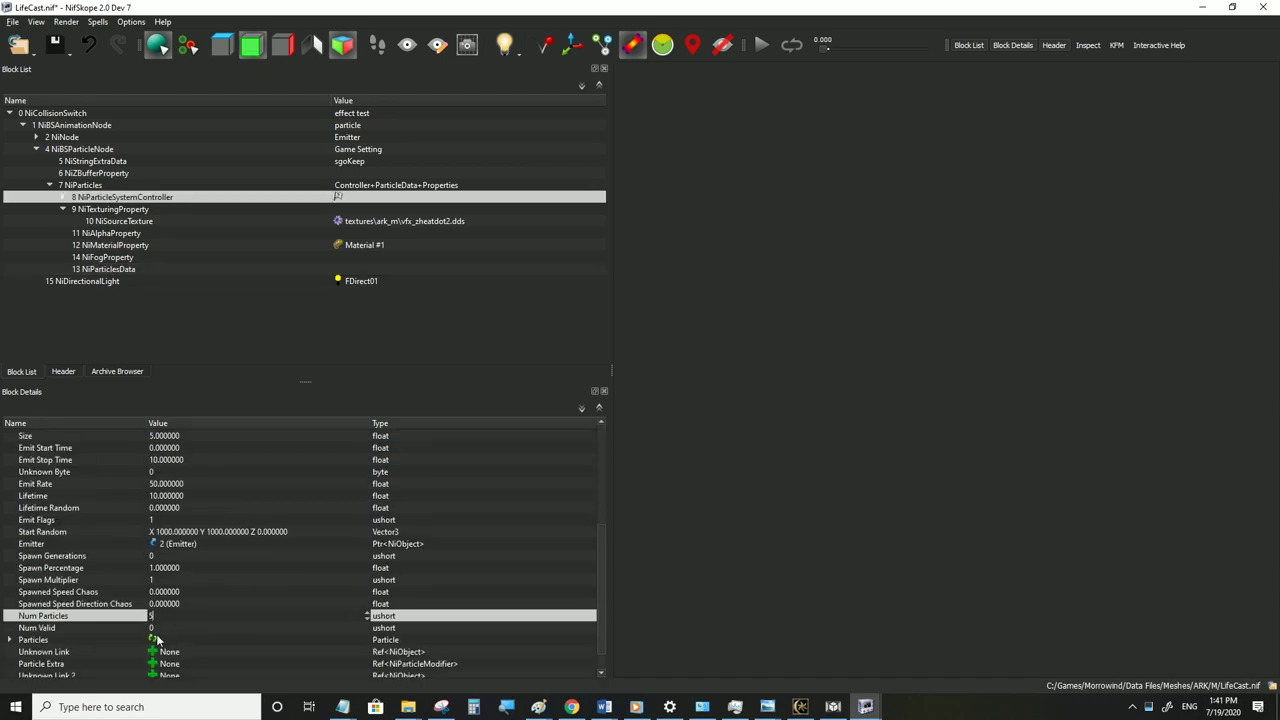
{"action": "left_click", "coordinate": [153, 640]}
{"action": "left_click", "coordinate": [13, 22]}
{"action": "left_click", "coordinate": [32, 132]}
{"action": "left_click", "coordinate": [804, 707]}
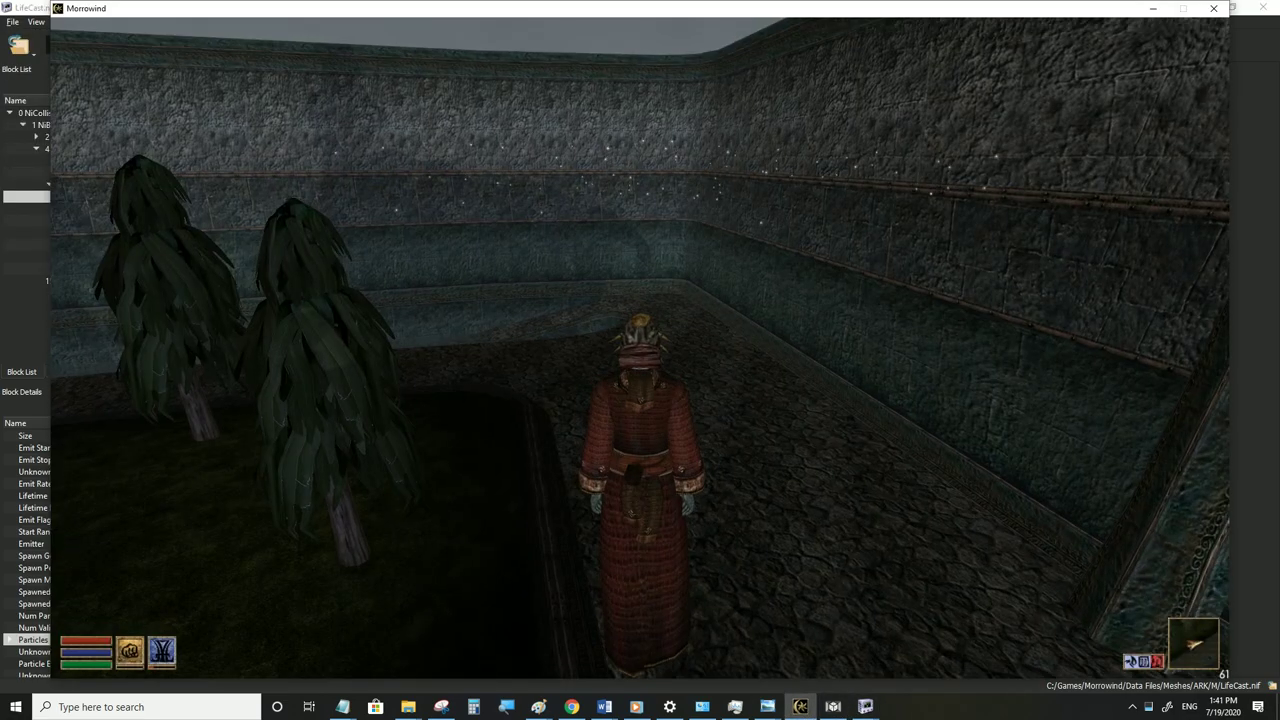
{"action": "key", "text": "alt+Tab"}
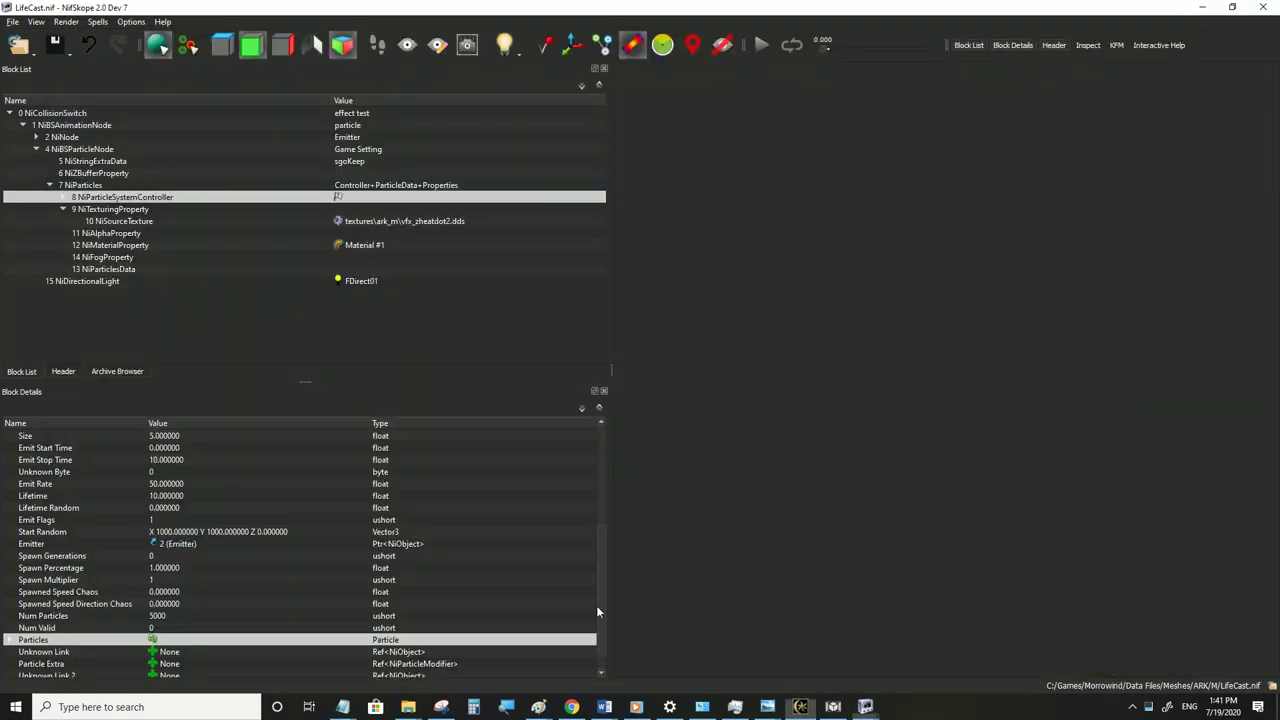
Raise the controller's Emit Rate from 50 to 500, save, and test in Morrowind
{"action": "double_click", "coordinate": [172, 486]}
{"action": "type", "text": "500"}
{"action": "left_click", "coordinate": [168, 496]}
{"action": "left_click", "coordinate": [12, 22]}
{"action": "left_click", "coordinate": [40, 132]}
{"action": "left_click", "coordinate": [800, 707]}
{"action": "key", "text": "alt+Tab"}
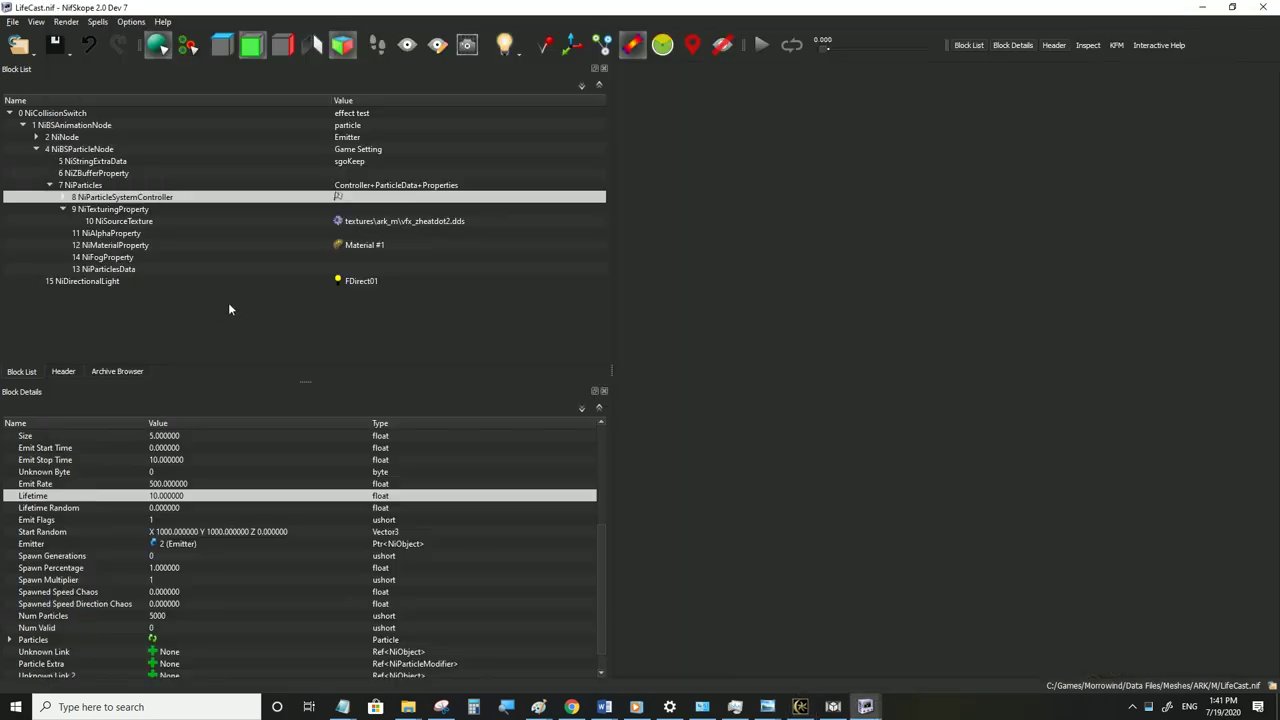
{"action": "left_click", "coordinate": [65, 197]}
{"action": "left_click", "coordinate": [98, 210]}
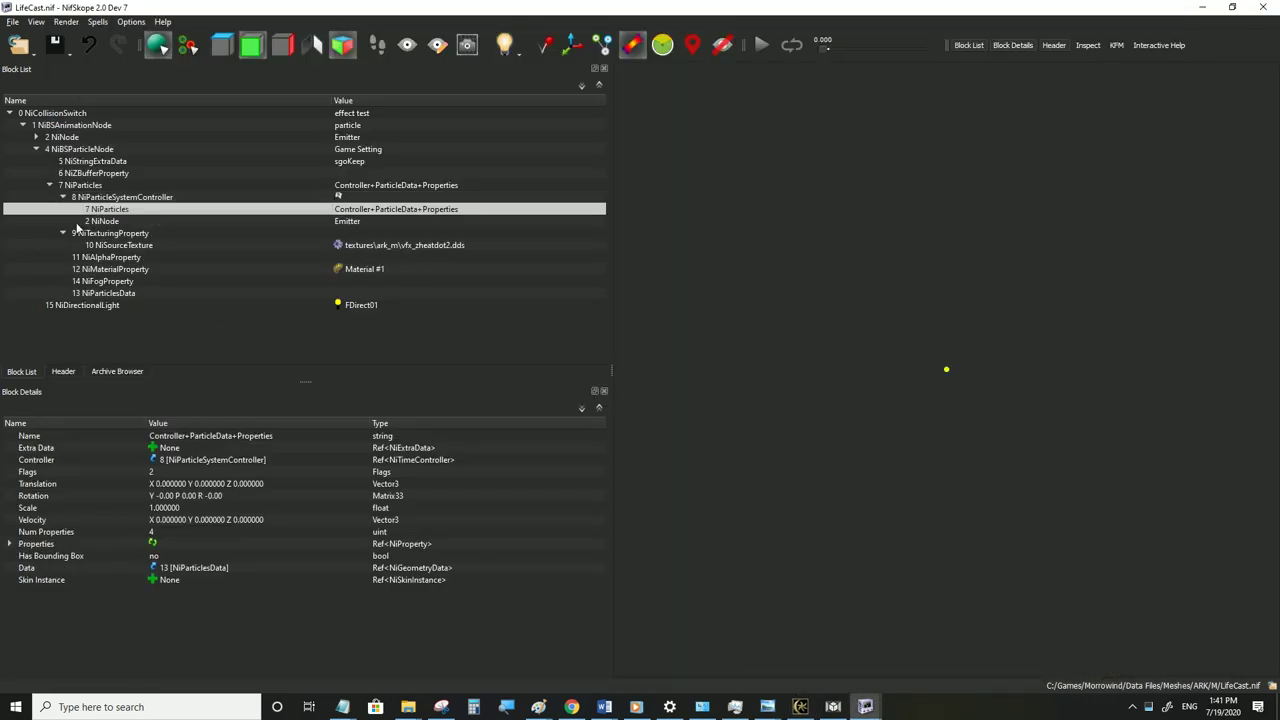
{"action": "left_click", "coordinate": [110, 197]}
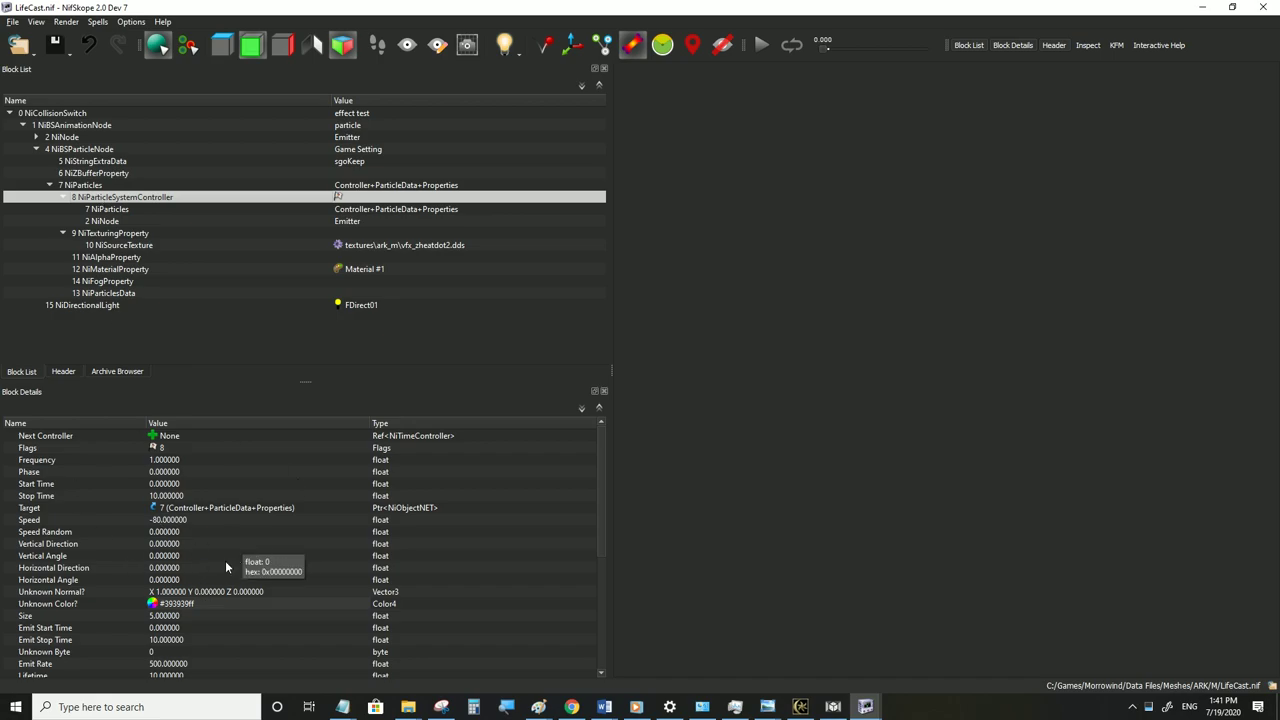
Attach a NiParticleColorModifier as the controller's Particle Extra and reload the file
{"action": "left_click", "coordinate": [189, 610]}
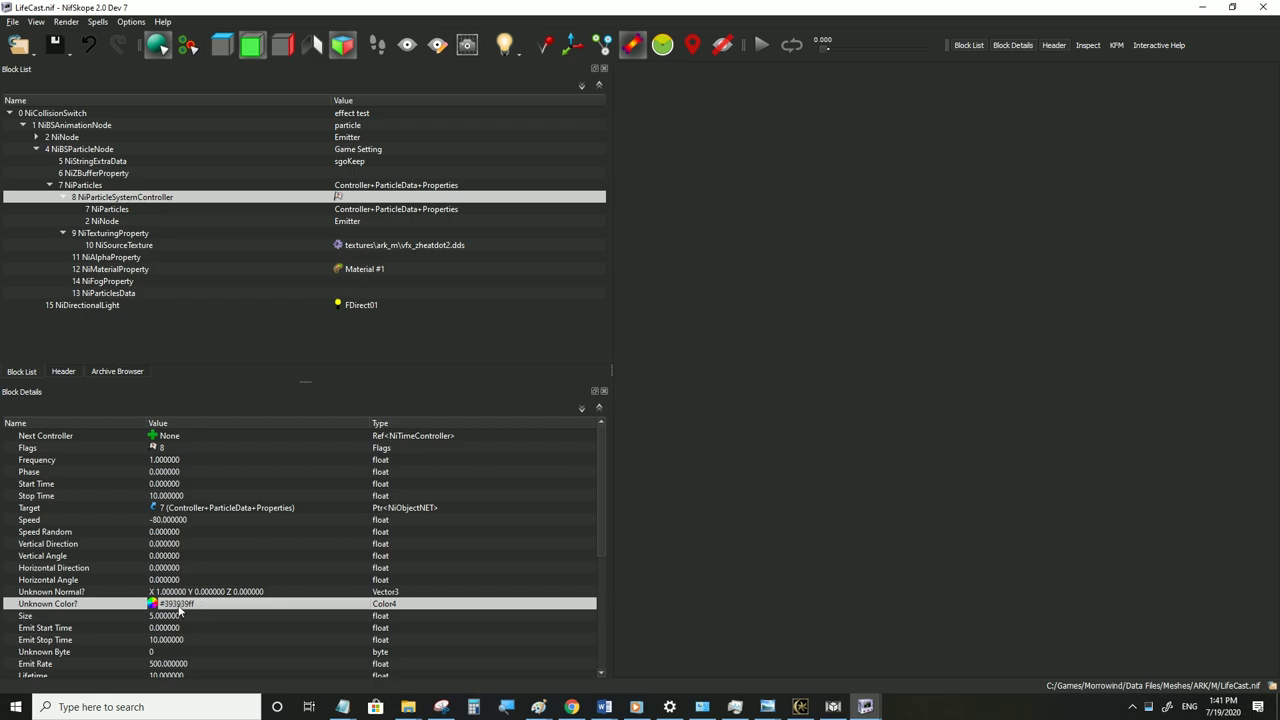
{"action": "scroll", "coordinate": [168, 569], "scroll_direction": "down", "scroll_amount": 5}
{"action": "left_click", "coordinate": [152, 663]}
{"action": "mouse_move", "coordinate": [200, 680]}
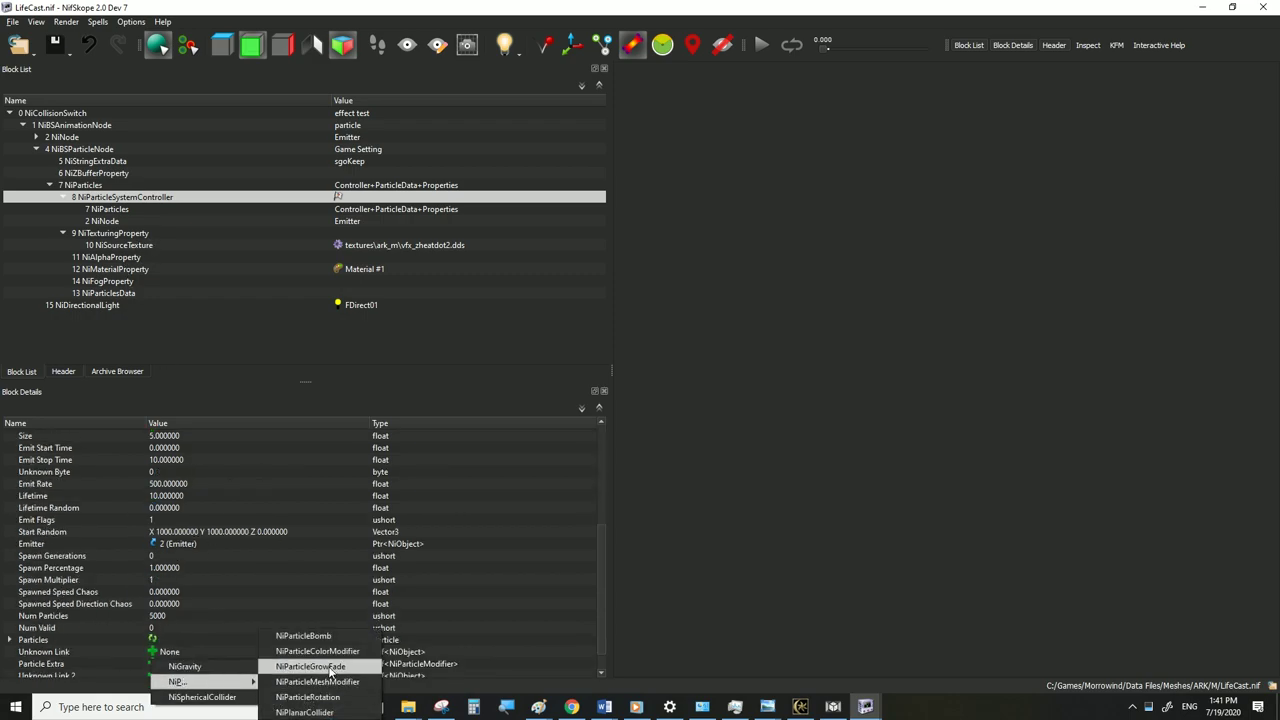
{"action": "left_click", "coordinate": [320, 664]}
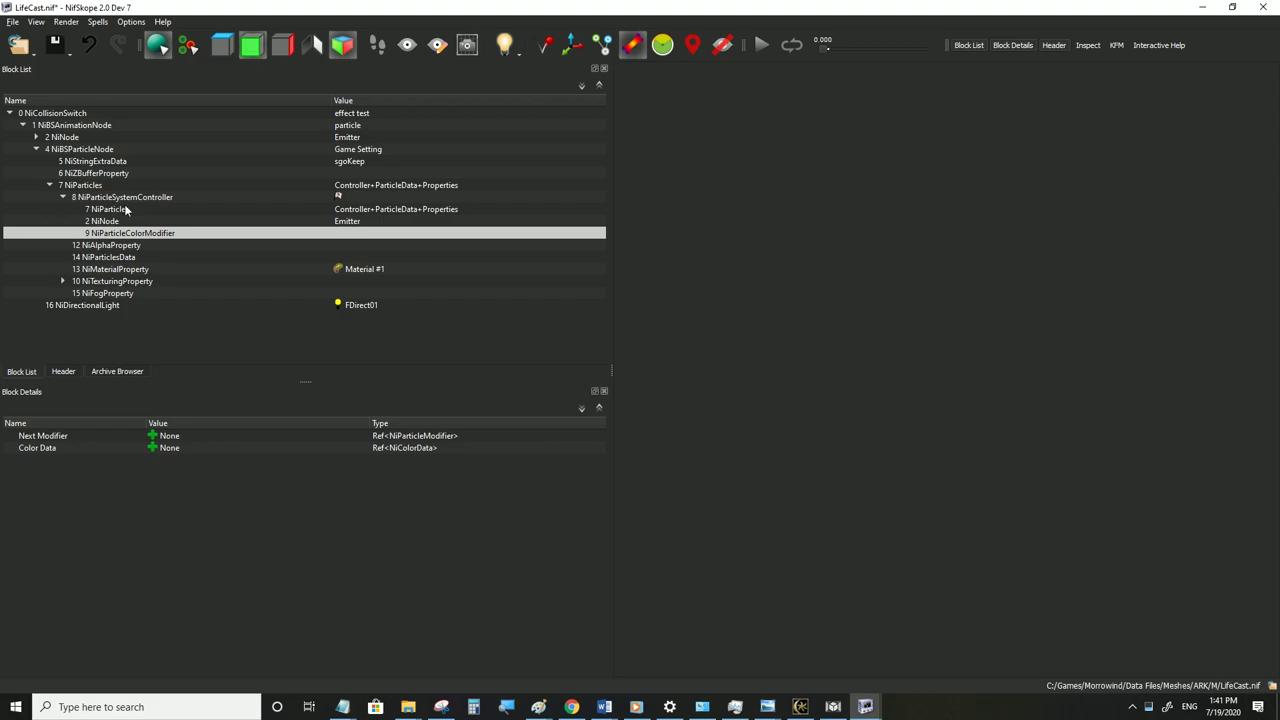
{"action": "left_click", "coordinate": [11, 21]}
{"action": "left_click", "coordinate": [40, 63]}
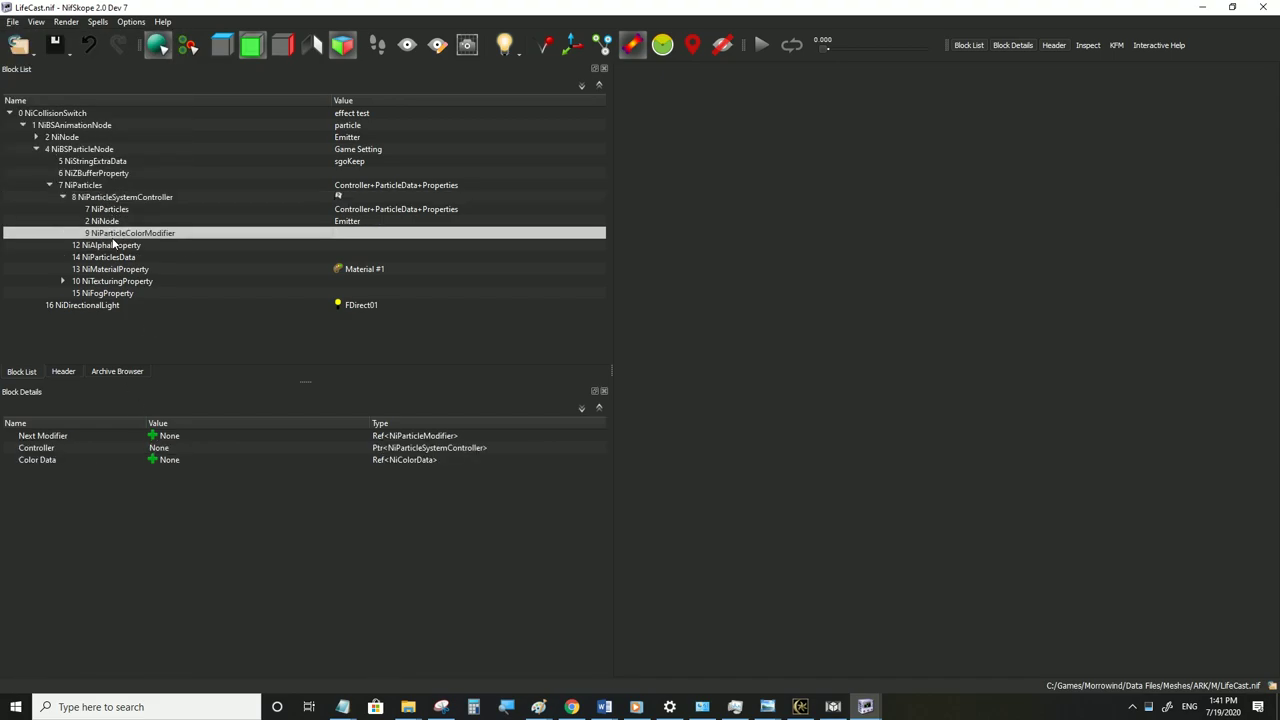
Create a new NiColorData block for the colour modifier
{"action": "double_click", "coordinate": [157, 448]}
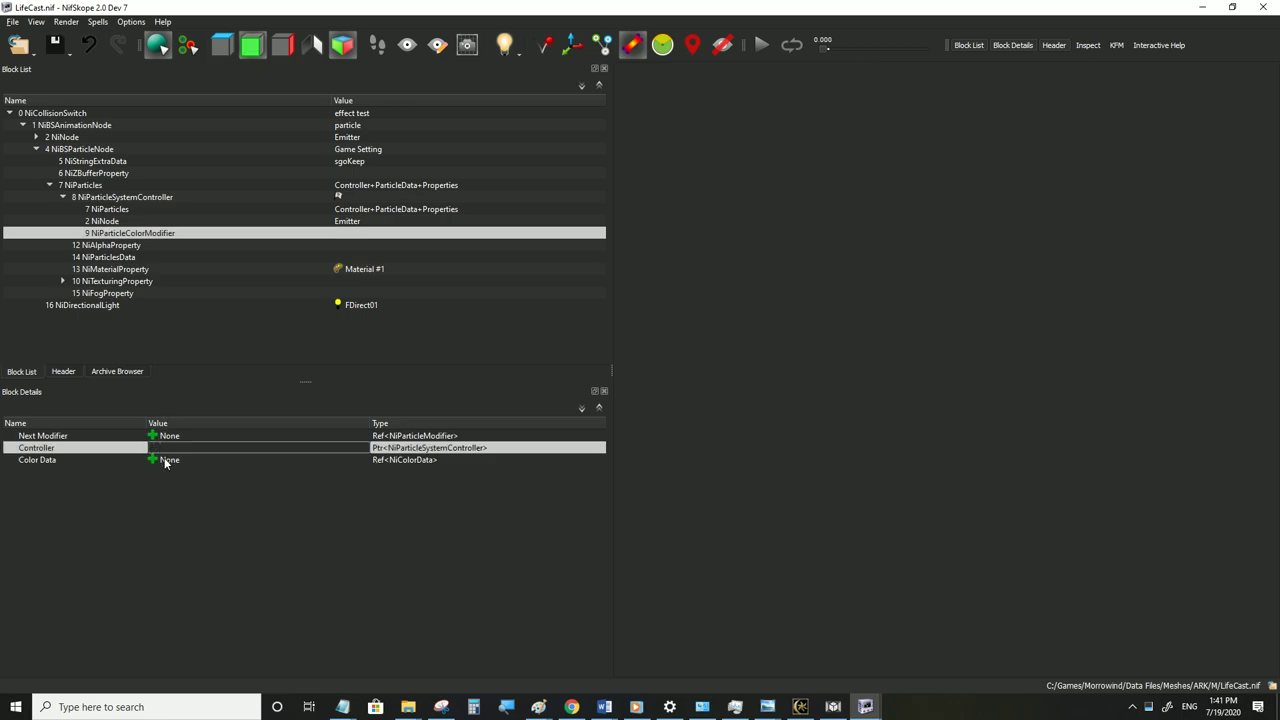
{"action": "left_click", "coordinate": [158, 461]}
{"action": "double_click", "coordinate": [151, 448]}
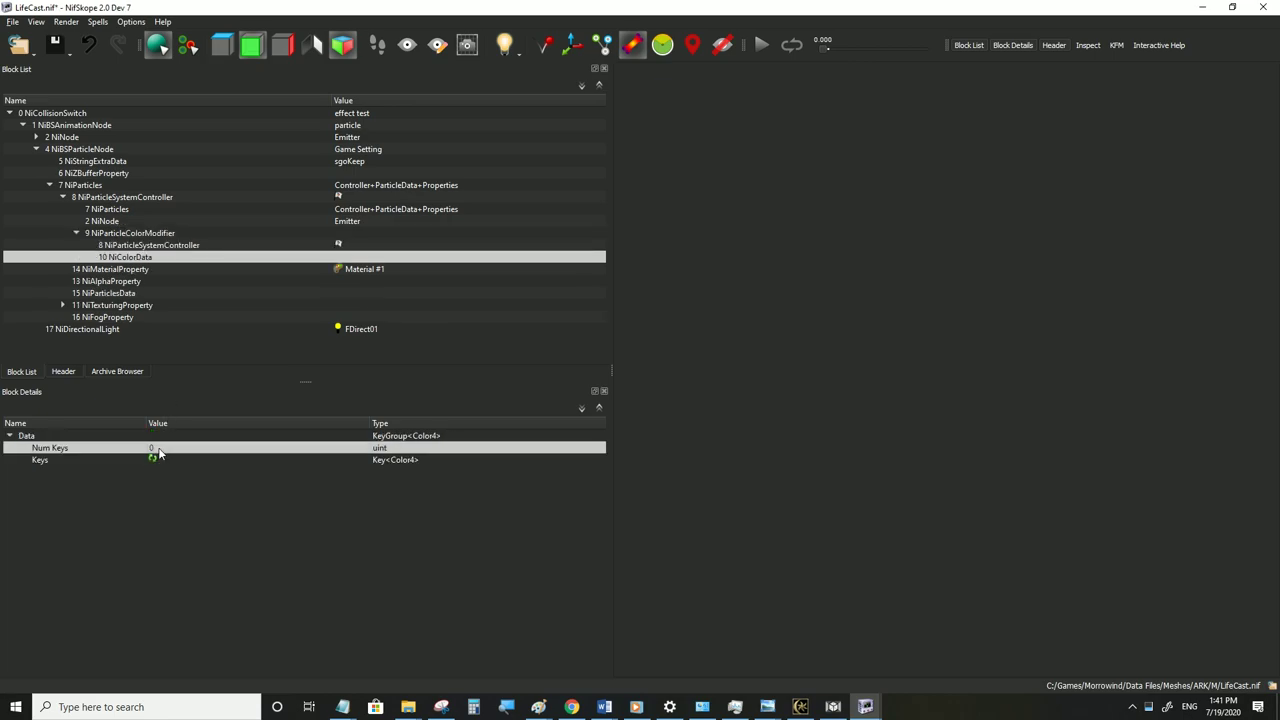
Give the colour data 5 keys with LINEAR_KEY interpolation and expand each key
{"action": "type", "text": "5"}
{"action": "key", "text": "Return"}
{"action": "double_click", "coordinate": [155, 460]}
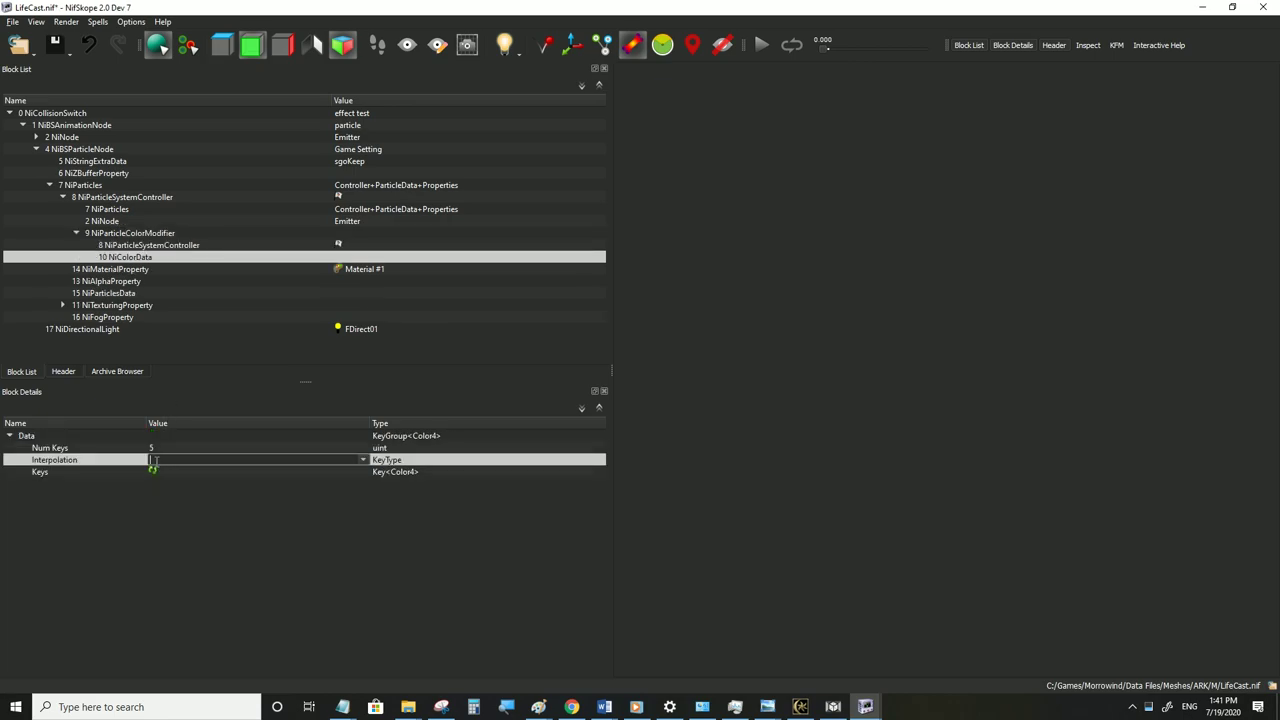
{"action": "left_click", "coordinate": [365, 461]}
{"action": "left_click", "coordinate": [157, 474]}
{"action": "left_click", "coordinate": [155, 476]}
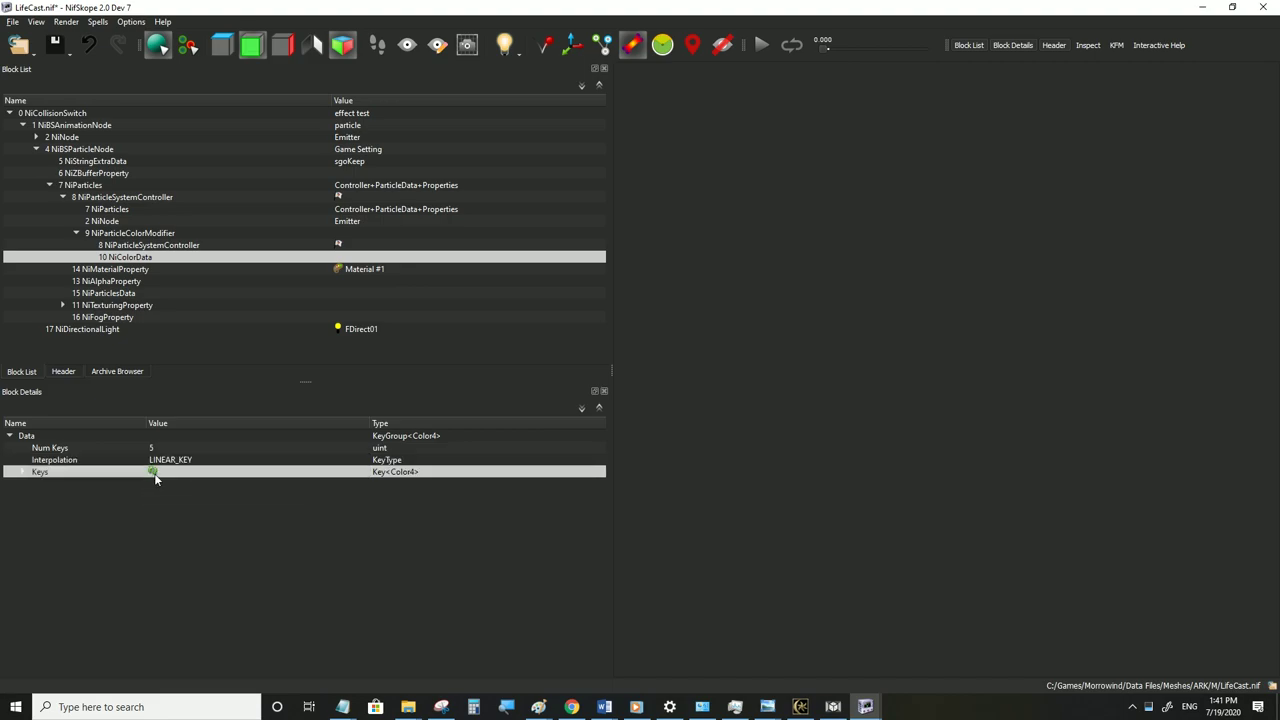
{"action": "left_click", "coordinate": [22, 472]}
{"action": "left_click", "coordinate": [36, 532]}
{"action": "left_click", "coordinate": [36, 520]}
{"action": "left_click", "coordinate": [36, 508]}
{"action": "left_click", "coordinate": [36, 496]}
{"action": "left_click", "coordinate": [36, 484]}
Set the key times to 0, 0.3, 0.4, 0.9 and 1
{"action": "double_click", "coordinate": [189, 639]}
{"action": "type", "text": "1"}
{"action": "double_click", "coordinate": [165, 532]}
{"action": "type", "text": "0.3"}
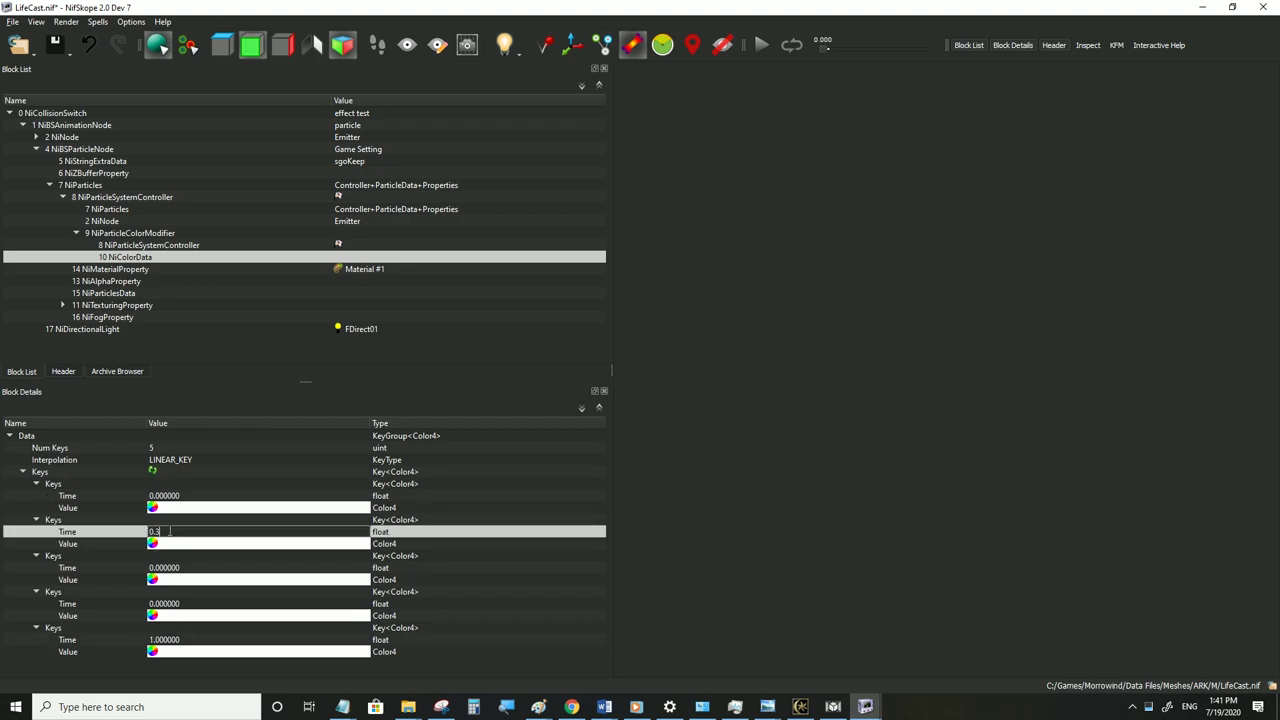
{"action": "double_click", "coordinate": [170, 567]}
{"action": "type", "text": "0.4"}
{"action": "key", "text": "Return"}
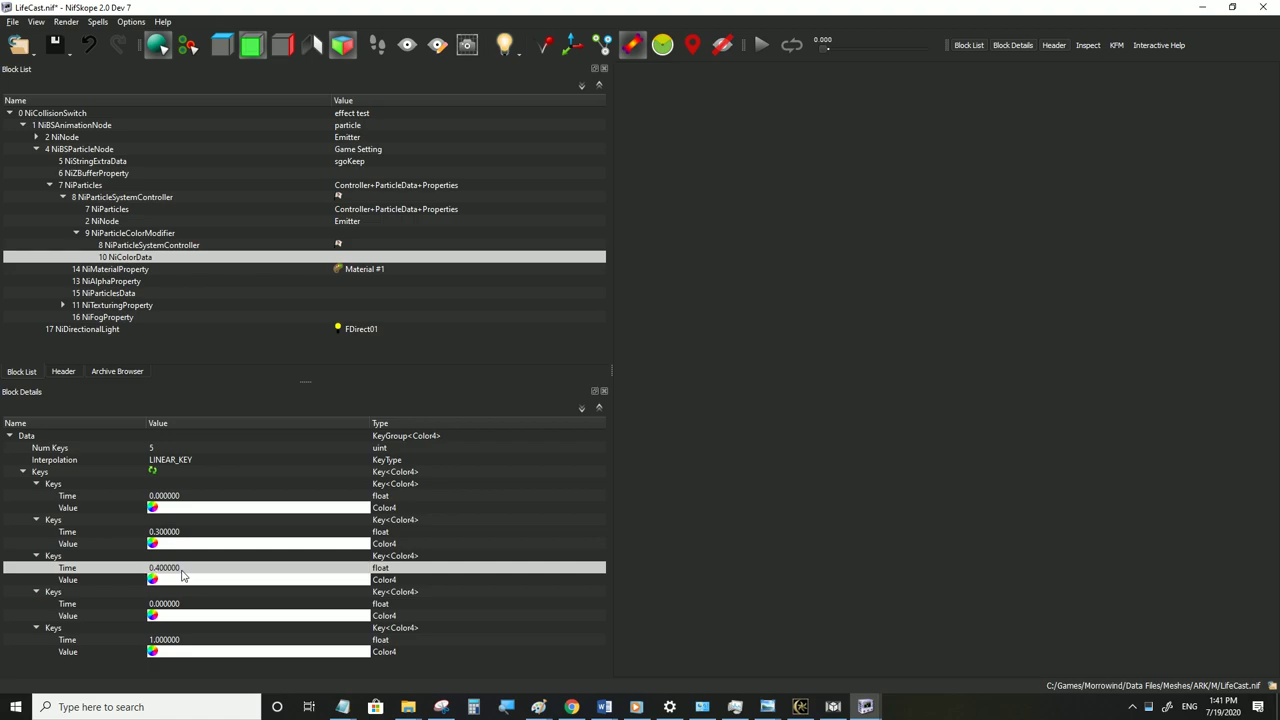
{"action": "double_click", "coordinate": [176, 600]}
{"action": "type", "text": "0"}
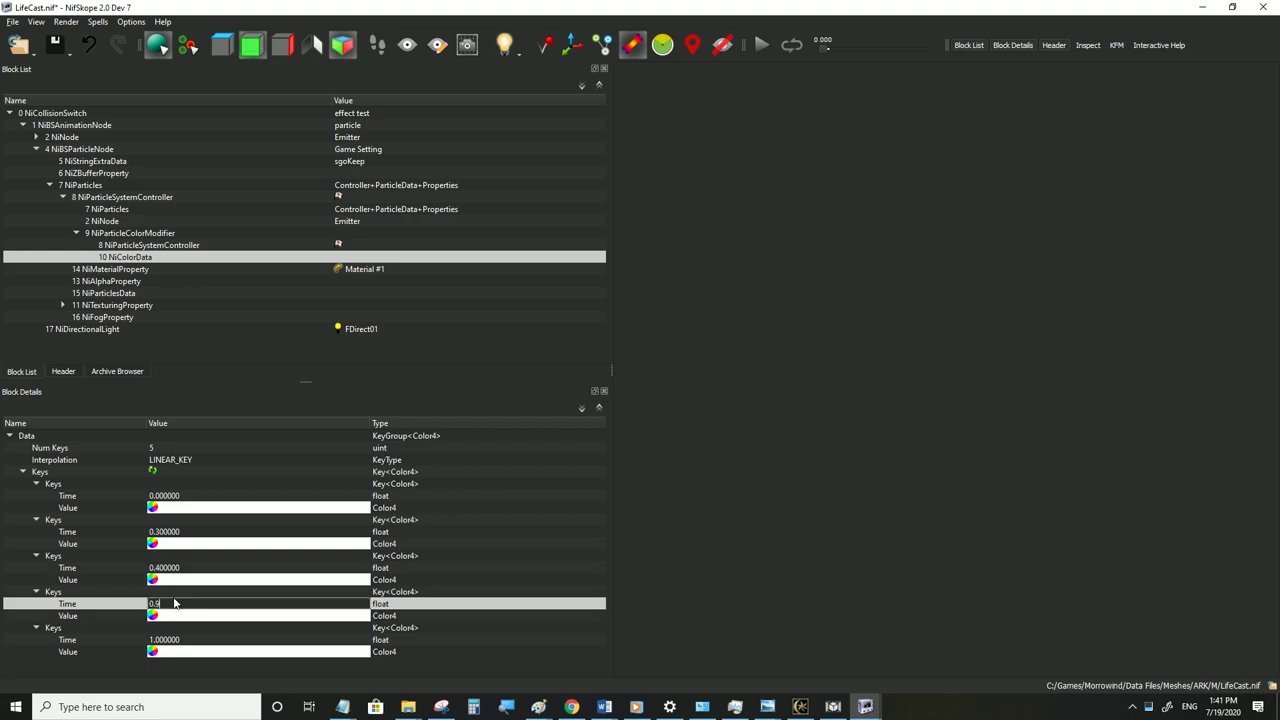
{"action": "type", "text": ".9"}
{"action": "key", "text": "Return"}
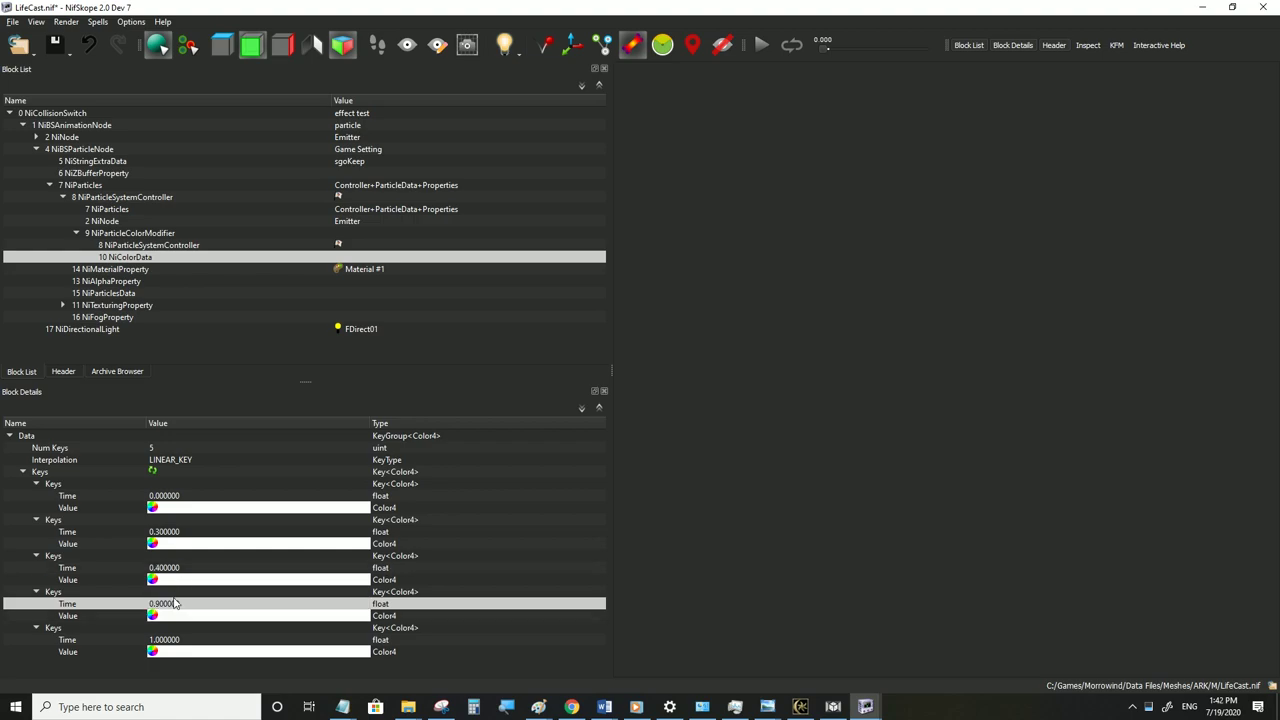
Make the last key black with alpha 0 and paste that colour into the first two keys
{"action": "left_click", "coordinate": [153, 651]}
{"action": "left_click", "coordinate": [600, 378]}
{"action": "left_click", "coordinate": [606, 416]}
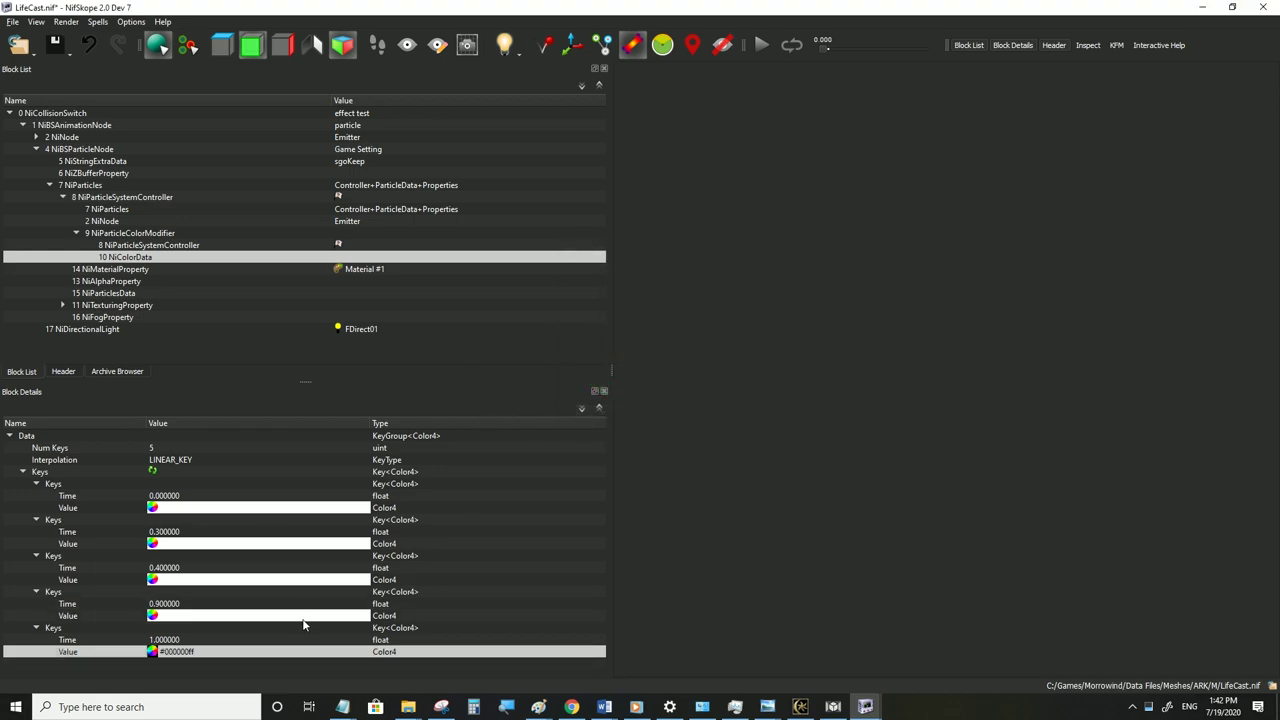
{"action": "double_click", "coordinate": [320, 651]}
{"action": "left_click", "coordinate": [350, 651]}
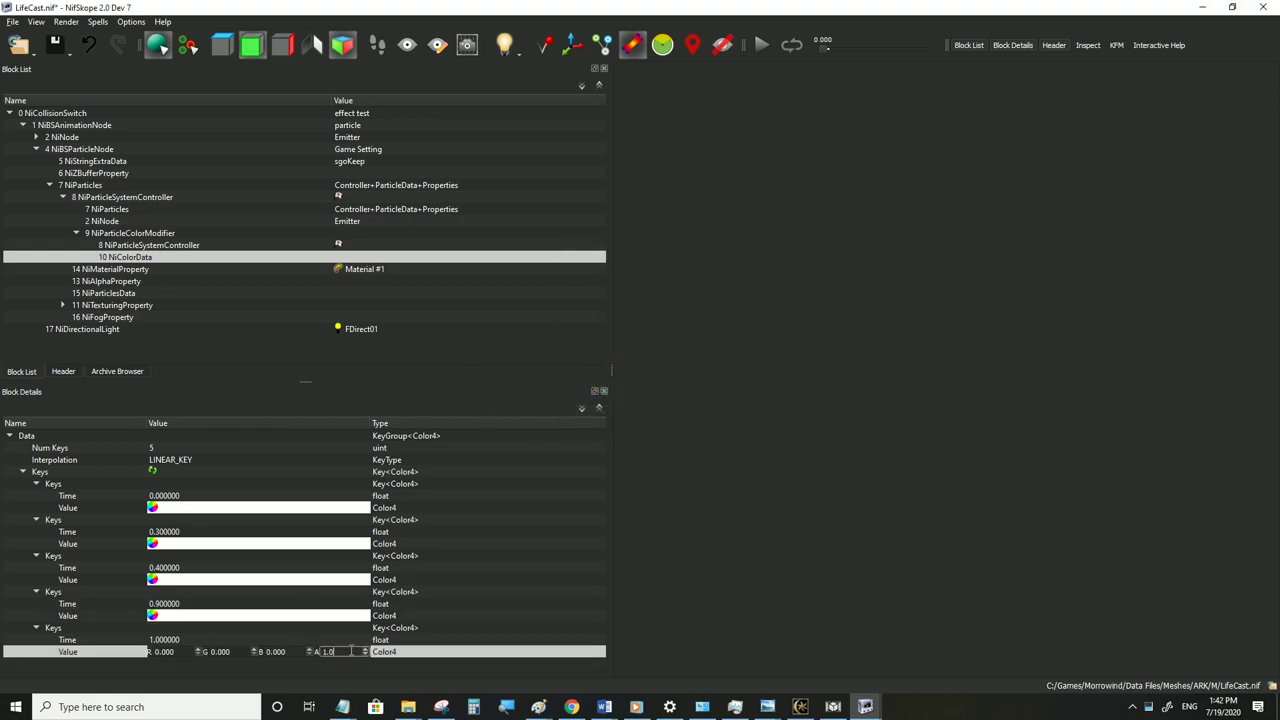
{"action": "type", "text": "00000000"}
{"action": "key", "text": "Return"}
{"action": "left_click", "coordinate": [242, 554]}
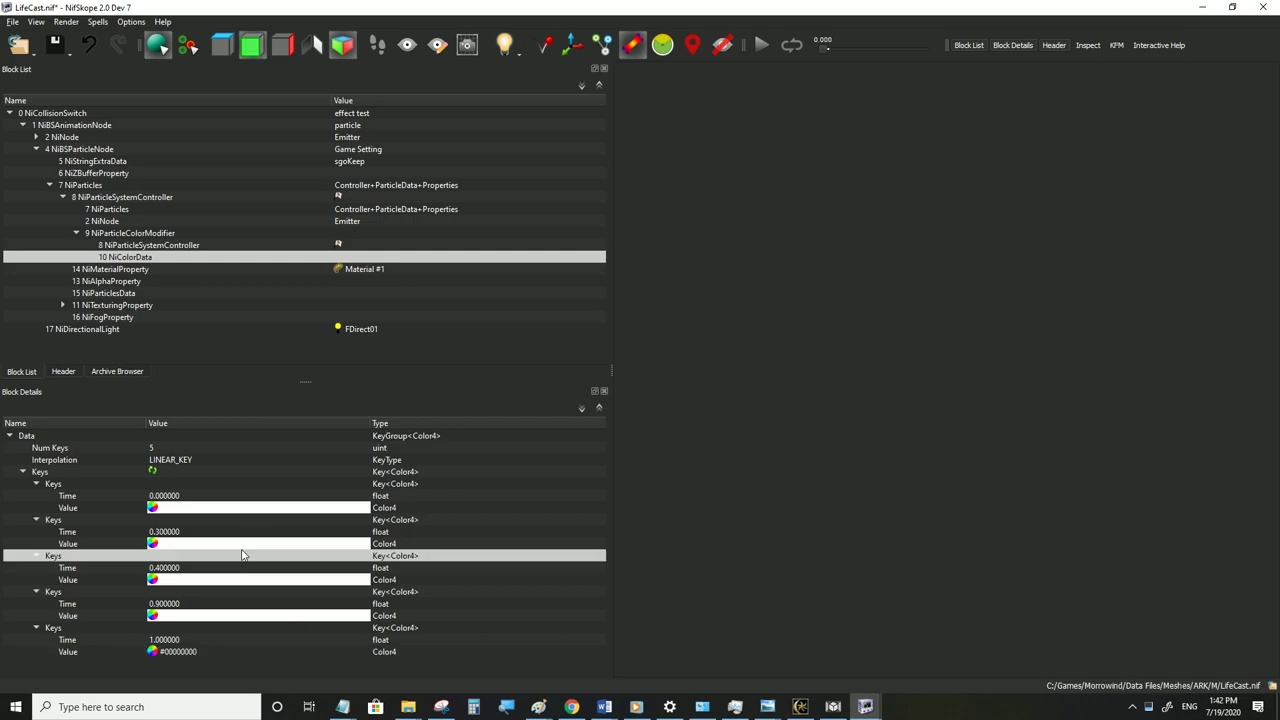
{"action": "left_click", "coordinate": [190, 543]}
{"action": "type", "text": "#00000000"}
{"action": "left_click", "coordinate": [196, 510], "text": "ctrl"}
{"action": "type", "text": "#00000000"}
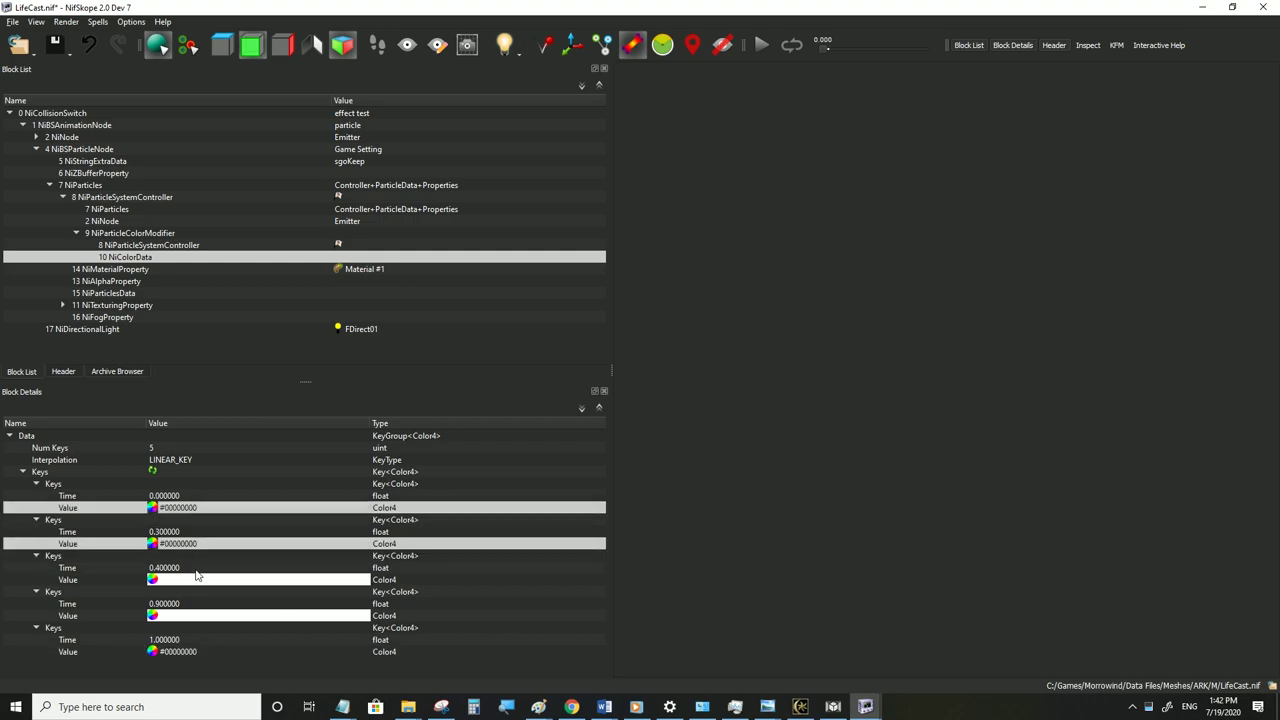
{"action": "left_click", "coordinate": [196, 572]}
{"action": "left_click", "coordinate": [13, 21]}
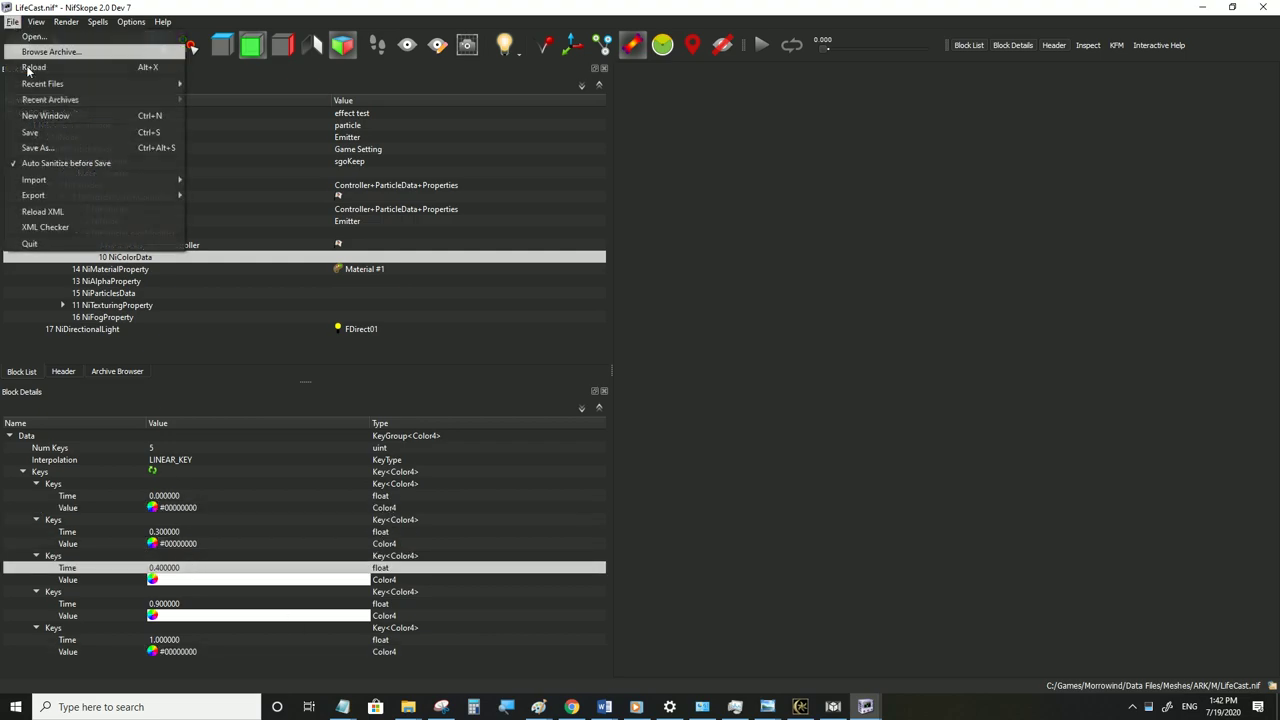
Save the colour fade and view the dense white speck cloud in Morrowind
{"action": "left_click", "coordinate": [744, 592]}
{"action": "left_click", "coordinate": [800, 706]}
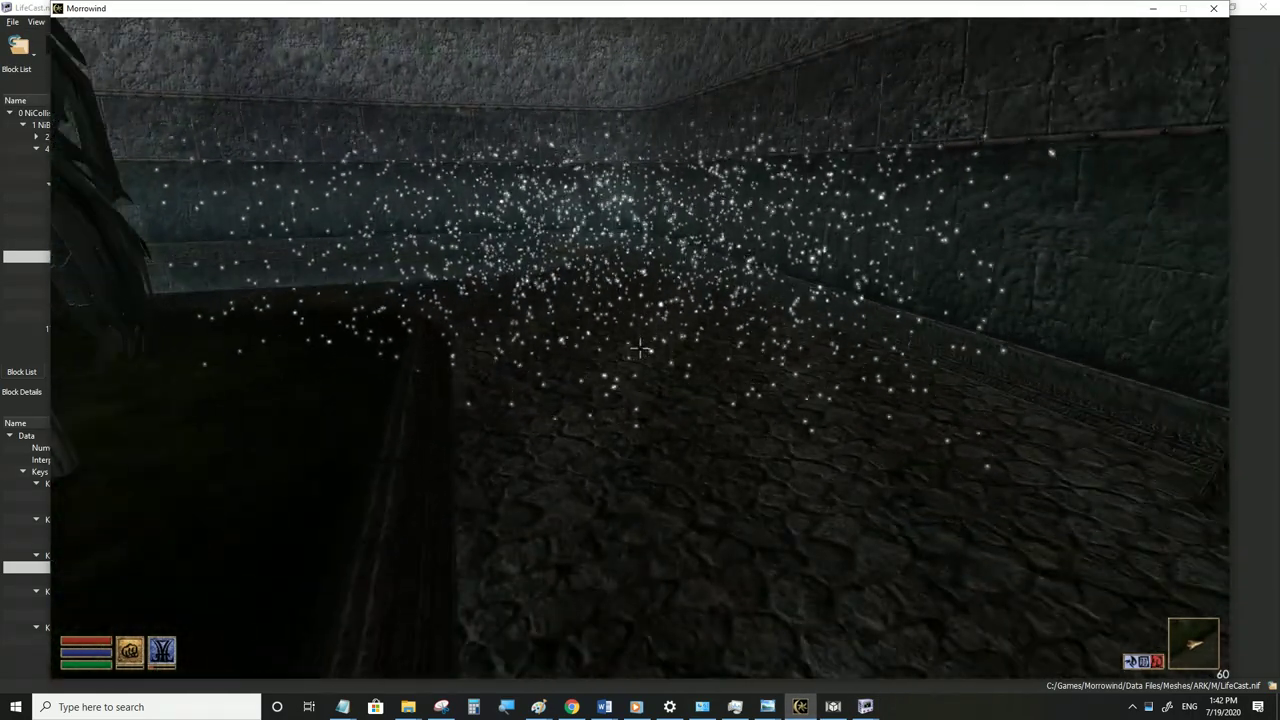
{"action": "key", "text": "alt+Tab"}
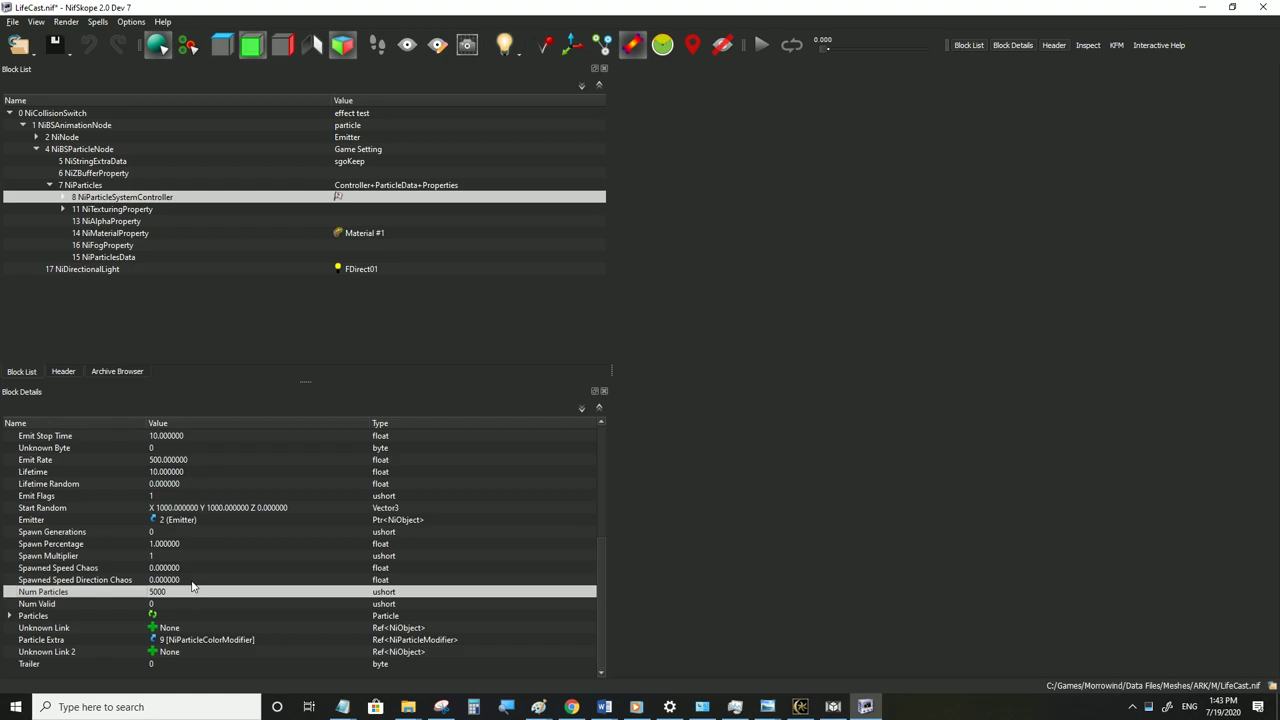
Inspect controller 8's Unknown Link 2 and Particle Extra links, then expand its child blocks
{"action": "left_click", "coordinate": [151, 655]}
{"action": "left_click", "coordinate": [65, 652]}
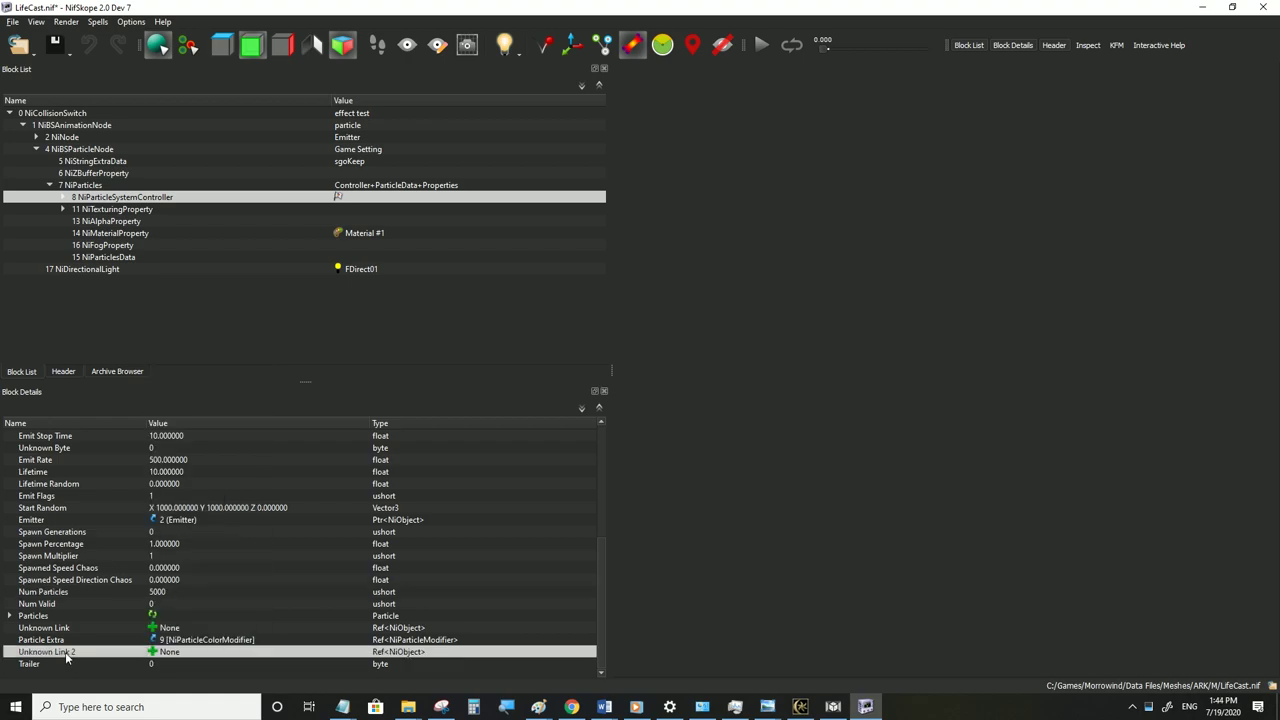
{"action": "left_click", "coordinate": [68, 641]}
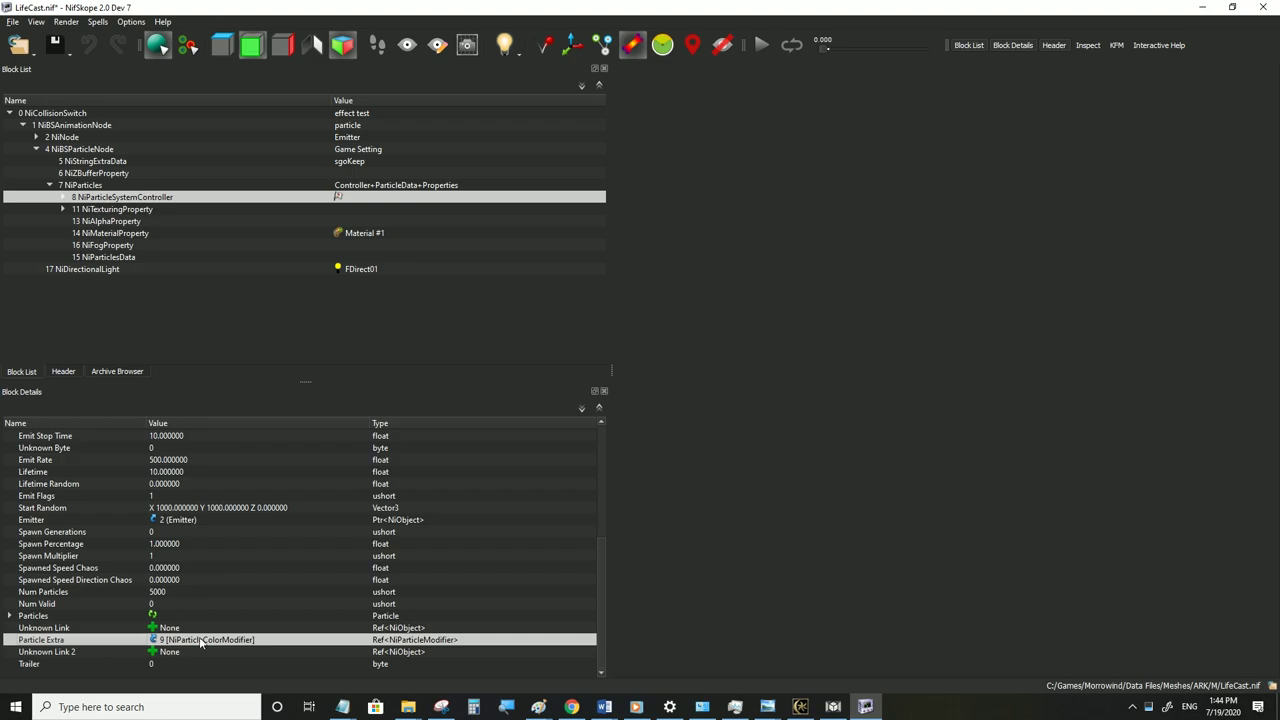
{"action": "left_click", "coordinate": [62, 203]}
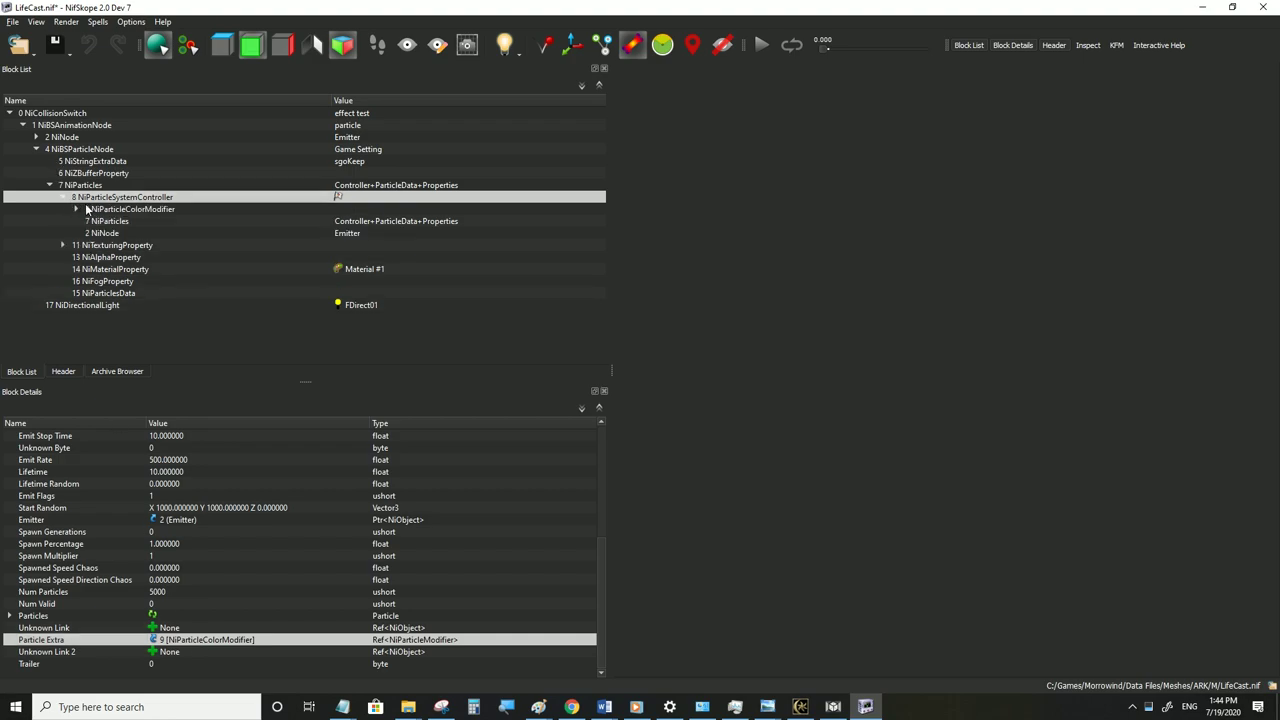
{"action": "left_click", "coordinate": [89, 209]}
{"action": "left_click", "coordinate": [93, 200]}
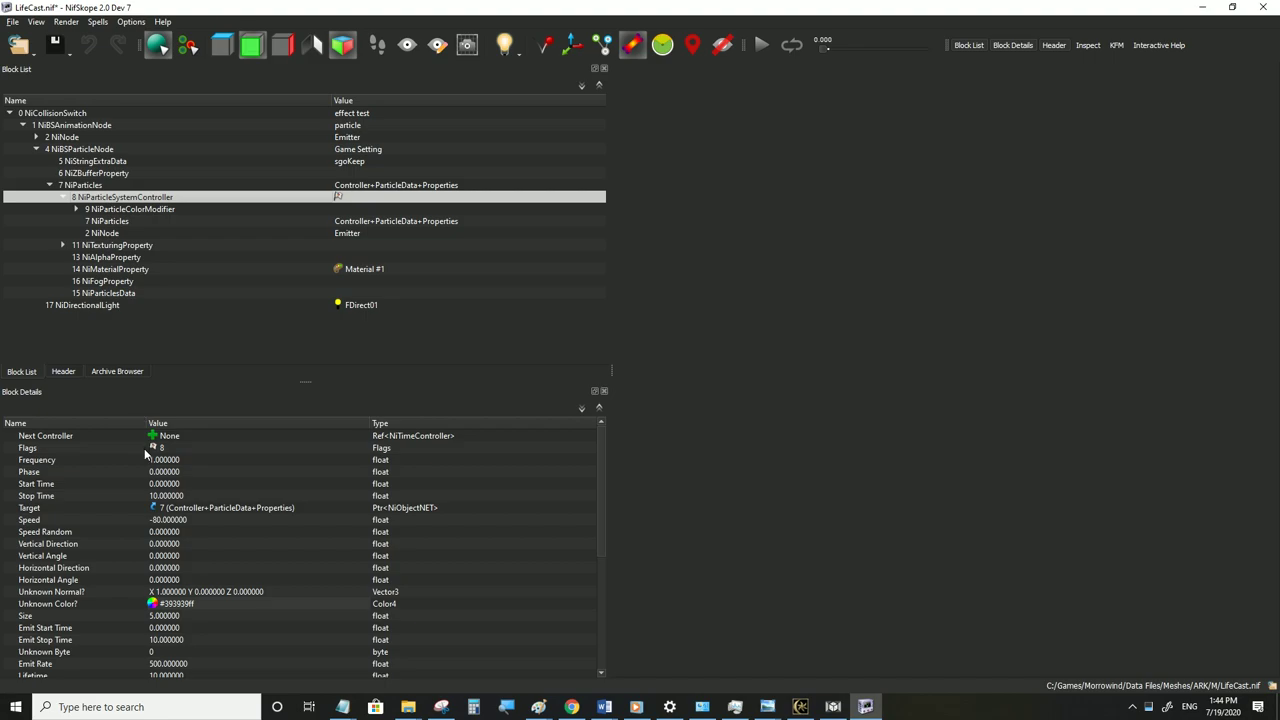
Check the NiParticleColorModifier's Next Modifier link, then return to the controller's Unknown Link 2 field
{"action": "scroll", "coordinate": [211, 459], "scroll_direction": "down", "scroll_amount": 6}
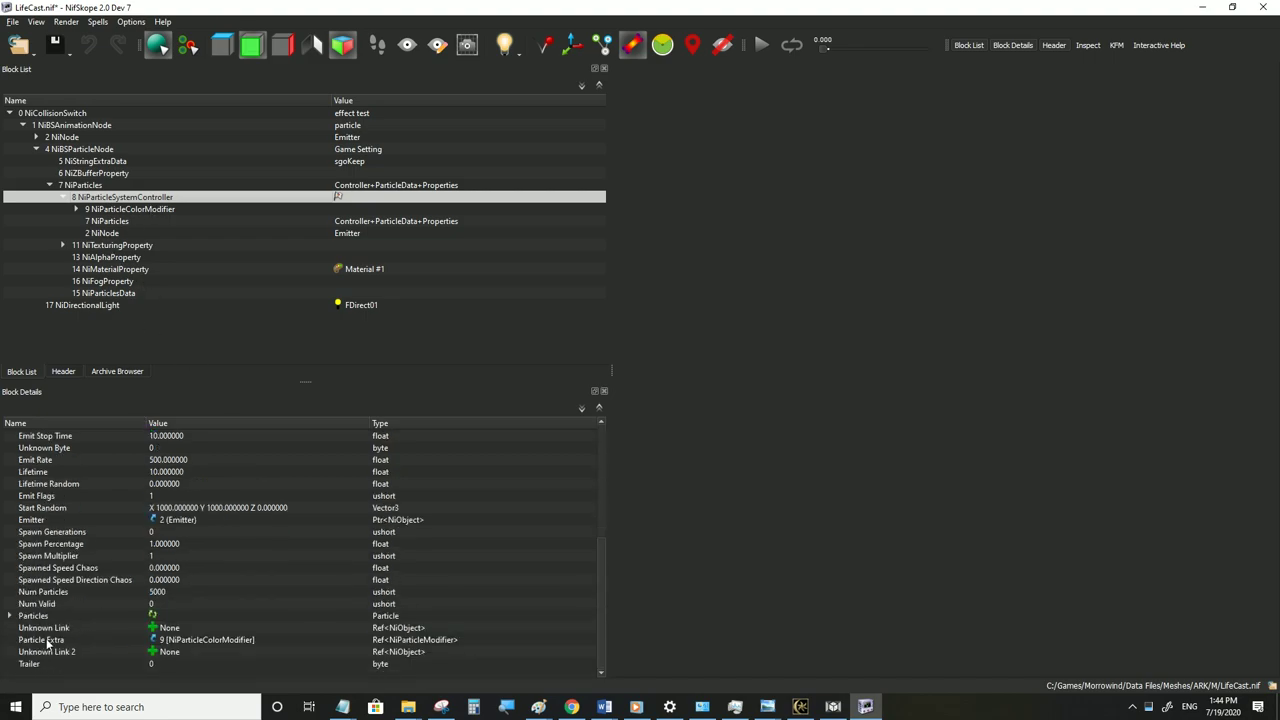
{"action": "left_click", "coordinate": [45, 641]}
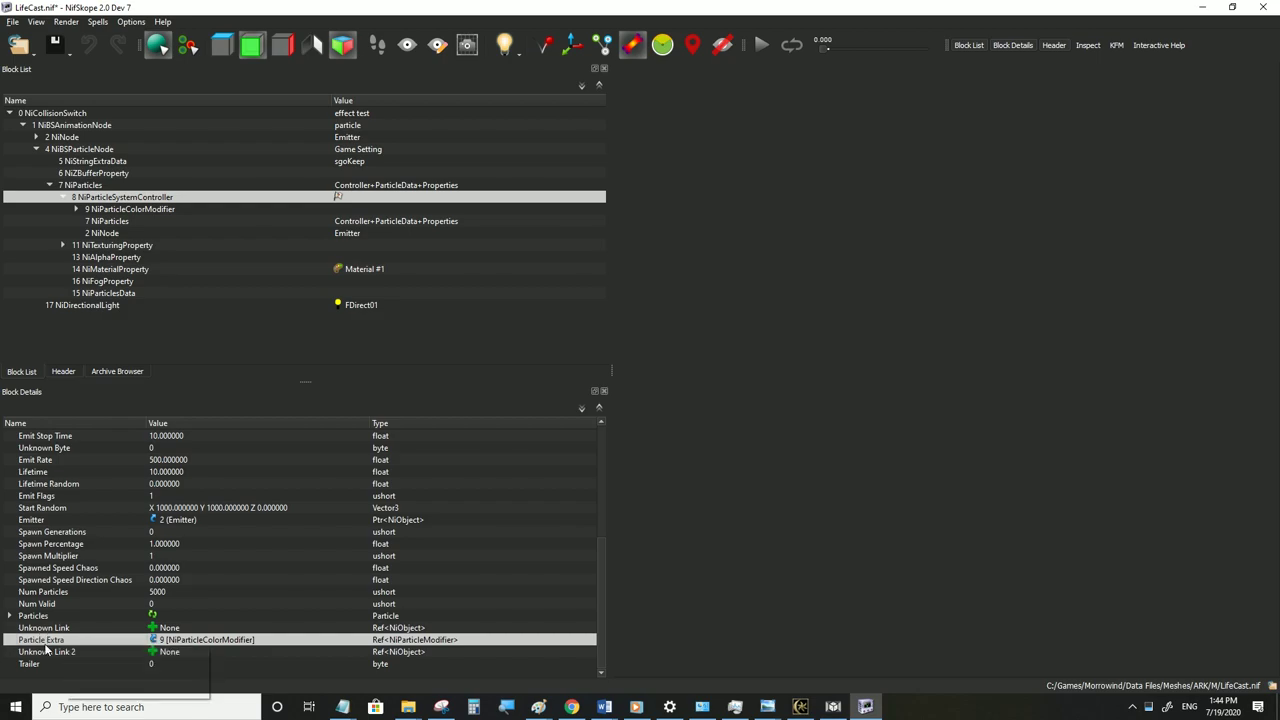
{"action": "left_click", "coordinate": [126, 211]}
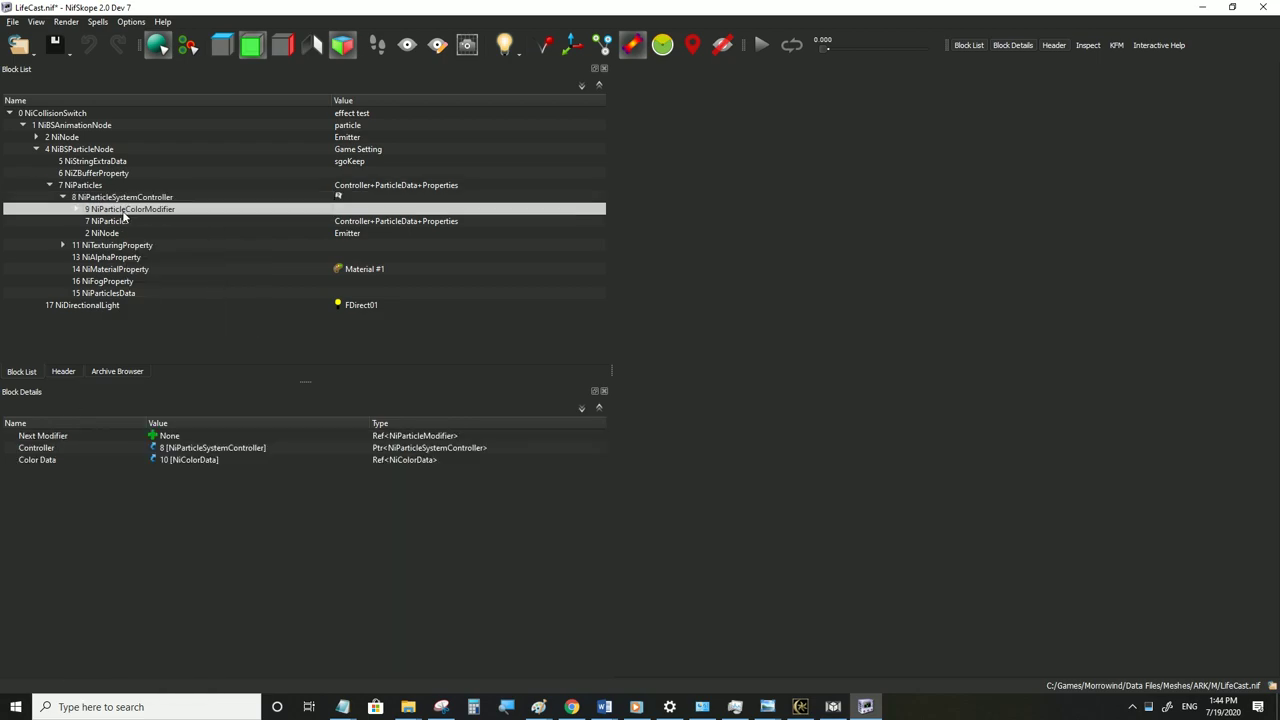
{"action": "left_click", "coordinate": [162, 436]}
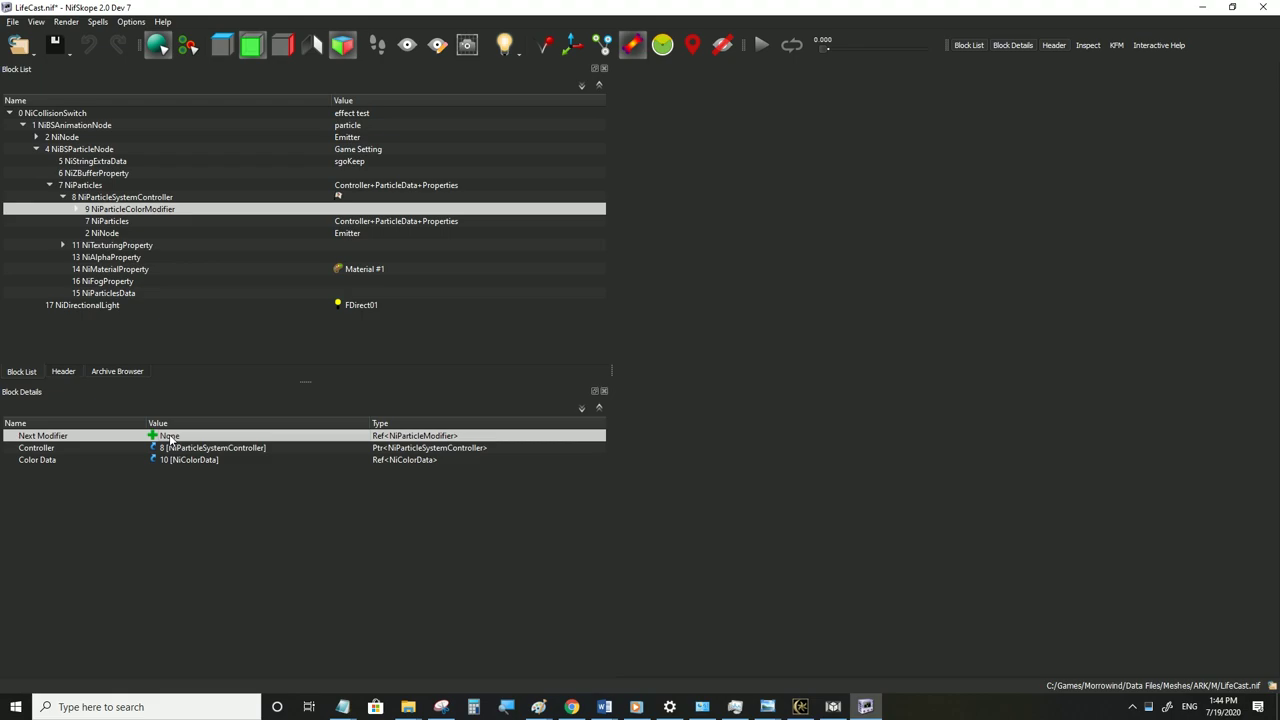
{"action": "left_click", "coordinate": [109, 197]}
{"action": "scroll", "coordinate": [168, 478], "scroll_direction": "down", "scroll_amount": 6}
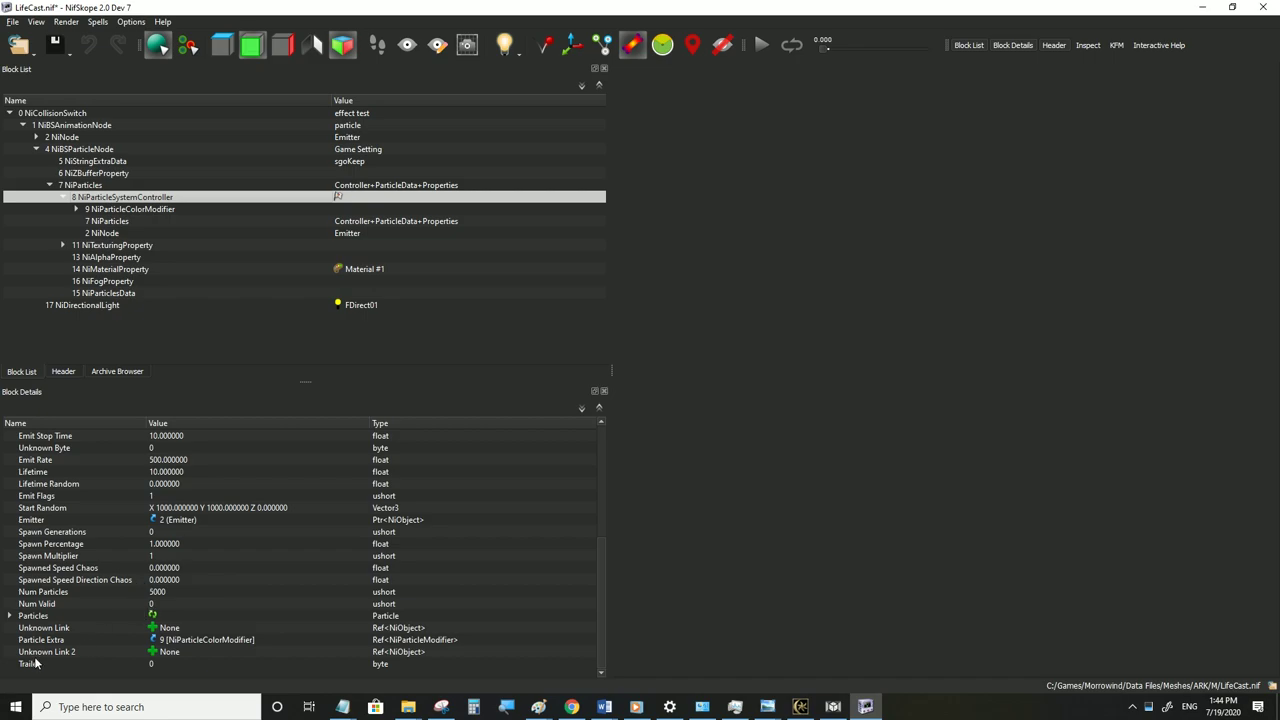
{"action": "left_click", "coordinate": [38, 654]}
{"action": "left_click", "coordinate": [52, 641]}
{"action": "left_click", "coordinate": [55, 649]}
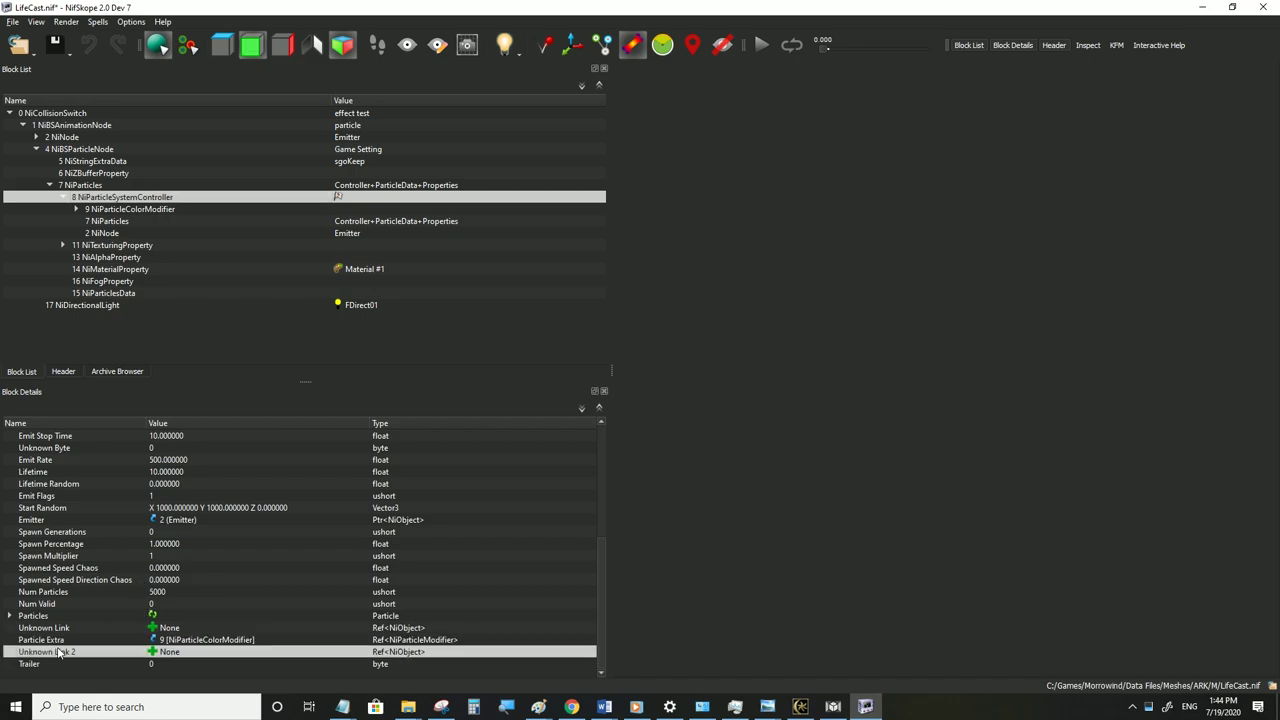
Add a new NiPlanarCollider block to the controller's Unknown Link 2
{"action": "left_click", "coordinate": [152, 653]}
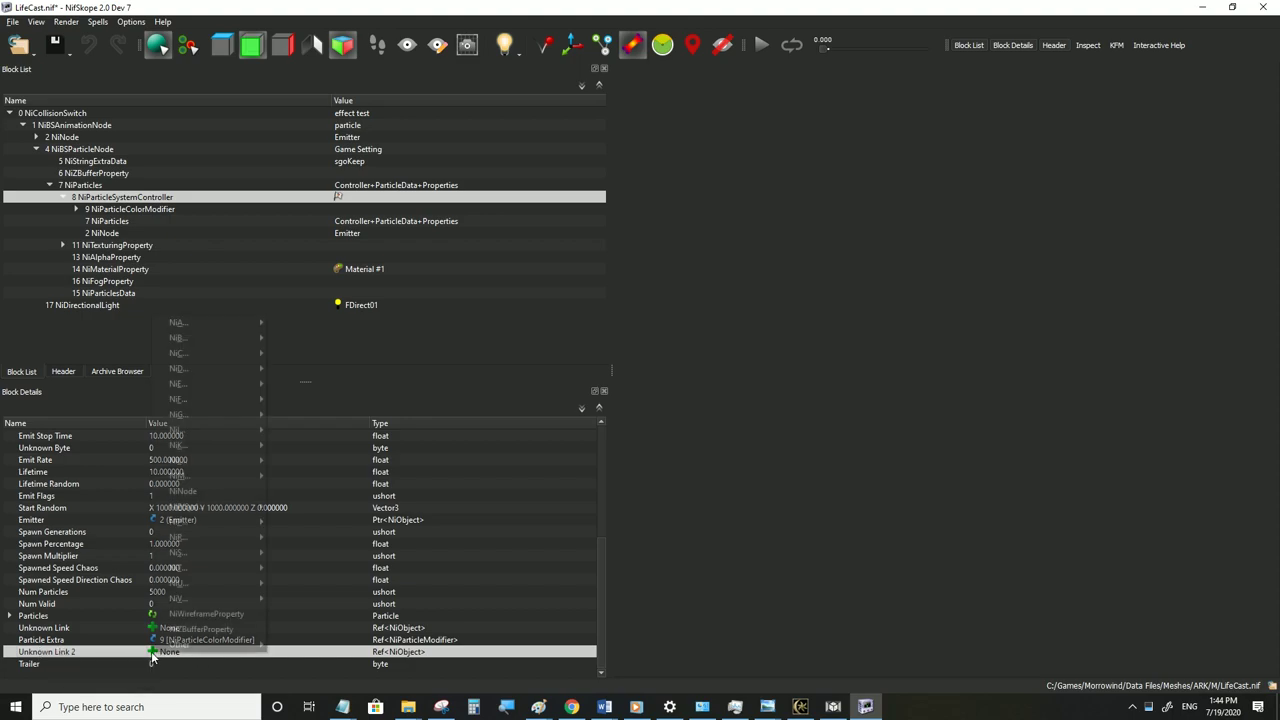
{"action": "mouse_move", "coordinate": [223, 453]}
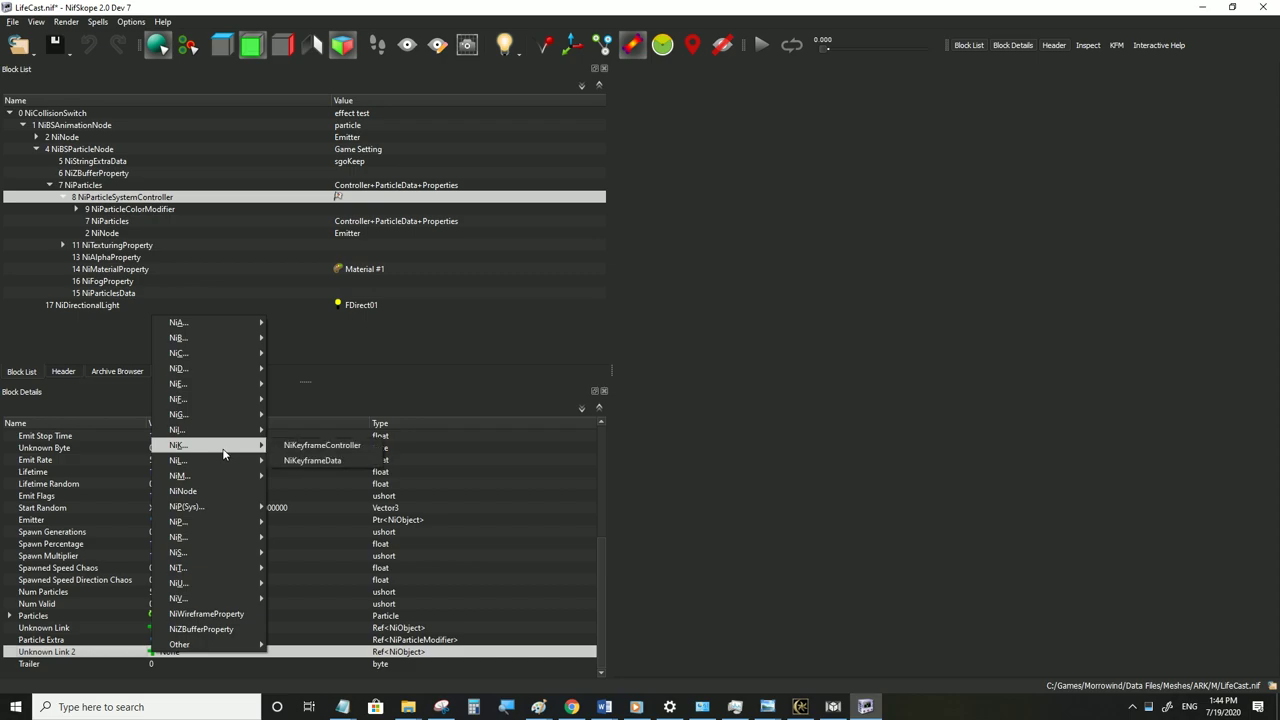
{"action": "mouse_move", "coordinate": [217, 521]}
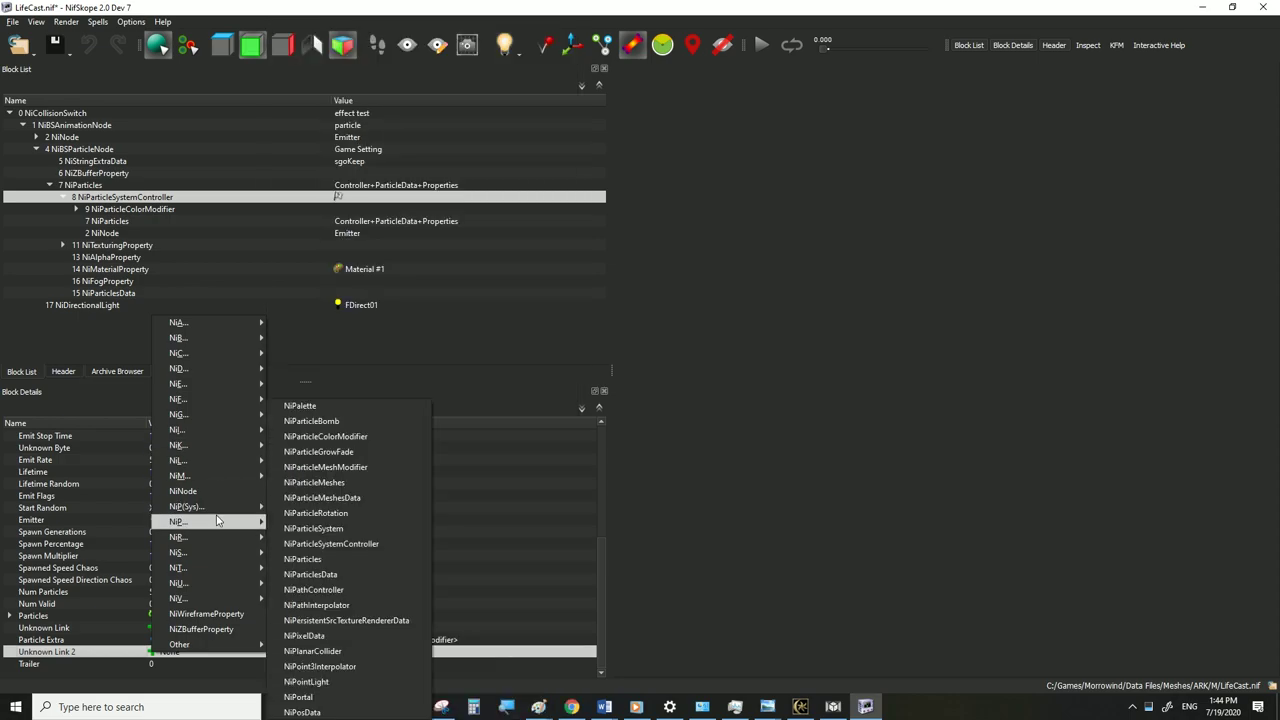
{"action": "left_click", "coordinate": [325, 651]}
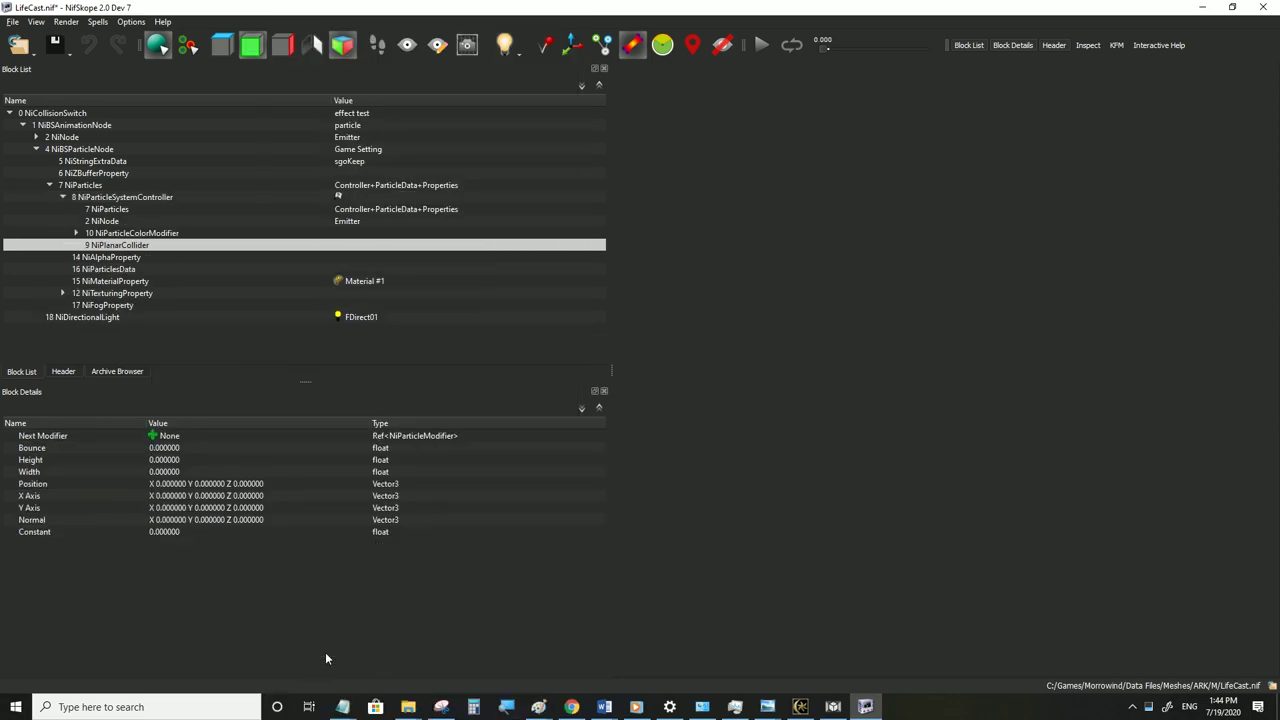
{"action": "left_click", "coordinate": [13, 21]}
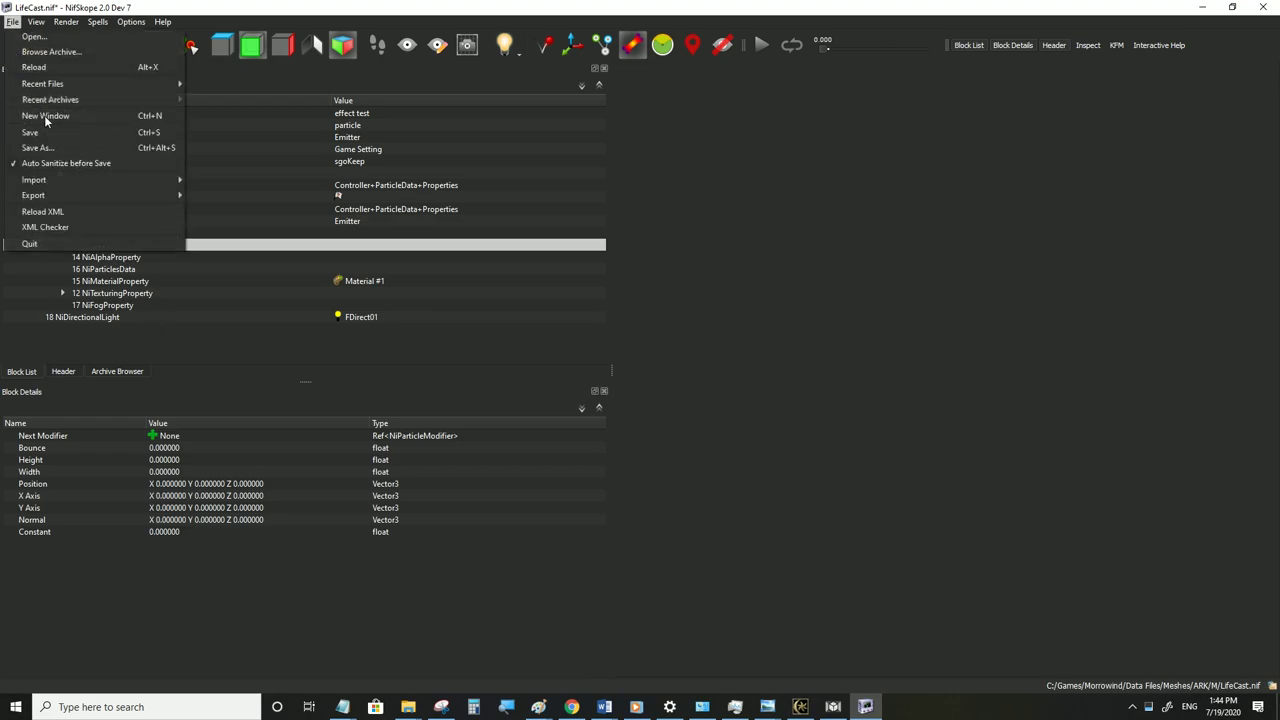
{"action": "left_click", "coordinate": [40, 132]}
Set the new NiPlanarCollider's Controller link to block 8 and save LifeCast.nif
{"action": "left_click", "coordinate": [114, 247]}
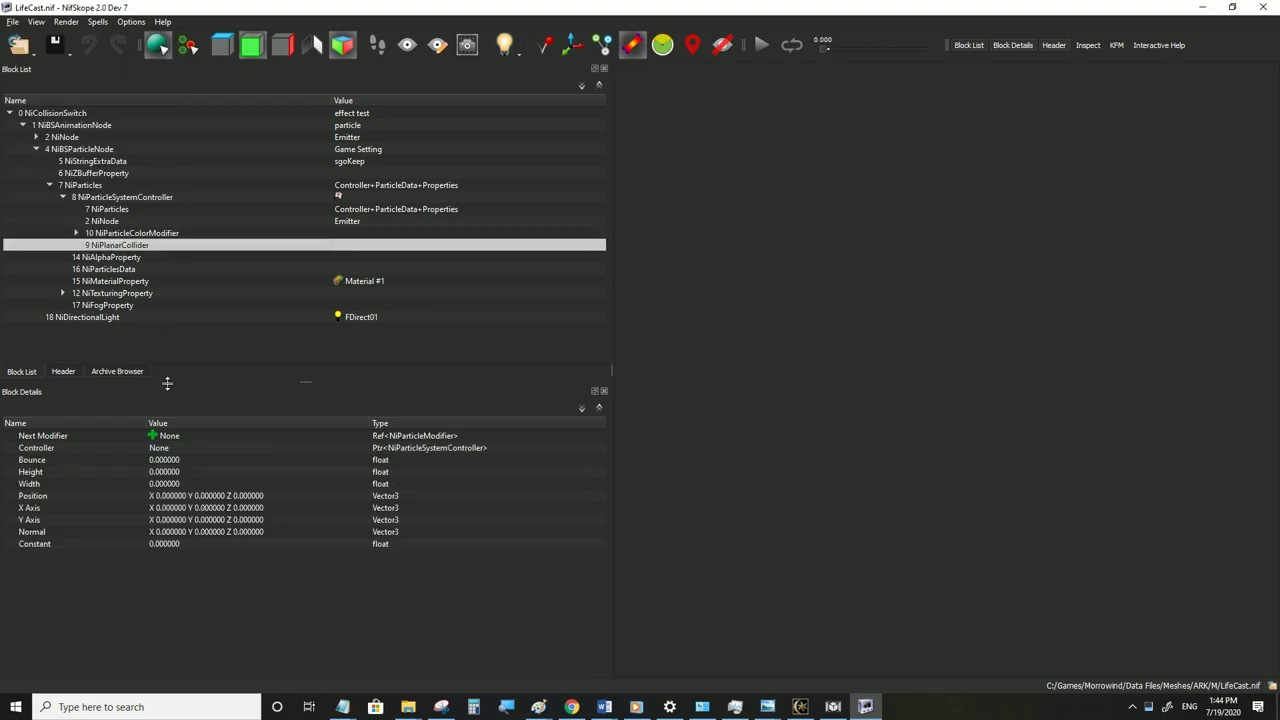
{"action": "double_click", "coordinate": [166, 448]}
{"action": "type", "text": "10"}
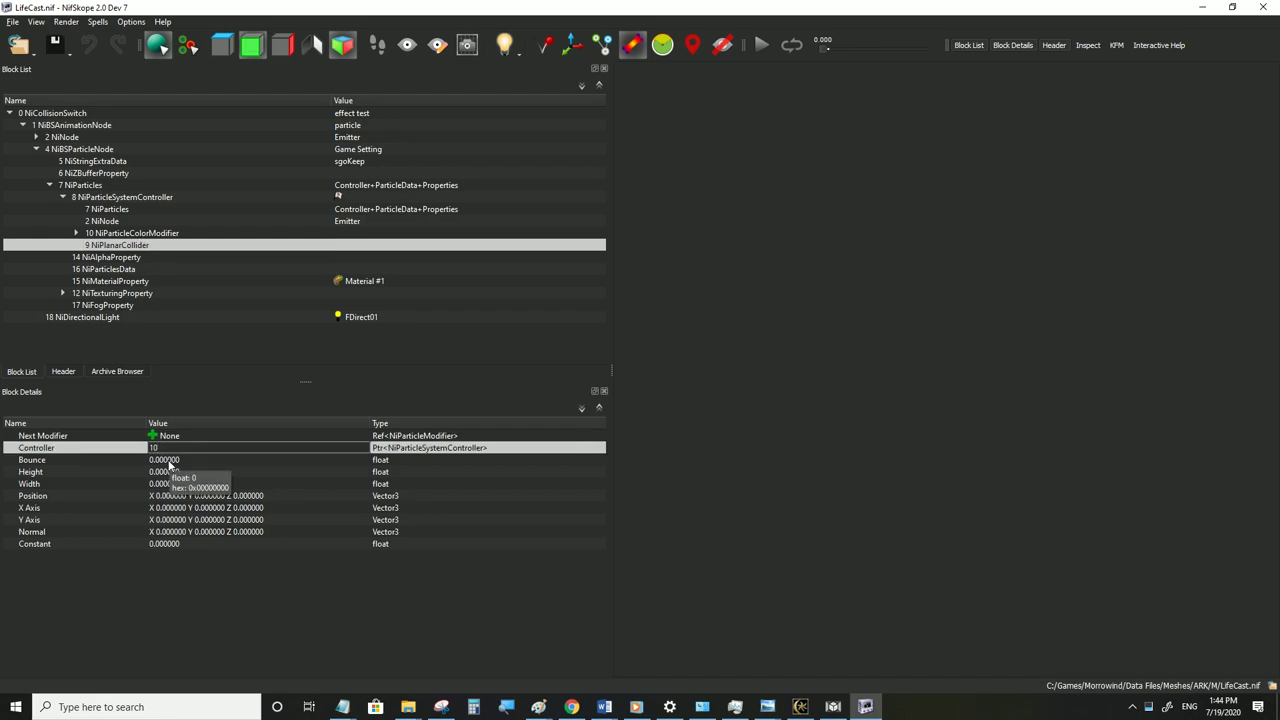
{"action": "double_click", "coordinate": [169, 447]}
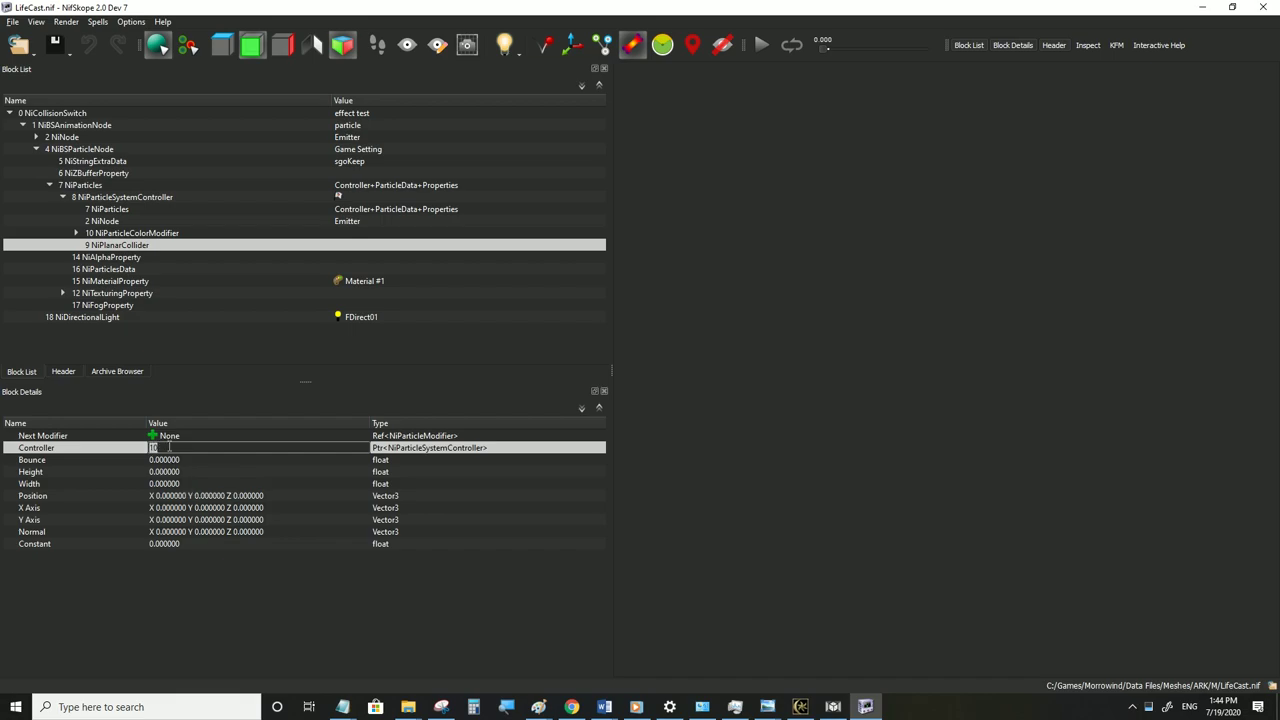
{"action": "type", "text": "8 [NiParticleSystemController"}
{"action": "left_click", "coordinate": [169, 461]}
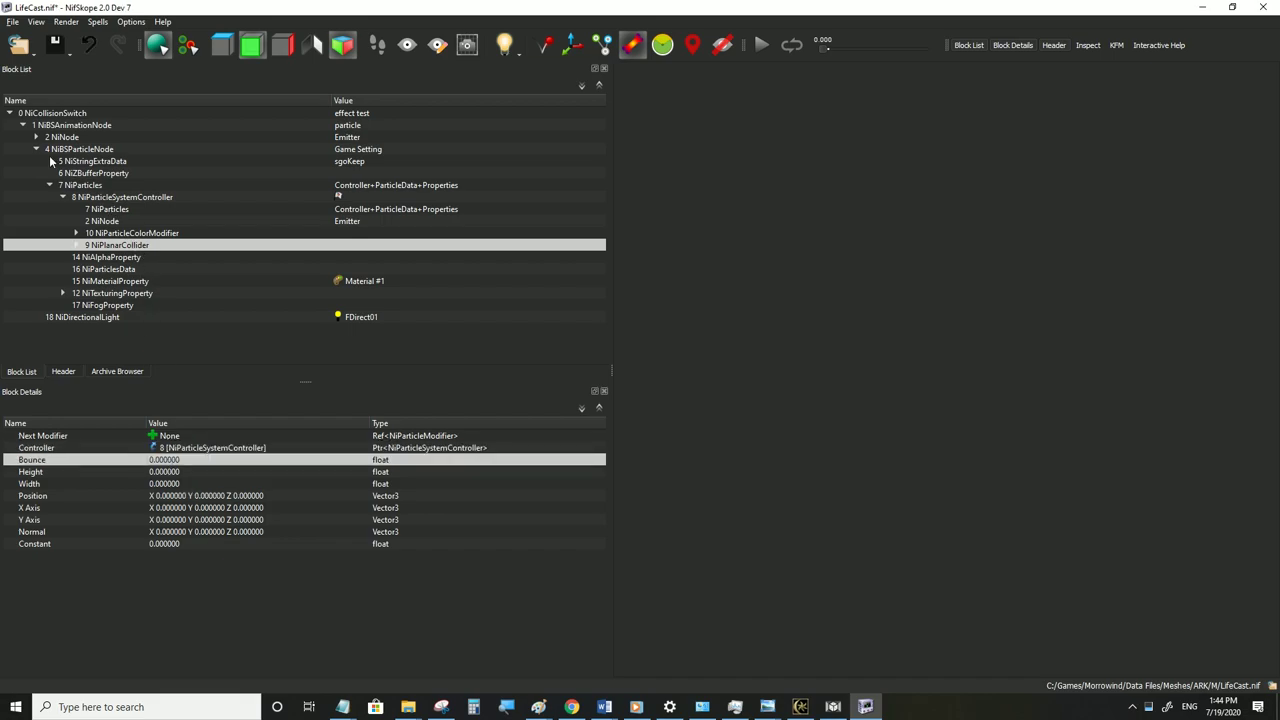
{"action": "left_click", "coordinate": [13, 21]}
{"action": "left_click", "coordinate": [34, 131]}
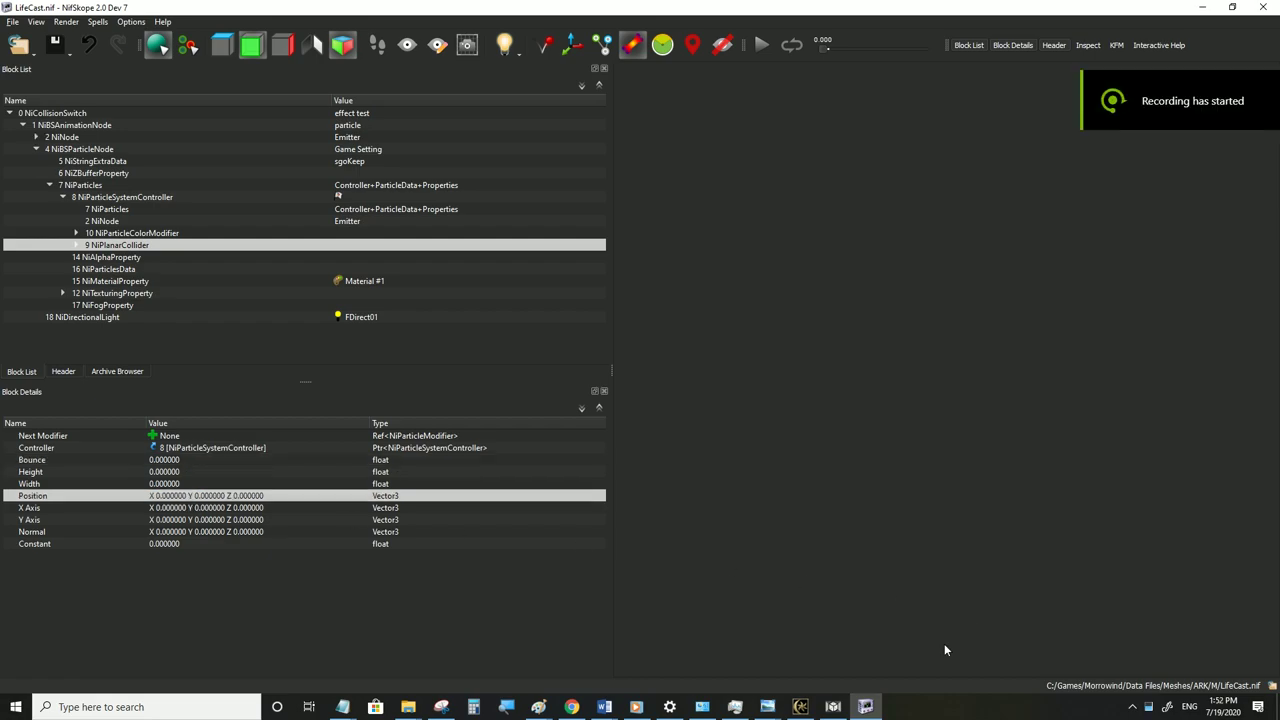
{"action": "left_click", "coordinate": [797, 704]}
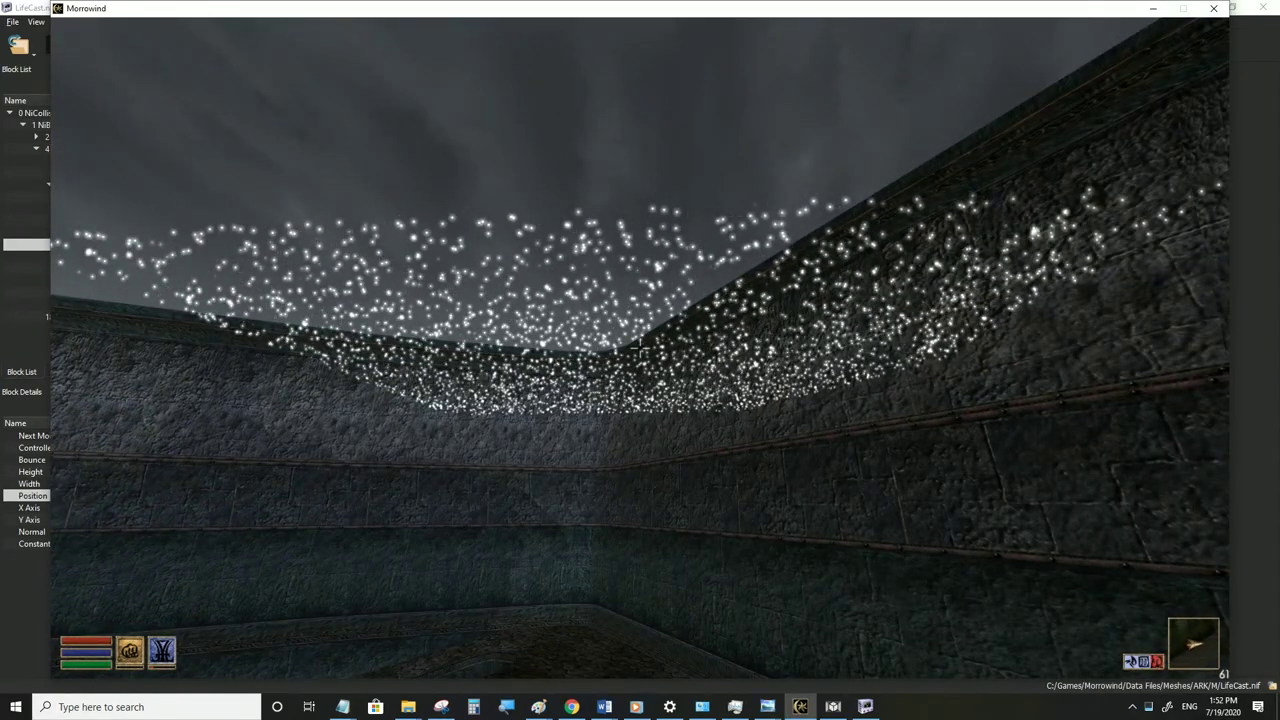
{"action": "key", "text": "alt+Tab"}
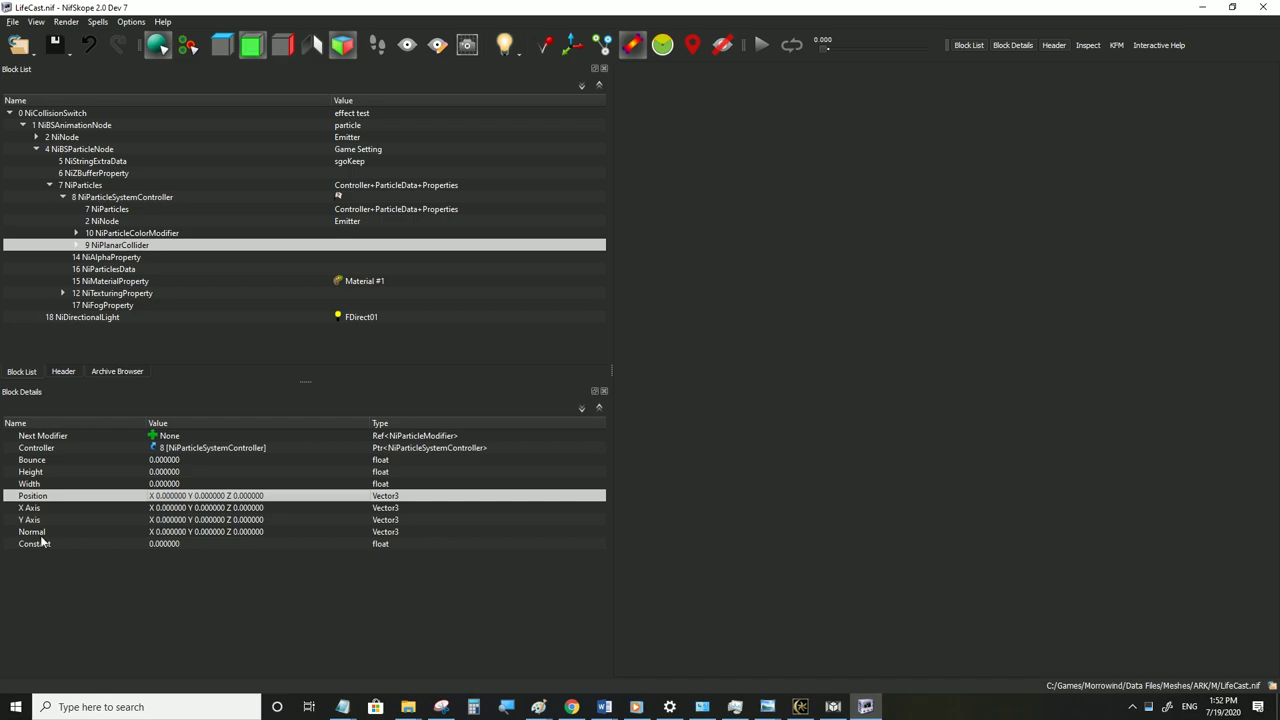
Enter 1 as the Z component of the NiPlanarCollider's Normal, making it 0, 0, 1
{"action": "left_click", "coordinate": [244, 531]}
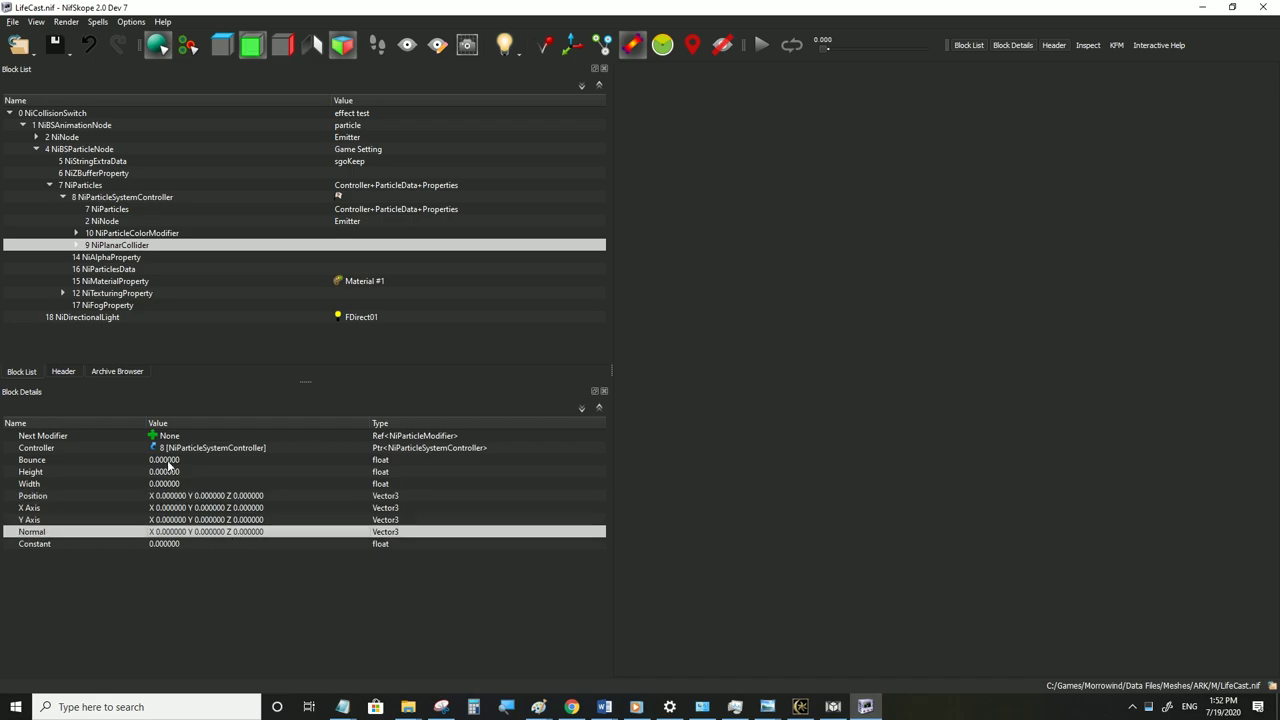
{"action": "left_click", "coordinate": [168, 461]}
{"action": "left_click", "coordinate": [237, 533]}
{"action": "double_click", "coordinate": [273, 531]}
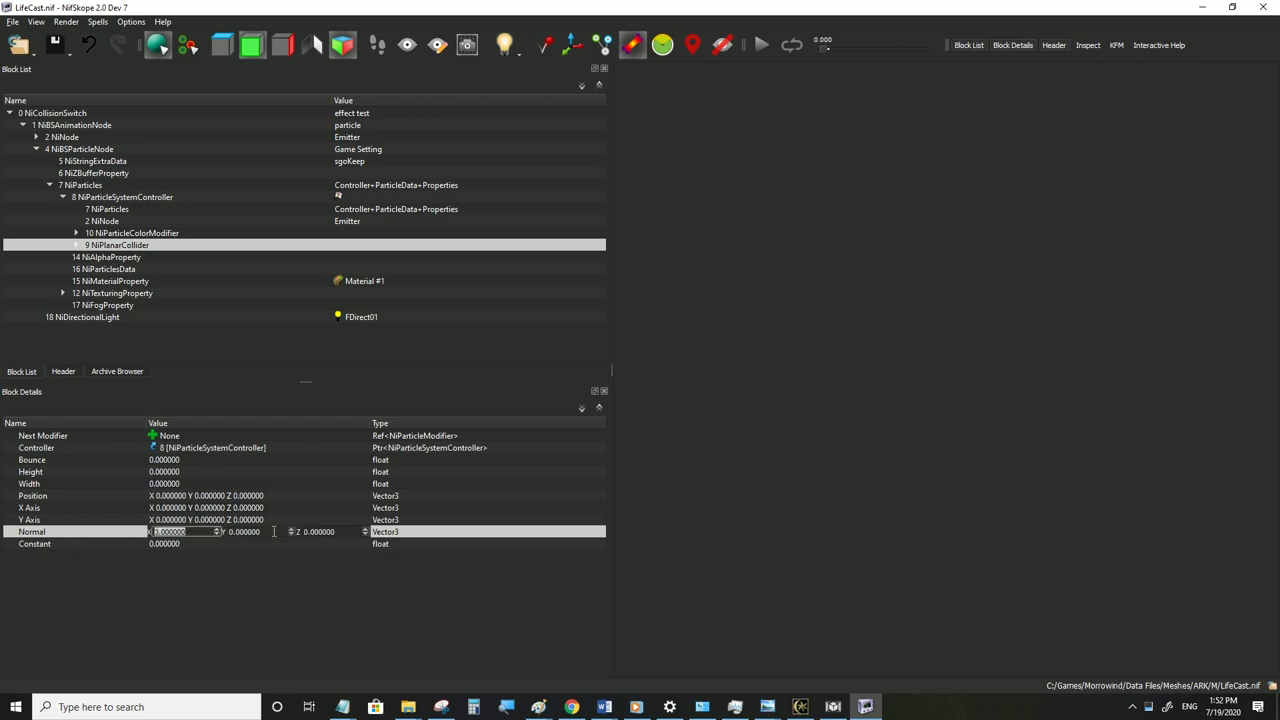
{"action": "left_click", "coordinate": [316, 531]}
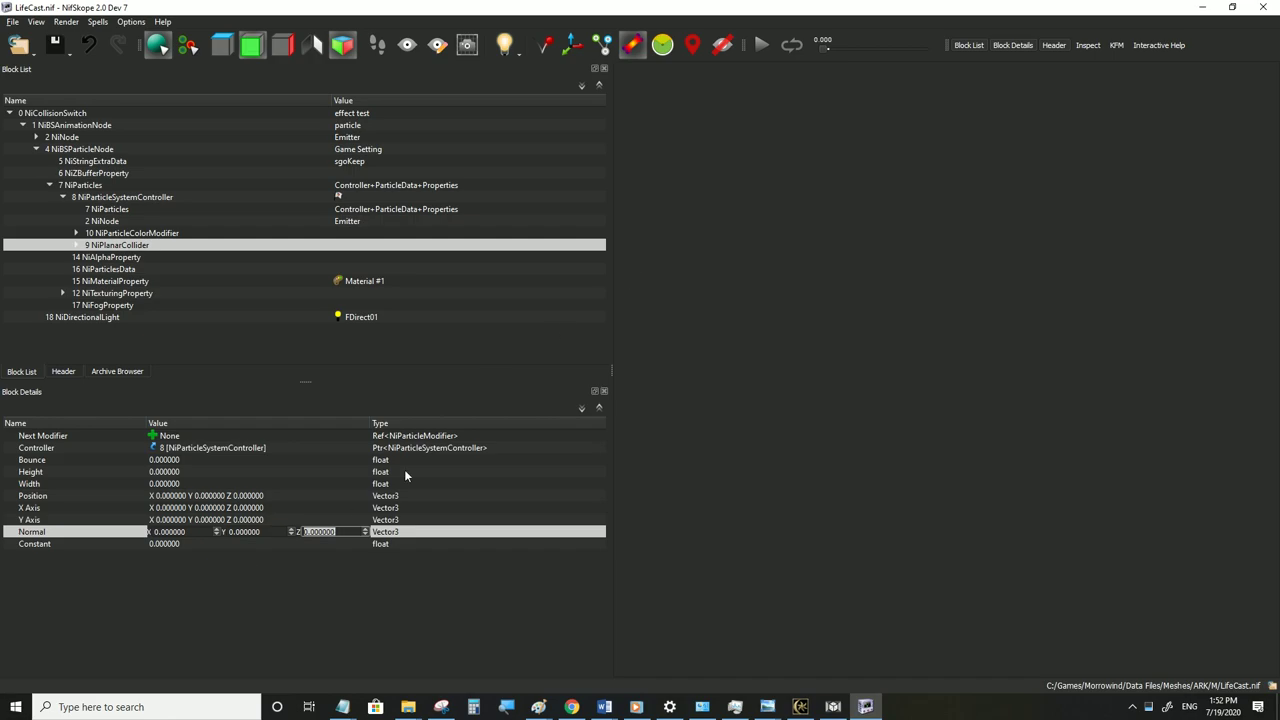
{"action": "type", "text": "1"}
{"action": "key", "text": "Return"}
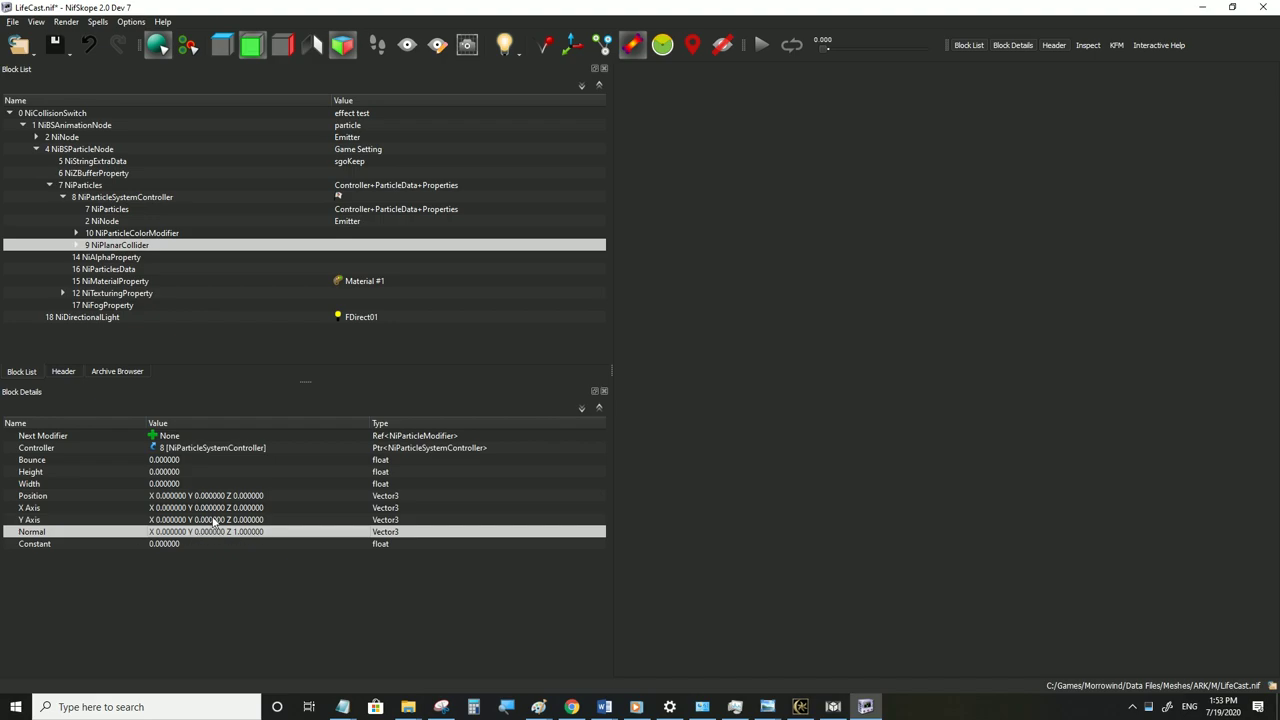
{"action": "left_click", "coordinate": [110, 510]}
{"action": "left_click", "coordinate": [171, 520]}
{"action": "left_click", "coordinate": [171, 511]}
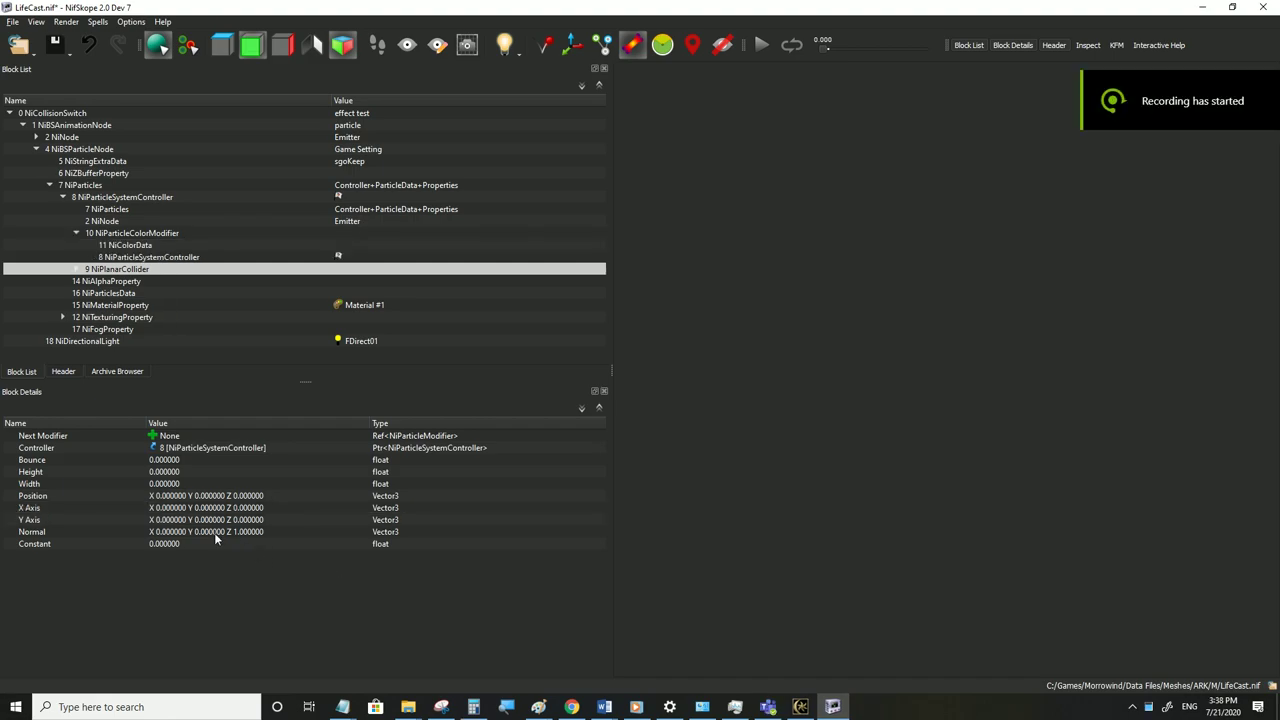
Make the collider's X Axis 1, 0, 0 and Y Axis 0, 1, 0, with Paint's diagram alongside
{"action": "left_click", "coordinate": [538, 706]}
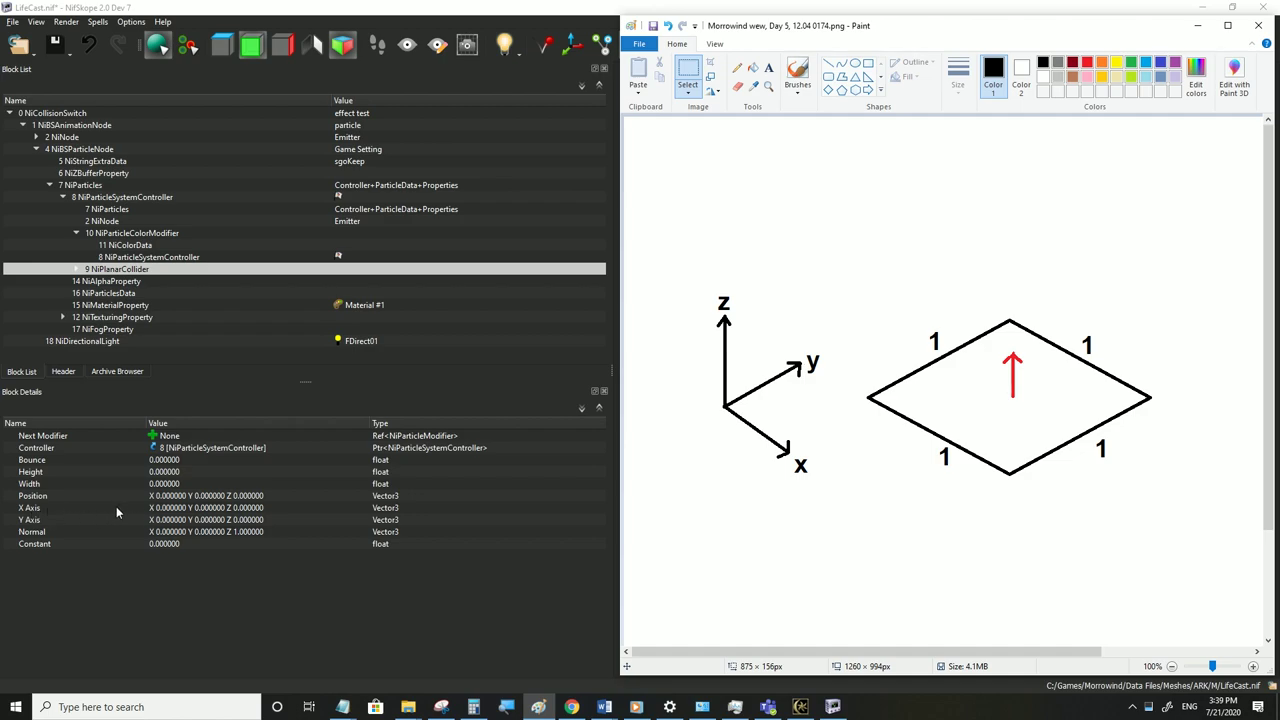
{"action": "double_click", "coordinate": [156, 509]}
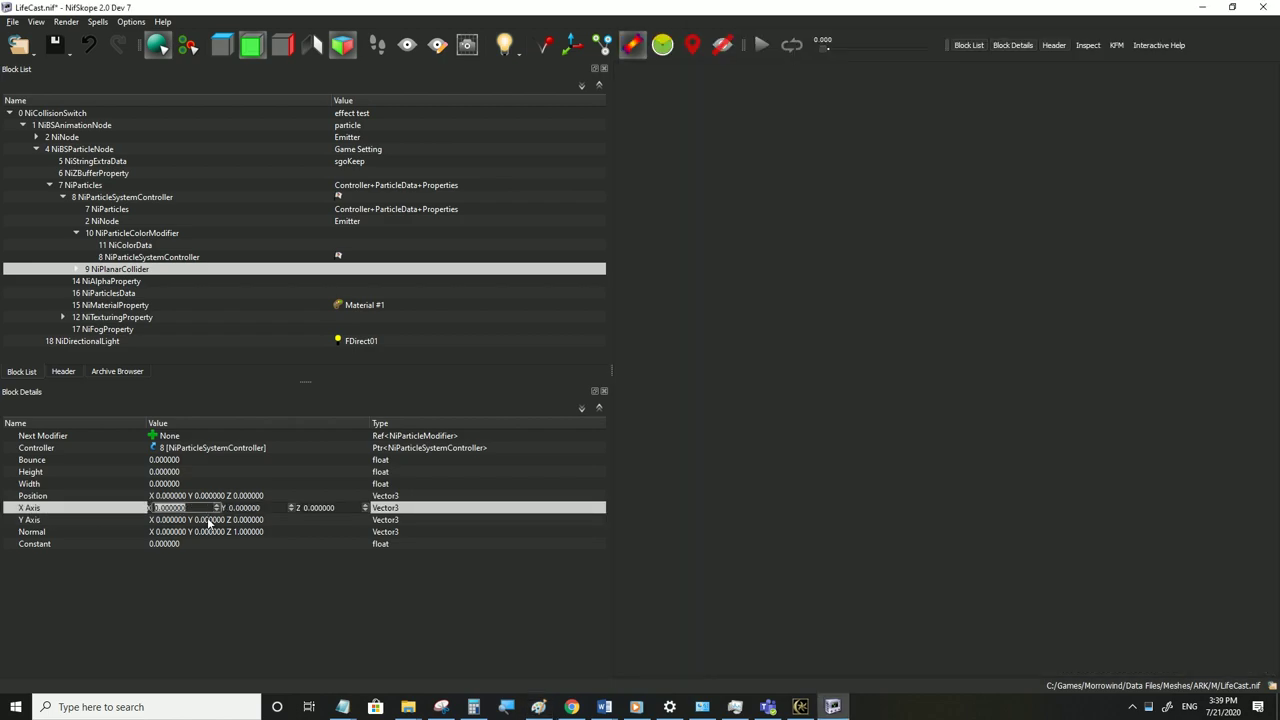
{"action": "type", "text": "1"}
{"action": "double_click", "coordinate": [211, 521]}
{"action": "key", "text": "Tab"}
{"action": "type", "text": "1"}
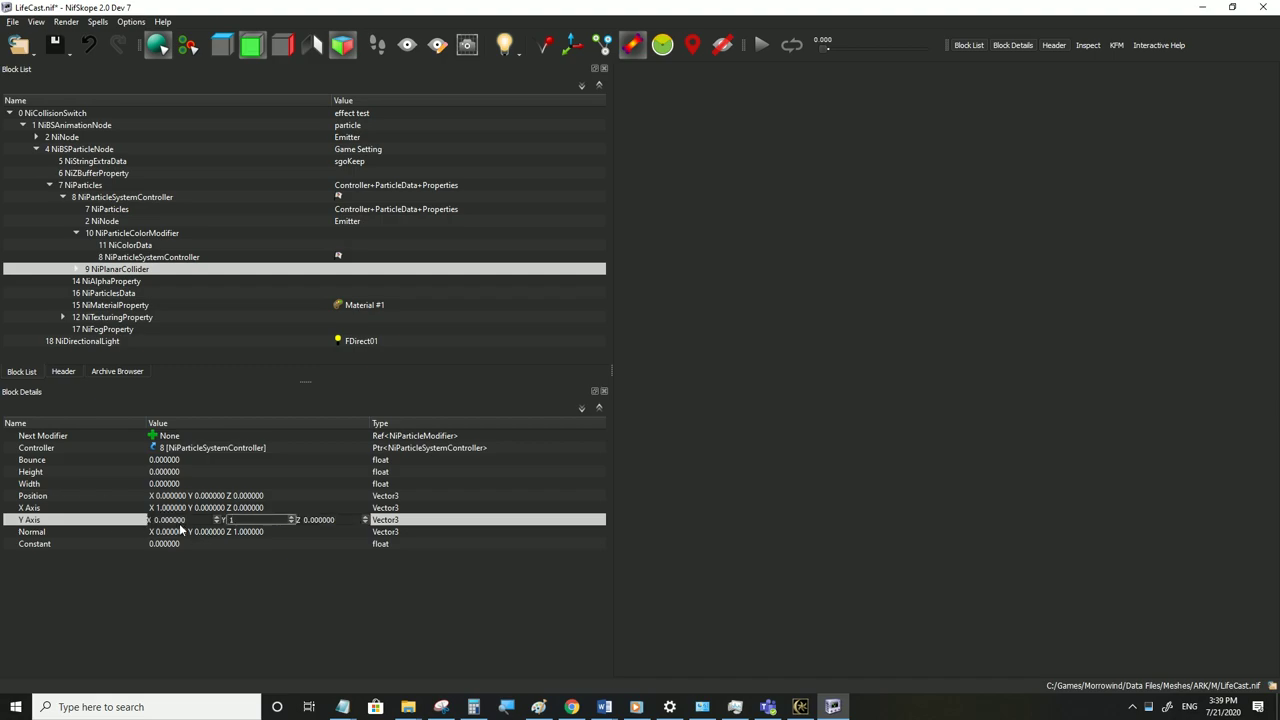
{"action": "left_click", "coordinate": [186, 499]}
{"action": "left_click", "coordinate": [90, 510]}
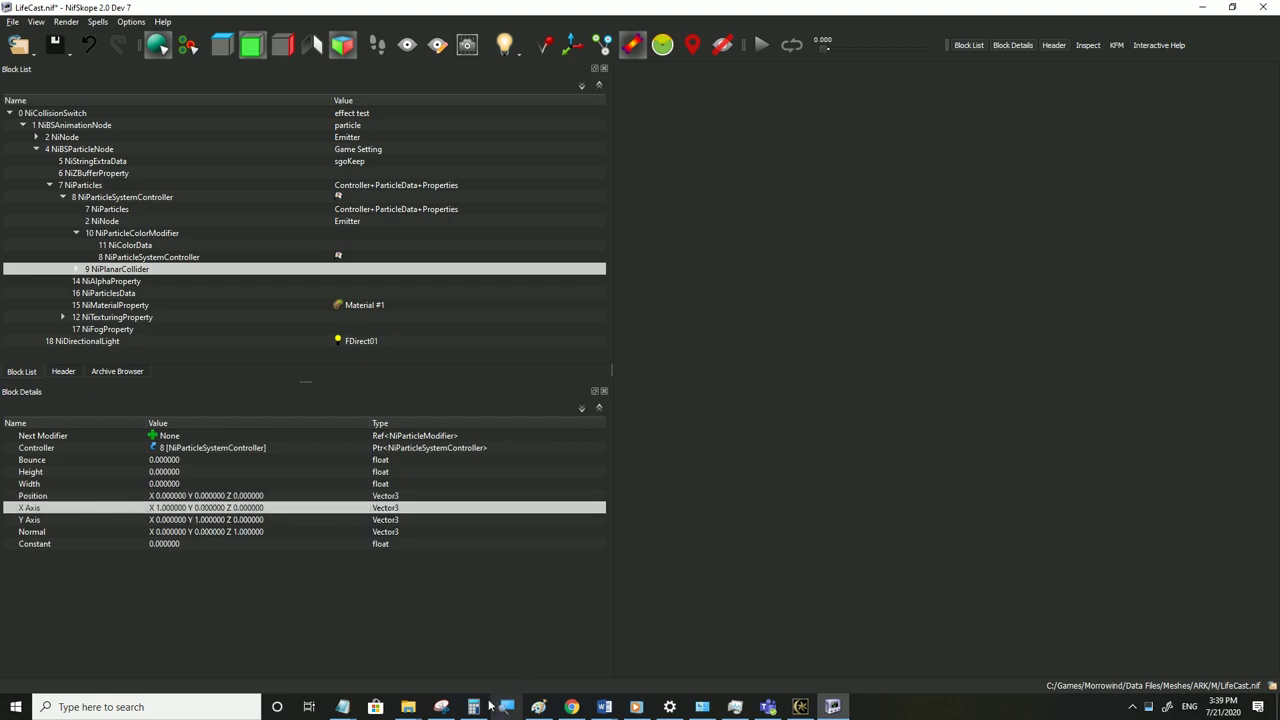
{"action": "left_click", "coordinate": [538, 707]}
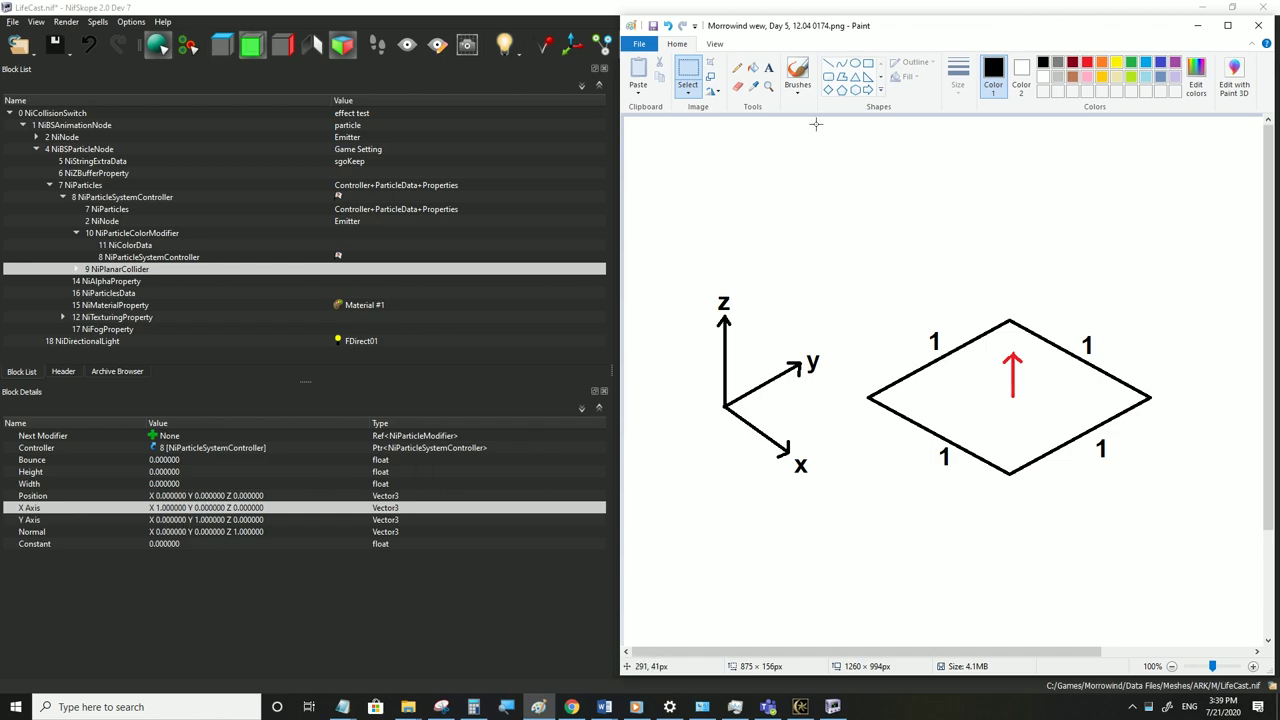
Copy the red arrow above the diagram and draw a wide, flattened diamond around it
{"action": "left_click_drag", "start_coordinate": [1036, 410], "coordinate": [994, 345]}
{"action": "key", "text": "ctrl+c"}
{"action": "key", "text": "ctrl+v"}
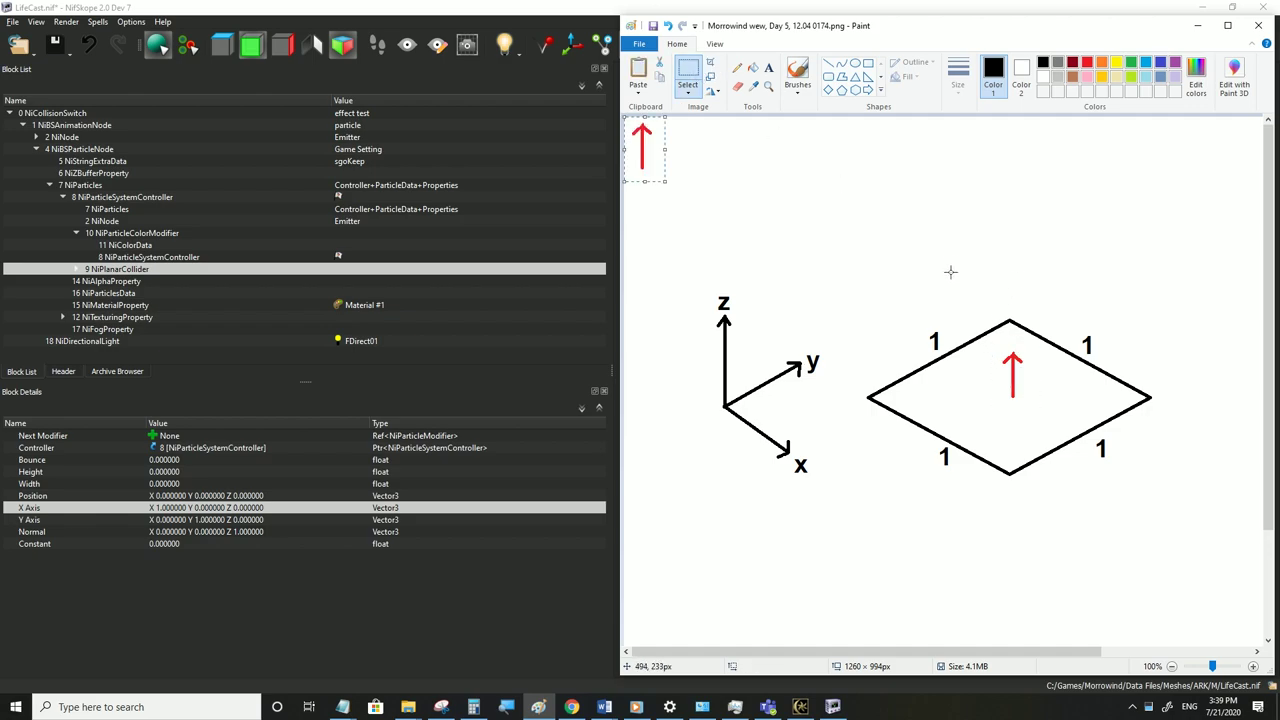
{"action": "mouse_move", "coordinate": [663, 129]}
{"action": "left_mouse_down"}
{"action": "mouse_move", "coordinate": [1015, 203]}
{"action": "mouse_move", "coordinate": [1018, 186]}
{"action": "left_mouse_up"}
{"action": "left_click", "coordinate": [828, 89]}
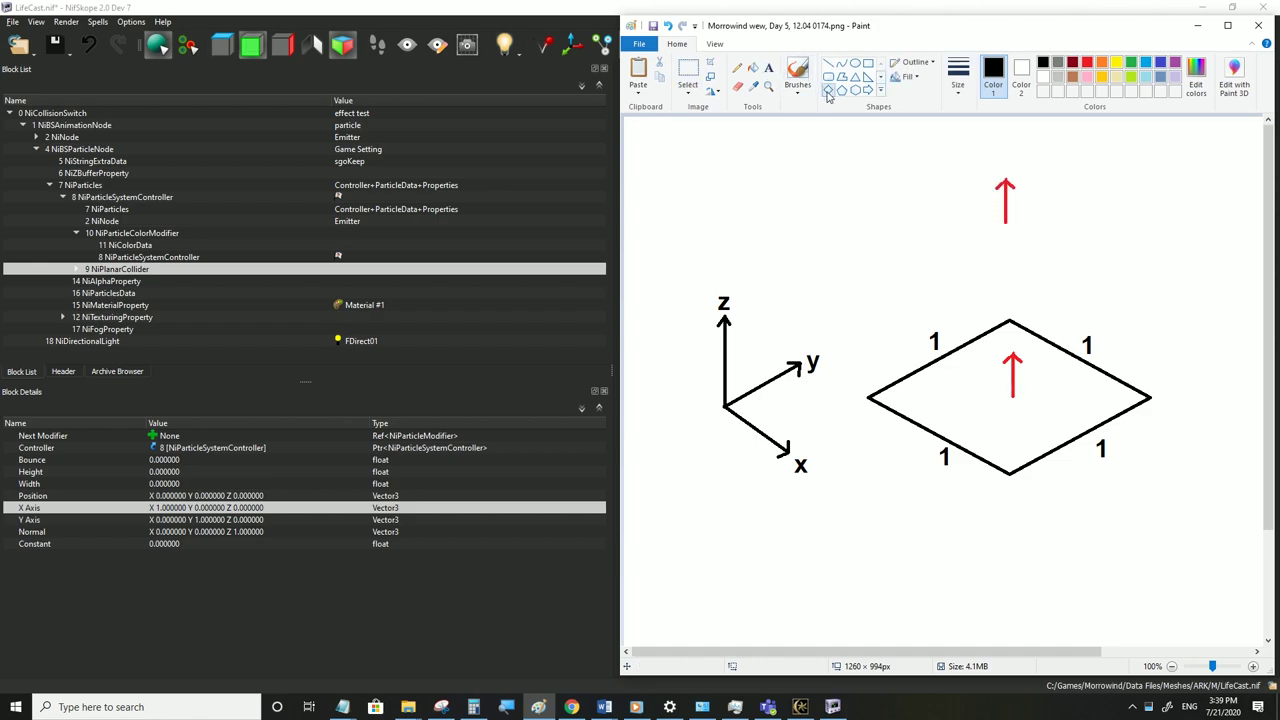
{"action": "mouse_move", "coordinate": [706, 251]}
{"action": "left_mouse_down"}
{"action": "mouse_move", "coordinate": [928, 203]}
{"action": "mouse_move", "coordinate": [1272, 166]}
{"action": "left_mouse_up"}
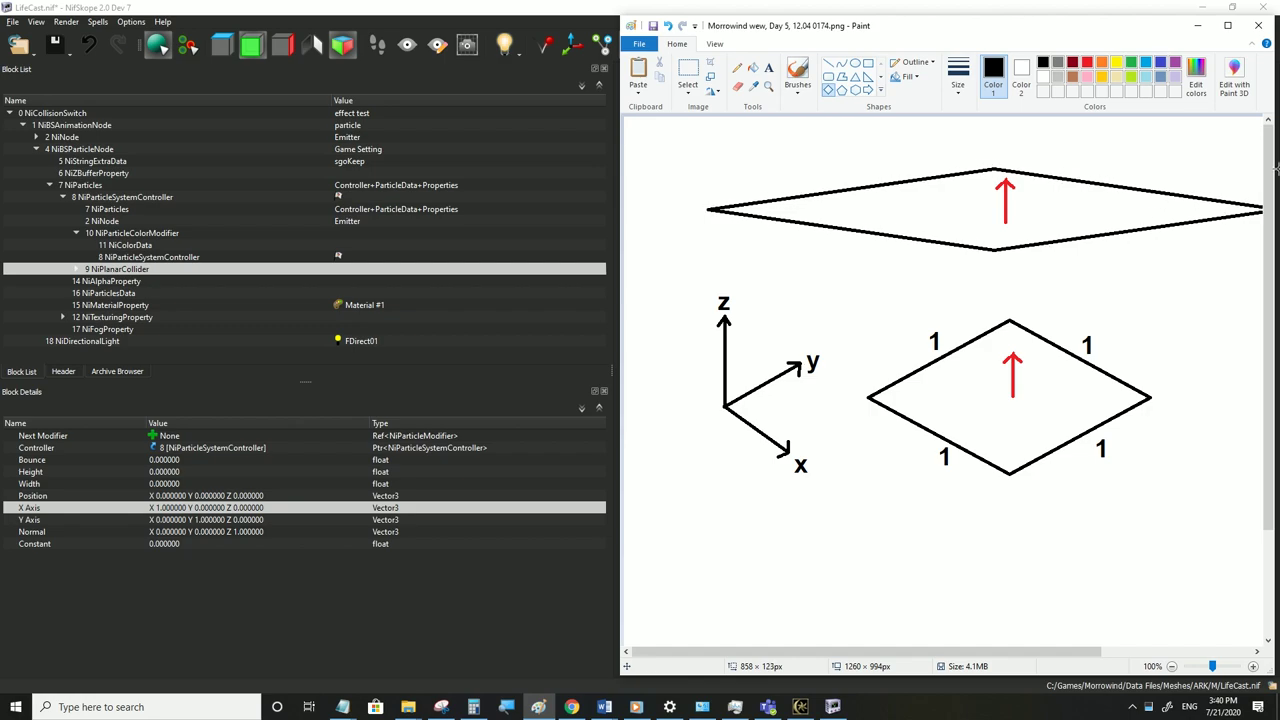
{"action": "left_click_drag", "start_coordinate": [997, 252], "coordinate": [998, 237]}
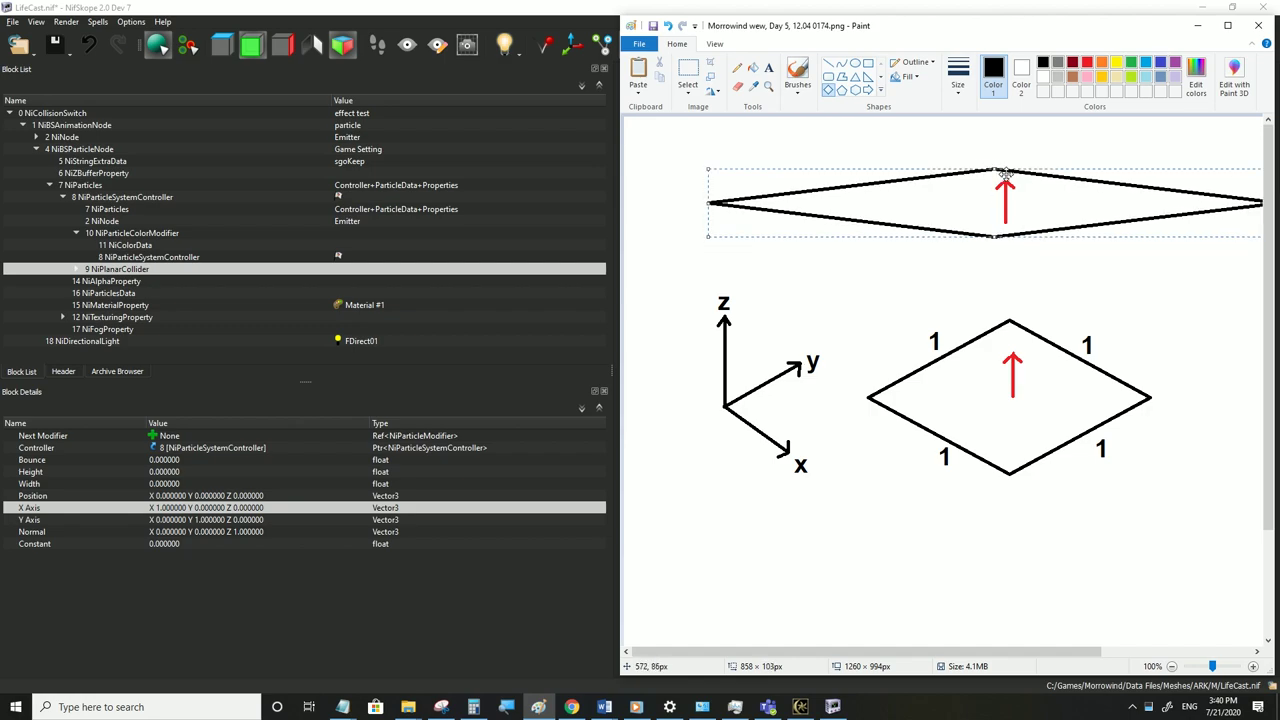
{"action": "mouse_move", "coordinate": [1013, 170]}
{"action": "left_mouse_down"}
{"action": "mouse_move", "coordinate": [1025, 169]}
{"action": "mouse_move", "coordinate": [1024, 193]}
{"action": "left_mouse_up"}
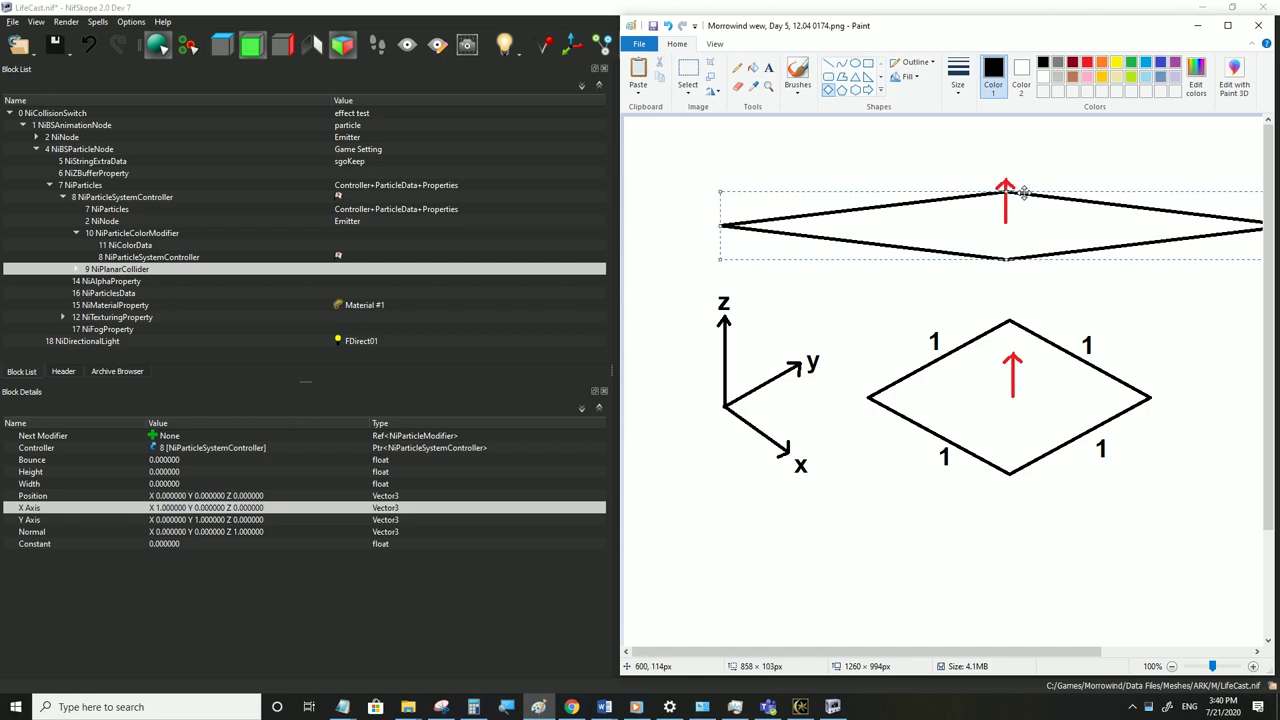
{"action": "left_click", "coordinate": [883, 160]}
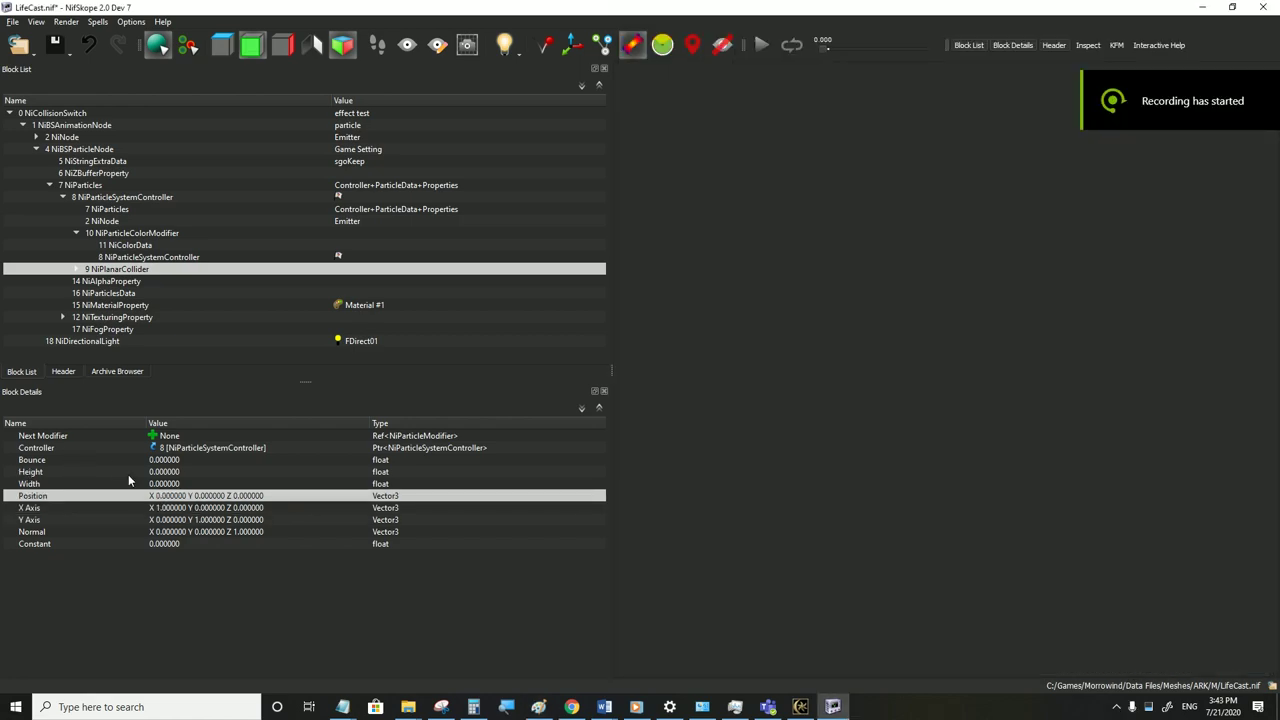
Set the NiPlanarCollider's Height to 200 and Width to 400
{"action": "double_click", "coordinate": [168, 472]}
{"action": "type", "text": "200"}
{"action": "double_click", "coordinate": [172, 485]}
{"action": "type", "text": "400"}
{"action": "key", "text": "Return"}
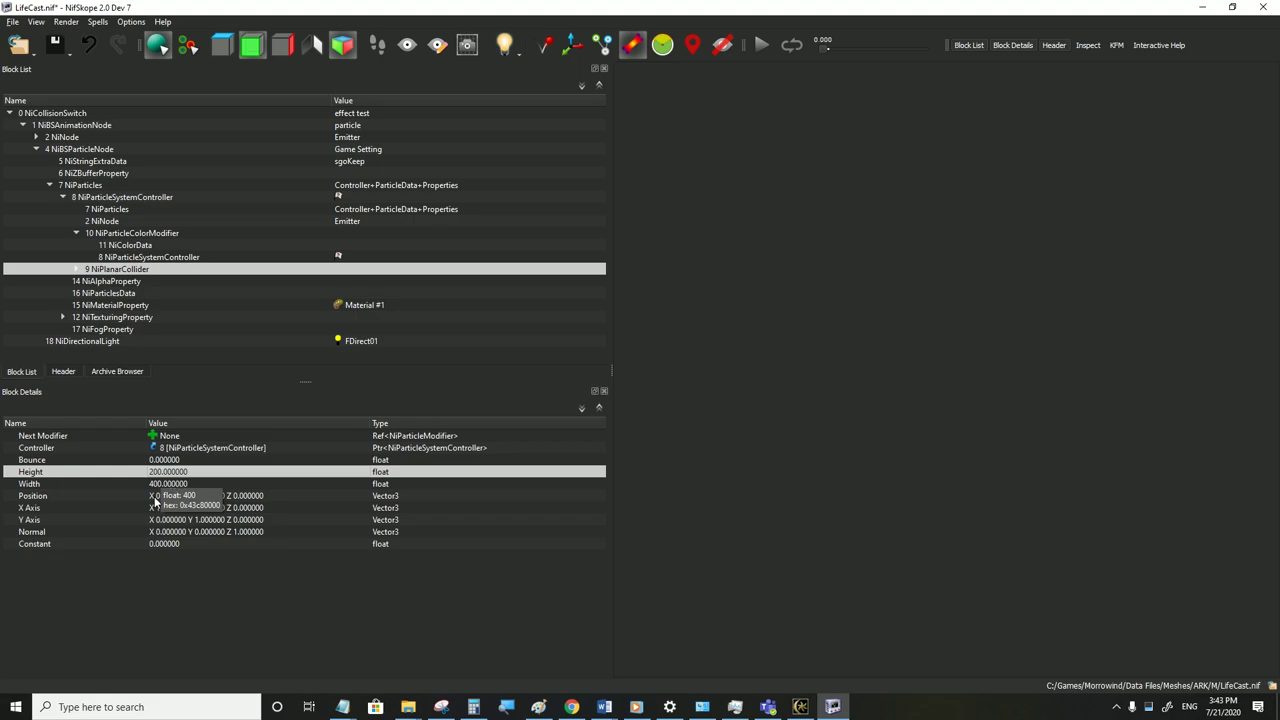
Save LifeCast.nif and switch to the Morrowind game window
{"action": "left_click", "coordinate": [13, 22]}
{"action": "left_click", "coordinate": [62, 131]}
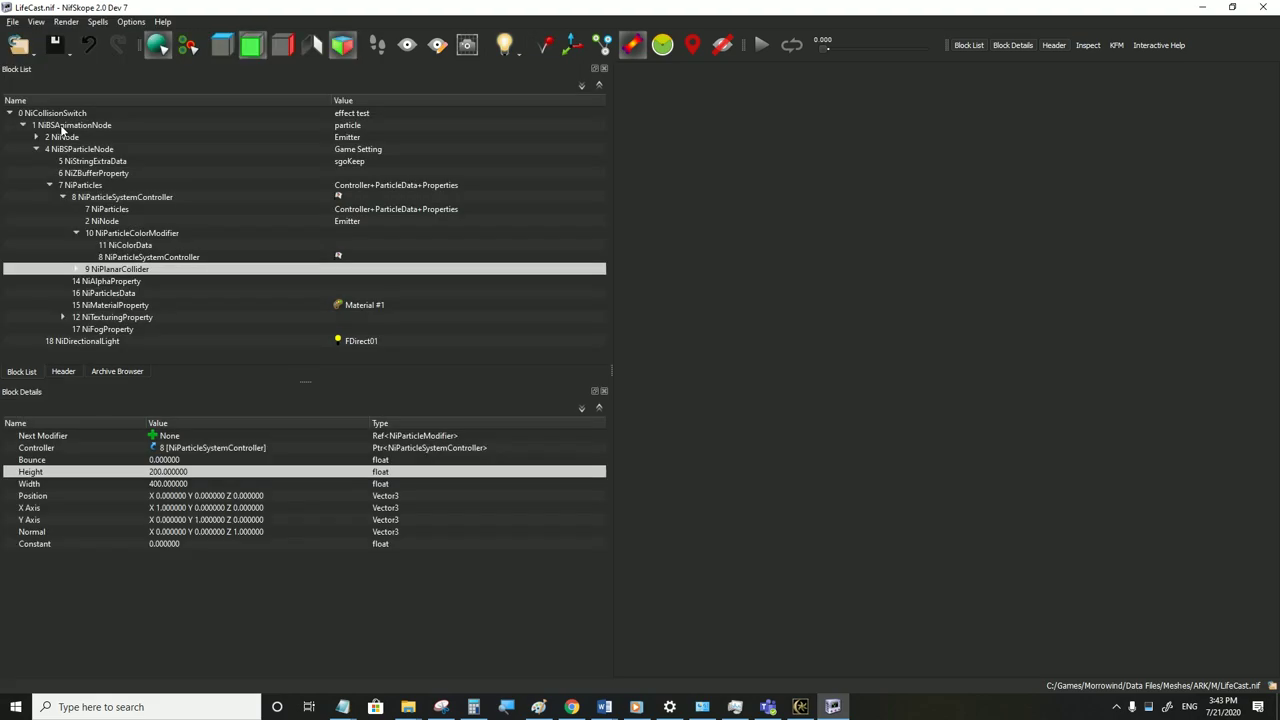
{"action": "left_click", "coordinate": [801, 707]}
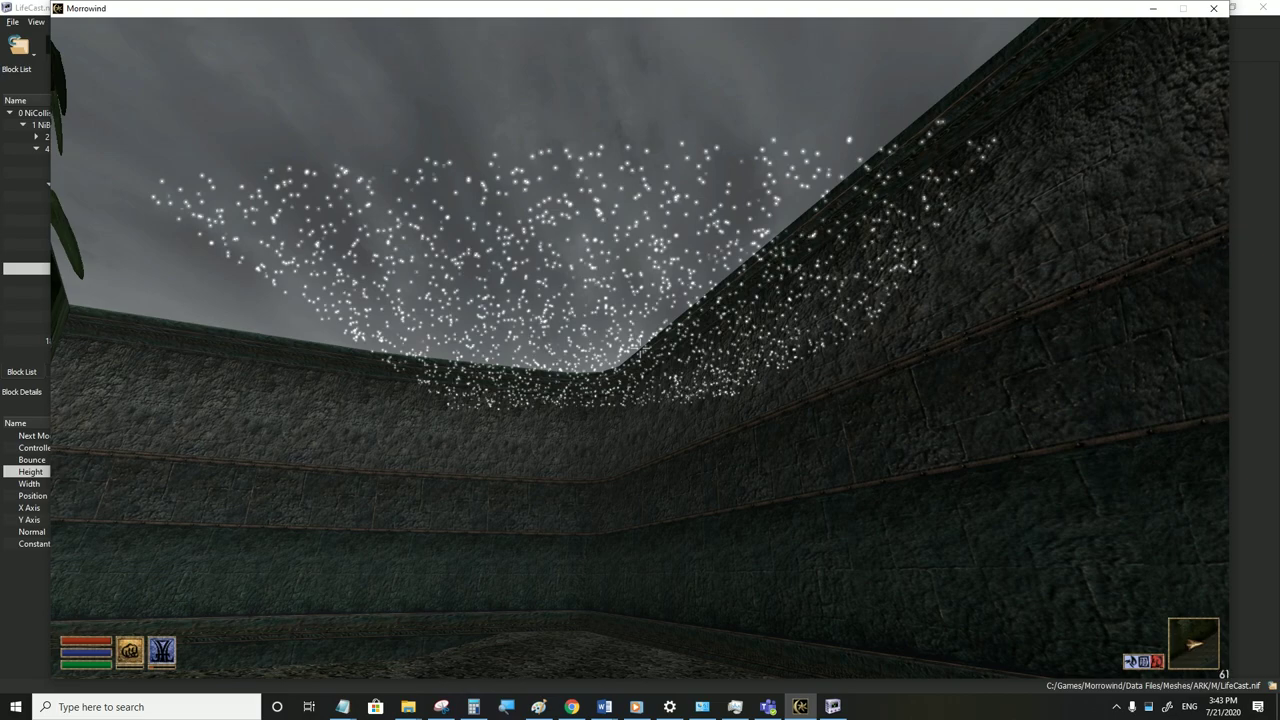
Return from the Morrowind particle view to NifSkope with Alt+Tab
{"action": "key", "text": "alt+Tab"}
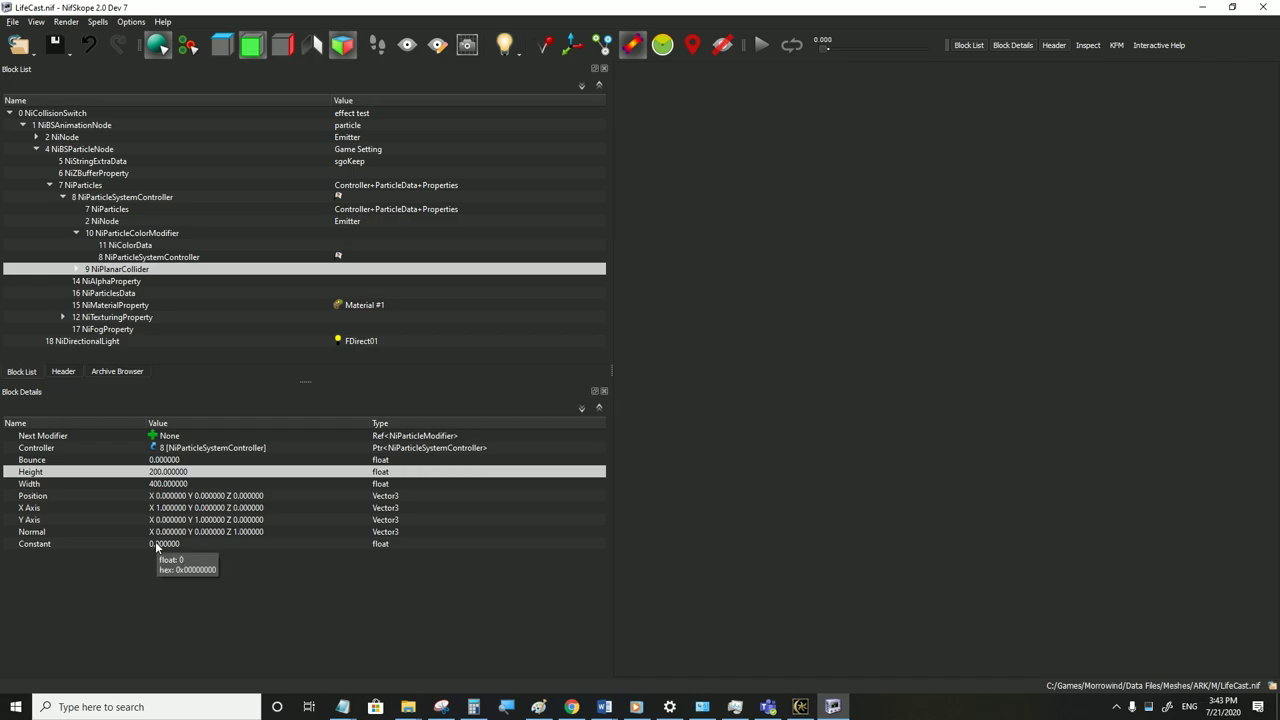
{"action": "left_click", "coordinate": [200, 543]}
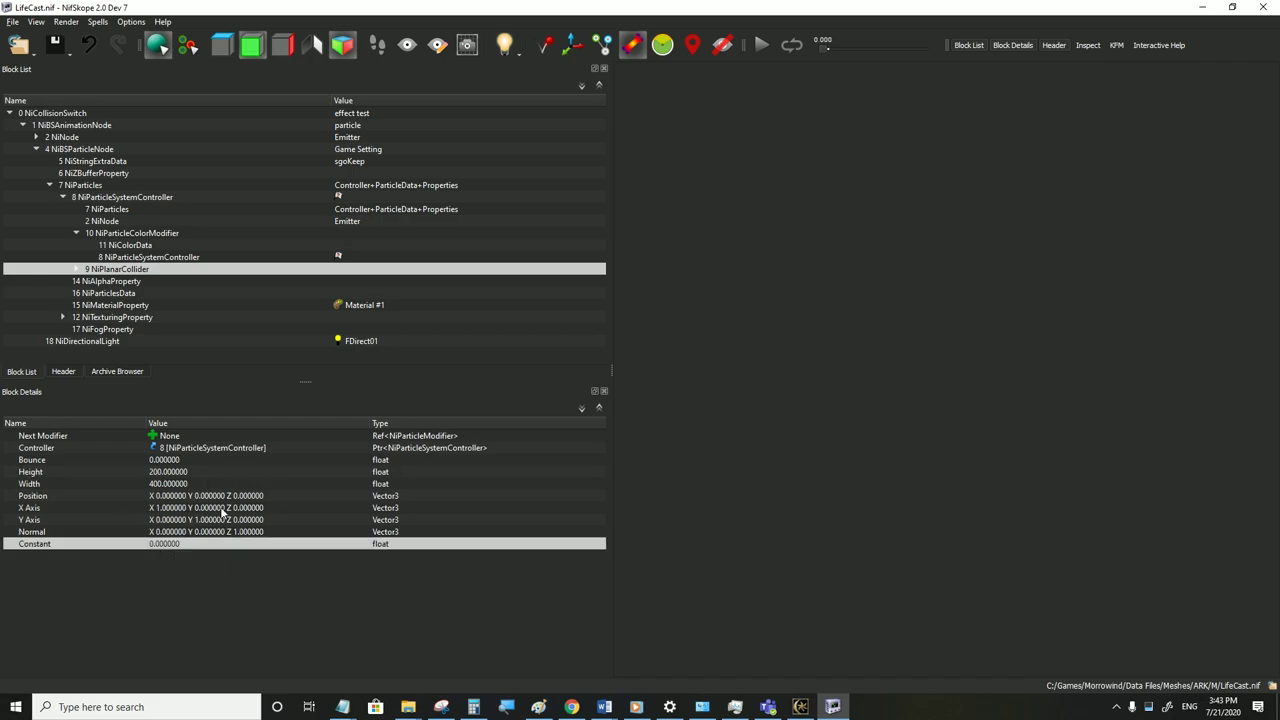
{"action": "left_click", "coordinate": [190, 497]}
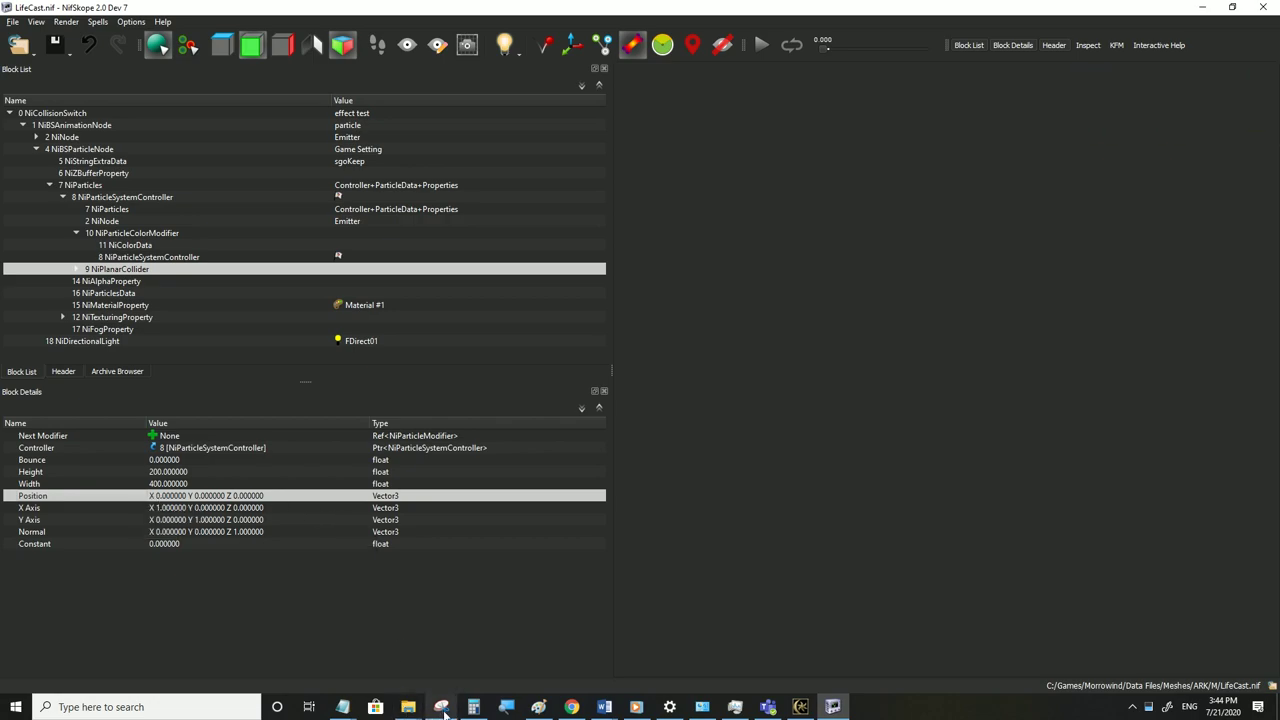
{"action": "left_click", "coordinate": [538, 707]}
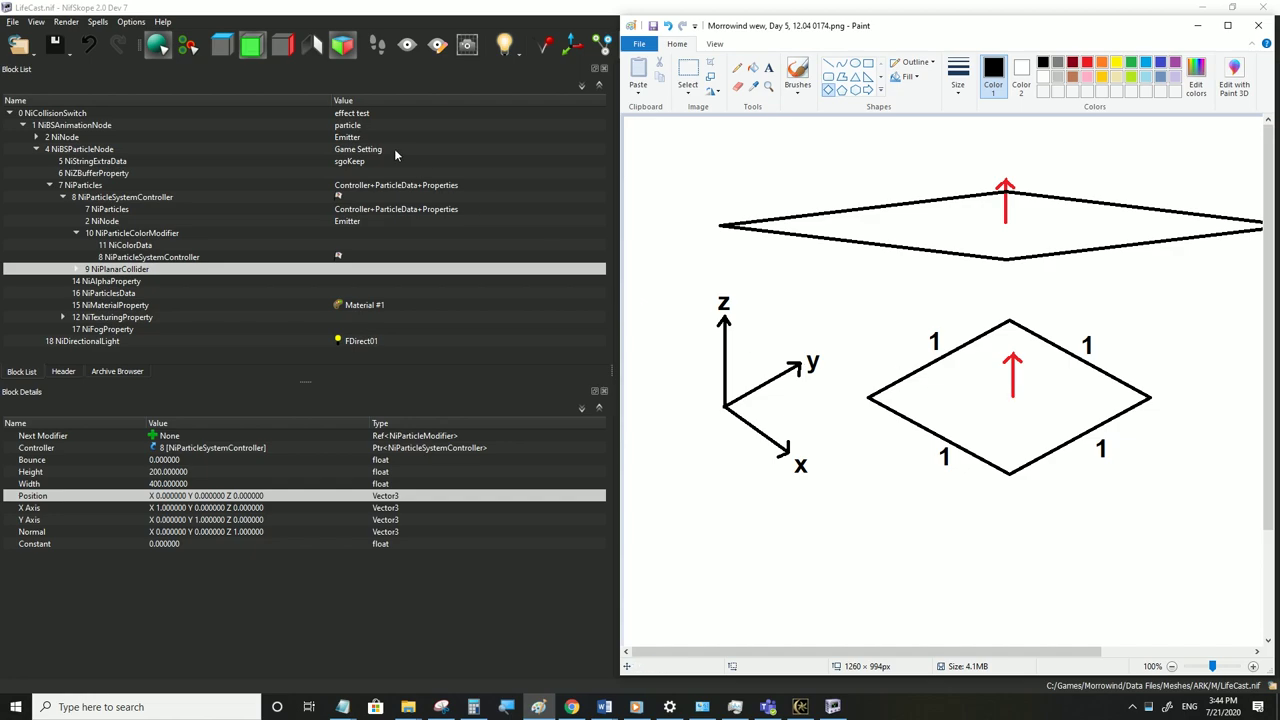
{"action": "left_click", "coordinate": [68, 138]}
{"action": "left_click", "coordinate": [72, 150]}
{"action": "left_click", "coordinate": [84, 139]}
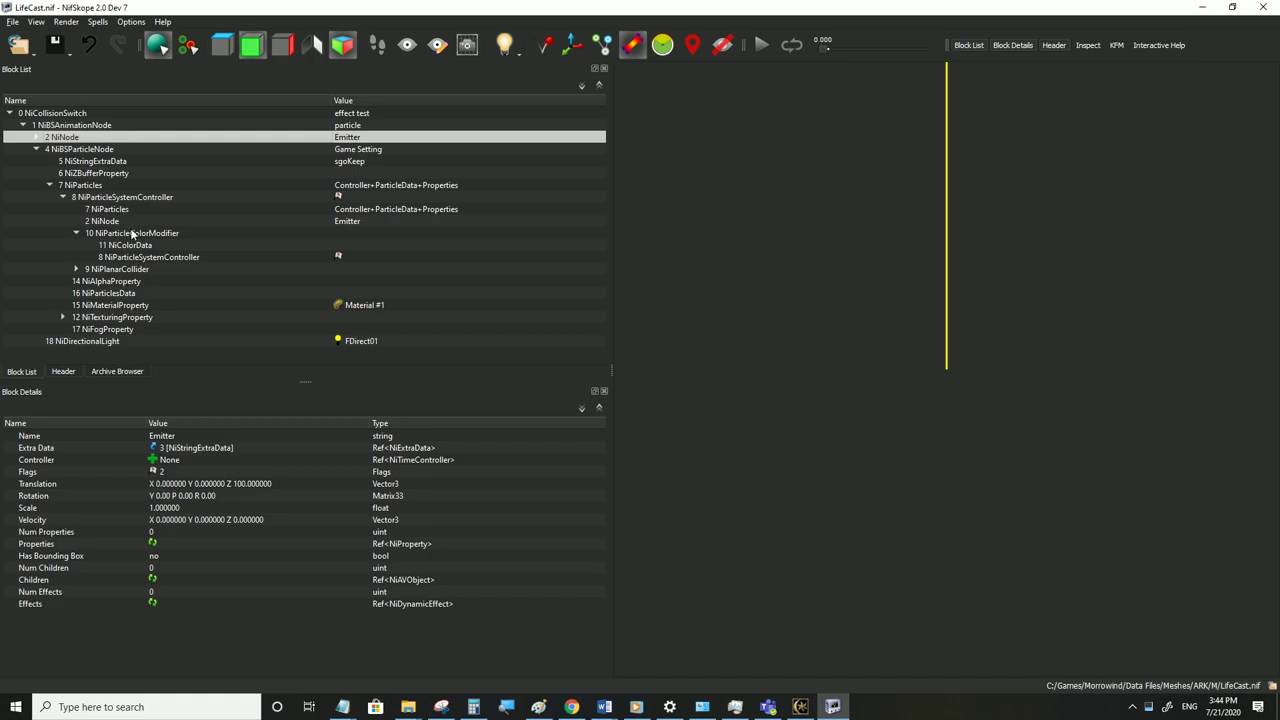
{"action": "left_click", "coordinate": [107, 198]}
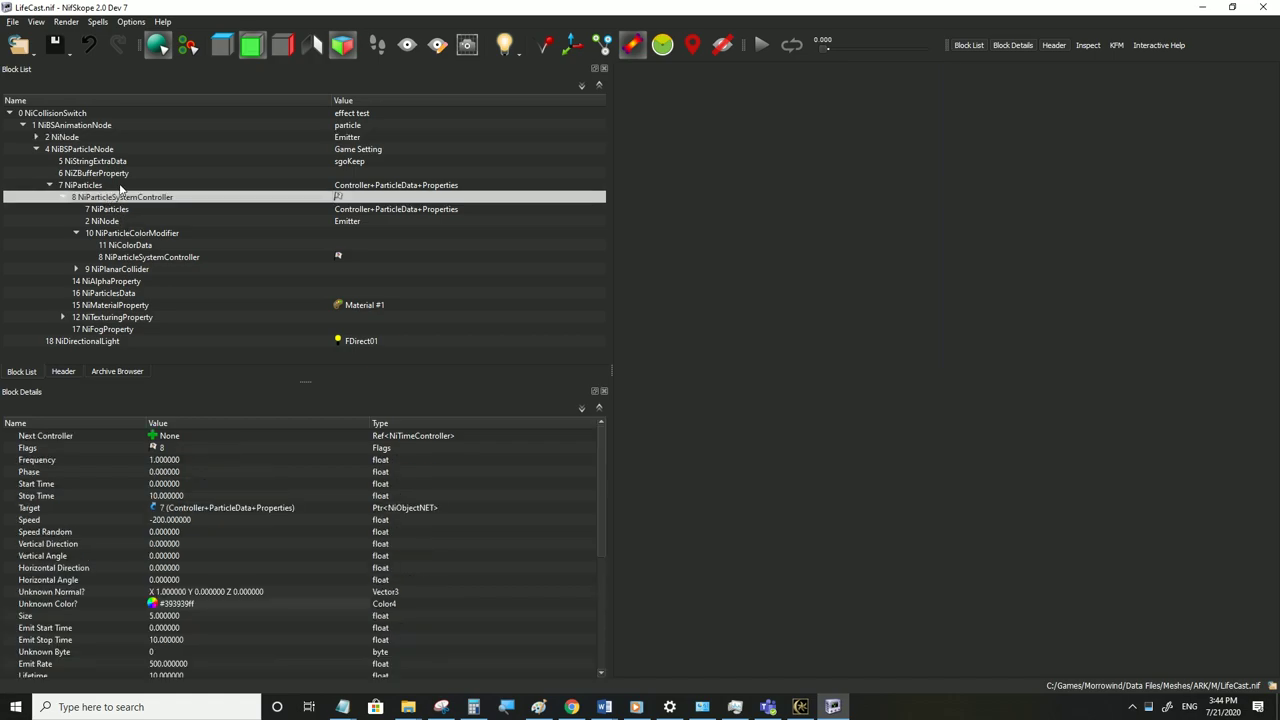
{"action": "left_click", "coordinate": [108, 270]}
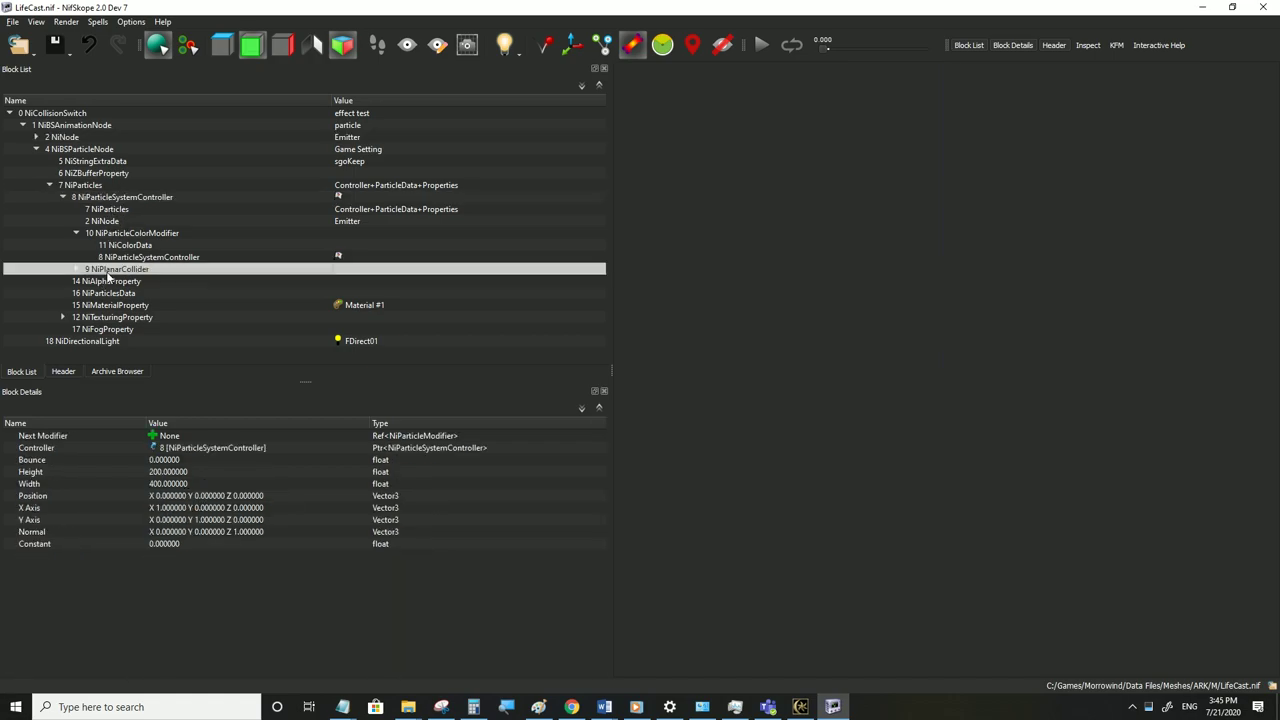
{"action": "double_click", "coordinate": [270, 496]}
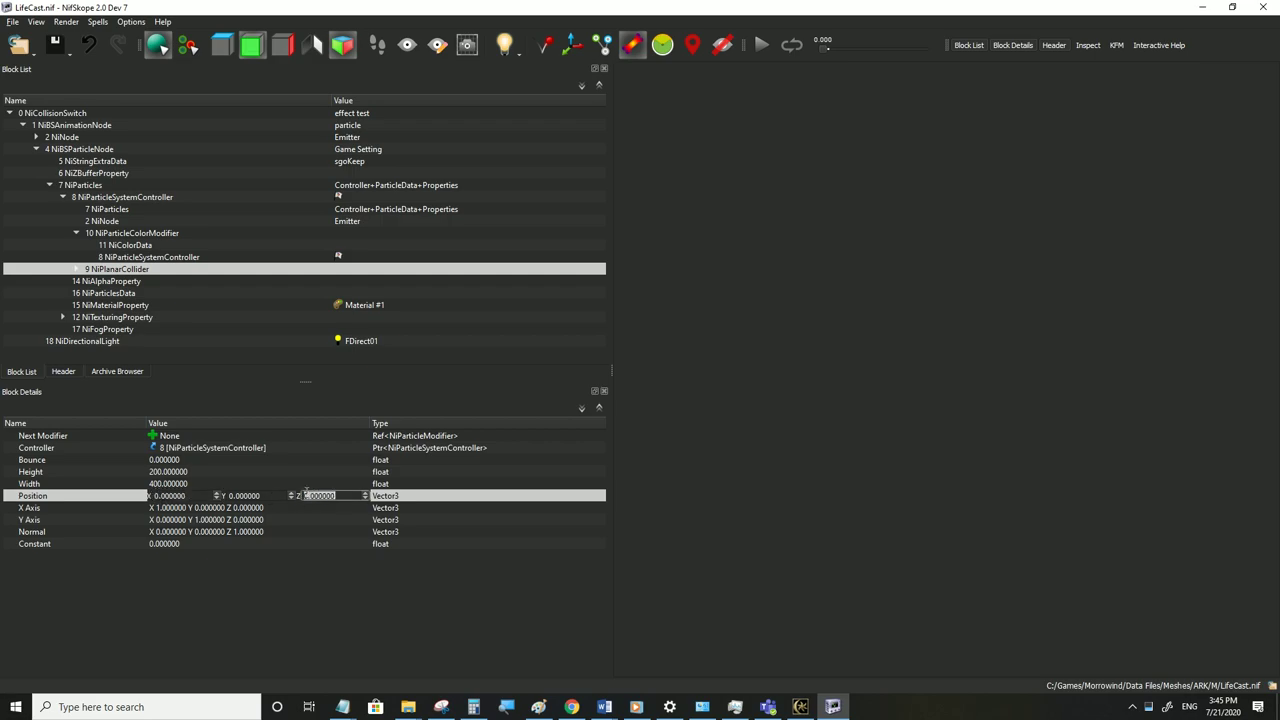
{"action": "left_click", "coordinate": [265, 508]}
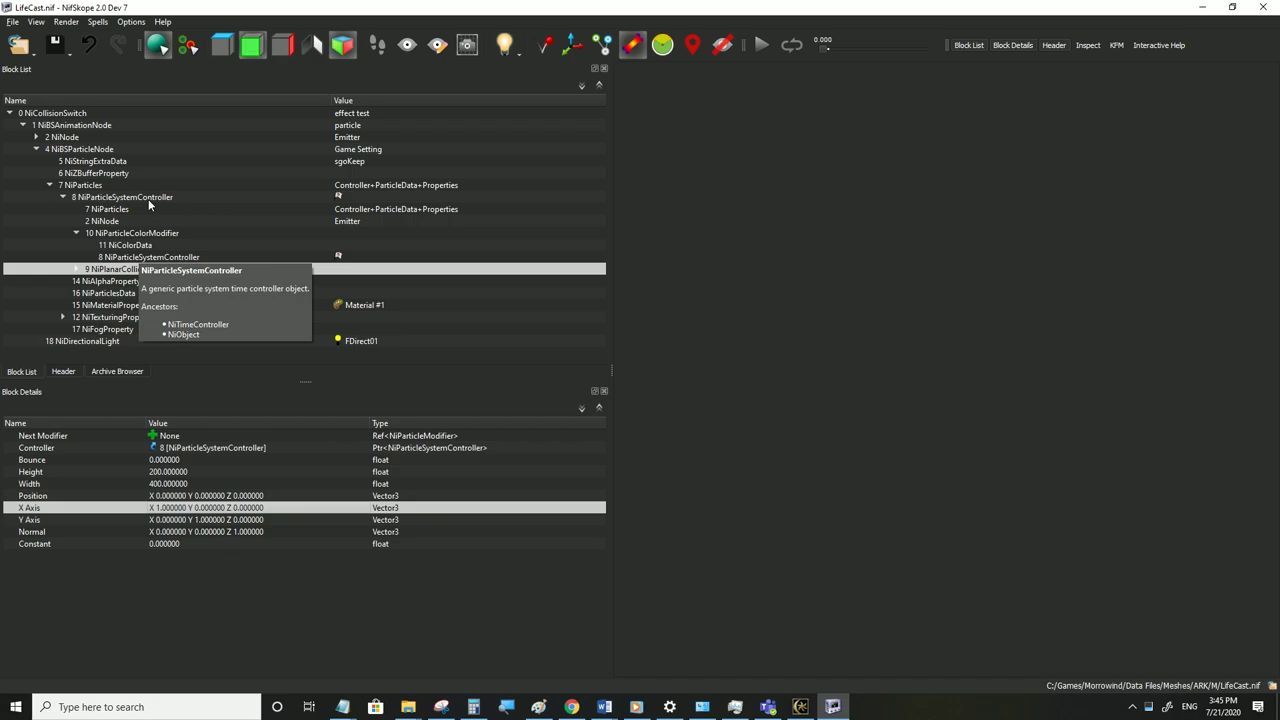
{"action": "left_click", "coordinate": [149, 199]}
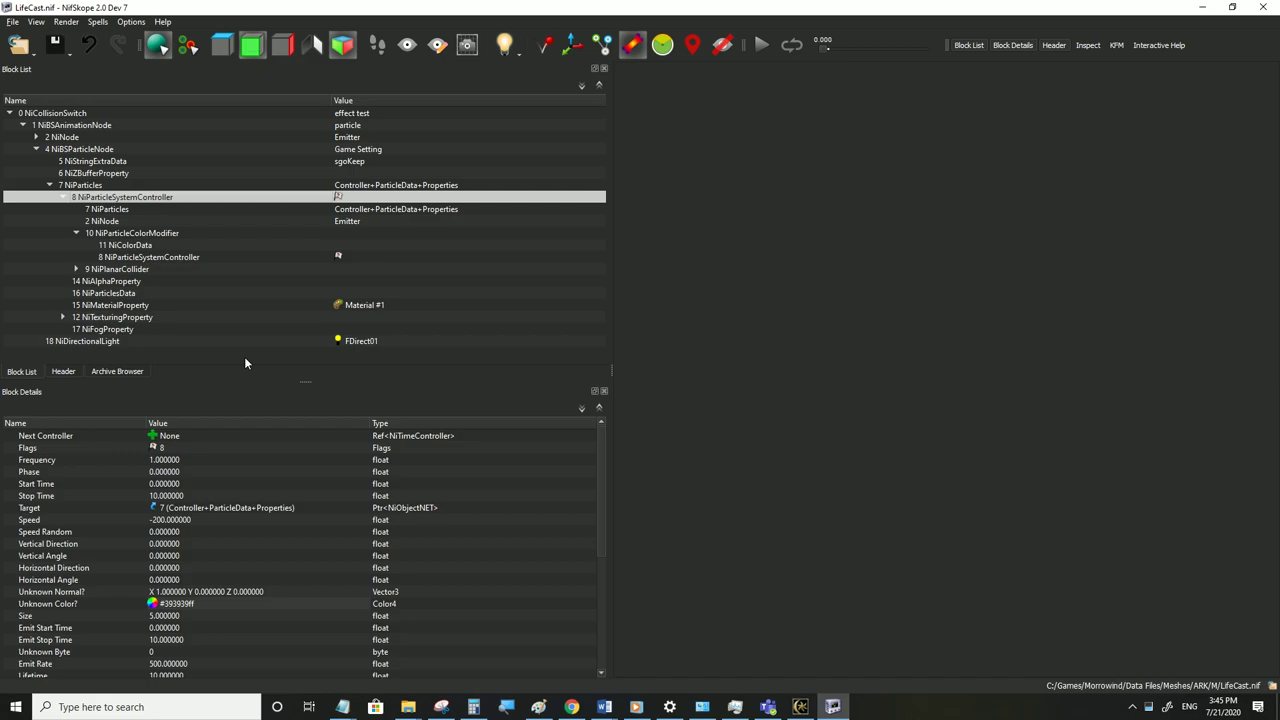
{"action": "left_click", "coordinate": [125, 245]}
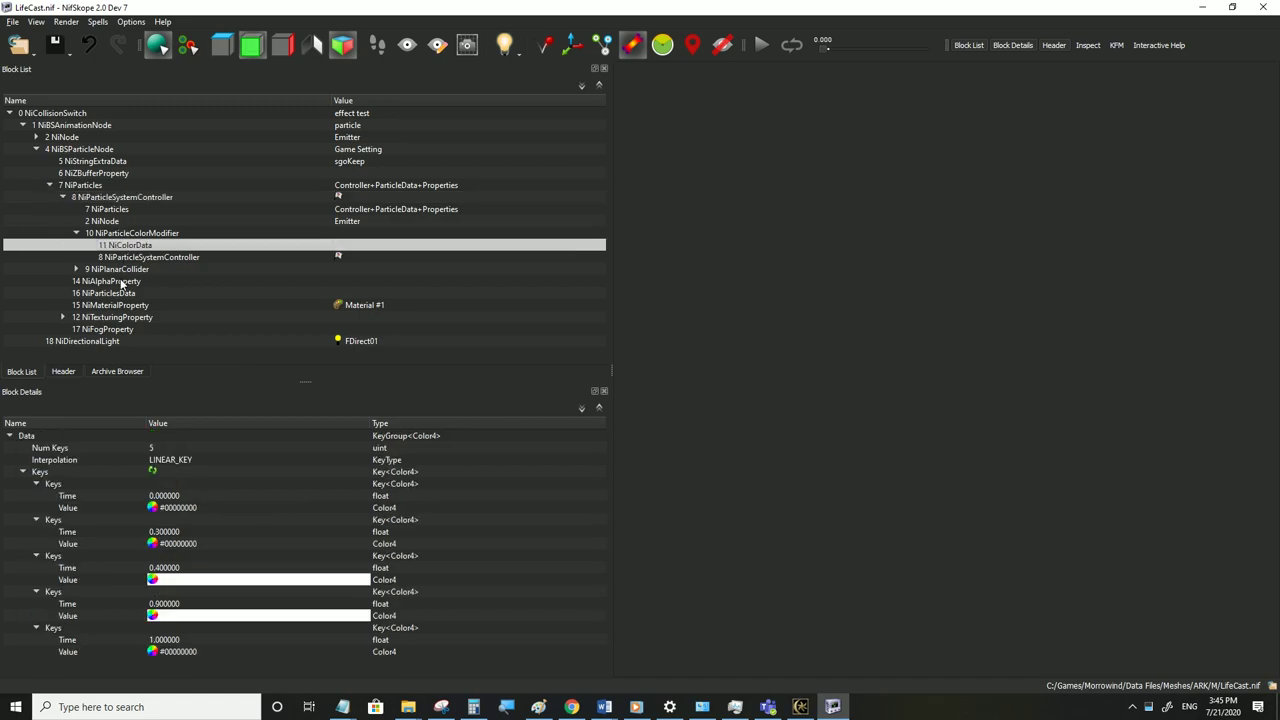
{"action": "left_click", "coordinate": [117, 316]}
{"action": "left_click", "coordinate": [118, 269]}
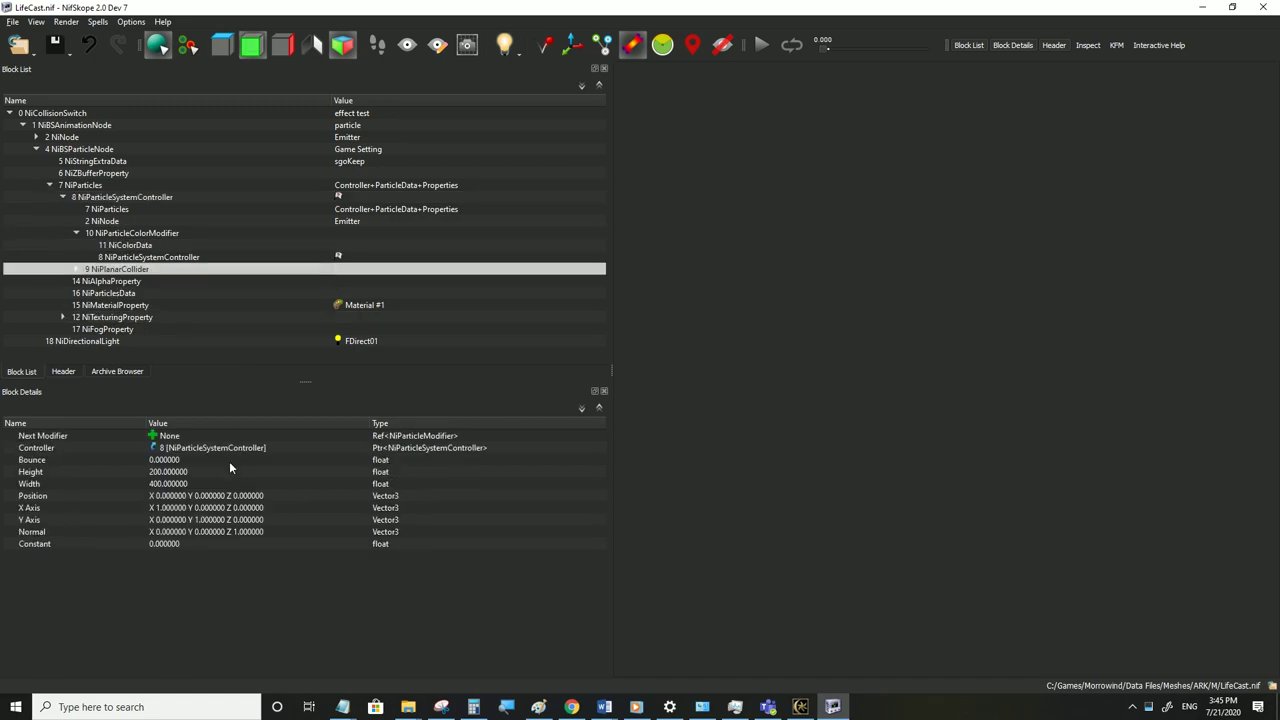
{"action": "left_click", "coordinate": [225, 497]}
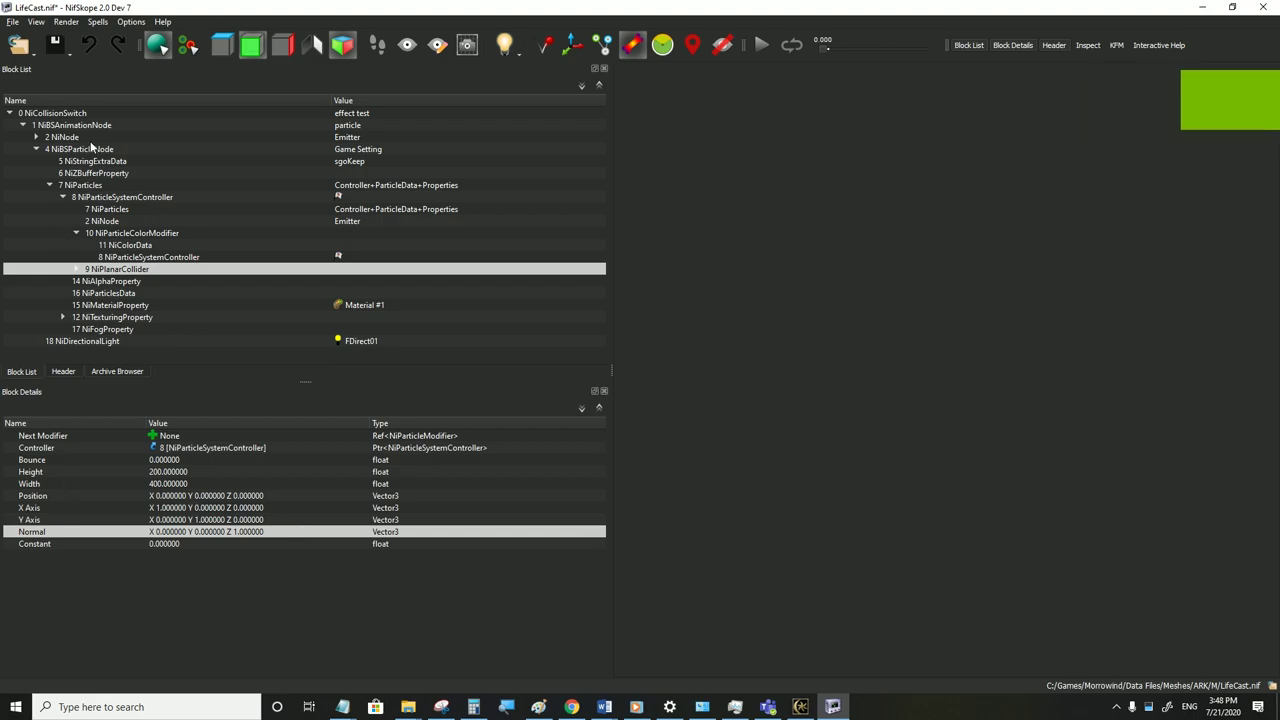
Change the NiPlanarCollider's Position Z to -222
{"action": "left_click", "coordinate": [63, 197]}
{"action": "left_click", "coordinate": [63, 197]}
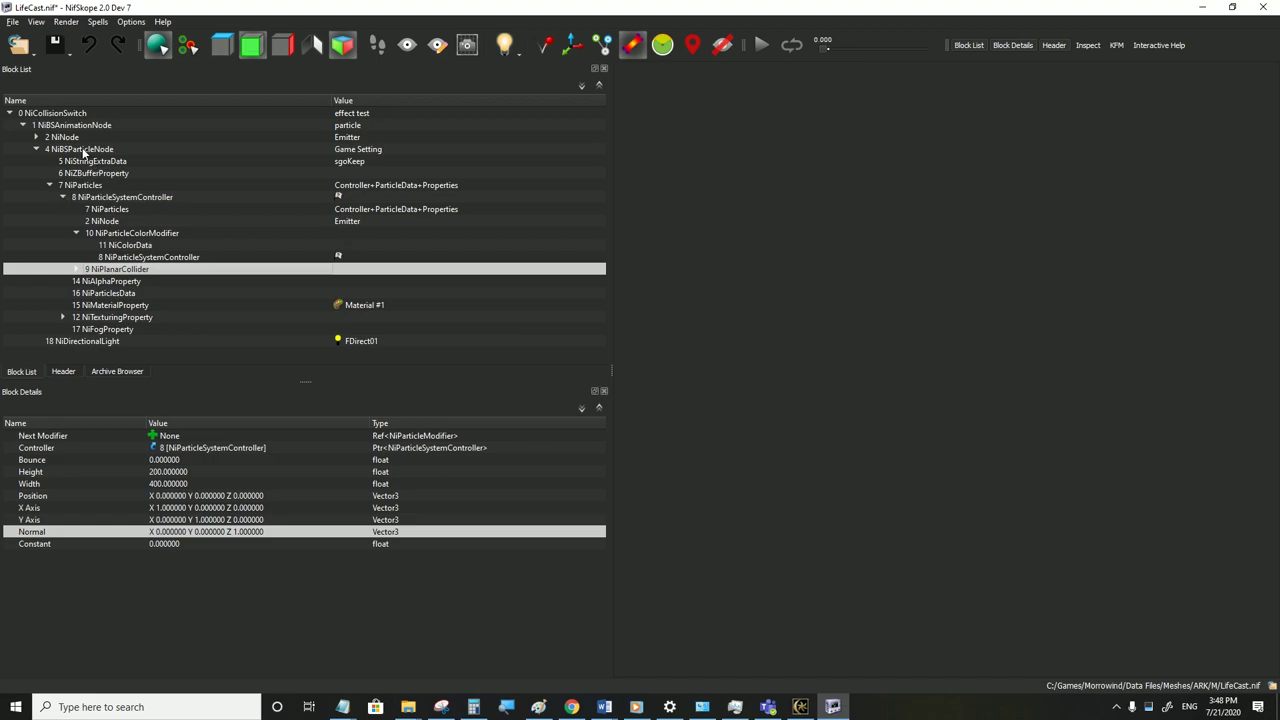
{"action": "left_click", "coordinate": [259, 496]}
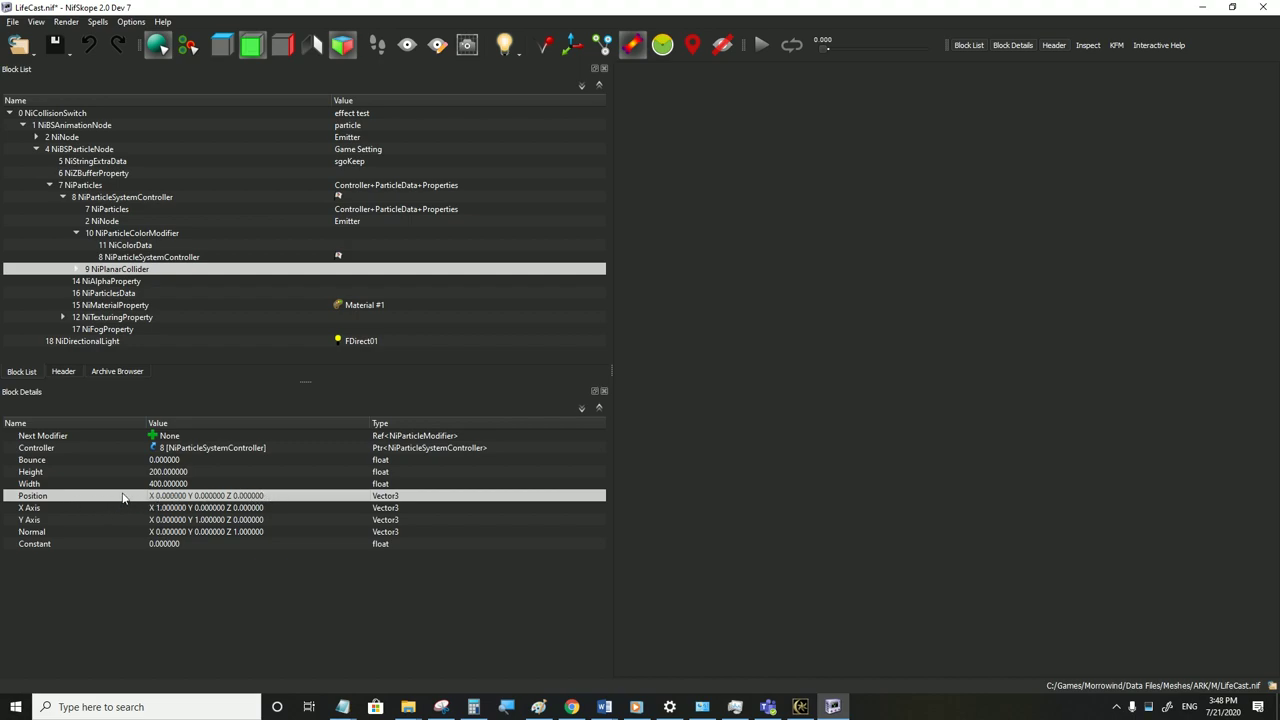
{"action": "double_click", "coordinate": [272, 496]}
{"action": "key", "text": "Tab"}
{"action": "key", "text": "Tab"}
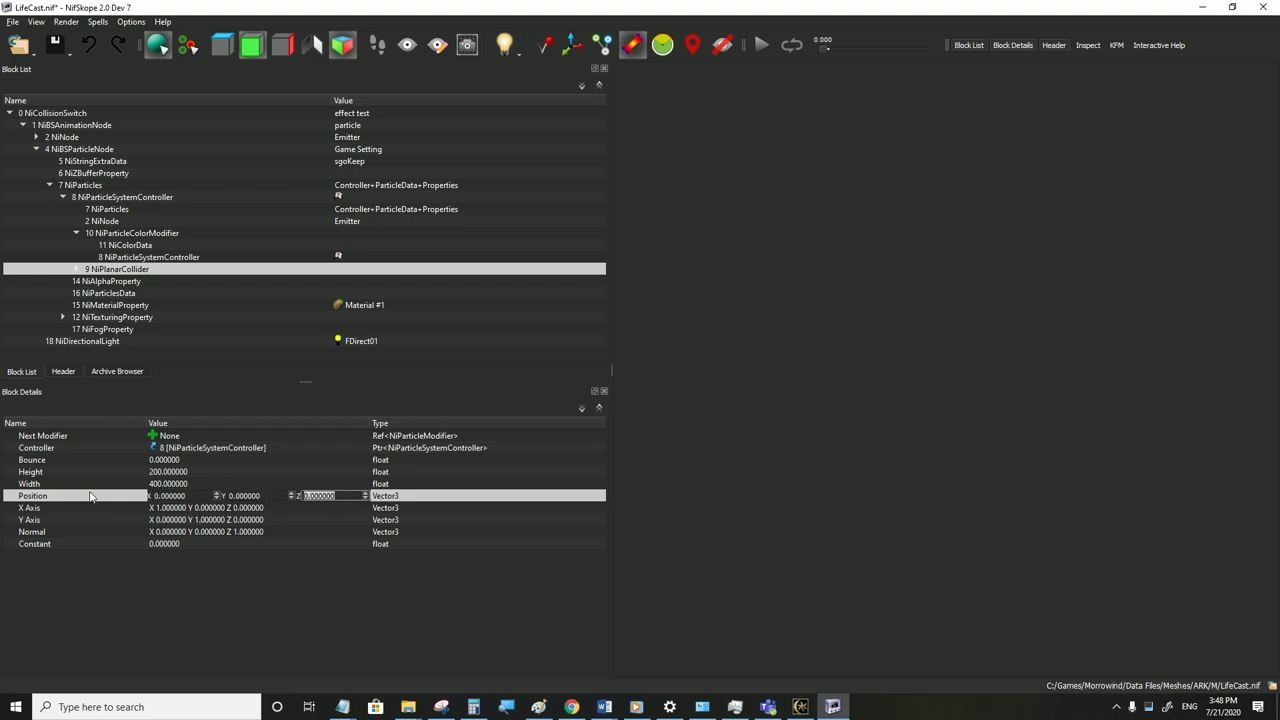
{"action": "type", "text": "-222"}
{"action": "key", "text": "Return"}
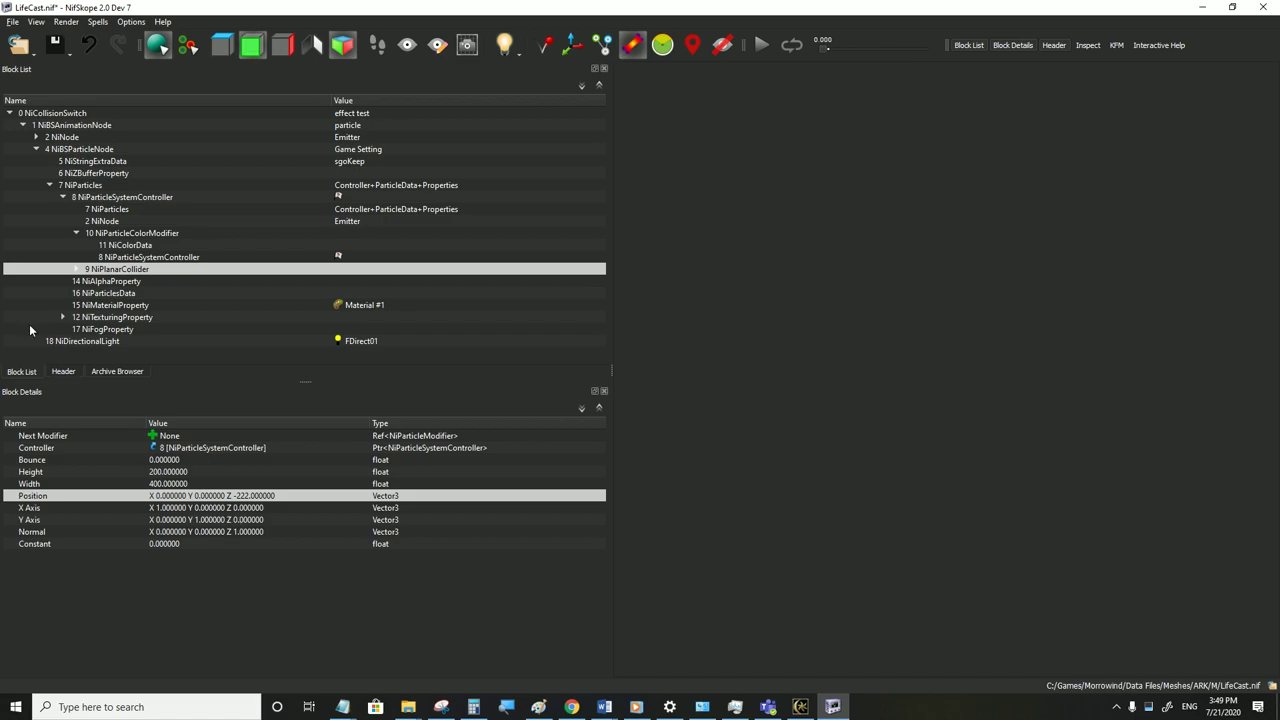
Save LifeCast.nif, check Morrowind, then come back to the collider's Constant field
{"action": "left_click", "coordinate": [12, 21]}
{"action": "left_click", "coordinate": [36, 131]}
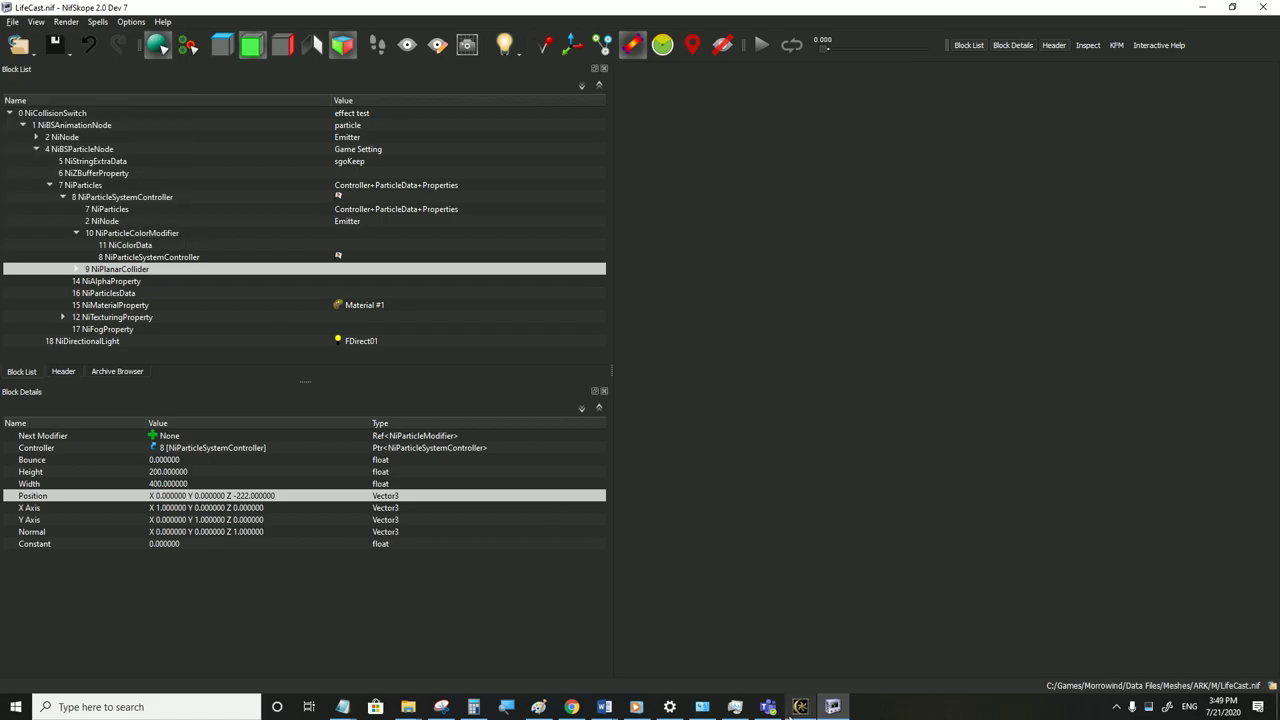
{"action": "left_click", "coordinate": [800, 706]}
{"action": "key", "text": "alt+Tab"}
{"action": "left_click", "coordinate": [175, 542]}
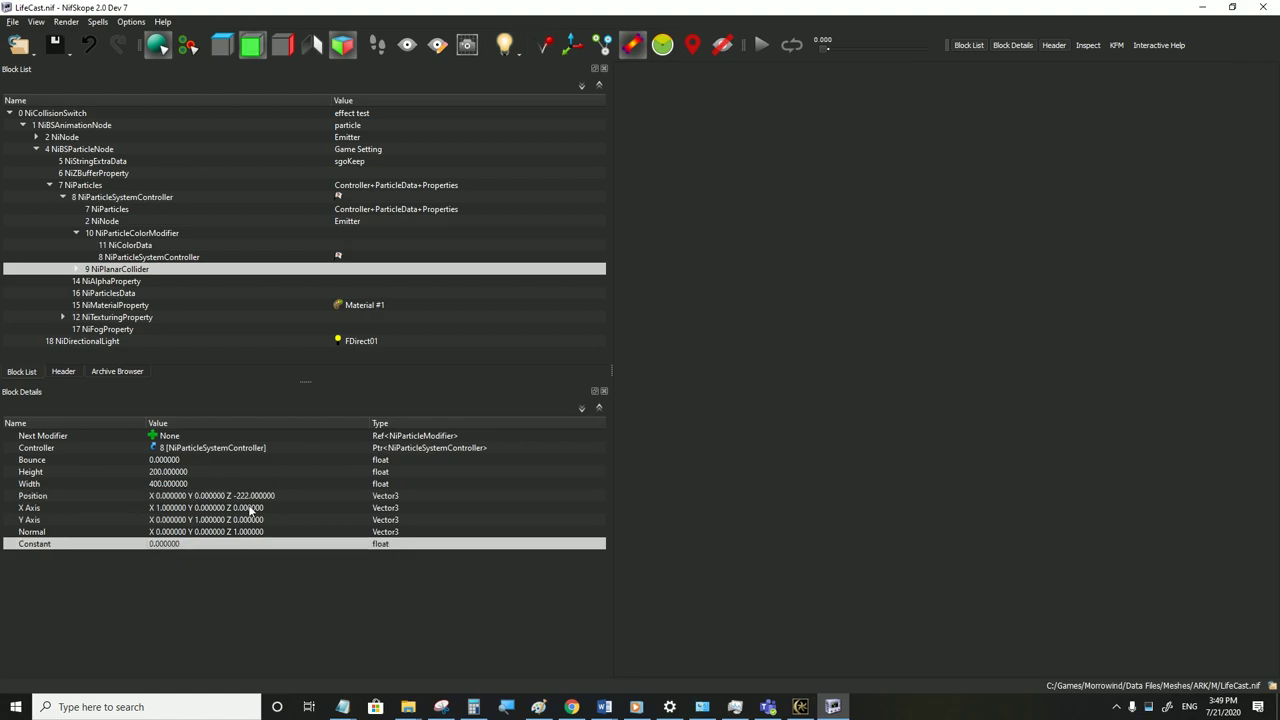
{"action": "mouse_move", "coordinate": [250, 510]}
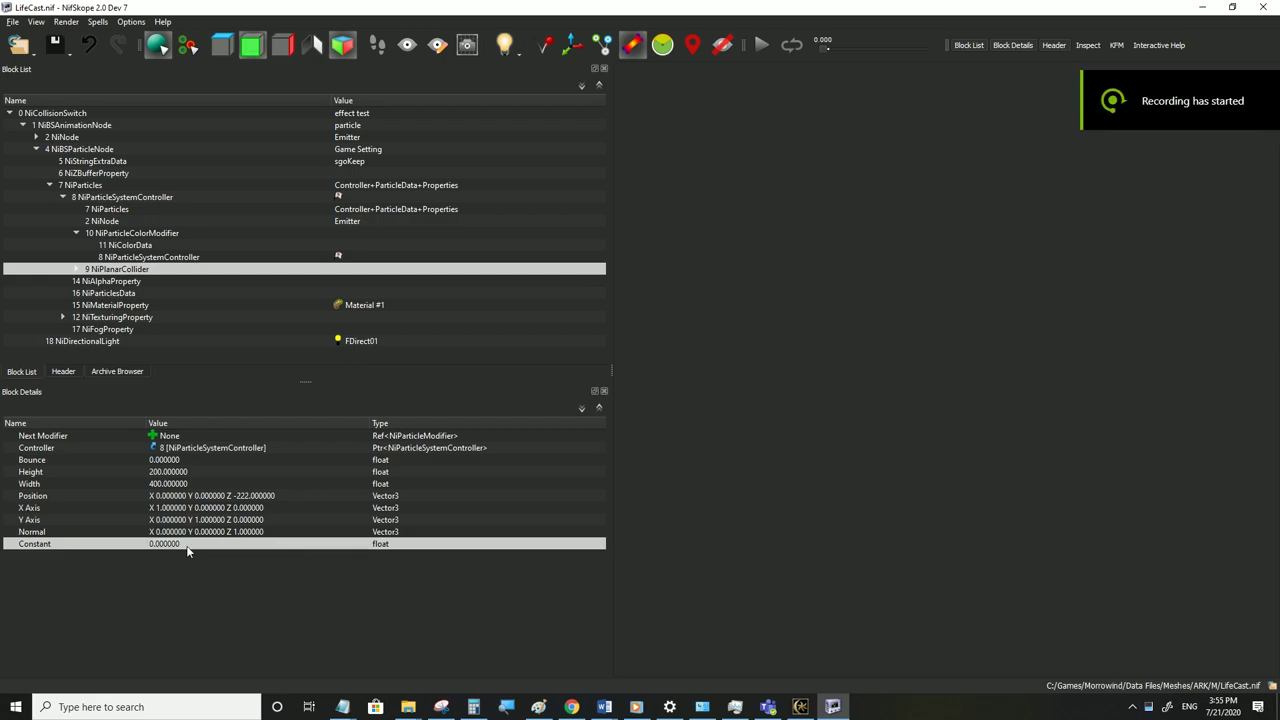
Re-enter the collider's Constant as -6456.2 and reopen it for editing without changes
{"action": "double_click", "coordinate": [186, 546]}
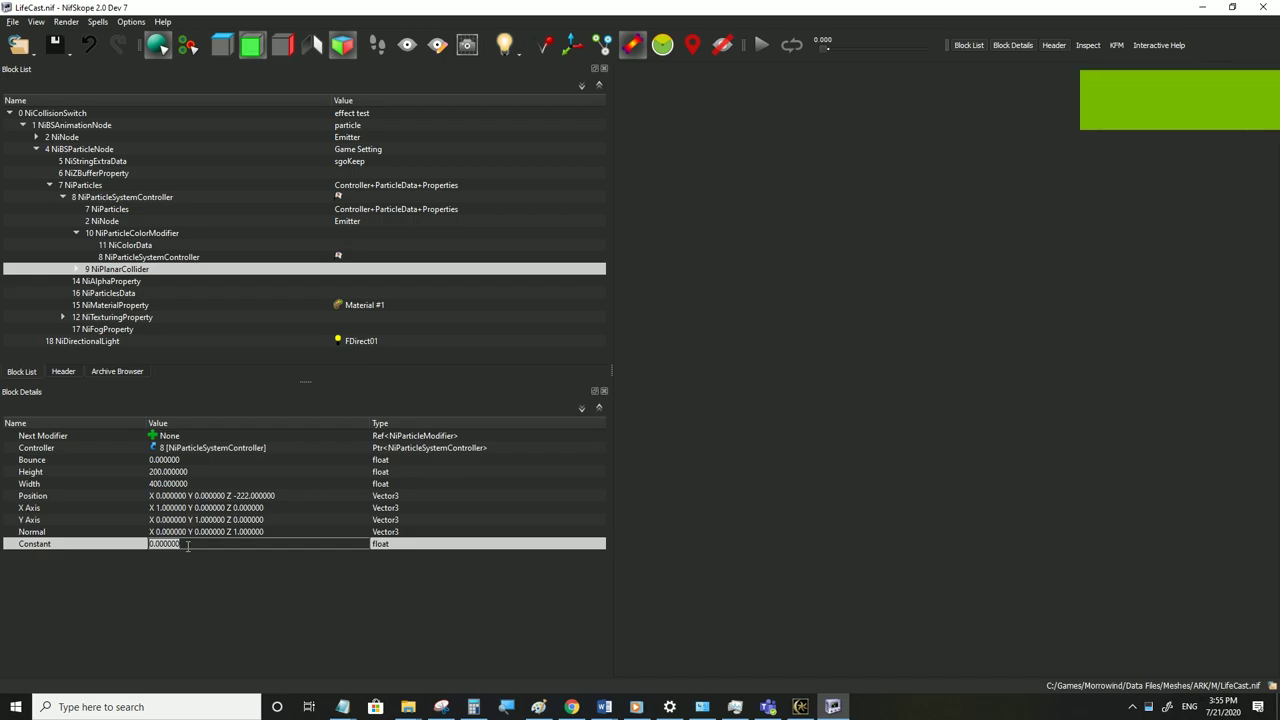
{"action": "type", "text": "-6456.2"}
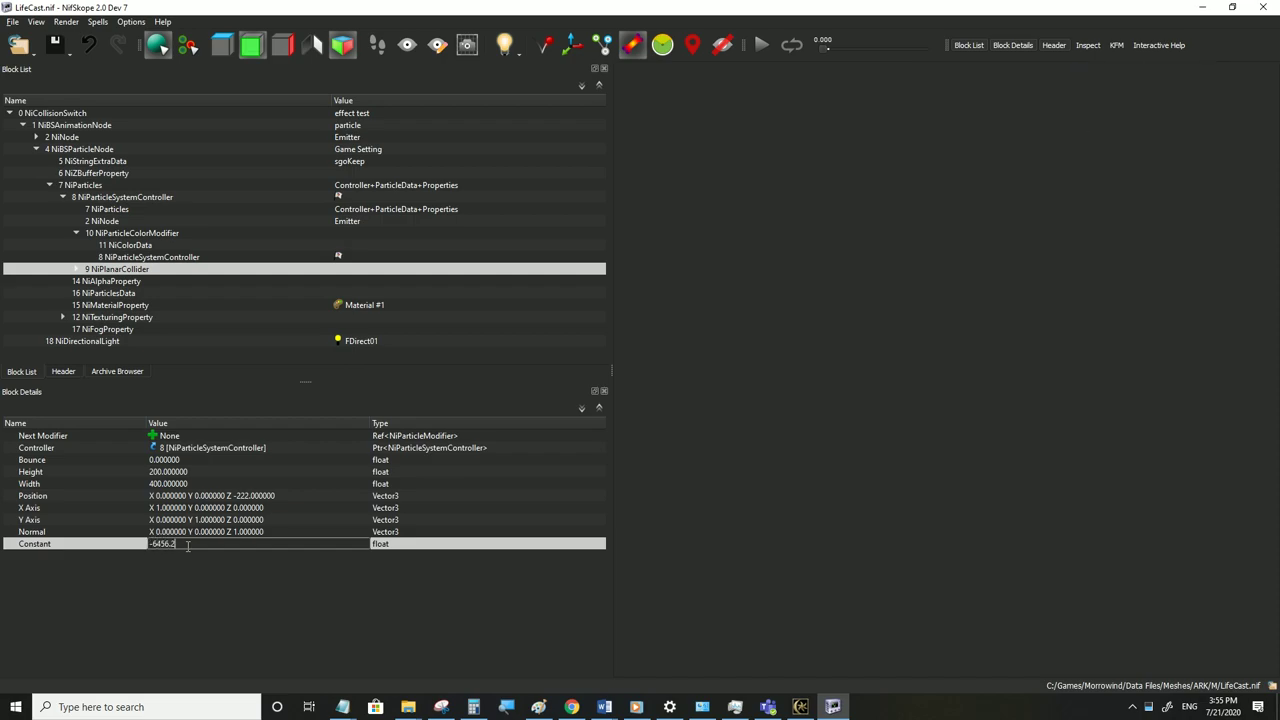
{"action": "key", "text": "Return"}
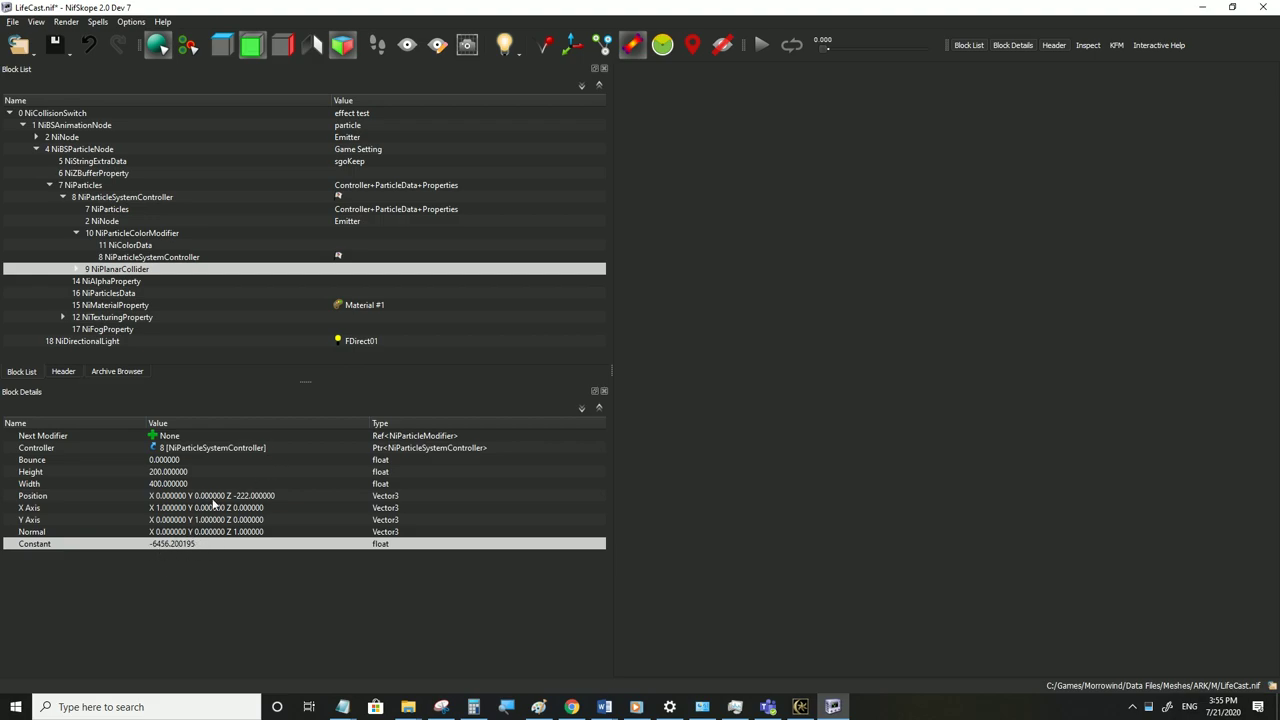
{"action": "double_click", "coordinate": [157, 544]}
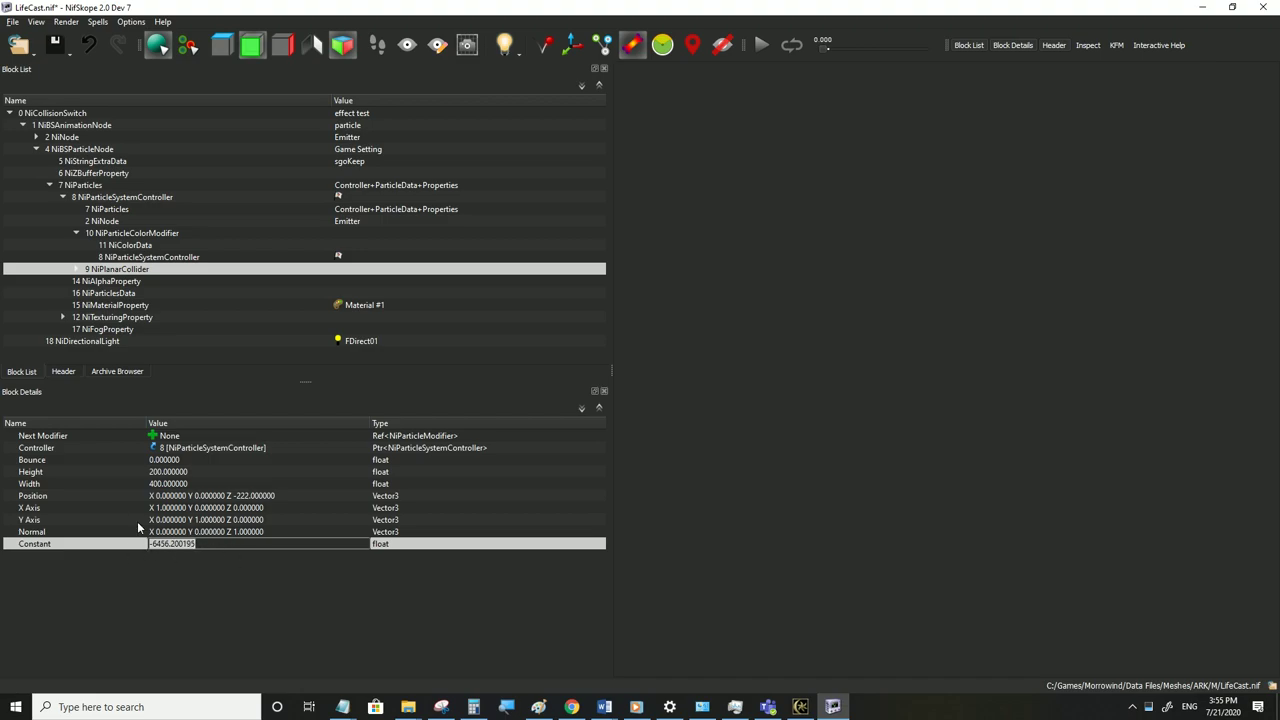
{"action": "left_click", "coordinate": [255, 536]}
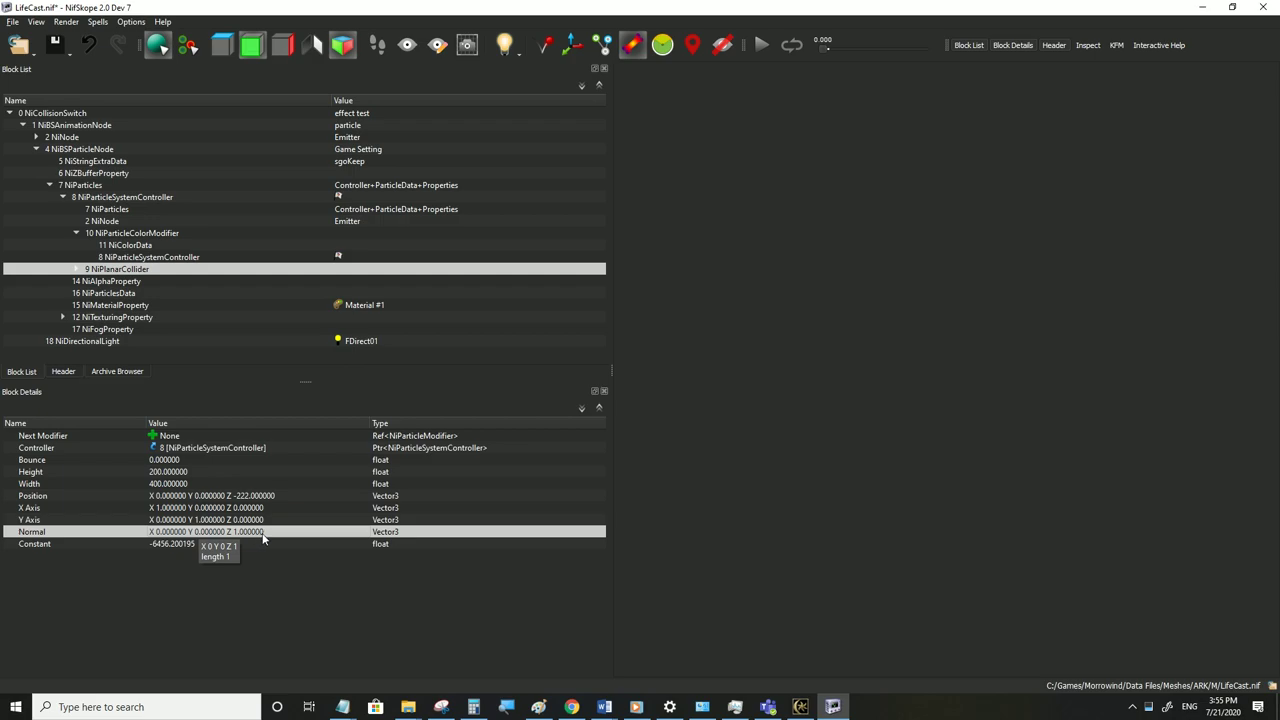
{"action": "left_click", "coordinate": [200, 544]}
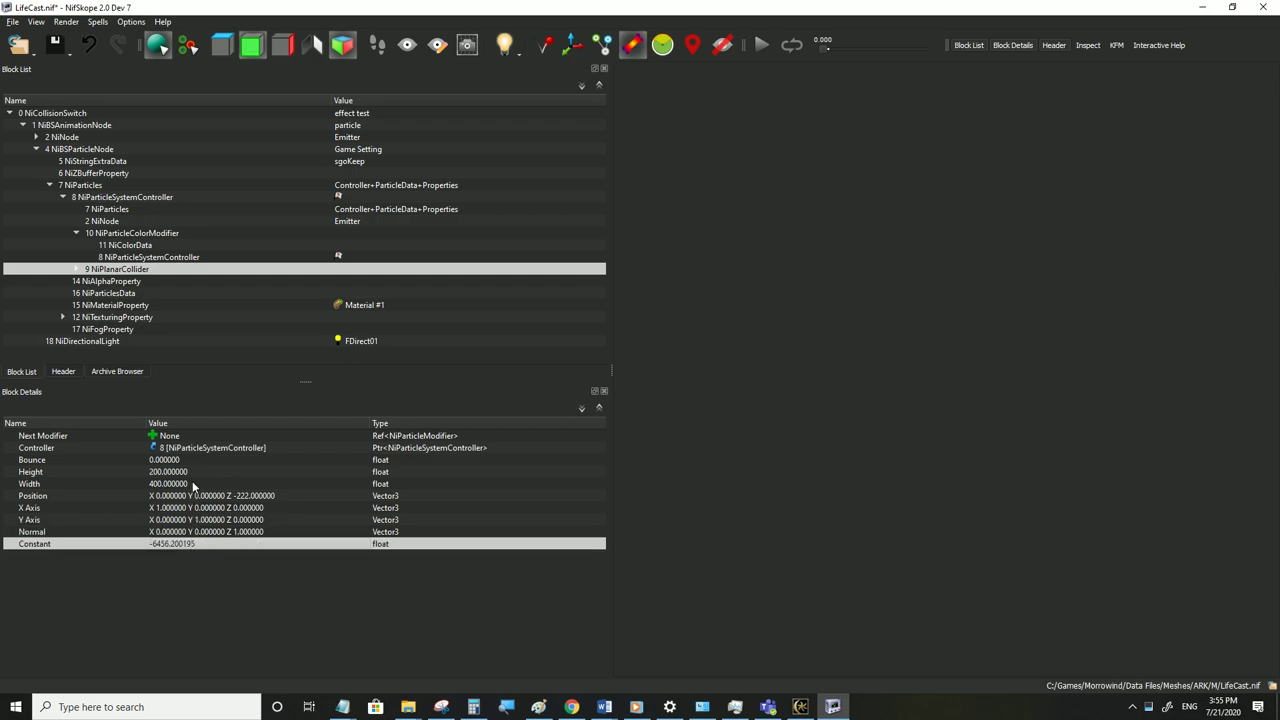
{"action": "double_click", "coordinate": [183, 546]}
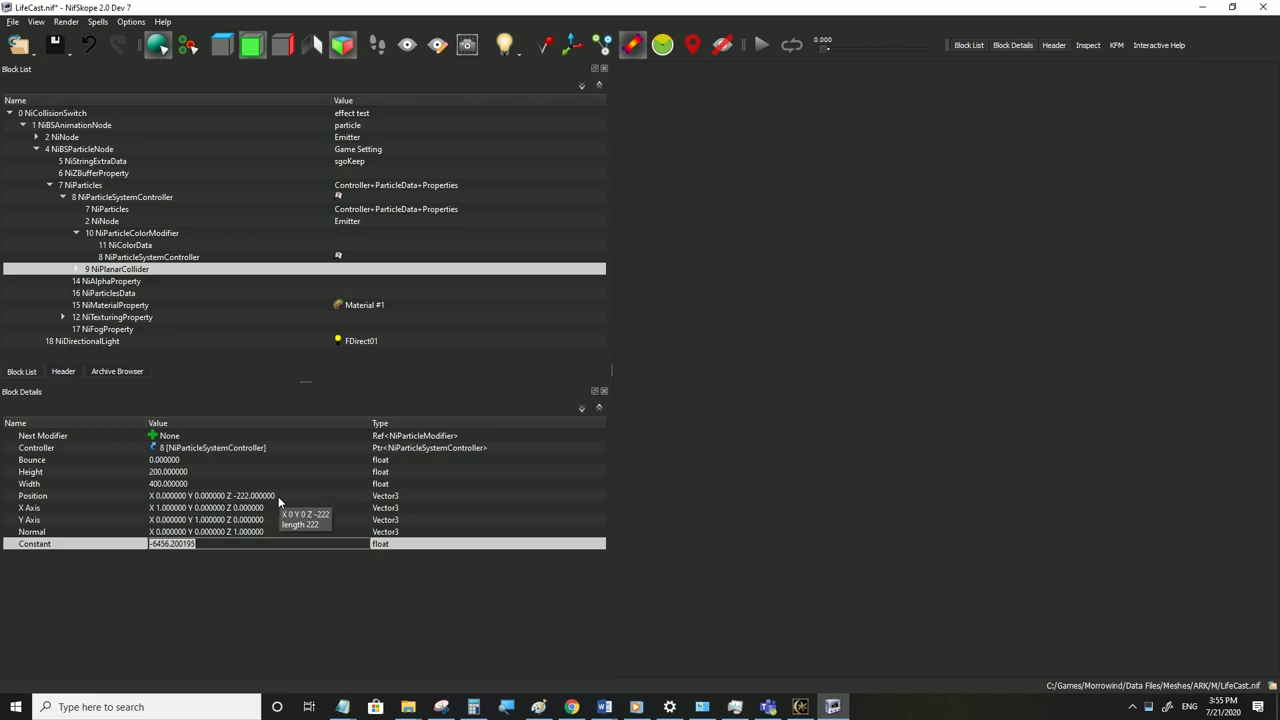
{"action": "left_click", "coordinate": [279, 500]}
Copy -222 from Position Z and paste it in as the collider's Constant
{"action": "double_click", "coordinate": [288, 498]}
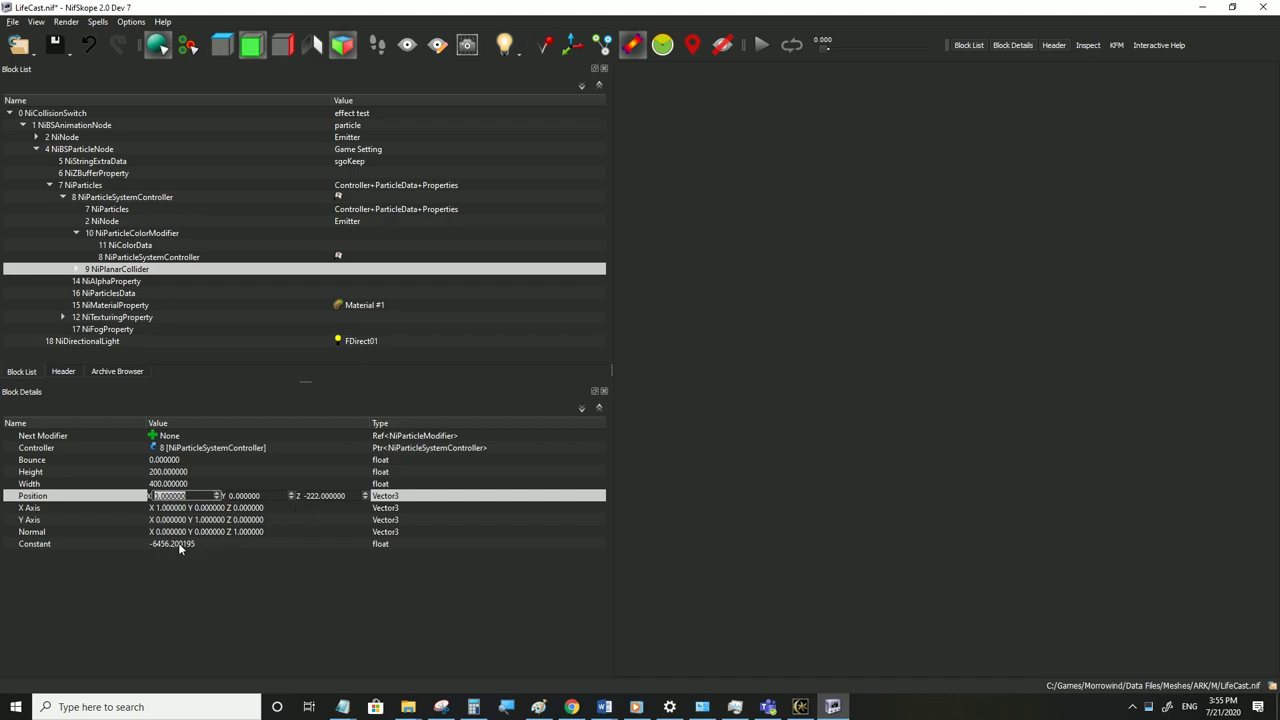
{"action": "double_click", "coordinate": [332, 497]}
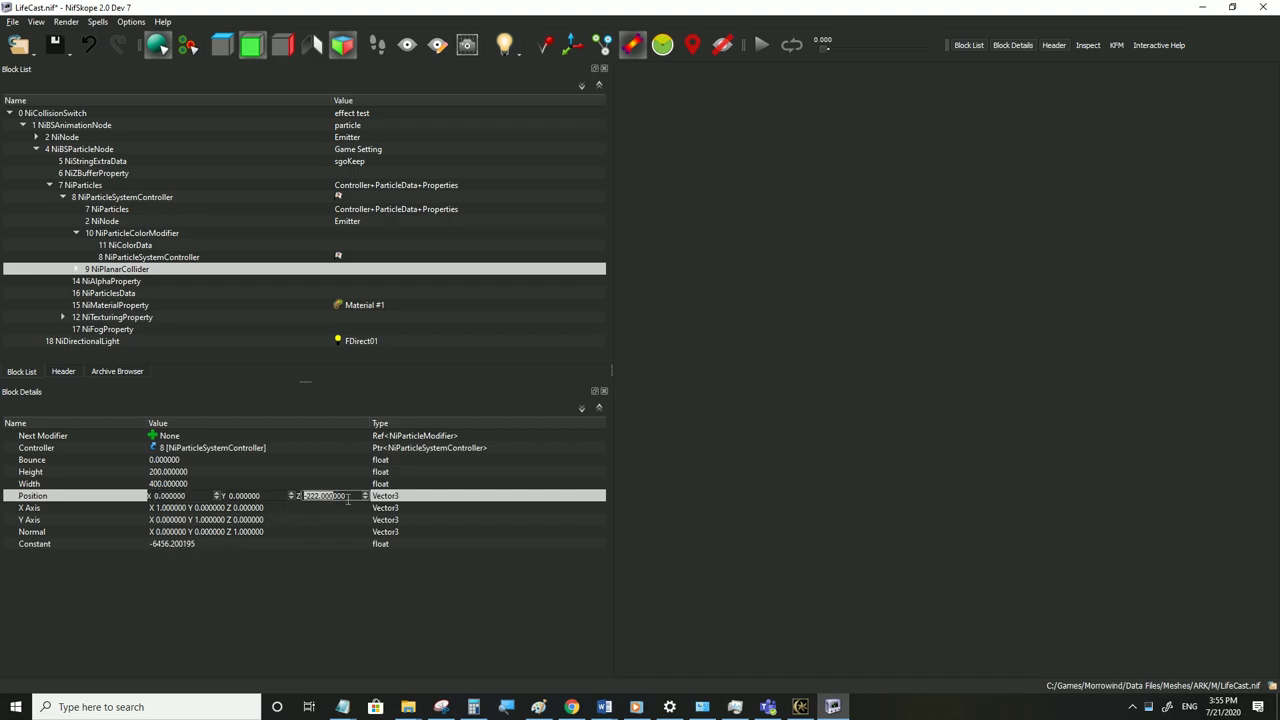
{"action": "double_click", "coordinate": [216, 543]}
{"action": "type", "text": "-222.000"}
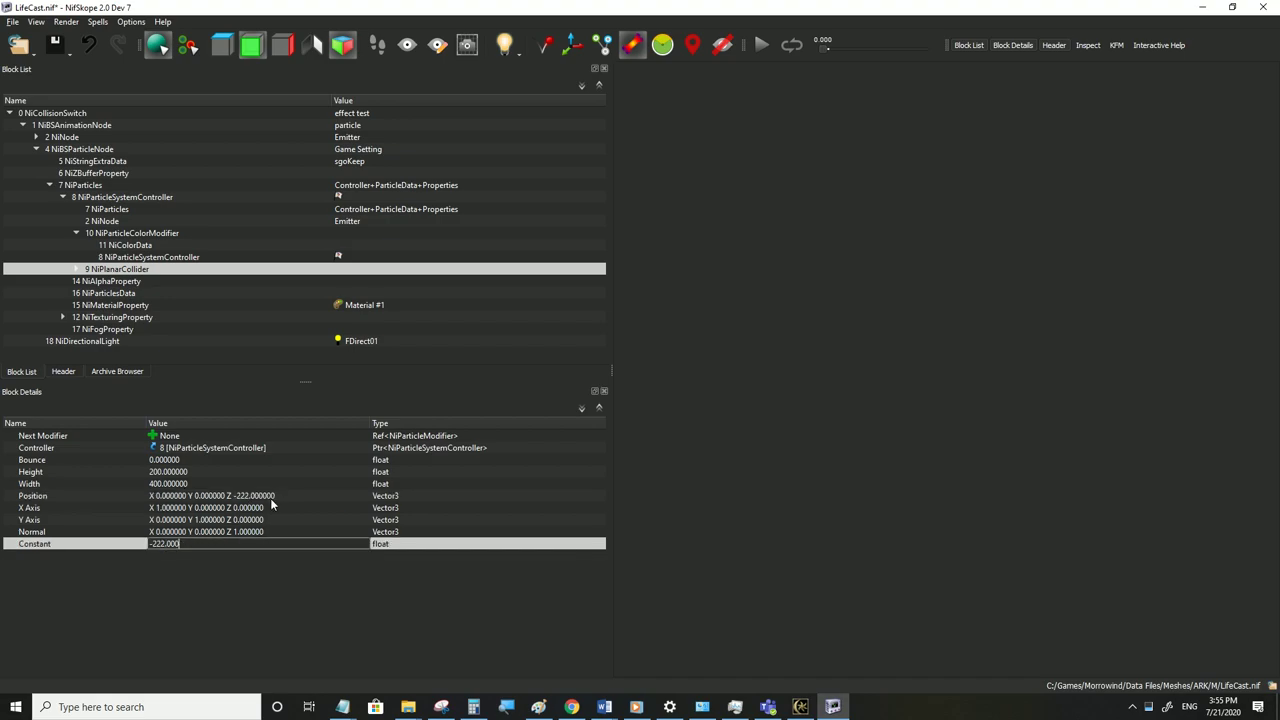
{"action": "left_click", "coordinate": [230, 508]}
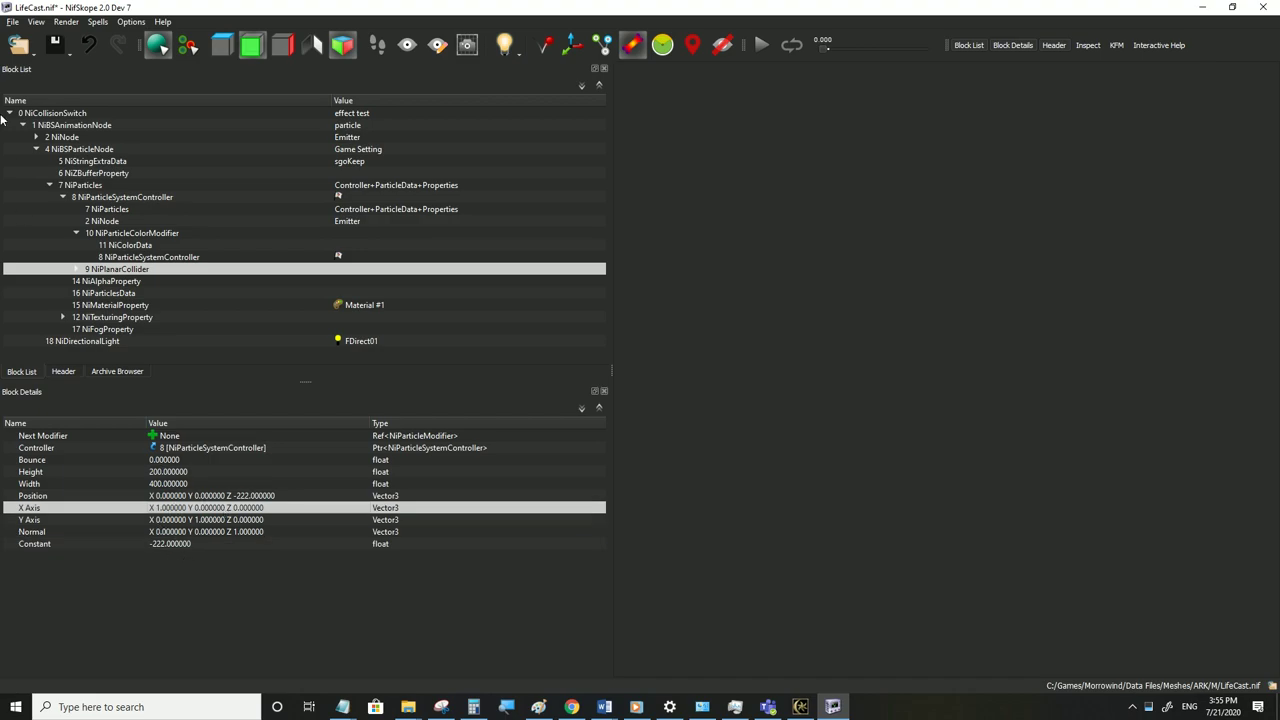
{"action": "left_click", "coordinate": [13, 22]}
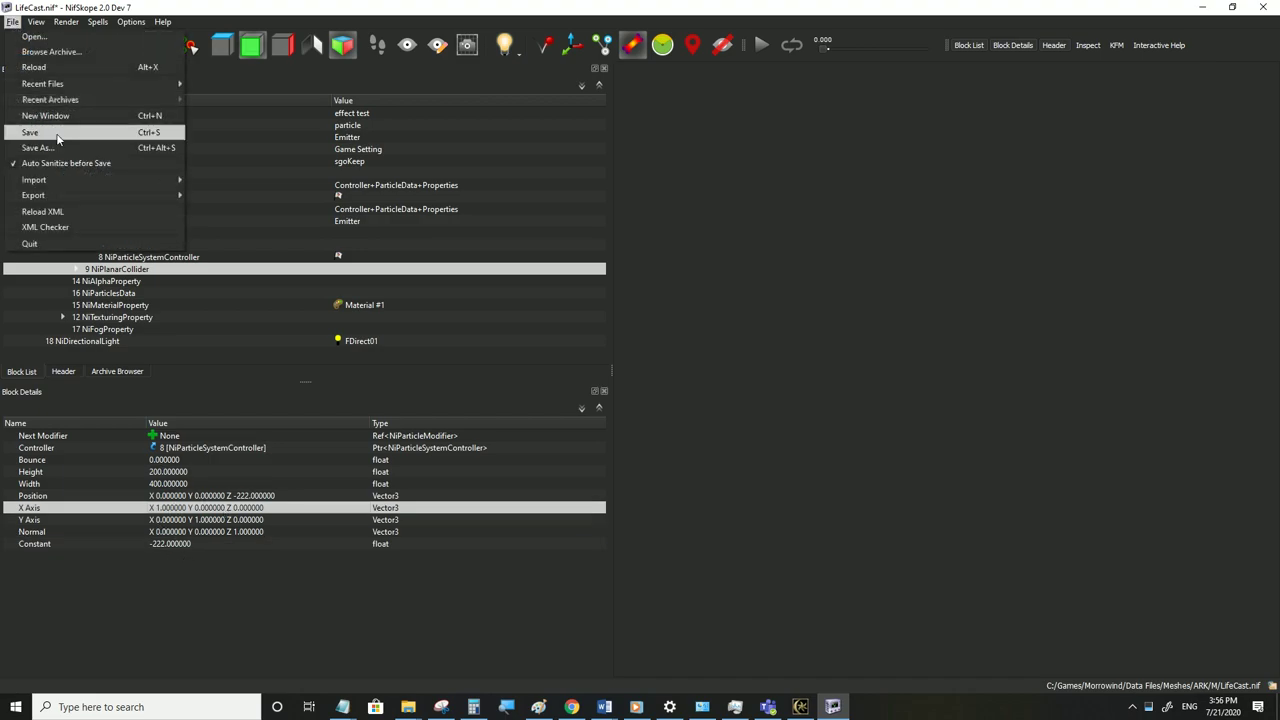
Save LifeCast.nif and walk around in Morrowind to watch the sparkles settle on the floor
{"action": "left_click", "coordinate": [63, 132]}
{"action": "left_click", "coordinate": [800, 706]}
{"action": "key", "text": "w"}
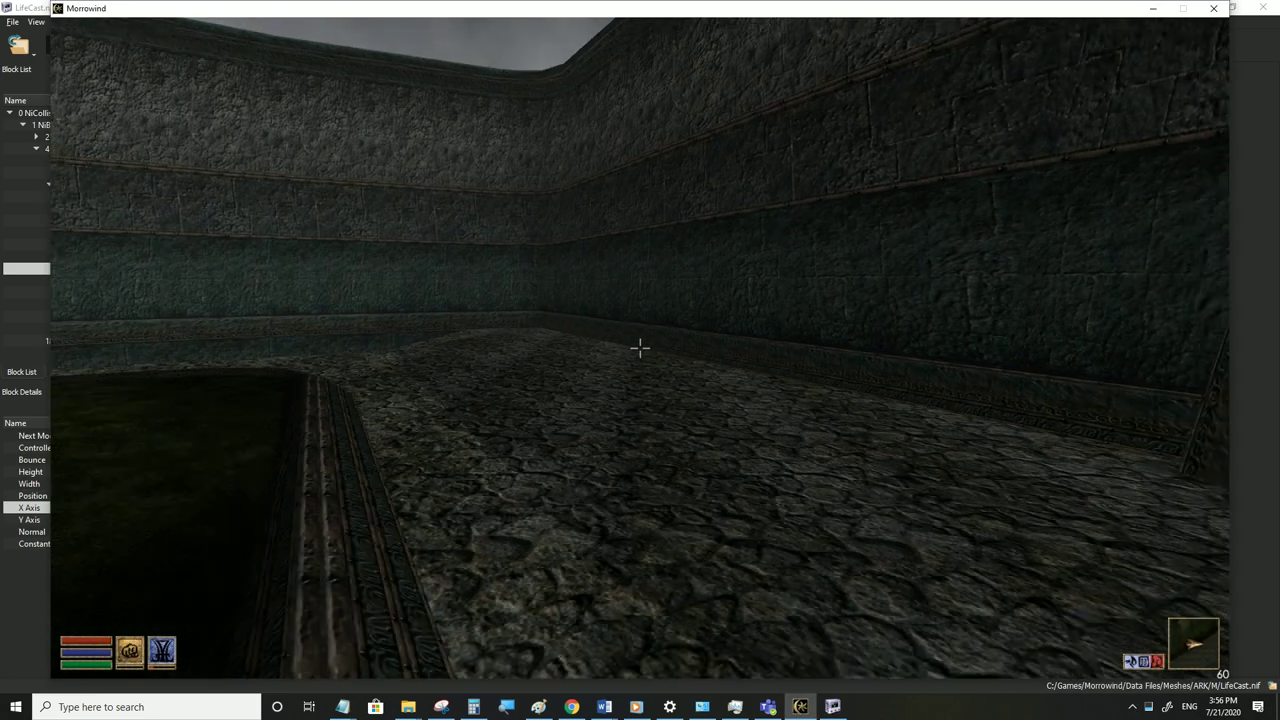
{"action": "key", "text": "w"}
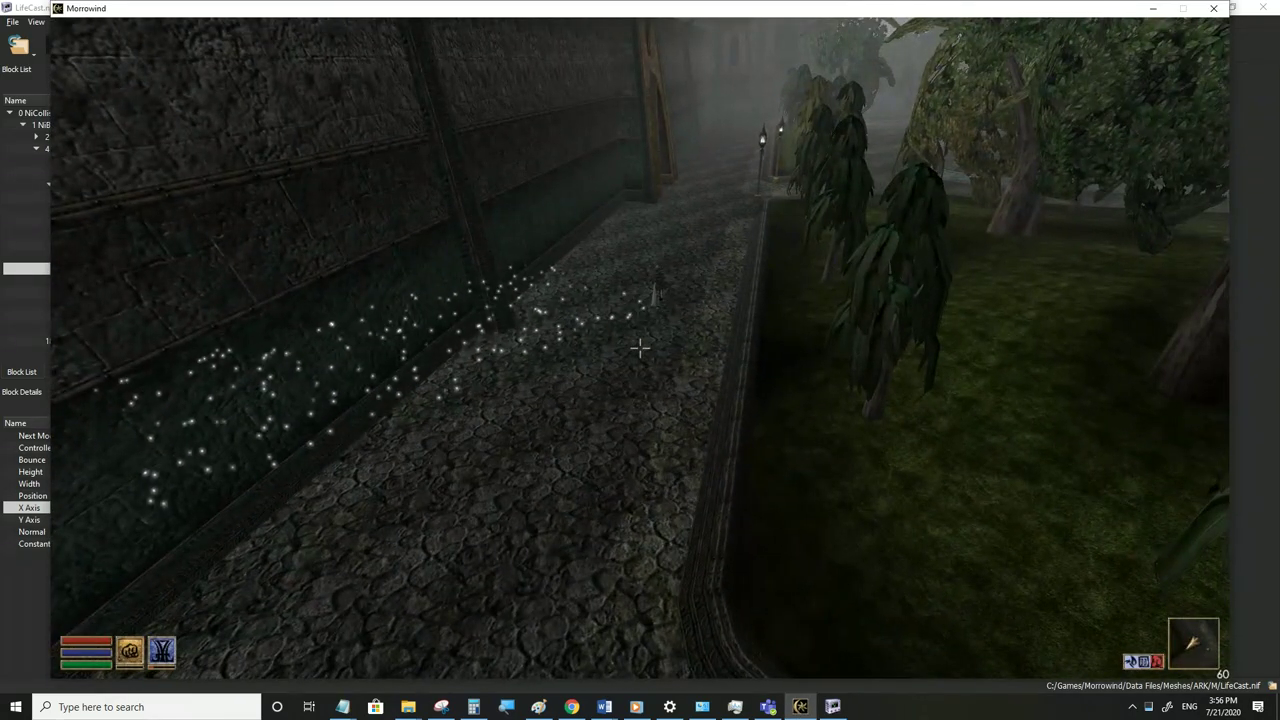
{"action": "key", "text": "d"}
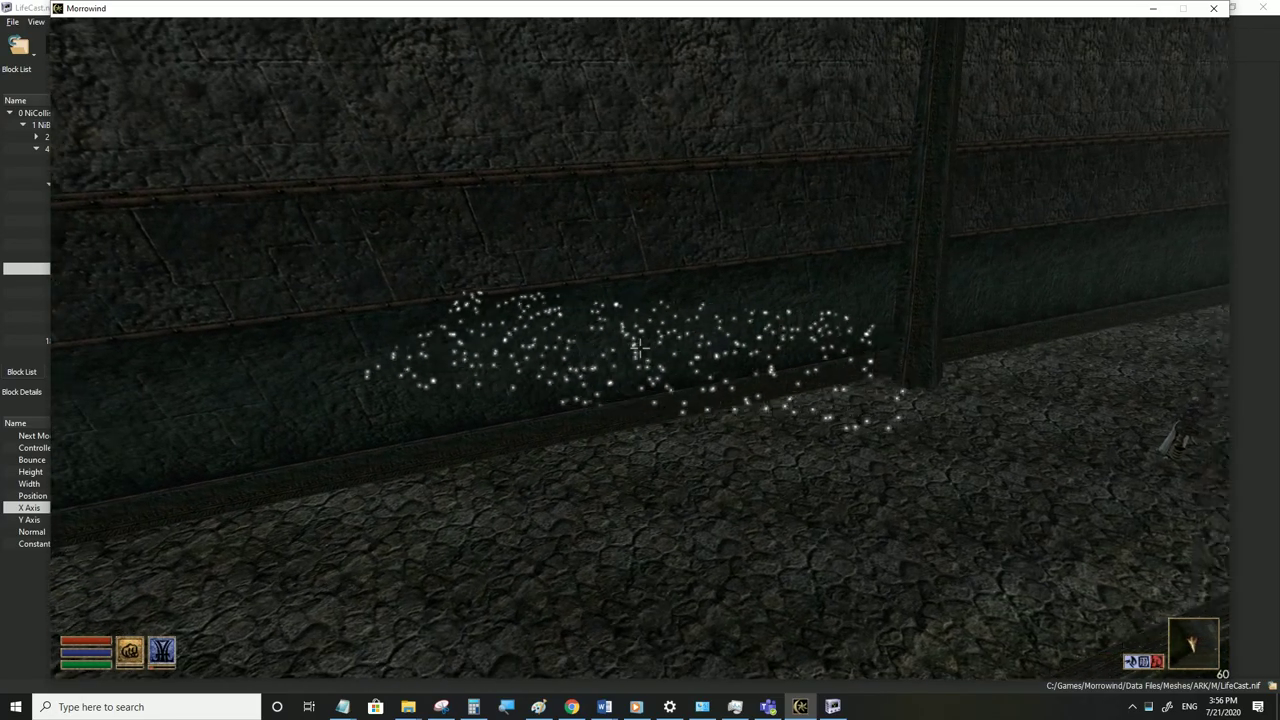
{"action": "key", "text": "d"}
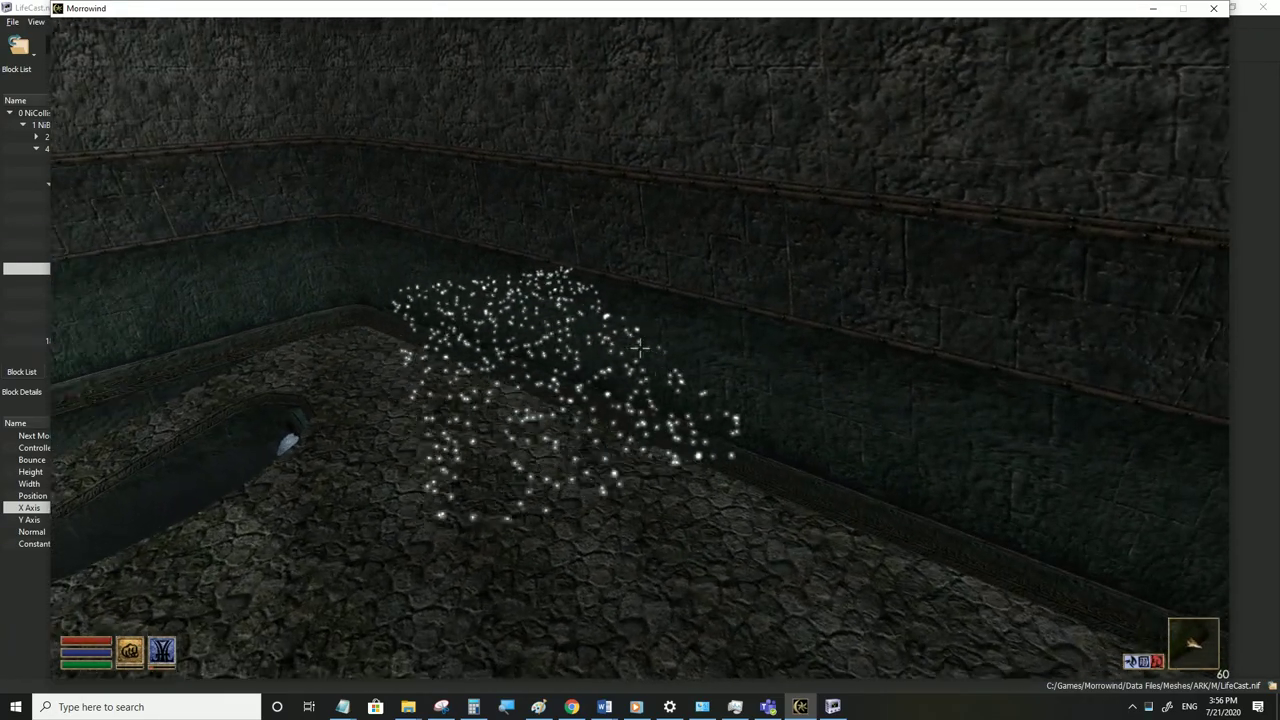
{"action": "key", "text": "a"}
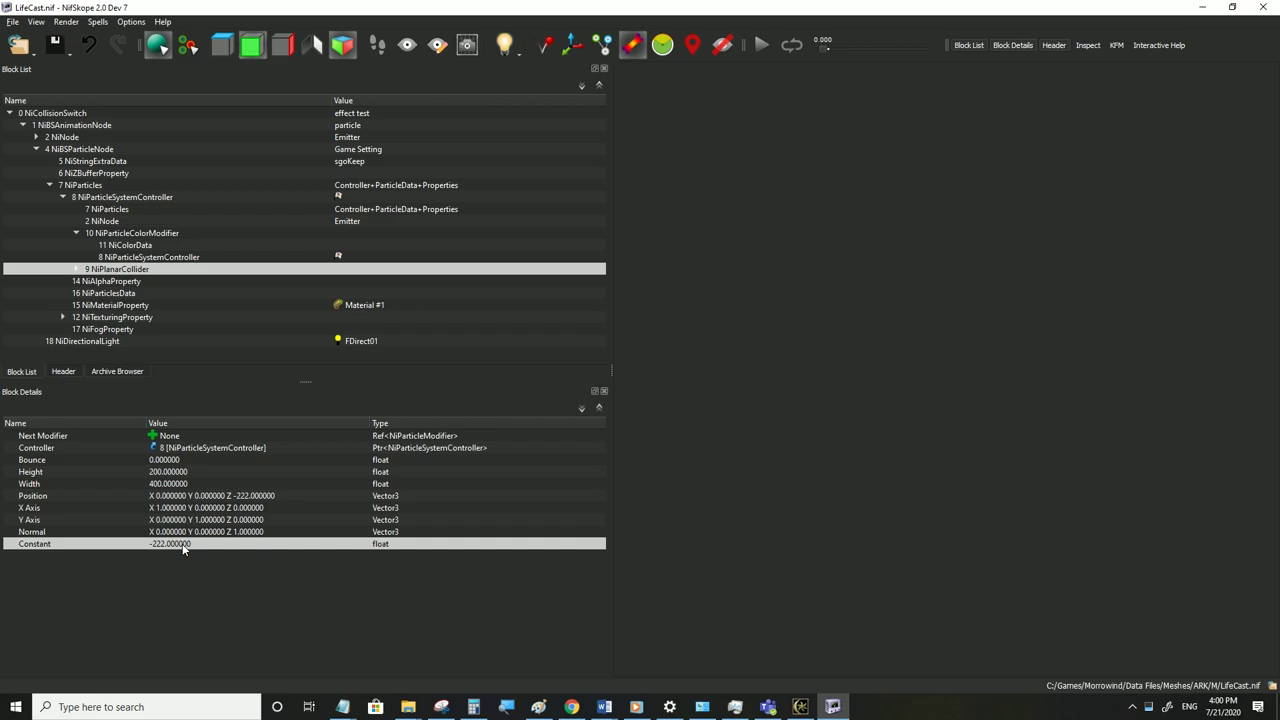
{"action": "double_click", "coordinate": [183, 548]}
{"action": "triple_click", "coordinate": [183, 546]}
{"action": "type", "text": "-200"}
{"action": "key", "text": "Return"}
{"action": "left_click", "coordinate": [12, 21]}
{"action": "left_click", "coordinate": [30, 129]}
{"action": "left_click", "coordinate": [800, 706]}
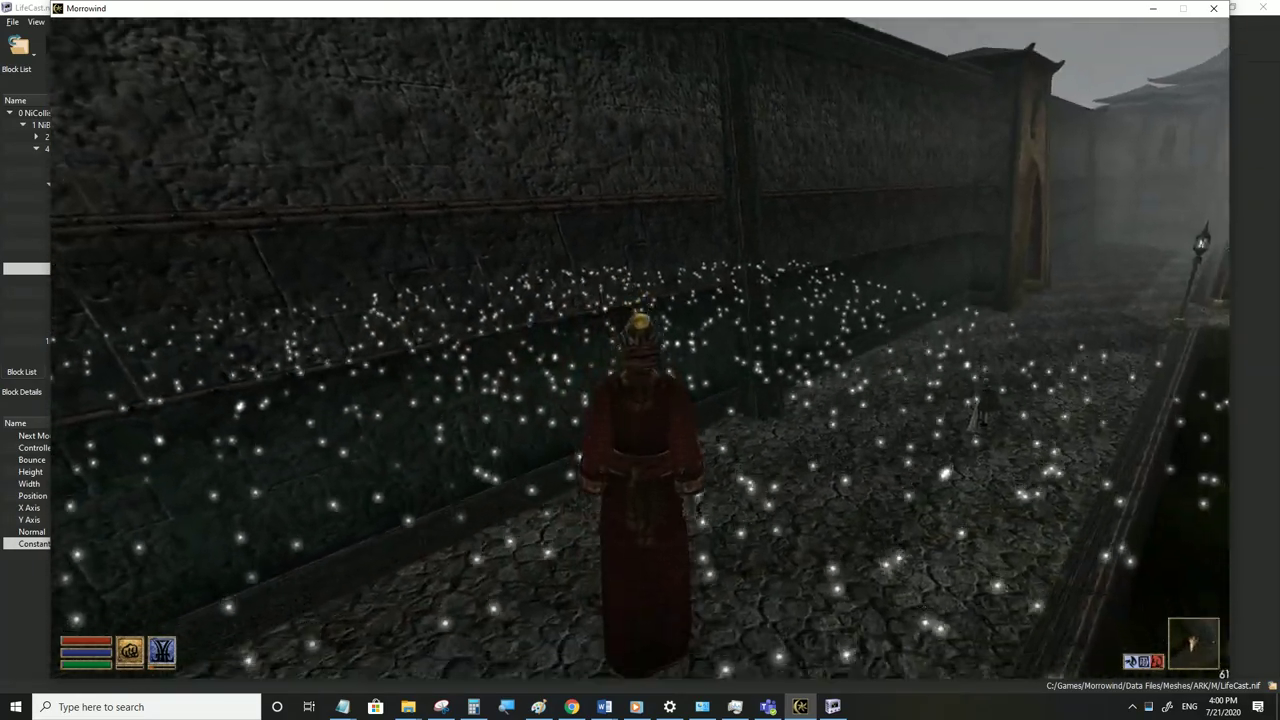
{"action": "key", "text": "alt+Tab"}
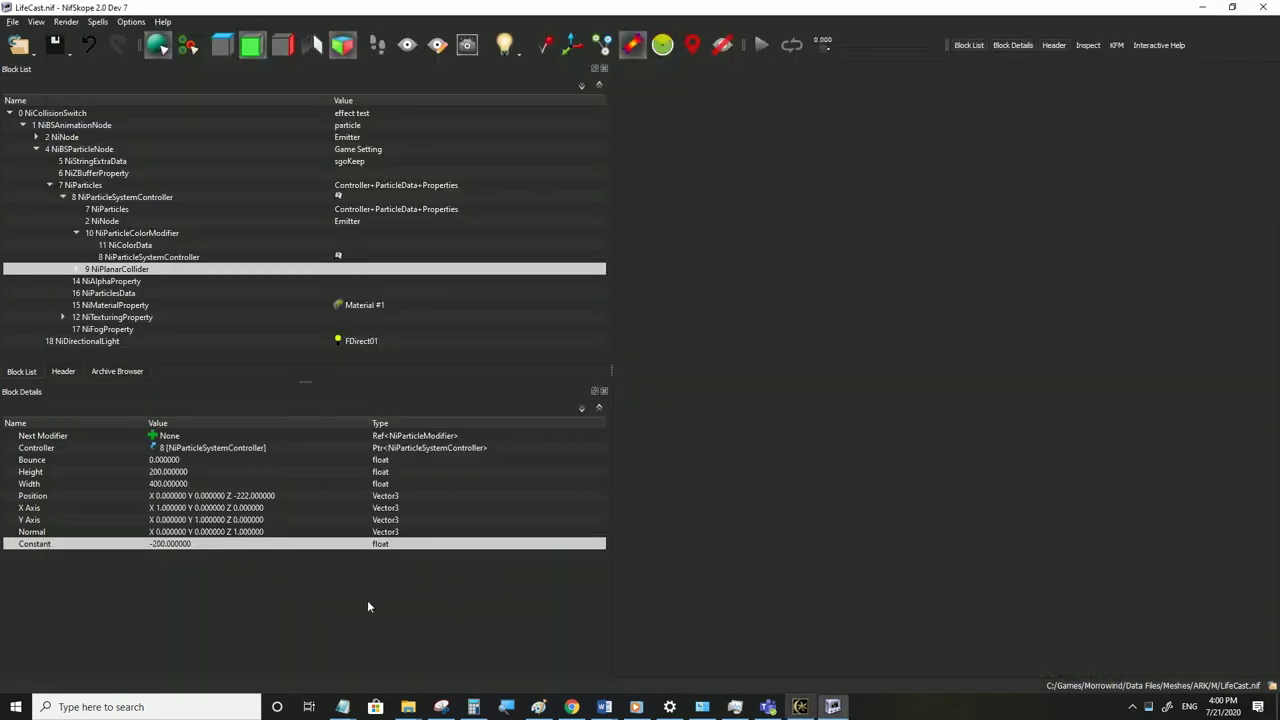
{"action": "left_click", "coordinate": [168, 472]}
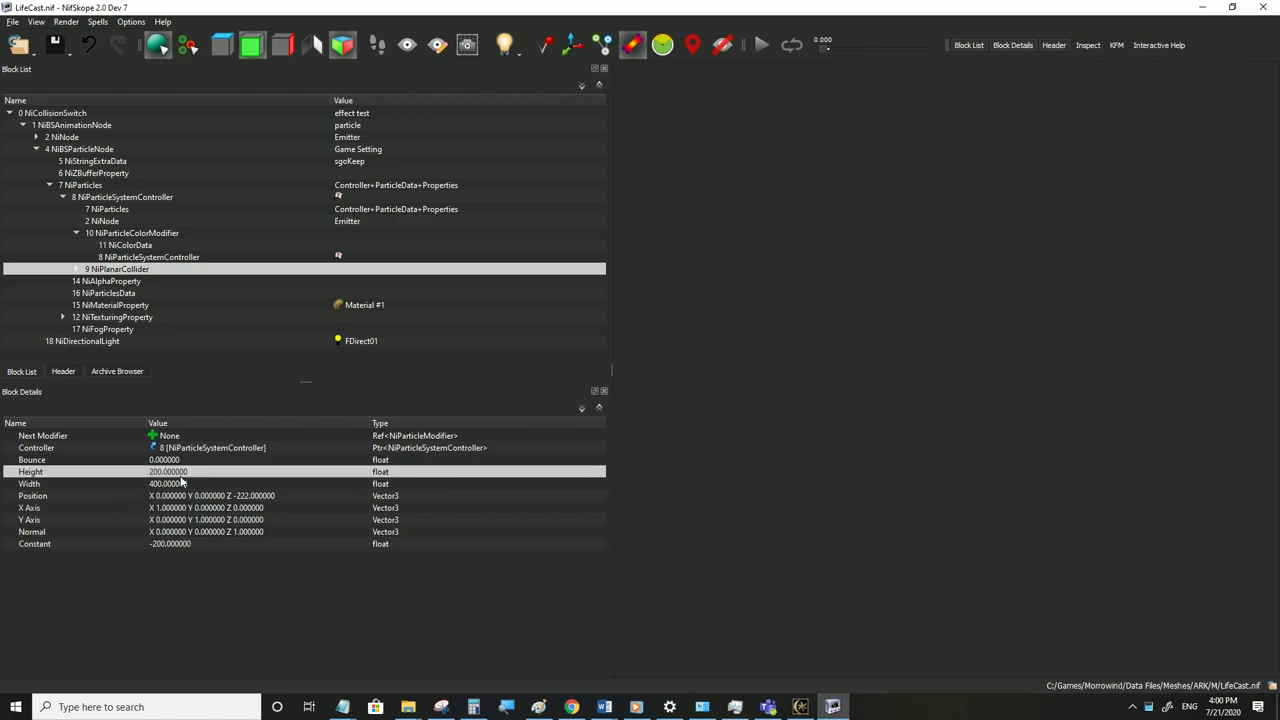
{"action": "double_click", "coordinate": [180, 543]}
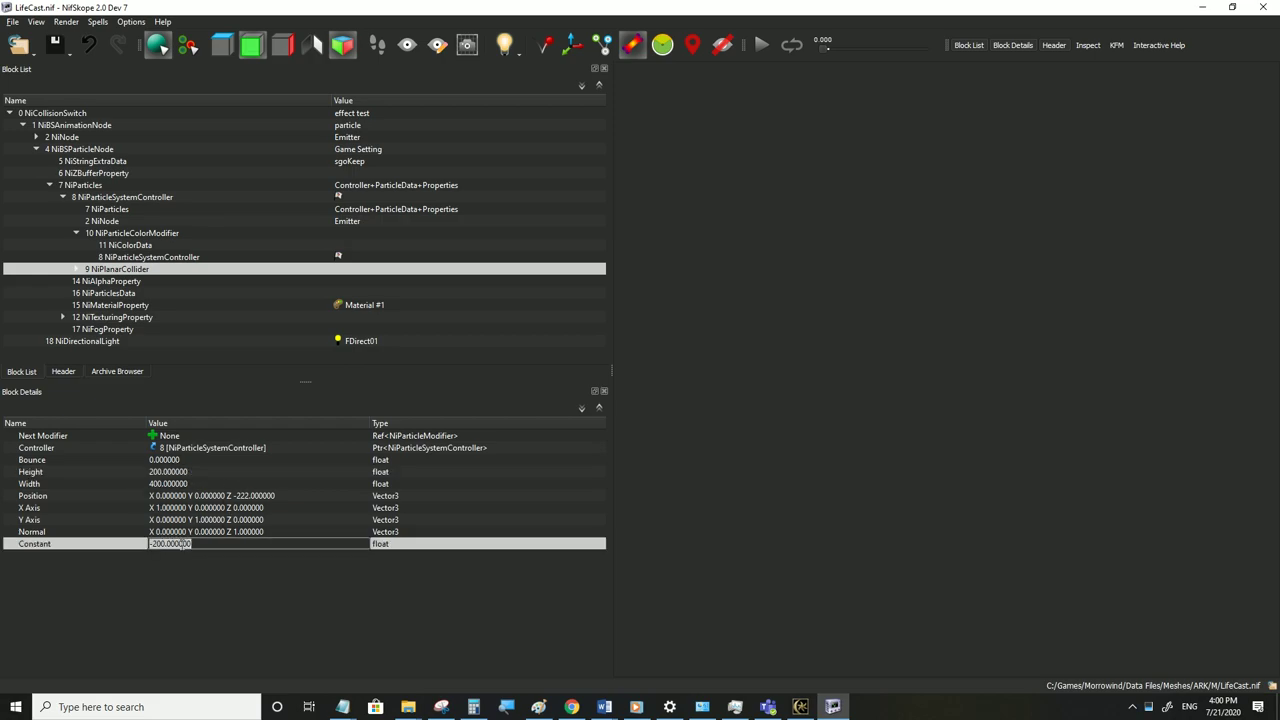
{"action": "type", "text": "-222"}
{"action": "key", "text": "Return"}
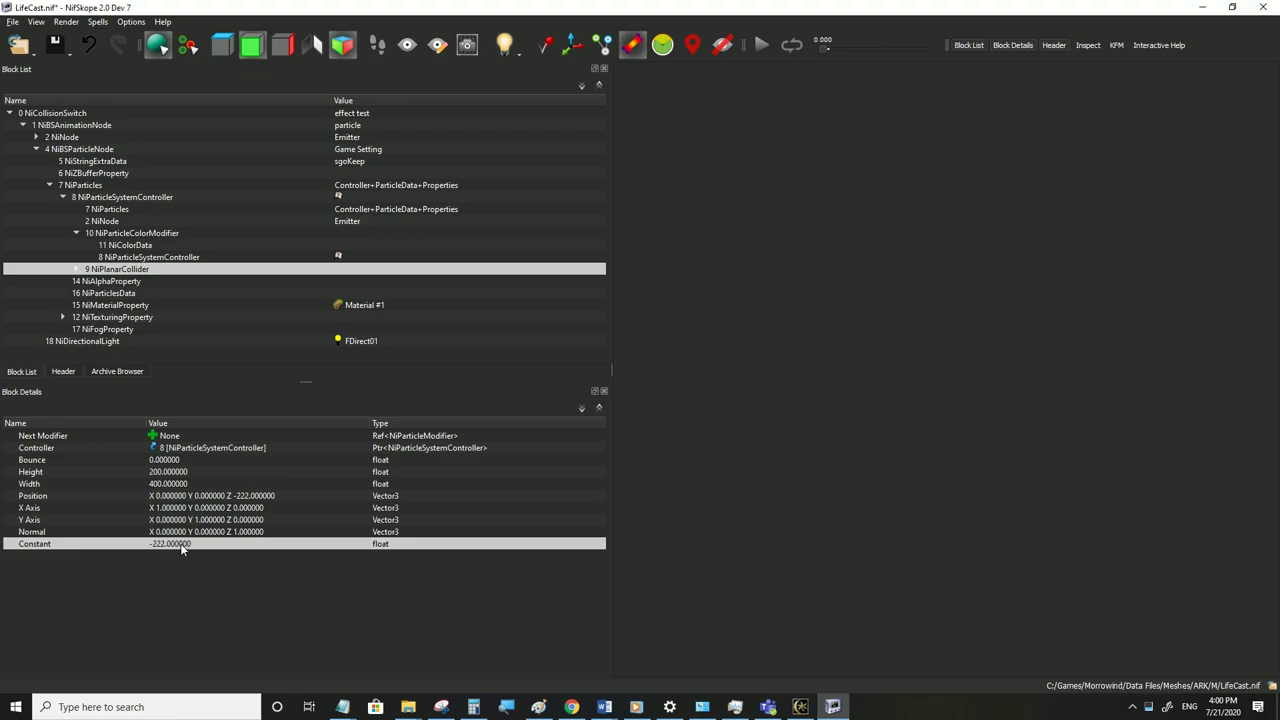
{"action": "left_click", "coordinate": [12, 21]}
{"action": "left_click", "coordinate": [47, 137]}
{"action": "left_click", "coordinate": [800, 706]}
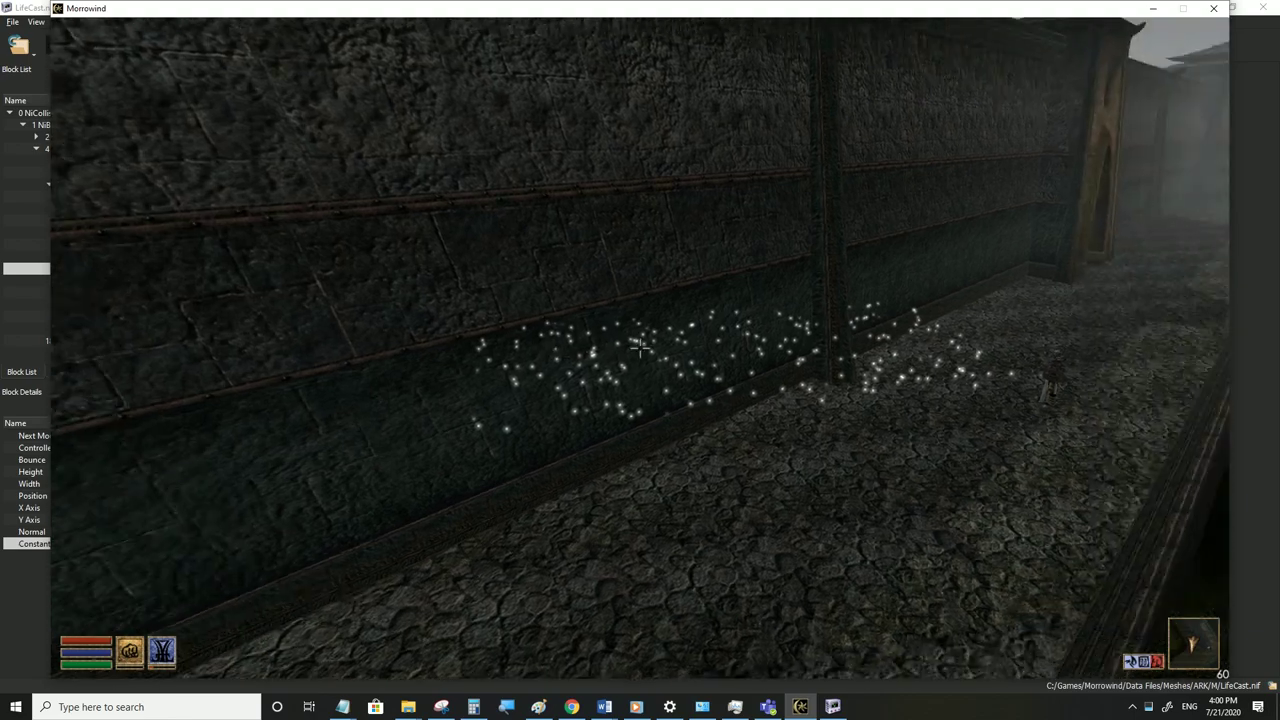
{"action": "key", "text": "alt+Tab"}
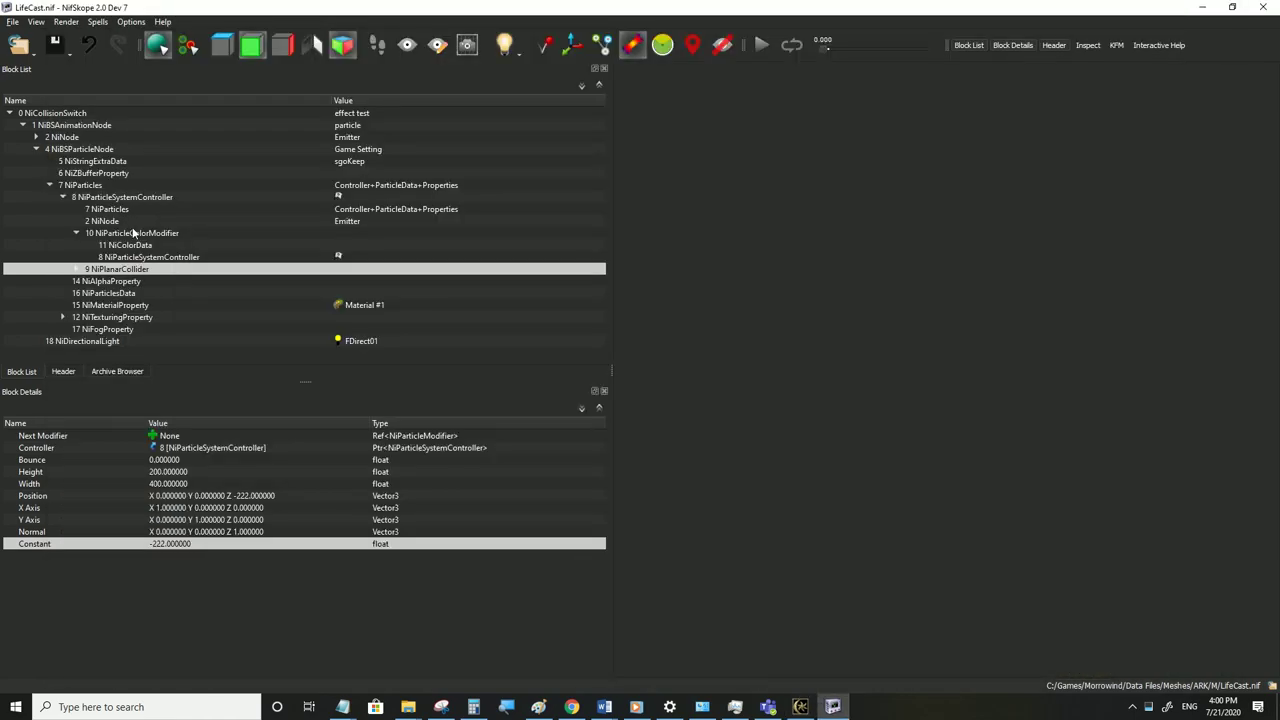
Open the NiColorData colour keys and glance at the particles in Morrowind
{"action": "left_click", "coordinate": [133, 232]}
{"action": "left_click", "coordinate": [135, 244]}
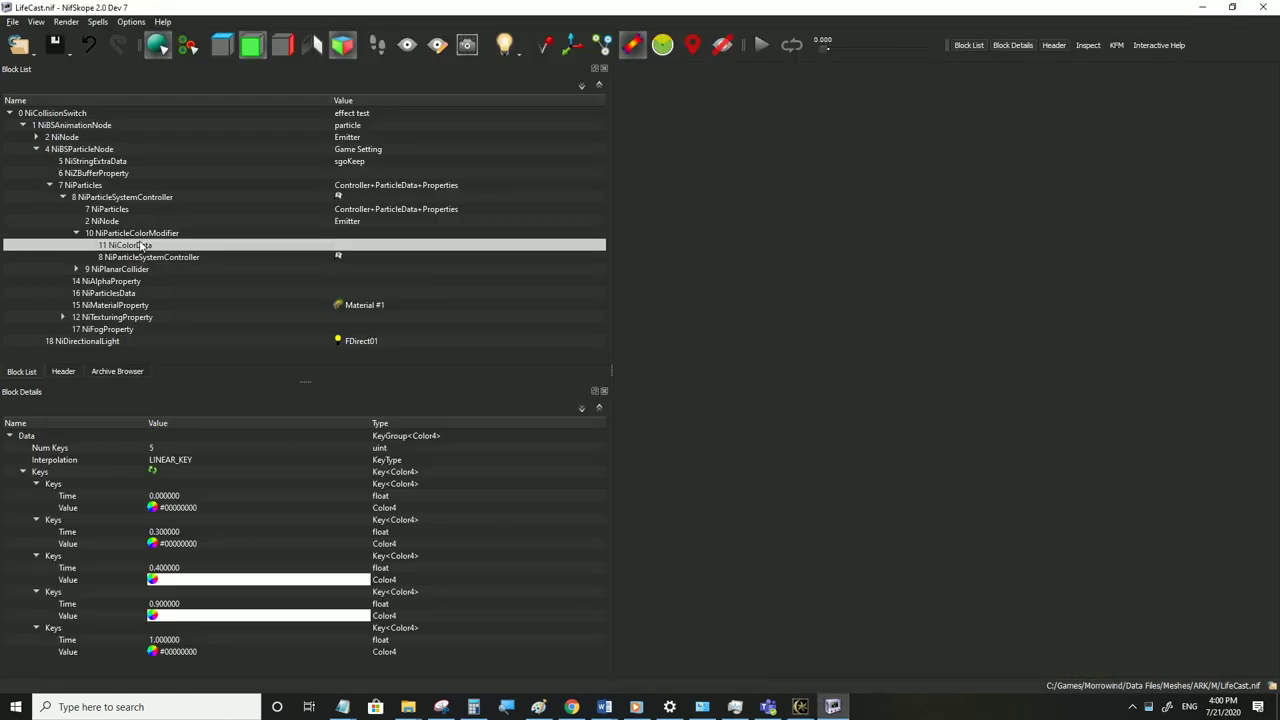
{"action": "left_click", "coordinate": [800, 706]}
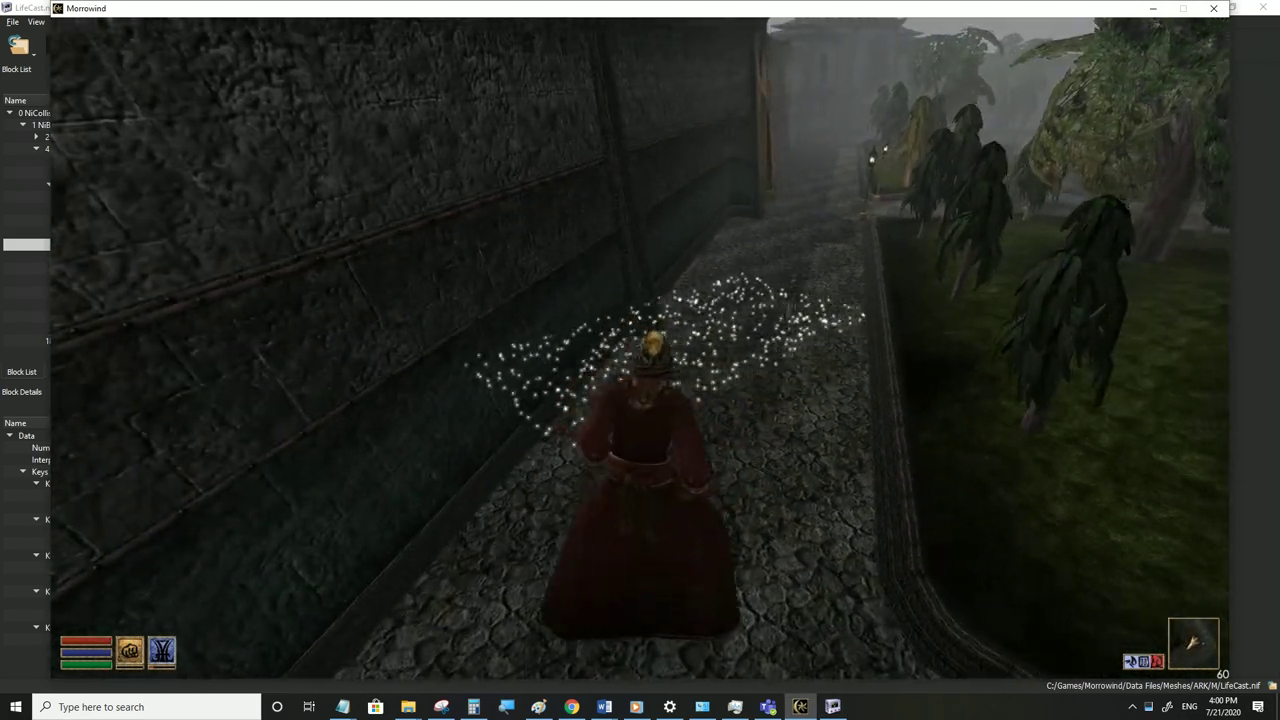
{"action": "key", "text": "alt+Tab"}
Copy the white colour from the 0.4 key into the 0.3 and 0.0 keys
{"action": "left_click", "coordinate": [173, 580]}
{"action": "key", "text": "ctrl+c"}
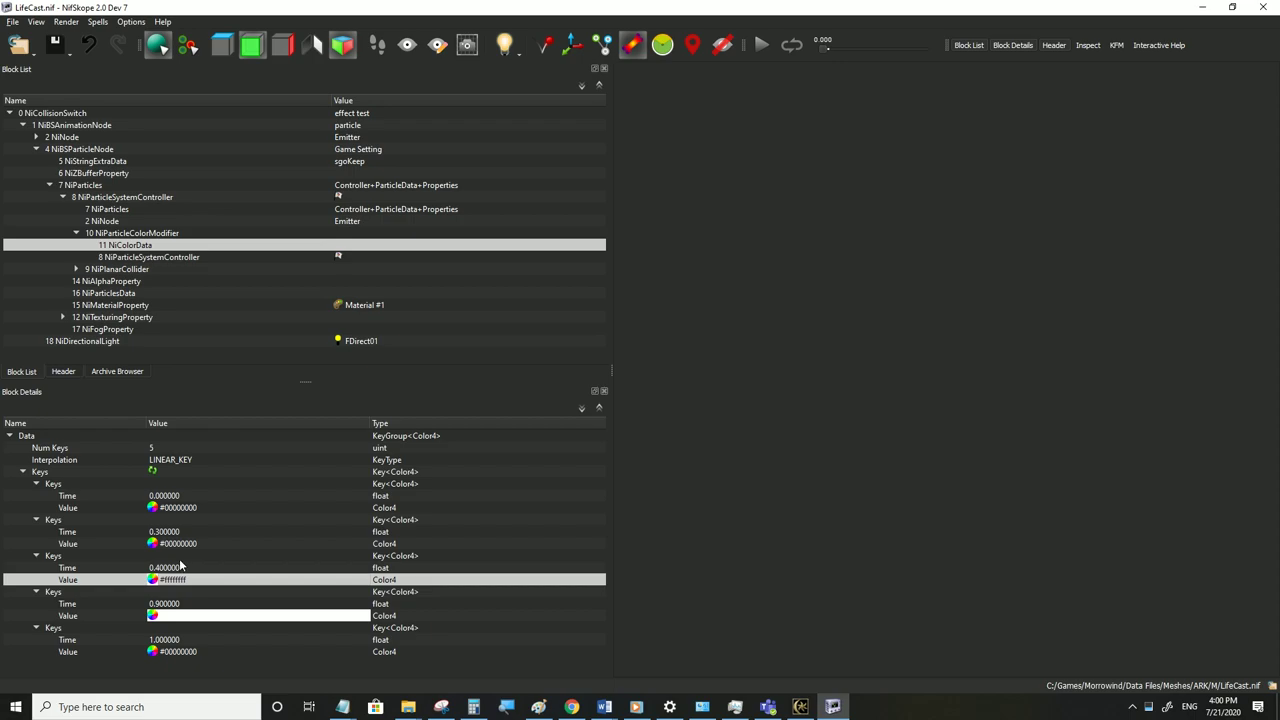
{"action": "left_click", "coordinate": [171, 546]}
{"action": "key", "text": "ctrl+v"}
{"action": "left_click", "coordinate": [180, 509]}
{"action": "key", "text": "ctrl+v"}
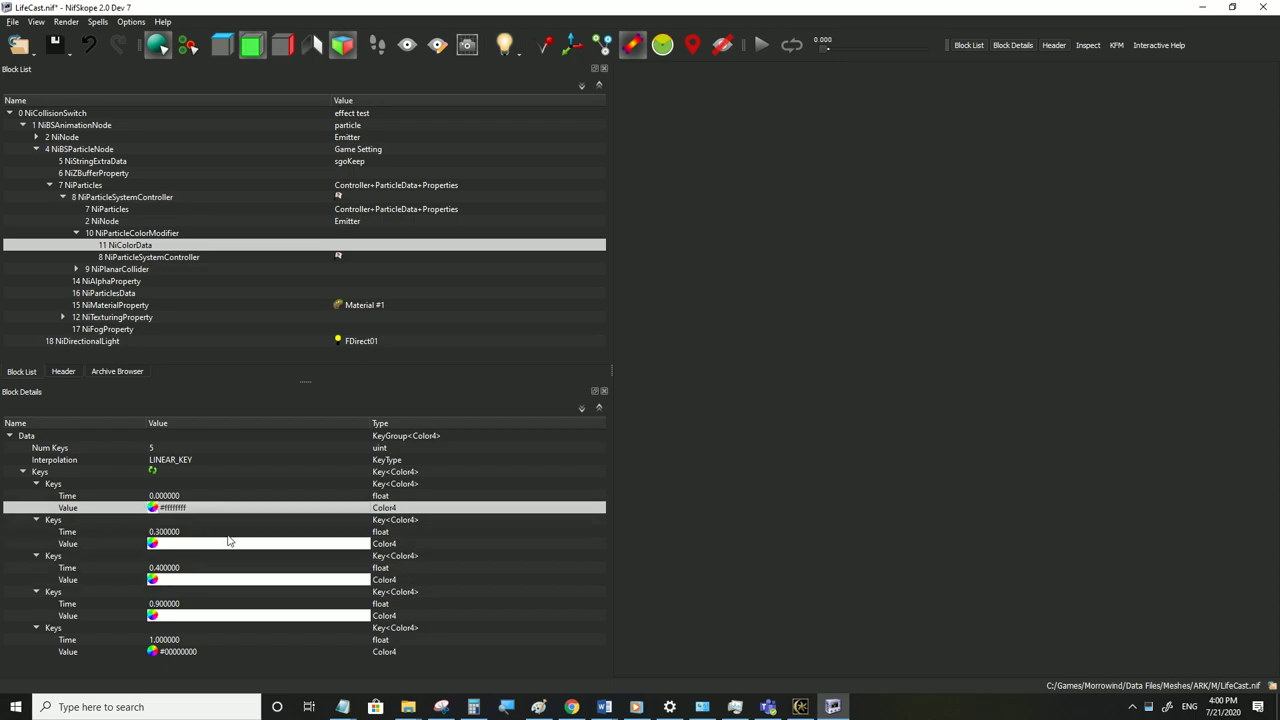
{"action": "left_click", "coordinate": [176, 495]}
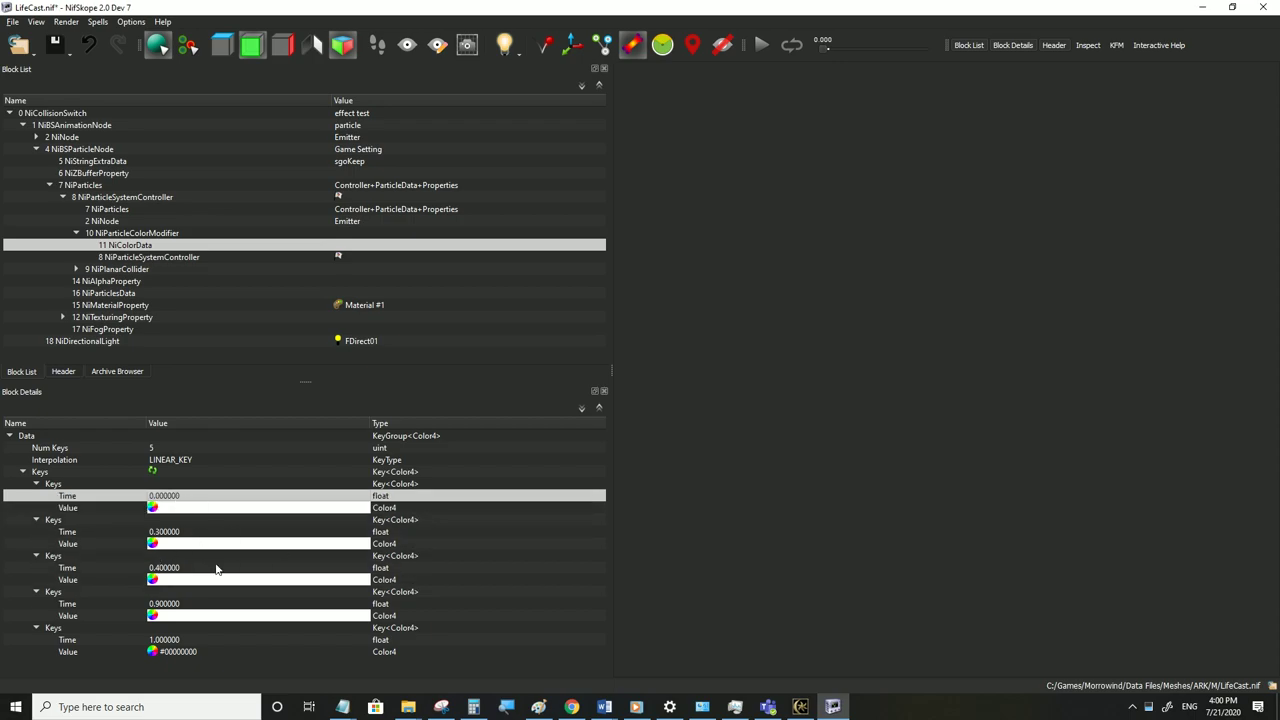
Save LifeCast.nif and step back in Morrowind to view the white sparkles
{"action": "left_click", "coordinate": [12, 21]}
{"action": "left_click", "coordinate": [40, 131]}
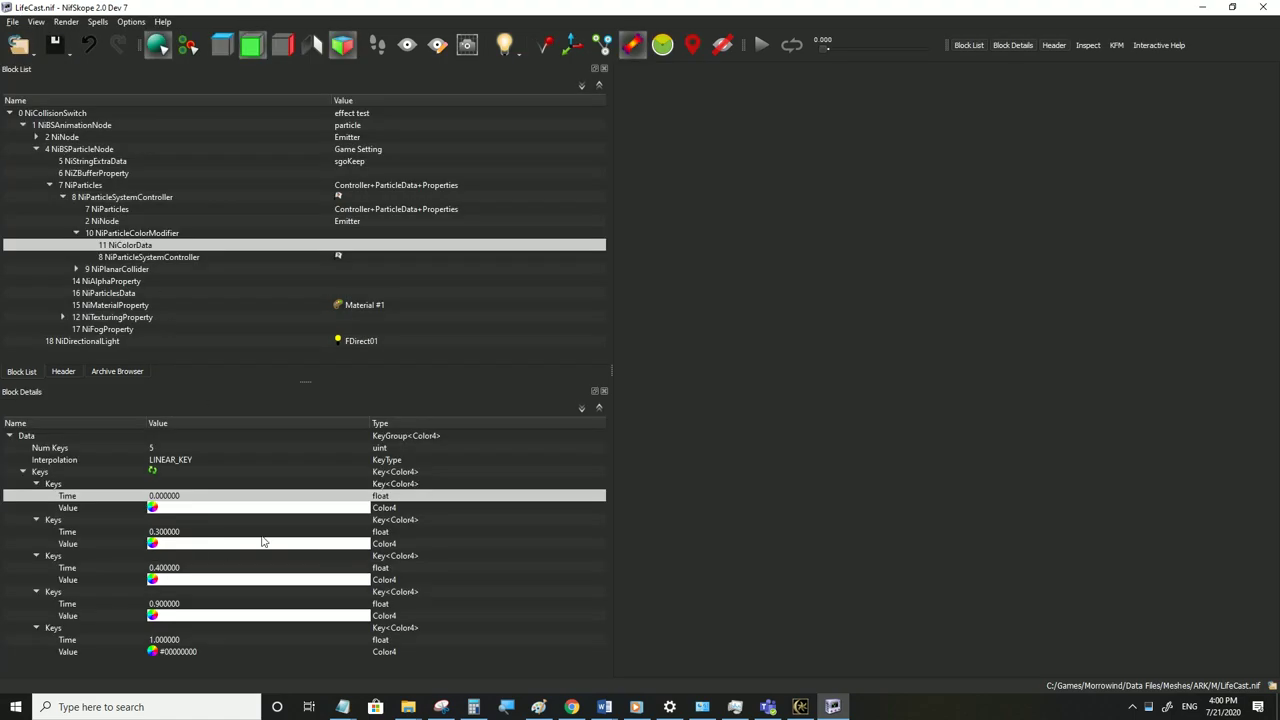
{"action": "left_click", "coordinate": [200, 532]}
{"action": "left_click", "coordinate": [176, 498]}
{"action": "left_click", "coordinate": [800, 707]}
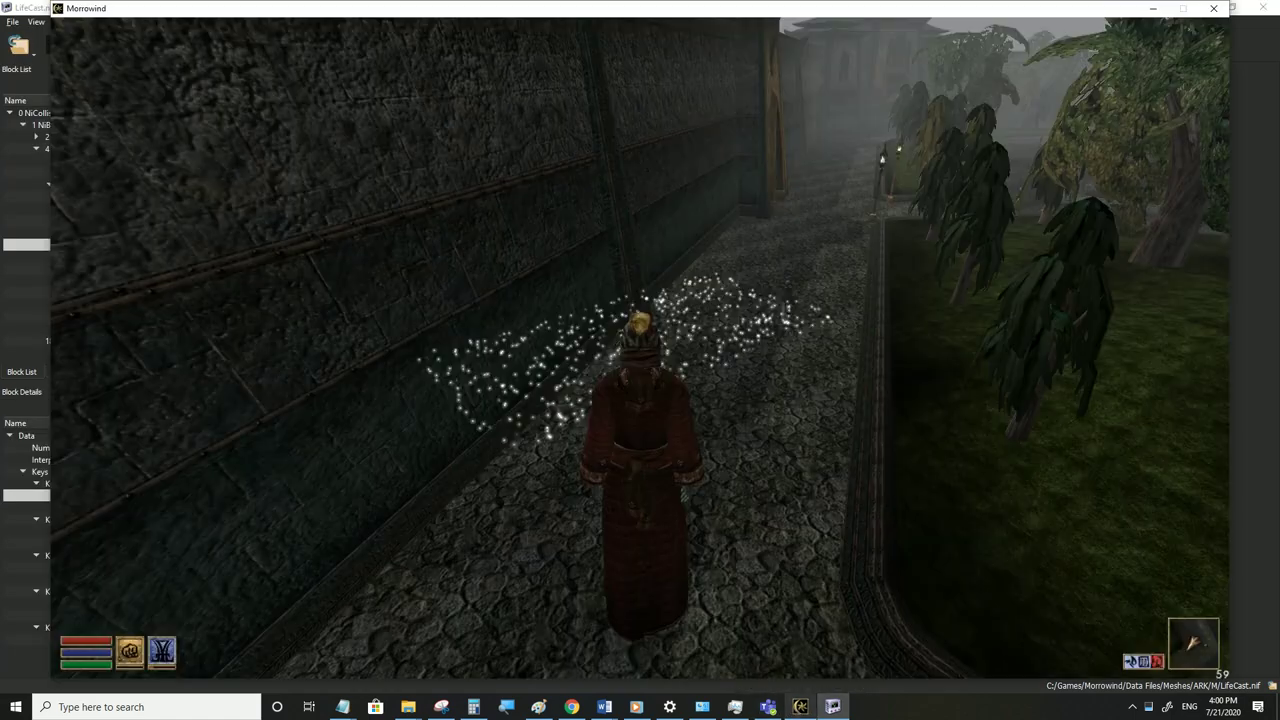
{"action": "key", "text": "s"}
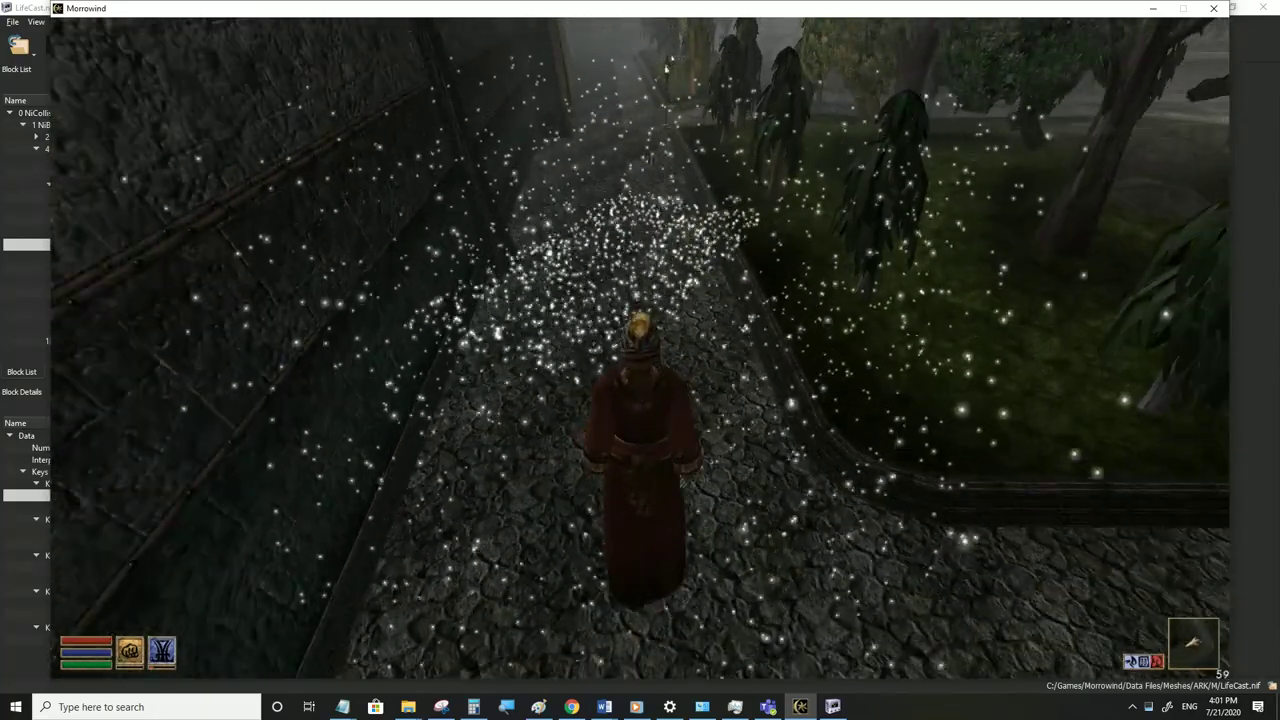
{"action": "key", "text": "alt+Tab"}
{"action": "left_click", "coordinate": [113, 292]}
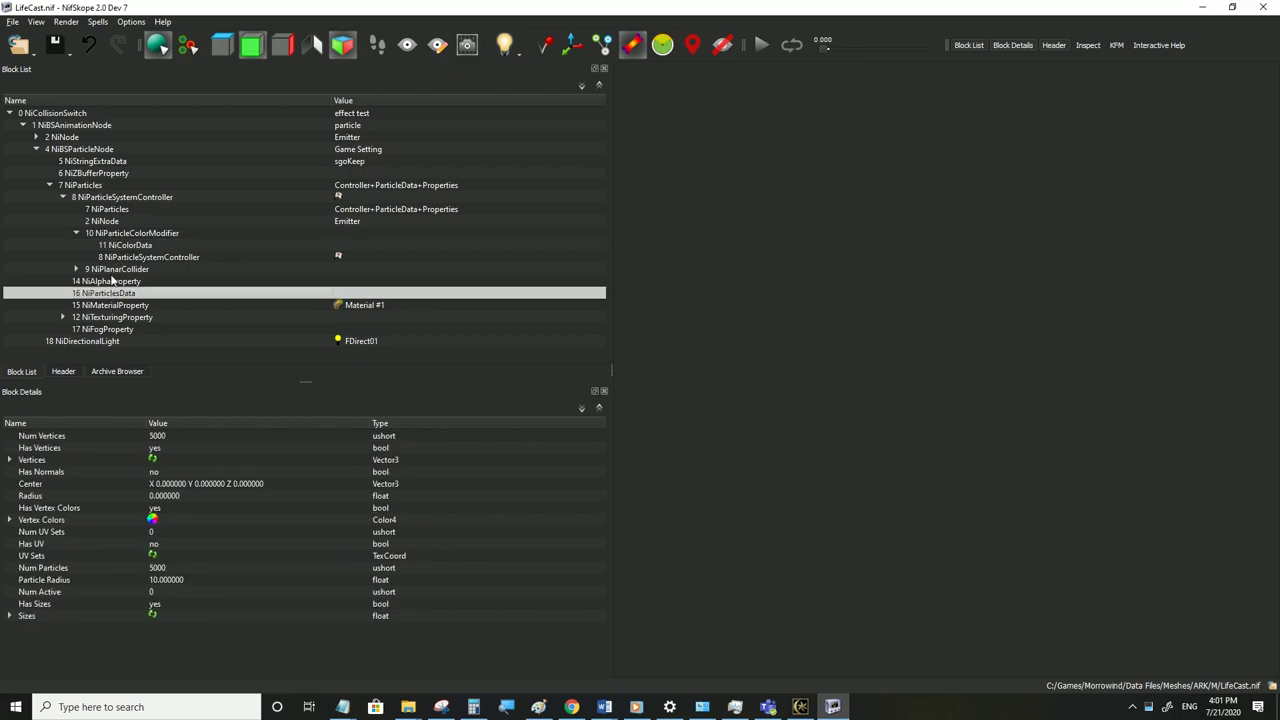
Set the NiPlanarCollider's Width and Height to 250 each
{"action": "left_click", "coordinate": [115, 269]}
{"action": "double_click", "coordinate": [168, 483]}
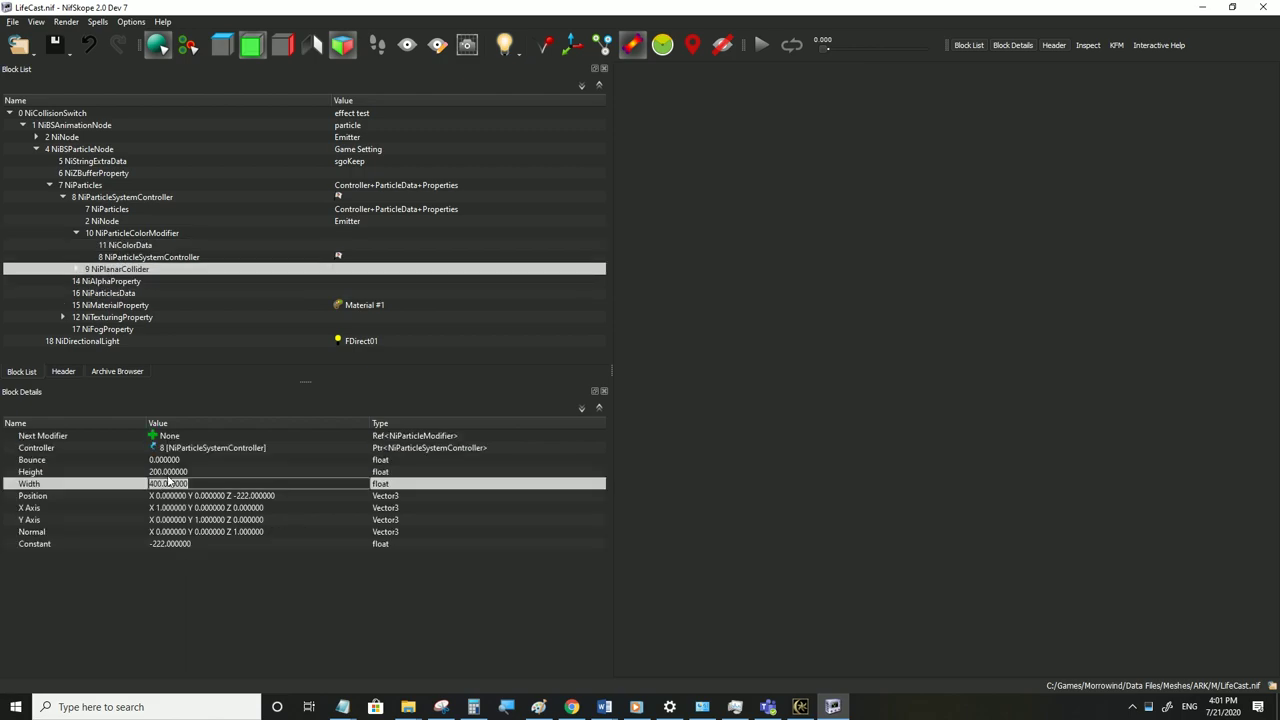
{"action": "type", "text": "250"}
{"action": "double_click", "coordinate": [168, 471]}
{"action": "type", "text": "250"}
{"action": "left_click", "coordinate": [164, 460]}
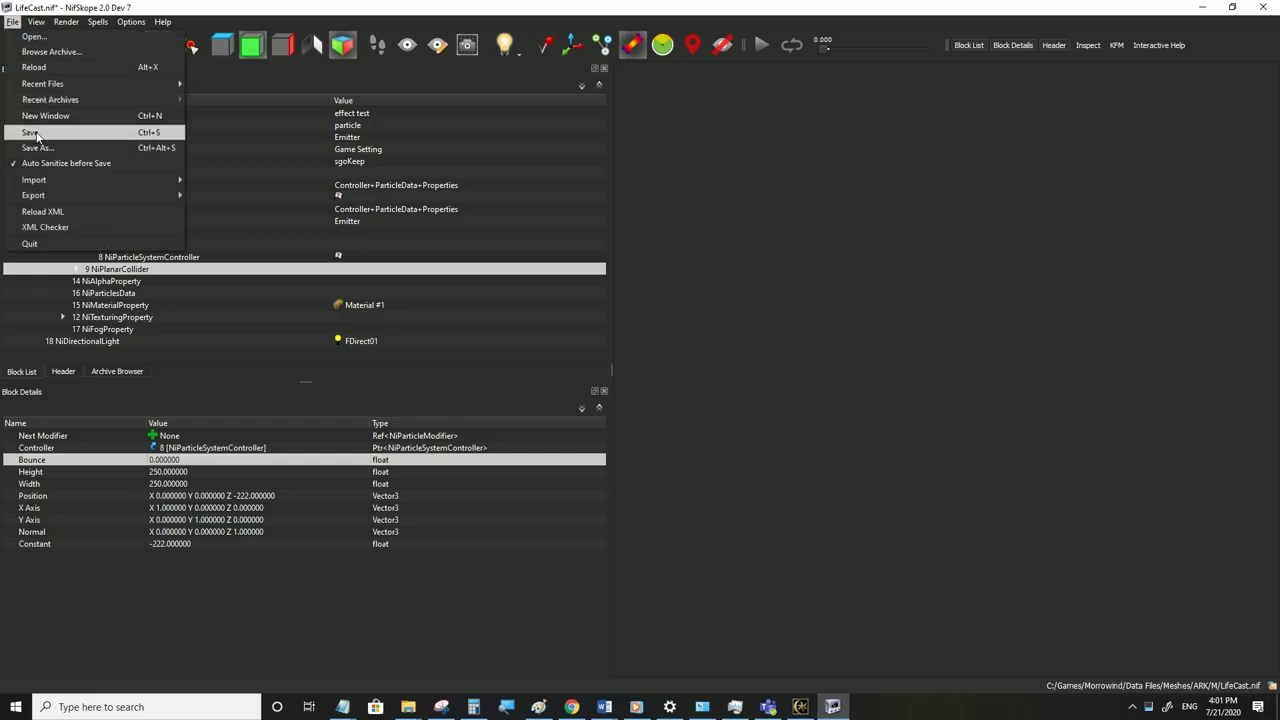
Save LifeCast.nif and walk through Morrowind to view the particles
{"action": "left_click", "coordinate": [36, 134]}
{"action": "left_click", "coordinate": [800, 707]}
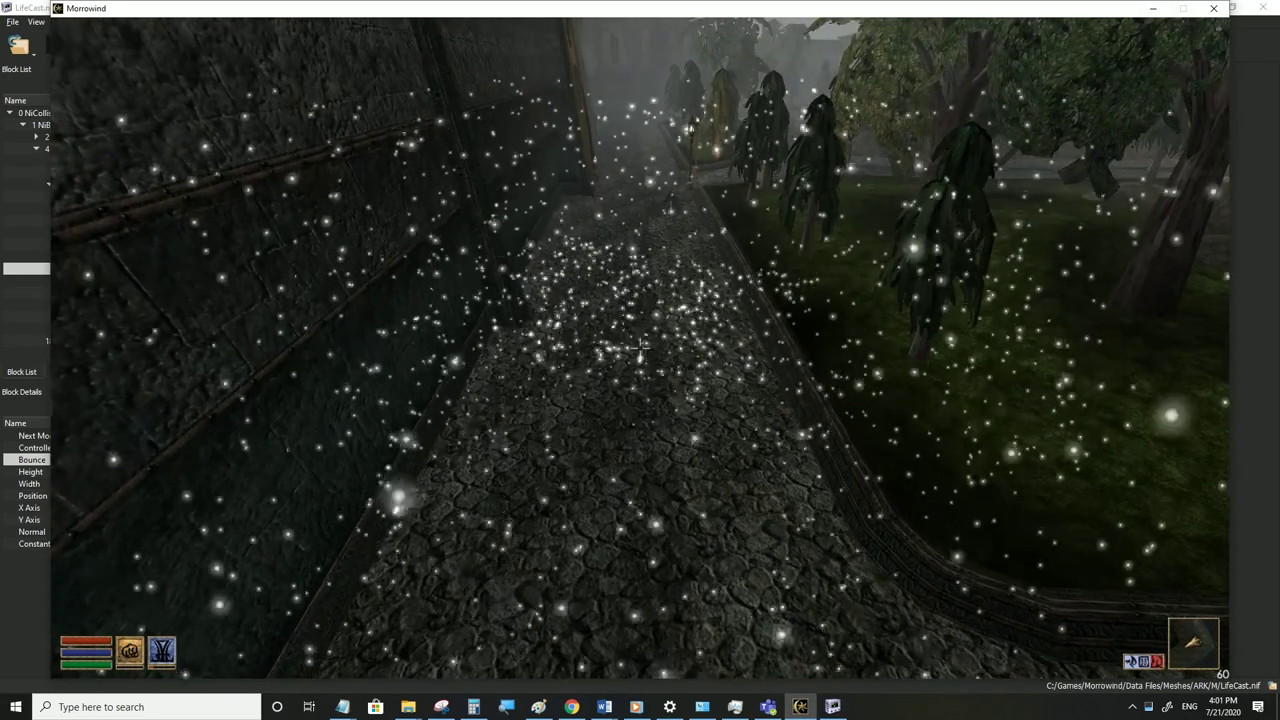
{"action": "key", "text": "w"}
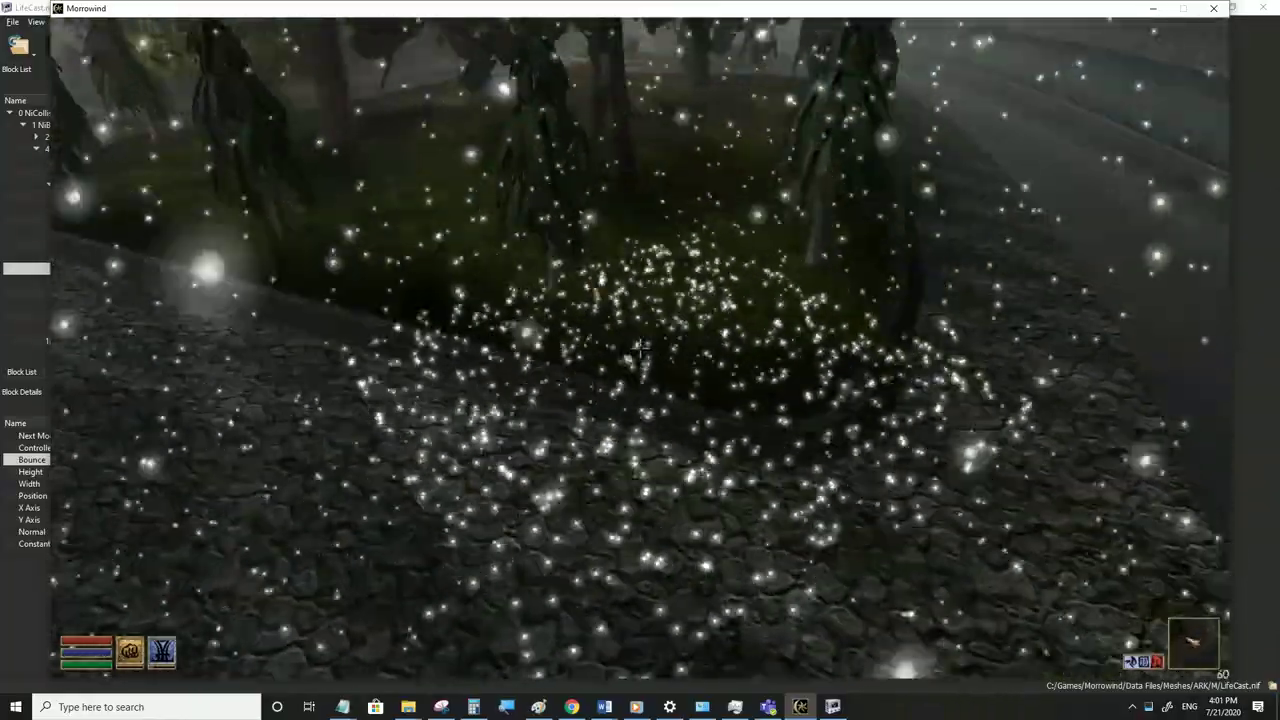
{"action": "key", "text": "alt+Tab"}
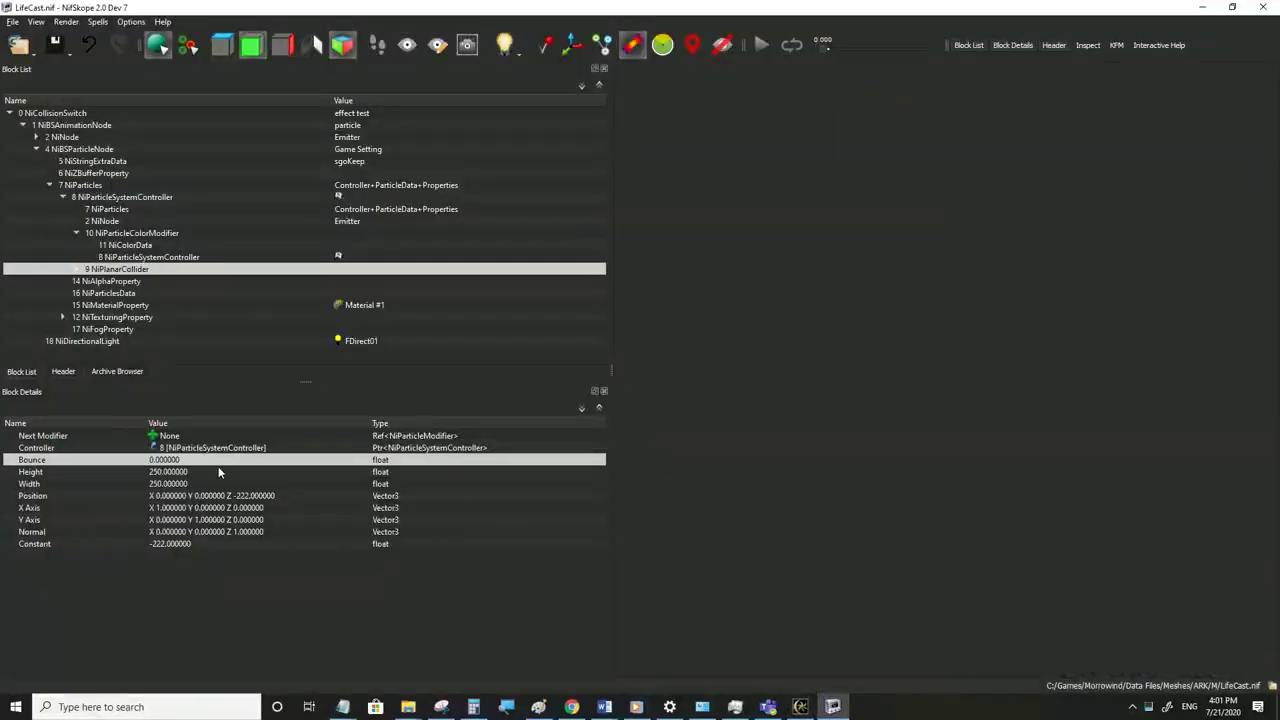
Copy the last key's transparent black #00000000 into the first two NiColorData keys
{"action": "left_click", "coordinate": [125, 245]}
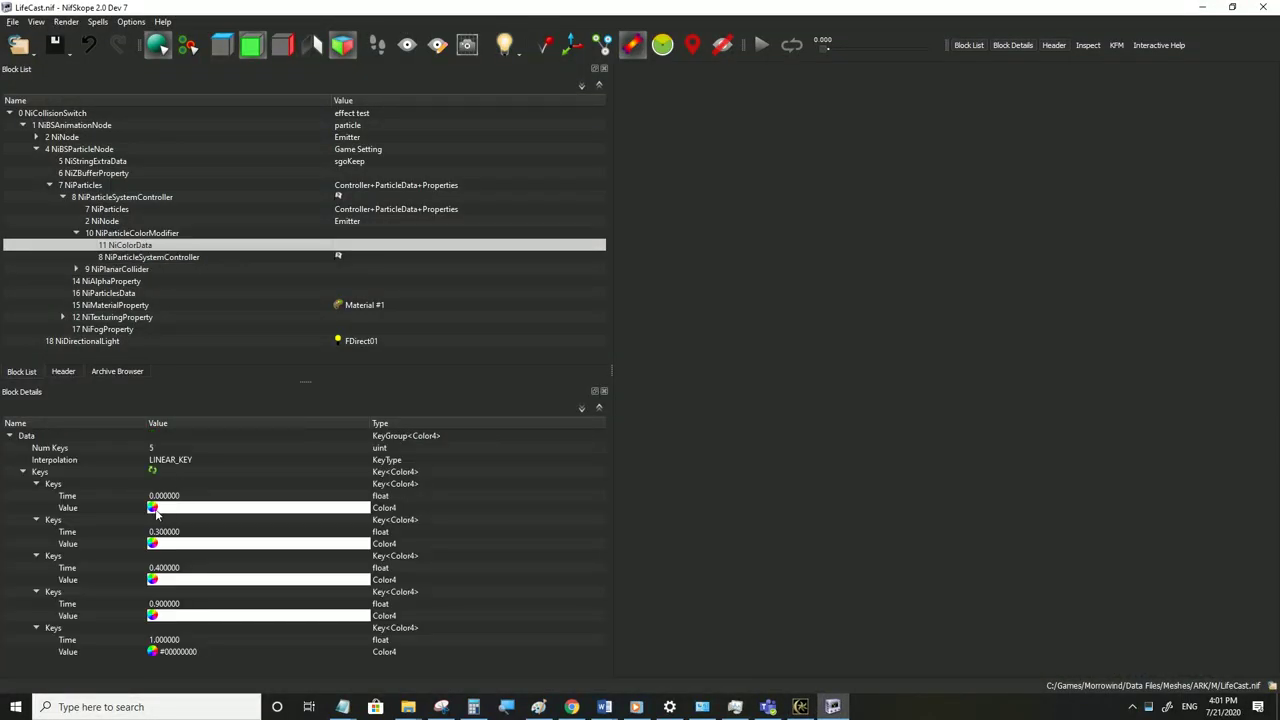
{"action": "left_click", "coordinate": [180, 651]}
{"action": "key", "text": "ctrl+c"}
{"action": "left_click", "coordinate": [212, 511]}
{"action": "key", "text": "ctrl+v"}
{"action": "left_click", "coordinate": [183, 545]}
{"action": "key", "text": "ctrl+v"}
Save LifeCast.nif and switch to Morrowind to test the colours
{"action": "left_click", "coordinate": [12, 21]}
{"action": "left_click", "coordinate": [40, 133]}
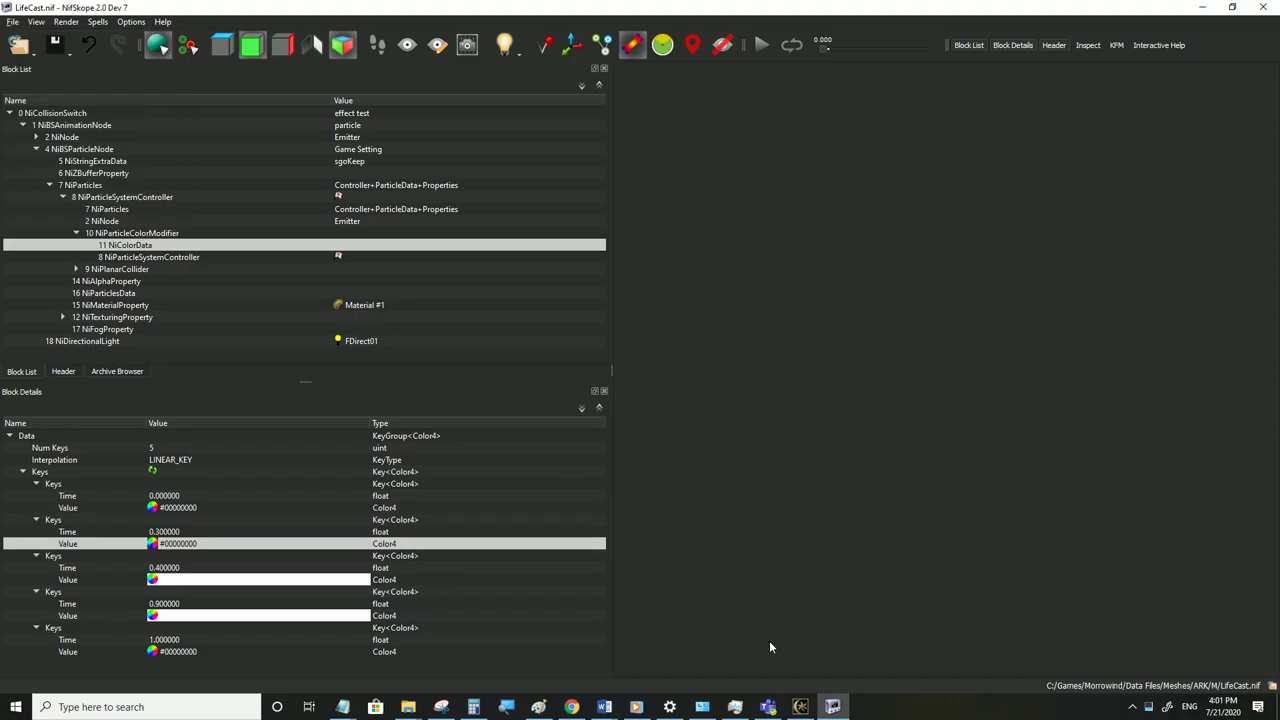
{"action": "left_click", "coordinate": [800, 707]}
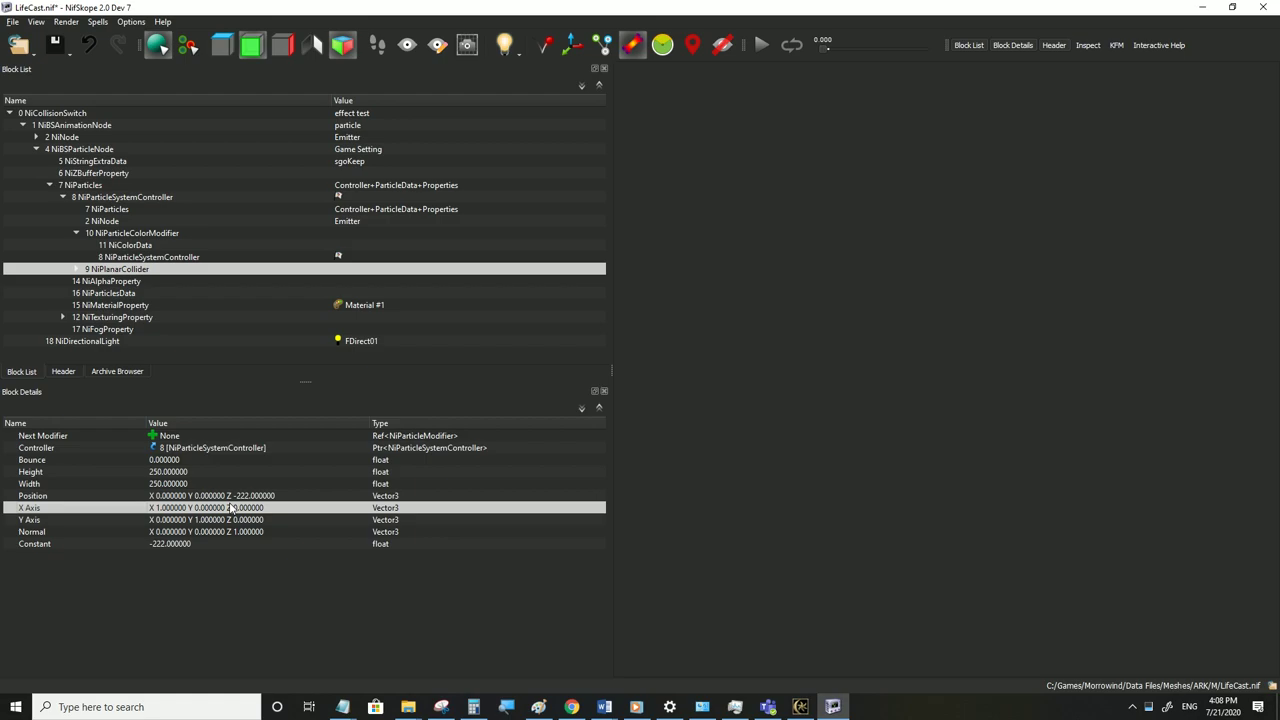
Tilt the collider: X Axis Y component 0.5 and Y Axis X component 0.5
{"action": "double_click", "coordinate": [205, 512]}
{"action": "double_click", "coordinate": [232, 508]}
{"action": "type", "text": "0.5"}
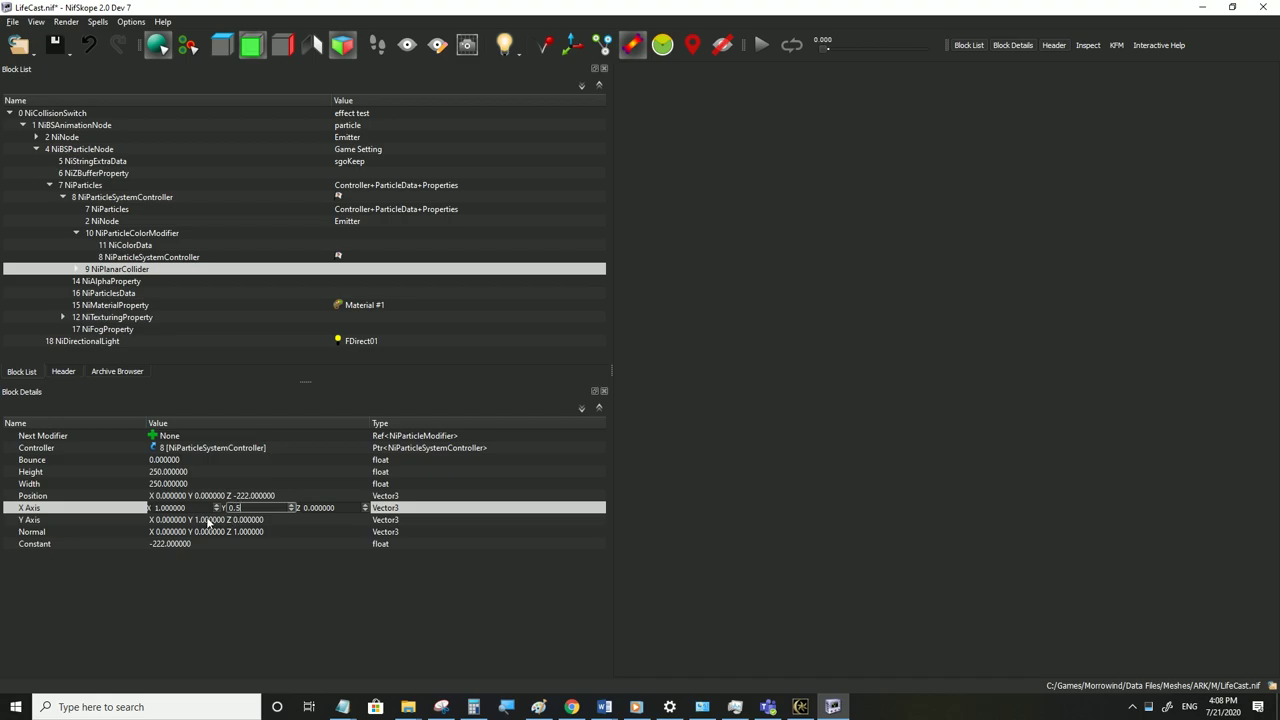
{"action": "left_click", "coordinate": [220, 521]}
{"action": "double_click", "coordinate": [212, 520]}
{"action": "type", "text": "0.5"}
{"action": "key", "text": "Return"}
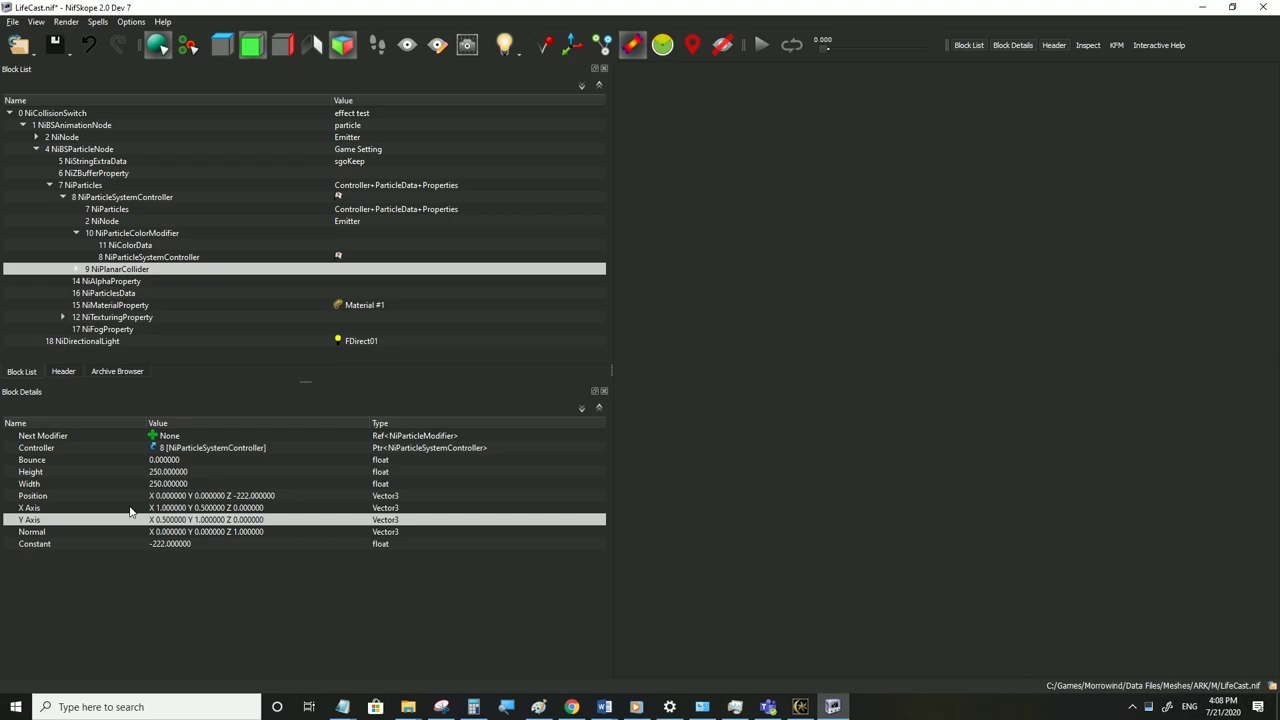
{"action": "left_click", "coordinate": [218, 511]}
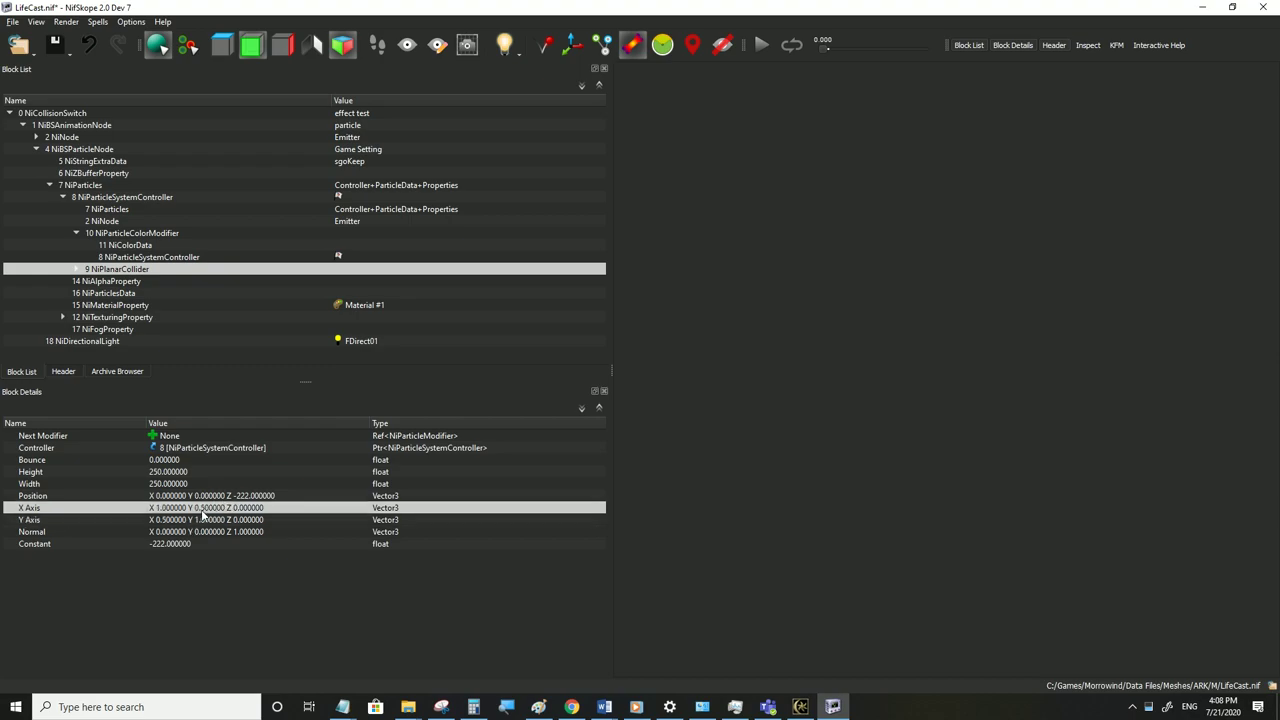
Save LifeCast.nif and switch to Morrowind to test the tilt
{"action": "left_click", "coordinate": [12, 21]}
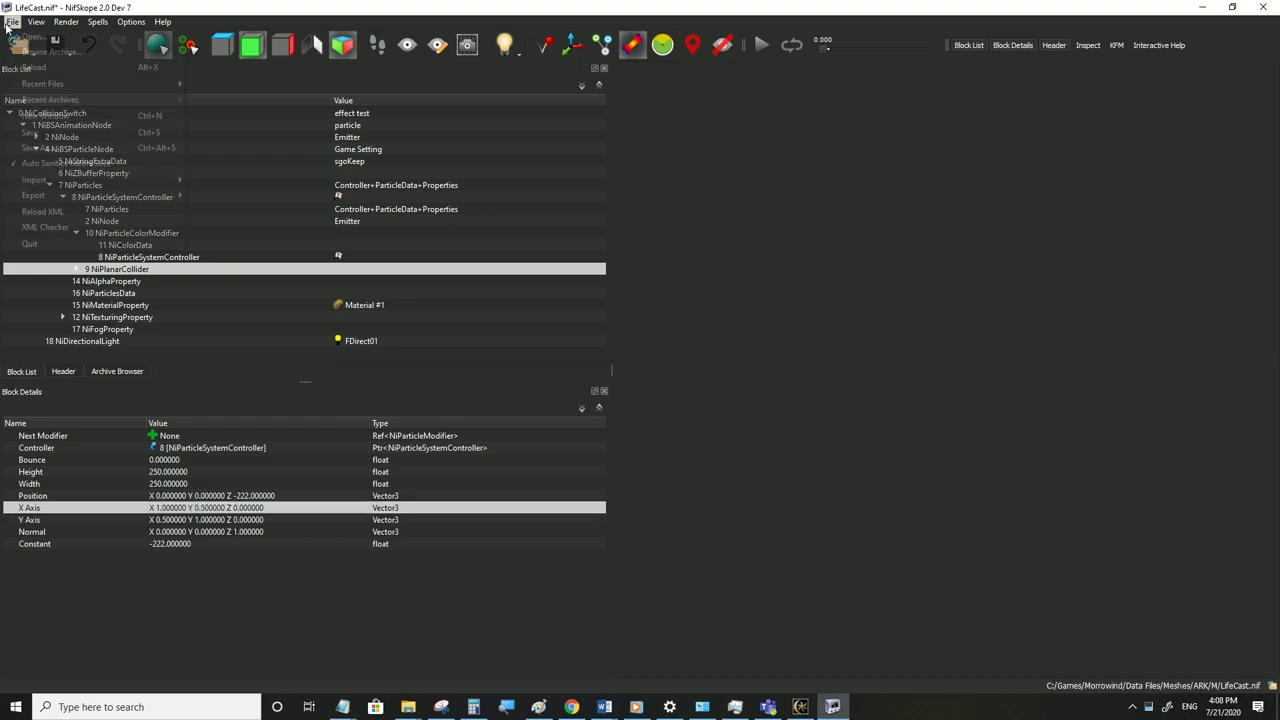
{"action": "left_click", "coordinate": [53, 133]}
{"action": "left_click", "coordinate": [800, 707]}
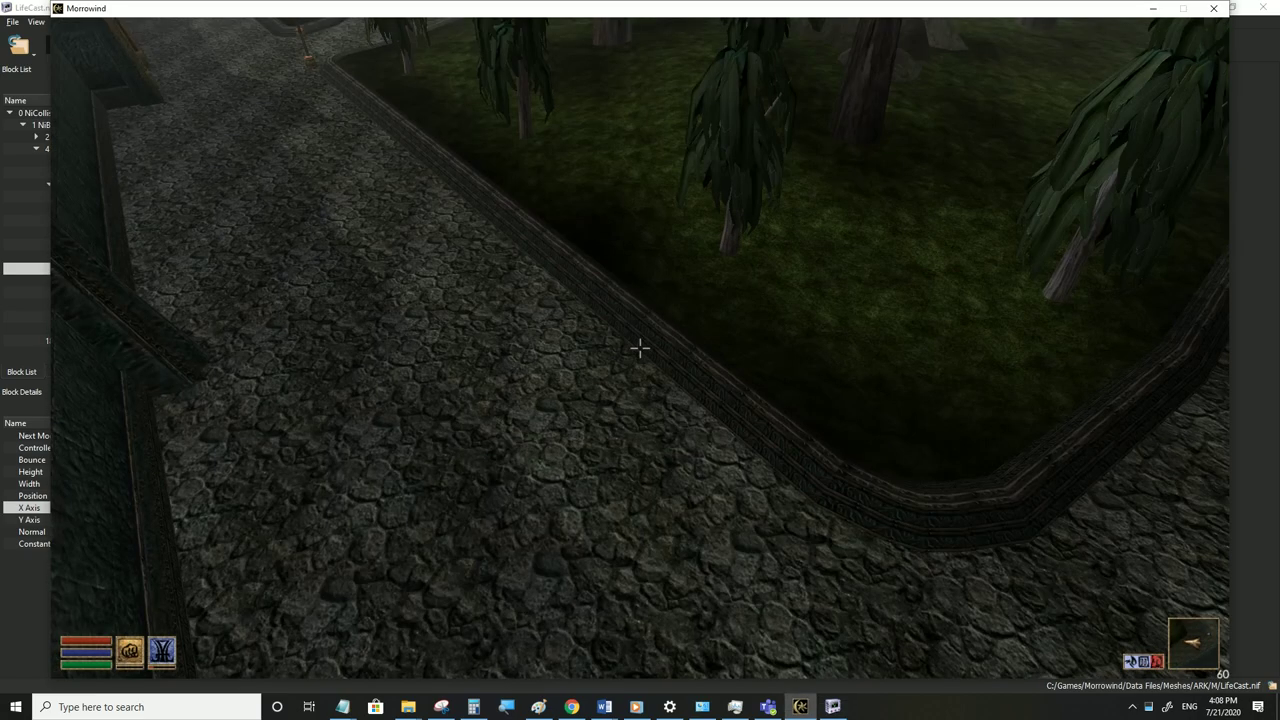
Back away, circle and walk toward the courtyard corner to watch the white particles settle
{"action": "key", "text": "s"}
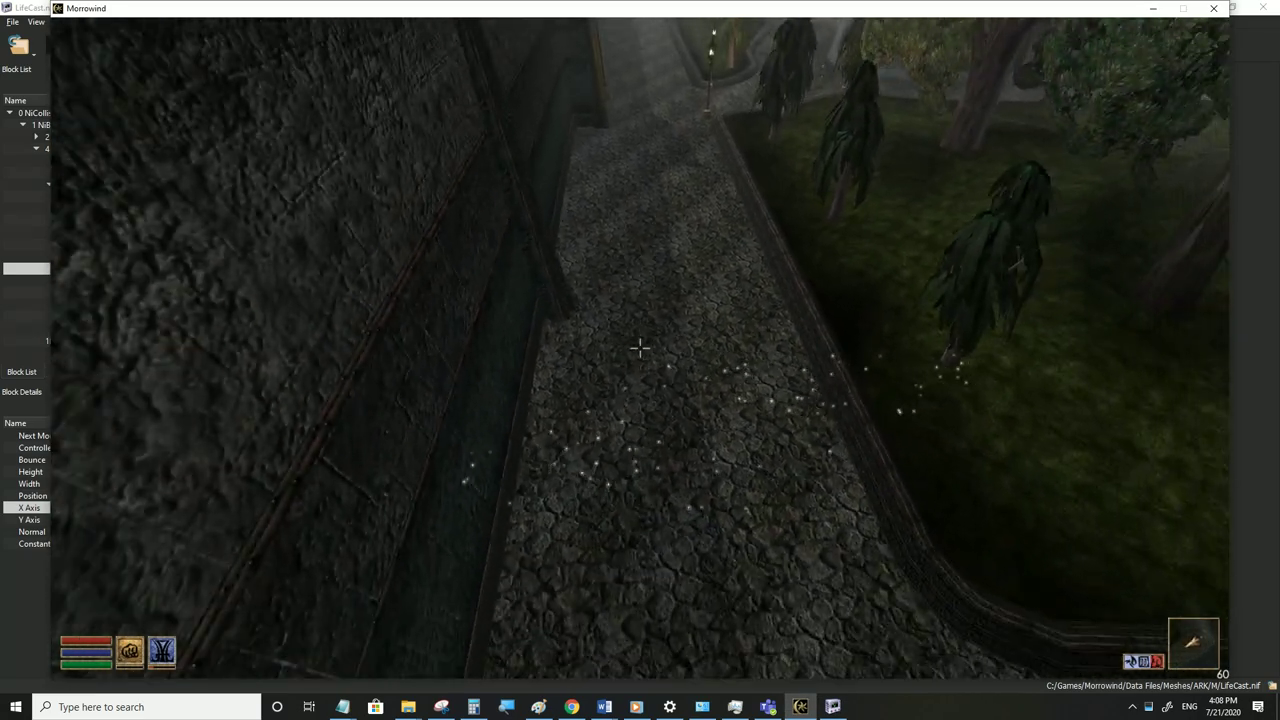
{"action": "key", "text": "s"}
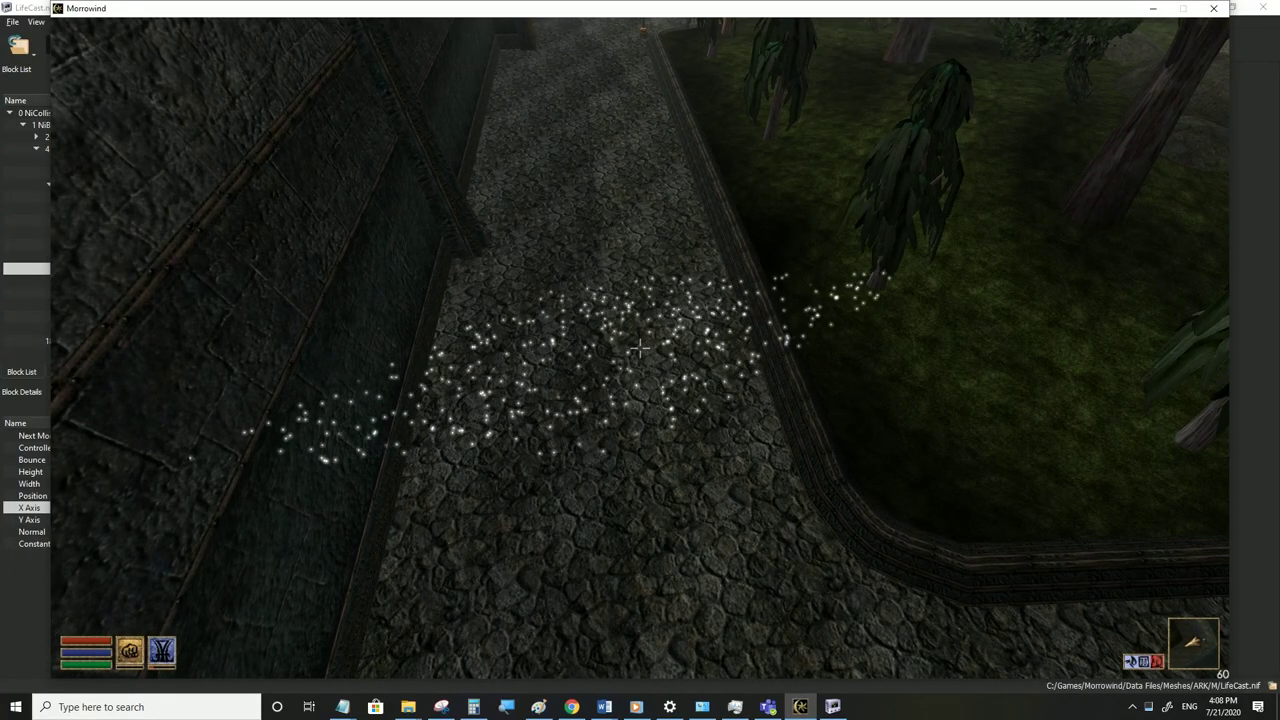
{"action": "key", "text": "a"}
{"action": "key", "text": "a"}
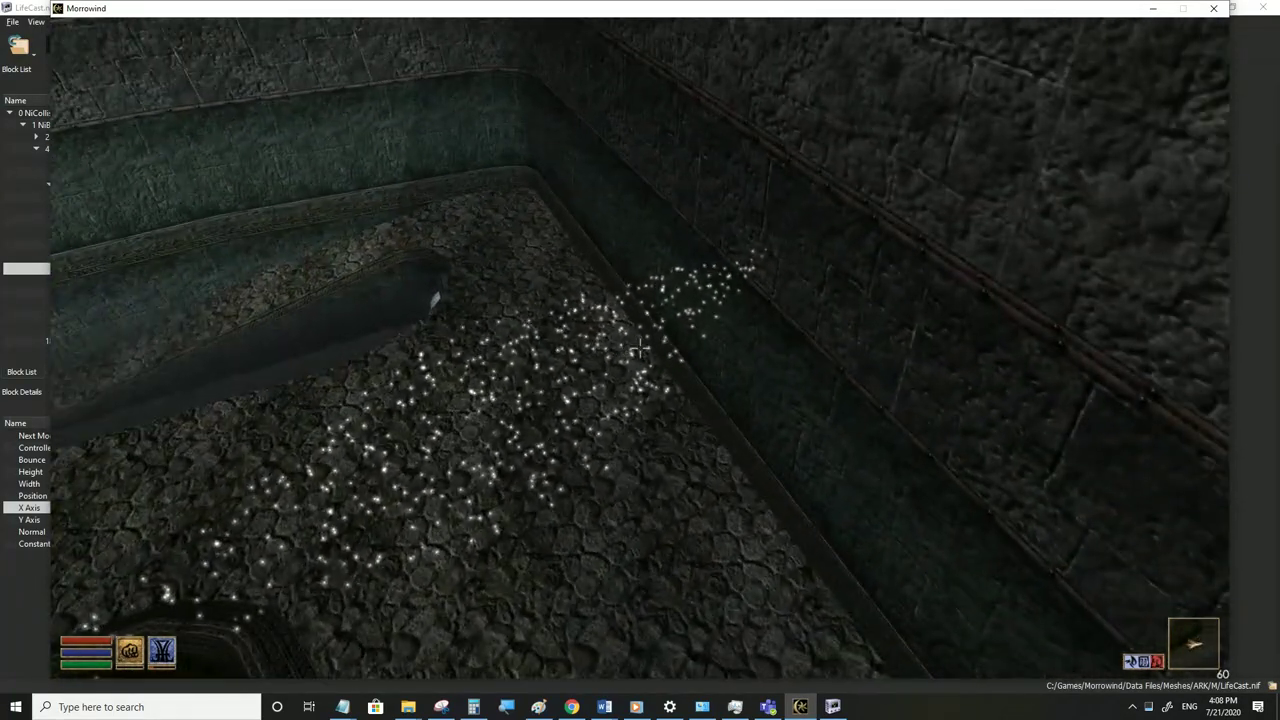
{"action": "key", "text": "w"}
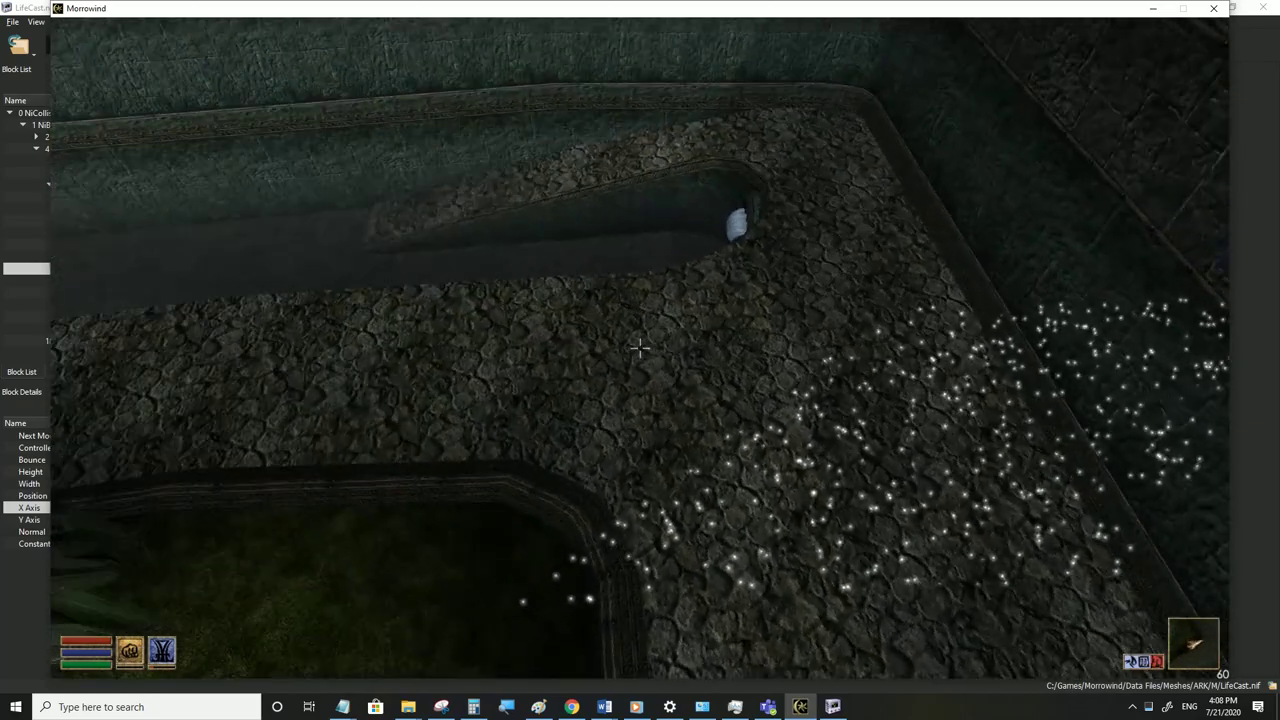
{"action": "key", "text": "w"}
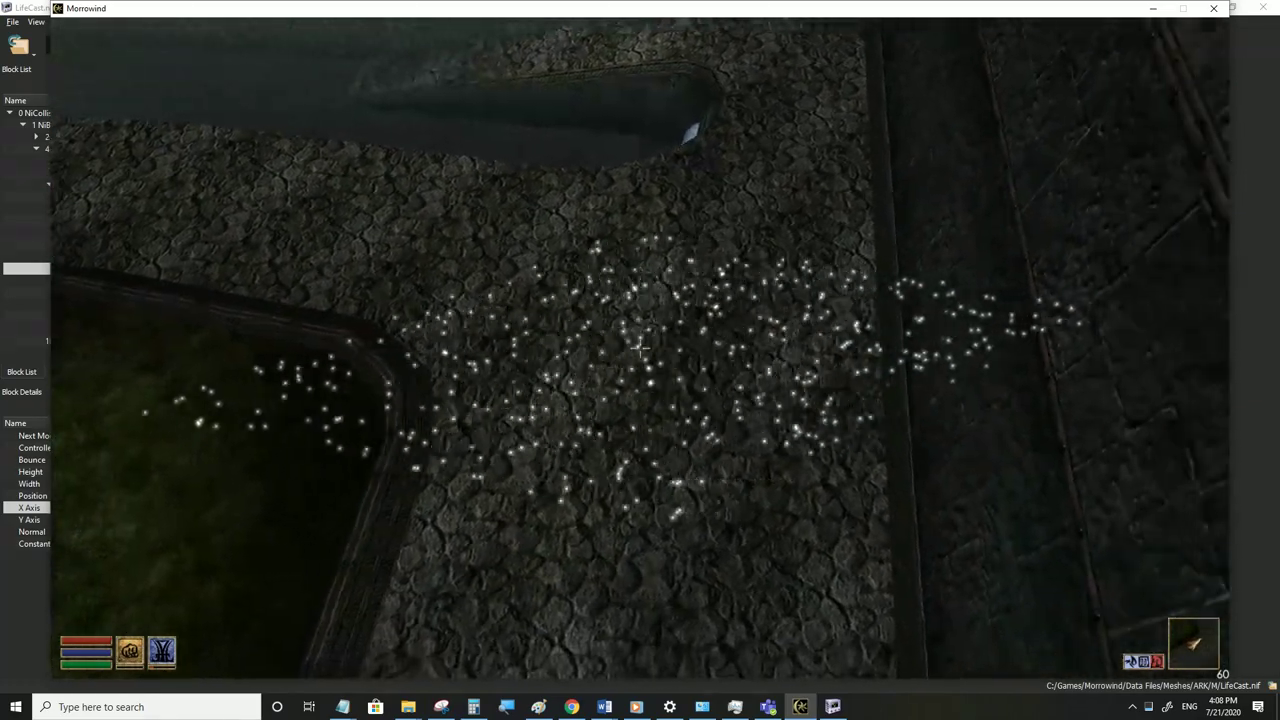
{"action": "key", "text": "w"}
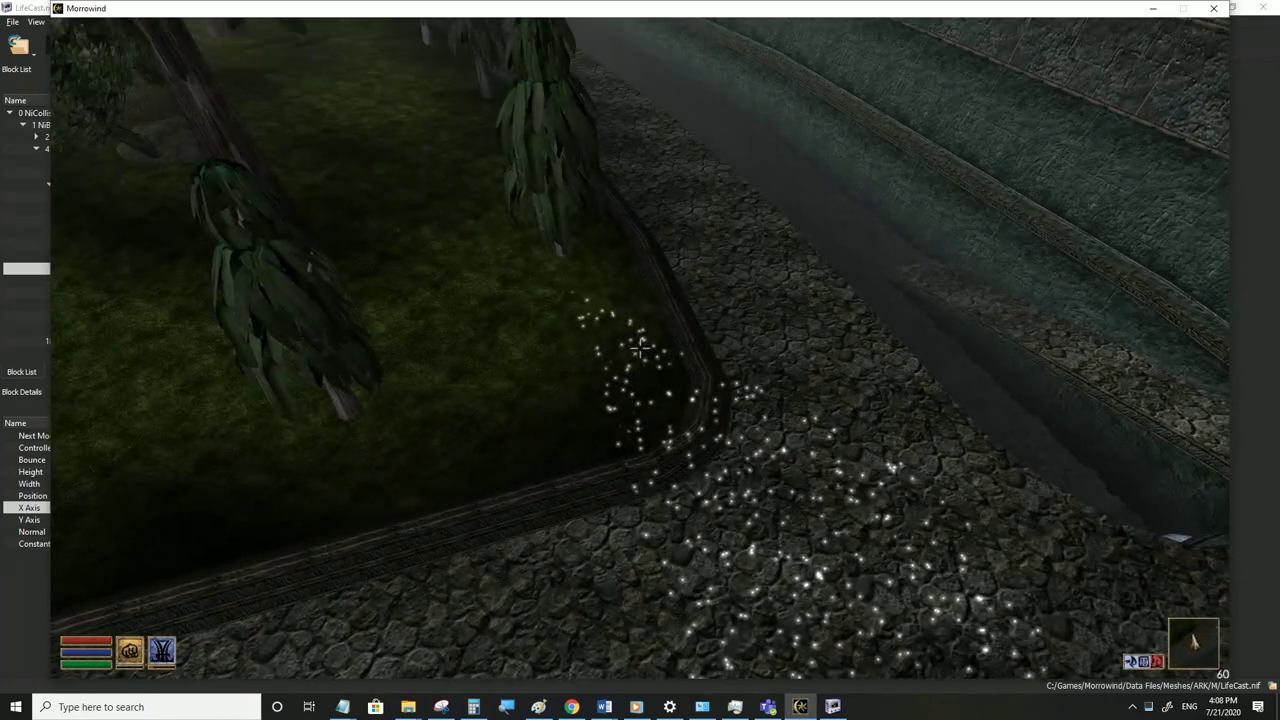
{"action": "key", "text": "w"}
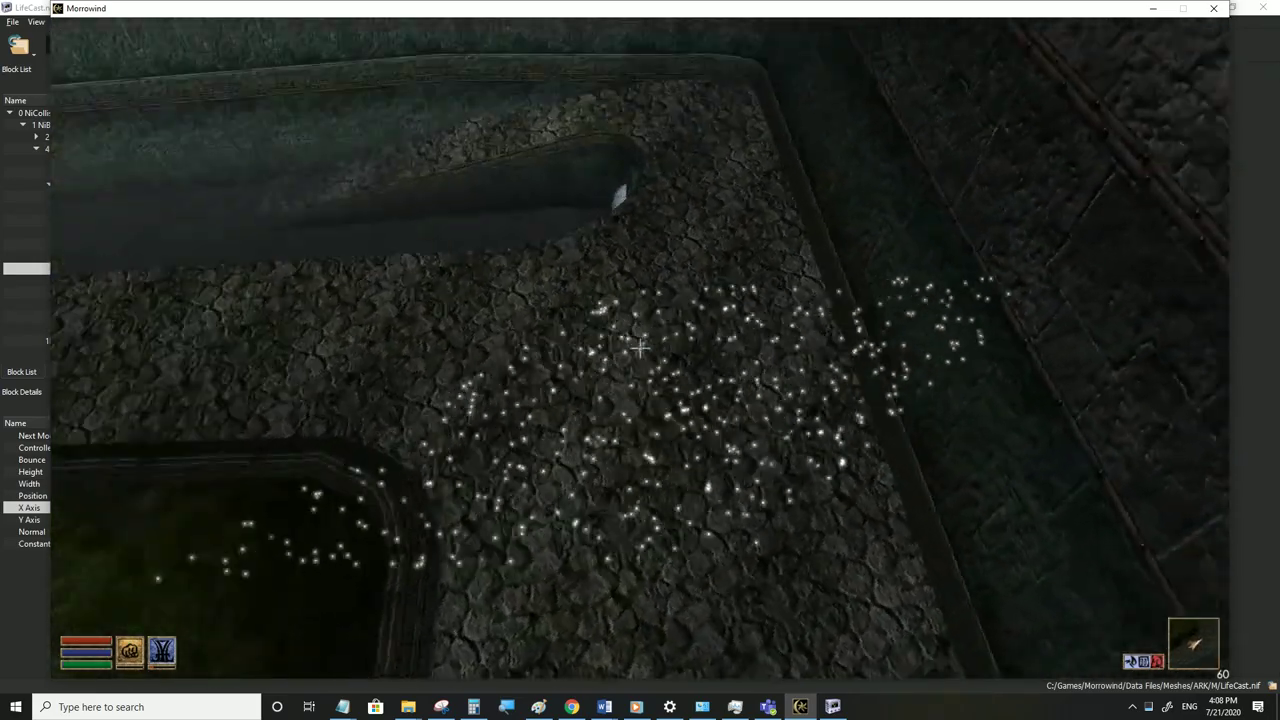
{"action": "key", "text": "alt+Tab"}
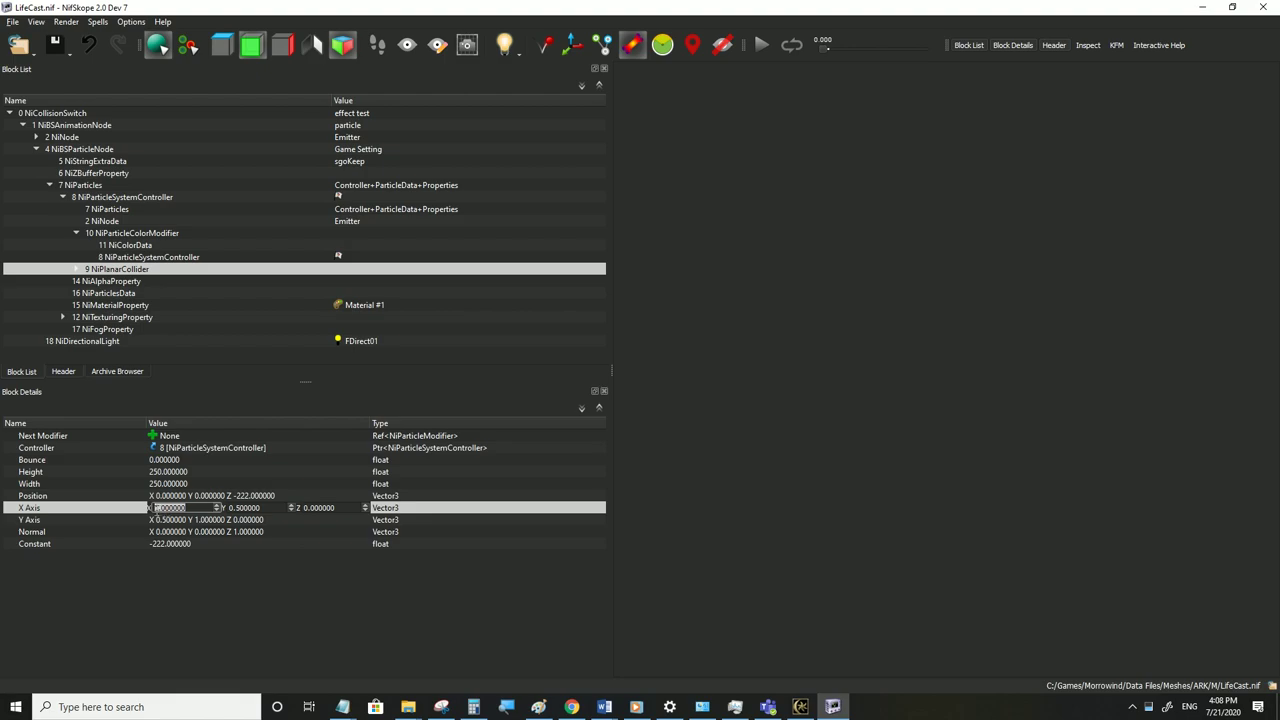
Set the collider's X Axis X and Y Axis Y to -1 and save LifeCast.nif
{"action": "left_click", "coordinate": [208, 521]}
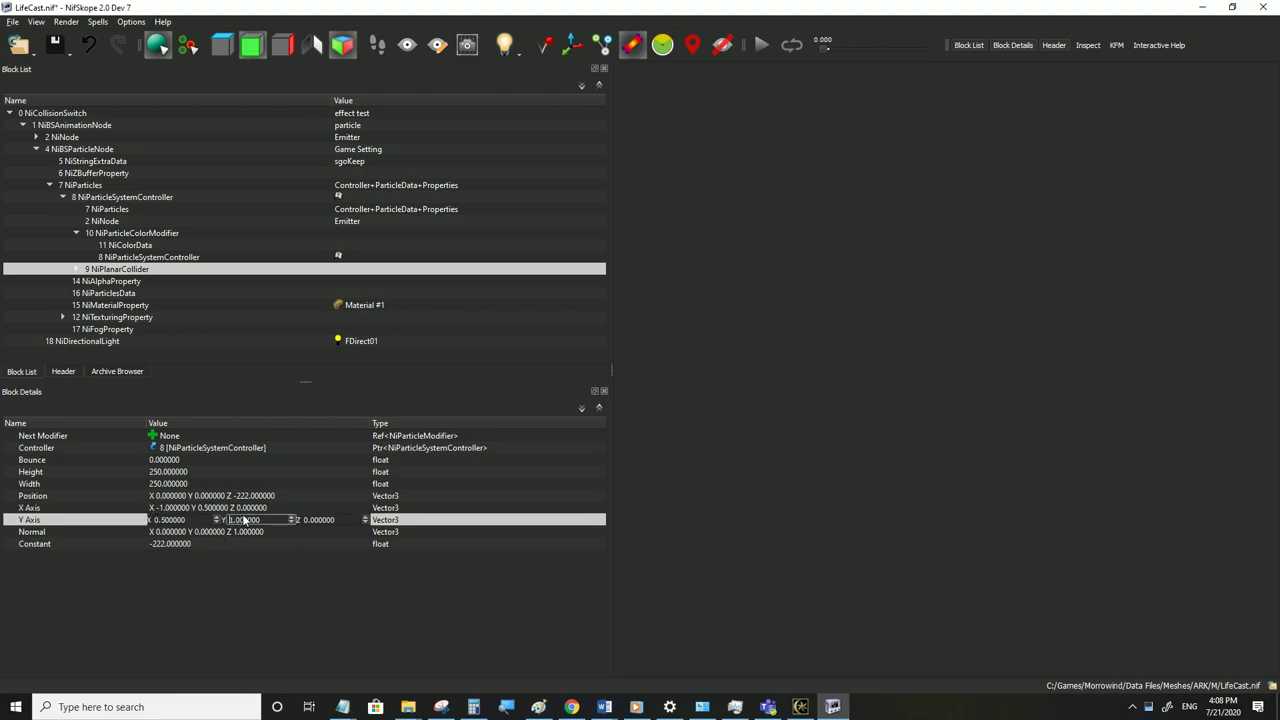
{"action": "left_click", "coordinate": [30, 508]}
{"action": "left_click", "coordinate": [14, 22]}
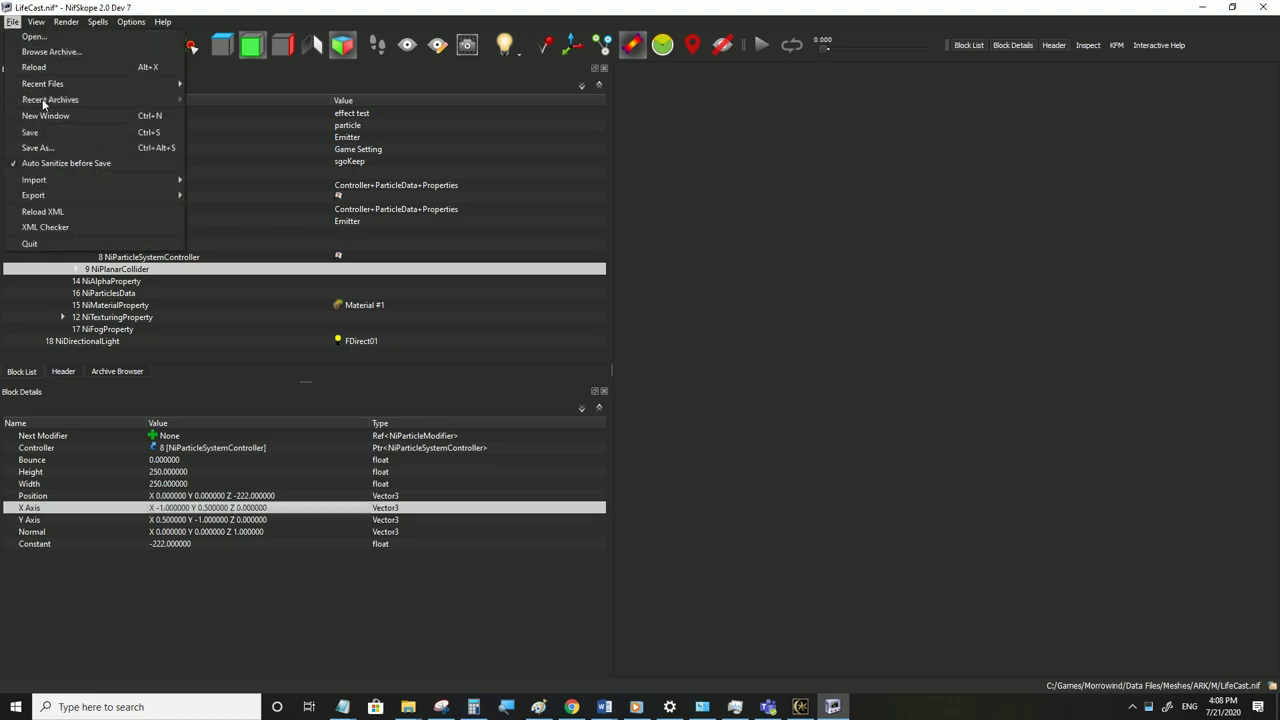
{"action": "left_click", "coordinate": [40, 129]}
Walk along the path in Morrowind to check the flipped collider, switching back and forth
{"action": "left_click", "coordinate": [801, 707]}
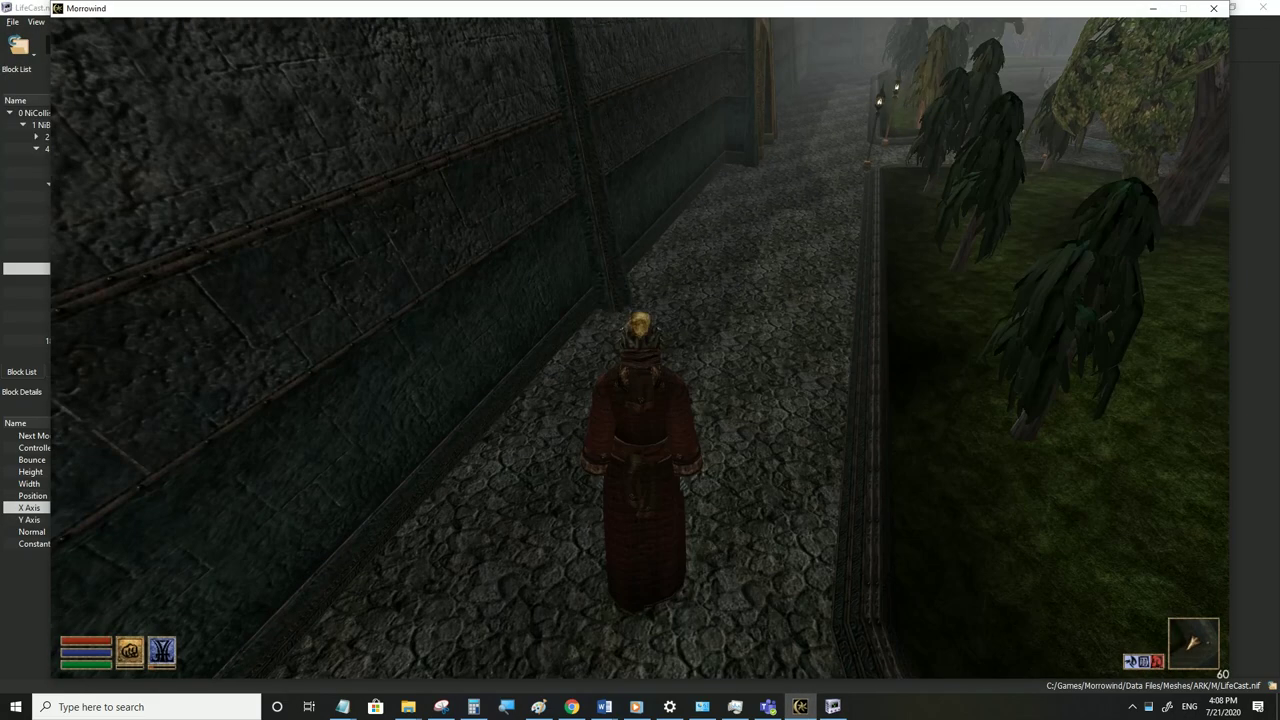
{"action": "key", "text": "w"}
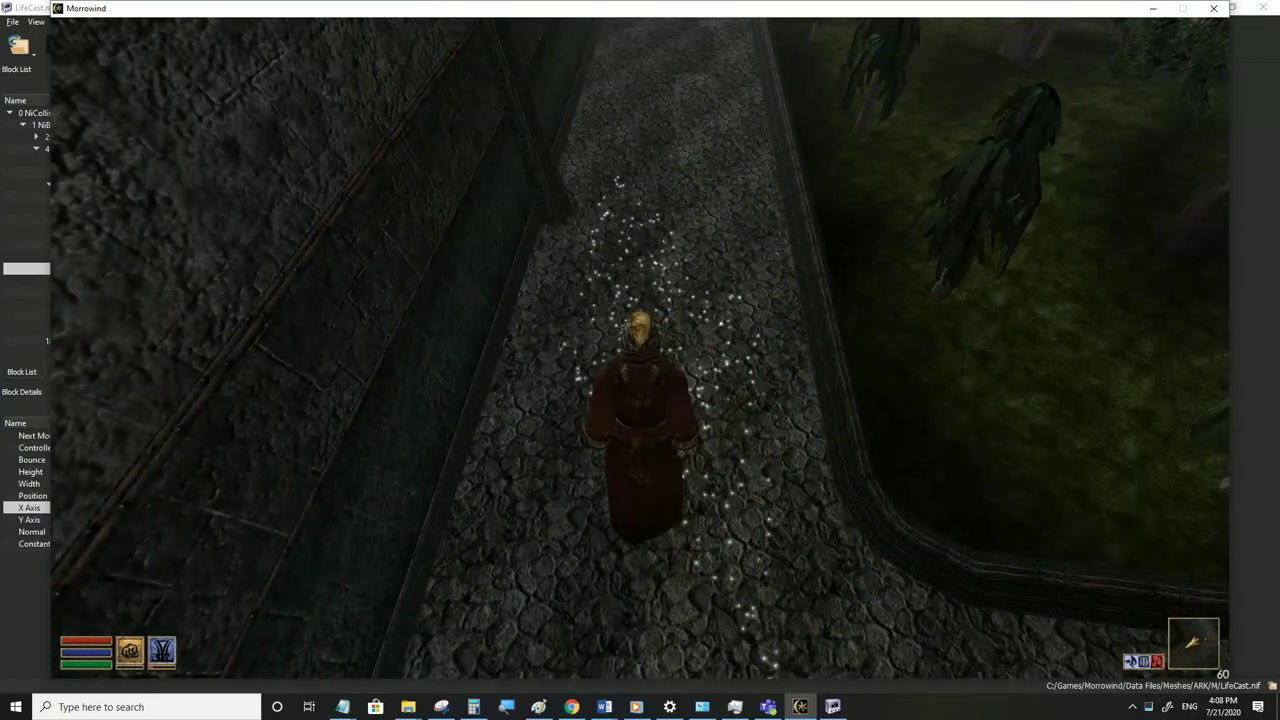
{"action": "key", "text": "alt+Tab"}
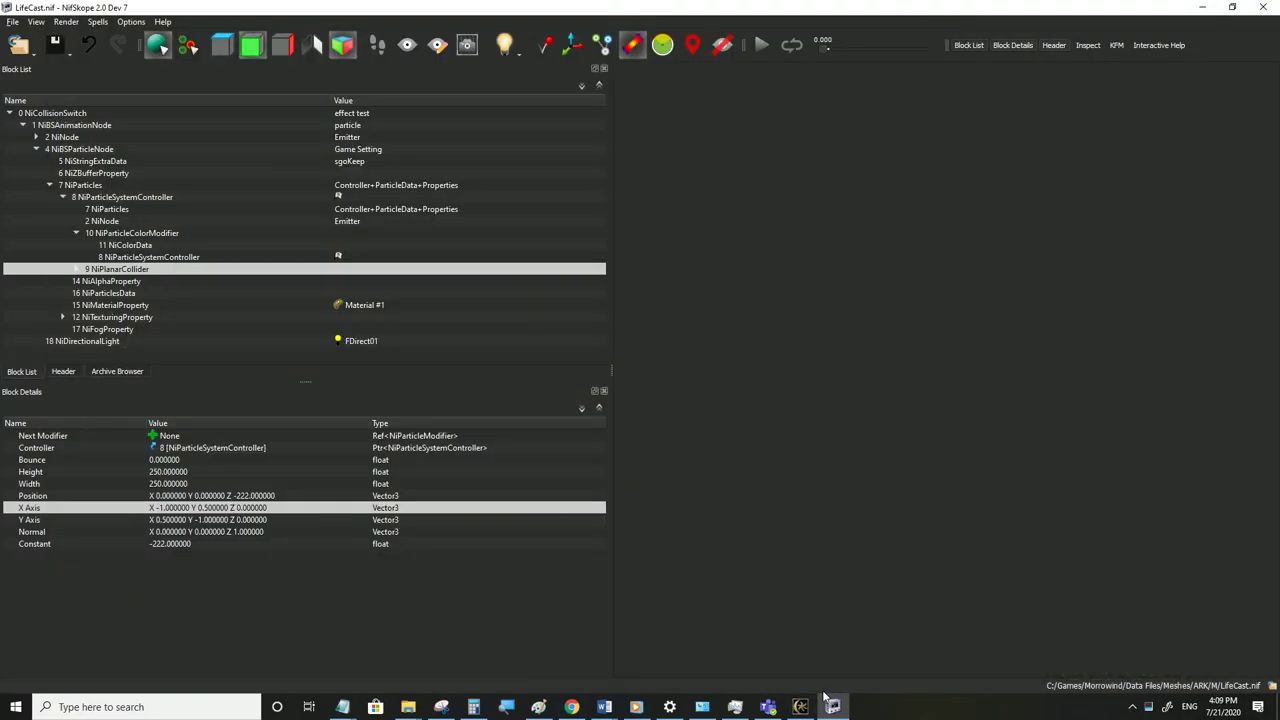
{"action": "left_click", "coordinate": [800, 702]}
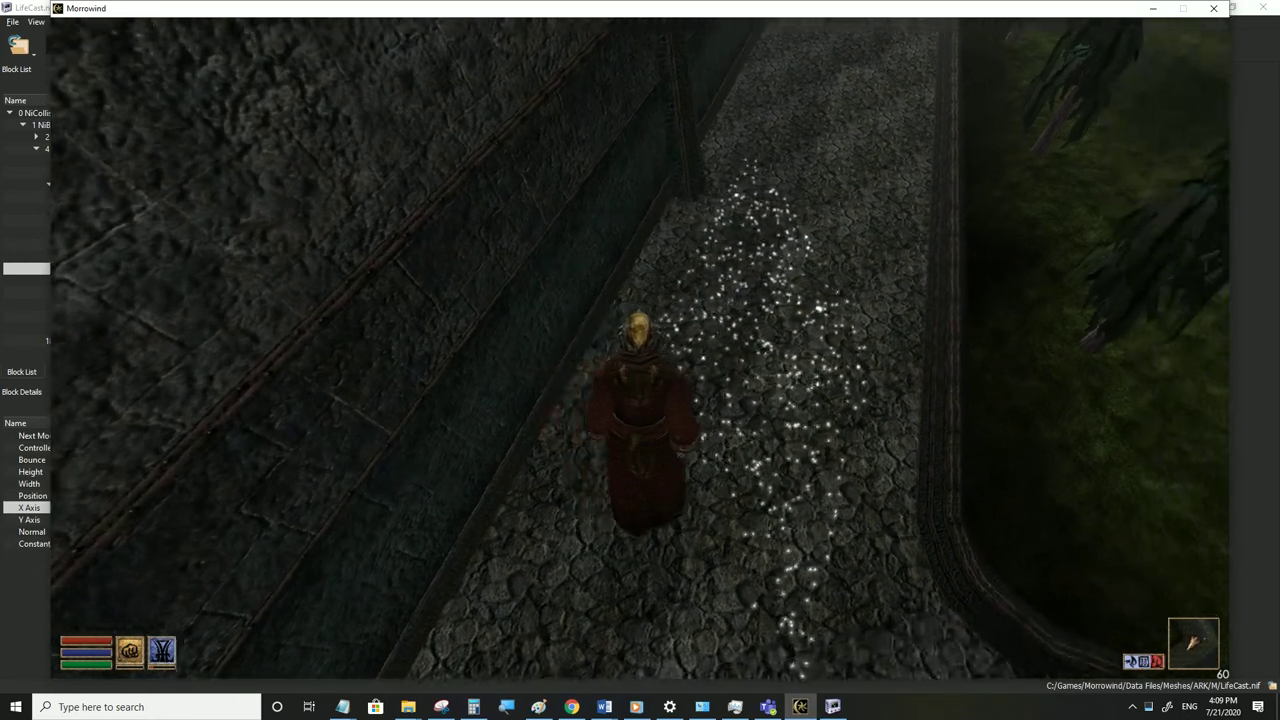
{"action": "key", "text": "alt+Tab"}
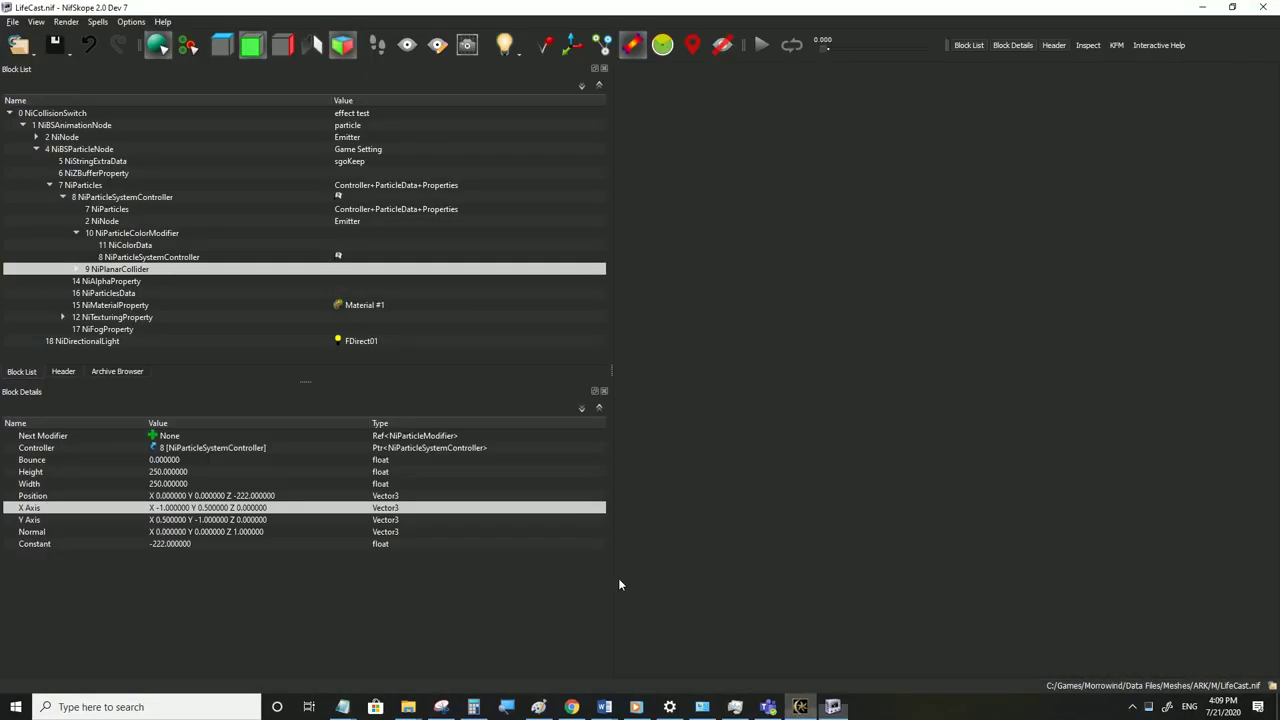
Try copying the 9 NiPlanarCollider branch and dismiss the copy-failed error
{"action": "right_click", "coordinate": [99, 273]}
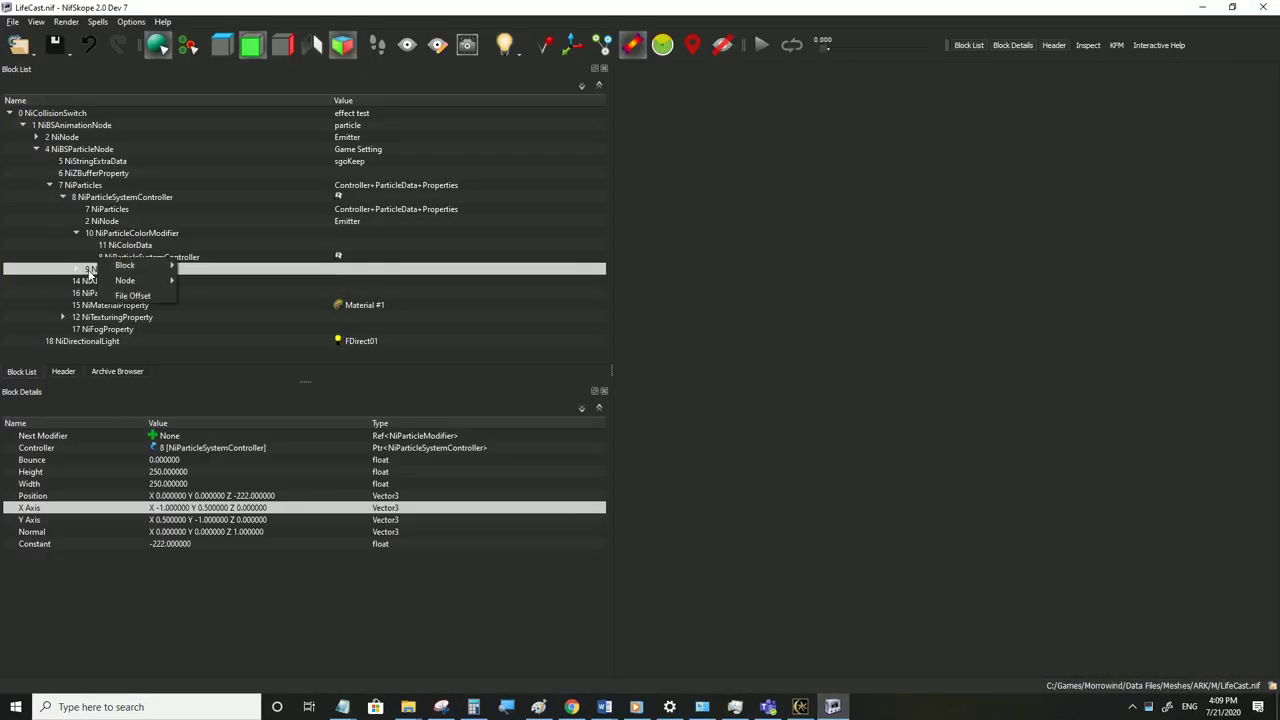
{"action": "left_click", "coordinate": [89, 271]}
{"action": "right_click", "coordinate": [115, 258]}
{"action": "mouse_move", "coordinate": [150, 262]}
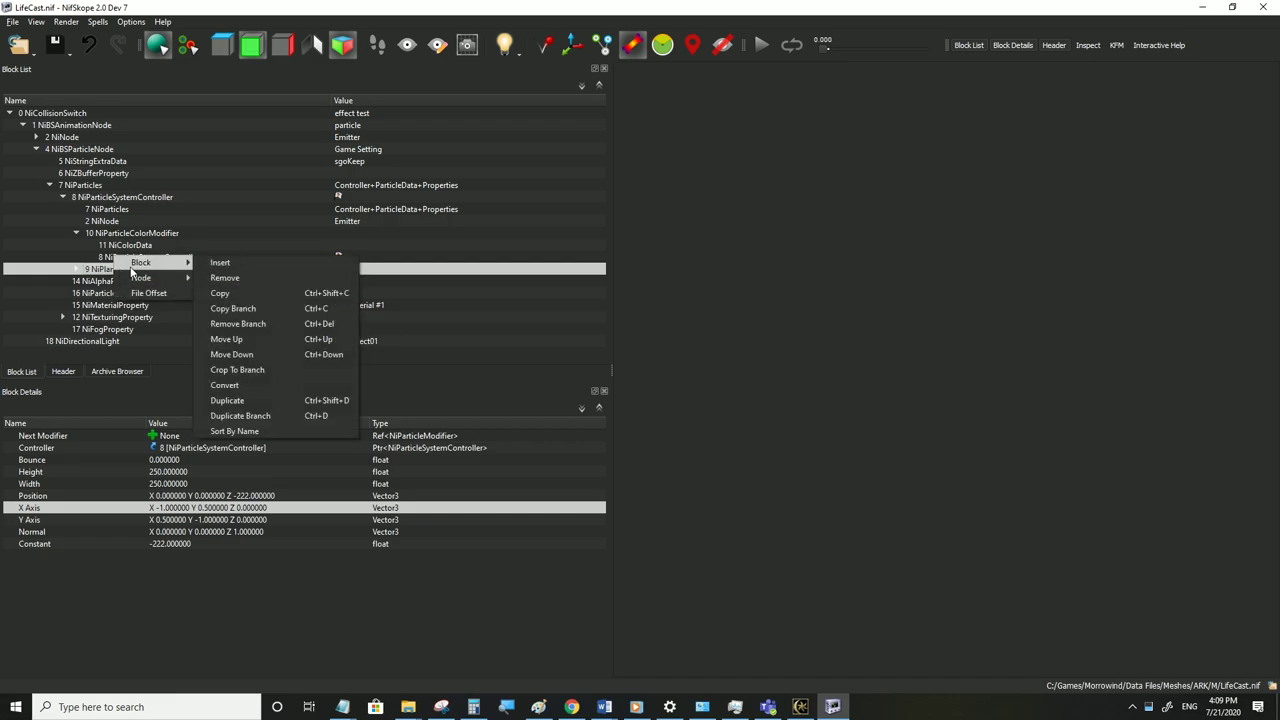
{"action": "left_click", "coordinate": [248, 310]}
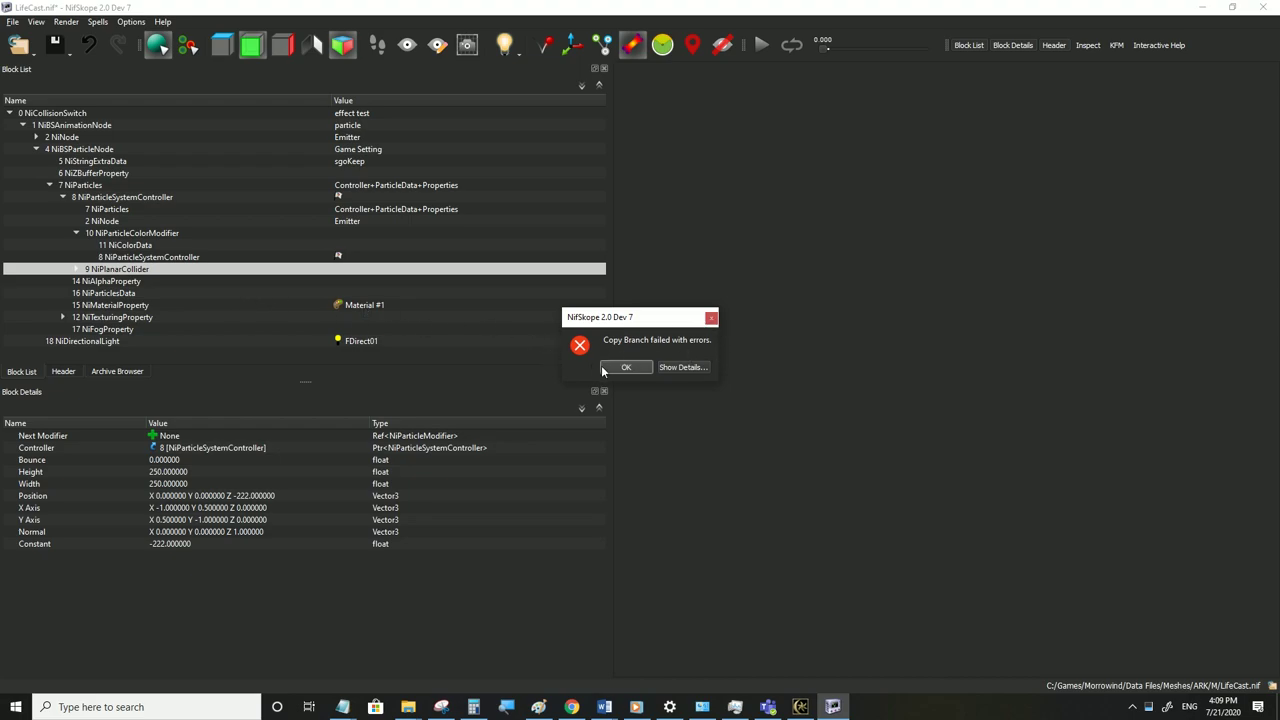
{"action": "left_click", "coordinate": [620, 368]}
Copy the 9 NiPlanarCollider block and paste it as new block 19
{"action": "right_click", "coordinate": [115, 258]}
{"action": "mouse_move", "coordinate": [147, 268]}
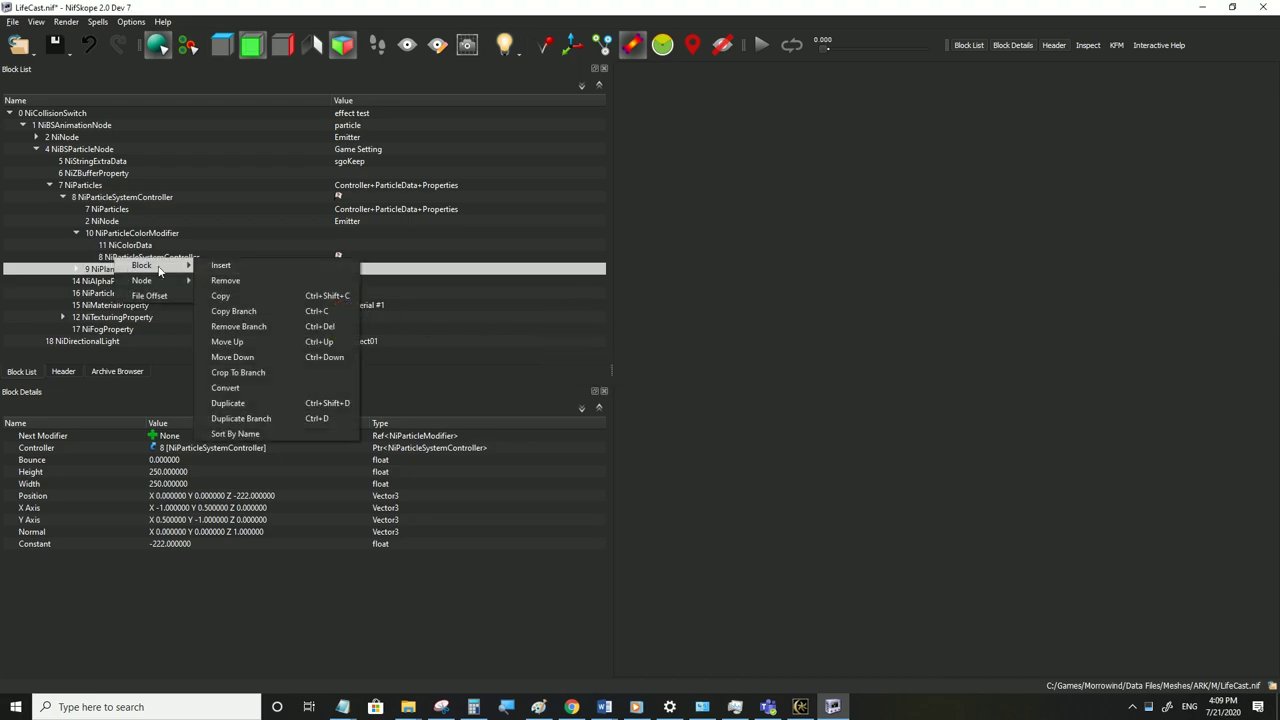
{"action": "left_click", "coordinate": [238, 296]}
{"action": "right_click", "coordinate": [127, 272]}
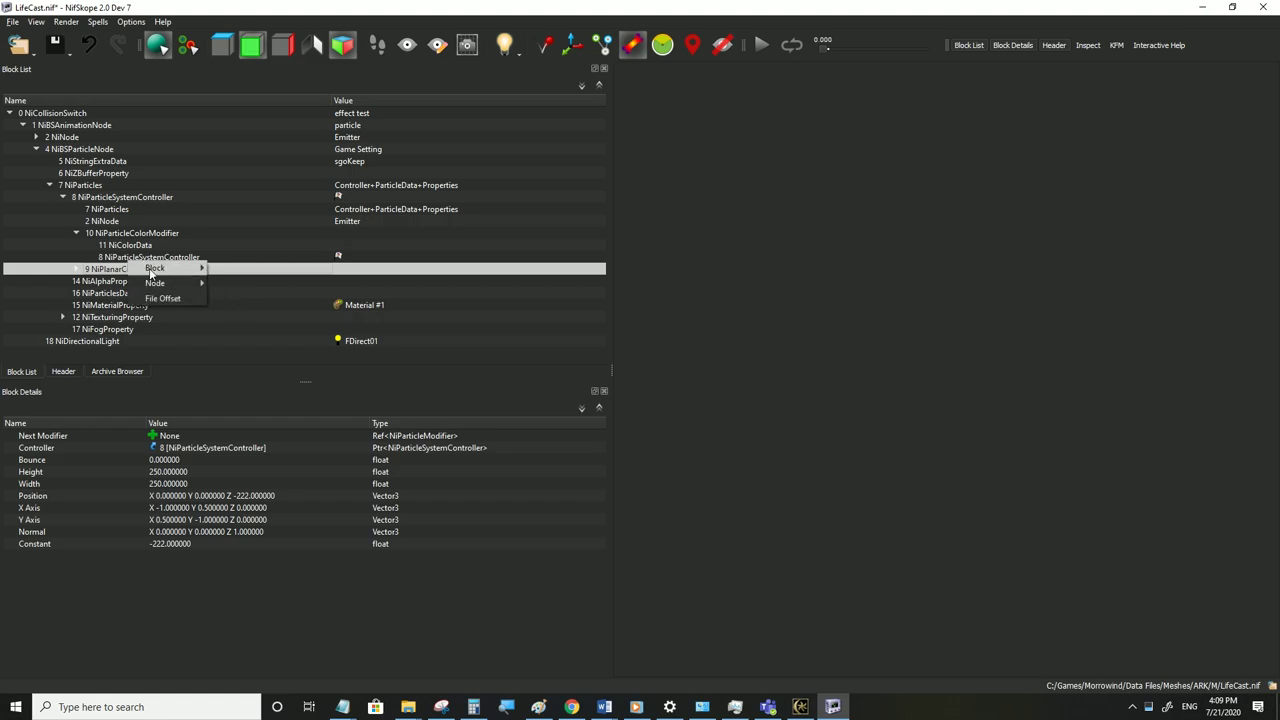
{"action": "left_click", "coordinate": [258, 310]}
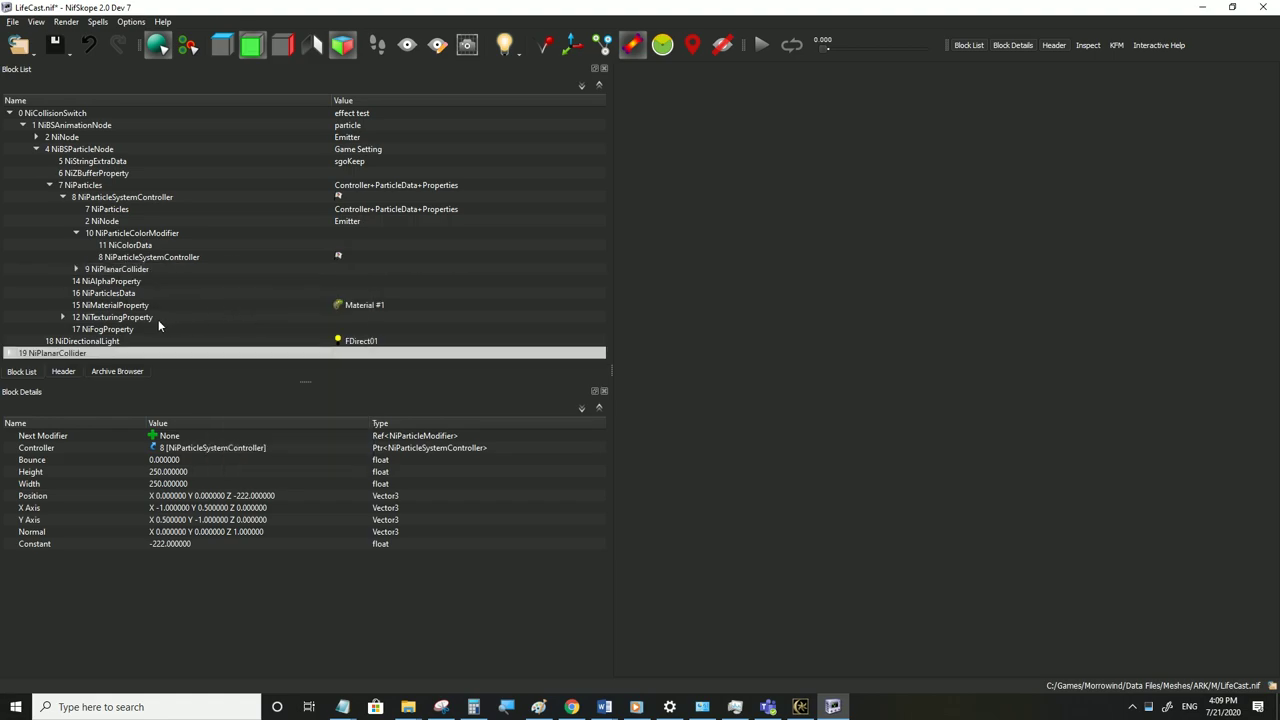
{"action": "left_click", "coordinate": [115, 270]}
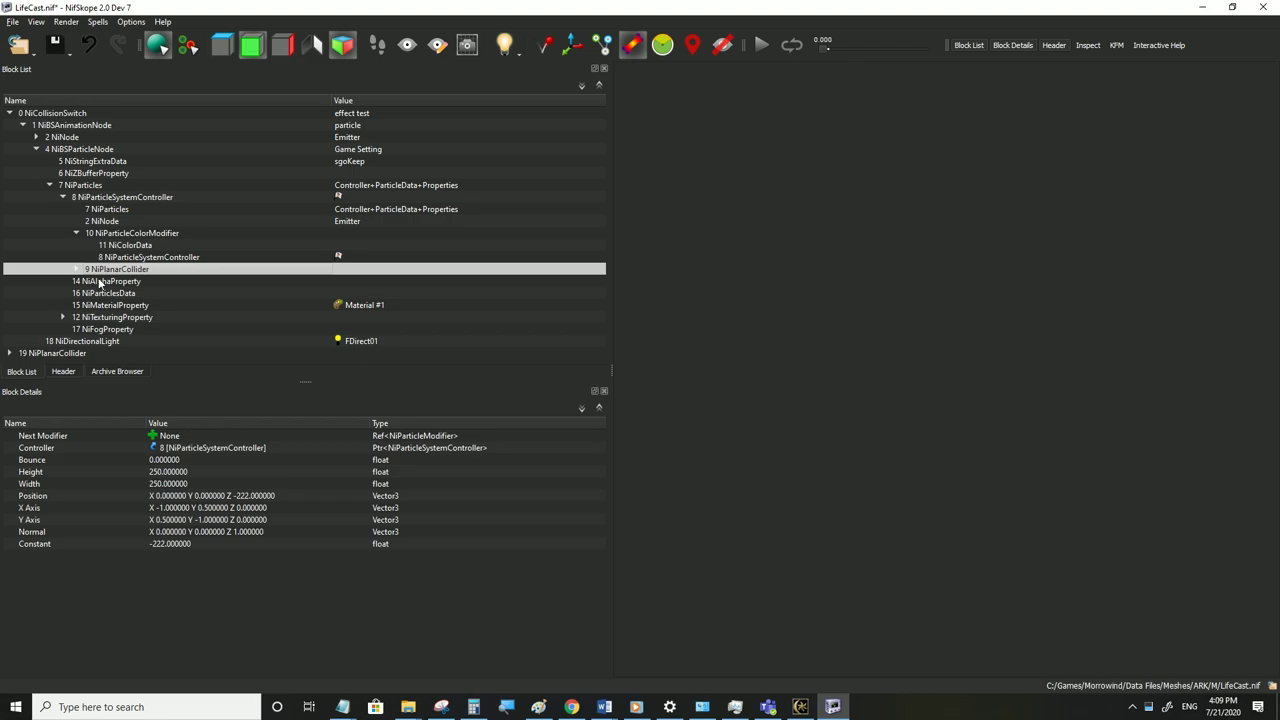
Set collider 9's Next Modifier to 19 and verify the chain
{"action": "double_click", "coordinate": [178, 436]}
{"action": "type", "text": "1"}
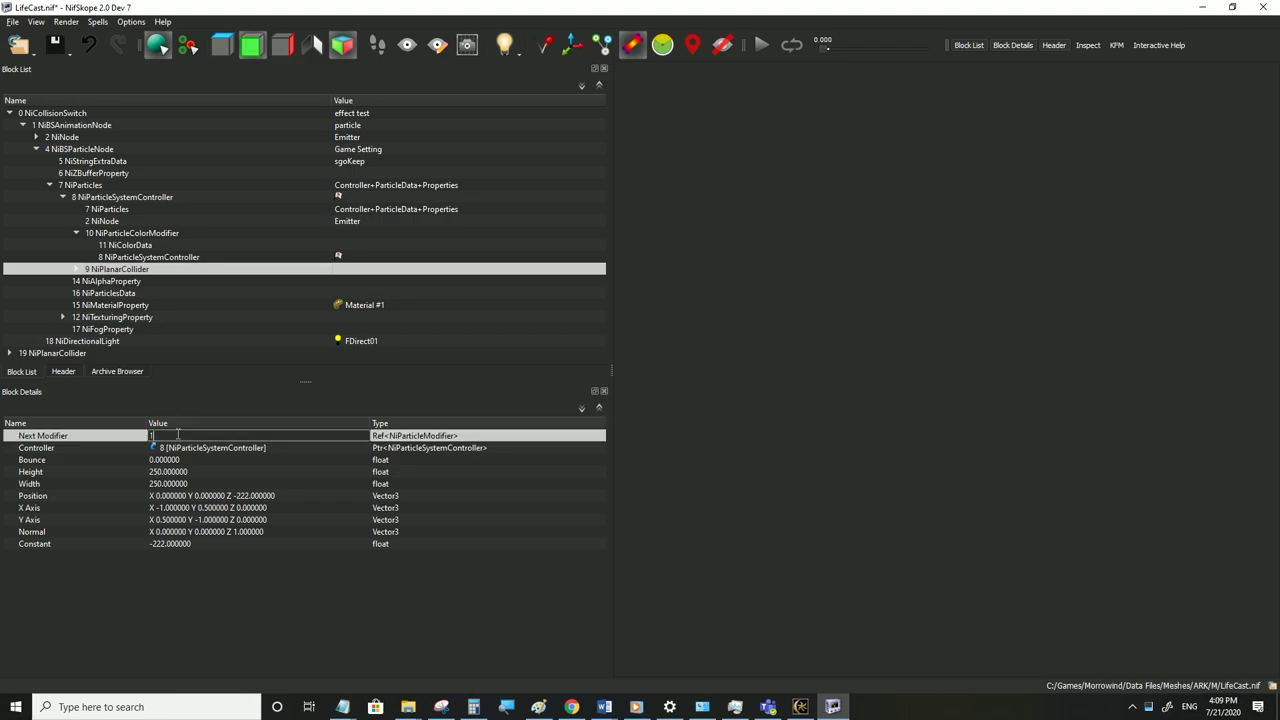
{"action": "type", "text": "9"}
{"action": "left_click", "coordinate": [174, 459]}
{"action": "left_click", "coordinate": [77, 270]}
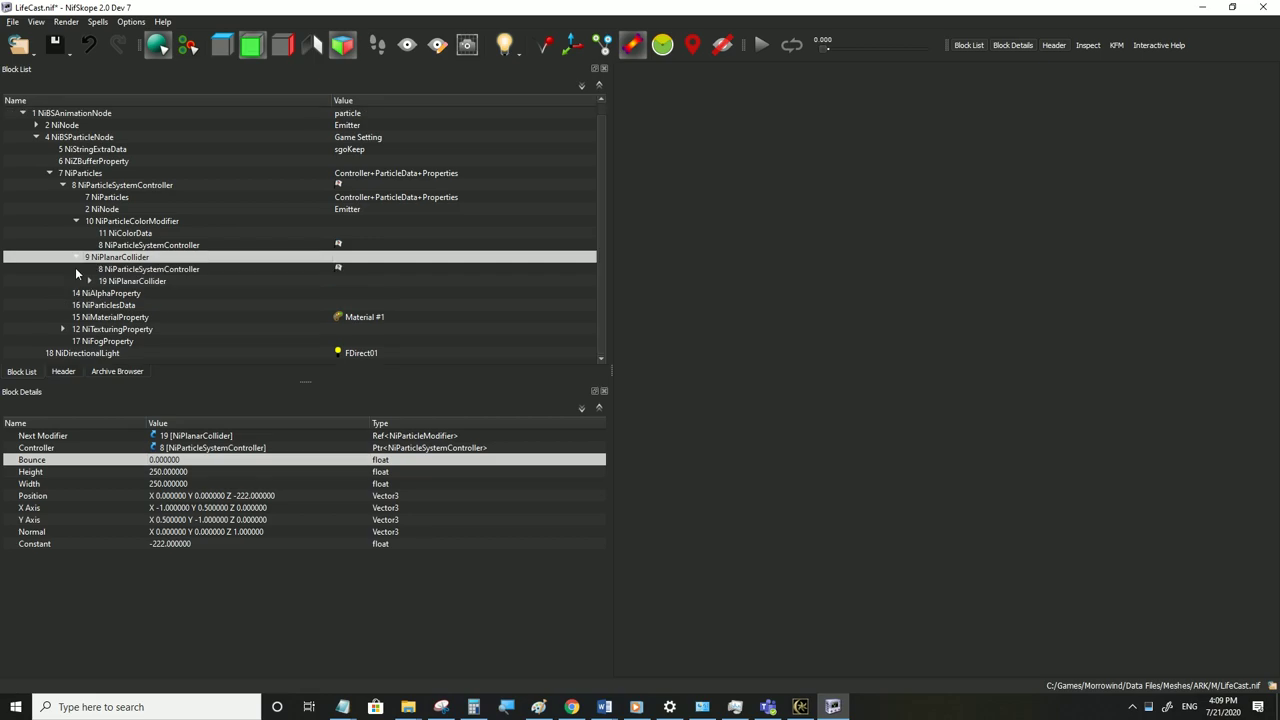
{"action": "left_click", "coordinate": [127, 283]}
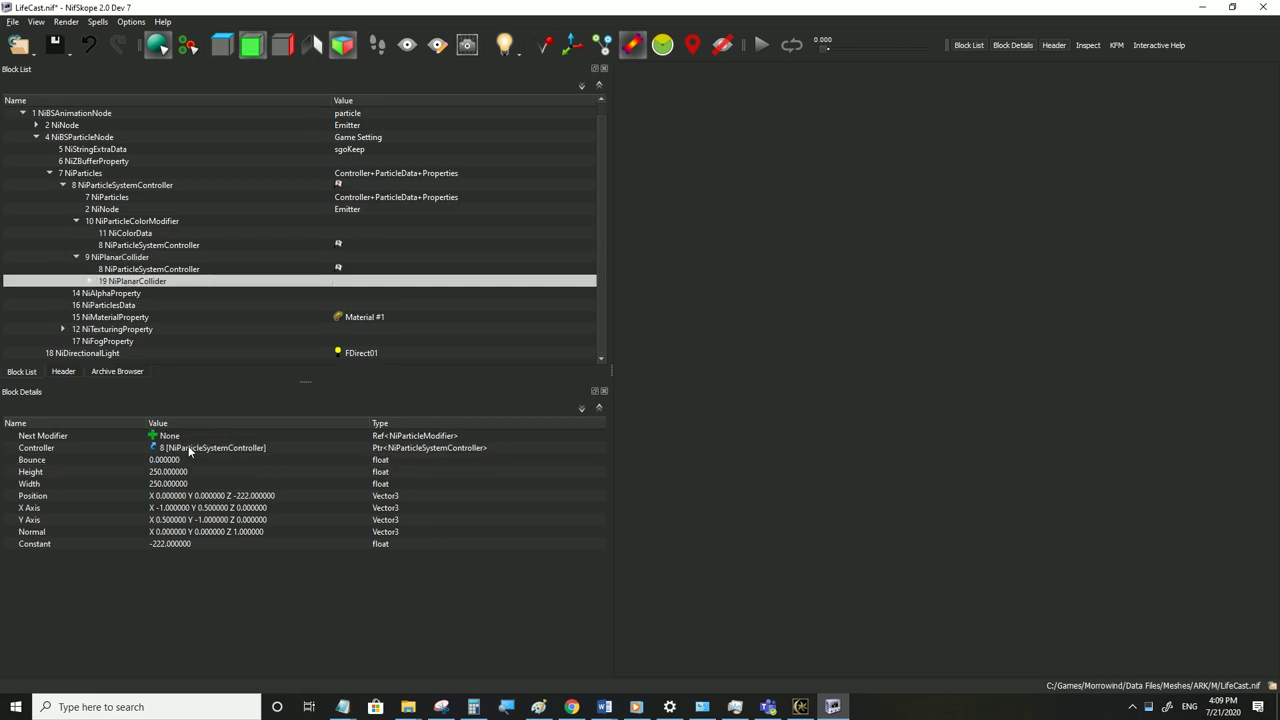
{"action": "left_click", "coordinate": [112, 258]}
{"action": "left_click", "coordinate": [119, 283]}
Give collider 19 X Axis 1, 0.5, 0 and Y Axis 0.5, 1, 0, save, and test
{"action": "double_click", "coordinate": [175, 510]}
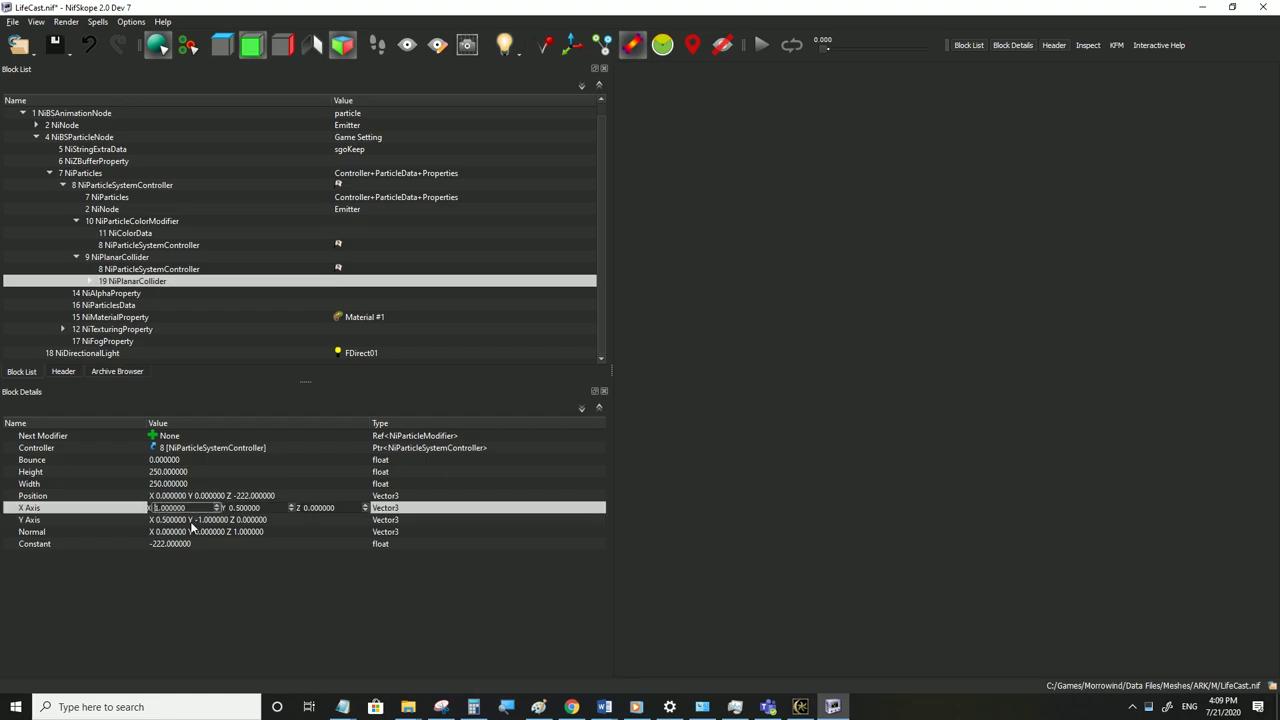
{"action": "double_click", "coordinate": [219, 520]}
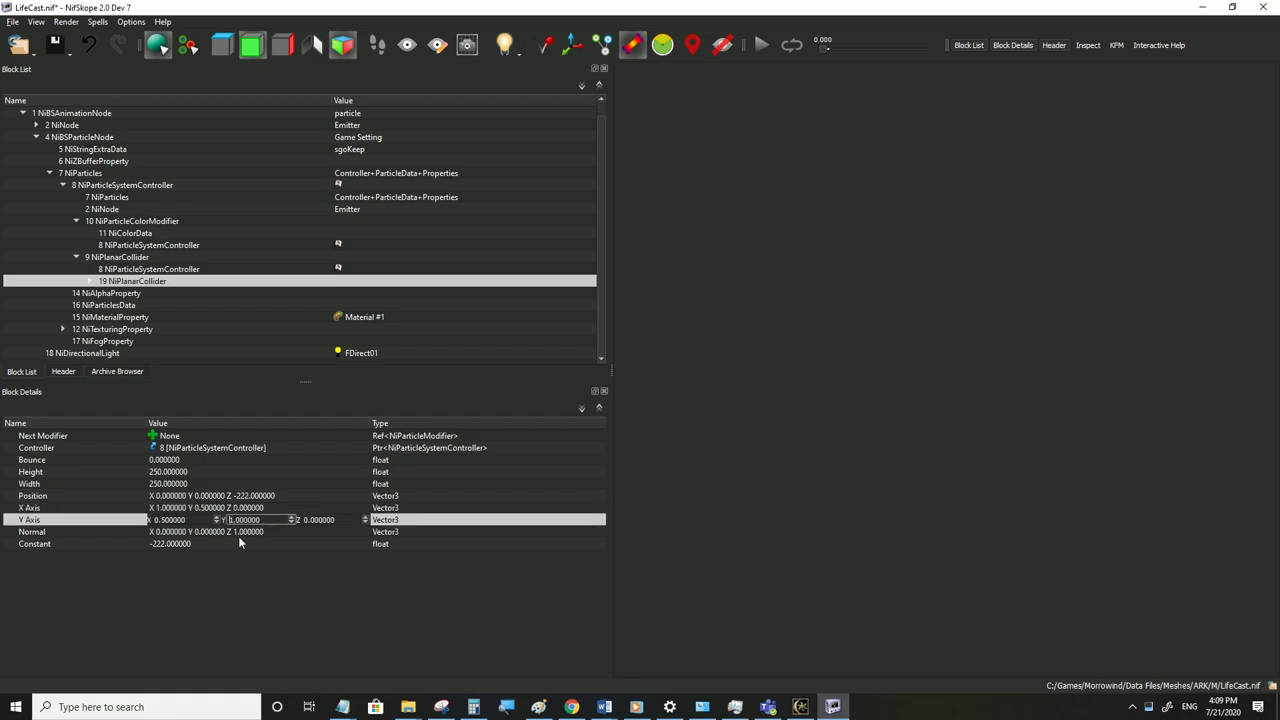
{"action": "left_click", "coordinate": [240, 533]}
{"action": "left_click", "coordinate": [12, 21]}
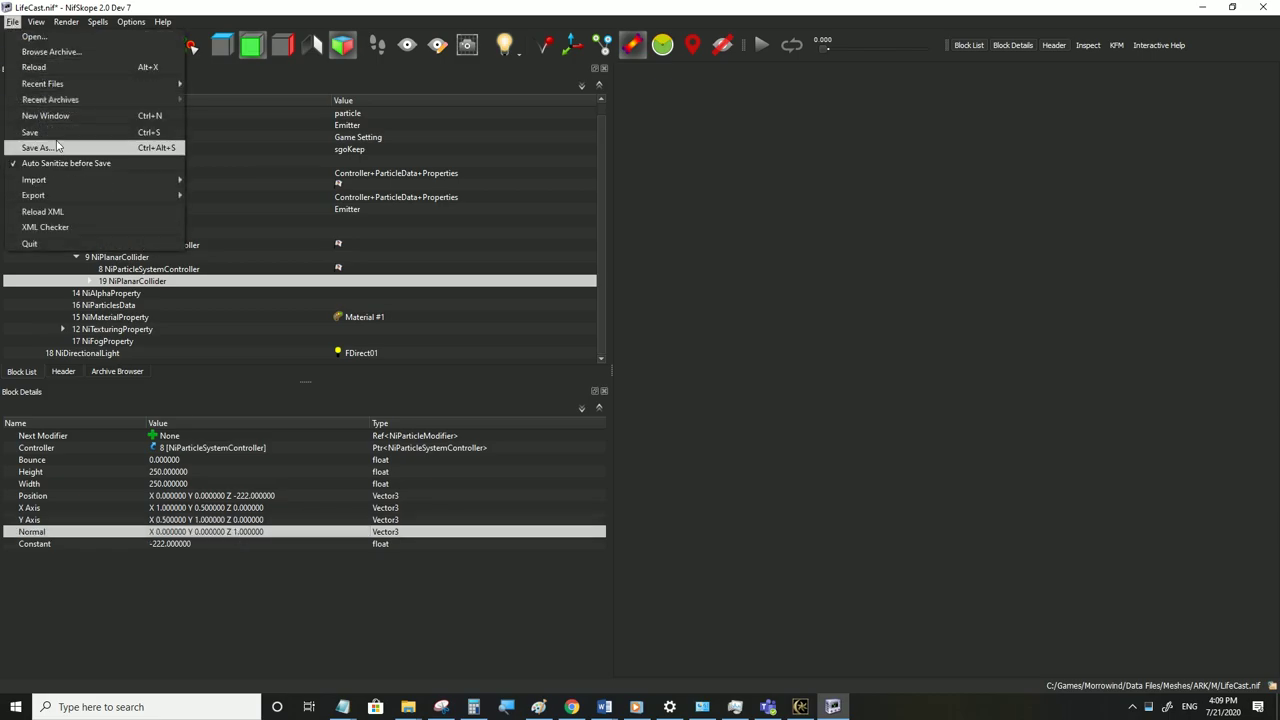
{"action": "left_click", "coordinate": [55, 134]}
{"action": "left_click", "coordinate": [800, 706]}
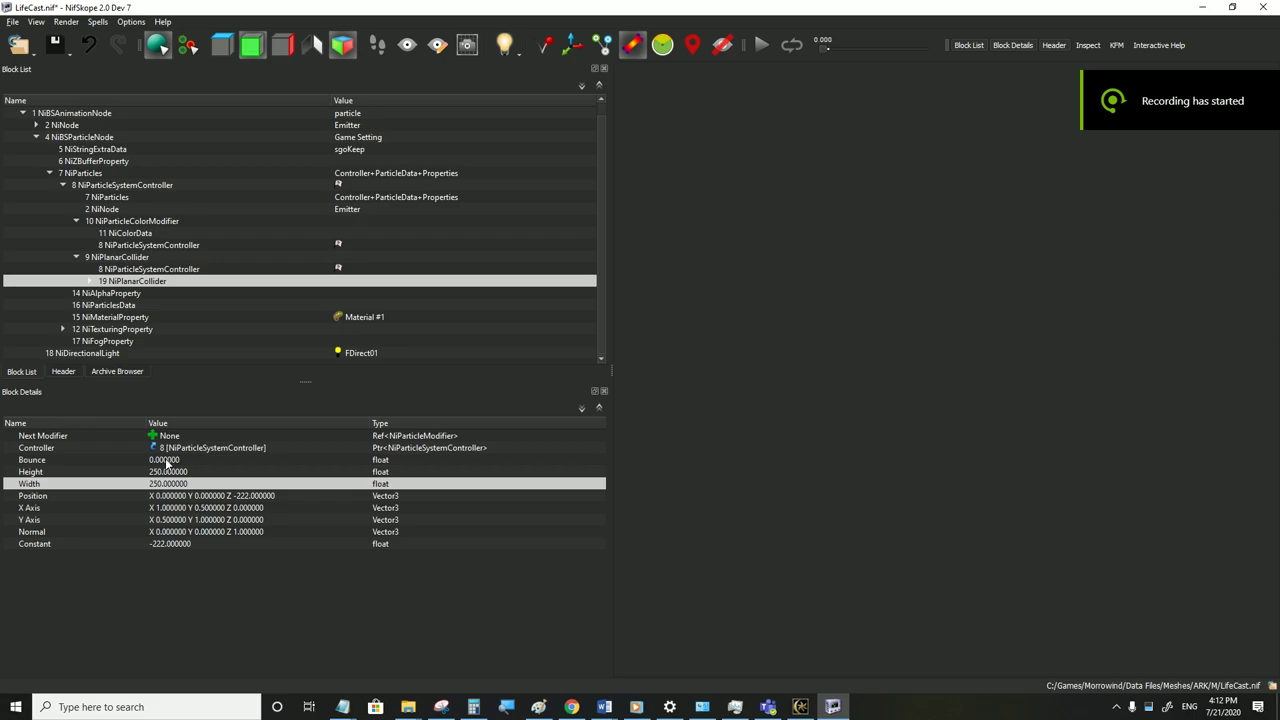
Return from the game to collider 19's settings in NifSkope
{"action": "left_click", "coordinate": [167, 461]}
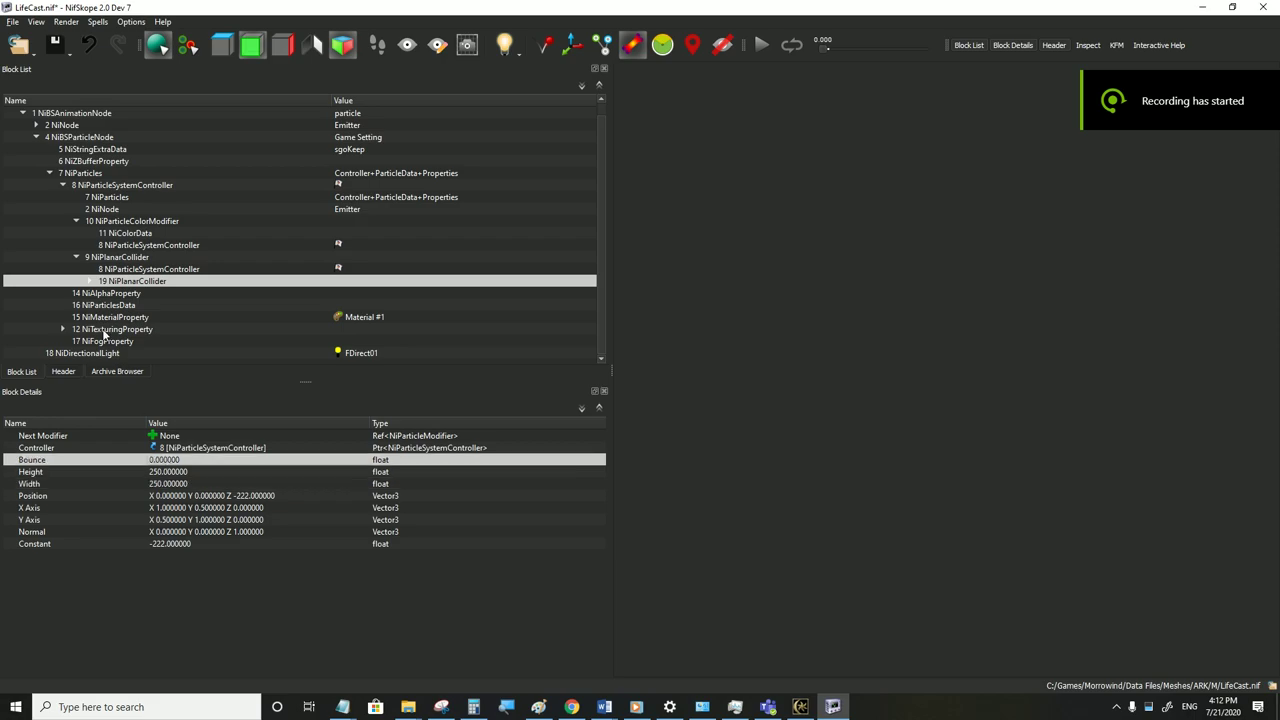
Paste white into the first and second NiColorData colour keys and save
{"action": "left_click", "coordinate": [114, 187]}
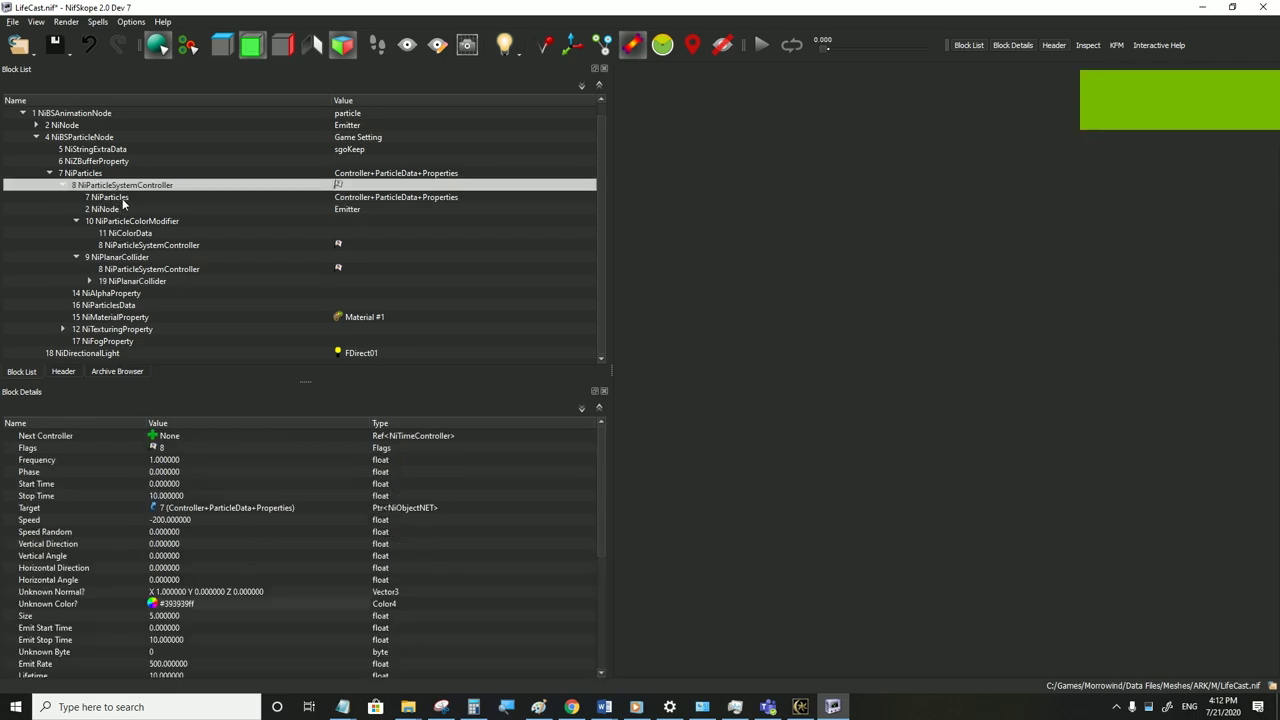
{"action": "left_click", "coordinate": [133, 233]}
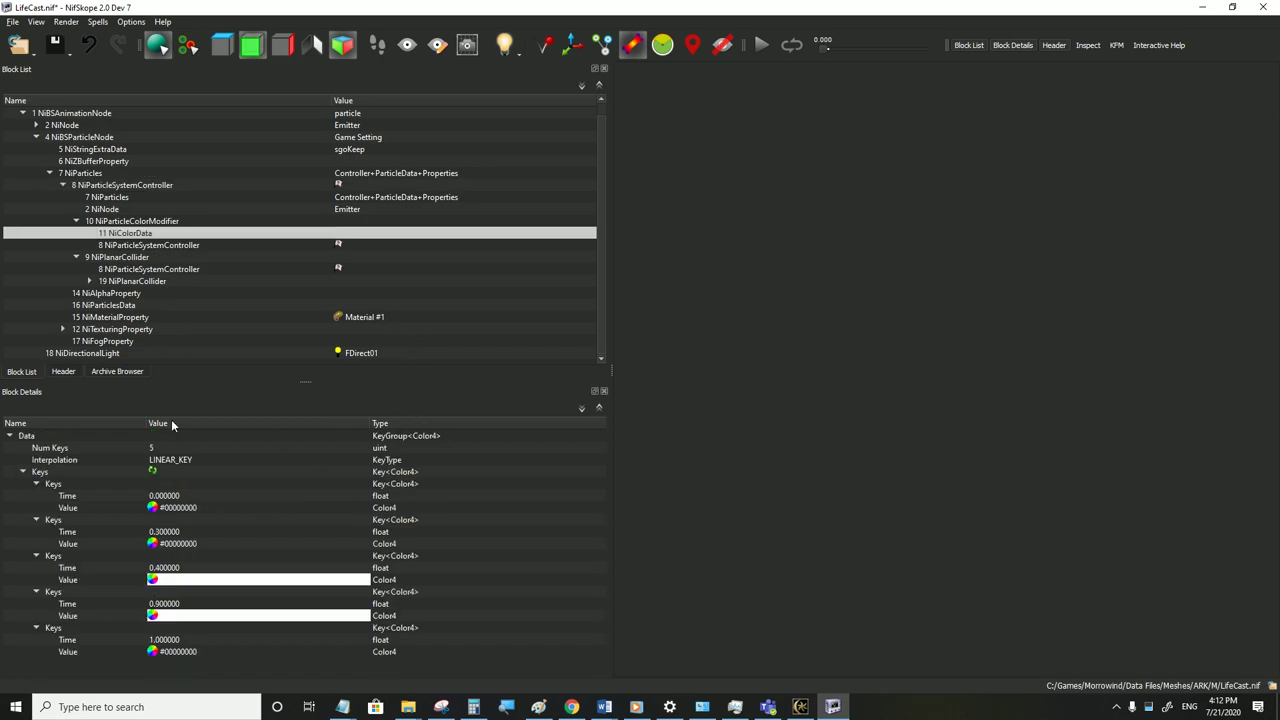
{"action": "left_click", "coordinate": [182, 579]}
{"action": "left_click", "coordinate": [184, 542]}
{"action": "type", "text": "#ffffffff"}
{"action": "left_click", "coordinate": [185, 511]}
{"action": "type", "text": "#ffffffff"}
{"action": "left_click", "coordinate": [9, 21]}
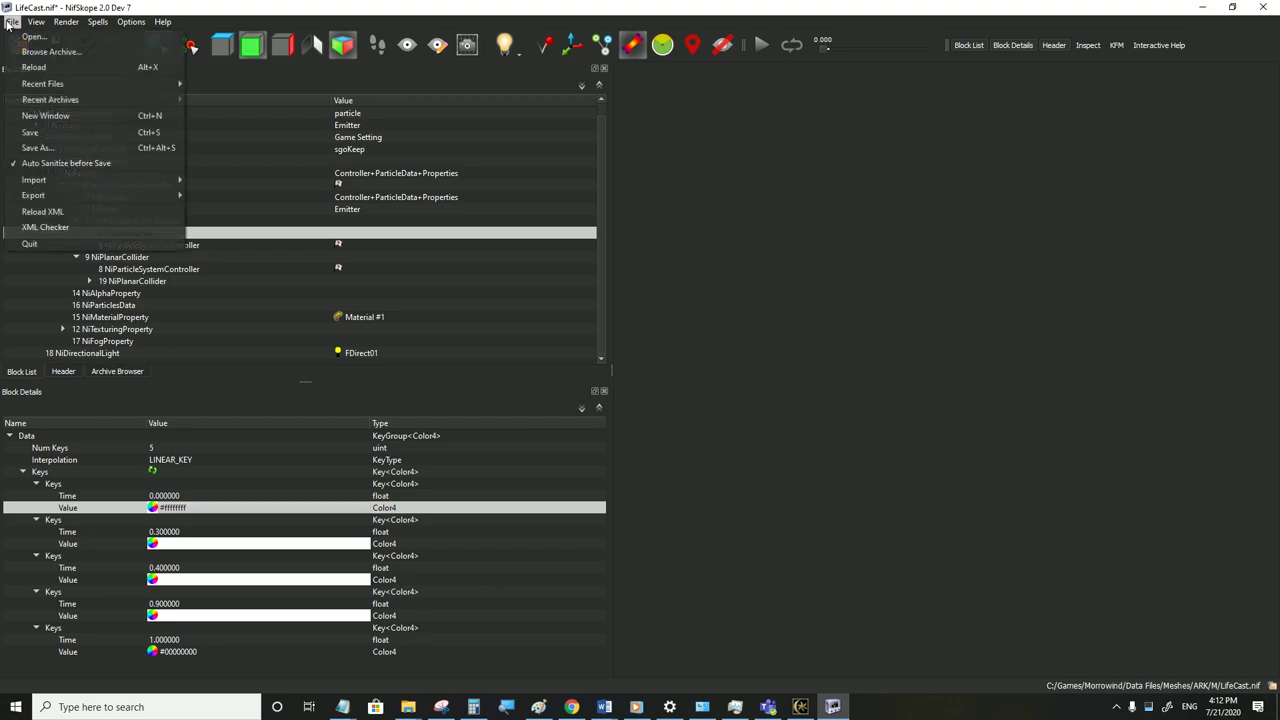
{"action": "left_click", "coordinate": [36, 132]}
Set the particle controller's Speed to -600, Lifetime to 5 and Emit Rate to 1000
{"action": "left_click", "coordinate": [128, 187]}
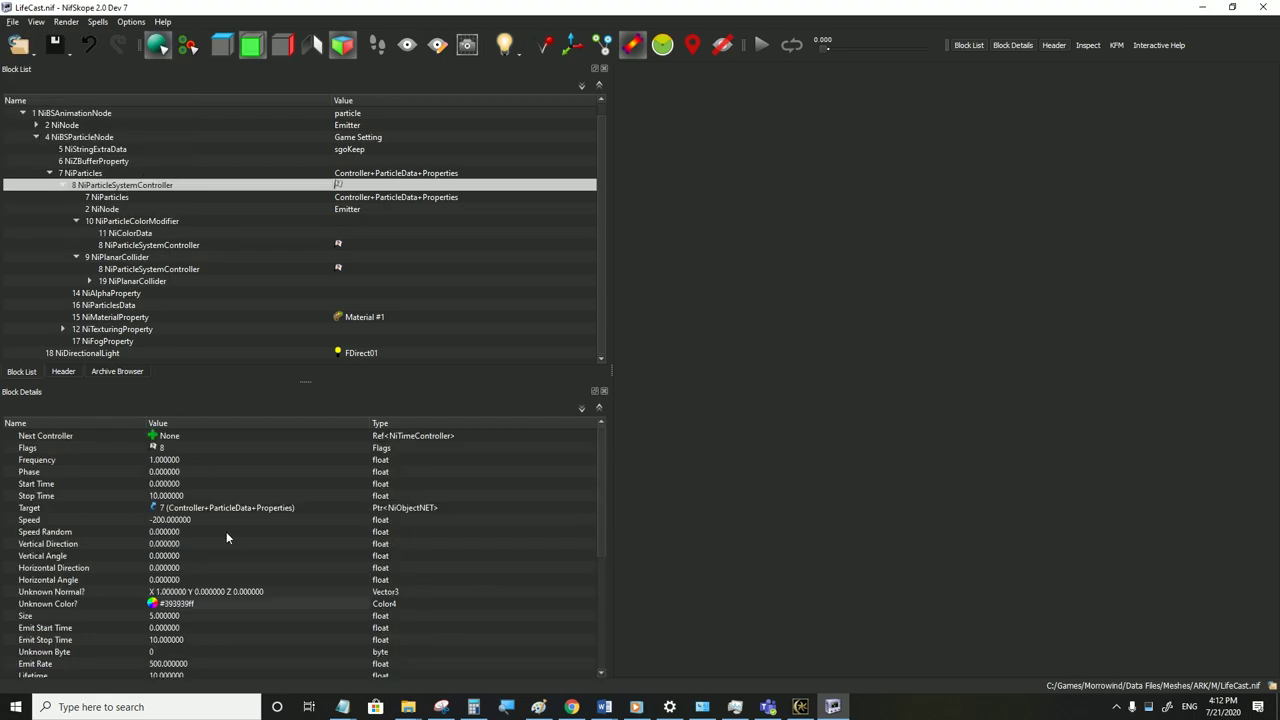
{"action": "double_click", "coordinate": [196, 520]}
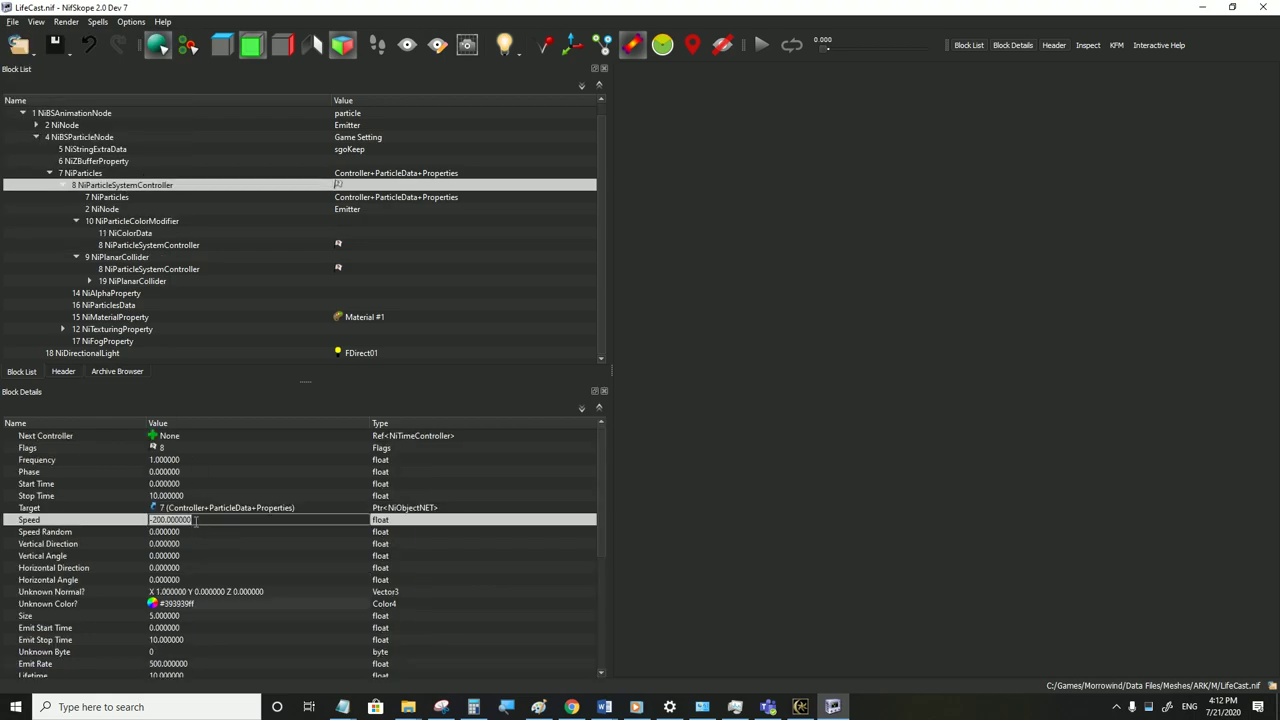
{"action": "type", "text": "-"}
{"action": "key", "text": "Return"}
{"action": "scroll", "coordinate": [194, 520], "scroll_direction": "down", "scroll_amount": 2}
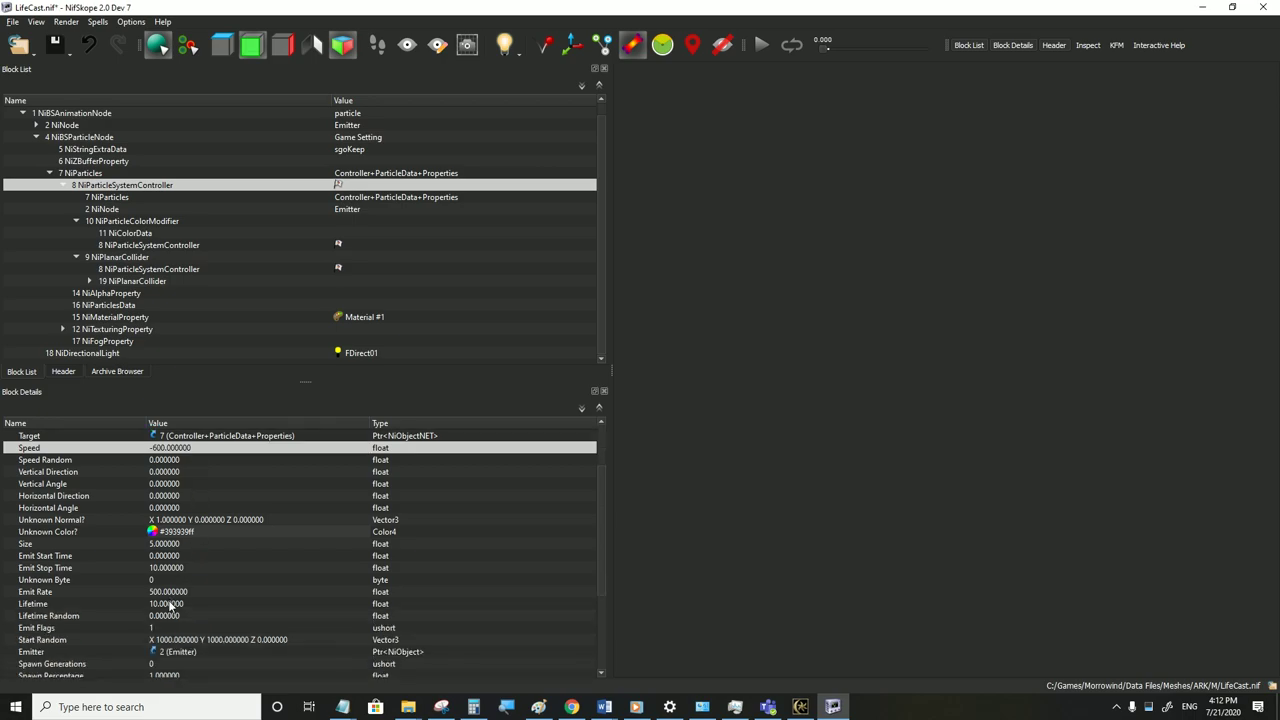
{"action": "double_click", "coordinate": [168, 604]}
{"action": "type", "text": "5"}
{"action": "double_click", "coordinate": [180, 592]}
{"action": "type", "text": "1000"}
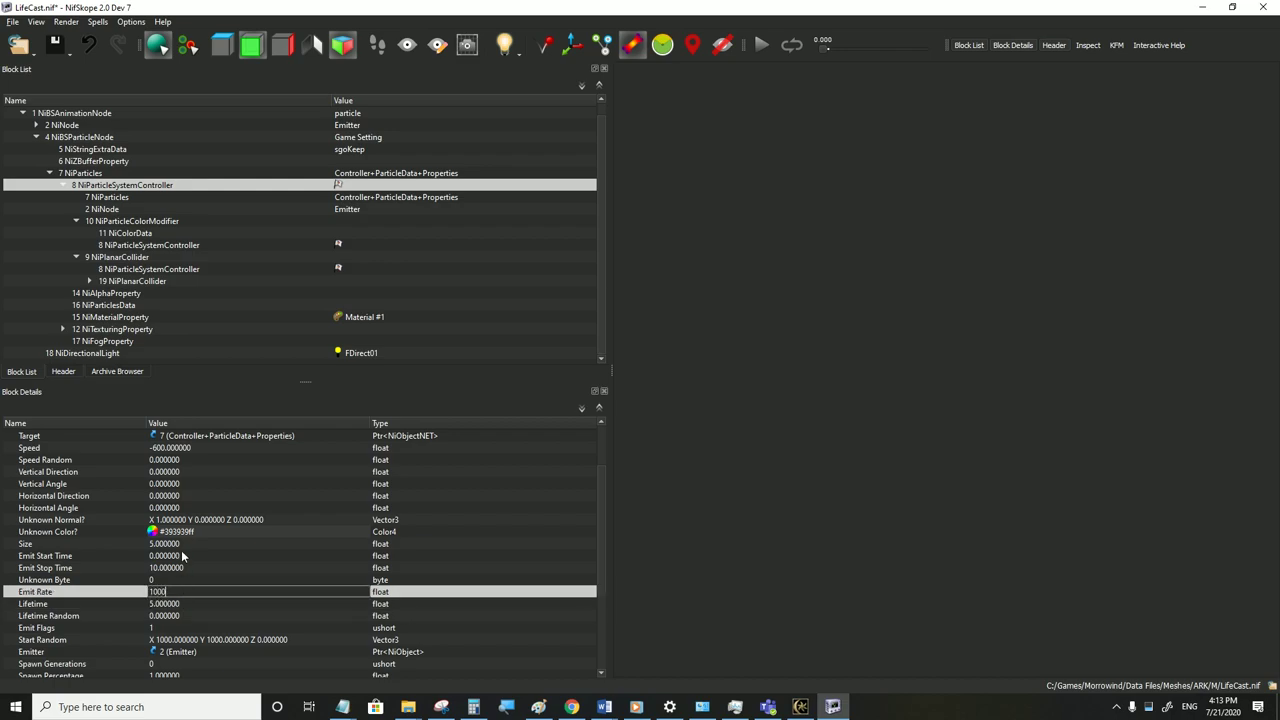
{"action": "left_click", "coordinate": [182, 556]}
Save LifeCast.nif and check the effect briefly in Morrowind
{"action": "left_click", "coordinate": [13, 21]}
{"action": "left_click", "coordinate": [592, 488]}
{"action": "left_click", "coordinate": [800, 706]}
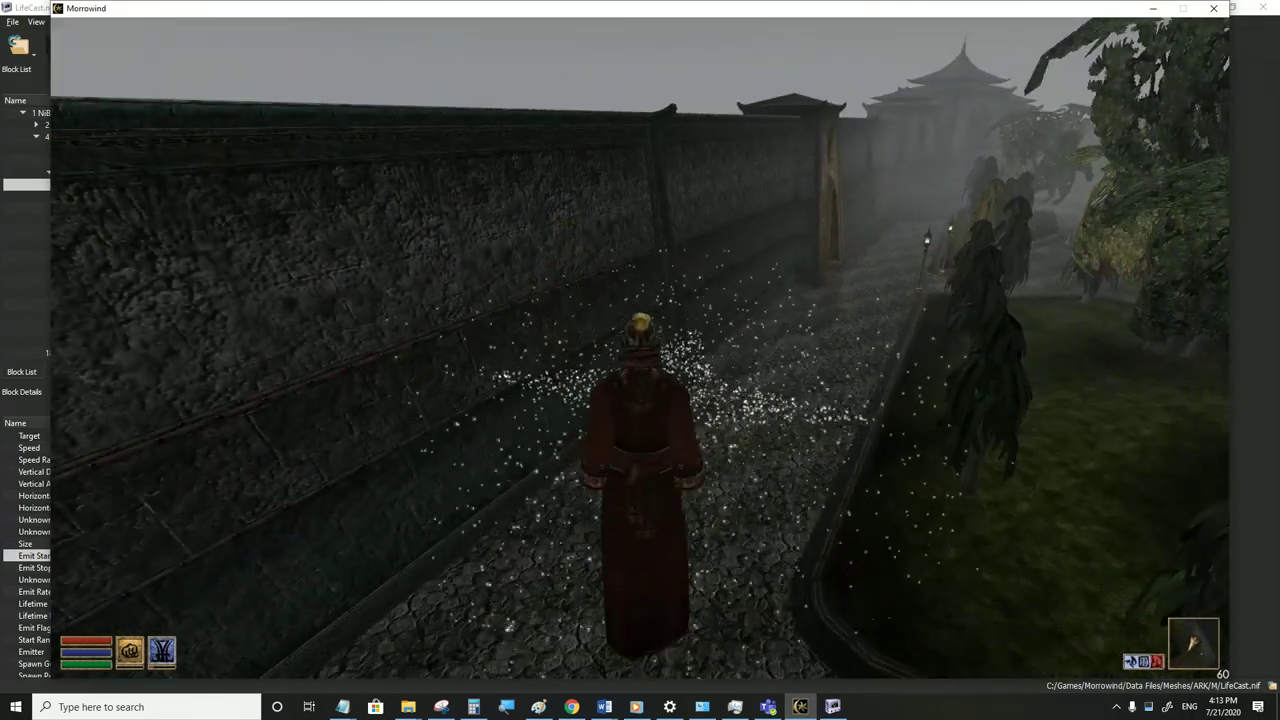
{"action": "key", "text": "alt+Tab"}
{"action": "left_click", "coordinate": [118, 257]}
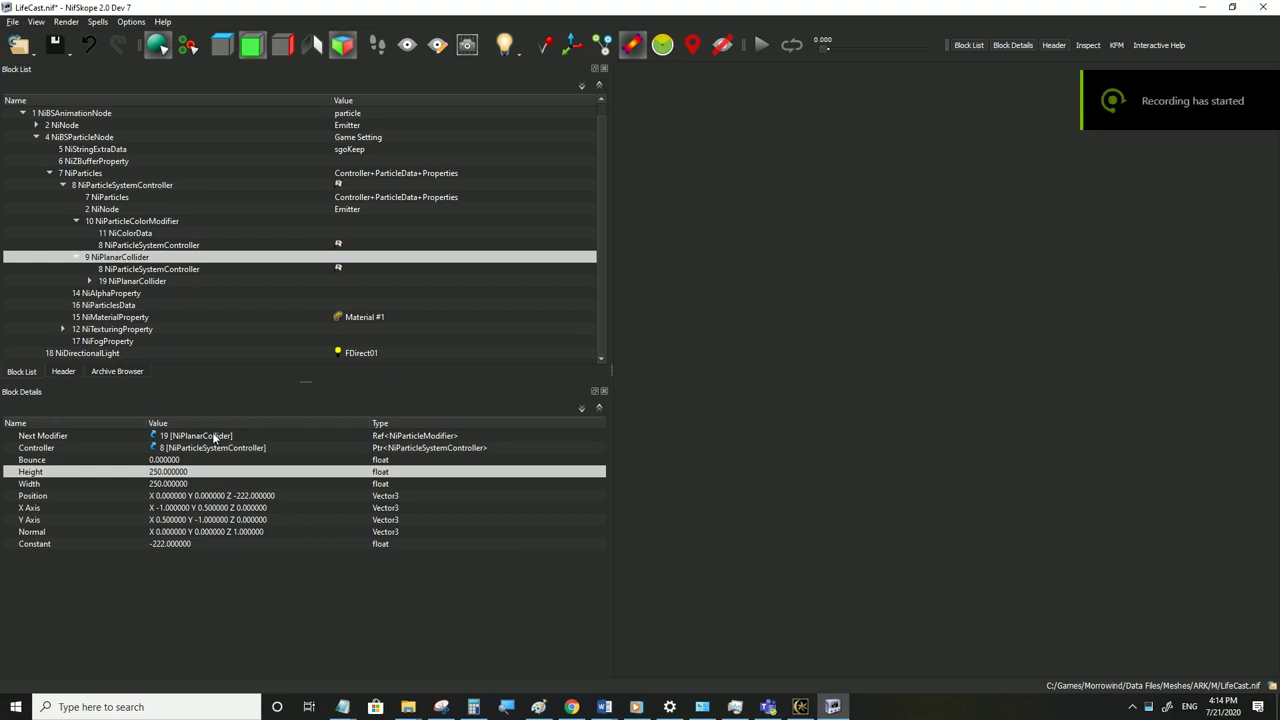
Set copied collider 19's Bounce to 1, save LifeCast.nif, and test it in Morrowind
{"action": "left_click", "coordinate": [168, 471]}
{"action": "left_click", "coordinate": [137, 283]}
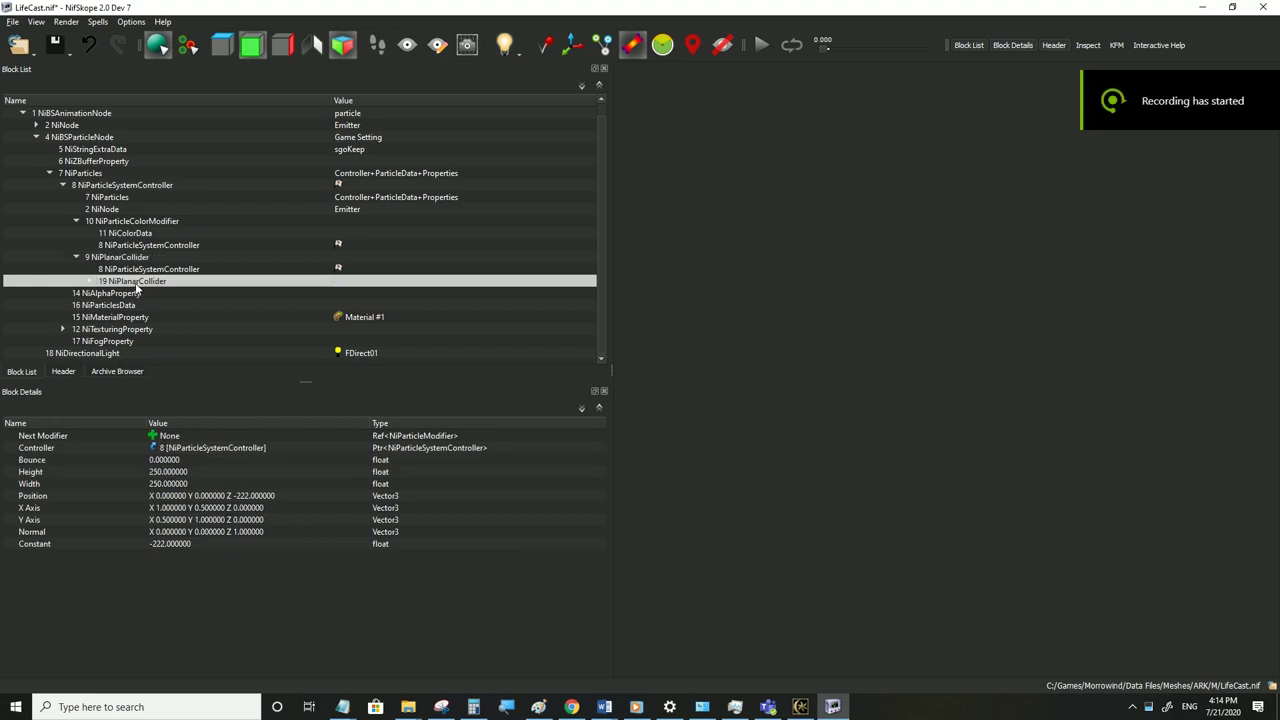
{"action": "double_click", "coordinate": [168, 462]}
{"action": "type", "text": "1"}
{"action": "left_click", "coordinate": [168, 473]}
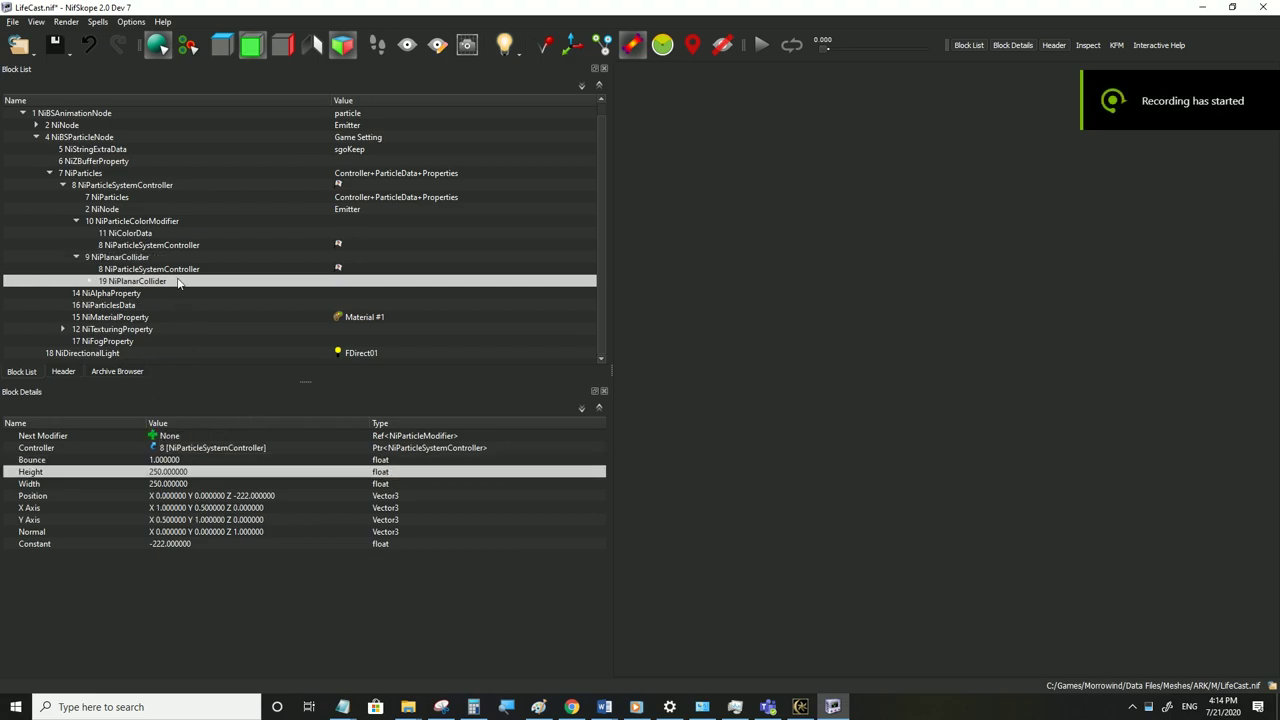
{"action": "left_click", "coordinate": [121, 260]}
{"action": "left_click", "coordinate": [155, 283]}
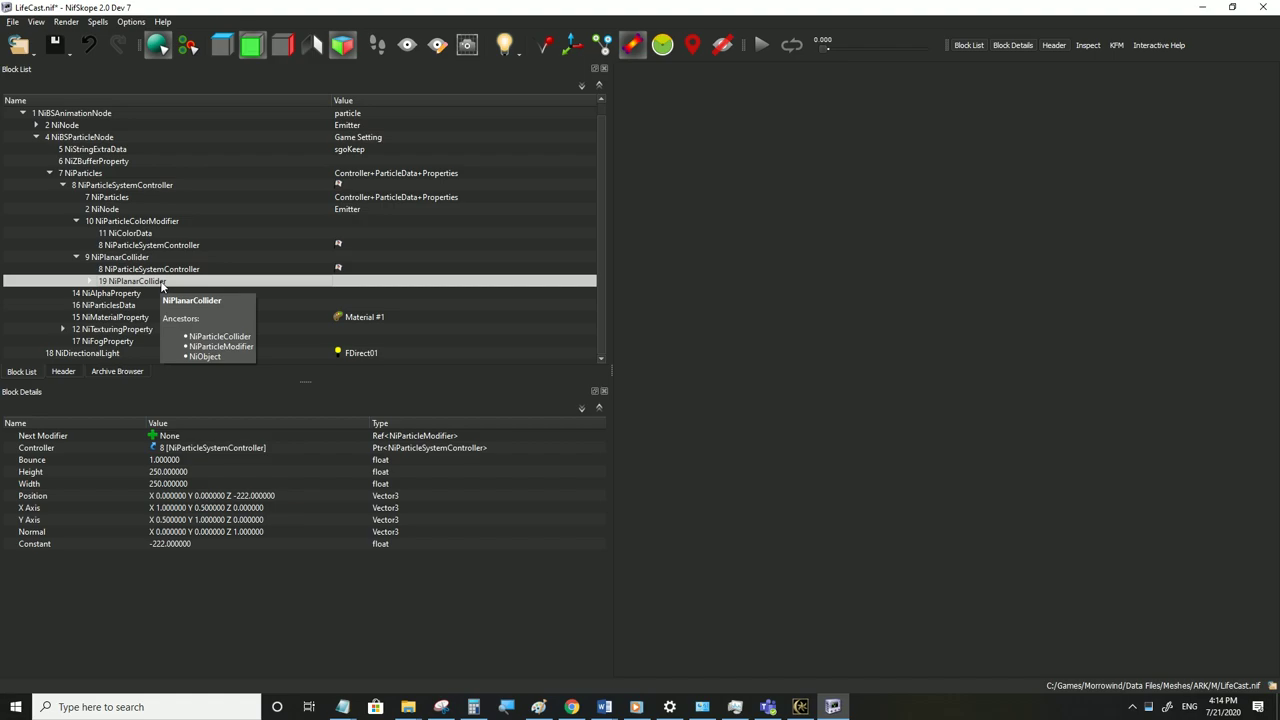
{"action": "left_click", "coordinate": [160, 461]}
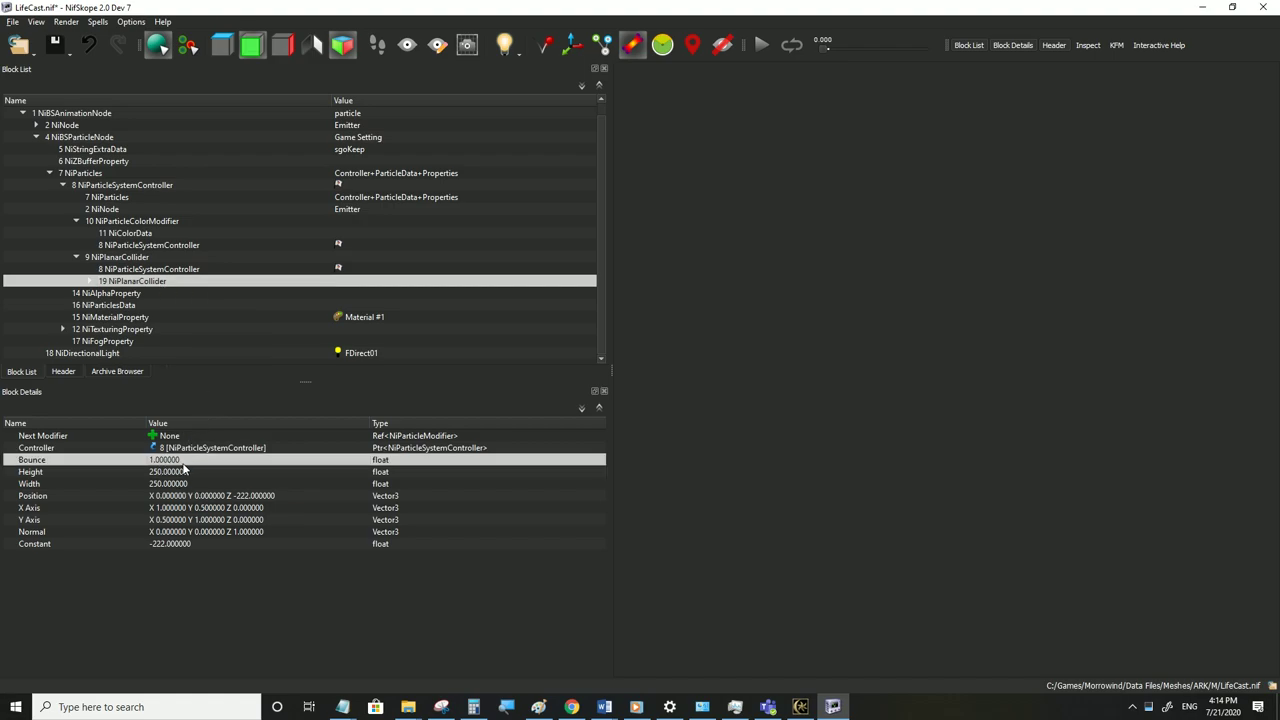
{"action": "left_click", "coordinate": [12, 21]}
{"action": "left_click", "coordinate": [272, 245]}
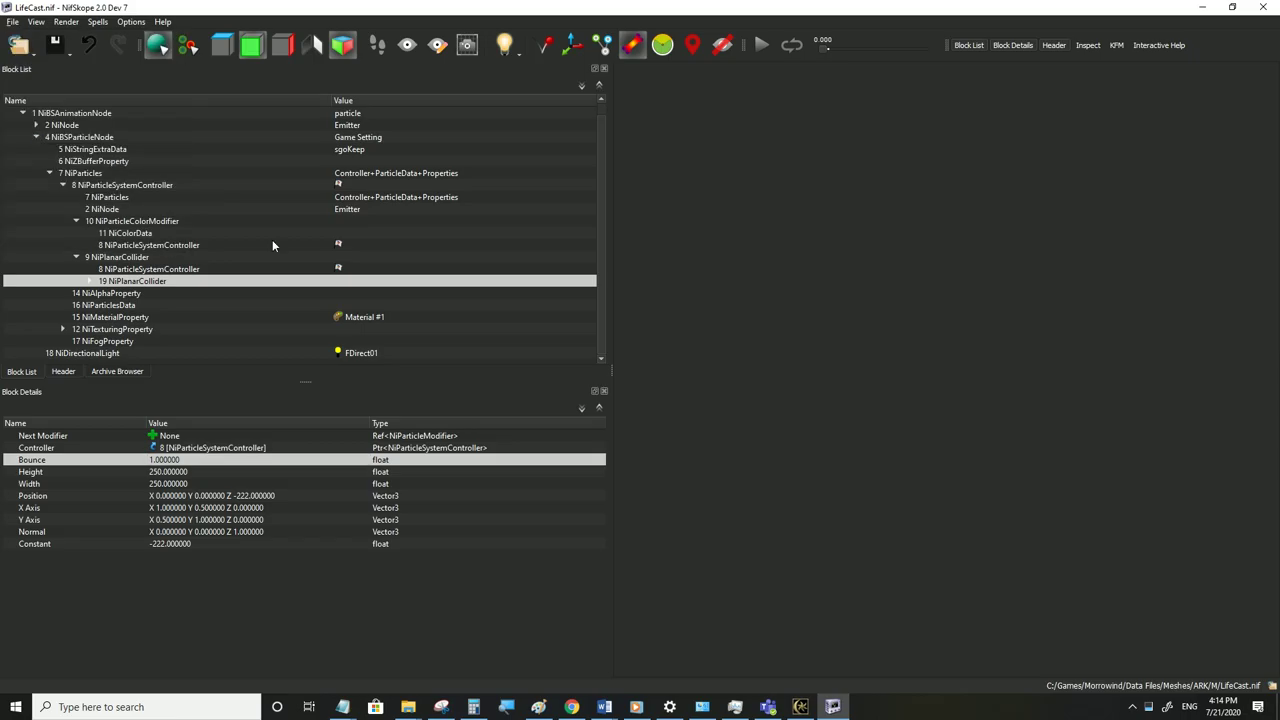
{"action": "left_click", "coordinate": [800, 706]}
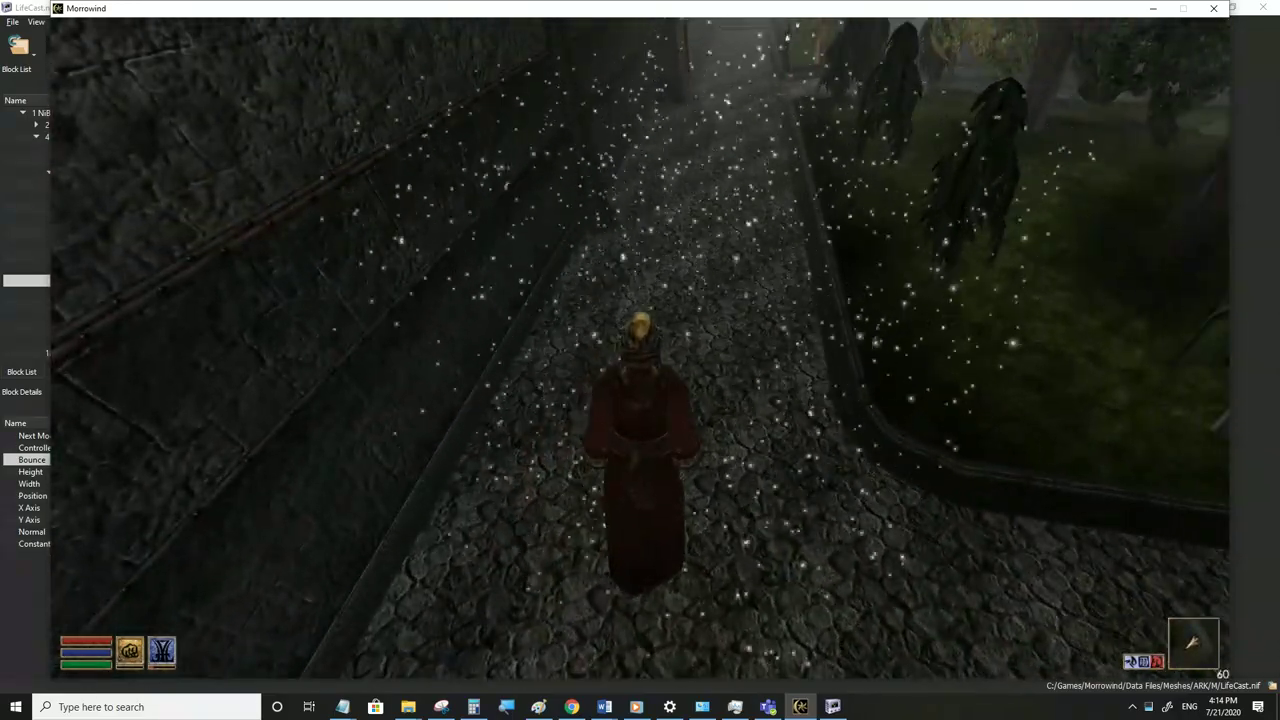
Set Bounce to 0 on colliders 19 and 9, save, and retest in the game
{"action": "key", "text": "alt+Tab"}
{"action": "double_click", "coordinate": [172, 462]}
{"action": "type", "text": "0"}
{"action": "left_click", "coordinate": [172, 474]}
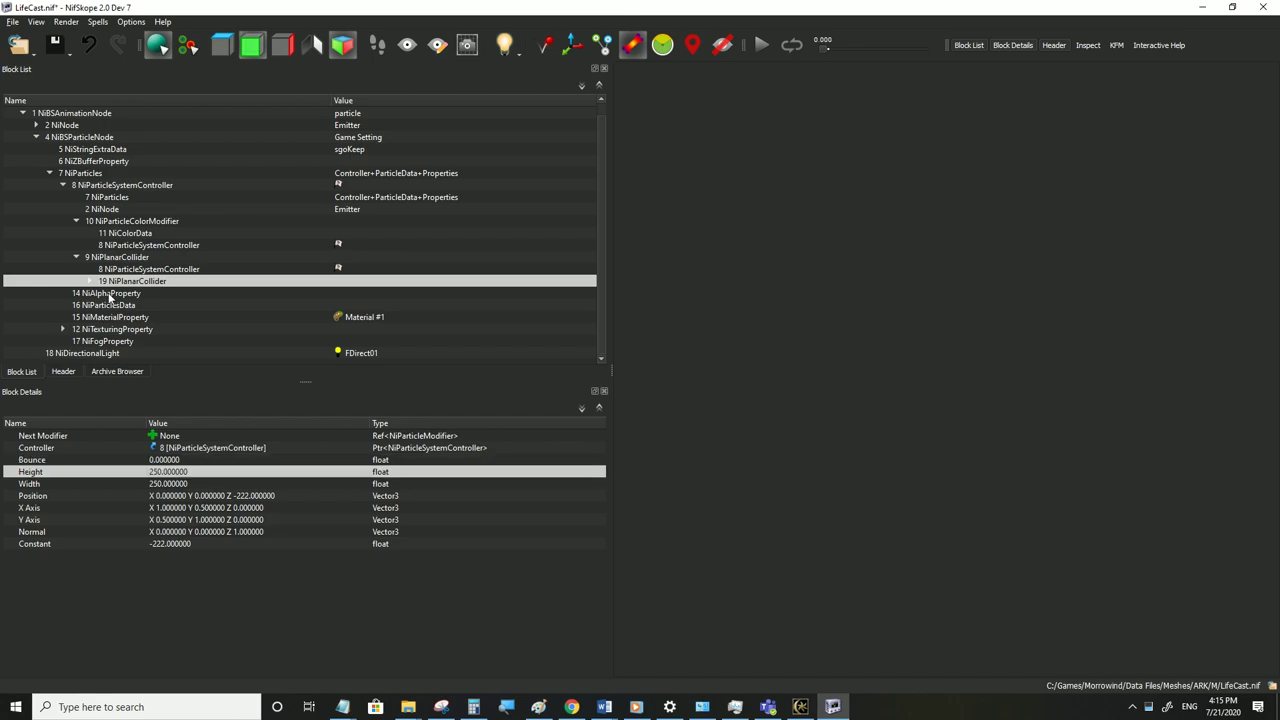
{"action": "left_click", "coordinate": [128, 258]}
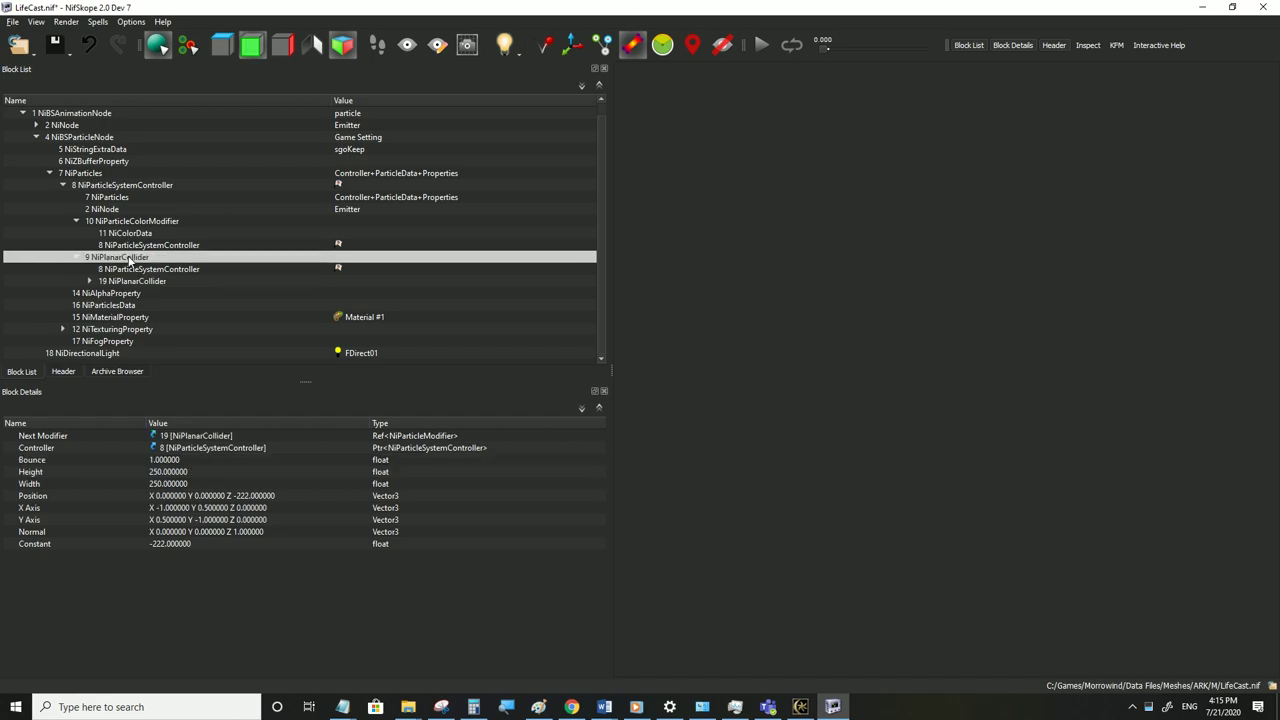
{"action": "double_click", "coordinate": [168, 459]}
{"action": "left_click", "coordinate": [169, 483]}
{"action": "left_click", "coordinate": [11, 22]}
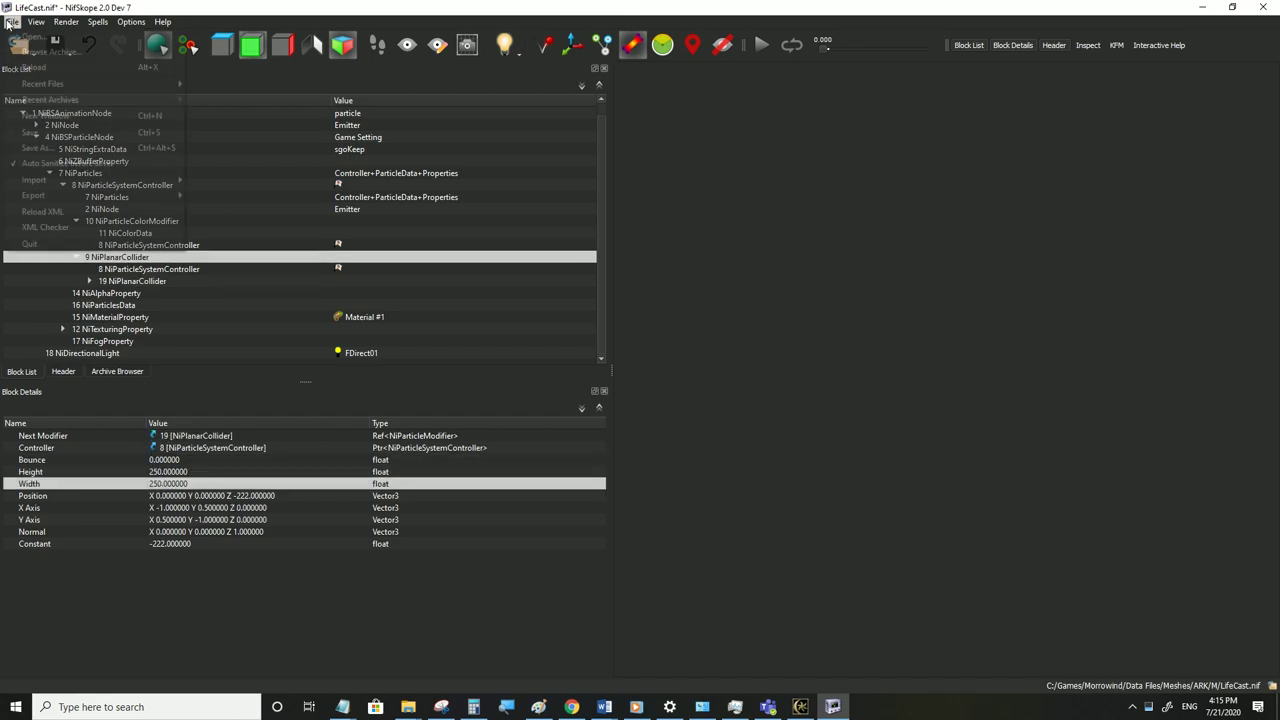
{"action": "left_click", "coordinate": [39, 133]}
{"action": "left_click", "coordinate": [800, 707]}
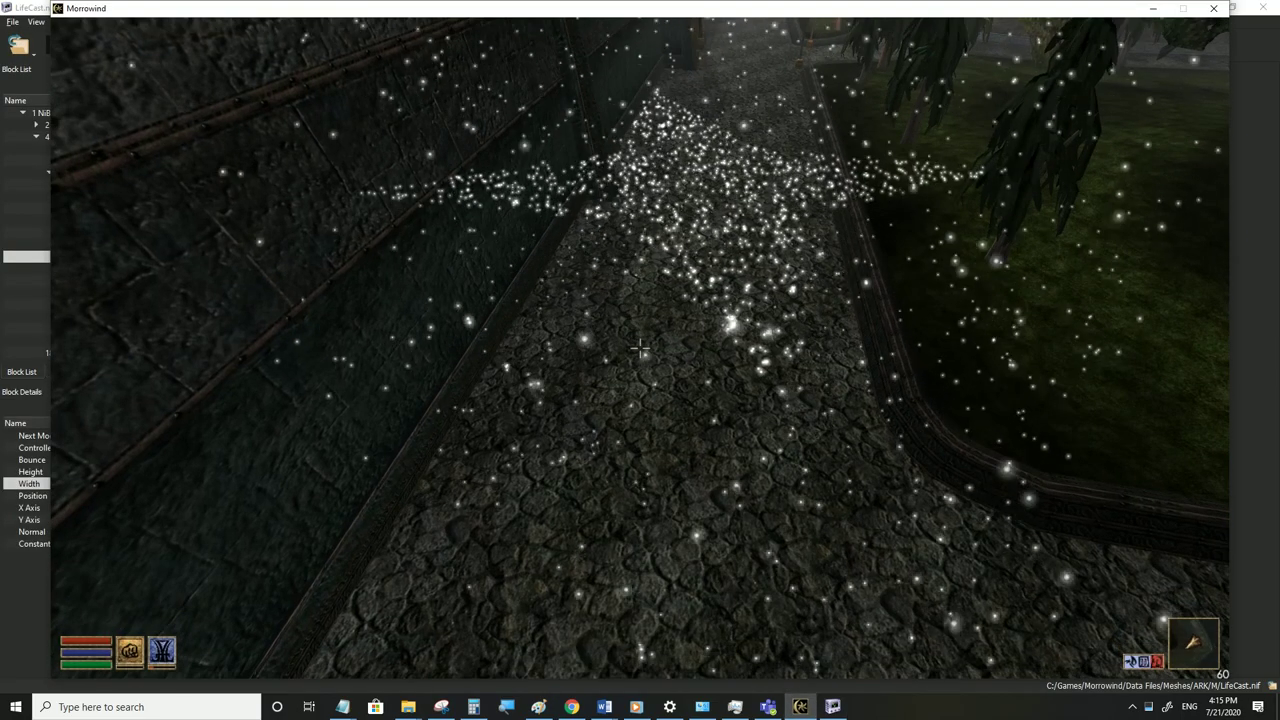
Give both planar colliders a Bounce of 0.5, save LifeCast.nif, and test in Morrowind
{"action": "key", "text": "alt+Tab"}
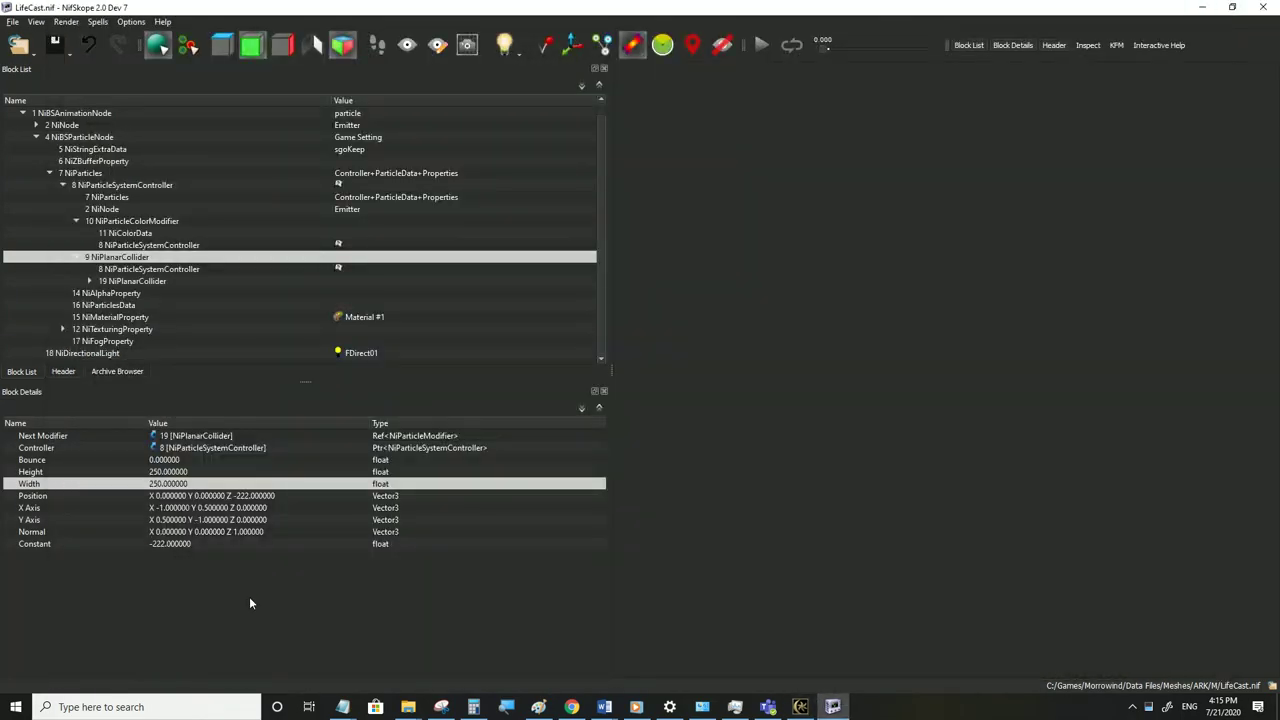
{"action": "double_click", "coordinate": [168, 460]}
{"action": "type", "text": "0.5"}
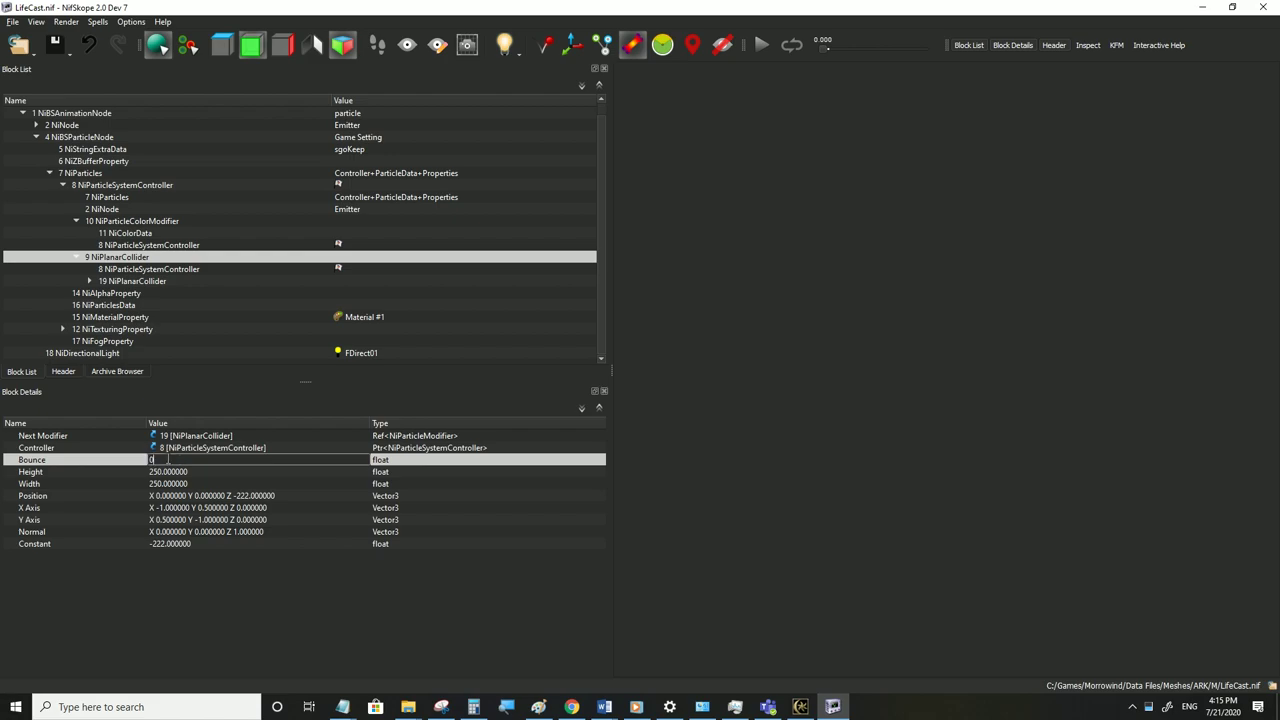
{"action": "key", "text": "Return"}
{"action": "left_click", "coordinate": [124, 283]}
{"action": "double_click", "coordinate": [173, 460]}
{"action": "type", "text": "0.5"}
{"action": "key", "text": "Return"}
{"action": "left_click", "coordinate": [12, 21]}
{"action": "left_click", "coordinate": [49, 116]}
{"action": "left_click", "coordinate": [800, 706]}
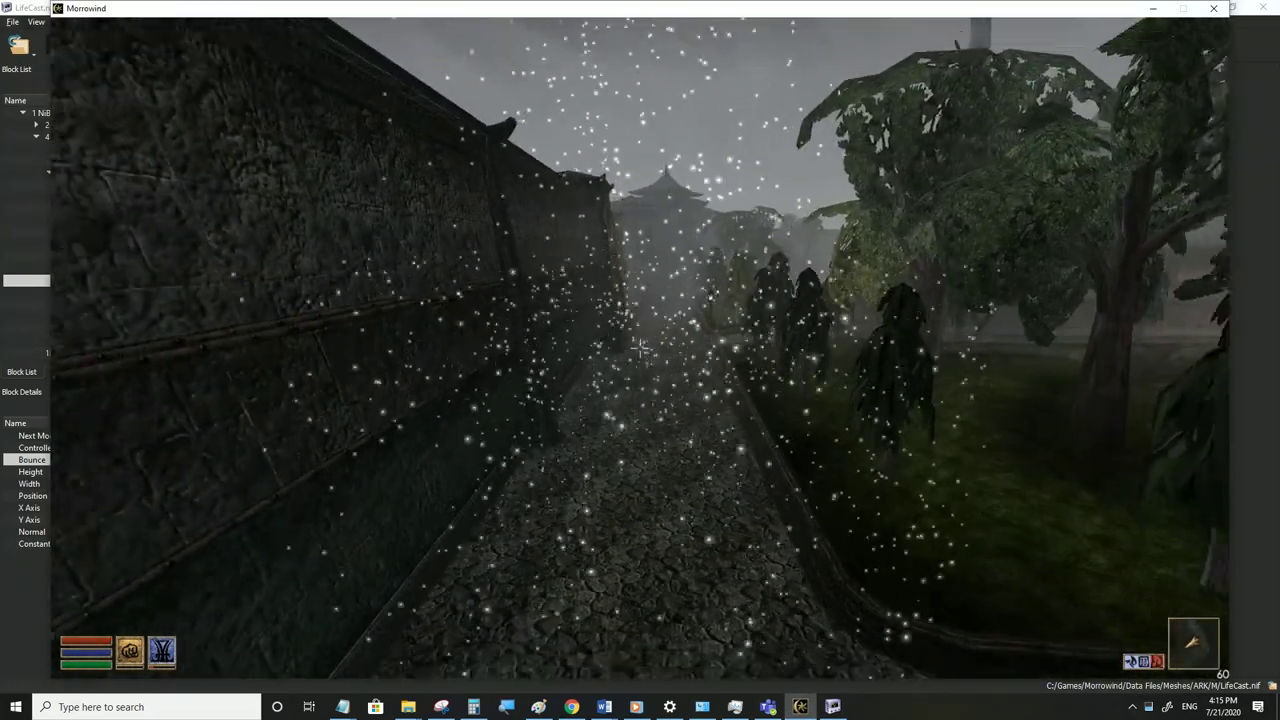
Lower the collider Bounce to 0.1, save, and check the result in the game
{"action": "key", "text": "alt+Tab"}
{"action": "double_click", "coordinate": [163, 463]}
{"action": "type", "text": "0.1"}
{"action": "key", "text": "Return"}
{"action": "left_click", "coordinate": [119, 258]}
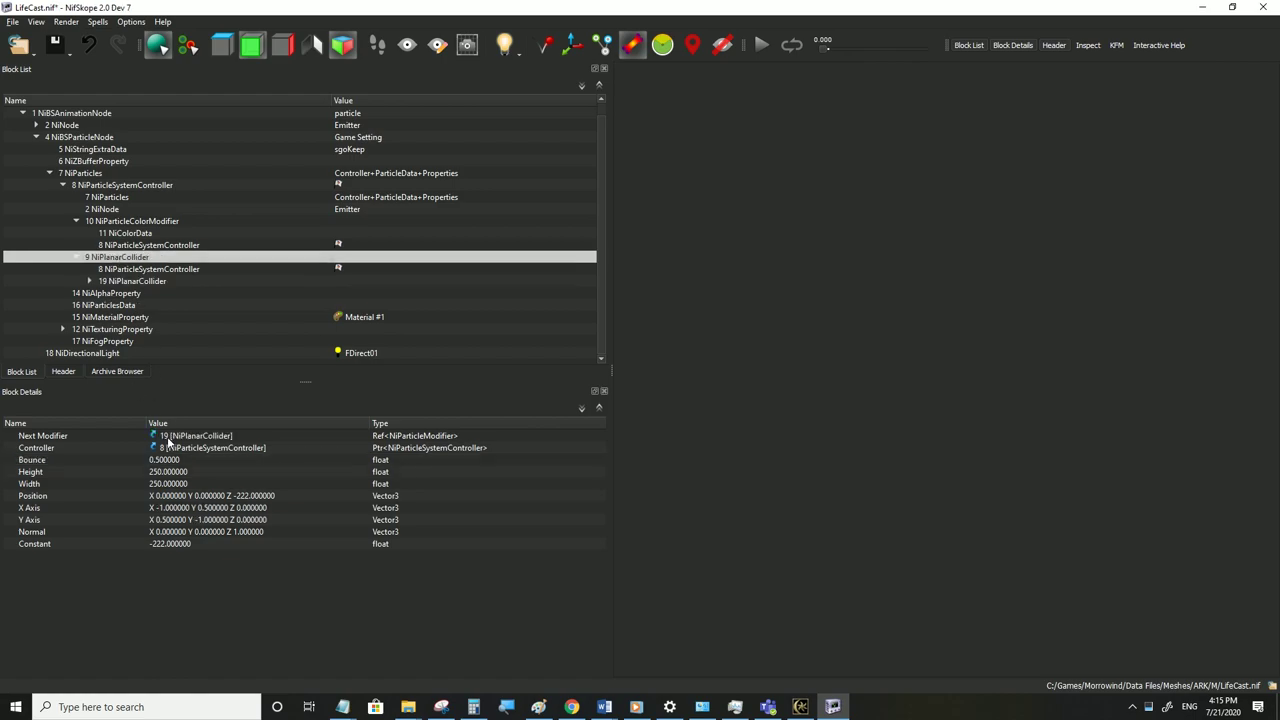
{"action": "left_click", "coordinate": [160, 460]}
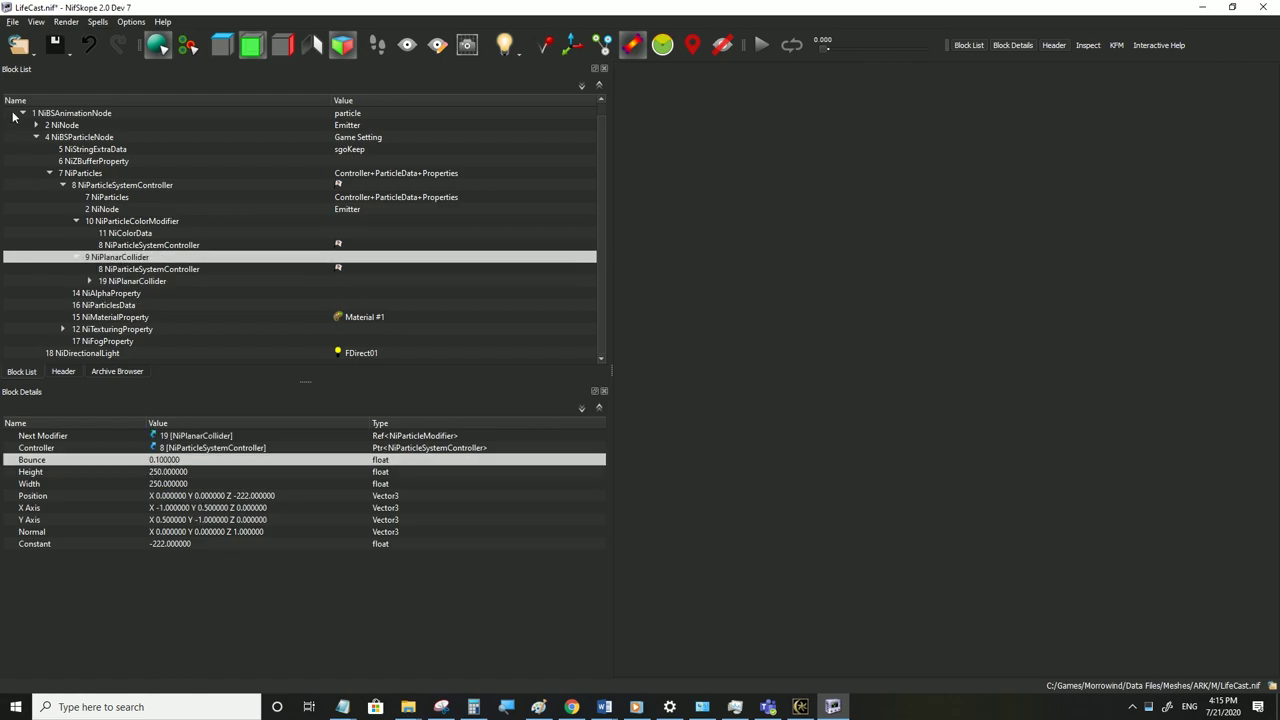
{"action": "left_click", "coordinate": [12, 22]}
{"action": "left_click", "coordinate": [40, 131]}
{"action": "left_click", "coordinate": [800, 707]}
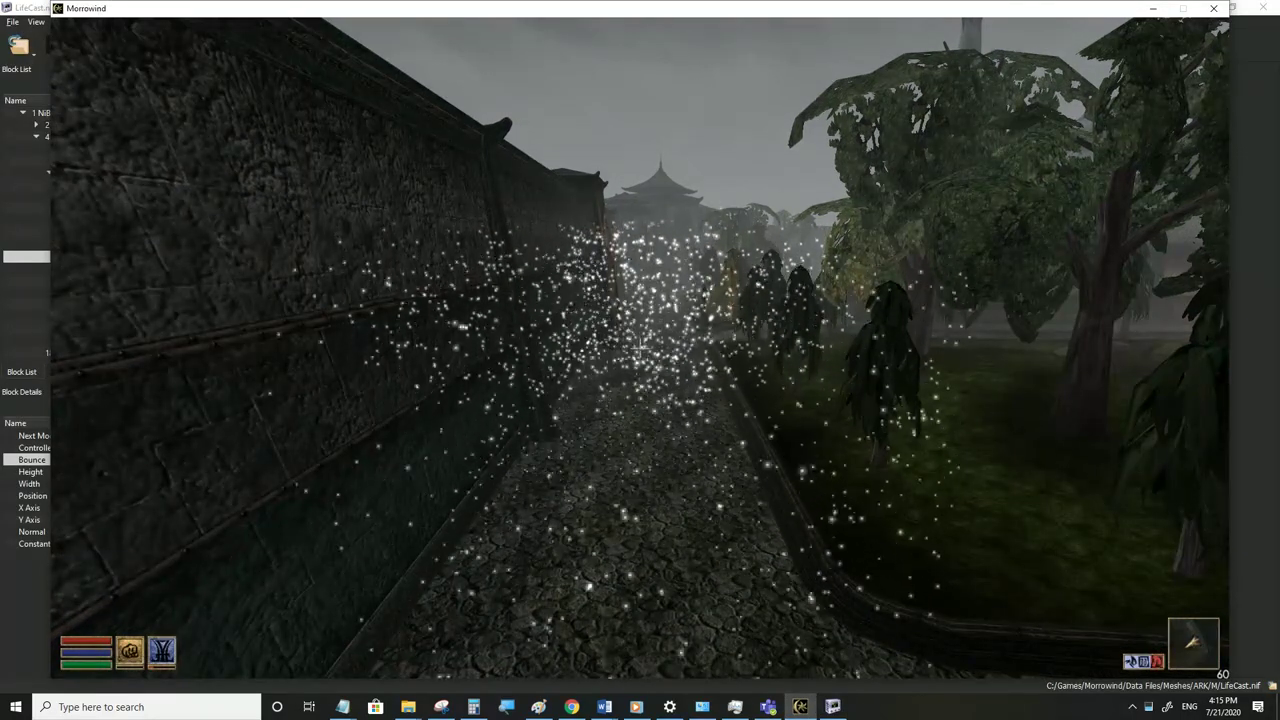
{"action": "left_click", "coordinate": [800, 707]}
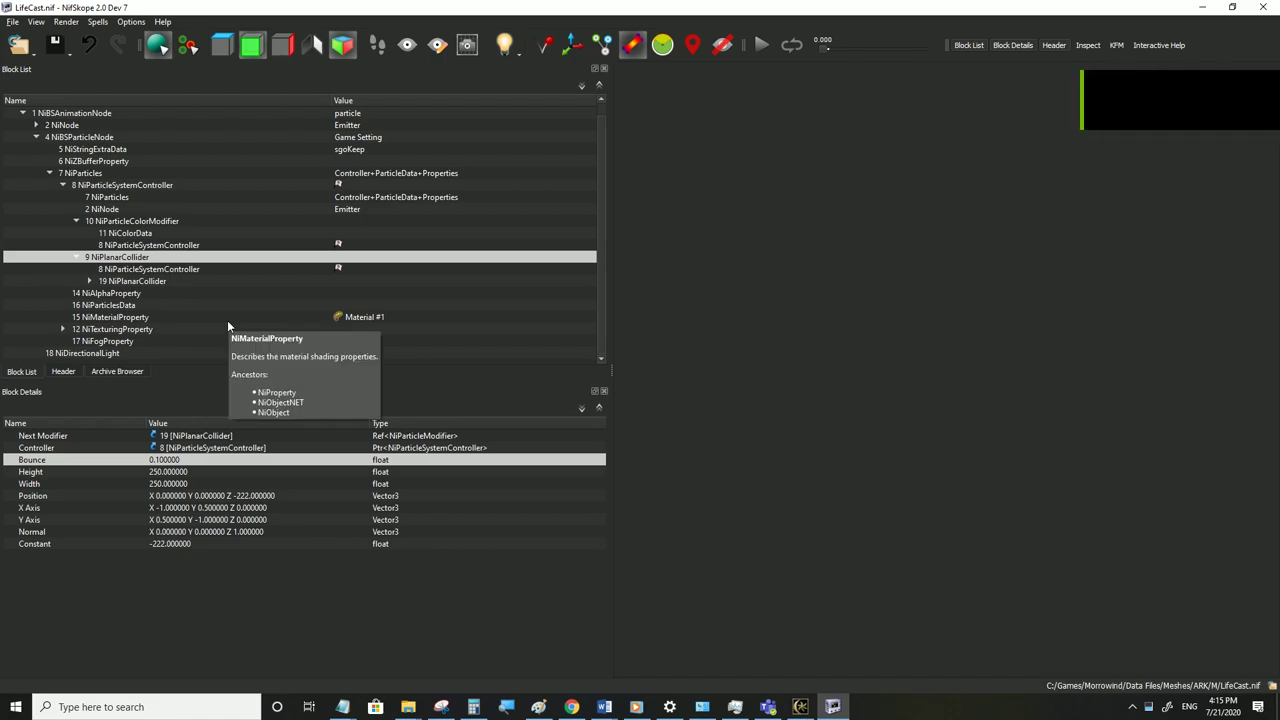
{"action": "left_click", "coordinate": [113, 186]}
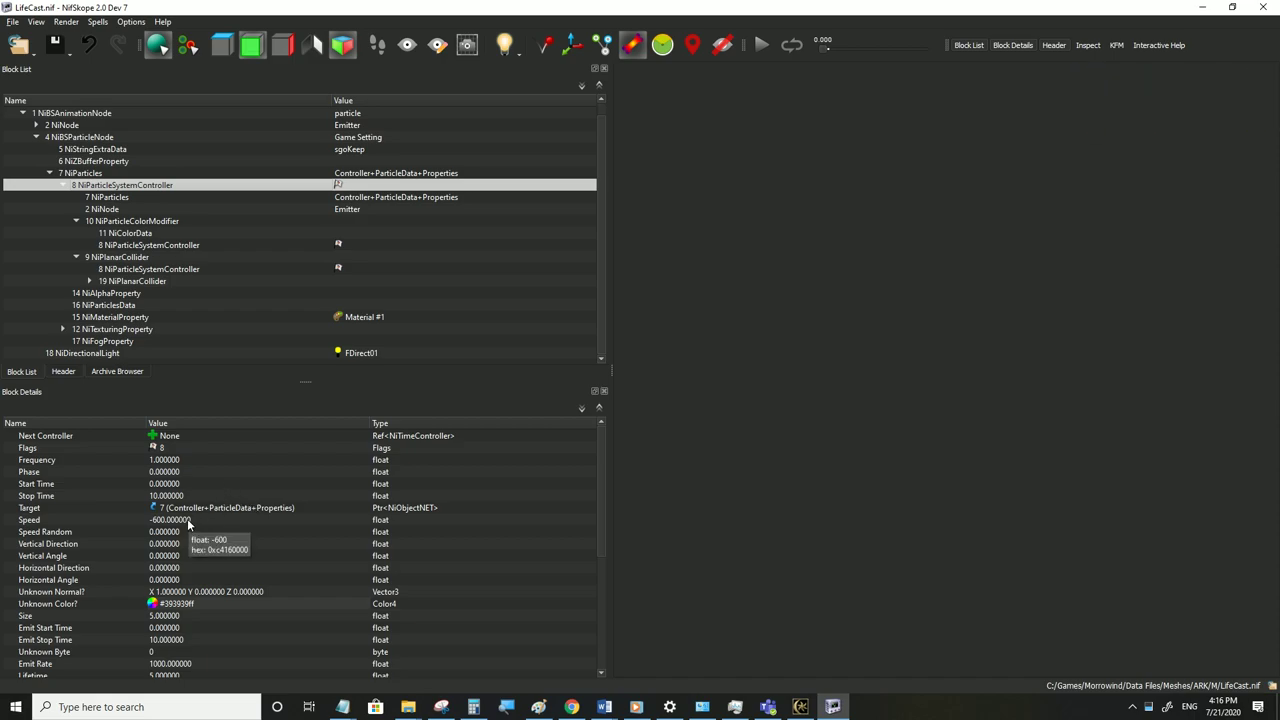
Set the particle emitter Speed to 0
{"action": "left_click", "coordinate": [170, 521]}
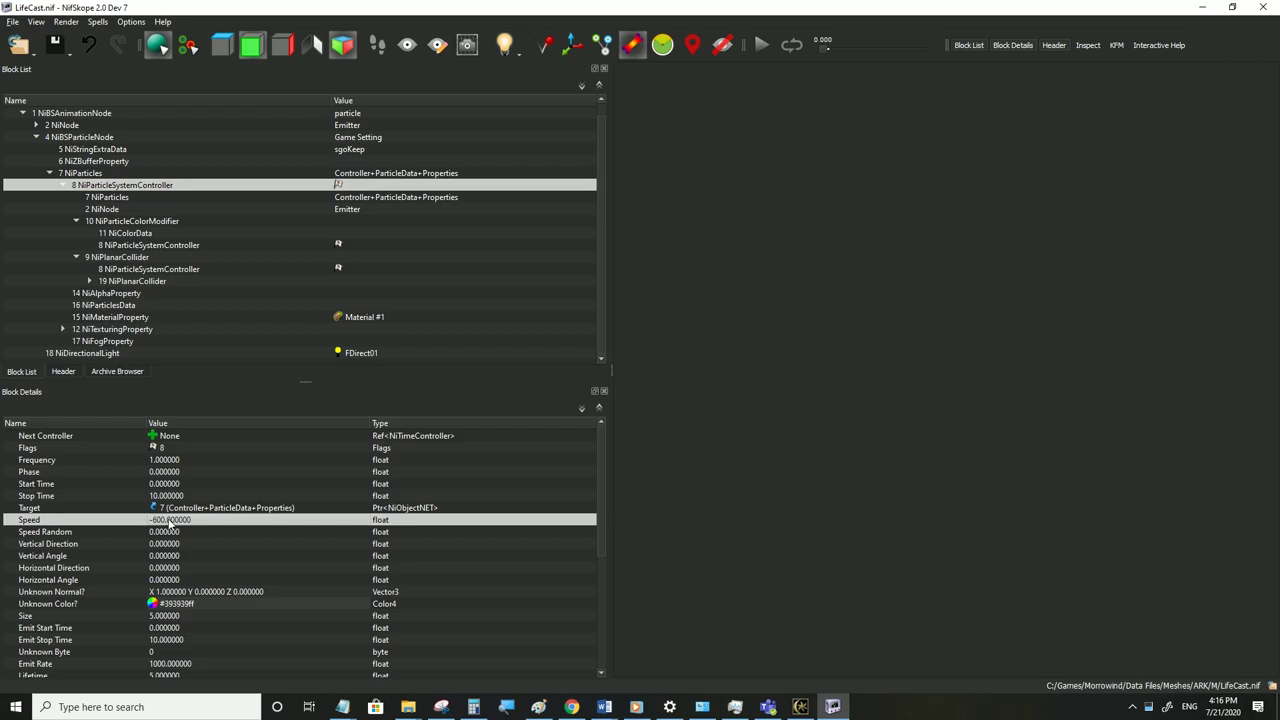
{"action": "double_click", "coordinate": [178, 523]}
{"action": "type", "text": "0"}
{"action": "left_click", "coordinate": [169, 534]}
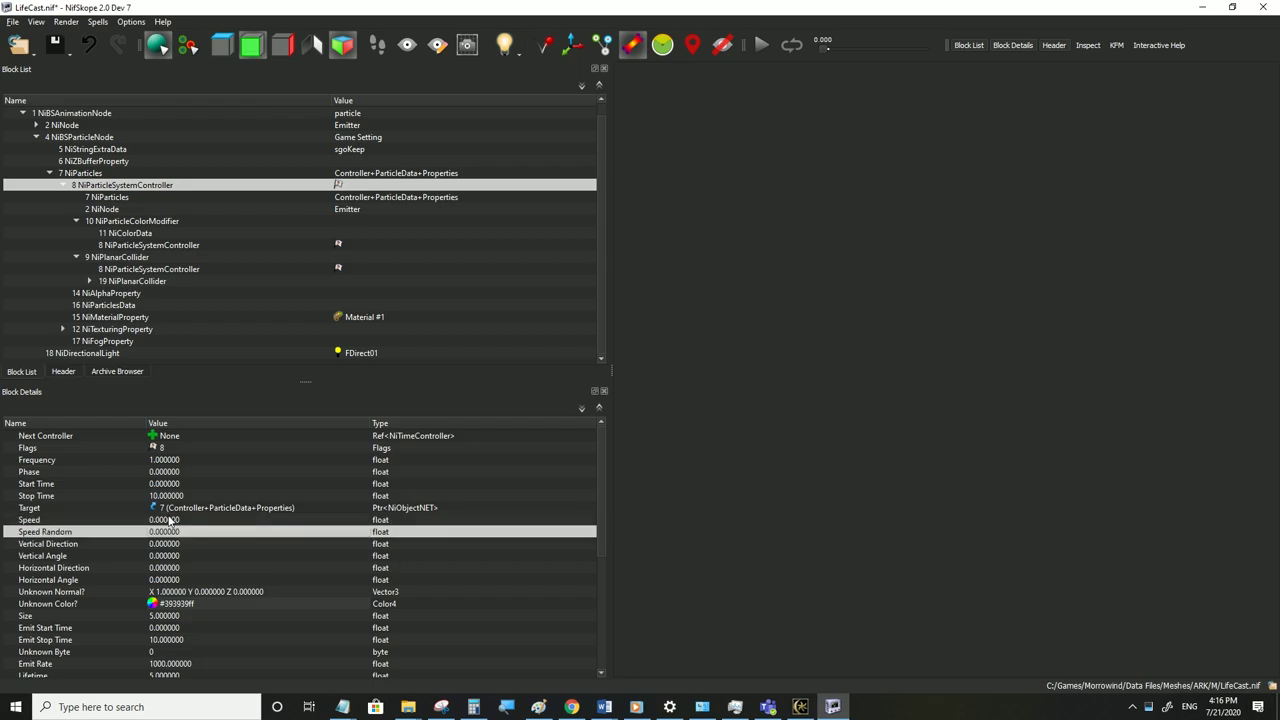
{"action": "scroll", "coordinate": [222, 616], "scroll_direction": "down", "scroll_amount": 6}
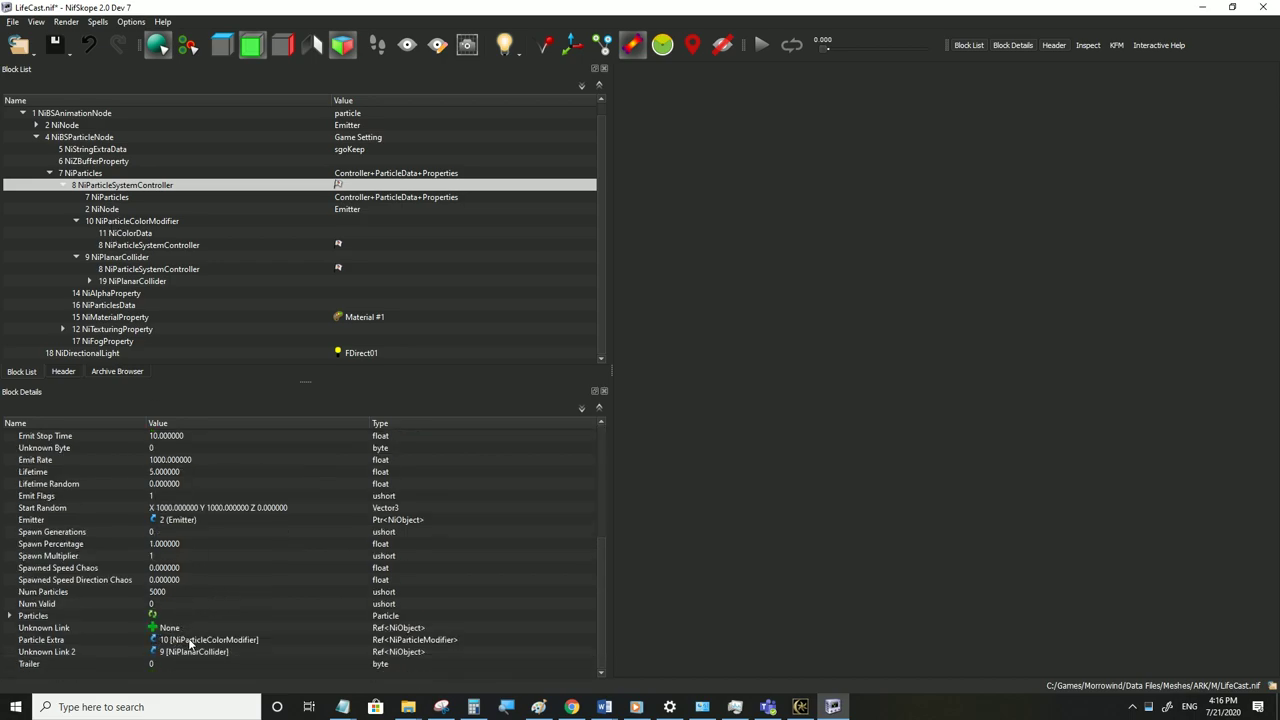
Add a NiGravity block as the color modifier's Next Modifier and save
{"action": "left_click", "coordinate": [113, 222]}
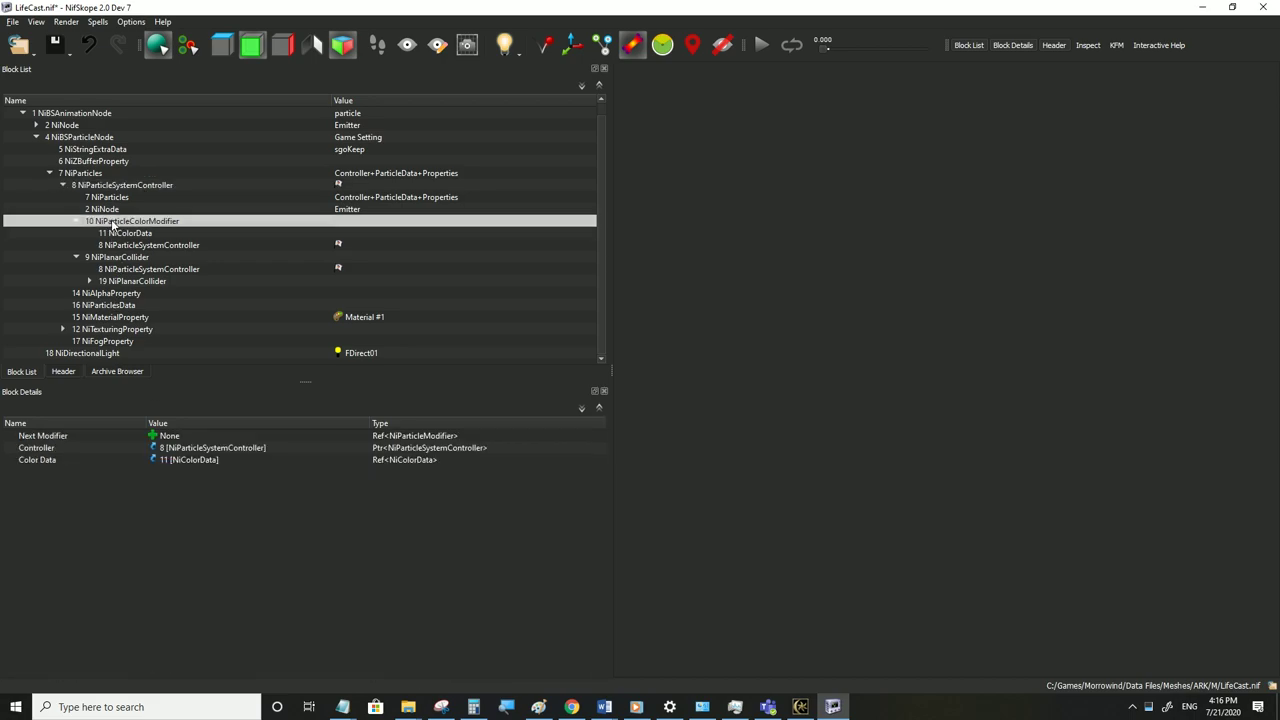
{"action": "left_click", "coordinate": [161, 437]}
{"action": "left_click", "coordinate": [153, 436]}
{"action": "mouse_move", "coordinate": [175, 457]}
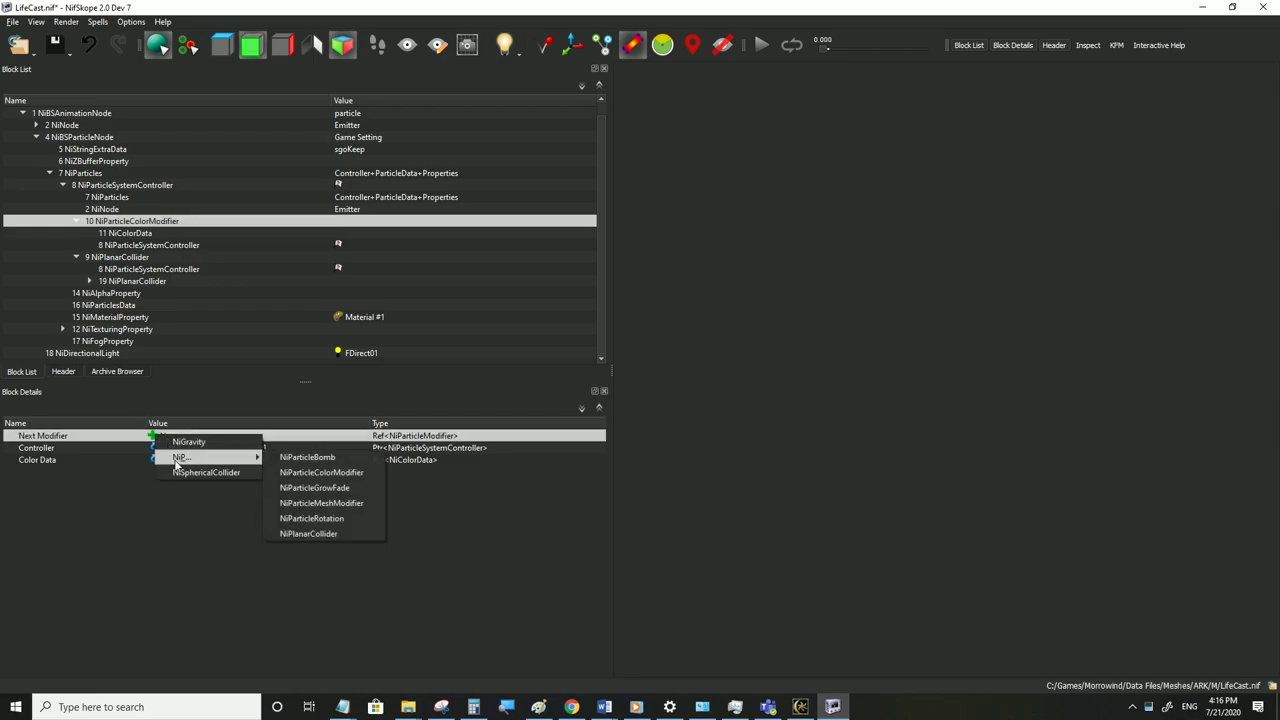
{"action": "left_click", "coordinate": [212, 442]}
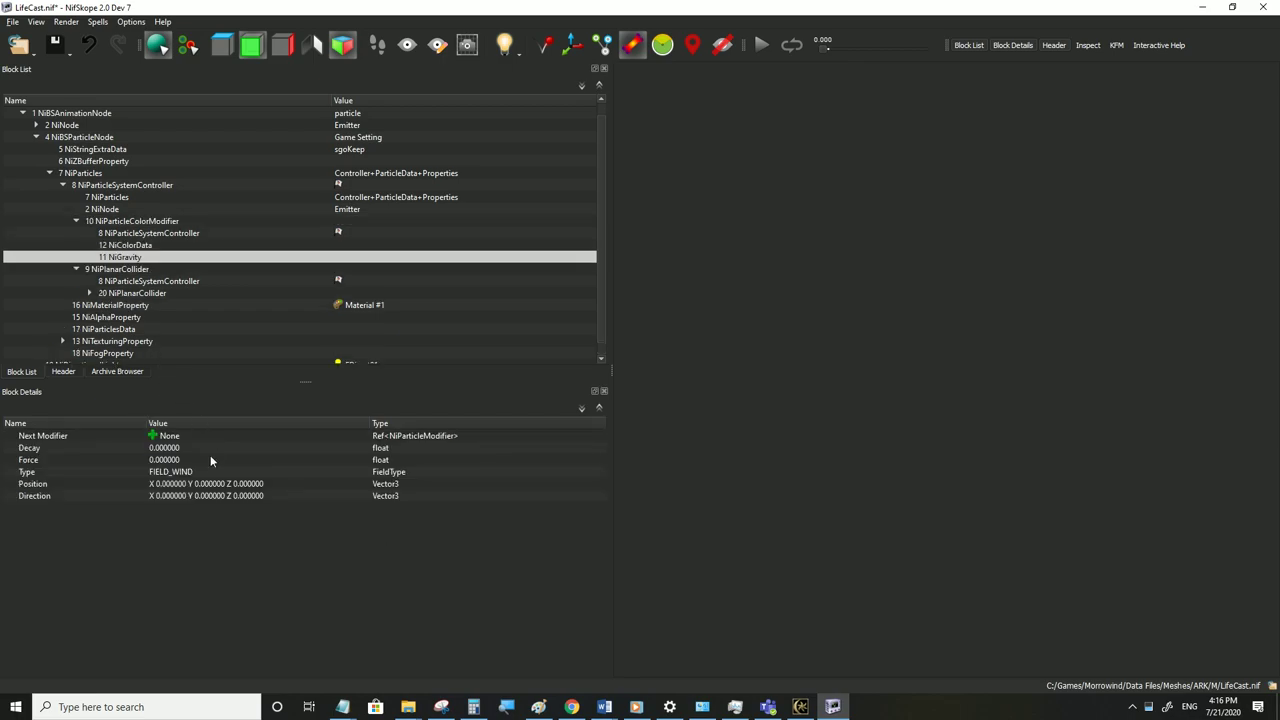
{"action": "left_click", "coordinate": [14, 25]}
{"action": "left_click", "coordinate": [32, 133]}
Give the NiGravity Direction Z 1, Force -600 and Controller 8, then save
{"action": "left_click", "coordinate": [124, 257]}
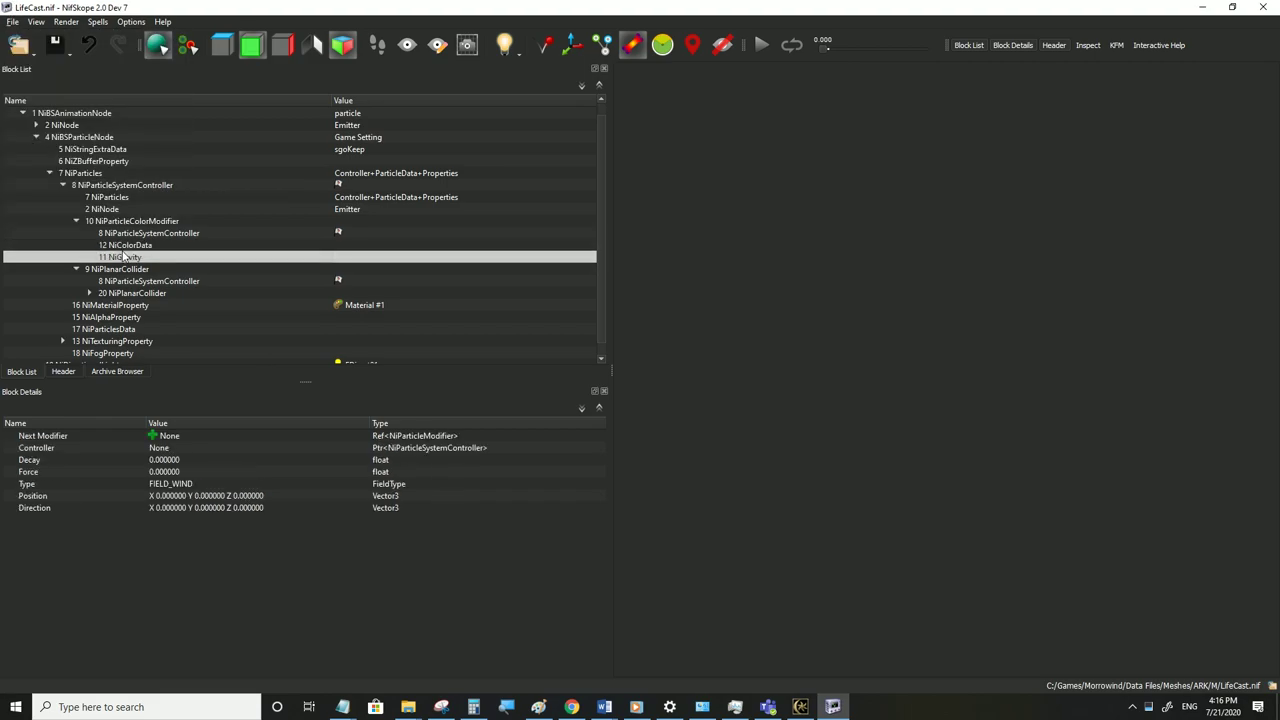
{"action": "double_click", "coordinate": [293, 510]}
{"action": "left_click_drag", "start_coordinate": [339, 512], "coordinate": [301, 510]}
{"action": "type", "text": "1"}
{"action": "double_click", "coordinate": [215, 472]}
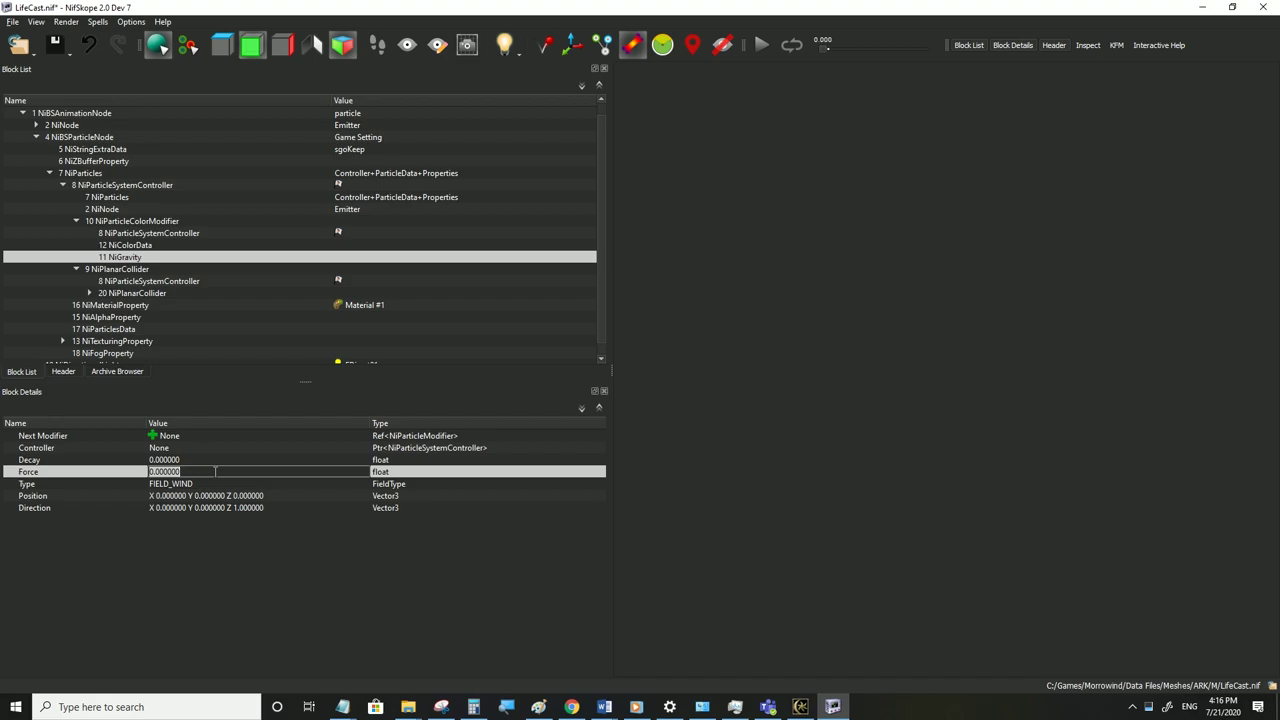
{"action": "type", "text": "-600"}
{"action": "key", "text": "Return"}
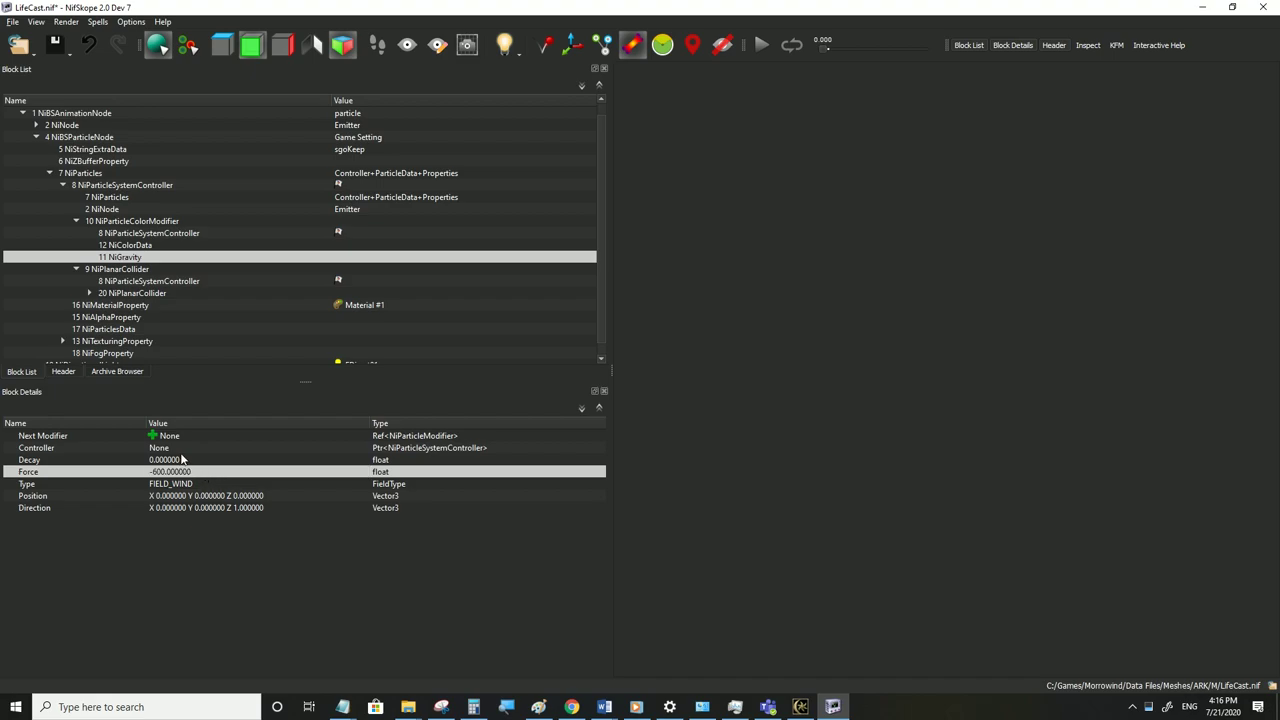
{"action": "double_click", "coordinate": [182, 448]}
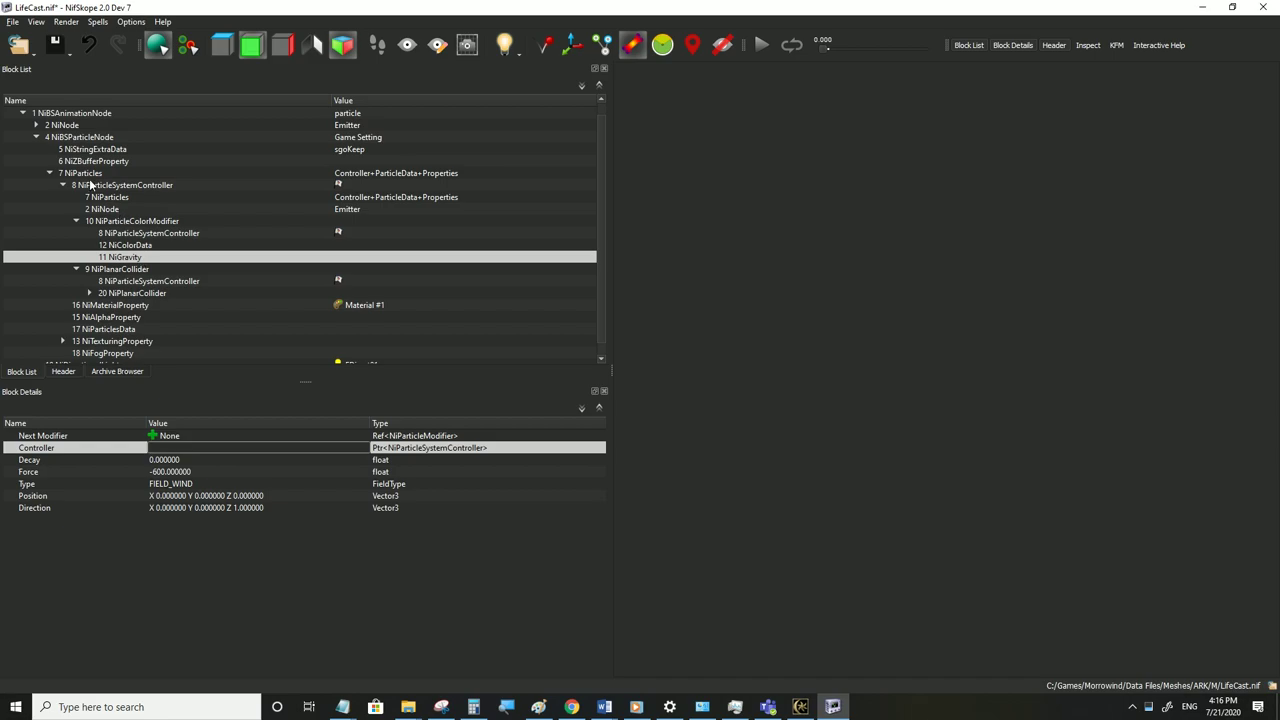
{"action": "left_click", "coordinate": [197, 496]}
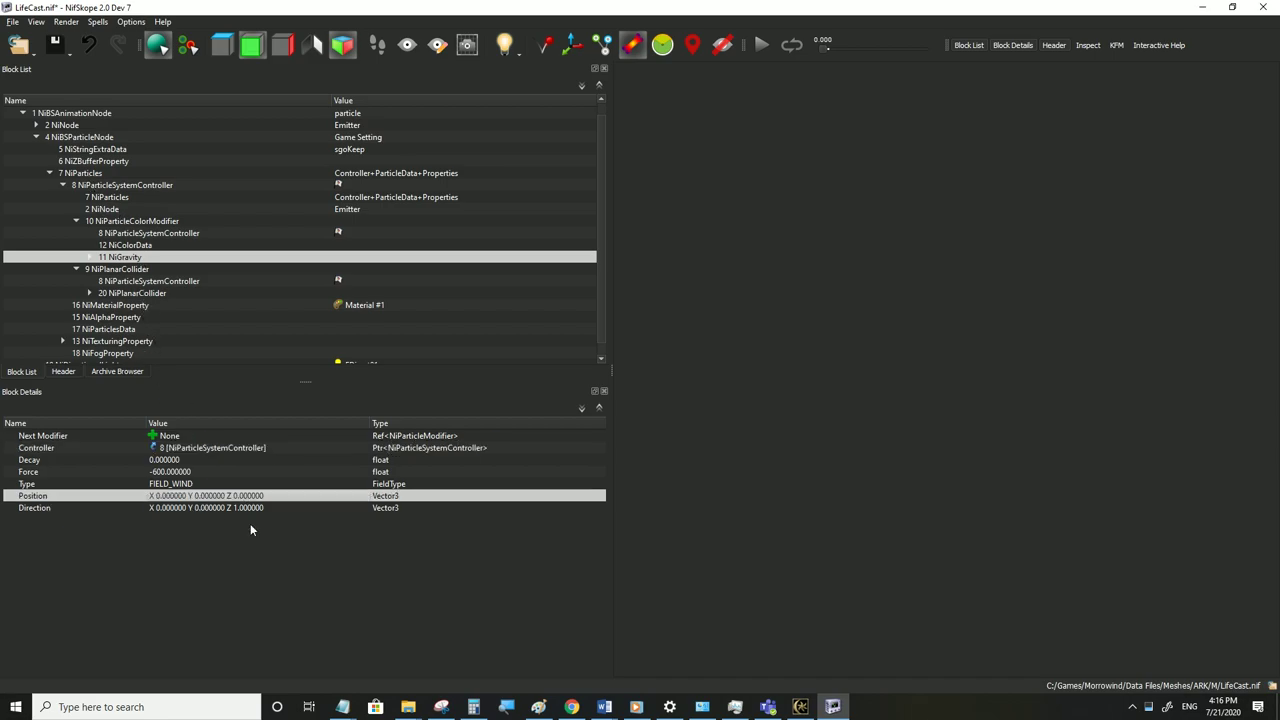
{"action": "left_click", "coordinate": [10, 21]}
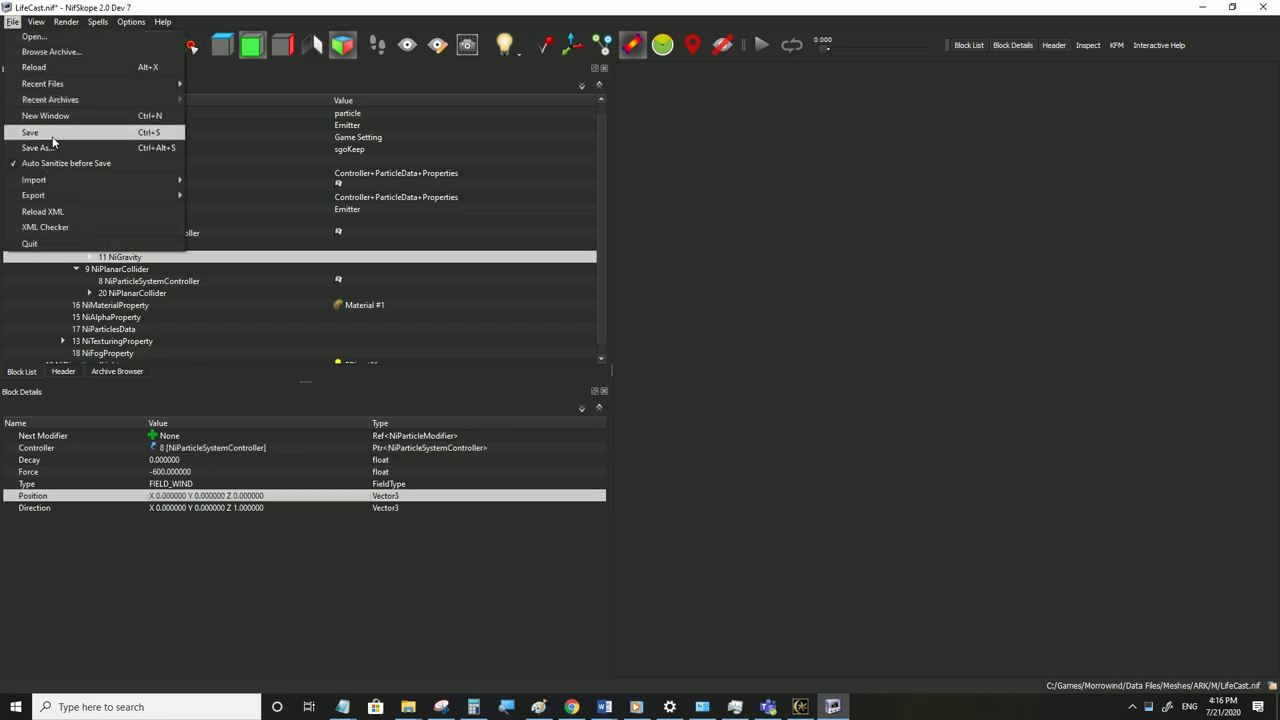
{"action": "left_click", "coordinate": [30, 129]}
Test the wind effect in Morrowind from first person, walking up to the particles
{"action": "left_click", "coordinate": [800, 706]}
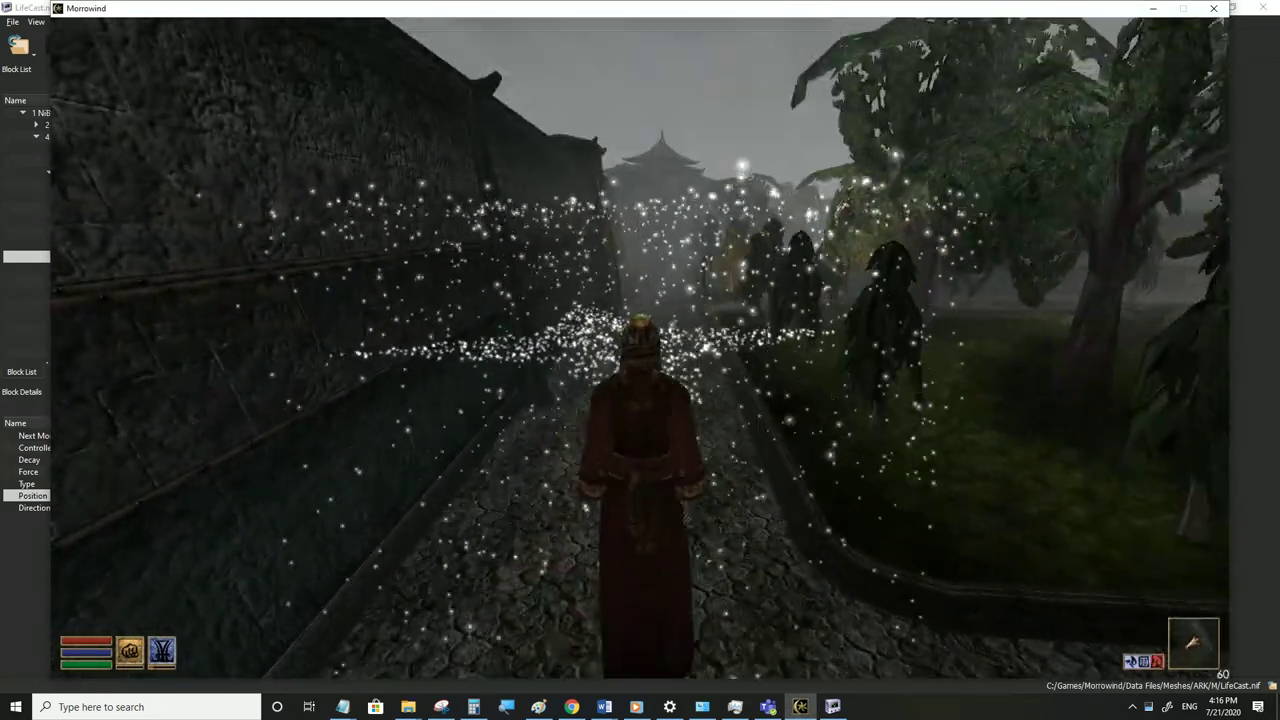
{"action": "key", "text": "Tab"}
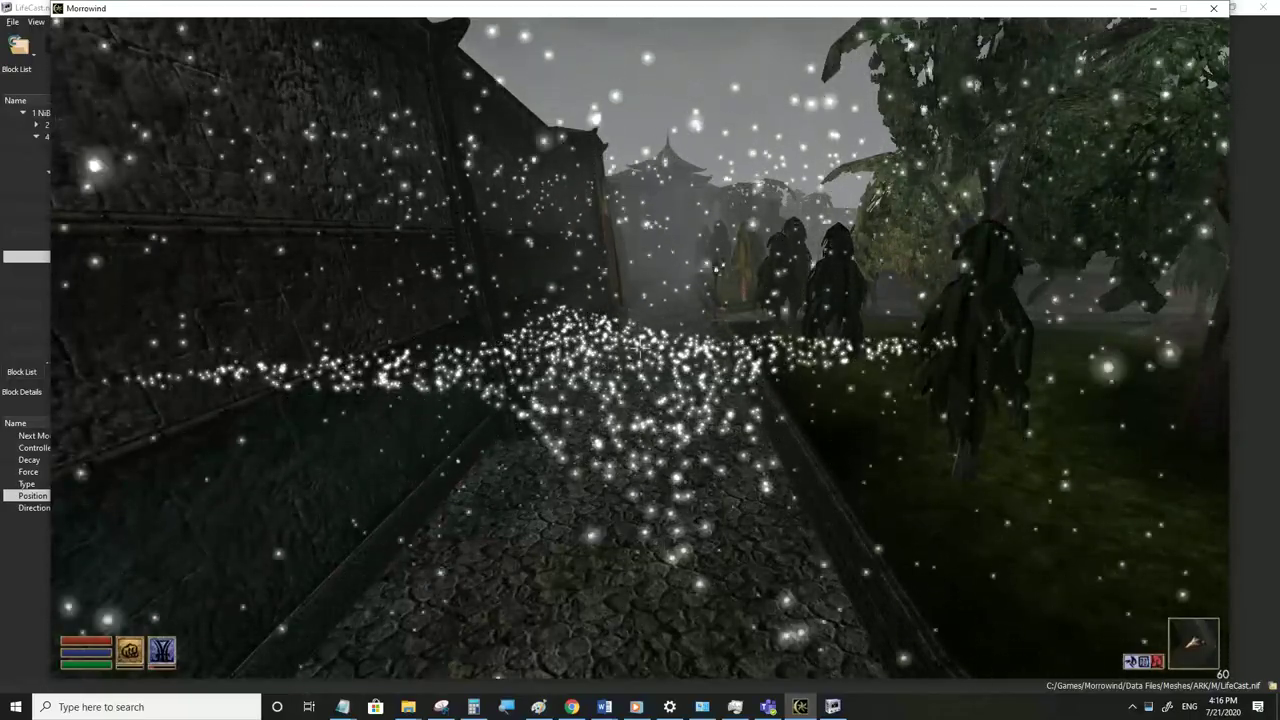
{"action": "key", "text": "w"}
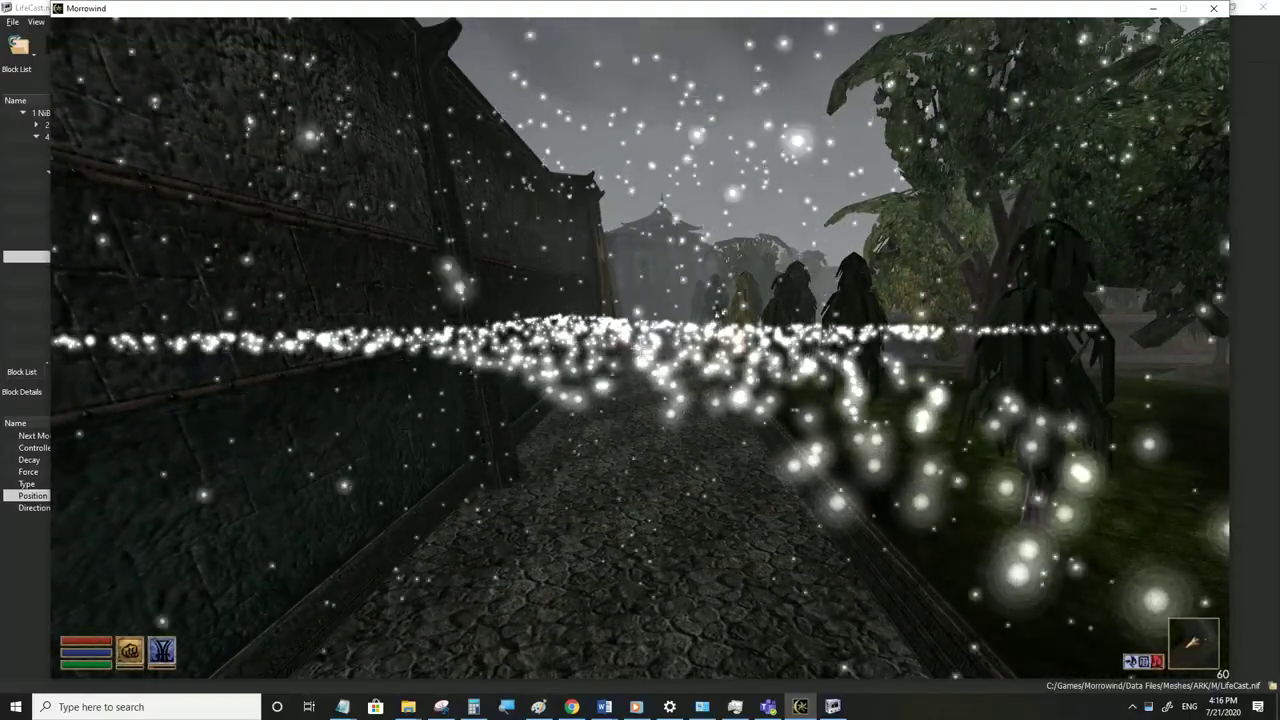
{"action": "key", "text": "alt+Tab"}
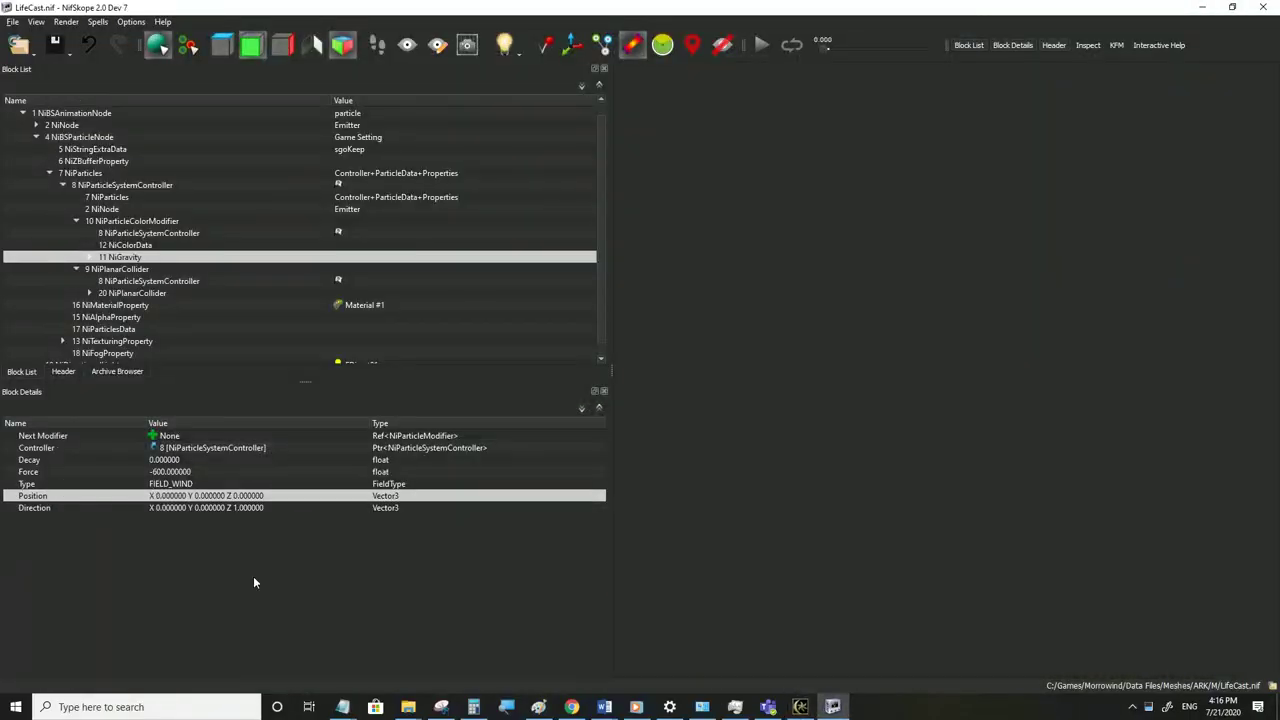
Edit the Bounce value of planar collider 20
{"action": "left_click", "coordinate": [184, 474]}
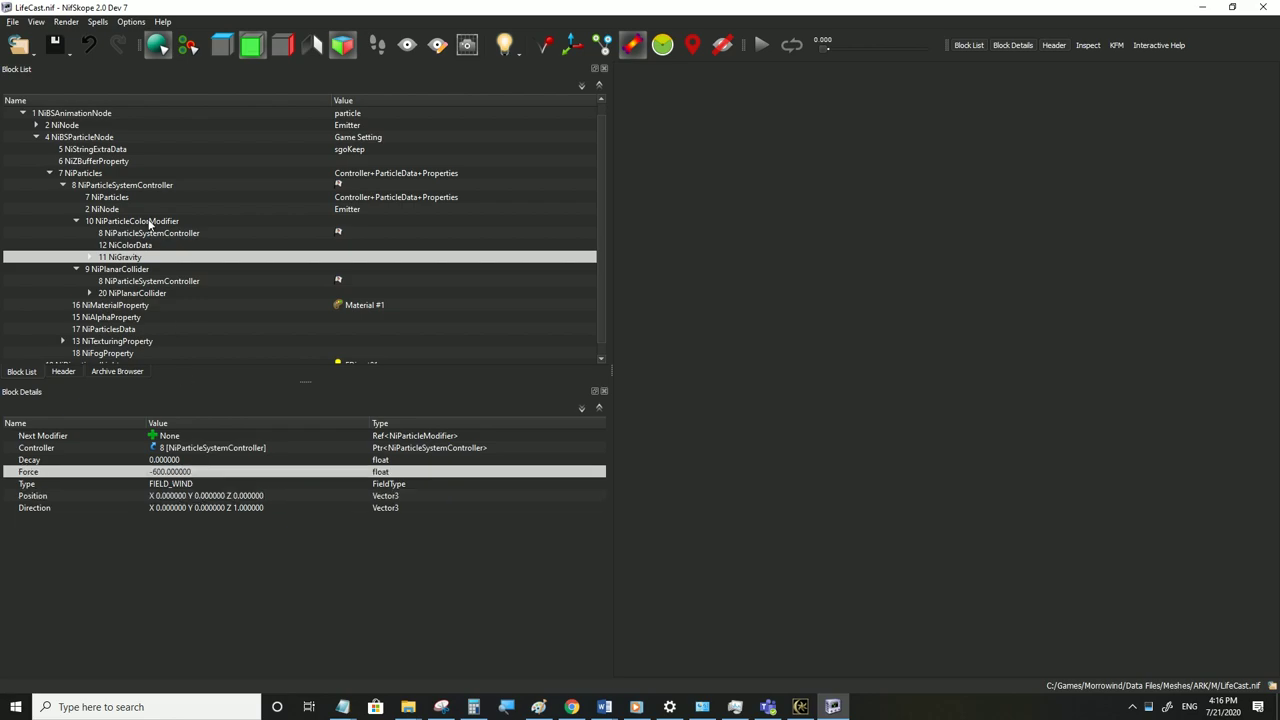
{"action": "right_click", "coordinate": [143, 224]}
{"action": "left_click", "coordinate": [143, 222]}
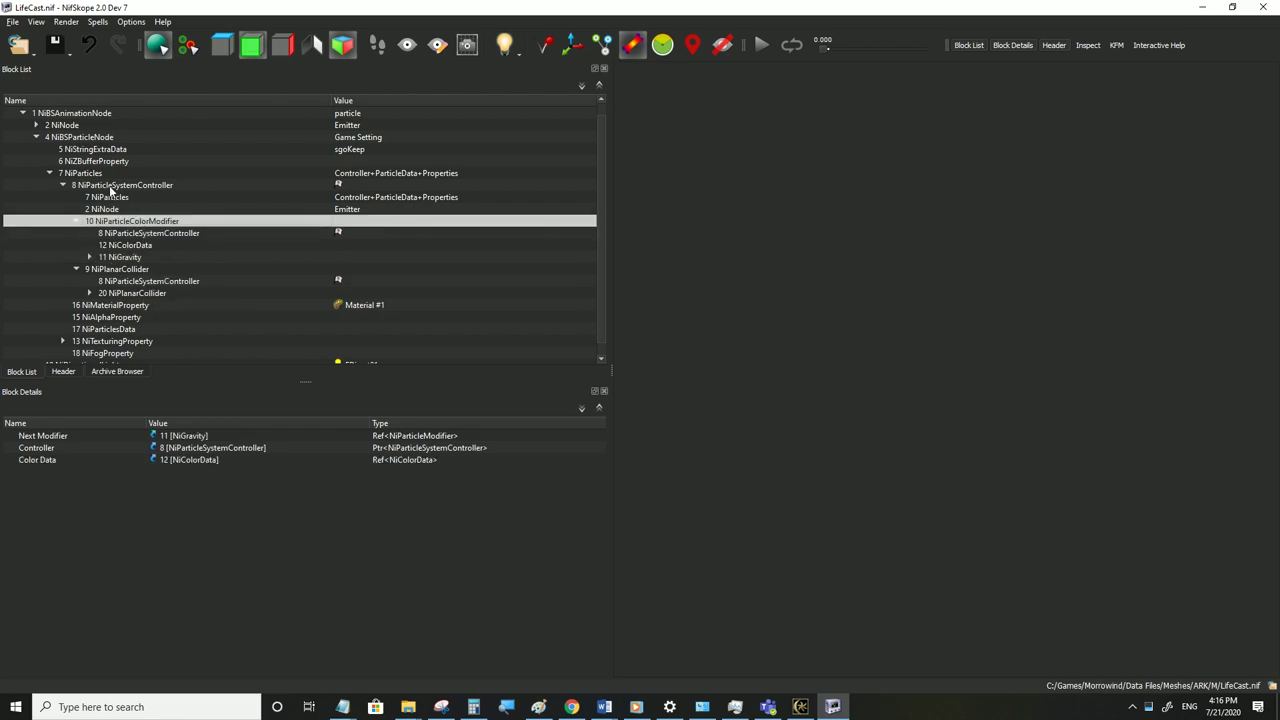
{"action": "left_click", "coordinate": [110, 188]}
{"action": "left_click", "coordinate": [120, 294]}
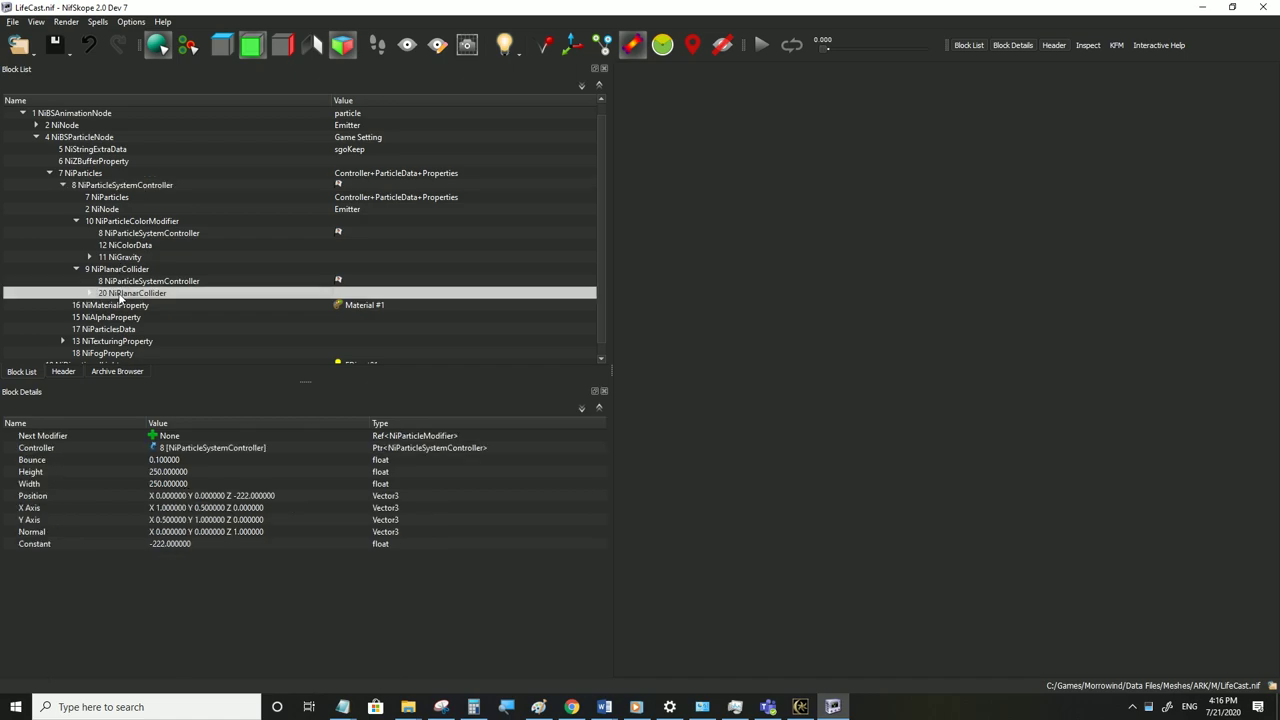
{"action": "double_click", "coordinate": [177, 464]}
{"action": "type", "text": "0."}
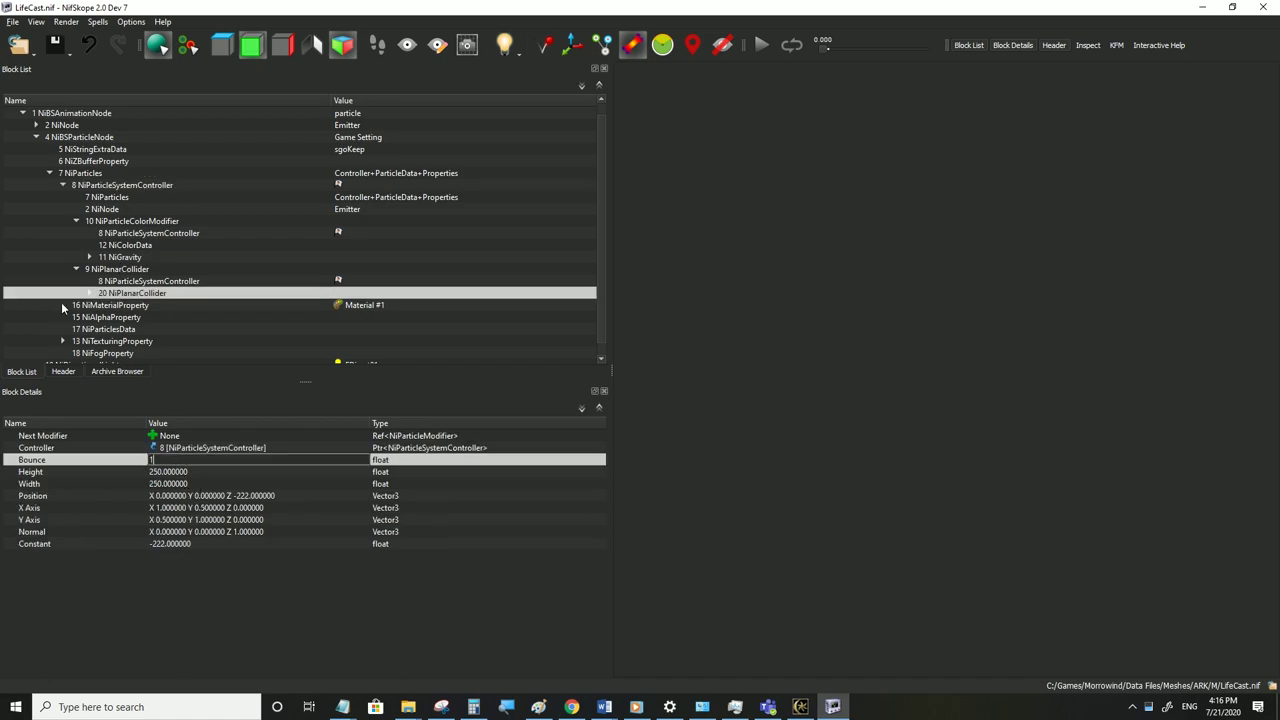
Save LifeCast.nif and bring up Morrowind to watch the particles
{"action": "left_click", "coordinate": [116, 270]}
{"action": "left_click", "coordinate": [182, 474]}
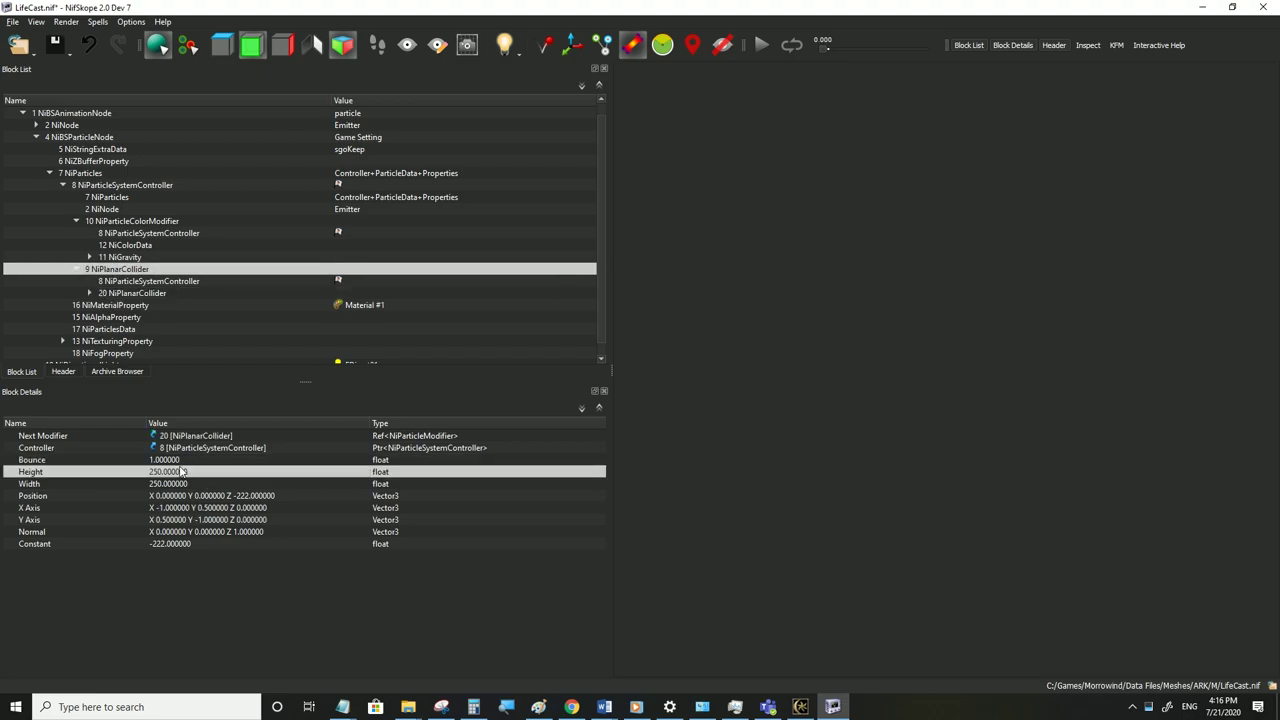
{"action": "left_click", "coordinate": [10, 24]}
{"action": "left_click", "coordinate": [43, 131]}
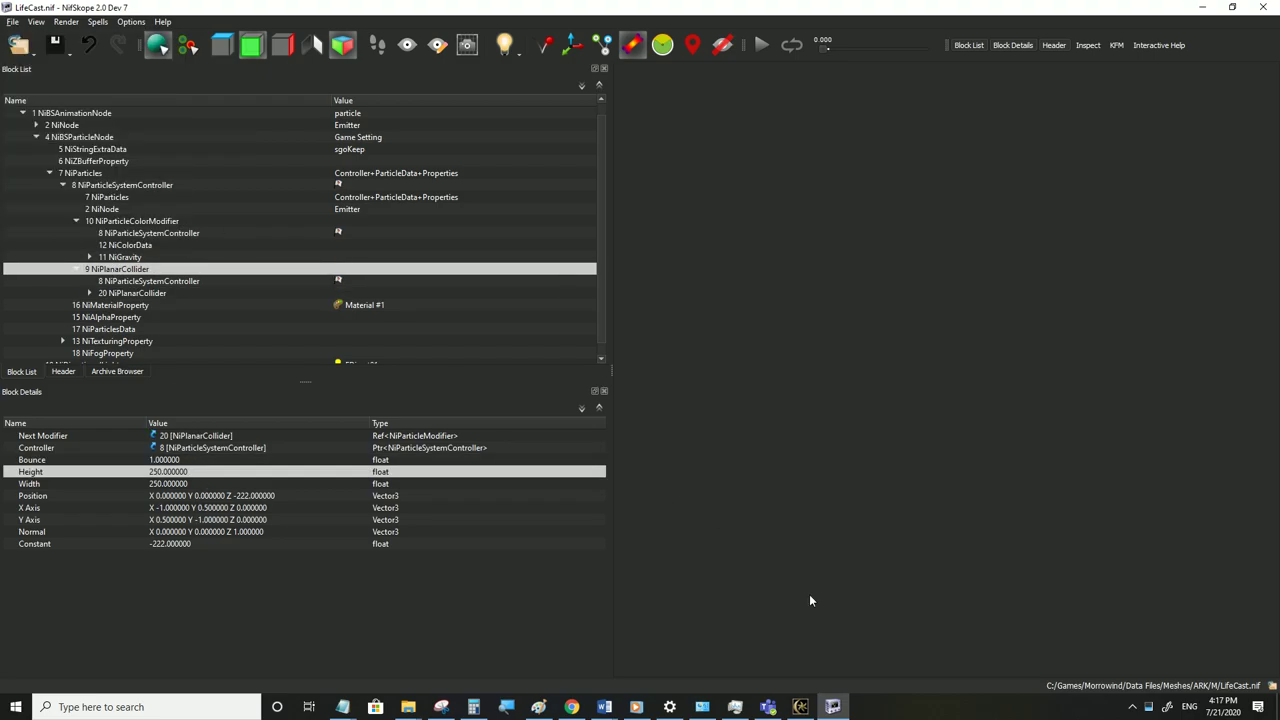
{"action": "left_click", "coordinate": [801, 706]}
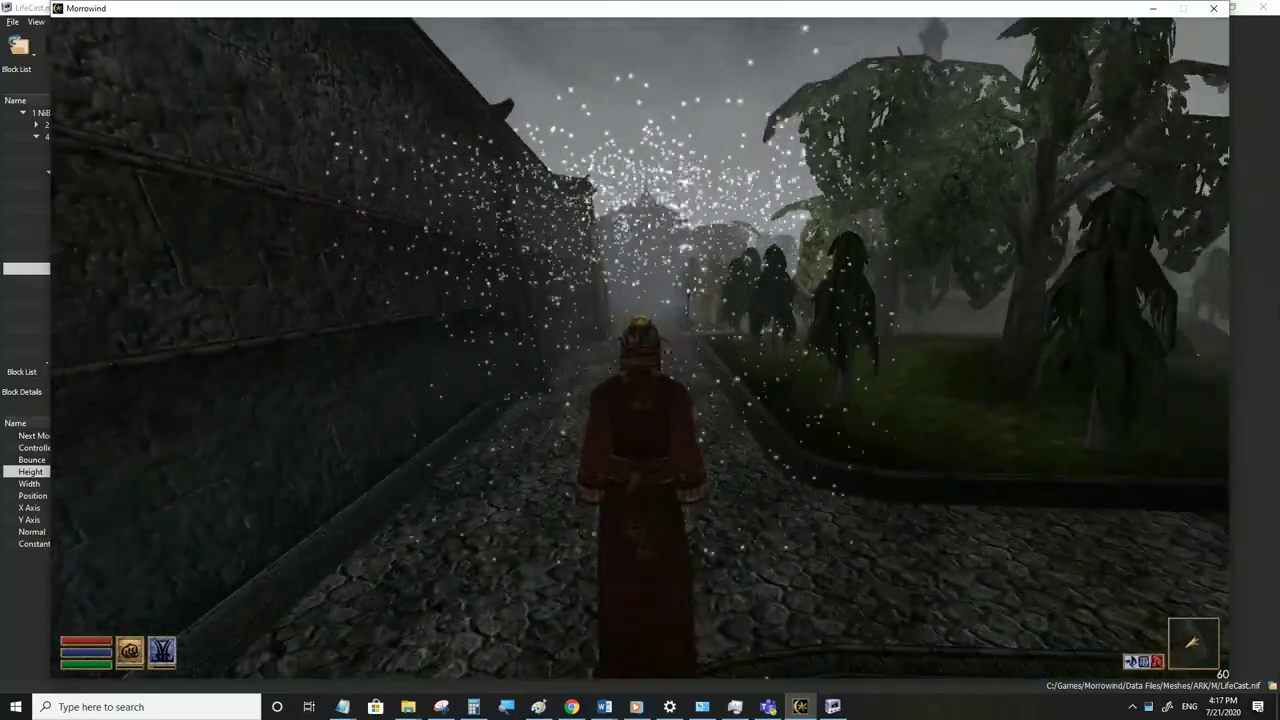
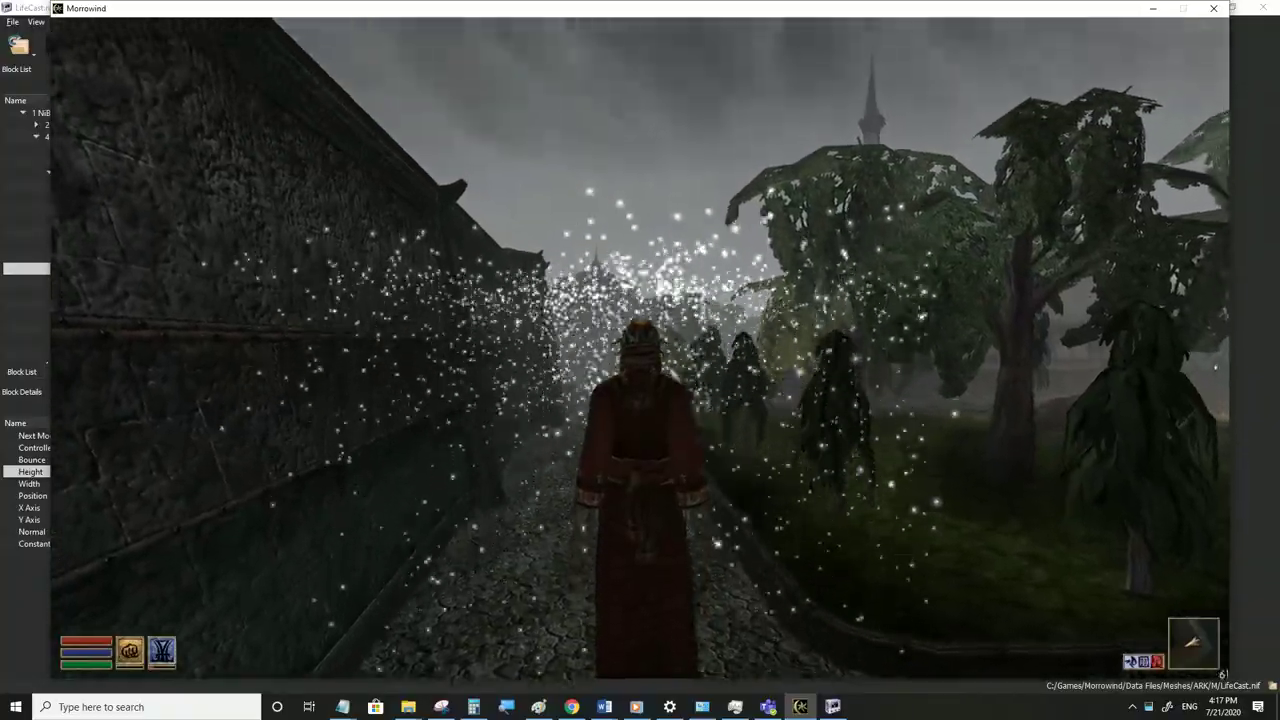
Walk down the street past the sparkle cloud in Morrowind, then return to LifeCast.nif
{"action": "key", "text": "w"}
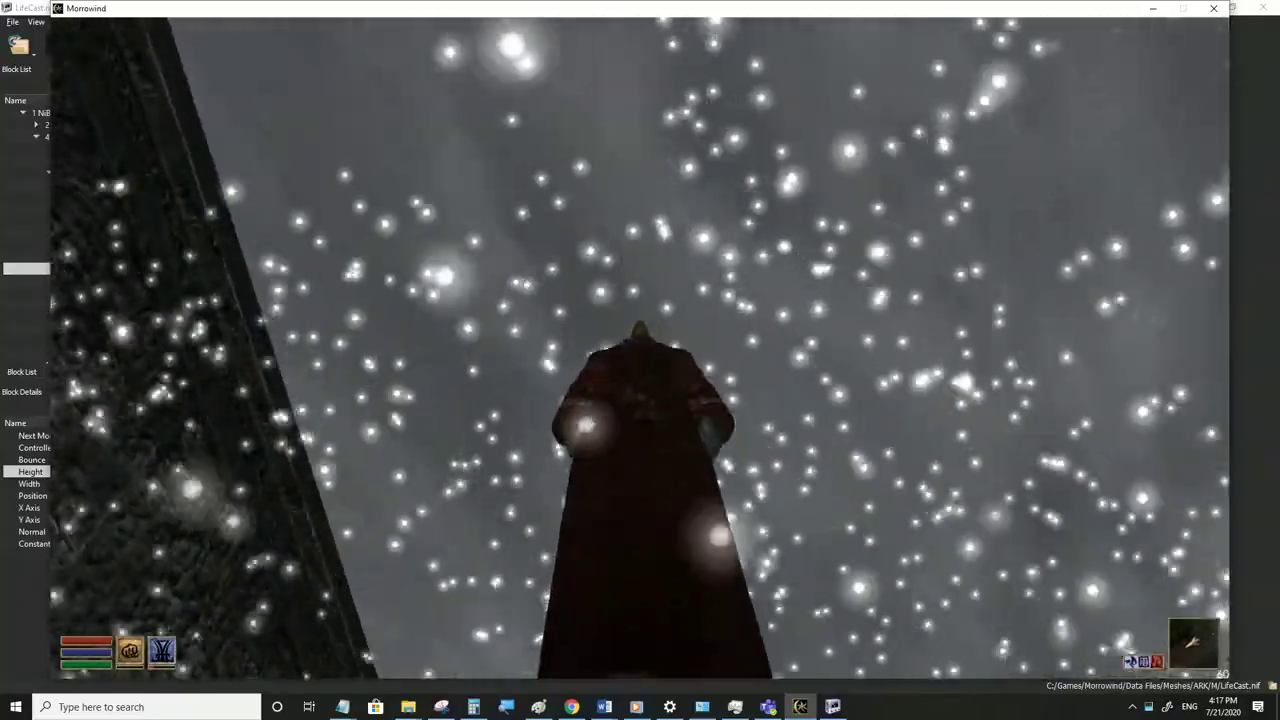
{"action": "key", "text": "w"}
{"action": "mouse_move", "coordinate": [640, 360]}
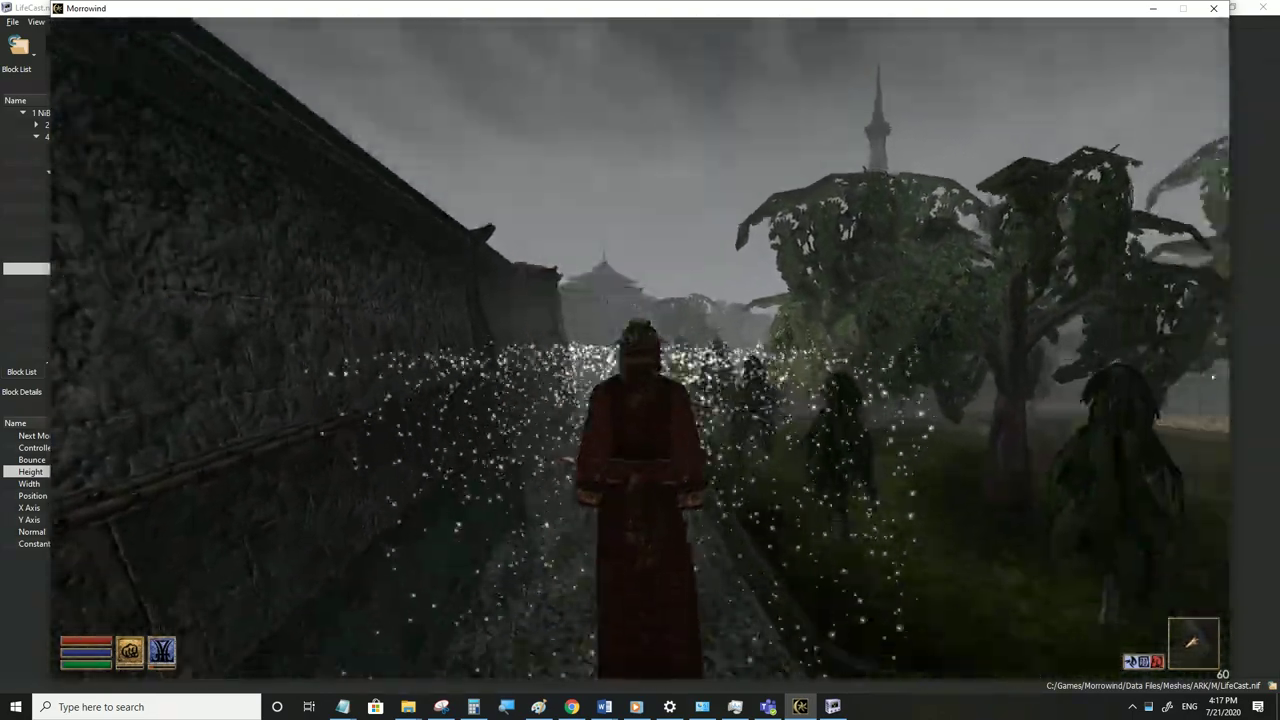
{"action": "key", "text": "alt+Tab"}
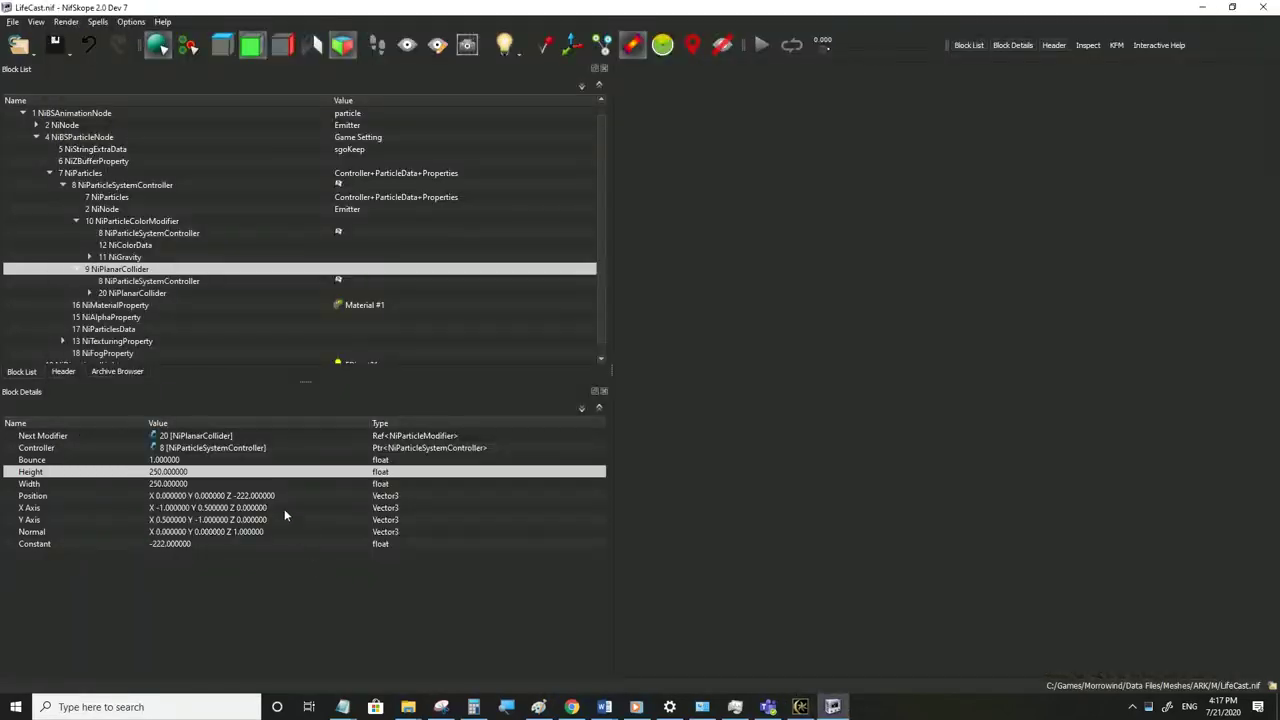
Keep planar collider 20's Bounce at 1.0, save, and walk through the particles in game
{"action": "double_click", "coordinate": [180, 460]}
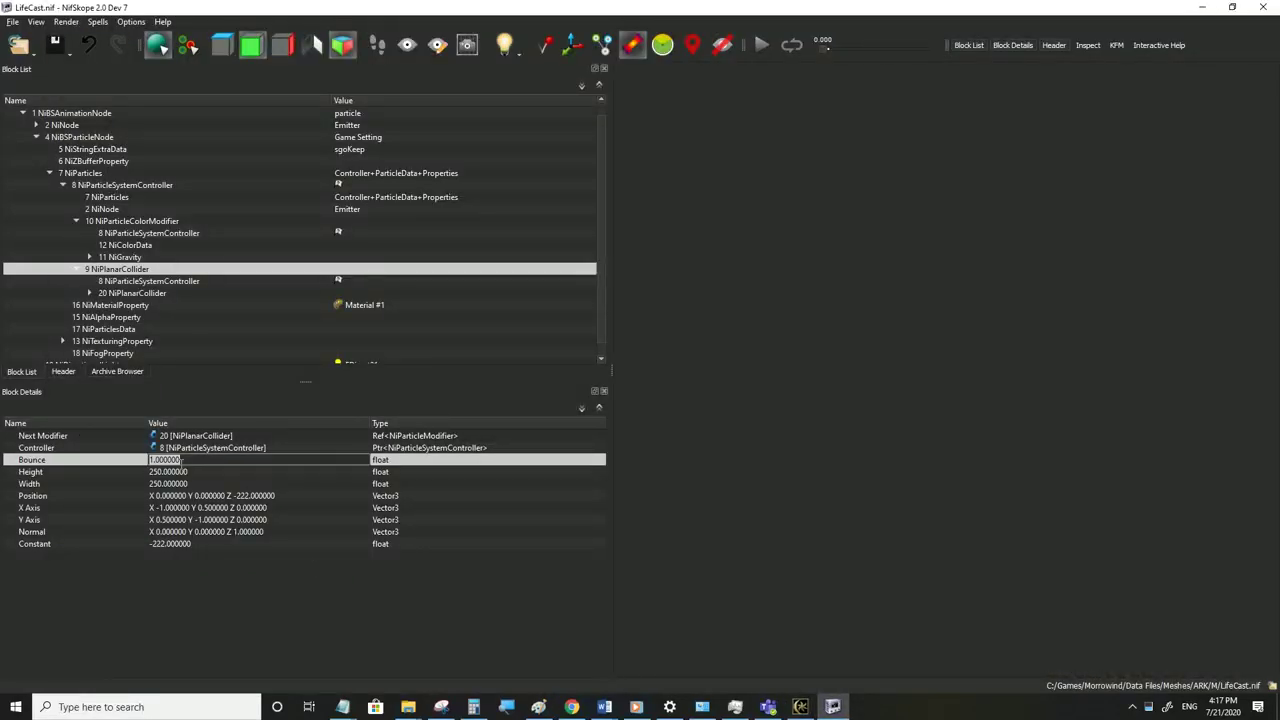
{"action": "left_click", "coordinate": [128, 293]}
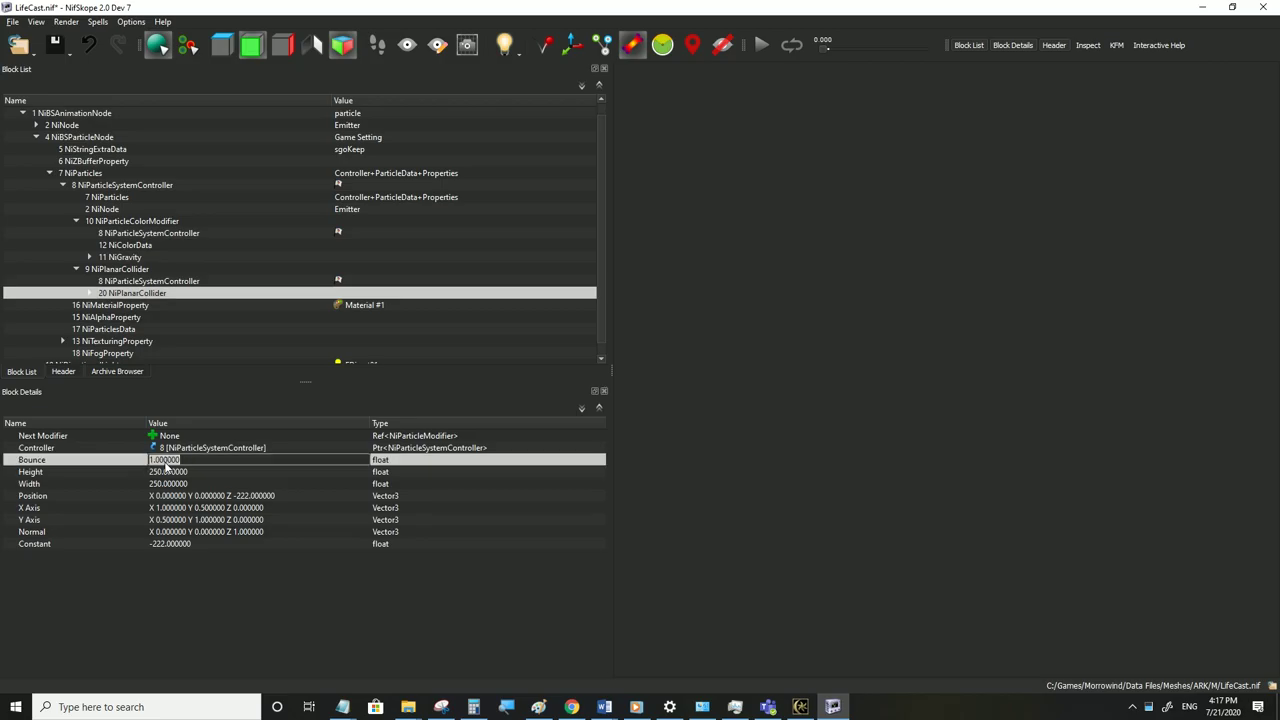
{"action": "left_click", "coordinate": [12, 21]}
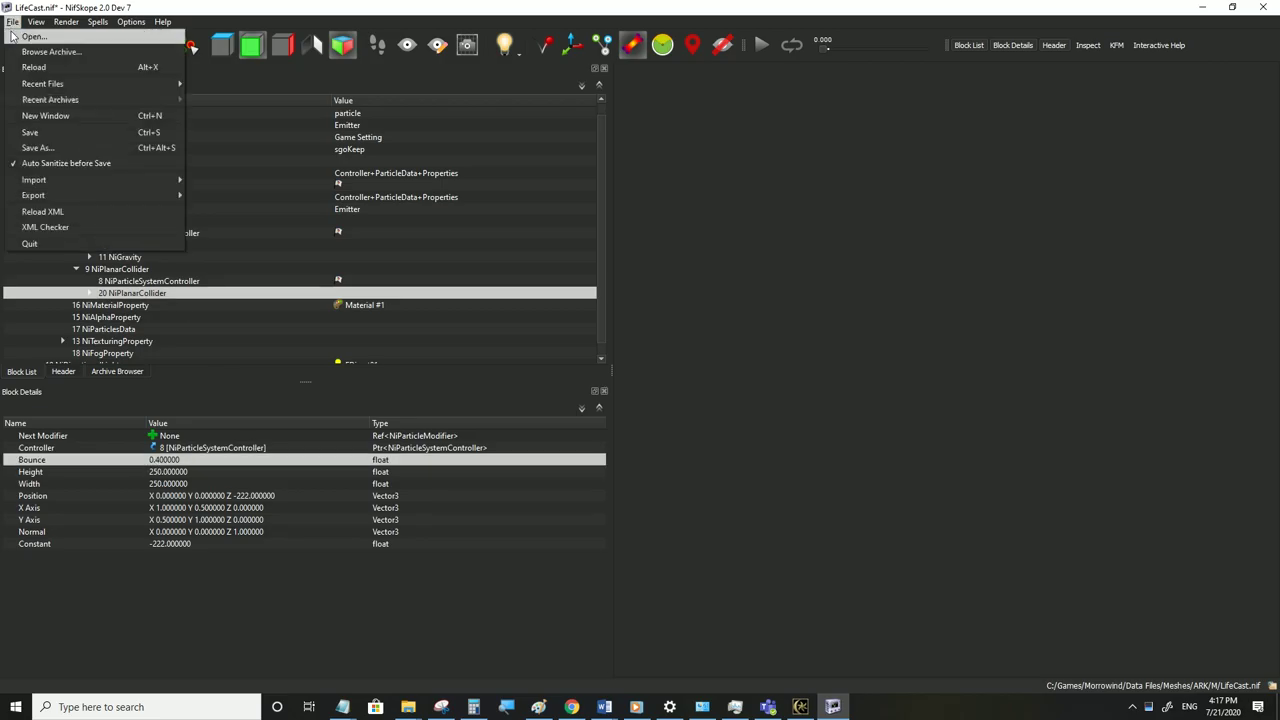
{"action": "left_click", "coordinate": [30, 131]}
{"action": "left_click", "coordinate": [800, 707]}
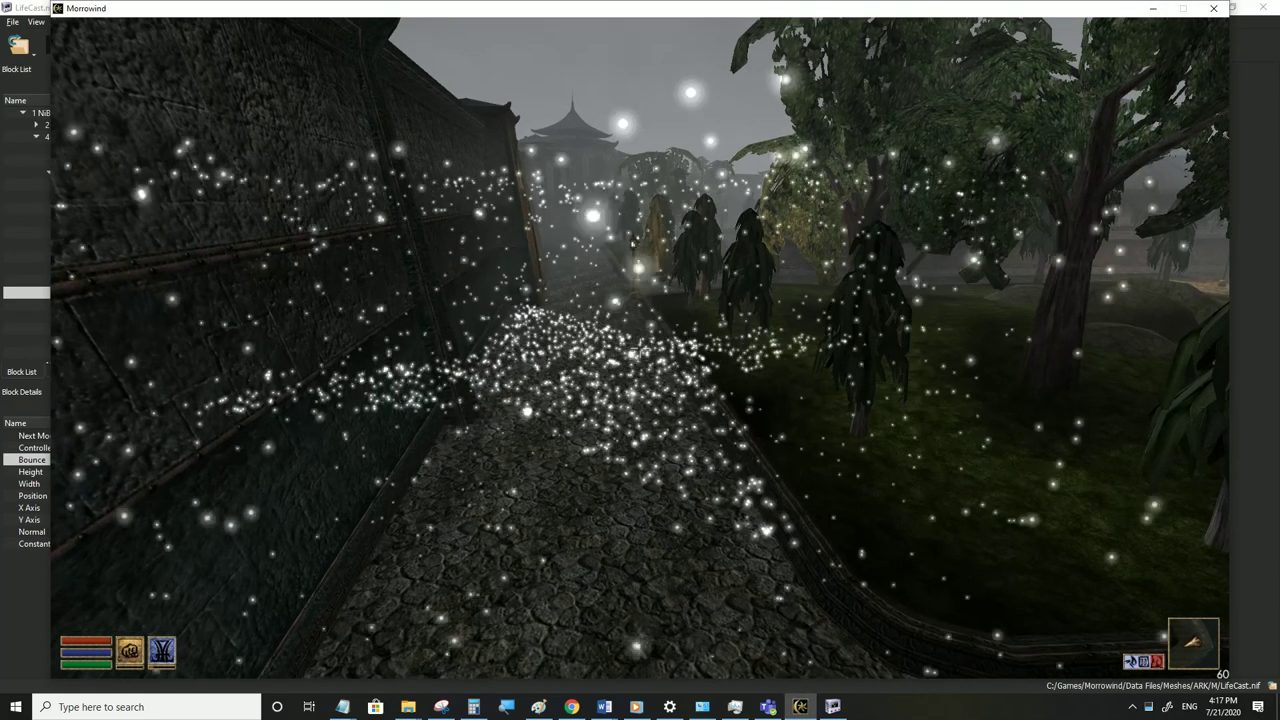
{"action": "key", "text": "w"}
{"action": "key", "text": "alt+Tab"}
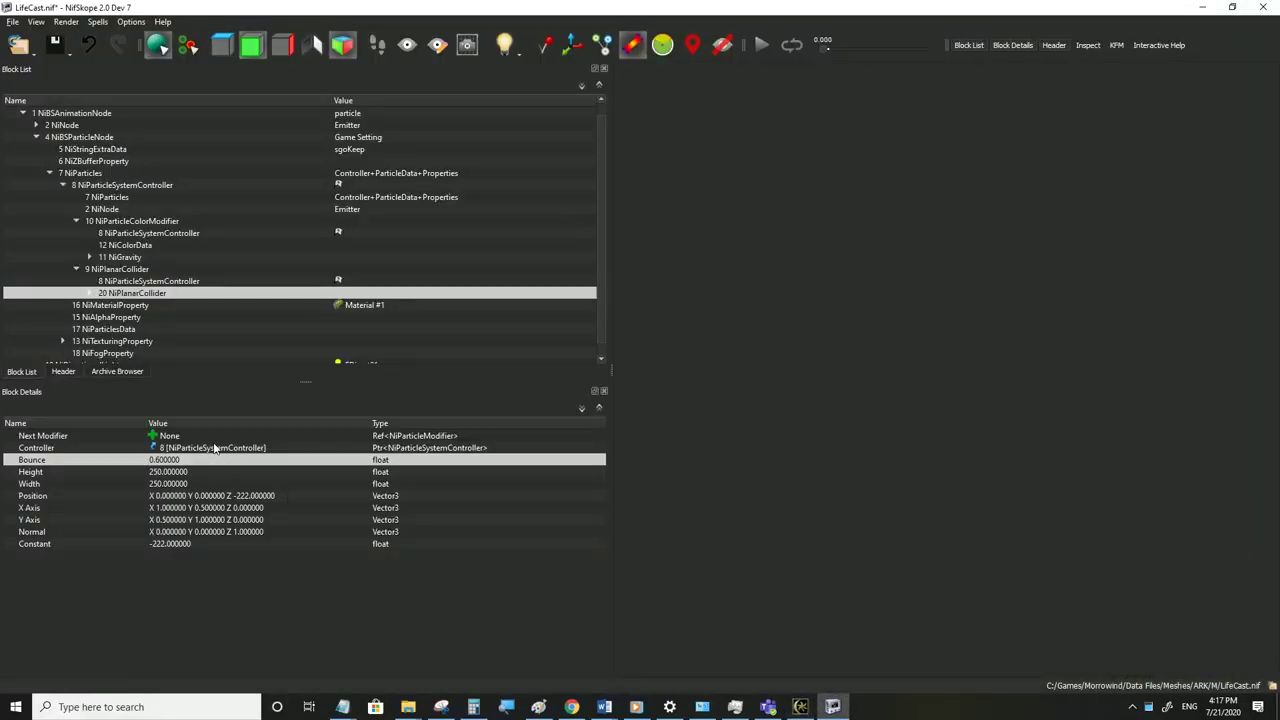
Set planar collider 9's Bounce to 1.0, save, and look around at the particles in game
{"action": "left_click", "coordinate": [137, 270]}
{"action": "double_click", "coordinate": [175, 459]}
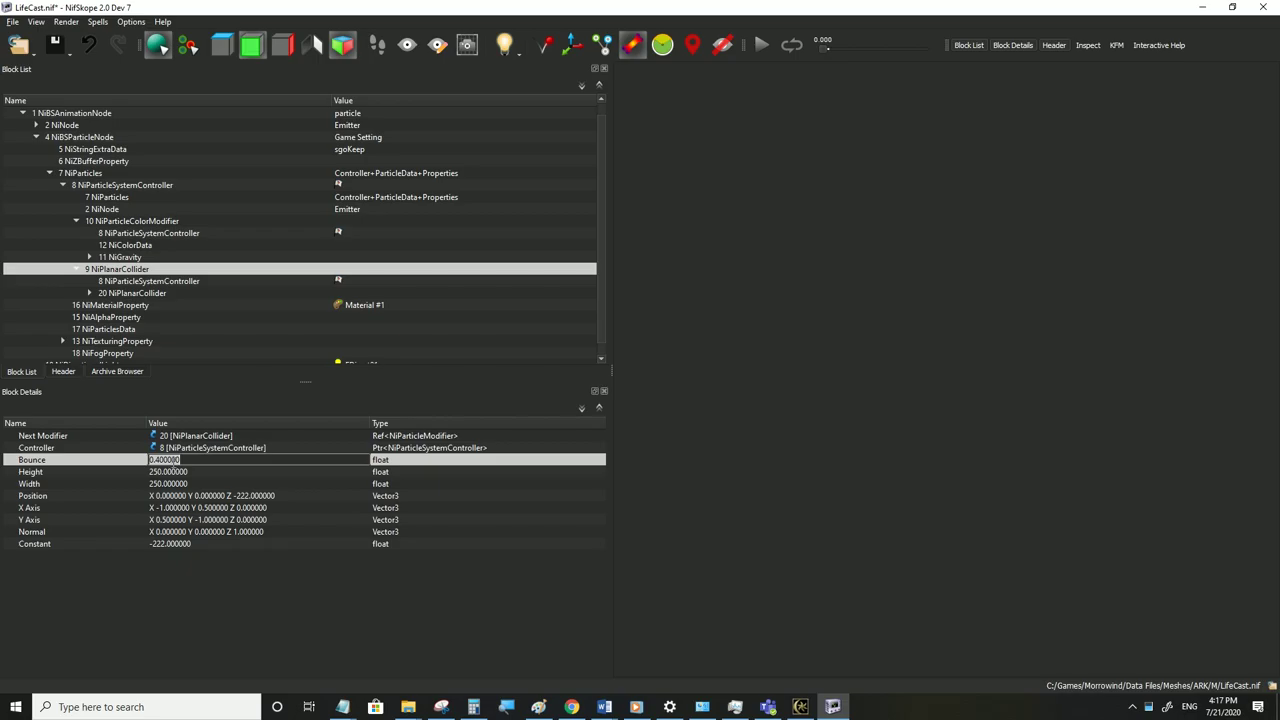
{"action": "left_click", "coordinate": [12, 21]}
{"action": "left_click", "coordinate": [247, 267]}
{"action": "left_click", "coordinate": [801, 707]}
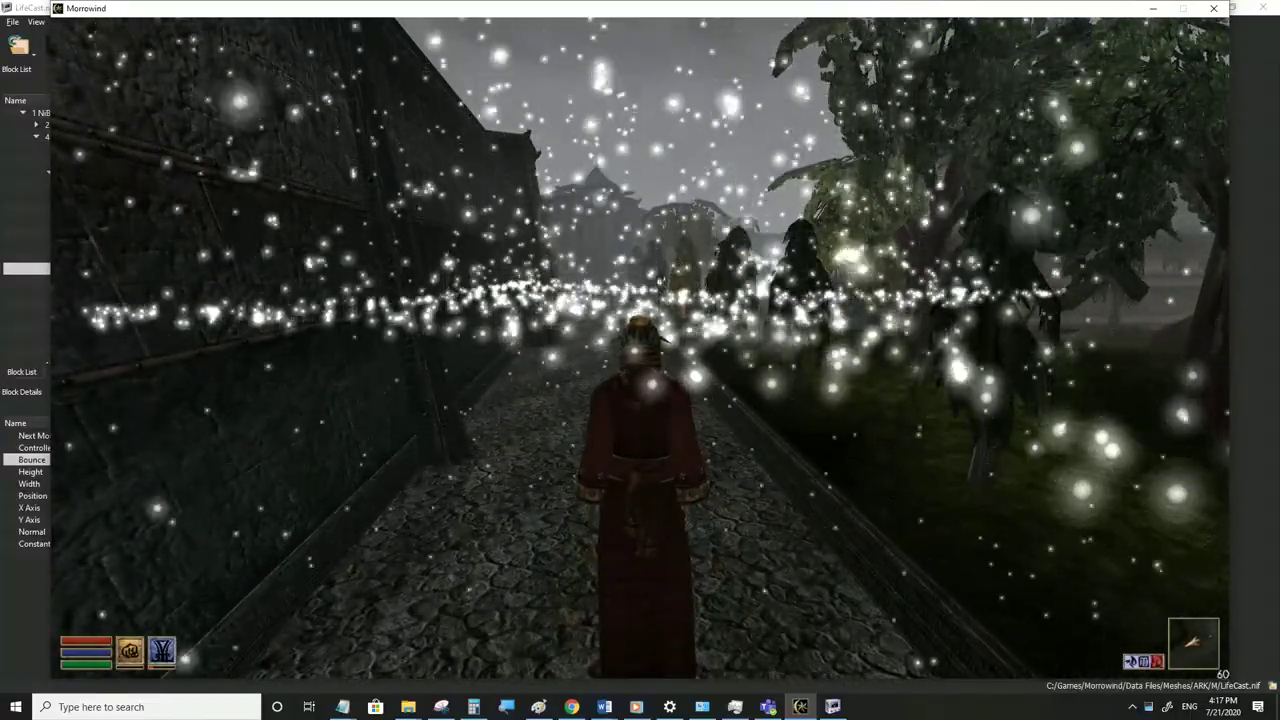
{"action": "key", "text": "w"}
{"action": "key", "text": "alt+Tab"}
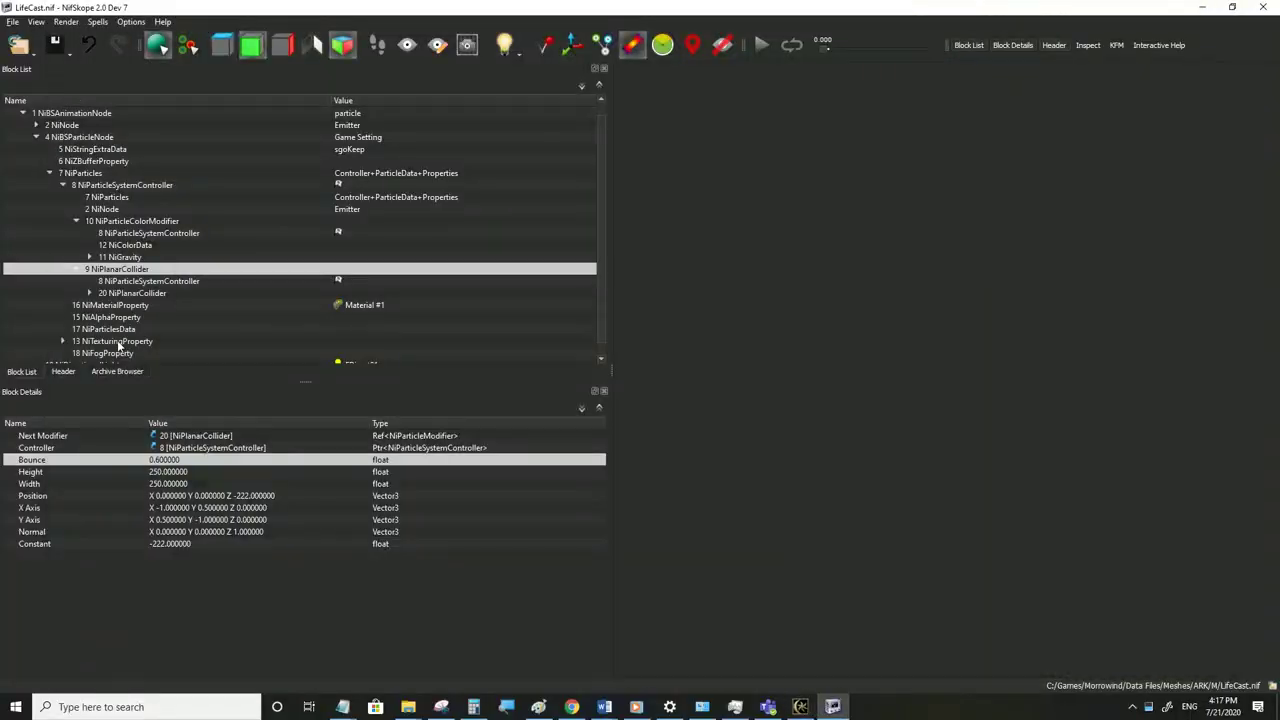
Halve the NiGravity Force to -300, save, and watch the sparkles fall in Morrowind
{"action": "left_click", "coordinate": [122, 256]}
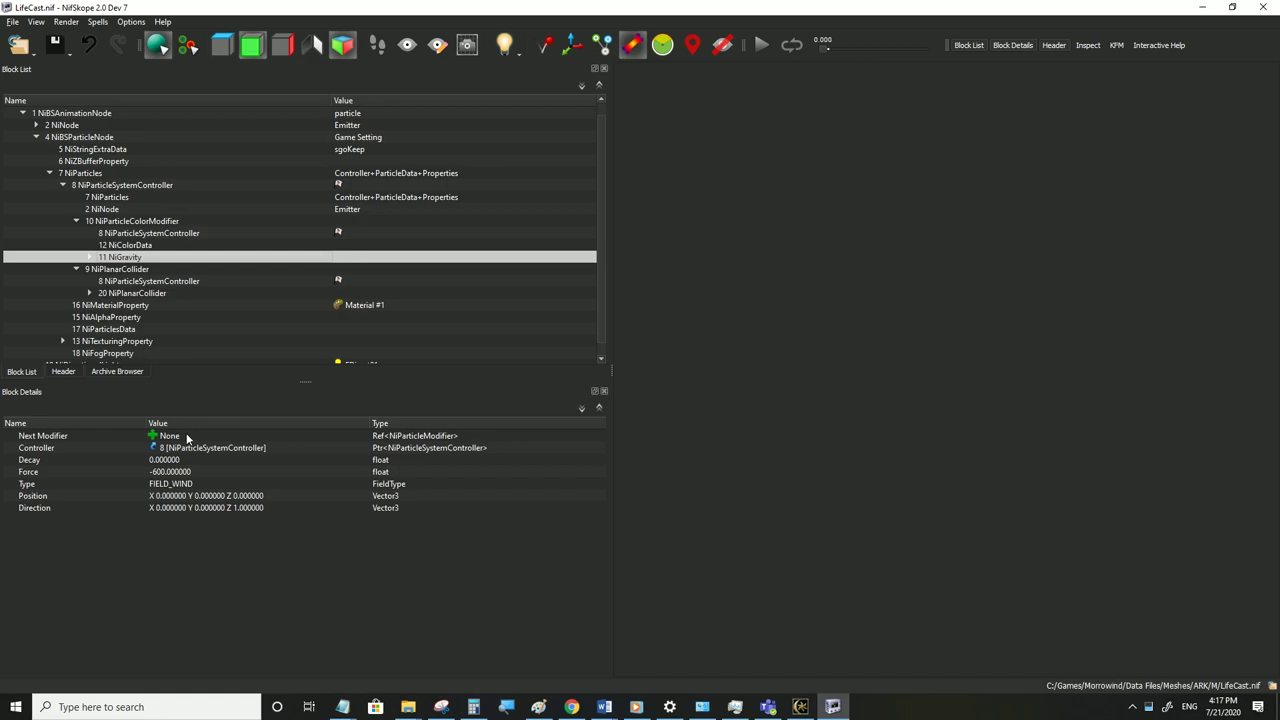
{"action": "left_click", "coordinate": [183, 471]}
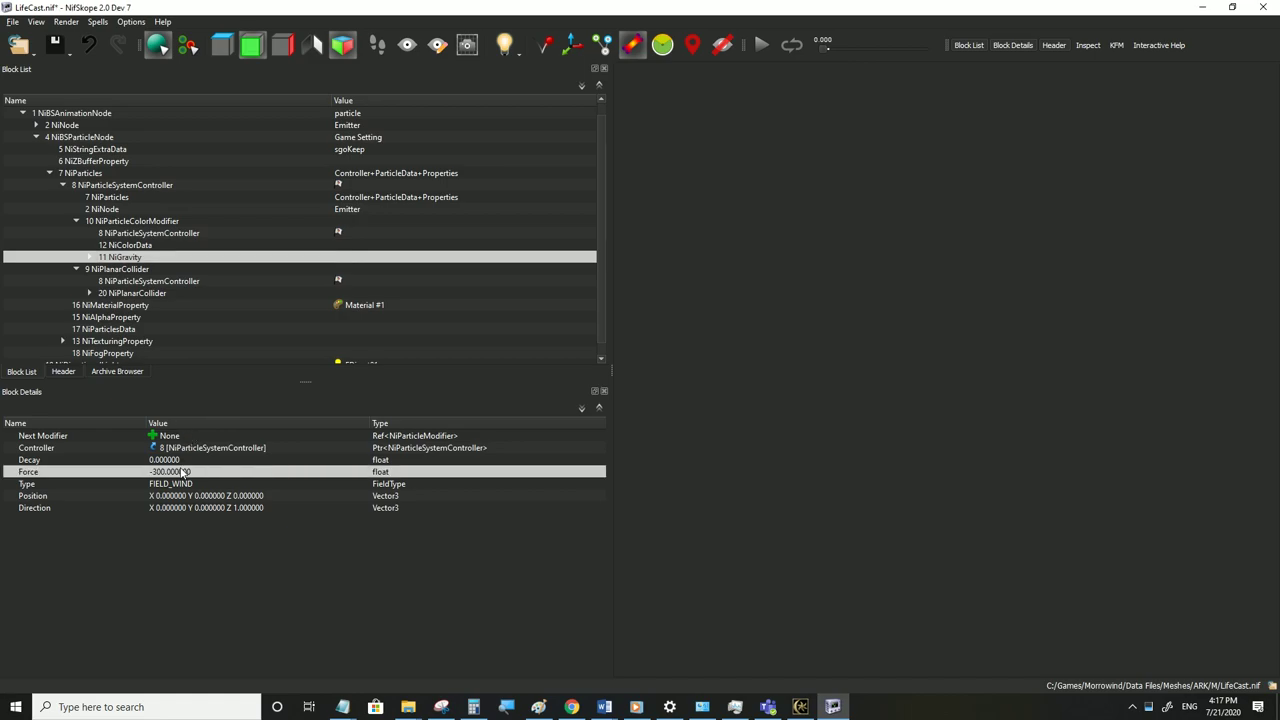
{"action": "left_click", "coordinate": [12, 21]}
{"action": "left_click", "coordinate": [40, 131]}
{"action": "left_click", "coordinate": [800, 707]}
{"action": "key", "text": "w"}
{"action": "left_click", "coordinate": [640, 347]}
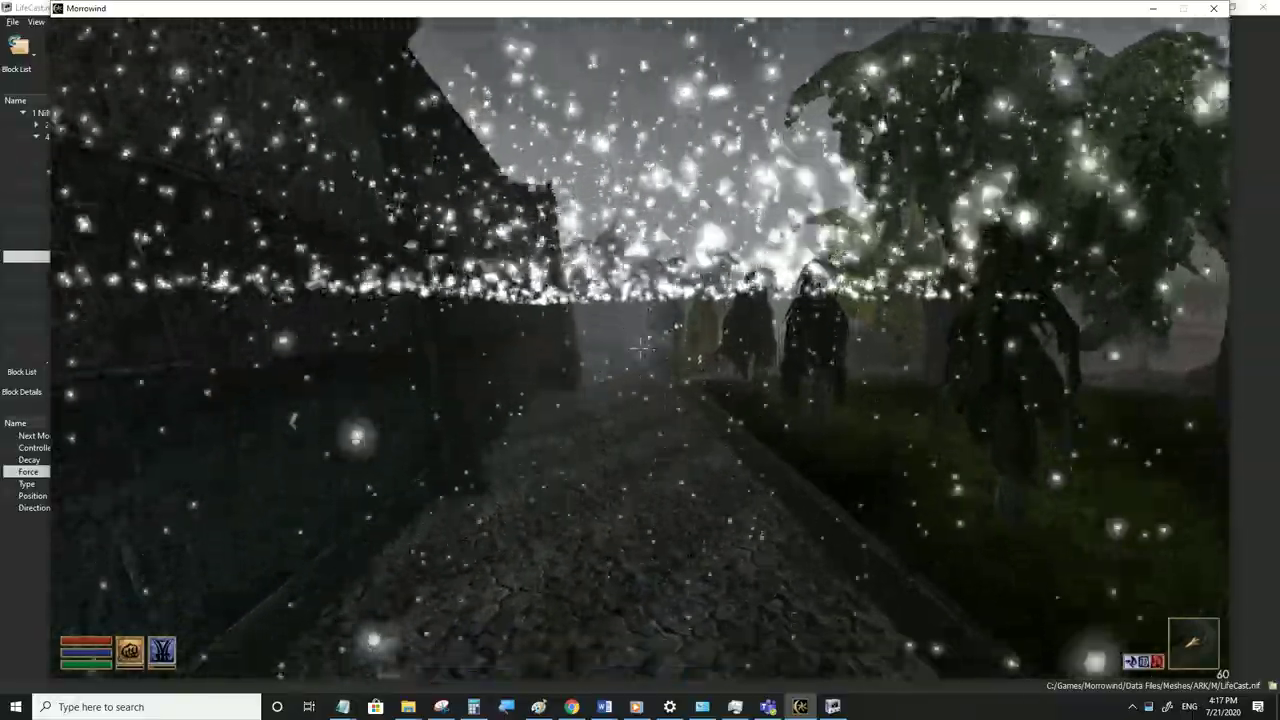
{"action": "key", "text": "w"}
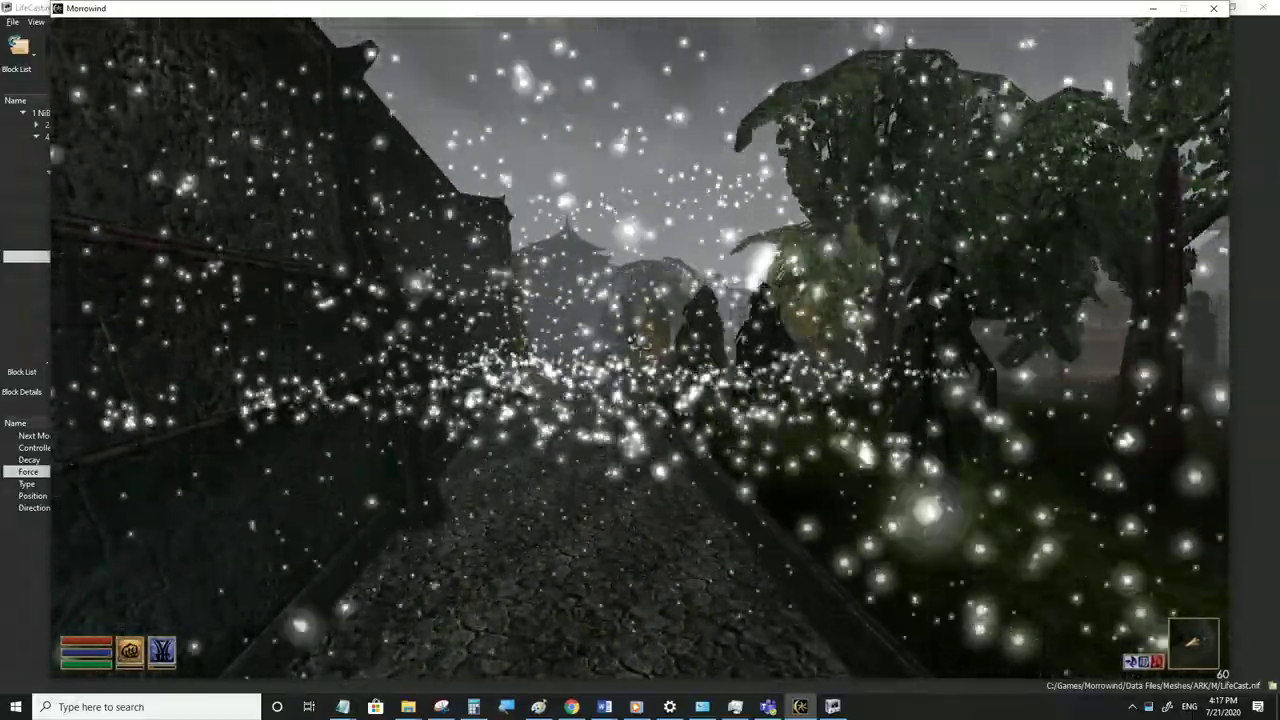
{"action": "key", "text": "alt+Tab"}
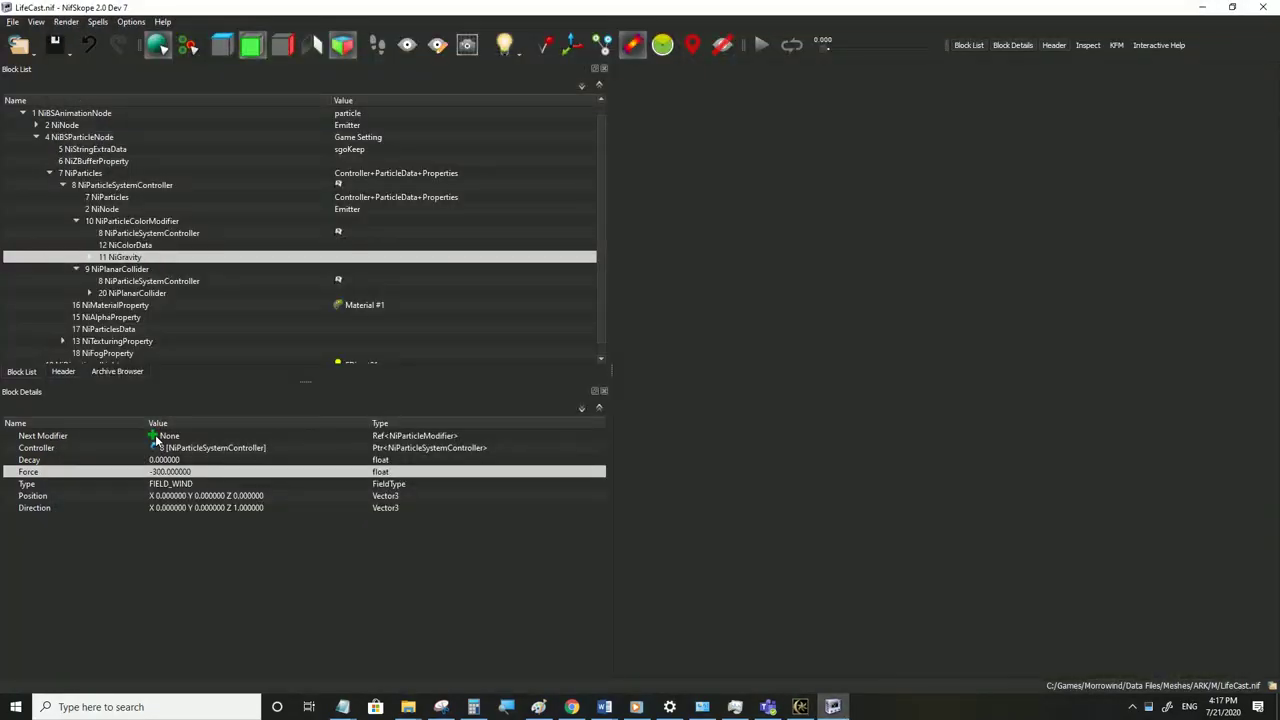
Review planar colliders 9 and 20 and save LifeCast.nif
{"action": "left_click", "coordinate": [118, 269]}
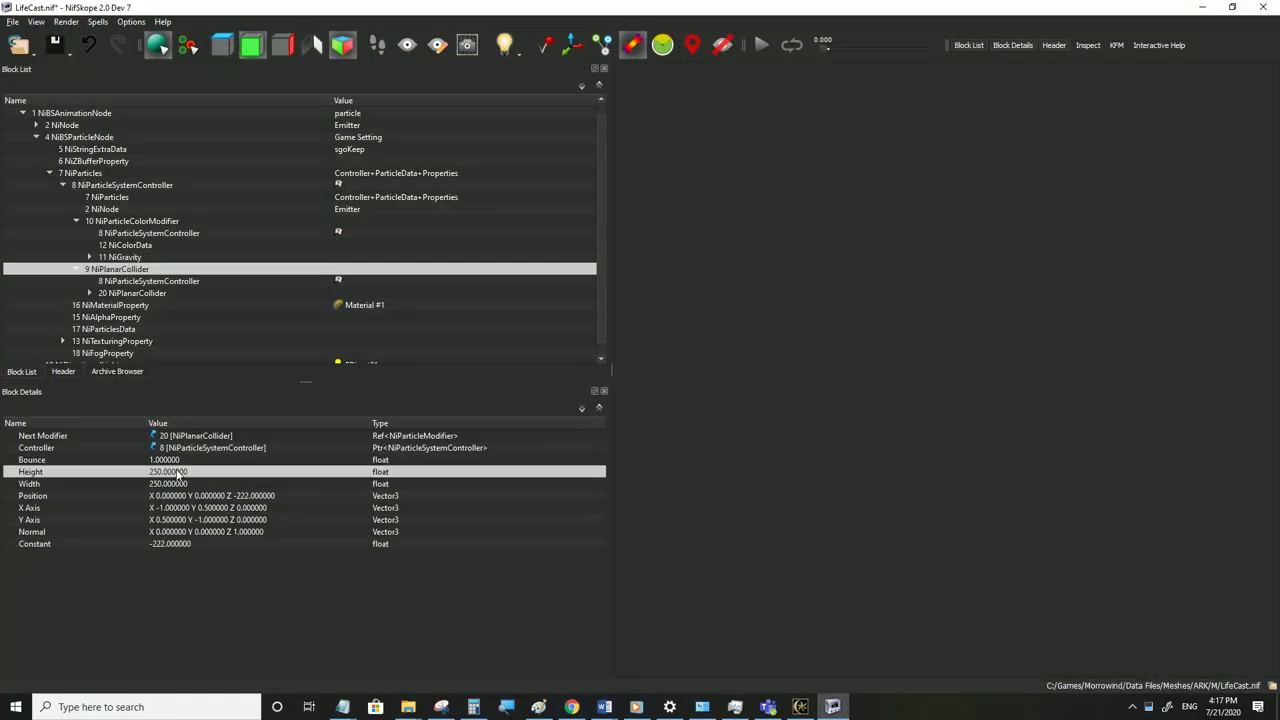
{"action": "left_click", "coordinate": [134, 295]}
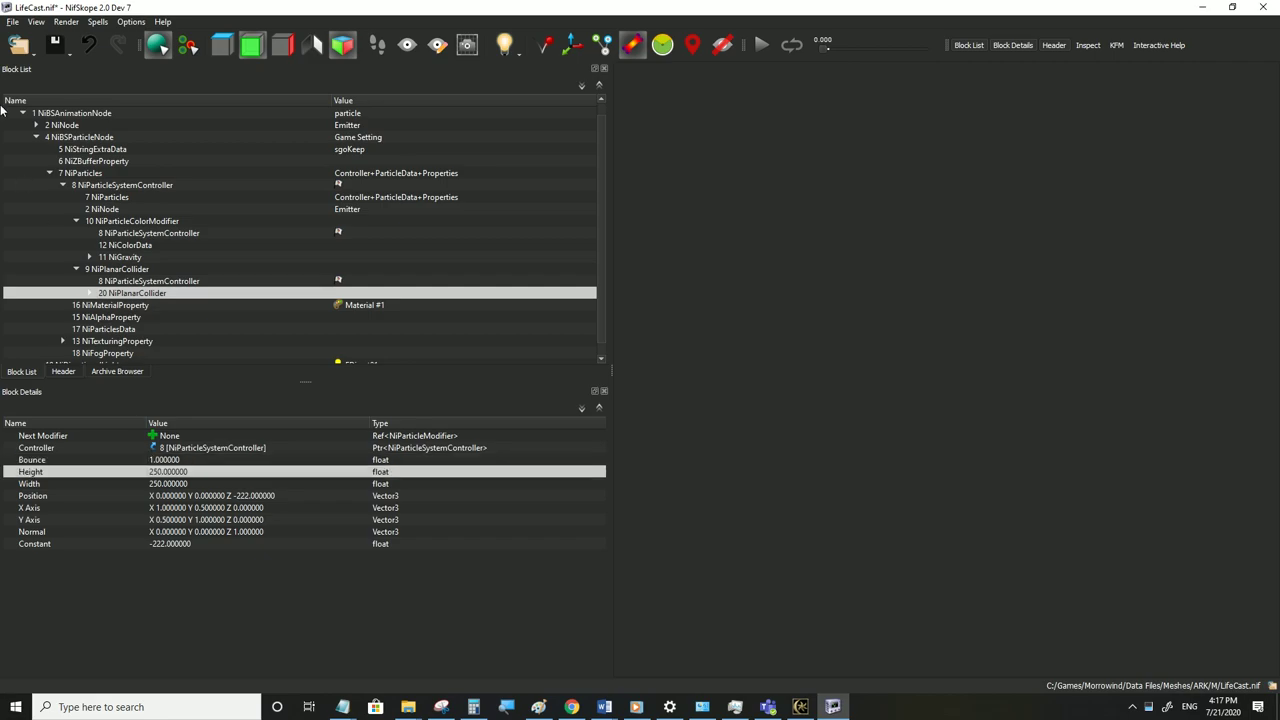
{"action": "left_click", "coordinate": [12, 21]}
{"action": "left_click", "coordinate": [35, 129]}
Make NiColorData's second colour key white, save, and view the sparkles in third-person
{"action": "left_click", "coordinate": [128, 246]}
{"action": "left_click", "coordinate": [190, 651]}
{"action": "left_click", "coordinate": [189, 545]}
{"action": "left_click", "coordinate": [12, 21]}
{"action": "left_click", "coordinate": [35, 129]}
{"action": "left_click", "coordinate": [799, 706]}
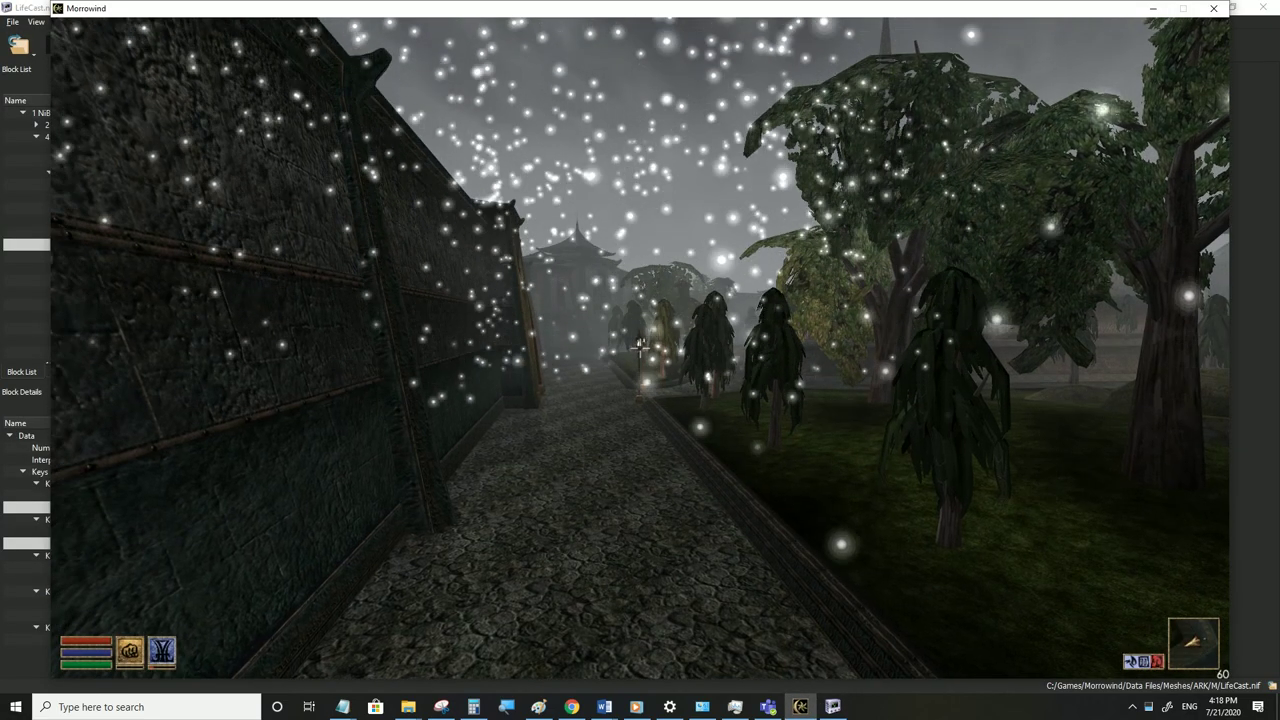
{"action": "key", "text": "Tab"}
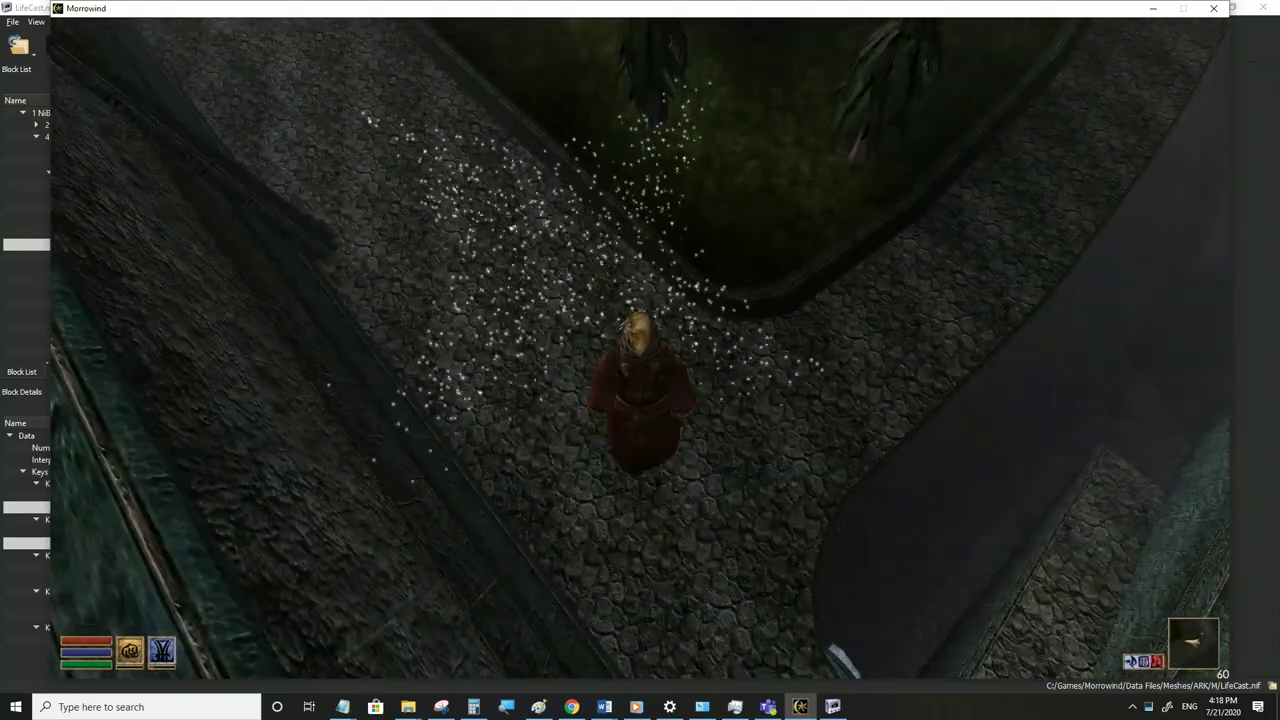
{"action": "key", "text": "s"}
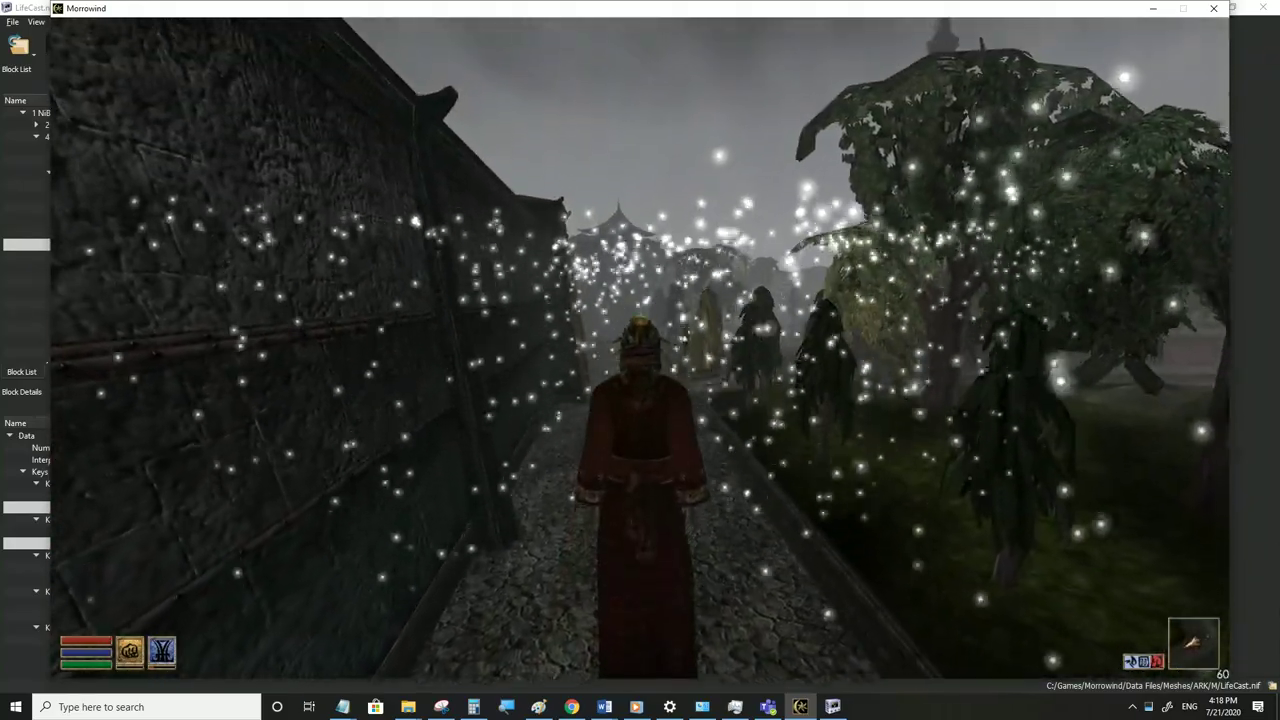
{"action": "key", "text": "w"}
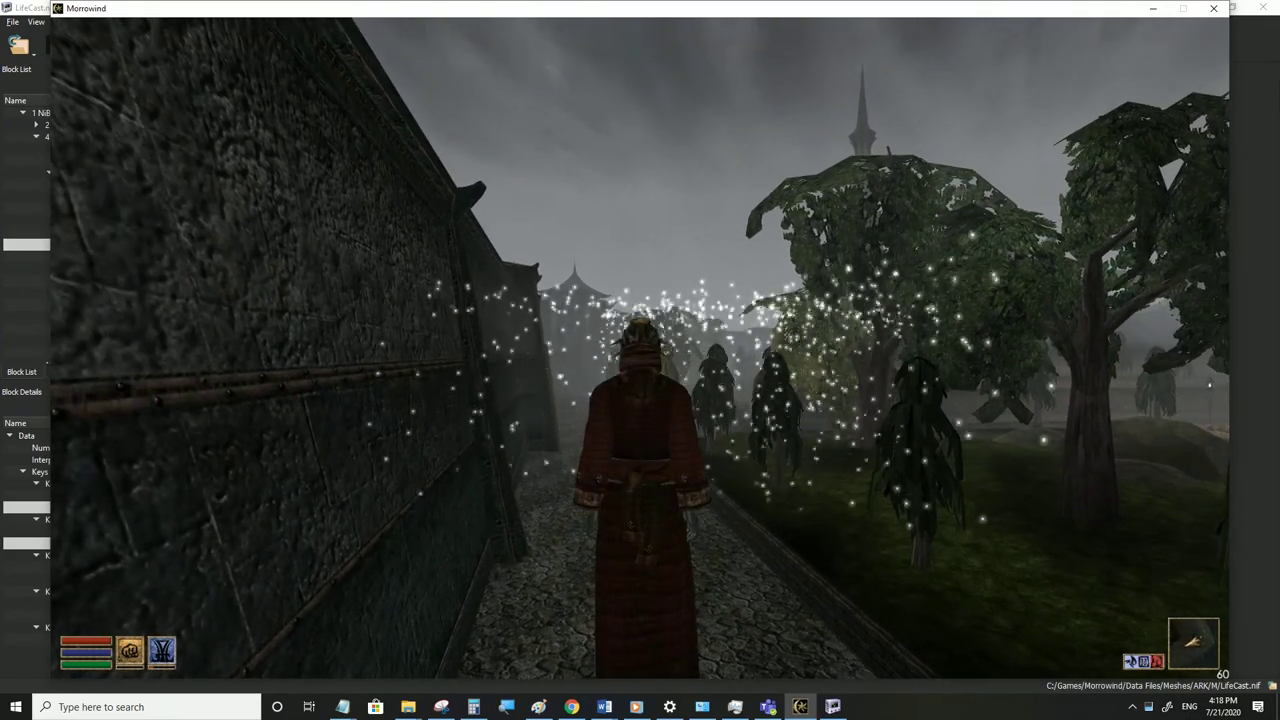
{"action": "key", "text": "w"}
{"action": "key", "text": "w"}
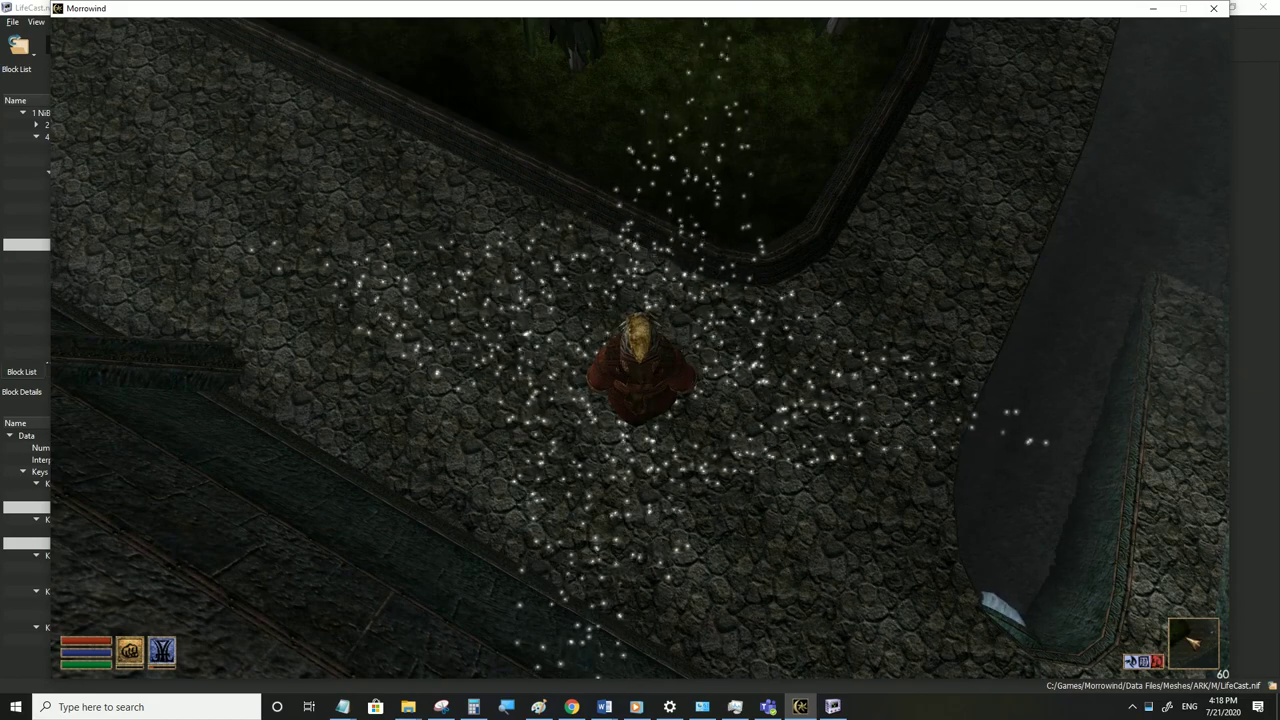
{"action": "key", "text": "alt+Tab"}
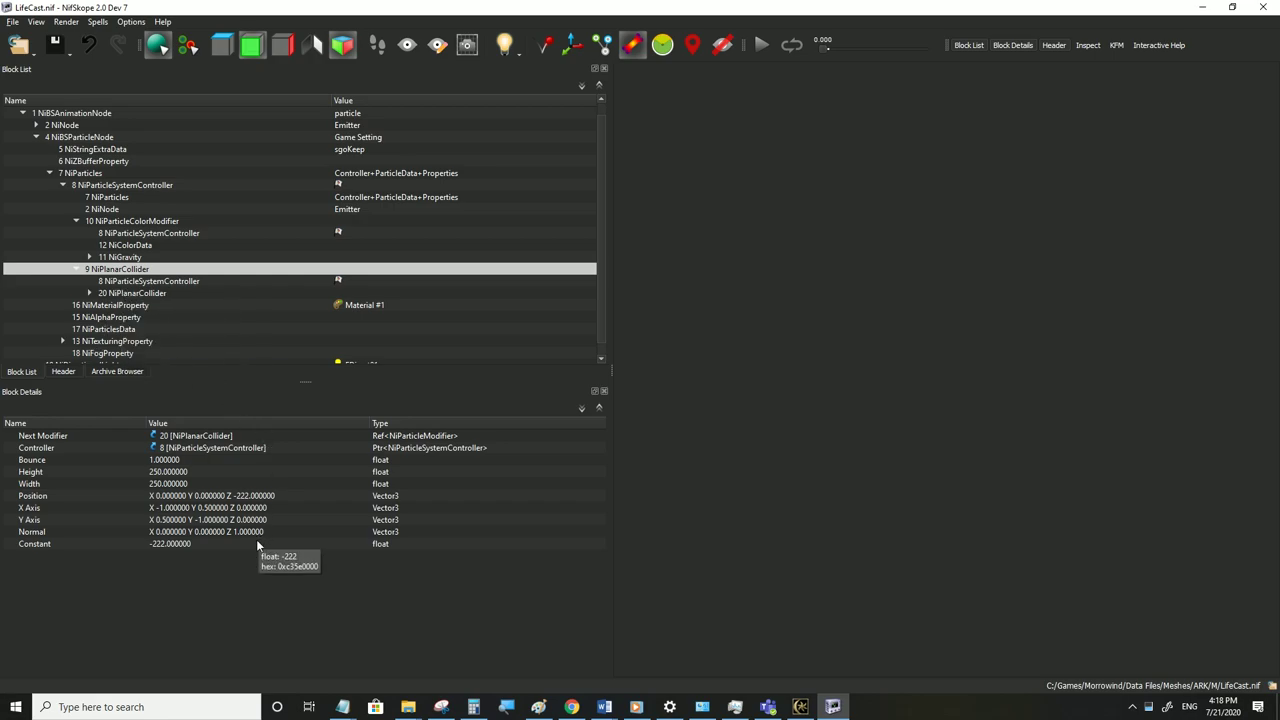
Unlink collider 20 from collider 9's Next Modifier and delete the 20 NiPlanarCollider block
{"action": "left_click", "coordinate": [138, 293]}
{"action": "left_click", "coordinate": [131, 271]}
{"action": "left_click", "coordinate": [122, 292]}
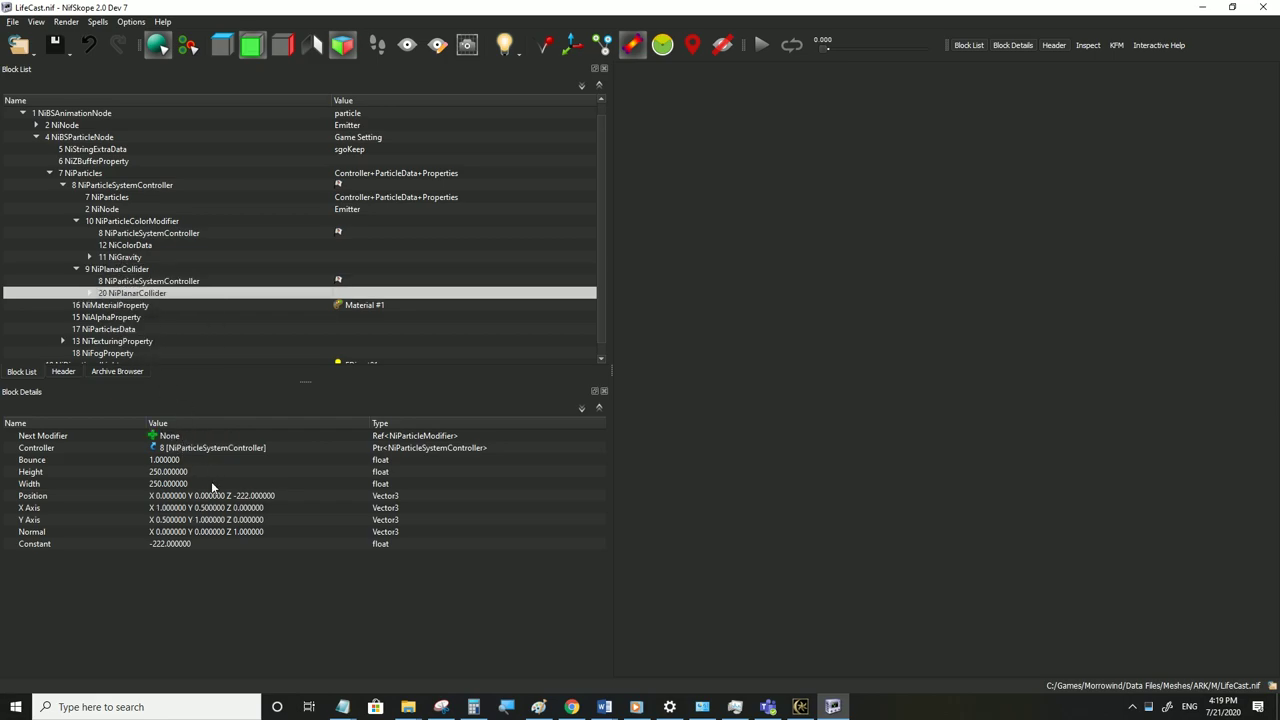
{"action": "left_click", "coordinate": [132, 271]}
{"action": "double_click", "coordinate": [198, 437]}
{"action": "key", "text": "BackSpace"}
{"action": "left_click", "coordinate": [197, 448]}
{"action": "scroll", "coordinate": [162, 322], "scroll_direction": "down", "scroll_amount": 1}
{"action": "left_click", "coordinate": [102, 356]}
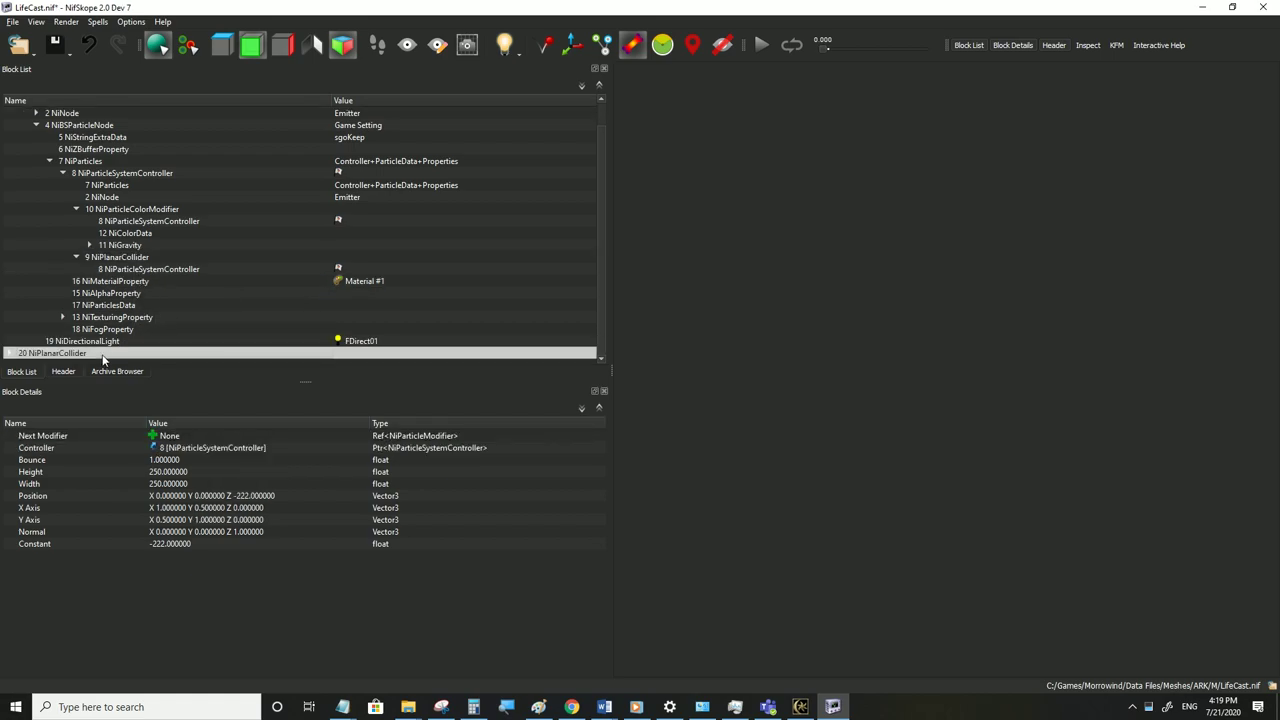
{"action": "key", "text": "ctrl+Delete"}
Set collider 9's X Axis to 1, 0, 0 and its Normal to 1, 1, 1
{"action": "left_click", "coordinate": [116, 272]}
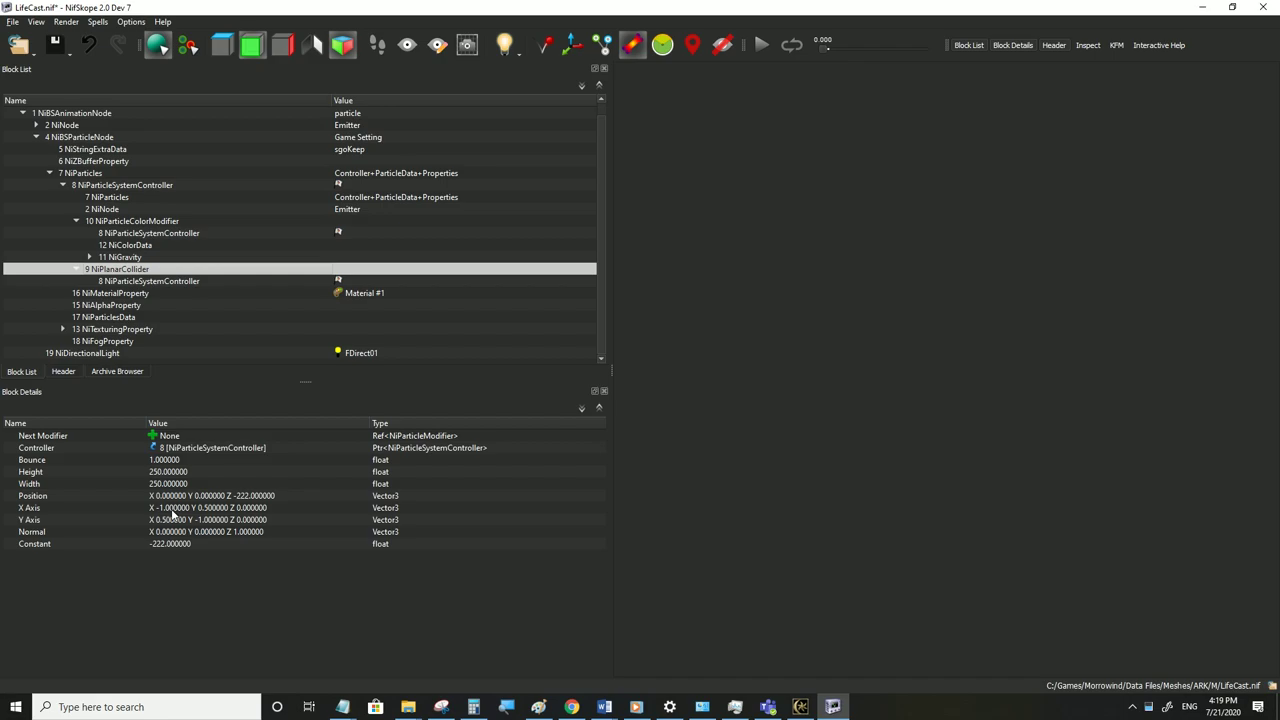
{"action": "left_click", "coordinate": [172, 509]}
{"action": "double_click", "coordinate": [212, 522]}
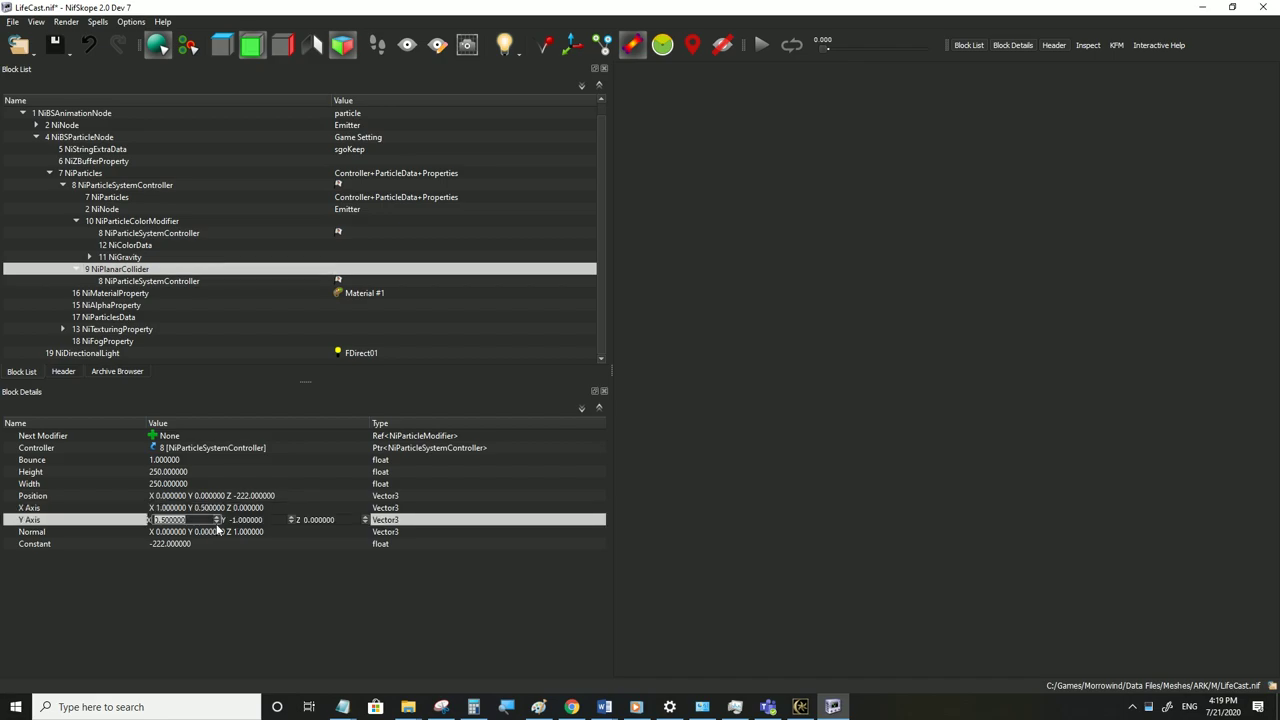
{"action": "left_click", "coordinate": [237, 538]}
{"action": "double_click", "coordinate": [231, 508]}
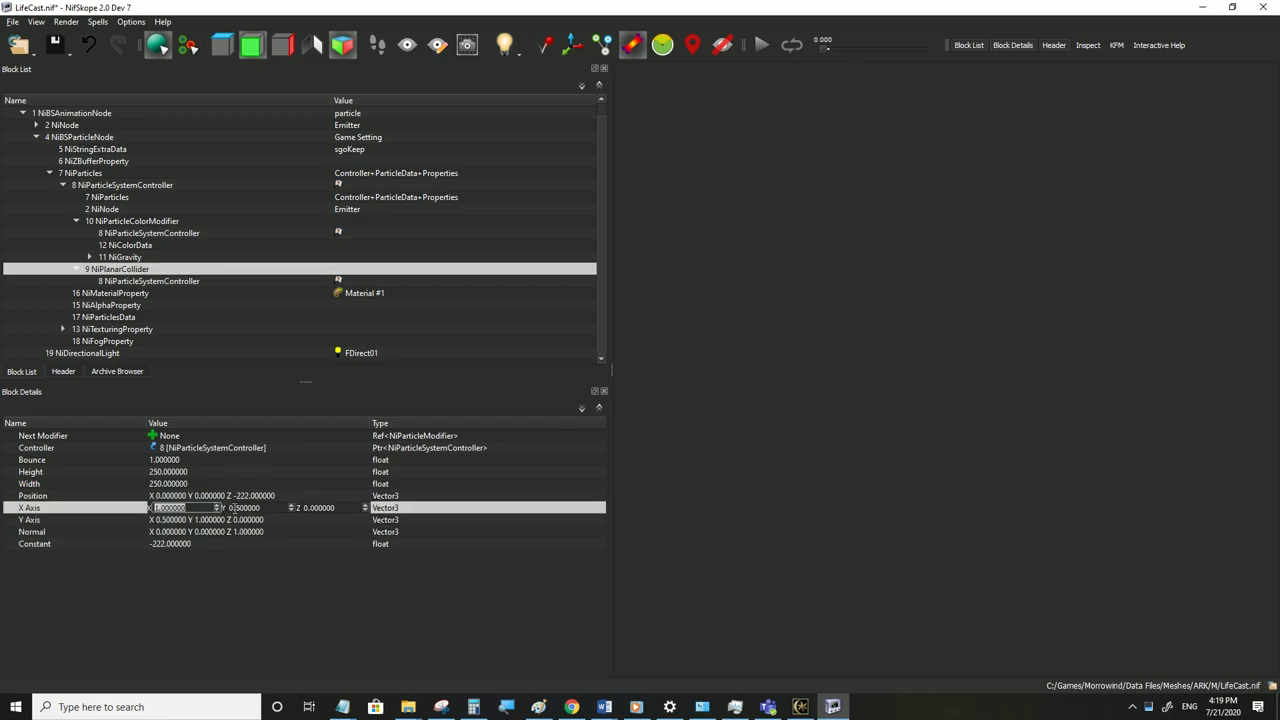
{"action": "left_click", "coordinate": [209, 548]}
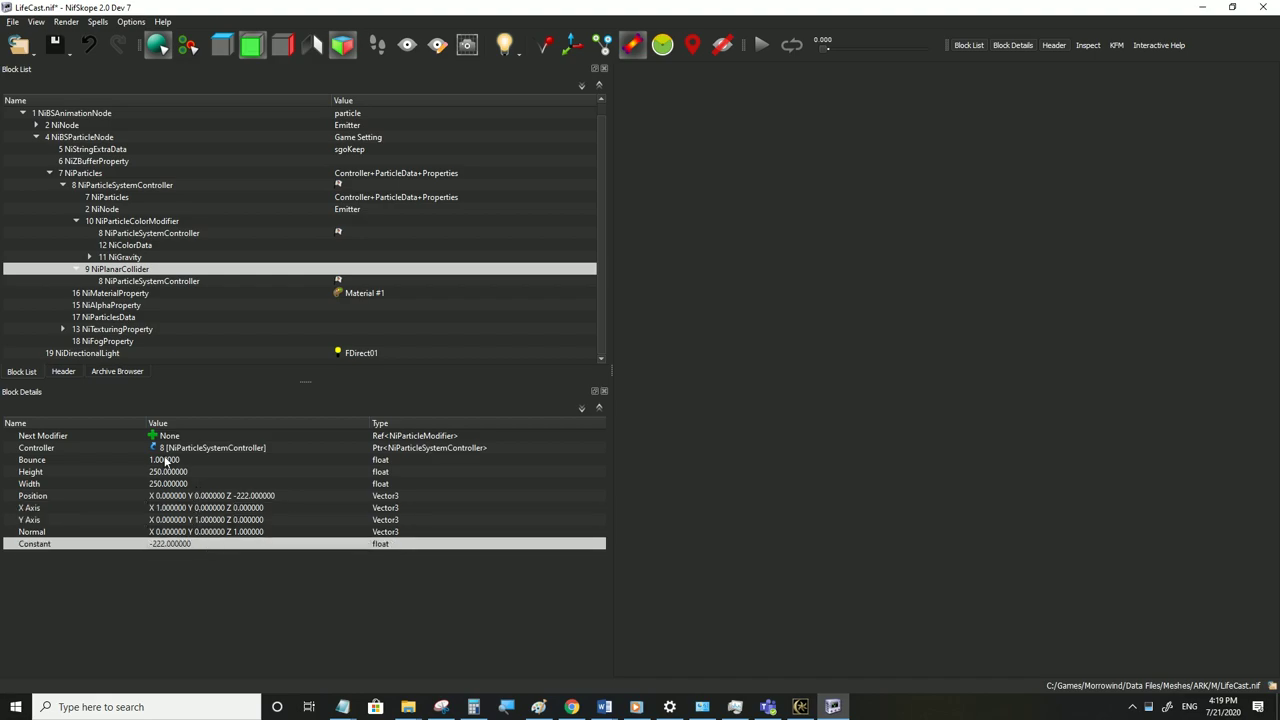
{"action": "double_click", "coordinate": [210, 532]}
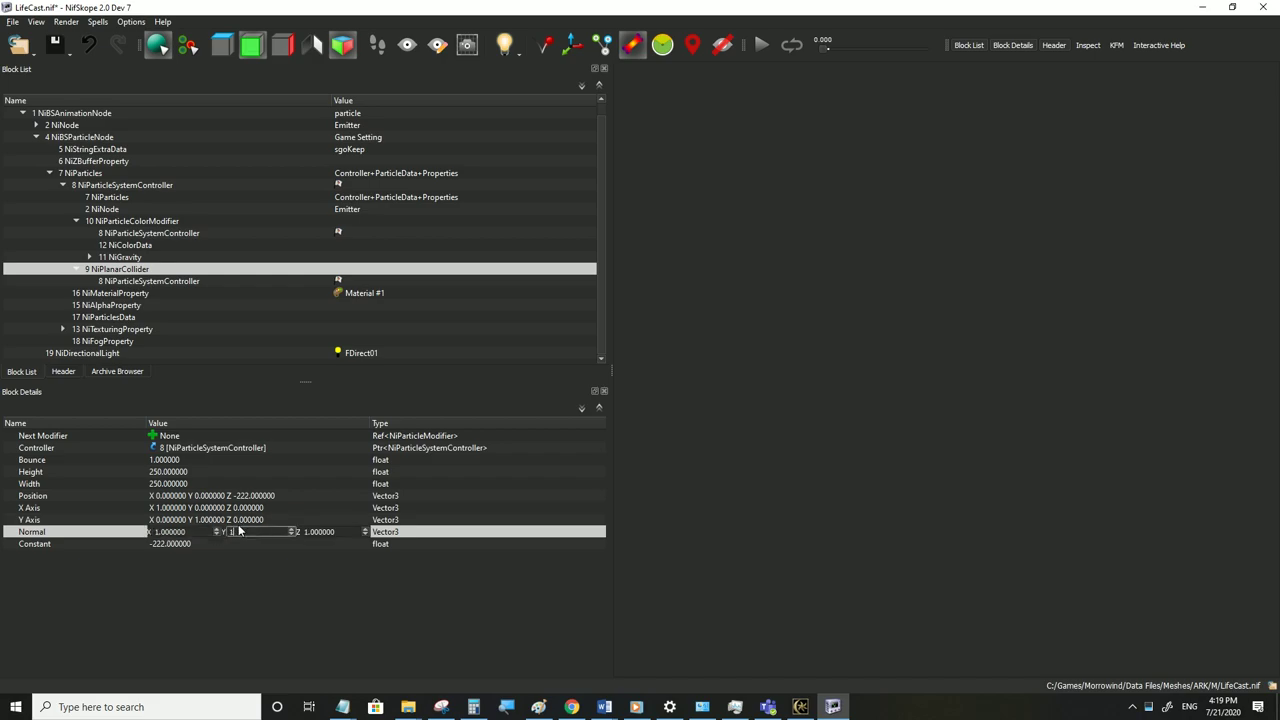
{"action": "type", "text": "1"}
{"action": "left_click", "coordinate": [226, 518]}
Save LifeCast.nif, check it in Morrowind, and return to the NiColorData colour keys
{"action": "left_click", "coordinate": [13, 23]}
{"action": "left_click", "coordinate": [35, 136]}
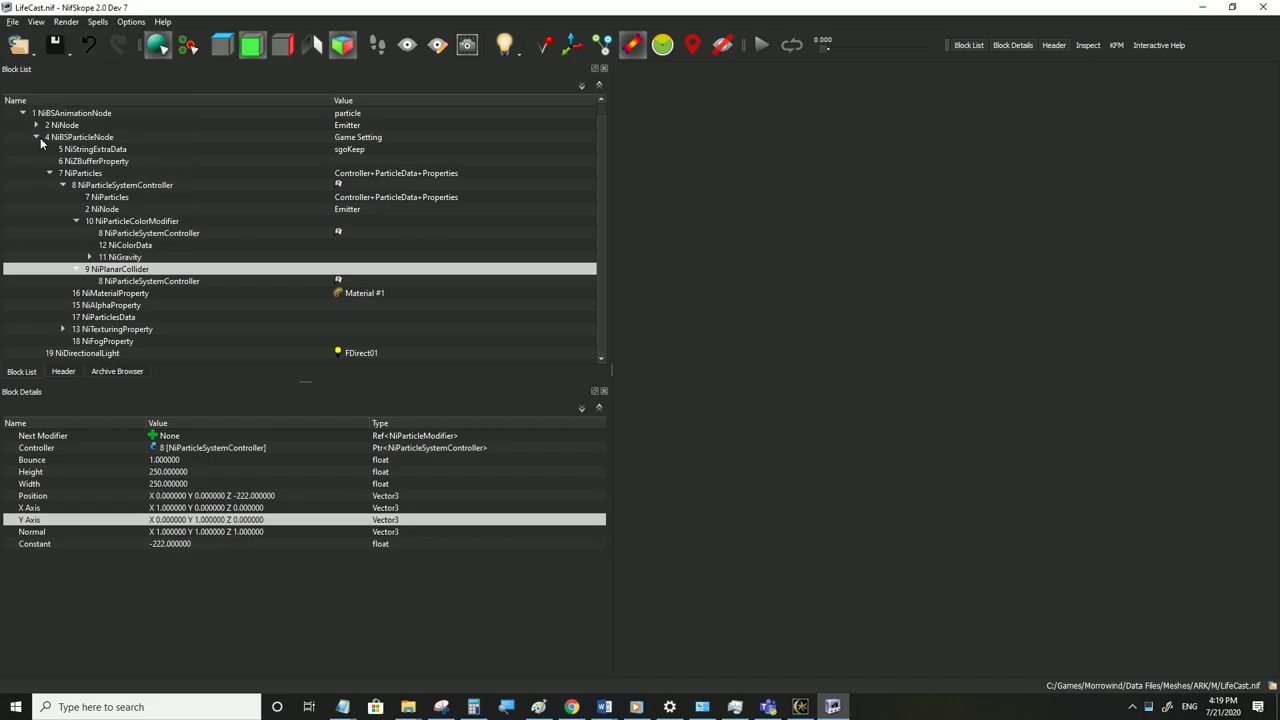
{"action": "left_click", "coordinate": [800, 707]}
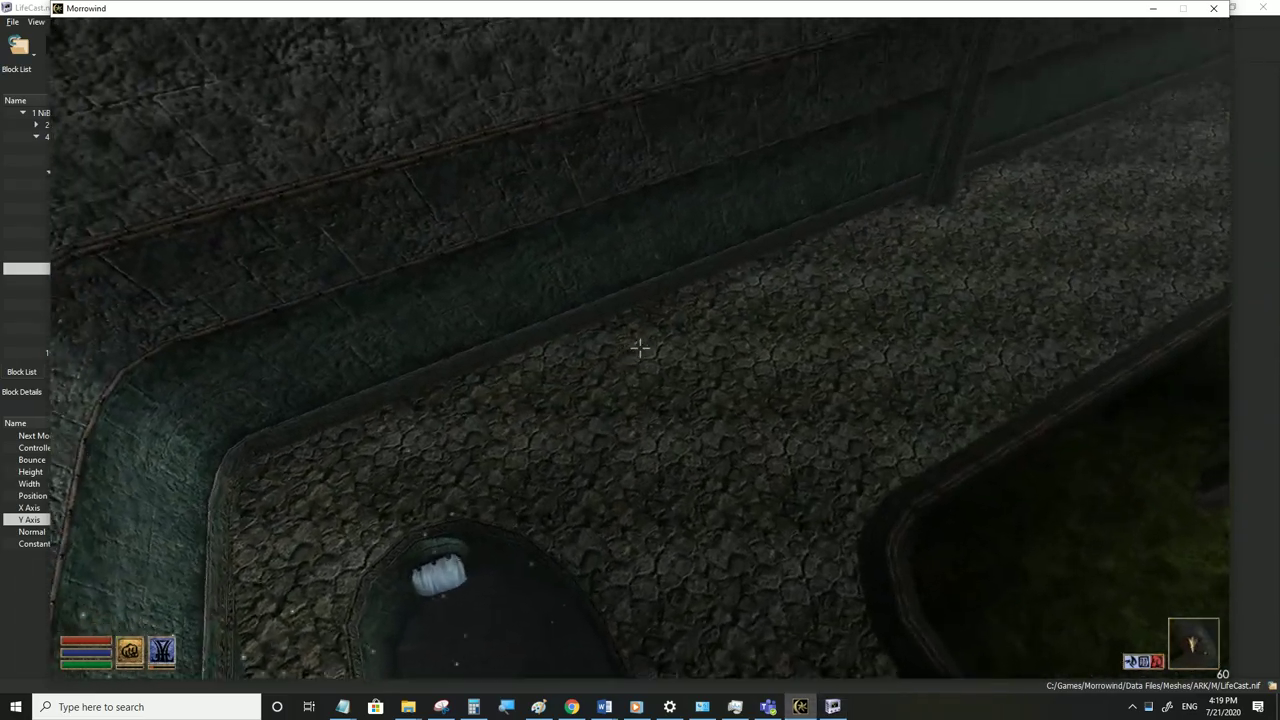
{"action": "left_click", "coordinate": [797, 707]}
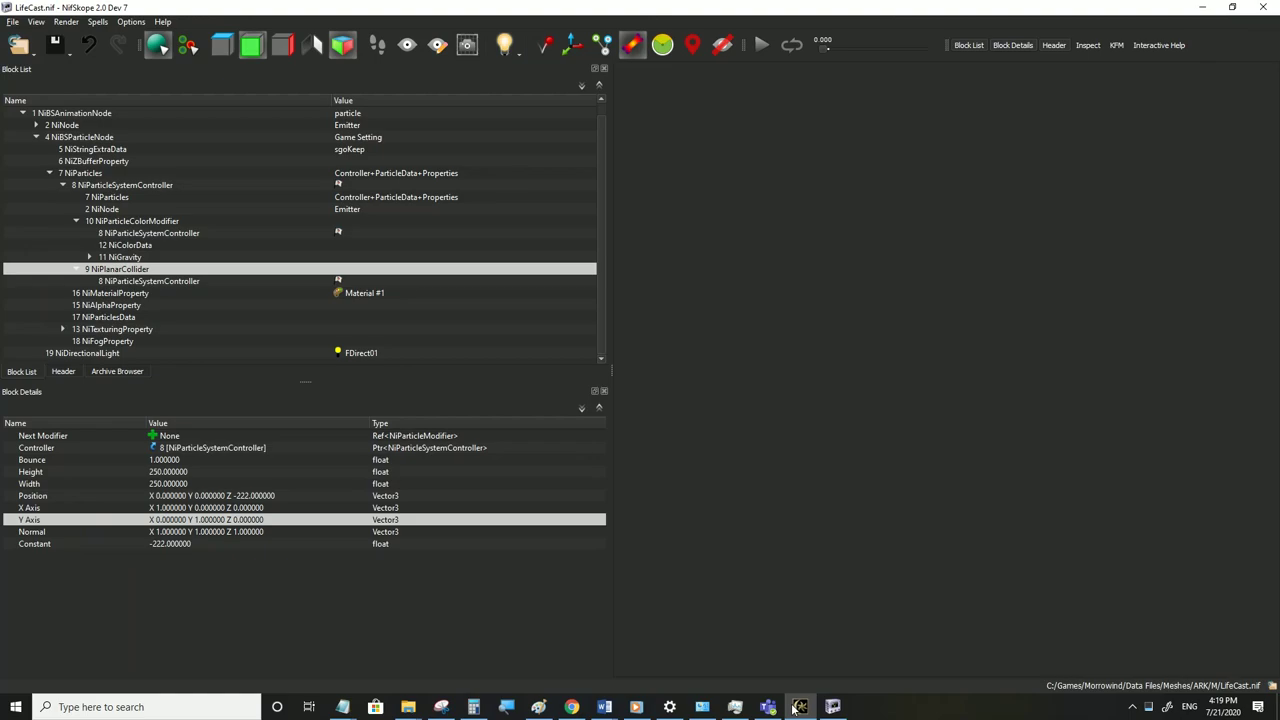
{"action": "left_click", "coordinate": [127, 245]}
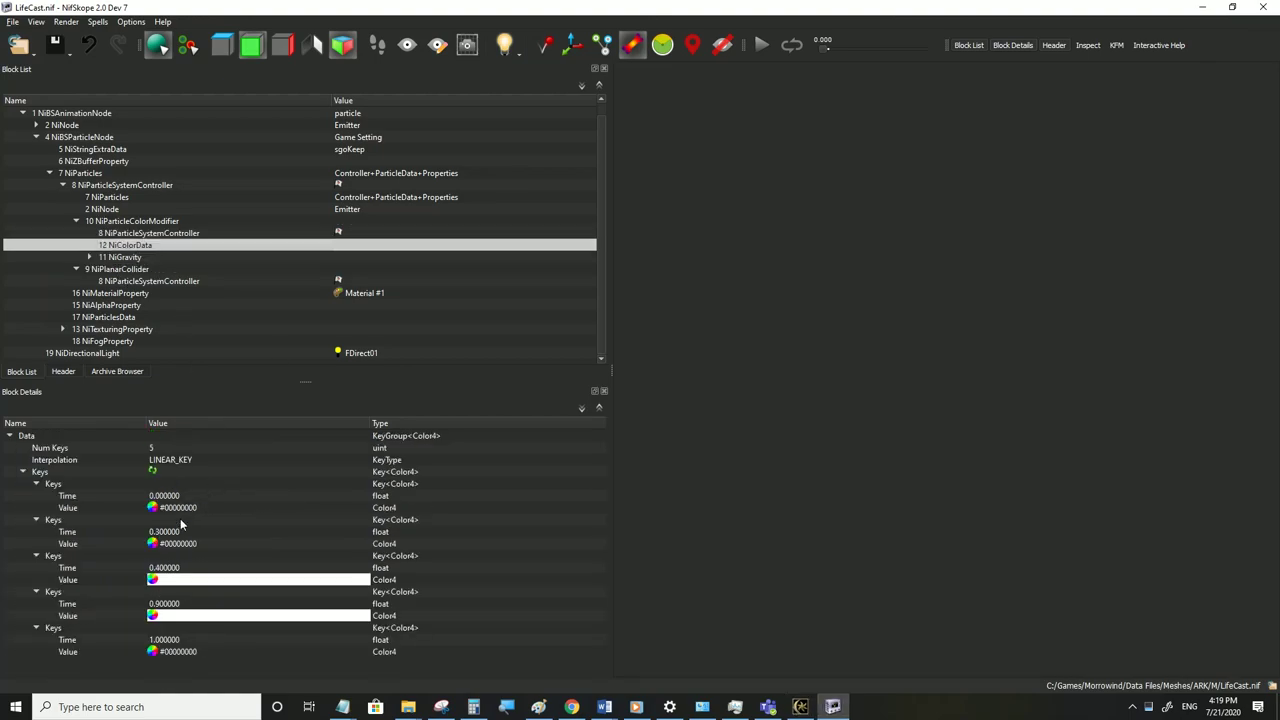
Paste white into the first and second NiColorData colour keys
{"action": "left_click", "coordinate": [173, 582]}
{"action": "left_click", "coordinate": [175, 547]}
{"action": "type", "text": "#ffffffff"}
{"action": "left_click", "coordinate": [172, 508]}
{"action": "type", "text": "#ffffffff"}
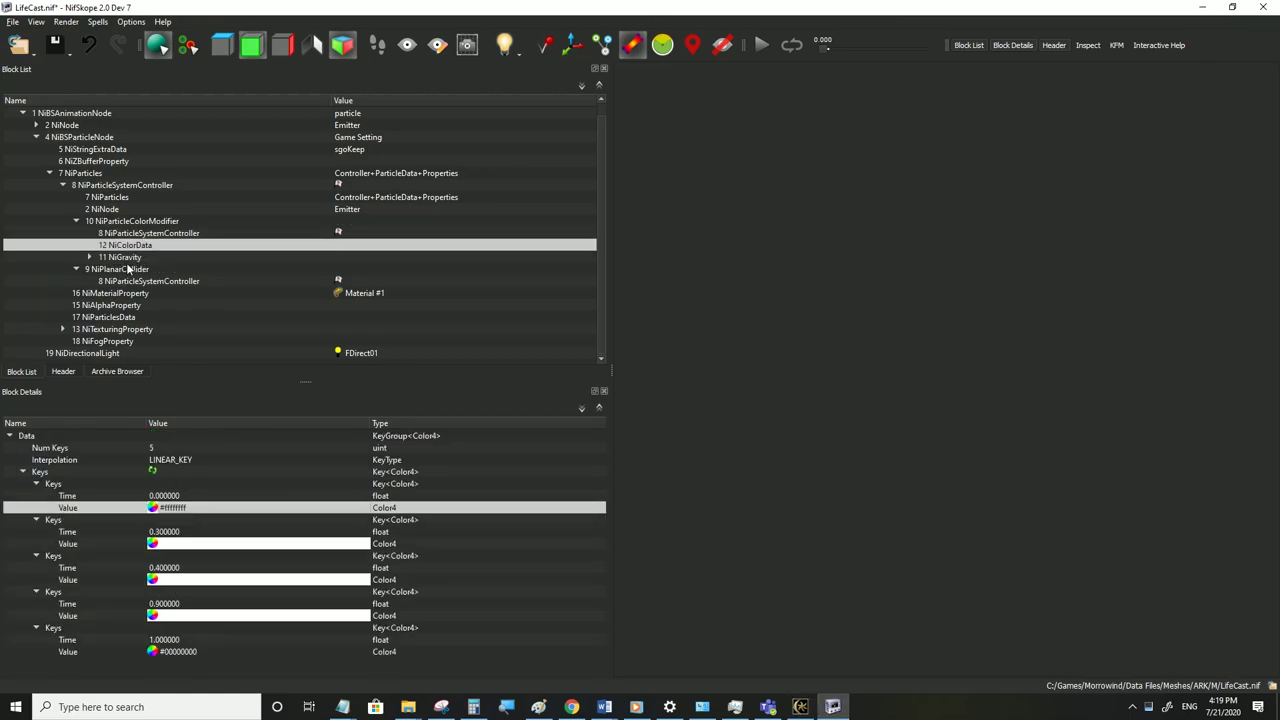
Review the gravity Force and collider settings, save, and view the particles by the wall
{"action": "left_click", "coordinate": [122, 257]}
{"action": "left_click", "coordinate": [178, 473]}
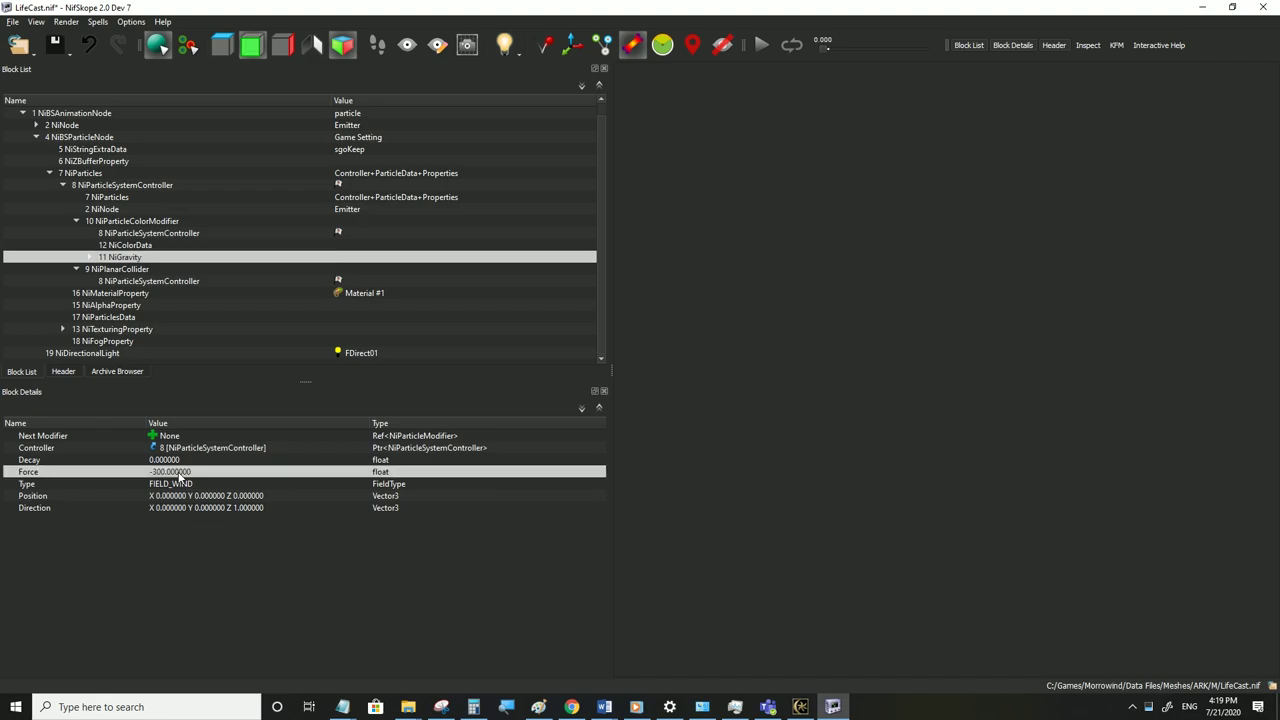
{"action": "left_click", "coordinate": [122, 271]}
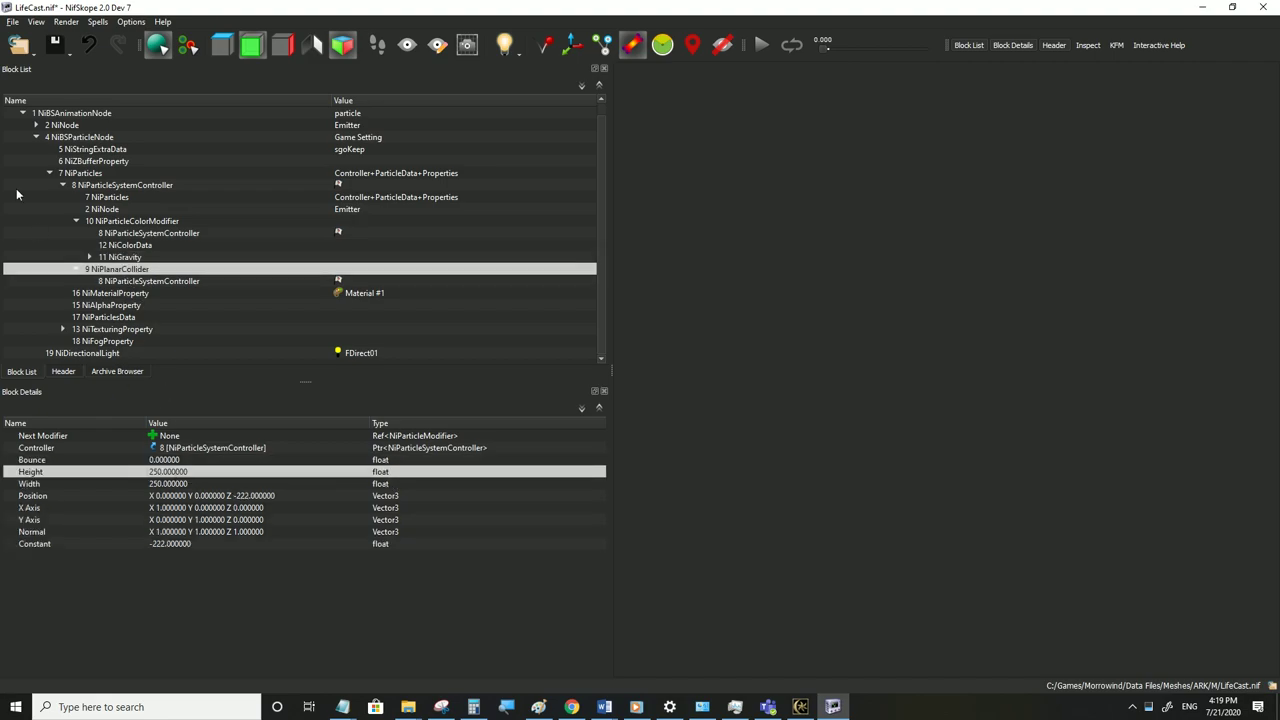
{"action": "left_click", "coordinate": [31, 133]}
{"action": "key", "text": "alt+Tab"}
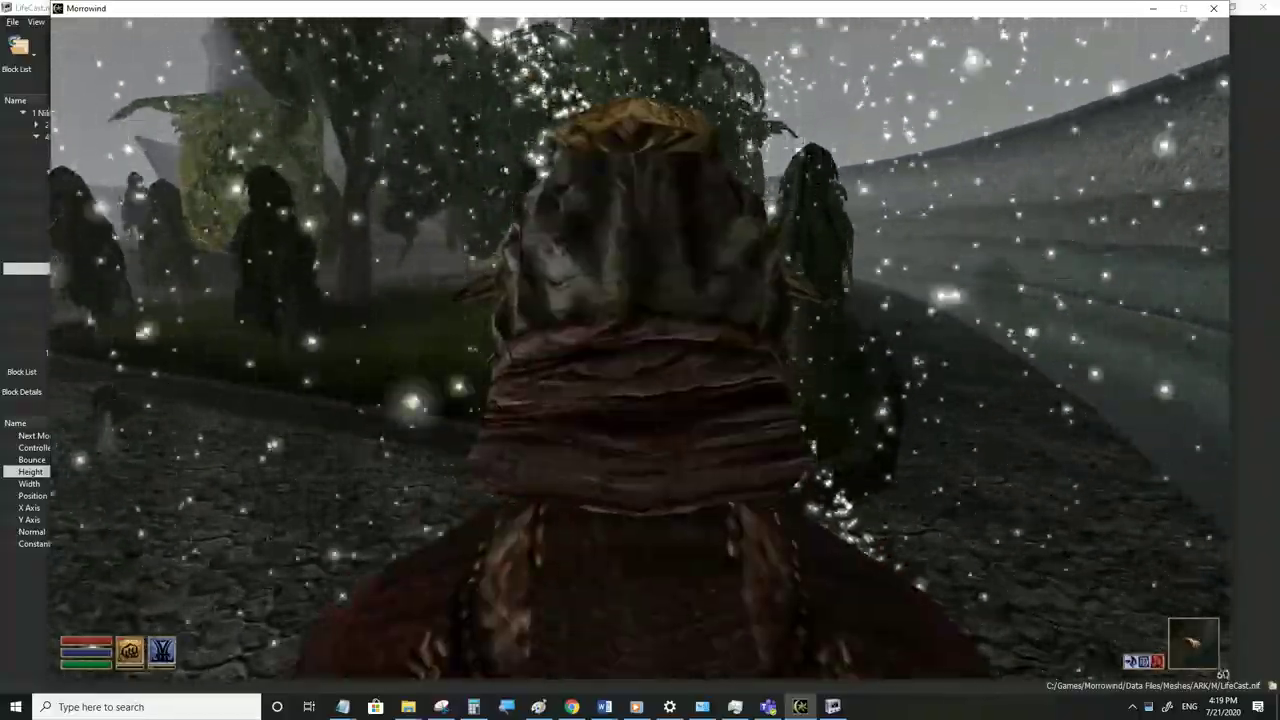
{"action": "key", "text": "Tab"}
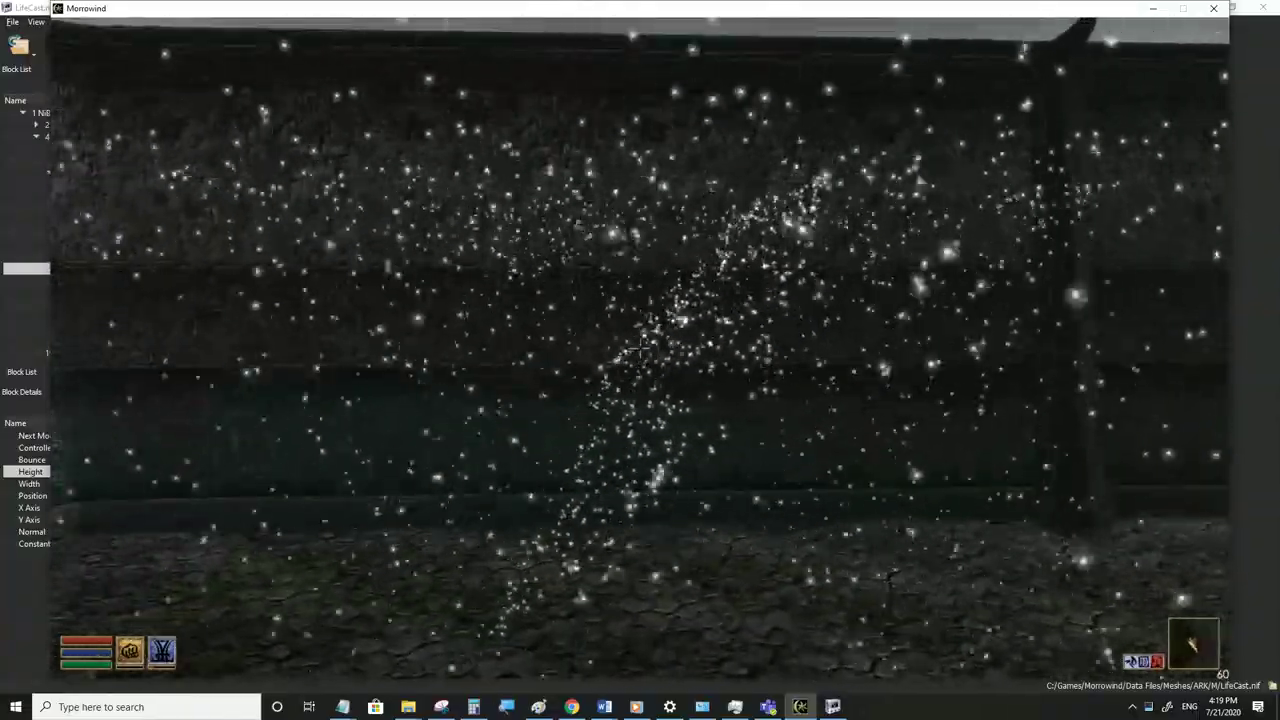
{"action": "key", "text": "alt+Tab"}
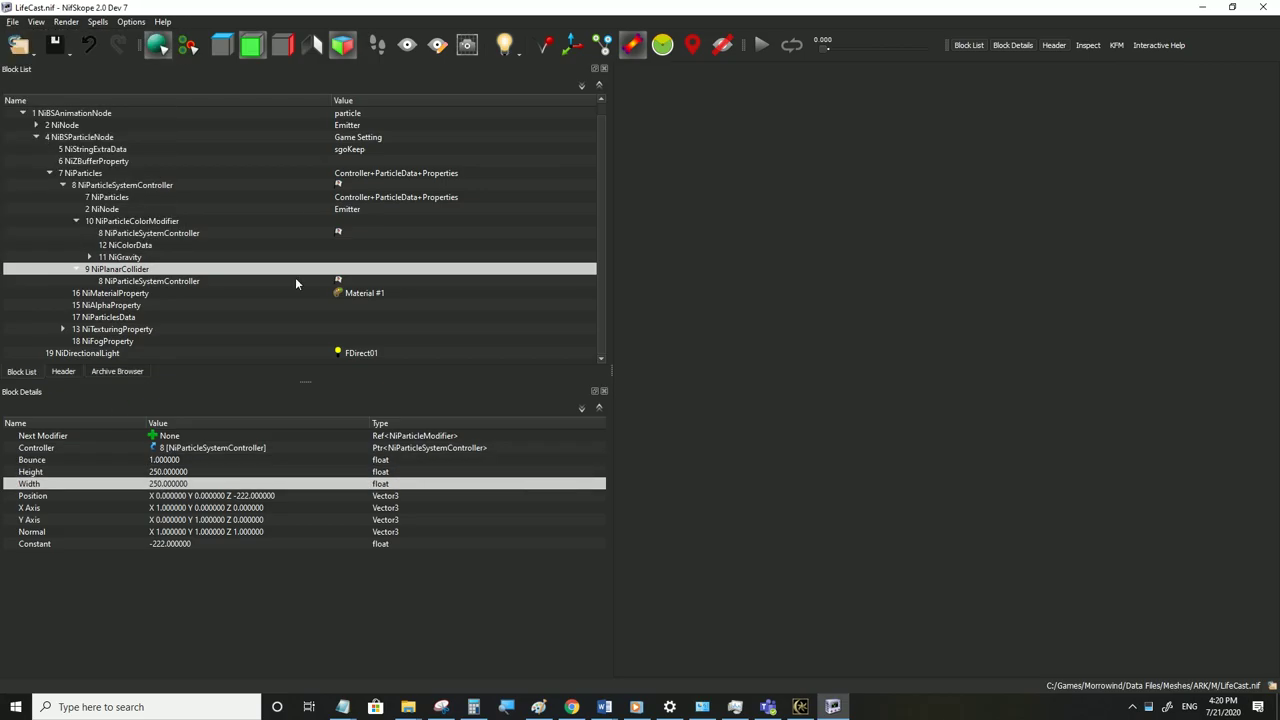
{"action": "left_click", "coordinate": [815, 707]}
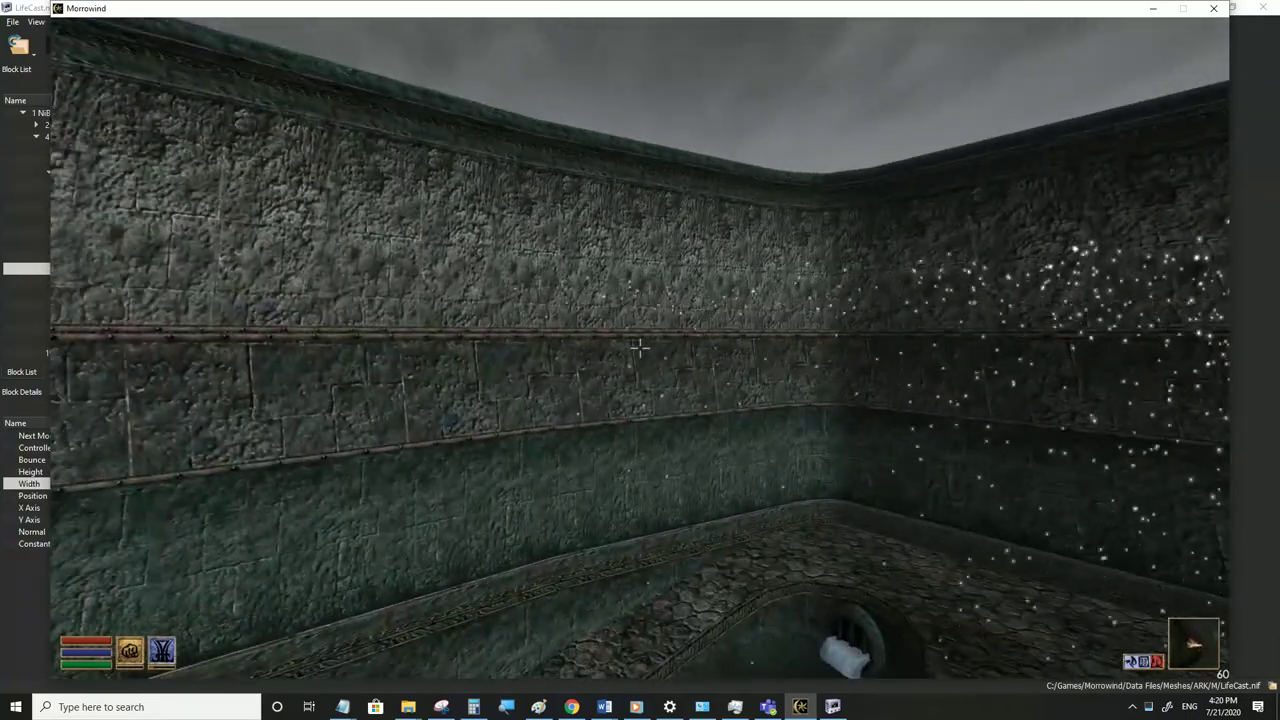
{"action": "key", "text": "alt+Tab"}
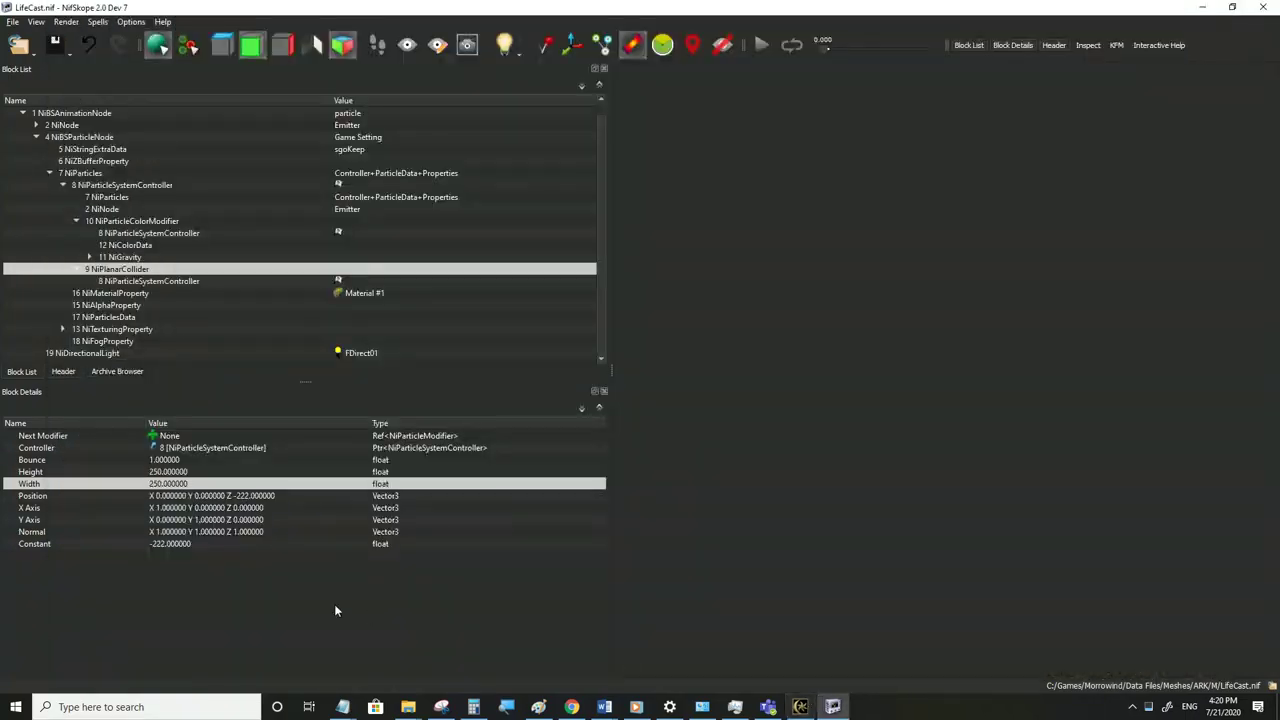
Lower collider 9's Bounce to 0.1, save, and watch the particles spread along the wall
{"action": "left_click", "coordinate": [169, 462]}
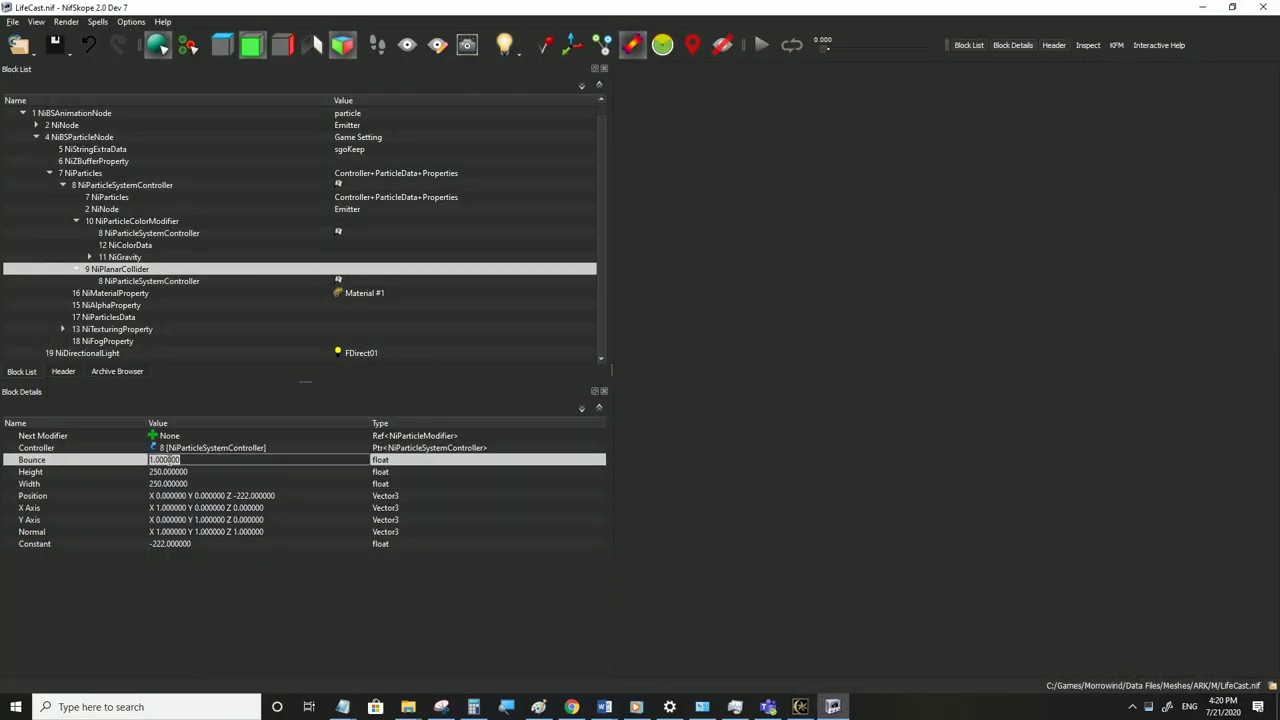
{"action": "left_click", "coordinate": [13, 21]}
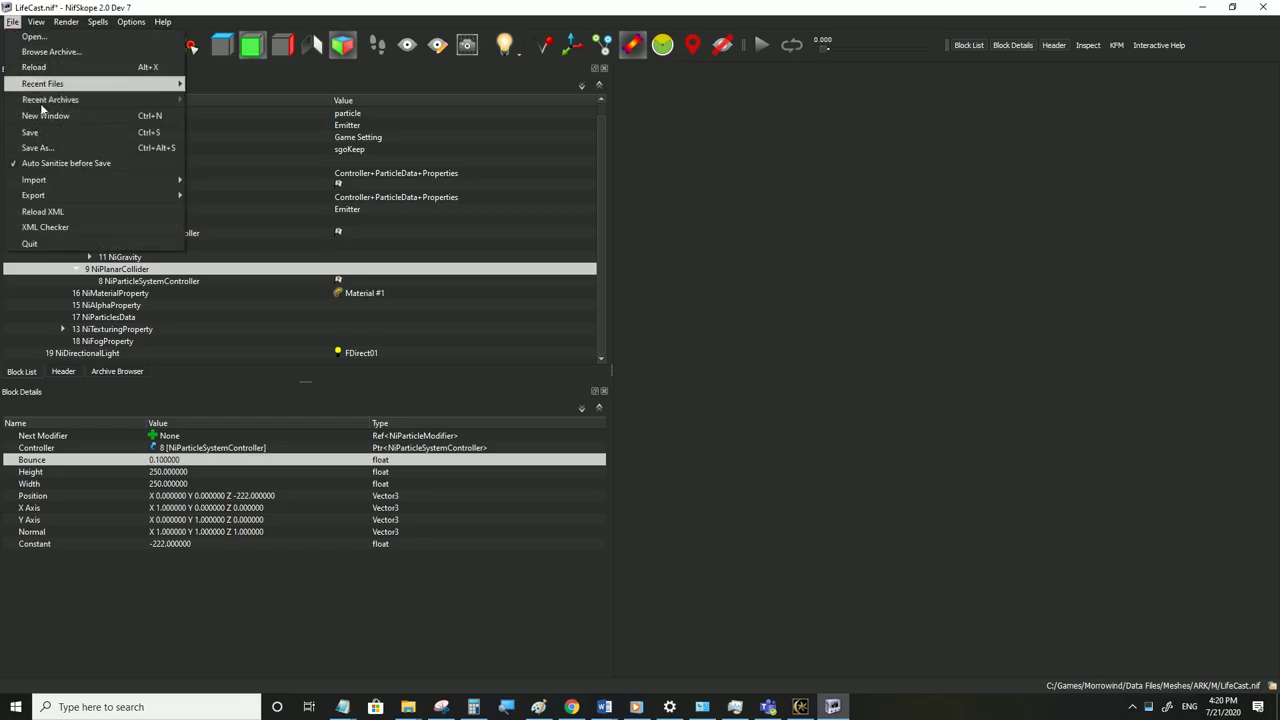
{"action": "left_click", "coordinate": [45, 134]}
{"action": "left_click", "coordinate": [800, 707]}
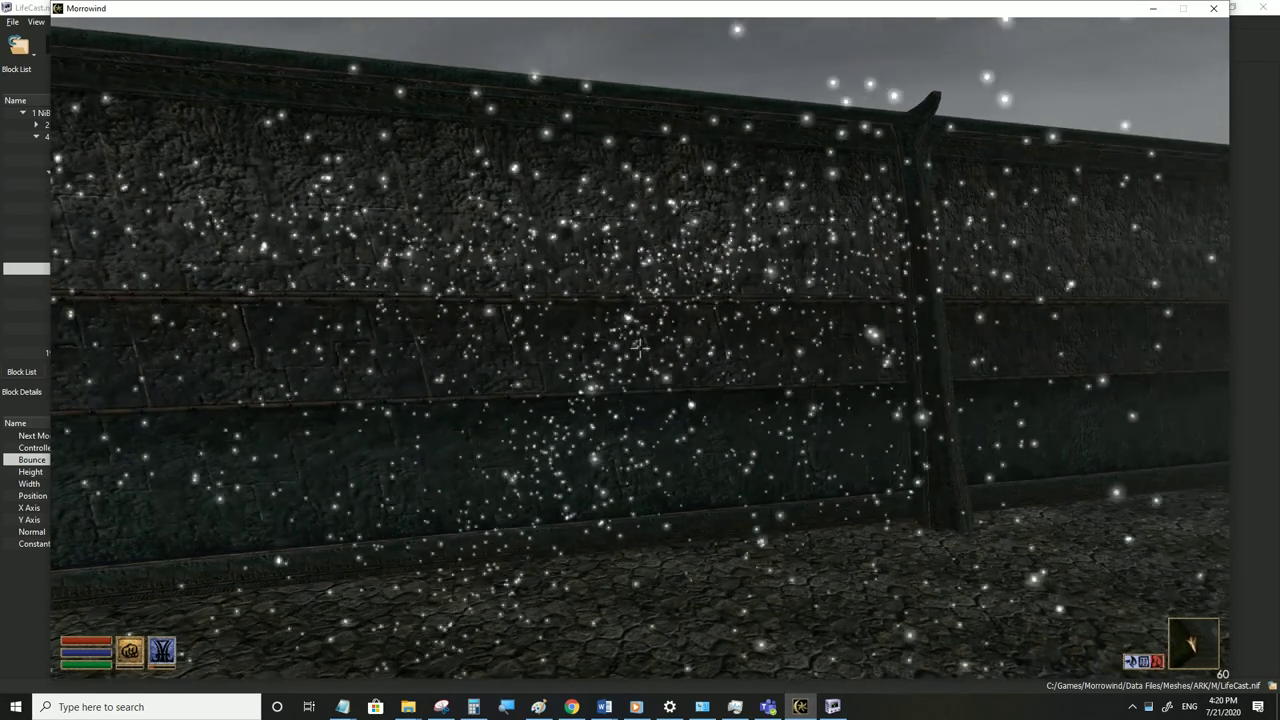
{"action": "key", "text": "a"}
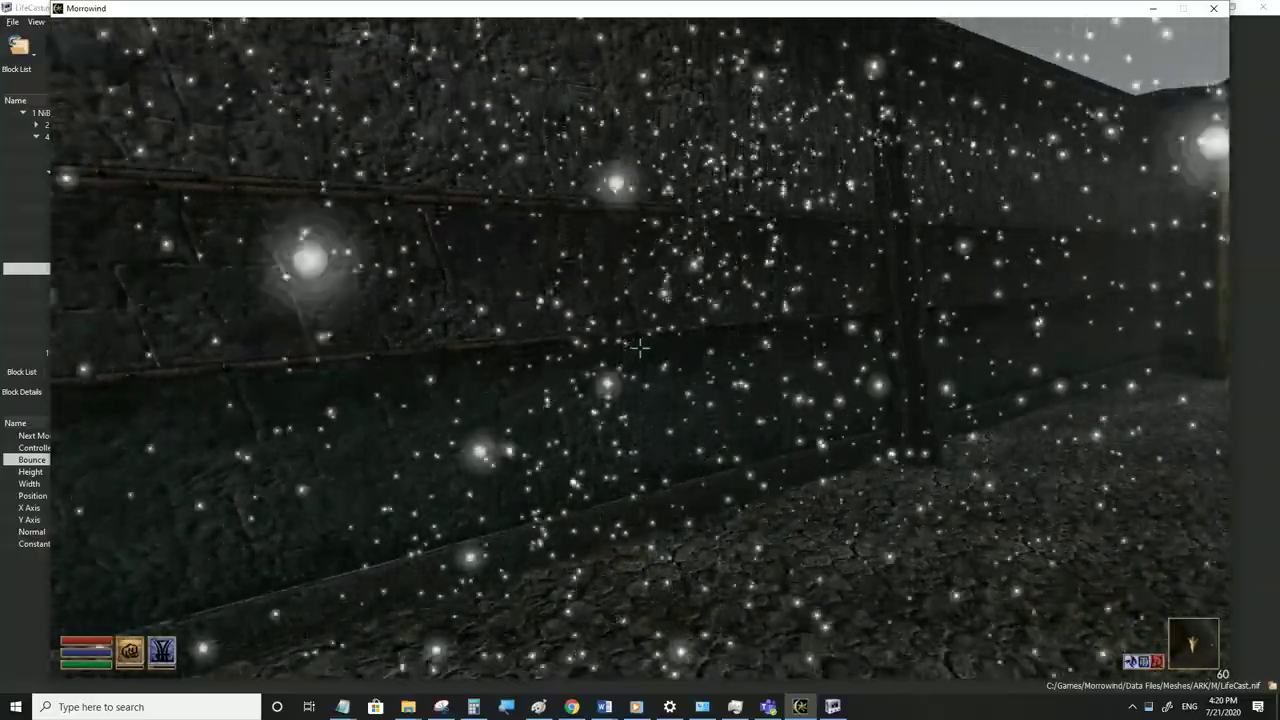
{"action": "key", "text": "s"}
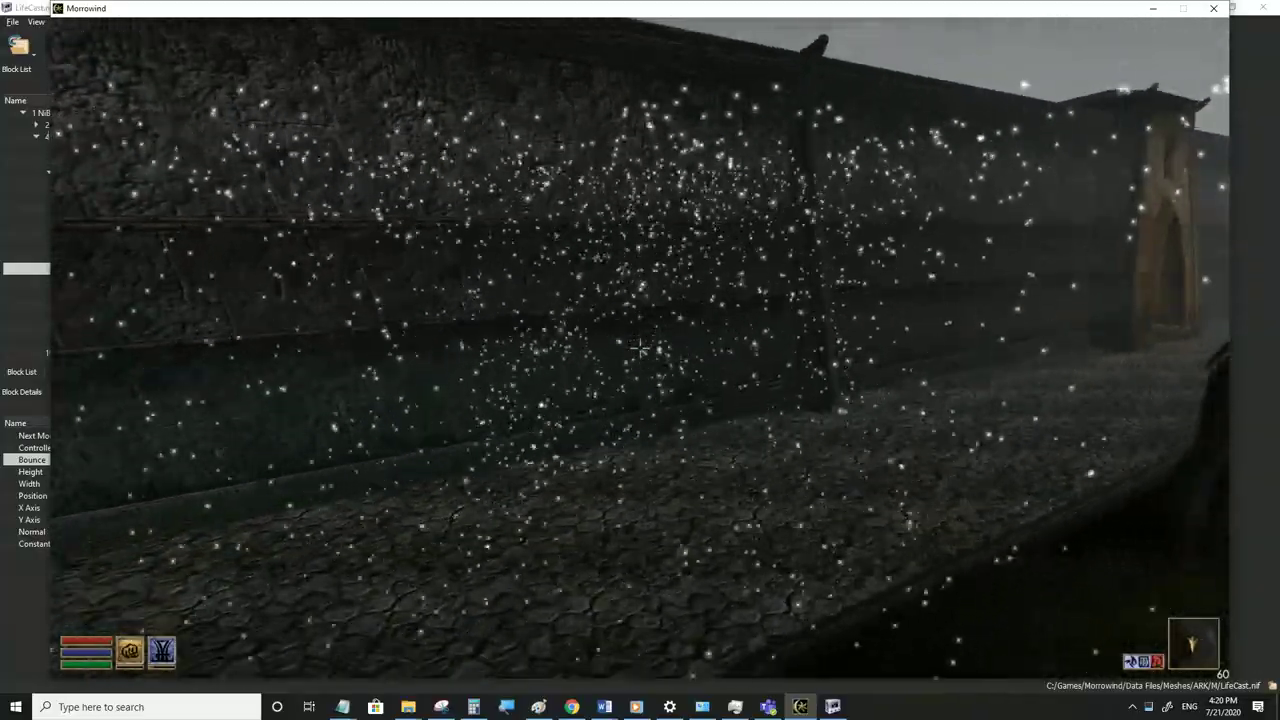
{"action": "key", "text": "alt+Tab"}
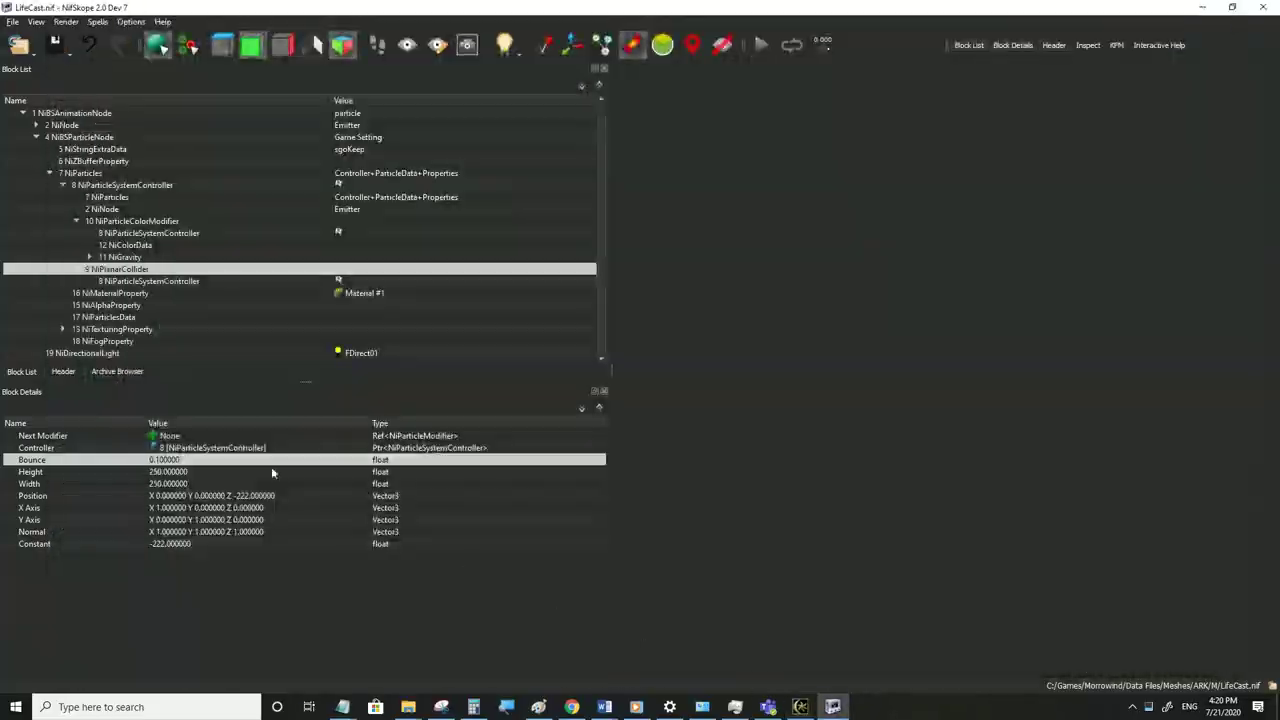
Reset the first two NiColorData keys to #00000000 and save LifeCast.nif
{"action": "left_click", "coordinate": [137, 224]}
{"action": "left_click", "coordinate": [130, 245]}
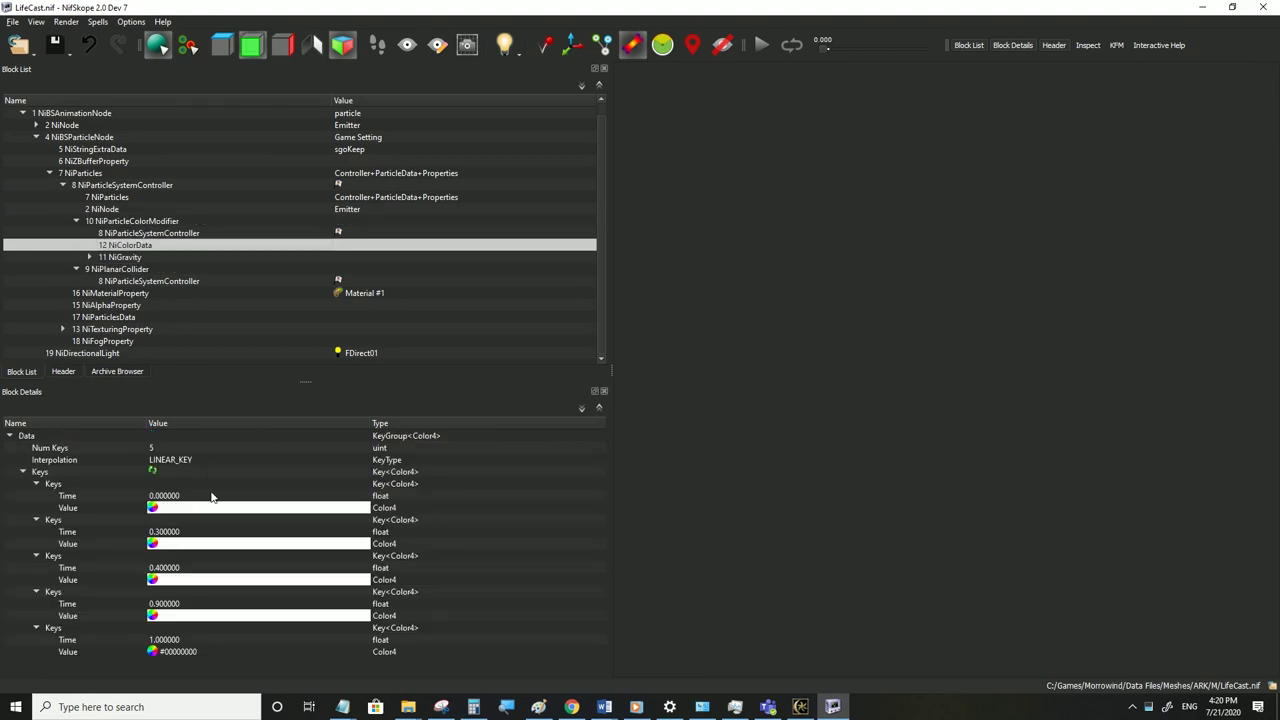
{"action": "left_click", "coordinate": [169, 651]}
{"action": "key", "text": "ctrl+c"}
{"action": "left_click", "coordinate": [194, 510]}
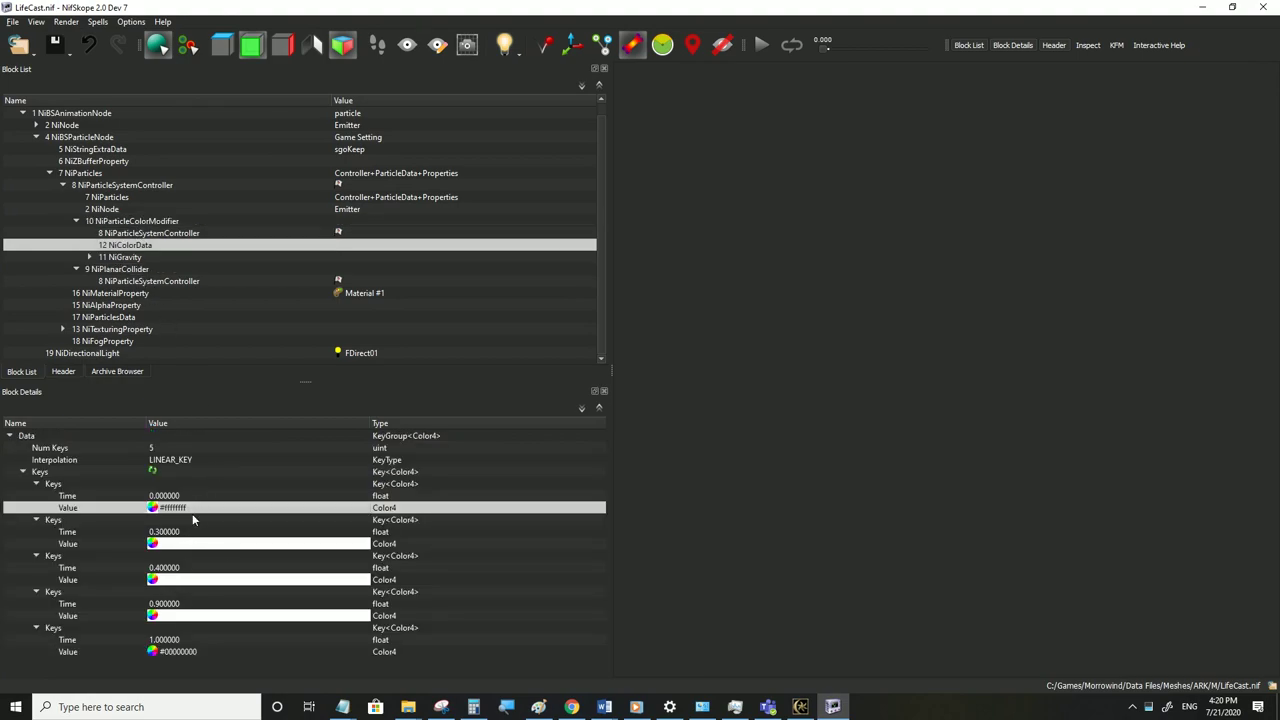
{"action": "key", "text": "ctrl+v"}
{"action": "left_click", "coordinate": [181, 544]}
{"action": "left_click", "coordinate": [12, 21]}
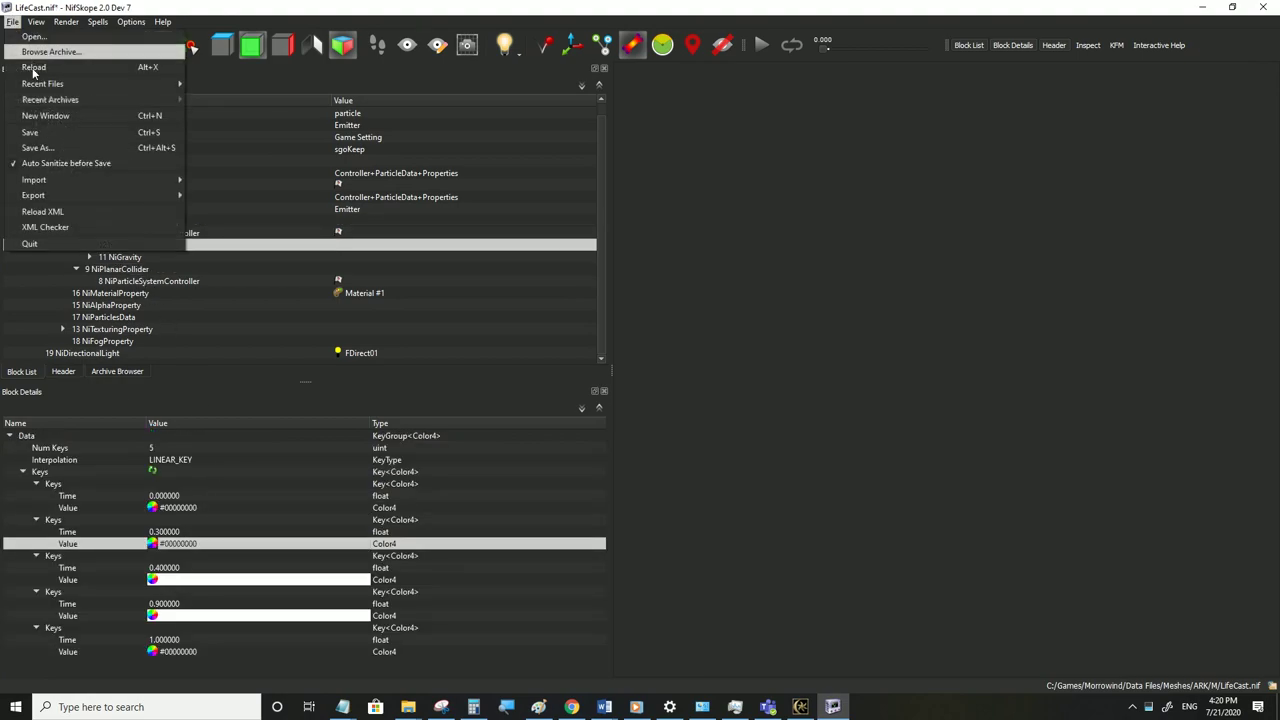
{"action": "left_click", "coordinate": [37, 129]}
Cast the spell in Morrowind and walk up to the wall in first-person view
{"action": "left_click", "coordinate": [800, 706]}
{"action": "left_click", "coordinate": [640, 348]}
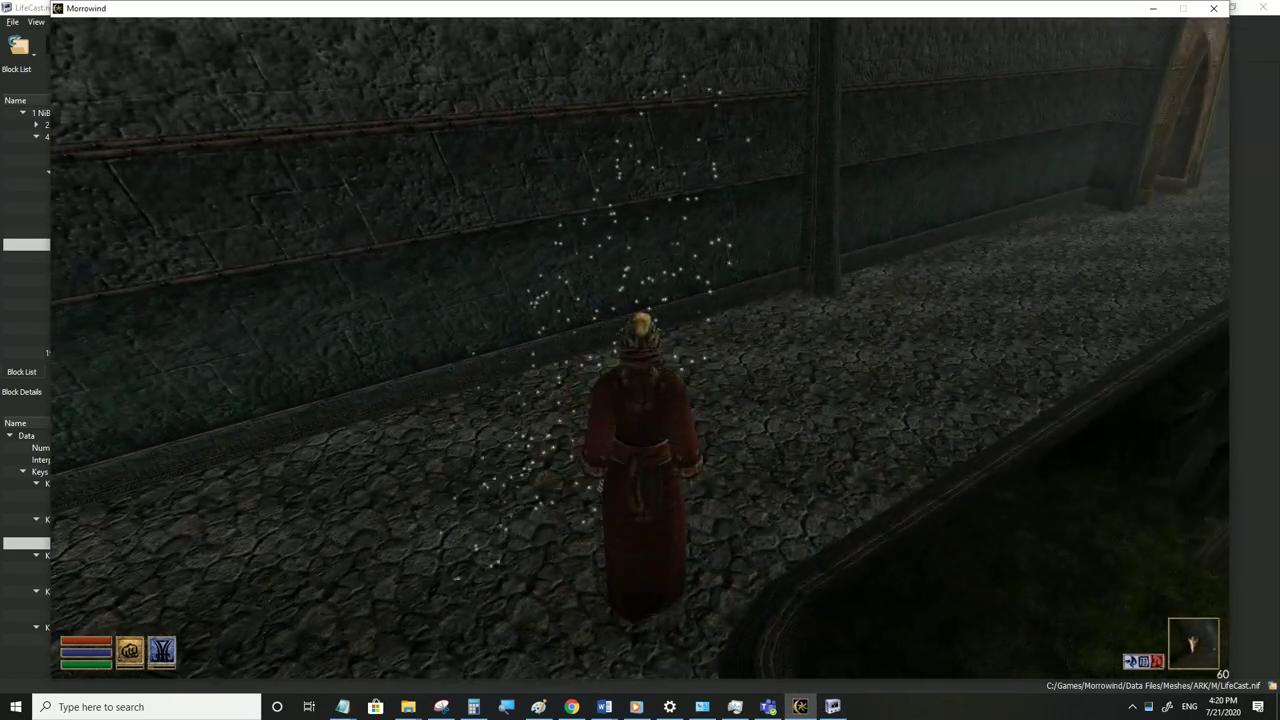
{"action": "key", "text": "Tab"}
{"action": "key", "text": "w"}
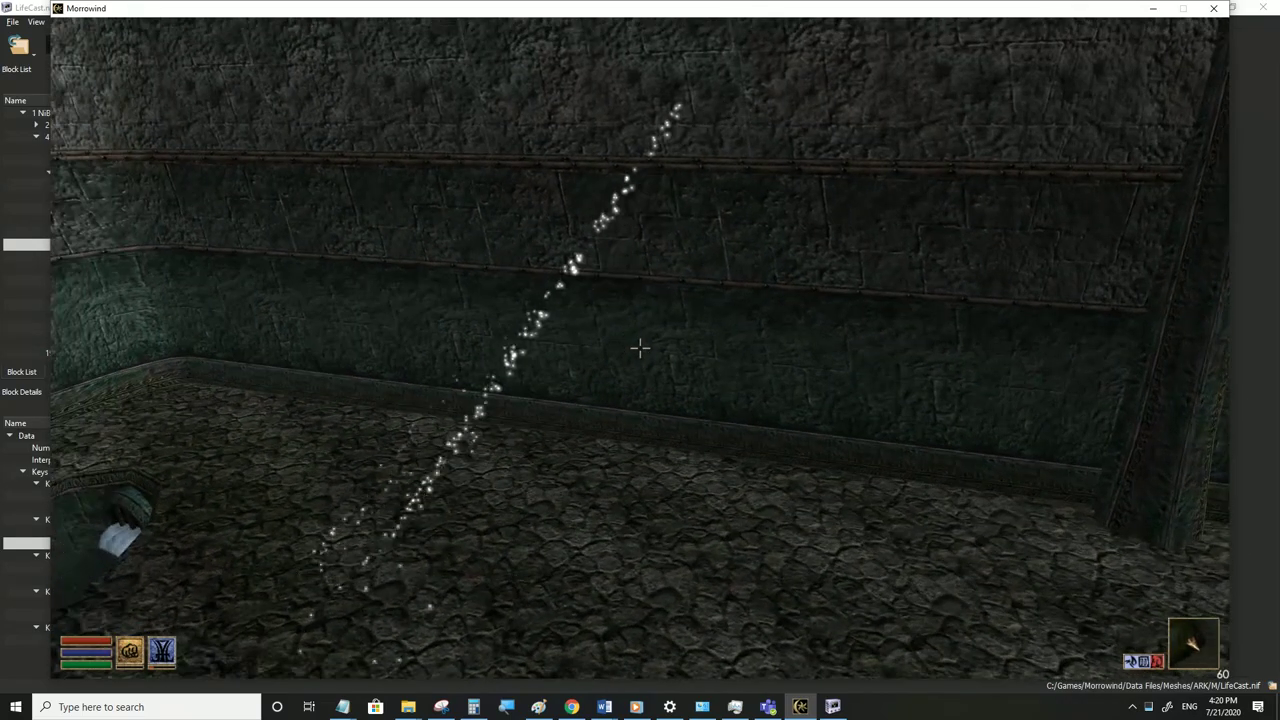
{"action": "key", "text": "w"}
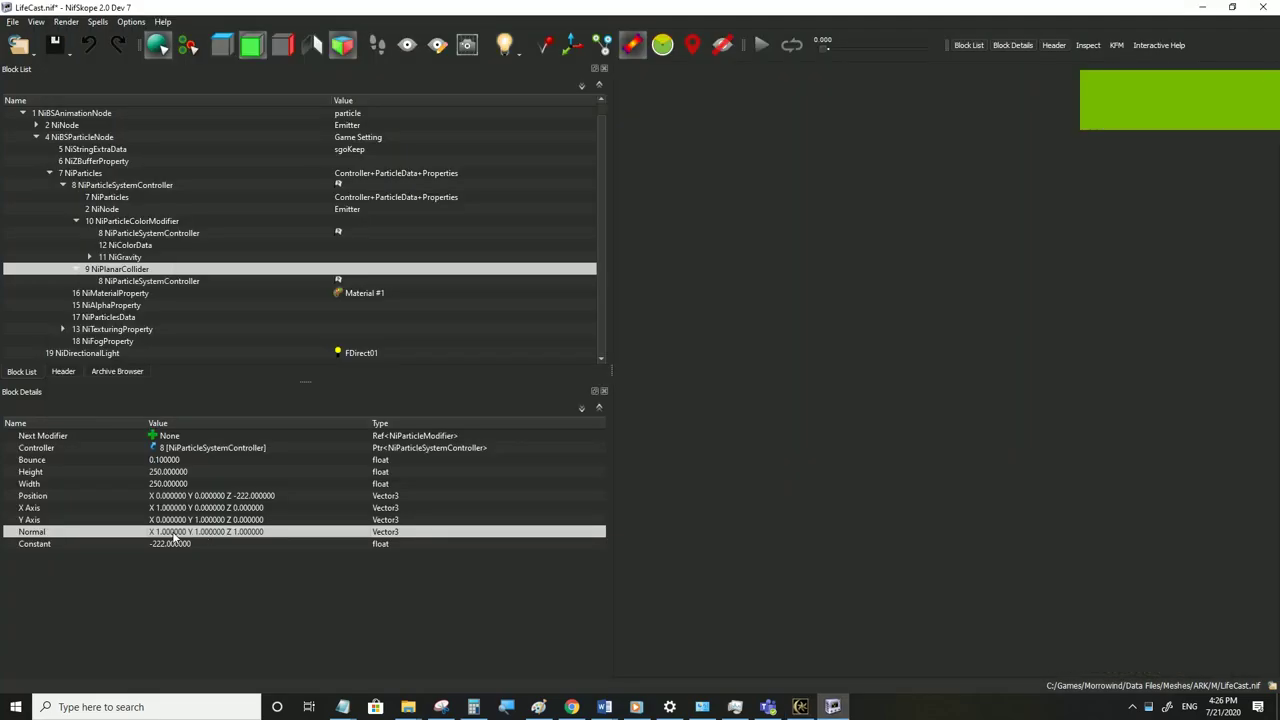
Adjust collider 9's Normal (X 0.5, then Y 0.2), saving and testing after each change
{"action": "double_click", "coordinate": [174, 533]}
{"action": "type", "text": "0.5"}
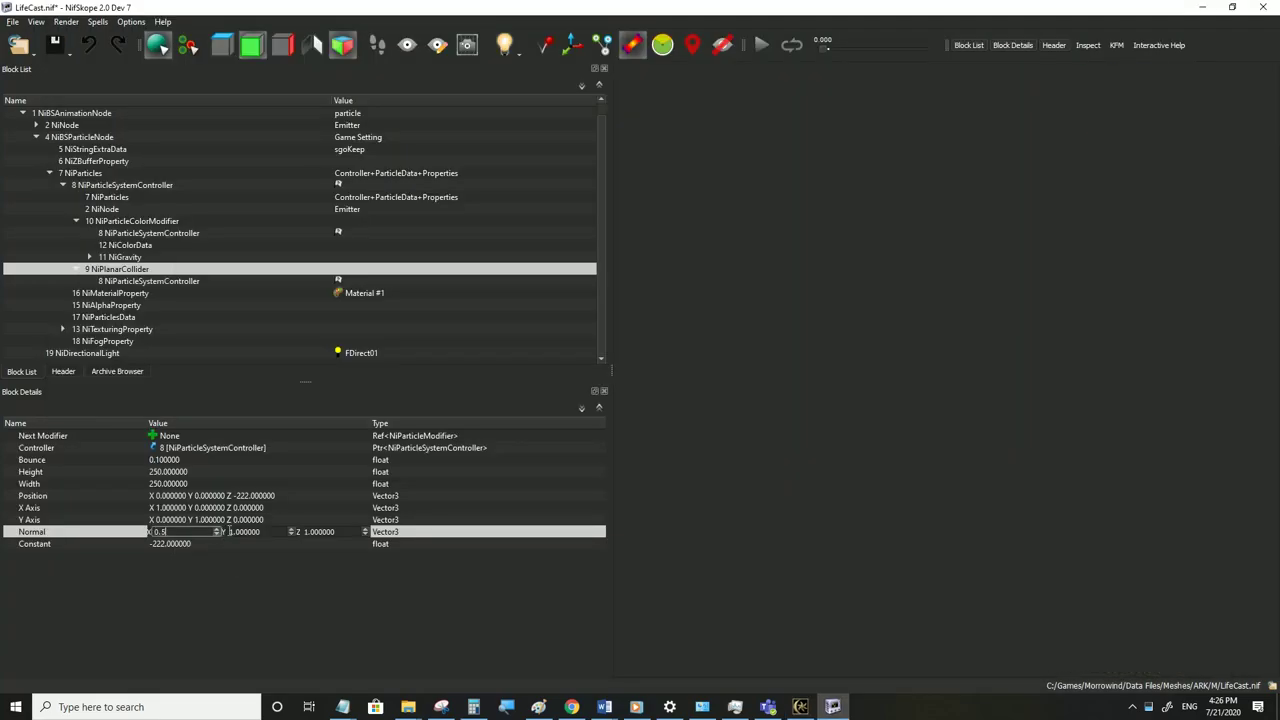
{"action": "key", "text": "Tab"}
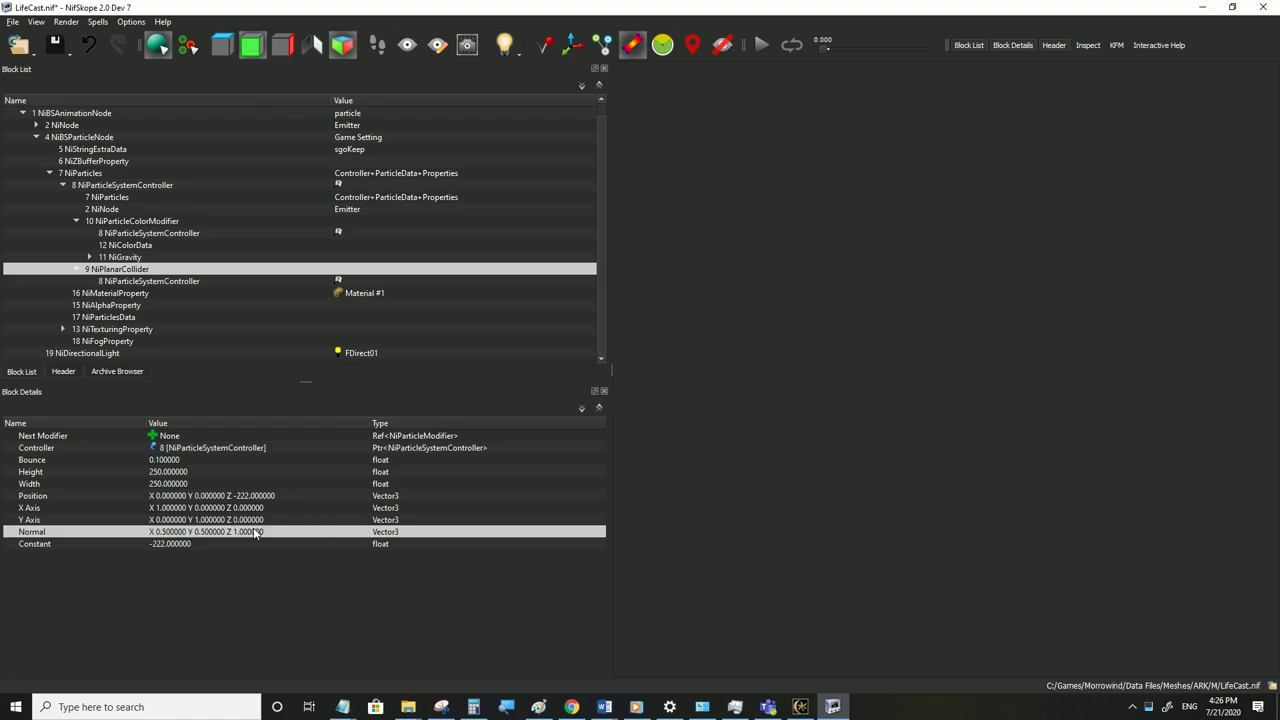
{"action": "left_click", "coordinate": [13, 21]}
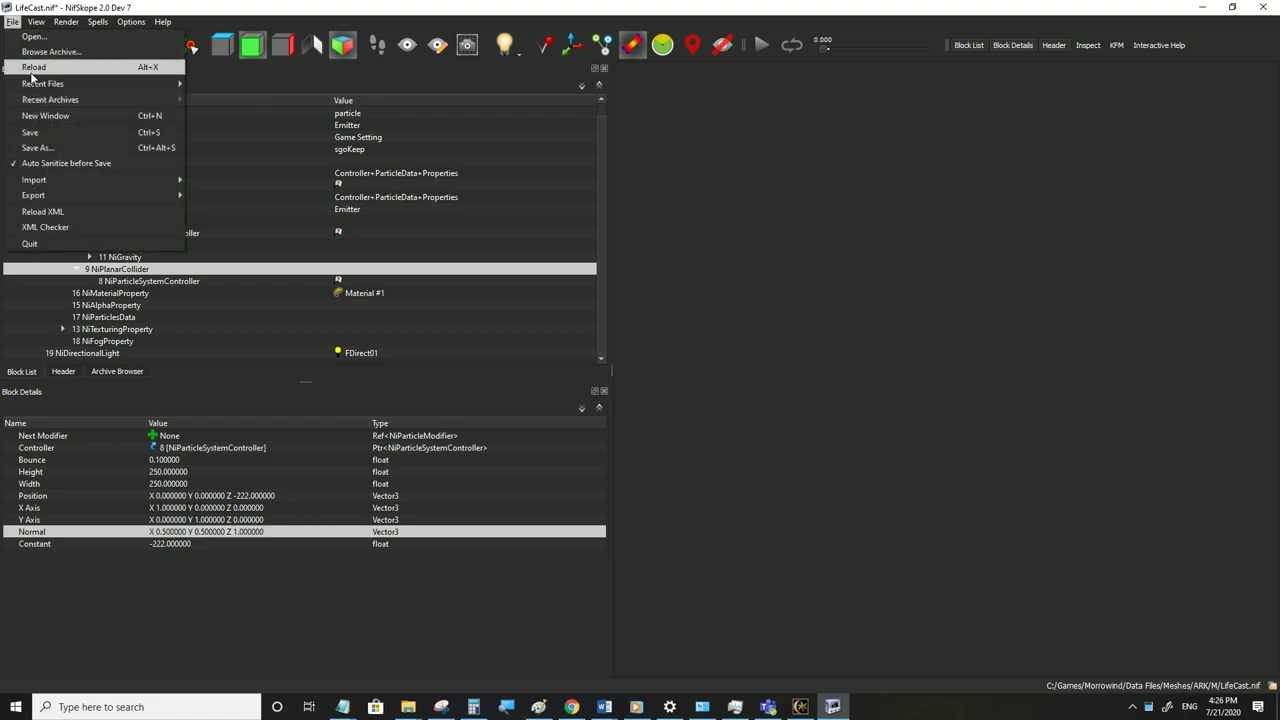
{"action": "left_click", "coordinate": [36, 130]}
{"action": "left_click", "coordinate": [800, 706]}
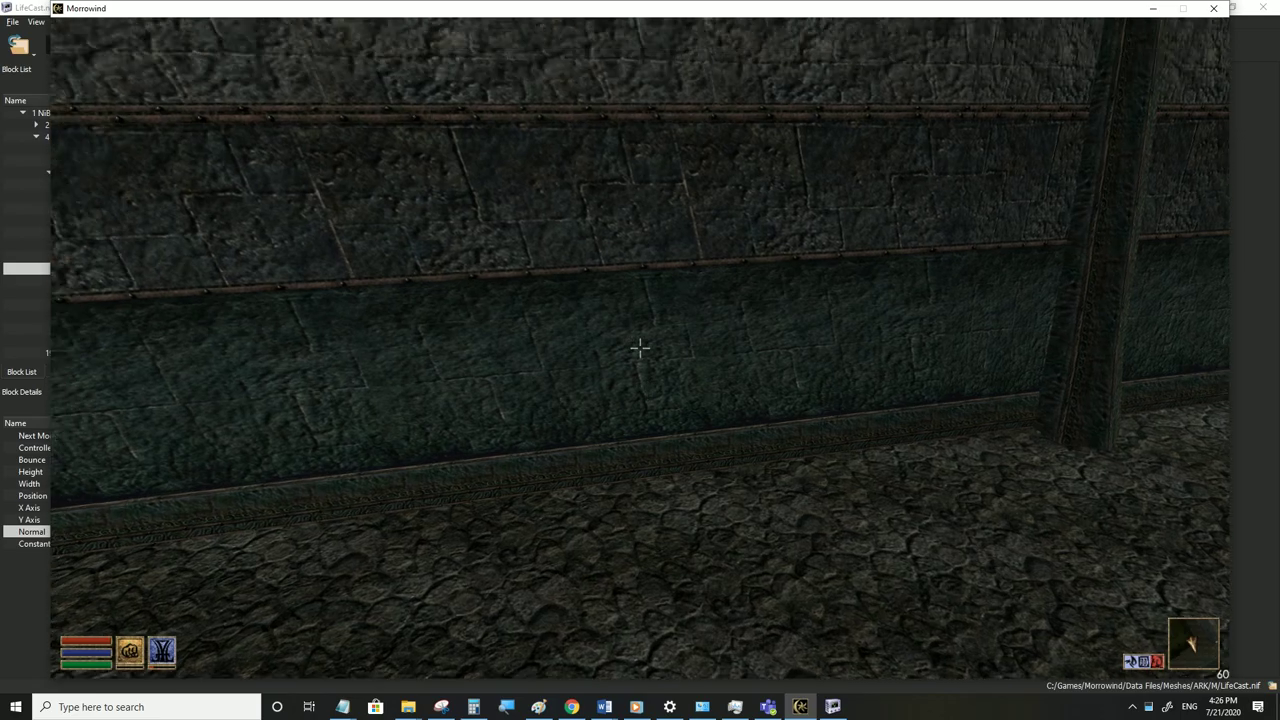
{"action": "key", "text": "alt+Tab"}
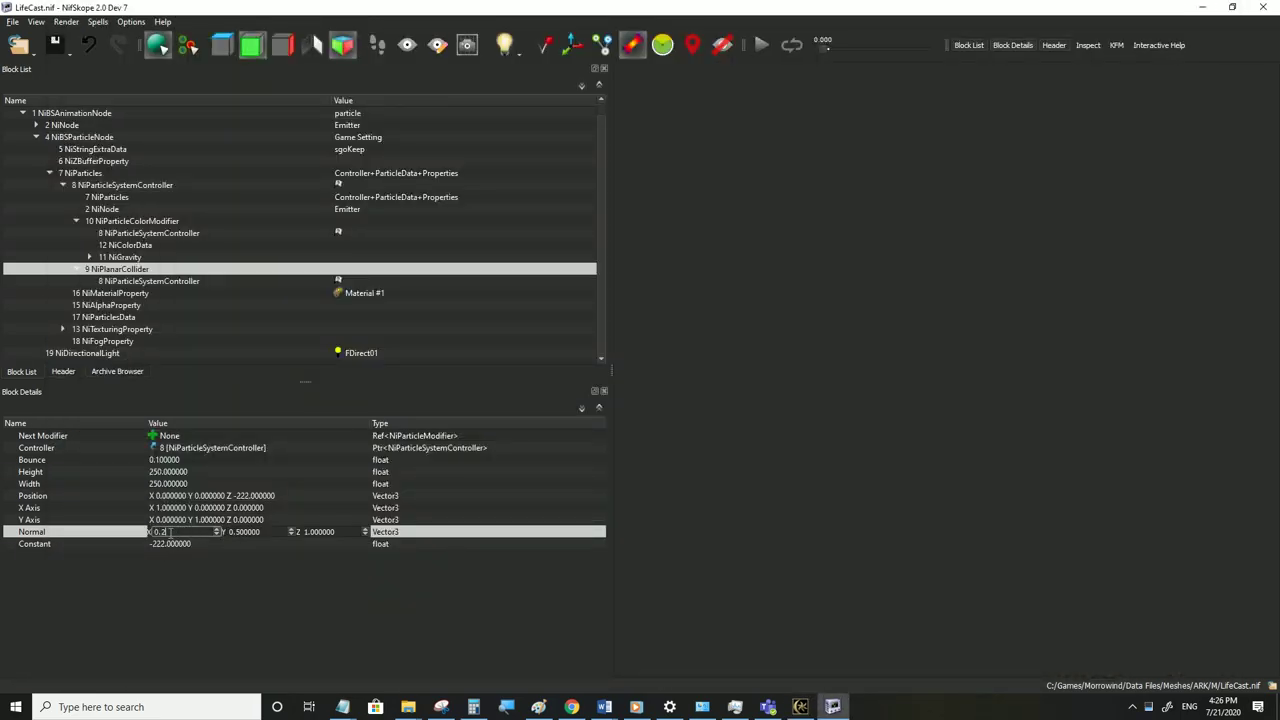
{"action": "left_click", "coordinate": [220, 520]}
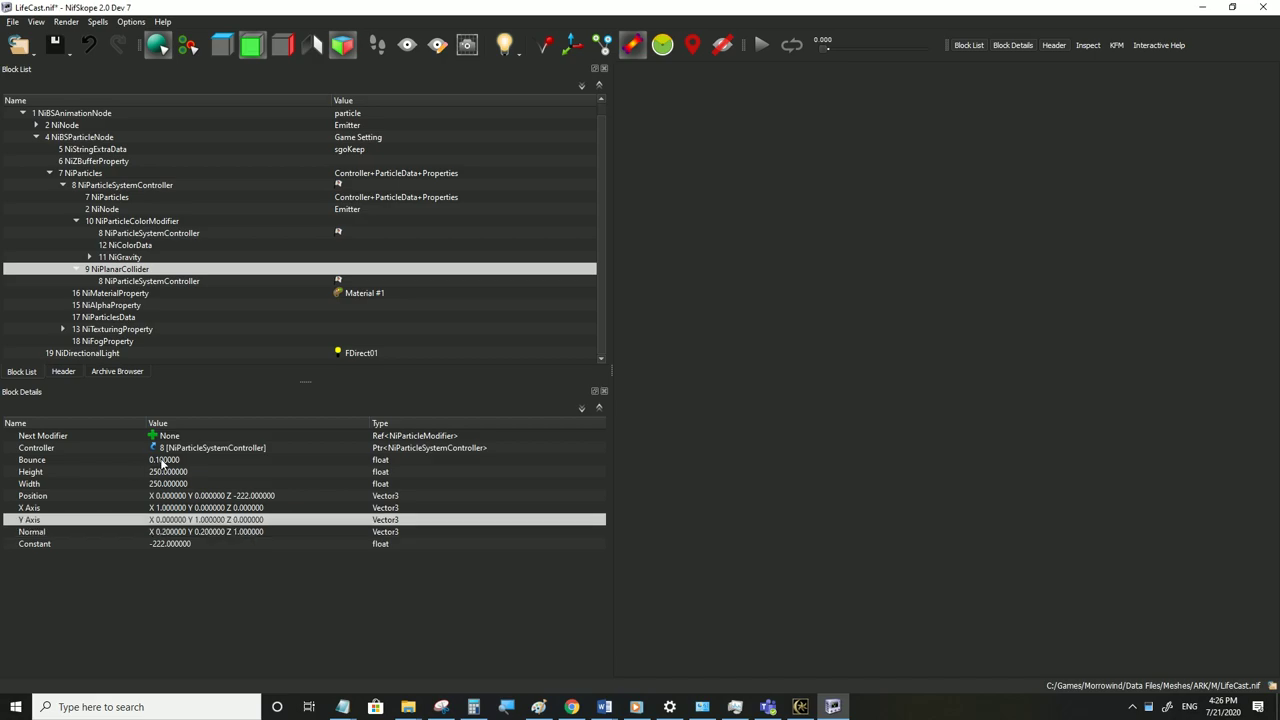
{"action": "left_click", "coordinate": [12, 22]}
{"action": "left_click", "coordinate": [38, 134]}
{"action": "key", "text": "alt+Tab"}
{"action": "key", "text": "alt+Tab"}
Set Bounce to 0.4 and cast the spell to watch sparkles hit the wall
{"action": "double_click", "coordinate": [168, 461]}
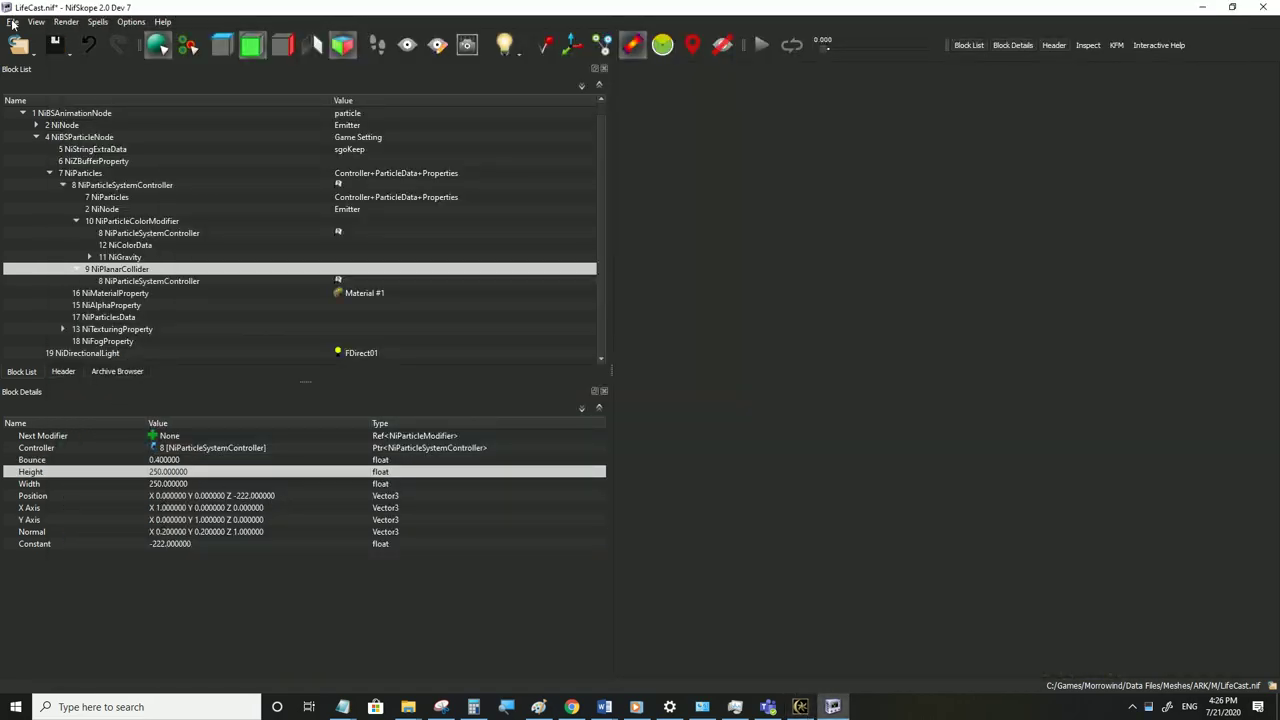
{"action": "left_click", "coordinate": [831, 707]}
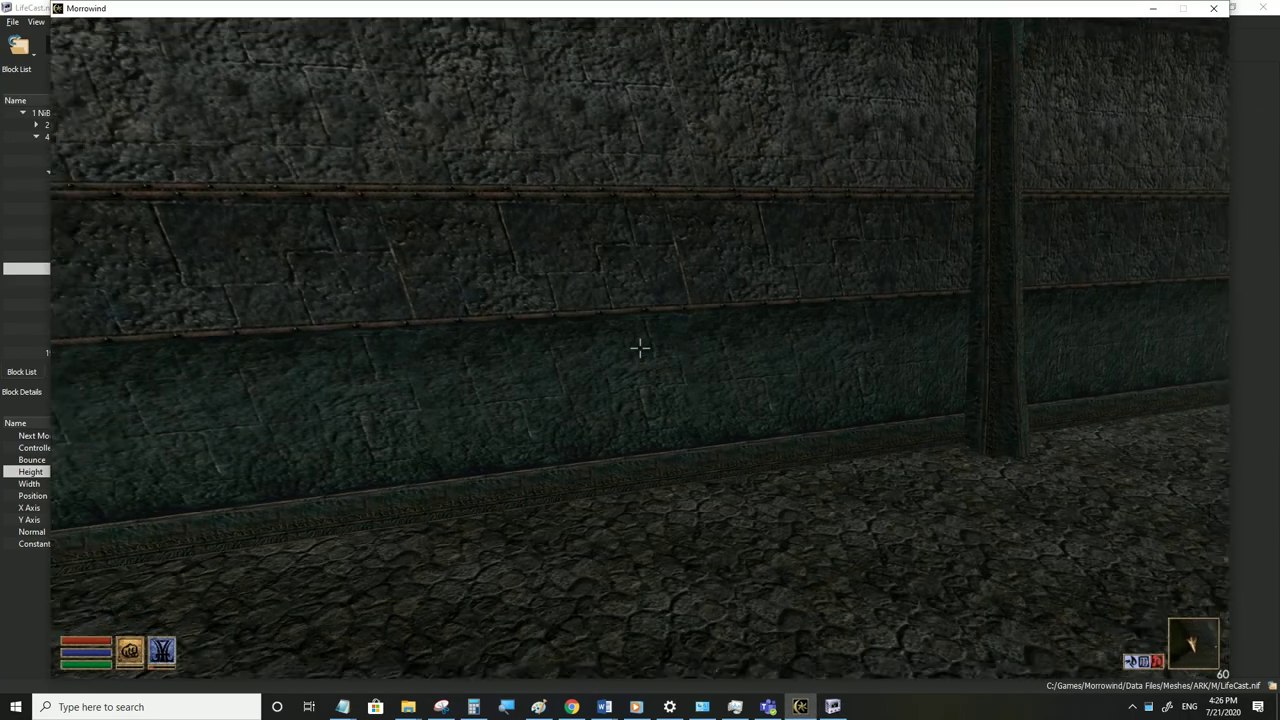
{"action": "left_click", "coordinate": [640, 348]}
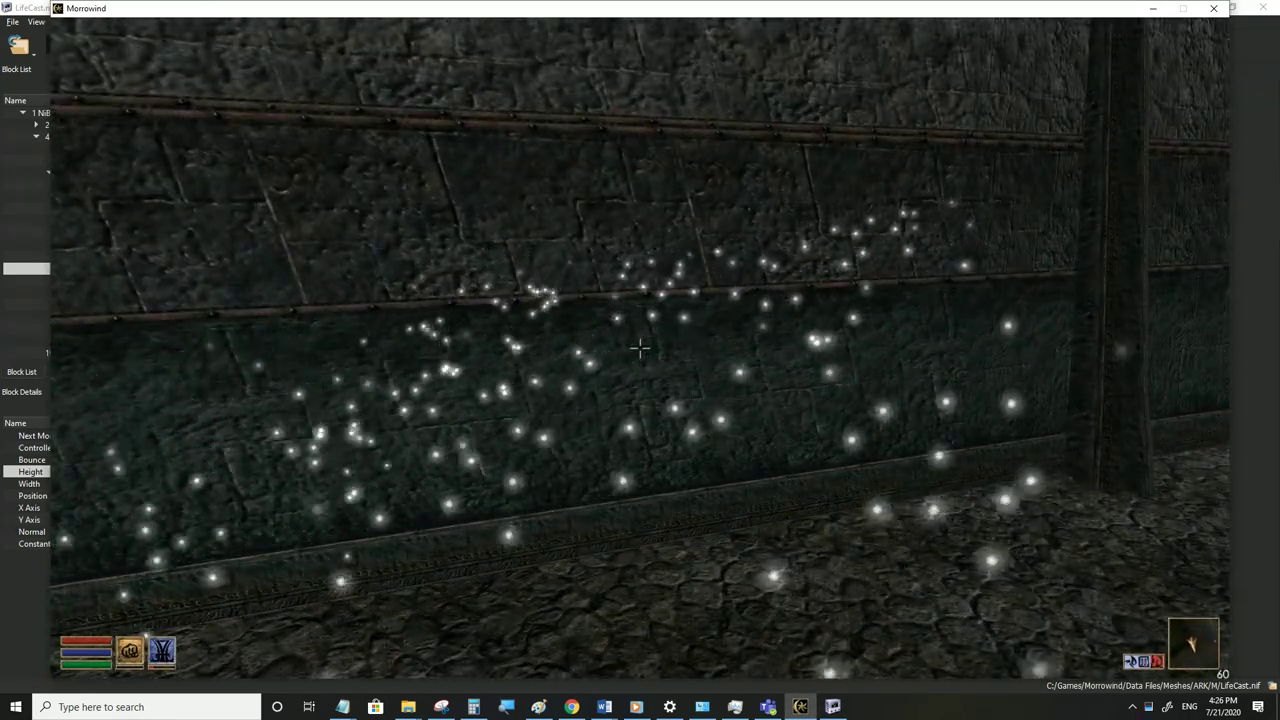
{"action": "key", "text": "w"}
{"action": "key", "text": "s"}
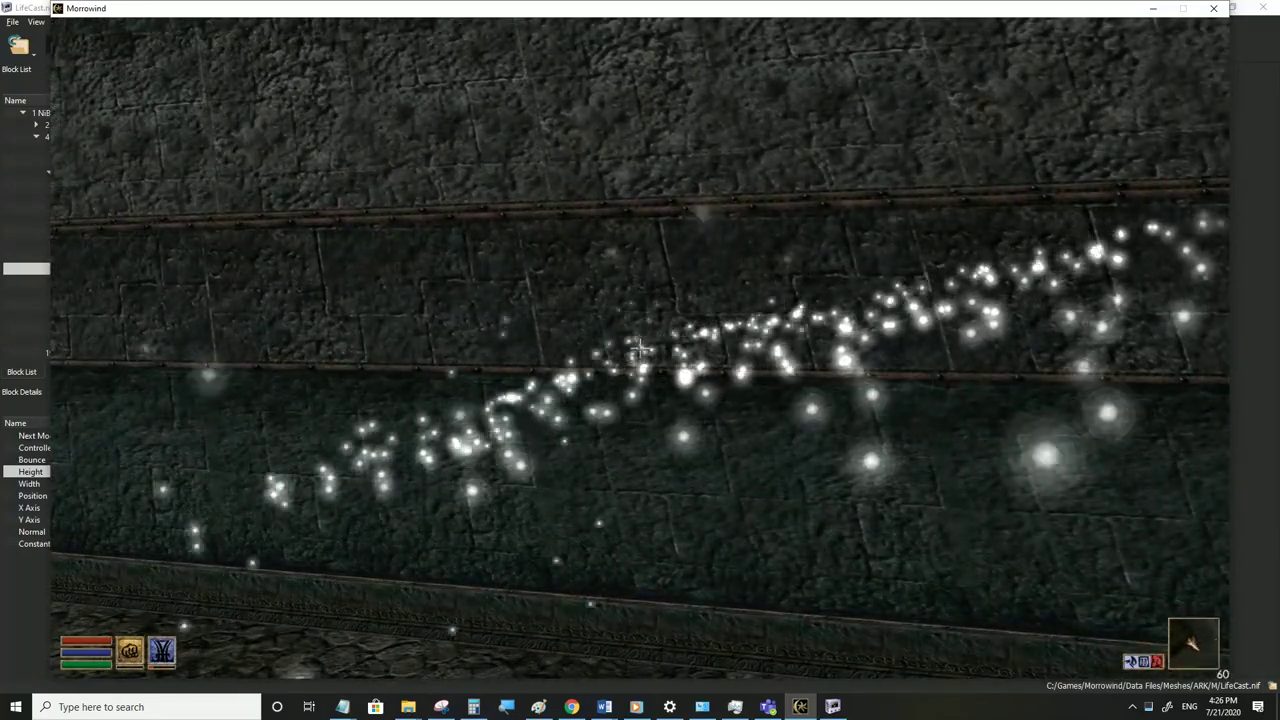
{"action": "key", "text": "w"}
{"action": "key", "text": "s"}
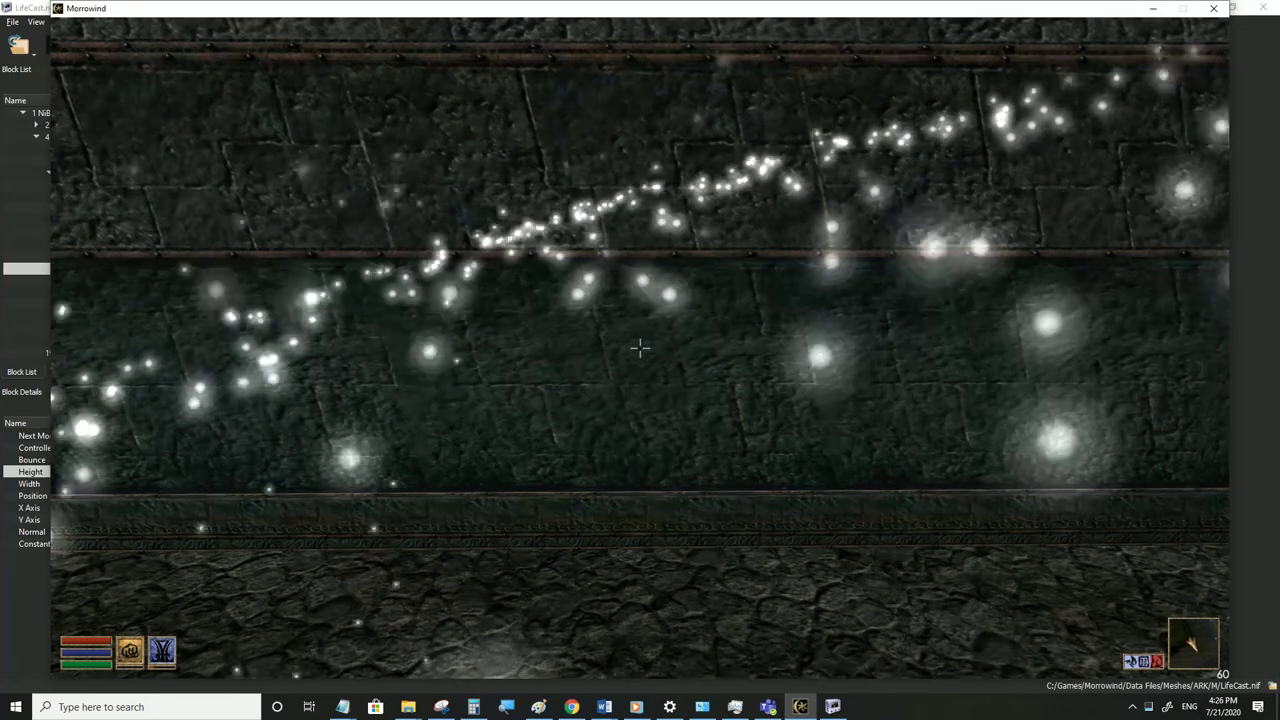
{"action": "key", "text": "alt+Tab"}
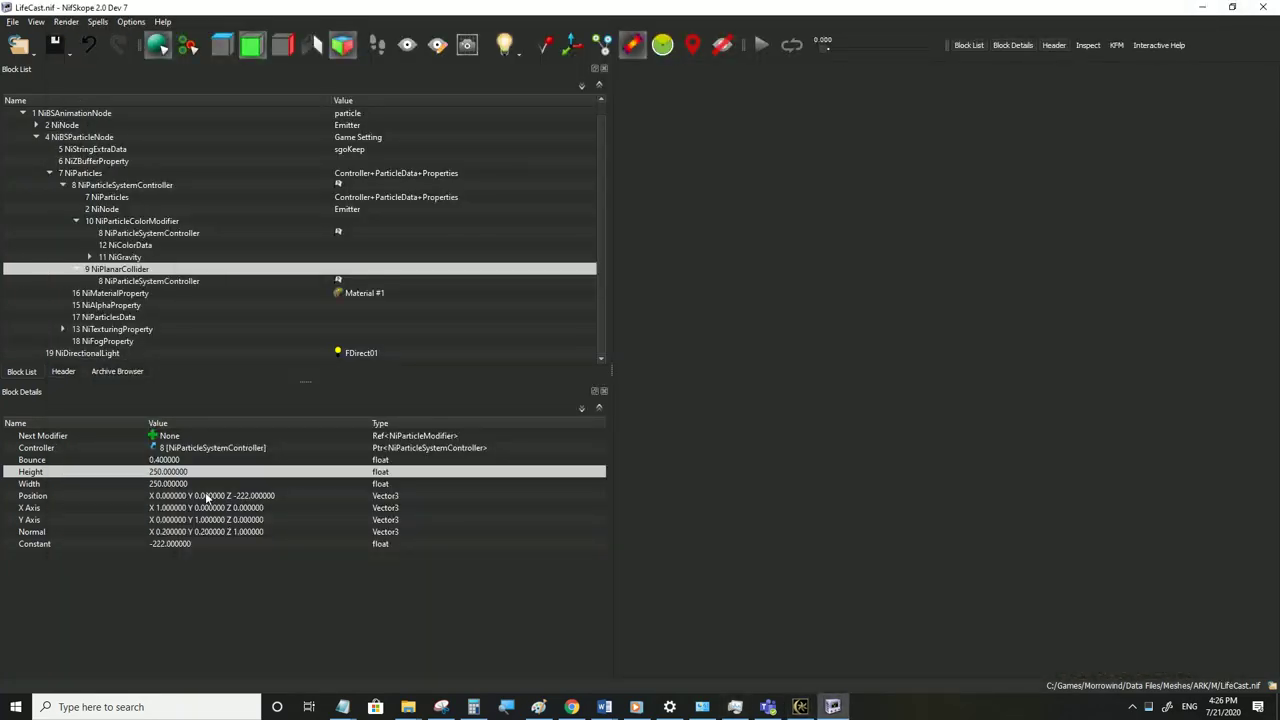
{"action": "left_click", "coordinate": [166, 461]}
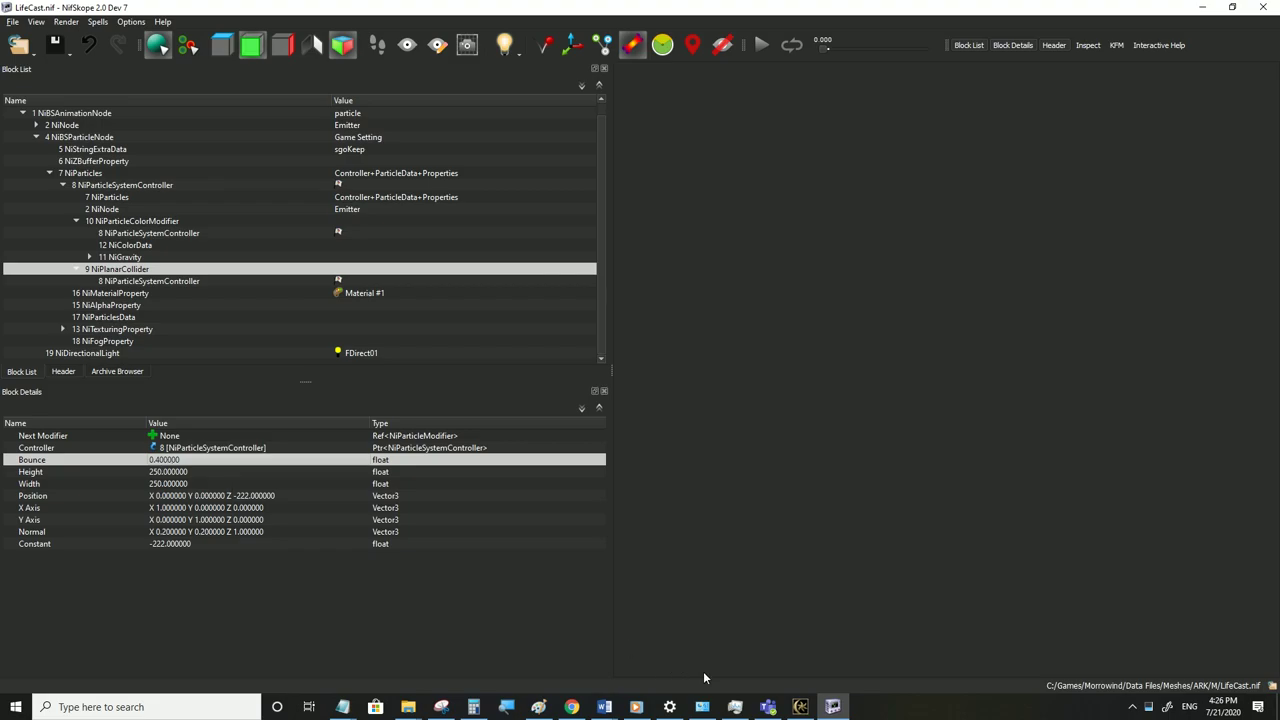
Check the 0.4 bounce in Morrowind from first-person view, then return to NifSkope
{"action": "left_click", "coordinate": [800, 707]}
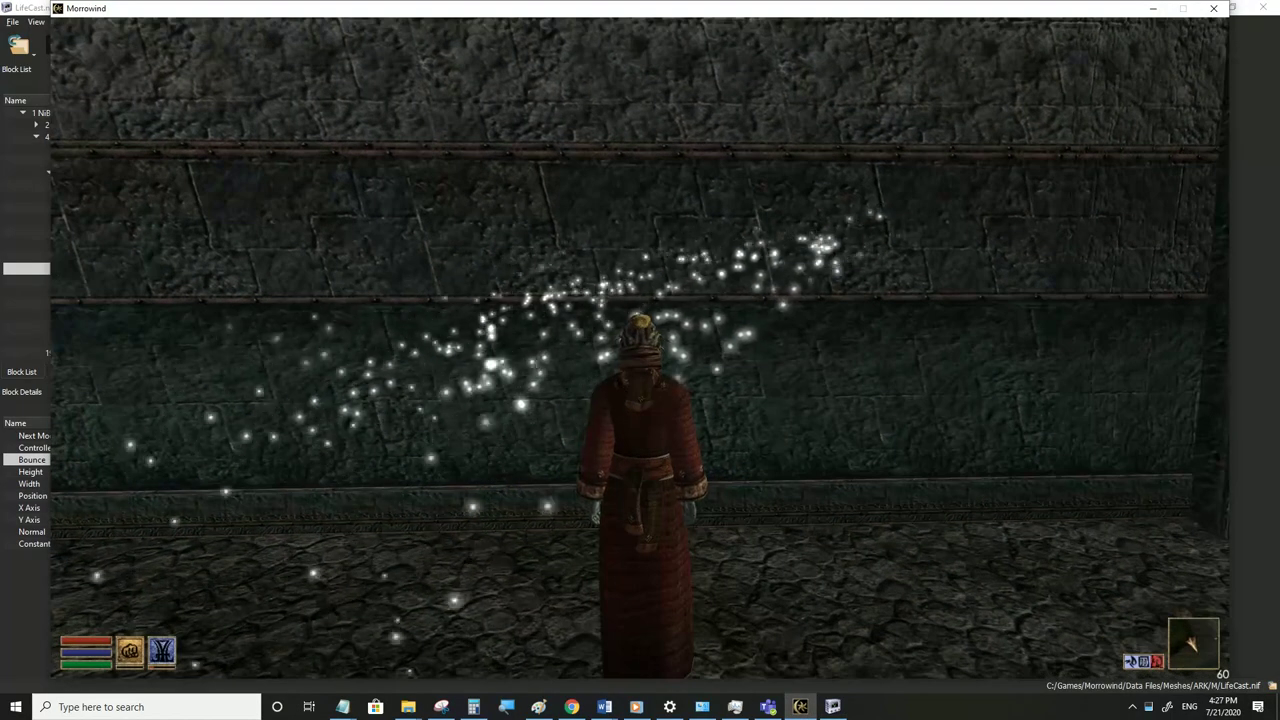
{"action": "key", "text": "Tab"}
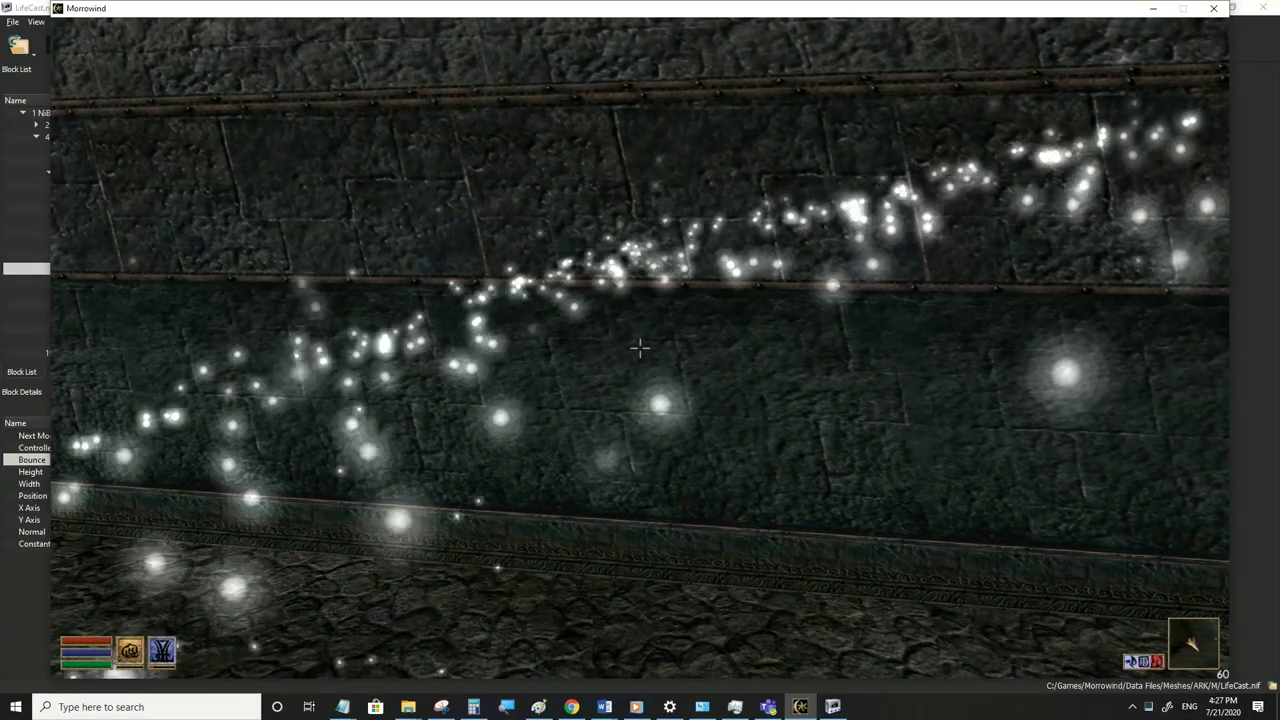
{"action": "key", "text": "Tab"}
{"action": "key", "text": "alt+Tab"}
Enter Bounce 1 for collider 9, save LifeCast.nif, and view it in third-person
{"action": "double_click", "coordinate": [190, 462]}
{"action": "type", "text": "1"}
{"action": "key", "text": "Return"}
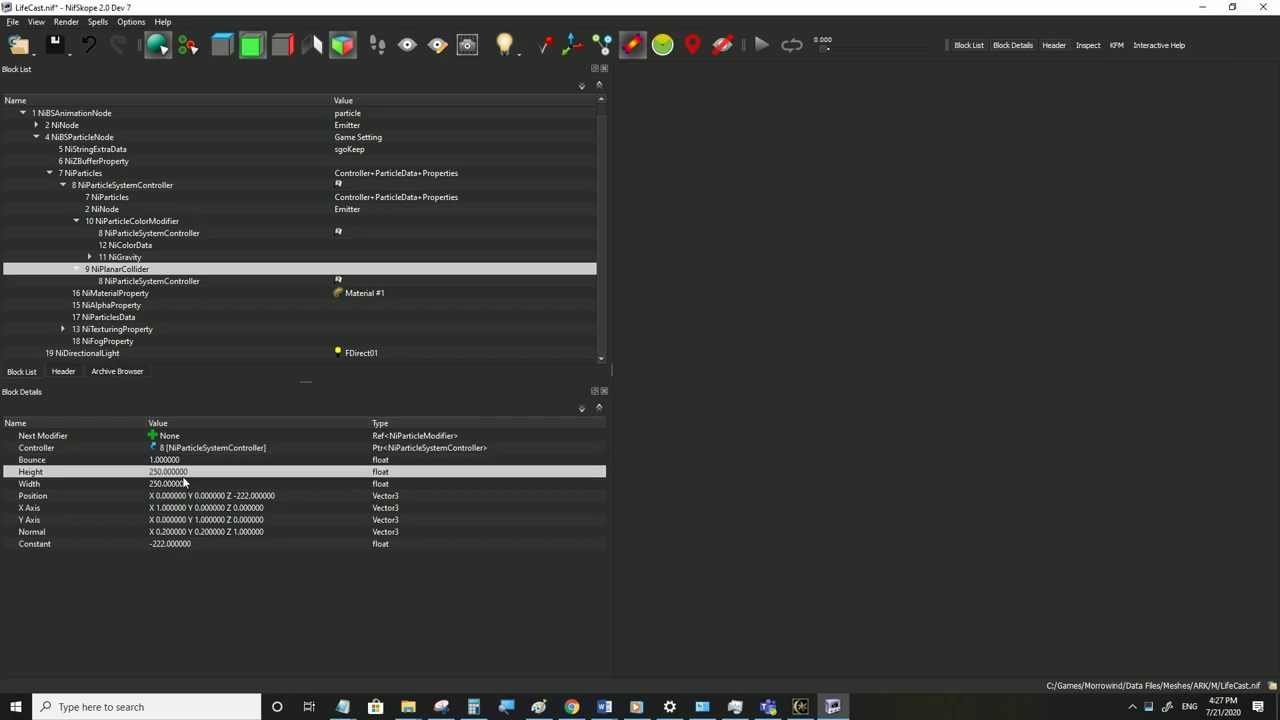
{"action": "left_click", "coordinate": [12, 21]}
{"action": "left_click", "coordinate": [60, 129]}
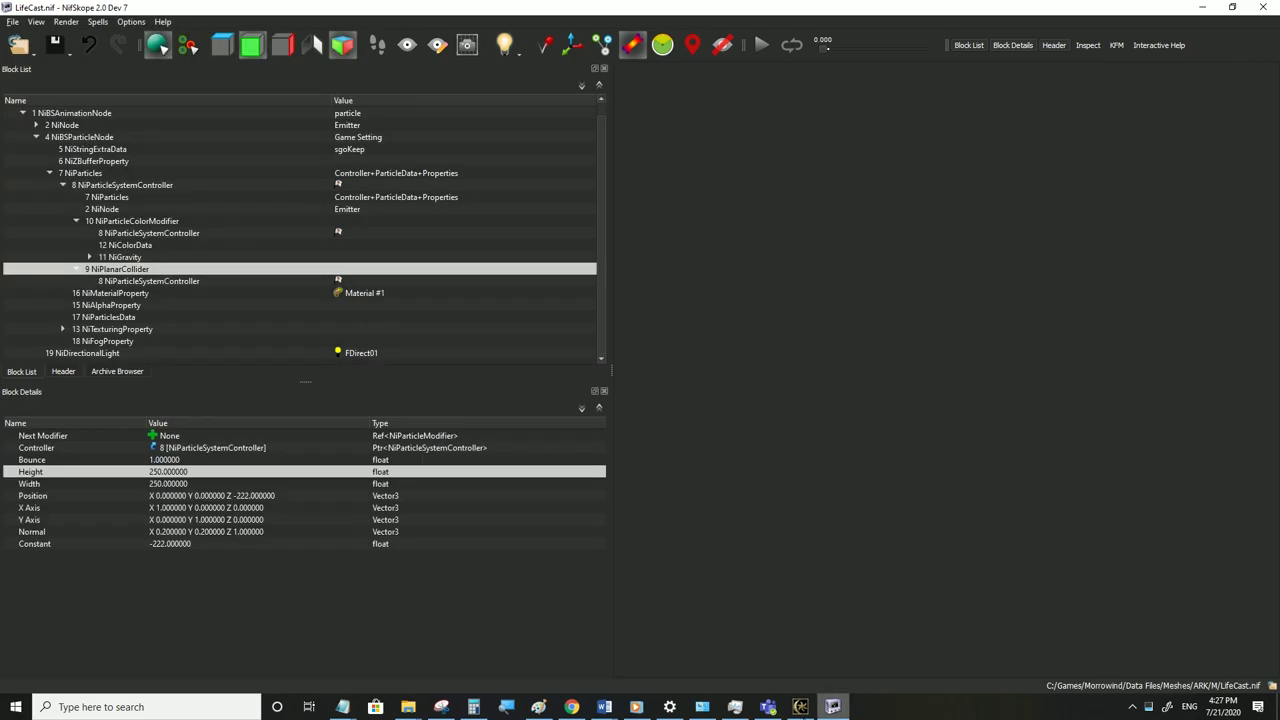
{"action": "key", "text": "alt+Tab"}
{"action": "key", "text": "Tab"}
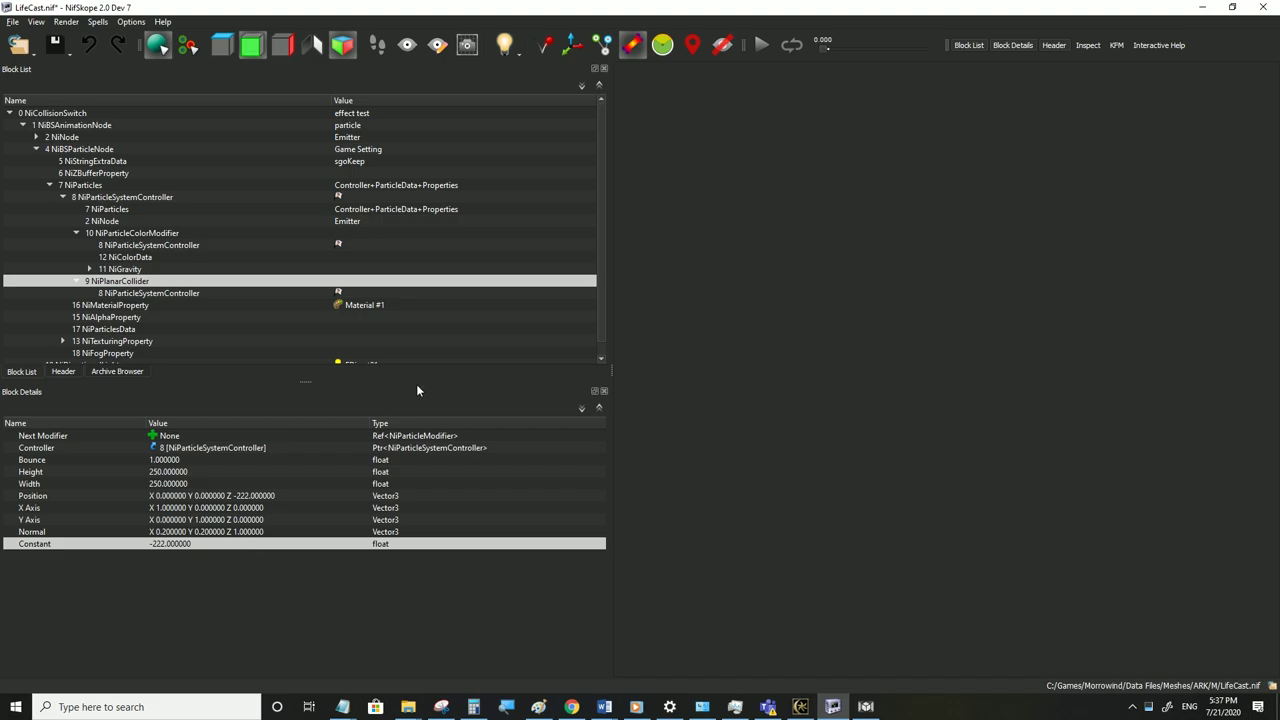
{"action": "left_click", "coordinate": [866, 706]}
{"action": "middle_click_drag", "start_coordinate": [824, 414], "coordinate": [795, 447]}
{"action": "mouse_move", "coordinate": [878, 432]}
{"action": "middle_mouse_down", "text": "alt"}
{"action": "mouse_move", "coordinate": [838, 446]}
{"action": "mouse_move", "coordinate": [872, 436]}
{"action": "middle_mouse_up", "text": "alt"}
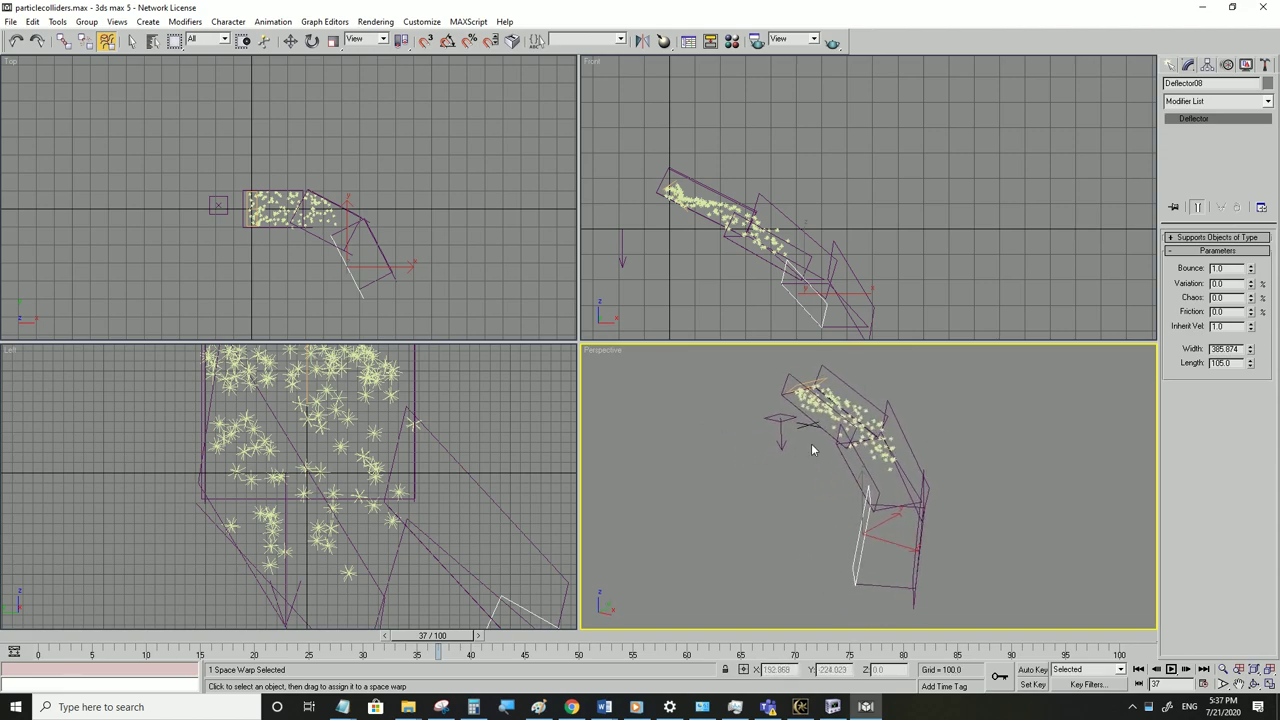
{"action": "left_click", "coordinate": [1172, 670]}
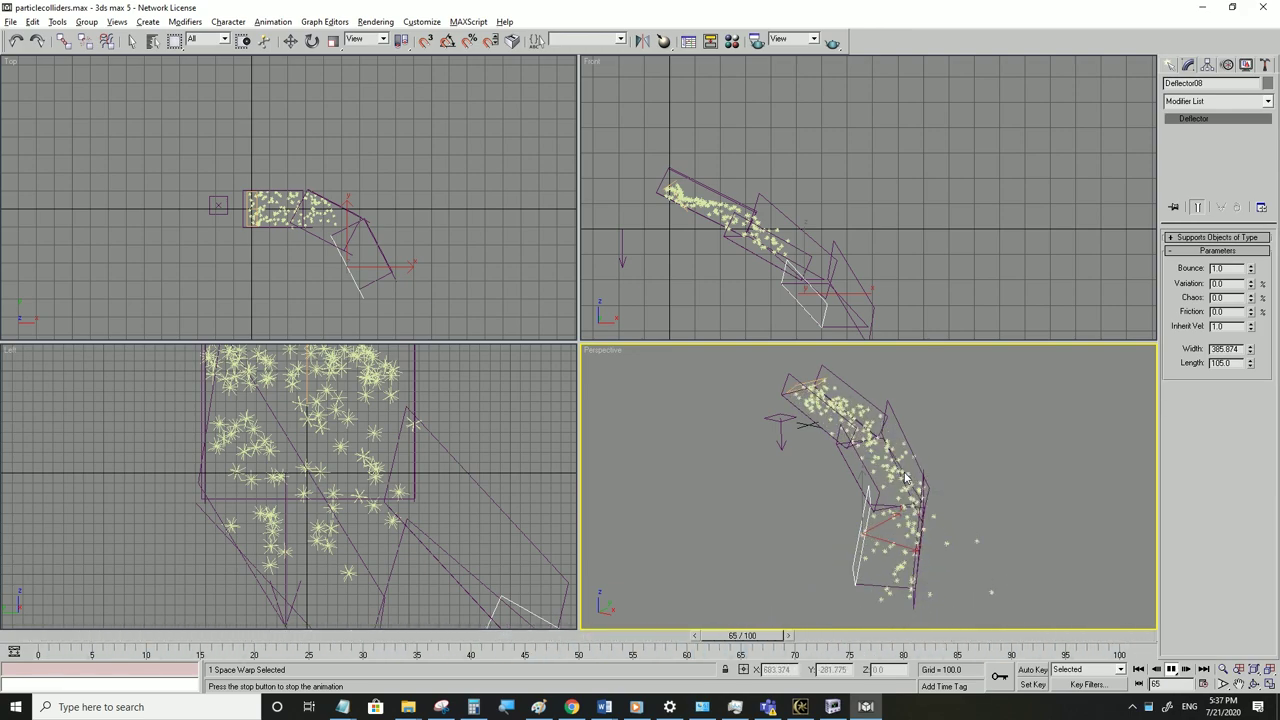
{"action": "left_click", "coordinate": [1172, 670]}
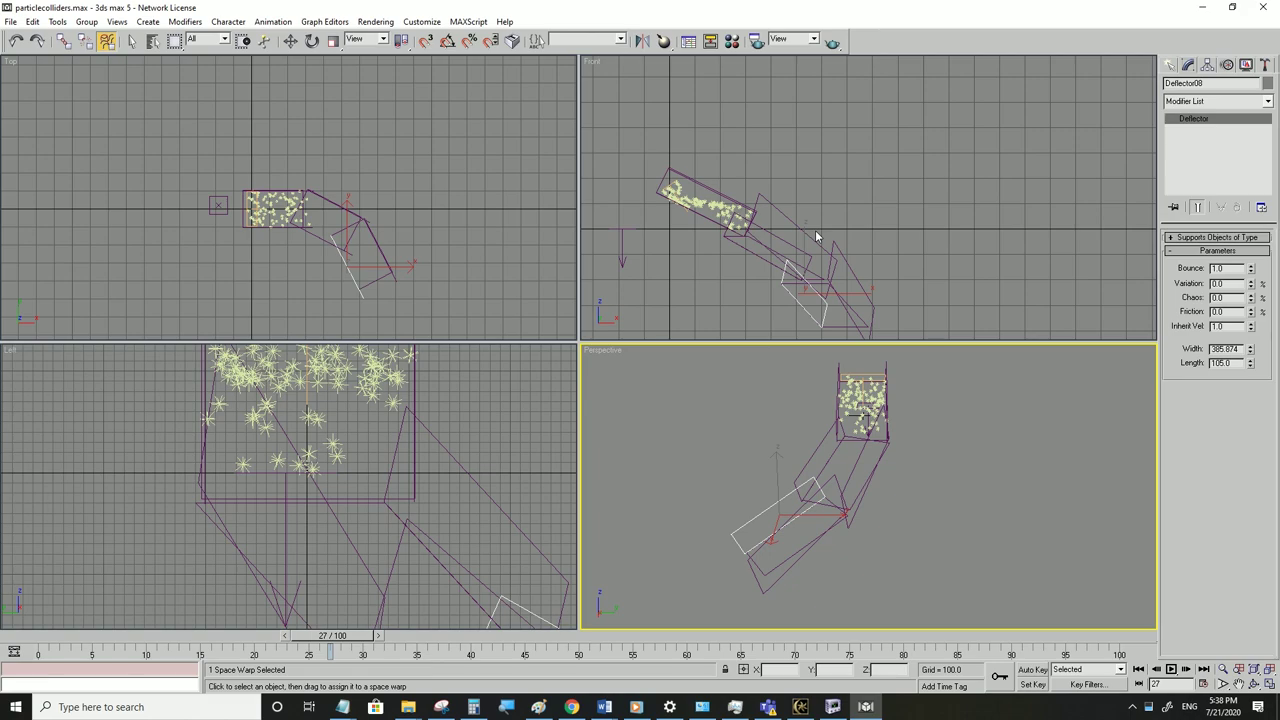
{"action": "middle_click_drag", "start_coordinate": [834, 408], "coordinate": [910, 420], "text": "alt"}
{"action": "key", "text": "slash"}
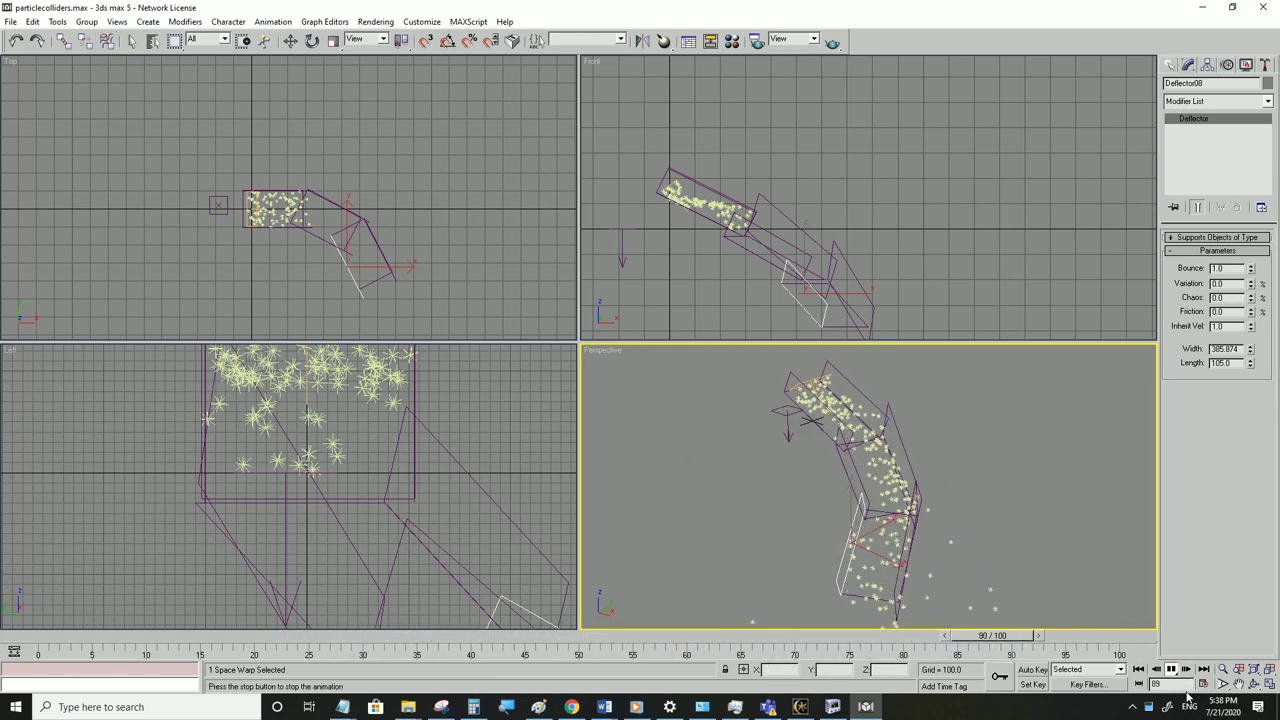
{"action": "key", "text": "slash"}
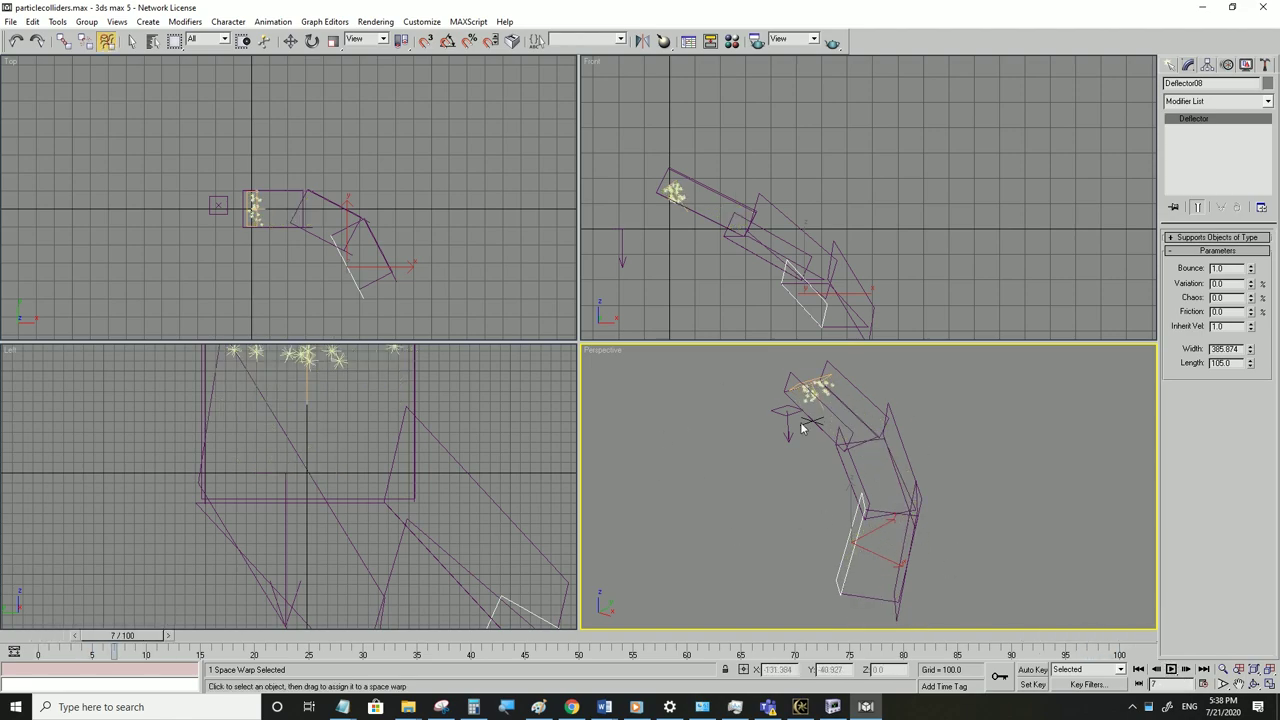
{"action": "left_click", "coordinate": [831, 707]}
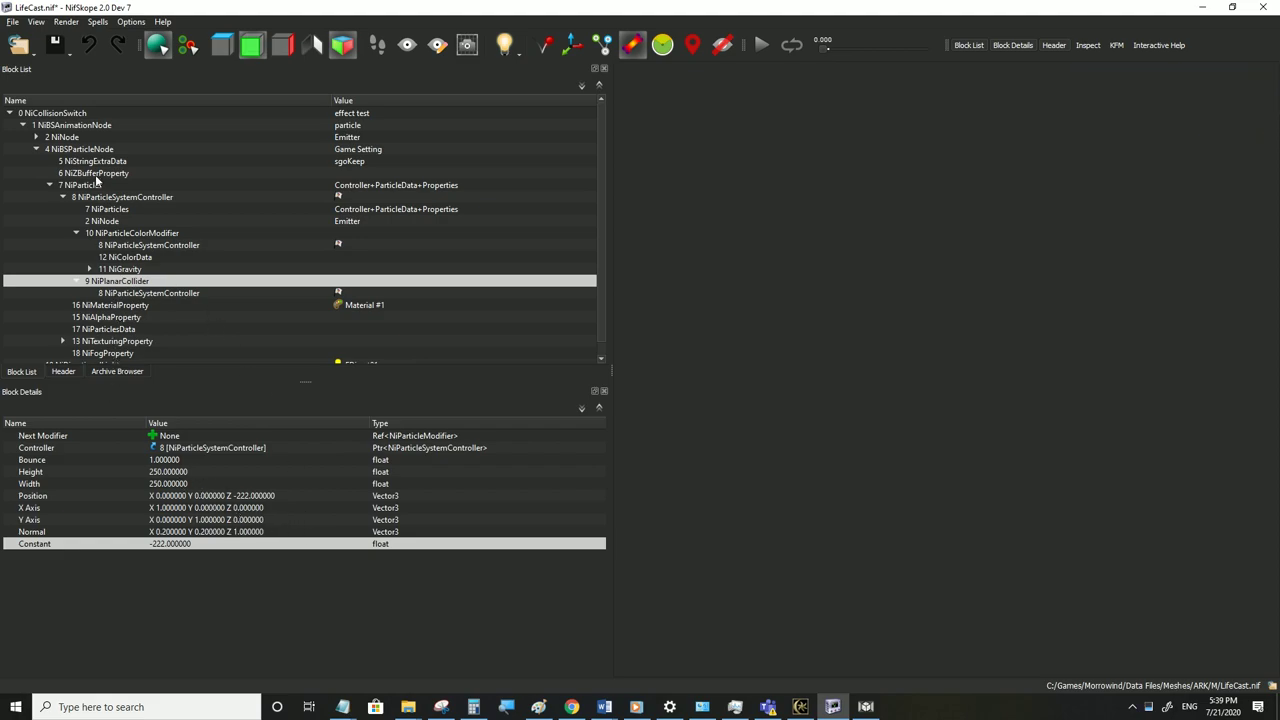
{"action": "left_click", "coordinate": [74, 114]}
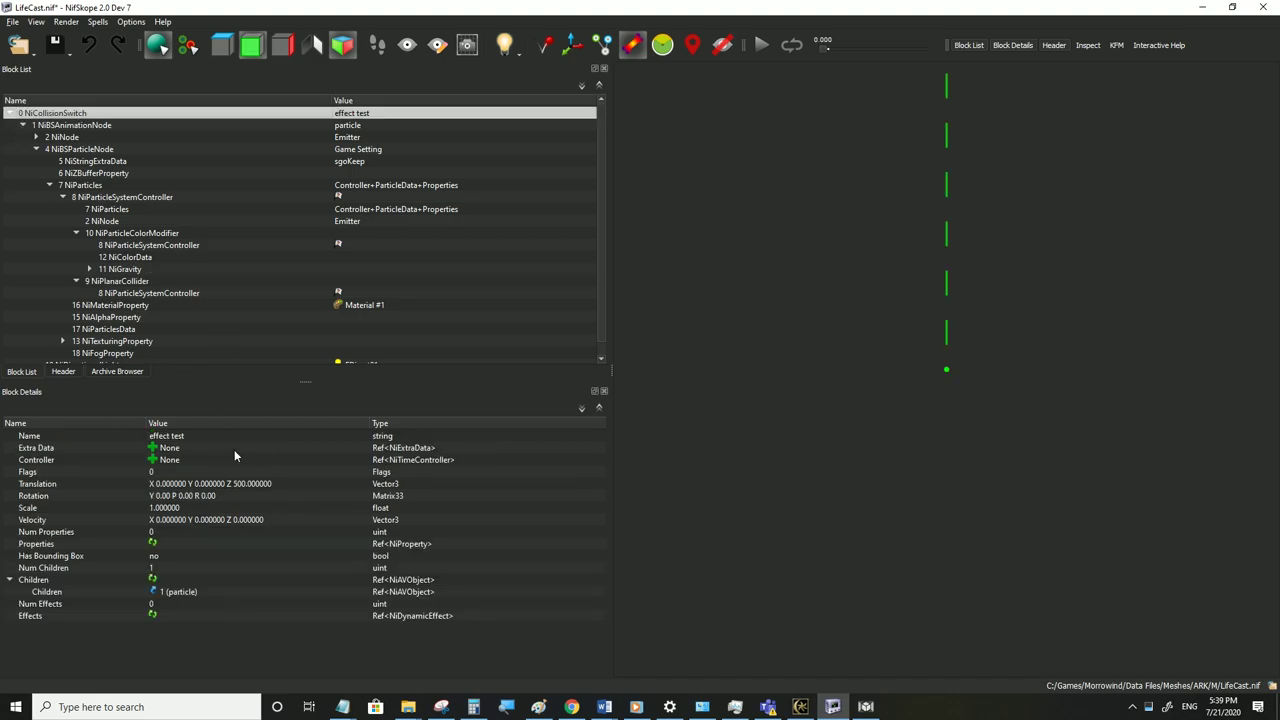
{"action": "left_click", "coordinate": [249, 484]}
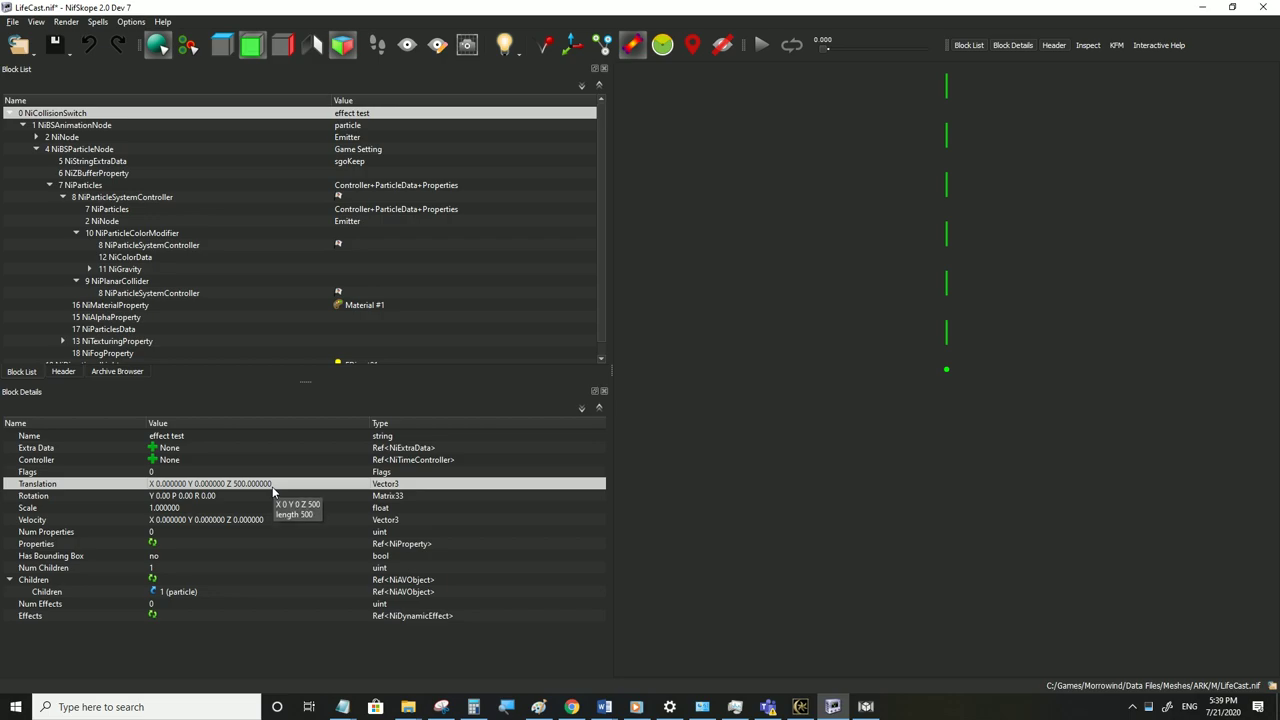
{"action": "left_click", "coordinate": [63, 127]}
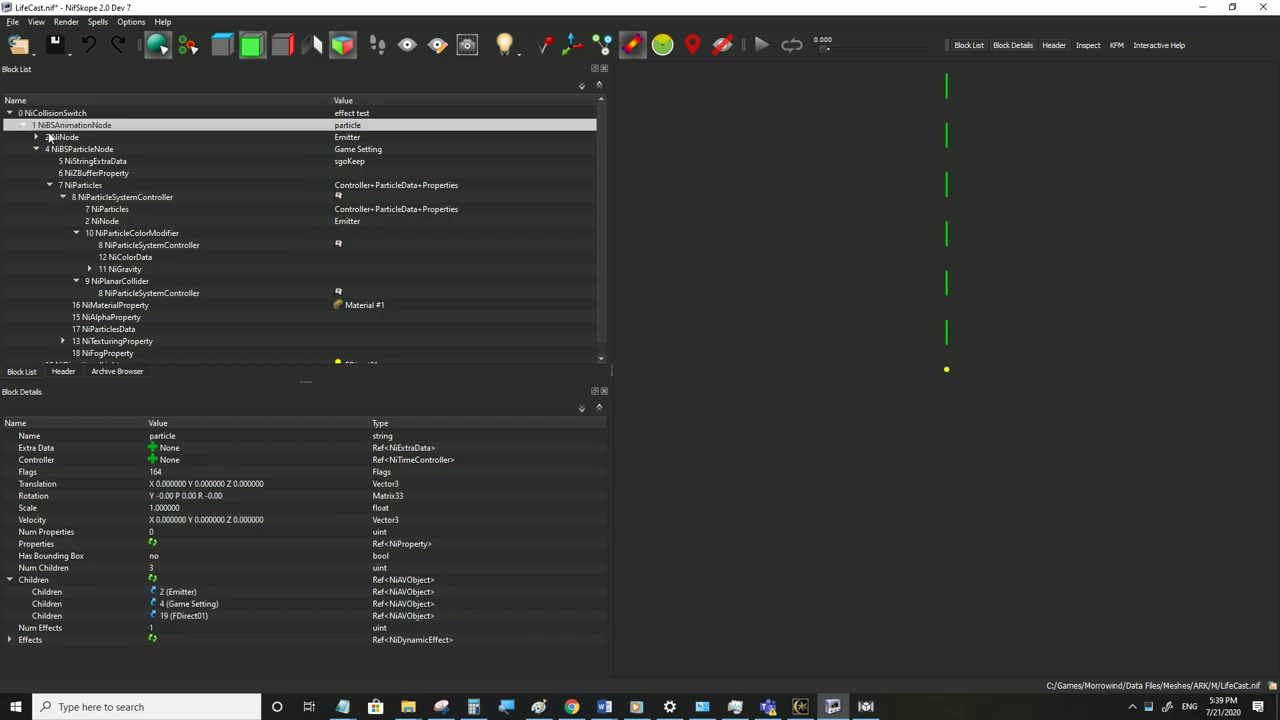
{"action": "left_click", "coordinate": [70, 141]}
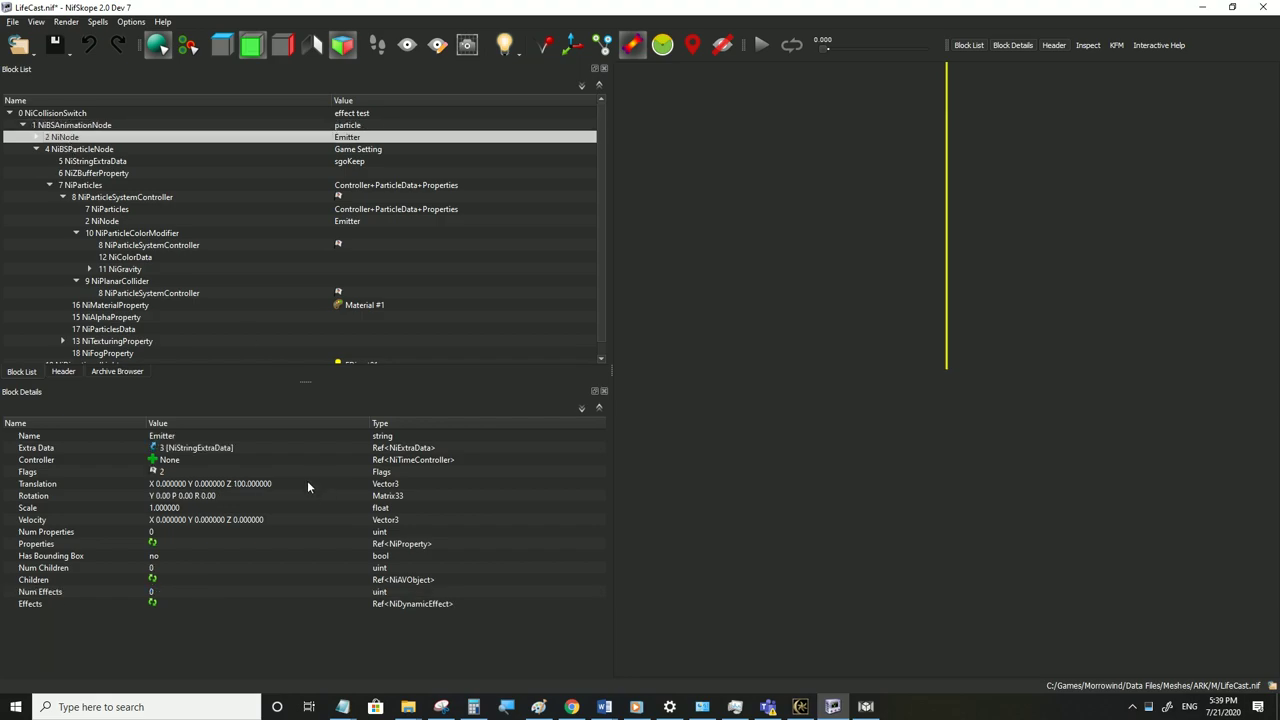
{"action": "left_click", "coordinate": [262, 485]}
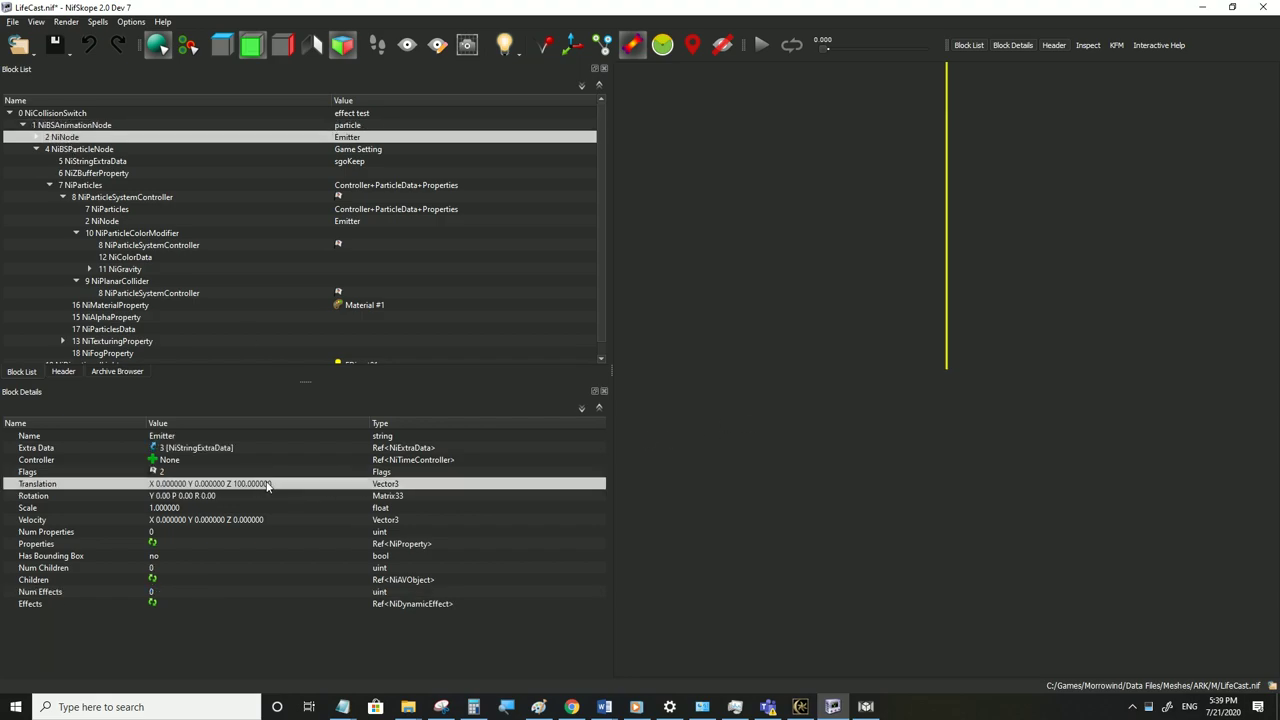
{"action": "left_click", "coordinate": [74, 149]}
{"action": "left_click", "coordinate": [73, 138]}
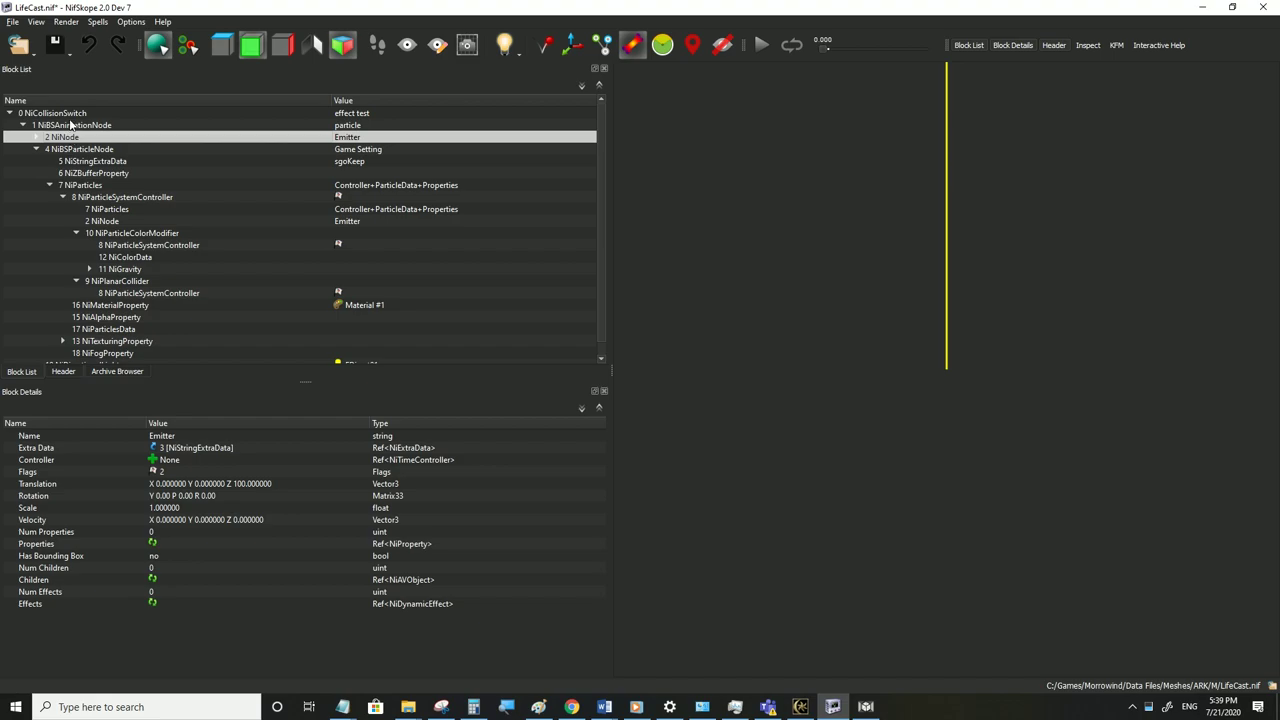
{"action": "left_click", "coordinate": [261, 484]}
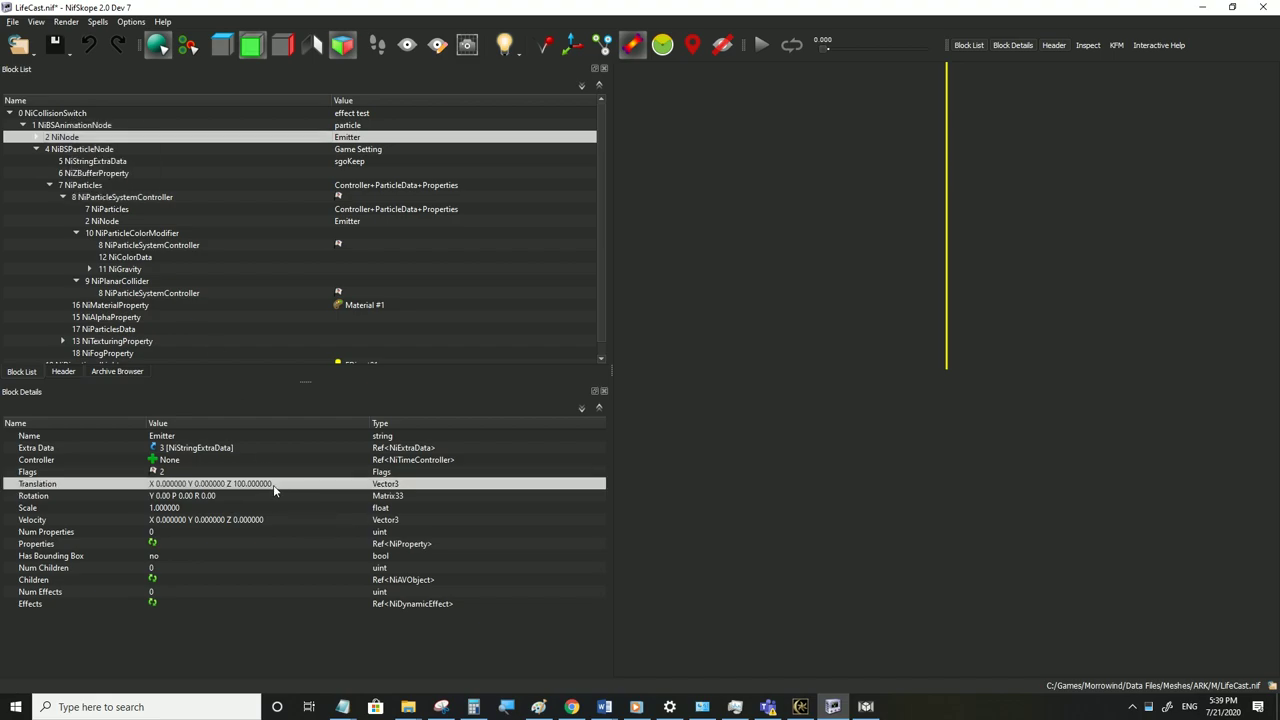
{"action": "left_click", "coordinate": [116, 199]}
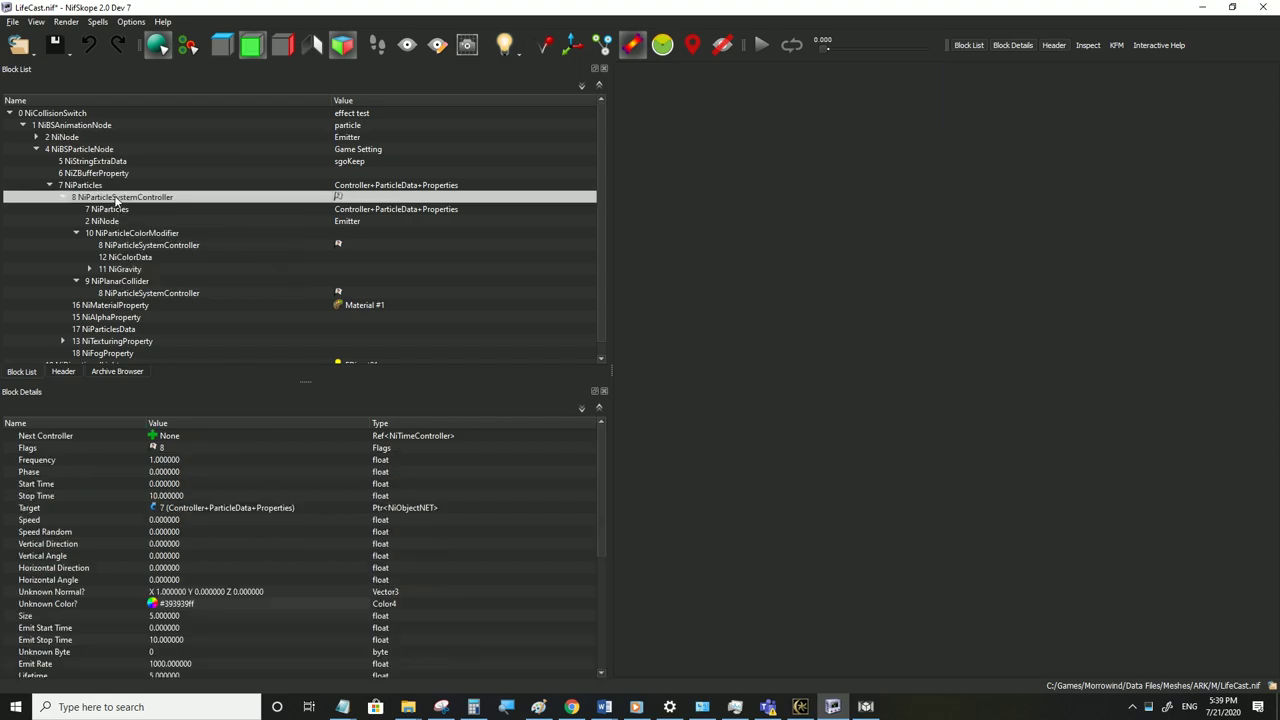
{"action": "left_click", "coordinate": [126, 283]}
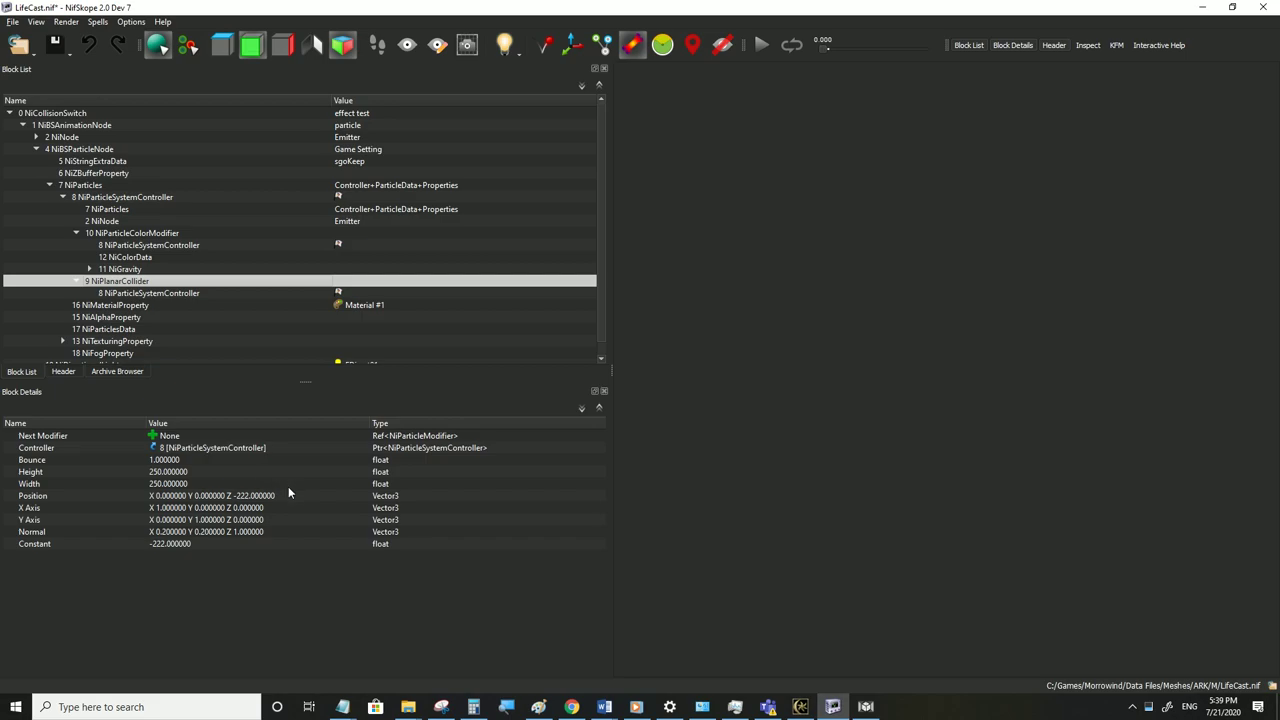
Lower the planar collider to Position Z -600 with Constant -600 and save LifeCast.nif
{"action": "double_click", "coordinate": [288, 492]}
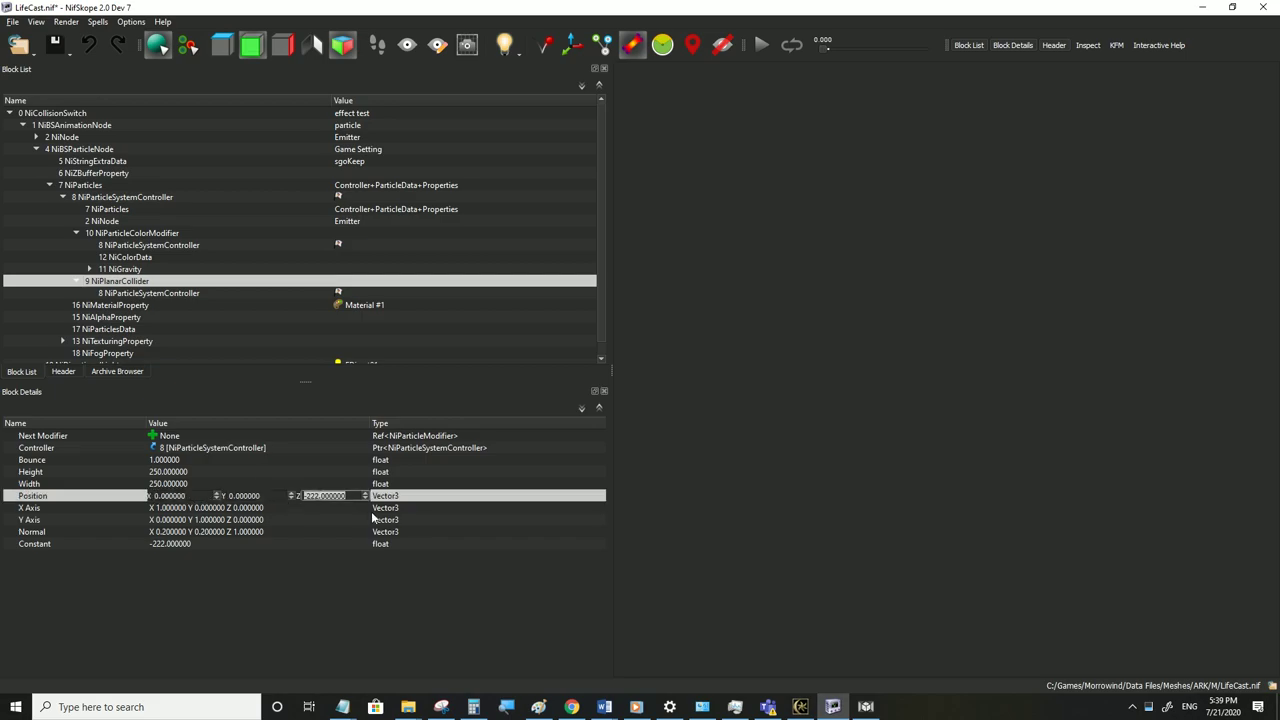
{"action": "type", "text": "-600"}
{"action": "double_click", "coordinate": [240, 541]}
{"action": "double_click", "coordinate": [241, 541]}
{"action": "key", "text": "Return"}
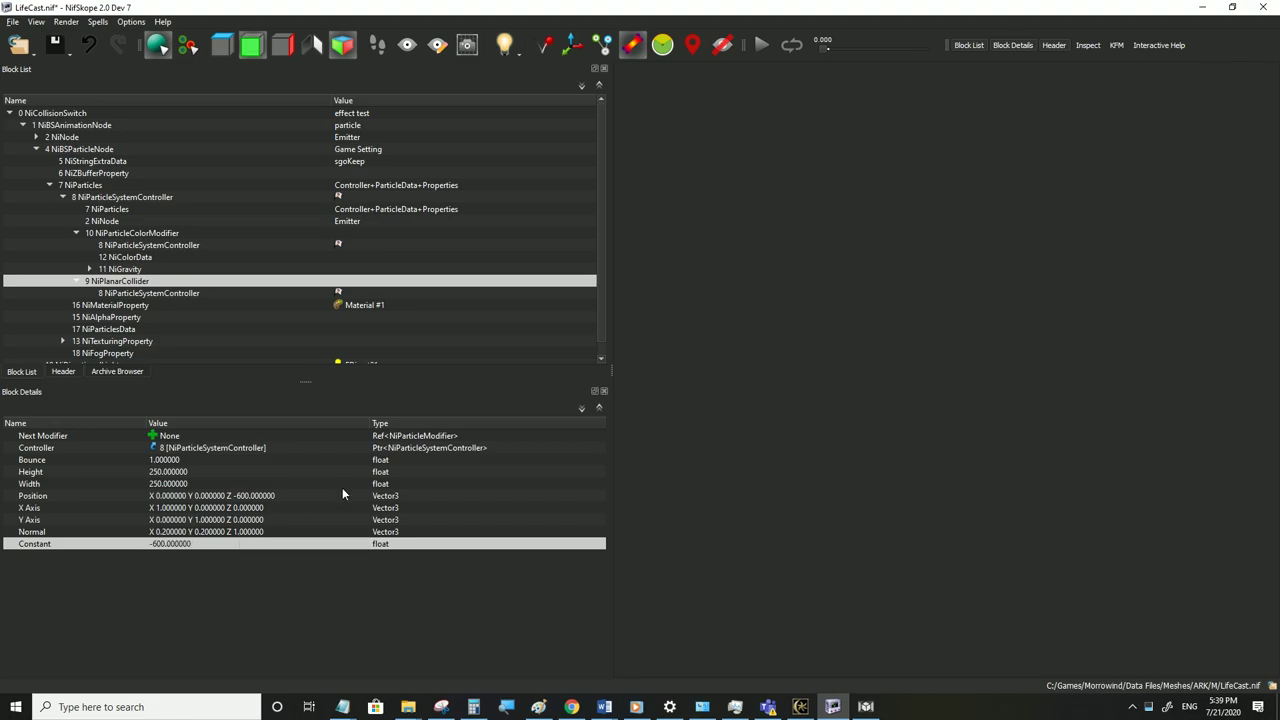
{"action": "left_click", "coordinate": [12, 23]}
{"action": "left_click", "coordinate": [50, 131]}
Look for the falling sparkles in Morrowind, then return to NifSkope
{"action": "left_click", "coordinate": [800, 707]}
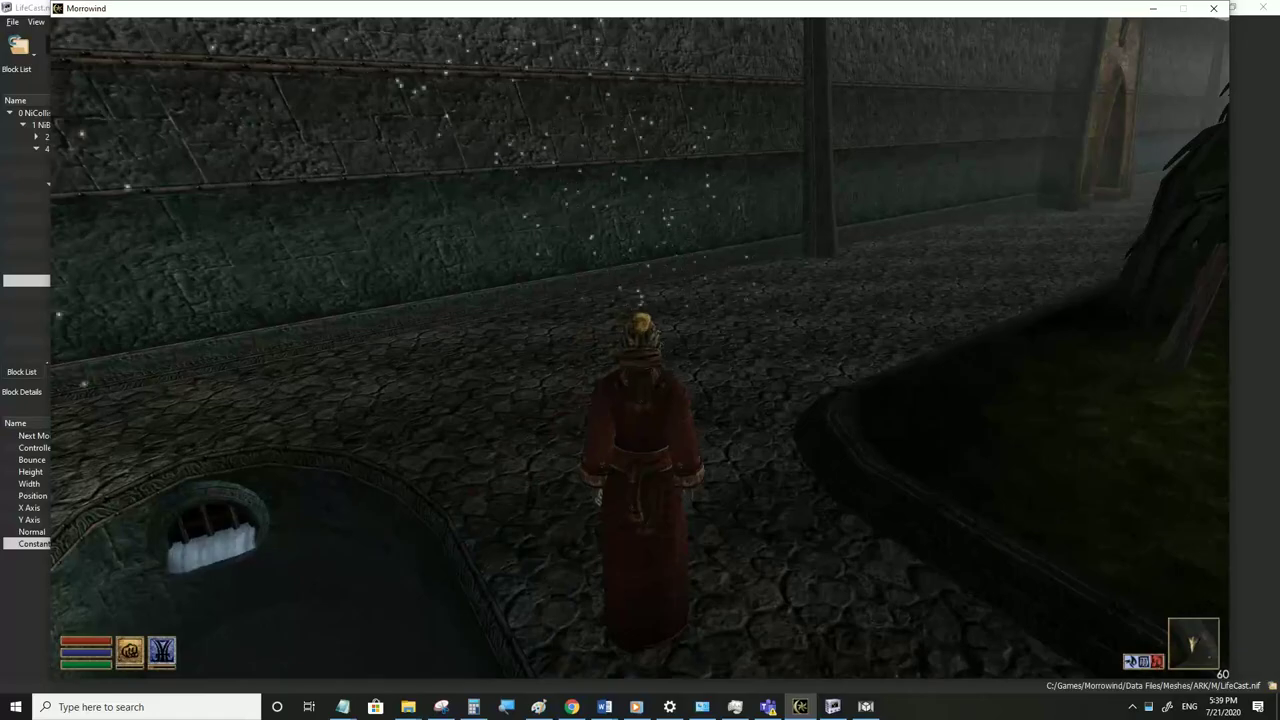
{"action": "key", "text": "s"}
{"action": "key", "text": "w"}
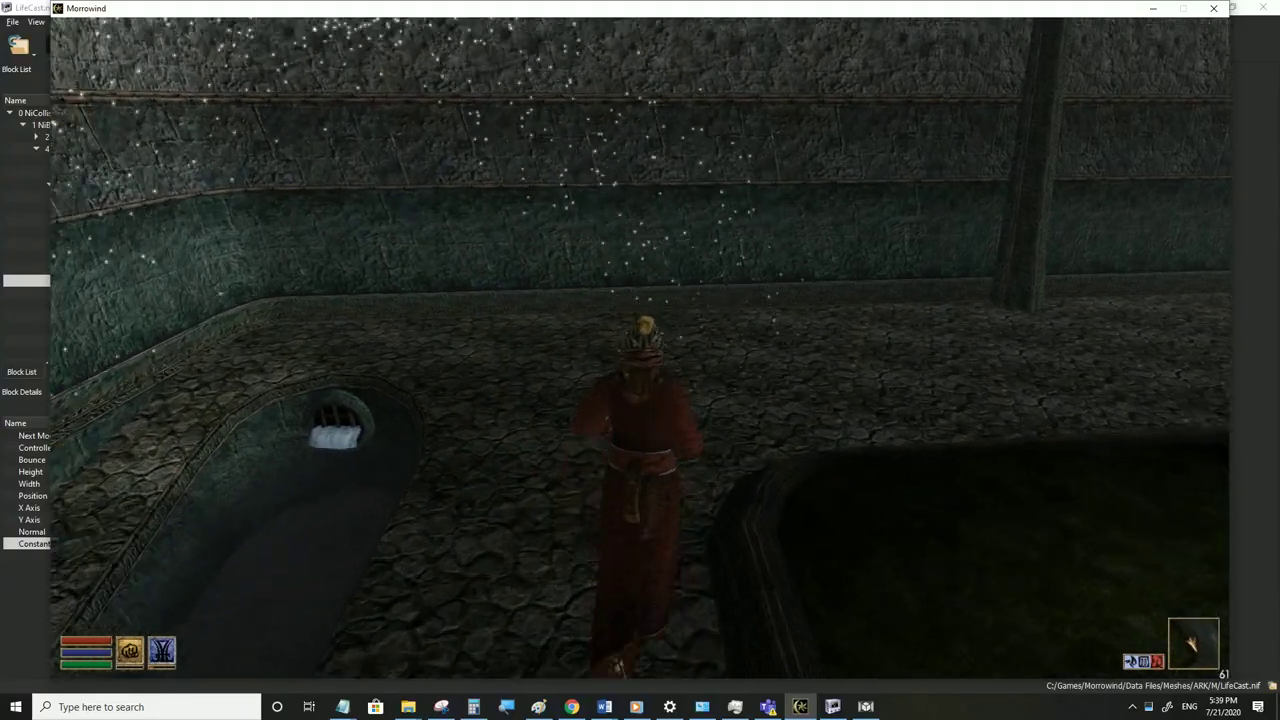
{"action": "key", "text": "alt+Tab"}
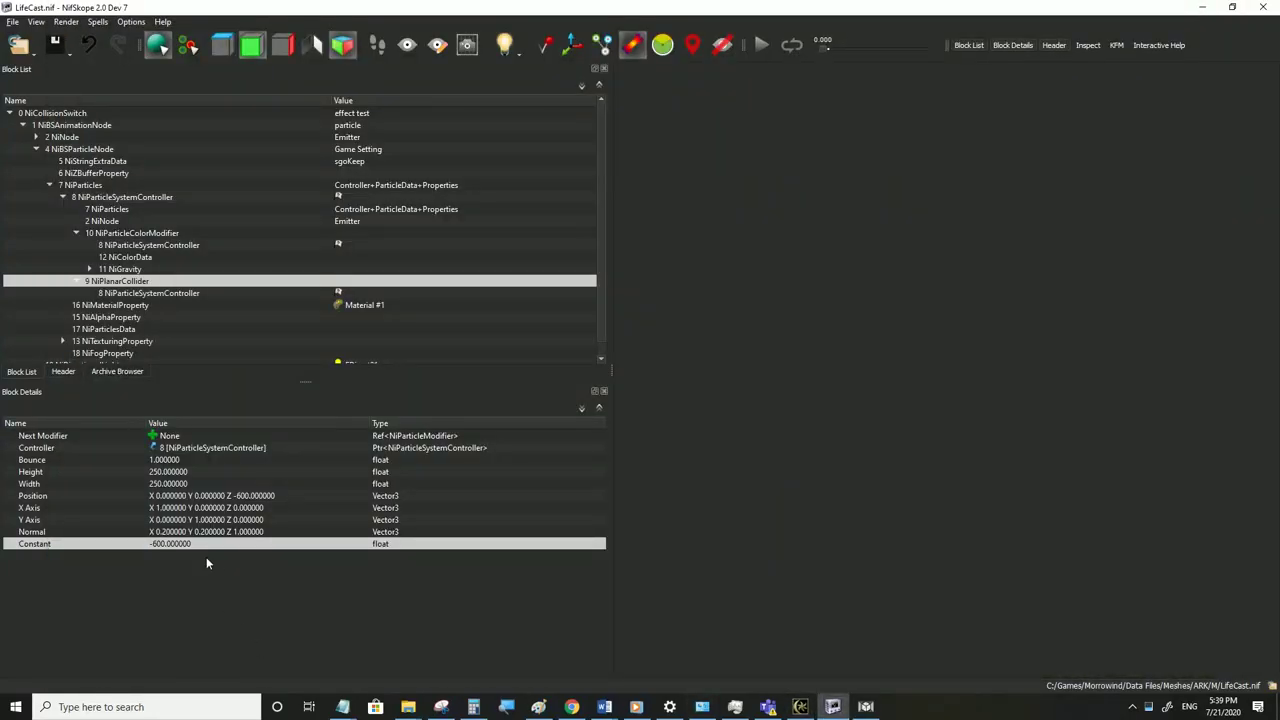
Set the planar collider's Normal to 0, 0, 1
{"action": "double_click", "coordinate": [178, 533]}
{"action": "type", "text": "0"}
{"action": "double_click", "coordinate": [229, 534]}
{"action": "type", "text": "0"}
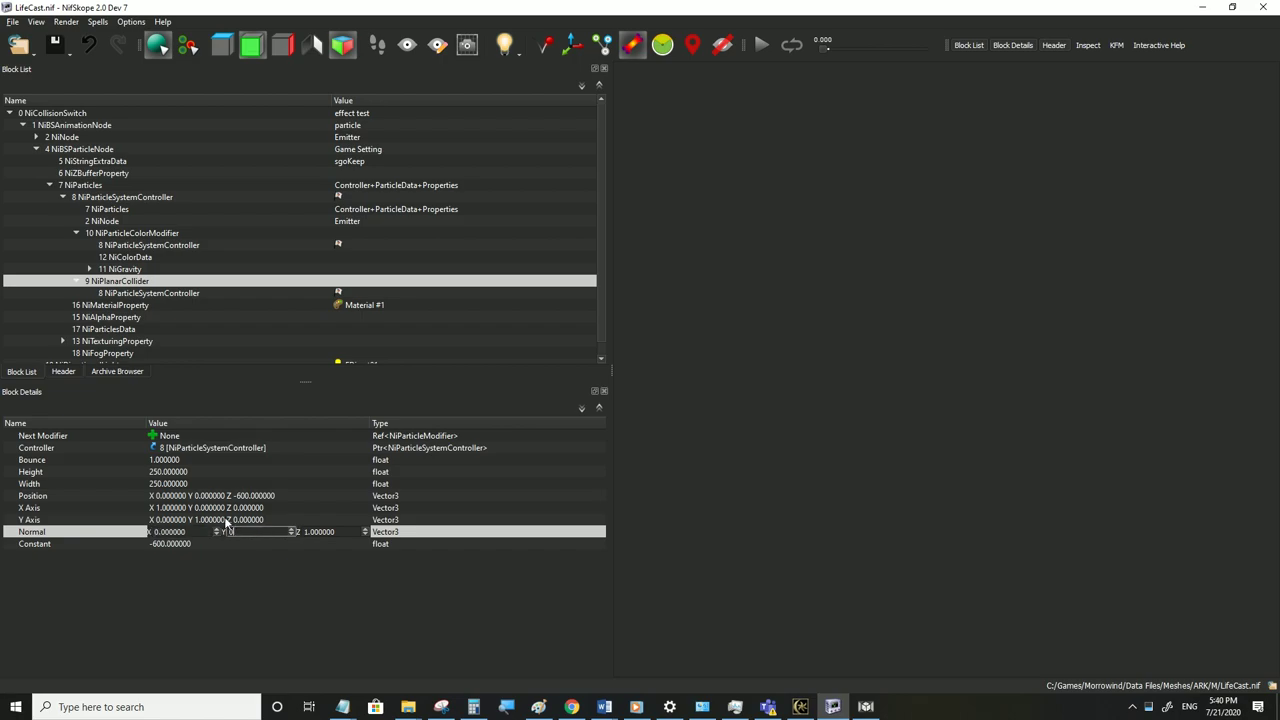
{"action": "left_click", "coordinate": [228, 521]}
Make the collider 5000 high and 5000 wide with Bounce 0, then save LifeCast.nif
{"action": "double_click", "coordinate": [180, 471]}
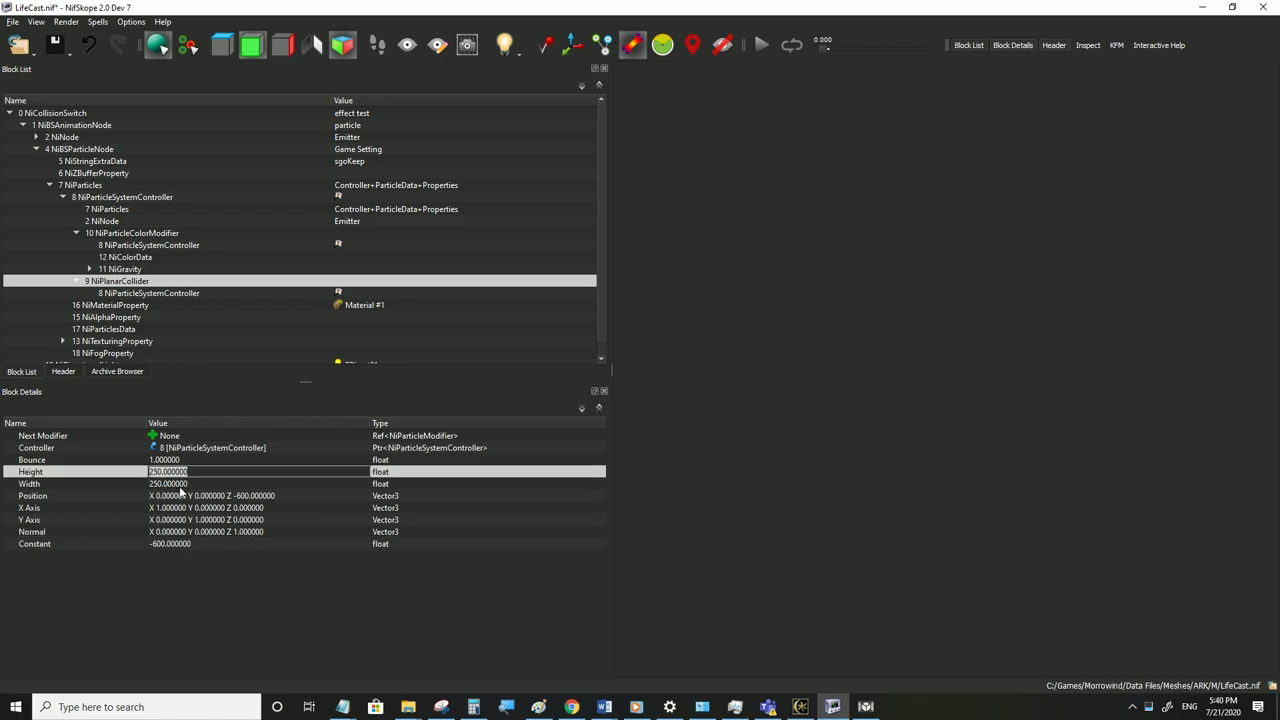
{"action": "type", "text": "50"}
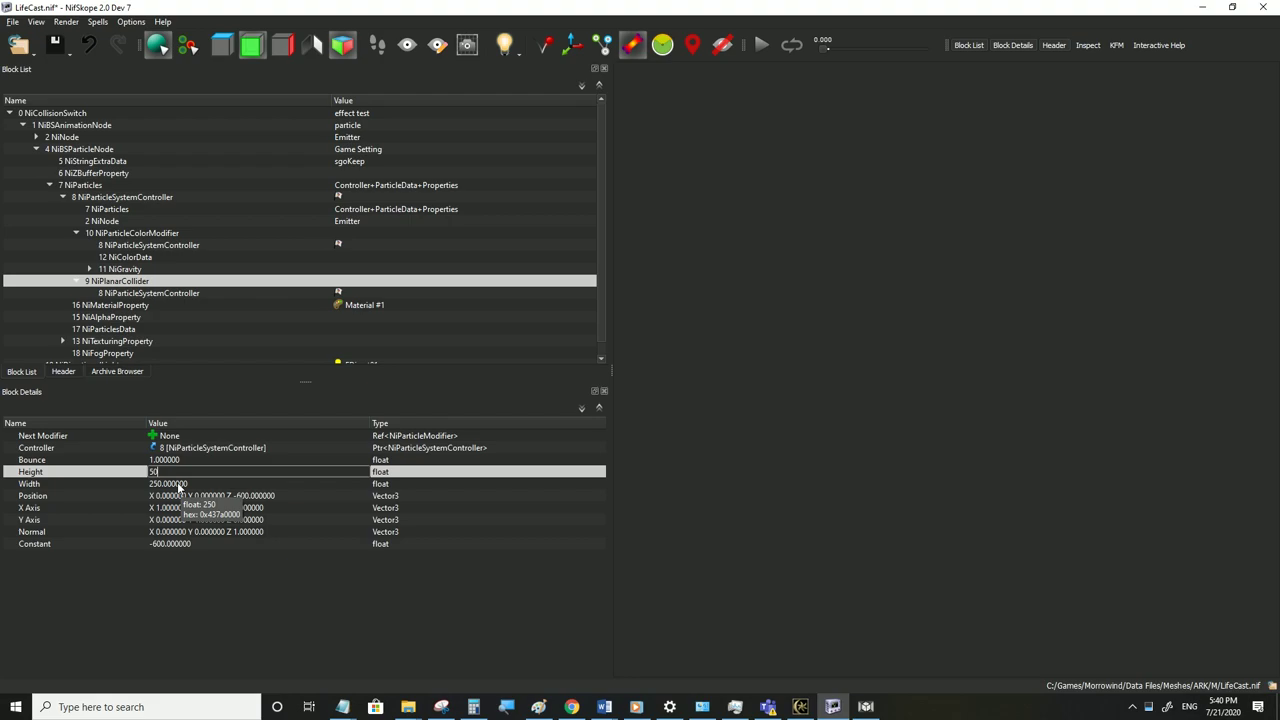
{"action": "double_click", "coordinate": [178, 484]}
{"action": "type", "text": "500"}
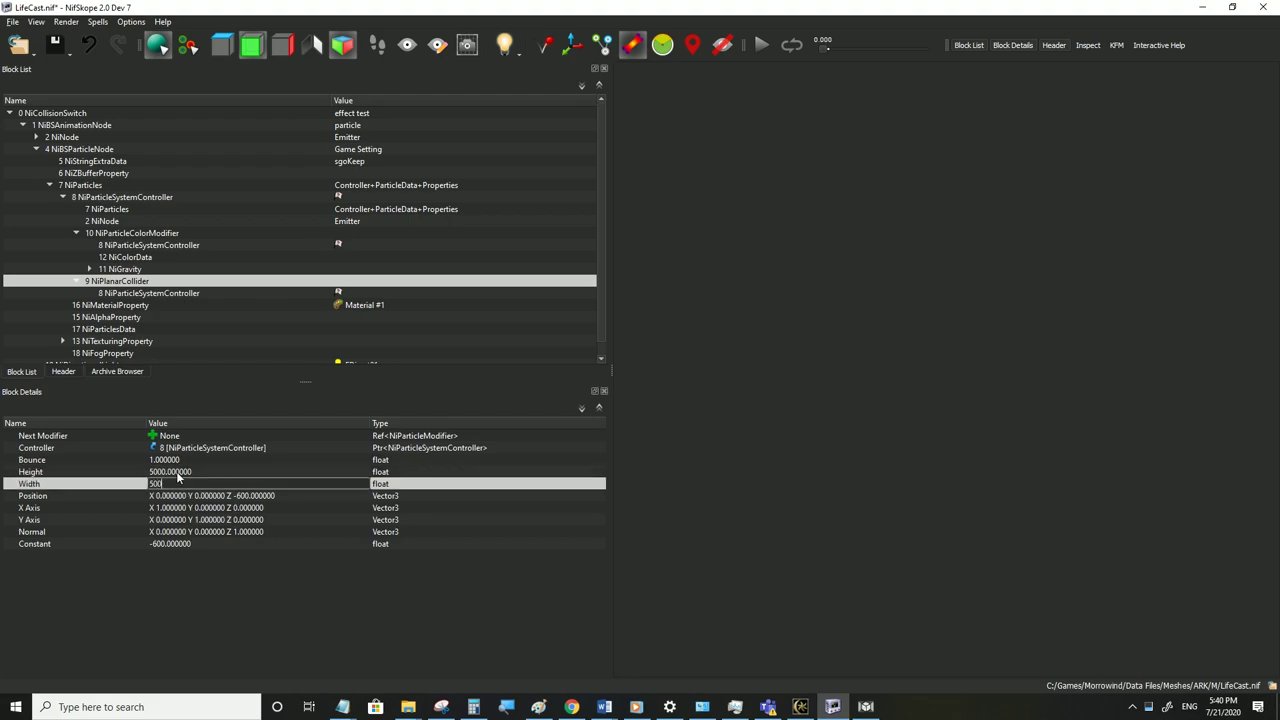
{"action": "type", "text": "0"}
{"action": "left_click", "coordinate": [178, 473]}
{"action": "double_click", "coordinate": [182, 460]}
{"action": "type", "text": "0"}
{"action": "left_click", "coordinate": [179, 473]}
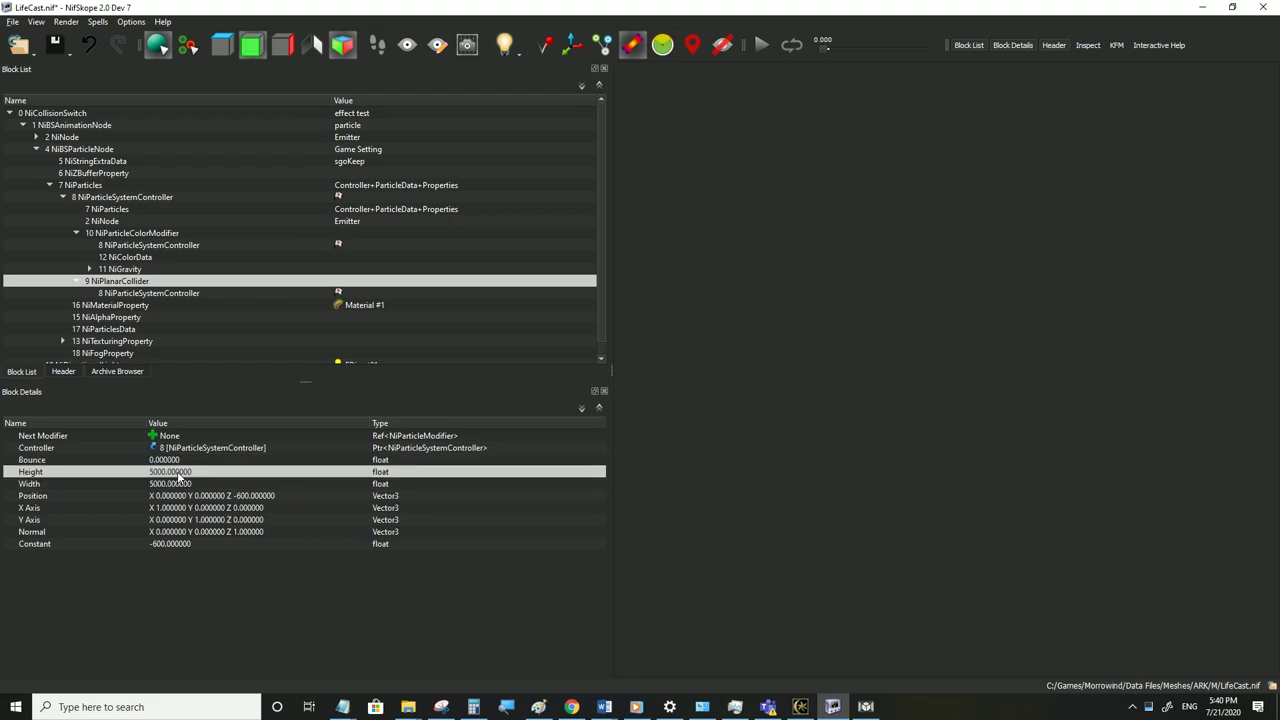
{"action": "left_click", "coordinate": [10, 23]}
{"action": "left_click", "coordinate": [36, 132]}
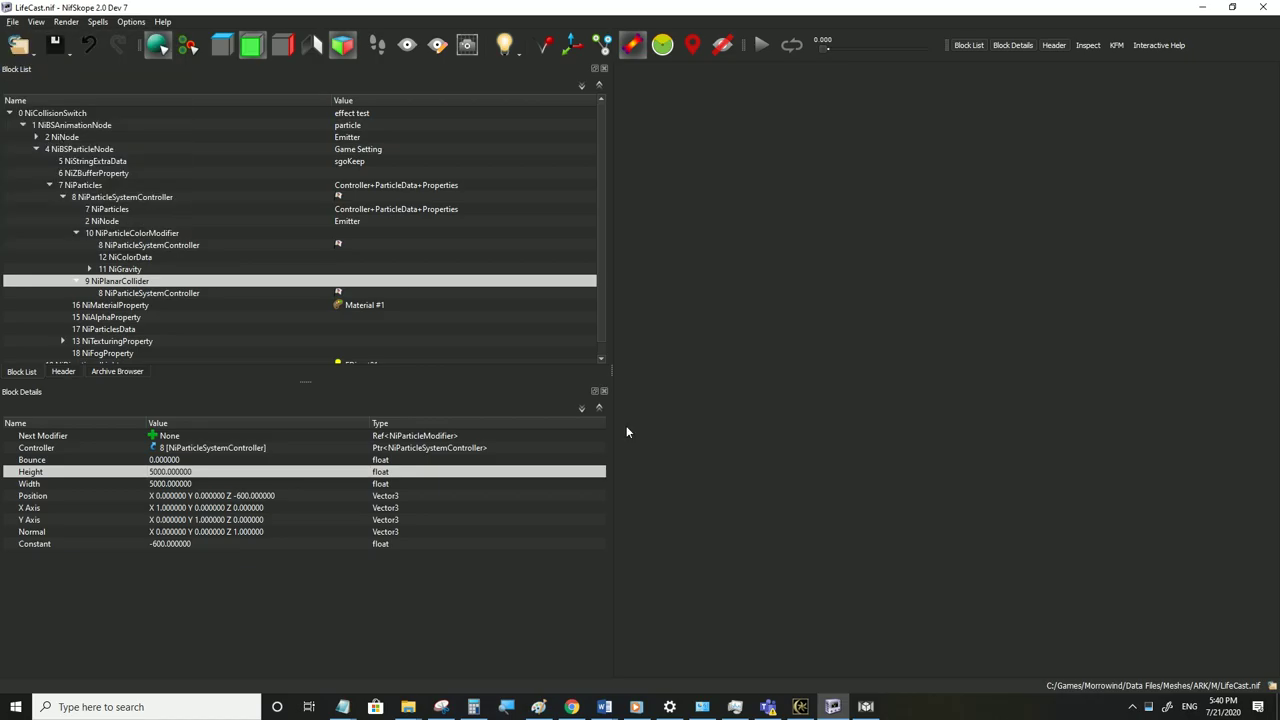
{"action": "left_click", "coordinate": [800, 706]}
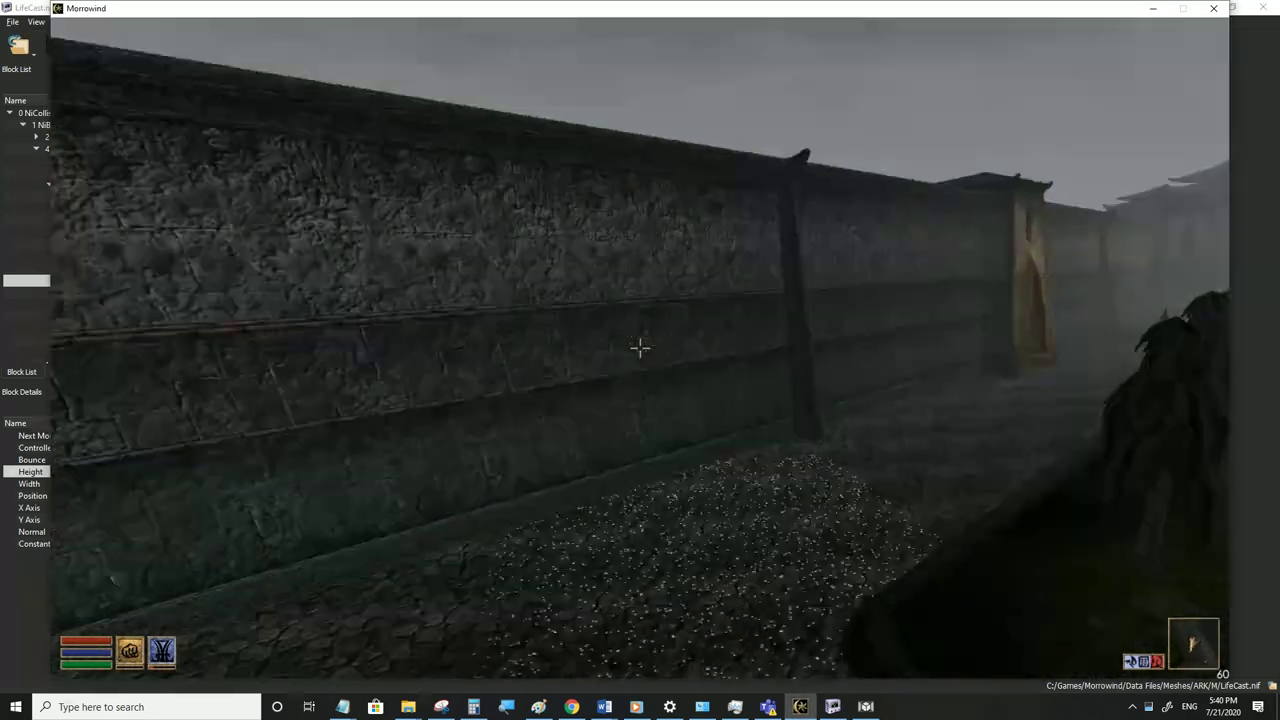
Look over the sparkle field settling on the paved street, then switch back to NifSkope
{"action": "key", "text": "a"}
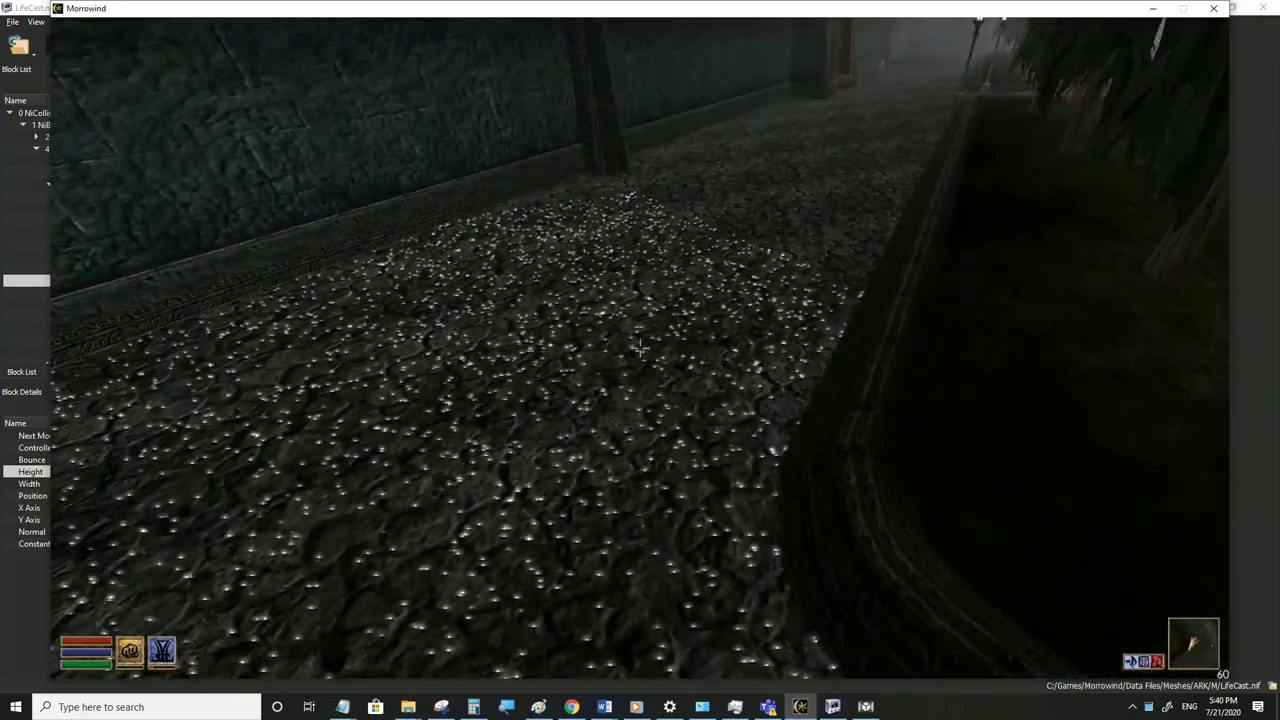
{"action": "key", "text": "alt+Tab"}
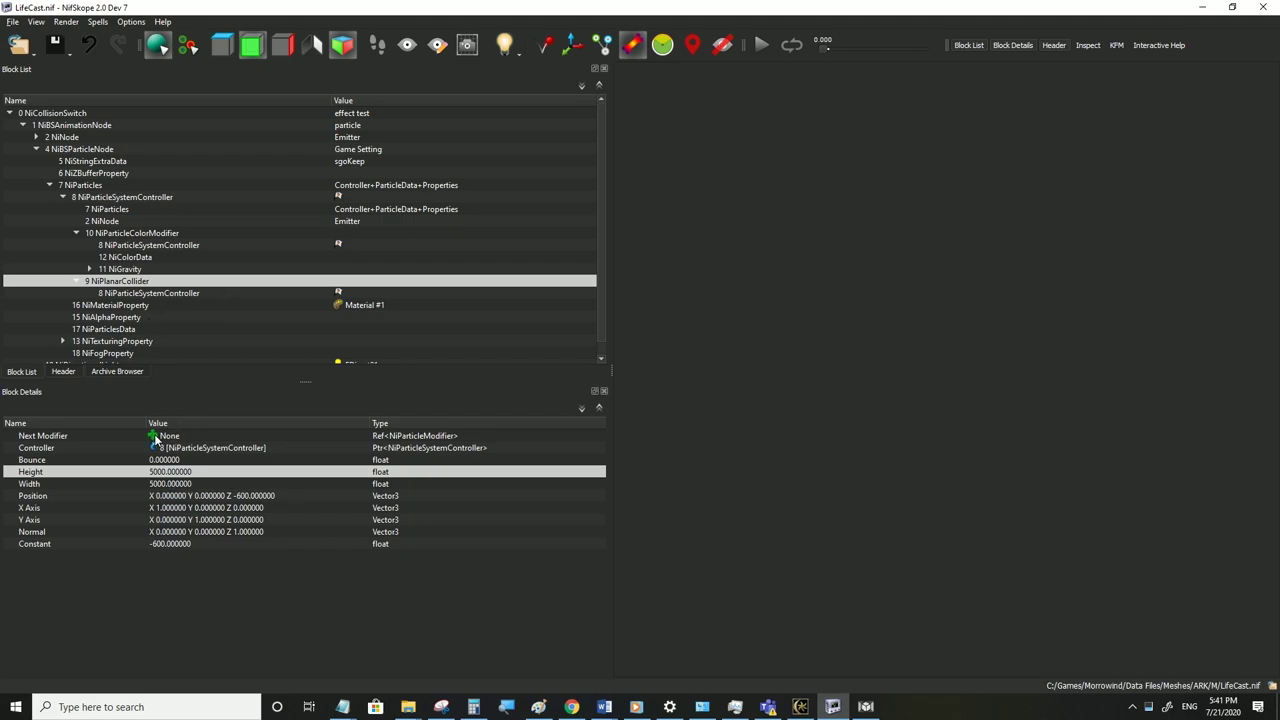
Add a NiSphericalCollider as the planar collider's Next Modifier
{"action": "left_click", "coordinate": [154, 437]}
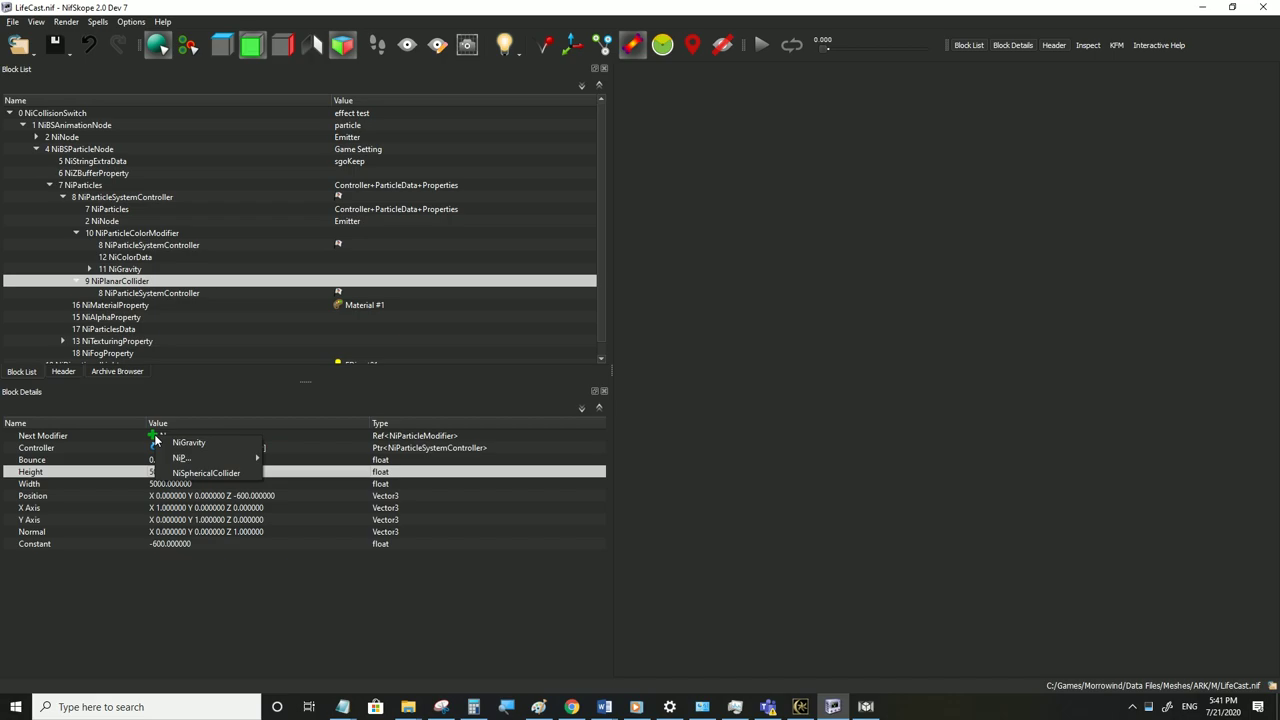
{"action": "left_click", "coordinate": [100, 199]}
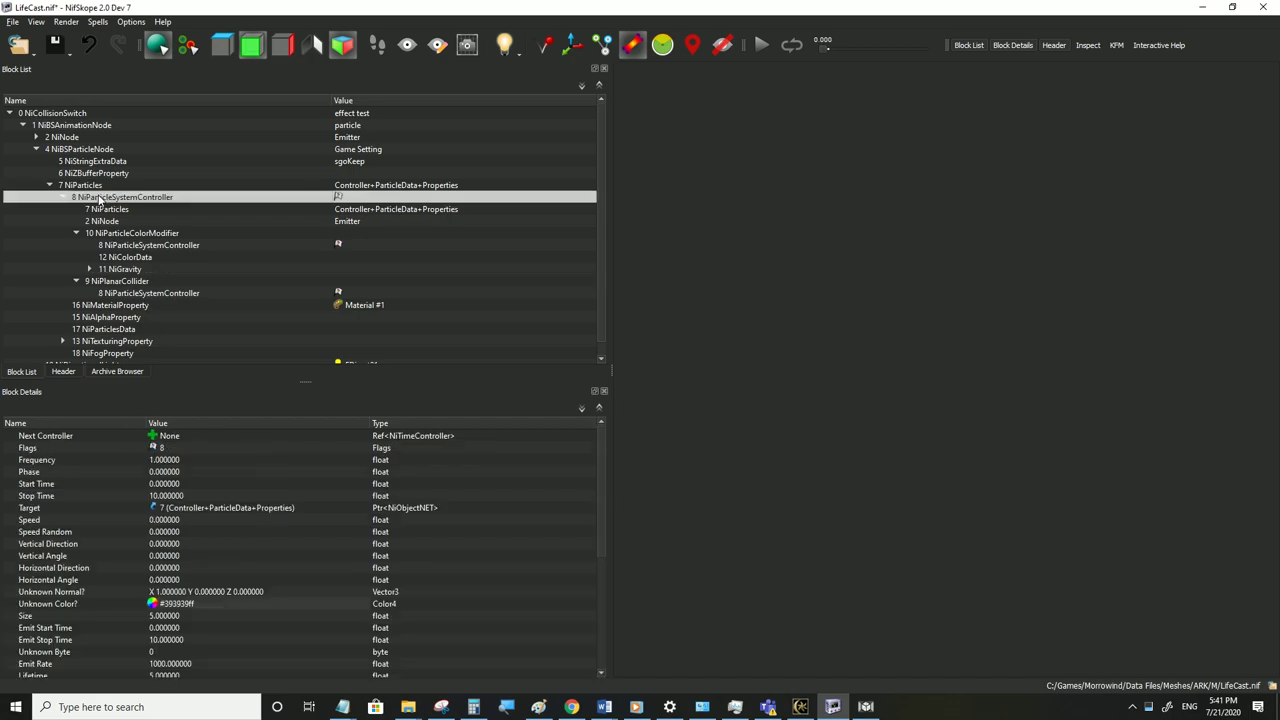
{"action": "scroll", "coordinate": [256, 594], "scroll_direction": "down", "scroll_amount": 6}
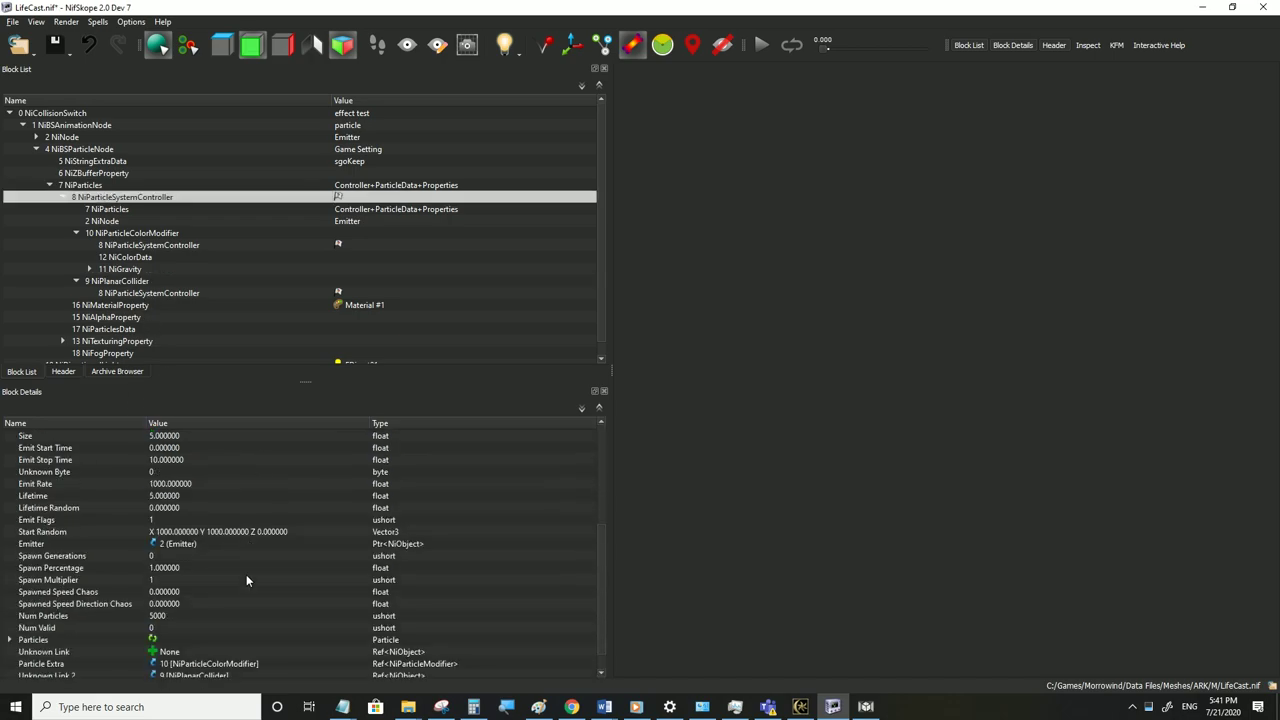
{"action": "left_click", "coordinate": [50, 652]}
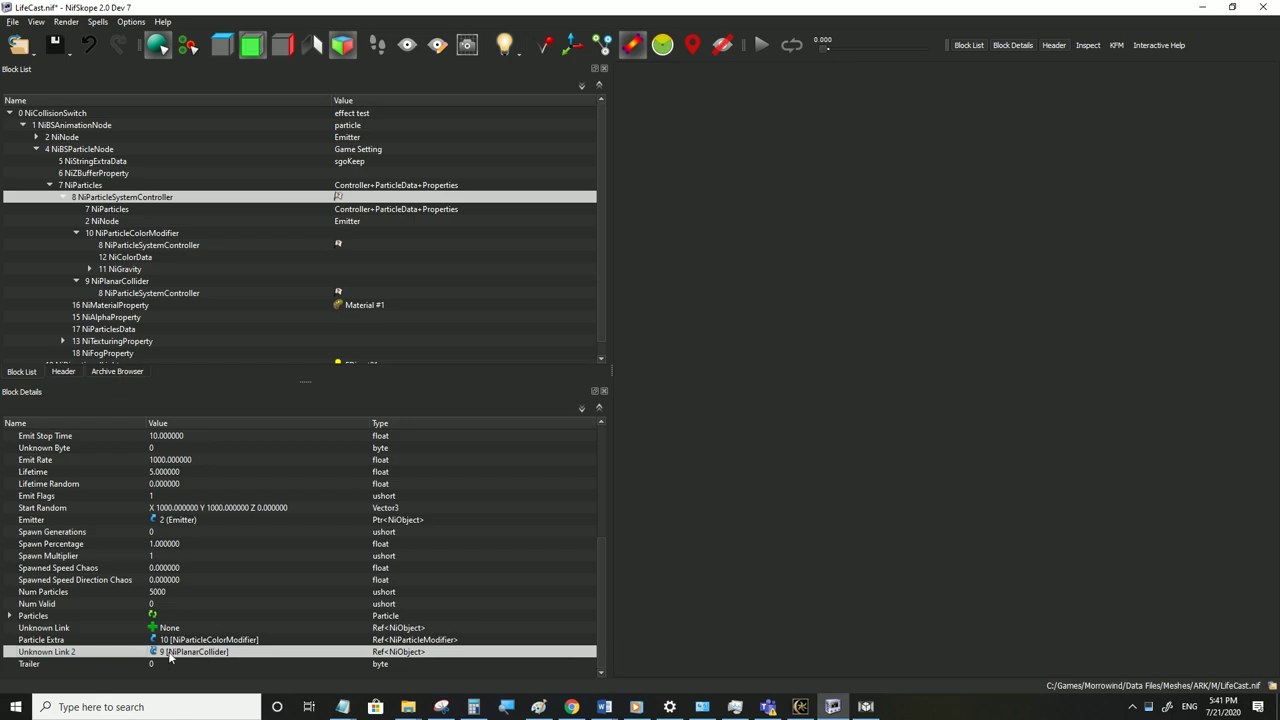
{"action": "left_click", "coordinate": [108, 281]}
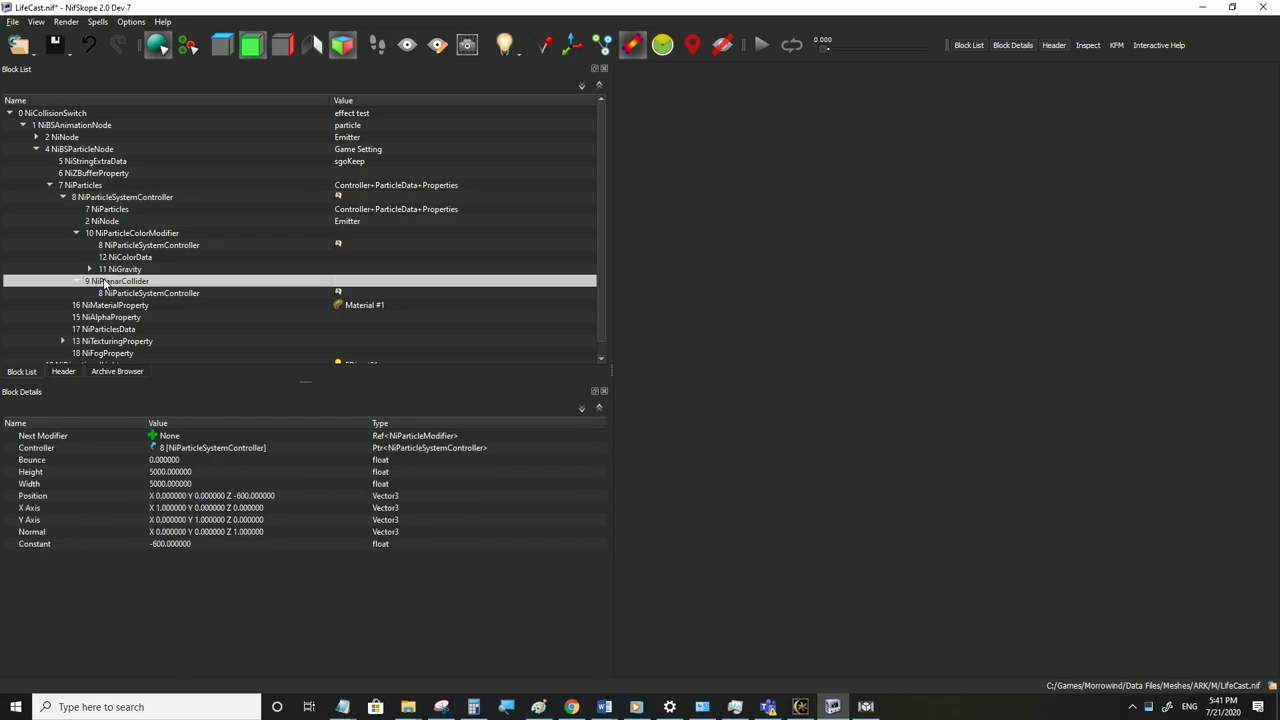
{"action": "left_click", "coordinate": [153, 437]}
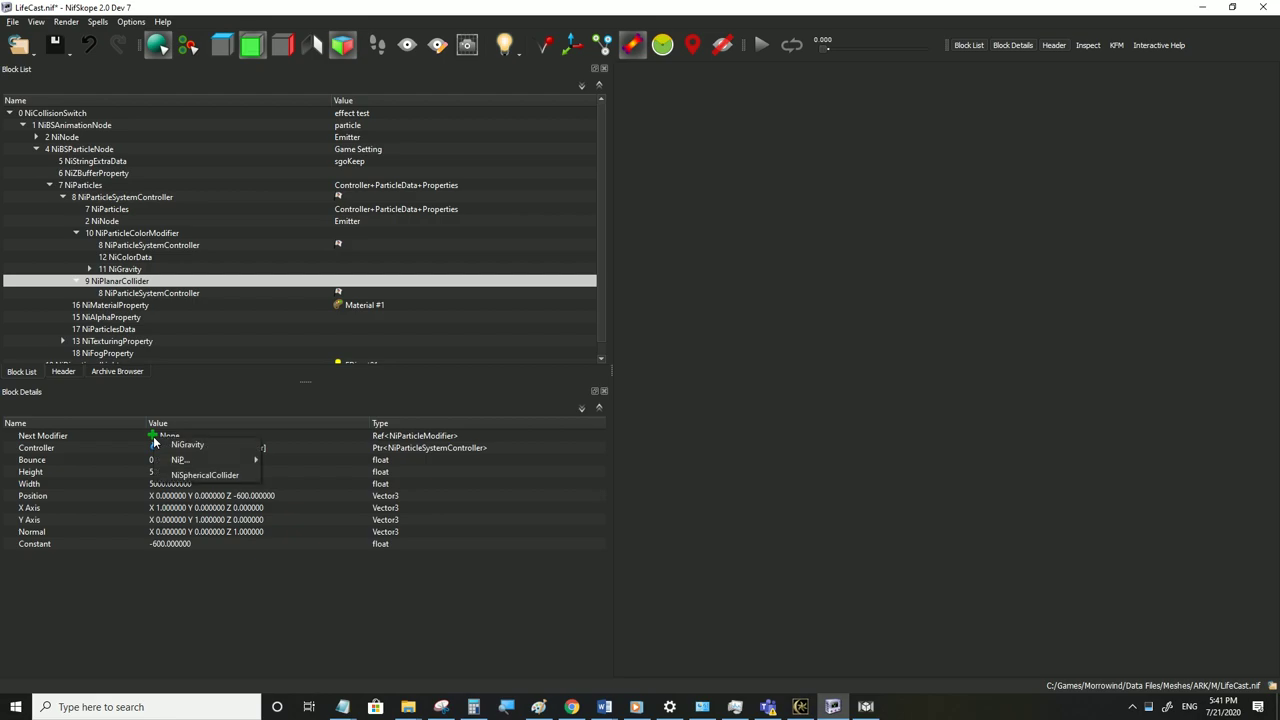
{"action": "left_click", "coordinate": [200, 475]}
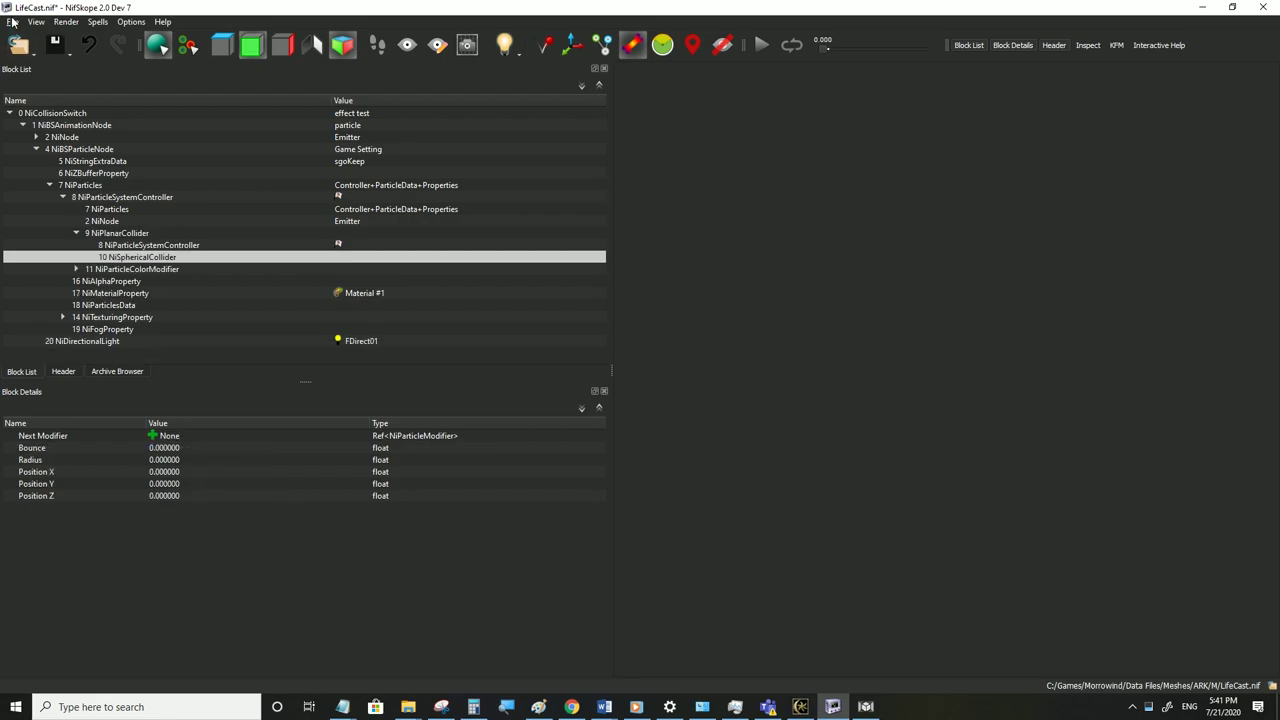
Link the spherical collider's Controller to block 8 and save LifeCast.nif
{"action": "left_click", "coordinate": [12, 21]}
{"action": "left_click", "coordinate": [42, 133]}
{"action": "left_click", "coordinate": [137, 245]}
{"action": "left_click", "coordinate": [131, 257]}
{"action": "double_click", "coordinate": [168, 450]}
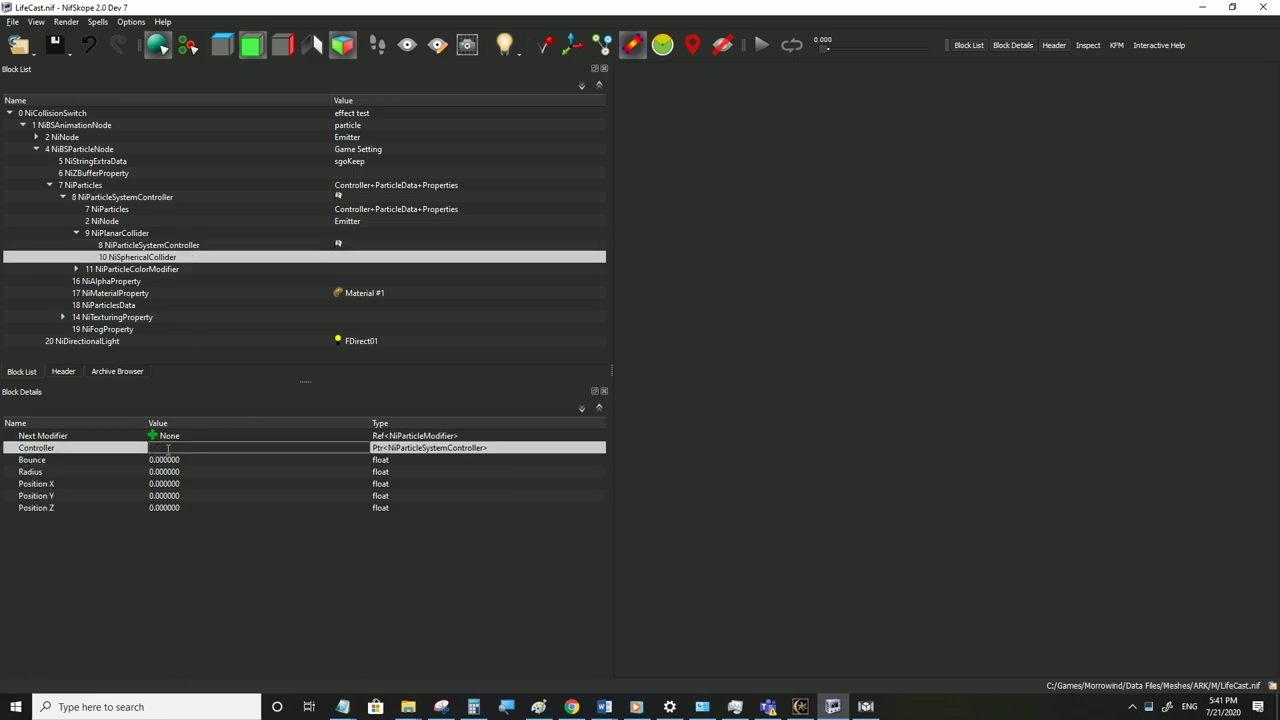
{"action": "type", "text": "8"}
{"action": "left_click", "coordinate": [171, 464]}
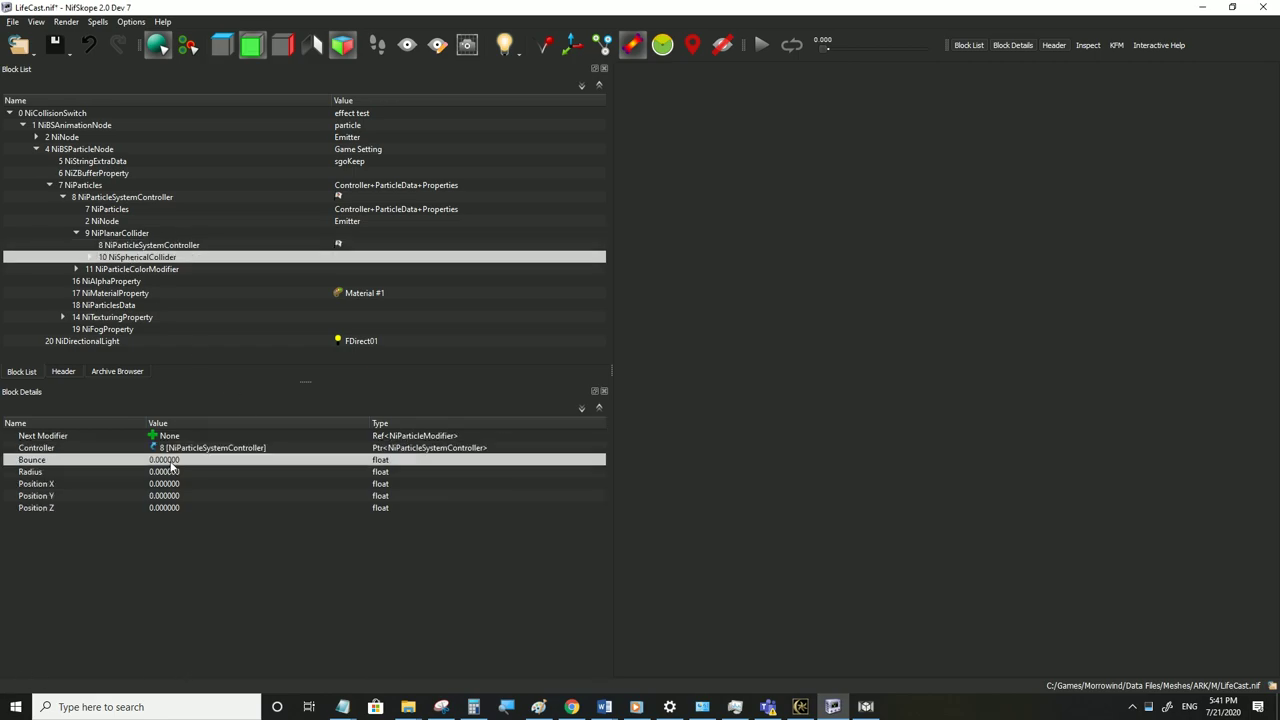
{"action": "left_click", "coordinate": [16, 22]}
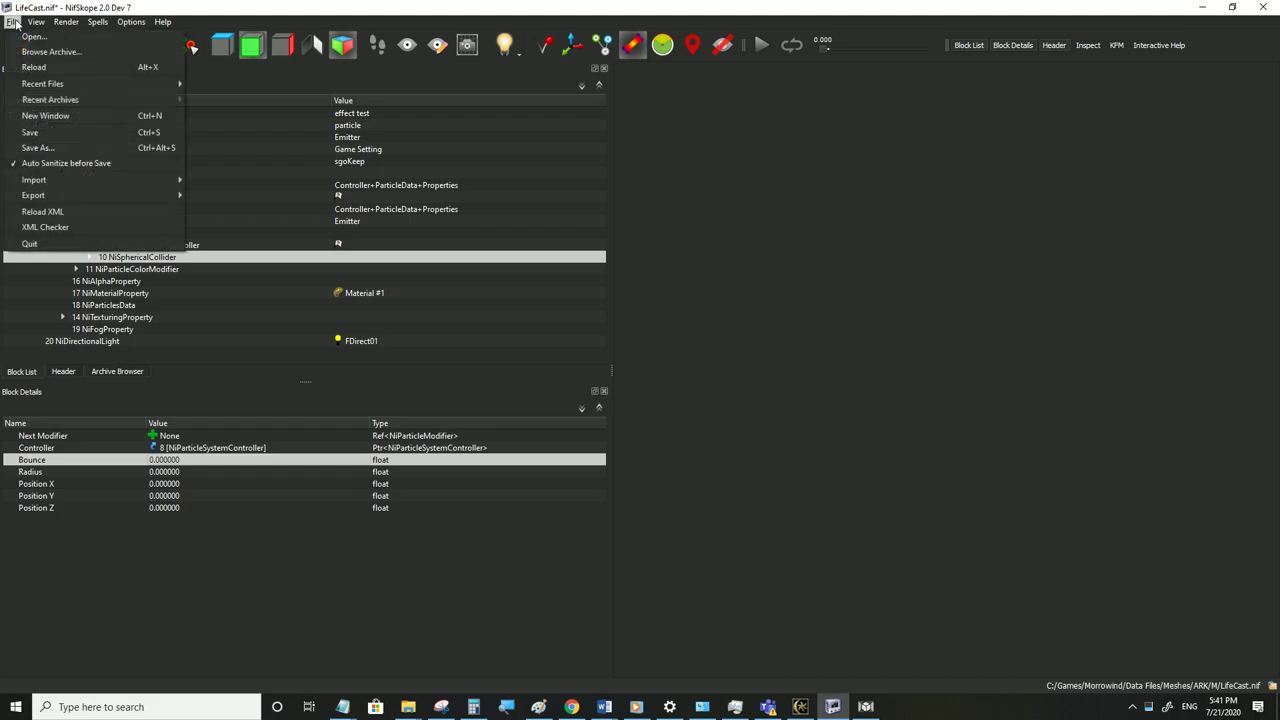
{"action": "left_click", "coordinate": [55, 130]}
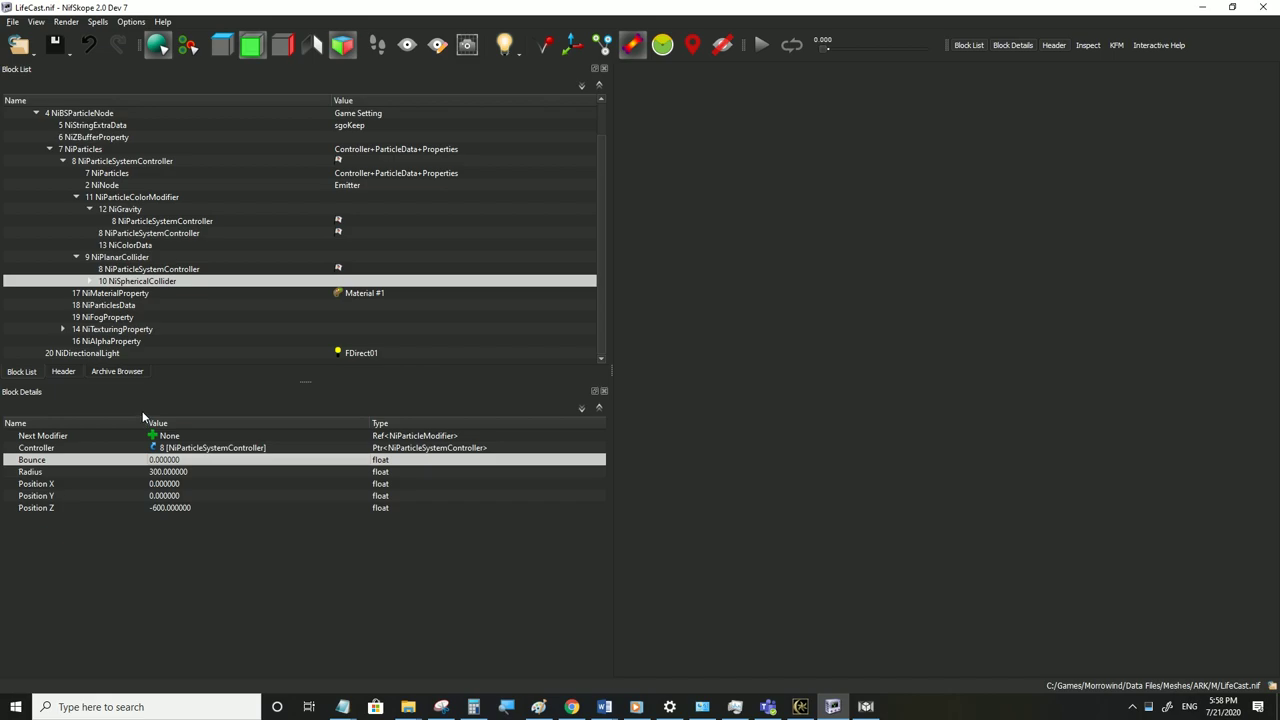
{"action": "left_click", "coordinate": [112, 257]}
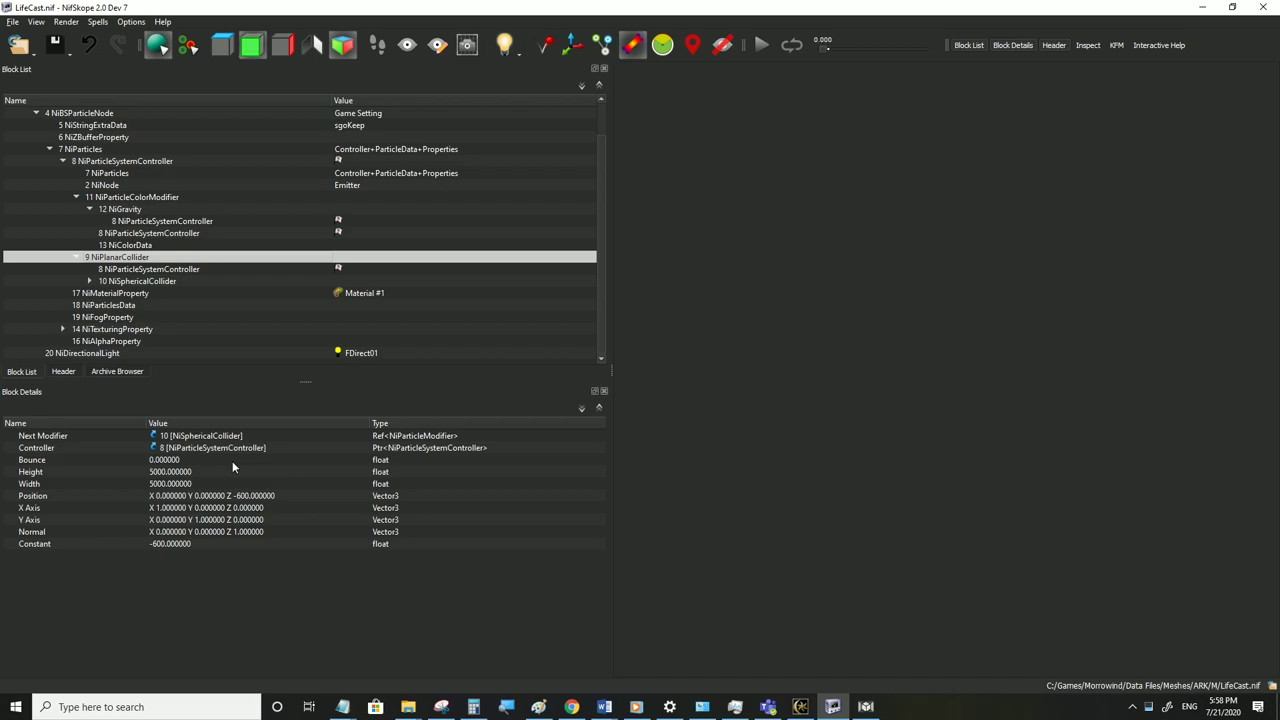
{"action": "left_click", "coordinate": [166, 461]}
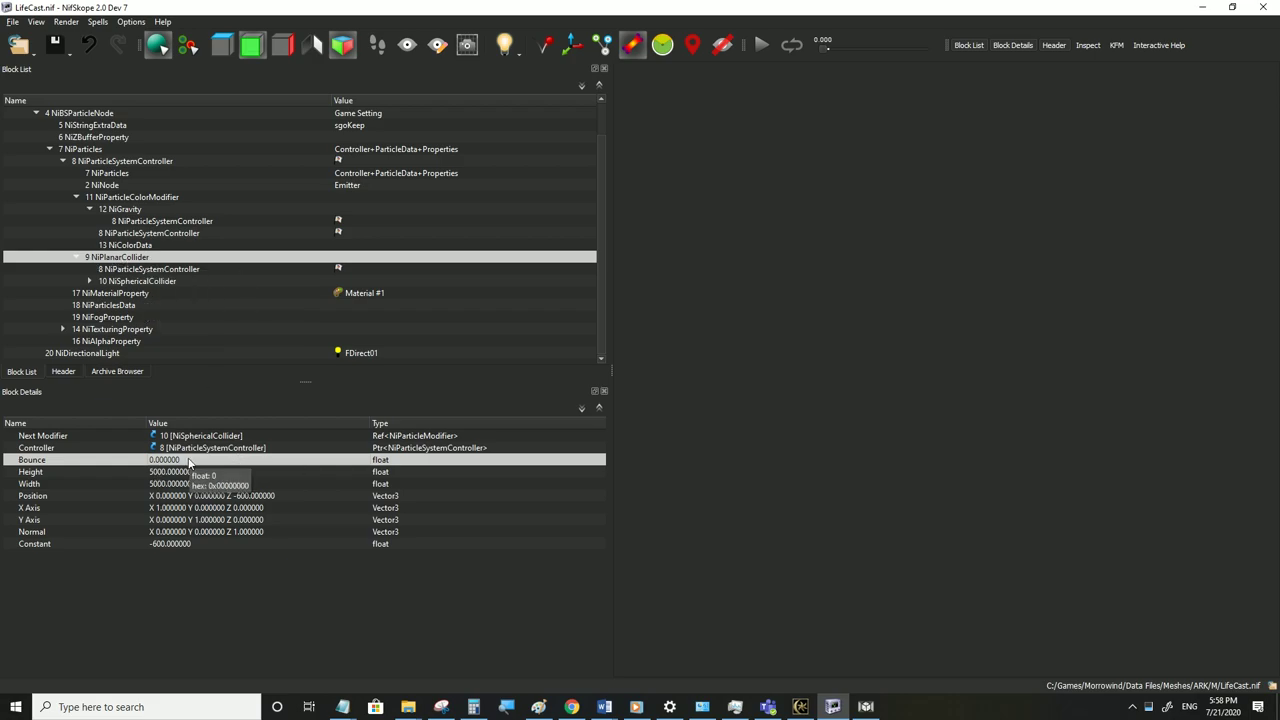
{"action": "left_click", "coordinate": [116, 282]}
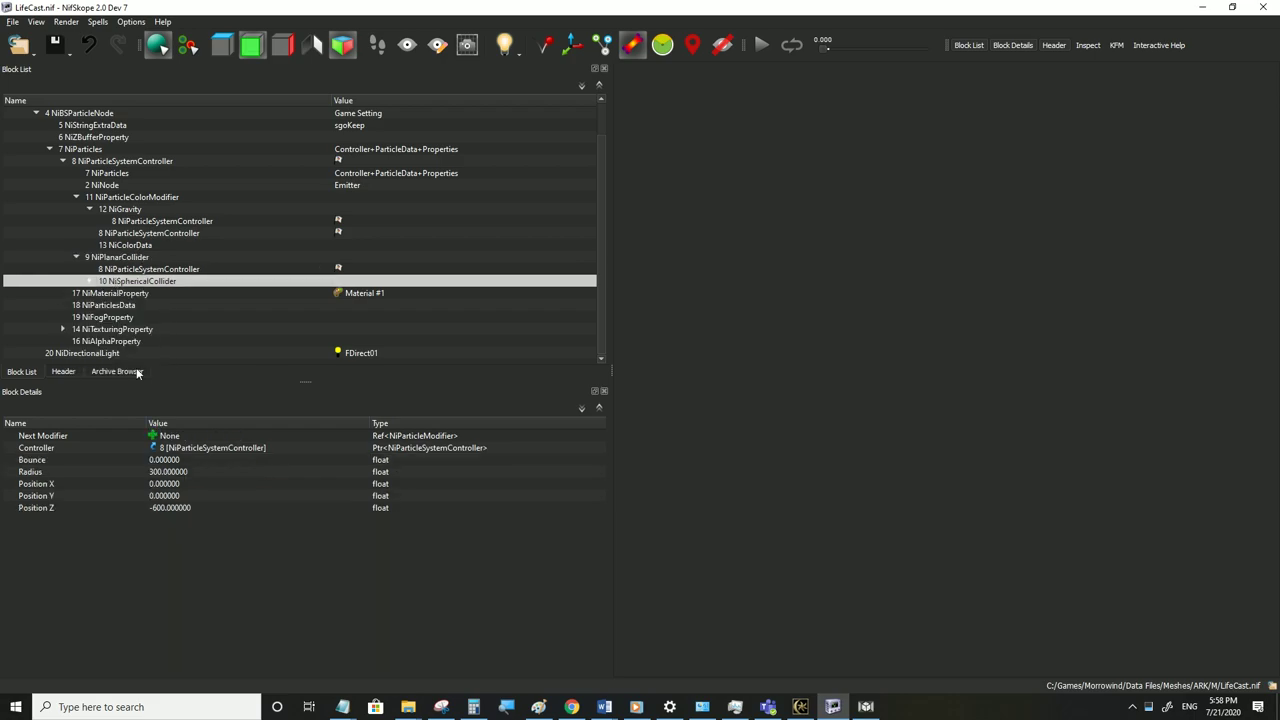
{"action": "left_click", "coordinate": [170, 462]}
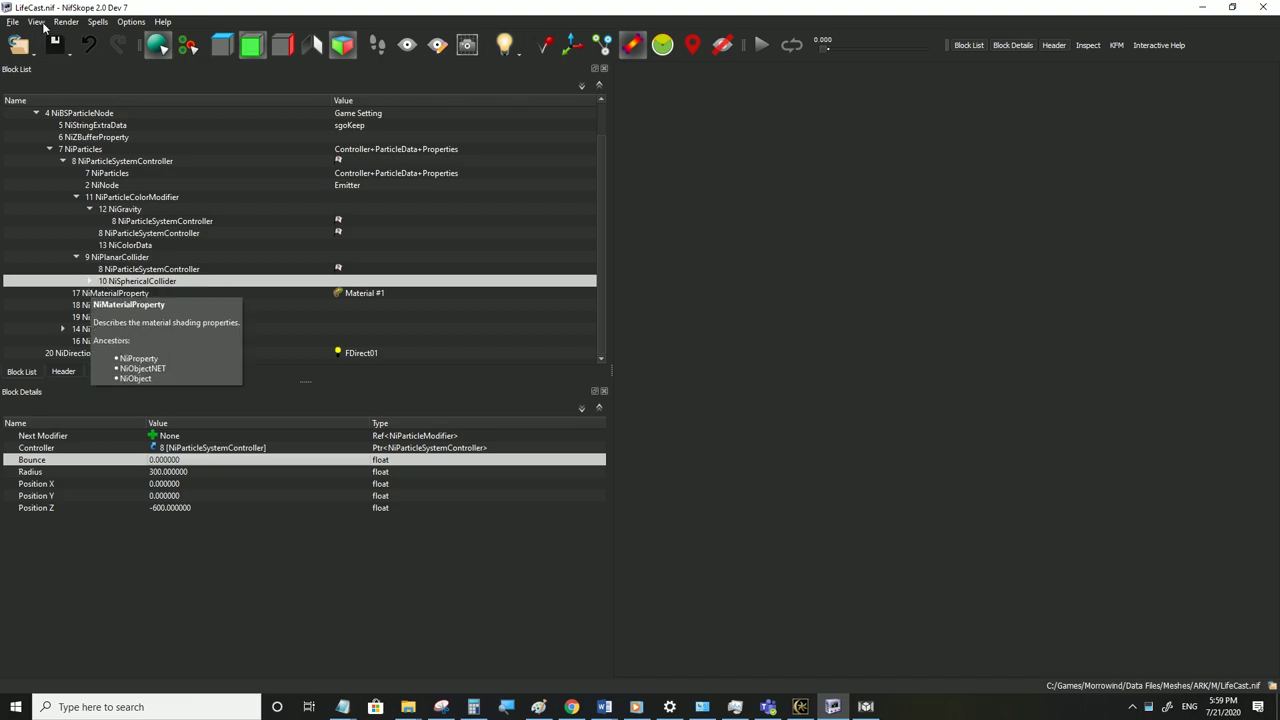
{"action": "left_click", "coordinate": [13, 21]}
{"action": "left_click", "coordinate": [42, 132]}
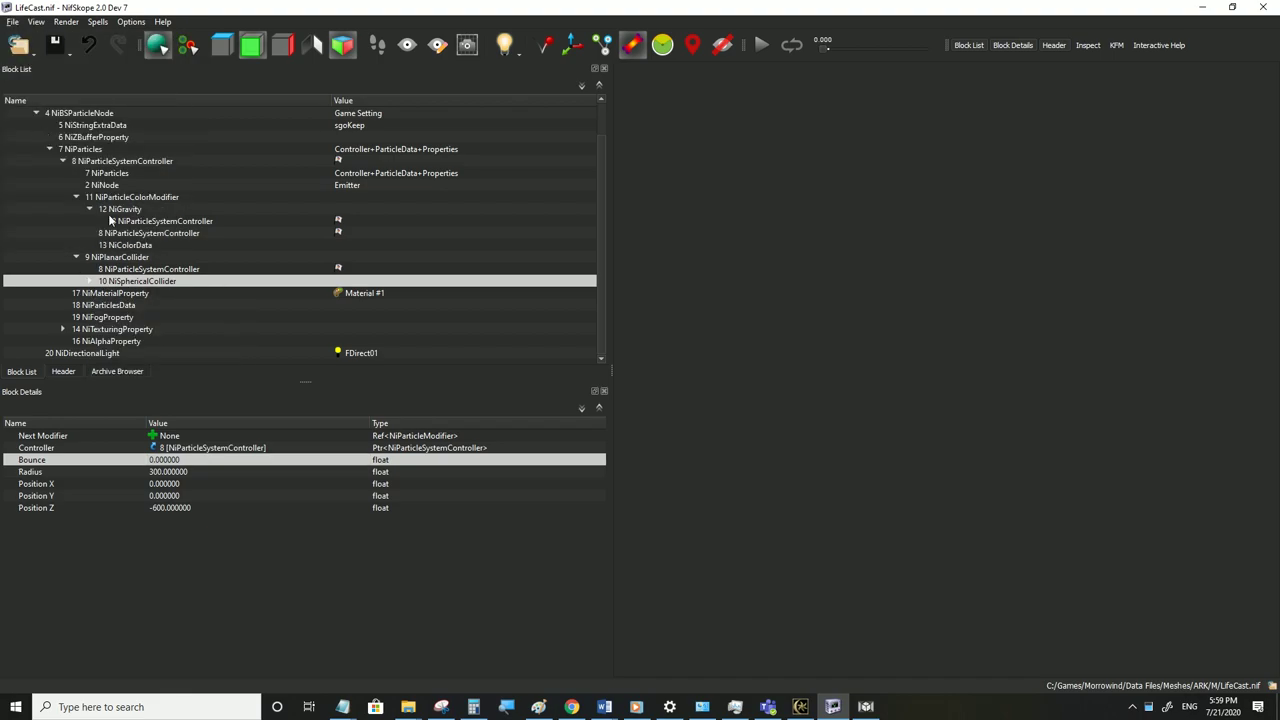
Walk the walled street in first-person view watching the sparkles bounce, then return to NifSkope
{"action": "key", "text": "alt+Tab"}
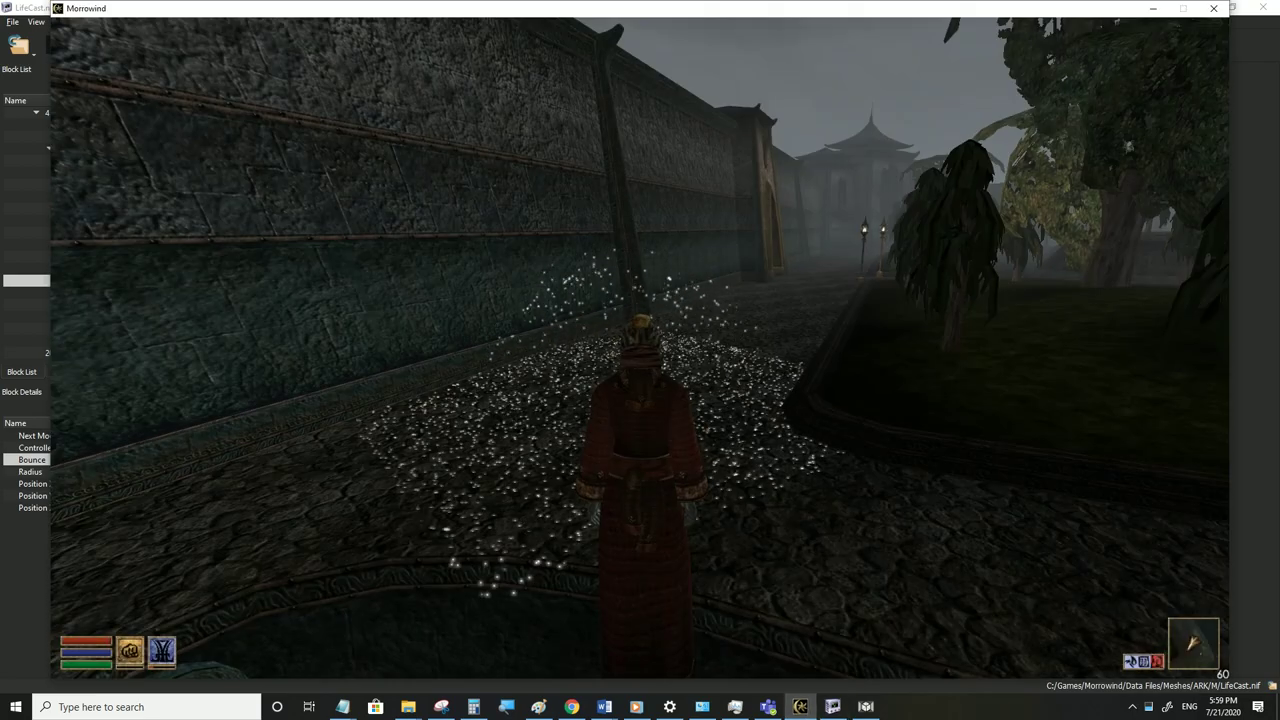
{"action": "key", "text": "Tab"}
{"action": "key", "text": "s"}
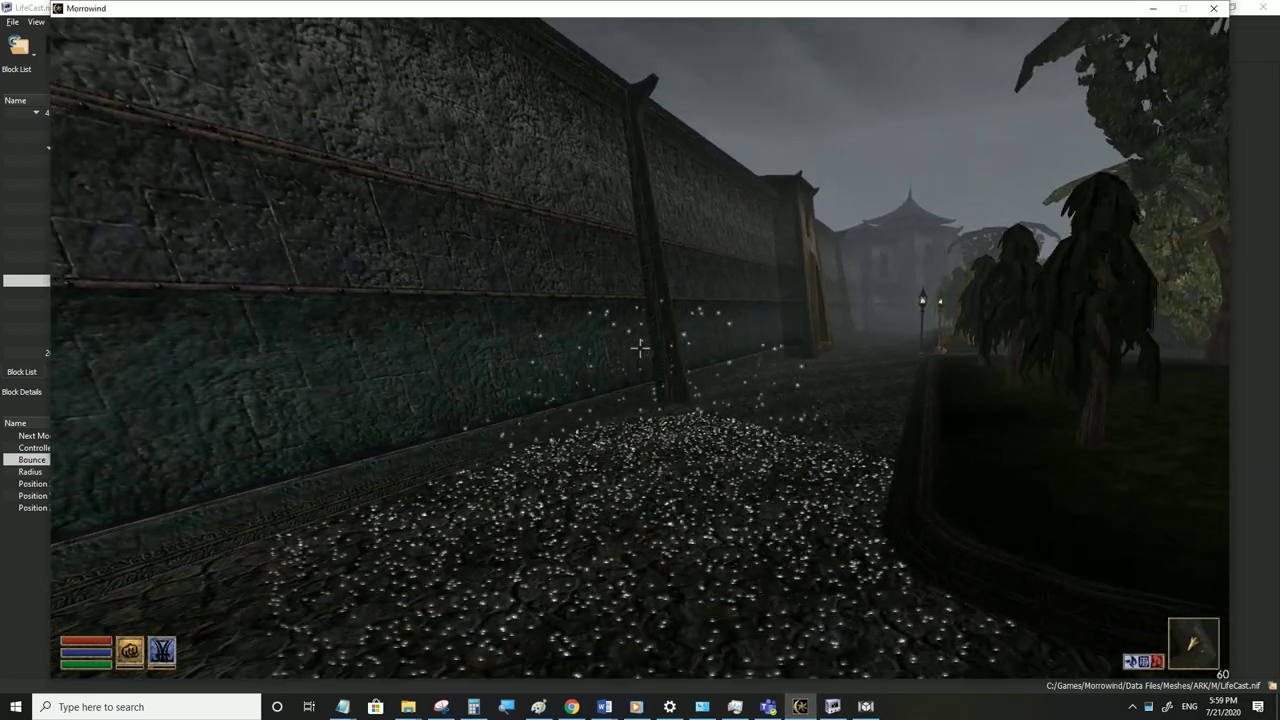
{"action": "key", "text": "w"}
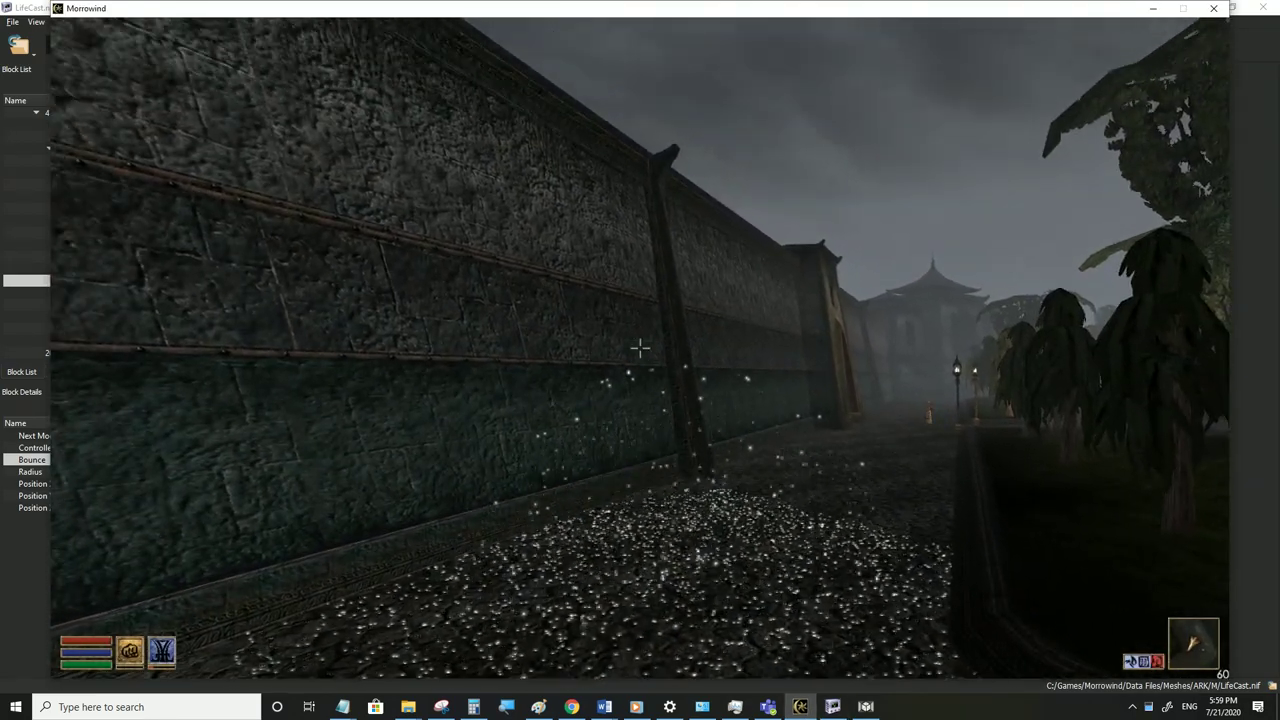
{"action": "key", "text": "w"}
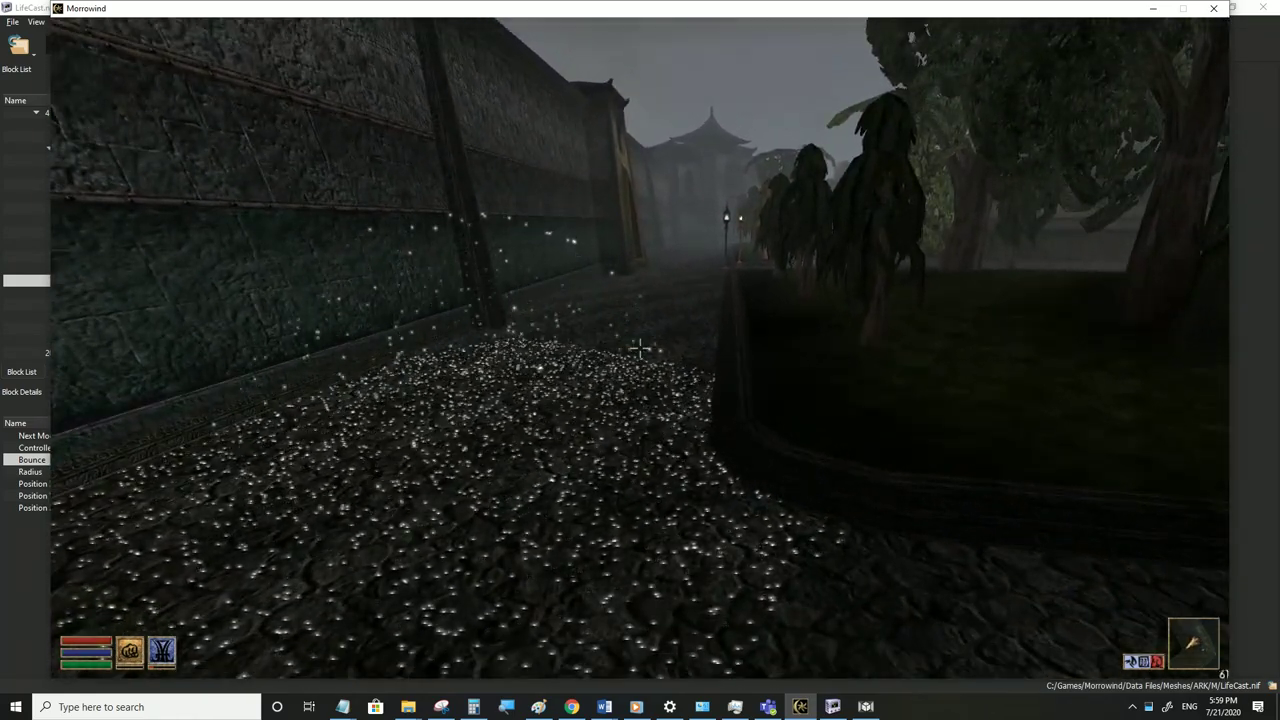
{"action": "key", "text": "w"}
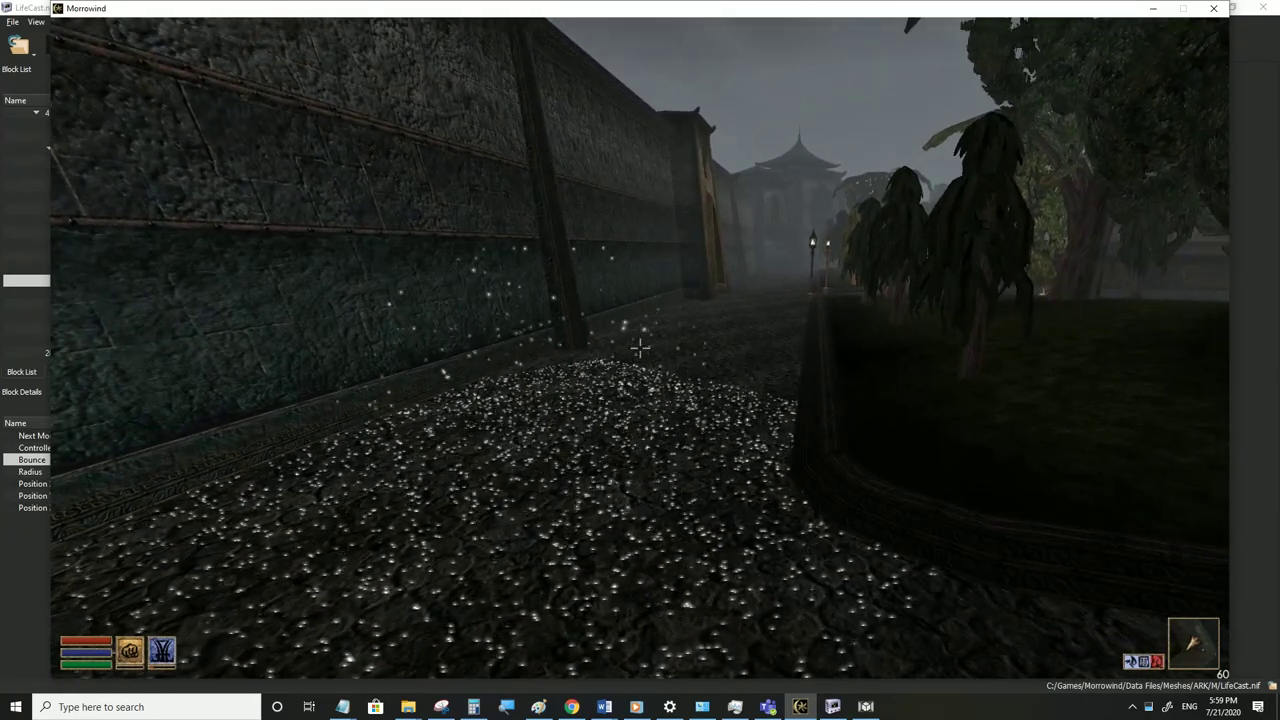
{"action": "key", "text": "alt+Tab"}
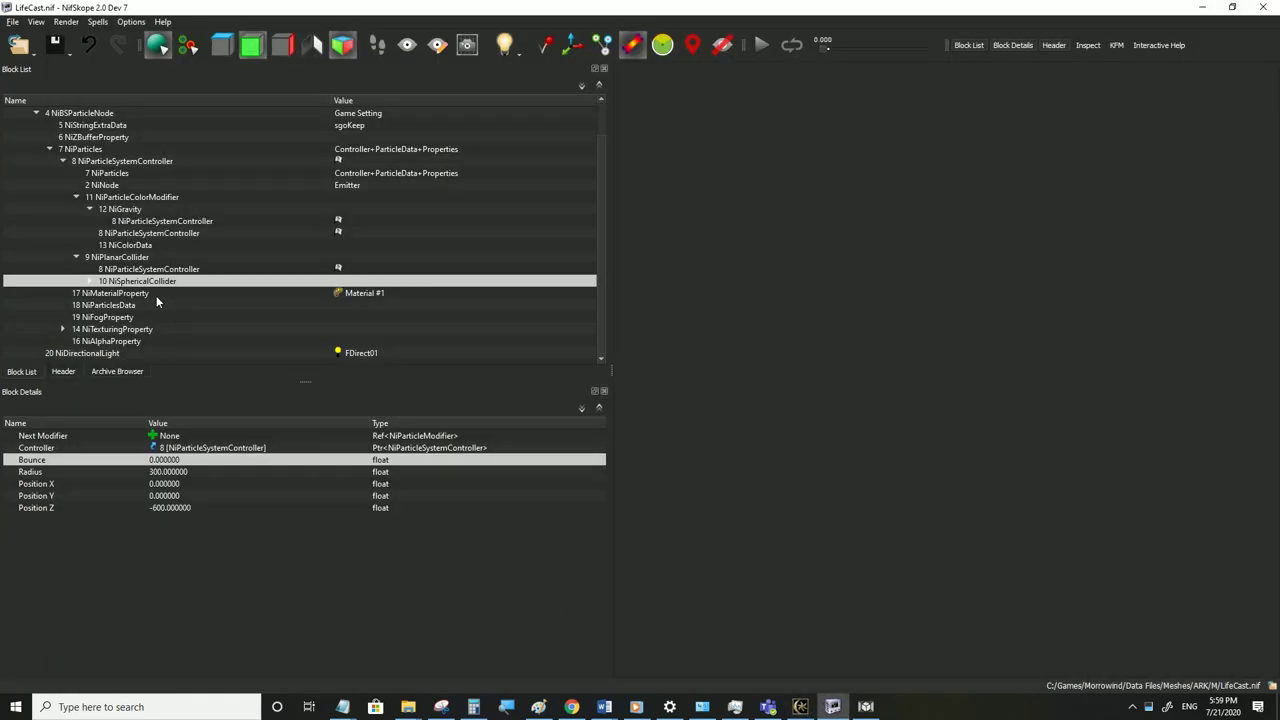
Set the NiGravity Force to 0
{"action": "left_click", "coordinate": [122, 210]}
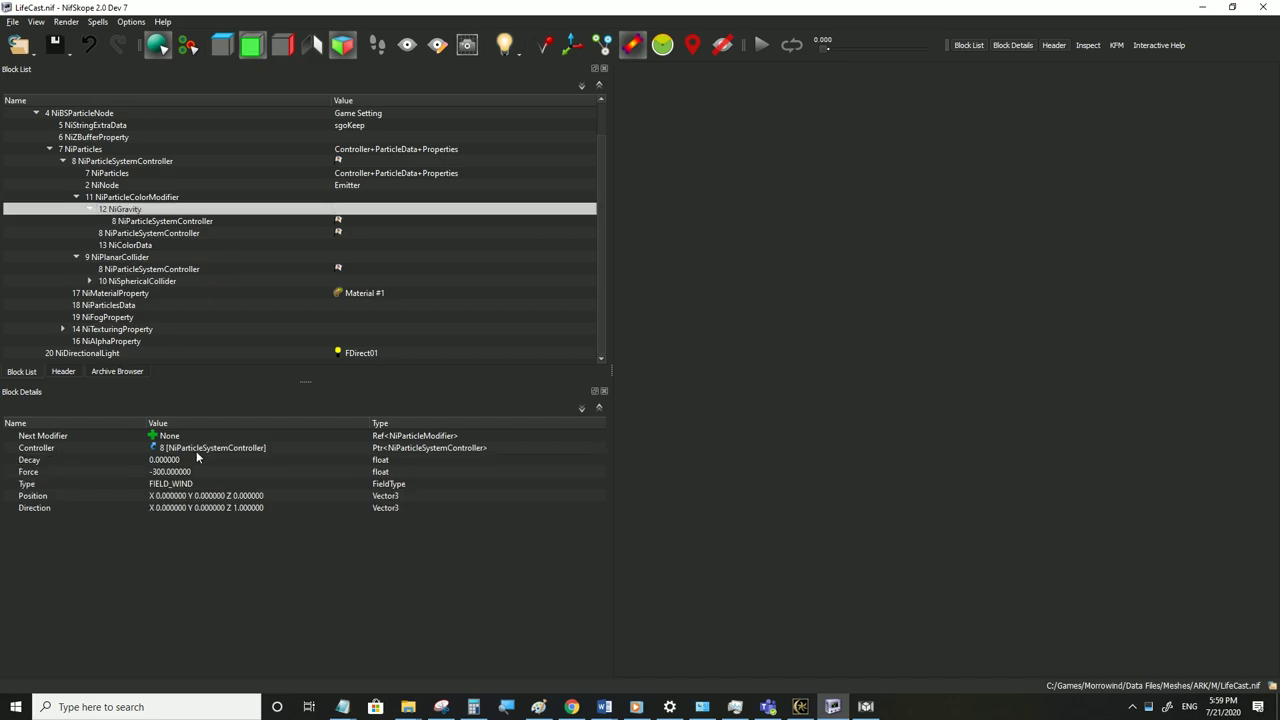
{"action": "double_click", "coordinate": [179, 473]}
{"action": "type", "text": "0"}
{"action": "left_click", "coordinate": [170, 461]}
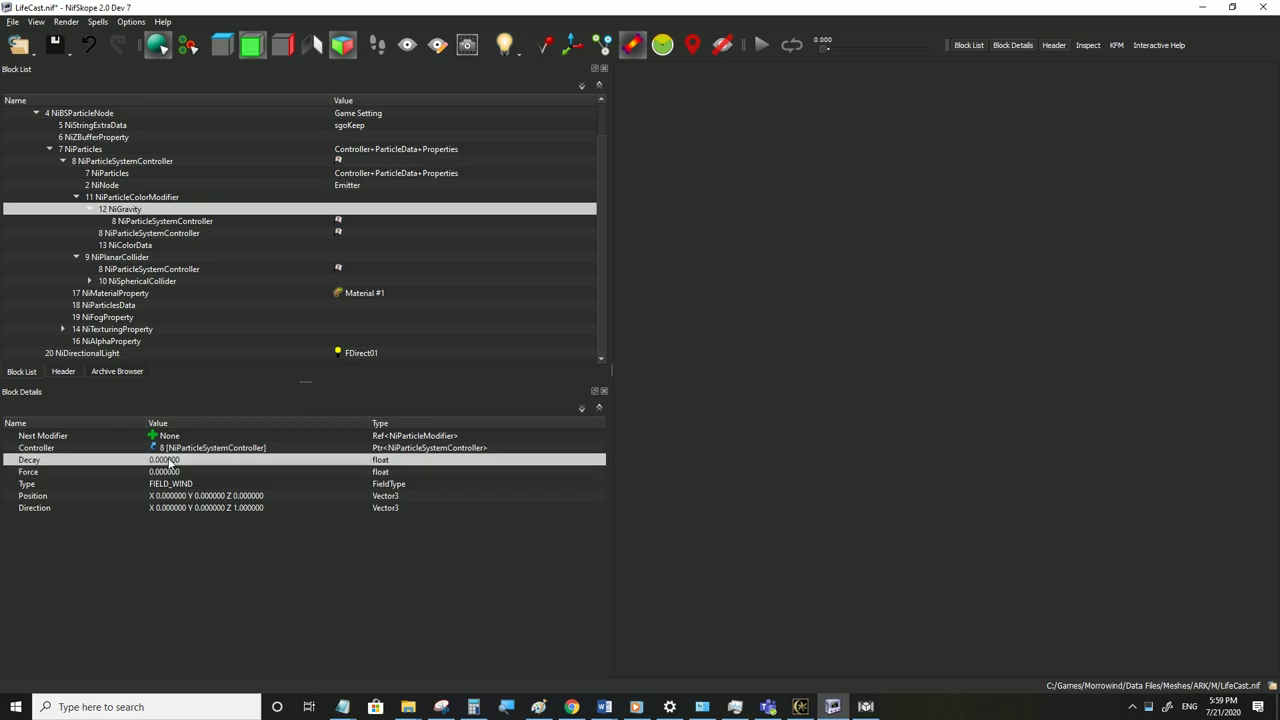
Set particle controller Speed to -300, save LifeCast.nif, and bring Morrowind forward
{"action": "left_click", "coordinate": [122, 199]}
{"action": "left_click", "coordinate": [121, 163]}
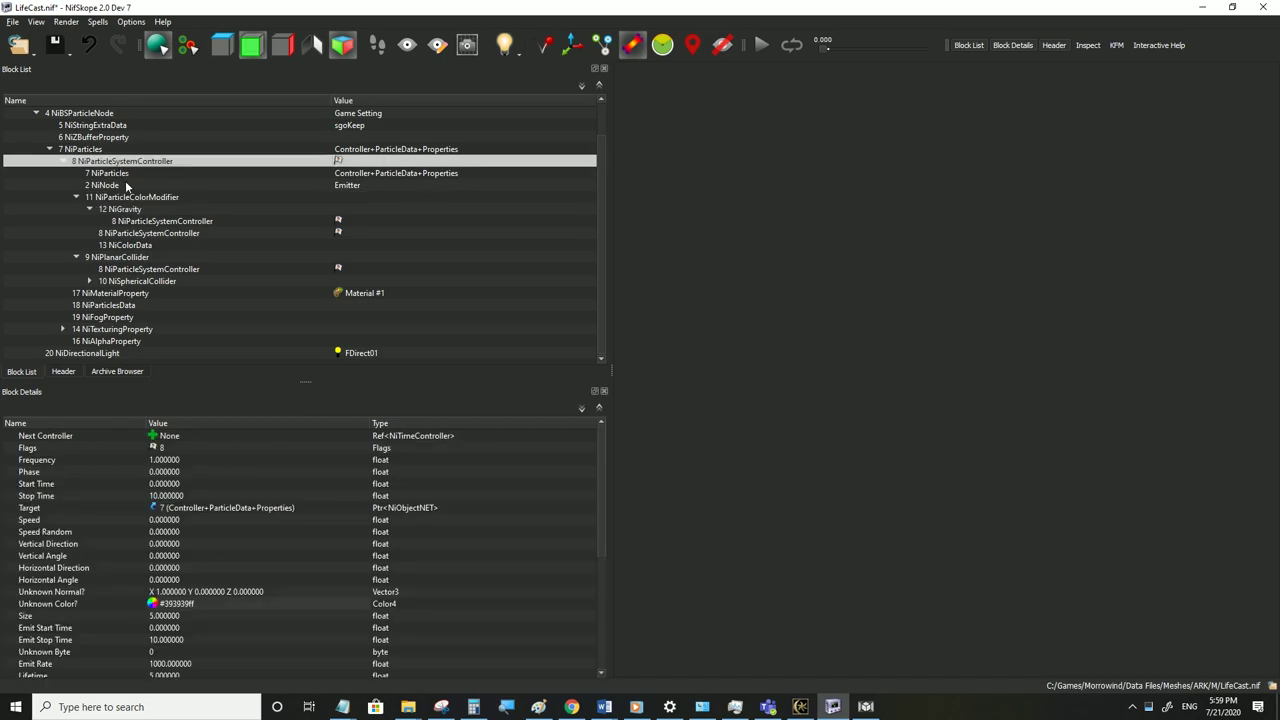
{"action": "double_click", "coordinate": [184, 520]}
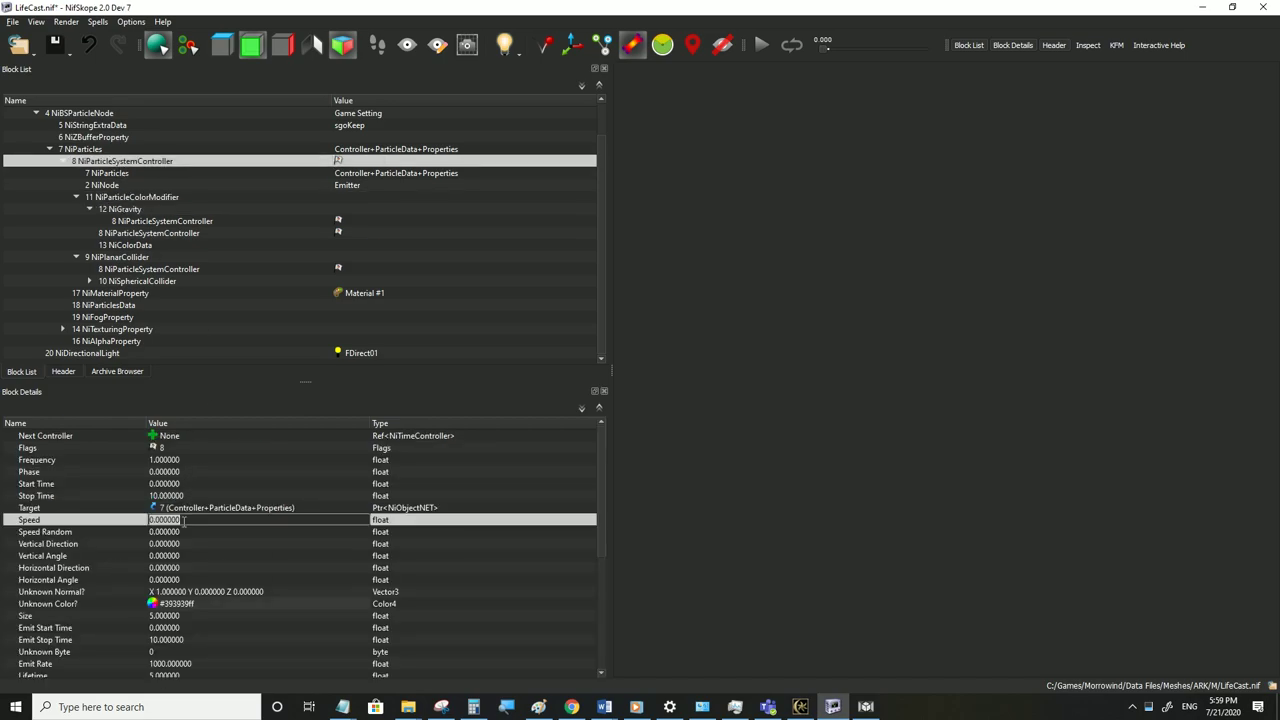
{"action": "type", "text": "-300"}
{"action": "key", "text": "Return"}
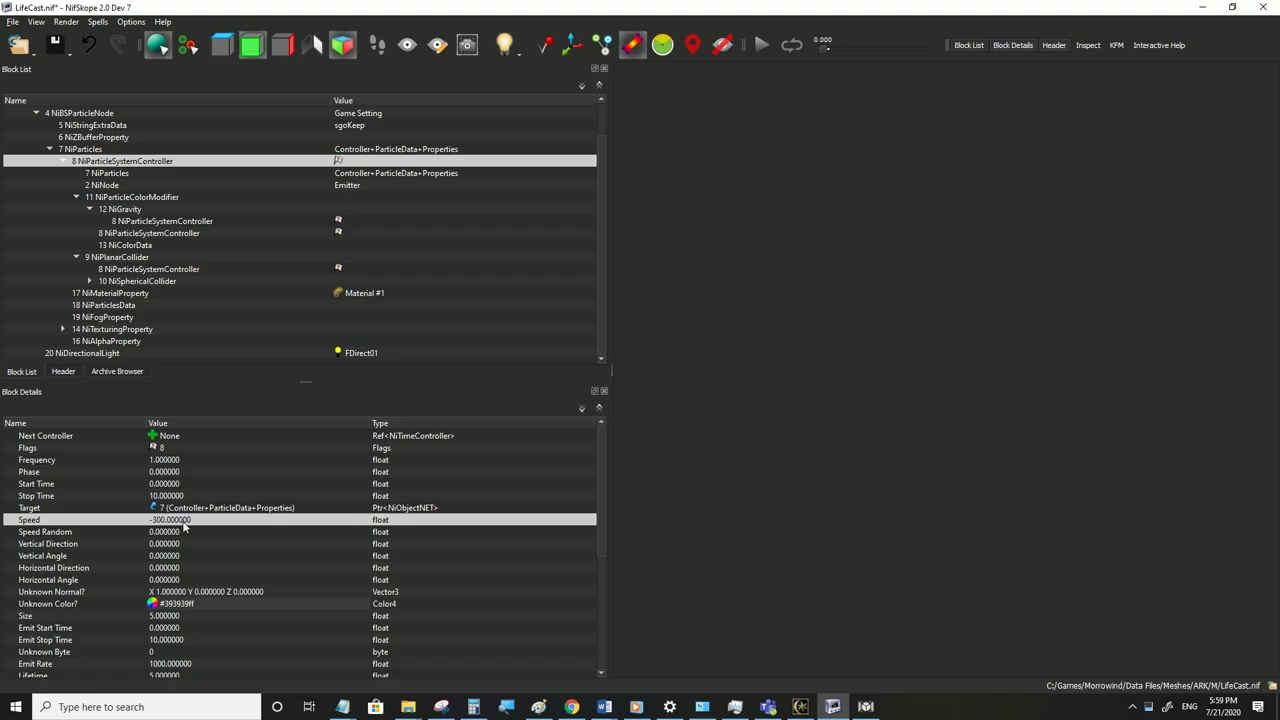
{"action": "left_click", "coordinate": [12, 21]}
{"action": "left_click", "coordinate": [31, 132]}
{"action": "left_click", "coordinate": [800, 707]}
Circle the sparkle dome in first-person view in Morrowind, then return to NifSkope
{"action": "key", "text": "w"}
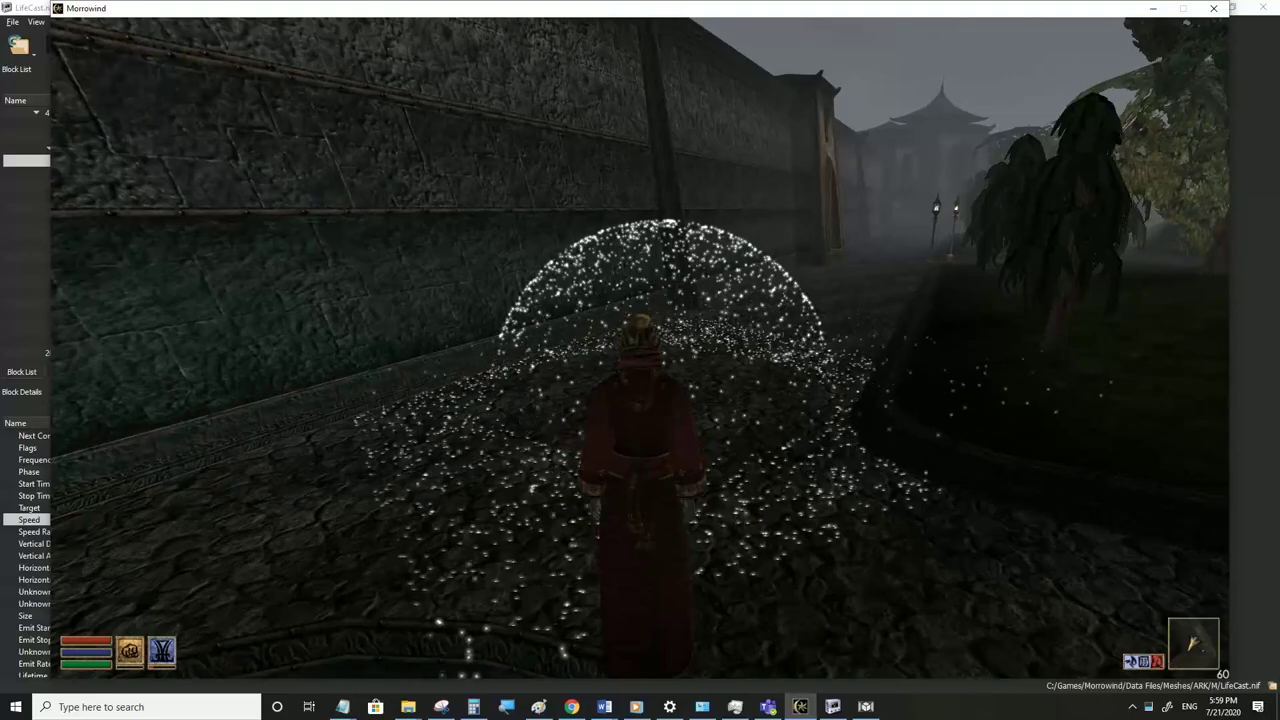
{"action": "key", "text": "Tab"}
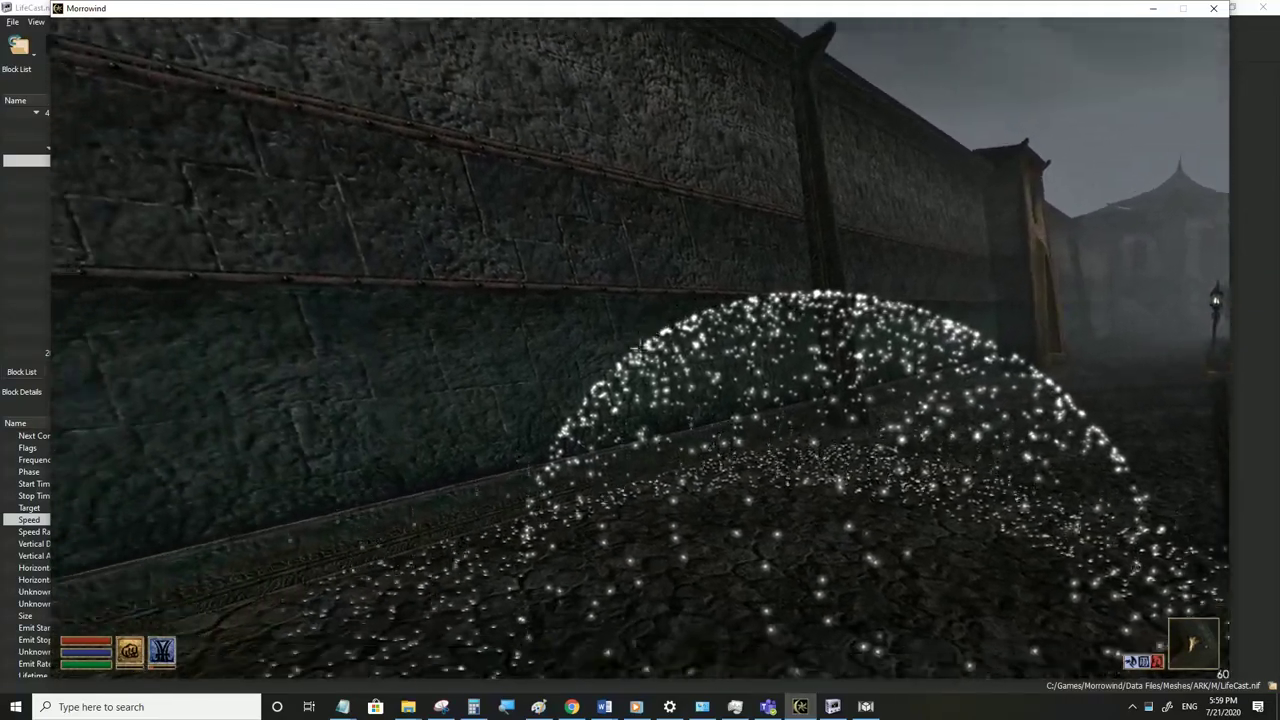
{"action": "mouse_move", "coordinate": [640, 347]}
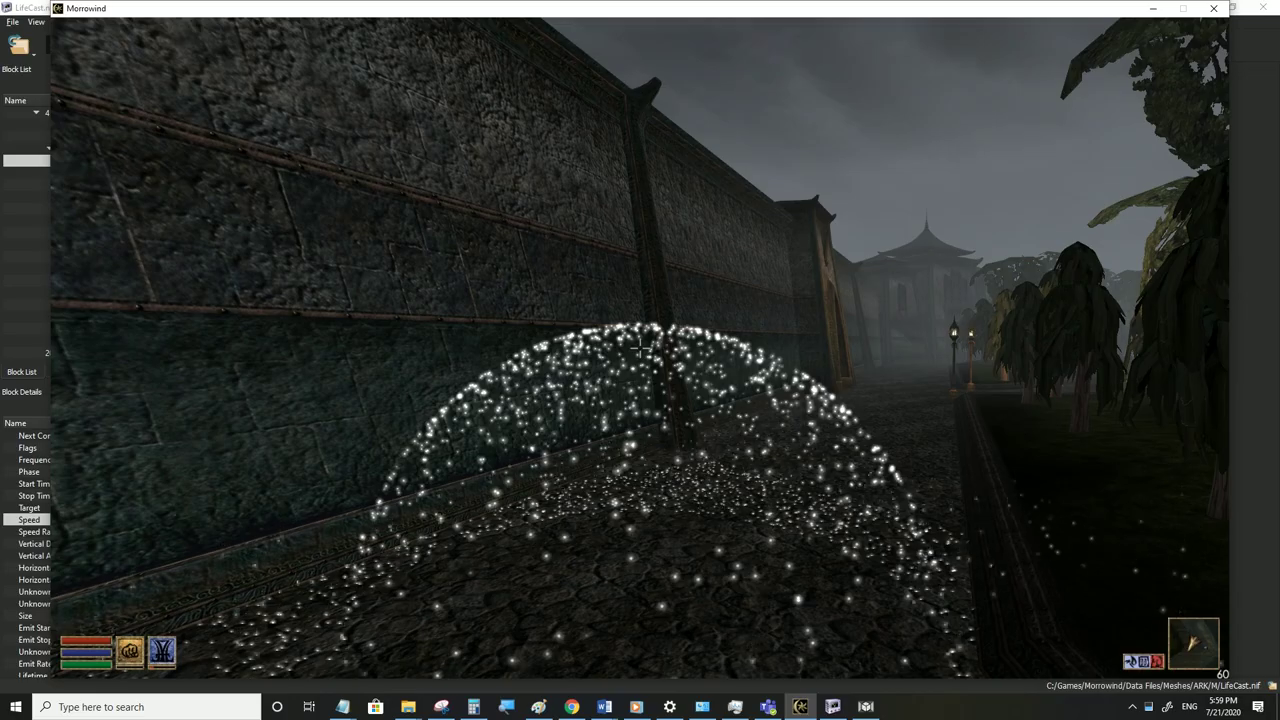
{"action": "key", "text": "w"}
{"action": "key", "text": "s"}
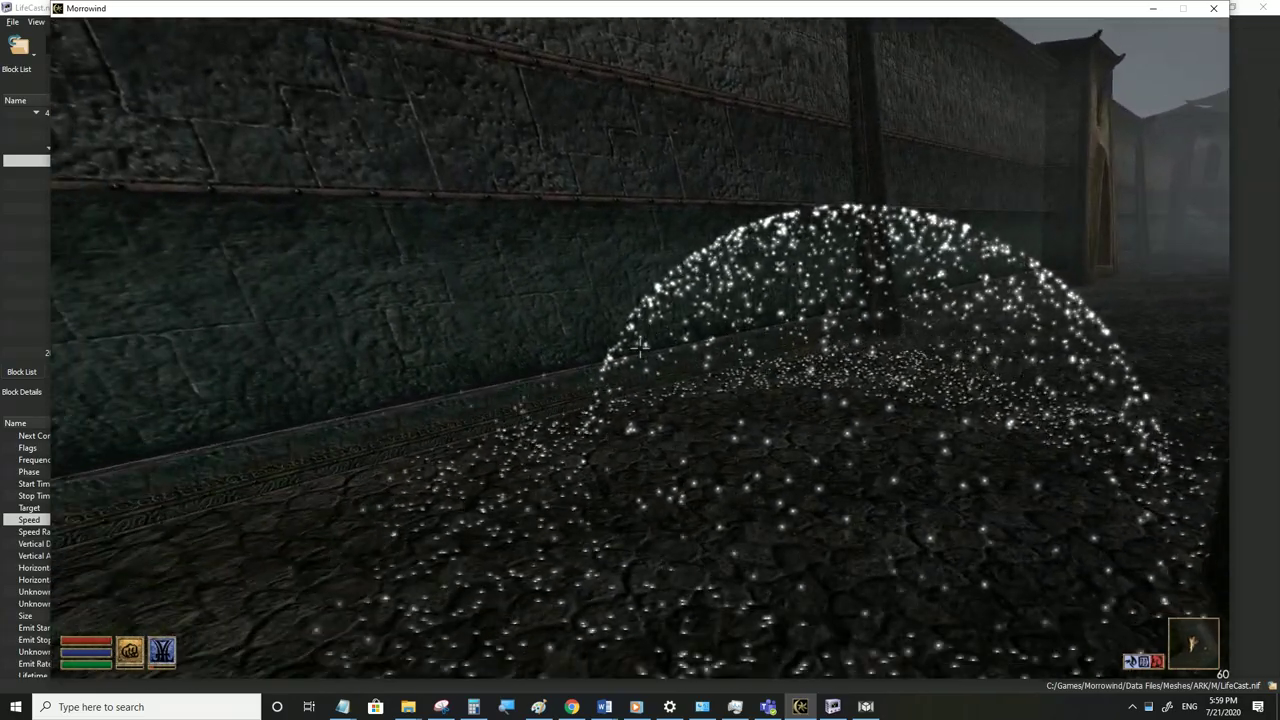
{"action": "key", "text": "s"}
{"action": "key", "text": "a"}
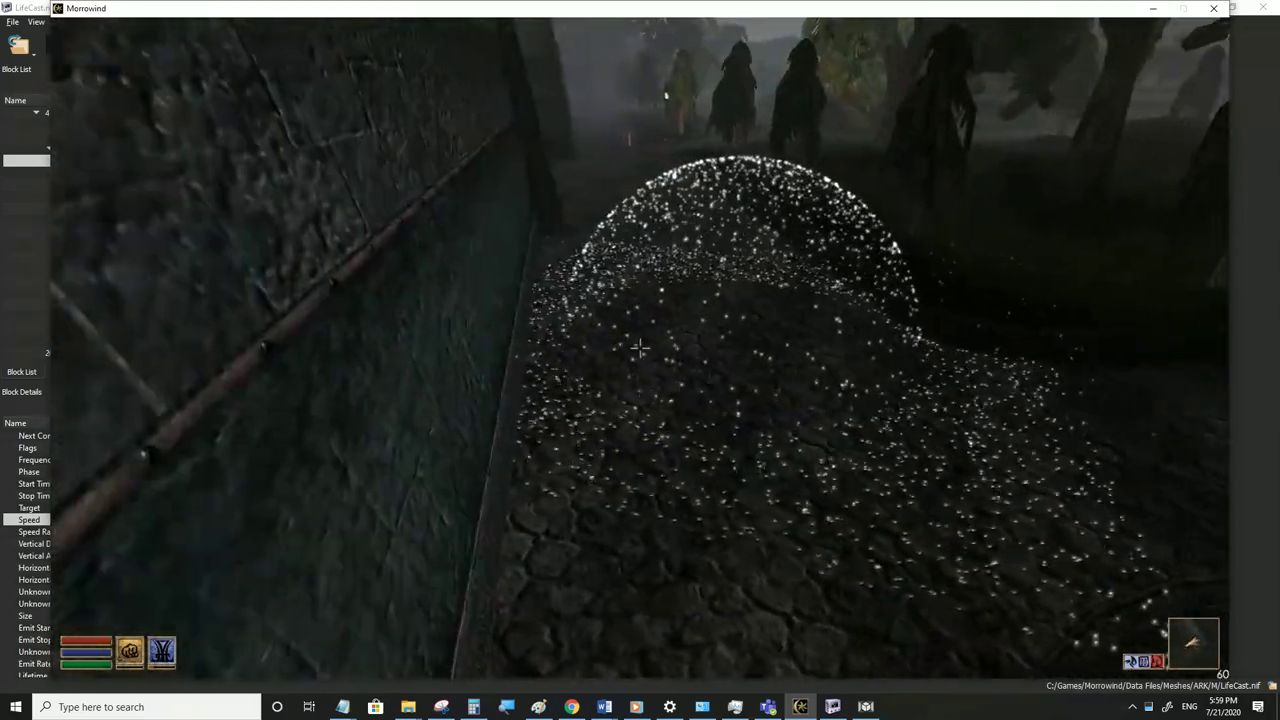
{"action": "key", "text": "d"}
{"action": "key", "text": "a"}
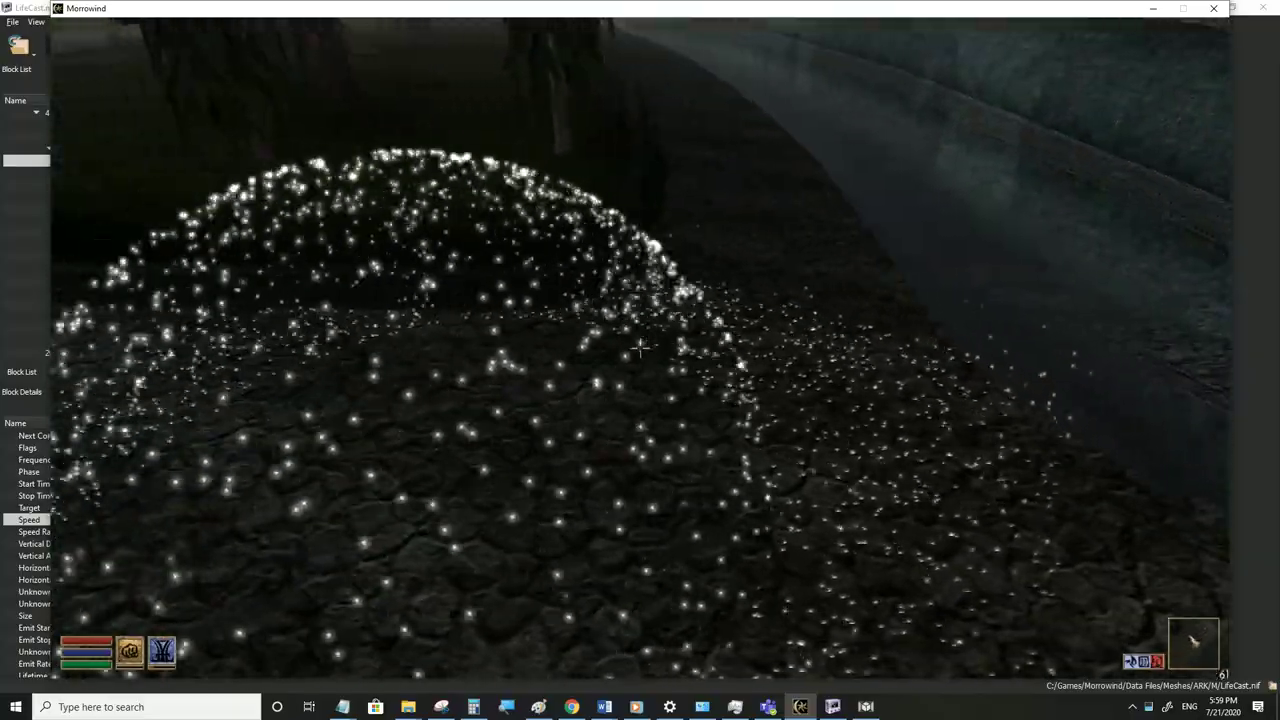
{"action": "key", "text": "a"}
{"action": "key", "text": "s"}
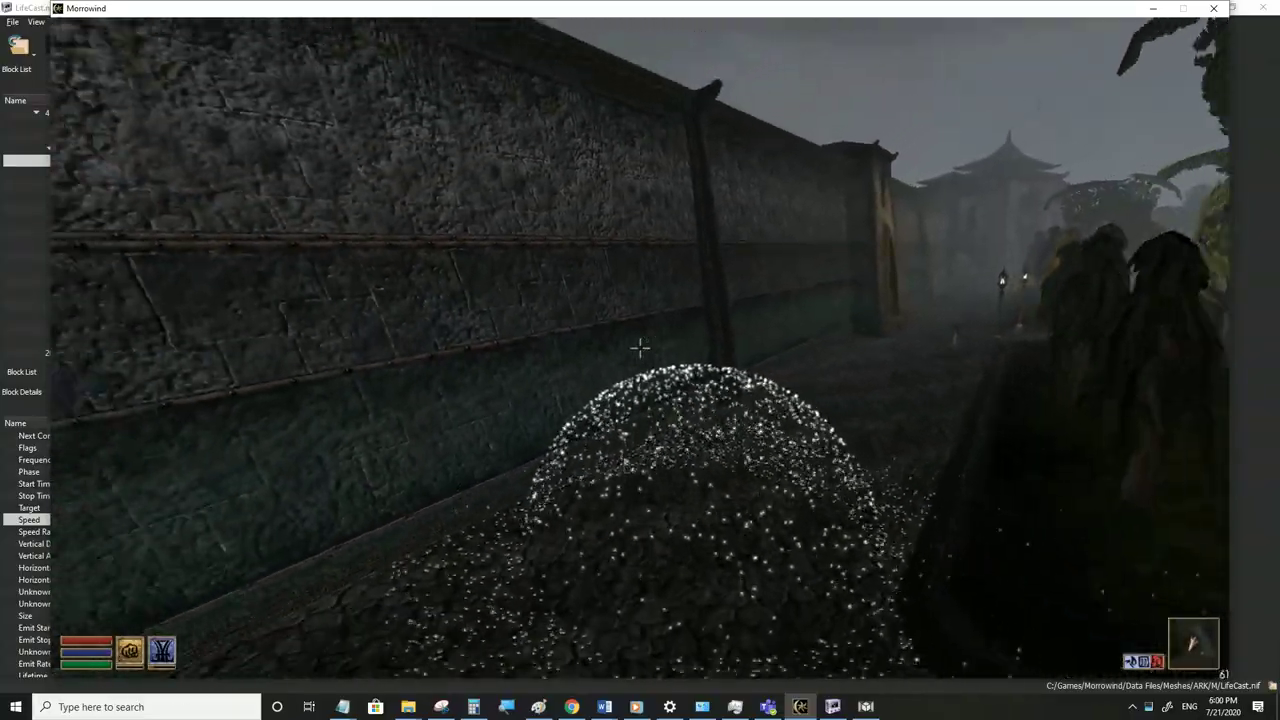
{"action": "key", "text": "w"}
{"action": "key", "text": "s"}
{"action": "key", "text": "a"}
{"action": "key", "text": "s"}
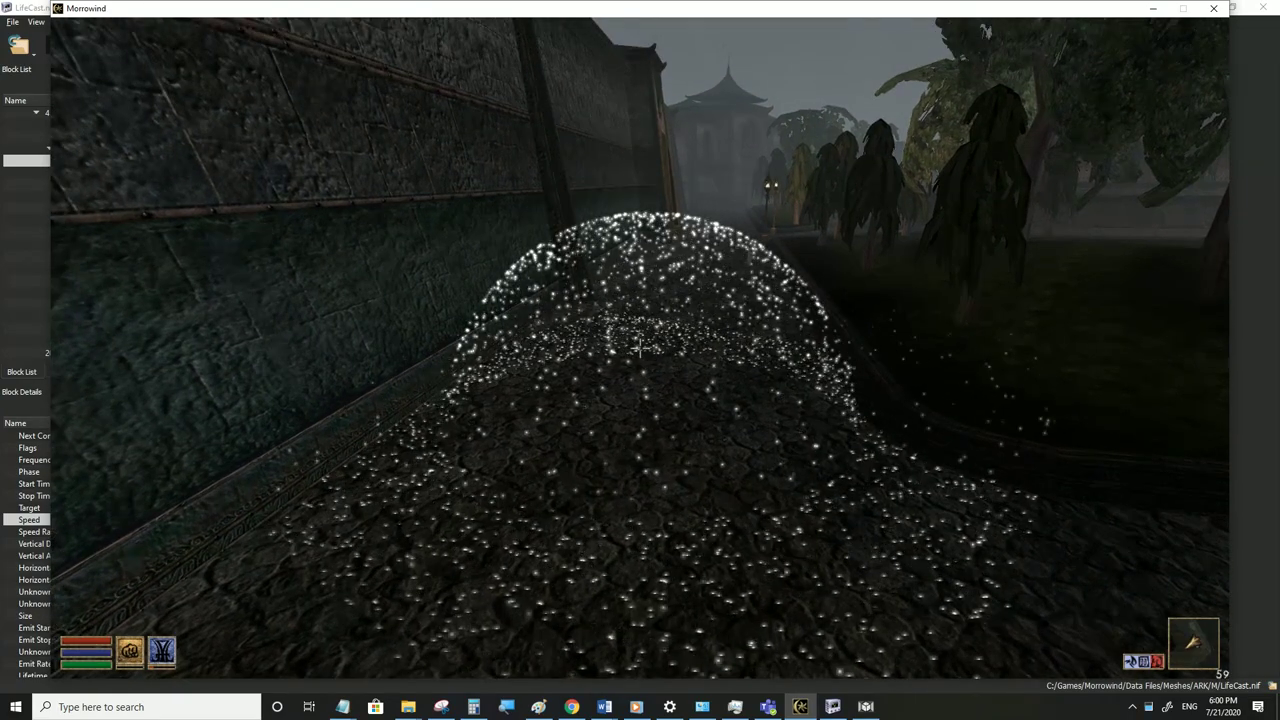
{"action": "key", "text": "alt+Tab"}
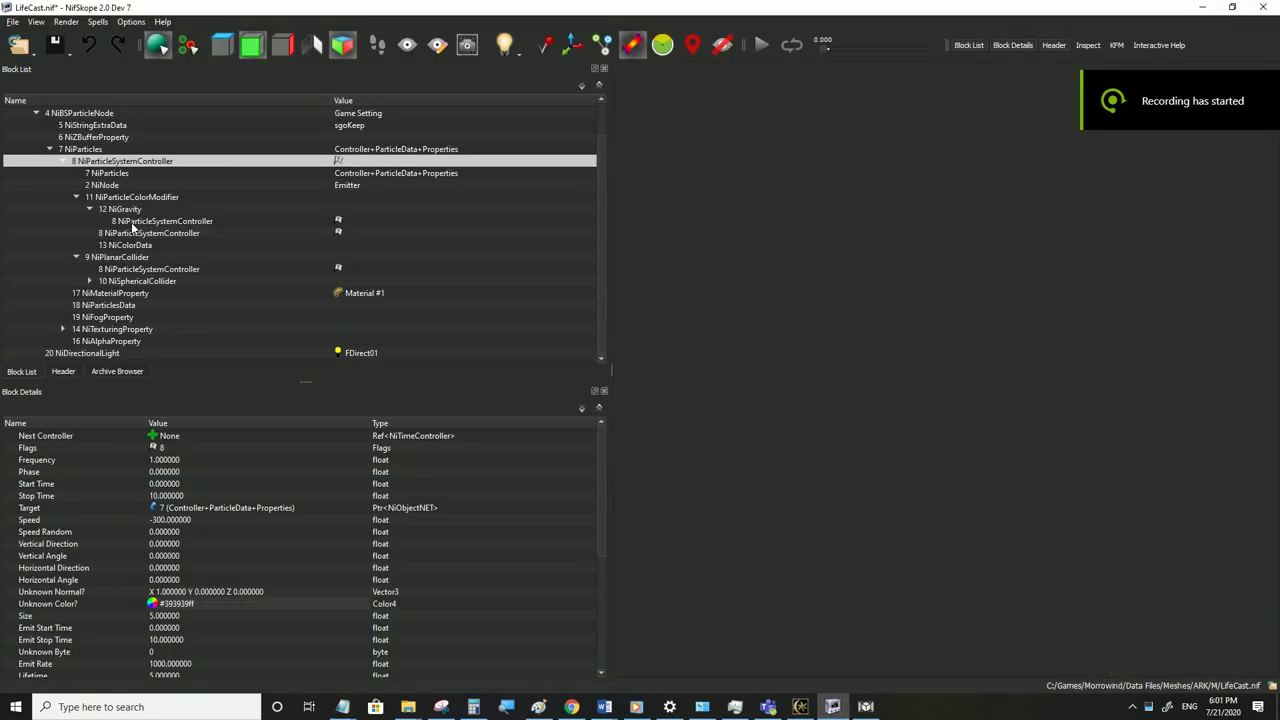
Set the spherical collider's Bounce to 0.3
{"action": "left_click", "coordinate": [124, 210]}
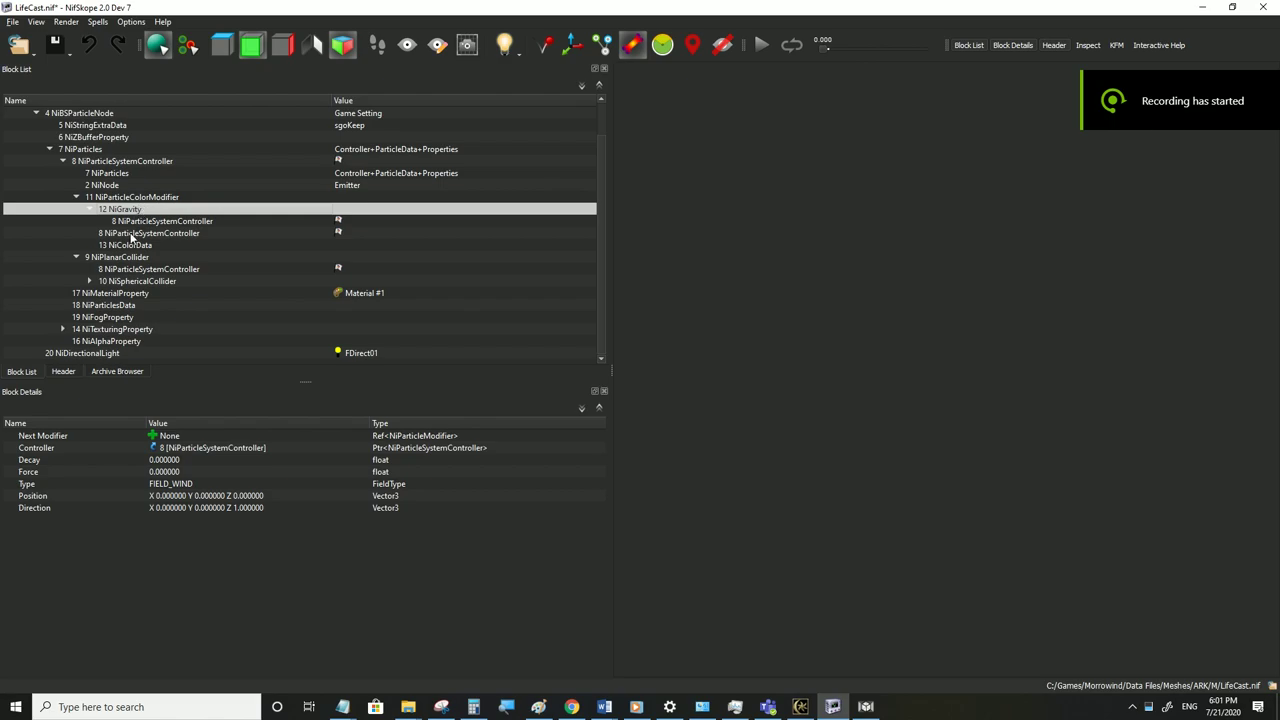
{"action": "left_click", "coordinate": [117, 283]}
{"action": "double_click", "coordinate": [170, 460]}
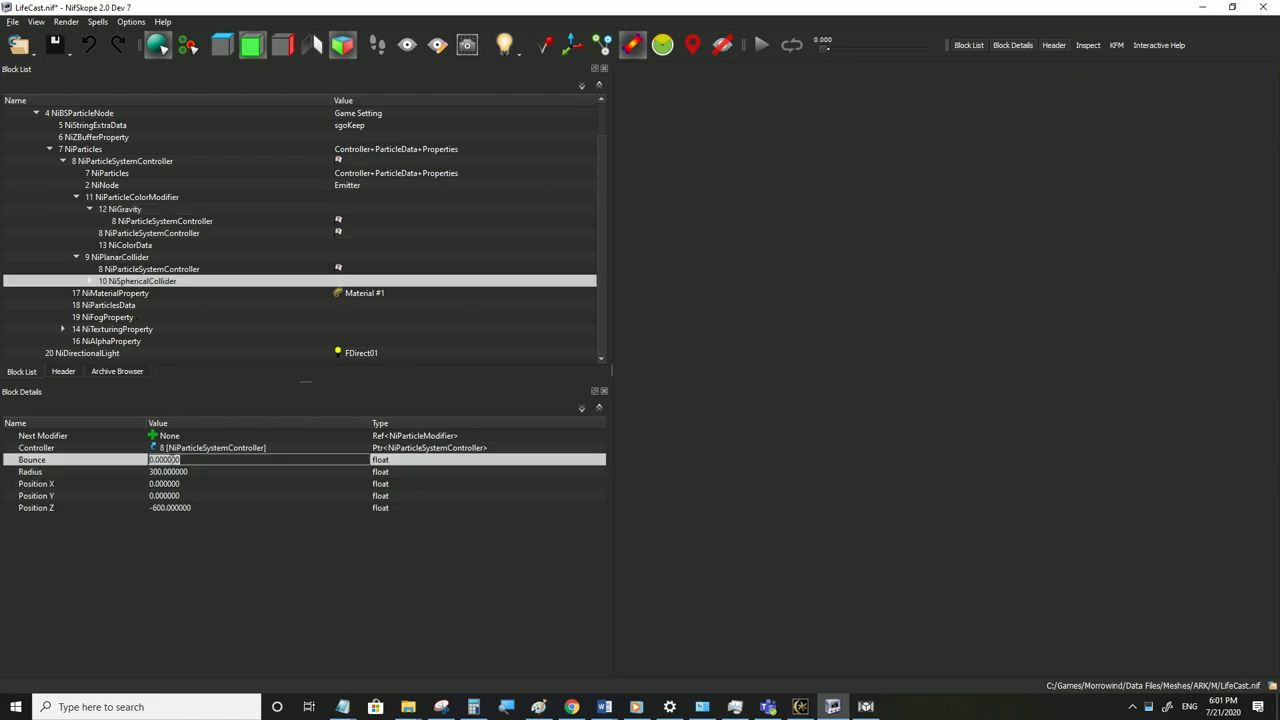
{"action": "type", "text": "."}
{"action": "key", "text": "Return"}
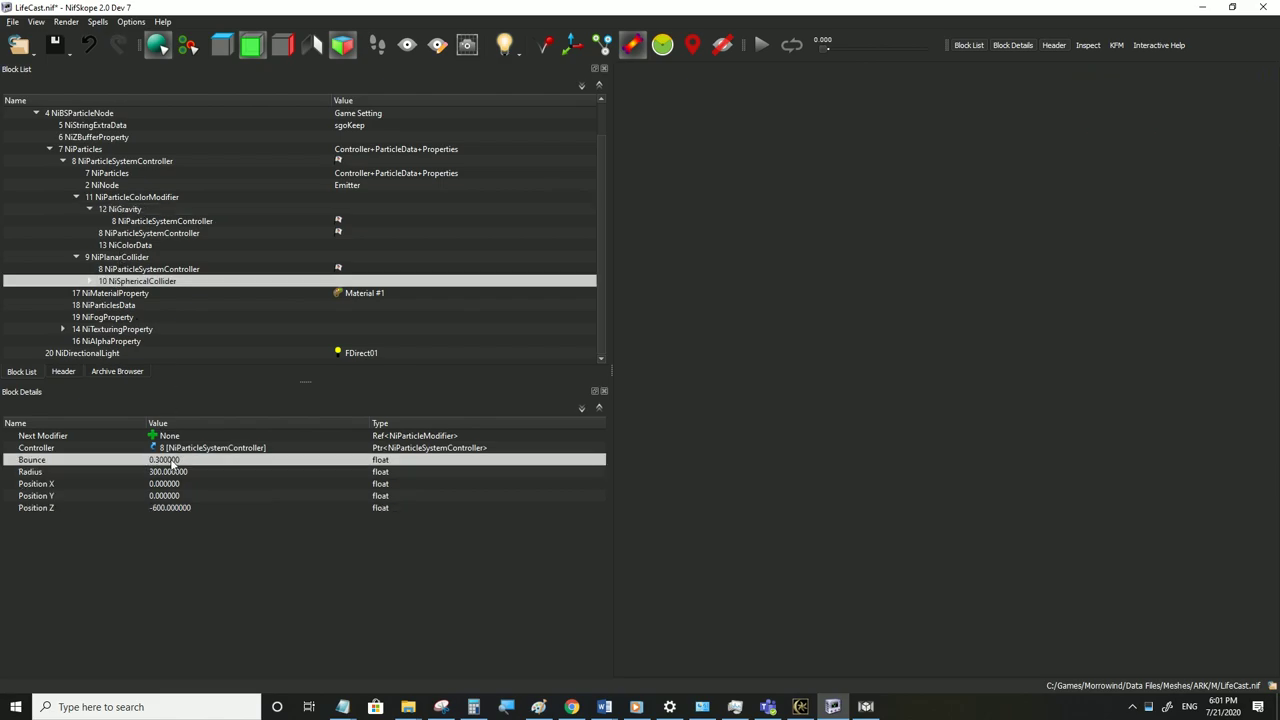
Set the NiGravity Force to -300
{"action": "left_click", "coordinate": [131, 211]}
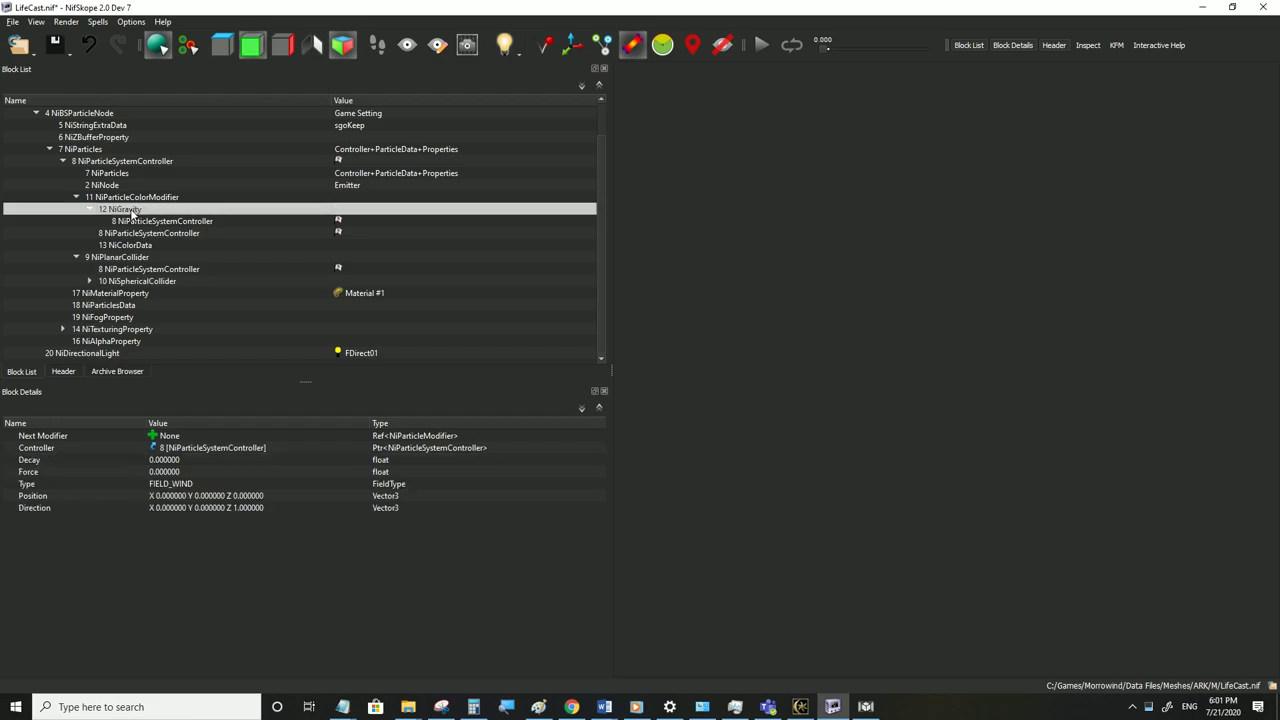
{"action": "double_click", "coordinate": [166, 468]}
{"action": "type", "text": "-30"}
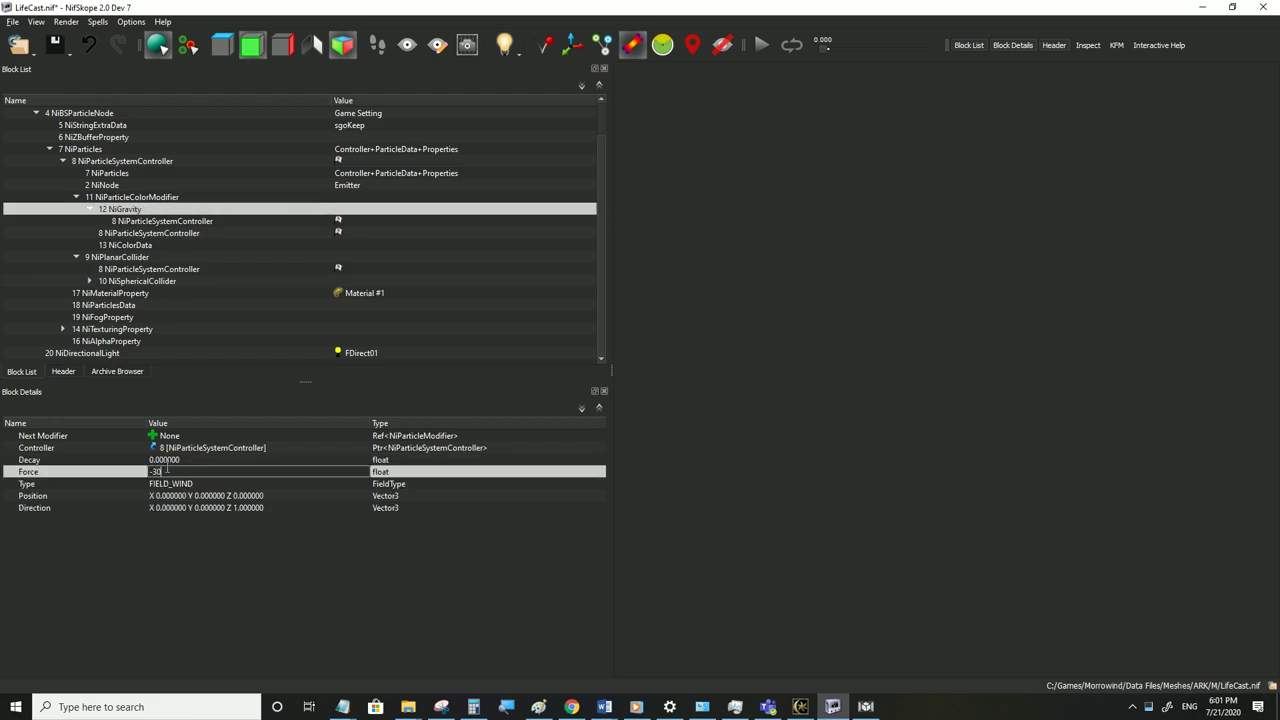
{"action": "key", "text": "Return"}
{"action": "double_click", "coordinate": [168, 467]}
{"action": "type", "text": "-300"}
{"action": "key", "text": "Return"}
Reset the particle controller Speed to 0 and save LifeCast.nif
{"action": "left_click", "coordinate": [115, 161]}
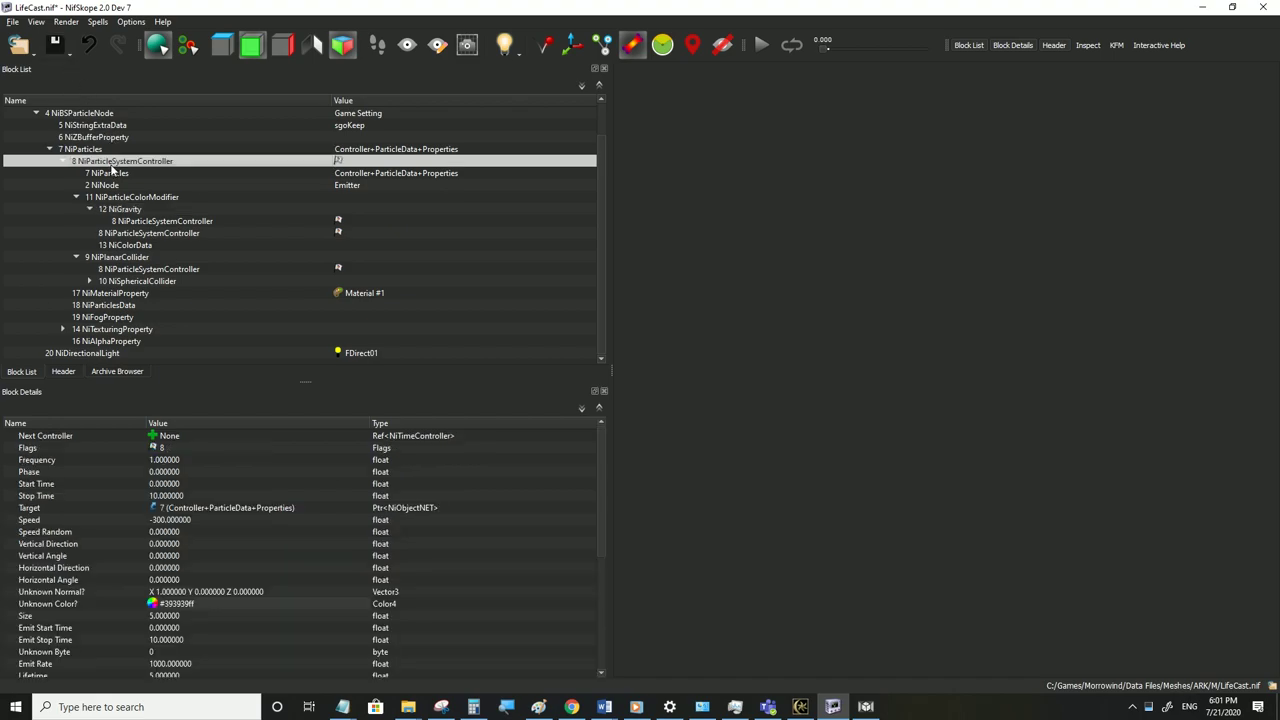
{"action": "double_click", "coordinate": [180, 521]}
{"action": "type", "text": "0"}
{"action": "left_click", "coordinate": [178, 534]}
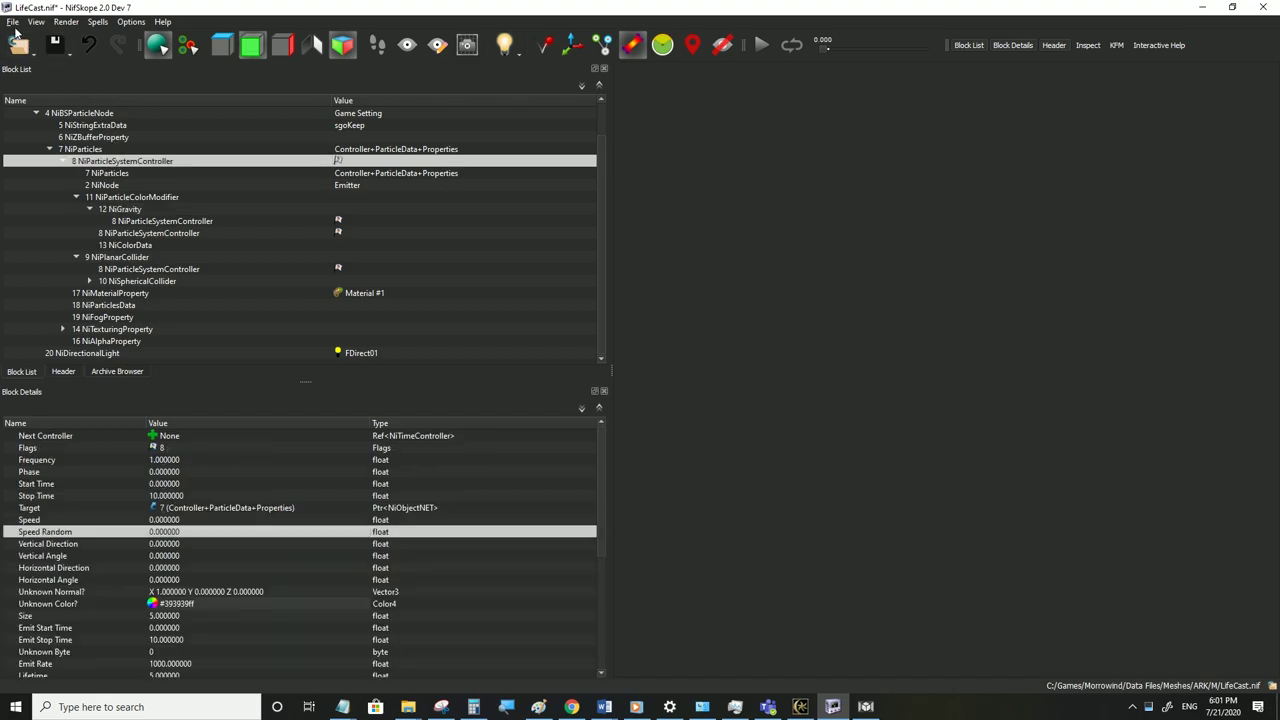
{"action": "left_click", "coordinate": [14, 24]}
{"action": "left_click", "coordinate": [30, 132]}
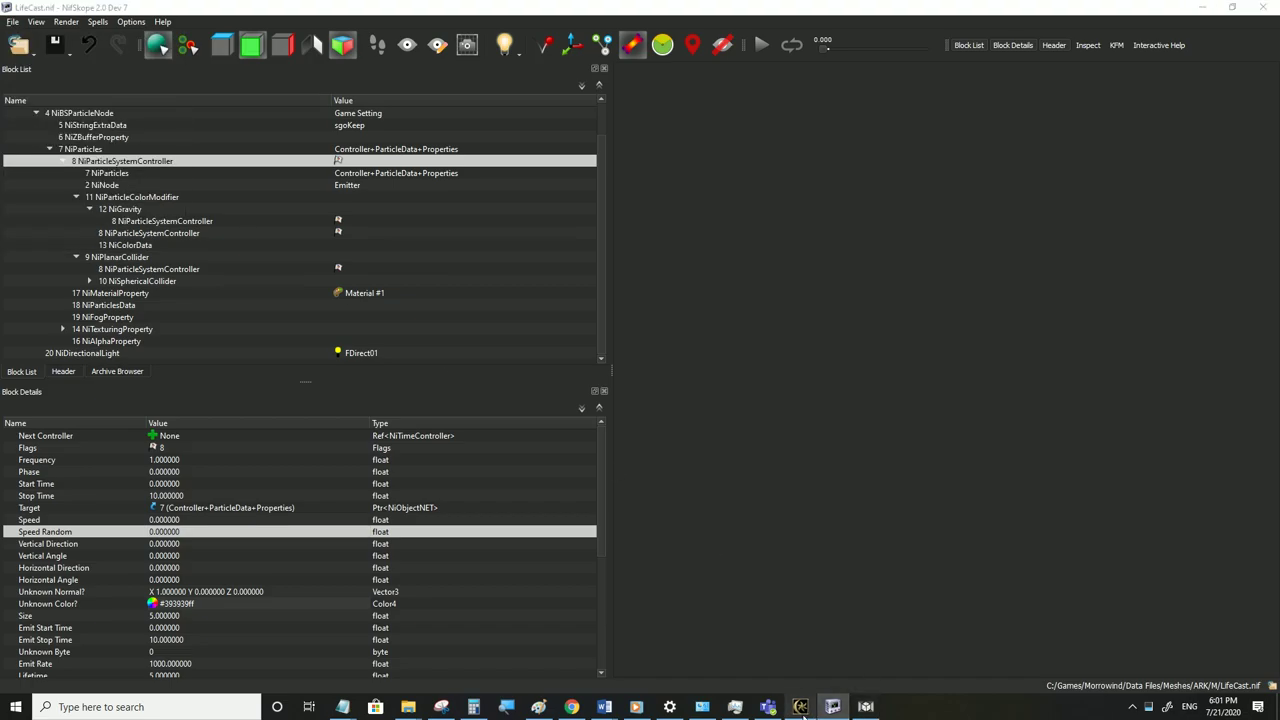
Check the particles along the street in Morrowind, then return to NifSkope
{"action": "left_click", "coordinate": [800, 707]}
{"action": "key", "text": "s"}
{"action": "key", "text": "w"}
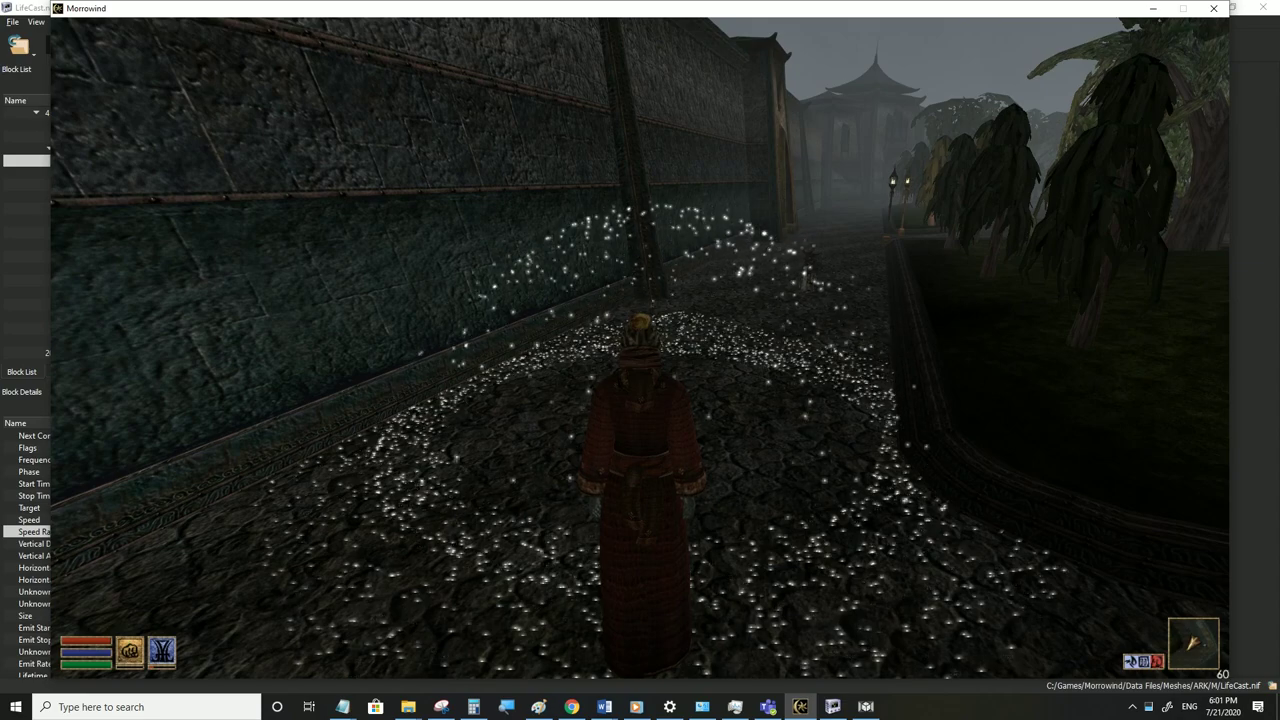
{"action": "key", "text": "alt+Tab"}
Change the spherical collider's Bounce to 0.2 and save LifeCast.nif
{"action": "left_click", "coordinate": [144, 285]}
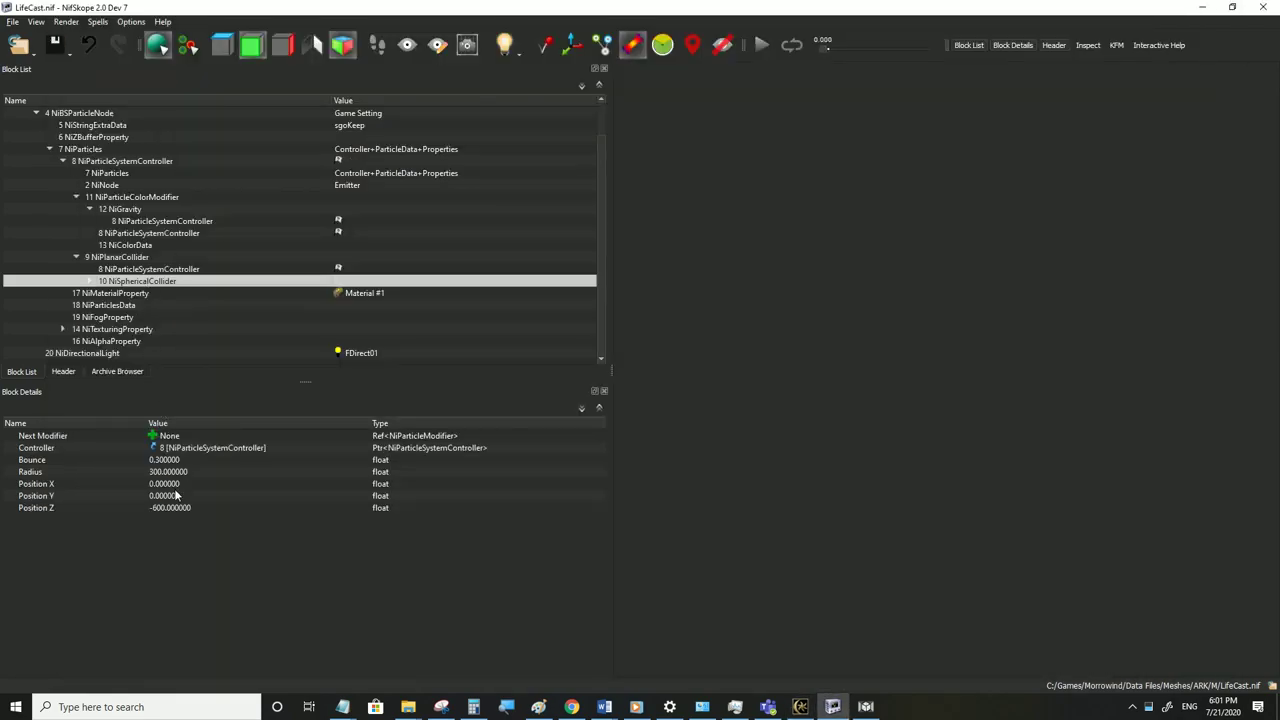
{"action": "left_click", "coordinate": [175, 460]}
{"action": "left_click", "coordinate": [175, 484]}
{"action": "left_click", "coordinate": [12, 22]}
{"action": "left_click", "coordinate": [38, 133]}
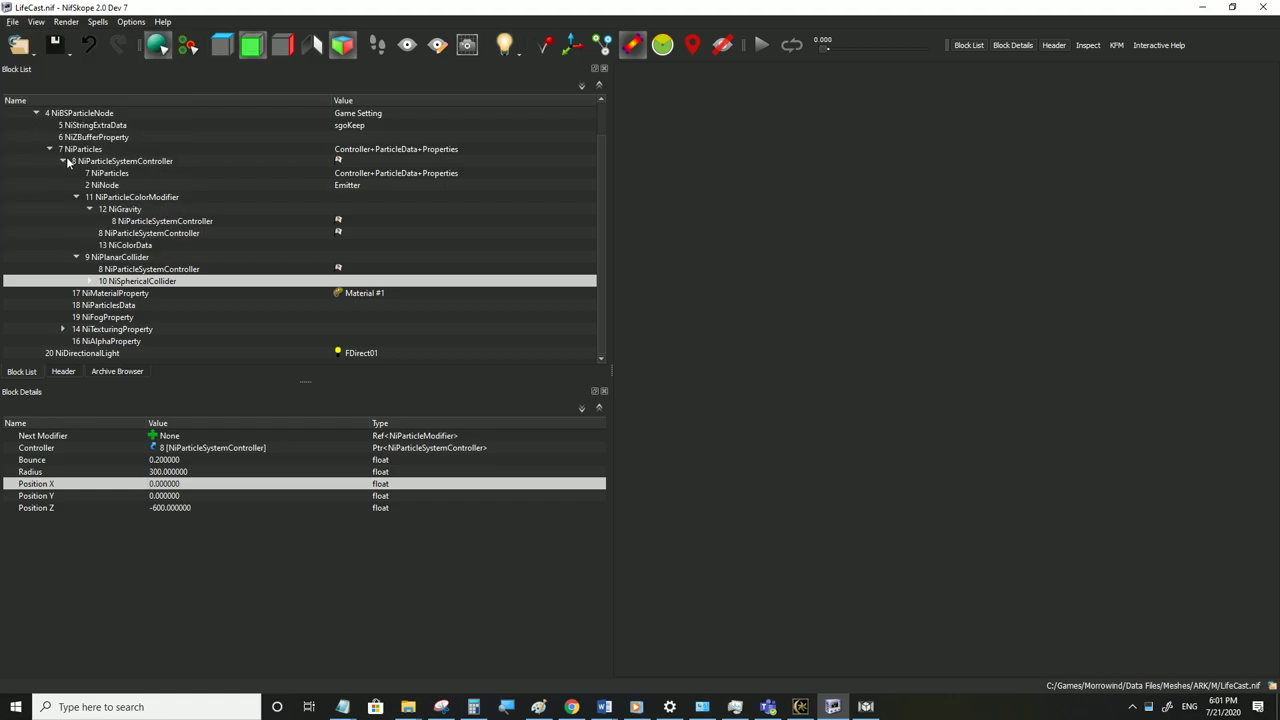
Set the NiGravity Force to -200 and save LifeCast.nif
{"action": "left_click", "coordinate": [127, 210]}
{"action": "left_click", "coordinate": [190, 471]}
{"action": "double_click", "coordinate": [190, 471]}
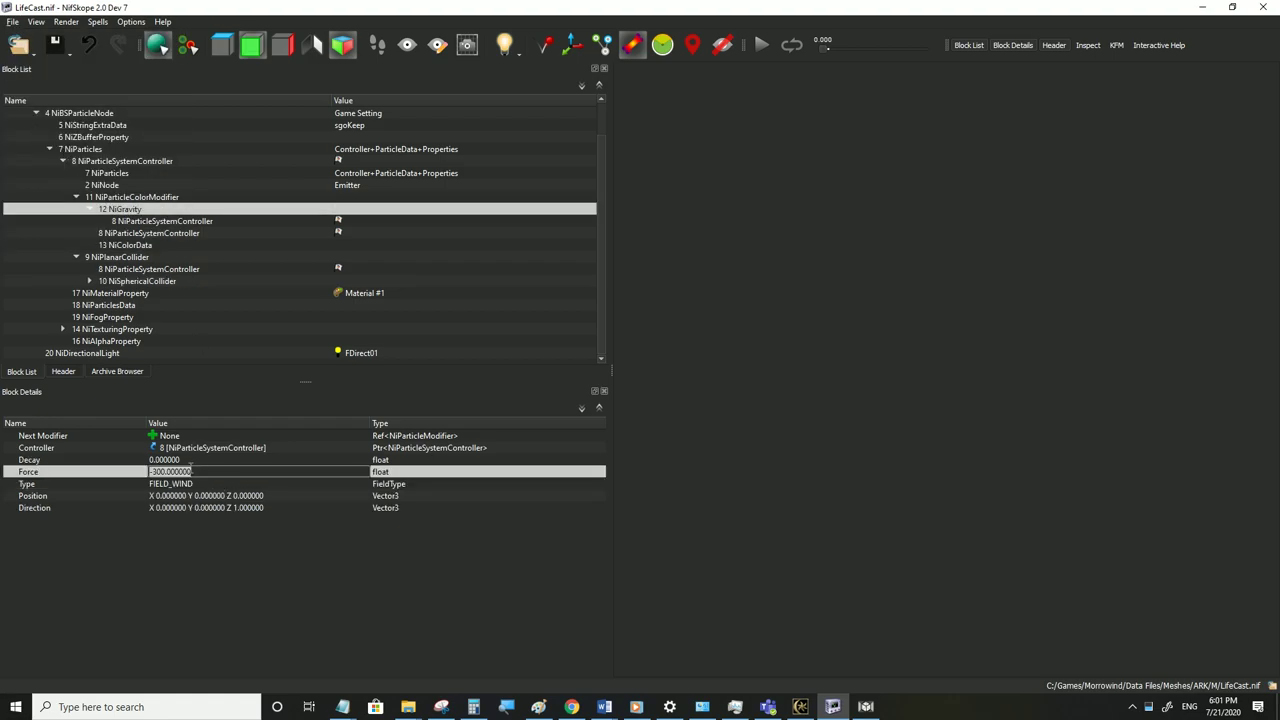
{"action": "type", "text": "0"}
{"action": "key", "text": "Return"}
{"action": "left_click", "coordinate": [14, 21]}
{"action": "left_click", "coordinate": [30, 114]}
View the particle cloud in Morrowind from both camera modes, then return to NifSkope
{"action": "left_click", "coordinate": [800, 707]}
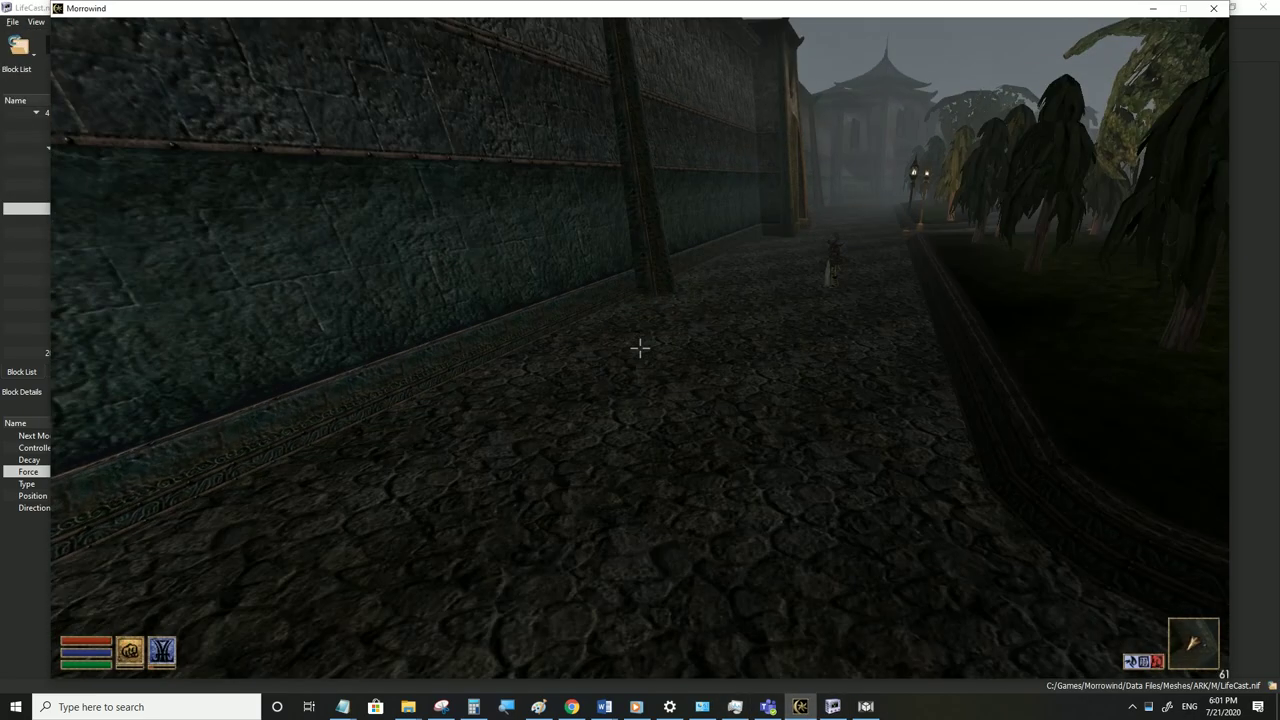
{"action": "key", "text": "w"}
{"action": "key", "text": "s"}
{"action": "key", "text": "Tab"}
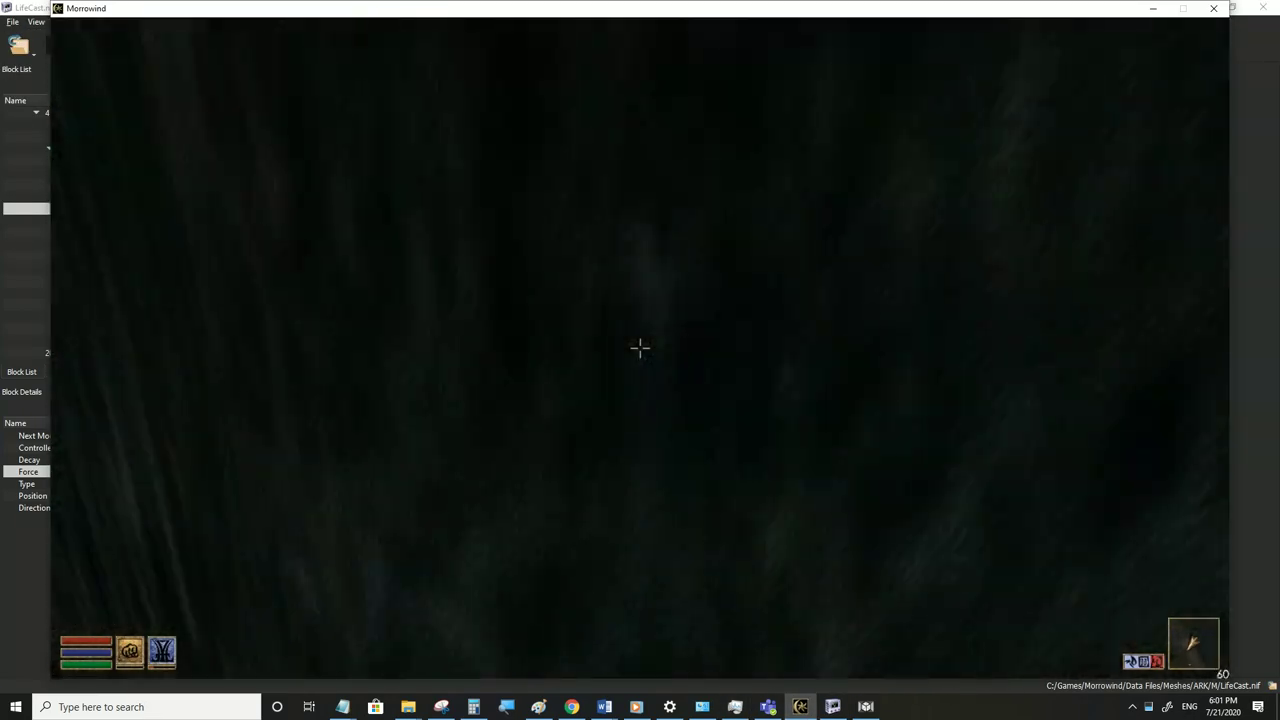
{"action": "key", "text": "Tab"}
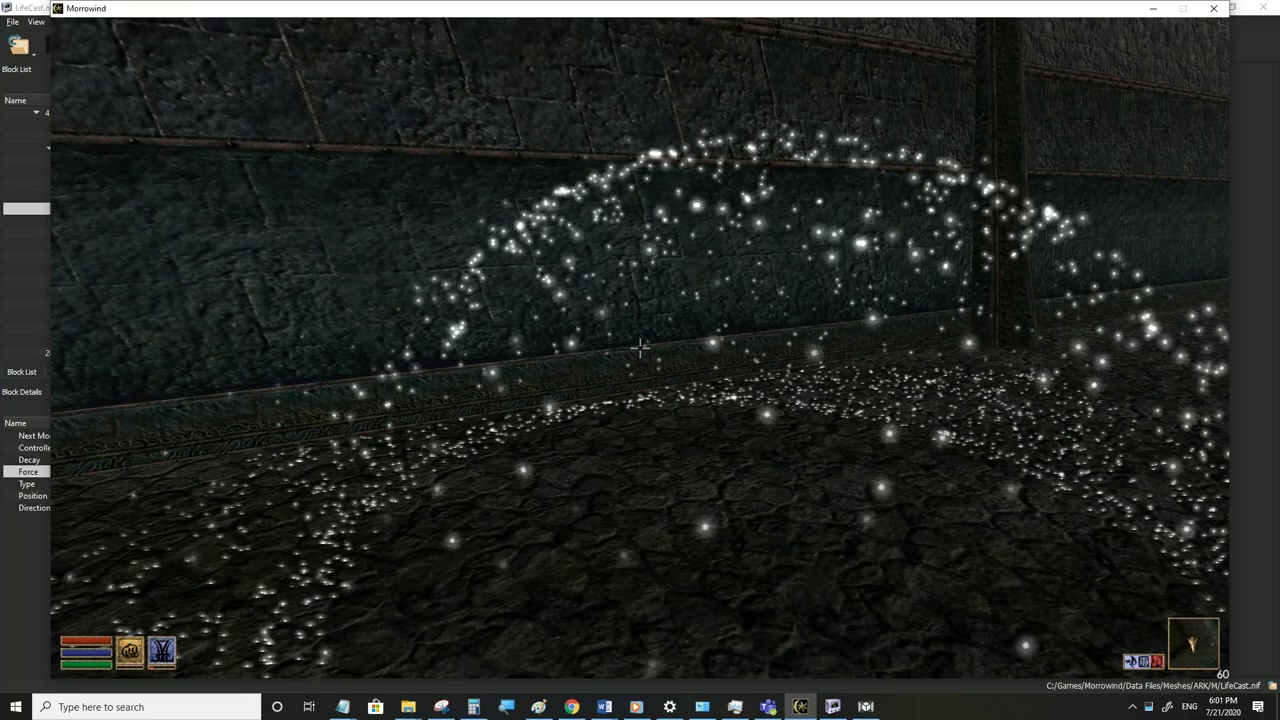
{"action": "key", "text": "alt+Tab"}
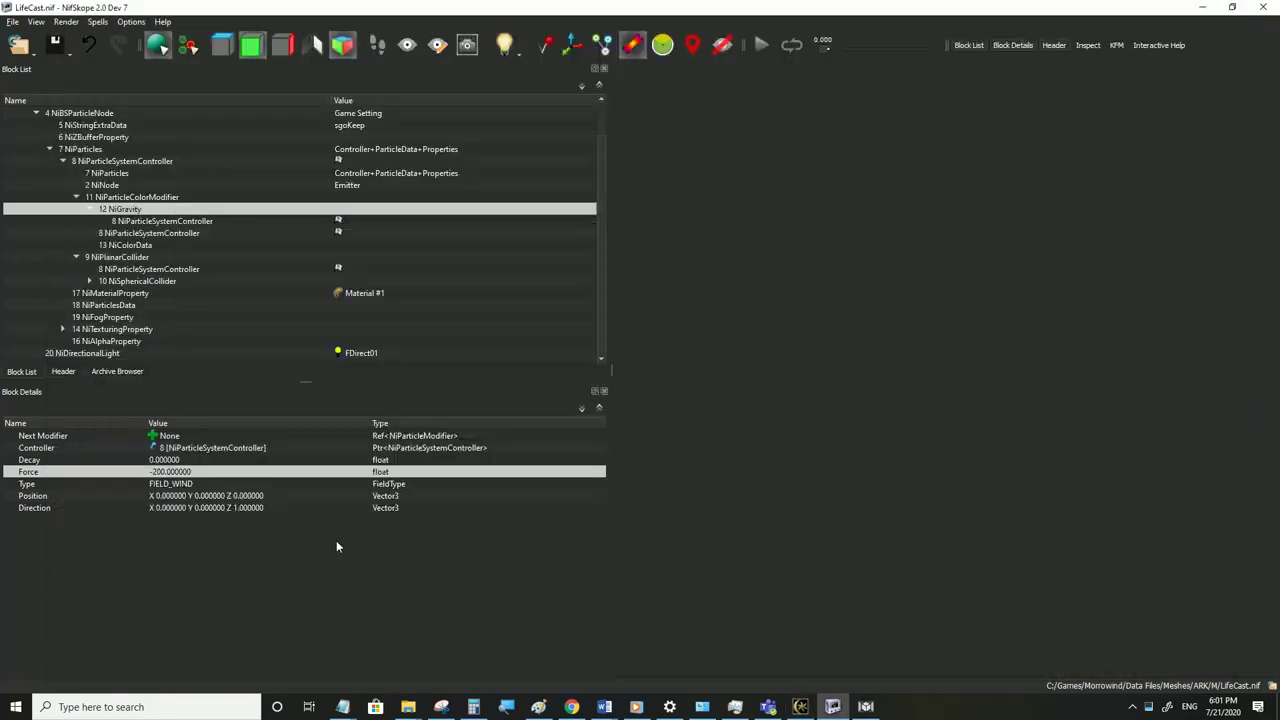
Set the spherical collider's Bounce to 1, save, and test the sparkle ring in Morrowind
{"action": "left_click", "coordinate": [120, 259]}
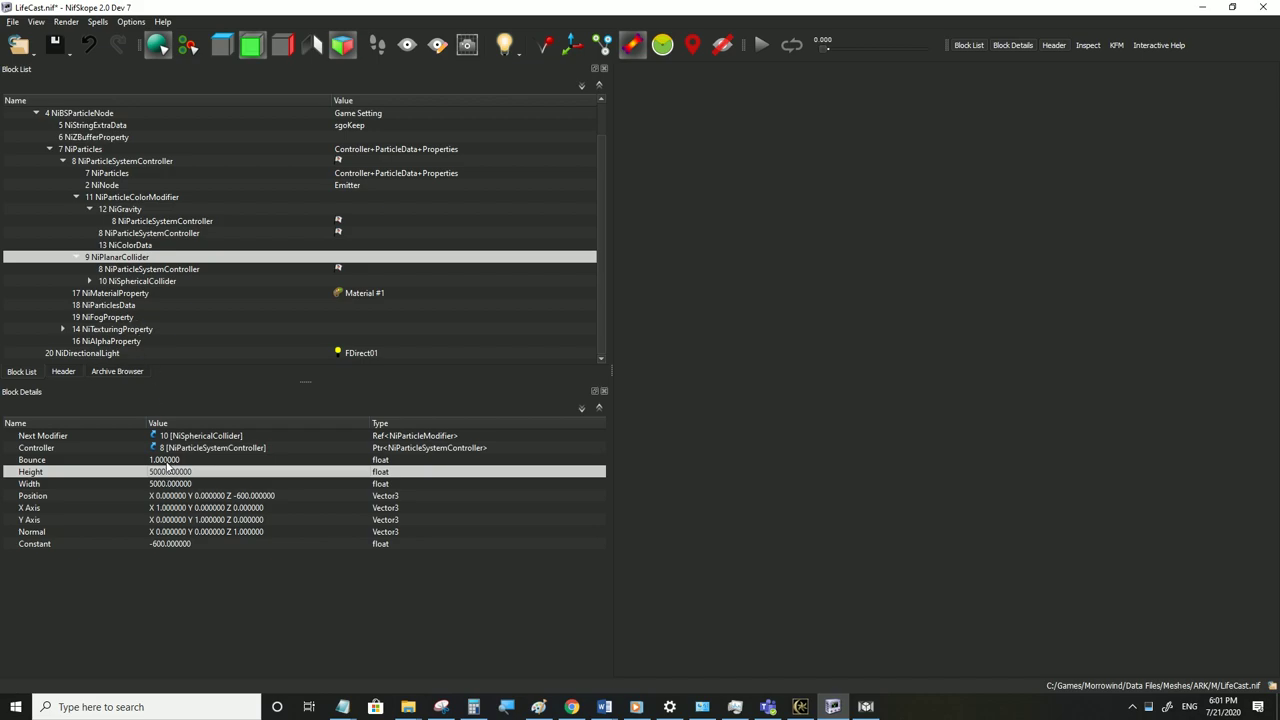
{"action": "left_click", "coordinate": [130, 281]}
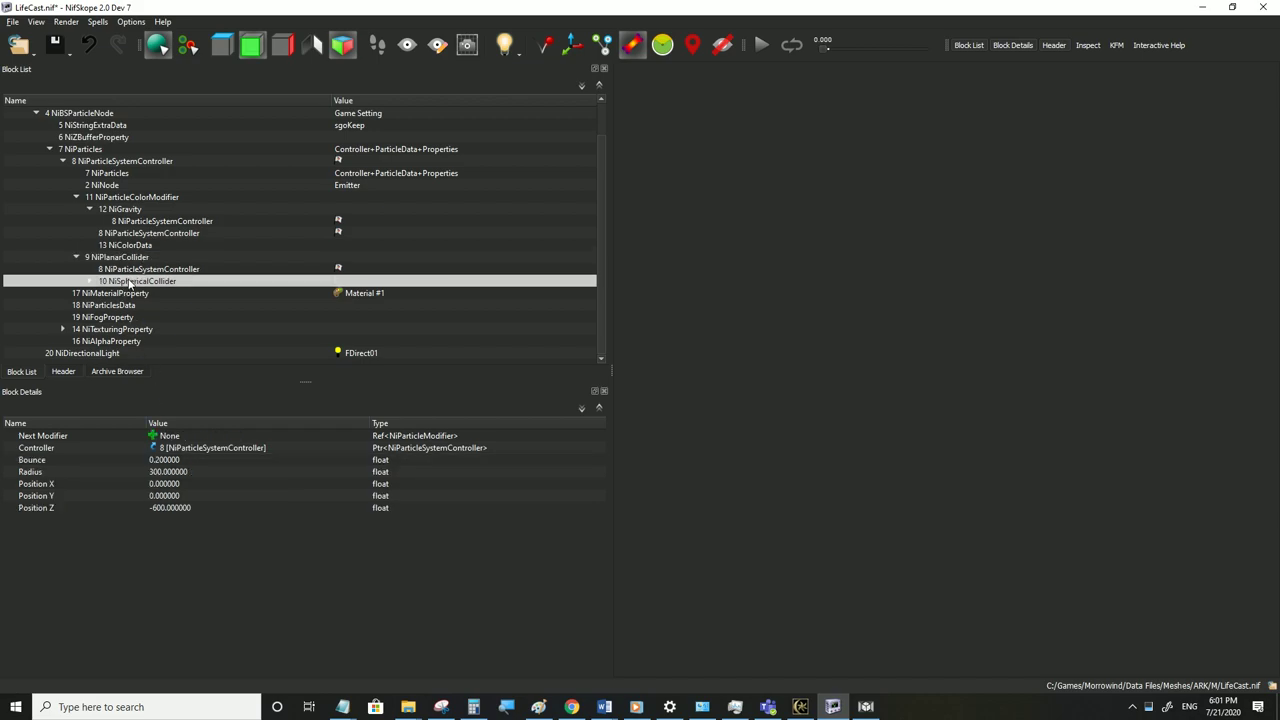
{"action": "double_click", "coordinate": [166, 460]}
{"action": "type", "text": "1"}
{"action": "left_click", "coordinate": [167, 473]}
{"action": "left_click", "coordinate": [14, 22]}
{"action": "left_click", "coordinate": [30, 129]}
{"action": "left_click", "coordinate": [800, 707]}
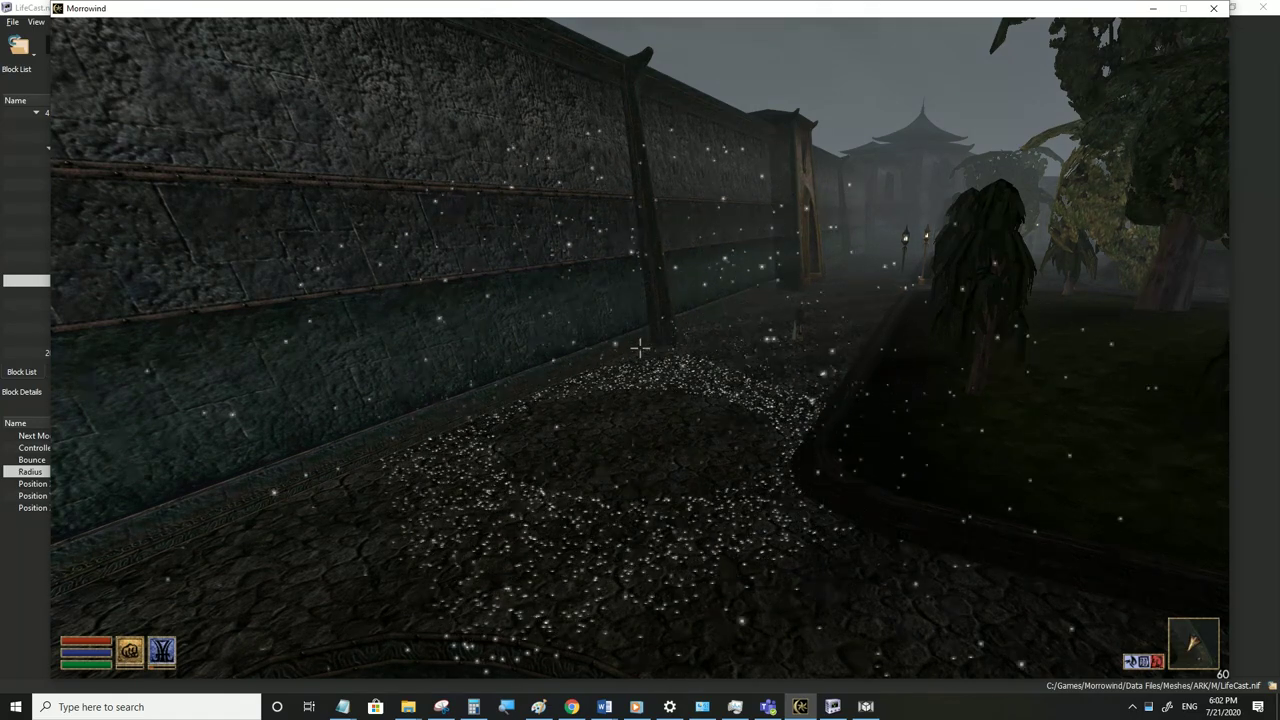
{"action": "left_click", "coordinate": [808, 710]}
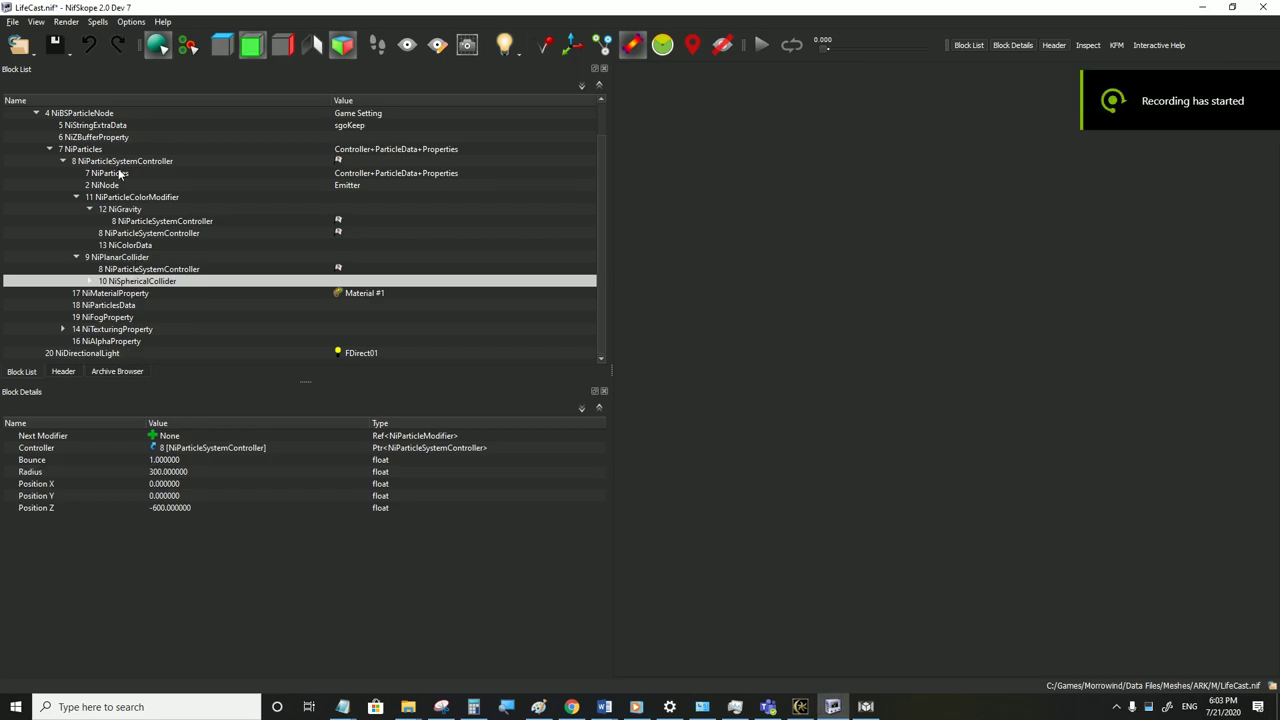
Zero the Start Random vector in the particle controller's settings
{"action": "left_click", "coordinate": [118, 163]}
{"action": "scroll", "coordinate": [230, 500], "scroll_direction": "down", "scroll_amount": 4}
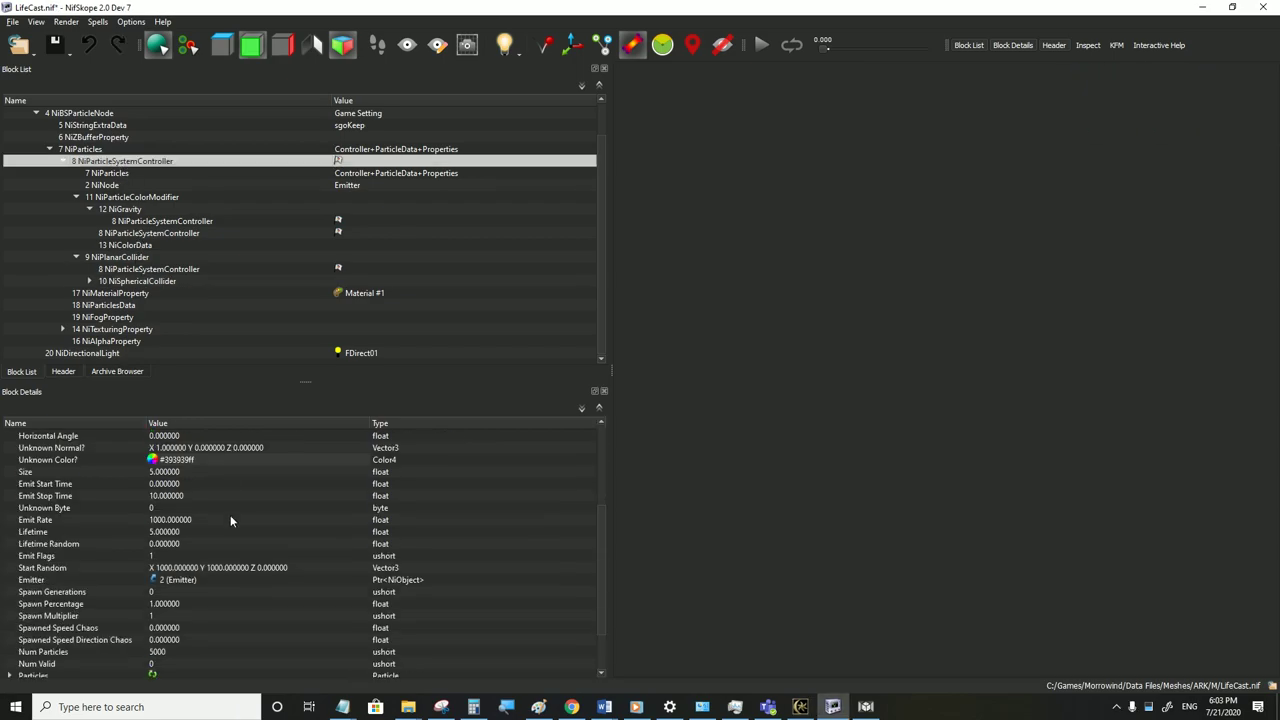
{"action": "double_click", "coordinate": [230, 568]}
{"action": "type", "text": "0"}
{"action": "double_click", "coordinate": [260, 567]}
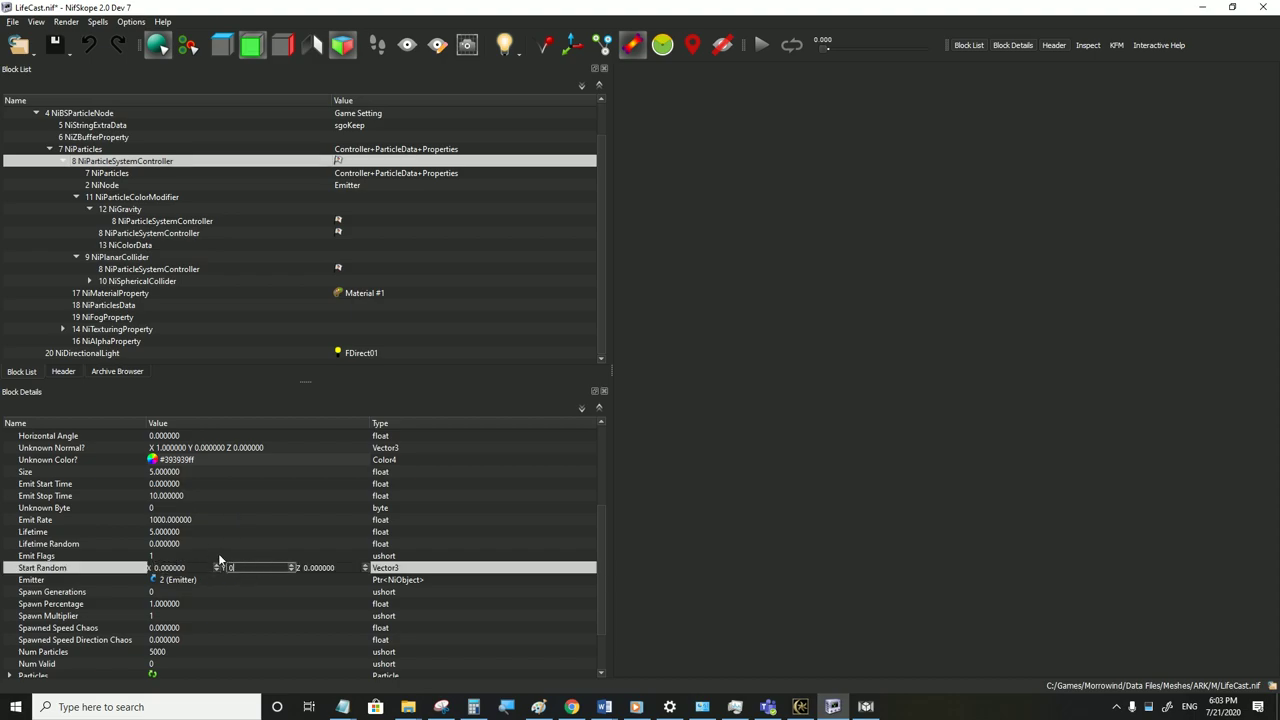
{"action": "left_click", "coordinate": [220, 558]}
{"action": "left_click", "coordinate": [155, 569]}
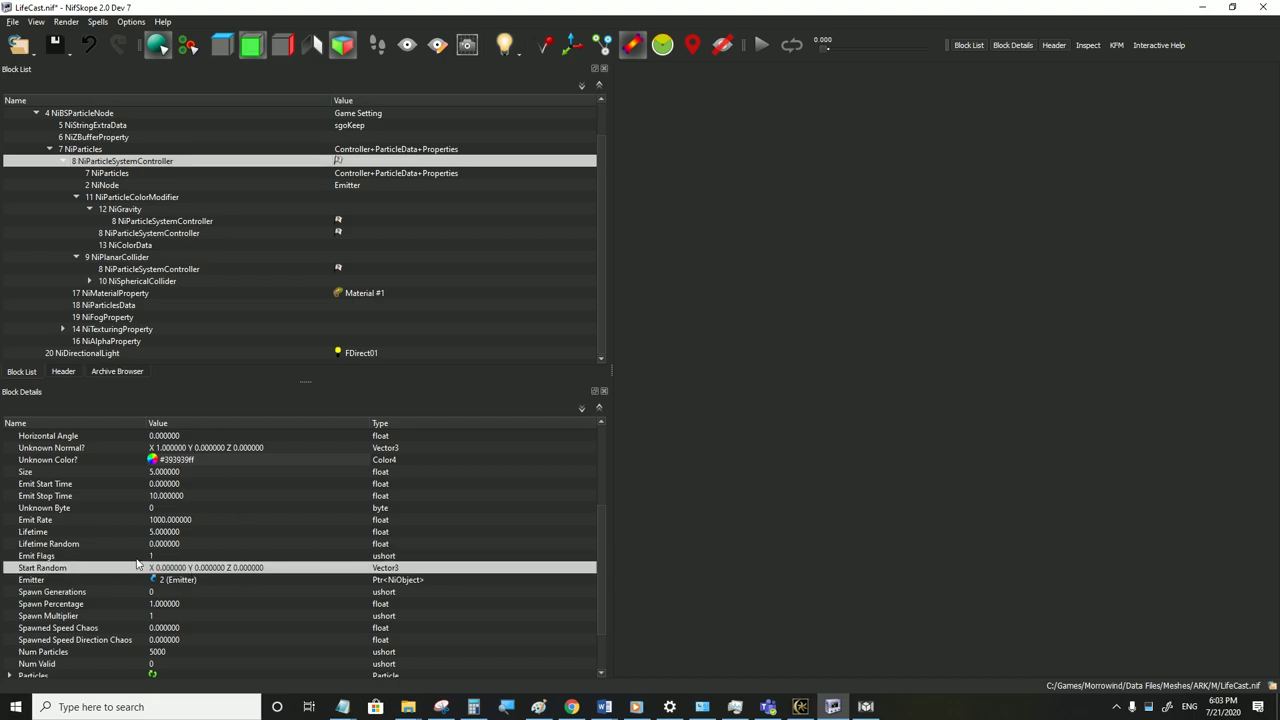
{"action": "scroll", "coordinate": [177, 541], "scroll_direction": "up", "scroll_amount": 4}
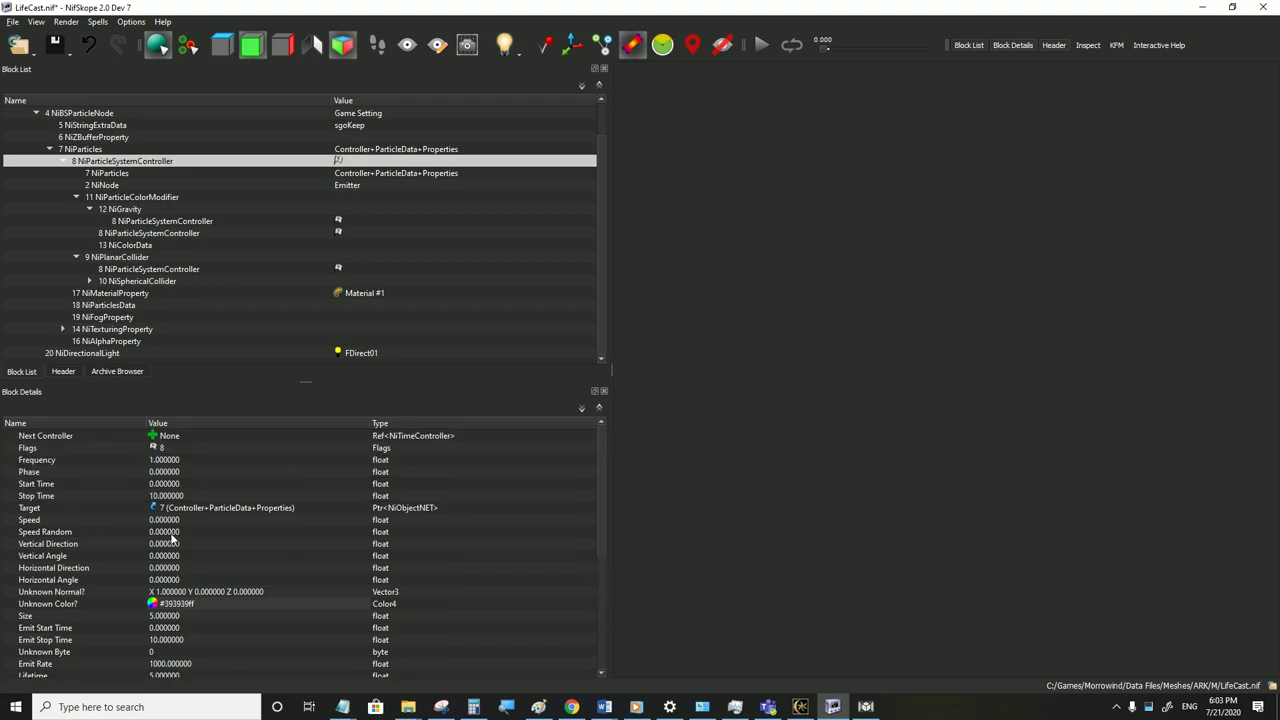
{"action": "scroll", "coordinate": [170, 600], "scroll_direction": "down", "scroll_amount": 2}
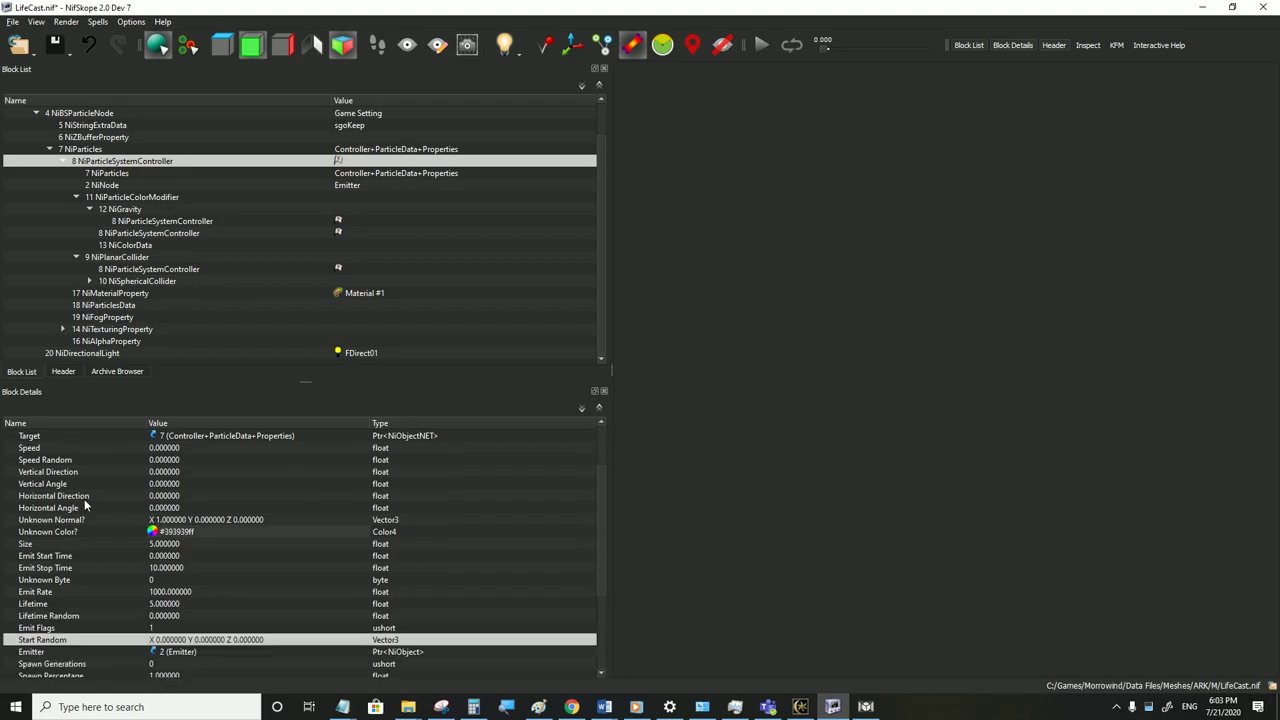
Enter 3.14 for Vertical Direction, Vertical Angle and Horizontal Direction
{"action": "left_click", "coordinate": [166, 474]}
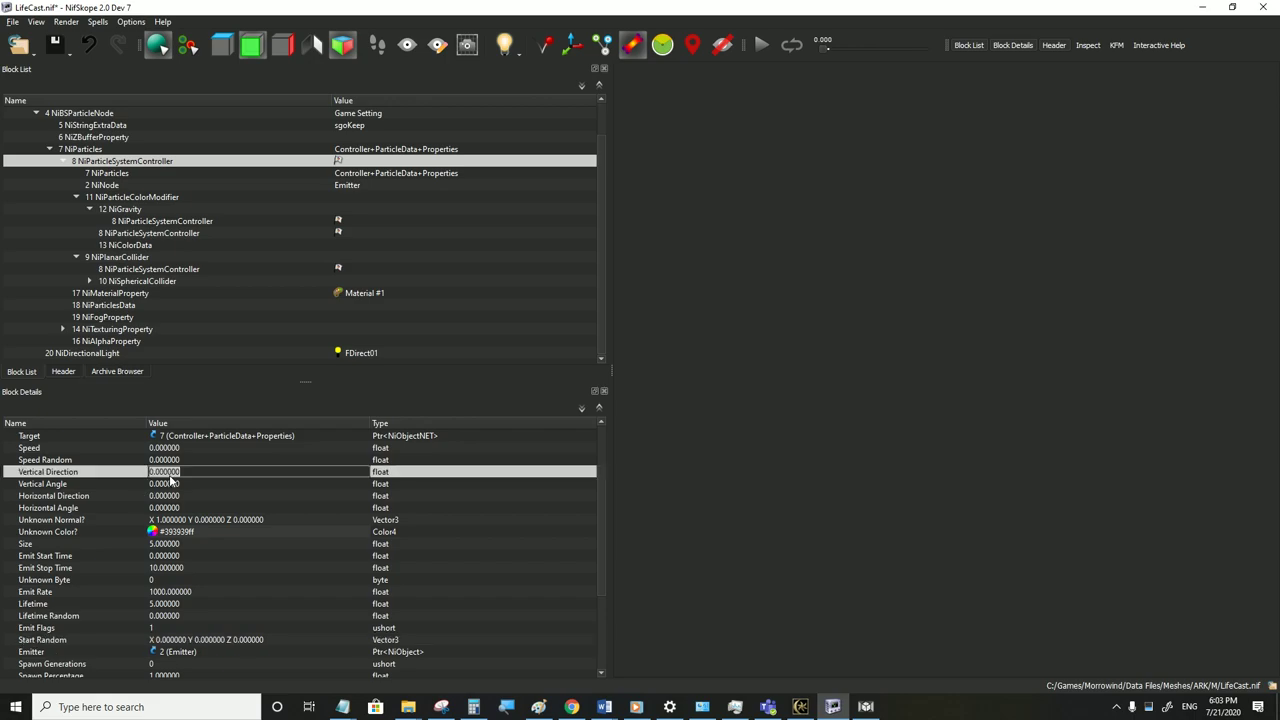
{"action": "left_click", "coordinate": [168, 485]}
{"action": "left_click", "coordinate": [170, 474]}
{"action": "key", "text": "ctrl+c"}
{"action": "left_click", "coordinate": [170, 485]}
{"action": "key", "text": "ctrl+v"}
{"action": "left_click", "coordinate": [168, 498]}
{"action": "key", "text": "ctrl+v"}
{"action": "left_click", "coordinate": [166, 508]}
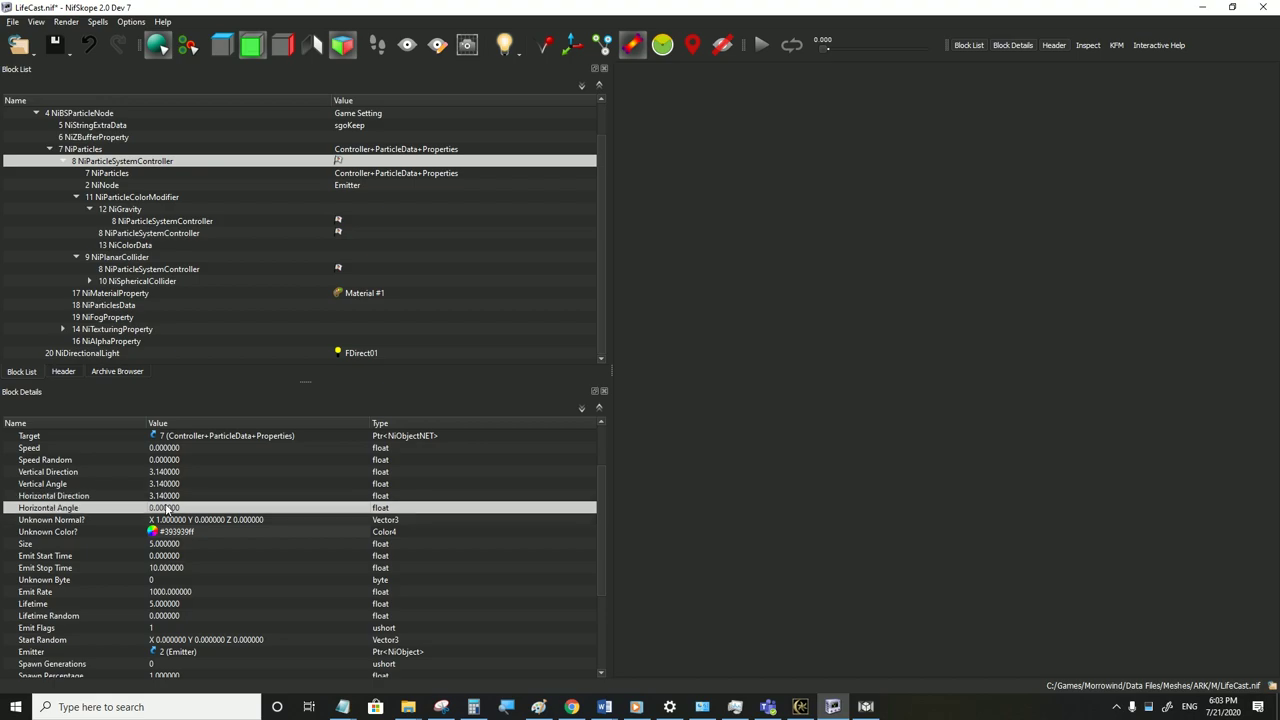
Look over the gravity modifier, planar collider and colour modifier blocks
{"action": "left_click", "coordinate": [115, 212]}
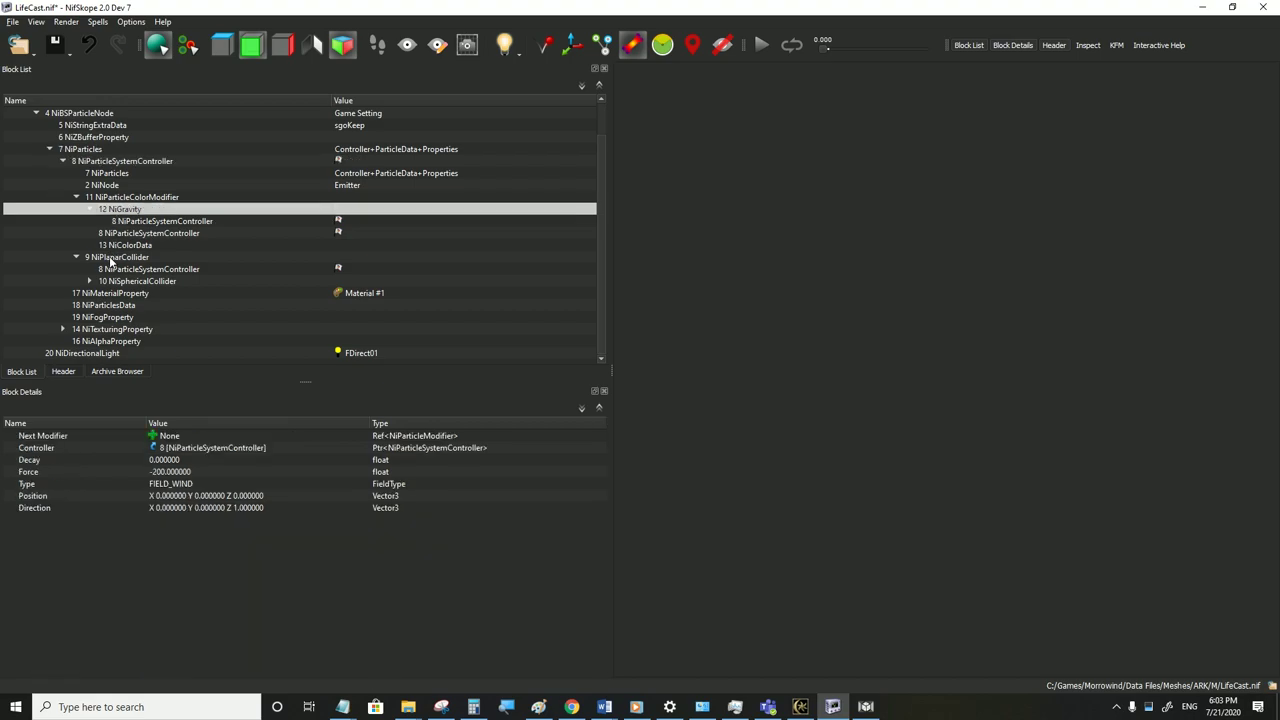
{"action": "left_click", "coordinate": [111, 258]}
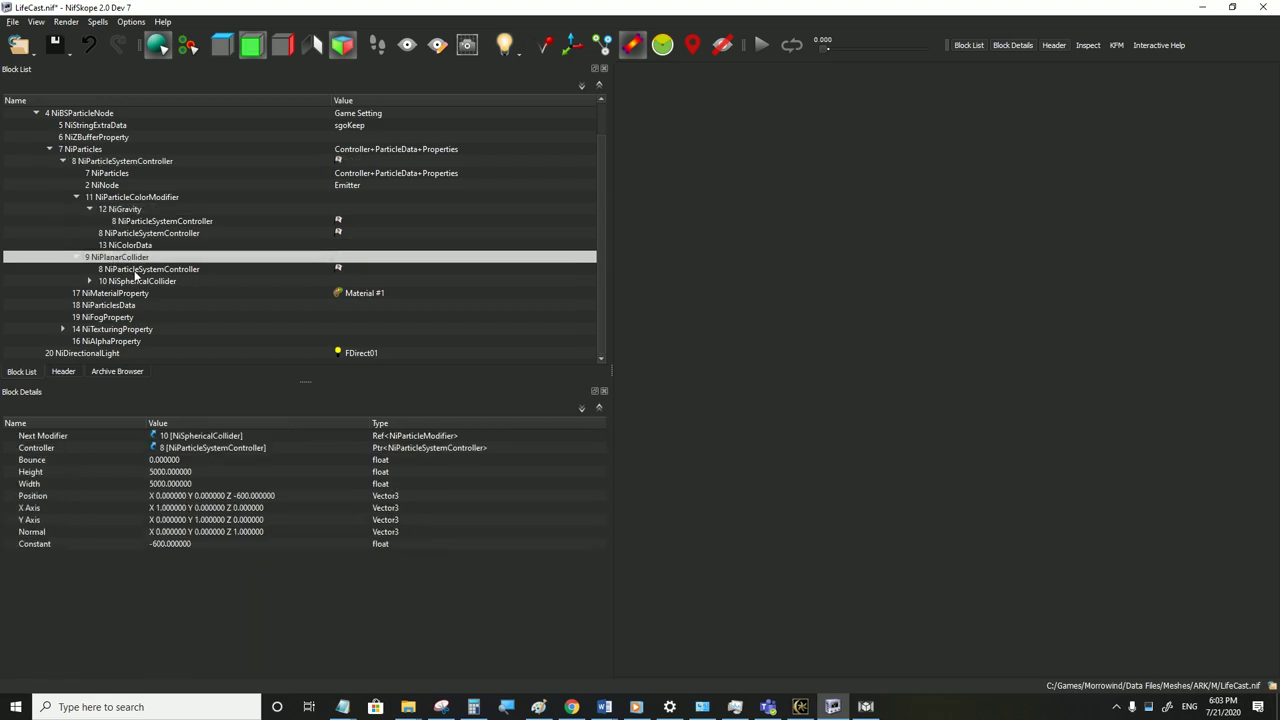
{"action": "left_click", "coordinate": [120, 199]}
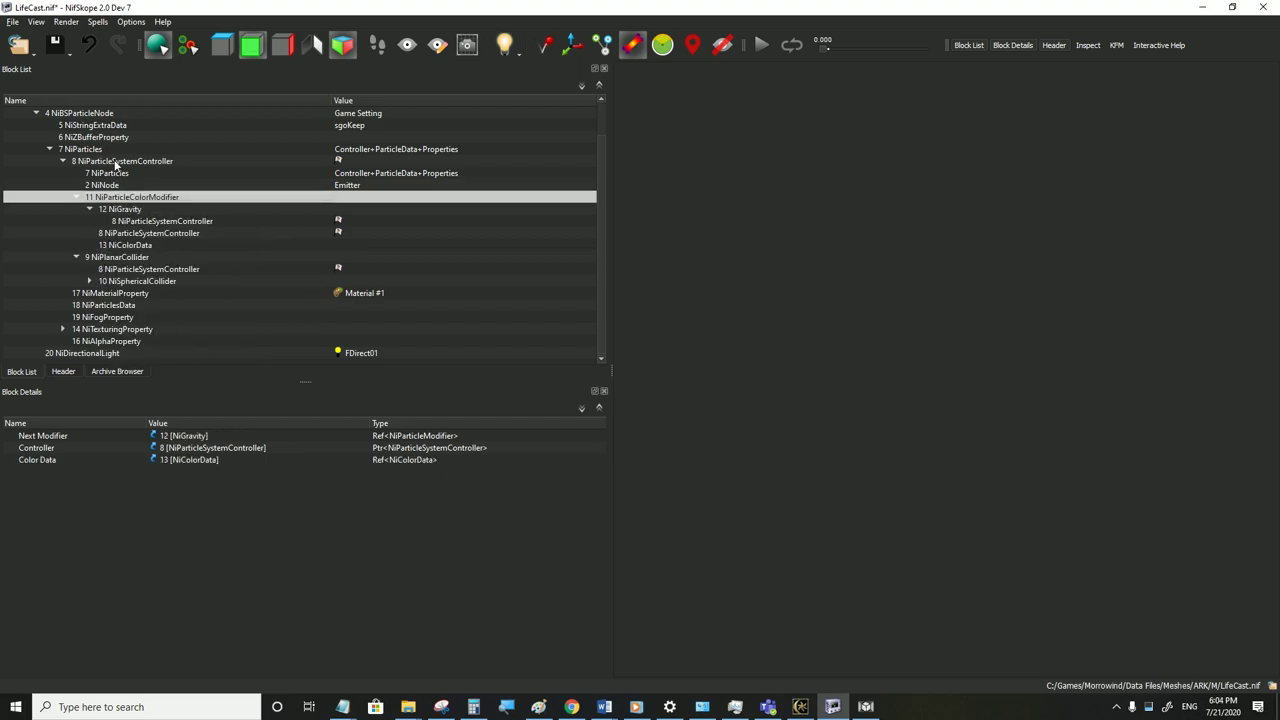
Link spherical collider 10 as the particle controller's Unknown Link 2
{"action": "left_click", "coordinate": [115, 164]}
{"action": "scroll", "coordinate": [158, 504], "scroll_direction": "down", "scroll_amount": 6}
{"action": "double_click", "coordinate": [185, 653]}
{"action": "key", "text": "BackSpace"}
{"action": "left_click", "coordinate": [184, 645]}
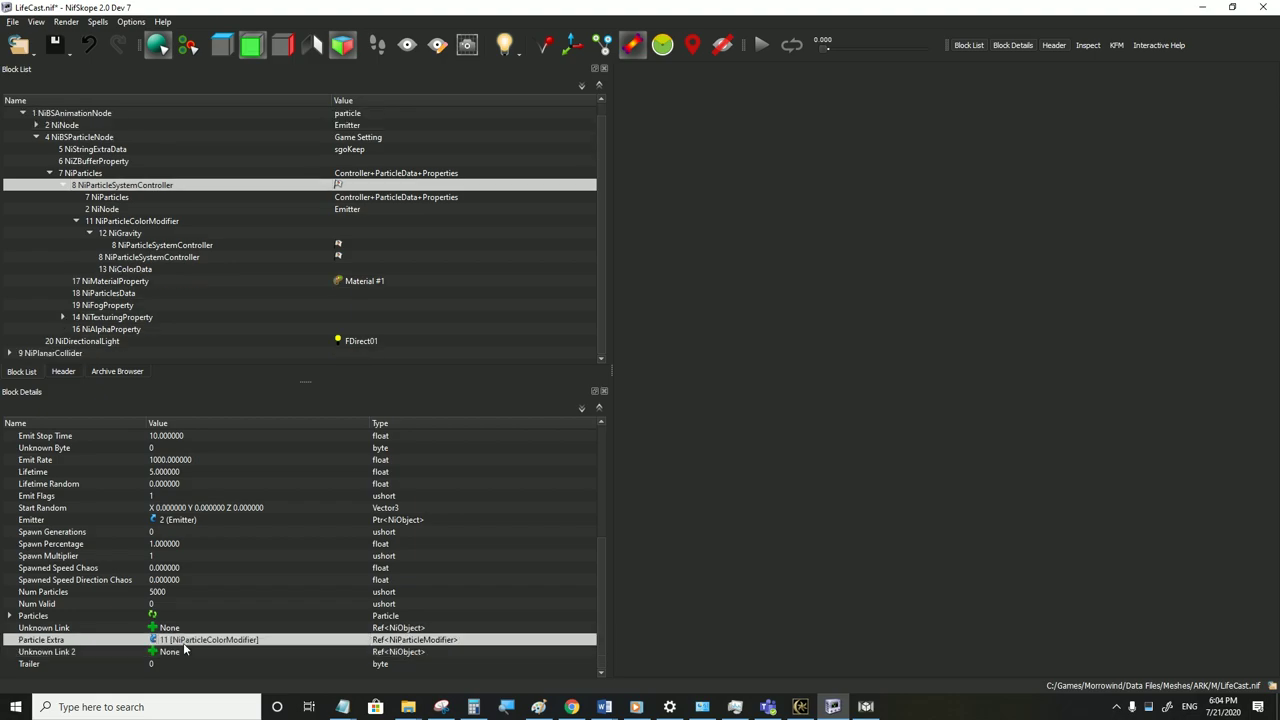
{"action": "double_click", "coordinate": [184, 653]}
{"action": "type", "text": "10"}
{"action": "left_click", "coordinate": [184, 645]}
{"action": "left_click", "coordinate": [190, 653]}
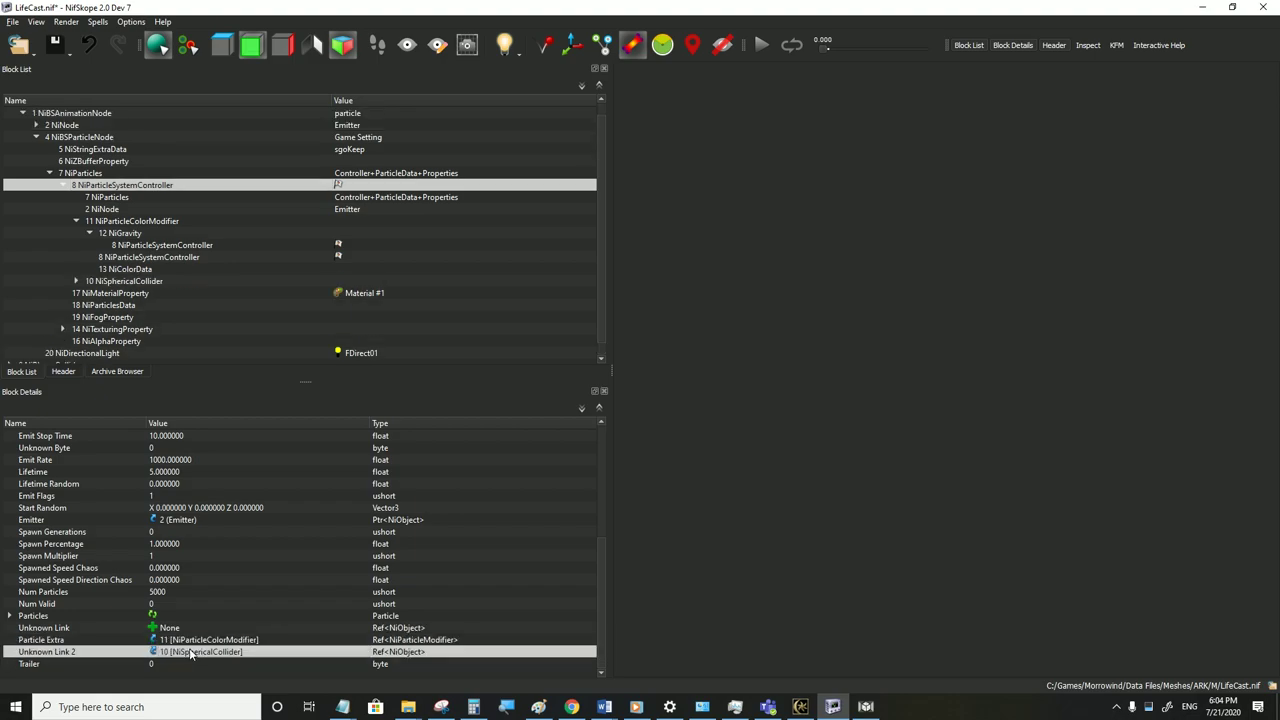
Clear the planar collider's Next Modifier link to None
{"action": "scroll", "coordinate": [45, 358], "scroll_direction": "down", "scroll_amount": 1}
{"action": "left_click", "coordinate": [26, 355]}
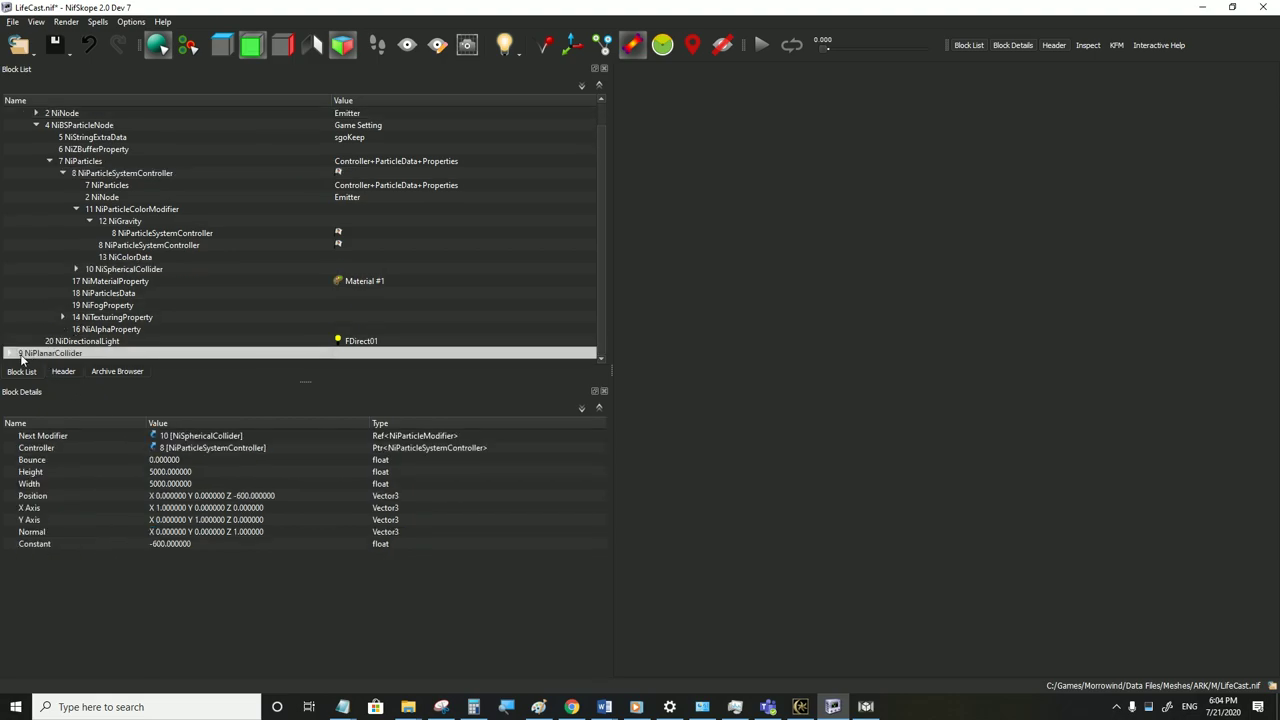
{"action": "double_click", "coordinate": [178, 436]}
{"action": "key", "text": "BackSpace"}
{"action": "left_click", "coordinate": [177, 449]}
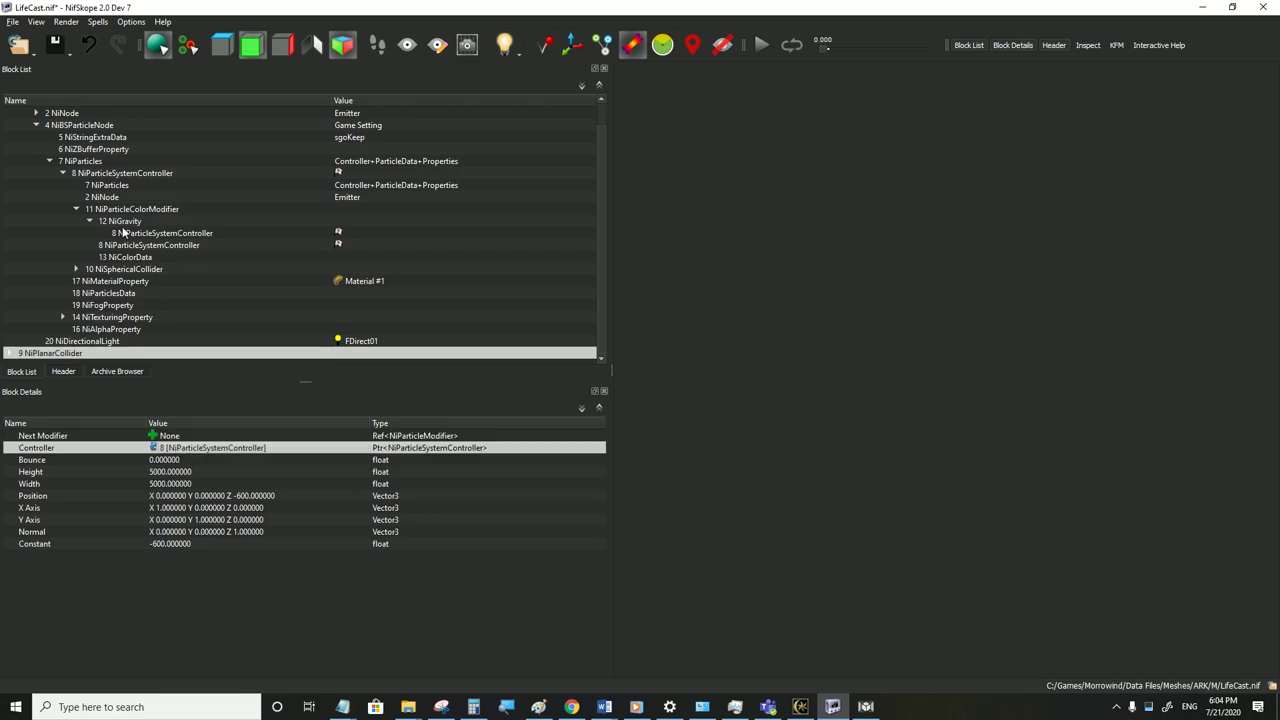
{"action": "left_click", "coordinate": [118, 210]}
Set the spherical collider's Position Z to 0
{"action": "left_click", "coordinate": [124, 174]}
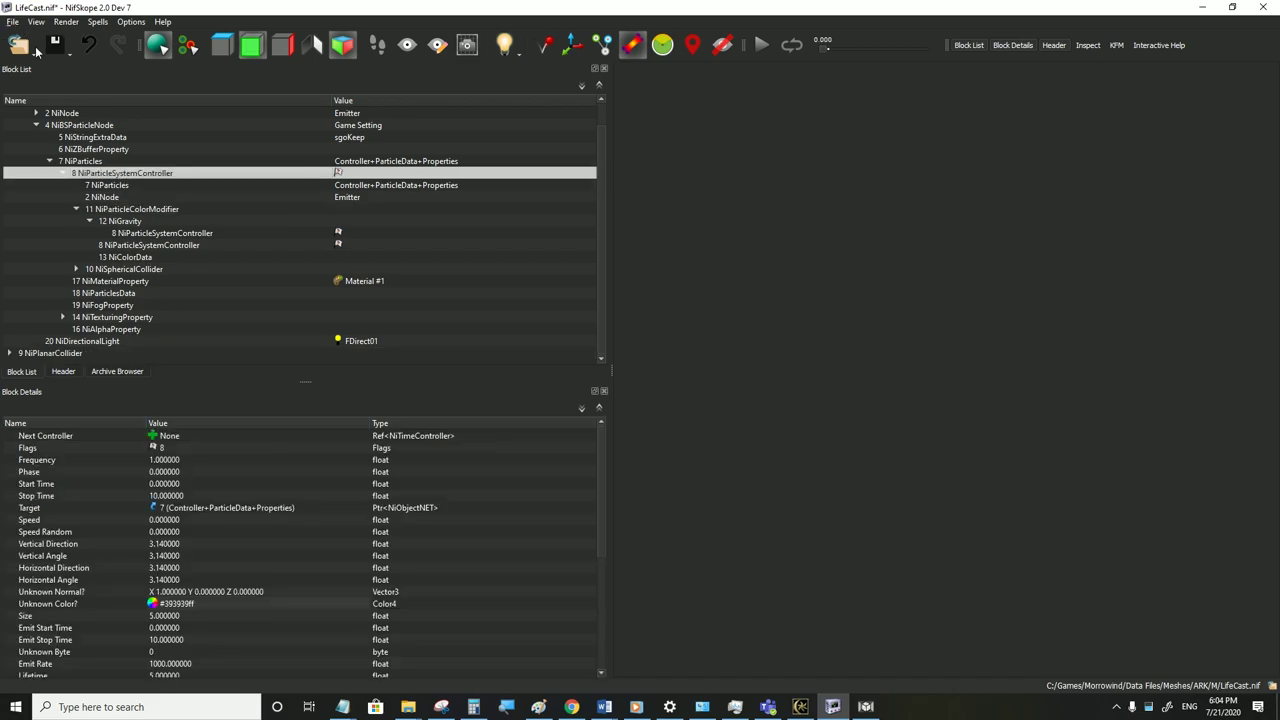
{"action": "left_click", "coordinate": [140, 246]}
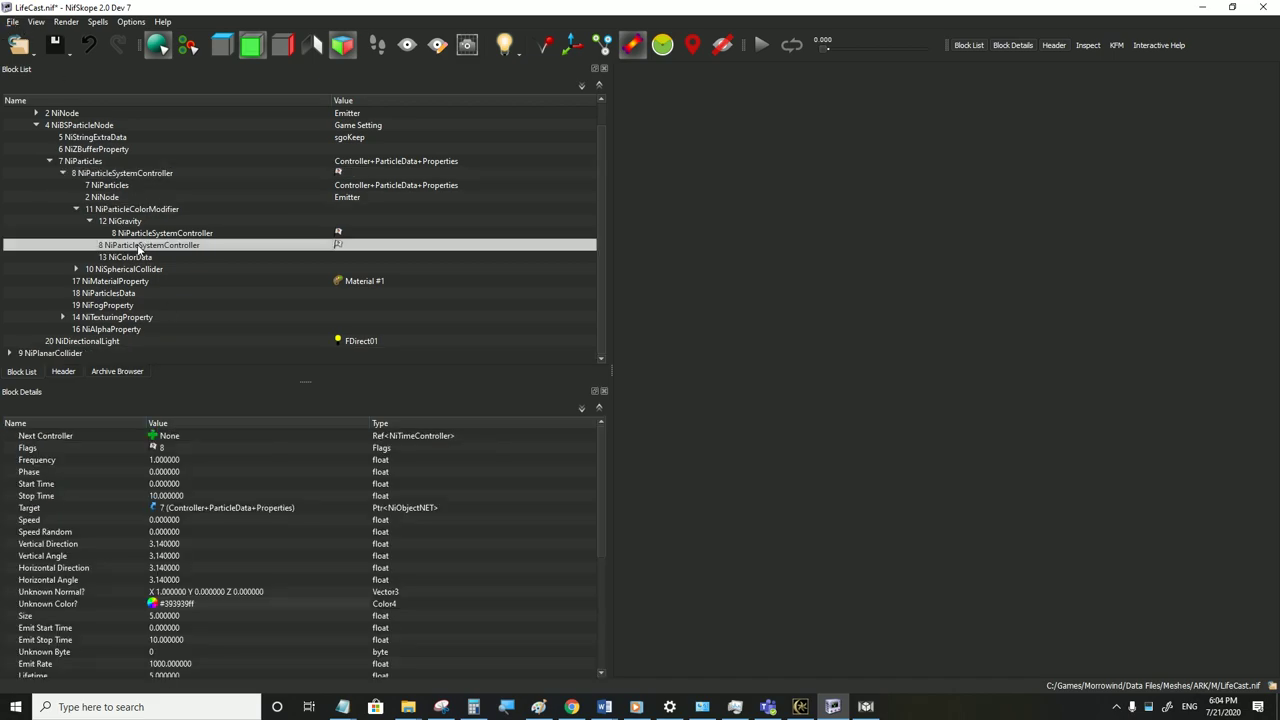
{"action": "left_click", "coordinate": [97, 163]}
{"action": "left_click", "coordinate": [130, 270]}
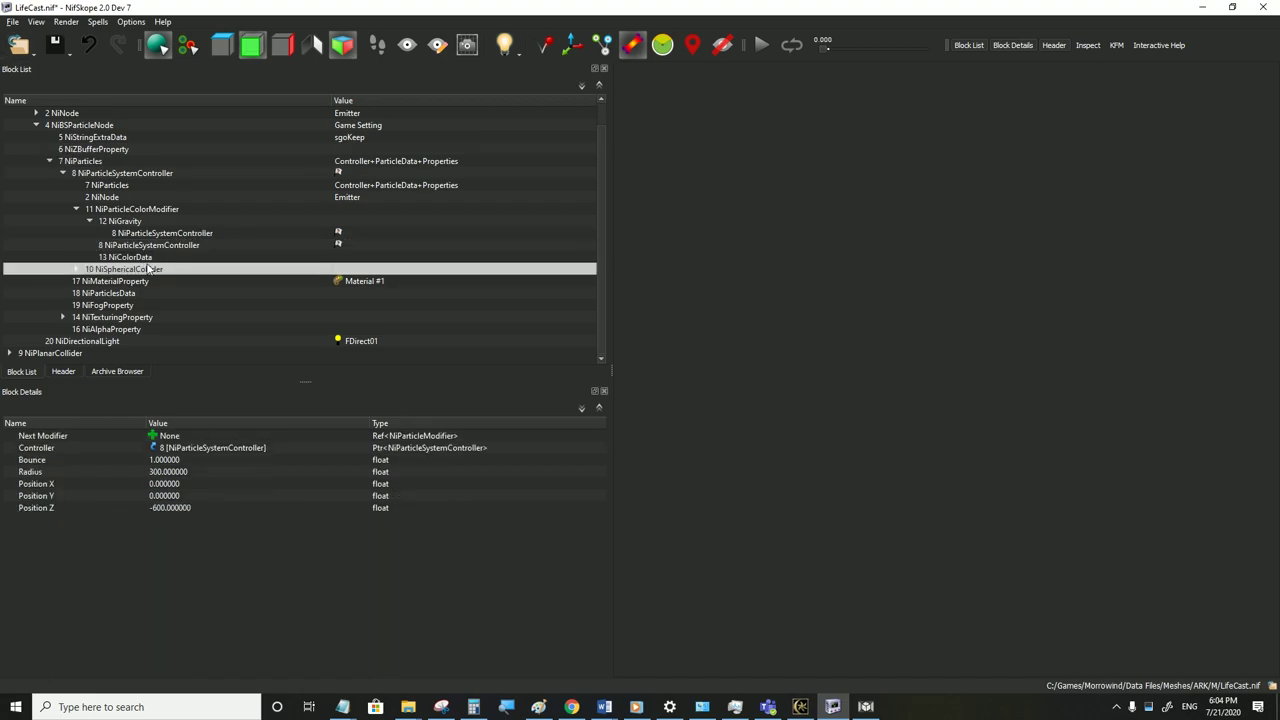
{"action": "double_click", "coordinate": [170, 507]}
{"action": "type", "text": "0"}
{"action": "key", "text": "Return"}
{"action": "left_click", "coordinate": [170, 509]}
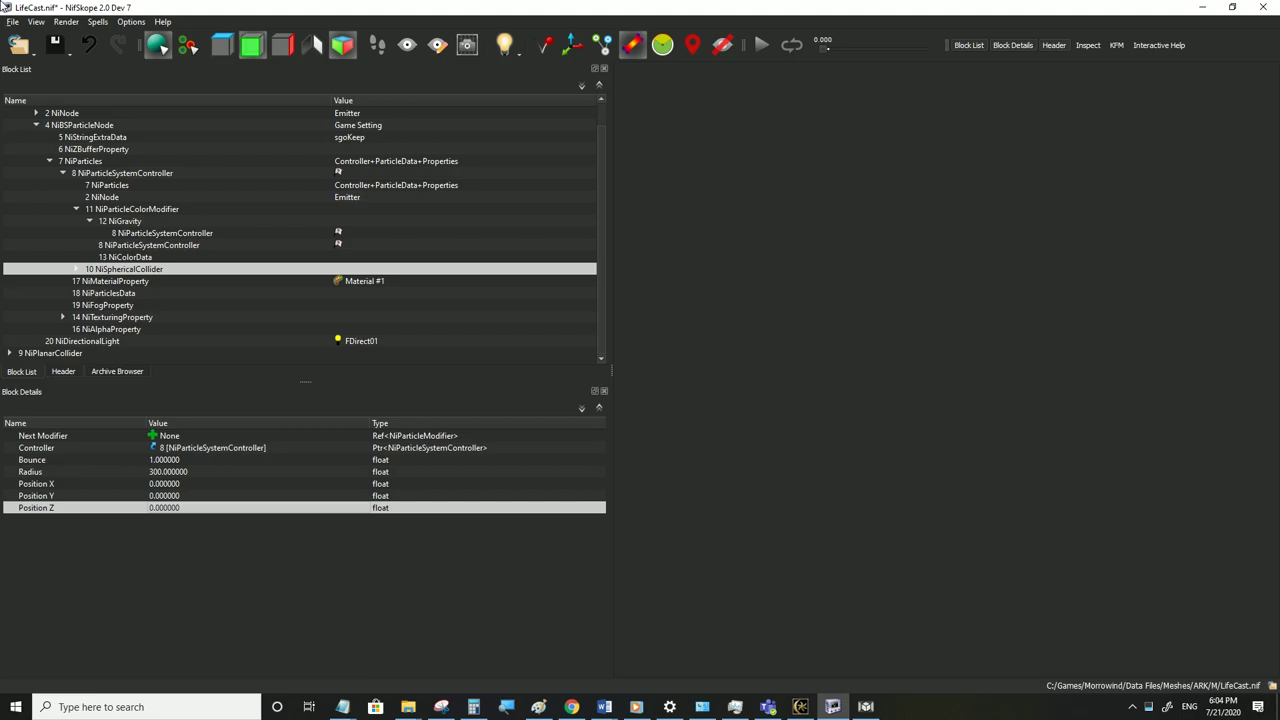
Save LifeCast.nif and check the result in Morrowind
{"action": "left_click", "coordinate": [12, 22]}
{"action": "left_click", "coordinate": [45, 126]}
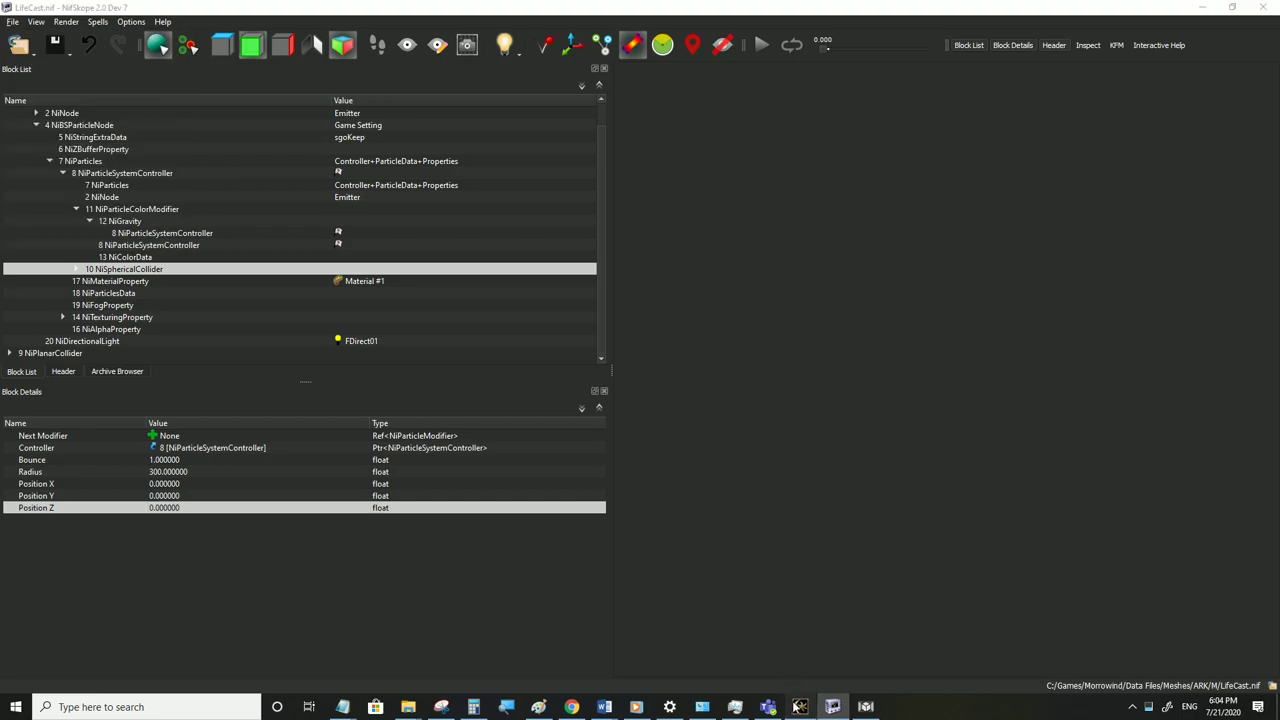
{"action": "left_click", "coordinate": [800, 706]}
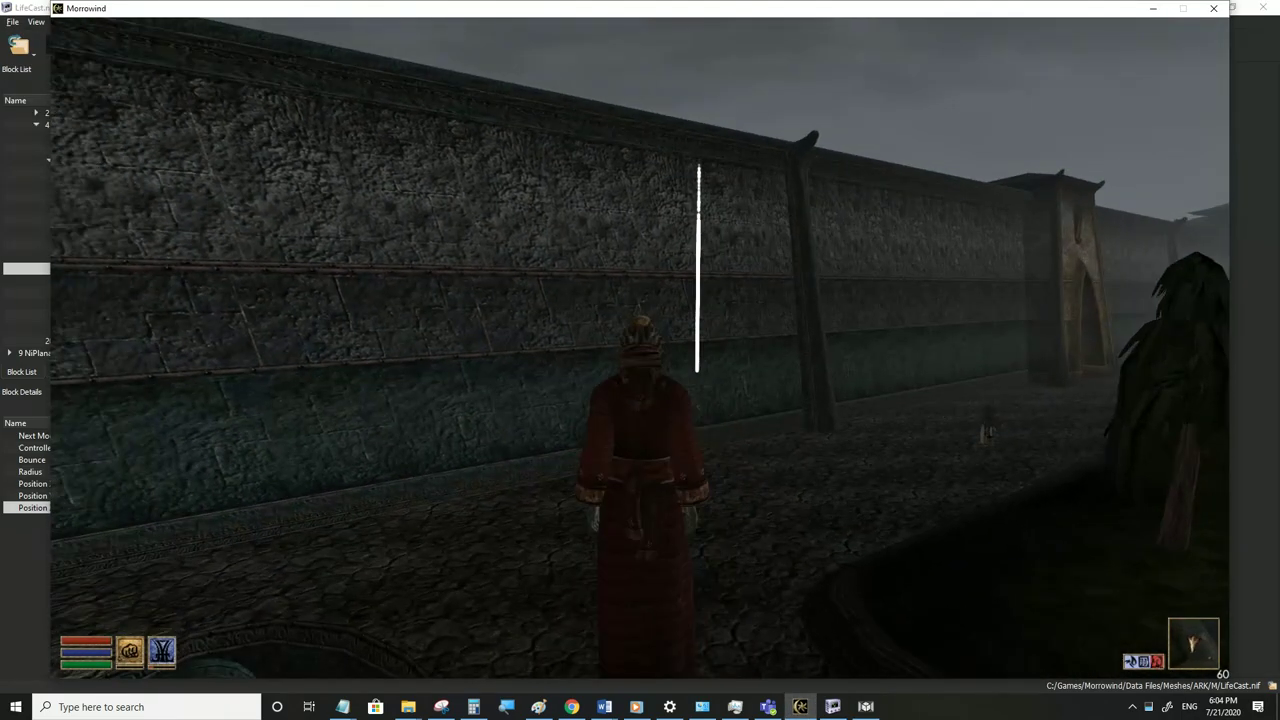
{"action": "key", "text": "alt+Tab"}
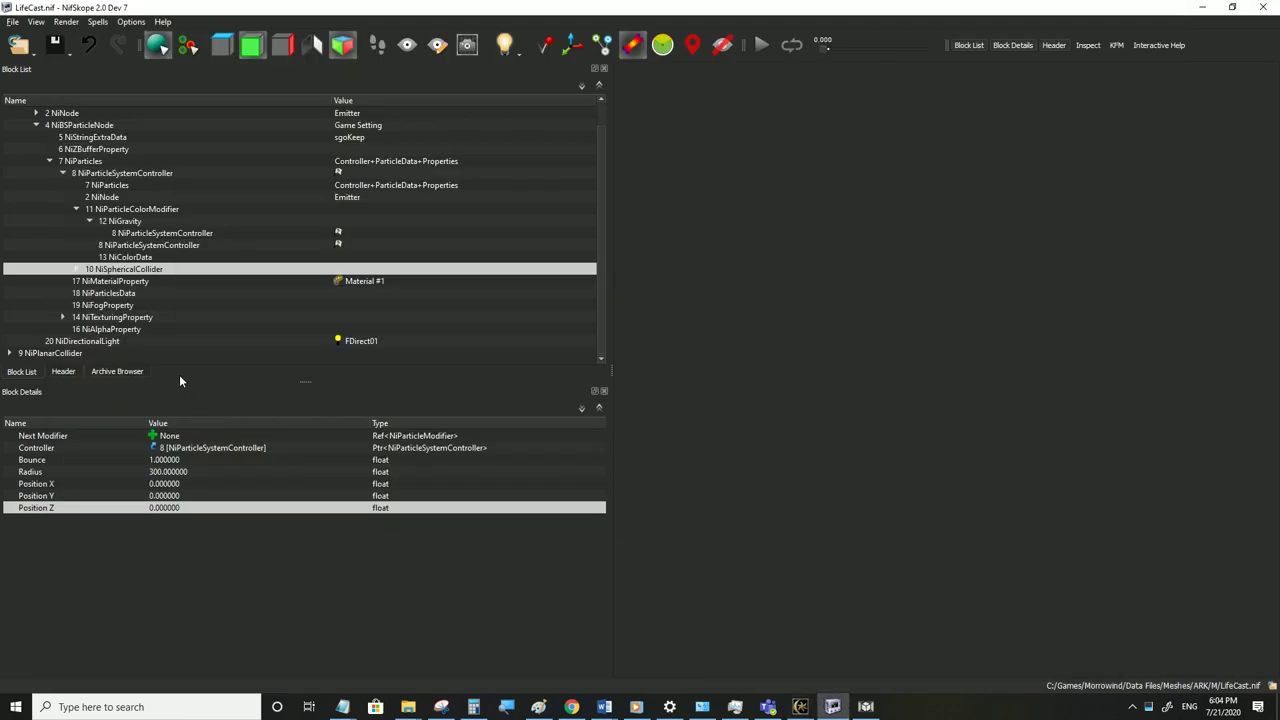
Set the particle Speed to 300, save, and preview it in Morrowind
{"action": "left_click", "coordinate": [130, 212]}
{"action": "left_click", "coordinate": [126, 222]}
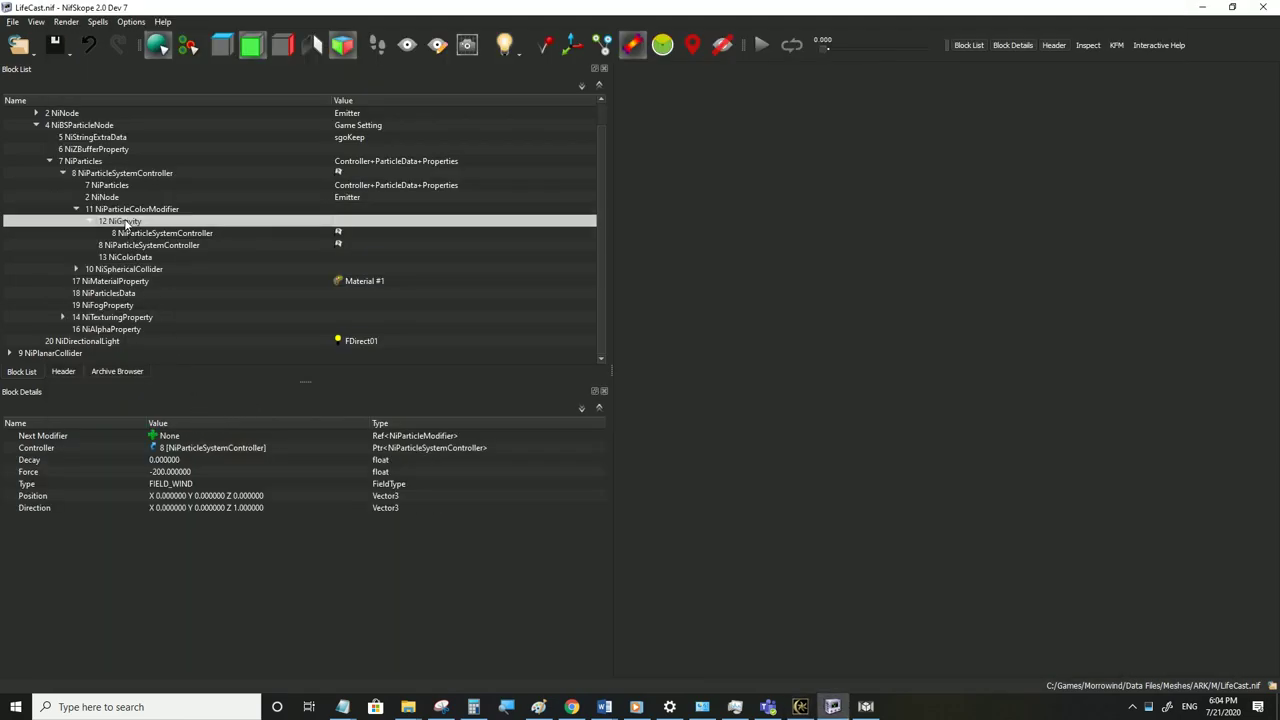
{"action": "left_click", "coordinate": [170, 474]}
{"action": "left_click", "coordinate": [112, 174]}
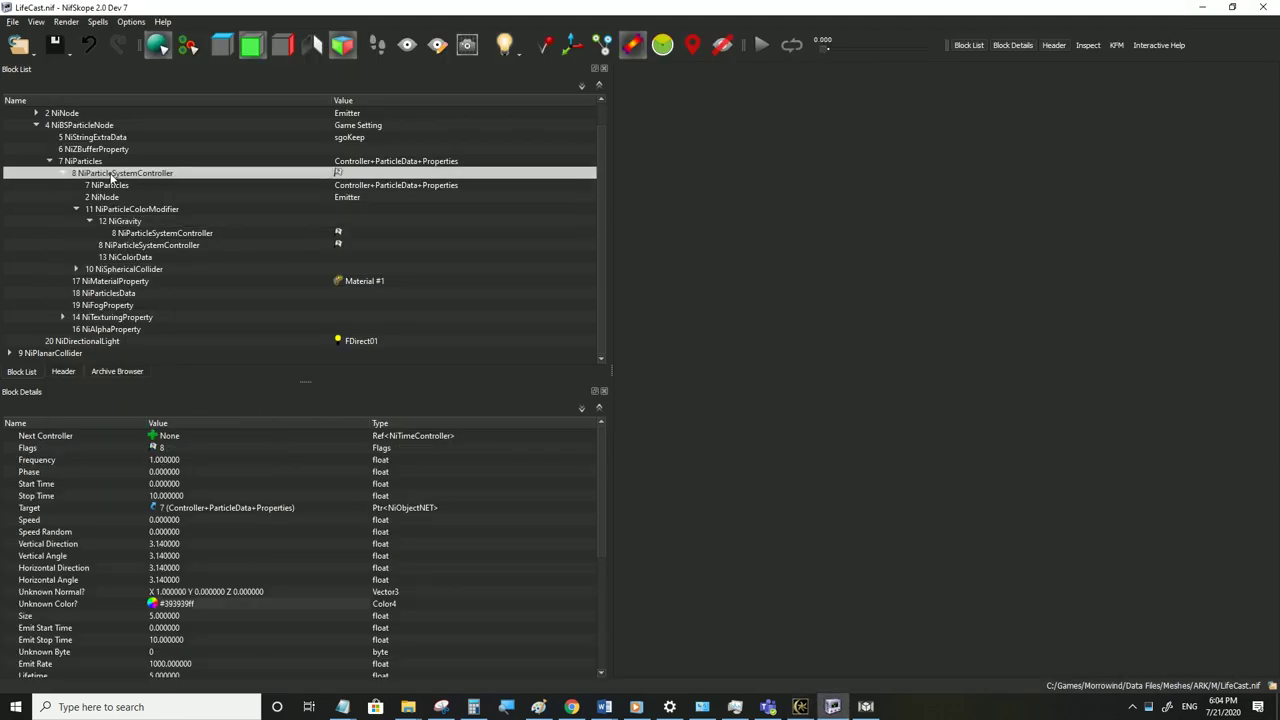
{"action": "double_click", "coordinate": [177, 521]}
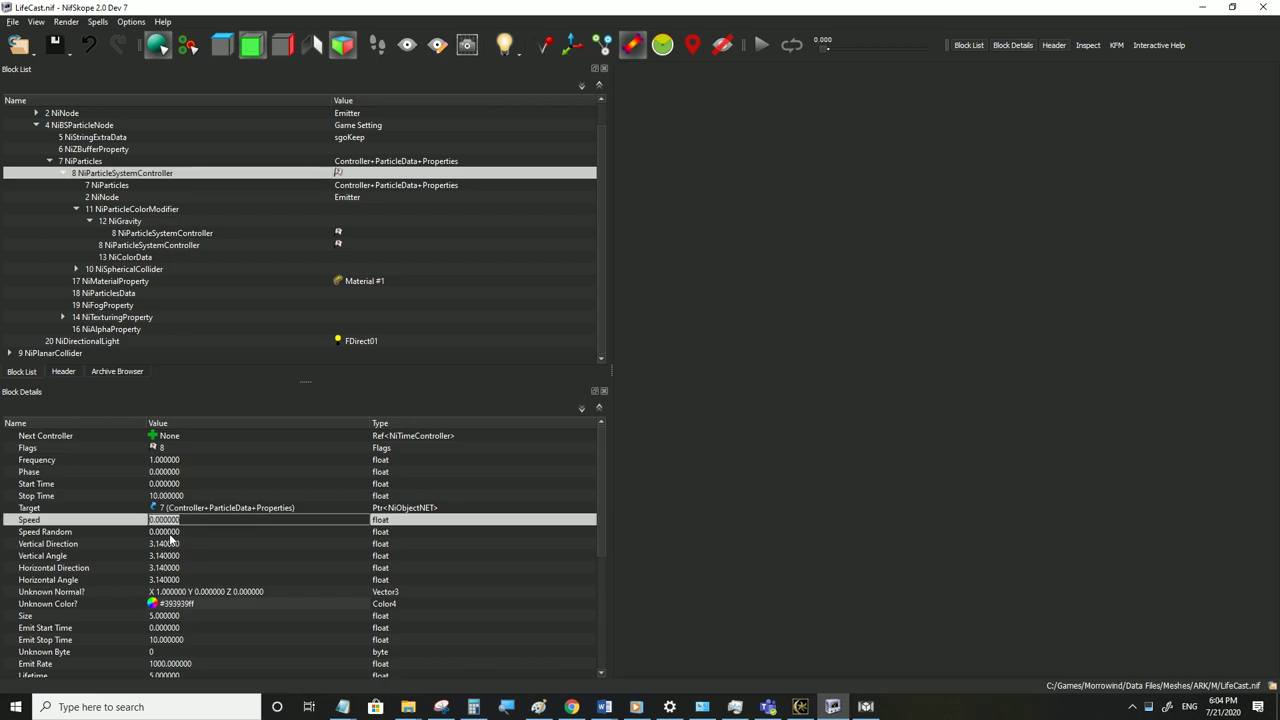
{"action": "type", "text": "300"}
{"action": "left_click", "coordinate": [168, 537]}
{"action": "left_click", "coordinate": [15, 22]}
{"action": "left_click", "coordinate": [34, 132]}
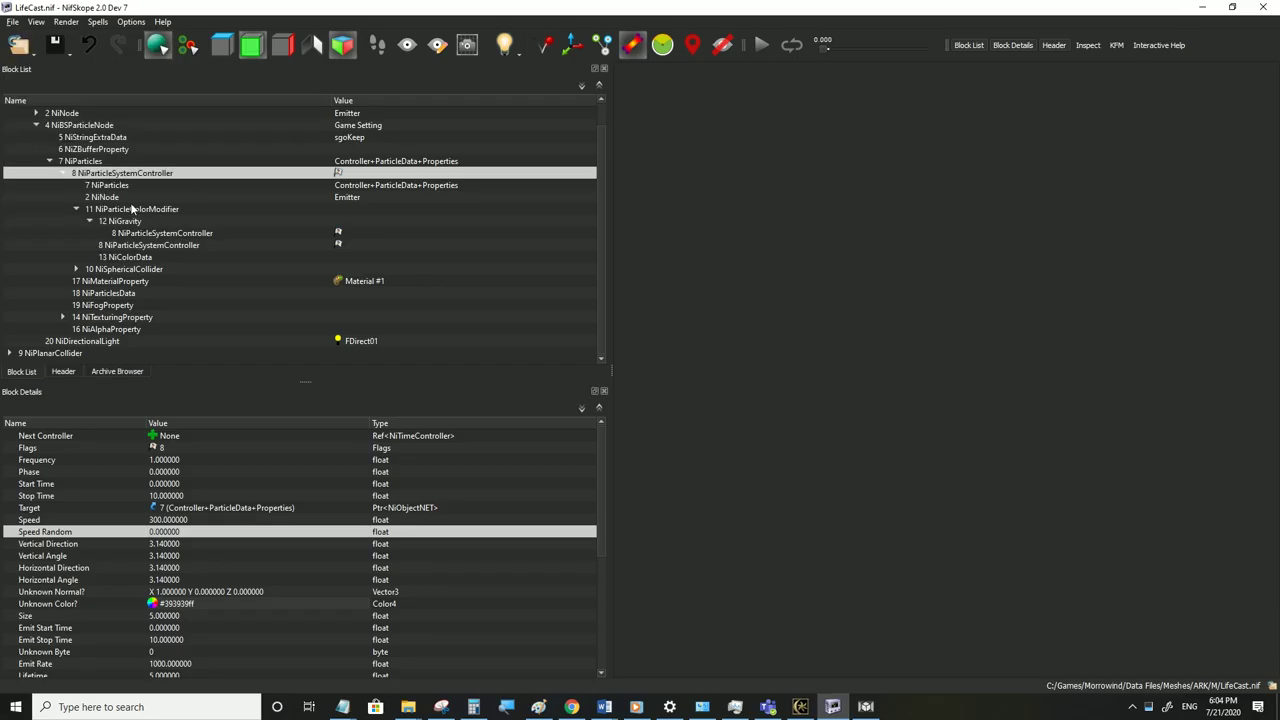
{"action": "left_click", "coordinate": [799, 706]}
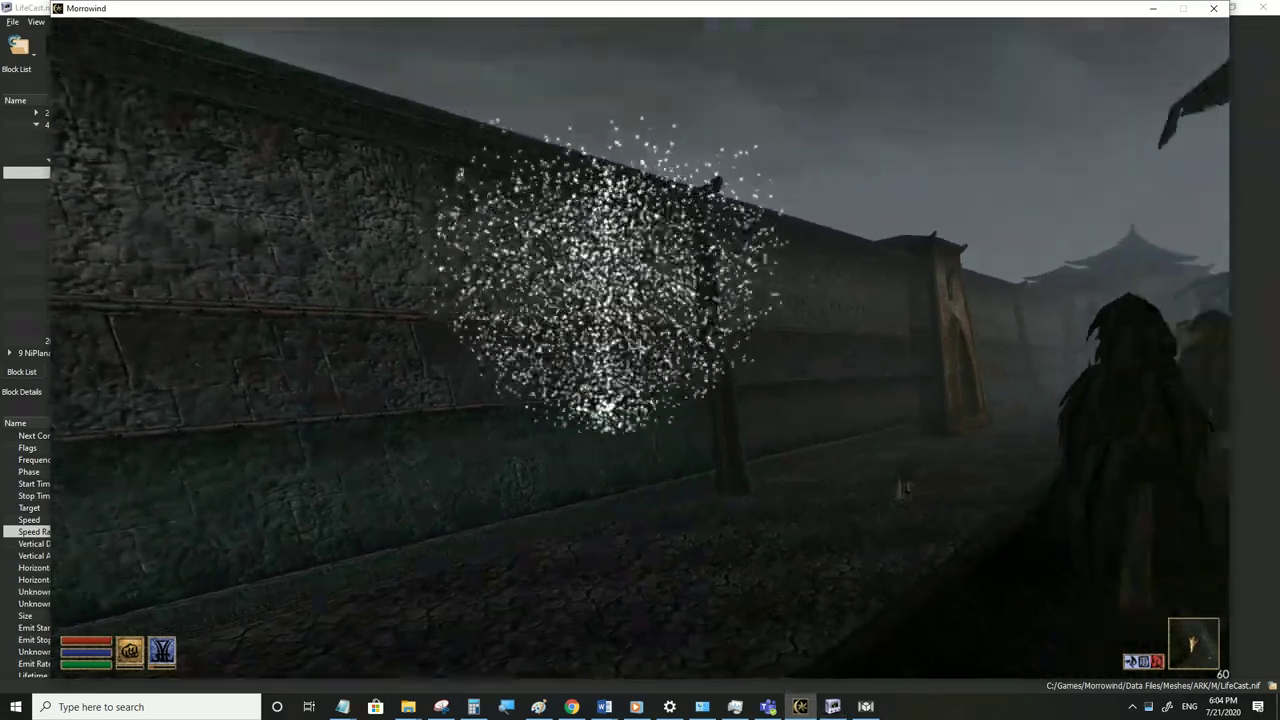
{"action": "key", "text": "alt+Tab"}
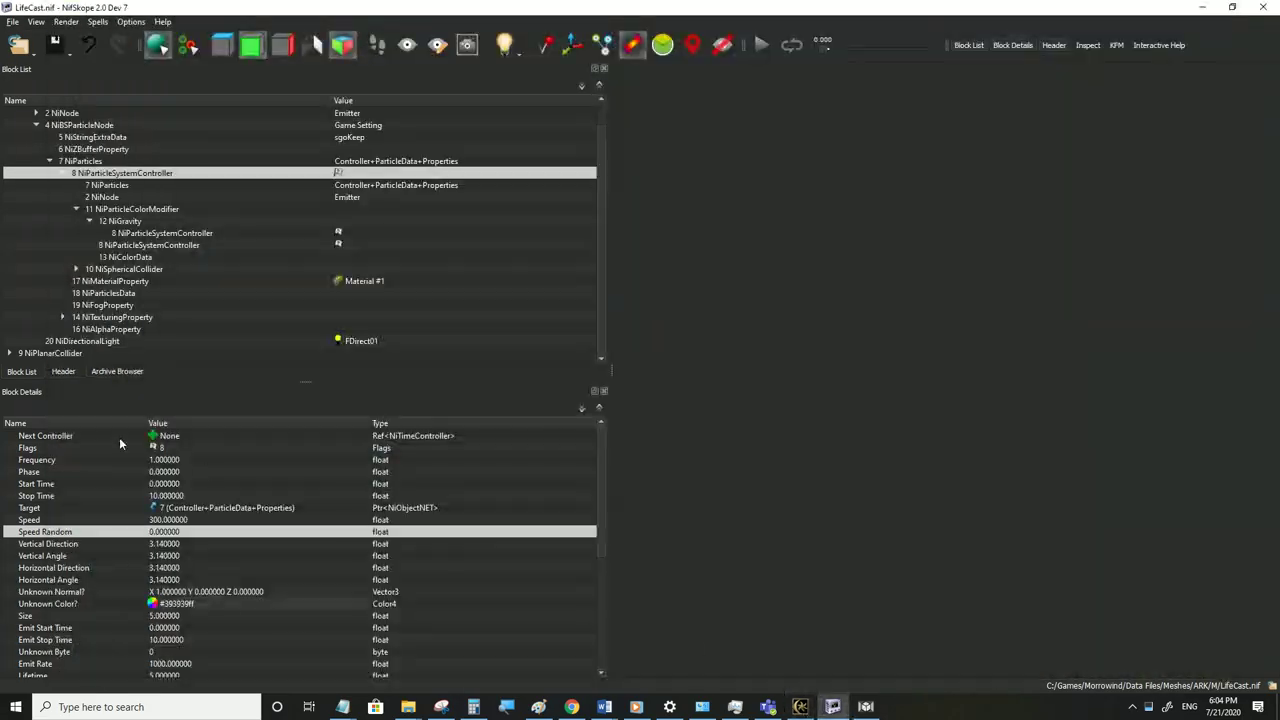
Change Speed to 50 and Speed Random to 50, then save
{"action": "double_click", "coordinate": [190, 518]}
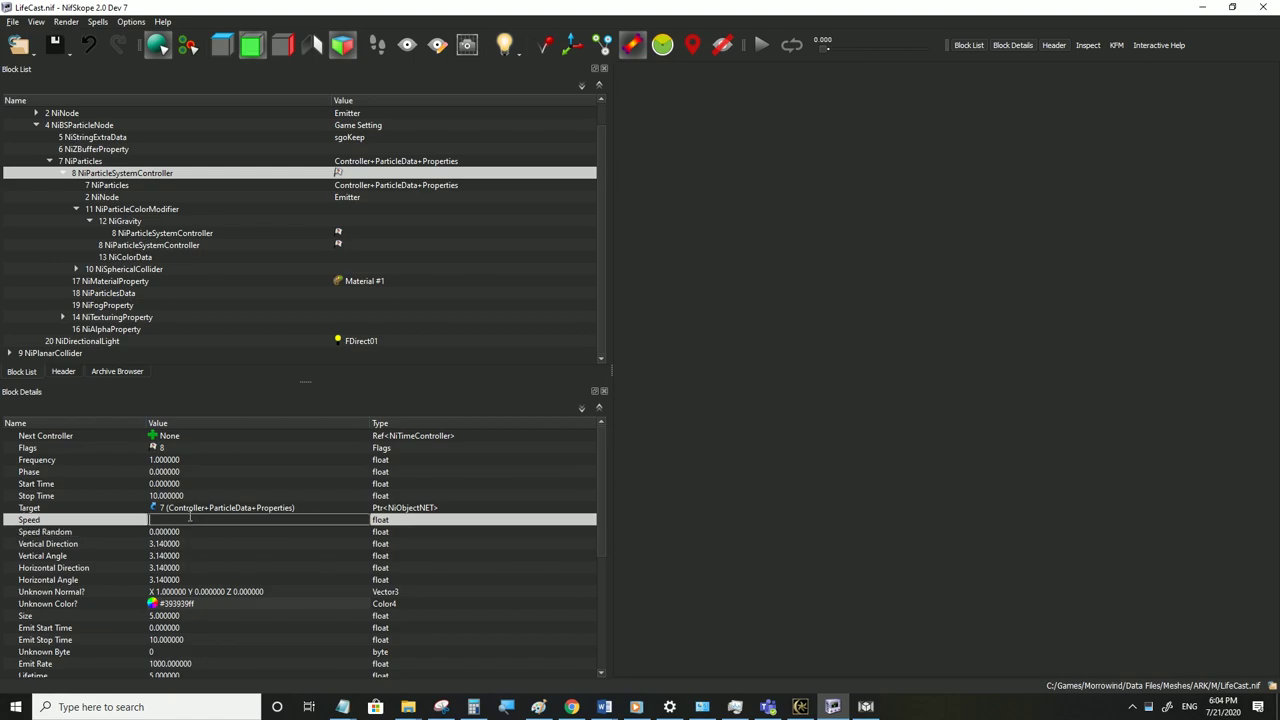
{"action": "key", "text": "Return"}
{"action": "double_click", "coordinate": [190, 521]}
{"action": "type", "text": "50"}
{"action": "double_click", "coordinate": [178, 533]}
{"action": "type", "text": "50"}
{"action": "left_click", "coordinate": [167, 521]}
{"action": "left_click", "coordinate": [12, 21]}
{"action": "left_click", "coordinate": [38, 131]}
Walk around the fountain in Morrowind, then select the NiColorData colour keys
{"action": "left_click", "coordinate": [798, 707]}
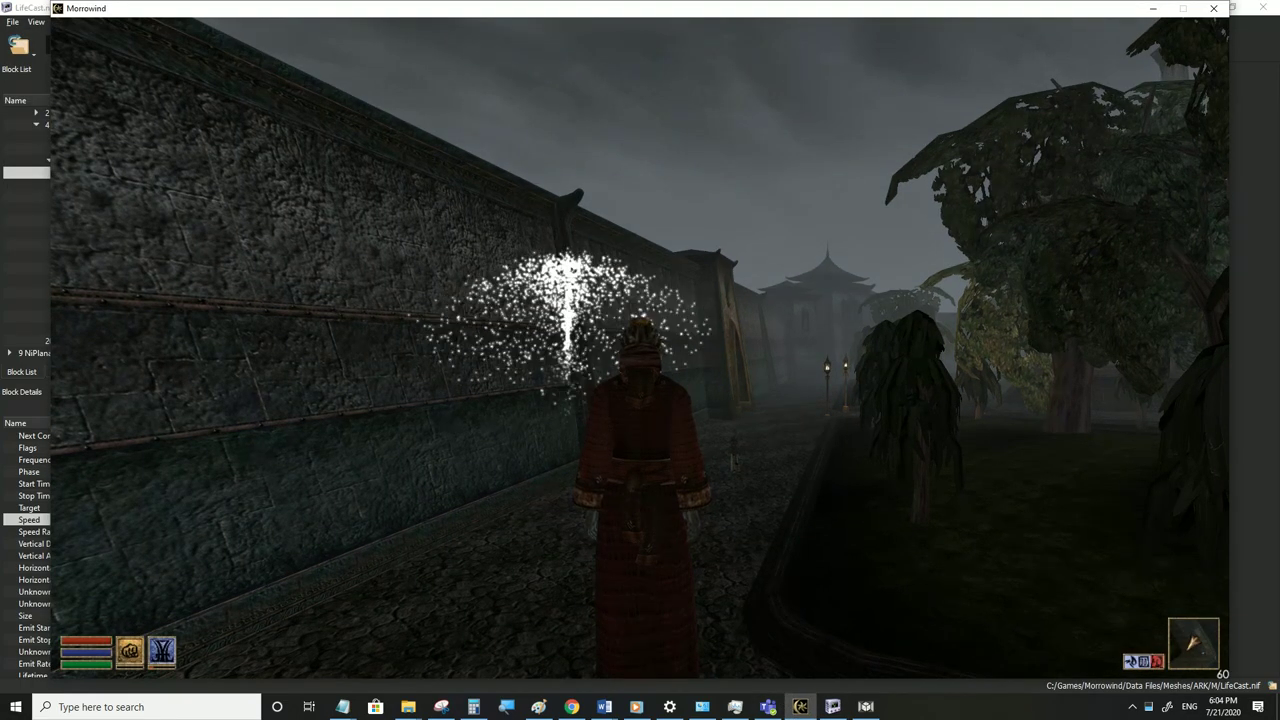
{"action": "key", "text": "w"}
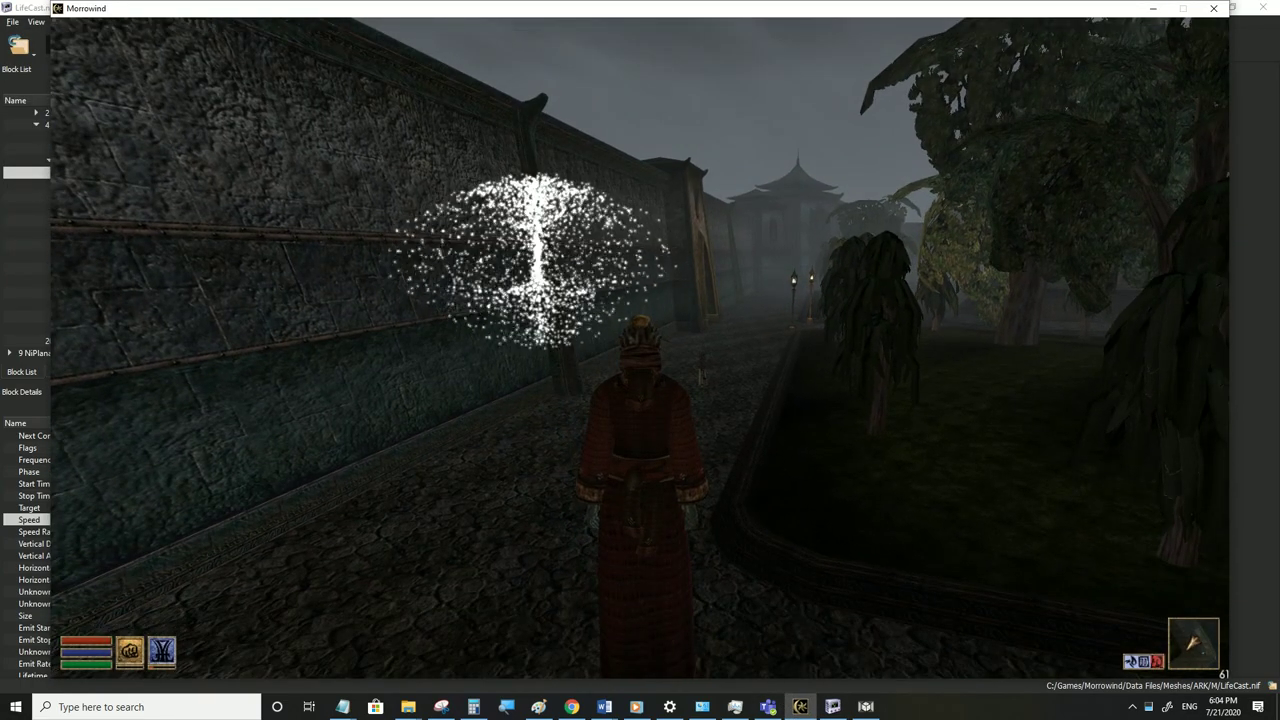
{"action": "key", "text": "d"}
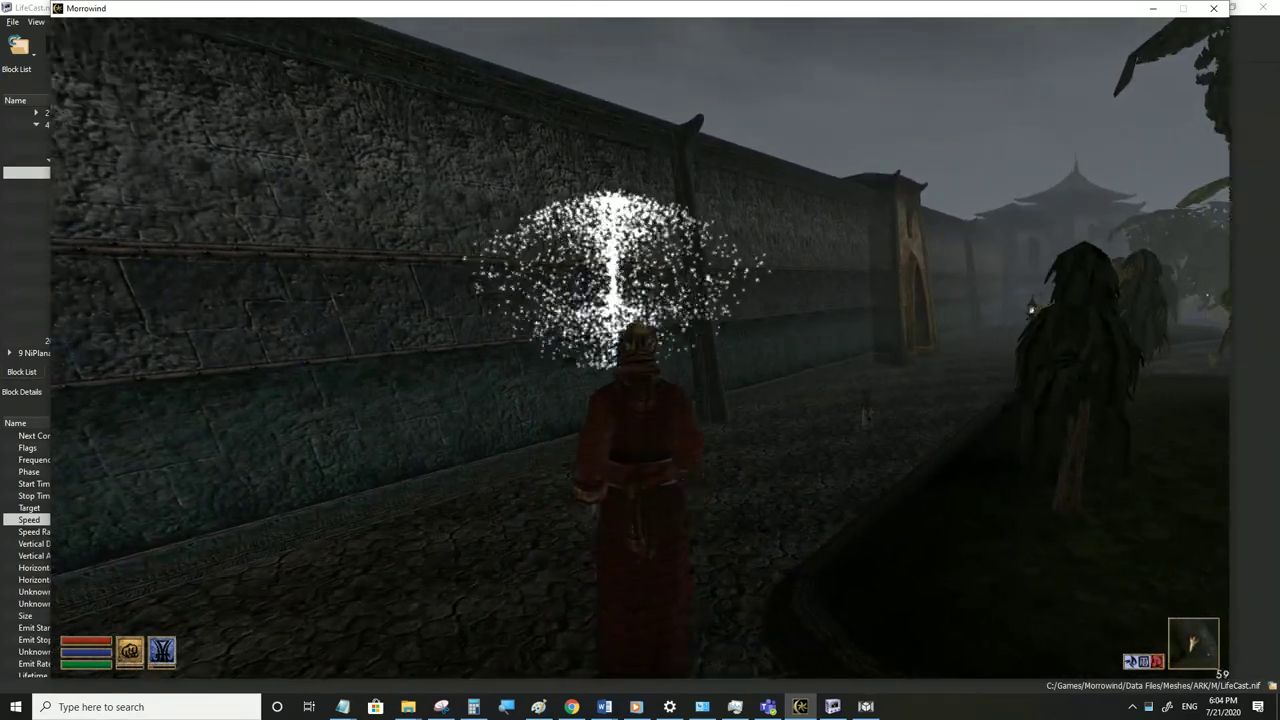
{"action": "key", "text": "w"}
{"action": "key", "text": "s"}
{"action": "key", "text": "alt+Tab"}
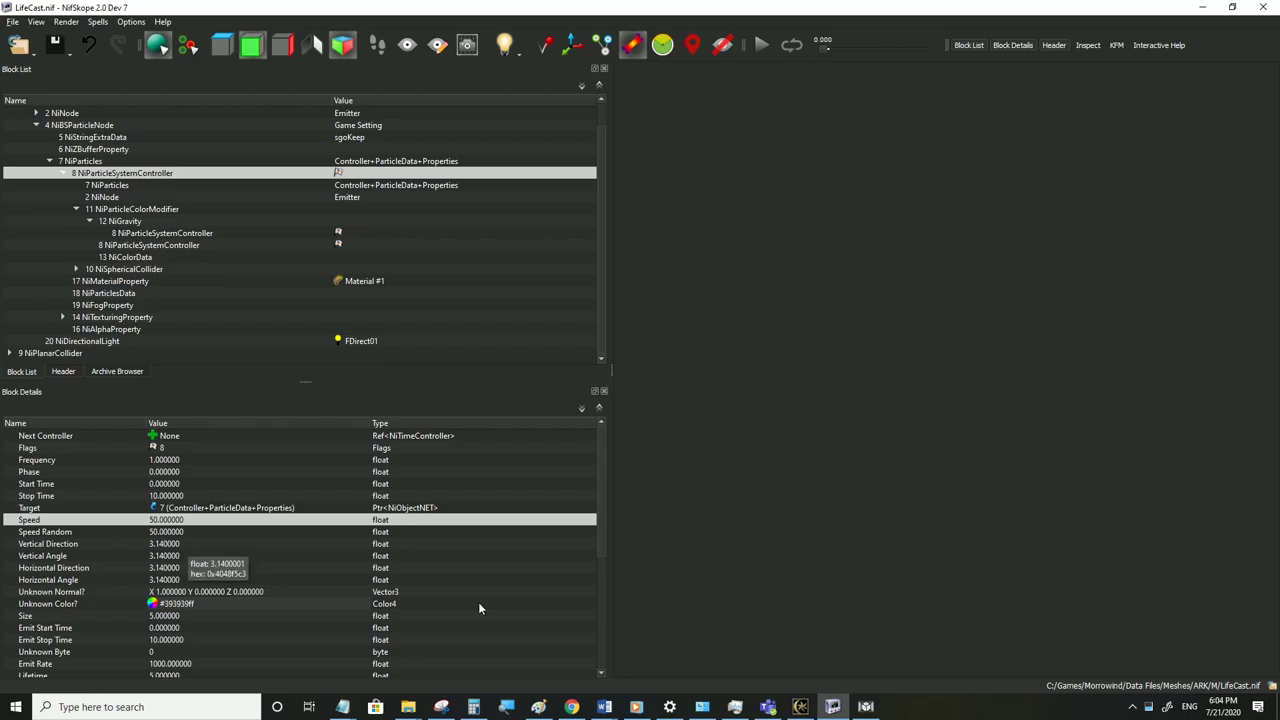
{"action": "left_click", "coordinate": [800, 706]}
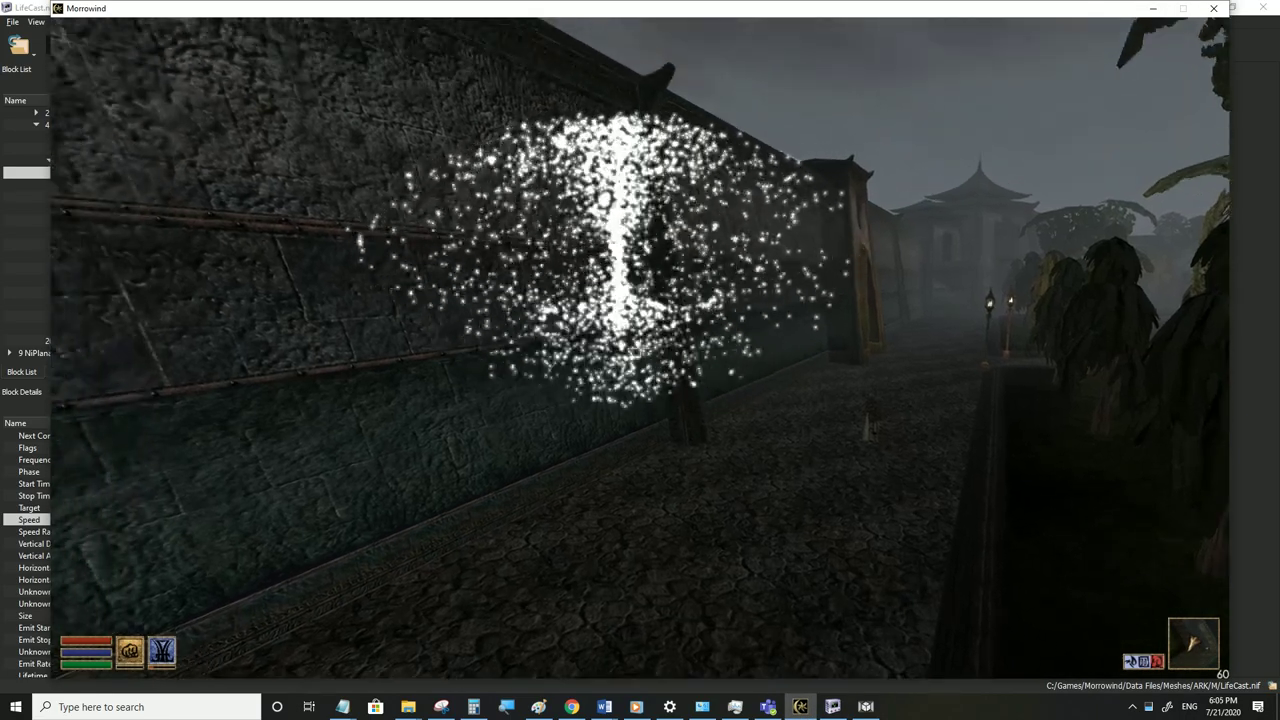
{"action": "key", "text": "alt+Tab"}
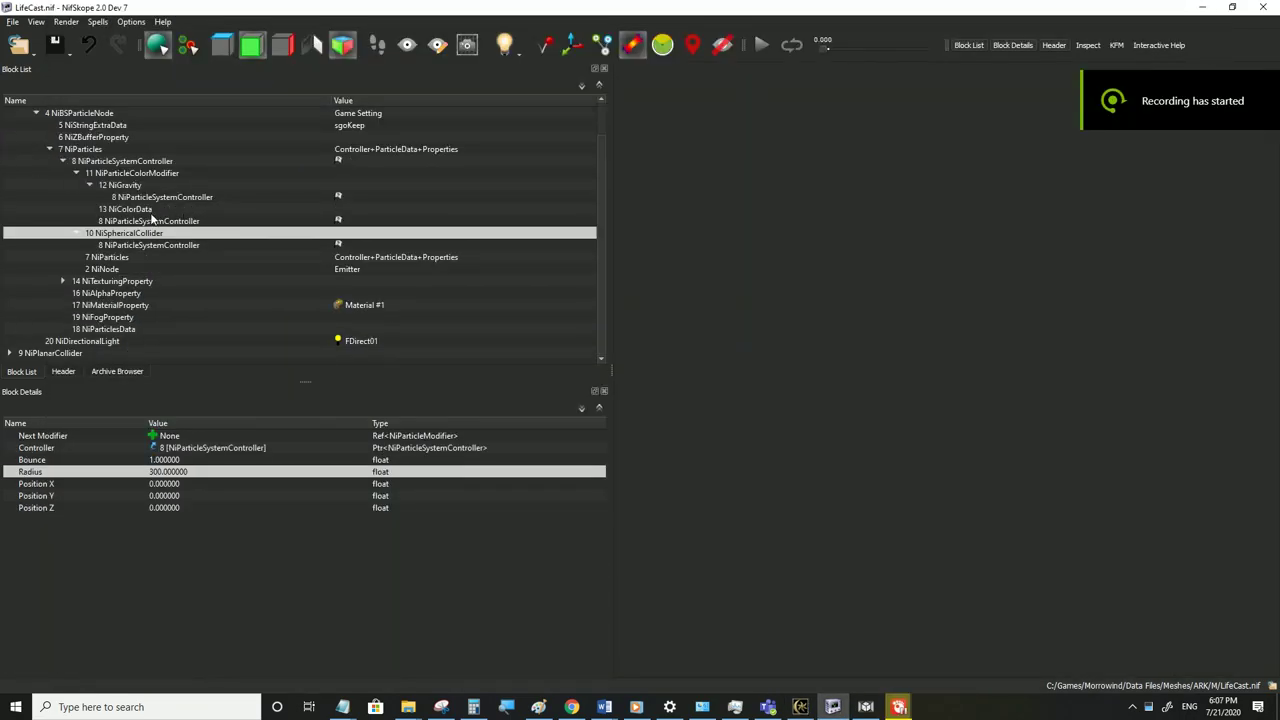
{"action": "left_click", "coordinate": [148, 209]}
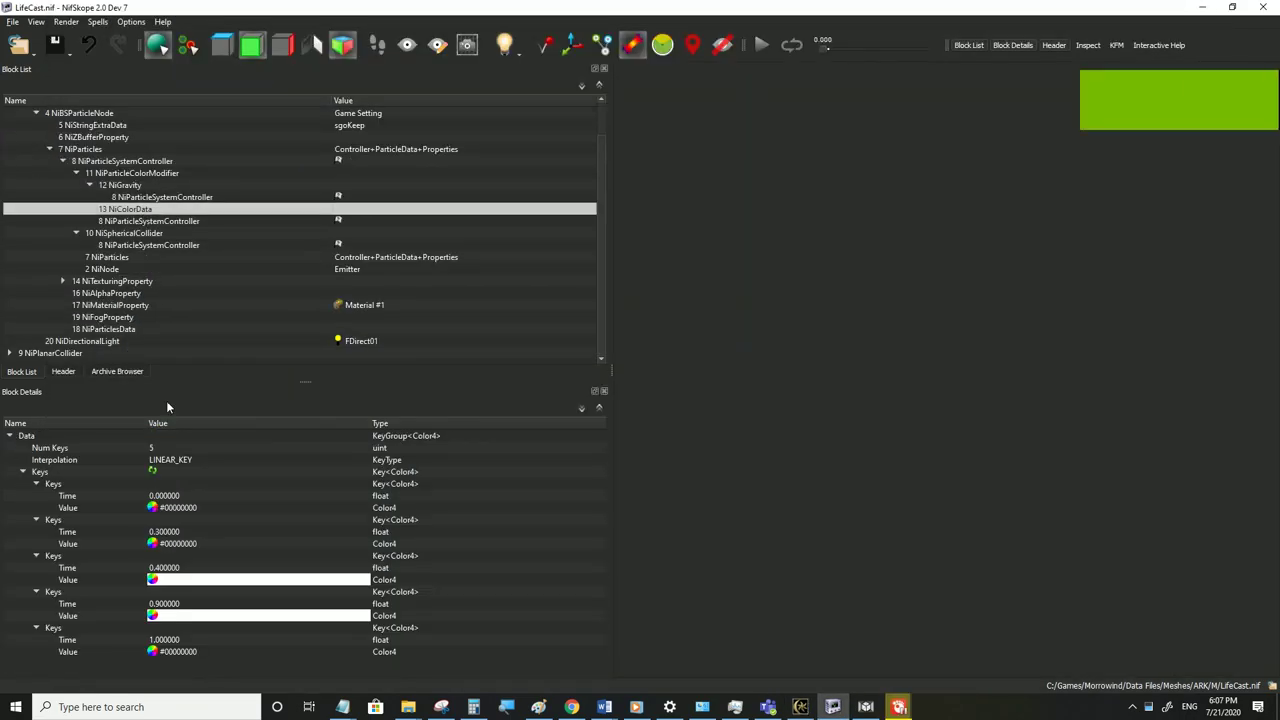
Copy the white colour into the 0.3 key, save, and preview in Morrowind
{"action": "left_click", "coordinate": [187, 582]}
{"action": "key", "text": "ctrl+c"}
{"action": "left_click", "coordinate": [181, 543]}
{"action": "key", "text": "ctrl+v"}
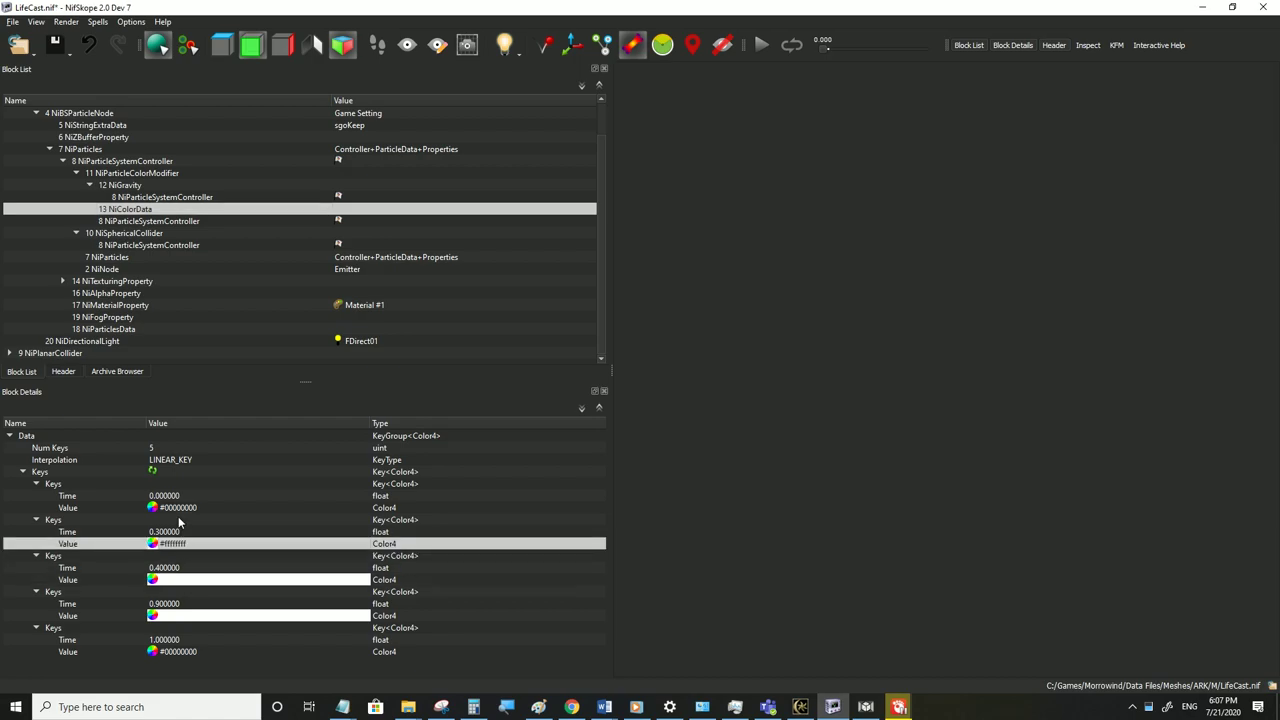
{"action": "left_click", "coordinate": [179, 511]}
{"action": "left_click", "coordinate": [12, 21]}
{"action": "left_click", "coordinate": [338, 321]}
{"action": "left_click", "coordinate": [800, 706]}
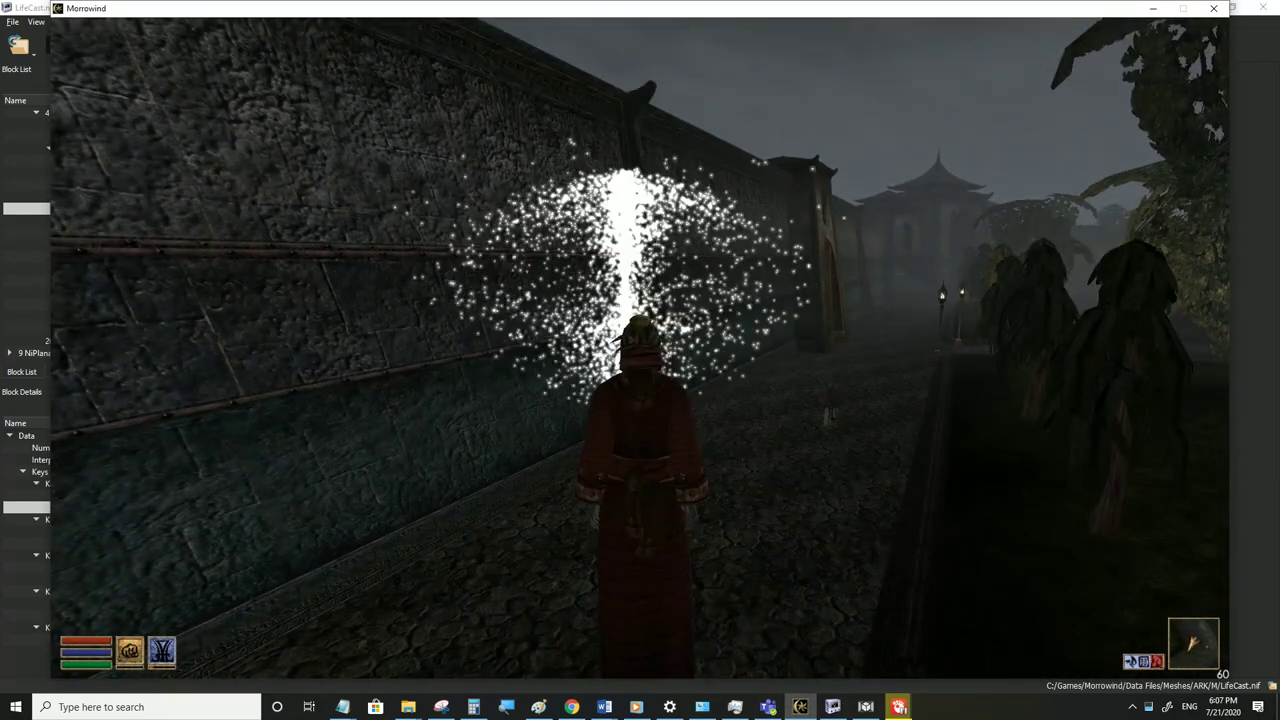
{"action": "key", "text": "alt+Tab"}
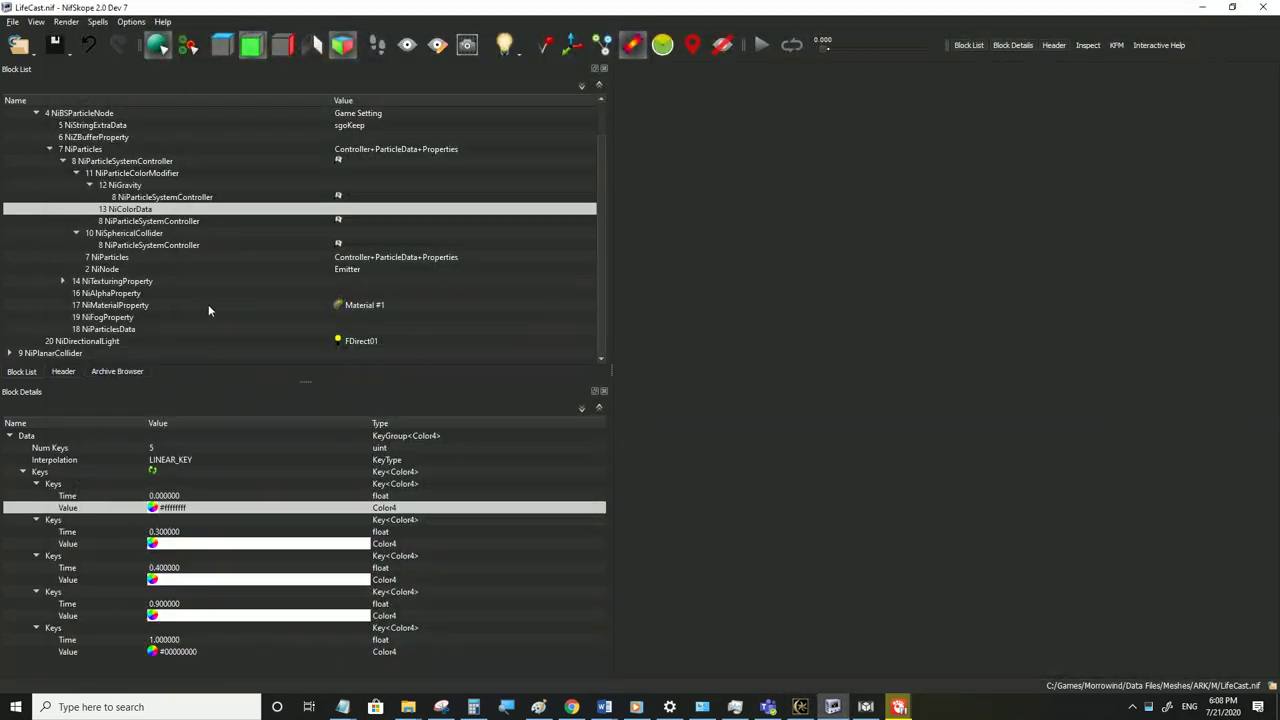
Set the spherical collider's Bounce to 0.3, save, and test it in game
{"action": "left_click", "coordinate": [128, 234]}
{"action": "double_click", "coordinate": [177, 461]}
{"action": "type", "text": "0"}
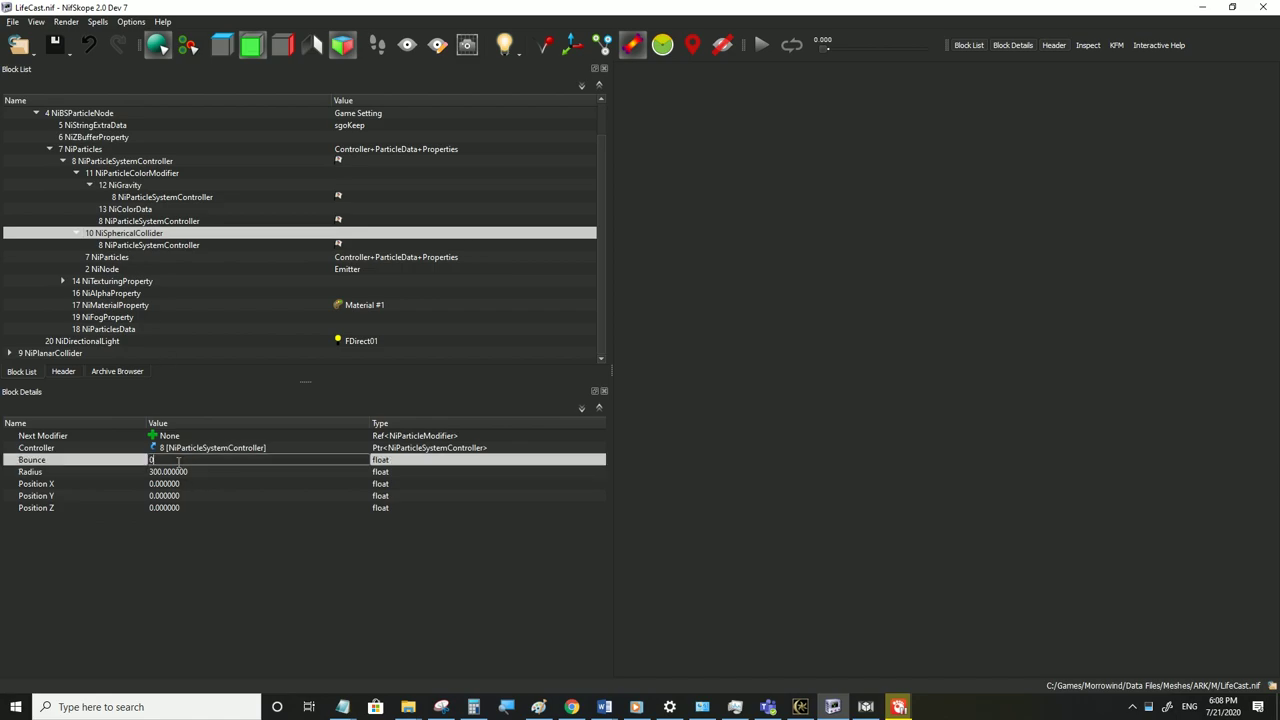
{"action": "type", "text": ".3"}
{"action": "key", "text": "Return"}
{"action": "left_click", "coordinate": [12, 23]}
{"action": "left_click", "coordinate": [46, 131]}
{"action": "left_click", "coordinate": [803, 698]}
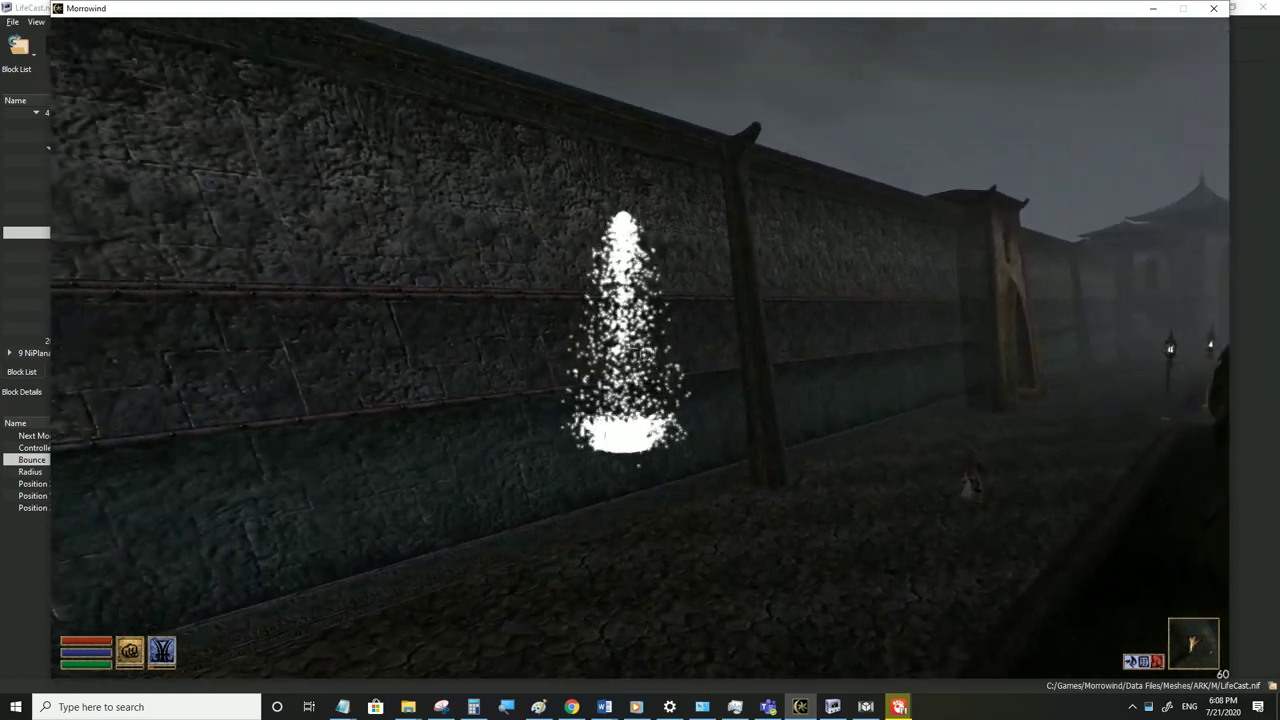
{"action": "key", "text": "alt+Tab"}
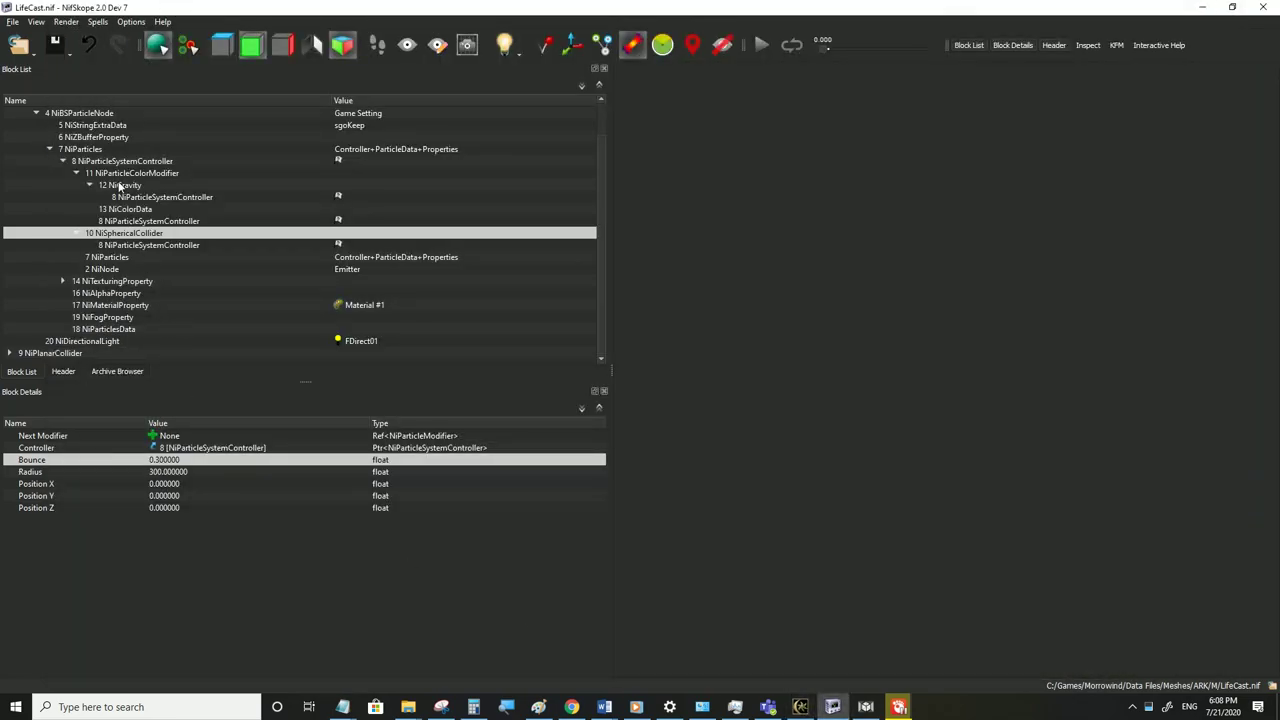
Edit the controller's Speed and set Speed Random to 100, save, and test in Morrowind
{"action": "left_click", "coordinate": [120, 186]}
{"action": "left_click", "coordinate": [109, 162]}
{"action": "double_click", "coordinate": [169, 521]}
{"action": "type", "text": "10"}
{"action": "double_click", "coordinate": [168, 532]}
{"action": "double_click", "coordinate": [168, 522]}
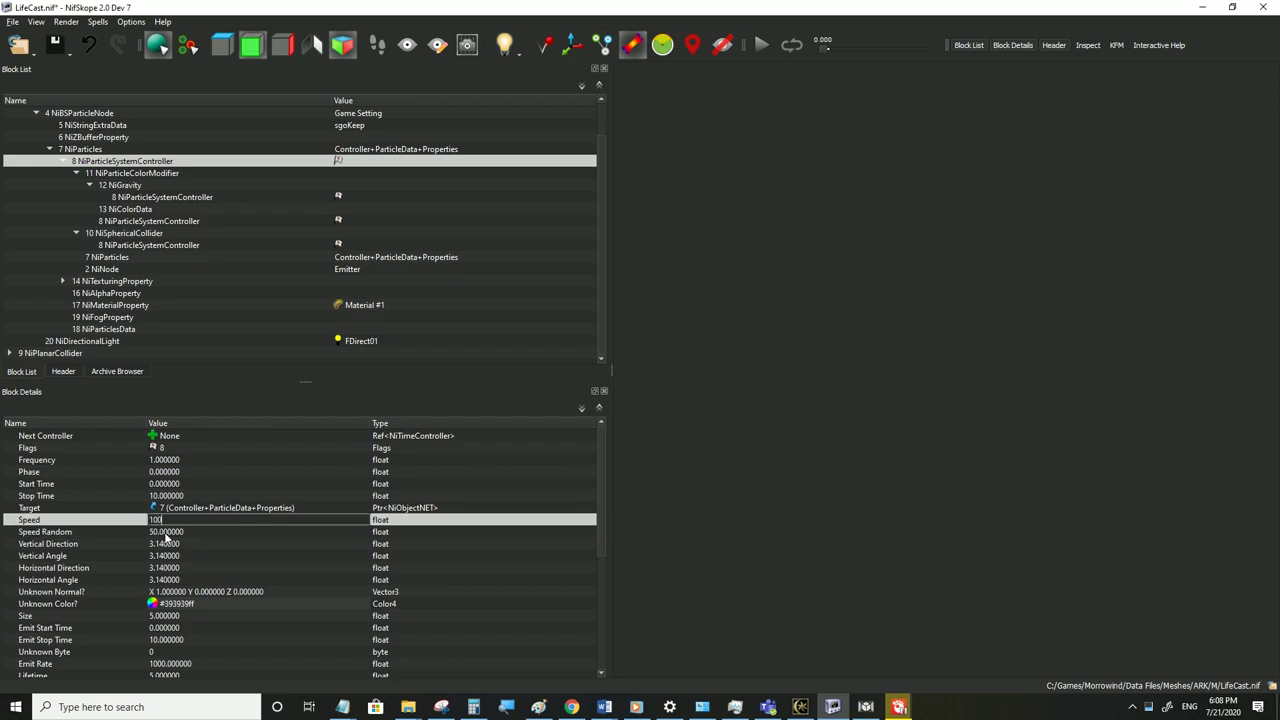
{"action": "double_click", "coordinate": [166, 532]}
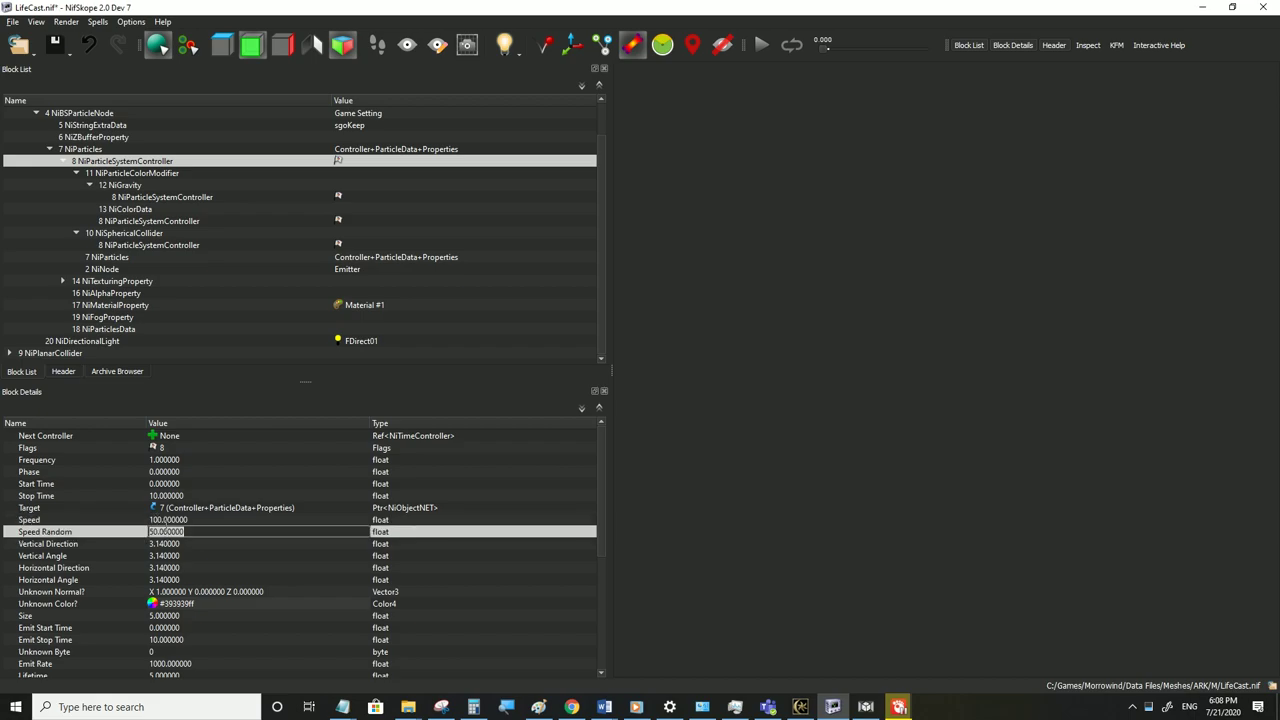
{"action": "left_click", "coordinate": [166, 522]}
{"action": "left_click", "coordinate": [11, 25]}
{"action": "left_click", "coordinate": [32, 132]}
{"action": "left_click", "coordinate": [801, 707]}
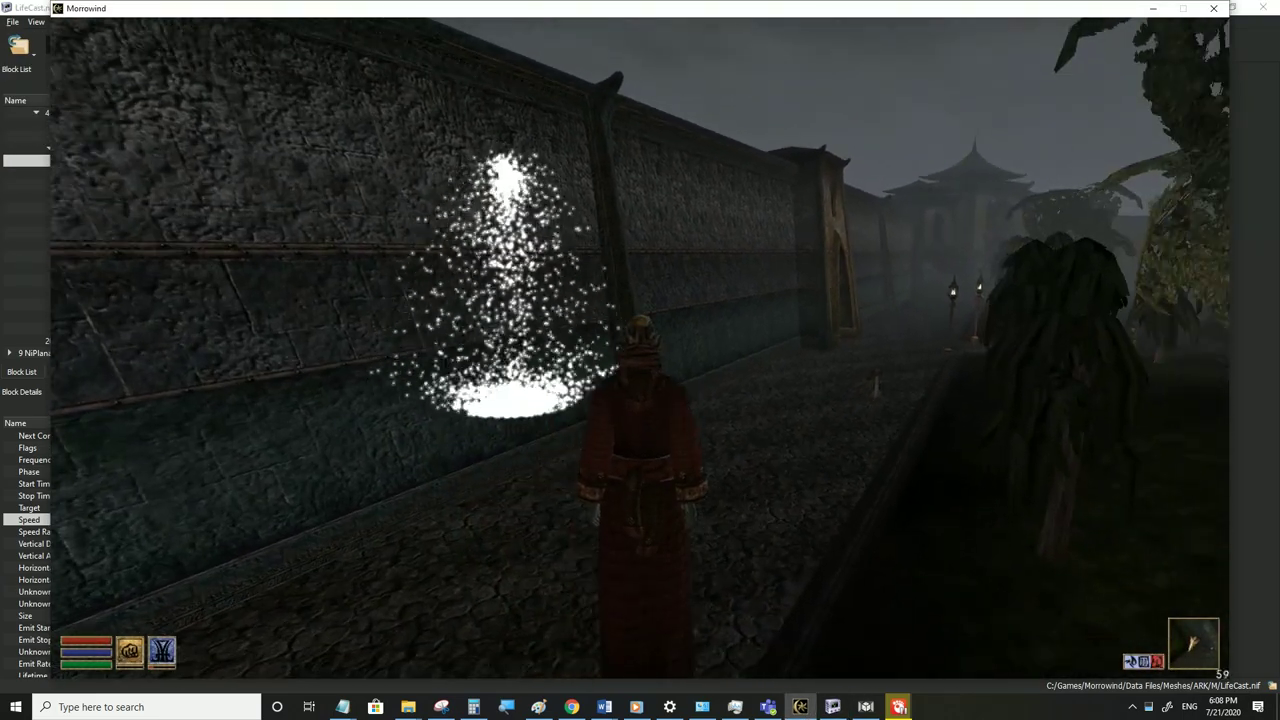
{"action": "key", "text": "alt+Tab"}
Set the particle Speed to 200, save, and check the effect in game
{"action": "double_click", "coordinate": [168, 520]}
{"action": "type", "text": "200"}
{"action": "key", "text": "Down"}
{"action": "left_click", "coordinate": [12, 21]}
{"action": "left_click", "coordinate": [40, 131]}
{"action": "left_click", "coordinate": [800, 707]}
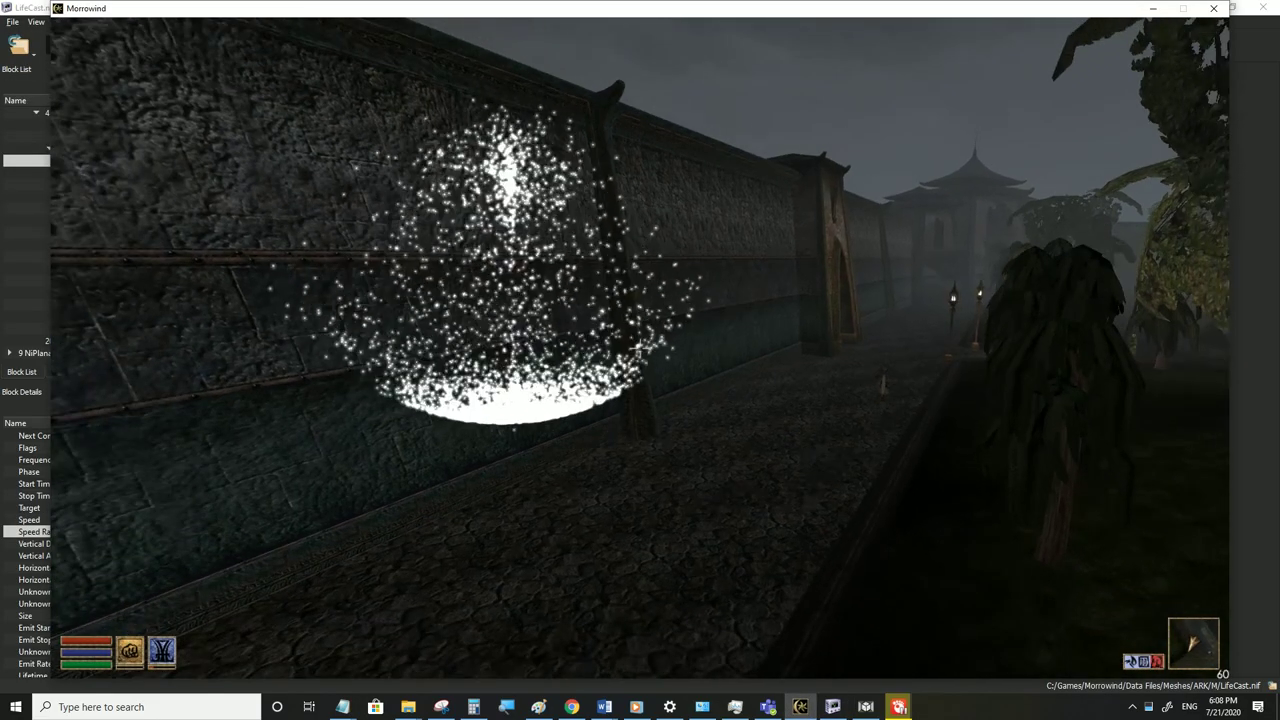
{"action": "key", "text": "a"}
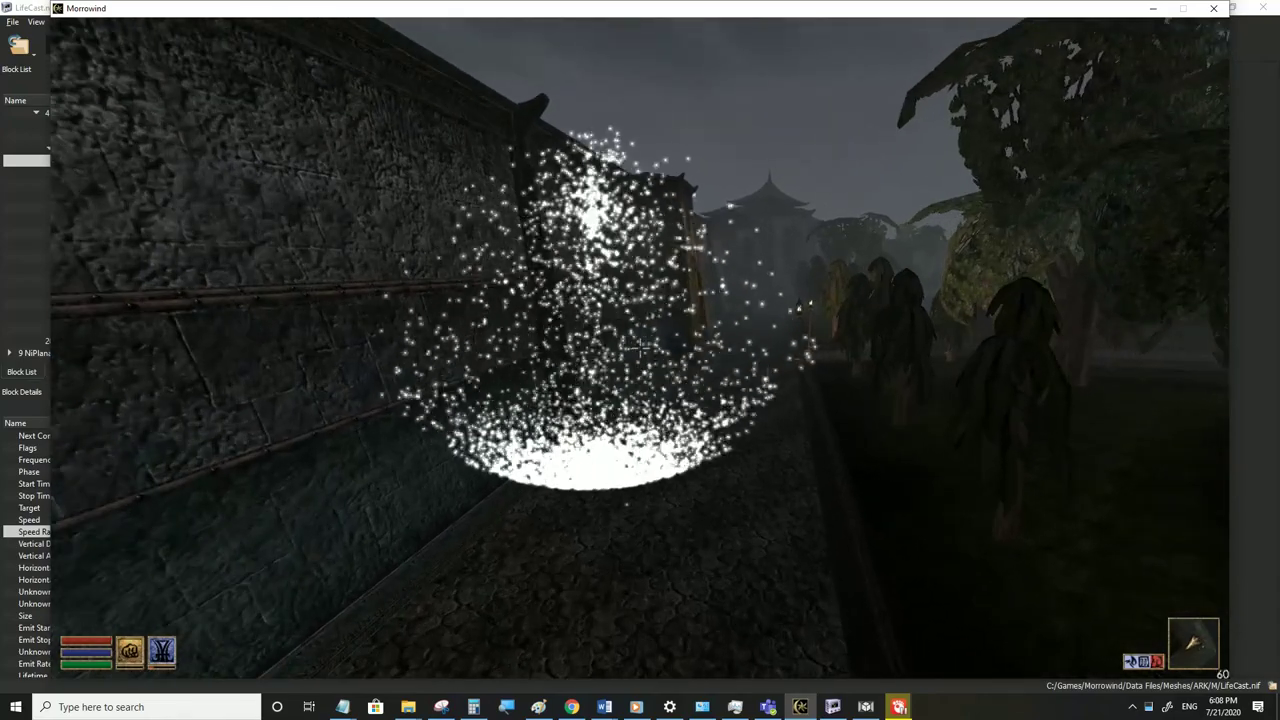
{"action": "key", "text": "alt+Tab"}
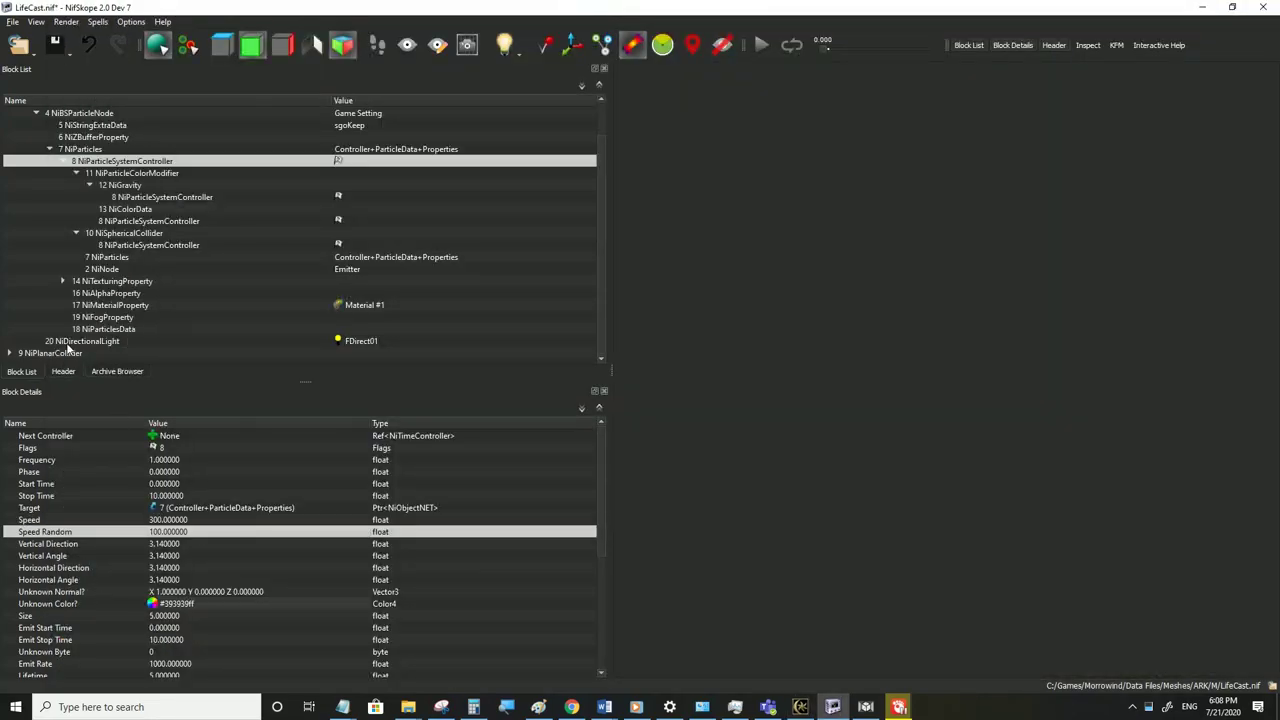
Save the latest speed changes and view the particle sphere up close in first person
{"action": "left_click", "coordinate": [12, 21]}
{"action": "left_click", "coordinate": [30, 129]}
{"action": "left_click", "coordinate": [800, 707]}
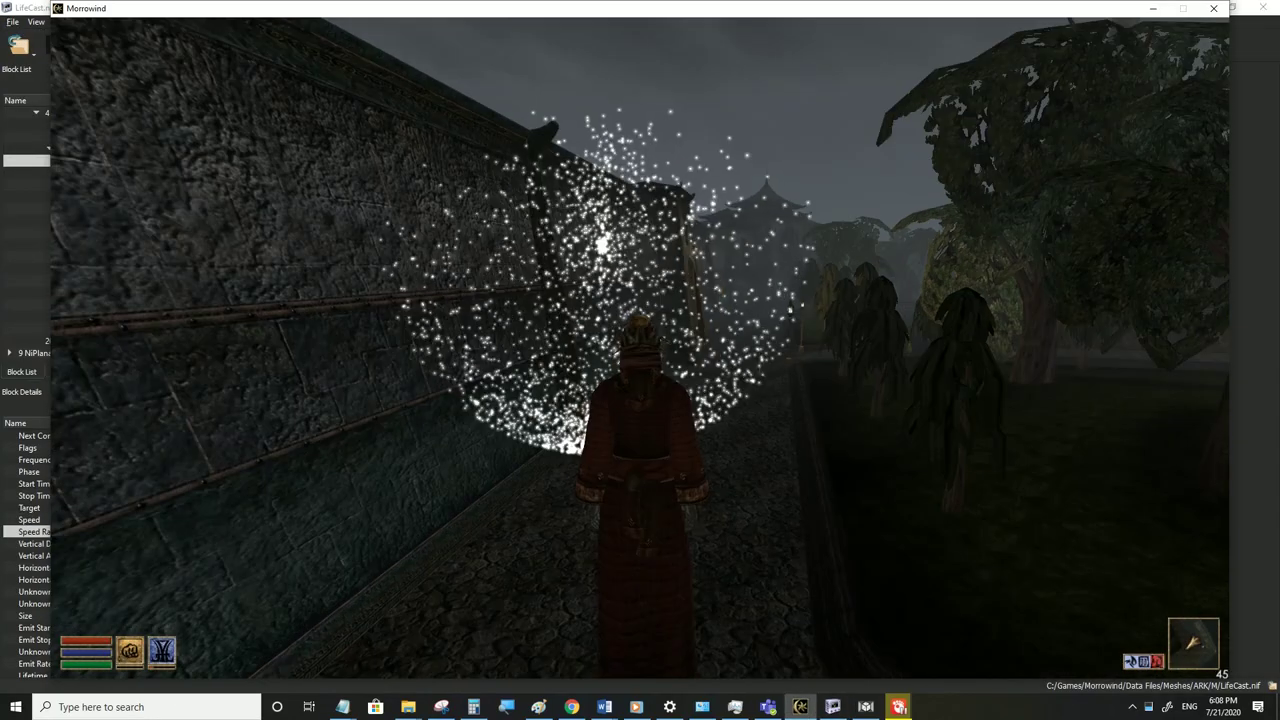
{"action": "key", "text": "Tab"}
{"action": "key", "text": "w"}
{"action": "key", "text": "a"}
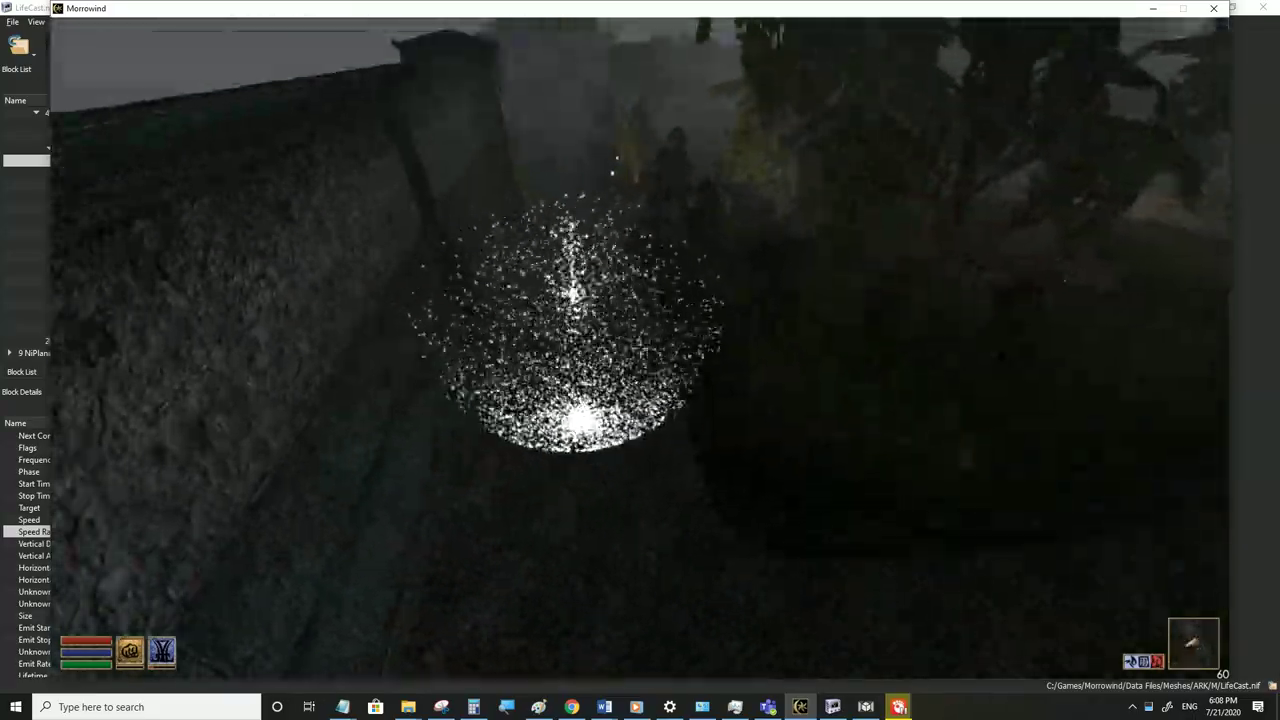
{"action": "key", "text": "Tab"}
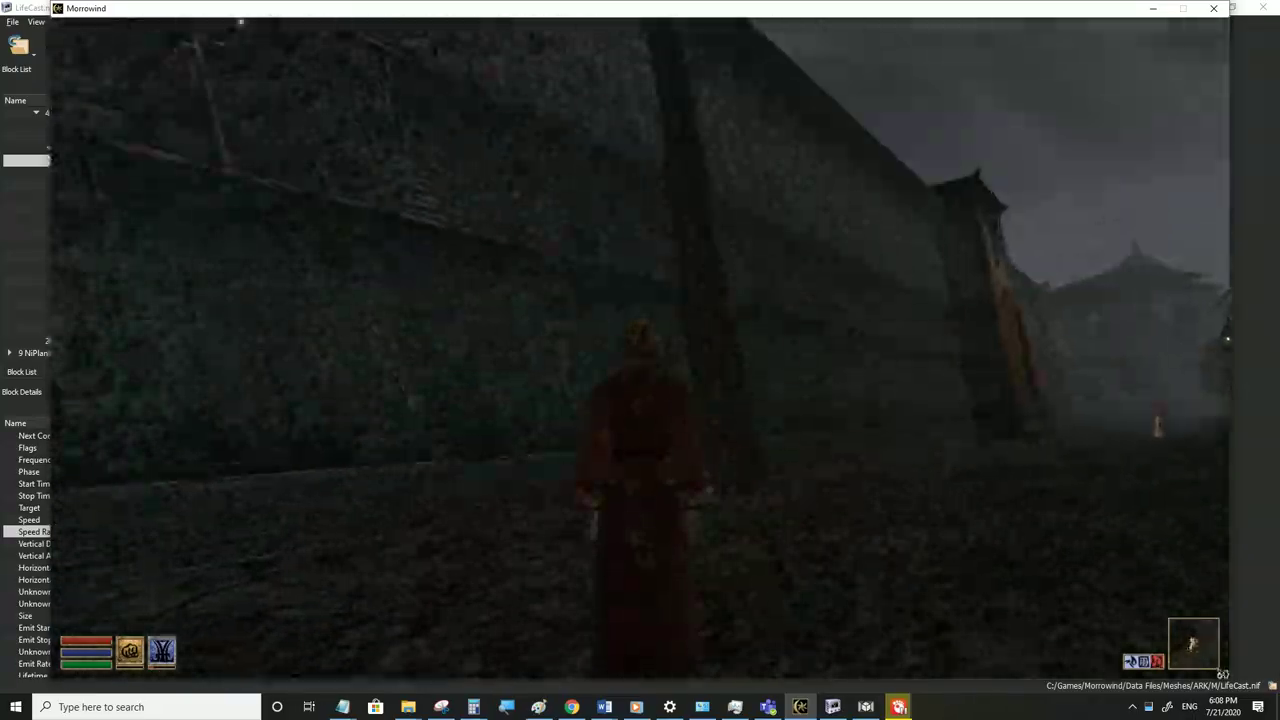
Circle the star-shaped particle effect in first person, then return to NifSkope
{"action": "key", "text": "w"}
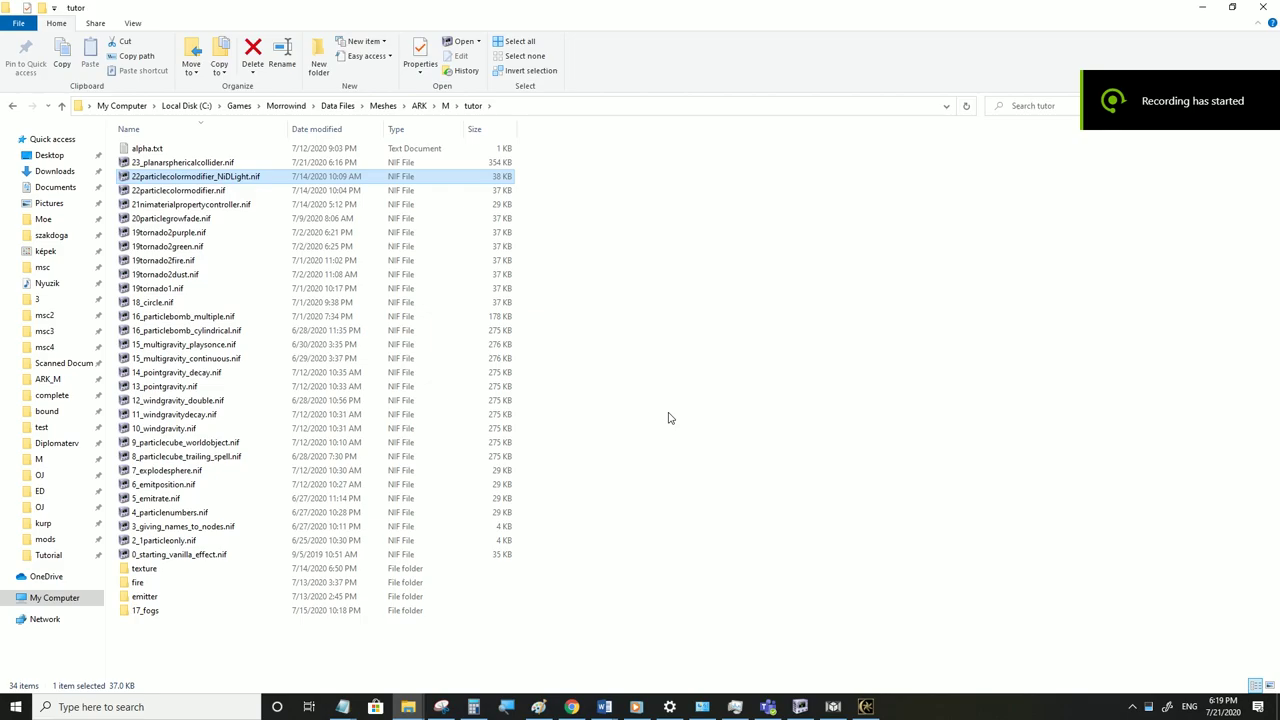
{"action": "left_click", "coordinate": [866, 707]}
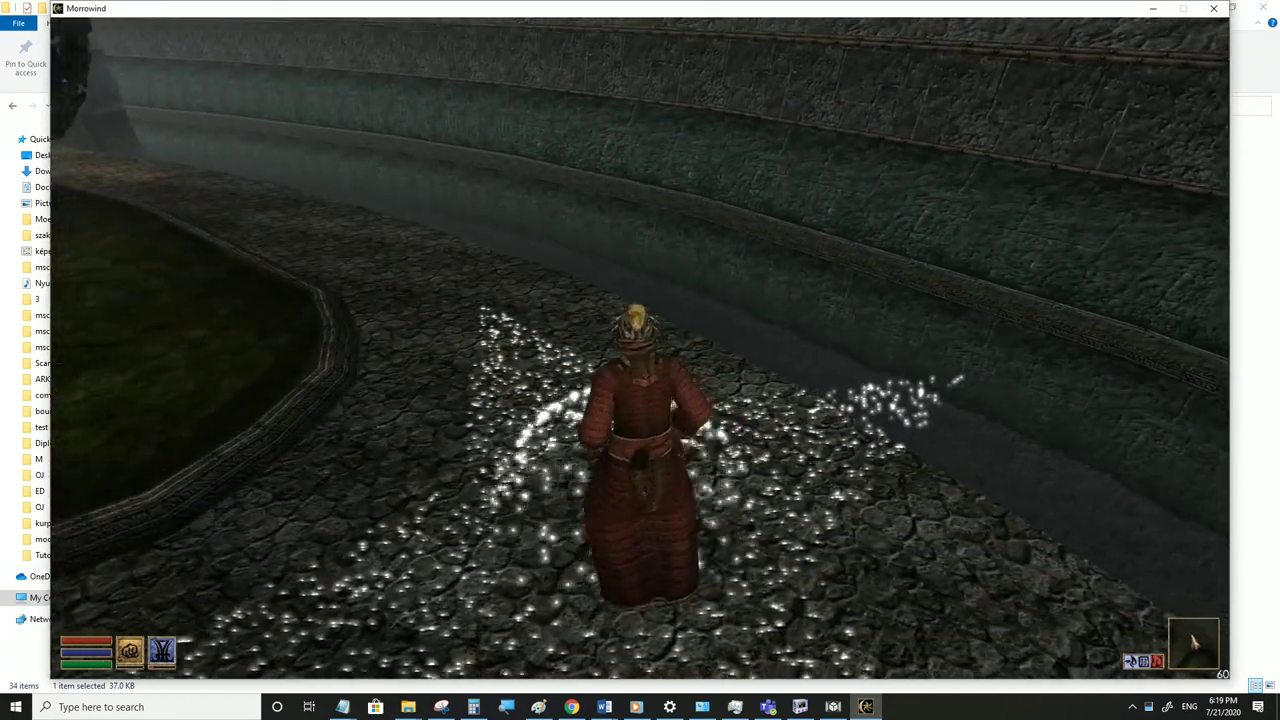
{"action": "key", "text": "Tab"}
{"action": "key", "text": "a"}
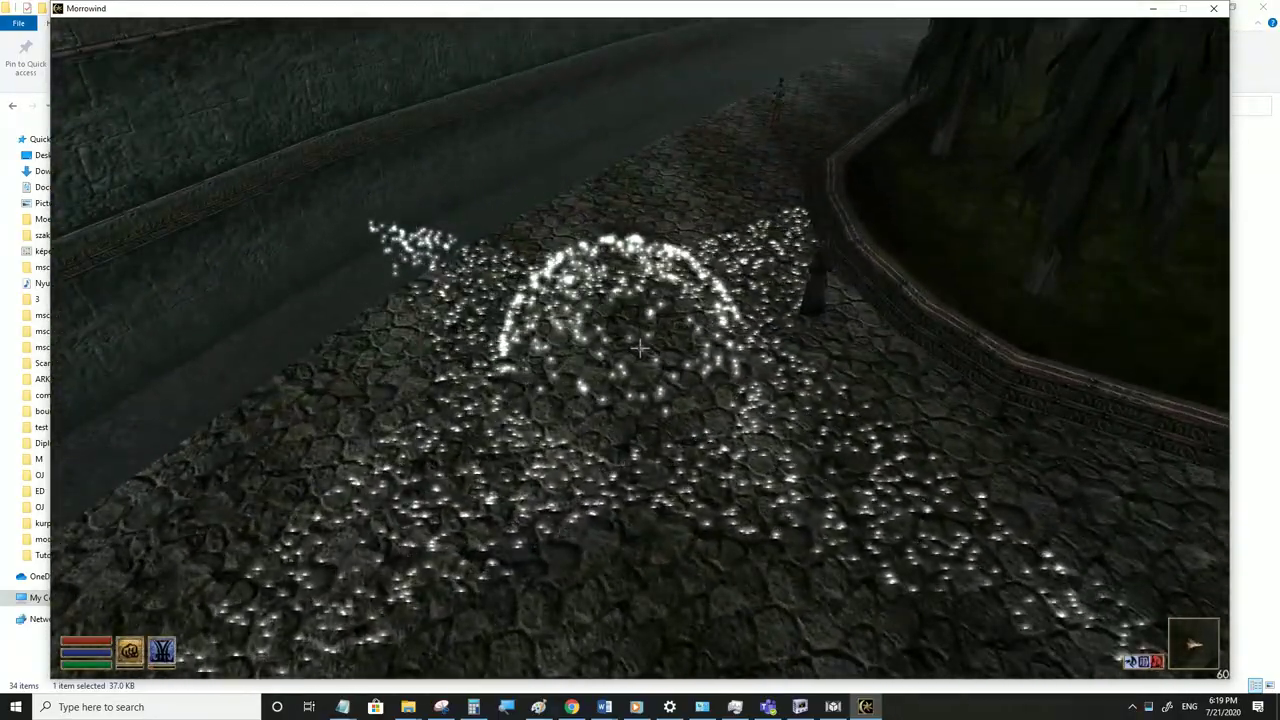
{"action": "key", "text": "alt+Tab"}
{"action": "left_click", "coordinate": [801, 707]}
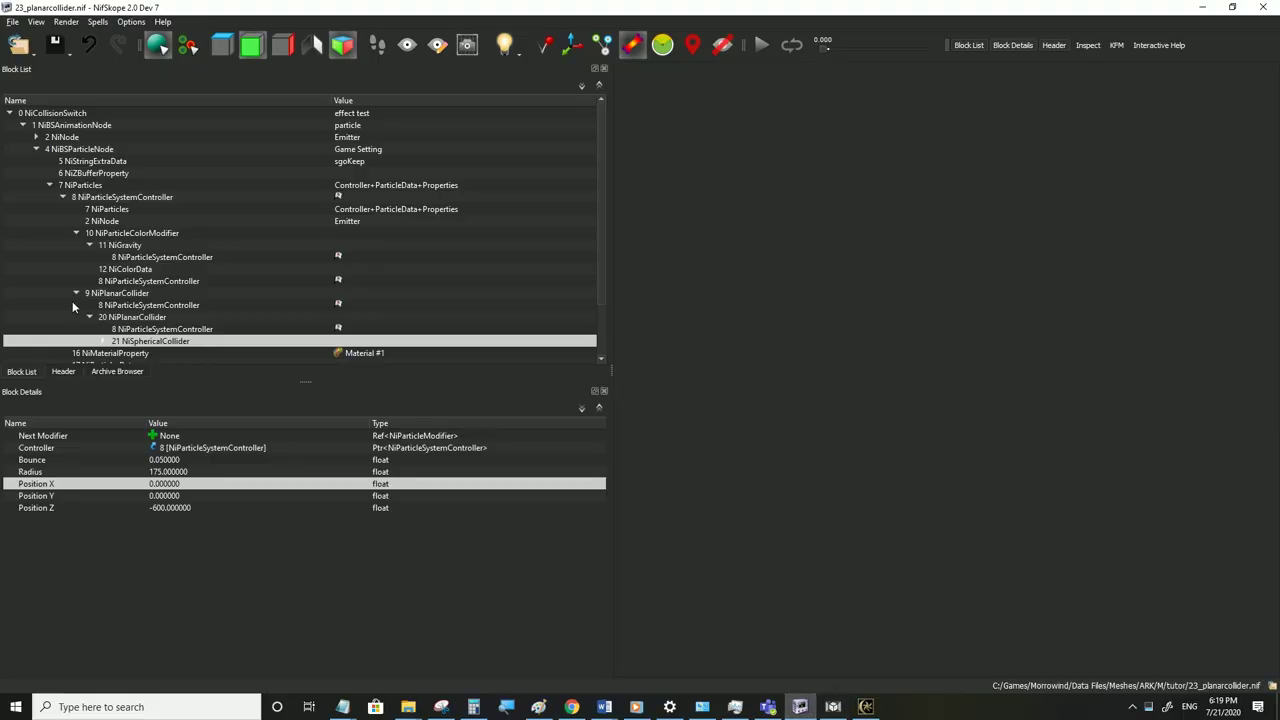
Bring Morrowind forward to test the planar collider effect
{"action": "left_click", "coordinate": [868, 708]}
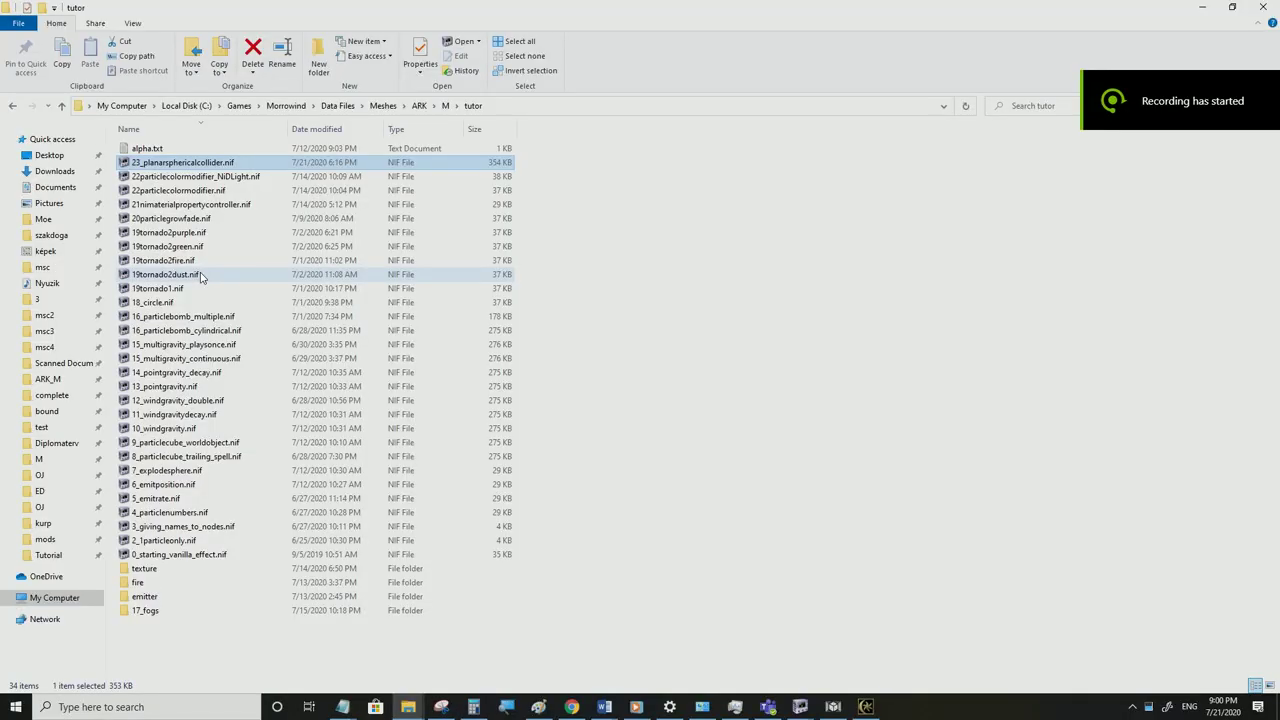
Save the 22particlecolormodifier.nif example over M\LifeCast.nif, confirming the replacement
{"action": "left_click", "coordinate": [205, 191]}
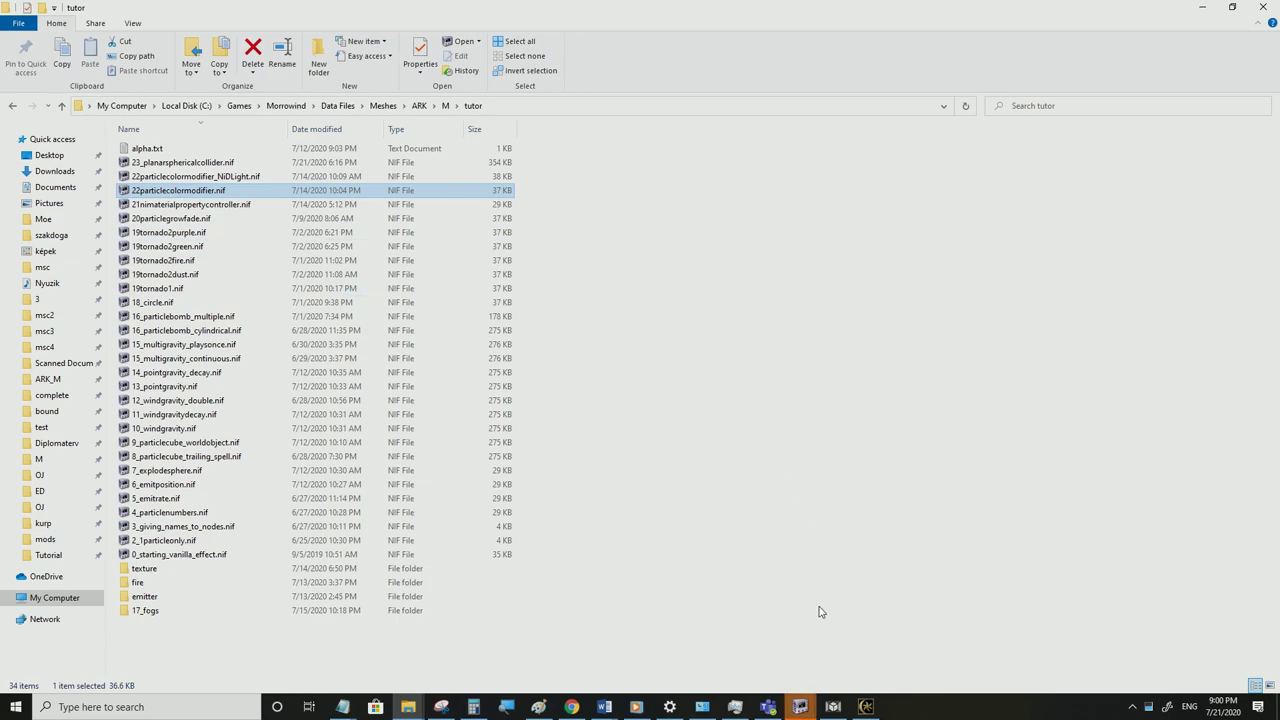
{"action": "mouse_move", "coordinate": [800, 707]}
{"action": "left_click", "coordinate": [1150, 659]}
{"action": "left_click", "coordinate": [12, 22]}
{"action": "left_click", "coordinate": [40, 148]}
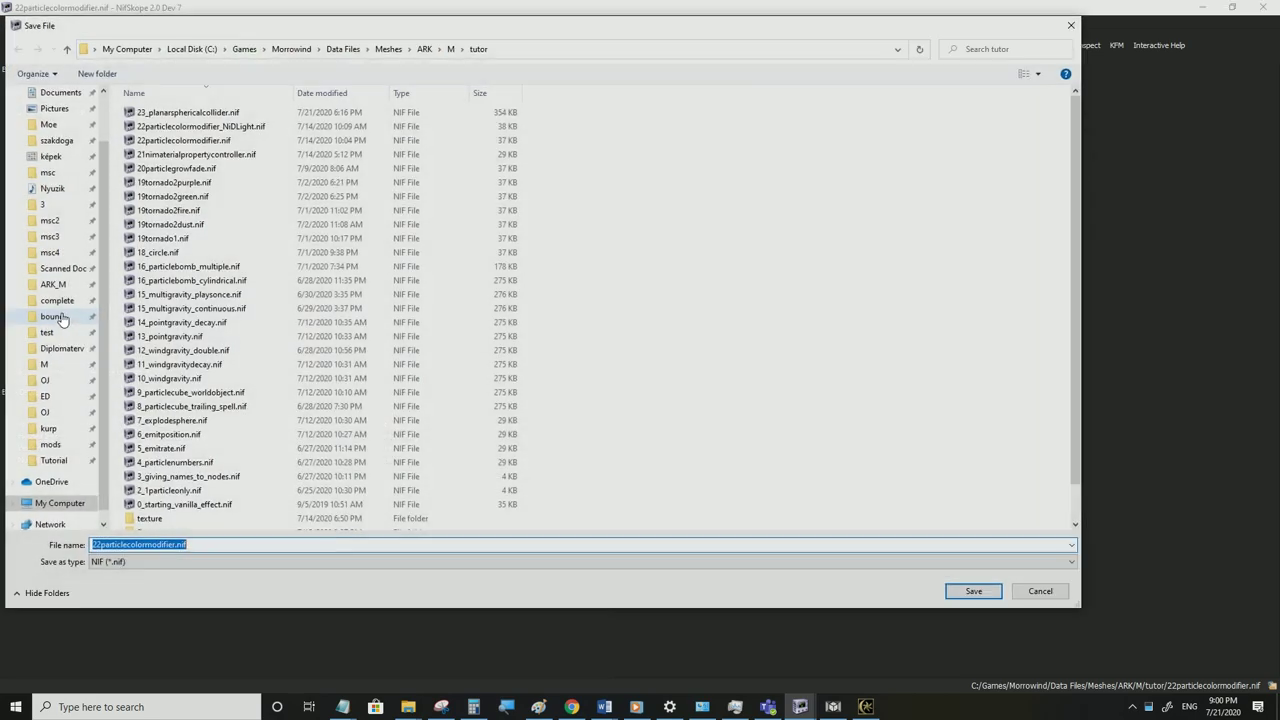
{"action": "left_click", "coordinate": [44, 364]}
{"action": "left_click", "coordinate": [187, 352]}
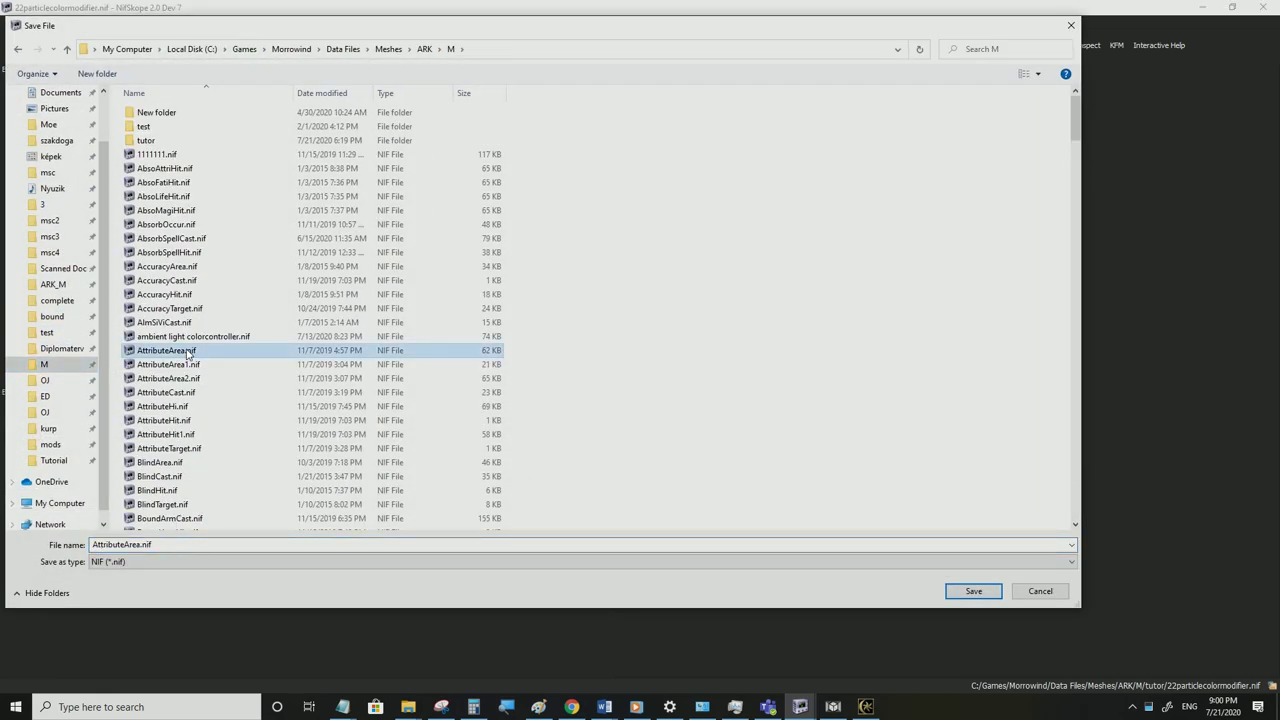
{"action": "type", "text": "lifec"}
{"action": "left_click", "coordinate": [992, 598]}
{"action": "left_click", "coordinate": [972, 591]}
View the rainbow trail in Morrowind's third-person view, then return to the NifSkope block tree
{"action": "left_click", "coordinate": [669, 352]}
{"action": "left_click", "coordinate": [866, 707]}
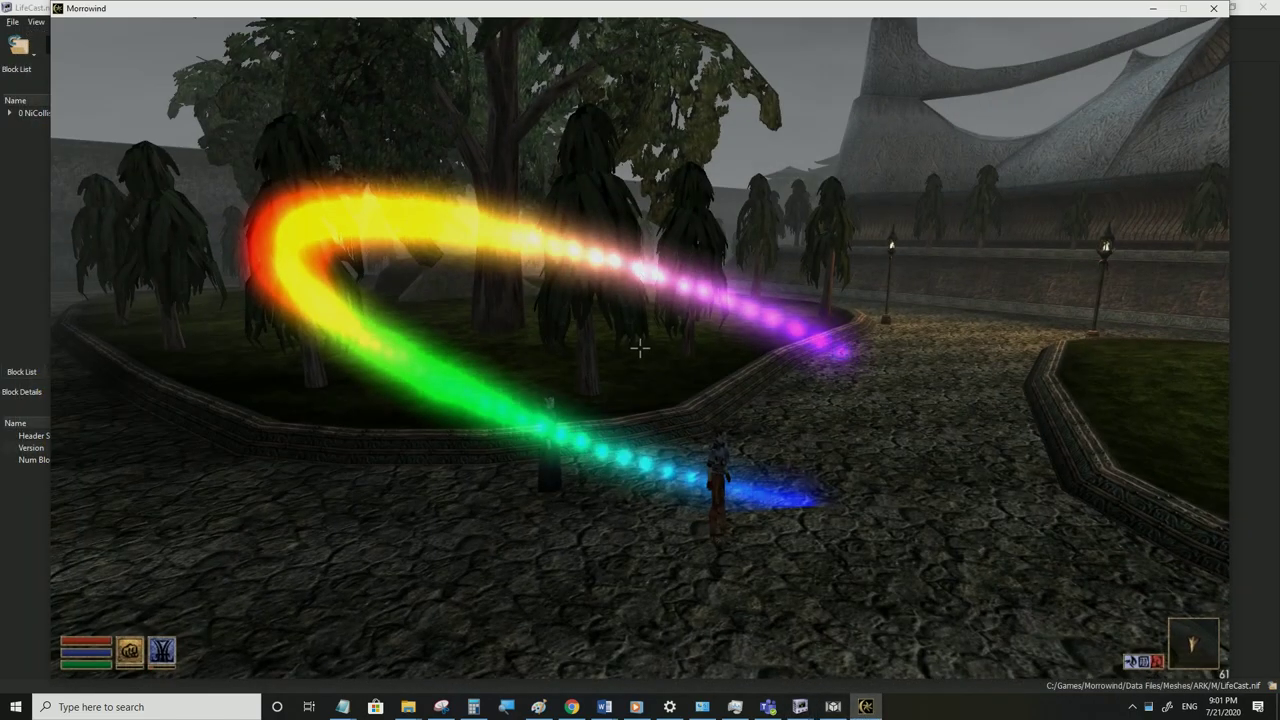
{"action": "key", "text": "Tab"}
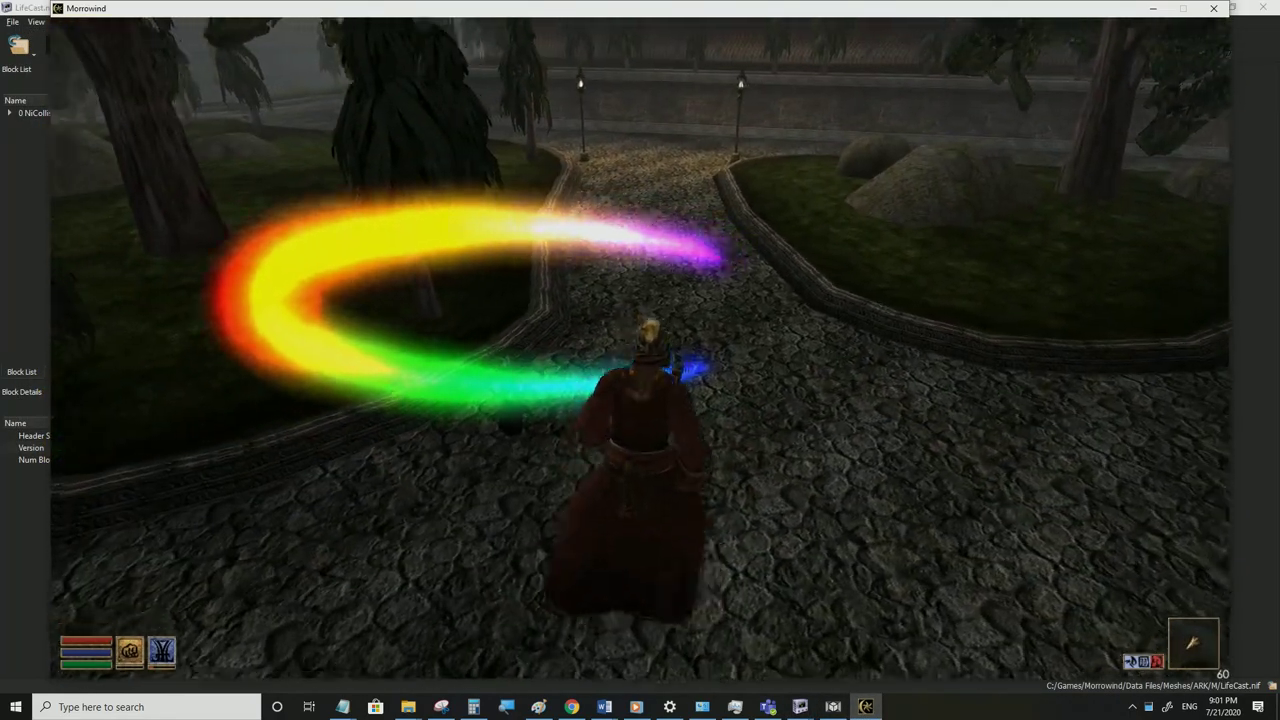
{"action": "key", "text": "alt+Tab"}
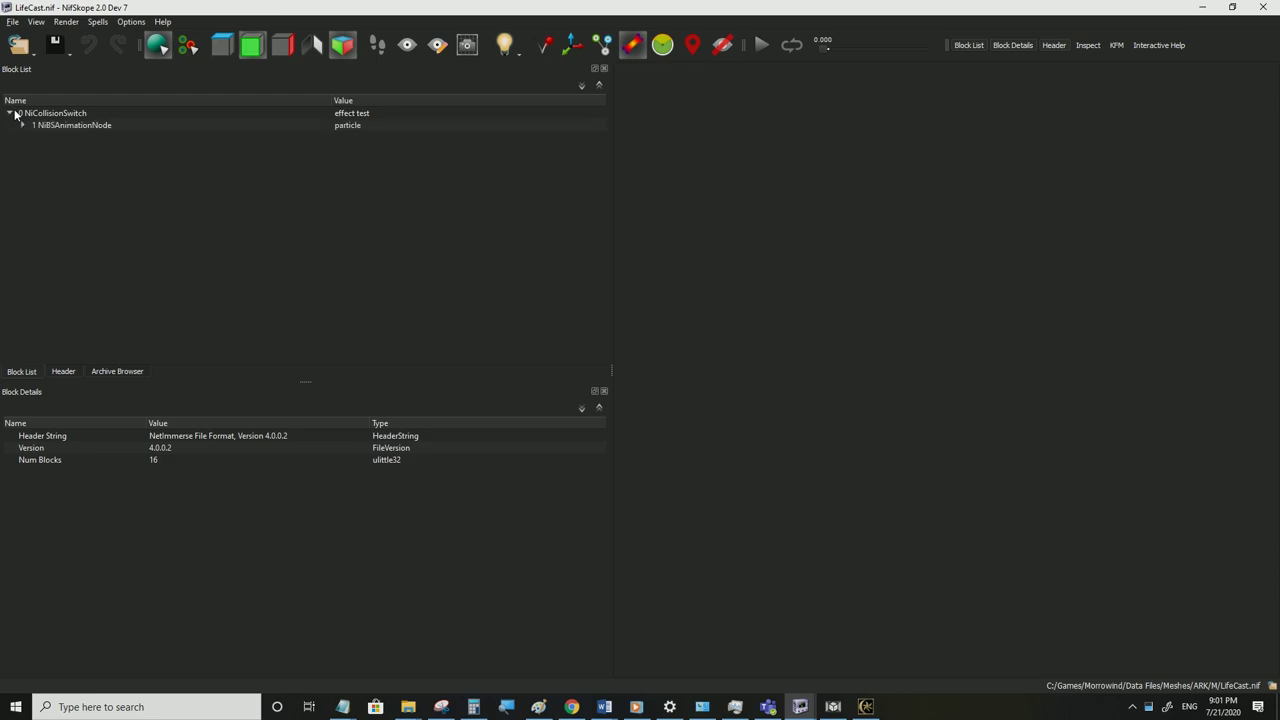
{"action": "left_click", "coordinate": [22, 125]}
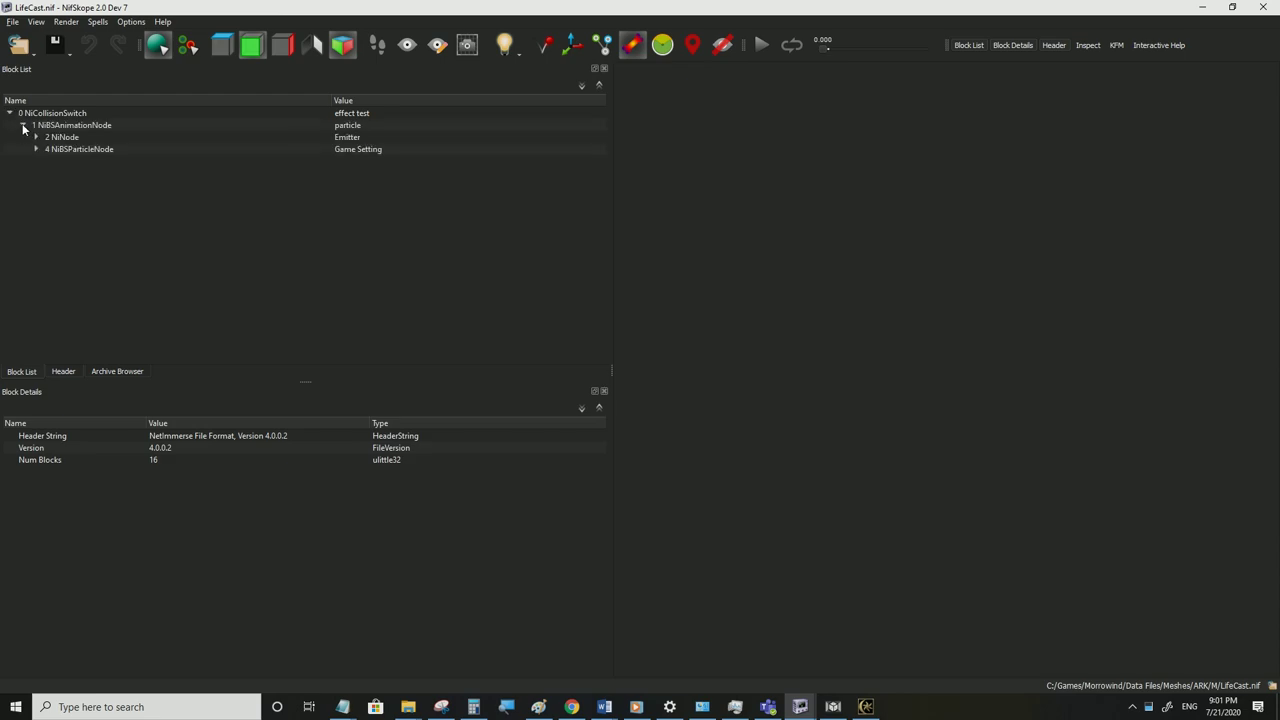
Set the gravity modifier's Force to 0 and check the particle Speed and Speed Random values
{"action": "left_click", "coordinate": [35, 149]}
{"action": "left_click", "coordinate": [49, 185]}
{"action": "left_click", "coordinate": [95, 199]}
{"action": "left_click", "coordinate": [65, 197]}
{"action": "left_click", "coordinate": [104, 210]}
{"action": "double_click", "coordinate": [185, 473]}
{"action": "type", "text": "0"}
{"action": "left_click", "coordinate": [185, 487]}
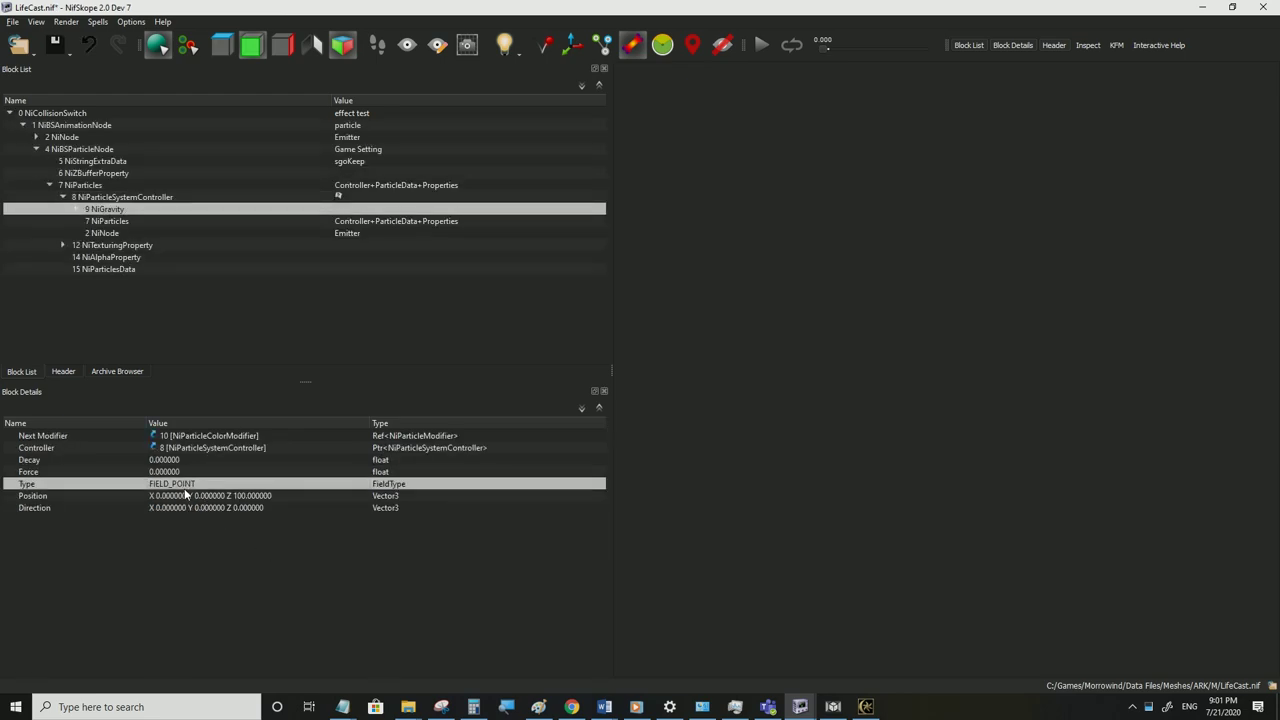
{"action": "left_click", "coordinate": [101, 198]}
{"action": "left_click", "coordinate": [177, 520]}
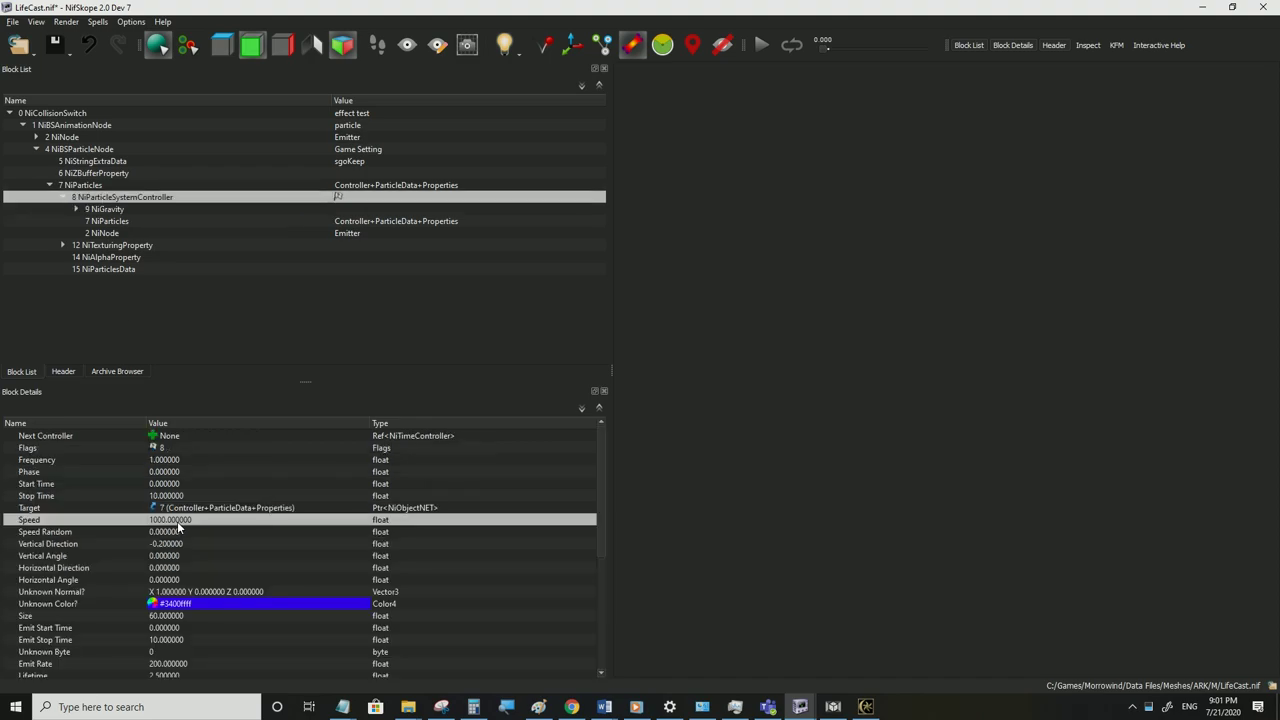
{"action": "left_click", "coordinate": [170, 532]}
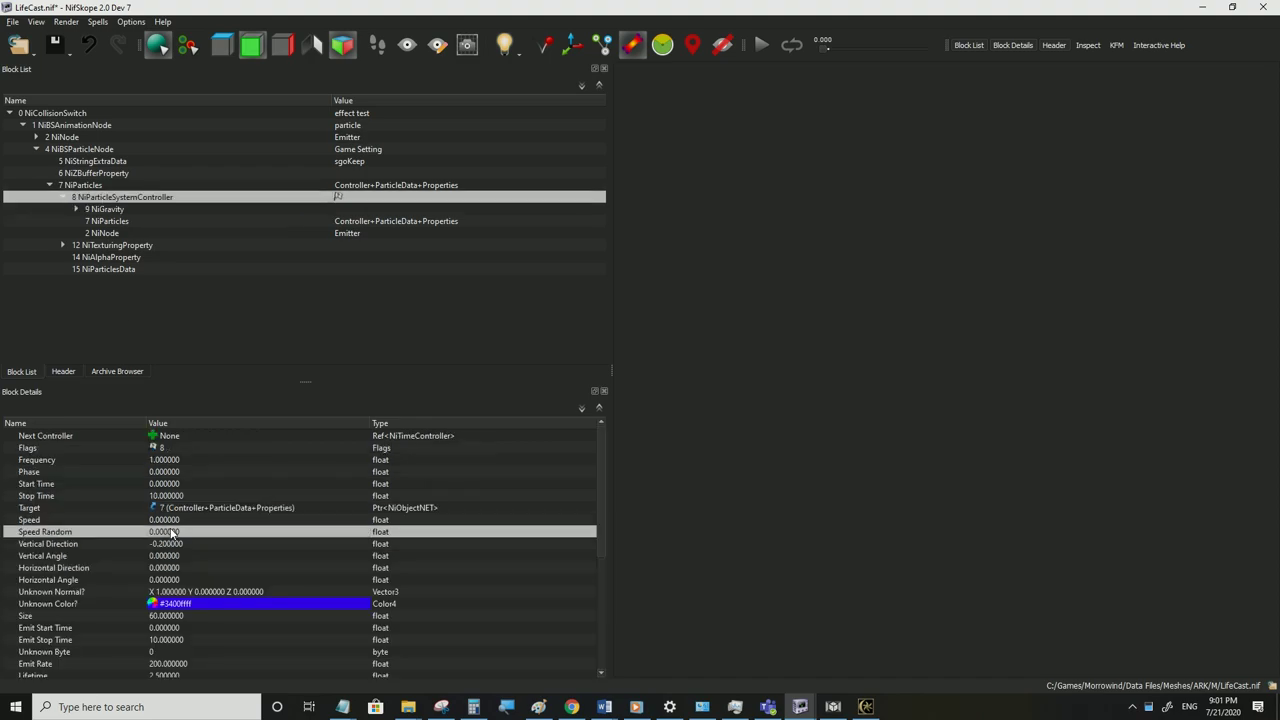
Open the colour modifier's NiColorData keys and set the last key's alpha to 0
{"action": "left_click", "coordinate": [77, 208]}
{"action": "left_click", "coordinate": [90, 221]}
{"action": "left_click", "coordinate": [117, 233]}
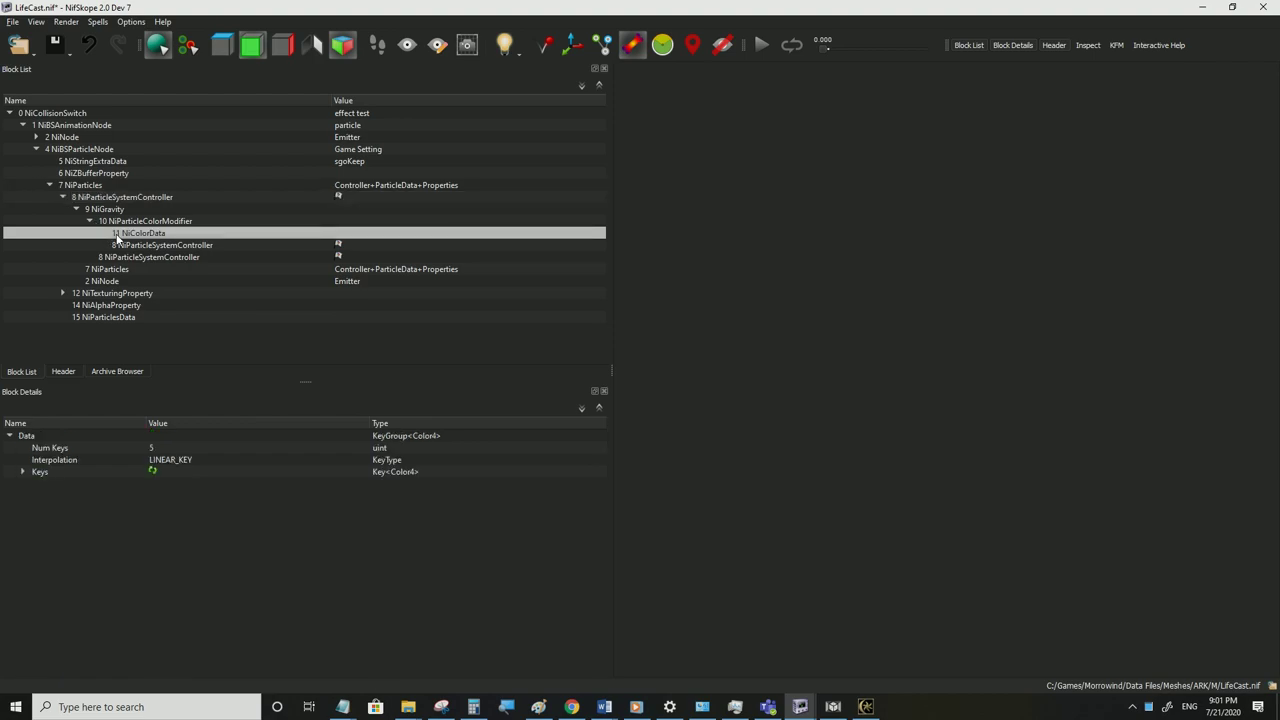
{"action": "left_click", "coordinate": [23, 471]}
{"action": "left_click", "coordinate": [36, 531]}
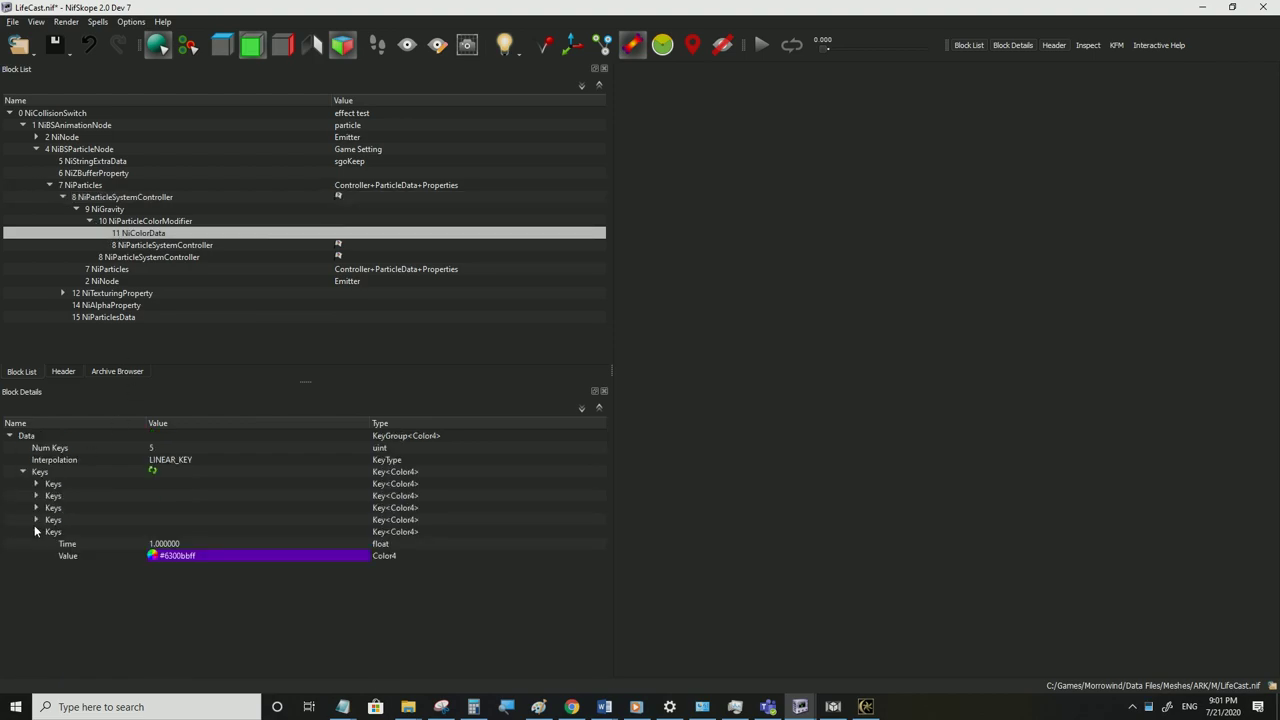
{"action": "left_click", "coordinate": [36, 531]}
{"action": "left_click", "coordinate": [36, 531]}
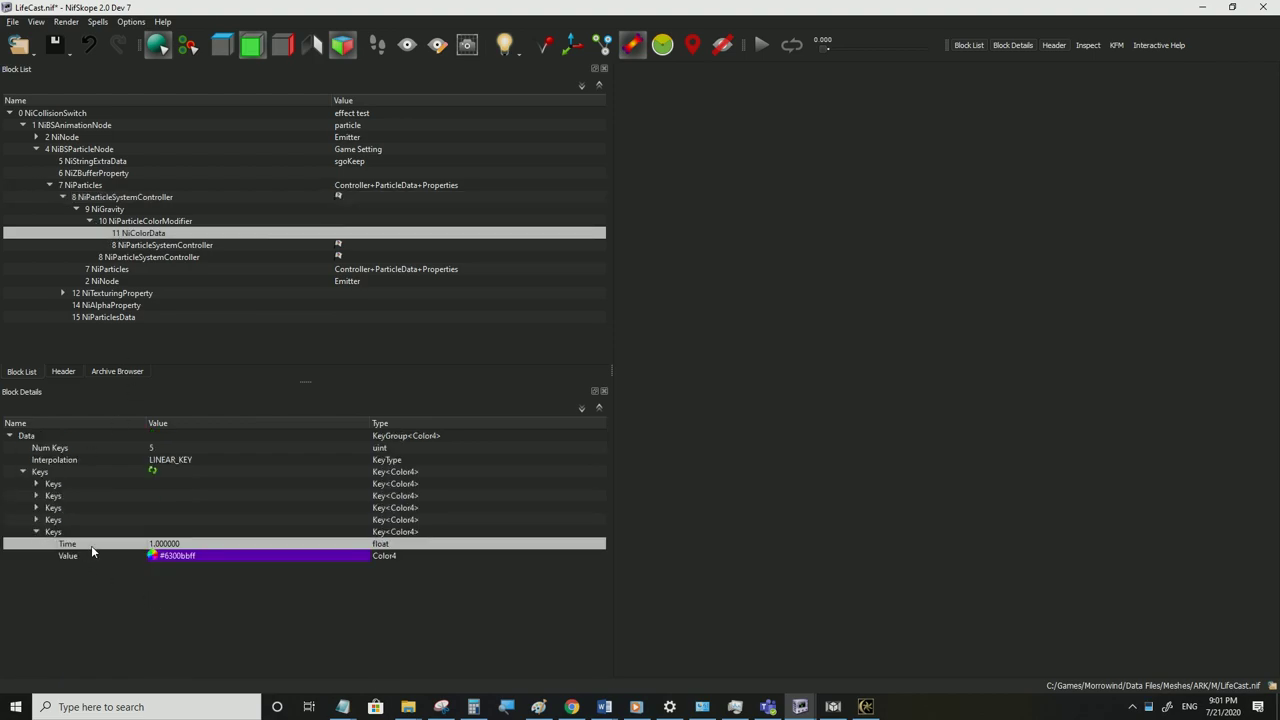
{"action": "left_click", "coordinate": [153, 556]}
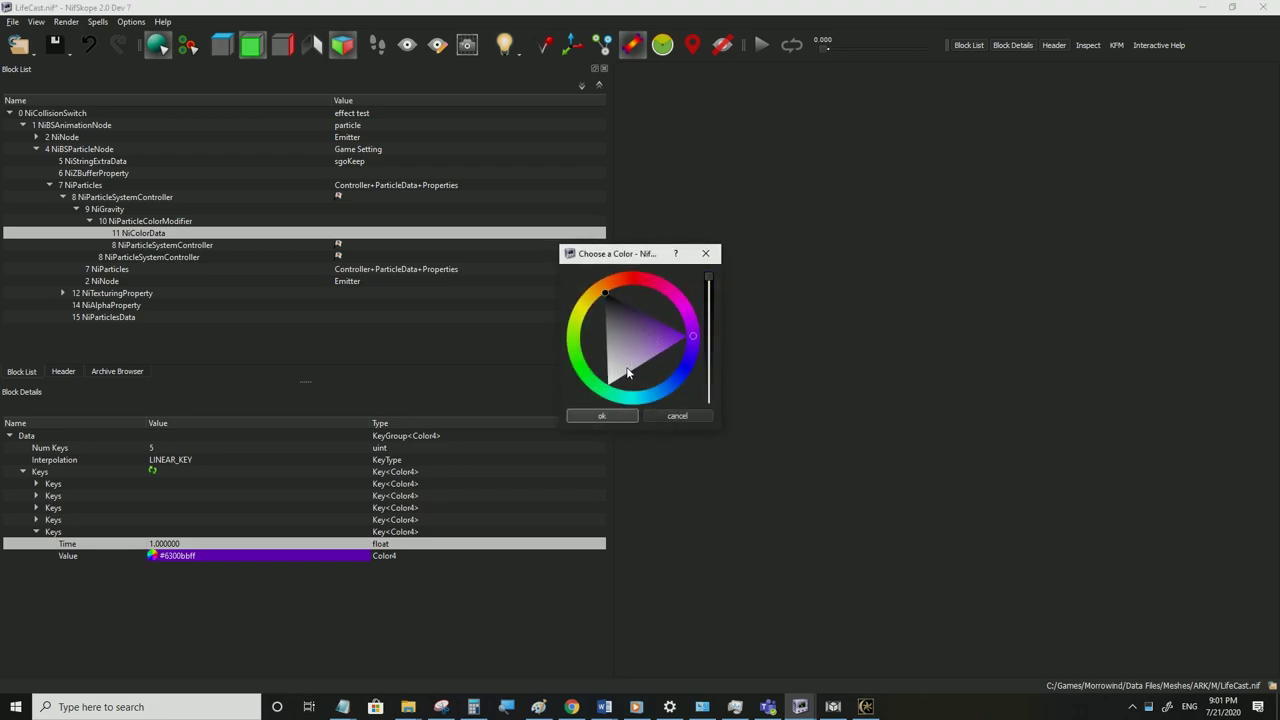
{"action": "left_click", "coordinate": [601, 416]}
{"action": "double_click", "coordinate": [343, 556]}
{"action": "type", "text": "0"}
{"action": "left_click", "coordinate": [325, 542]}
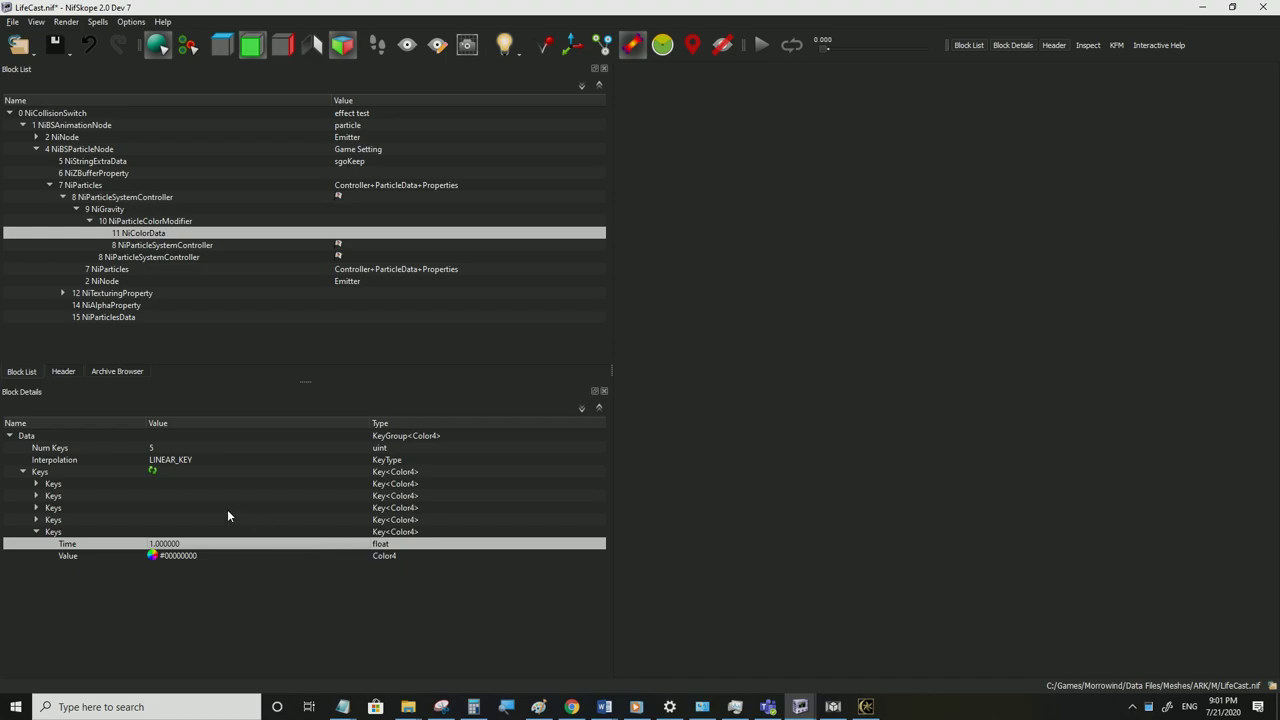
Copy blue onto the third key and yellow onto the second, and make the fourth key red
{"action": "left_click", "coordinate": [36, 484]}
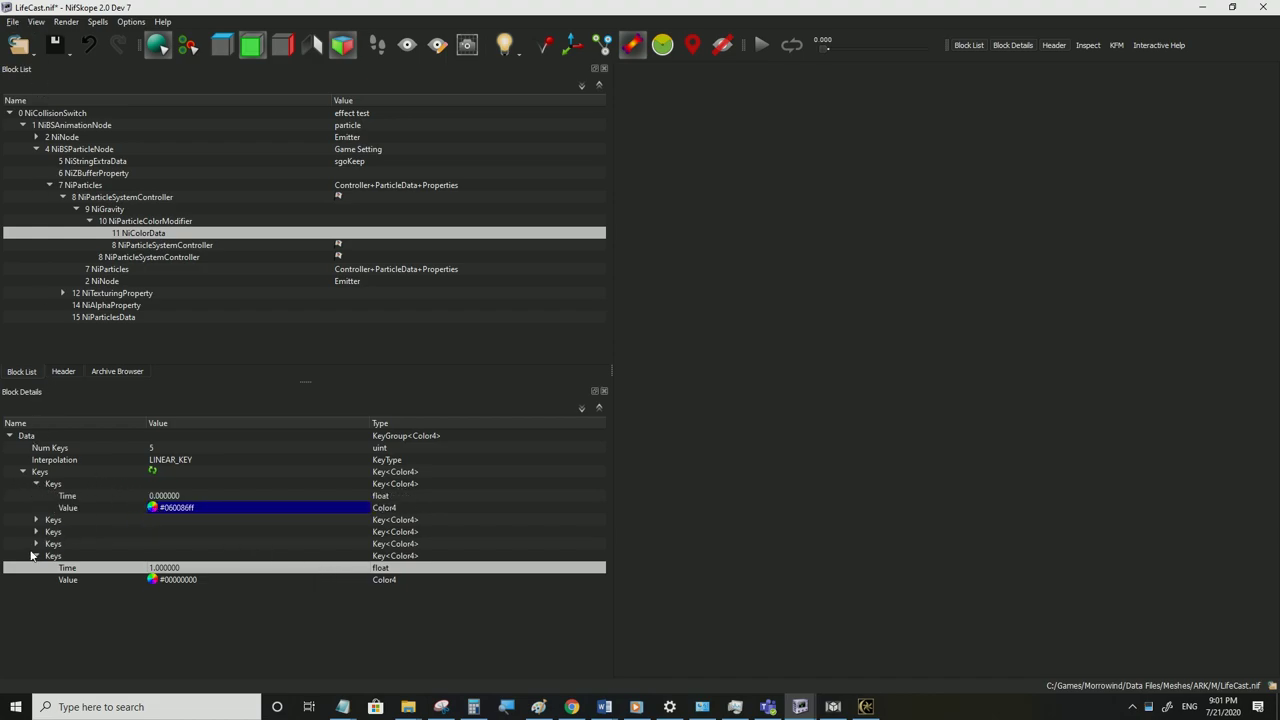
{"action": "left_click", "coordinate": [36, 544]}
{"action": "left_click", "coordinate": [36, 532]}
{"action": "left_click", "coordinate": [36, 520]}
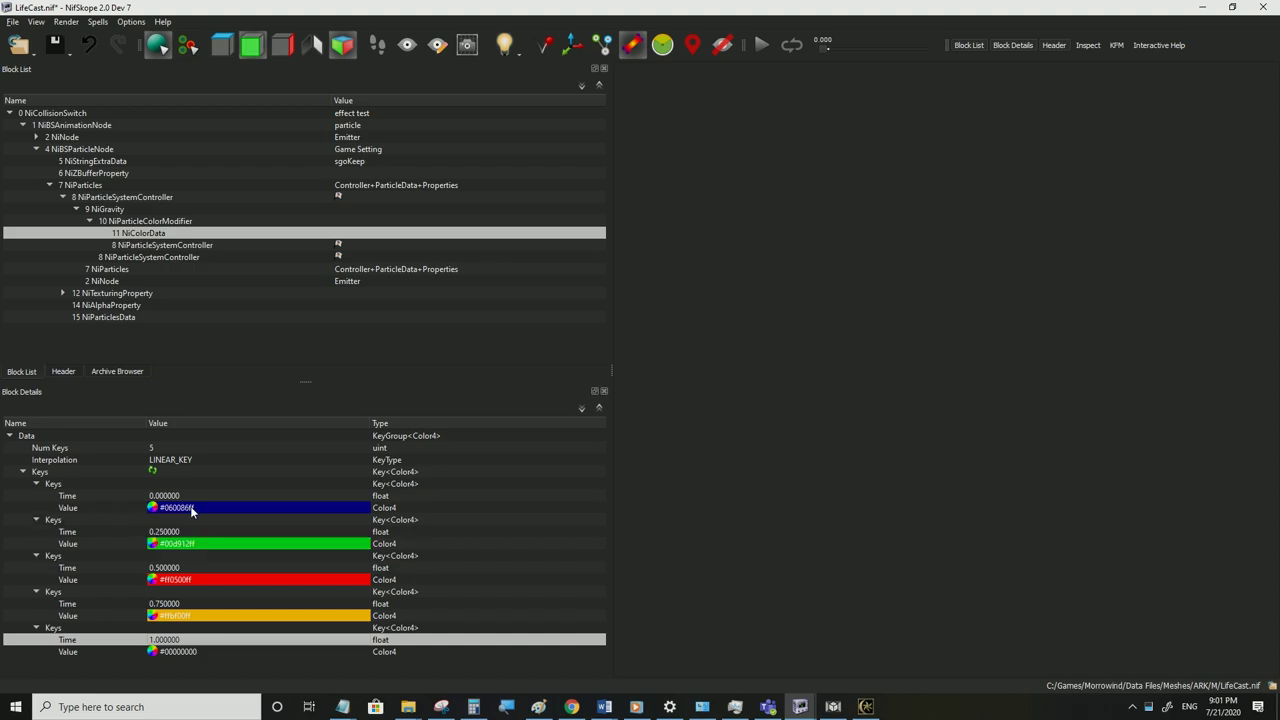
{"action": "left_click_drag", "start_coordinate": [191, 506], "coordinate": [188, 580]}
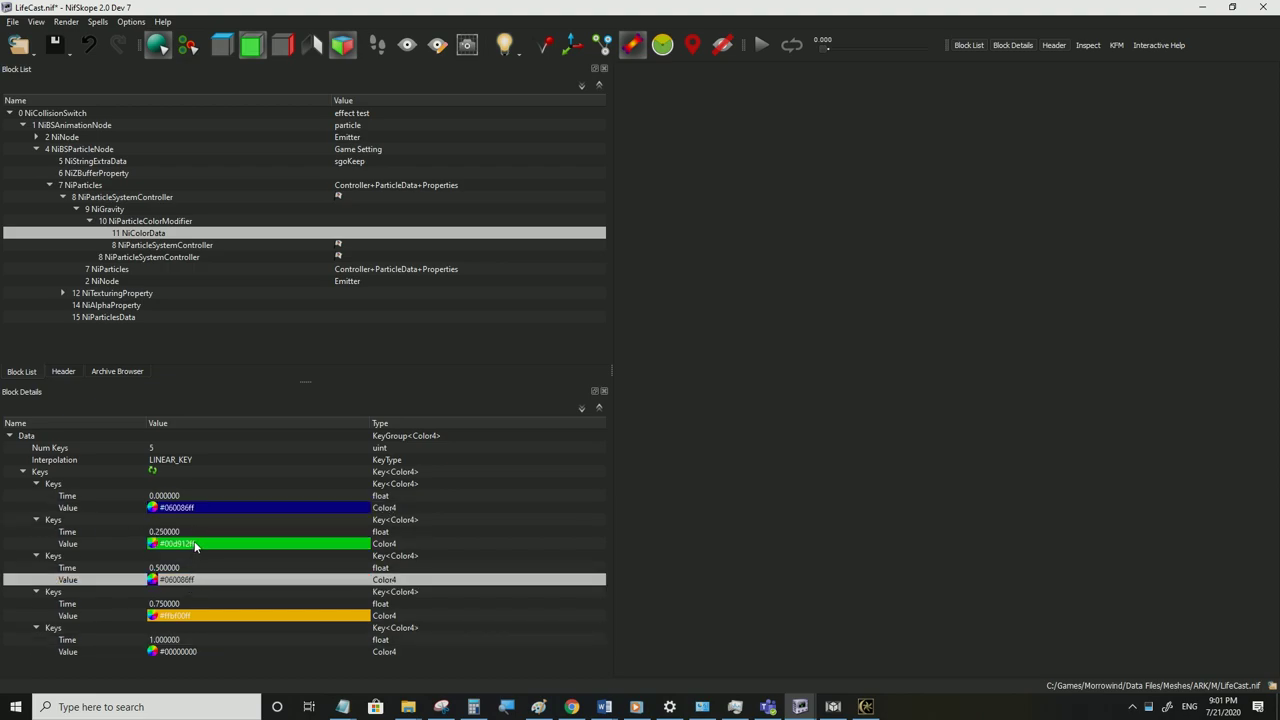
{"action": "left_click", "coordinate": [196, 544]}
{"action": "left_click", "coordinate": [178, 616]}
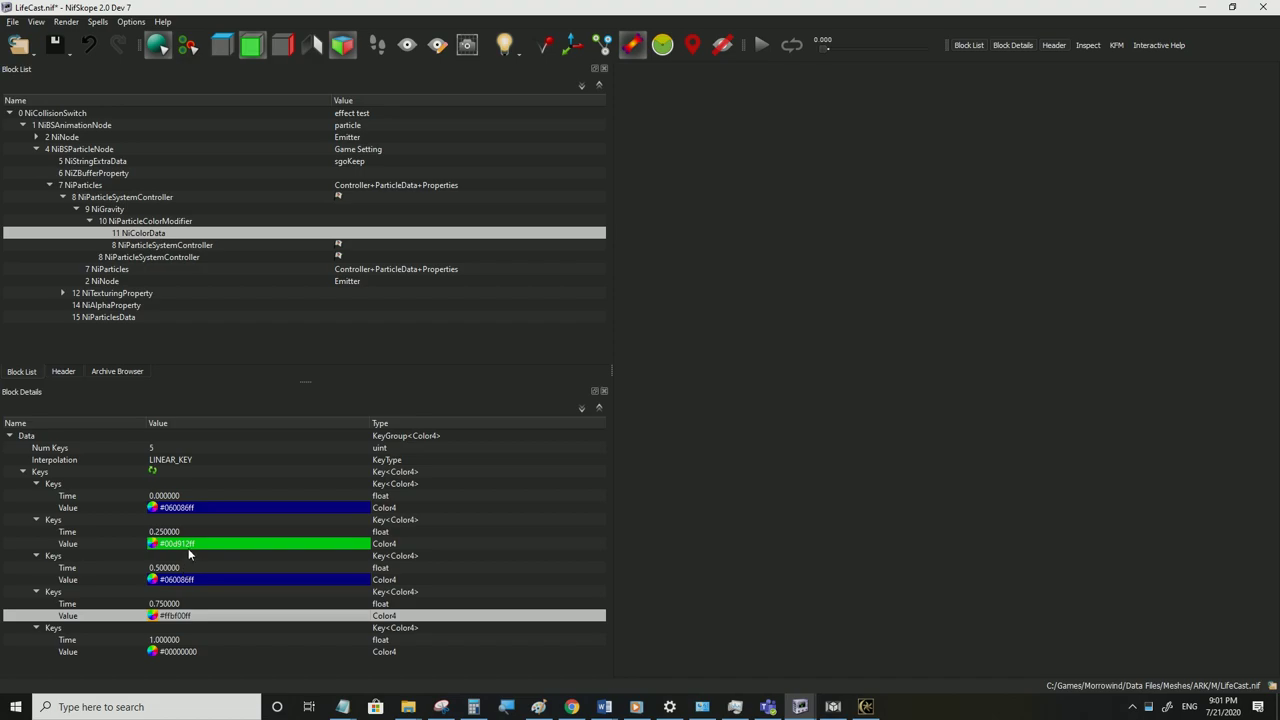
{"action": "left_click_drag", "start_coordinate": [190, 548], "coordinate": [190, 548]}
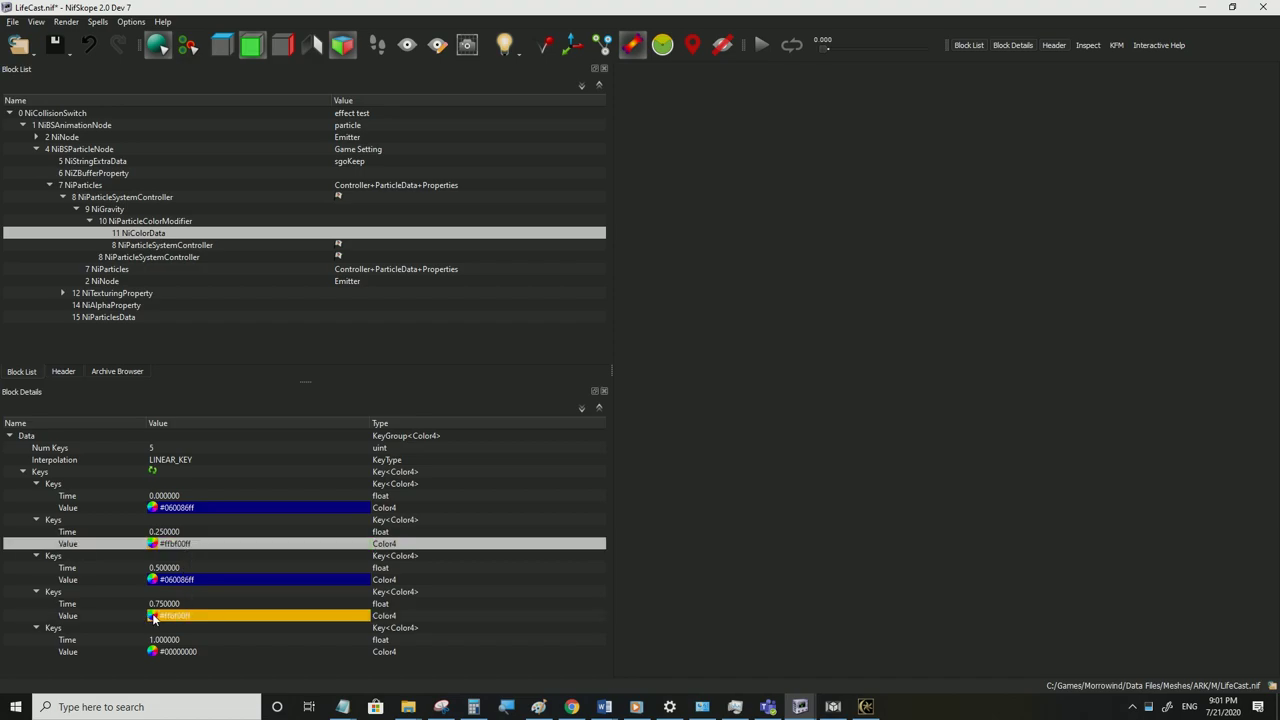
{"action": "left_click", "coordinate": [152, 616]}
{"action": "left_click", "coordinate": [634, 280]}
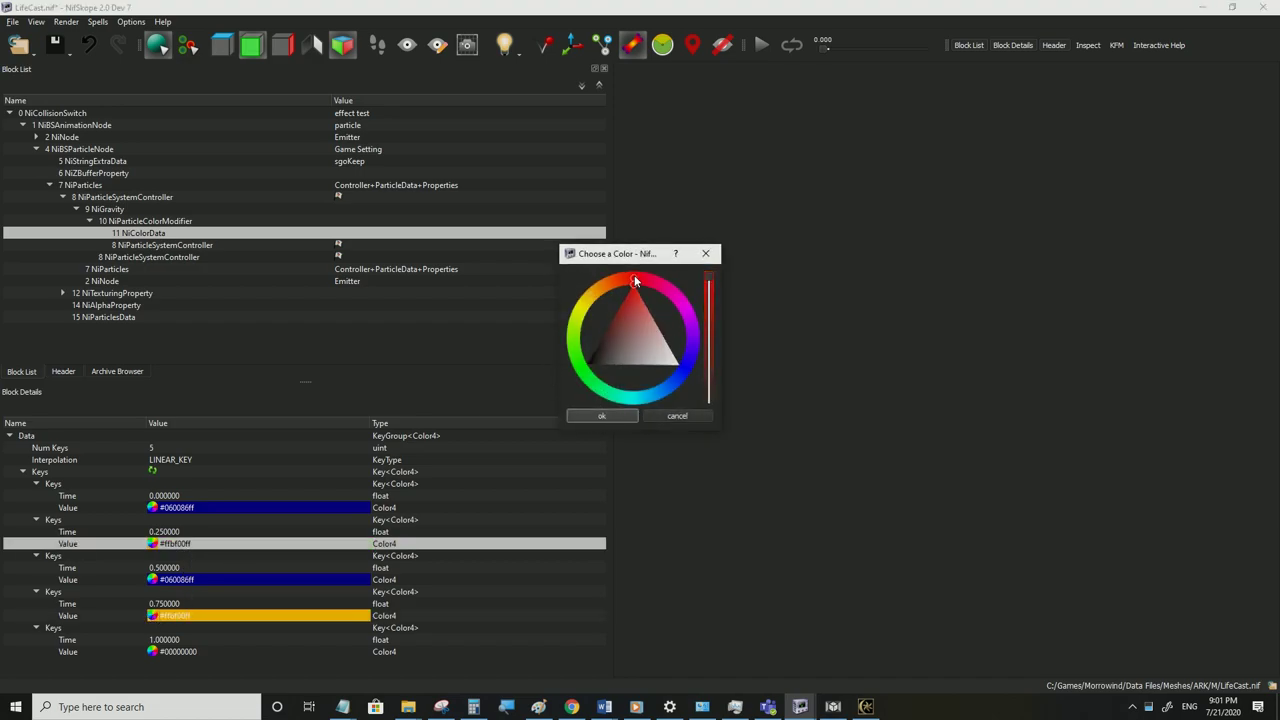
{"action": "left_click", "coordinate": [602, 416]}
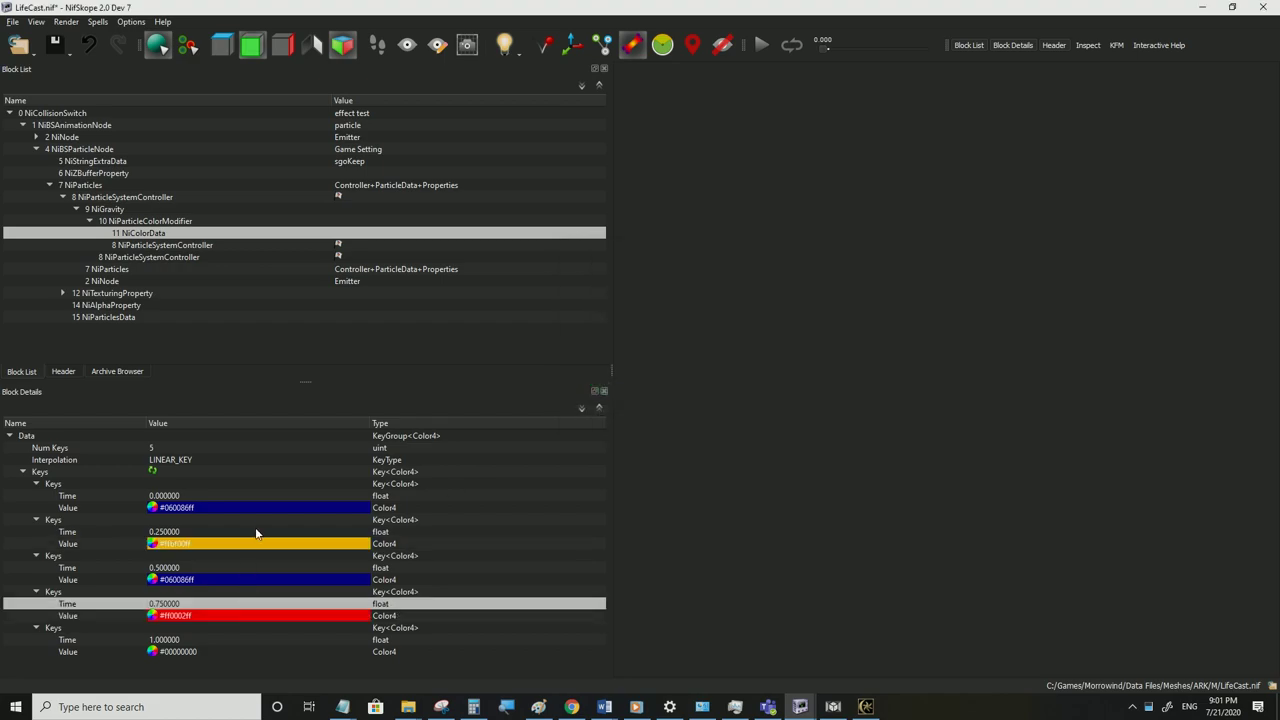
Make the first colour key transparent black (#00000000)
{"action": "left_click", "coordinate": [152, 510]}
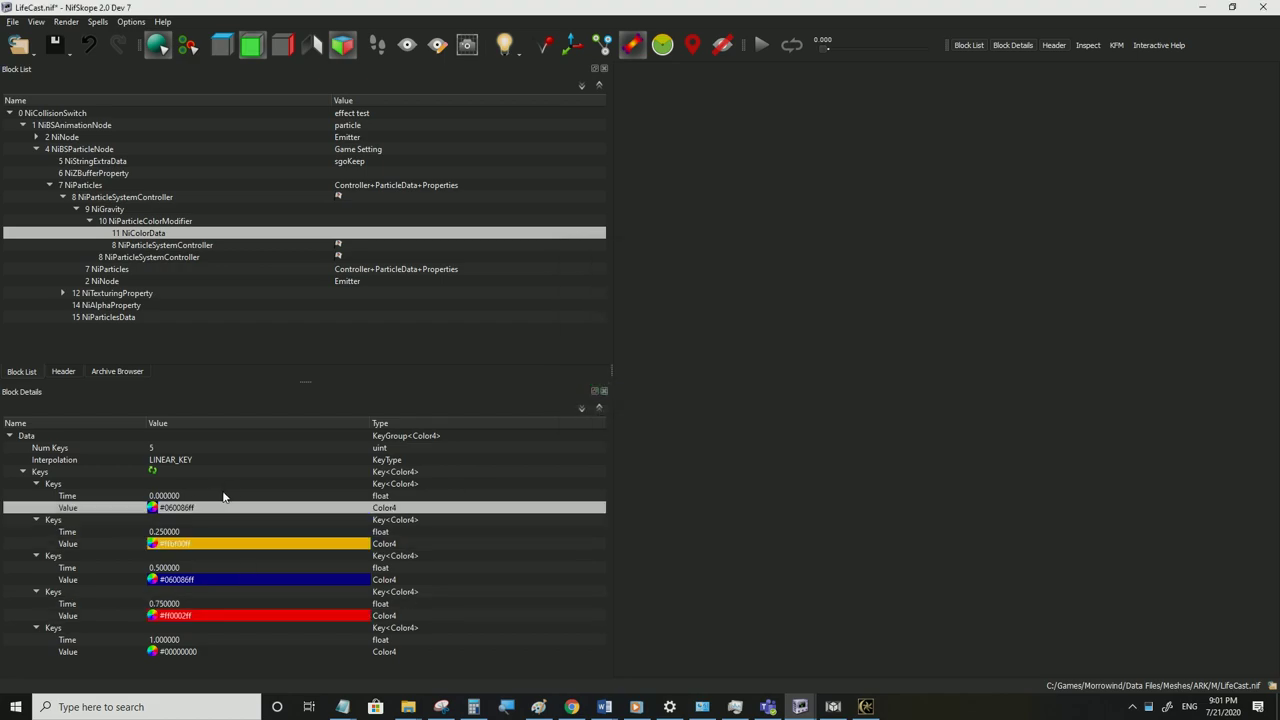
{"action": "left_click", "coordinate": [152, 509]}
{"action": "left_click", "coordinate": [634, 288]}
{"action": "left_click", "coordinate": [602, 416]}
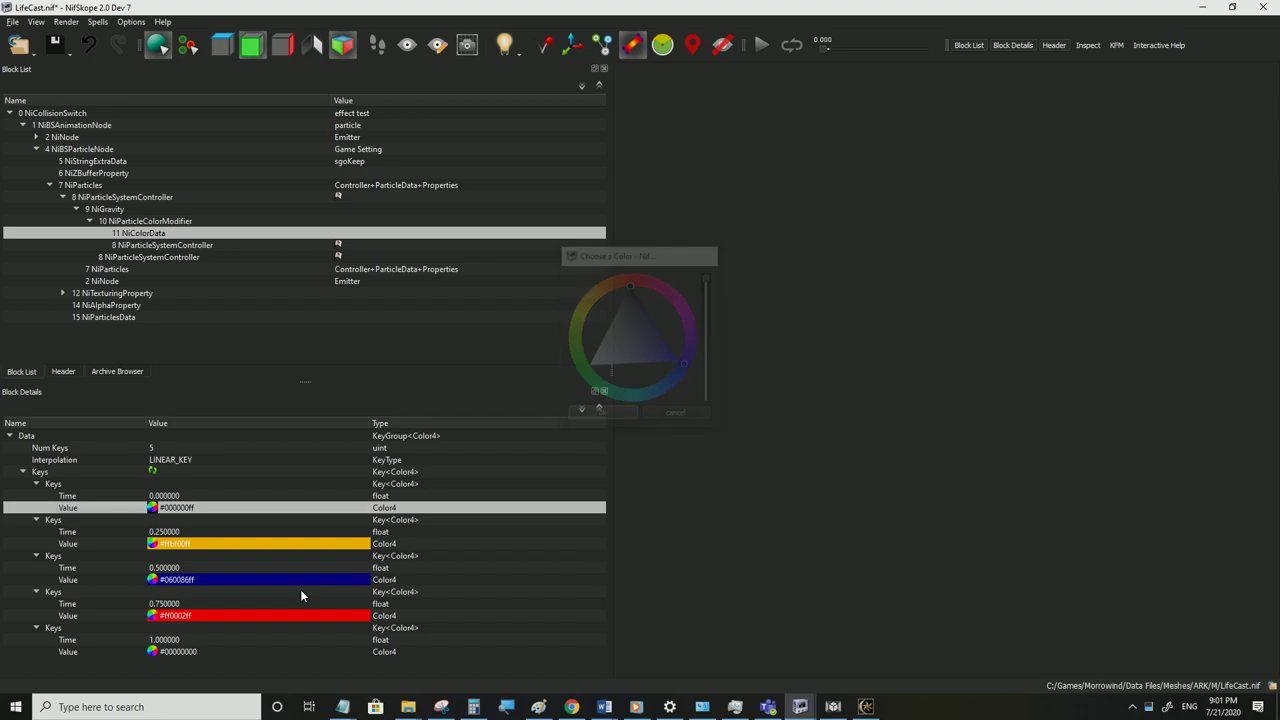
{"action": "left_click", "coordinate": [274, 648]}
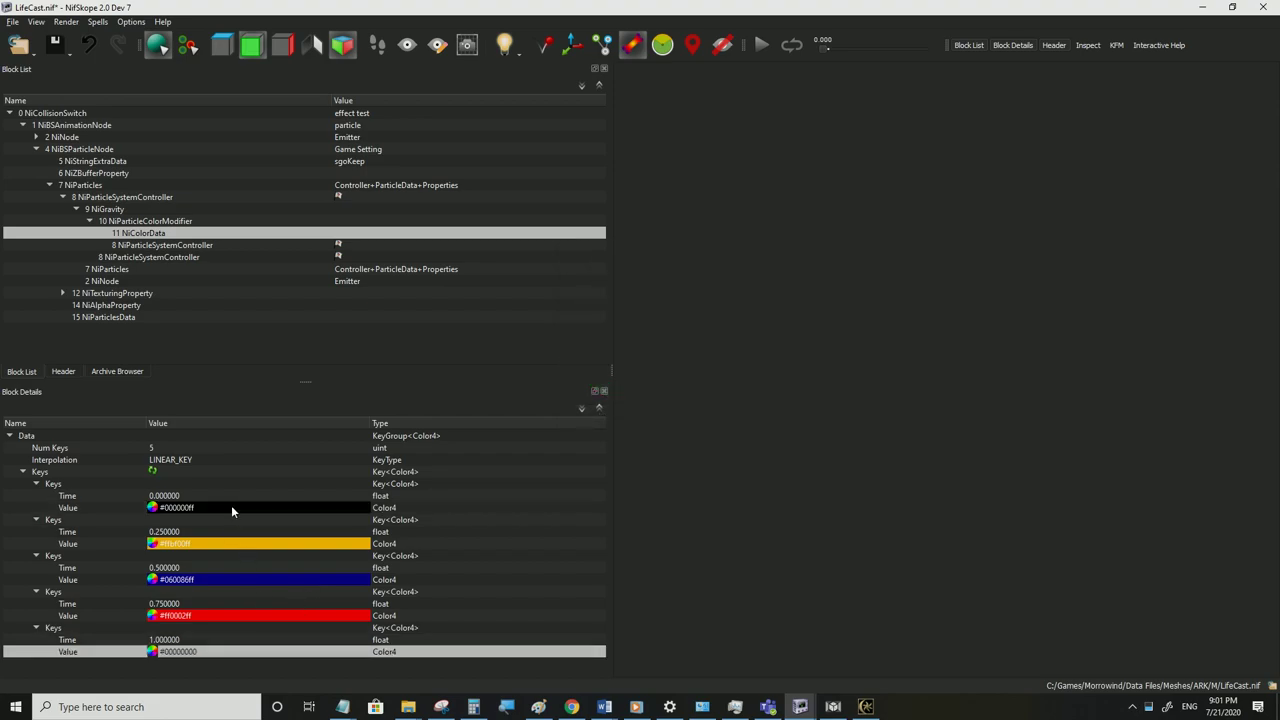
{"action": "left_click", "coordinate": [230, 532]}
{"action": "left_click", "coordinate": [14, 23]}
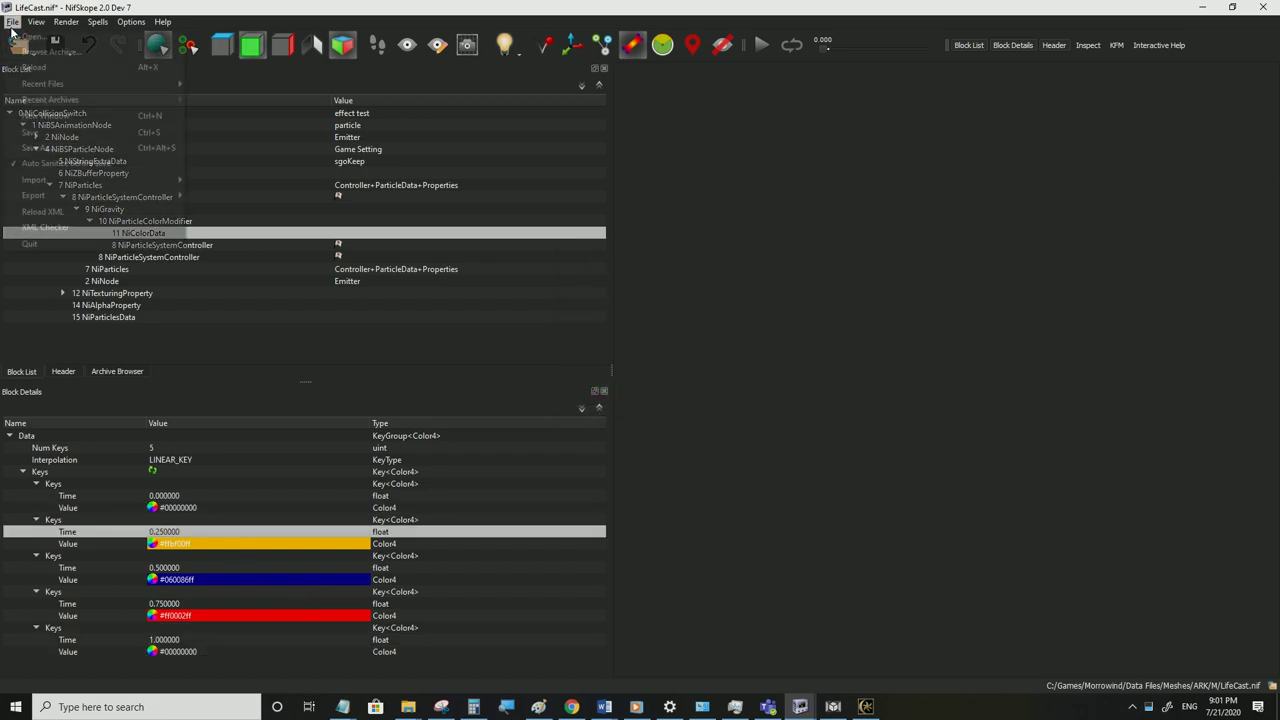
Save LifeCast.nif and test the particle effect in the game
{"action": "left_click", "coordinate": [33, 137]}
{"action": "left_click", "coordinate": [866, 706]}
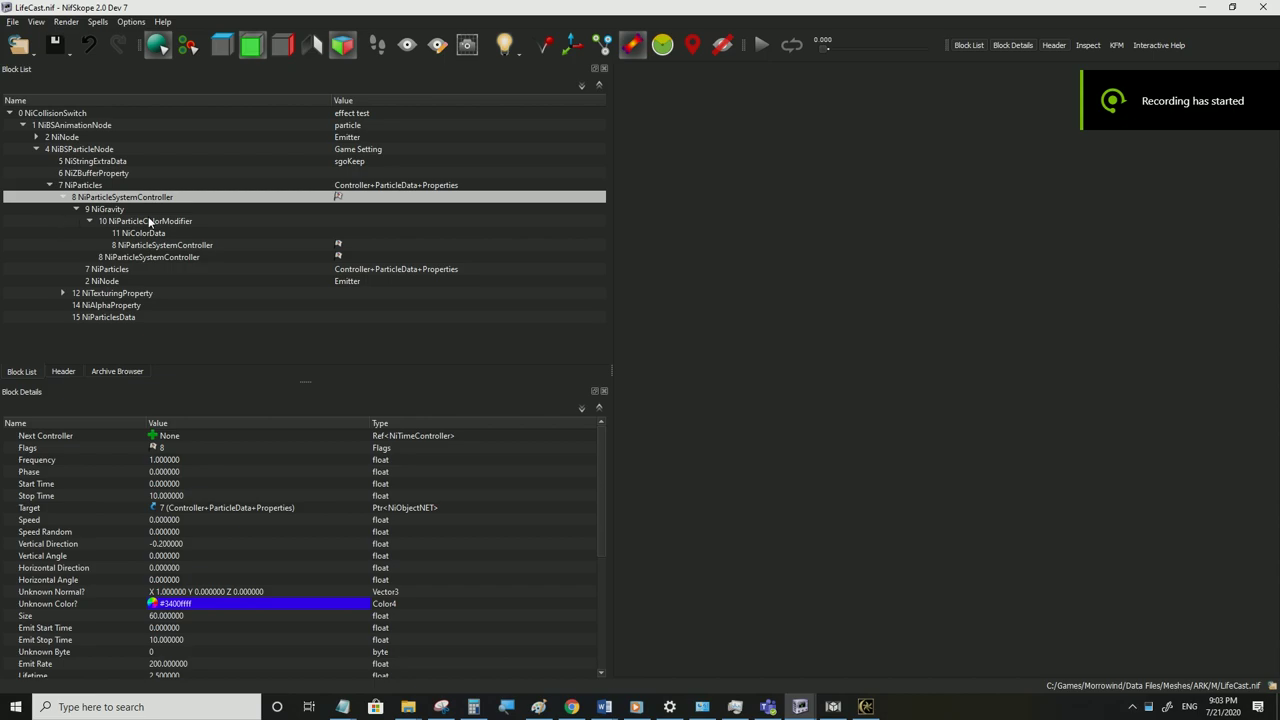
{"action": "scroll", "coordinate": [210, 542], "scroll_direction": "down", "scroll_amount": 3}
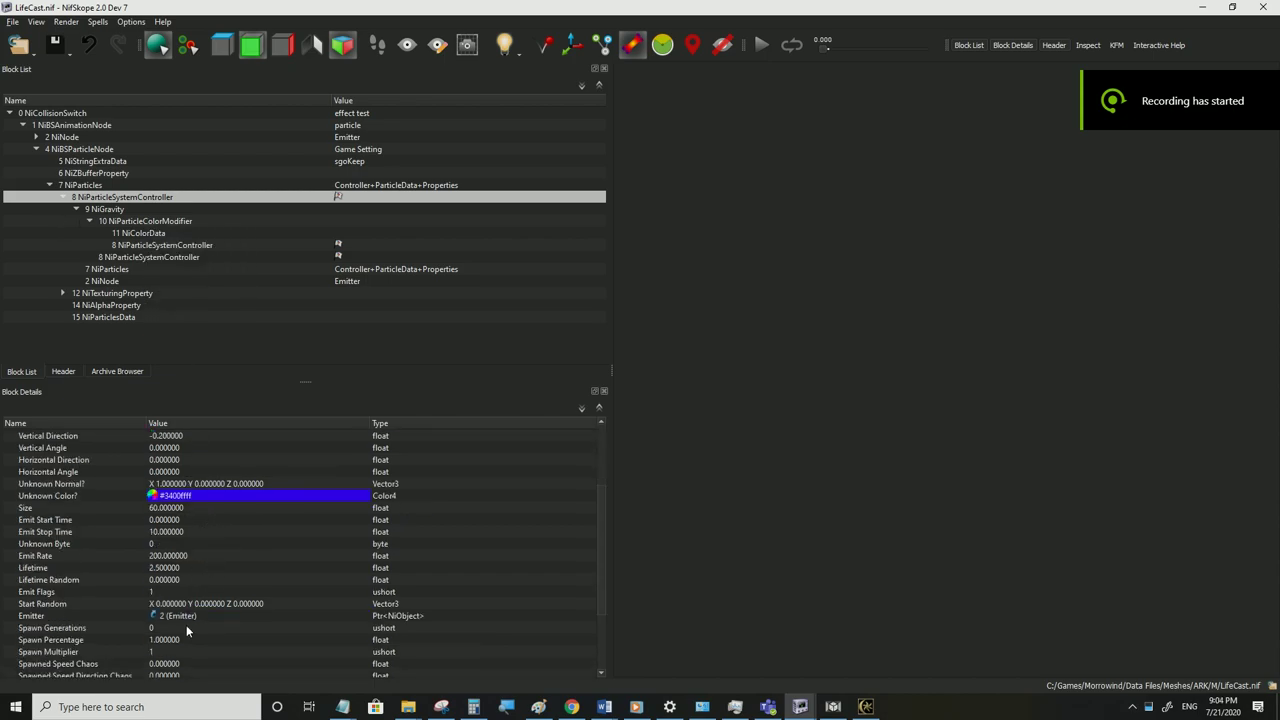
Select the Emitter NiNode, collapse the particle node and expand the Emitter's branch
{"action": "left_click", "coordinate": [186, 617]}
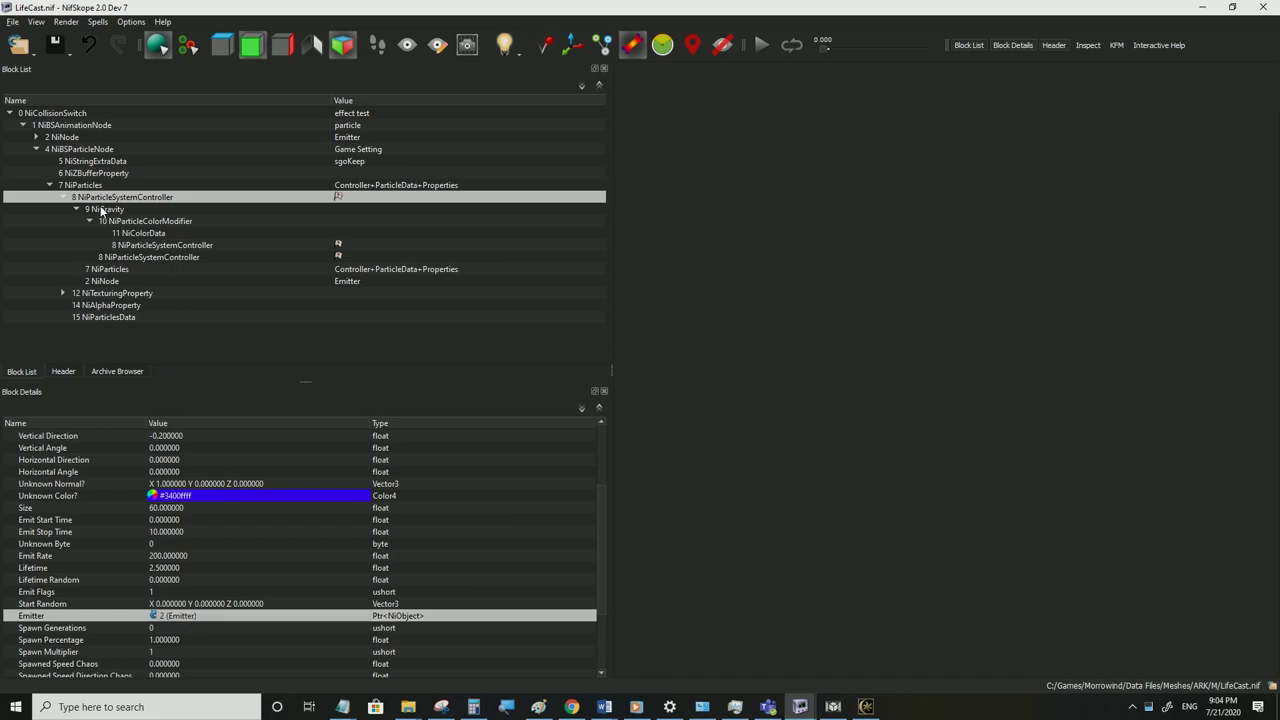
{"action": "left_click", "coordinate": [63, 138]}
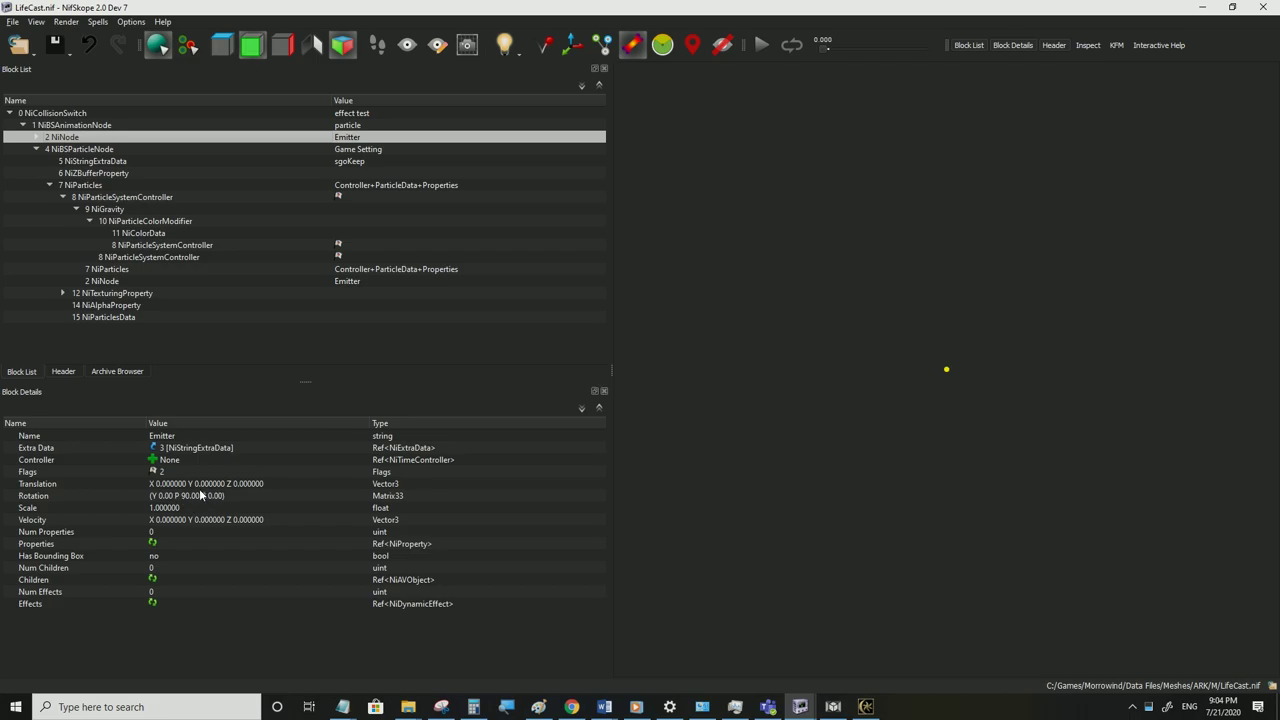
{"action": "mouse_move", "coordinate": [202, 497]}
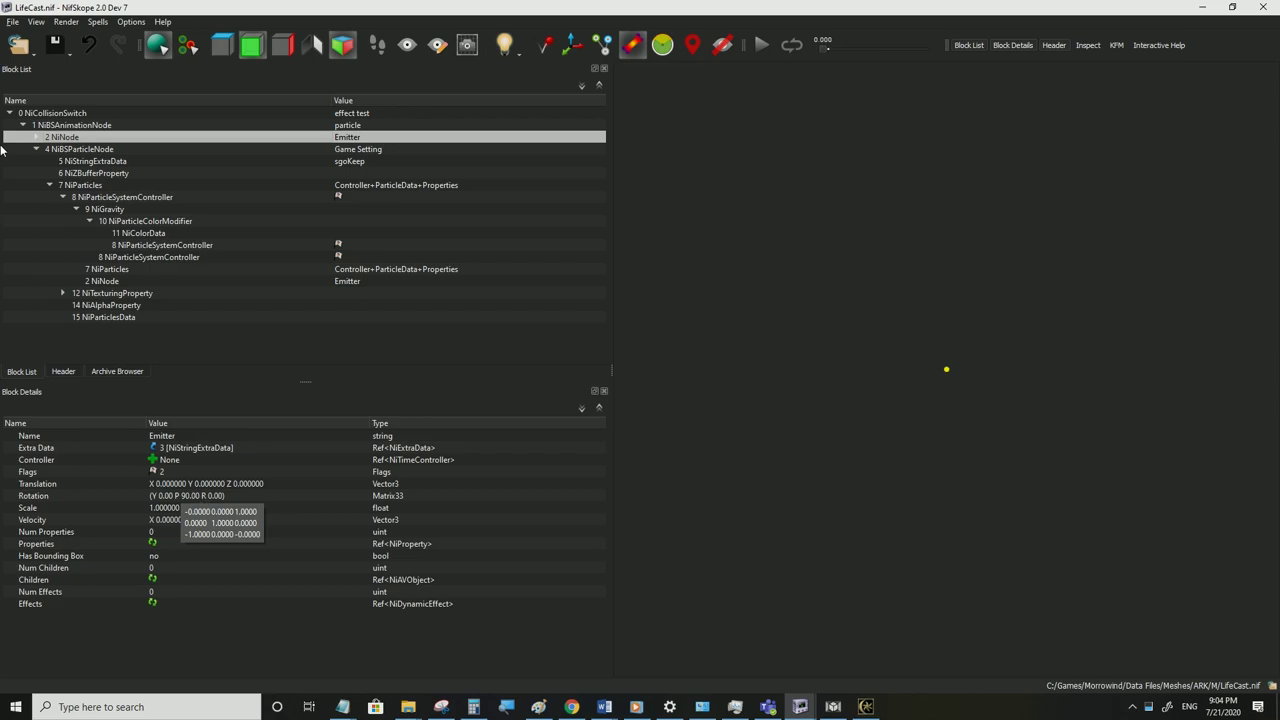
{"action": "left_click", "coordinate": [37, 149]}
{"action": "left_click", "coordinate": [36, 139]}
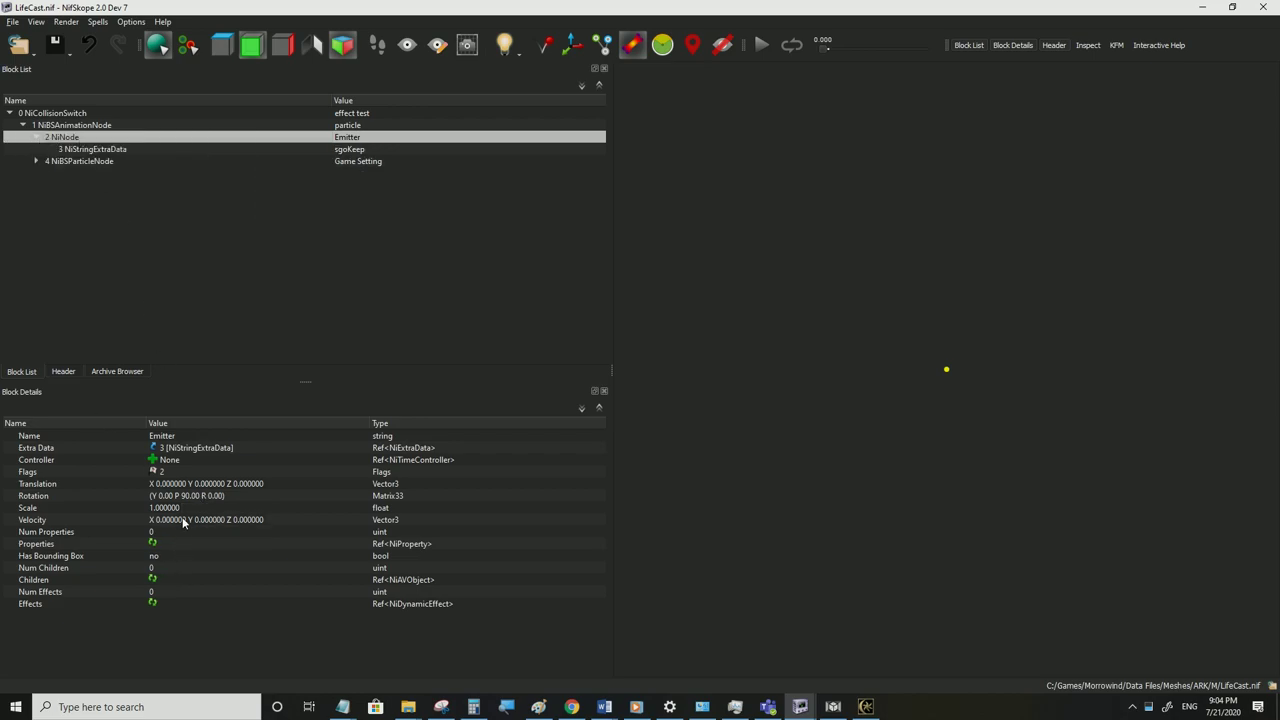
{"action": "mouse_move", "coordinate": [75, 139]}
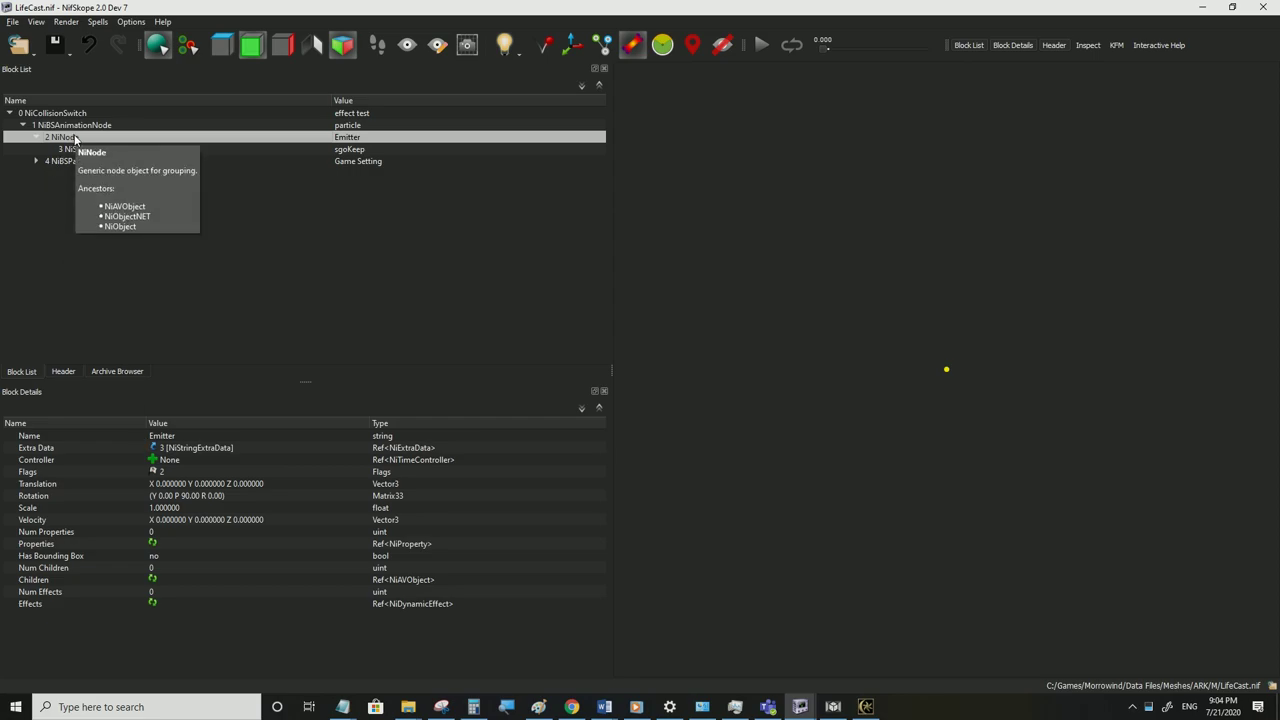
{"action": "mouse_move", "coordinate": [151, 127]}
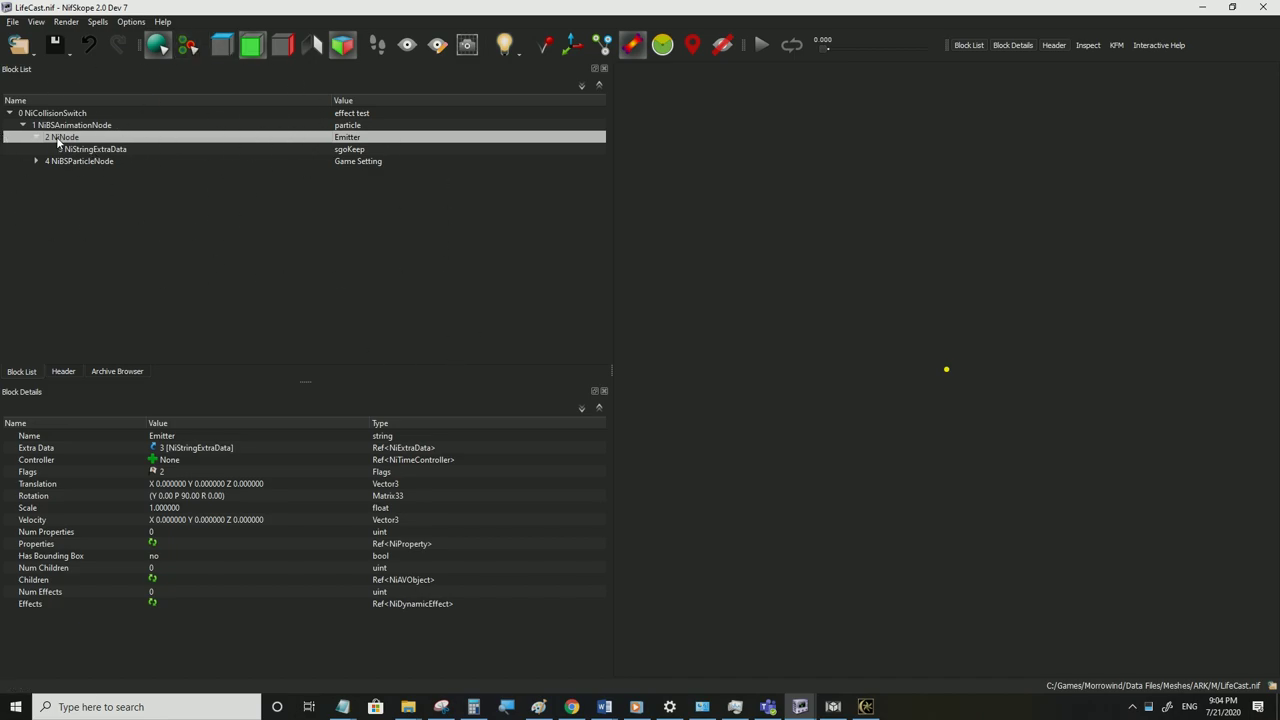
Insert a NiKeyframeController block through the Block List's Block > Insert menu
{"action": "right_click", "coordinate": [67, 193]}
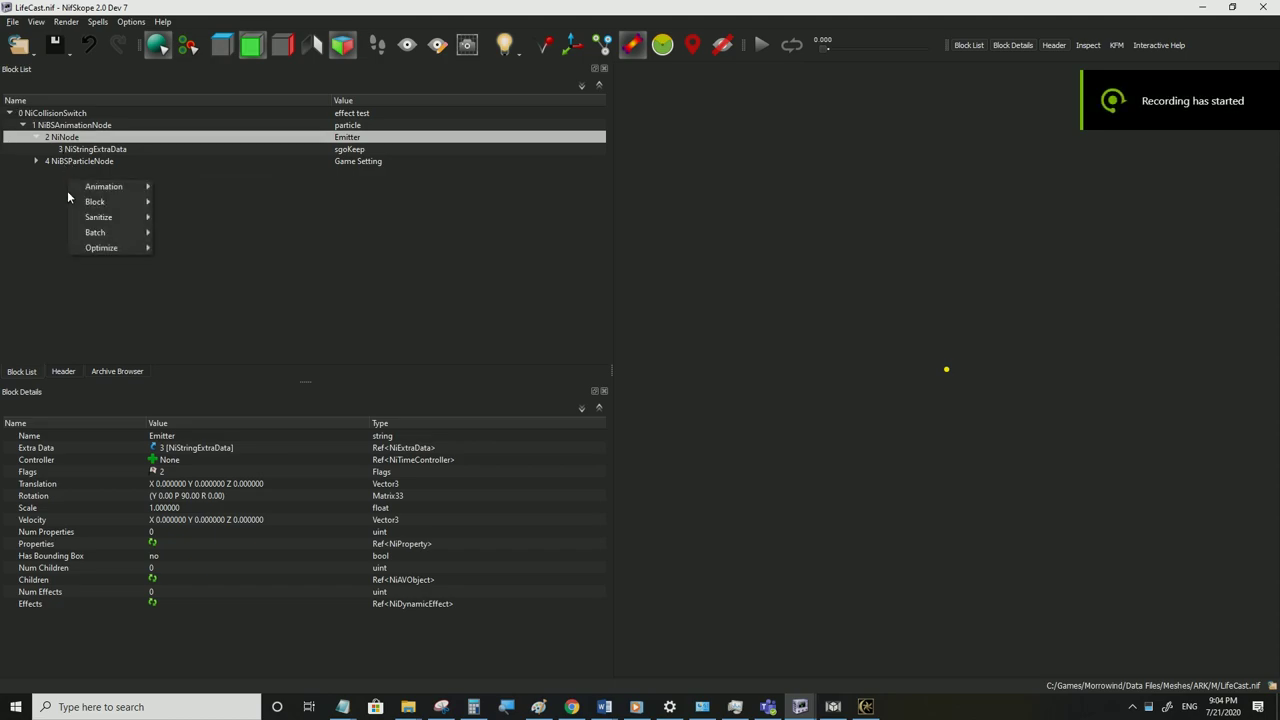
{"action": "mouse_move", "coordinate": [82, 205]}
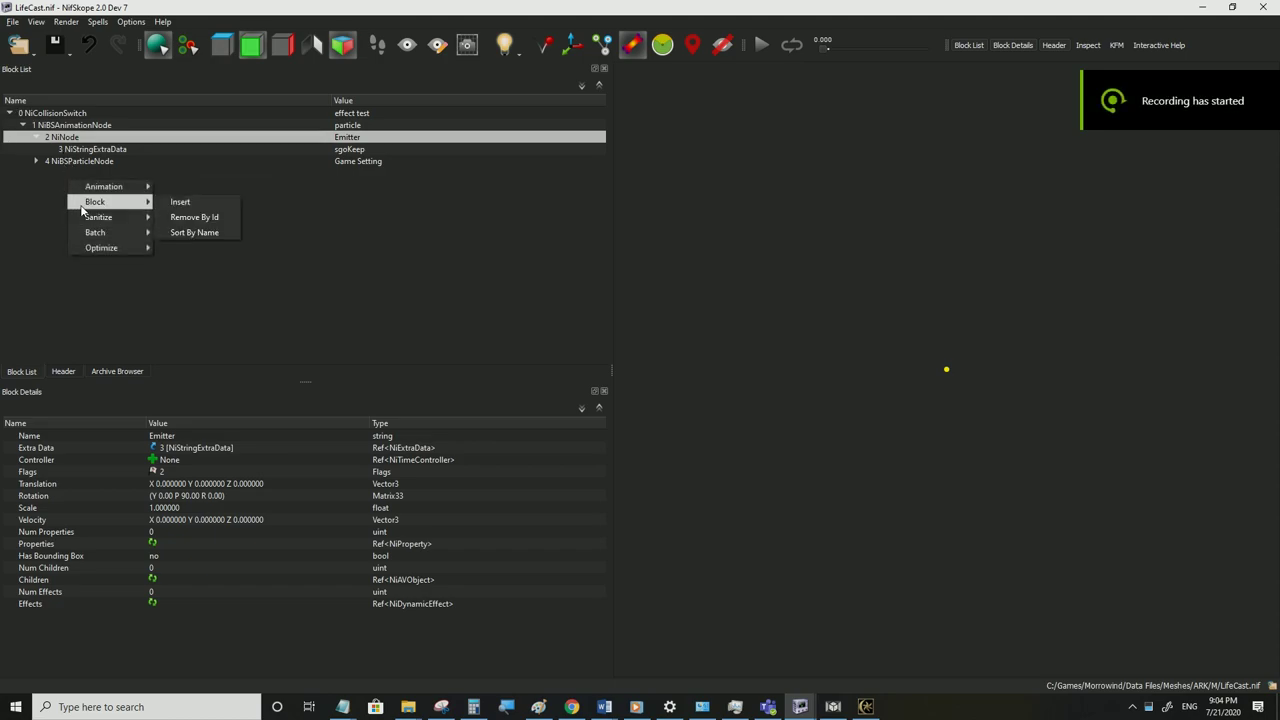
{"action": "left_click", "coordinate": [186, 203]}
{"action": "mouse_move", "coordinate": [257, 329]}
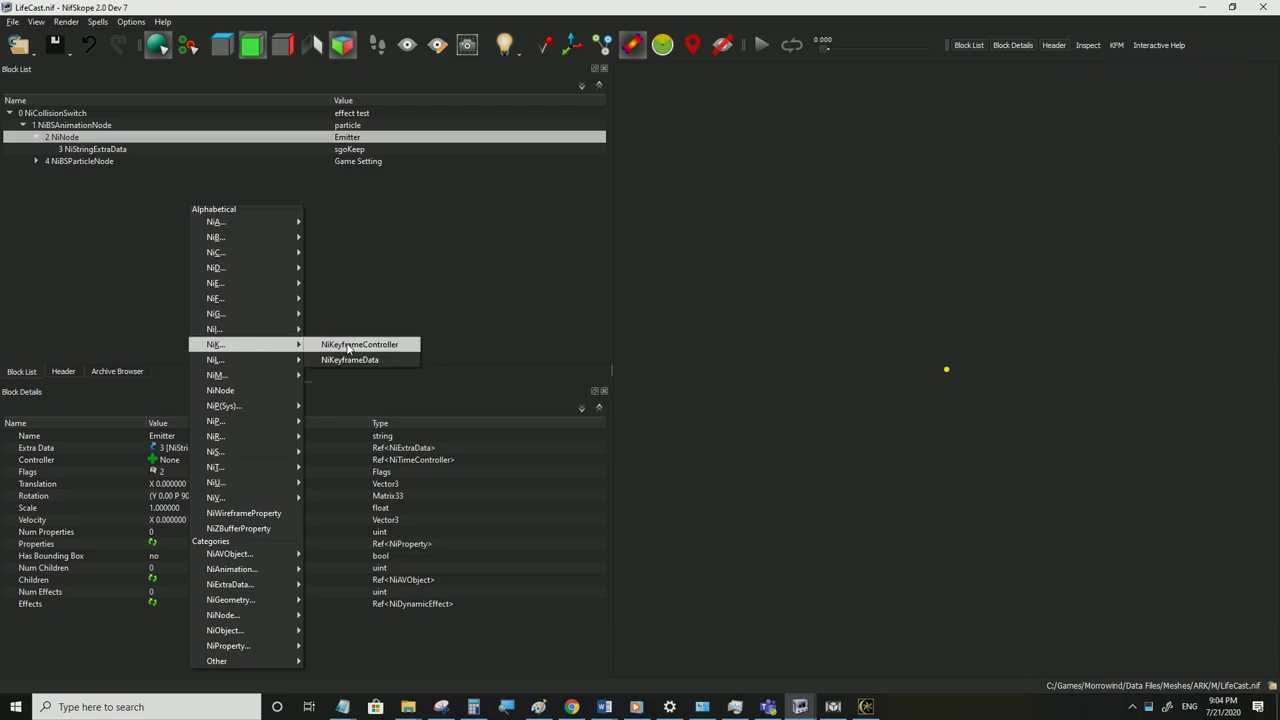
{"action": "left_click", "coordinate": [348, 346]}
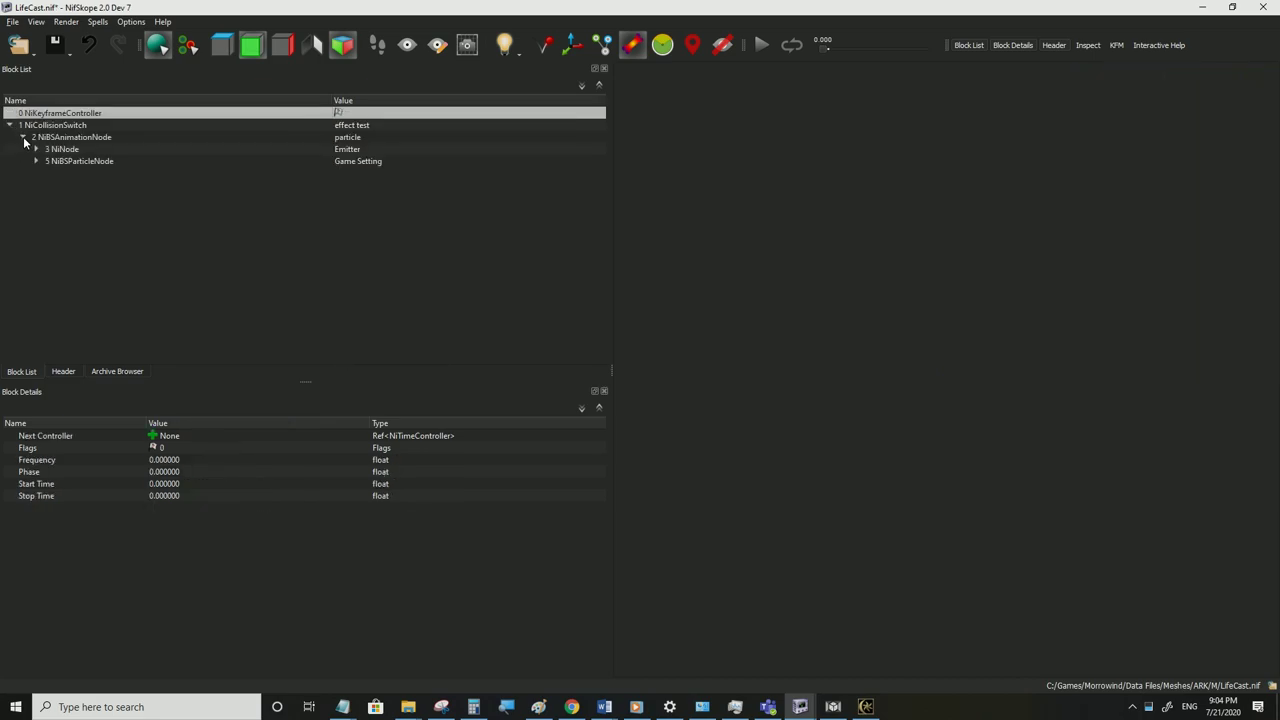
Reselect the renumbered Emitter node (block 3) and expand its branch
{"action": "left_click", "coordinate": [36, 161]}
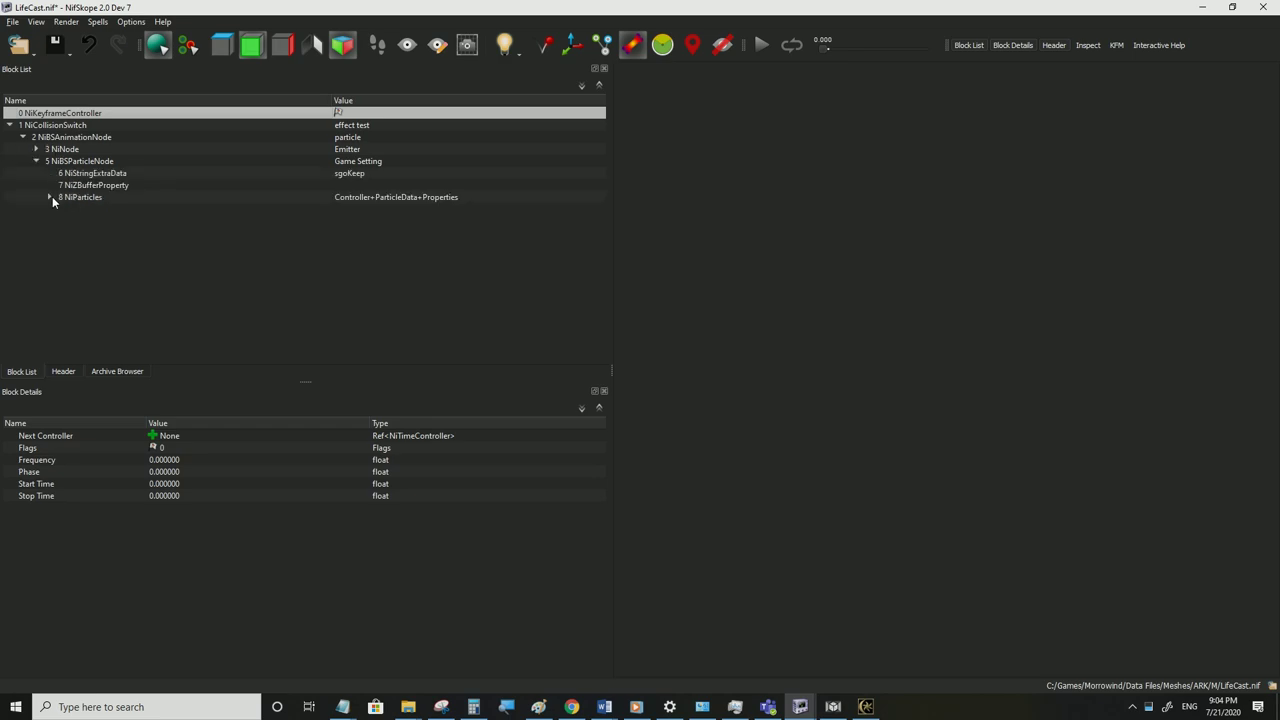
{"action": "left_click", "coordinate": [48, 197]}
{"action": "left_click", "coordinate": [35, 162]}
{"action": "left_click", "coordinate": [42, 152]}
{"action": "left_click", "coordinate": [40, 150]}
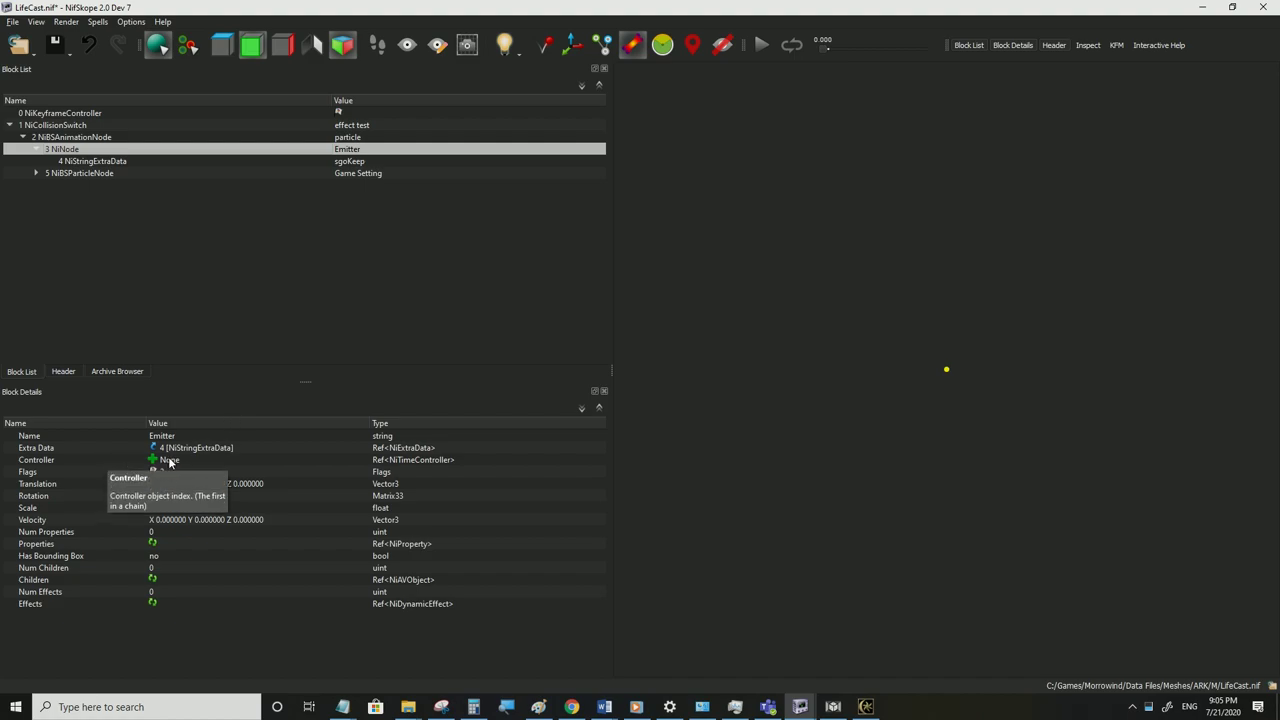
Link controller 0 to the Emitter node's Controller field and save the file
{"action": "double_click", "coordinate": [171, 459]}
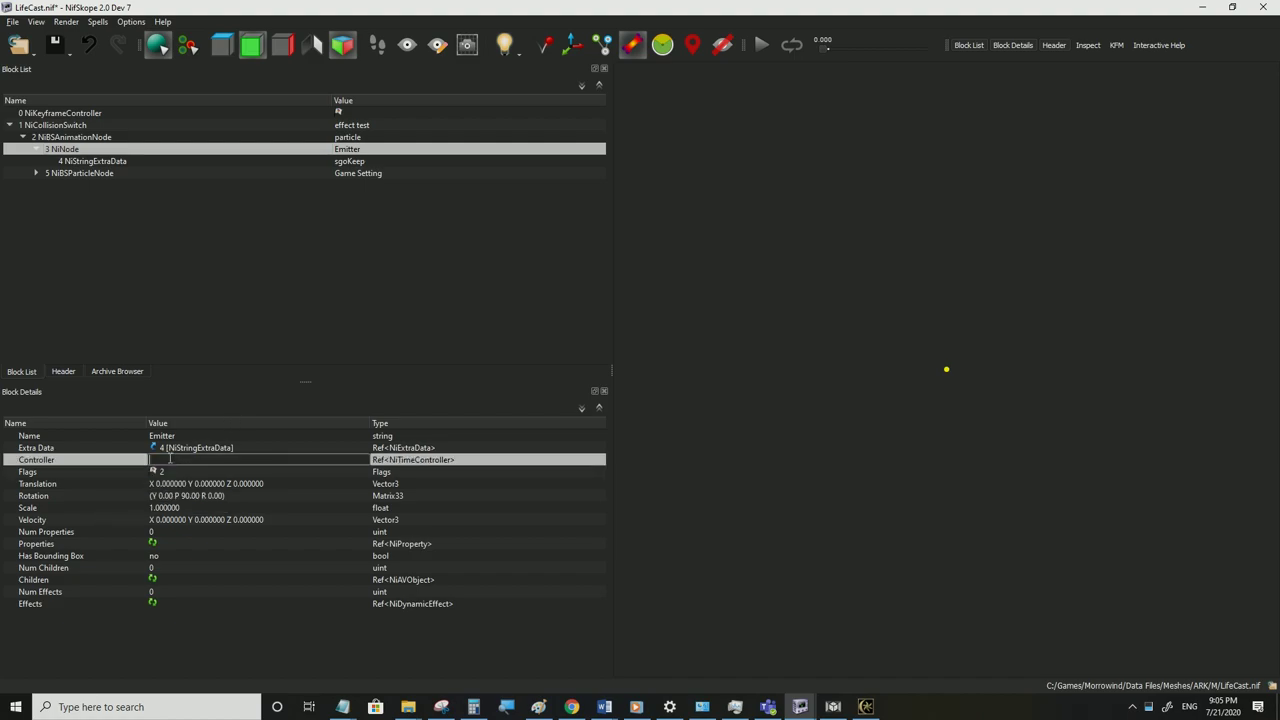
{"action": "type", "text": "0"}
{"action": "left_click", "coordinate": [182, 489]}
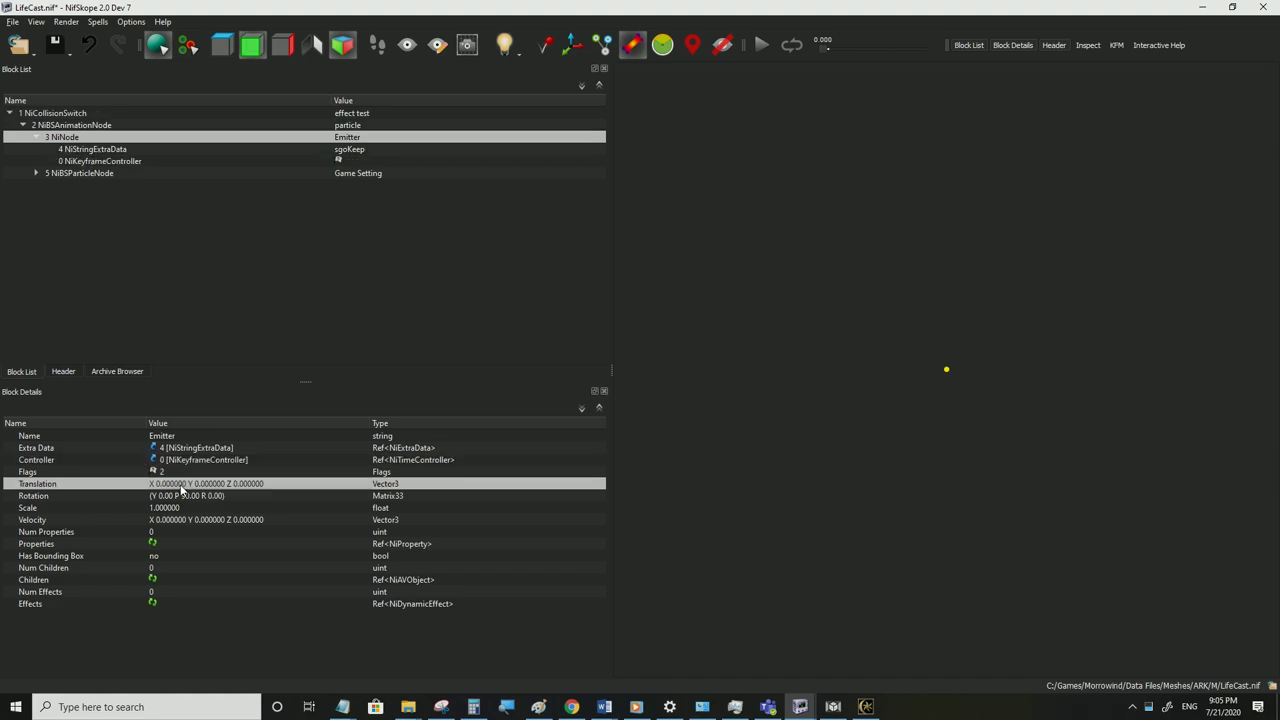
{"action": "left_click", "coordinate": [193, 459]}
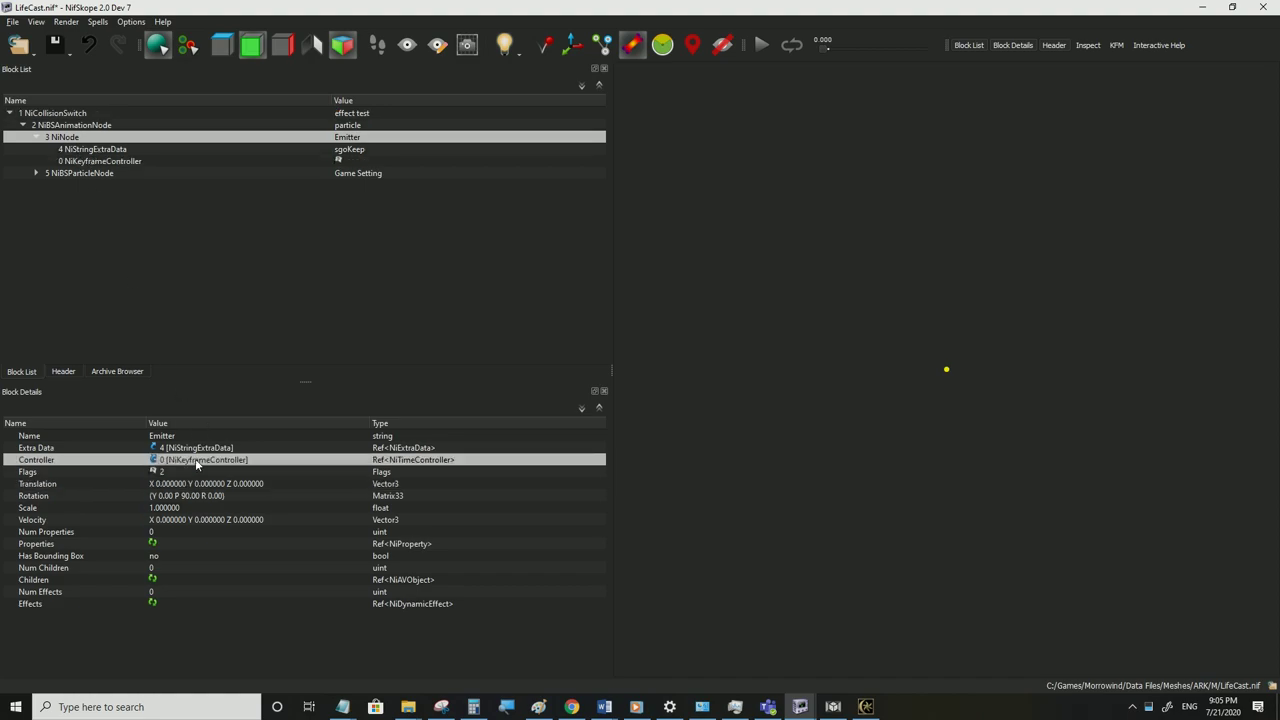
{"action": "left_click", "coordinate": [12, 21]}
{"action": "left_click", "coordinate": [152, 160]}
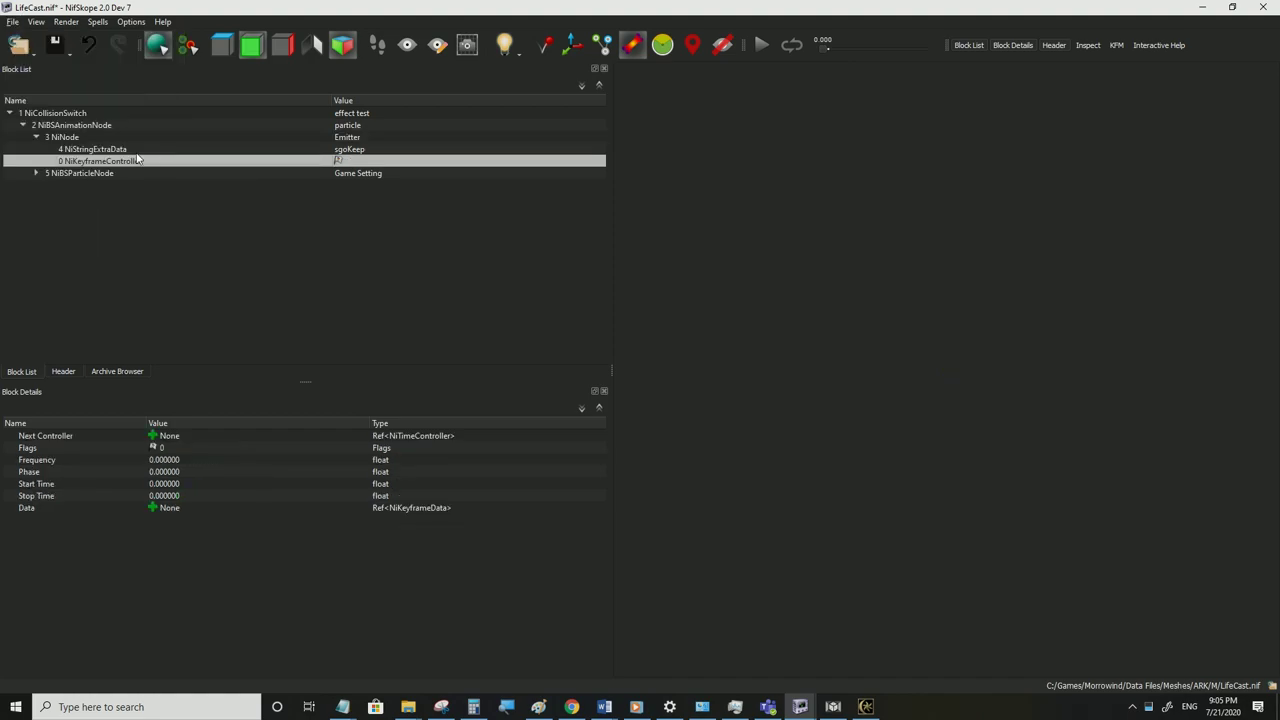
{"action": "left_click", "coordinate": [12, 21]}
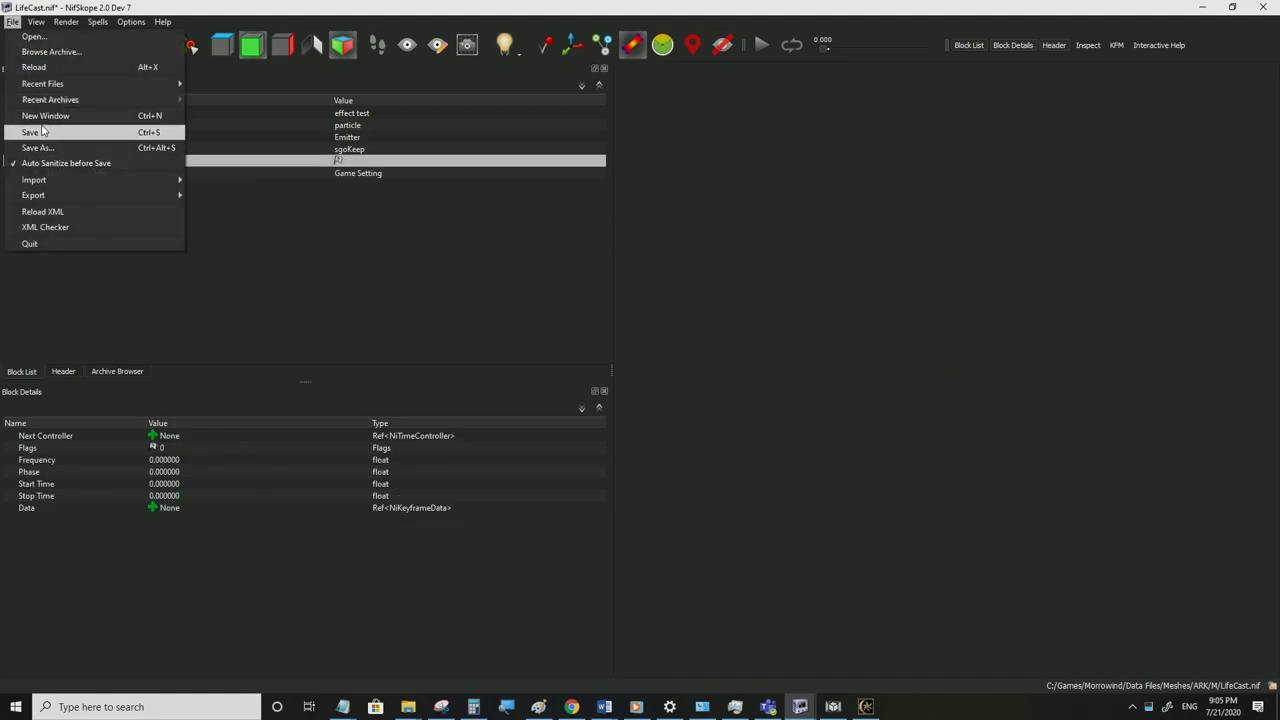
{"action": "left_click", "coordinate": [41, 131]}
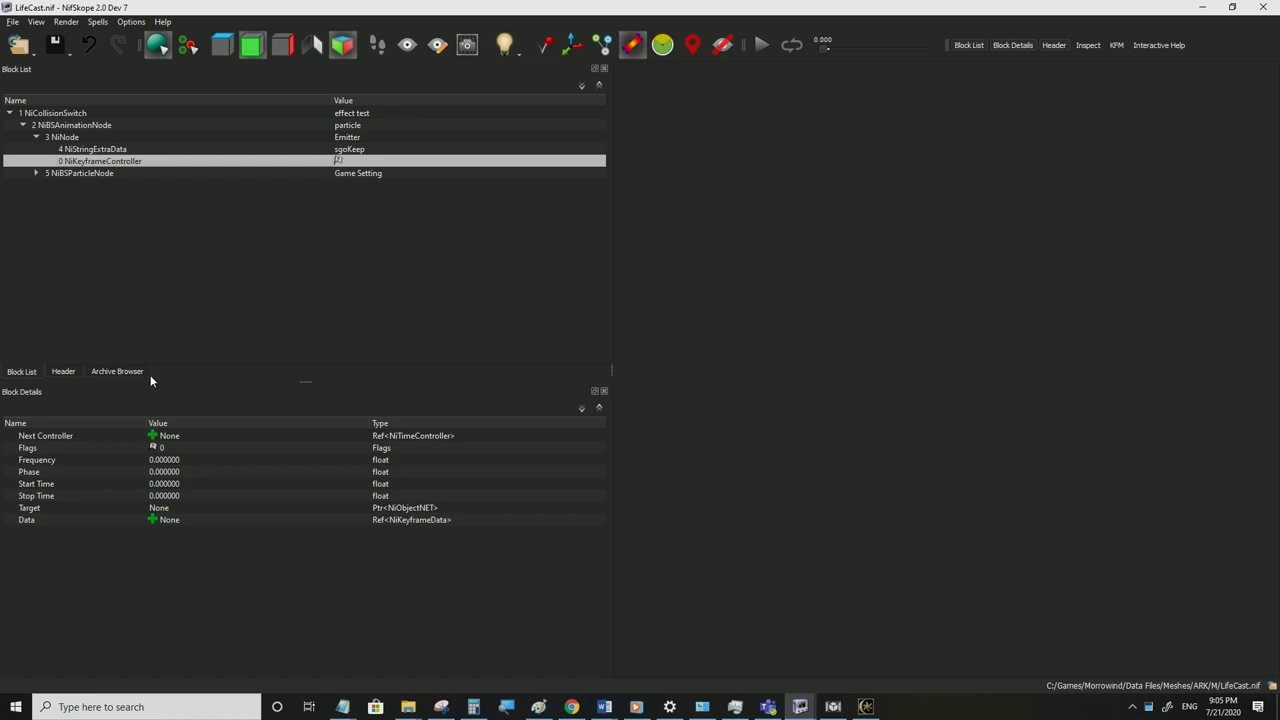
Set the NiKeyframeController's Target to 3 (Emitter) and save LifeCast.nif
{"action": "double_click", "coordinate": [171, 508]}
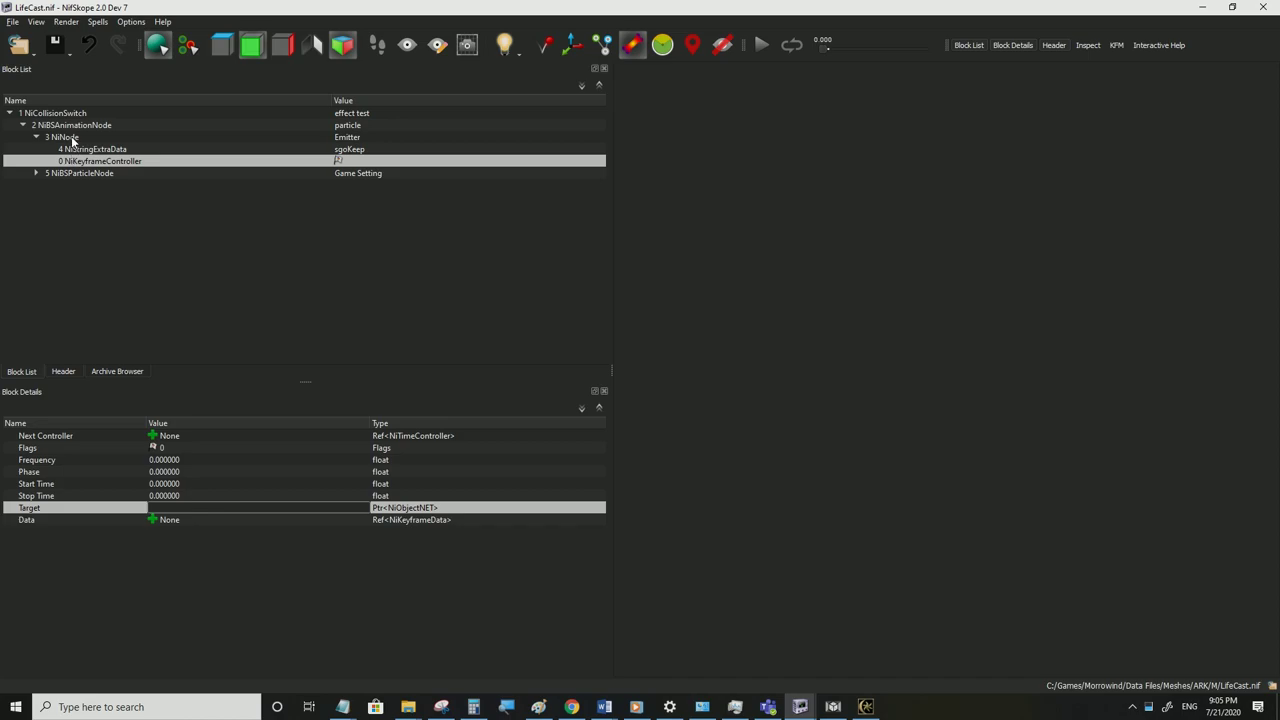
{"action": "type", "text": "3"}
{"action": "left_click", "coordinate": [191, 484]}
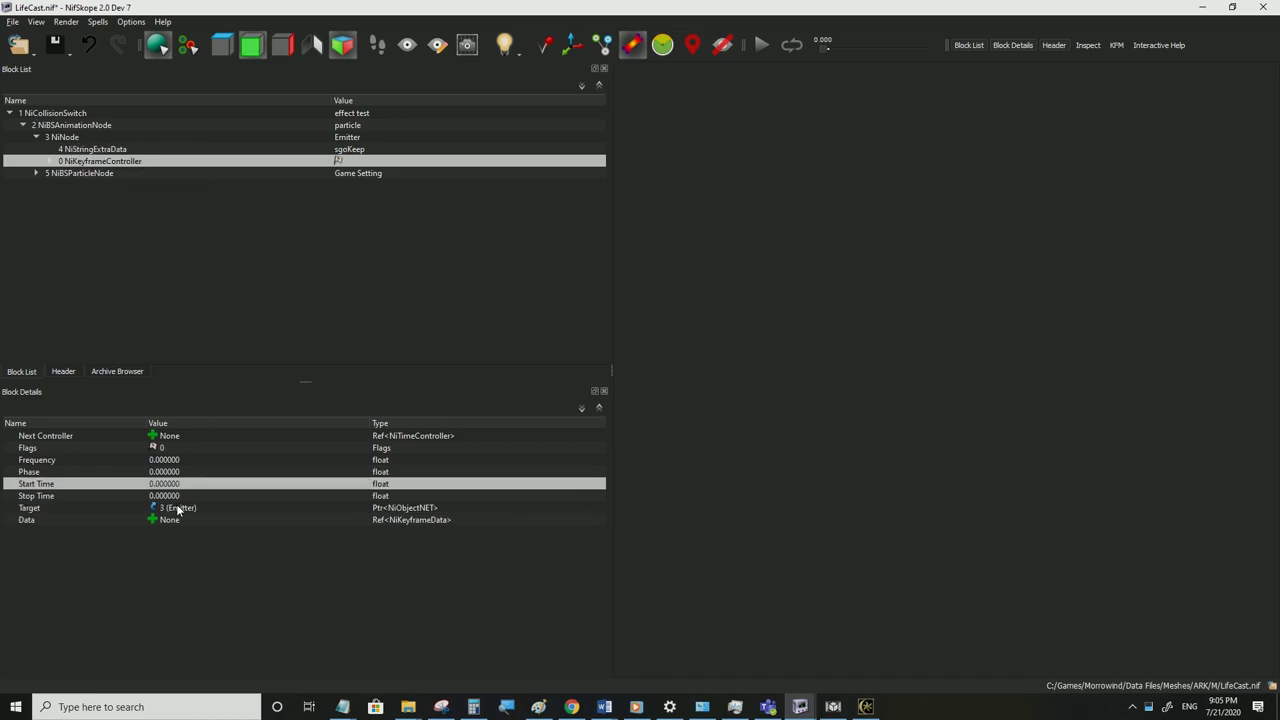
{"action": "left_click", "coordinate": [13, 21]}
{"action": "left_click", "coordinate": [31, 133]}
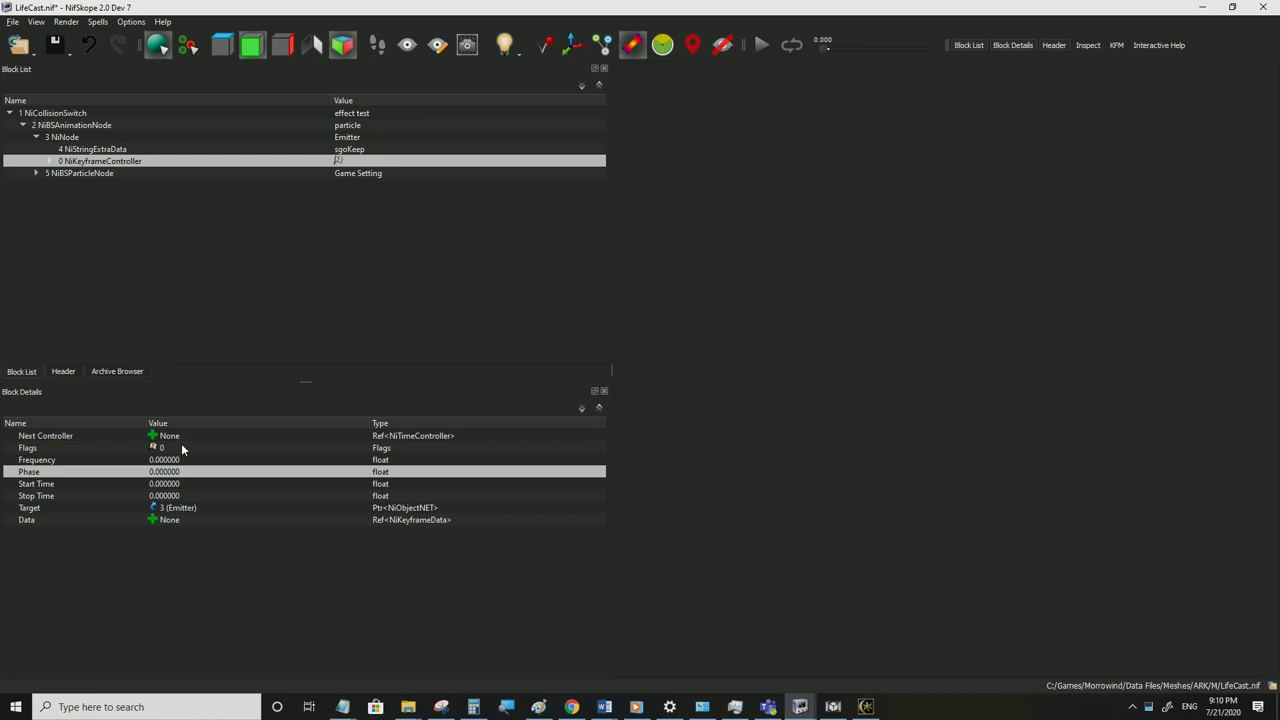
Mark the controller's Flags as Active and try the Reverse loop mode
{"action": "left_click", "coordinate": [177, 452]}
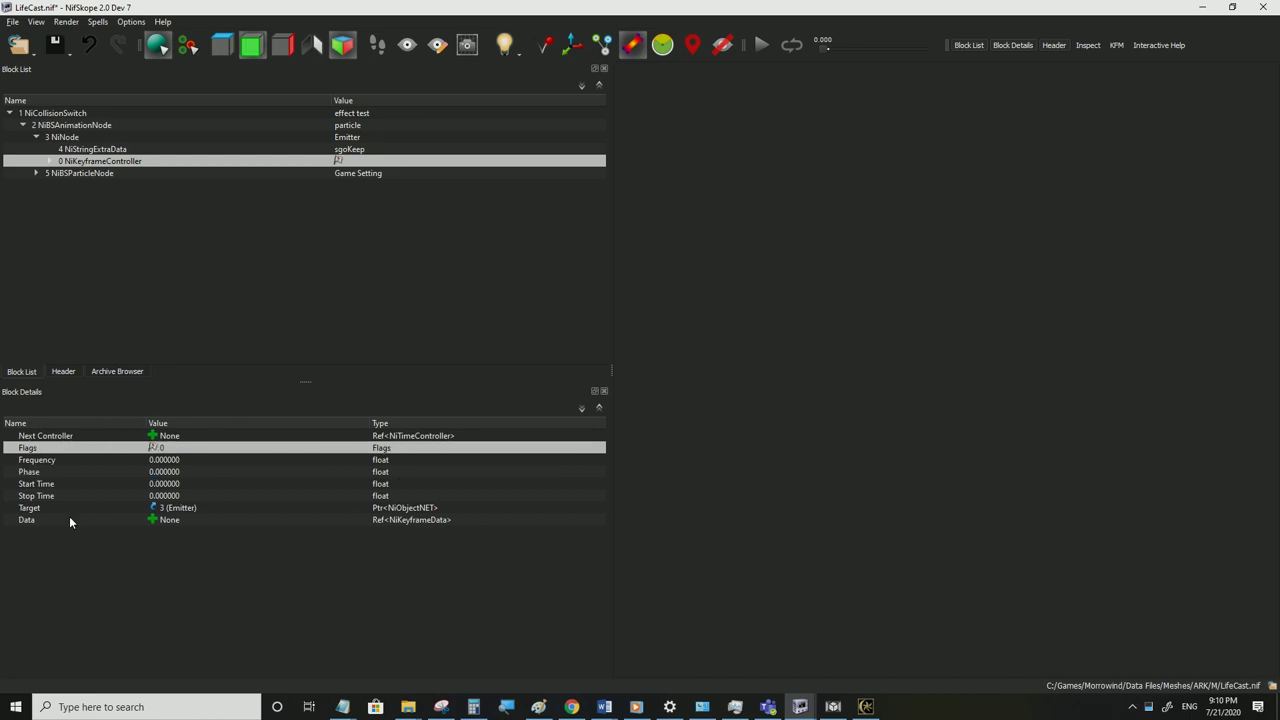
{"action": "left_click", "coordinate": [152, 450]}
{"action": "left_click", "coordinate": [590, 323]}
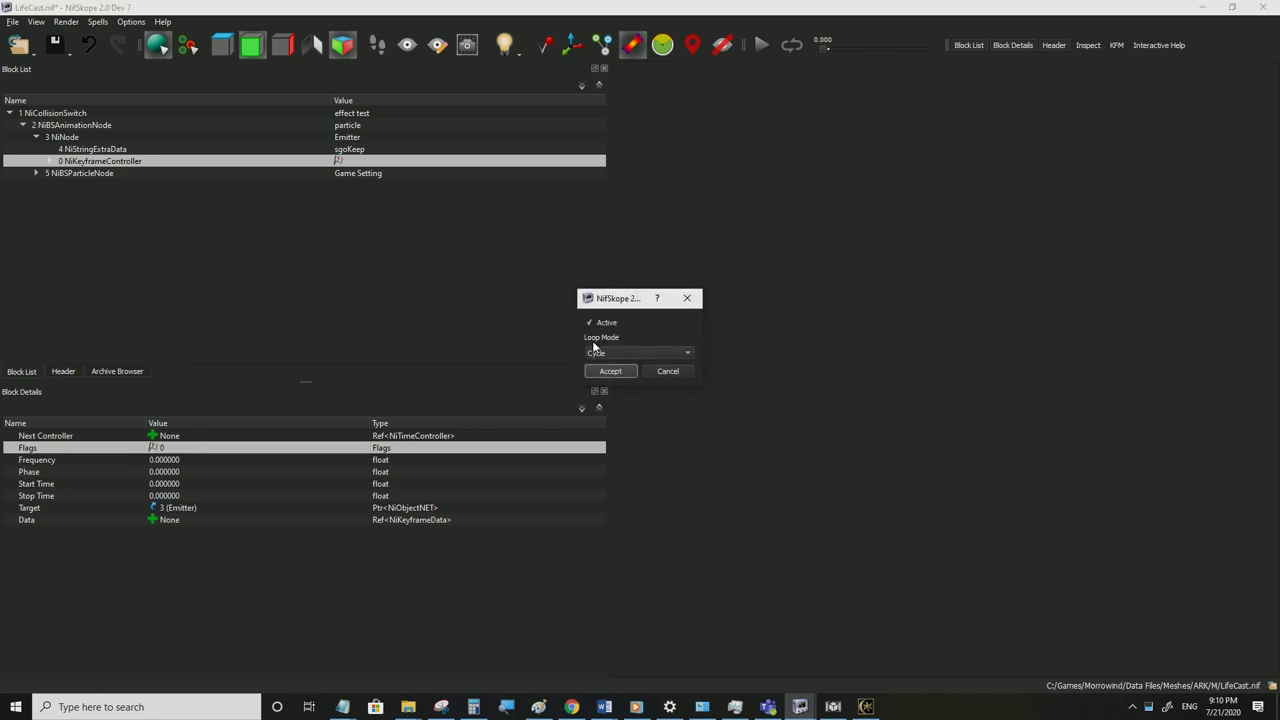
{"action": "left_click", "coordinate": [609, 371]}
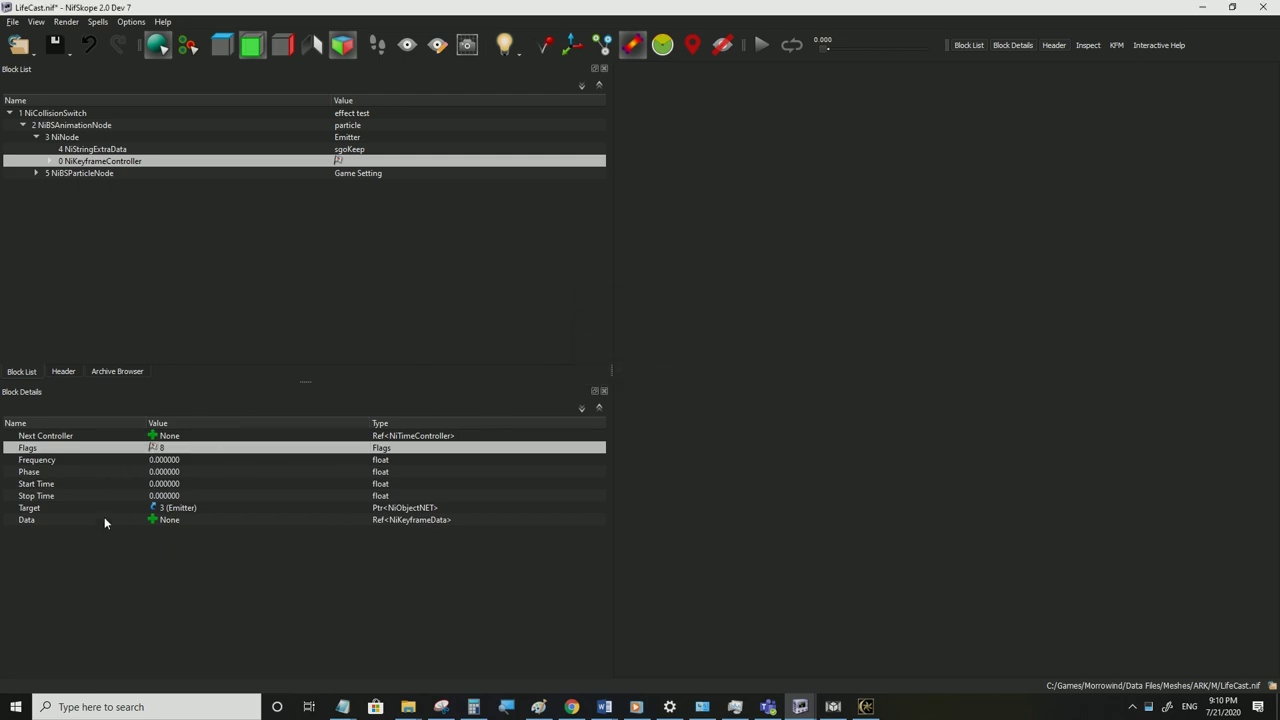
{"action": "left_click", "coordinate": [156, 450]}
{"action": "left_click", "coordinate": [617, 354]}
{"action": "left_click", "coordinate": [608, 367]}
{"action": "left_click", "coordinate": [612, 372]}
Compare Reverse and Clamp, then settle on Cycle loop mode, giving Flags 8
{"action": "left_click", "coordinate": [160, 518]}
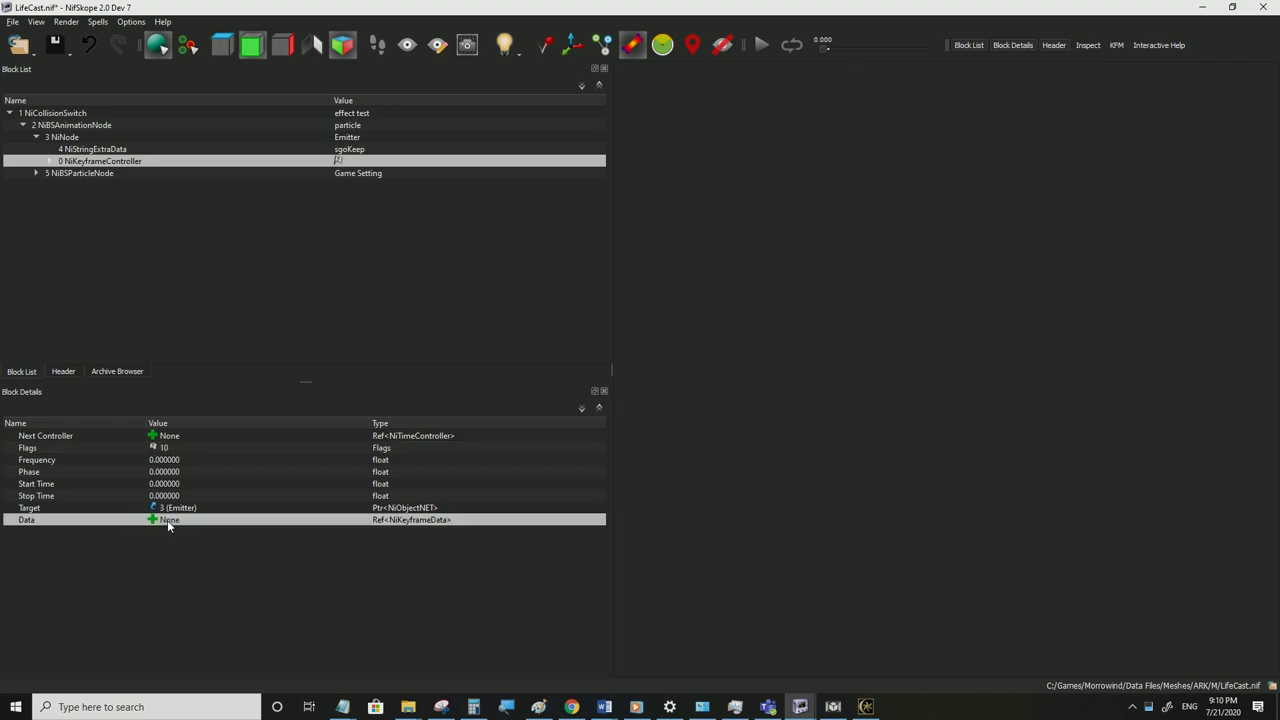
{"action": "left_click", "coordinate": [165, 455]}
{"action": "left_click", "coordinate": [166, 449]}
{"action": "left_click", "coordinate": [152, 449]}
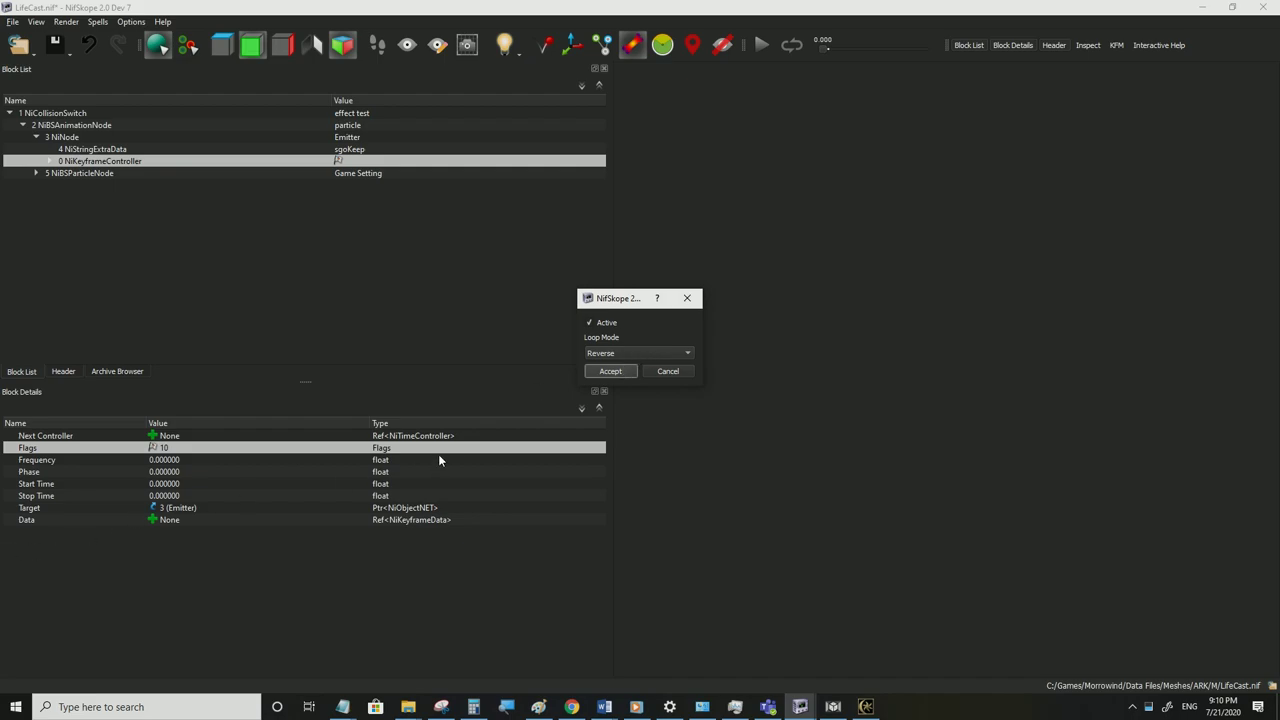
{"action": "left_click", "coordinate": [625, 352]}
{"action": "left_click", "coordinate": [629, 356]}
{"action": "left_click", "coordinate": [622, 357]}
{"action": "left_click", "coordinate": [628, 368]}
{"action": "left_click", "coordinate": [634, 353]}
{"action": "left_click", "coordinate": [608, 326]}
{"action": "left_click", "coordinate": [610, 371]}
{"action": "left_click", "coordinate": [158, 470]}
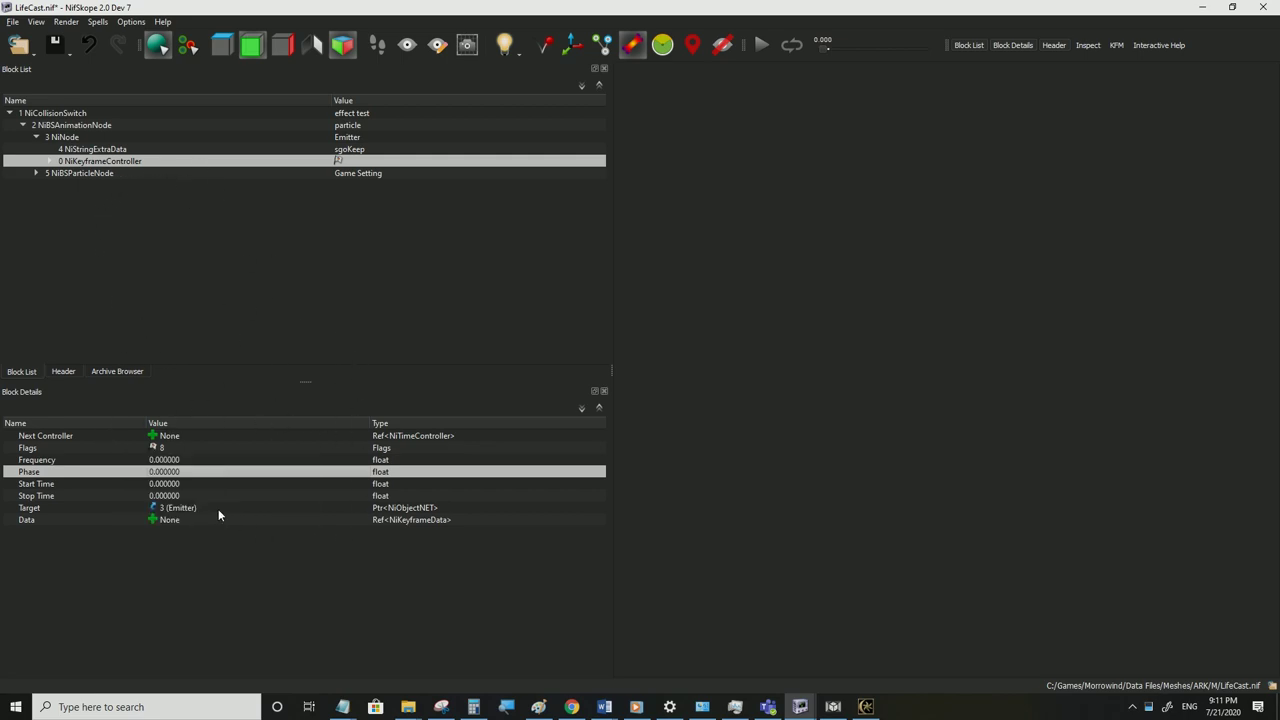
{"action": "left_click", "coordinate": [162, 449]}
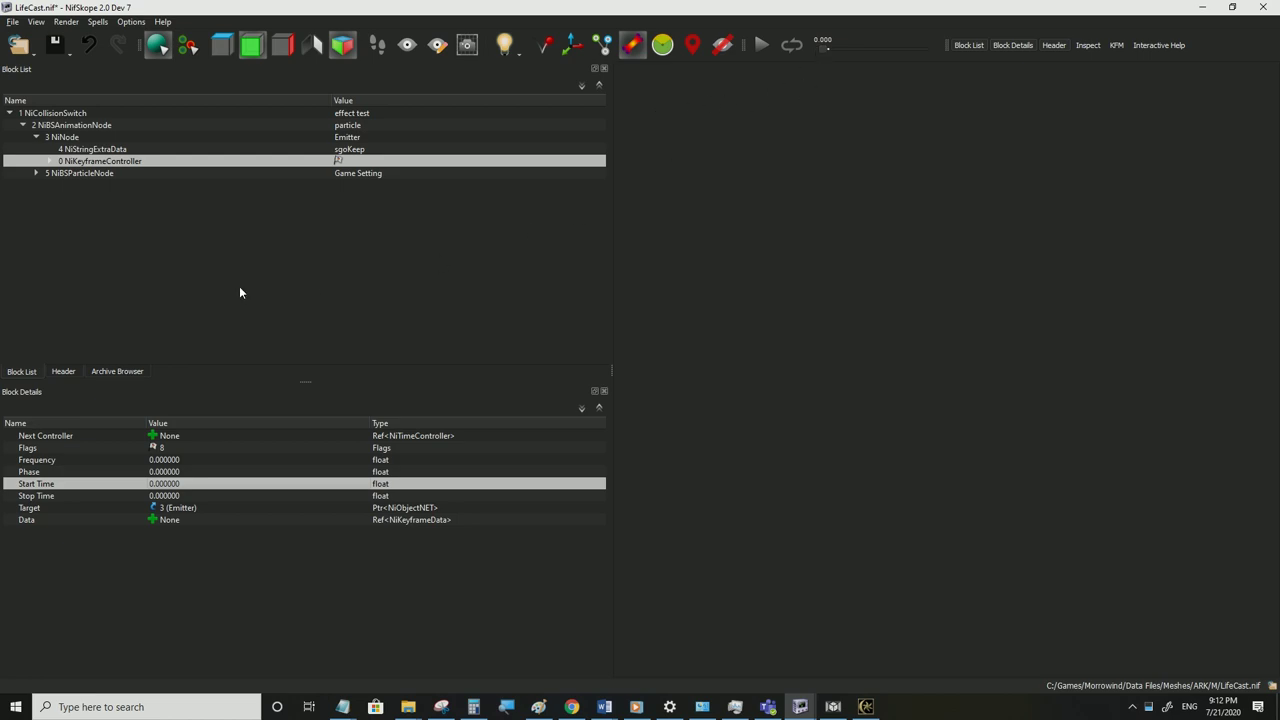
Set the controller's Start Time to 0 and Stop Time to 10
{"action": "double_click", "coordinate": [165, 484]}
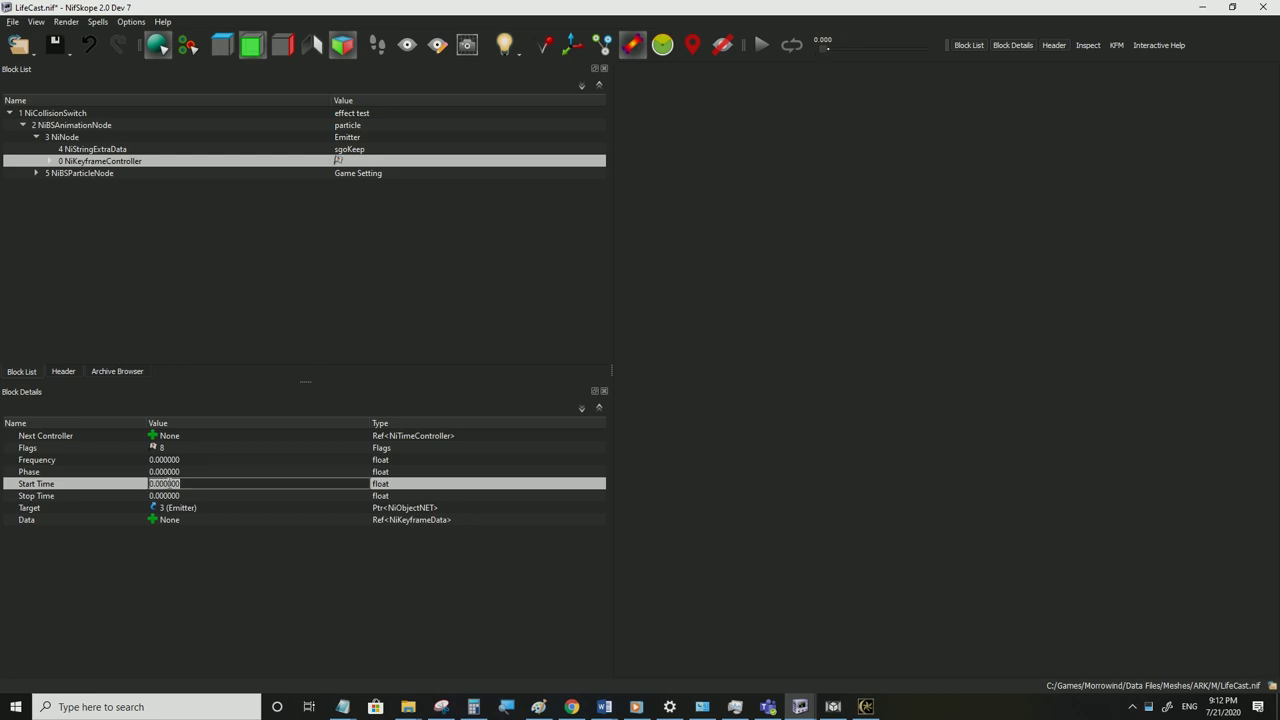
{"action": "type", "text": "5"}
{"action": "double_click", "coordinate": [168, 497]}
{"action": "type", "text": "10"}
{"action": "left_click", "coordinate": [187, 484]}
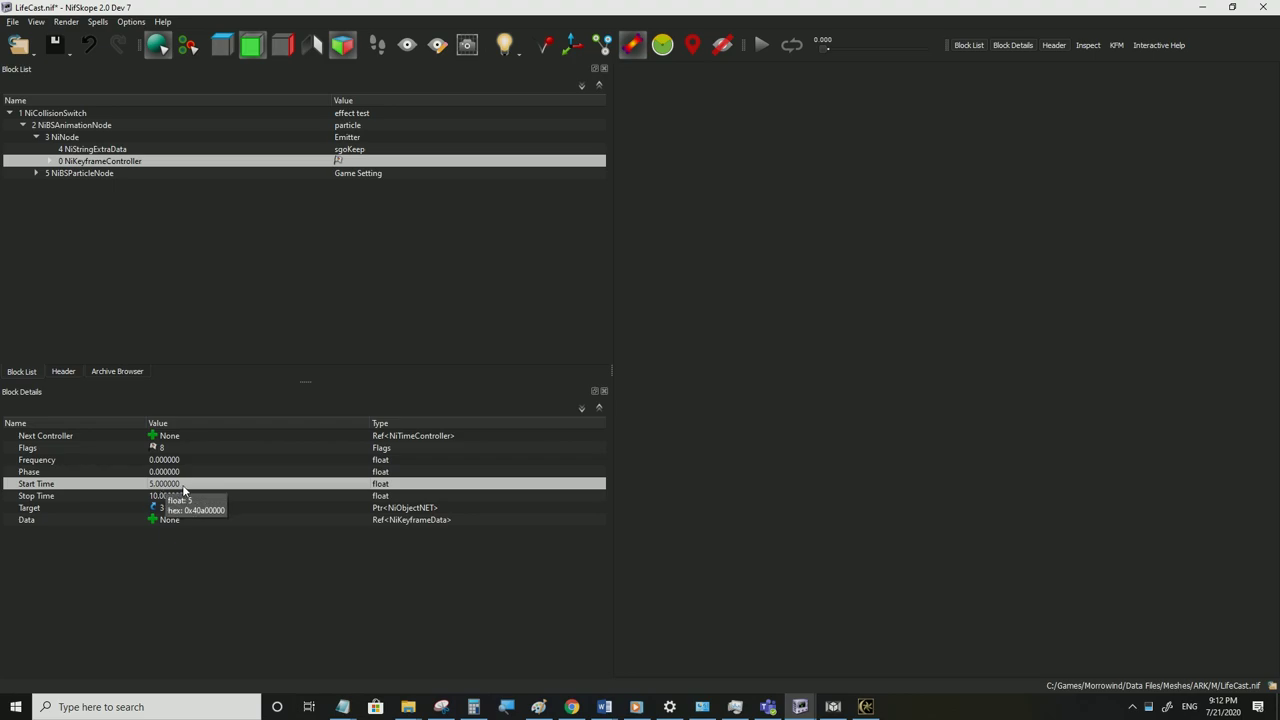
{"action": "double_click", "coordinate": [161, 486]}
{"action": "type", "text": "0"}
{"action": "left_click", "coordinate": [182, 474]}
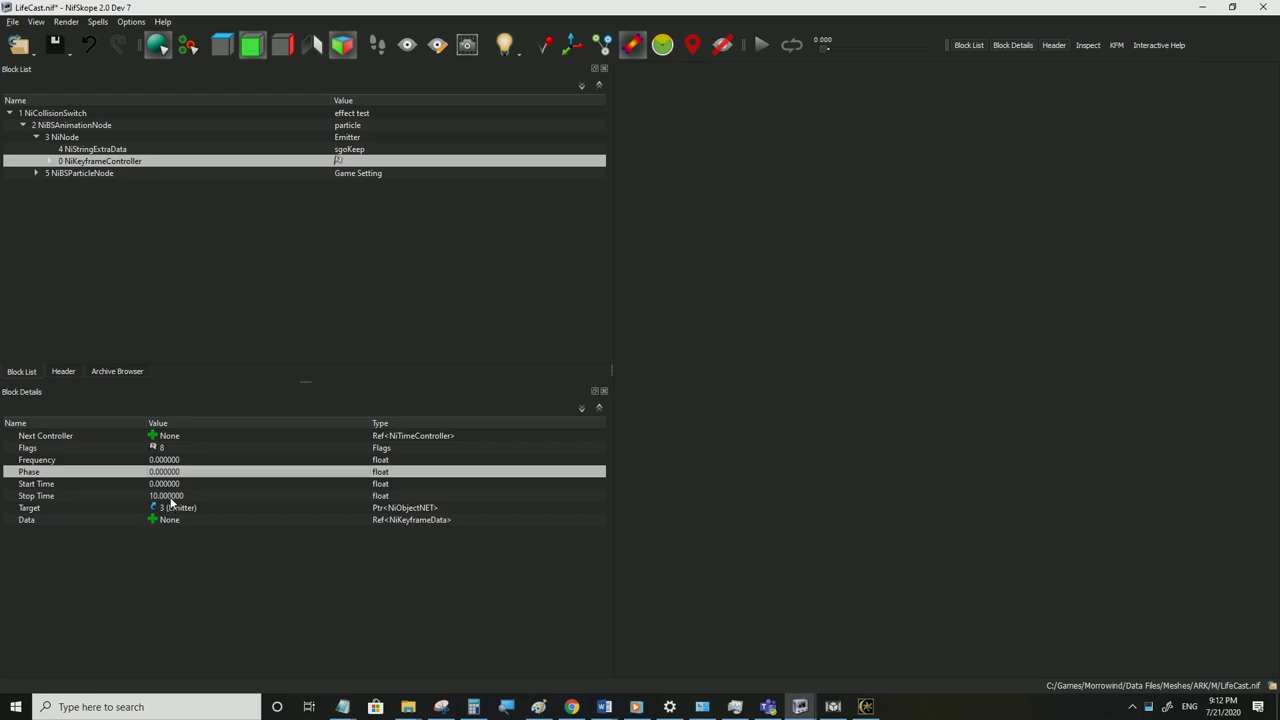
{"action": "left_click", "coordinate": [170, 494]}
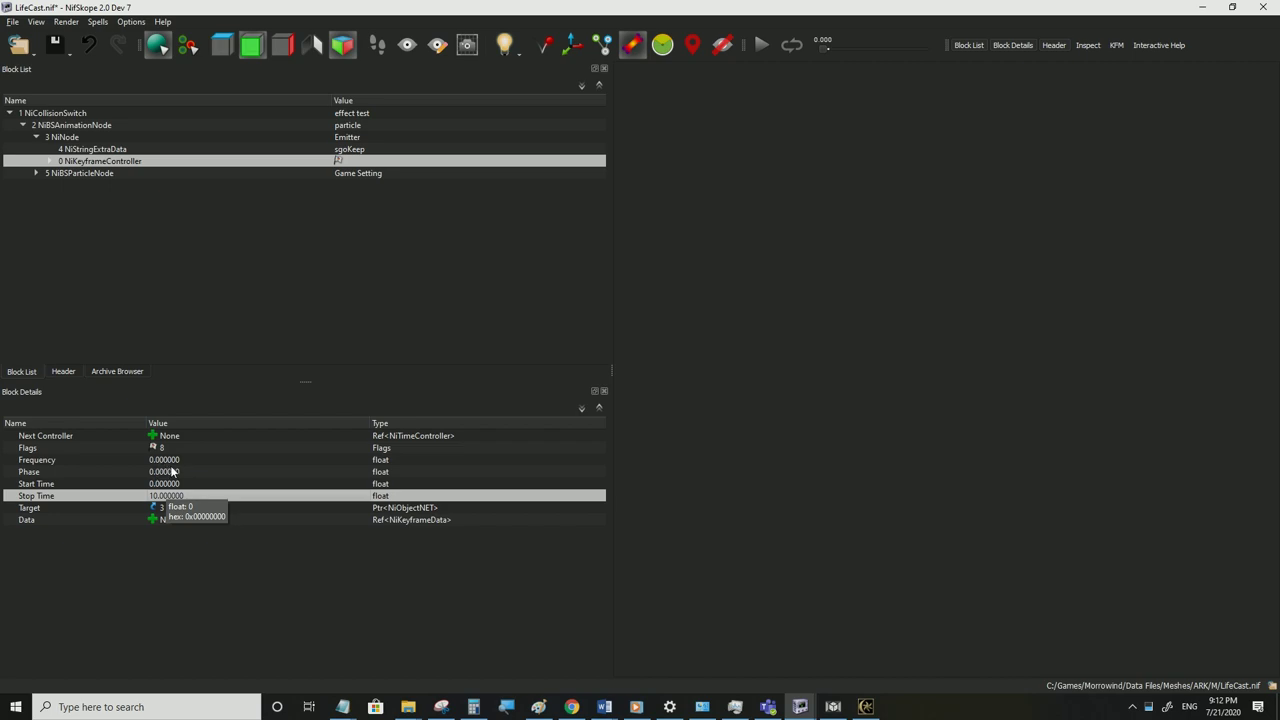
Leave Phase at 0 and enter a Frequency of 1
{"action": "double_click", "coordinate": [168, 472]}
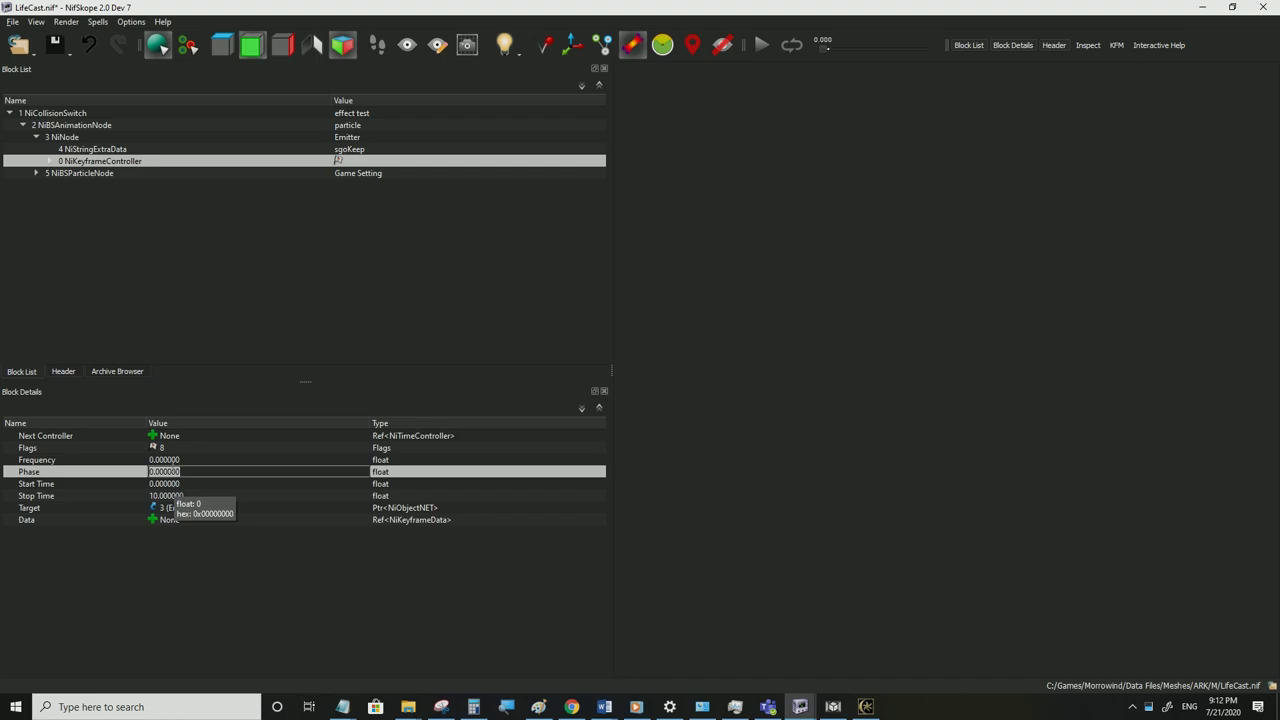
{"action": "left_click", "coordinate": [171, 463]}
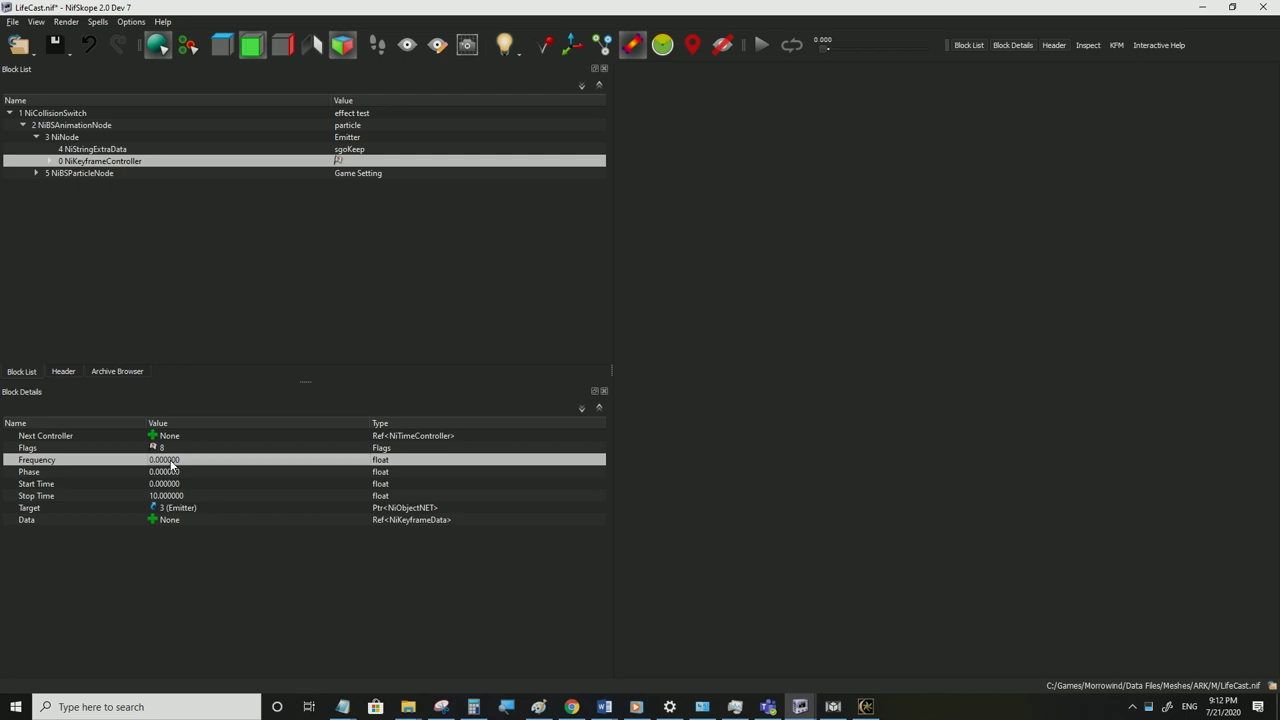
{"action": "left_click", "coordinate": [171, 463]}
{"action": "type", "text": "1"}
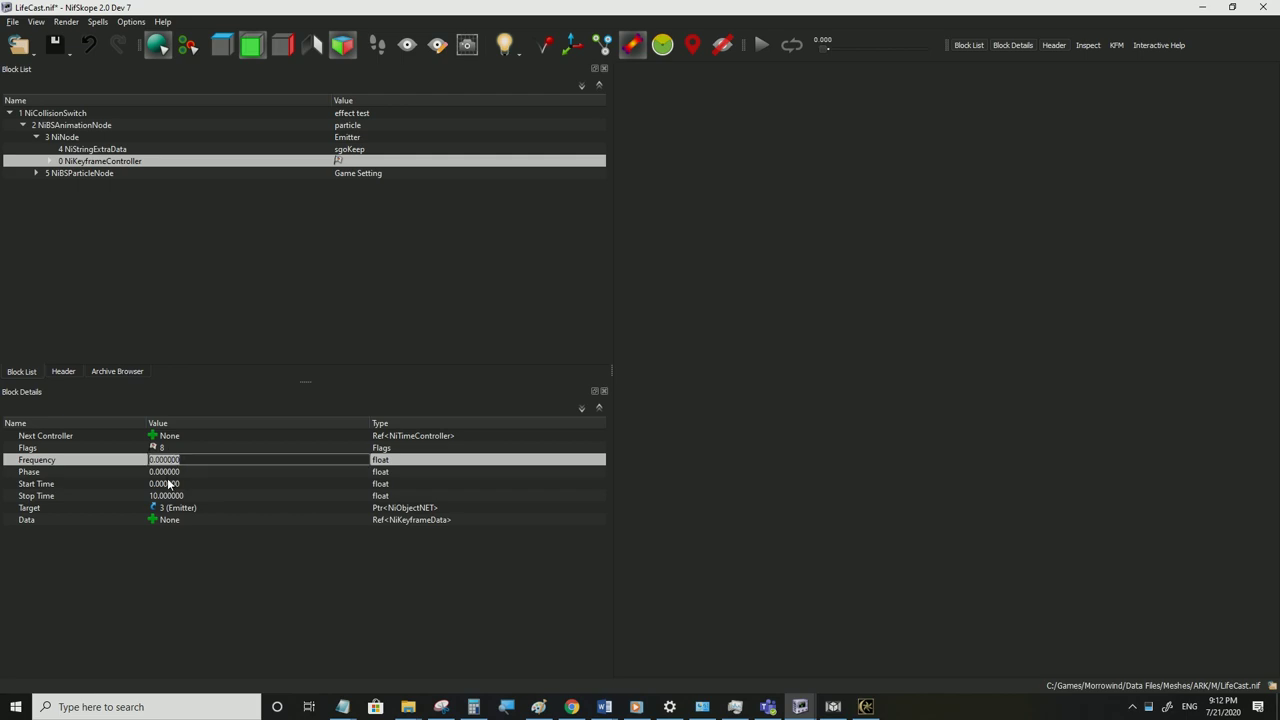
{"action": "left_click", "coordinate": [171, 484]}
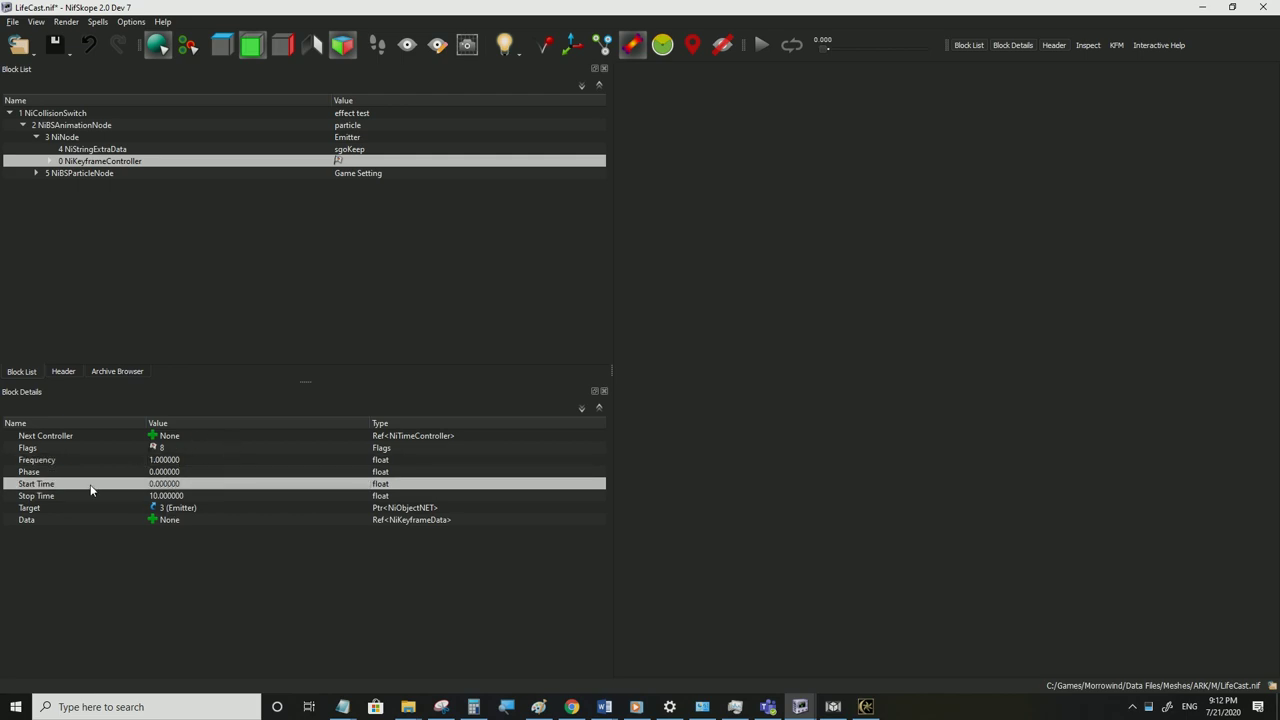
Link a new NiKeyframeData block as the keyframe controller's Data
{"action": "left_click", "coordinate": [170, 496]}
{"action": "left_click", "coordinate": [173, 486]}
{"action": "left_click", "coordinate": [157, 521]}
{"action": "left_click", "coordinate": [155, 522]}
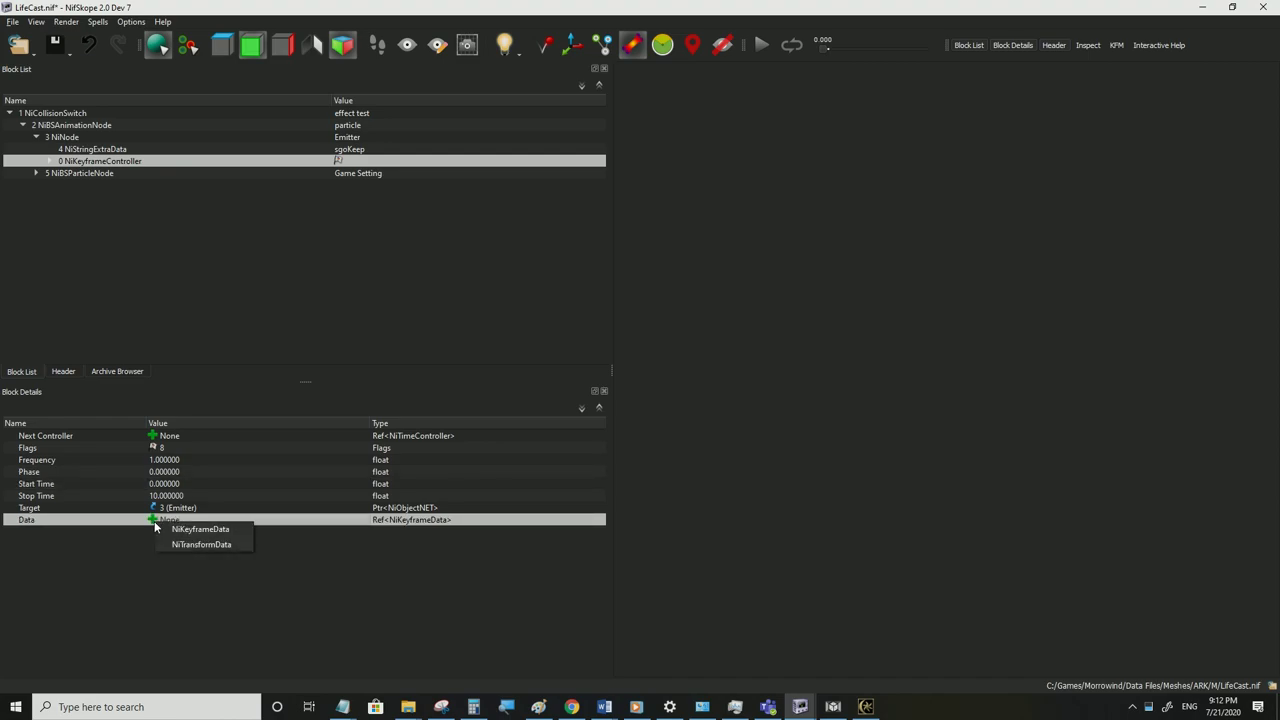
{"action": "left_click", "coordinate": [172, 529]}
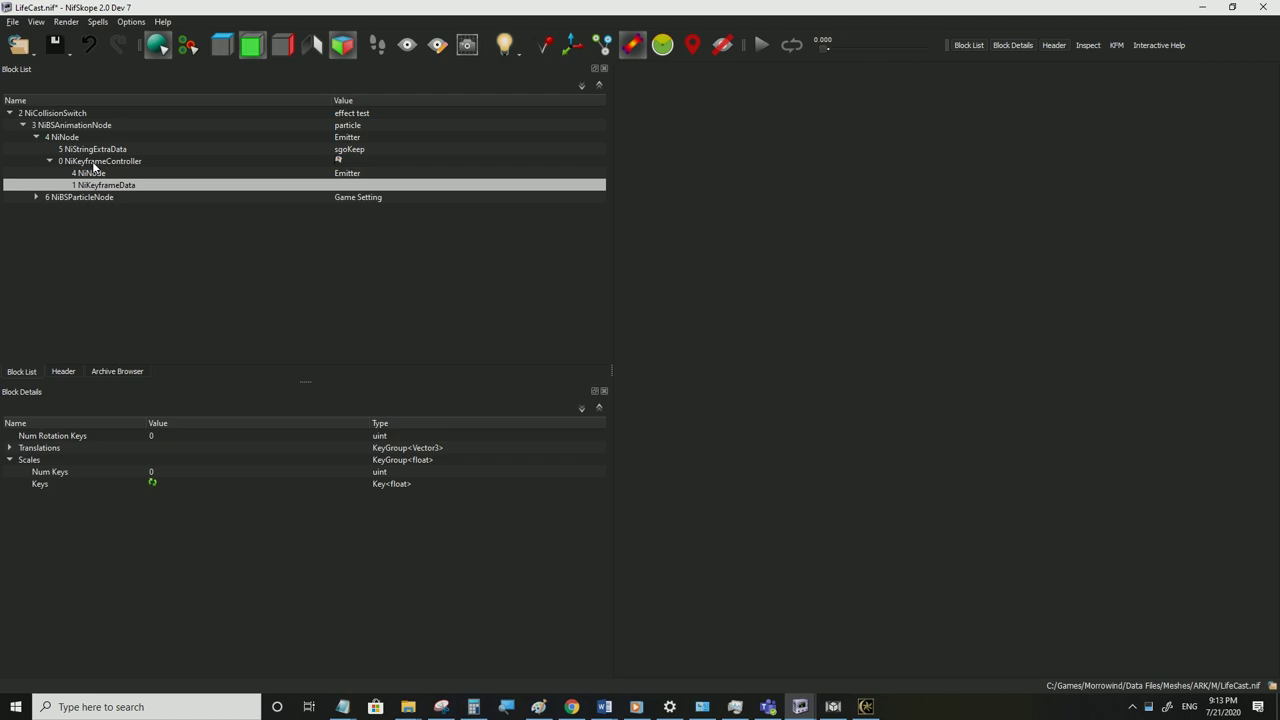
Expand the Scales and Translations key groups of the keyframe data
{"action": "mouse_move", "coordinate": [140, 162]}
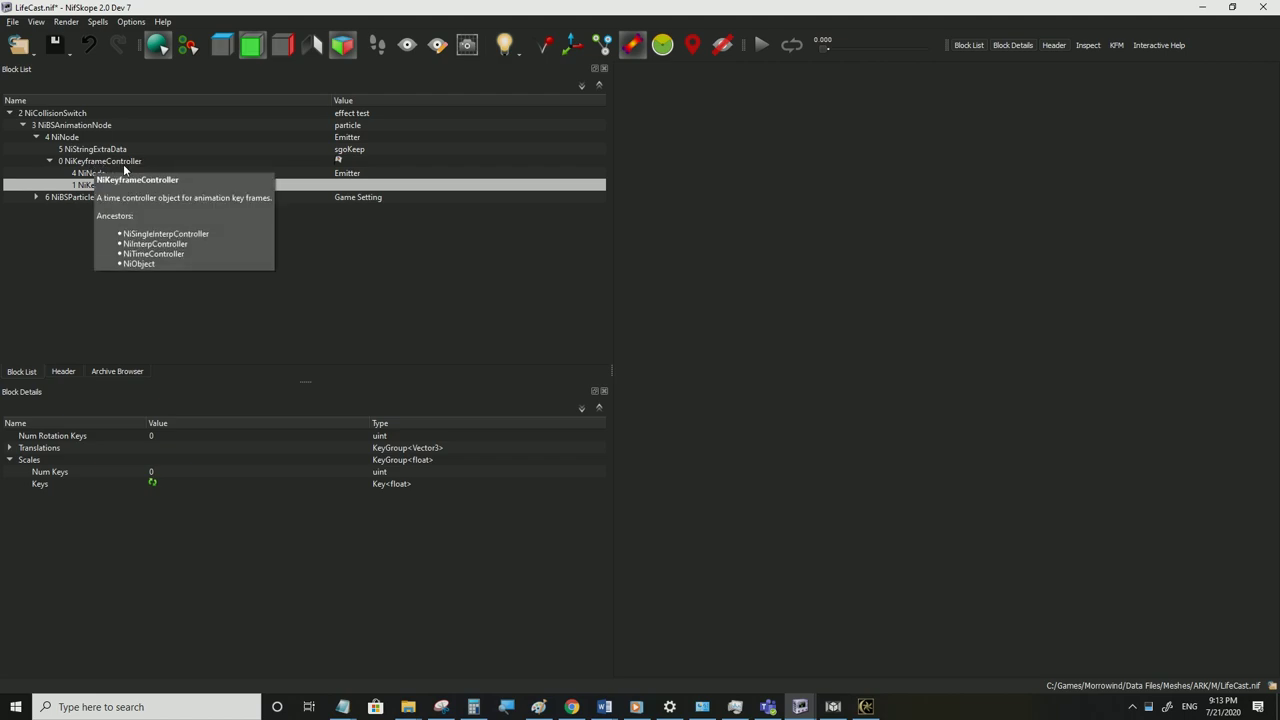
{"action": "left_click", "coordinate": [9, 460]}
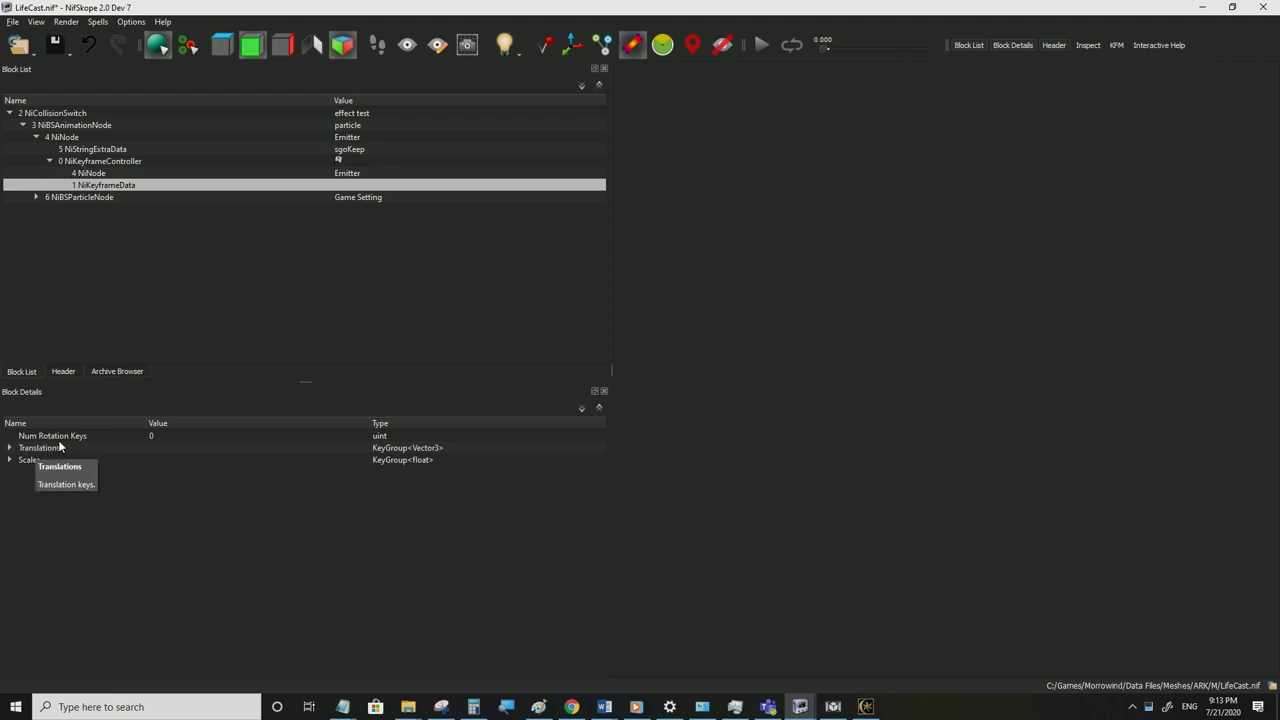
{"action": "double_click", "coordinate": [29, 462]}
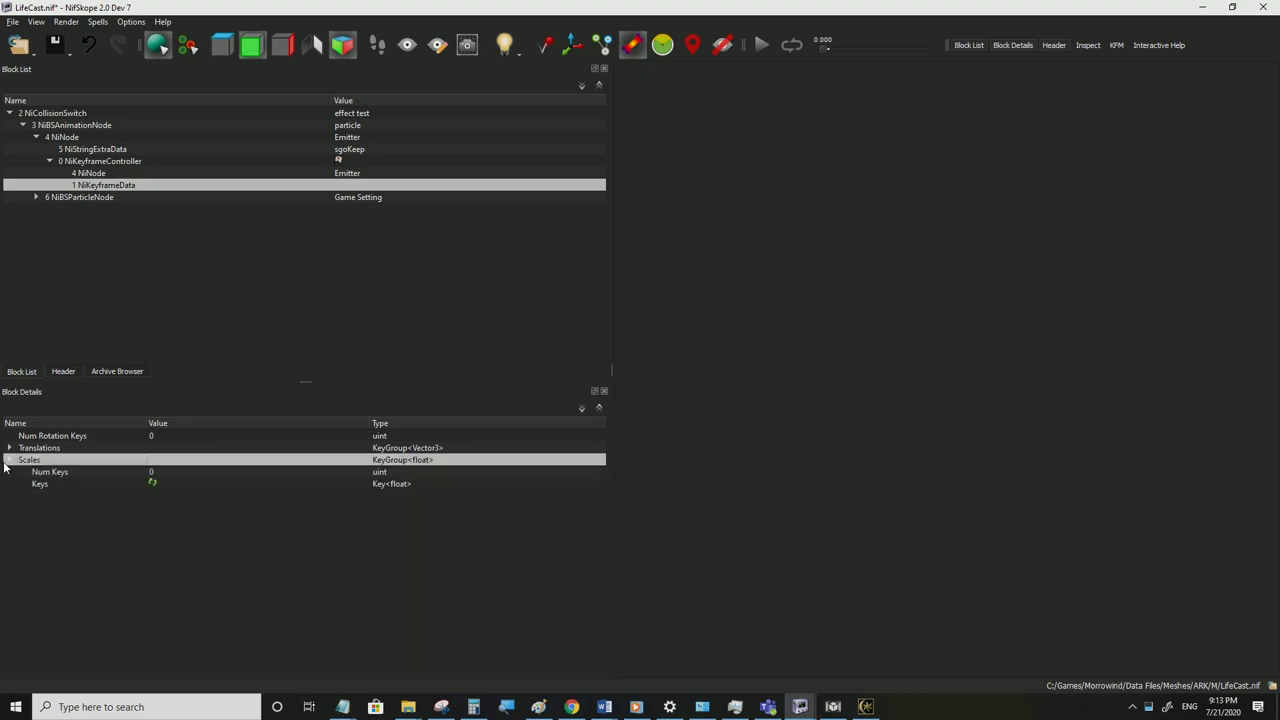
{"action": "left_click", "coordinate": [9, 448]}
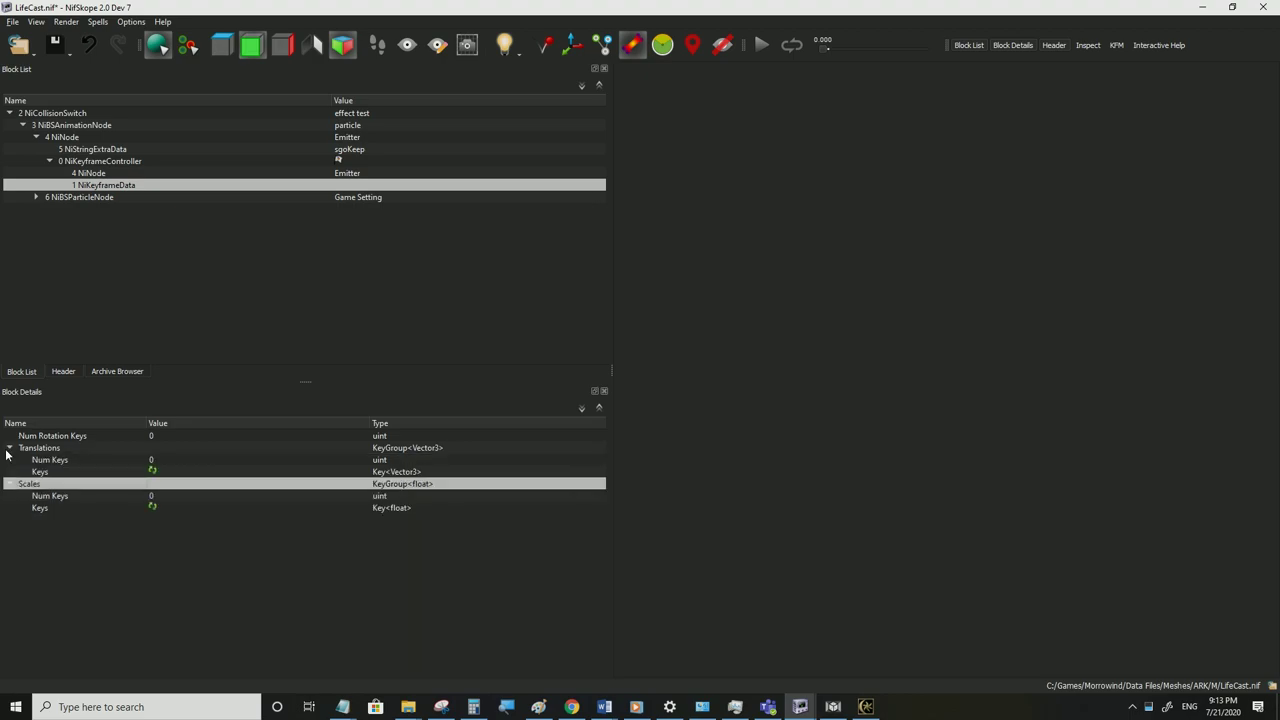
Check the Emitter node and NiKeyframeController, then show the new NiKeyframeData block's fields
{"action": "left_click", "coordinate": [90, 162]}
{"action": "left_click", "coordinate": [88, 139]}
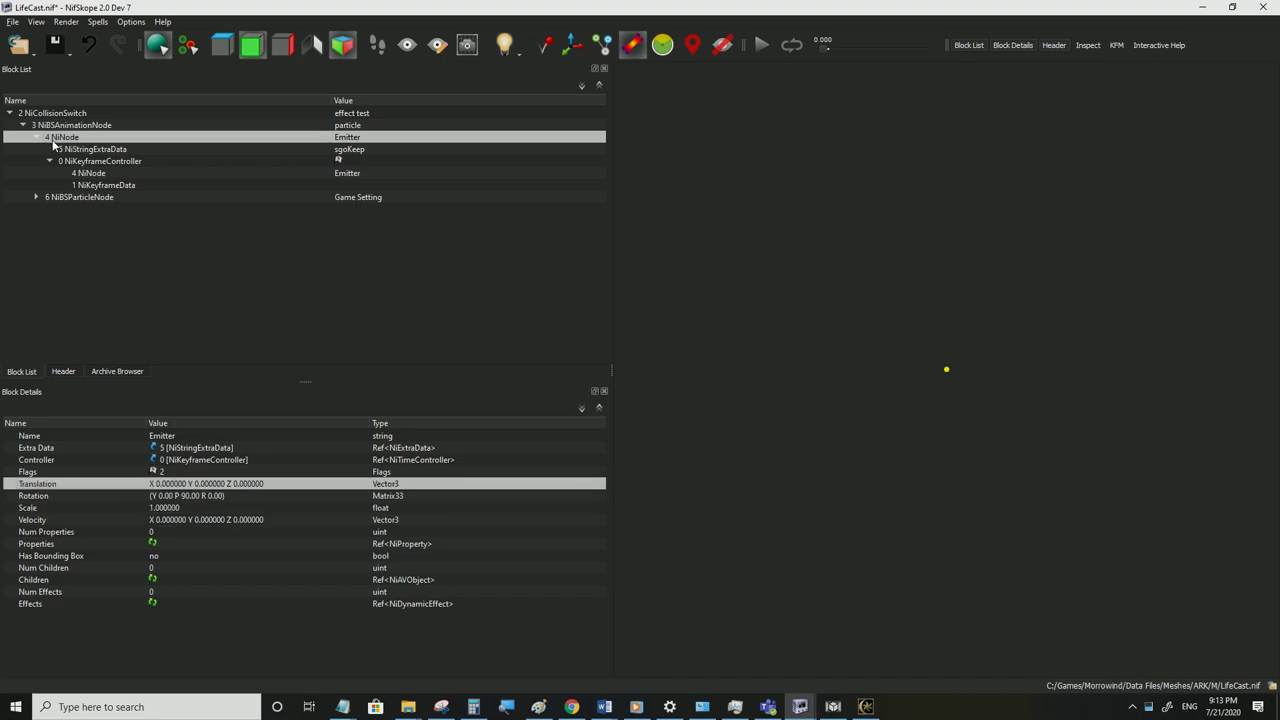
{"action": "left_click", "coordinate": [81, 163]}
{"action": "left_click", "coordinate": [81, 140]}
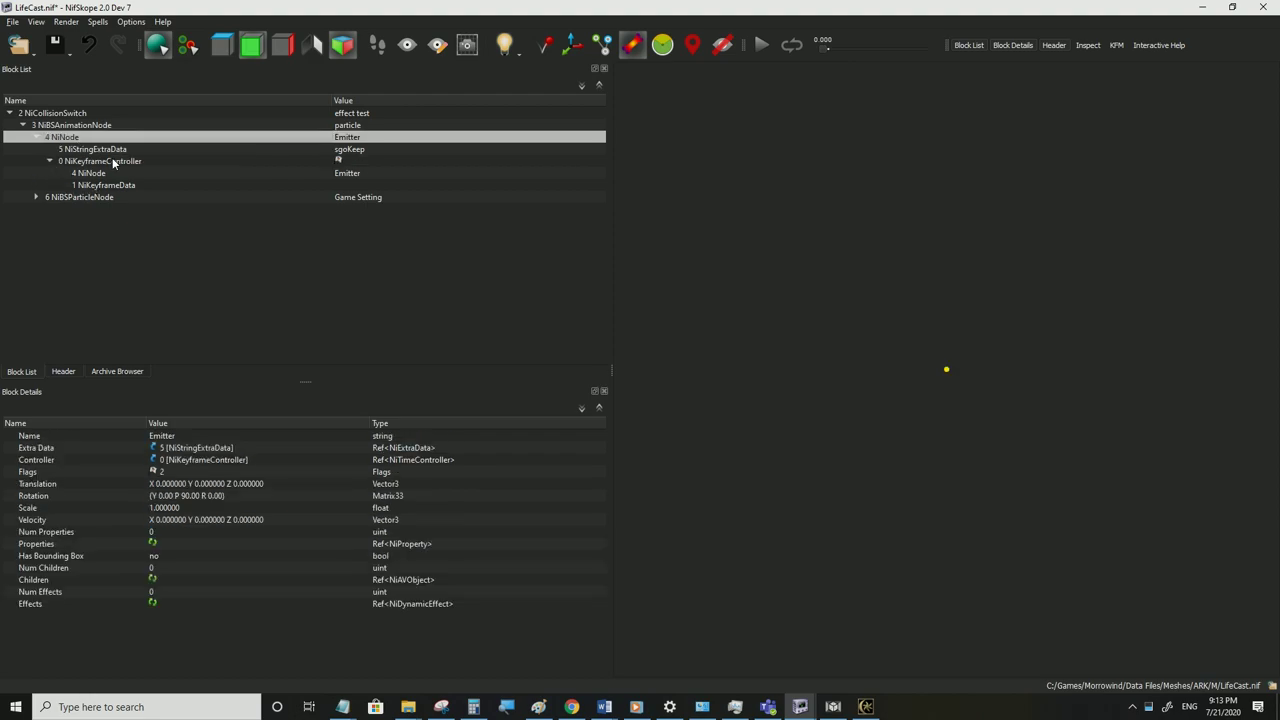
{"action": "mouse_move", "coordinate": [85, 142]}
{"action": "left_click", "coordinate": [82, 165]}
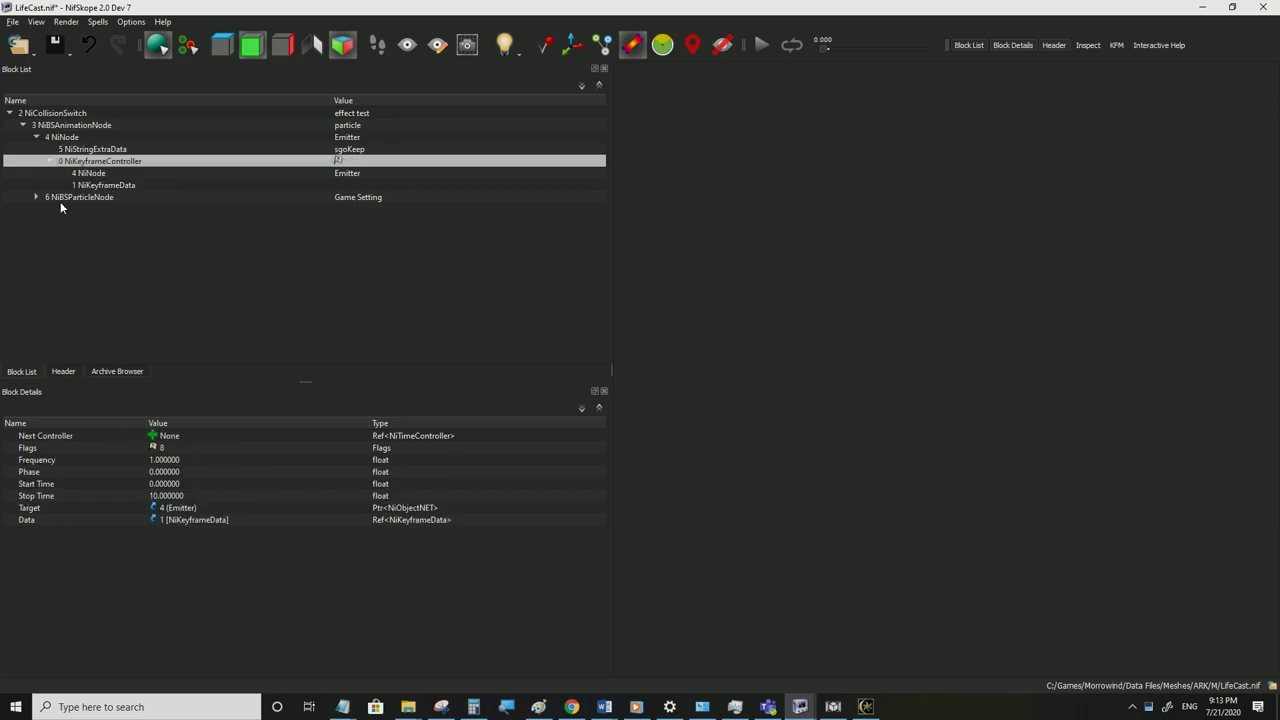
{"action": "left_click", "coordinate": [87, 174]}
{"action": "left_click", "coordinate": [96, 186]}
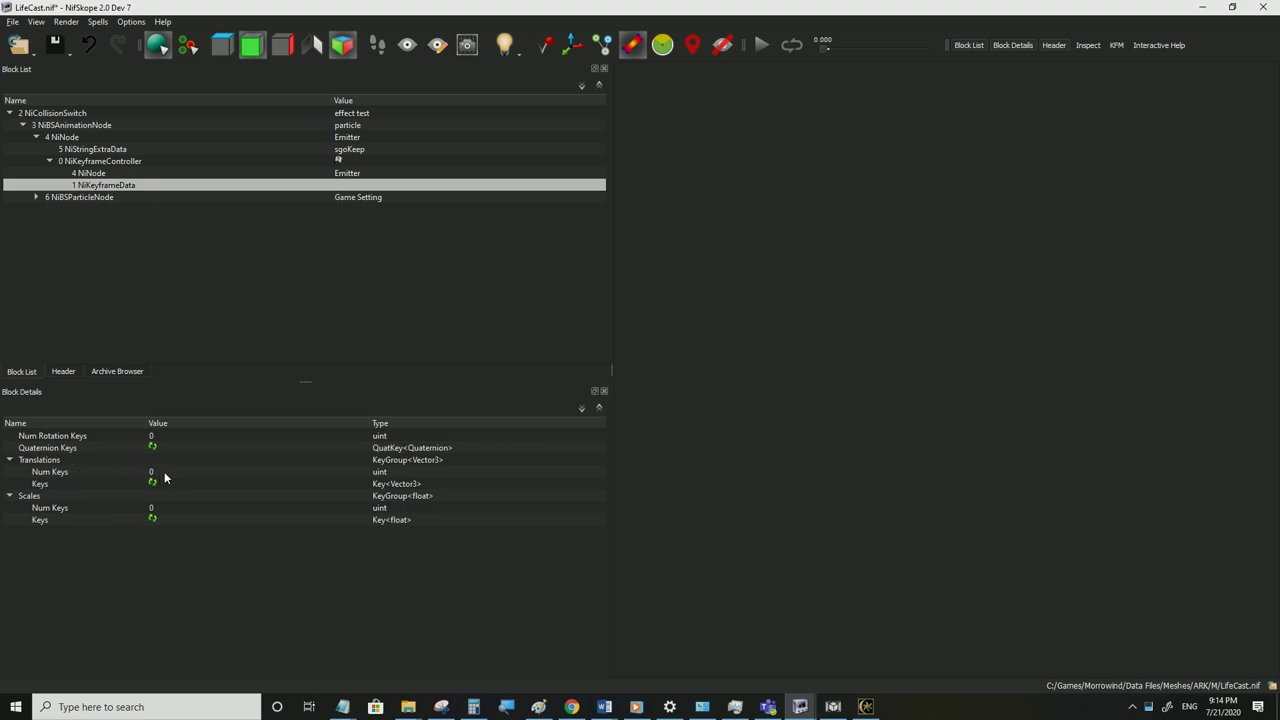
Set the translation Num Keys to 5 with LINEAR_KEY interpolation
{"action": "double_click", "coordinate": [160, 472]}
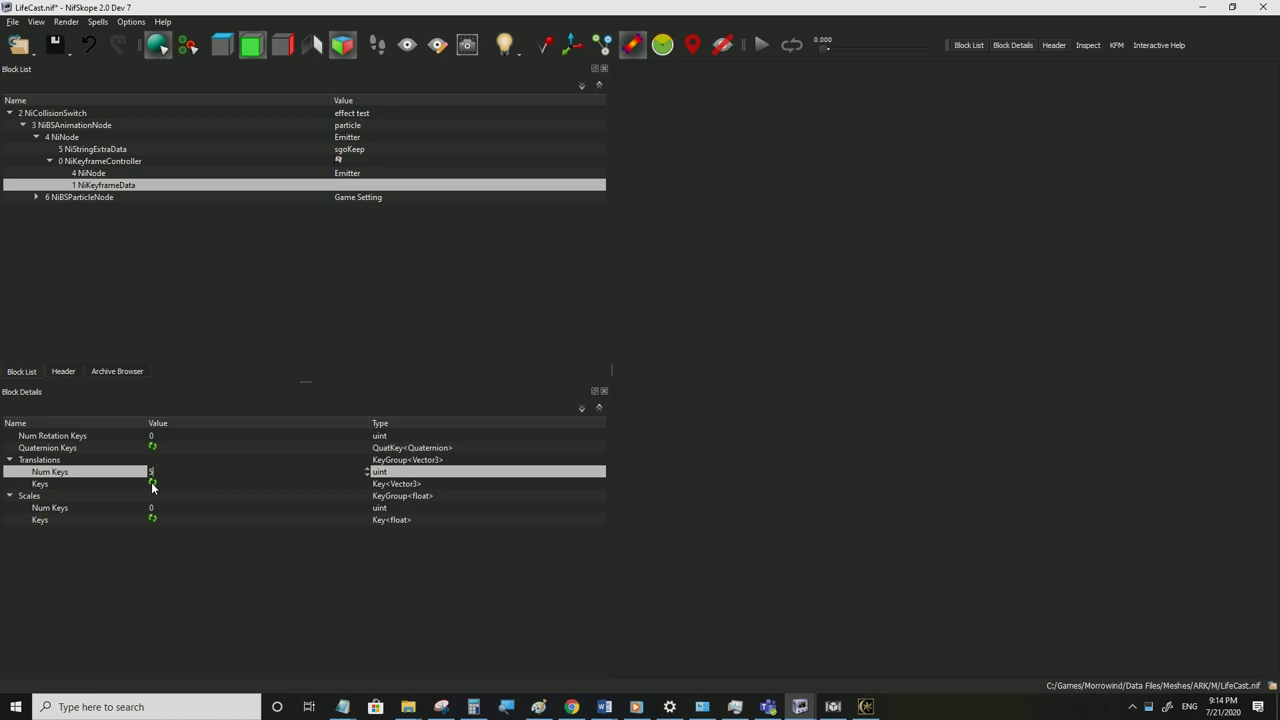
{"action": "left_click", "coordinate": [152, 487]}
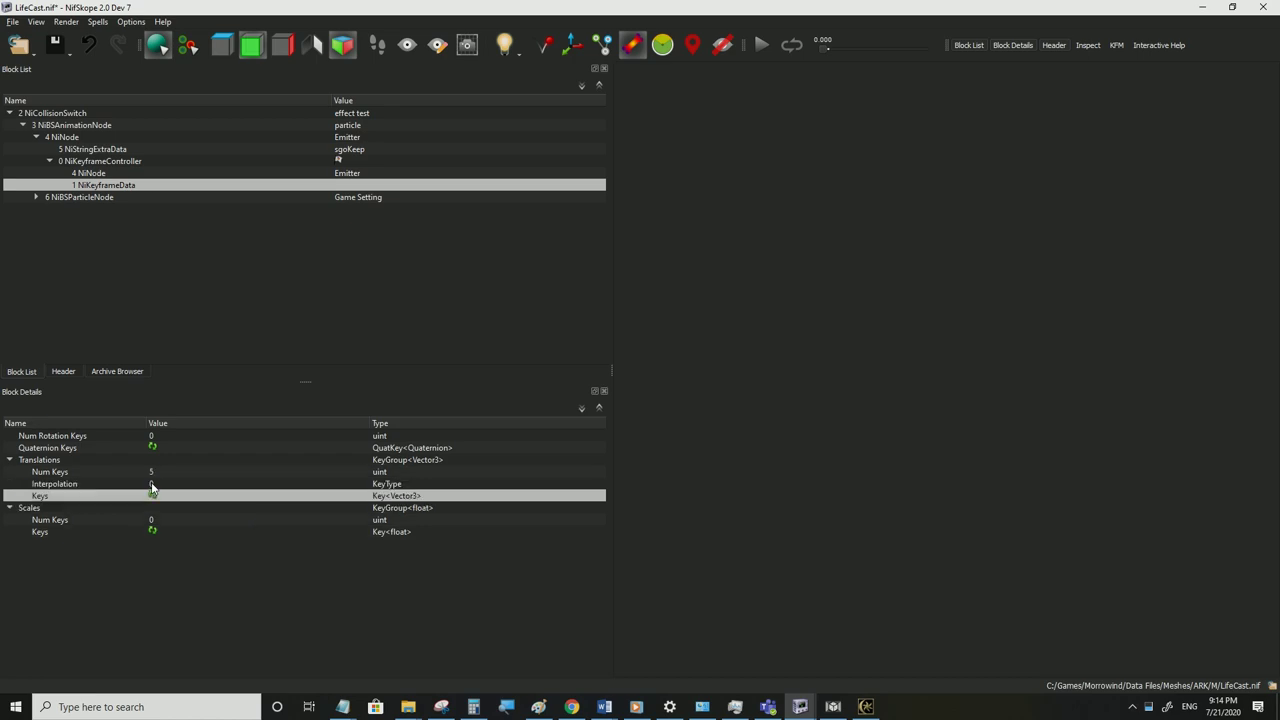
{"action": "double_click", "coordinate": [366, 485]}
{"action": "left_click", "coordinate": [365, 485]}
{"action": "left_click", "coordinate": [212, 495]}
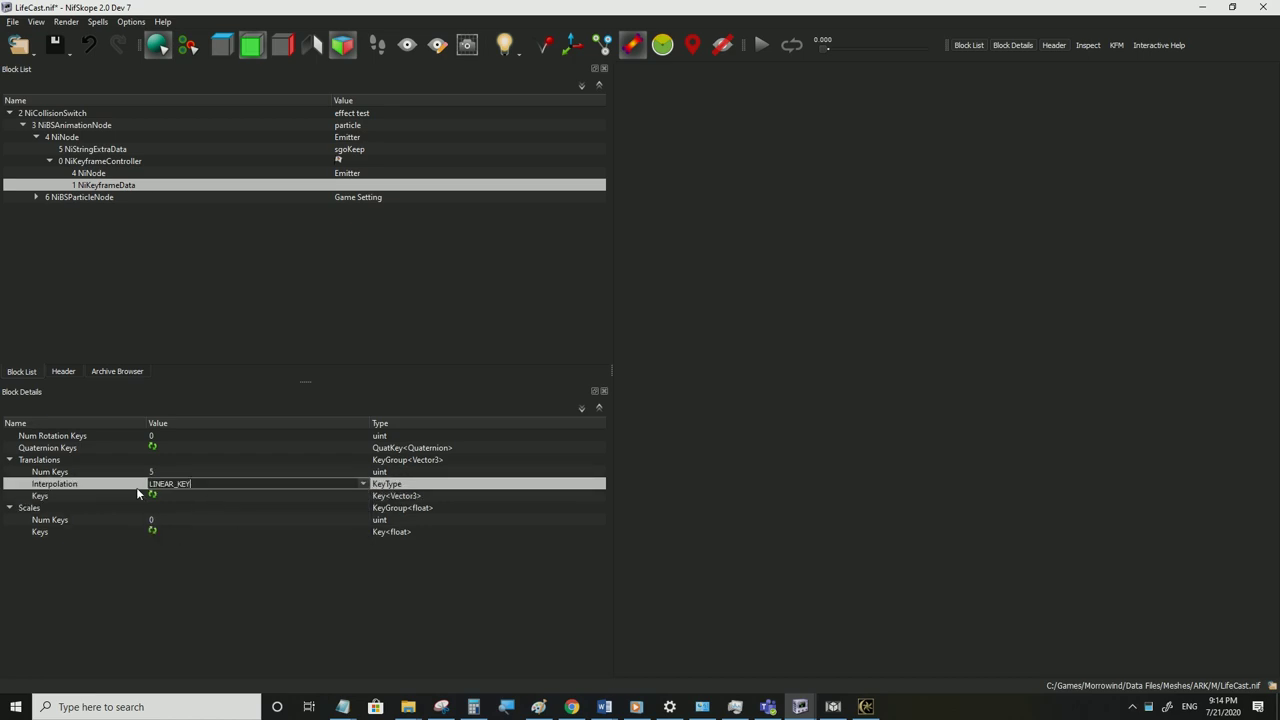
{"action": "left_click", "coordinate": [153, 498]}
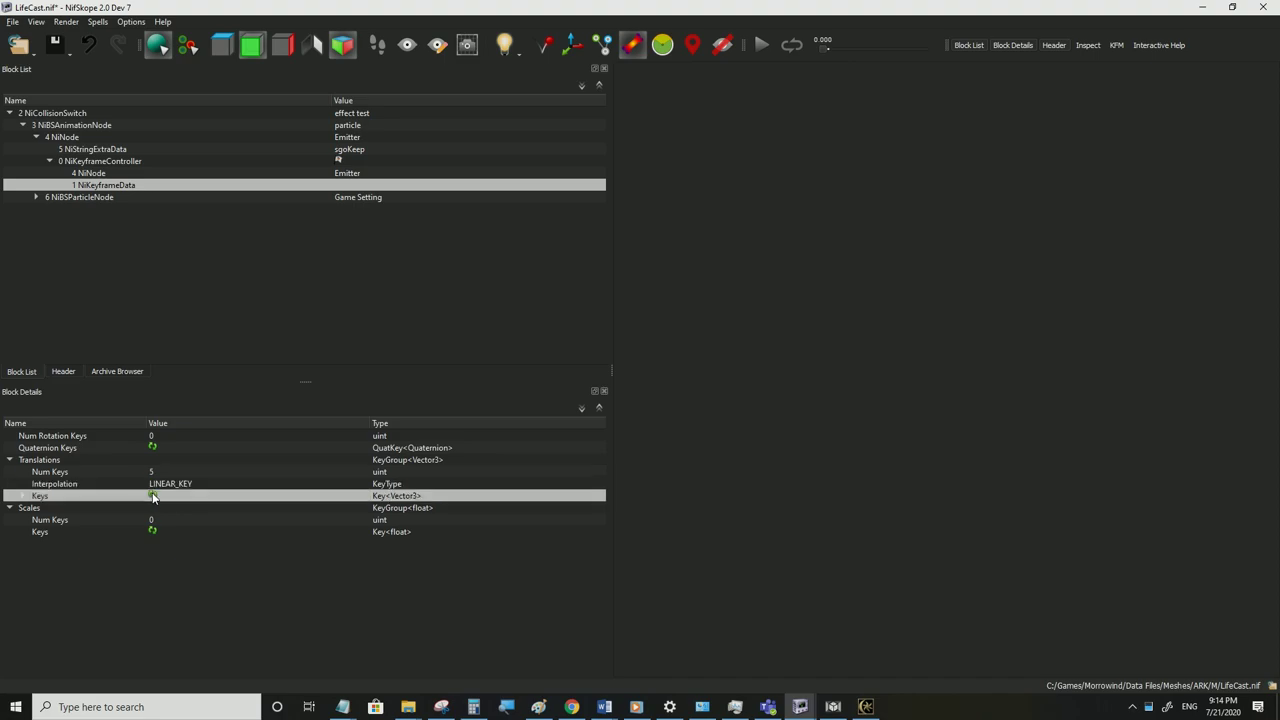
Expand all five translation keys, keeping LINEAR_KEY as the interpolation
{"action": "left_click", "coordinate": [23, 496]}
{"action": "left_click", "coordinate": [36, 556]}
{"action": "left_click", "coordinate": [36, 544]}
{"action": "left_click", "coordinate": [36, 532]}
{"action": "left_click", "coordinate": [36, 520]}
{"action": "left_click", "coordinate": [36, 508]}
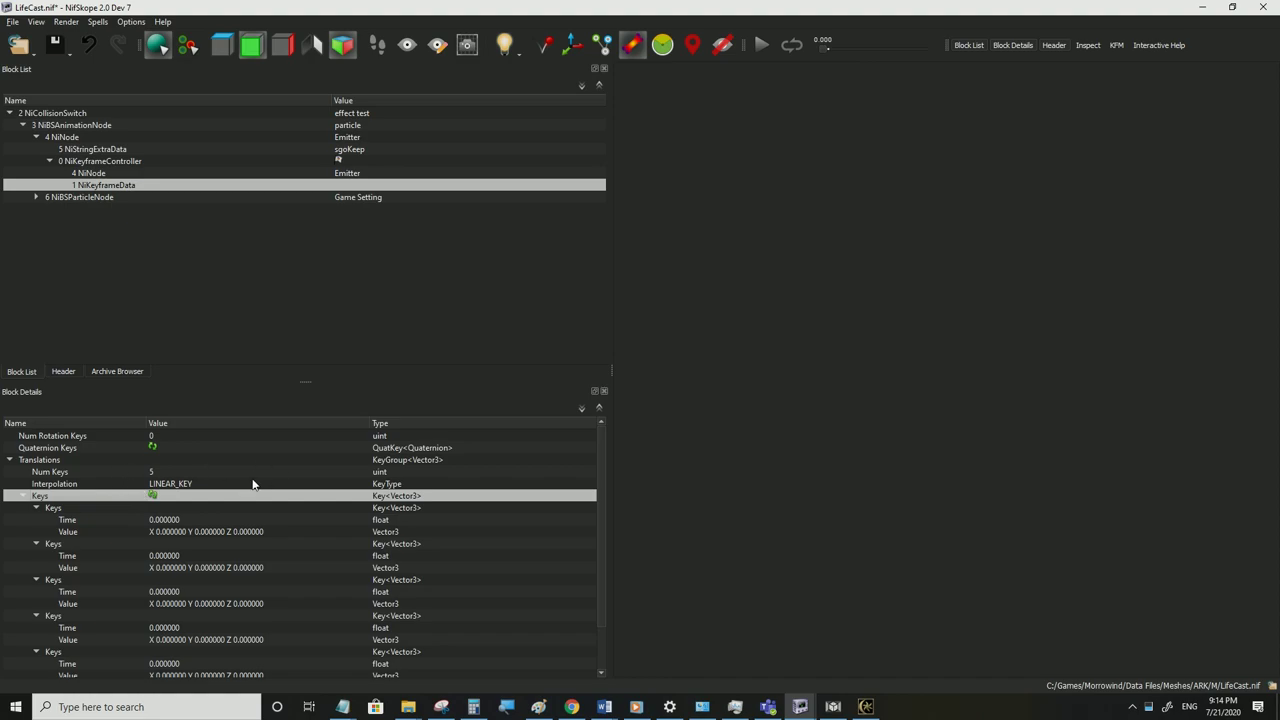
{"action": "double_click", "coordinate": [361, 485]}
{"action": "left_click", "coordinate": [363, 485]}
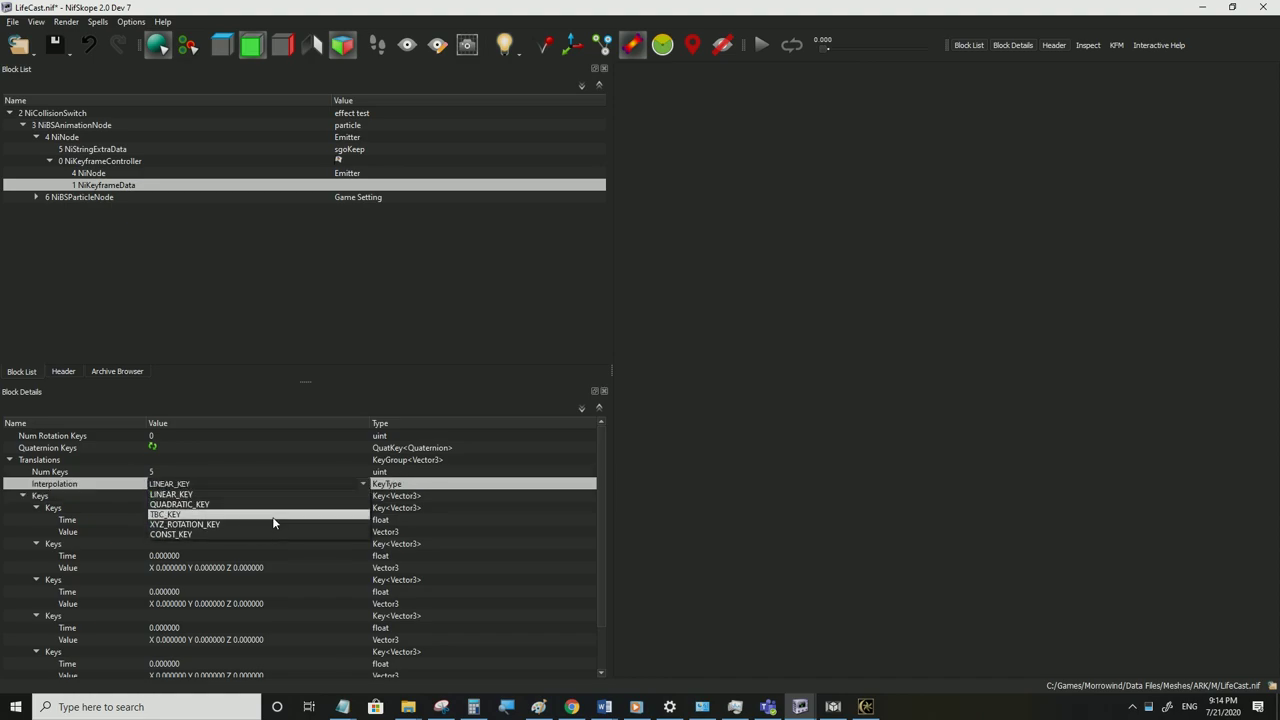
{"action": "left_click", "coordinate": [177, 495]}
Time the translation keys at 0, 0.25, 0.5, 0.75 and 1
{"action": "scroll", "coordinate": [279, 532], "scroll_direction": "down", "scroll_amount": 2}
{"action": "double_click", "coordinate": [175, 614]}
{"action": "type", "text": "1"}
{"action": "left_click", "coordinate": [177, 472]}
{"action": "double_click", "coordinate": [173, 508]}
{"action": "type", "text": "2"}
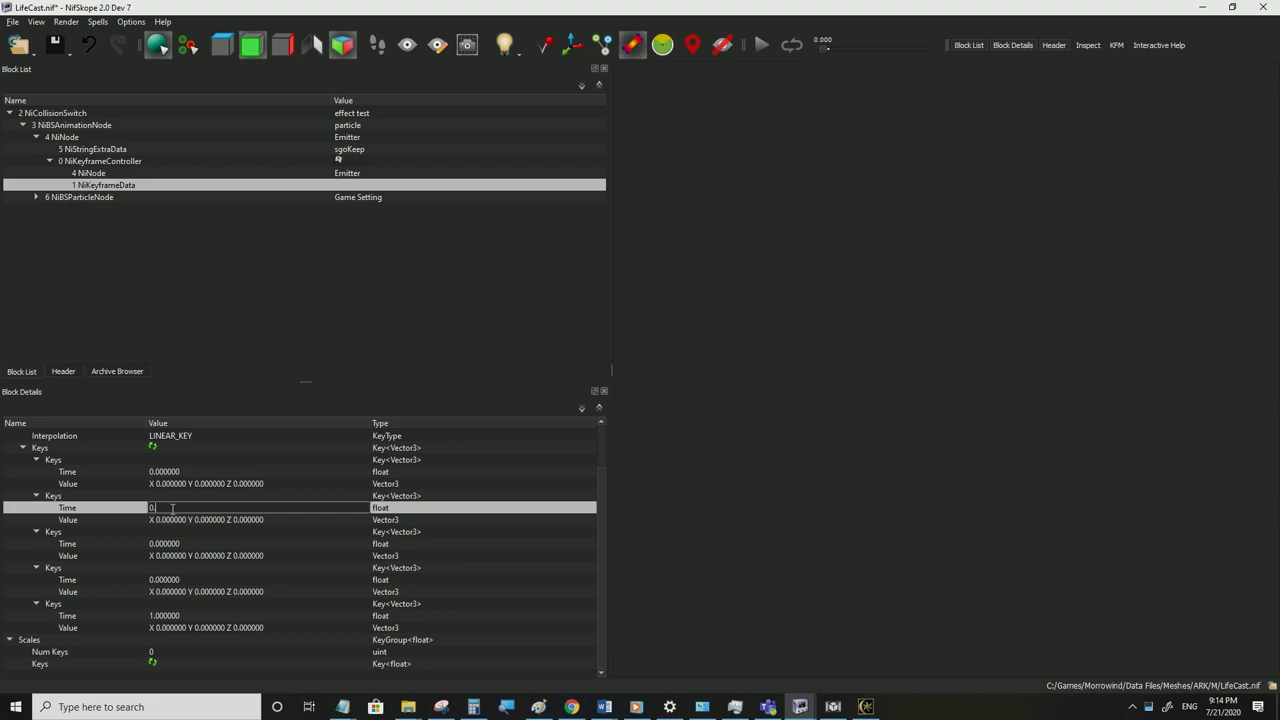
{"action": "type", "text": "50000"}
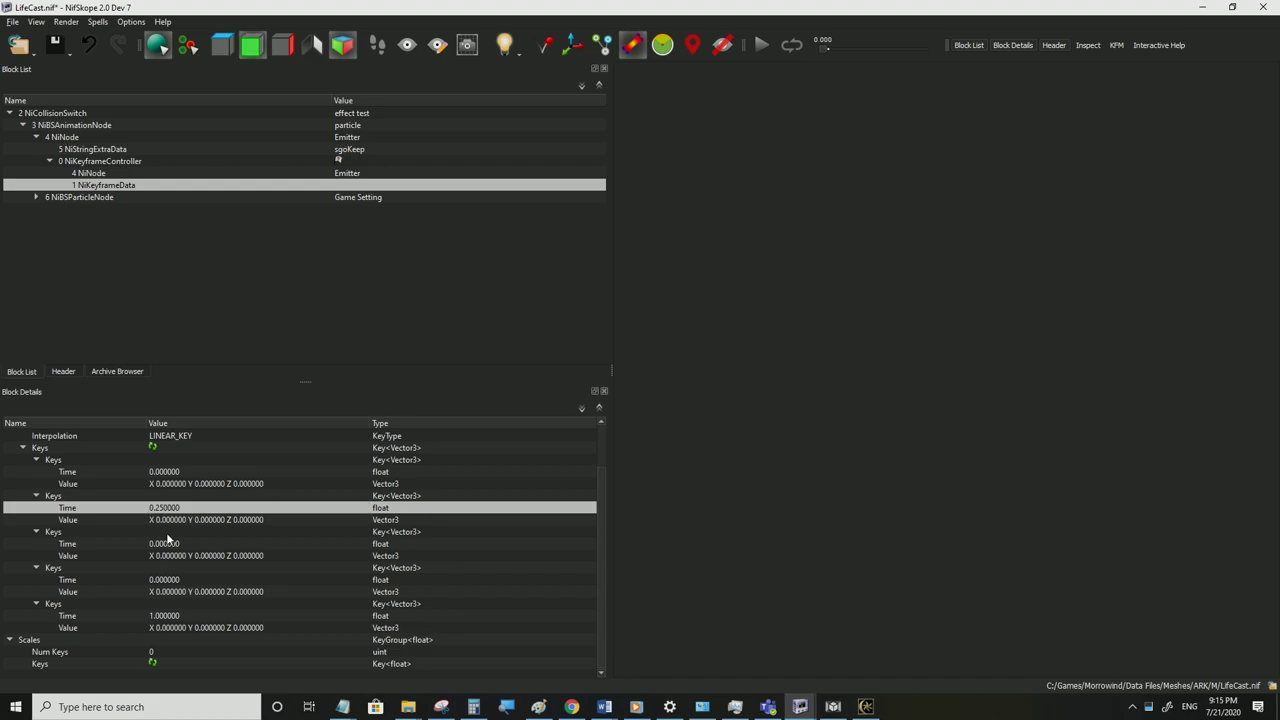
{"action": "double_click", "coordinate": [170, 544]}
{"action": "type", "text": "0.5"}
{"action": "key", "text": "Return"}
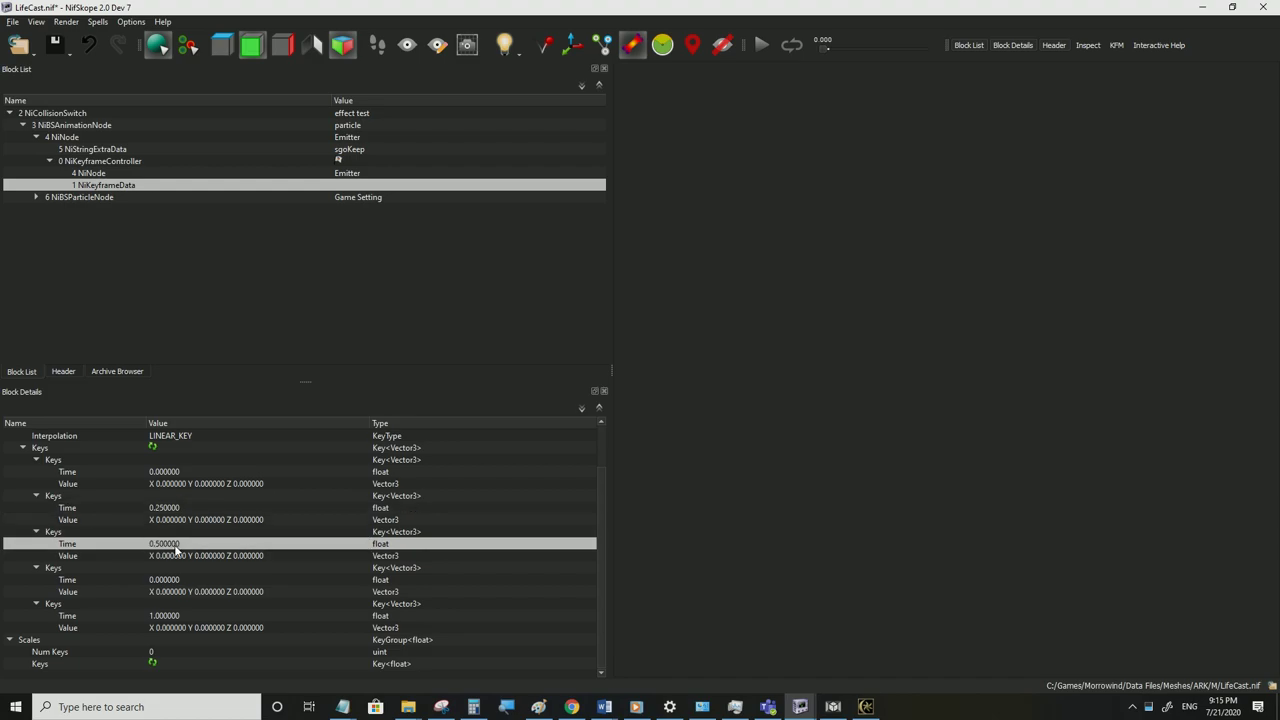
{"action": "double_click", "coordinate": [170, 580]}
{"action": "type", "text": "0.75"}
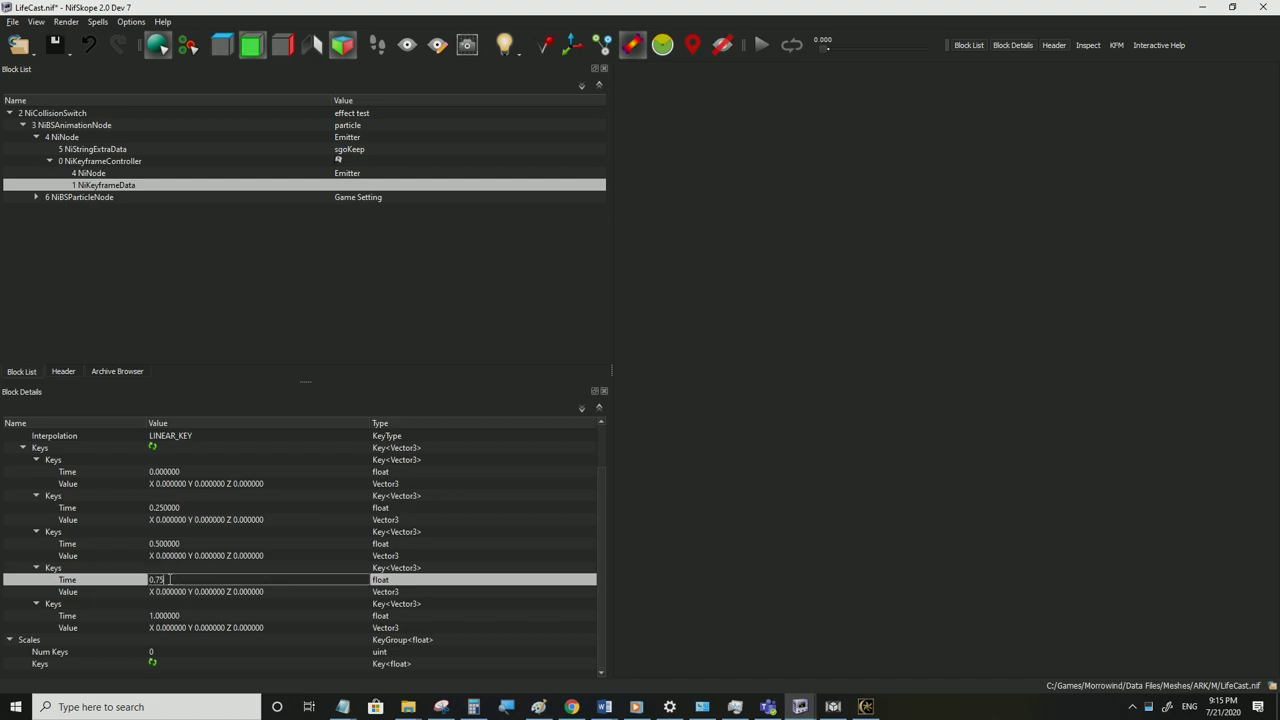
{"action": "key", "text": "Return"}
{"action": "left_click", "coordinate": [110, 161]}
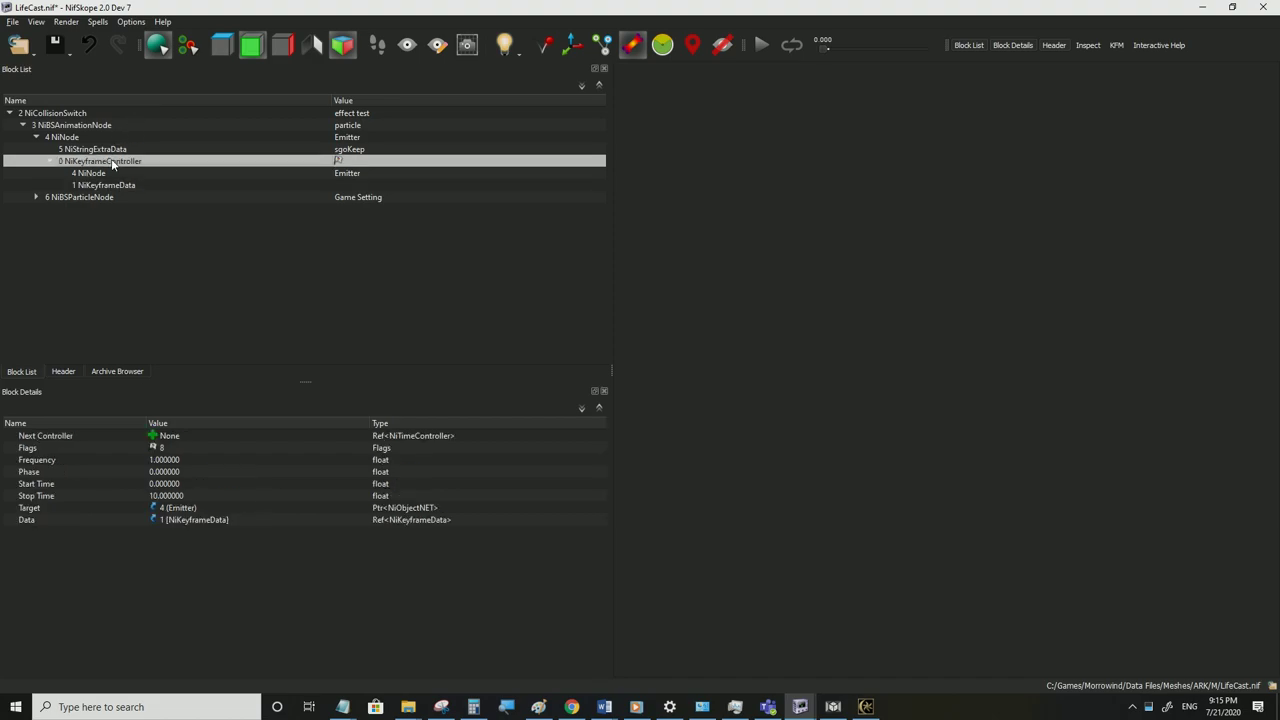
Set the keyframe controller's Stop Time to 1
{"action": "double_click", "coordinate": [181, 497]}
{"action": "type", "text": "1"}
{"action": "left_click", "coordinate": [181, 486]}
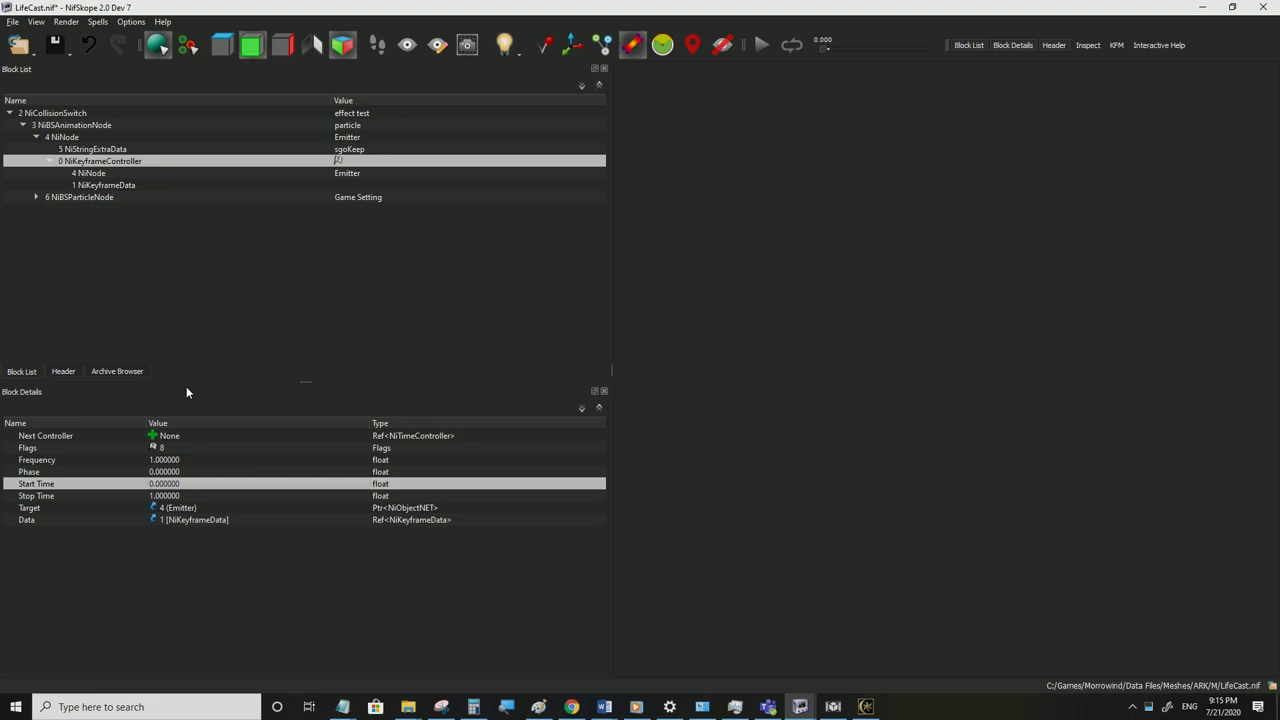
{"action": "left_click", "coordinate": [104, 175]}
{"action": "left_click", "coordinate": [107, 186]}
{"action": "scroll", "coordinate": [228, 535], "scroll_direction": "down", "scroll_amount": 1}
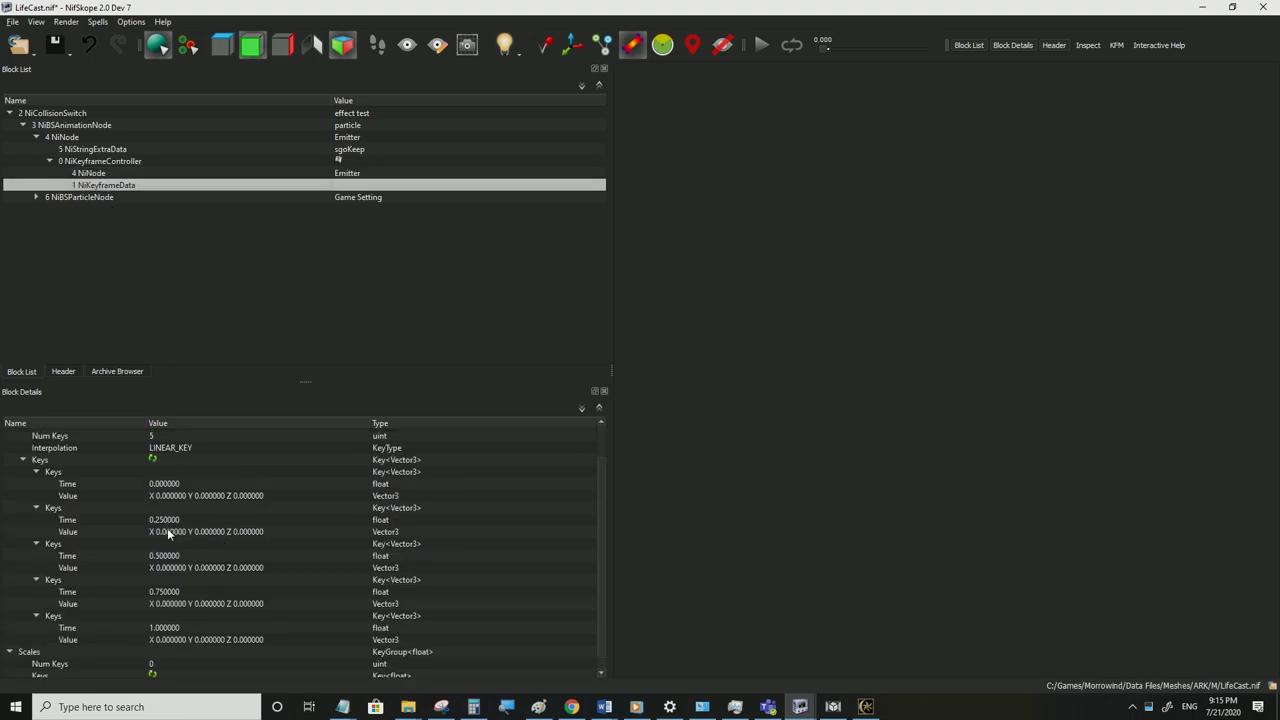
Compare the first, 0.25 and last keys' positions against the controller settings
{"action": "left_click", "coordinate": [176, 495]}
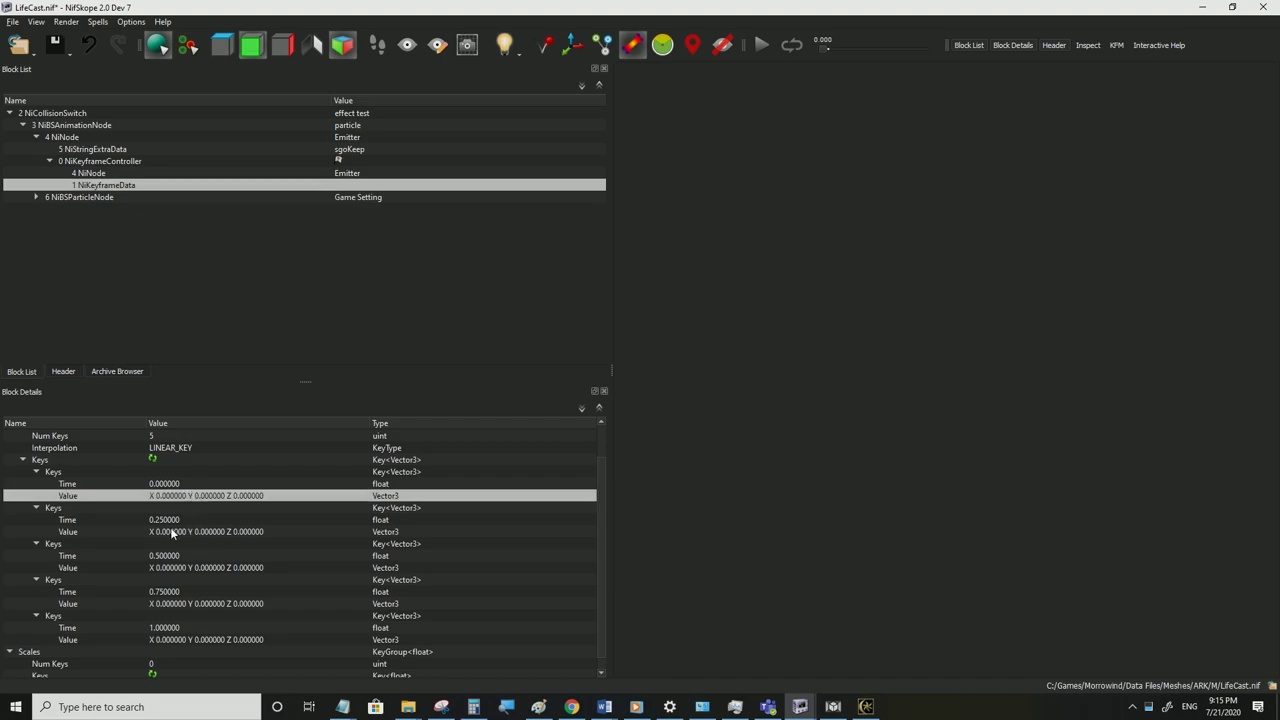
{"action": "left_click", "coordinate": [174, 532]}
{"action": "left_click", "coordinate": [194, 495]}
{"action": "left_click", "coordinate": [112, 162]}
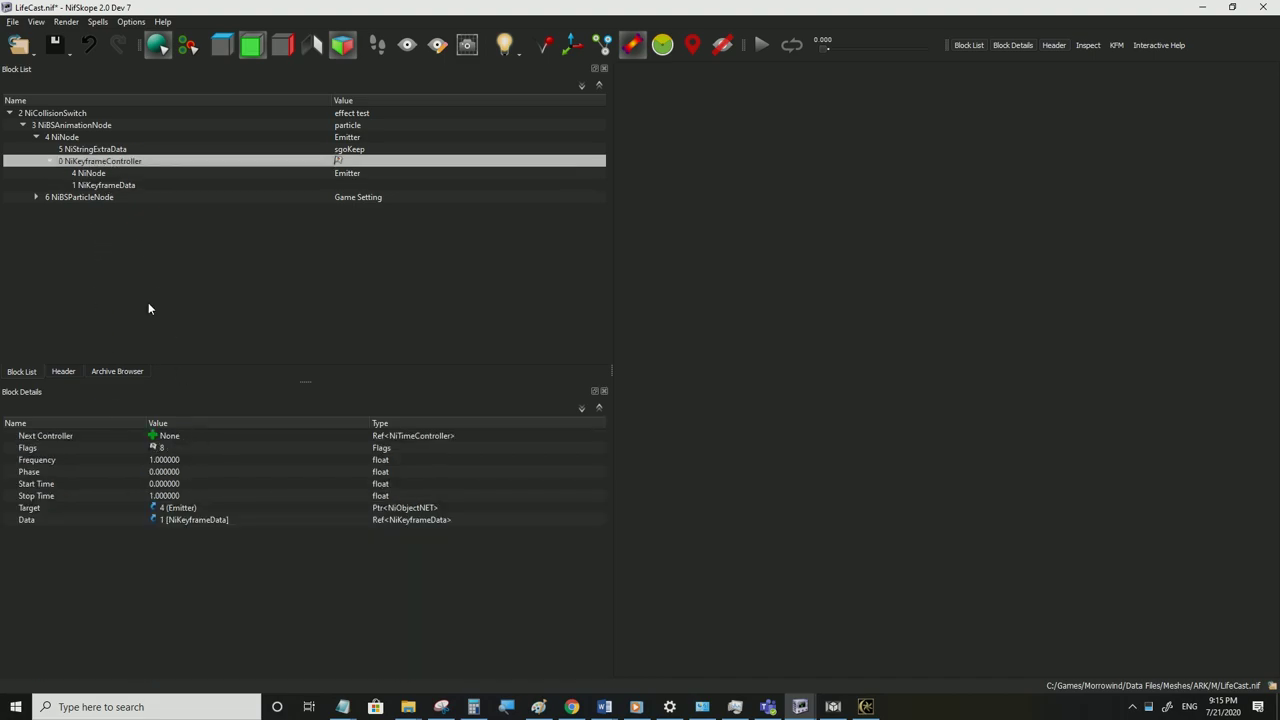
{"action": "left_click", "coordinate": [98, 186]}
{"action": "scroll", "coordinate": [204, 540], "scroll_direction": "down", "scroll_amount": 2}
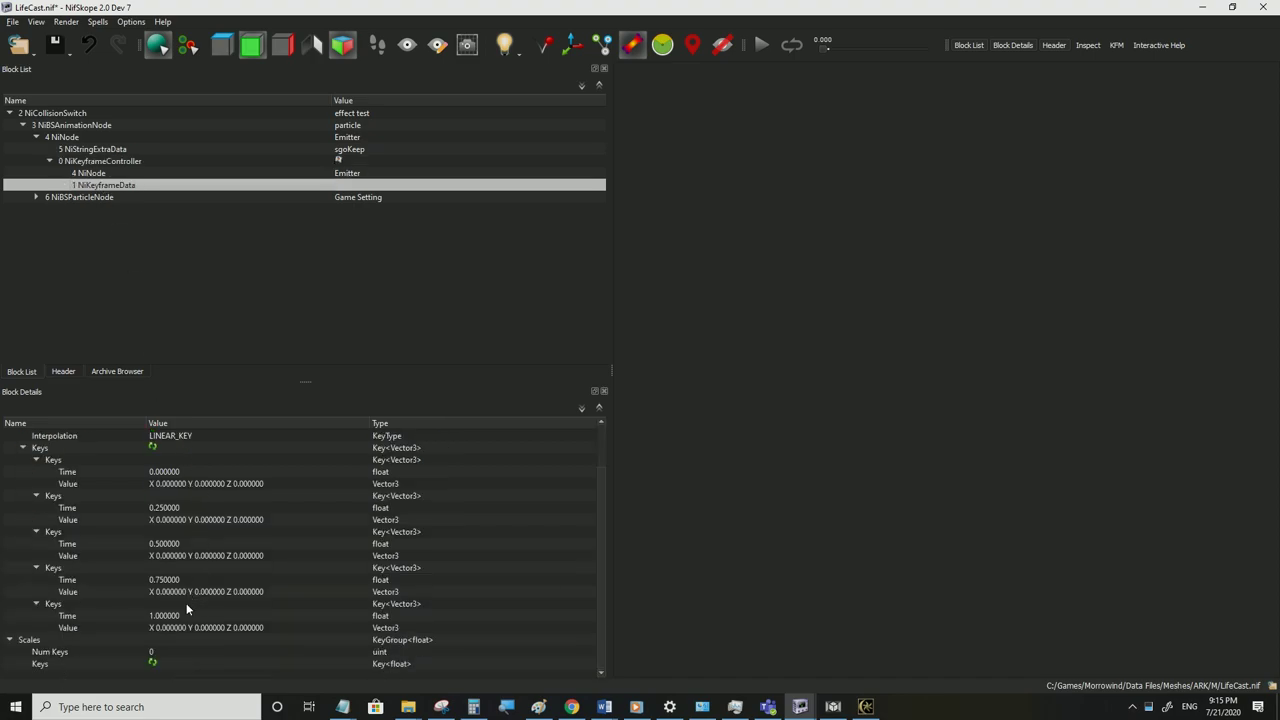
{"action": "left_click", "coordinate": [197, 627]}
{"action": "left_click", "coordinate": [195, 484]}
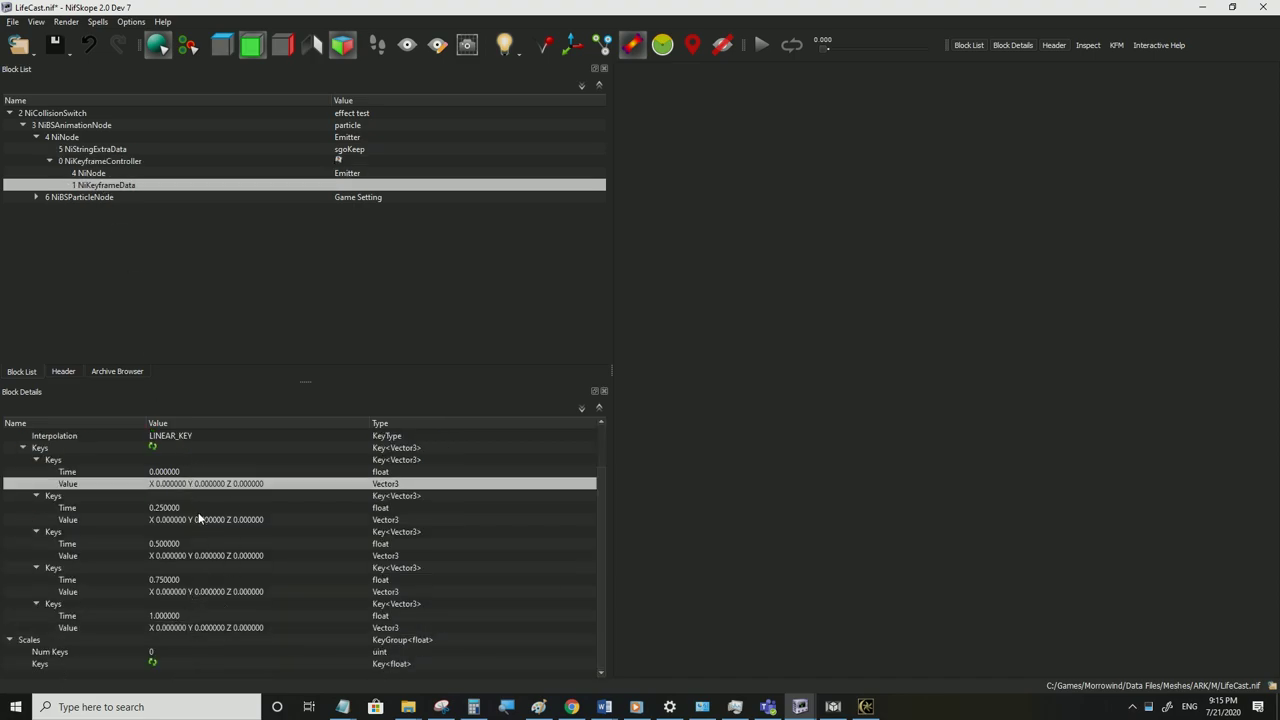
{"action": "scroll", "coordinate": [162, 571], "scroll_direction": "up", "scroll_amount": 1}
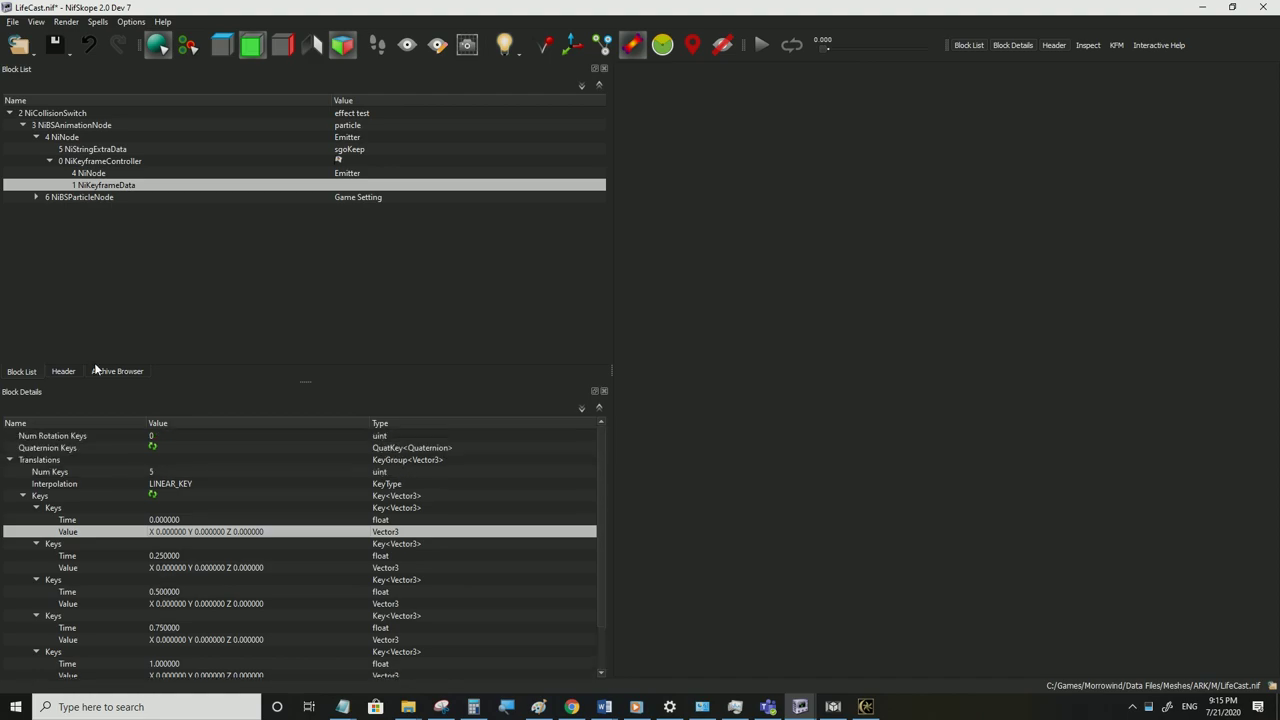
{"action": "left_click", "coordinate": [100, 164]}
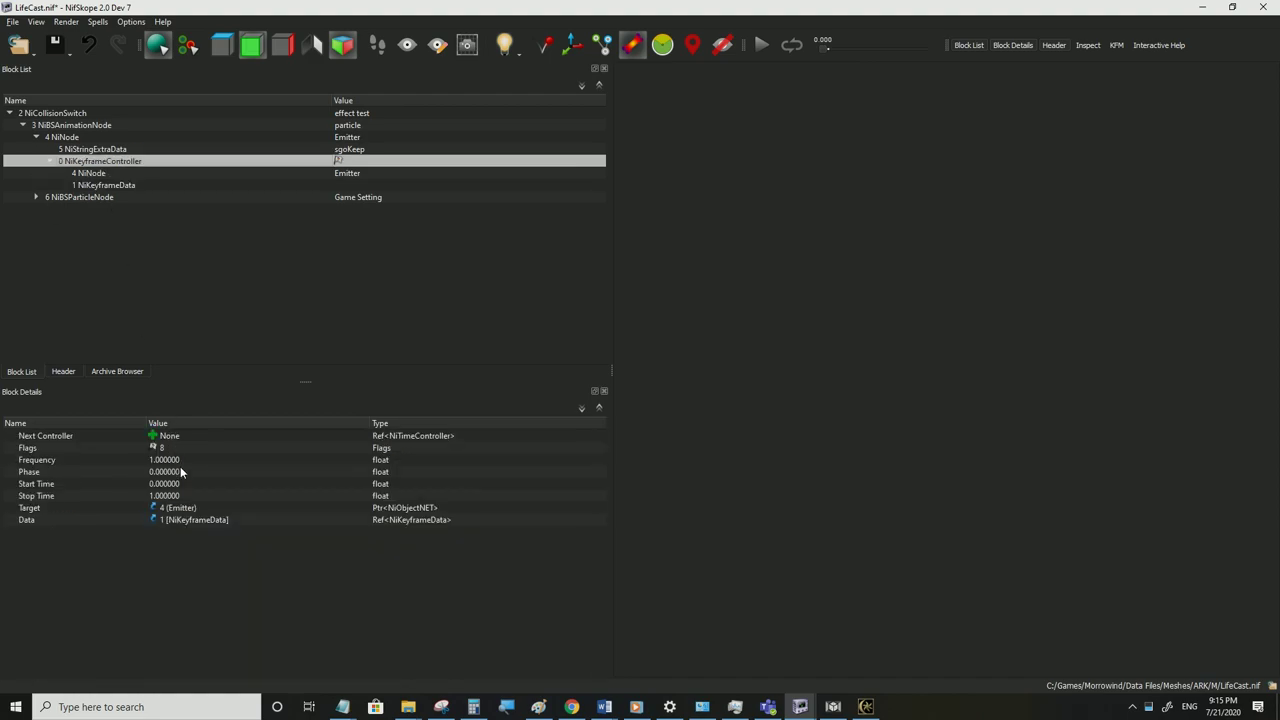
{"action": "left_click", "coordinate": [110, 186]}
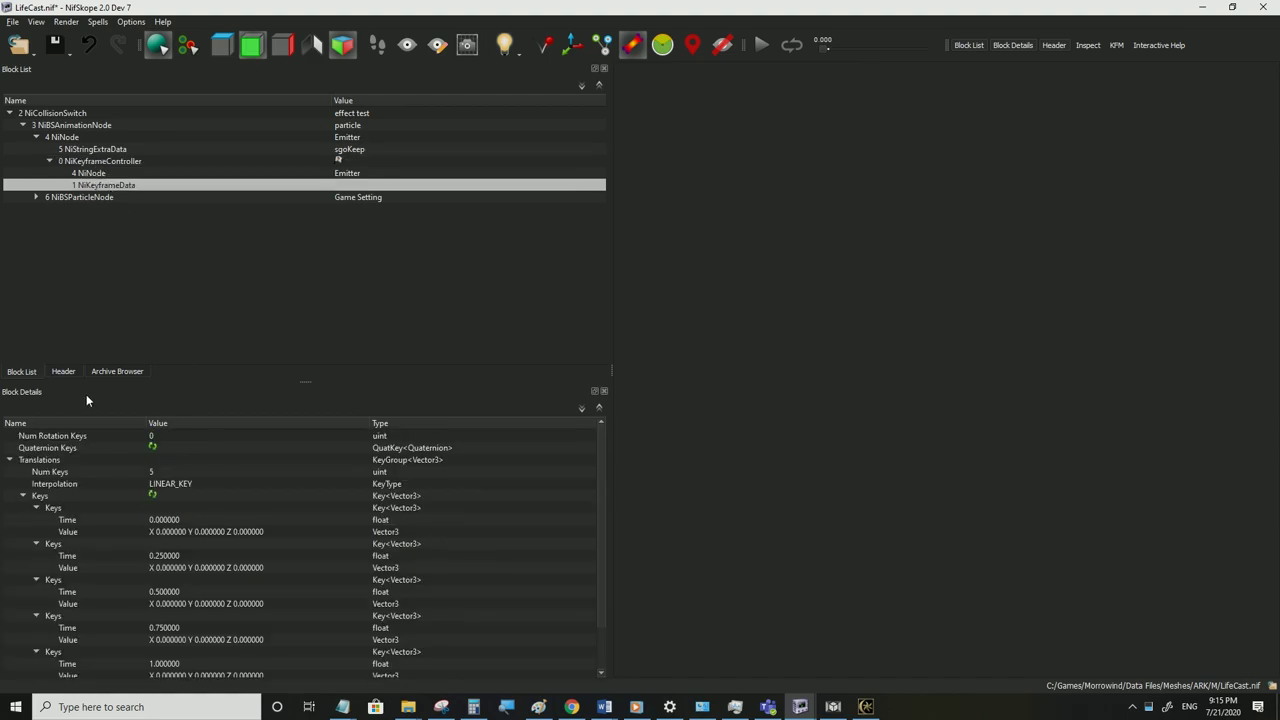
{"action": "left_click", "coordinate": [100, 163]}
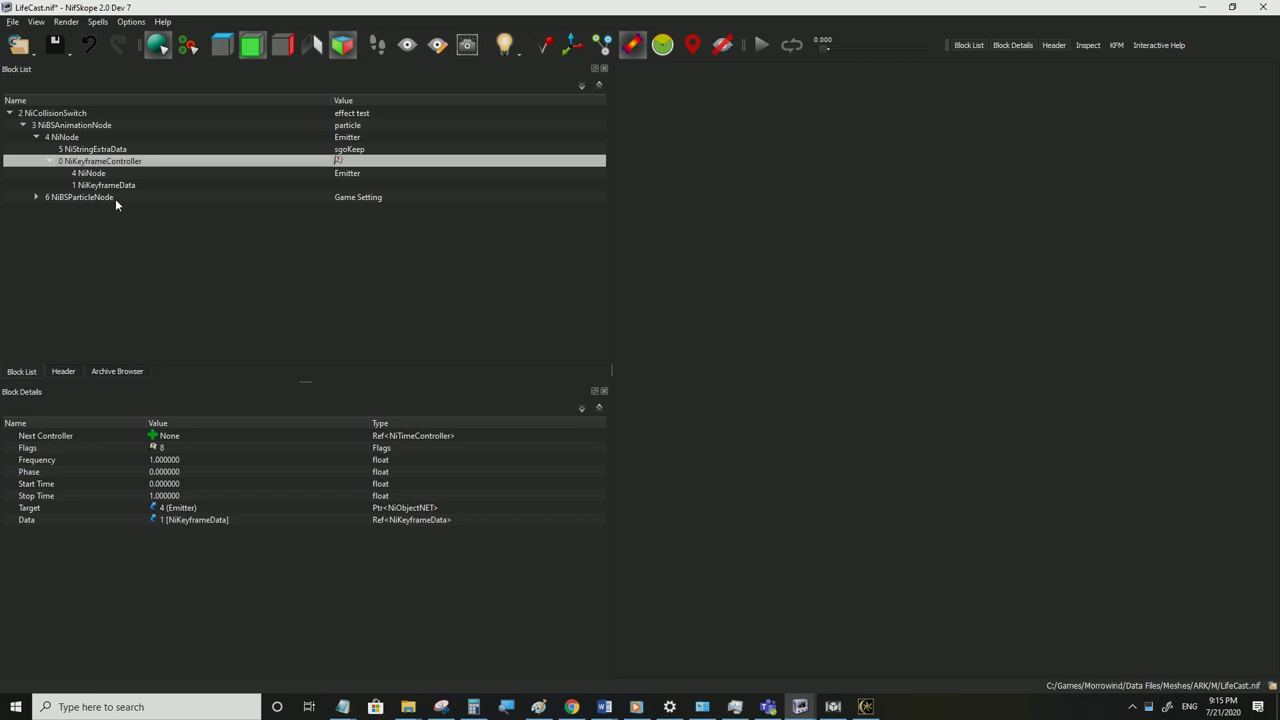
{"action": "left_click", "coordinate": [116, 188]}
Step through the key rows from the first key's time to the last
{"action": "scroll", "coordinate": [185, 468], "scroll_direction": "down", "scroll_amount": 2}
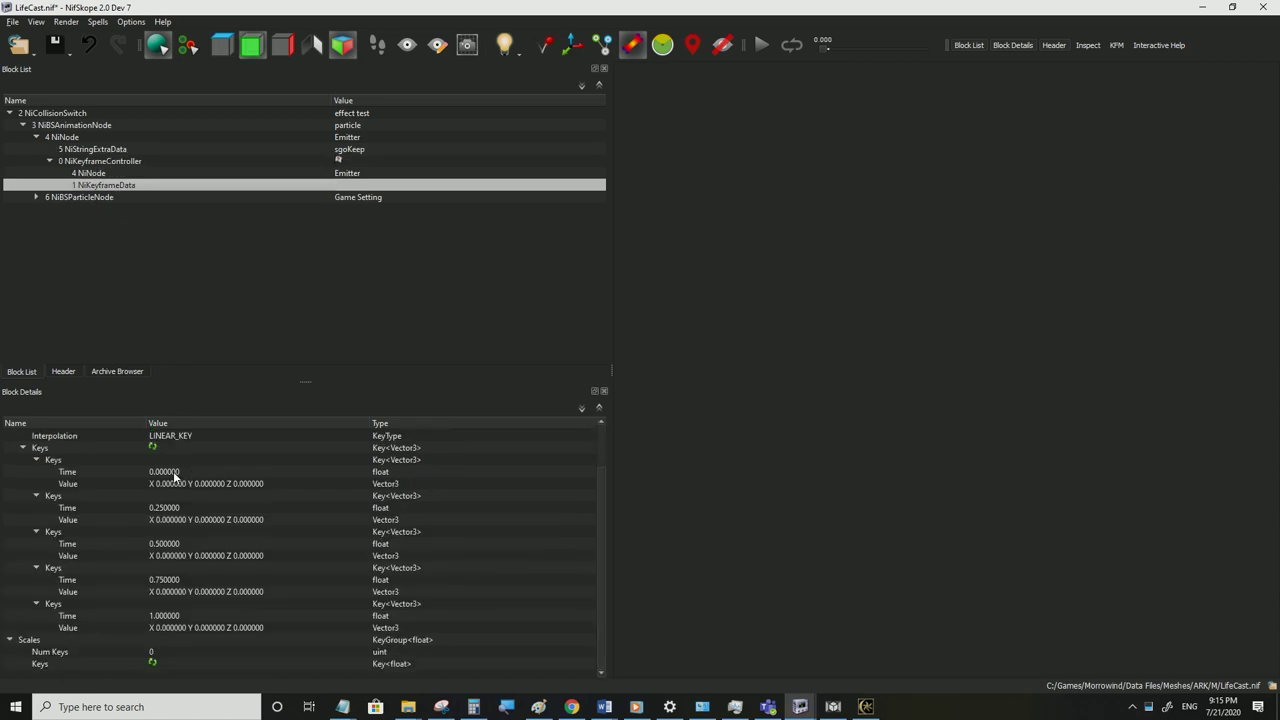
{"action": "left_click", "coordinate": [185, 473]}
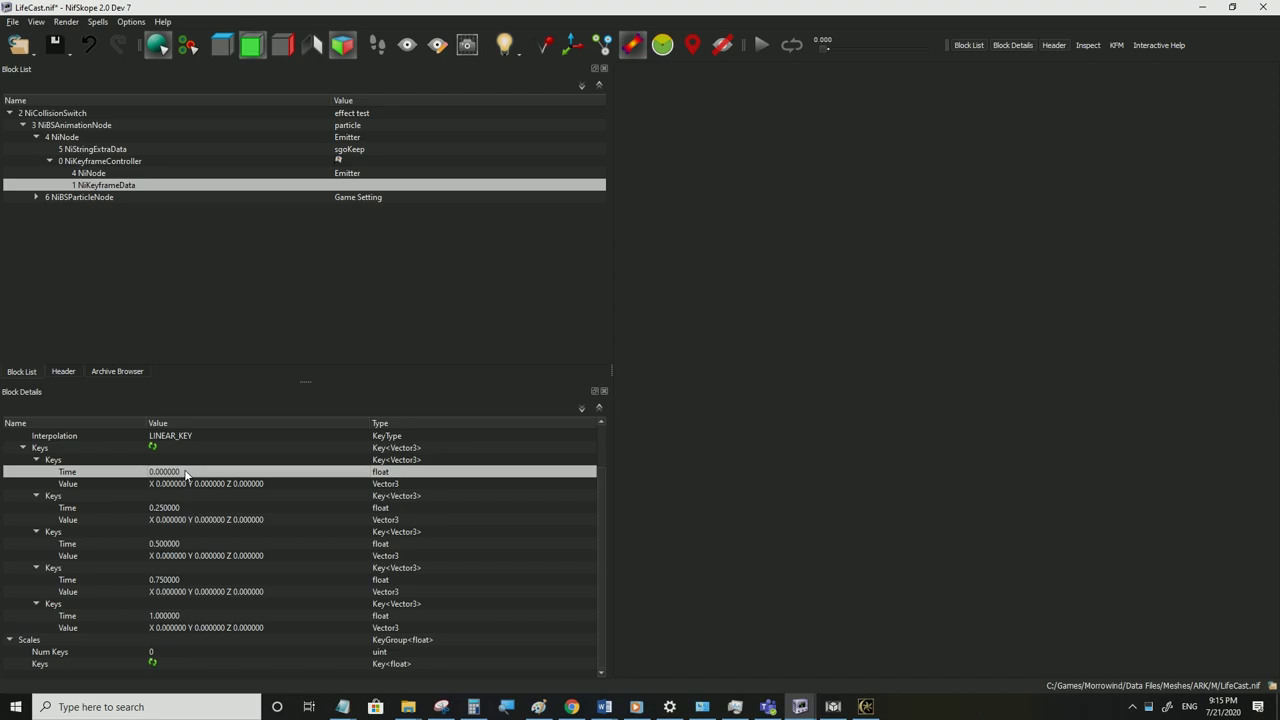
{"action": "left_click", "coordinate": [167, 618]}
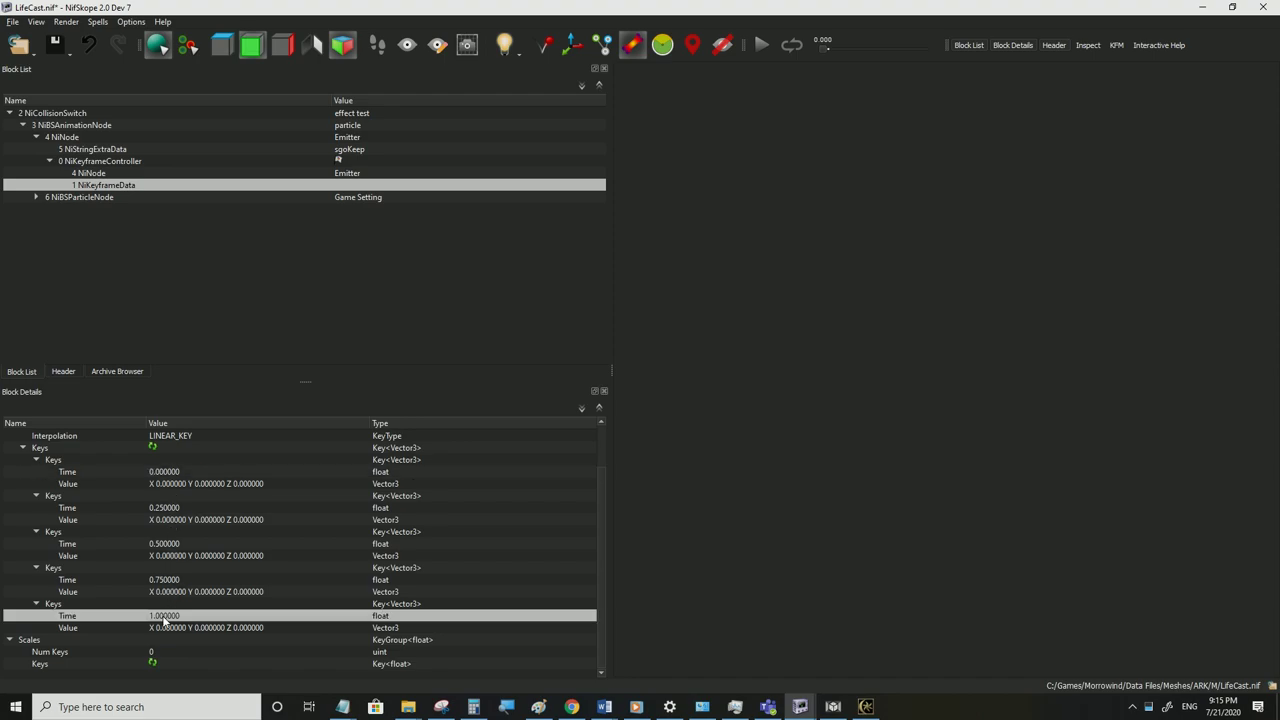
{"action": "left_click", "coordinate": [170, 474]}
{"action": "key", "text": "Down"}
{"action": "key", "text": "Down"}
{"action": "key", "text": "Down"}
{"action": "key", "text": "Down"}
{"action": "key", "text": "Down"}
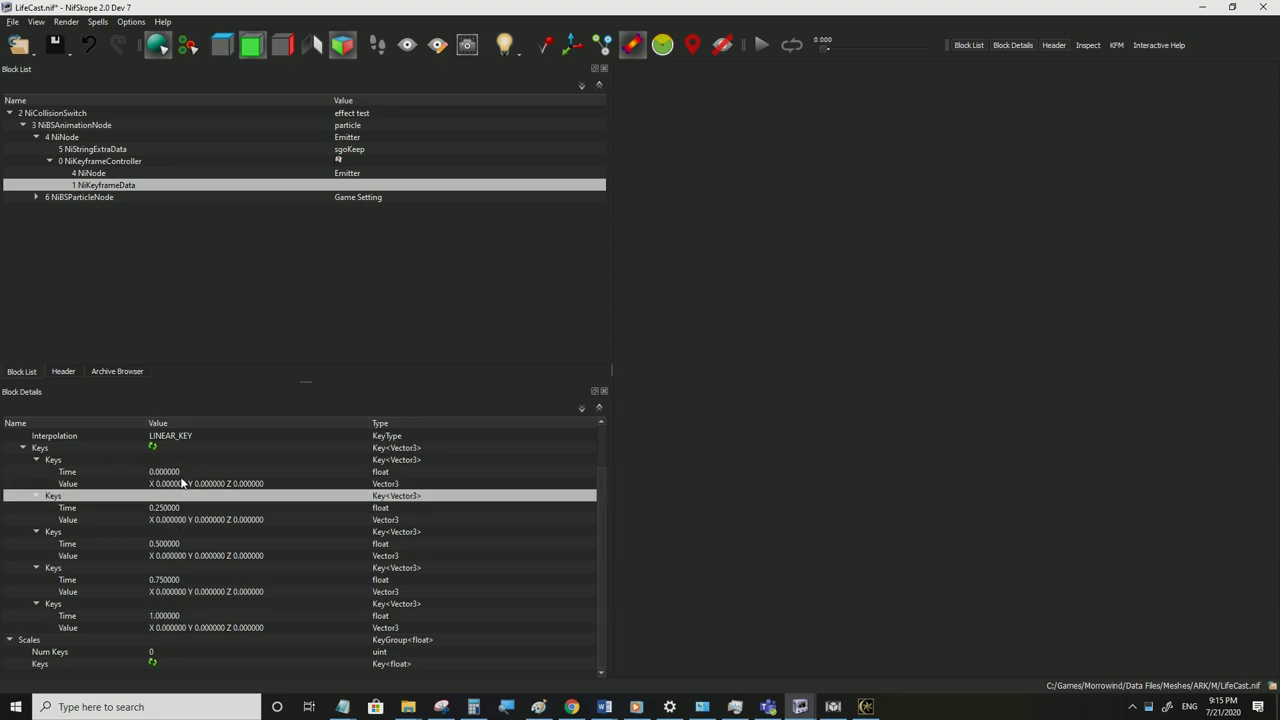
{"action": "key", "text": "Down"}
{"action": "key", "text": "Down"}
{"action": "key", "text": "Down"}
{"action": "key", "text": "Down"}
{"action": "key", "text": "Down"}
{"action": "key", "text": "Down"}
{"action": "key", "text": "Down"}
{"action": "key", "text": "Down"}
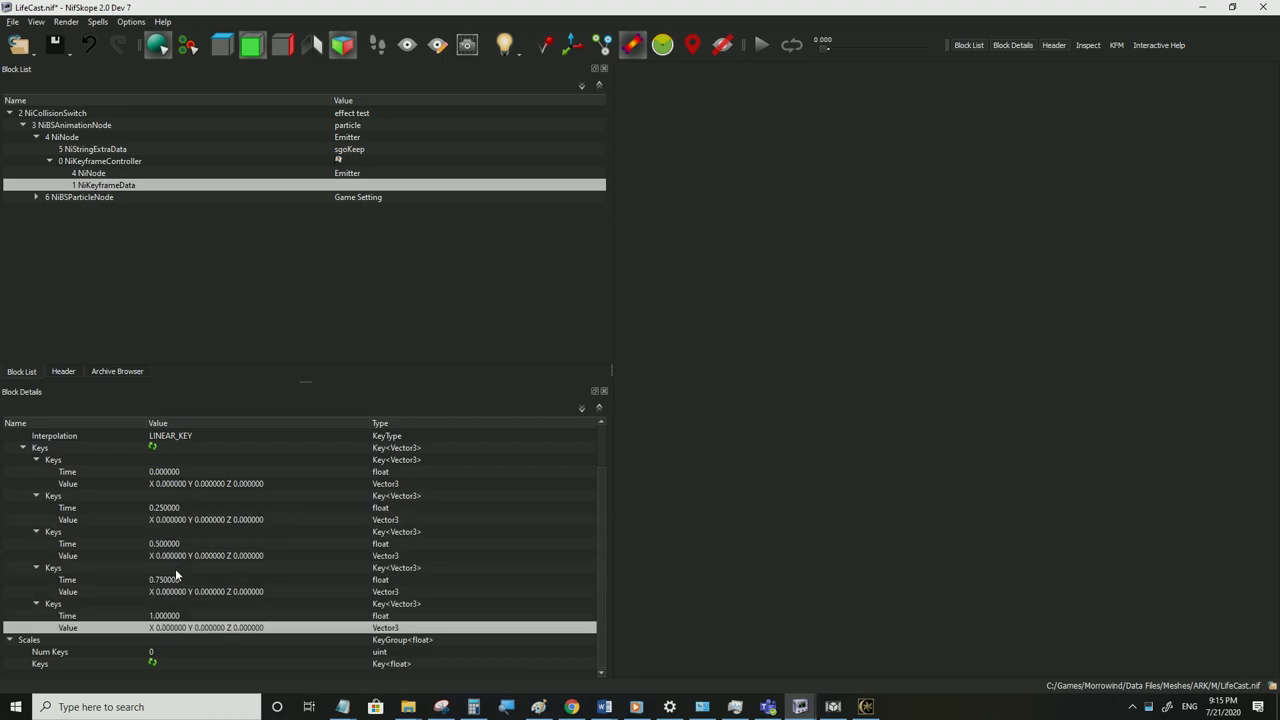
{"action": "left_click", "coordinate": [190, 473]}
{"action": "key", "text": "Down"}
{"action": "key", "text": "Down"}
{"action": "key", "text": "Down"}
{"action": "key", "text": "Down"}
{"action": "key", "text": "Down"}
{"action": "key", "text": "Down"}
{"action": "key", "text": "Down"}
{"action": "key", "text": "Down"}
{"action": "key", "text": "Down"}
{"action": "key", "text": "Down"}
Set the keyframe controller's Flags to 10
{"action": "left_click", "coordinate": [90, 163]}
{"action": "left_click", "coordinate": [249, 448]}
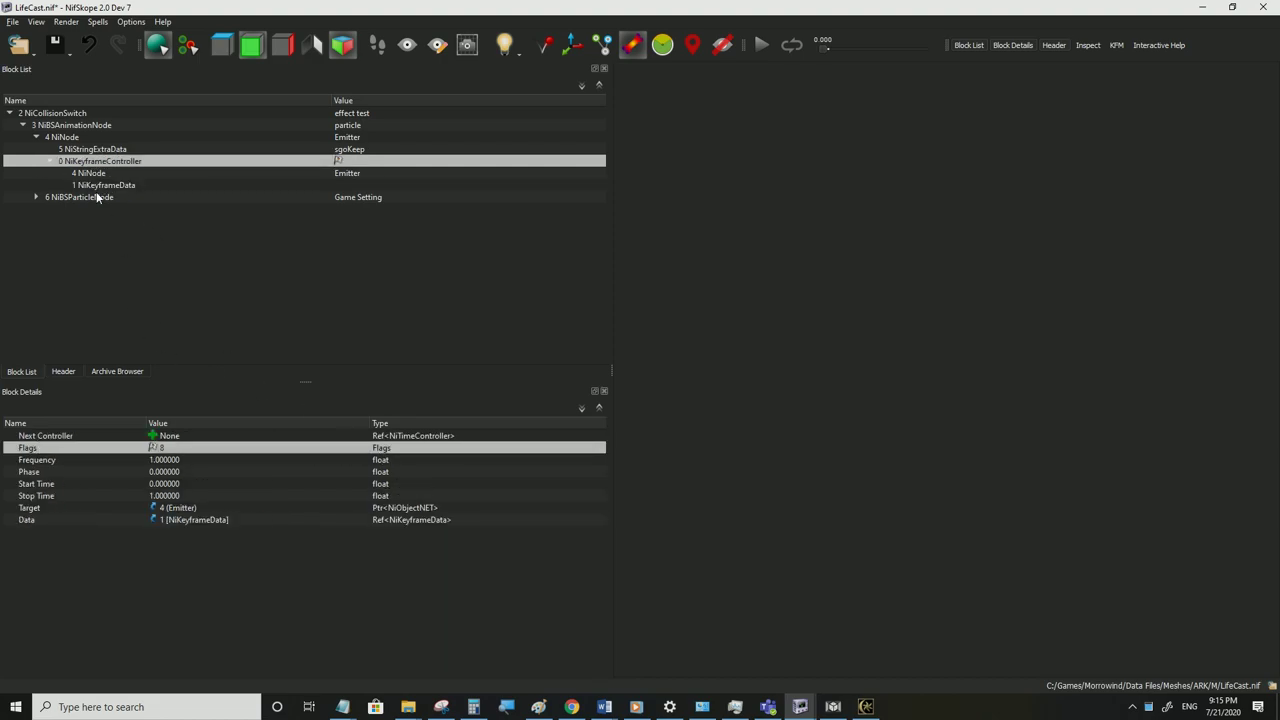
{"action": "double_click", "coordinate": [176, 448]}
{"action": "type", "text": "10"}
{"action": "double_click", "coordinate": [170, 447]}
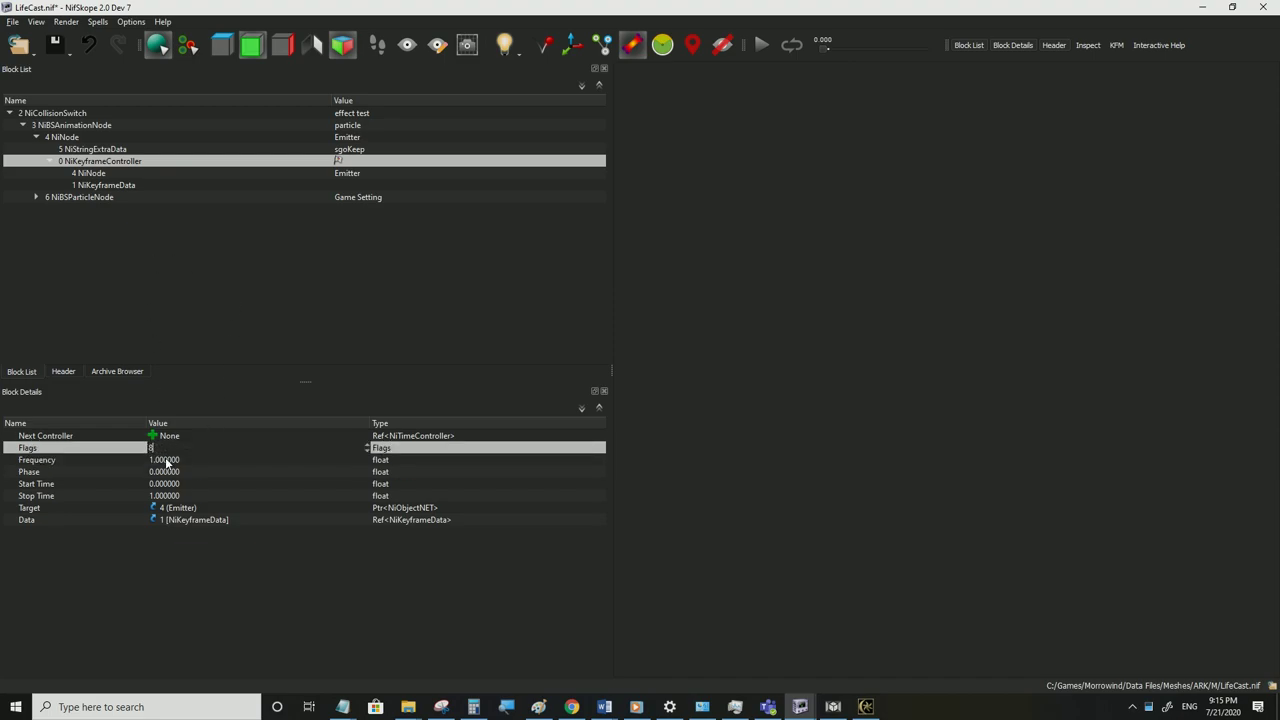
{"action": "left_click", "coordinate": [105, 187]}
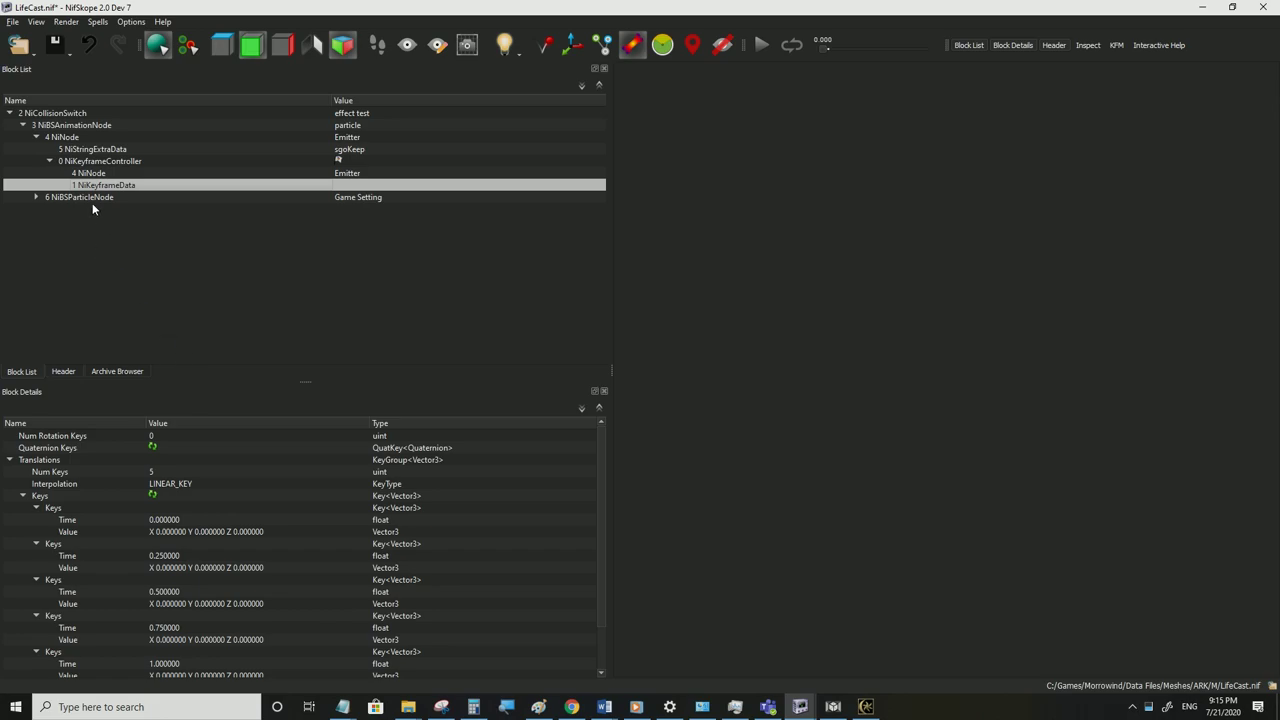
Browse the five translation keys, all still positioned at 0,0,0
{"action": "left_click", "coordinate": [175, 521]}
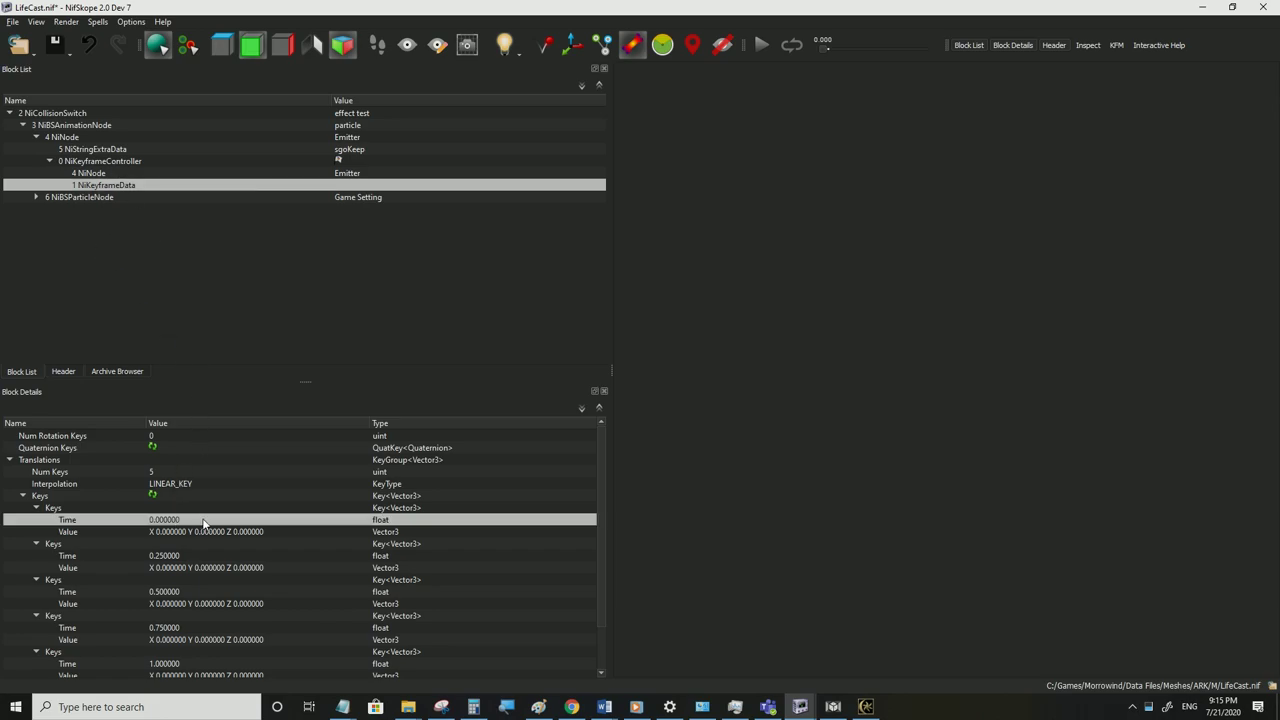
{"action": "scroll", "coordinate": [206, 525], "scroll_direction": "down", "scroll_amount": 1}
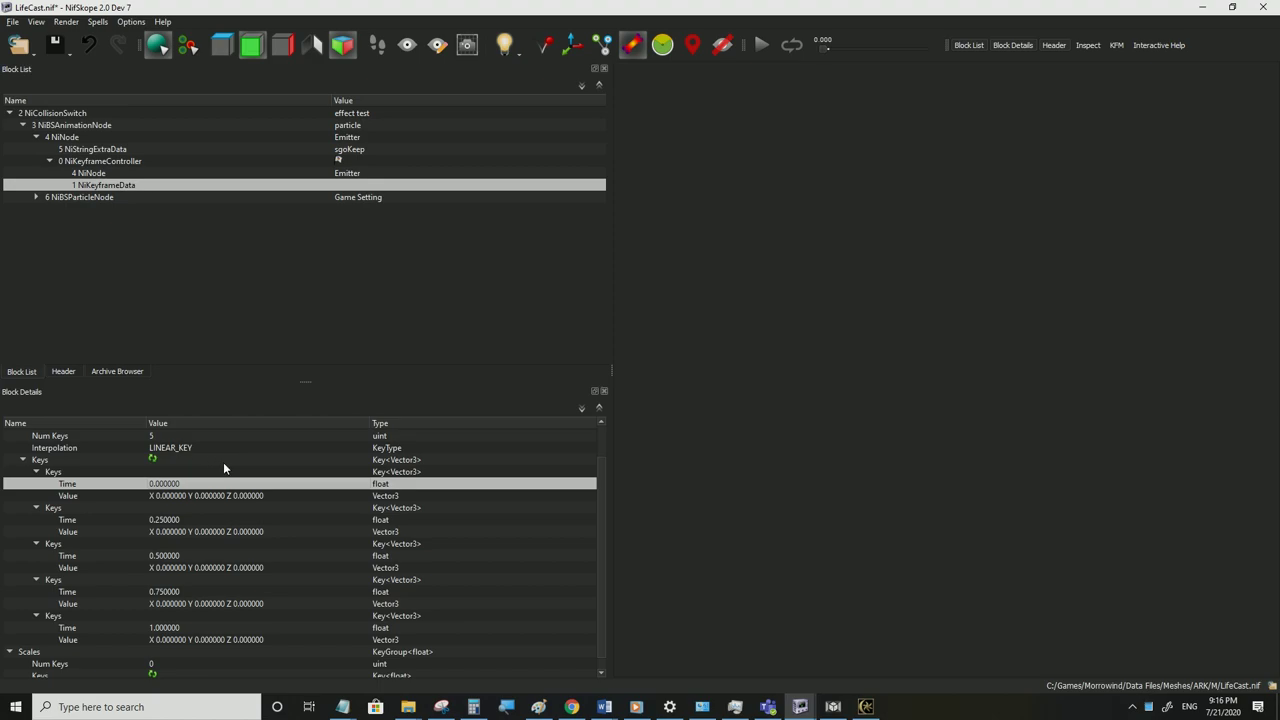
{"action": "key", "text": "Down"}
{"action": "key", "text": "Down"}
{"action": "key", "text": "Down"}
{"action": "key", "text": "Down"}
{"action": "key", "text": "Down"}
{"action": "key", "text": "Down"}
{"action": "key", "text": "Down"}
{"action": "key", "text": "Down"}
{"action": "key", "text": "Down"}
{"action": "key", "text": "Down"}
{"action": "key", "text": "Down"}
{"action": "key", "text": "Down"}
{"action": "key", "text": "Down"}
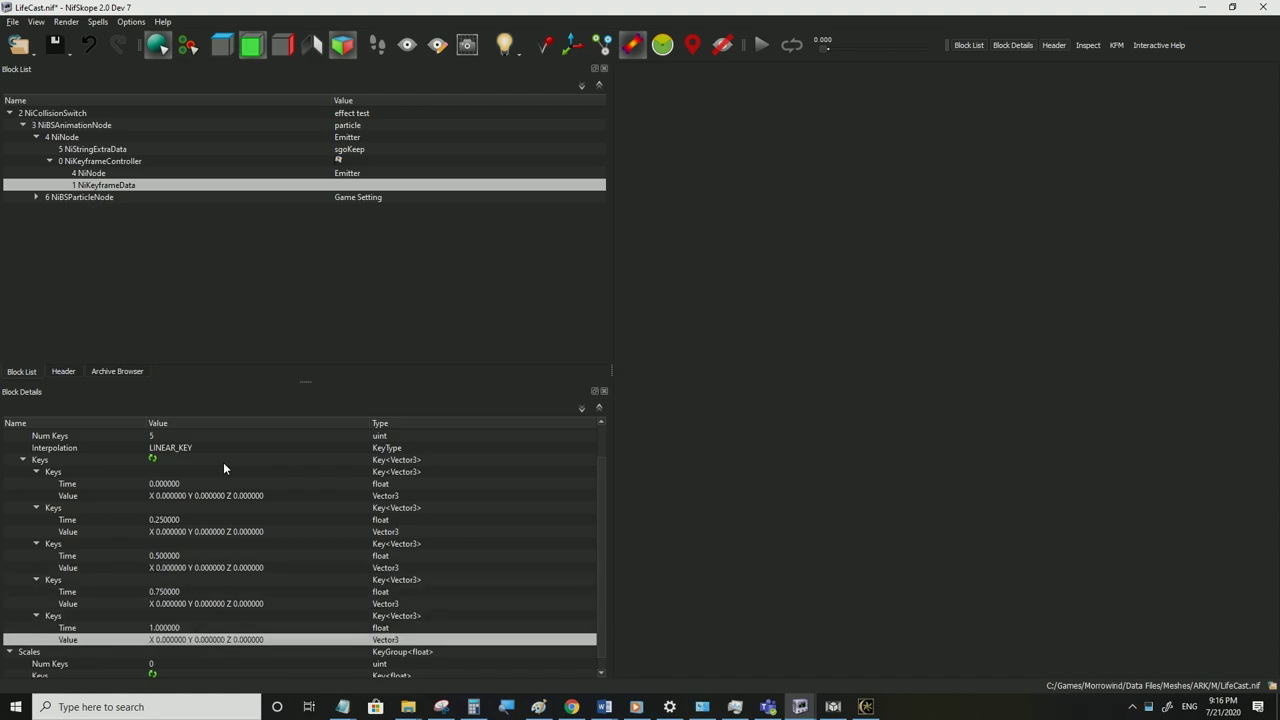
{"action": "key", "text": "Up"}
{"action": "key", "text": "Up"}
{"action": "key", "text": "Up"}
{"action": "key", "text": "Up"}
{"action": "key", "text": "Up"}
{"action": "key", "text": "Up"}
{"action": "key", "text": "Up"}
{"action": "key", "text": "Up"}
{"action": "key", "text": "Up"}
{"action": "key", "text": "Up"}
{"action": "key", "text": "Up"}
{"action": "key", "text": "Up"}
{"action": "key", "text": "Up"}
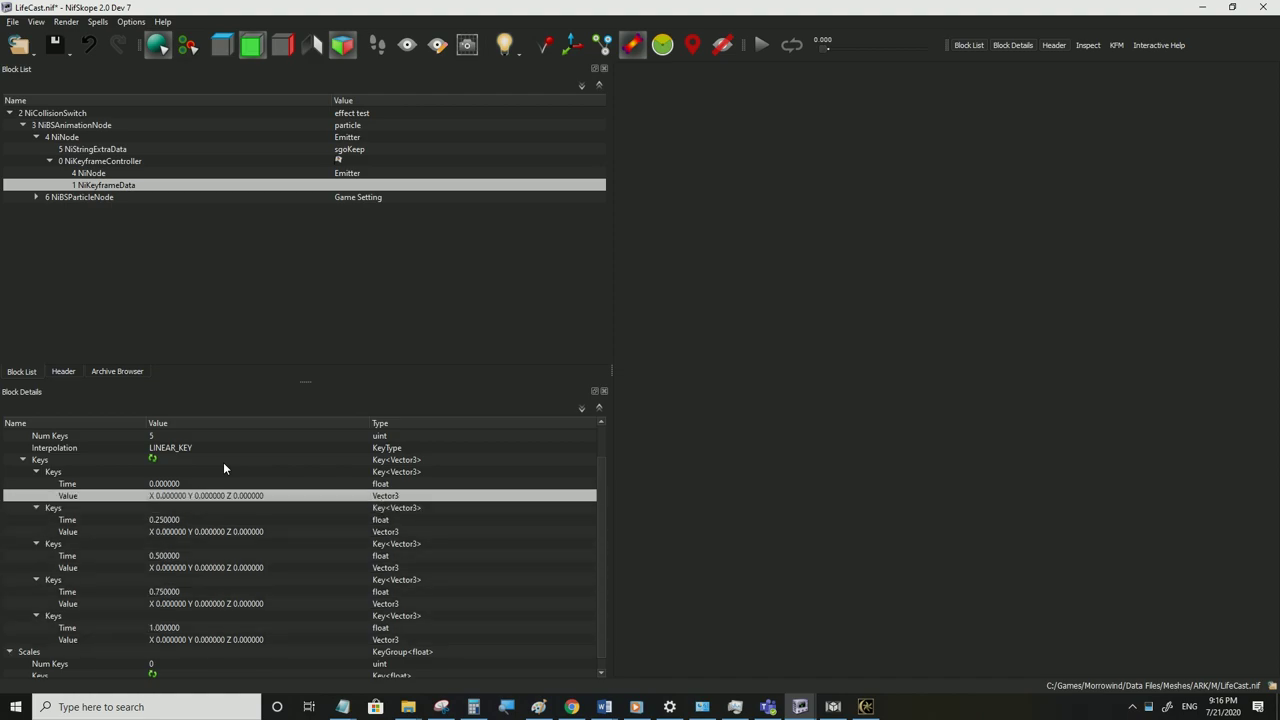
{"action": "left_click", "coordinate": [197, 567]}
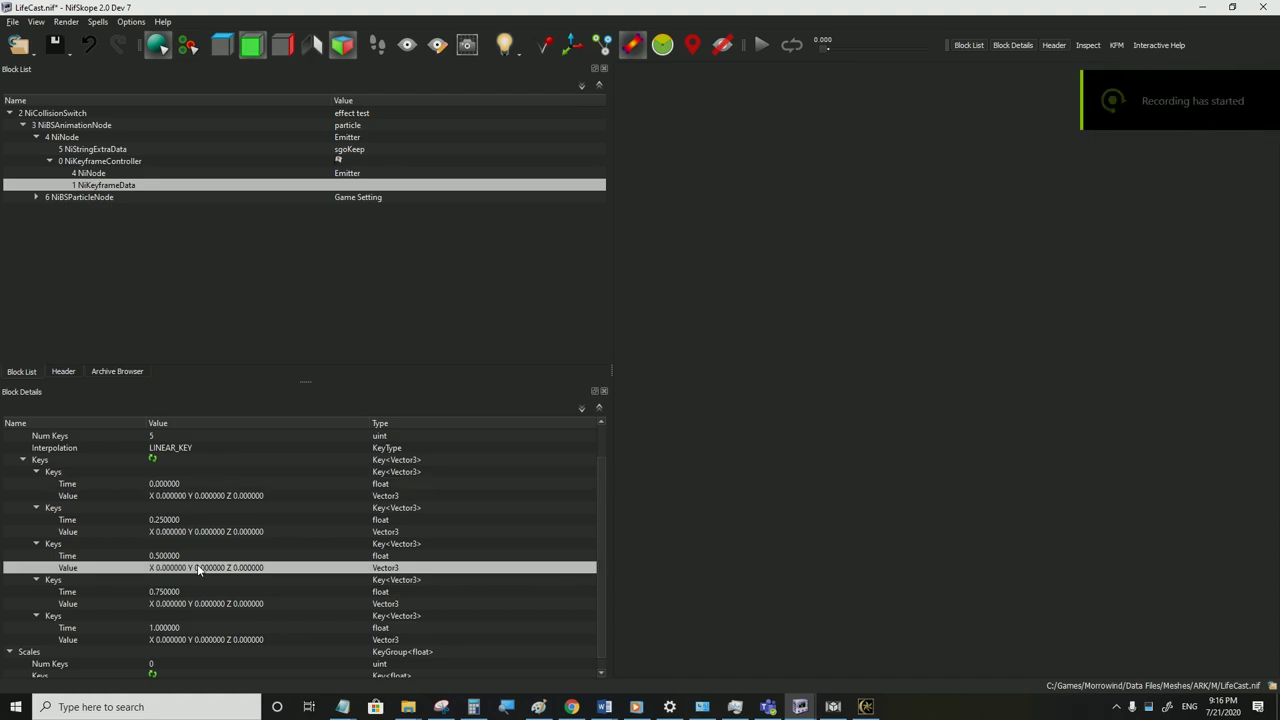
Set the 0.25 key to X 500 and the 0.5 key to X 500, Y 500
{"action": "left_click", "coordinate": [174, 536]}
{"action": "left_click", "coordinate": [197, 536]}
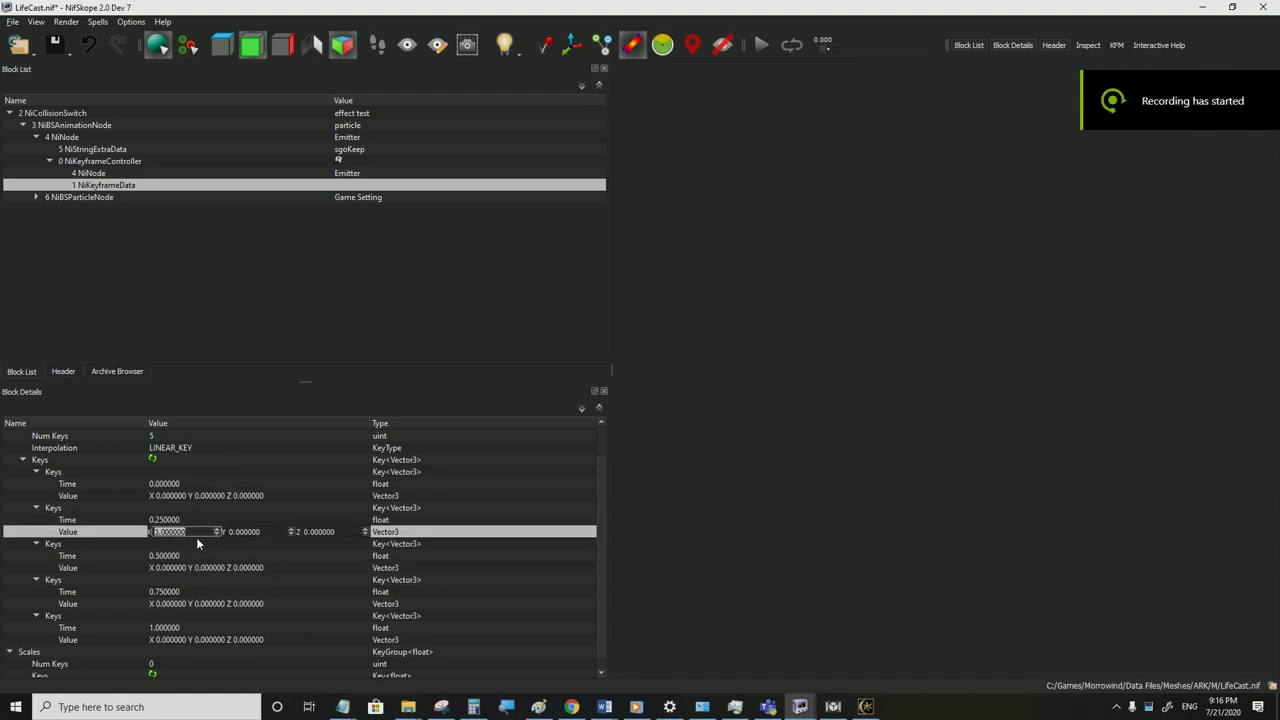
{"action": "type", "text": "500"}
{"action": "left_click", "coordinate": [176, 559]}
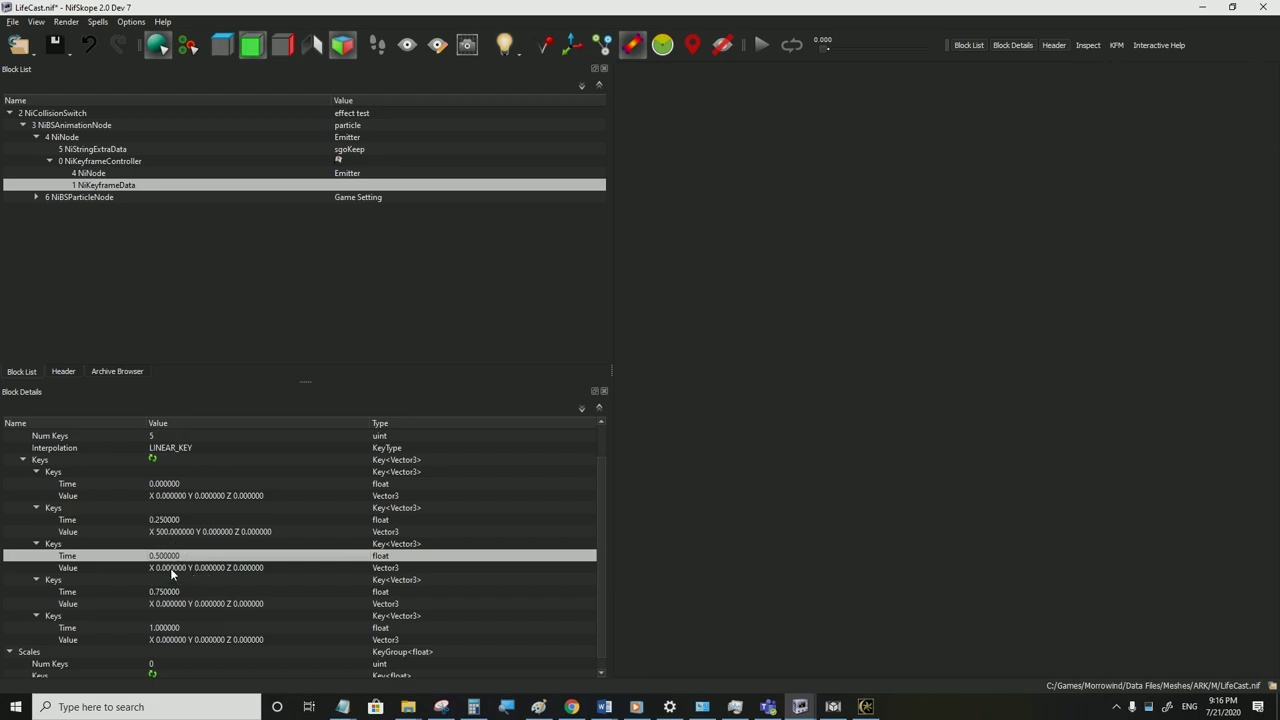
{"action": "double_click", "coordinate": [172, 568]}
{"action": "type", "text": "500"}
{"action": "key", "text": "Tab"}
{"action": "type", "text": "500"}
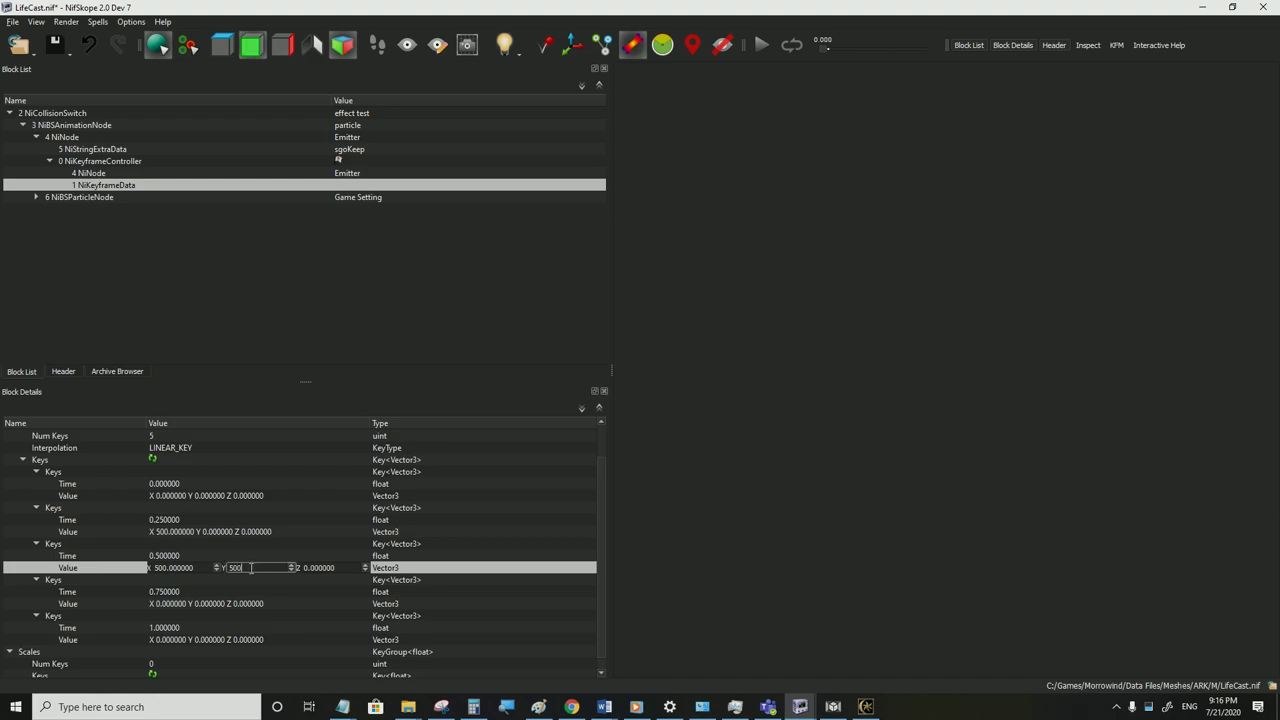
{"action": "left_click", "coordinate": [184, 604]}
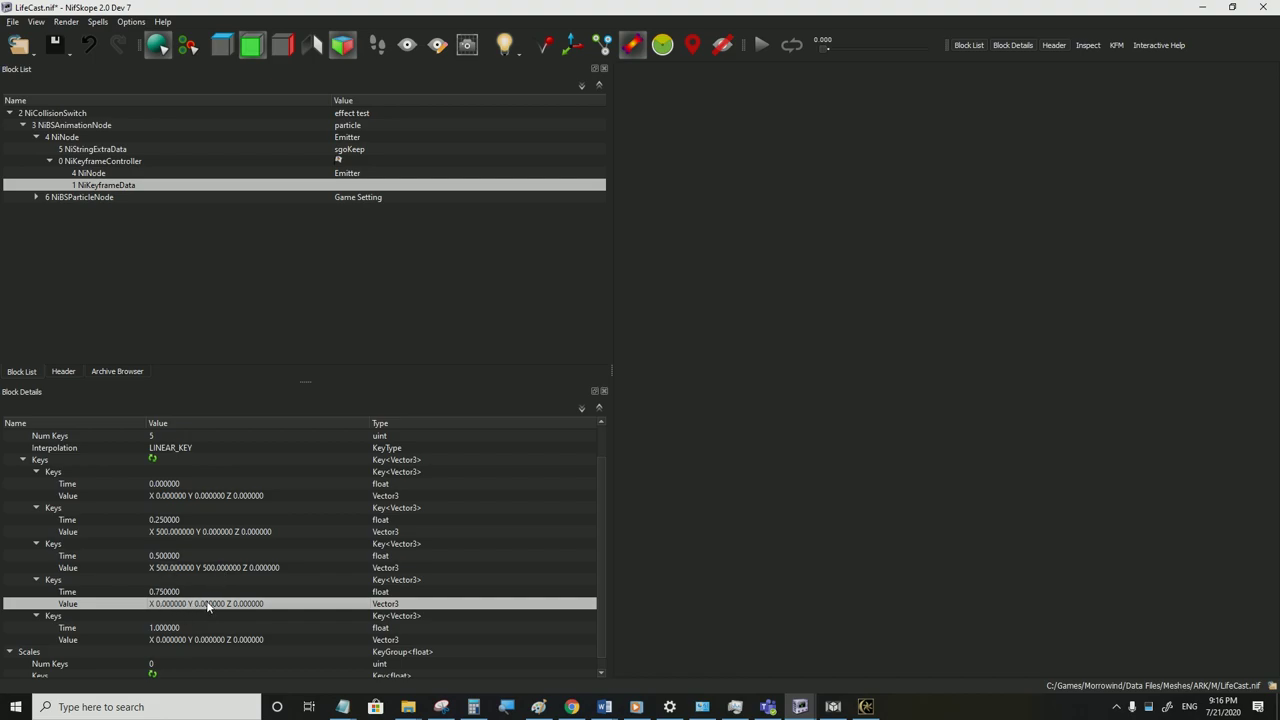
Set the 0.75 key's position to Y 500
{"action": "left_click", "coordinate": [200, 606]}
{"action": "double_click", "coordinate": [245, 604]}
{"action": "type", "text": "50"}
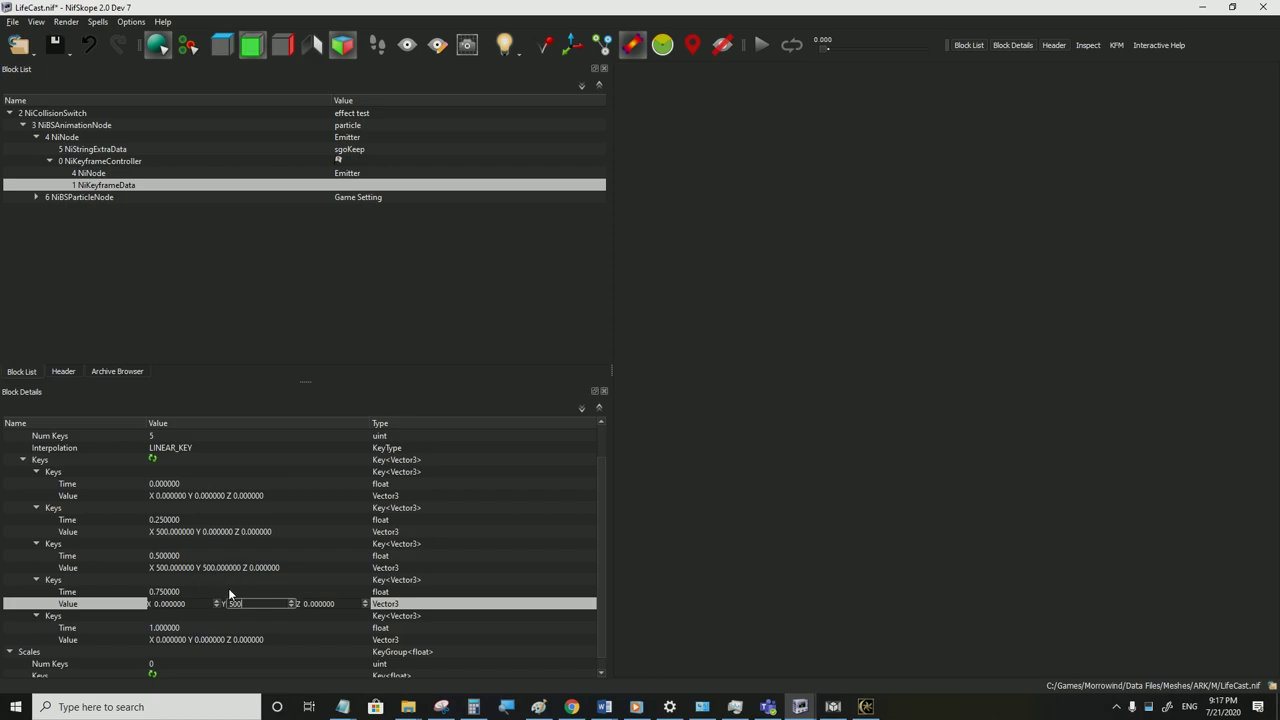
{"action": "left_click", "coordinate": [208, 640]}
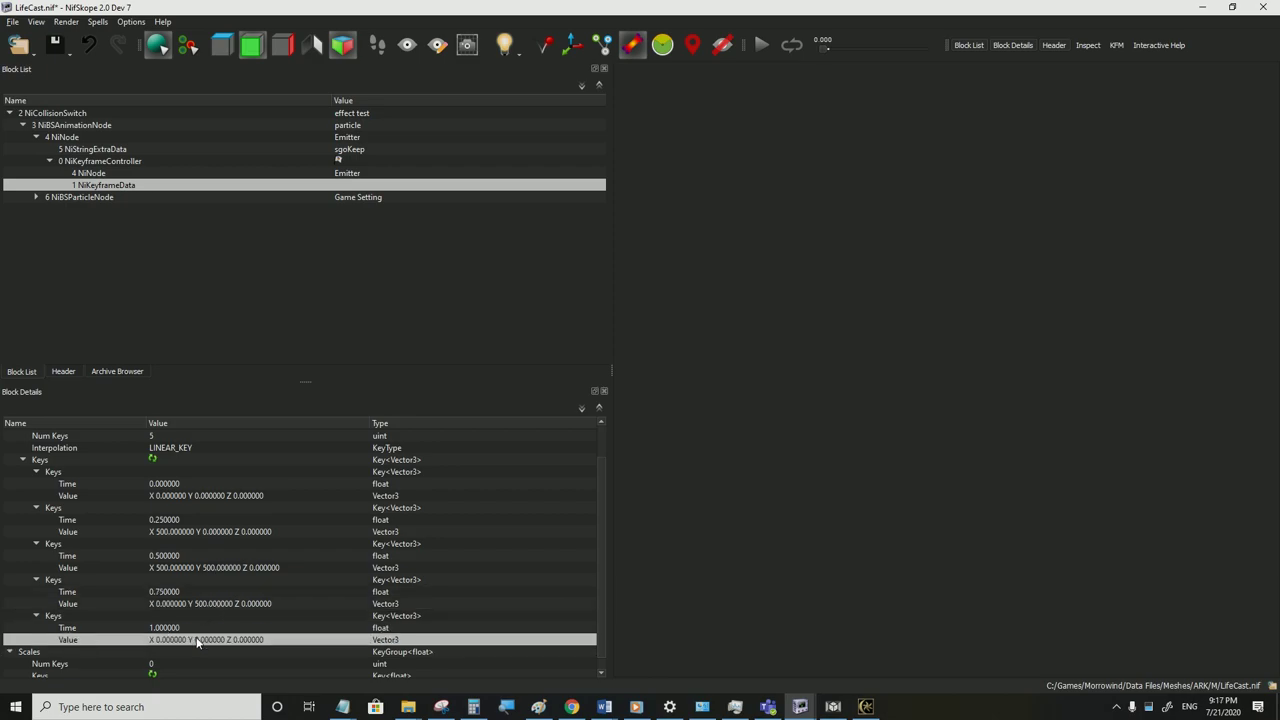
{"action": "left_click", "coordinate": [184, 495]}
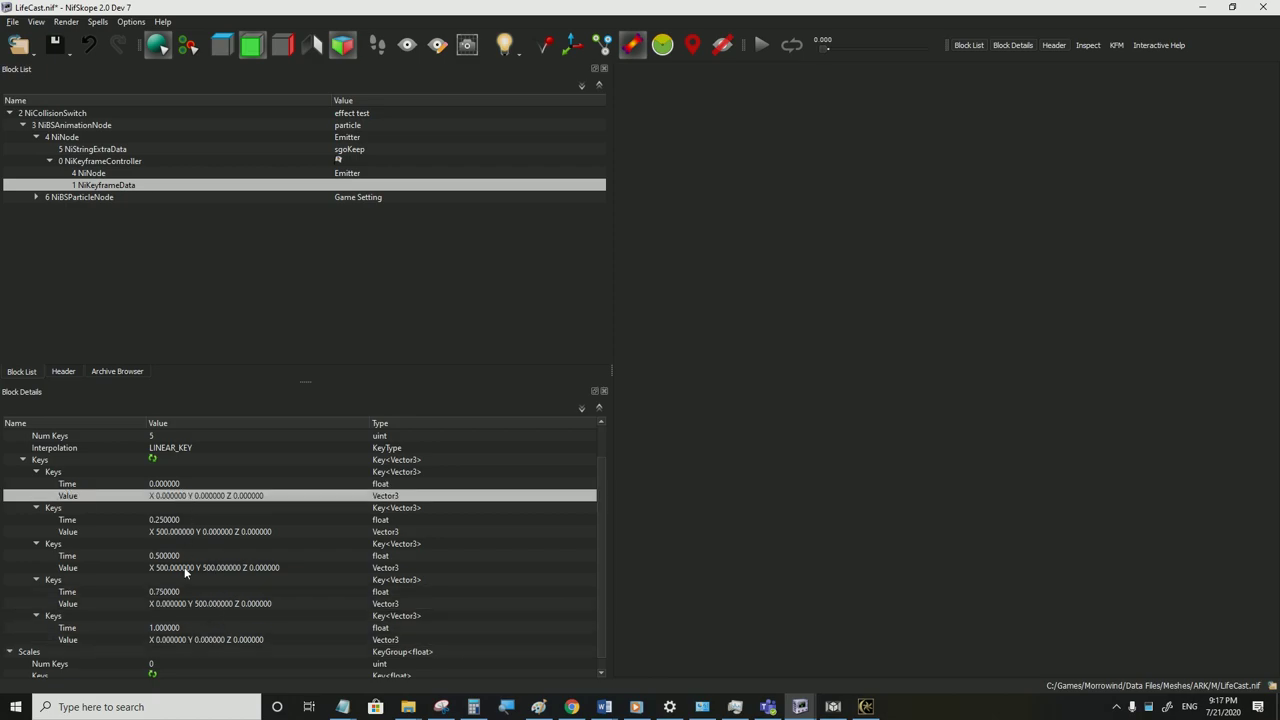
Save LifeCast.nif and switch to Morrowind to test it
{"action": "left_click", "coordinate": [12, 23]}
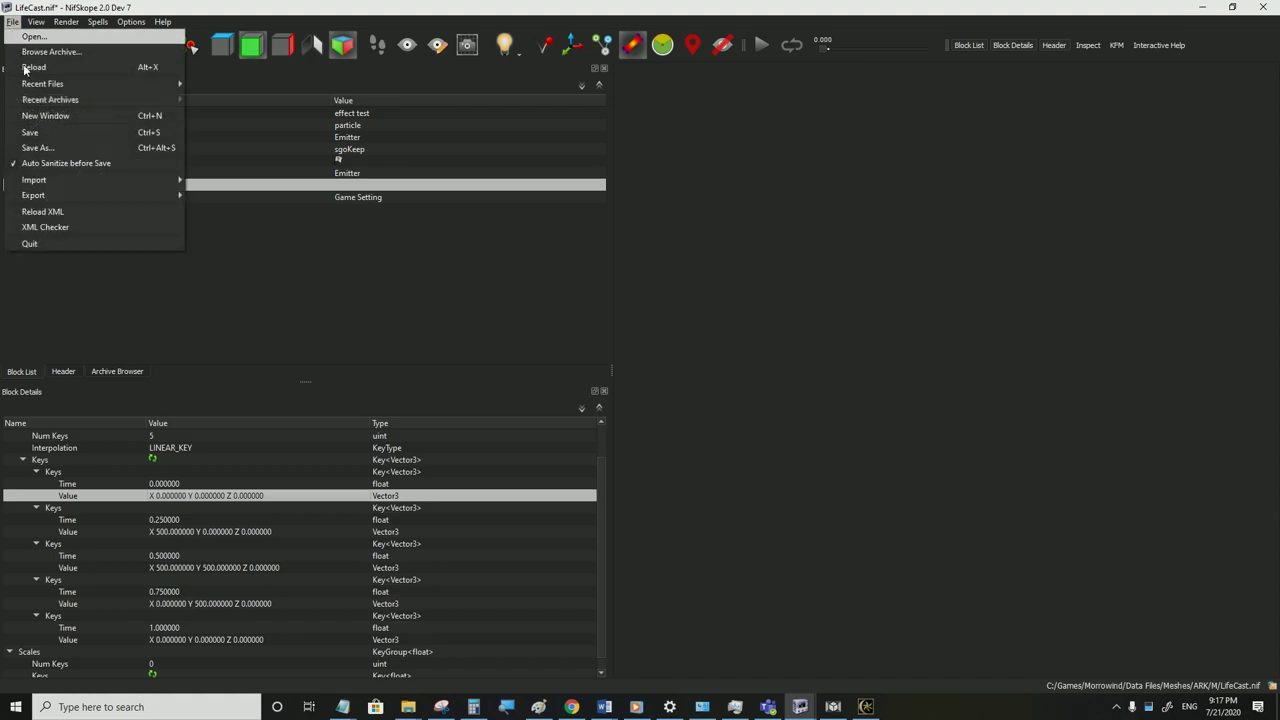
{"action": "left_click", "coordinate": [34, 132]}
{"action": "left_click", "coordinate": [866, 706]}
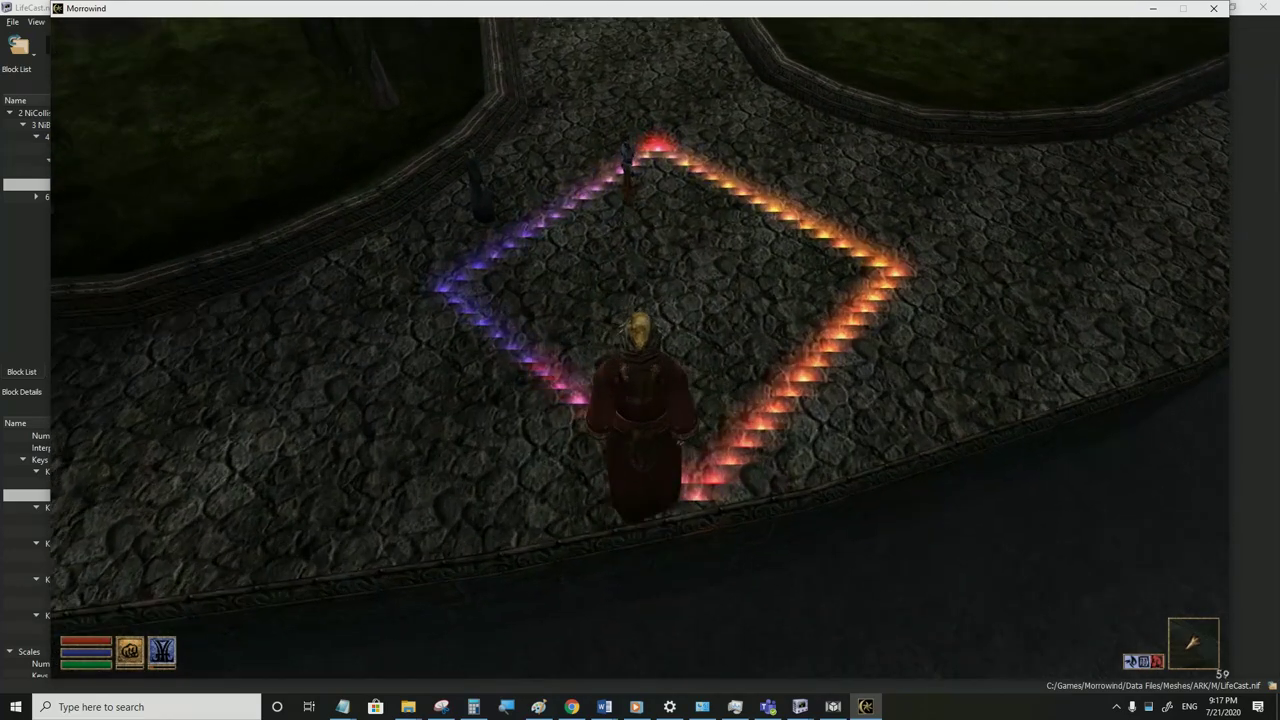
Toggle first/third-person view to inspect the particle square, then return to NifSkope
{"action": "key", "text": "Tab"}
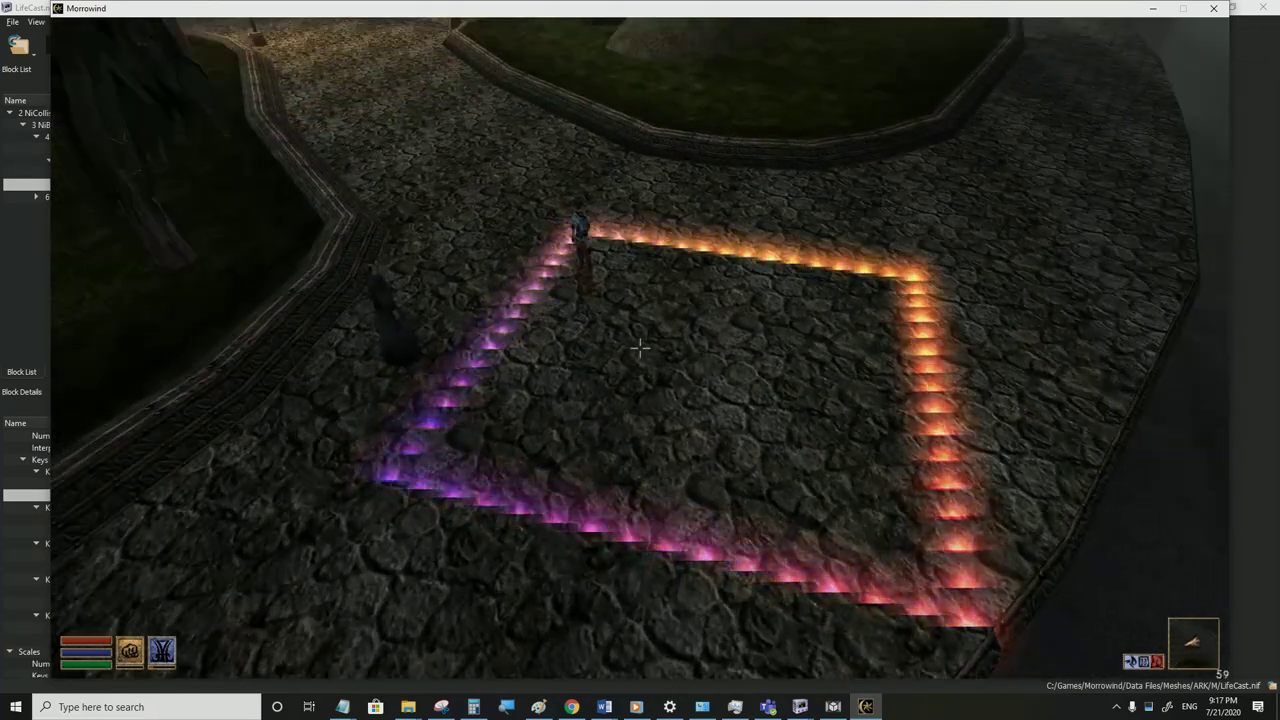
{"action": "key", "text": "Tab"}
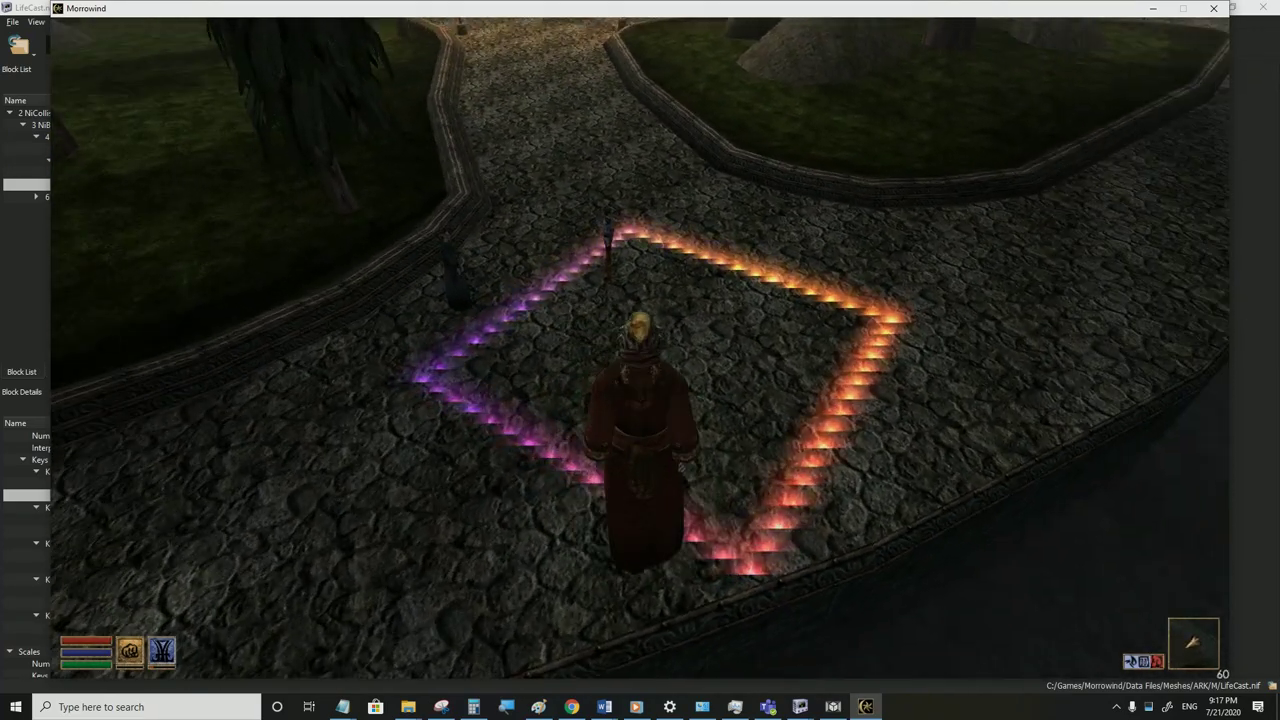
{"action": "key", "text": "alt+Tab"}
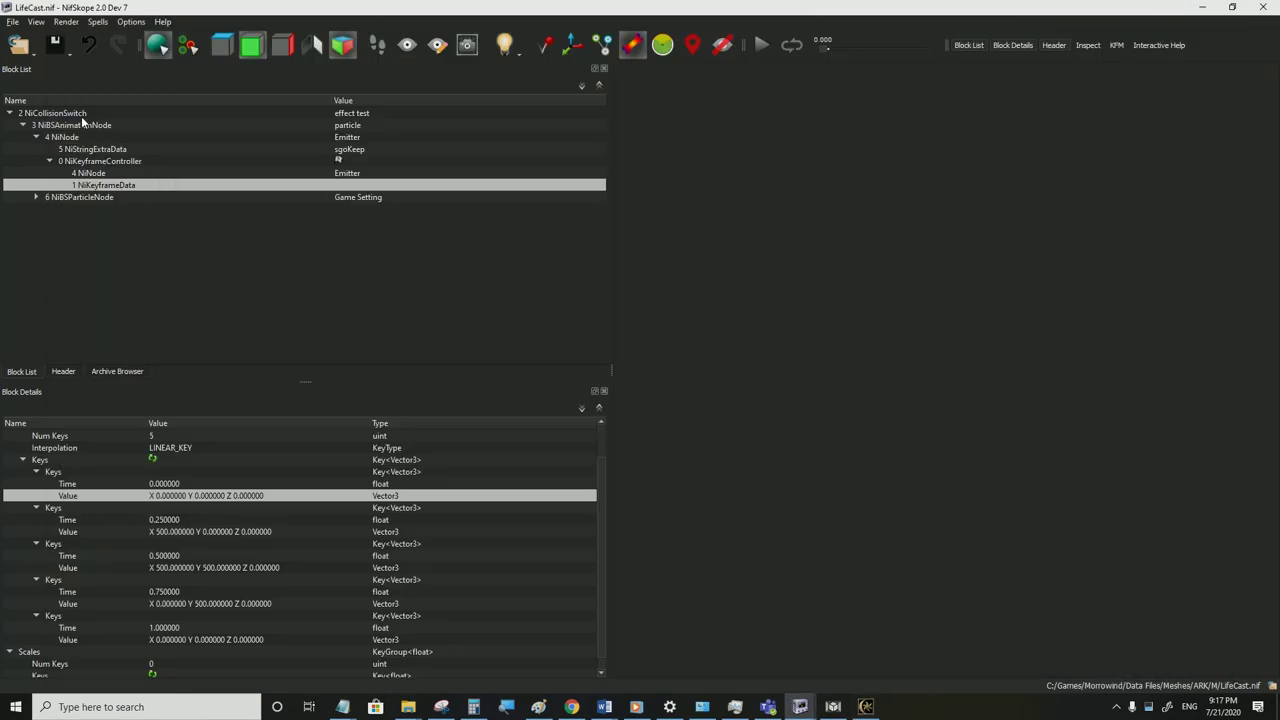
Raise the NiCollisionSwitch root's translation Z to 5, save LifeCast.nif and check it in game
{"action": "left_click", "coordinate": [83, 116]}
{"action": "double_click", "coordinate": [304, 484]}
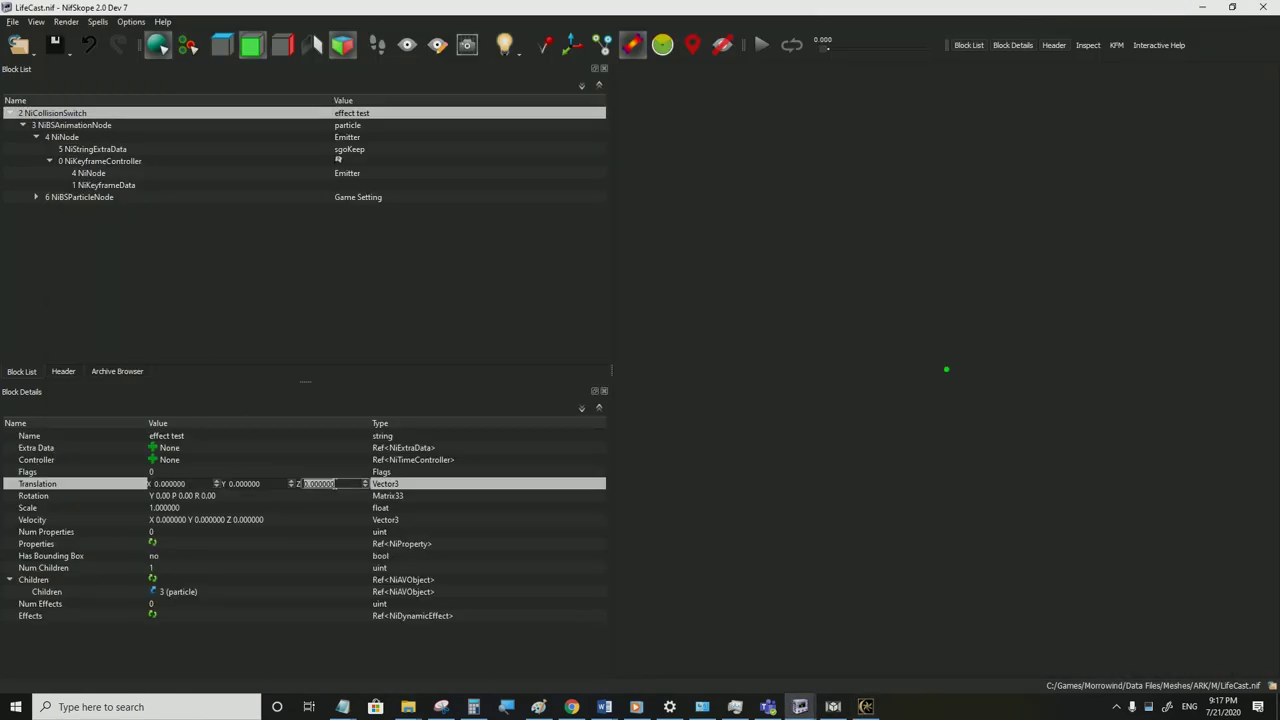
{"action": "type", "text": "5"}
{"action": "left_click", "coordinate": [309, 506]}
{"action": "left_click", "coordinate": [10, 23]}
{"action": "left_click", "coordinate": [49, 134]}
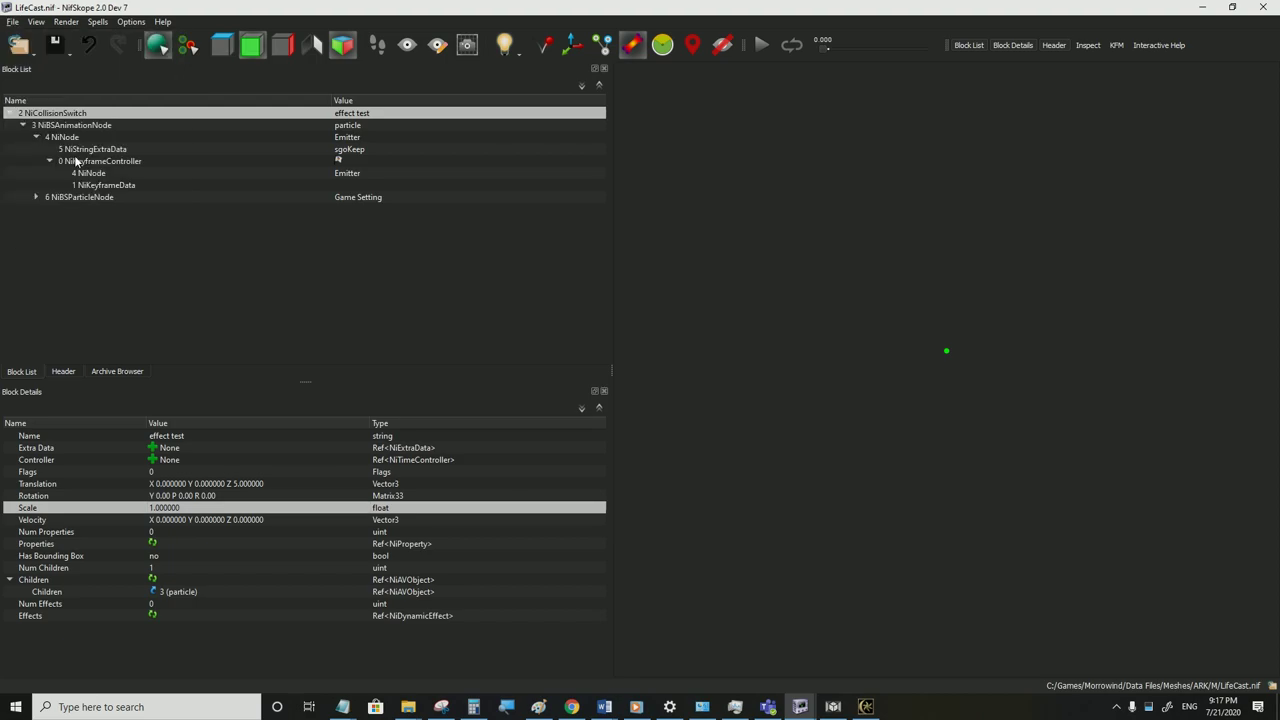
{"action": "left_click", "coordinate": [866, 707]}
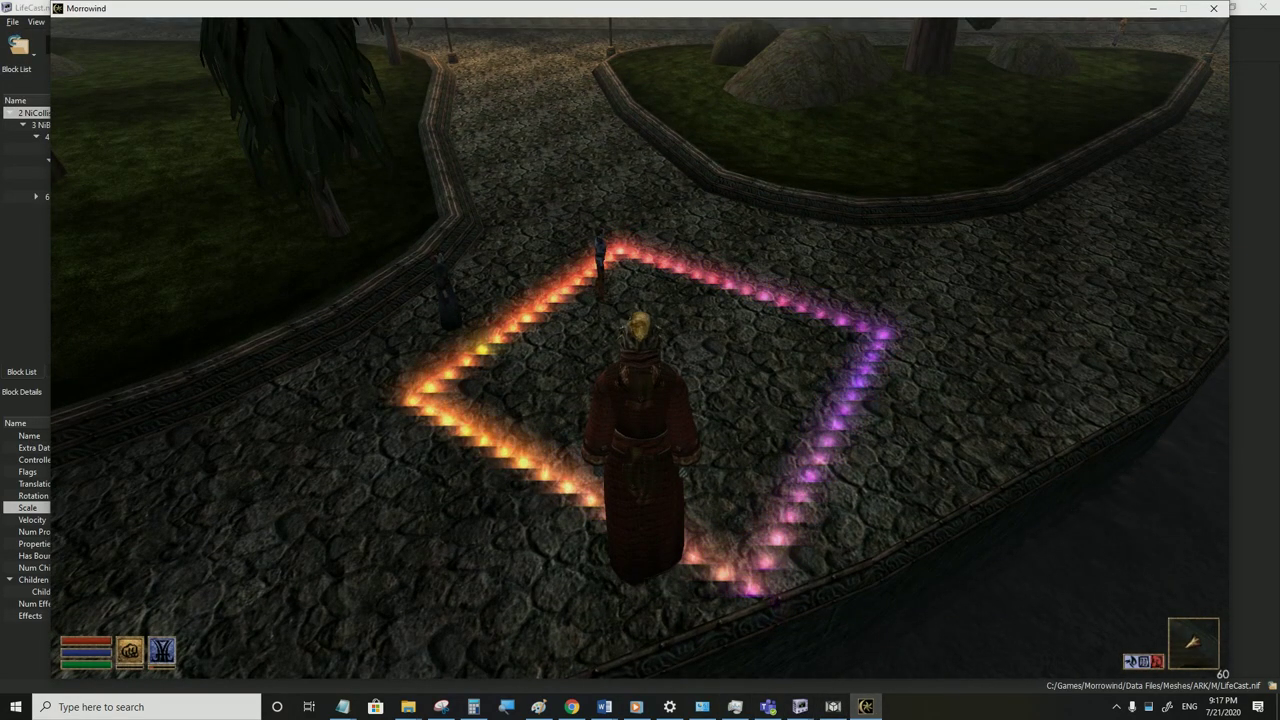
{"action": "key", "text": "alt+Tab"}
{"action": "left_click", "coordinate": [80, 161]}
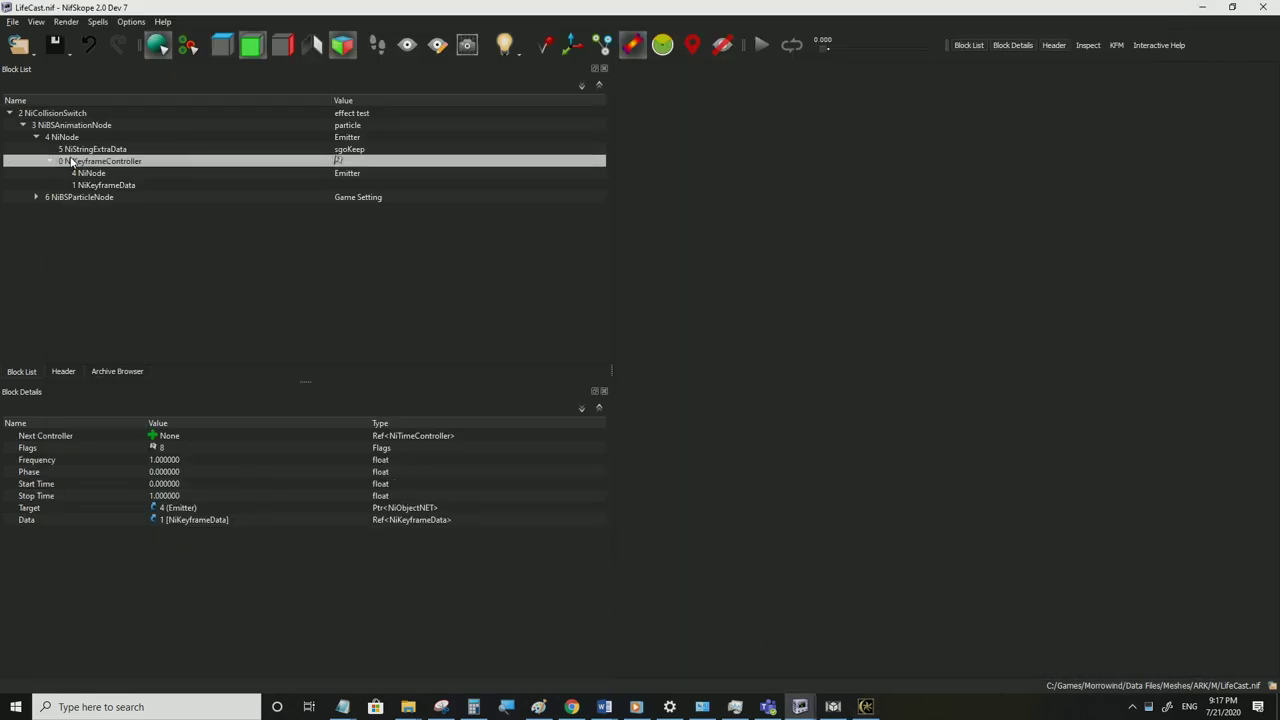
Set the keyframe controller's Frequency to 0.1 and save LifeCast.nif
{"action": "double_click", "coordinate": [180, 460]}
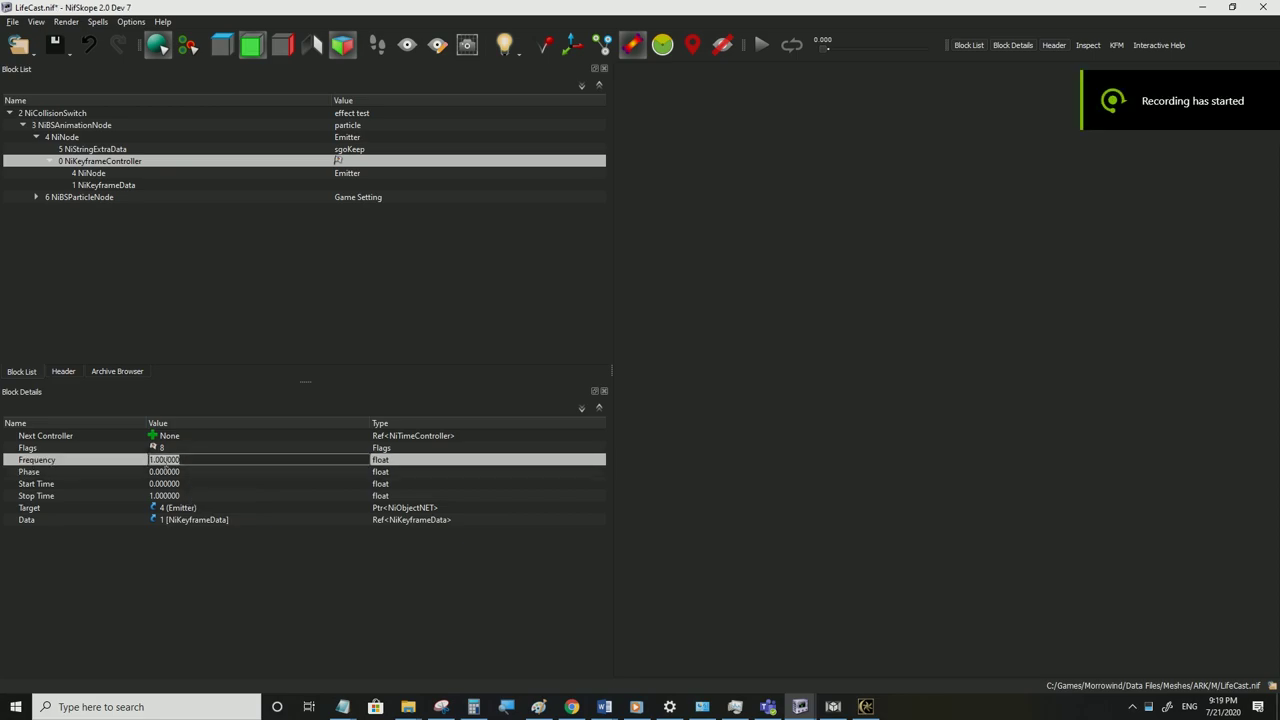
{"action": "key", "text": "ctrl+a"}
{"action": "type", "text": "0.1"}
{"action": "key", "text": "Return"}
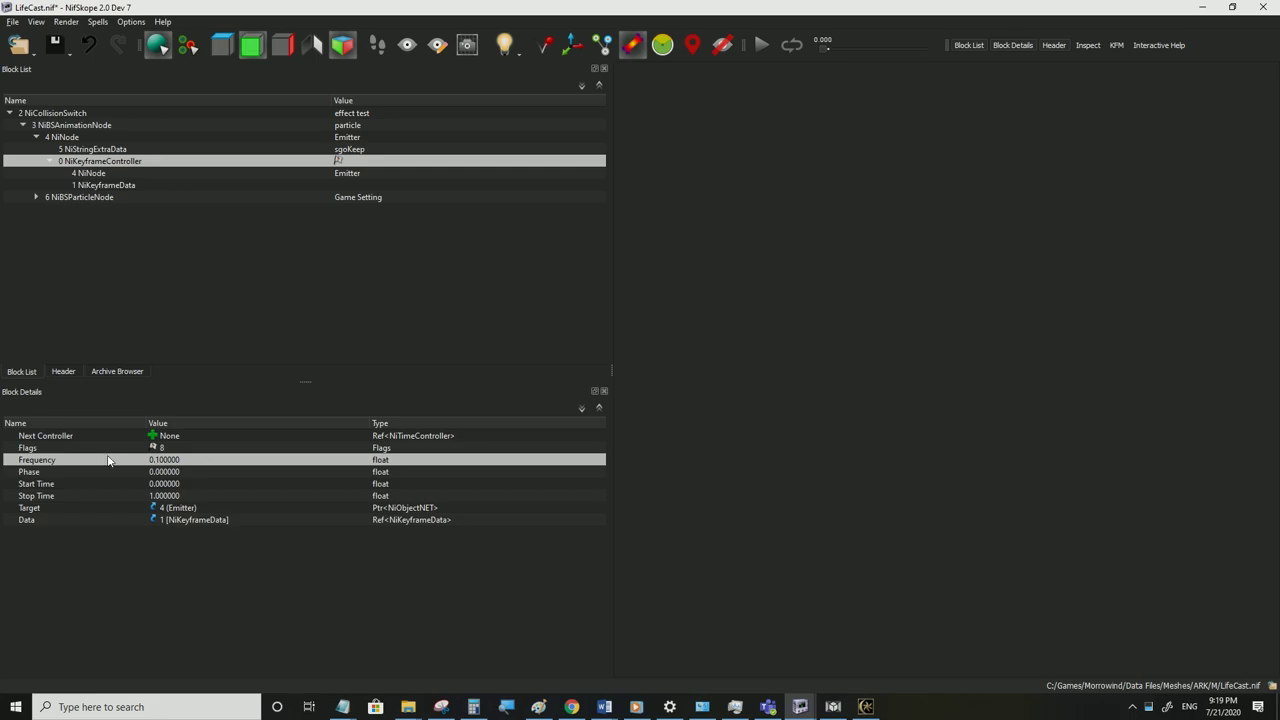
{"action": "left_click", "coordinate": [12, 21]}
{"action": "left_click", "coordinate": [47, 129]}
Watch the slower particle arc in third person in Morrowind
{"action": "left_click", "coordinate": [862, 706]}
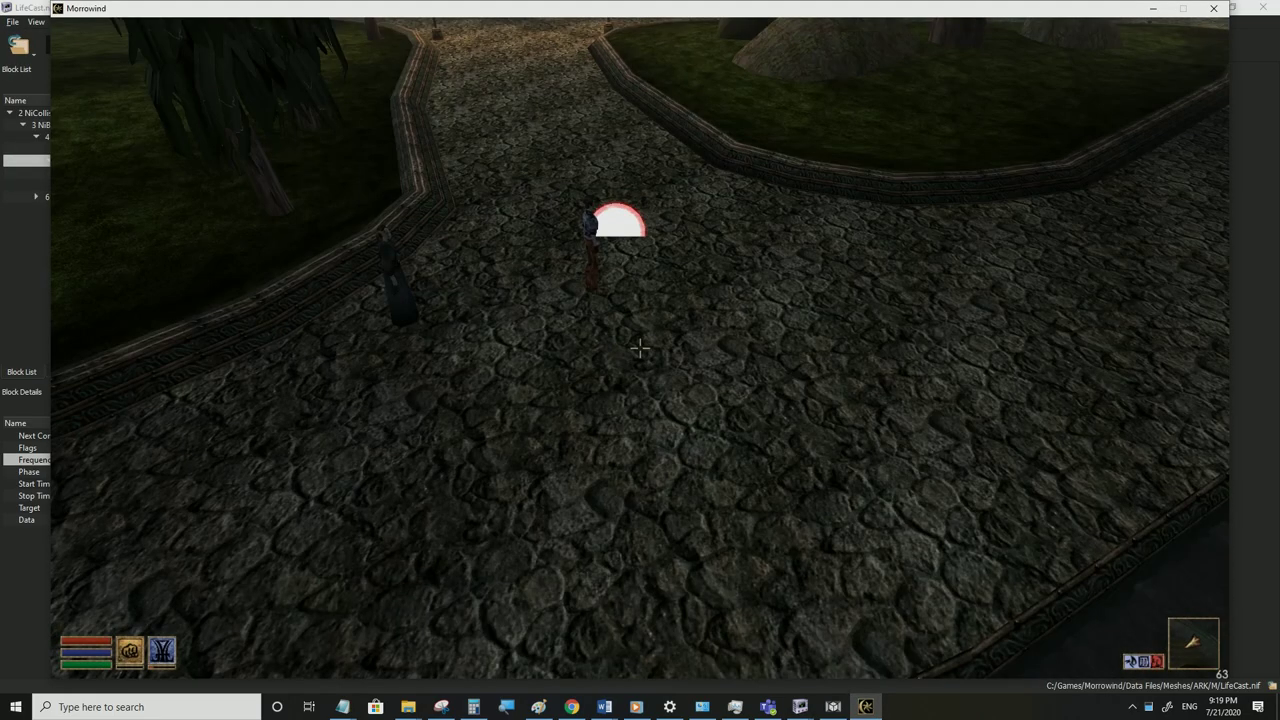
{"action": "key", "text": "Tab"}
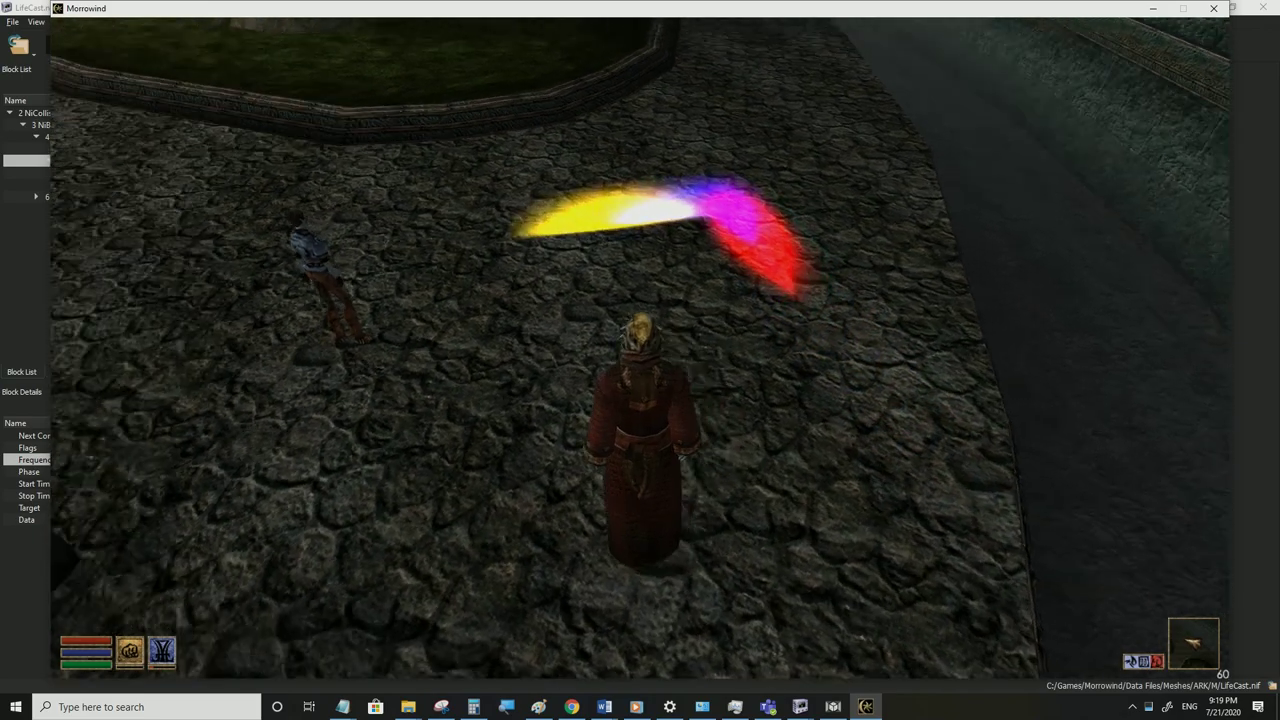
{"action": "key", "text": "s"}
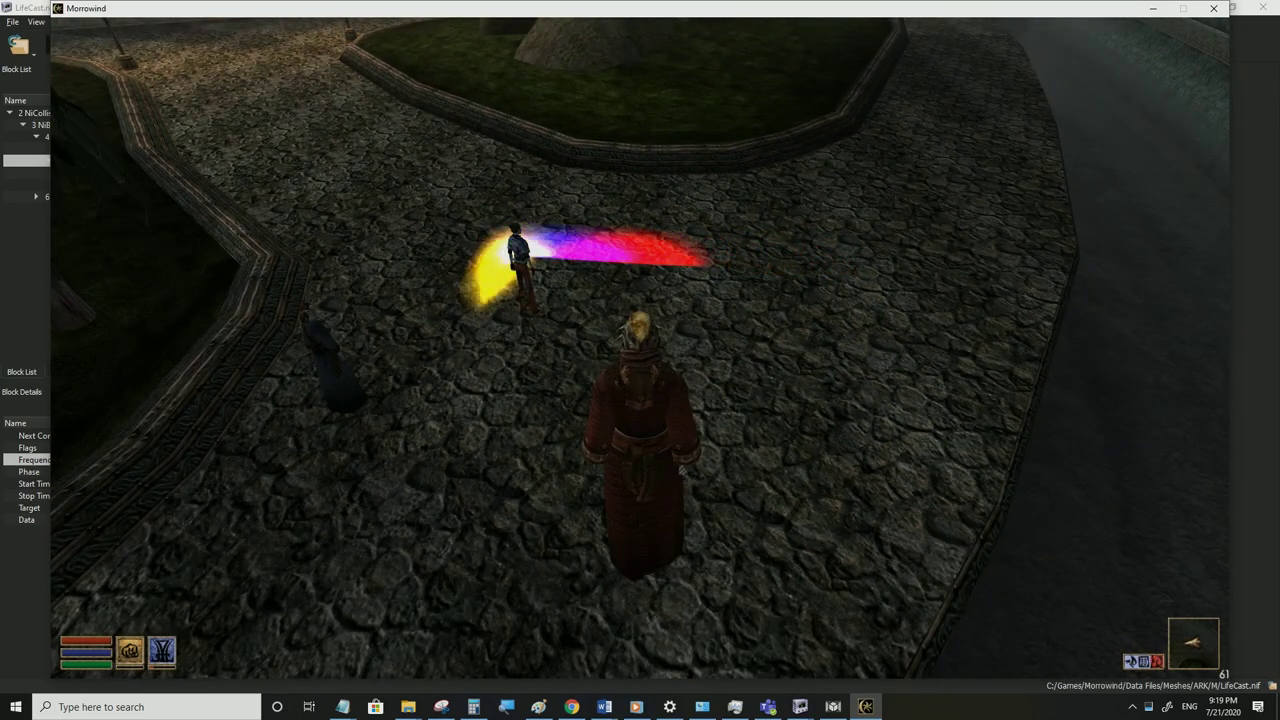
{"action": "key", "text": "alt+Tab"}
{"action": "double_click", "coordinate": [197, 463]}
Set Frequency to 0.5, save LifeCast.nif and view the effect in game
{"action": "type", "text": "0"}
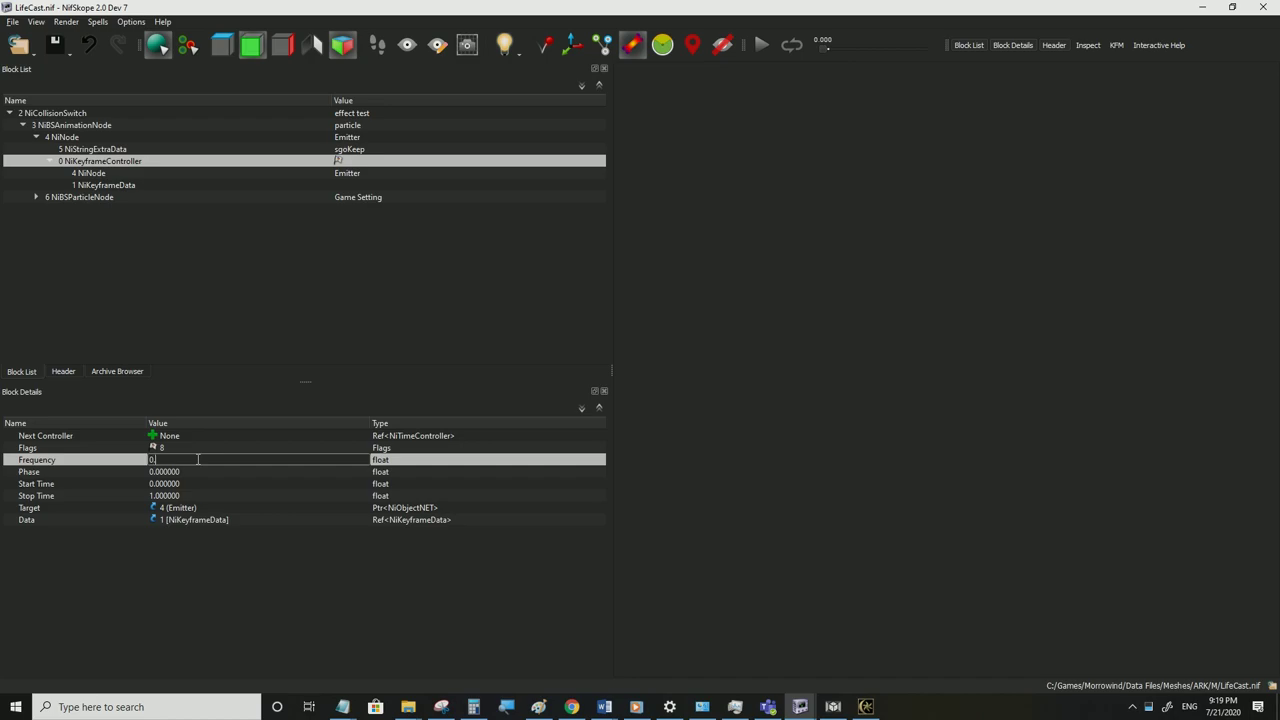
{"action": "type", "text": ".5"}
{"action": "key", "text": "Return"}
{"action": "left_click", "coordinate": [13, 22]}
{"action": "left_click", "coordinate": [30, 132]}
{"action": "key", "text": "alt+Tab"}
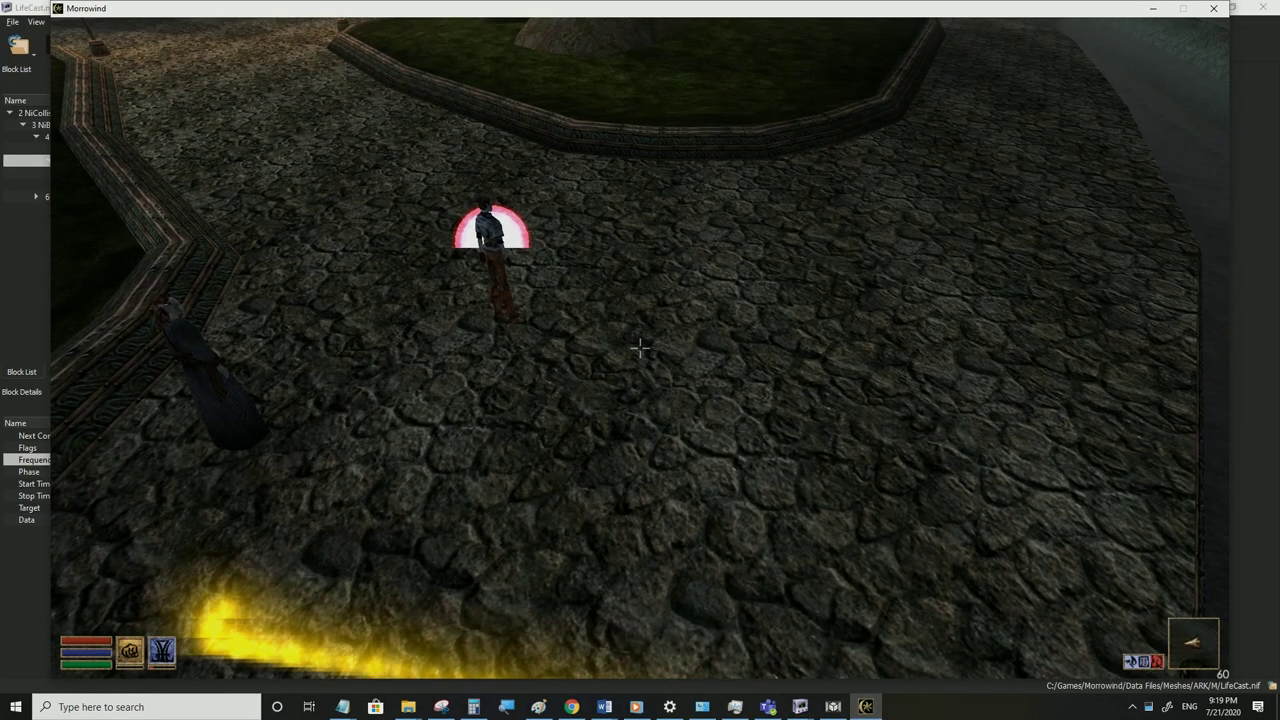
{"action": "key", "text": "Tab"}
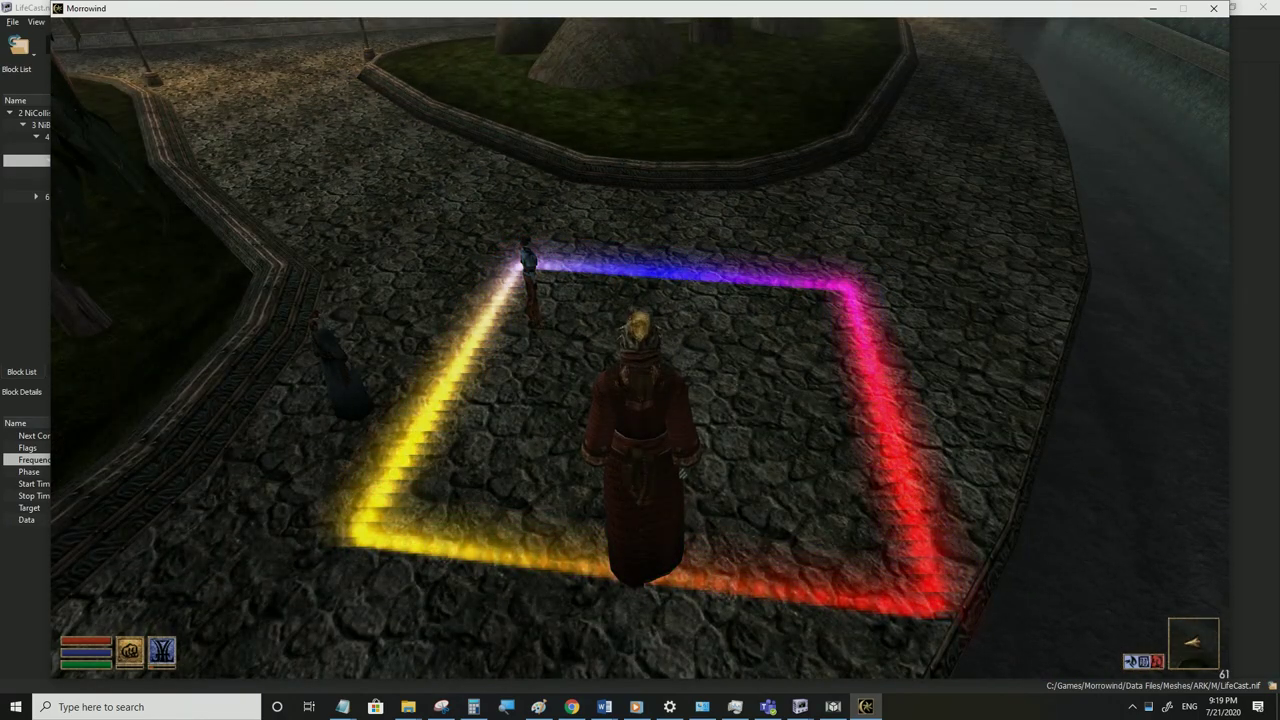
{"action": "key", "text": "alt+Tab"}
Set Frequency to 10, save LifeCast.nif and step back in game to view the bursts
{"action": "double_click", "coordinate": [160, 460]}
{"action": "type", "text": "10"}
{"action": "left_click", "coordinate": [157, 471]}
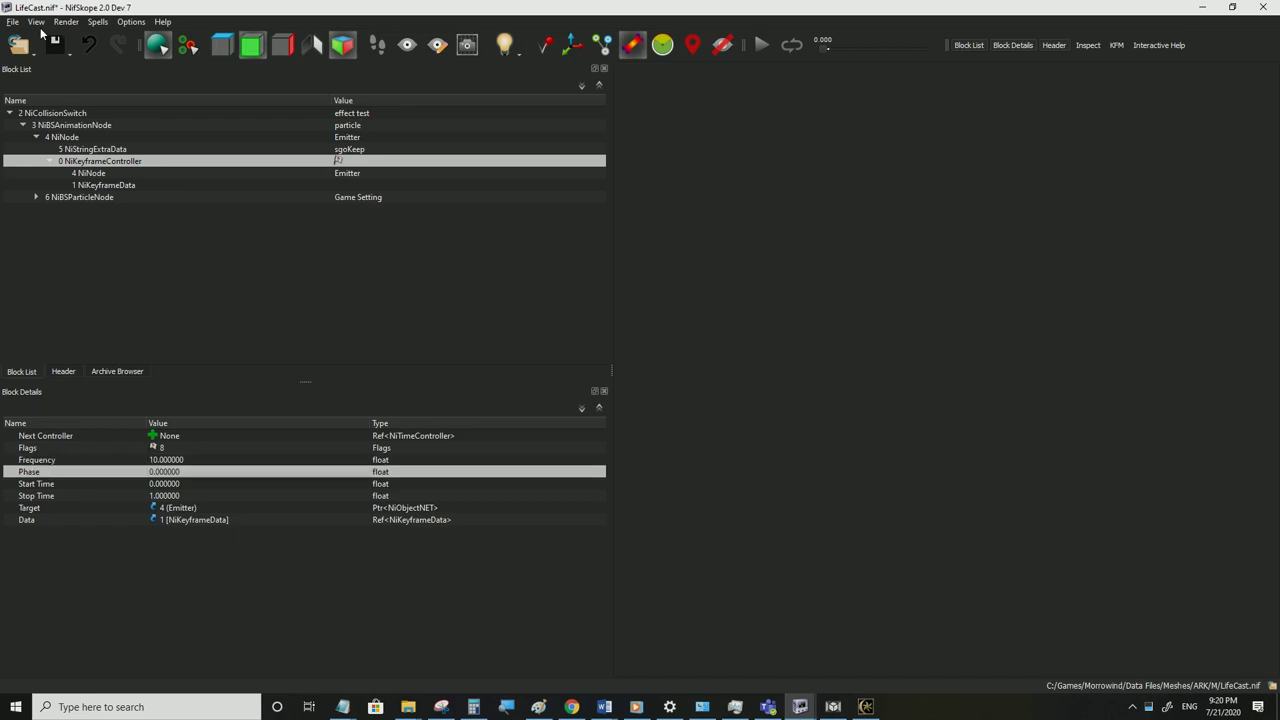
{"action": "left_click", "coordinate": [13, 21]}
{"action": "left_click", "coordinate": [40, 136]}
{"action": "left_click", "coordinate": [866, 705]}
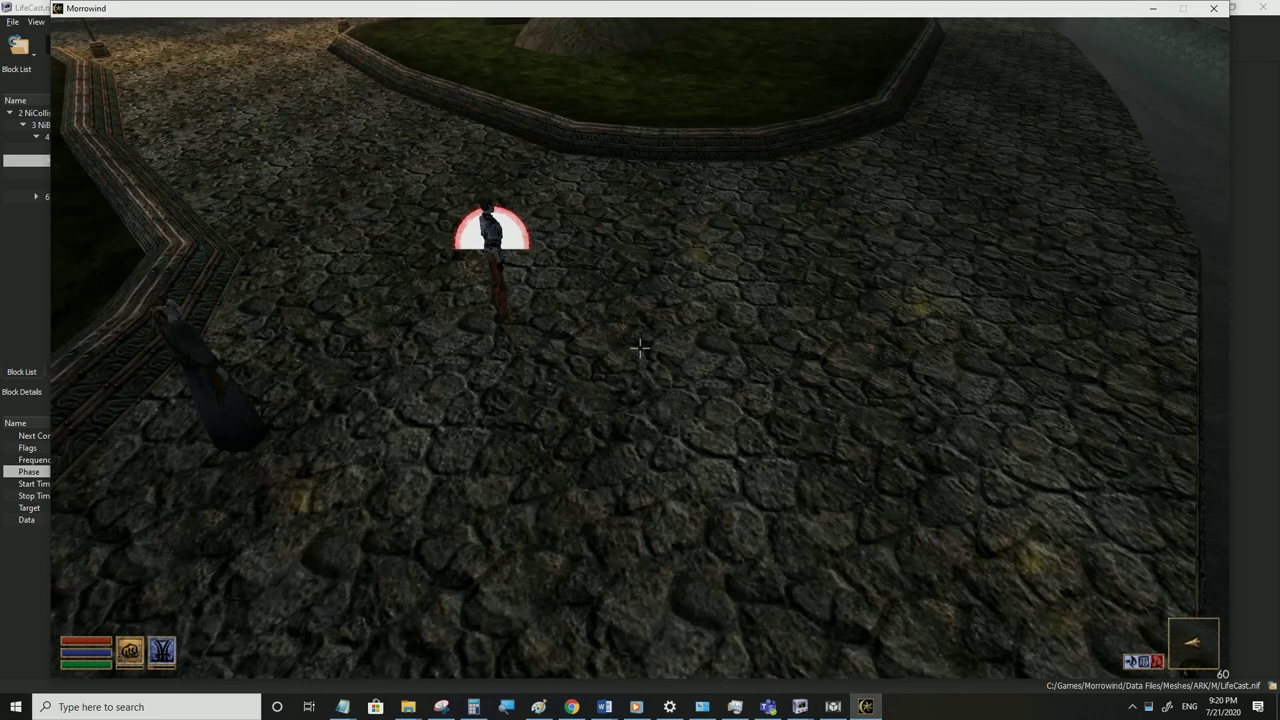
{"action": "key", "text": "s"}
{"action": "key", "text": "s"}
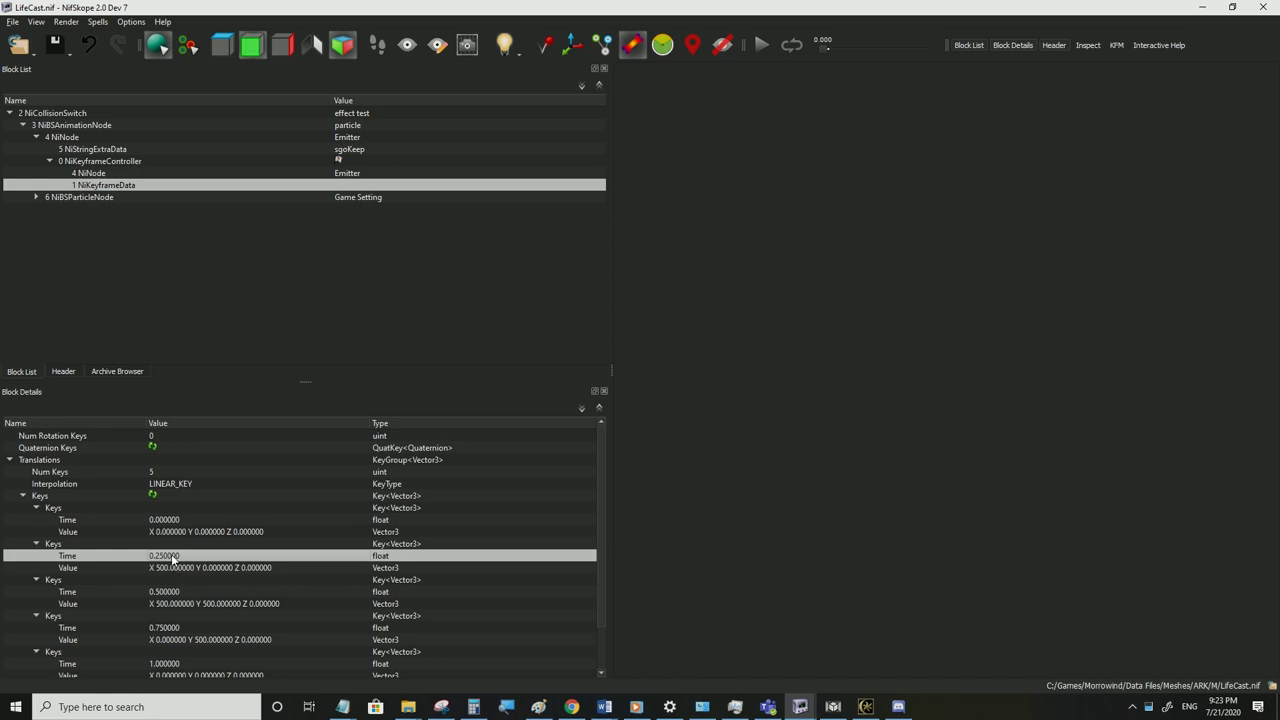
{"action": "mouse_move", "coordinate": [172, 560]}
{"action": "mouse_move", "coordinate": [173, 522]}
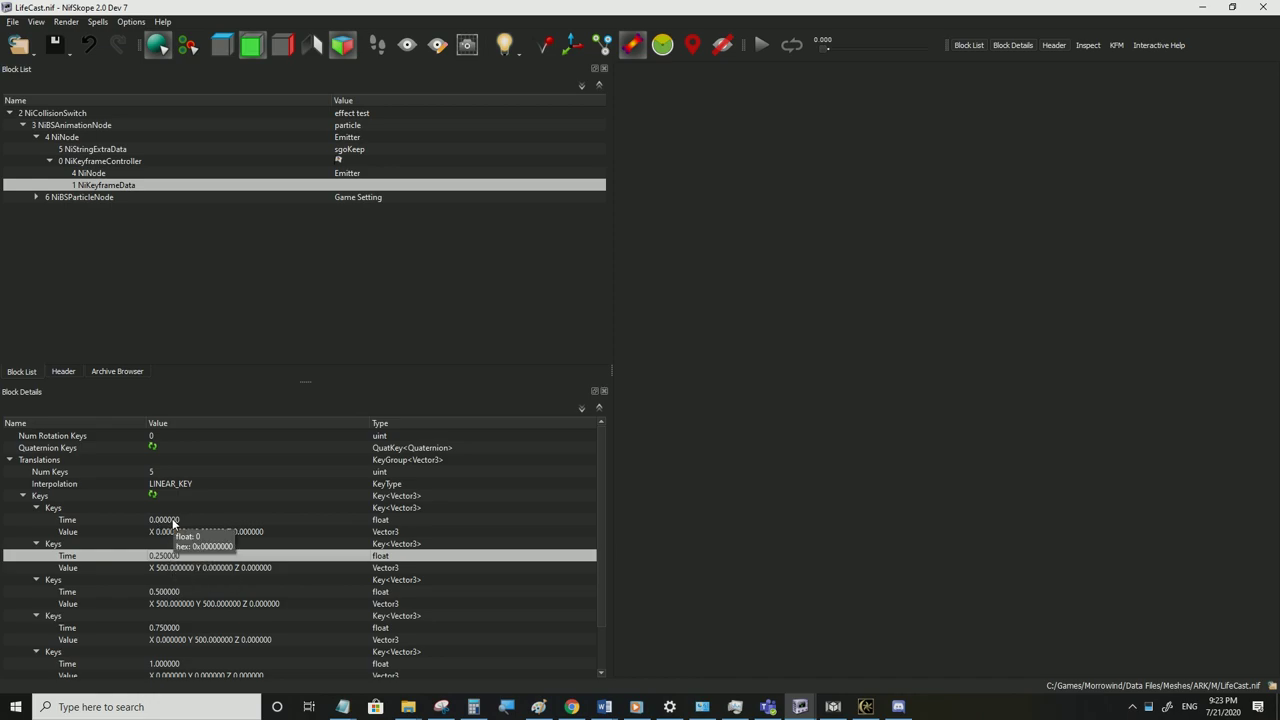
{"action": "left_click", "coordinate": [197, 521]}
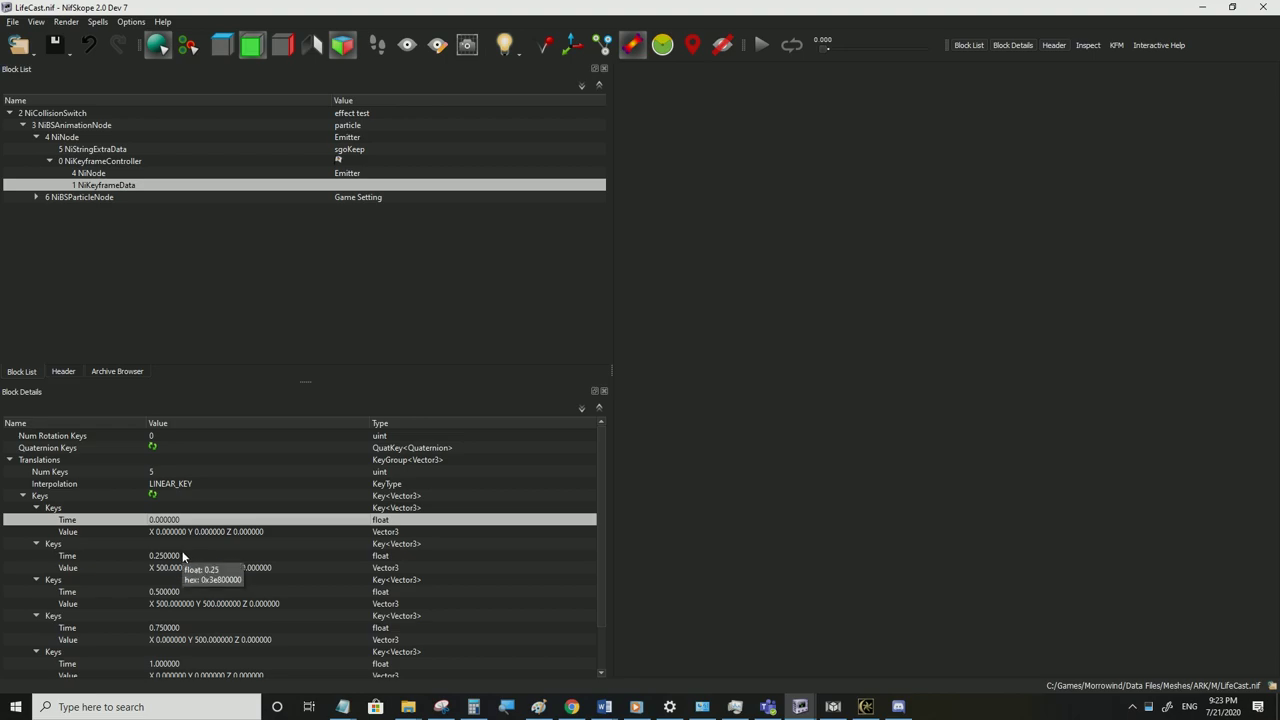
{"action": "double_click", "coordinate": [181, 555]}
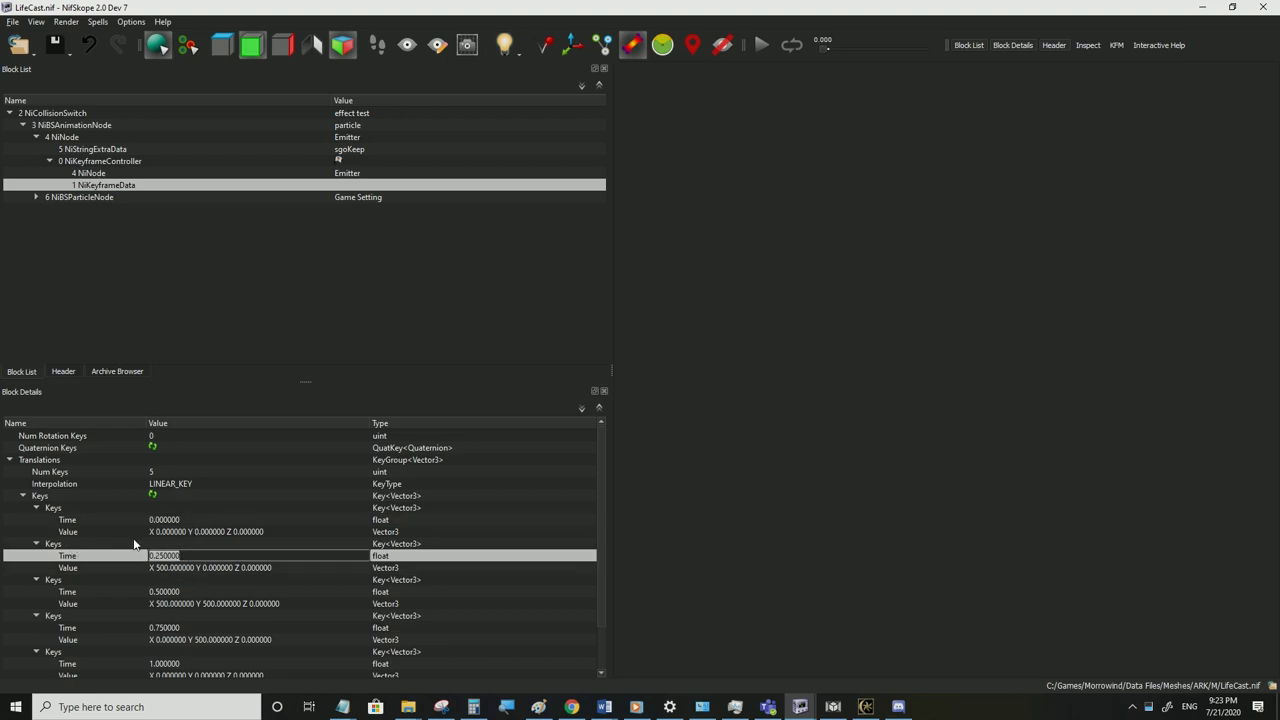
{"action": "type", "text": "0.00001"}
{"action": "key", "text": "Return"}
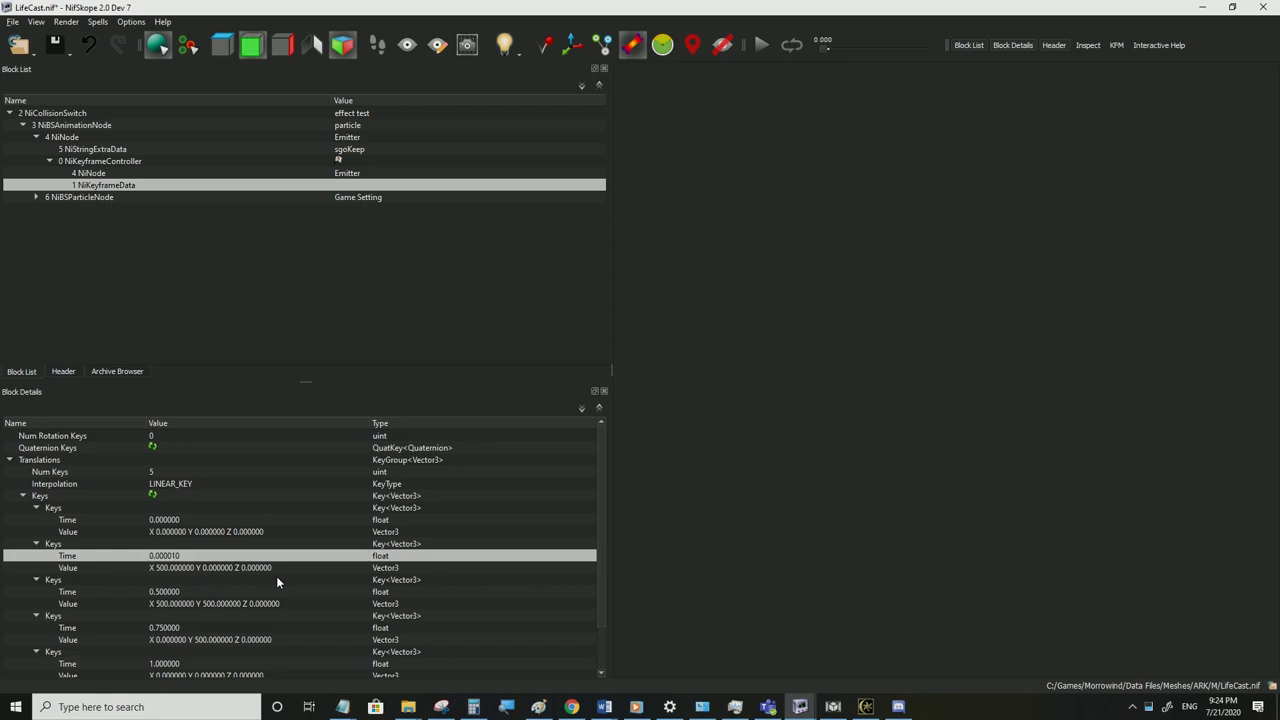
{"action": "double_click", "coordinate": [184, 557]}
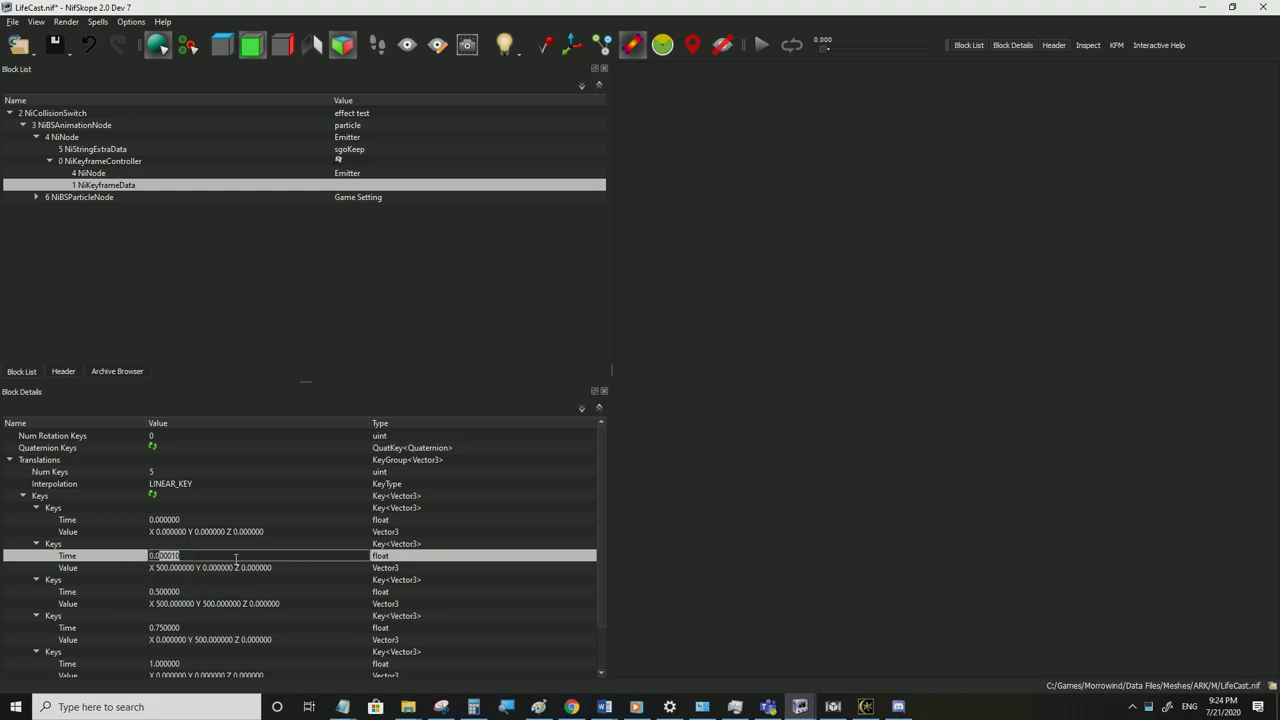
{"action": "mouse_move", "coordinate": [236, 558]}
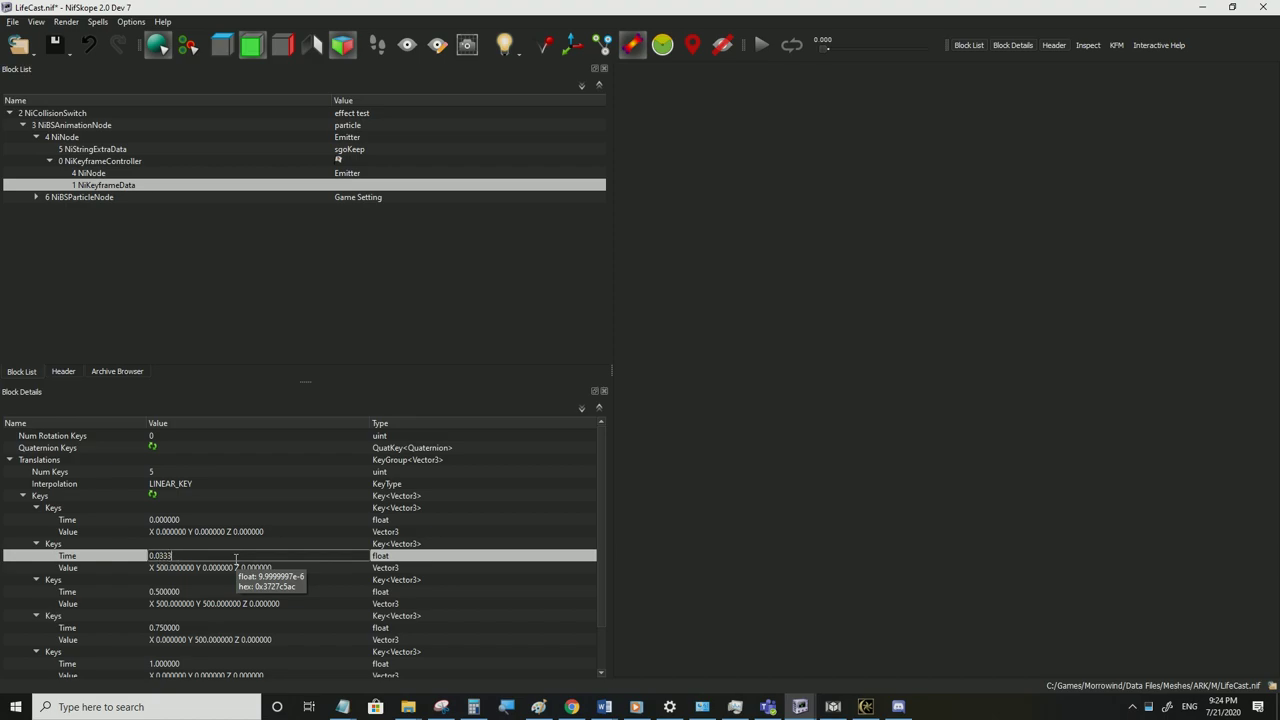
{"action": "key", "text": "Return"}
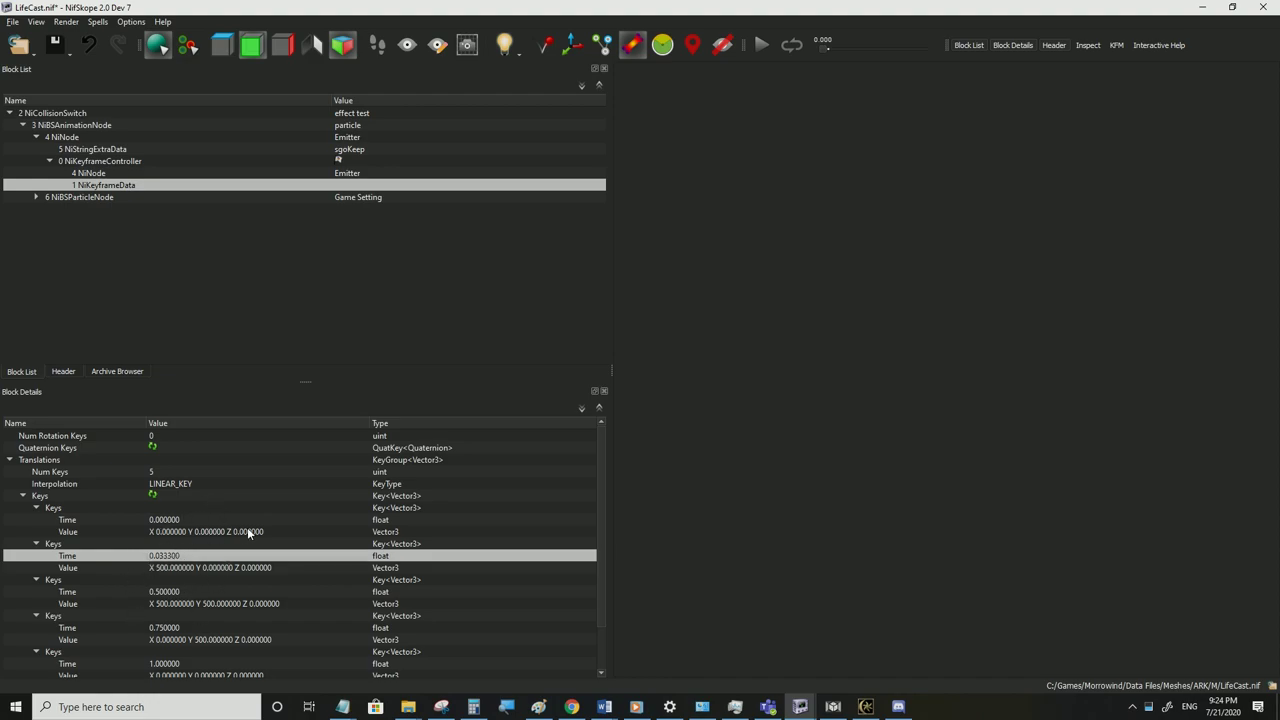
{"action": "left_click", "coordinate": [107, 163]}
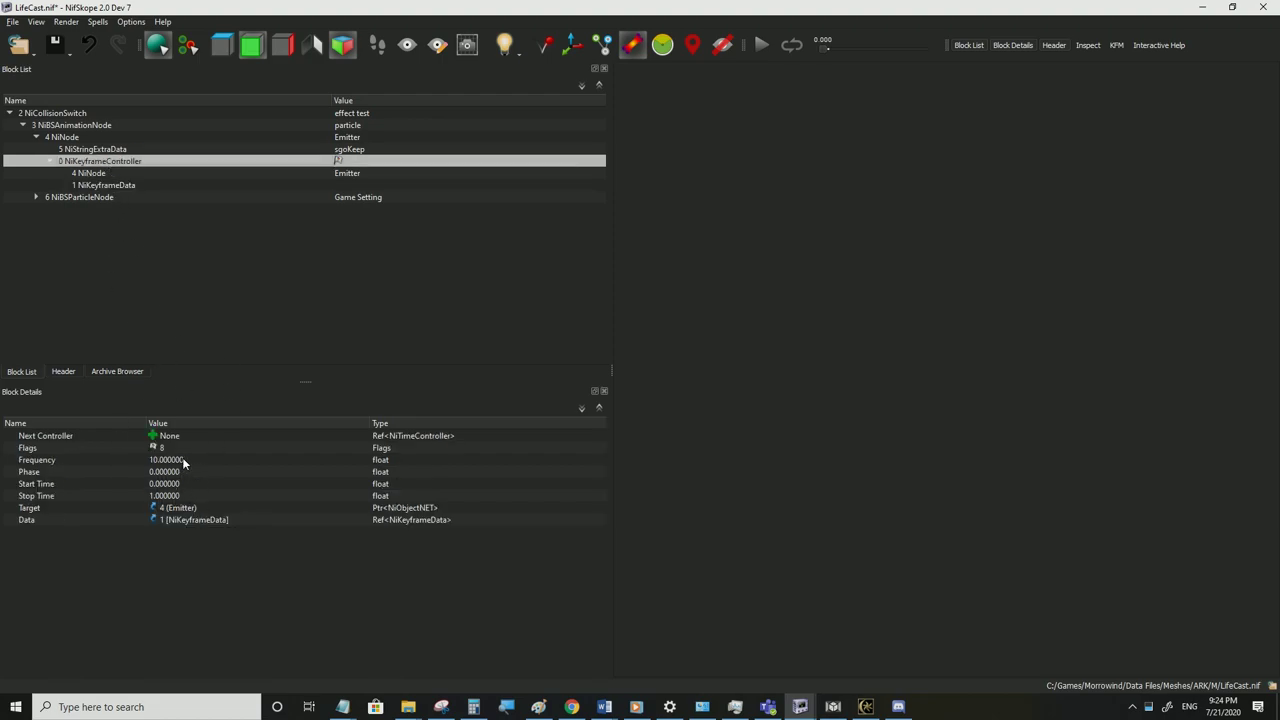
{"action": "left_click", "coordinate": [183, 462]}
{"action": "left_click", "coordinate": [99, 174]}
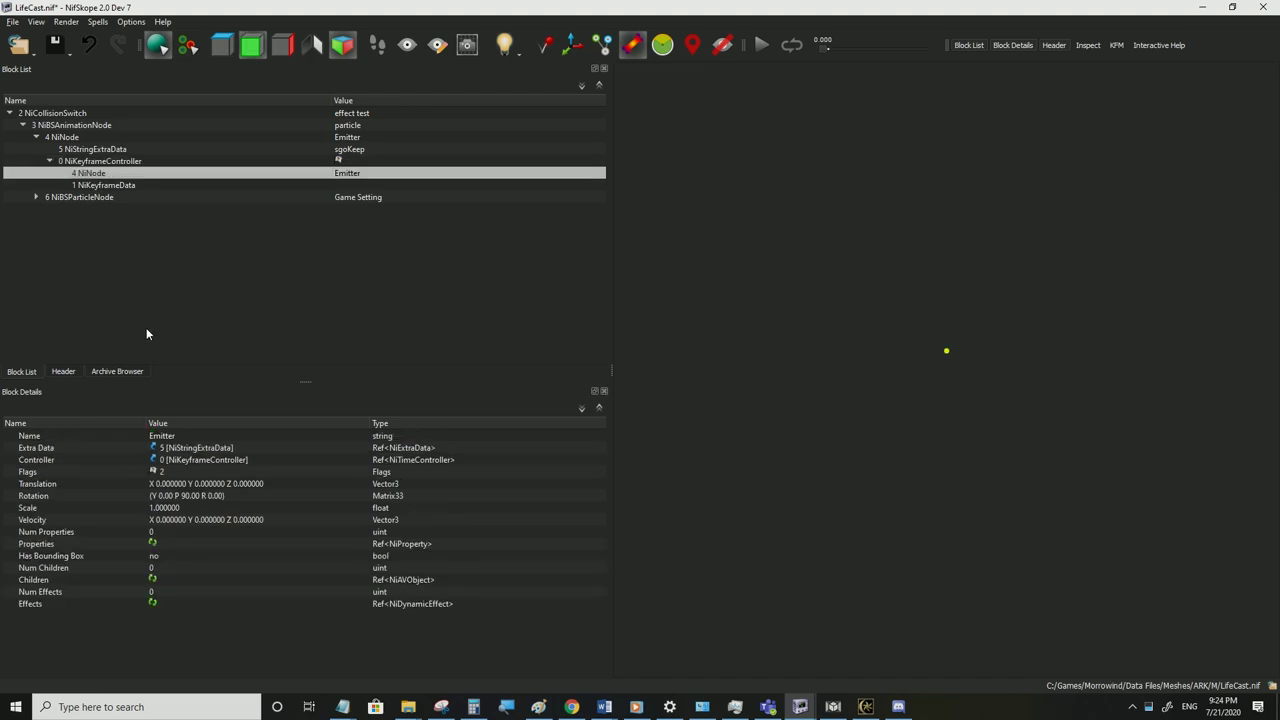
{"action": "left_click", "coordinate": [95, 185]}
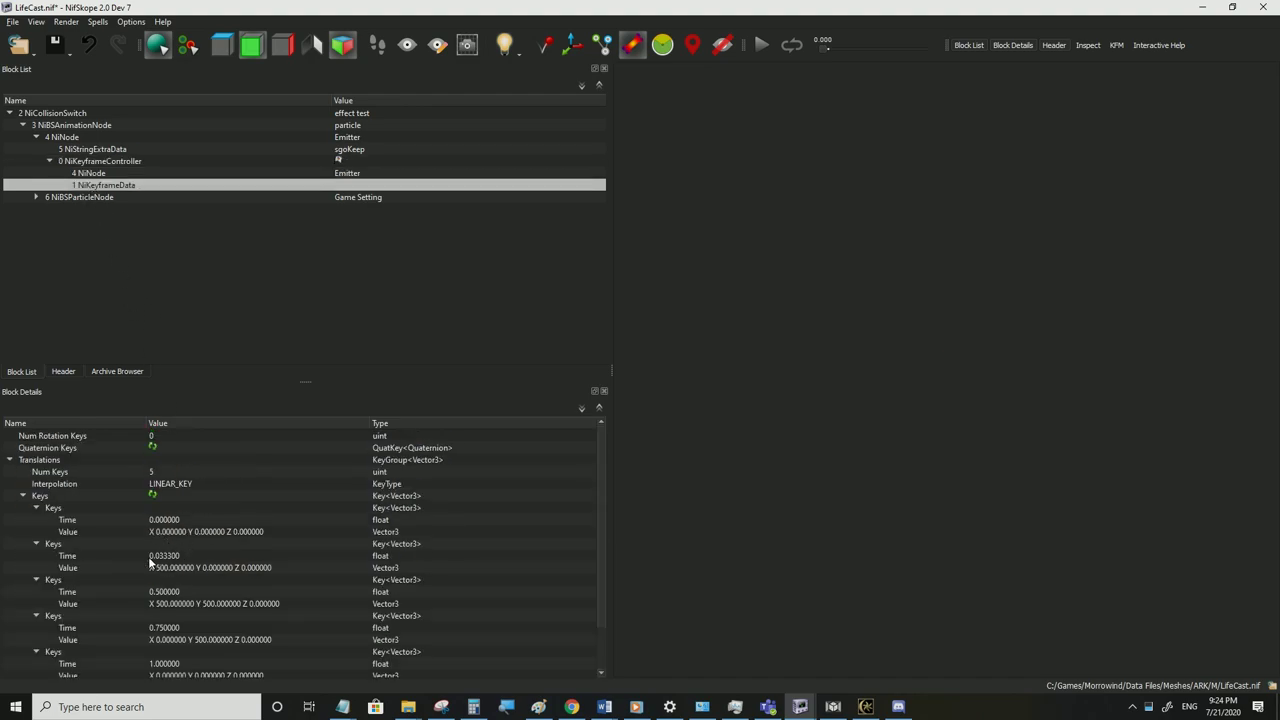
{"action": "double_click", "coordinate": [165, 555]}
{"action": "type", "text": "0.25"}
{"action": "key", "text": "Return"}
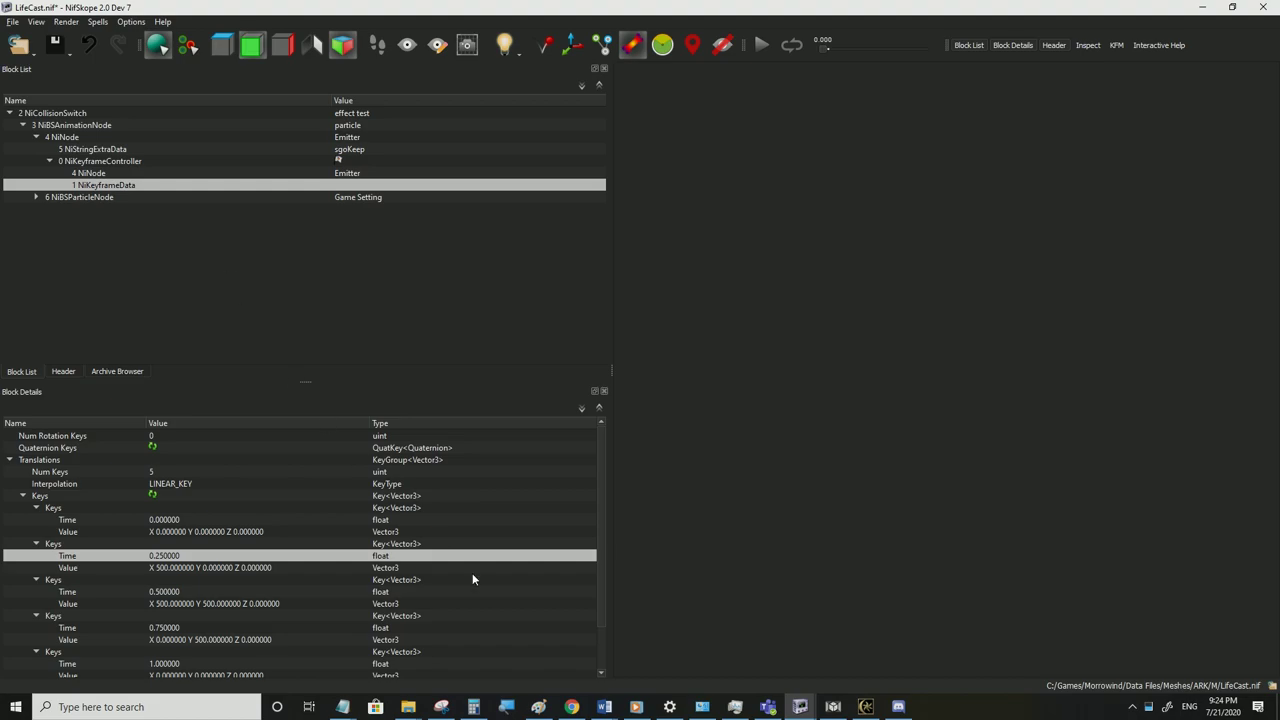
{"action": "left_click", "coordinate": [866, 707]}
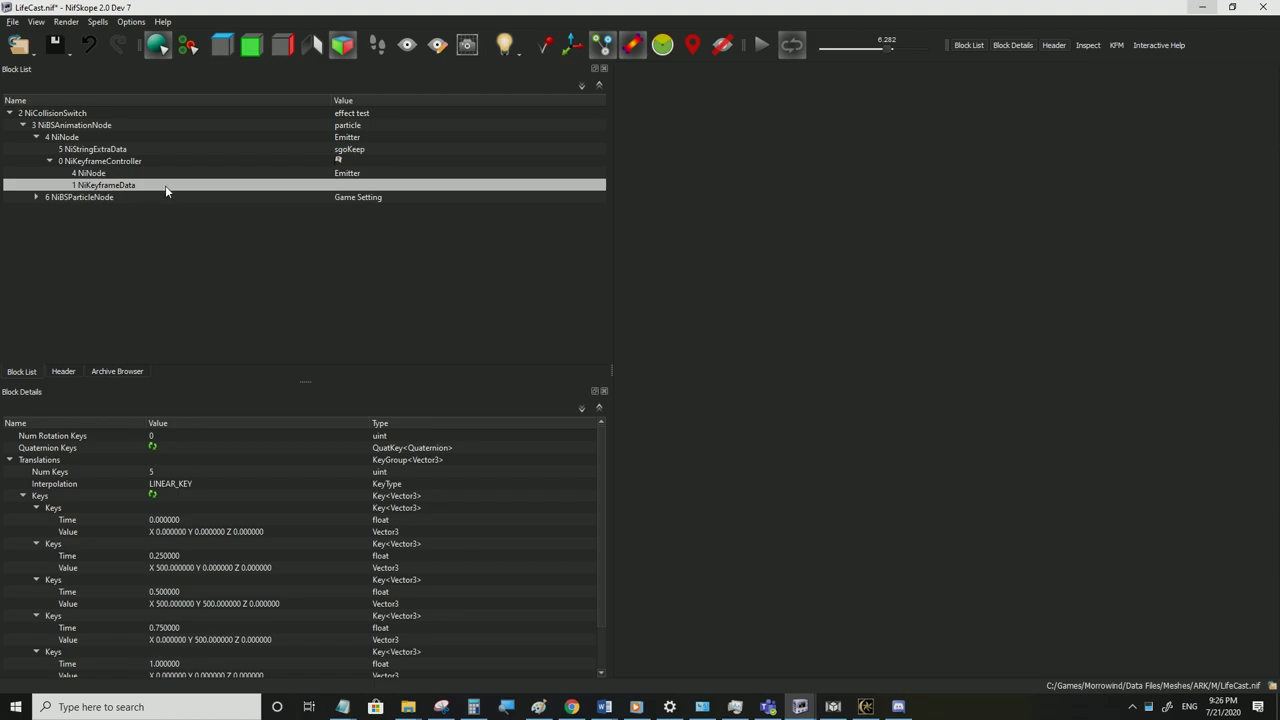
Select the NiKeyframeController and play the particle animation preview
{"action": "mouse_move", "coordinate": [110, 168]}
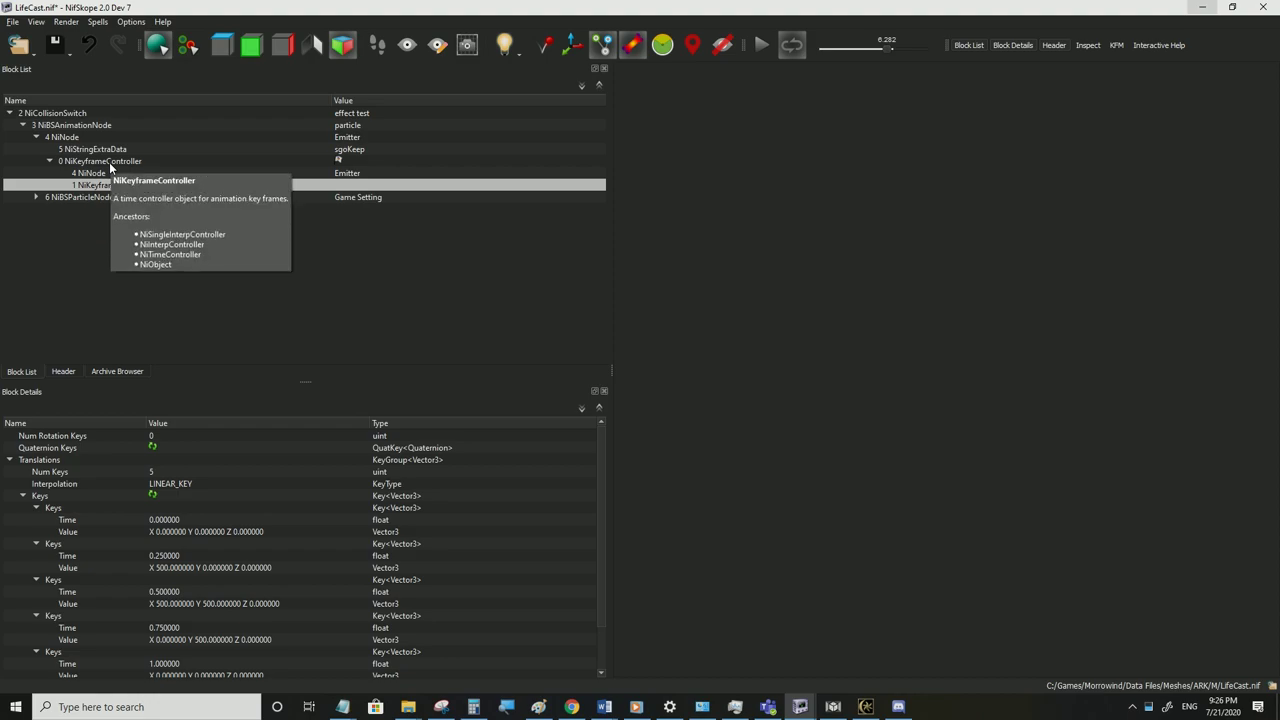
{"action": "scroll", "coordinate": [820, 459], "scroll_direction": "down", "scroll_amount": 12}
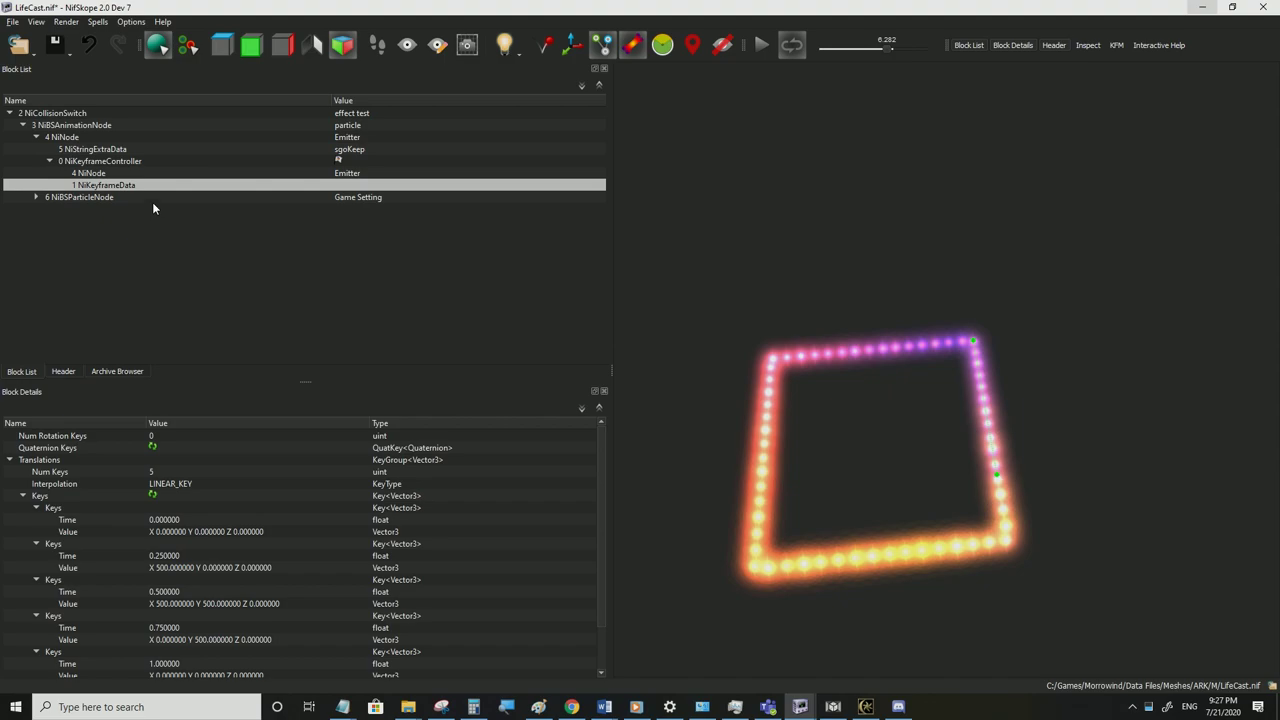
{"action": "left_click", "coordinate": [105, 161]}
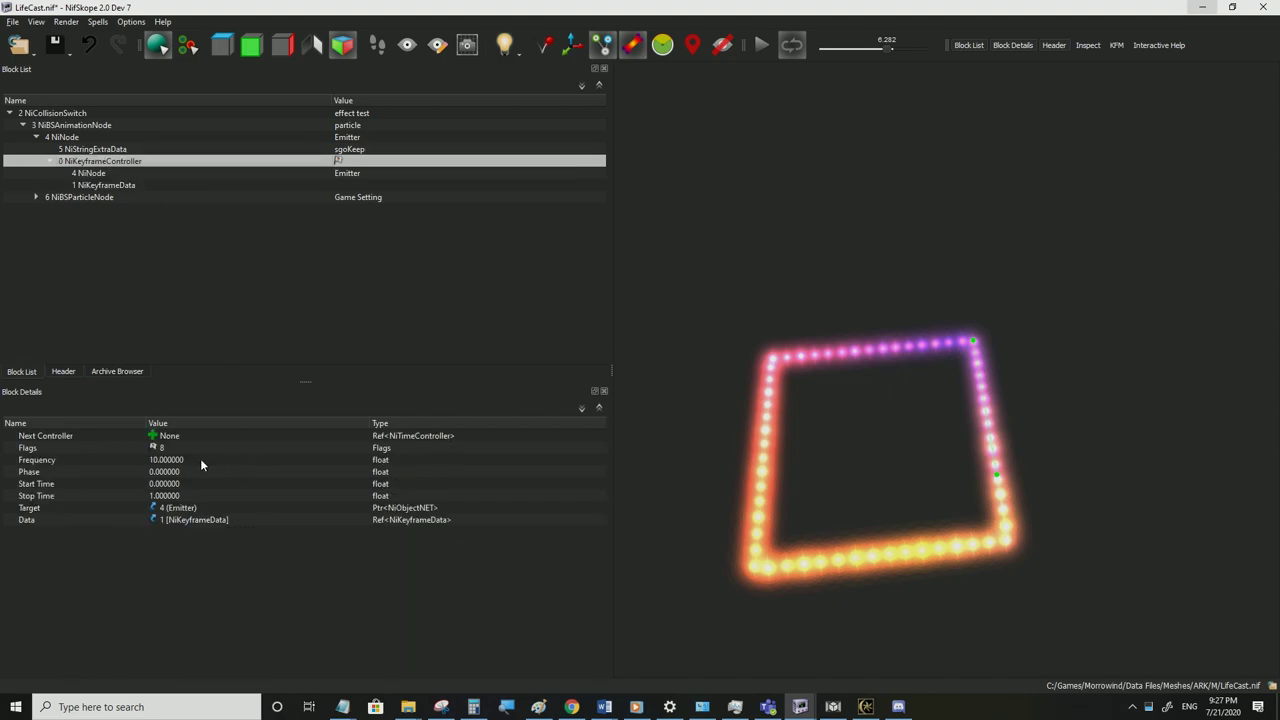
{"action": "left_click", "coordinate": [759, 45]}
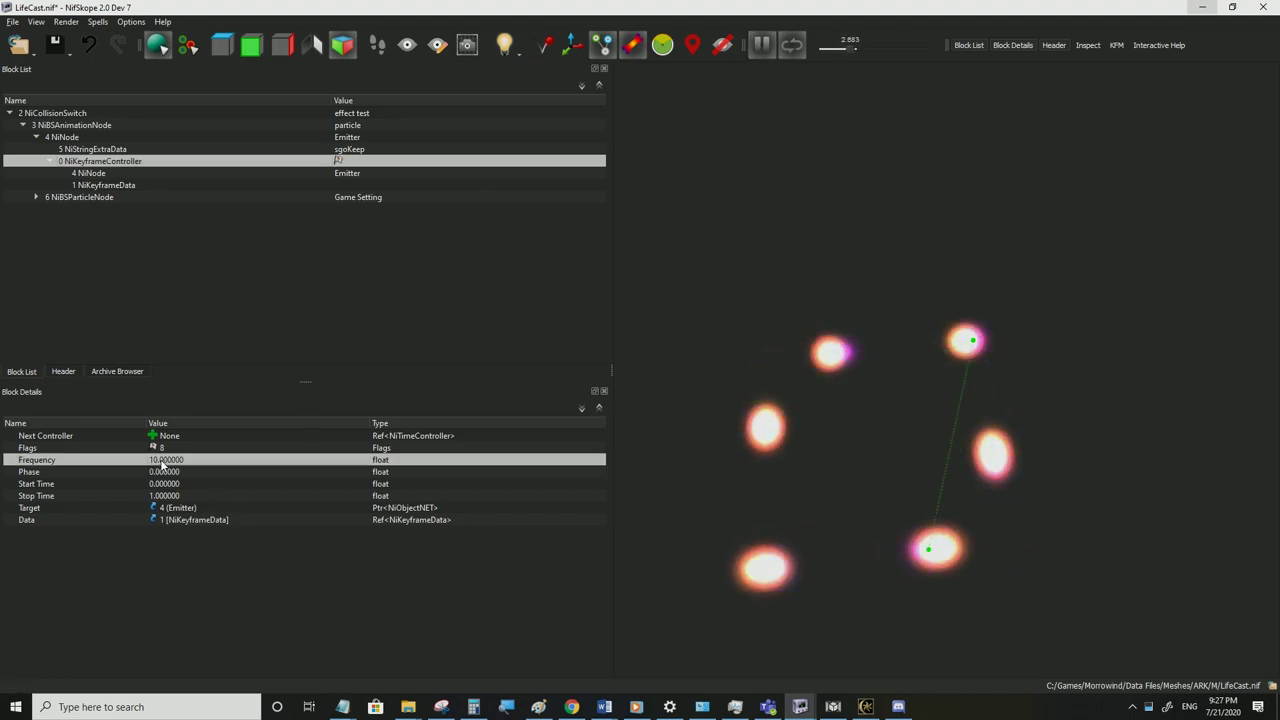
{"action": "scroll", "coordinate": [917, 466], "scroll_direction": "up", "scroll_amount": 3}
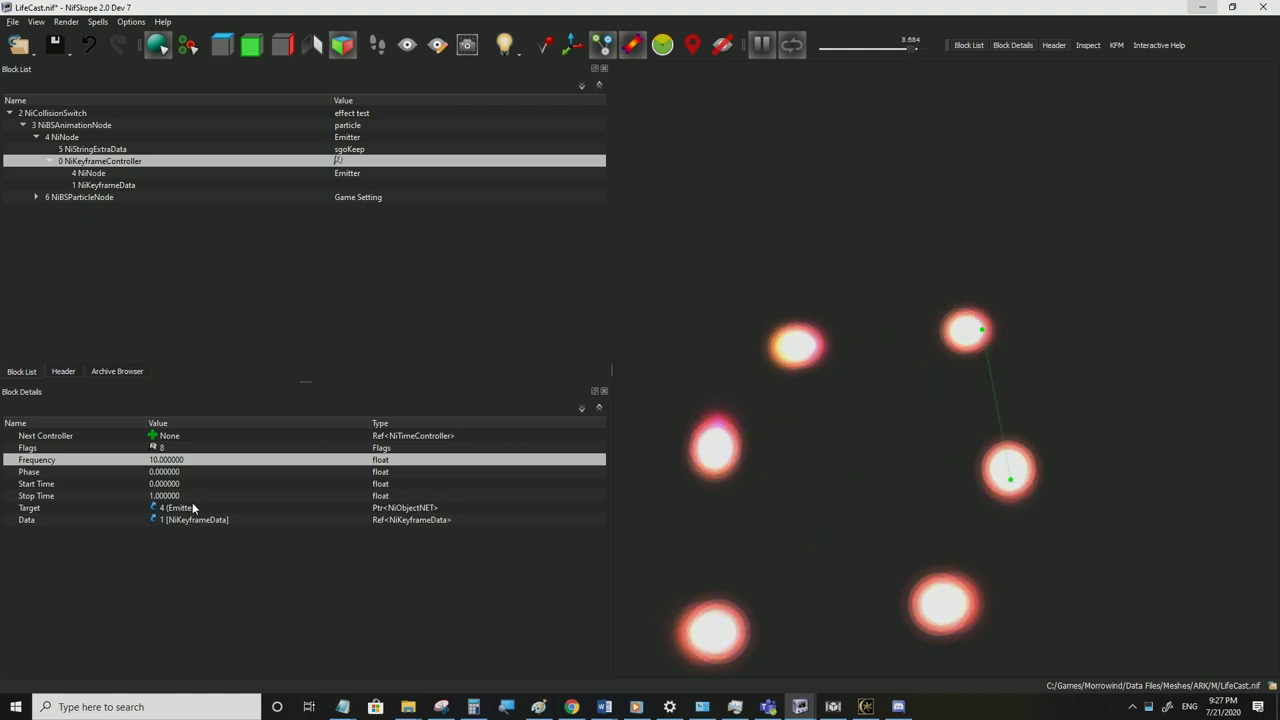
Try a Frequency of 100, then settle on 1
{"action": "double_click", "coordinate": [170, 460]}
{"action": "type", "text": "100"}
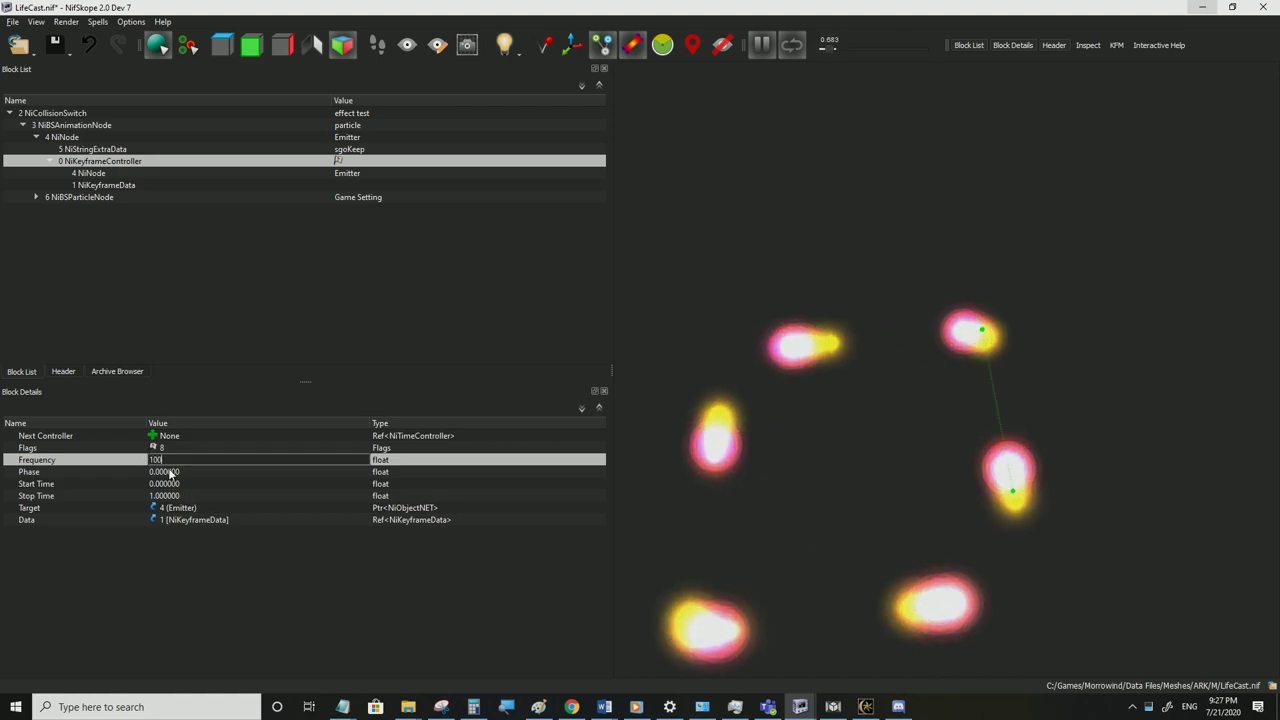
{"action": "left_click", "coordinate": [171, 472]}
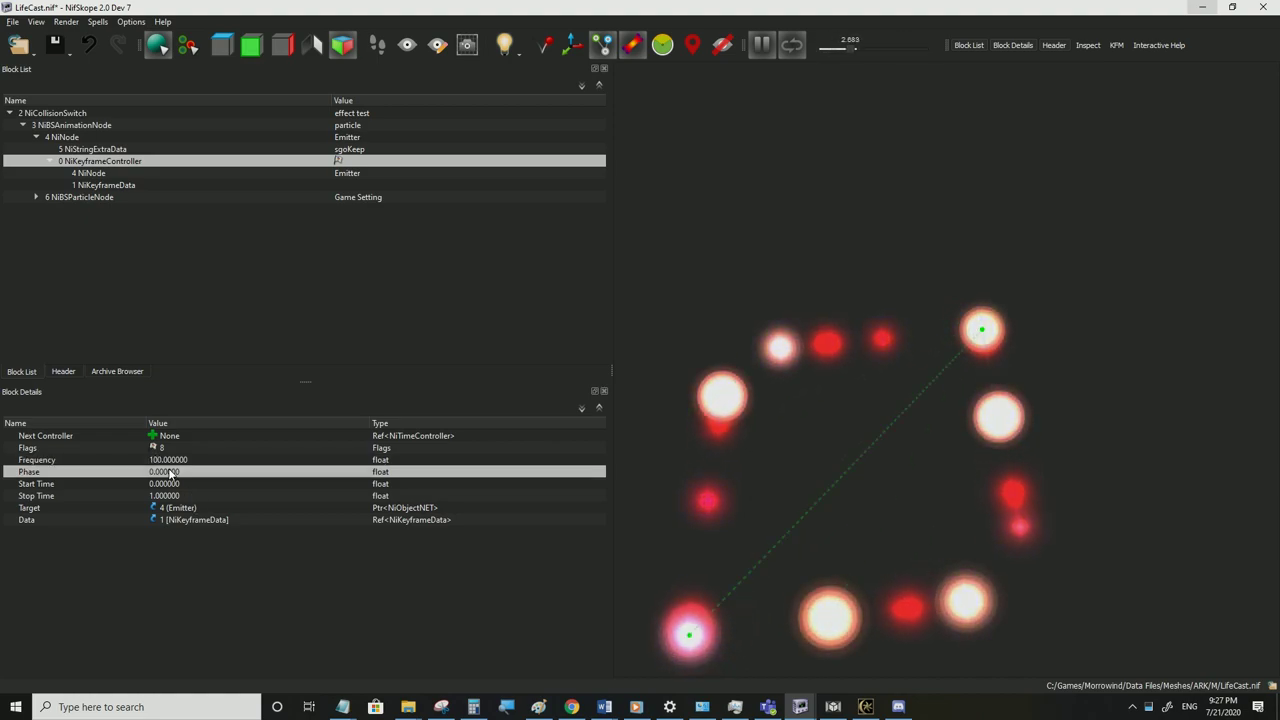
{"action": "double_click", "coordinate": [168, 460]}
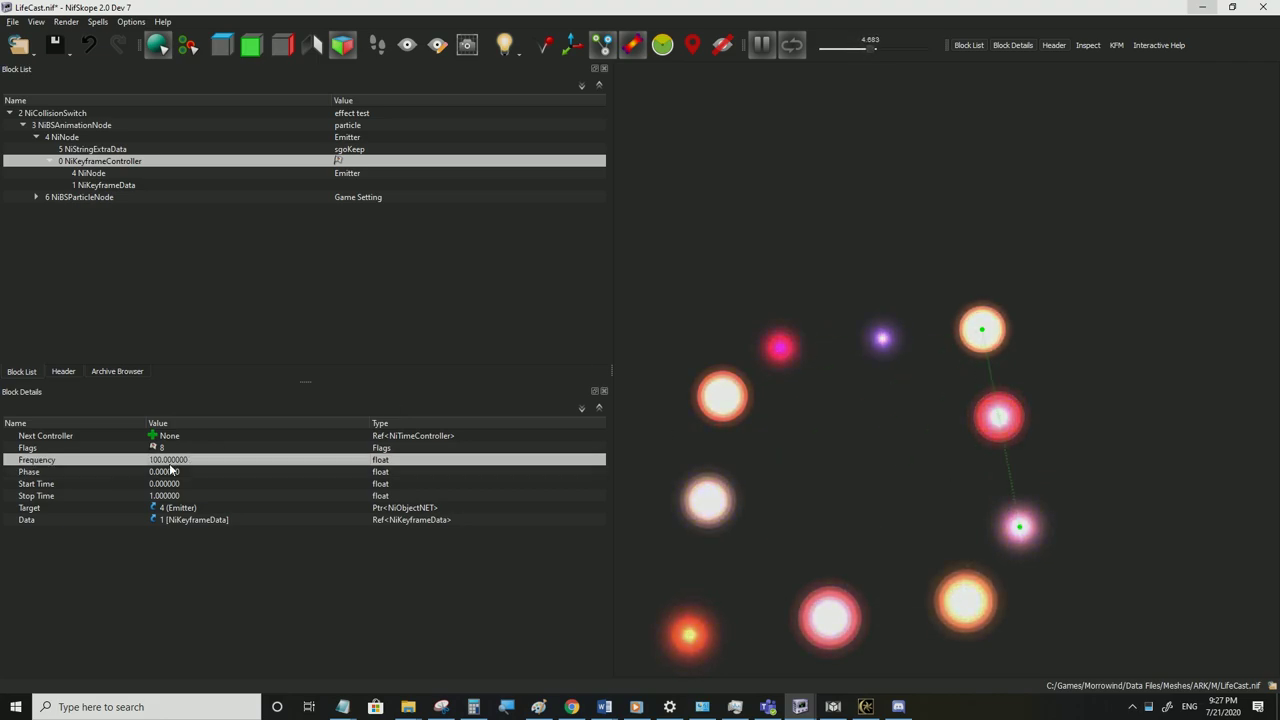
{"action": "type", "text": "1"}
{"action": "key", "text": "Return"}
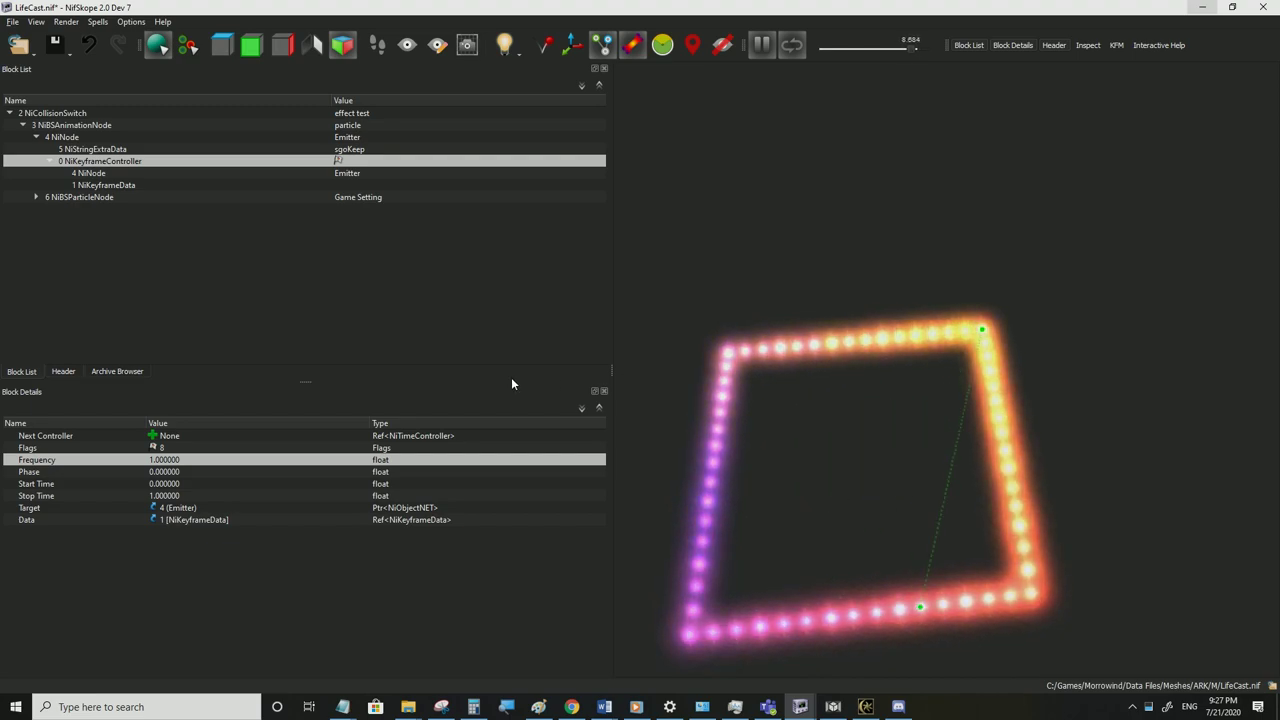
Try emitter keyframe controller Frequency values of 0.1, 2 and 3
{"action": "double_click", "coordinate": [194, 462]}
{"action": "type", "text": "0.1"}
{"action": "key", "text": "Return"}
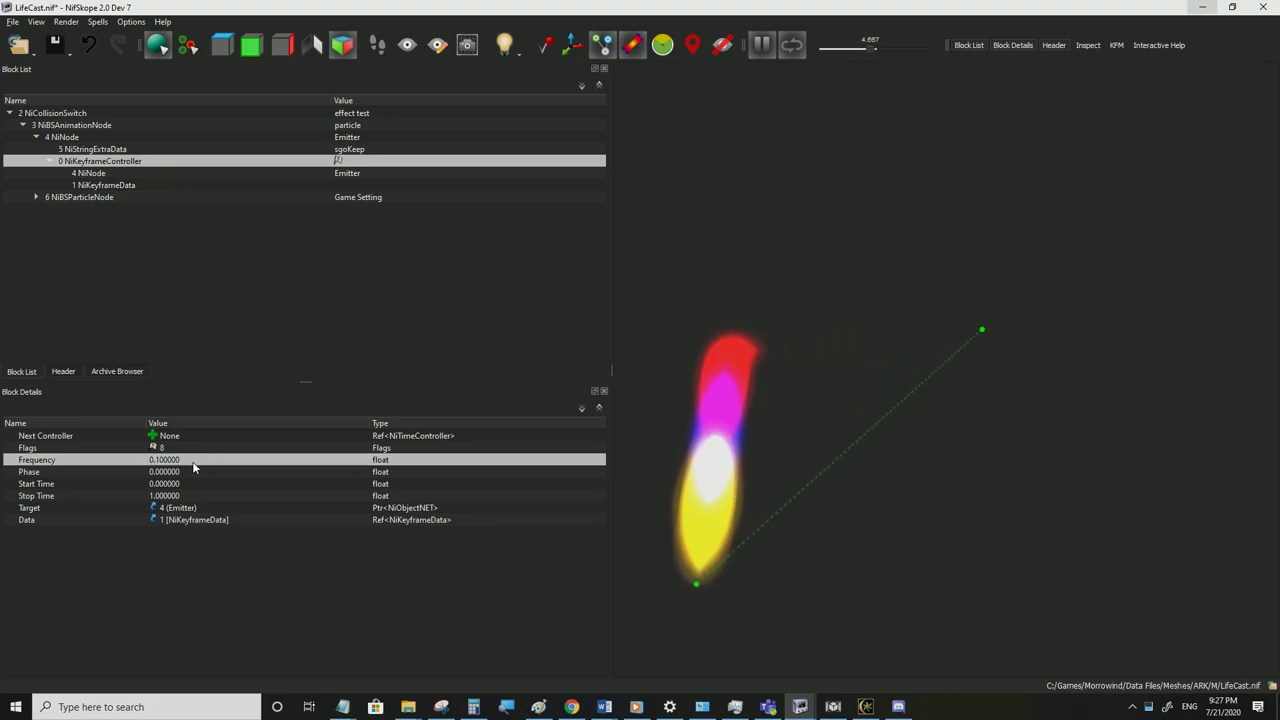
{"action": "double_click", "coordinate": [192, 461]}
{"action": "key", "text": "Return"}
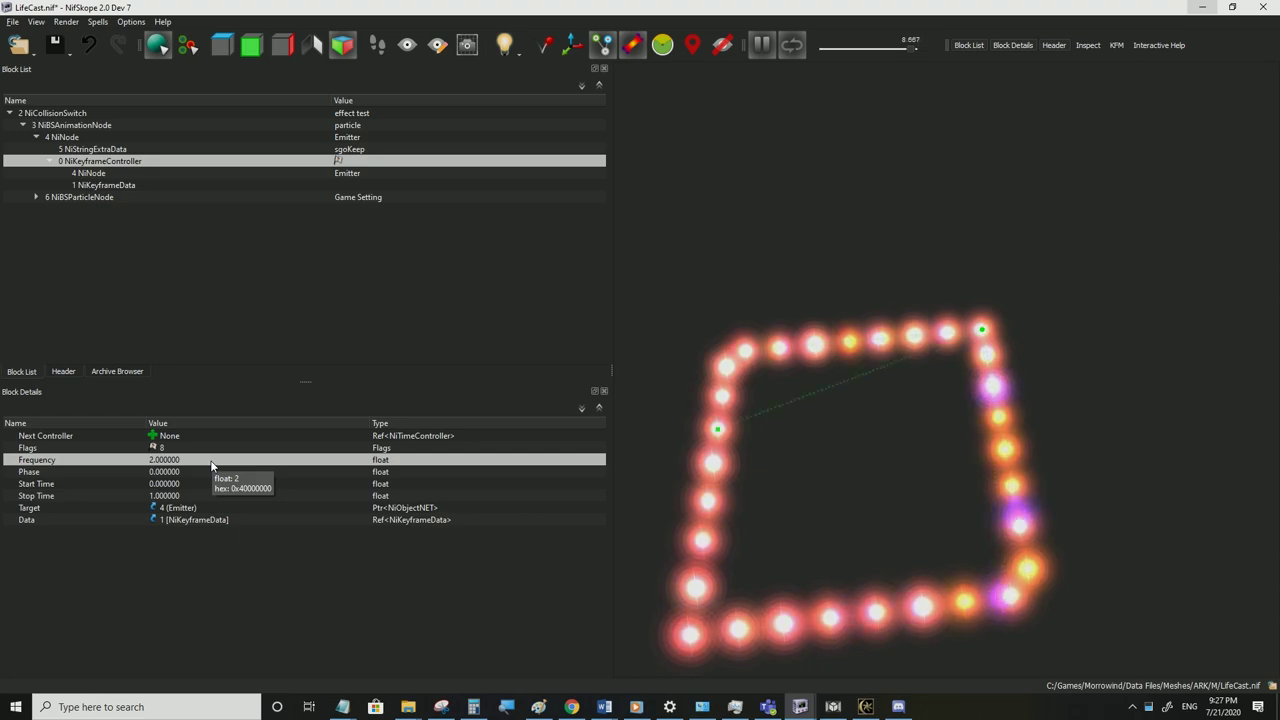
{"action": "double_click", "coordinate": [211, 461]}
{"action": "type", "text": "3"}
{"action": "left_click", "coordinate": [198, 480]}
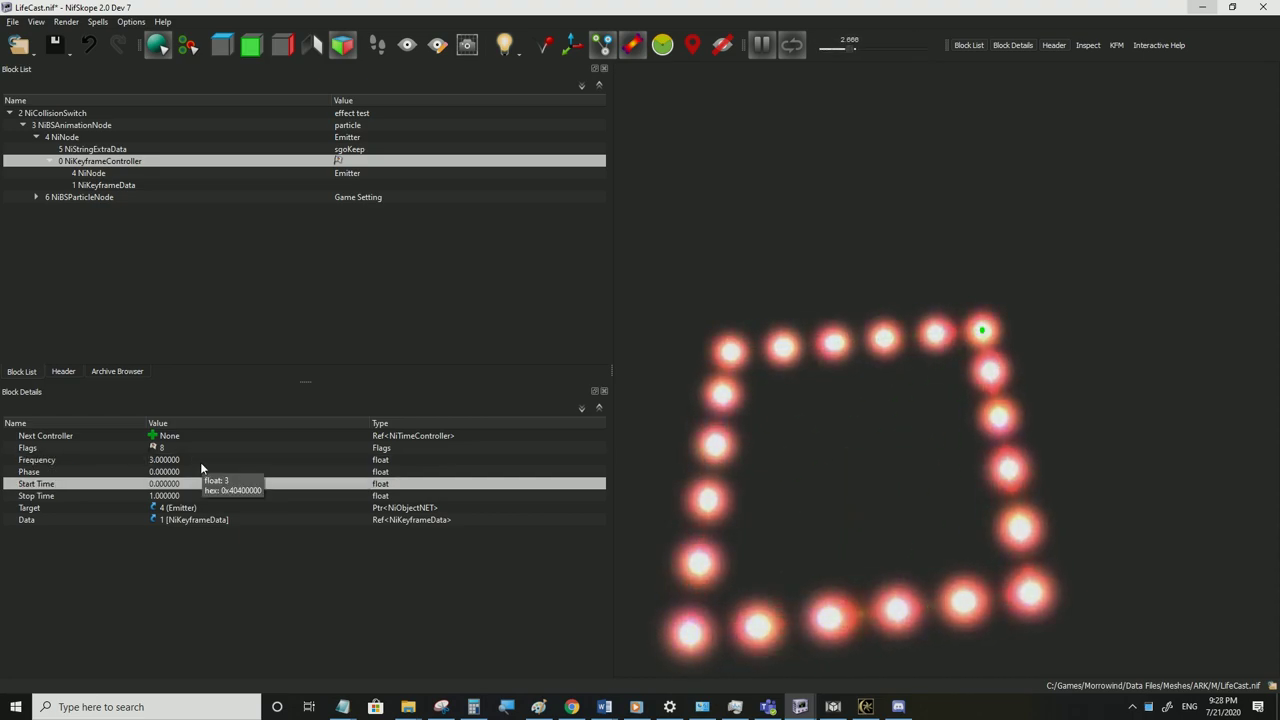
Step the controller Frequency up through 4, 5 and 6
{"action": "double_click", "coordinate": [196, 460]}
{"action": "type", "text": "4"}
{"action": "left_click", "coordinate": [192, 472]}
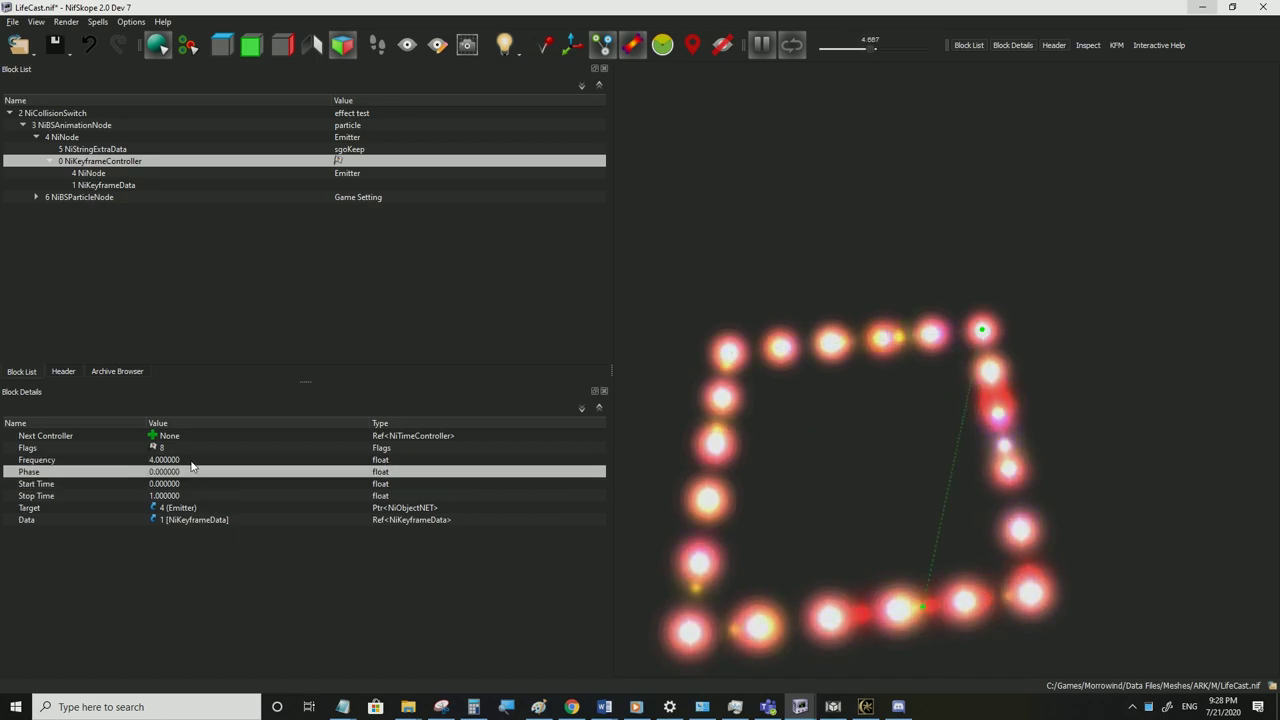
{"action": "double_click", "coordinate": [188, 460]}
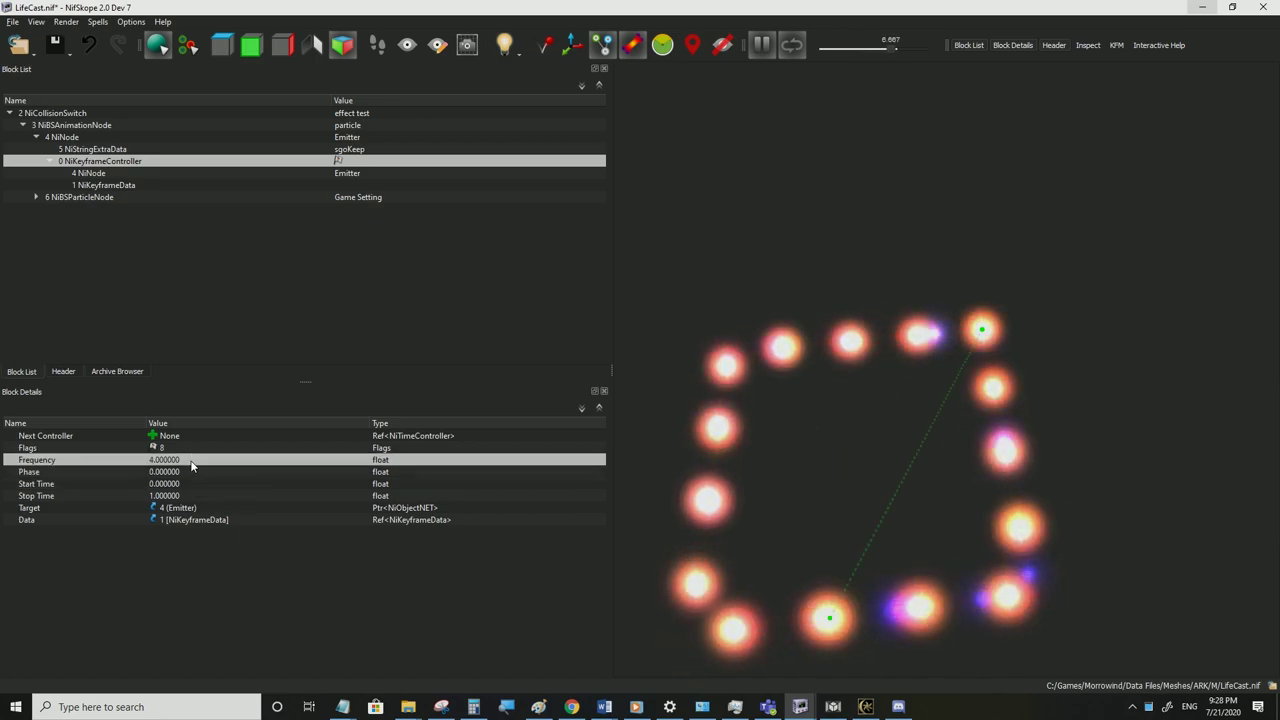
{"action": "type", "text": "5"}
{"action": "left_click", "coordinate": [189, 472]}
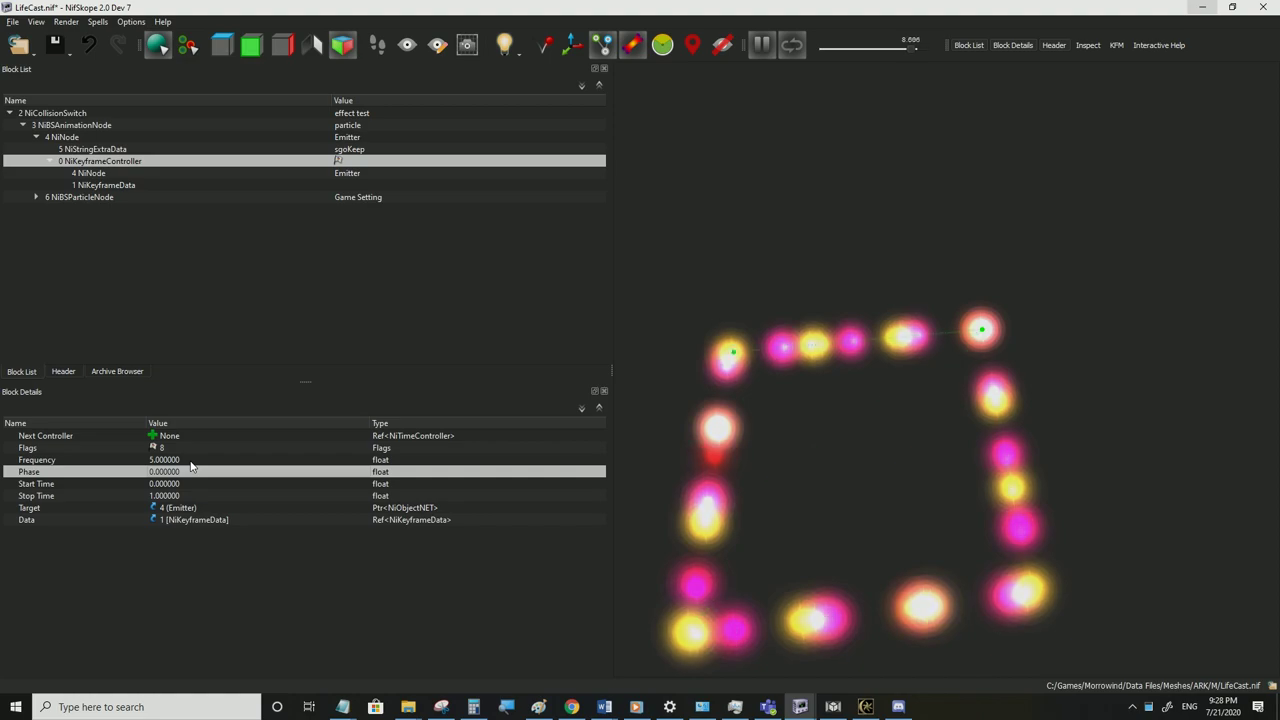
{"action": "double_click", "coordinate": [188, 460]}
{"action": "type", "text": "6"}
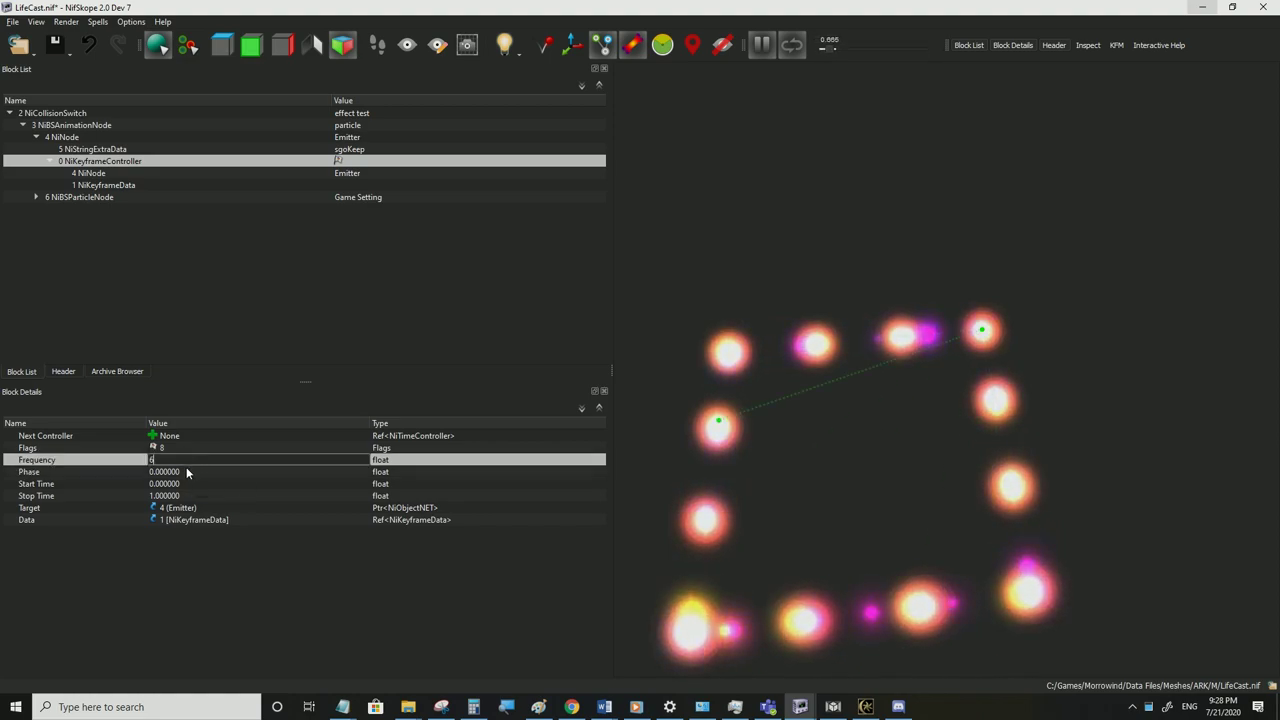
{"action": "left_click", "coordinate": [193, 472]}
Set the Frequency to 7 and save LifeCast.nif
{"action": "double_click", "coordinate": [188, 460]}
{"action": "type", "text": "7"}
{"action": "left_click", "coordinate": [187, 470]}
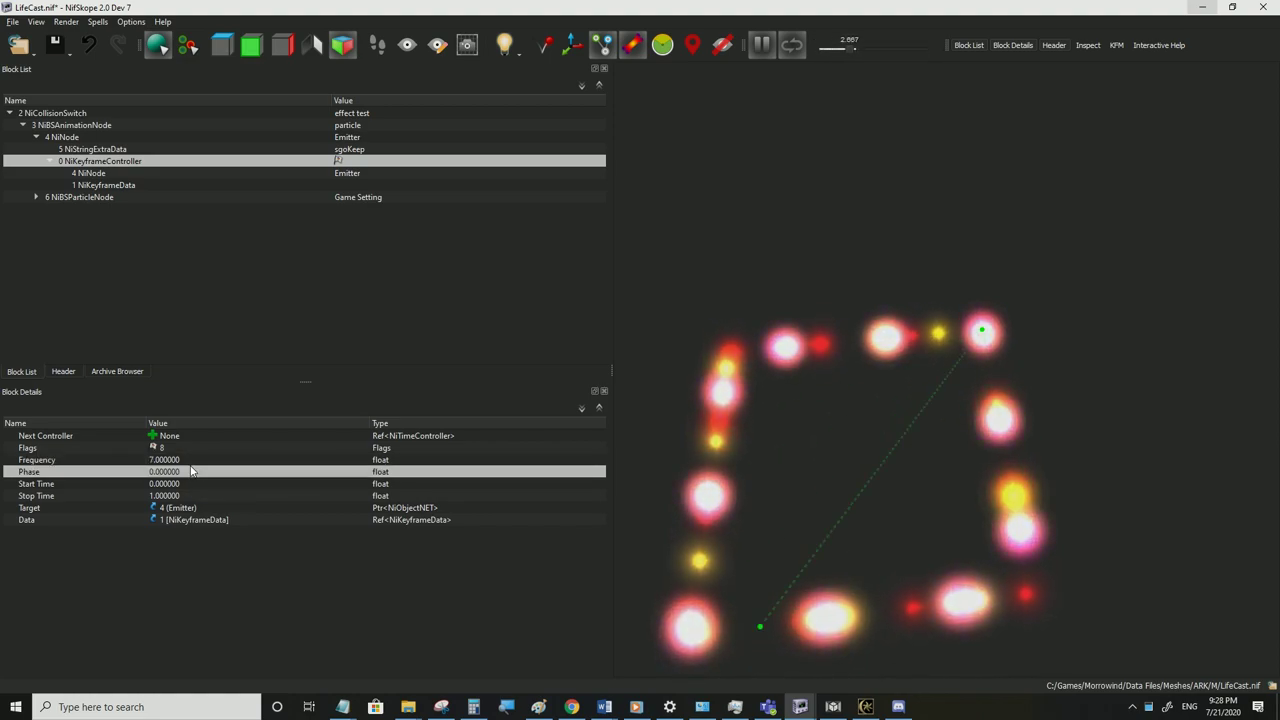
{"action": "double_click", "coordinate": [186, 460]}
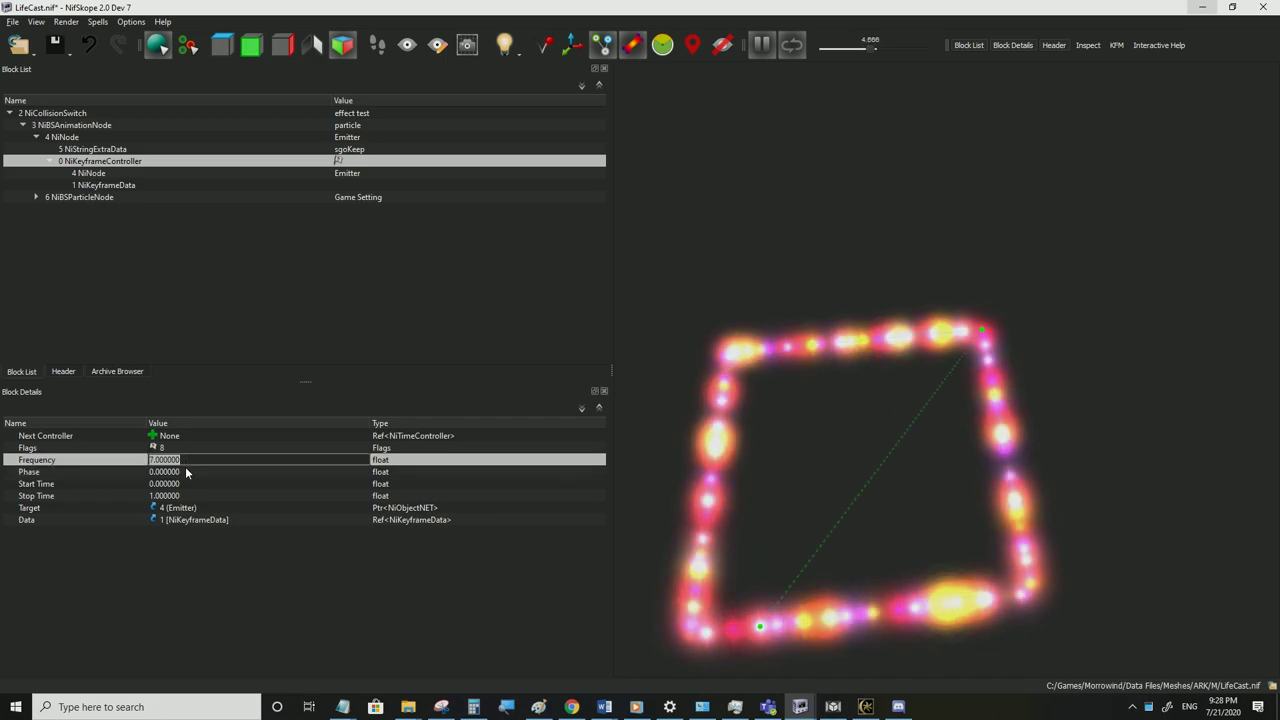
{"action": "left_click", "coordinate": [182, 472]}
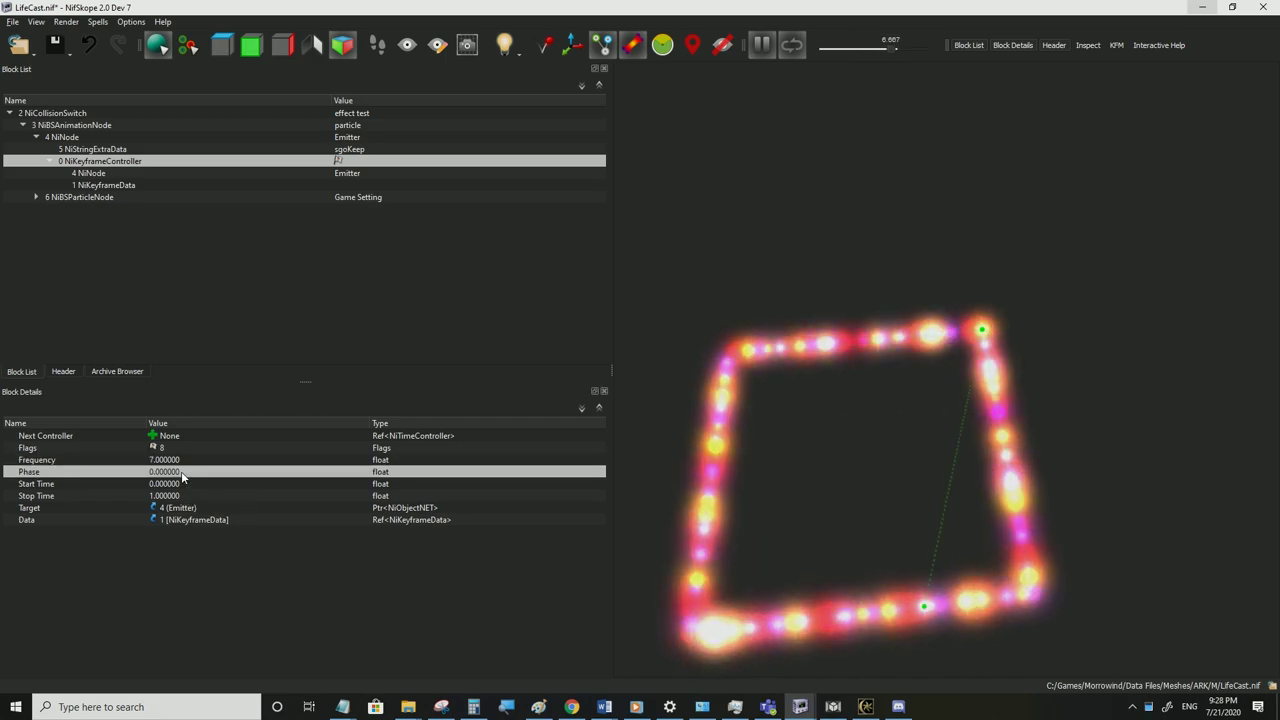
{"action": "left_click", "coordinate": [12, 21]}
{"action": "left_click", "coordinate": [38, 128]}
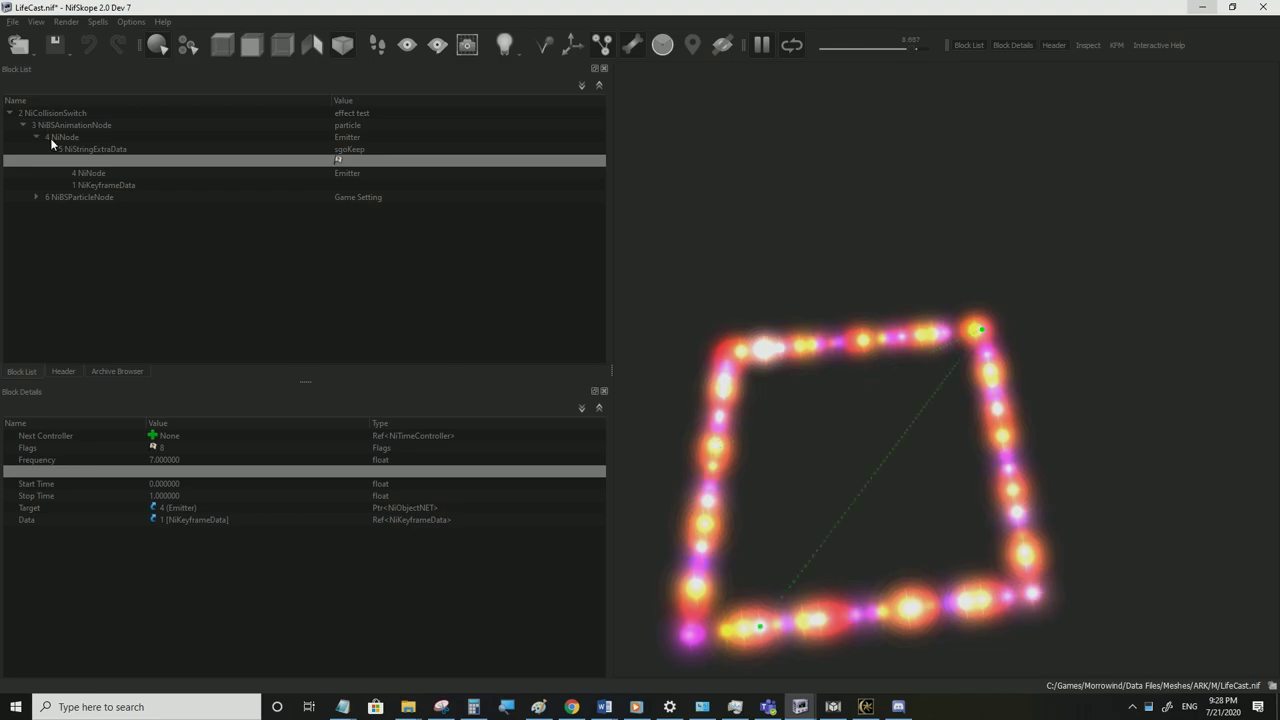
View the particle square in Morrowind's third-person view, then set NiGravity Force to 100
{"action": "left_click", "coordinate": [866, 707]}
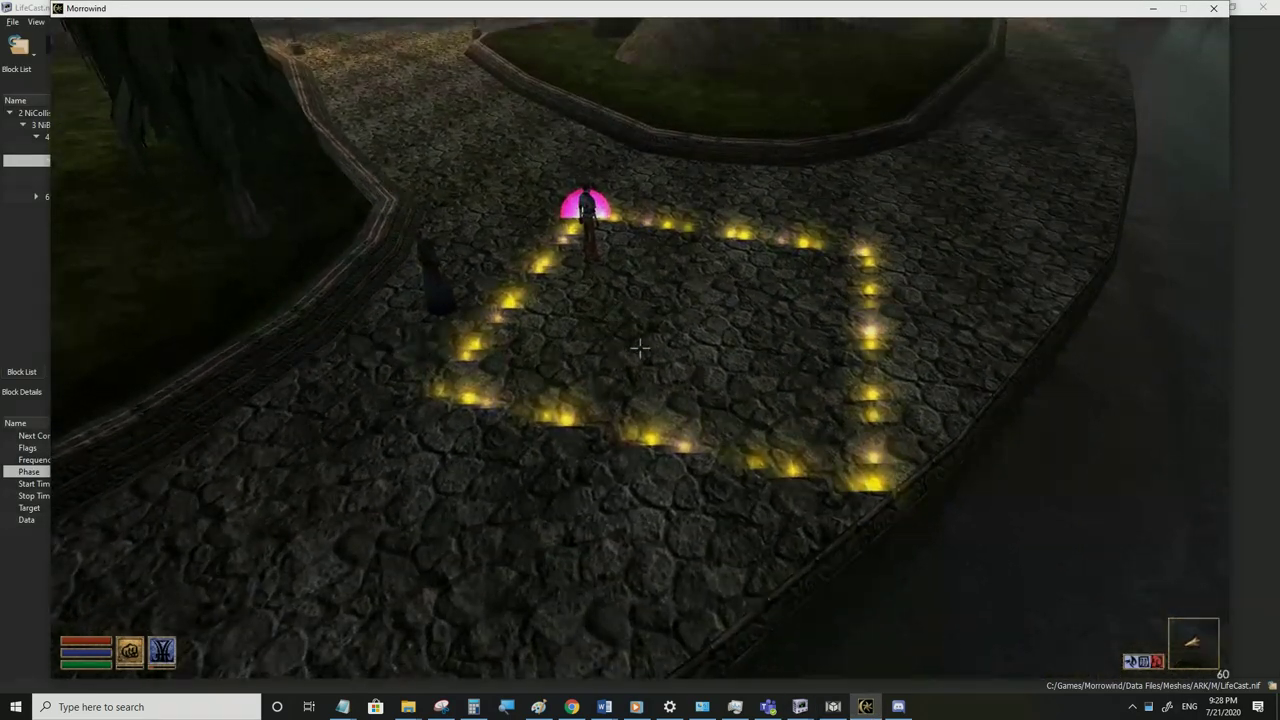
{"action": "key", "text": "Tab"}
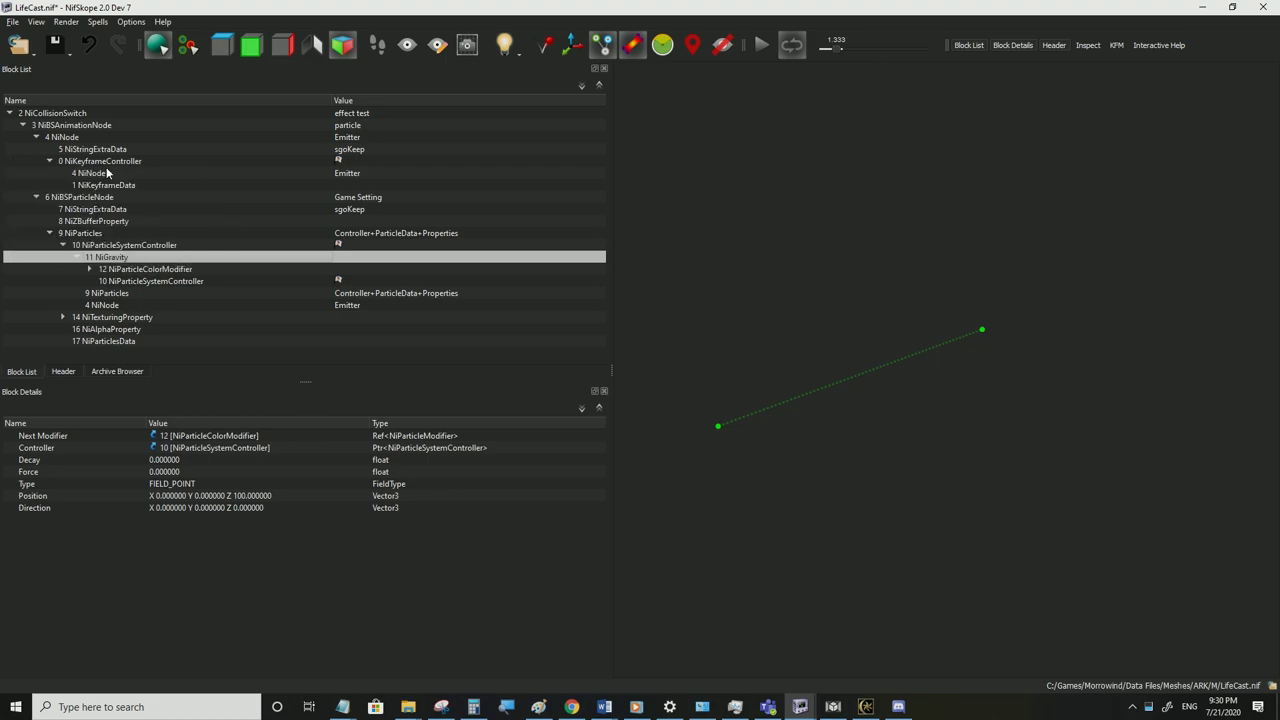
{"action": "double_click", "coordinate": [192, 468]}
{"action": "left_click", "coordinate": [181, 461]}
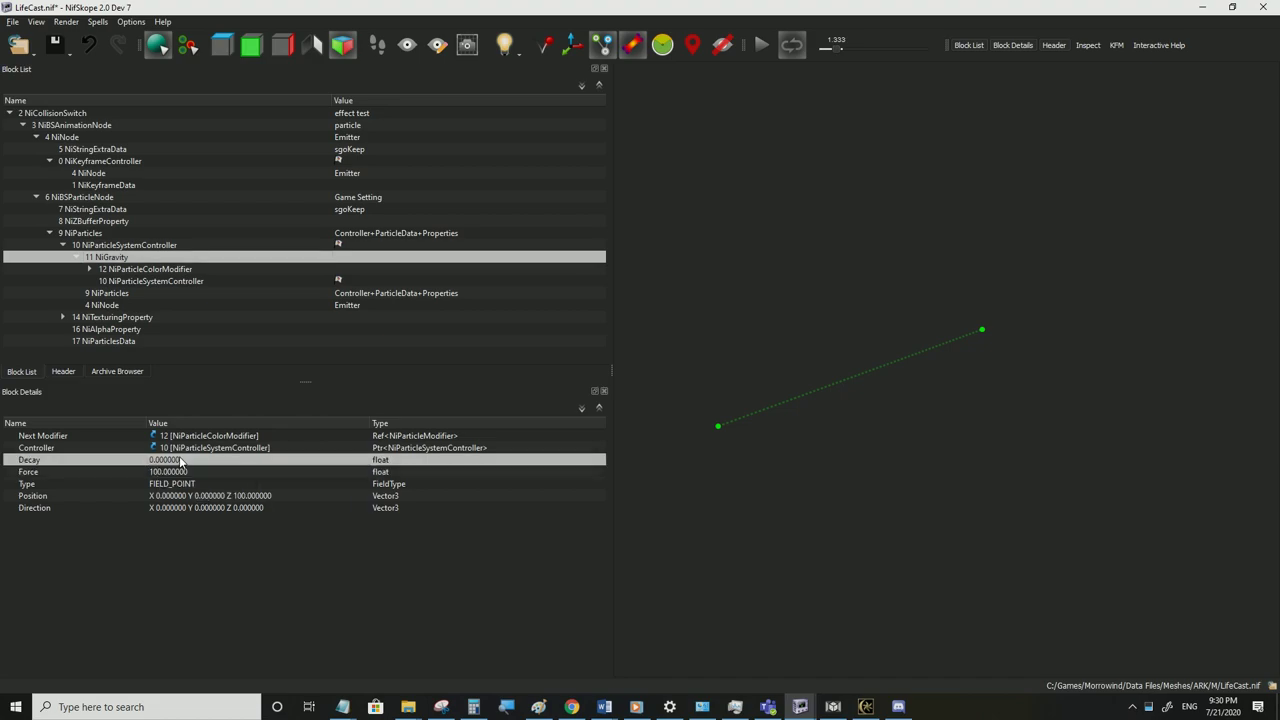
Save LifeCast.nif and test the stronger gravity in Morrowind, turning around the square
{"action": "left_click", "coordinate": [11, 23]}
{"action": "left_click", "coordinate": [41, 134]}
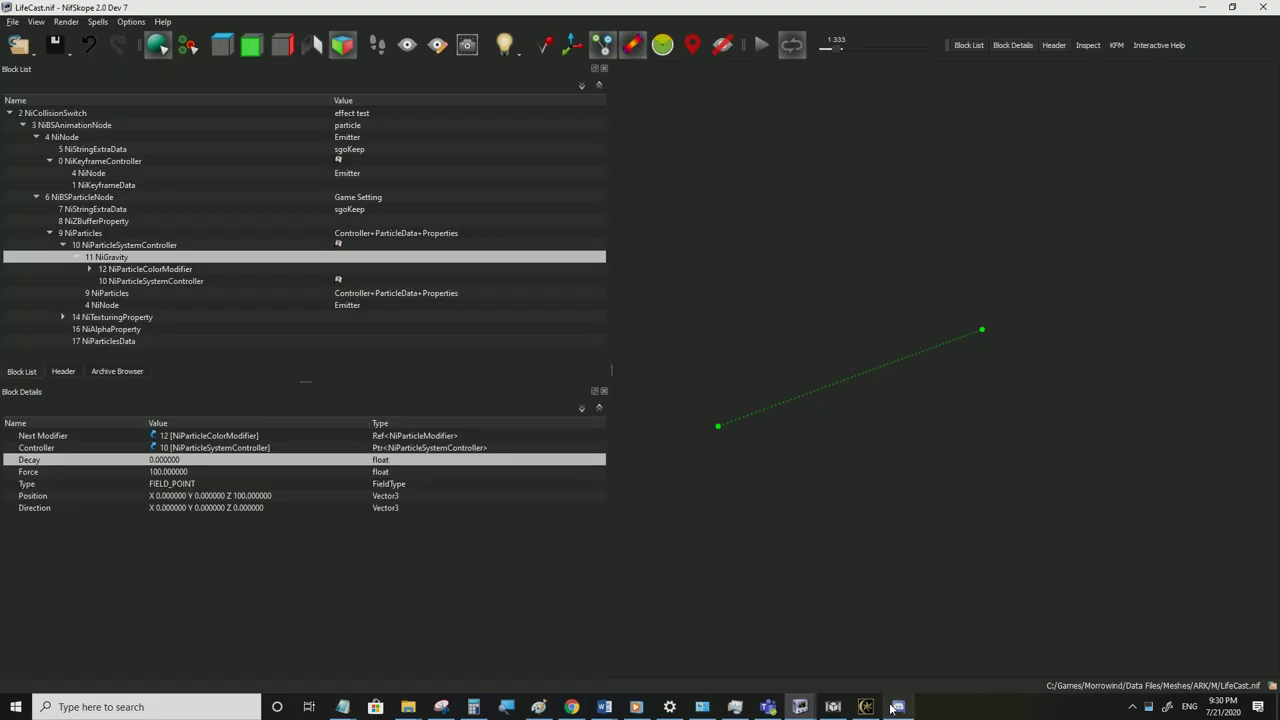
{"action": "left_click", "coordinate": [866, 707]}
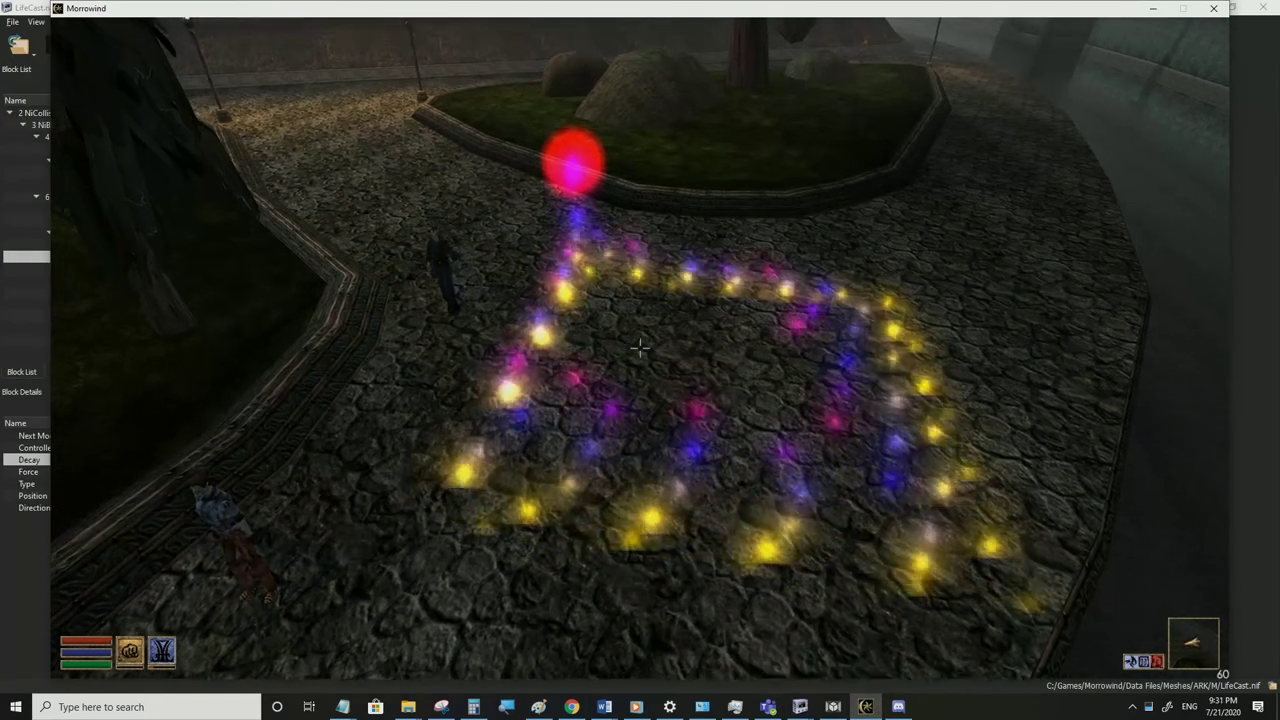
{"action": "key", "text": "d"}
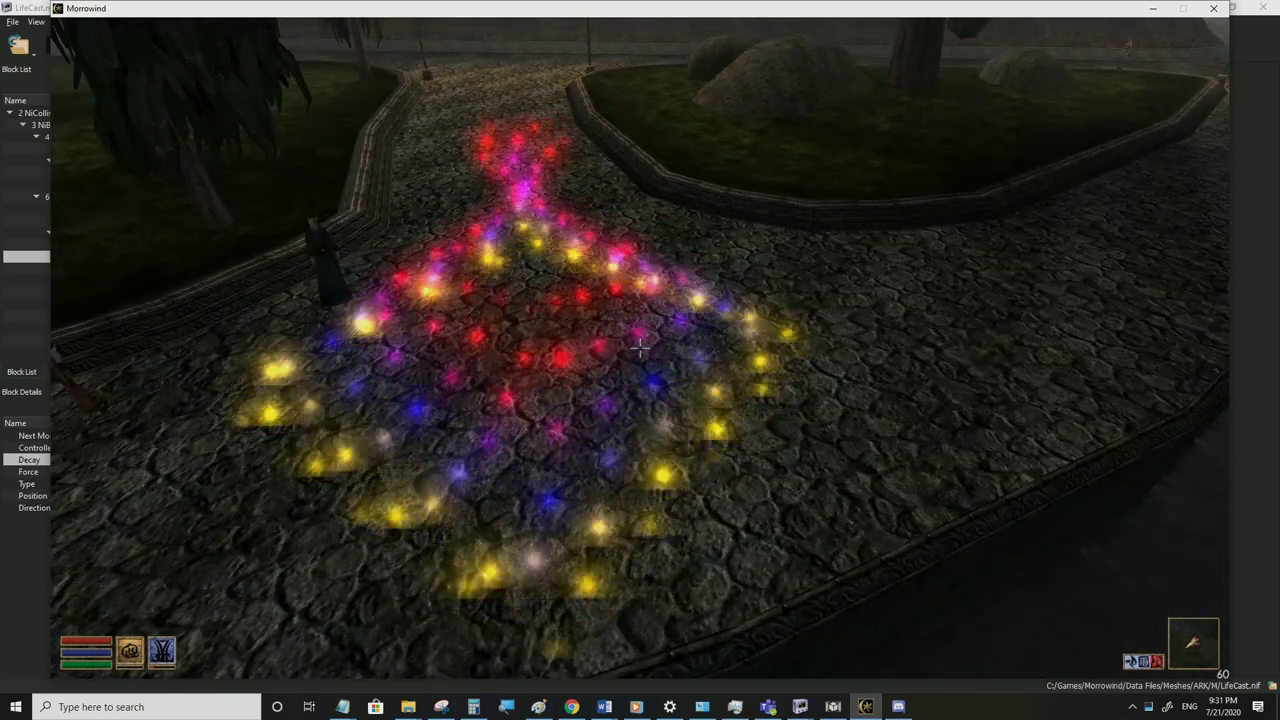
{"action": "key", "text": "a"}
{"action": "key", "text": "alt+Tab"}
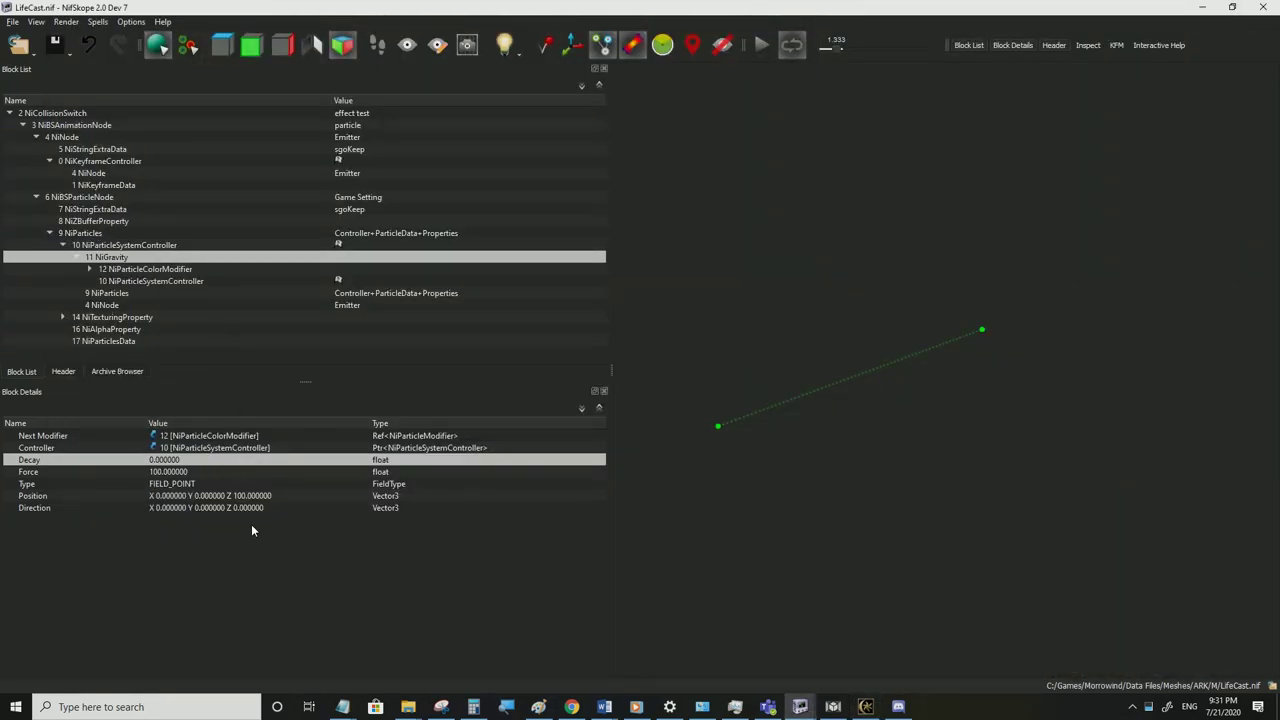
Set the NiGravity Position to X 250, Y 250, after checking the emitter's translation keys
{"action": "double_click", "coordinate": [173, 498]}
{"action": "type", "text": "250"}
{"action": "key", "text": "Tab"}
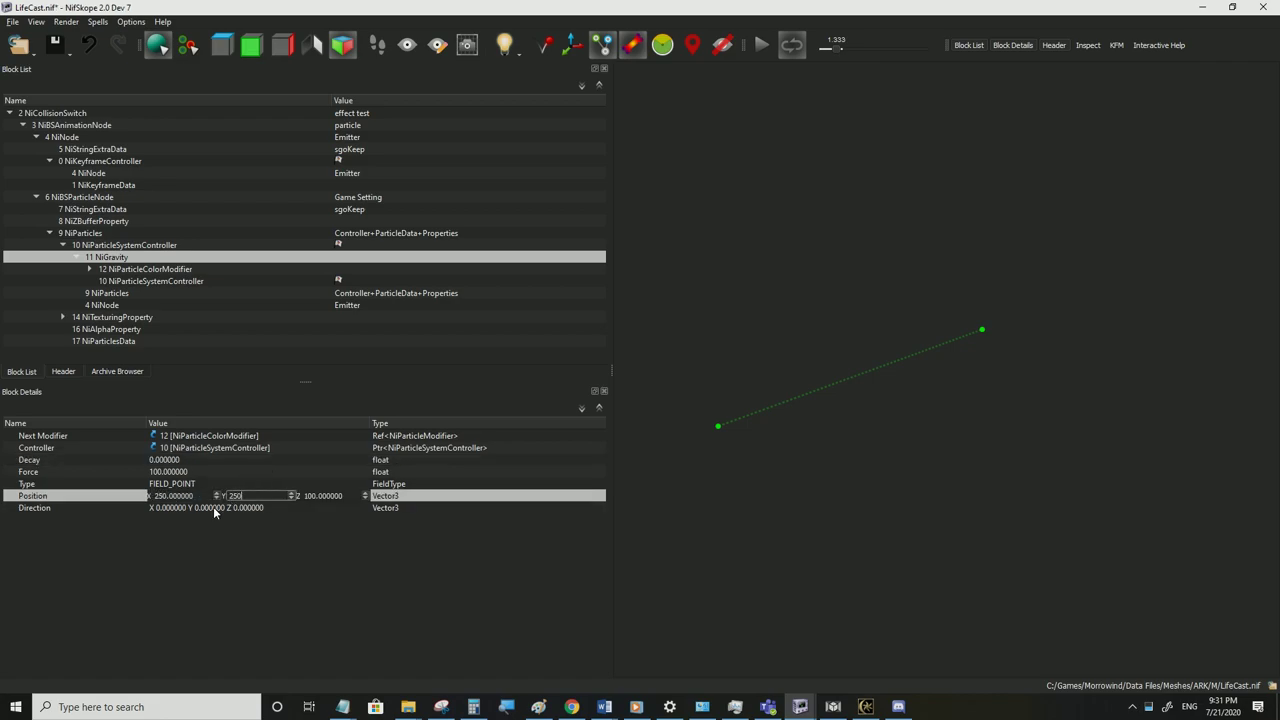
{"action": "type", "text": "250"}
{"action": "left_click", "coordinate": [213, 506]}
{"action": "left_click", "coordinate": [101, 175]}
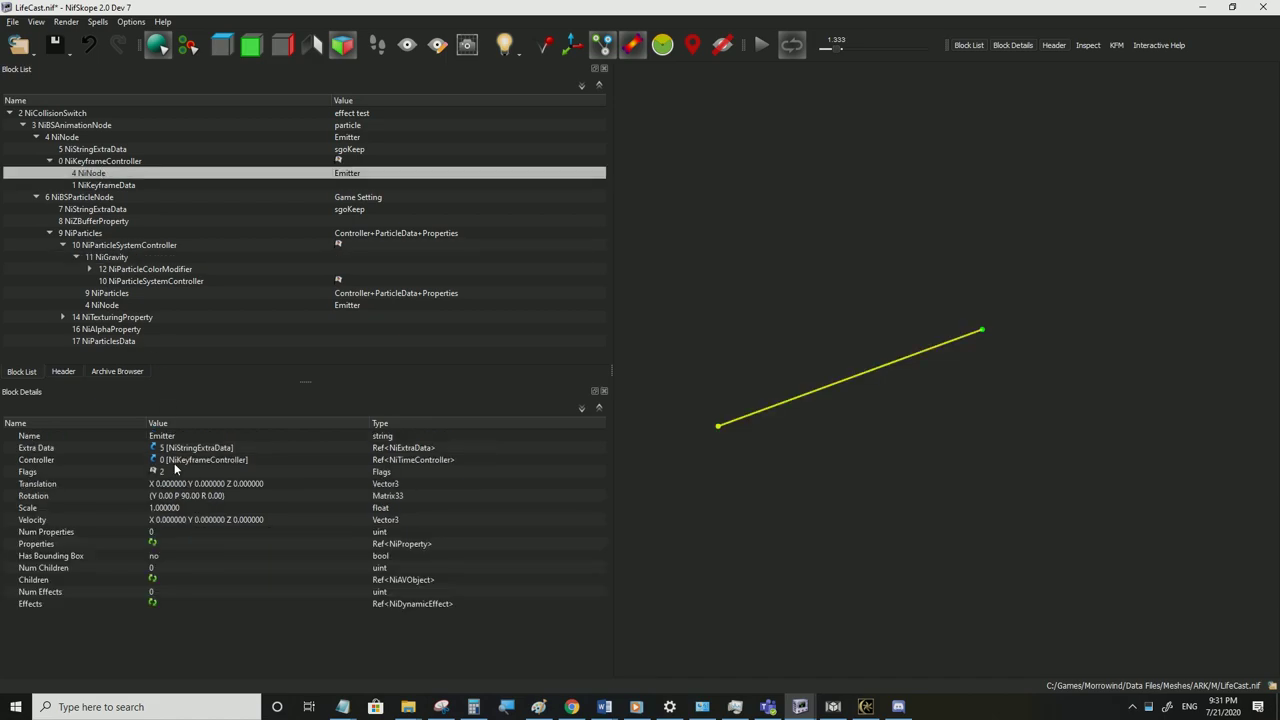
{"action": "left_click", "coordinate": [105, 186]}
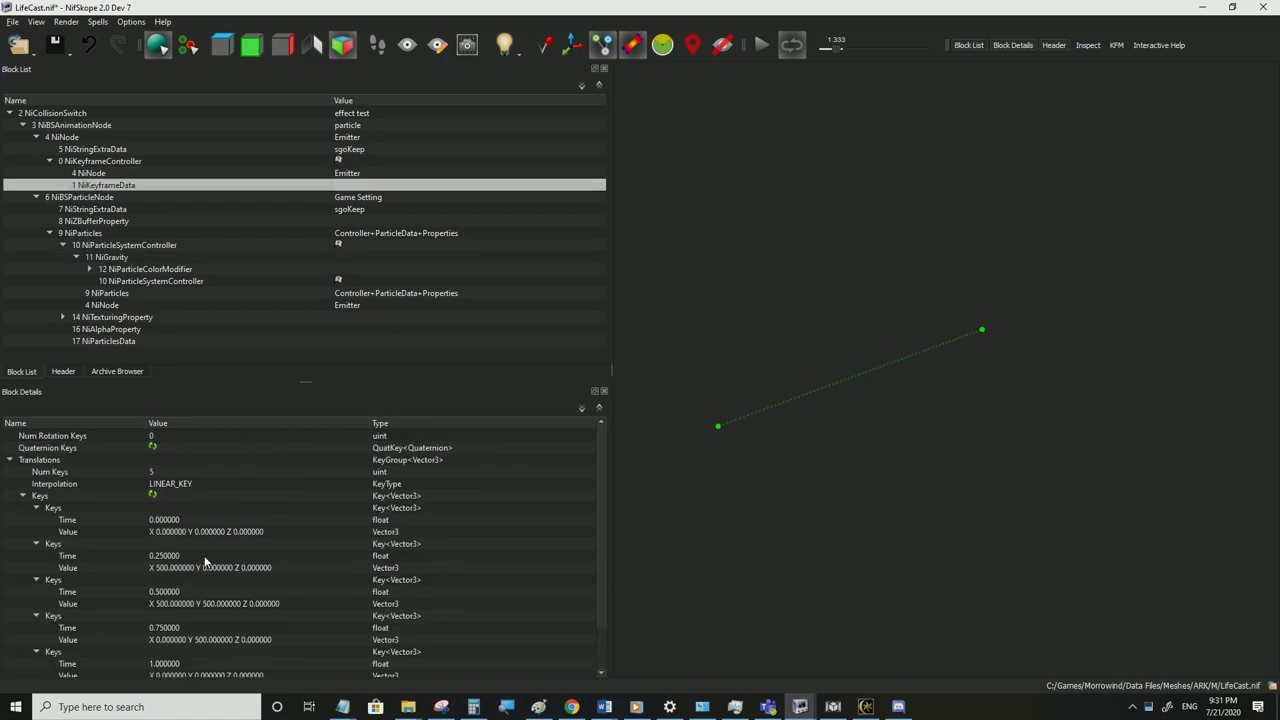
{"action": "left_click", "coordinate": [124, 261]}
Save LifeCast.nif and test the 250, 250, 100 gravity point in Morrowind
{"action": "left_click", "coordinate": [11, 20]}
{"action": "left_click", "coordinate": [6, 18]}
{"action": "left_click", "coordinate": [8, 21]}
{"action": "left_click", "coordinate": [45, 133]}
{"action": "left_click", "coordinate": [863, 707]}
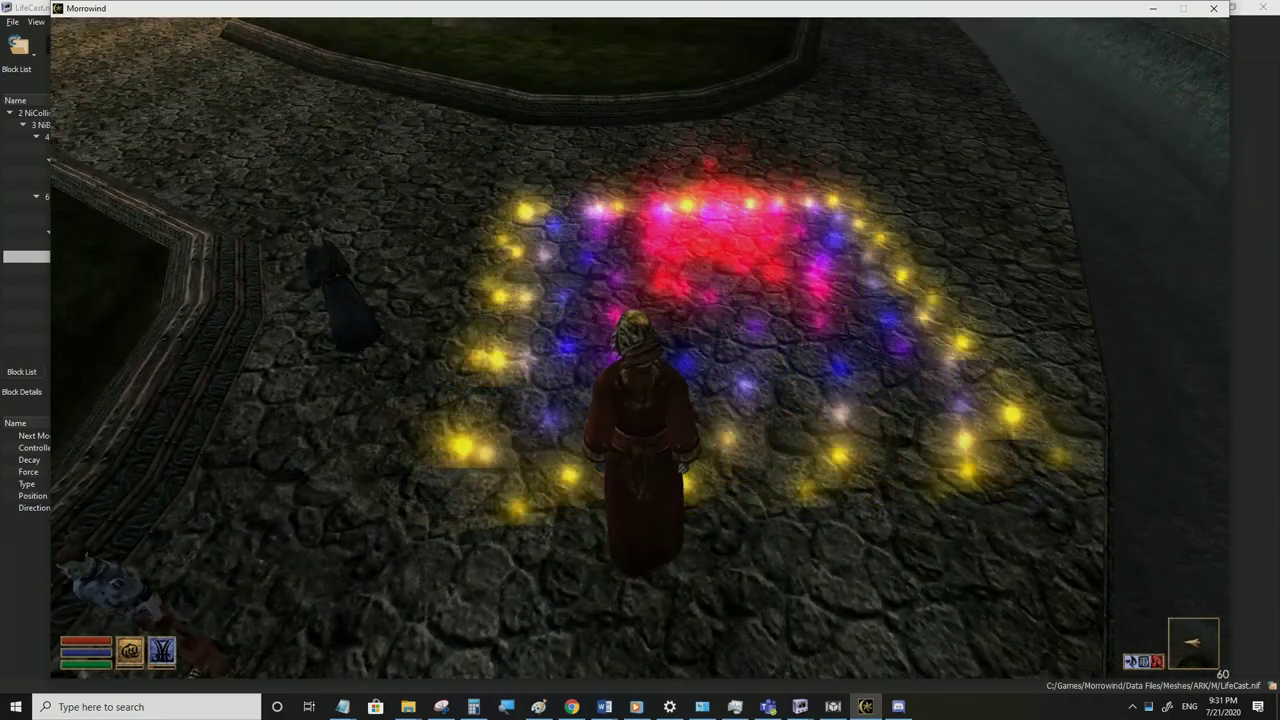
{"action": "key", "text": "alt+Tab"}
Raise the gravity Position Z coordinate to 200
{"action": "double_click", "coordinate": [312, 498]}
{"action": "double_click", "coordinate": [348, 497]}
{"action": "type", "text": "200"}
{"action": "left_click", "coordinate": [344, 507]}
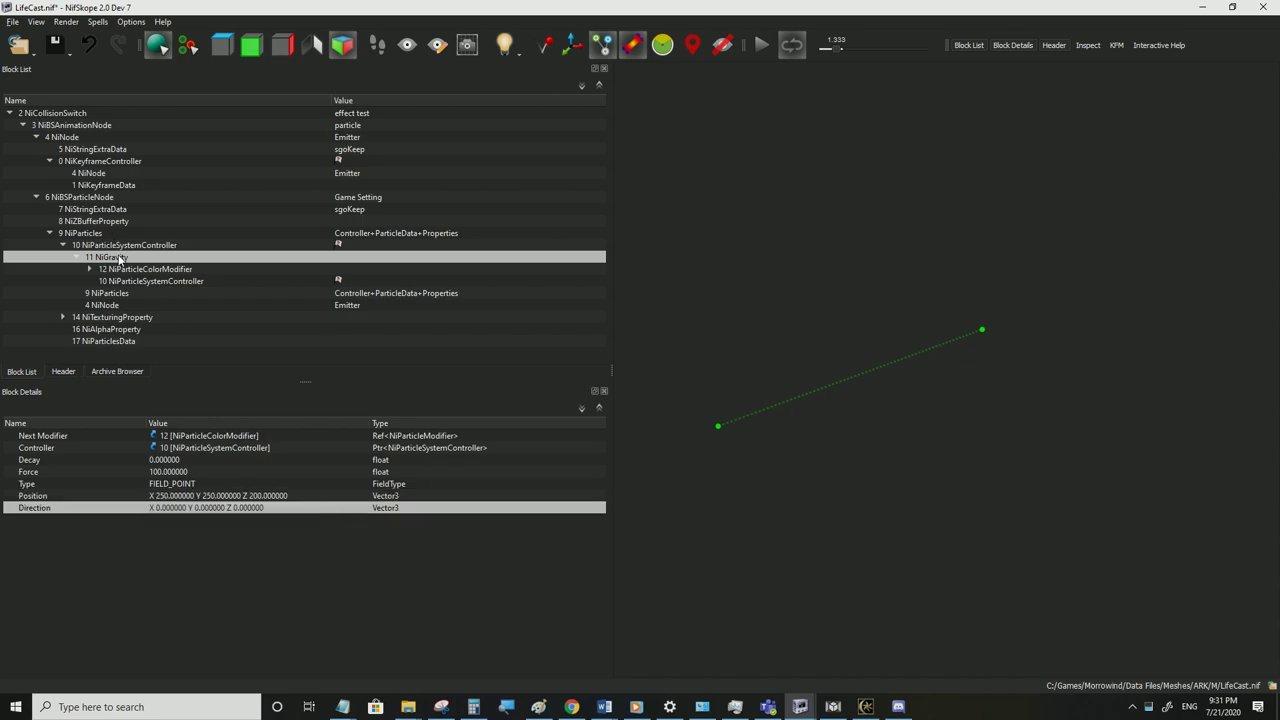
Set the NiKeyframeController Frequency to 1
{"action": "left_click", "coordinate": [100, 185]}
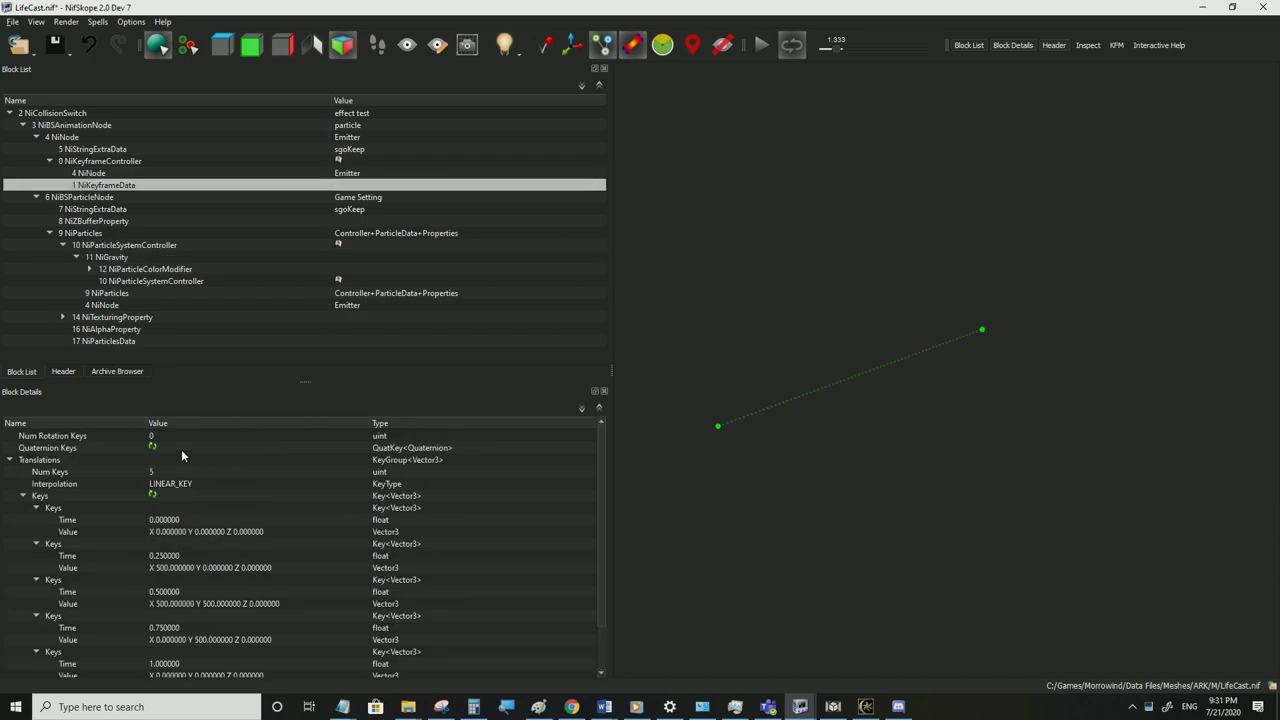
{"action": "left_click", "coordinate": [100, 161]}
{"action": "double_click", "coordinate": [171, 463]}
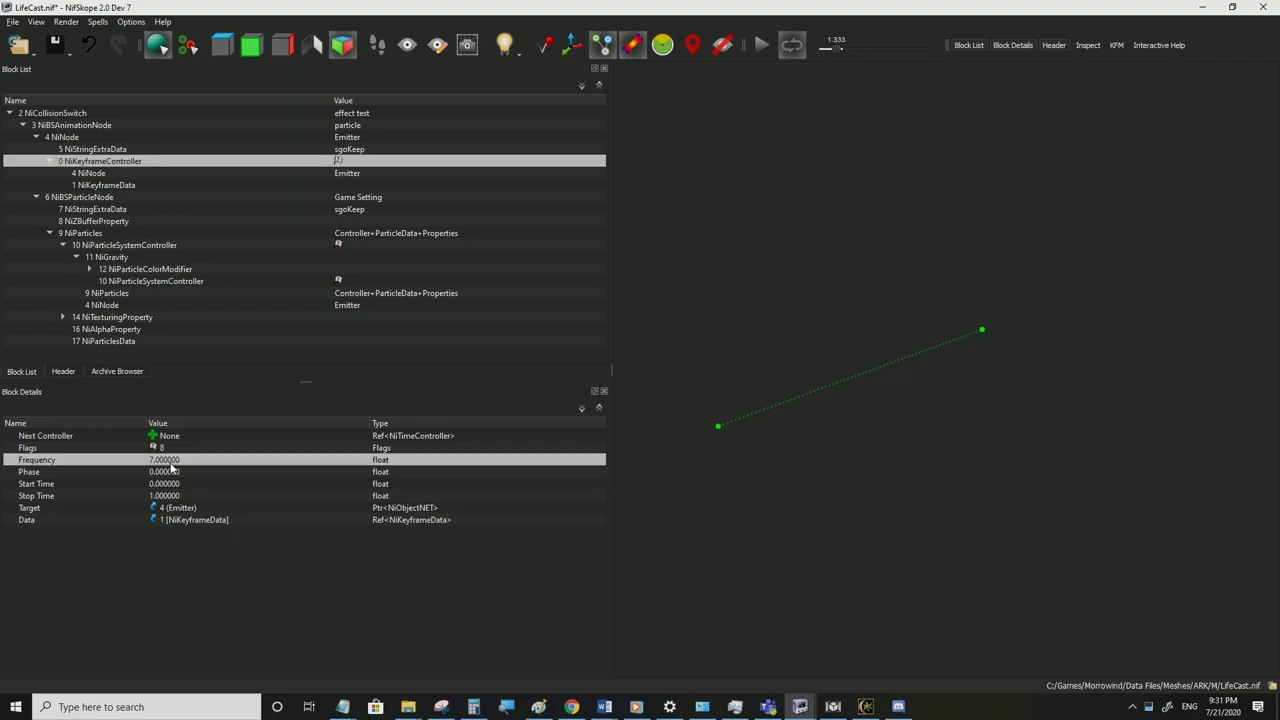
{"action": "type", "text": "1"}
{"action": "left_click", "coordinate": [173, 470]}
Save LifeCast.nif and test the slower emitter path in Morrowind's third-person view
{"action": "left_click", "coordinate": [12, 22]}
{"action": "left_click", "coordinate": [38, 132]}
{"action": "left_click", "coordinate": [867, 707]}
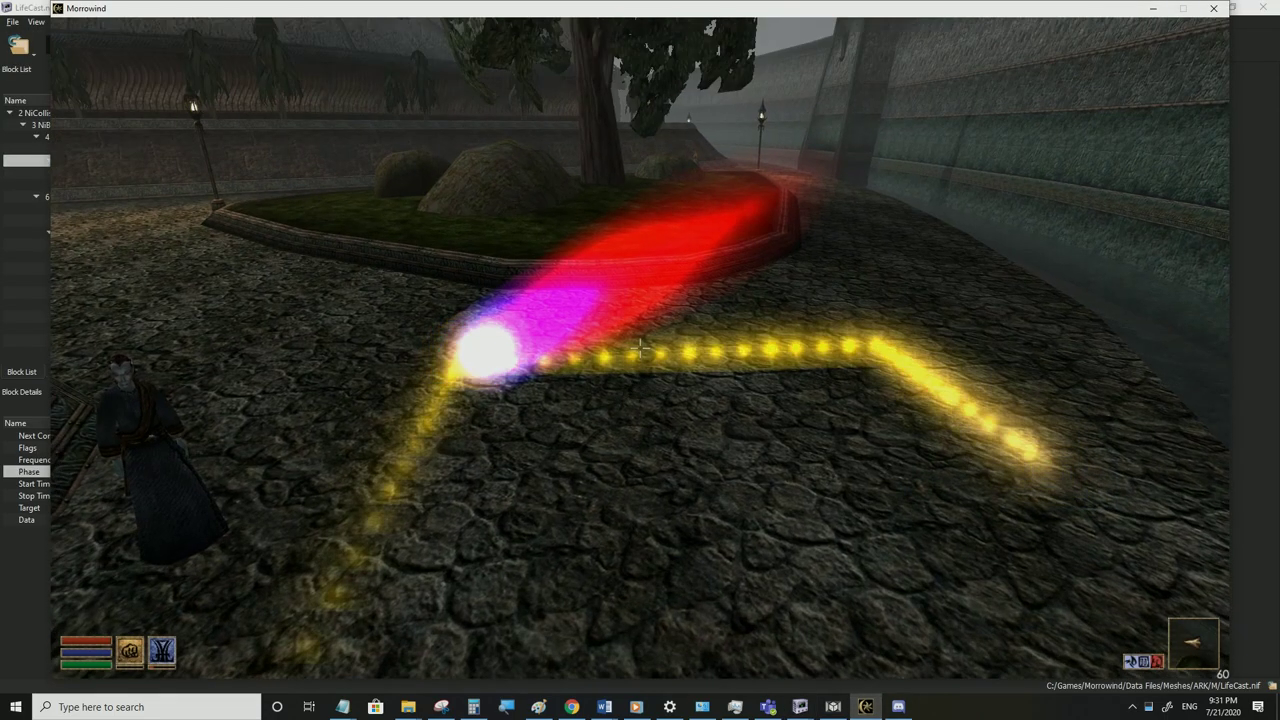
{"action": "key", "text": "Tab"}
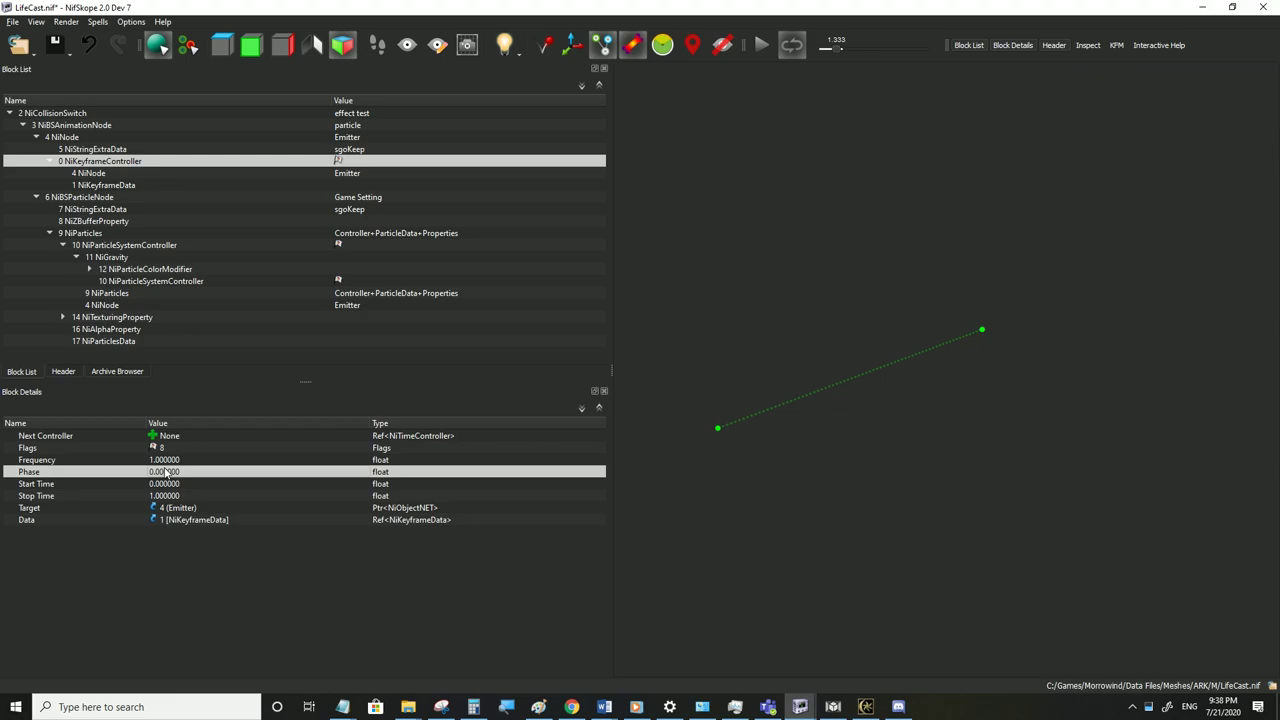
Set the controller Frequency to 500, save, and test it in Morrowind
{"action": "left_click", "coordinate": [171, 464]}
{"action": "double_click", "coordinate": [172, 461]}
{"action": "left_click_drag", "start_coordinate": [181, 460], "coordinate": [148, 461]}
{"action": "type", "text": "5"}
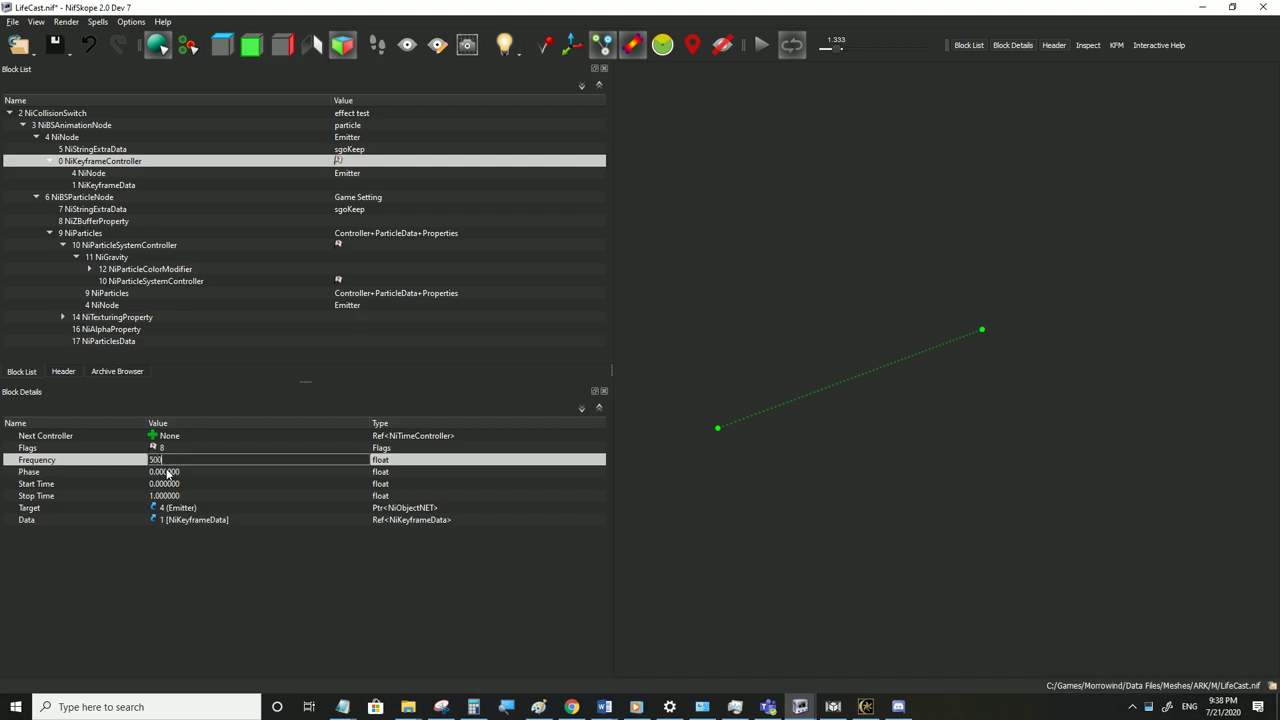
{"action": "left_click", "coordinate": [167, 473]}
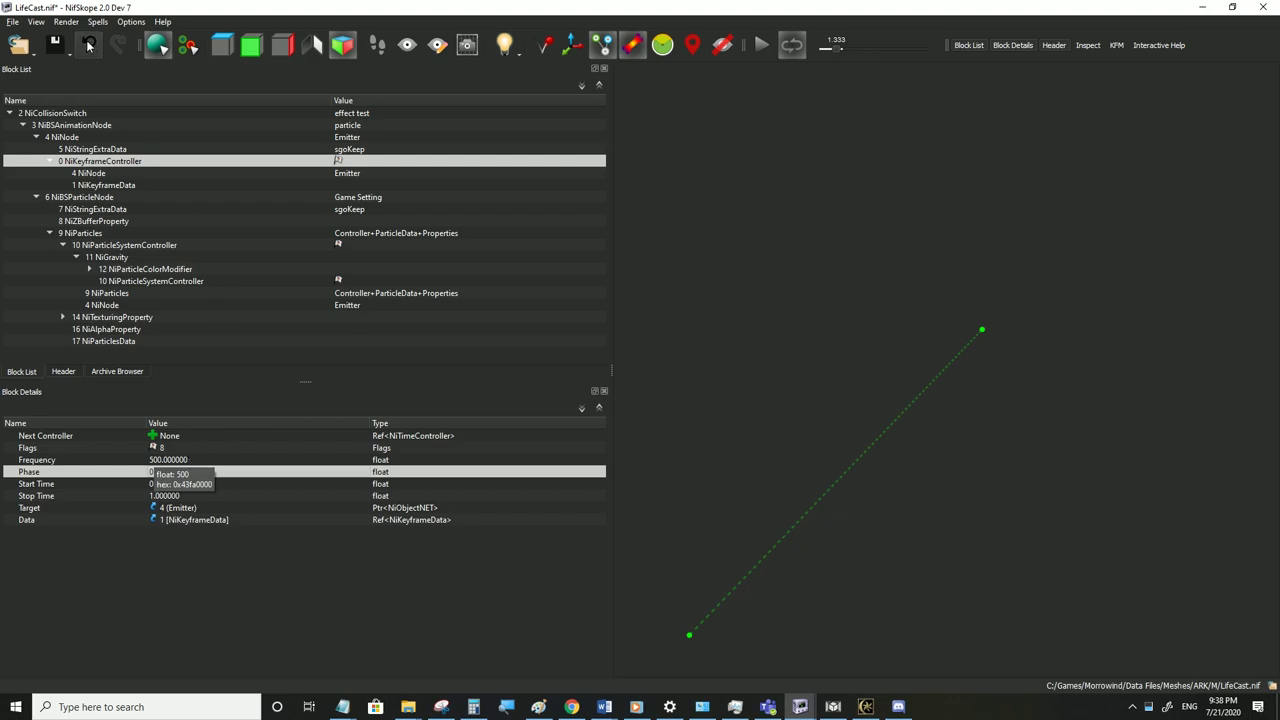
{"action": "left_click", "coordinate": [13, 21]}
{"action": "left_click", "coordinate": [47, 134]}
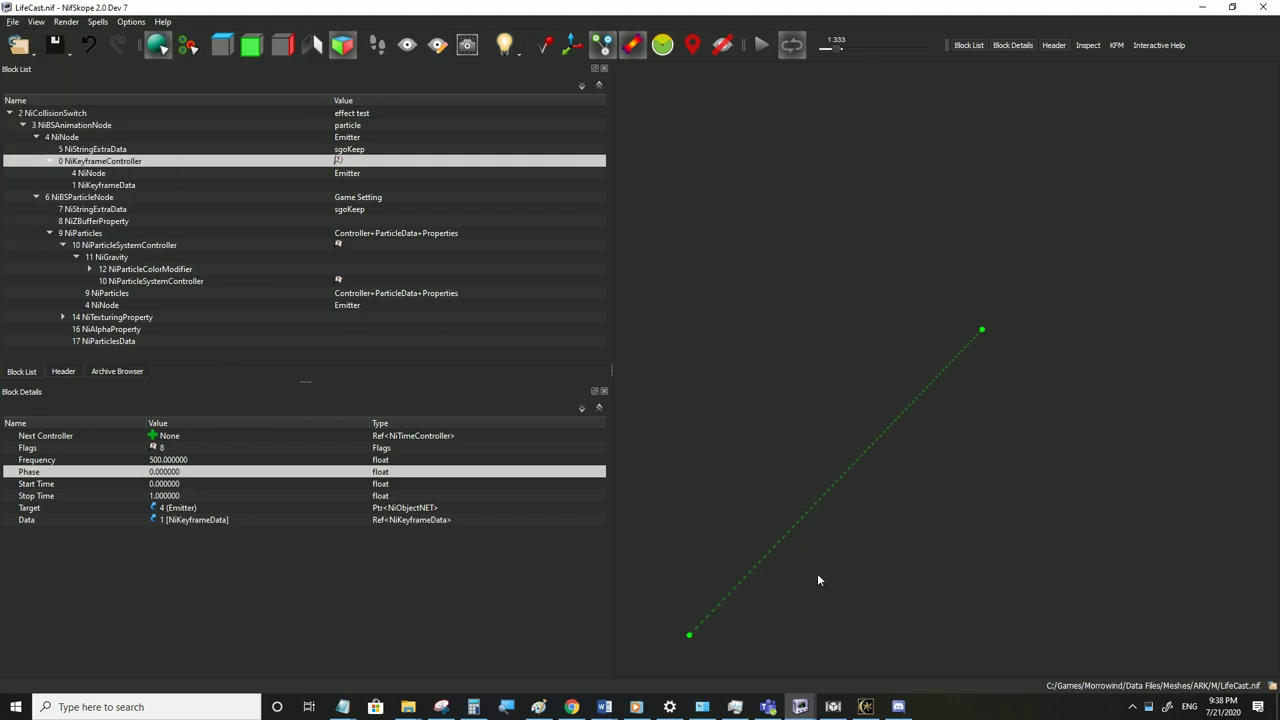
{"action": "left_click", "coordinate": [866, 706]}
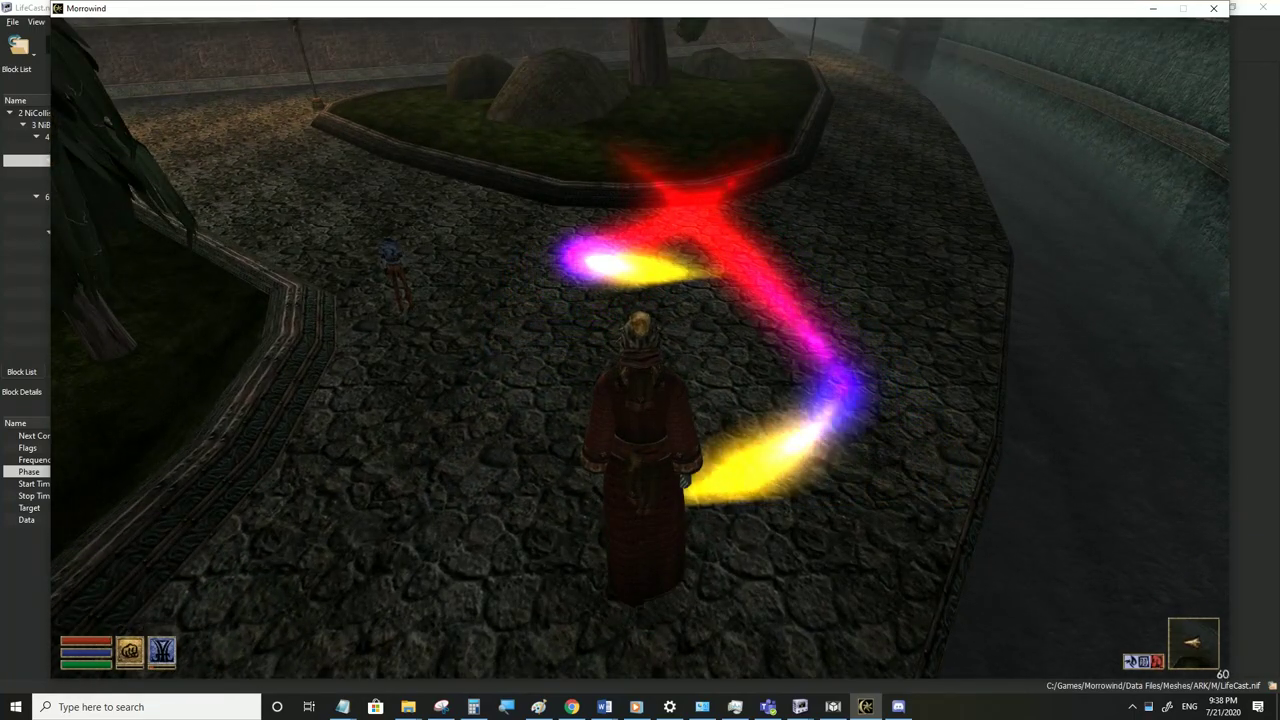
{"action": "key", "text": "alt+Tab"}
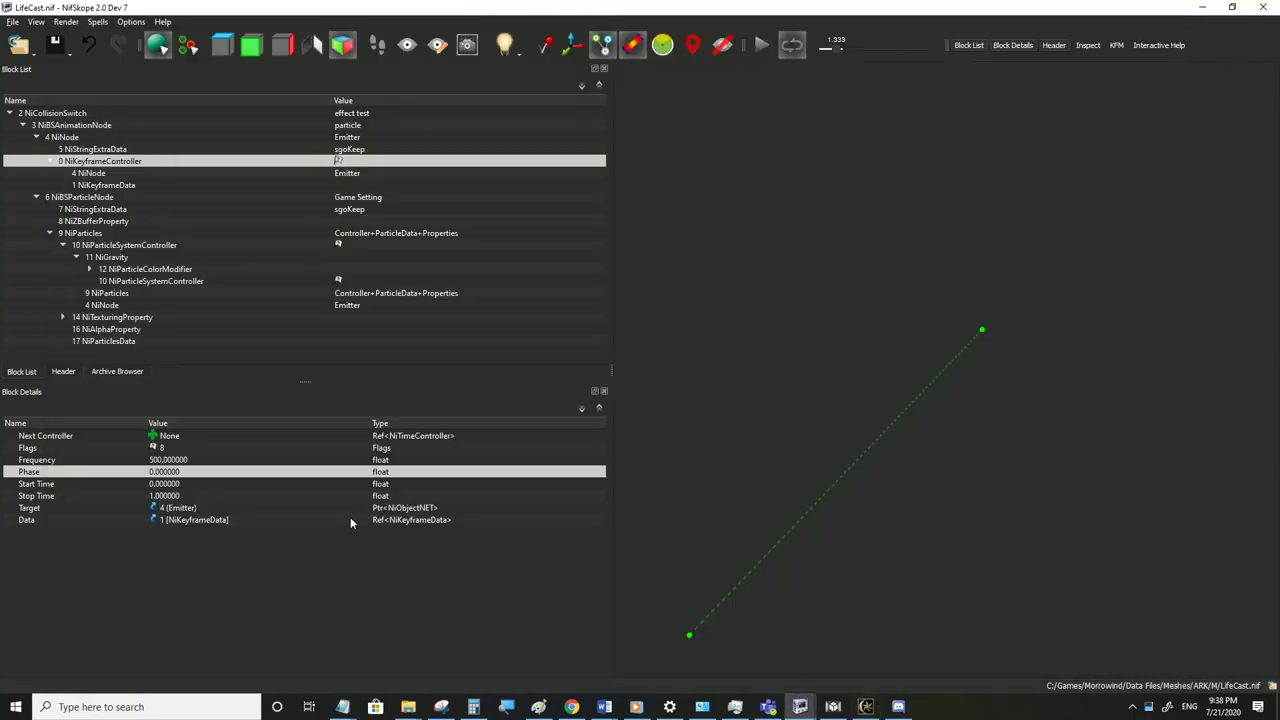
Lower the Frequency to 250, save, and retest in Morrowind third-person view
{"action": "double_click", "coordinate": [194, 459]}
{"action": "type", "text": "250"}
{"action": "left_click", "coordinate": [167, 474]}
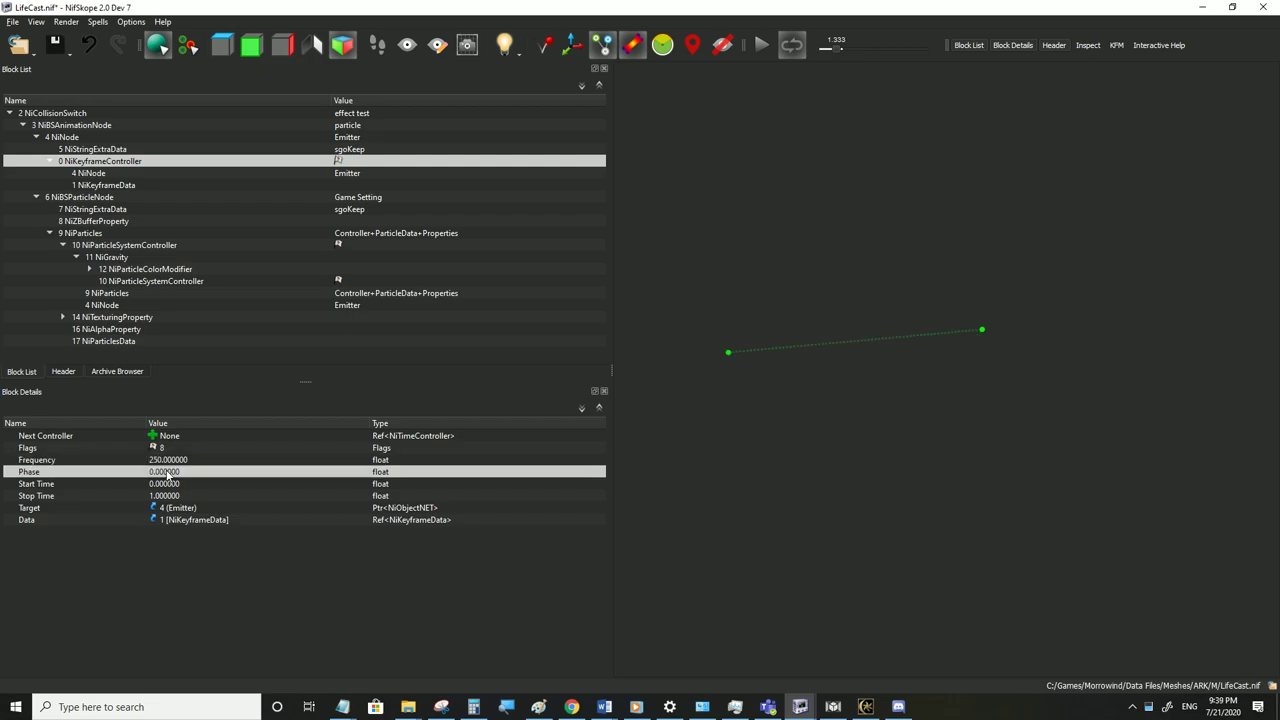
{"action": "left_click", "coordinate": [12, 22]}
{"action": "left_click", "coordinate": [74, 132]}
{"action": "left_click", "coordinate": [866, 708]}
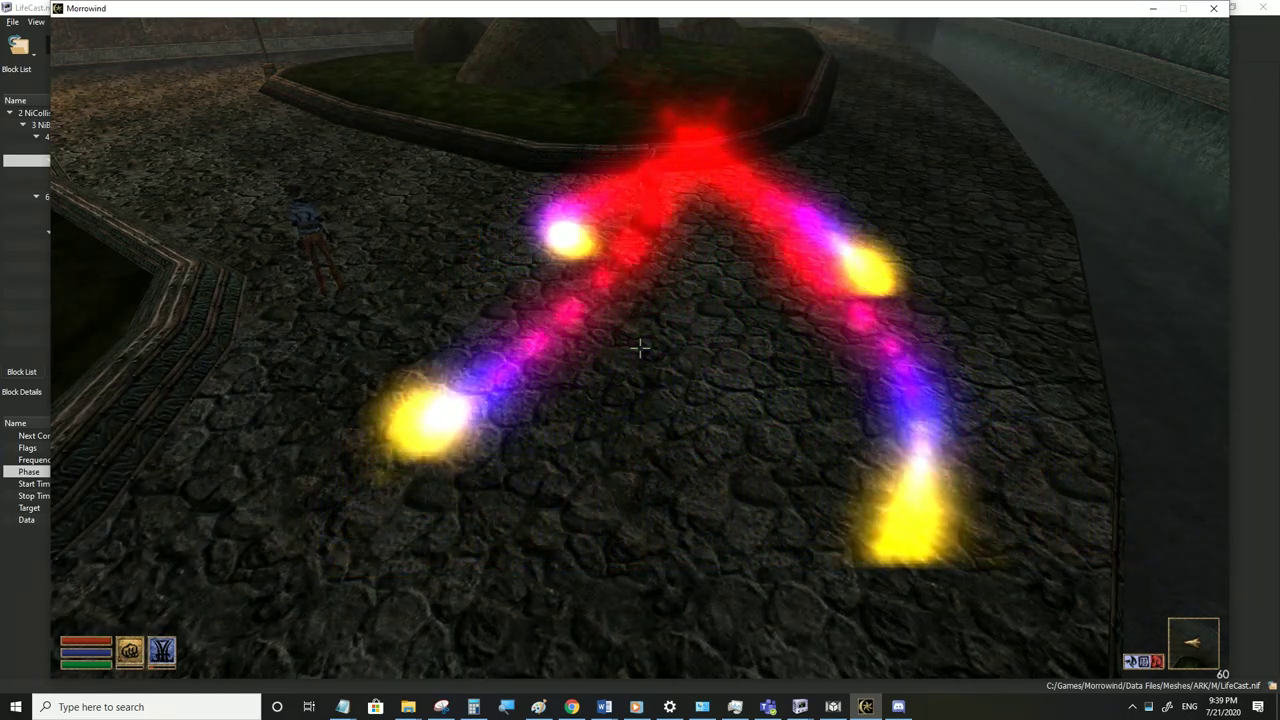
{"action": "key", "text": "Tab"}
{"action": "key", "text": "alt+Tab"}
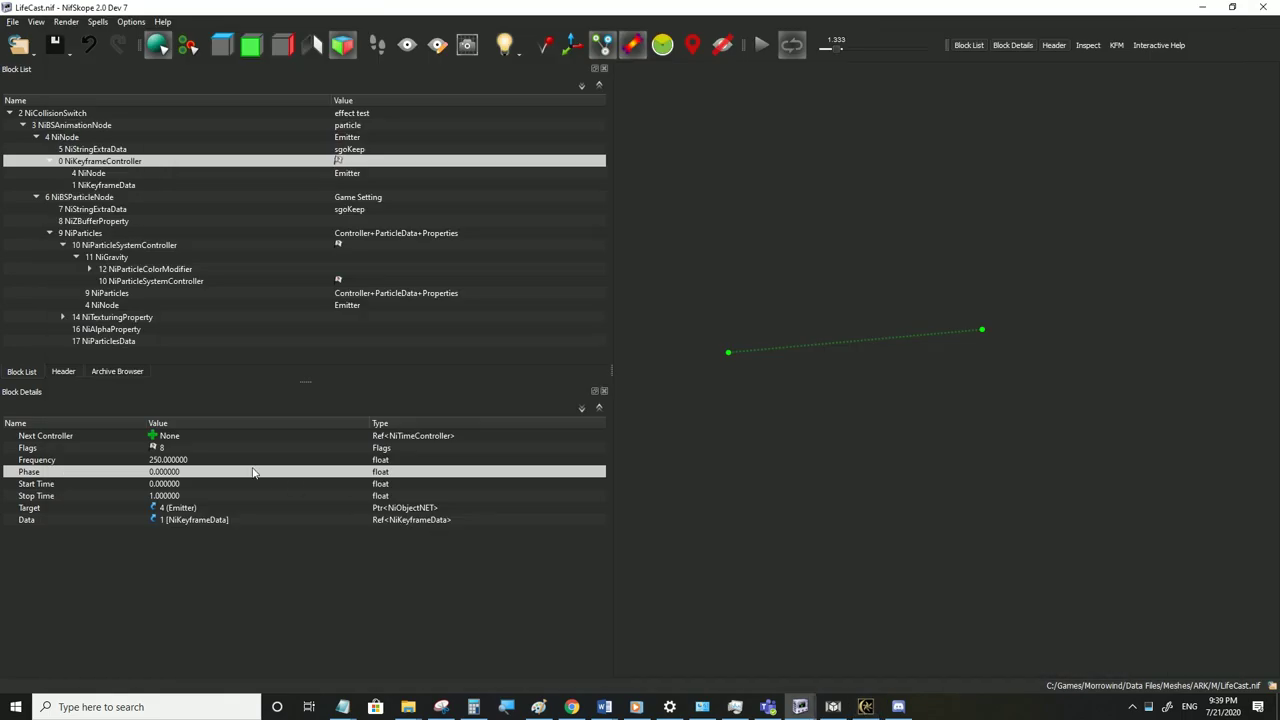
Lower the Frequency to 125, save, and check the dotted square in Morrowind
{"action": "left_click", "coordinate": [183, 460]}
{"action": "double_click", "coordinate": [183, 460]}
{"action": "type", "text": "125"}
{"action": "left_click", "coordinate": [175, 476]}
{"action": "left_click", "coordinate": [12, 22]}
{"action": "left_click", "coordinate": [38, 132]}
{"action": "left_click", "coordinate": [862, 704]}
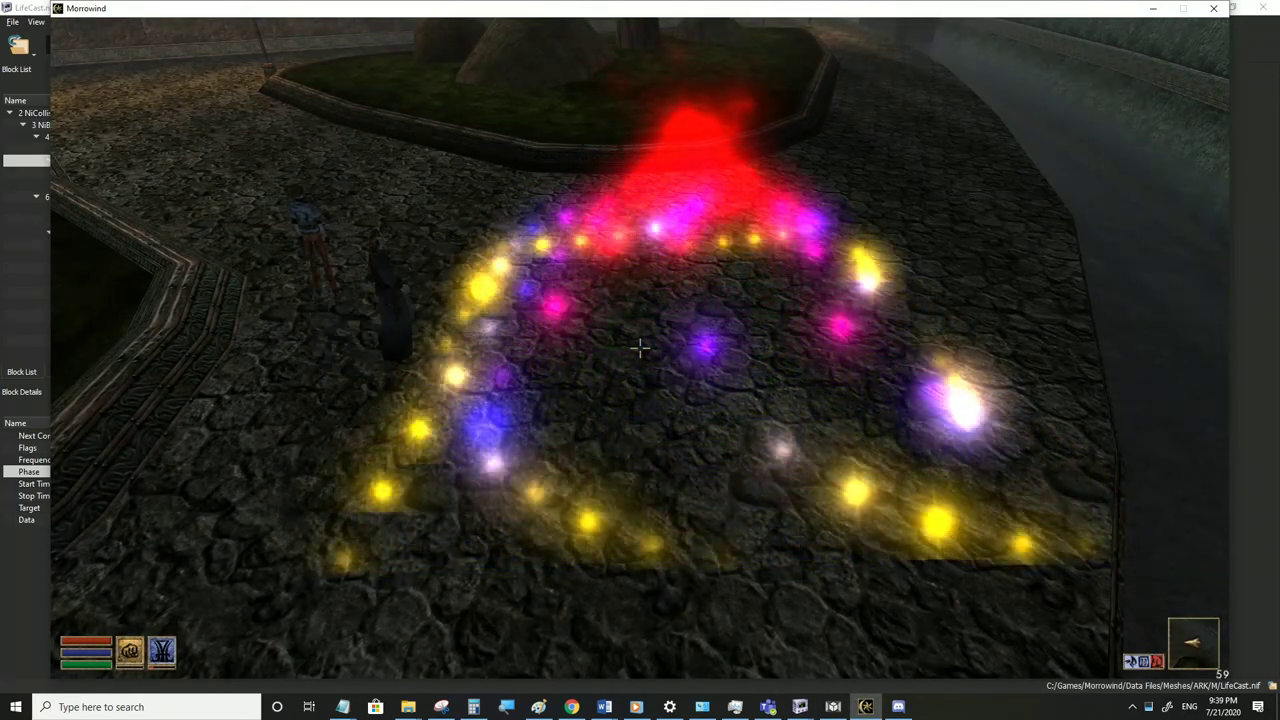
{"action": "key", "text": "alt+Tab"}
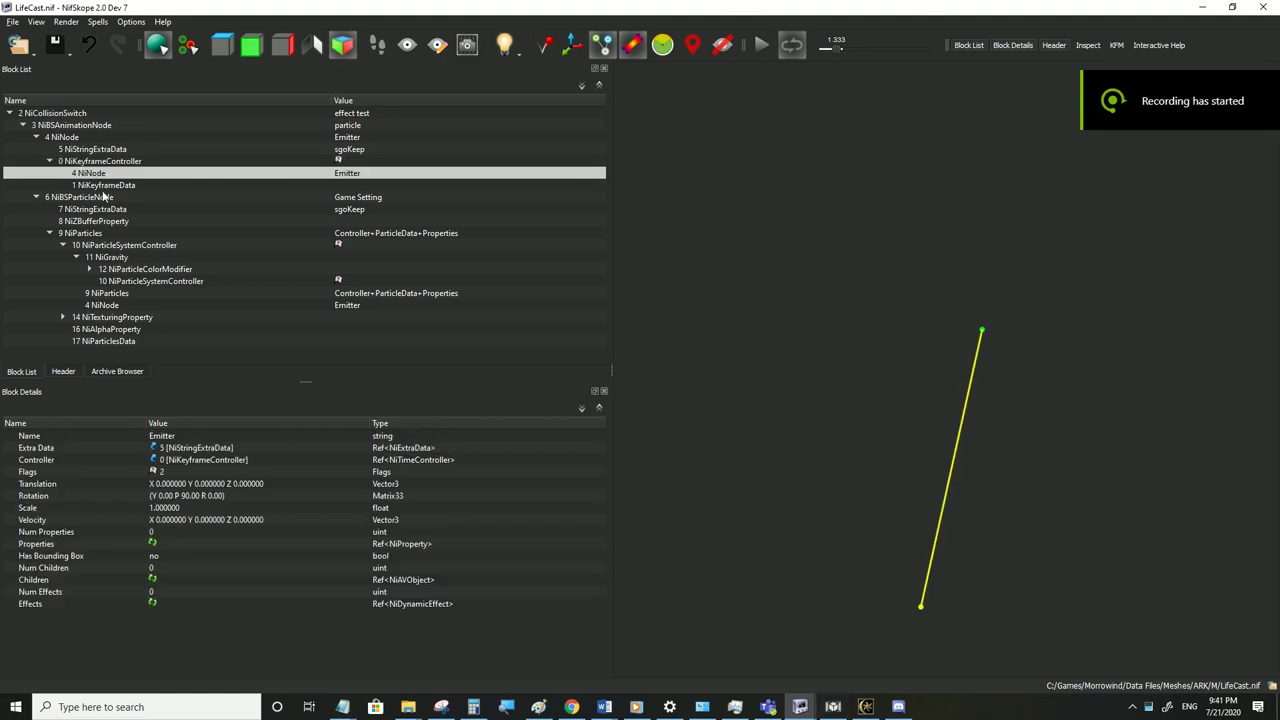
Paste the zero position X 0 Y 0 Z 0 into all five emitter translation keyframes
{"action": "left_click", "coordinate": [110, 188]}
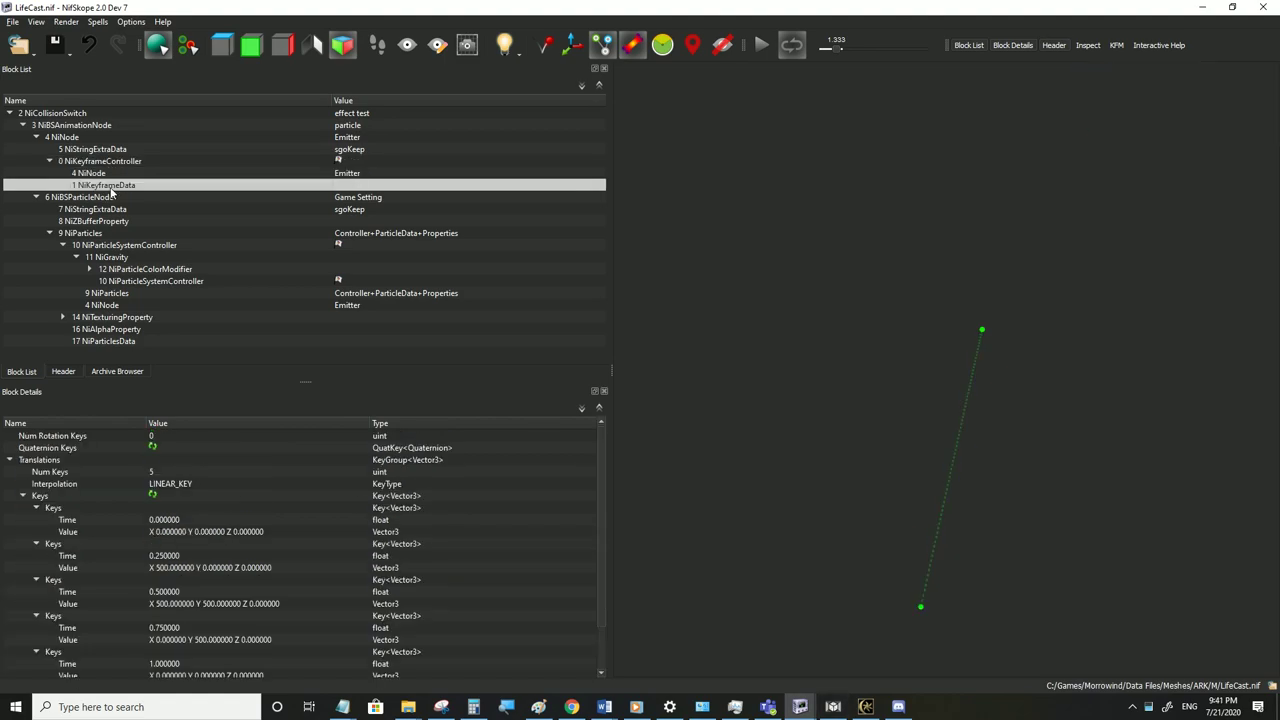
{"action": "left_click", "coordinate": [11, 460]}
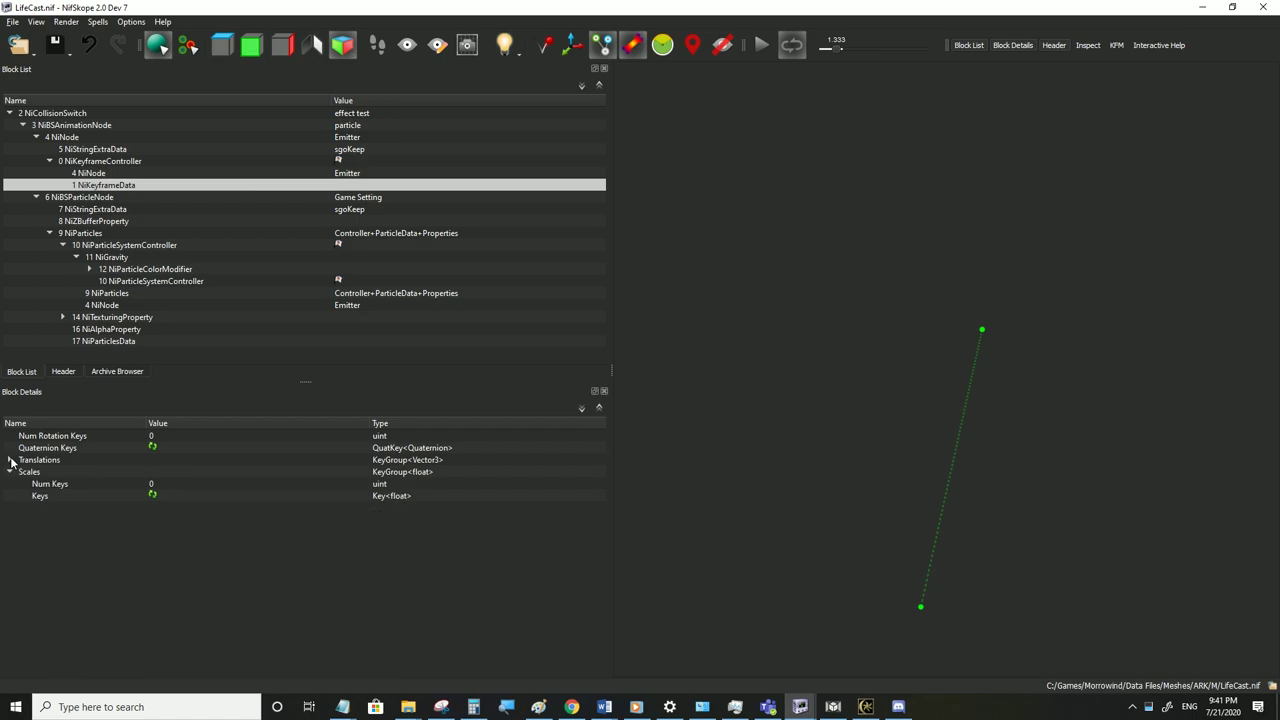
{"action": "left_click", "coordinate": [9, 460]}
{"action": "left_click", "coordinate": [24, 496]}
{"action": "left_click", "coordinate": [23, 496]}
{"action": "left_click", "coordinate": [188, 534]}
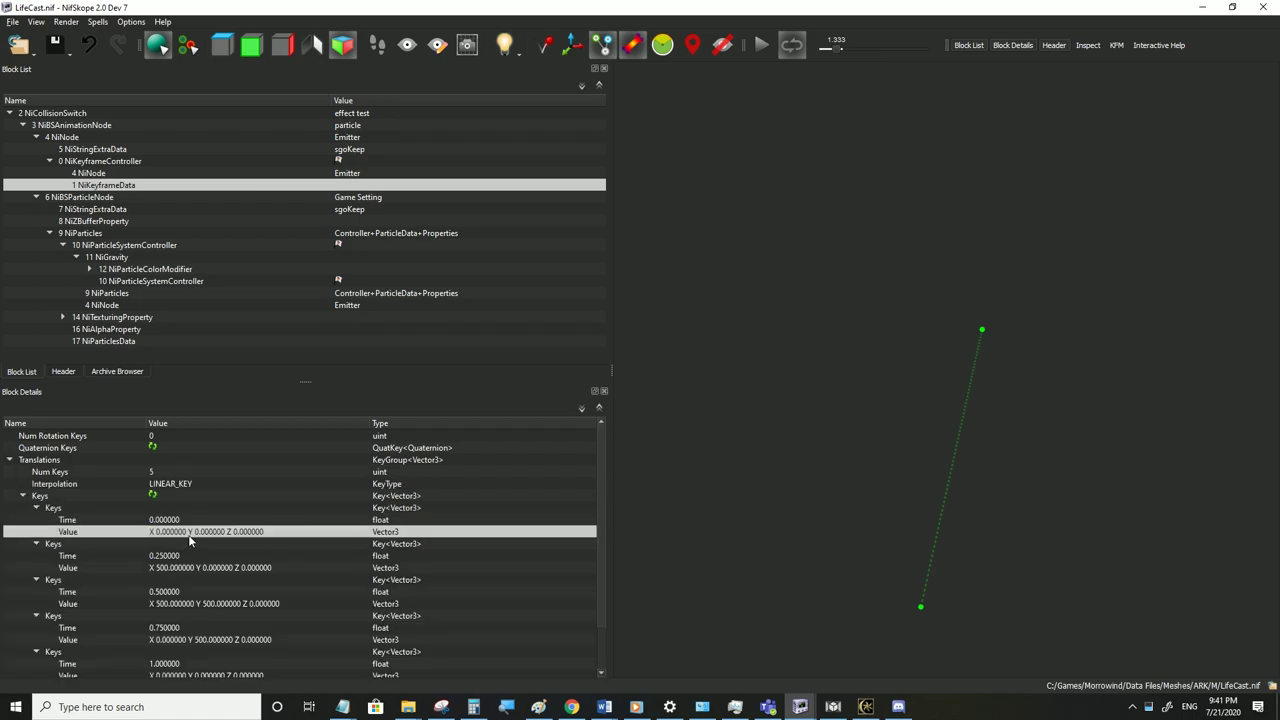
{"action": "left_click", "coordinate": [192, 569]}
{"action": "key", "text": "ctrl+v"}
{"action": "left_click", "coordinate": [192, 604]}
{"action": "key", "text": "ctrl+v"}
{"action": "left_click", "coordinate": [208, 640]}
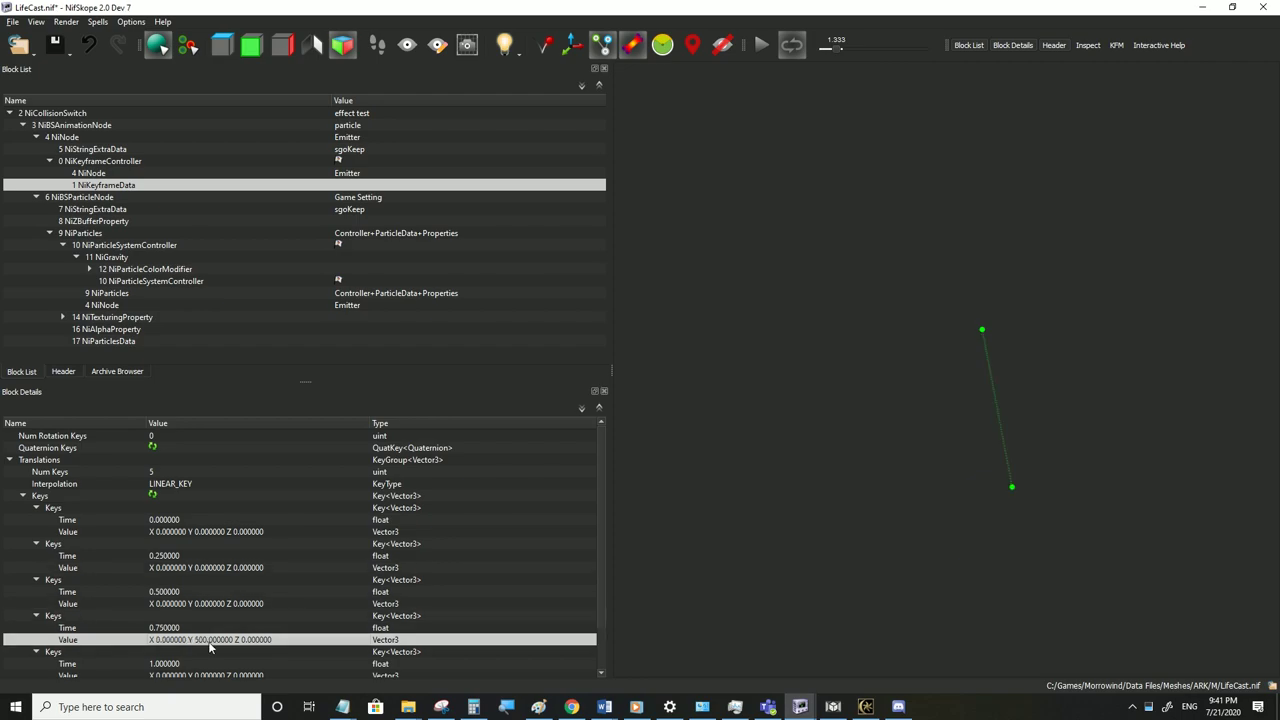
{"action": "key", "text": "ctrl+v"}
{"action": "scroll", "coordinate": [200, 590], "scroll_direction": "down", "scroll_amount": 1}
{"action": "left_click", "coordinate": [255, 638]}
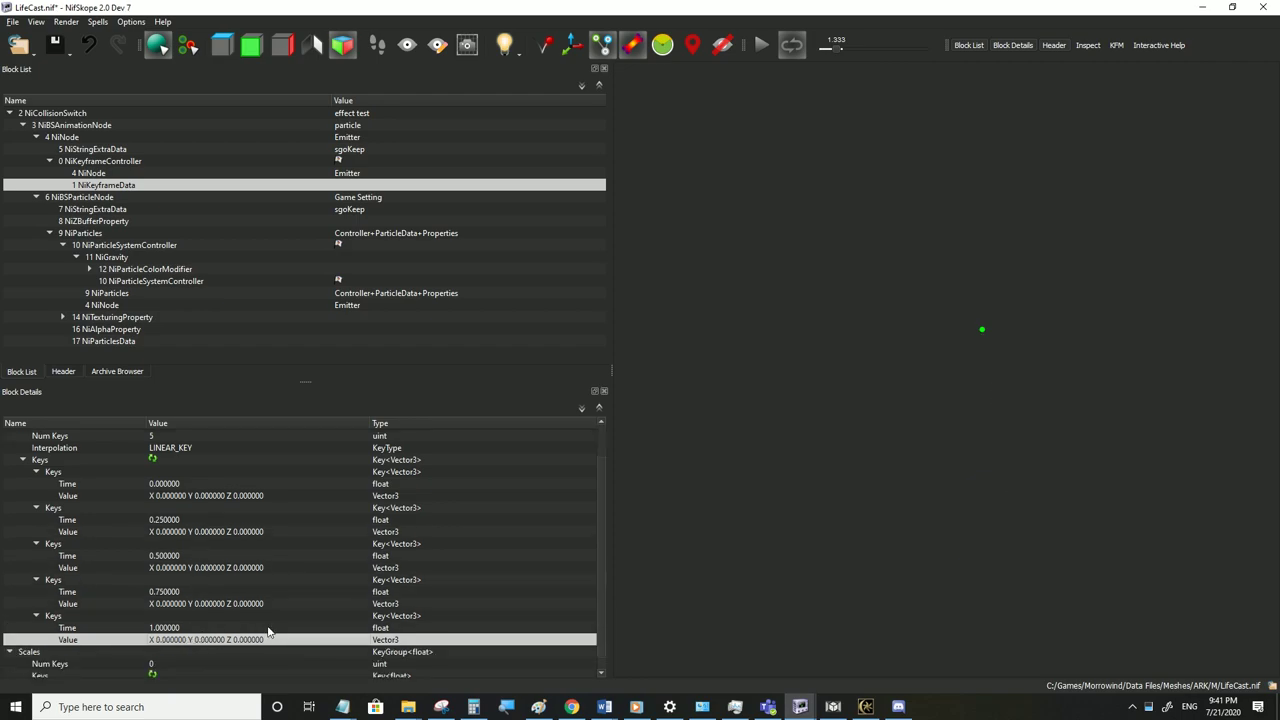
{"action": "left_click", "coordinate": [182, 496]}
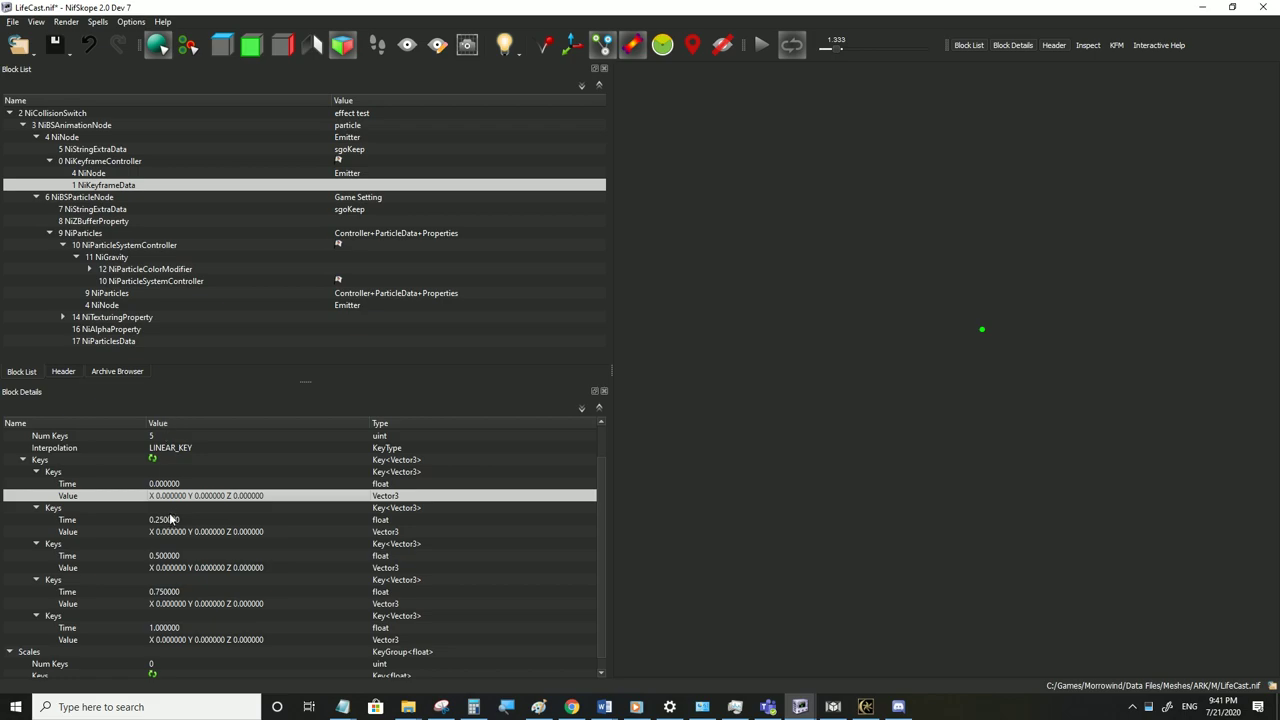
Set the NiGravity Position X and Y to 0, keeping Z at 200
{"action": "left_click", "coordinate": [118, 259]}
{"action": "double_click", "coordinate": [176, 495]}
{"action": "type", "text": "0"}
{"action": "key", "text": "Tab"}
{"action": "type", "text": "0"}
{"action": "left_click", "coordinate": [245, 512]}
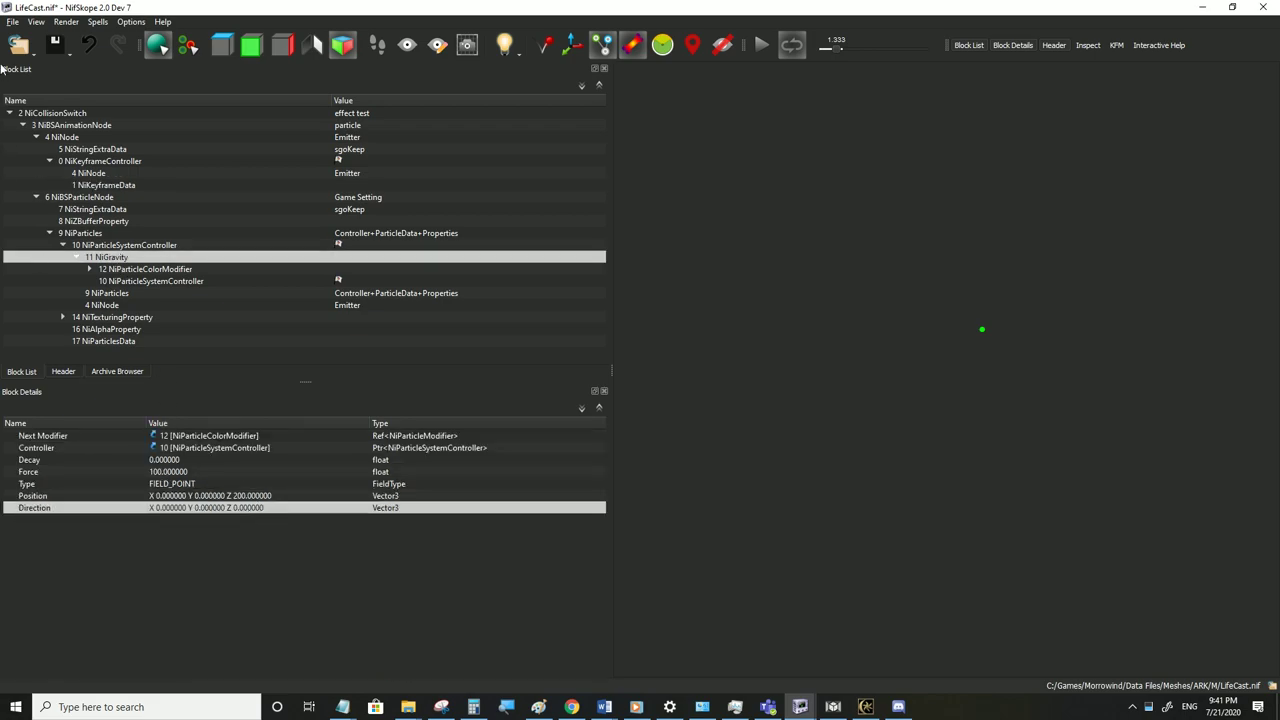
Save LifeCast.nif and test the centred emitter in Morrowind
{"action": "left_click", "coordinate": [12, 22]}
{"action": "left_click", "coordinate": [29, 133]}
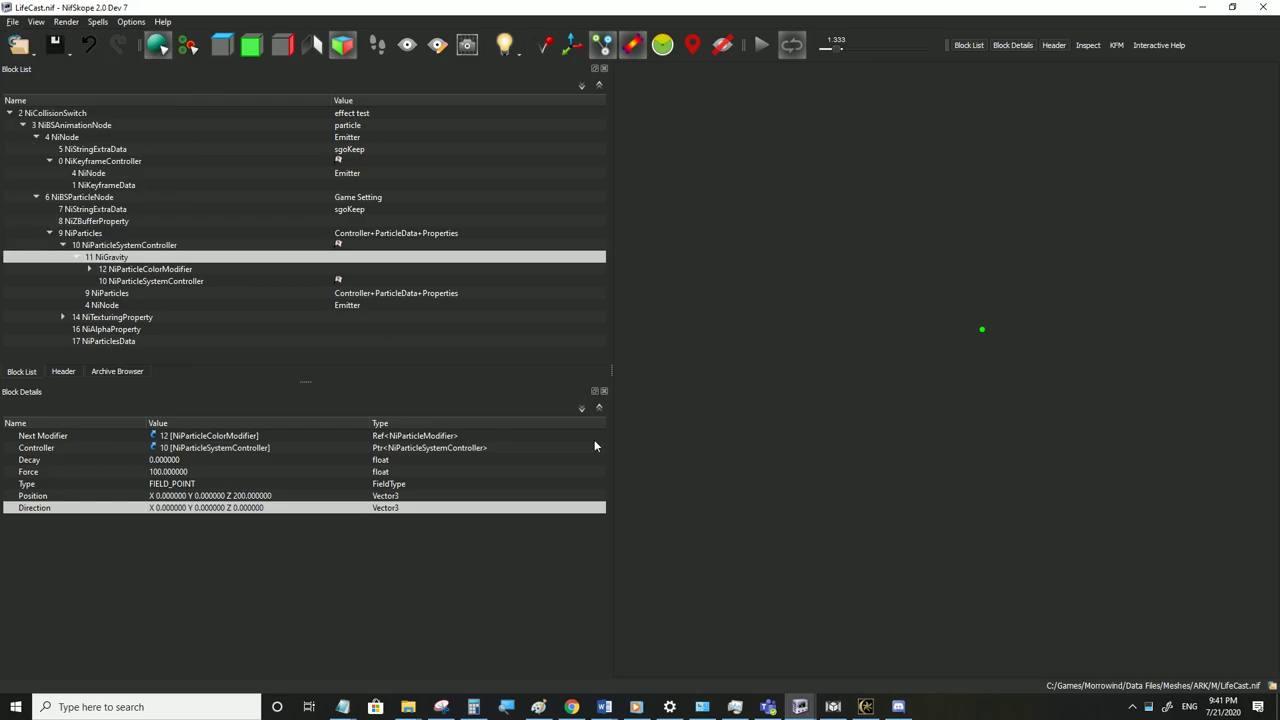
{"action": "left_click", "coordinate": [865, 705]}
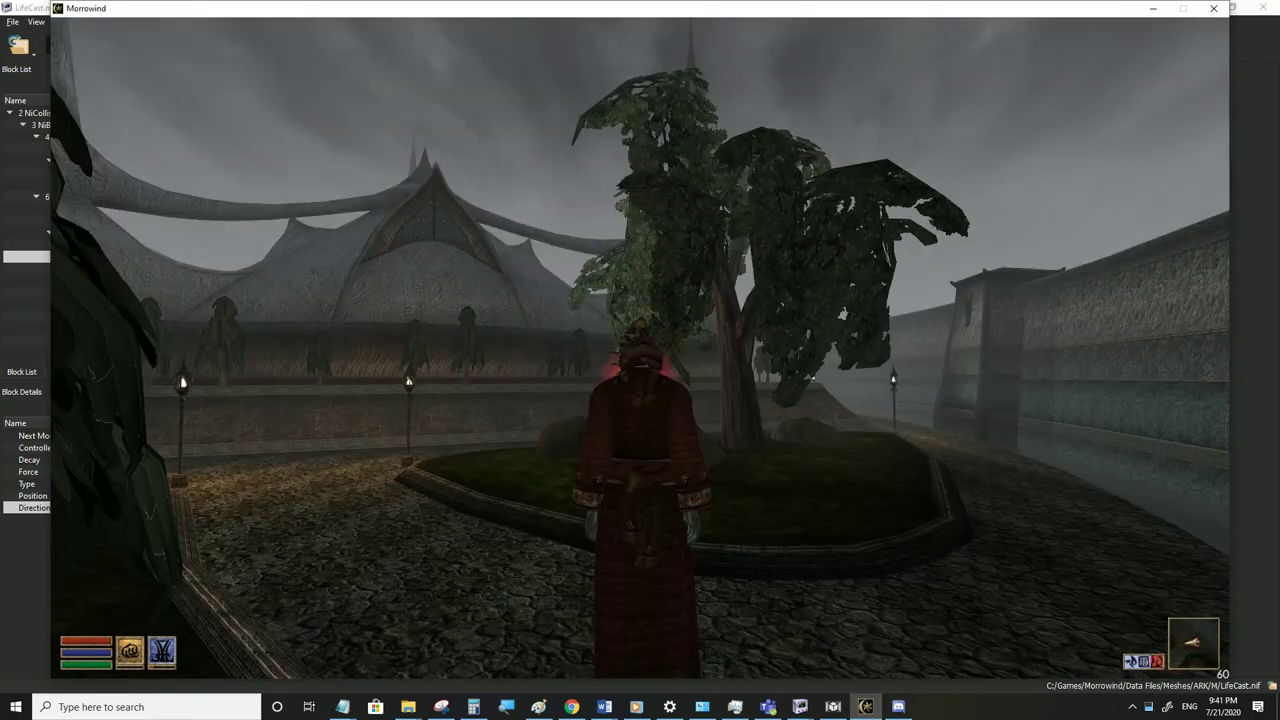
{"action": "key", "text": "alt+Tab"}
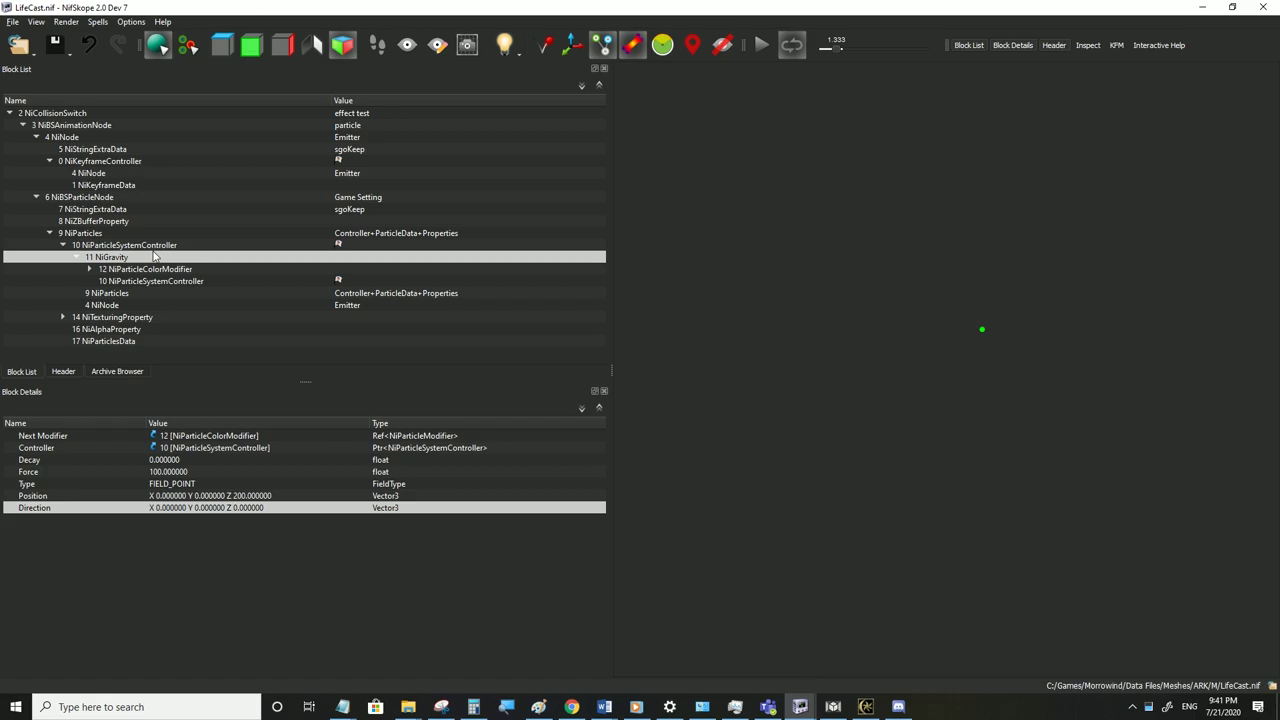
Save LifeCast.nif with NiGravity Force at 0 and test it in Morrowind
{"action": "left_click", "coordinate": [114, 186]}
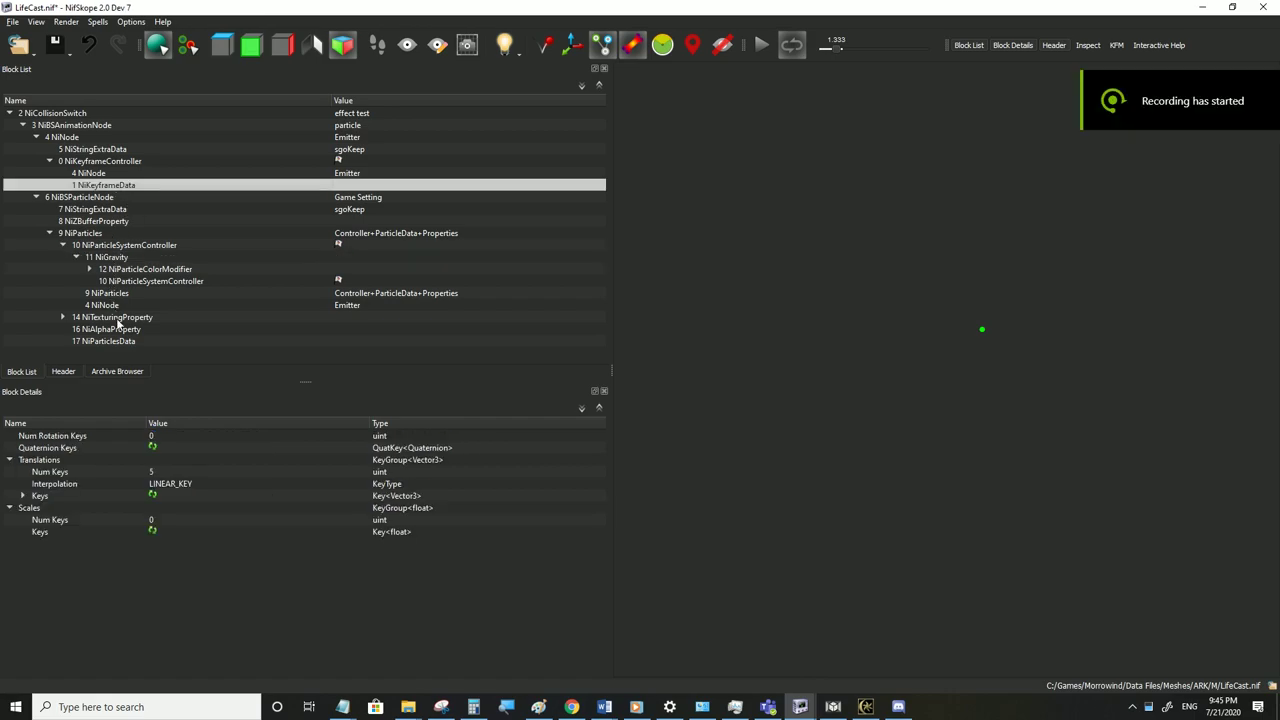
{"action": "left_click", "coordinate": [100, 258]}
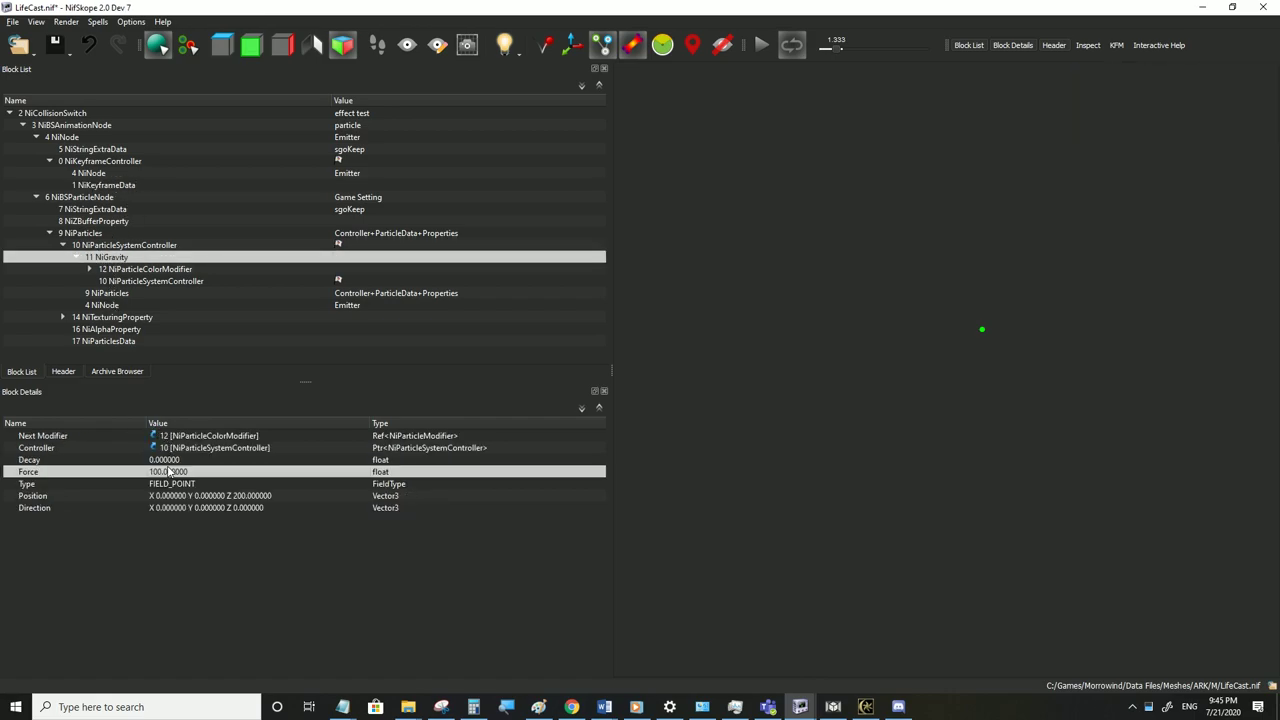
{"action": "left_click", "coordinate": [12, 21]}
{"action": "left_click", "coordinate": [30, 129]}
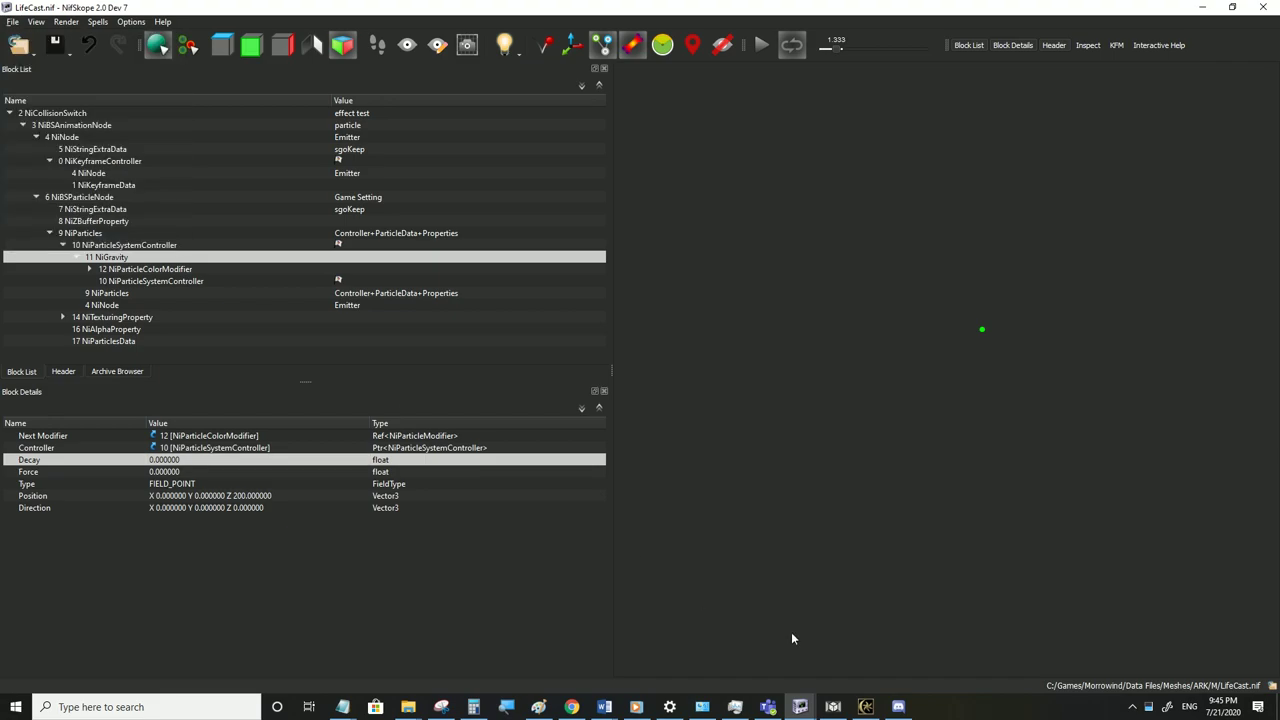
{"action": "left_click", "coordinate": [866, 707]}
{"action": "key", "text": "alt+Tab"}
Review the keyframe controller, Emitter node and particle system controller settings
{"action": "left_click", "coordinate": [106, 186]}
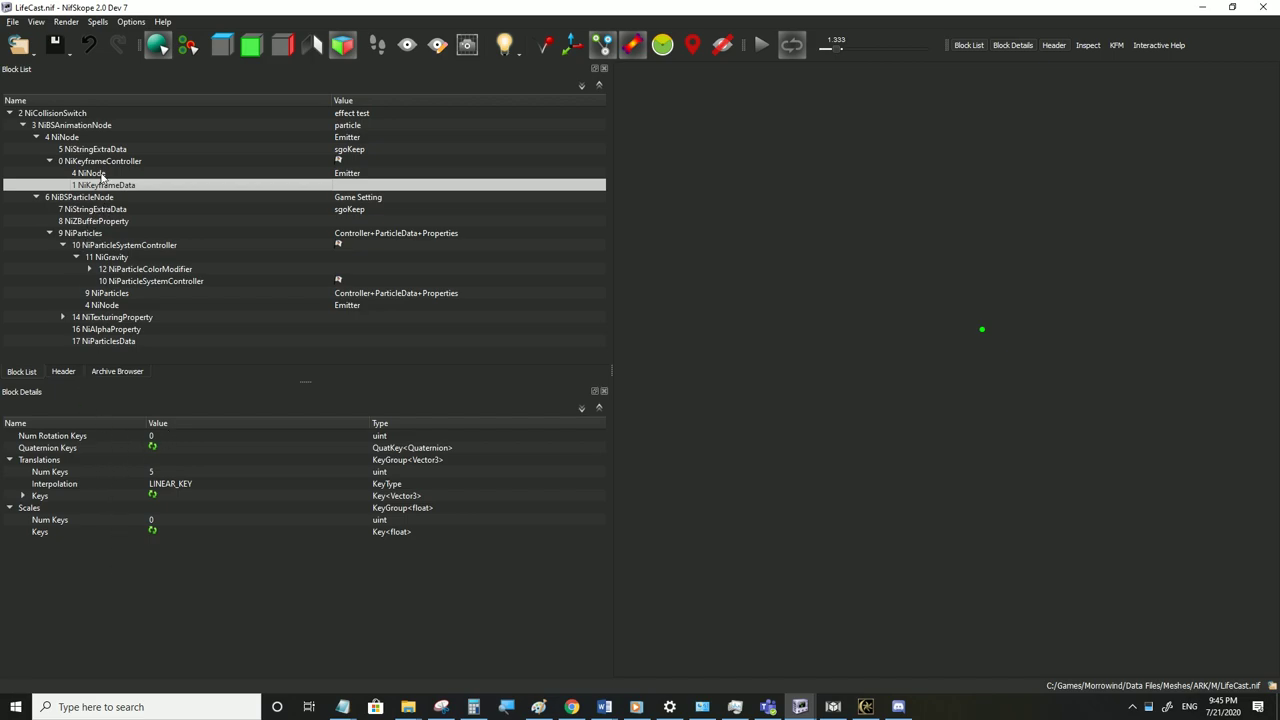
{"action": "left_click", "coordinate": [102, 162]}
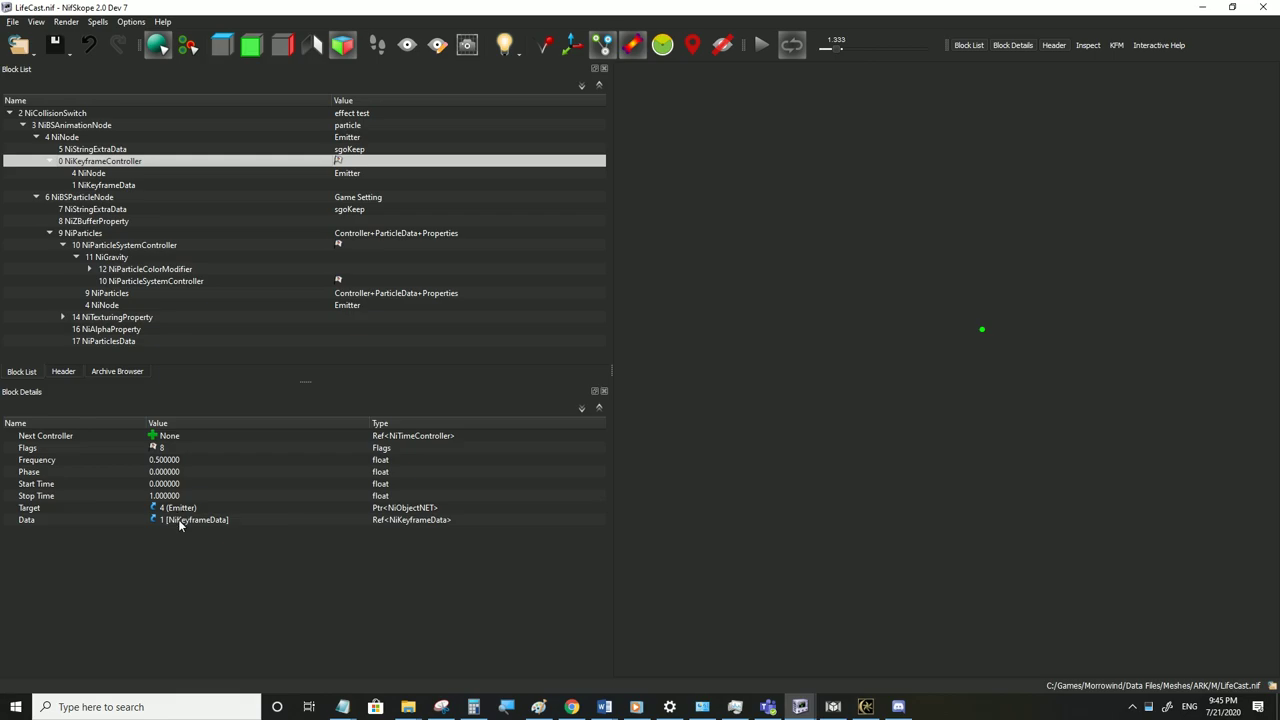
{"action": "left_click", "coordinate": [65, 138]}
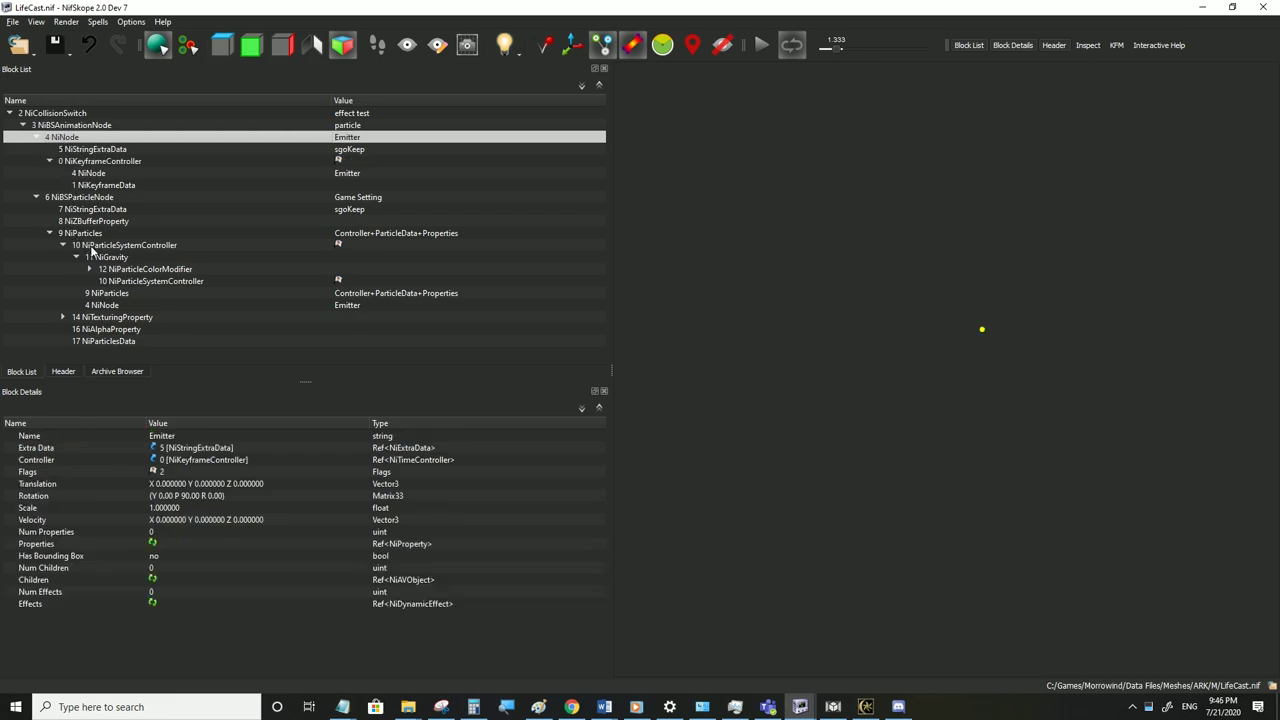
{"action": "mouse_move", "coordinate": [110, 251]}
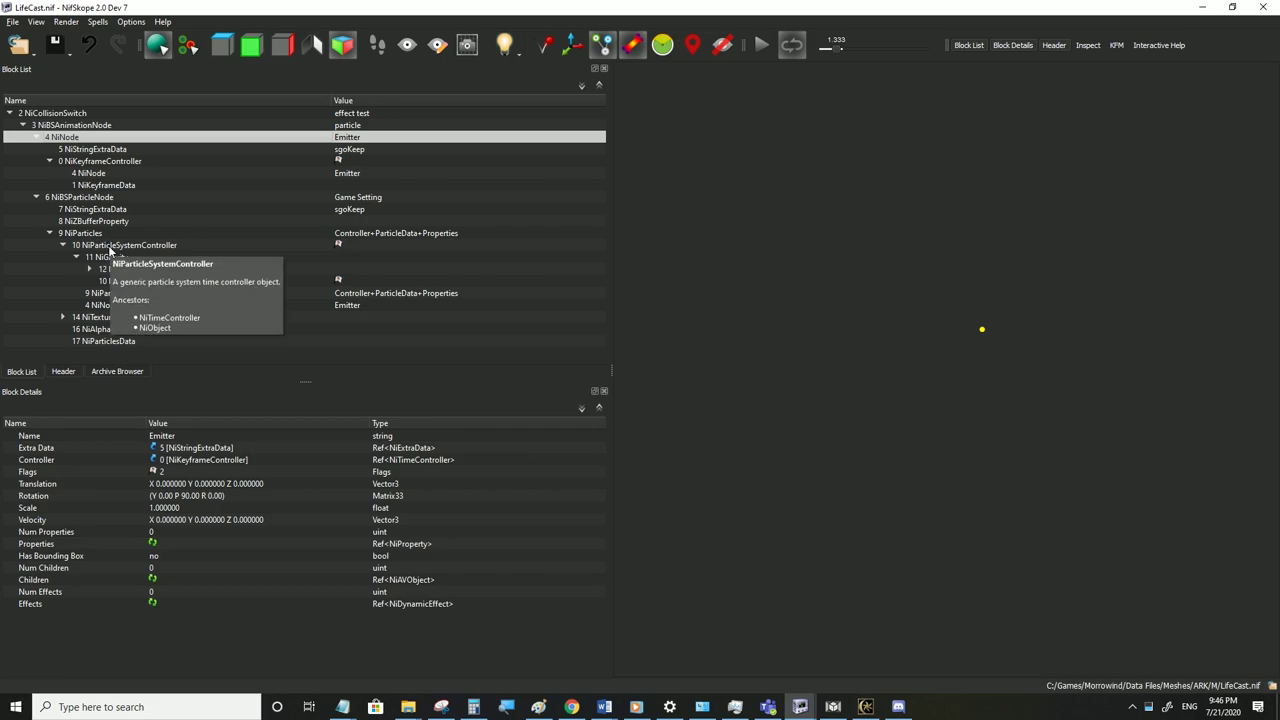
{"action": "left_click", "coordinate": [100, 187]}
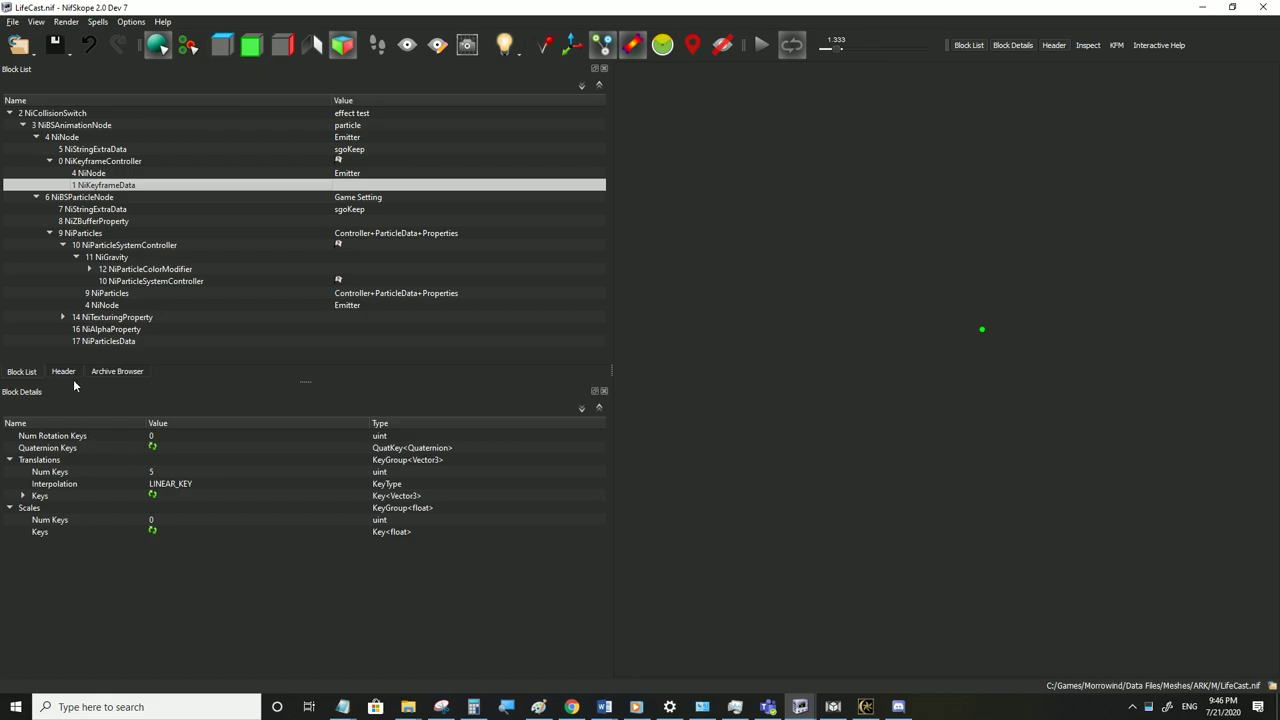
{"action": "left_click", "coordinate": [62, 138]}
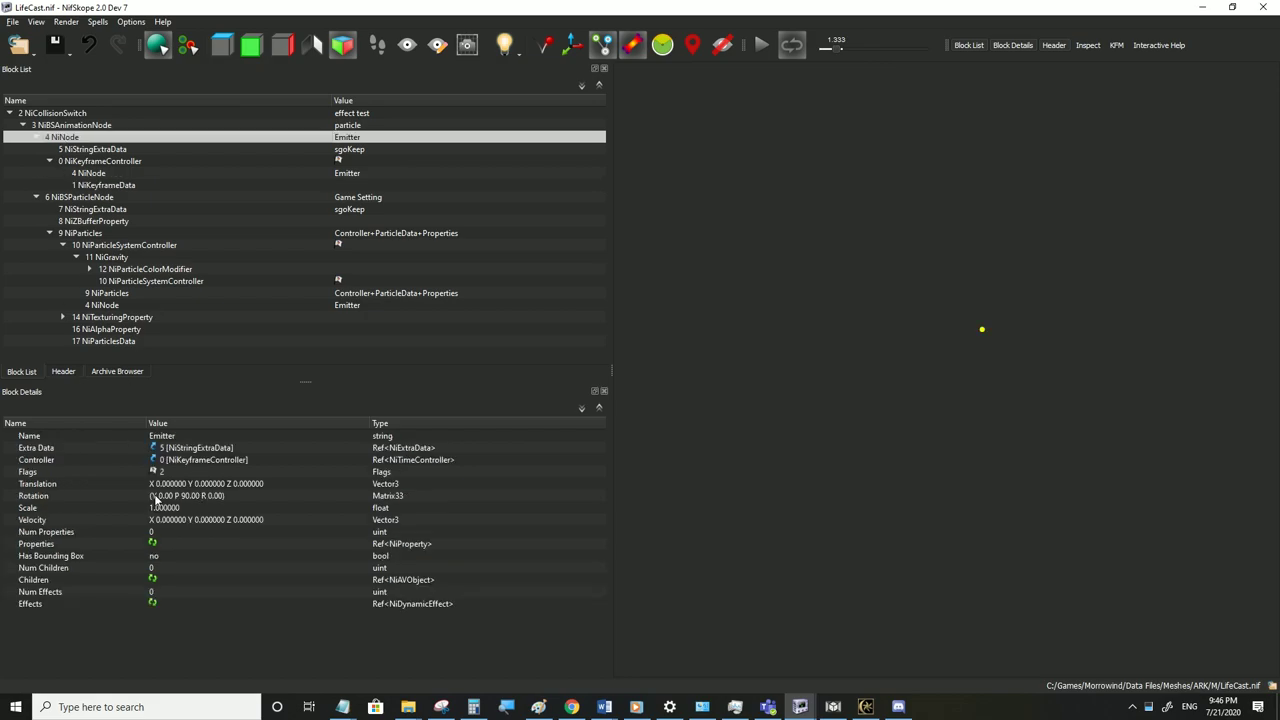
{"action": "mouse_move", "coordinate": [225, 495]}
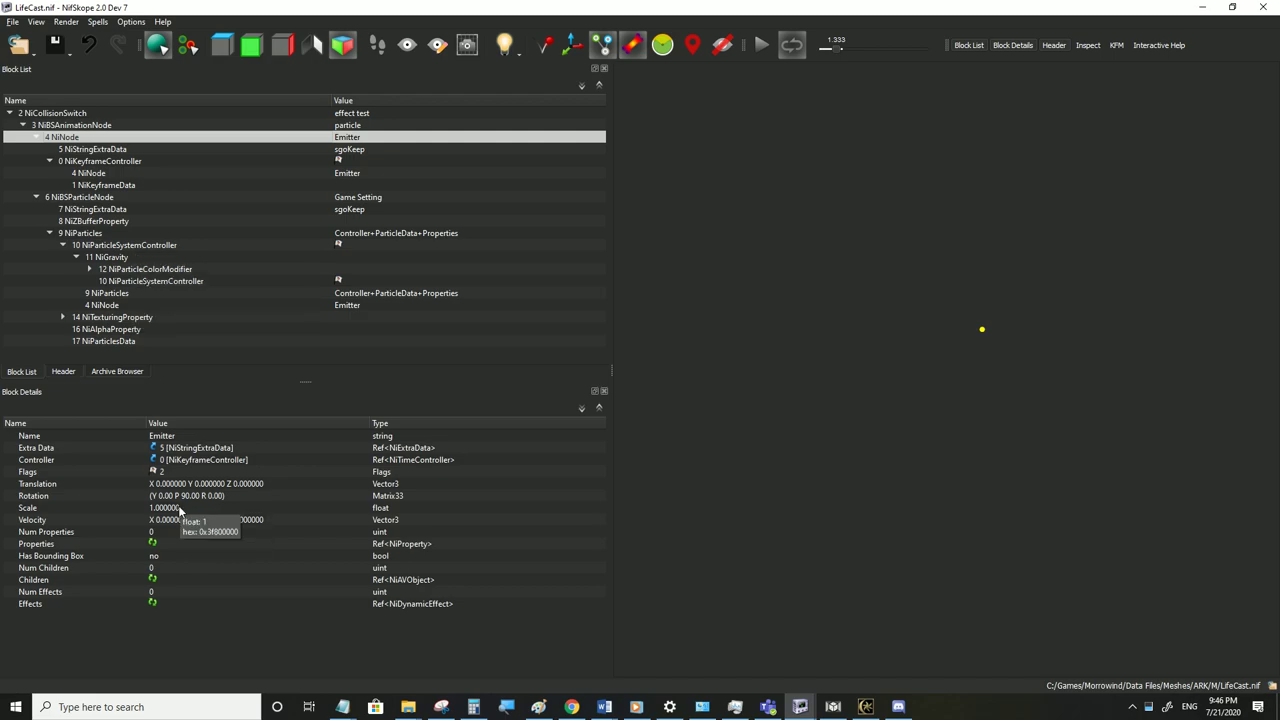
{"action": "left_click", "coordinate": [142, 246]}
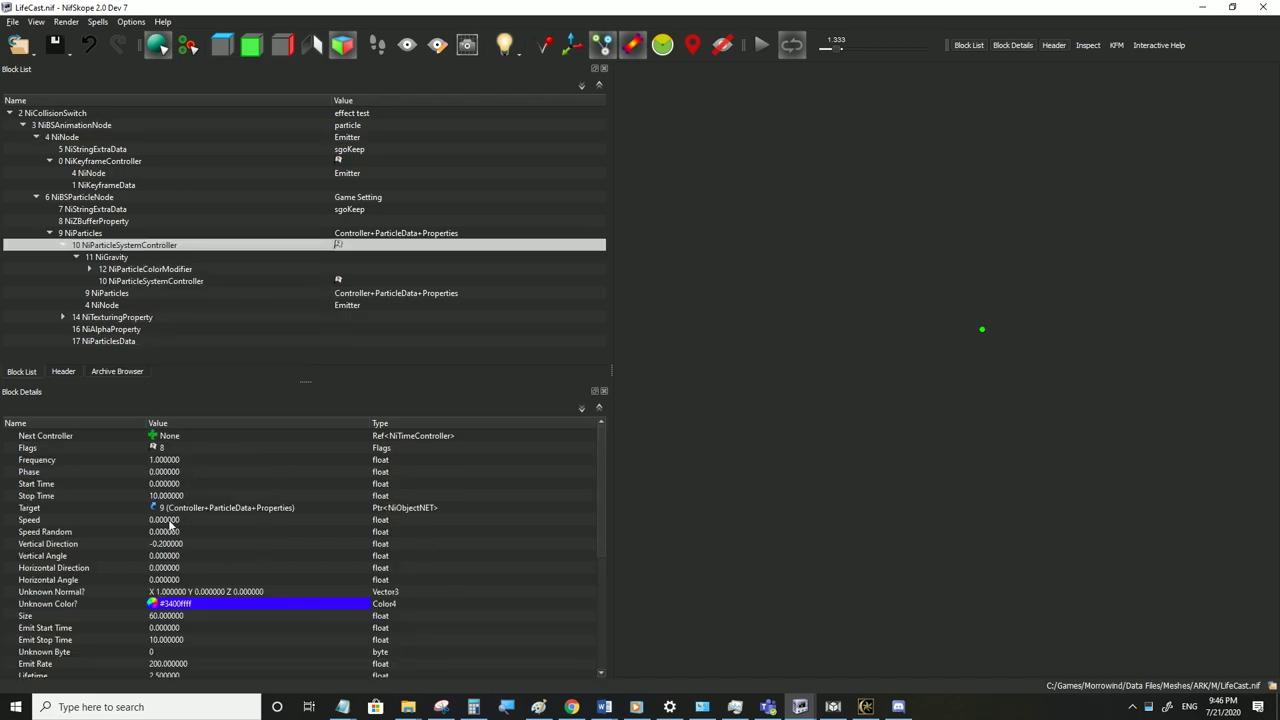
Set the particle system controller Speed to 300 and save LifeCast.nif
{"action": "left_click", "coordinate": [866, 706]}
{"action": "key", "text": "alt+Tab"}
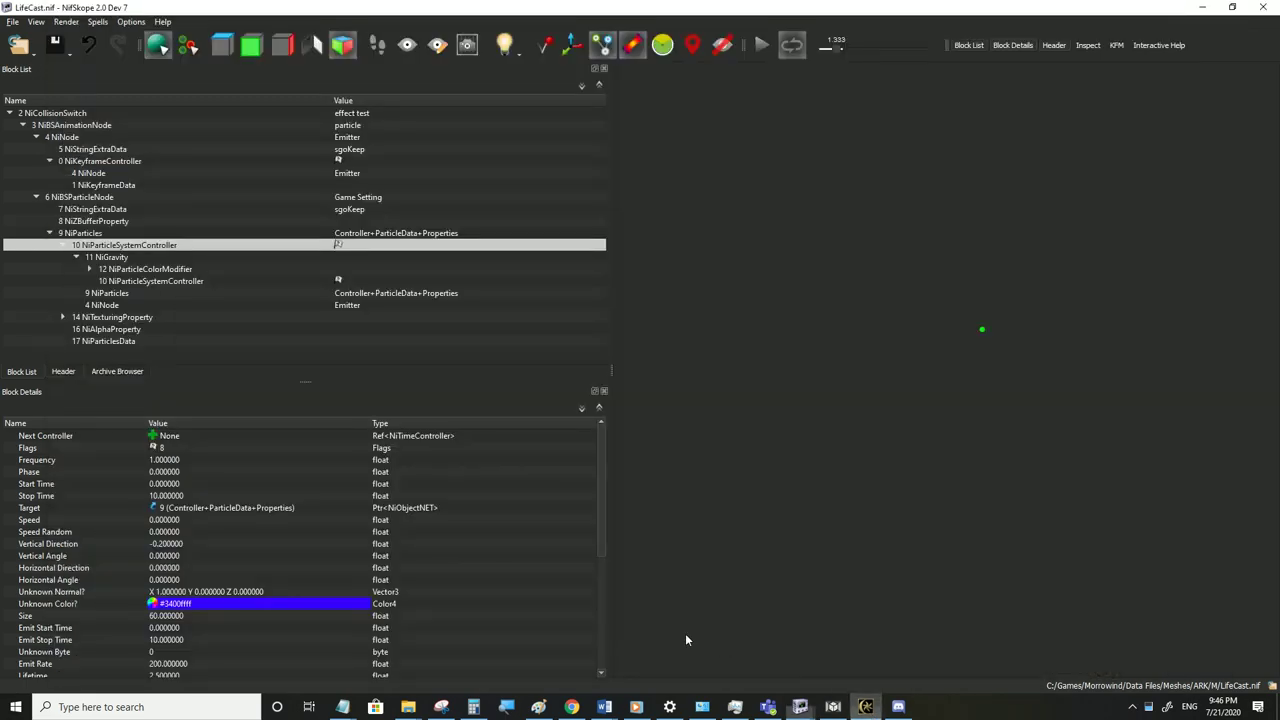
{"action": "double_click", "coordinate": [170, 521]}
{"action": "type", "text": "300"}
{"action": "left_click", "coordinate": [170, 532]}
{"action": "left_click", "coordinate": [13, 21]}
{"action": "left_click", "coordinate": [30, 132]}
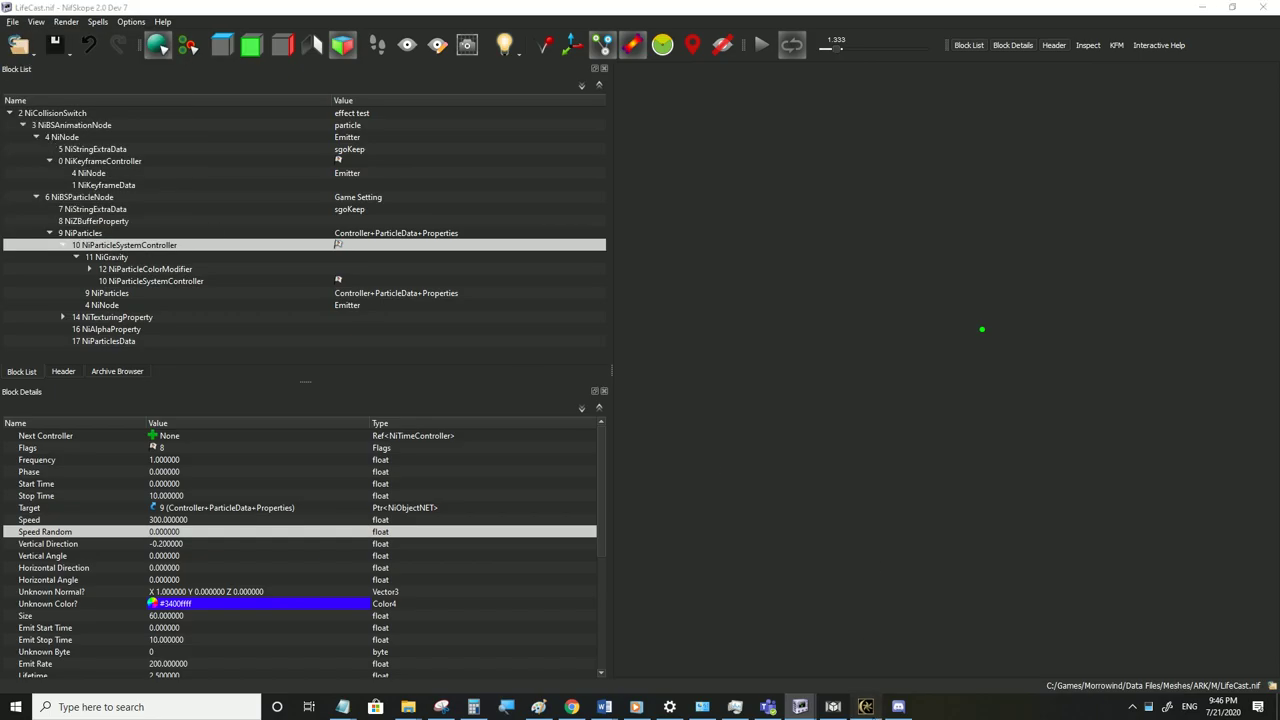
Test the long particle stream in Morrowind by walking forward and back, then return to the Emitter node
{"action": "left_click", "coordinate": [866, 706]}
{"action": "key", "text": "w"}
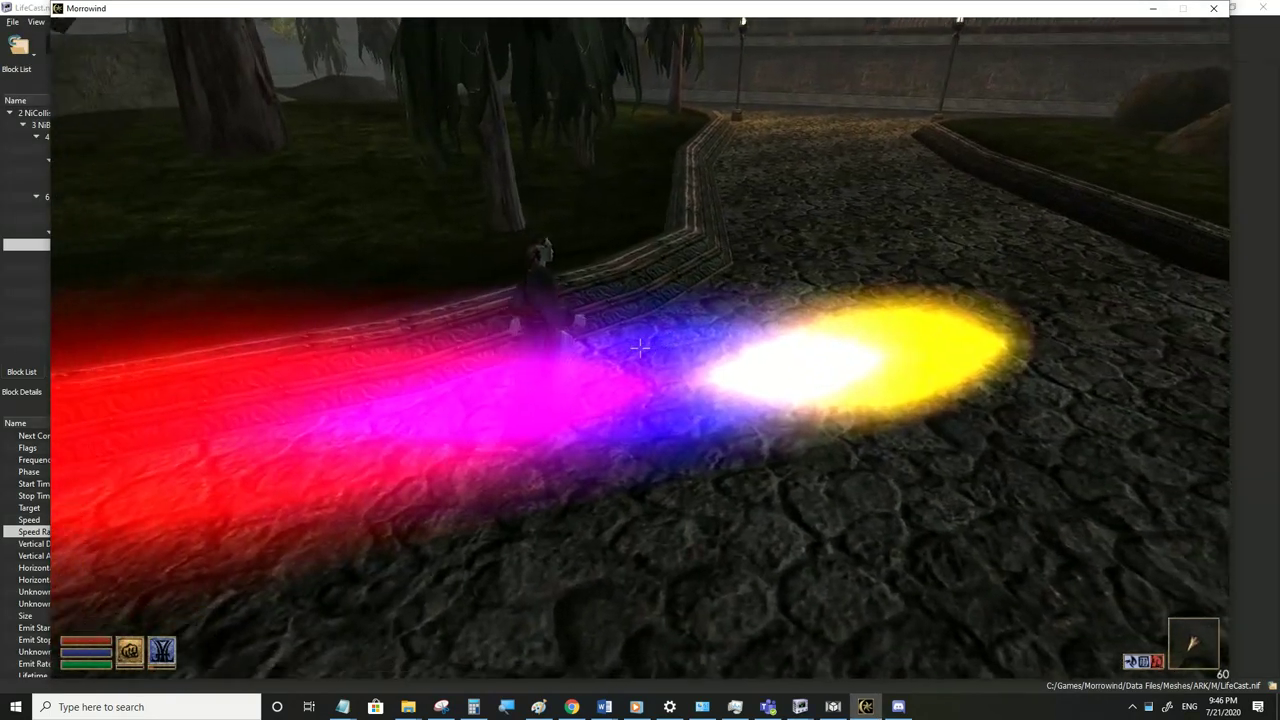
{"action": "key", "text": "s"}
{"action": "key", "text": "alt+Tab"}
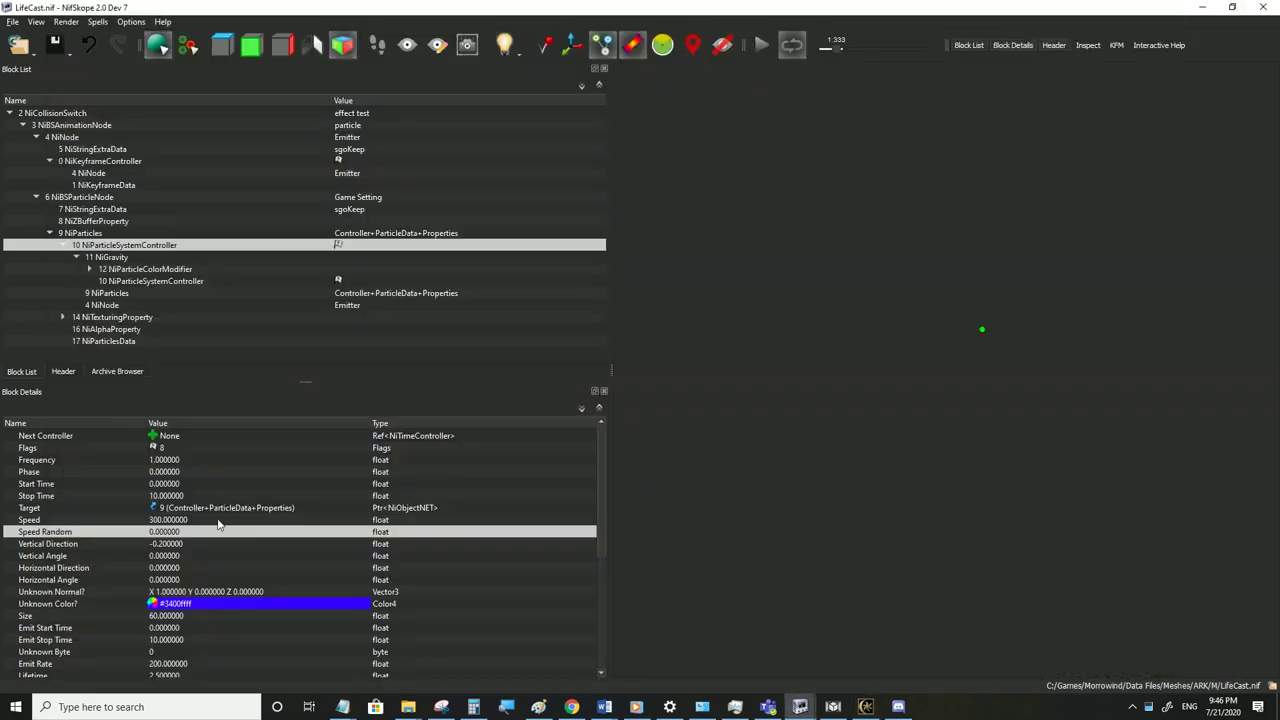
{"action": "left_click", "coordinate": [70, 139]}
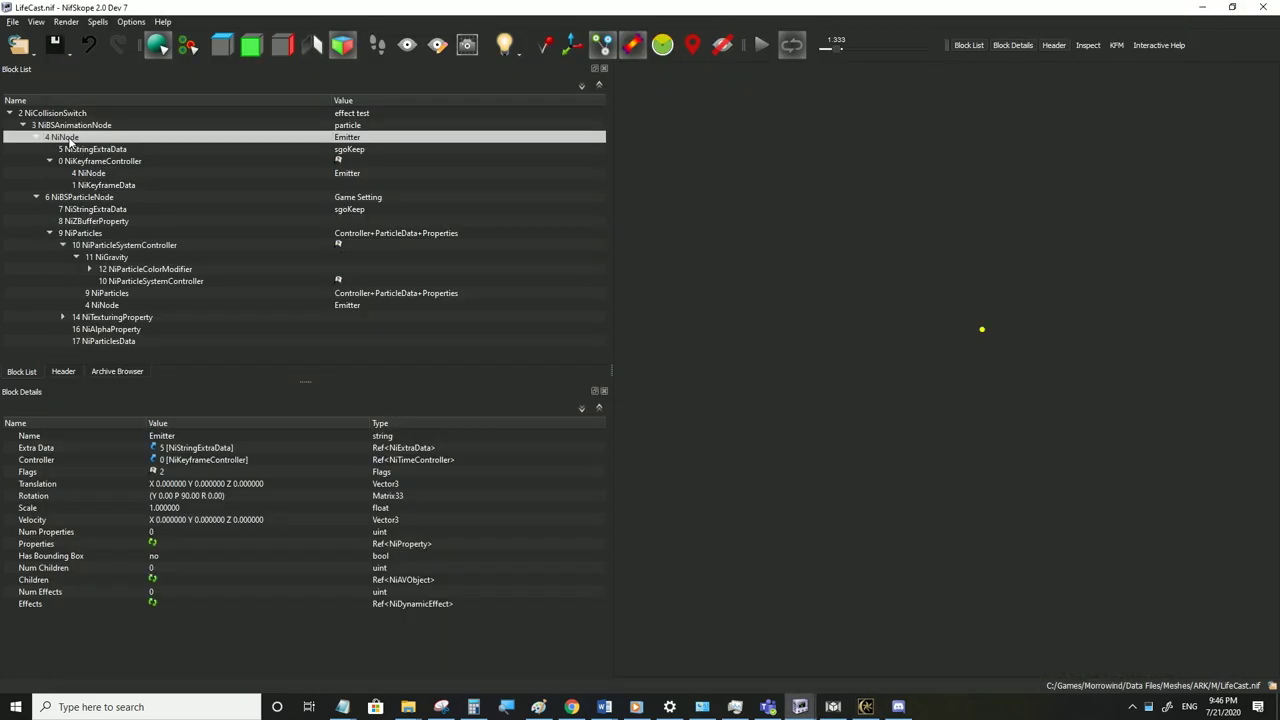
Set the emitter's rotation to yaw 90, pitch 90
{"action": "double_click", "coordinate": [195, 496]}
{"action": "key", "text": "Tab"}
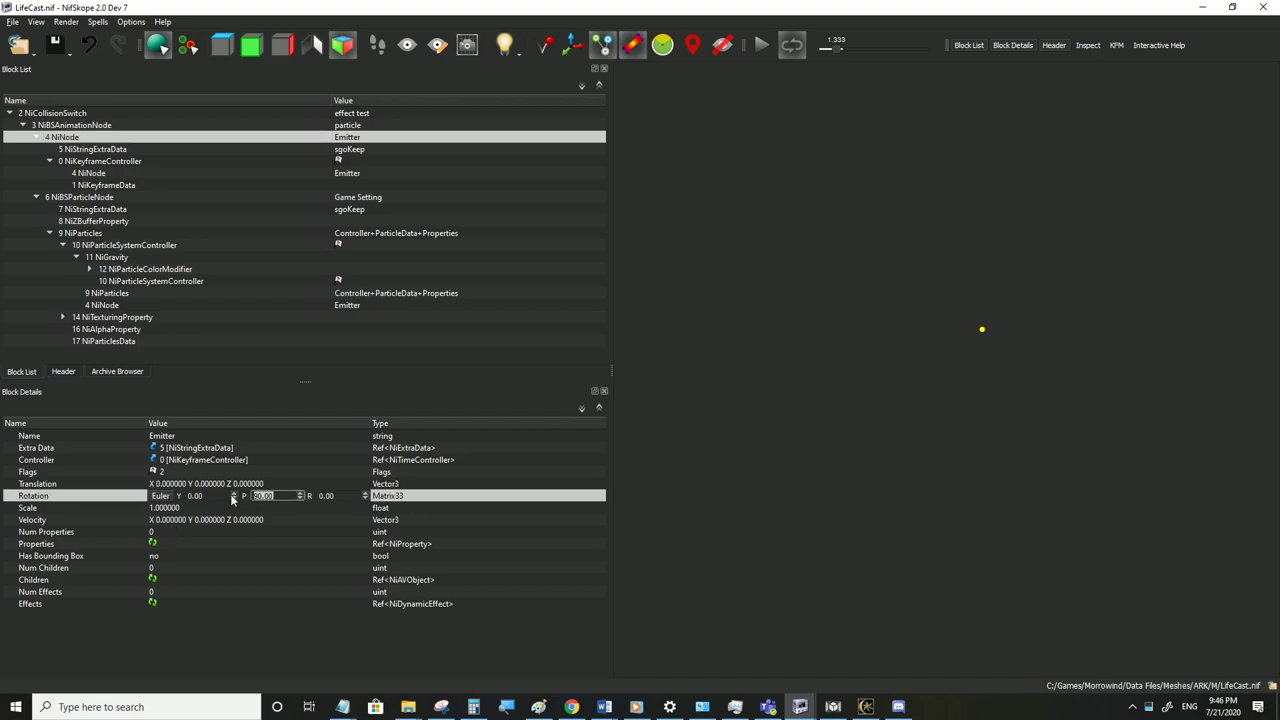
{"action": "key", "text": "shift+Tab"}
{"action": "type", "text": "4"}
{"action": "left_click", "coordinate": [300, 518]}
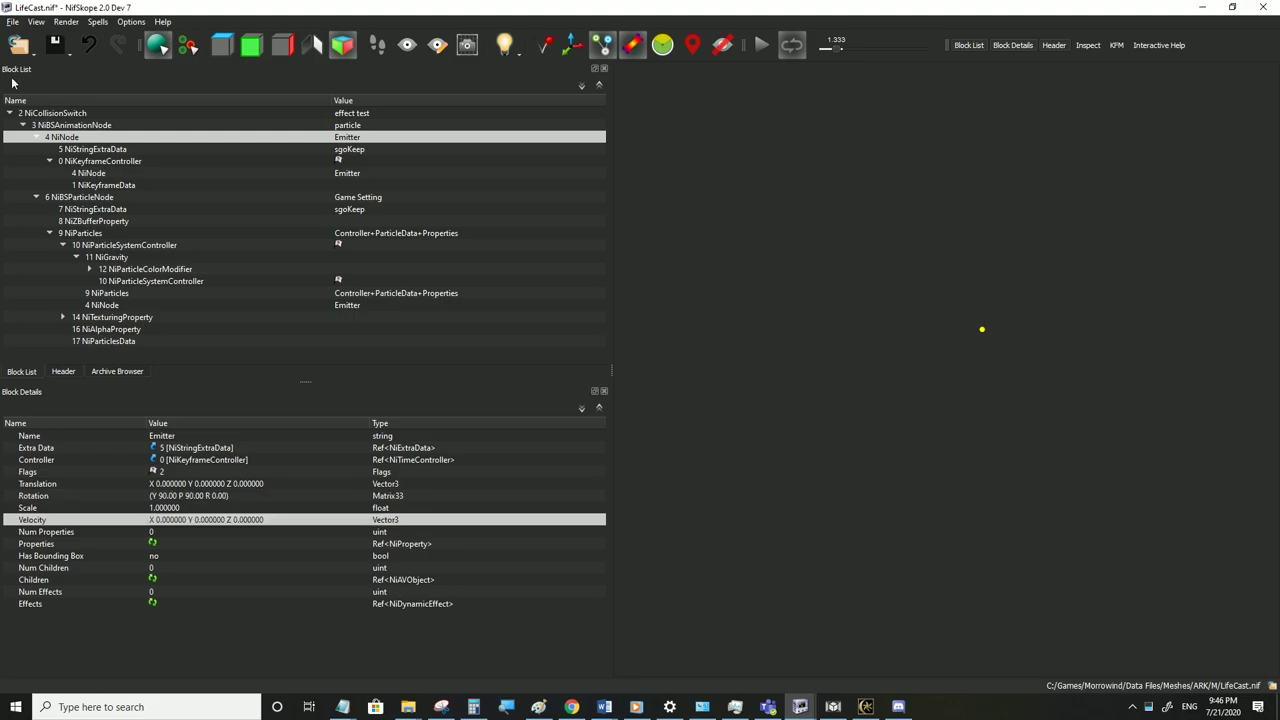
Save LifeCast.nif and preview the particle stream in Morrowind
{"action": "left_click", "coordinate": [13, 21]}
{"action": "left_click", "coordinate": [44, 131]}
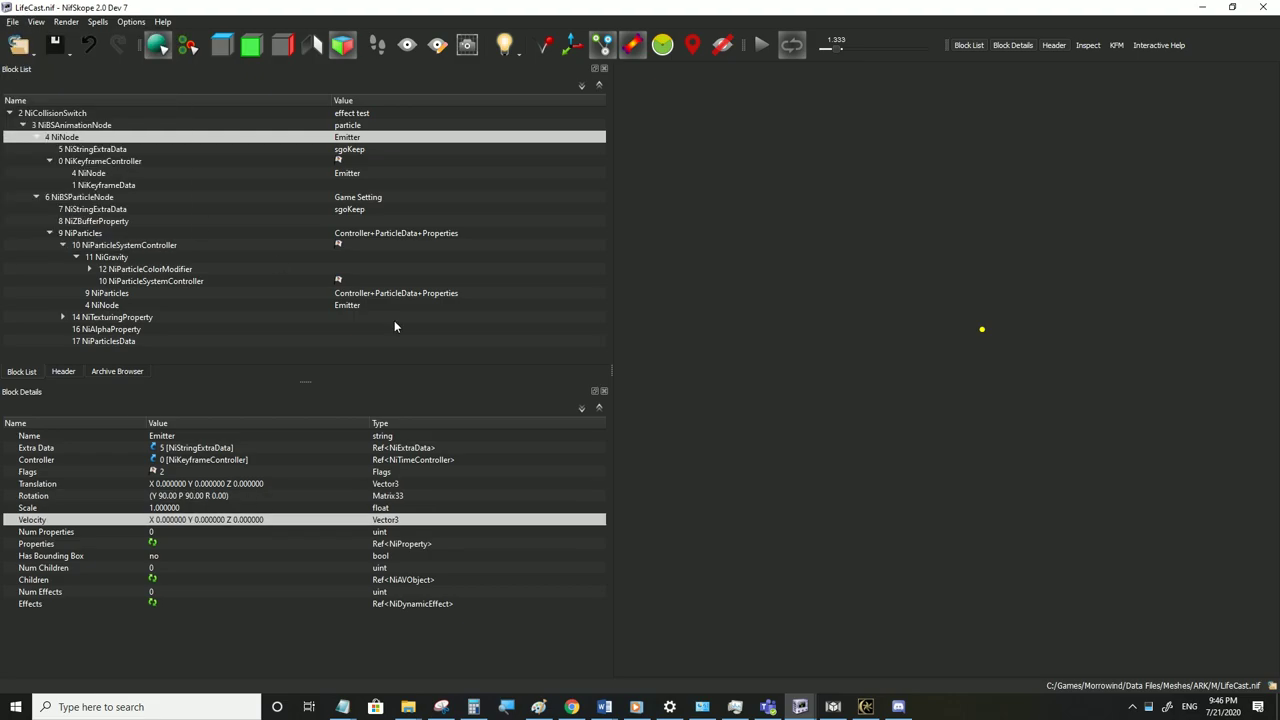
{"action": "left_click", "coordinate": [866, 707]}
{"action": "key", "text": "alt+Tab"}
Change the emitter rotation to Y -45, P -55, R 125
{"action": "left_click", "coordinate": [171, 497]}
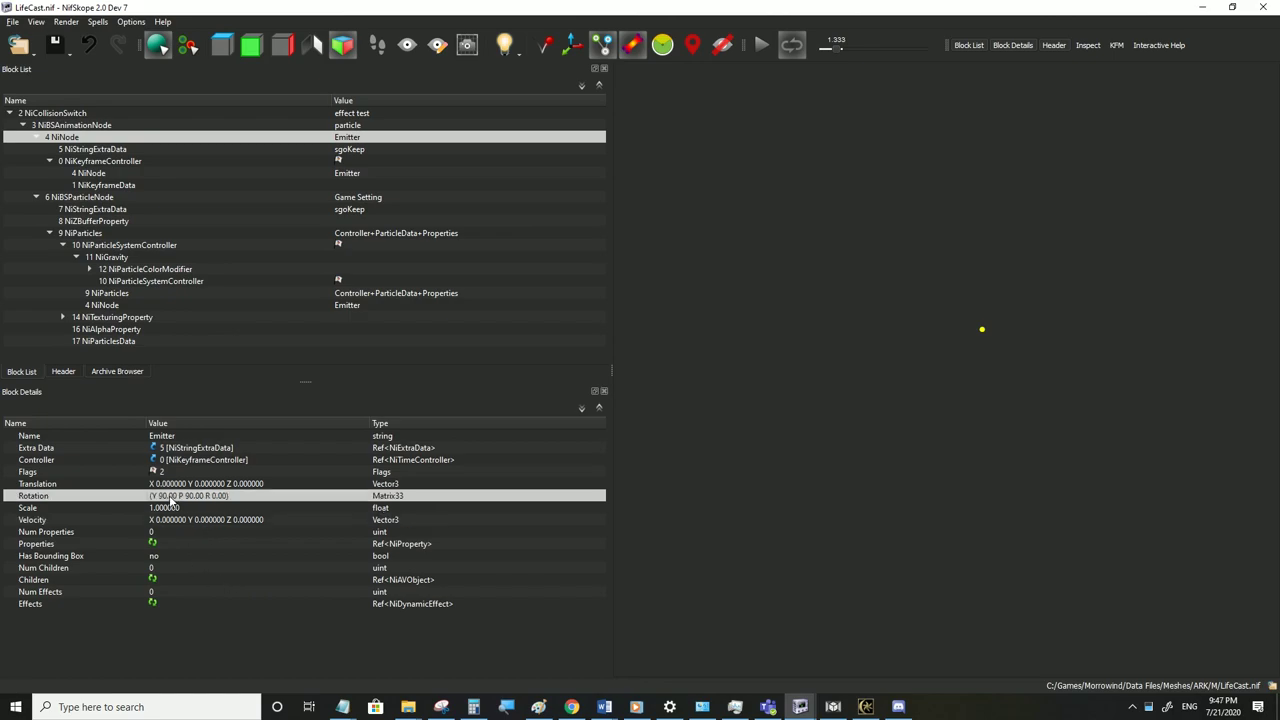
{"action": "left_click", "coordinate": [165, 500]}
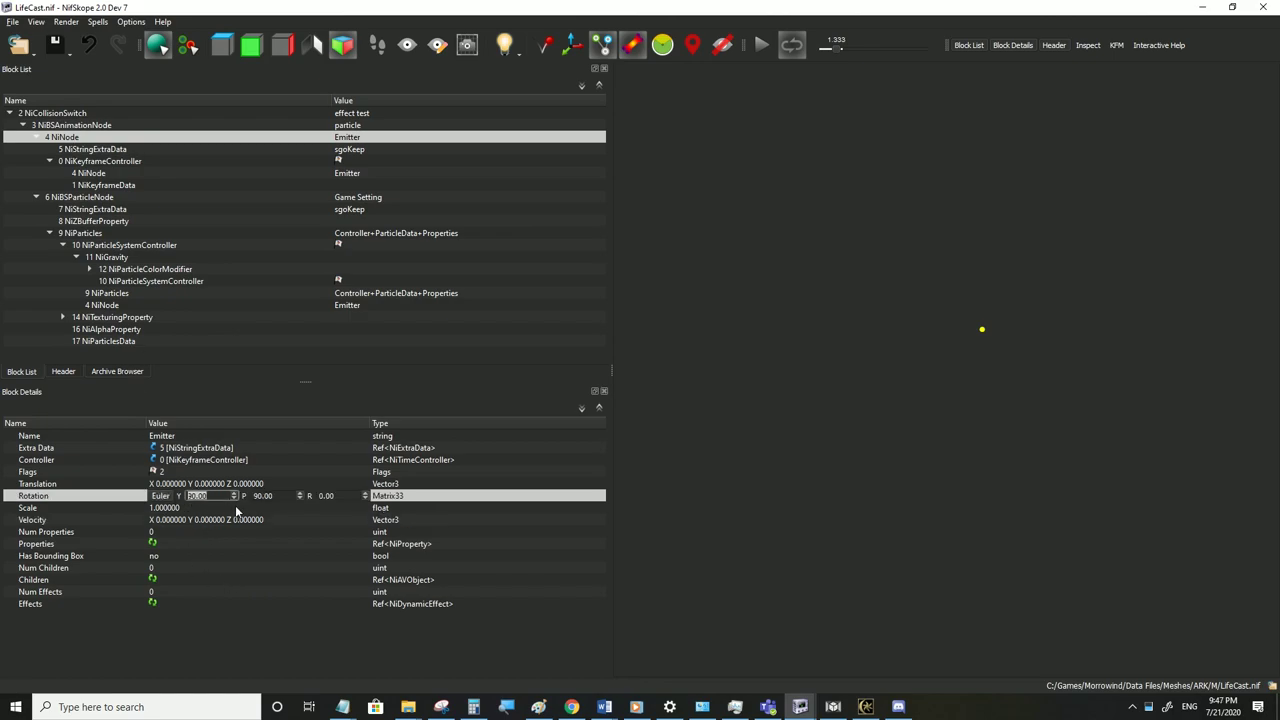
{"action": "type", "text": "135"}
{"action": "key", "text": "Tab"}
{"action": "key", "text": "Tab"}
{"action": "type", "text": "305"}
{"action": "key", "text": "Return"}
Save LifeCast.nif again and walk forward in Morrowind to watch the diagonal stream
{"action": "left_click", "coordinate": [12, 22]}
{"action": "left_click", "coordinate": [35, 129]}
{"action": "left_click", "coordinate": [866, 707]}
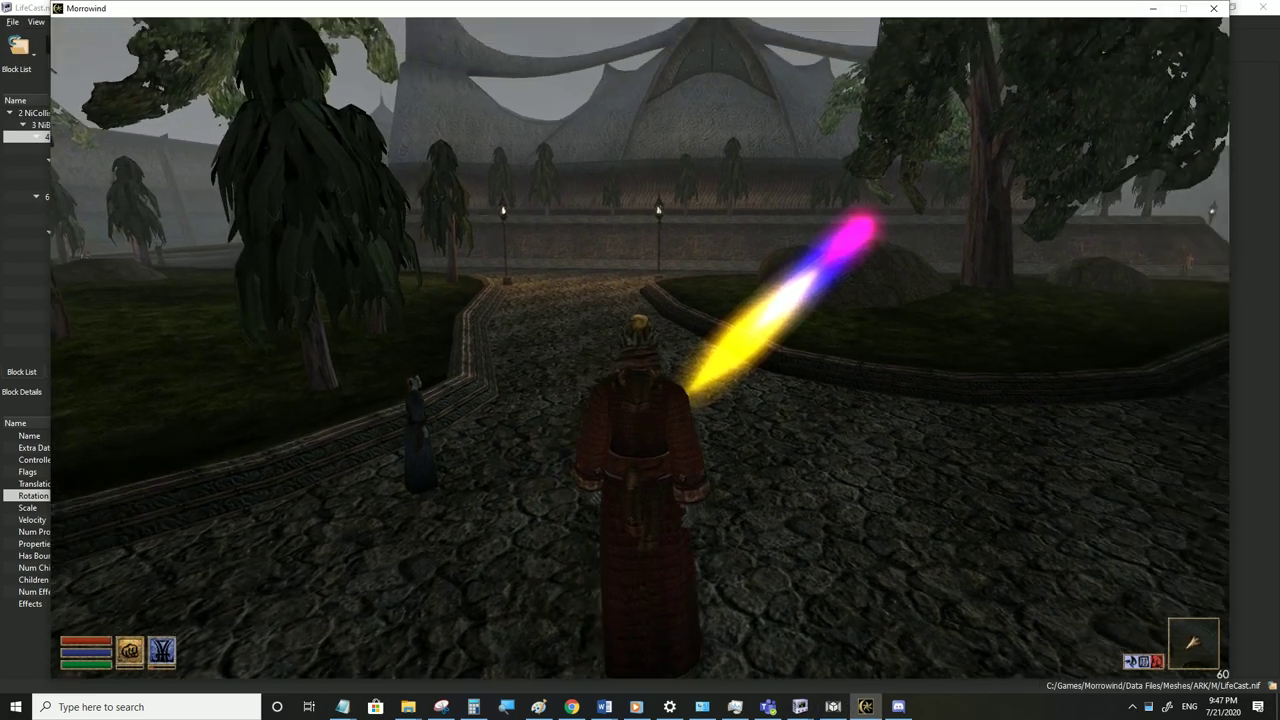
{"action": "key", "text": "w"}
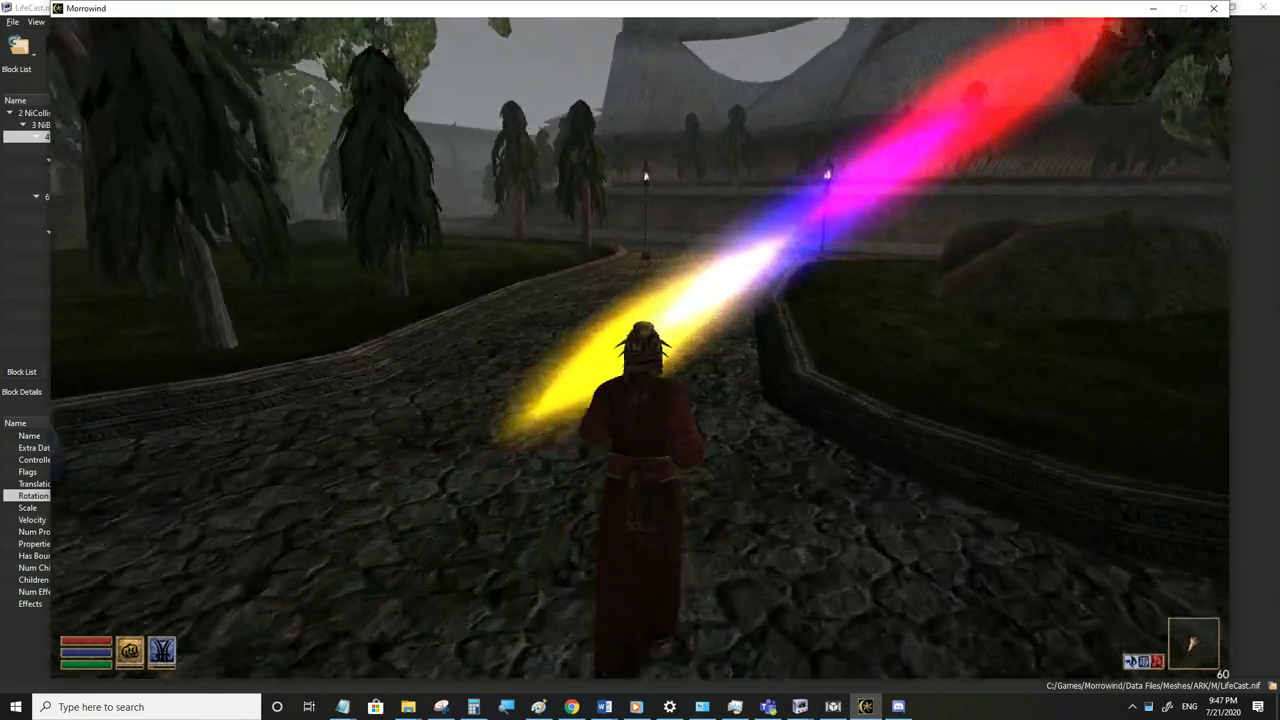
{"action": "key", "text": "alt+Tab"}
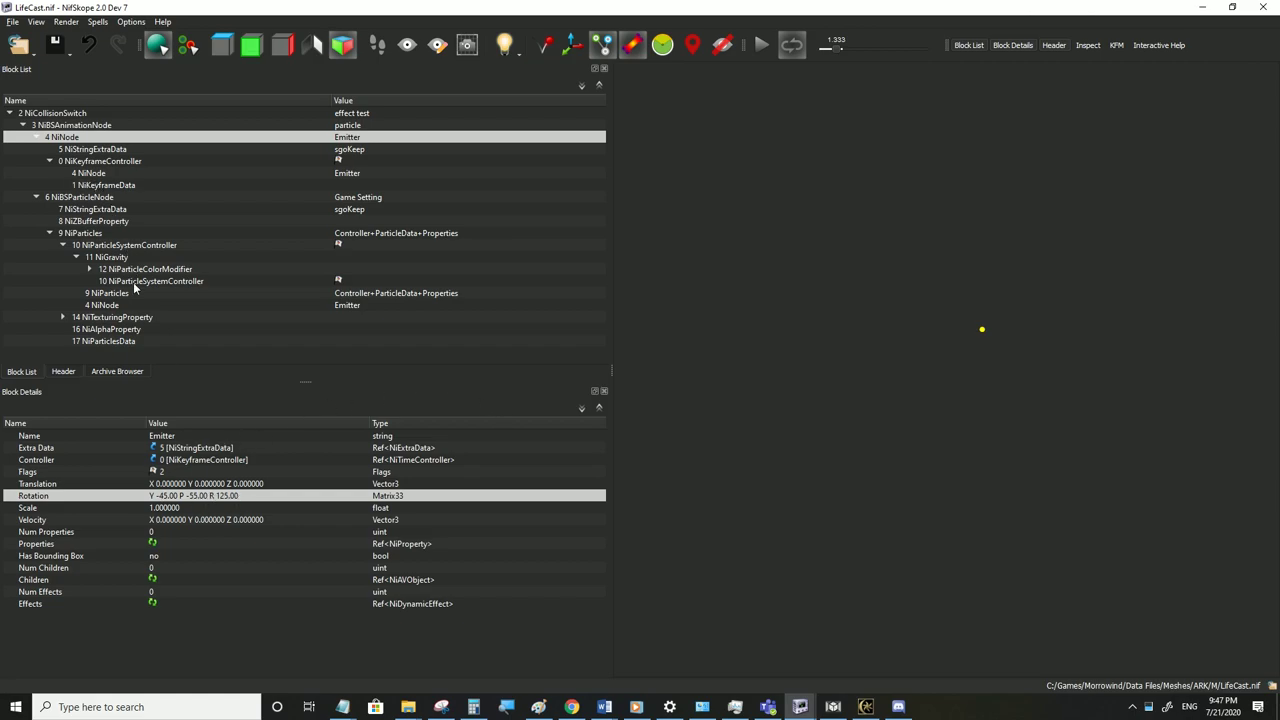
Review the controller's Vertical and Horizontal Direction and the Emitter's rotation values
{"action": "left_click", "coordinate": [122, 246]}
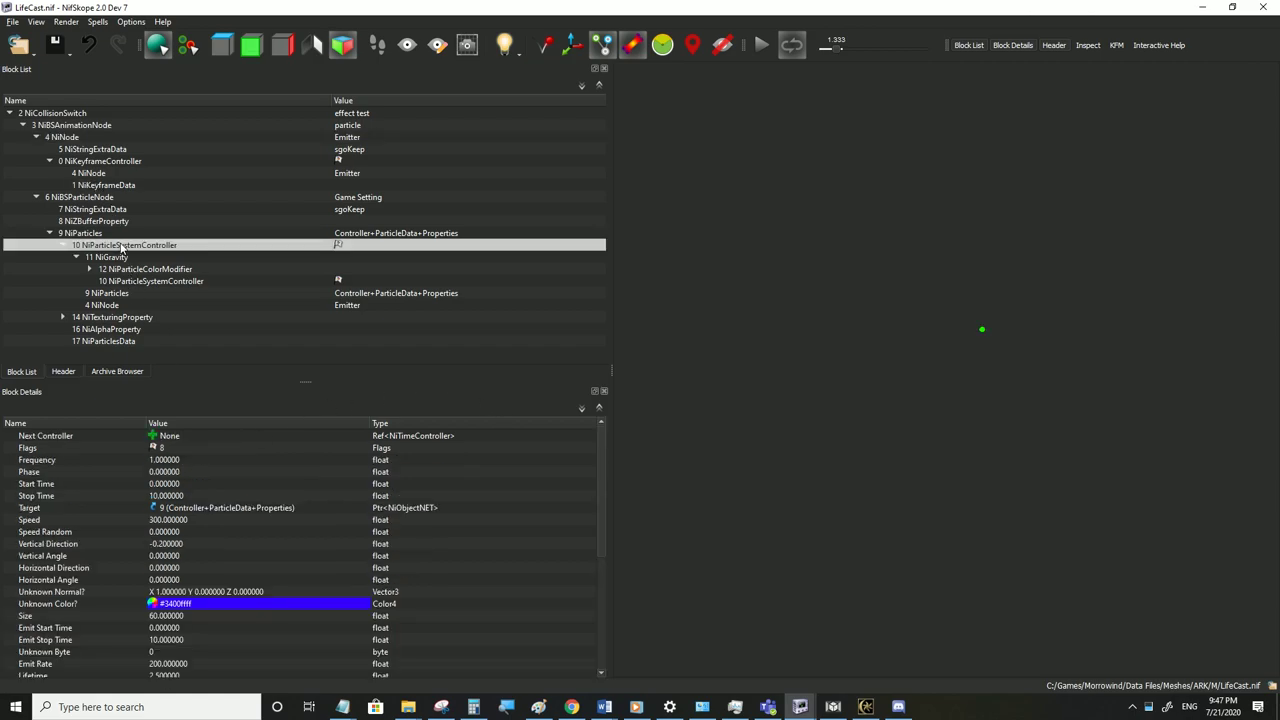
{"action": "left_click", "coordinate": [167, 547]}
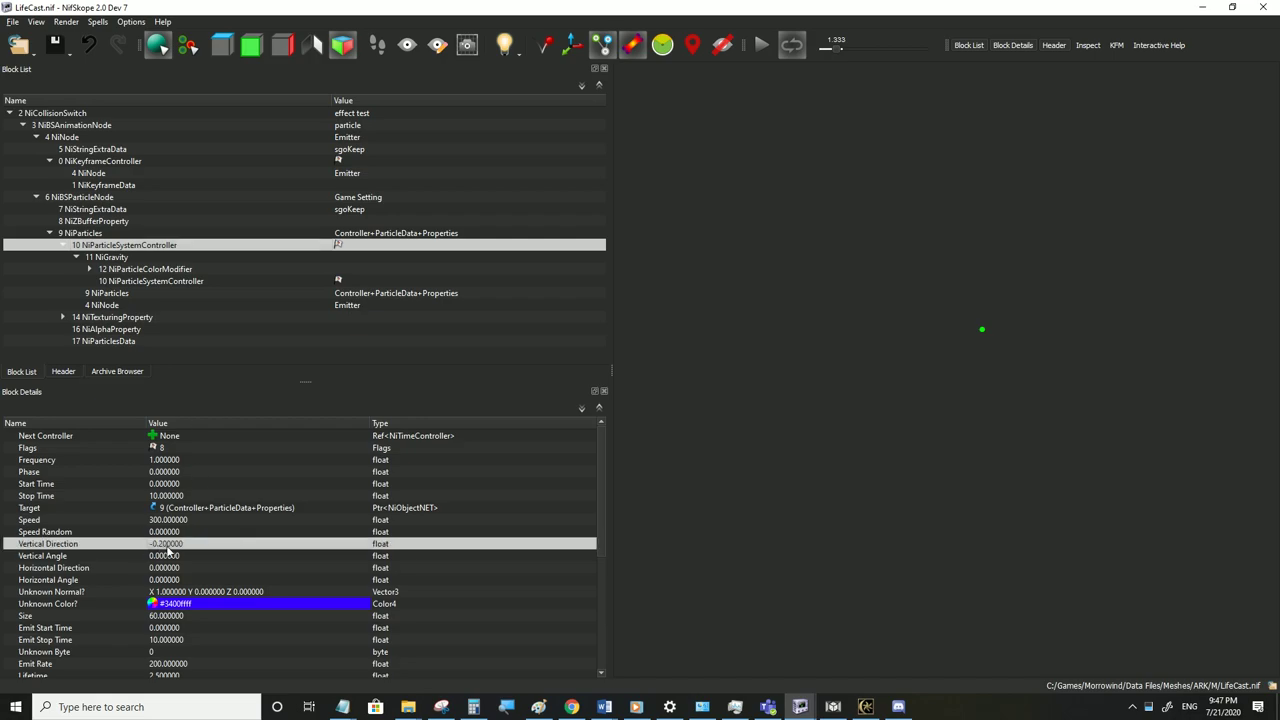
{"action": "left_click", "coordinate": [99, 570]}
{"action": "left_click", "coordinate": [158, 548]}
{"action": "left_click", "coordinate": [68, 138]}
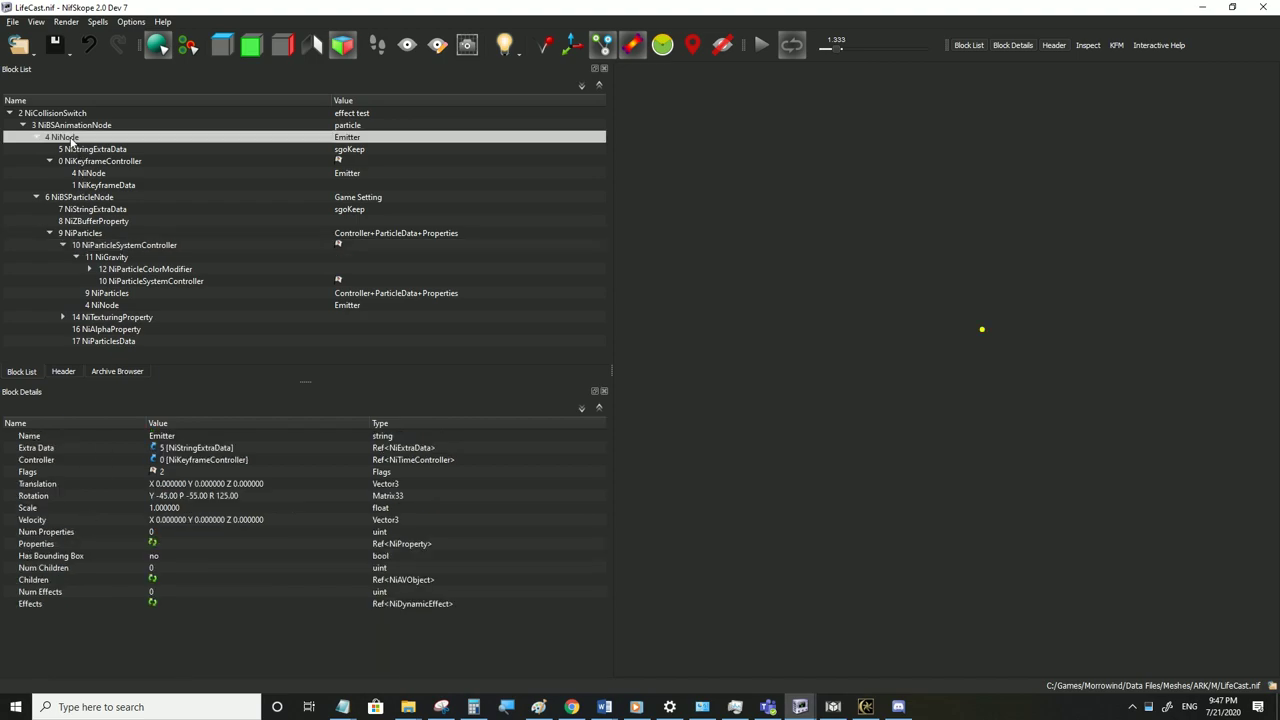
{"action": "left_click", "coordinate": [180, 497]}
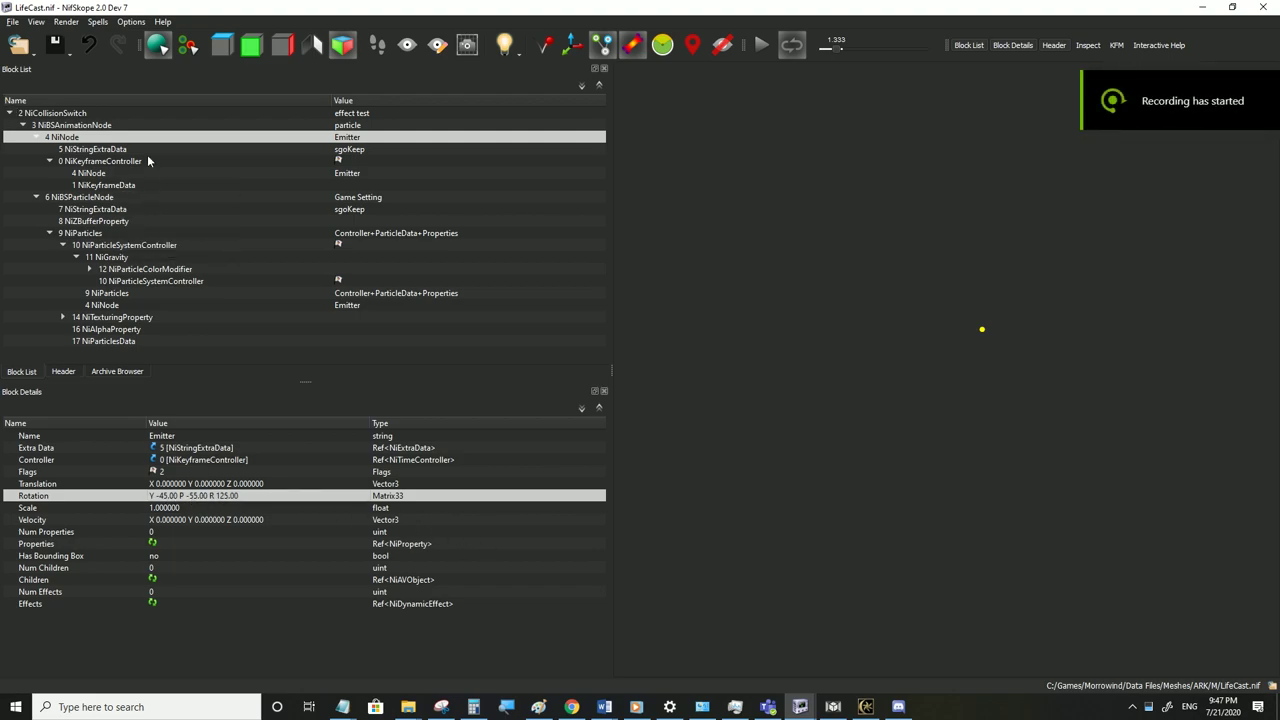
Set the effect test node's Z translation to 200, then select the emitter's NiKeyframeData
{"action": "left_click", "coordinate": [72, 113]}
{"action": "double_click", "coordinate": [297, 484]}
{"action": "left_click_drag", "start_coordinate": [304, 483], "coordinate": [340, 483]}
{"action": "type", "text": "5"}
{"action": "type", "text": "200"}
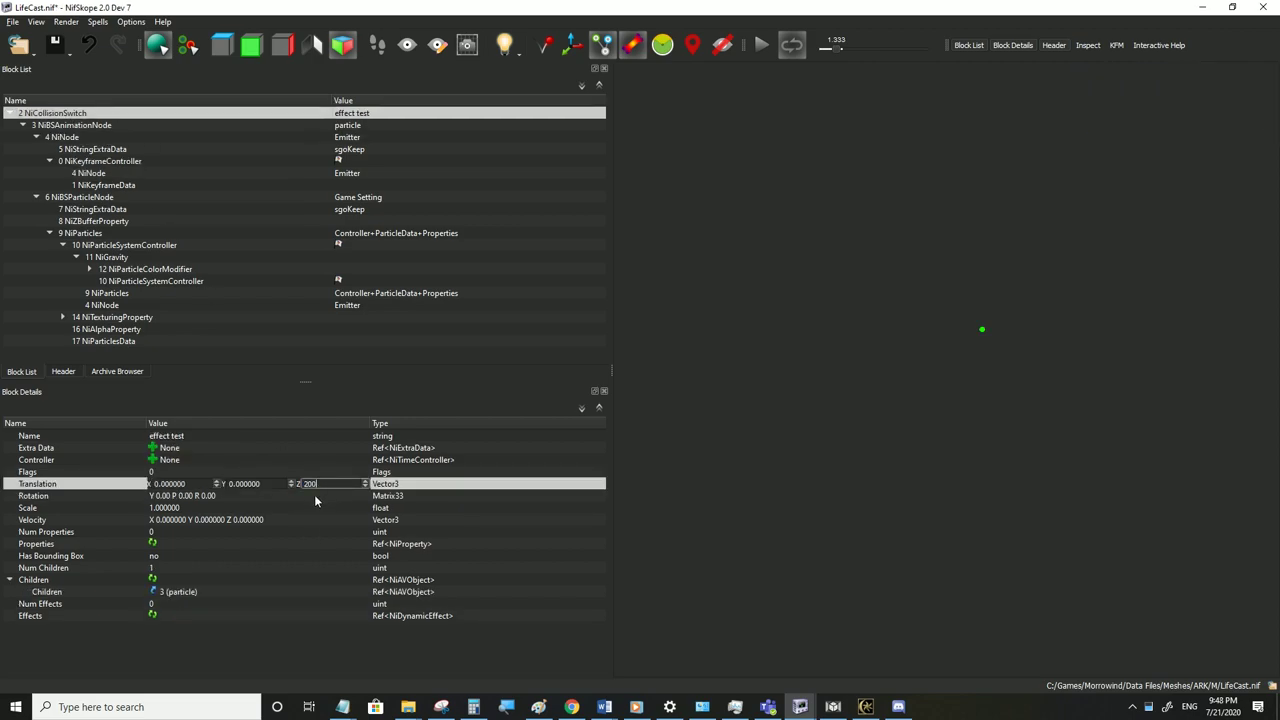
{"action": "left_click", "coordinate": [314, 494]}
{"action": "left_click", "coordinate": [92, 173]}
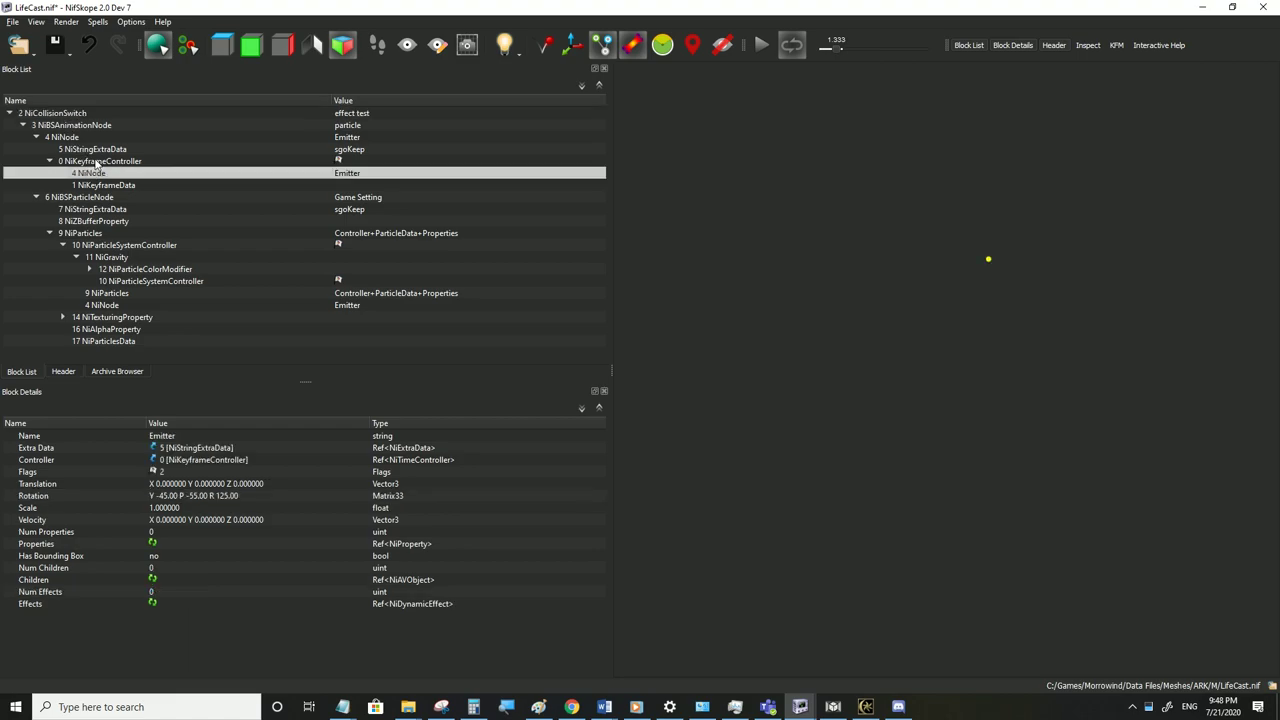
{"action": "left_click", "coordinate": [104, 197]}
{"action": "left_click", "coordinate": [105, 185]}
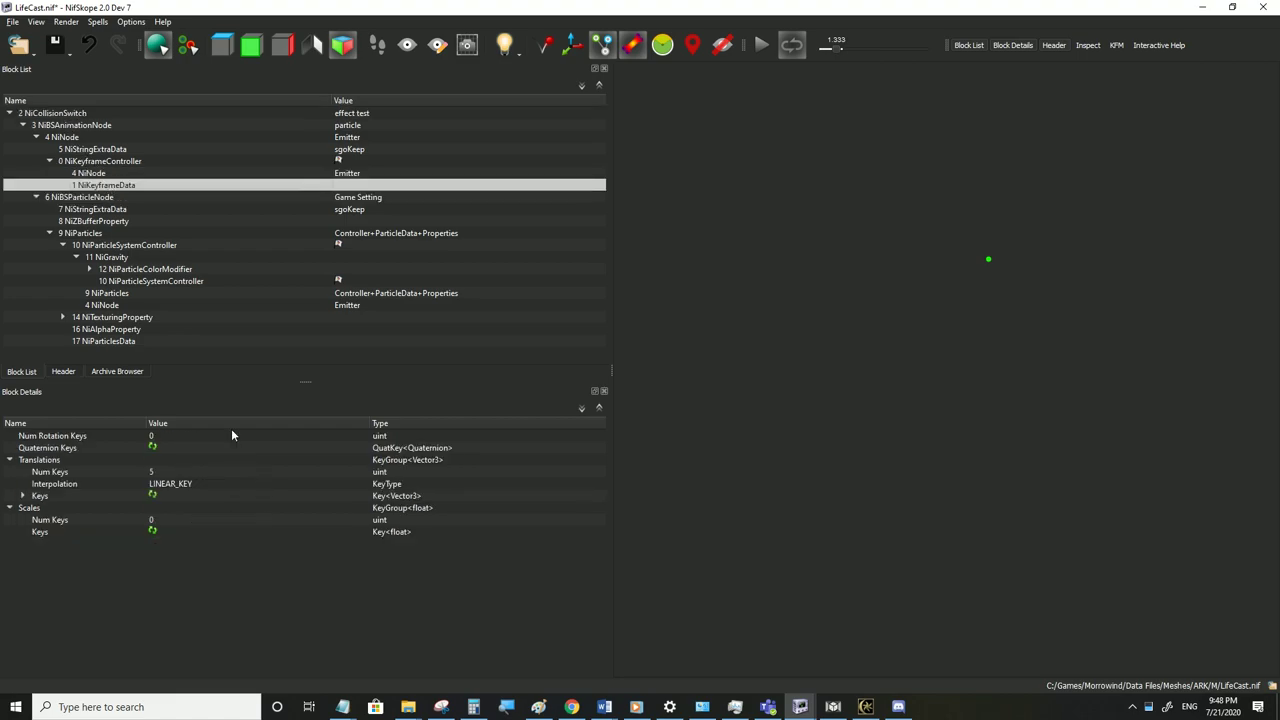
Give the keyframe data 3 rotation keys with LINEAR_KEY interpolation and expand the Quaternion Keys
{"action": "double_click", "coordinate": [186, 436]}
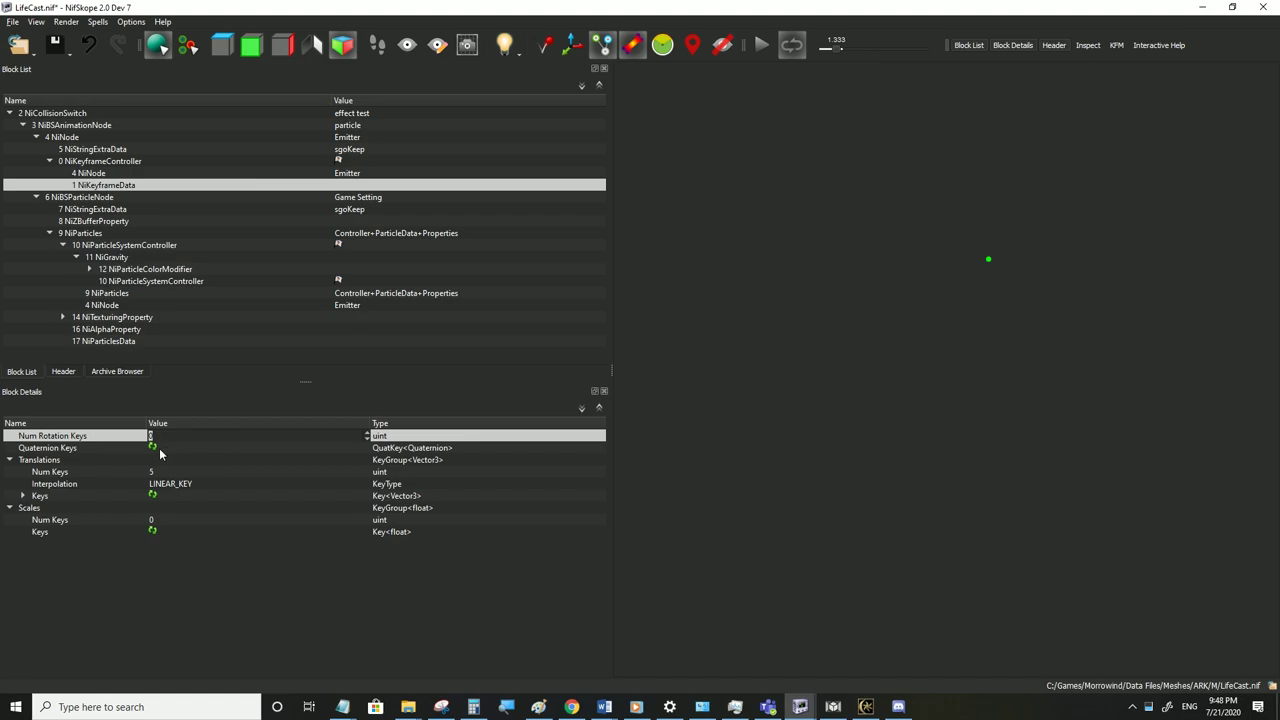
{"action": "type", "text": "3"}
{"action": "left_click", "coordinate": [153, 451]}
{"action": "double_click", "coordinate": [360, 449]}
{"action": "left_click", "coordinate": [362, 449]}
{"action": "left_click", "coordinate": [258, 453]}
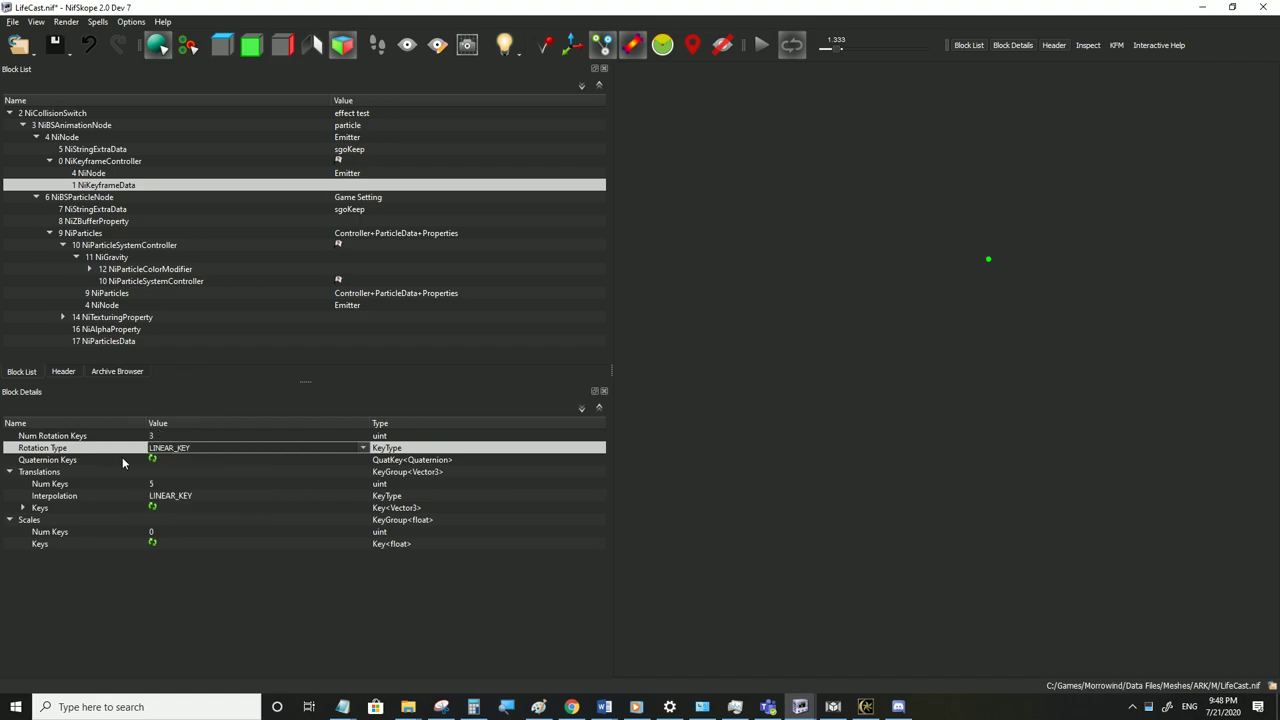
{"action": "left_click", "coordinate": [152, 461]}
{"action": "left_click", "coordinate": [10, 461]}
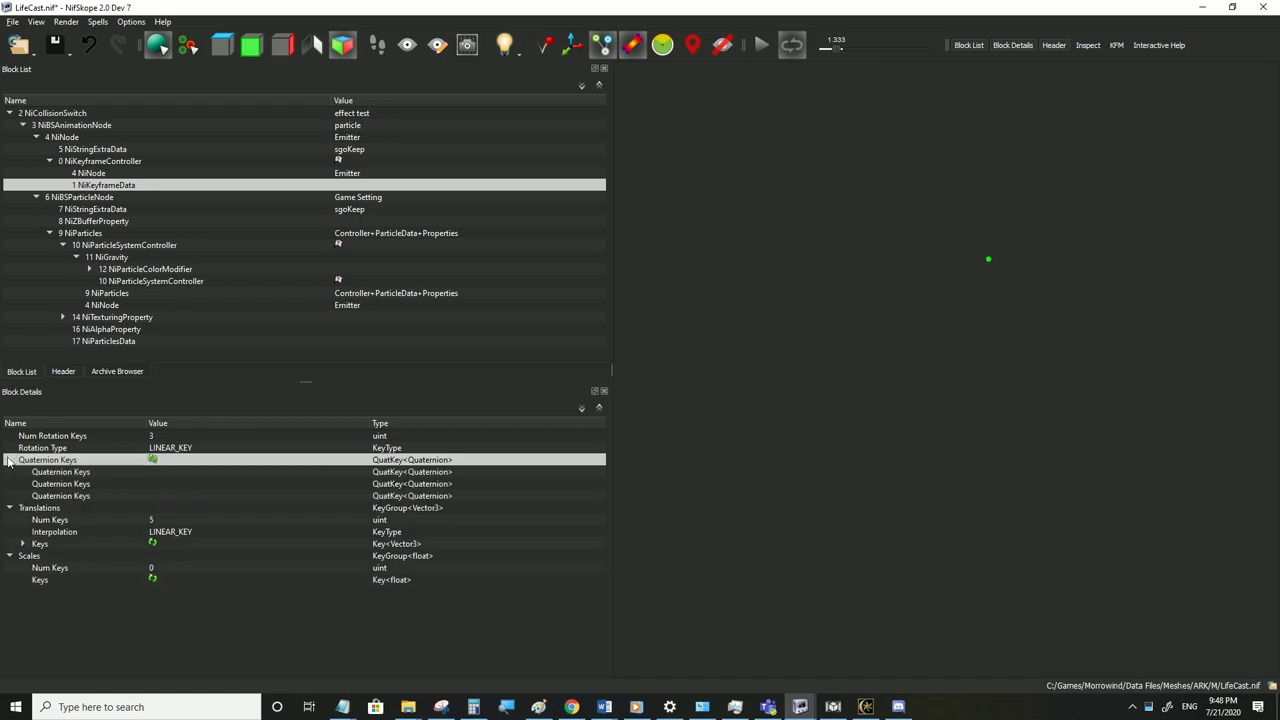
Save LifeCast.nif and expand all three rotation keys in the keyframe data
{"action": "left_click", "coordinate": [12, 22]}
{"action": "left_click", "coordinate": [31, 132]}
{"action": "left_click", "coordinate": [95, 173]}
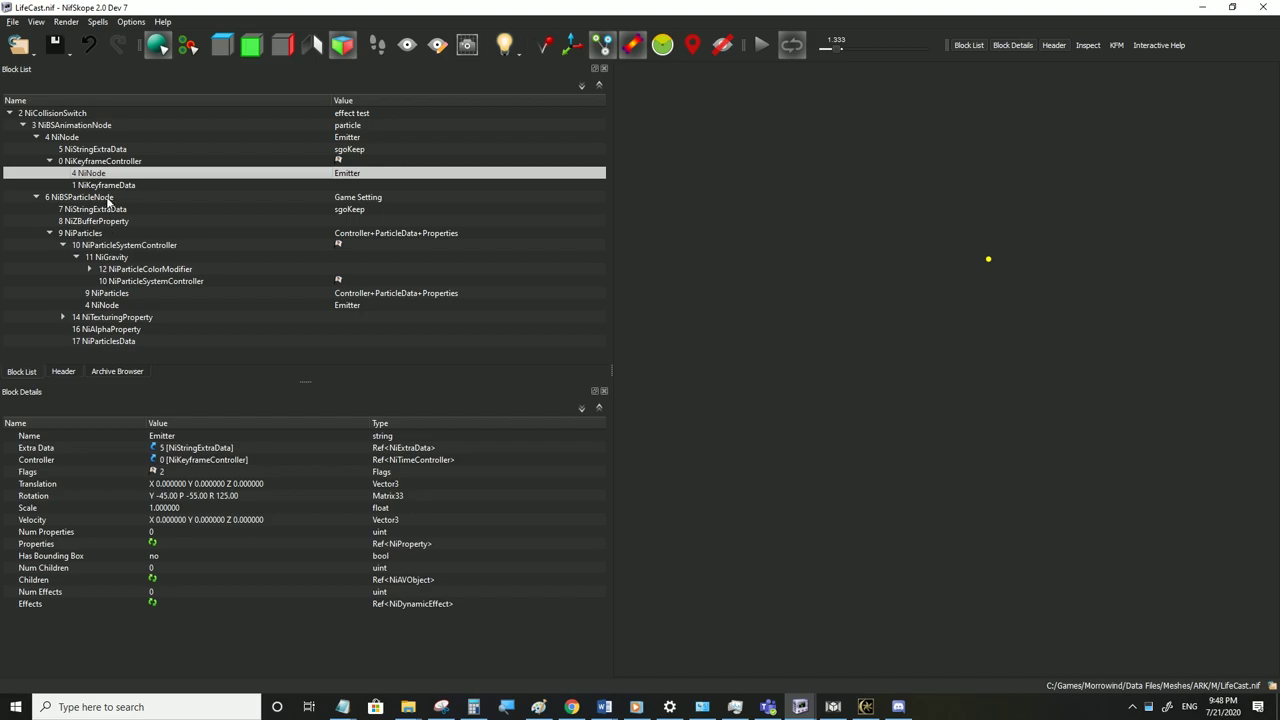
{"action": "left_click", "coordinate": [104, 186]}
{"action": "left_click", "coordinate": [22, 472]}
{"action": "left_click", "coordinate": [23, 508]}
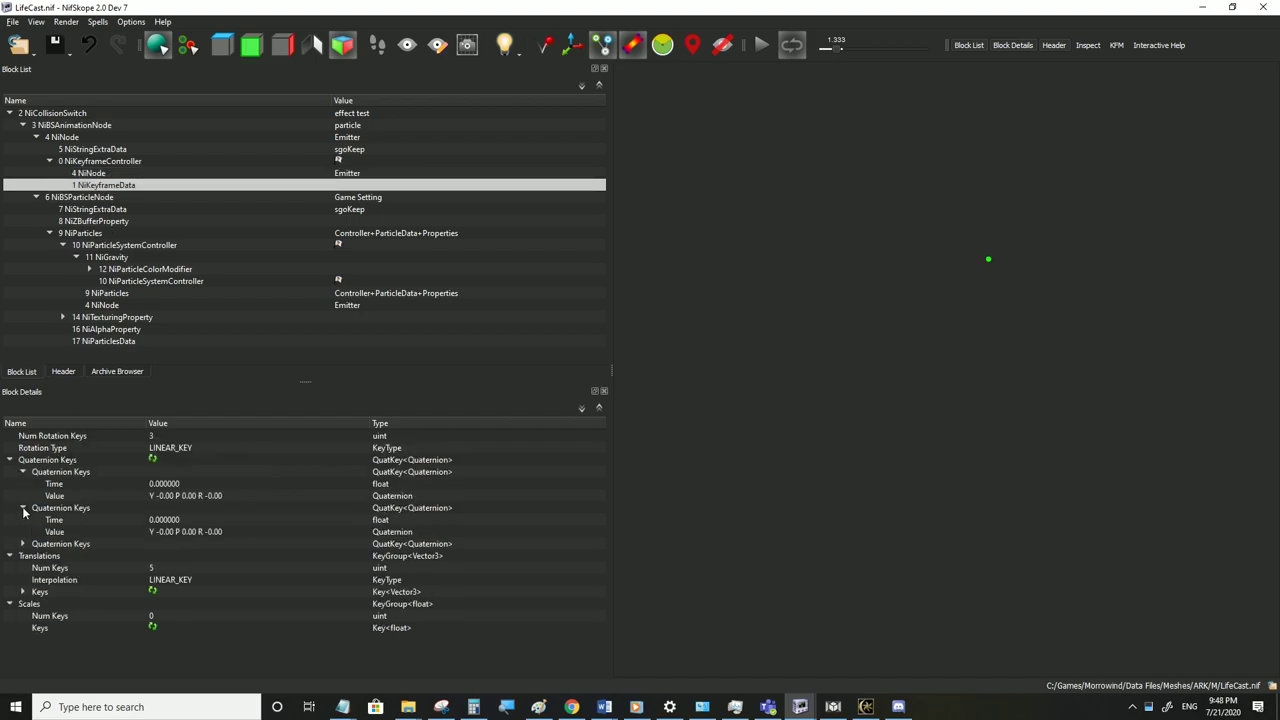
{"action": "left_click", "coordinate": [22, 544]}
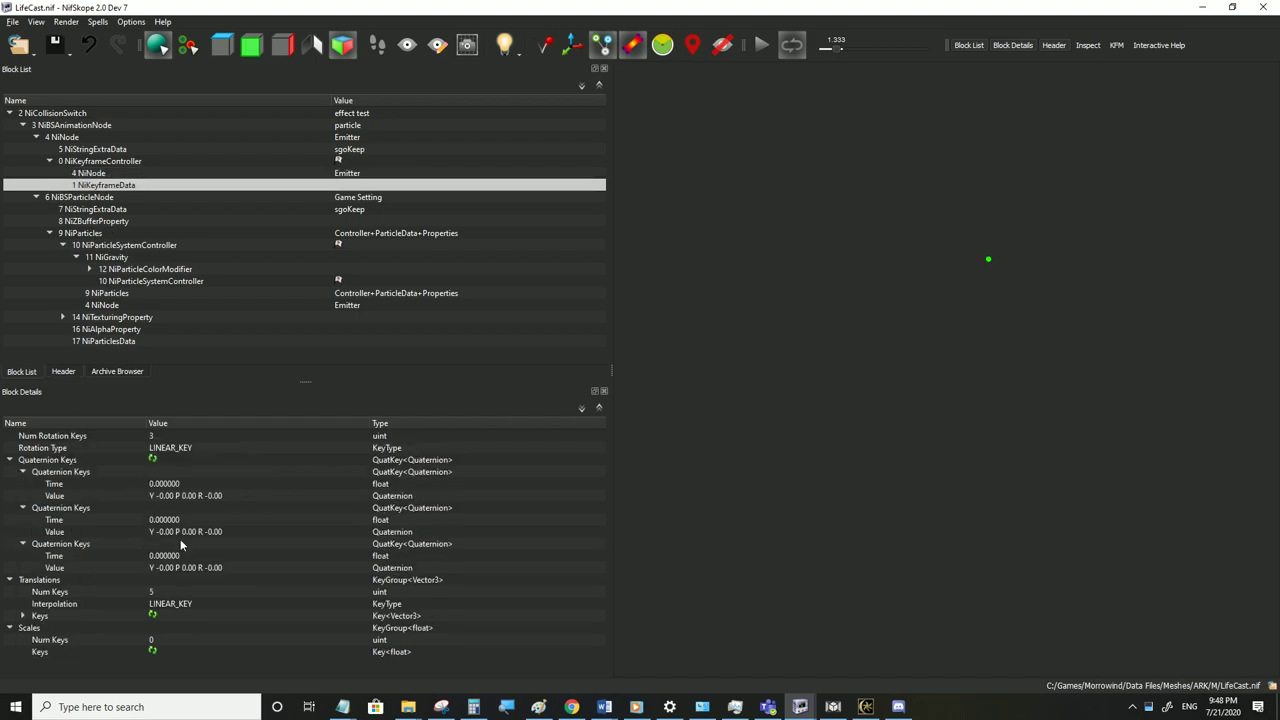
{"action": "mouse_move", "coordinate": [101, 167]}
Set the third rotation key's time to 1 and the second key's time to 0.5
{"action": "left_click", "coordinate": [96, 161]}
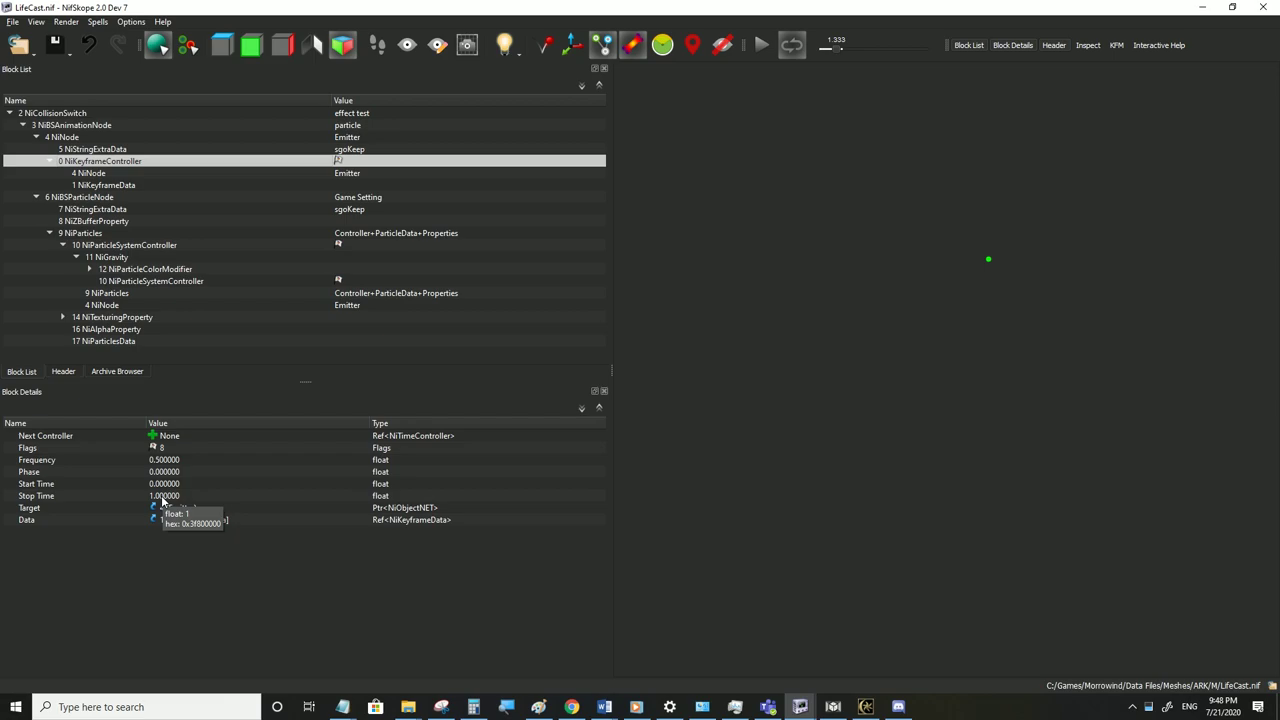
{"action": "left_click", "coordinate": [98, 186]}
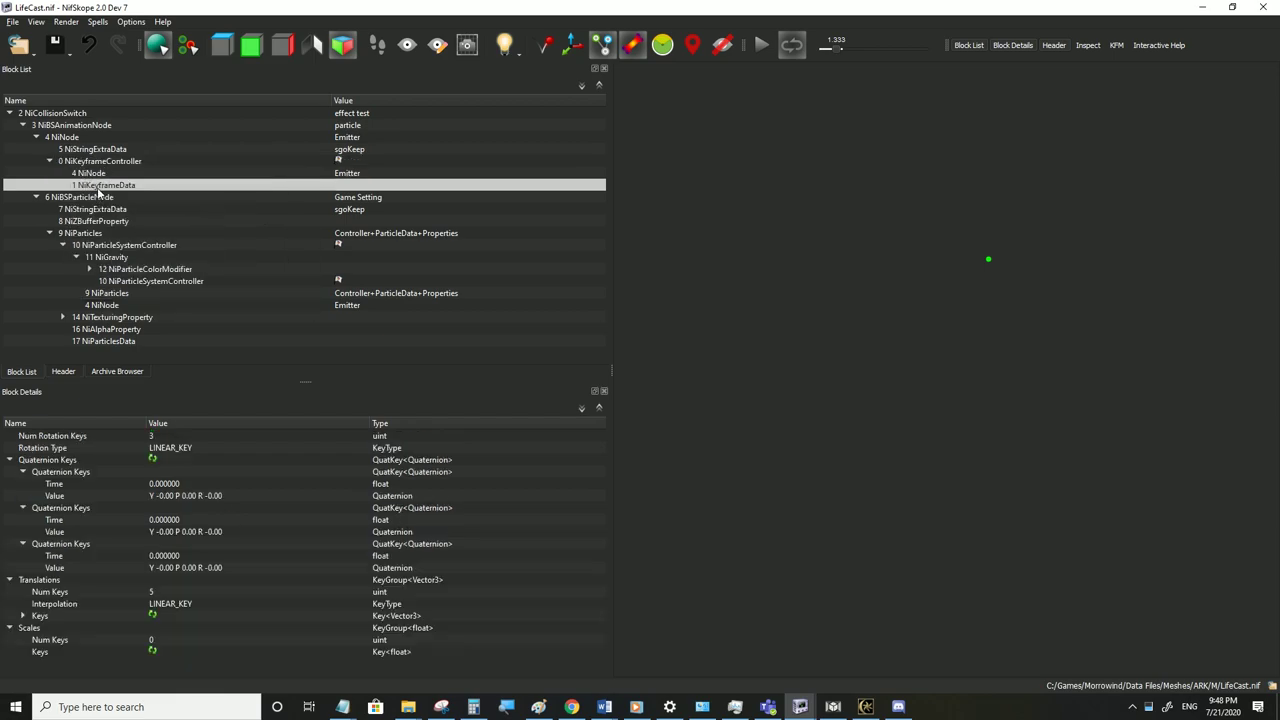
{"action": "double_click", "coordinate": [162, 556]}
{"action": "type", "text": "1"}
{"action": "key", "text": "Return"}
{"action": "double_click", "coordinate": [174, 520]}
{"action": "type", "text": "0."}
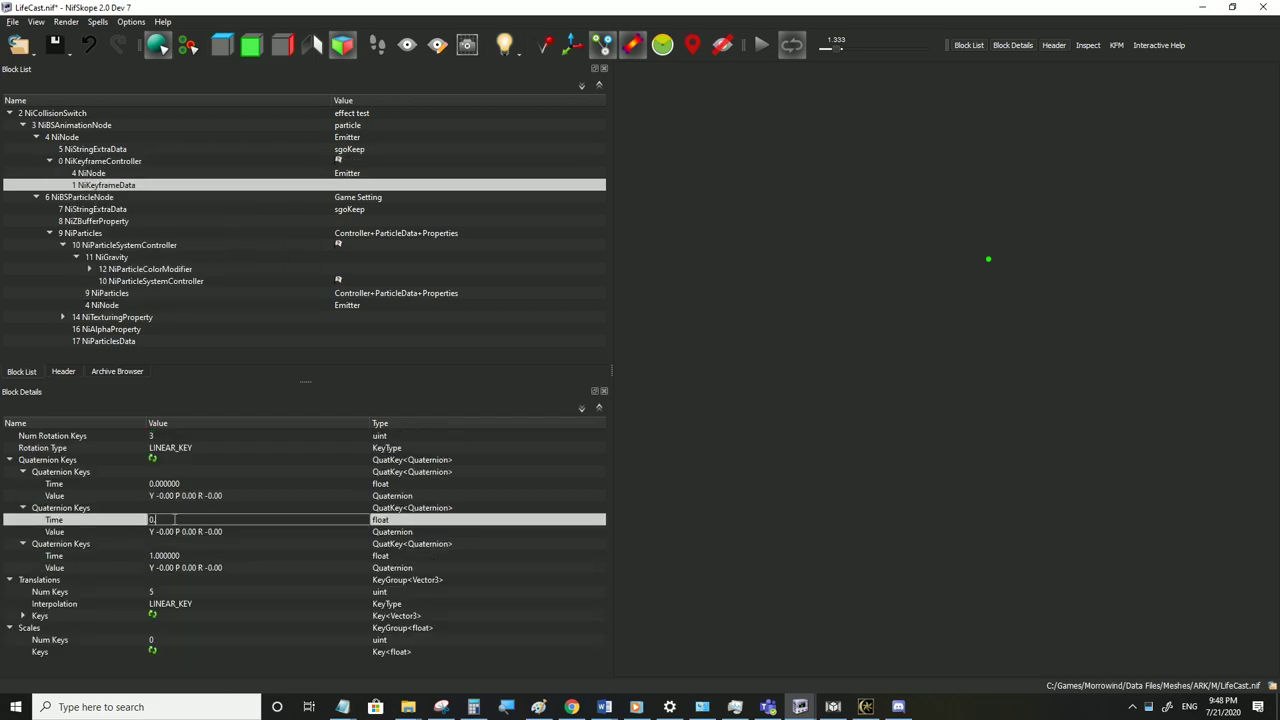
{"action": "type", "text": "5"}
{"action": "key", "text": "Return"}
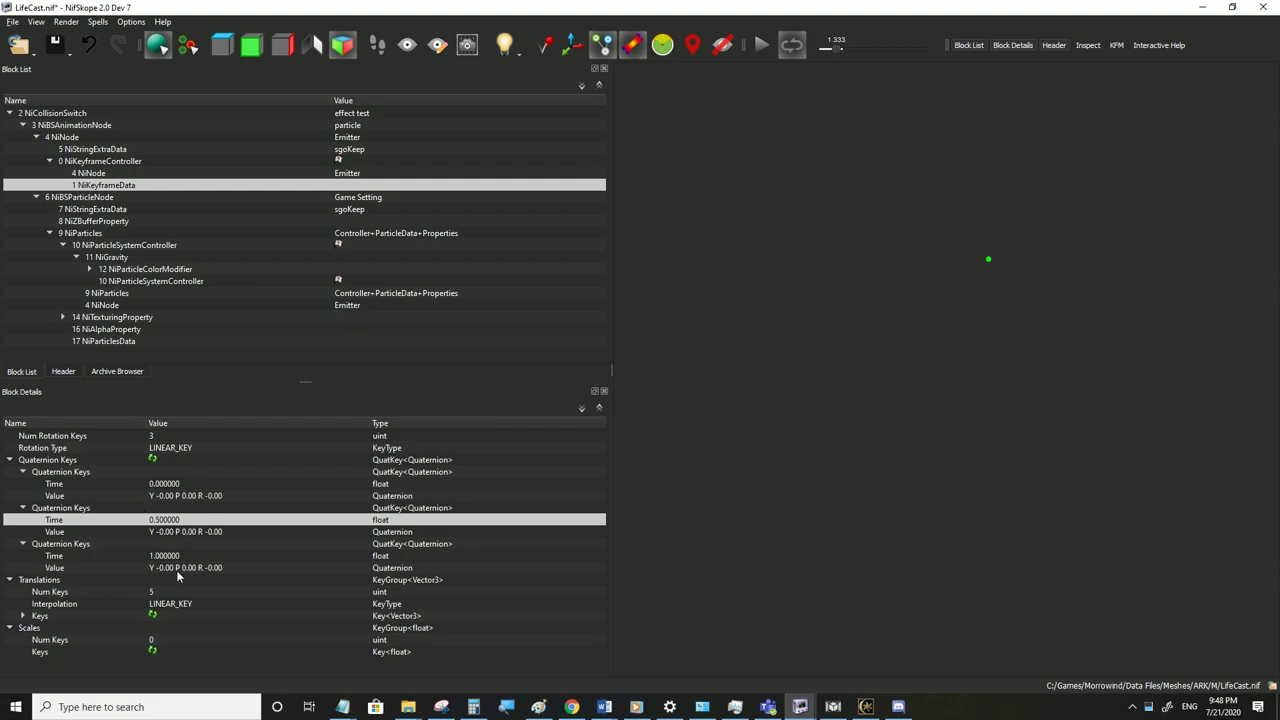
Inspect the first key's rotation and leave it at zero
{"action": "left_click", "coordinate": [238, 494]}
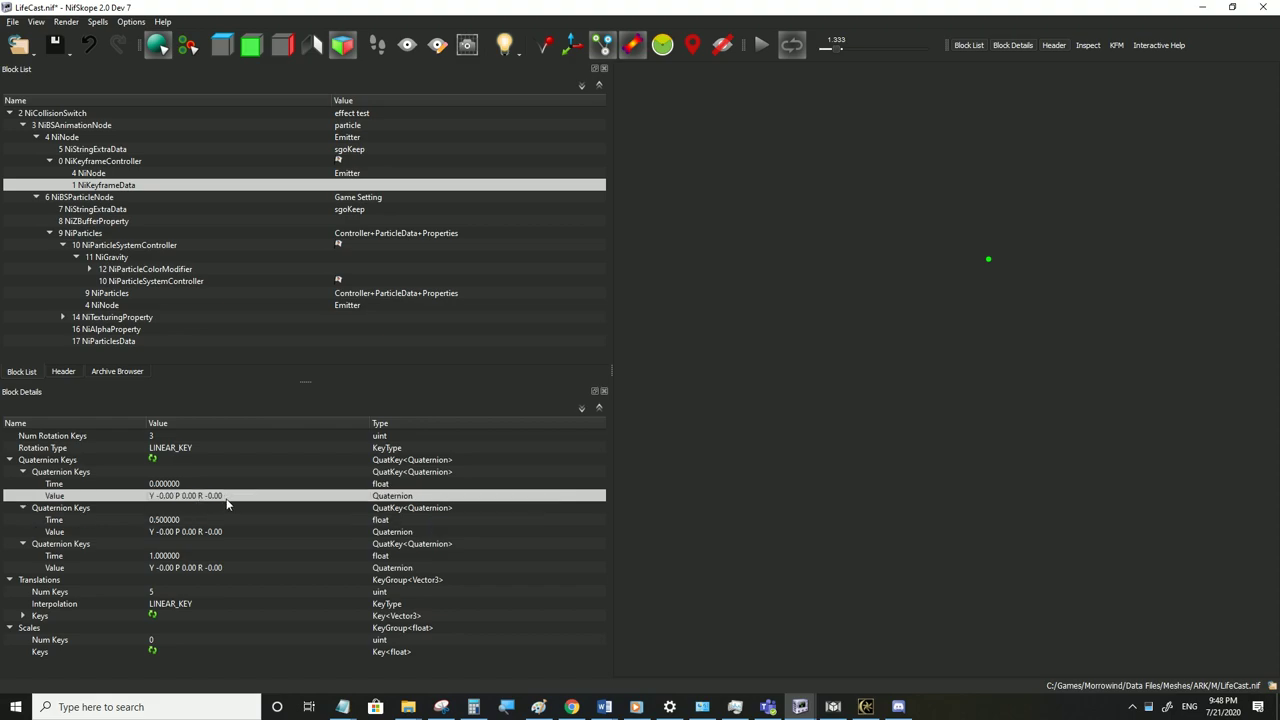
{"action": "double_click", "coordinate": [241, 496]}
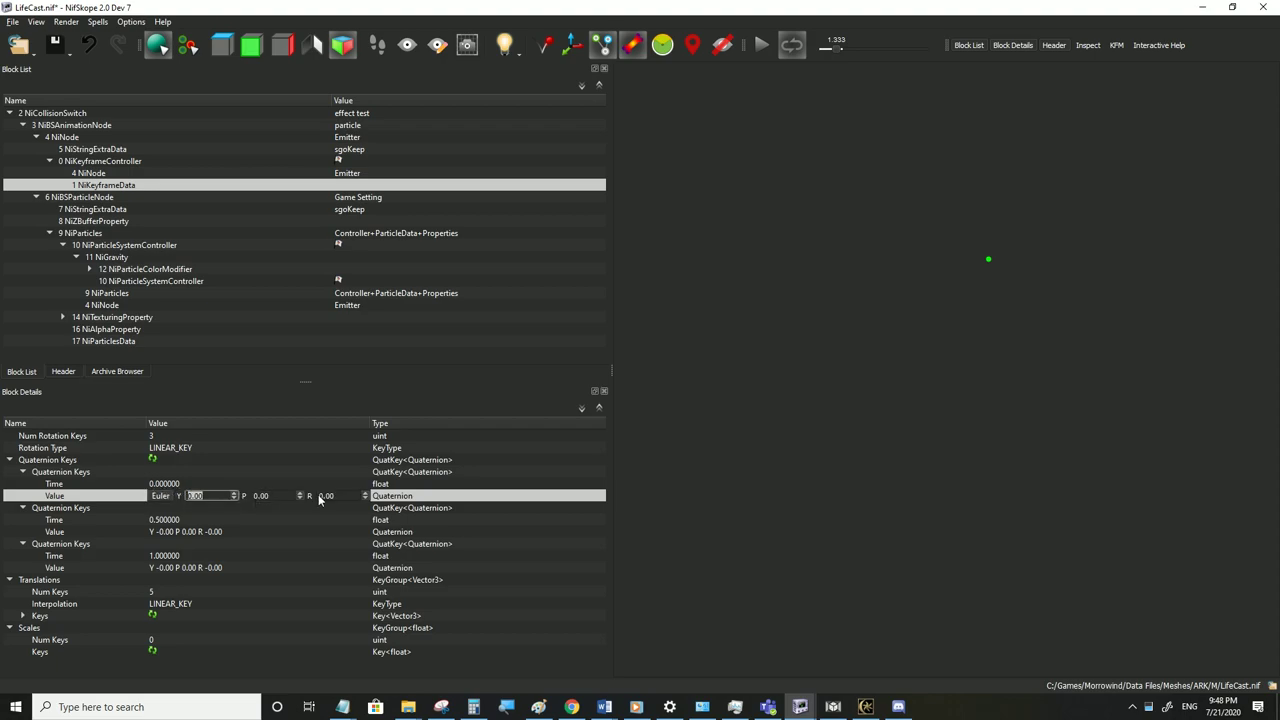
{"action": "left_click", "coordinate": [206, 535]}
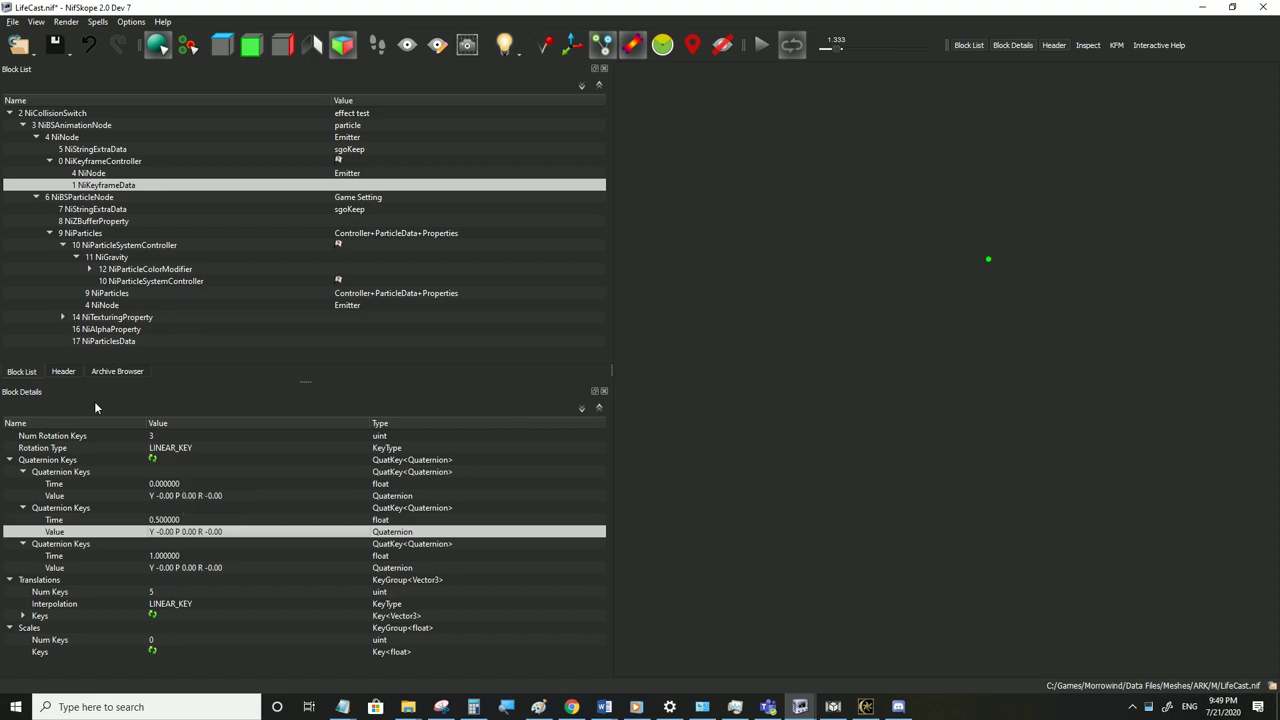
Give the second rotation key (time 0.5) a 180-degree roll, shown as R -180
{"action": "left_click", "coordinate": [70, 137]}
{"action": "left_click", "coordinate": [223, 495]}
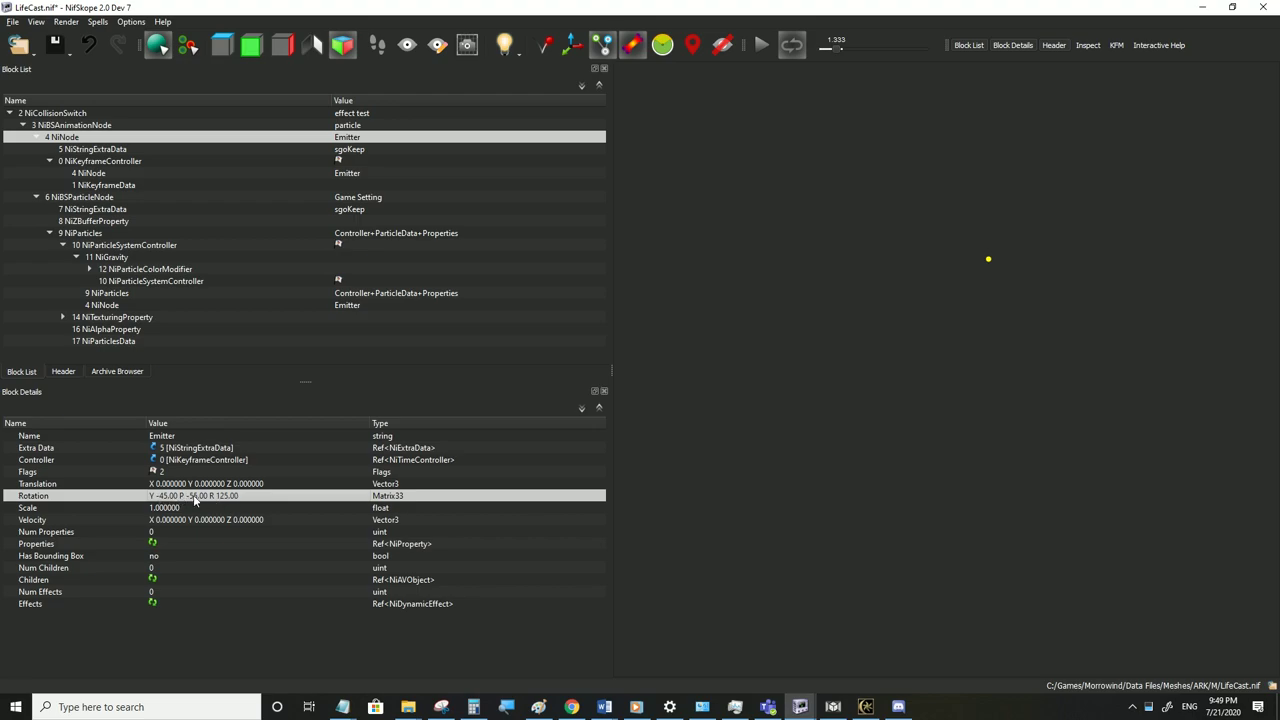
{"action": "left_click", "coordinate": [104, 186]}
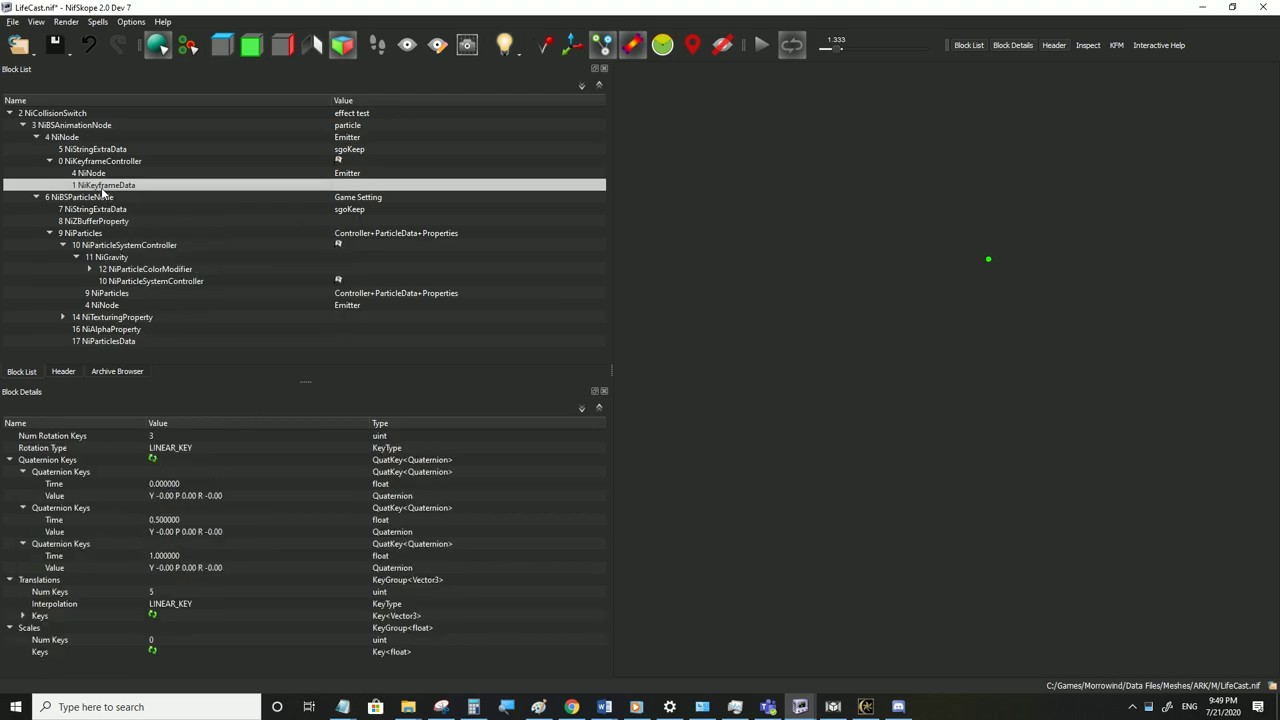
{"action": "double_click", "coordinate": [258, 532]}
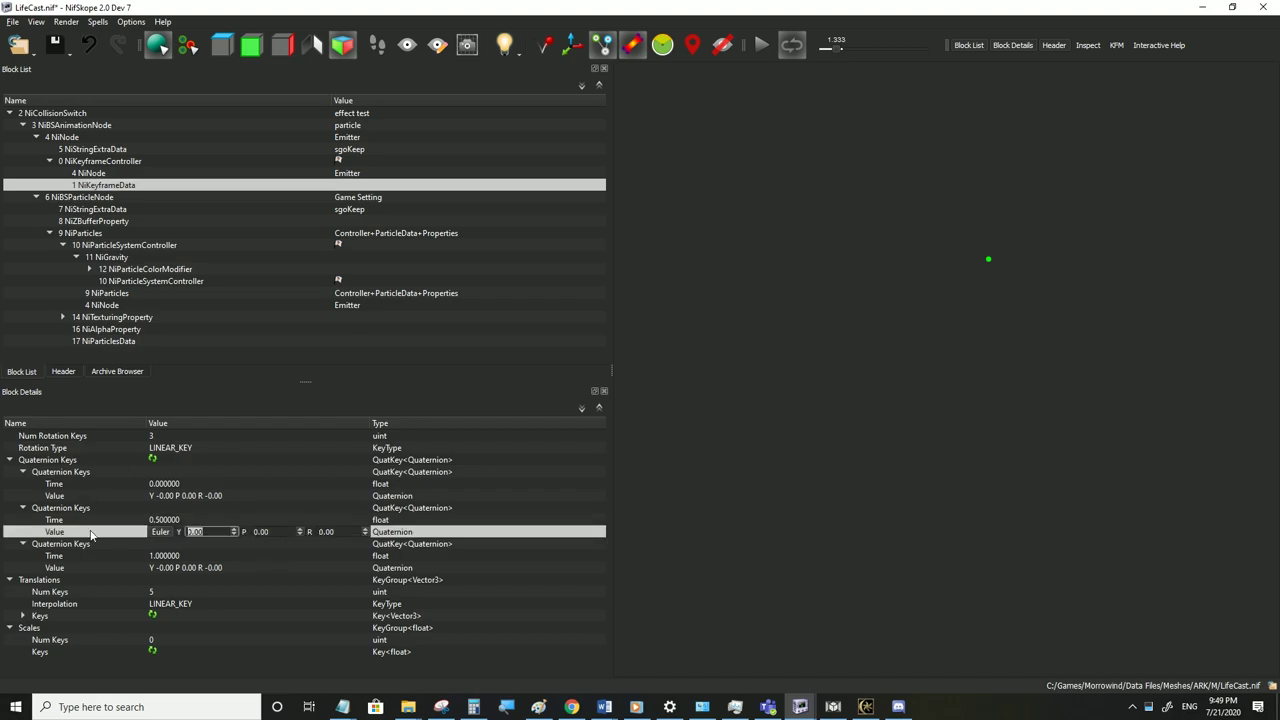
{"action": "left_click", "coordinate": [341, 532]}
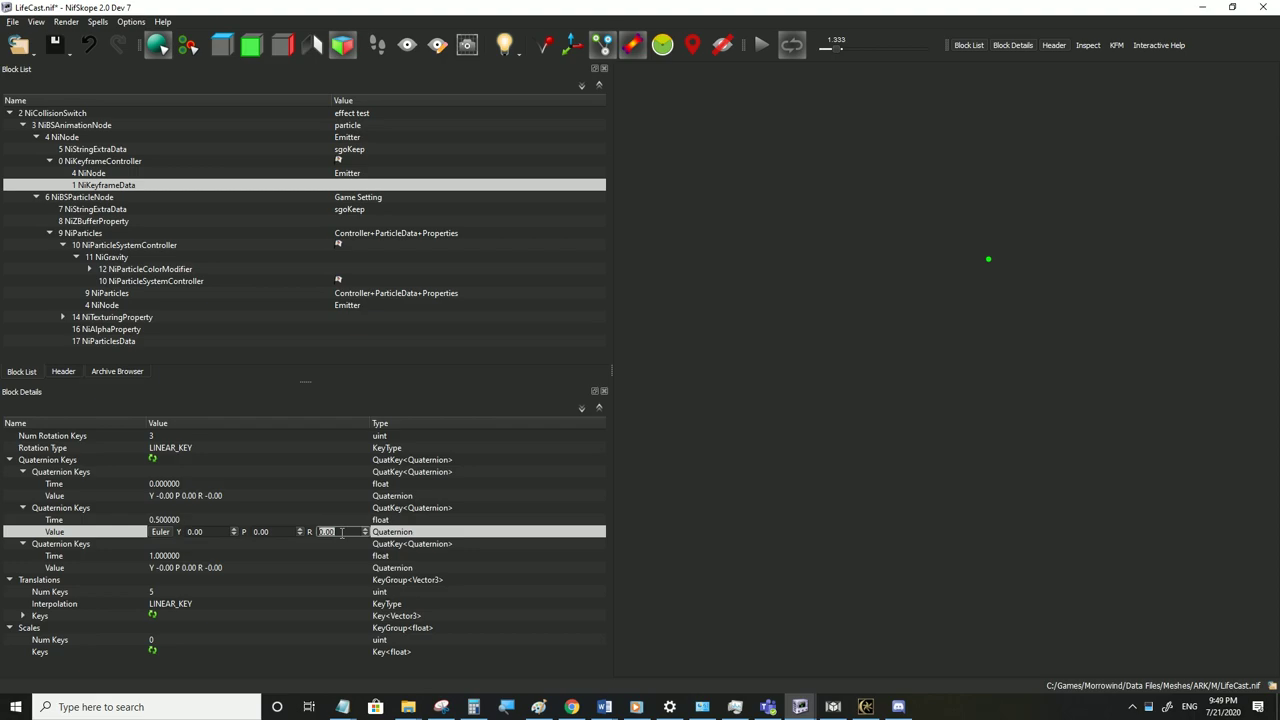
{"action": "left_click", "coordinate": [291, 499]}
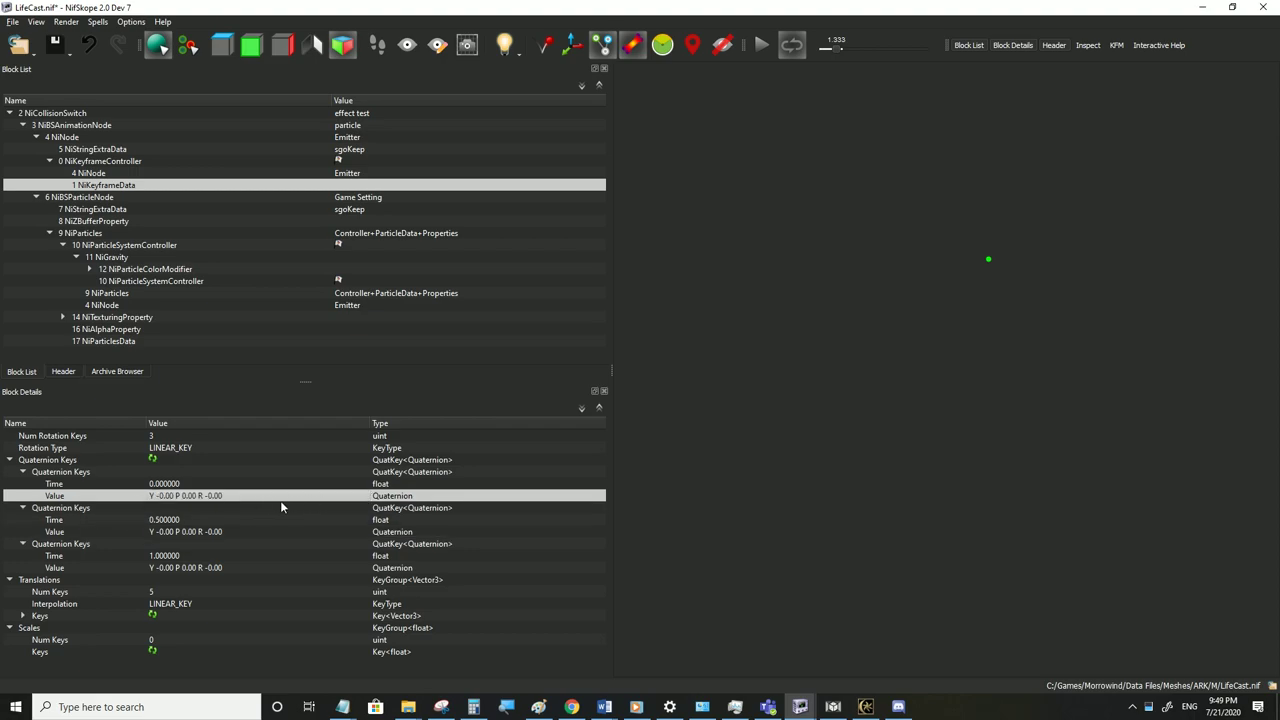
{"action": "double_click", "coordinate": [281, 532]}
{"action": "left_click", "coordinate": [340, 532]}
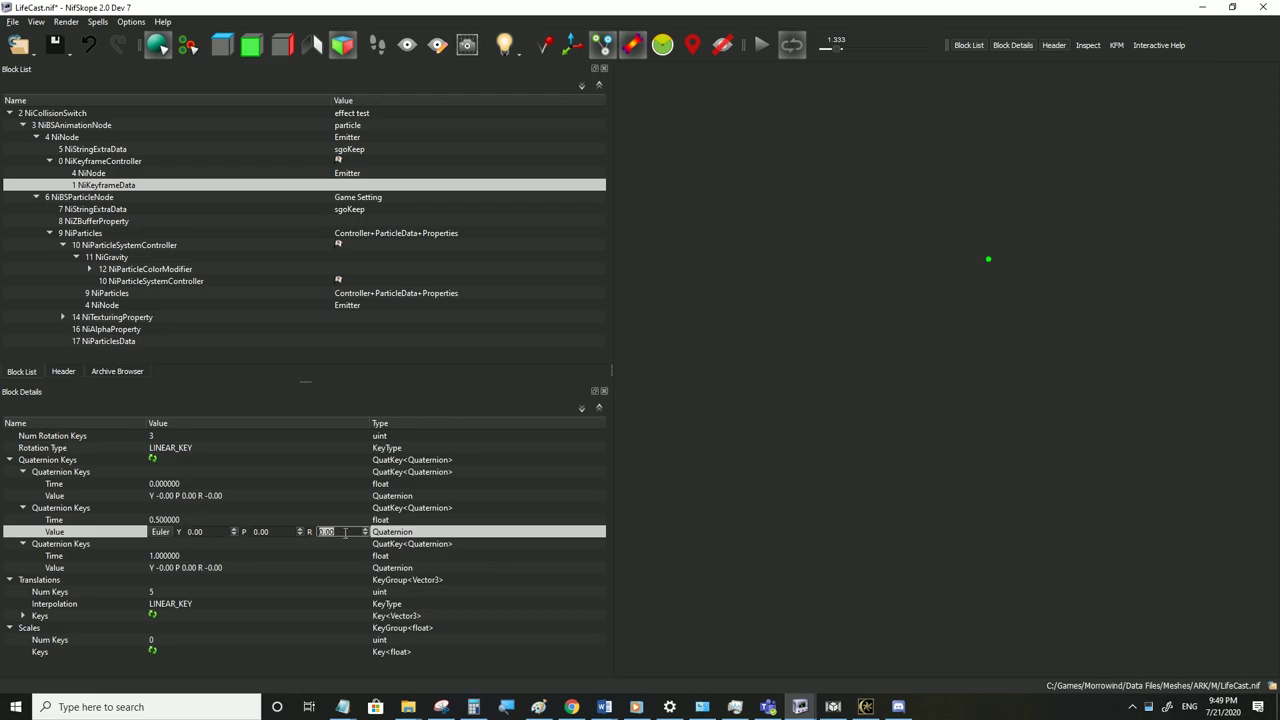
{"action": "type", "text": "180"}
{"action": "left_click", "coordinate": [335, 557]}
Set the third key's roll to 360, save LifeCast.nif, and switch to Morrowind to test
{"action": "left_click", "coordinate": [335, 564]}
{"action": "double_click", "coordinate": [335, 566]}
{"action": "left_click_drag", "start_coordinate": [337, 568], "coordinate": [326, 568]}
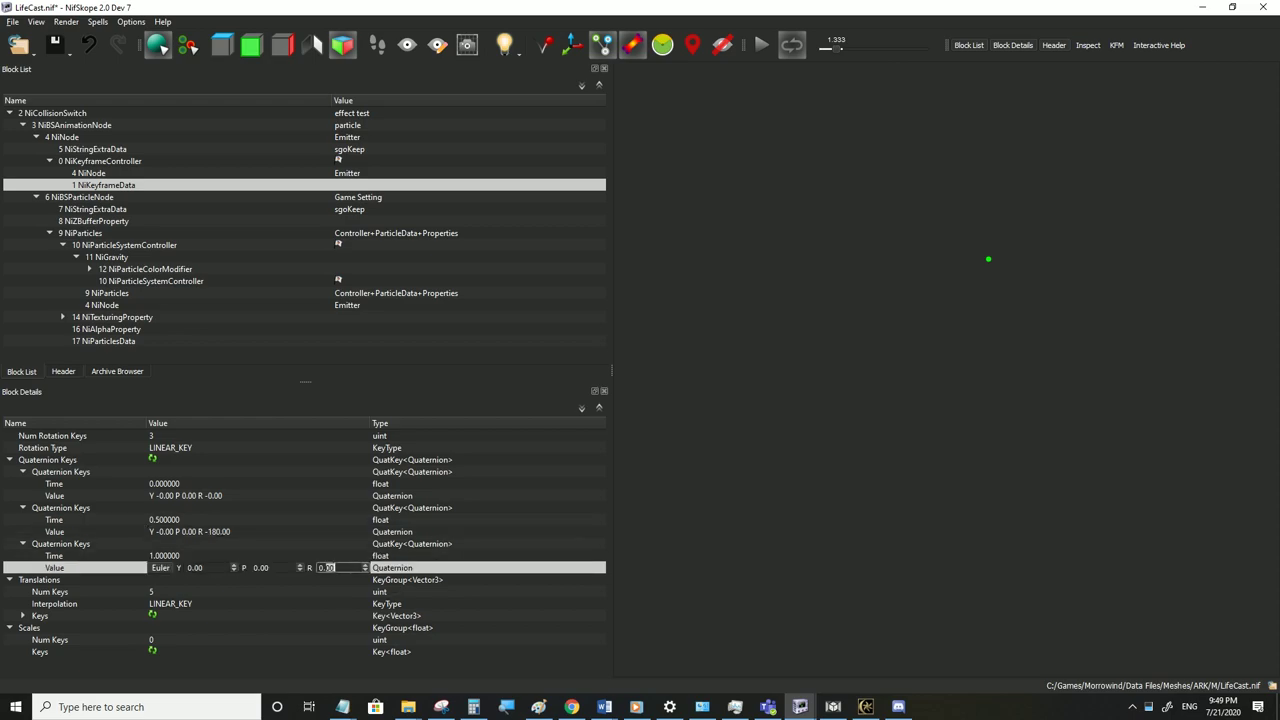
{"action": "type", "text": "360"}
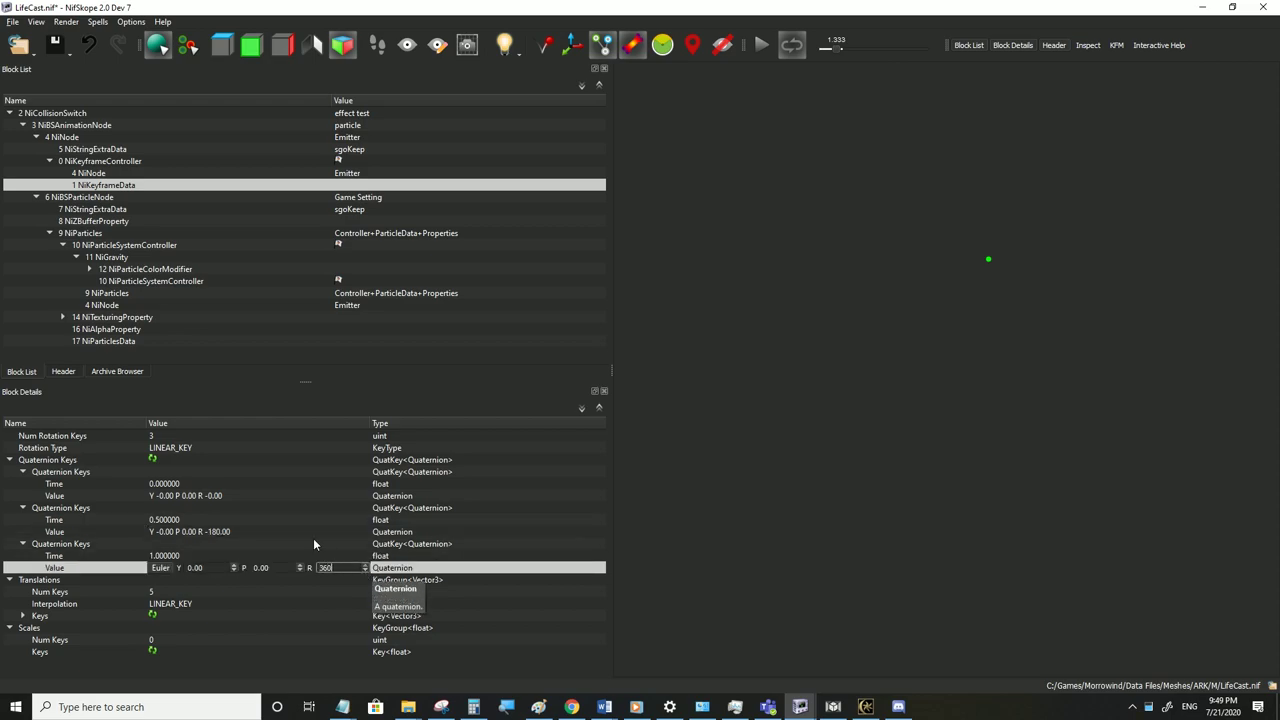
{"action": "left_click", "coordinate": [261, 531]}
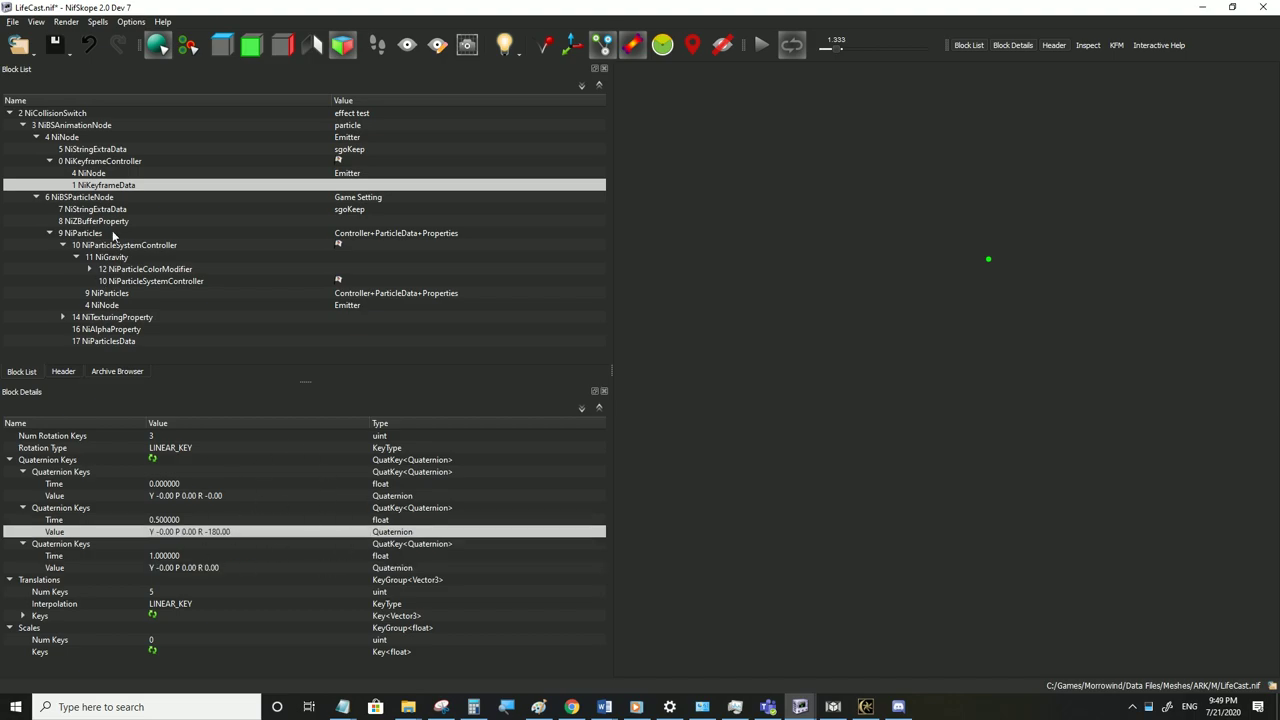
{"action": "left_click", "coordinate": [12, 21]}
{"action": "left_click", "coordinate": [40, 132]}
{"action": "left_click", "coordinate": [866, 707]}
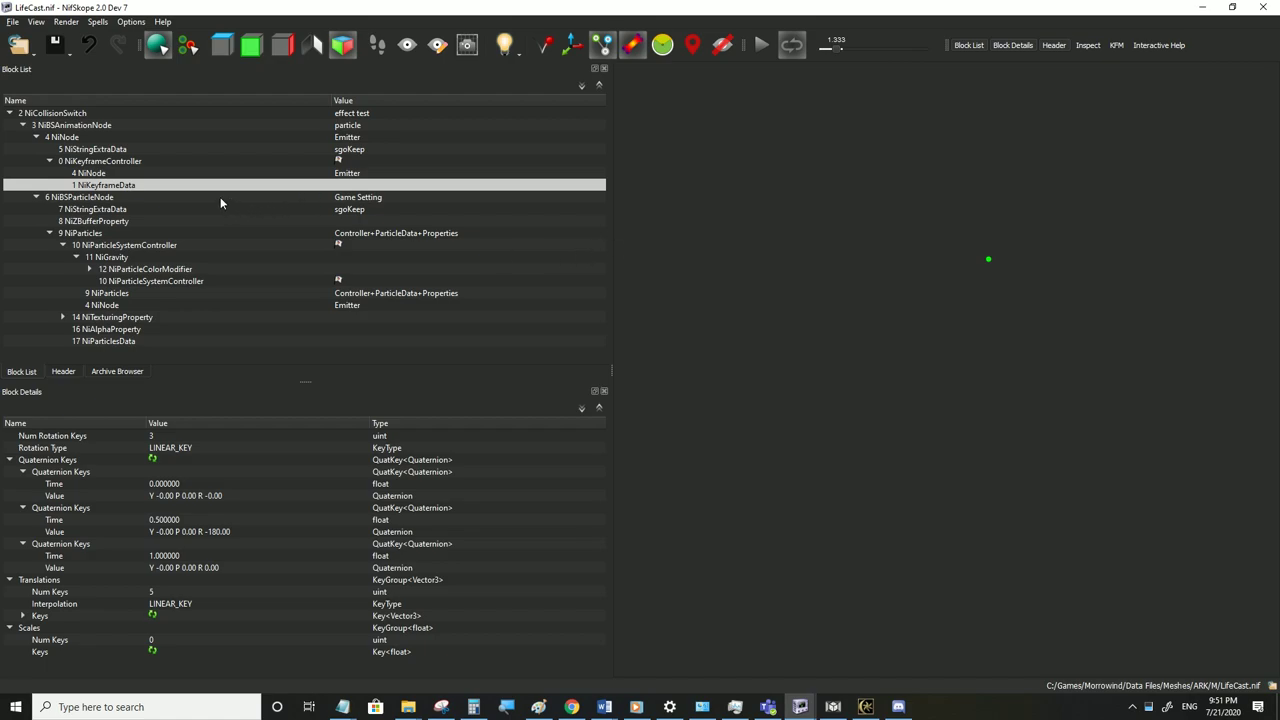
Set the NiParticleSystemController's Vertical Direction to 0
{"action": "left_click", "coordinate": [137, 246]}
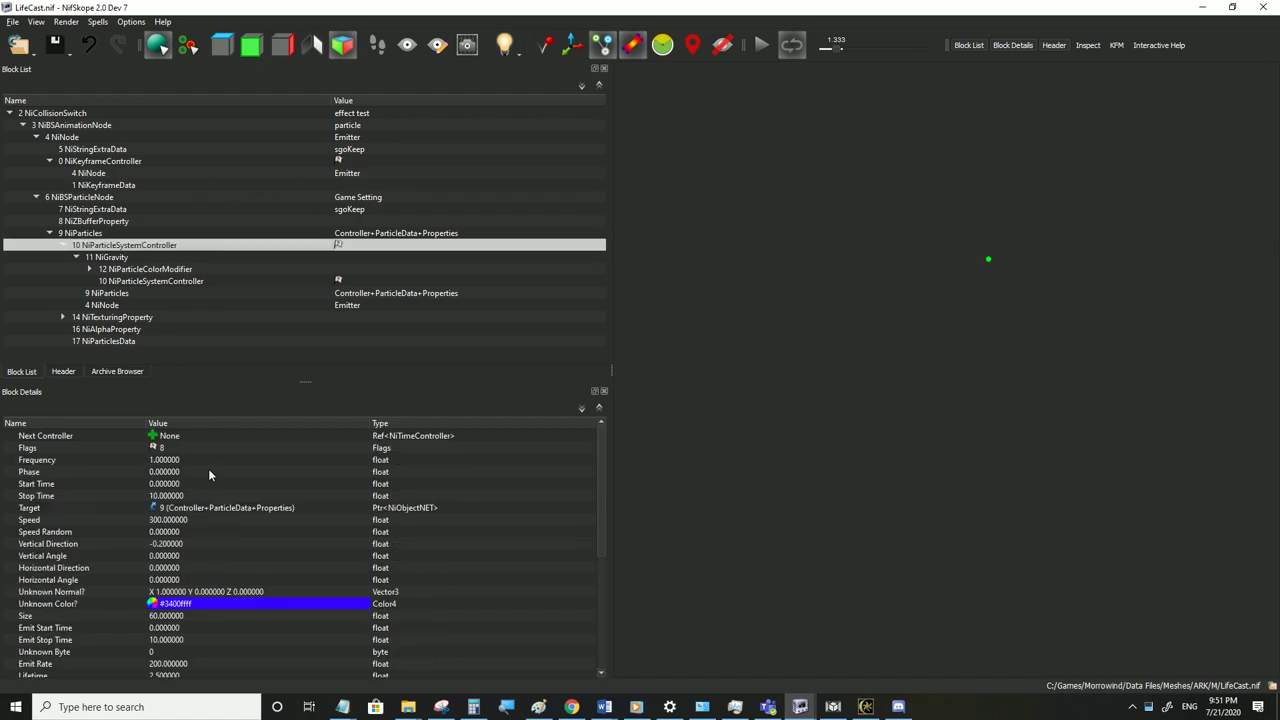
{"action": "left_click", "coordinate": [180, 546]}
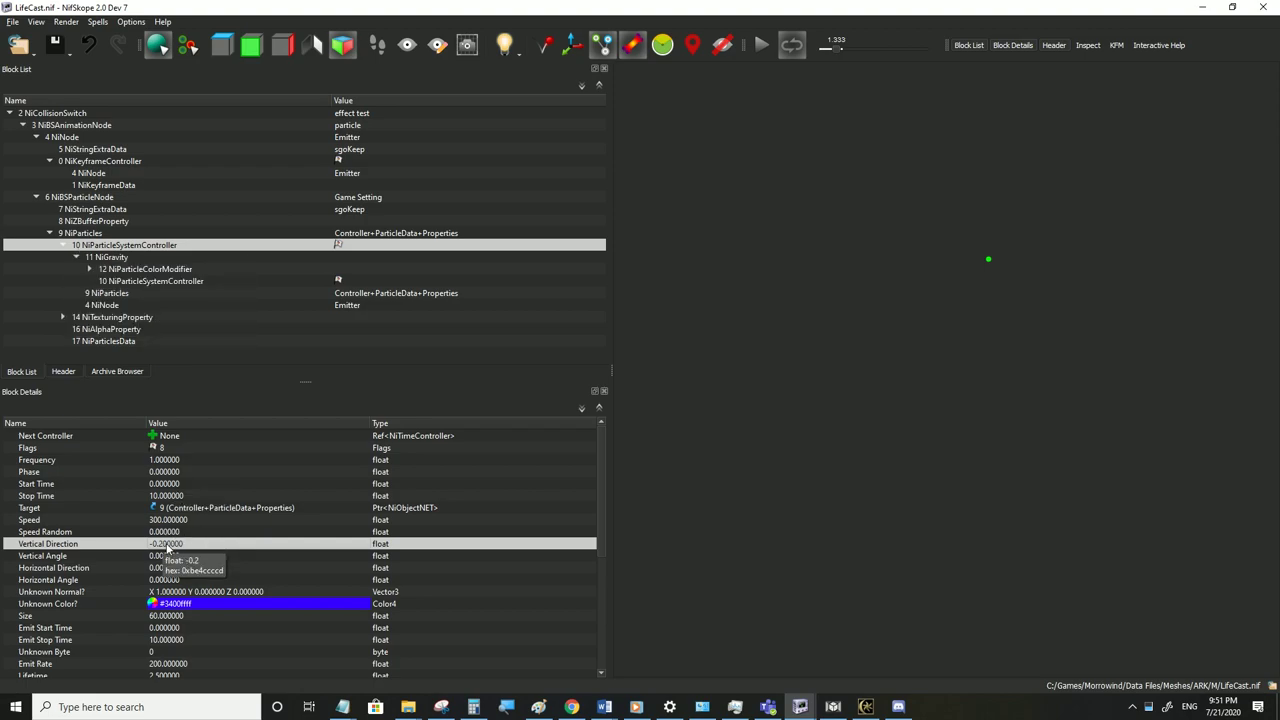
{"action": "double_click", "coordinate": [167, 546]}
{"action": "type", "text": "0"}
{"action": "left_click", "coordinate": [140, 568]}
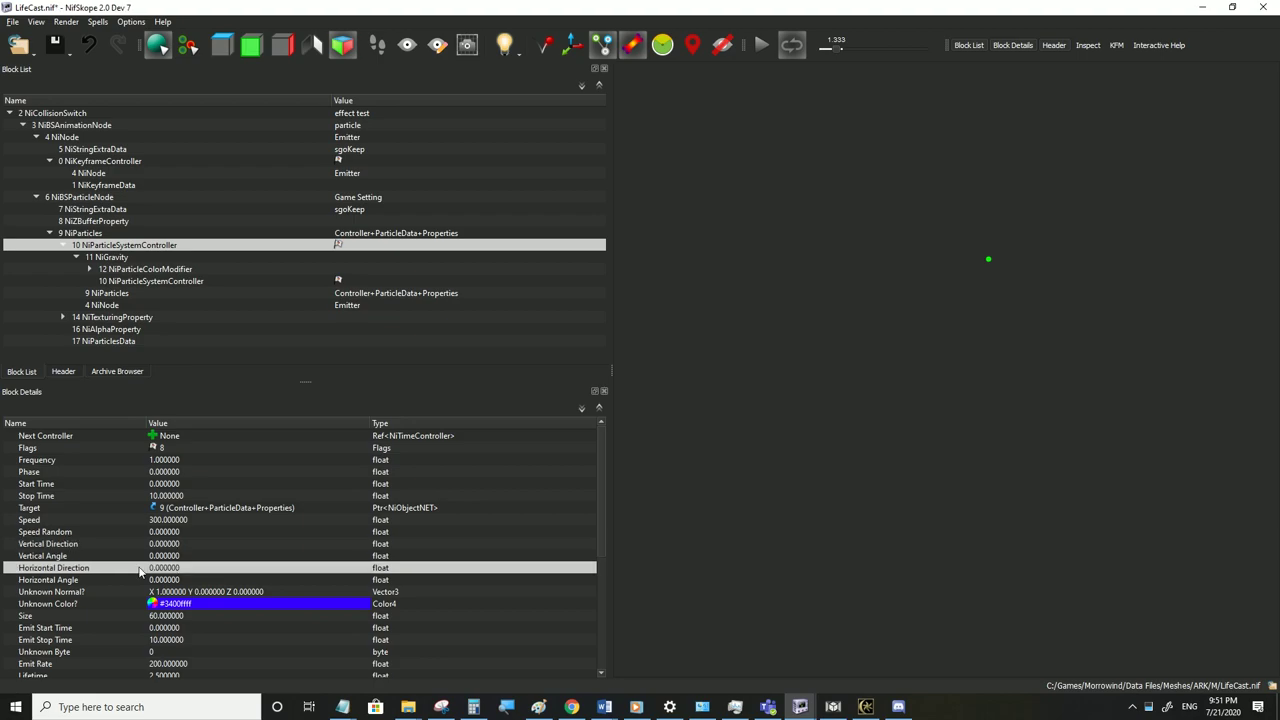
{"action": "left_click", "coordinate": [193, 545]}
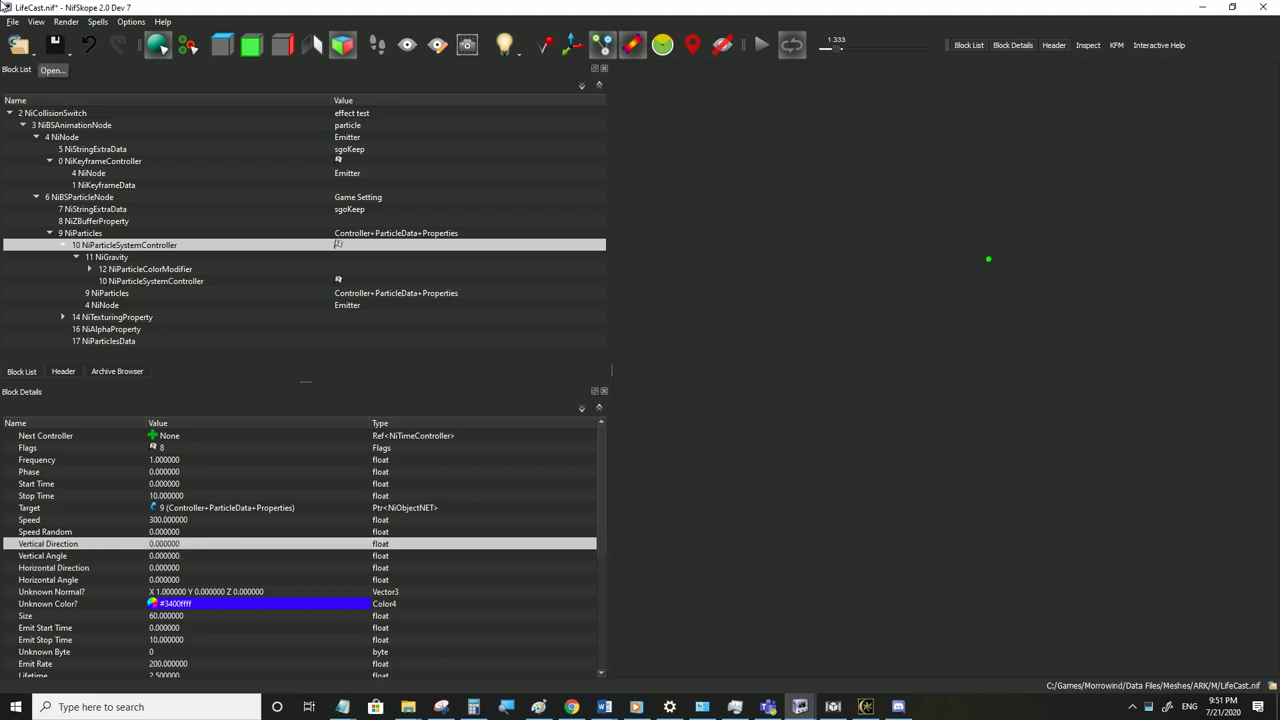
Save LifeCast.nif and check the rising vertical particle column in Morrowind
{"action": "left_click", "coordinate": [13, 22]}
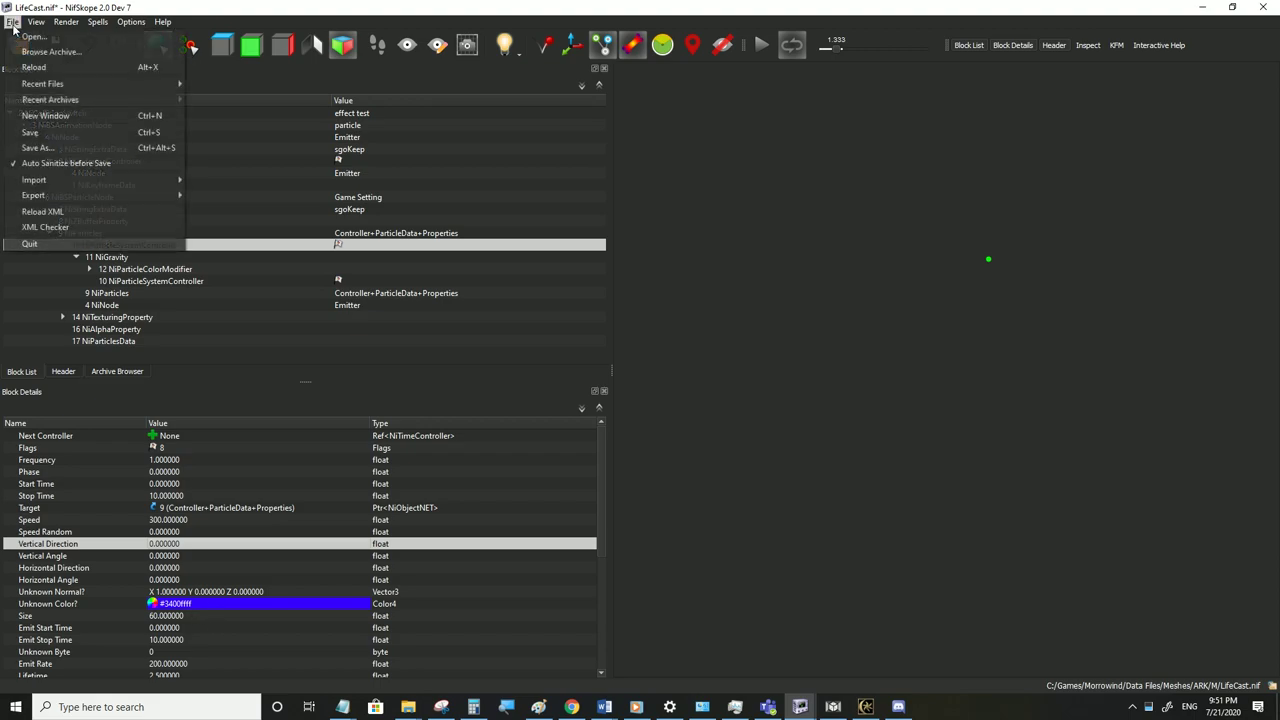
{"action": "left_click", "coordinate": [31, 132]}
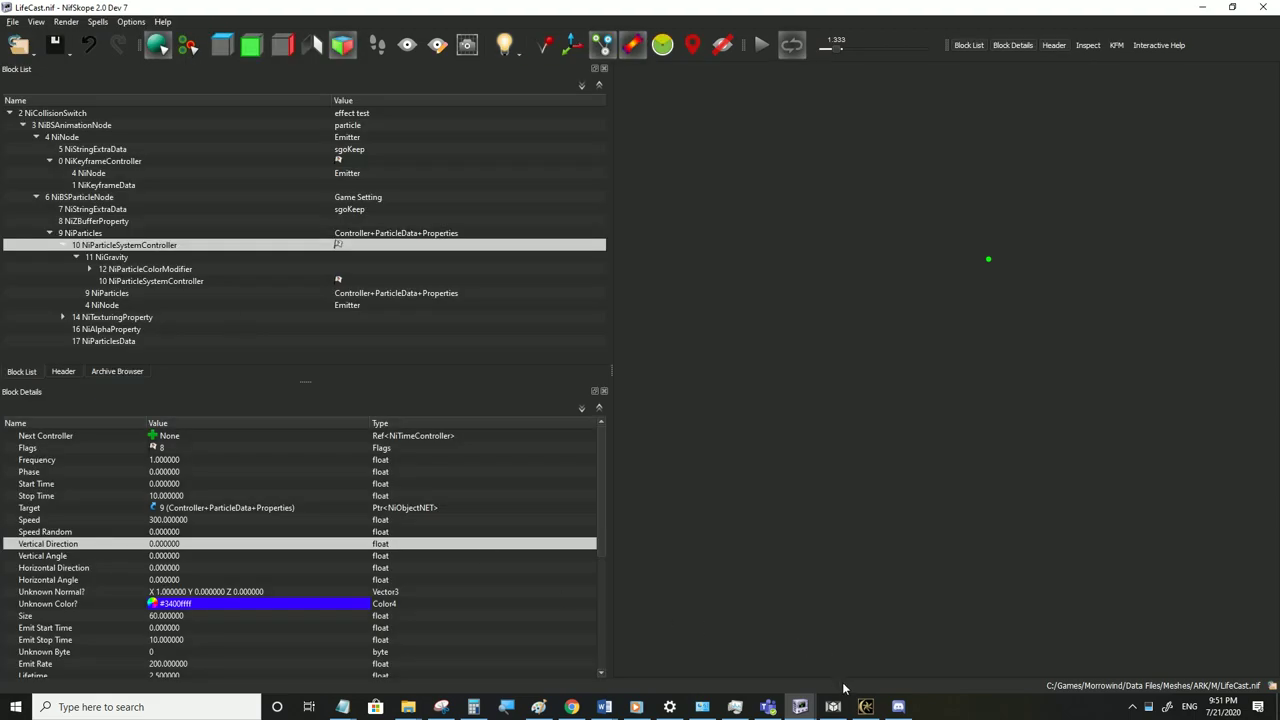
{"action": "left_click", "coordinate": [866, 706]}
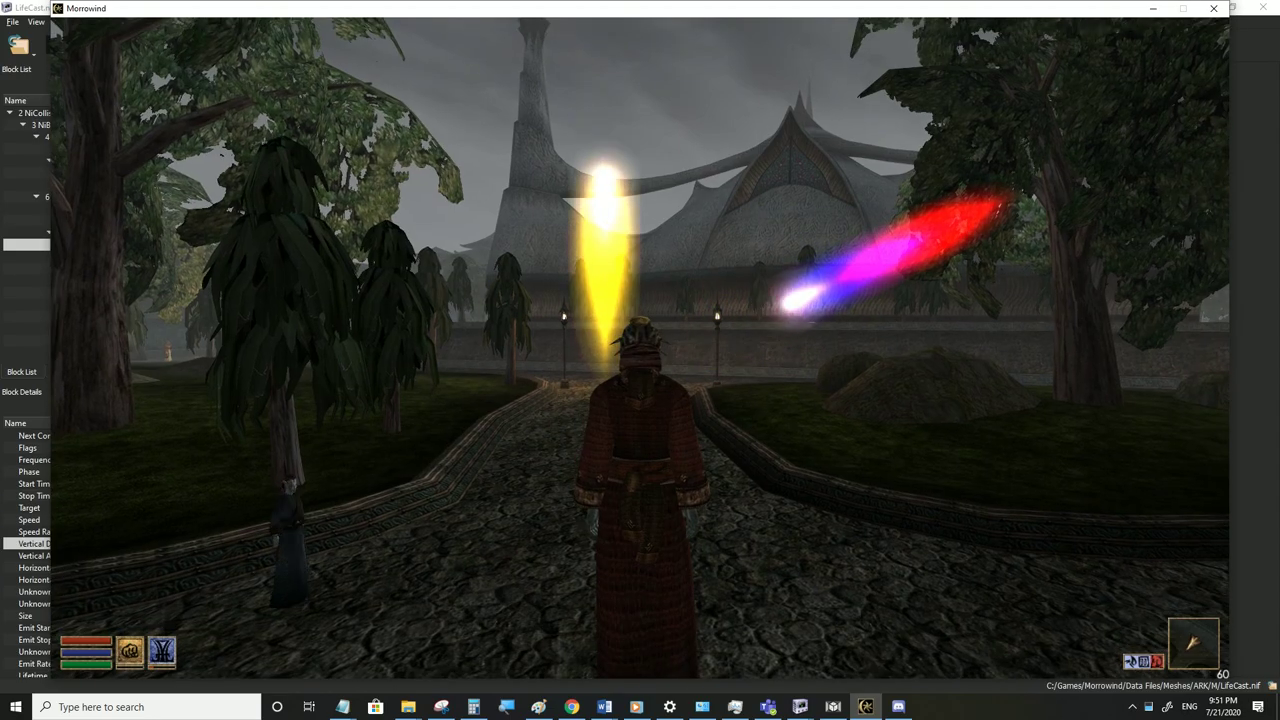
{"action": "key", "text": "s"}
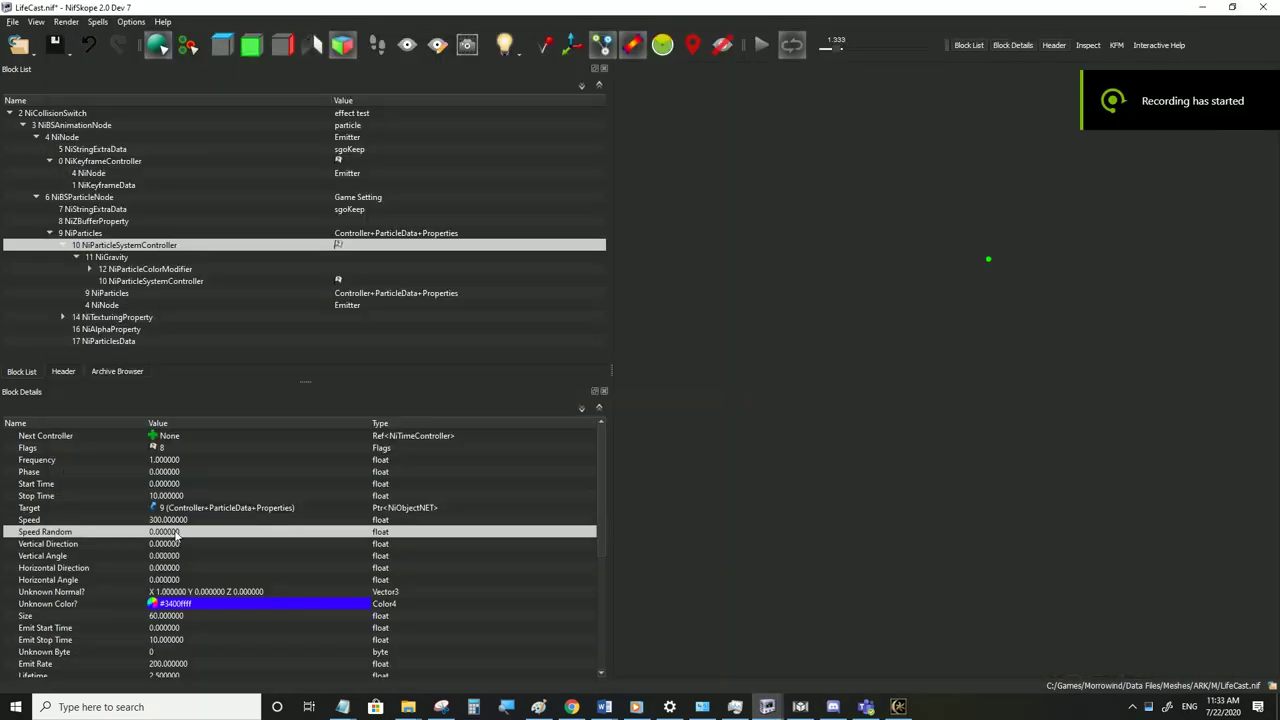
{"action": "left_click", "coordinate": [171, 546]}
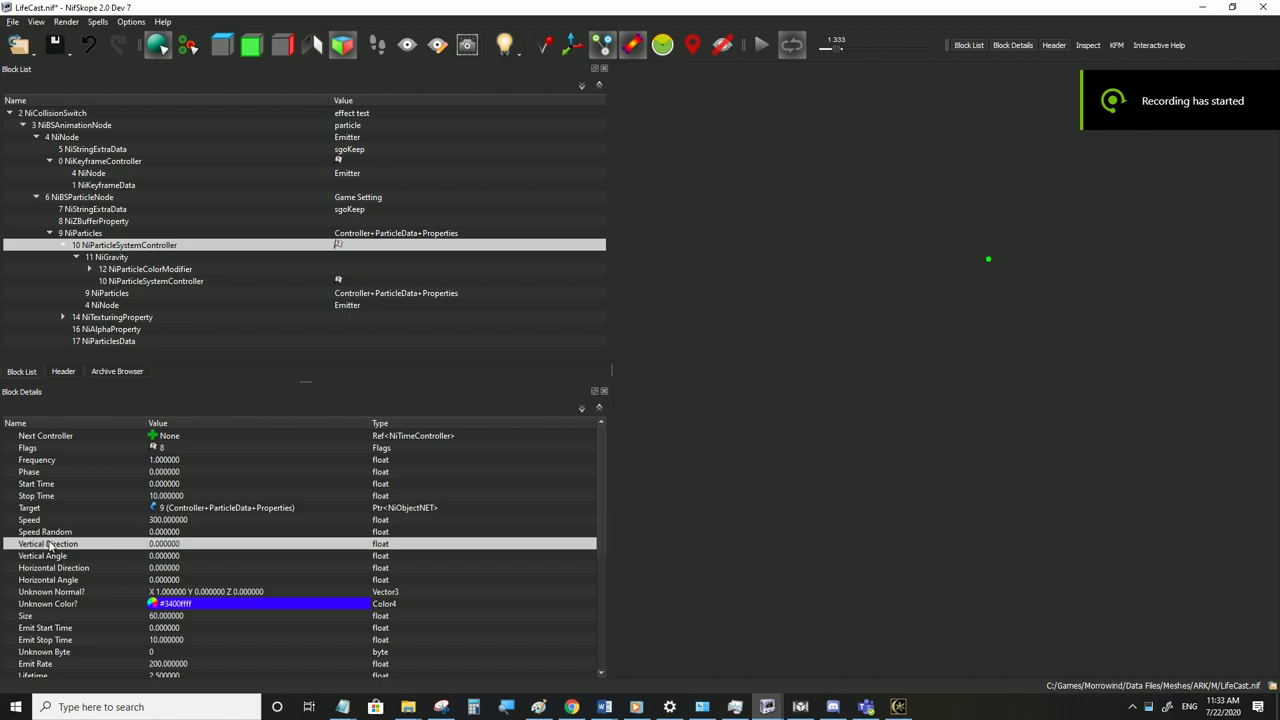
{"action": "double_click", "coordinate": [175, 549]}
Set Vertical Direction to 0.3, save LifeCast.nif, and test it in Morrowind
{"action": "type", "text": "0.3"}
{"action": "key", "text": "Return"}
{"action": "left_click", "coordinate": [12, 22]}
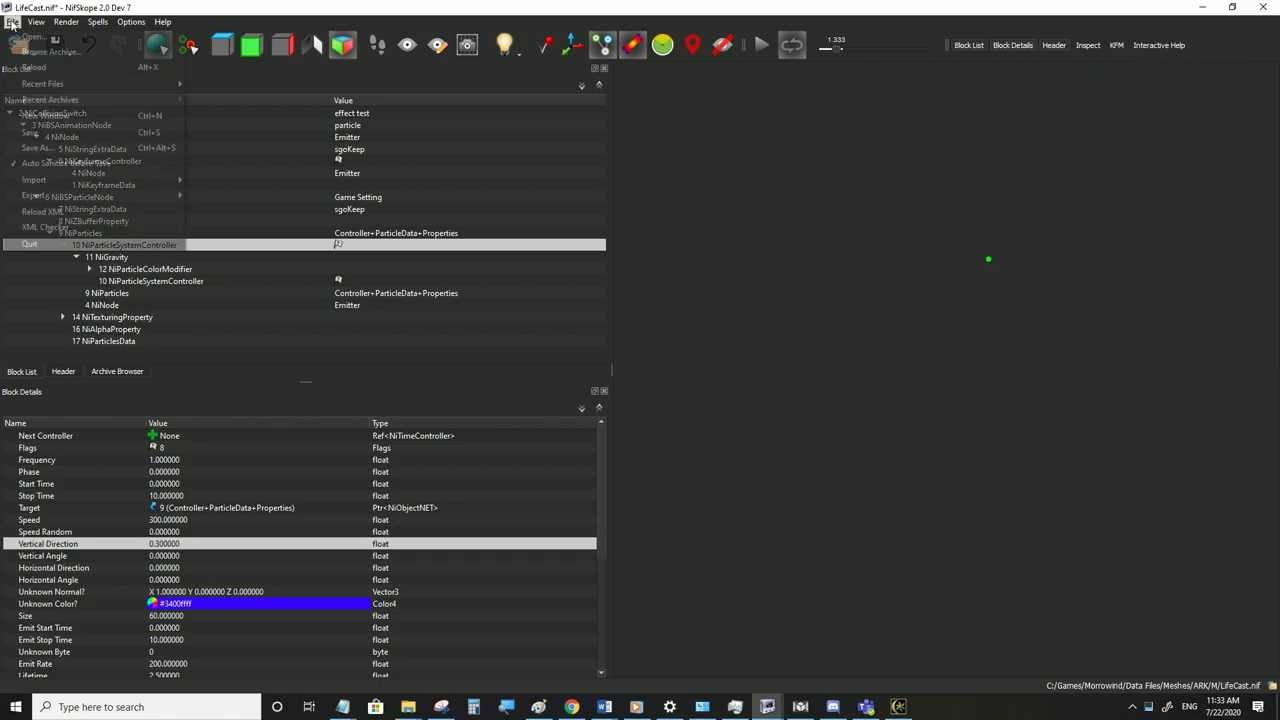
{"action": "left_click", "coordinate": [31, 132]}
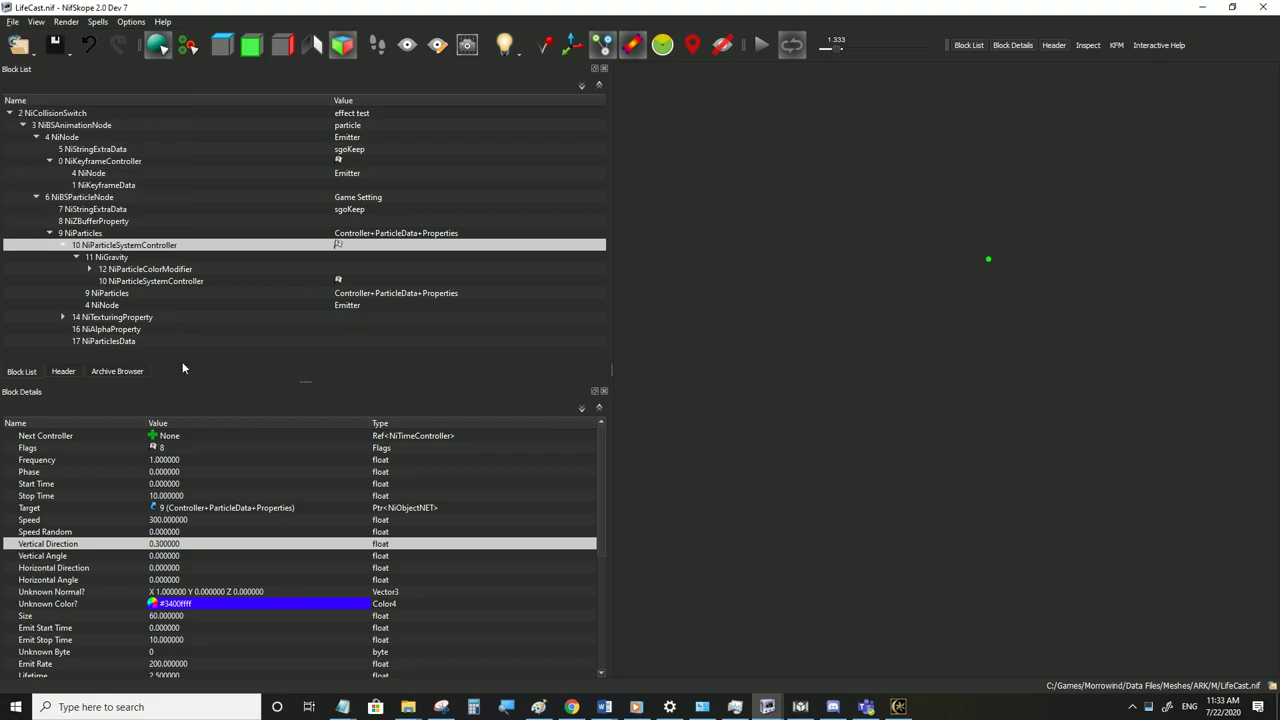
{"action": "left_click", "coordinate": [898, 706]}
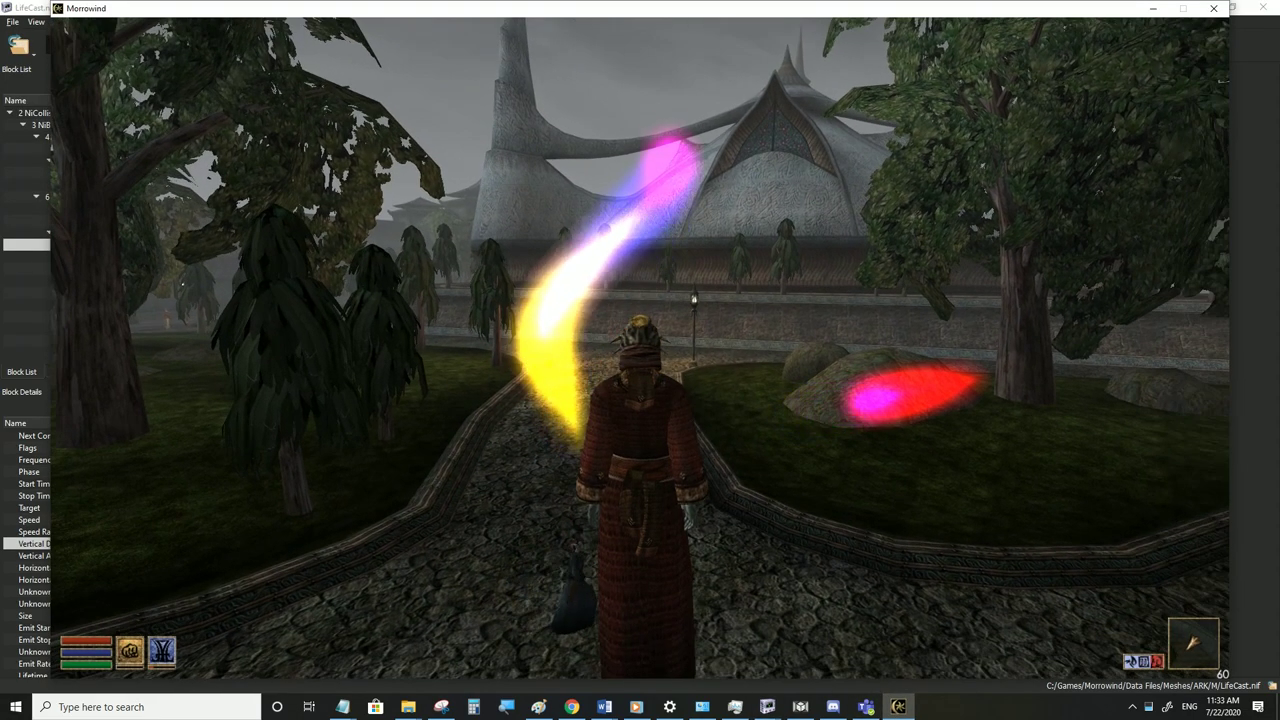
{"action": "key", "text": "alt+Tab"}
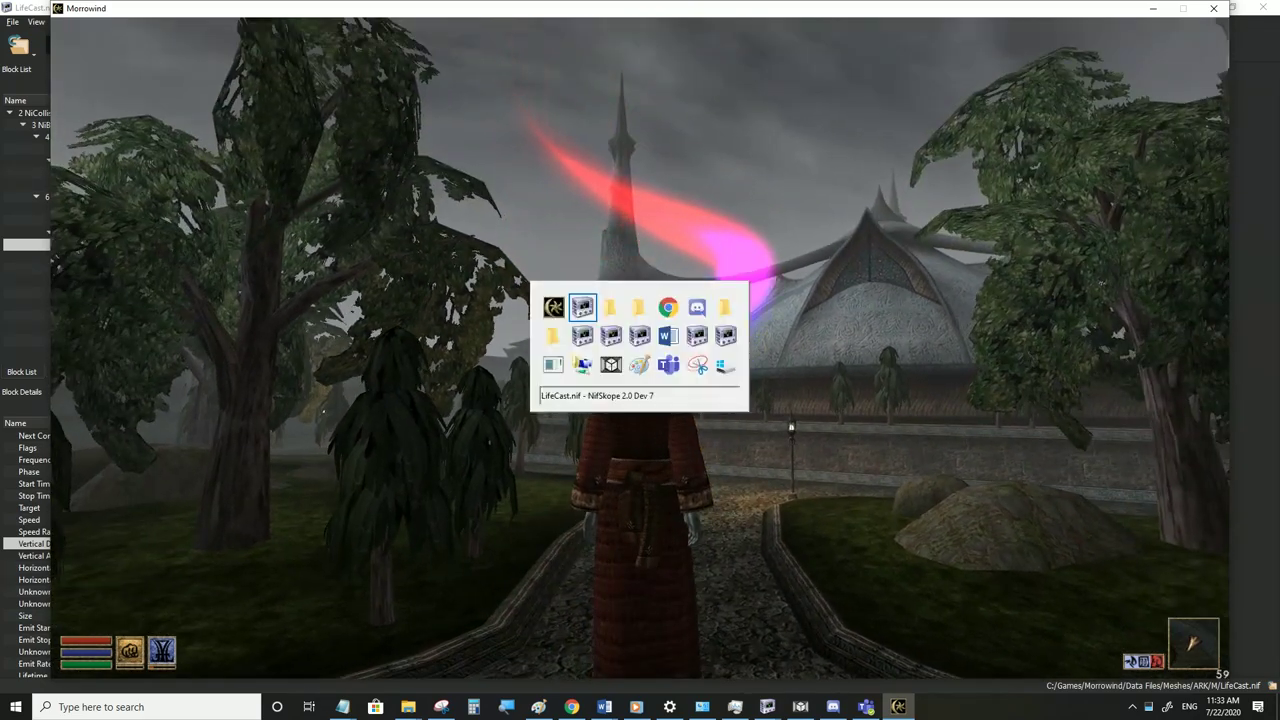
Raise Vertical Direction to 0.7, save, and watch the curved rainbow arc in Morrowind
{"action": "left_click", "coordinate": [169, 541]}
{"action": "type", "text": "0.7"}
{"action": "key", "text": "Return"}
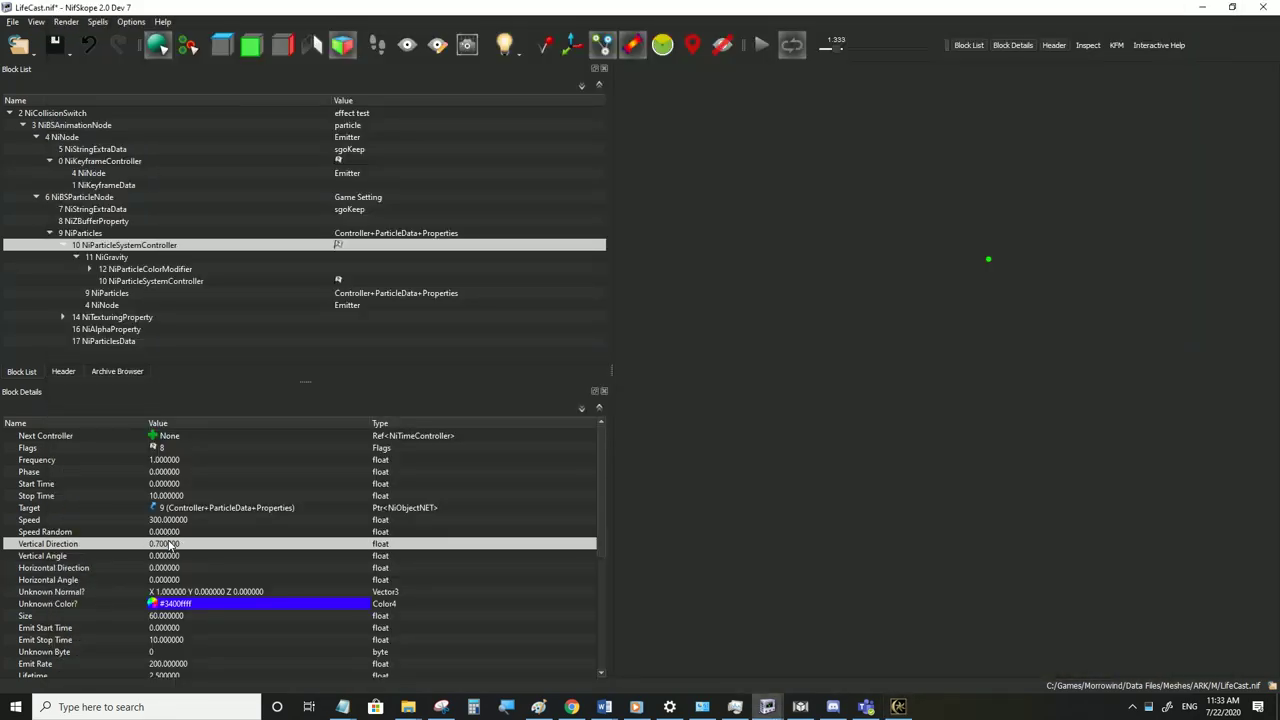
{"action": "left_click", "coordinate": [12, 22]}
{"action": "left_click", "coordinate": [27, 134]}
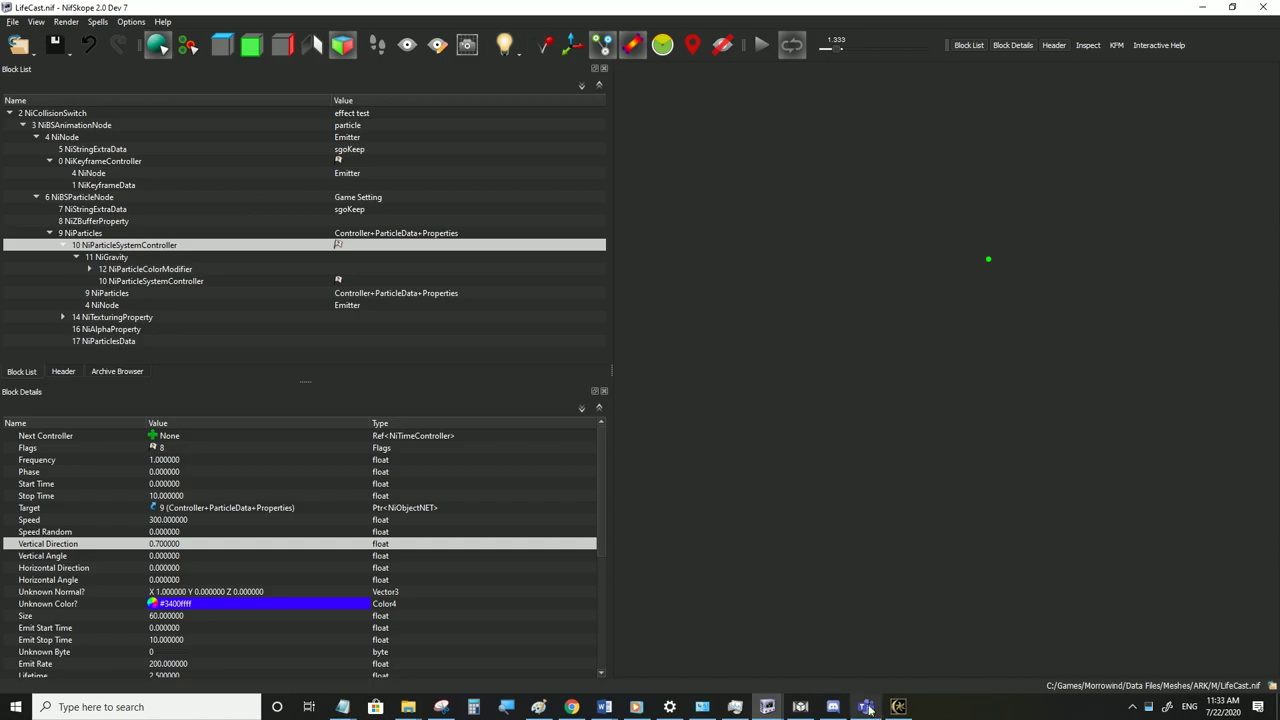
{"action": "key", "text": "alt+Tab"}
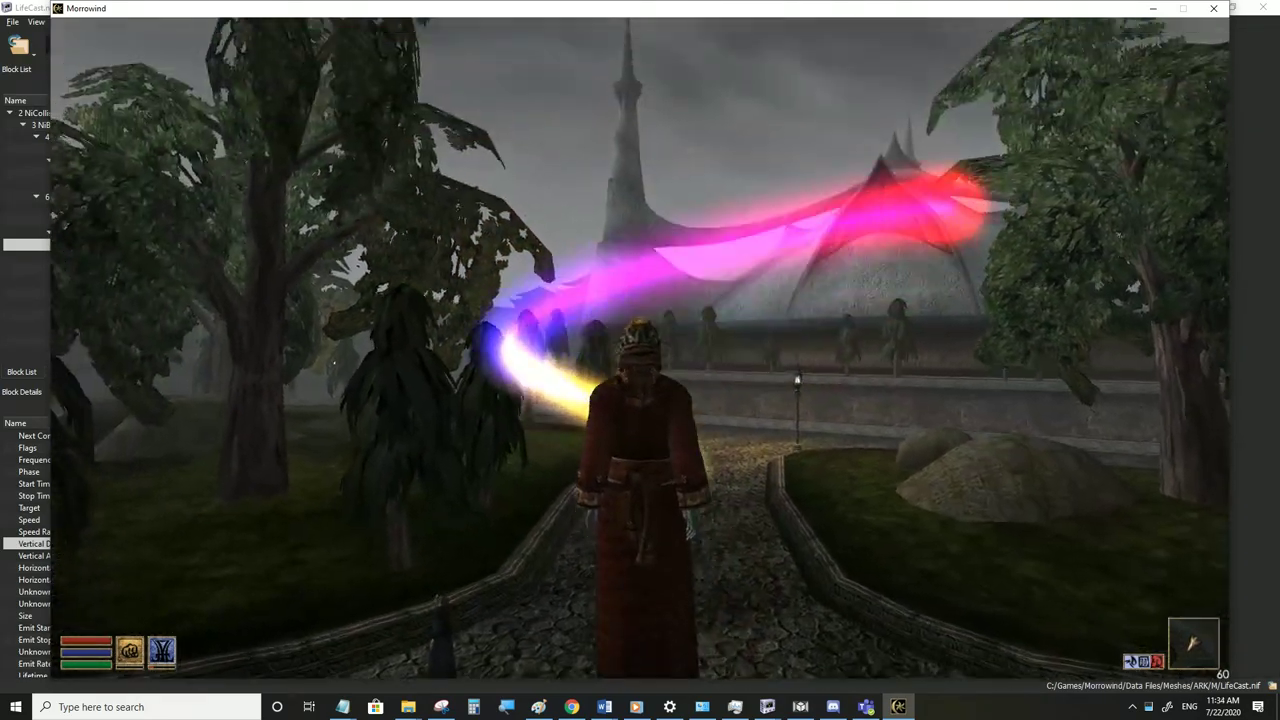
{"action": "key", "text": "alt+Tab"}
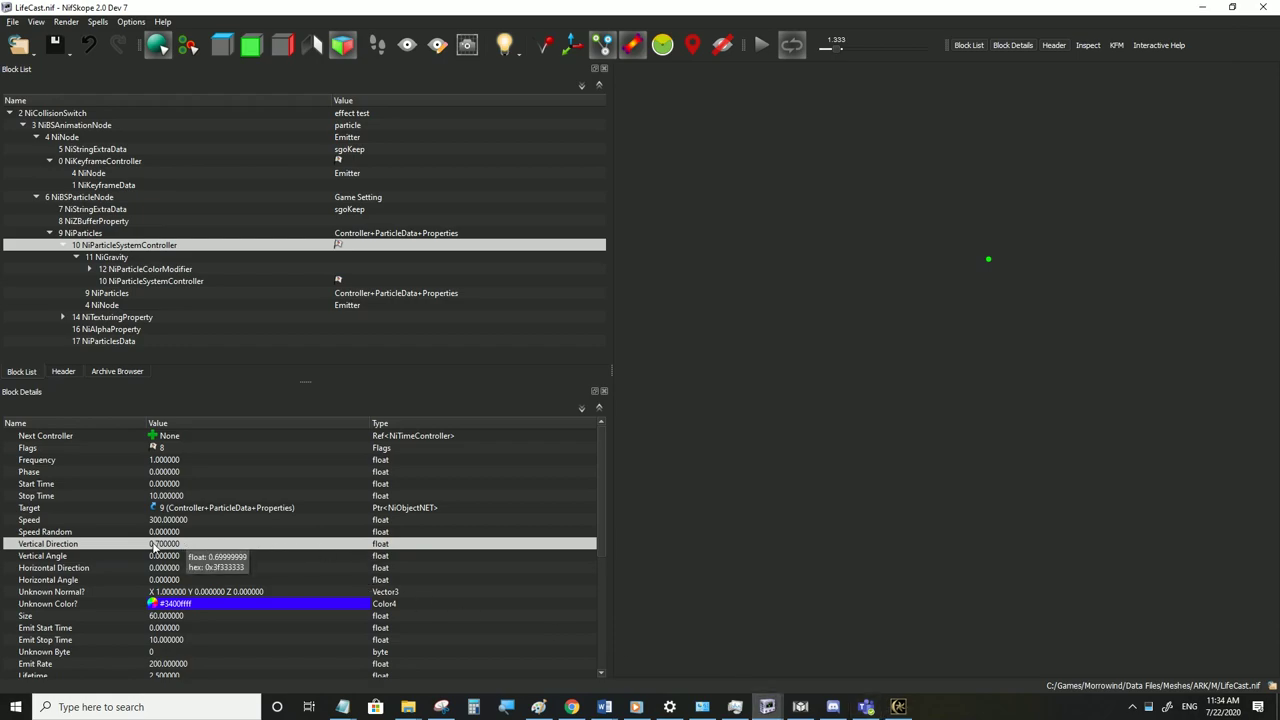
Open the Vertical Direction field but leave its value at 0.7
{"action": "double_click", "coordinate": [160, 545]}
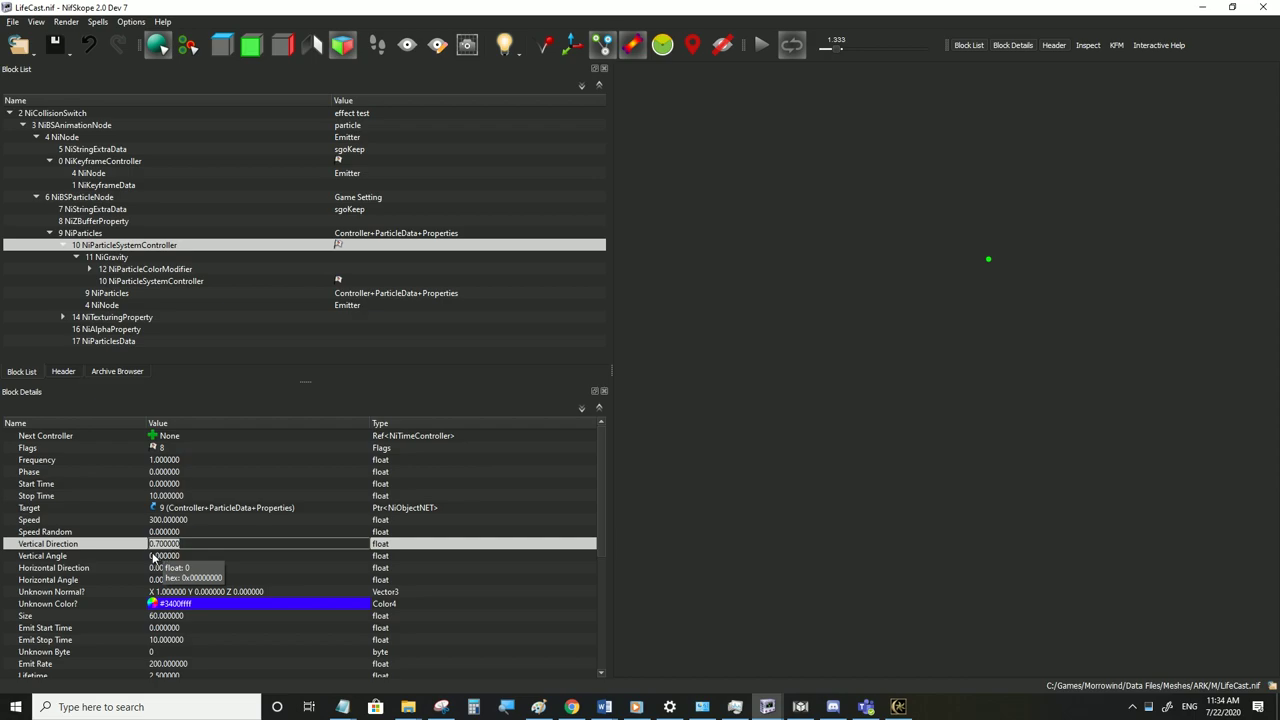
{"action": "left_click", "coordinate": [170, 559]}
{"action": "left_click", "coordinate": [161, 544]}
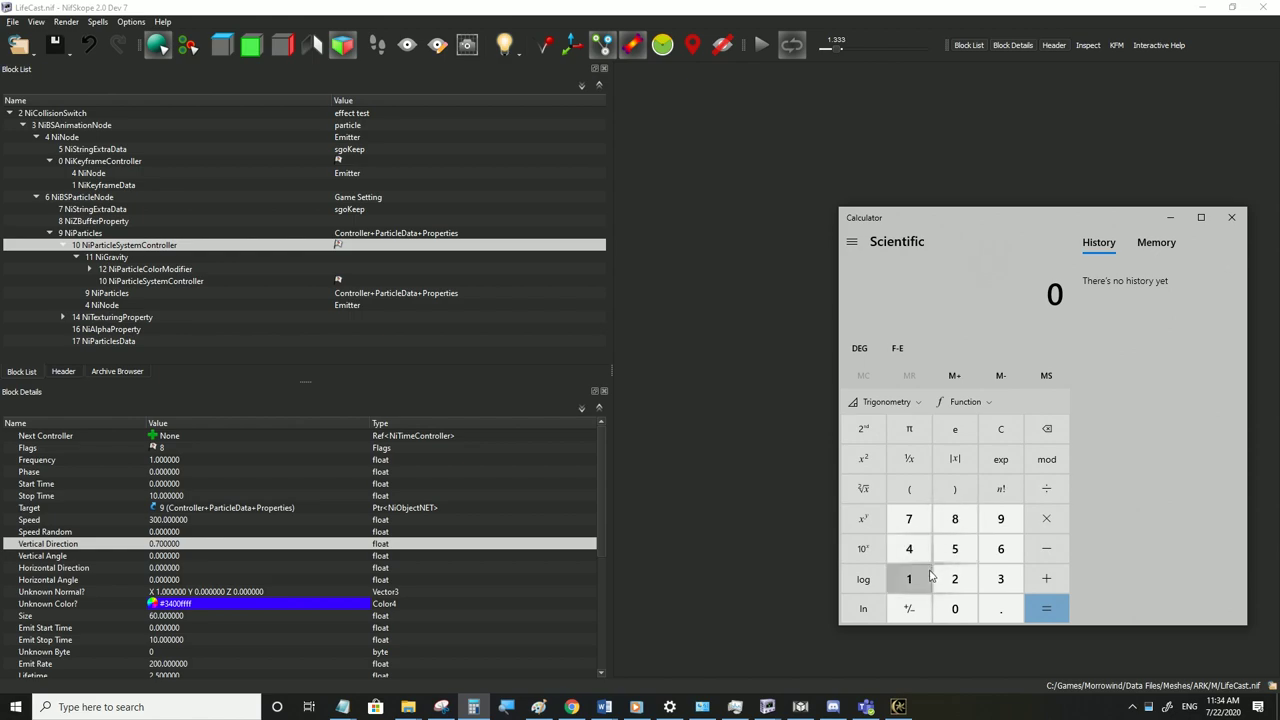
Clear the calculator and compute 3.14 divided by 2, giving 1.57
{"action": "left_click", "coordinate": [925, 580]}
{"action": "left_click", "coordinate": [955, 519]}
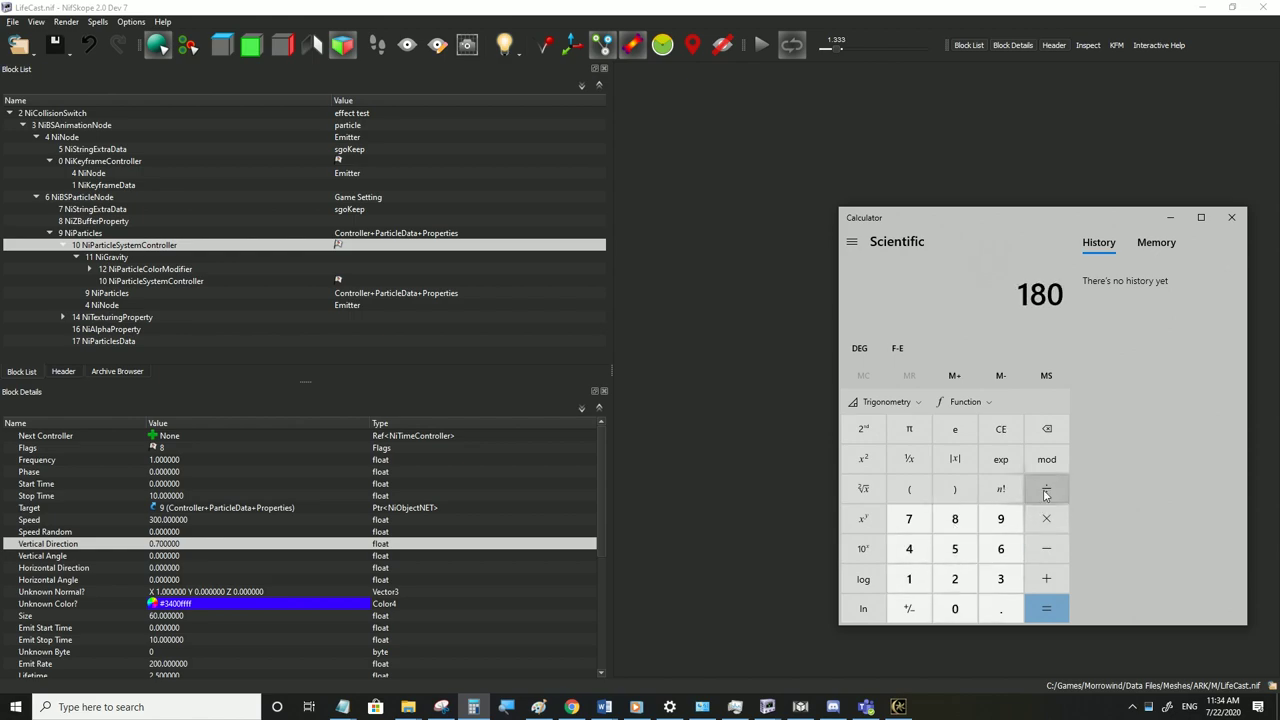
{"action": "left_click", "coordinate": [997, 440]}
{"action": "left_click", "coordinate": [1000, 579]}
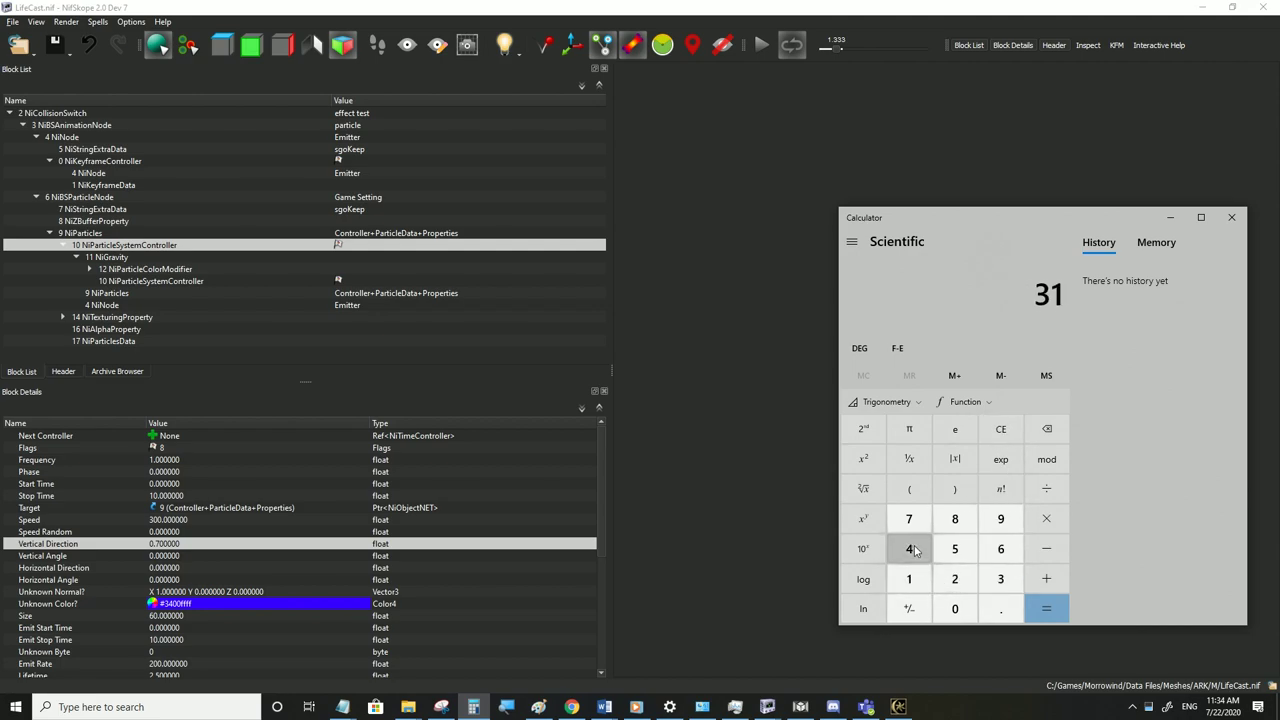
{"action": "left_click", "coordinate": [1000, 430]}
{"action": "left_click", "coordinate": [1000, 579]}
{"action": "left_click", "coordinate": [1000, 609]}
{"action": "left_click", "coordinate": [909, 579]}
{"action": "left_click", "coordinate": [909, 549]}
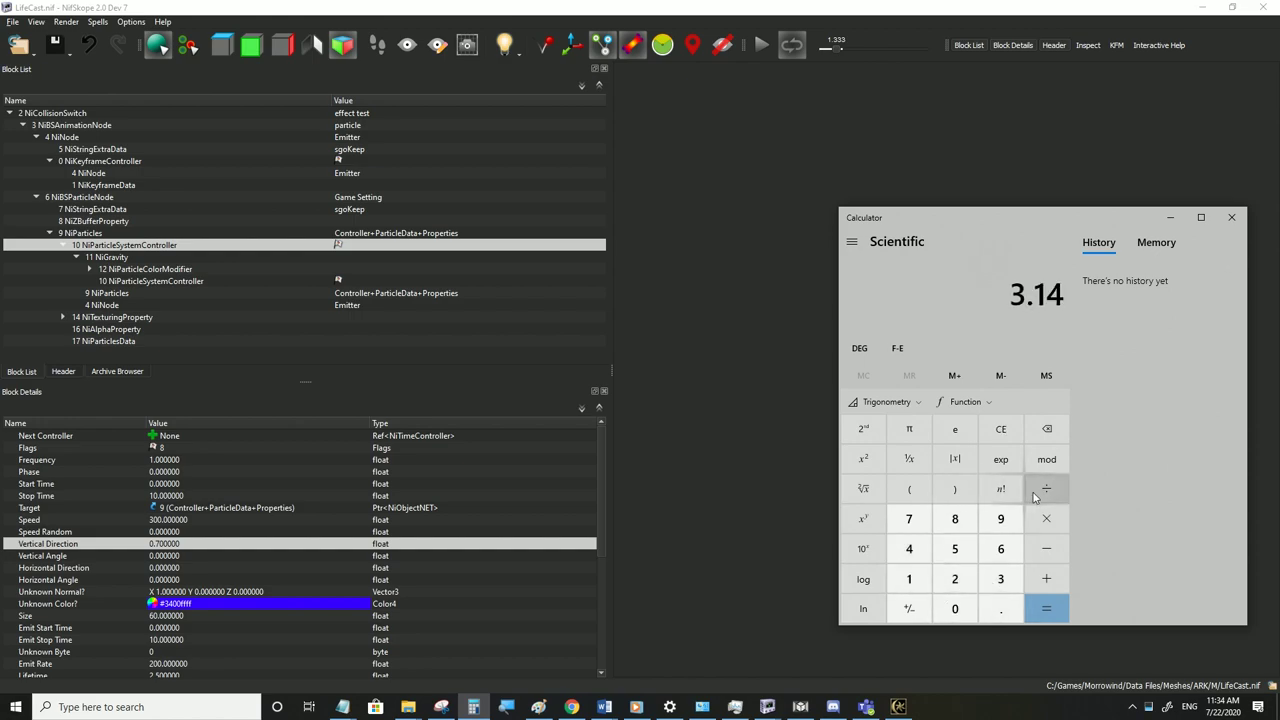
{"action": "left_click", "coordinate": [1045, 490]}
{"action": "left_click", "coordinate": [958, 579]}
{"action": "left_click", "coordinate": [1046, 609]}
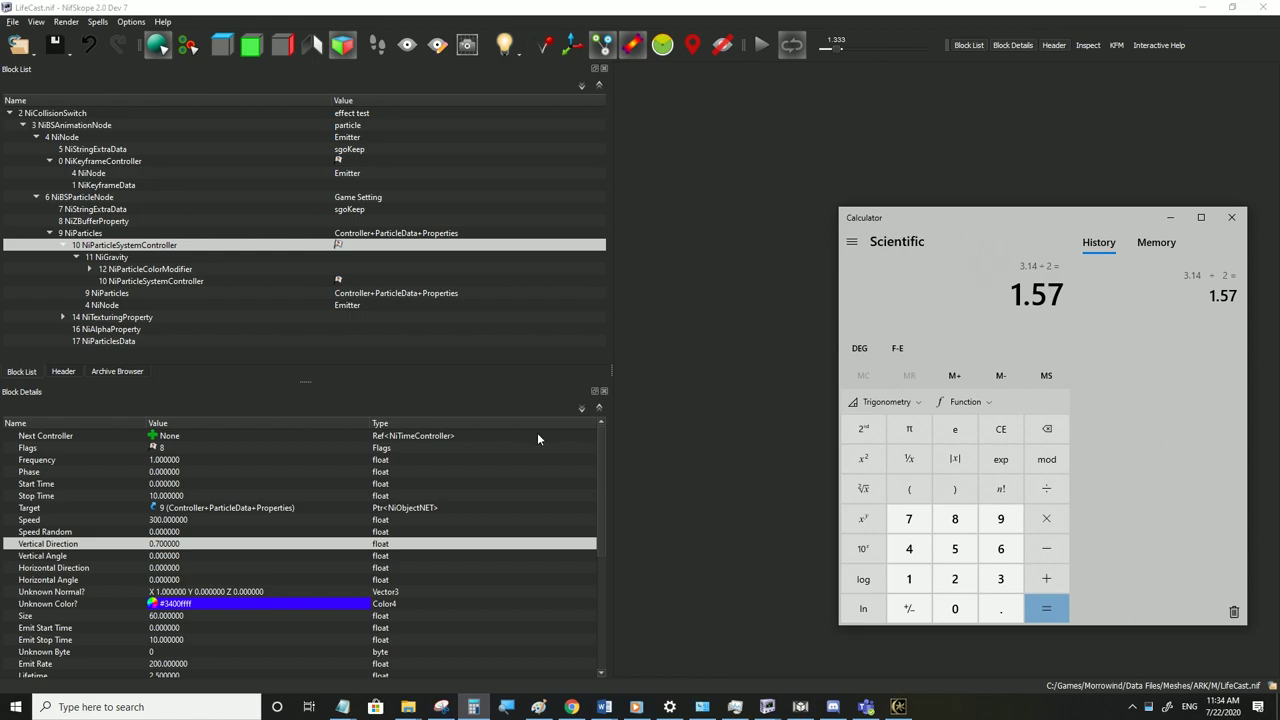
Set Vertical Direction to 1.57, save LifeCast.nif, and view the particle ring in Morrowind
{"action": "double_click", "coordinate": [173, 545]}
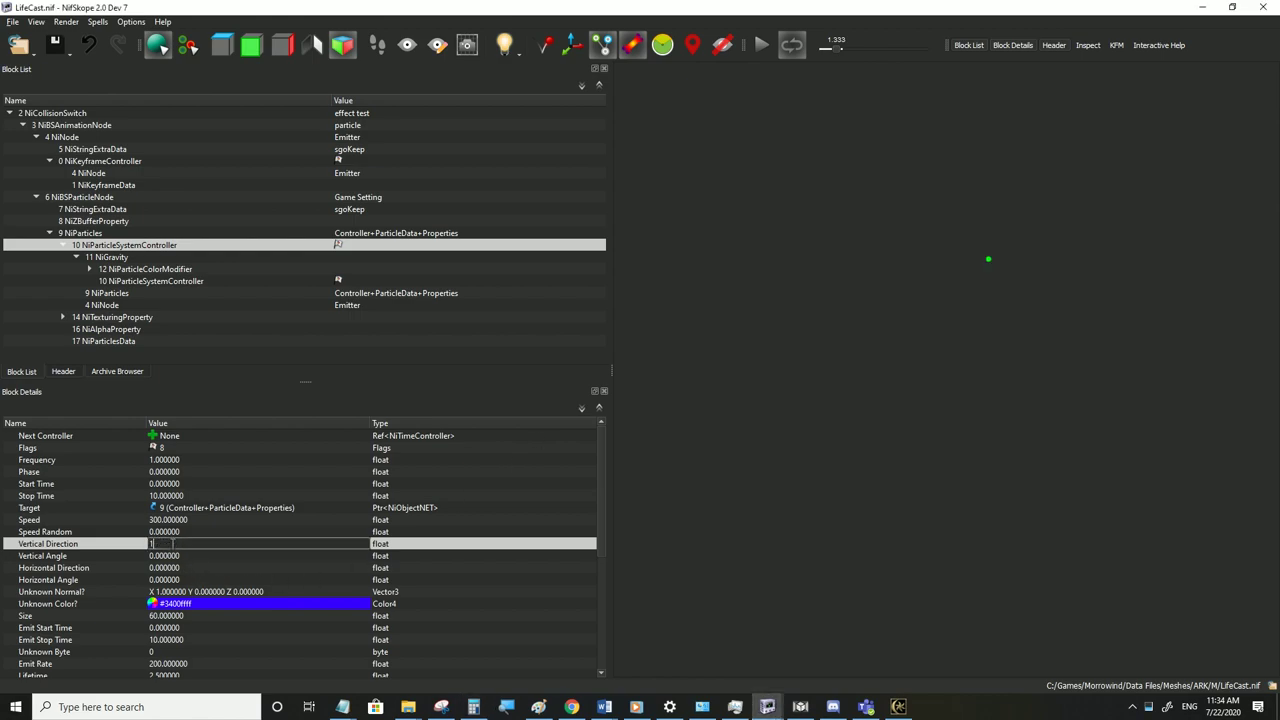
{"action": "type", "text": "1.57"}
{"action": "key", "text": "Return"}
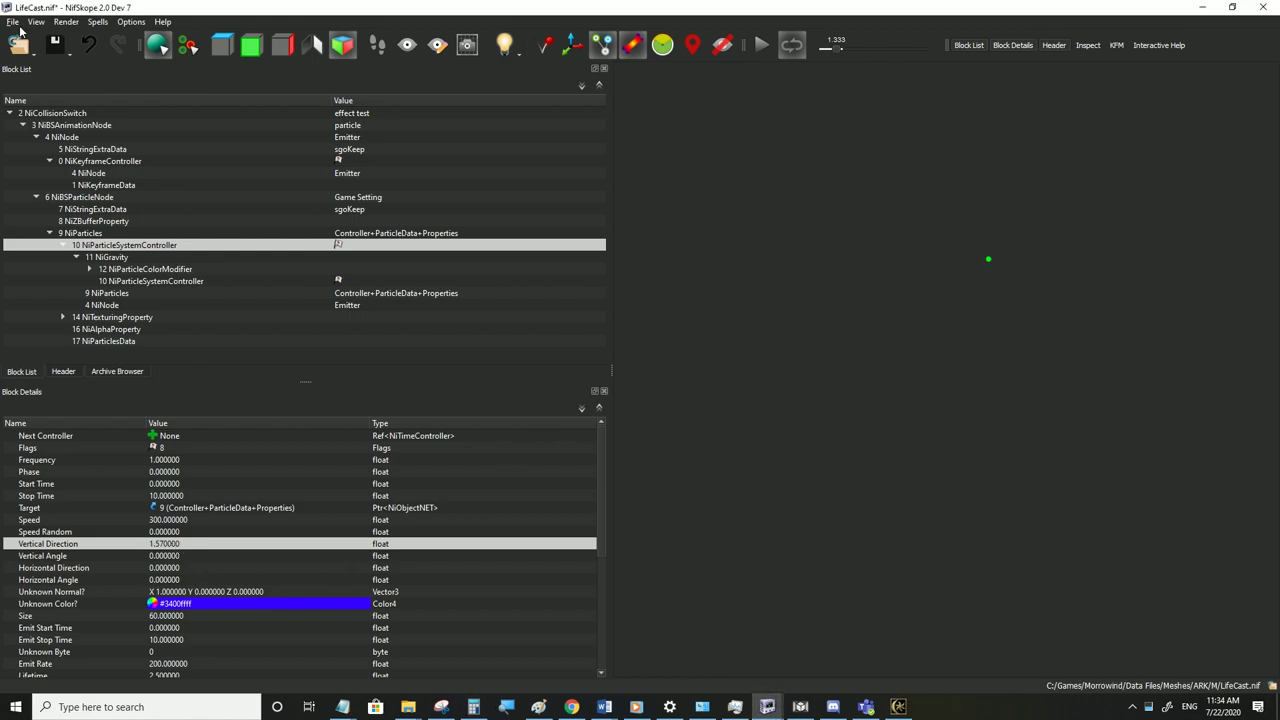
{"action": "left_click", "coordinate": [14, 22]}
{"action": "left_click", "coordinate": [40, 128]}
{"action": "left_click", "coordinate": [898, 706]}
{"action": "key", "text": "Tab"}
{"action": "key", "text": "Tab"}
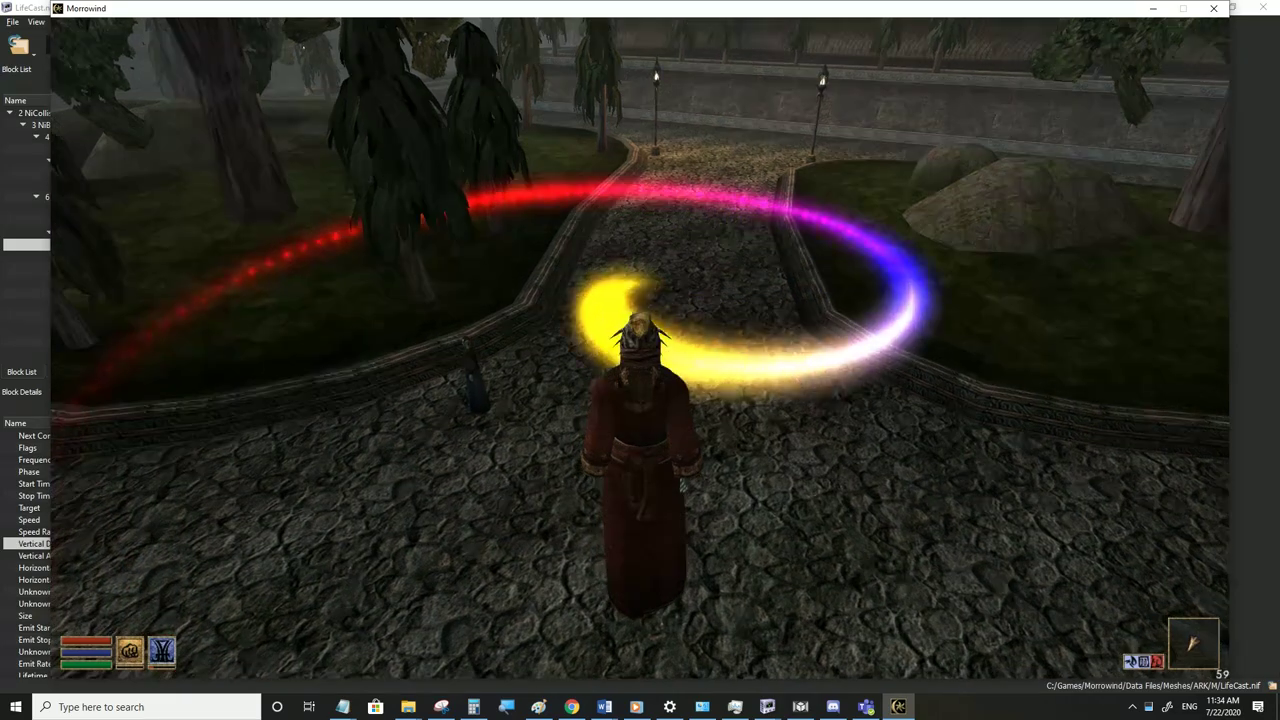
{"action": "key", "text": "alt+Tab"}
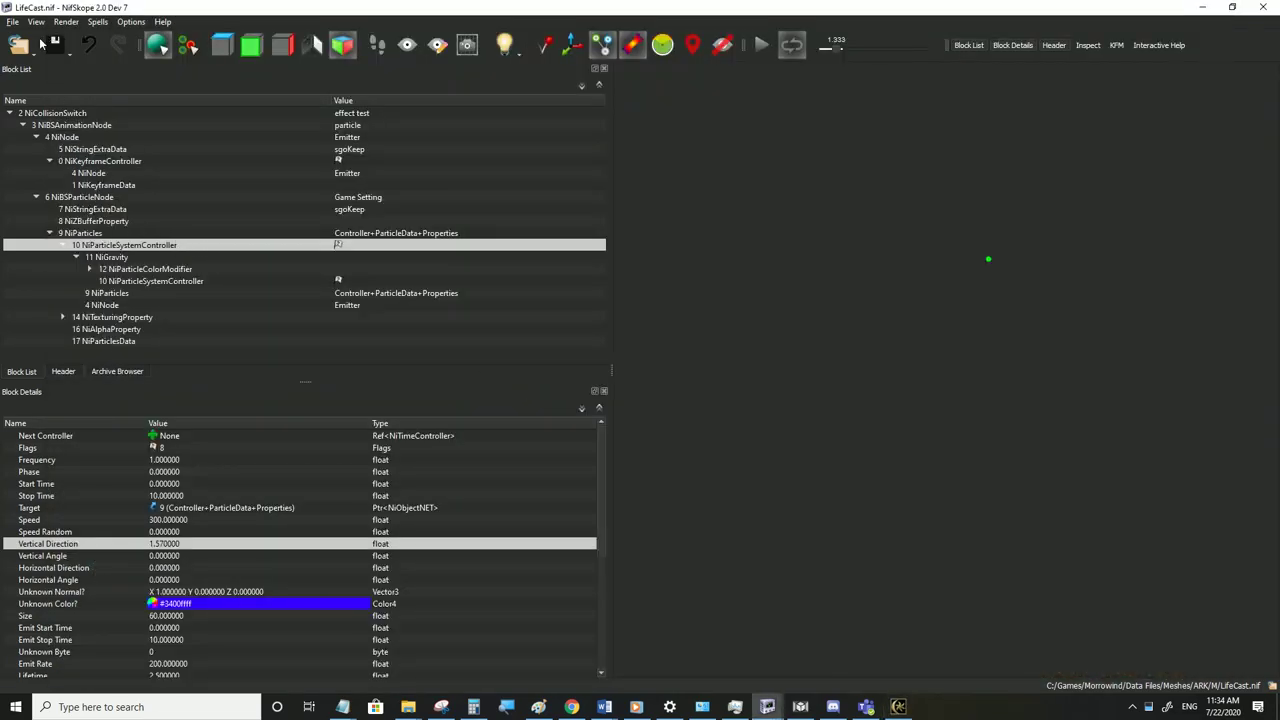
Re-save LifeCast.nif twice more, checking the crescent-shaped particle arc in Morrowind each time
{"action": "left_click", "coordinate": [12, 21]}
{"action": "left_click", "coordinate": [40, 131]}
{"action": "left_click", "coordinate": [897, 707]}
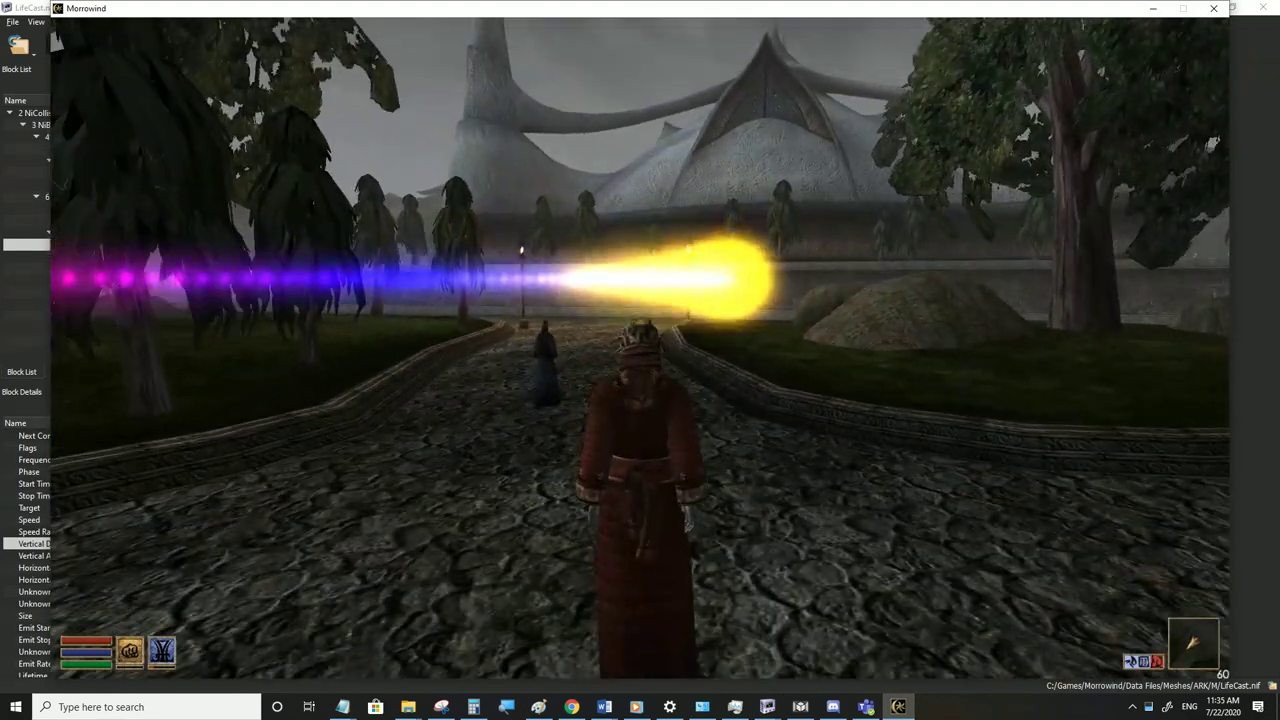
{"action": "key", "text": "alt+Tab"}
{"action": "left_click", "coordinate": [12, 21]}
{"action": "left_click", "coordinate": [37, 131]}
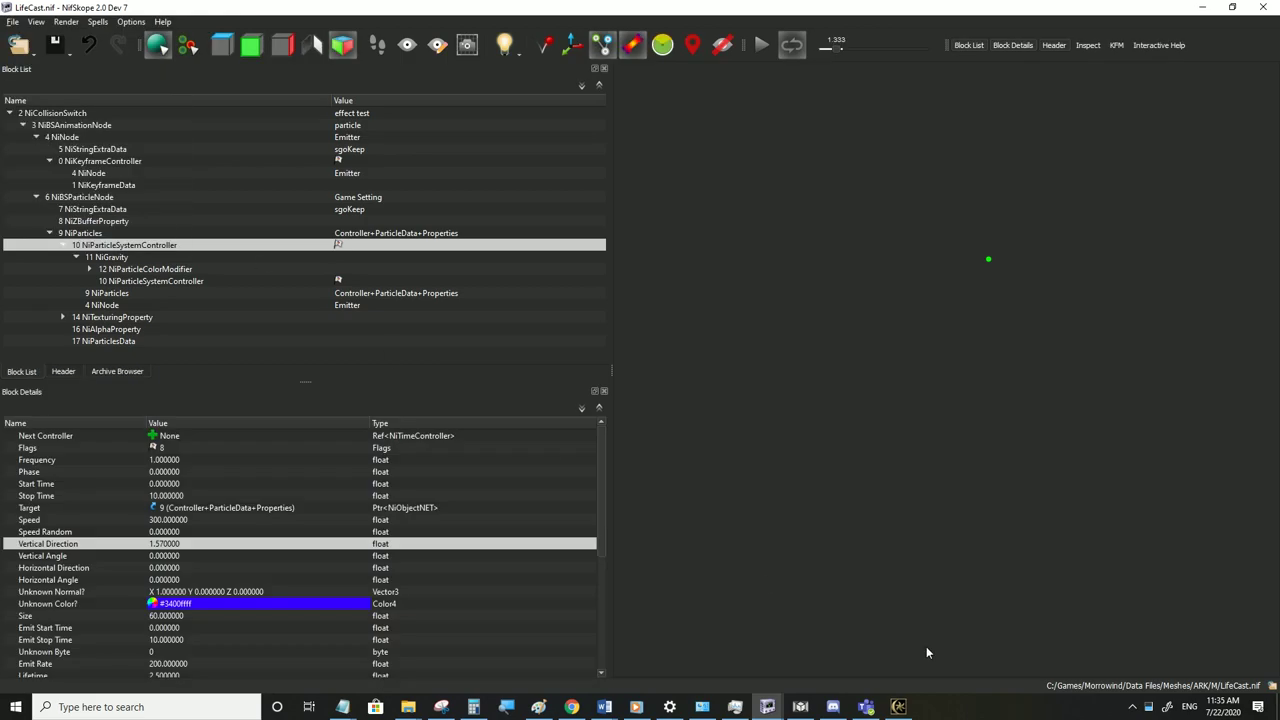
{"action": "left_click", "coordinate": [897, 707]}
{"action": "key", "text": "alt+Tab"}
Inspect the Emitter node's rotation and its first rotation keyframe's value
{"action": "left_click", "coordinate": [72, 138]}
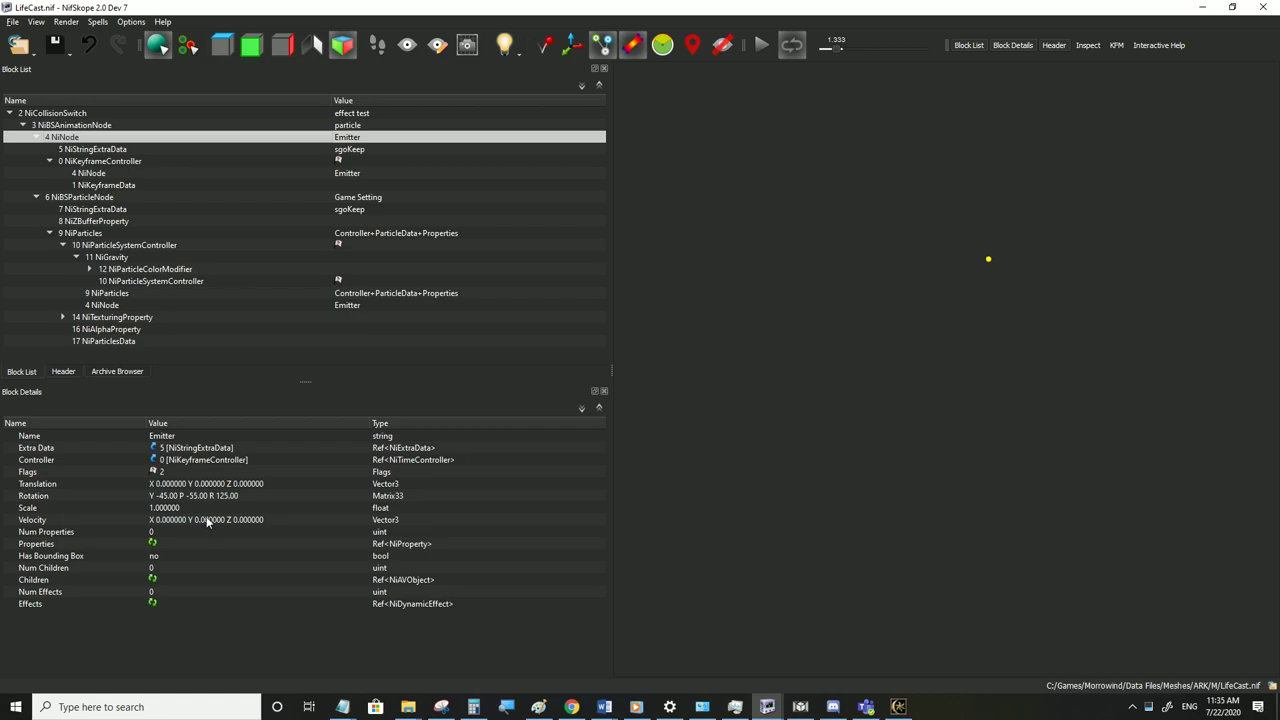
{"action": "left_click", "coordinate": [192, 494]}
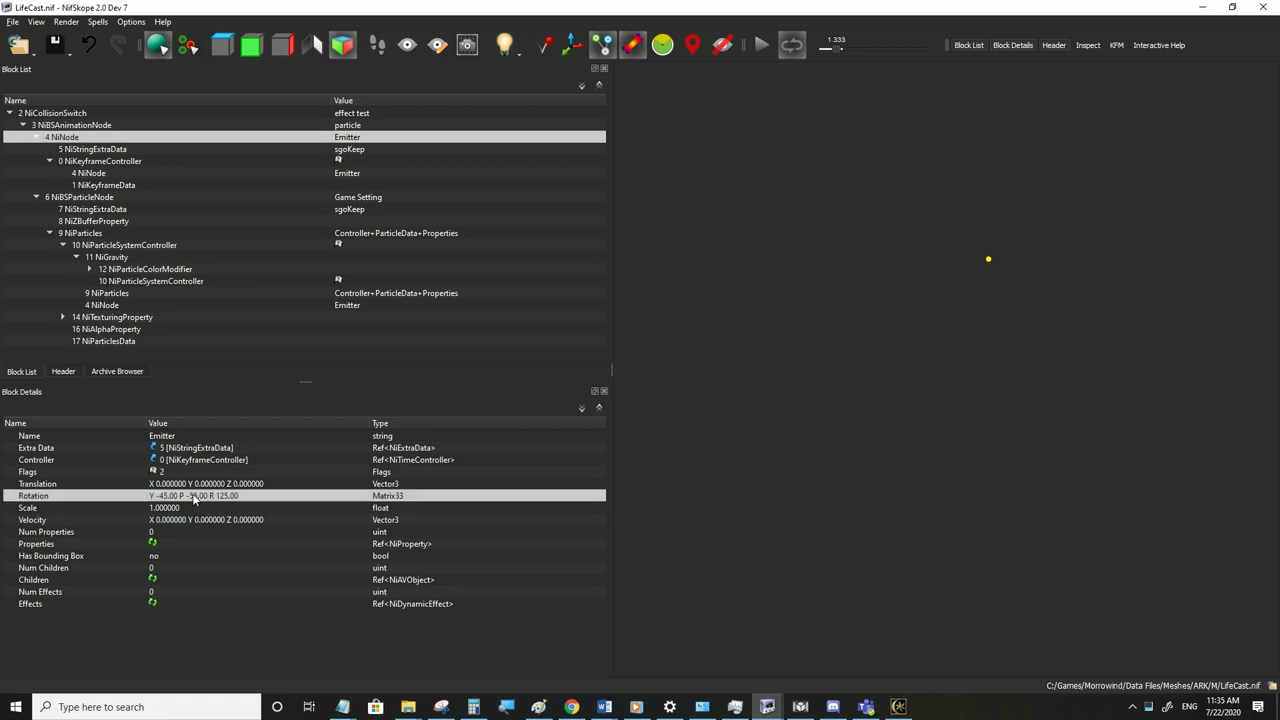
{"action": "left_click", "coordinate": [100, 184]}
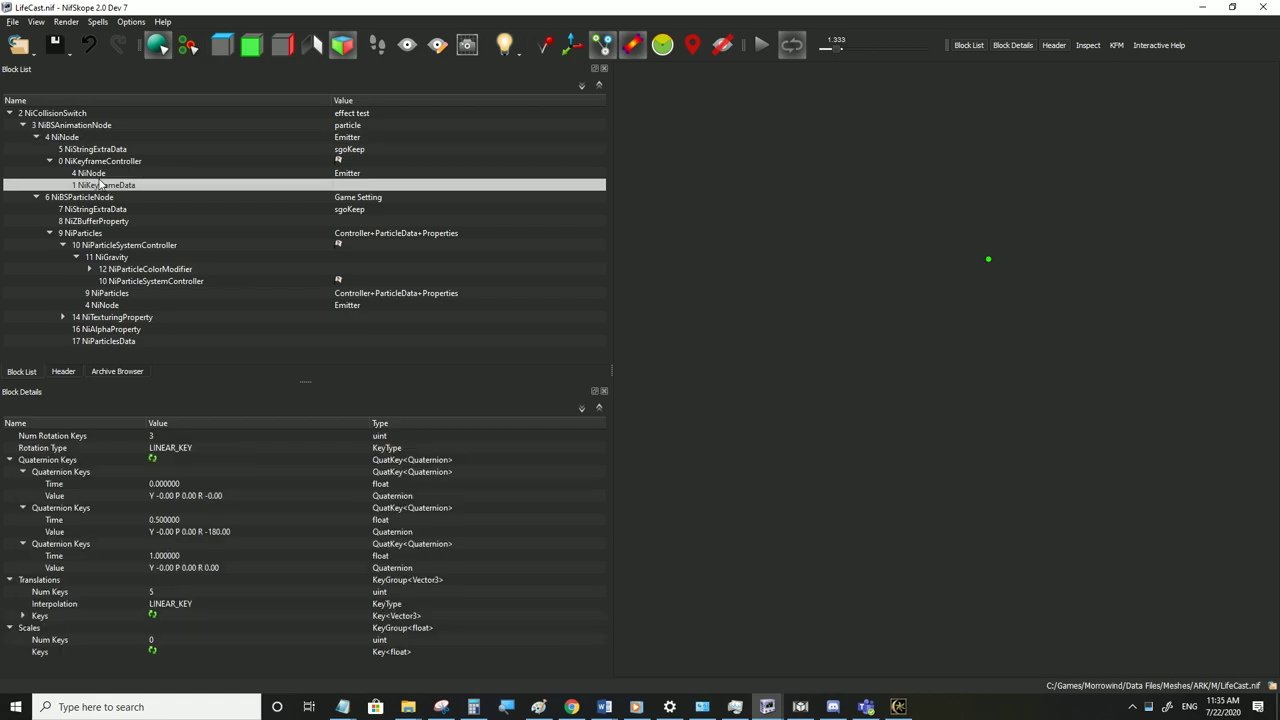
{"action": "left_click", "coordinate": [194, 496]}
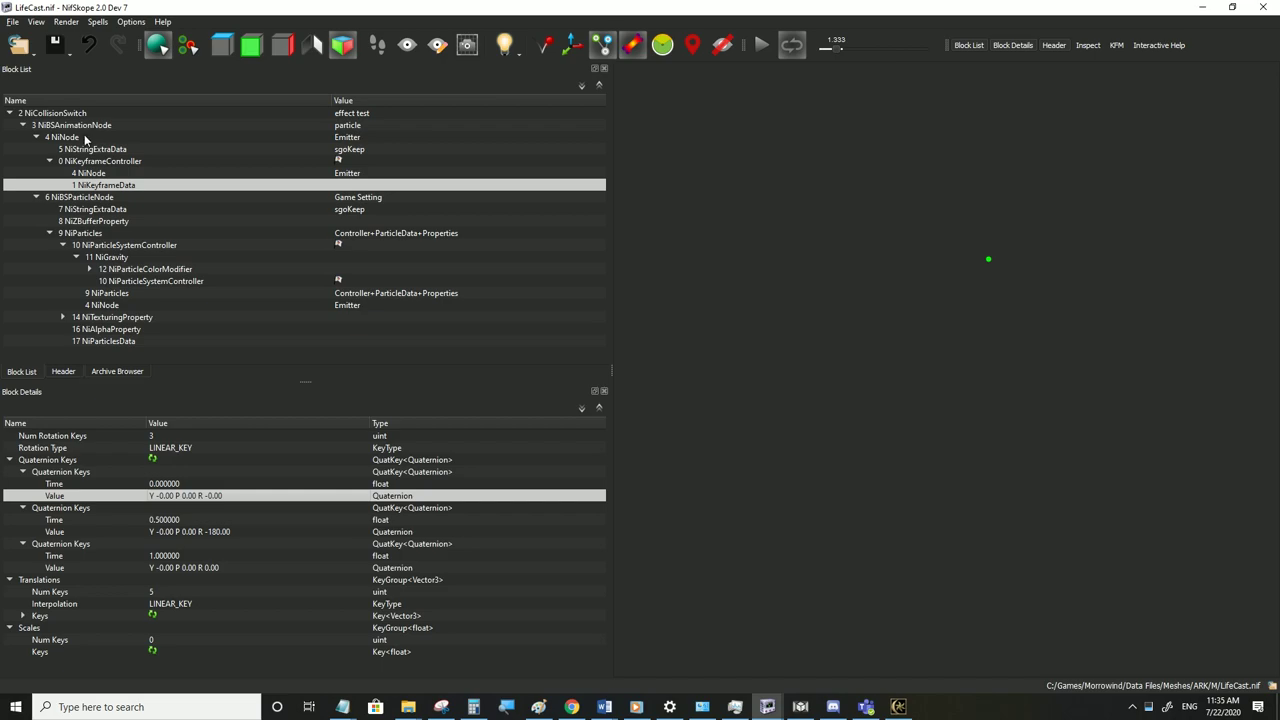
Set the Emitter node's rotation Y, P and R all to 0
{"action": "mouse_move", "coordinate": [85, 140]}
{"action": "left_click", "coordinate": [68, 139]}
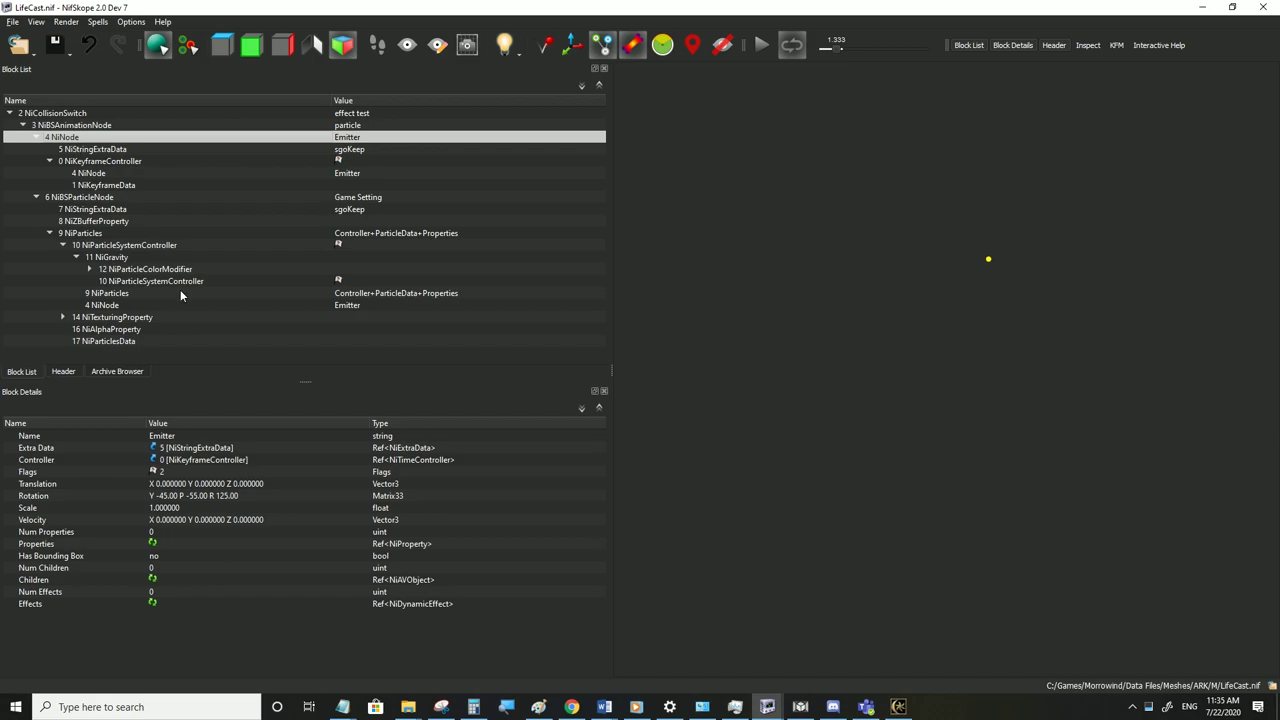
{"action": "left_click", "coordinate": [199, 495]}
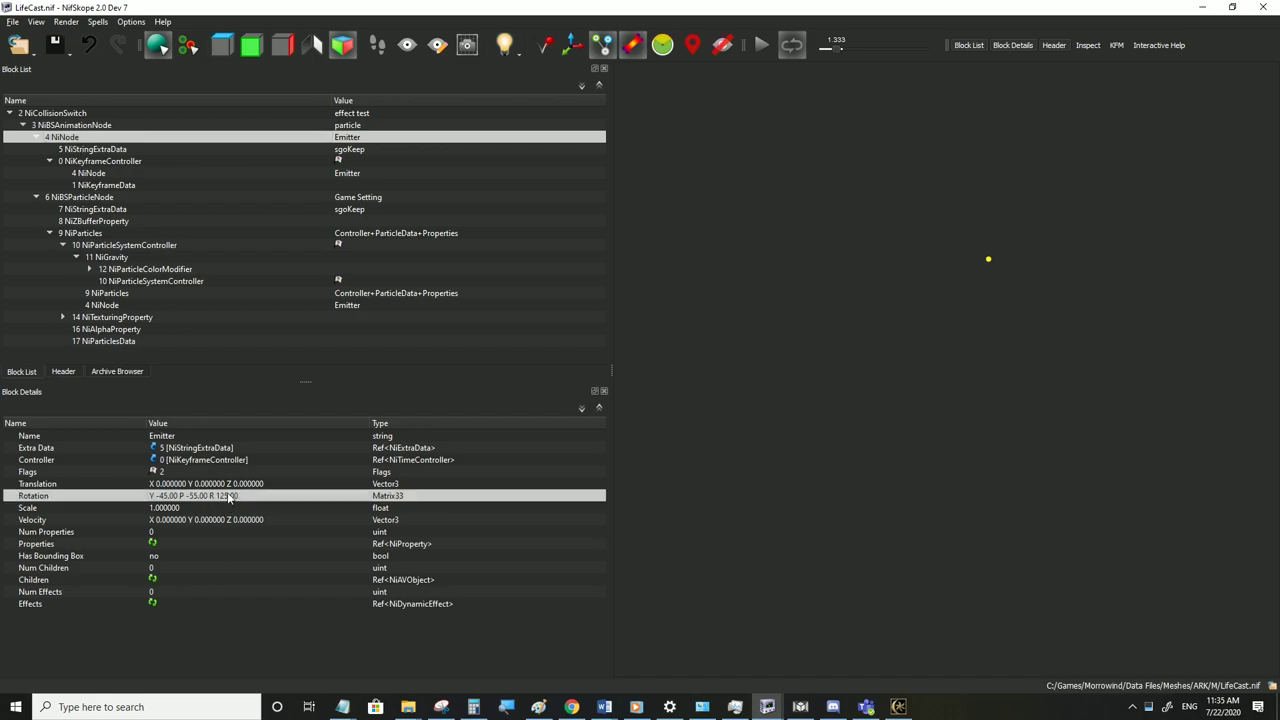
{"action": "left_click", "coordinate": [217, 485]}
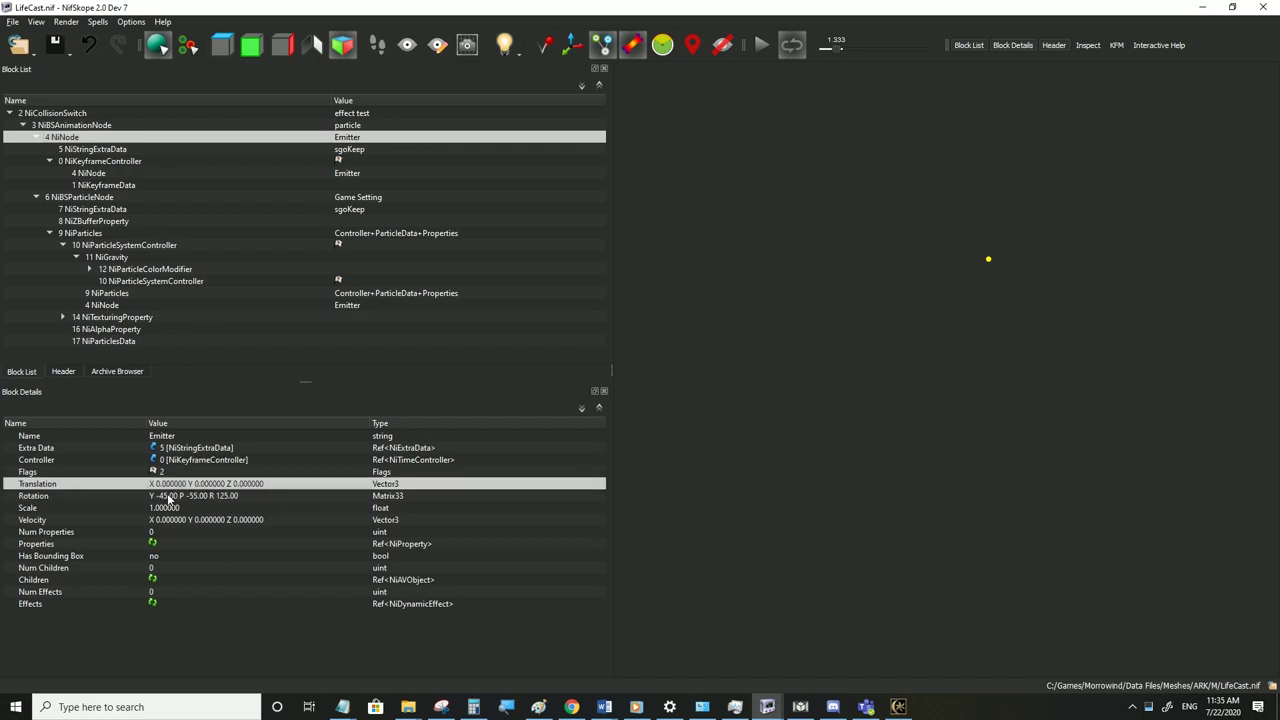
{"action": "double_click", "coordinate": [169, 497]}
{"action": "type", "text": "0"}
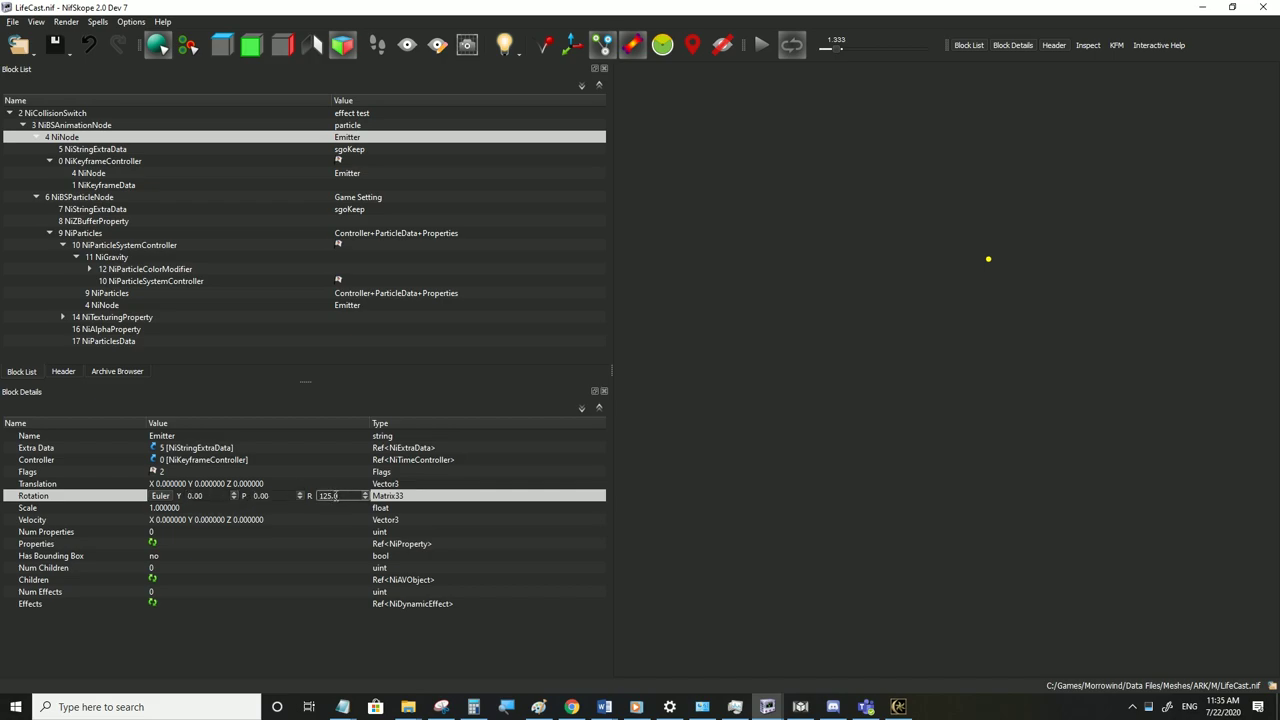
{"action": "type", "text": "0"}
{"action": "left_click", "coordinate": [311, 508]}
Save LifeCast.nif and check the flat particle ring around the player in Morrowind
{"action": "left_click", "coordinate": [13, 22]}
{"action": "left_click", "coordinate": [40, 132]}
{"action": "key", "text": "alt+Tab"}
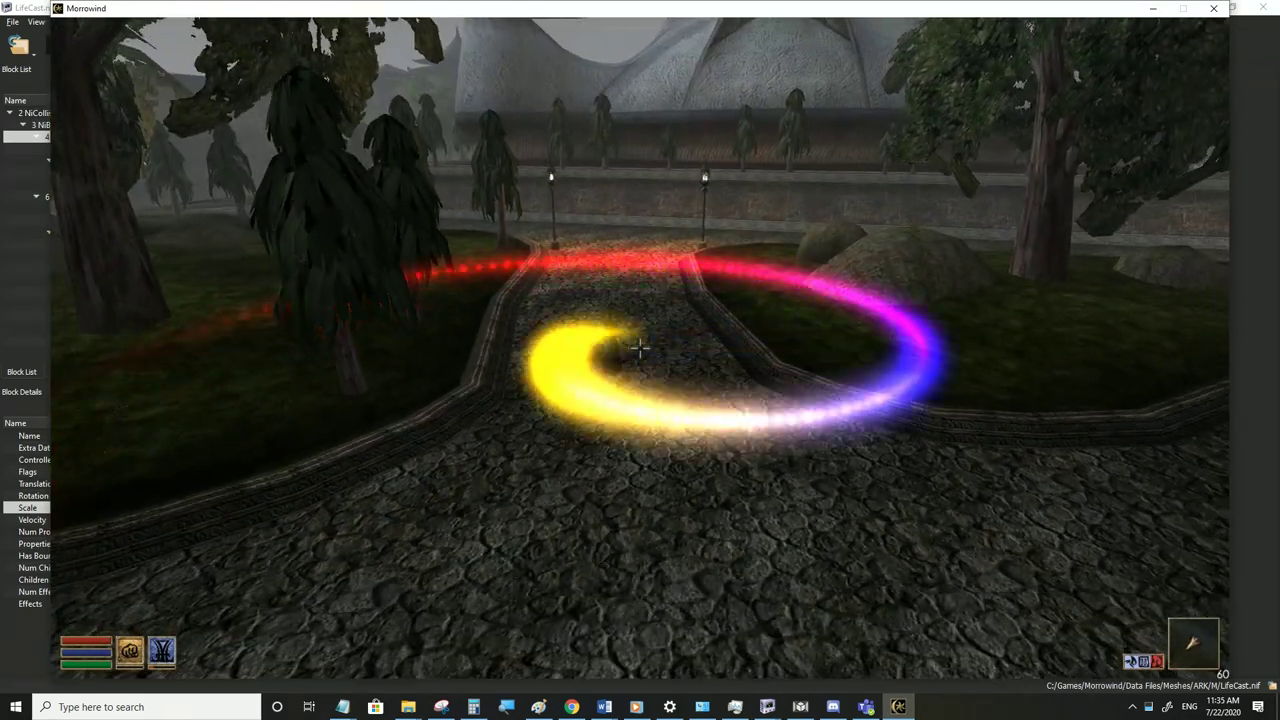
{"action": "key", "text": "alt+Tab"}
{"action": "left_click", "coordinate": [13, 22]}
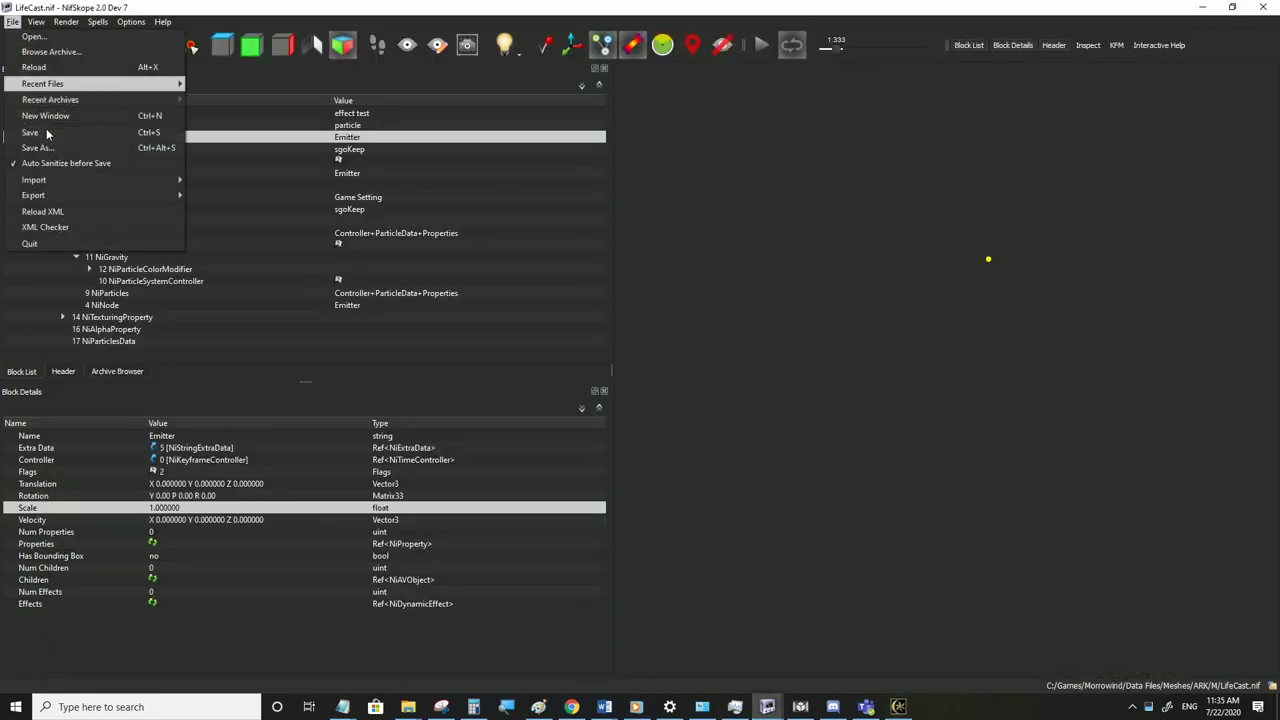
{"action": "left_click", "coordinate": [42, 130]}
{"action": "left_click", "coordinate": [905, 709]}
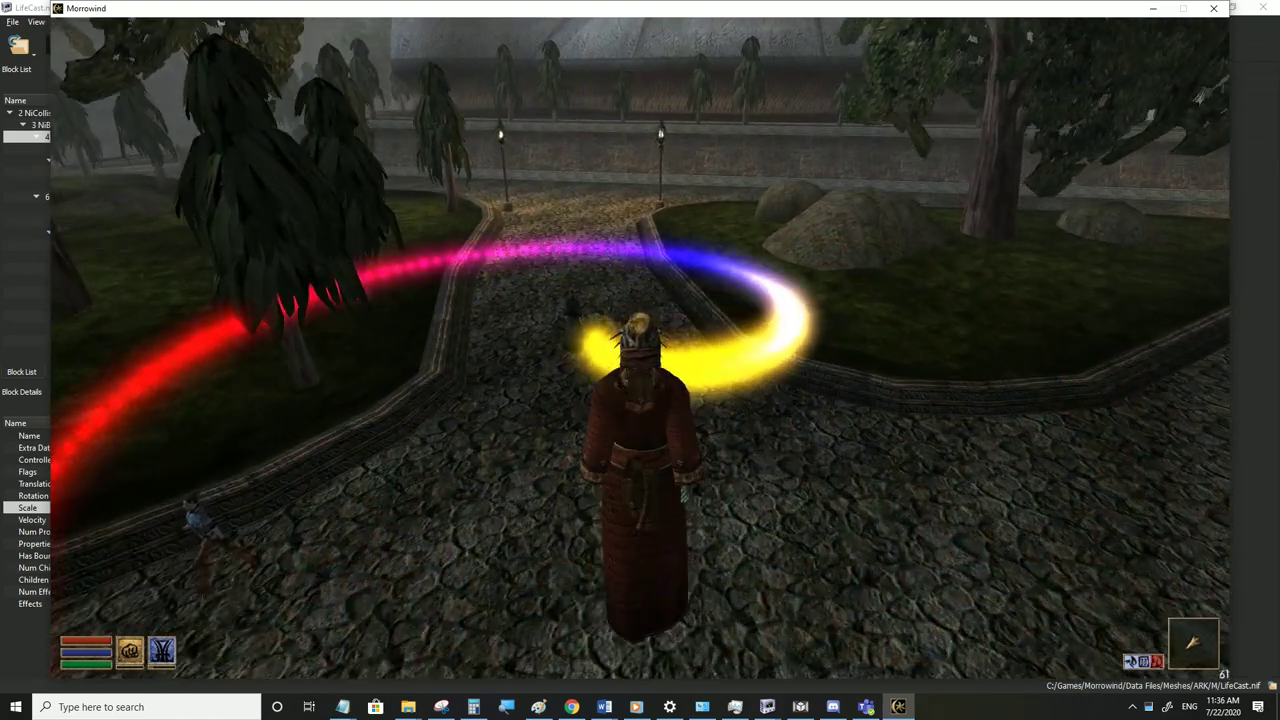
{"action": "key", "text": "alt+Tab"}
{"action": "left_click", "coordinate": [66, 125]}
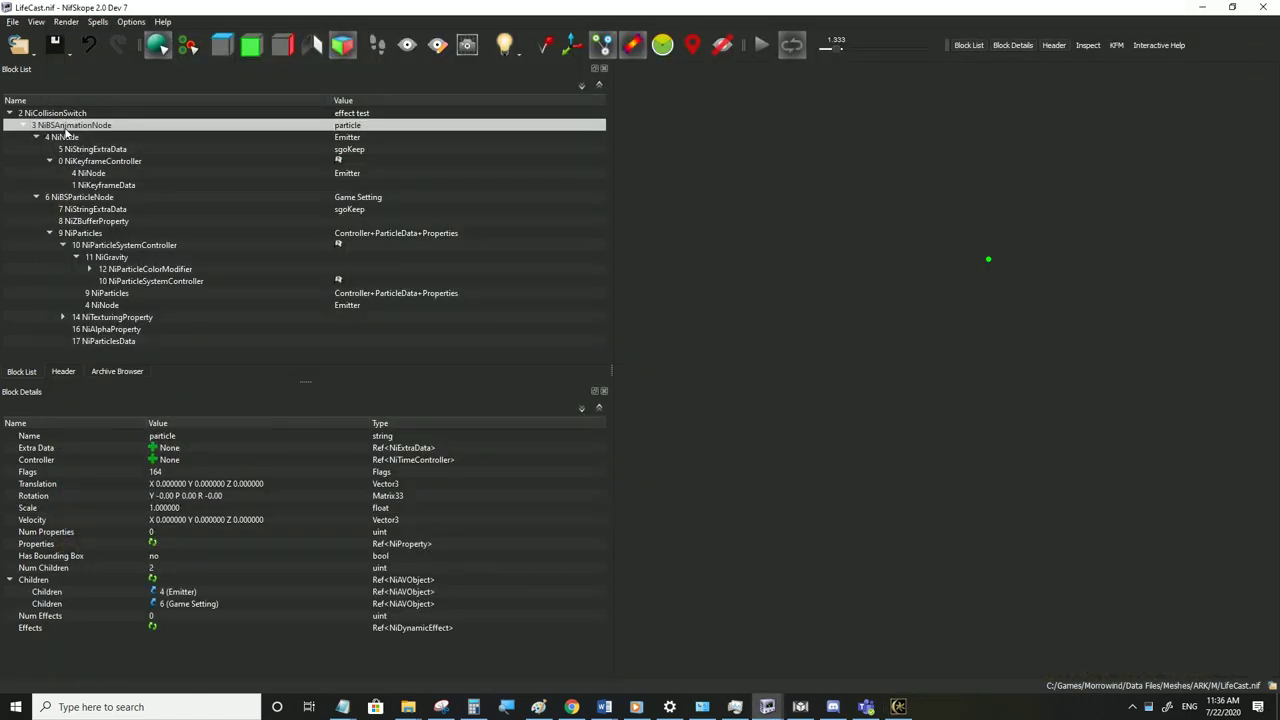
Inspect the NiBSParticleNode and its controller, then walk around in Morrowind to view the ring
{"action": "left_click", "coordinate": [178, 474]}
{"action": "left_click", "coordinate": [91, 197]}
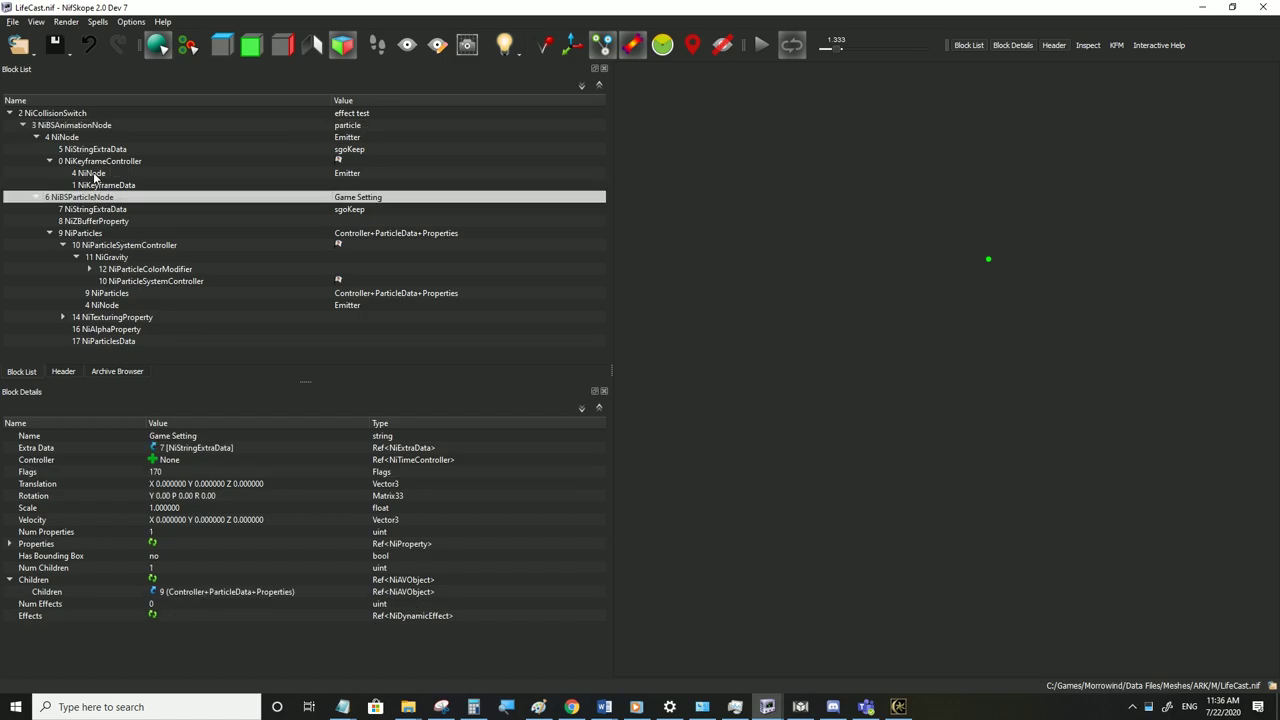
{"action": "left_click", "coordinate": [898, 707]}
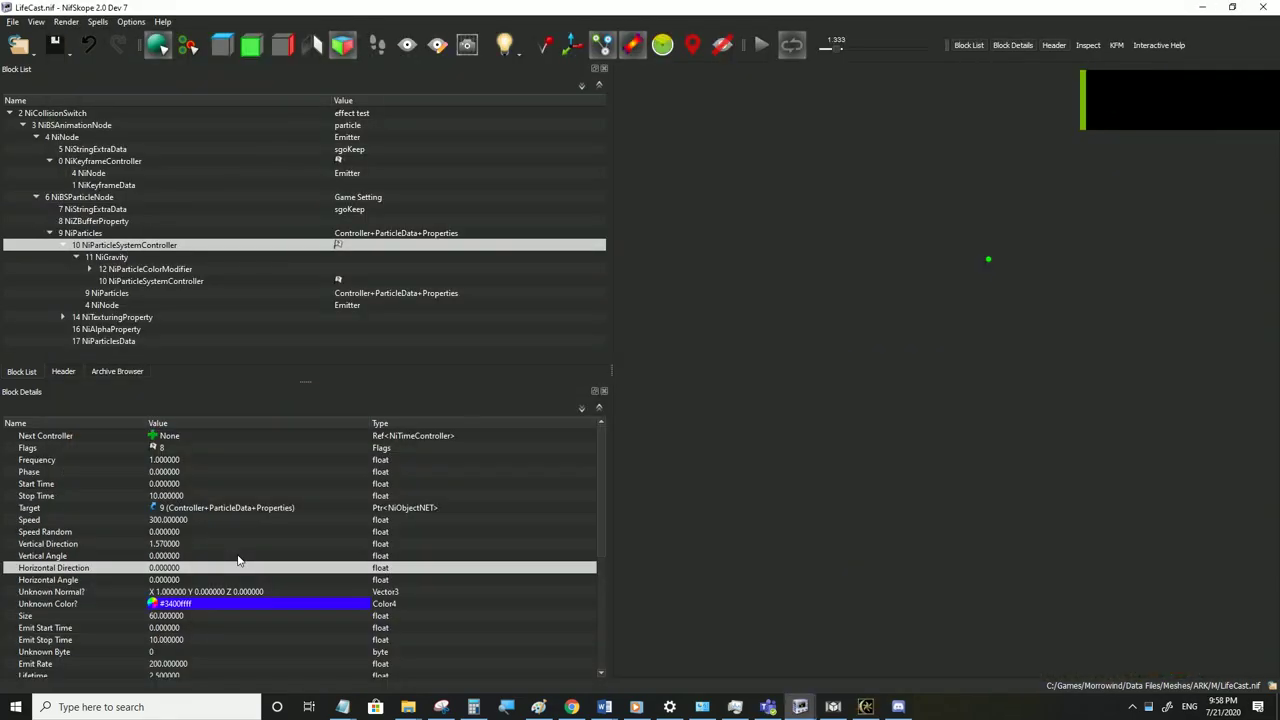
{"action": "left_click", "coordinate": [866, 707]}
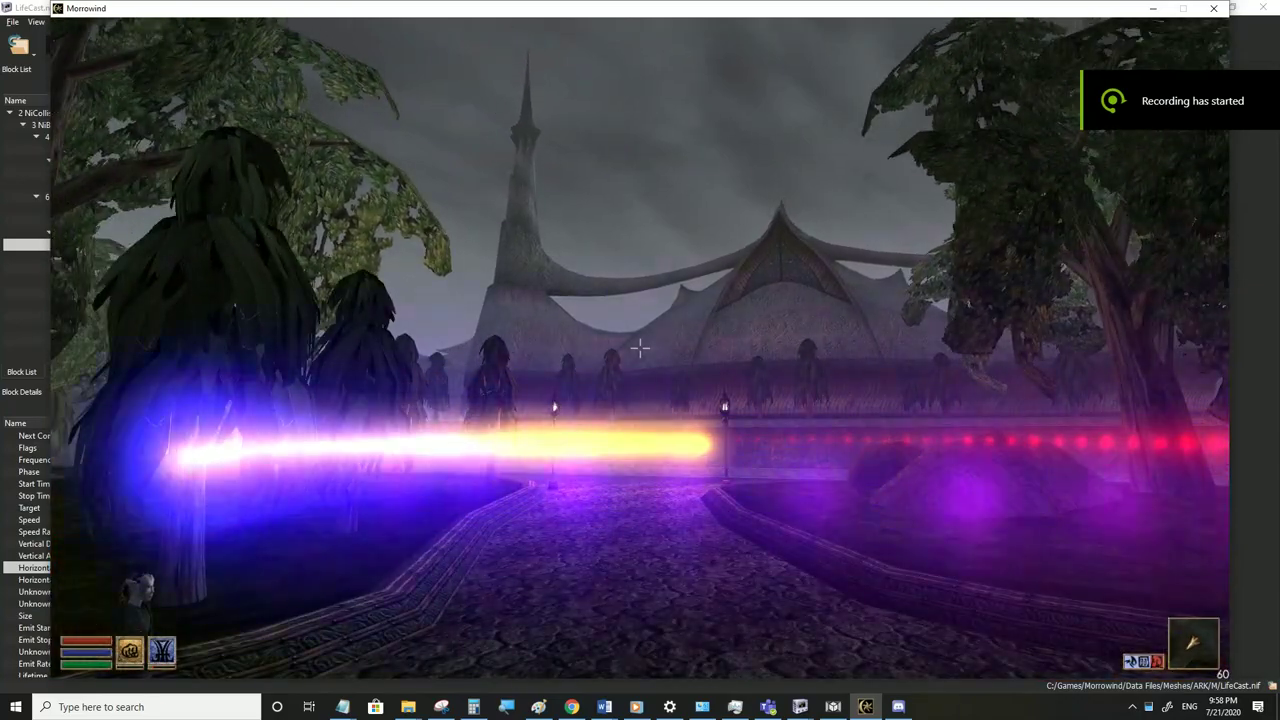
{"action": "key", "text": "s"}
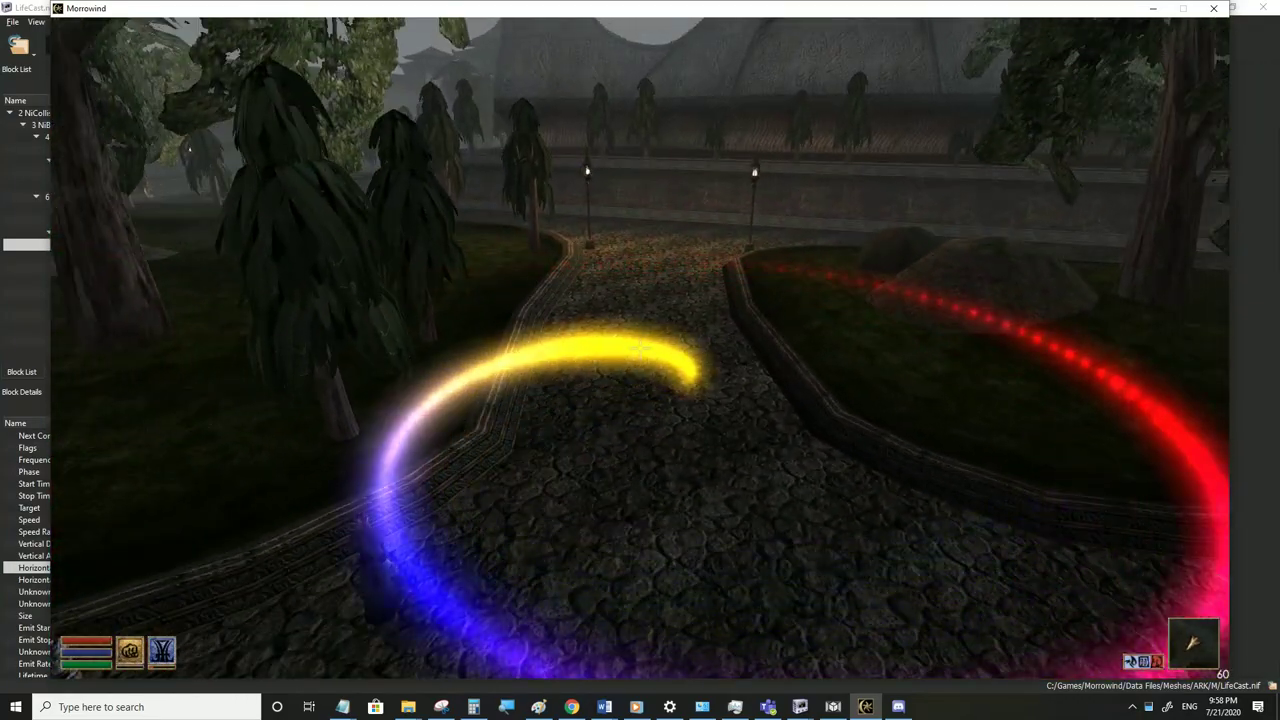
{"action": "key", "text": "w"}
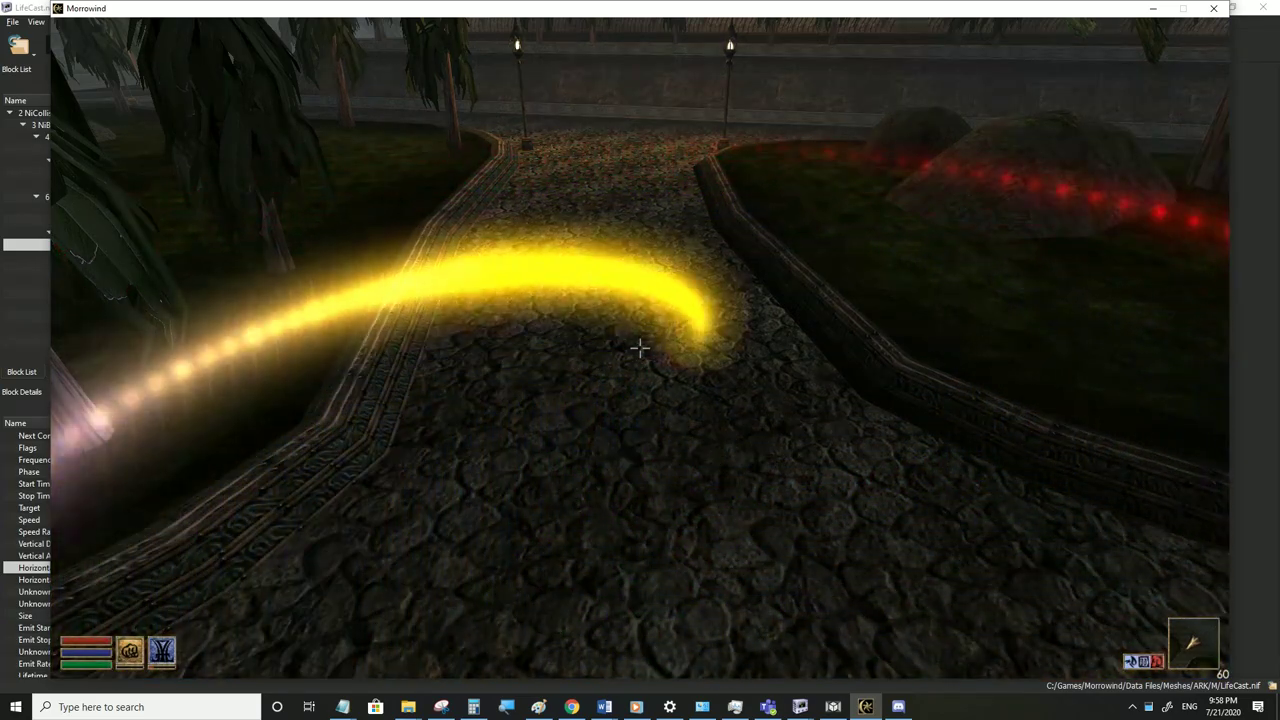
{"action": "key", "text": "alt+Tab"}
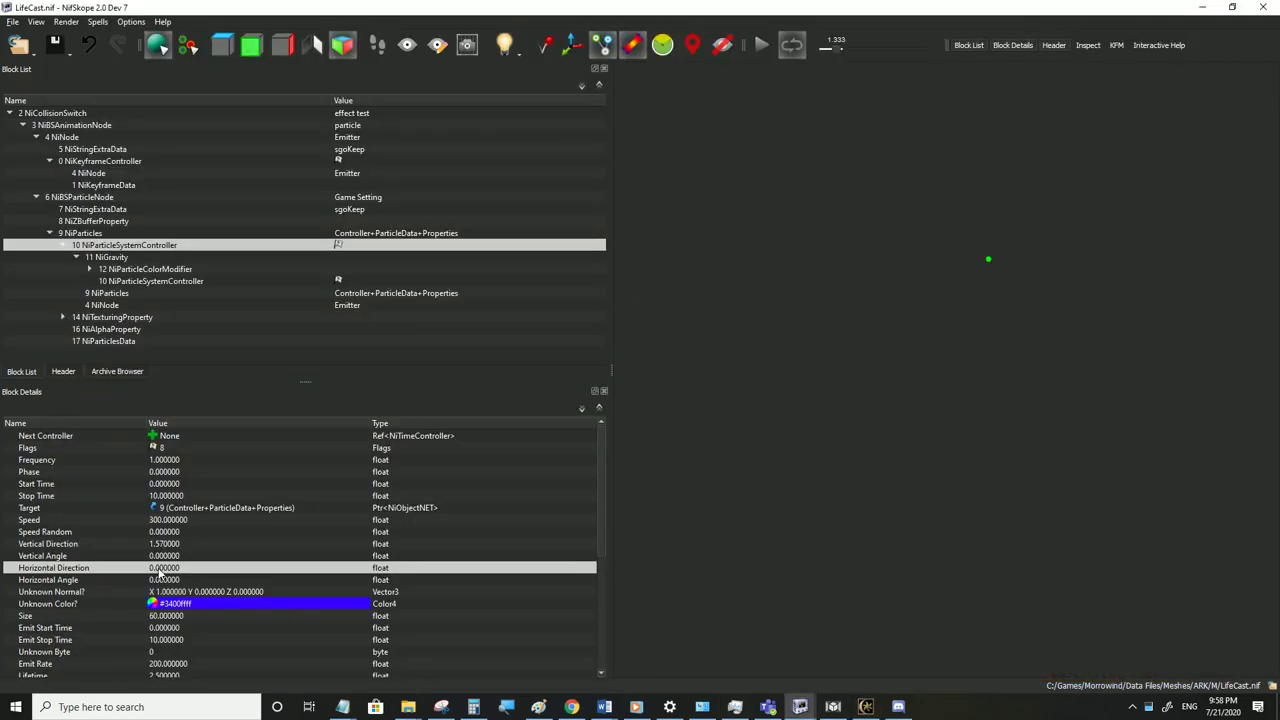
Set Horizontal Angle to 0.7, save LifeCast.nif and test the spread in Morrowind
{"action": "double_click", "coordinate": [114, 579]}
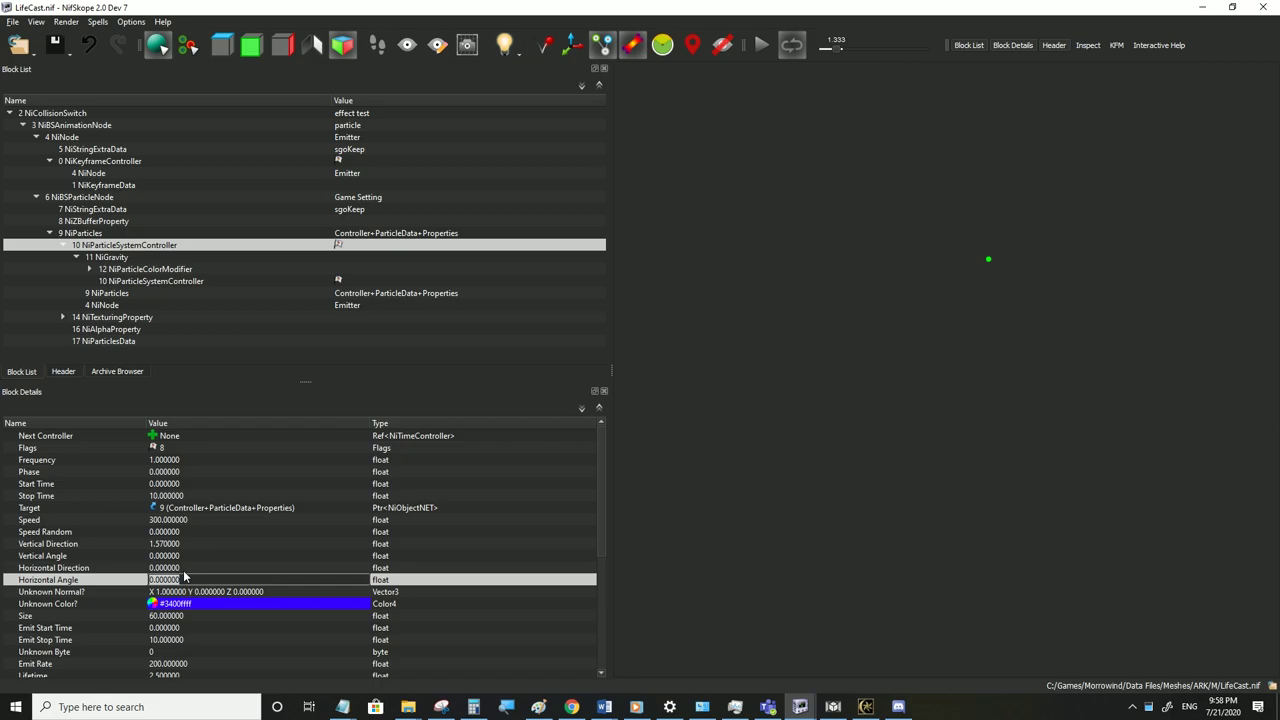
{"action": "type", "text": "0.7"}
{"action": "key", "text": "Return"}
{"action": "left_click", "coordinate": [12, 21]}
{"action": "left_click", "coordinate": [30, 129]}
{"action": "left_click", "coordinate": [866, 707]}
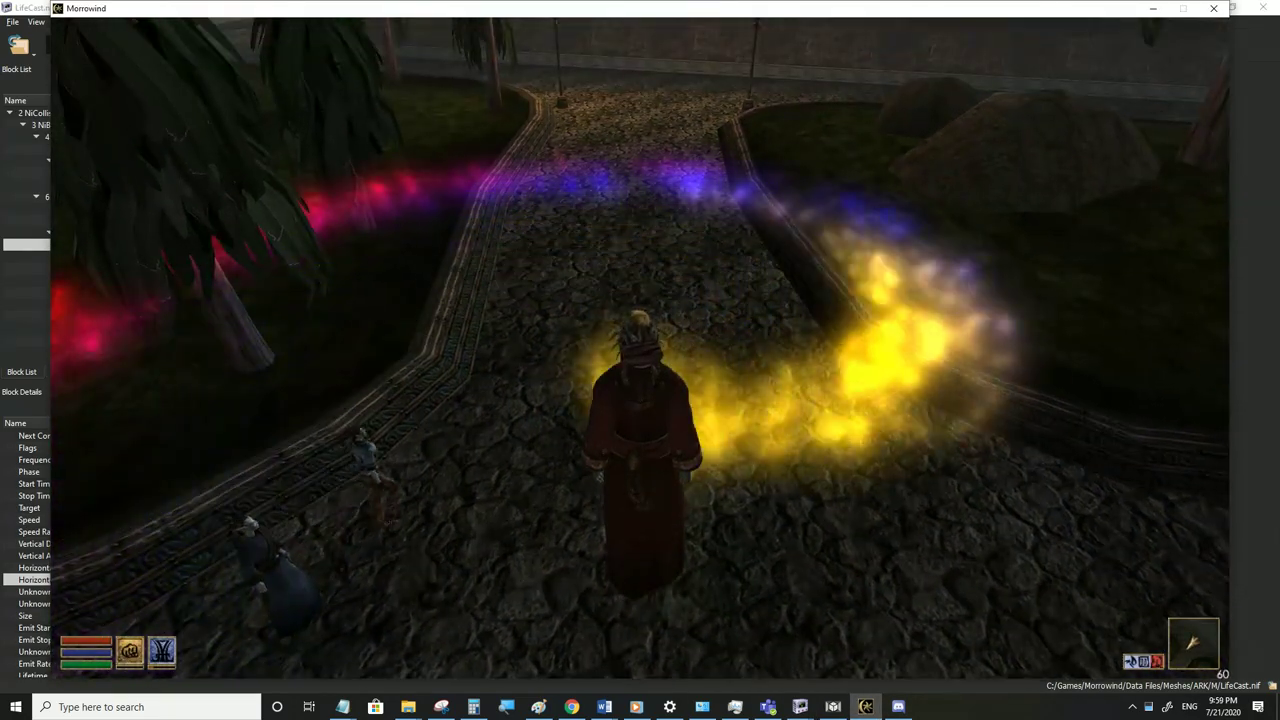
{"action": "key", "text": "w"}
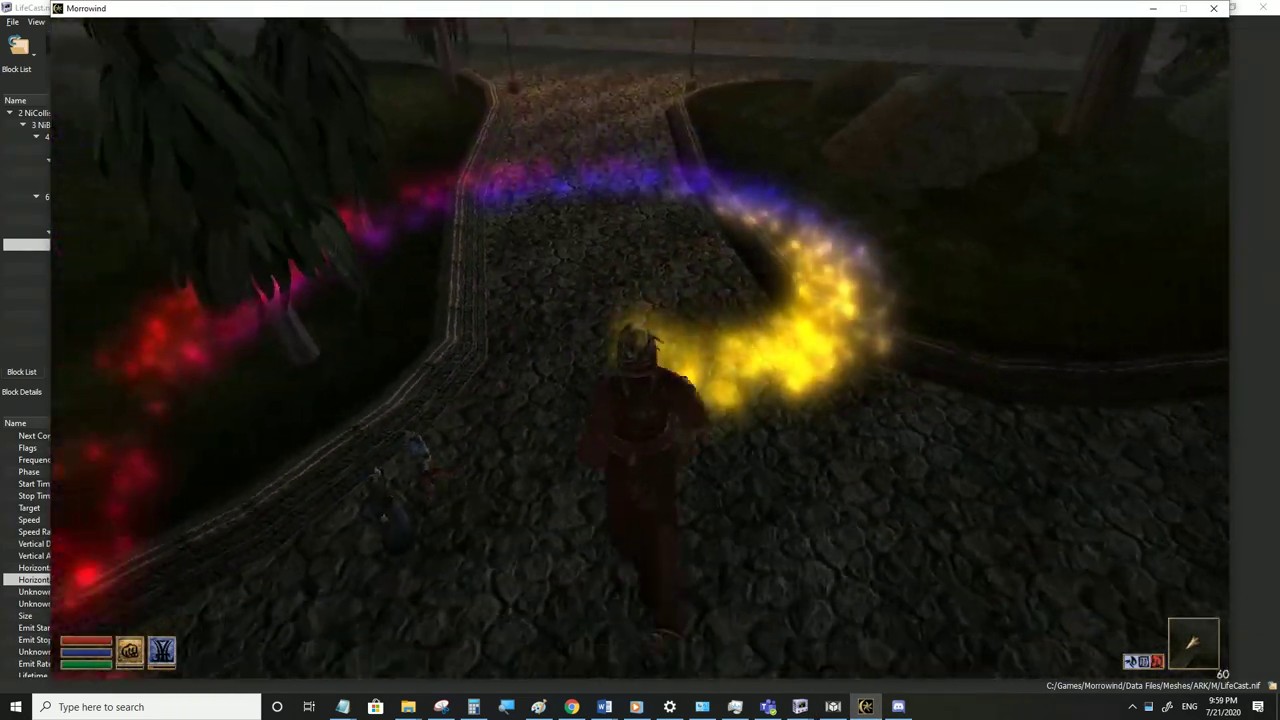
{"action": "key", "text": "alt+Tab"}
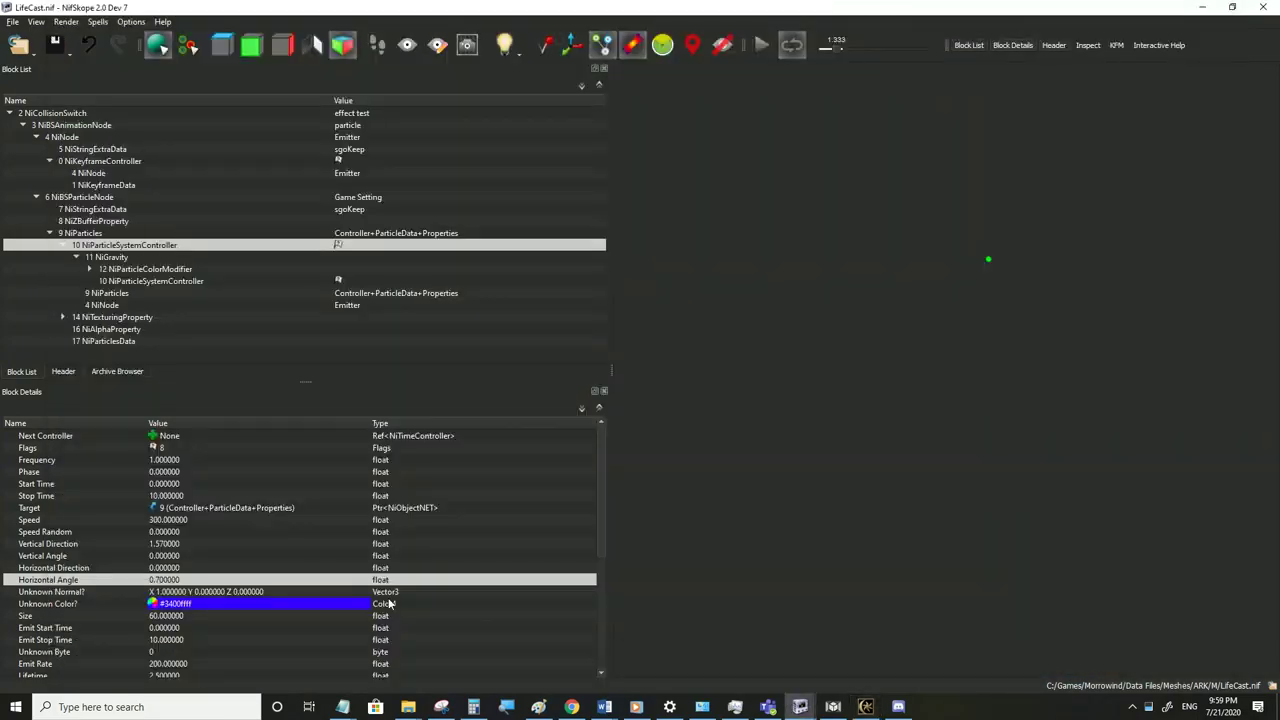
Change Horizontal Angle to 1.57, save LifeCast.nif and test in Morrowind
{"action": "left_click", "coordinate": [168, 580]}
{"action": "type", "text": "1.570000"}
{"action": "left_click", "coordinate": [172, 566]}
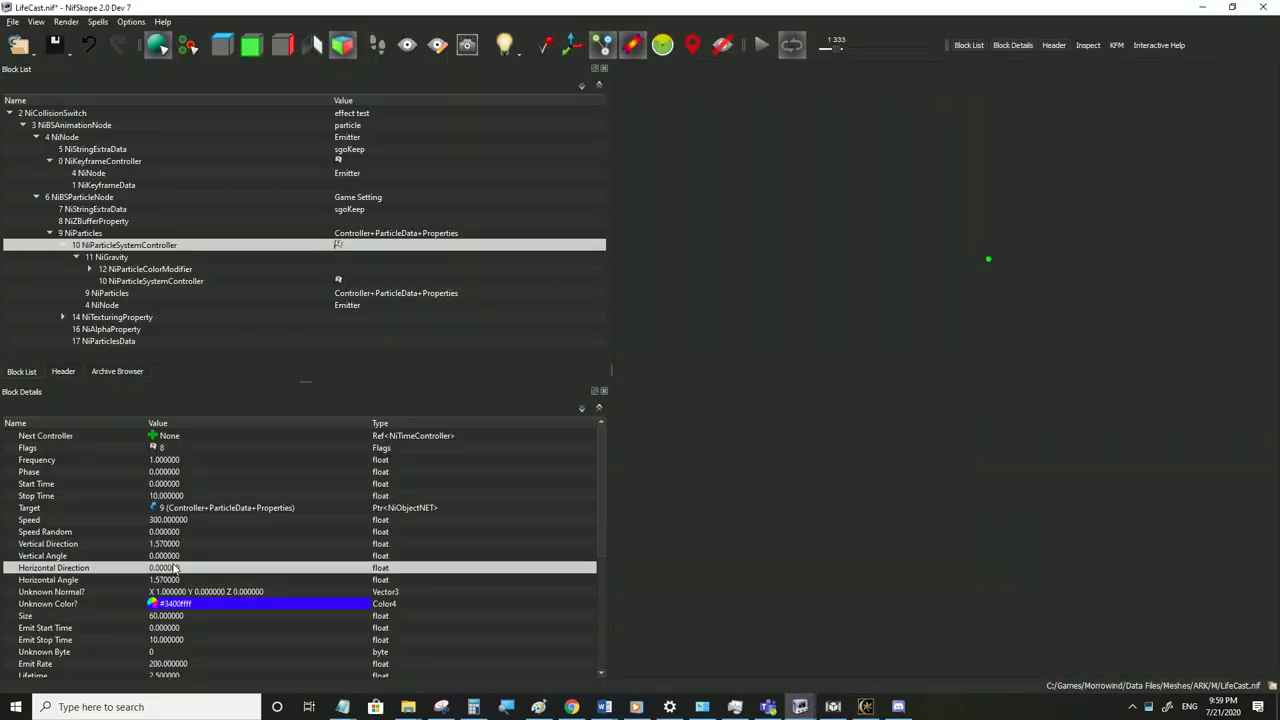
{"action": "left_click", "coordinate": [12, 21]}
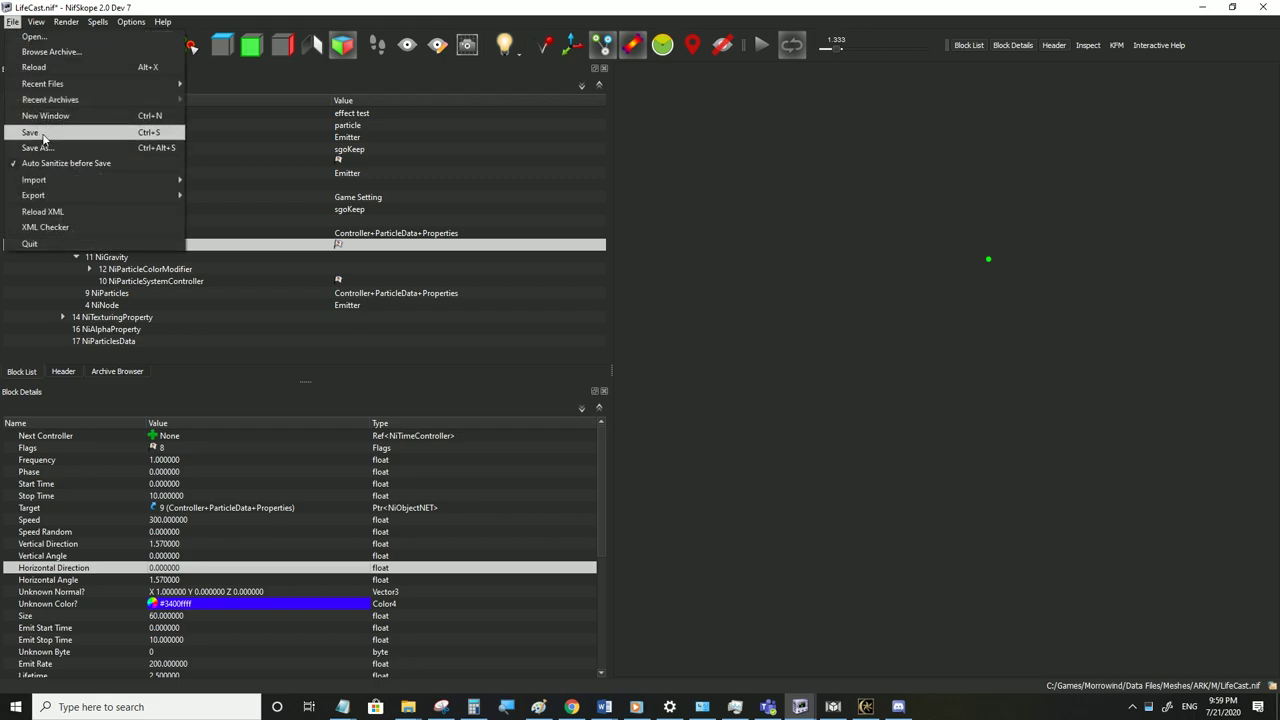
{"action": "left_click", "coordinate": [25, 131]}
{"action": "left_click", "coordinate": [866, 706]}
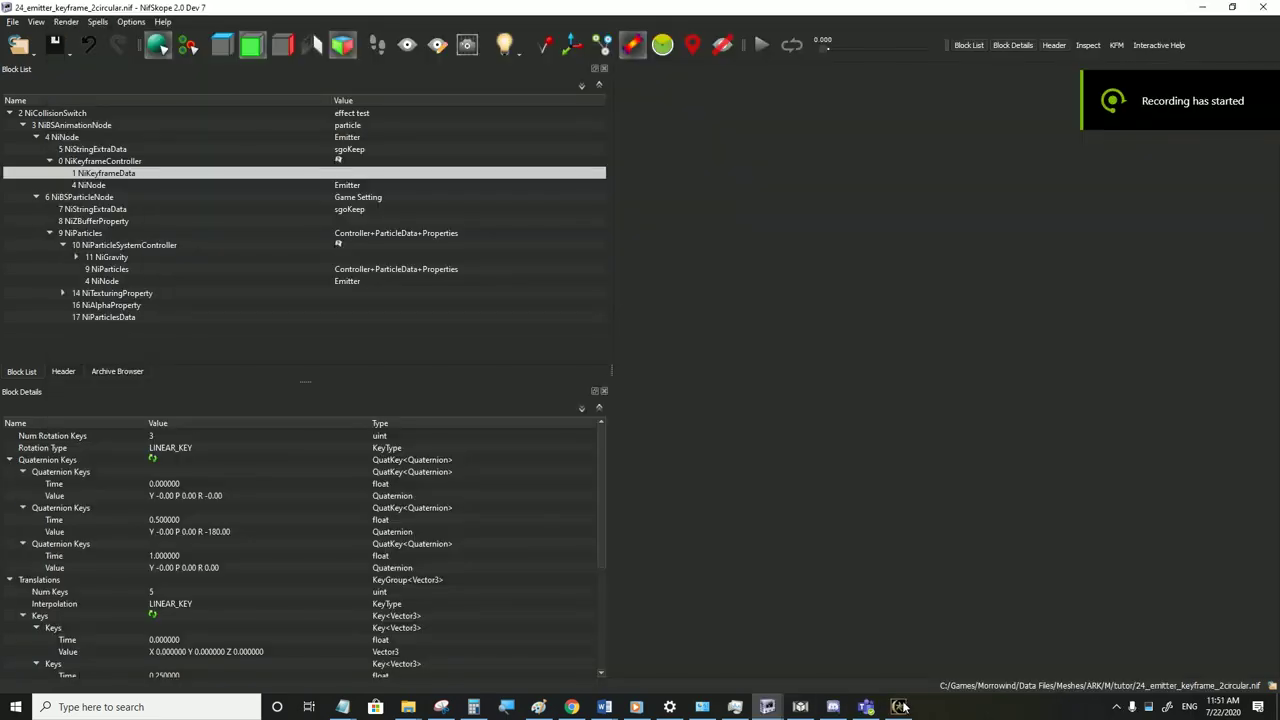
View the 24_emitter_keyframe_2circular.nif particle ring in Morrowind
{"action": "left_click", "coordinate": [905, 708]}
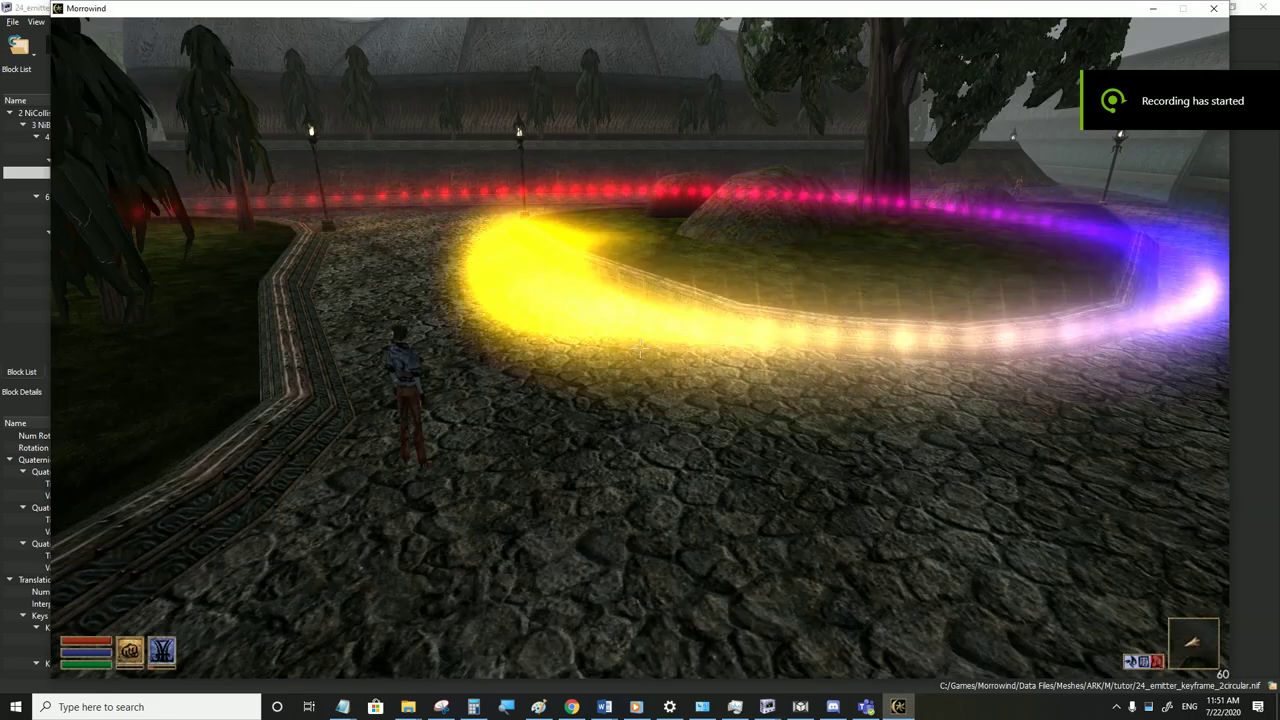
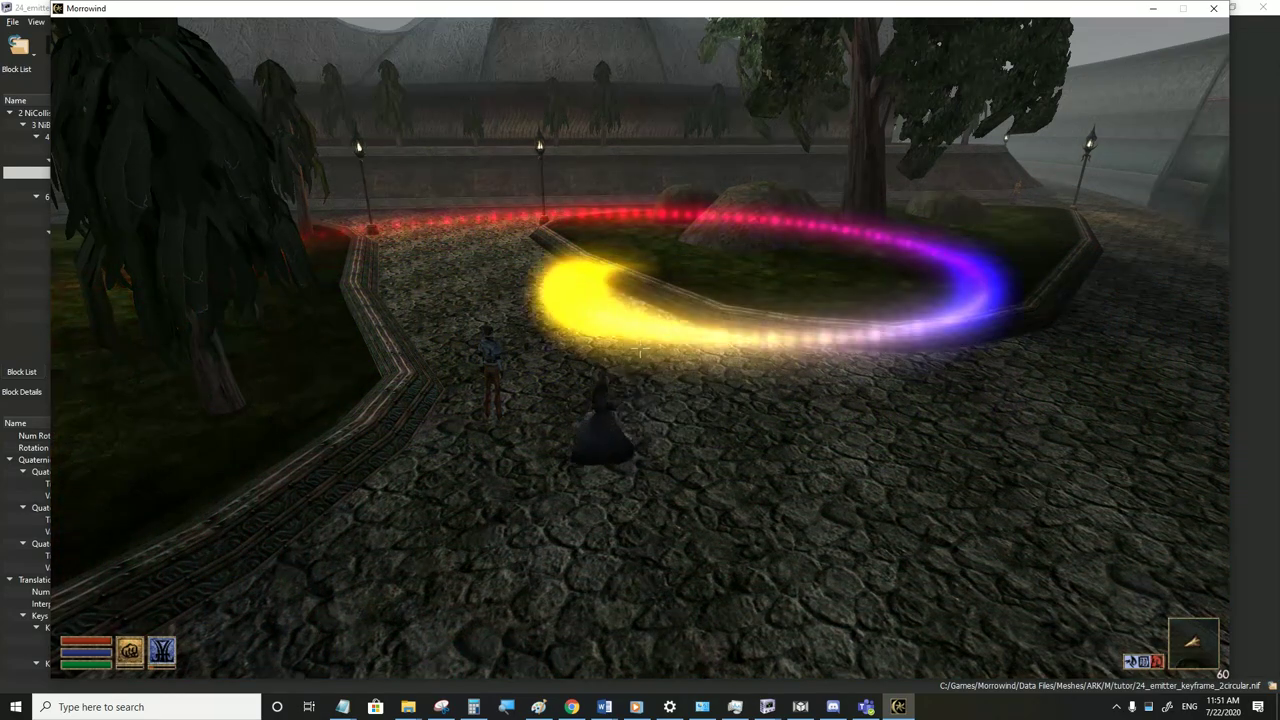
Watch the circling rainbow trail from a third-person camera, then return to NifSkope
{"action": "key", "text": "Tab"}
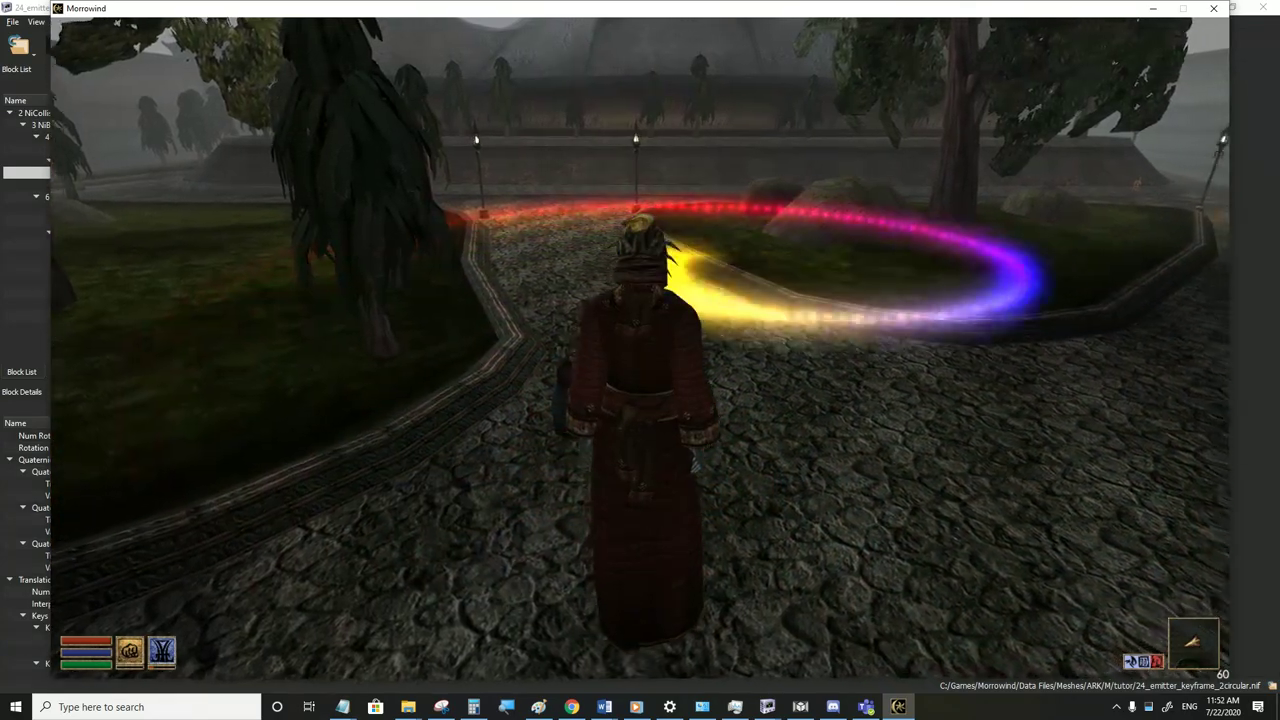
{"action": "key", "text": "alt+Tab"}
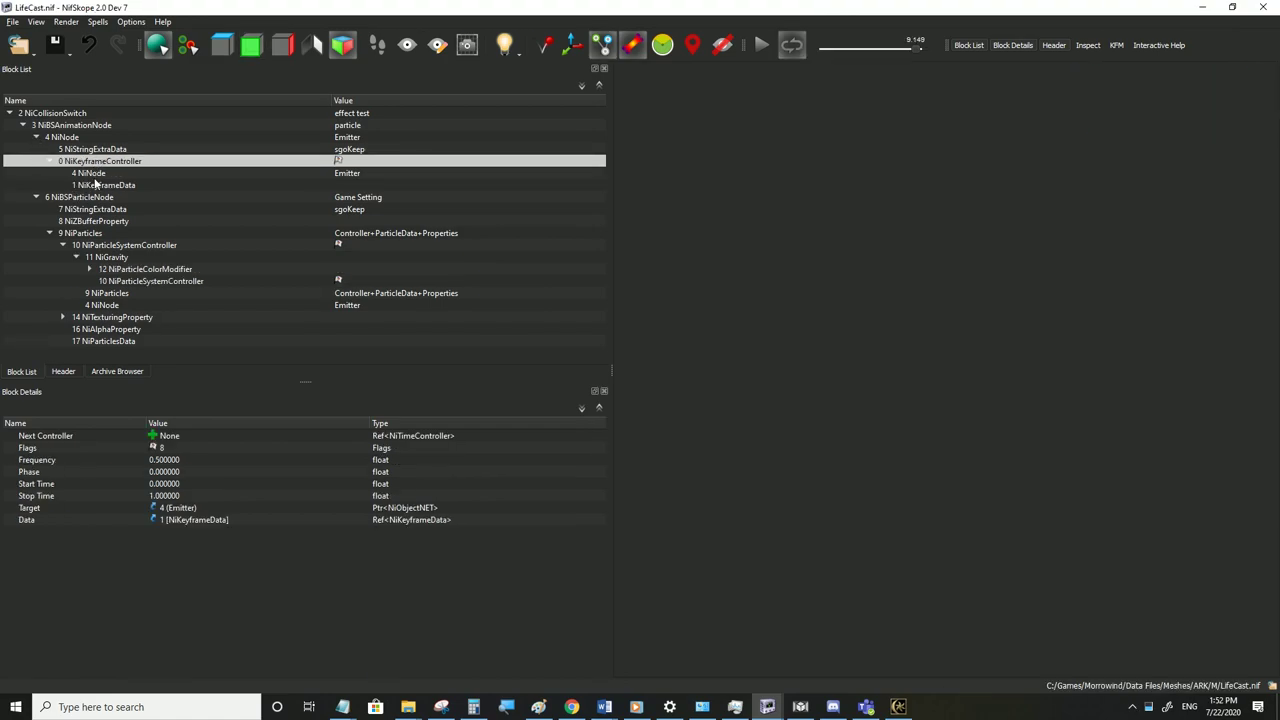
{"action": "left_click", "coordinate": [61, 139]}
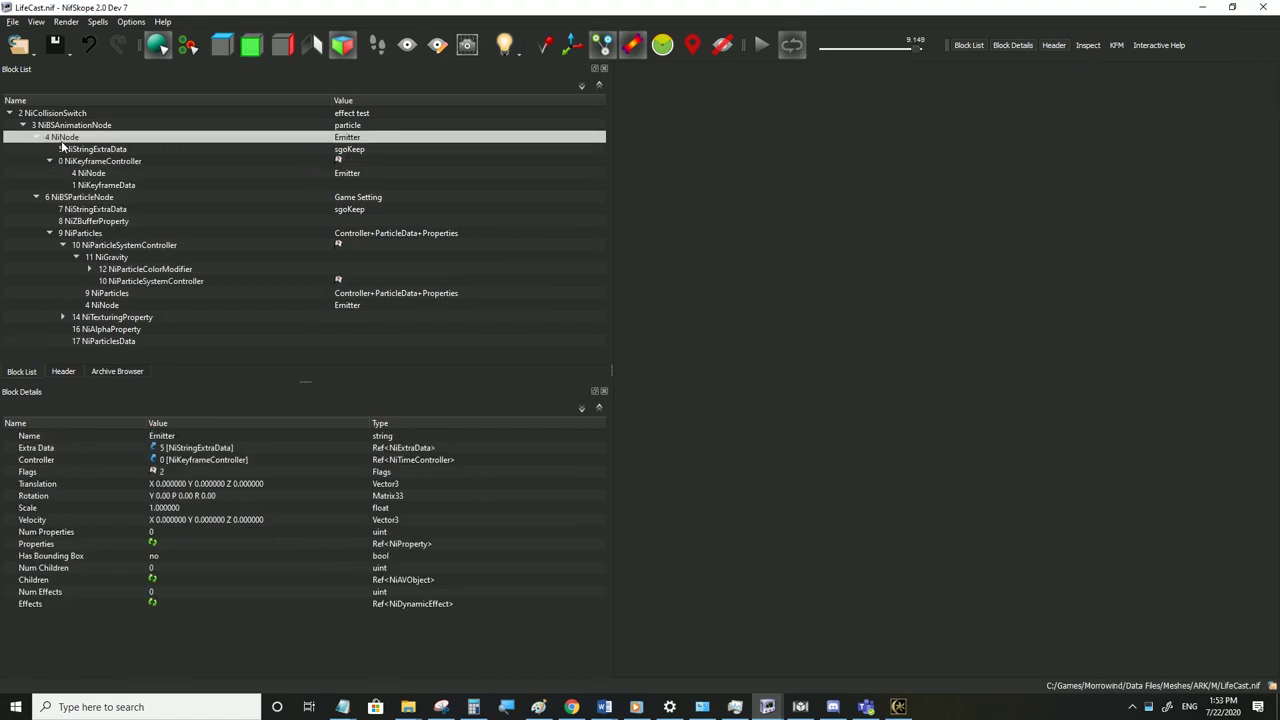
{"action": "left_click", "coordinate": [106, 164]}
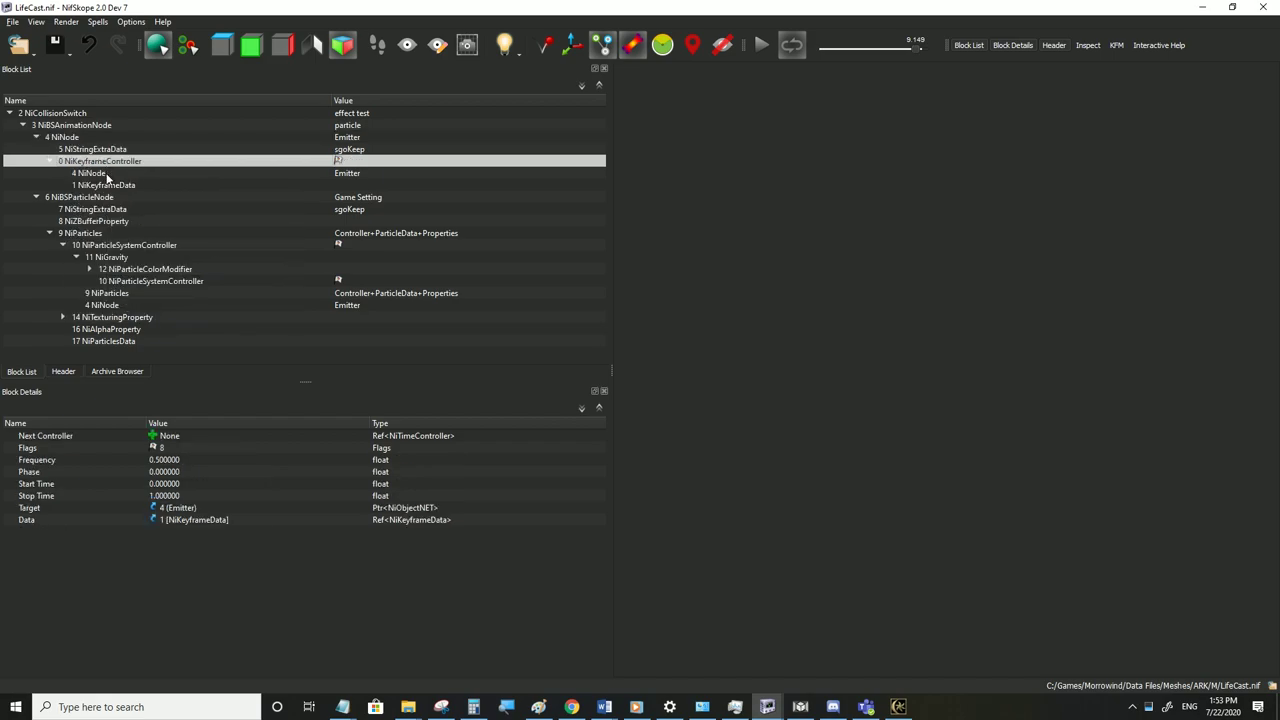
{"action": "left_click", "coordinate": [108, 185]}
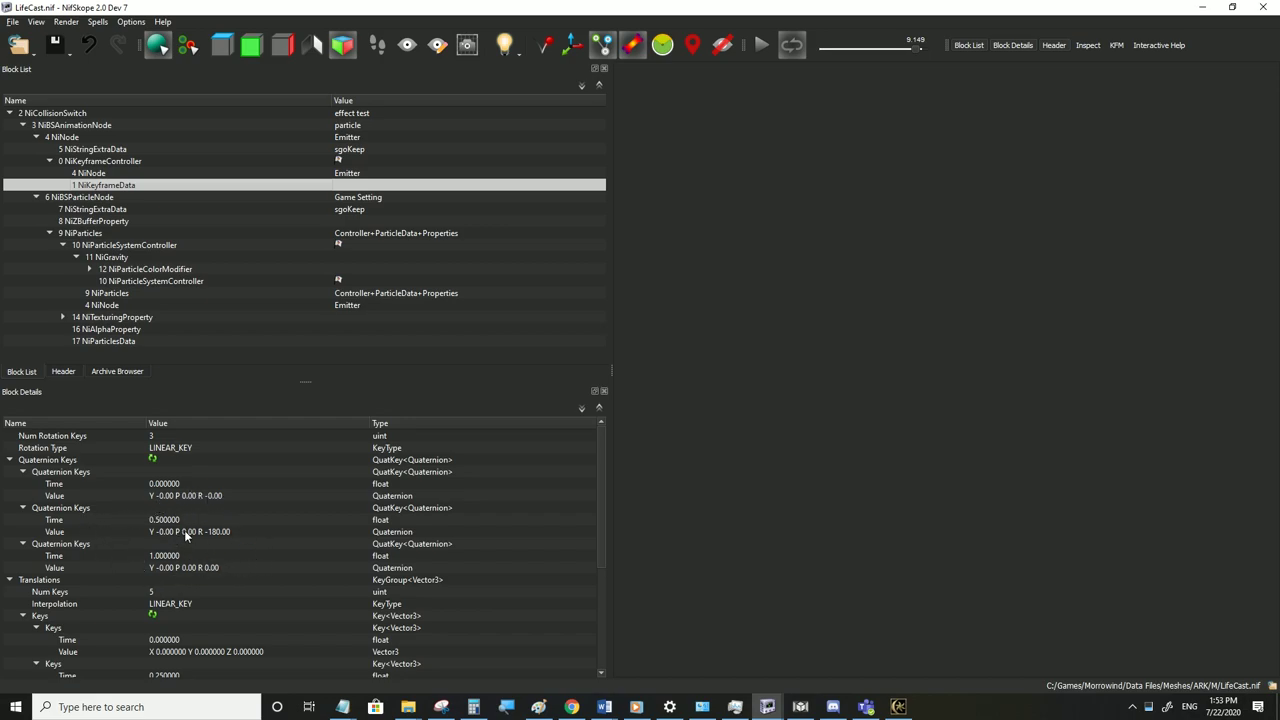
{"action": "mouse_move", "coordinate": [205, 535]}
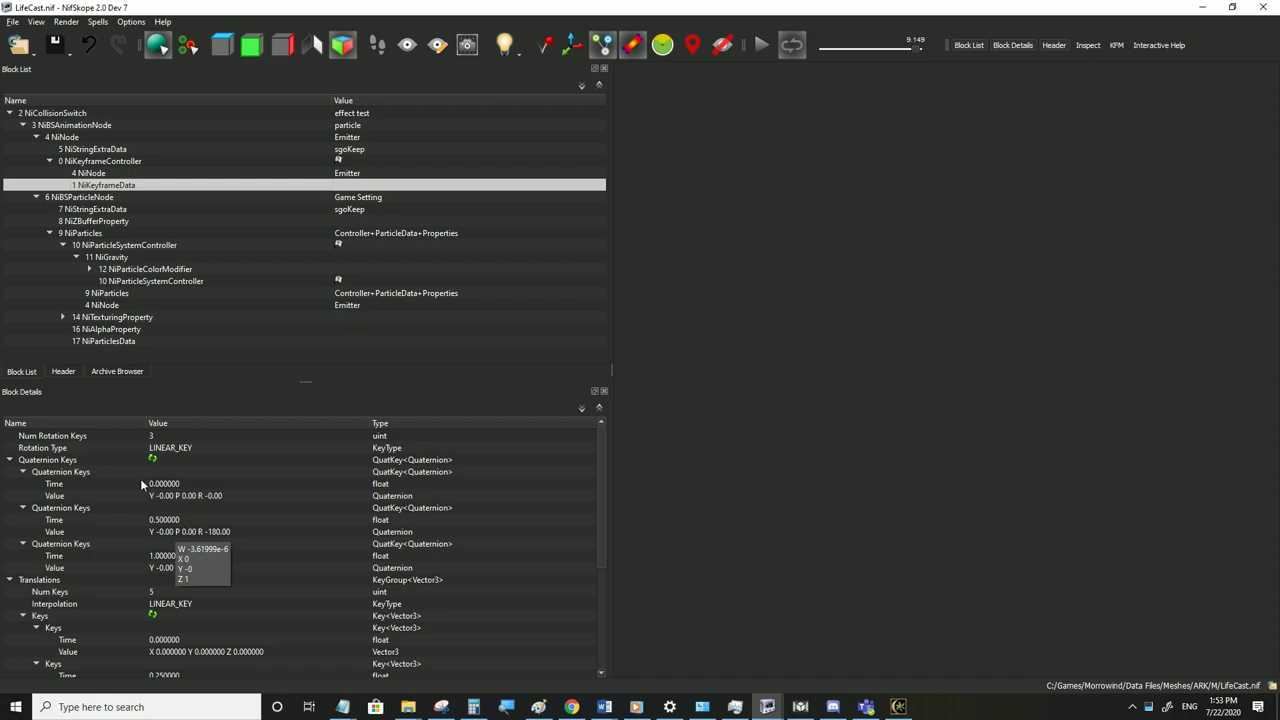
{"action": "left_click", "coordinate": [67, 138]}
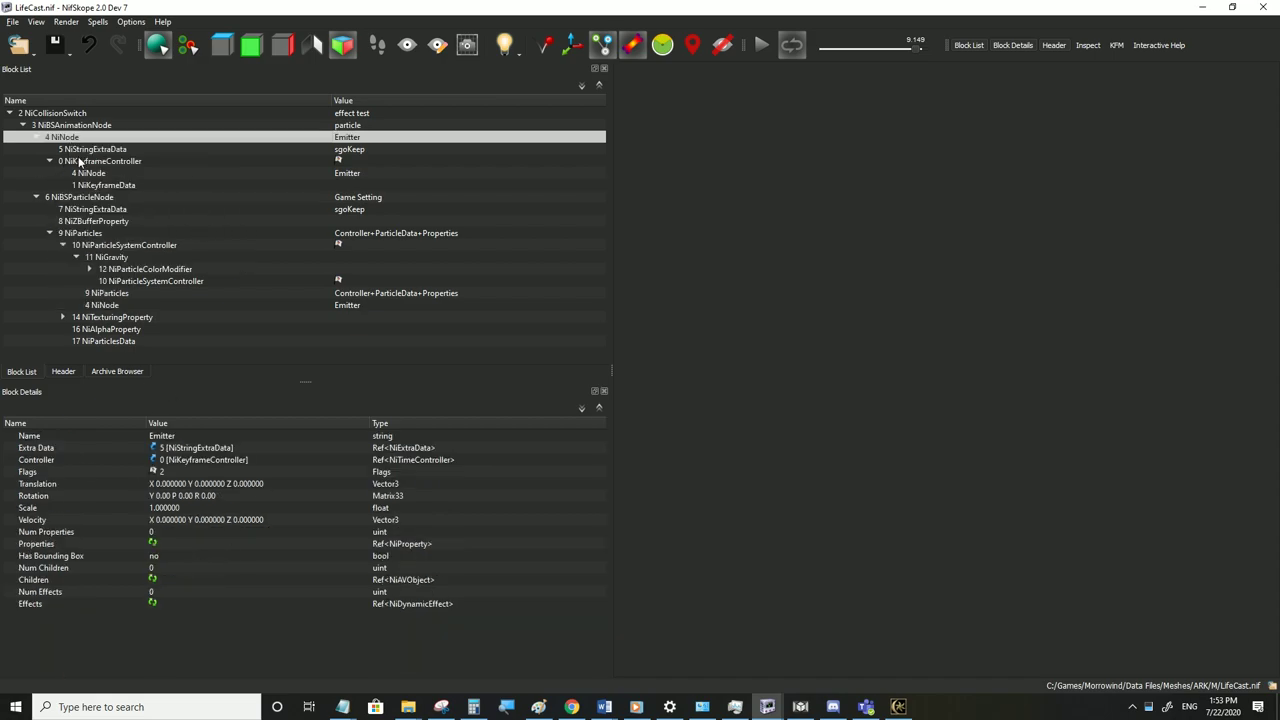
{"action": "left_click", "coordinate": [82, 164]}
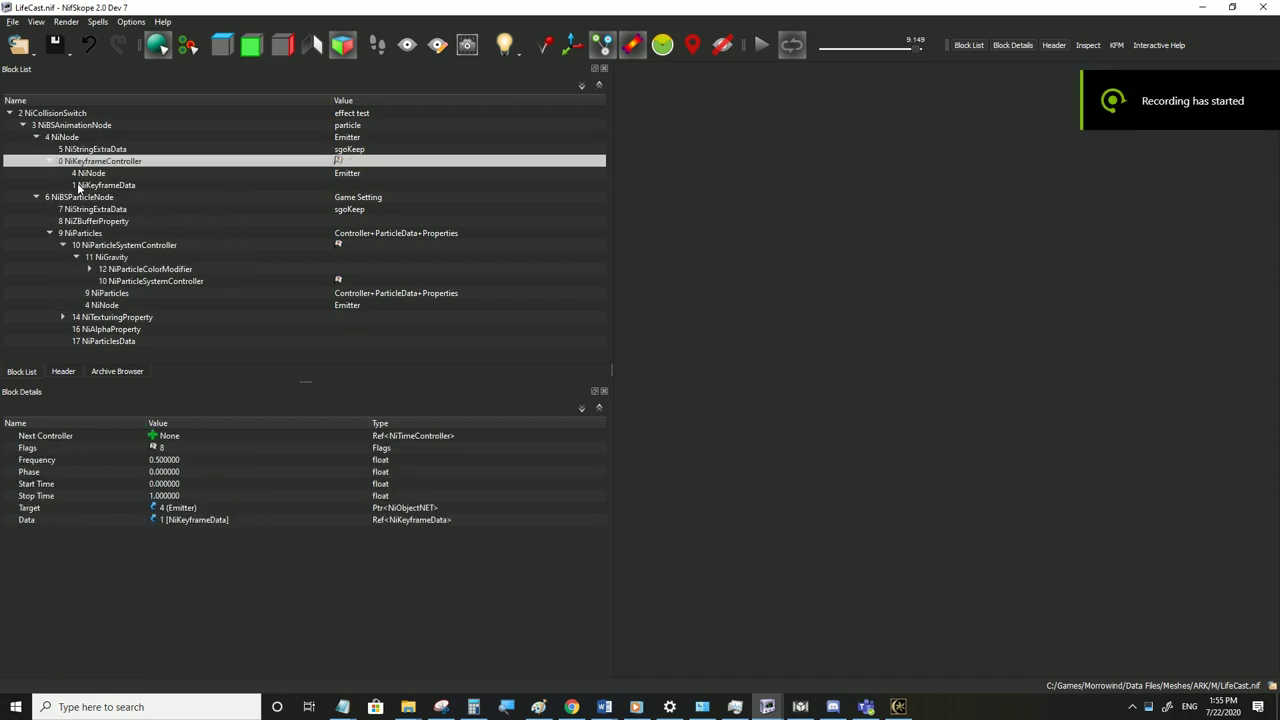
{"action": "left_click", "coordinate": [65, 137]}
{"action": "left_click", "coordinate": [70, 161]}
{"action": "right_click", "coordinate": [92, 165]}
{"action": "mouse_move", "coordinate": [95, 162]}
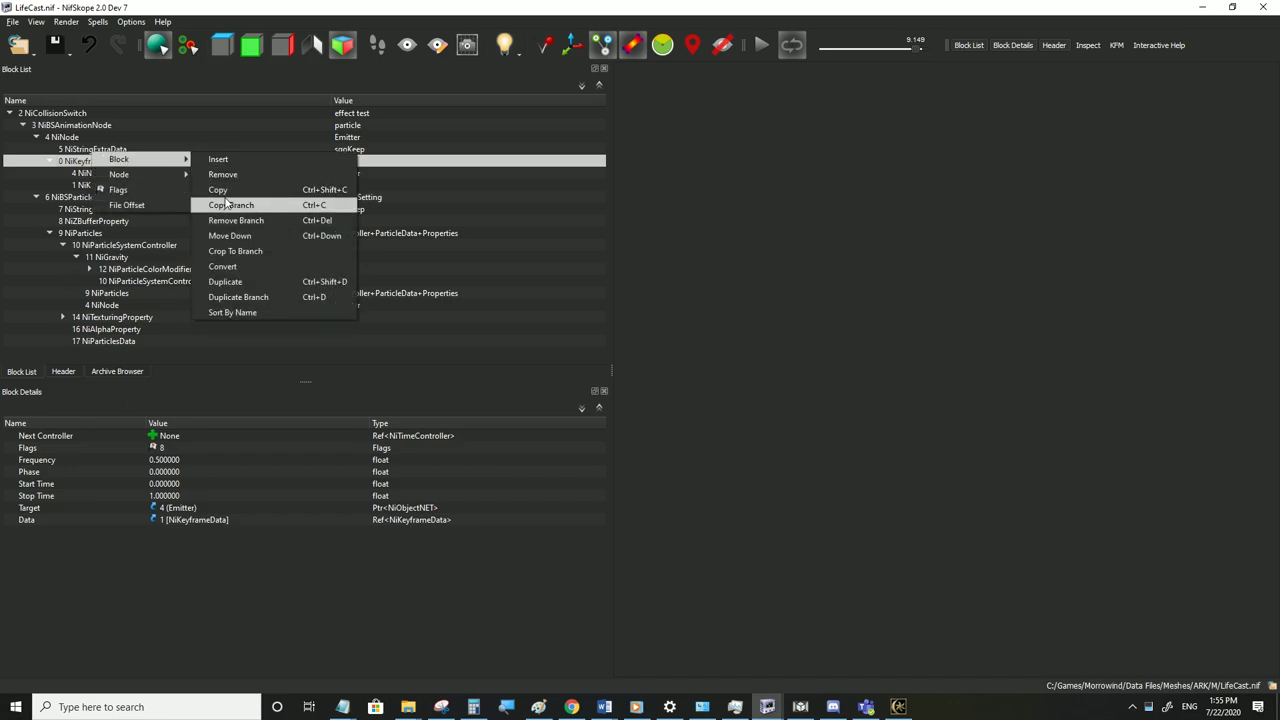
{"action": "left_click", "coordinate": [230, 205]}
{"action": "right_click", "coordinate": [97, 166]}
{"action": "mouse_move", "coordinate": [125, 158]}
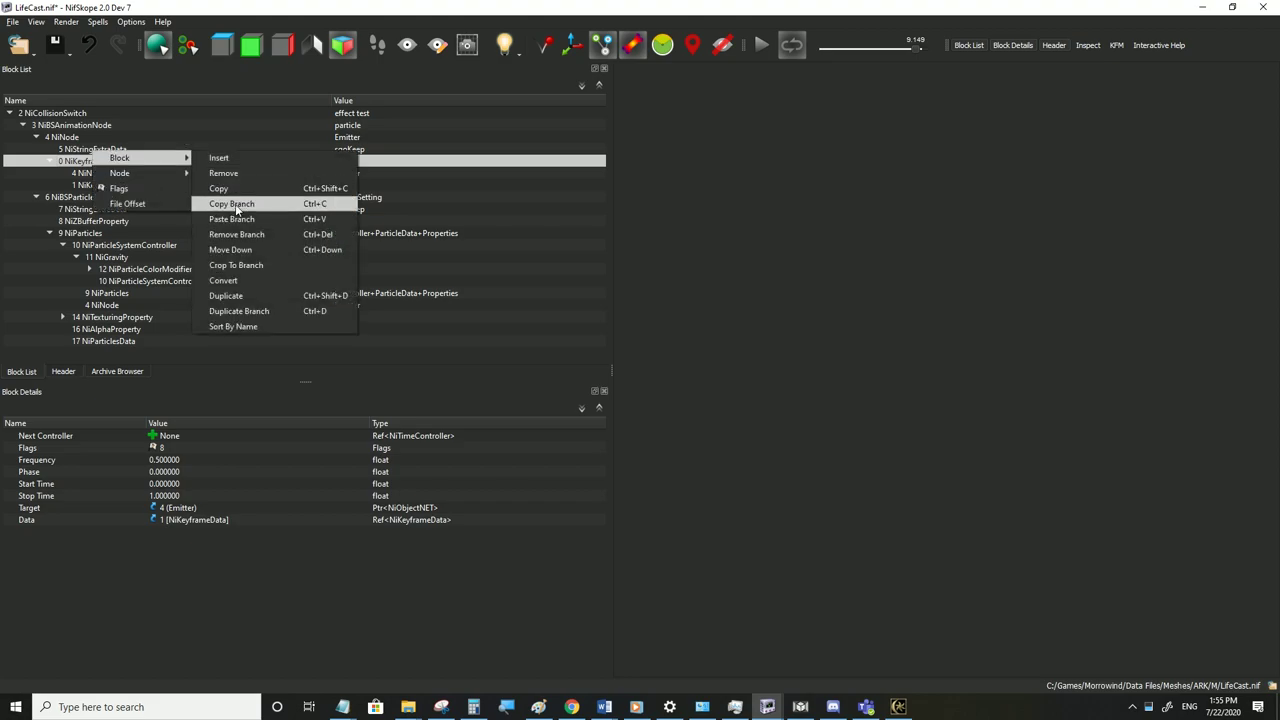
{"action": "left_click", "coordinate": [236, 216]}
{"action": "left_click", "coordinate": [92, 162]}
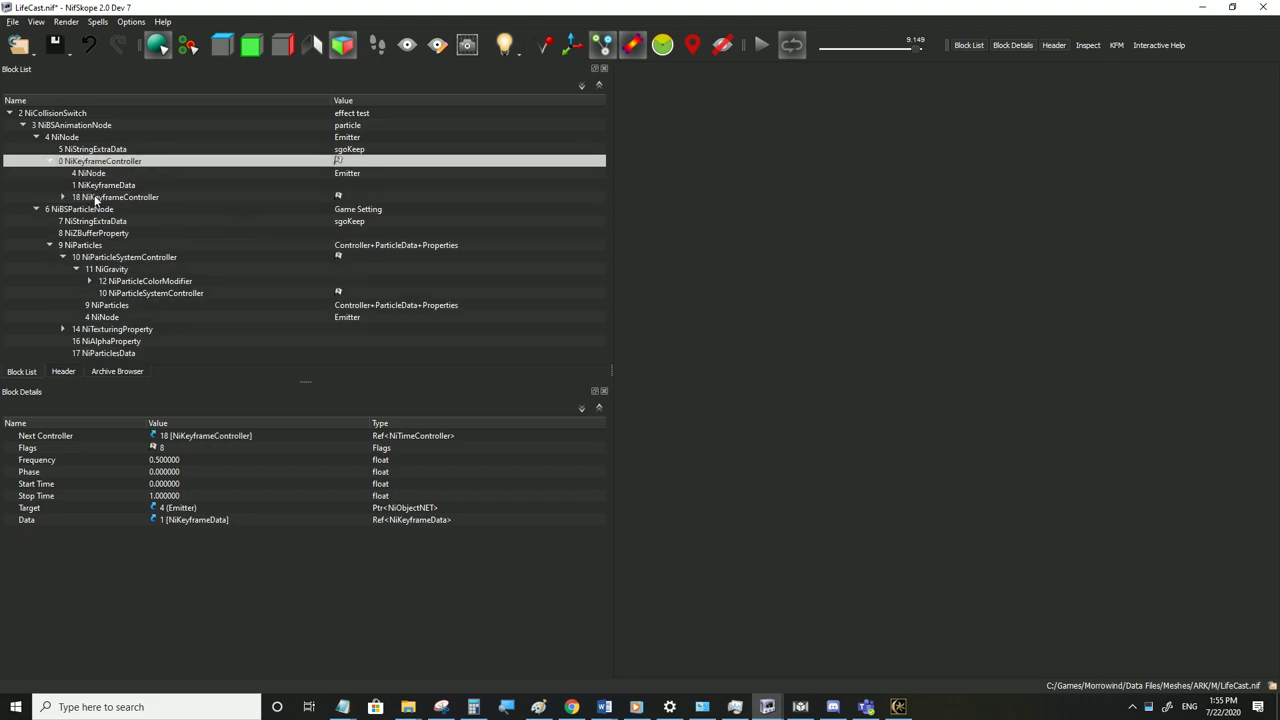
{"action": "left_click", "coordinate": [95, 198]}
{"action": "left_click", "coordinate": [96, 162]}
{"action": "left_click", "coordinate": [105, 198]}
{"action": "left_click", "coordinate": [68, 198]}
{"action": "left_click", "coordinate": [103, 210]}
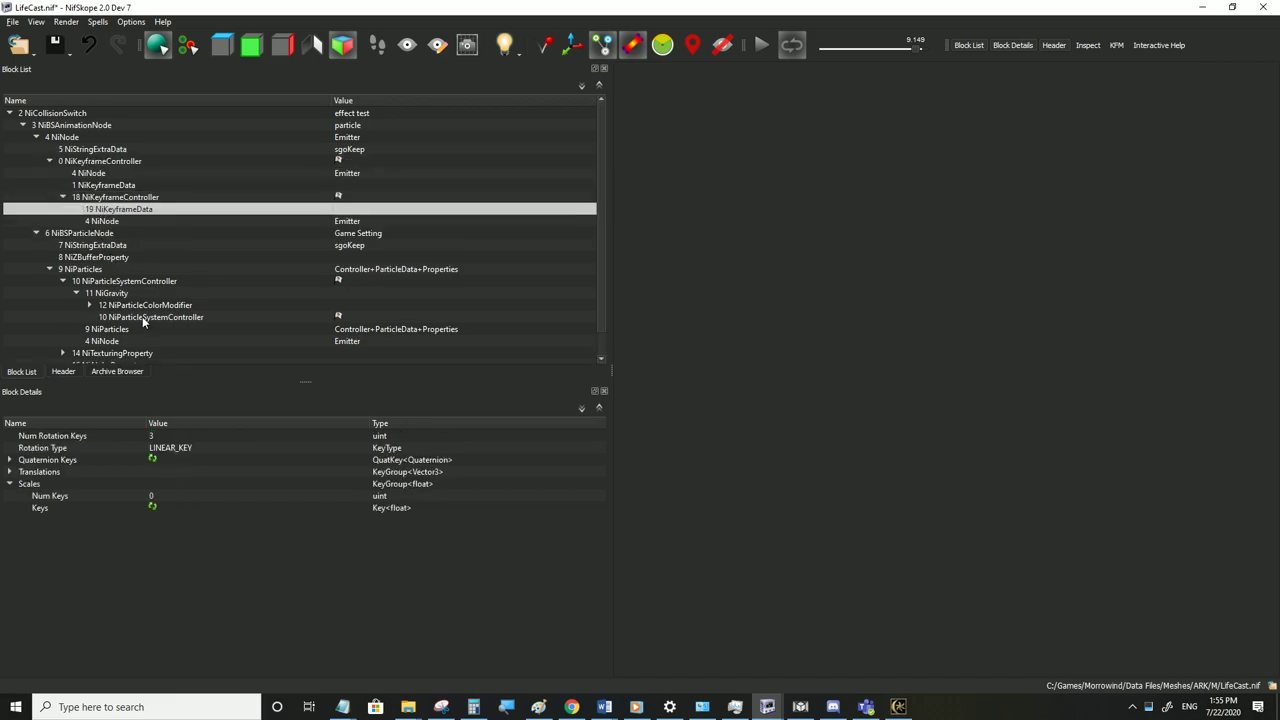
{"action": "left_click", "coordinate": [10, 461]}
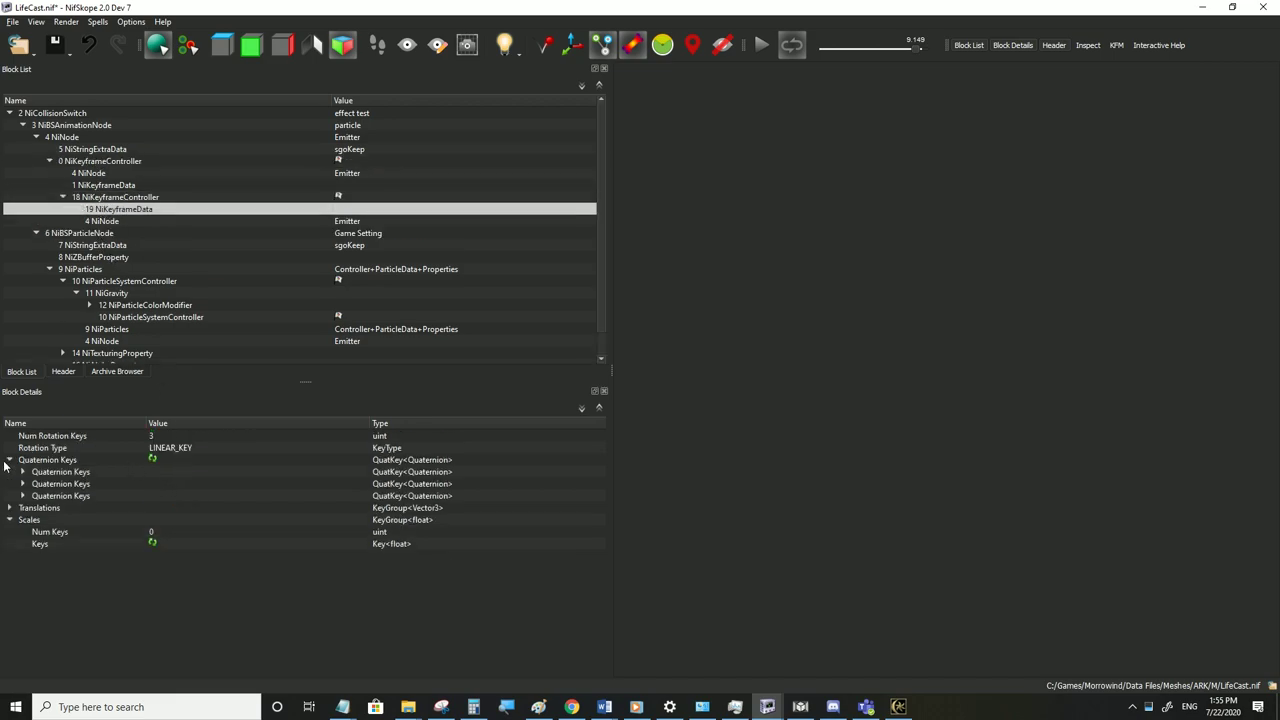
{"action": "left_click", "coordinate": [83, 162]}
{"action": "left_click", "coordinate": [68, 198]}
{"action": "left_click", "coordinate": [85, 162]}
{"action": "left_click", "coordinate": [95, 198]}
{"action": "left_click", "coordinate": [92, 162]}
{"action": "left_click", "coordinate": [100, 198]}
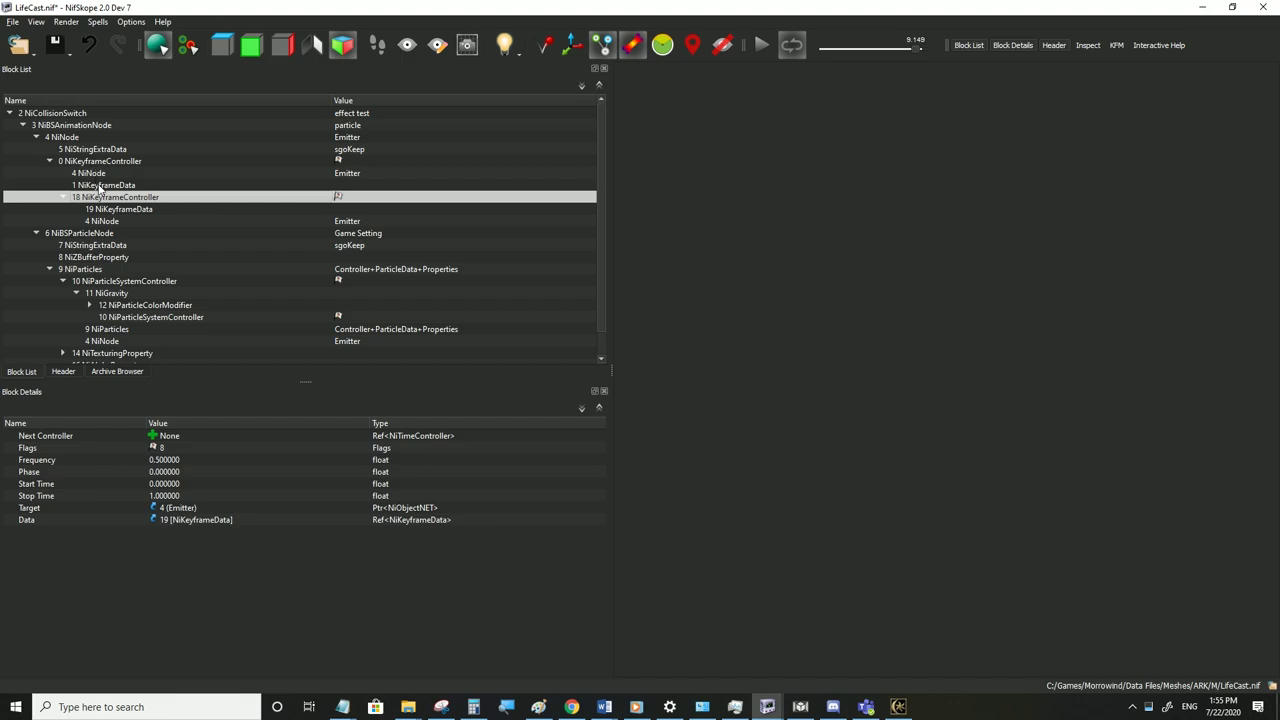
{"action": "left_click", "coordinate": [100, 164]}
{"action": "left_click", "coordinate": [98, 199]}
{"action": "key", "text": "ctrl+Delete"}
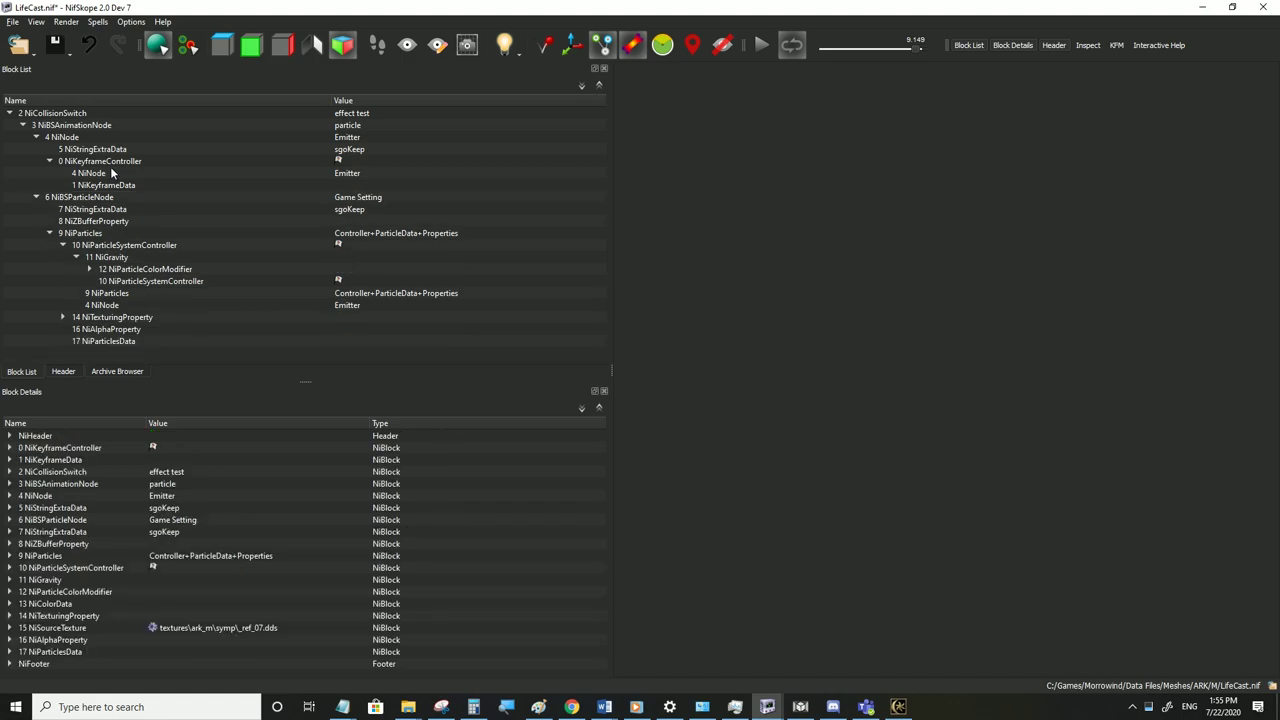
{"action": "left_click", "coordinate": [54, 138]}
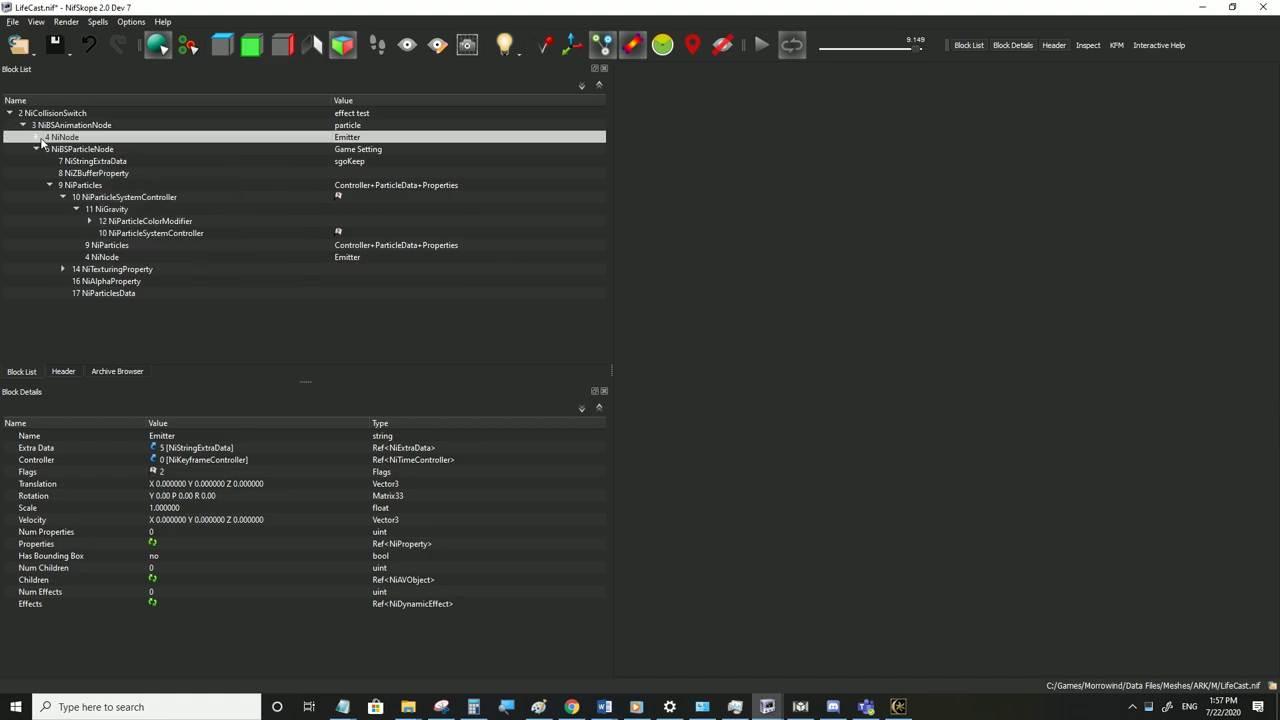
Attach a new plain NiNode as the Emitter node's parent
{"action": "right_click", "coordinate": [70, 141]}
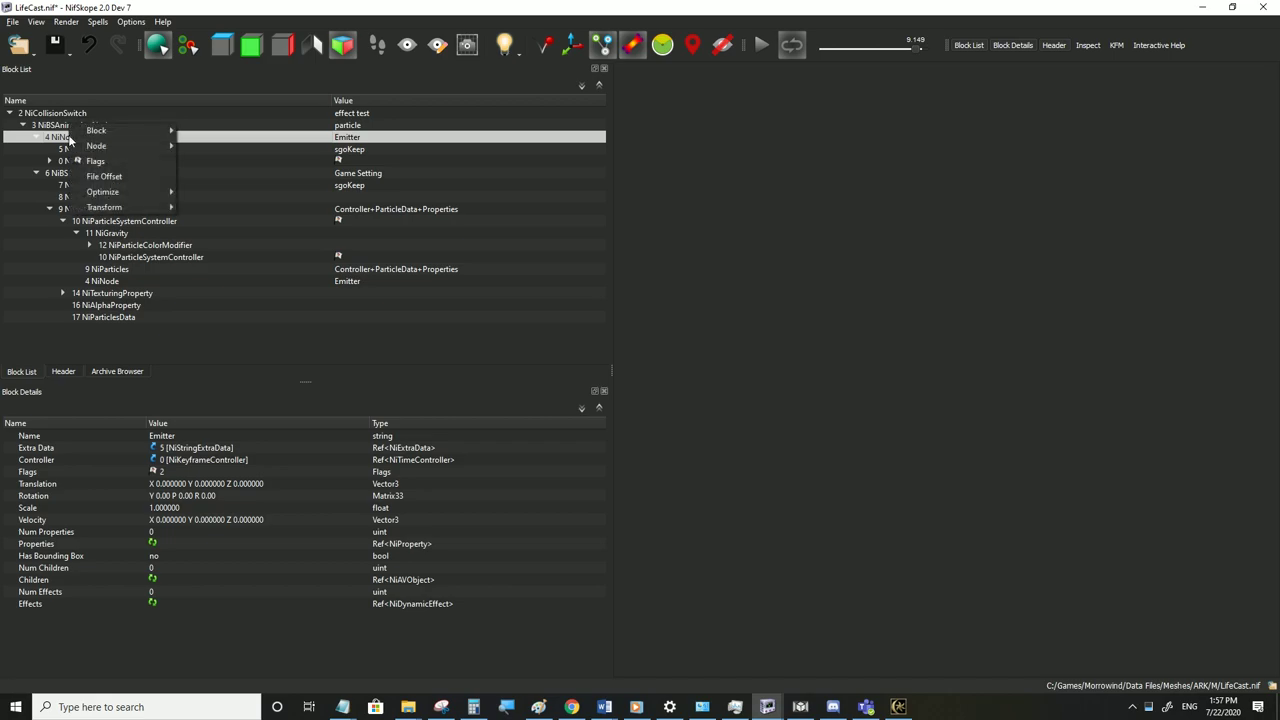
{"action": "mouse_move", "coordinate": [88, 152]}
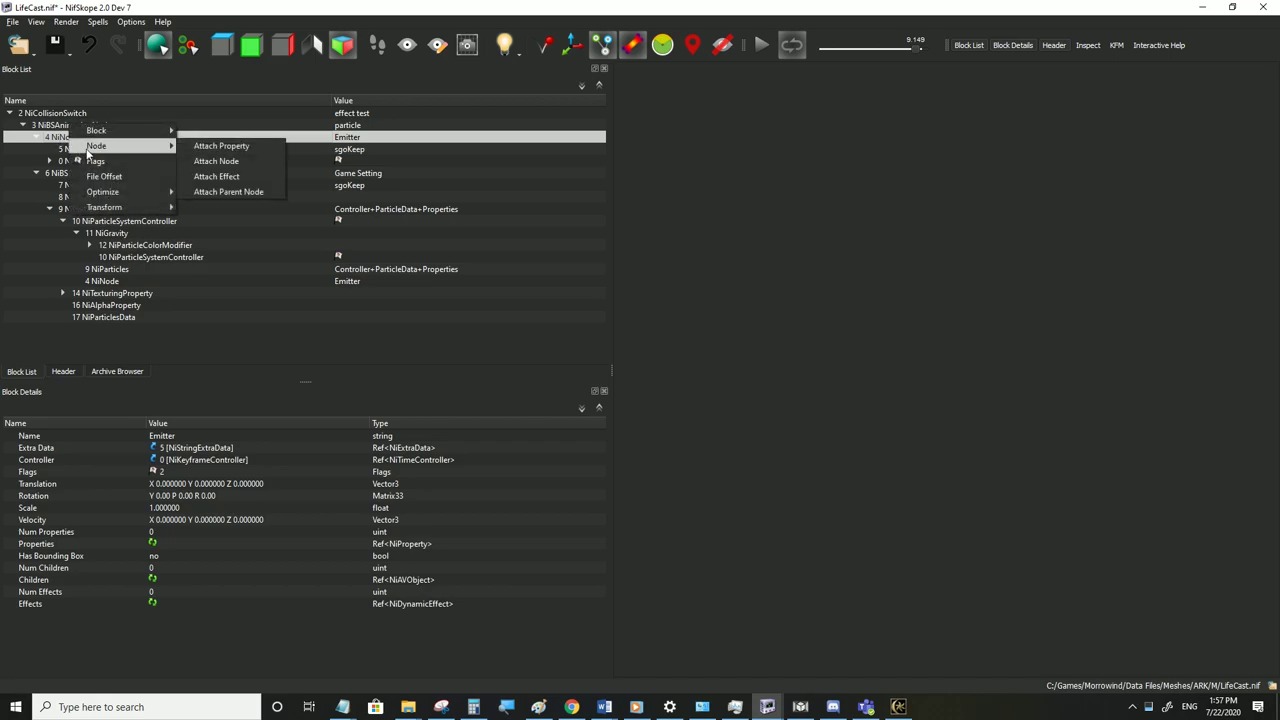
{"action": "left_click", "coordinate": [230, 192]}
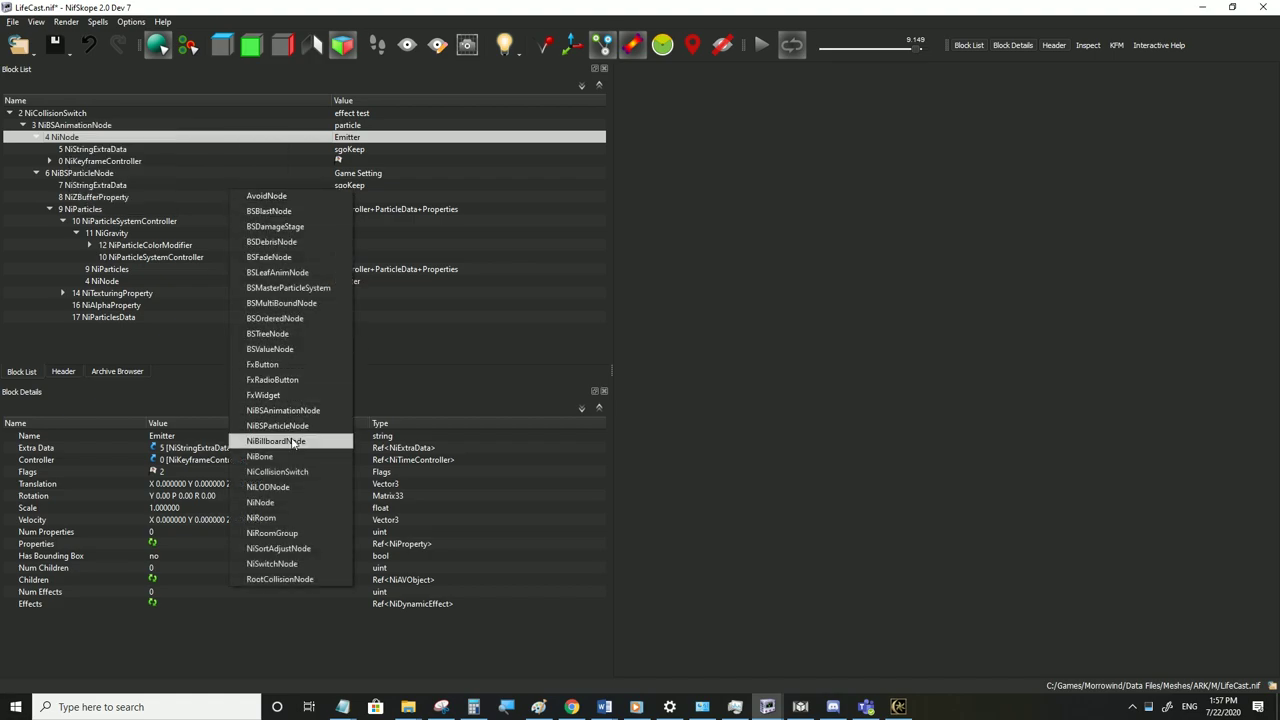
{"action": "left_click", "coordinate": [300, 505]}
{"action": "left_click", "coordinate": [37, 149]}
{"action": "left_click", "coordinate": [47, 161]}
{"action": "left_click", "coordinate": [87, 187]}
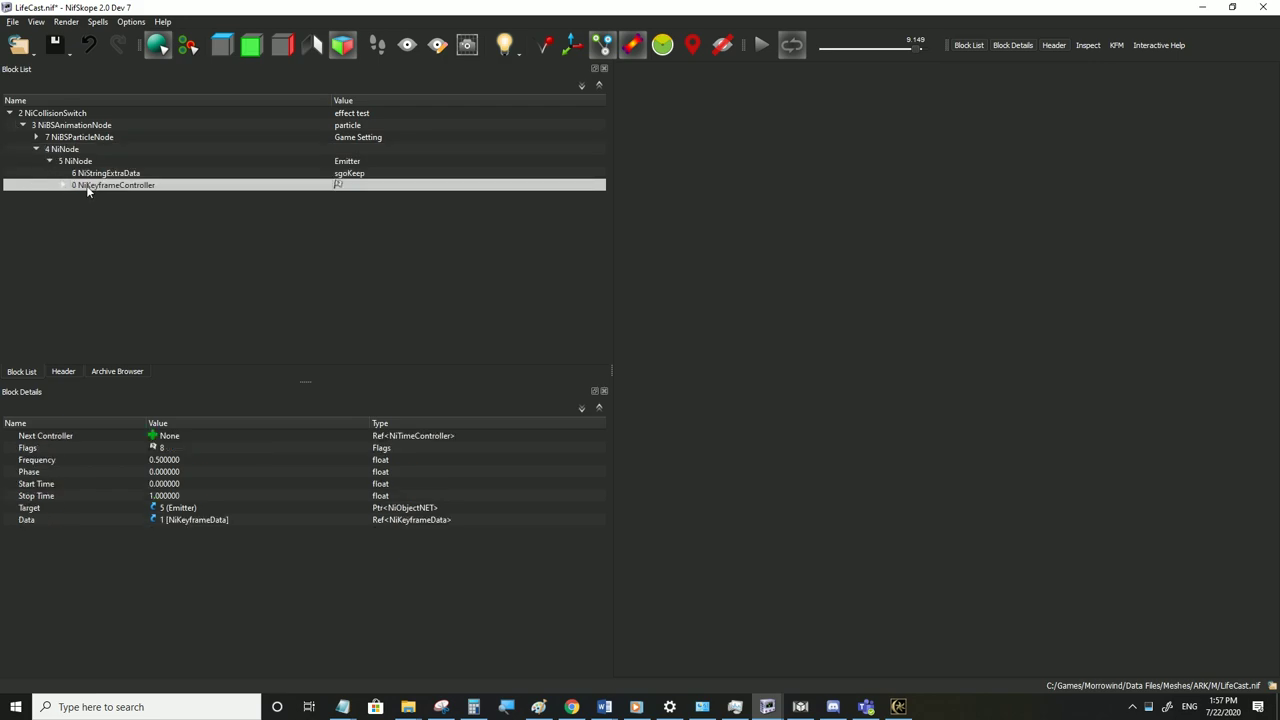
{"action": "left_click", "coordinate": [62, 150]}
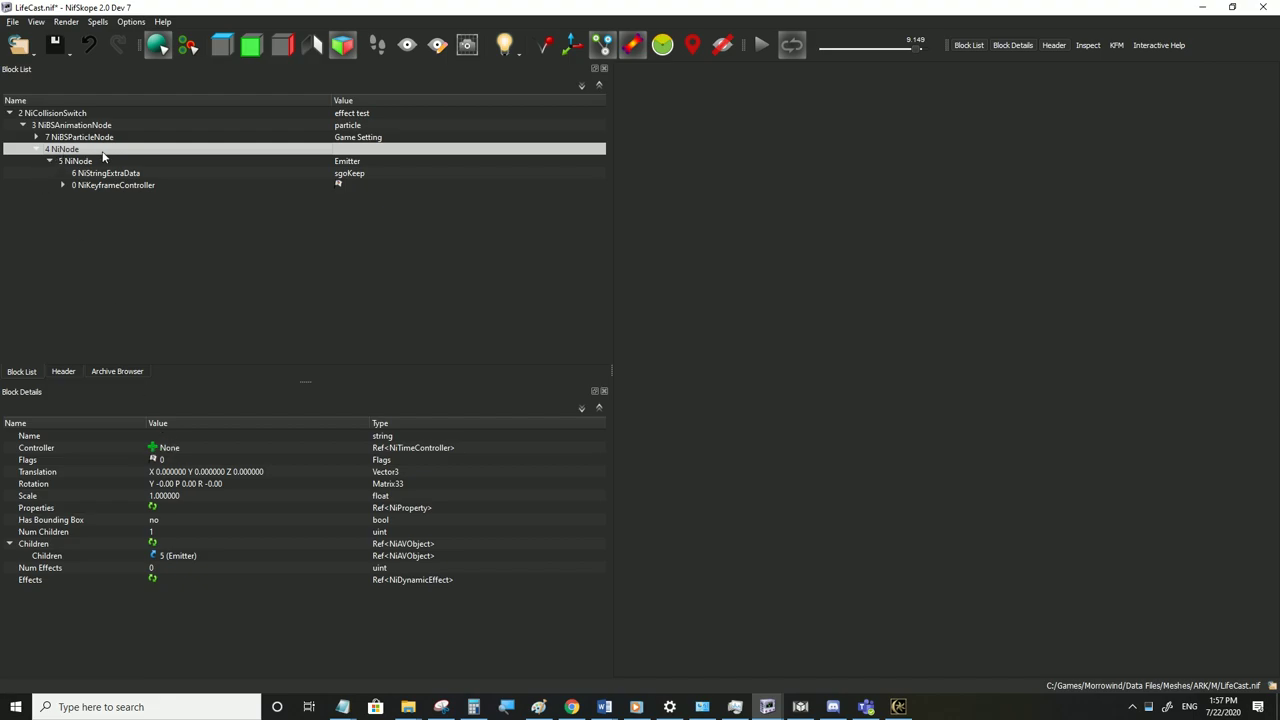
Rename the new parent node to parent1
{"action": "double_click", "coordinate": [363, 148]}
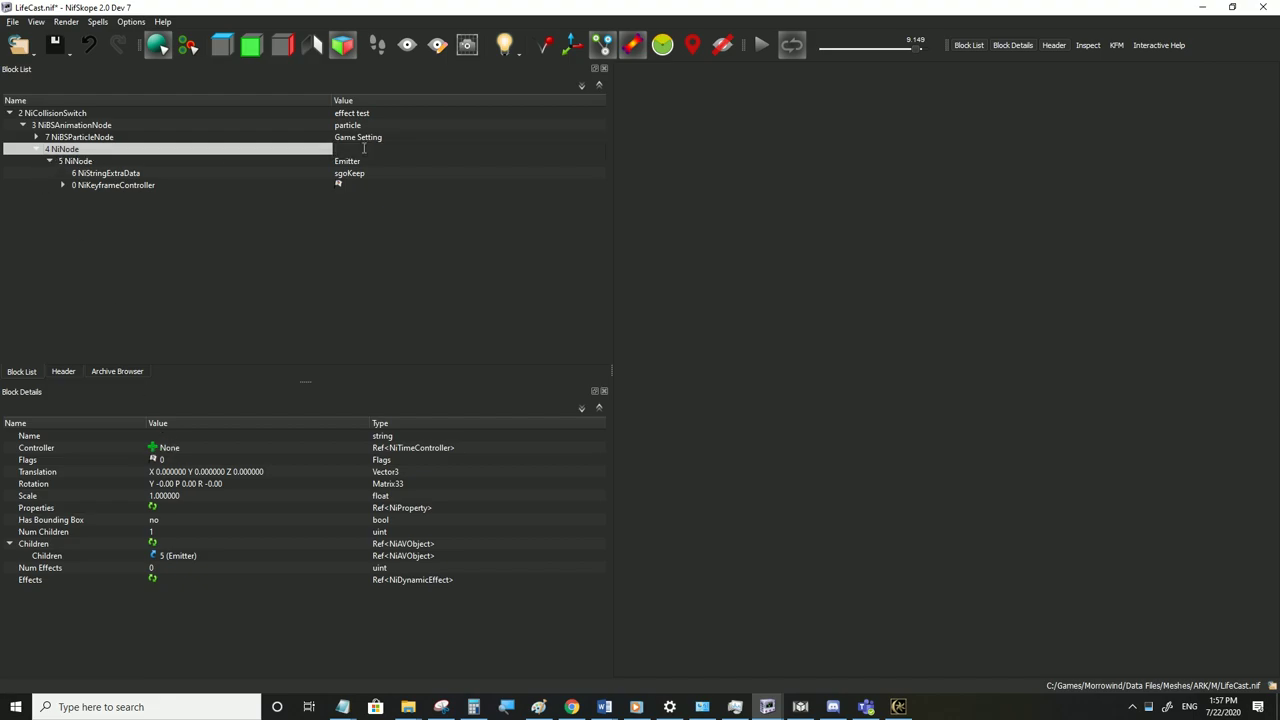
{"action": "type", "text": "parent"}
{"action": "key", "text": "Return"}
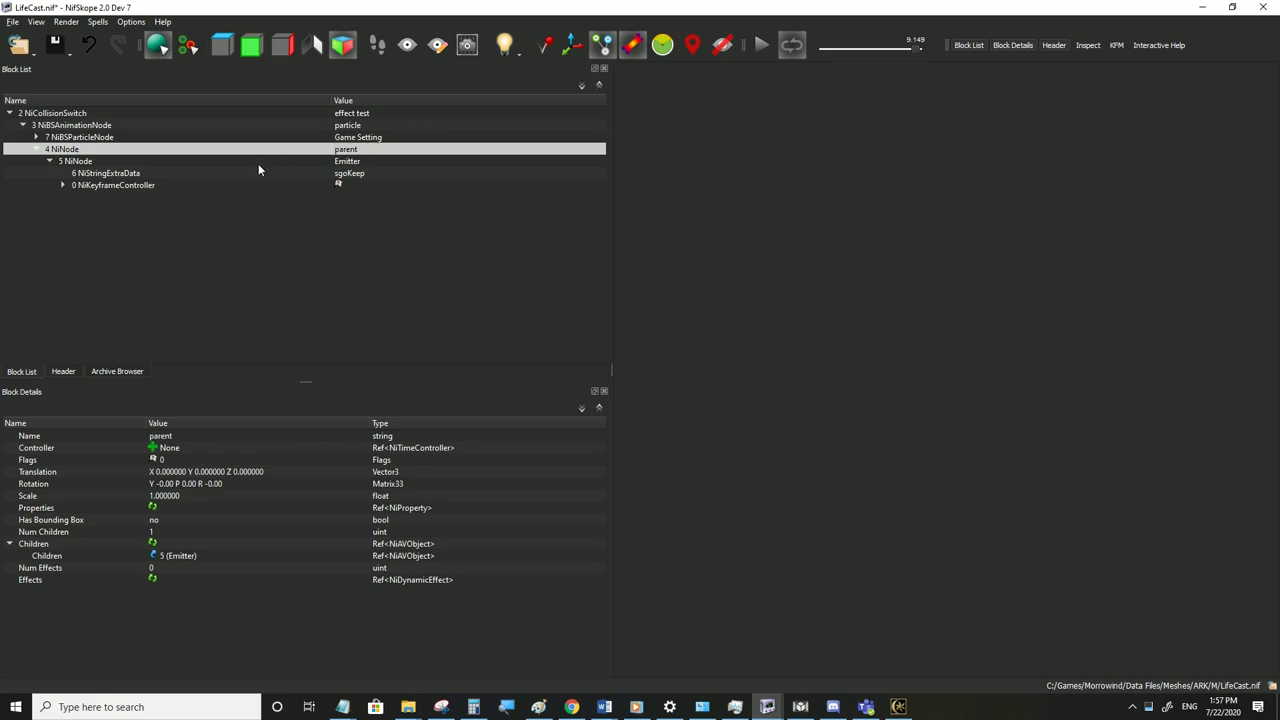
{"action": "double_click", "coordinate": [370, 150]}
{"action": "left_click", "coordinate": [363, 155]}
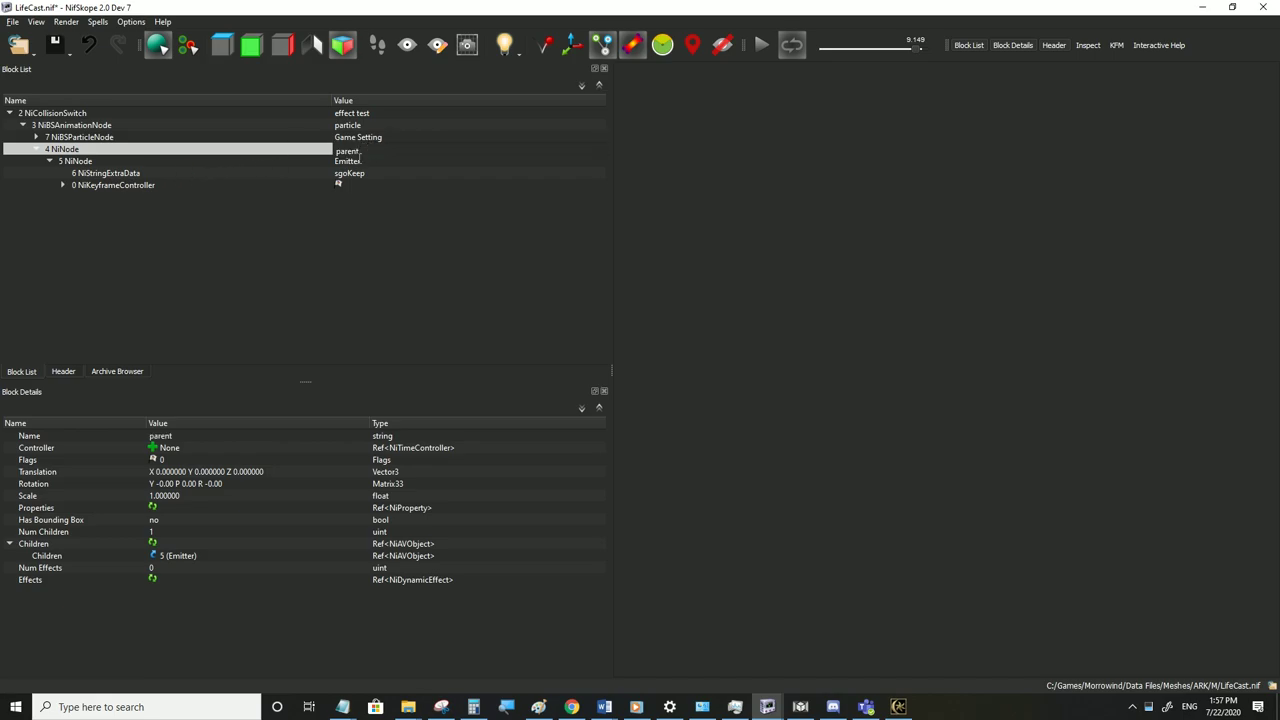
{"action": "left_click", "coordinate": [178, 187]}
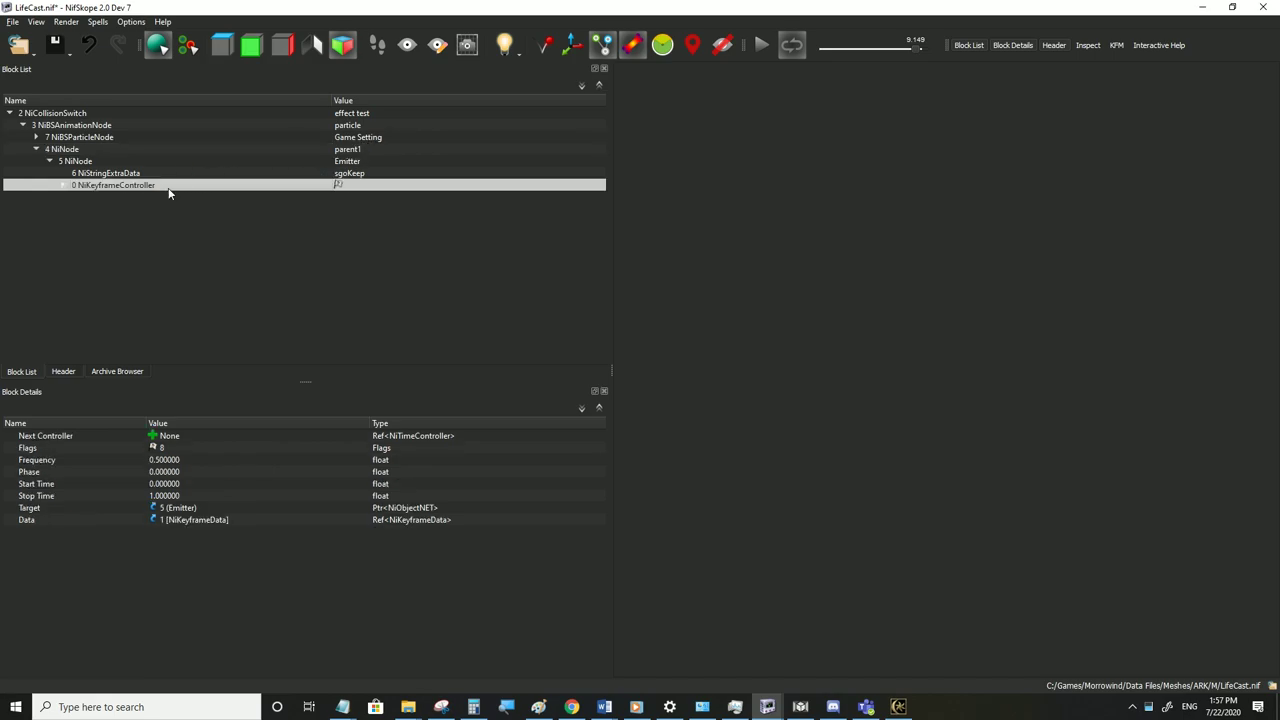
Copy the Emitter's NiKeyframeController branch
{"action": "left_click", "coordinate": [90, 163]}
{"action": "left_click", "coordinate": [92, 185]}
{"action": "right_click", "coordinate": [92, 184]}
{"action": "mouse_move", "coordinate": [109, 185]}
{"action": "left_click", "coordinate": [254, 224]}
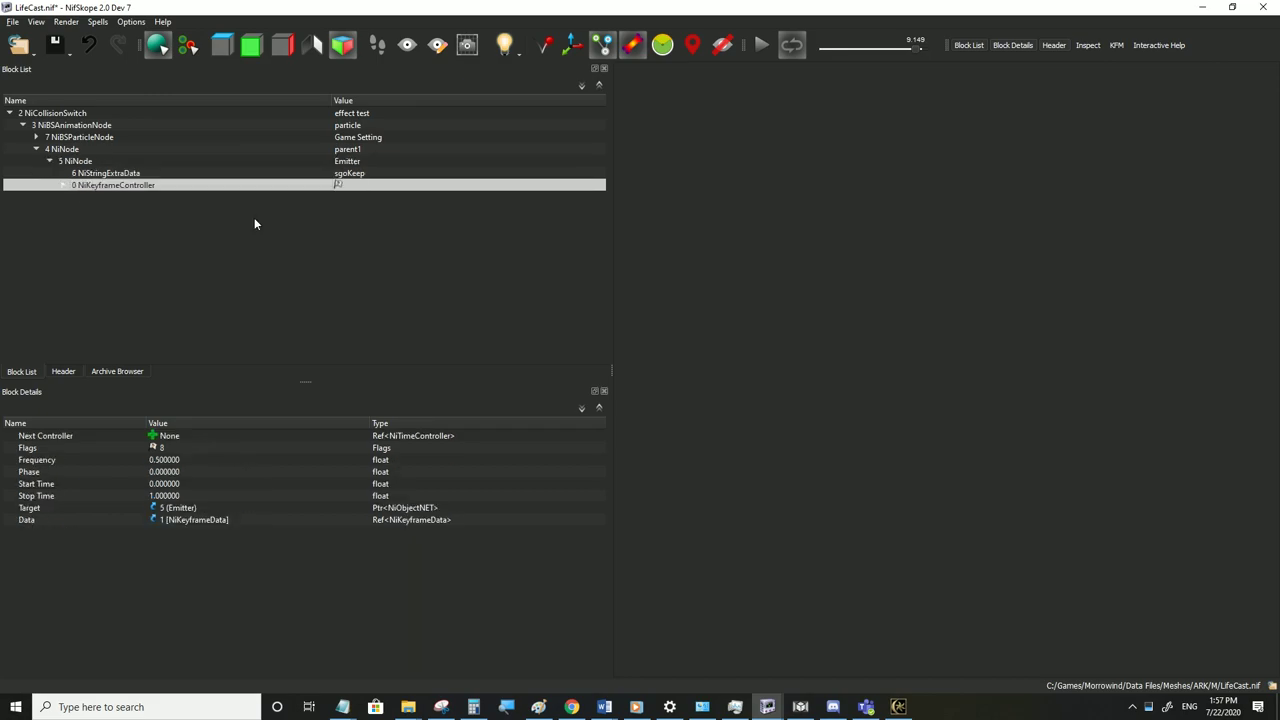
{"action": "right_click", "coordinate": [93, 186]}
{"action": "mouse_move", "coordinate": [120, 182]}
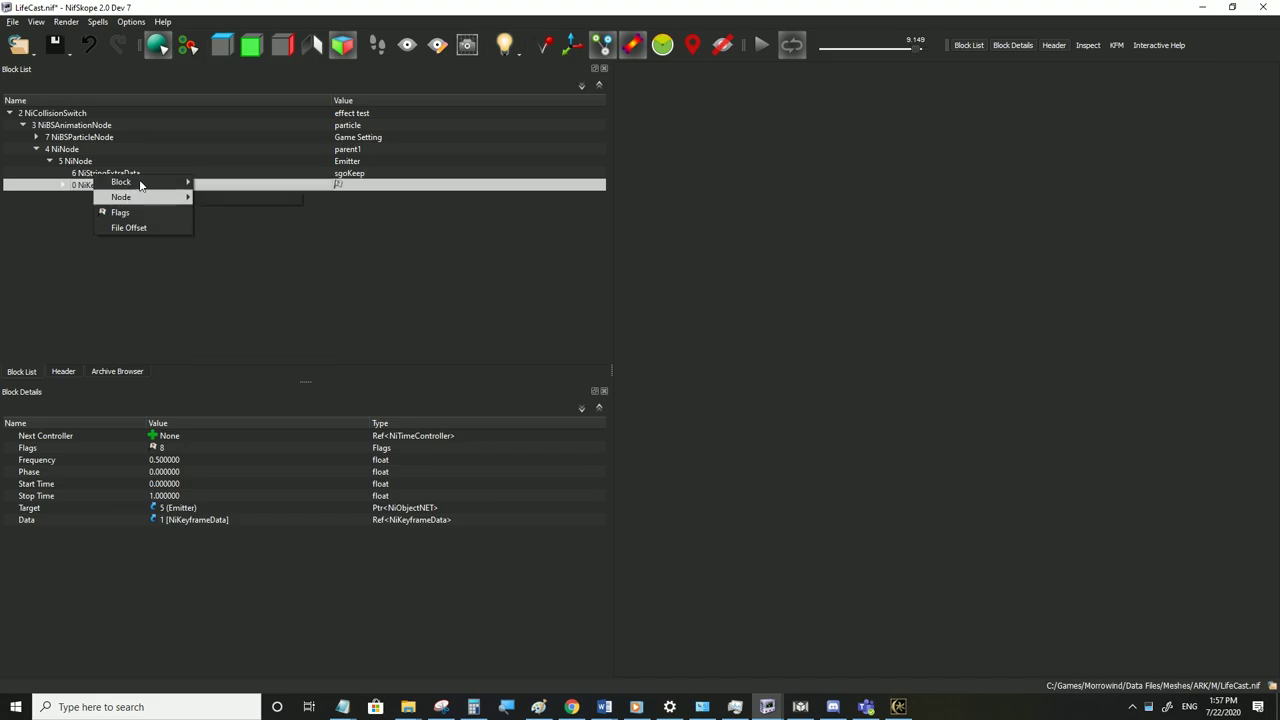
{"action": "left_click", "coordinate": [240, 228]}
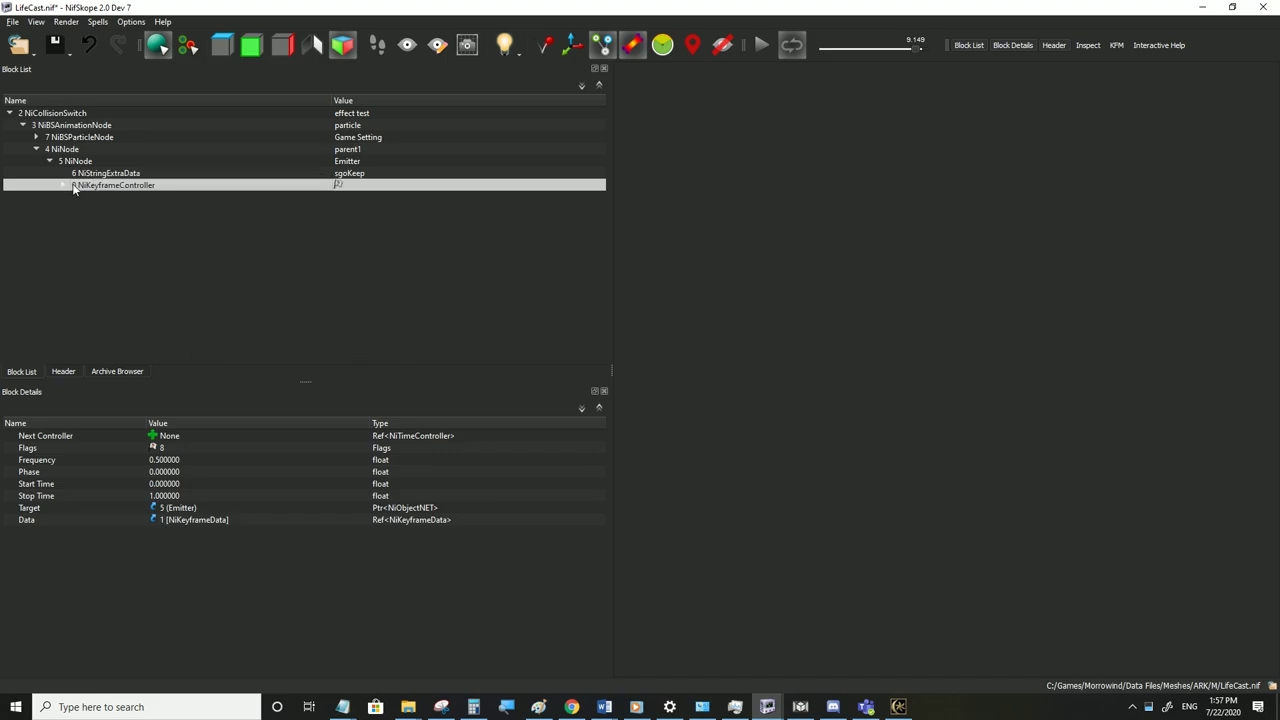
{"action": "left_click", "coordinate": [66, 150]}
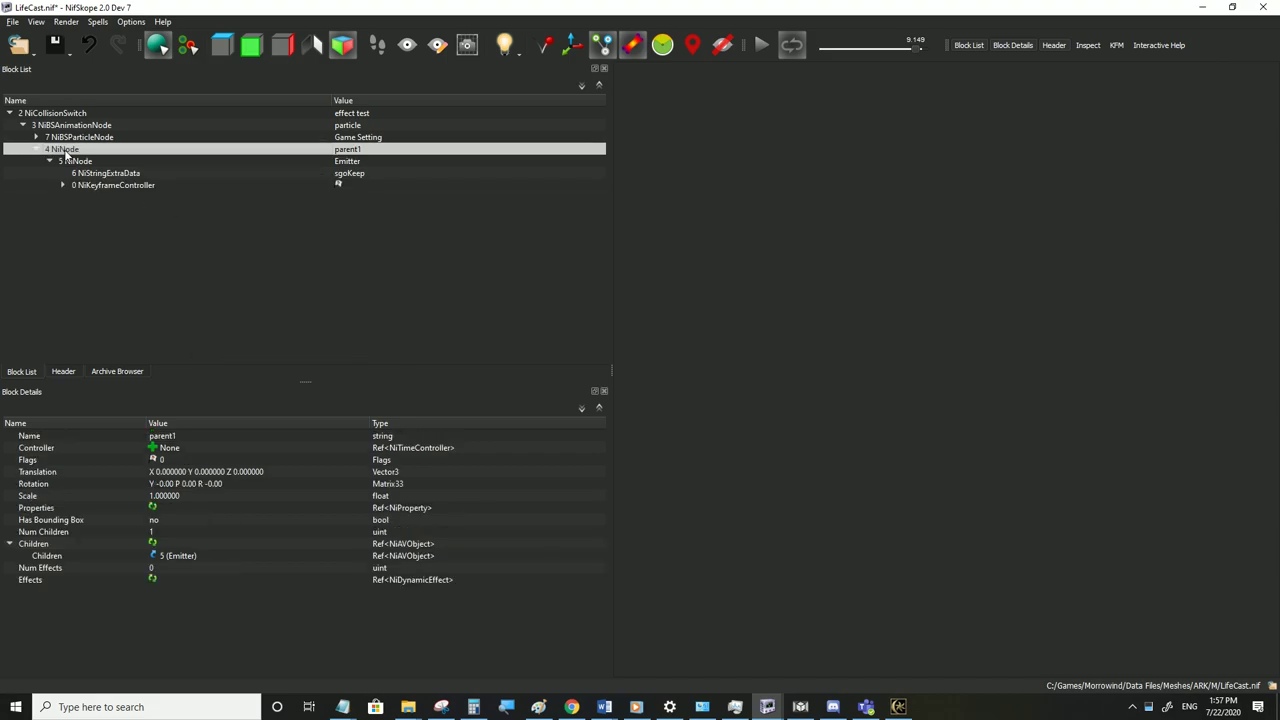
Paste the keyframe controller branch onto parent1 and compare it with the Emitter's controller
{"action": "right_click", "coordinate": [66, 145]}
{"action": "mouse_move", "coordinate": [140, 146]}
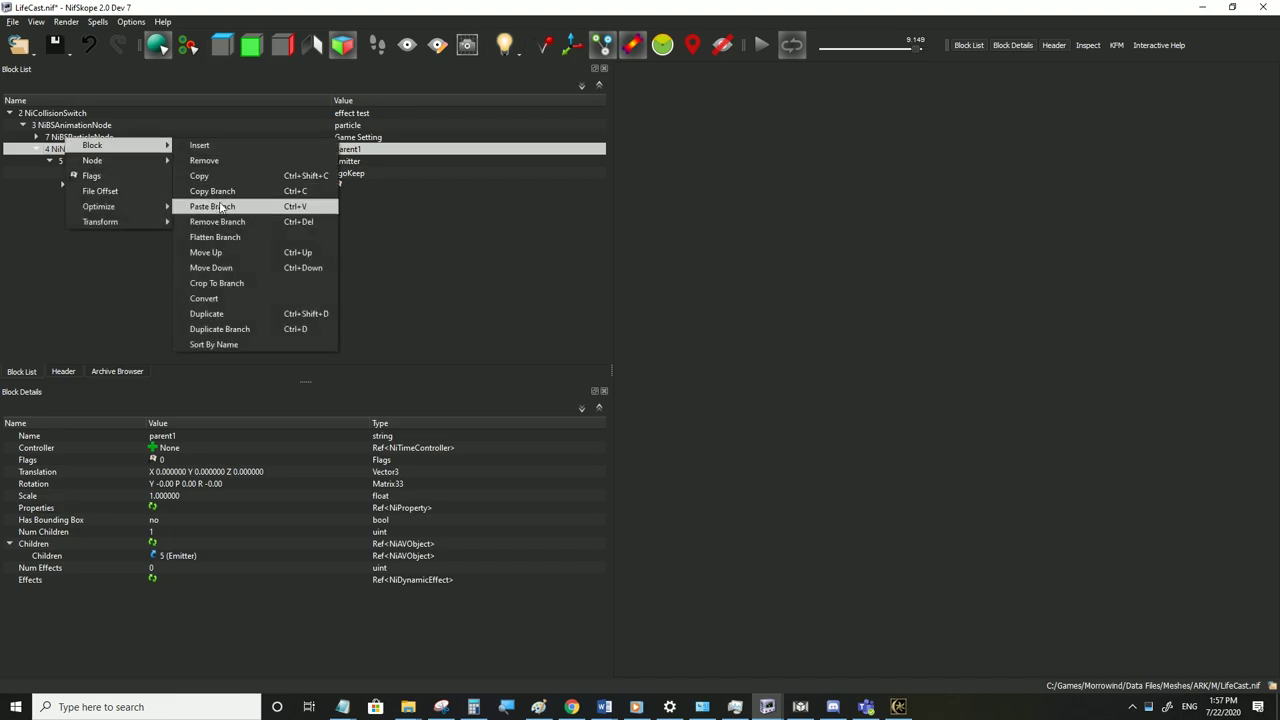
{"action": "left_click", "coordinate": [222, 207]}
{"action": "left_click", "coordinate": [49, 161]}
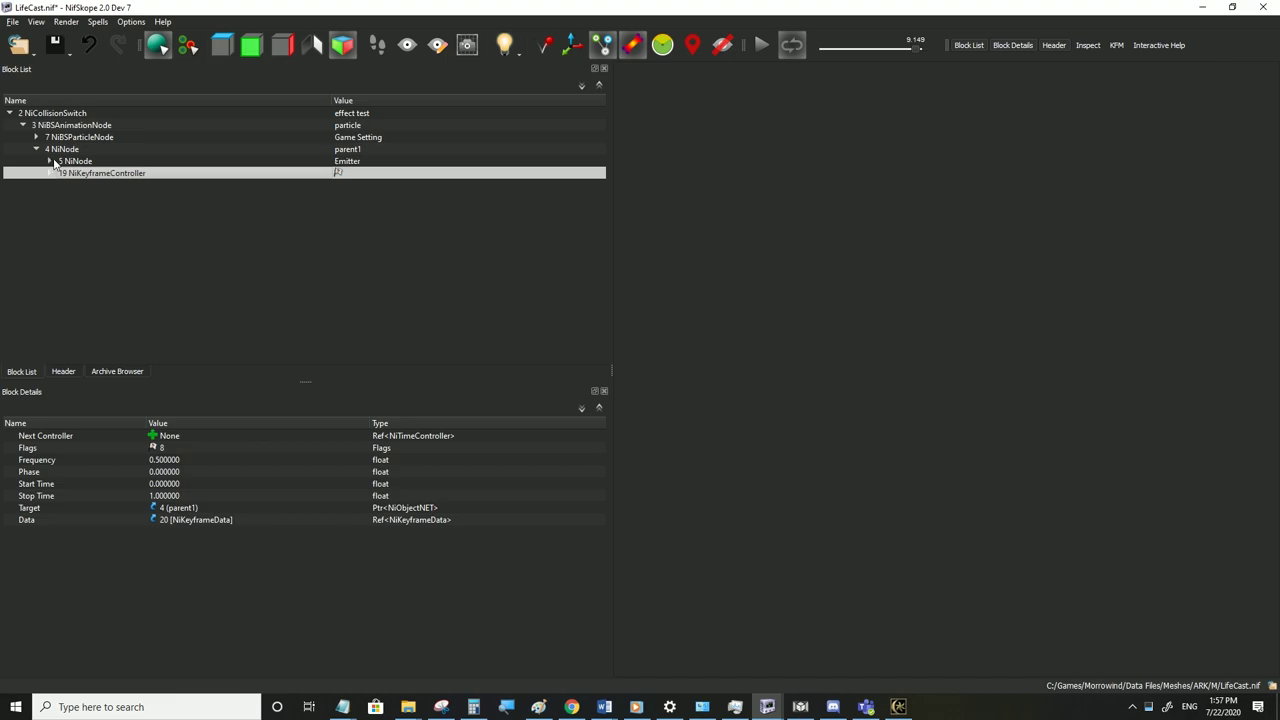
{"action": "left_click", "coordinate": [62, 151]}
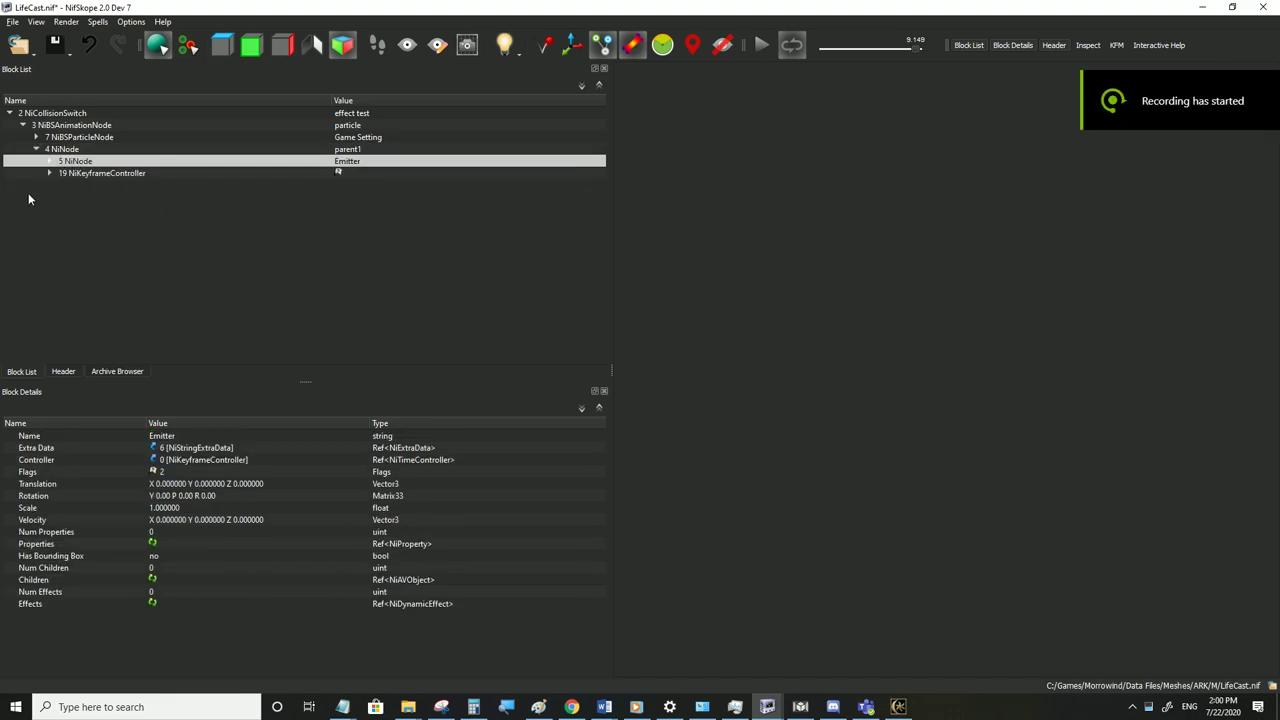
{"action": "left_click", "coordinate": [49, 162]}
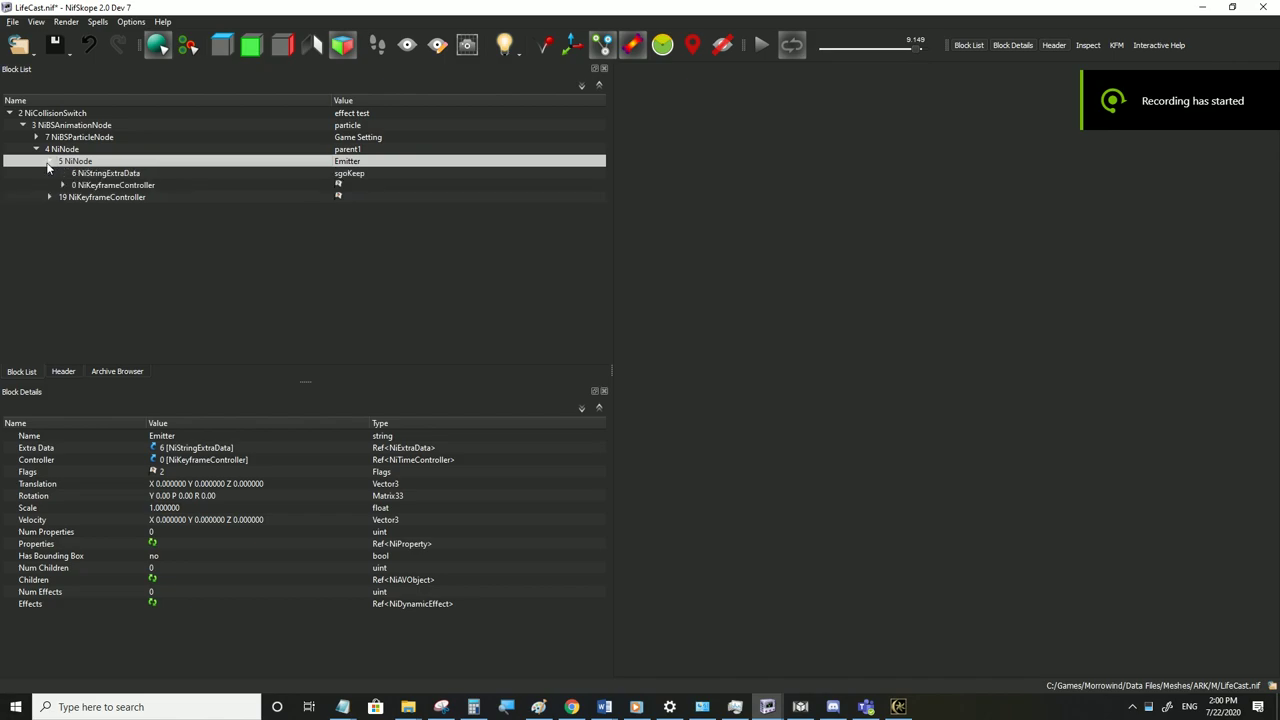
{"action": "left_click", "coordinate": [102, 186]}
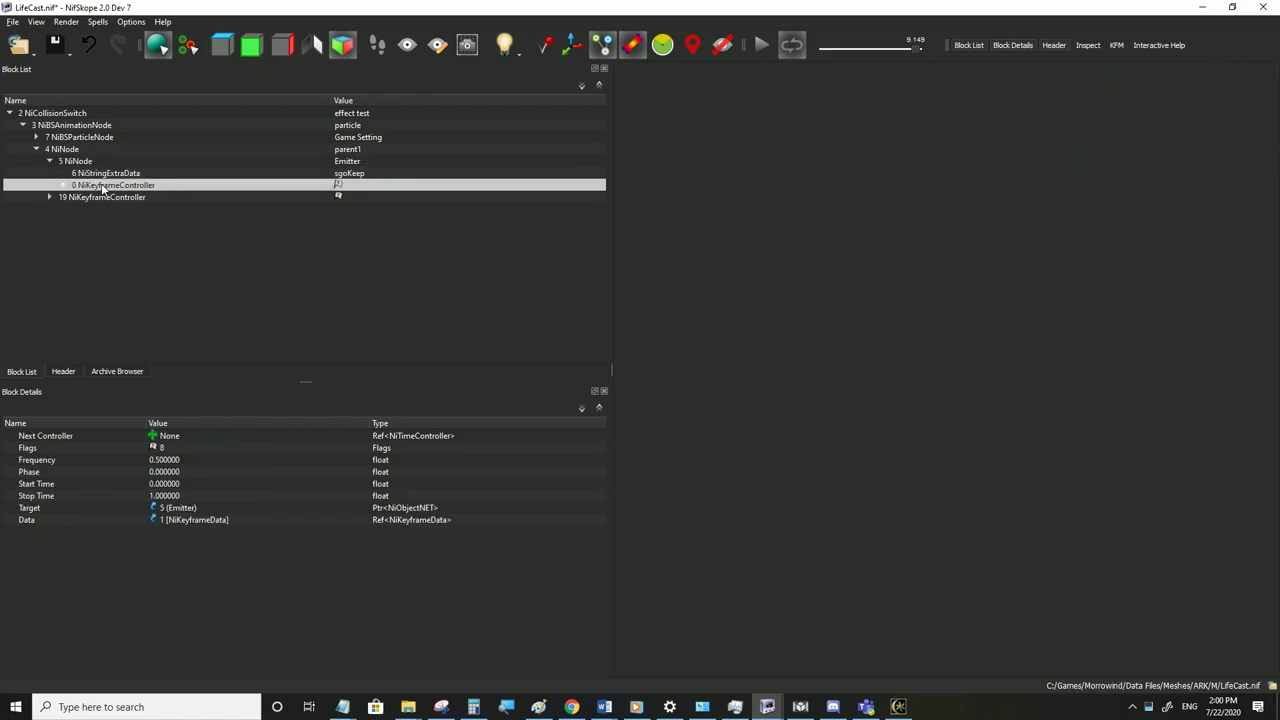
{"action": "left_click", "coordinate": [66, 163]}
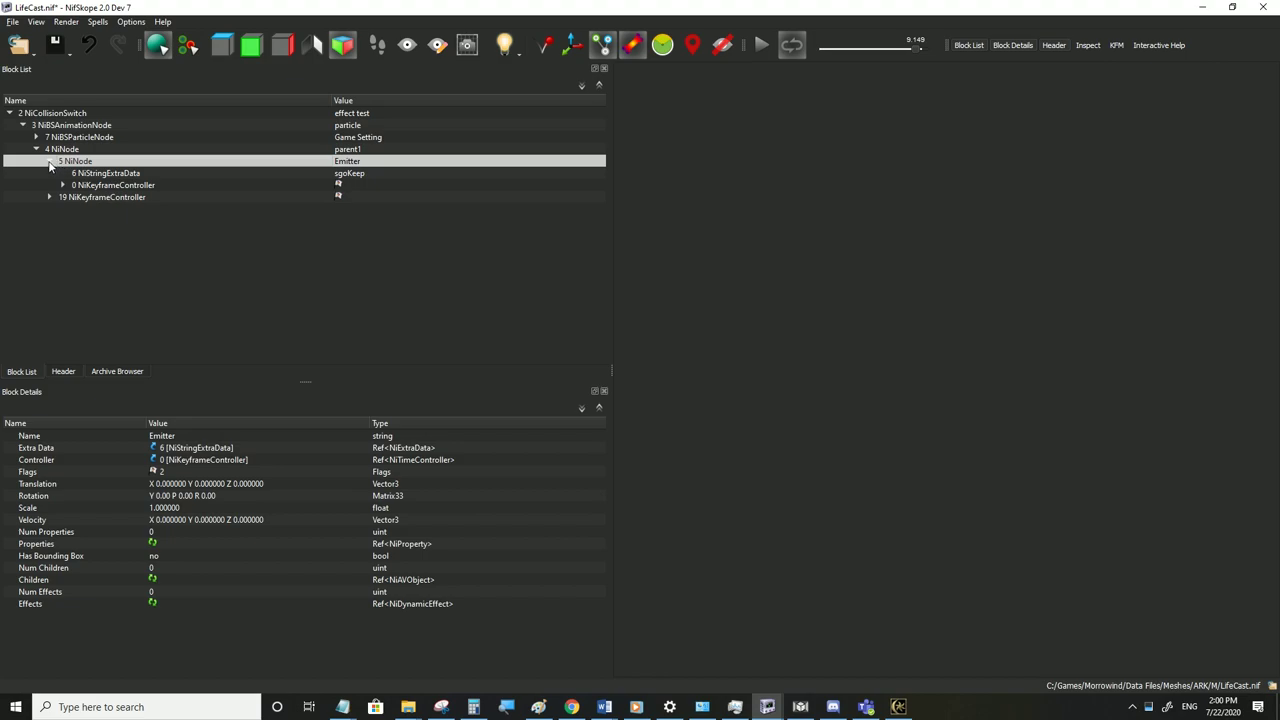
{"action": "left_click", "coordinate": [50, 163]}
{"action": "left_click", "coordinate": [71, 152]}
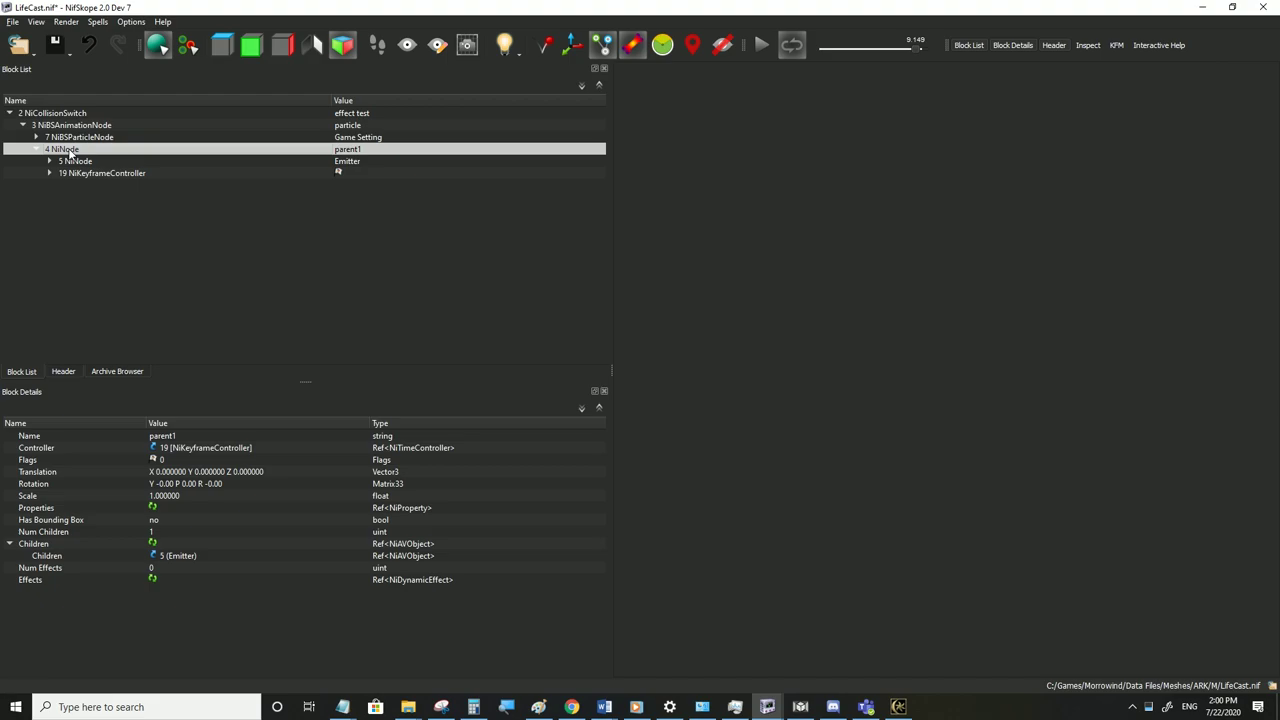
{"action": "left_click", "coordinate": [71, 173]}
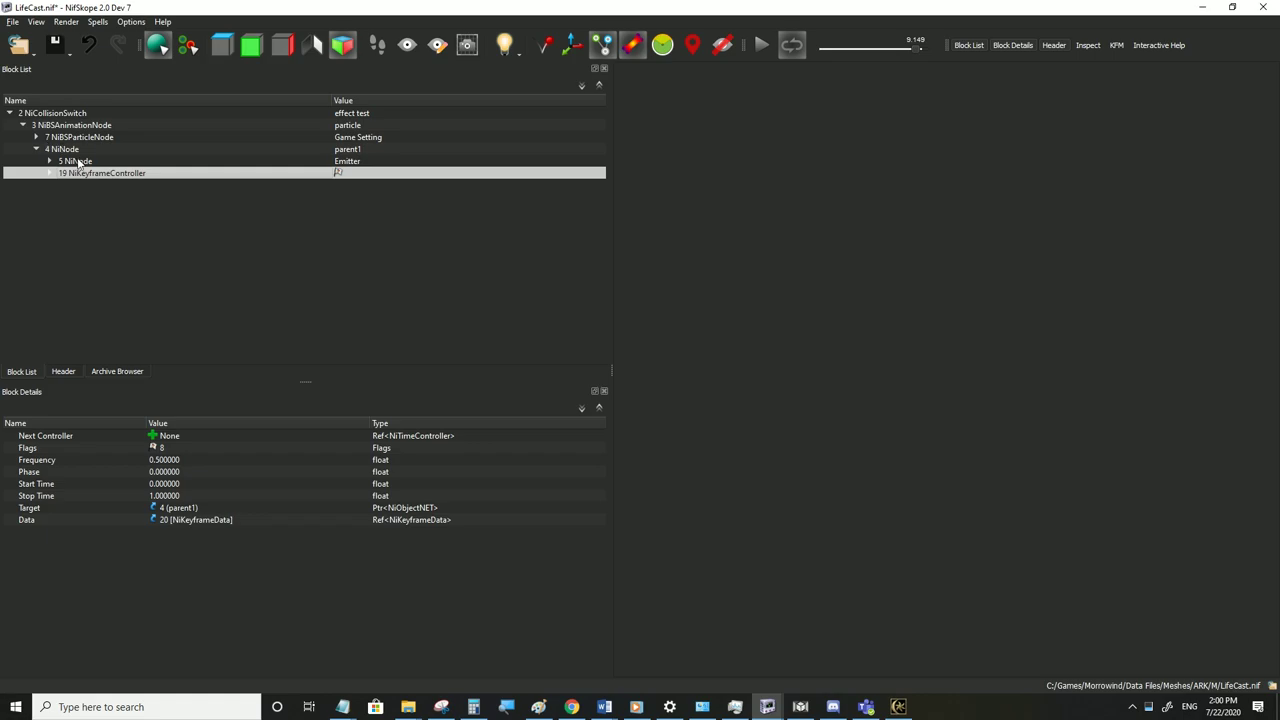
{"action": "left_click", "coordinate": [76, 161]}
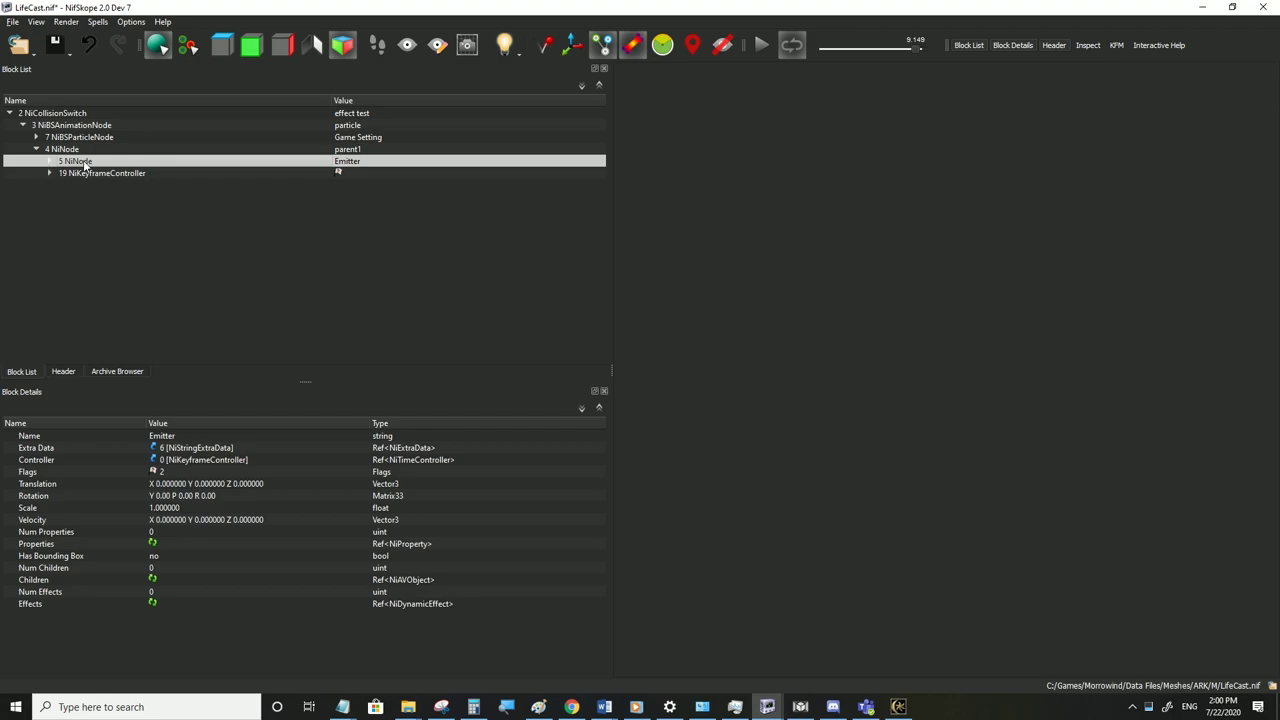
Expand NiKeyframeData 20's three quaternion keys and open the 0.5 s key's rotation for editing
{"action": "left_click", "coordinate": [49, 162]}
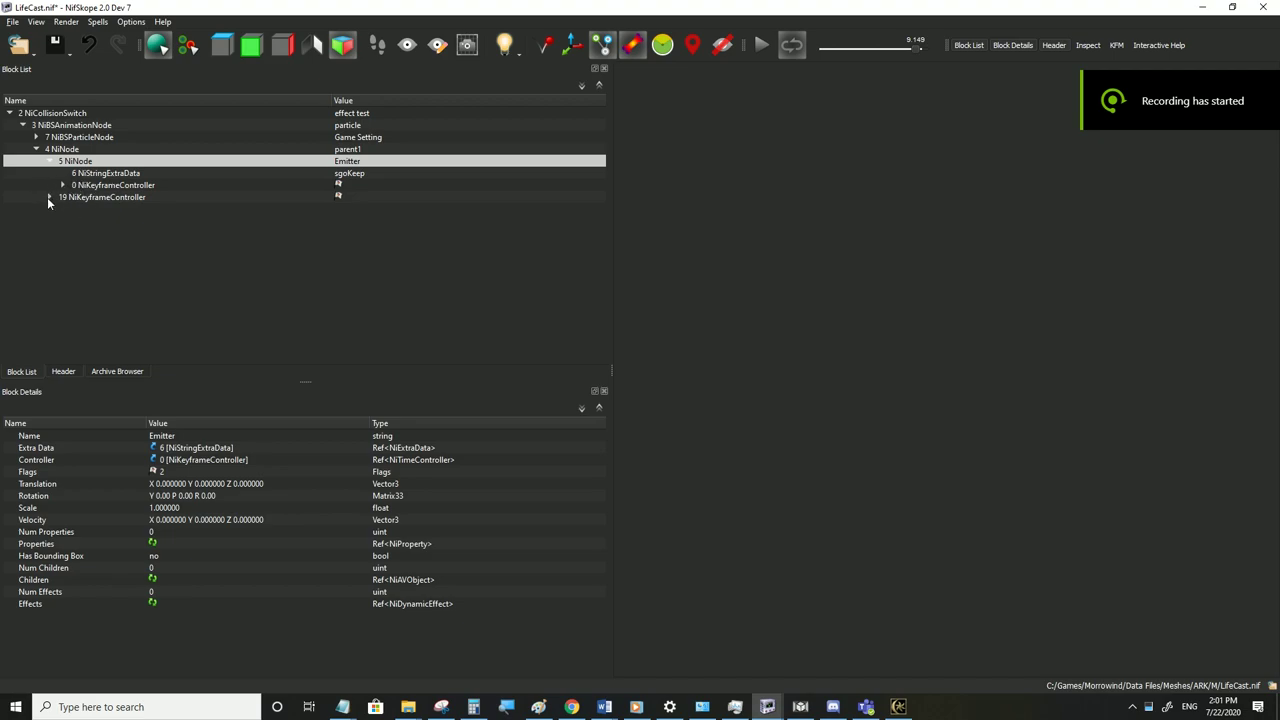
{"action": "left_click", "coordinate": [48, 197]}
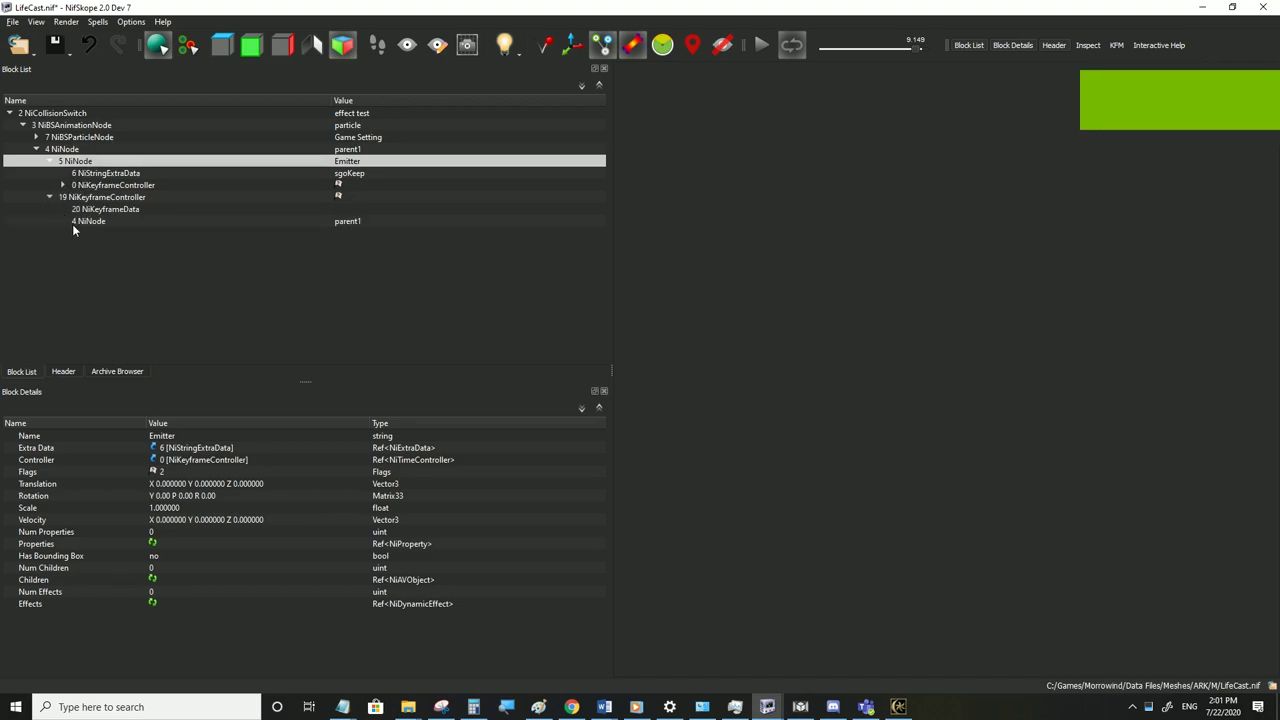
{"action": "left_click", "coordinate": [93, 211]}
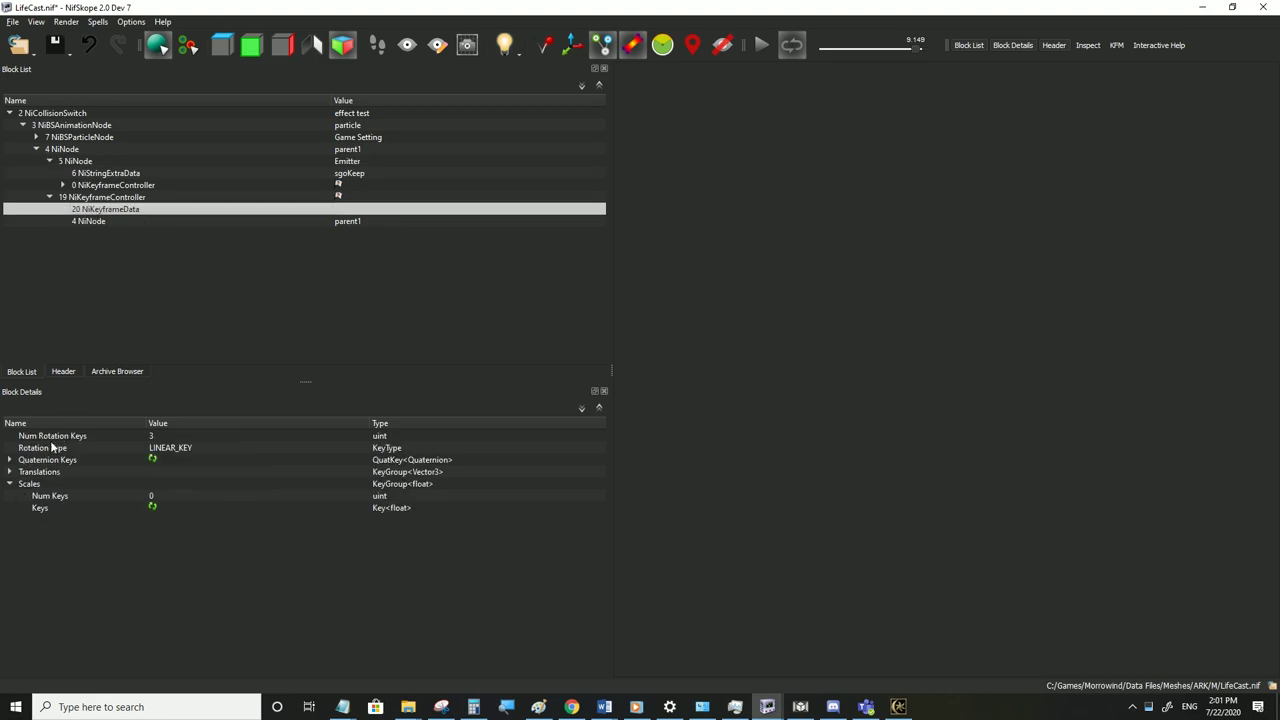
{"action": "left_click", "coordinate": [10, 460]}
{"action": "left_click", "coordinate": [22, 496]}
{"action": "left_click", "coordinate": [22, 484]}
{"action": "left_click", "coordinate": [22, 472]}
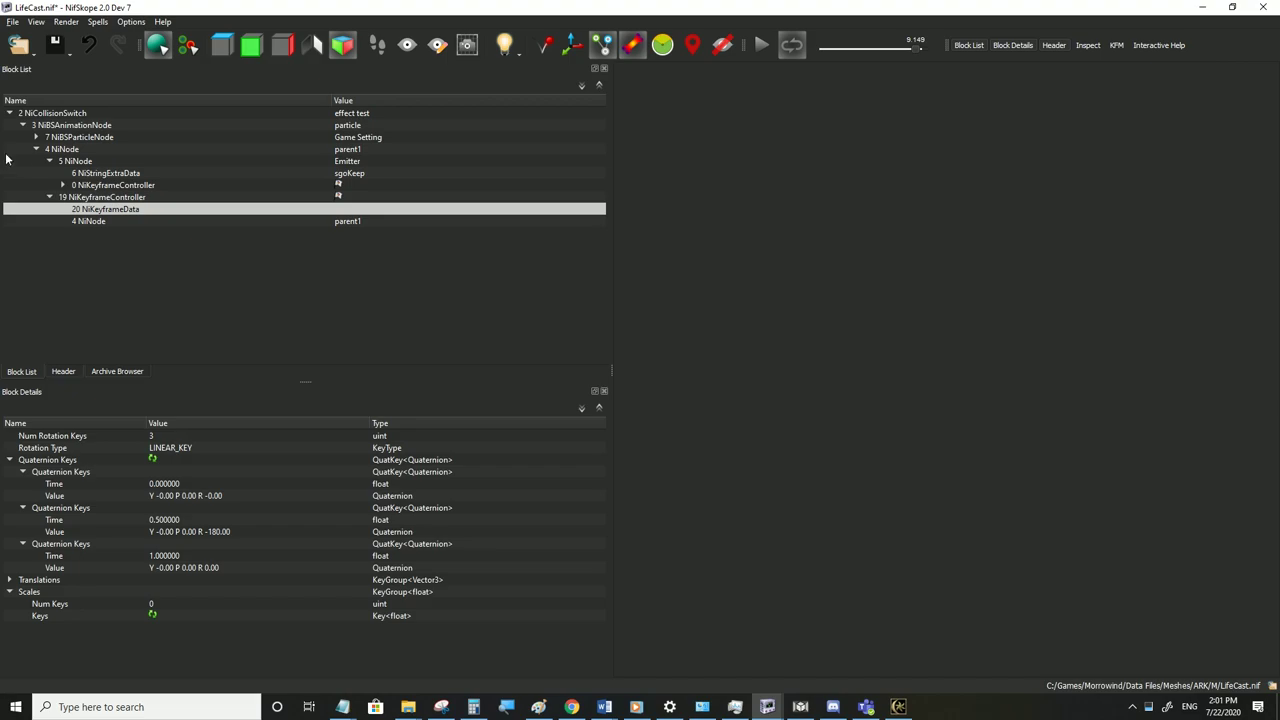
{"action": "left_click", "coordinate": [49, 161]}
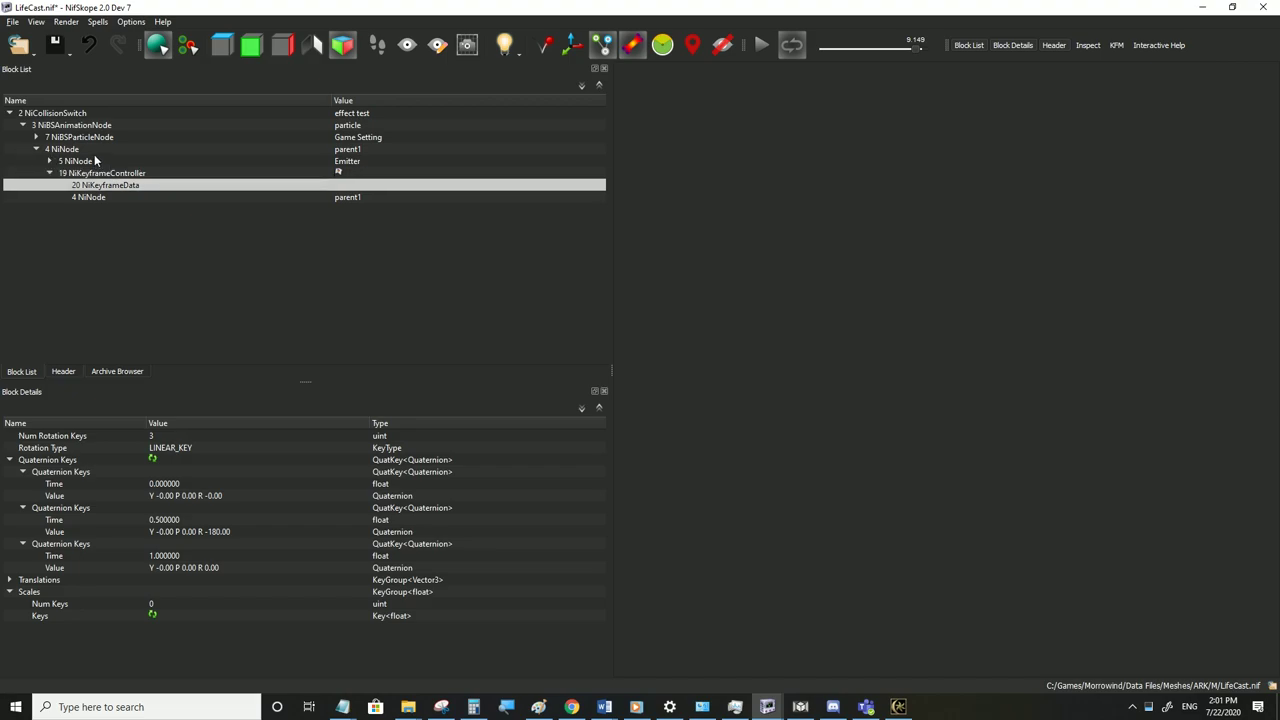
{"action": "double_click", "coordinate": [233, 532]}
{"action": "double_click", "coordinate": [347, 532]}
Set roll 0, pitch -30 on the 0.0 s key and pitch 30 on the 0.5 s key
{"action": "type", "text": "0"}
{"action": "key", "text": "Return"}
{"action": "double_click", "coordinate": [233, 532]}
{"action": "left_click", "coordinate": [267, 532]}
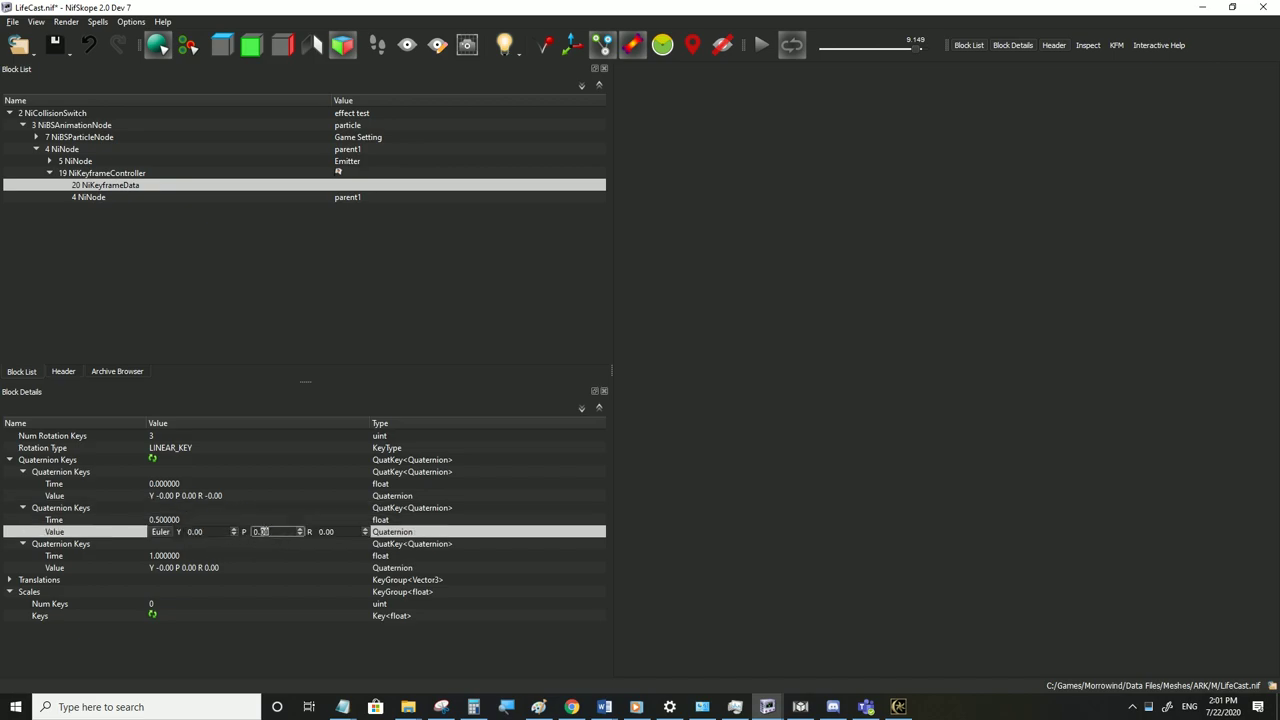
{"action": "double_click", "coordinate": [210, 496]}
{"action": "left_click", "coordinate": [265, 496]}
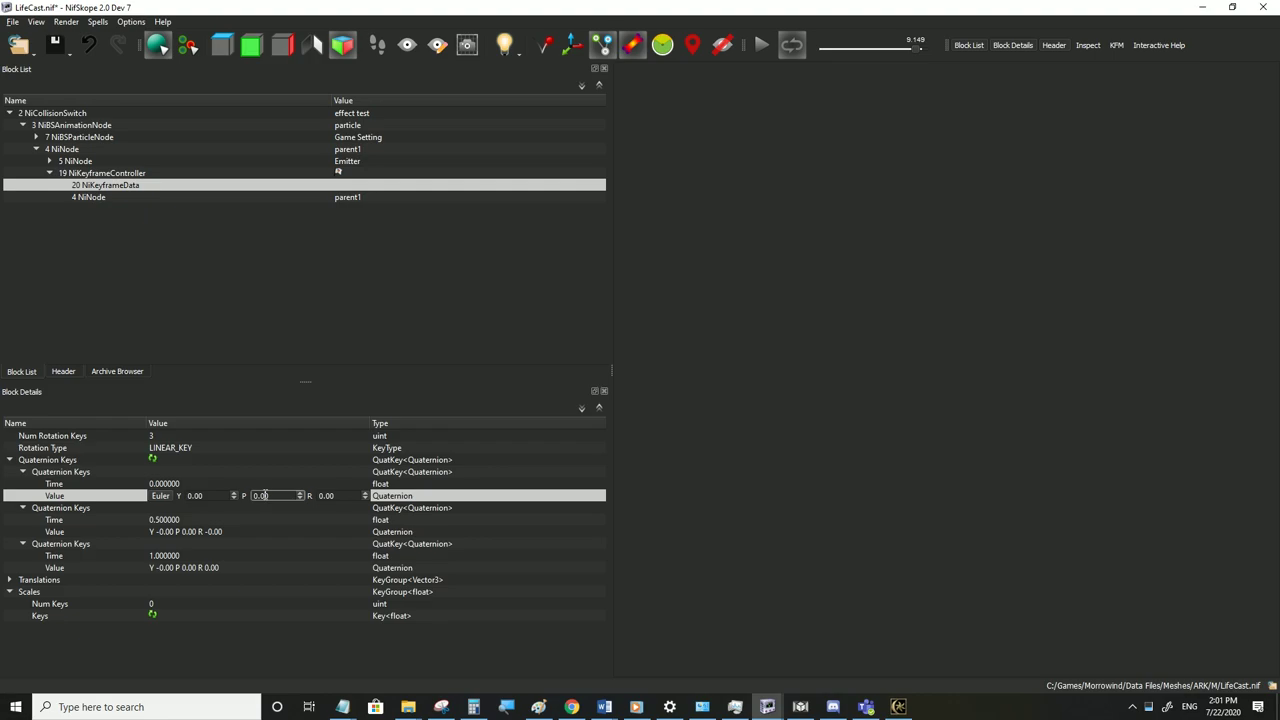
{"action": "type", "text": "-30"}
{"action": "double_click", "coordinate": [248, 530]}
{"action": "left_click", "coordinate": [262, 532]}
{"action": "type", "text": "30"}
{"action": "left_click", "coordinate": [225, 568]}
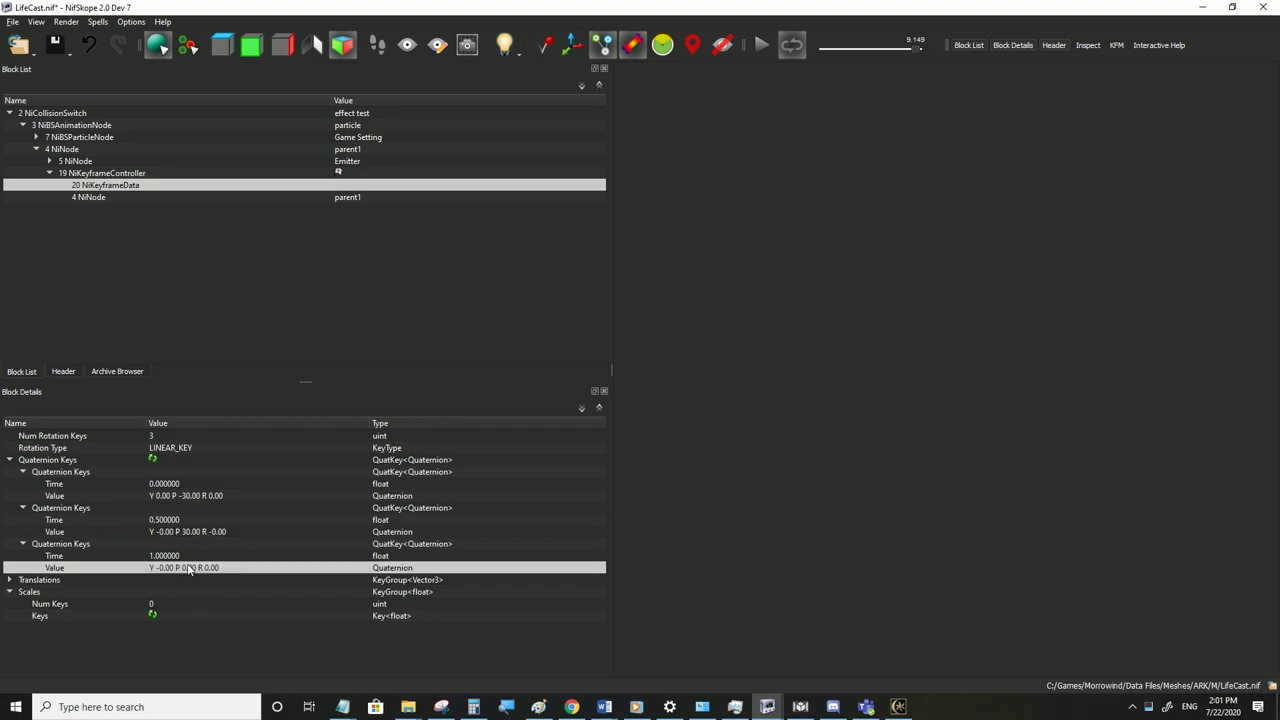
Copy the 0.0 s key's -30 pitch onto the 1.0 s key and save LifeCast.nif
{"action": "left_click", "coordinate": [190, 498]}
{"action": "key", "text": "ctrl+c"}
{"action": "left_click", "coordinate": [192, 567]}
{"action": "key", "text": "ctrl+v"}
{"action": "left_click", "coordinate": [198, 534]}
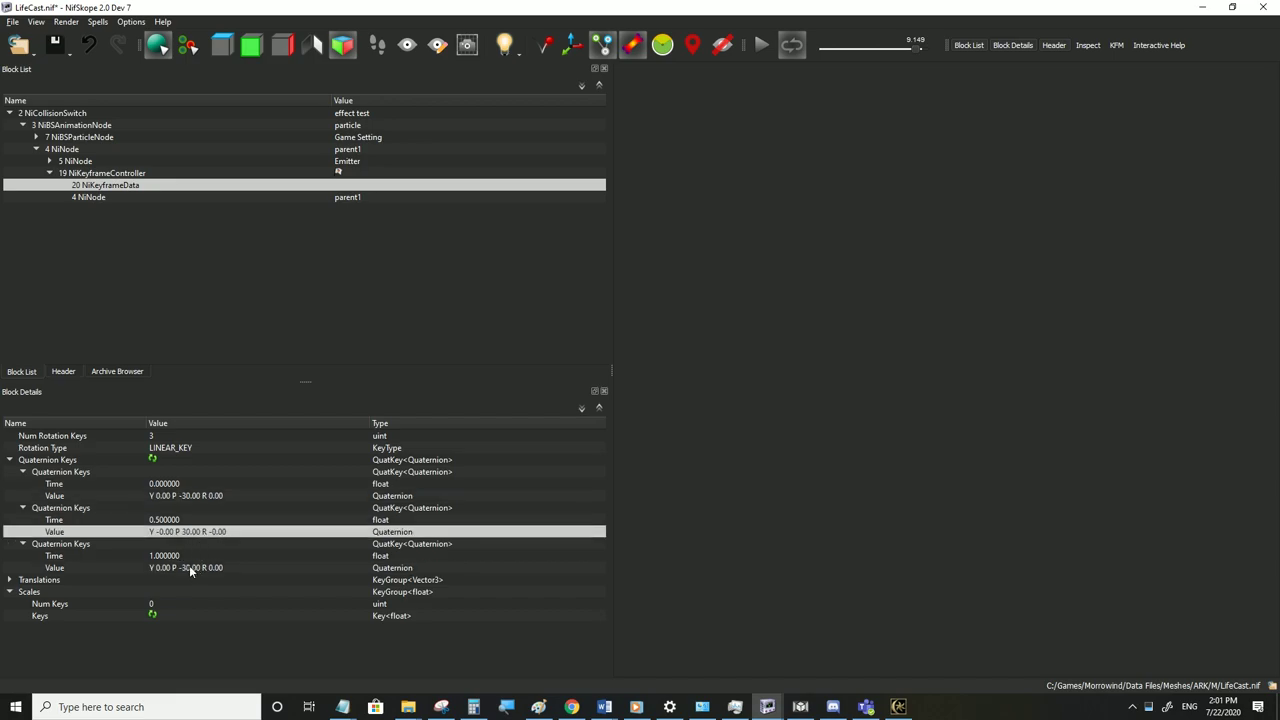
{"action": "left_click", "coordinate": [18, 21]}
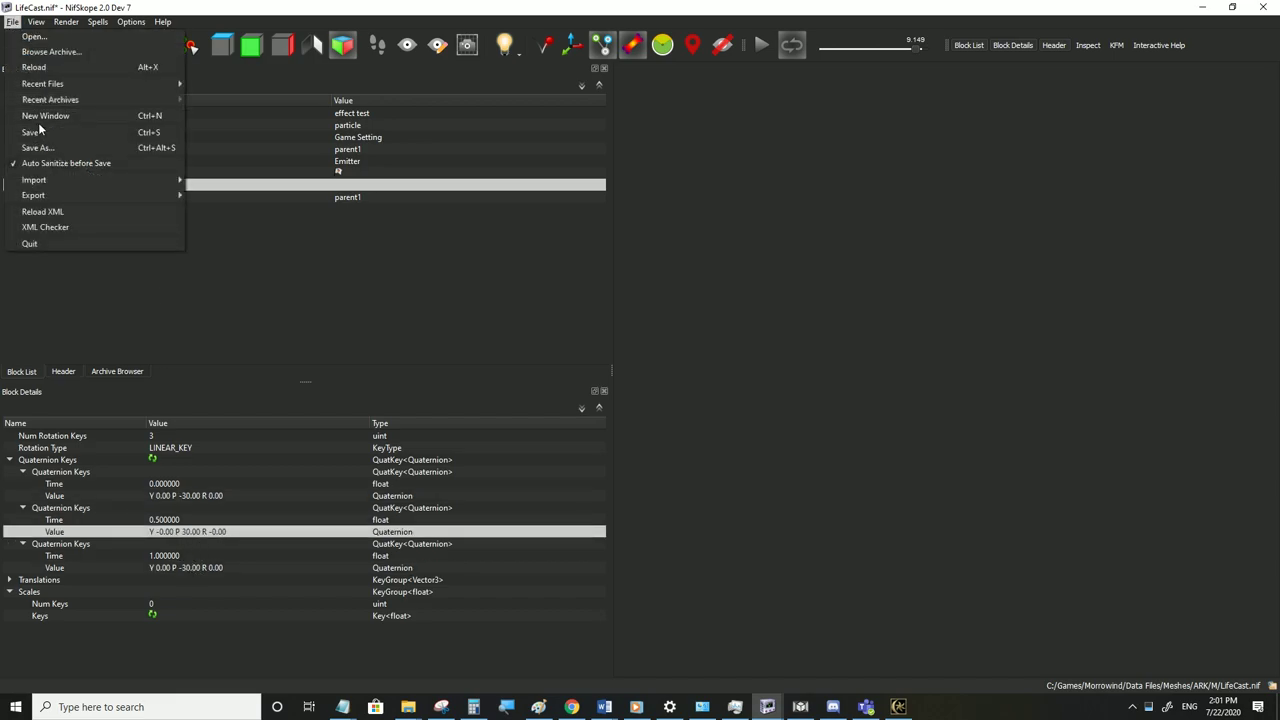
{"action": "left_click", "coordinate": [680, 405]}
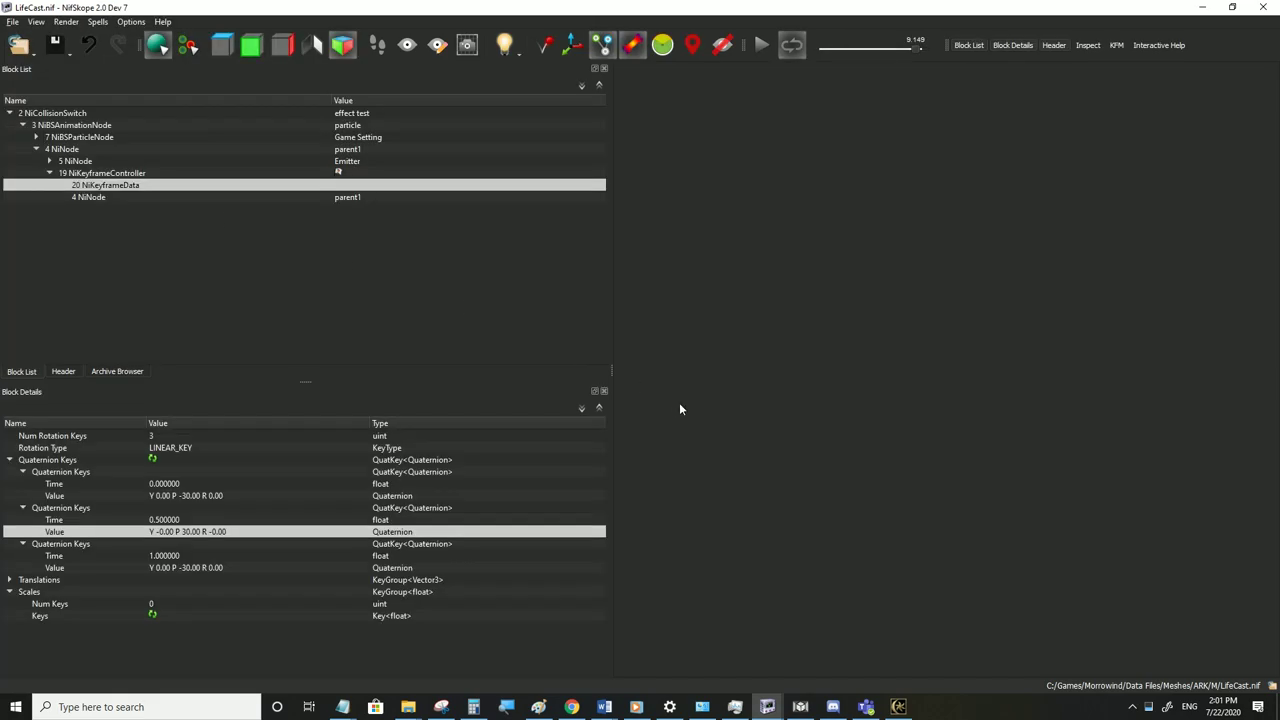
{"action": "left_click", "coordinate": [900, 707]}
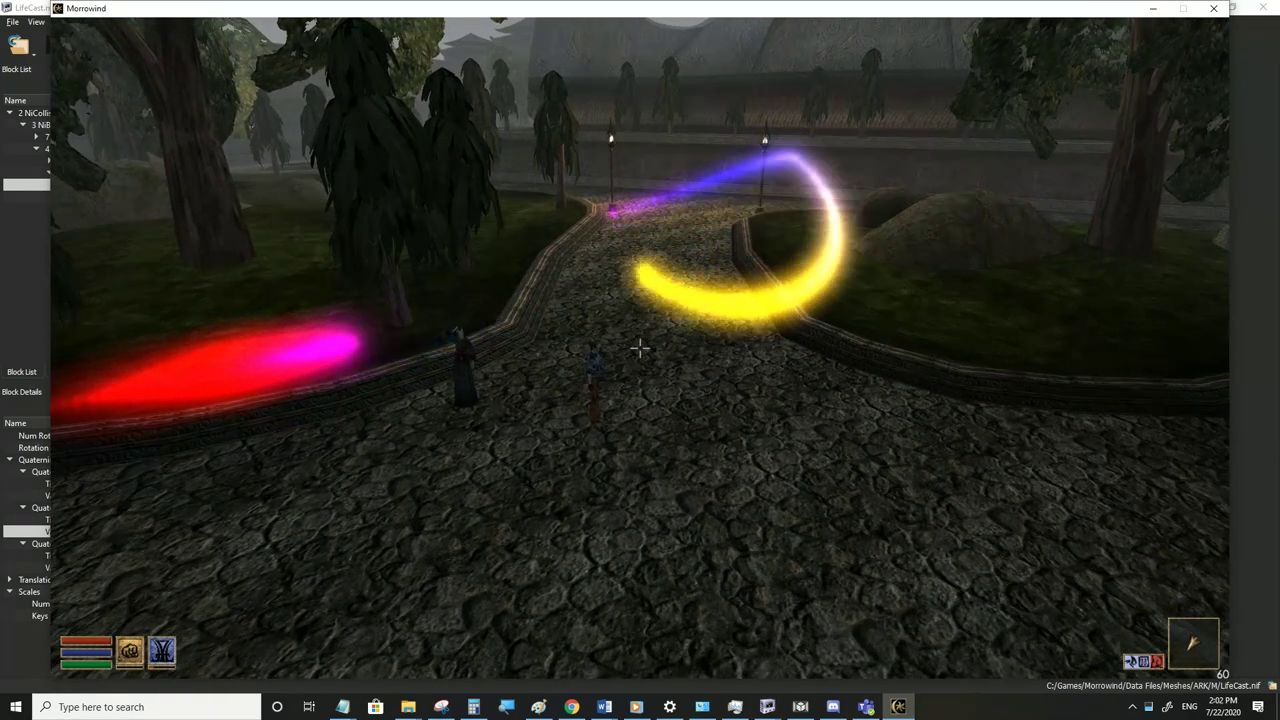
{"action": "key", "text": "Tab"}
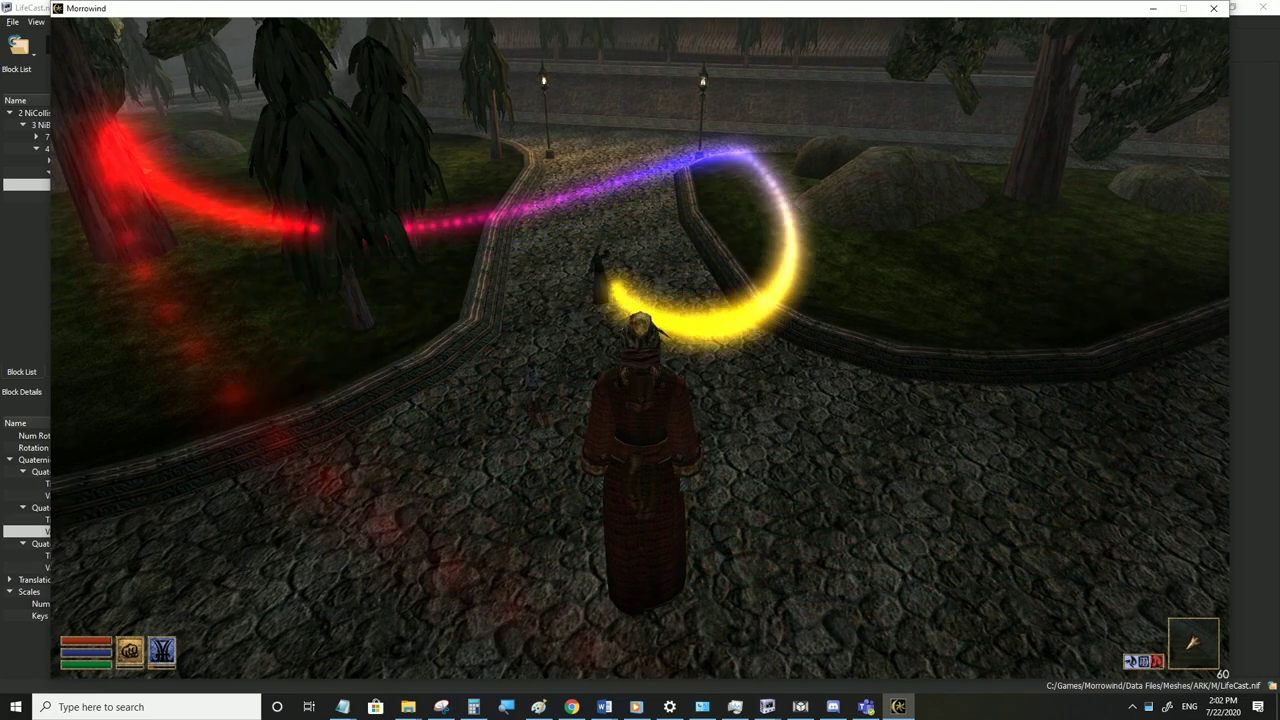
{"action": "key", "text": "alt+Tab"}
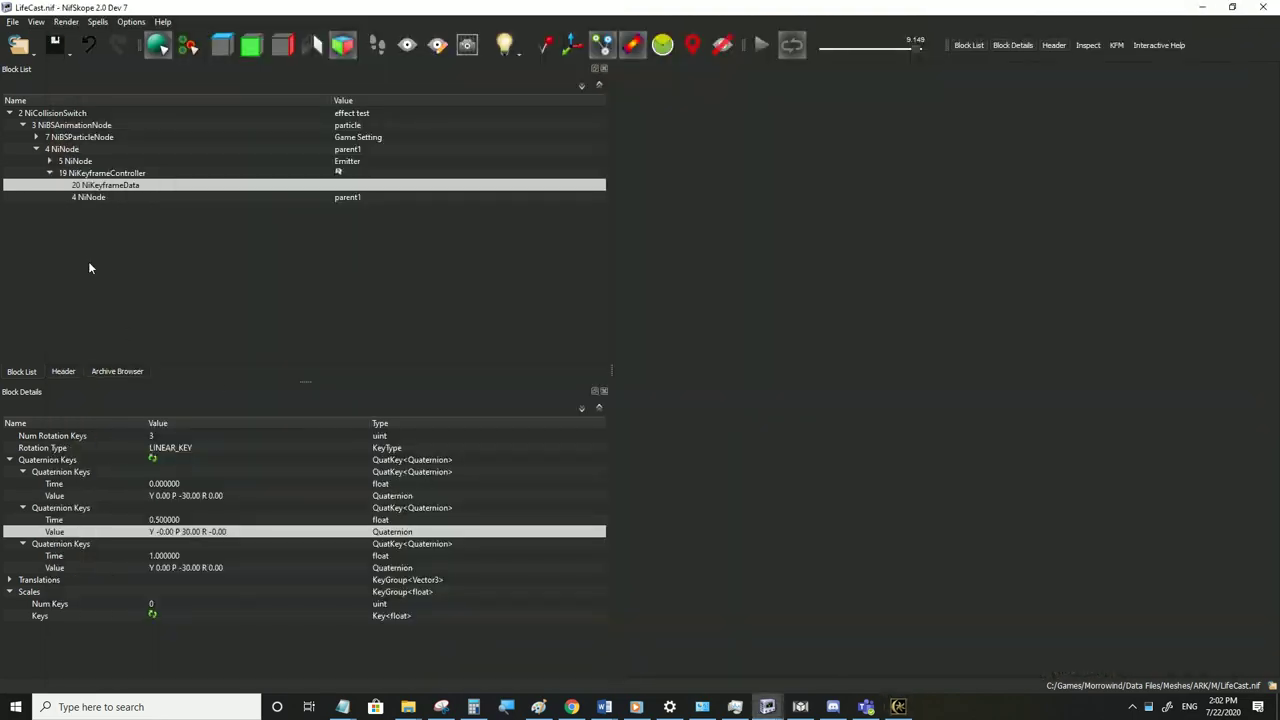
{"action": "left_click", "coordinate": [49, 161]}
{"action": "left_click", "coordinate": [74, 187]}
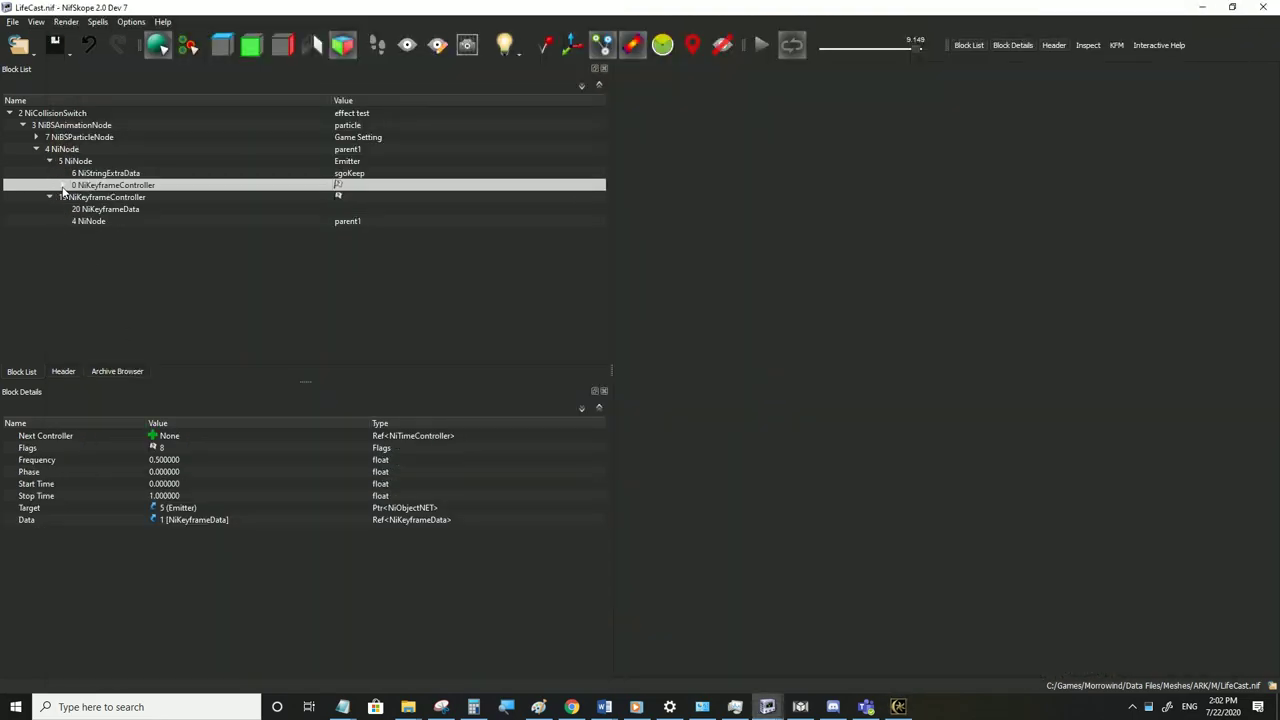
{"action": "left_click", "coordinate": [63, 165]}
{"action": "left_click", "coordinate": [49, 163]}
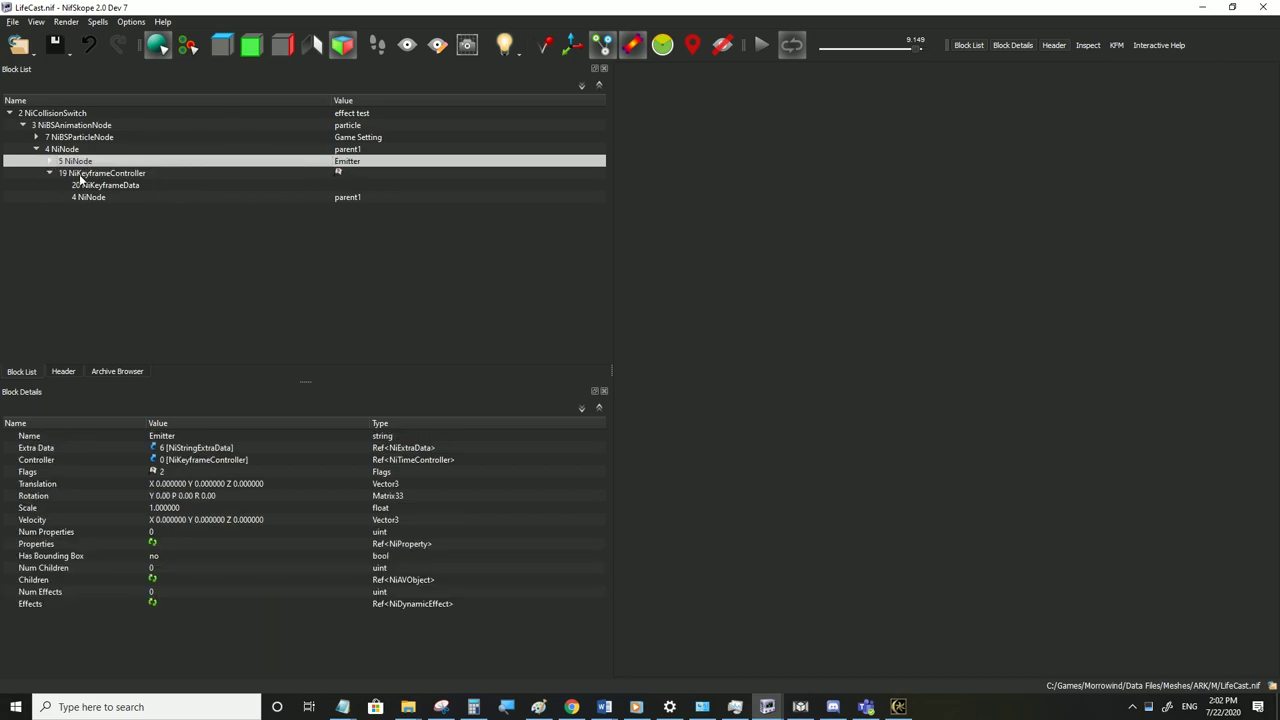
{"action": "left_click", "coordinate": [899, 705]}
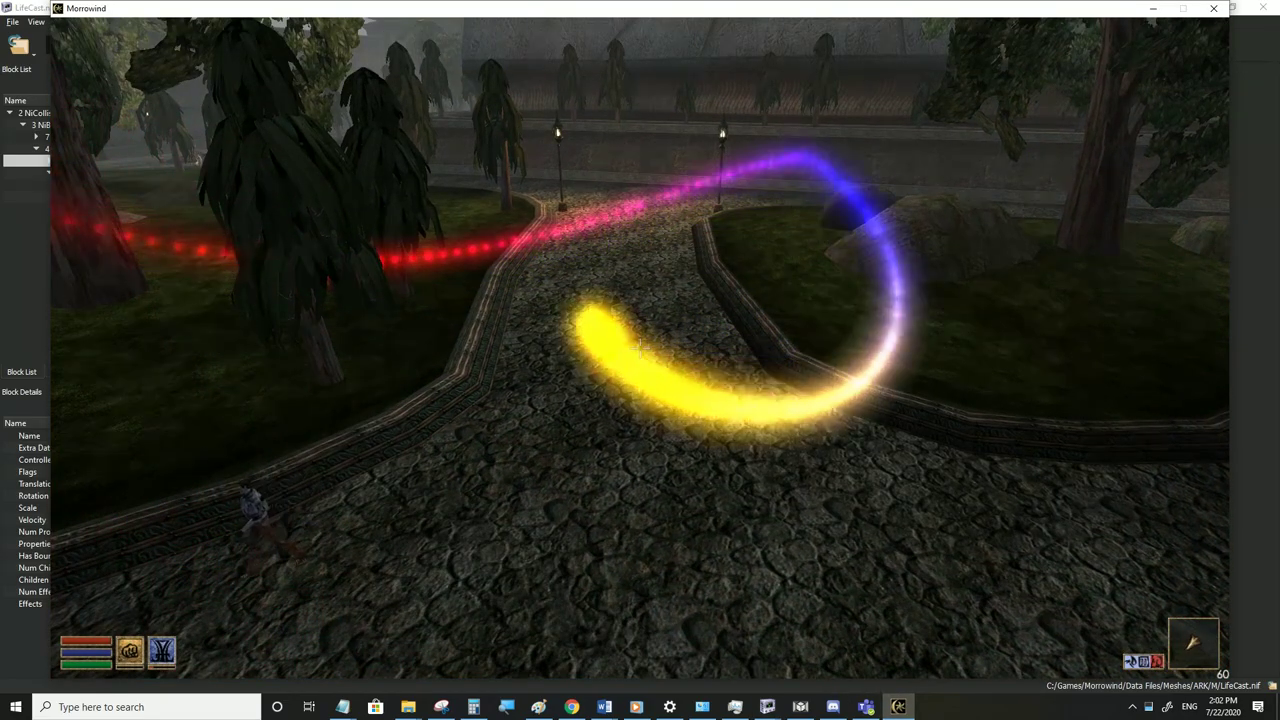
{"action": "key", "text": "Tab"}
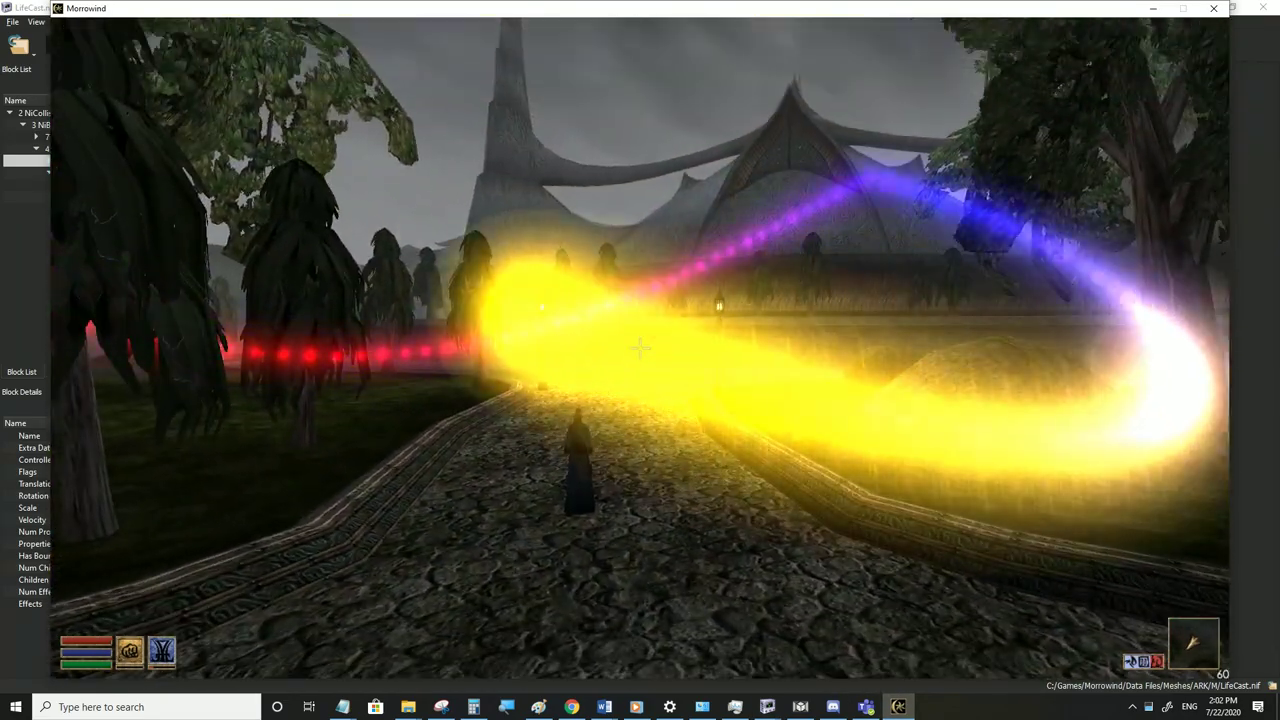
{"action": "key", "text": "Tab"}
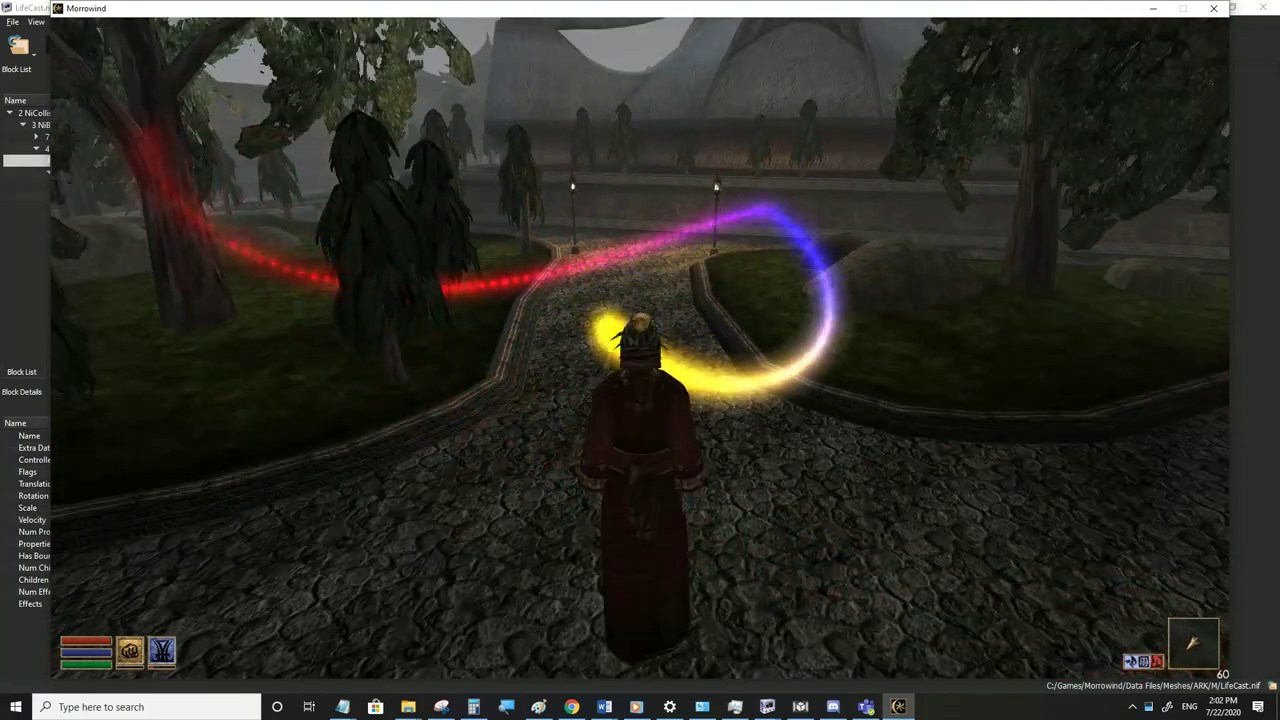
{"action": "key", "text": "alt+Tab"}
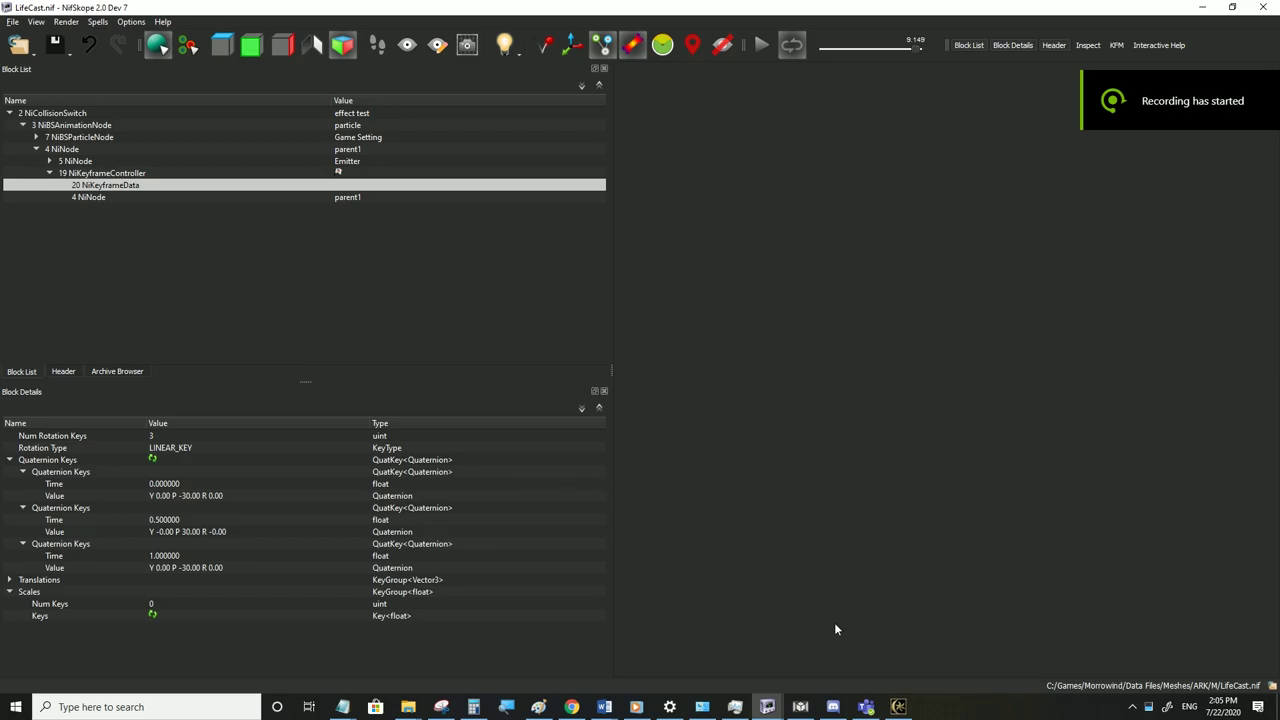
Check the game again, then draw a short black brush stroke on the Paint canvas
{"action": "left_click", "coordinate": [898, 706]}
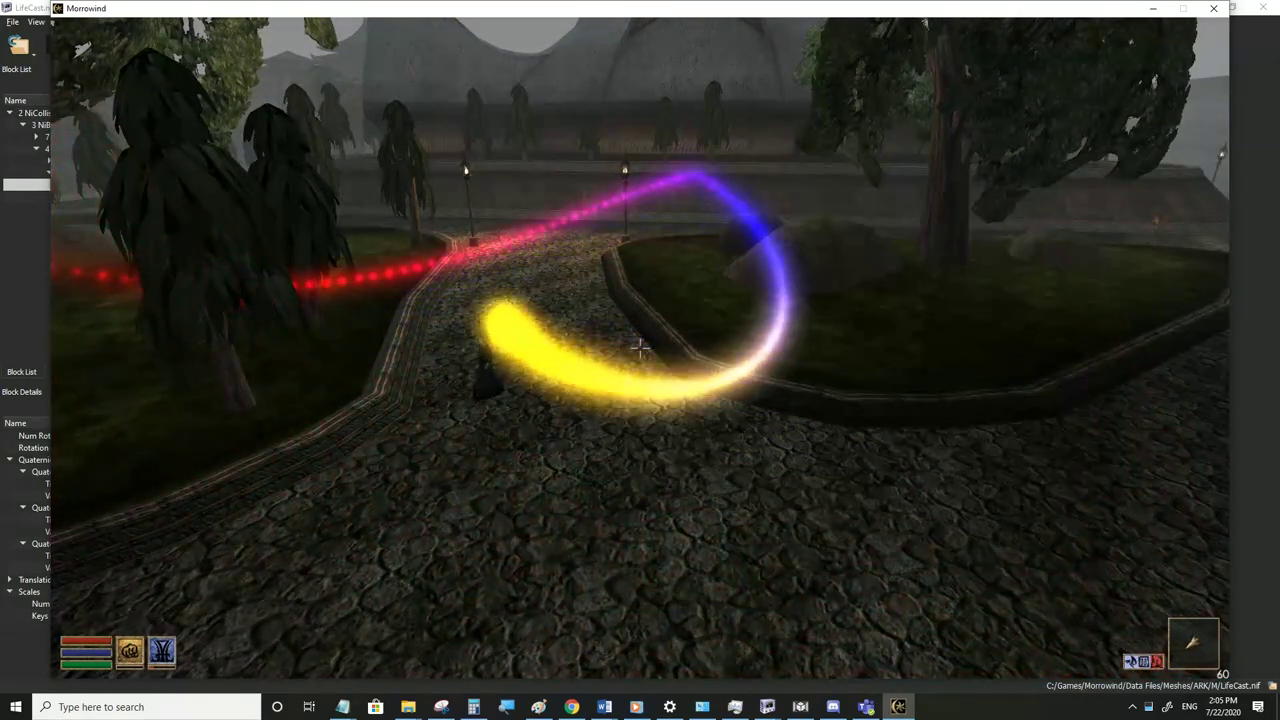
{"action": "key", "text": "alt+Tab"}
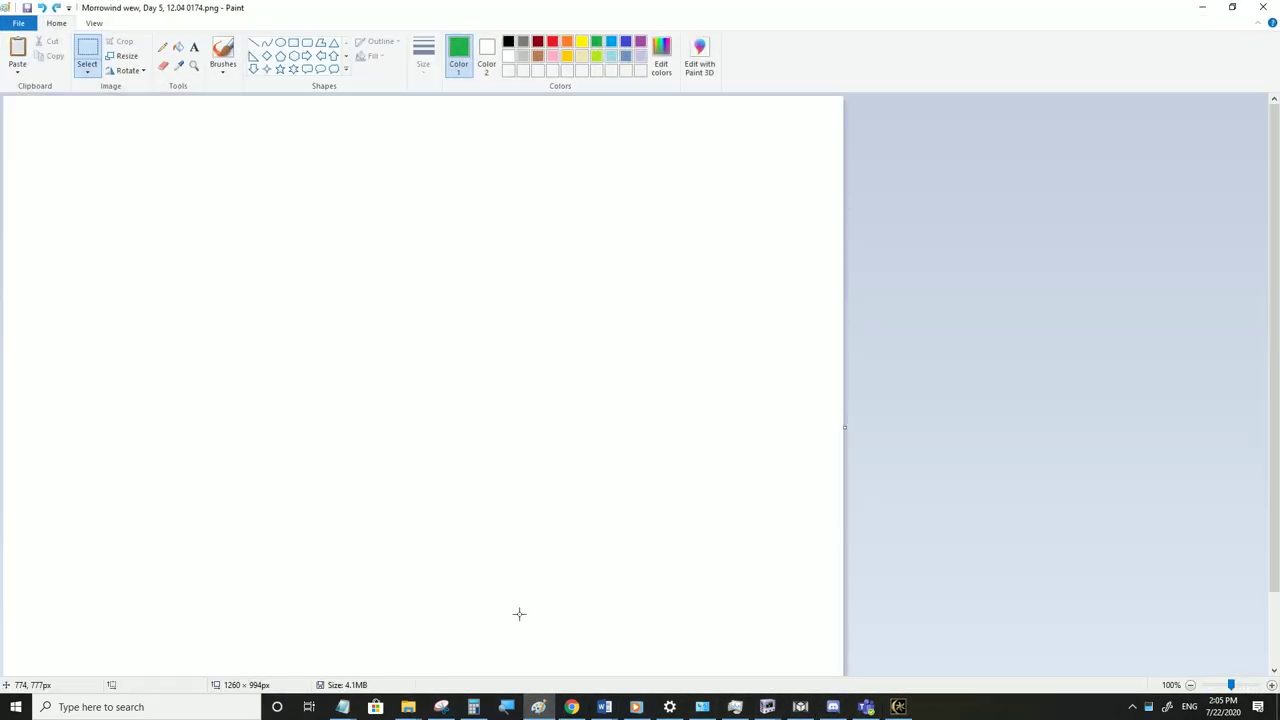
{"action": "left_click", "coordinate": [222, 51]}
{"action": "left_click", "coordinate": [508, 41]}
{"action": "mouse_move", "coordinate": [363, 160]}
{"action": "left_mouse_down"}
{"action": "mouse_move", "coordinate": [366, 212]}
{"action": "mouse_move", "coordinate": [392, 184]}
{"action": "mouse_move", "coordinate": [380, 141]}
{"action": "mouse_move", "coordinate": [308, 180]}
{"action": "mouse_move", "coordinate": [384, 222]}
{"action": "mouse_move", "coordinate": [413, 177]}
{"action": "mouse_move", "coordinate": [432, 195]}
{"action": "left_mouse_up"}
Sketch a second black cross with a green leftward line and a red arrowed arc
{"action": "left_click", "coordinate": [552, 41]}
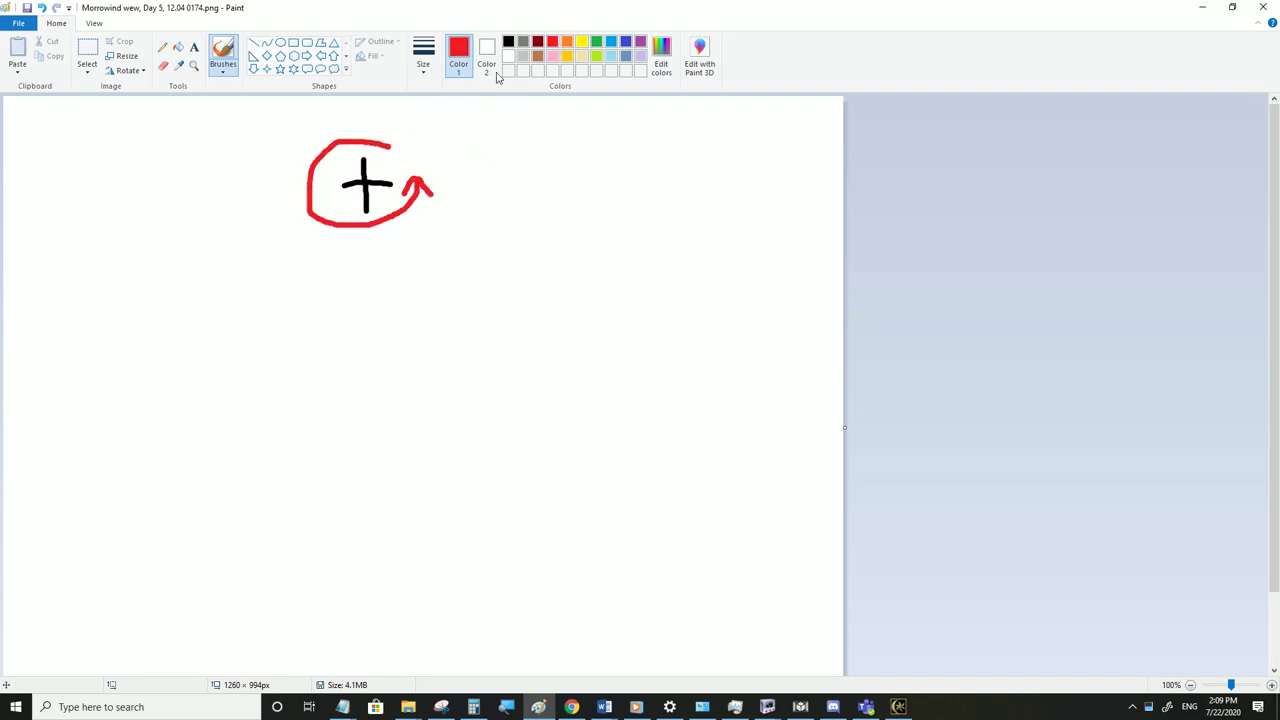
{"action": "left_click", "coordinate": [508, 41]}
{"action": "mouse_move", "coordinate": [574, 384]}
{"action": "left_mouse_down"}
{"action": "mouse_move", "coordinate": [576, 431]}
{"action": "mouse_move", "coordinate": [582, 406]}
{"action": "mouse_move", "coordinate": [597, 405]}
{"action": "left_mouse_up"}
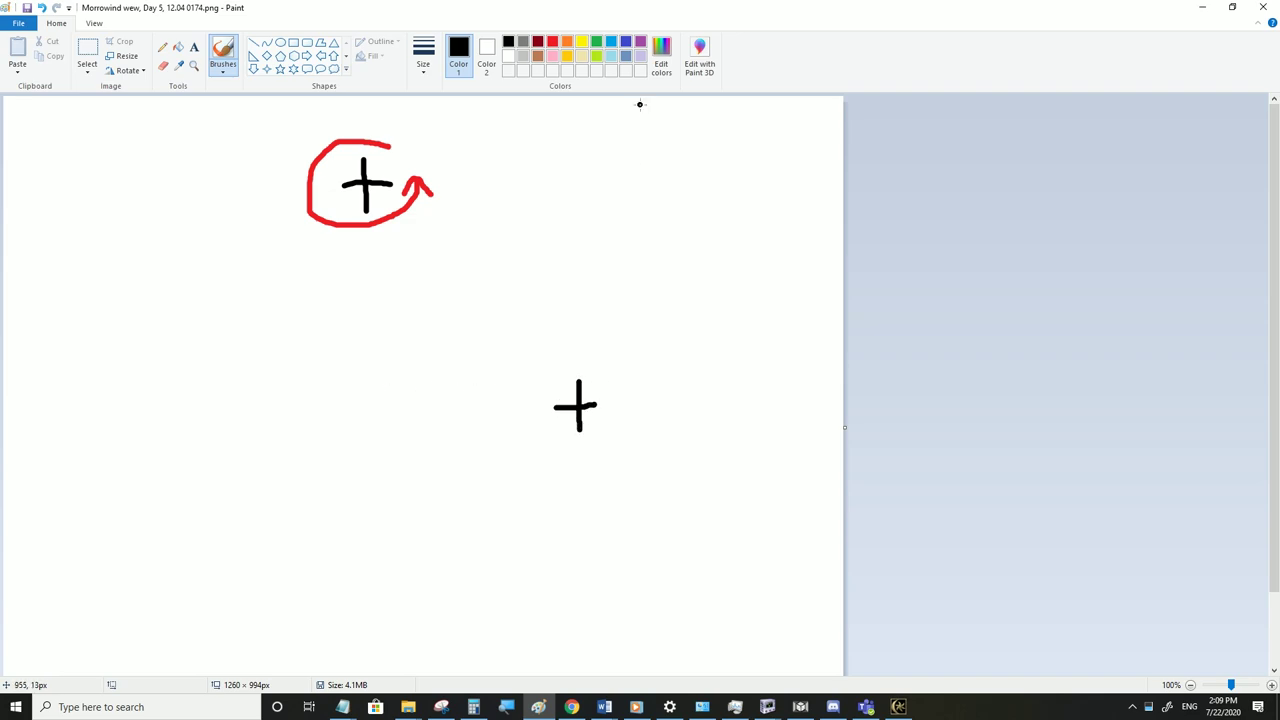
{"action": "left_click", "coordinate": [596, 42]}
{"action": "mouse_move", "coordinate": [578, 408]}
{"action": "left_mouse_down"}
{"action": "mouse_move", "coordinate": [360, 408]}
{"action": "mouse_move", "coordinate": [361, 428]}
{"action": "mouse_move", "coordinate": [354, 405]}
{"action": "mouse_move", "coordinate": [366, 406]}
{"action": "left_mouse_up"}
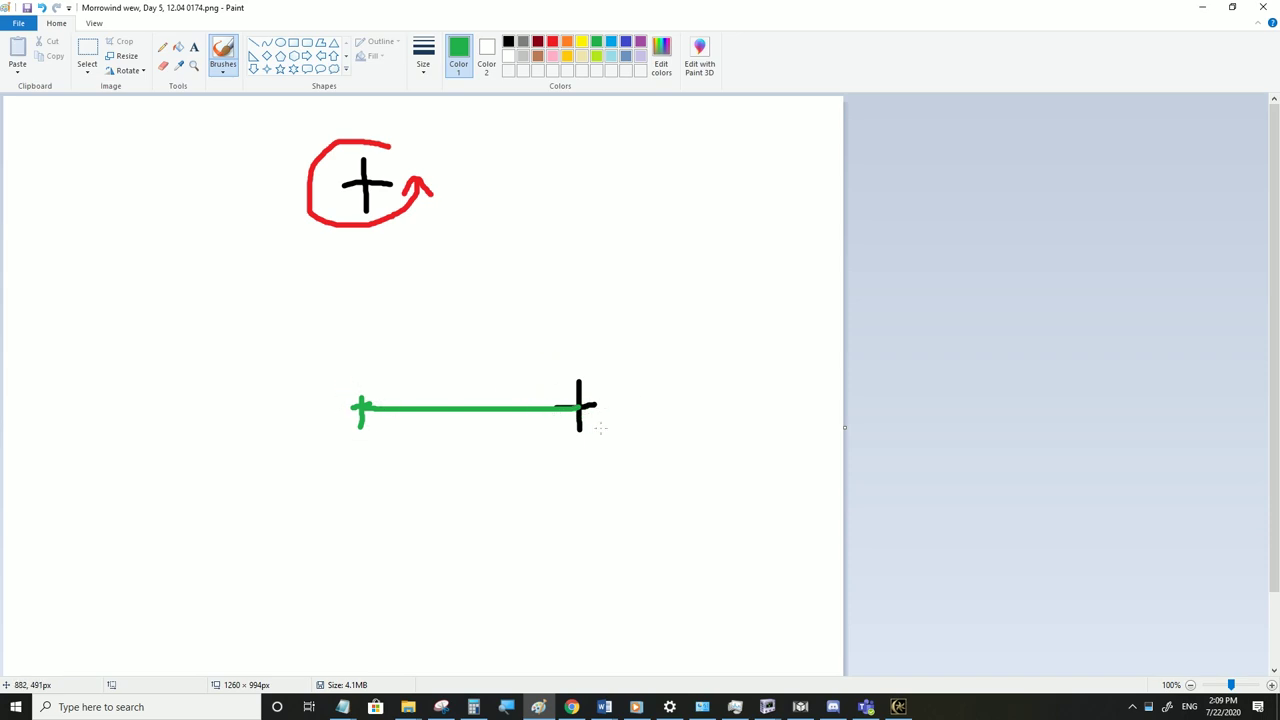
{"action": "left_click", "coordinate": [552, 42]}
{"action": "mouse_move", "coordinate": [578, 442]}
{"action": "left_mouse_down"}
{"action": "mouse_move", "coordinate": [538, 526]}
{"action": "mouse_move", "coordinate": [462, 576]}
{"action": "mouse_move", "coordinate": [321, 594]}
{"action": "mouse_move", "coordinate": [222, 558]}
{"action": "mouse_move", "coordinate": [169, 492]}
{"action": "mouse_move", "coordinate": [148, 352]}
{"action": "mouse_move", "coordinate": [213, 247]}
{"action": "left_mouse_up"}
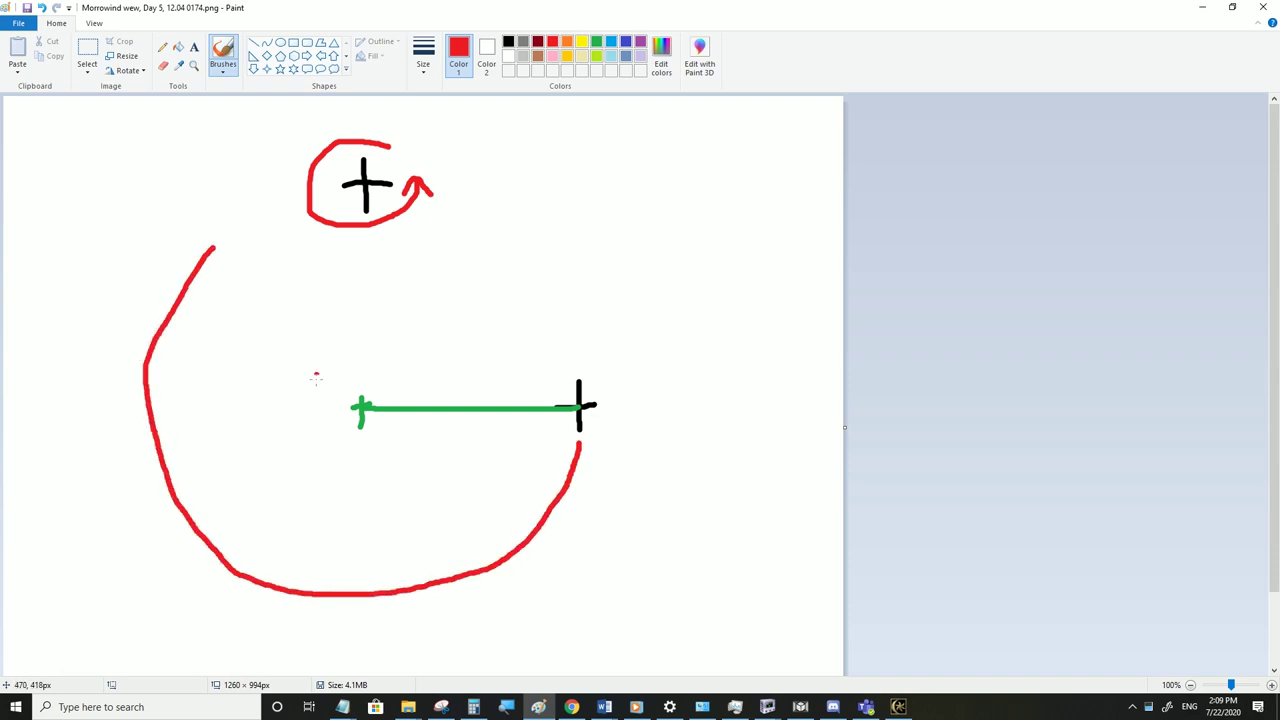
{"action": "mouse_move", "coordinate": [558, 460]}
{"action": "left_mouse_down"}
{"action": "mouse_move", "coordinate": [578, 443]}
{"action": "mouse_move", "coordinate": [598, 474]}
{"action": "left_mouse_up"}
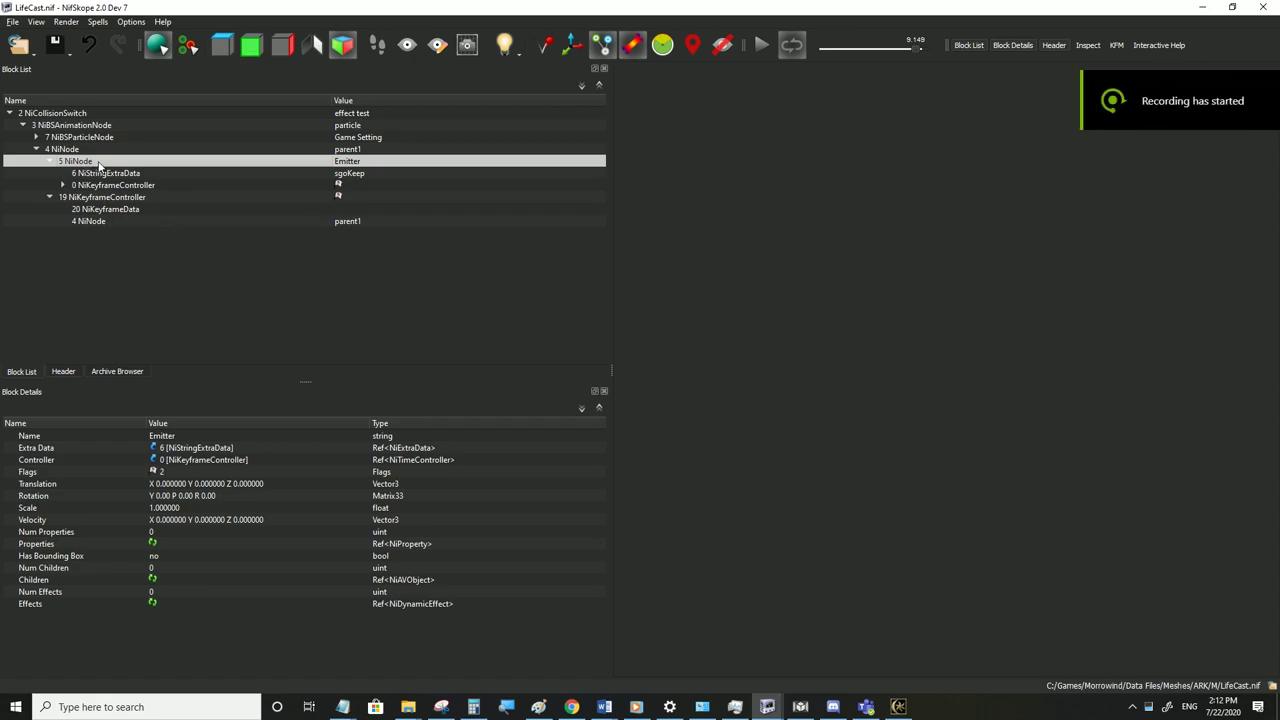
Set the Emitter node's X translation to 200
{"action": "double_click", "coordinate": [175, 485]}
{"action": "type", "text": "100"}
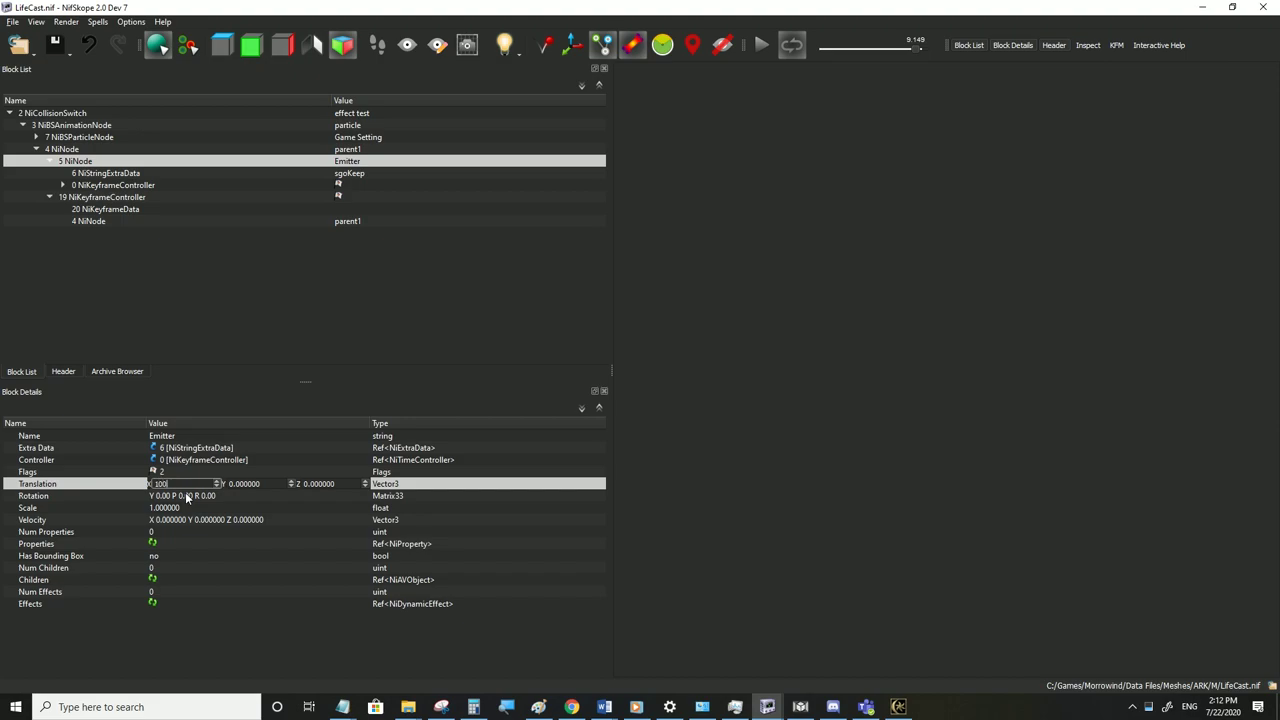
{"action": "key", "text": "BackSpace"}
{"action": "type", "text": "200"}
{"action": "left_click", "coordinate": [175, 497]}
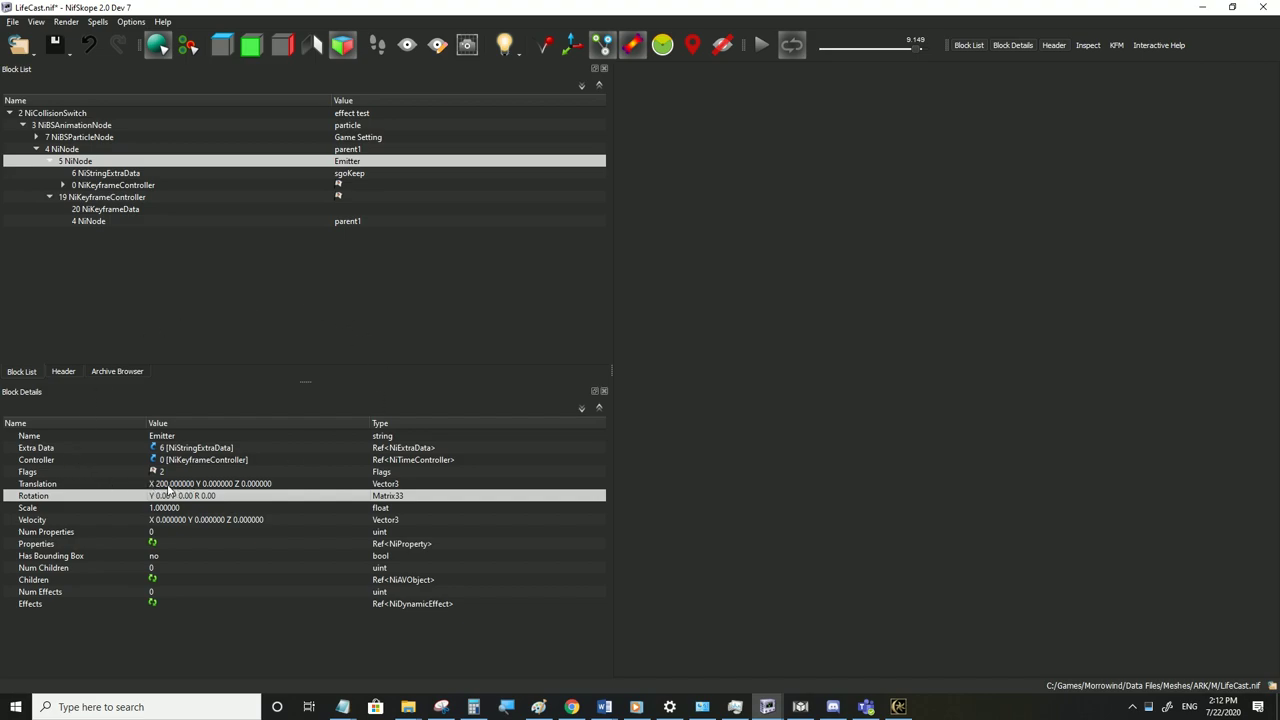
Reduce the Emitter's keyframe data to 2 translation keys
{"action": "left_click", "coordinate": [91, 187]}
{"action": "left_click", "coordinate": [63, 185]}
{"action": "left_click", "coordinate": [112, 199]}
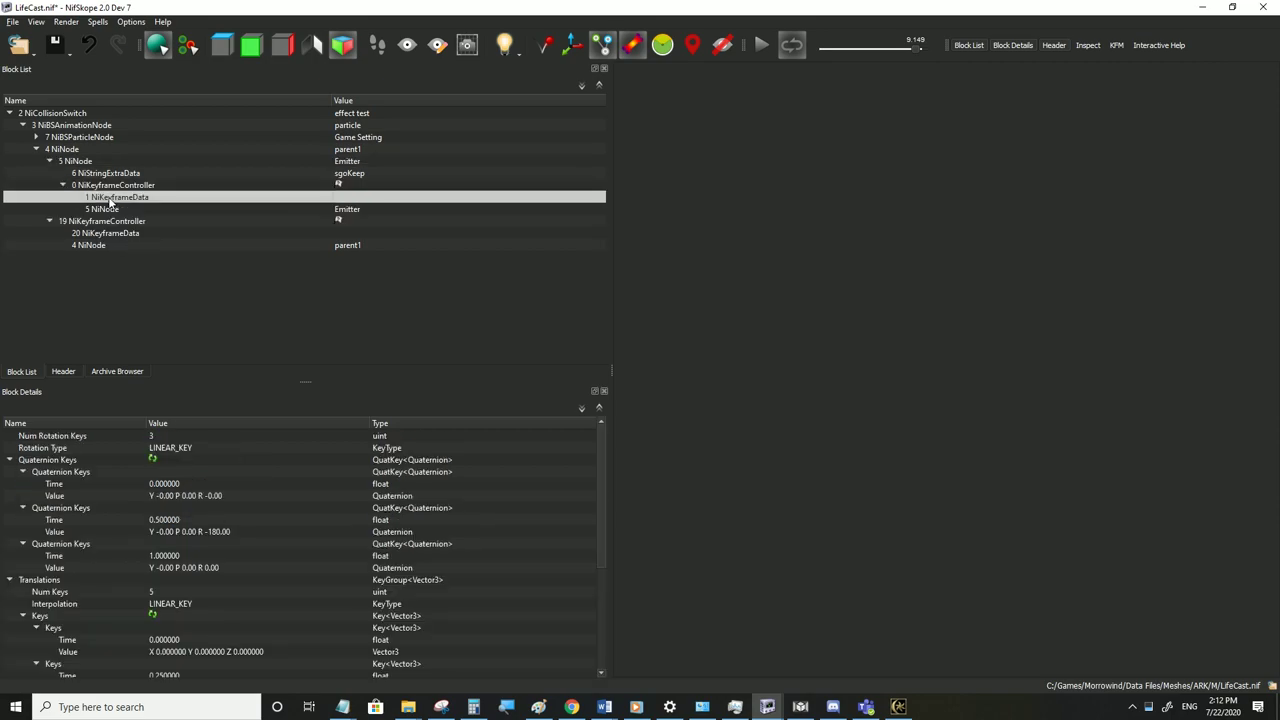
{"action": "scroll", "coordinate": [237, 621], "scroll_direction": "down", "scroll_amount": 3}
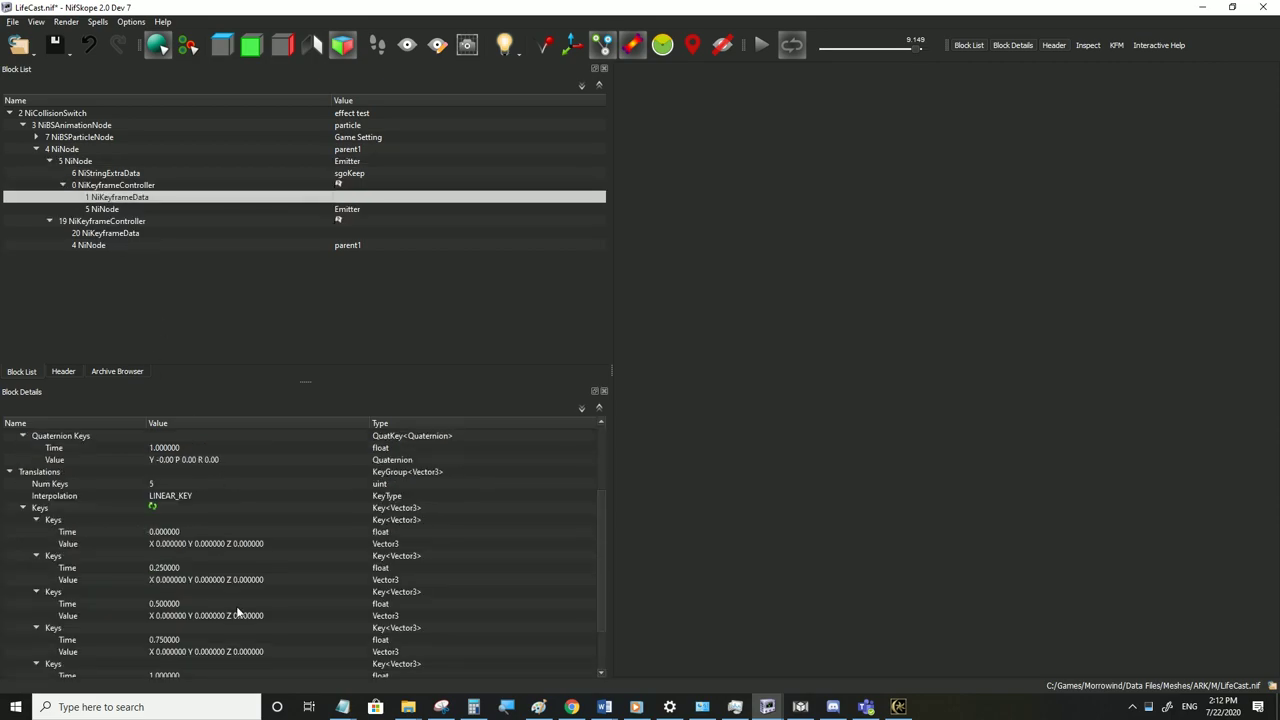
{"action": "double_click", "coordinate": [165, 485]}
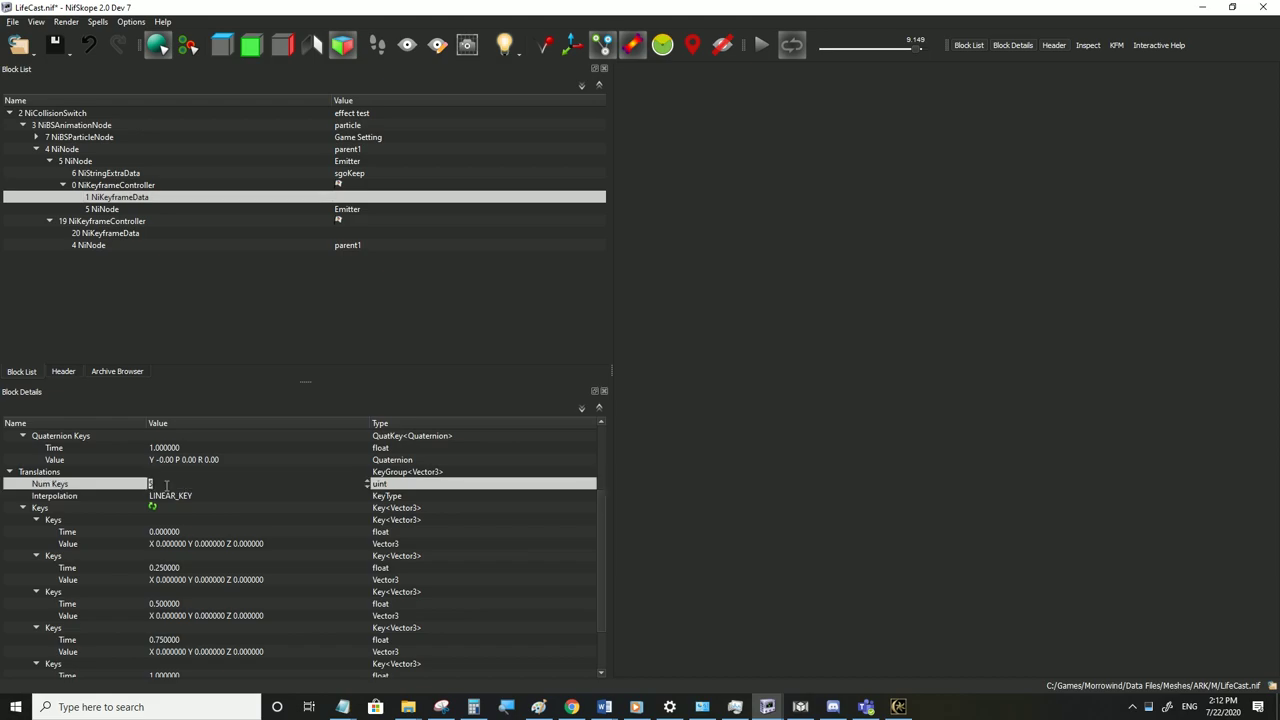
{"action": "type", "text": "2"}
{"action": "left_click", "coordinate": [152, 508]}
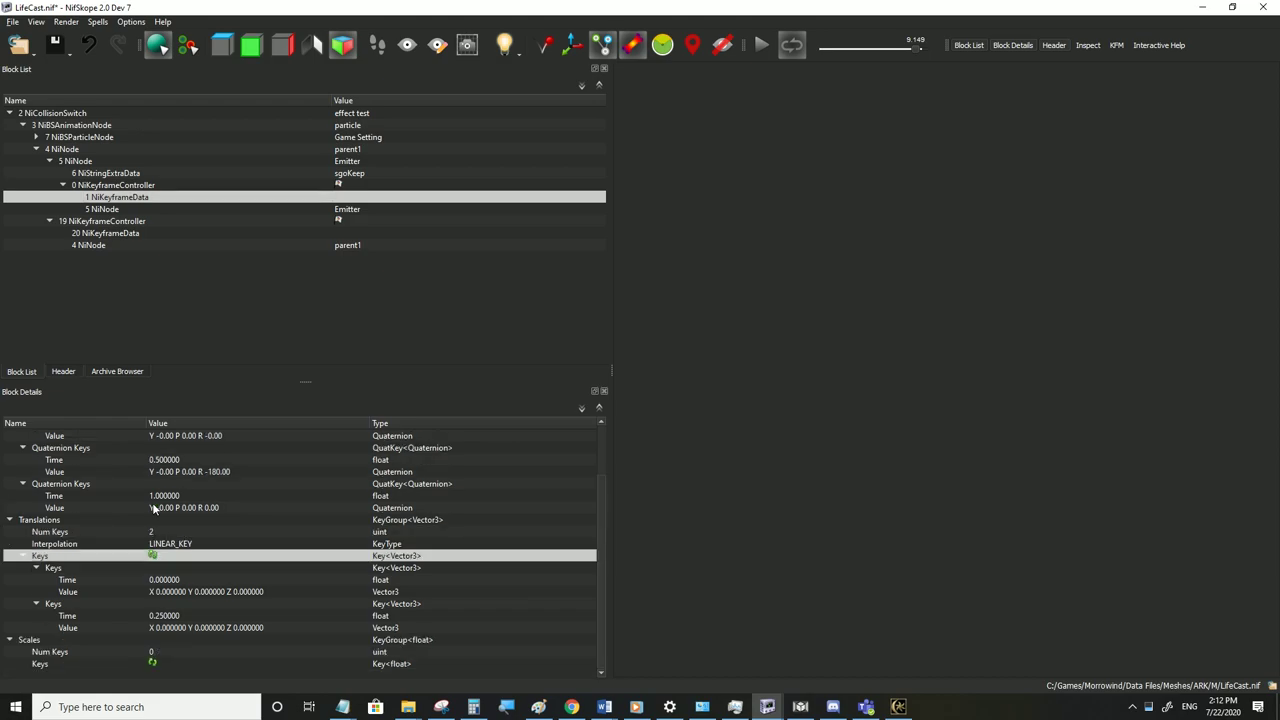
{"action": "left_click", "coordinate": [152, 555]}
Set the second key to time 1.0 with X 200 and copy that position to the first key
{"action": "double_click", "coordinate": [165, 615]}
{"action": "type", "text": "1"}
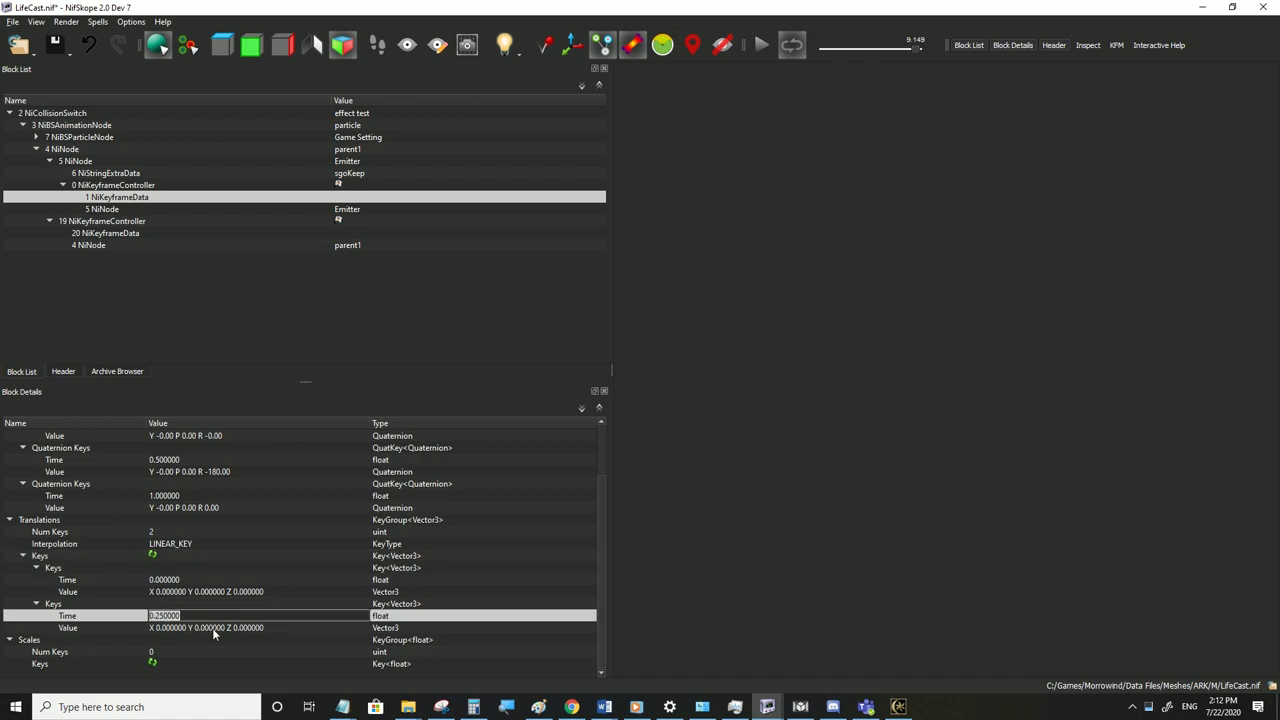
{"action": "double_click", "coordinate": [212, 628]}
{"action": "type", "text": "2000"}
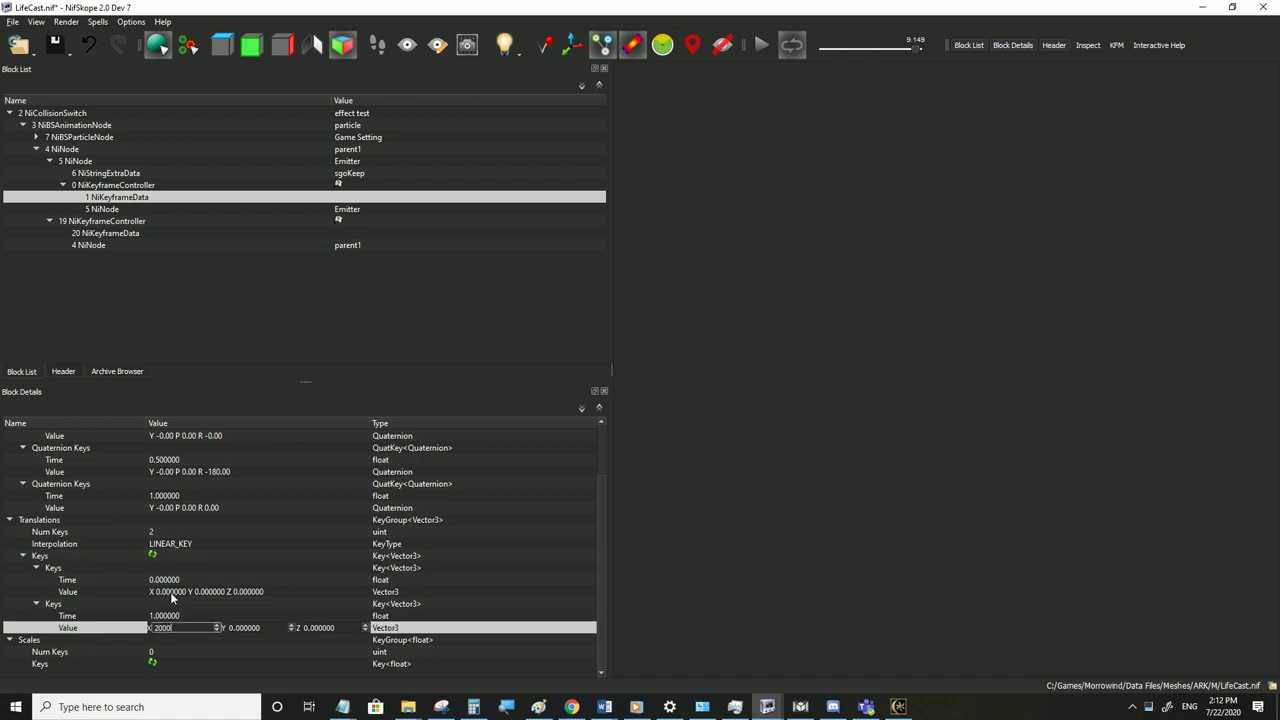
{"action": "left_click", "coordinate": [172, 593]}
{"action": "left_click", "coordinate": [173, 626]}
{"action": "key", "text": "ctrl+c"}
{"action": "left_click", "coordinate": [172, 593]}
{"action": "key", "text": "ctrl+v"}
{"action": "left_click", "coordinate": [97, 234]}
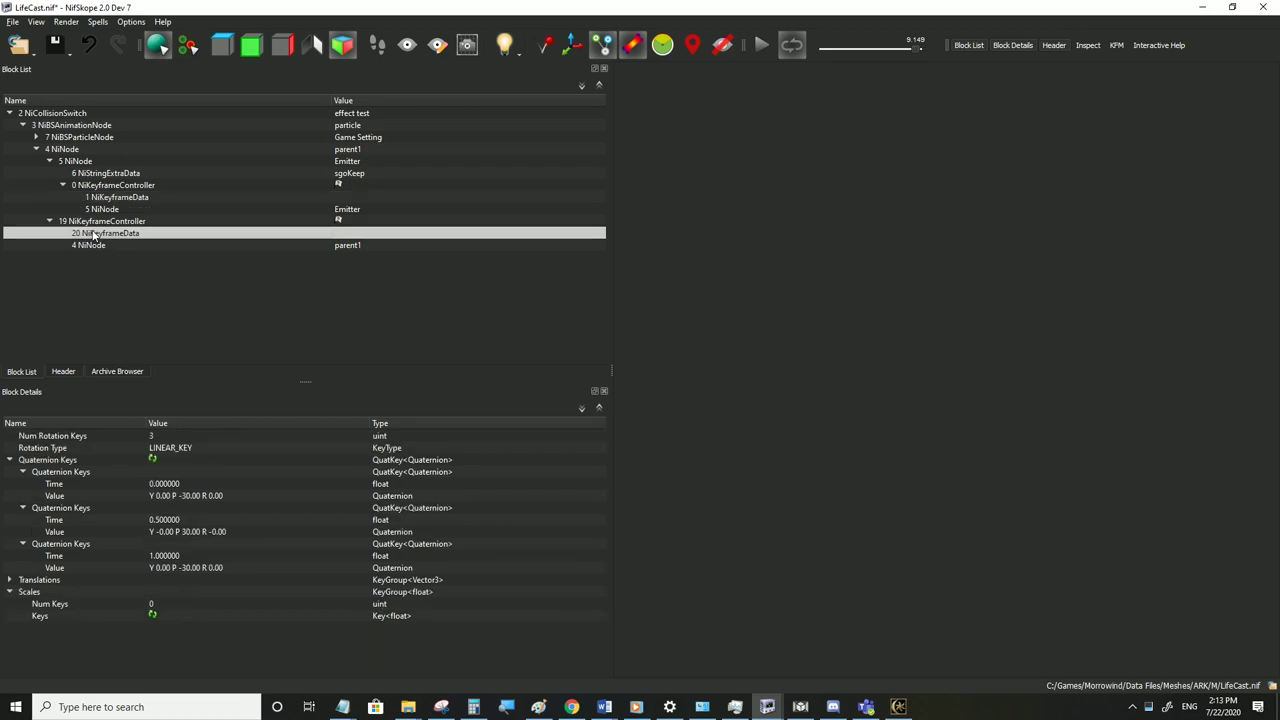
Set Num Rotation Keys to 0 in the Emitter's NiKeyframeData 1
{"action": "left_click", "coordinate": [95, 222]}
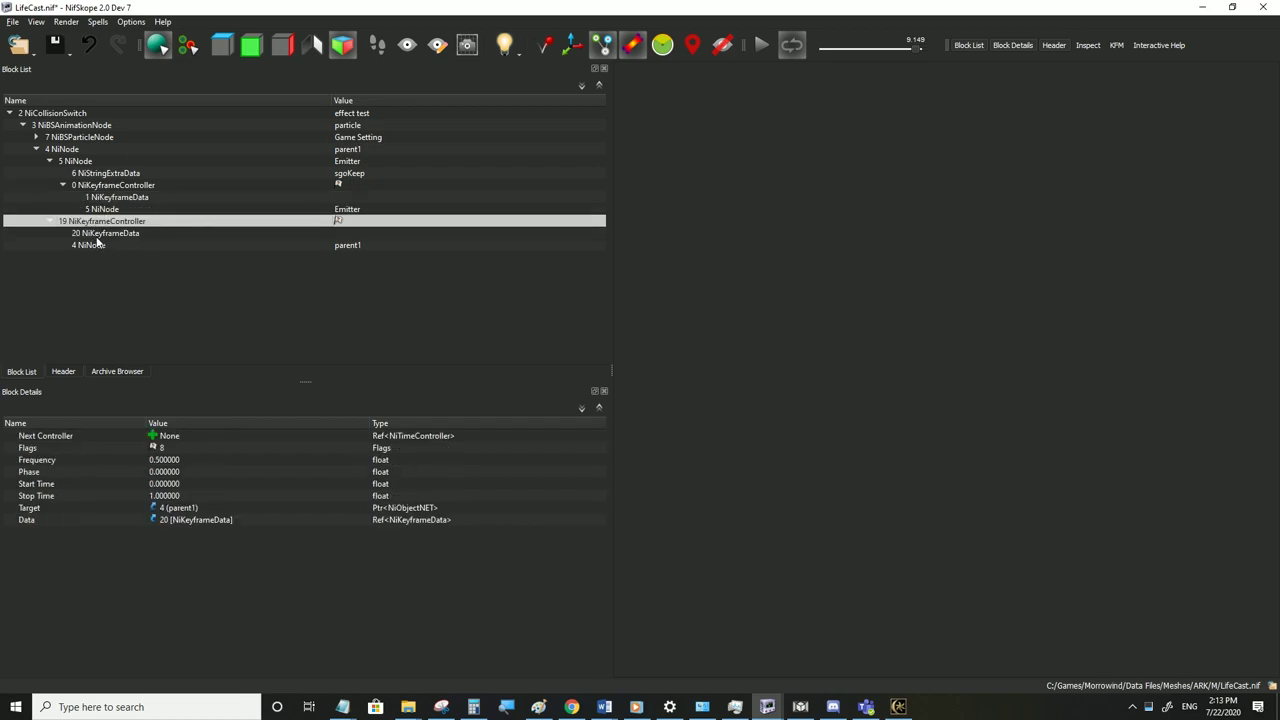
{"action": "left_click", "coordinate": [50, 161]}
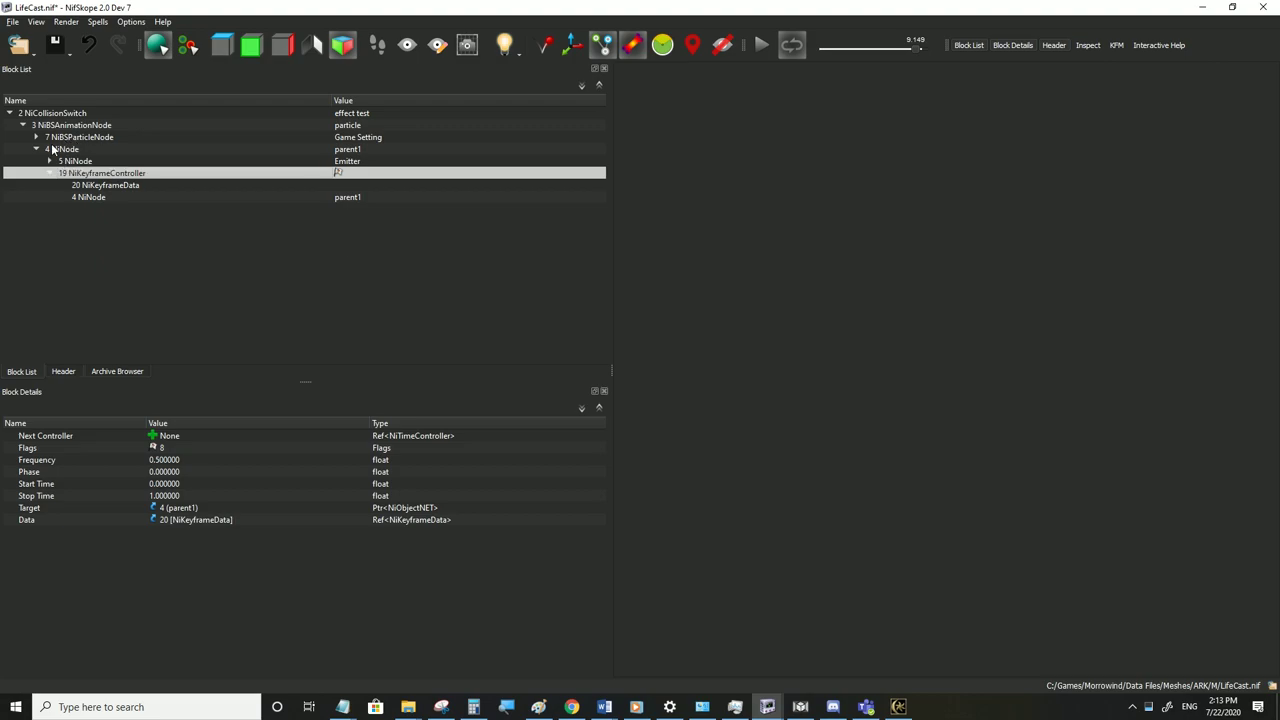
{"action": "double_click", "coordinate": [78, 161]}
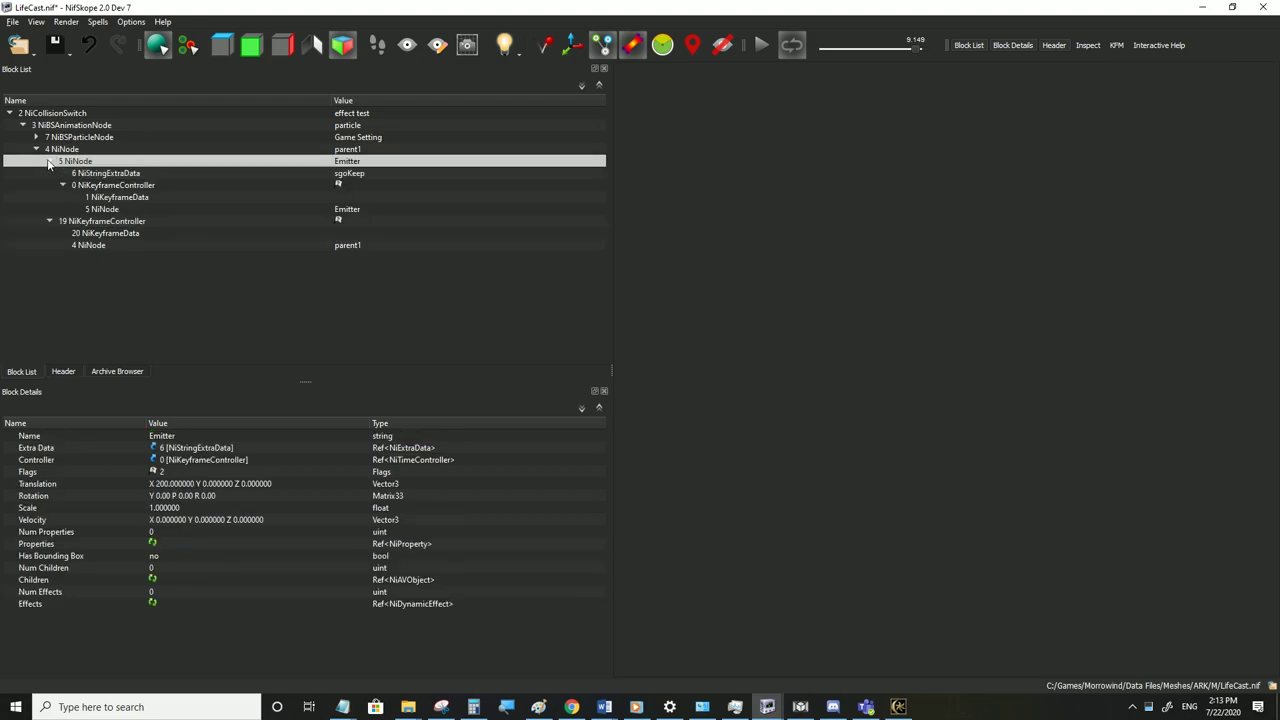
{"action": "left_click", "coordinate": [112, 197]}
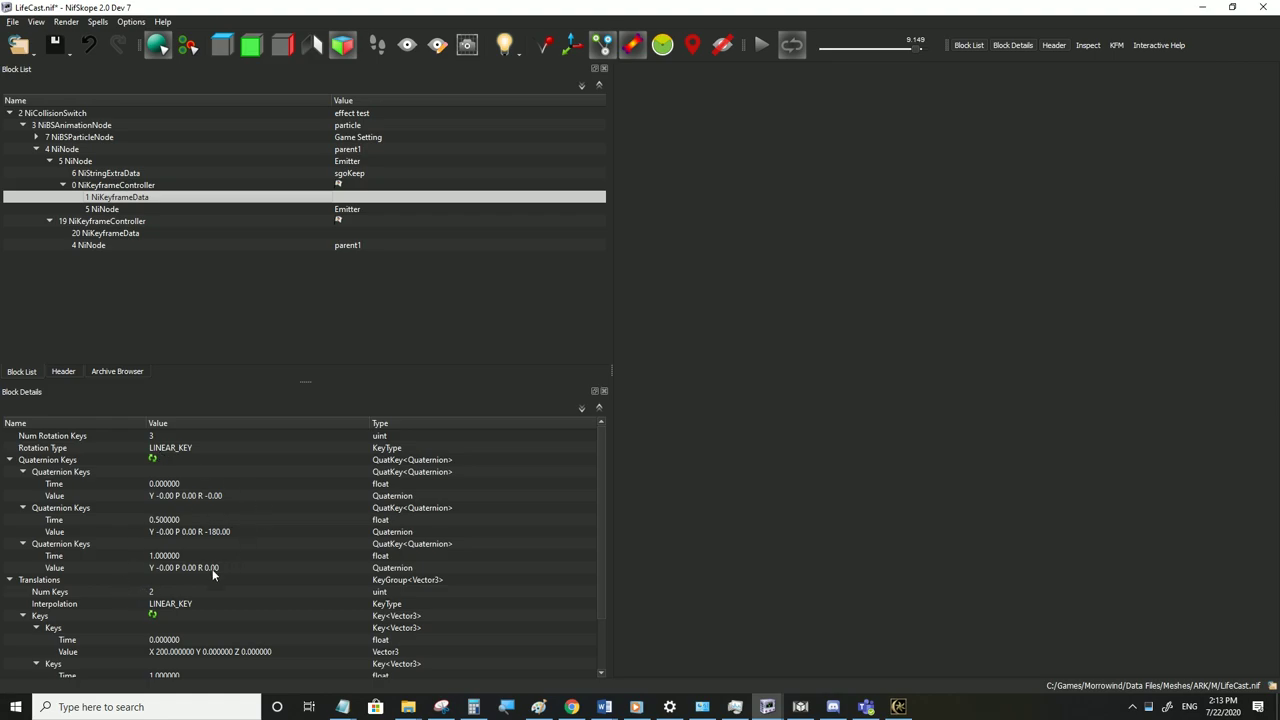
{"action": "left_click", "coordinate": [100, 233]}
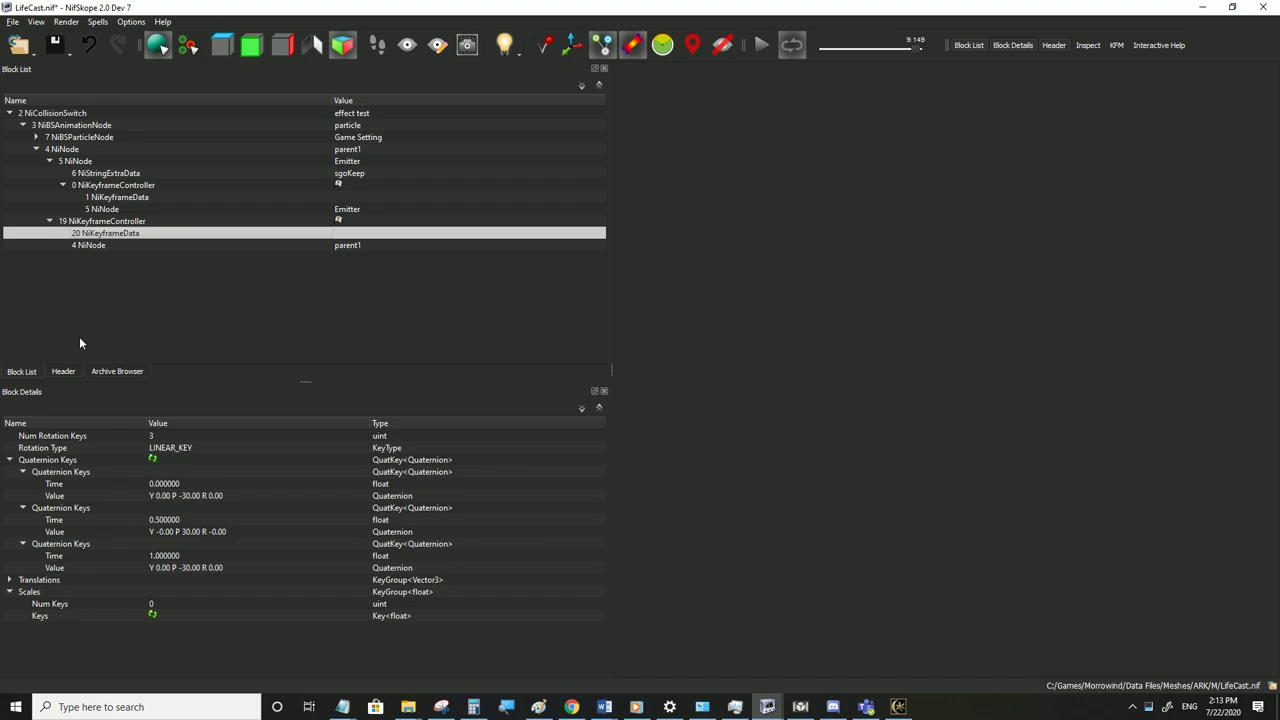
{"action": "left_click", "coordinate": [117, 197]}
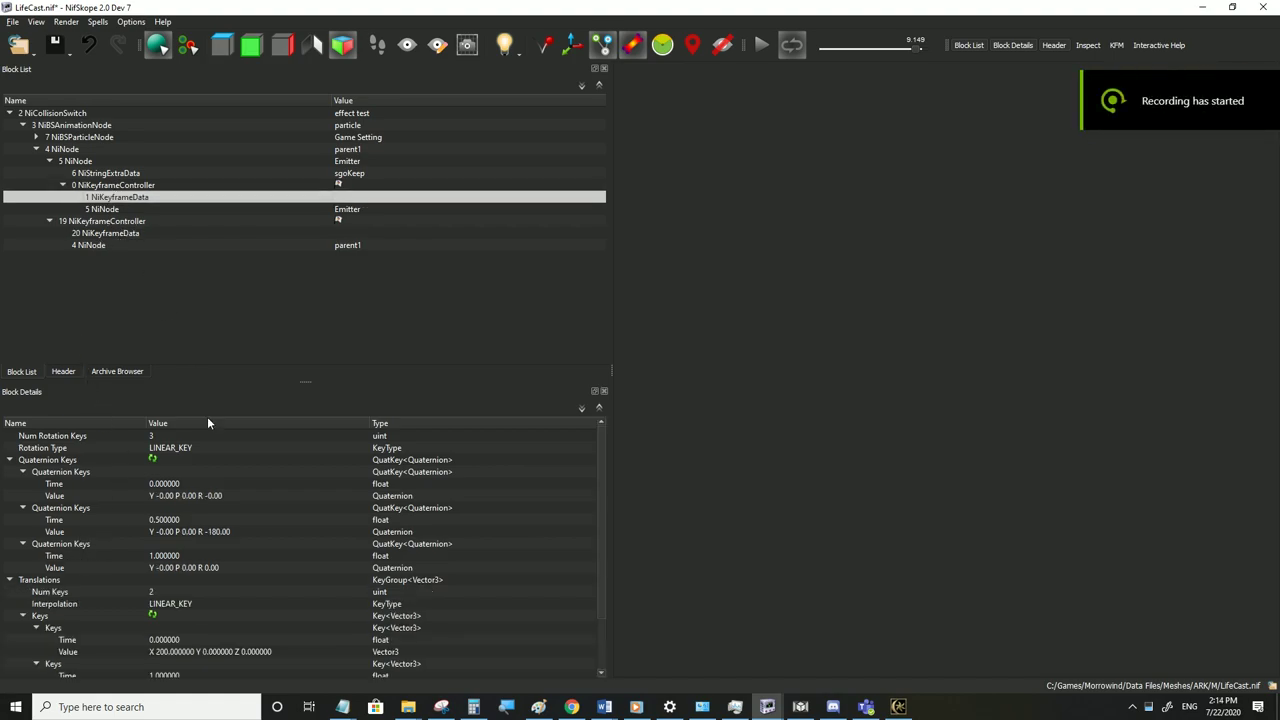
{"action": "double_click", "coordinate": [164, 435]}
{"action": "type", "text": "0"}
{"action": "left_click", "coordinate": [153, 460]}
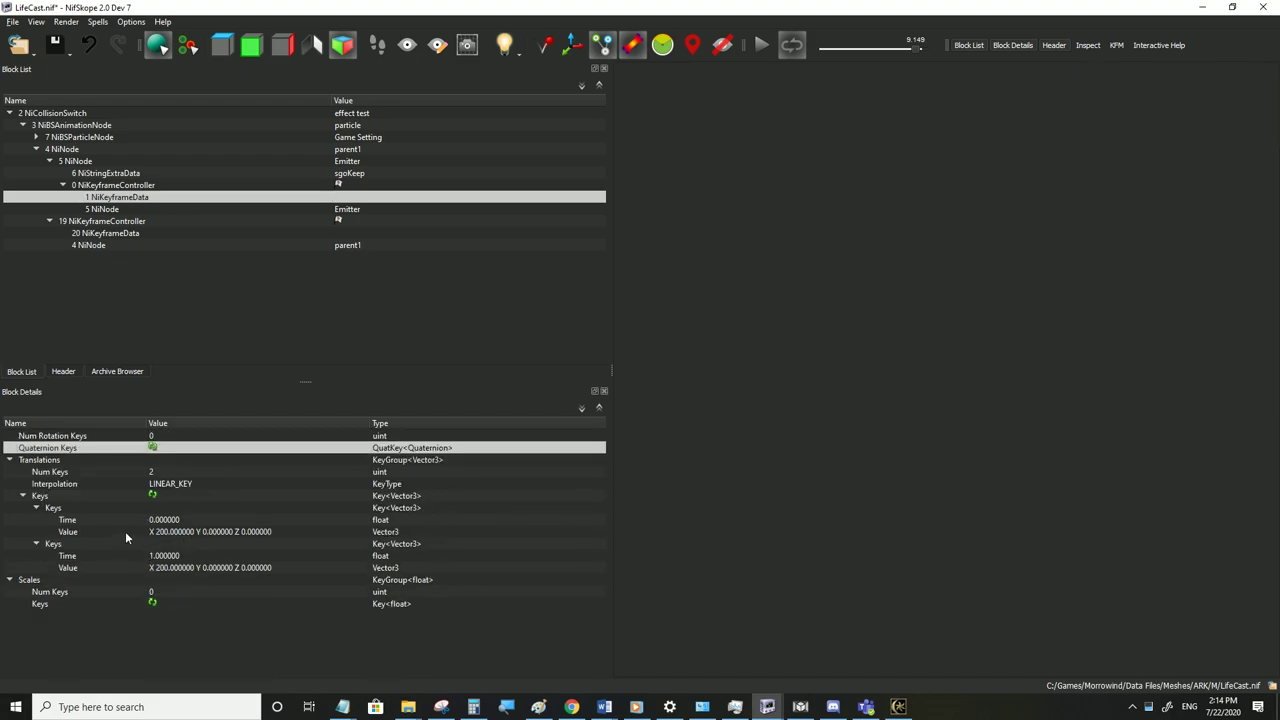
Select the first rotation key's value in parent1's NiKeyframeData 20
{"action": "left_click", "coordinate": [97, 235]}
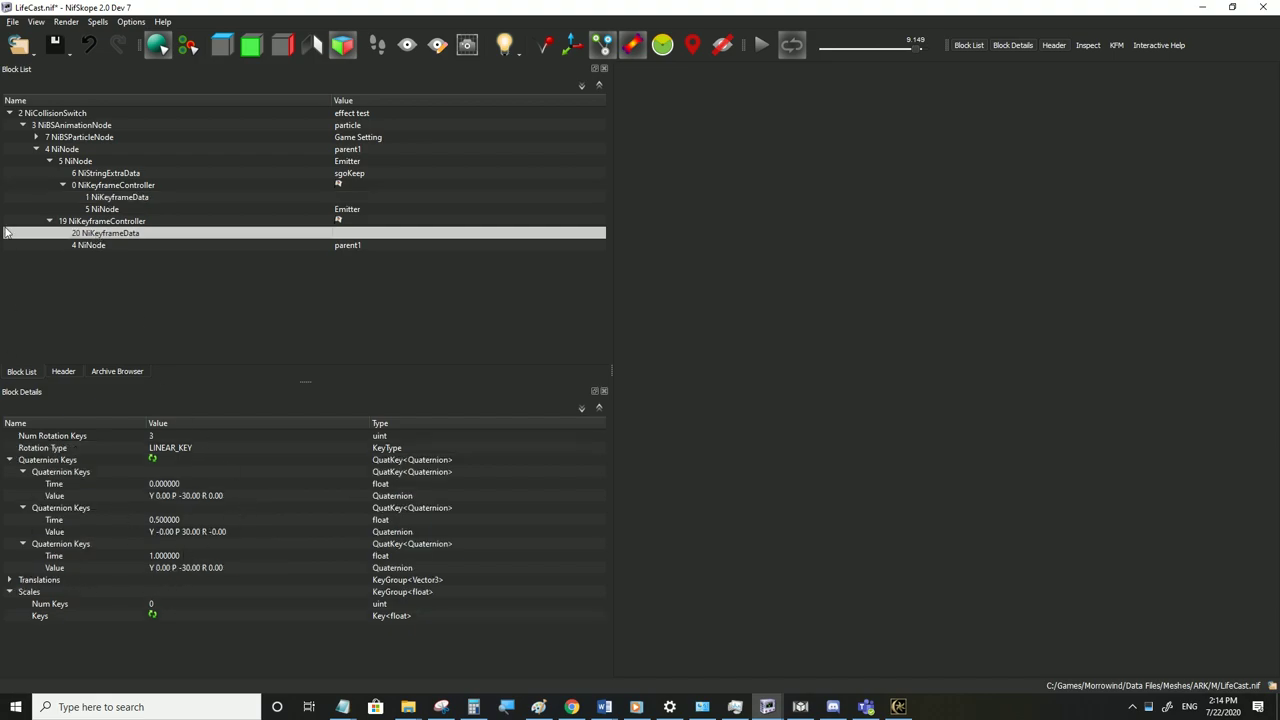
{"action": "left_click", "coordinate": [50, 162]}
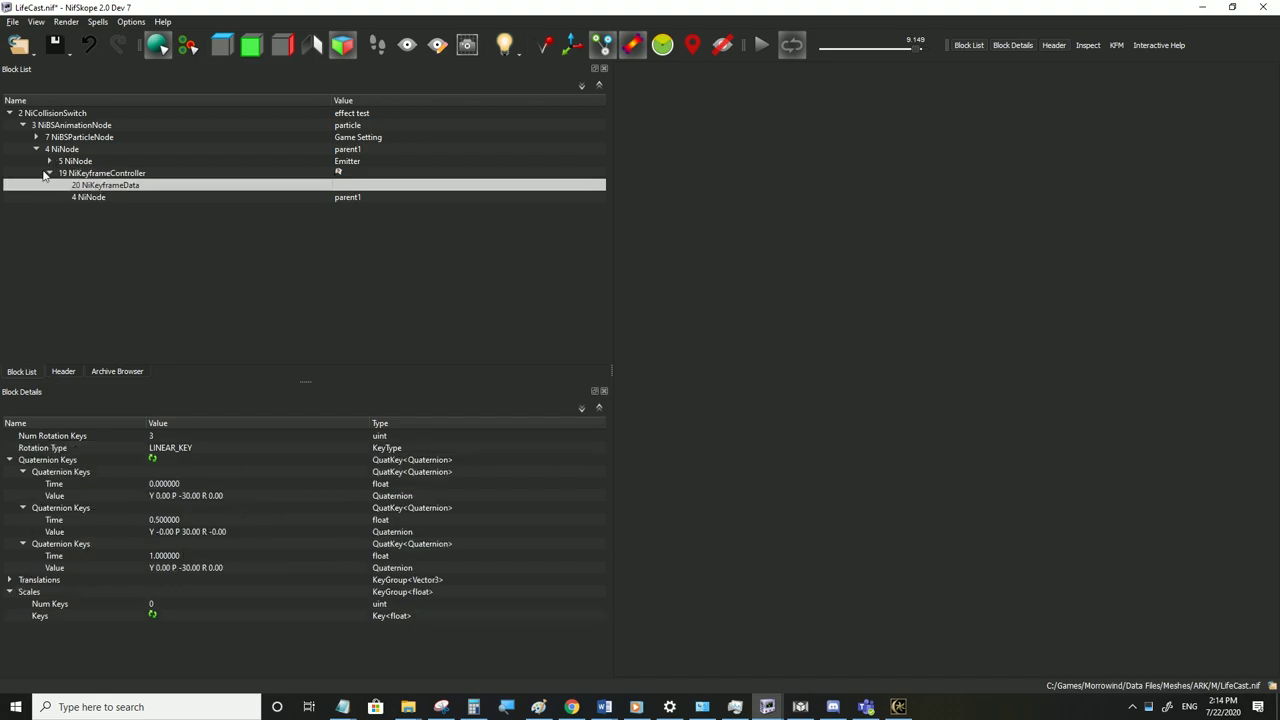
{"action": "left_click", "coordinate": [222, 531]}
Set the first rotation key's angles to 0 in the 20 NiKeyframeData
{"action": "double_click", "coordinate": [194, 493]}
{"action": "left_click_drag", "start_coordinate": [282, 495], "coordinate": [250, 497]}
{"action": "type", "text": "0"}
{"action": "left_click", "coordinate": [243, 532]}
{"action": "left_click", "coordinate": [204, 498]}
{"action": "left_click", "coordinate": [200, 535]}
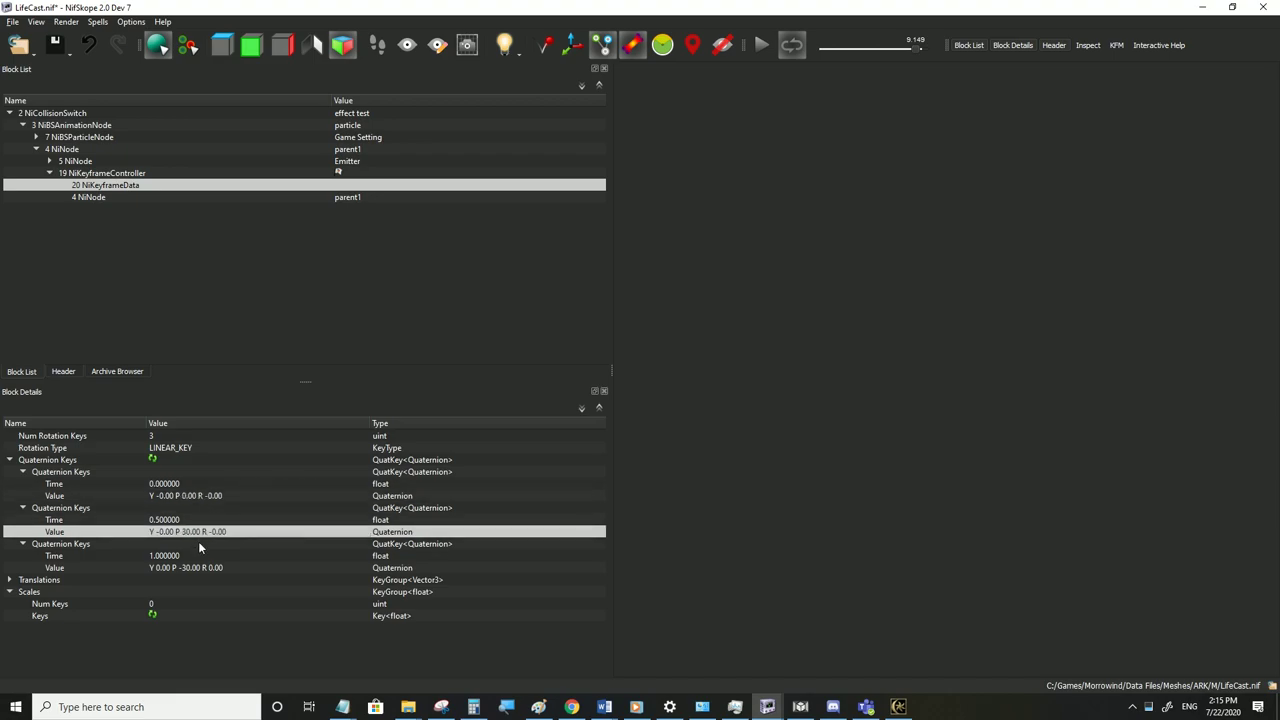
{"action": "left_click", "coordinate": [189, 568]}
{"action": "left_click", "coordinate": [215, 535]}
{"action": "double_click", "coordinate": [258, 497]}
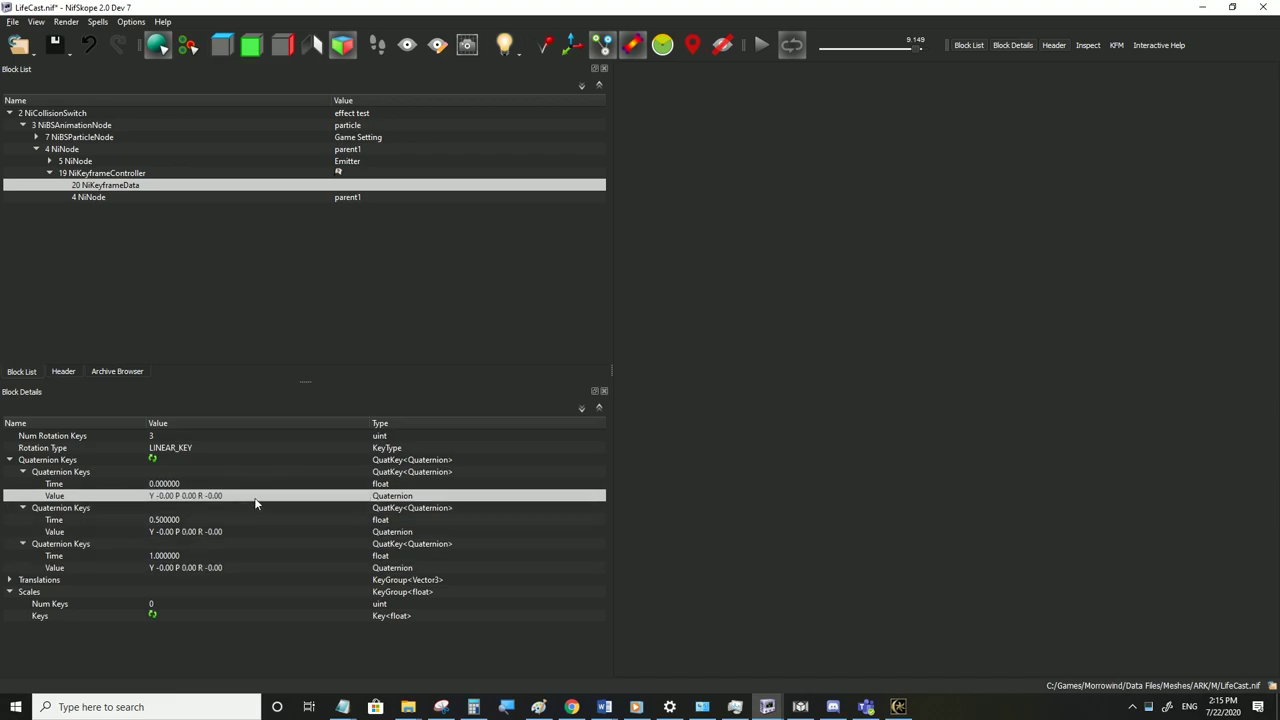
{"action": "left_click", "coordinate": [283, 535]}
Give the second key a roll of -180 and the third key a rotation of 0
{"action": "double_click", "coordinate": [296, 536]}
{"action": "double_click", "coordinate": [343, 534]}
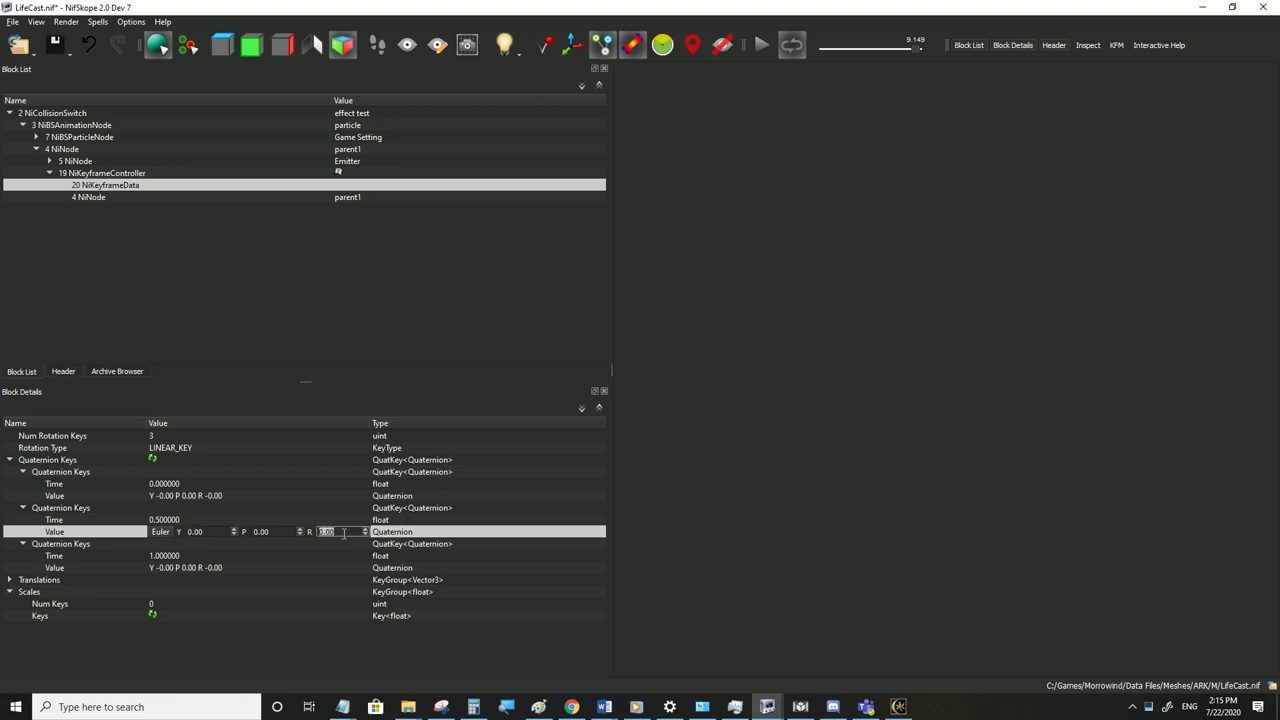
{"action": "type", "text": "180"}
{"action": "key", "text": "Return"}
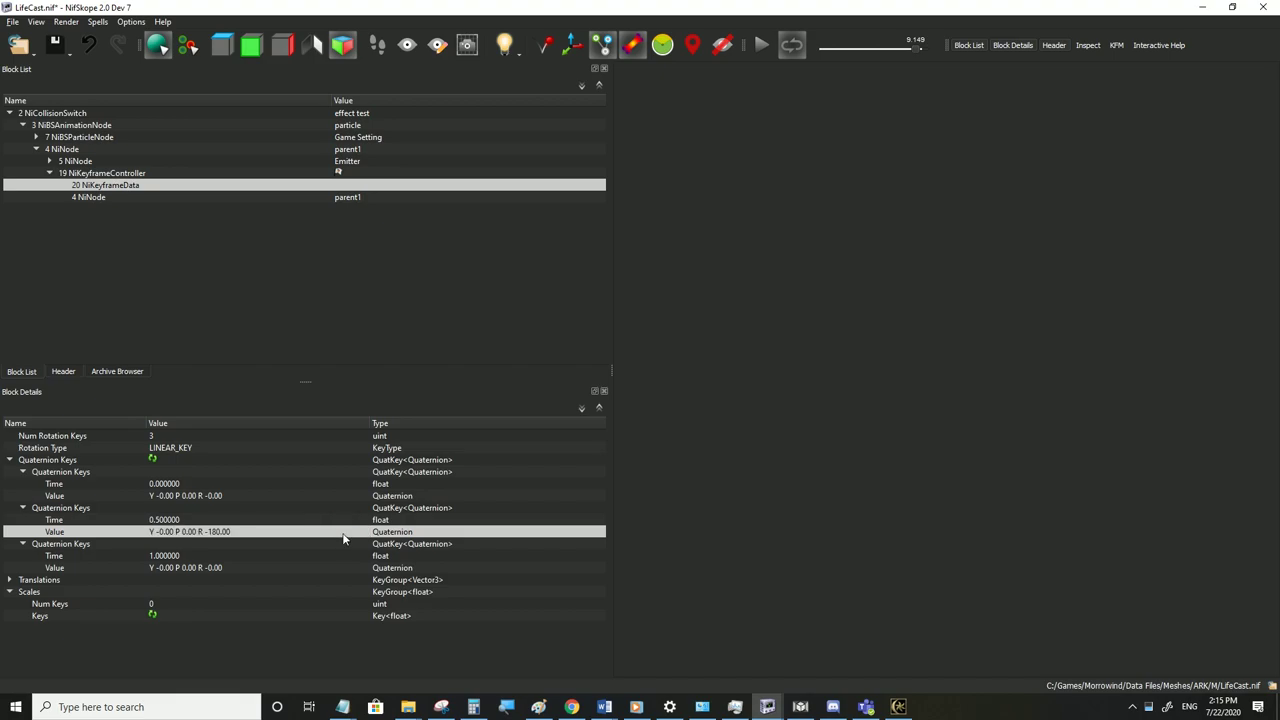
{"action": "double_click", "coordinate": [295, 569]}
{"action": "left_click", "coordinate": [340, 568]}
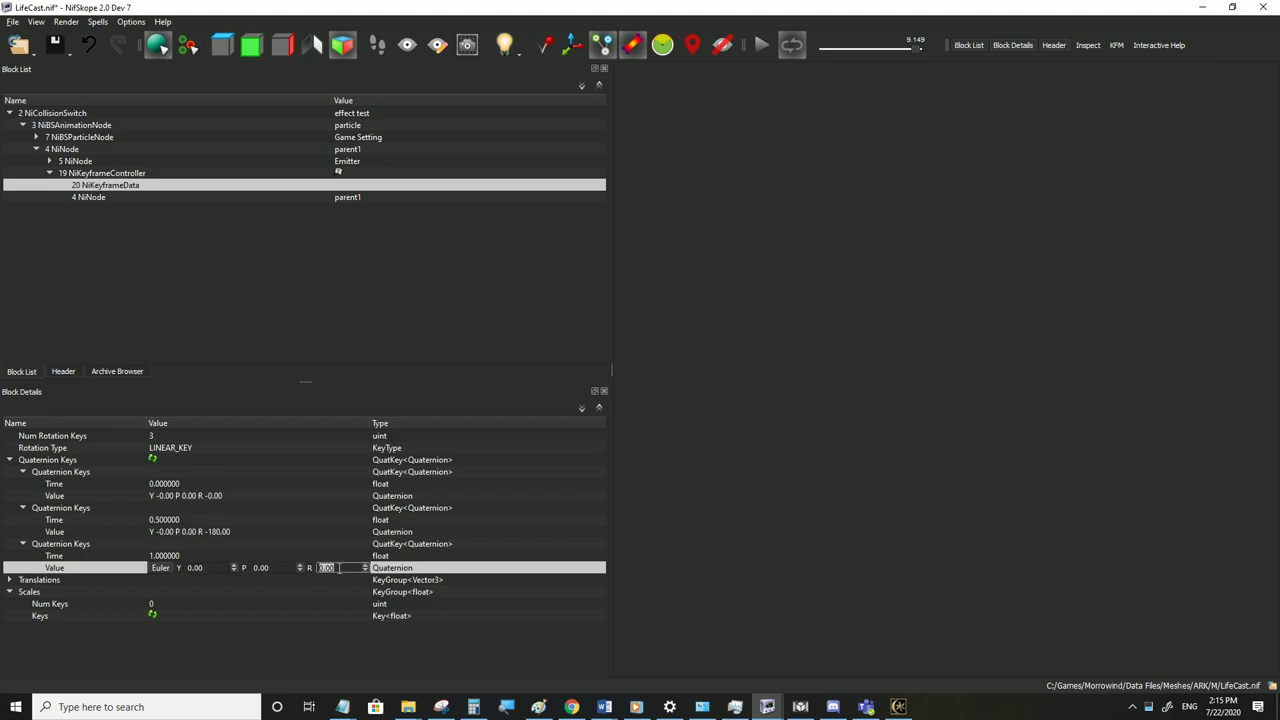
{"action": "type", "text": "0"}
{"action": "key", "text": "Return"}
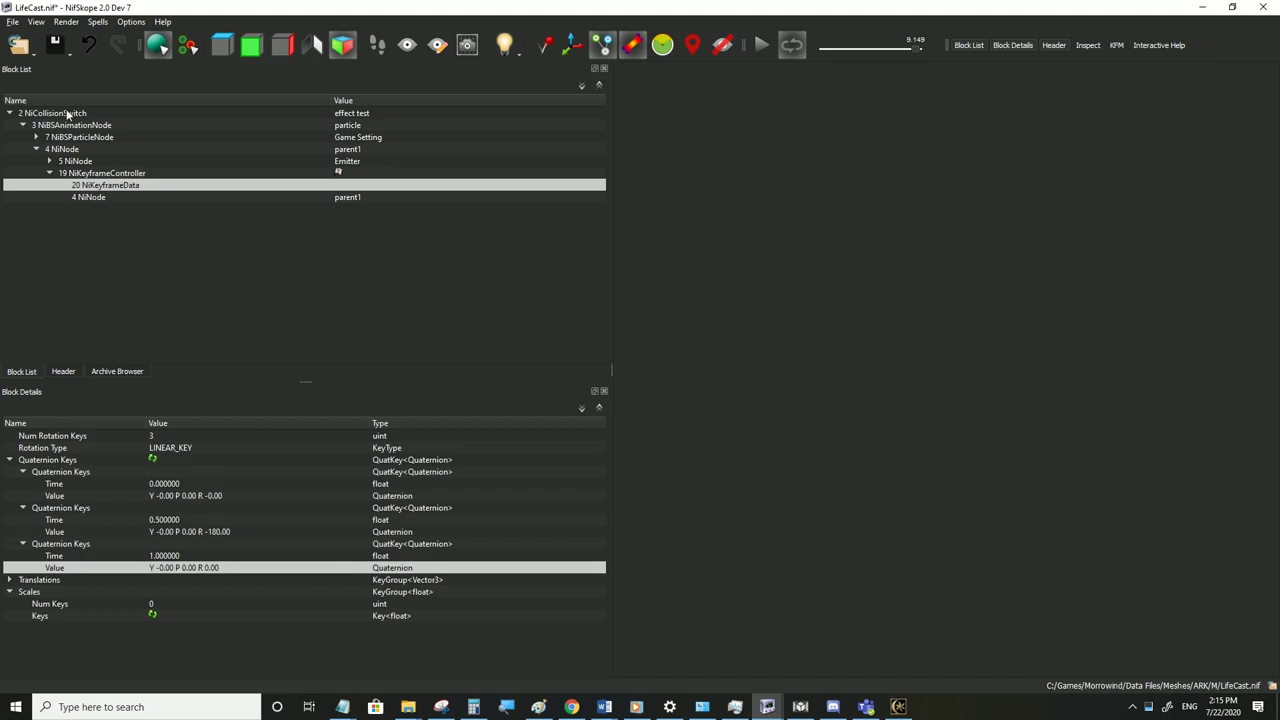
Save LifeCast.nif and bring Morrowind forward
{"action": "left_click", "coordinate": [12, 21]}
{"action": "left_click", "coordinate": [43, 131]}
{"action": "left_click", "coordinate": [898, 707]}
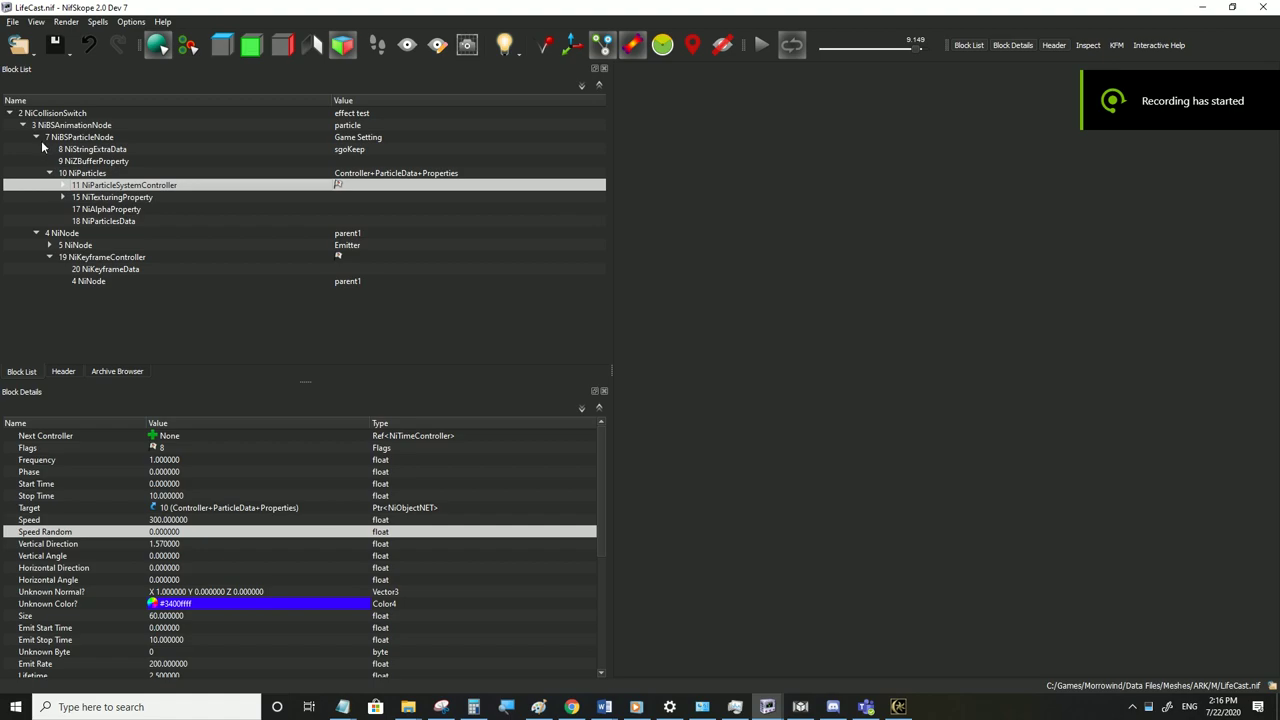
Set the NiParticleSystemController speed to 0, save LifeCast.nif, and switch to Morrowind
{"action": "double_click", "coordinate": [195, 531]}
{"action": "double_click", "coordinate": [186, 521]}
{"action": "type", "text": "0"}
{"action": "left_click", "coordinate": [183, 533]}
{"action": "left_click", "coordinate": [12, 21]}
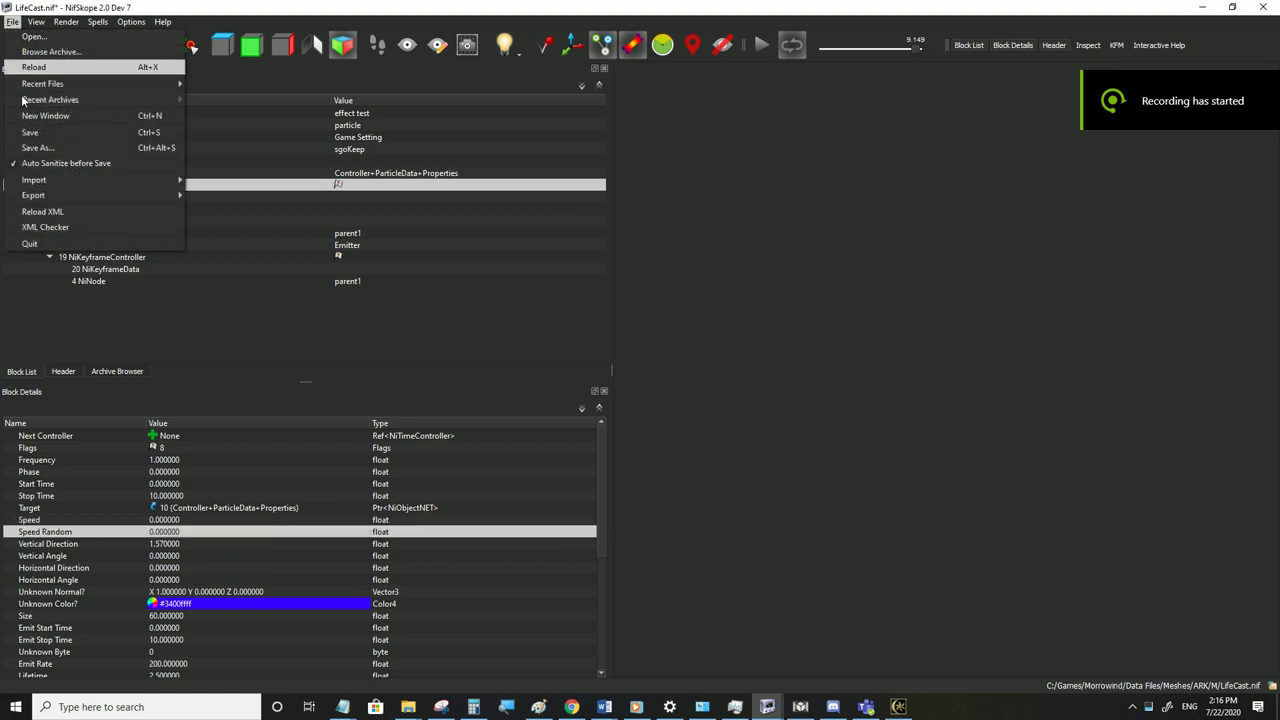
{"action": "left_click", "coordinate": [76, 129]}
{"action": "left_click", "coordinate": [898, 707]}
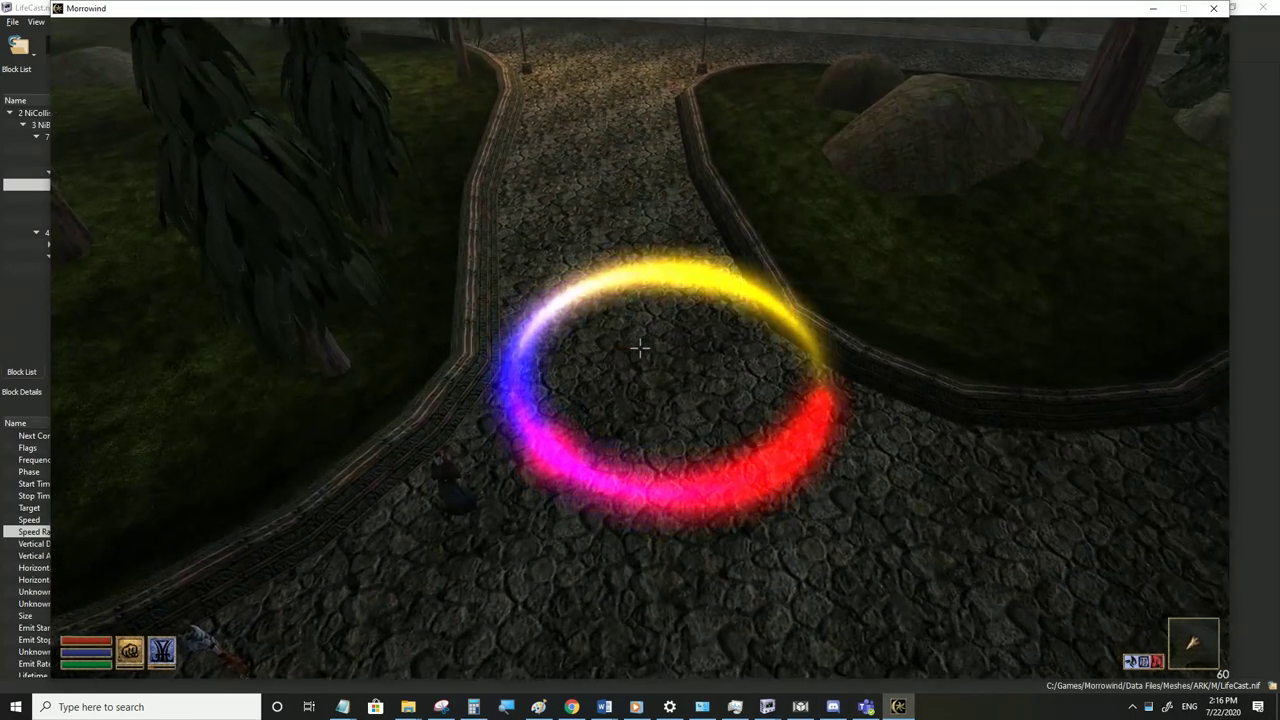
Watch the spinning ring in third-person view while jumping, then return to first-person view
{"action": "key", "text": "Tab"}
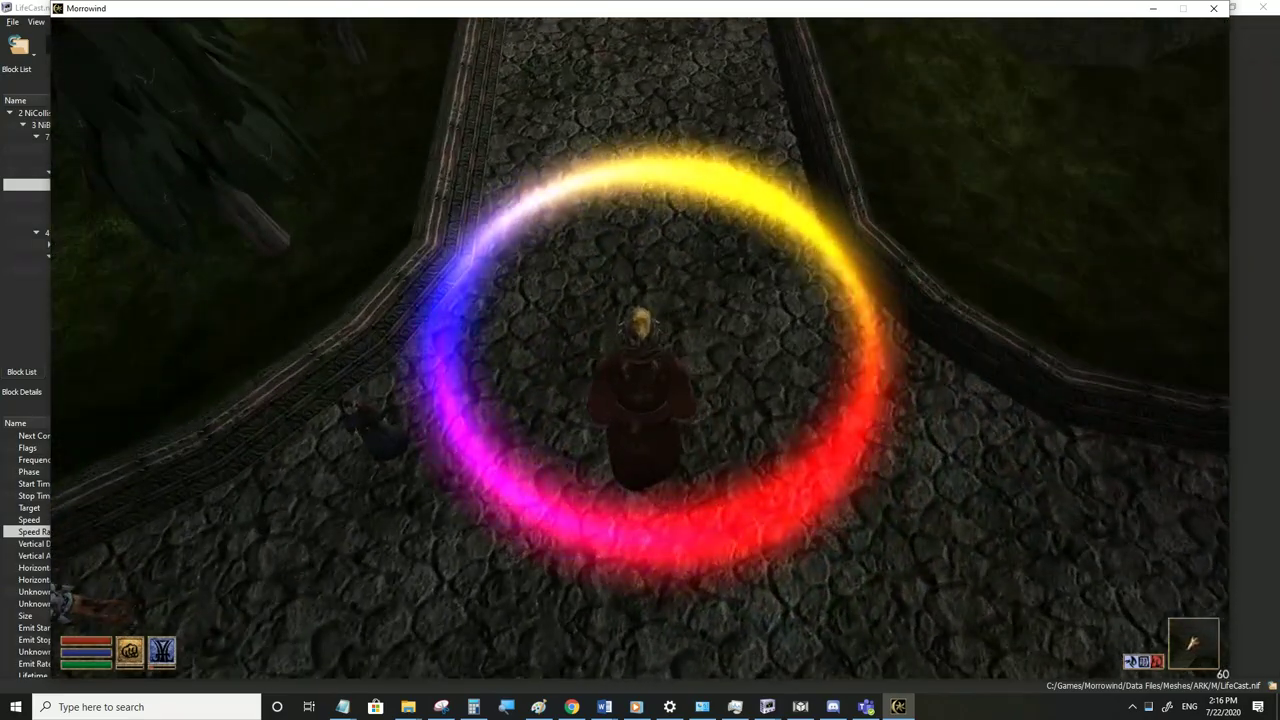
{"action": "key", "text": "e"}
{"action": "key", "text": "e"}
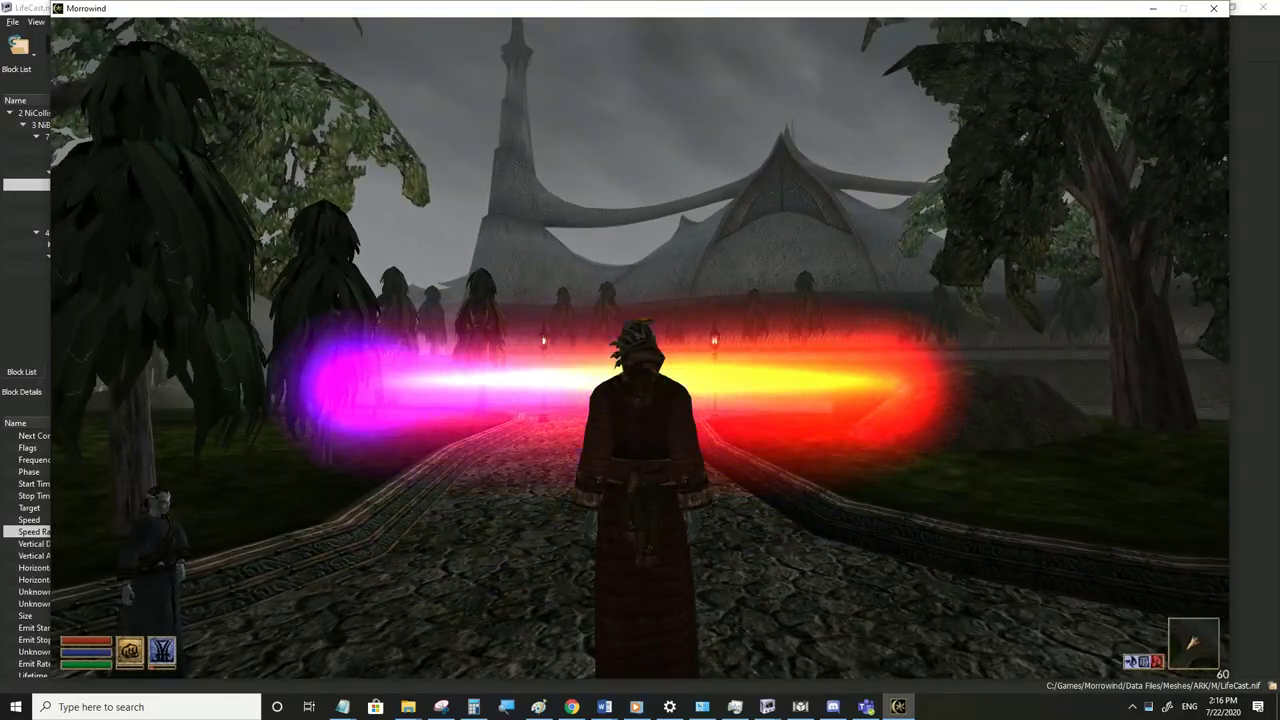
{"action": "key", "text": "Tab"}
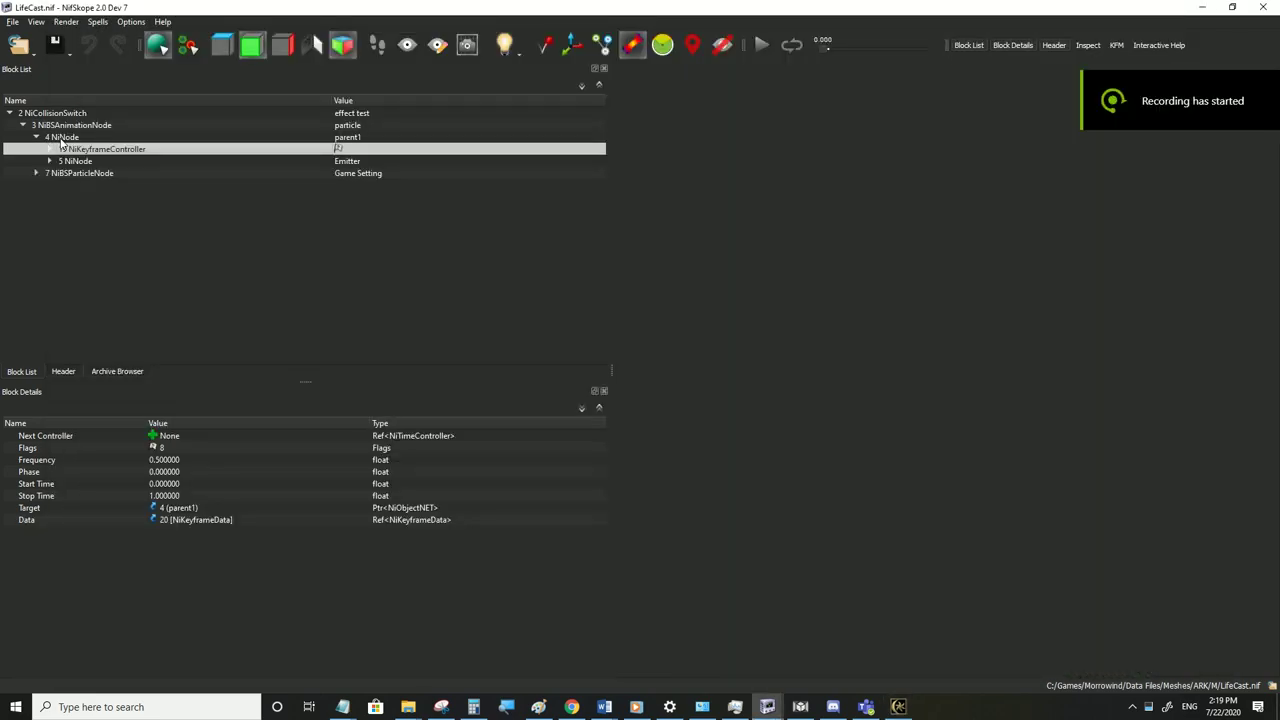
Attach a new NiNode parent above parent1 and name it parent2
{"action": "left_click", "coordinate": [62, 137]}
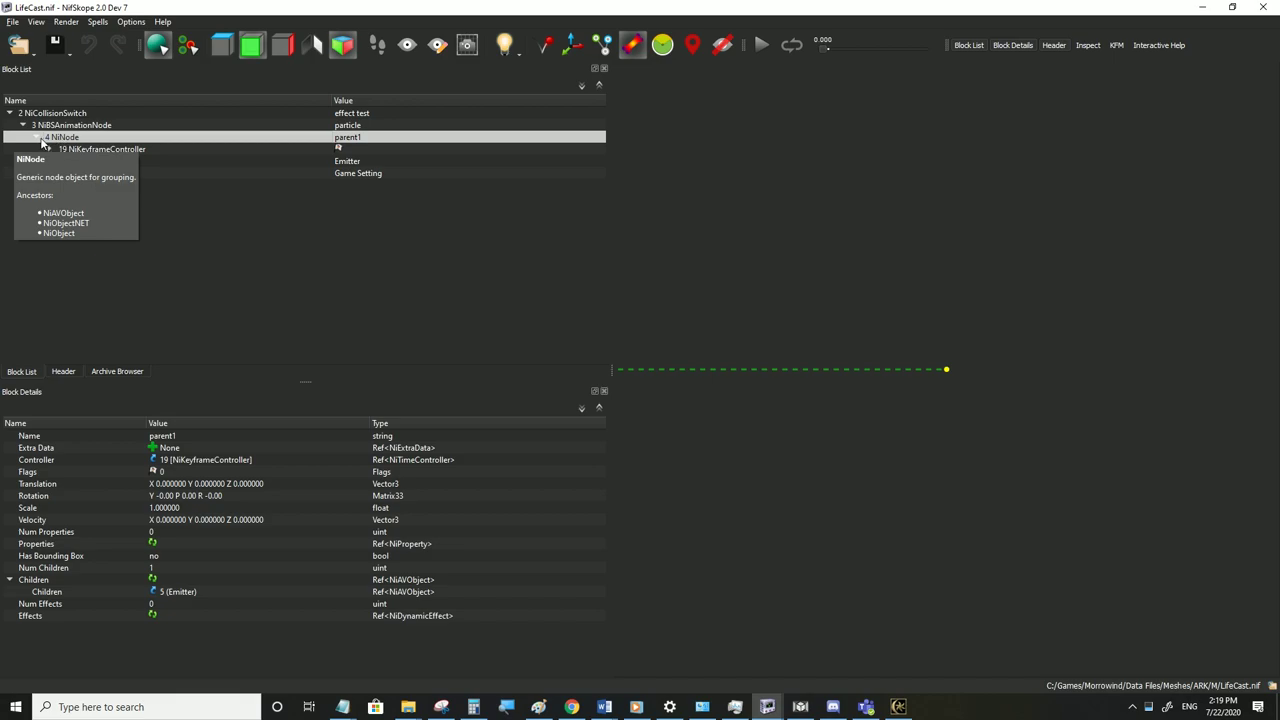
{"action": "right_click", "coordinate": [66, 139]}
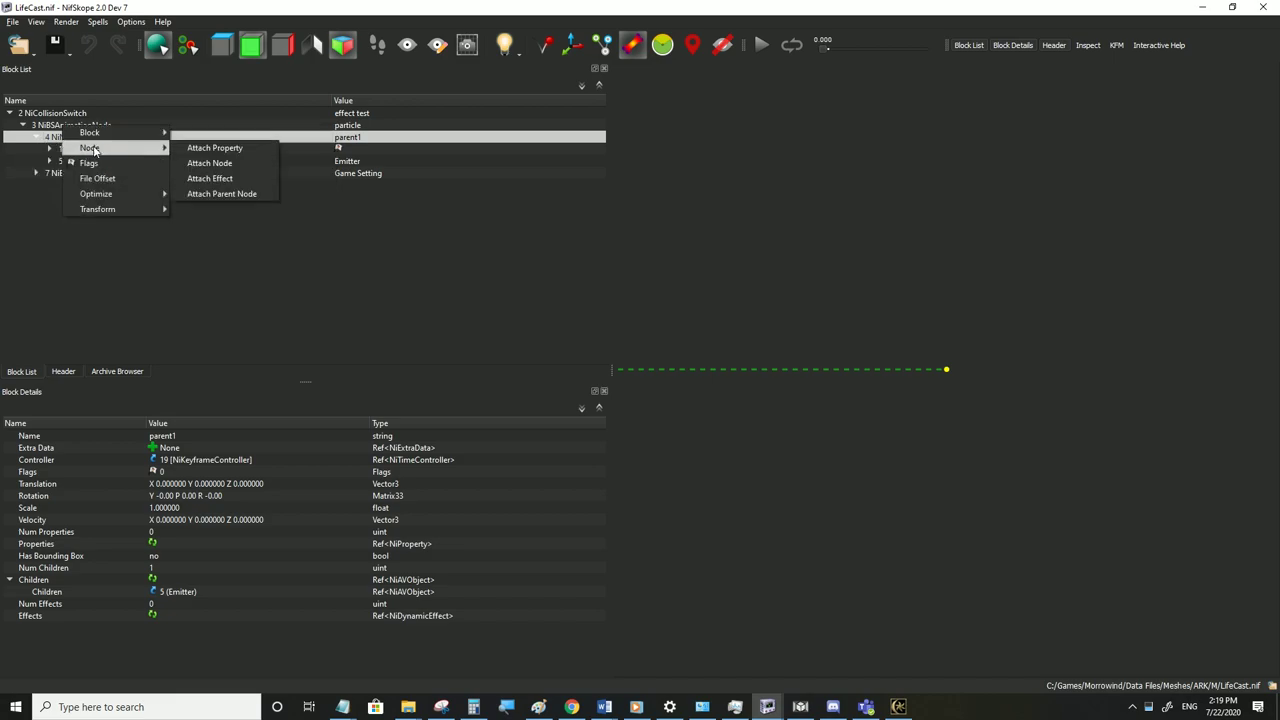
{"action": "mouse_move", "coordinate": [105, 133]}
{"action": "left_click", "coordinate": [227, 194]}
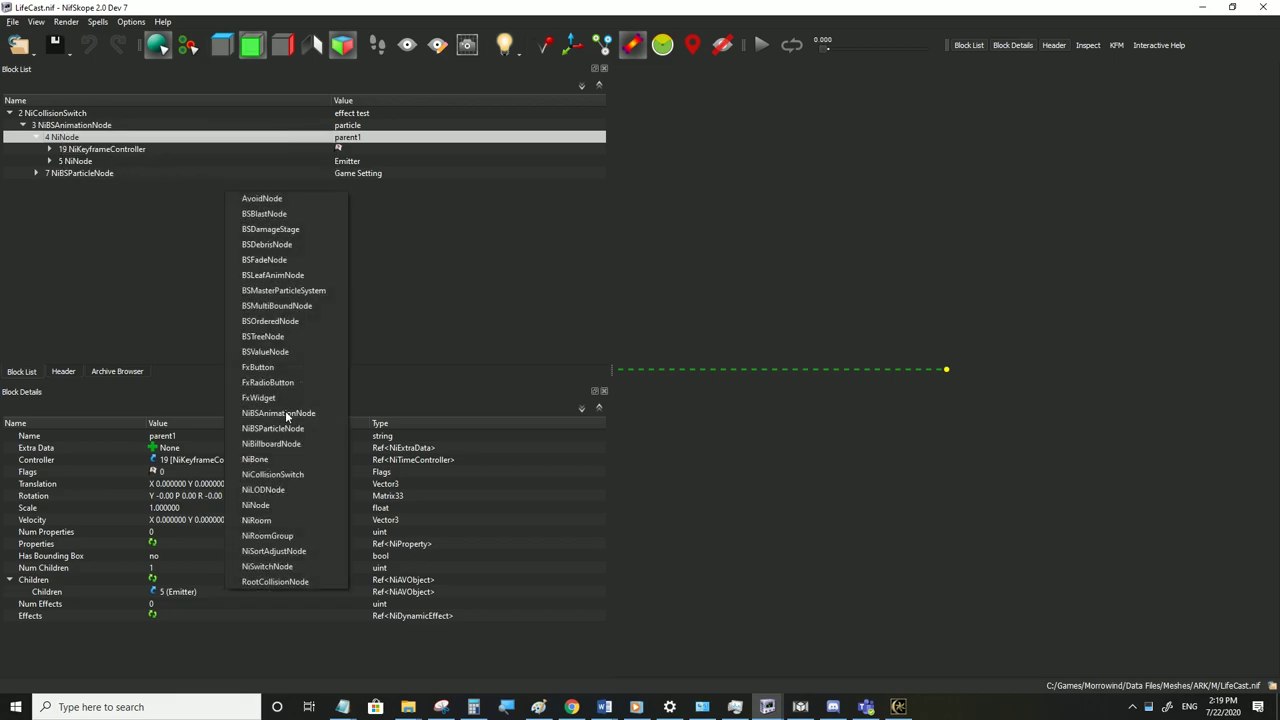
{"action": "left_click", "coordinate": [256, 505]}
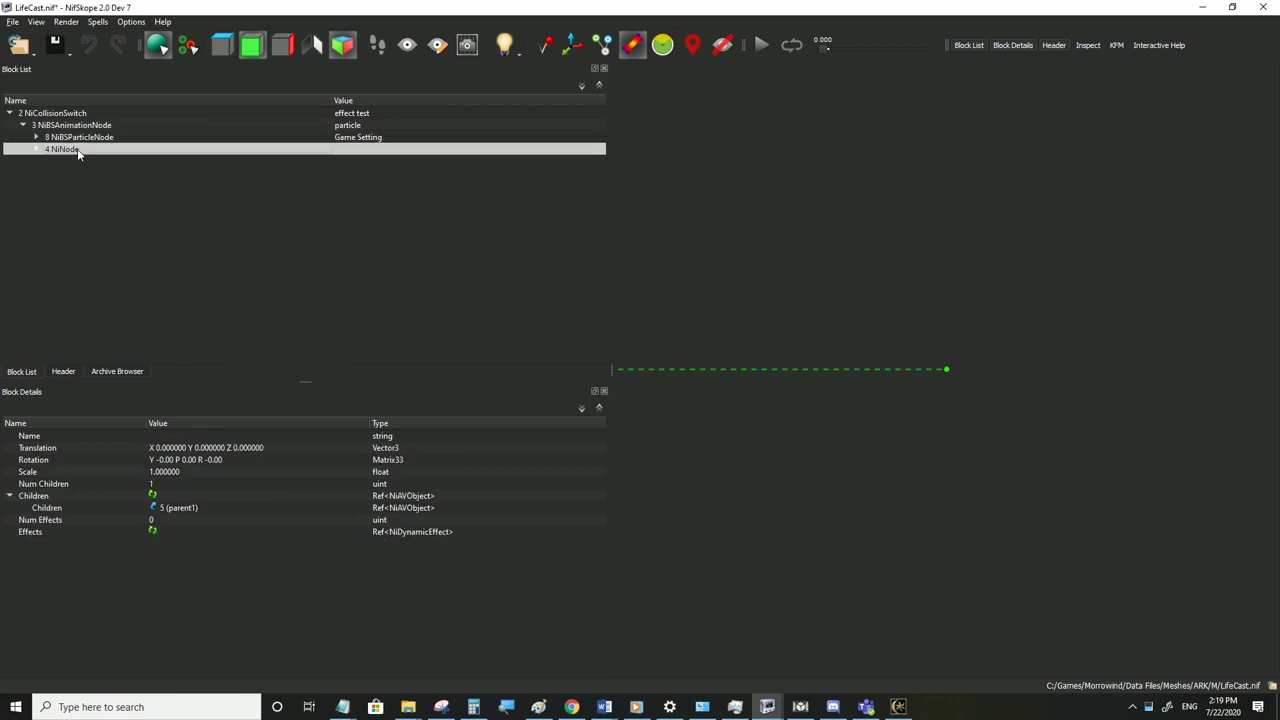
{"action": "double_click", "coordinate": [360, 150]}
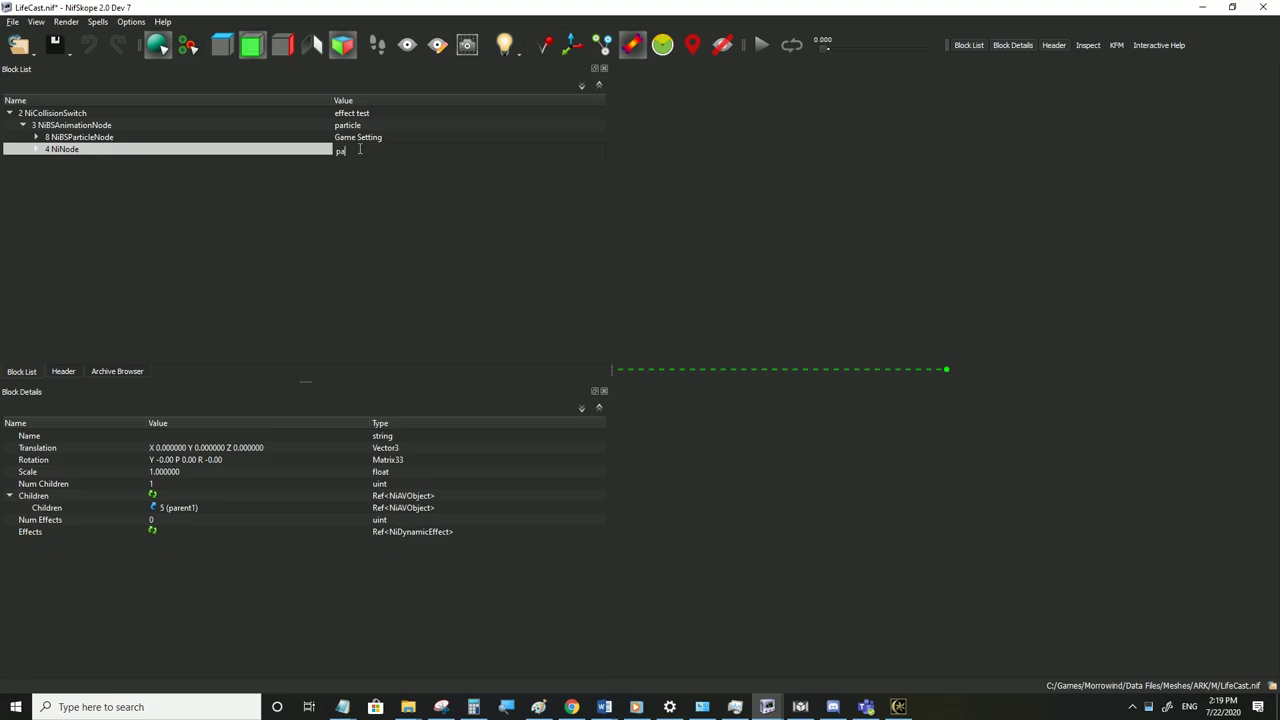
{"action": "type", "text": "parent2"}
{"action": "key", "text": "Return"}
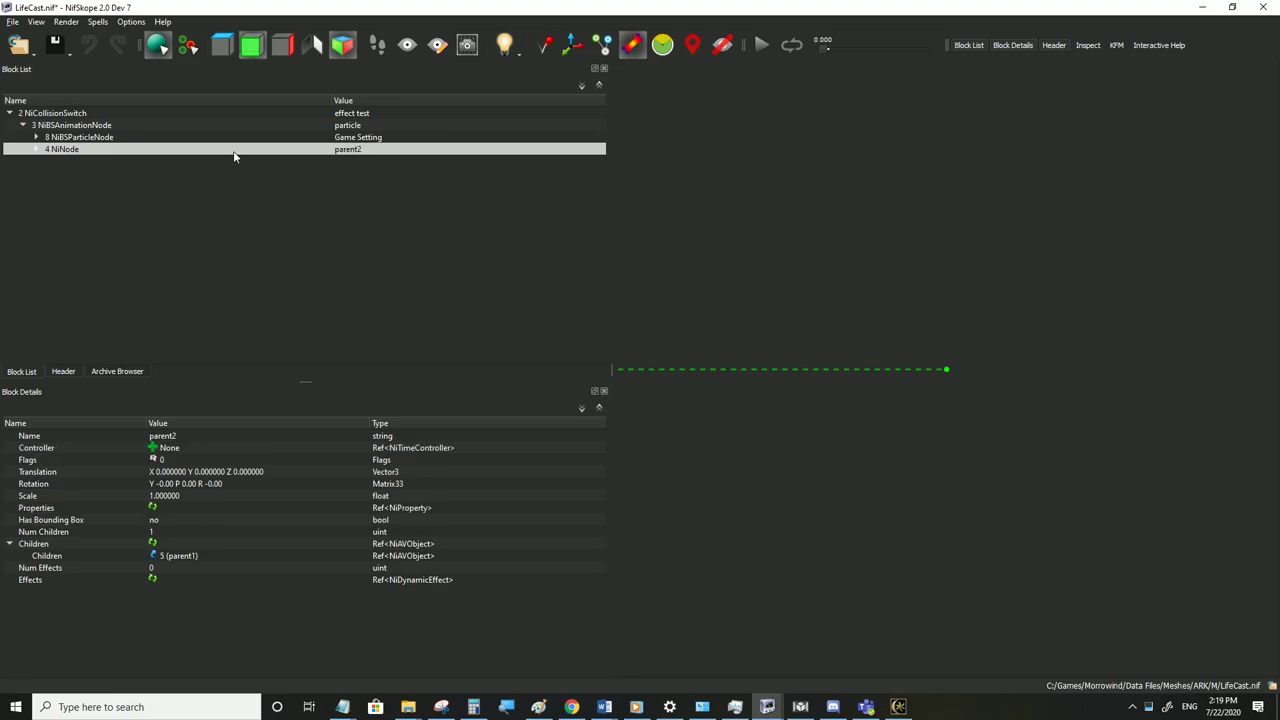
Attach another NiNode parent above parent2 and name it parent3
{"action": "right_click", "coordinate": [69, 160]}
{"action": "mouse_move", "coordinate": [70, 161]}
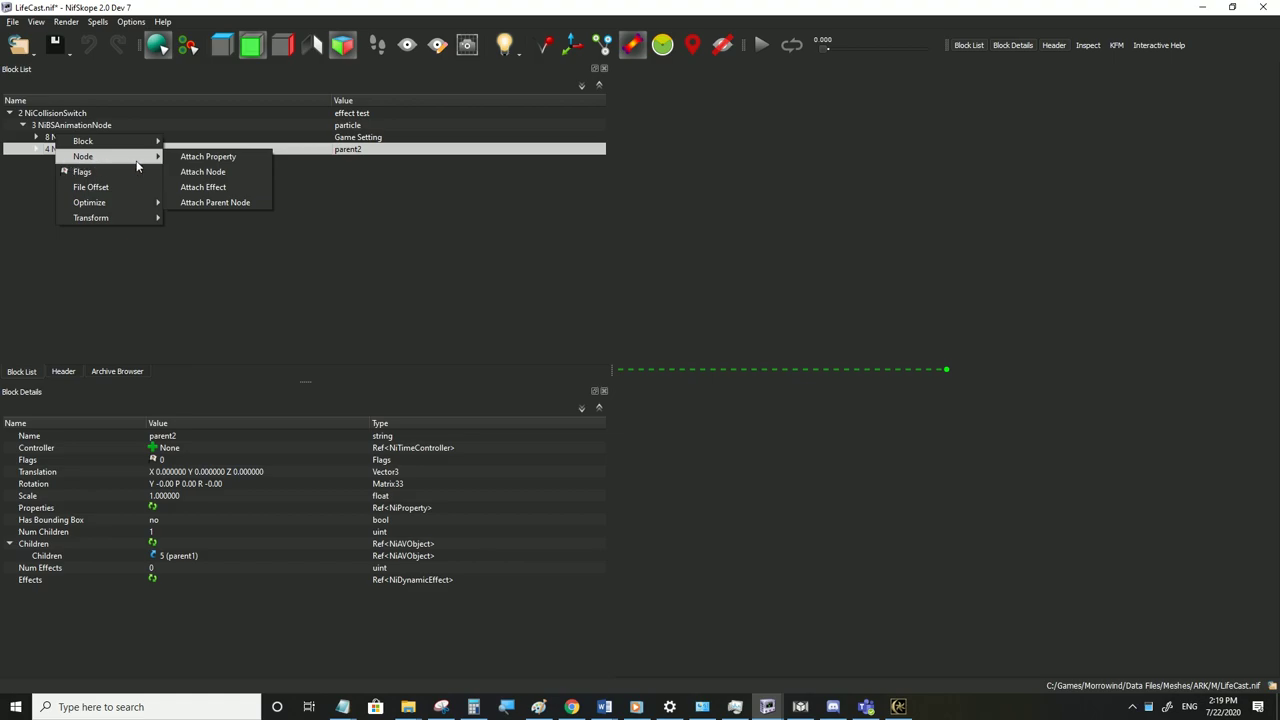
{"action": "left_click", "coordinate": [214, 201]}
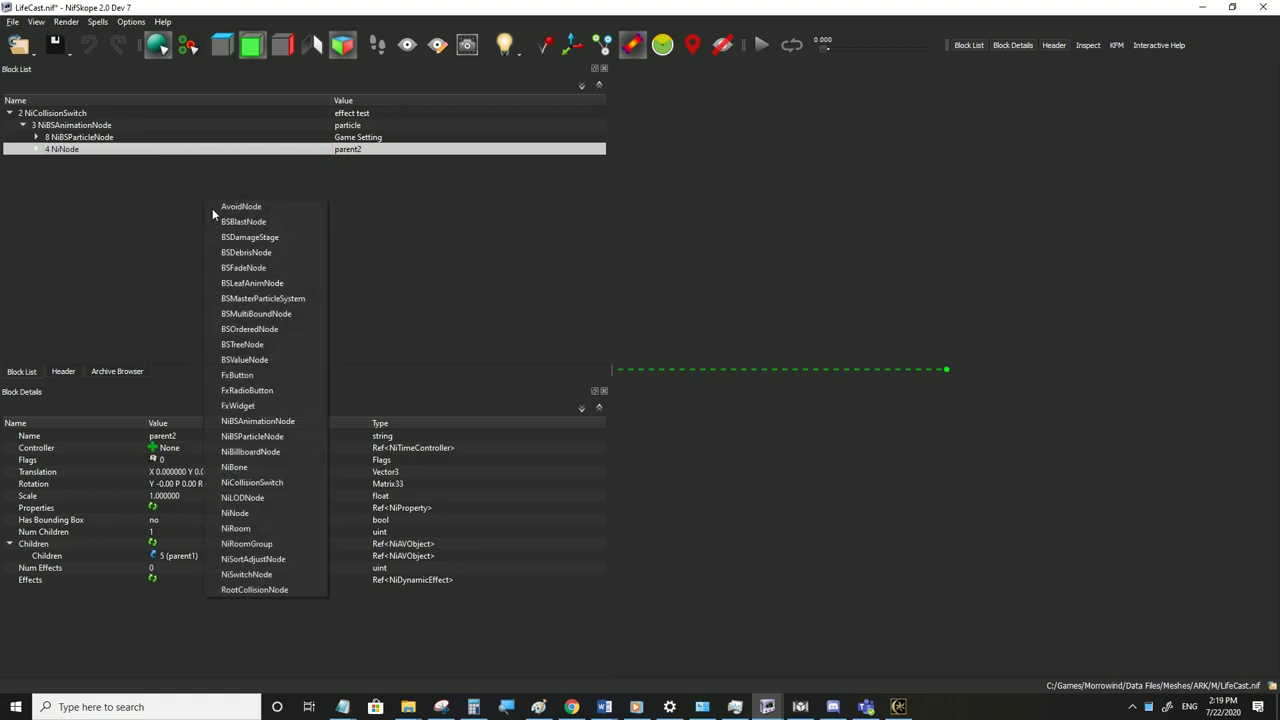
{"action": "left_click", "coordinate": [236, 513]}
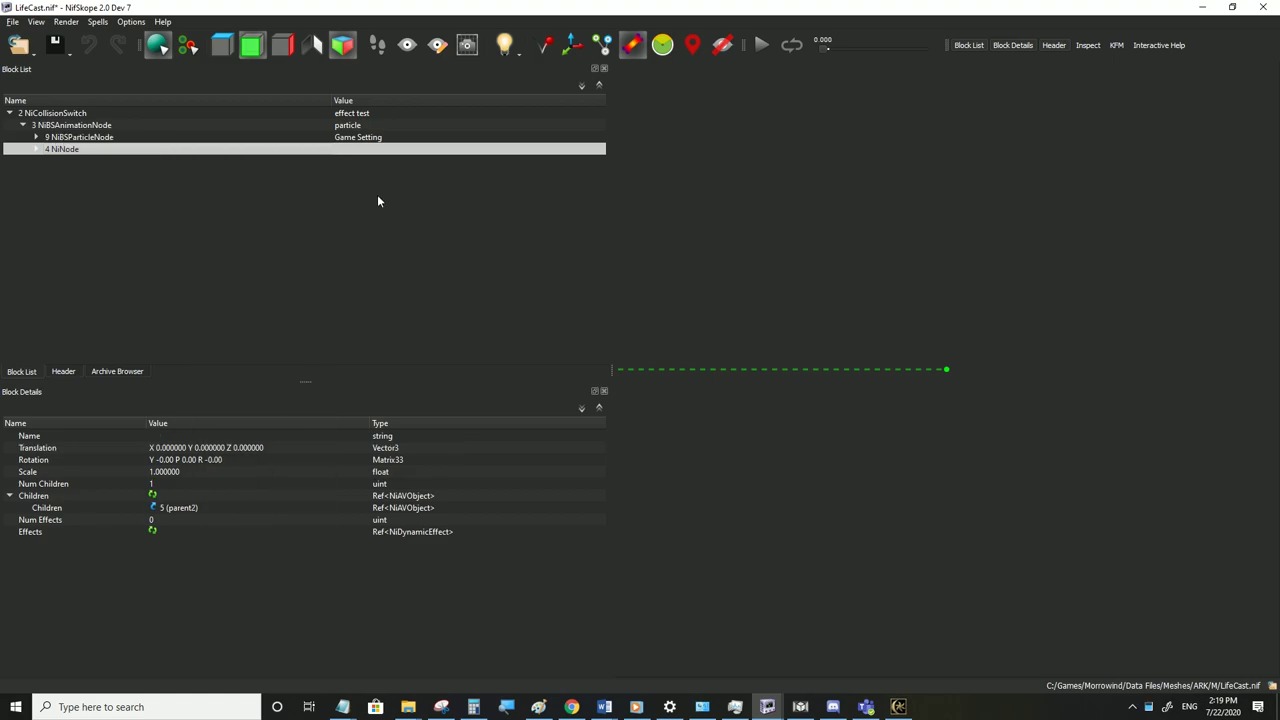
{"action": "double_click", "coordinate": [362, 149]}
{"action": "type", "text": "parent"}
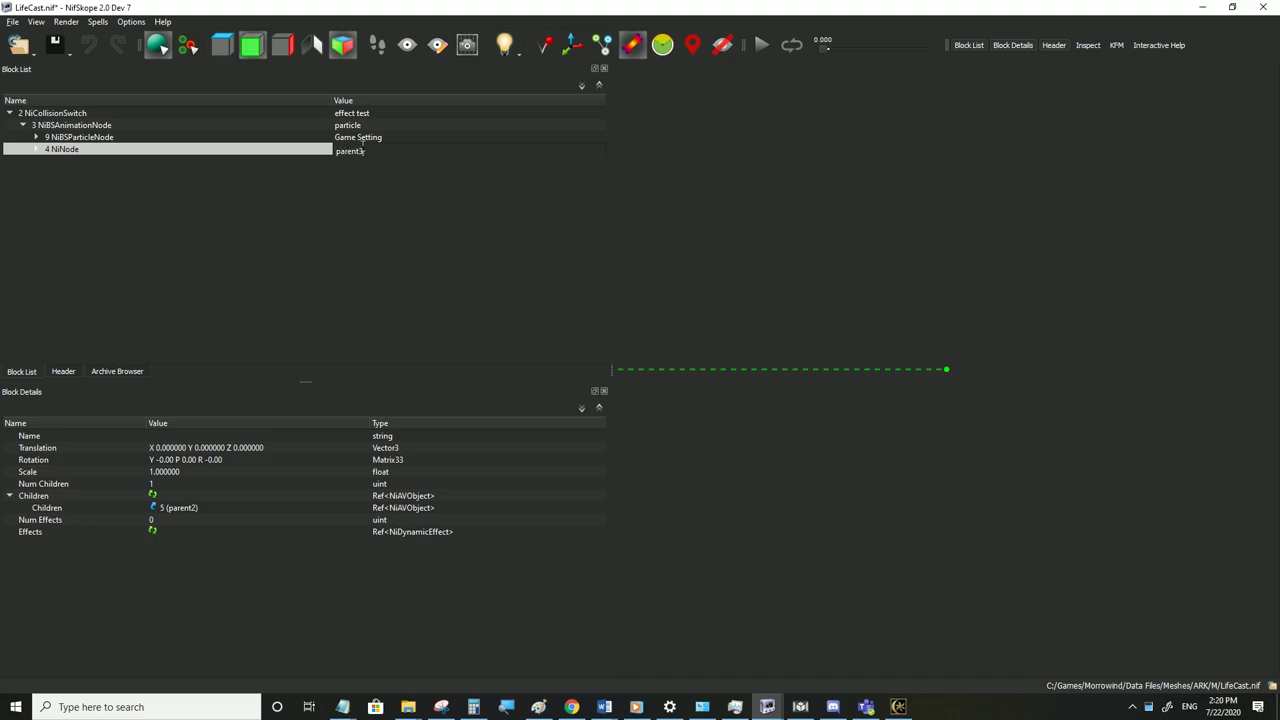
{"action": "type", "text": "3"}
{"action": "key", "text": "Return"}
Expand parent3, parent2 and parent1 to reveal parent1's keyframe controller
{"action": "left_click", "coordinate": [36, 149]}
{"action": "left_click", "coordinate": [49, 161]}
{"action": "left_click", "coordinate": [63, 173]}
{"action": "left_click", "coordinate": [100, 197]}
{"action": "left_click", "coordinate": [110, 186]}
Copy parent1's NiKeyframeController branch and paste it onto parent2
{"action": "right_click", "coordinate": [116, 180]}
{"action": "mouse_move", "coordinate": [150, 182]}
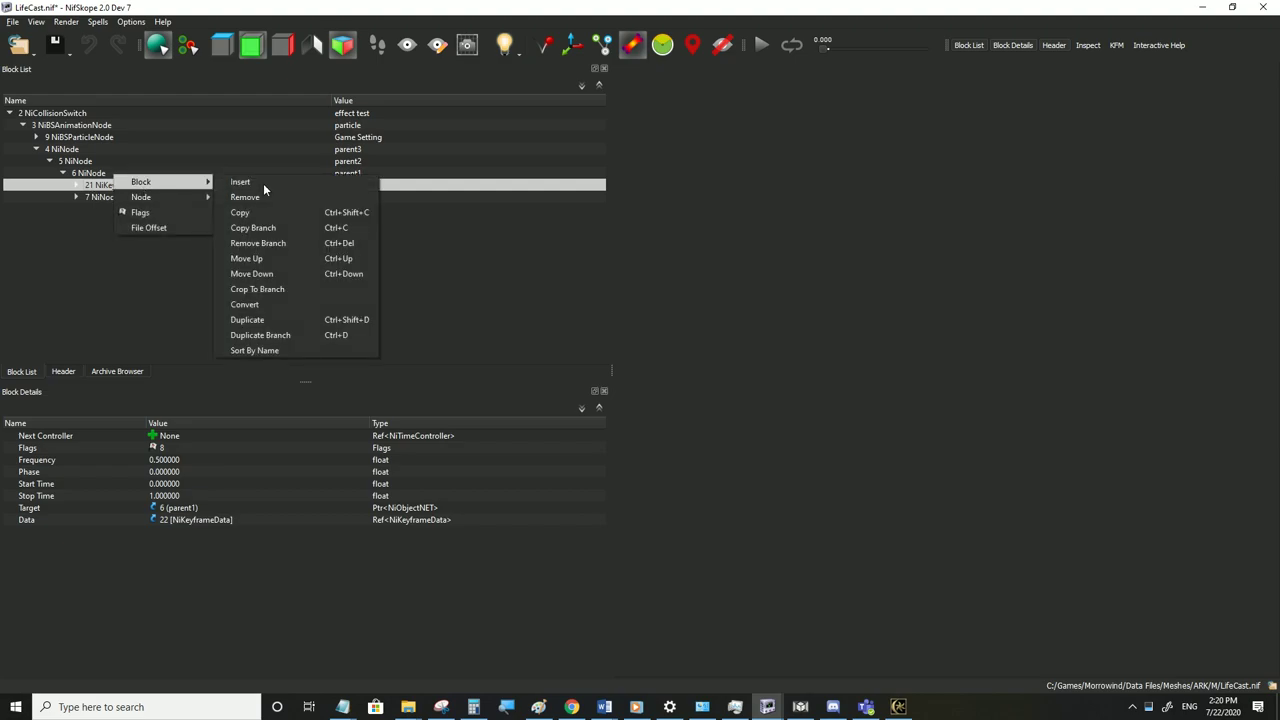
{"action": "left_click", "coordinate": [290, 228]}
{"action": "left_click", "coordinate": [83, 174]}
{"action": "left_click", "coordinate": [76, 161]}
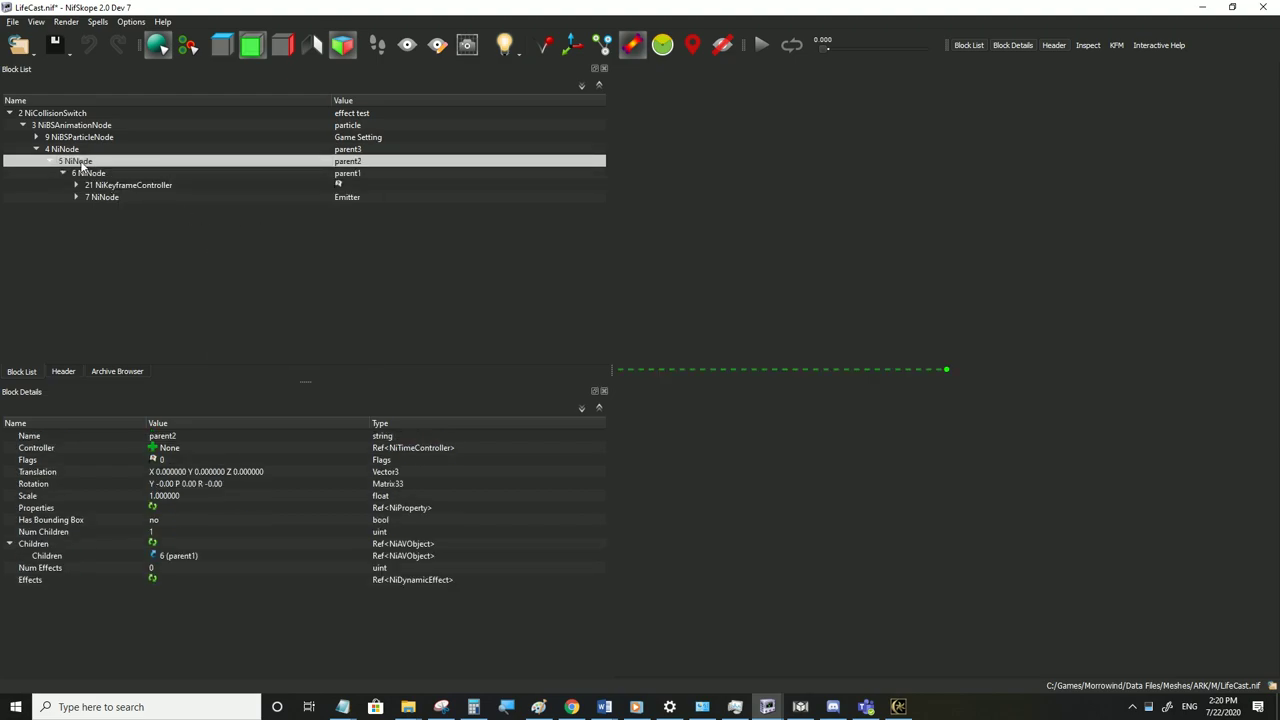
{"action": "right_click", "coordinate": [97, 158]}
{"action": "mouse_move", "coordinate": [108, 160]}
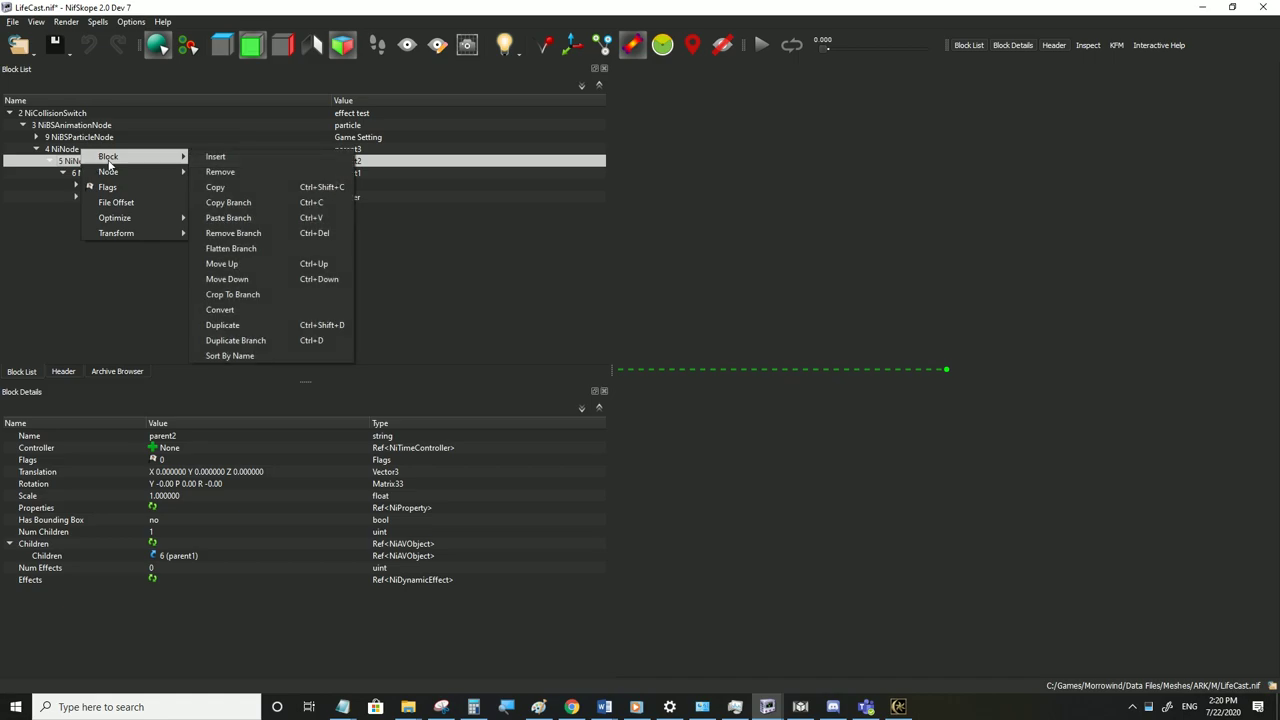
{"action": "left_click", "coordinate": [270, 218]}
Paste a second copy of the controller branch onto parent3
{"action": "right_click", "coordinate": [85, 158]}
{"action": "mouse_move", "coordinate": [110, 162]}
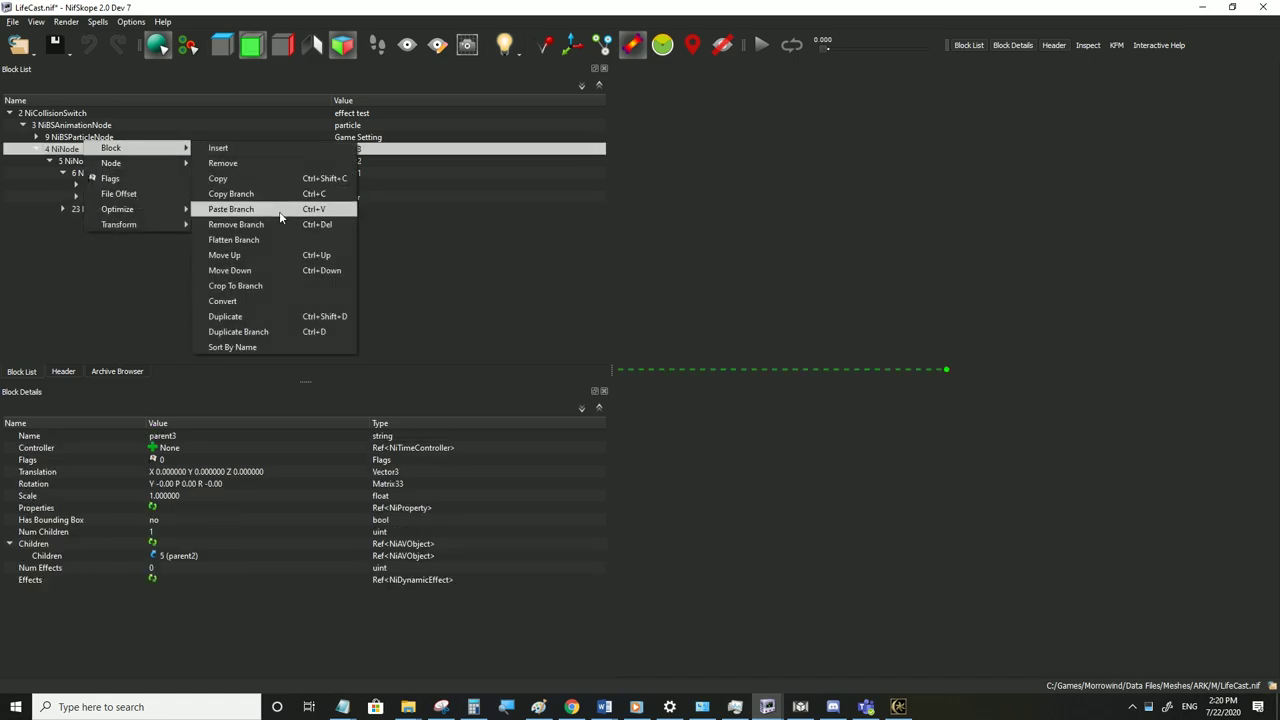
{"action": "left_click", "coordinate": [257, 209]}
{"action": "left_click", "coordinate": [127, 213]}
{"action": "left_click", "coordinate": [122, 221]}
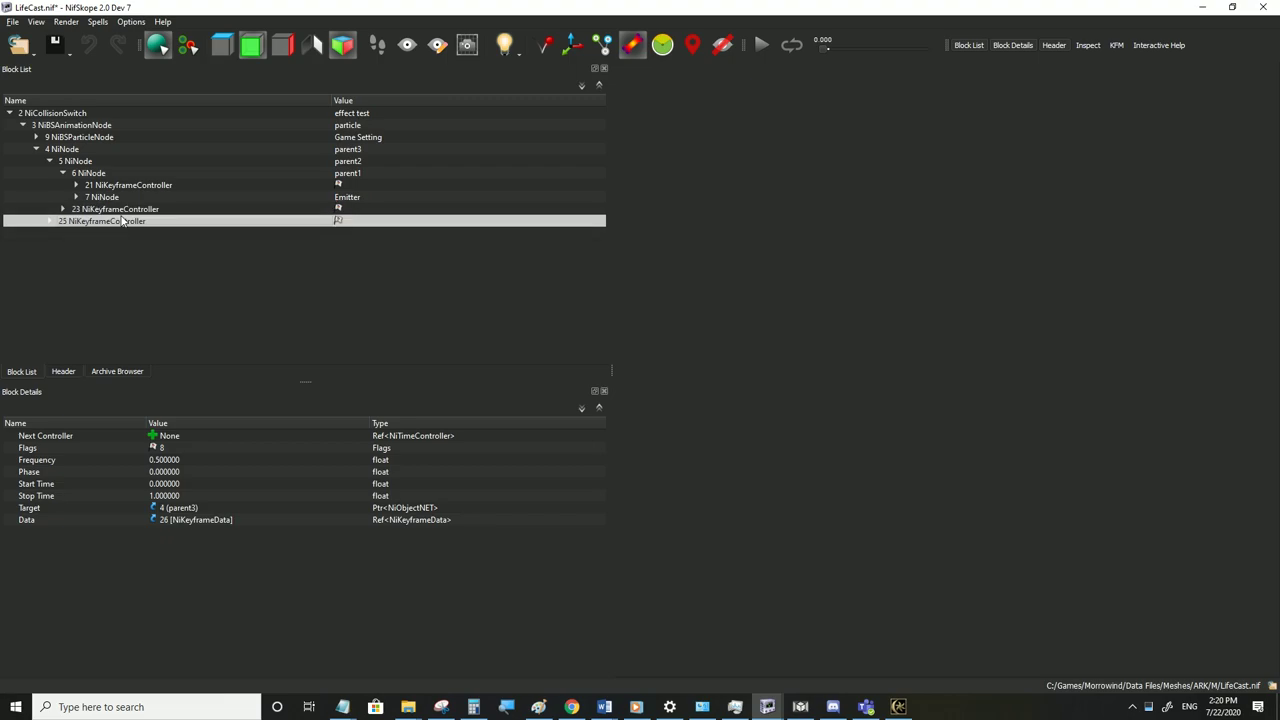
Expand the parent3, parent2, parent1 and Emitter nodes to check each keyframe controller
{"action": "left_click", "coordinate": [76, 197]}
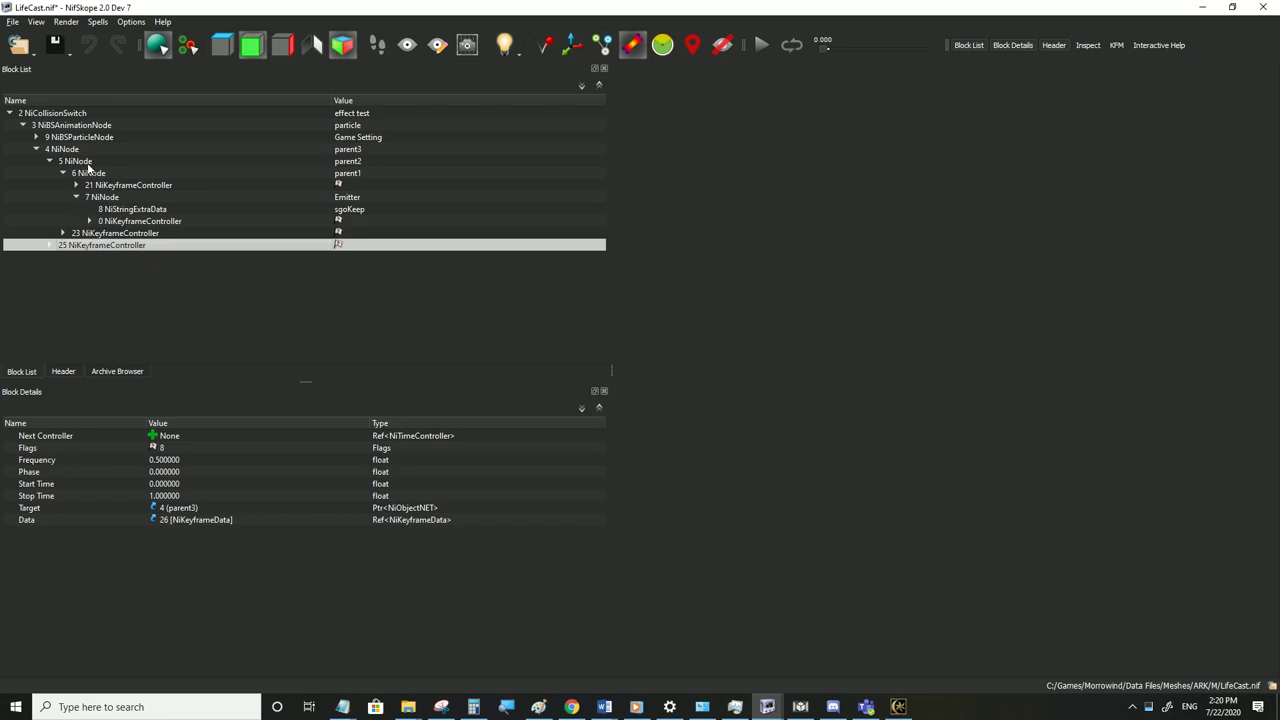
{"action": "left_click", "coordinate": [114, 184]}
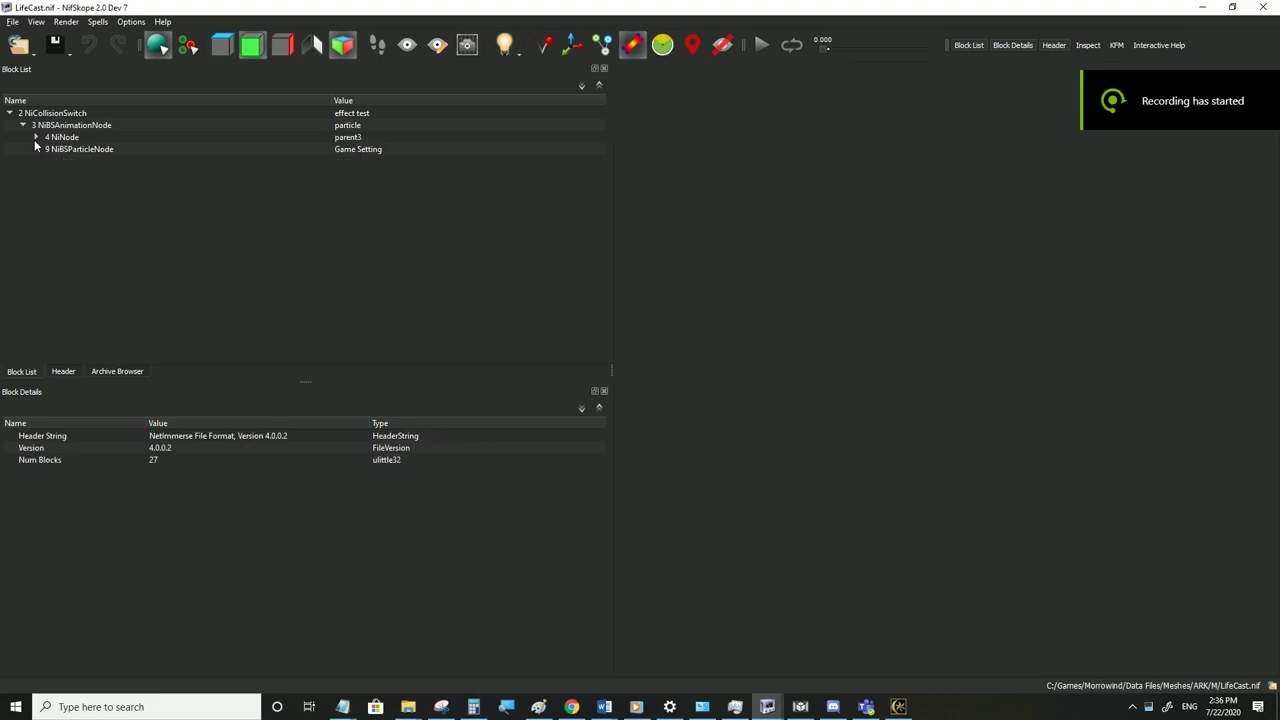
{"action": "left_click", "coordinate": [36, 137]}
{"action": "left_click", "coordinate": [49, 162]}
{"action": "left_click", "coordinate": [62, 185]}
{"action": "left_click", "coordinate": [76, 209]}
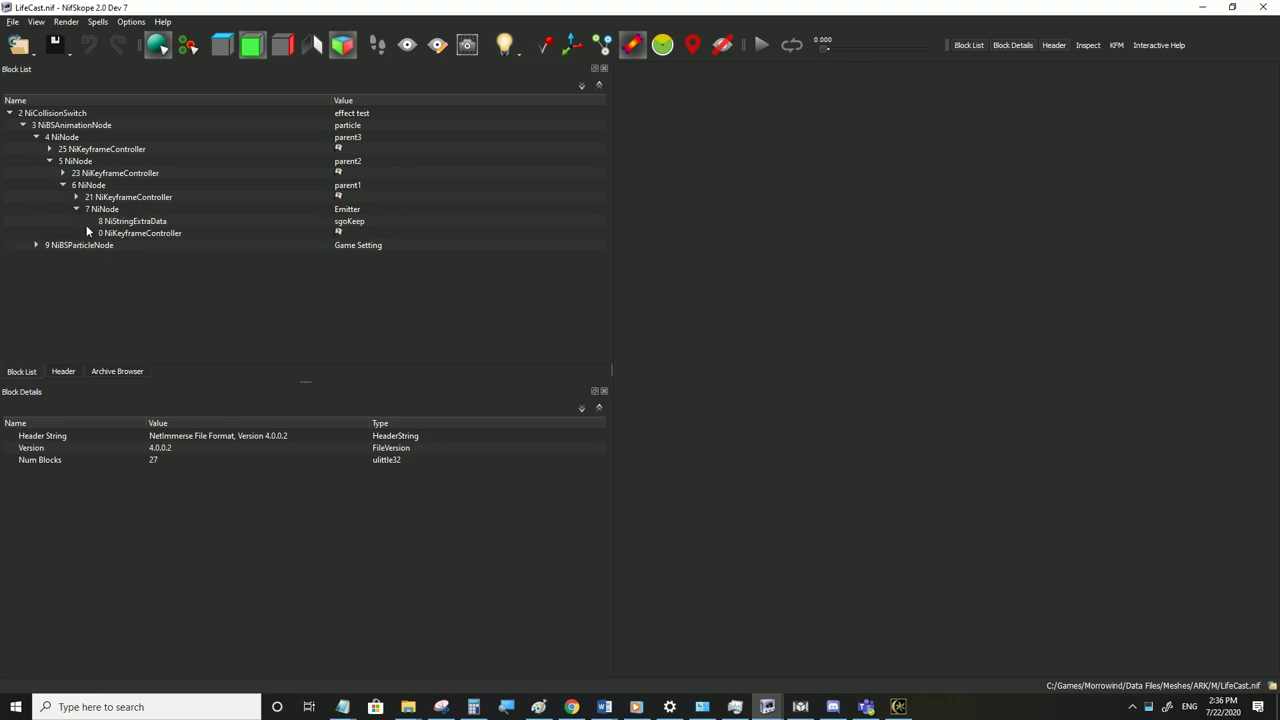
Set parent3's NiKeyframeData (26) to 0 rotation keys and 0 translation keys
{"action": "left_click", "coordinate": [69, 150]}
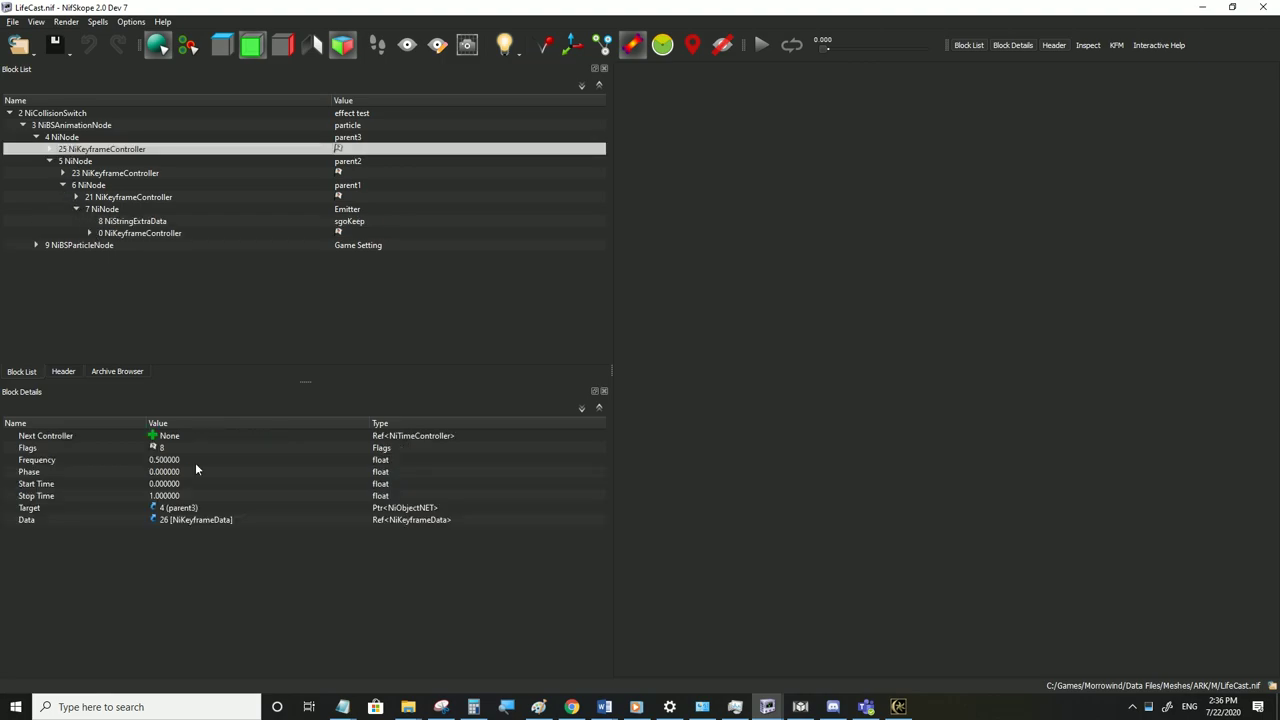
{"action": "left_click", "coordinate": [50, 149]}
{"action": "left_click", "coordinate": [98, 162]}
{"action": "left_click", "coordinate": [9, 460]}
{"action": "left_click", "coordinate": [9, 508]}
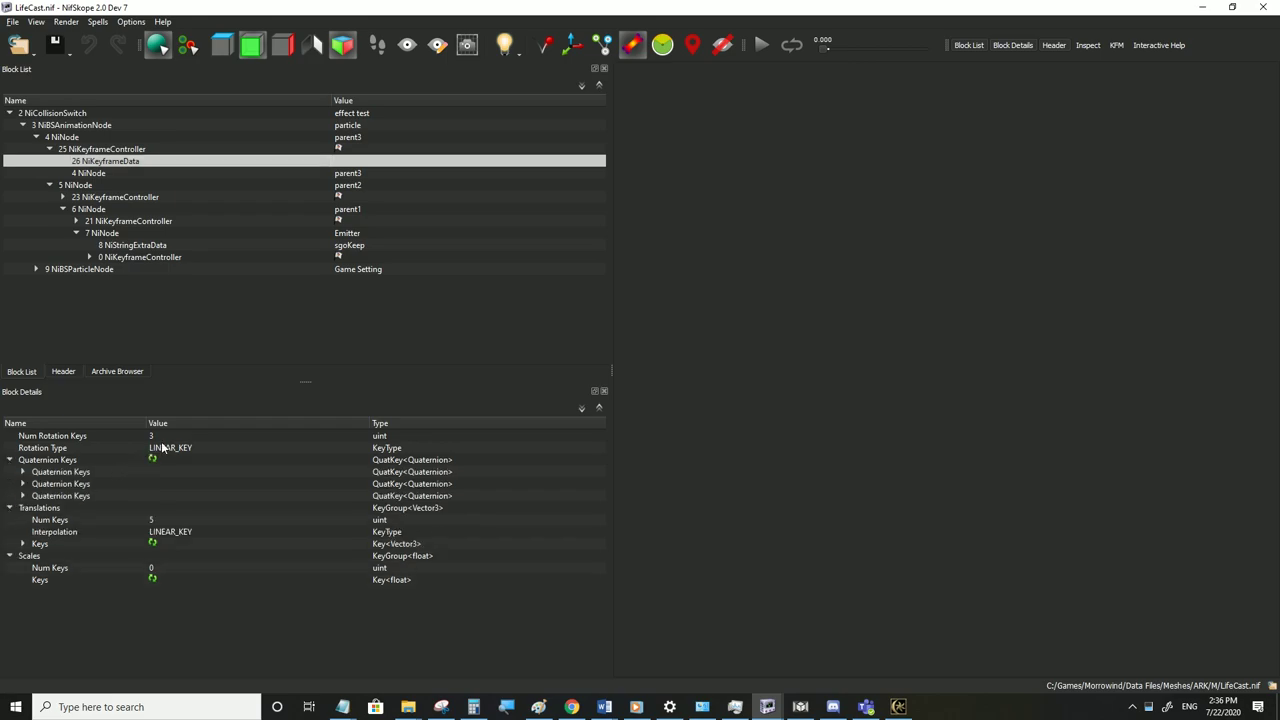
{"action": "double_click", "coordinate": [153, 437]}
{"action": "type", "text": "0"}
{"action": "left_click", "coordinate": [152, 458]}
{"action": "left_click", "coordinate": [152, 450]}
{"action": "double_click", "coordinate": [153, 473]}
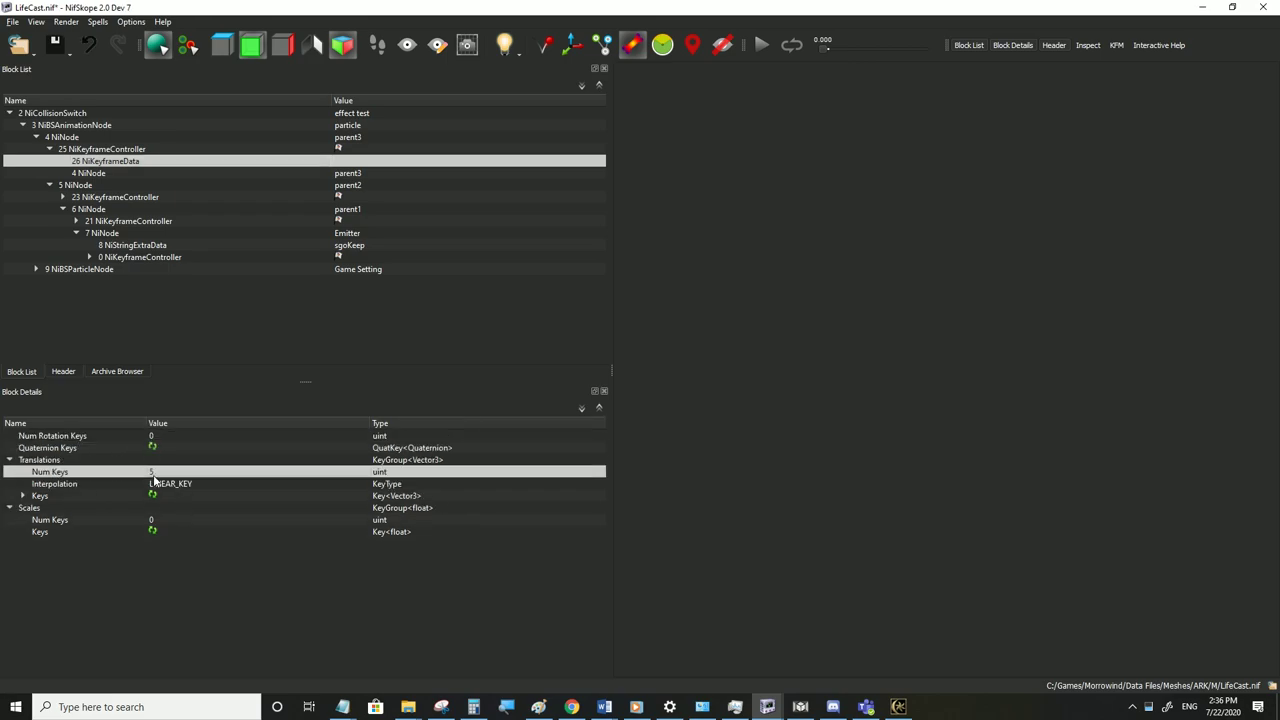
{"action": "type", "text": "0"}
{"action": "key", "text": "Return"}
{"action": "left_click", "coordinate": [152, 485]}
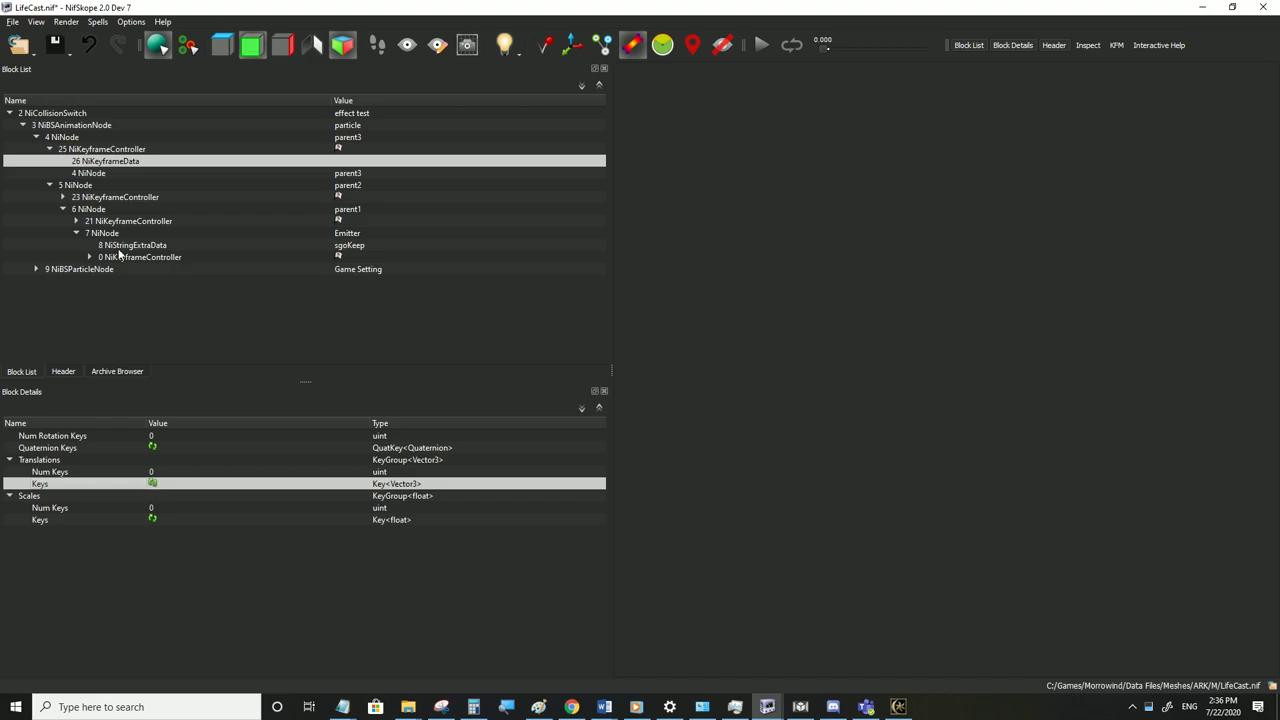
Set parent2's NiKeyframeData (24) to 0 rotation keys and 0 translation keys
{"action": "left_click", "coordinate": [104, 198]}
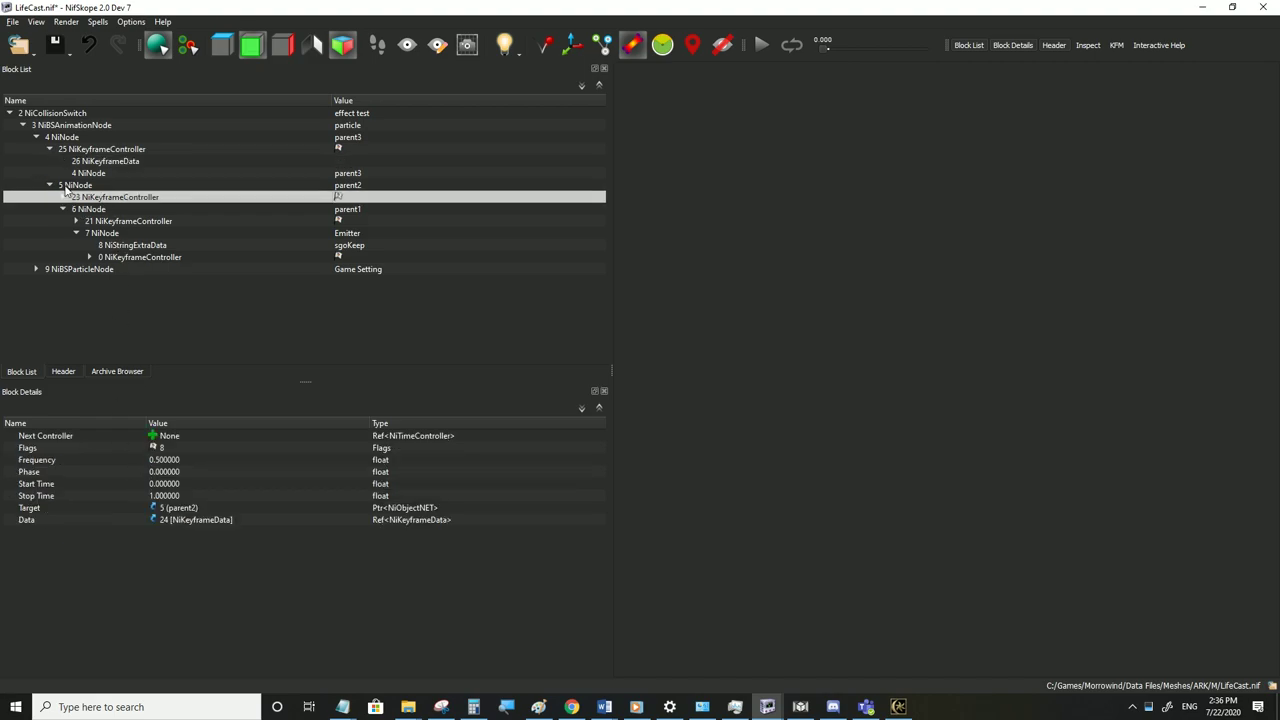
{"action": "left_click", "coordinate": [61, 198]}
{"action": "left_click", "coordinate": [112, 210]}
{"action": "double_click", "coordinate": [153, 437]}
{"action": "type", "text": "0"}
{"action": "left_click", "coordinate": [151, 457]}
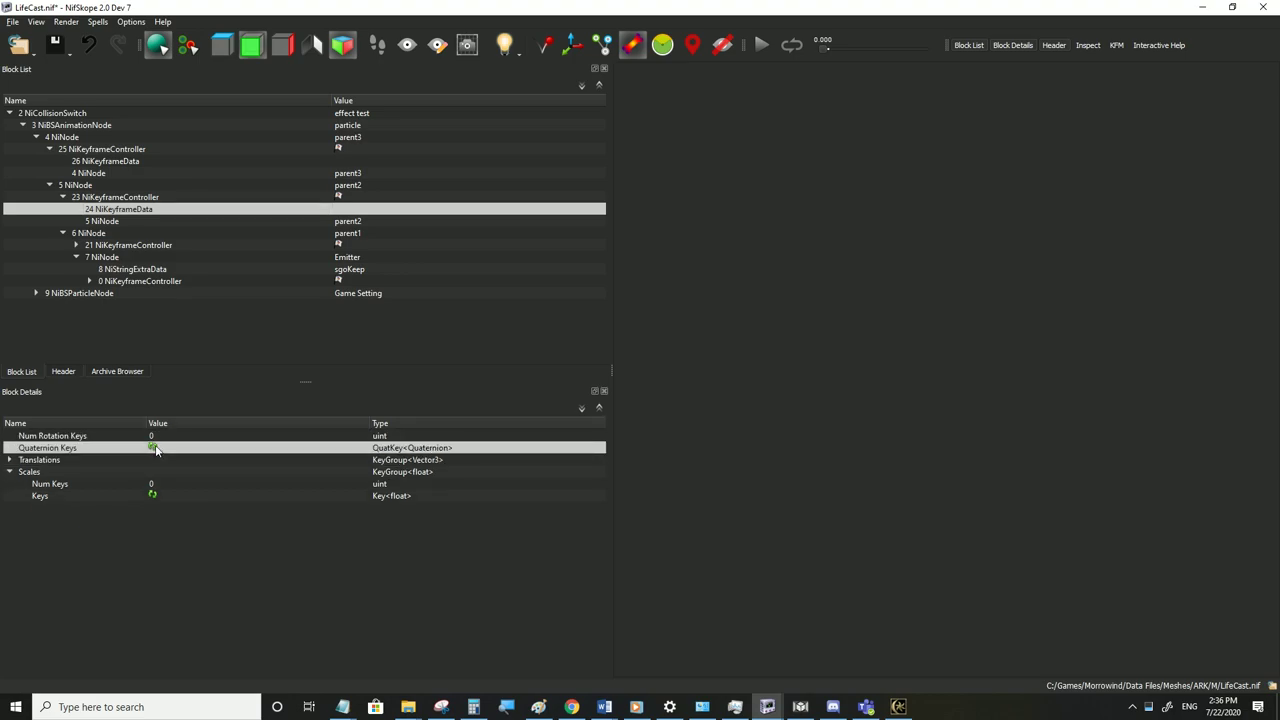
{"action": "left_click", "coordinate": [9, 460]}
{"action": "double_click", "coordinate": [152, 472]}
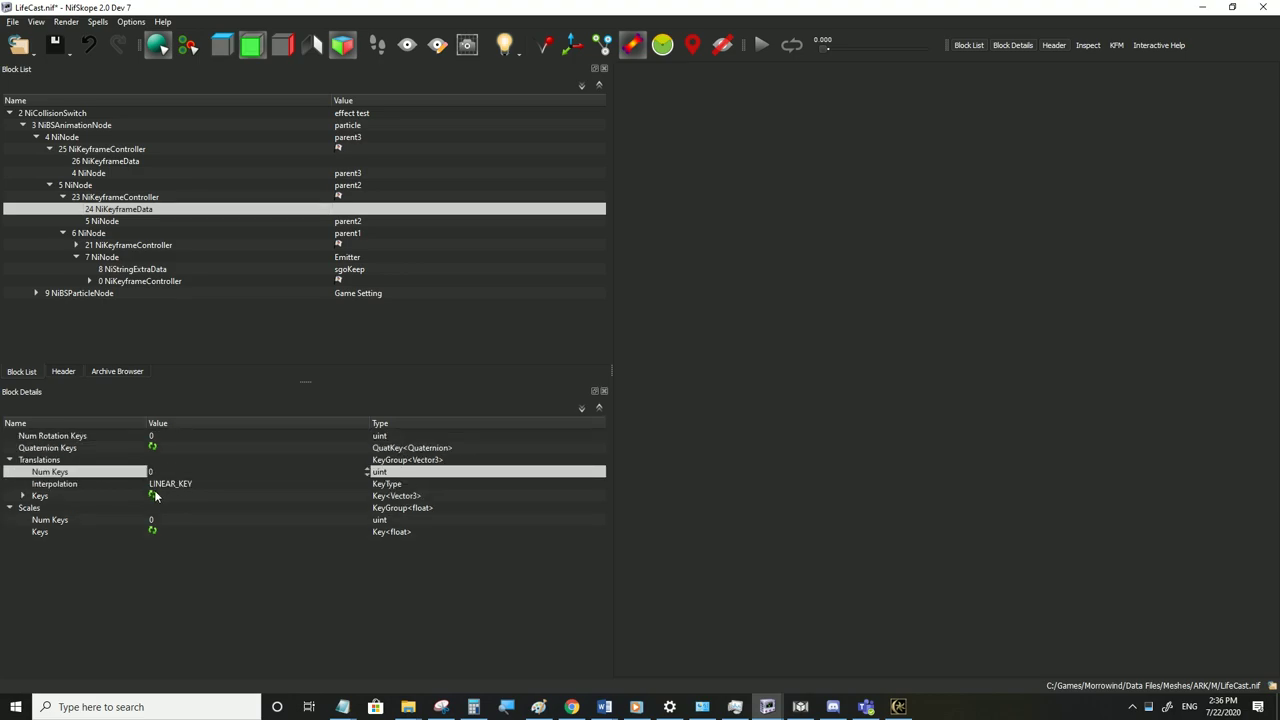
{"action": "type", "text": "0"}
{"action": "key", "text": "Return"}
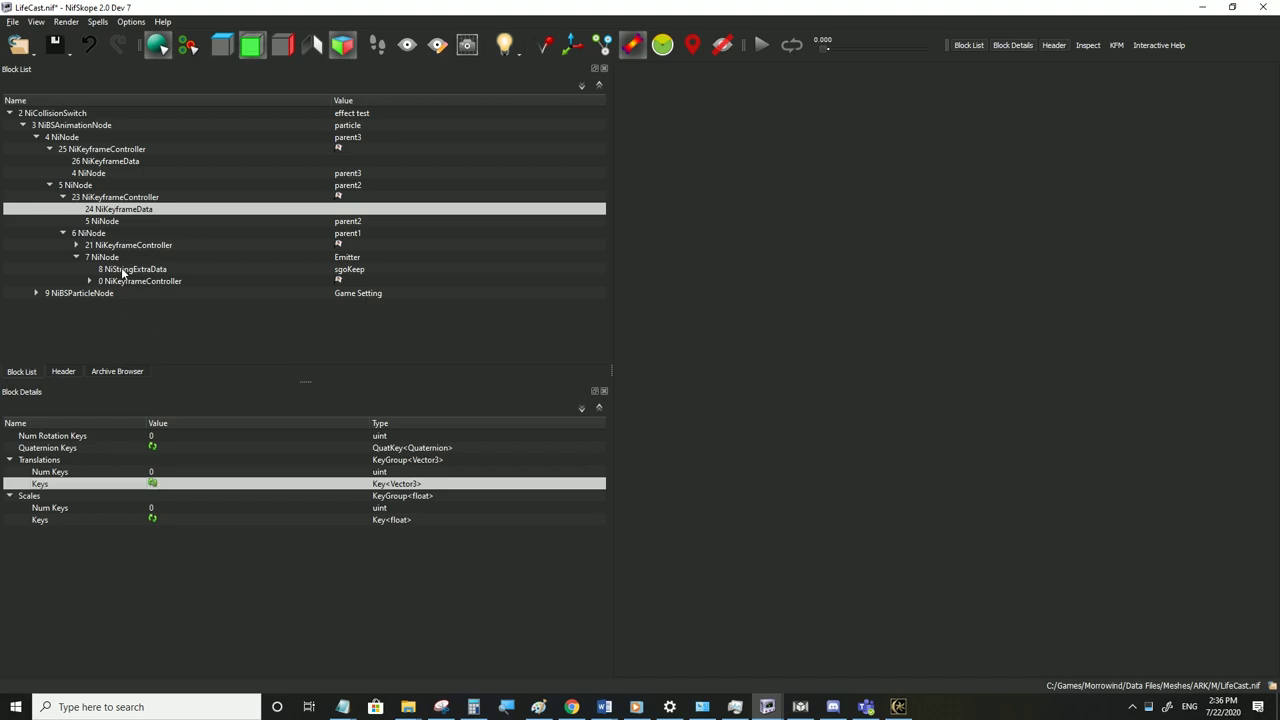
{"action": "left_click", "coordinate": [130, 281]}
{"action": "left_click", "coordinate": [90, 281]}
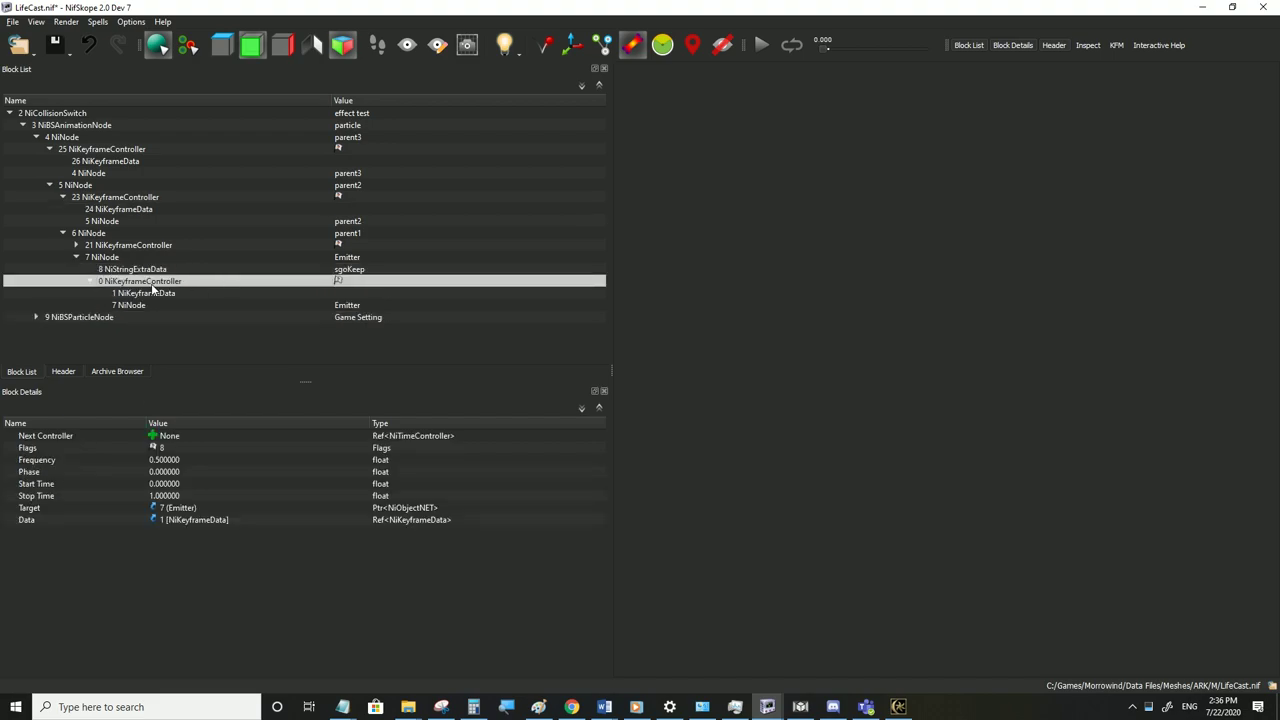
Give the Emitter's NiKeyframeData three translation keys
{"action": "left_click", "coordinate": [139, 292]}
{"action": "left_click", "coordinate": [9, 460]}
{"action": "left_click", "coordinate": [22, 496]}
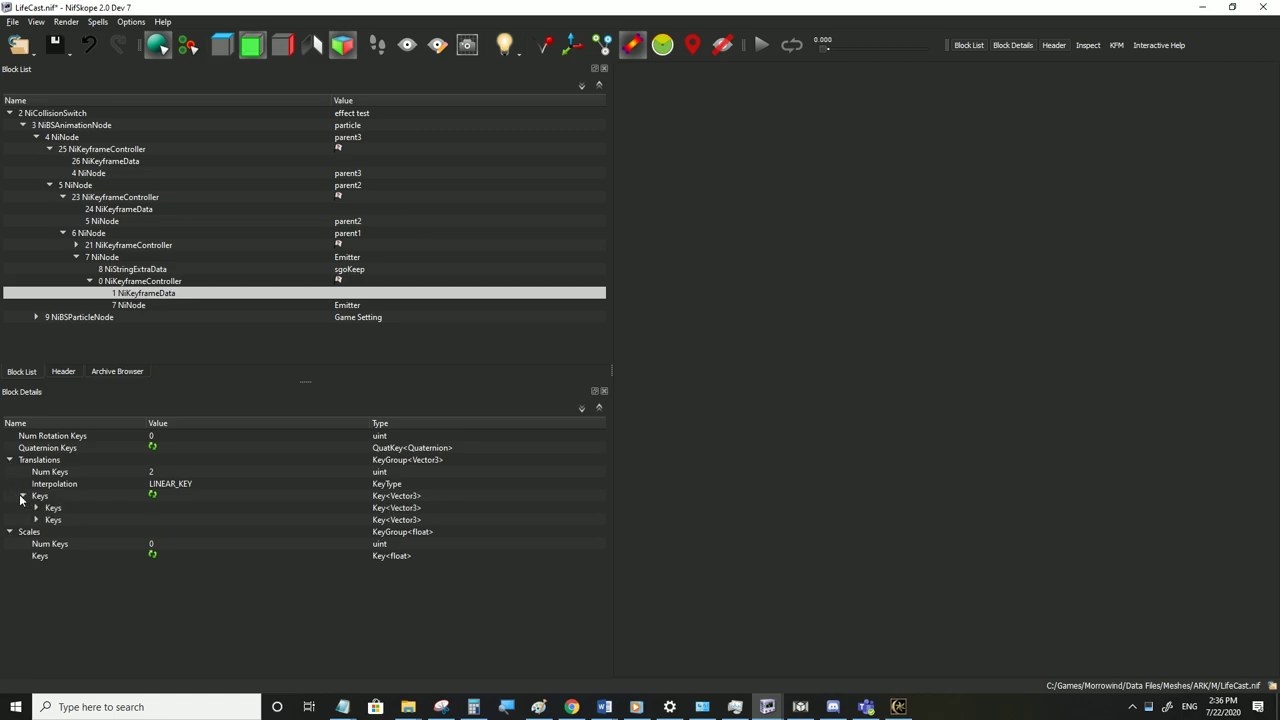
{"action": "left_click", "coordinate": [161, 471]}
{"action": "left_click", "coordinate": [161, 471]}
{"action": "type", "text": "3"}
{"action": "left_click", "coordinate": [150, 497]}
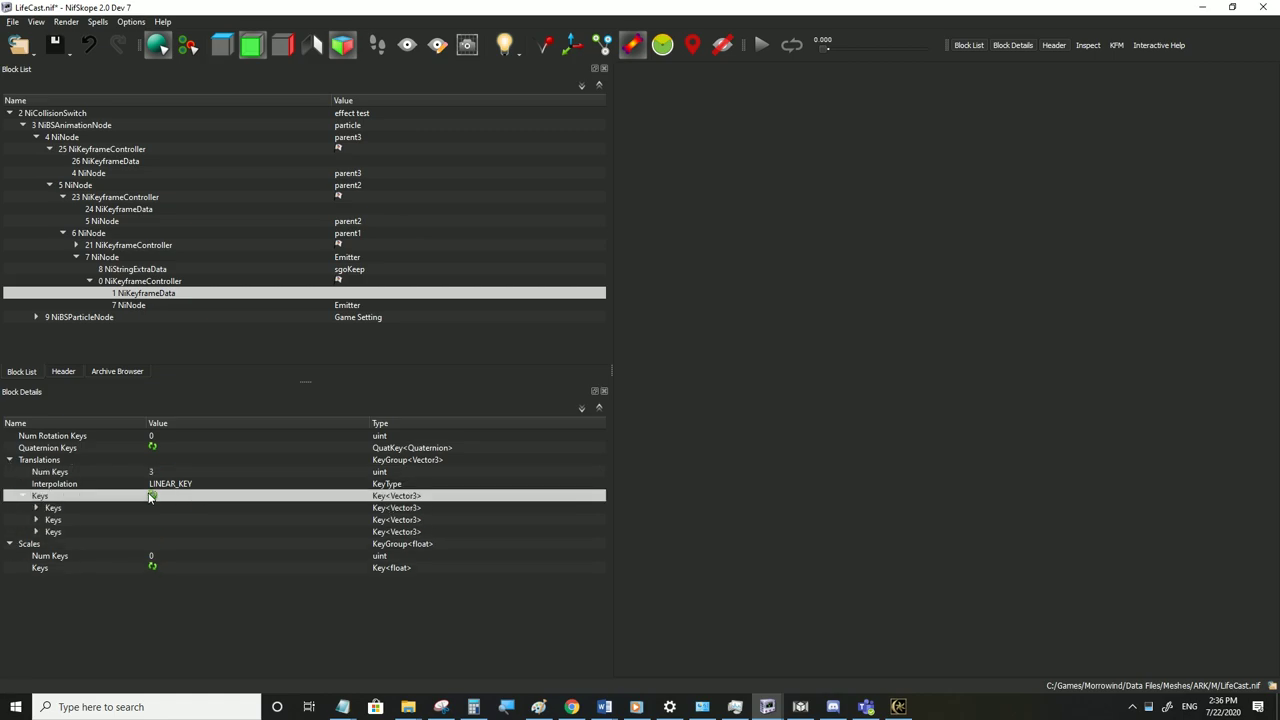
Set the translation key times to 0, 0.5 and 1
{"action": "left_click", "coordinate": [36, 532]}
{"action": "left_click", "coordinate": [36, 520]}
{"action": "left_click", "coordinate": [36, 508]}
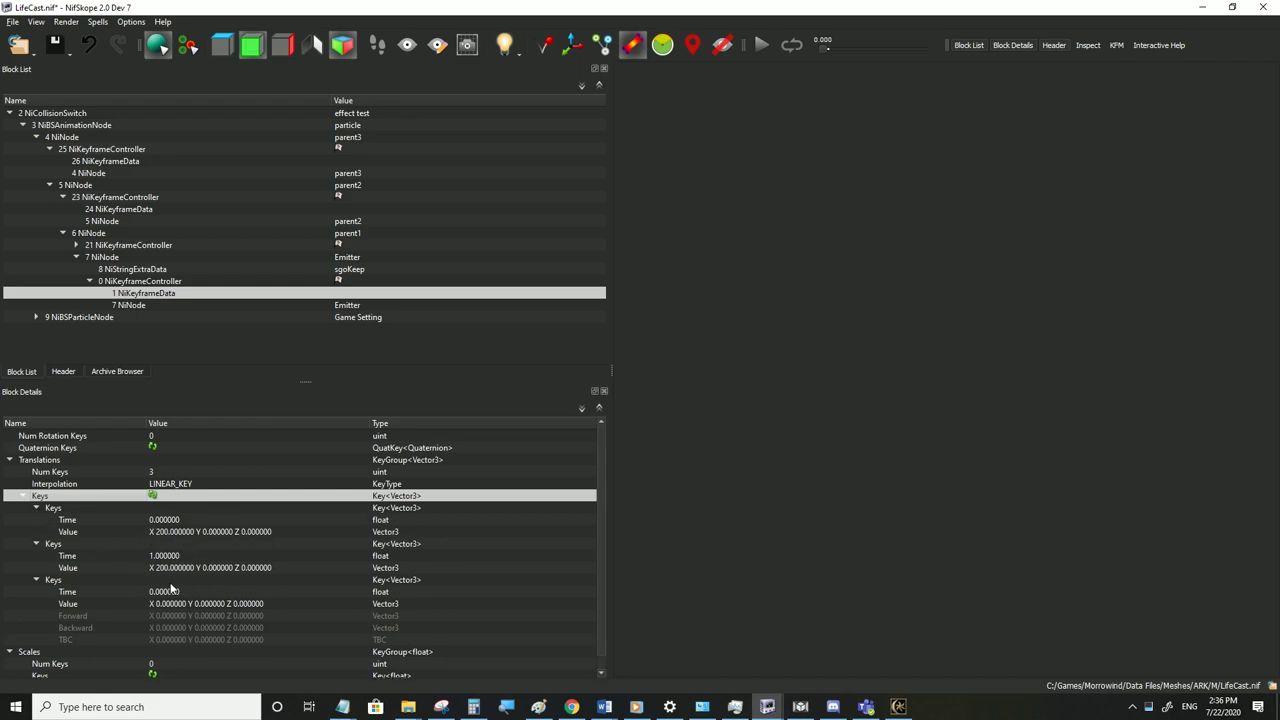
{"action": "double_click", "coordinate": [167, 591]}
{"action": "type", "text": "1"}
{"action": "double_click", "coordinate": [168, 557]}
{"action": "type", "text": ".5"}
{"action": "key", "text": "Return"}
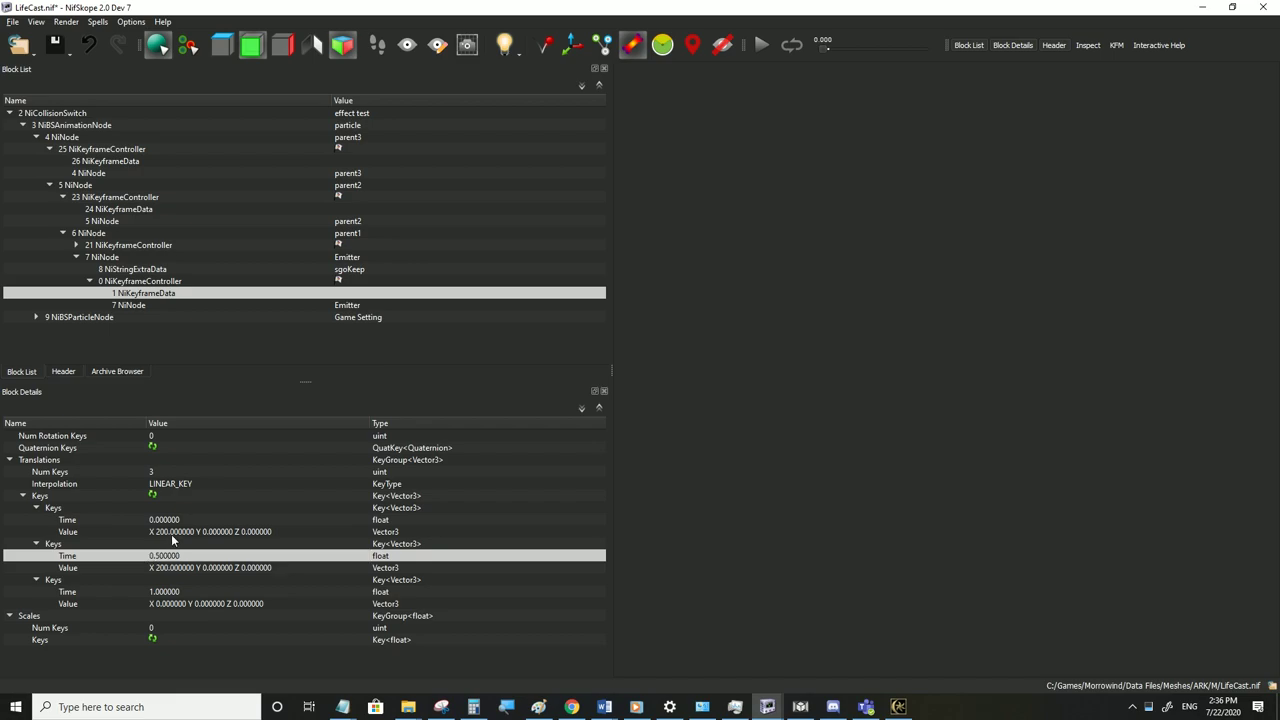
Set the three translation keys' X positions to 300, 600 and 300
{"action": "double_click", "coordinate": [172, 533]}
{"action": "type", "text": "300"}
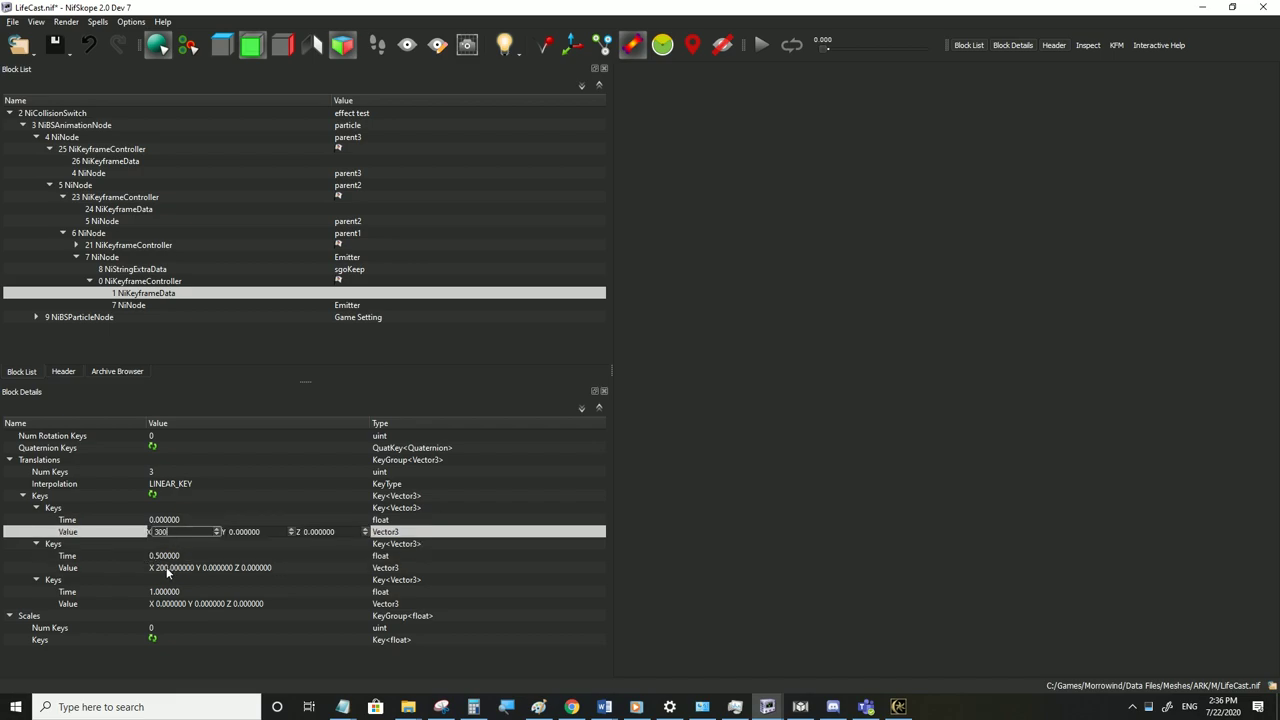
{"action": "left_click", "coordinate": [167, 570]}
{"action": "double_click", "coordinate": [167, 570]}
{"action": "type", "text": "600"}
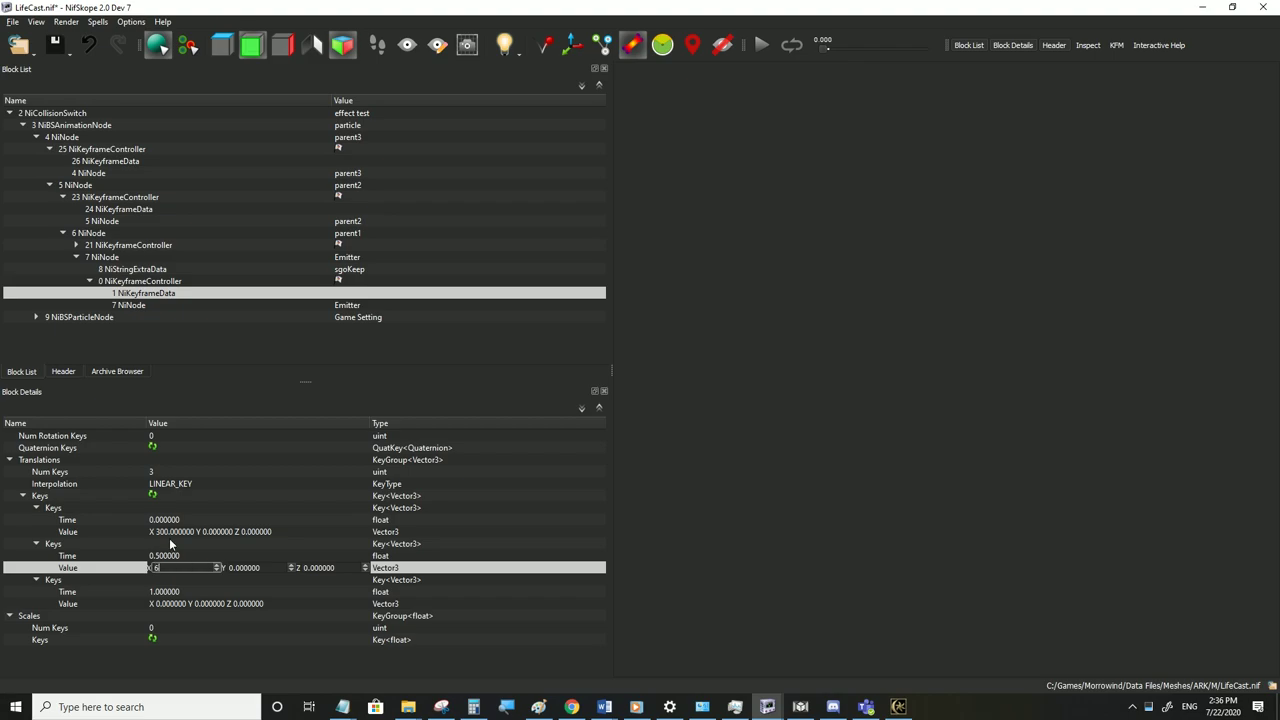
{"action": "left_click", "coordinate": [170, 537]}
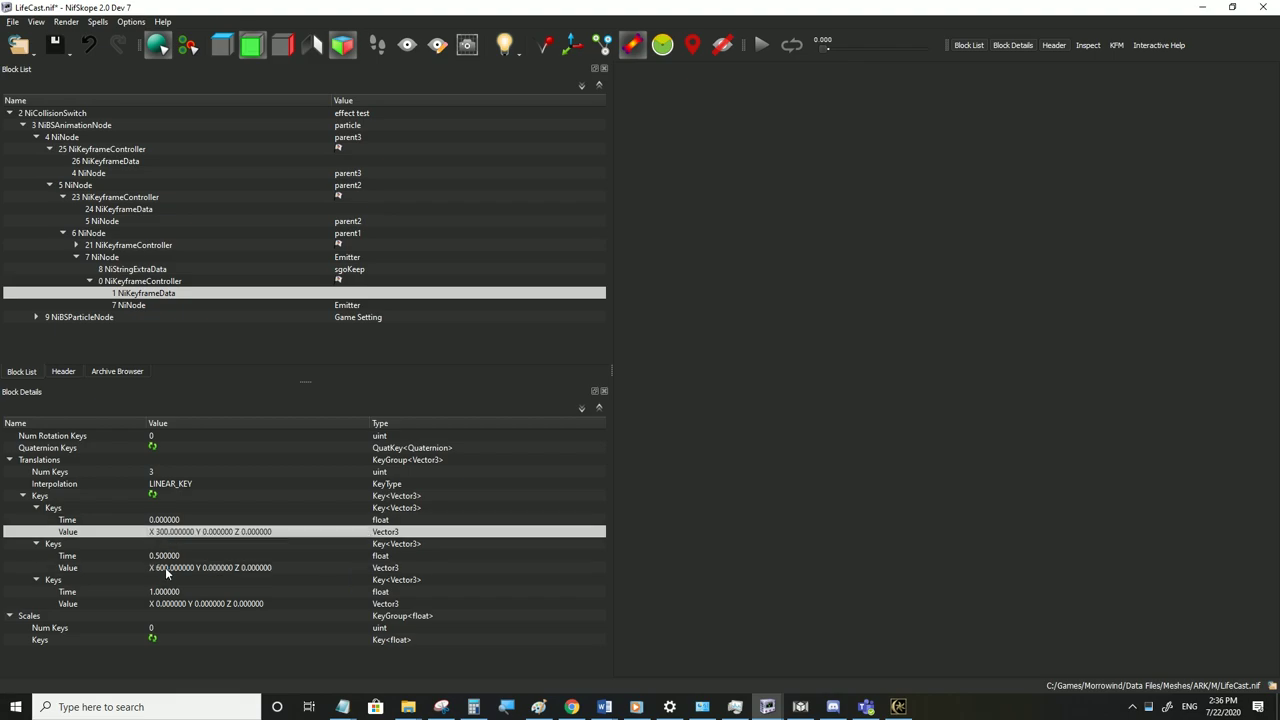
{"action": "left_click", "coordinate": [165, 567]}
{"action": "double_click", "coordinate": [165, 602]}
{"action": "type", "text": "300"}
{"action": "left_click", "coordinate": [167, 588]}
{"action": "left_click", "coordinate": [176, 535]}
{"action": "left_click", "coordinate": [172, 567]}
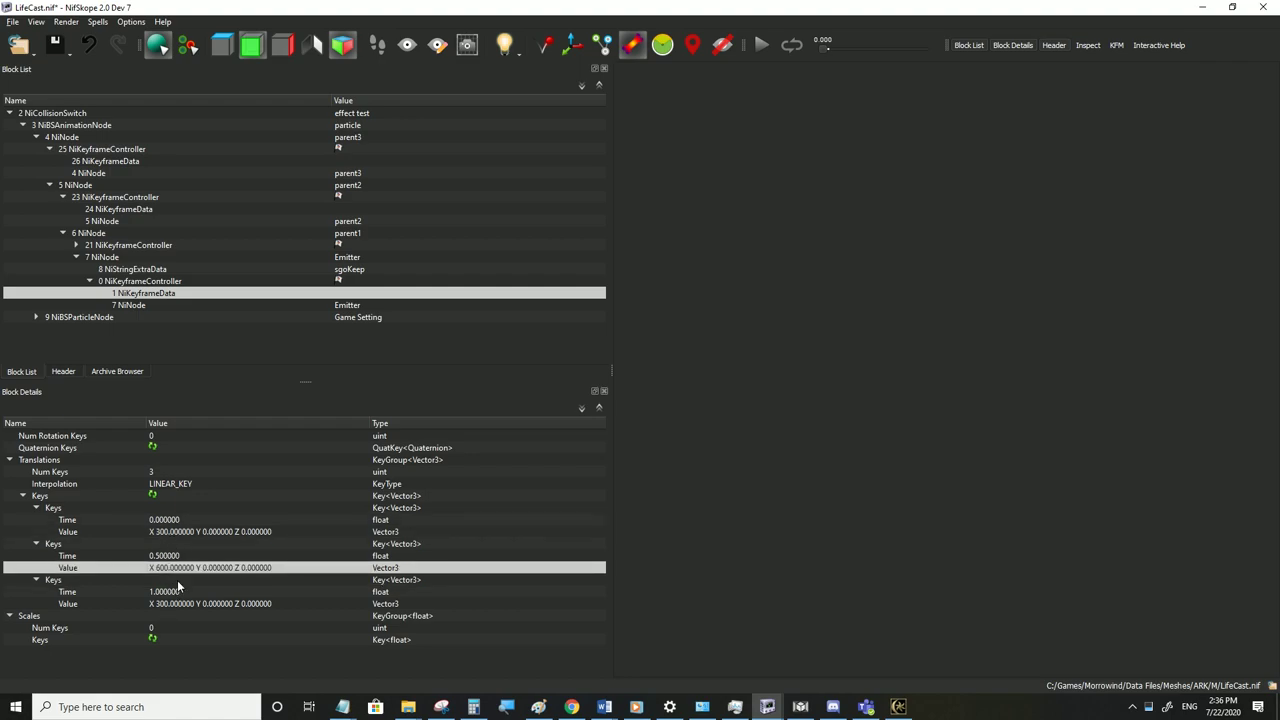
Save LifeCast.nif and check the moving effect in Morrowind
{"action": "left_click", "coordinate": [13, 21]}
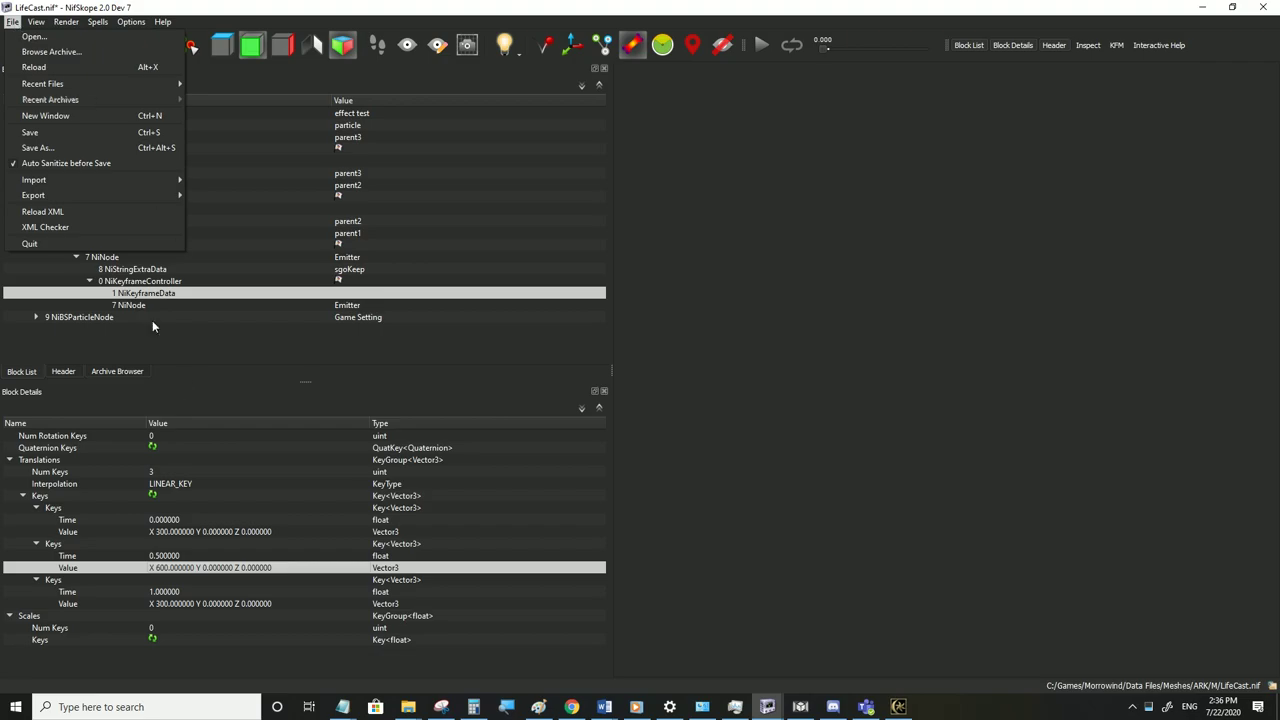
{"action": "left_click", "coordinate": [40, 132]}
{"action": "left_click", "coordinate": [898, 707]}
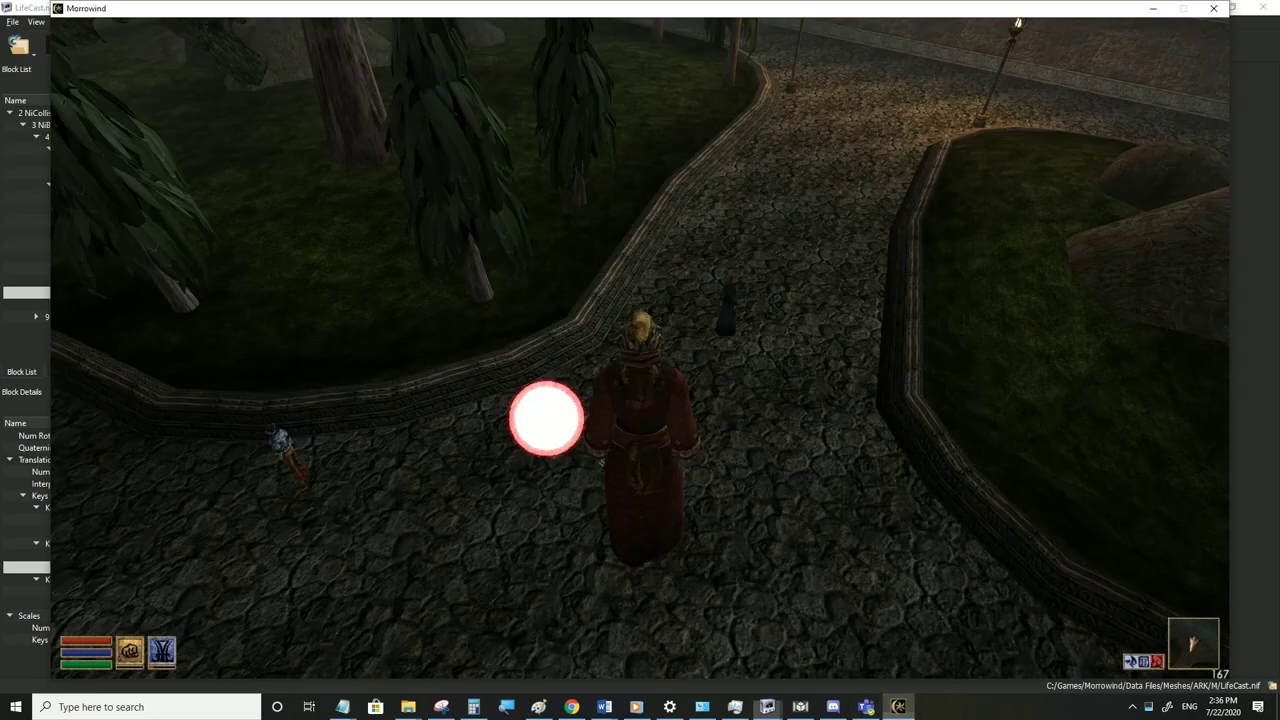
{"action": "key", "text": "s"}
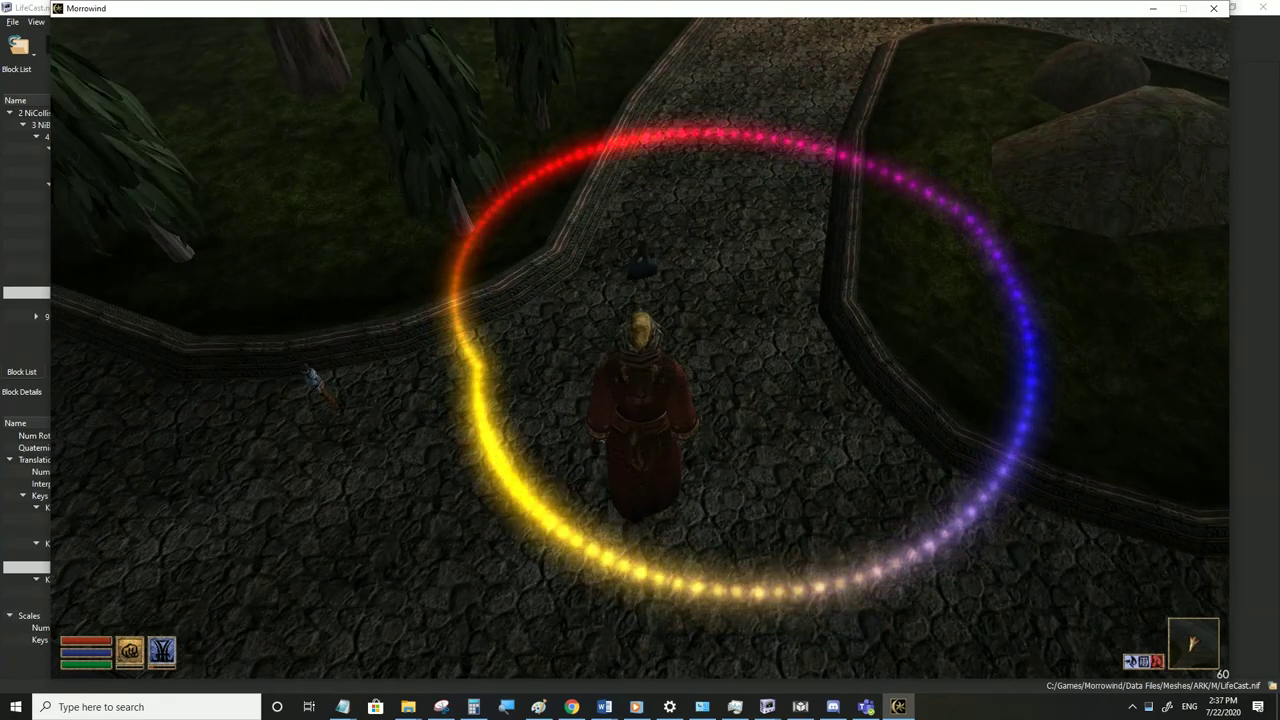
{"action": "key", "text": "alt+Tab"}
Change the first and third keys' X to 0, save, and retest in Morrowind
{"action": "double_click", "coordinate": [180, 531]}
{"action": "type", "text": "0"}
{"action": "double_click", "coordinate": [176, 602]}
{"action": "type", "text": "0"}
{"action": "left_click", "coordinate": [187, 568]}
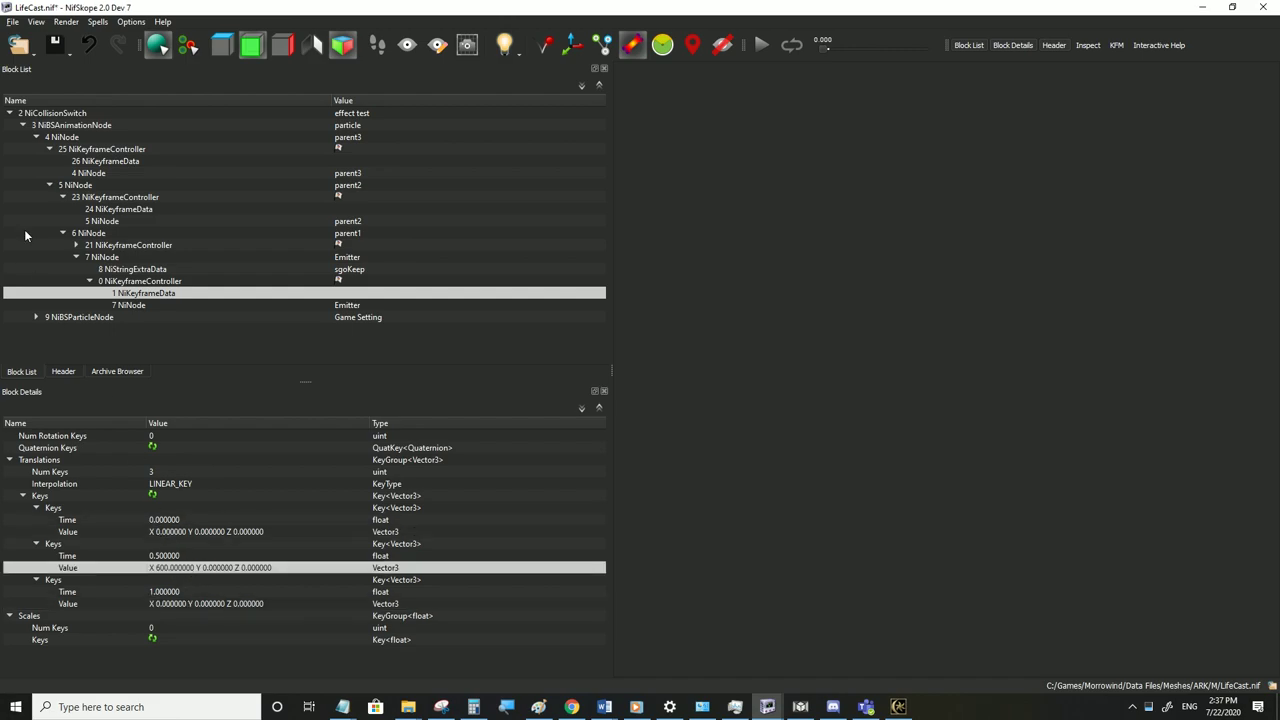
{"action": "left_click", "coordinate": [12, 22]}
{"action": "left_click", "coordinate": [40, 129]}
{"action": "left_click", "coordinate": [898, 707]}
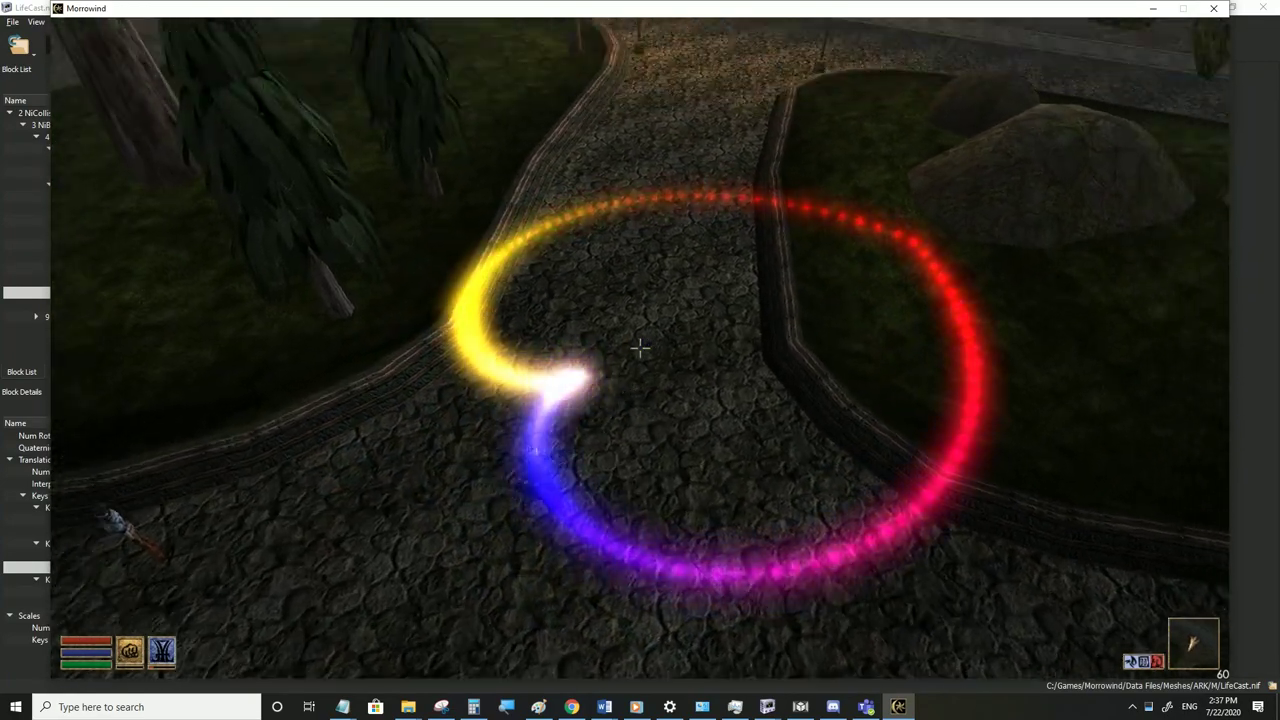
{"action": "key", "text": "alt+Tab"}
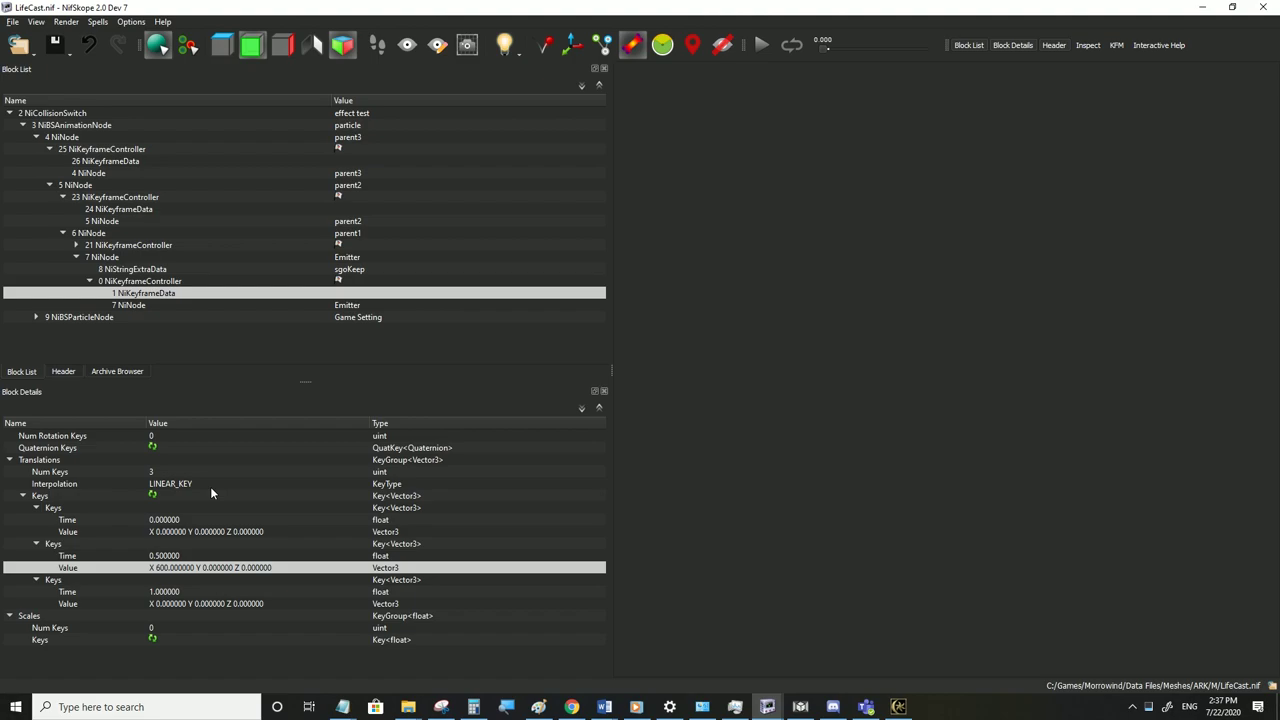
Set the Emitter keyframe controller's Frequency to 0.1, save LifeCast.nif and test it in Morrowind
{"action": "left_click", "coordinate": [133, 283]}
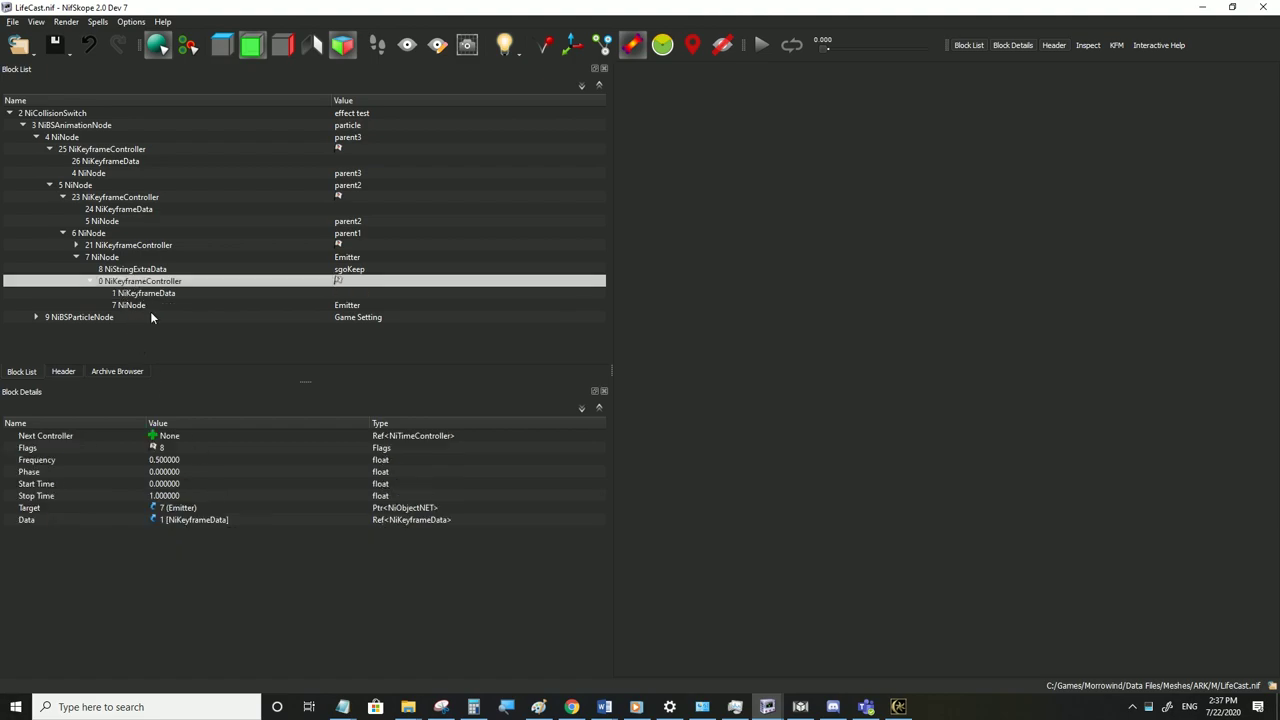
{"action": "double_click", "coordinate": [200, 459]}
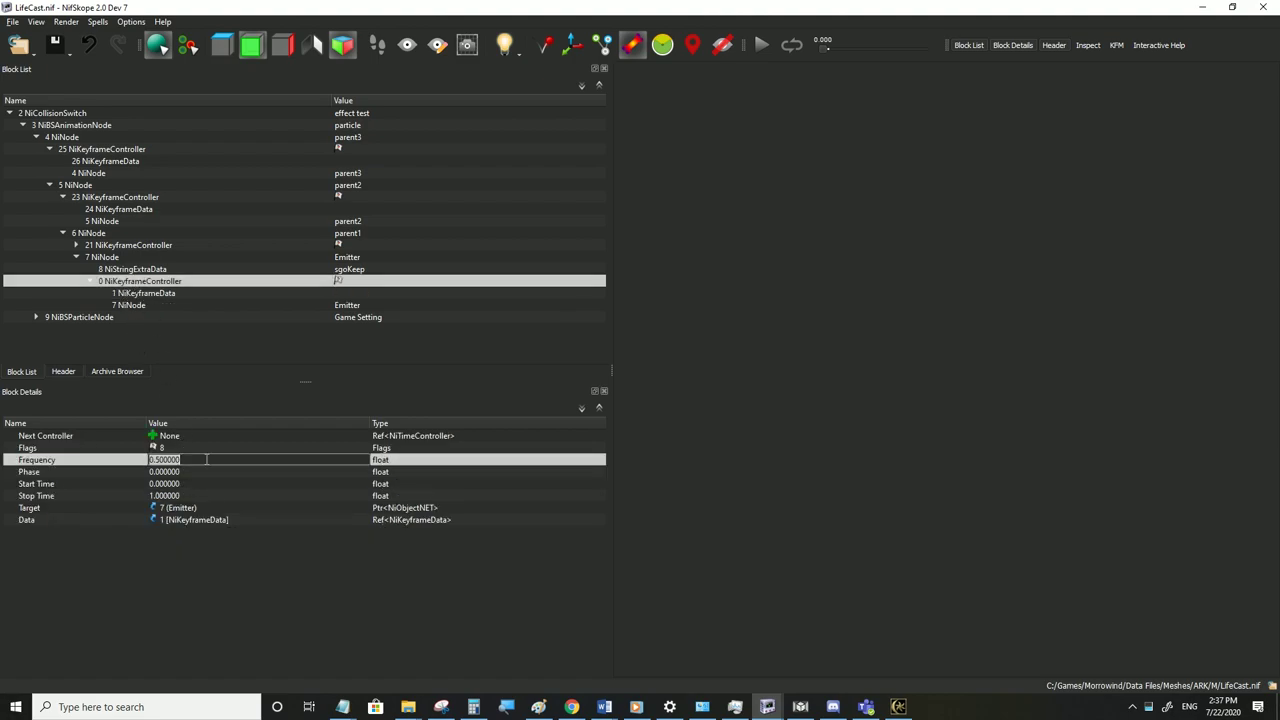
{"action": "type", "text": "0.1"}
{"action": "key", "text": "Return"}
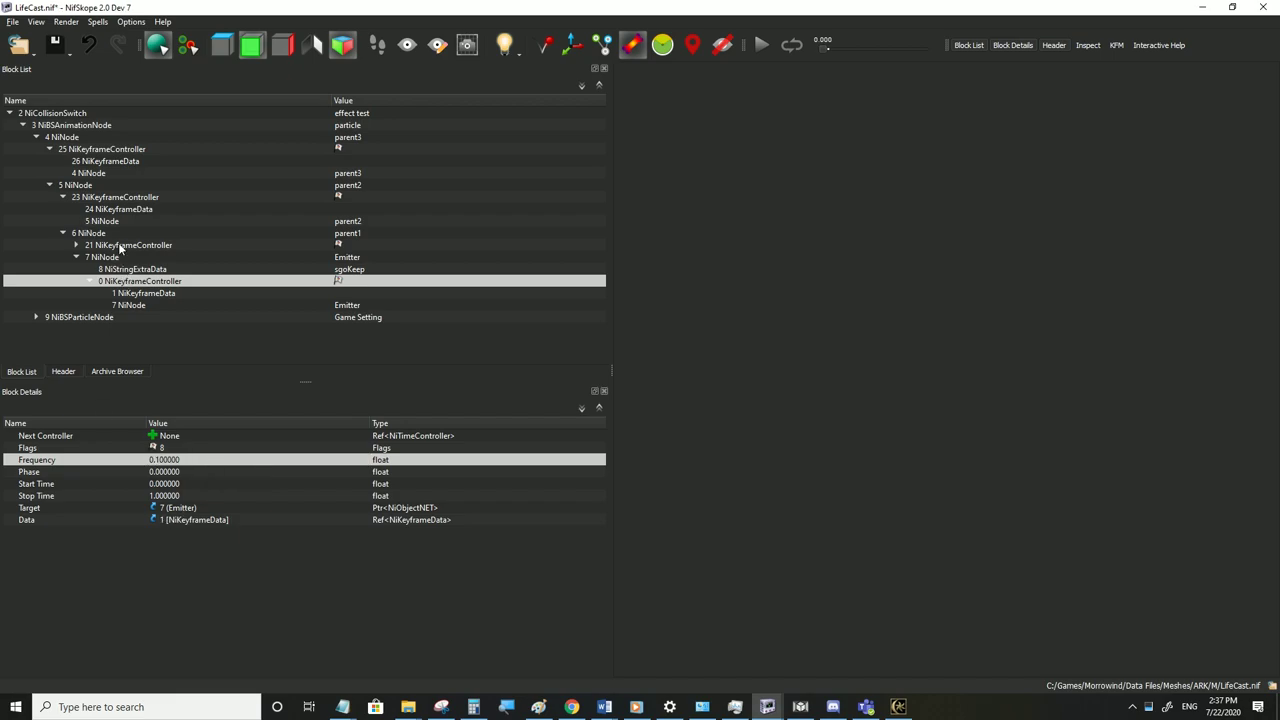
{"action": "left_click", "coordinate": [13, 21]}
{"action": "left_click", "coordinate": [53, 134]}
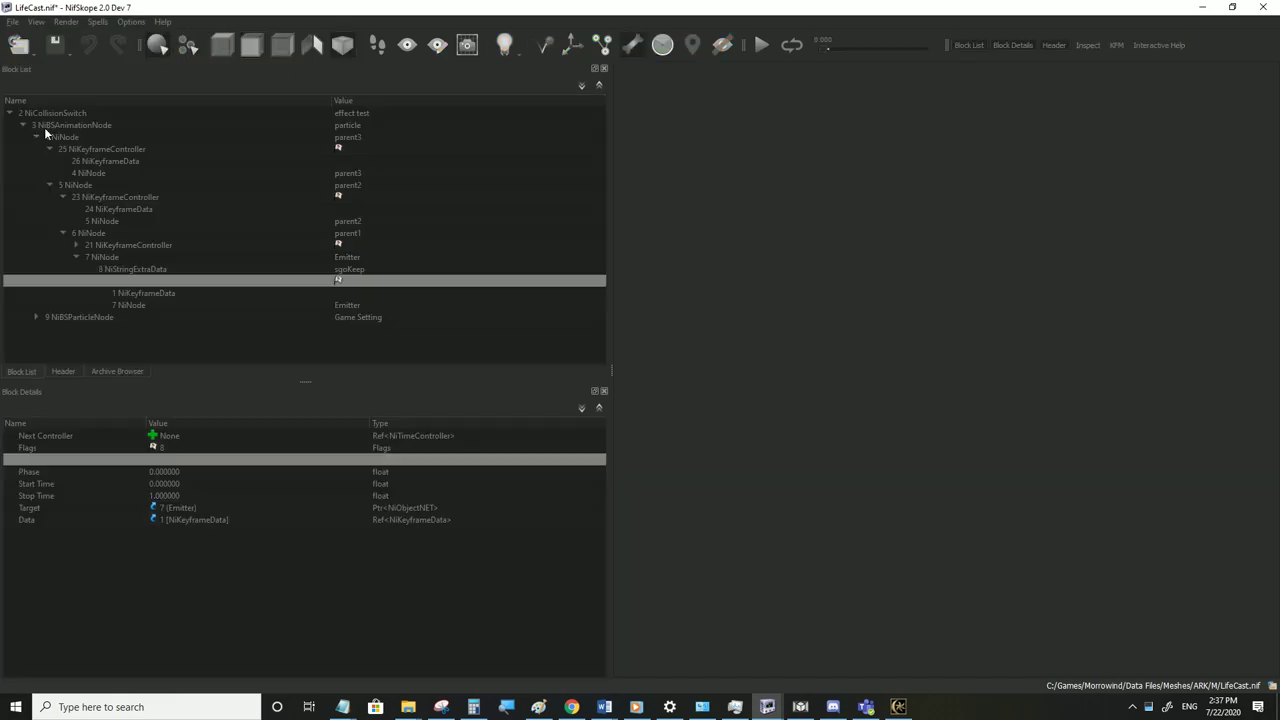
{"action": "left_click", "coordinate": [898, 706]}
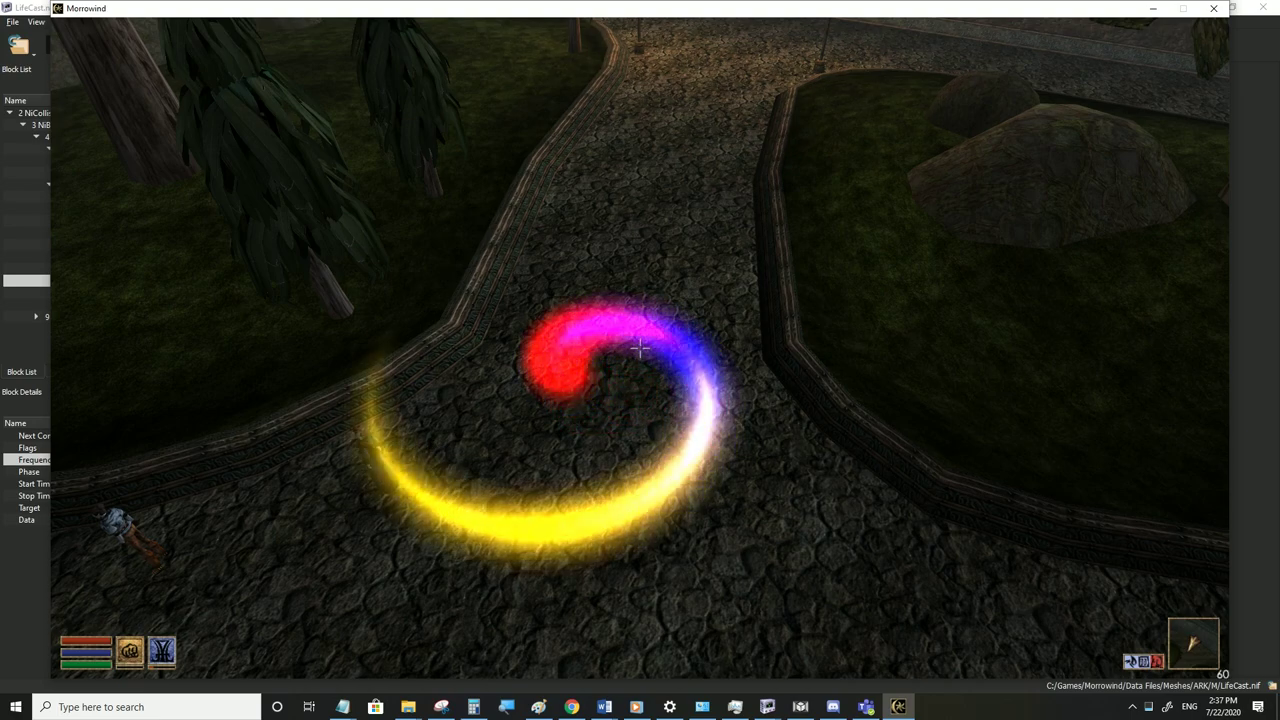
Set parent1's keyframe controller Frequency to 2, save, and test the faster rotation in Morrowind
{"action": "left_click", "coordinate": [898, 707]}
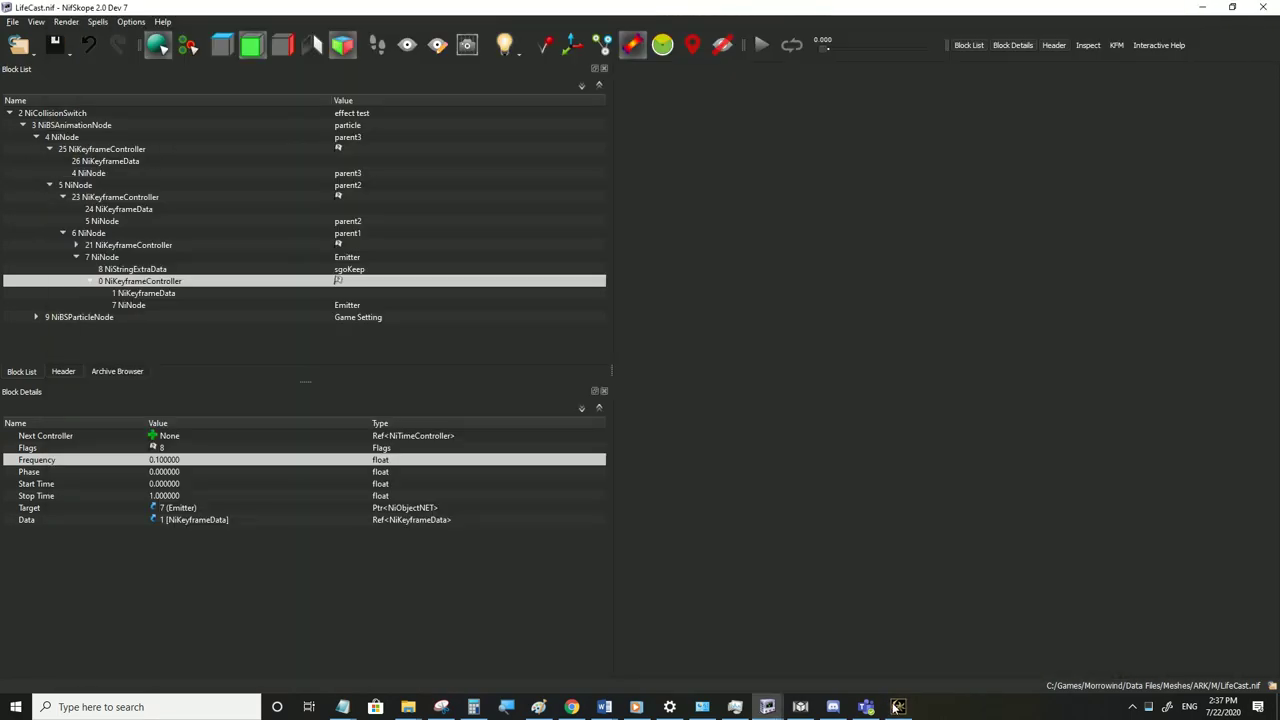
{"action": "left_click", "coordinate": [126, 247]}
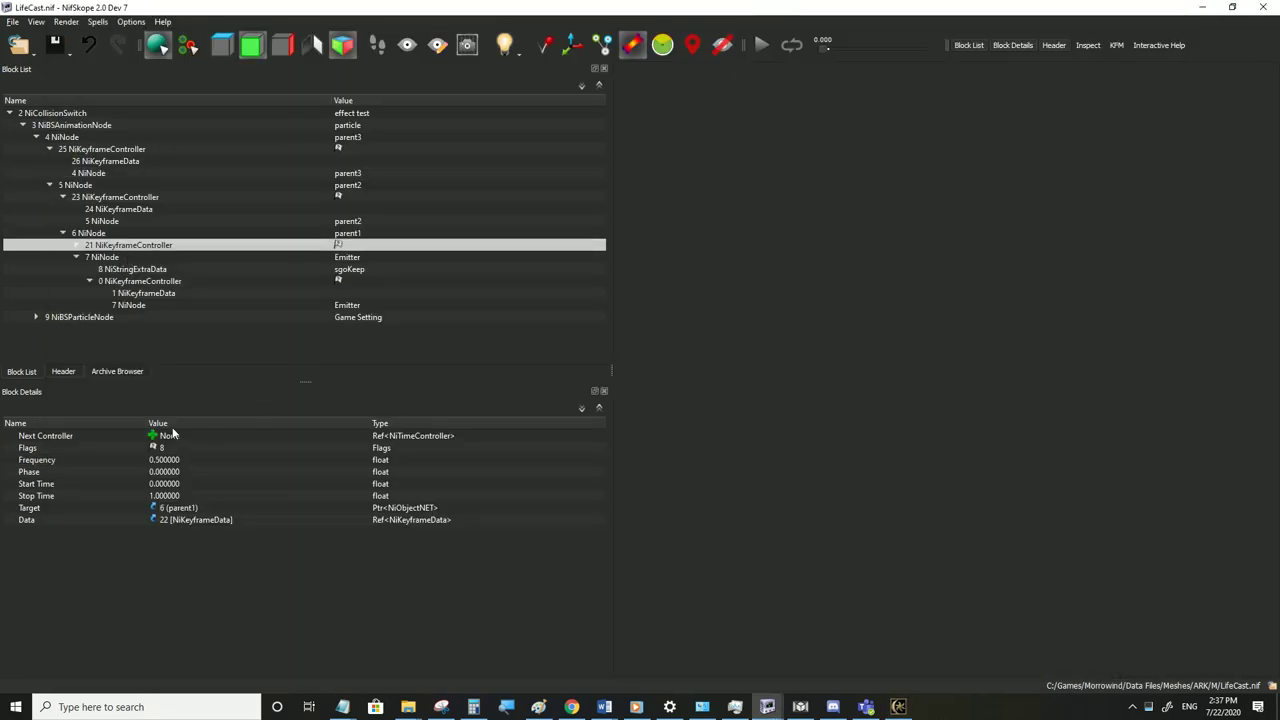
{"action": "double_click", "coordinate": [173, 463]}
{"action": "type", "text": "2"}
{"action": "left_click", "coordinate": [170, 476]}
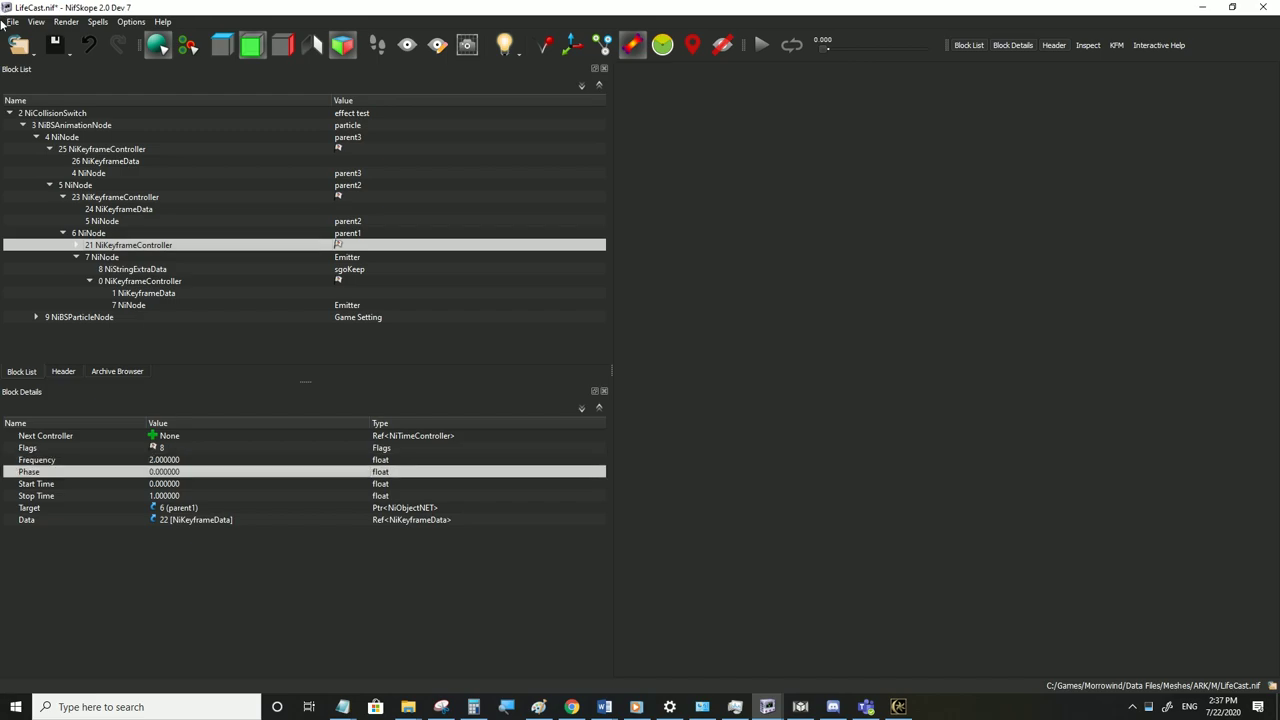
{"action": "left_click", "coordinate": [11, 23]}
{"action": "left_click", "coordinate": [48, 133]}
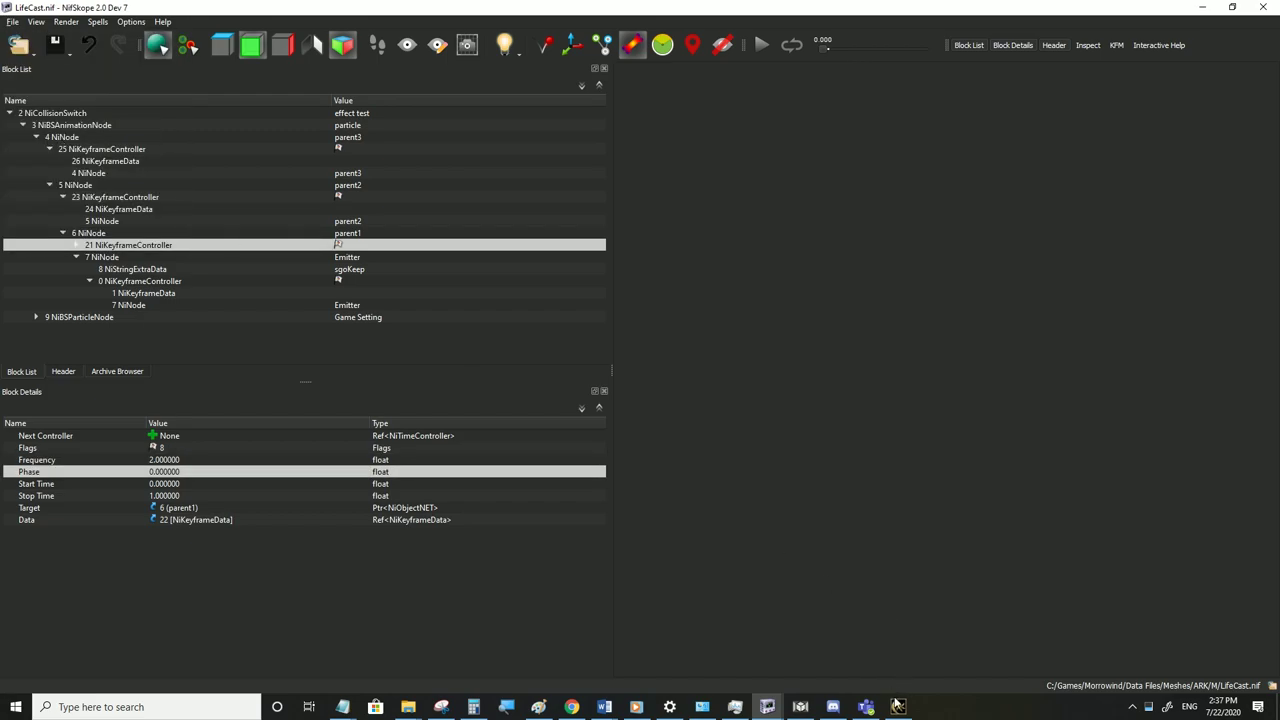
{"action": "left_click", "coordinate": [896, 700]}
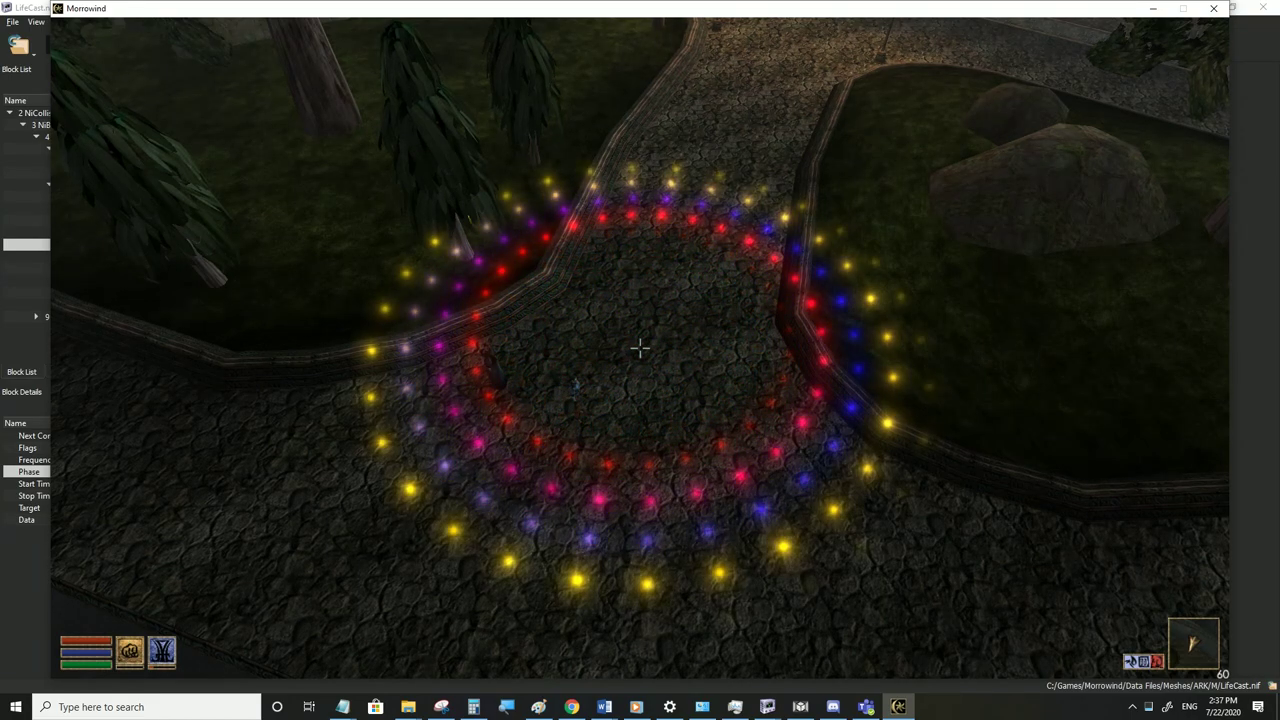
Lower parent1's controller Frequency to 1, save, and check the effect in first- and third-person views
{"action": "key", "text": "alt+Tab"}
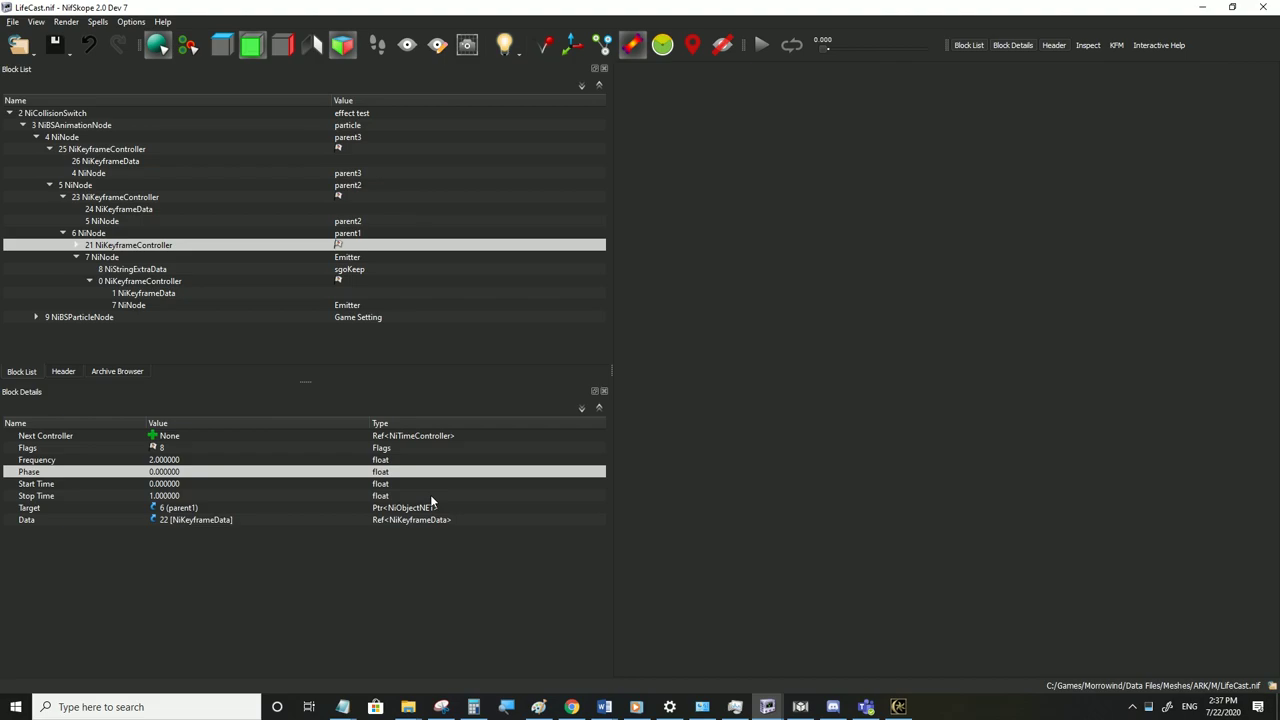
{"action": "double_click", "coordinate": [187, 461]}
{"action": "type", "text": "1"}
{"action": "left_click", "coordinate": [183, 472]}
{"action": "left_click", "coordinate": [13, 21]}
{"action": "left_click", "coordinate": [844, 628]}
{"action": "left_click", "coordinate": [899, 707]}
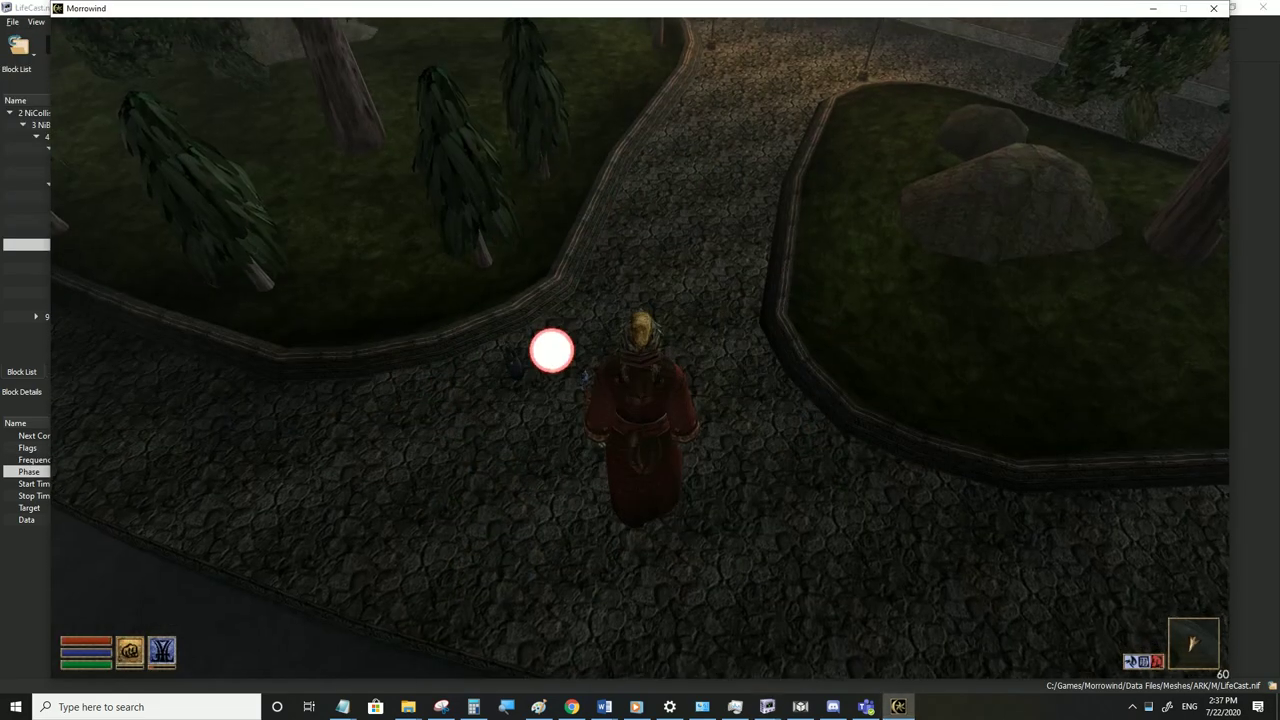
{"action": "key", "text": "Tab"}
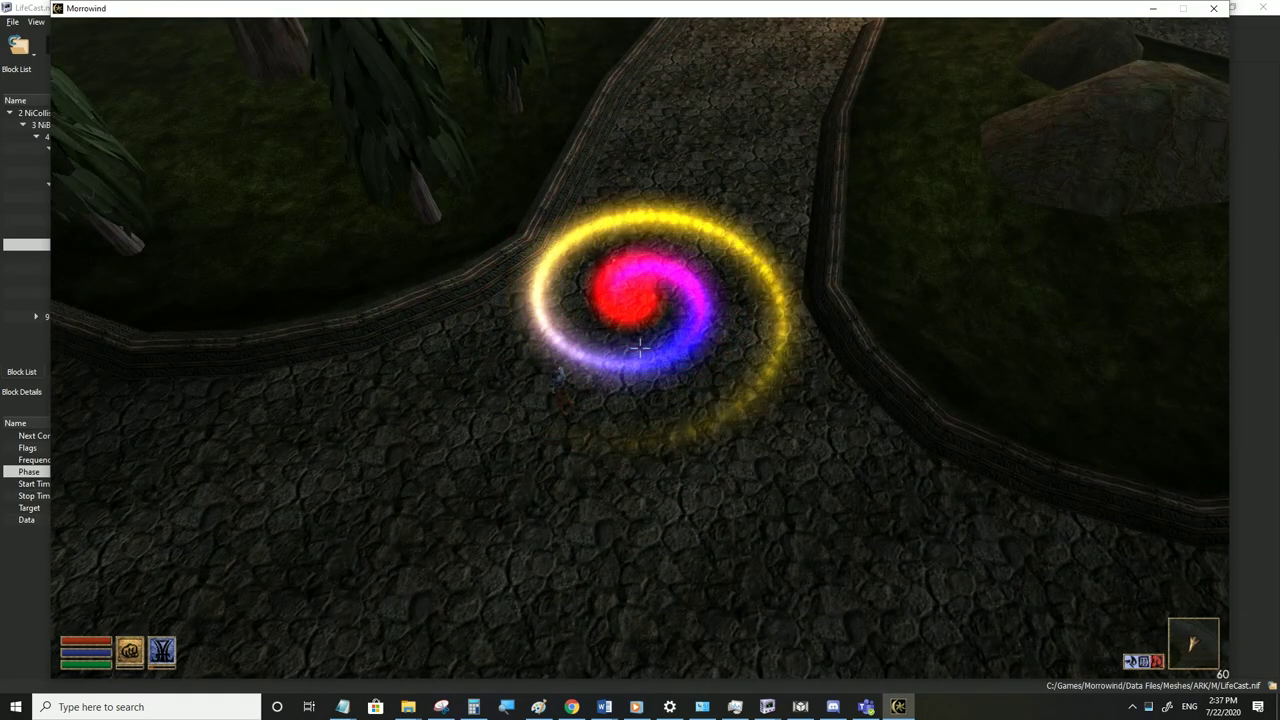
{"action": "key", "text": "Tab"}
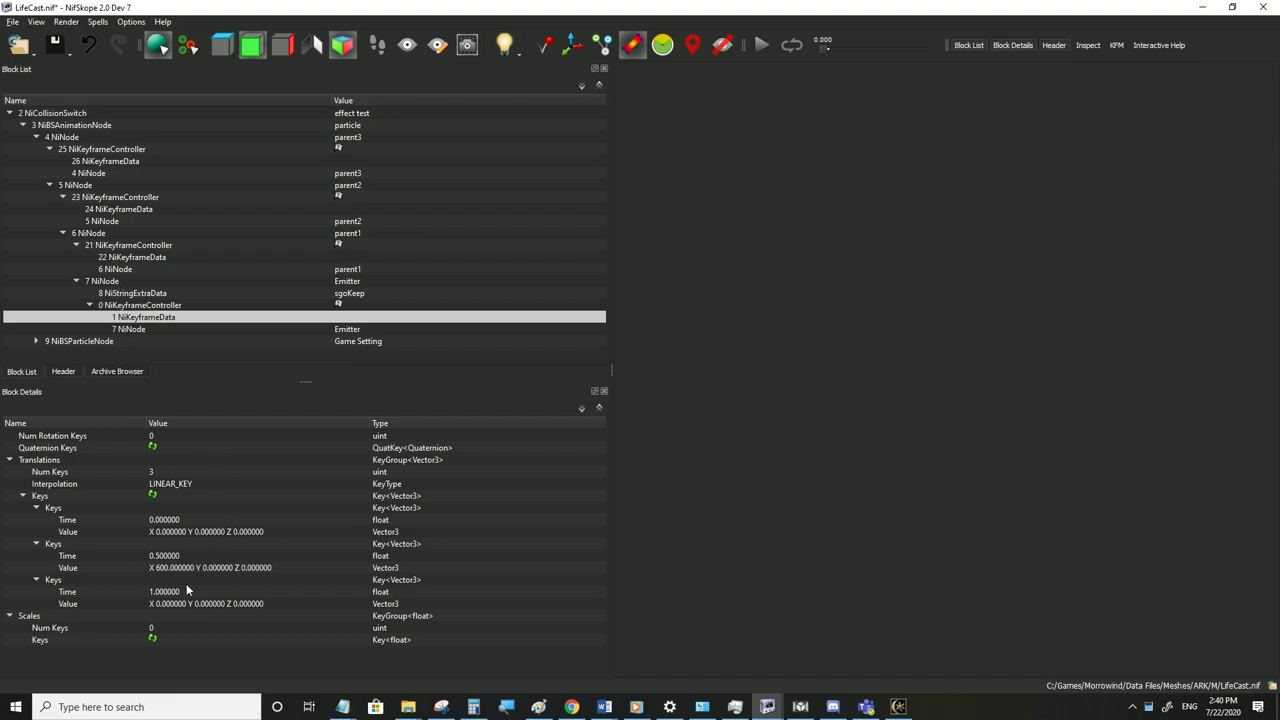
Review the Emitter and parent1 keyframe data, give parent2's keyframe data three rotation keys, and save
{"action": "left_click", "coordinate": [133, 306]}
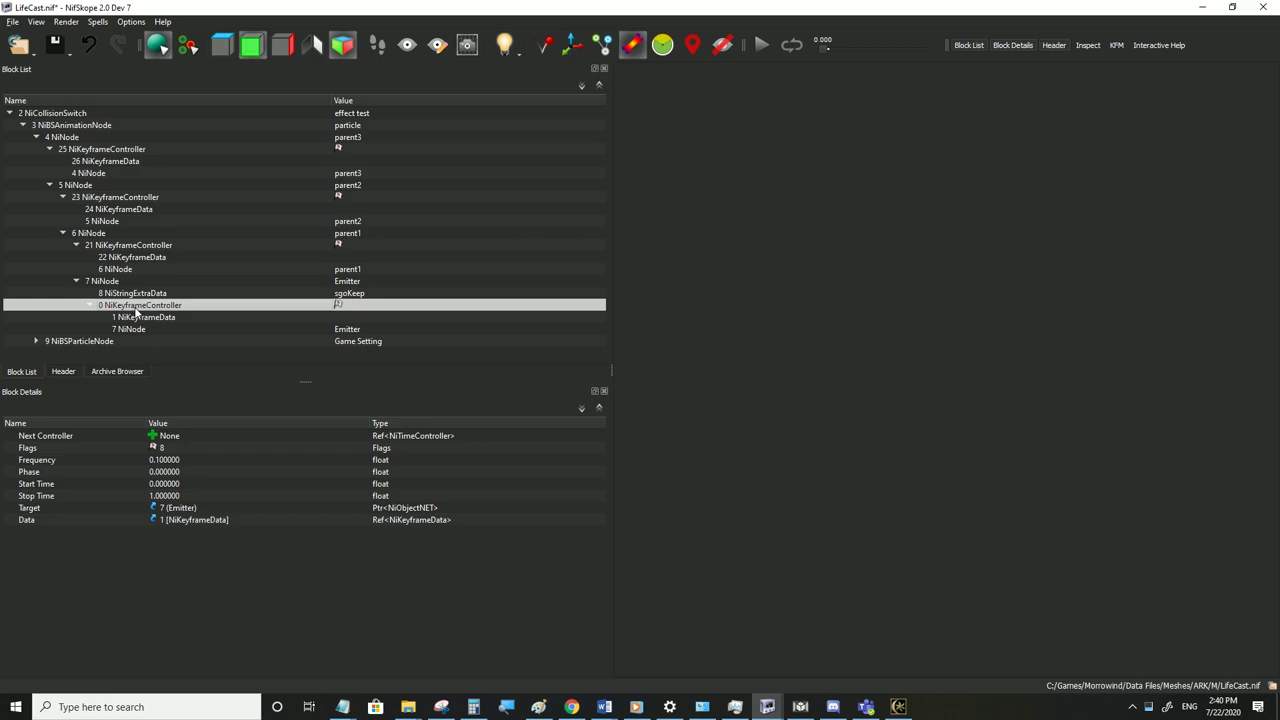
{"action": "left_click", "coordinate": [140, 318]}
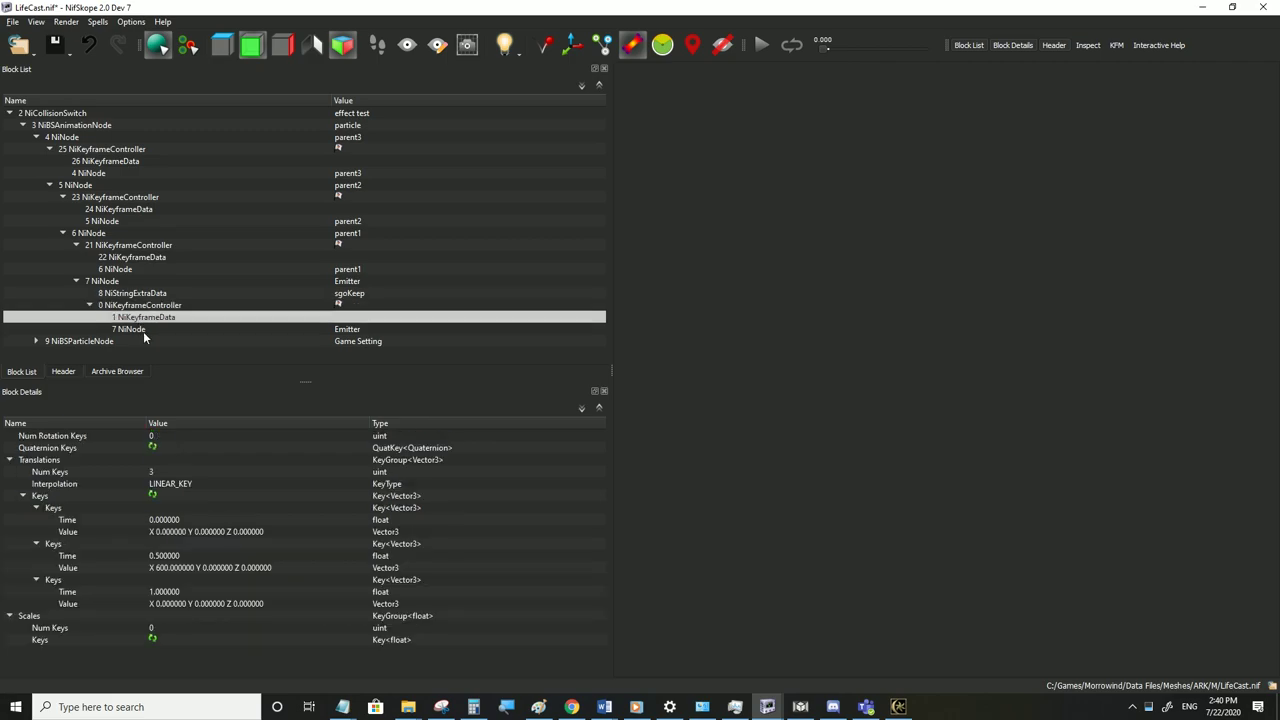
{"action": "left_click", "coordinate": [124, 258]}
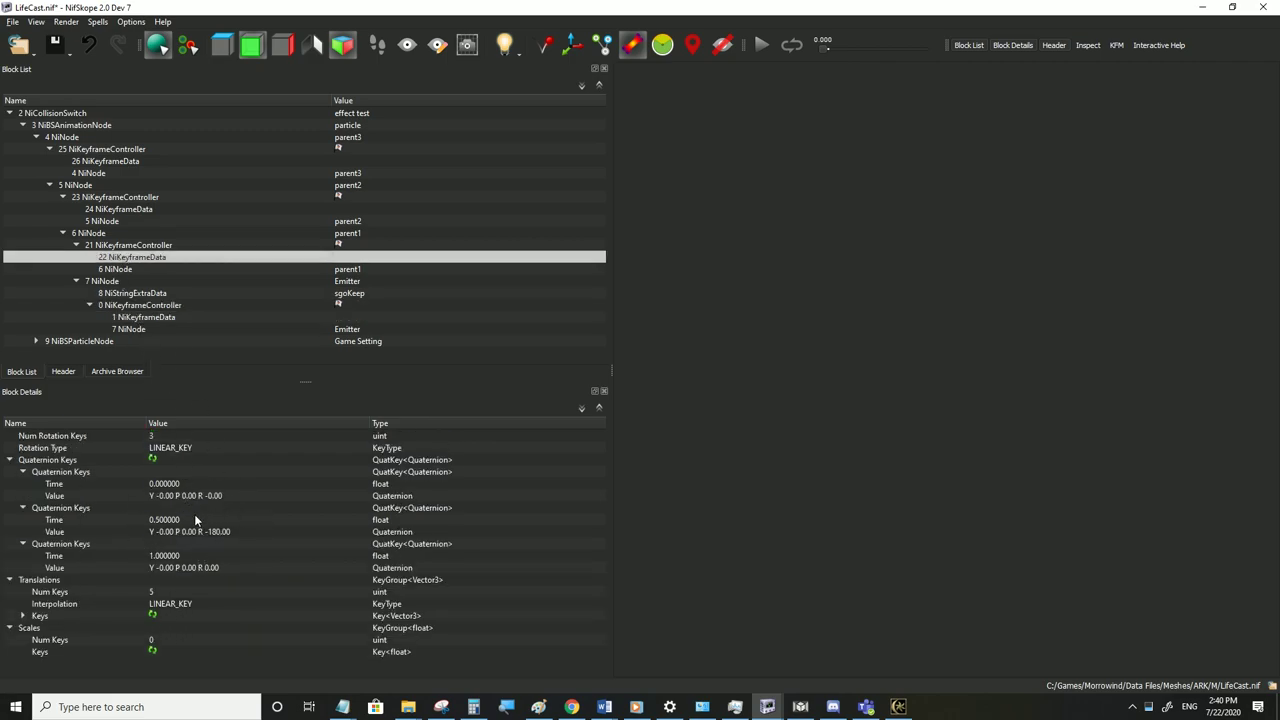
{"action": "left_click", "coordinate": [127, 210]}
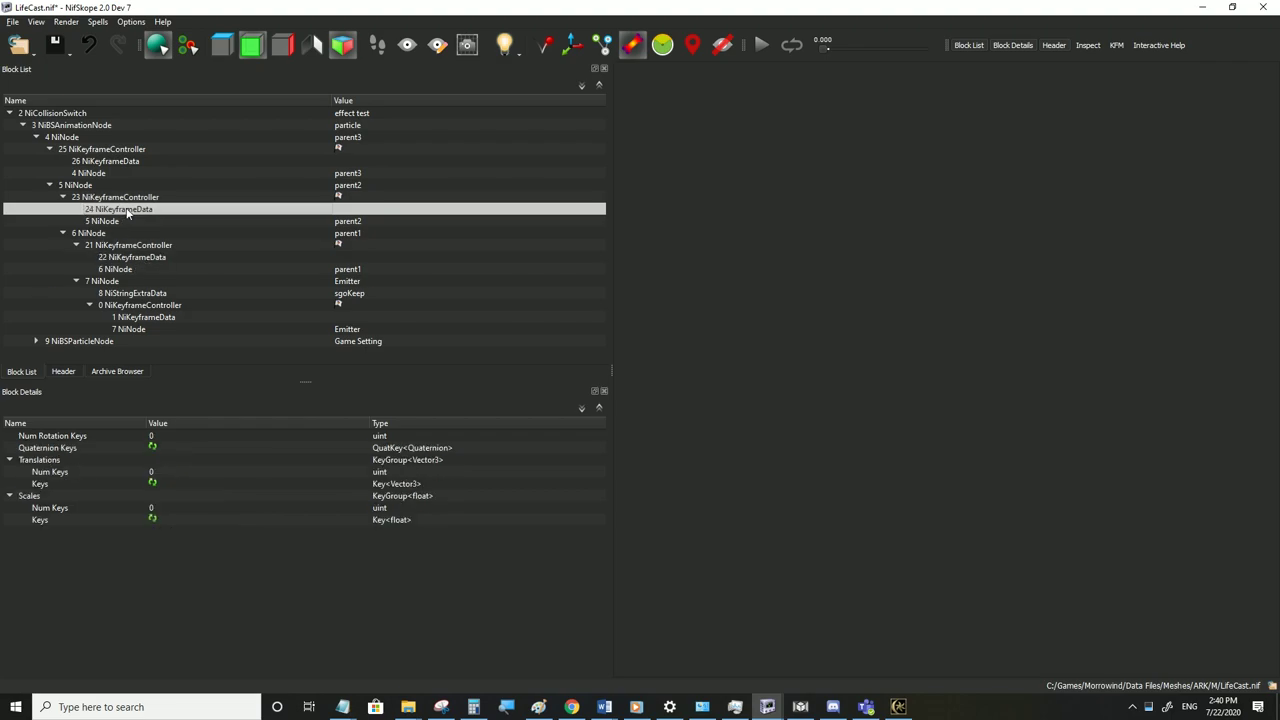
{"action": "double_click", "coordinate": [172, 437]}
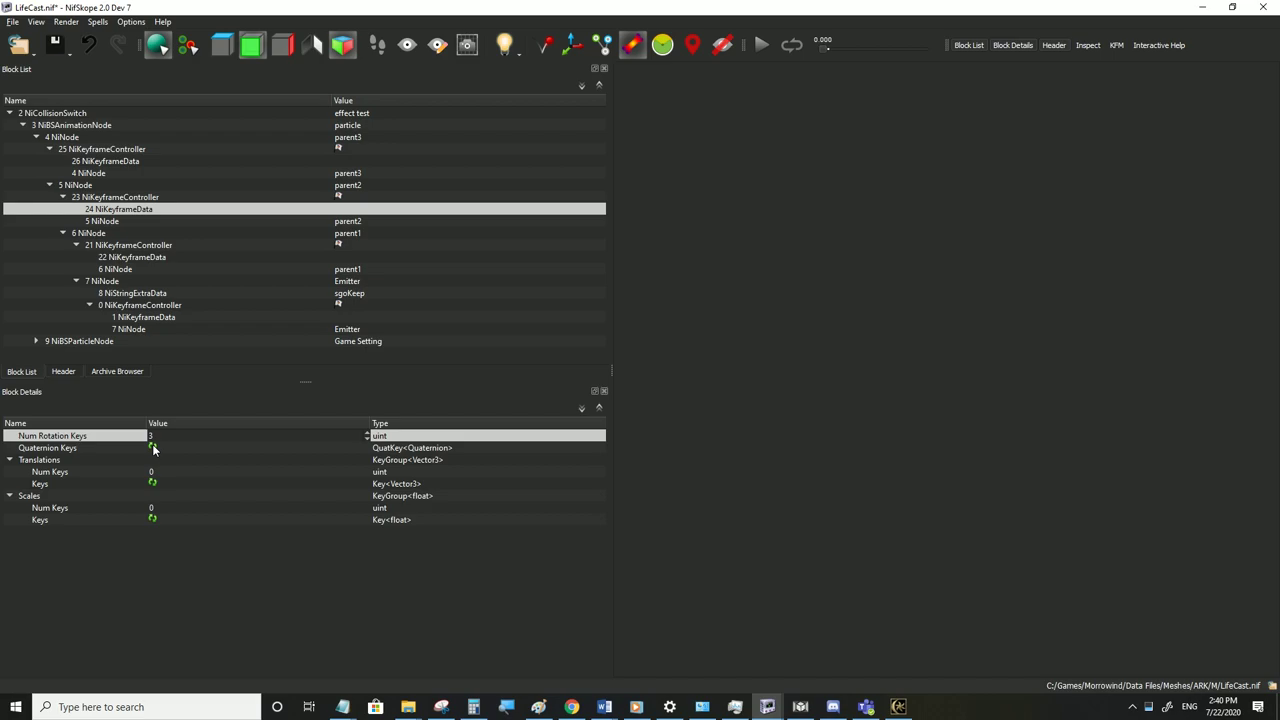
{"action": "left_click", "coordinate": [153, 449]}
{"action": "left_click", "coordinate": [155, 460]}
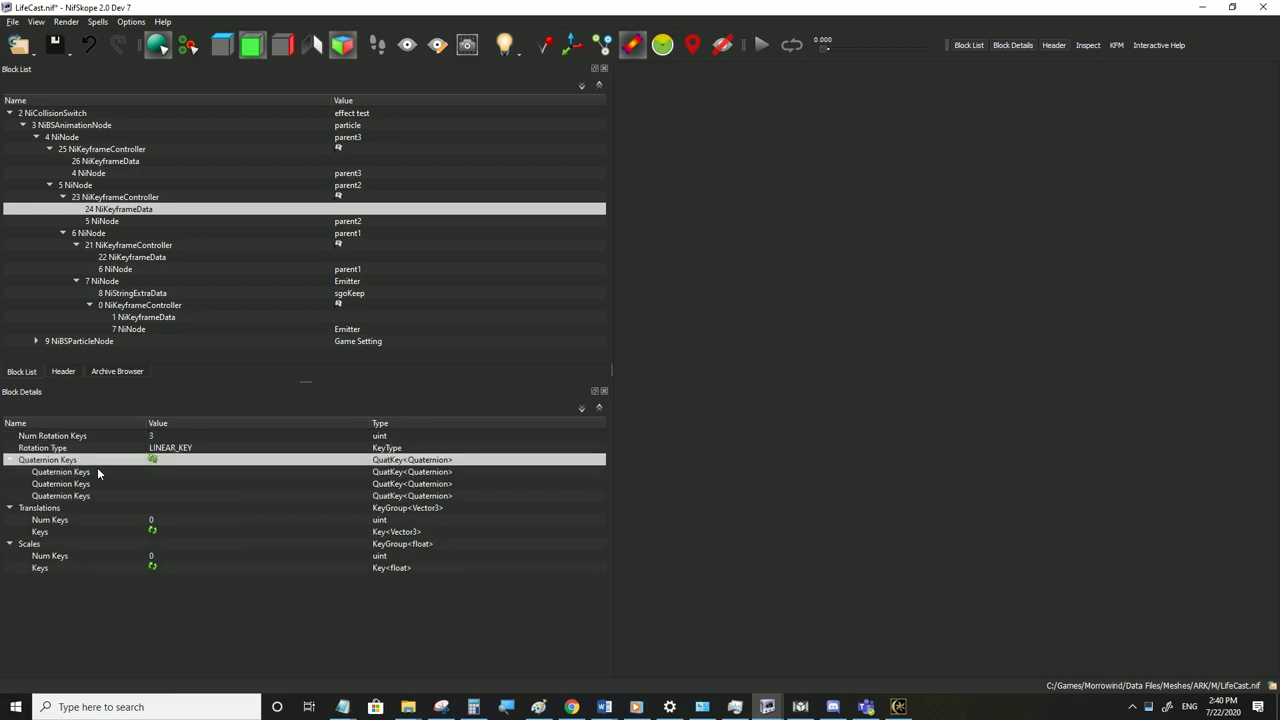
{"action": "left_click", "coordinate": [9, 24]}
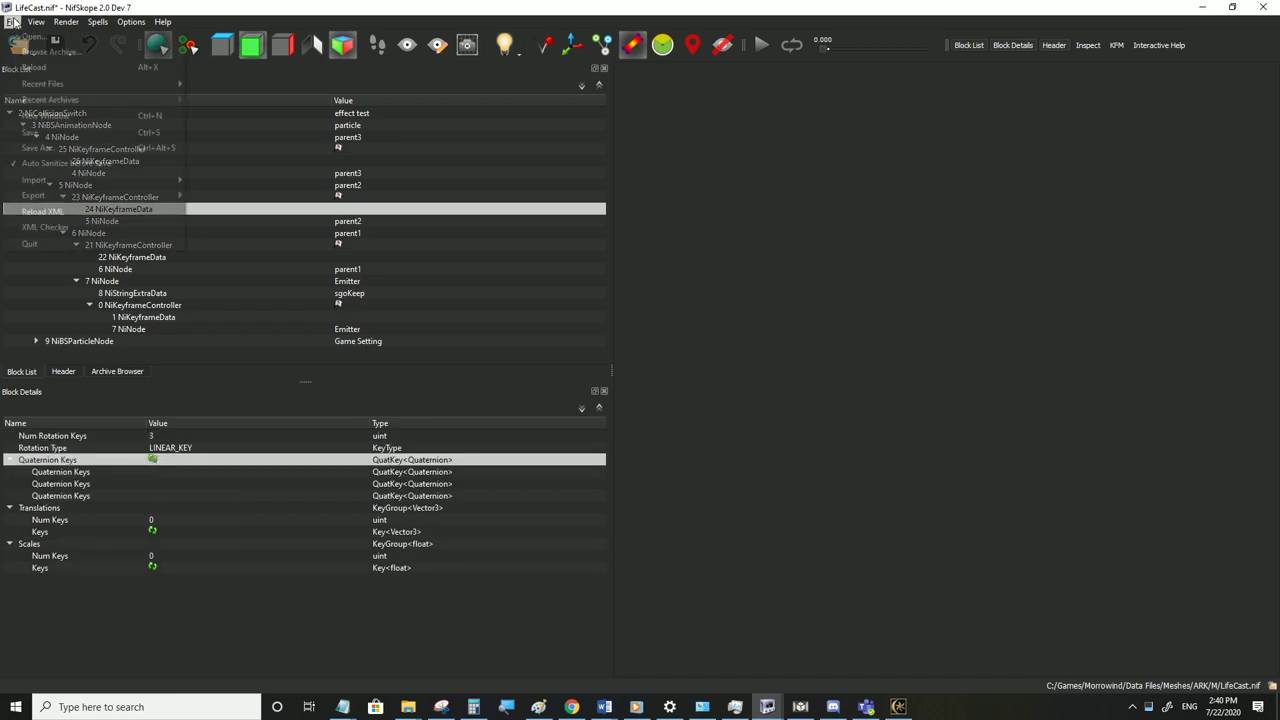
{"action": "left_click", "coordinate": [29, 134]}
Set parent2's rotation key times to 0.5 and 1, and start editing their rotation angles
{"action": "left_click", "coordinate": [112, 198]}
{"action": "left_click", "coordinate": [112, 211]}
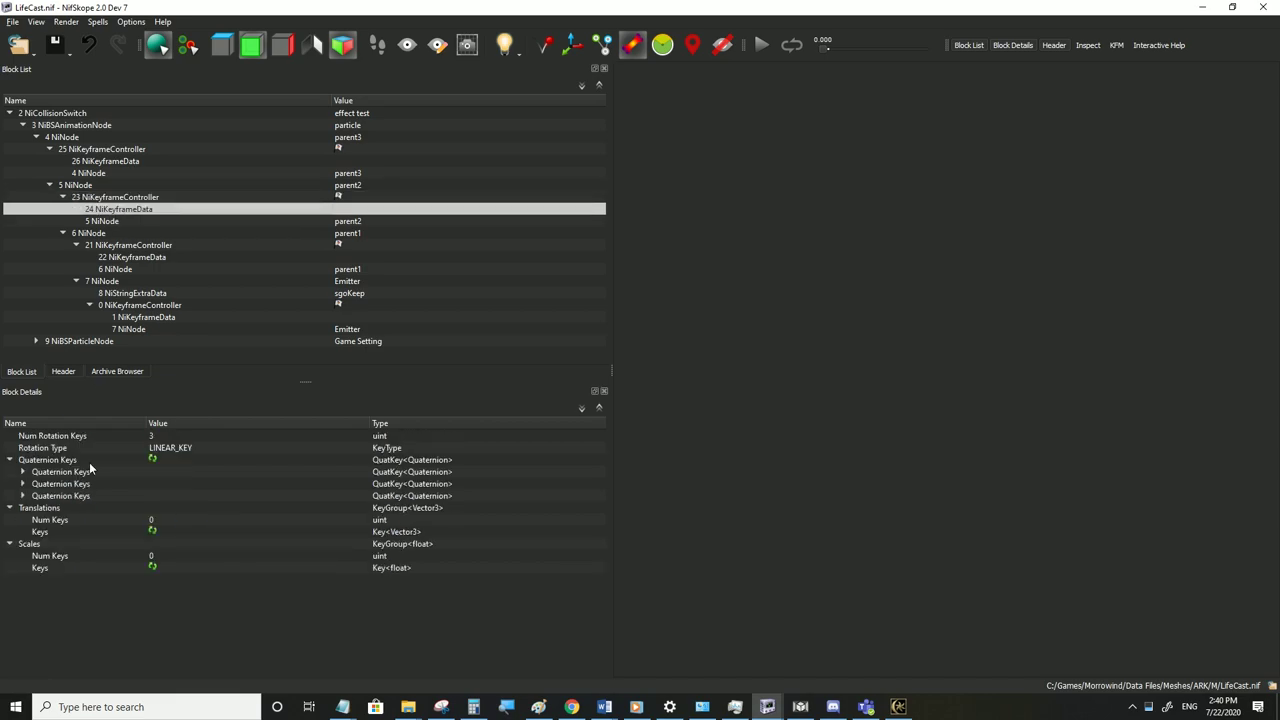
{"action": "left_click", "coordinate": [22, 496]}
{"action": "left_click", "coordinate": [22, 484]}
{"action": "left_click", "coordinate": [22, 472]}
{"action": "double_click", "coordinate": [205, 520]}
{"action": "type", "text": "0.5"}
{"action": "double_click", "coordinate": [177, 557]}
{"action": "type", "text": "1"}
{"action": "double_click", "coordinate": [219, 532]}
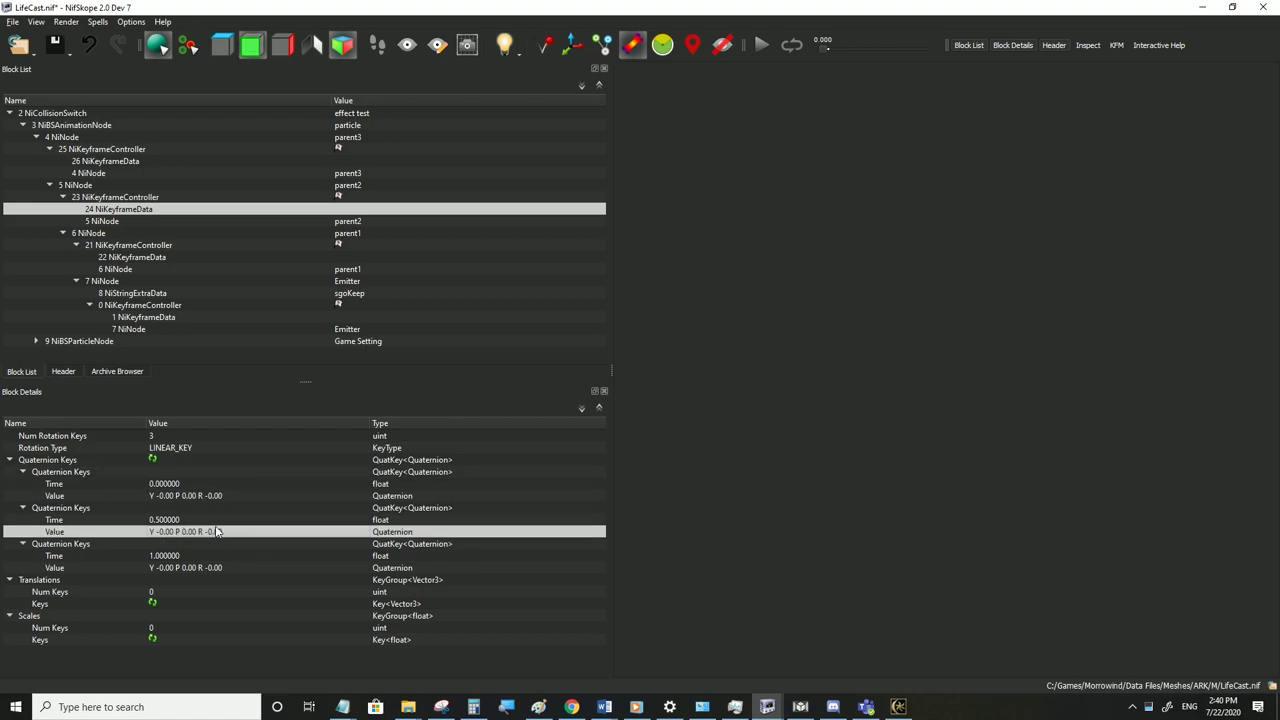
{"action": "key", "text": "Tab"}
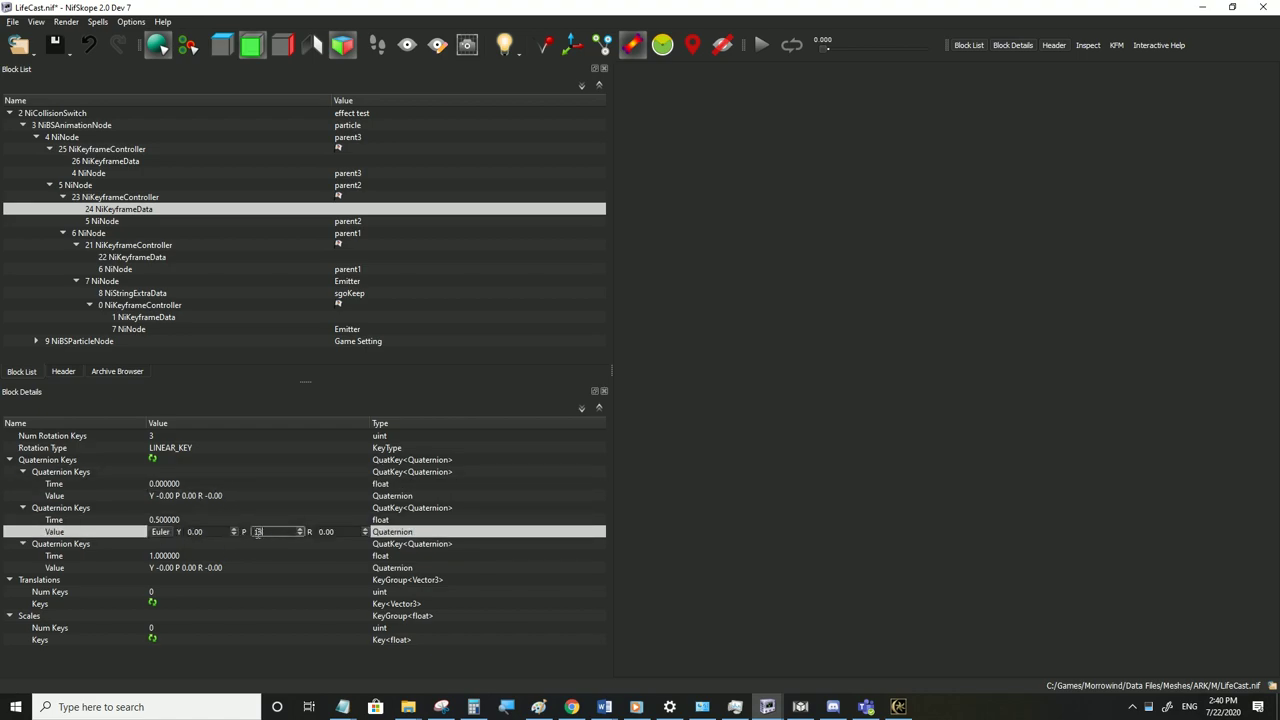
{"action": "double_click", "coordinate": [232, 567]}
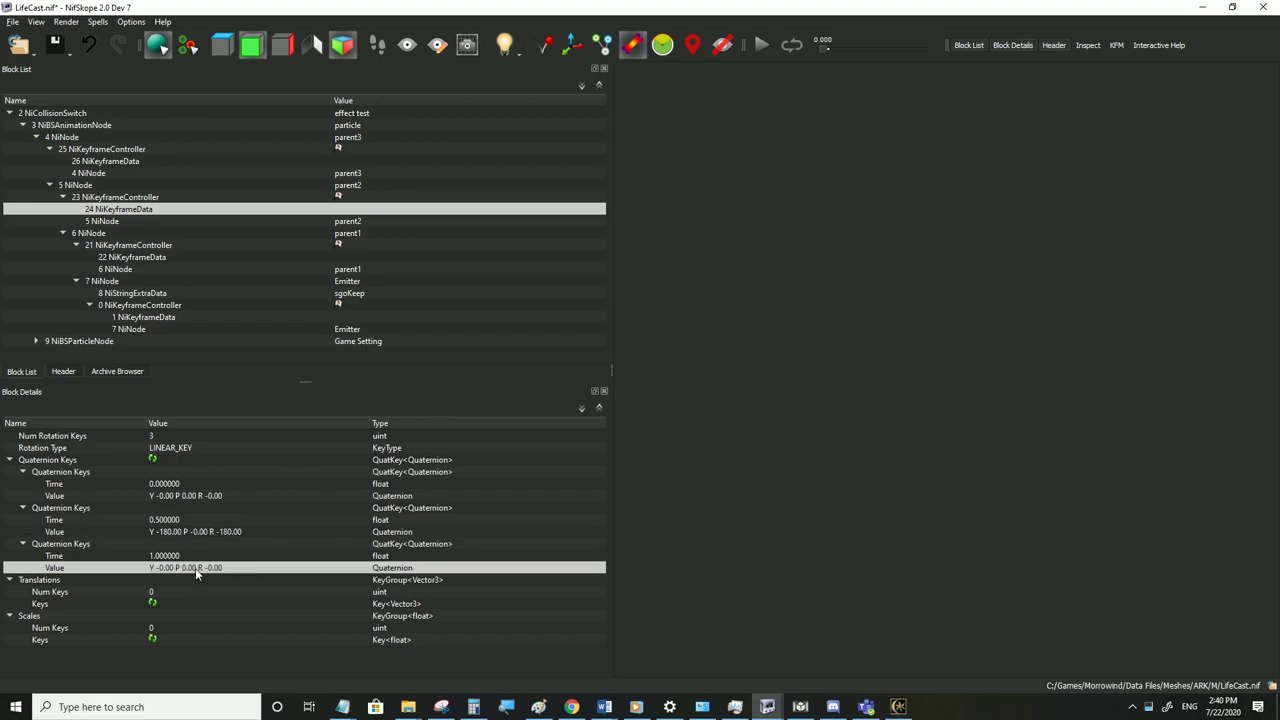
{"action": "key", "text": "Tab"}
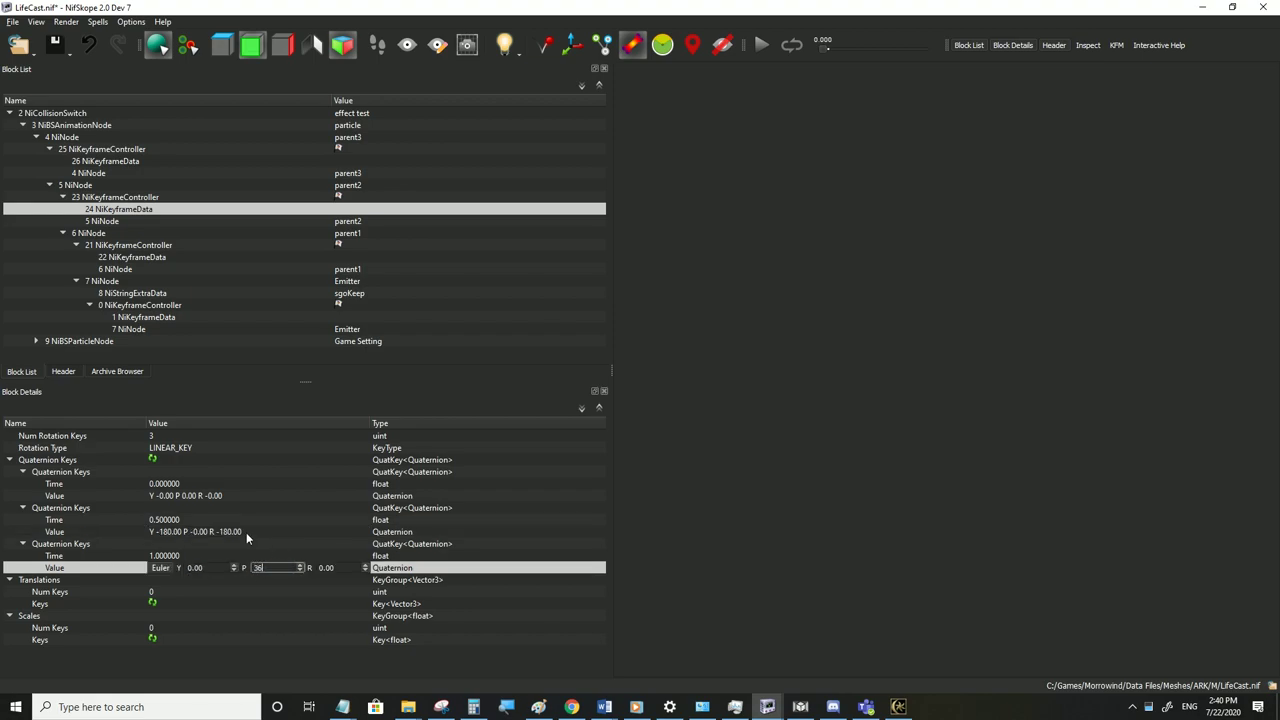
{"action": "left_click", "coordinate": [228, 532]}
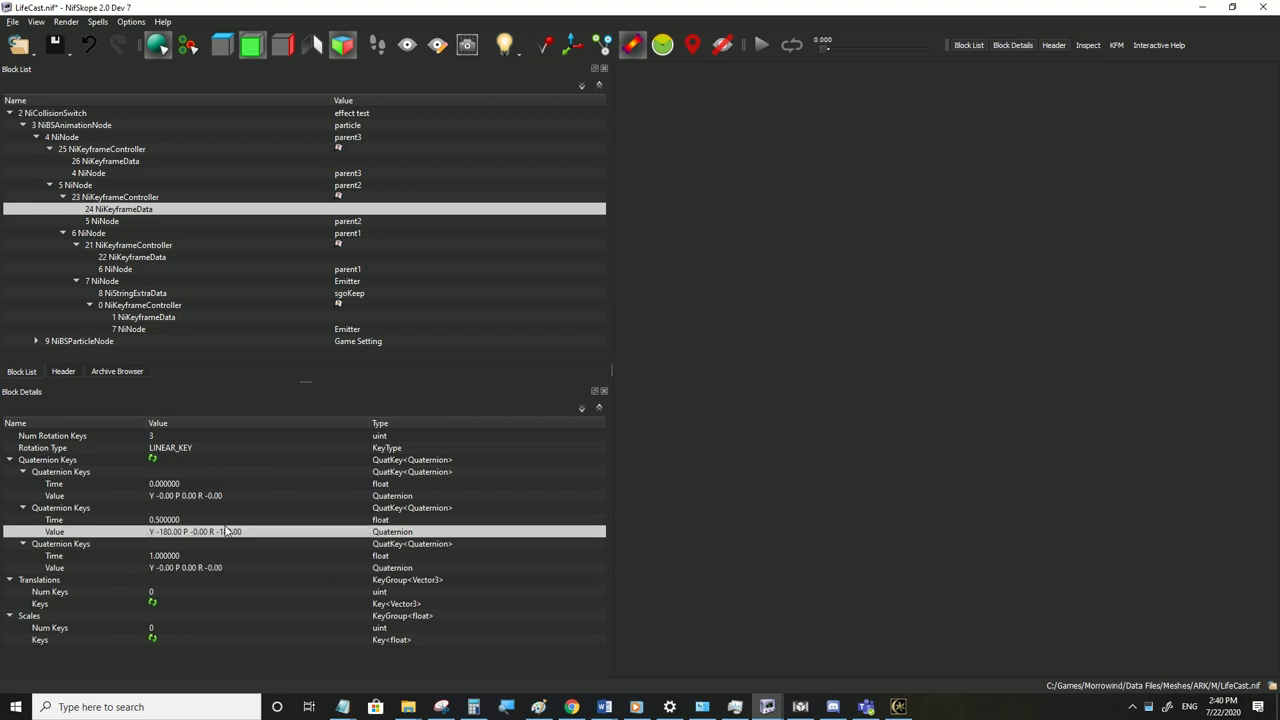
Save LifeCast.nif and check the rotating effect in Morrowind
{"action": "left_click", "coordinate": [14, 22]}
{"action": "left_click", "coordinate": [39, 131]}
{"action": "left_click", "coordinate": [898, 705]}
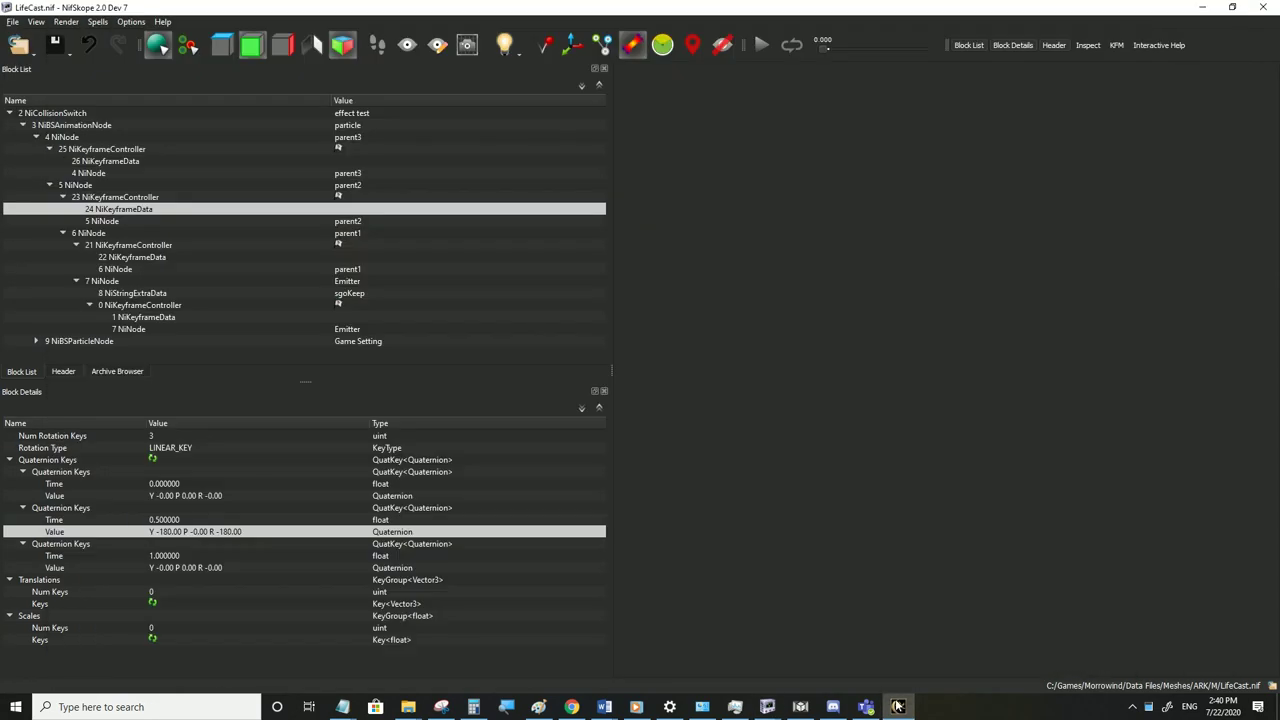
{"action": "key", "text": "alt+Tab"}
Raise the effect test root node's Z translation from 200 to 500
{"action": "left_click", "coordinate": [55, 114]}
{"action": "left_click", "coordinate": [281, 483]}
{"action": "left_click", "coordinate": [281, 483]}
{"action": "left_click_drag", "start_coordinate": [303, 483], "coordinate": [348, 483]}
{"action": "type", "text": "500"}
{"action": "left_click", "coordinate": [320, 495]}
Save the file and view the raised effect in Morrowind's third-person view
{"action": "left_click", "coordinate": [12, 21]}
{"action": "left_click", "coordinate": [30, 132]}
{"action": "left_click", "coordinate": [898, 707]}
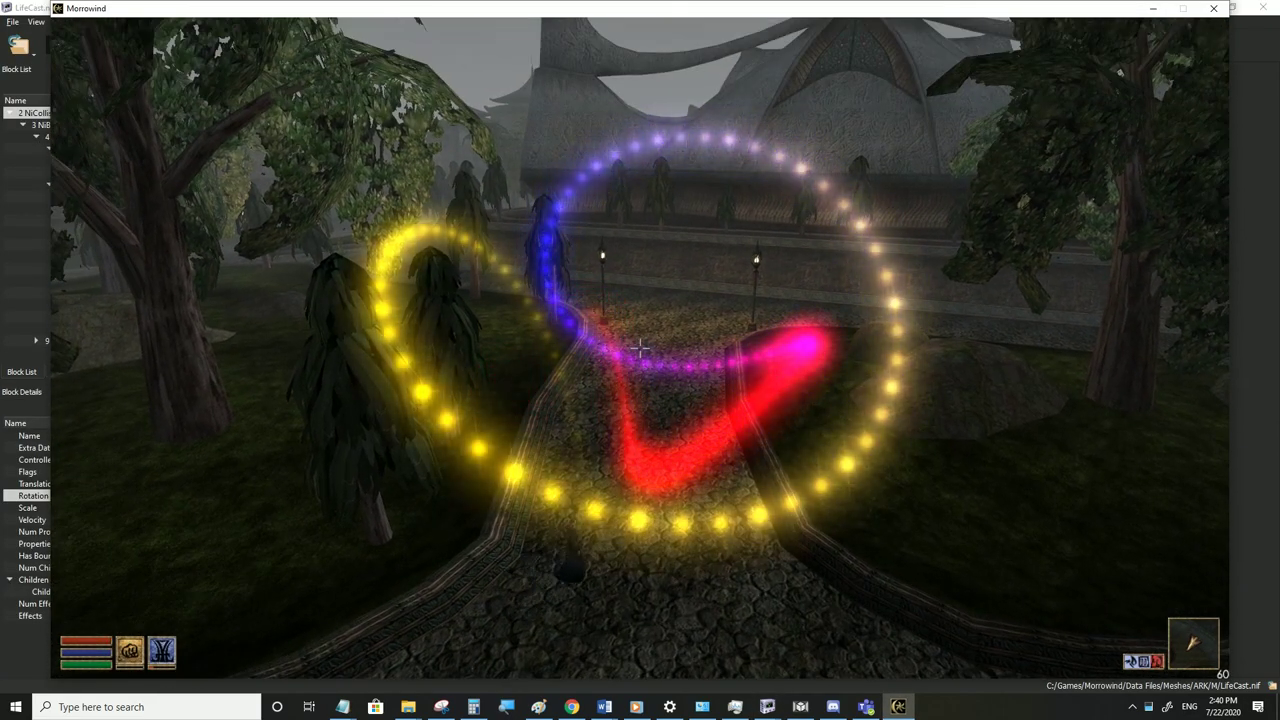
{"action": "key", "text": "Tab"}
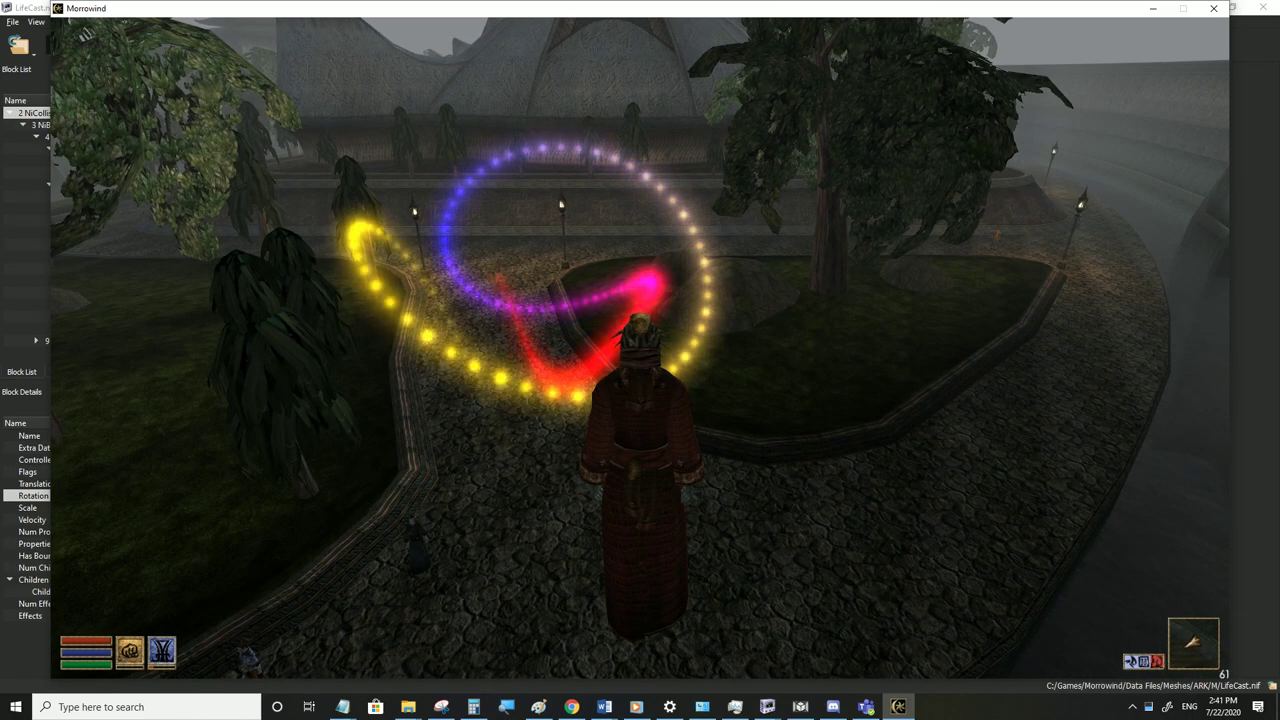
{"action": "key", "text": "alt+Tab"}
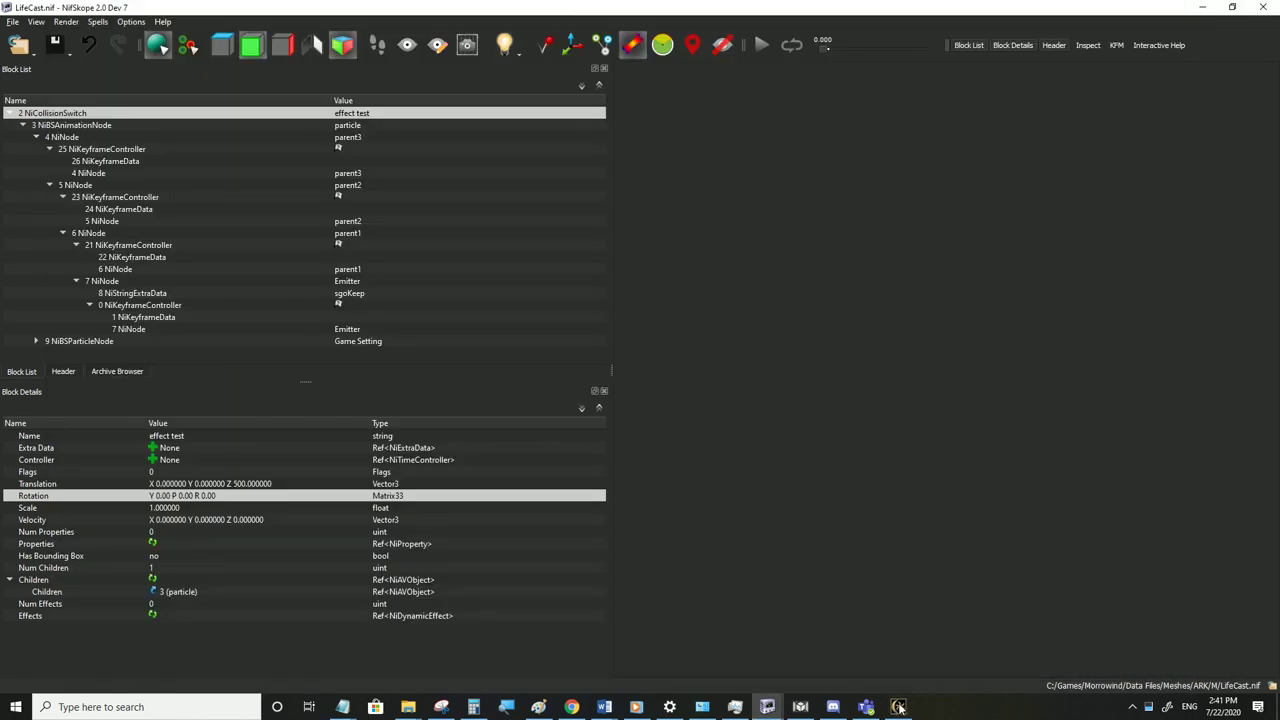
Set NiParticleSystemController 13's particle Lifetime to 10 and Emit Rate to 50
{"action": "left_click", "coordinate": [36, 341]}
{"action": "left_click", "coordinate": [49, 353]}
{"action": "left_click", "coordinate": [93, 317]}
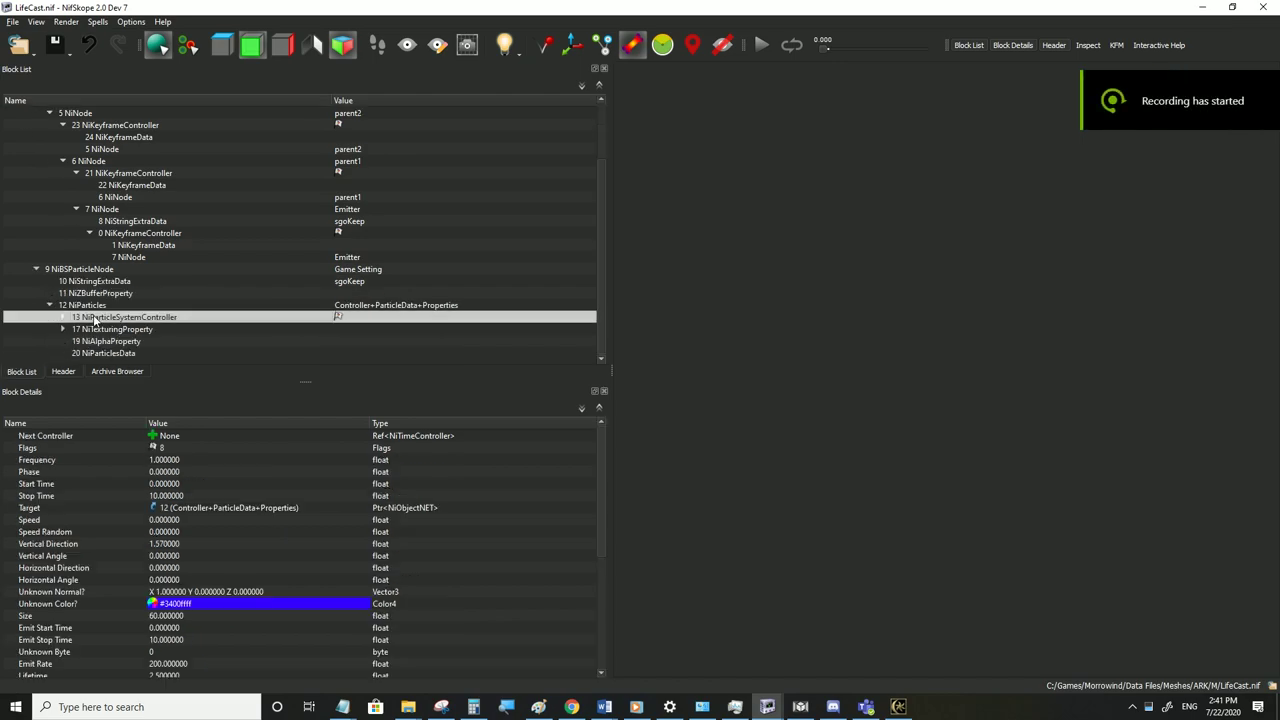
{"action": "scroll", "coordinate": [242, 616], "scroll_direction": "down", "scroll_amount": 4}
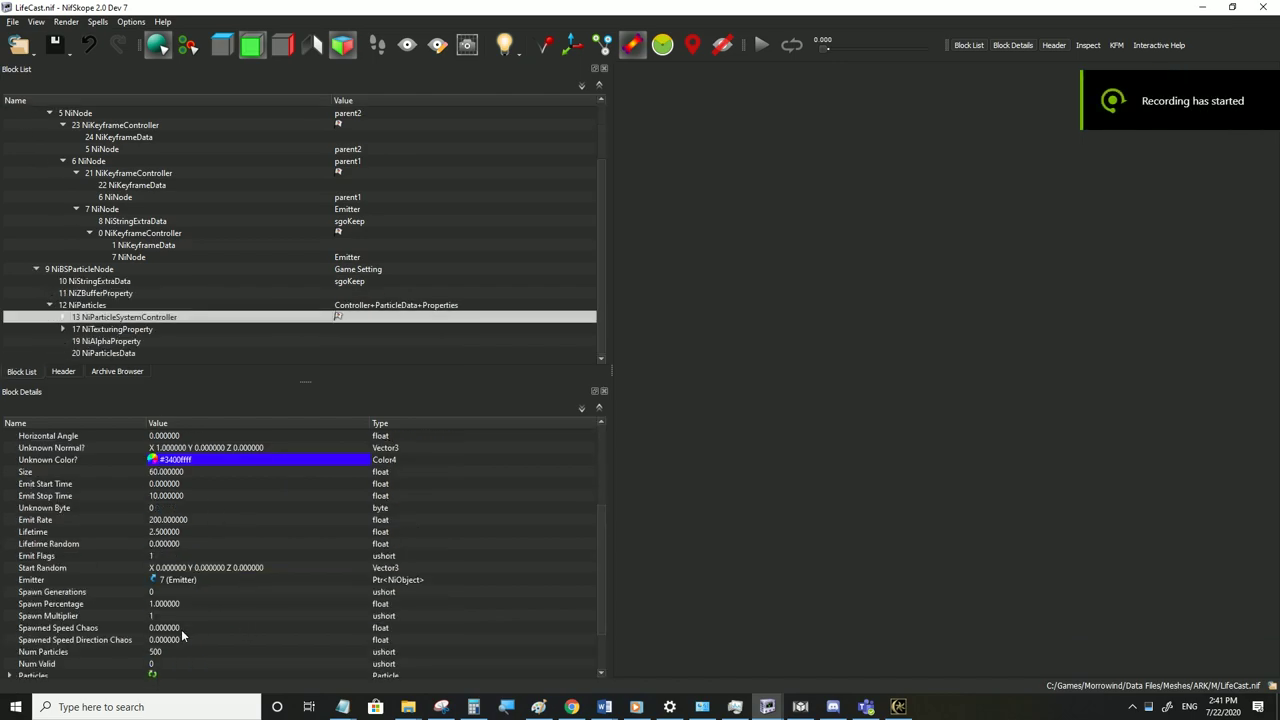
{"action": "double_click", "coordinate": [168, 532]}
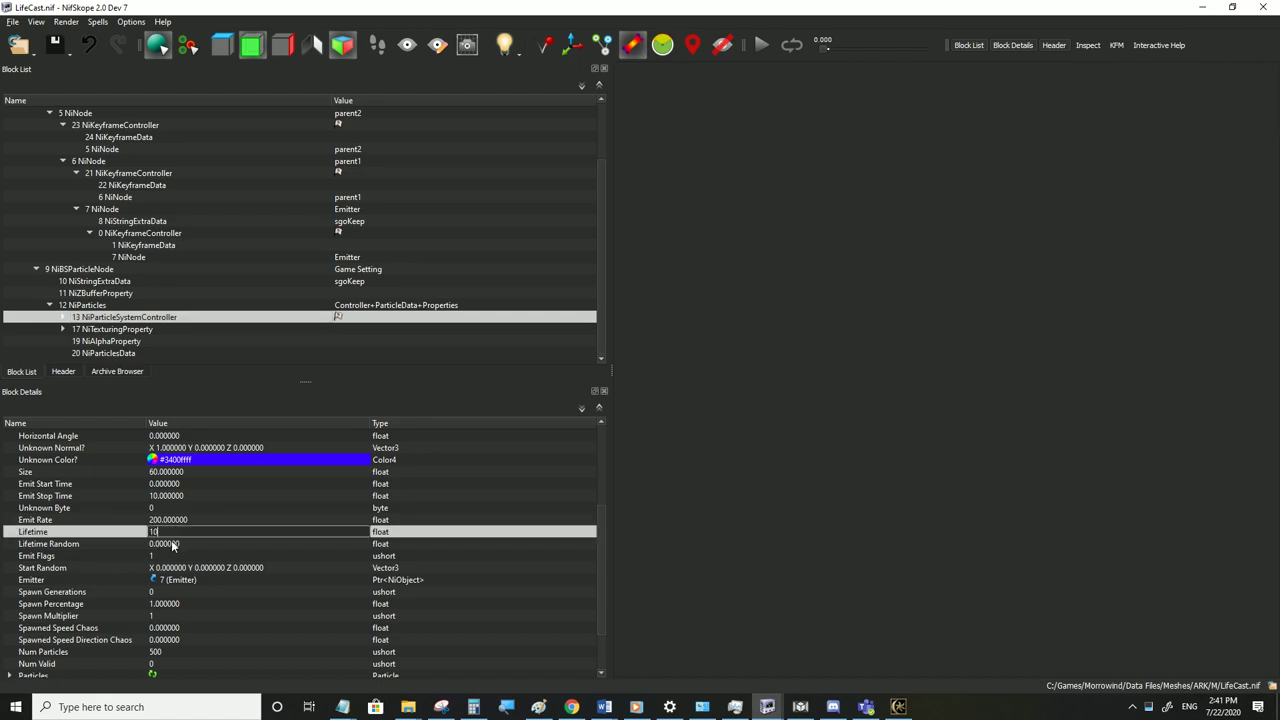
{"action": "left_click", "coordinate": [172, 544]}
{"action": "double_click", "coordinate": [173, 520]}
{"action": "type", "text": "50"}
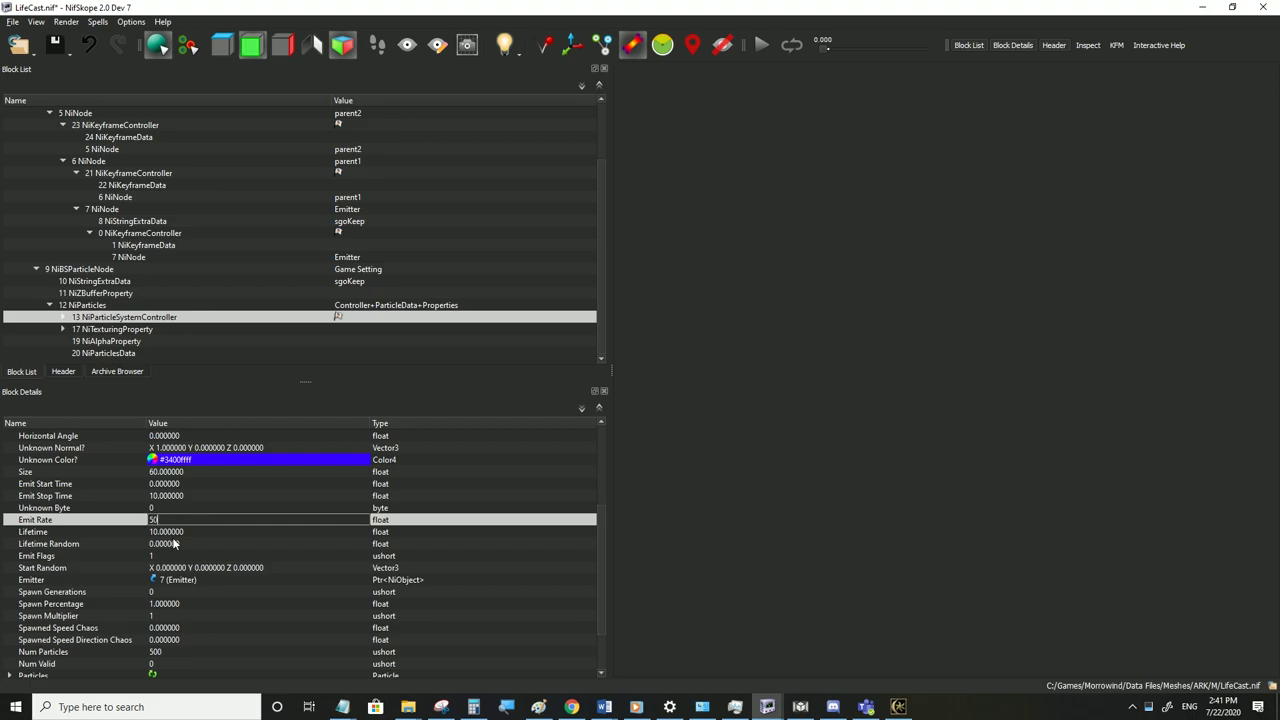
{"action": "left_click", "coordinate": [174, 543]}
Save LifeCast.nif and move the game camera around to inspect the long, sparse particle trails
{"action": "left_click", "coordinate": [12, 22]}
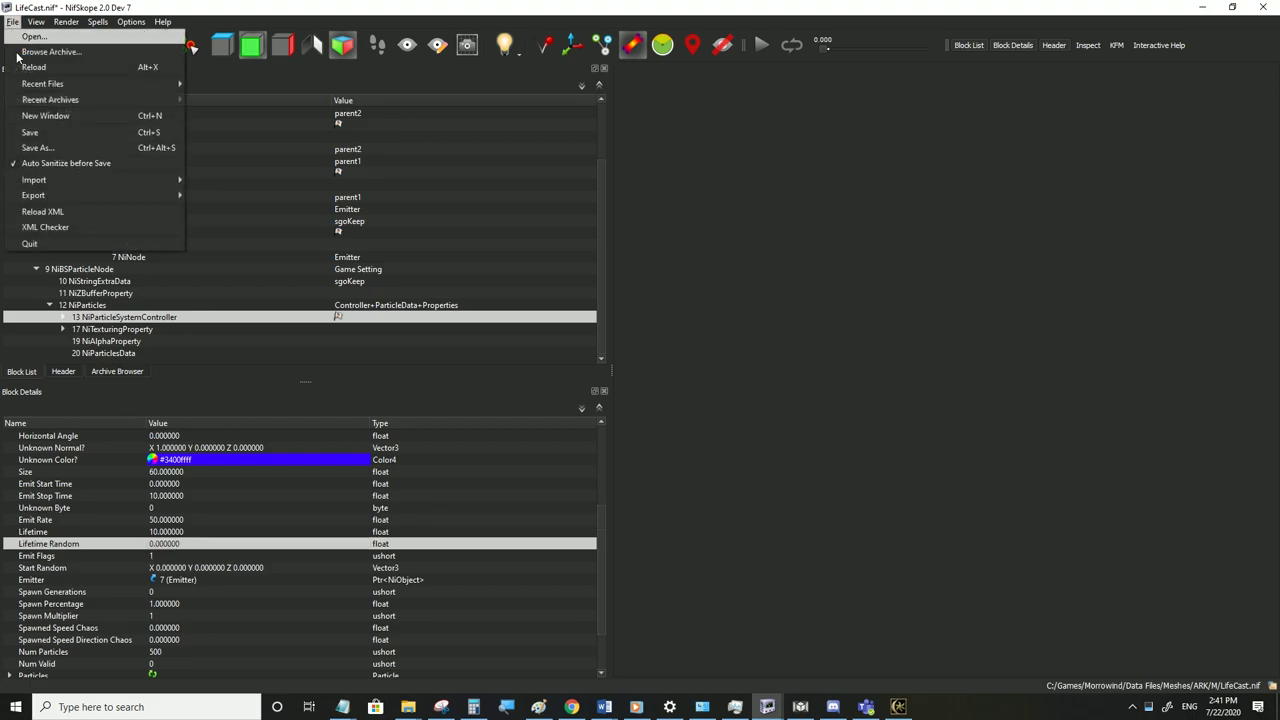
{"action": "left_click", "coordinate": [30, 131]}
{"action": "left_click", "coordinate": [898, 707]}
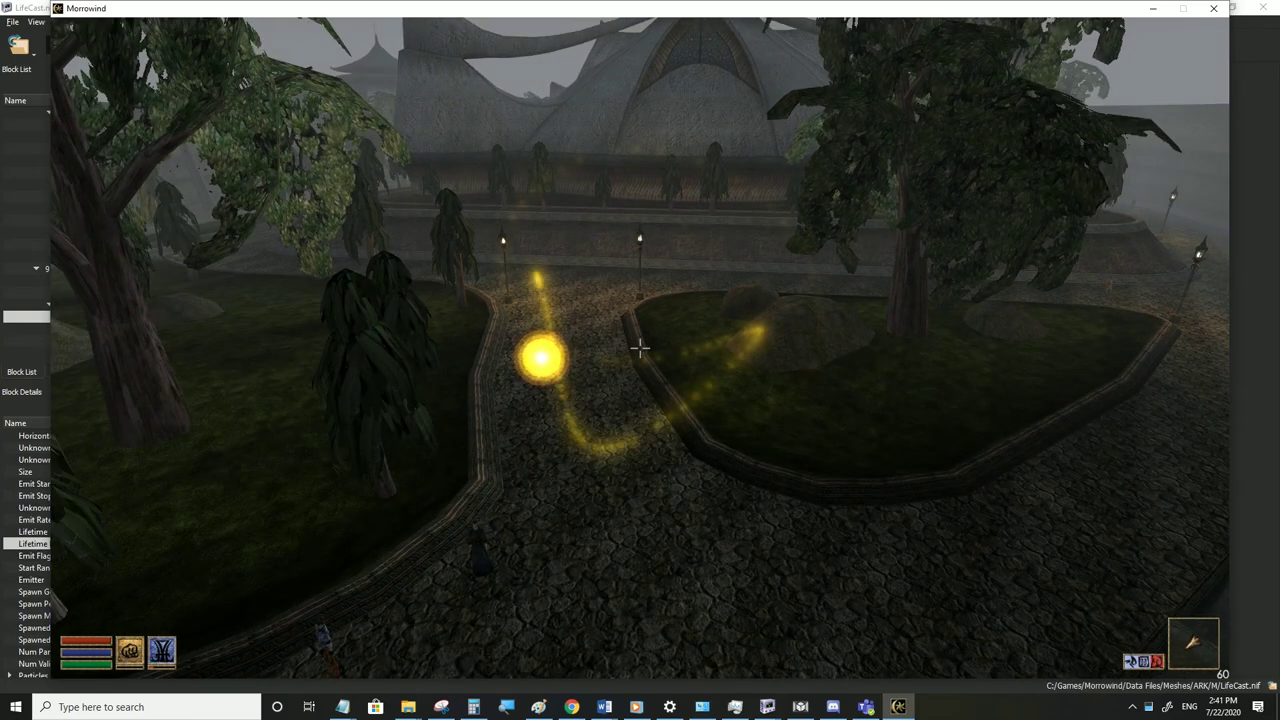
{"action": "key", "text": "a"}
{"action": "key", "text": "w"}
{"action": "key", "text": "s"}
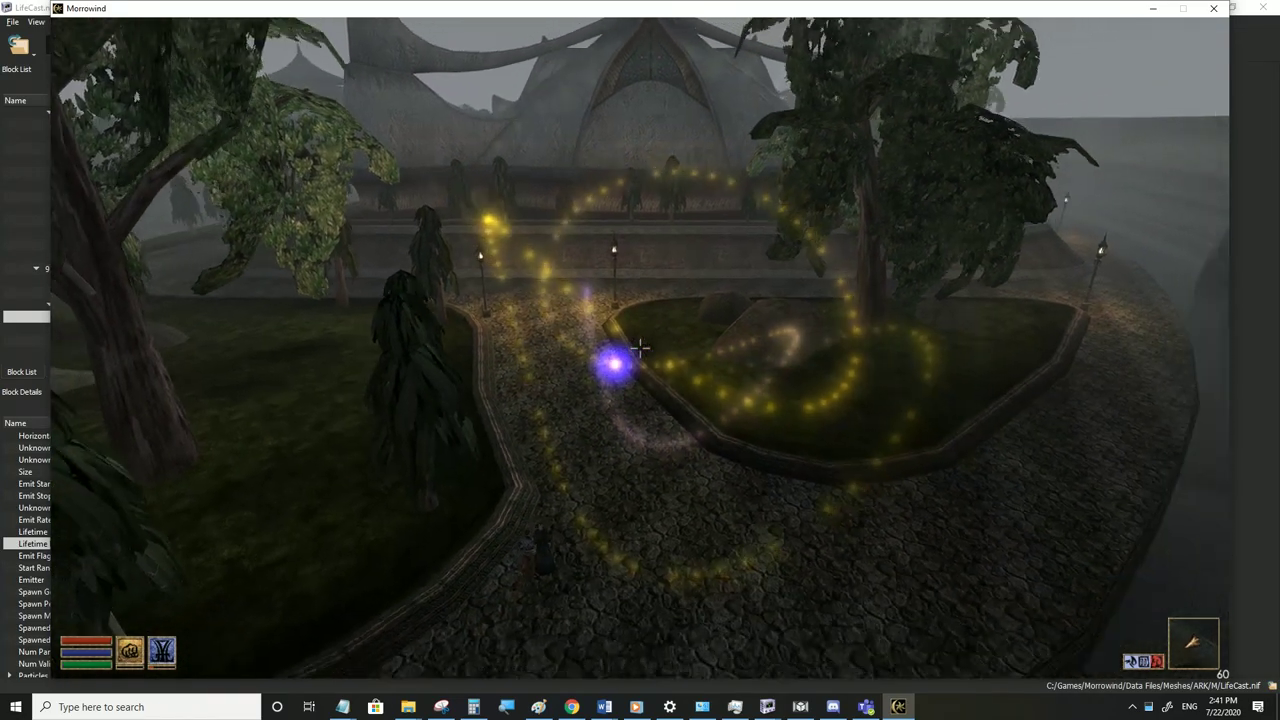
{"action": "key", "text": "alt+Tab"}
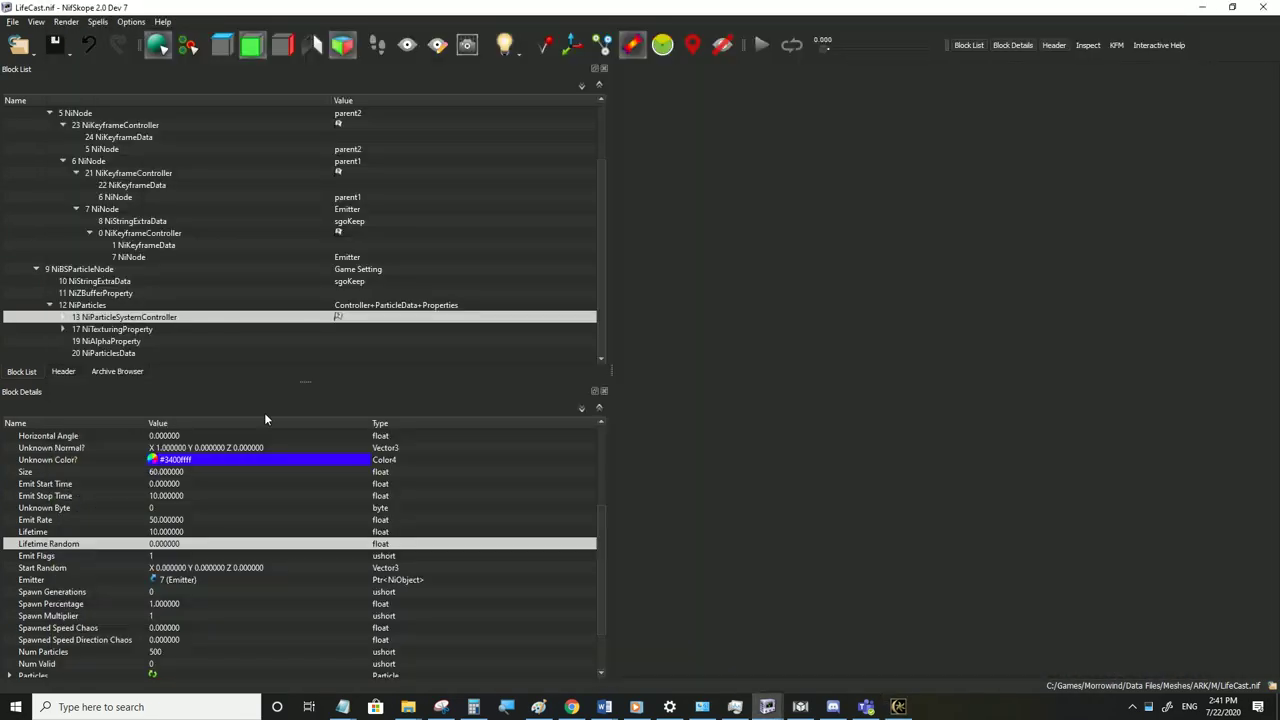
Open NiColorData 16 under the particle colour modifier and expand its five existing colour keys
{"action": "left_click", "coordinate": [62, 317]}
{"action": "double_click", "coordinate": [80, 293]}
{"action": "left_click", "coordinate": [113, 283]}
{"action": "left_click", "coordinate": [89, 281]}
{"action": "left_click", "coordinate": [128, 270]}
{"action": "left_click", "coordinate": [20, 471]}
{"action": "left_click", "coordinate": [36, 532]}
{"action": "left_click", "coordinate": [36, 520]}
{"action": "left_click", "coordinate": [36, 508]}
{"action": "left_click", "coordinate": [36, 496]}
{"action": "left_click", "coordinate": [36, 484]}
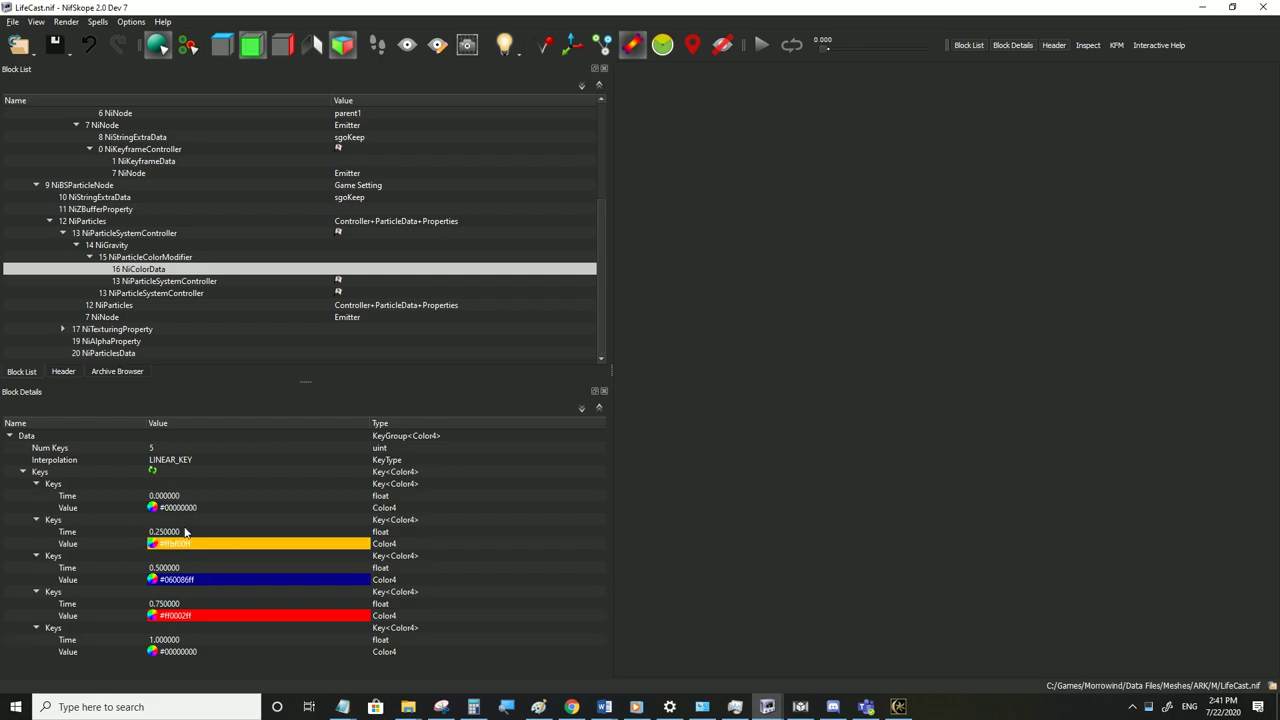
{"action": "double_click", "coordinate": [185, 533]}
{"action": "key", "text": "Escape"}
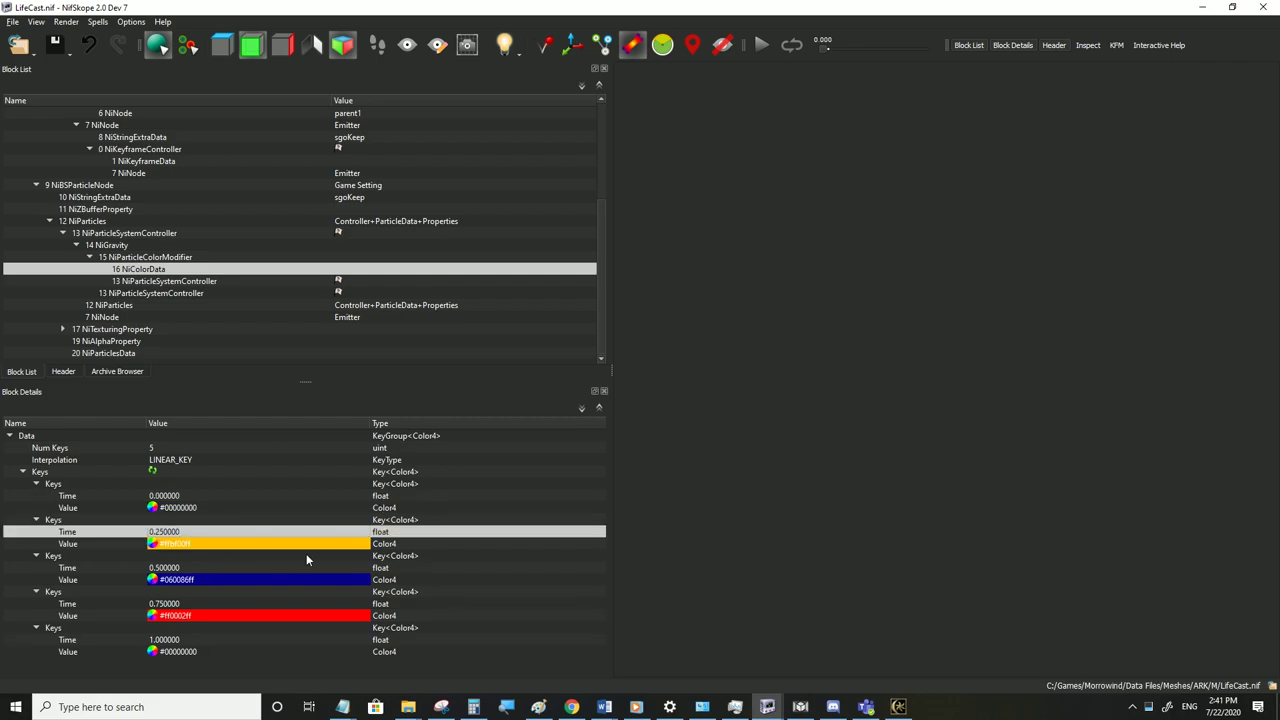
Increase the colour data to 10 keys and expand the new keys
{"action": "double_click", "coordinate": [169, 448]}
{"action": "type", "text": "10"}
{"action": "left_click", "coordinate": [151, 472]}
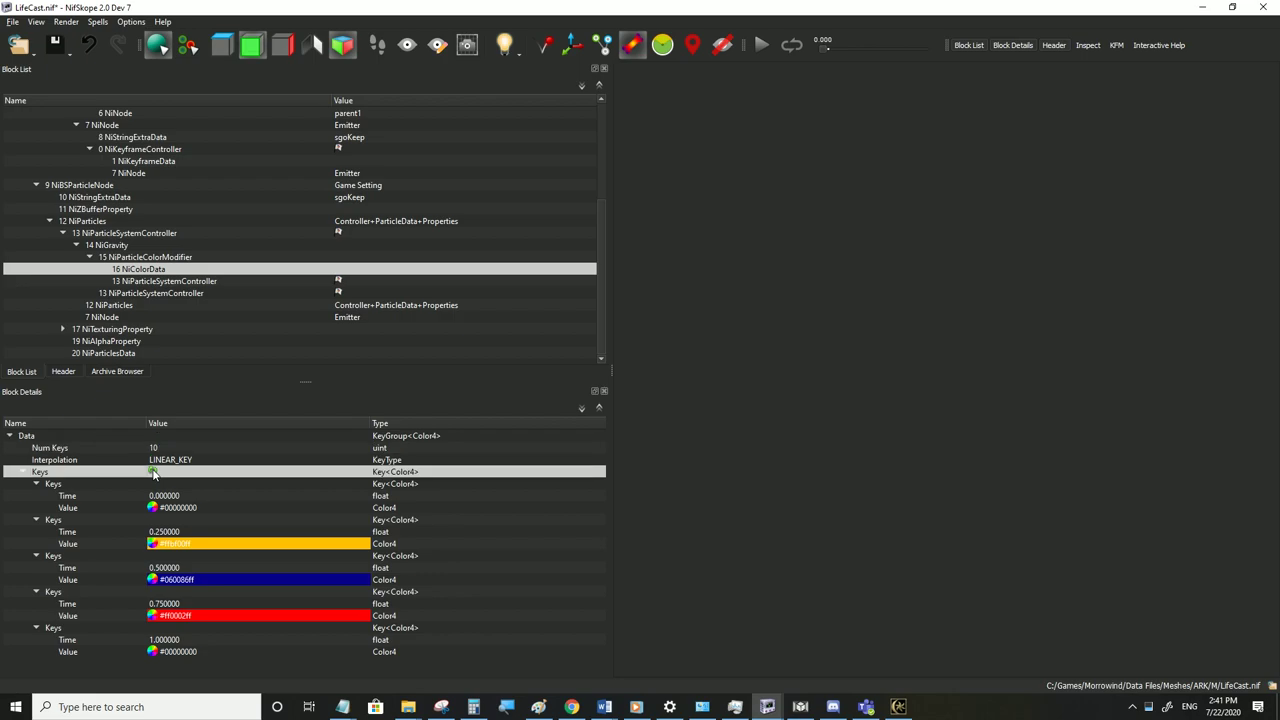
{"action": "scroll", "coordinate": [82, 513], "scroll_direction": "down", "scroll_amount": 2}
{"action": "left_click", "coordinate": [35, 663]}
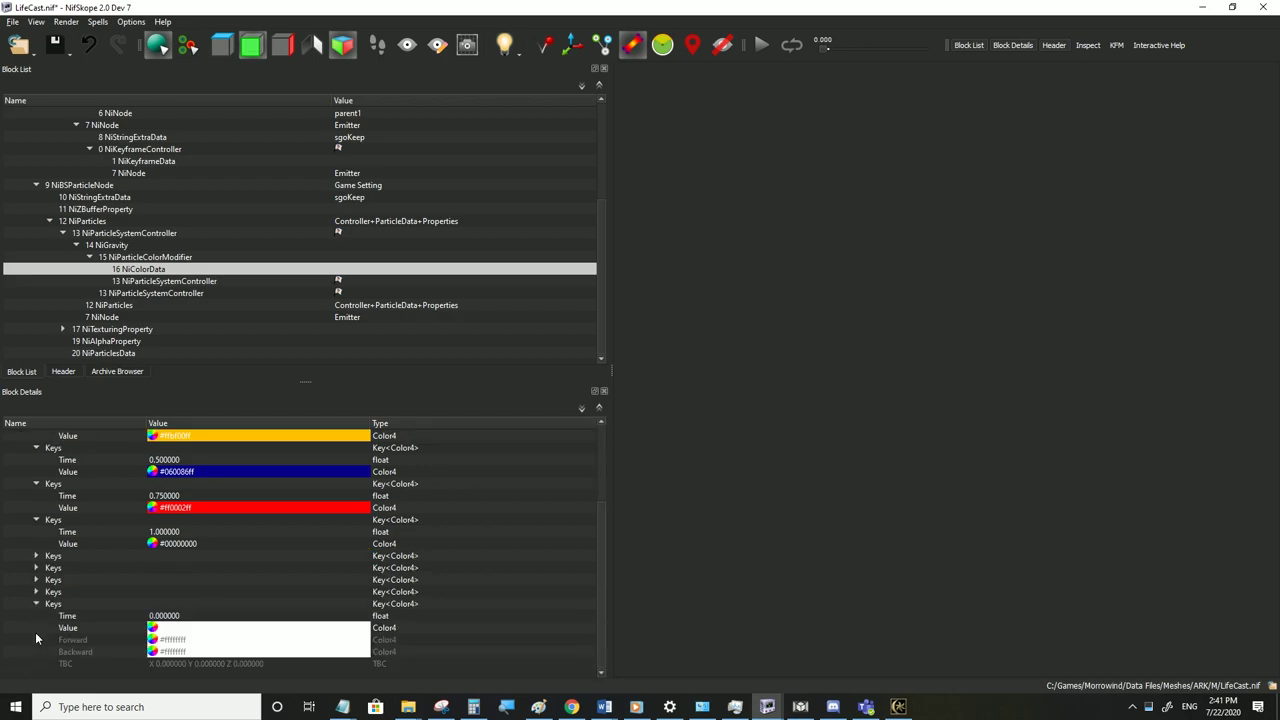
{"action": "left_click", "coordinate": [37, 591]}
{"action": "left_click", "coordinate": [37, 543]}
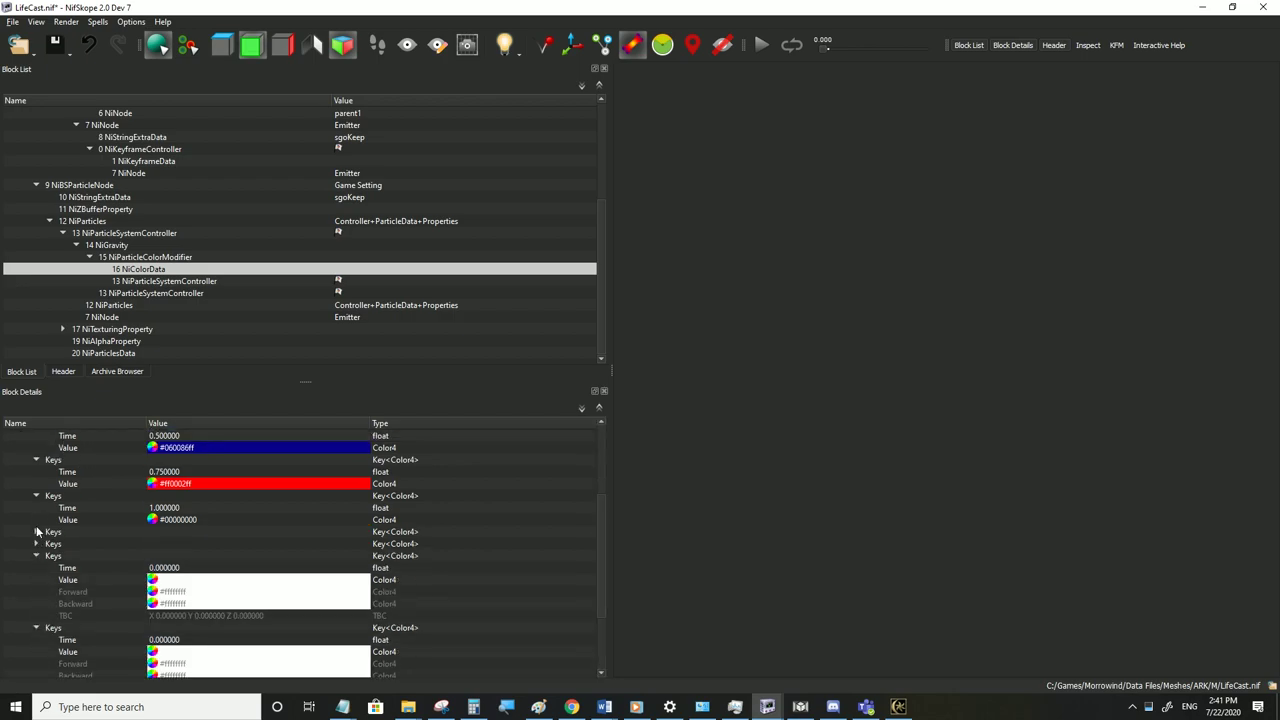
{"action": "left_click", "coordinate": [36, 531]}
{"action": "left_click", "coordinate": [37, 628]}
{"action": "scroll", "coordinate": [136, 602], "scroll_direction": "down", "scroll_amount": 5}
Set the last colour keys' times to 1, 0.8, 0.7 and 0.5
{"action": "double_click", "coordinate": [162, 617]}
{"action": "scroll", "coordinate": [191, 561], "scroll_direction": "up", "scroll_amount": 8}
{"action": "scroll", "coordinate": [190, 559], "scroll_direction": "up", "scroll_amount": 1}
{"action": "scroll", "coordinate": [190, 559], "scroll_direction": "down", "scroll_amount": 5}
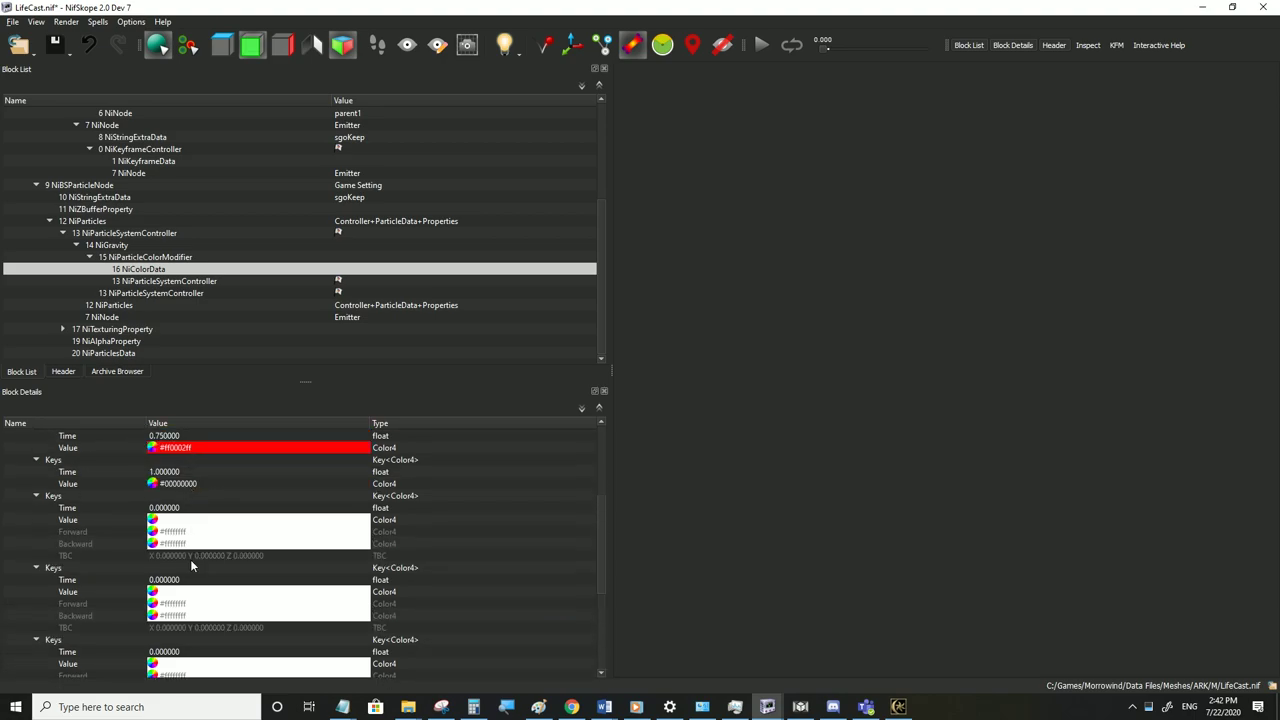
{"action": "left_click", "coordinate": [183, 612]}
{"action": "type", "text": "1"}
{"action": "scroll", "coordinate": [174, 543], "scroll_direction": "up", "scroll_amount": 1}
{"action": "double_click", "coordinate": [178, 579]}
{"action": "type", "text": "0.8"}
{"action": "key", "text": "Return"}
{"action": "double_click", "coordinate": [170, 543]}
{"action": "type", "text": "0.7"}
{"action": "key", "text": "Return"}
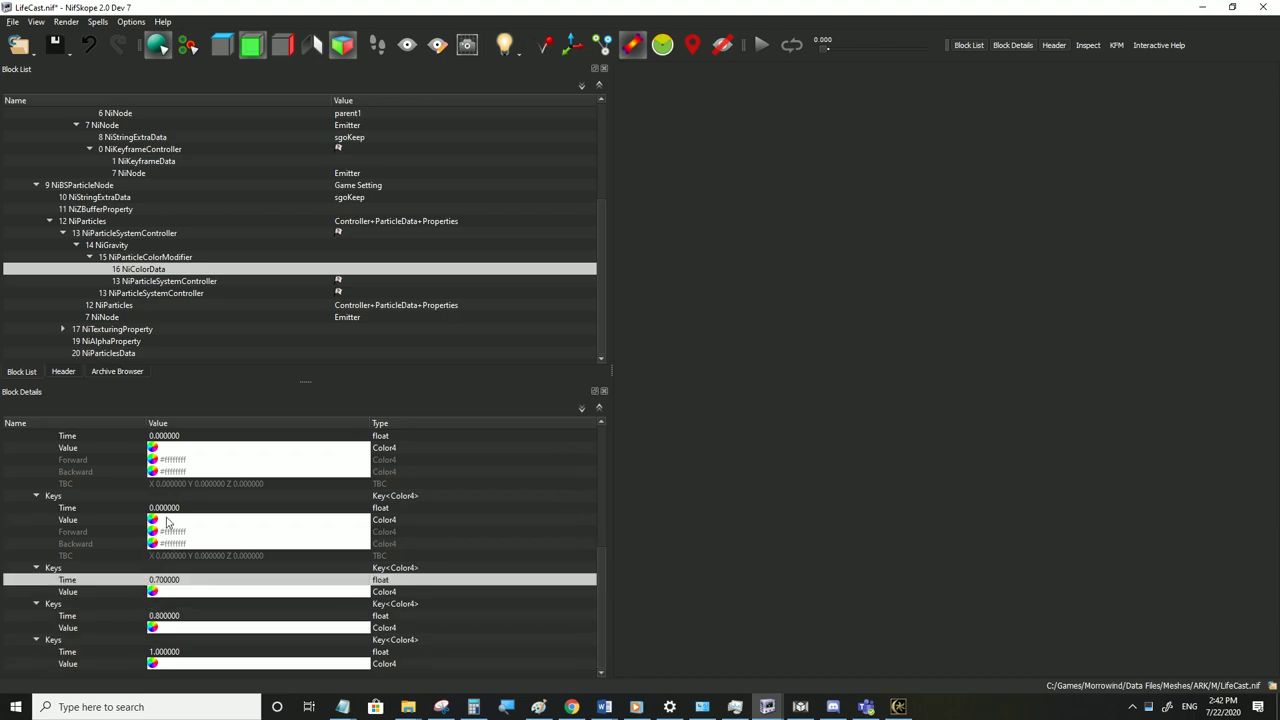
{"action": "double_click", "coordinate": [169, 507]}
{"action": "type", "text": "0.5"}
{"action": "key", "text": "Return"}
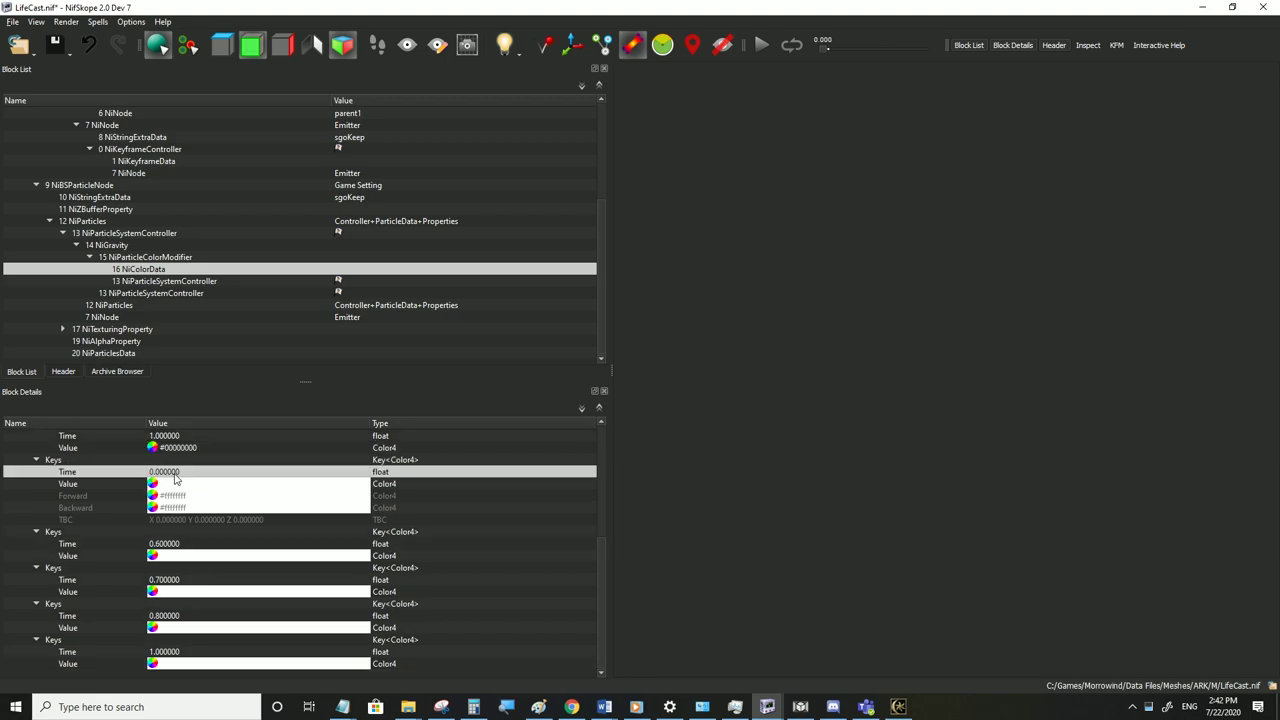
Retime the black, red, blue and yellow keys to 0.4, 0.3, 0.2 and 0.1
{"action": "double_click", "coordinate": [170, 472]}
{"action": "type", "text": "0"}
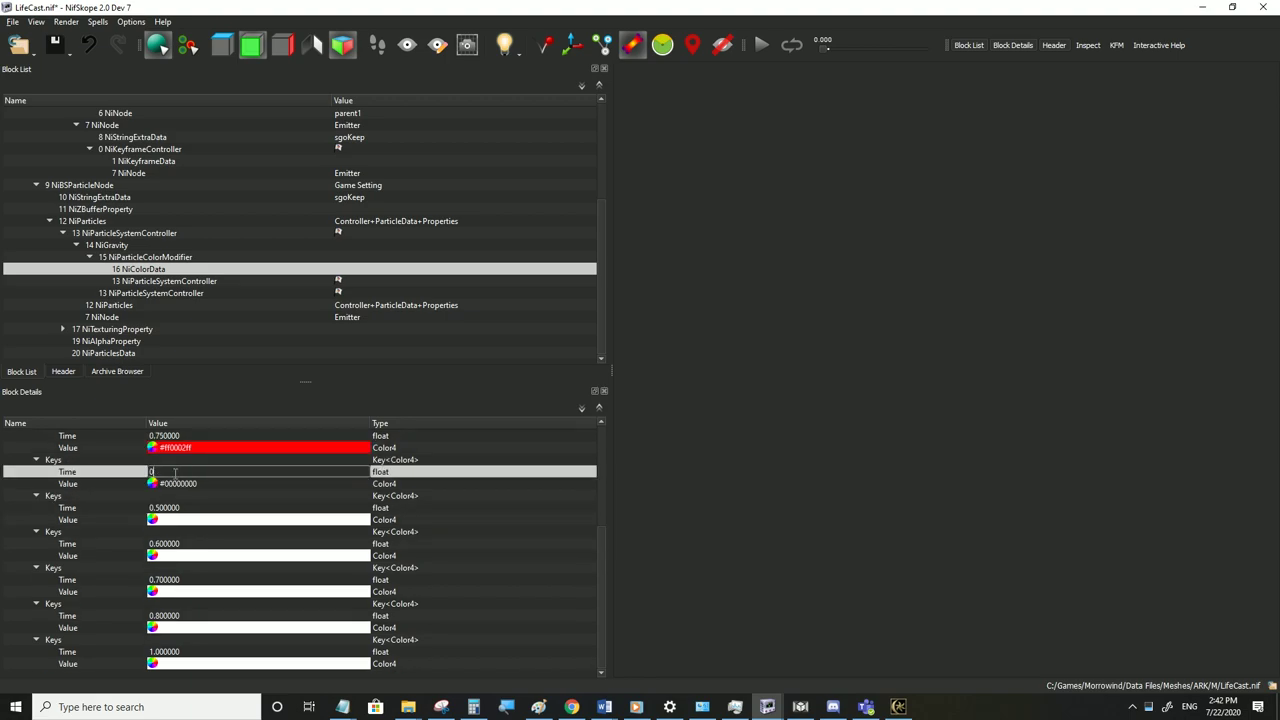
{"action": "type", "text": ".4"}
{"action": "key", "text": "Return"}
{"action": "double_click", "coordinate": [170, 437]}
{"action": "type", "text": "0.3"}
{"action": "key", "text": "Return"}
{"action": "scroll", "coordinate": [176, 500], "scroll_direction": "up", "scroll_amount": 4}
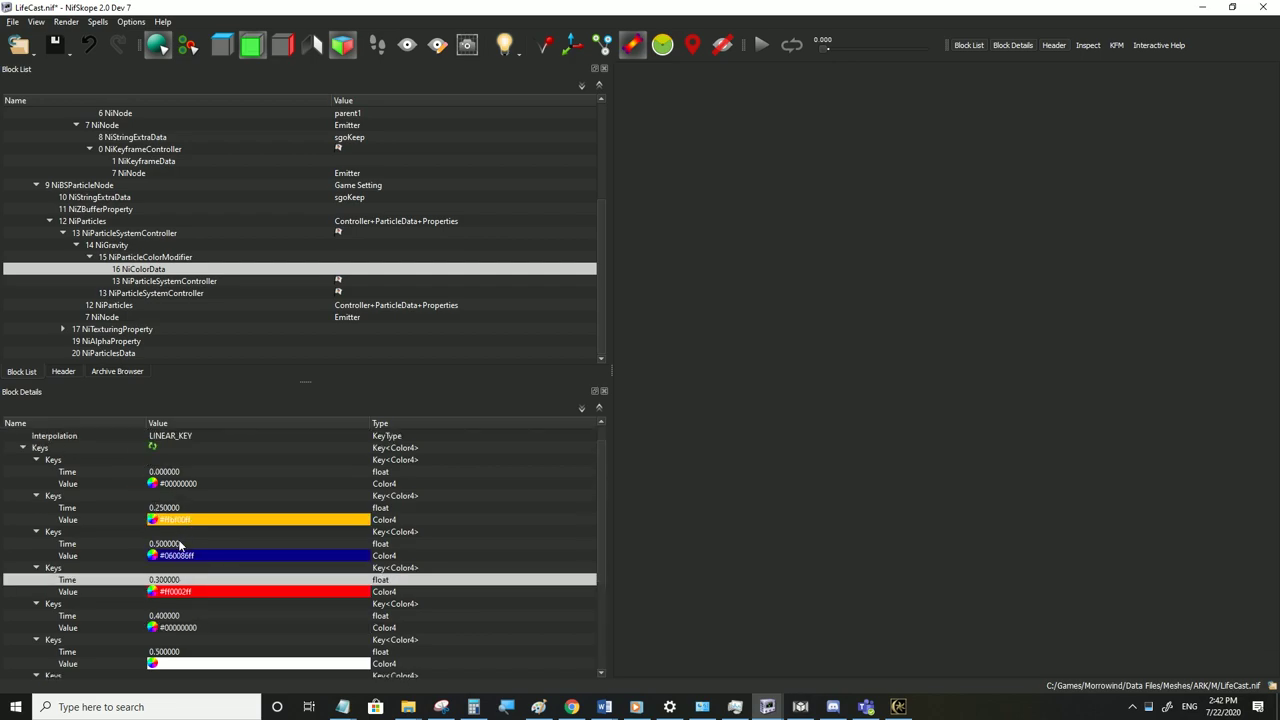
{"action": "double_click", "coordinate": [178, 543]}
{"action": "type", "text": "0.2"}
{"action": "key", "text": "Return"}
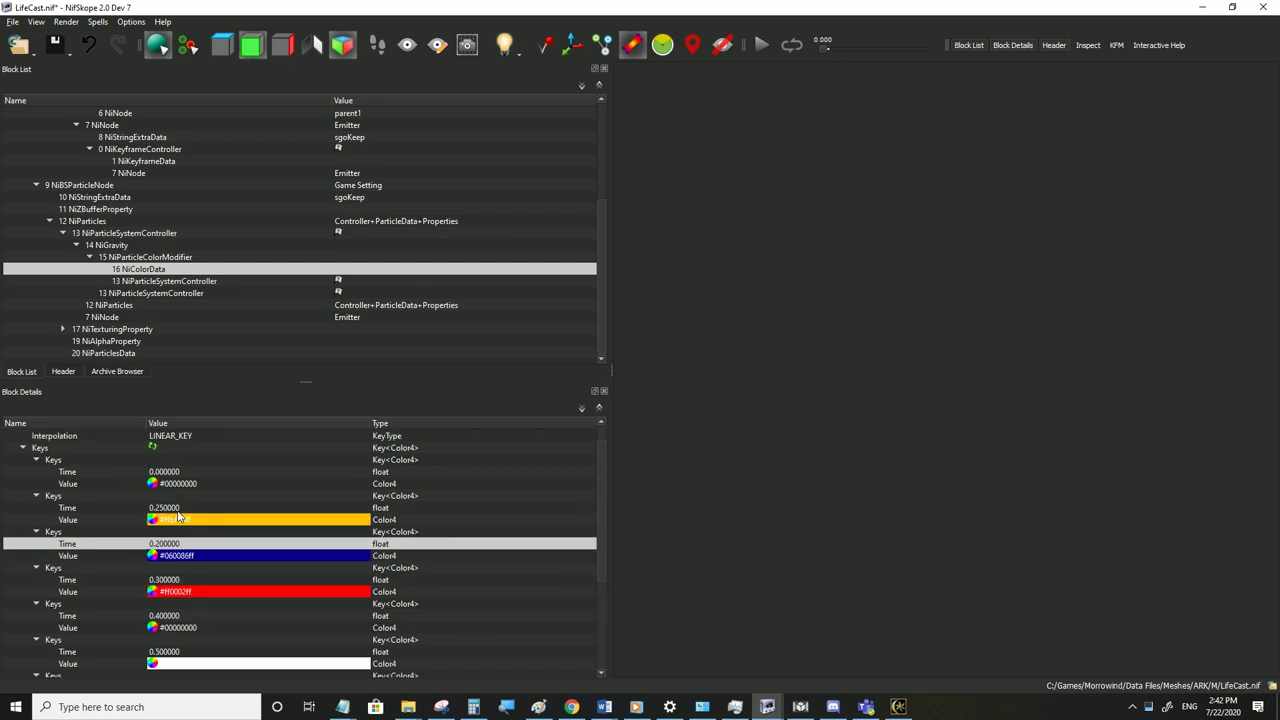
{"action": "double_click", "coordinate": [178, 508]}
{"action": "type", "text": "0"}
{"action": "key", "text": "Return"}
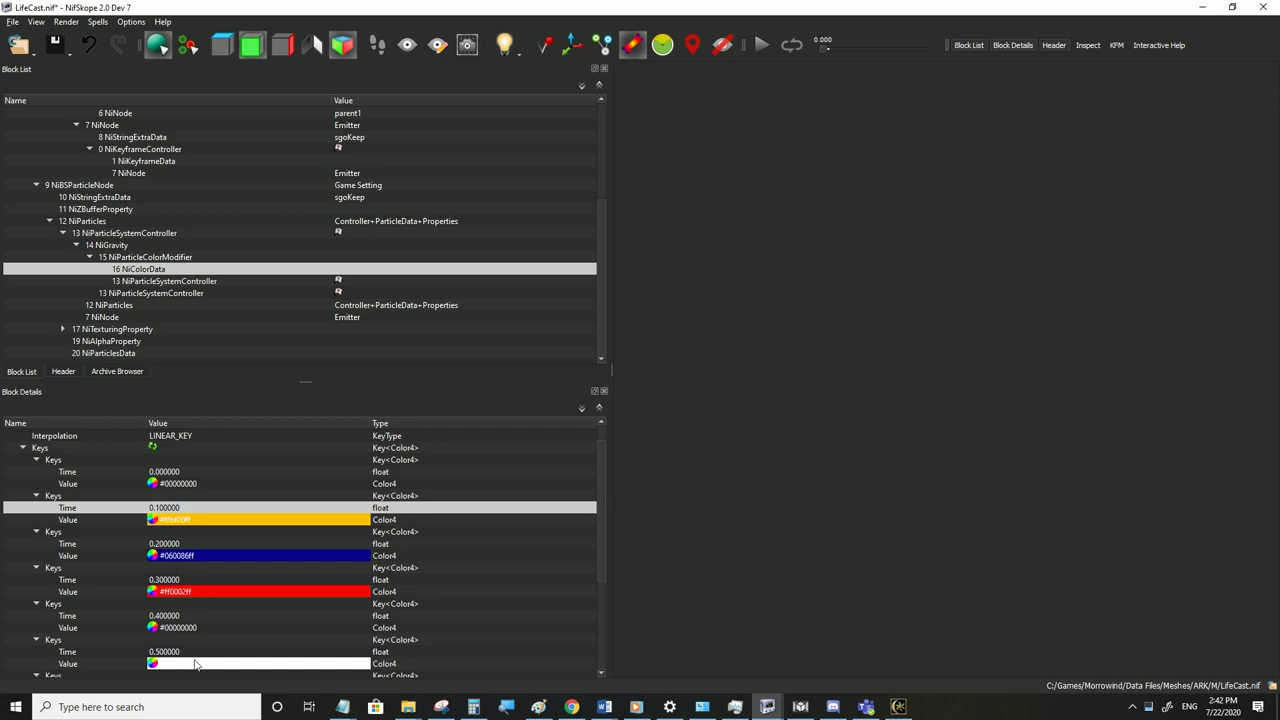
{"action": "scroll", "coordinate": [172, 607], "scroll_direction": "down", "scroll_amount": 2}
Change the 0.5 colour key from white to orange
{"action": "double_click", "coordinate": [171, 555]}
{"action": "left_click", "coordinate": [600, 415]}
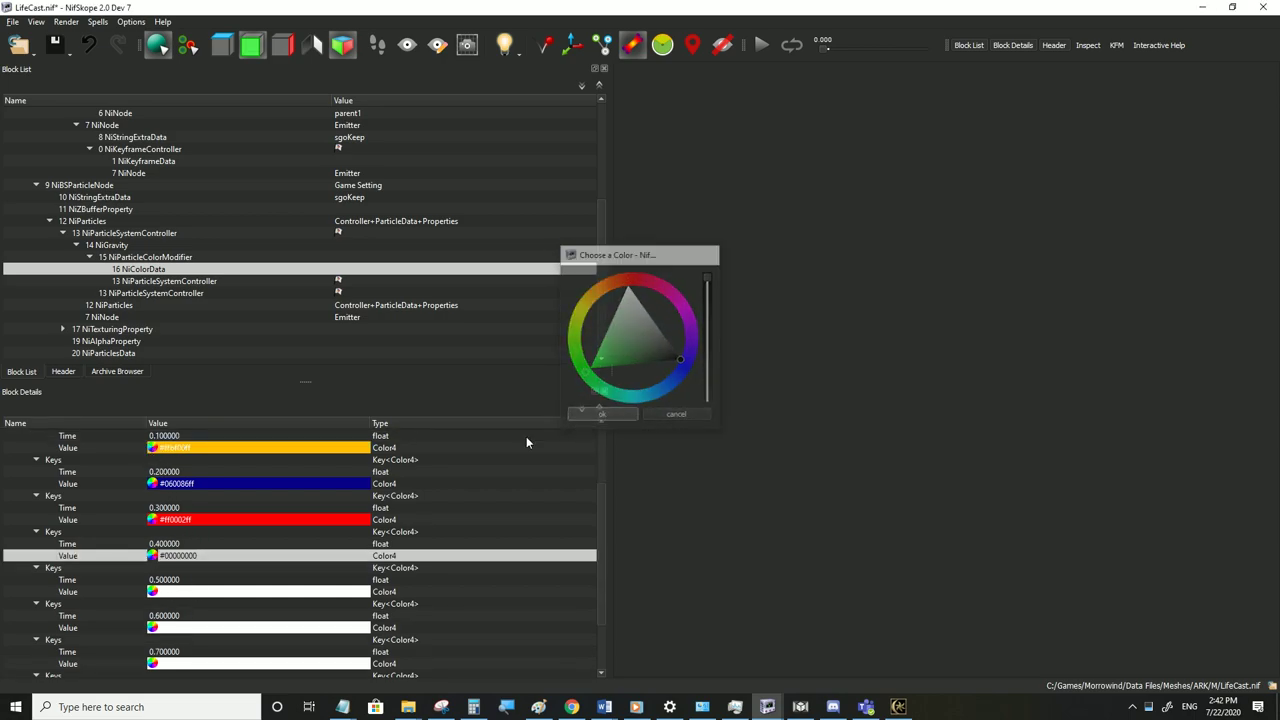
{"action": "left_click", "coordinate": [162, 592]}
{"action": "double_click", "coordinate": [162, 592]}
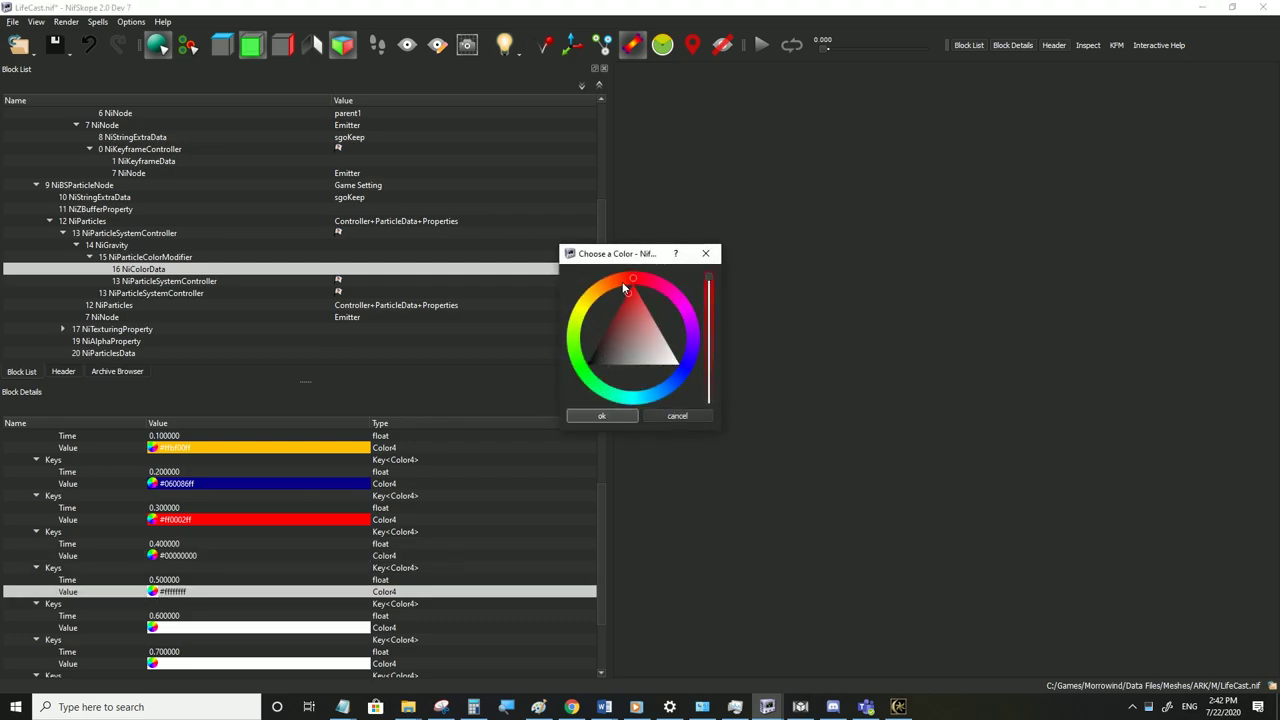
{"action": "left_click_drag", "start_coordinate": [622, 281], "coordinate": [611, 284]}
{"action": "left_click", "coordinate": [603, 419]}
Make the 0.4 colour key green
{"action": "left_click", "coordinate": [154, 628]}
{"action": "left_click", "coordinate": [678, 416]}
{"action": "left_click", "coordinate": [210, 545]}
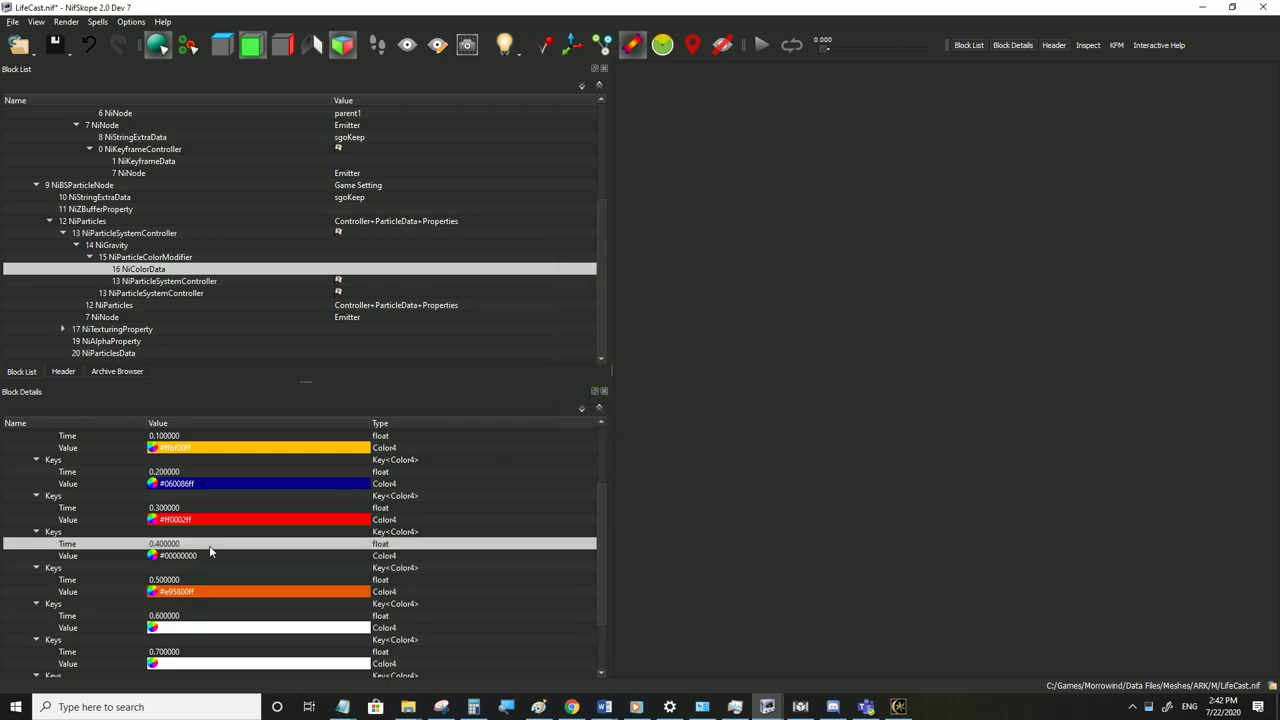
{"action": "double_click", "coordinate": [153, 558]}
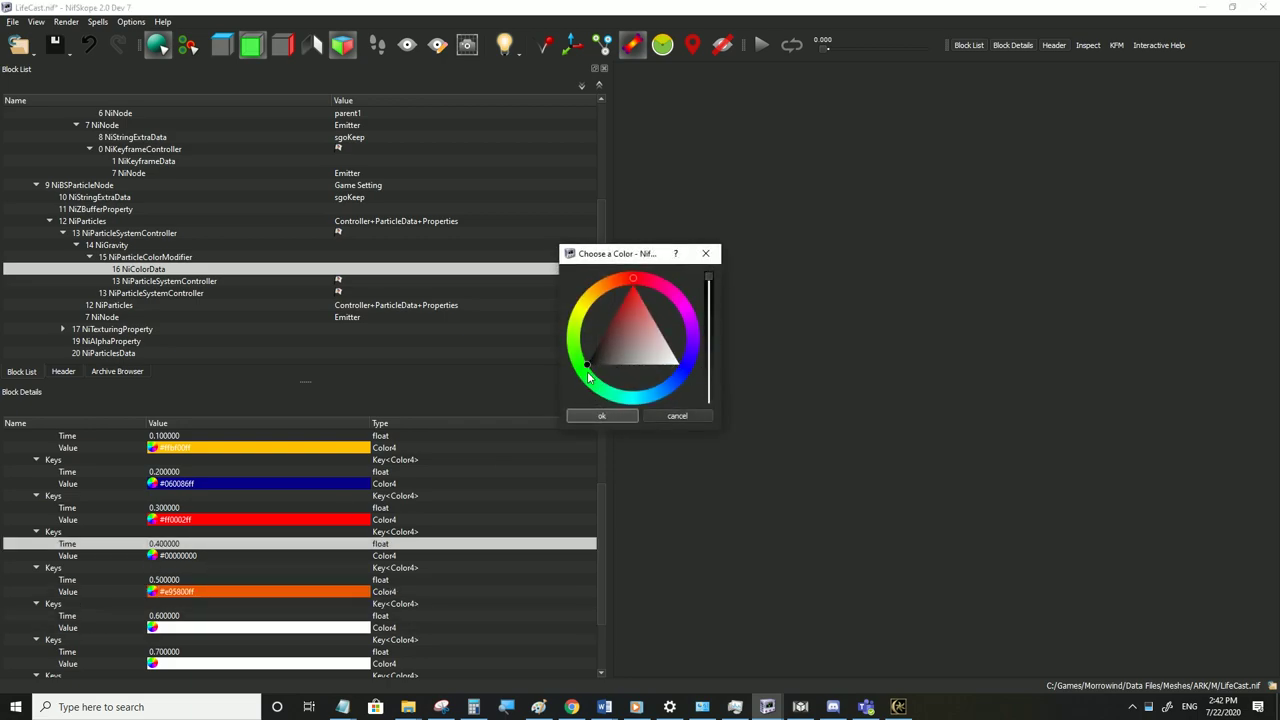
{"action": "left_click", "coordinate": [577, 376]}
{"action": "left_click", "coordinate": [600, 374]}
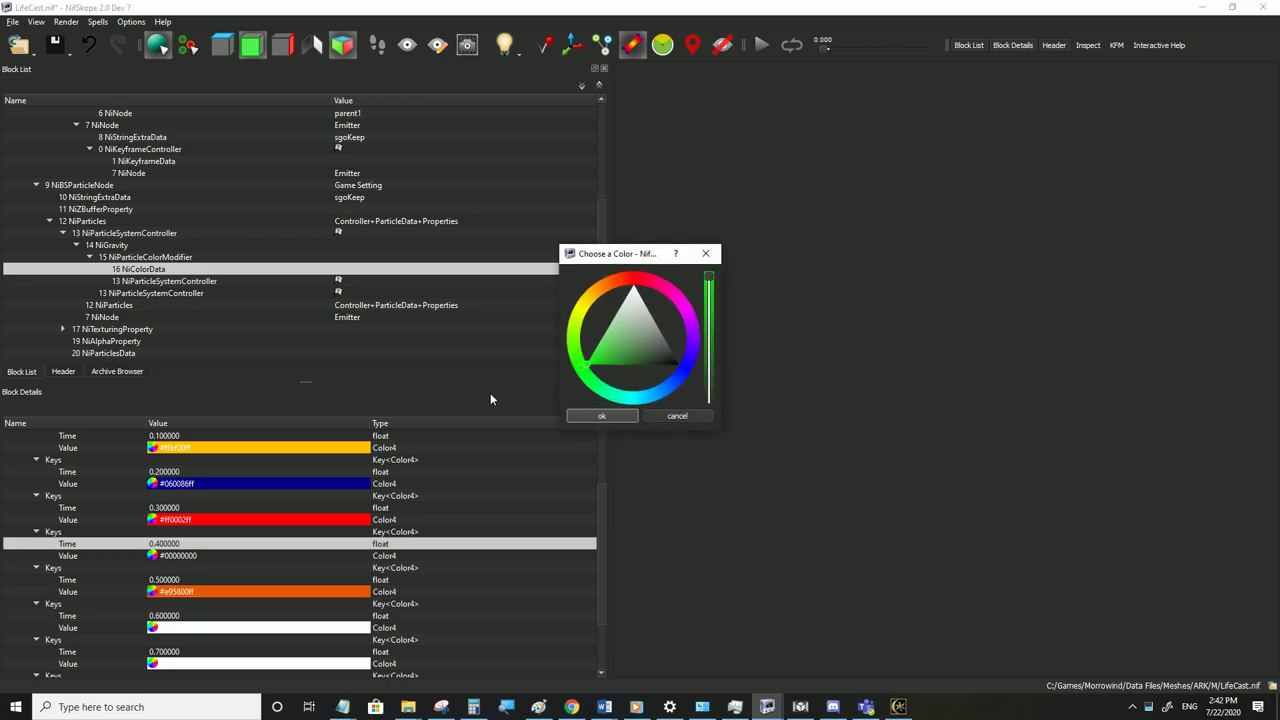
{"action": "left_click", "coordinate": [588, 416]}
{"action": "scroll", "coordinate": [193, 537], "scroll_direction": "down", "scroll_amount": 1}
{"action": "left_click", "coordinate": [153, 522]}
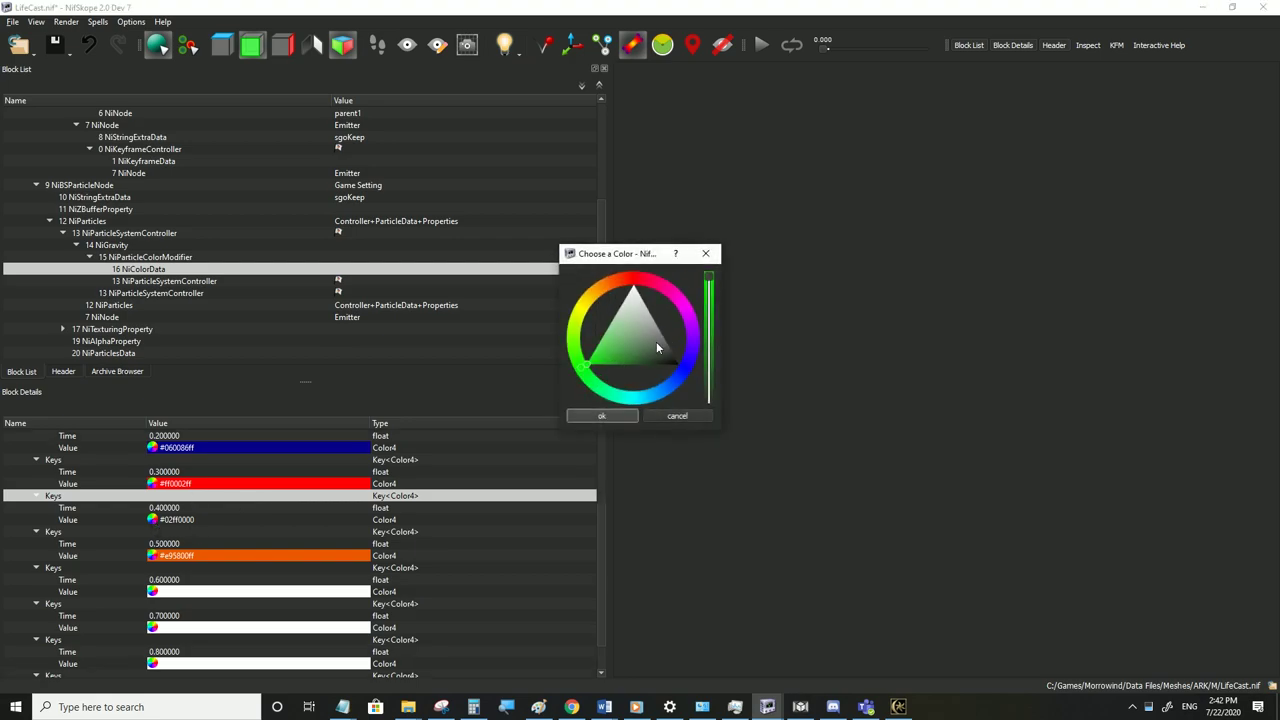
{"action": "left_click", "coordinate": [666, 413]}
{"action": "double_click", "coordinate": [350, 521]}
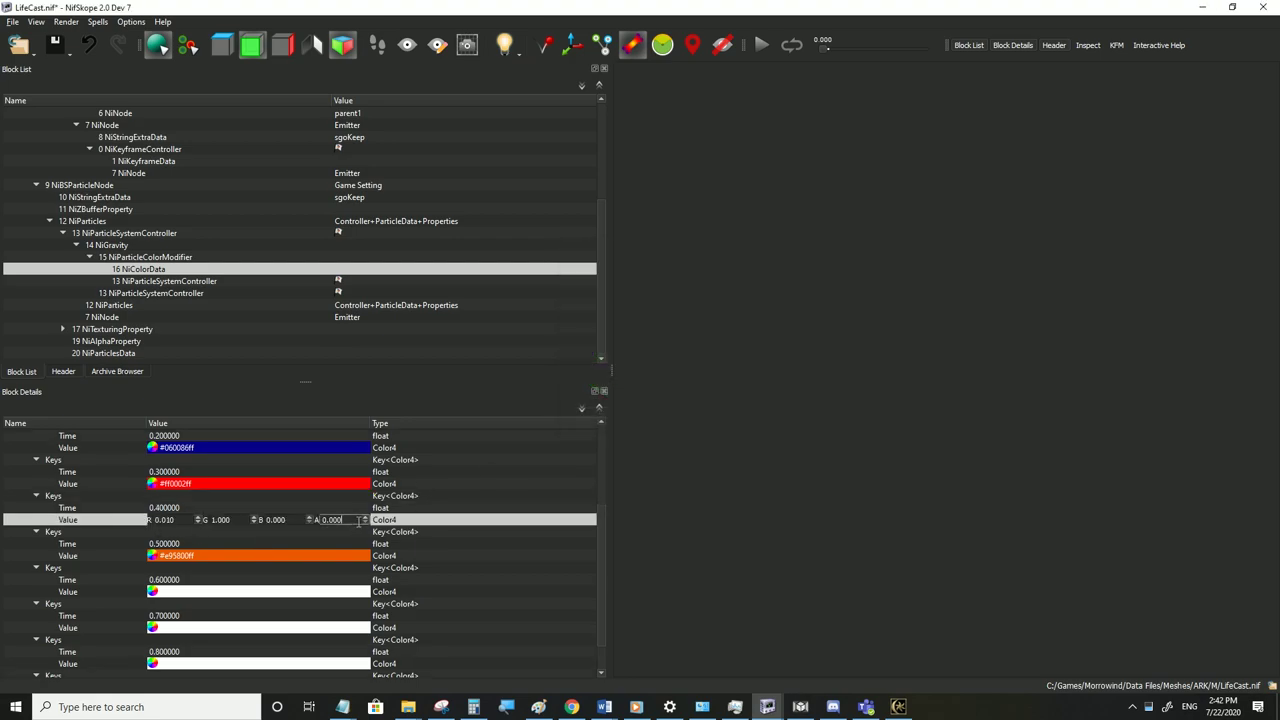
{"action": "left_click", "coordinate": [333, 548]}
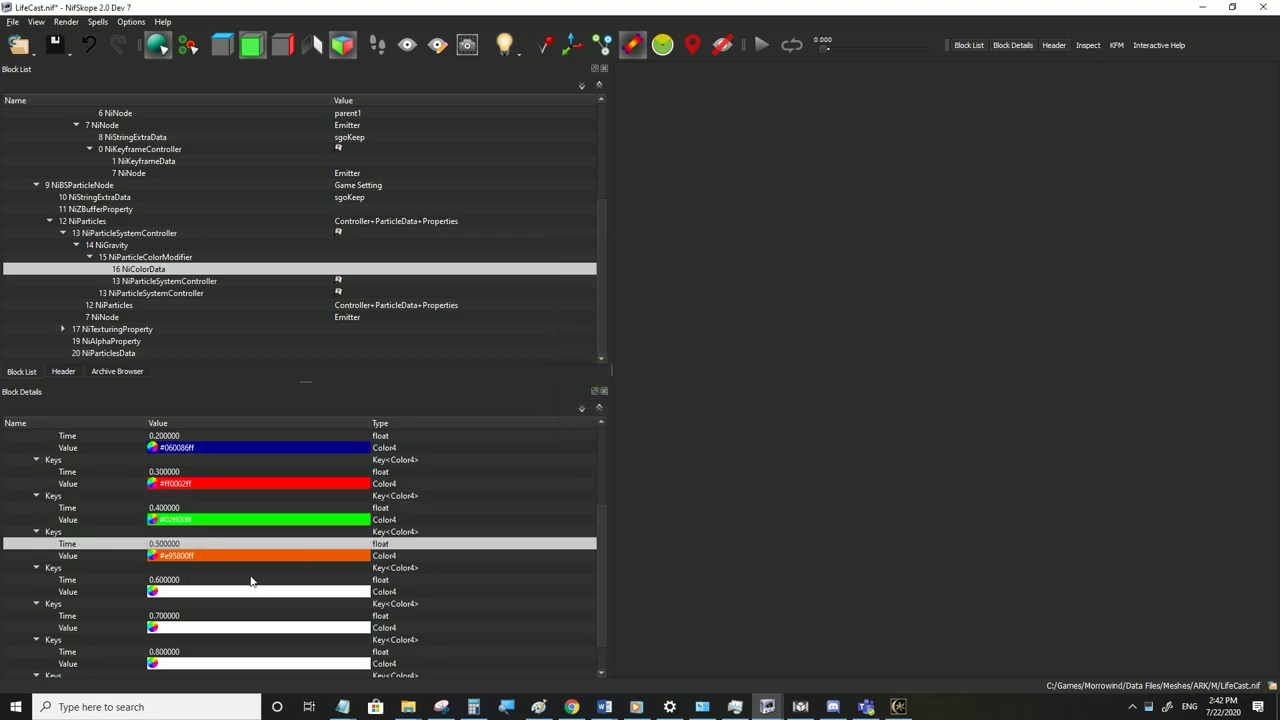
Colour the 0.6 key magenta and the 0.7 key yellow
{"action": "left_click", "coordinate": [152, 592]}
{"action": "left_click", "coordinate": [685, 314]}
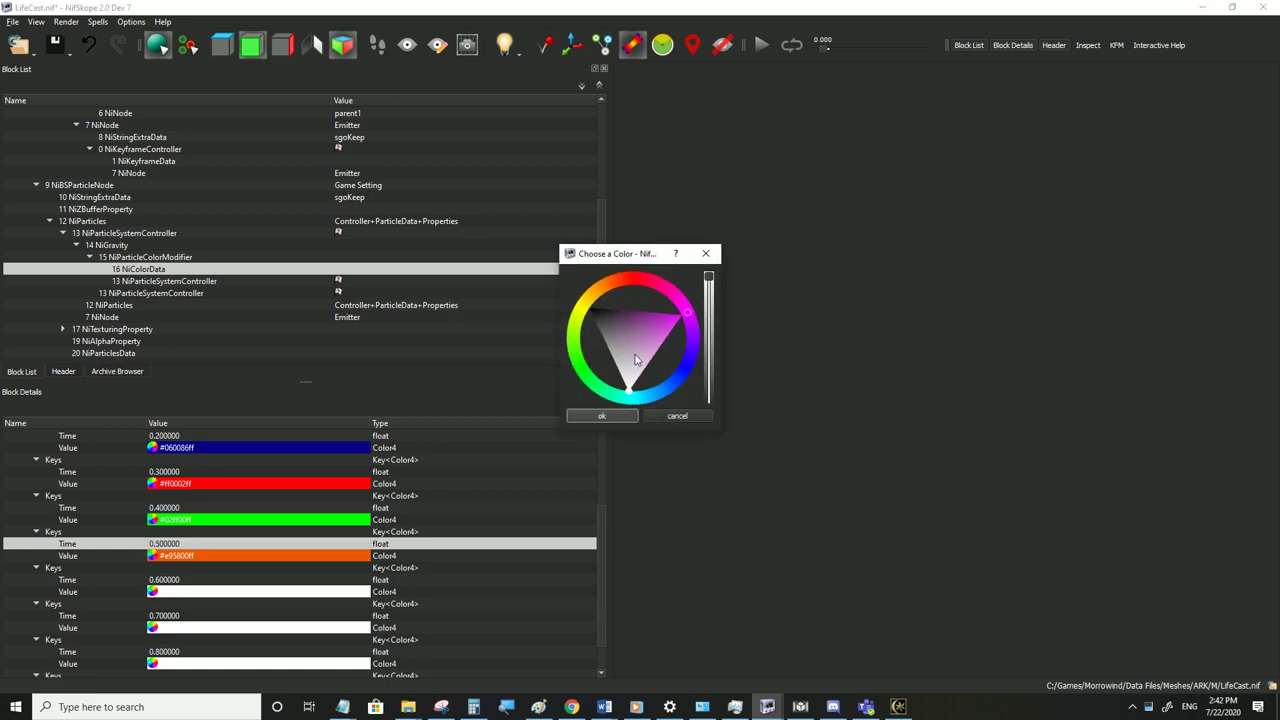
{"action": "left_click", "coordinate": [602, 415]}
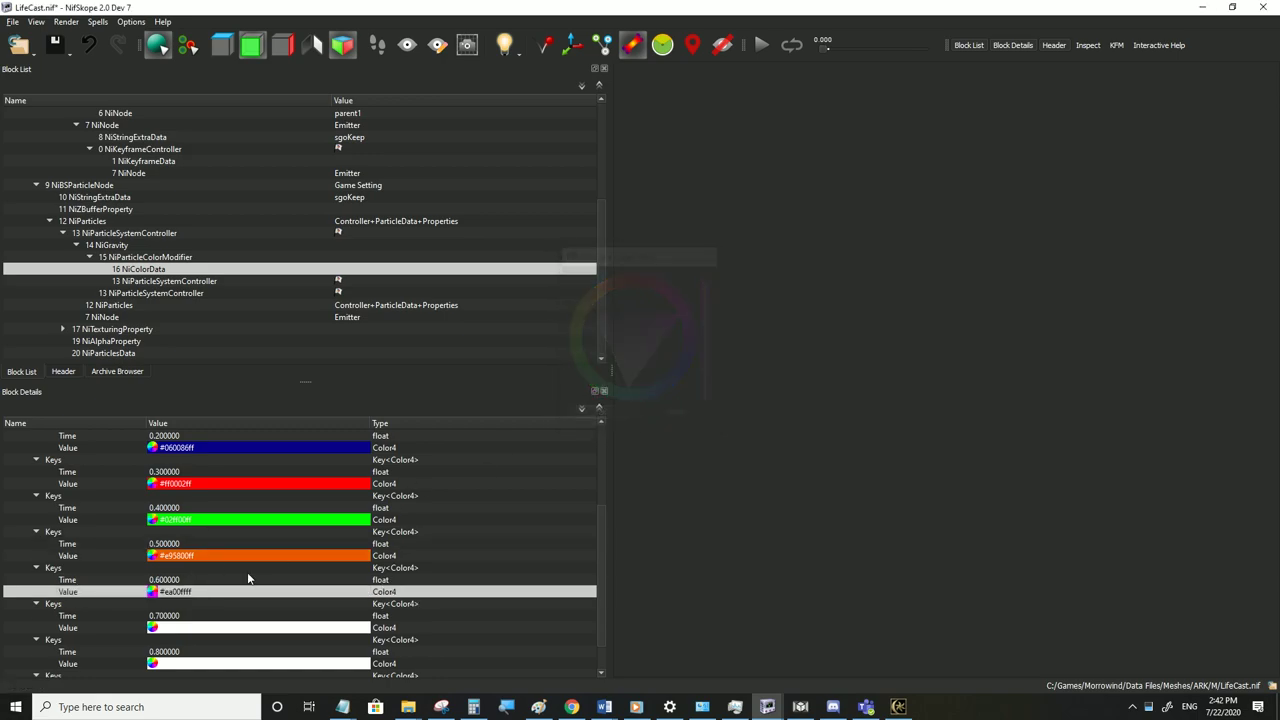
{"action": "left_click", "coordinate": [152, 629]}
{"action": "left_click", "coordinate": [575, 313]}
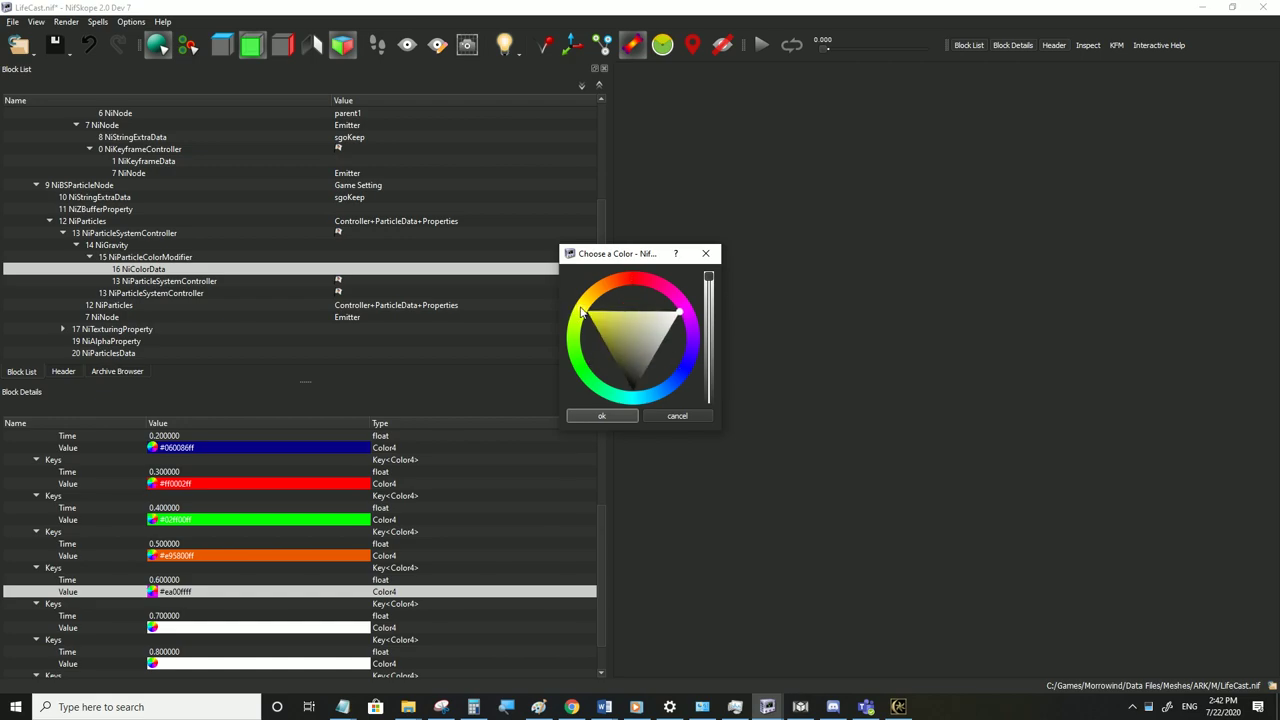
{"action": "left_click", "coordinate": [608, 416]}
{"action": "left_click", "coordinate": [255, 543]}
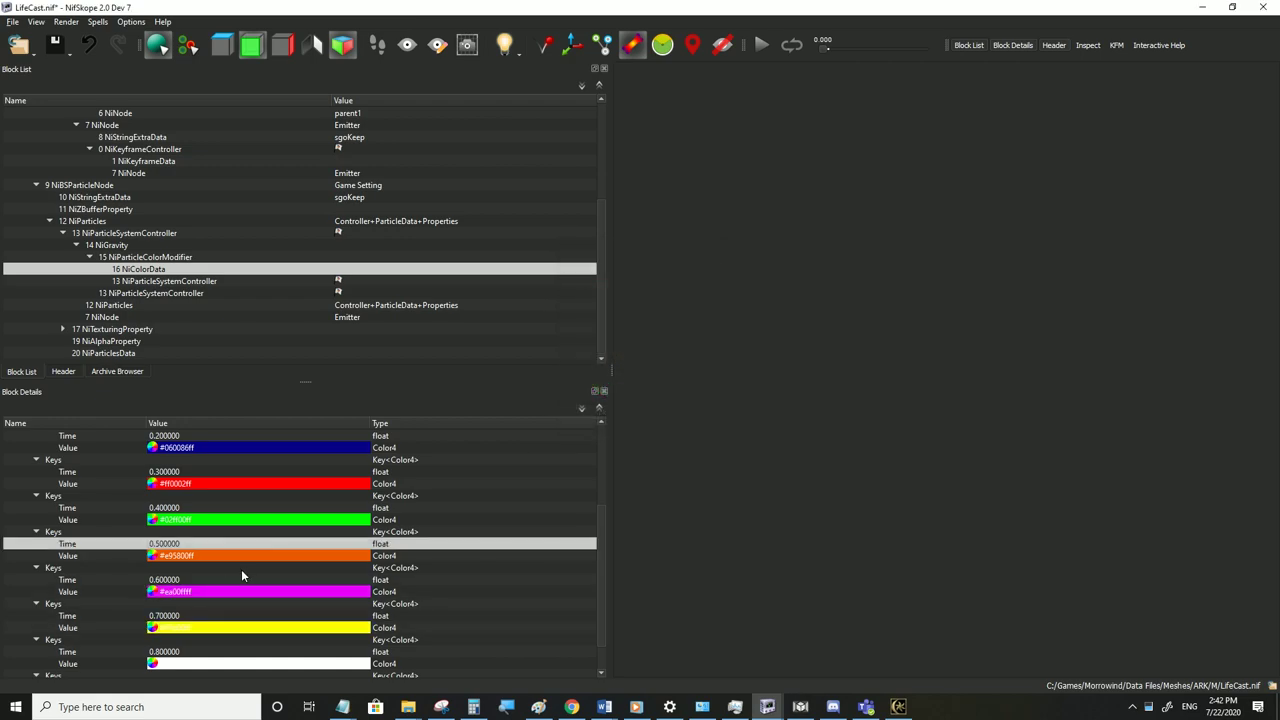
Set the 0.8 key to cyan and the 1.0 key to black
{"action": "left_click", "coordinate": [152, 663]}
{"action": "key", "text": "Return"}
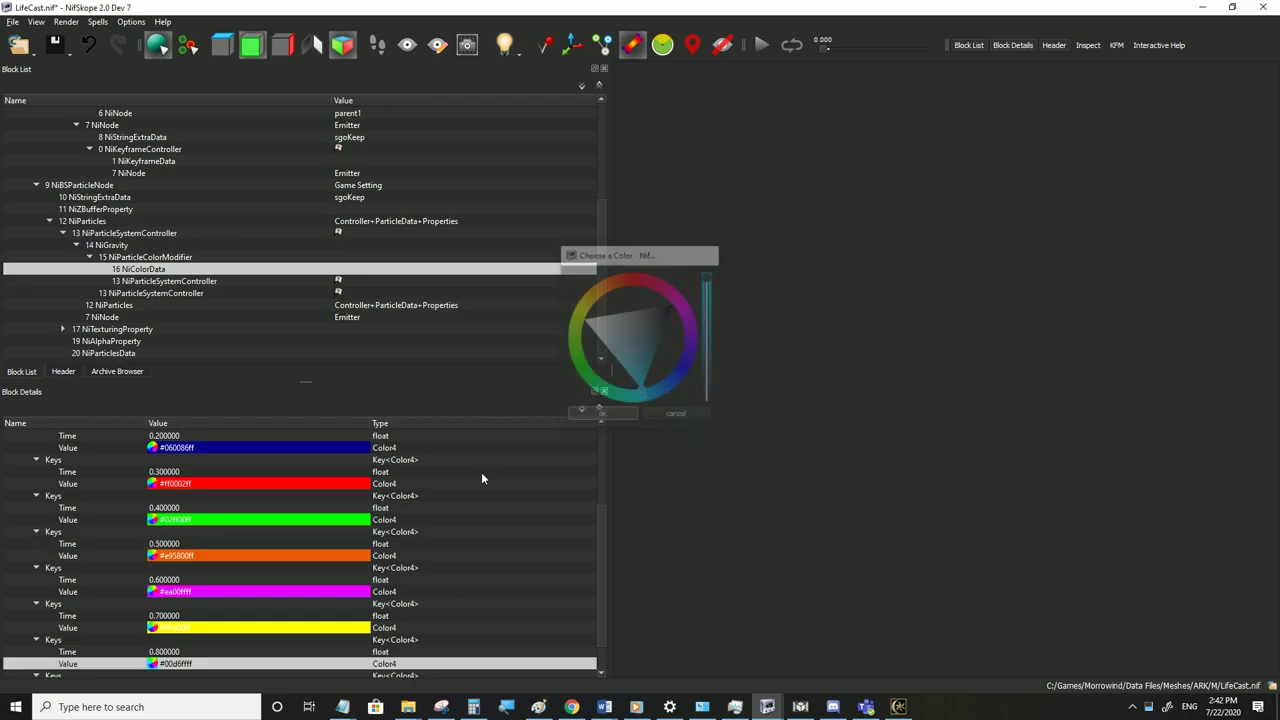
{"action": "scroll", "coordinate": [238, 572], "scroll_direction": "down", "scroll_amount": 1}
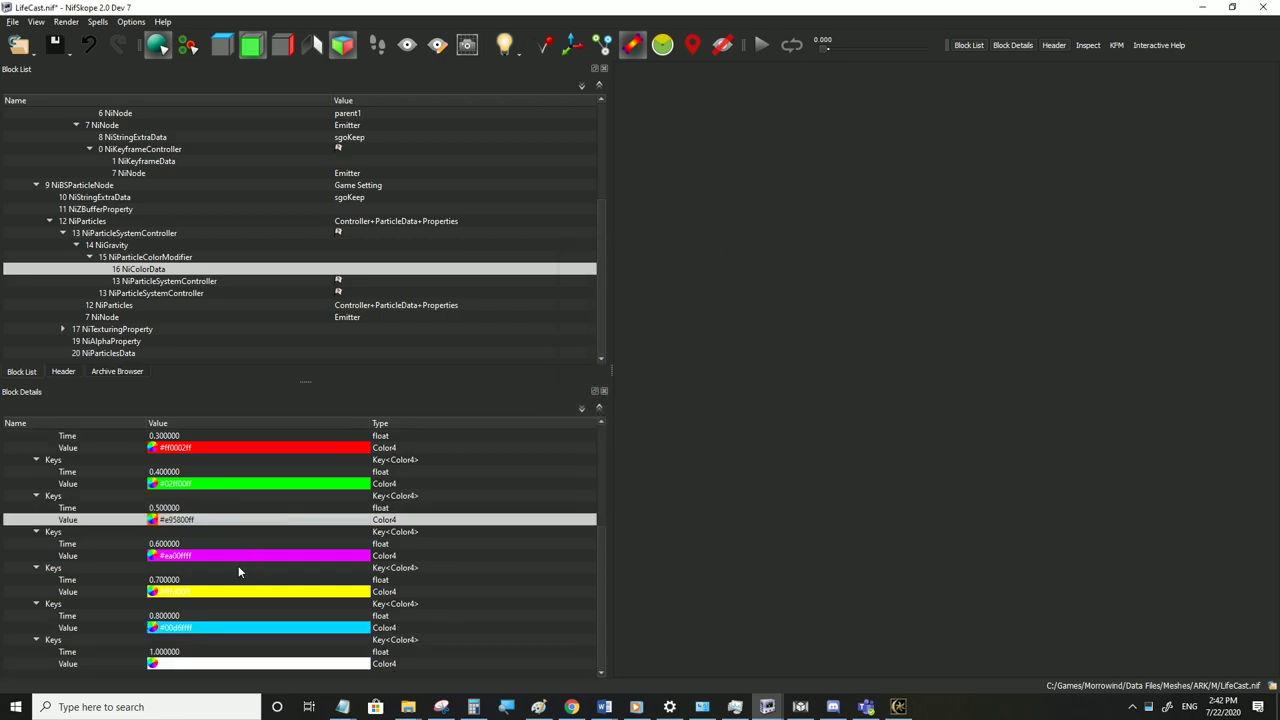
{"action": "left_click", "coordinate": [152, 664]}
{"action": "left_click", "coordinate": [607, 417]}
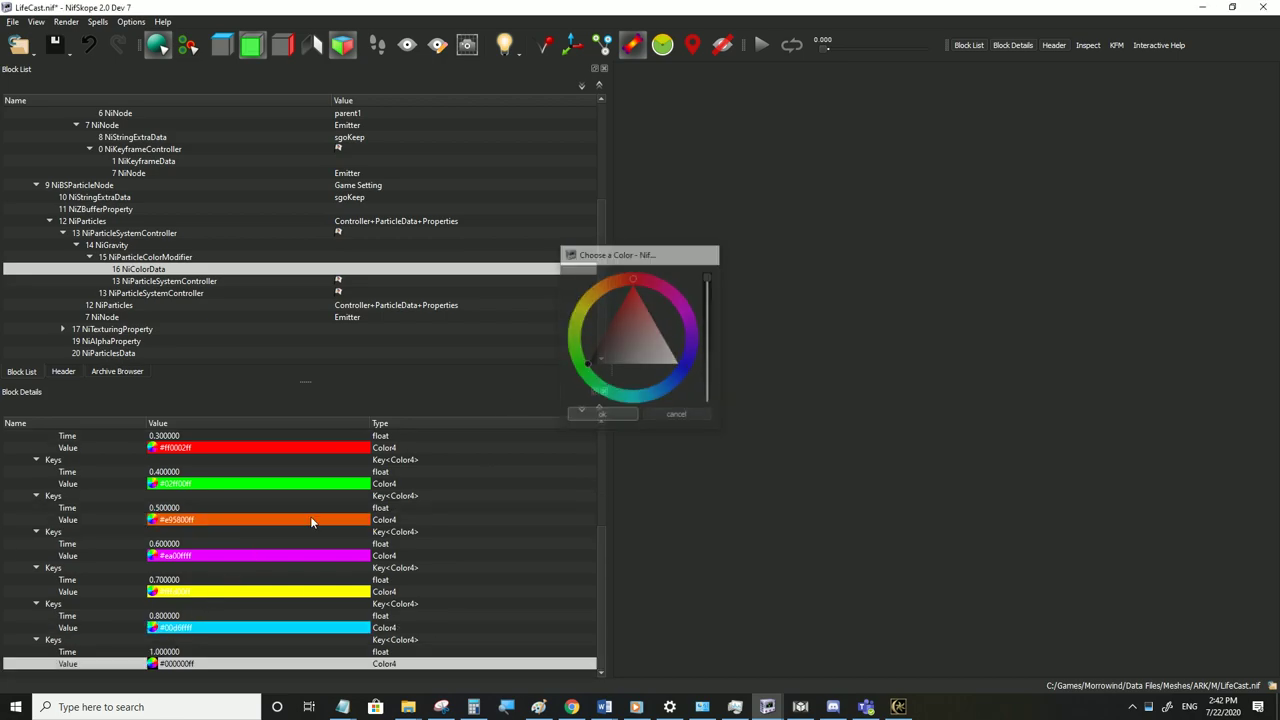
Retime the 0.8 colour key to 0.9, review the keys, and save LifeCast.nif
{"action": "double_click", "coordinate": [178, 615]}
{"action": "type", "text": "0.9"}
{"action": "key", "text": "Return"}
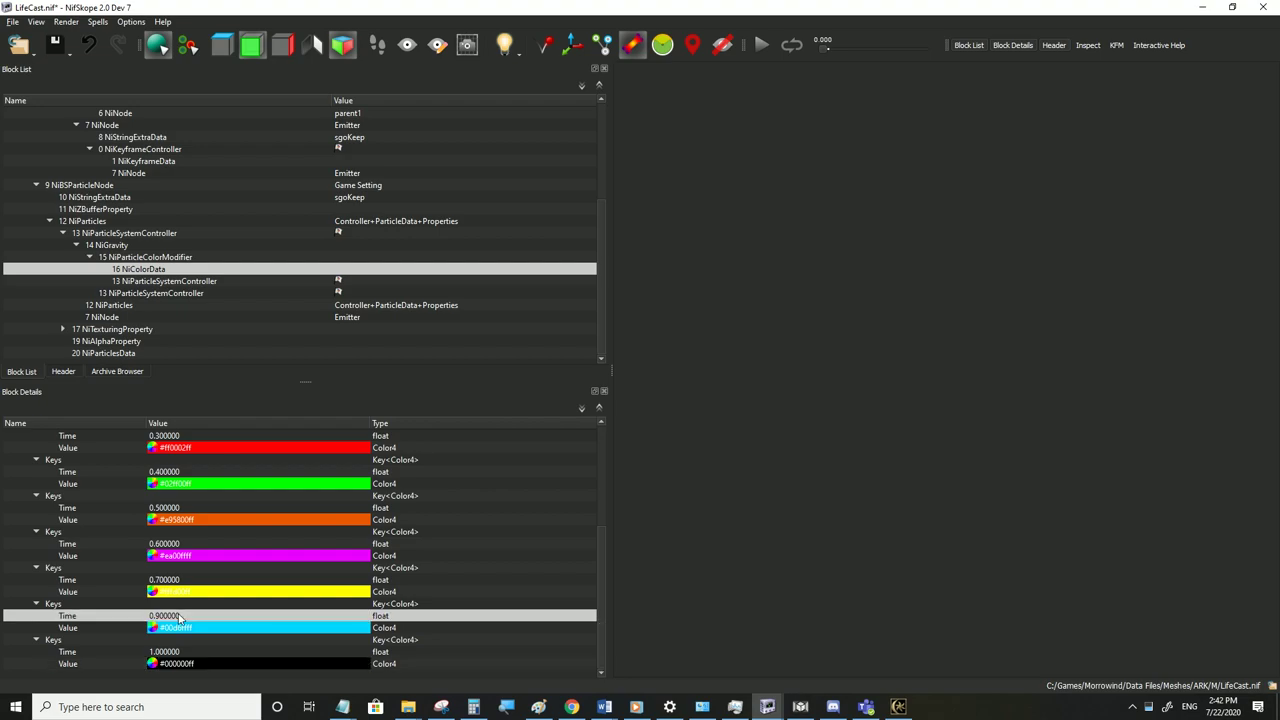
{"action": "scroll", "coordinate": [195, 600], "scroll_direction": "up", "scroll_amount": 3}
{"action": "scroll", "coordinate": [202, 587], "scroll_direction": "down", "scroll_amount": 3}
{"action": "scroll", "coordinate": [203, 520], "scroll_direction": "up", "scroll_amount": 5}
{"action": "left_click", "coordinate": [199, 508]}
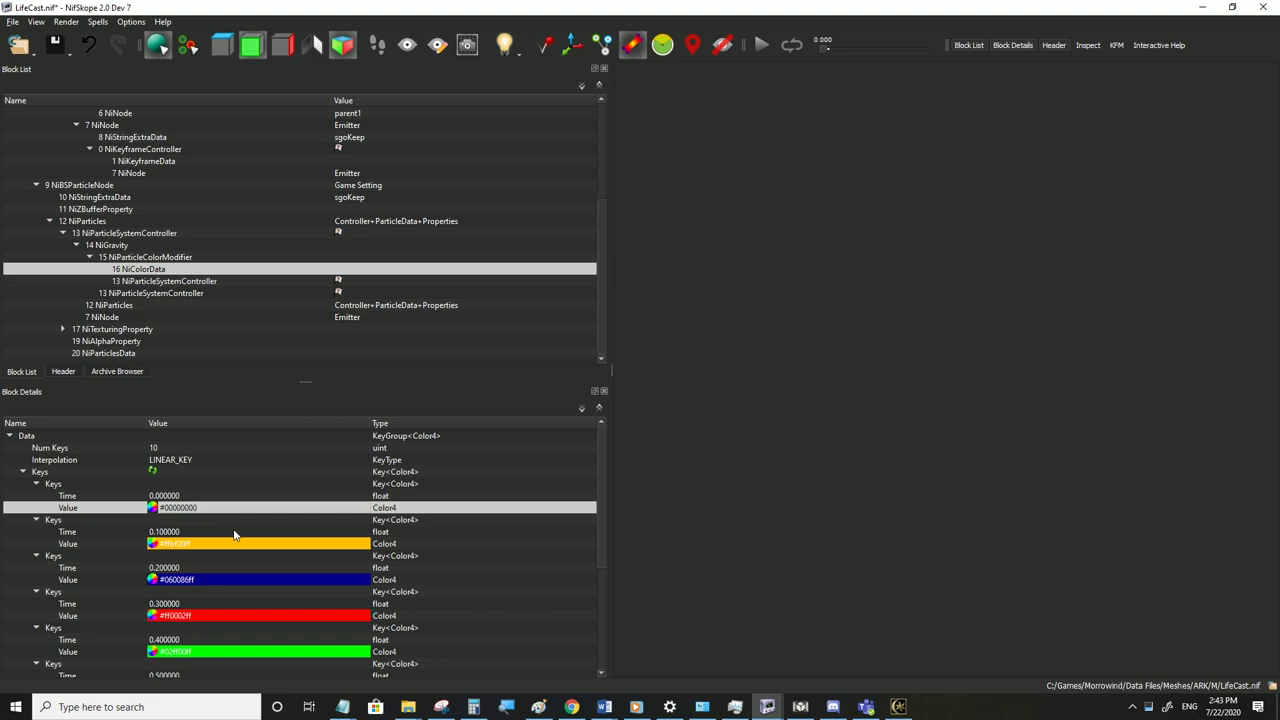
{"action": "scroll", "coordinate": [225, 560], "scroll_direction": "down", "scroll_amount": 5}
{"action": "left_click", "coordinate": [178, 664]}
{"action": "left_click", "coordinate": [211, 614]}
{"action": "scroll", "coordinate": [211, 600], "scroll_direction": "up", "scroll_amount": 5}
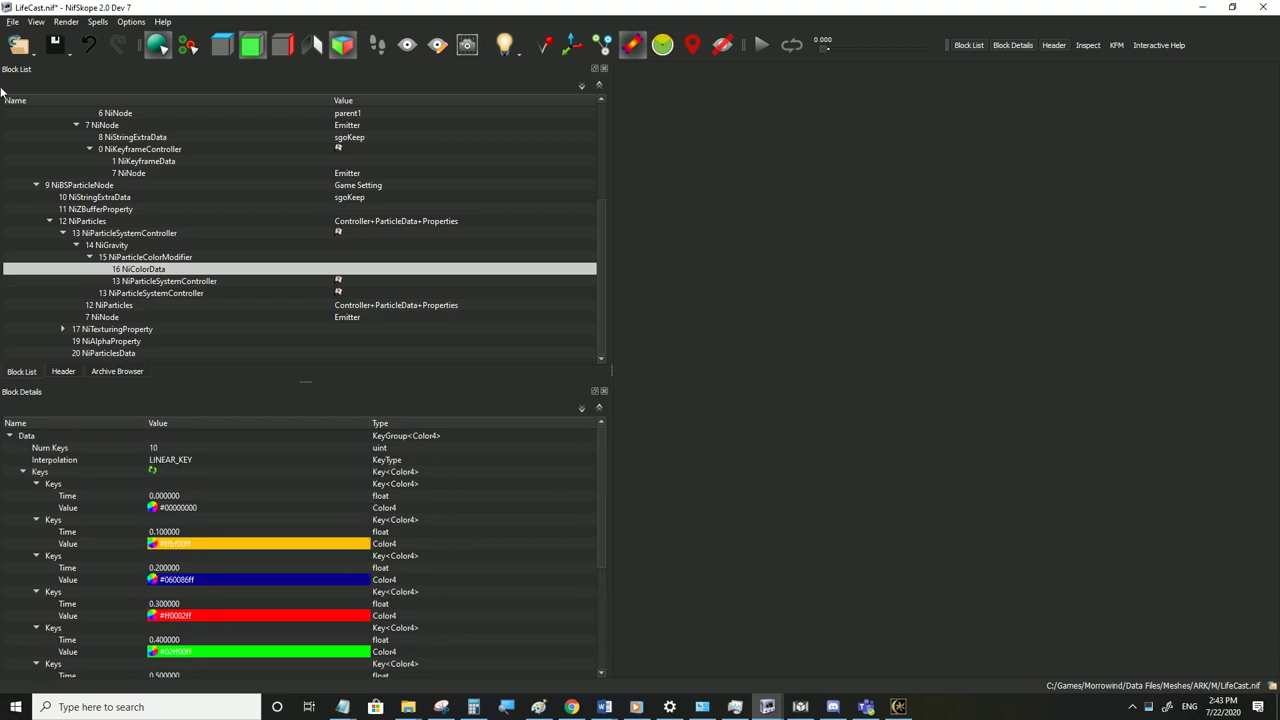
{"action": "left_click", "coordinate": [13, 22]}
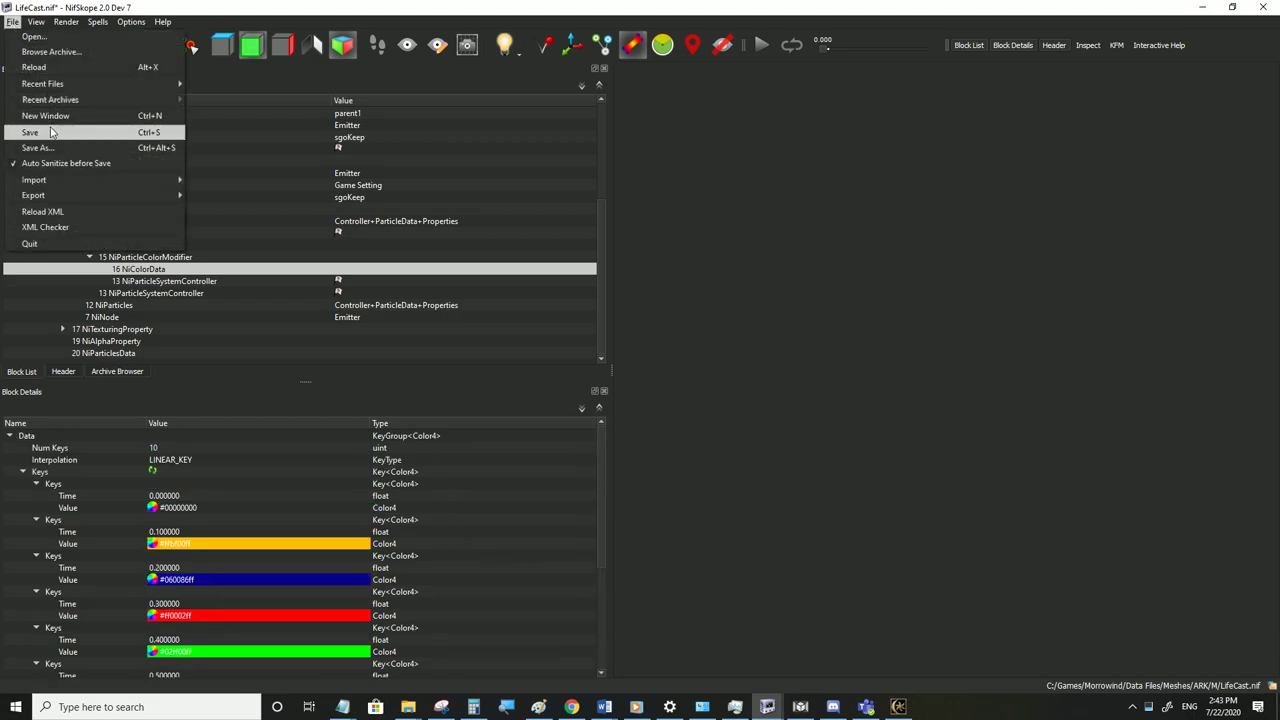
{"action": "left_click", "coordinate": [55, 126]}
{"action": "left_click", "coordinate": [897, 707]}
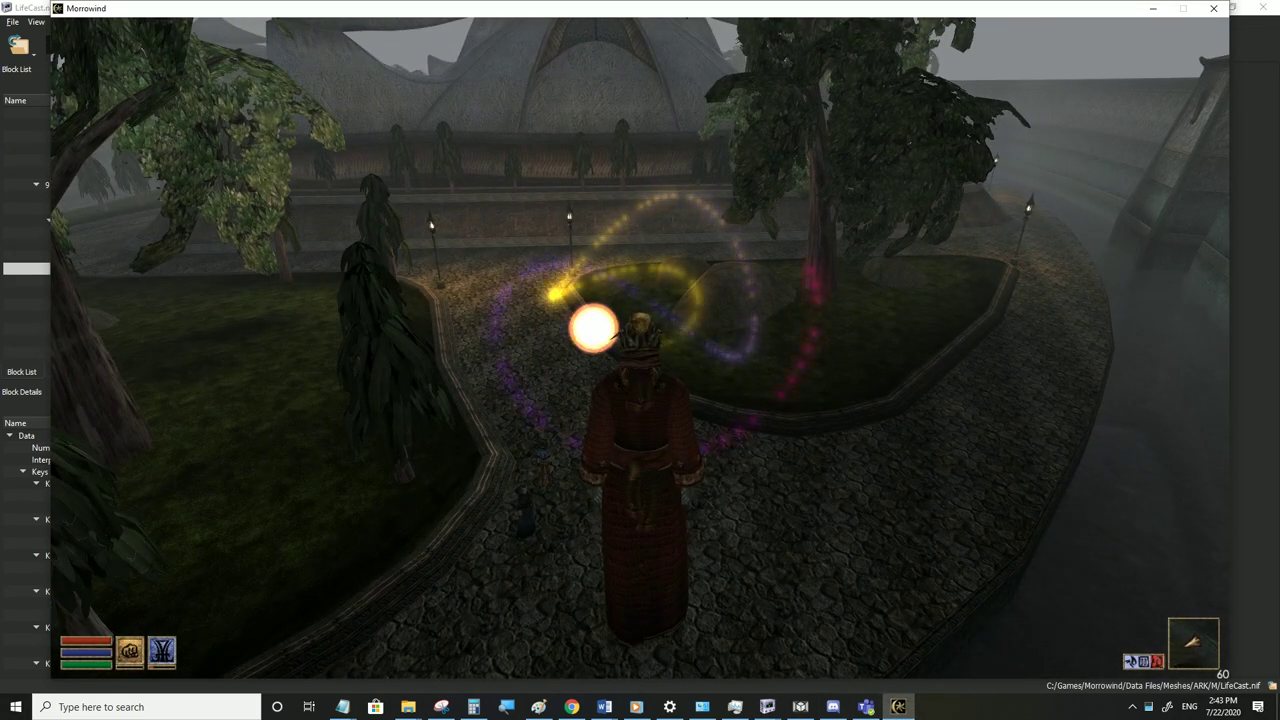
{"action": "key", "text": "w"}
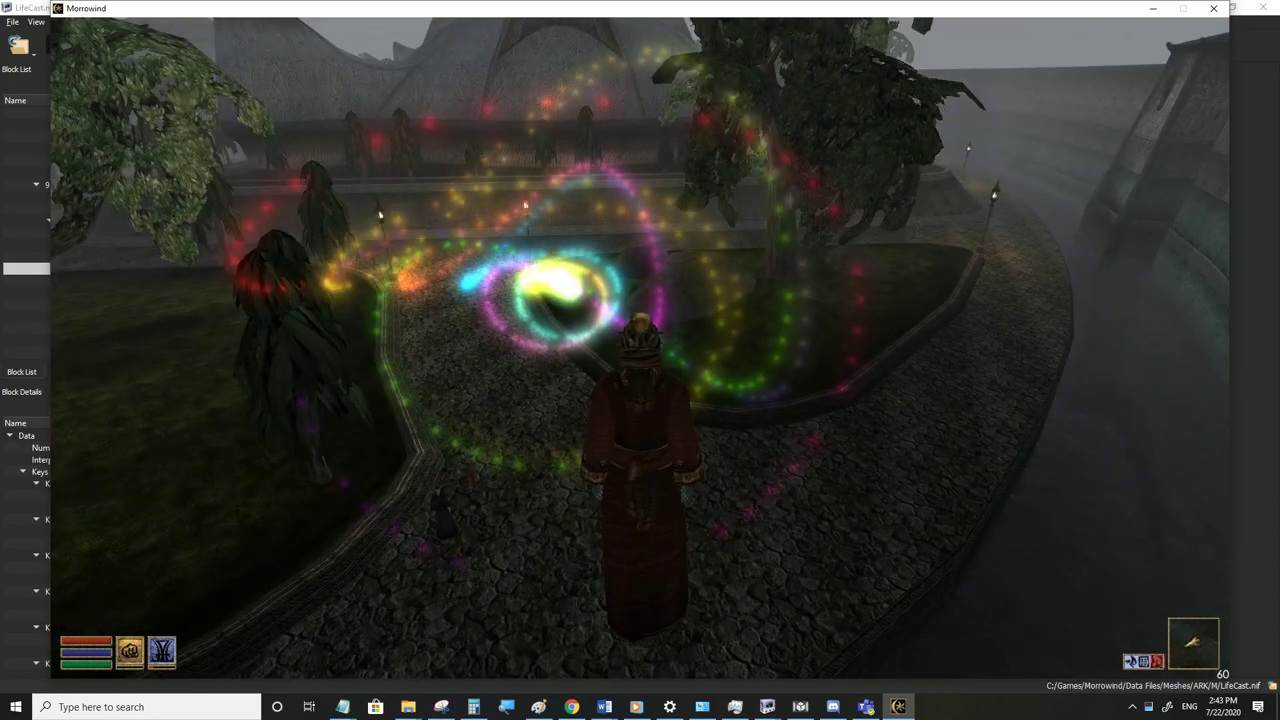
{"action": "key", "text": "Tab"}
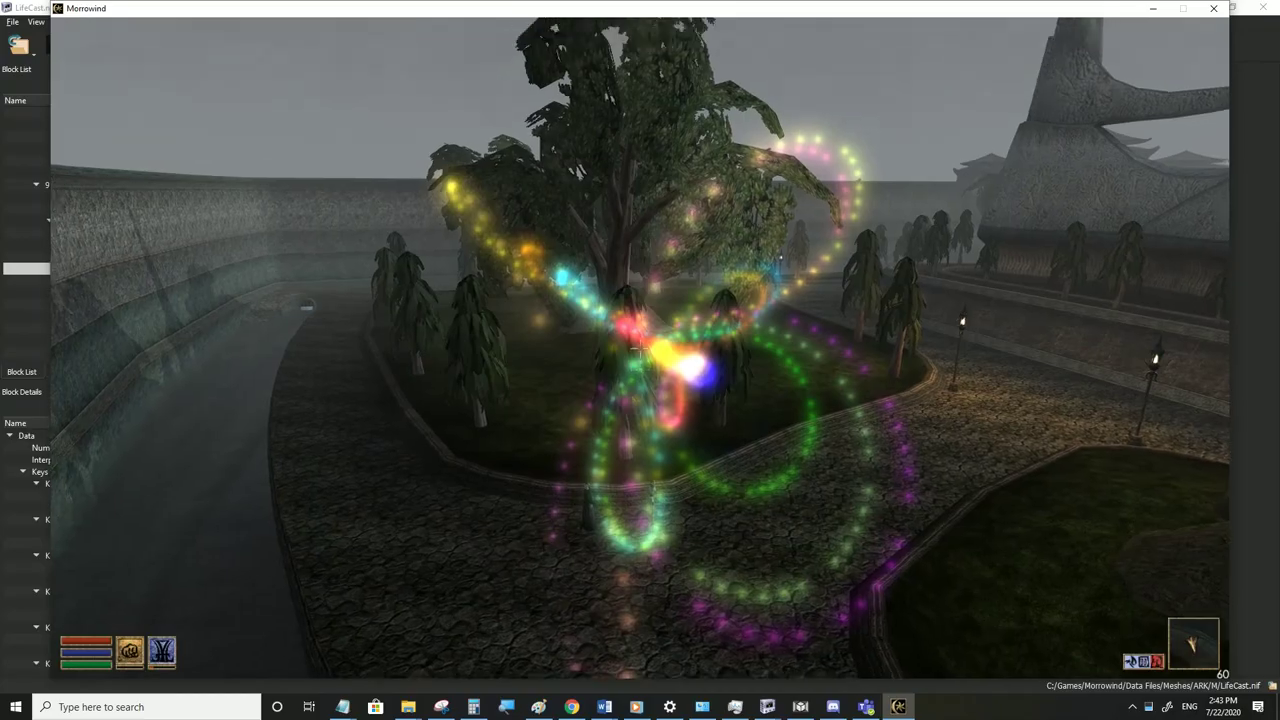
{"action": "key", "text": "s"}
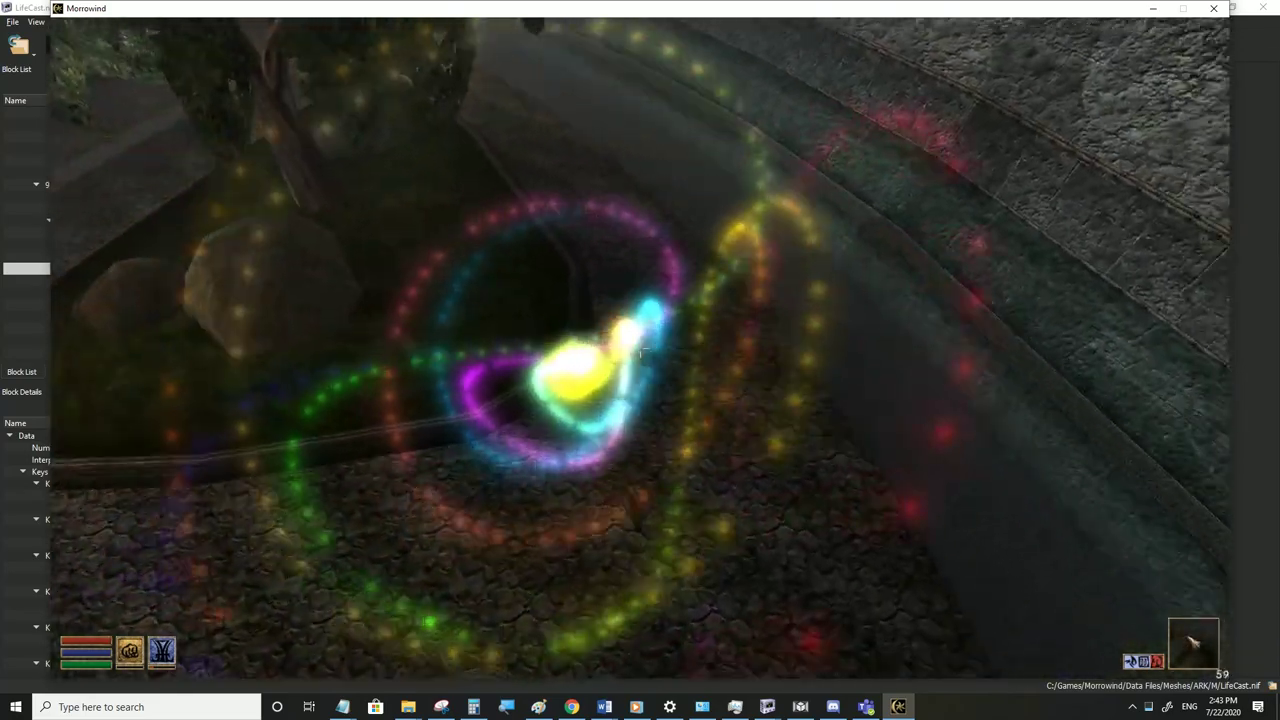
{"action": "key", "text": "alt+Tab"}
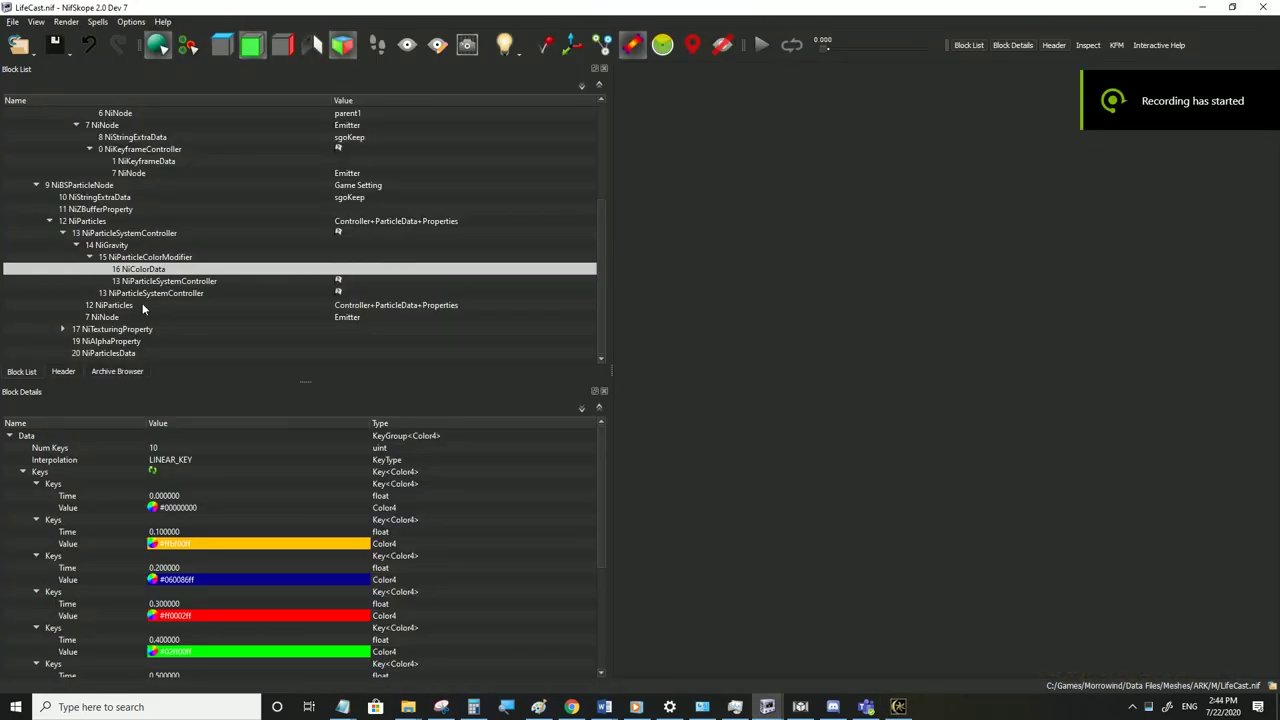
Give the particle animation node one effect slot holding a new NiDirectionalLight
{"action": "scroll", "coordinate": [142, 303], "scroll_direction": "up", "scroll_amount": 5}
{"action": "left_click", "coordinate": [23, 125]}
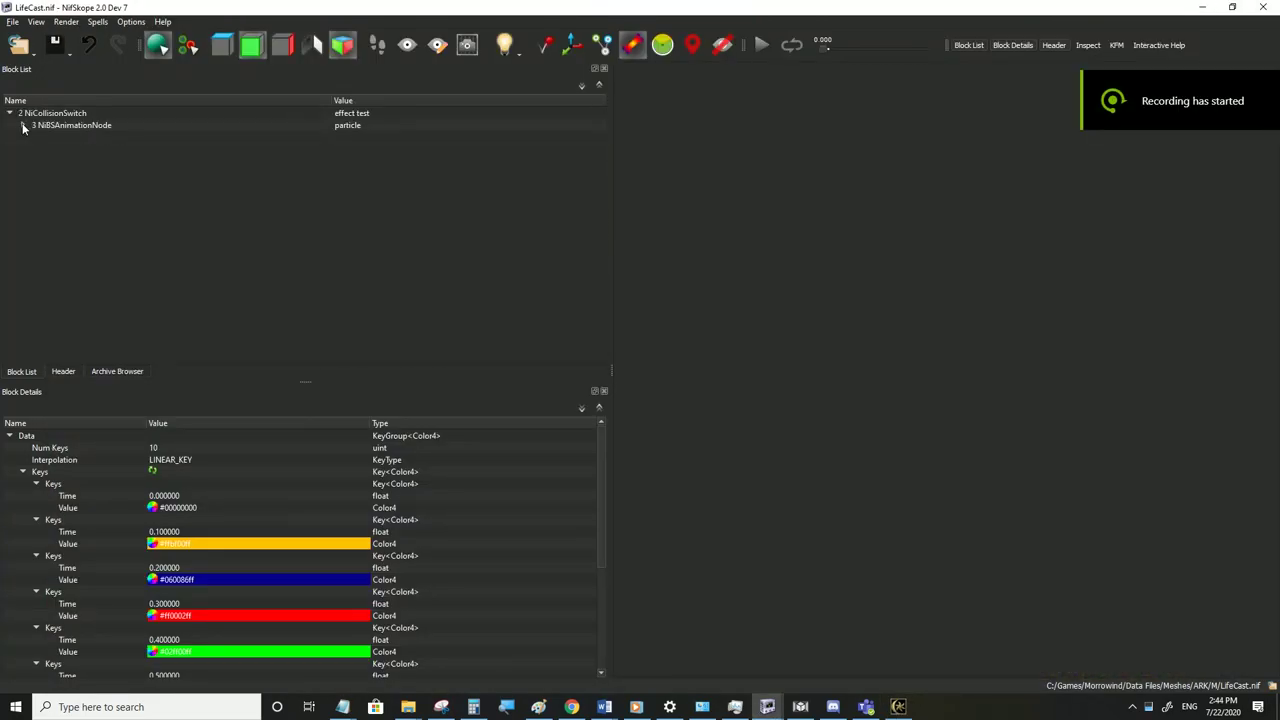
{"action": "left_click", "coordinate": [24, 126]}
{"action": "left_click", "coordinate": [36, 137]}
{"action": "left_click", "coordinate": [36, 149]}
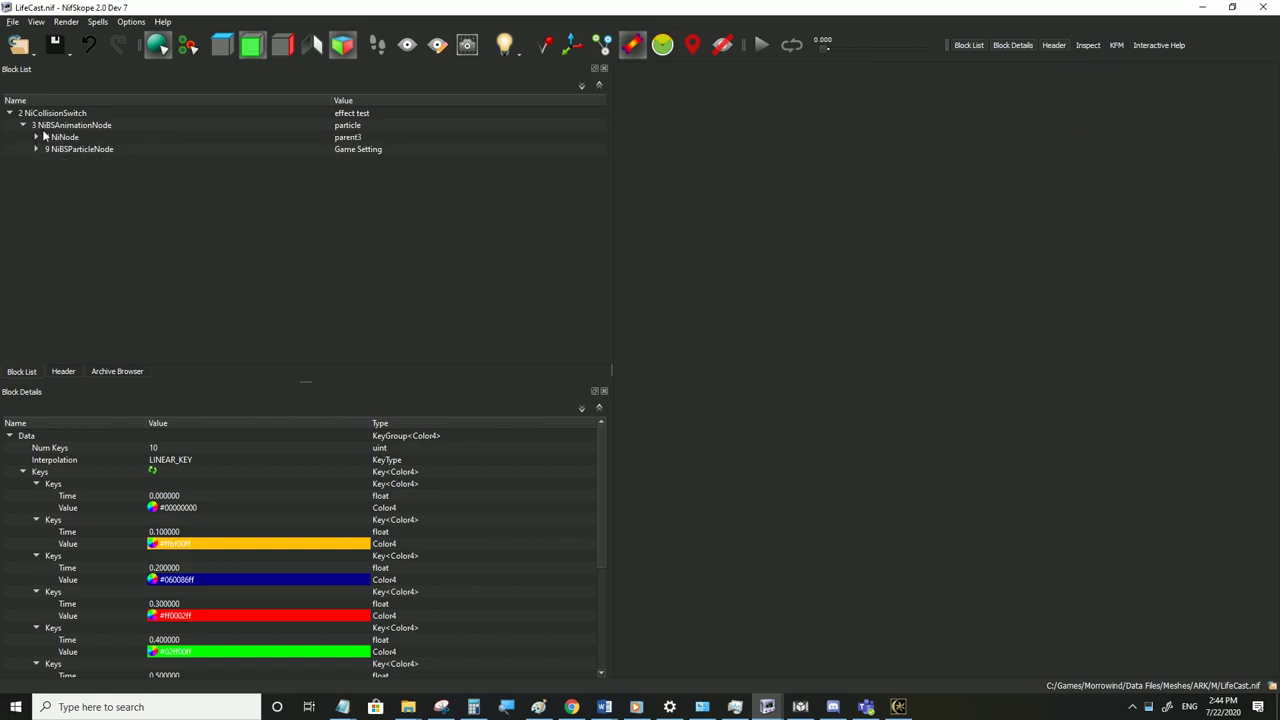
{"action": "left_click", "coordinate": [45, 127]}
{"action": "double_click", "coordinate": [154, 617]}
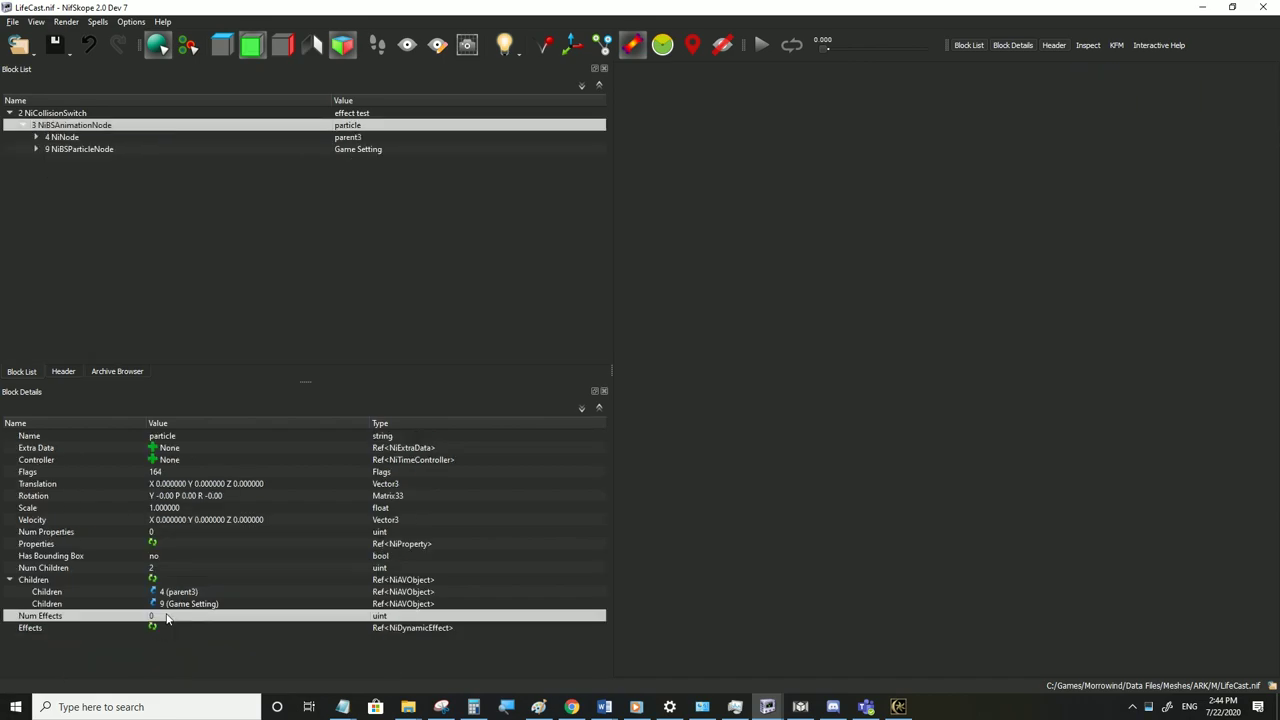
{"action": "type", "text": "1"}
{"action": "left_click", "coordinate": [154, 626]}
{"action": "left_click", "coordinate": [9, 628]}
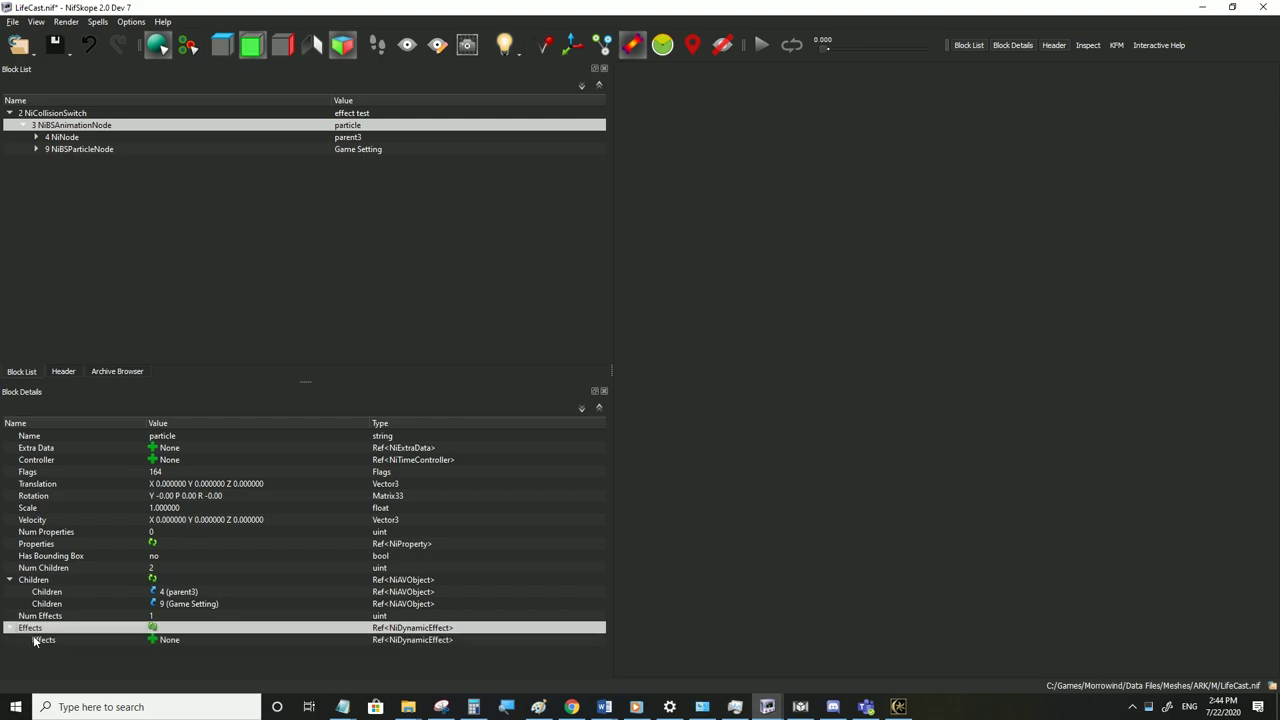
{"action": "left_click", "coordinate": [160, 640]}
{"action": "left_click", "coordinate": [149, 640]}
{"action": "left_click", "coordinate": [206, 660]}
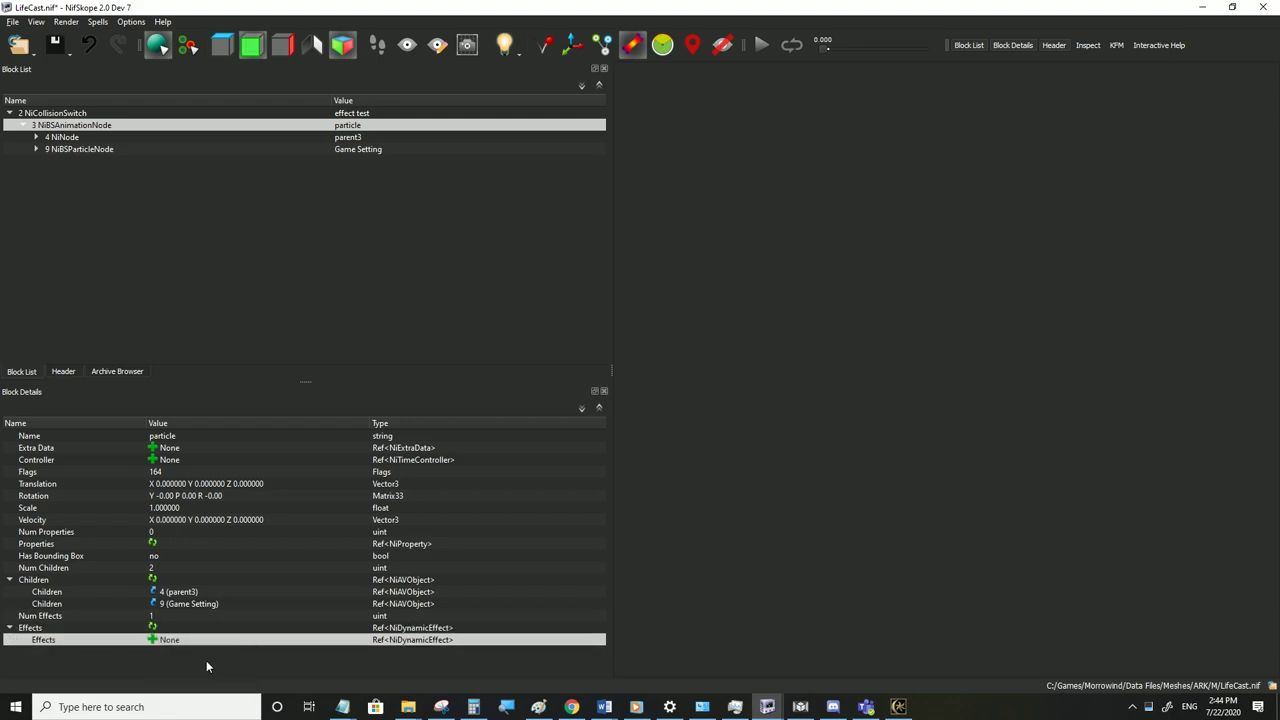
Save, then set the animation node's Num Children to 3, linking the new slot to light block 4
{"action": "left_click", "coordinate": [11, 21]}
{"action": "left_click", "coordinate": [37, 132]}
{"action": "left_click", "coordinate": [78, 150]}
{"action": "left_click", "coordinate": [68, 163]}
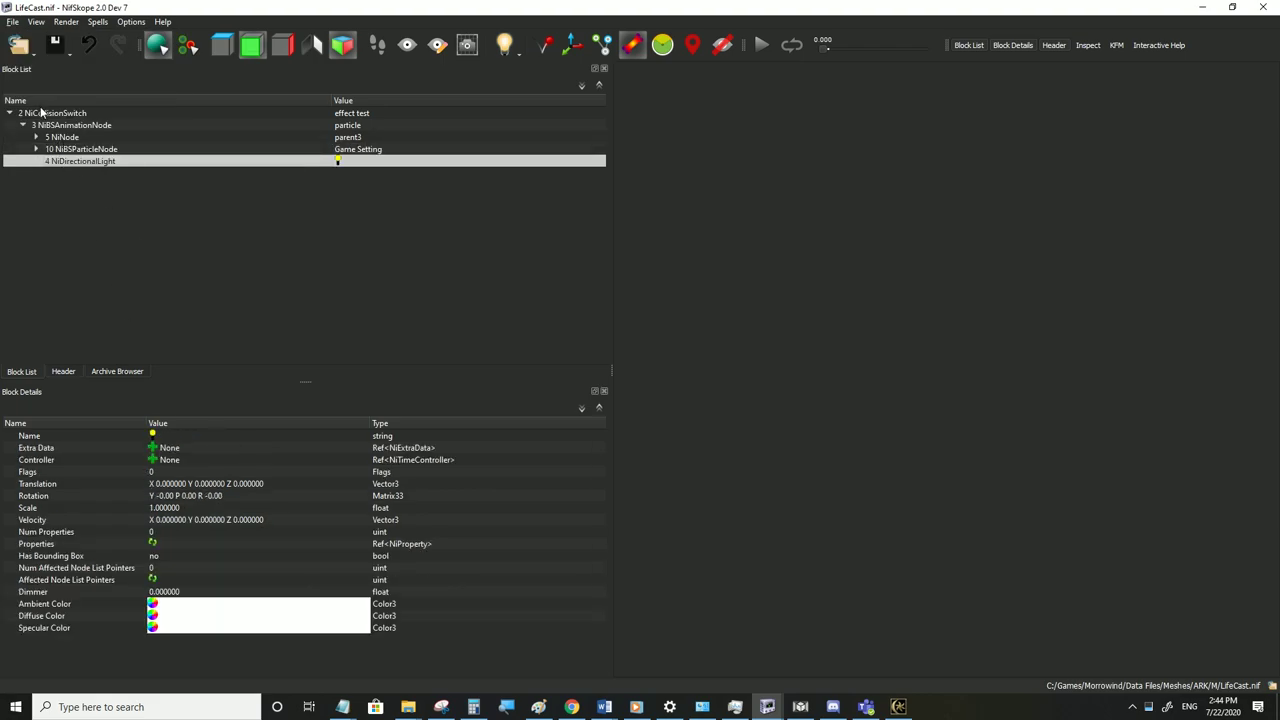
{"action": "left_click", "coordinate": [45, 127]}
{"action": "double_click", "coordinate": [153, 570]}
{"action": "type", "text": "3"}
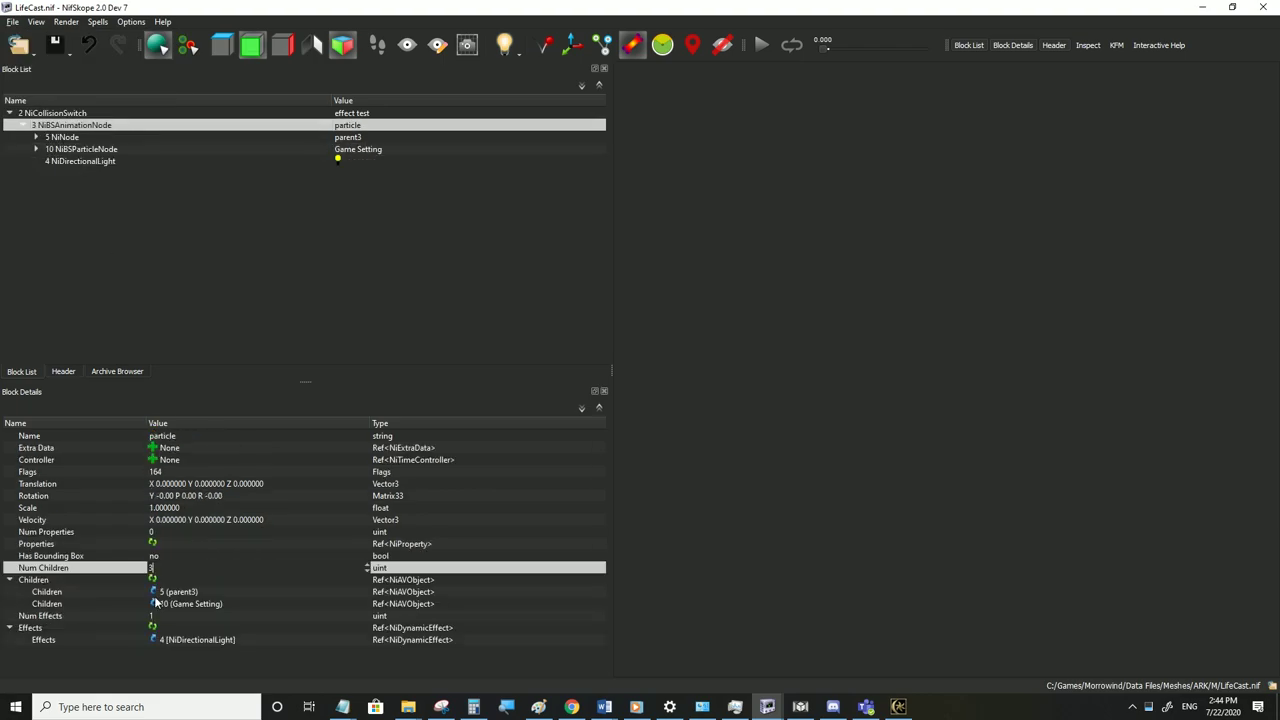
{"action": "left_click", "coordinate": [153, 580]}
{"action": "double_click", "coordinate": [171, 617]}
{"action": "type", "text": "4"}
{"action": "left_click", "coordinate": [175, 605]}
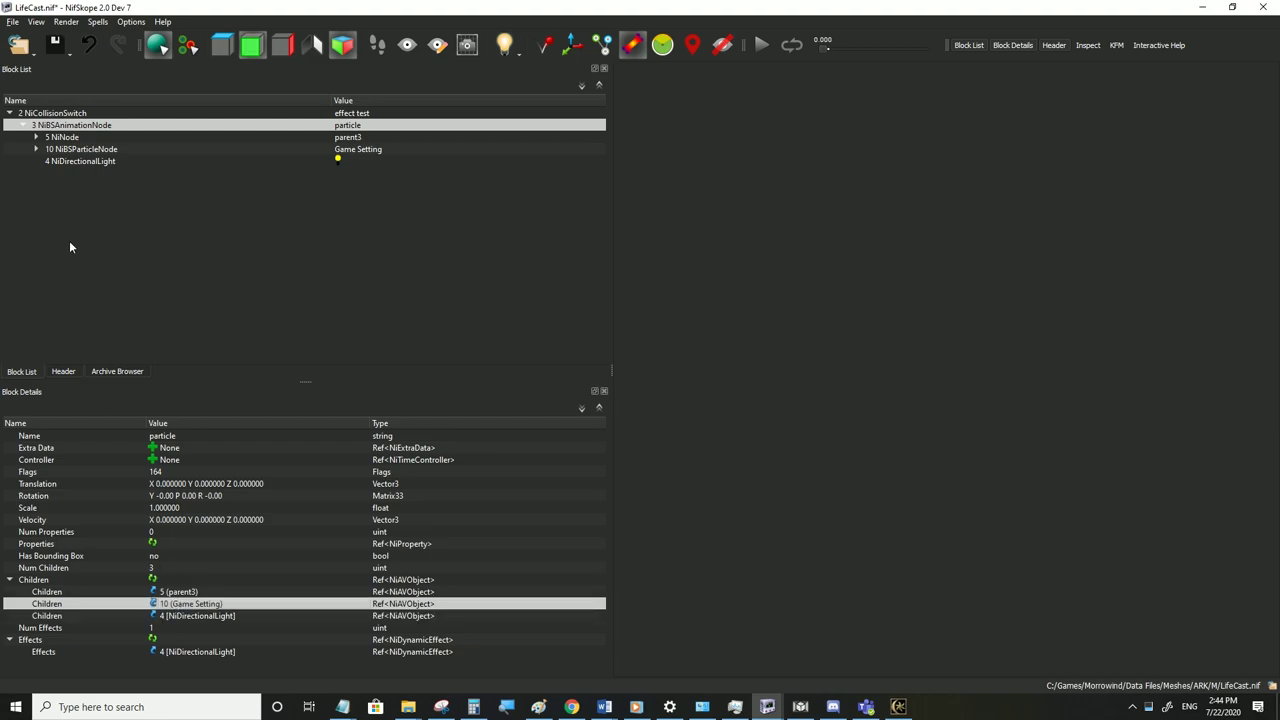
Set the NiDirectionalLight's Dimmer to 3 and save LifeCast.nif
{"action": "left_click", "coordinate": [81, 163]}
{"action": "double_click", "coordinate": [175, 591]}
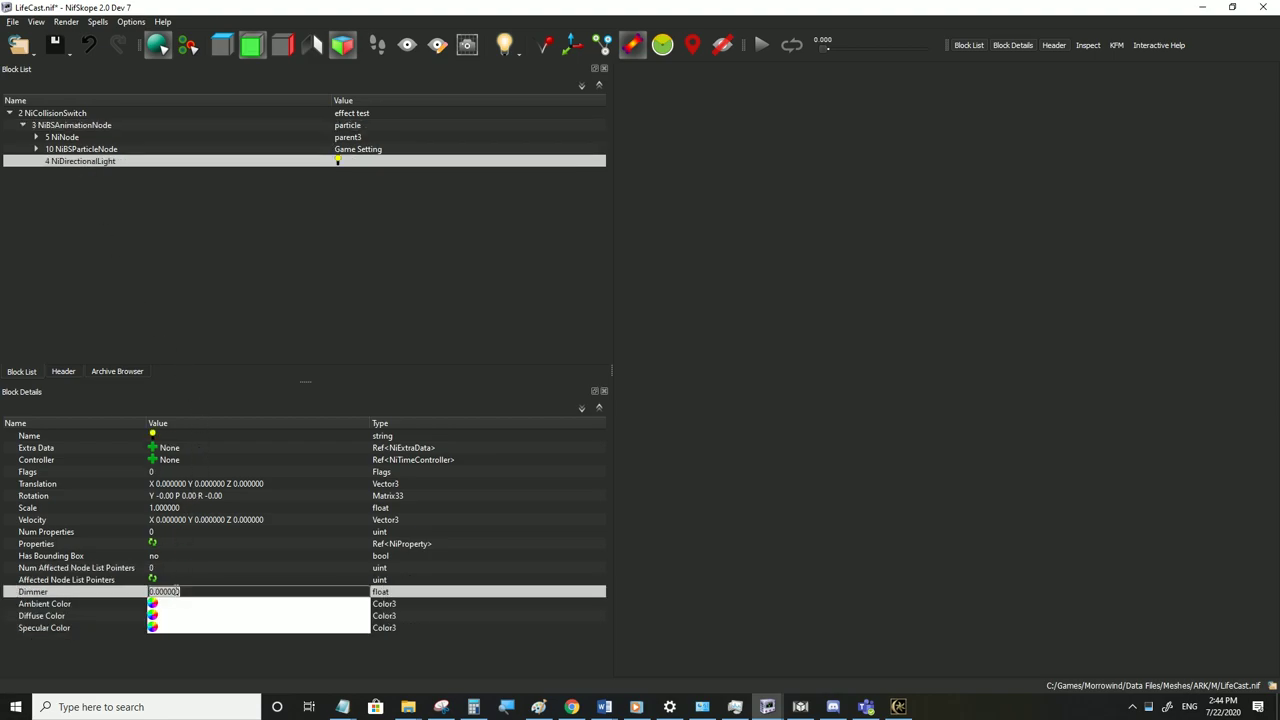
{"action": "type", "text": "3"}
{"action": "left_click", "coordinate": [177, 567]}
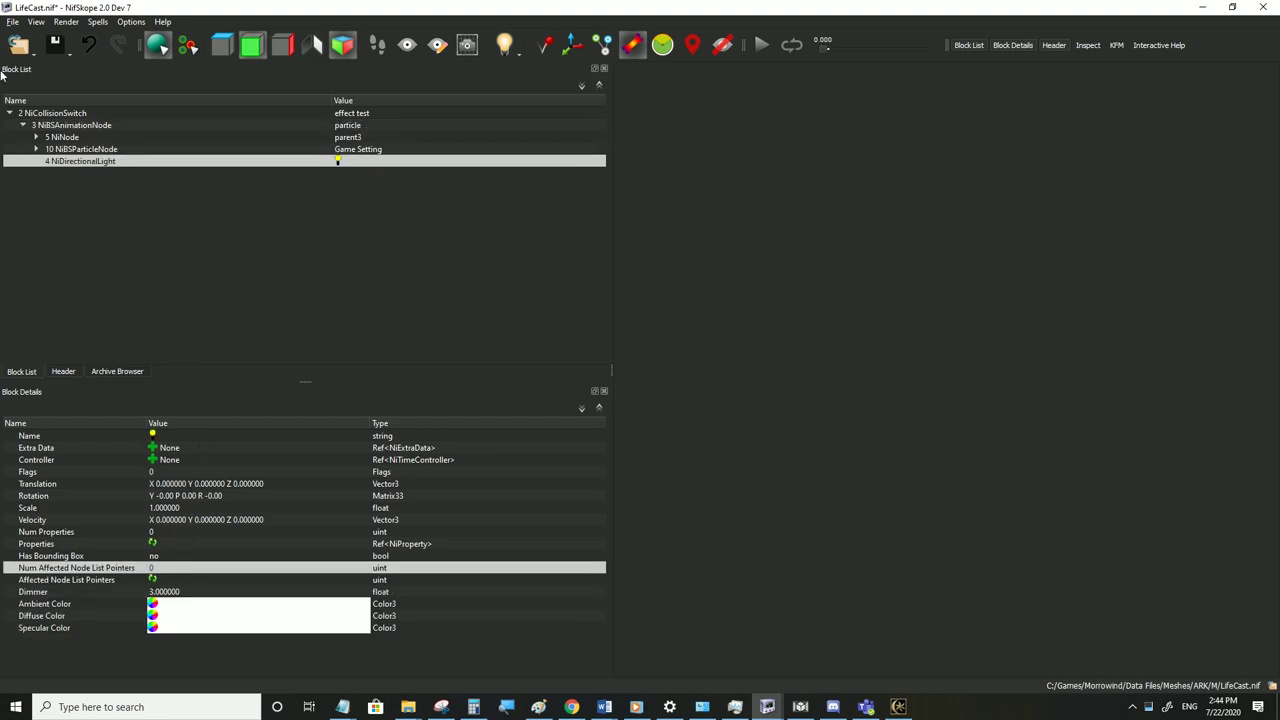
{"action": "left_click", "coordinate": [14, 22]}
{"action": "left_click", "coordinate": [30, 129]}
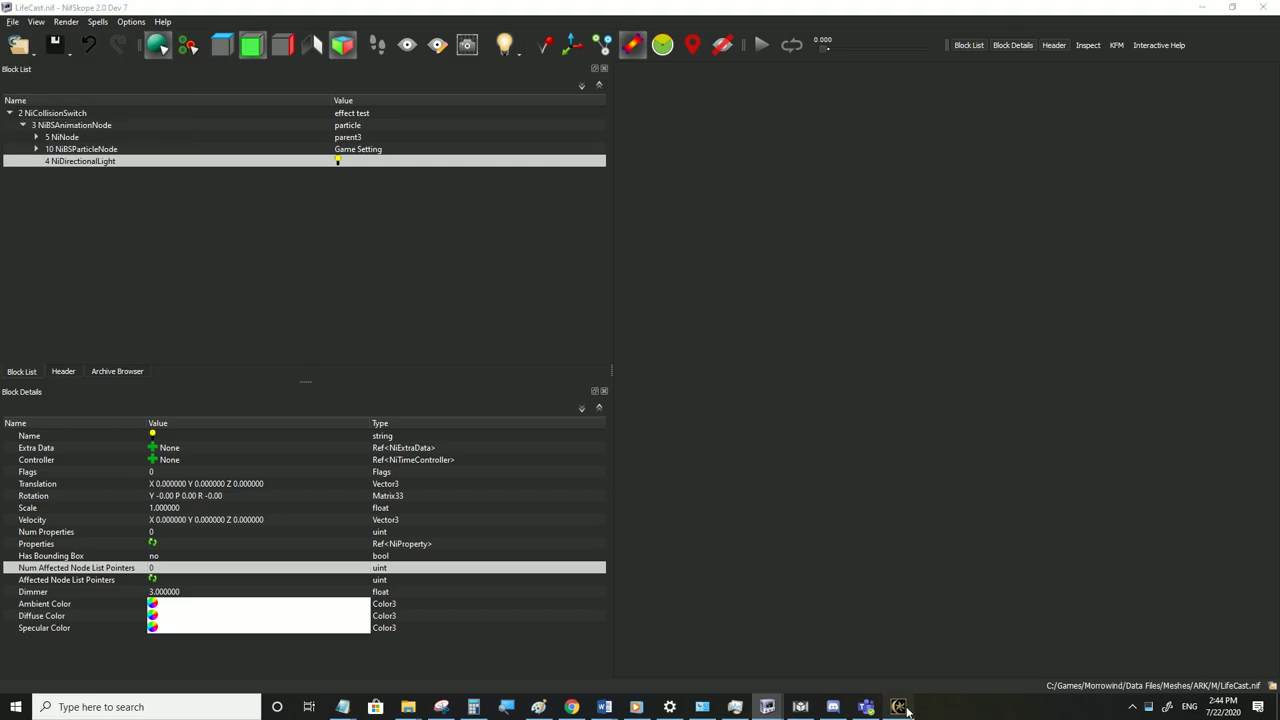
{"action": "left_click", "coordinate": [899, 707]}
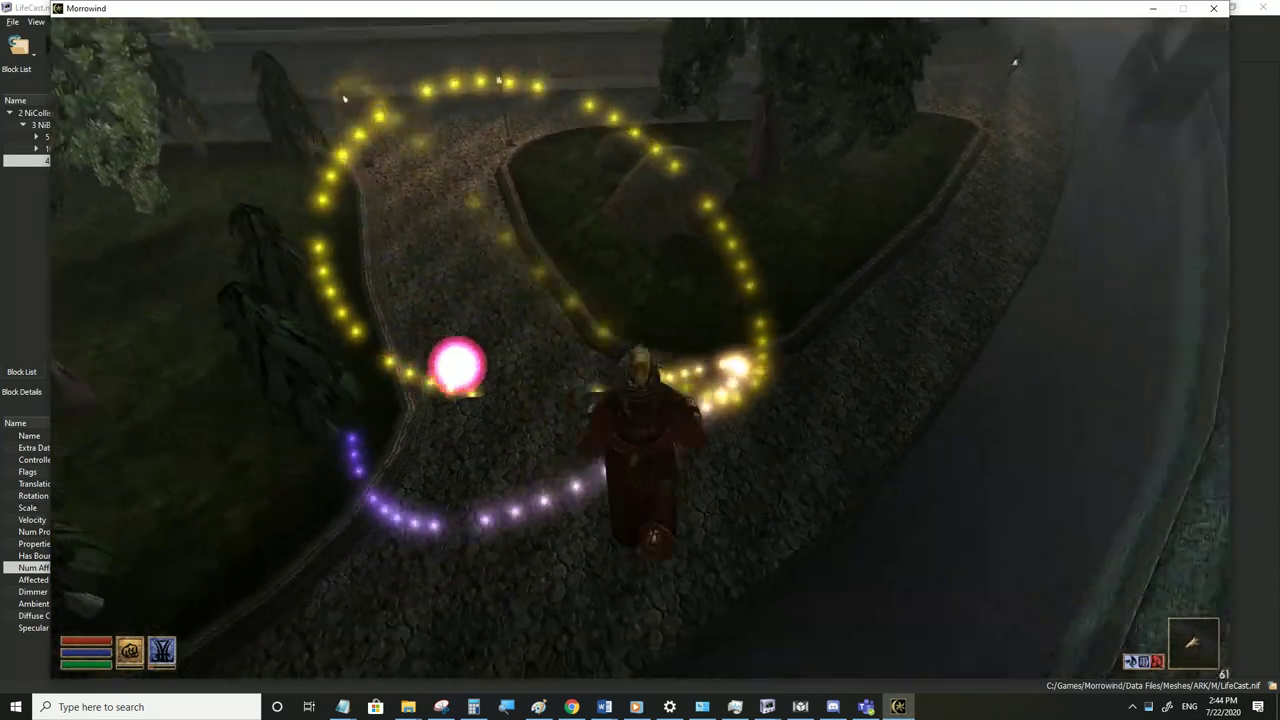
Switch camera views and walk the character to watch the multicoloured particle trails, then return to NifSkope
{"action": "key", "text": "Tab"}
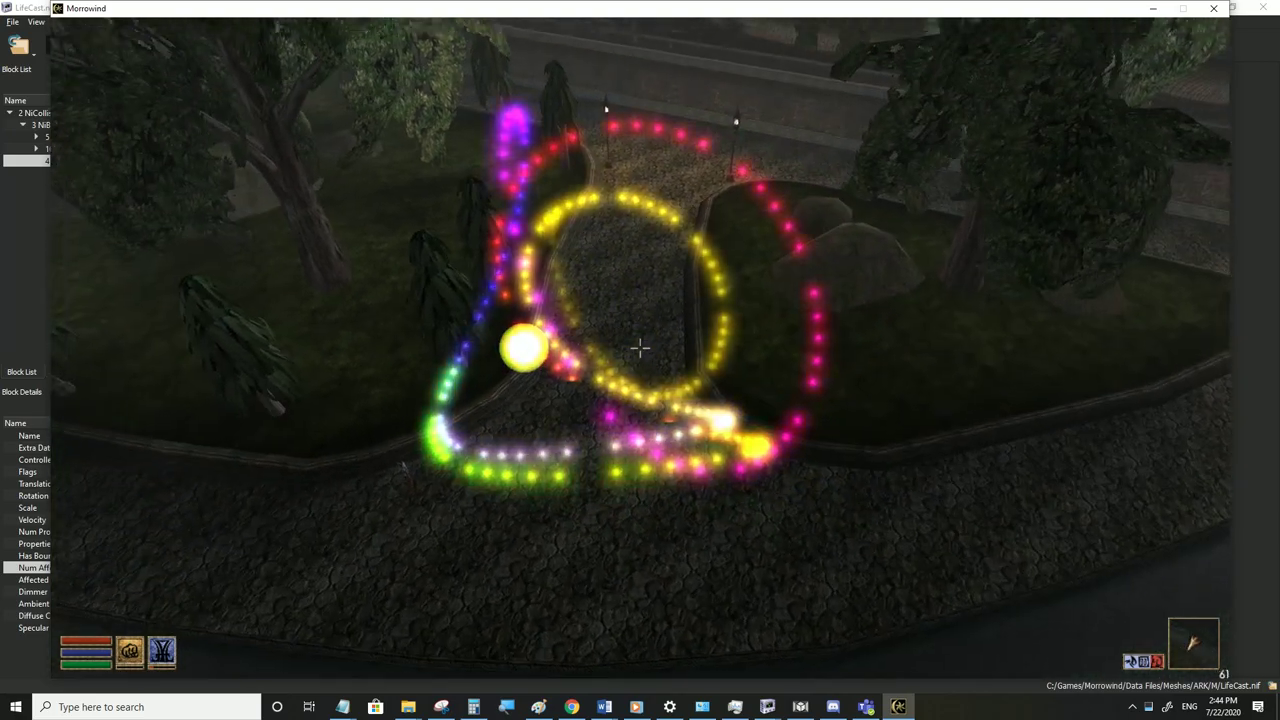
{"action": "key", "text": "Tab"}
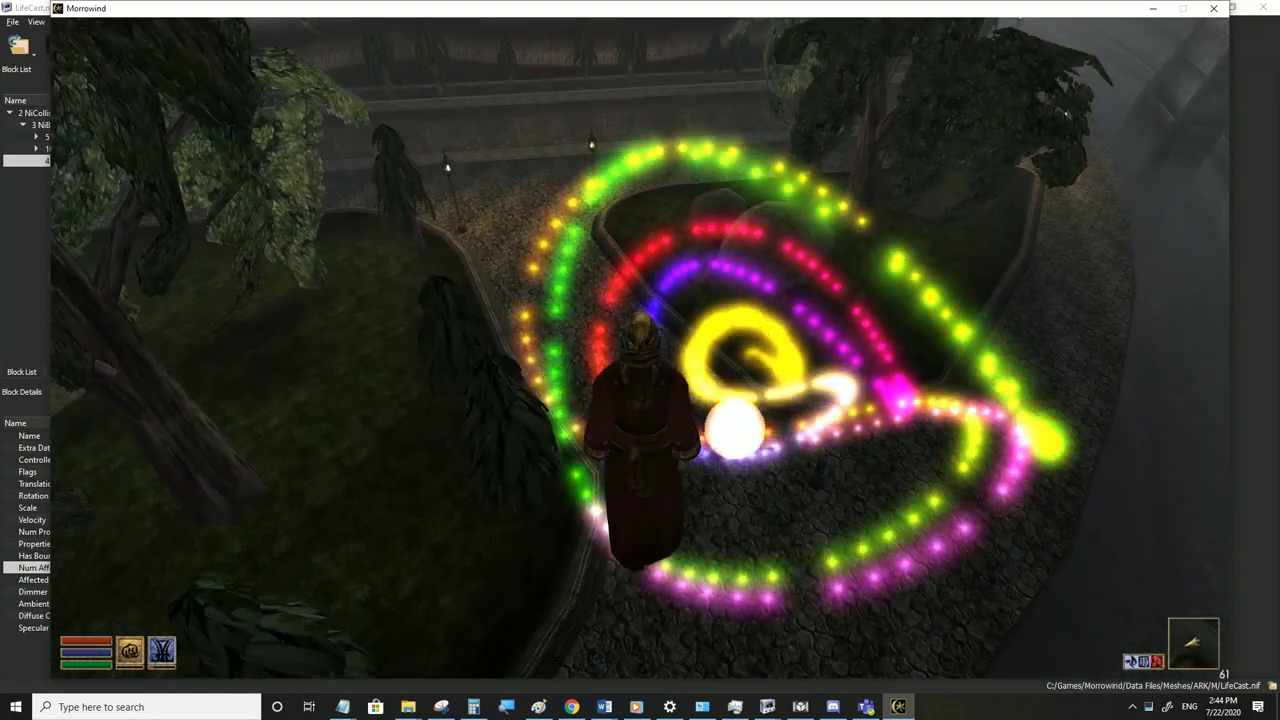
{"action": "key", "text": "w"}
{"action": "key", "text": "s"}
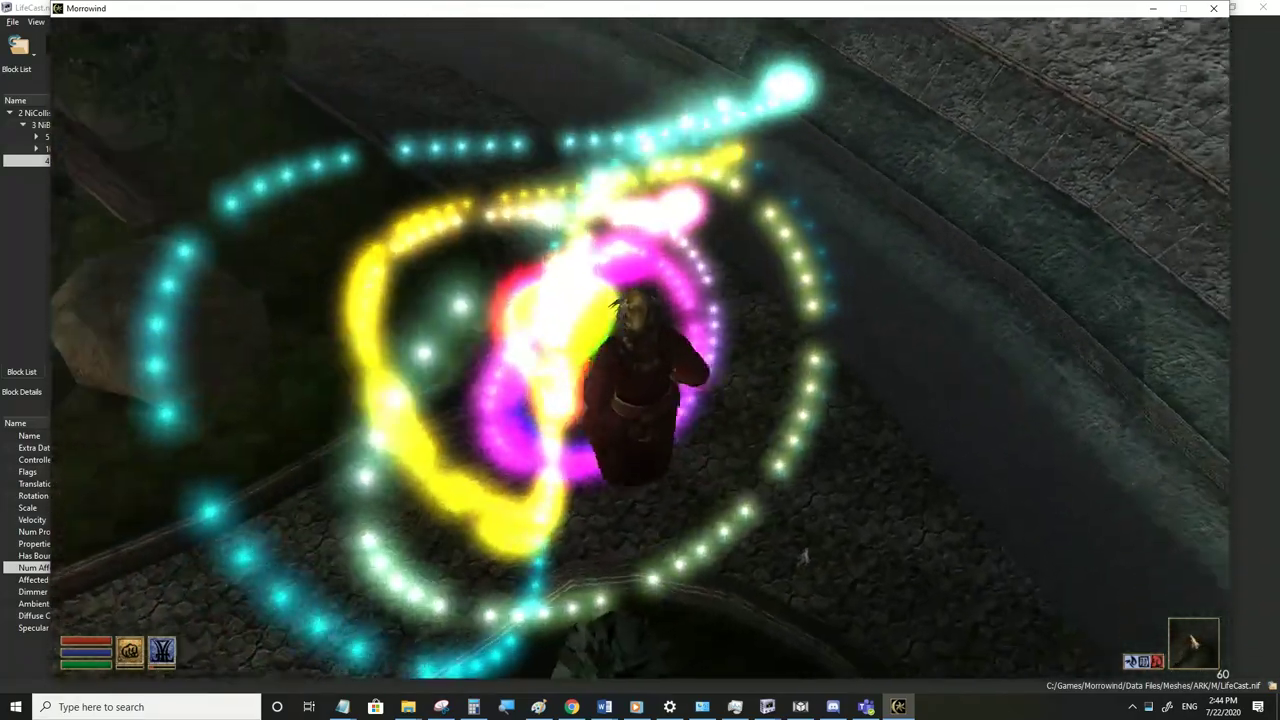
{"action": "key", "text": "w"}
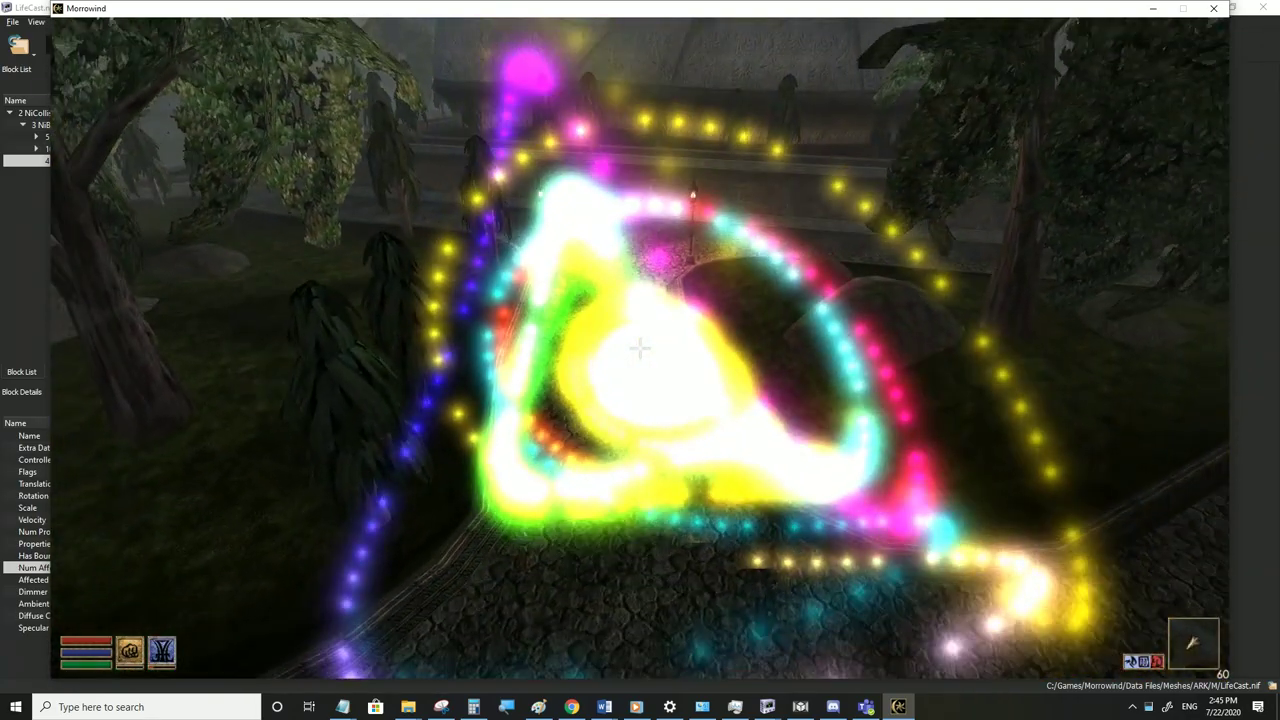
{"action": "key", "text": "alt+Tab"}
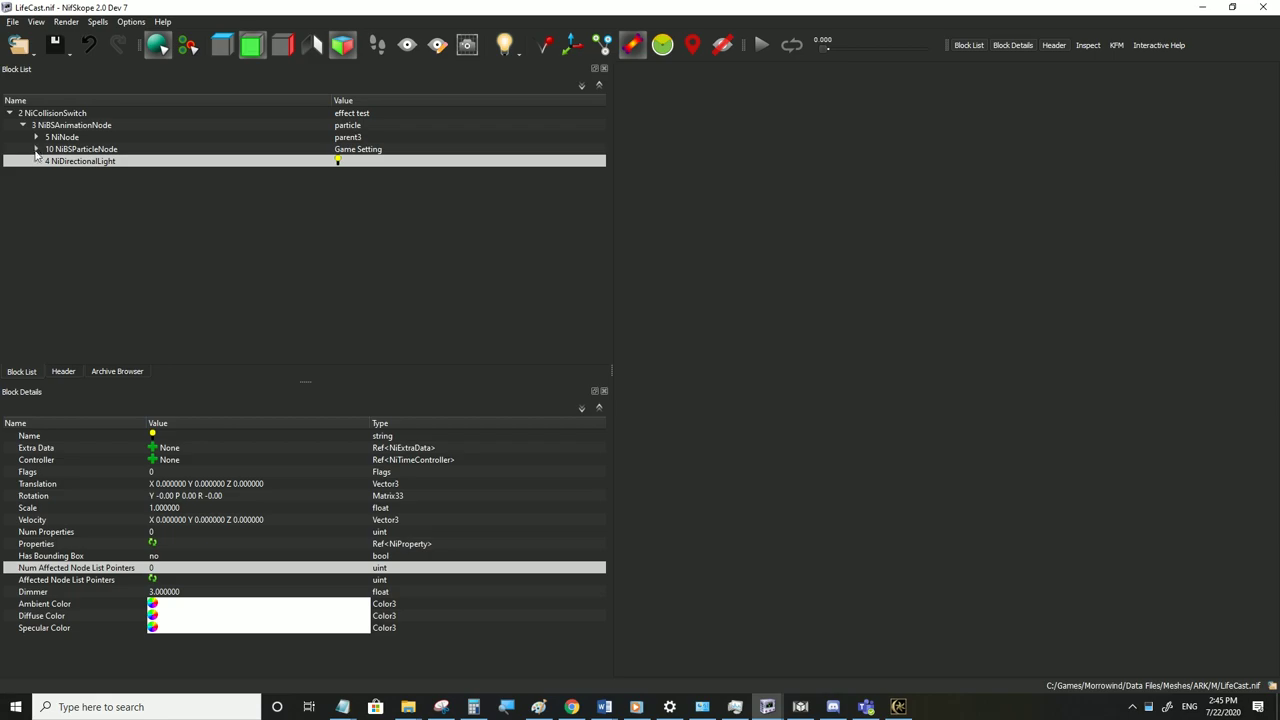
Browse the particle and parent node branches to reach parent3's 27 NiKeyframeData
{"action": "left_click", "coordinate": [36, 149]}
{"action": "left_click", "coordinate": [49, 185]}
{"action": "left_click", "coordinate": [63, 198]}
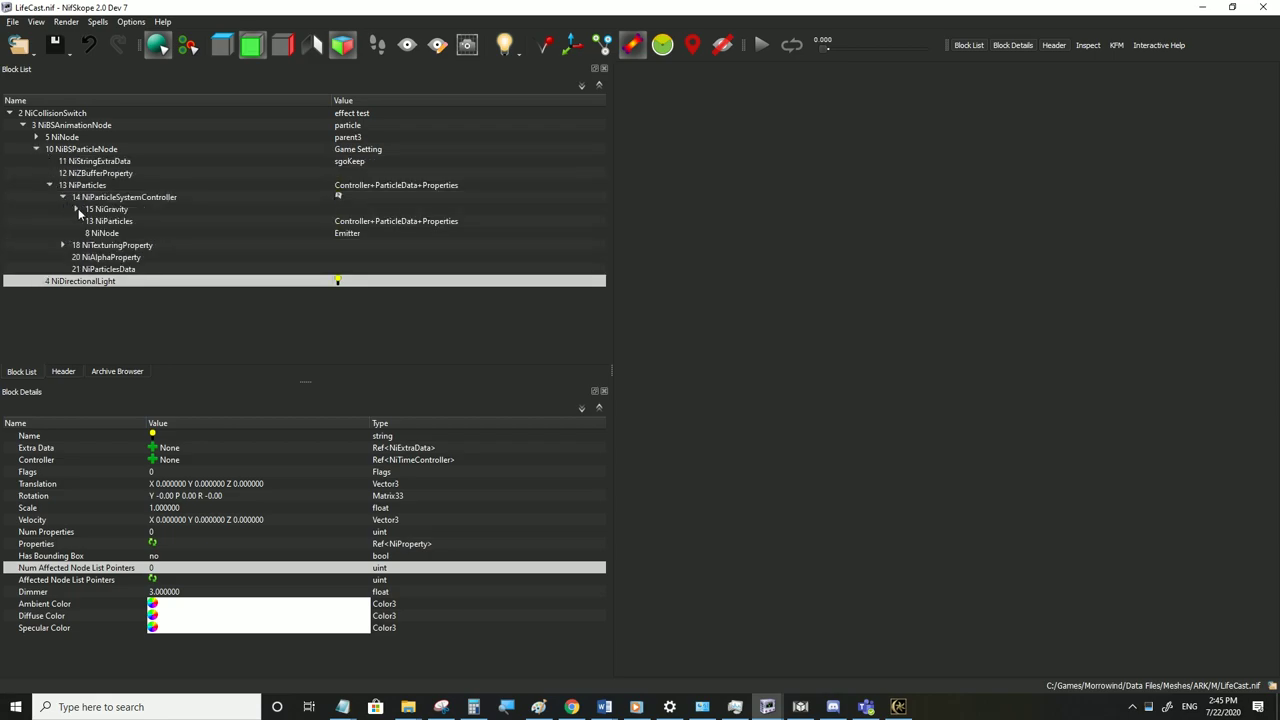
{"action": "left_click", "coordinate": [88, 211]}
{"action": "left_click", "coordinate": [36, 149]}
{"action": "left_click", "coordinate": [36, 137]}
{"action": "left_click", "coordinate": [49, 161]}
{"action": "left_click", "coordinate": [52, 141]}
{"action": "left_click", "coordinate": [49, 149]}
{"action": "left_click", "coordinate": [62, 209]}
{"action": "left_click", "coordinate": [62, 197]}
{"action": "left_click", "coordinate": [76, 257]}
{"action": "left_click", "coordinate": [76, 245]}
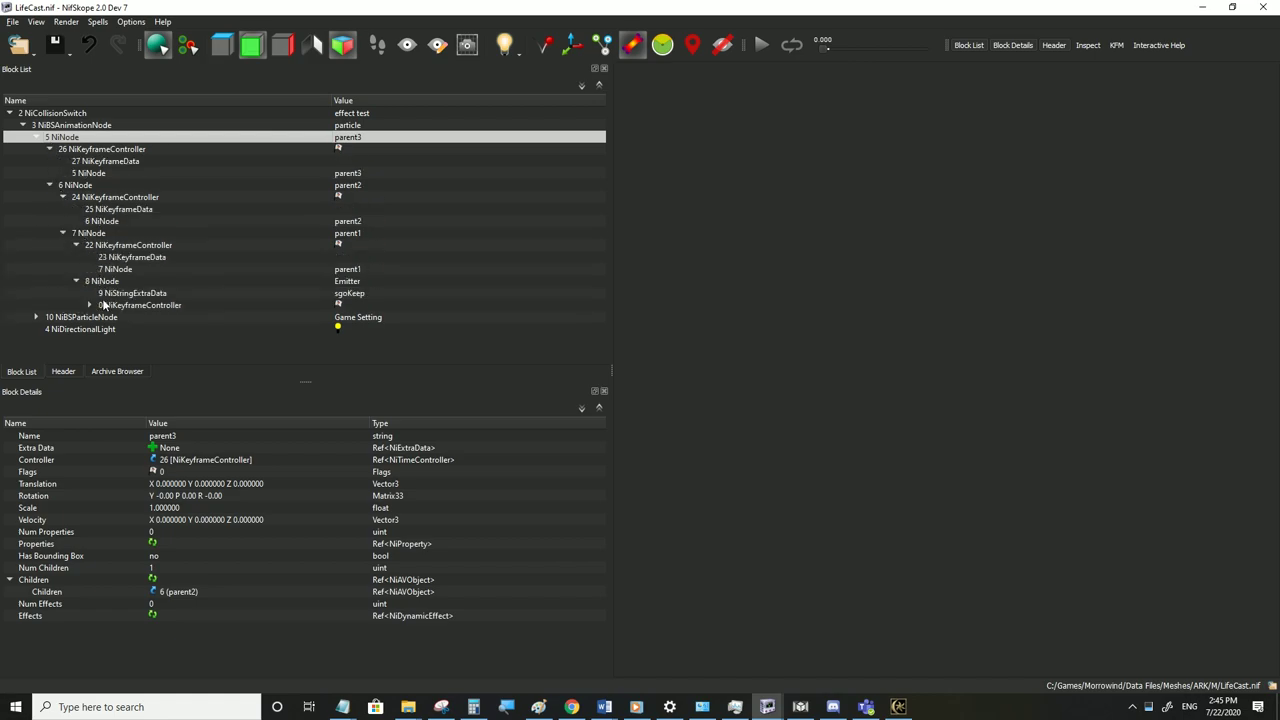
{"action": "left_click", "coordinate": [90, 306]}
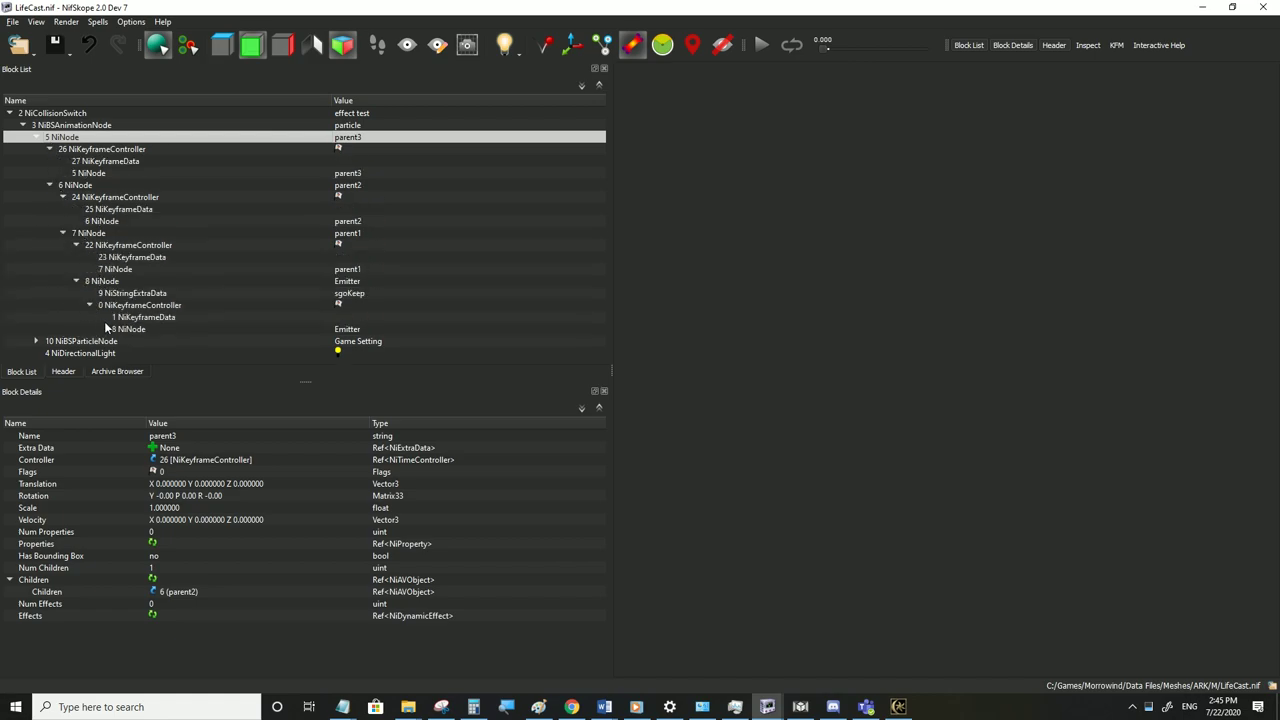
{"action": "left_click", "coordinate": [86, 161]}
Set Num Rotation Keys to 3 with LINEAR_KEY interpolation and save
{"action": "double_click", "coordinate": [155, 437]}
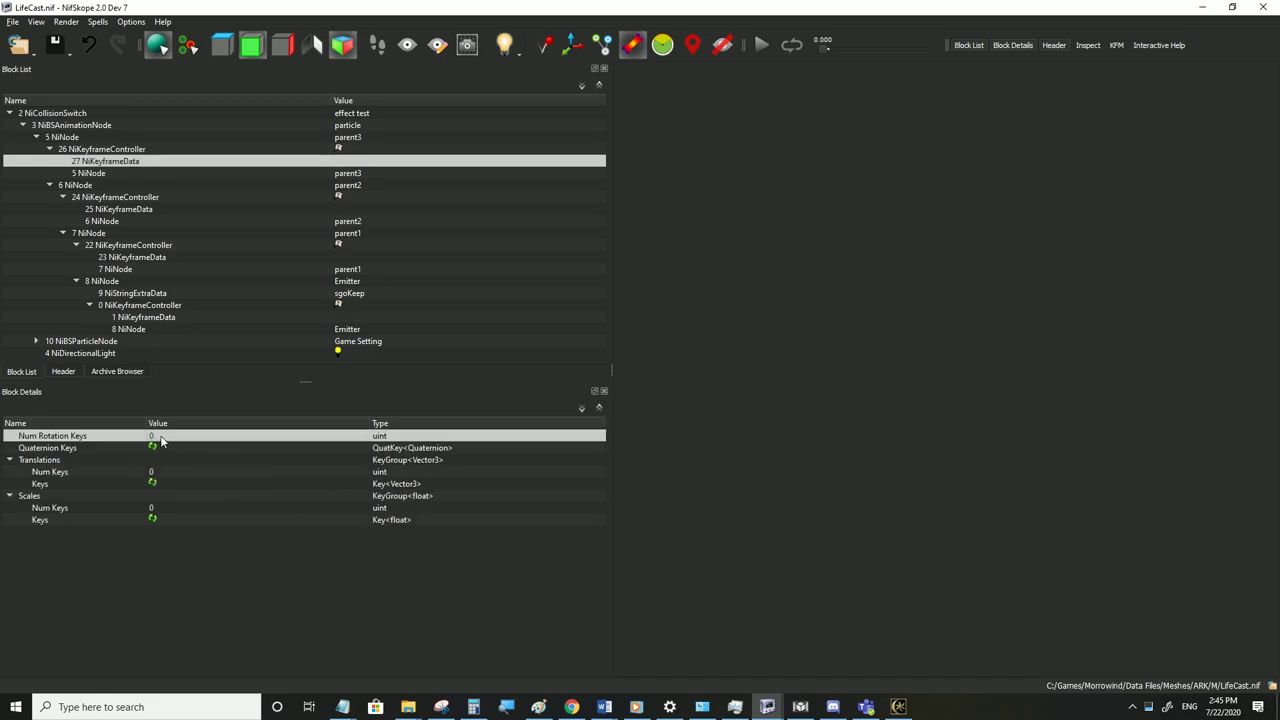
{"action": "left_click", "coordinate": [153, 449]}
{"action": "double_click", "coordinate": [180, 449]}
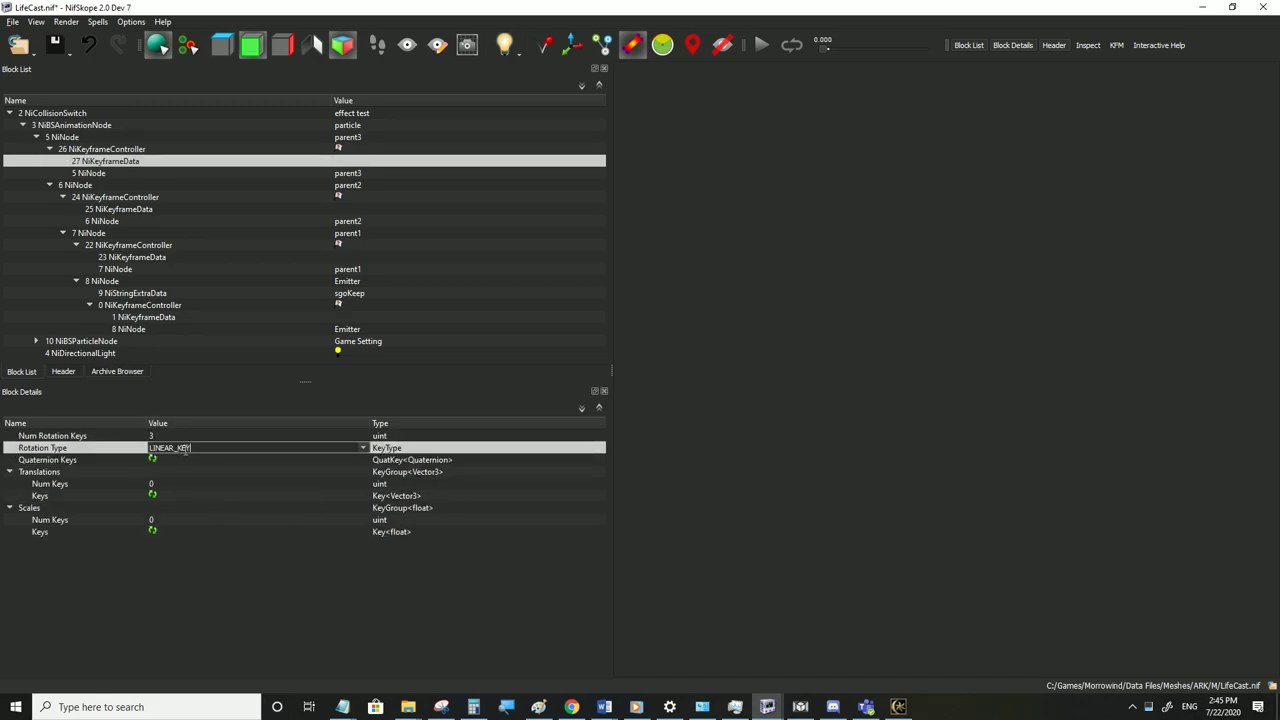
{"action": "left_click", "coordinate": [322, 450]}
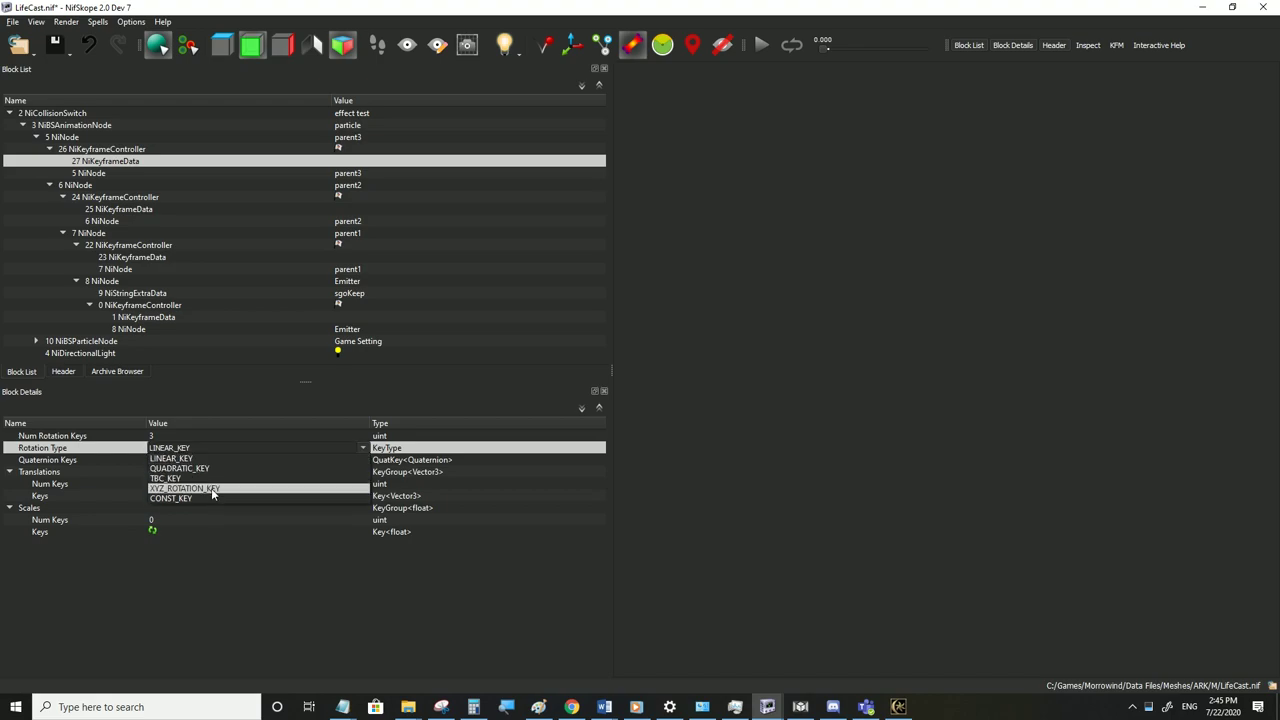
{"action": "left_click", "coordinate": [165, 457]}
{"action": "left_click", "coordinate": [153, 460]}
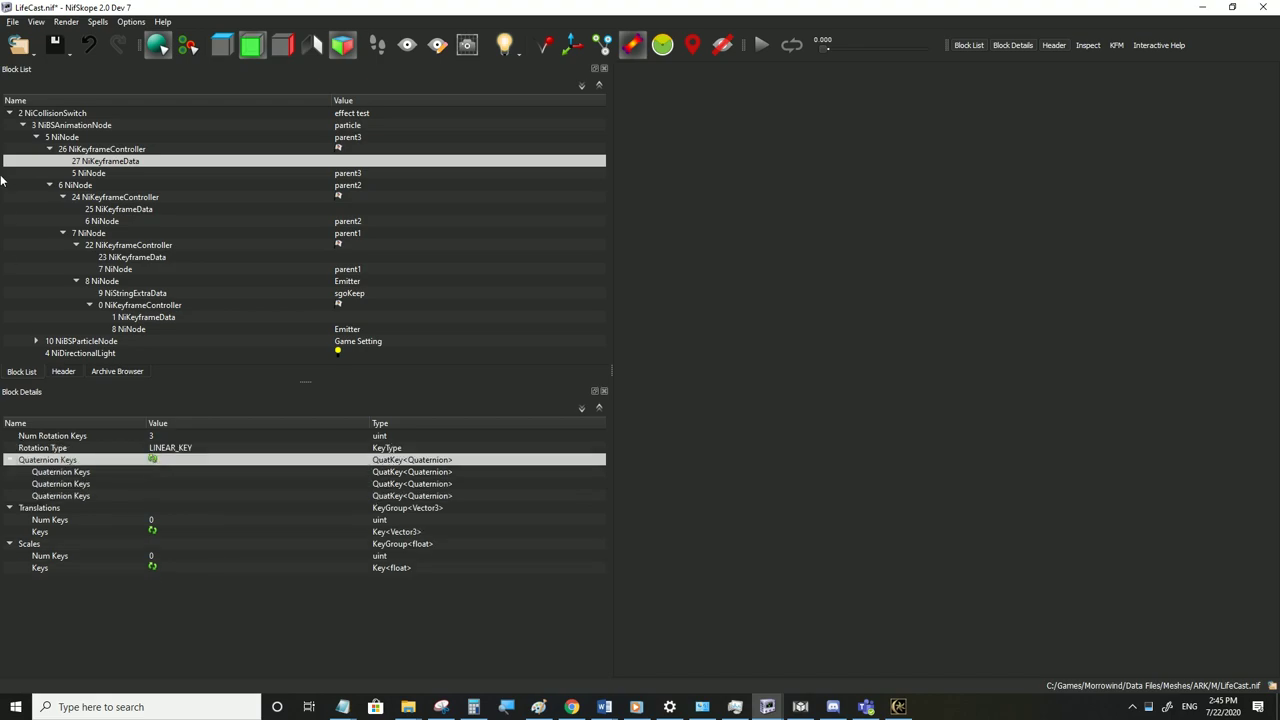
{"action": "left_click", "coordinate": [12, 22]}
{"action": "left_click", "coordinate": [34, 132]}
Set the second and third rotation key times to 0.5 and 1
{"action": "left_click", "coordinate": [91, 162]}
{"action": "left_click", "coordinate": [22, 496]}
{"action": "left_click", "coordinate": [22, 484]}
{"action": "left_click", "coordinate": [22, 472]}
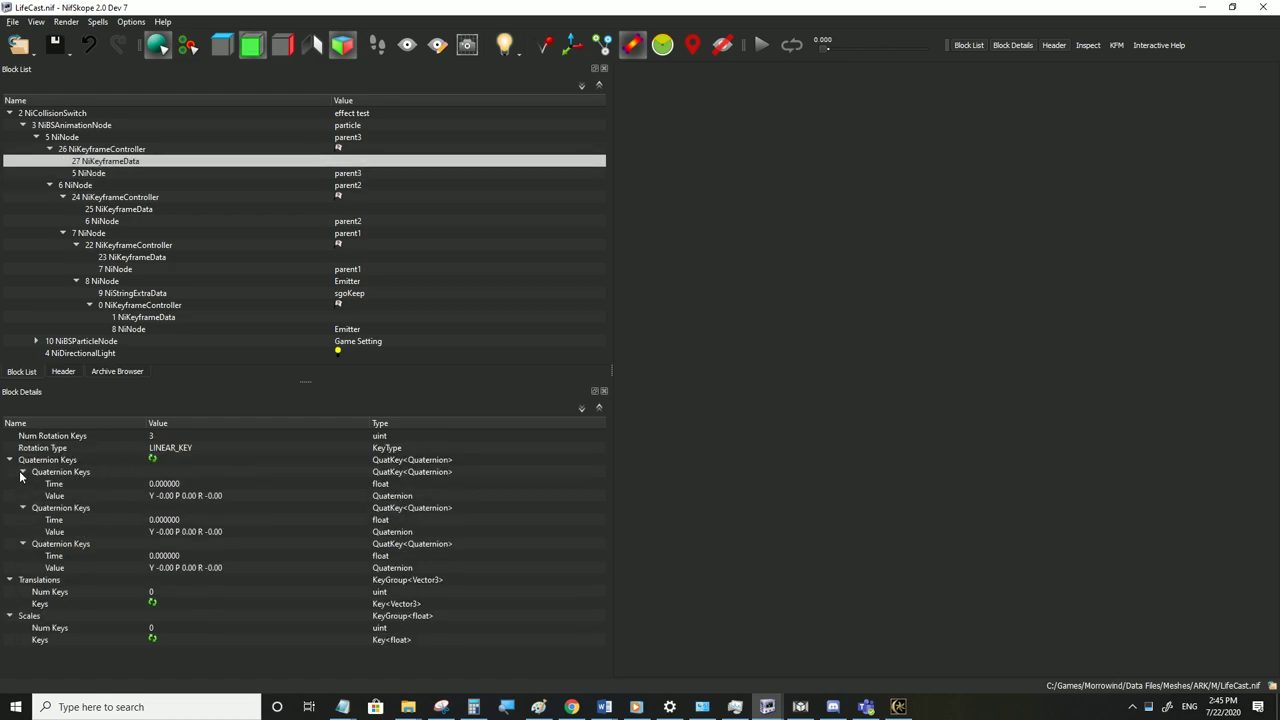
{"action": "double_click", "coordinate": [171, 523]}
{"action": "type", "text": ".5"}
{"action": "double_click", "coordinate": [208, 553]}
{"action": "type", "text": "1"}
{"action": "left_click", "coordinate": [192, 520]}
Set NiKeyframeController 26's Frequency to 2
{"action": "left_click", "coordinate": [103, 151]}
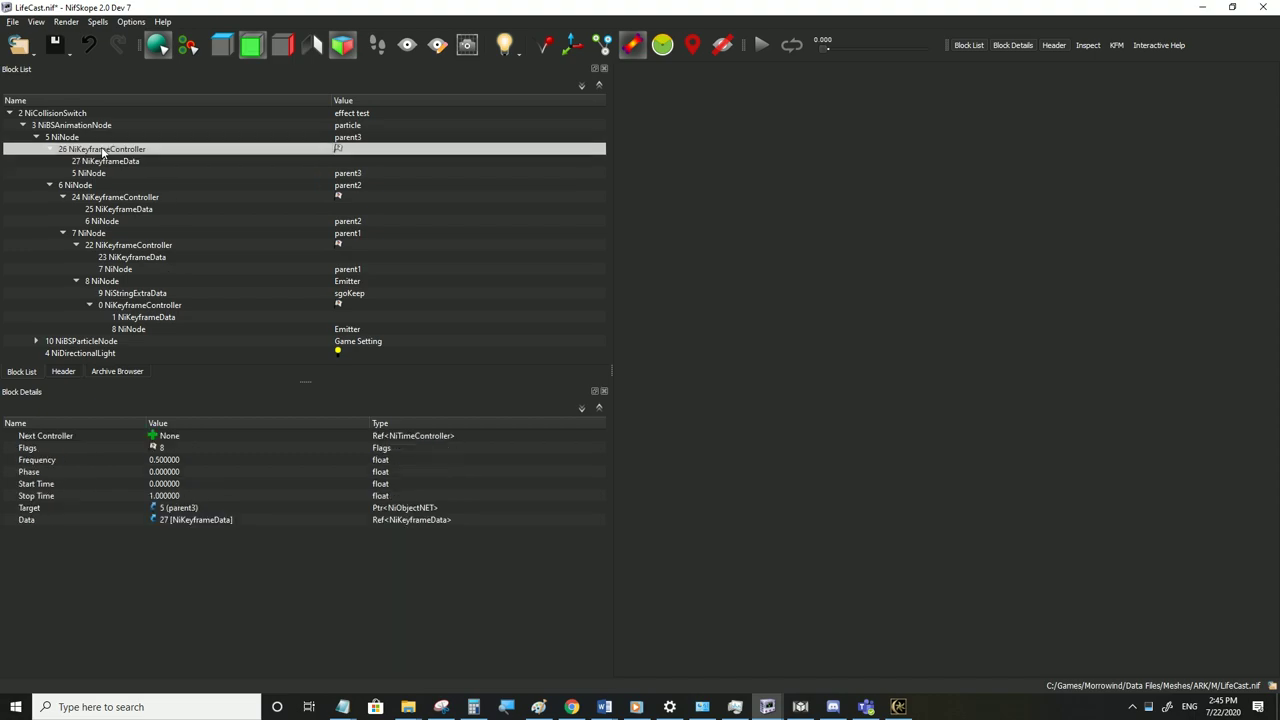
{"action": "left_click", "coordinate": [185, 459]}
{"action": "left_click", "coordinate": [185, 459]}
{"action": "type", "text": "2"}
{"action": "left_click", "coordinate": [170, 474]}
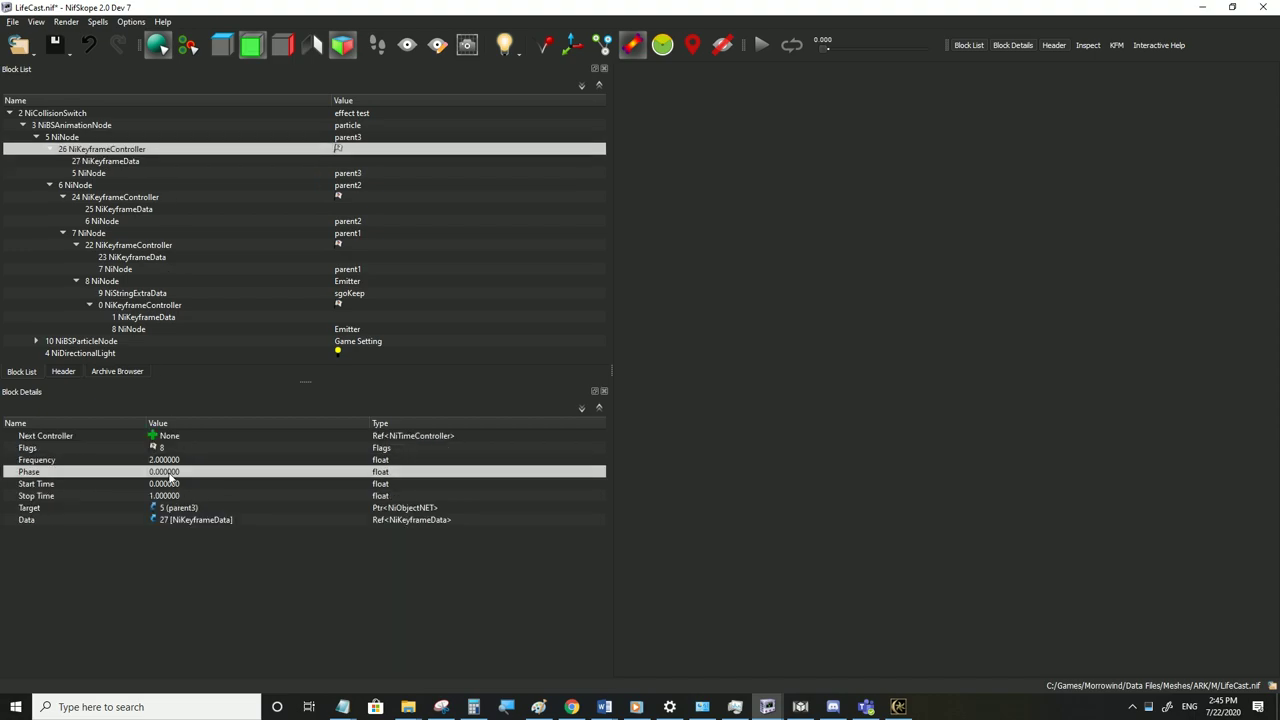
Set the second and third rotation key angles to -180 and 360
{"action": "left_click", "coordinate": [104, 161]}
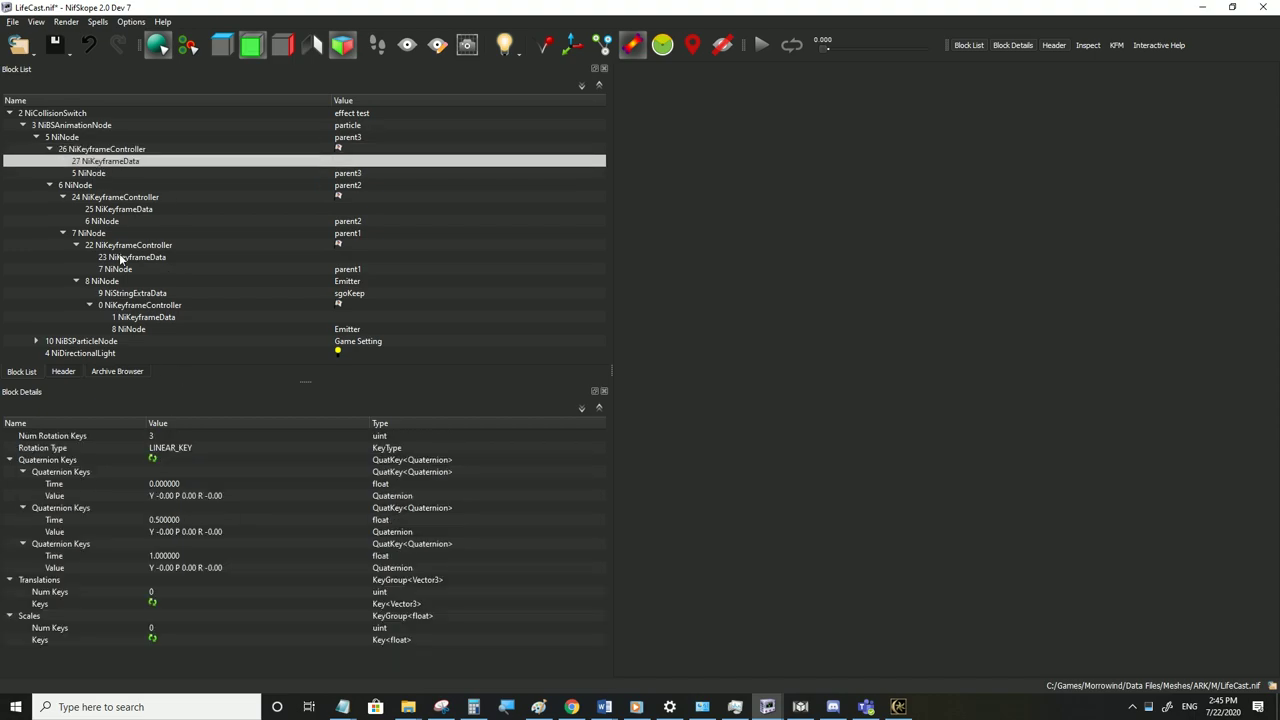
{"action": "double_click", "coordinate": [172, 533]}
{"action": "type", "text": "-180"}
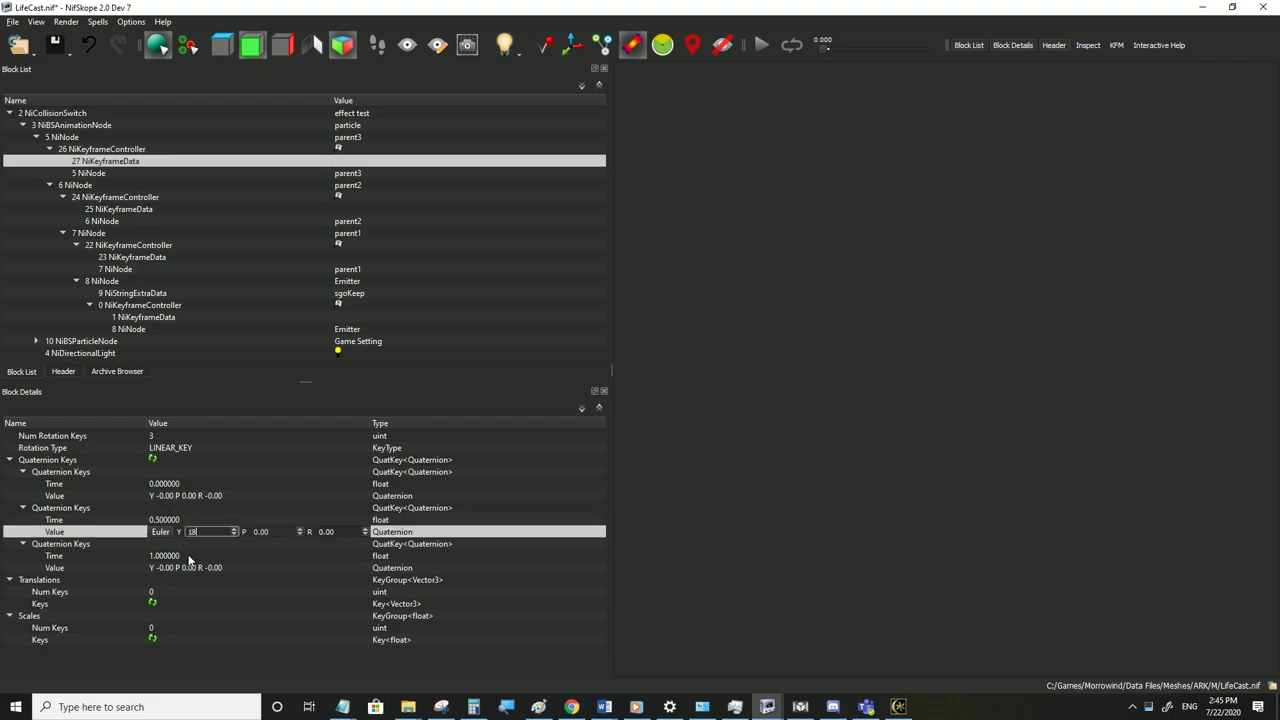
{"action": "left_click", "coordinate": [168, 566]}
{"action": "double_click", "coordinate": [168, 568]}
{"action": "type", "text": "360"}
{"action": "left_click", "coordinate": [179, 531]}
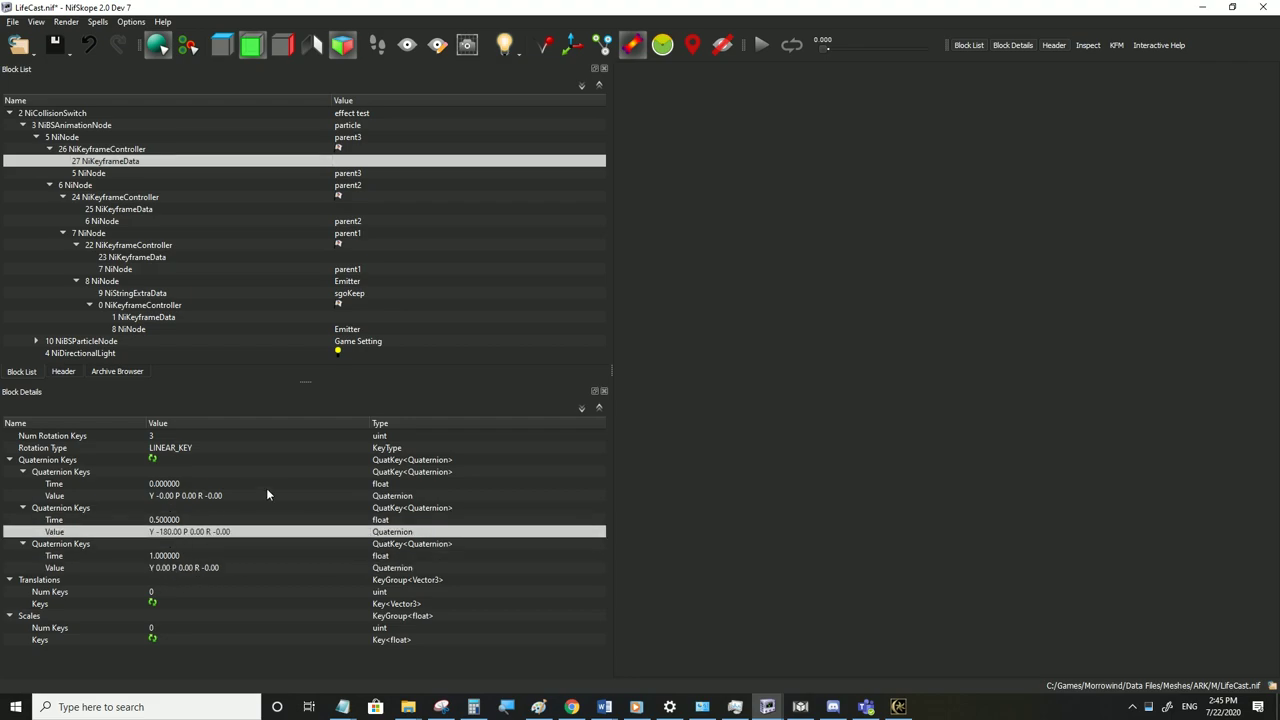
Set parent1's NiKeyframeController 22 Frequency to 0.5 and save LifeCast.nif
{"action": "left_click", "coordinate": [145, 318]}
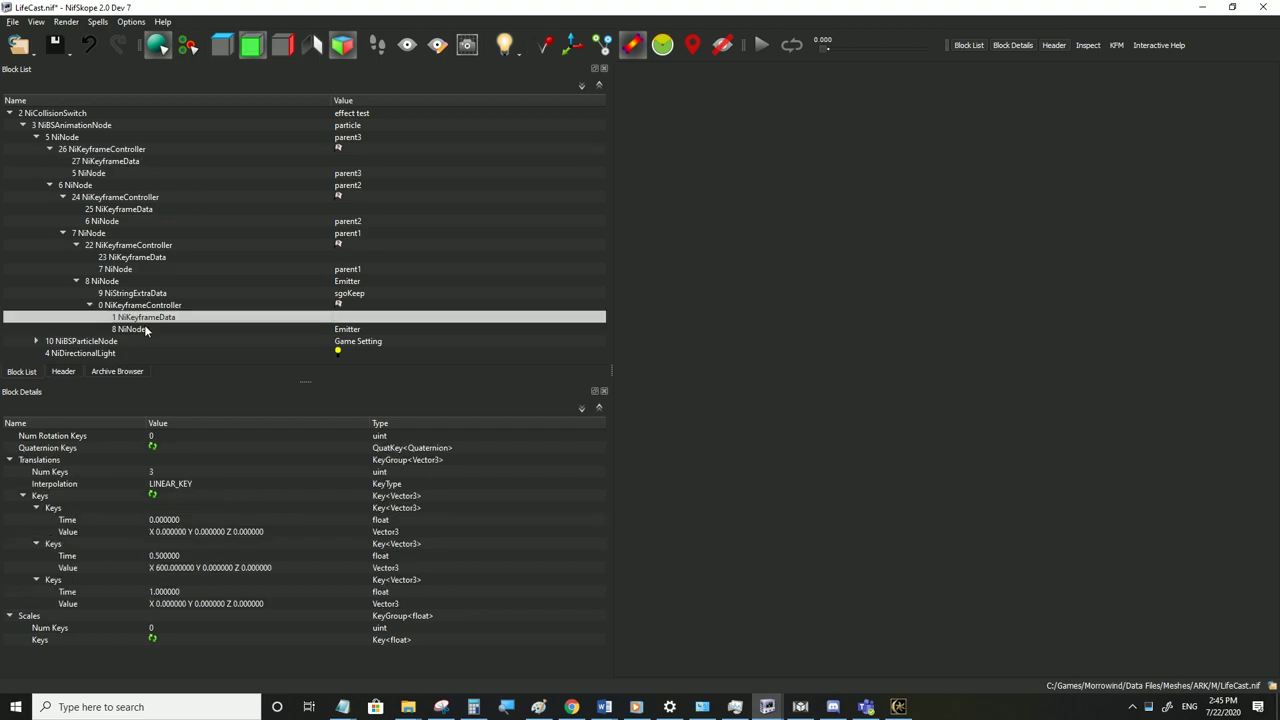
{"action": "left_click", "coordinate": [125, 258]}
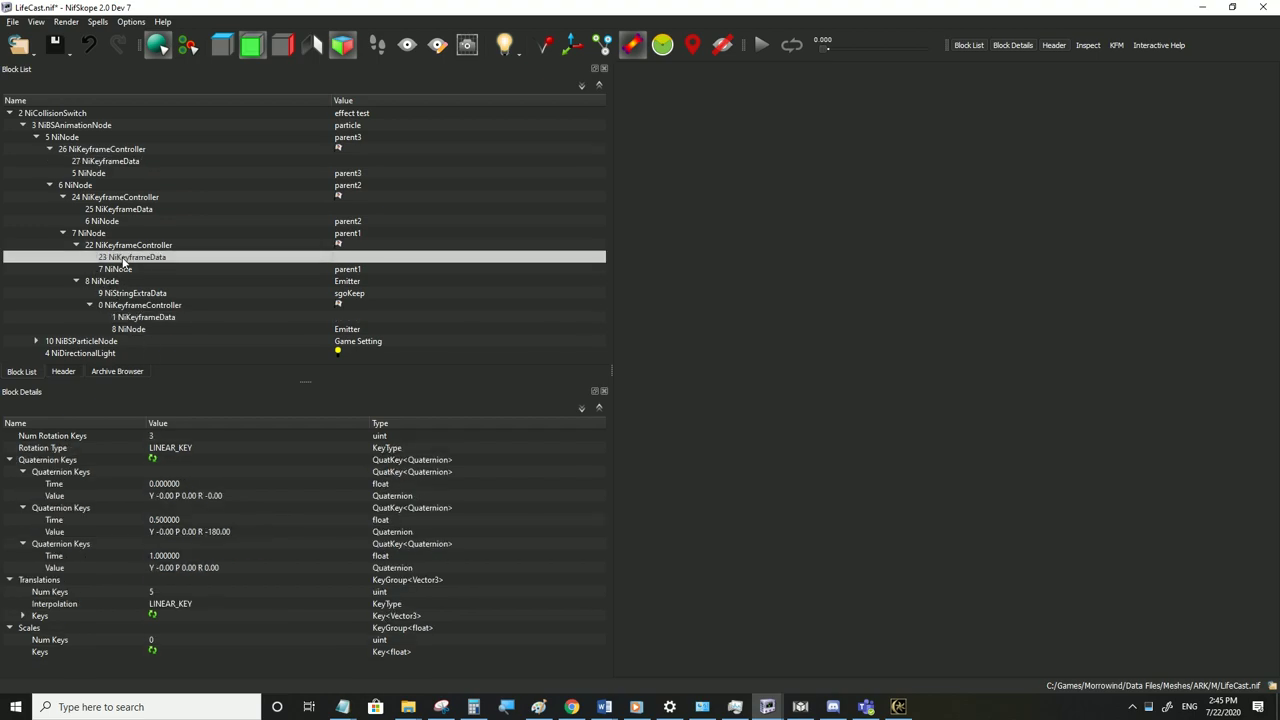
{"action": "left_click", "coordinate": [128, 249]}
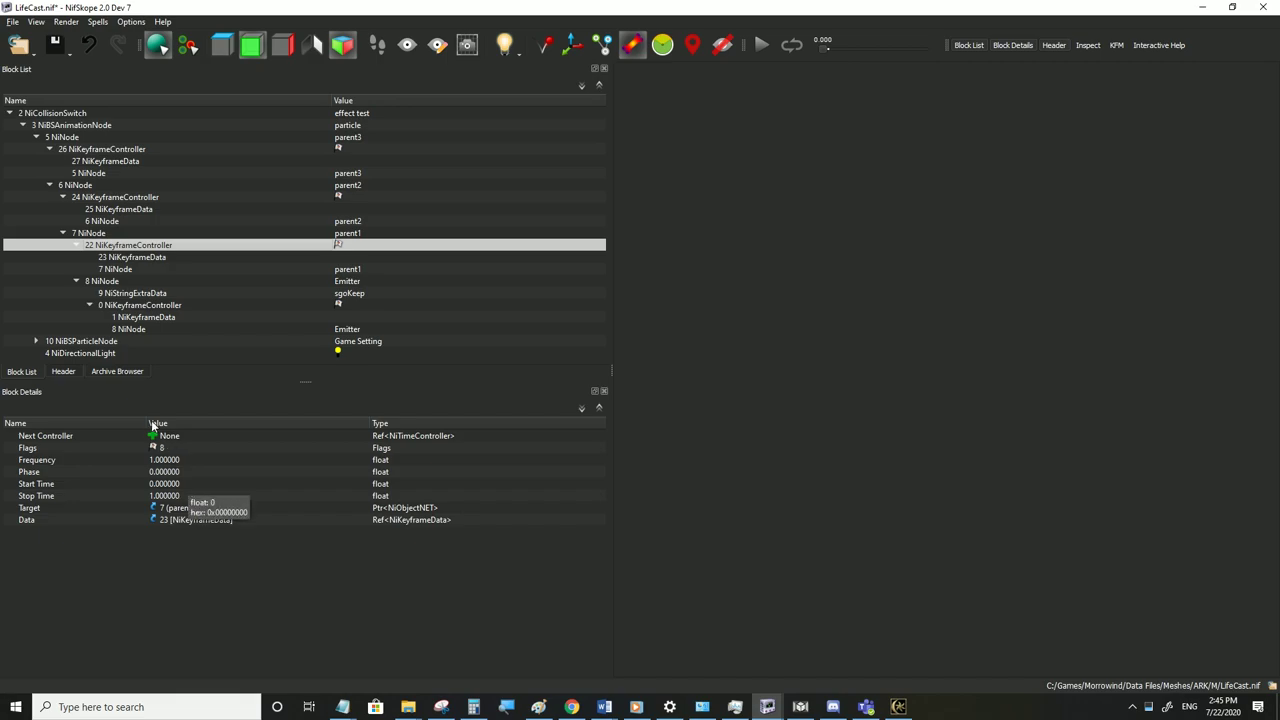
{"action": "left_click", "coordinate": [244, 462]}
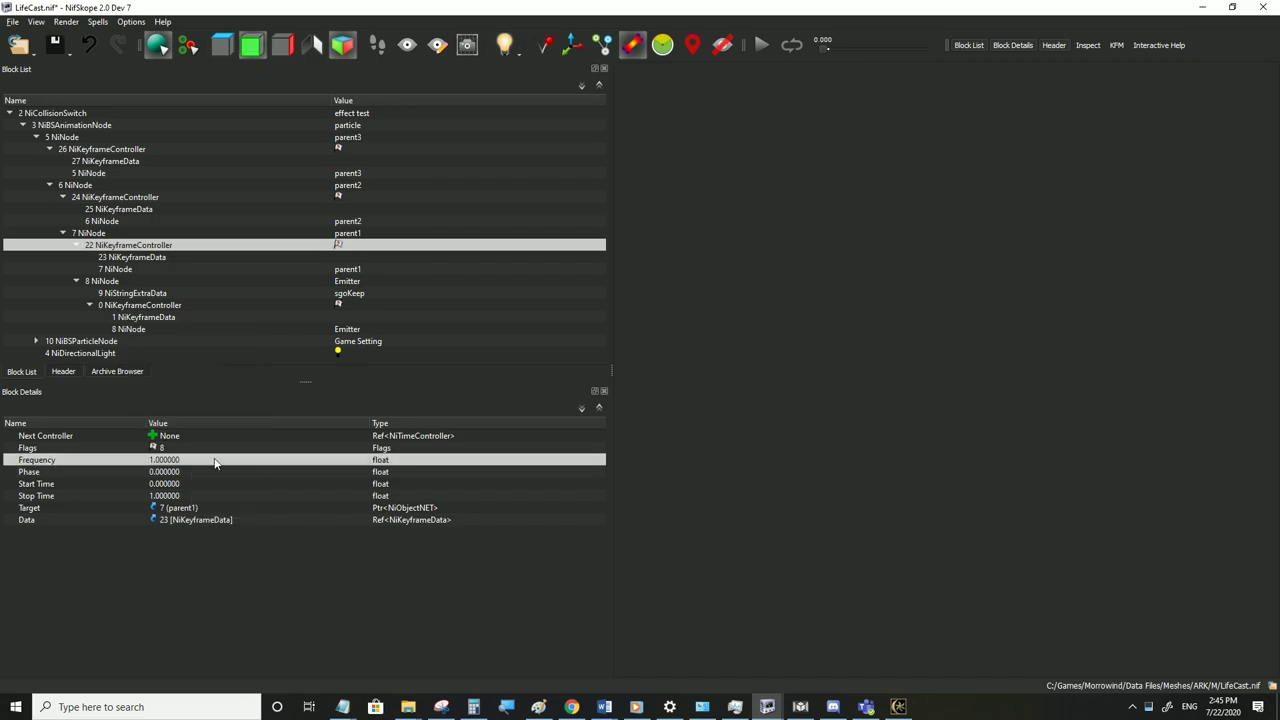
{"action": "double_click", "coordinate": [214, 461]}
{"action": "type", "text": "0.5"}
{"action": "key", "text": "Return"}
{"action": "left_click", "coordinate": [12, 21]}
{"action": "left_click", "coordinate": [40, 131]}
Cast the spell in Morrowind, circle the camera to watch the particle rings, then return to NifSkope
{"action": "left_click", "coordinate": [898, 707]}
{"action": "left_click", "coordinate": [550, 420]}
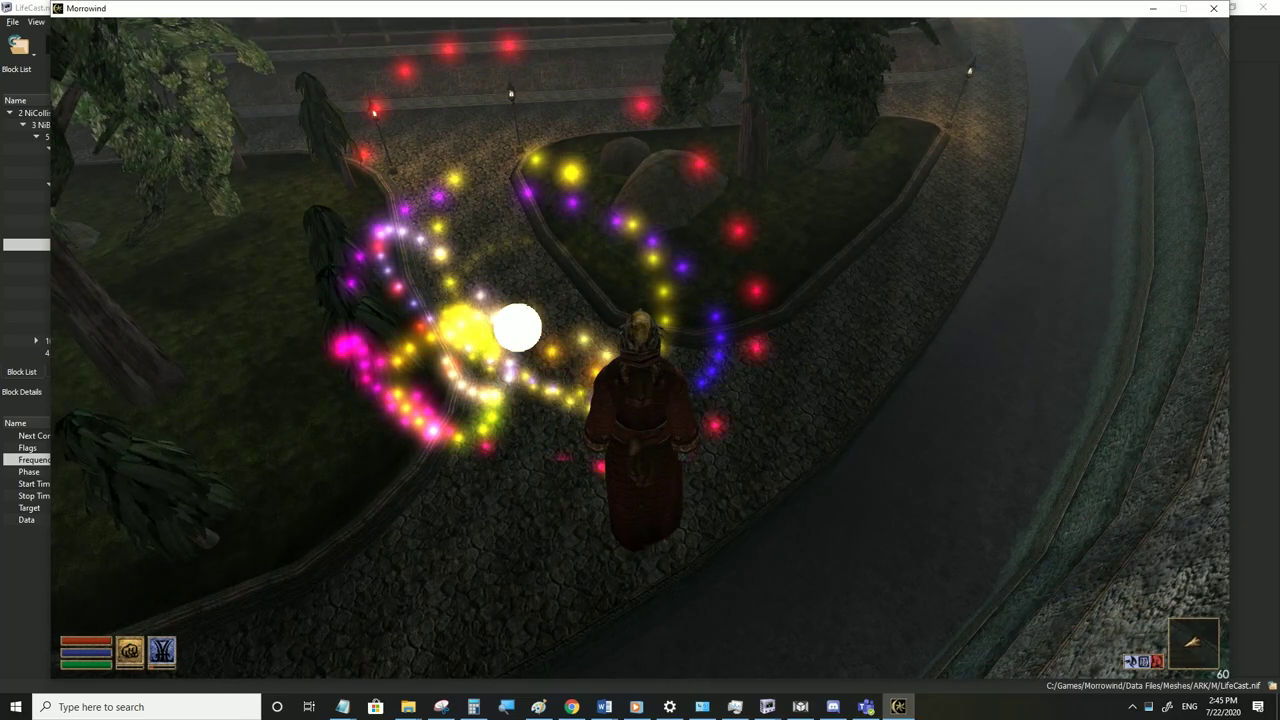
{"action": "key", "text": "w"}
{"action": "key", "text": "w"}
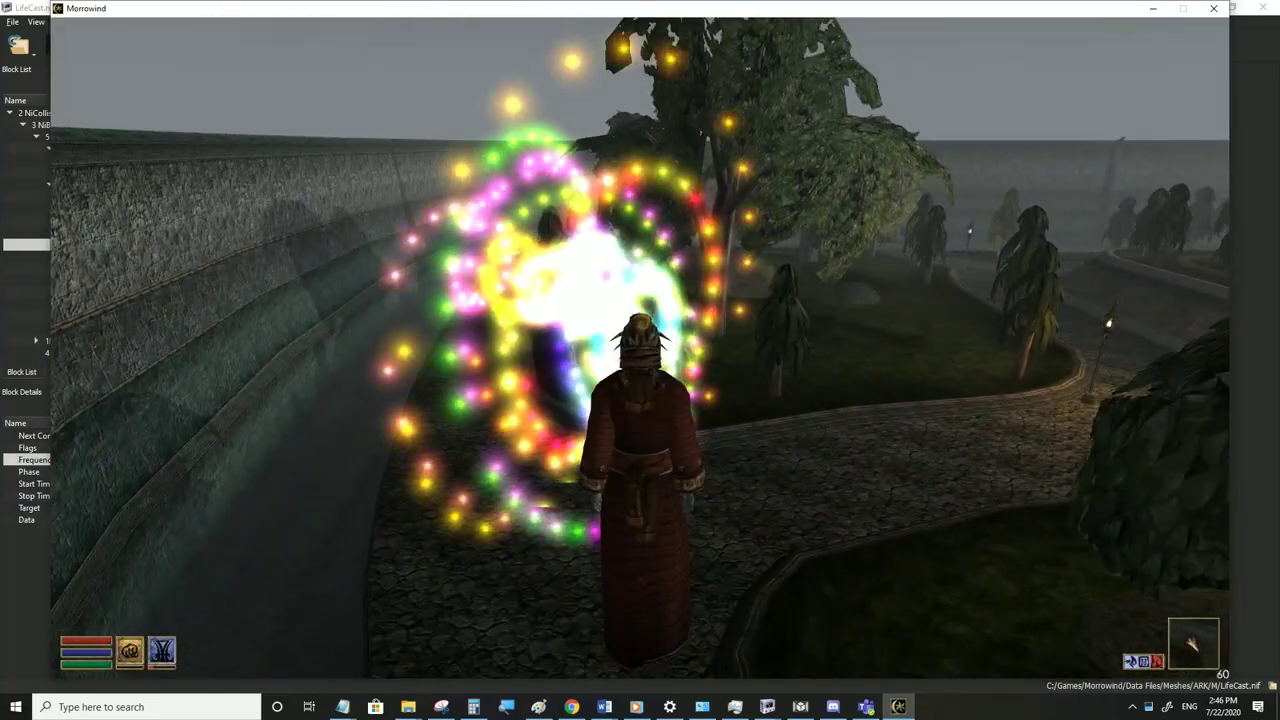
{"action": "left_click", "coordinate": [898, 707]}
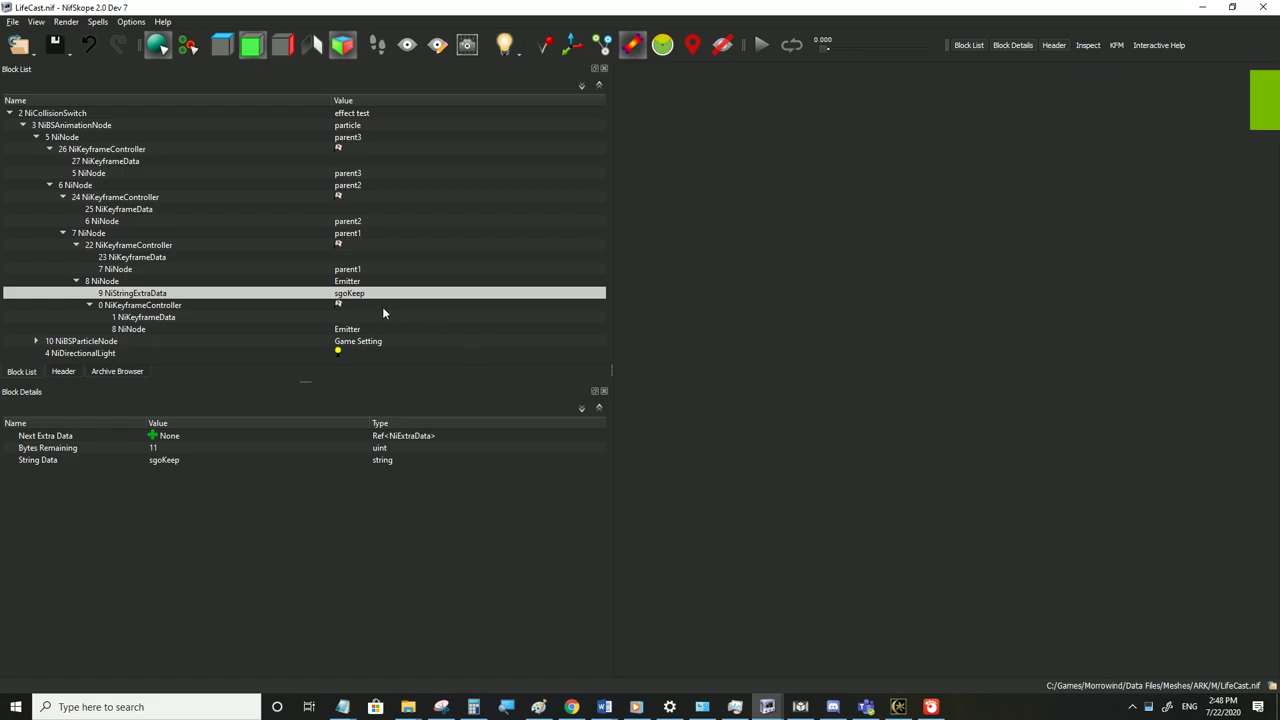
Play the particlestuff.NIF animation, then the particlestuff2.NIF animation, to compare them
{"action": "mouse_move", "coordinate": [770, 707]}
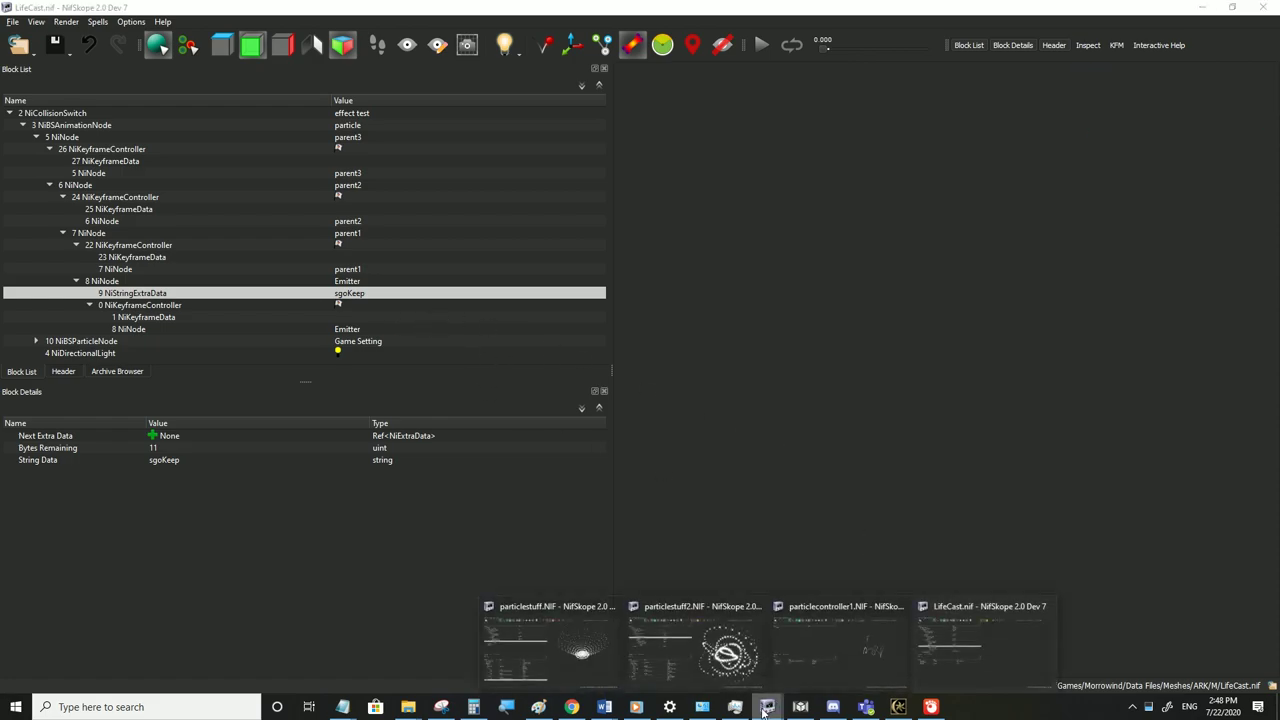
{"action": "left_click", "coordinate": [573, 664]}
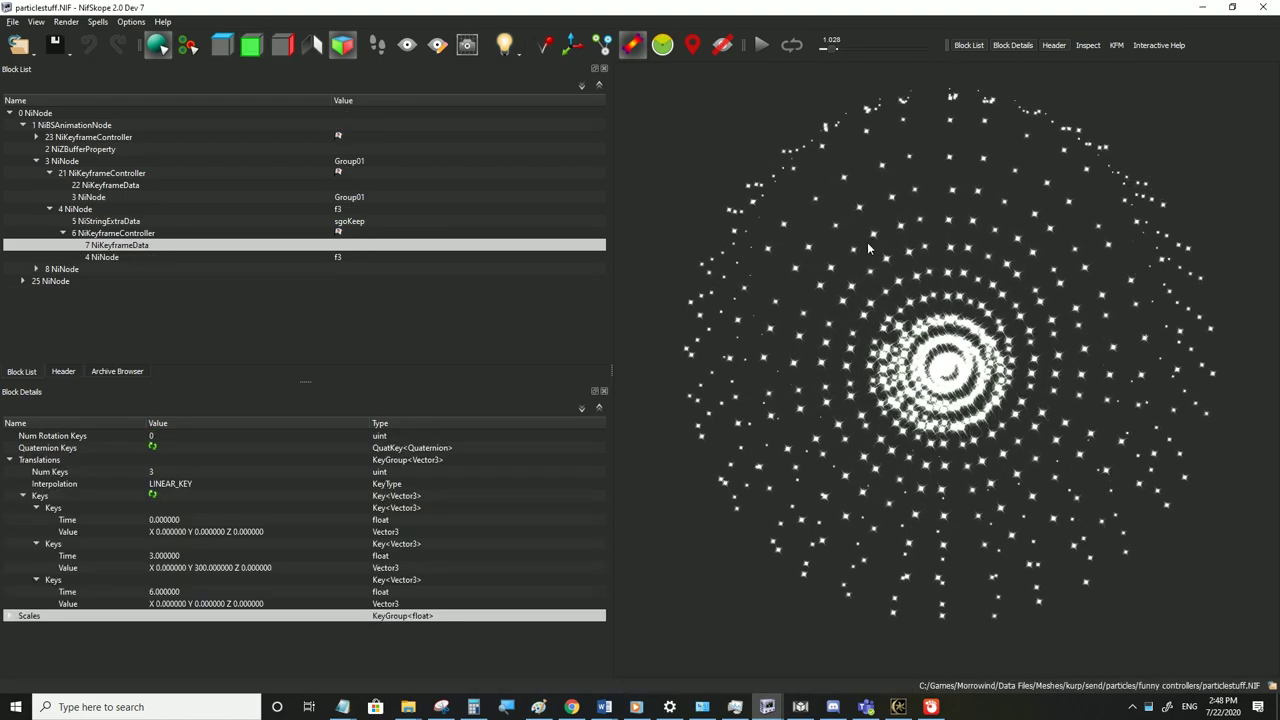
{"action": "left_click", "coordinate": [761, 44]}
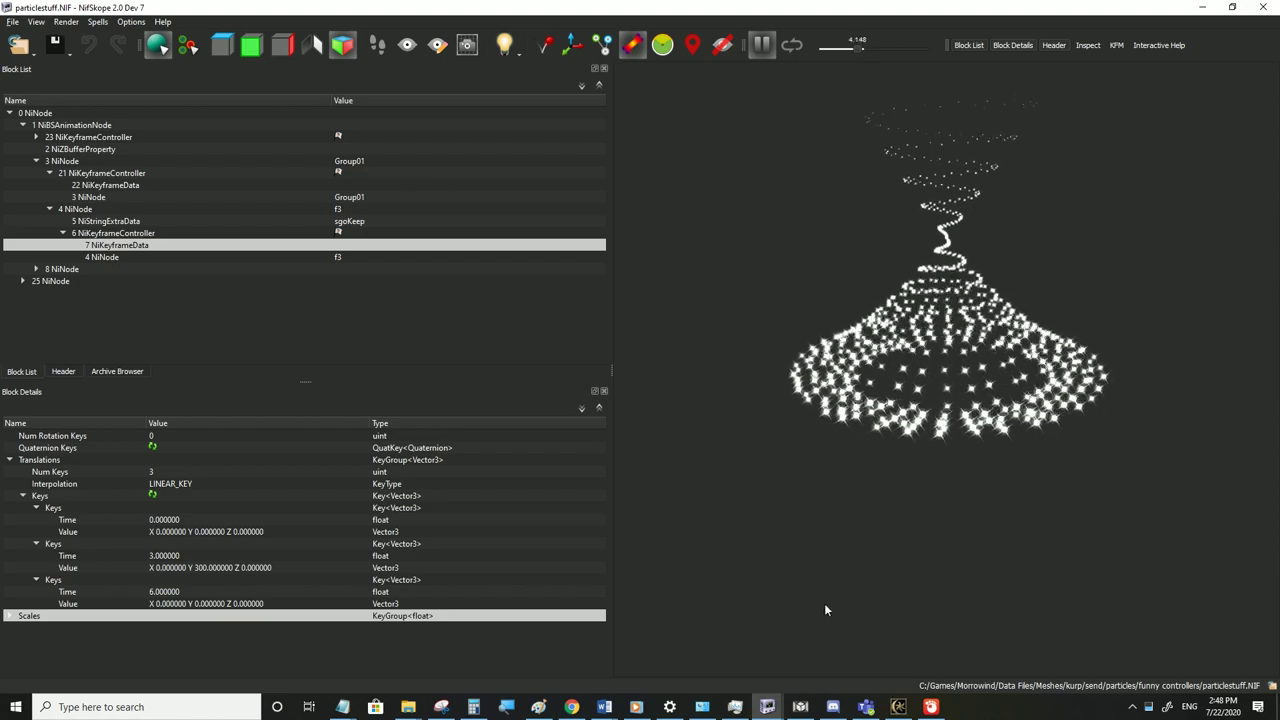
{"action": "mouse_move", "coordinate": [767, 707]}
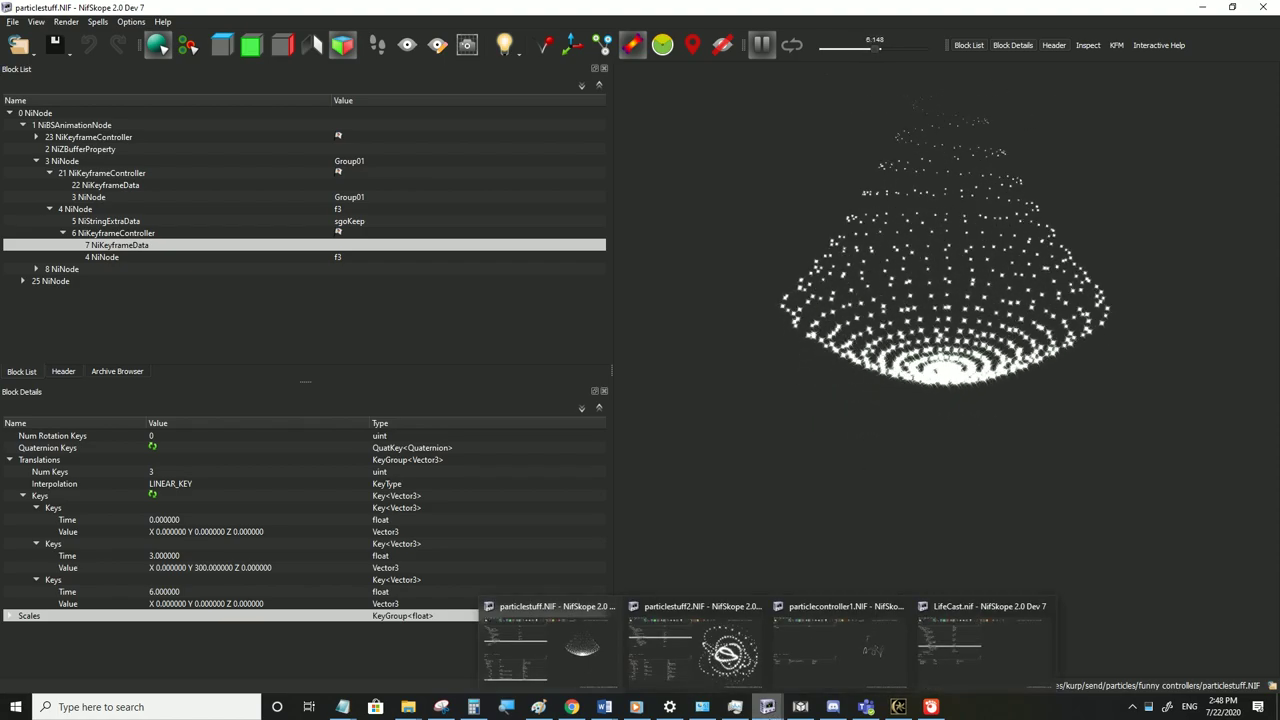
{"action": "left_click", "coordinate": [730, 655]}
{"action": "left_click", "coordinate": [761, 45]}
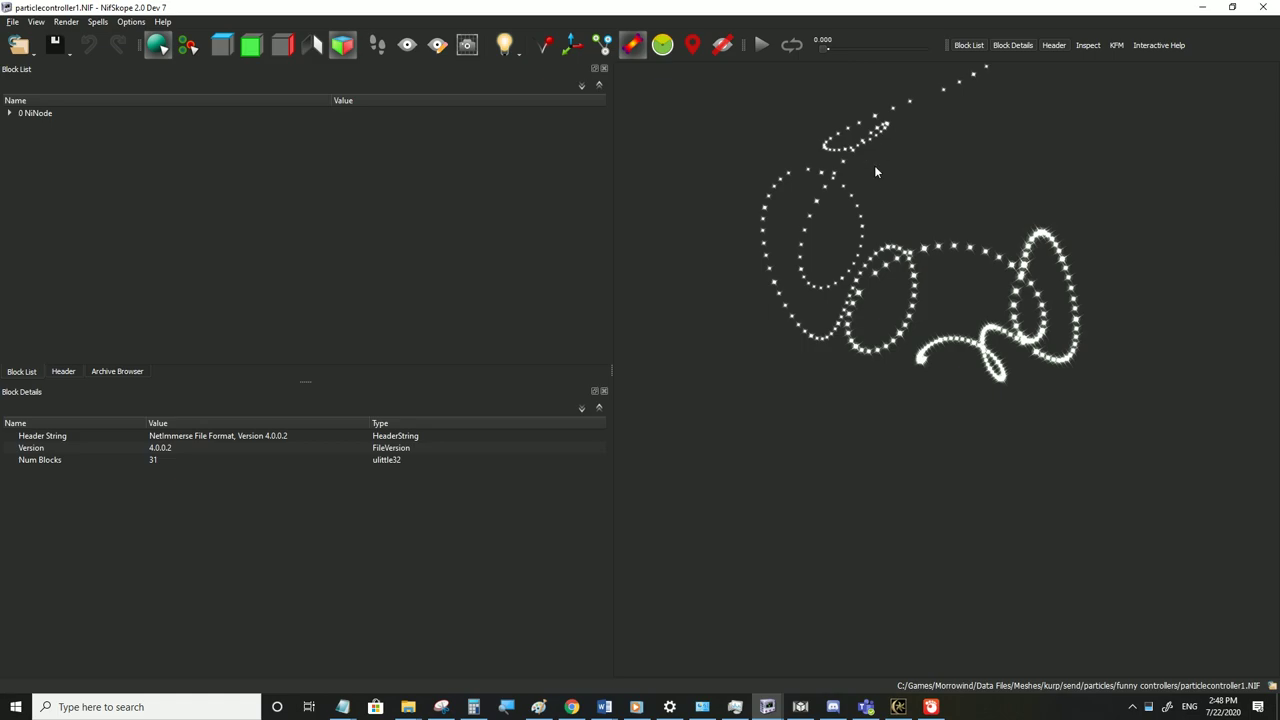
Play the particlecontroller1.NIF animation, then bring particlestuff.NIF back and replay its animation
{"action": "left_click", "coordinate": [761, 45]}
{"action": "mouse_move", "coordinate": [767, 706]}
{"action": "left_click", "coordinate": [524, 656]}
{"action": "left_click", "coordinate": [761, 45]}
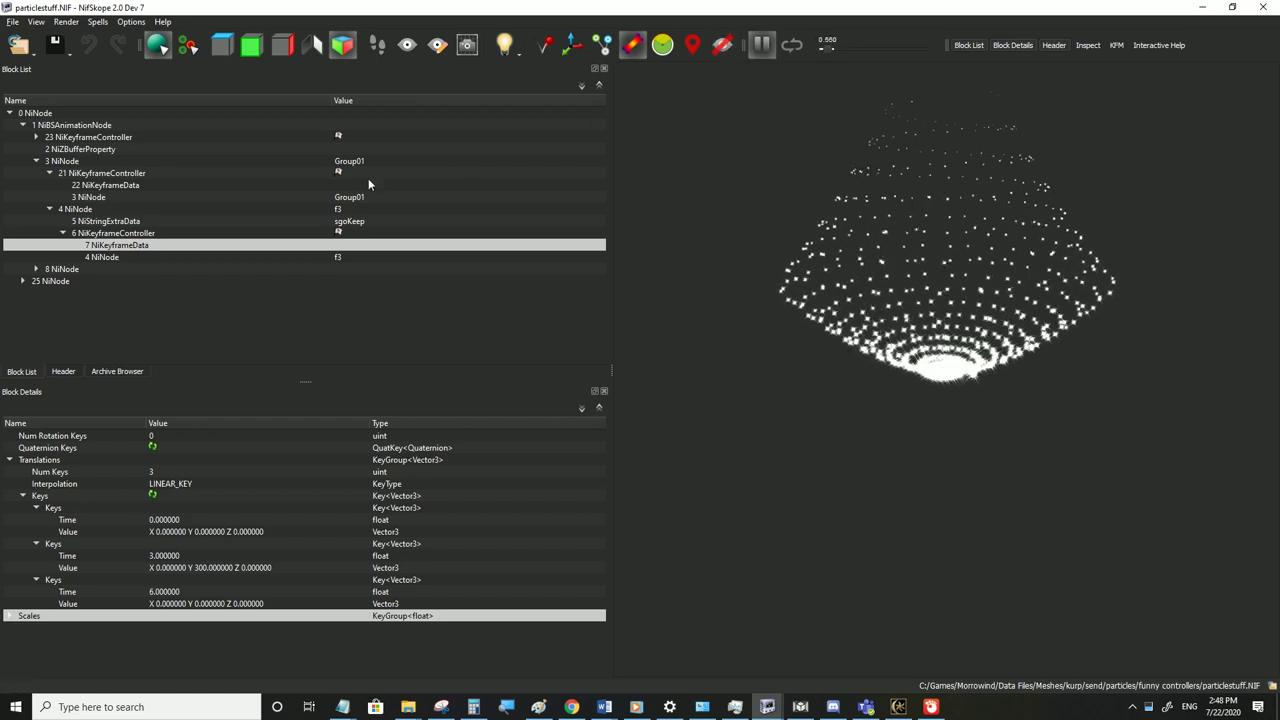
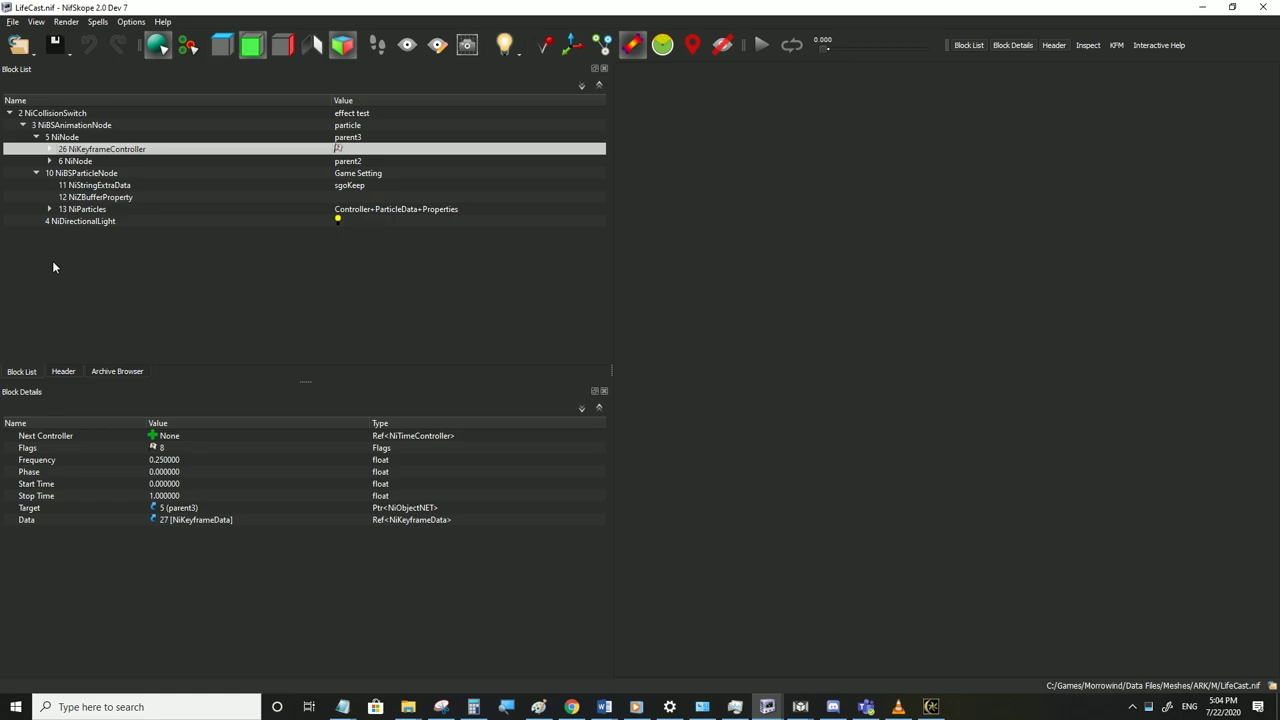
Switch to the second 3ds max window, which holds an empty 3ds max 5 scene
{"action": "mouse_move", "coordinate": [800, 707]}
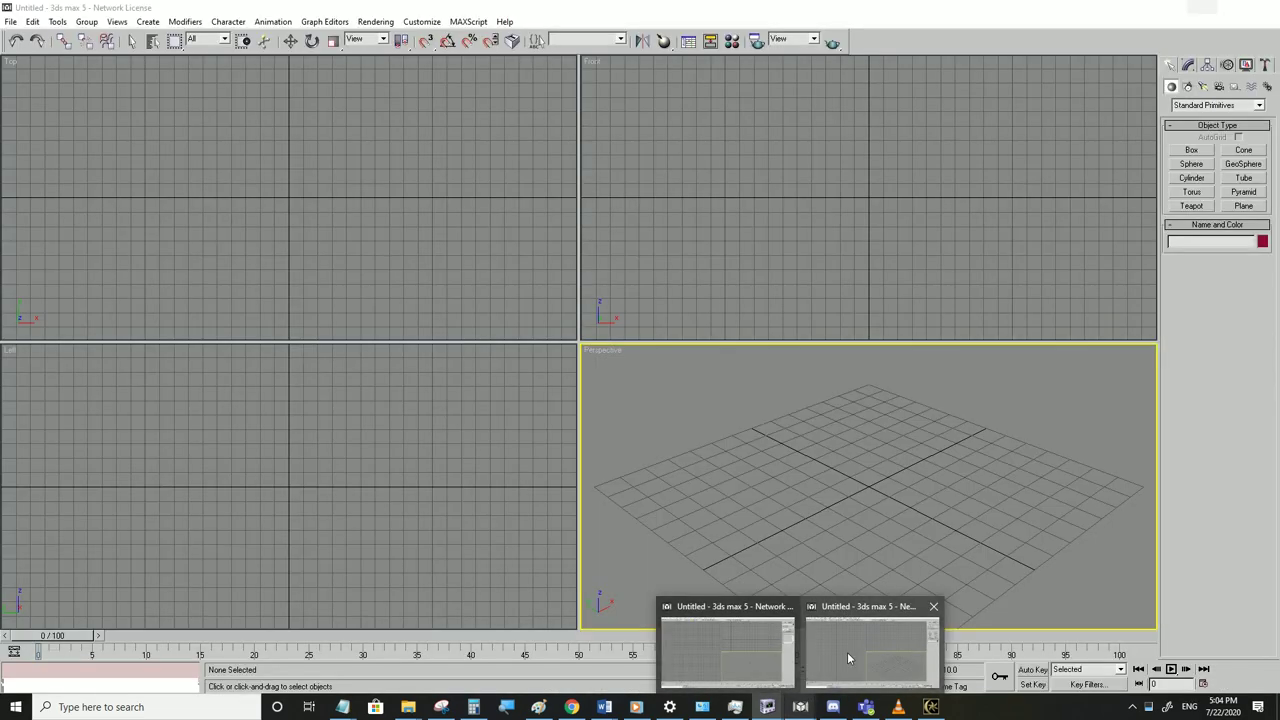
{"action": "left_click", "coordinate": [847, 652]}
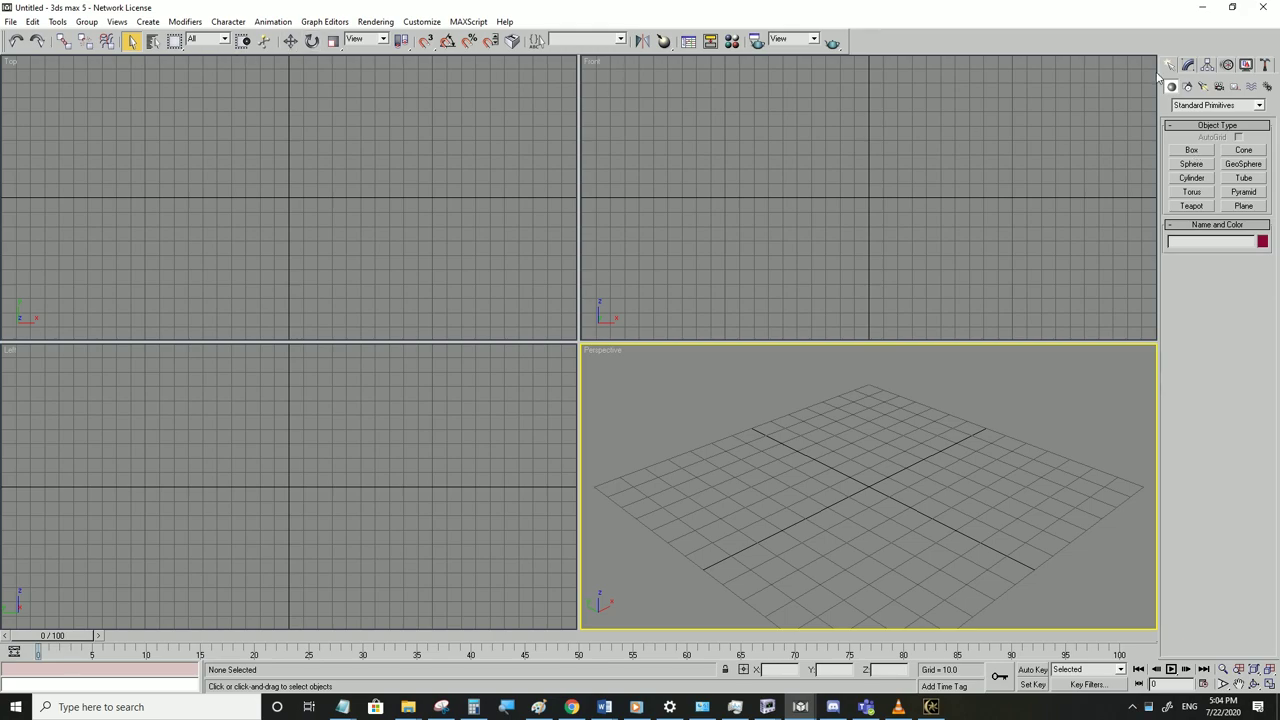
Draw a closed, curved Bezier line spline, Line01, with the Line shape tool
{"action": "left_click", "coordinate": [1259, 107]}
{"action": "left_click", "coordinate": [1259, 107]}
{"action": "left_click", "coordinate": [1187, 87]}
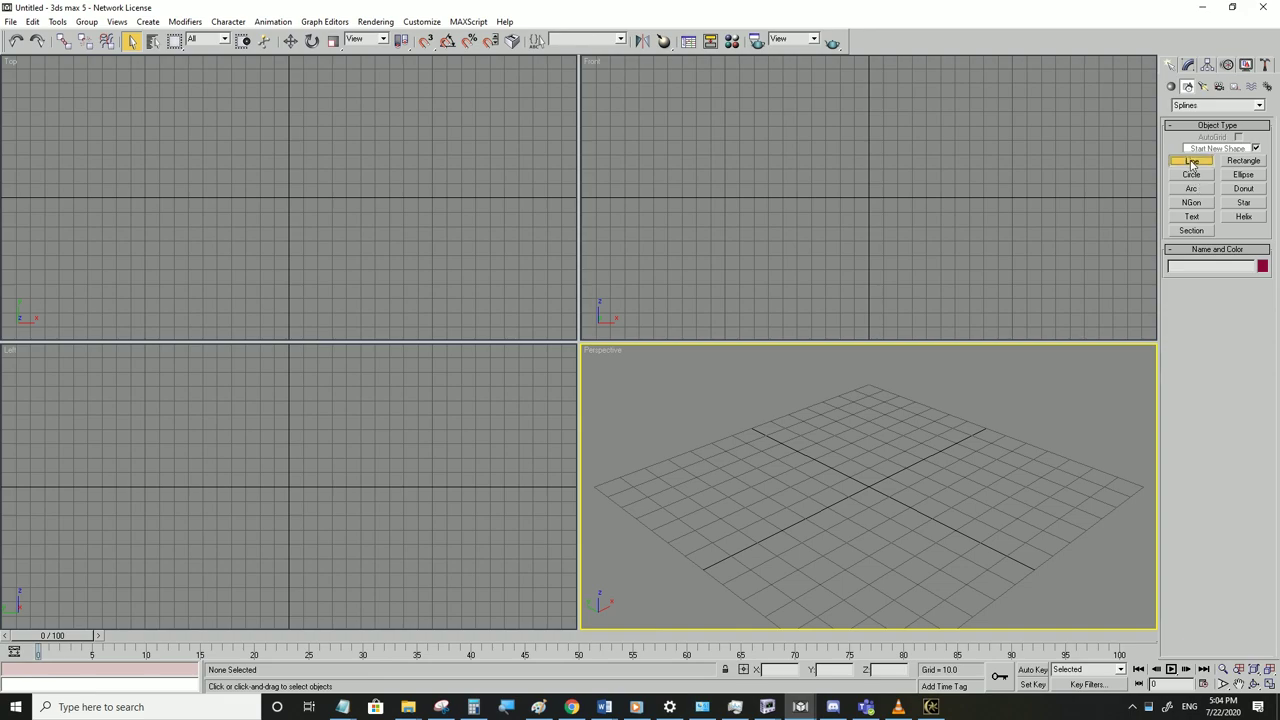
{"action": "left_click", "coordinate": [1191, 162]}
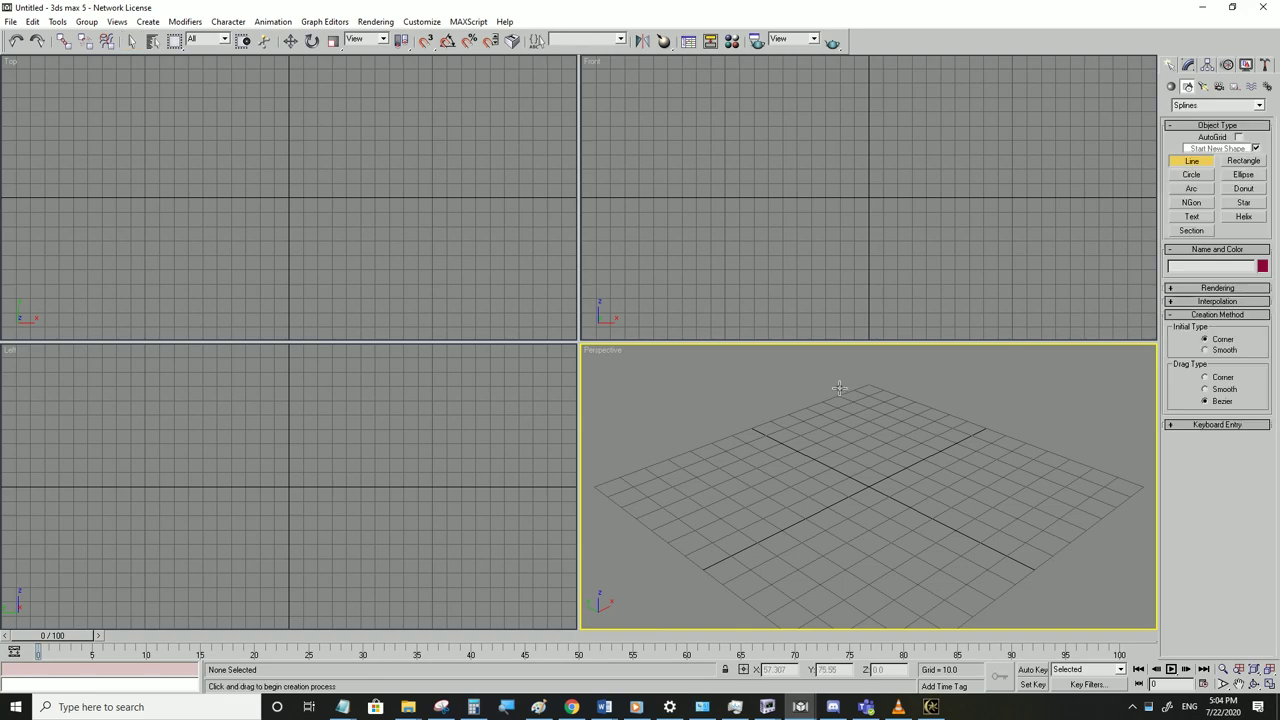
{"action": "left_click", "coordinate": [904, 471]}
{"action": "left_click_drag", "start_coordinate": [820, 461], "coordinate": [996, 497]}
{"action": "left_click_drag", "start_coordinate": [1000, 496], "coordinate": [913, 460]}
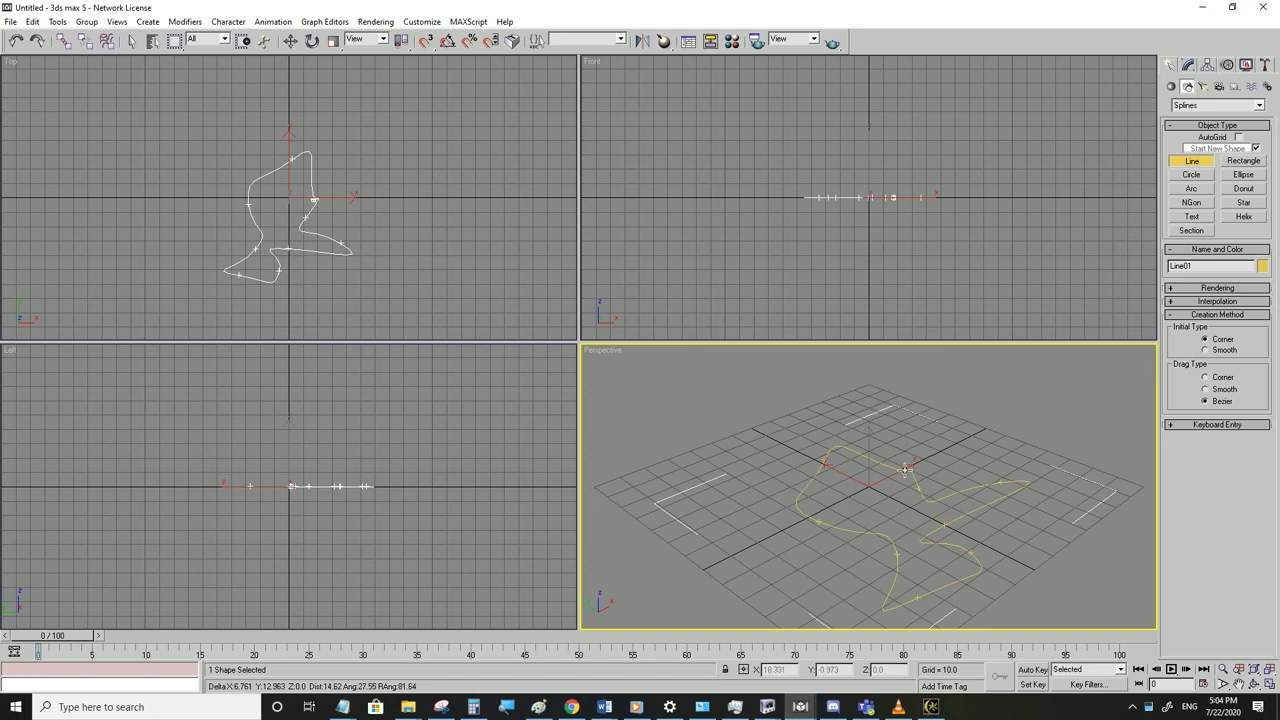
{"action": "left_click", "coordinate": [903, 470]}
{"action": "left_click", "coordinate": [629, 394]}
{"action": "right_click", "coordinate": [797, 266]}
At Line01's vertex sub-object level, raise and lower the first vertices in the Front viewport
{"action": "left_click", "coordinate": [290, 40]}
{"action": "left_click", "coordinate": [1188, 64]}
{"action": "left_click", "coordinate": [1171, 118]}
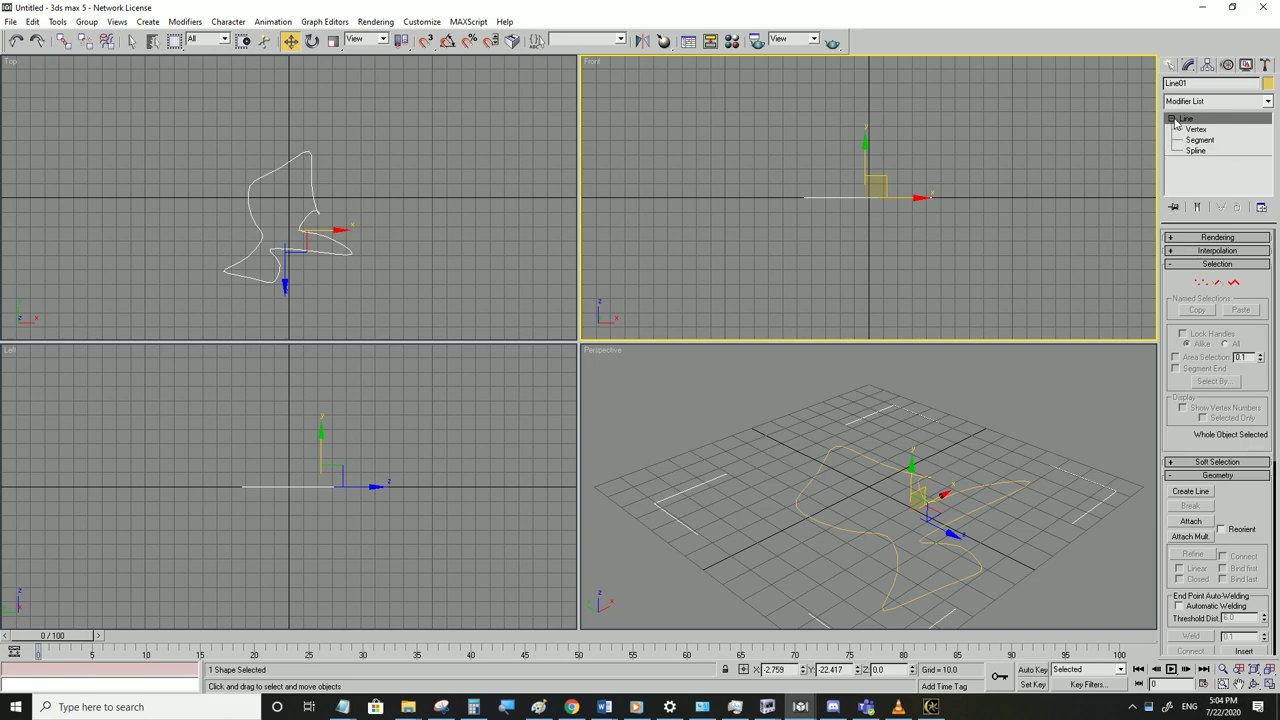
{"action": "left_click", "coordinate": [1196, 129]}
{"action": "left_click", "coordinate": [893, 197]}
{"action": "left_click_drag", "start_coordinate": [893, 197], "coordinate": [934, 222]}
{"action": "left_click", "coordinate": [930, 202]}
Lift and lower the remaining Line01 vertices so the spline winds through 3D space
{"action": "left_click", "coordinate": [808, 202]}
{"action": "left_click_drag", "start_coordinate": [808, 170], "coordinate": [808, 117]}
{"action": "left_click", "coordinate": [798, 202]}
{"action": "left_click_drag", "start_coordinate": [802, 188], "coordinate": [800, 222]}
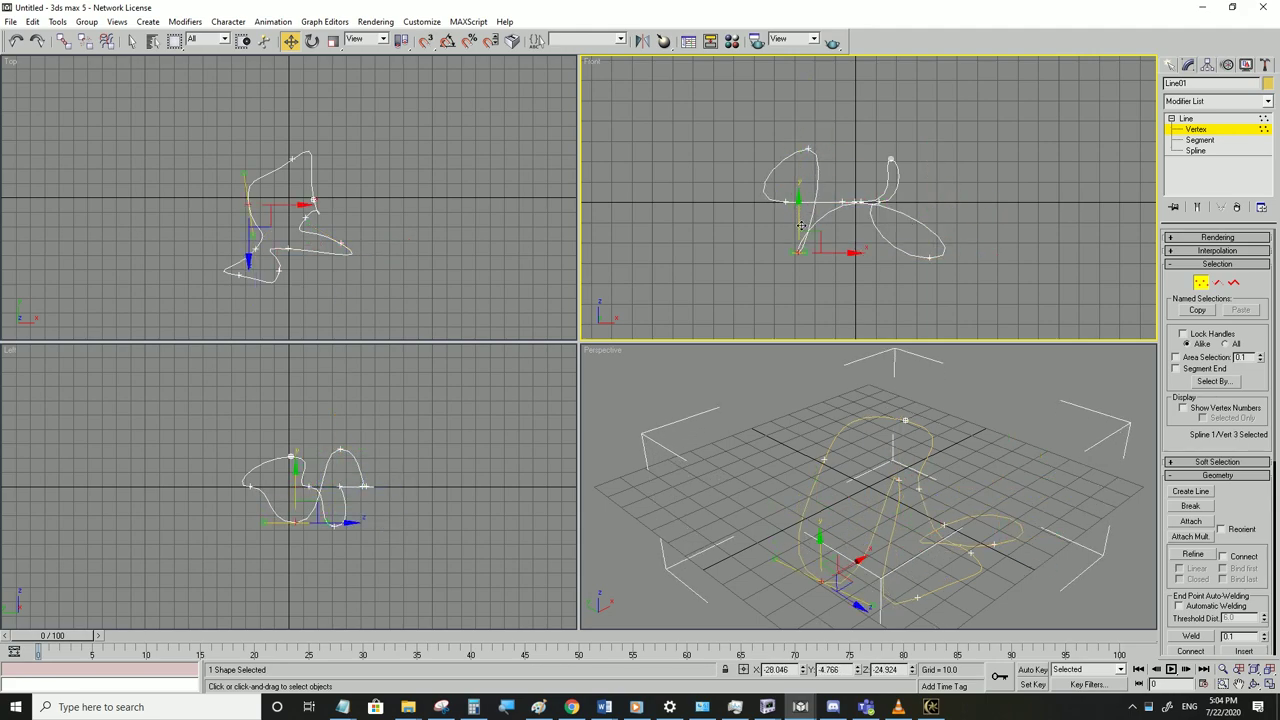
{"action": "left_click", "coordinate": [844, 203]}
{"action": "left_click_drag", "start_coordinate": [843, 177], "coordinate": [854, 202]}
{"action": "left_click", "coordinate": [857, 205]}
{"action": "left_click", "coordinate": [878, 275]}
{"action": "mouse_move", "coordinate": [905, 440]}
{"action": "middle_mouse_down", "text": "alt"}
{"action": "mouse_move", "coordinate": [891, 434]}
{"action": "mouse_move", "coordinate": [946, 443]}
{"action": "mouse_move", "coordinate": [897, 443]}
{"action": "mouse_move", "coordinate": [905, 450]}
{"action": "middle_mouse_up", "text": "alt"}
{"action": "left_click", "coordinate": [1171, 65]}
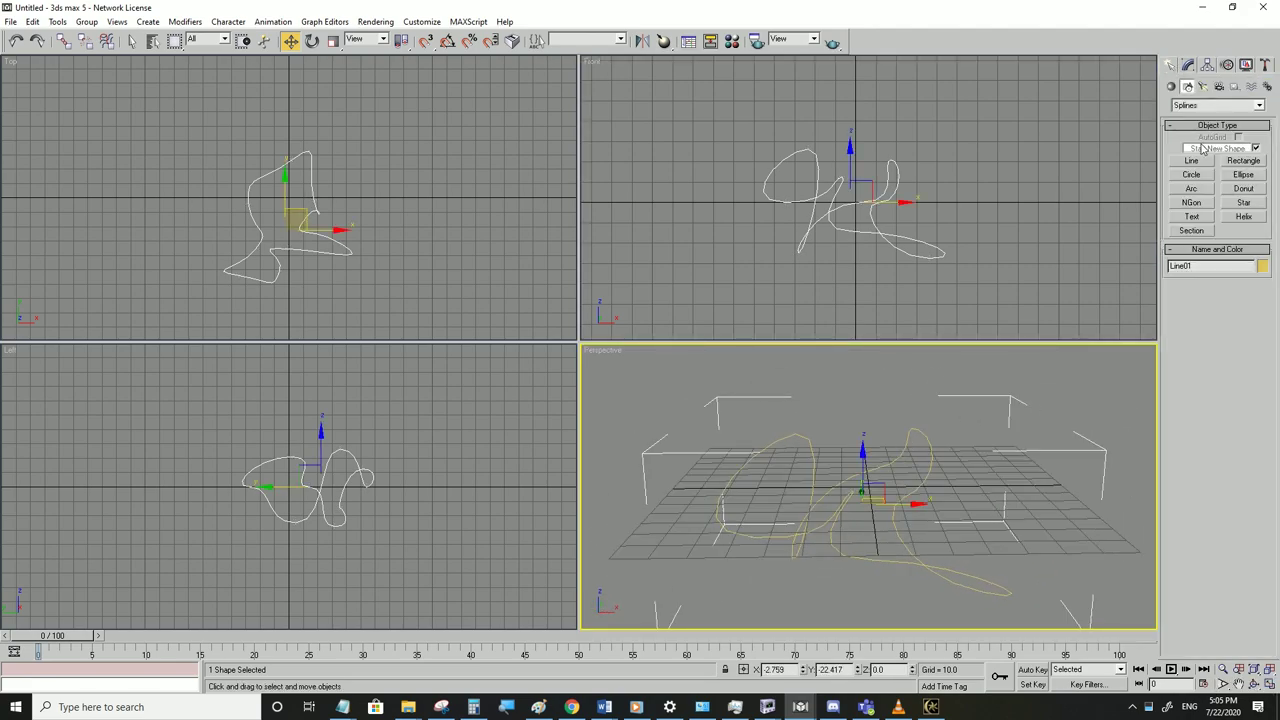
{"action": "left_click", "coordinate": [1171, 86]}
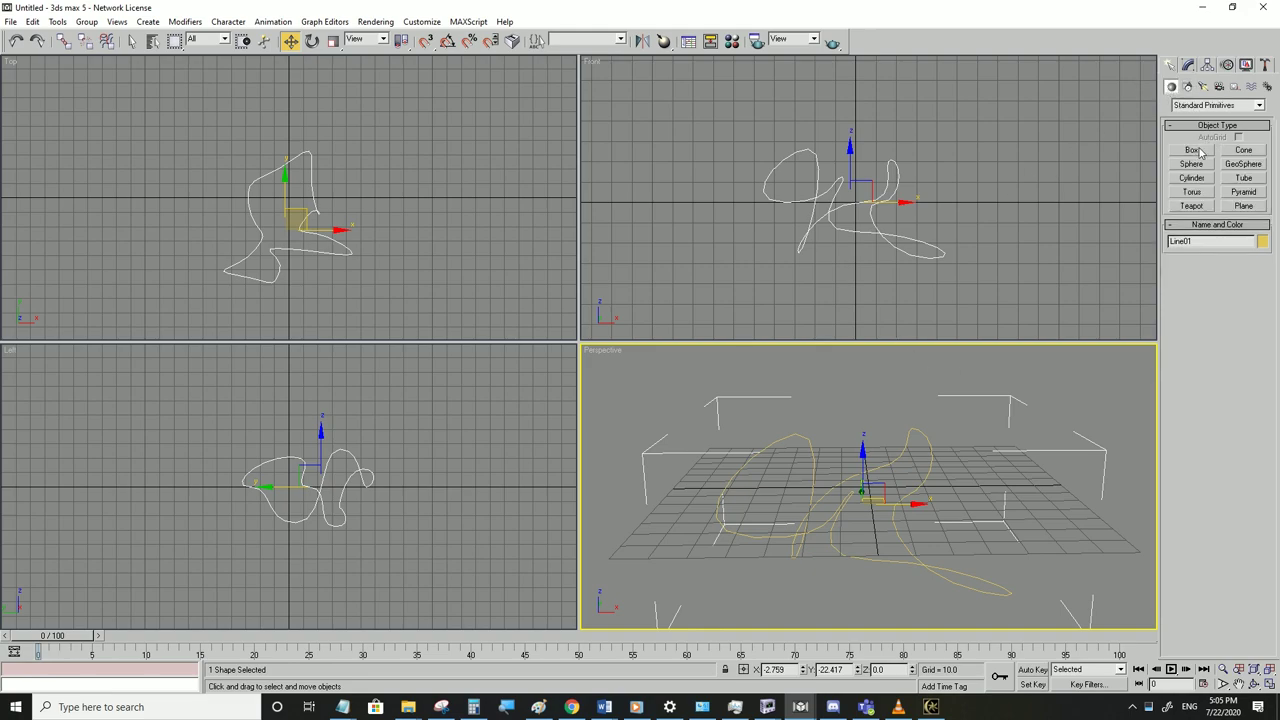
Create a small sphere, Sphere01, in the Perspective viewport
{"action": "left_click", "coordinate": [1191, 150]}
{"action": "left_click", "coordinate": [1191, 164]}
{"action": "scroll", "coordinate": [813, 460], "scroll_direction": "down", "scroll_amount": 4}
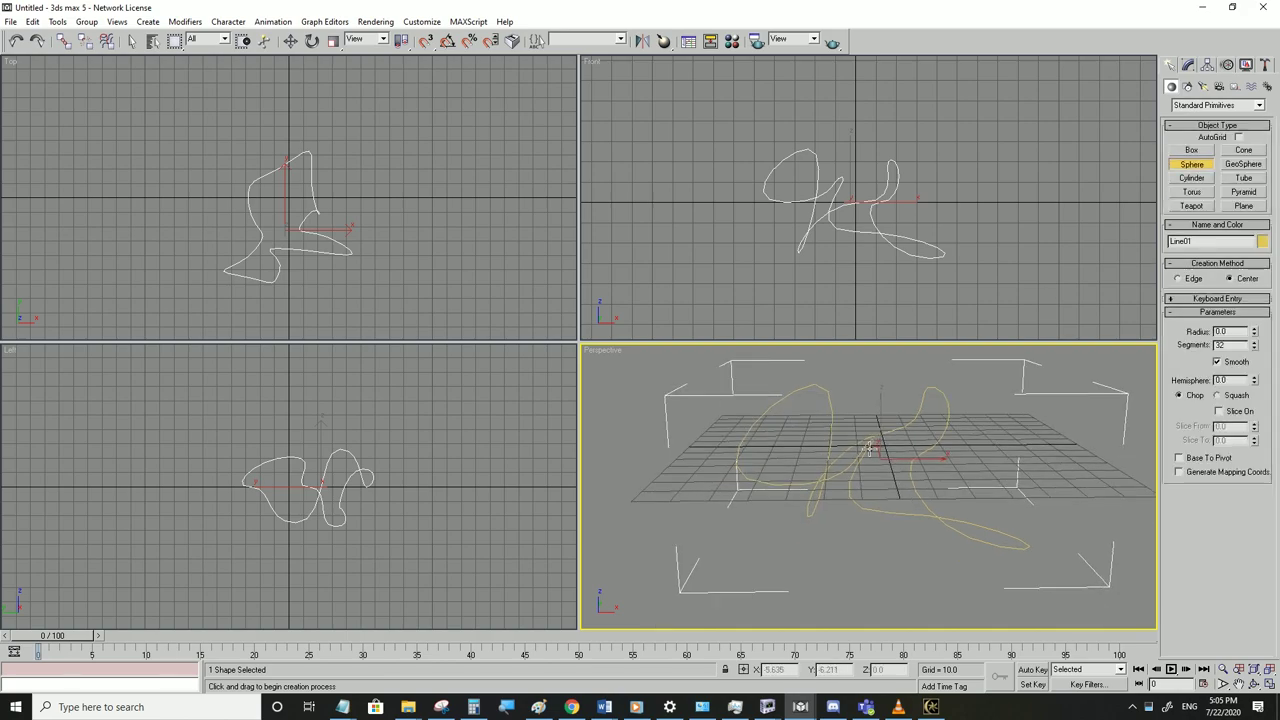
{"action": "left_click_drag", "start_coordinate": [741, 402], "coordinate": [737, 399]}
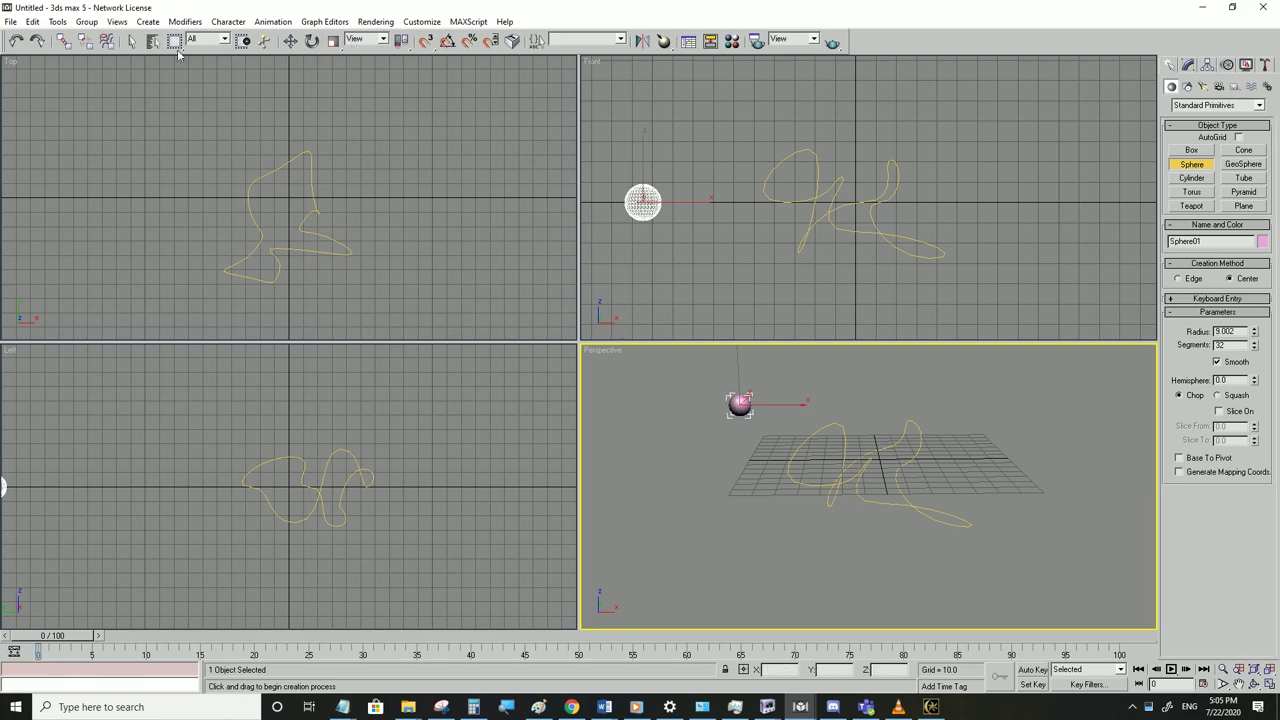
{"action": "left_click", "coordinate": [132, 40]}
{"action": "scroll", "coordinate": [738, 400], "scroll_direction": "up", "scroll_amount": 2}
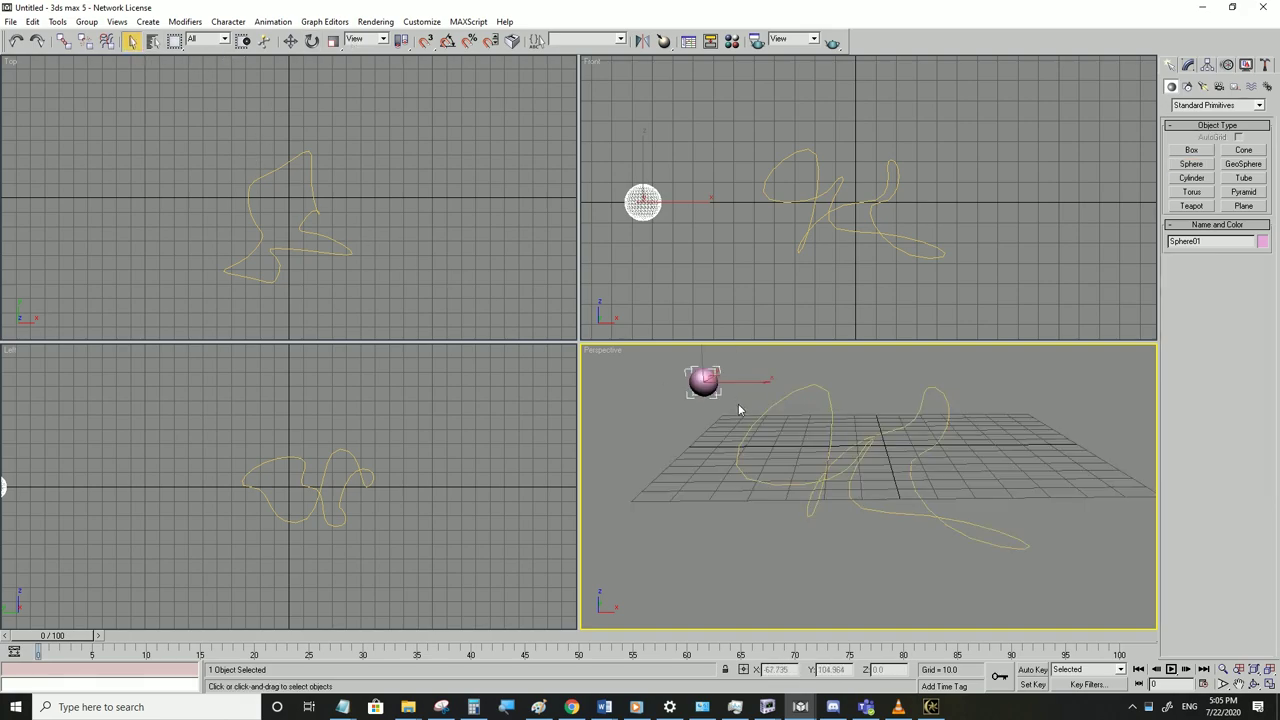
{"action": "scroll", "coordinate": [740, 405], "scroll_direction": "down", "scroll_amount": 2}
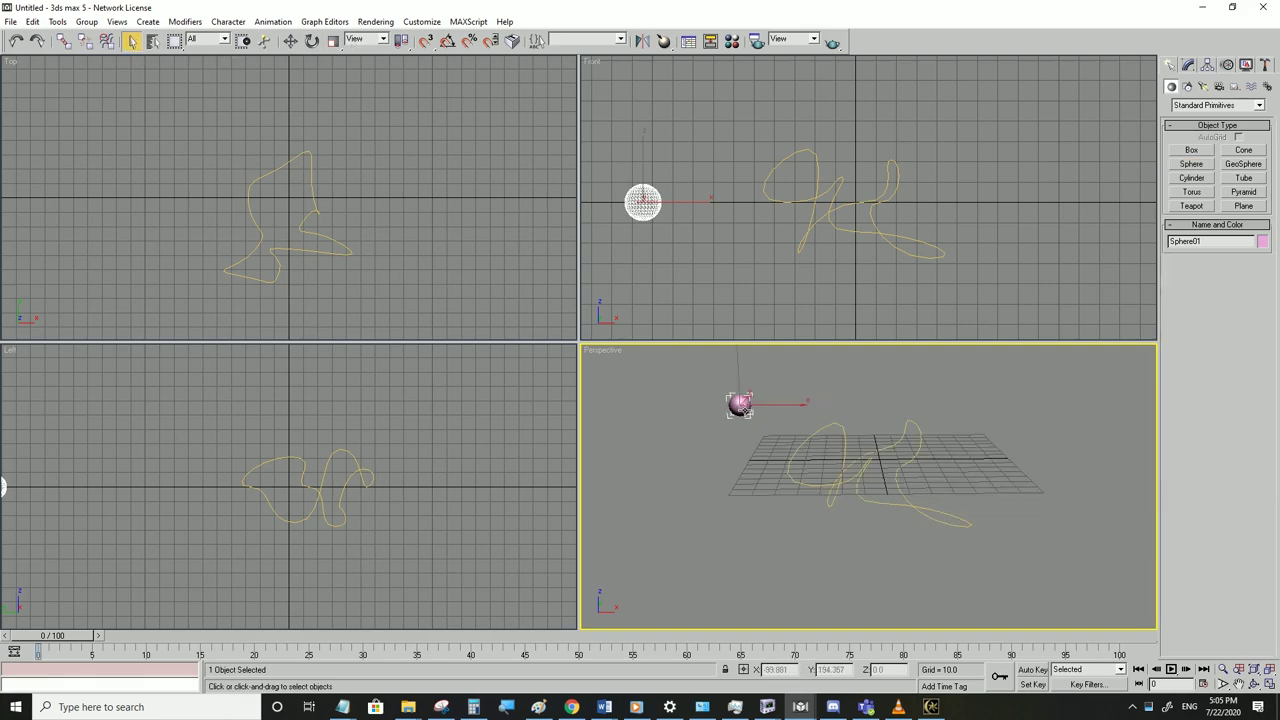
{"action": "left_click", "coordinate": [1251, 86]}
{"action": "left_click", "coordinate": [1219, 86]}
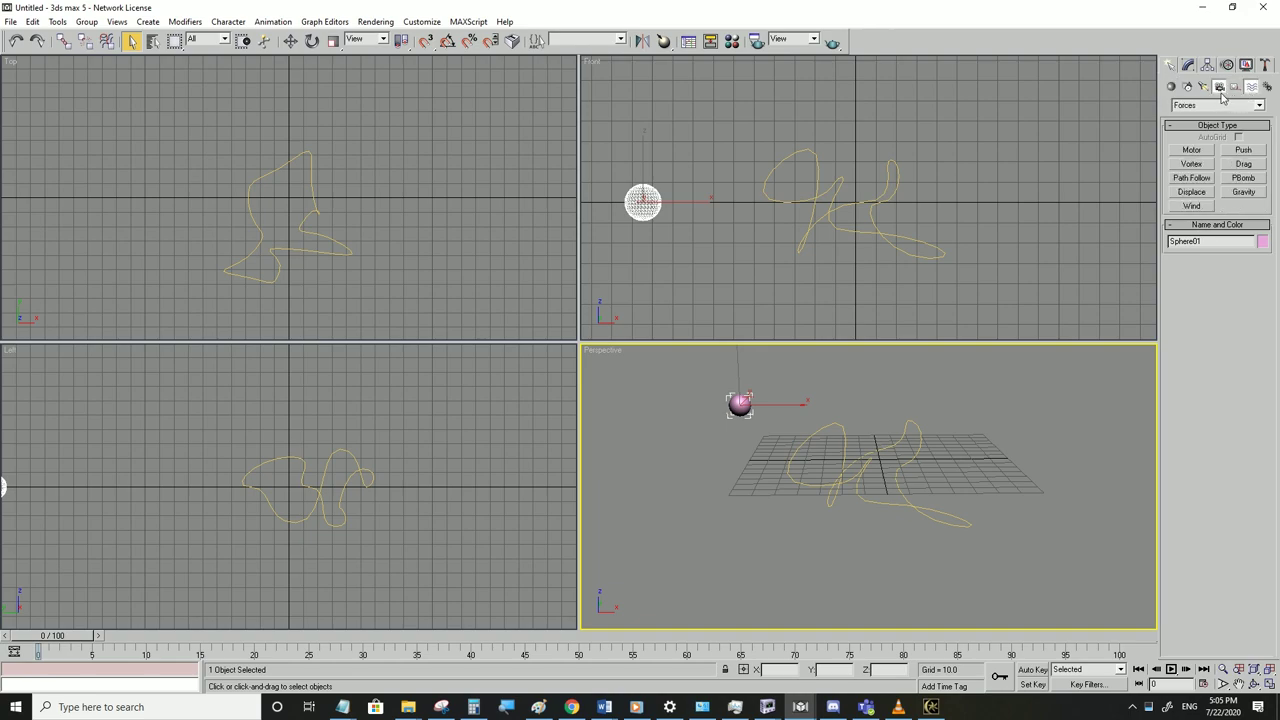
Give Sphere01's position a Path Constraint on Line01 and play the animation to check it
{"action": "left_click", "coordinate": [1228, 65]}
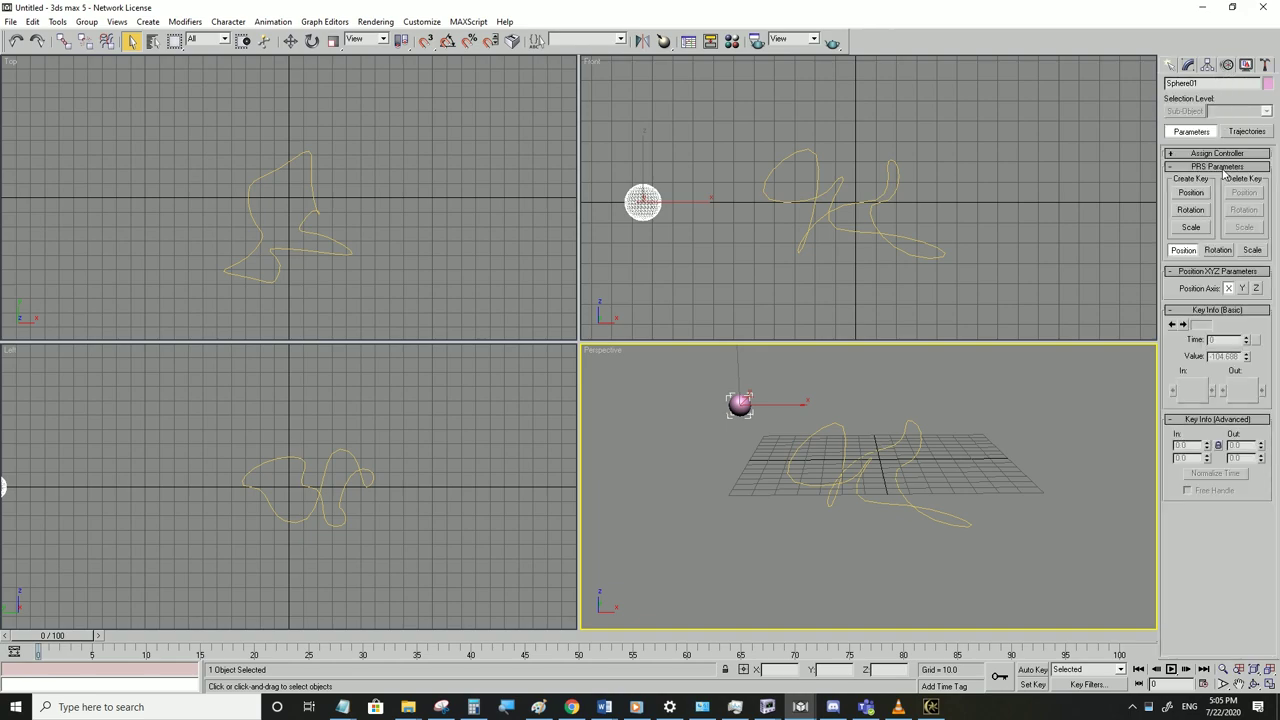
{"action": "left_click", "coordinate": [1208, 67]}
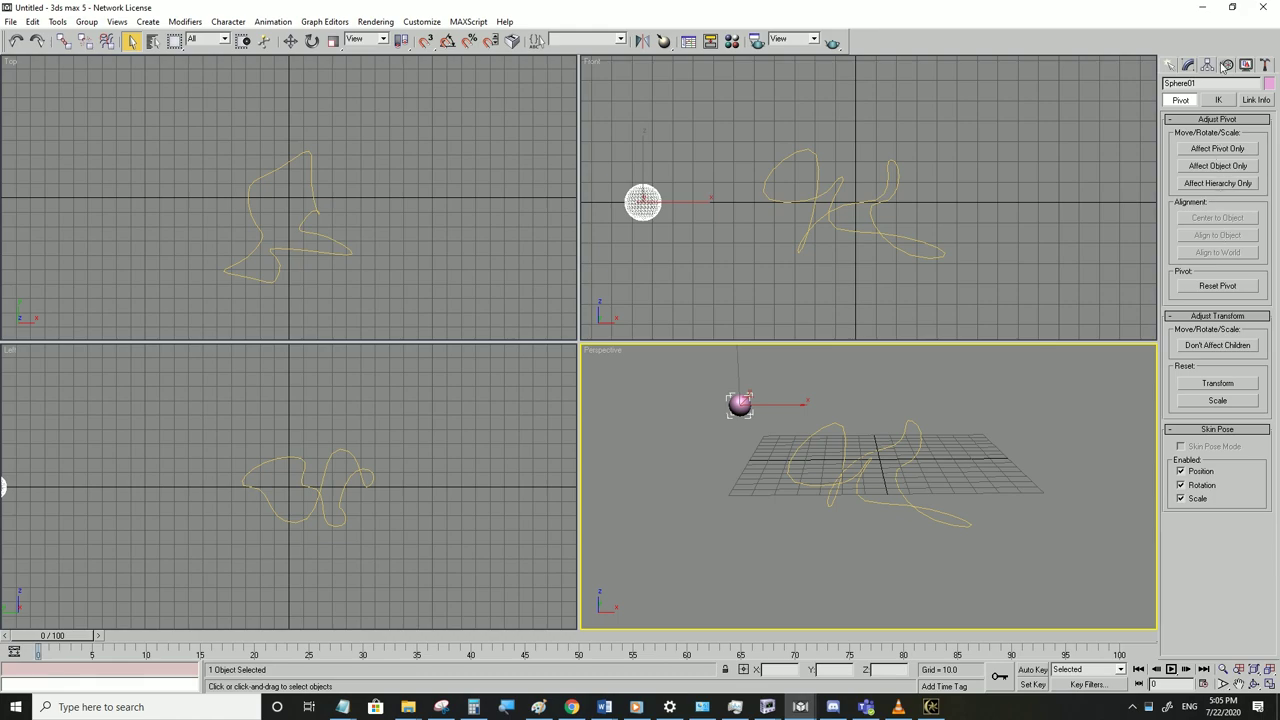
{"action": "left_click", "coordinate": [1227, 65]}
{"action": "left_click", "coordinate": [1168, 153]}
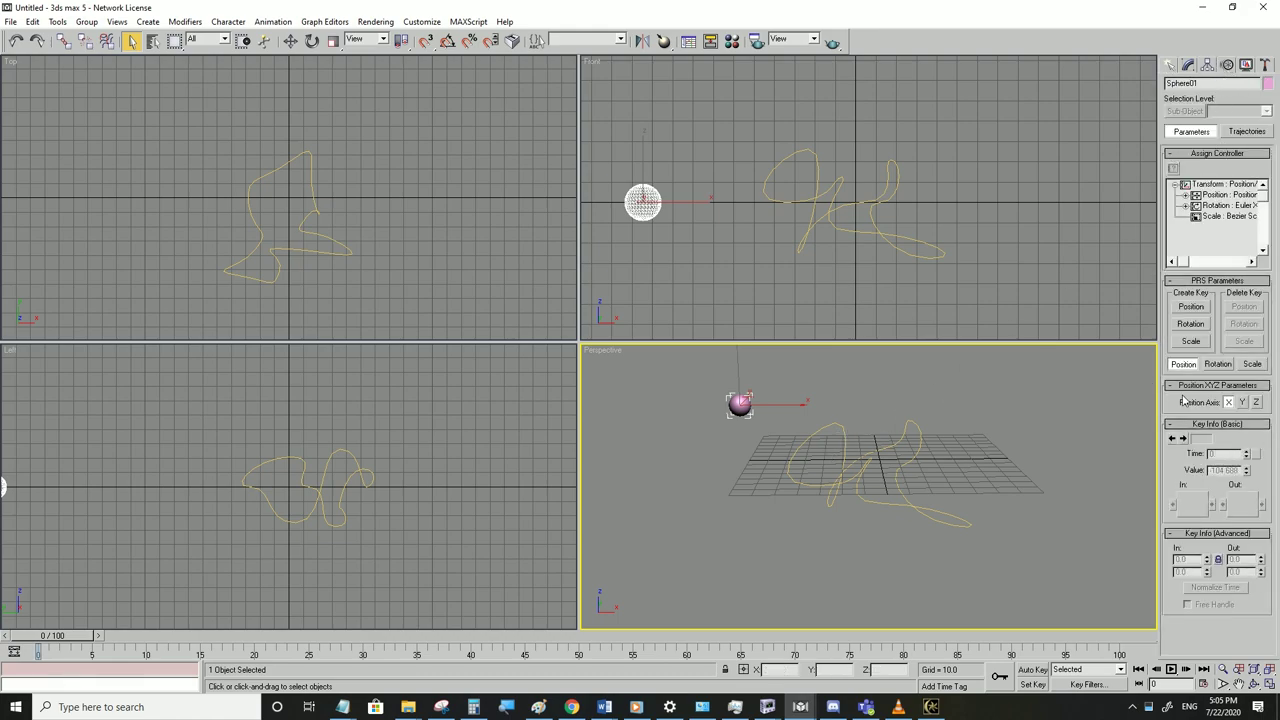
{"action": "left_click", "coordinate": [1215, 196]}
{"action": "left_click", "coordinate": [1173, 168]}
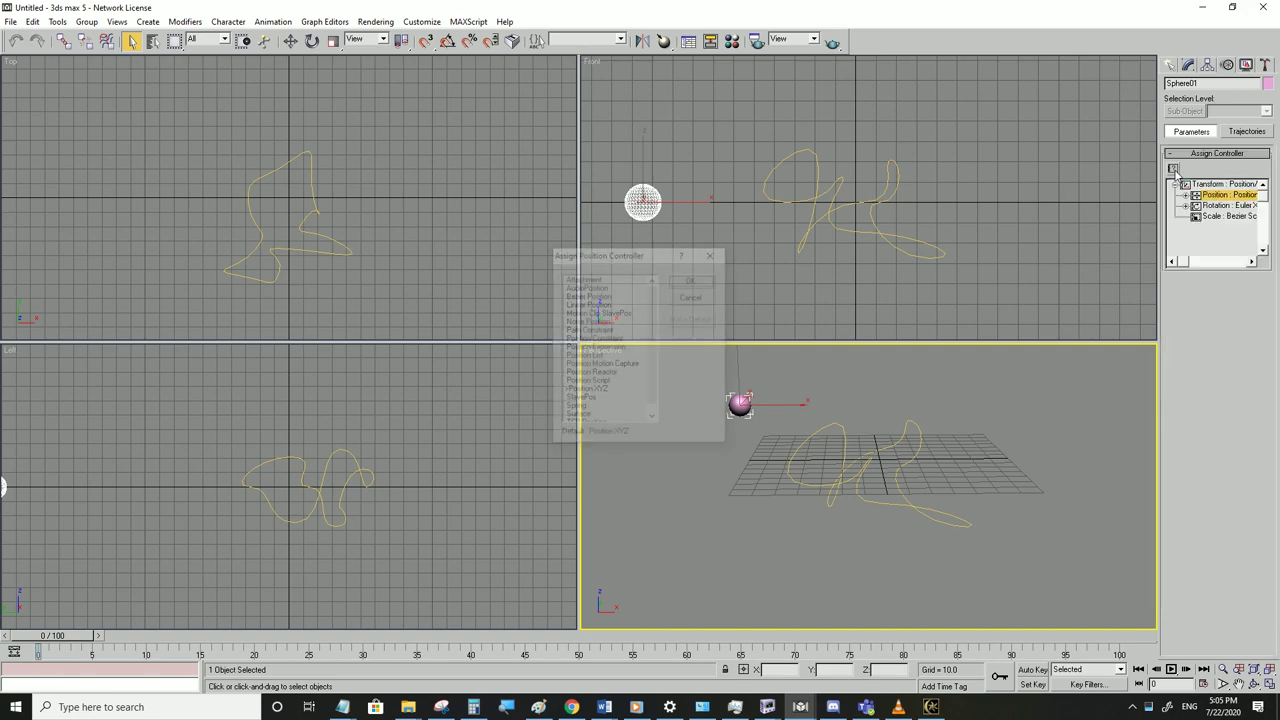
{"action": "left_click", "coordinate": [605, 330]}
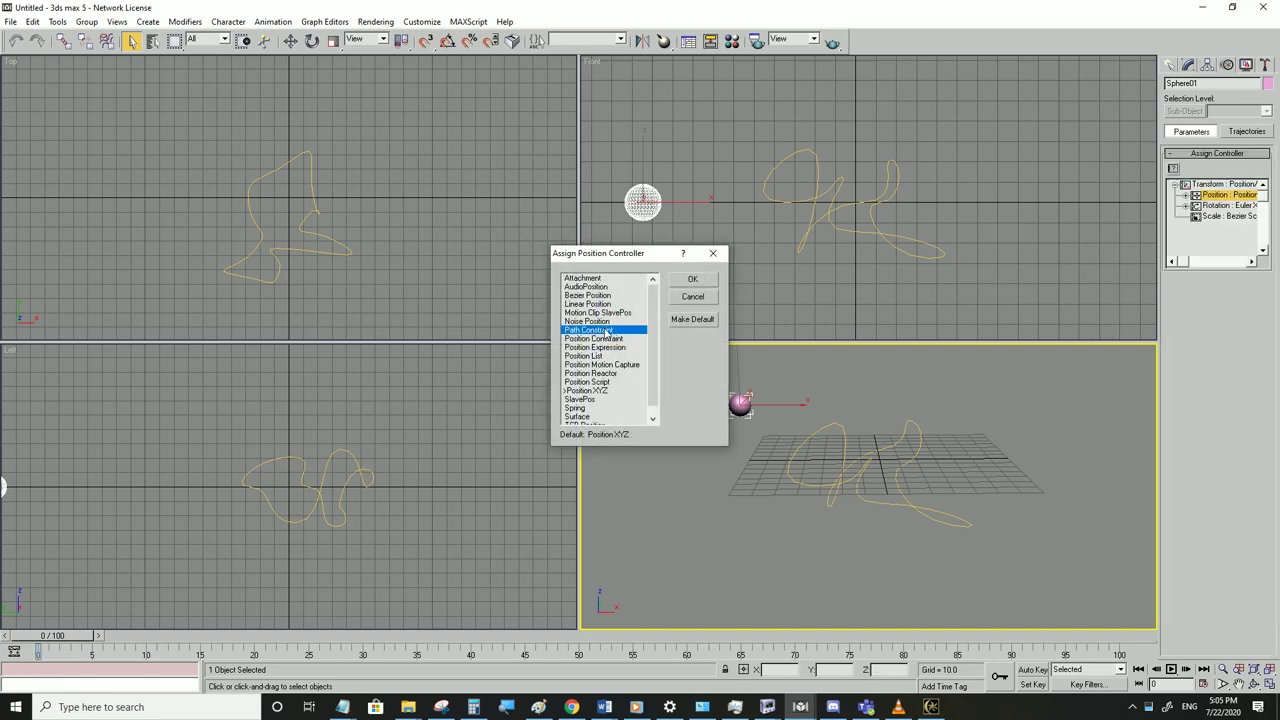
{"action": "left_click", "coordinate": [691, 283]}
{"action": "left_click", "coordinate": [1197, 405]}
{"action": "left_click", "coordinate": [917, 440]}
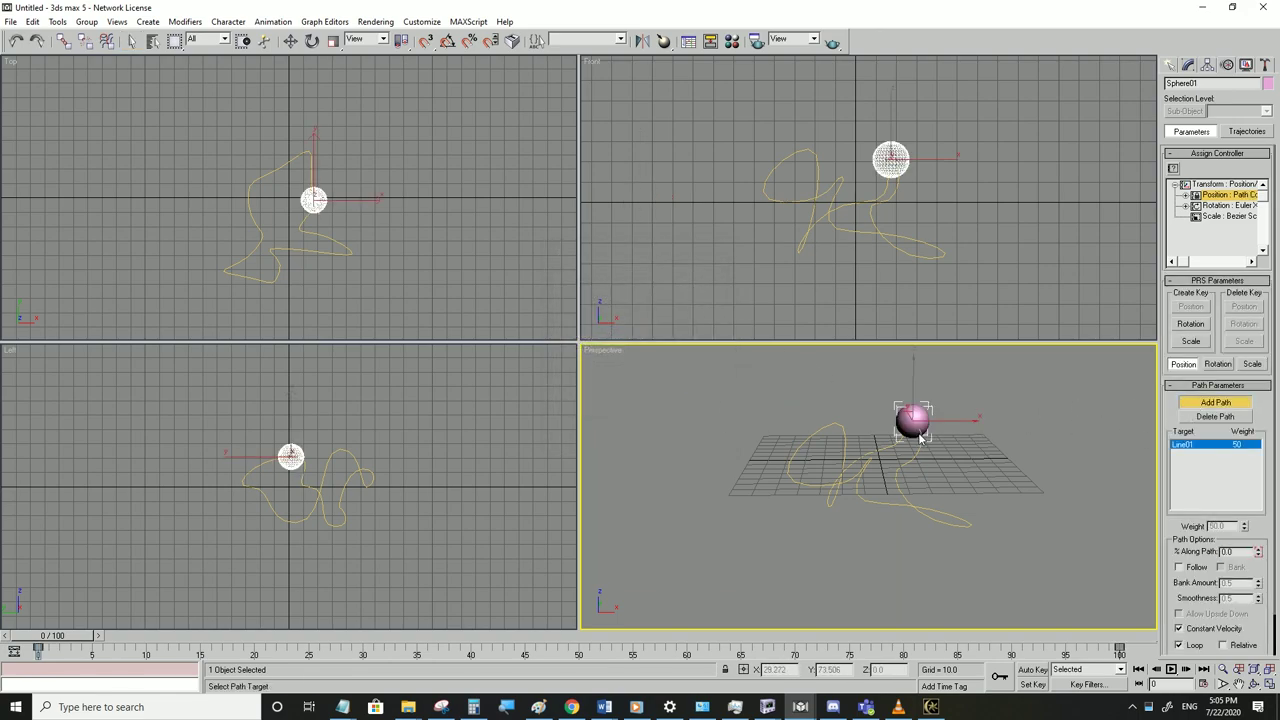
{"action": "left_click", "coordinate": [1172, 669]}
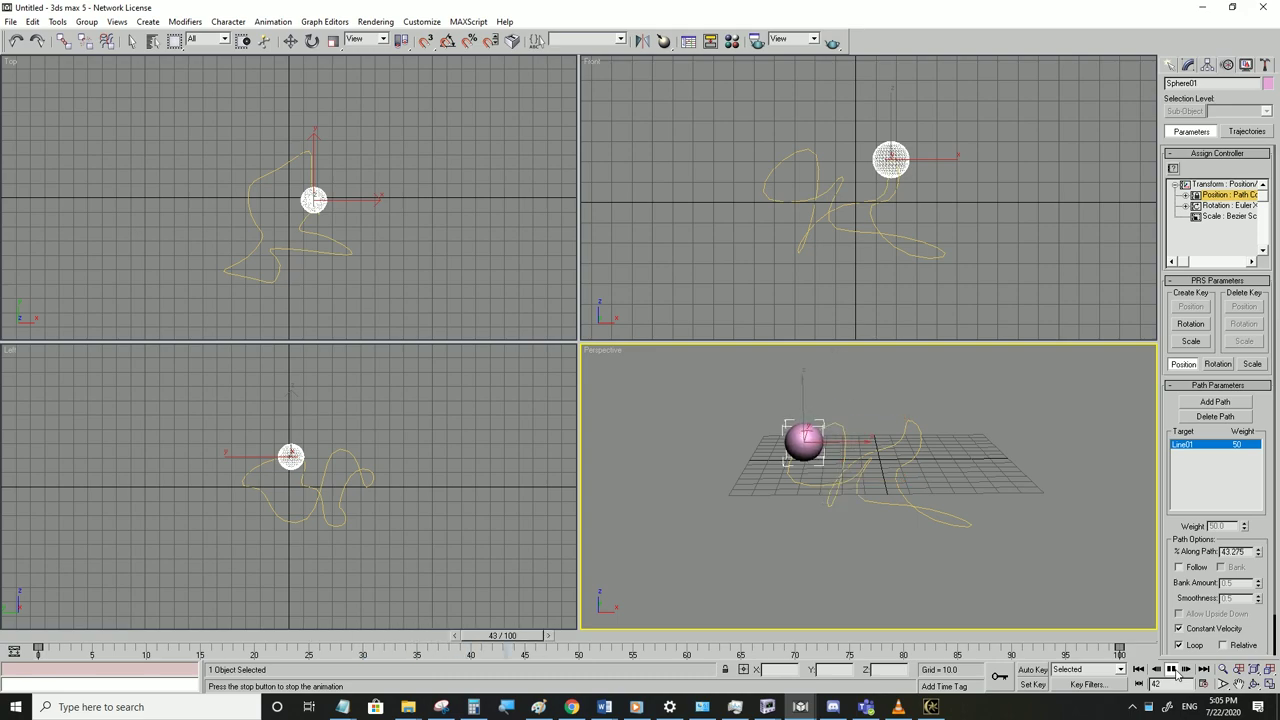
{"action": "left_click", "coordinate": [1175, 671]}
Export the scene with TESExporter as 123123123.NIF, accepting the default NIF export options
{"action": "left_click", "coordinate": [10, 21]}
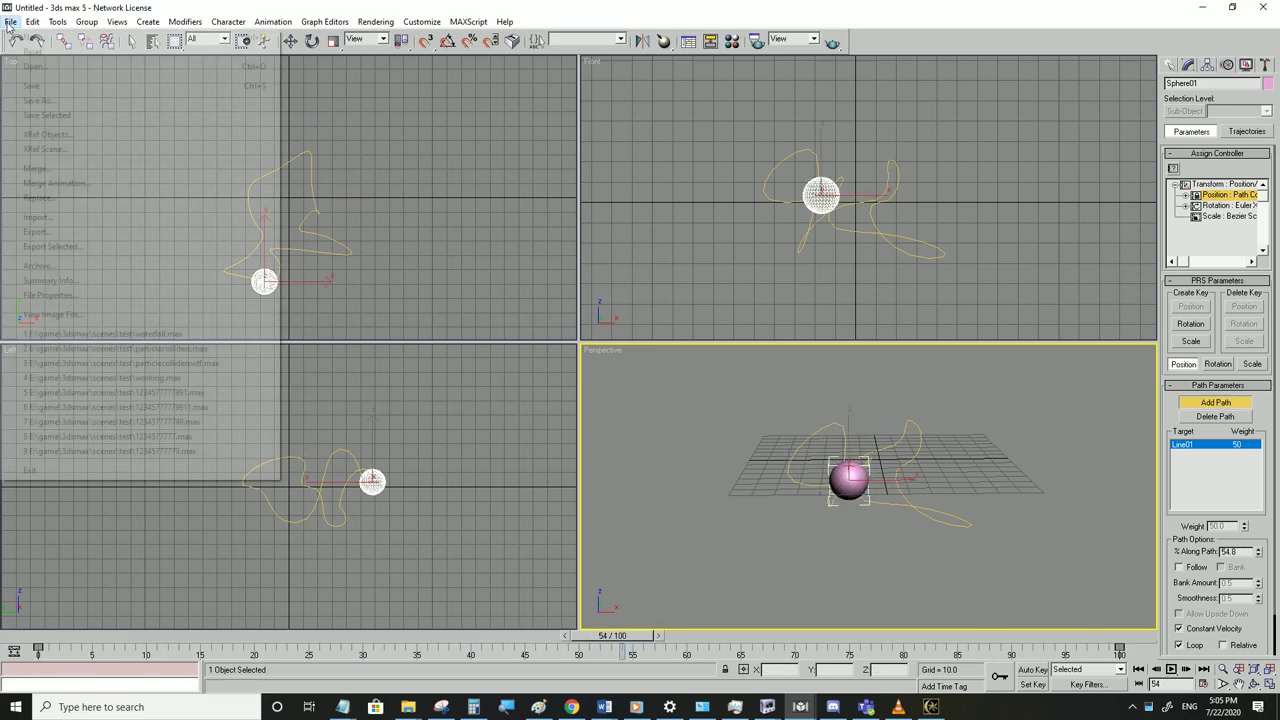
{"action": "left_click", "coordinate": [66, 232]}
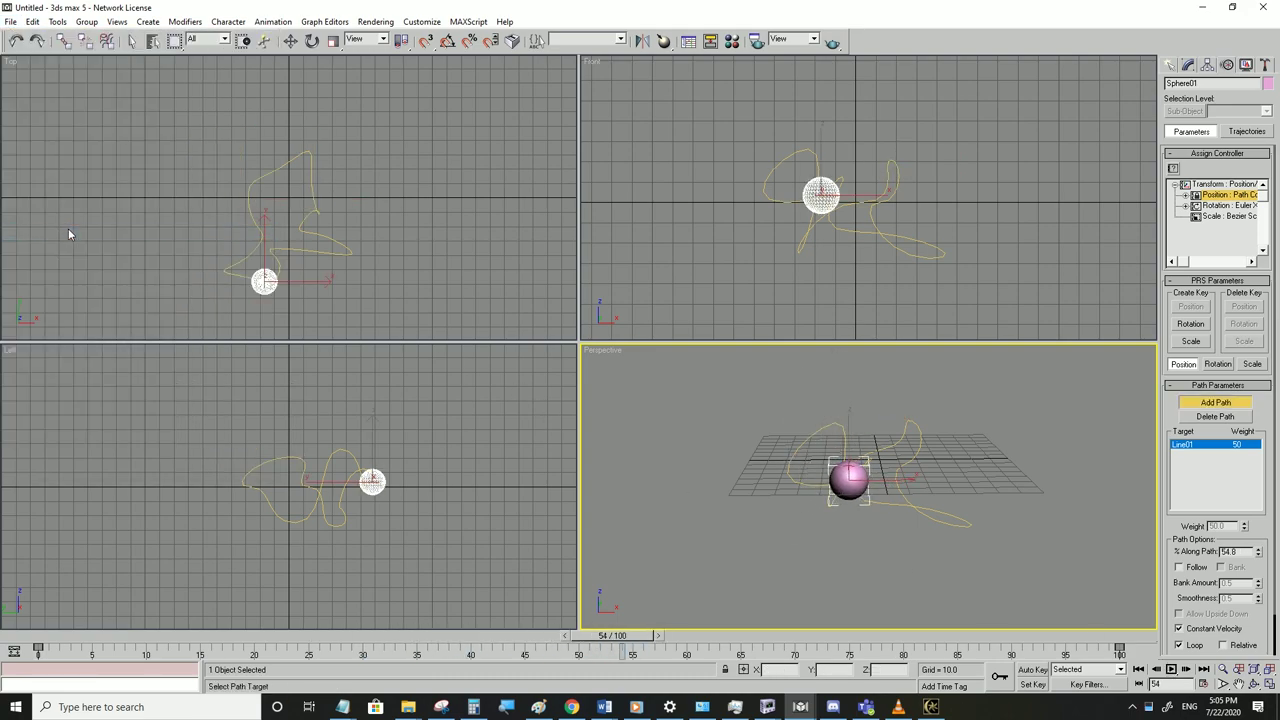
{"action": "left_click", "coordinate": [240, 337]}
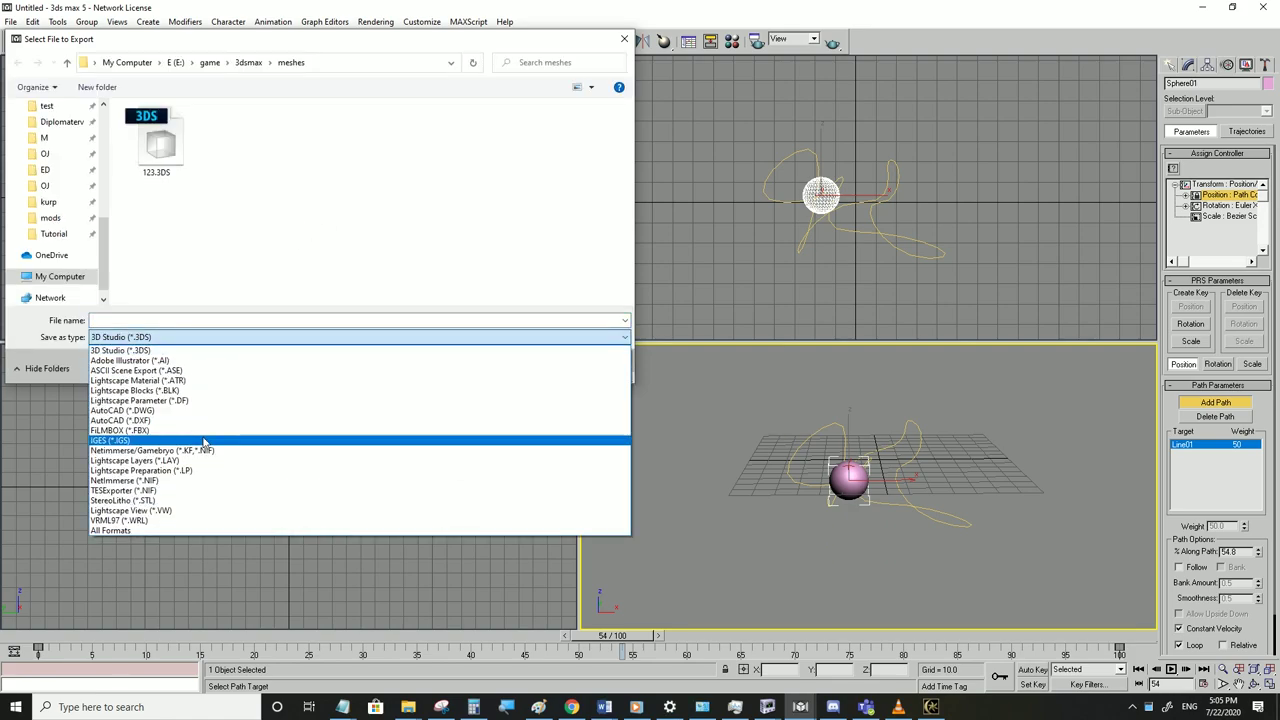
{"action": "left_click", "coordinate": [193, 491]}
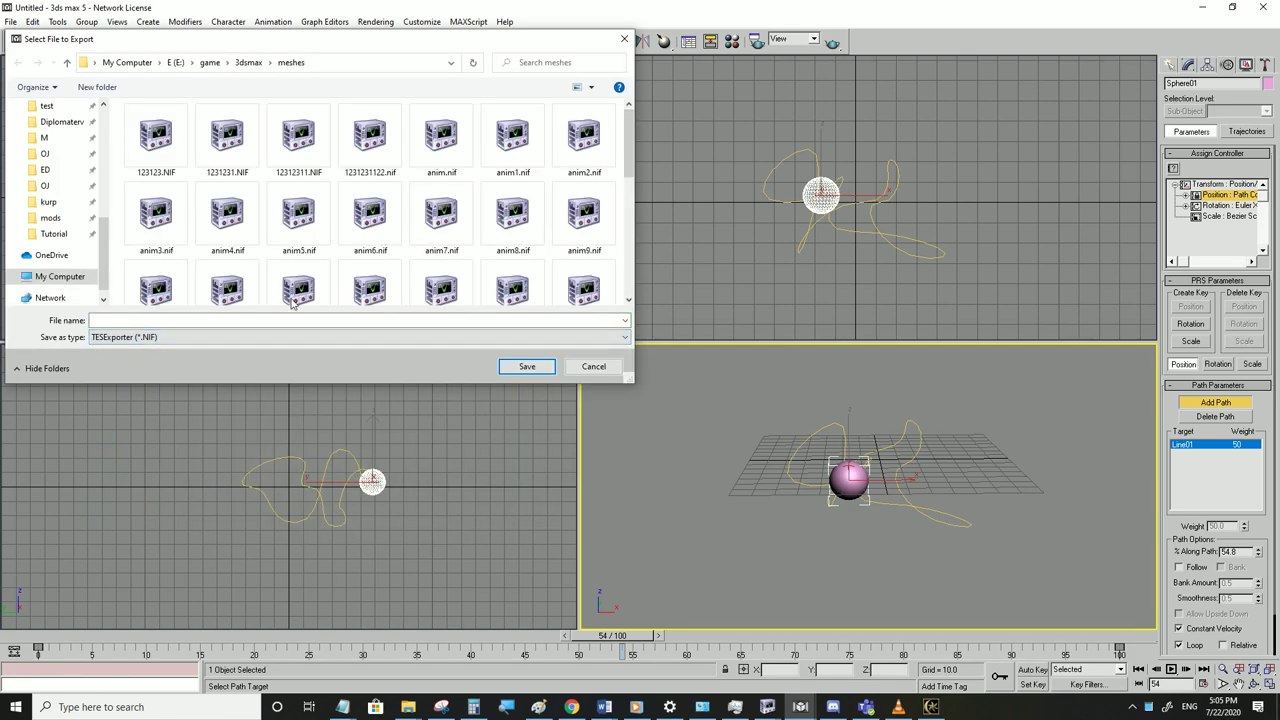
{"action": "scroll", "coordinate": [295, 290], "scroll_direction": "down", "scroll_amount": 5}
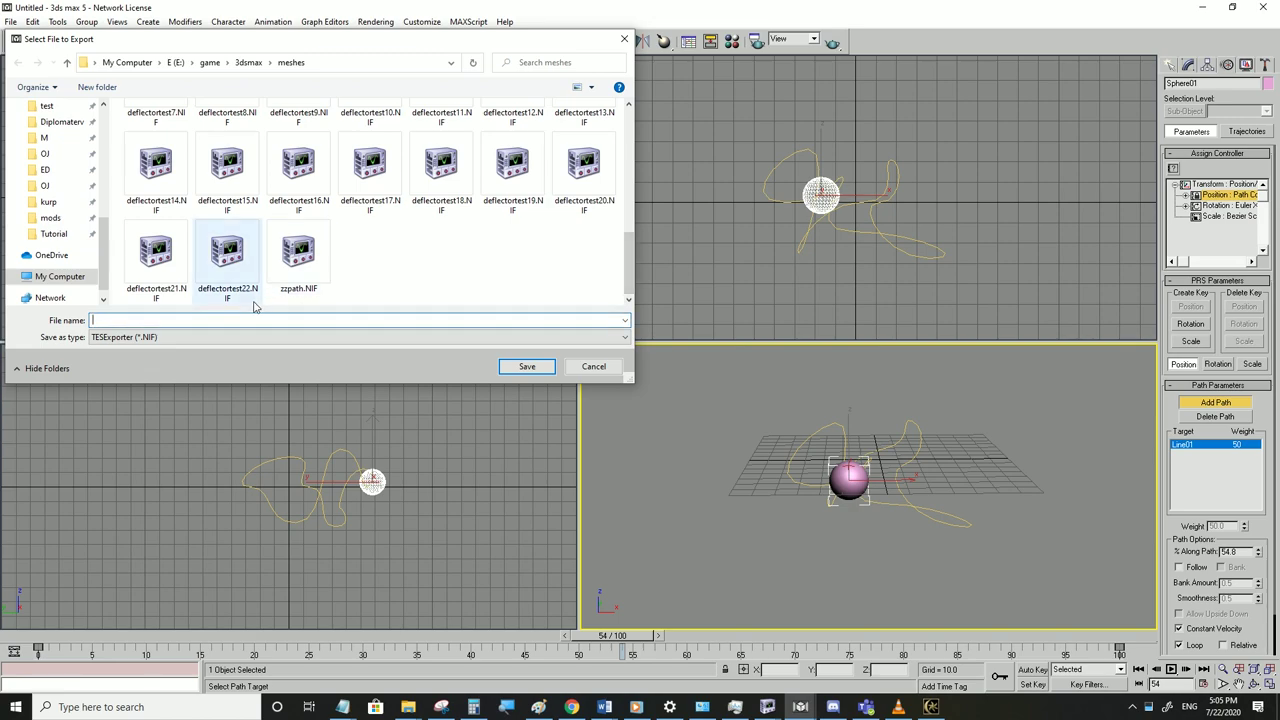
{"action": "type", "text": "123123123"}
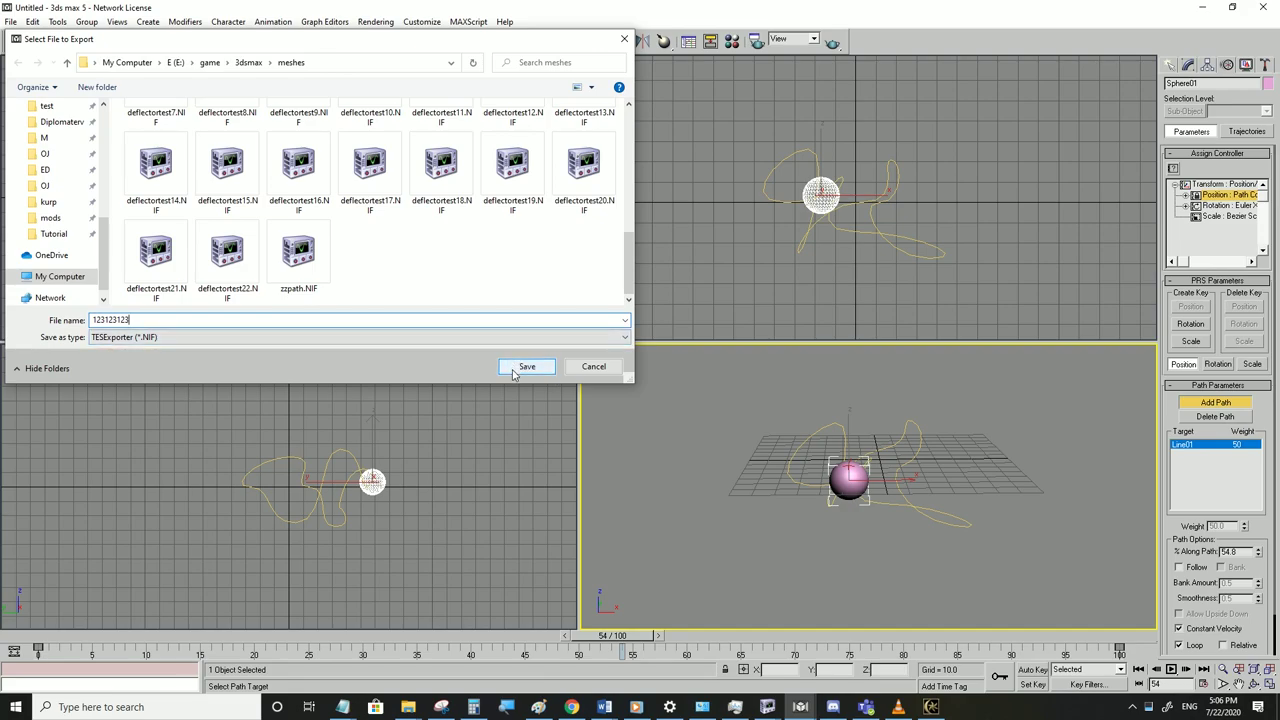
{"action": "left_click", "coordinate": [527, 366]}
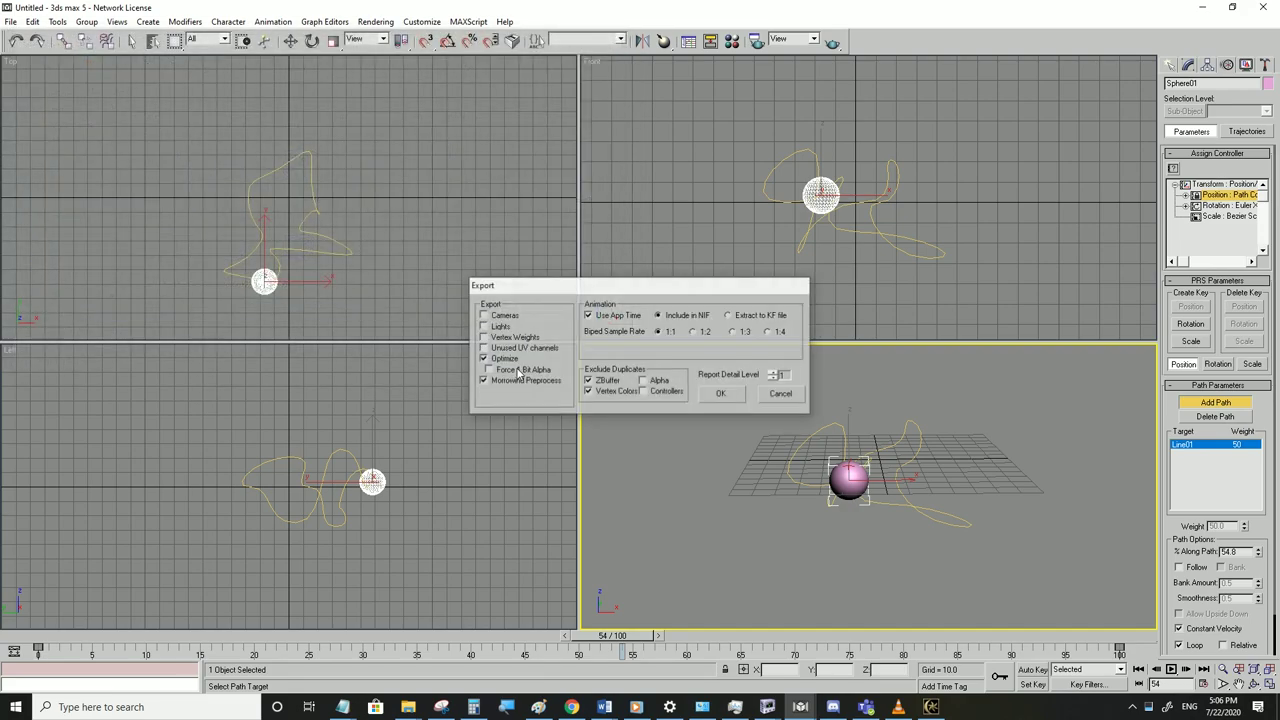
{"action": "left_click", "coordinate": [719, 395]}
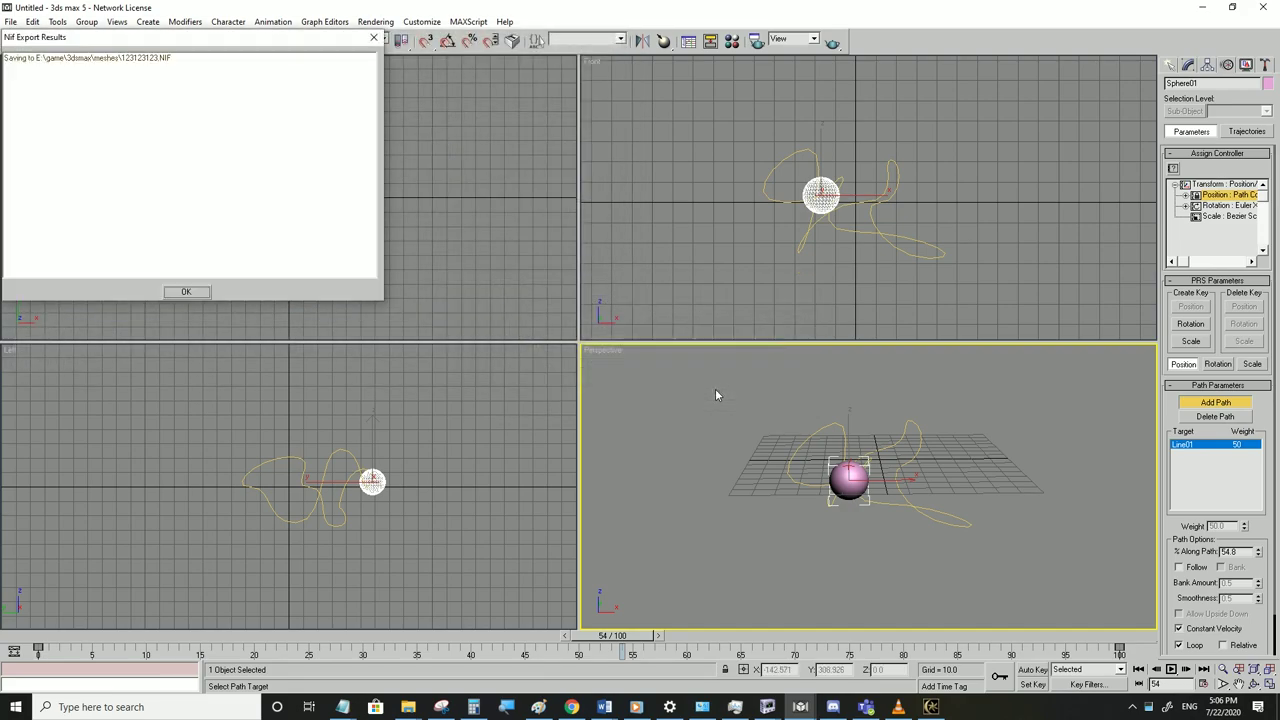
{"action": "left_click", "coordinate": [180, 296]}
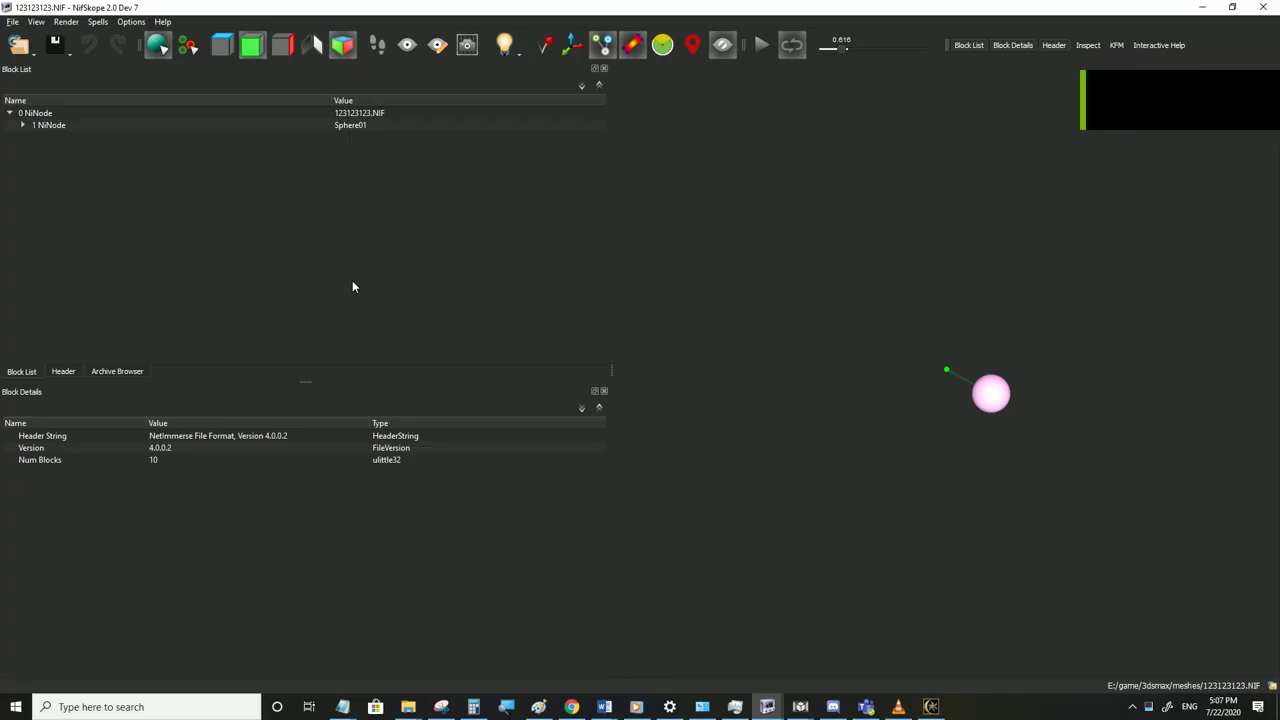
Inspect the Sphere01, NiTriShape, NiKeyframeController and NiPathController blocks in 123123123.NIF
{"action": "left_click", "coordinate": [23, 125]}
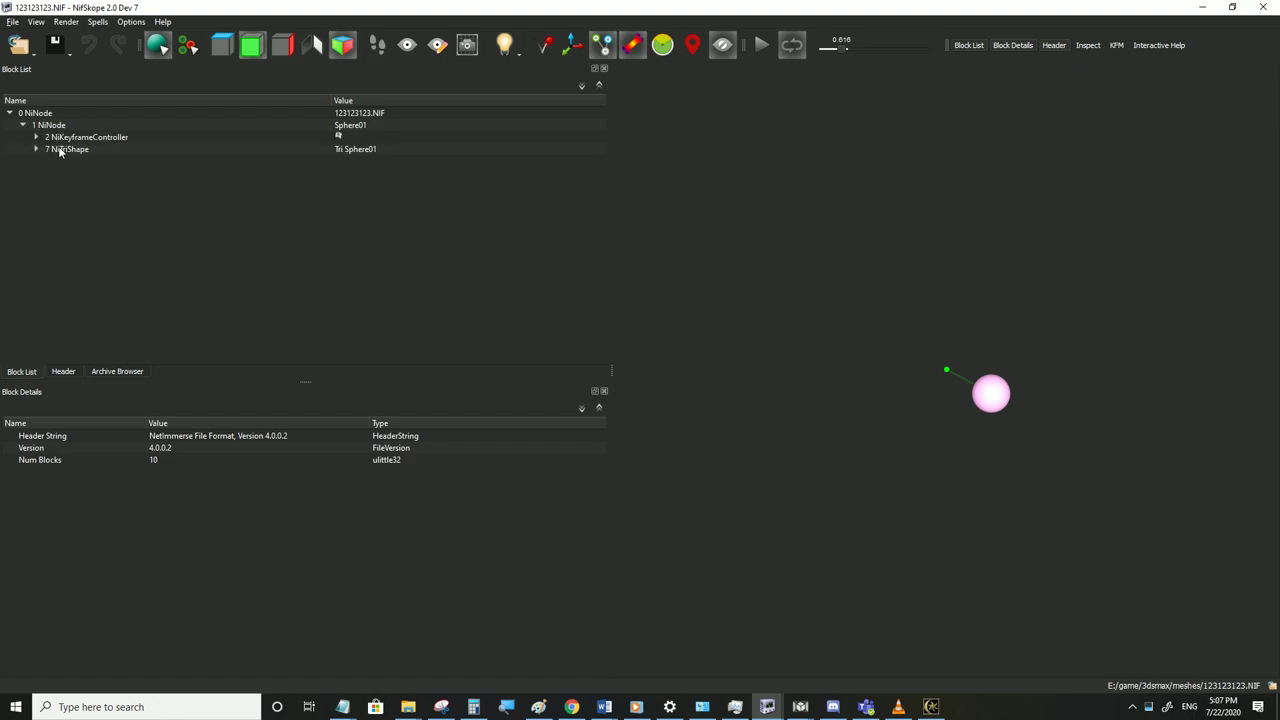
{"action": "left_click", "coordinate": [56, 149]}
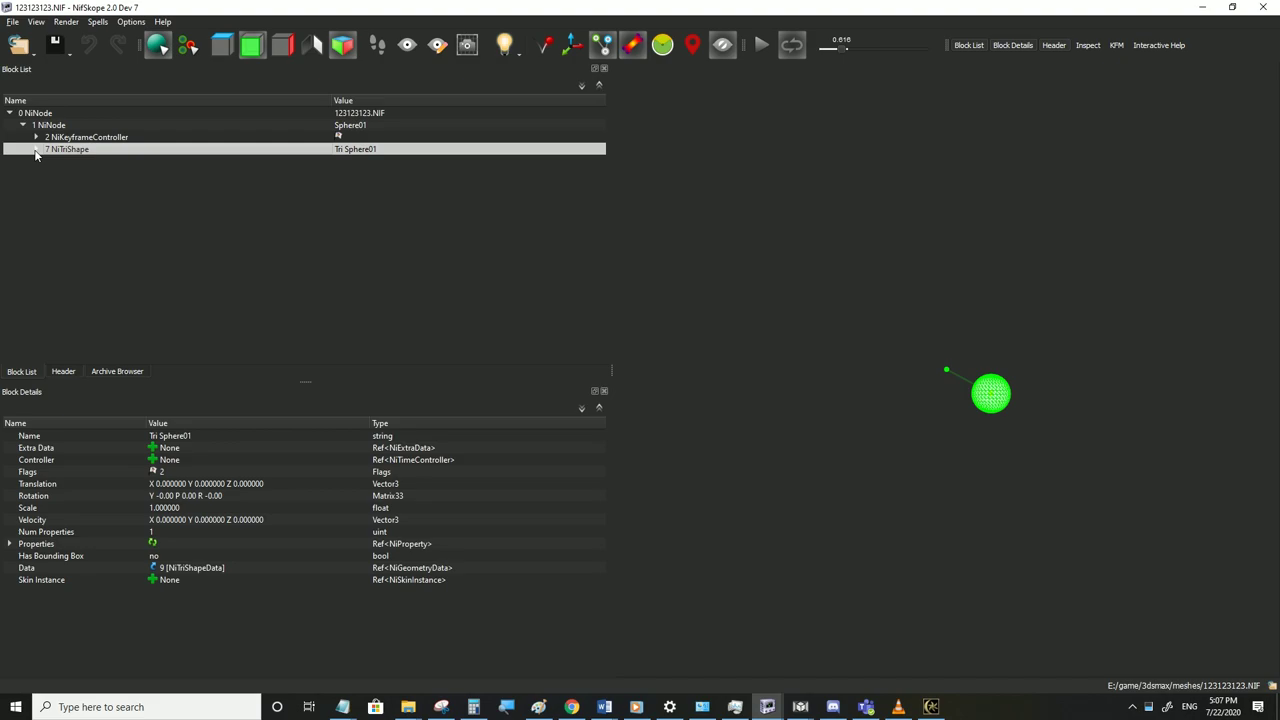
{"action": "scroll", "coordinate": [1053, 382], "scroll_direction": "up", "scroll_amount": 5}
{"action": "mouse_move", "coordinate": [1047, 436]}
{"action": "middle_mouse_down"}
{"action": "mouse_move", "coordinate": [1001, 429]}
{"action": "mouse_move", "coordinate": [1040, 424]}
{"action": "mouse_move", "coordinate": [1036, 435]}
{"action": "middle_mouse_up"}
{"action": "left_click", "coordinate": [34, 137]}
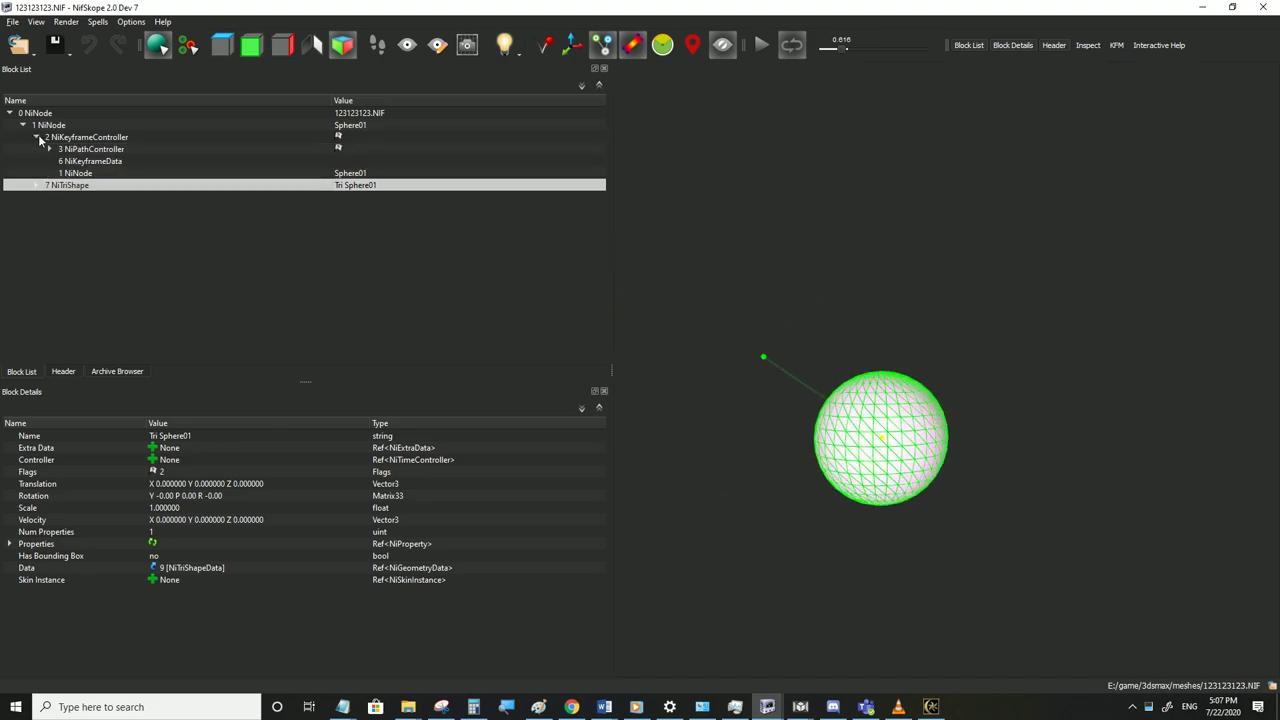
{"action": "left_click", "coordinate": [66, 139]}
{"action": "left_click", "coordinate": [73, 151]}
{"action": "left_click", "coordinate": [69, 128]}
{"action": "left_click", "coordinate": [67, 138]}
{"action": "left_click", "coordinate": [88, 152]}
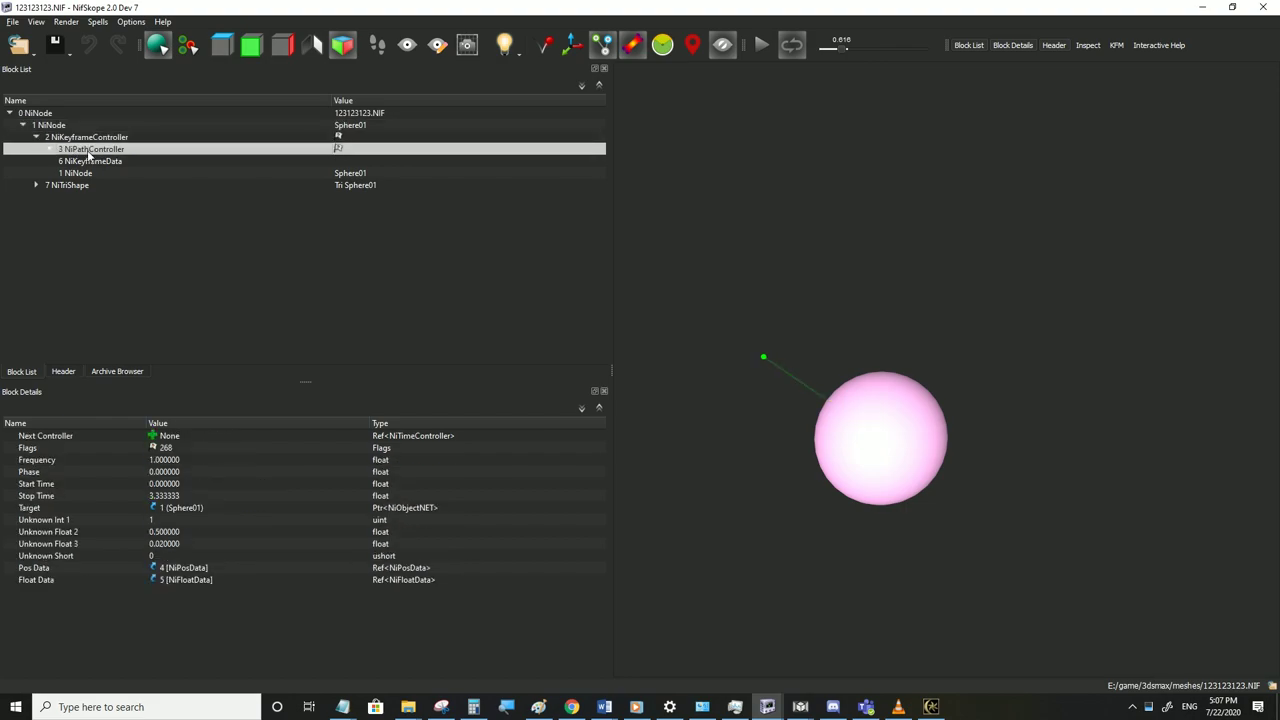
{"action": "left_click", "coordinate": [50, 150]}
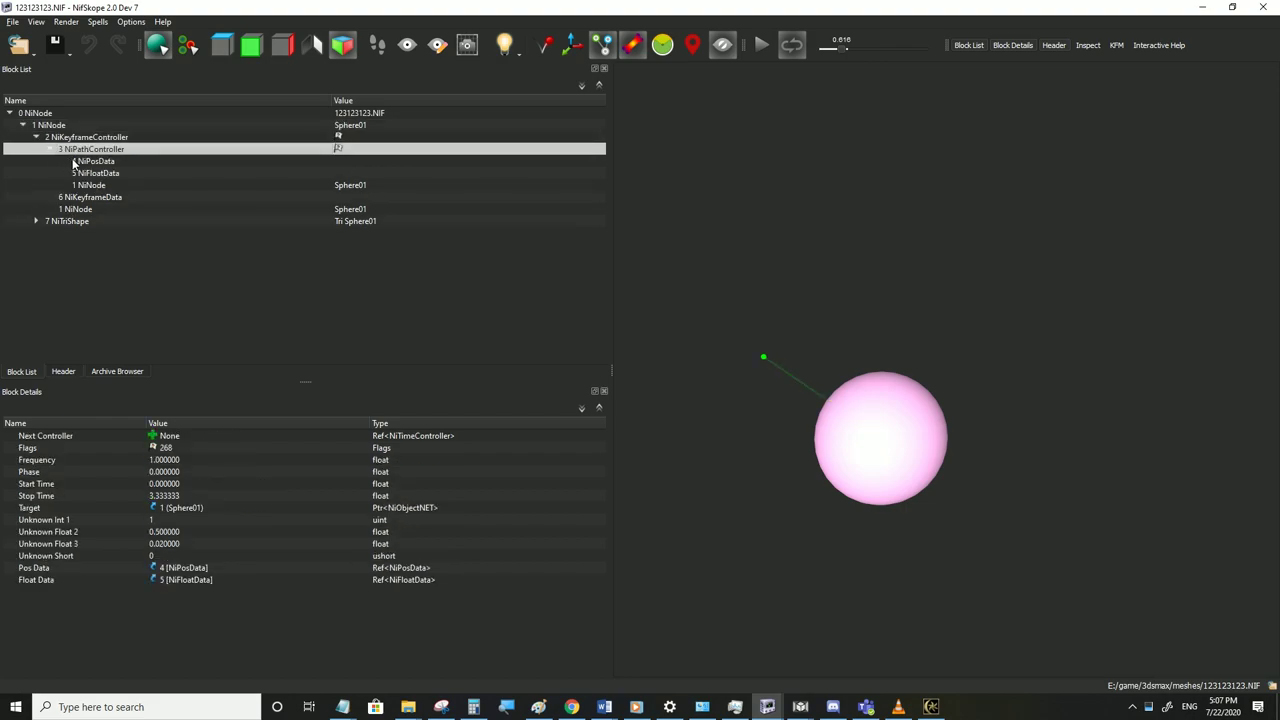
{"action": "left_click", "coordinate": [76, 161]}
Expand the NiPosData path keys and play the sphere's path animation
{"action": "left_click", "coordinate": [23, 472]}
{"action": "left_click", "coordinate": [36, 508]}
{"action": "left_click", "coordinate": [36, 496]}
{"action": "left_click", "coordinate": [36, 484]}
{"action": "scroll", "coordinate": [91, 529], "scroll_direction": "down", "scroll_amount": 1}
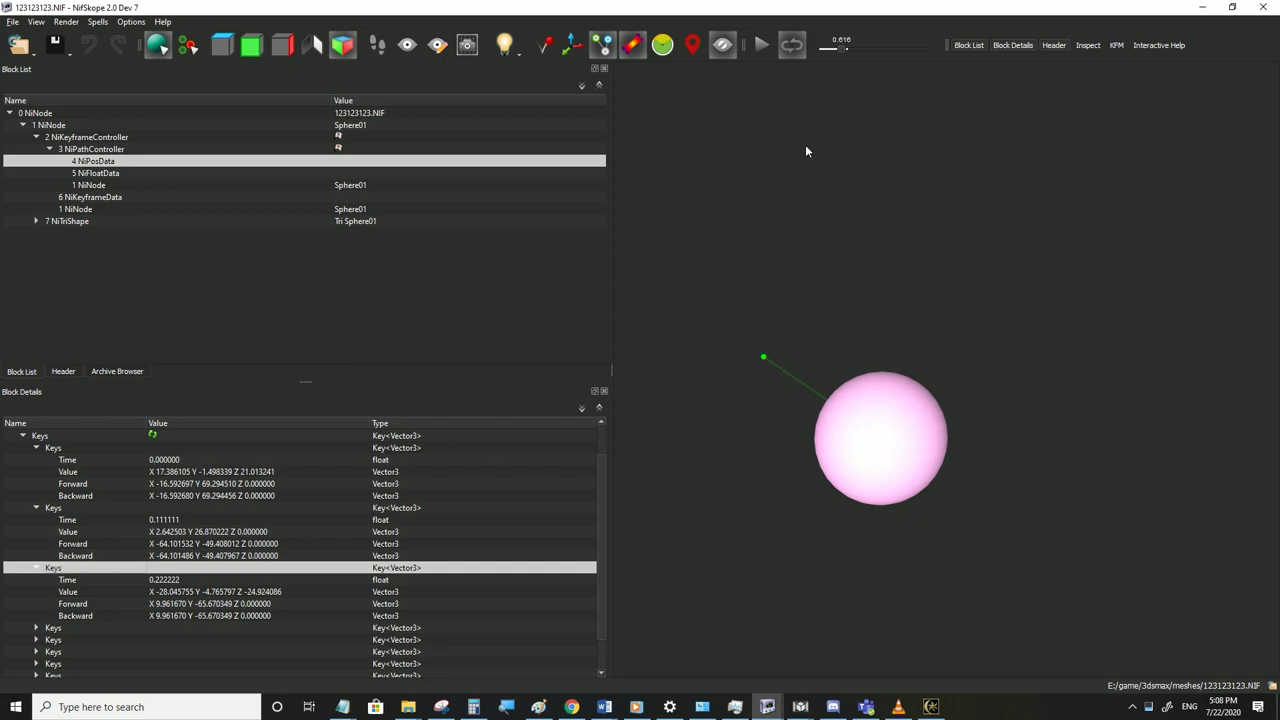
{"action": "left_click_drag", "start_coordinate": [823, 57], "coordinate": [846, 53]}
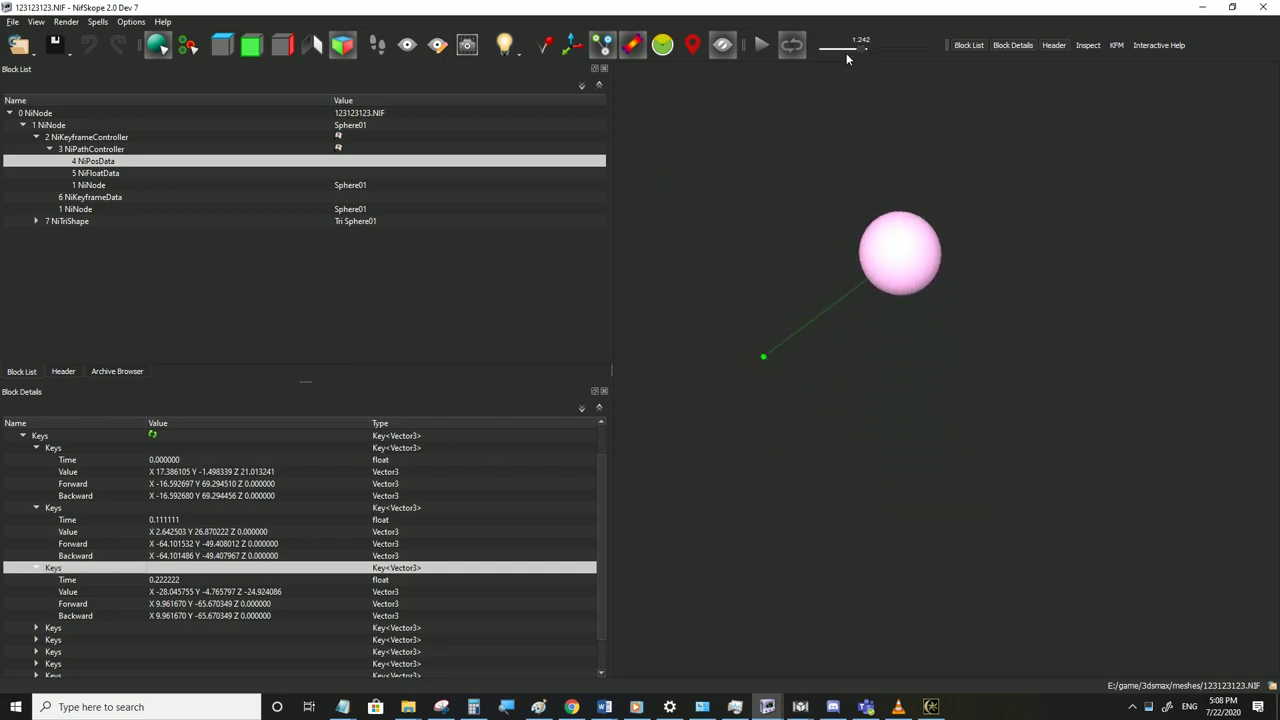
{"action": "left_click", "coordinate": [772, 47]}
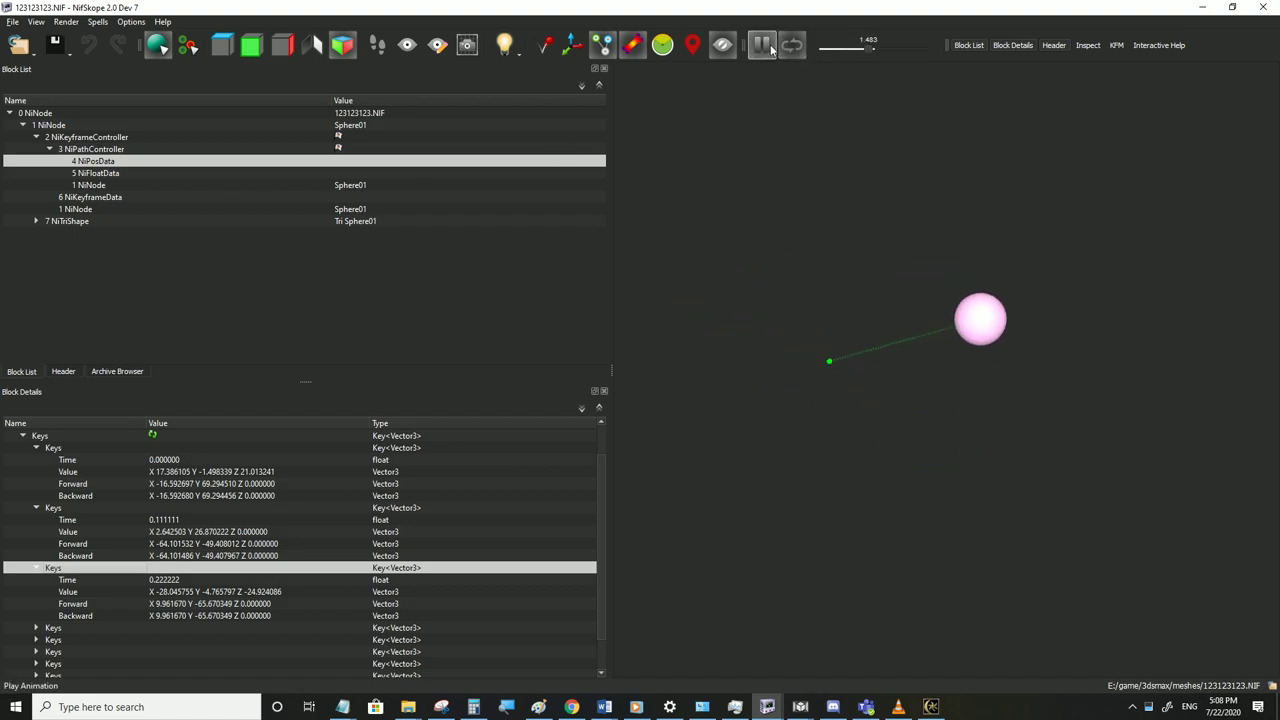
Copy the Sphere01 NiNode branch and switch to the LifeCast.nif window
{"action": "left_click", "coordinate": [62, 137]}
{"action": "left_click", "coordinate": [62, 149]}
{"action": "left_click", "coordinate": [48, 150]}
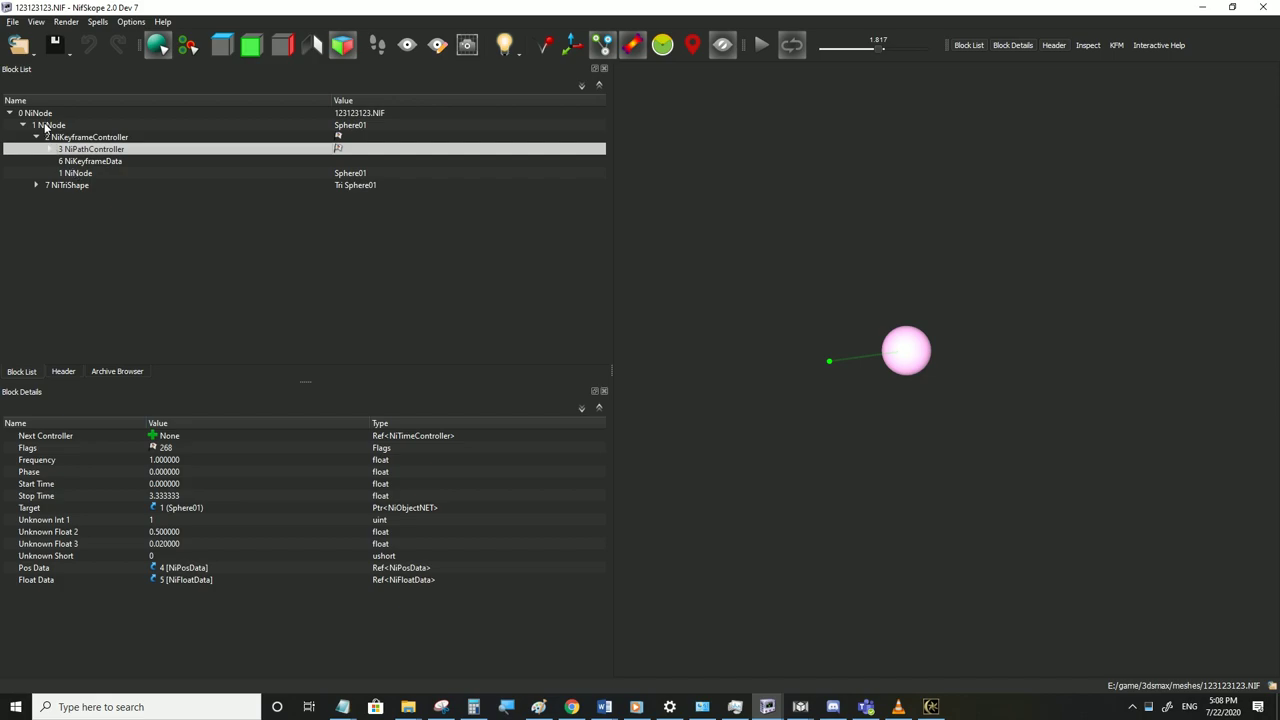
{"action": "left_click", "coordinate": [45, 125]}
{"action": "right_click", "coordinate": [50, 124]}
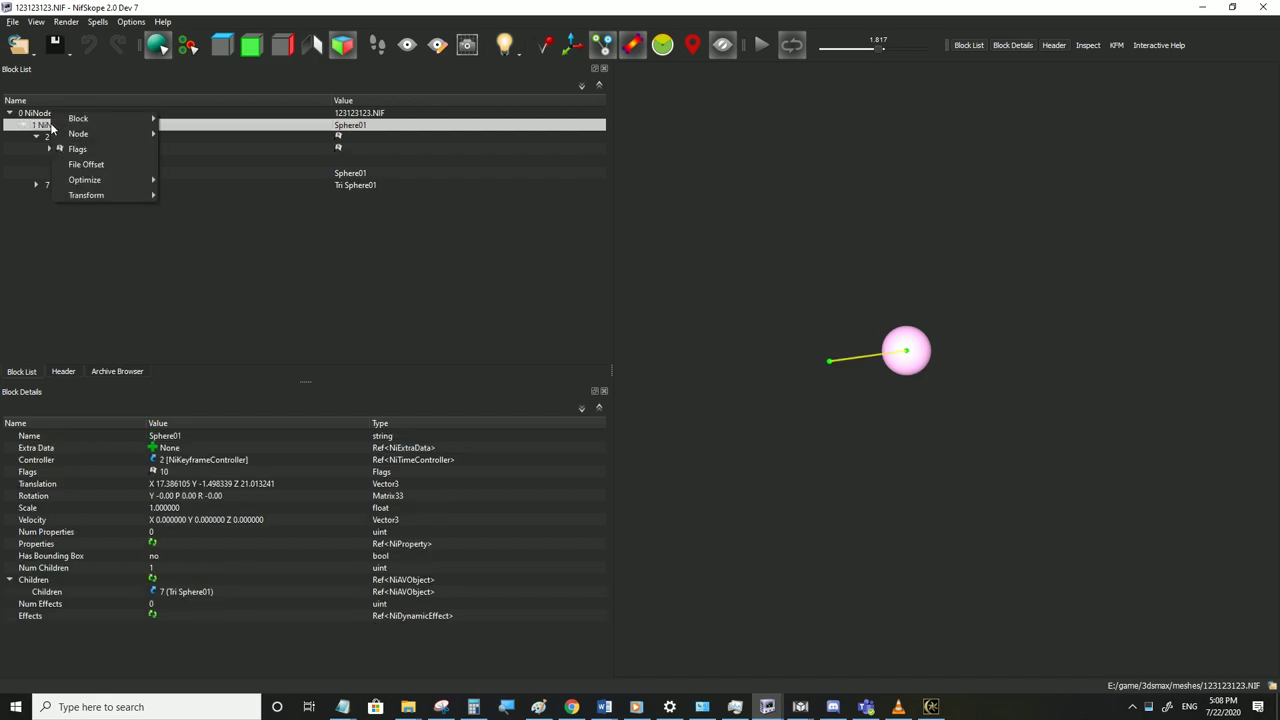
{"action": "mouse_move", "coordinate": [120, 118]}
{"action": "left_click", "coordinate": [222, 165]}
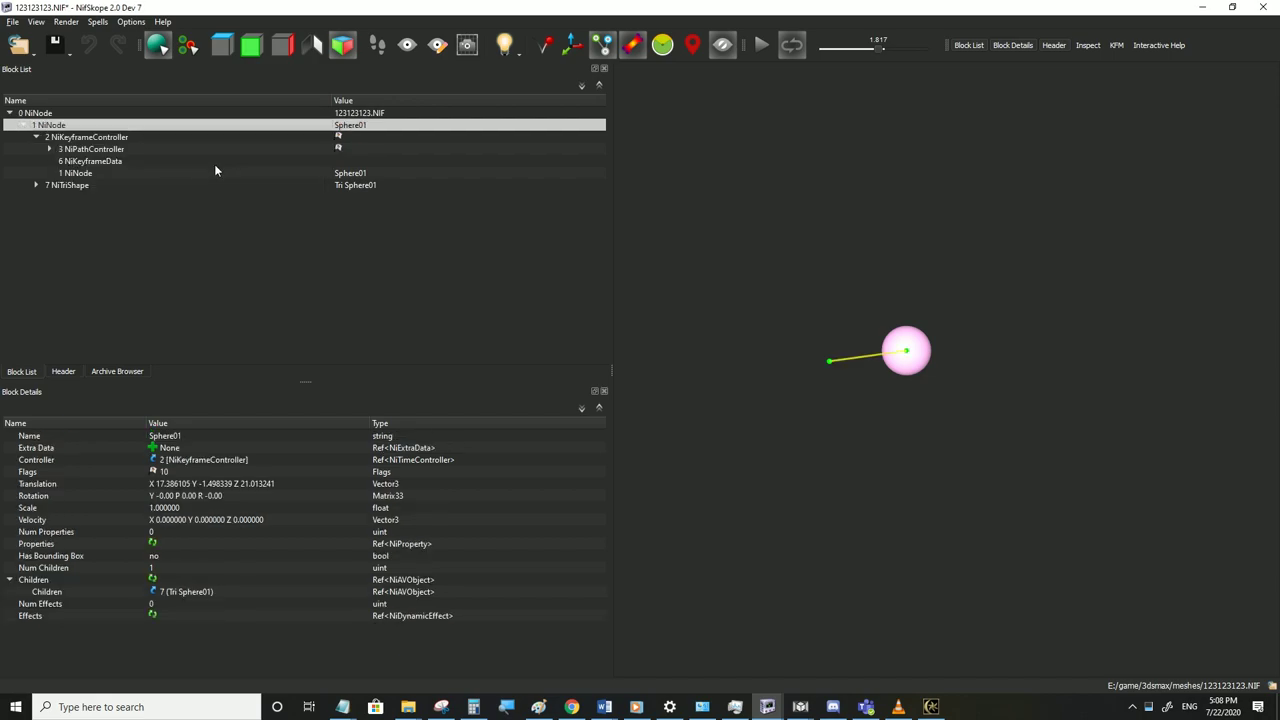
{"action": "mouse_move", "coordinate": [767, 706]}
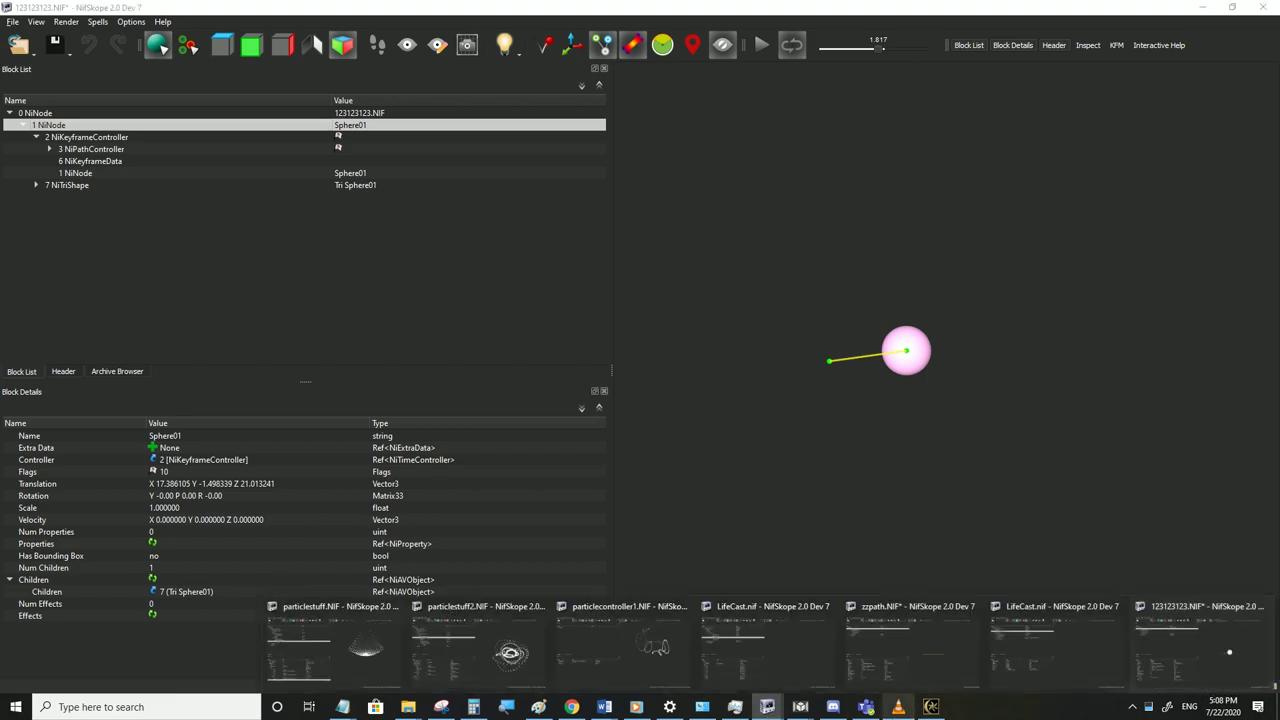
{"action": "left_click", "coordinate": [1034, 655]}
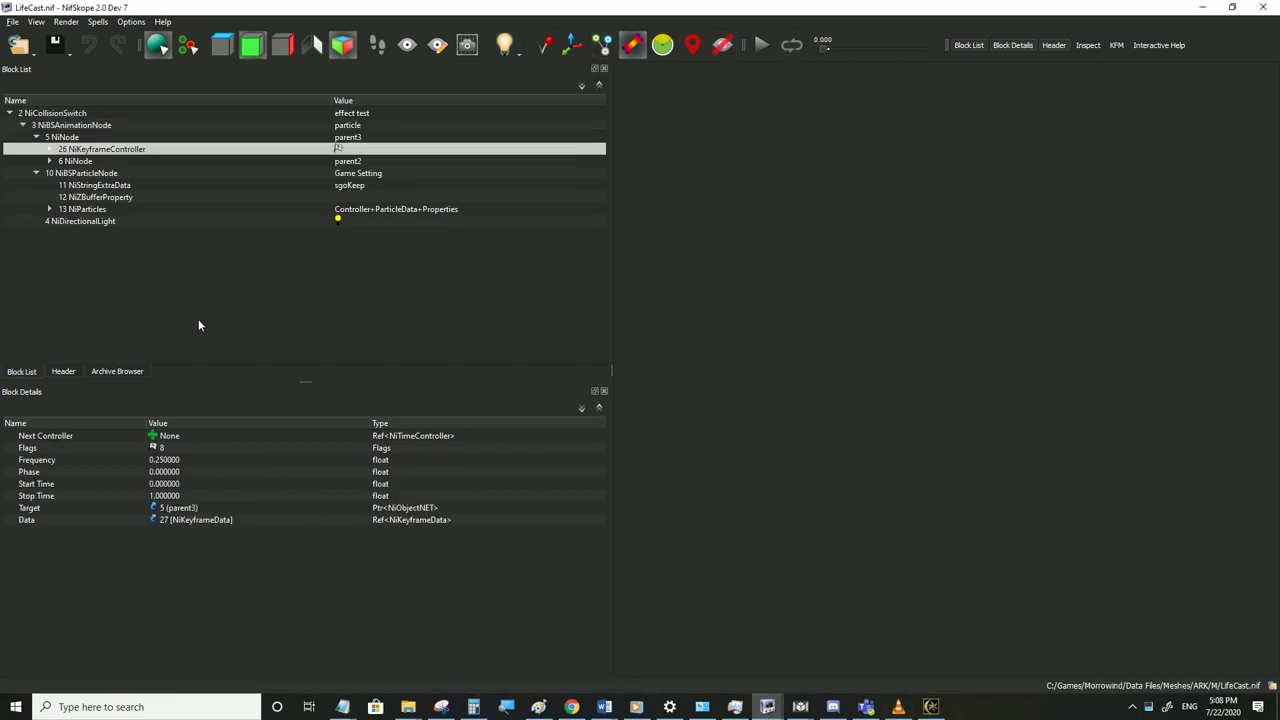
Paste the Sphere01 branch under 3 NiBSAnimationNode and expand its NiPathController
{"action": "left_click", "coordinate": [50, 126]}
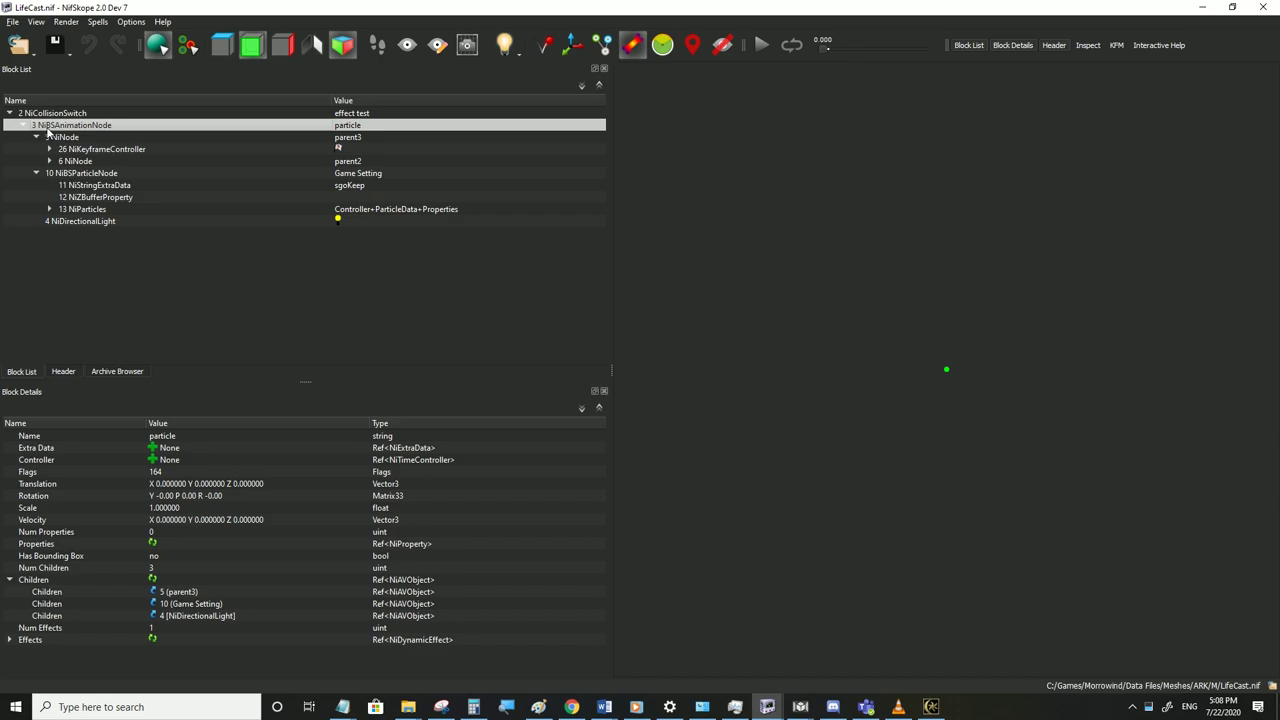
{"action": "right_click", "coordinate": [115, 125]}
{"action": "mouse_move", "coordinate": [150, 133]}
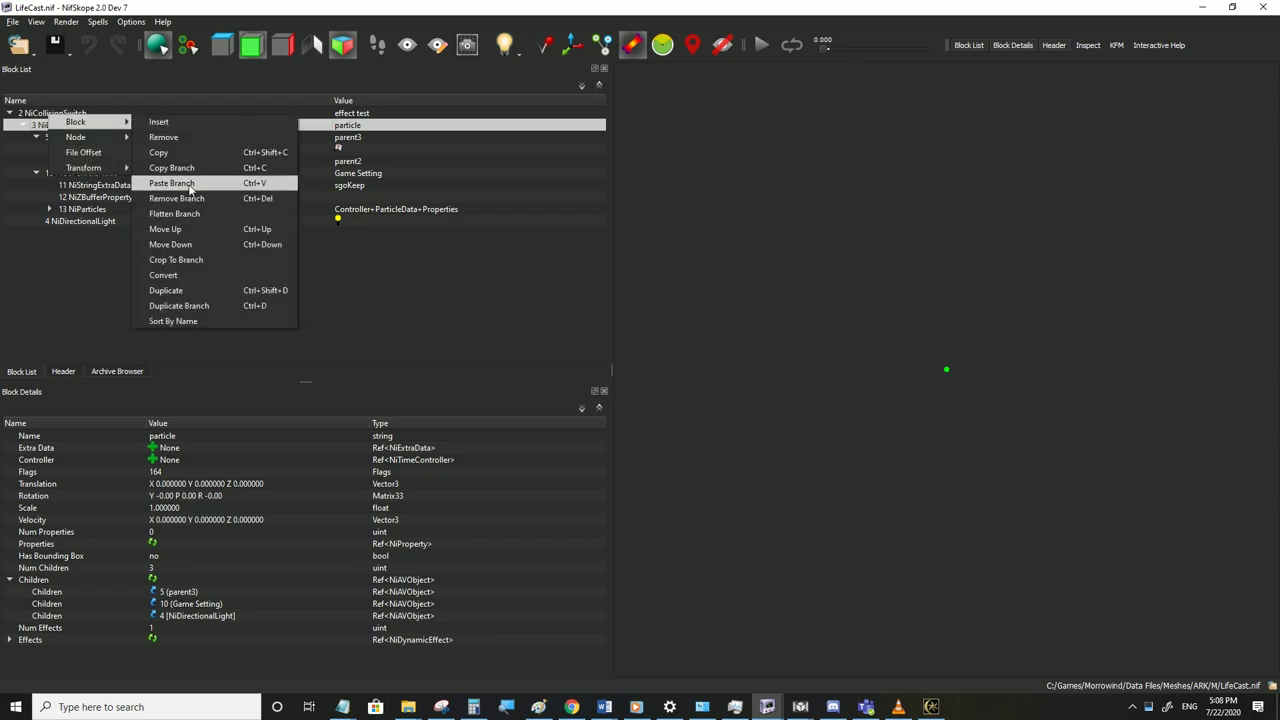
{"action": "left_click", "coordinate": [265, 183]}
{"action": "left_click", "coordinate": [36, 233]}
{"action": "left_click", "coordinate": [49, 245]}
{"action": "left_click", "coordinate": [99, 258]}
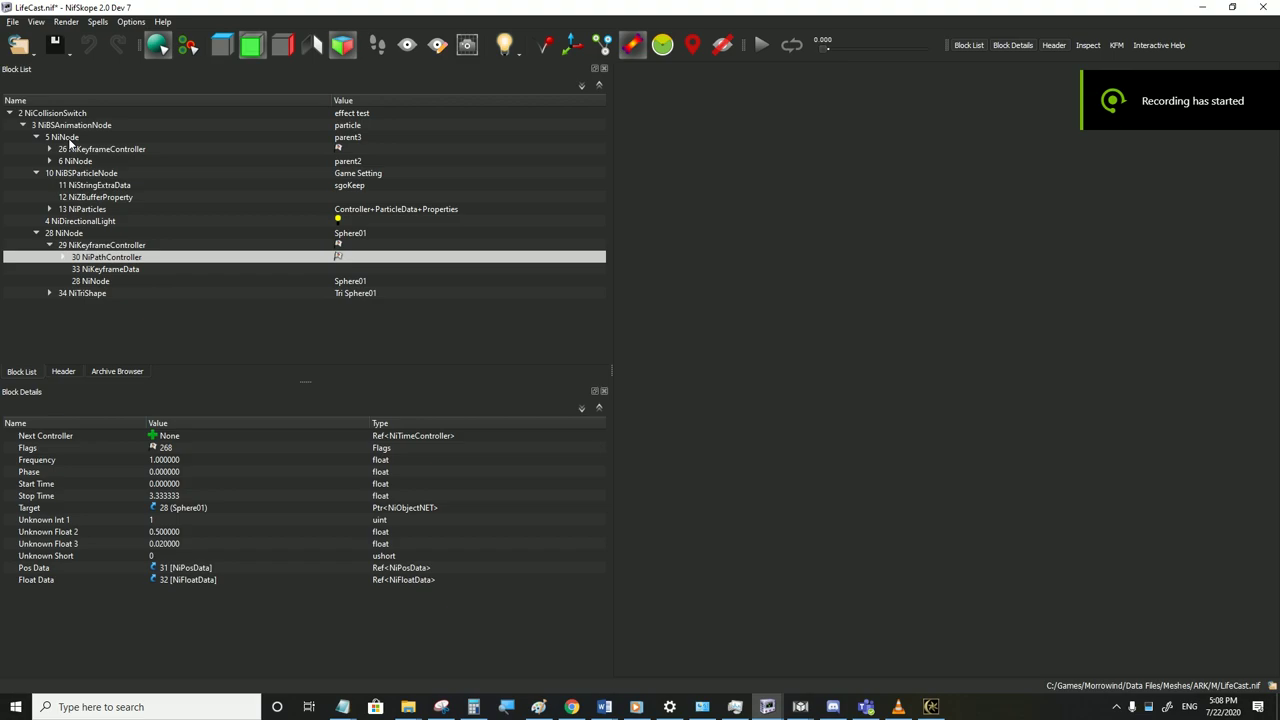
Expand the parent nodes and clear the Emitter's Controller reference
{"action": "left_click", "coordinate": [70, 140]}
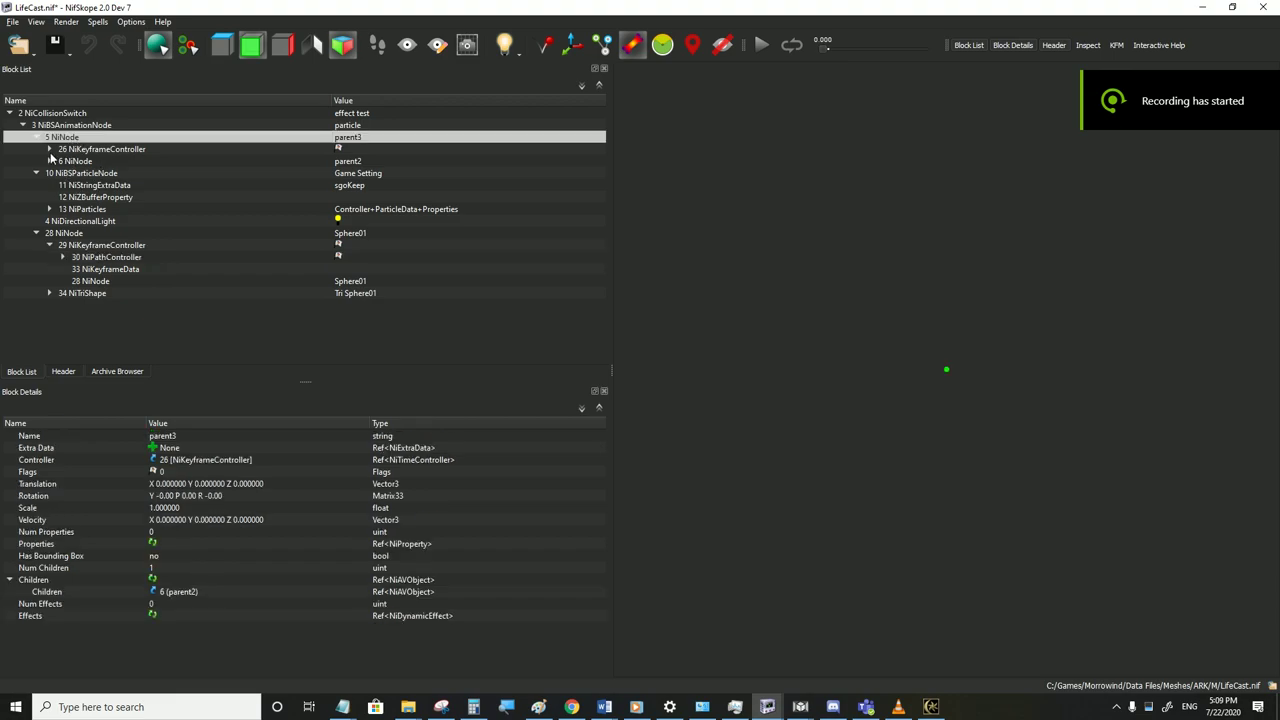
{"action": "left_click", "coordinate": [49, 161]}
{"action": "left_click", "coordinate": [62, 185]}
{"action": "left_click", "coordinate": [76, 209]}
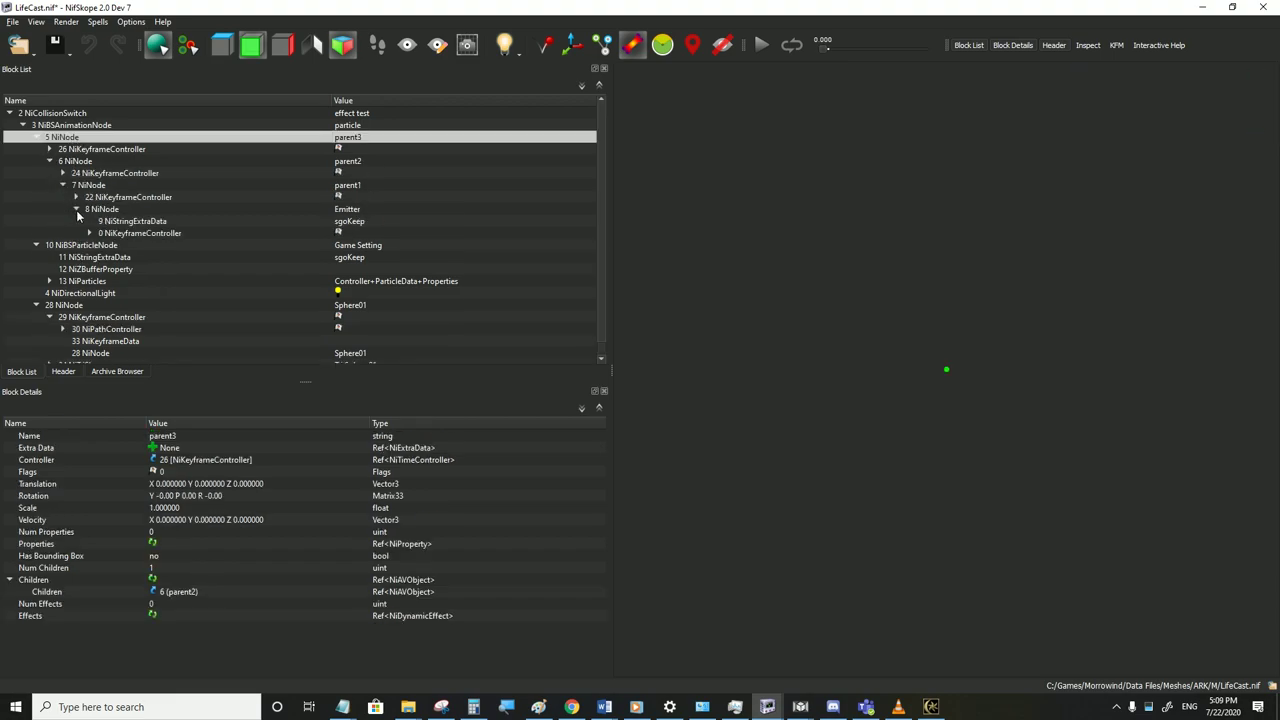
{"action": "left_click", "coordinate": [91, 211]}
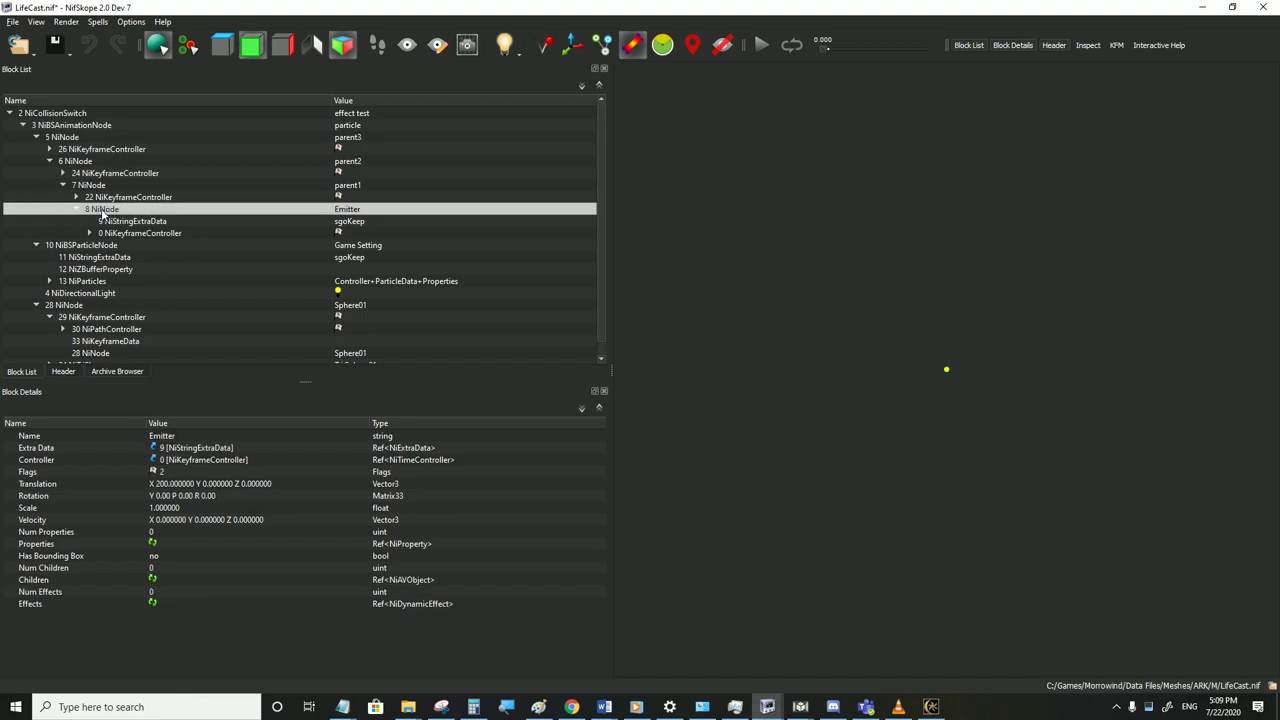
{"action": "double_click", "coordinate": [212, 461]}
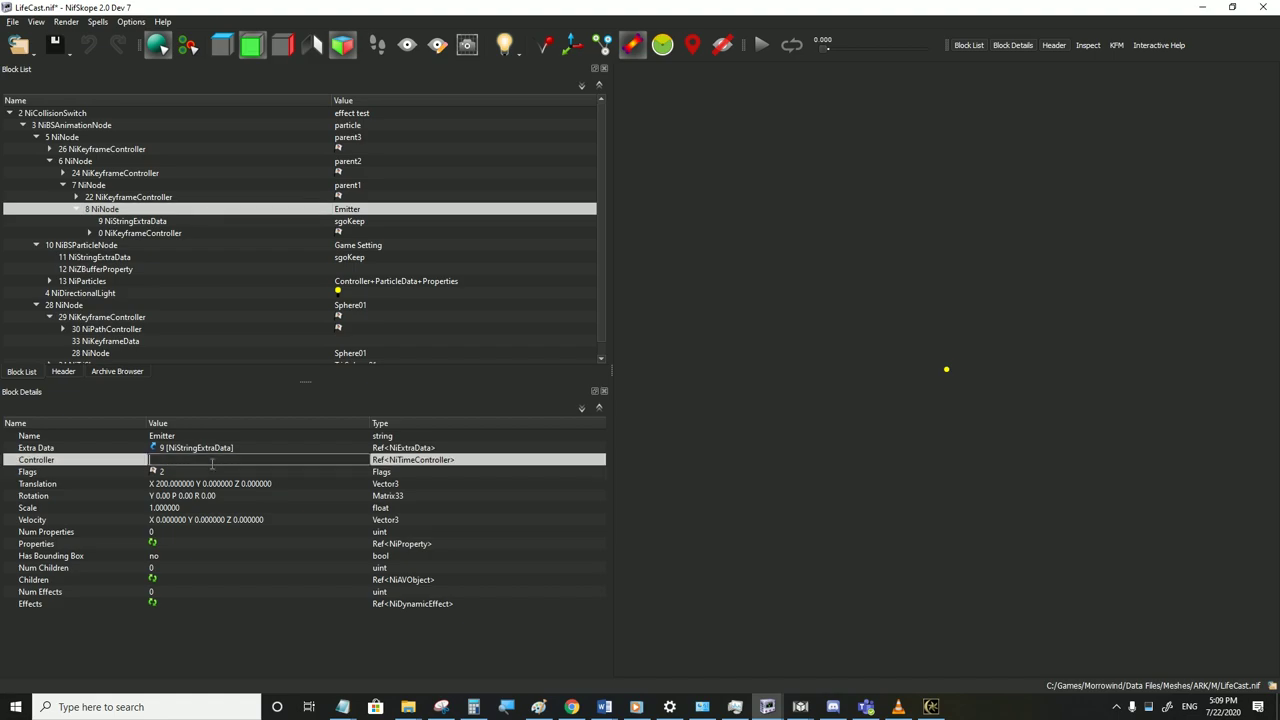
{"action": "left_click", "coordinate": [177, 449]}
Clear the Controller field of parent1, parent2 and parent3
{"action": "left_click", "coordinate": [110, 174]}
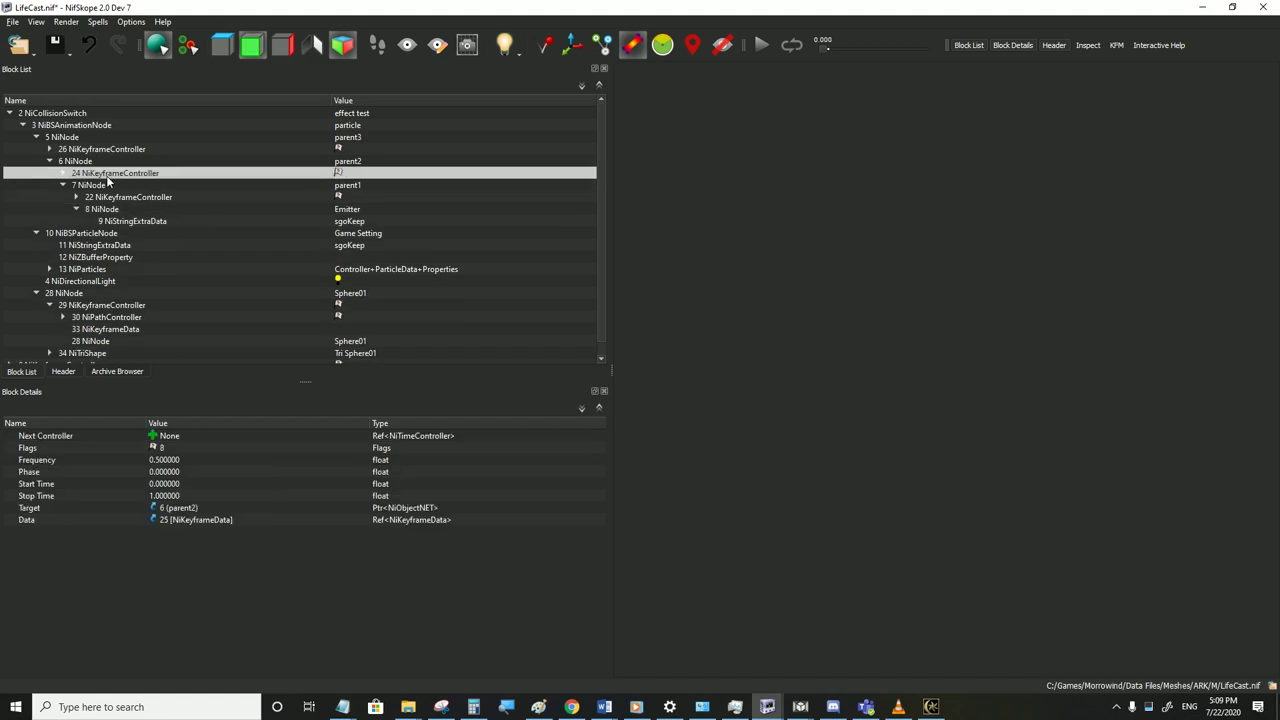
{"action": "left_click", "coordinate": [100, 186]}
{"action": "double_click", "coordinate": [180, 460]}
{"action": "left_click", "coordinate": [173, 449]}
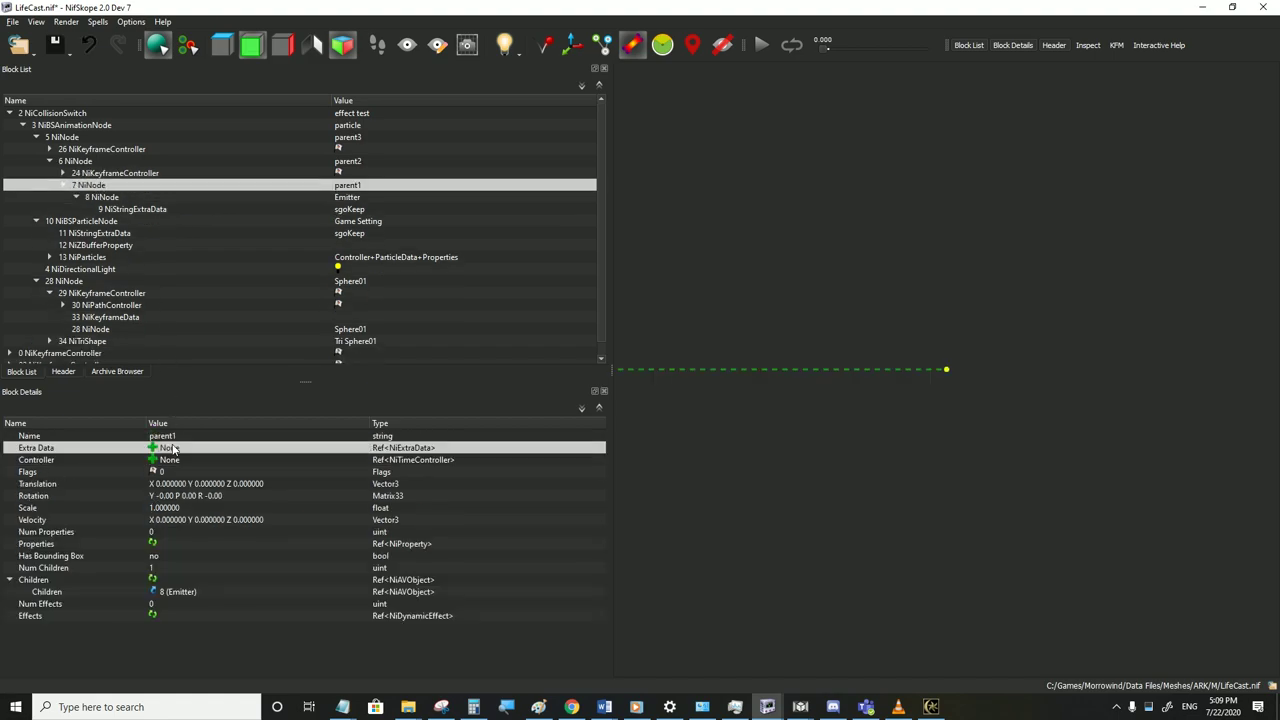
{"action": "left_click", "coordinate": [84, 162]}
{"action": "double_click", "coordinate": [185, 461]}
{"action": "left_click", "coordinate": [173, 449]}
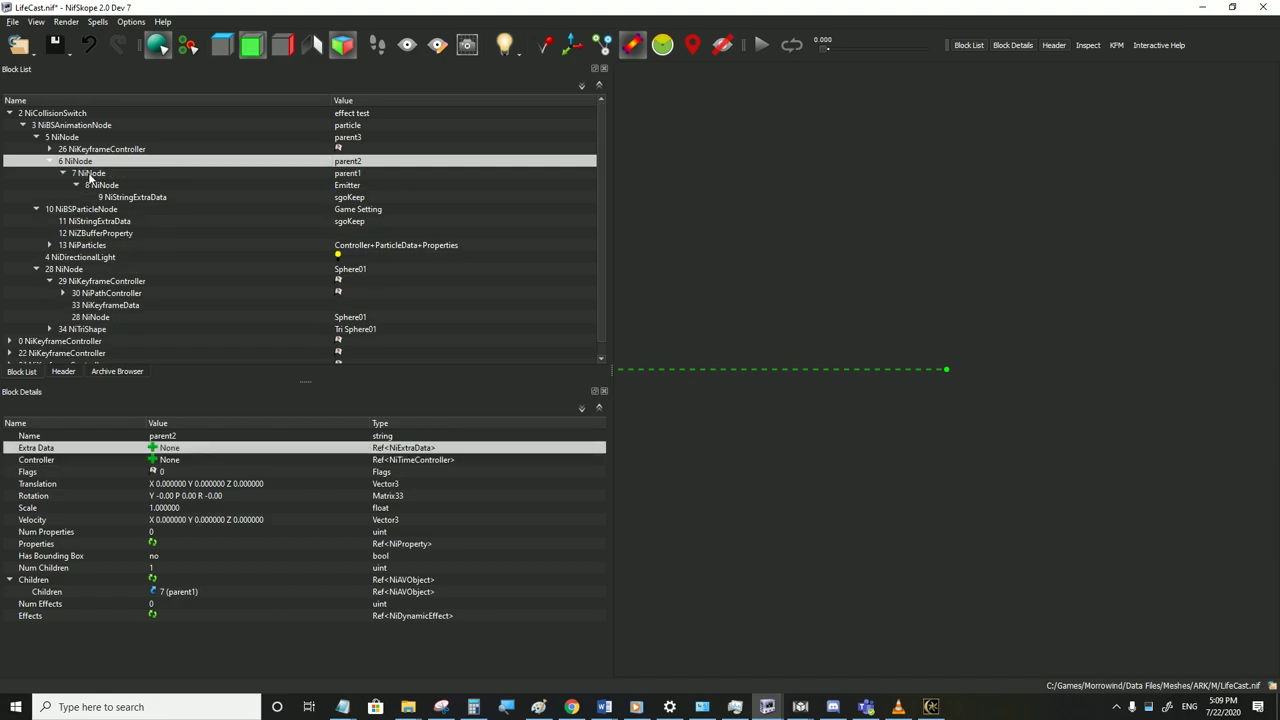
{"action": "left_click", "coordinate": [95, 150]}
{"action": "left_click", "coordinate": [70, 138]}
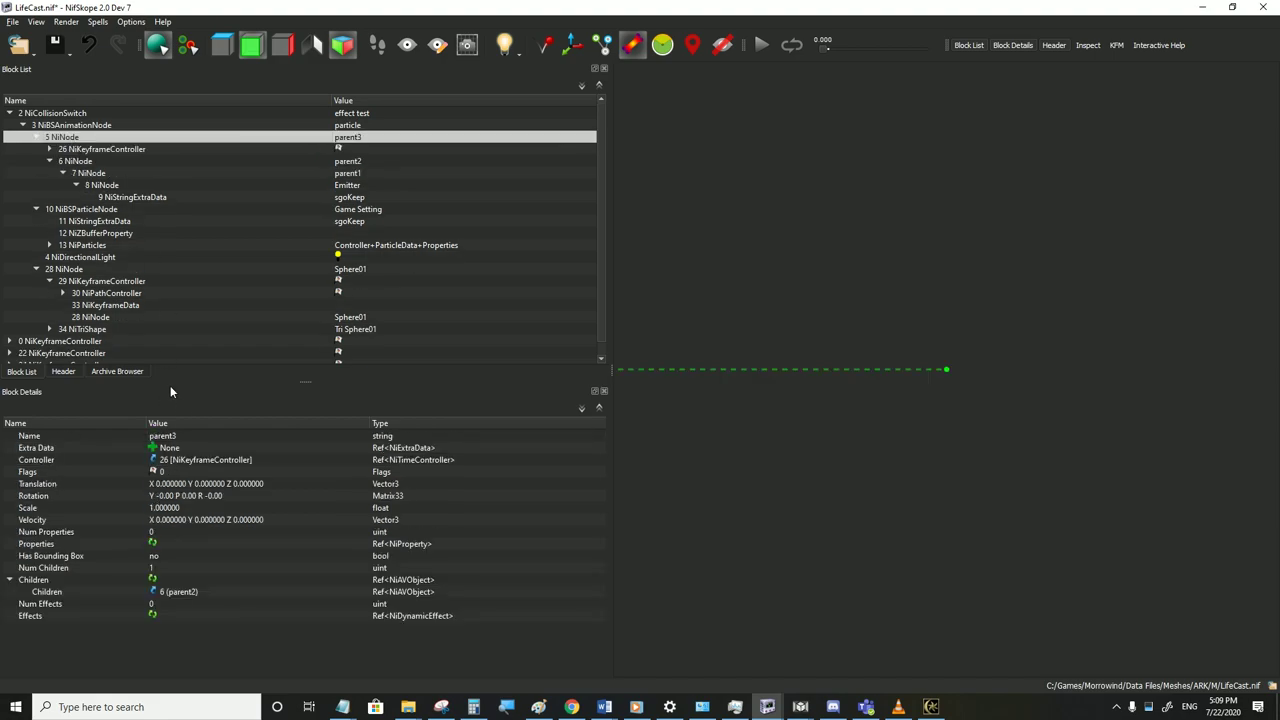
{"action": "double_click", "coordinate": [180, 461]}
{"action": "left_click", "coordinate": [173, 449]}
Delete the four orphaned root NiKeyframeController blocks and expand the tree to Sphere01
{"action": "left_click", "coordinate": [130, 318]}
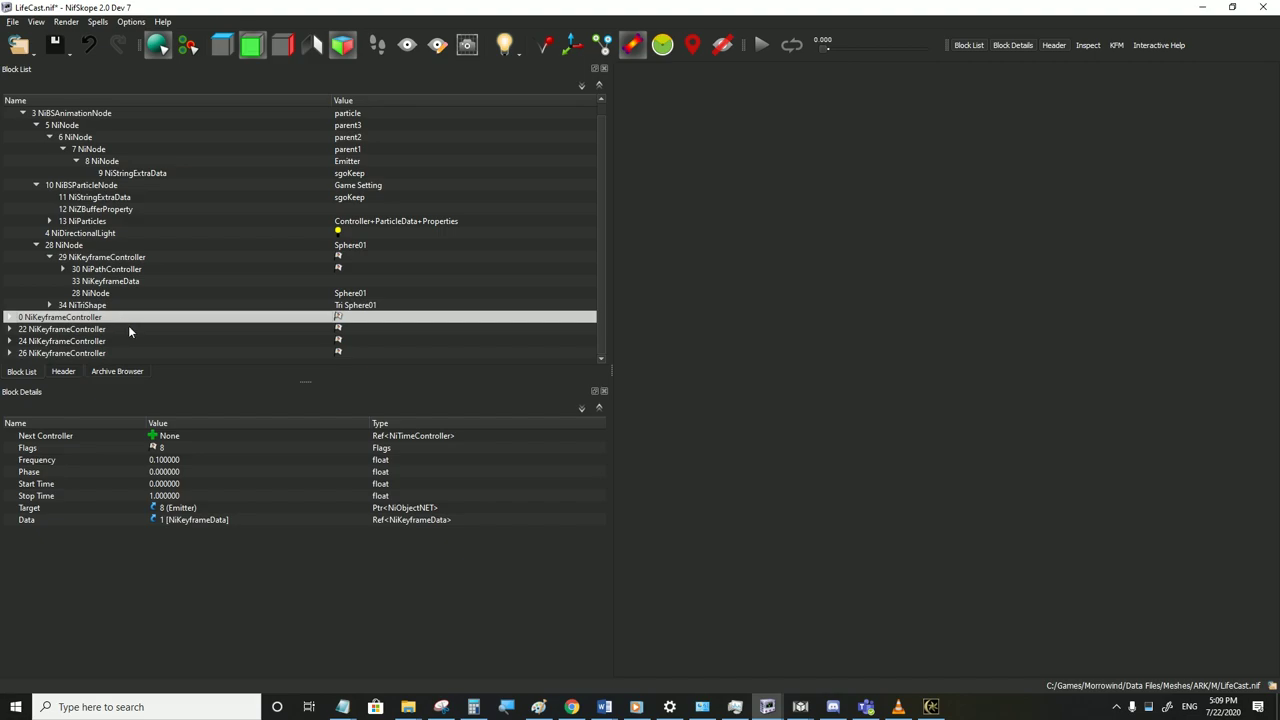
{"action": "key", "text": "ctrl+Delete"}
{"action": "left_click", "coordinate": [60, 129]}
{"action": "key", "text": "ctrl+Delete"}
{"action": "left_click", "coordinate": [50, 138]}
{"action": "key", "text": "ctrl+Delete"}
{"action": "left_click", "coordinate": [49, 130]}
{"action": "key", "text": "Delete"}
{"action": "left_click", "coordinate": [9, 113]}
{"action": "left_click", "coordinate": [22, 125]}
{"action": "left_click", "coordinate": [36, 173]}
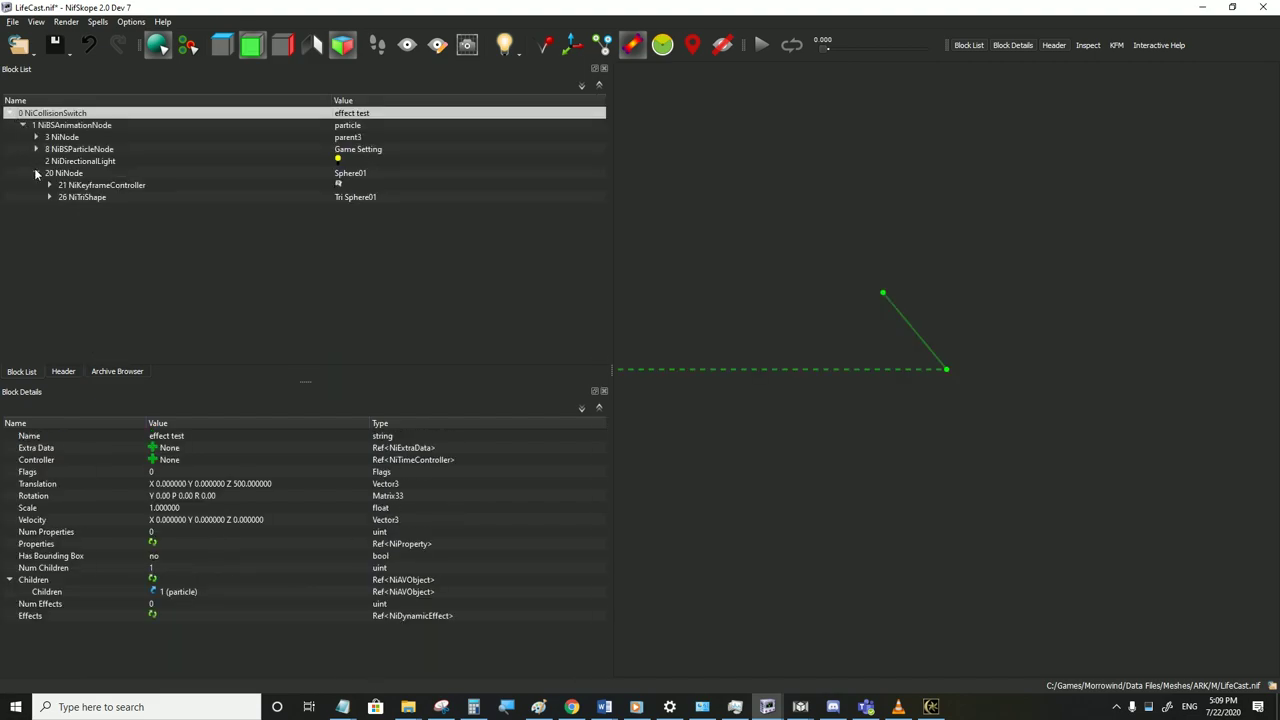
Expand the particle, parent3, parent2 and parent1 nodes down to the Emitter and select it
{"action": "left_click", "coordinate": [36, 149]}
{"action": "left_click", "coordinate": [36, 137]}
{"action": "left_click", "coordinate": [52, 150]}
{"action": "left_click", "coordinate": [49, 149]}
{"action": "left_click", "coordinate": [62, 161]}
{"action": "left_click", "coordinate": [76, 173]}
{"action": "left_click", "coordinate": [101, 174]}
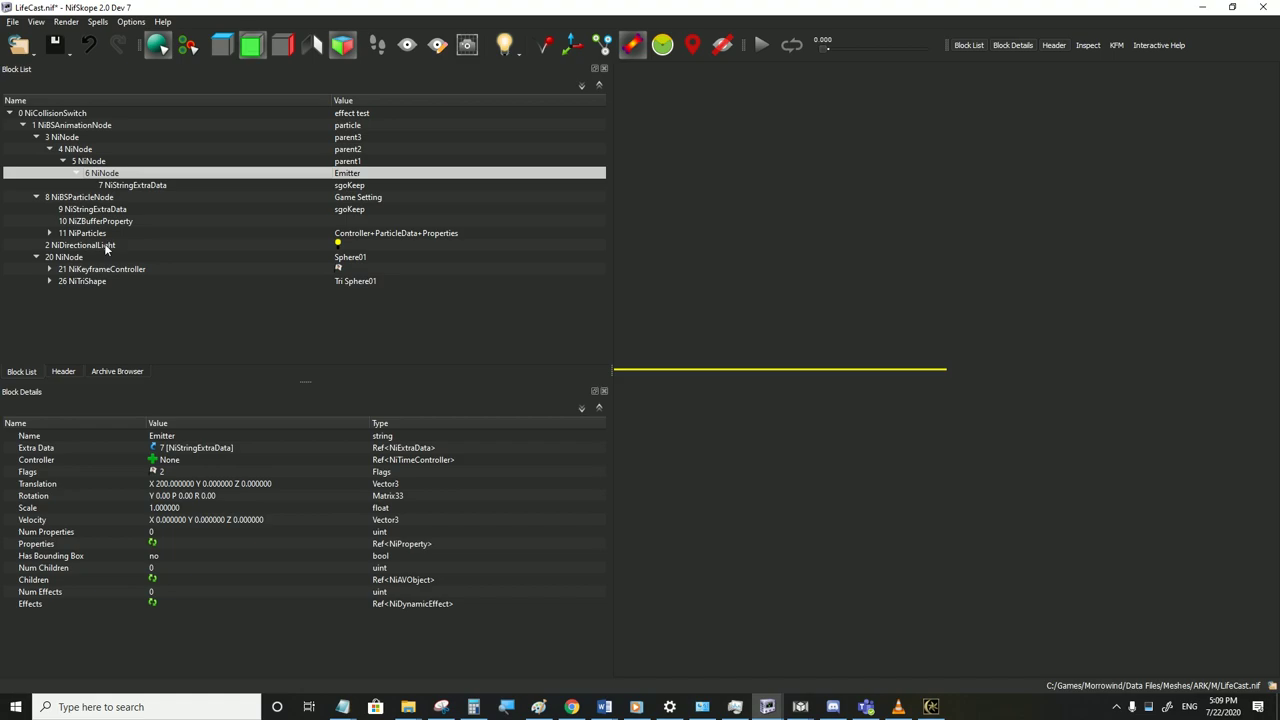
Point the Emitter's controller reference at Sphere01's NiPathController
{"action": "left_click", "coordinate": [49, 270]}
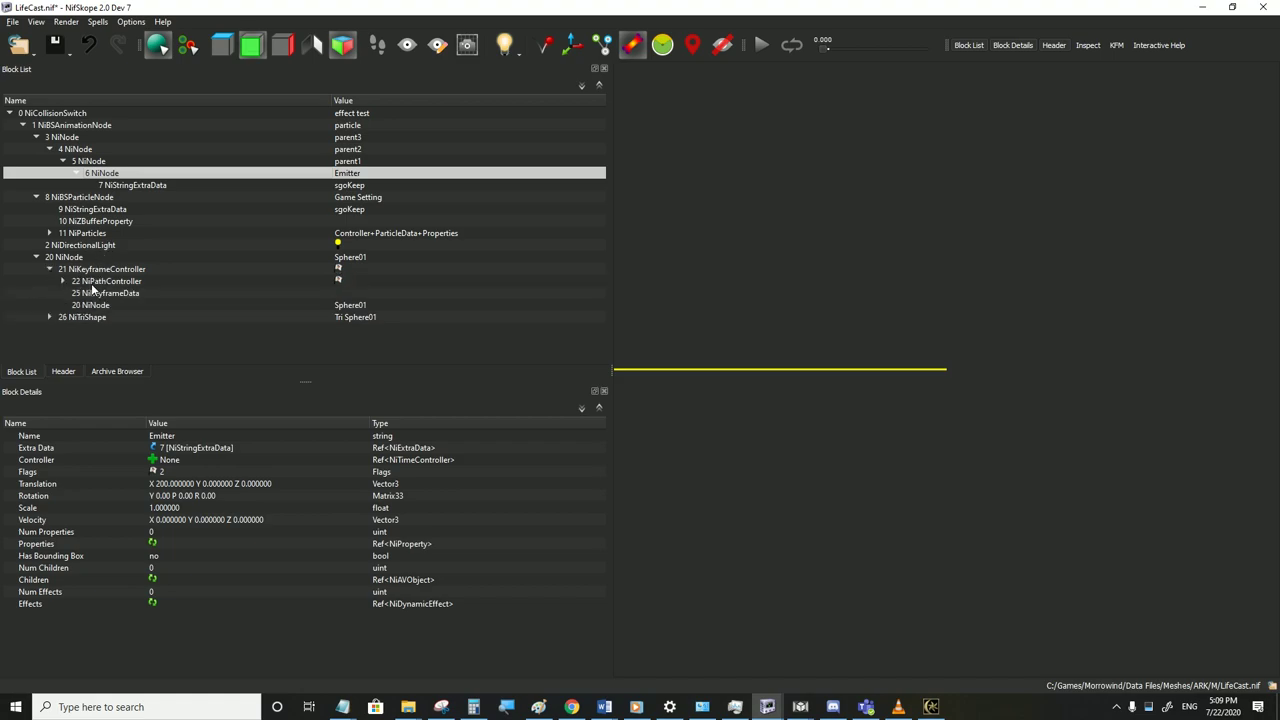
{"action": "left_click", "coordinate": [93, 282]}
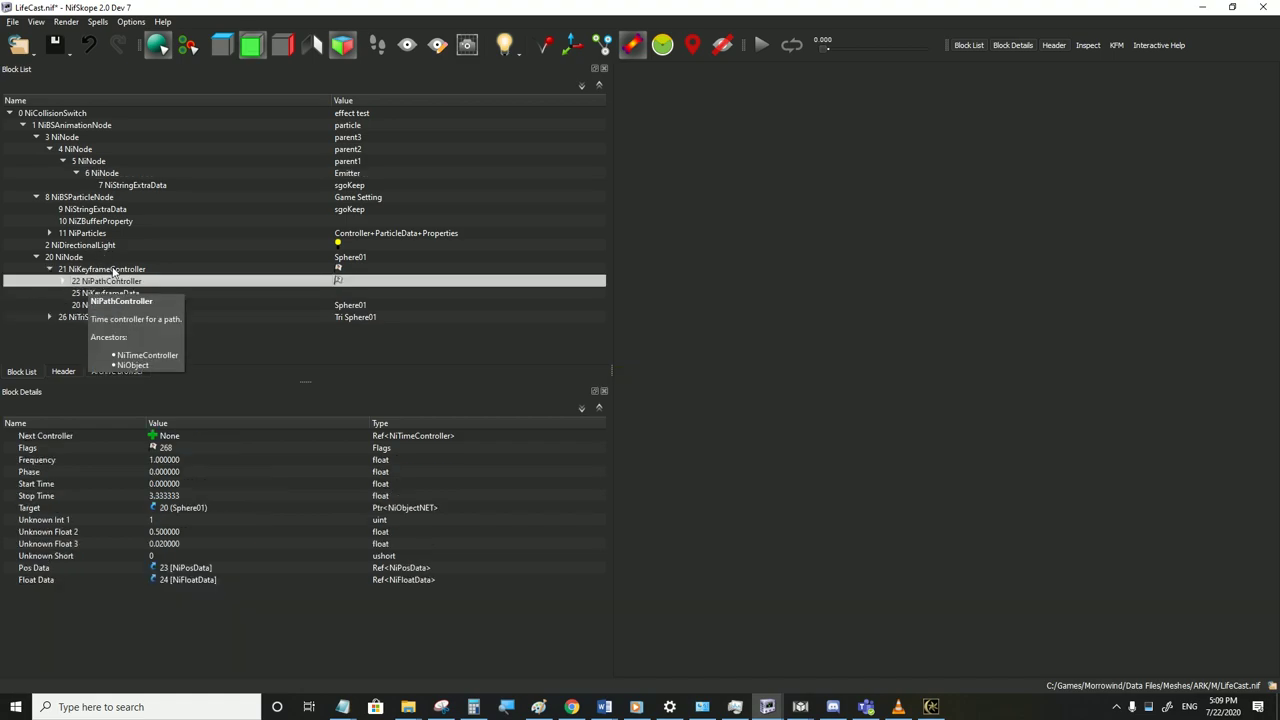
{"action": "mouse_move", "coordinate": [187, 537]}
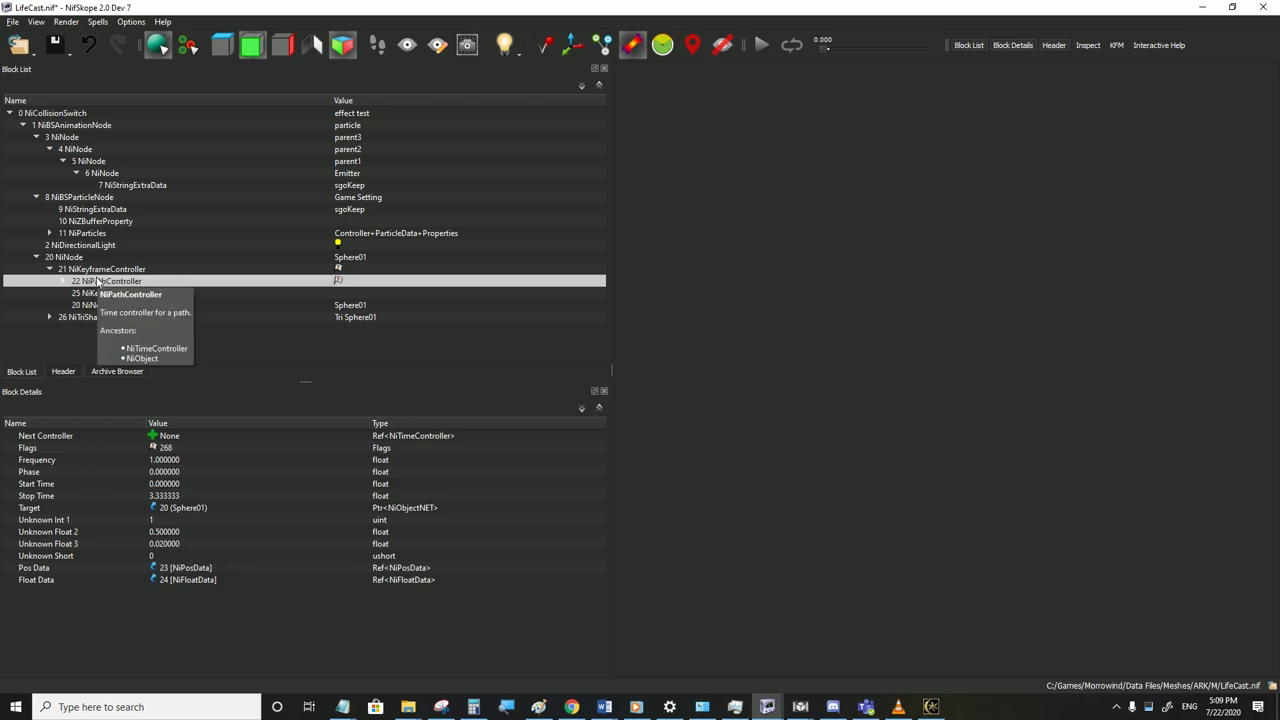
{"action": "left_click", "coordinate": [101, 174]}
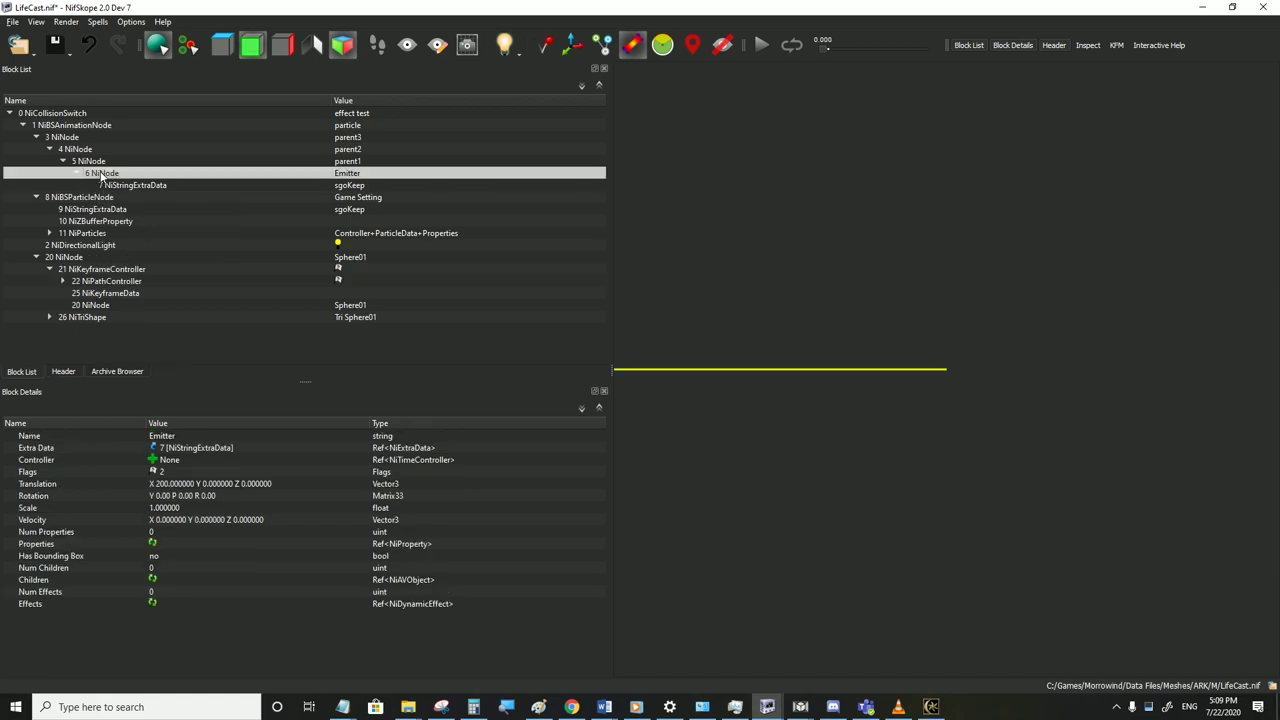
{"action": "double_click", "coordinate": [189, 460]}
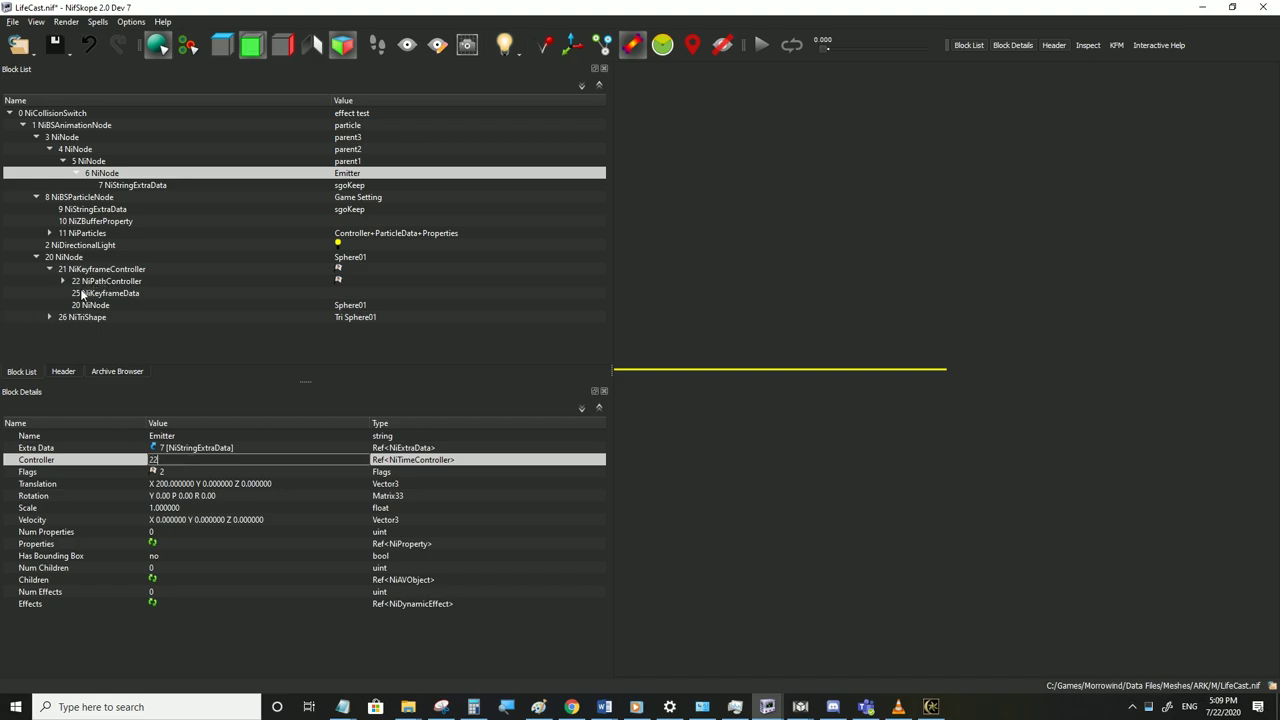
{"action": "left_click", "coordinate": [176, 484]}
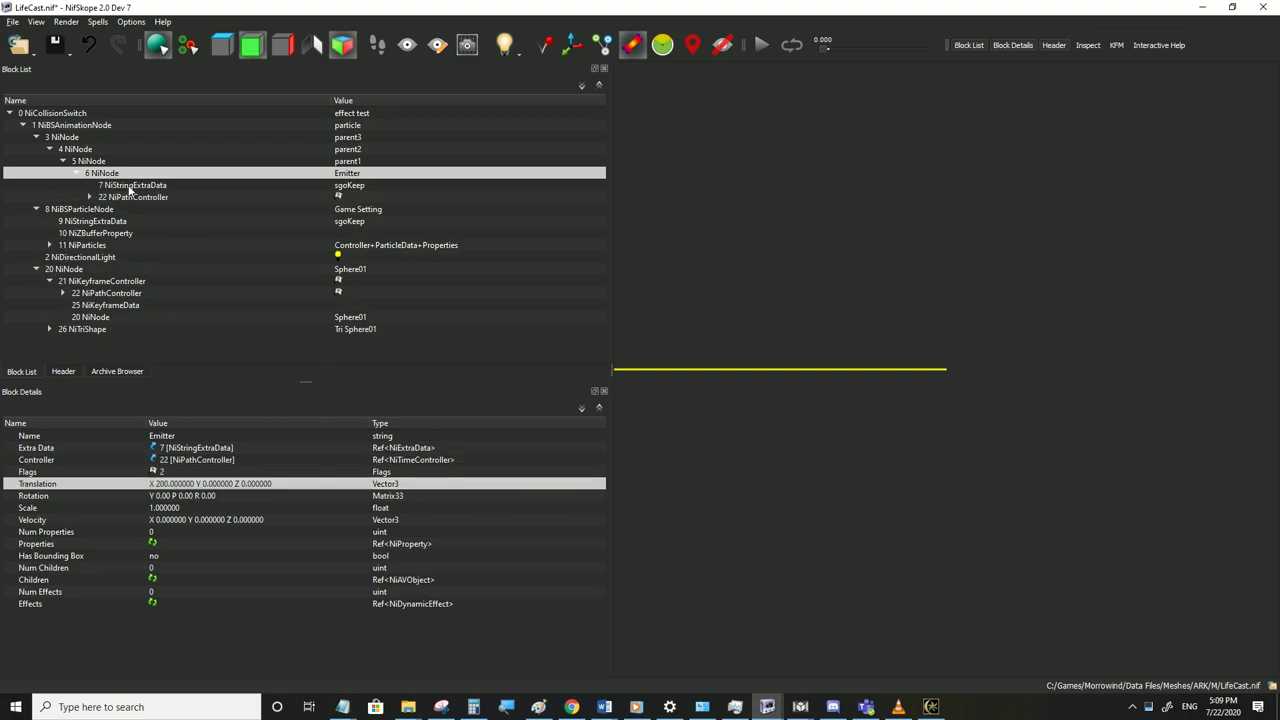
Clear the keyframe controller's next-controller link, then delete the Sphere01 node branch
{"action": "left_click", "coordinate": [85, 293]}
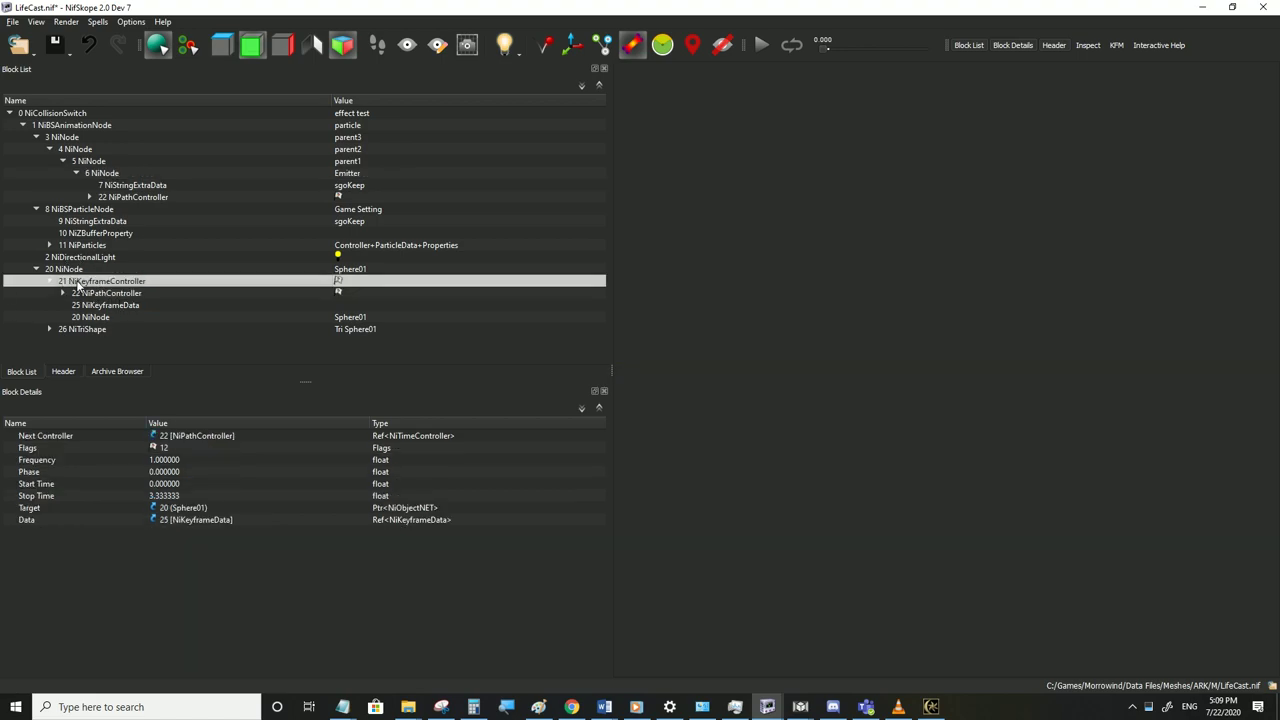
{"action": "double_click", "coordinate": [177, 435]}
{"action": "key", "text": "BackSpace"}
{"action": "left_click", "coordinate": [174, 450]}
{"action": "left_click", "coordinate": [66, 269]}
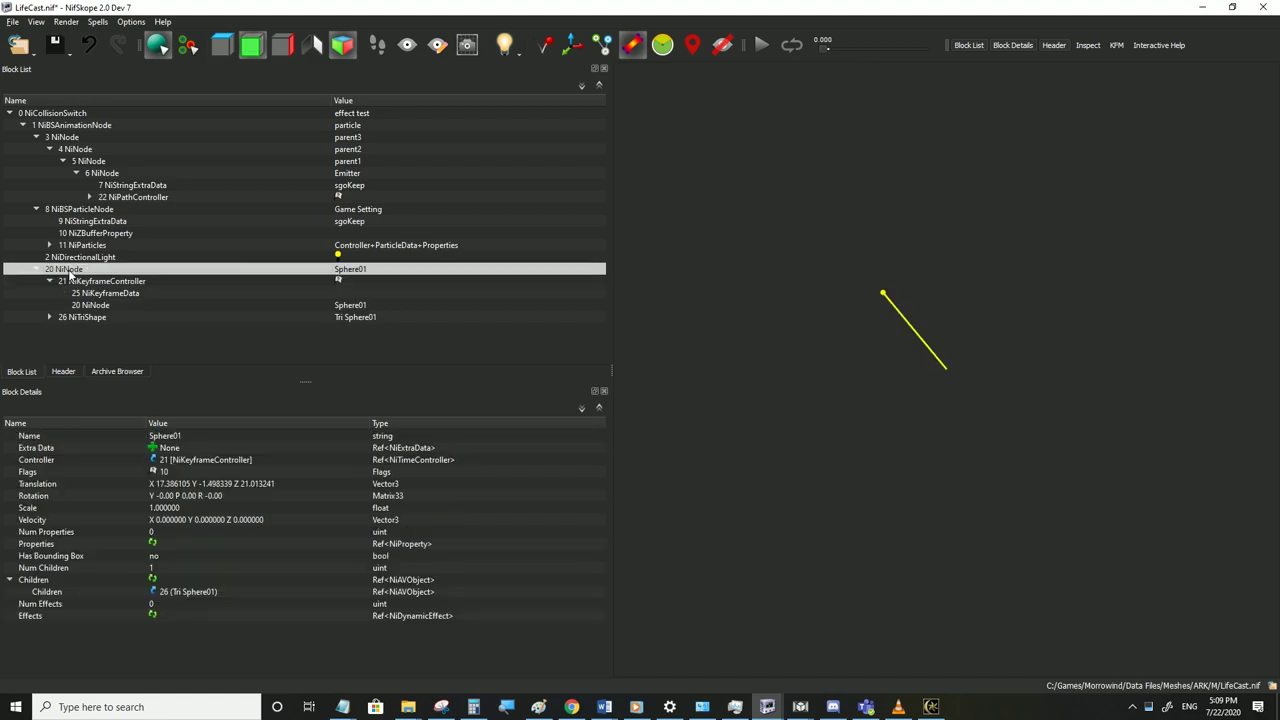
{"action": "key", "text": "ctrl+Delete"}
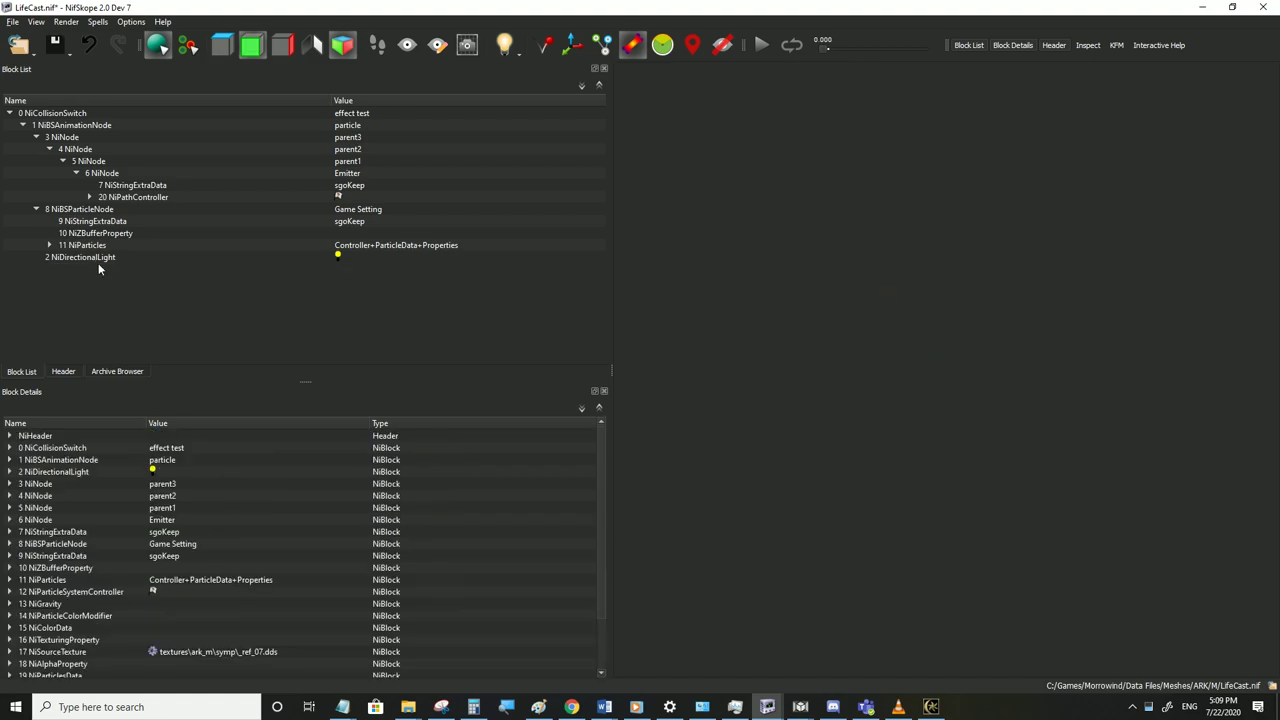
Set the NiPathController (block 20) Target to 6, the Emitter node
{"action": "left_click", "coordinate": [120, 198]}
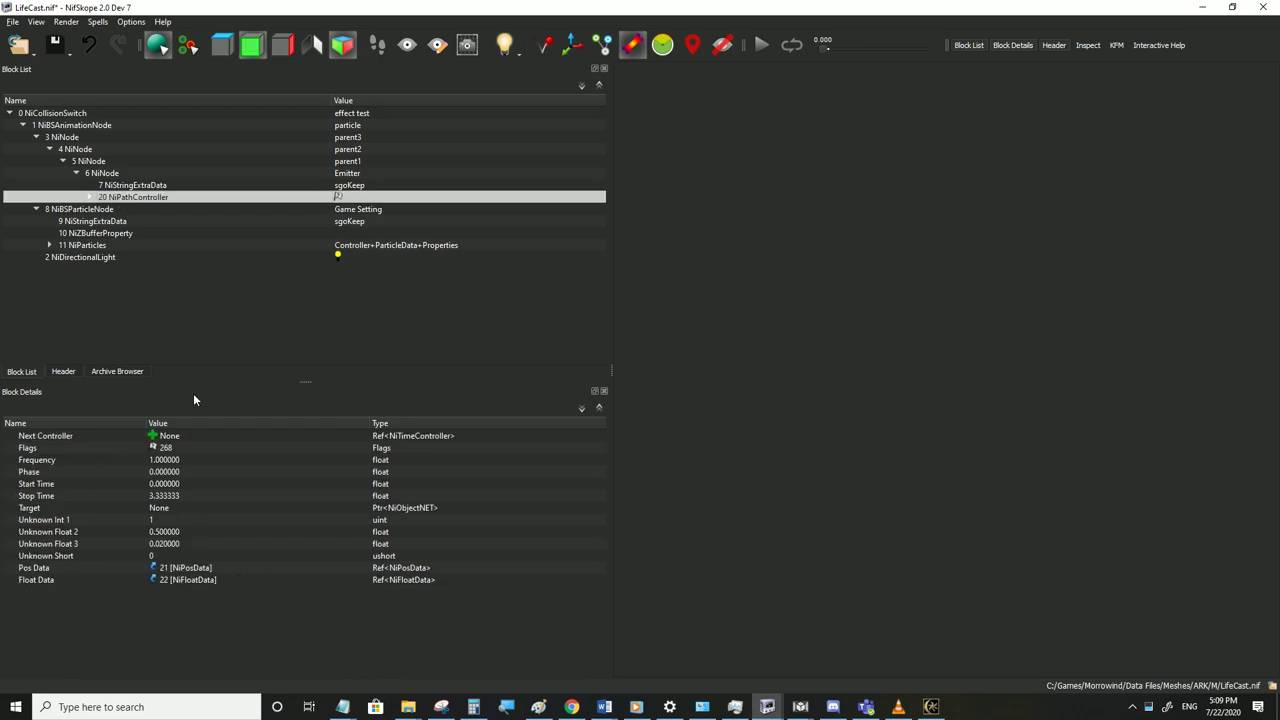
{"action": "double_click", "coordinate": [160, 508]}
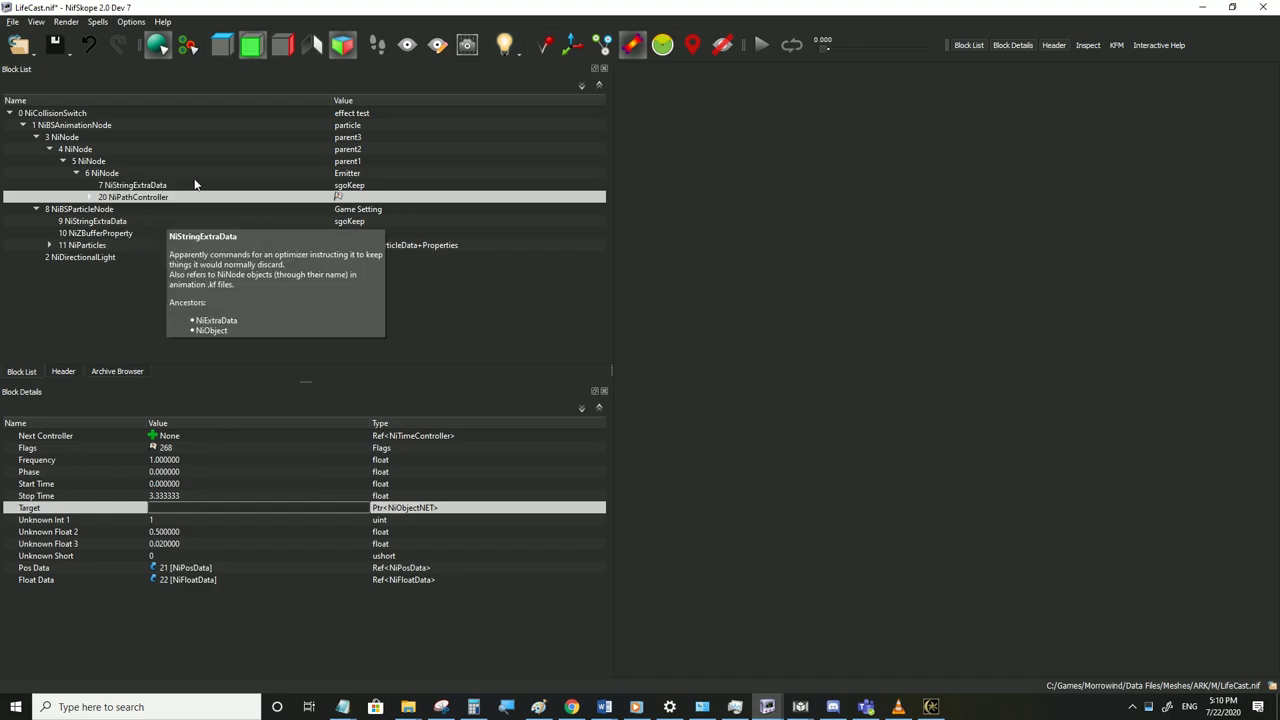
{"action": "left_click", "coordinate": [177, 485]}
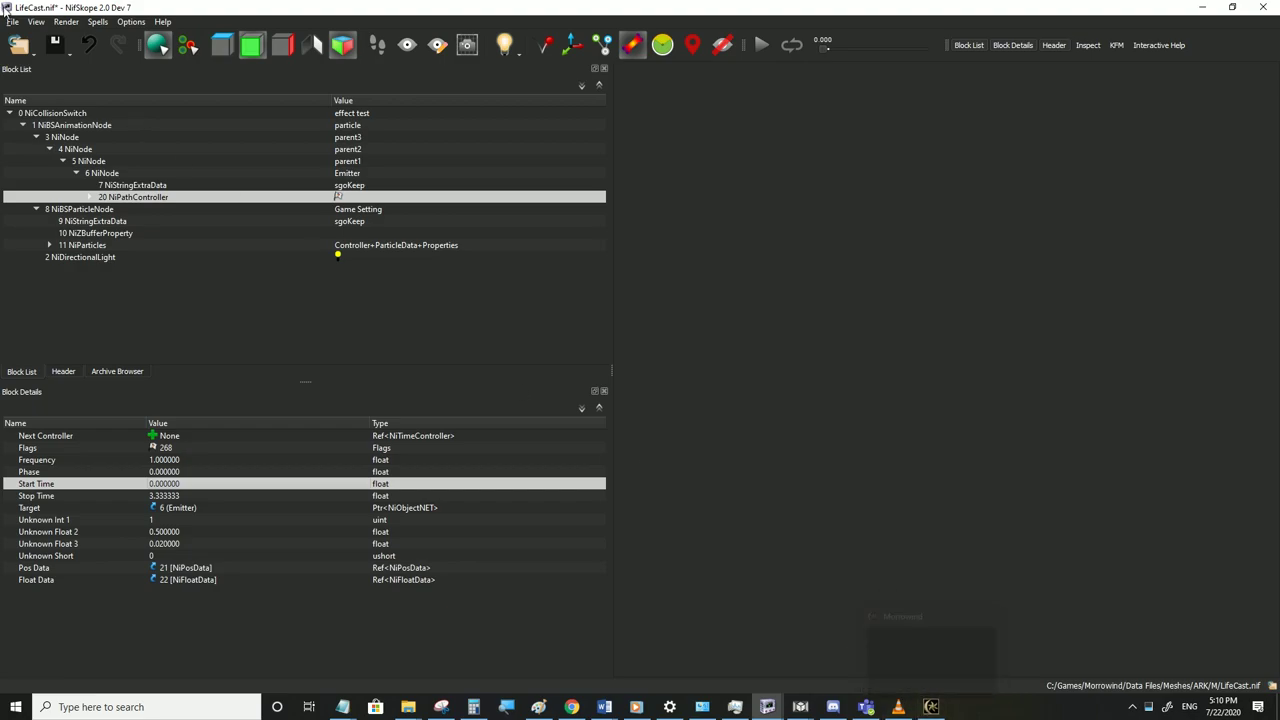
View the effect in Morrowind, then save LifeCast.nif in NifSkope
{"action": "left_click", "coordinate": [931, 707]}
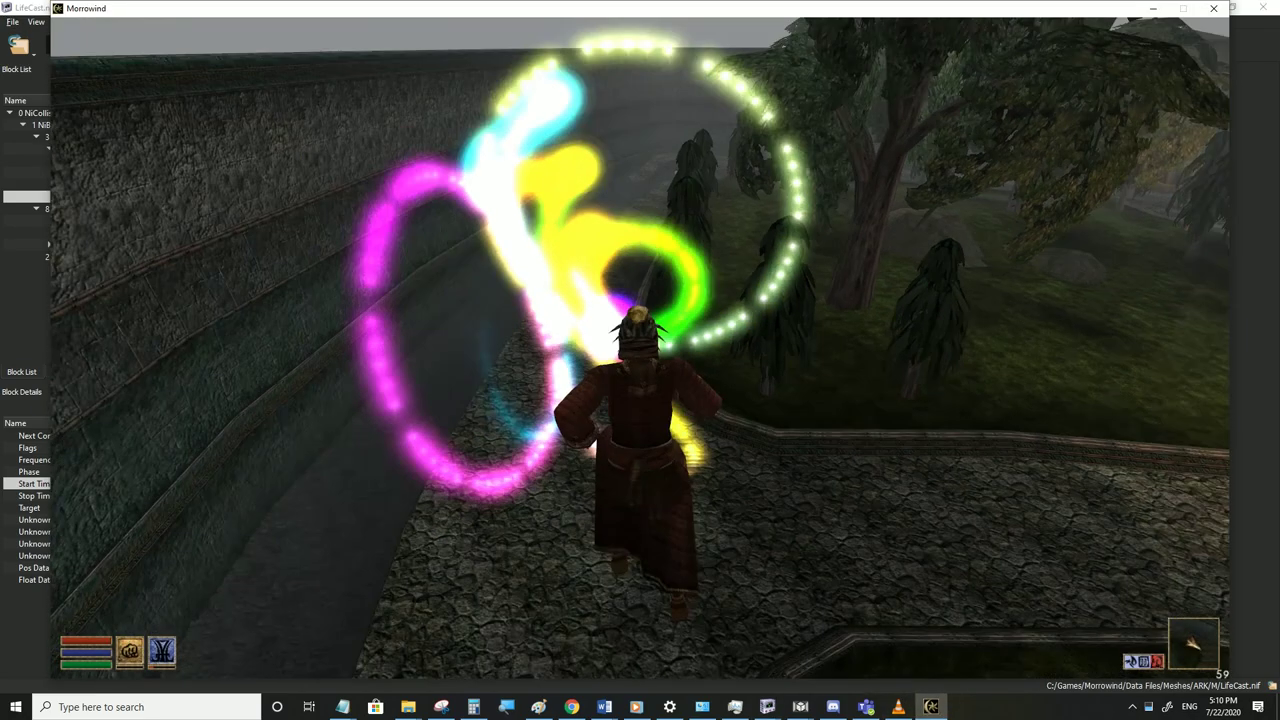
{"action": "key", "text": "s"}
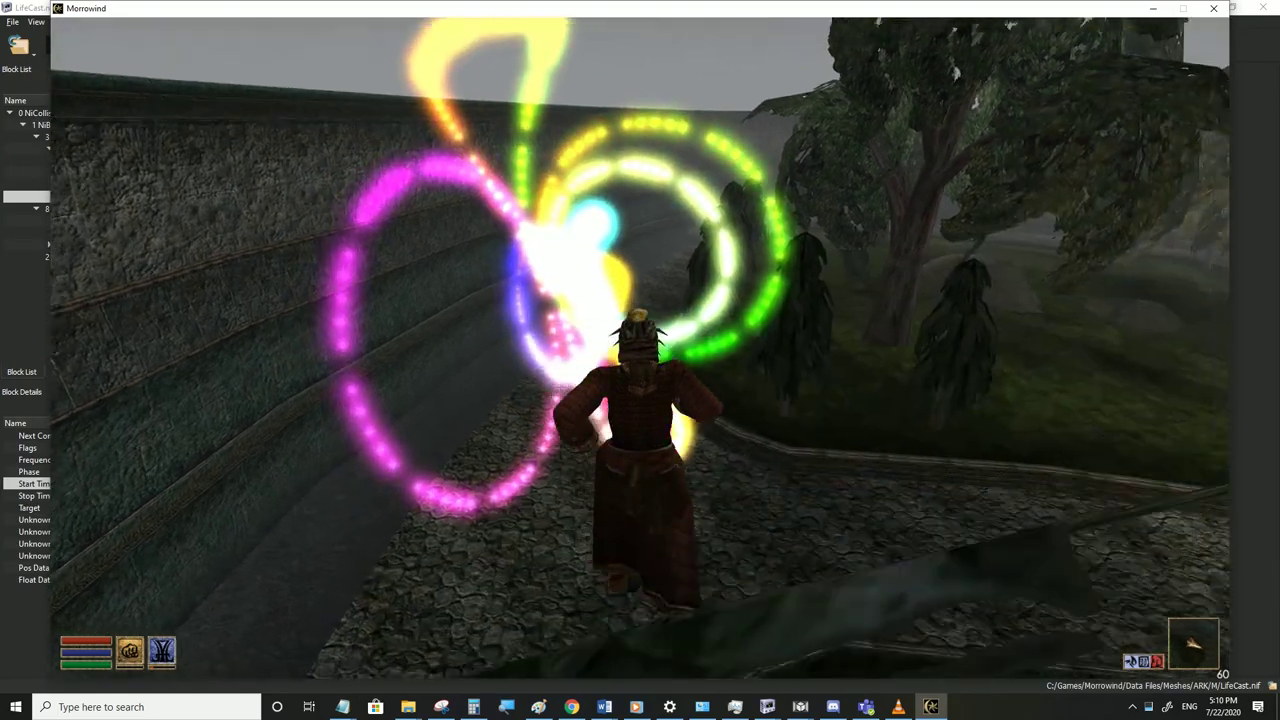
{"action": "key", "text": "alt+Tab"}
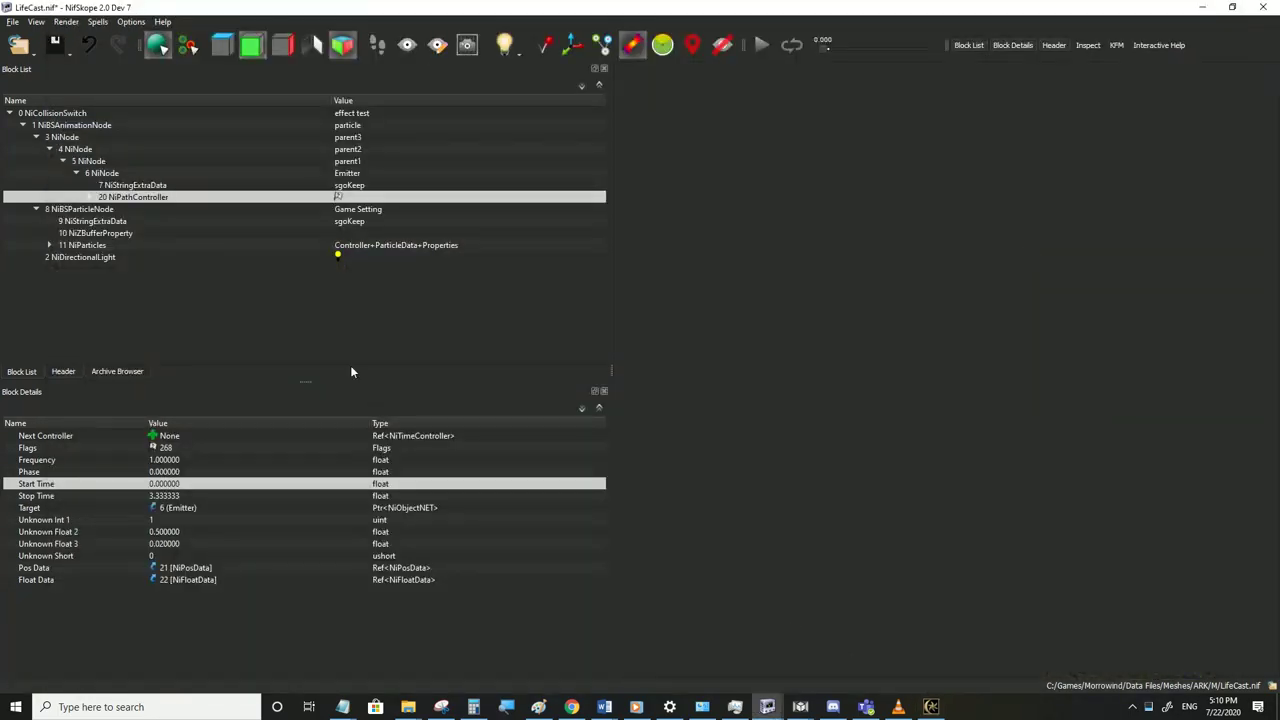
{"action": "left_click", "coordinate": [12, 22]}
{"action": "left_click", "coordinate": [47, 139]}
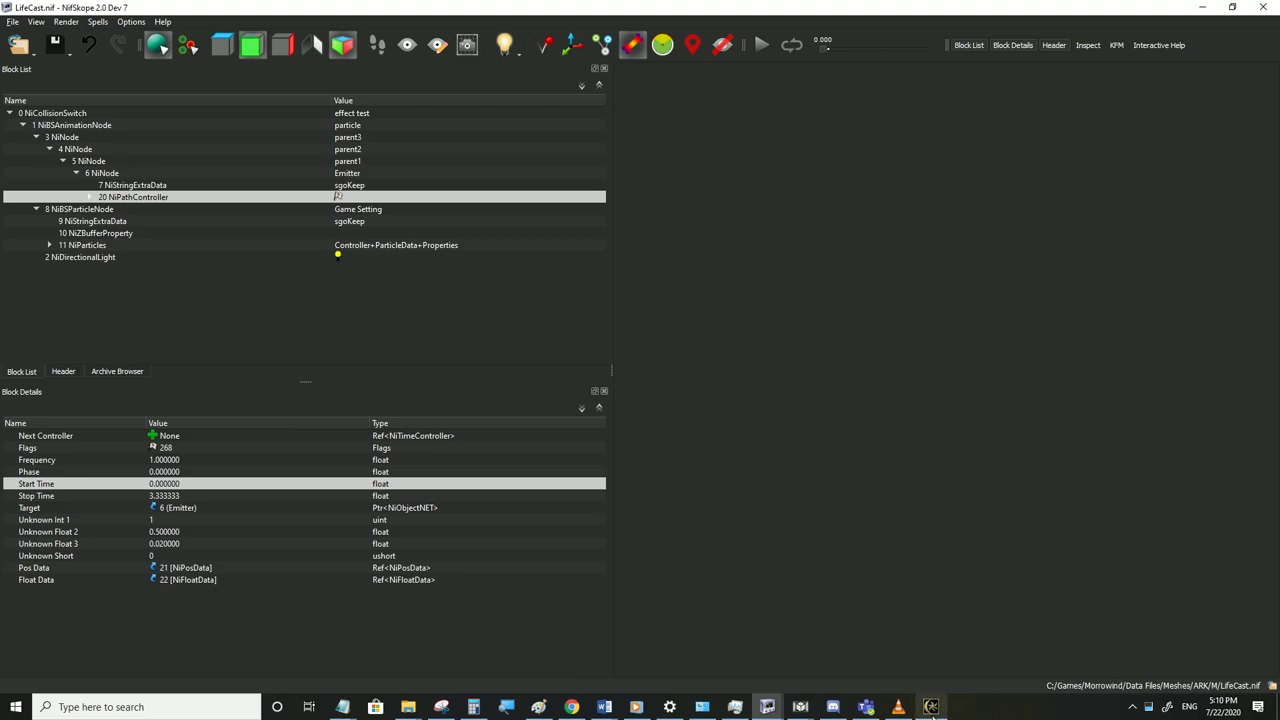
Walk around in Morrowind to watch the glowing spheres move, then return to NifSkope
{"action": "left_click", "coordinate": [931, 707]}
{"action": "key", "text": "w"}
{"action": "key", "text": "a"}
{"action": "key", "text": "s"}
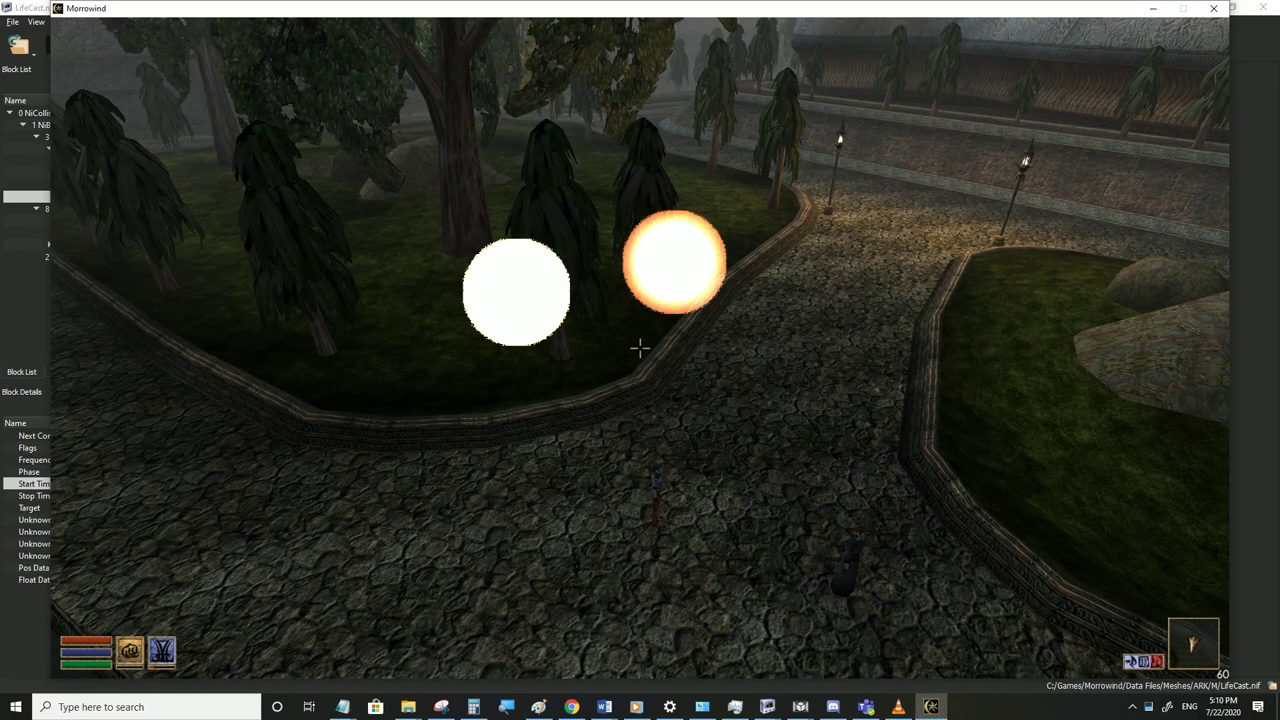
{"action": "key", "text": "w"}
{"action": "key", "text": "s"}
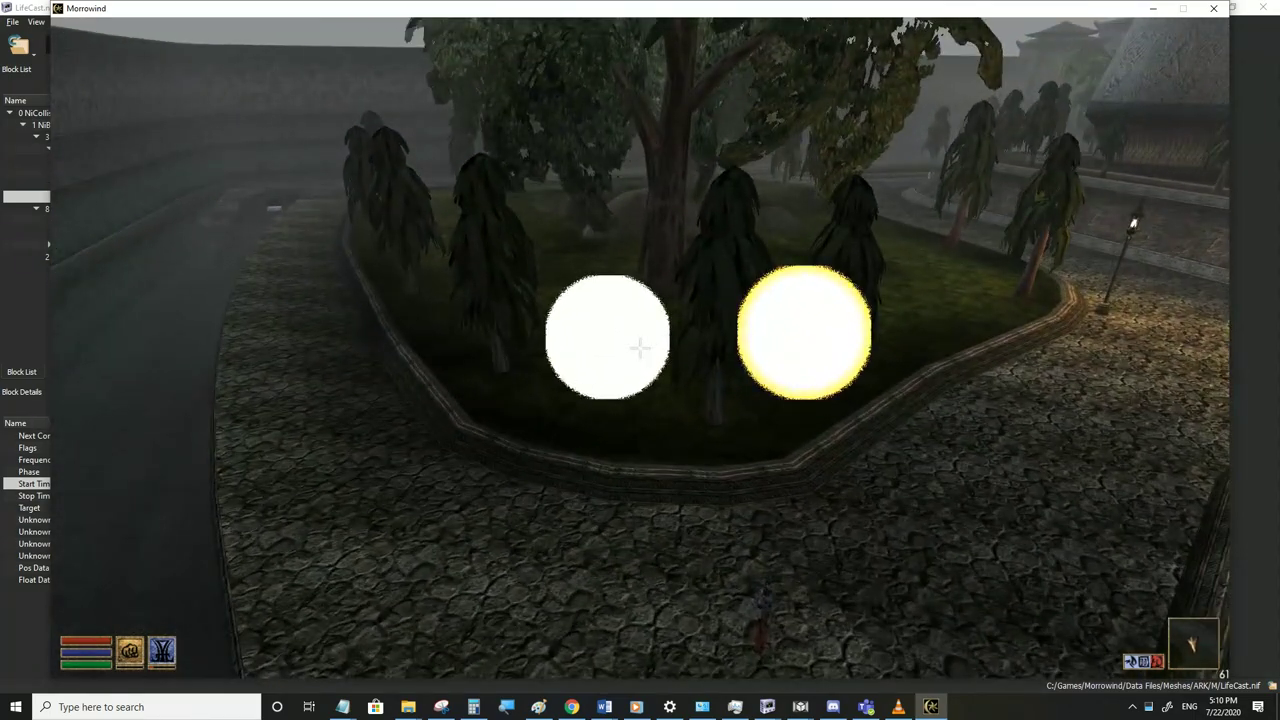
{"action": "key", "text": "alt+Tab"}
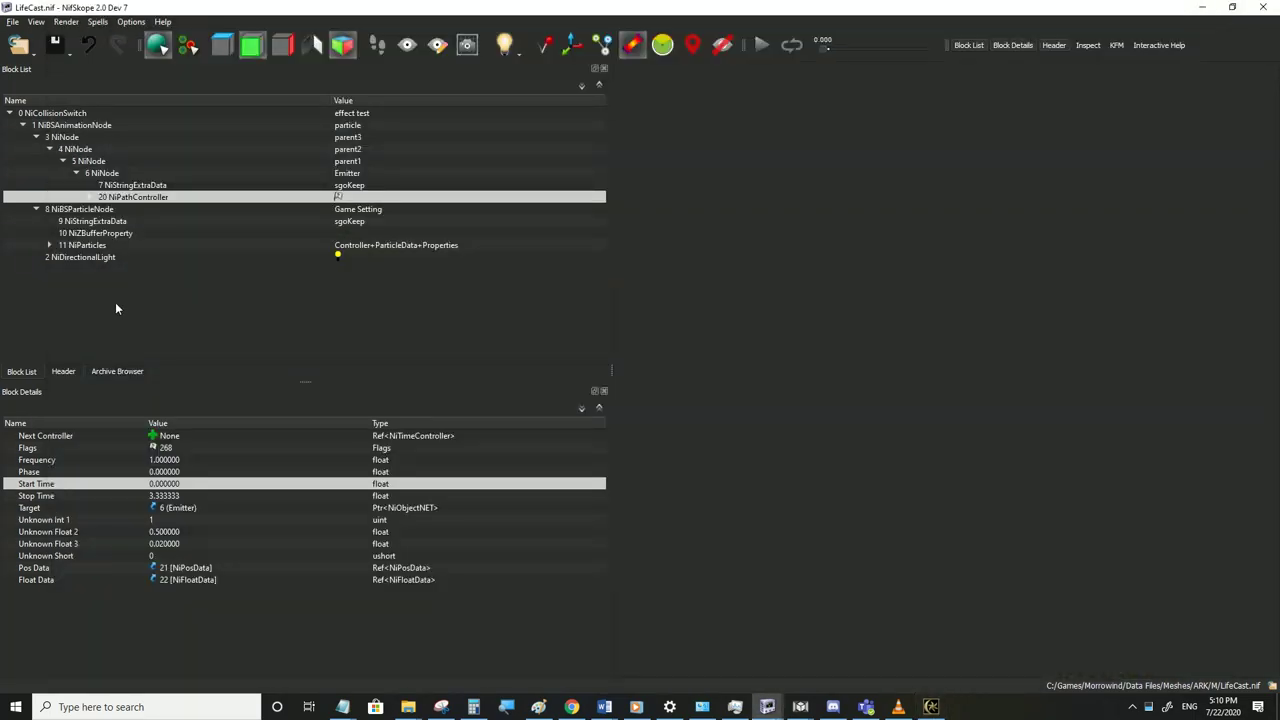
Change the NiPathController loop mode from Clamp to Cycle (flags 264) and save LifeCast.nif
{"action": "left_click", "coordinate": [155, 449]}
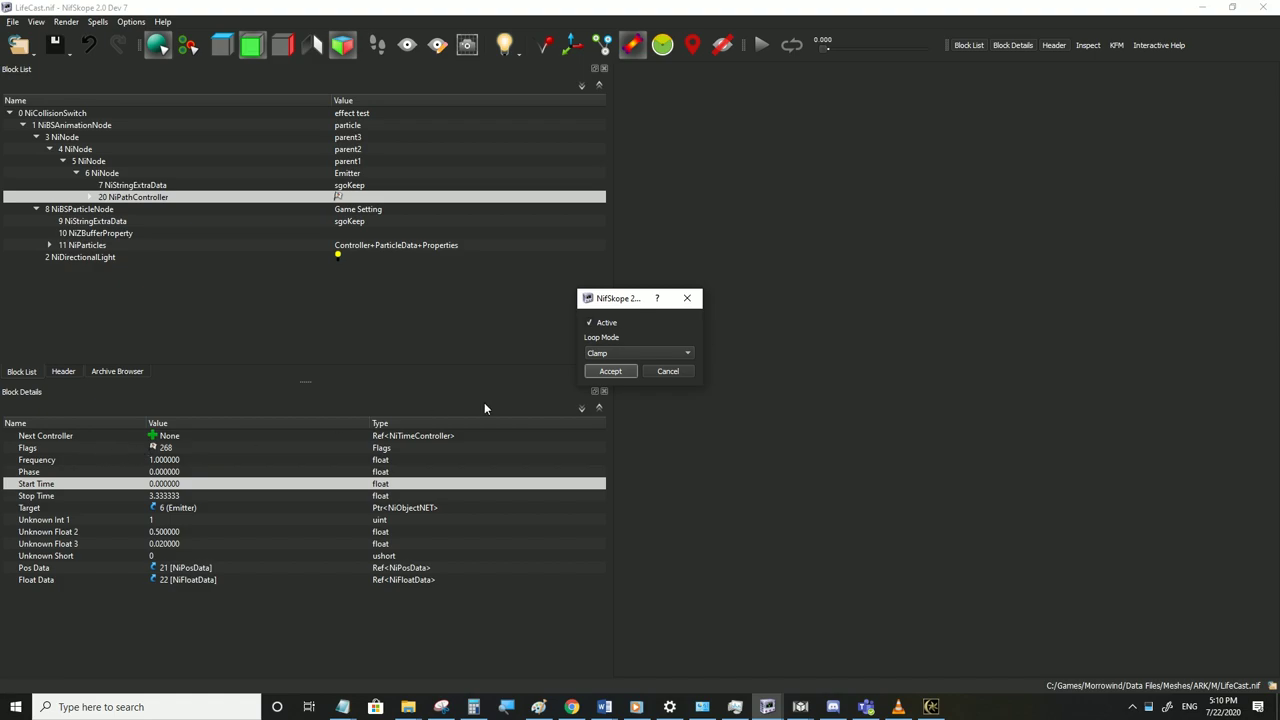
{"action": "left_click", "coordinate": [620, 355]}
{"action": "left_click", "coordinate": [610, 333]}
{"action": "left_click", "coordinate": [609, 356]}
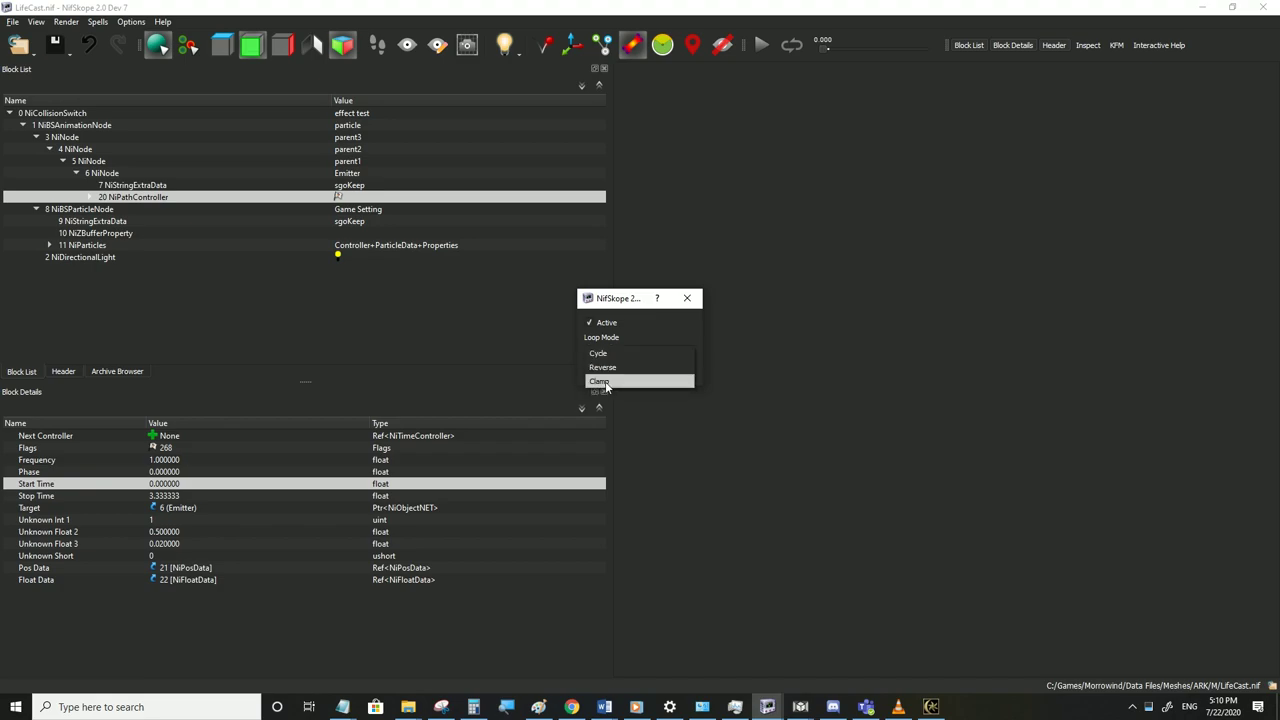
{"action": "left_click", "coordinate": [612, 356]}
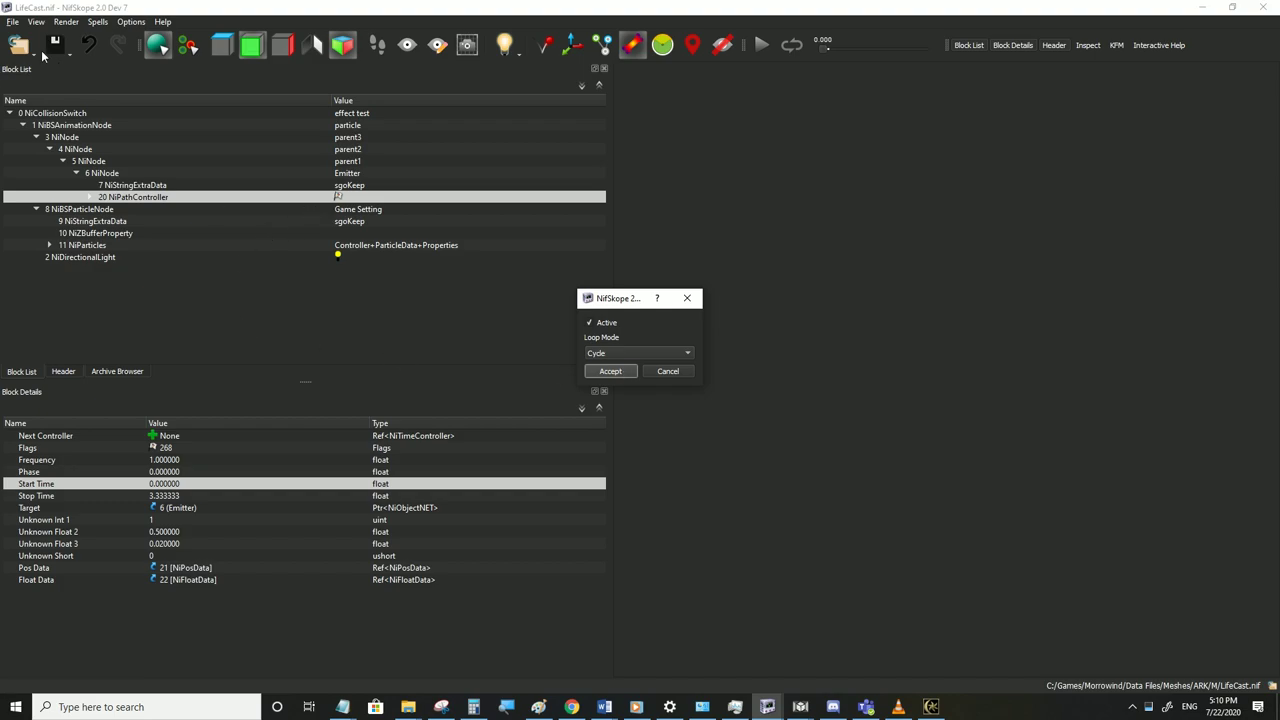
{"action": "left_click", "coordinate": [610, 371]}
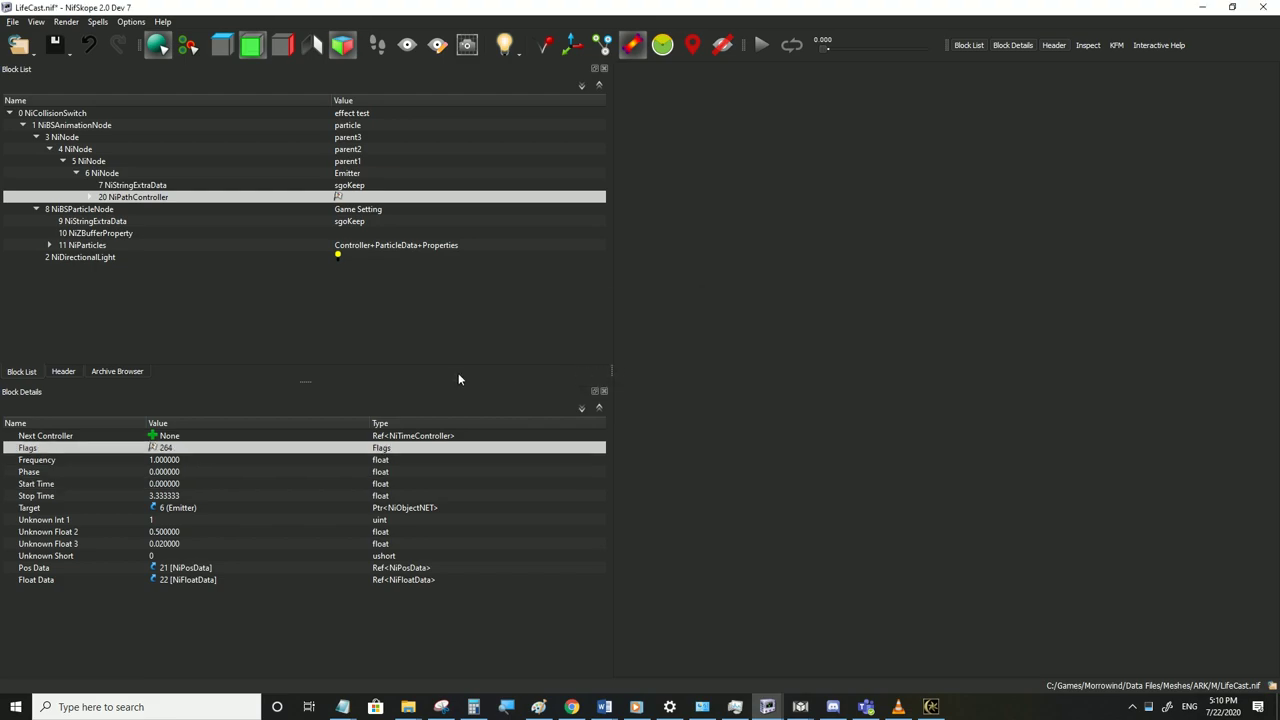
{"action": "left_click", "coordinate": [10, 21]}
{"action": "left_click", "coordinate": [30, 128]}
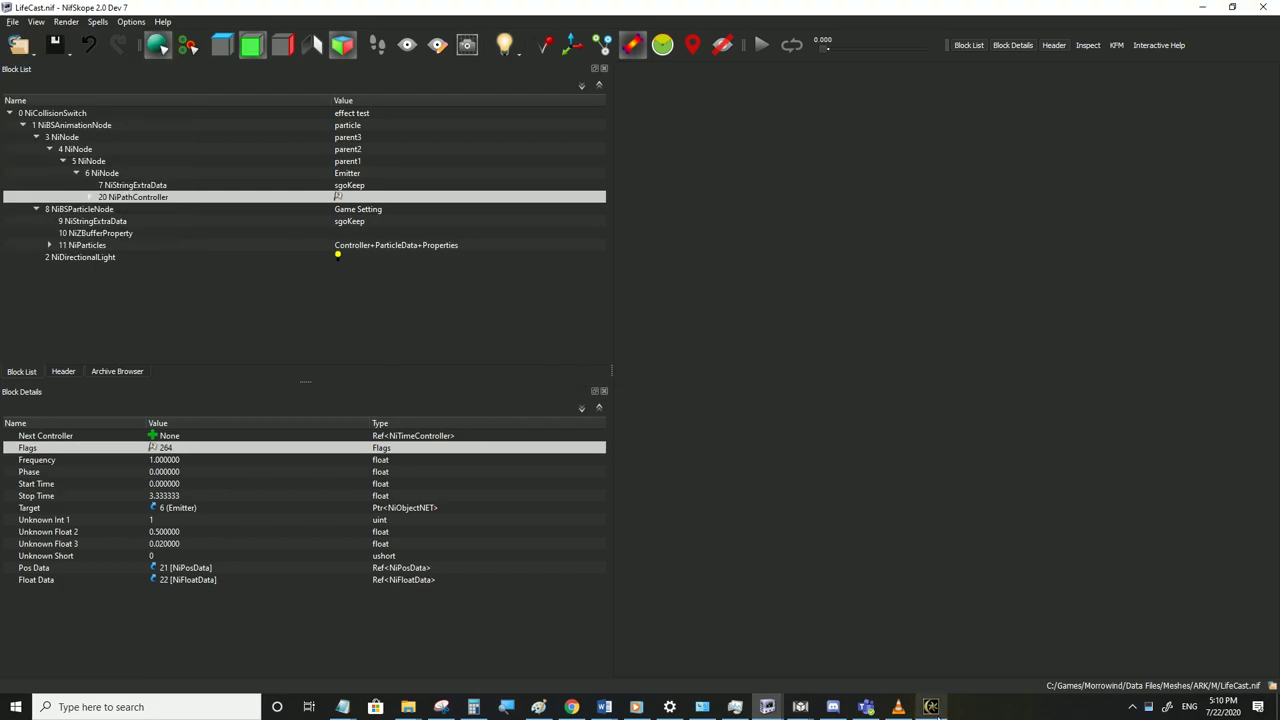
Walk toward the cycling glowing spheres in Morrowind to inspect them
{"action": "left_click", "coordinate": [931, 706]}
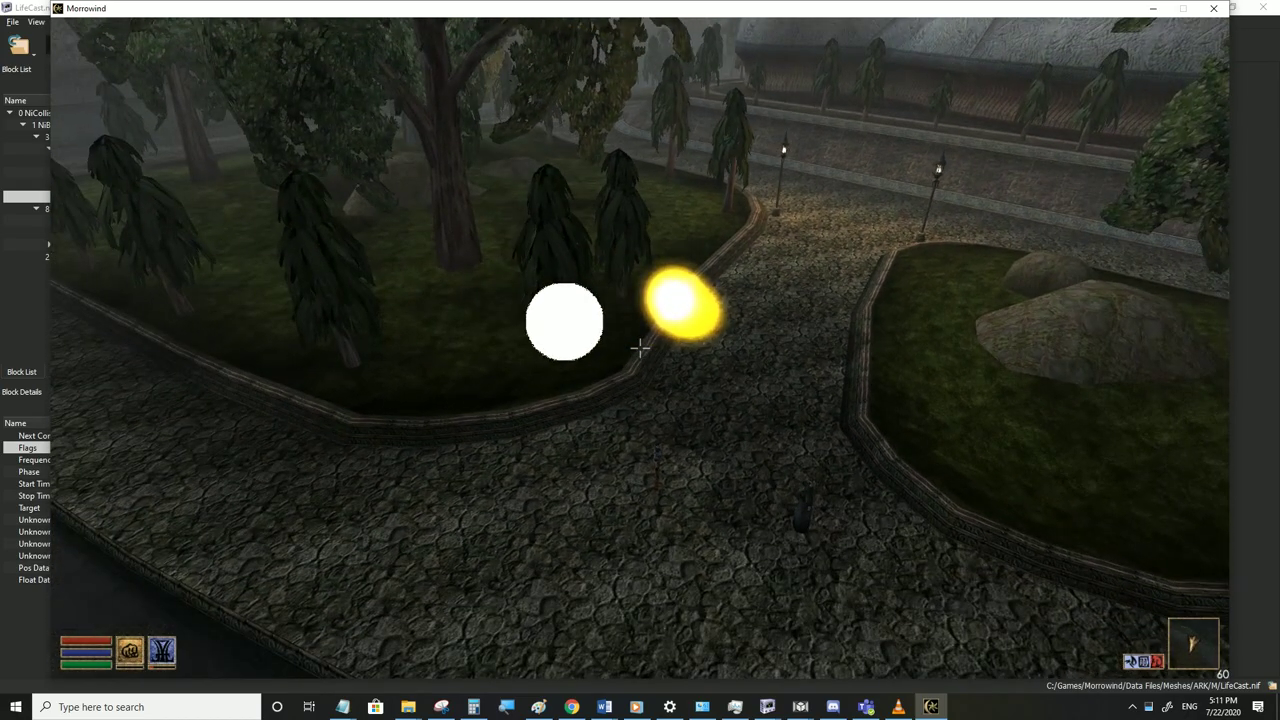
{"action": "key", "text": "w"}
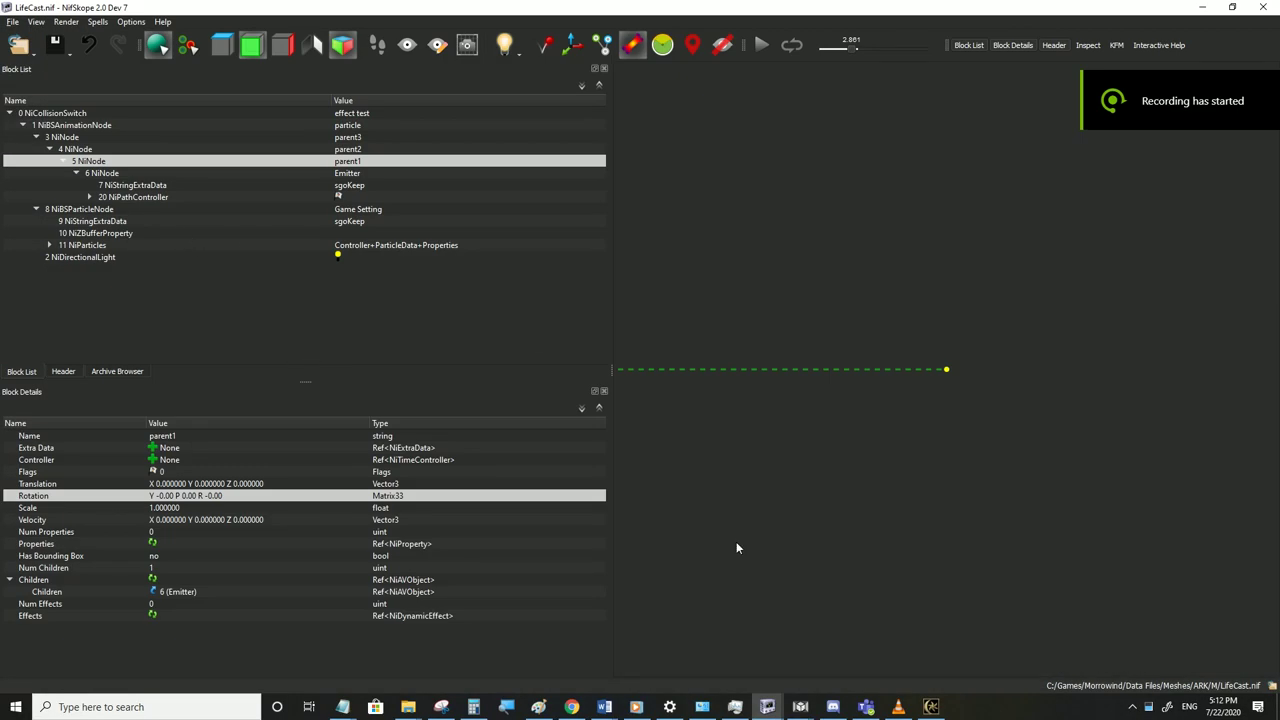
Switch to the 3ds max 5 scene with Sphere01 following Line01
{"action": "mouse_move", "coordinate": [800, 707]}
{"action": "left_click", "coordinate": [872, 650]}
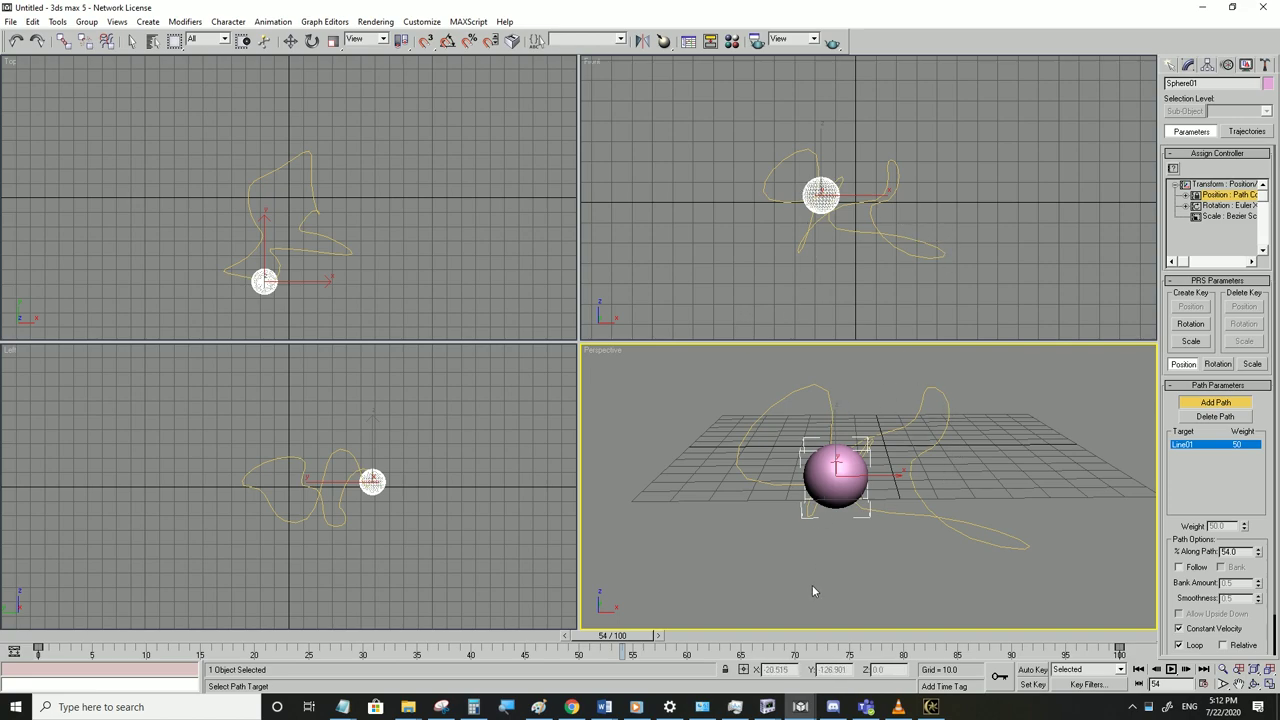
Switch Morrowind to first-person view to look at the glowing orbs, then leave the game
{"action": "left_click", "coordinate": [799, 706]}
{"action": "key", "text": "Tab"}
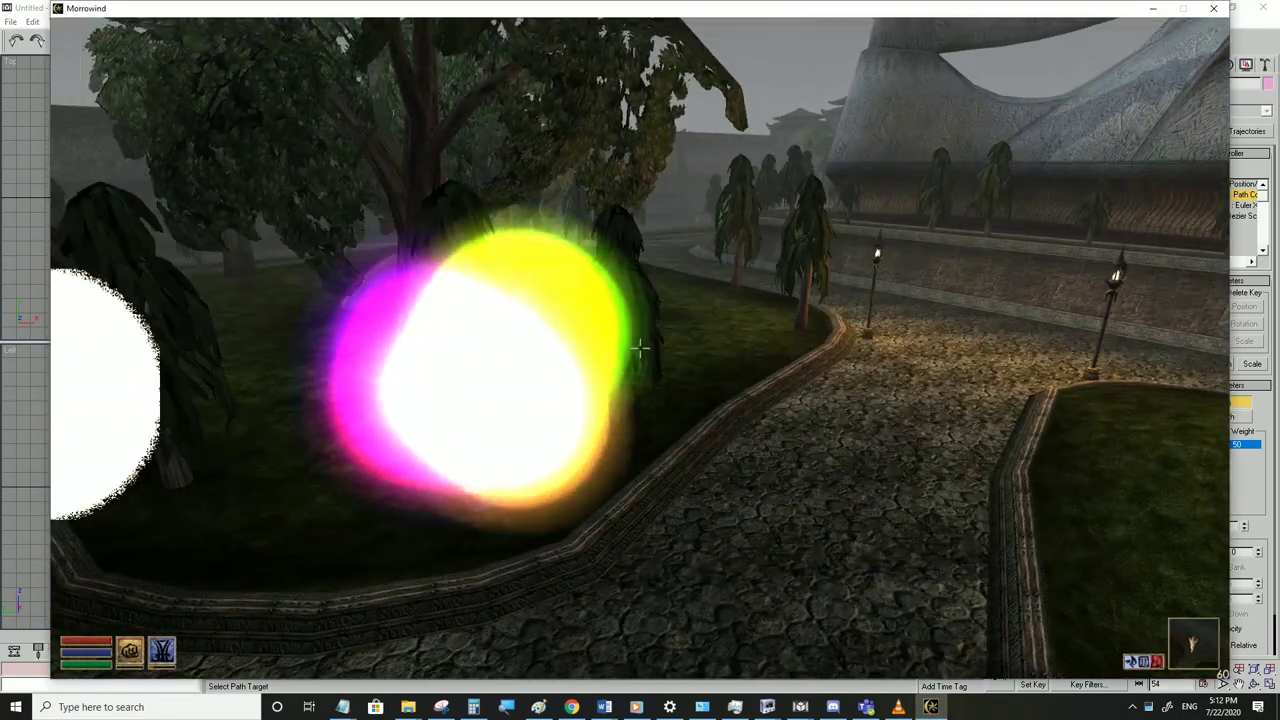
{"action": "key", "text": "alt+Tab"}
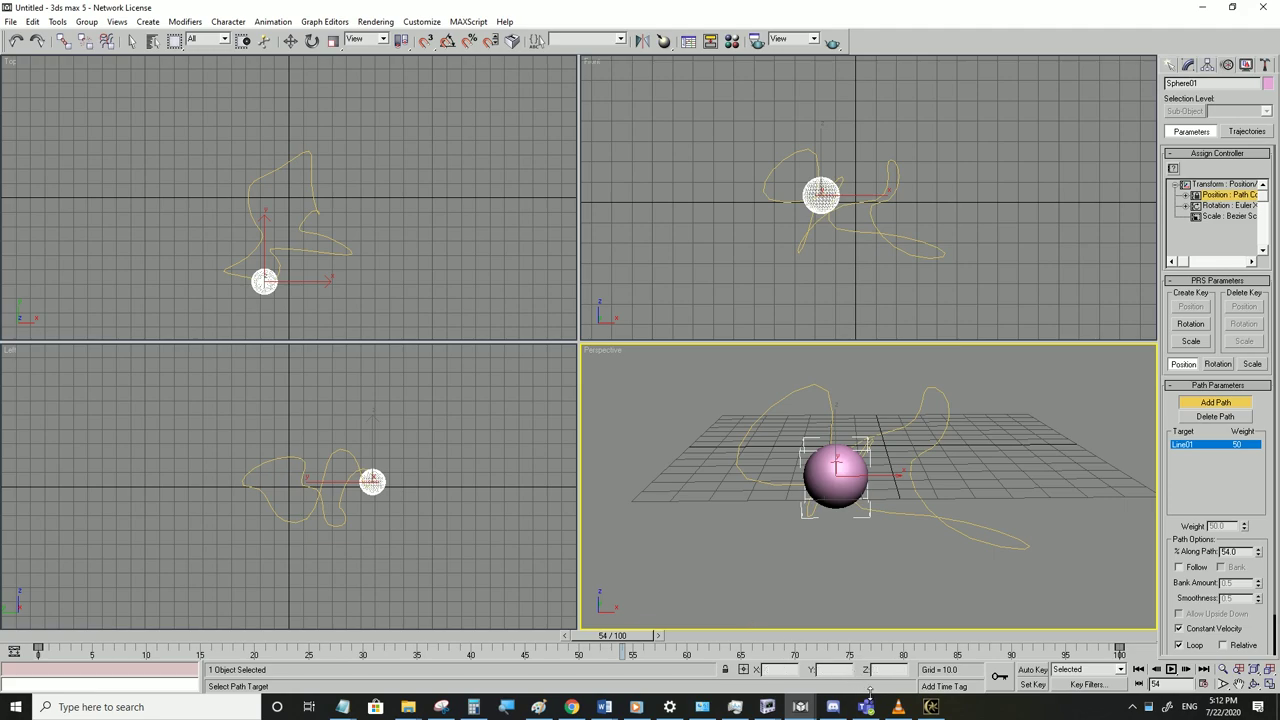
Bring up the LifeCast.nif window and enter 10 as parent1's scale
{"action": "mouse_move", "coordinate": [767, 706]}
{"action": "mouse_move", "coordinate": [1176, 657]}
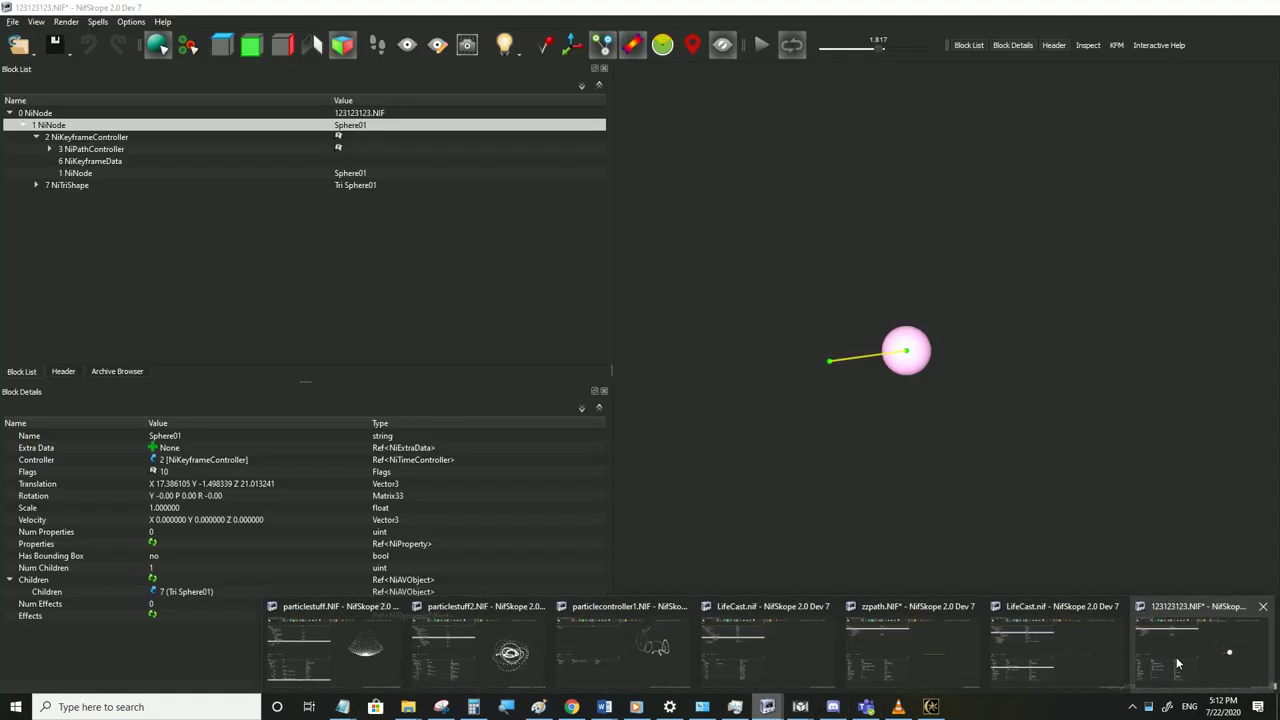
{"action": "left_click", "coordinate": [1038, 647]}
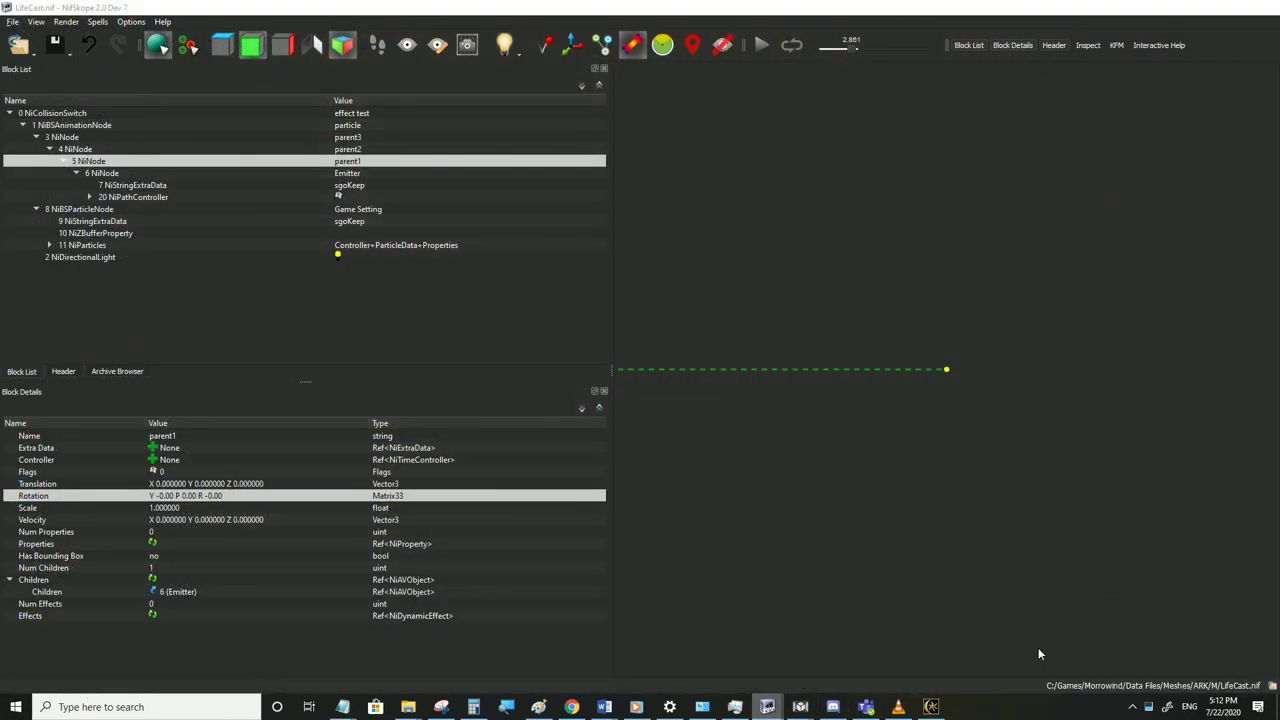
{"action": "left_click", "coordinate": [77, 173]}
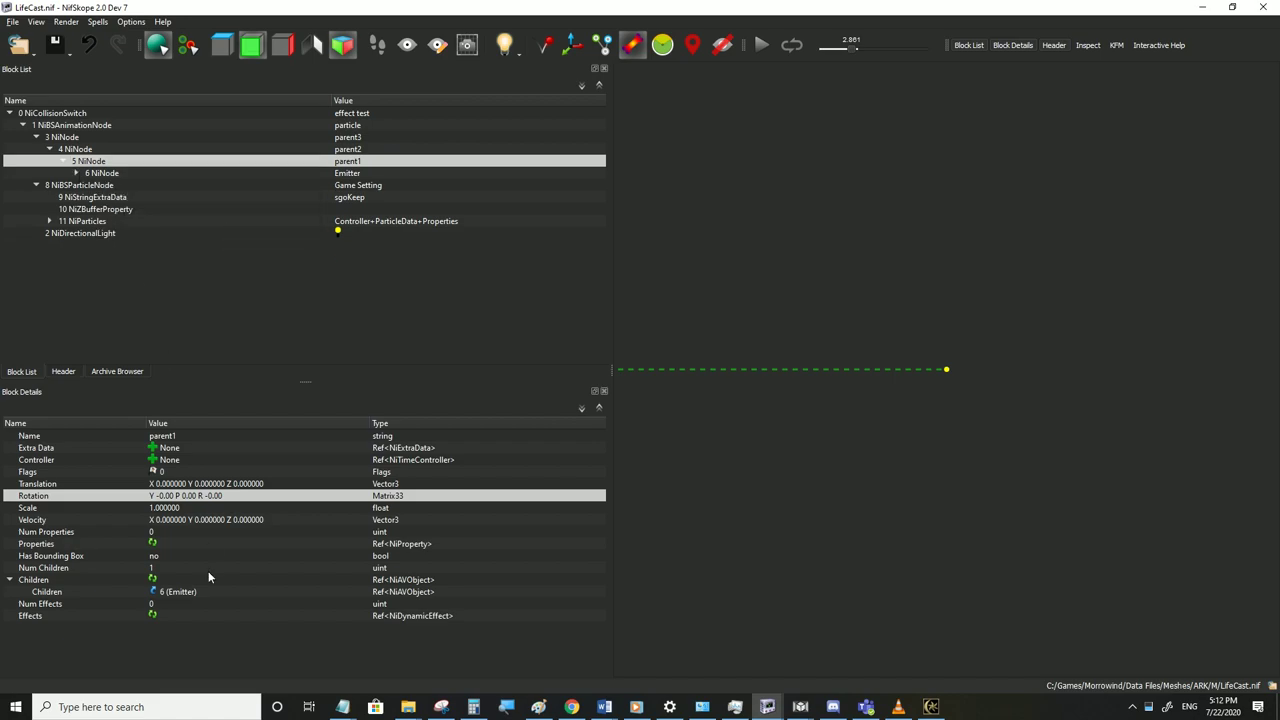
{"action": "double_click", "coordinate": [173, 508]}
{"action": "type", "text": "1"}
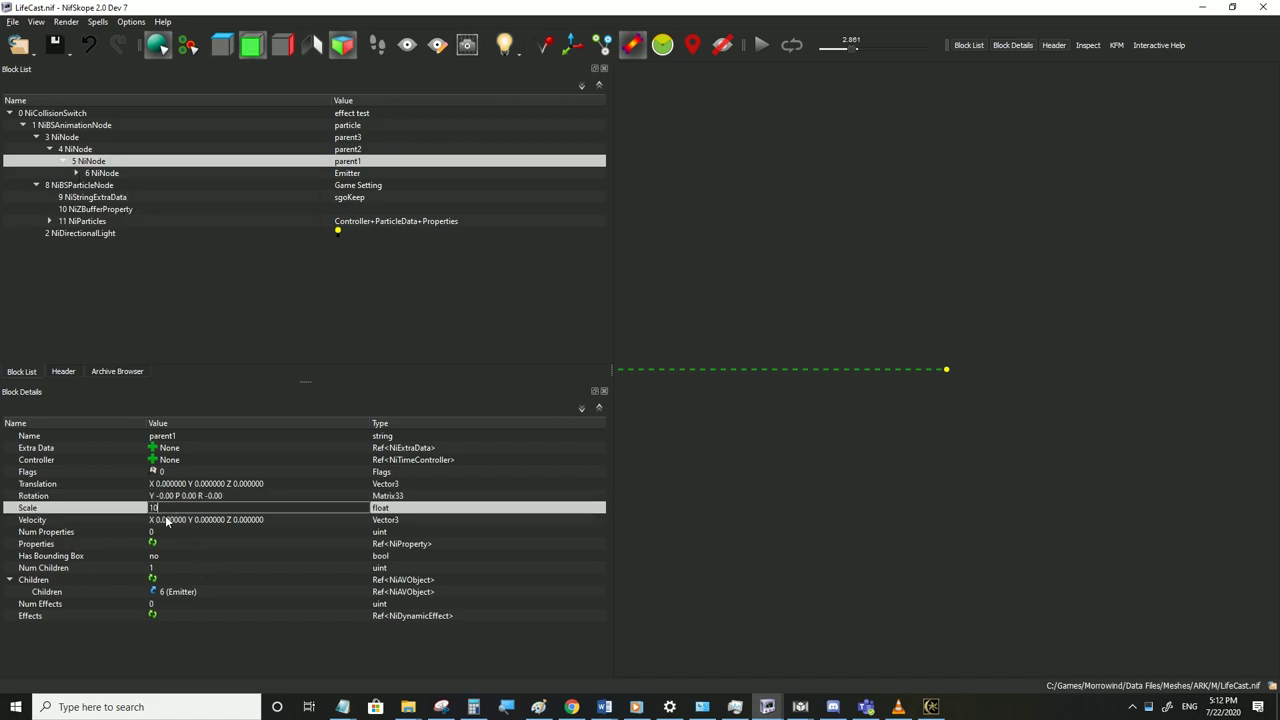
{"action": "type", "text": "0"}
{"action": "left_click", "coordinate": [166, 522]}
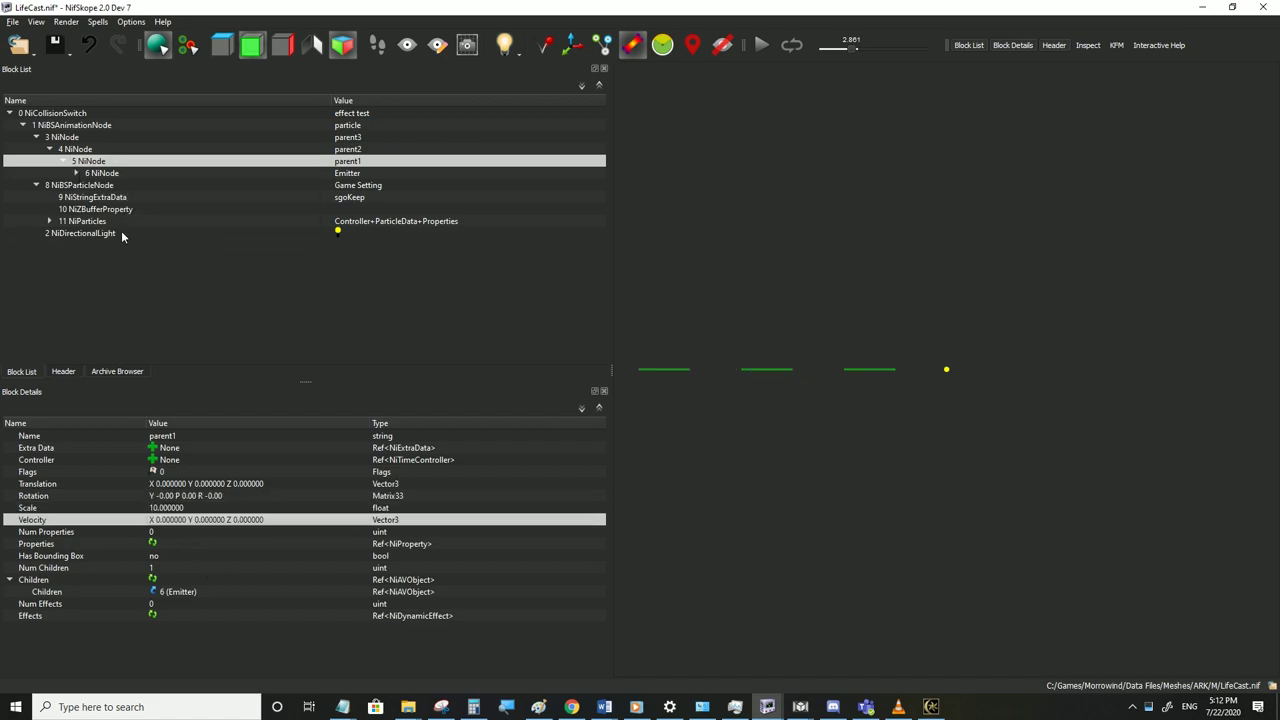
Recheck the Emitter, then re-enter parent1's scale as 10 and confirm it
{"action": "left_click", "coordinate": [92, 173]}
{"action": "left_click", "coordinate": [91, 164]}
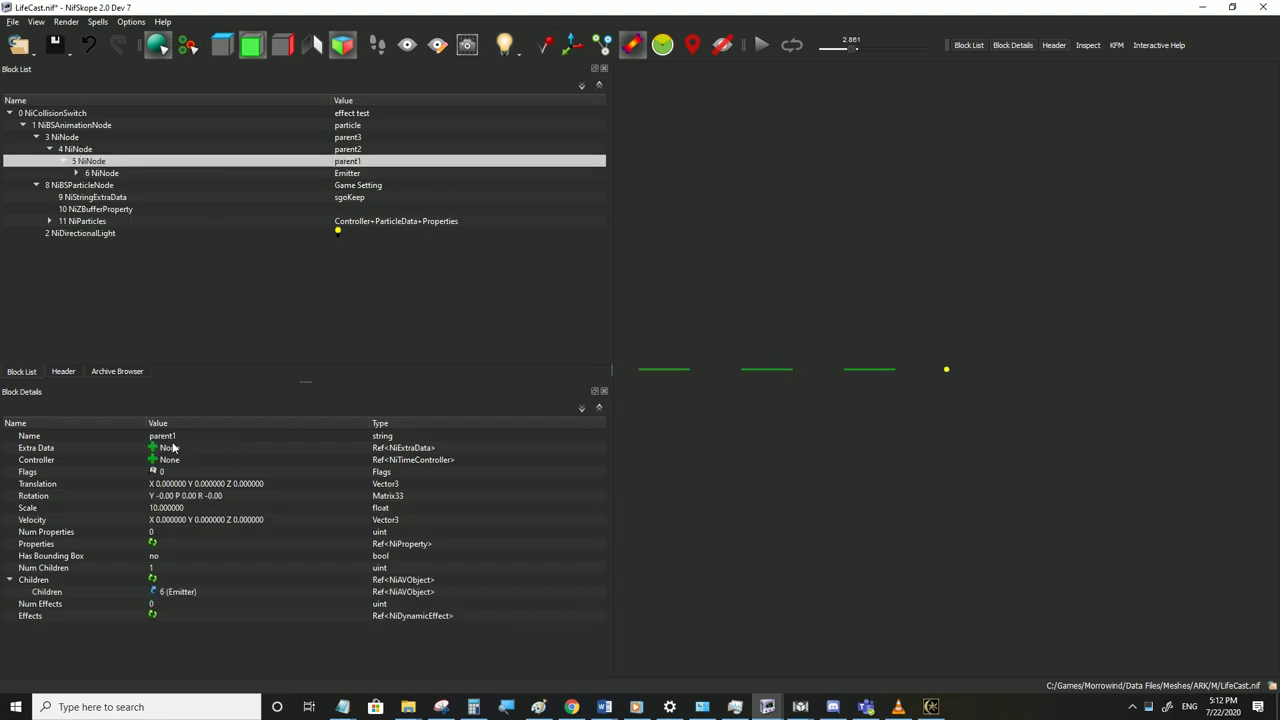
{"action": "double_click", "coordinate": [173, 509]}
{"action": "type", "text": "1"}
{"action": "left_click", "coordinate": [173, 521]}
{"action": "double_click", "coordinate": [174, 509]}
{"action": "type", "text": "10"}
{"action": "key", "text": "Return"}
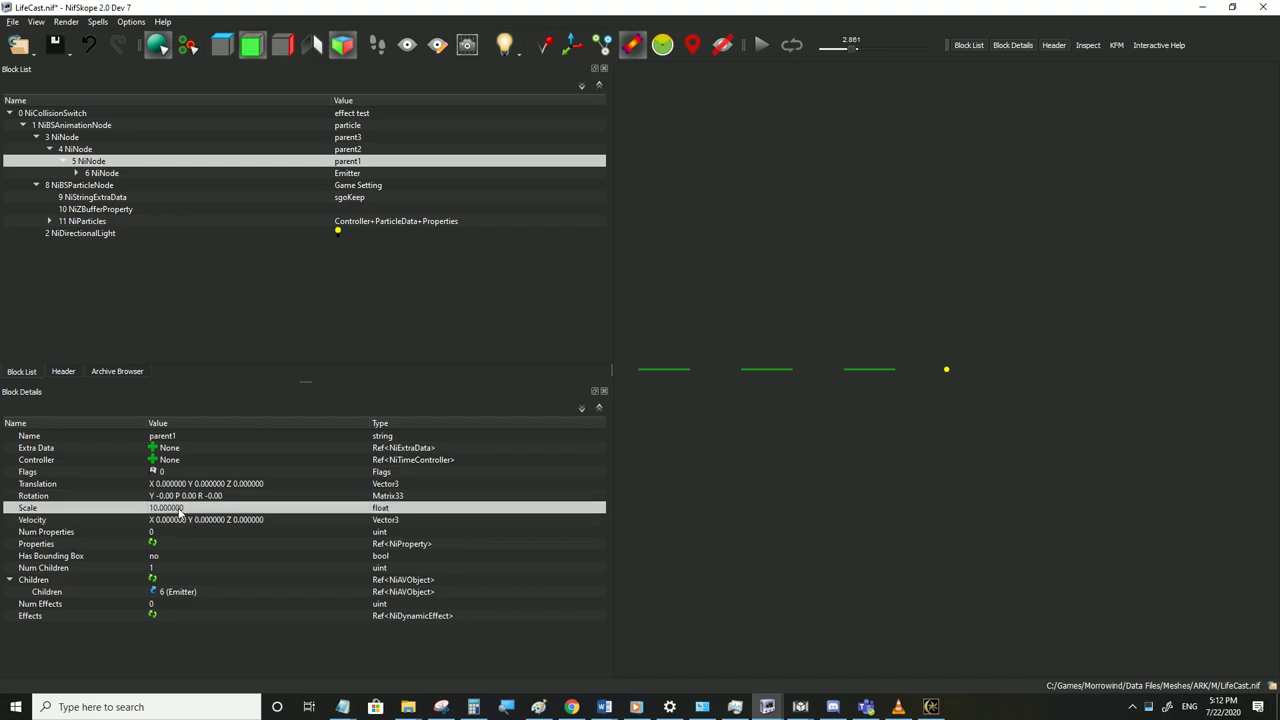
Save LifeCast.nif, check the Emitter node, and switch to Morrowind
{"action": "left_click", "coordinate": [12, 21]}
{"action": "left_click", "coordinate": [45, 129]}
{"action": "left_click", "coordinate": [112, 174]}
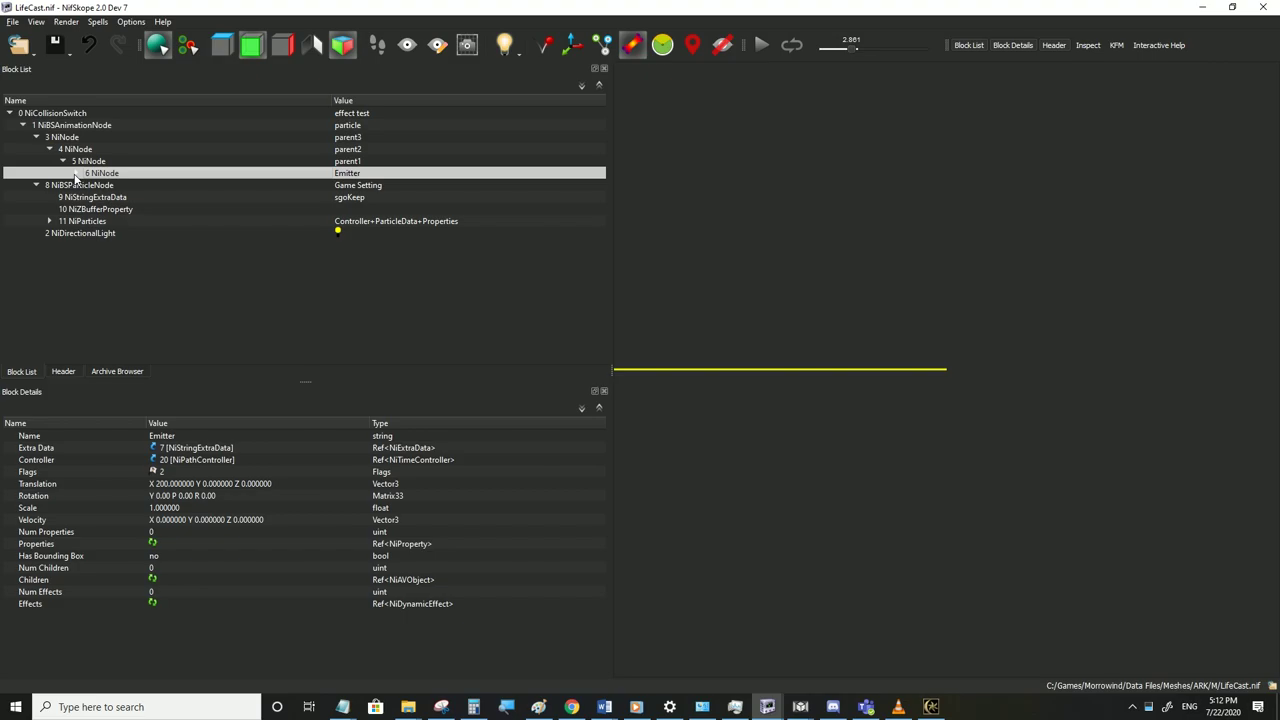
{"action": "left_click", "coordinate": [931, 707]}
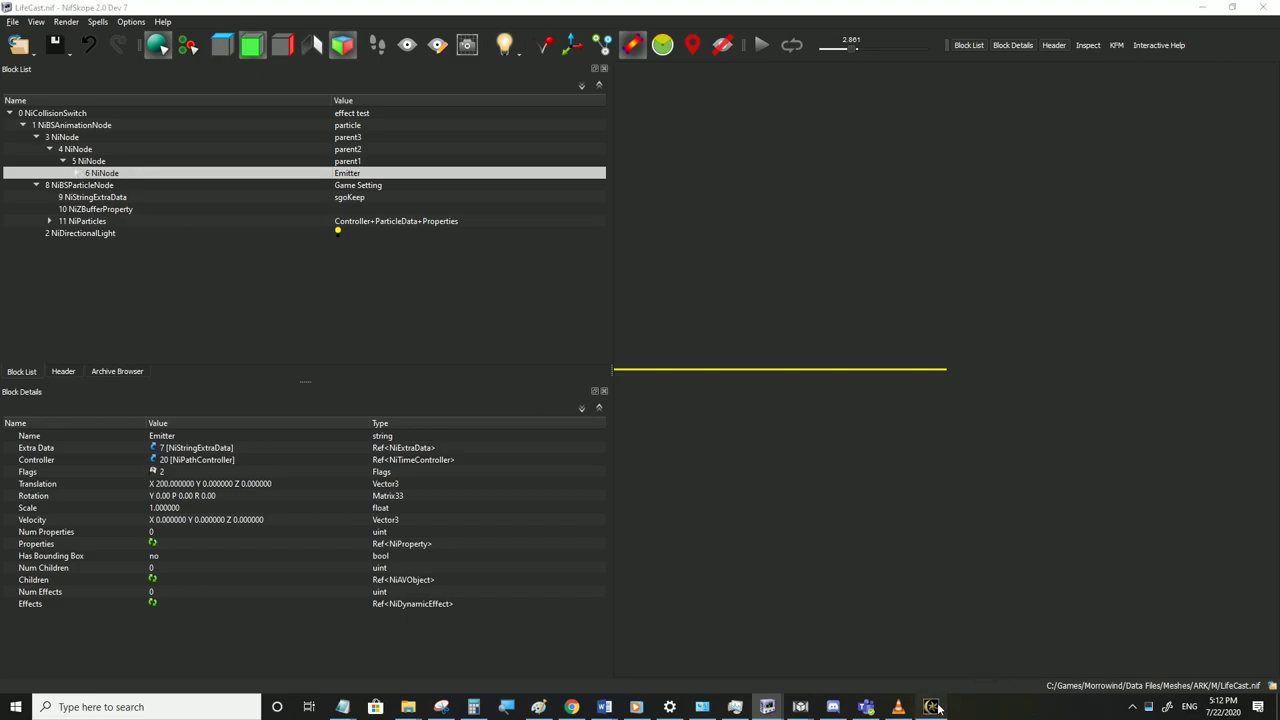
Run the character around in Morrowind to watch the rainbow particle trails swirl
{"action": "key", "text": "w"}
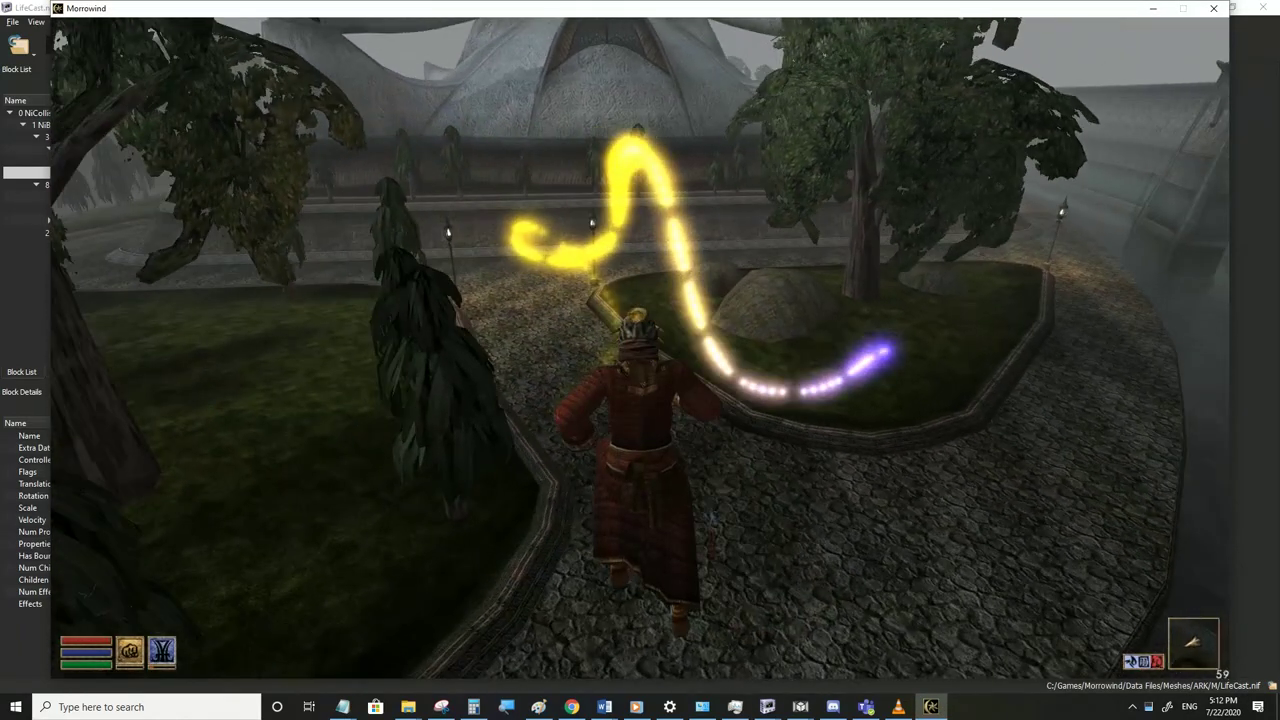
{"action": "key", "text": "w"}
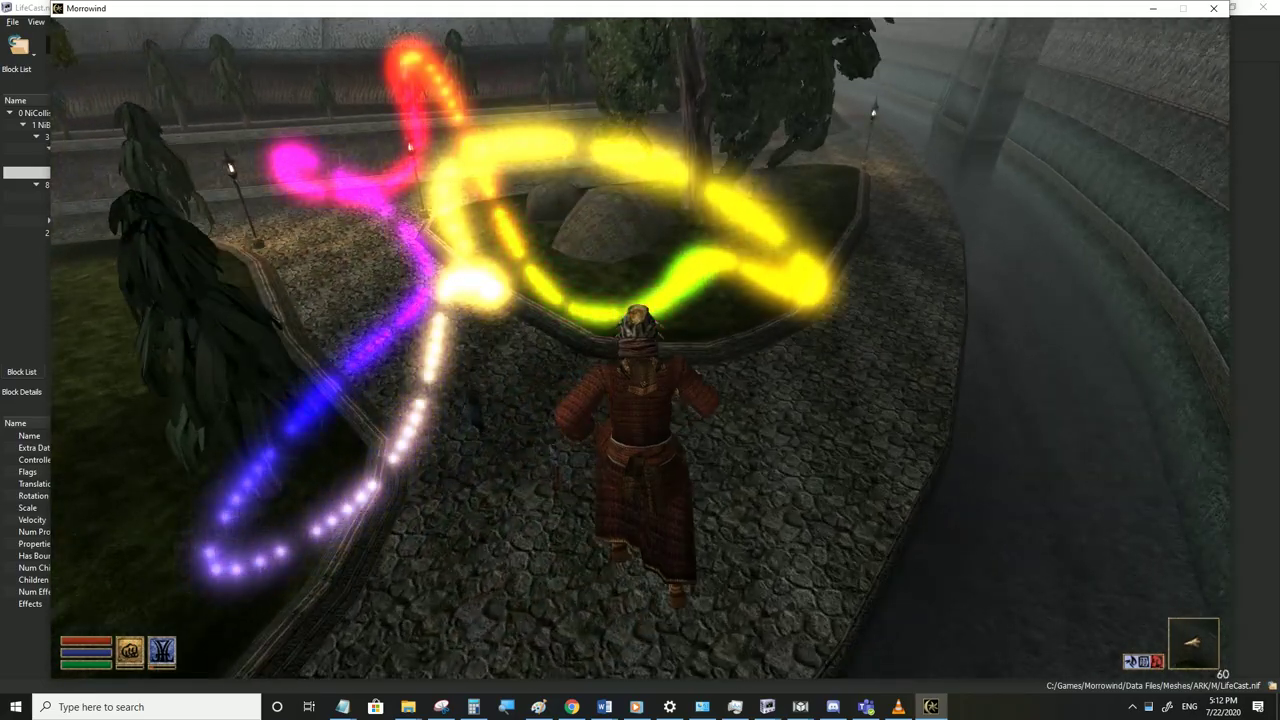
{"action": "key", "text": "w"}
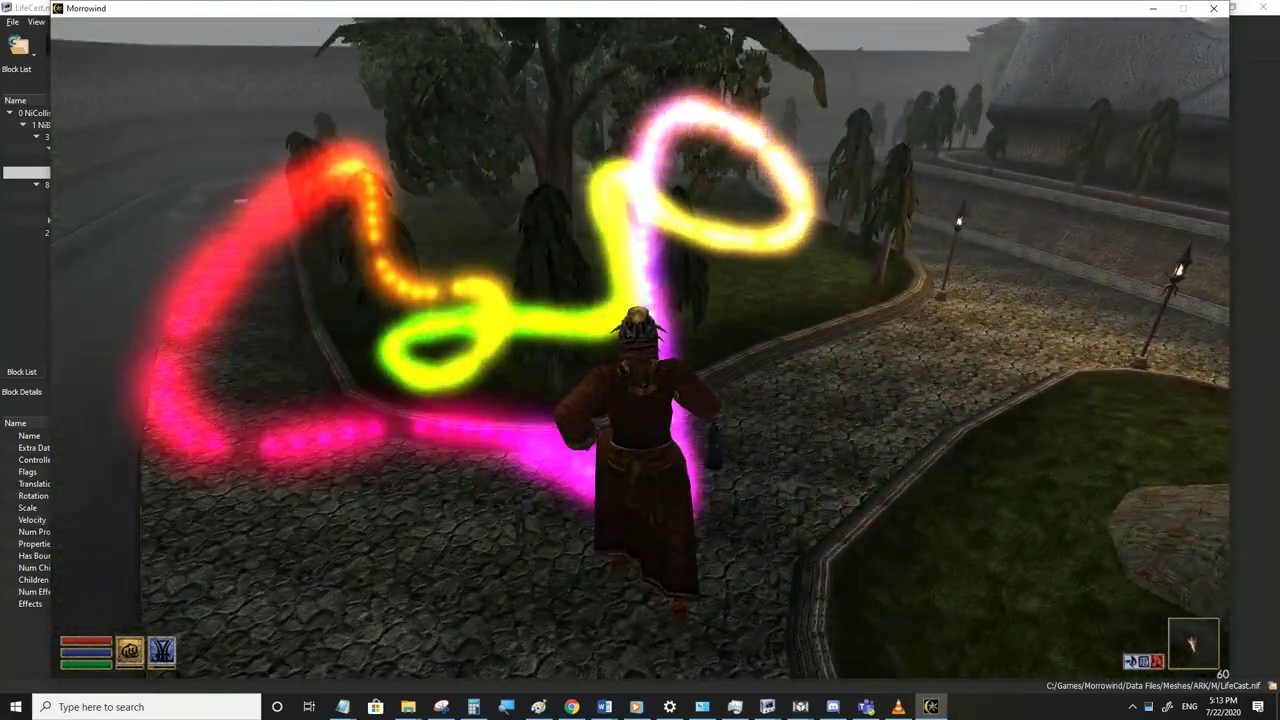
{"action": "key", "text": "w"}
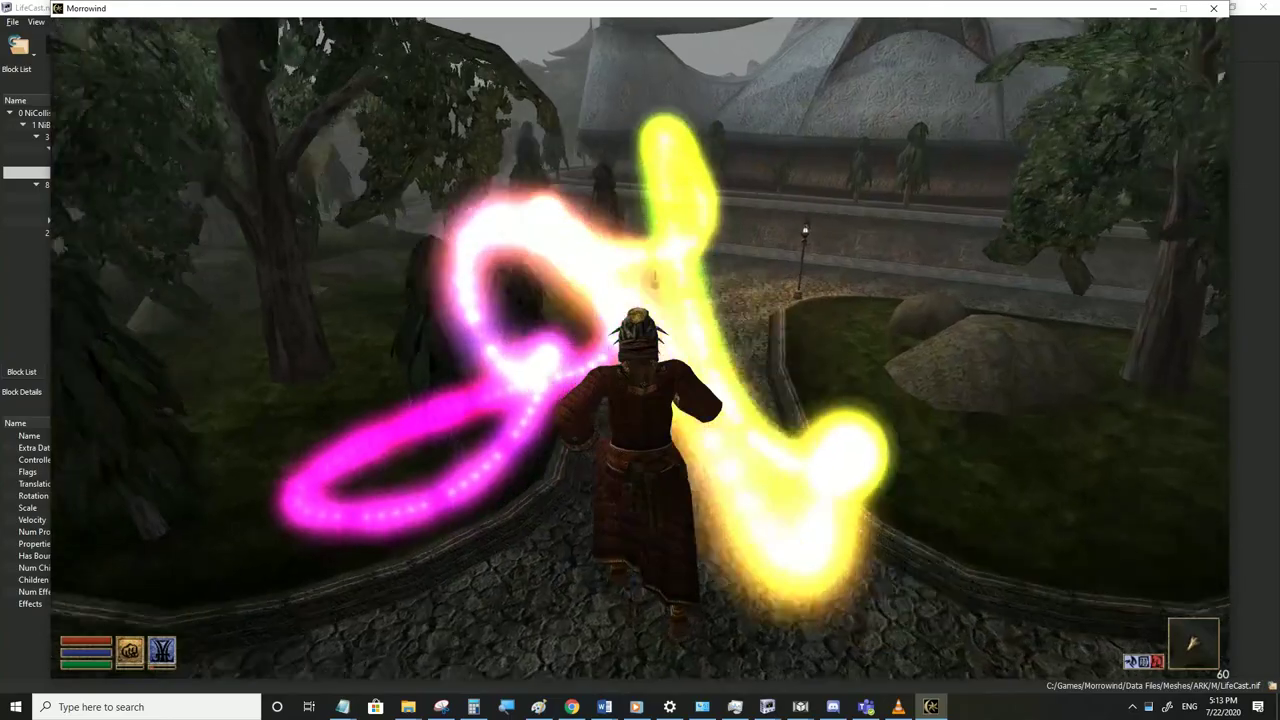
{"action": "key", "text": "w"}
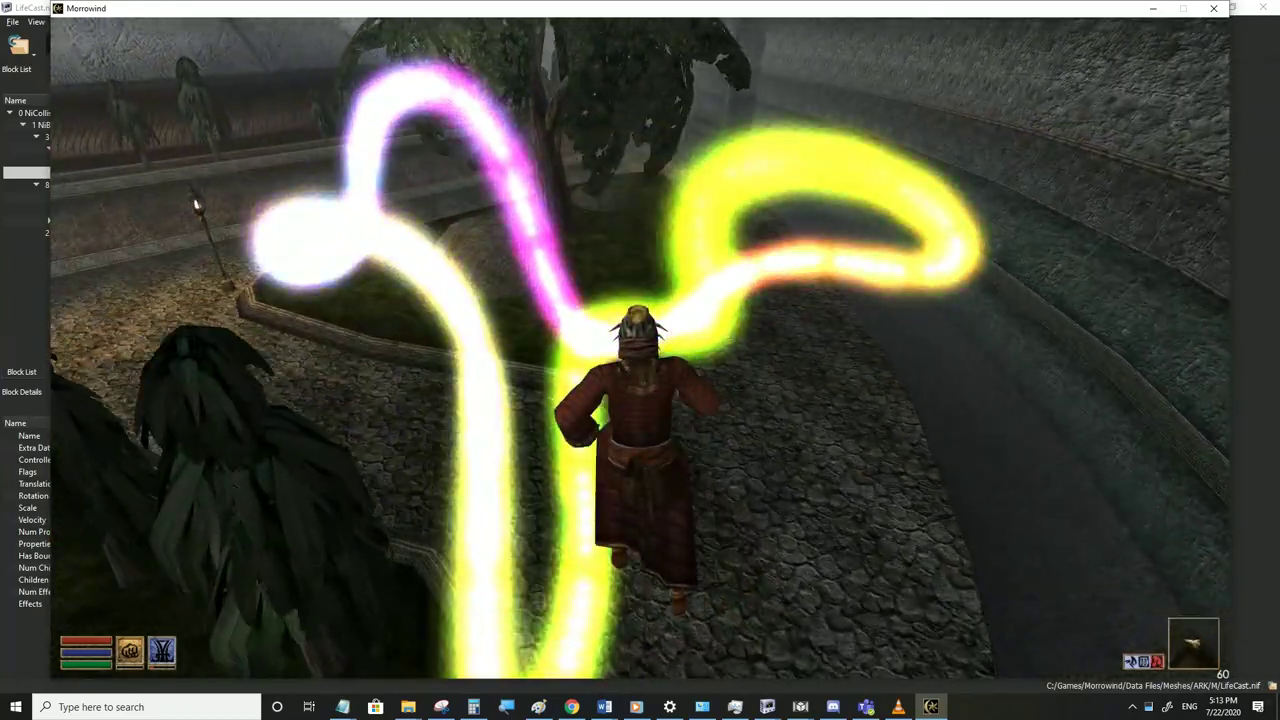
{"action": "key", "text": "w"}
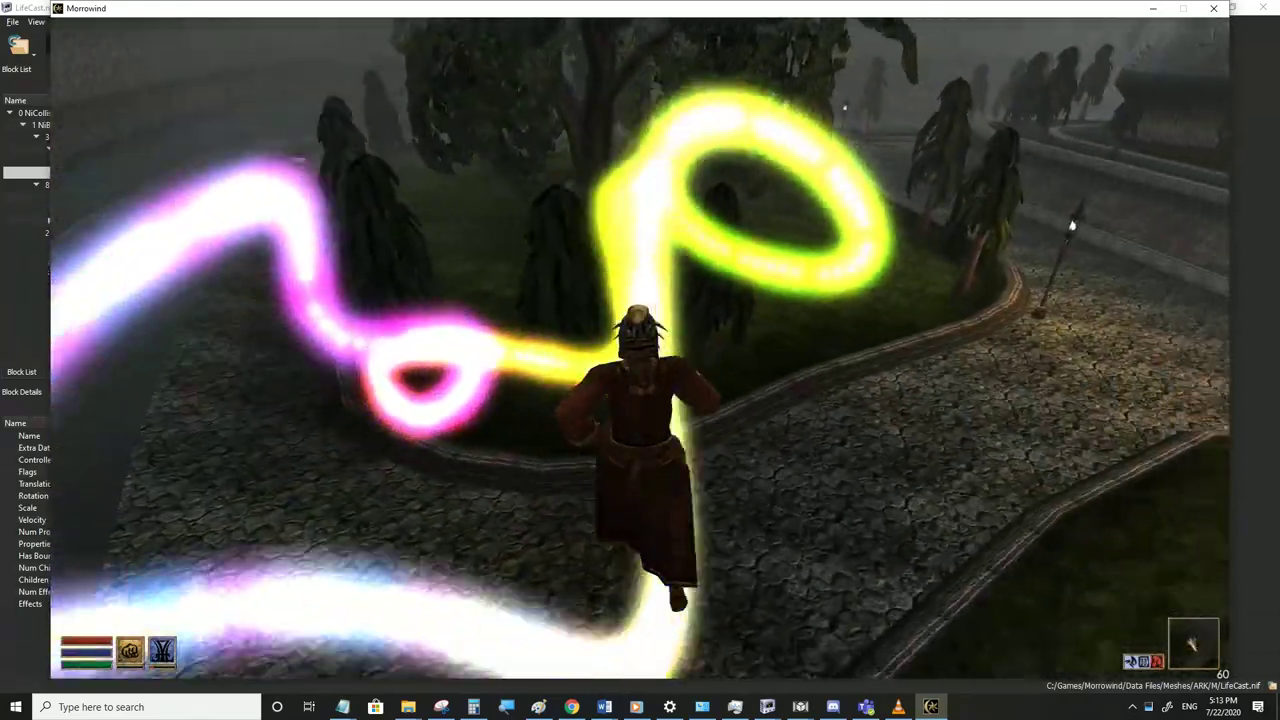
{"action": "key", "text": "w"}
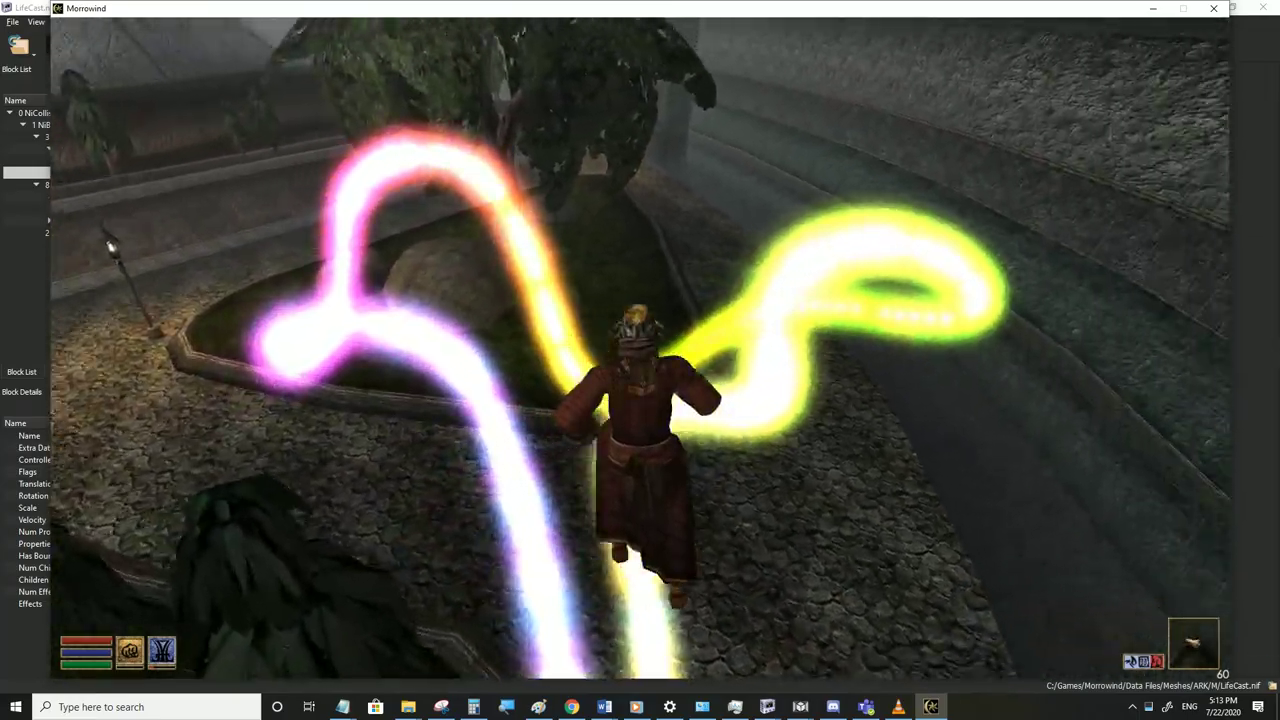
{"action": "key", "text": "w"}
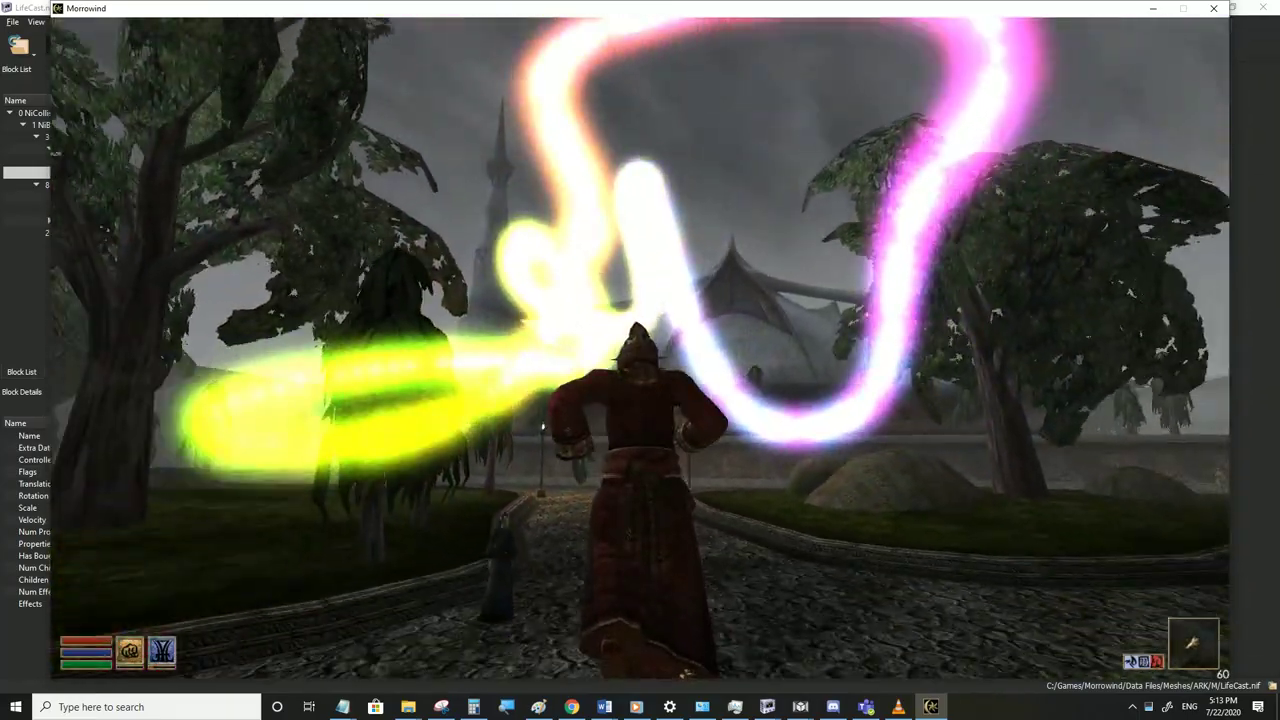
{"action": "key", "text": "w"}
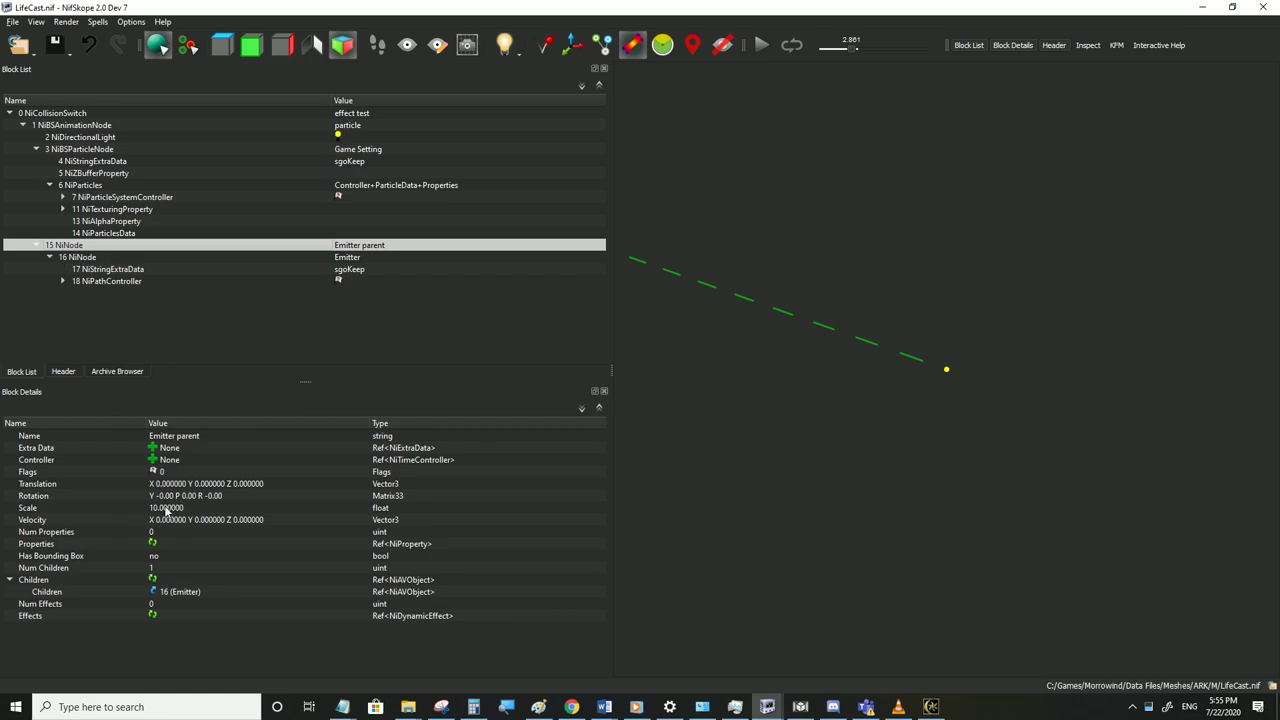
Check the emitter parent's scale of 10, save LifeCast.nif, and test the trail in Morrowind
{"action": "left_click", "coordinate": [143, 498]}
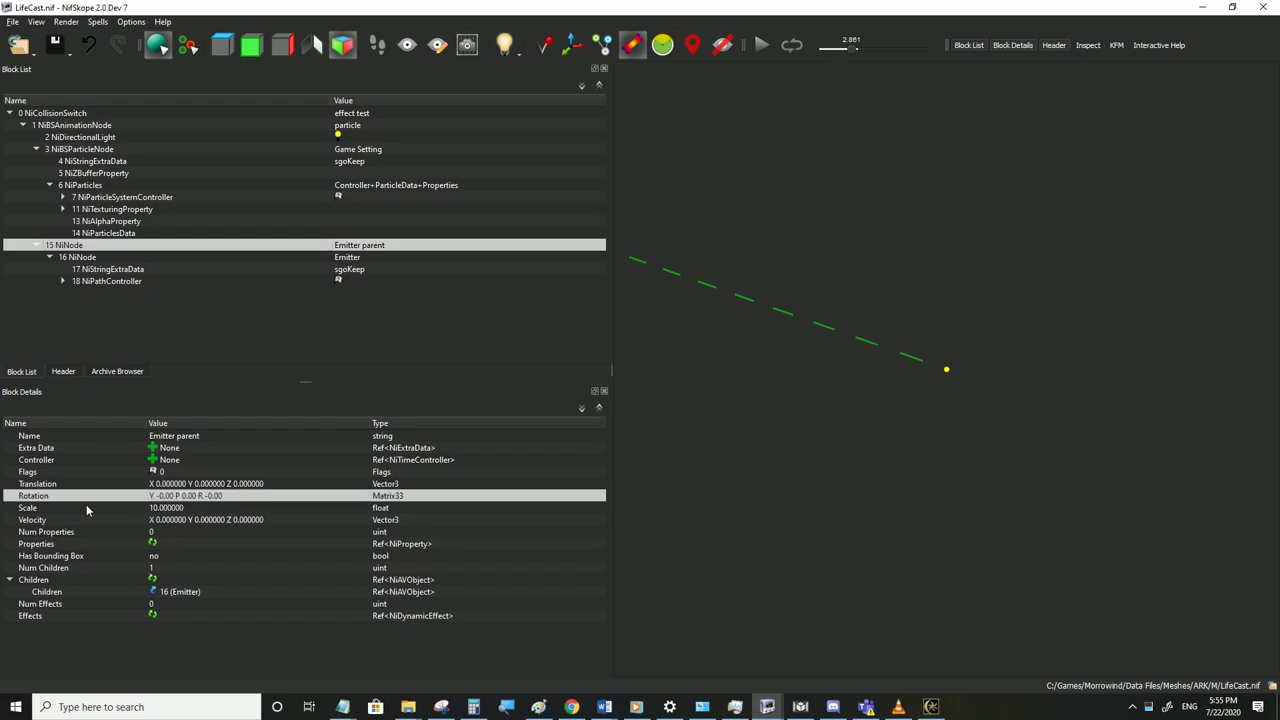
{"action": "left_click", "coordinate": [175, 509]}
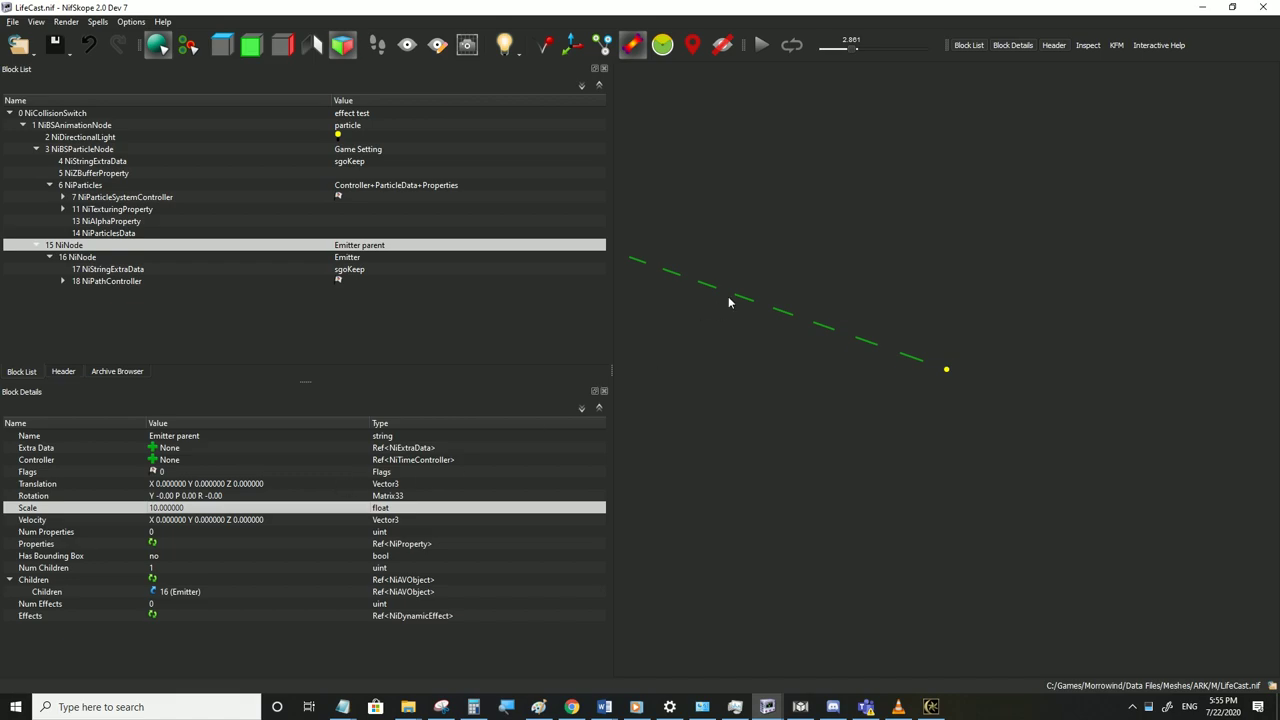
{"action": "left_click", "coordinate": [104, 282]}
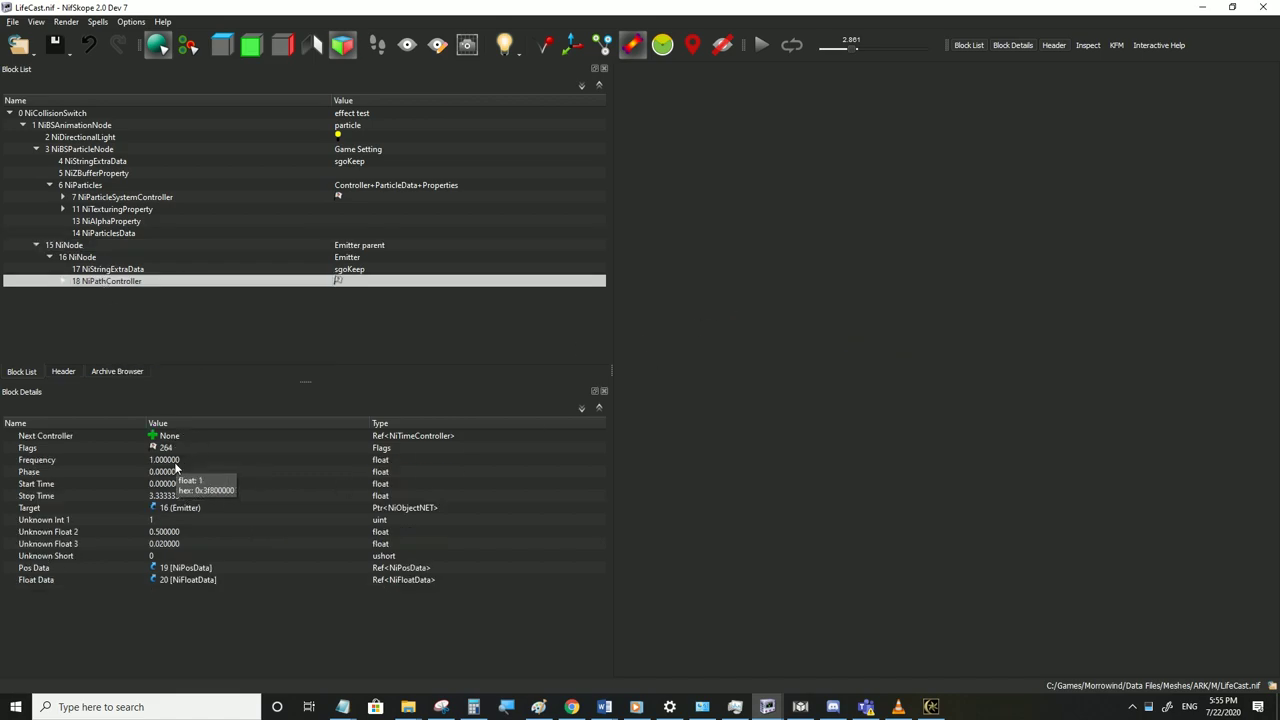
{"action": "left_click", "coordinate": [12, 22]}
{"action": "left_click", "coordinate": [50, 132]}
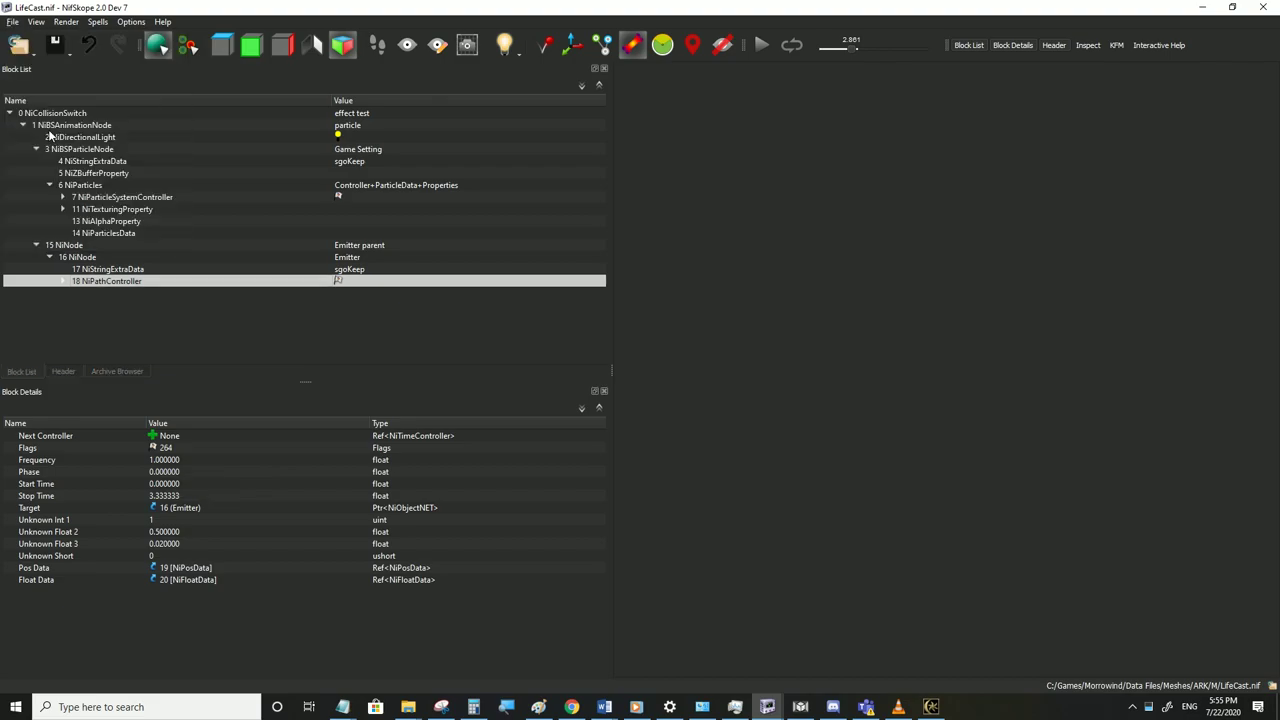
{"action": "left_click", "coordinate": [931, 707]}
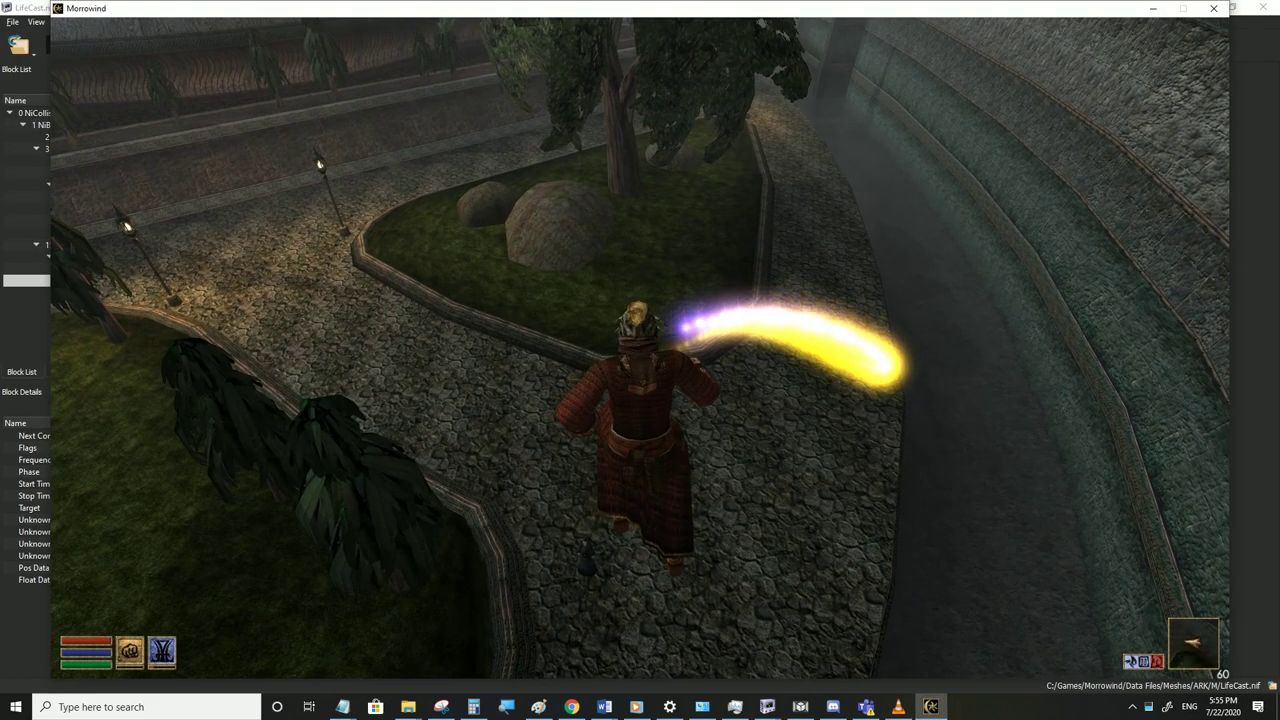
{"action": "key", "text": "d"}
{"action": "key", "text": "d"}
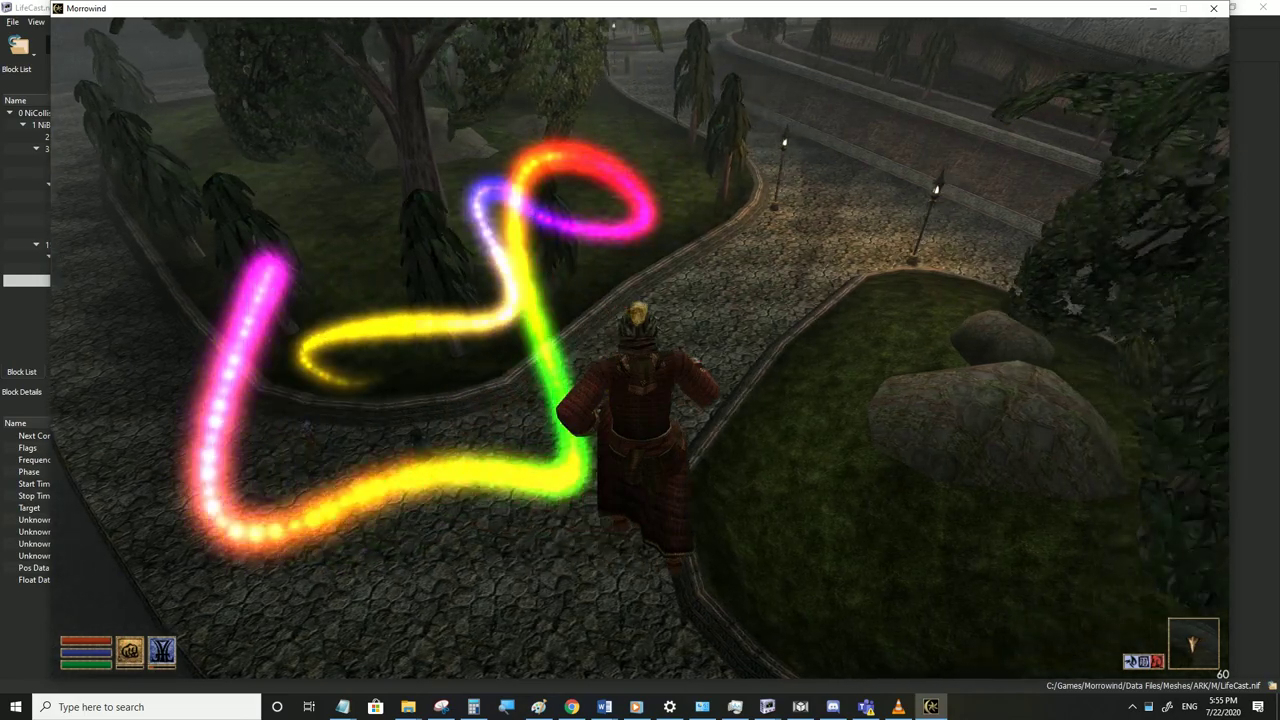
{"action": "key", "text": "d"}
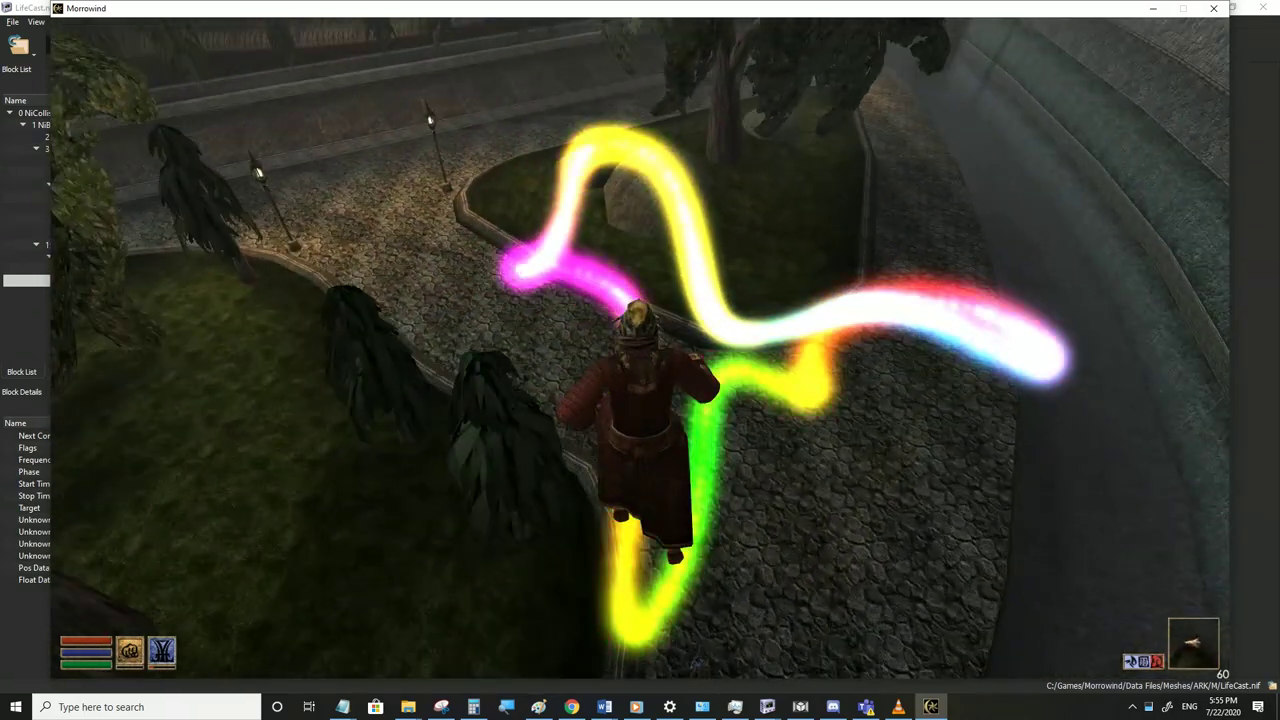
{"action": "key", "text": "alt+Tab"}
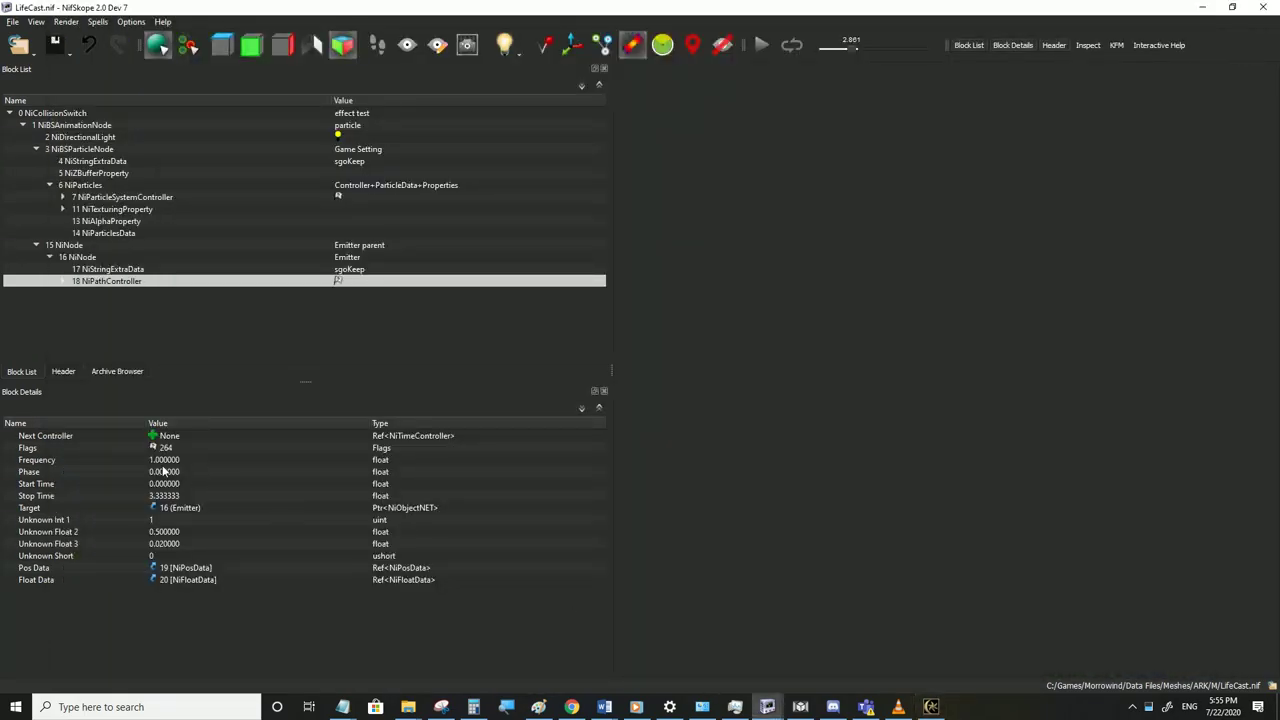
Set the NiPathController Frequency to 0.5, save LifeCast.nif, and return to the game
{"action": "double_click", "coordinate": [166, 460]}
{"action": "type", "text": "0."}
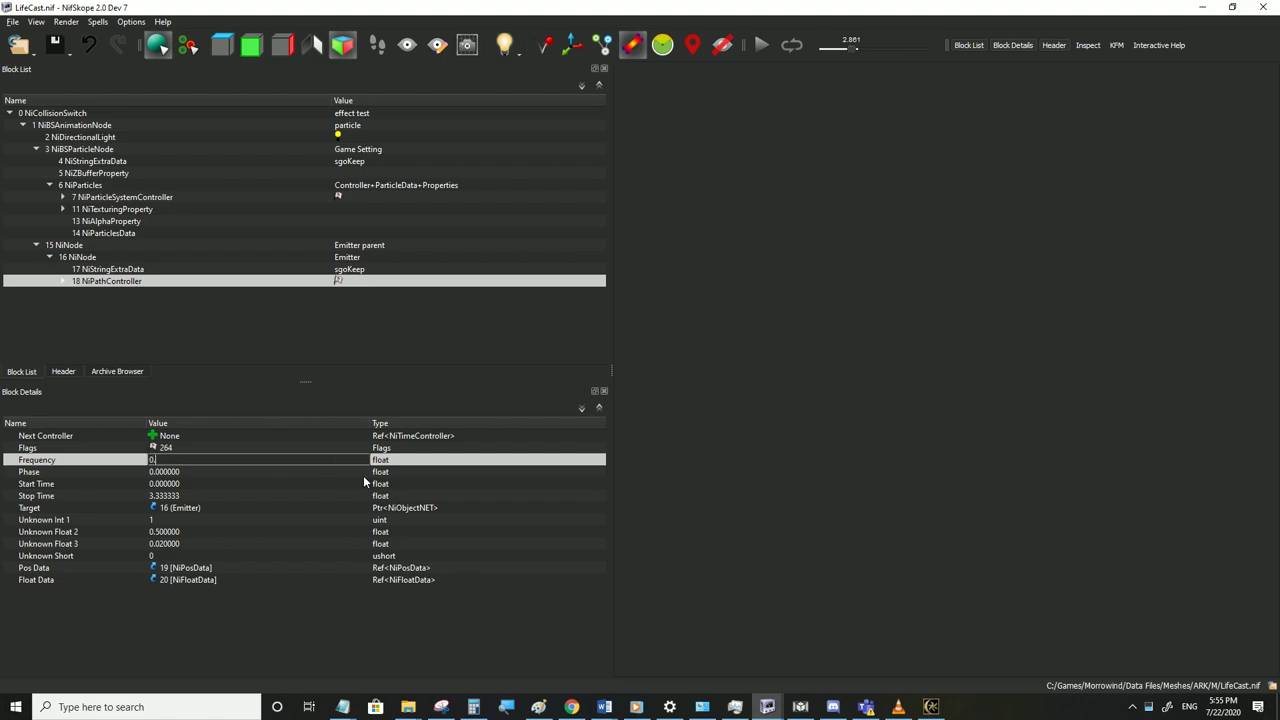
{"action": "type", "text": "5"}
{"action": "key", "text": "Return"}
{"action": "left_click", "coordinate": [13, 22]}
{"action": "left_click", "coordinate": [35, 110]}
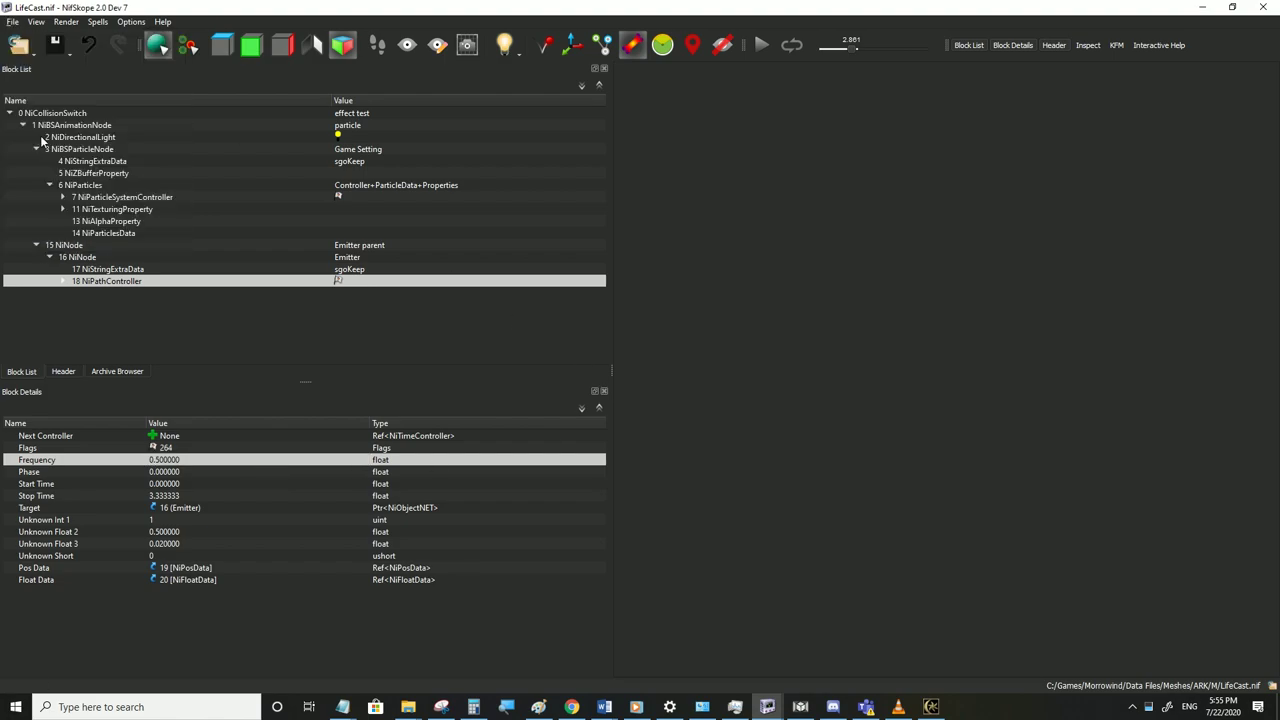
{"action": "left_click", "coordinate": [948, 710]}
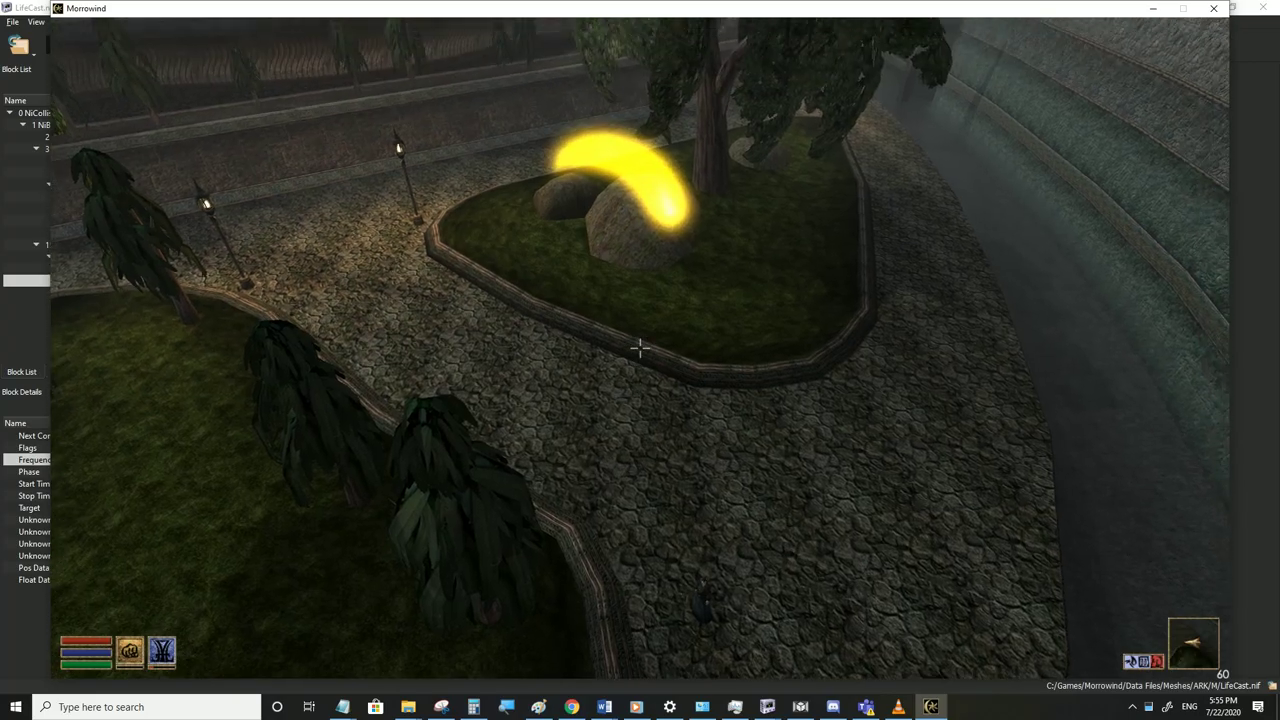
Run around in Morrowind to watch the slowed particle trails
{"action": "key", "text": "w"}
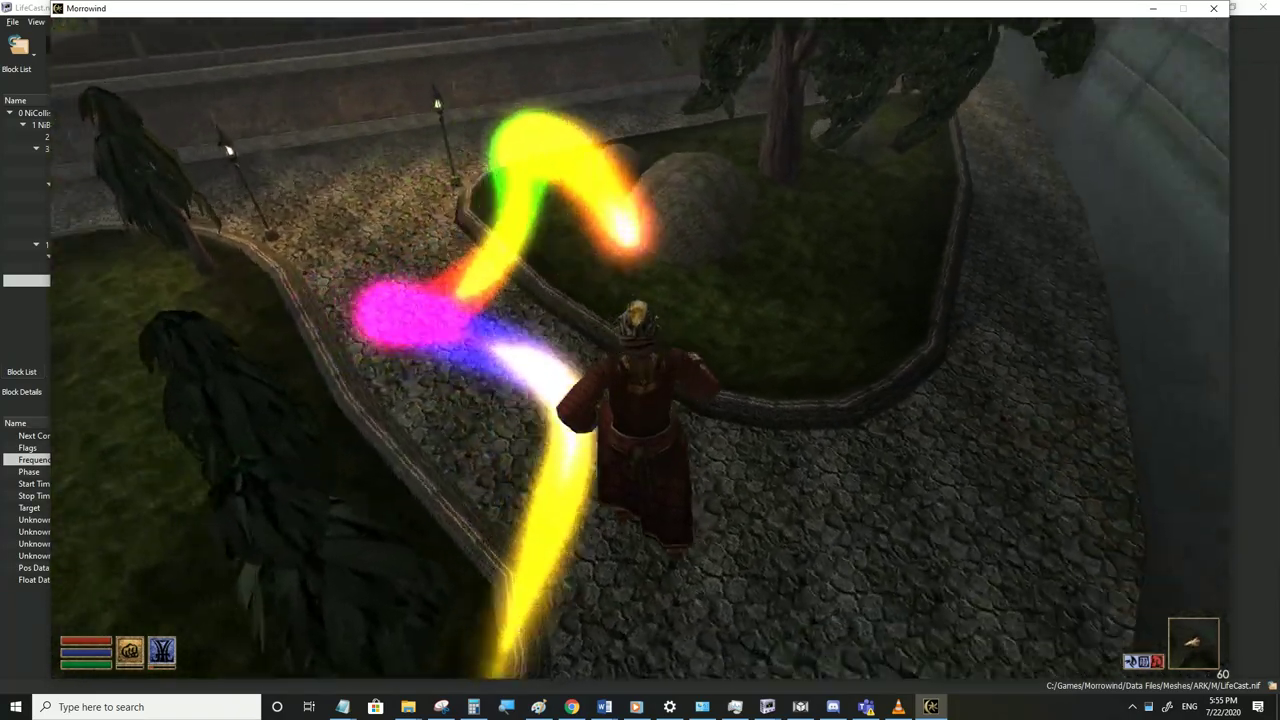
{"action": "key", "text": "w"}
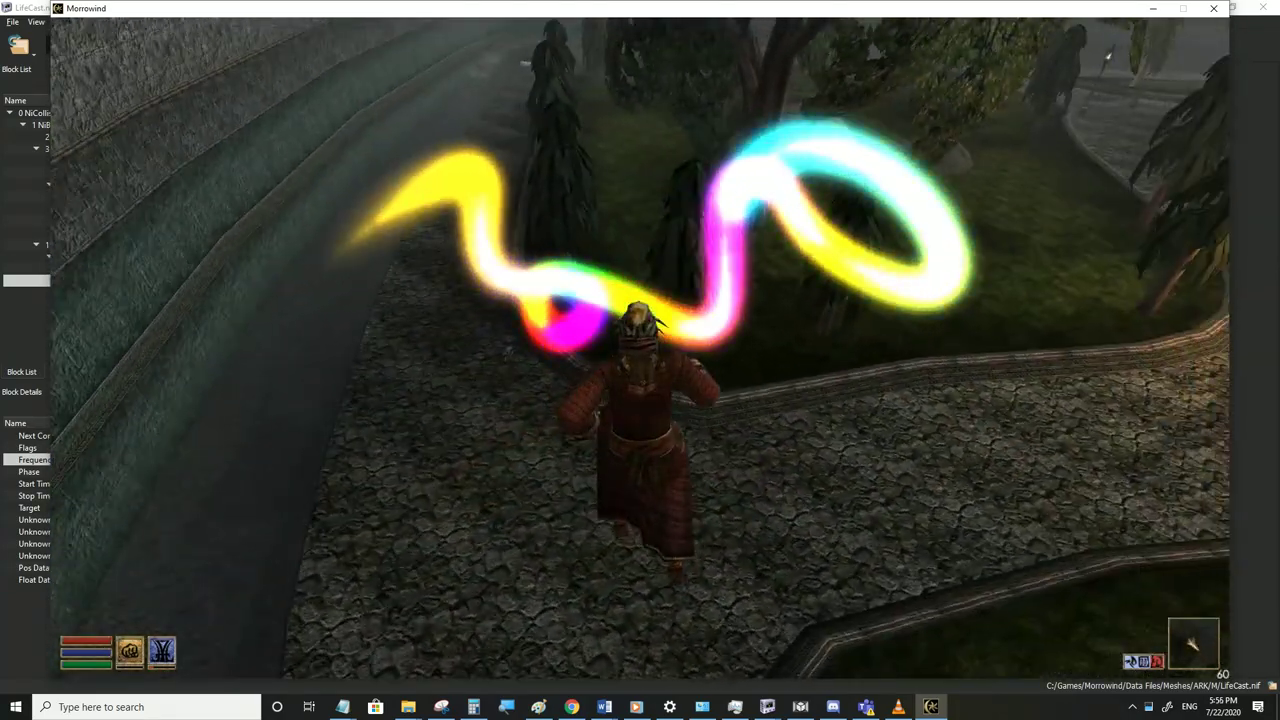
{"action": "key", "text": "w"}
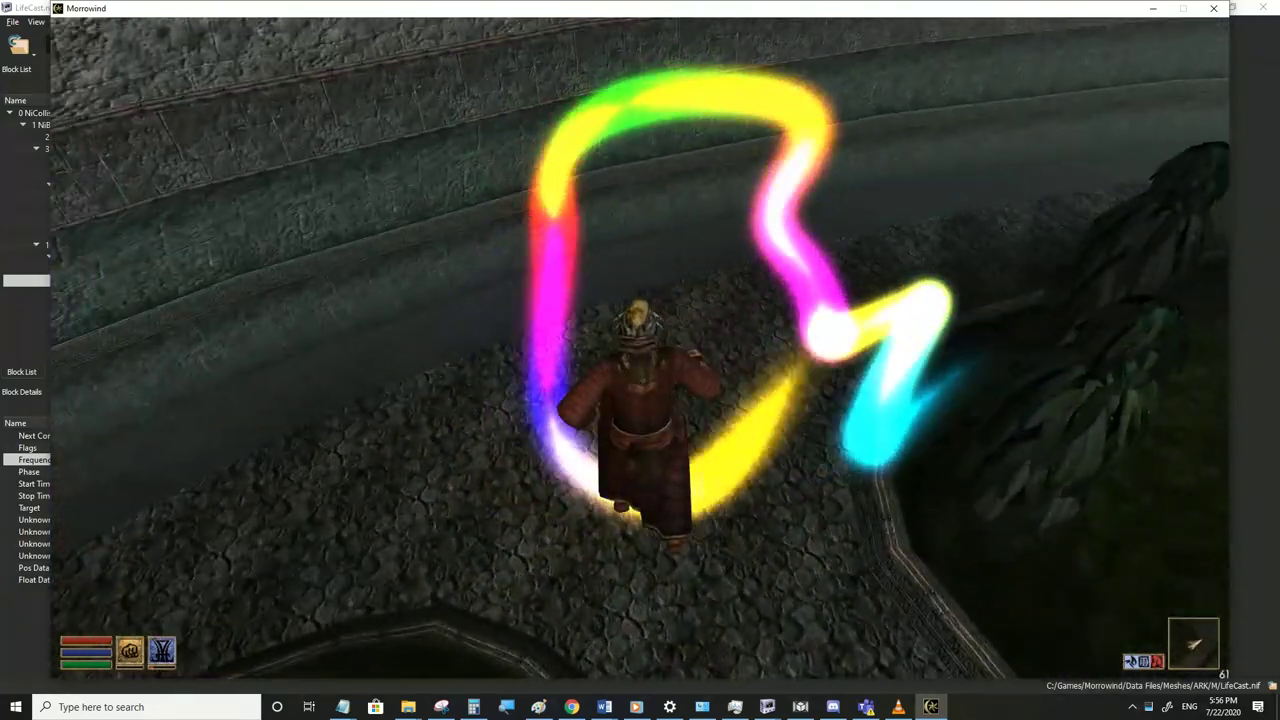
{"action": "key", "text": "w"}
Lower the NiPathController Frequency to 0.25 in LifeCast.nif
{"action": "key", "text": "alt+Tab"}
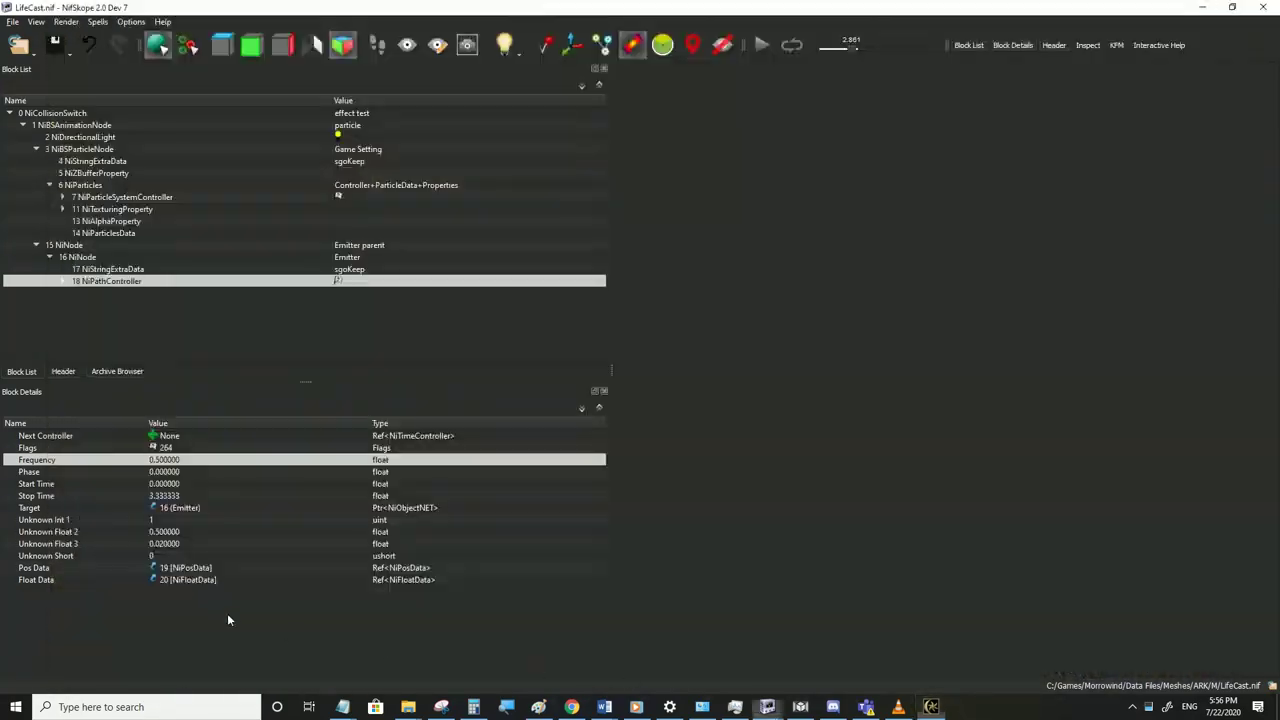
{"action": "double_click", "coordinate": [175, 462]}
{"action": "type", "text": "0.2"}
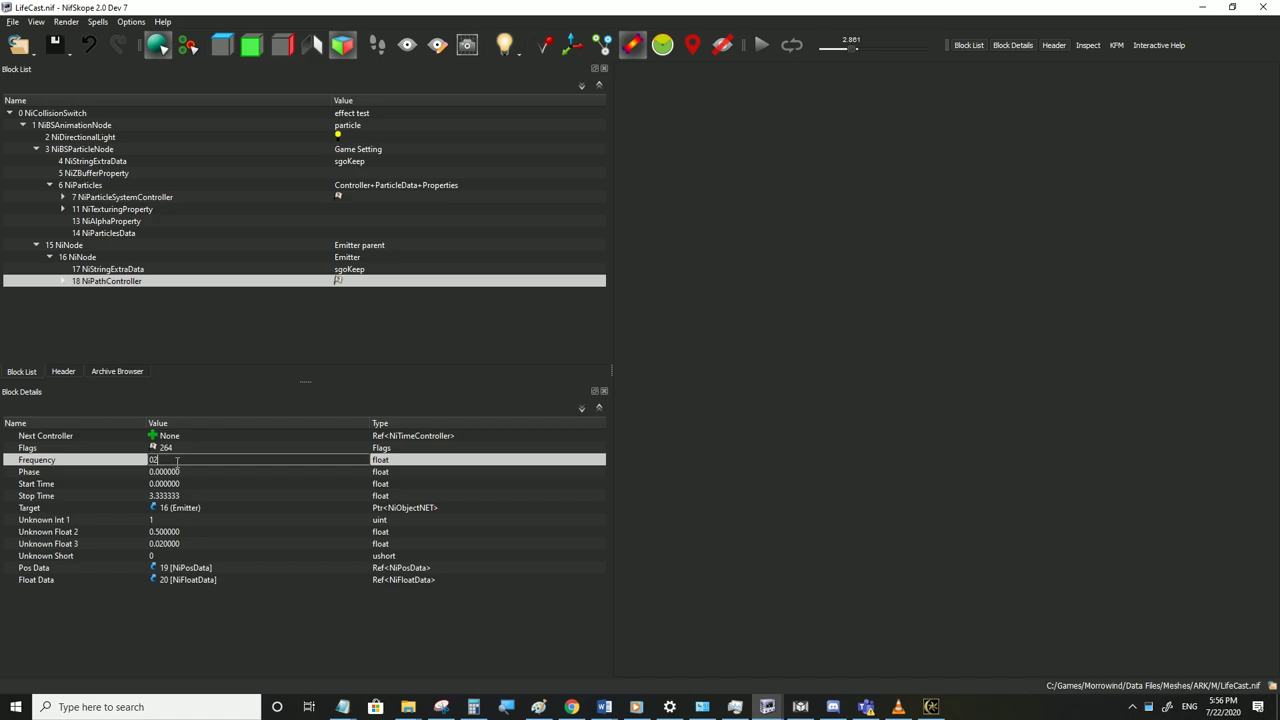
{"action": "type", "text": "5"}
{"action": "key", "text": "Return"}
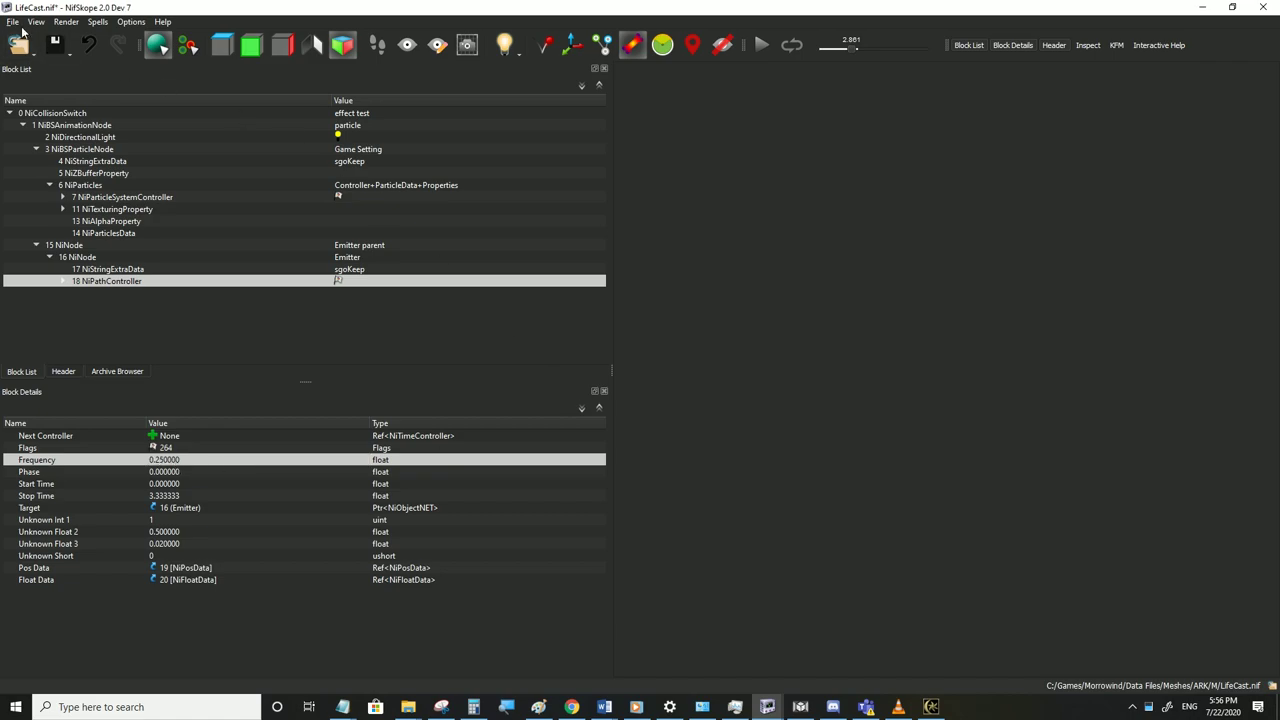
{"action": "left_click", "coordinate": [932, 707]}
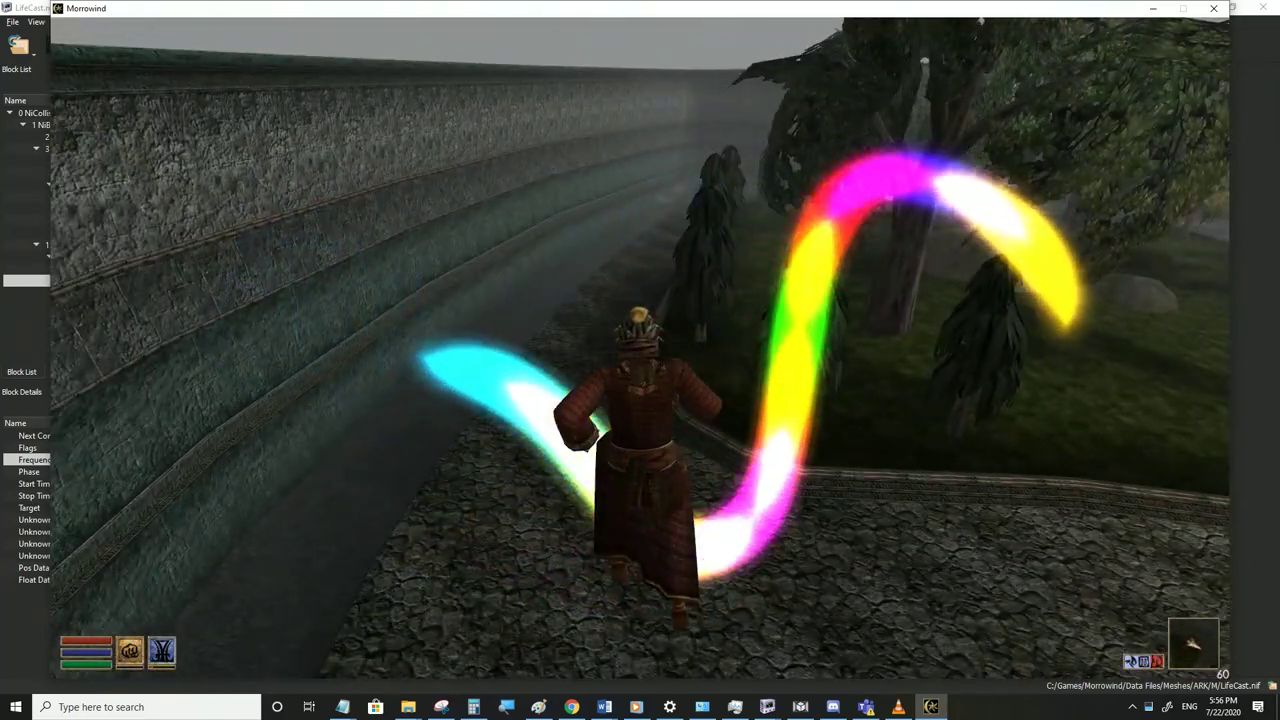
Leave the game and begin editing the NiPathController Frequency again
{"action": "key", "text": "alt+Tab"}
{"action": "double_click", "coordinate": [163, 460]}
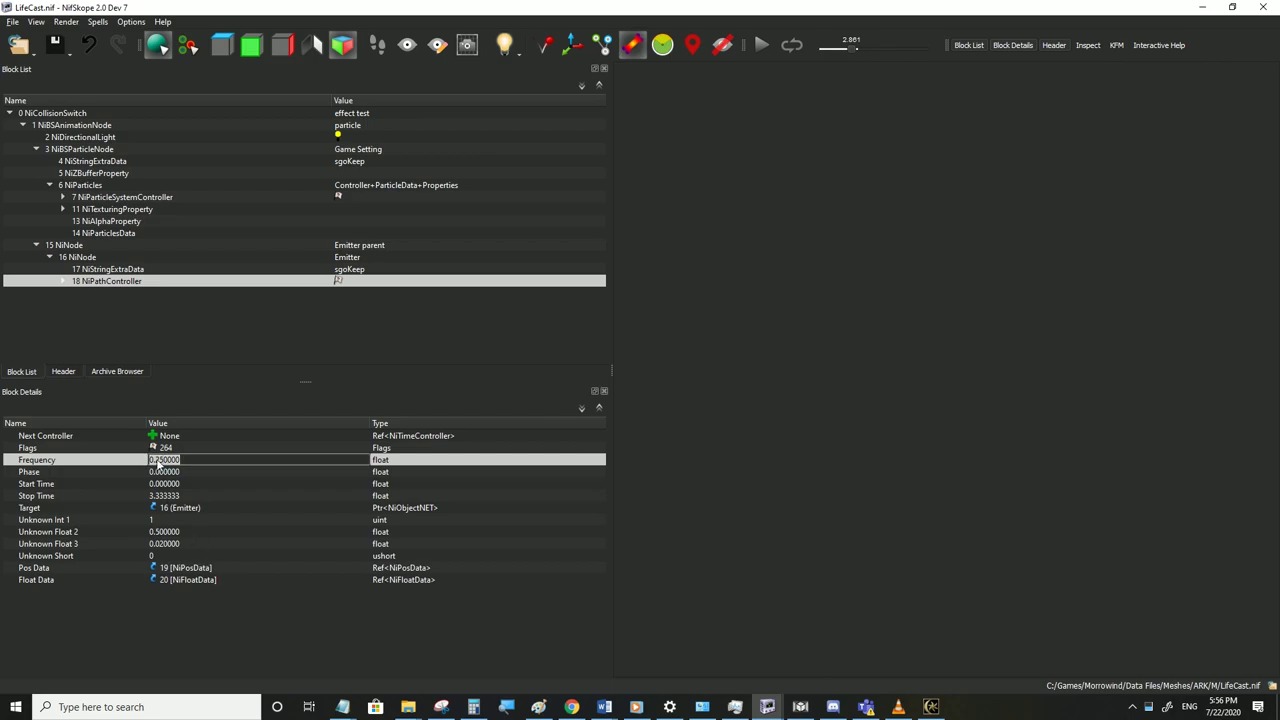
Restore the path controller's Frequency to 1 and set its Stop Time to 10
{"action": "type", "text": "1"}
{"action": "left_click", "coordinate": [165, 483]}
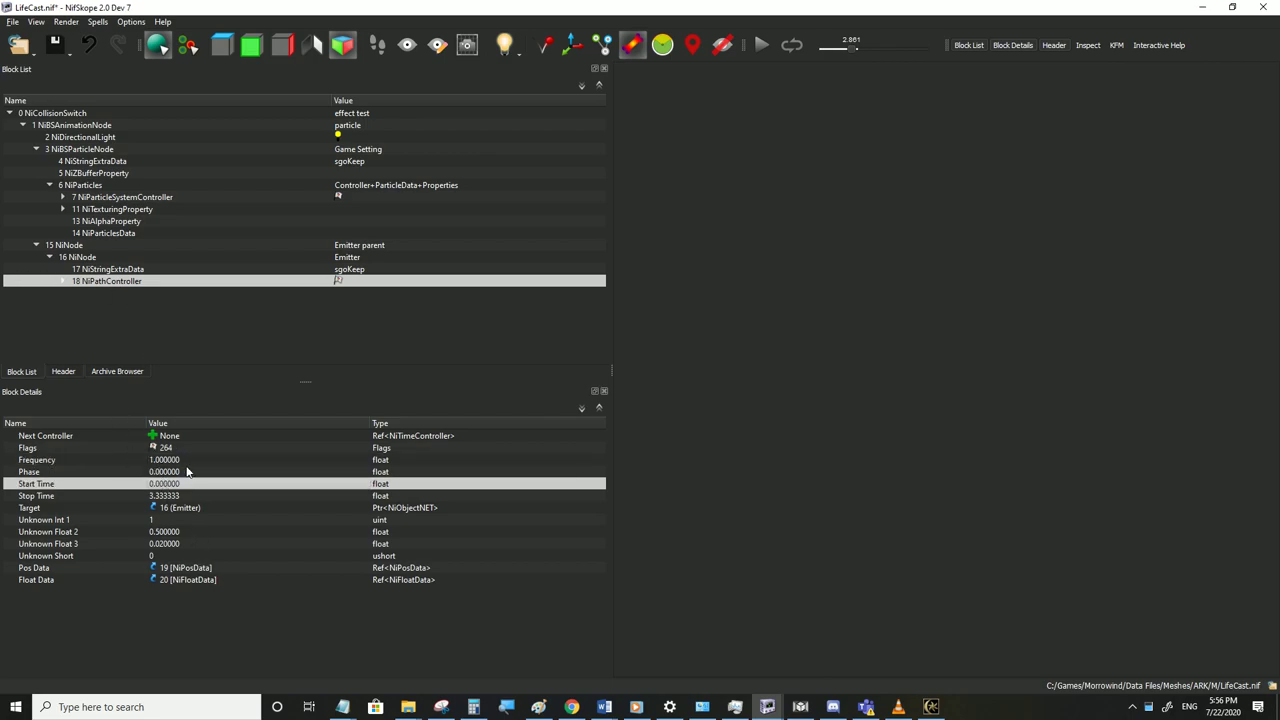
{"action": "left_click", "coordinate": [177, 460]}
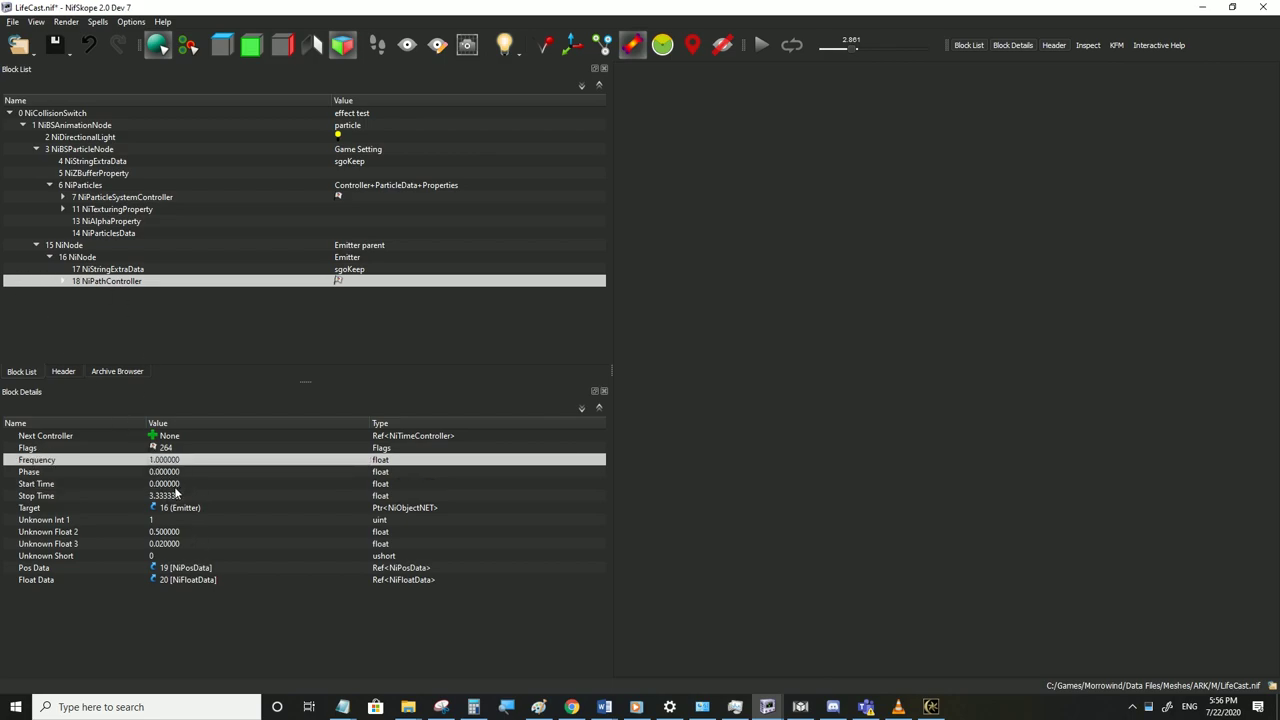
{"action": "mouse_move", "coordinate": [173, 496]}
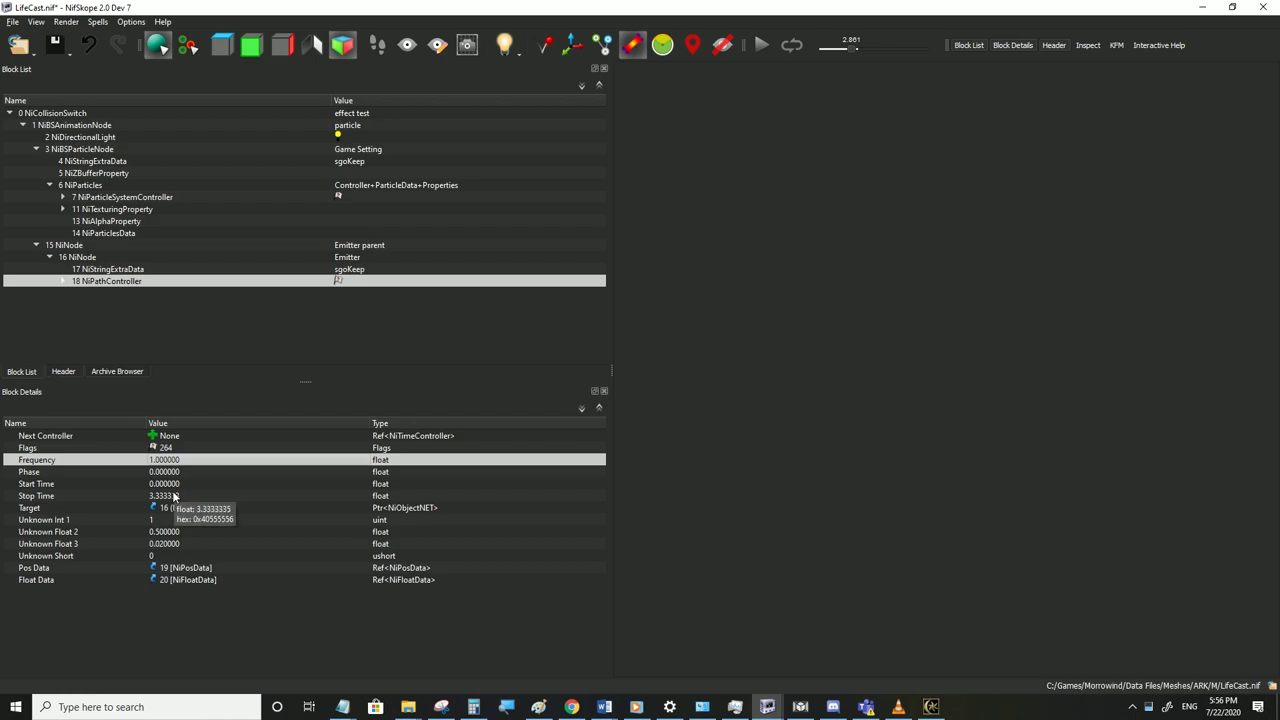
{"action": "double_click", "coordinate": [180, 497]}
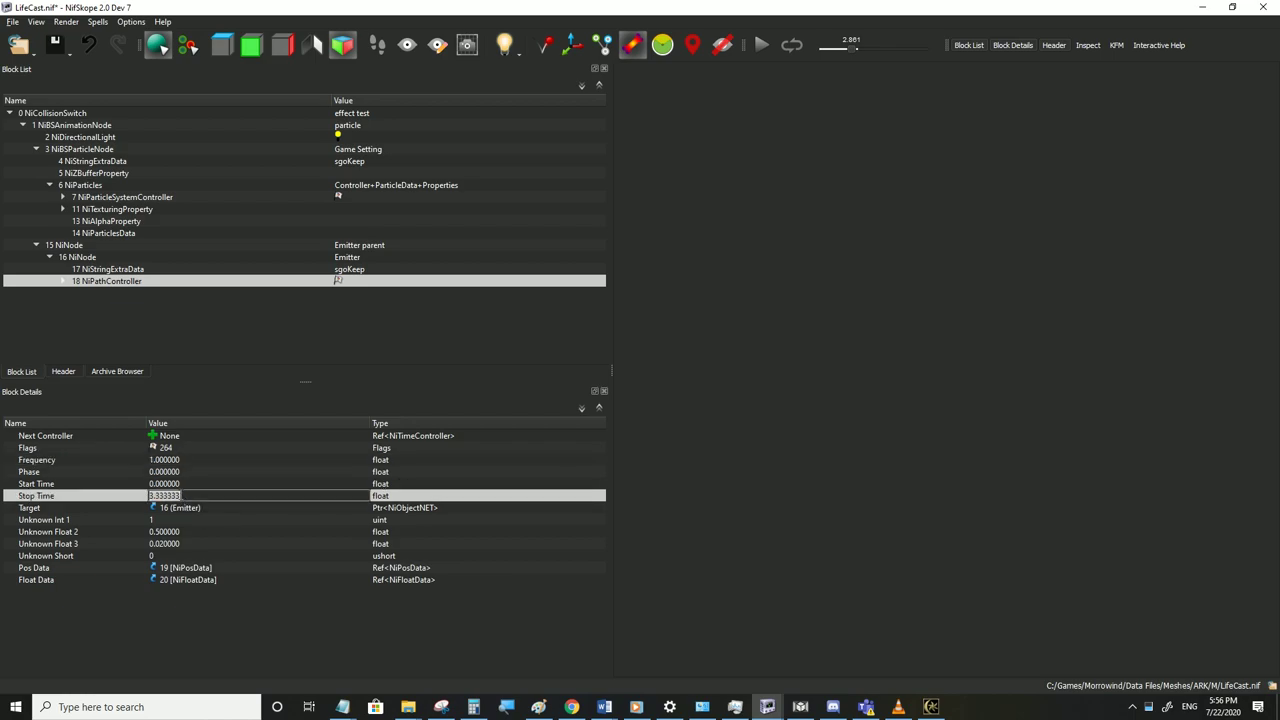
{"action": "type", "text": "10"}
{"action": "left_click", "coordinate": [173, 486]}
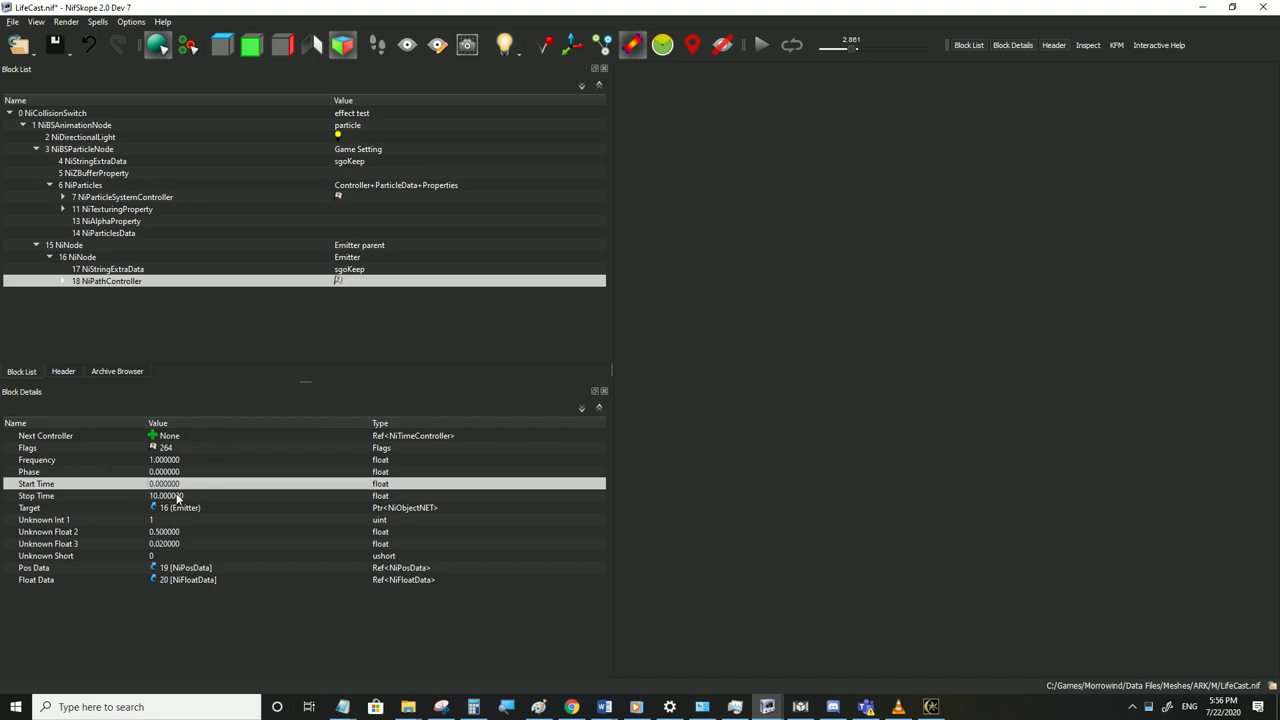
Expand the NiPathController and show its NiFloatData timing keys
{"action": "left_click", "coordinate": [112, 197]}
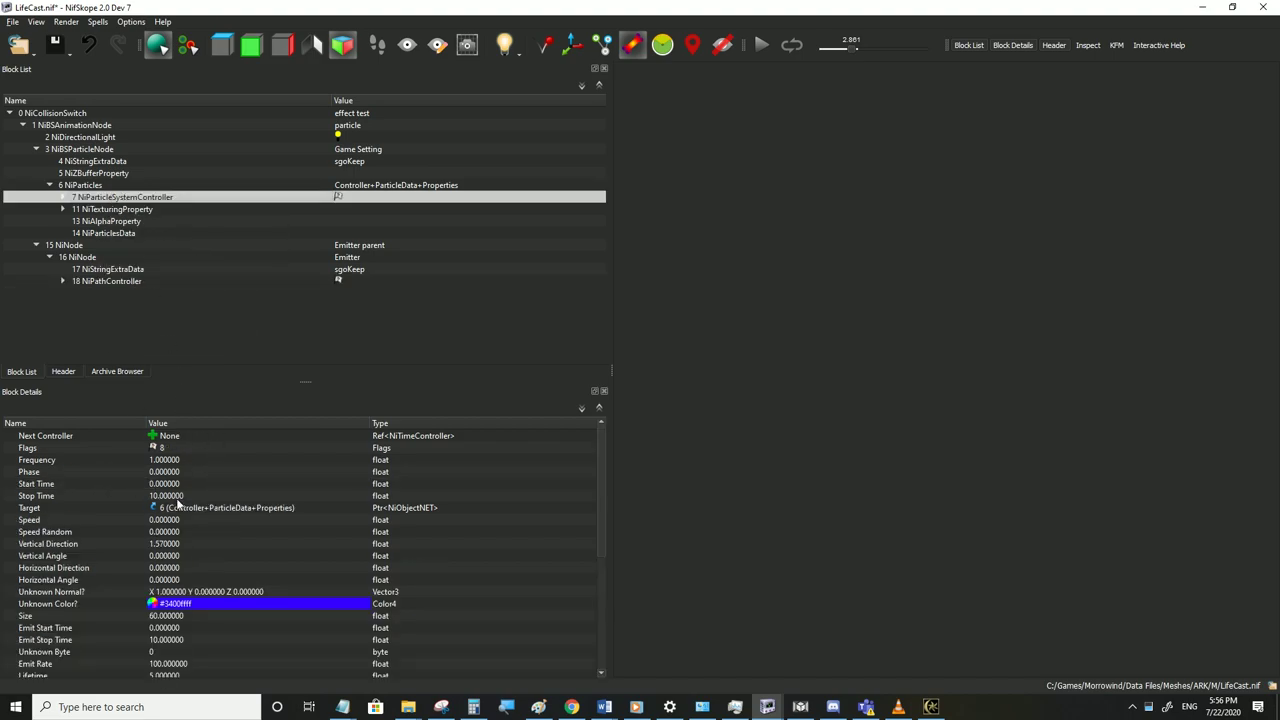
{"action": "left_click", "coordinate": [103, 282]}
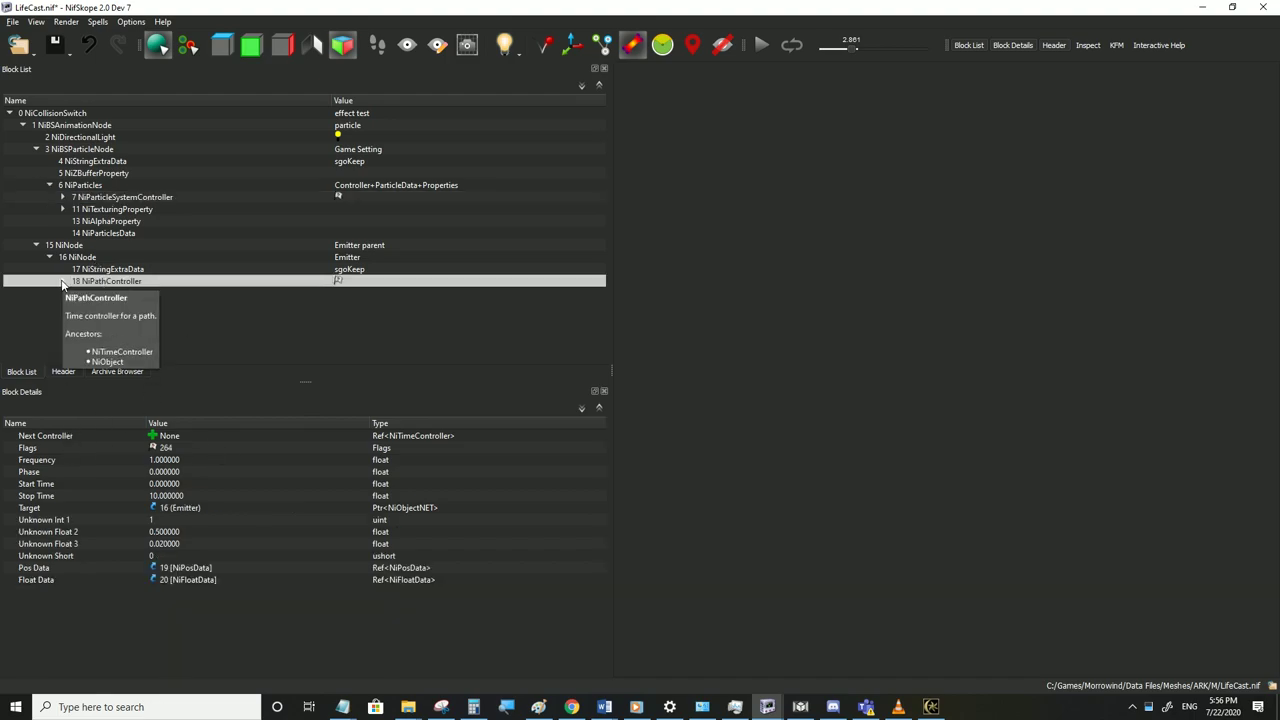
{"action": "left_click", "coordinate": [160, 497]}
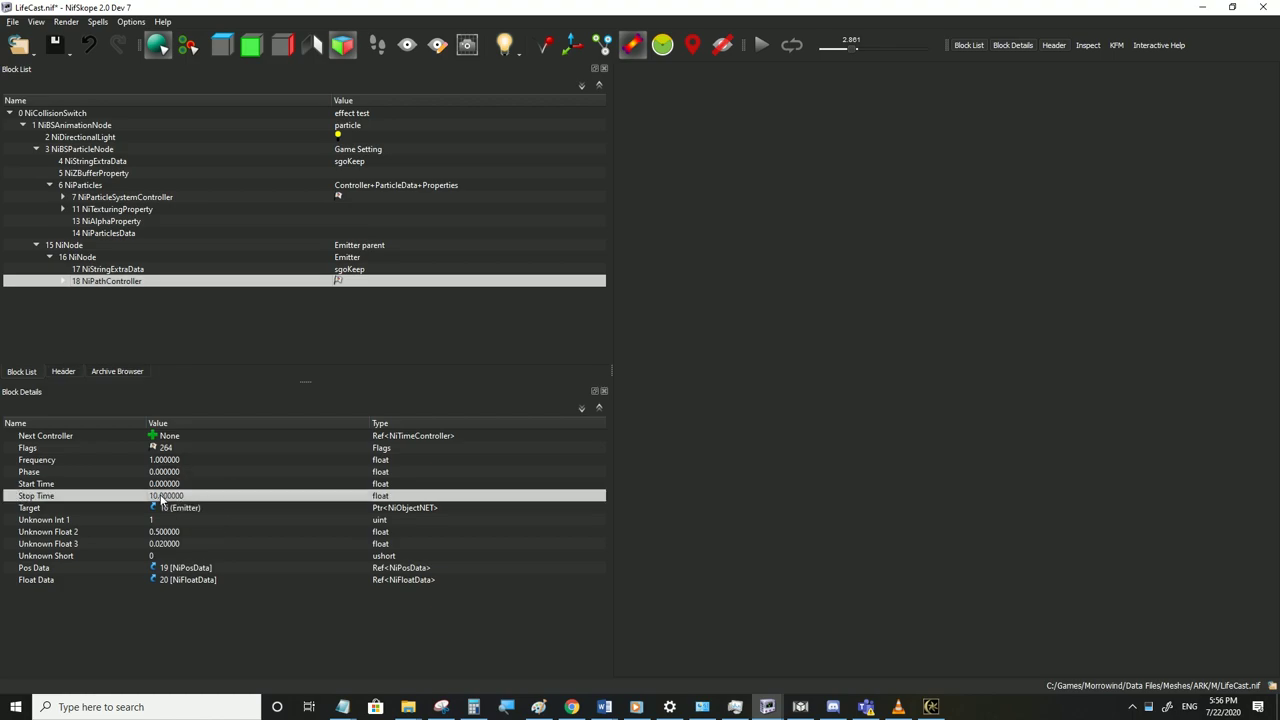
{"action": "left_click", "coordinate": [62, 281]}
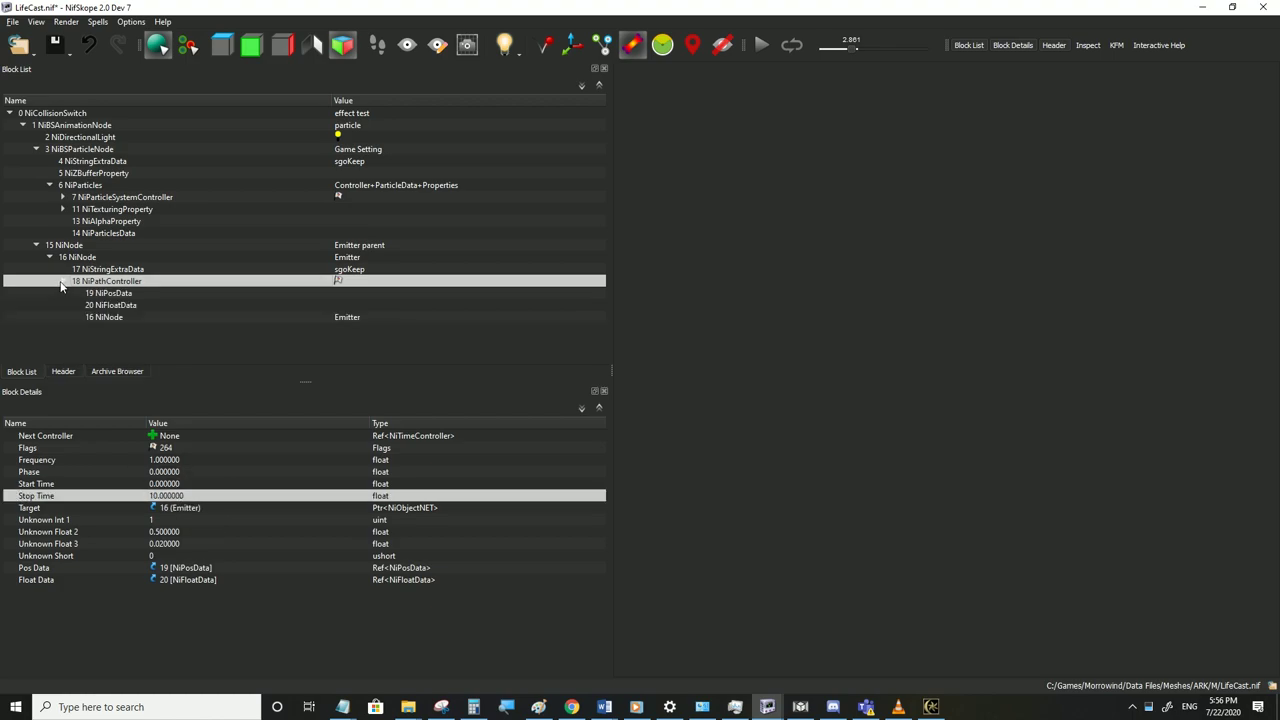
{"action": "left_click", "coordinate": [111, 294]}
{"action": "left_click", "coordinate": [106, 305]}
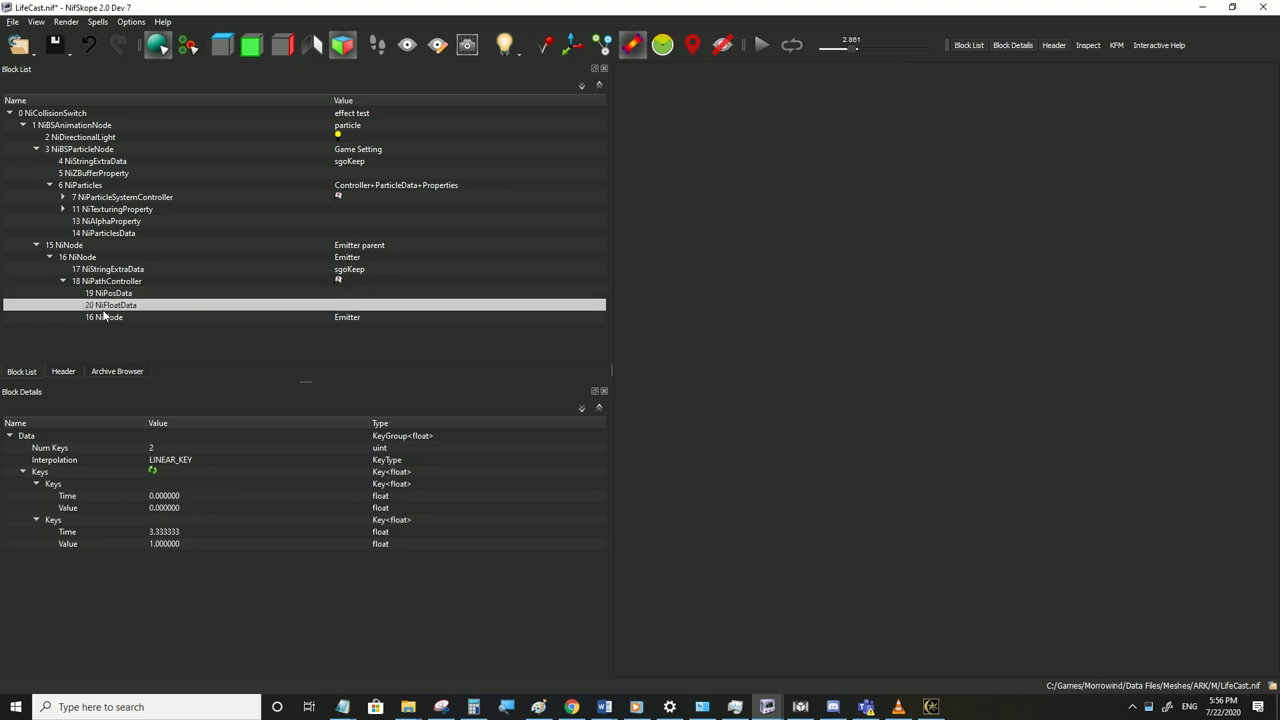
Move the second NiFloatData key's time from 3.333333 to 10
{"action": "double_click", "coordinate": [166, 532]}
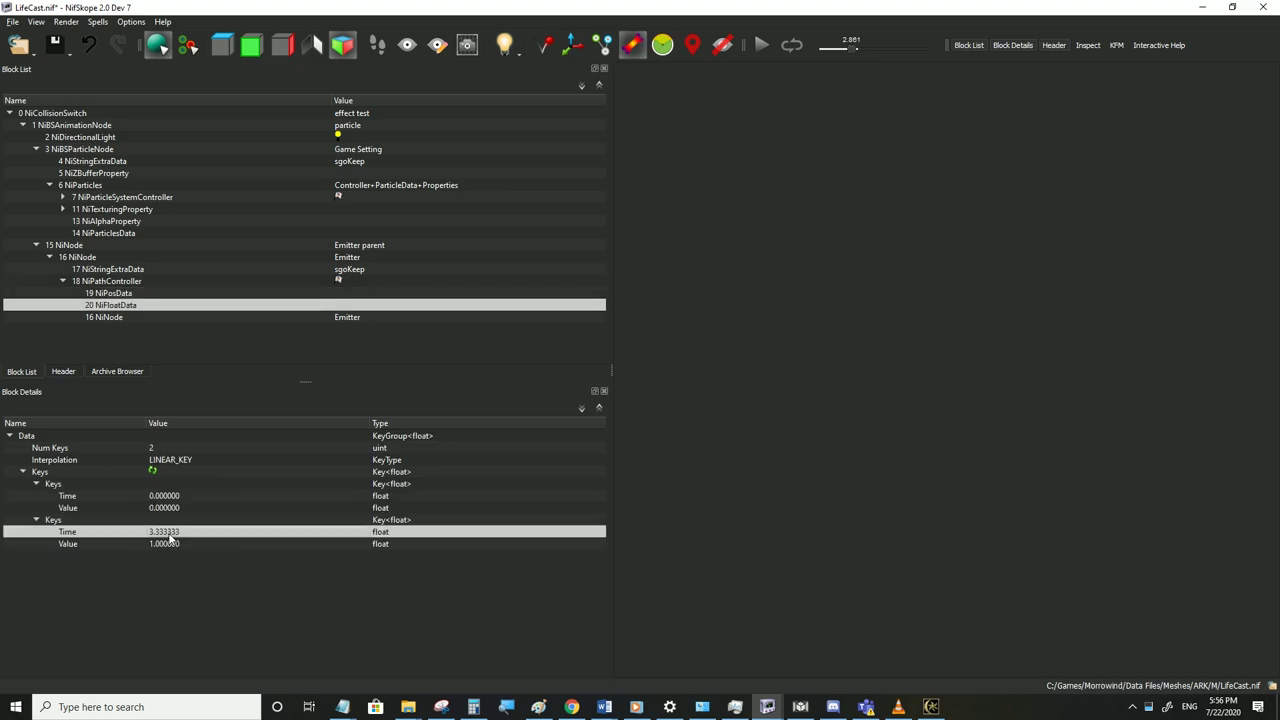
{"action": "type", "text": "10"}
{"action": "left_click", "coordinate": [164, 544]}
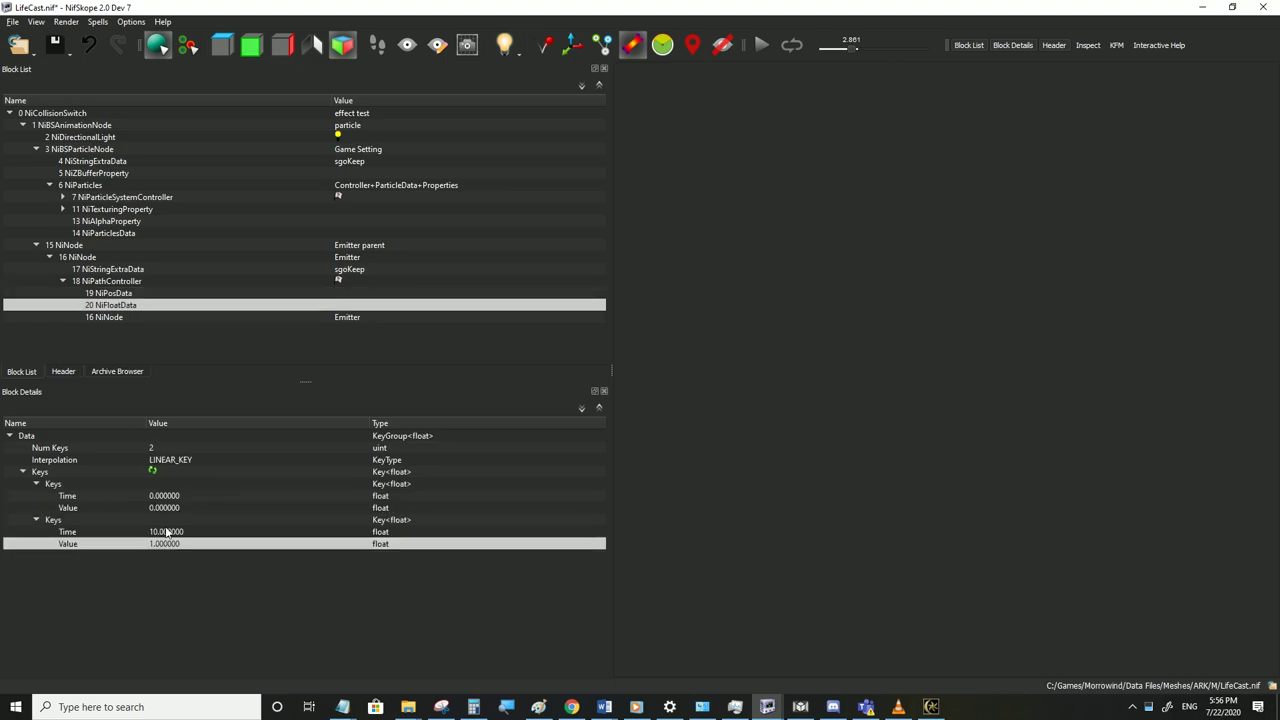
Expand the emitter path's NiPosData position keys to read them
{"action": "right_click", "coordinate": [104, 303]}
{"action": "left_click", "coordinate": [105, 294]}
{"action": "left_click", "coordinate": [22, 471]}
{"action": "left_click", "coordinate": [35, 495]}
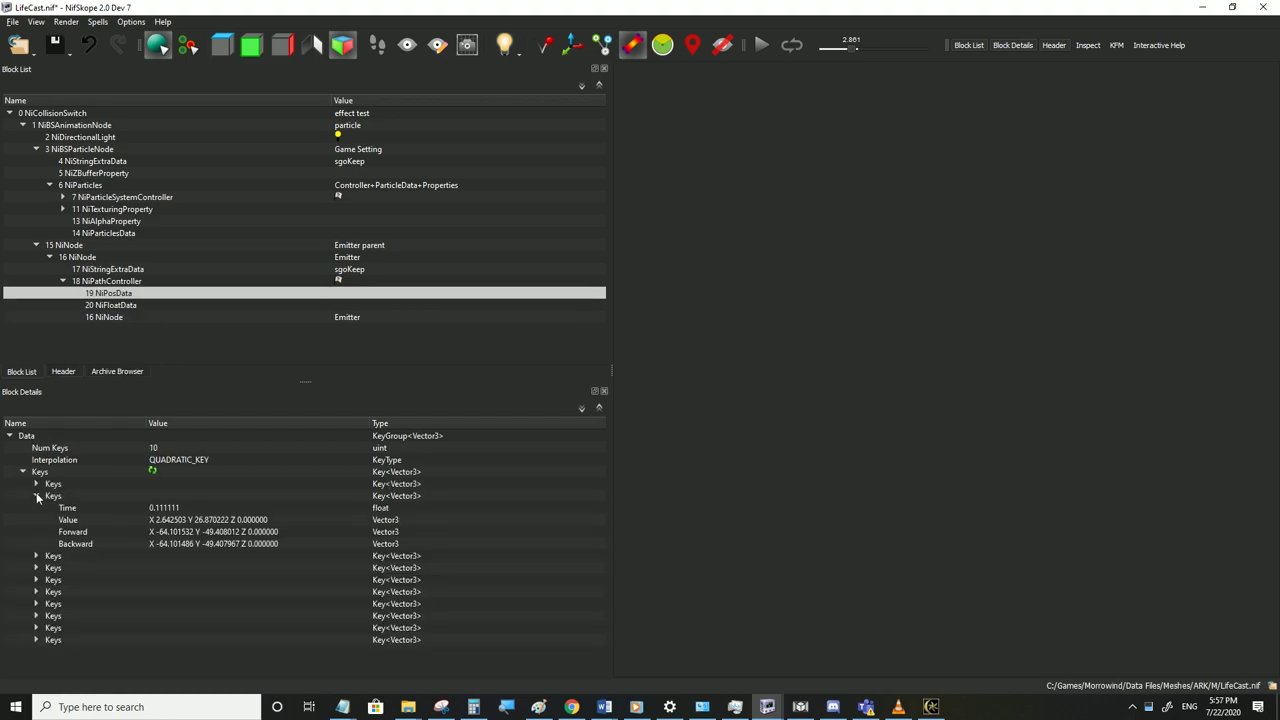
{"action": "left_click", "coordinate": [36, 640]}
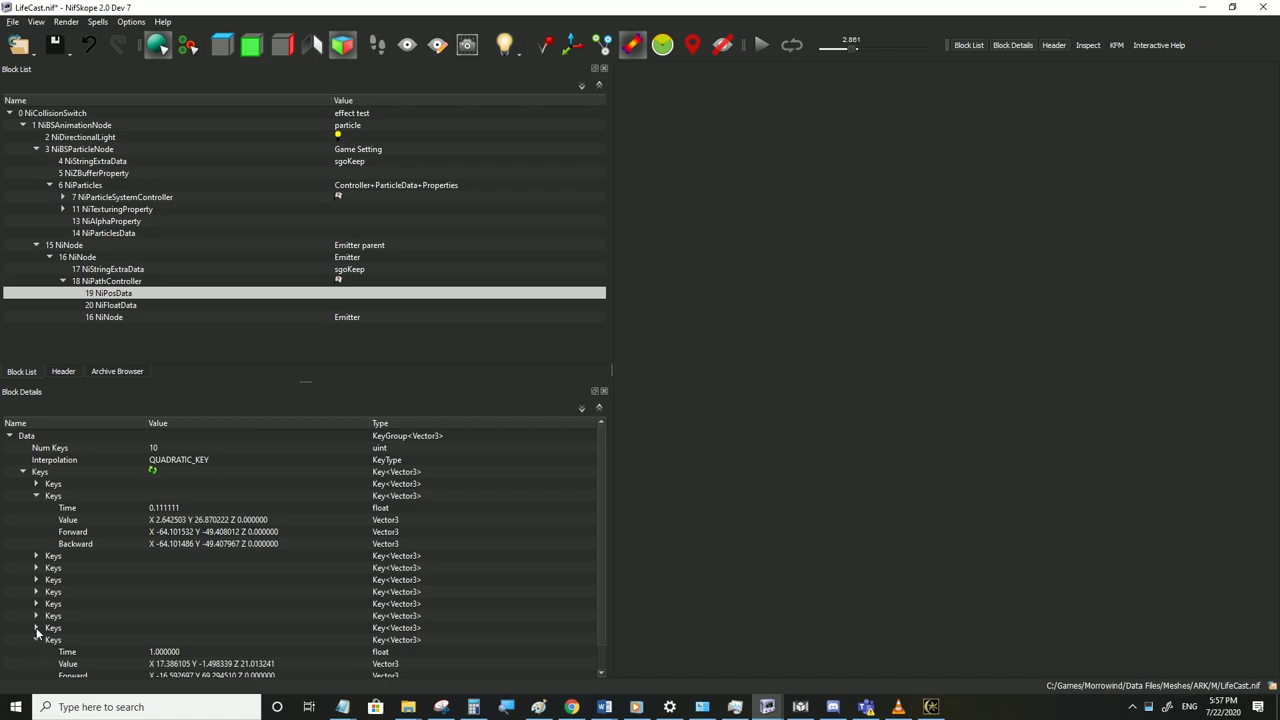
{"action": "left_click", "coordinate": [36, 484]}
{"action": "left_click", "coordinate": [36, 544]}
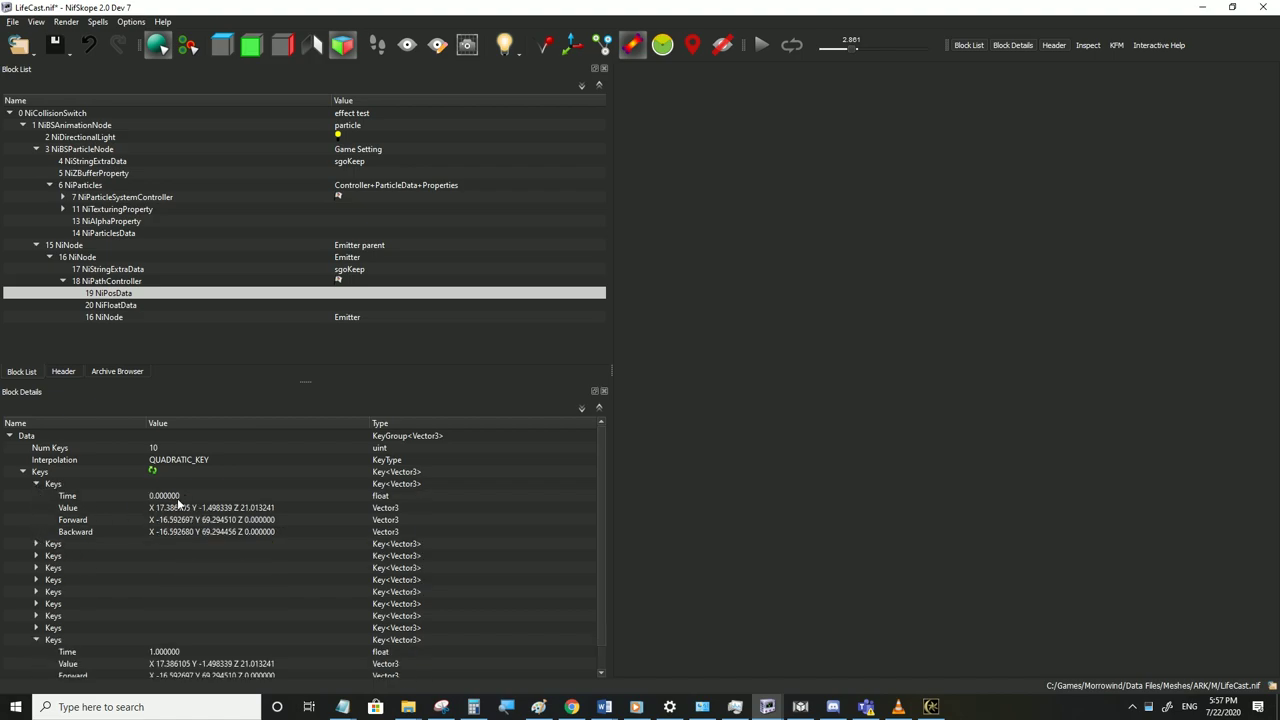
Check that the position keys run from time 0 to 1.0
{"action": "left_click", "coordinate": [158, 652]}
{"action": "scroll", "coordinate": [164, 630], "scroll_direction": "down", "scroll_amount": 1}
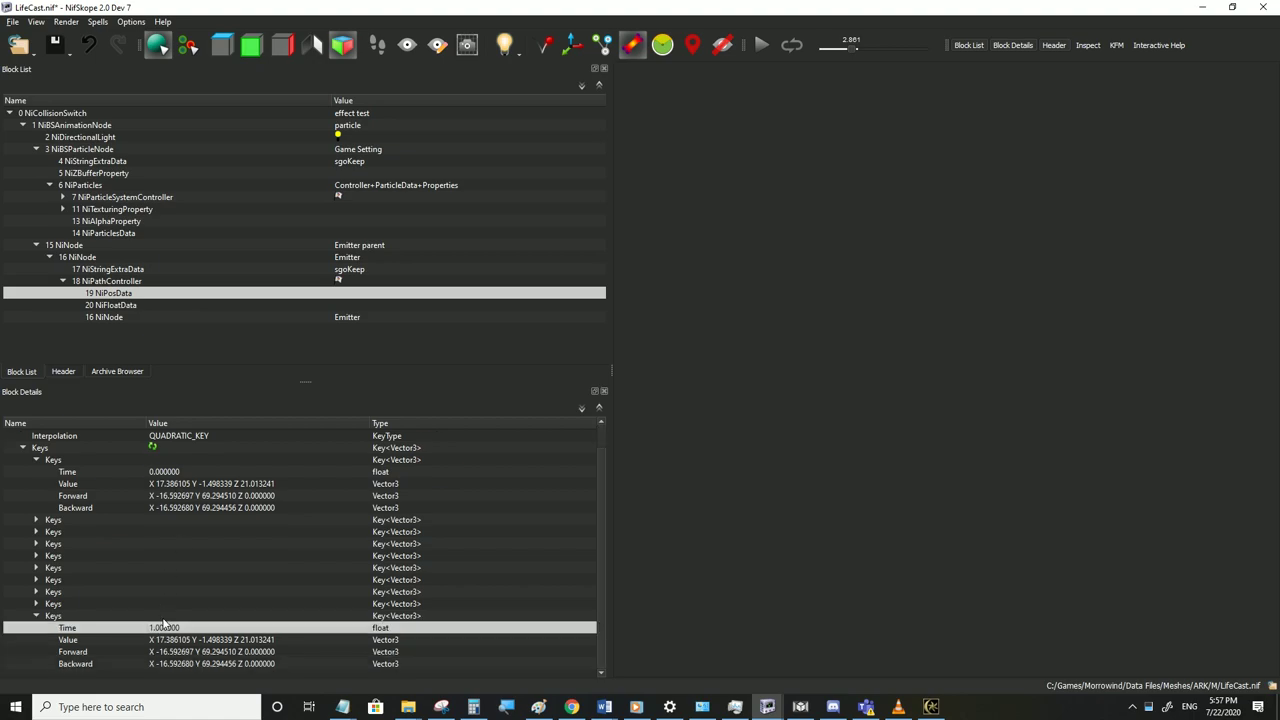
{"action": "left_click", "coordinate": [108, 305]}
{"action": "left_click", "coordinate": [112, 294]}
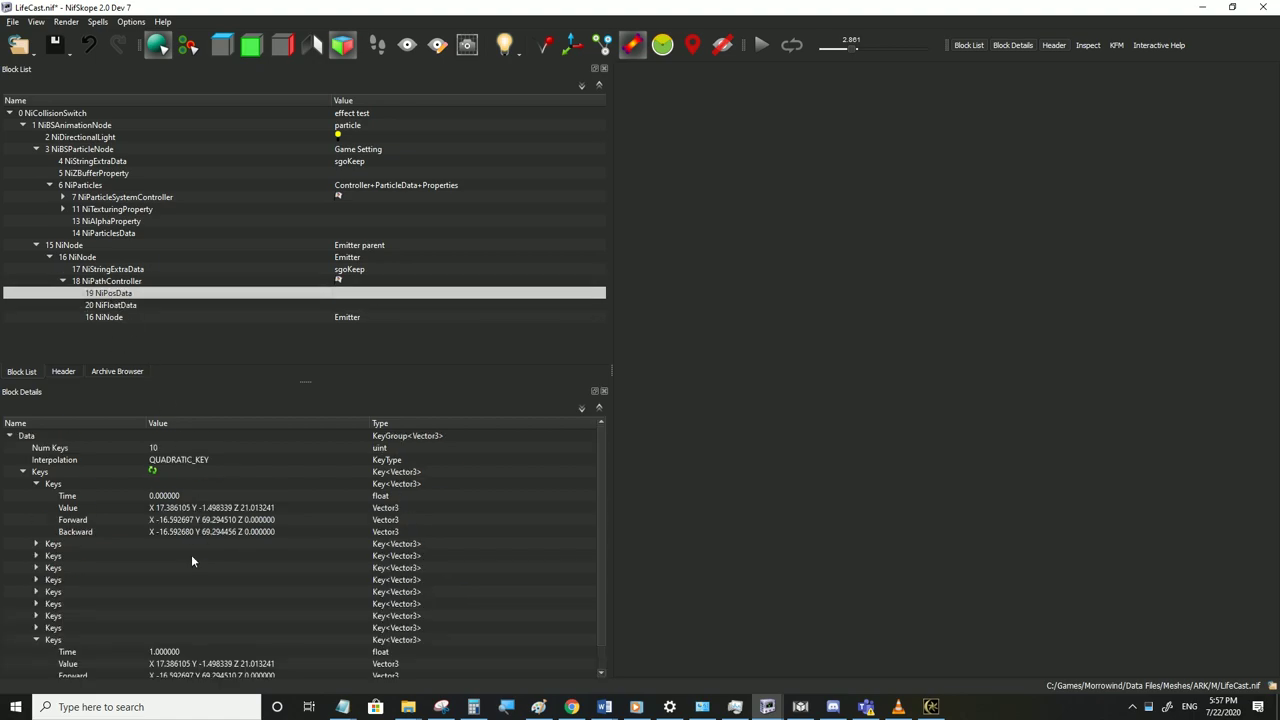
{"action": "left_click", "coordinate": [170, 497]}
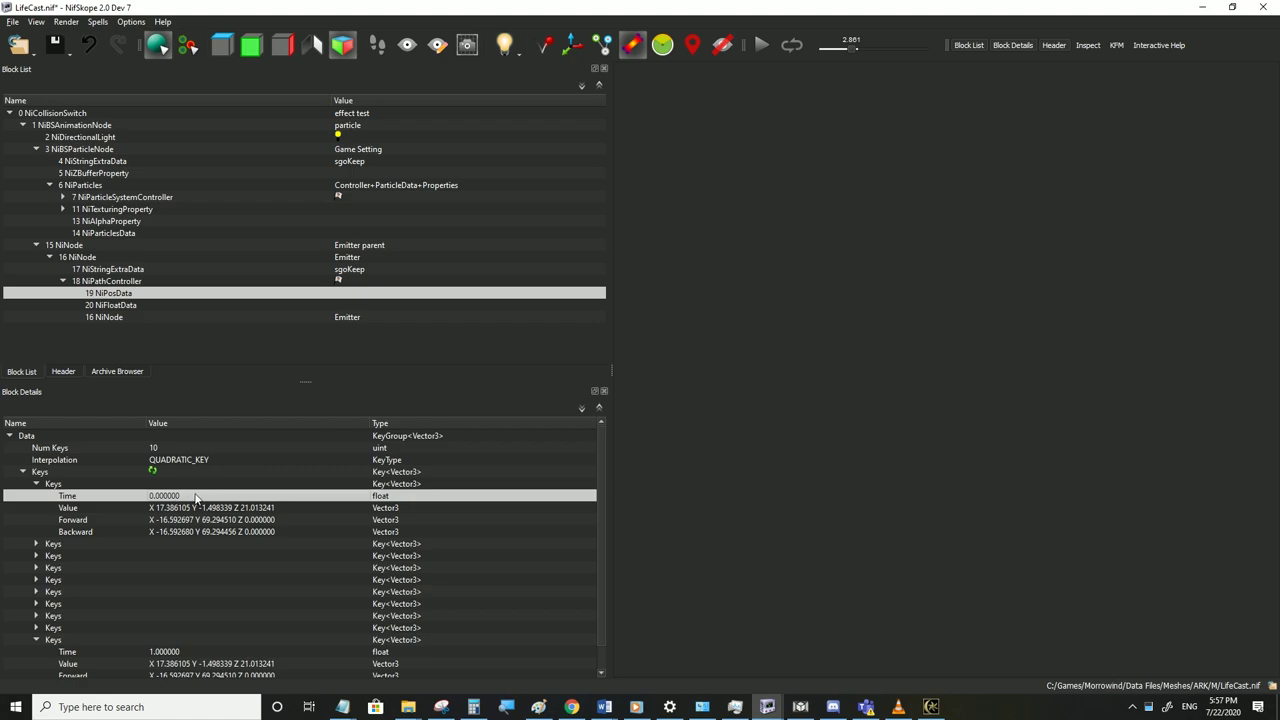
{"action": "scroll", "coordinate": [165, 505], "scroll_direction": "down", "scroll_amount": 1}
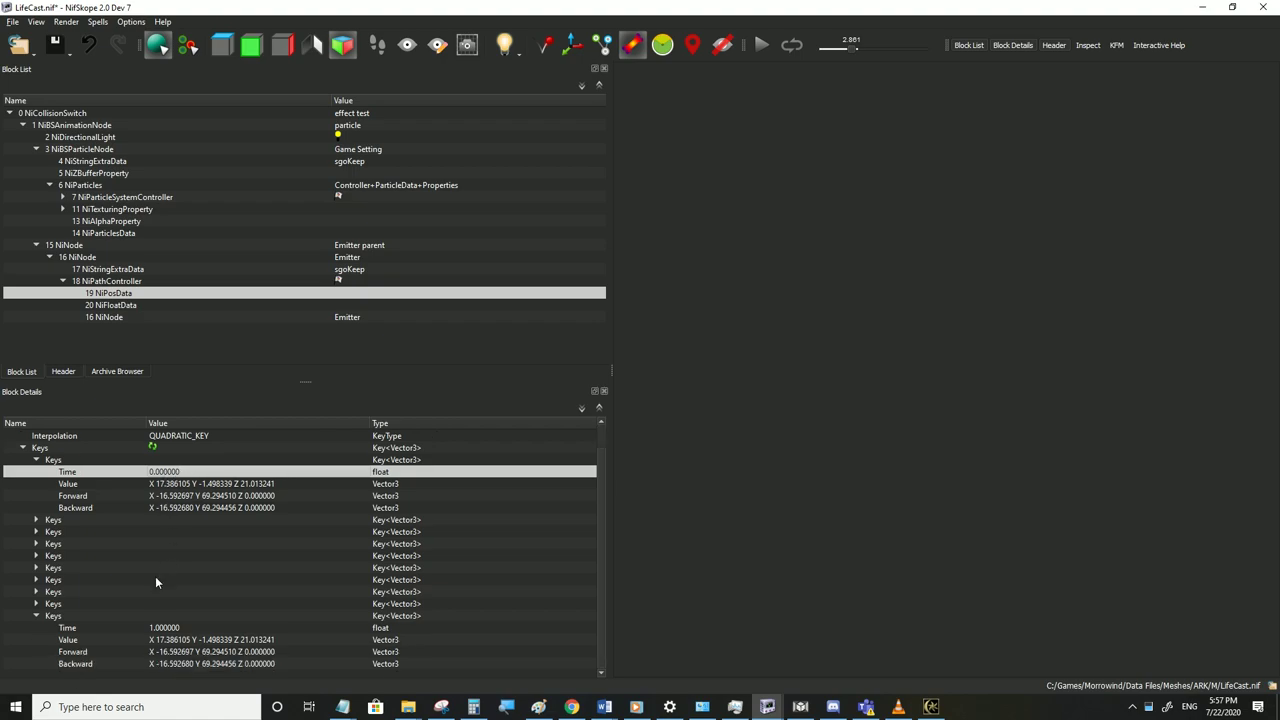
{"action": "left_click", "coordinate": [167, 630]}
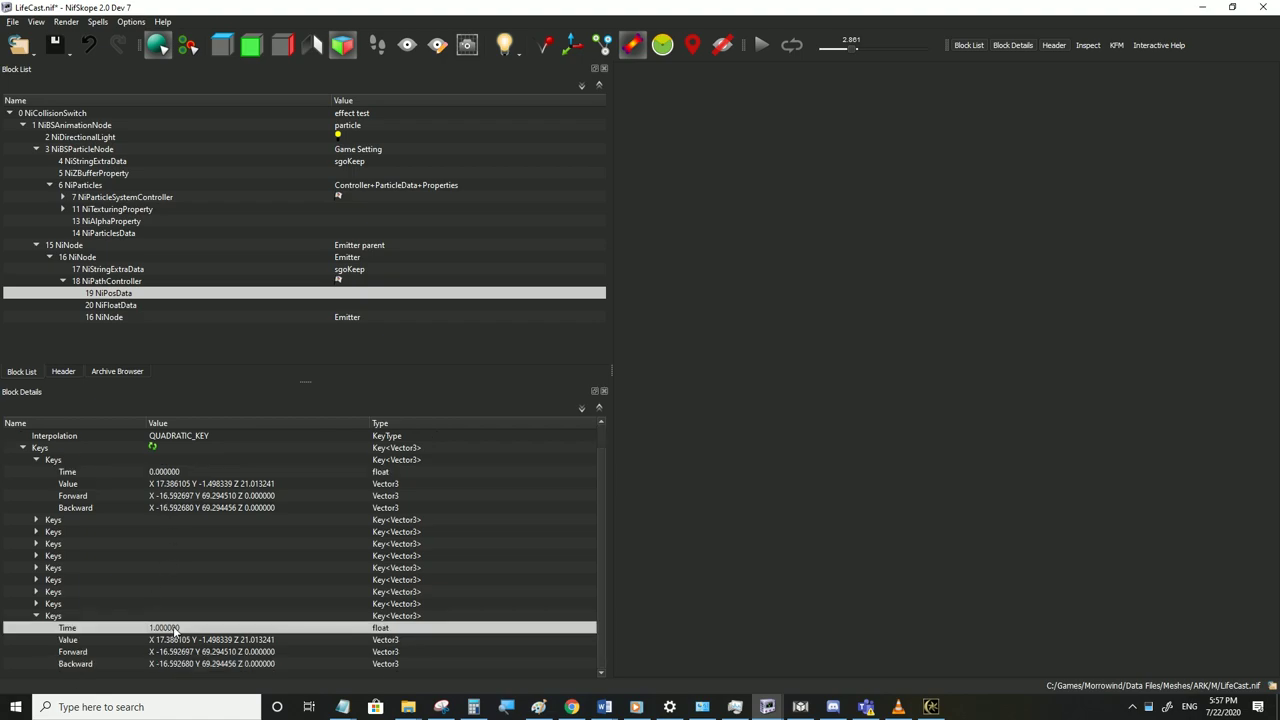
Recheck the Emitter node and path controller, then save LifeCast.nif
{"action": "left_click", "coordinate": [109, 318]}
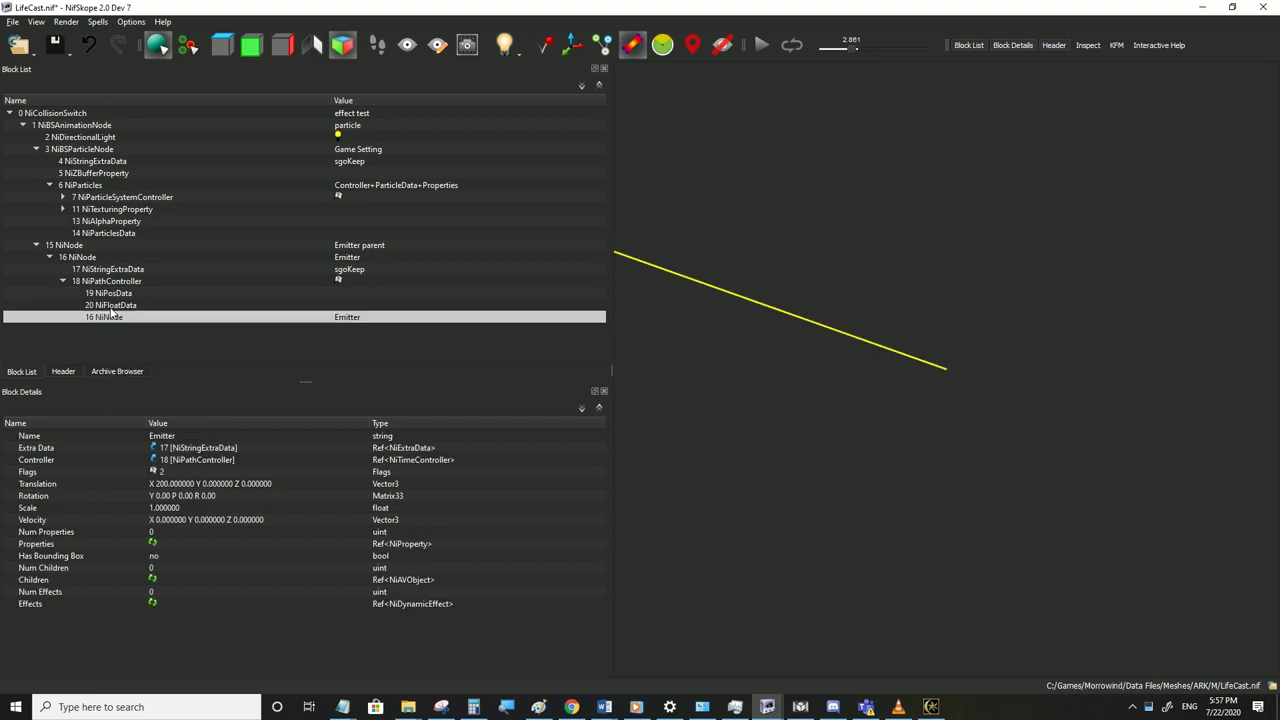
{"action": "left_click", "coordinate": [110, 306]}
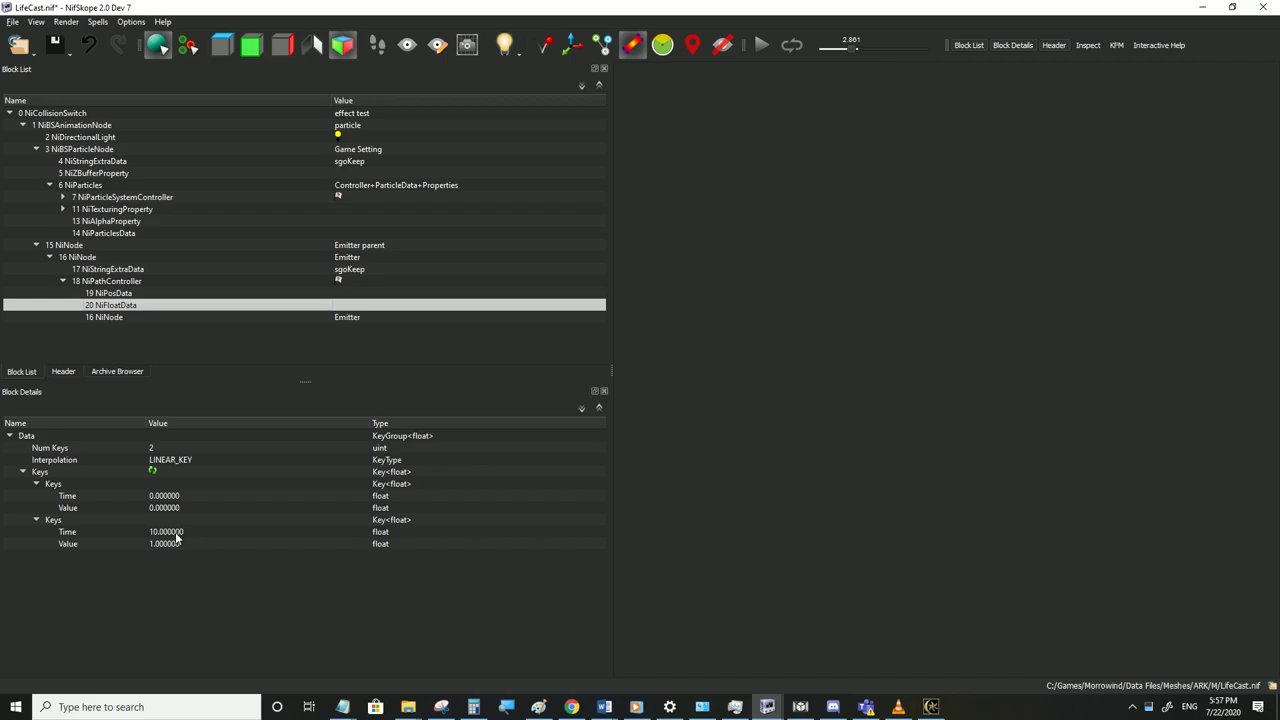
{"action": "left_click", "coordinate": [82, 317]}
{"action": "left_click", "coordinate": [106, 281]}
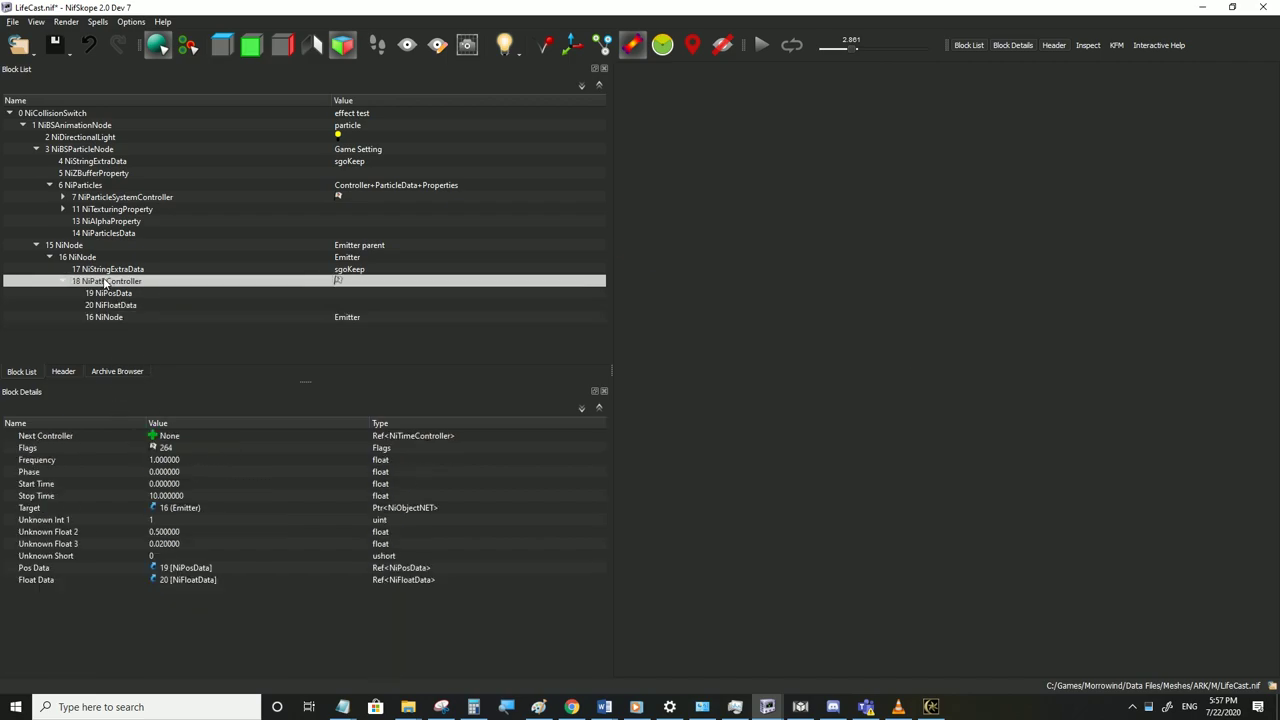
{"action": "left_click", "coordinate": [12, 22]}
{"action": "left_click", "coordinate": [57, 131]}
{"action": "left_click", "coordinate": [931, 707]}
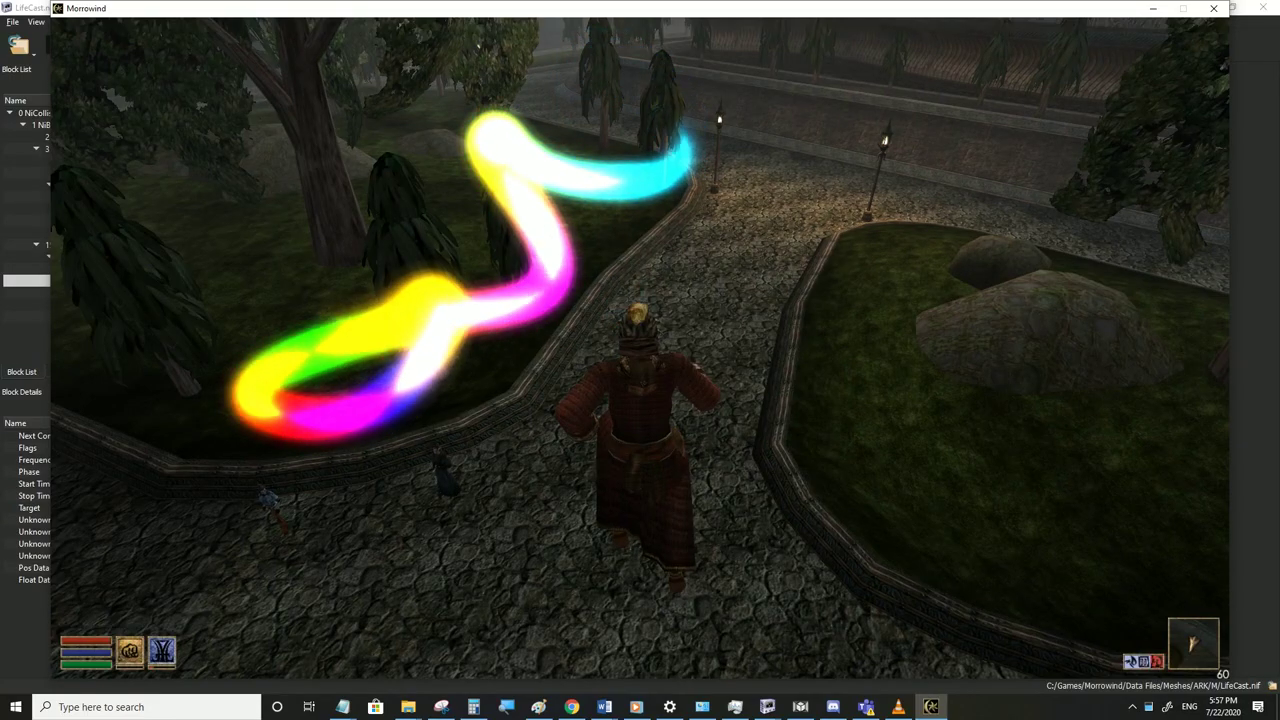
{"action": "key", "text": "s"}
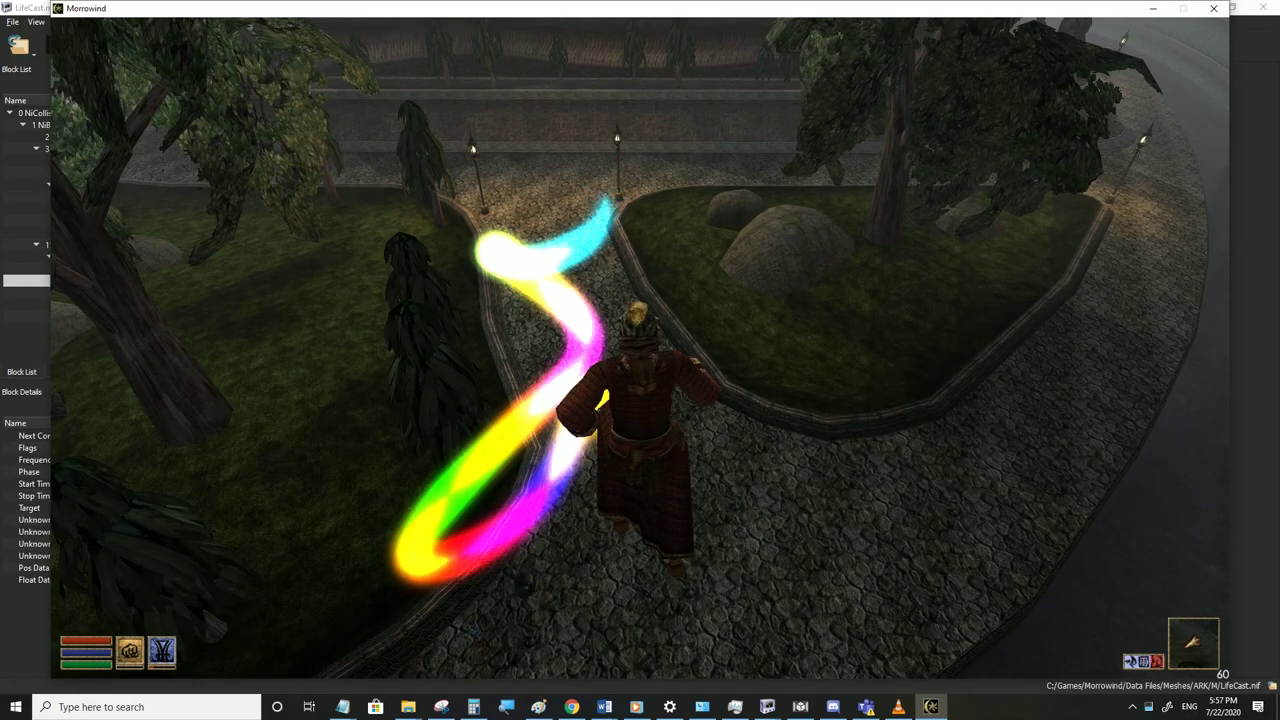
{"action": "key", "text": "alt+Tab"}
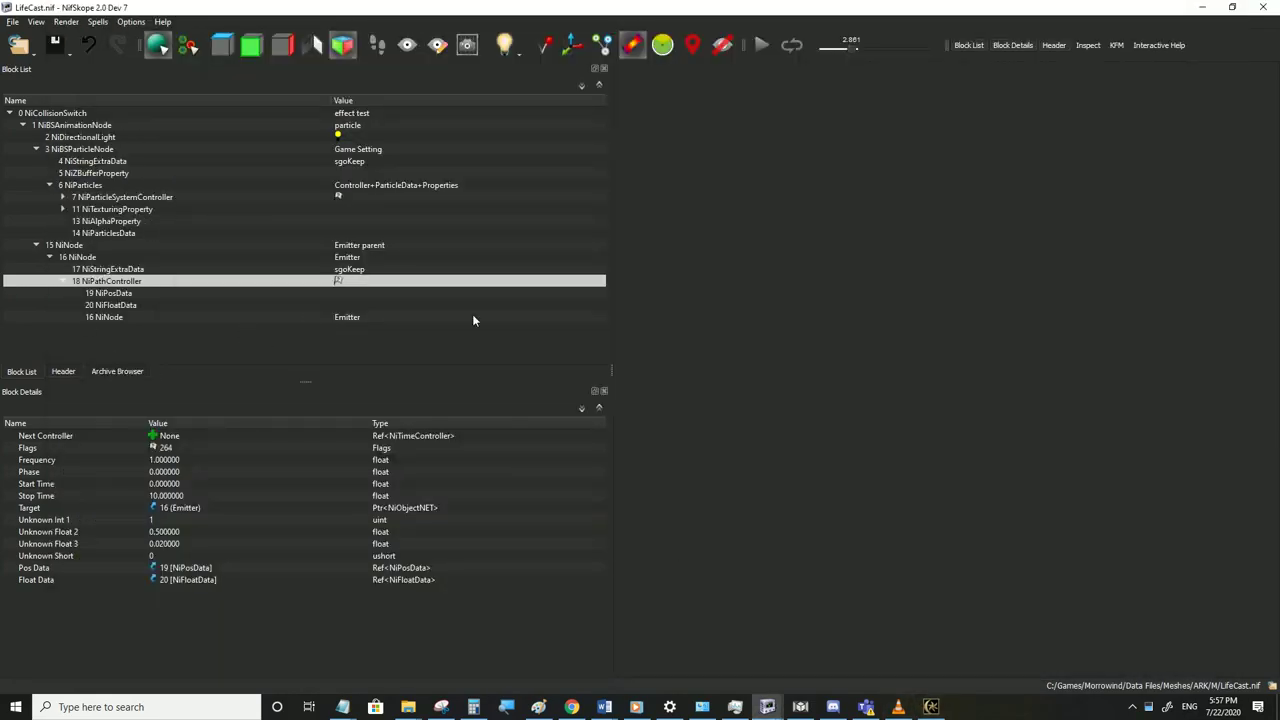
{"action": "left_click", "coordinate": [931, 707]}
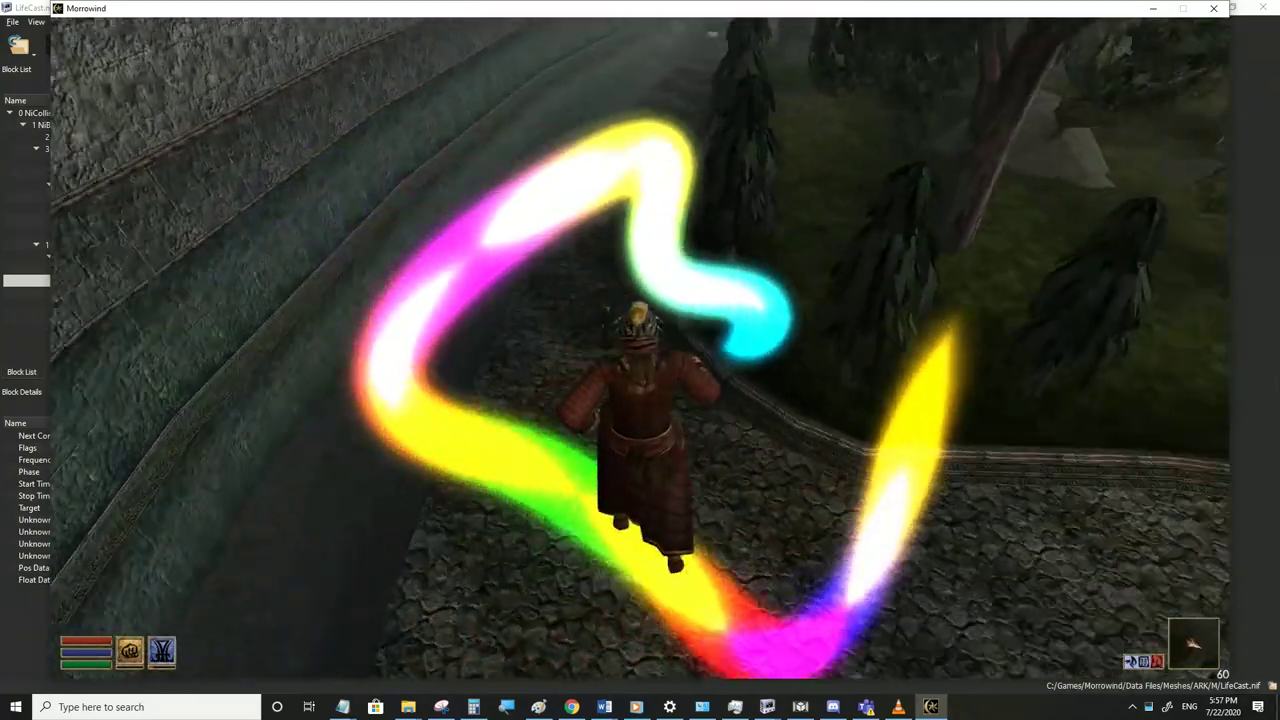
{"action": "key", "text": "alt+Tab"}
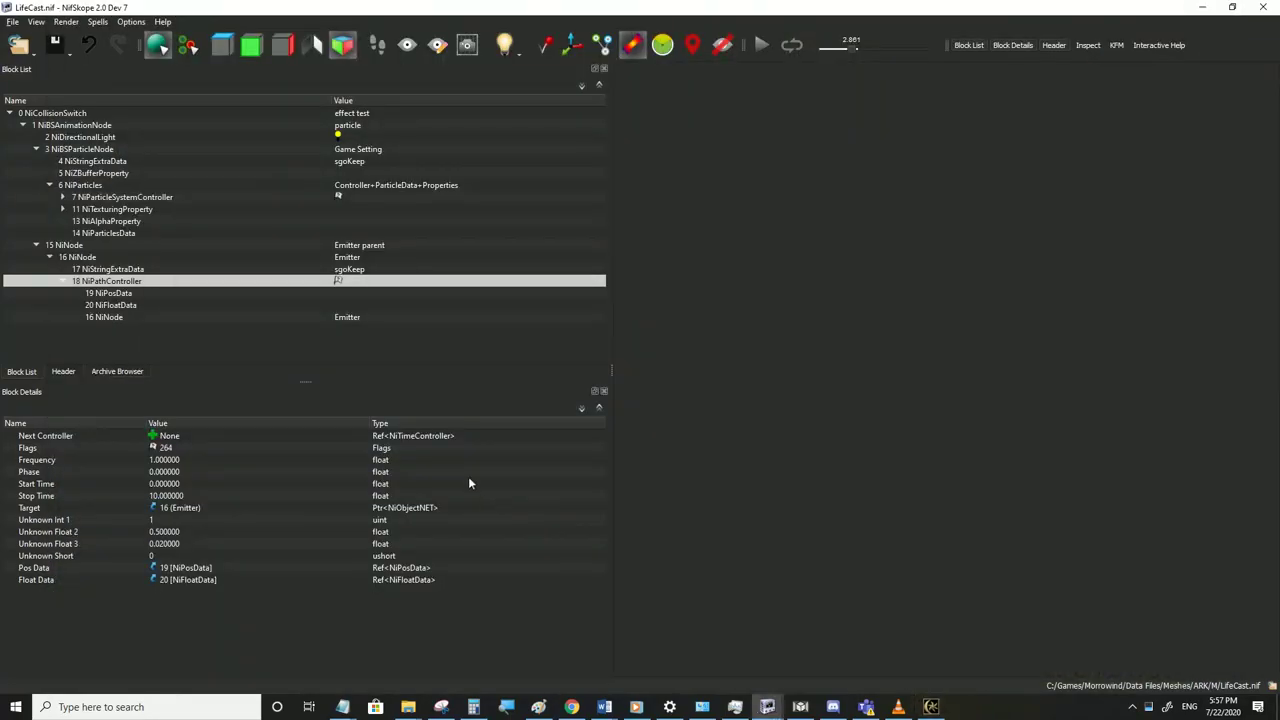
Select the NiGravity modifier and change its type to FIELD_WIND
{"action": "double_click", "coordinate": [78, 199]}
{"action": "left_click", "coordinate": [106, 211]}
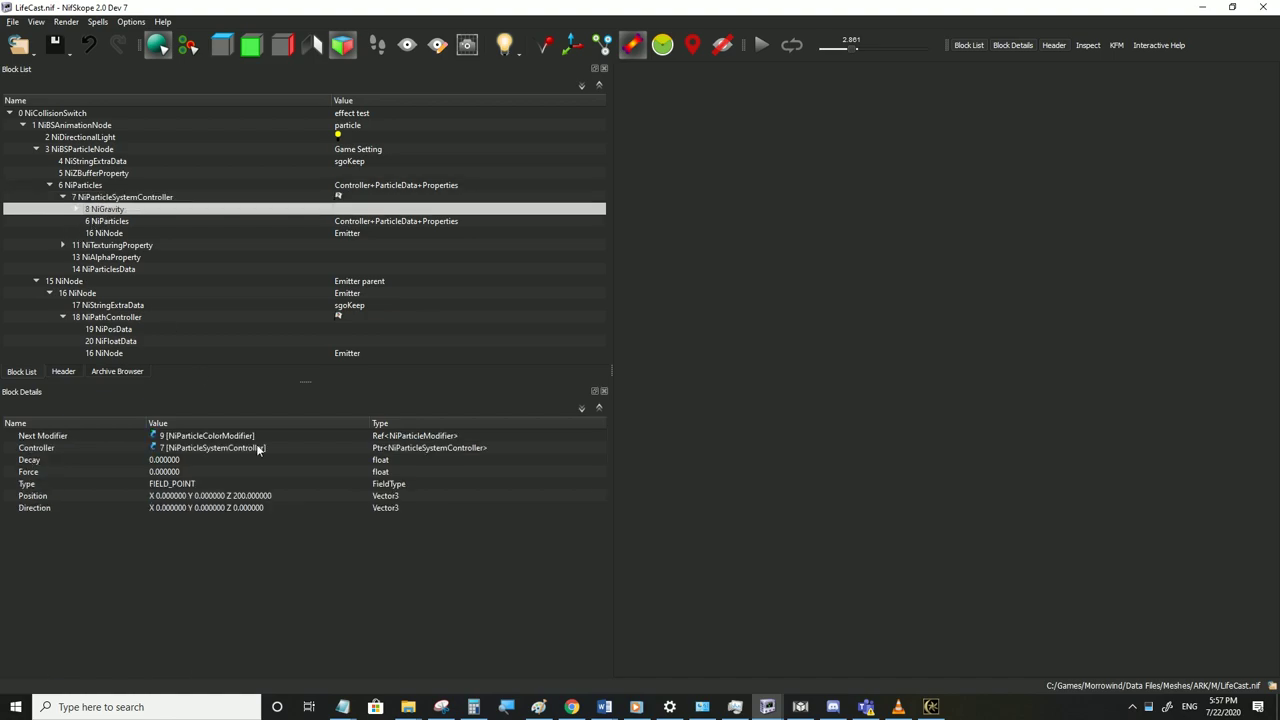
{"action": "double_click", "coordinate": [327, 484]}
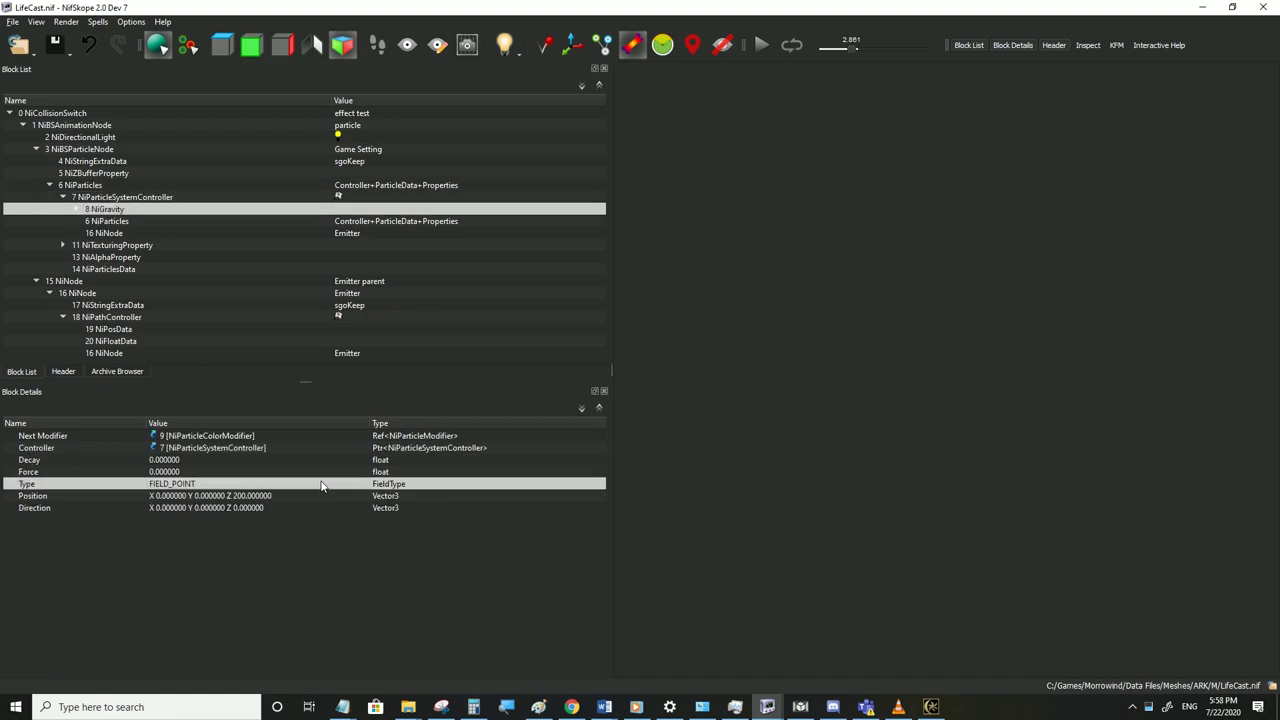
{"action": "left_click", "coordinate": [364, 485]}
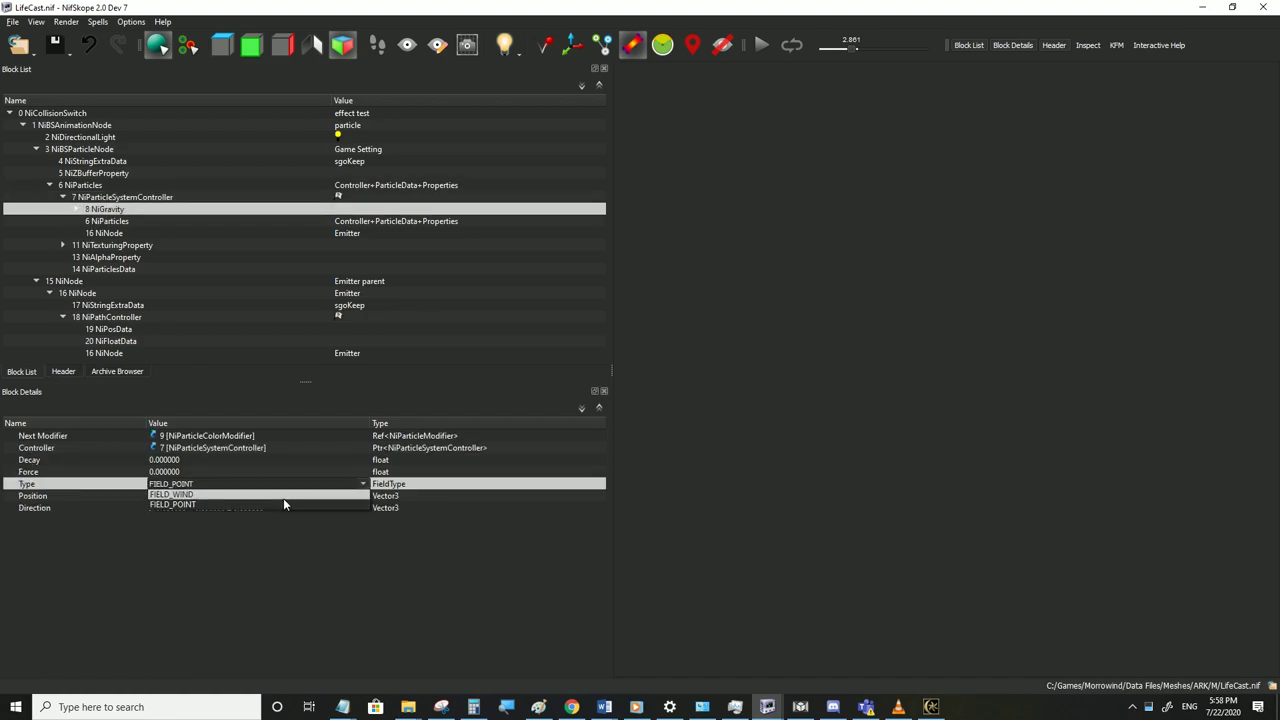
{"action": "left_click", "coordinate": [284, 499]}
Set the wind direction's Z component to 1 and the force to 50
{"action": "double_click", "coordinate": [191, 472]}
{"action": "double_click", "coordinate": [300, 507]}
{"action": "left_click_drag", "start_coordinate": [344, 507], "coordinate": [301, 507]}
{"action": "type", "text": "1"}
{"action": "left_click", "coordinate": [230, 487]}
{"action": "double_click", "coordinate": [194, 474]}
{"action": "type", "text": "50"}
{"action": "left_click", "coordinate": [176, 494]}
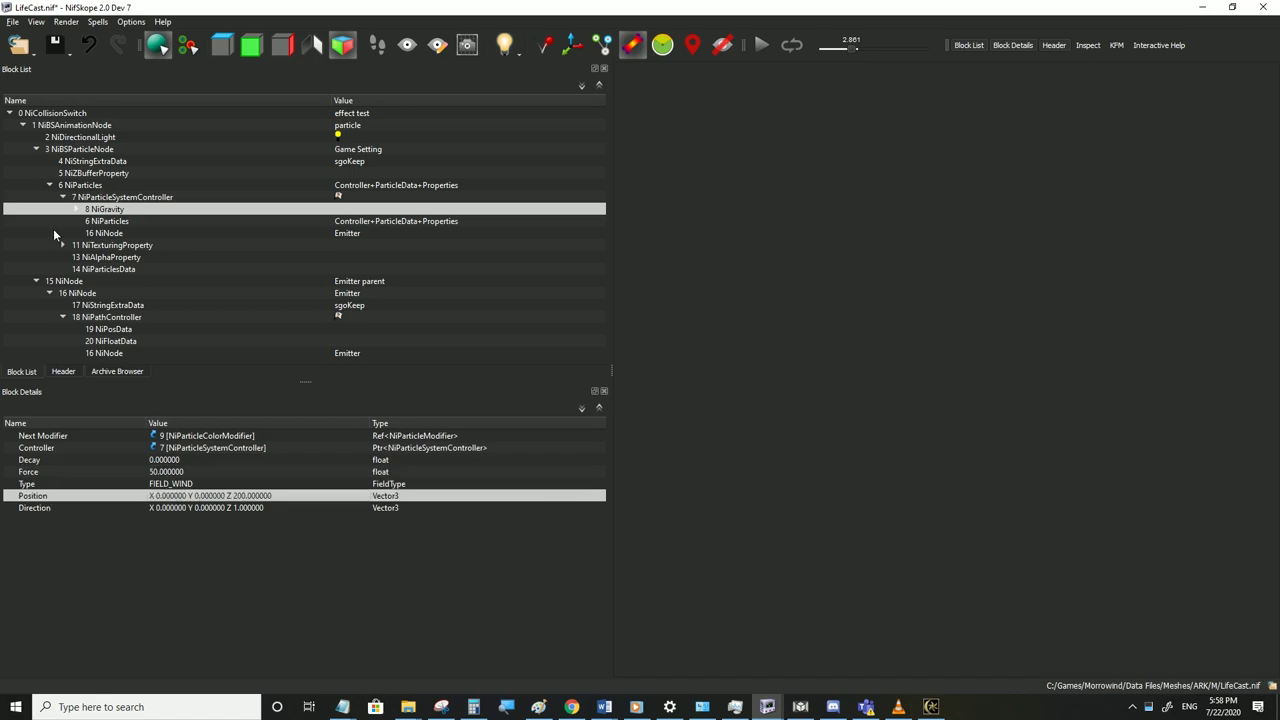
Save LifeCast.nif and resume Morrowind to view the new effect
{"action": "left_click", "coordinate": [6, 9]}
{"action": "left_click", "coordinate": [42, 8]}
{"action": "left_click", "coordinate": [16, 23]}
{"action": "left_click", "coordinate": [31, 134]}
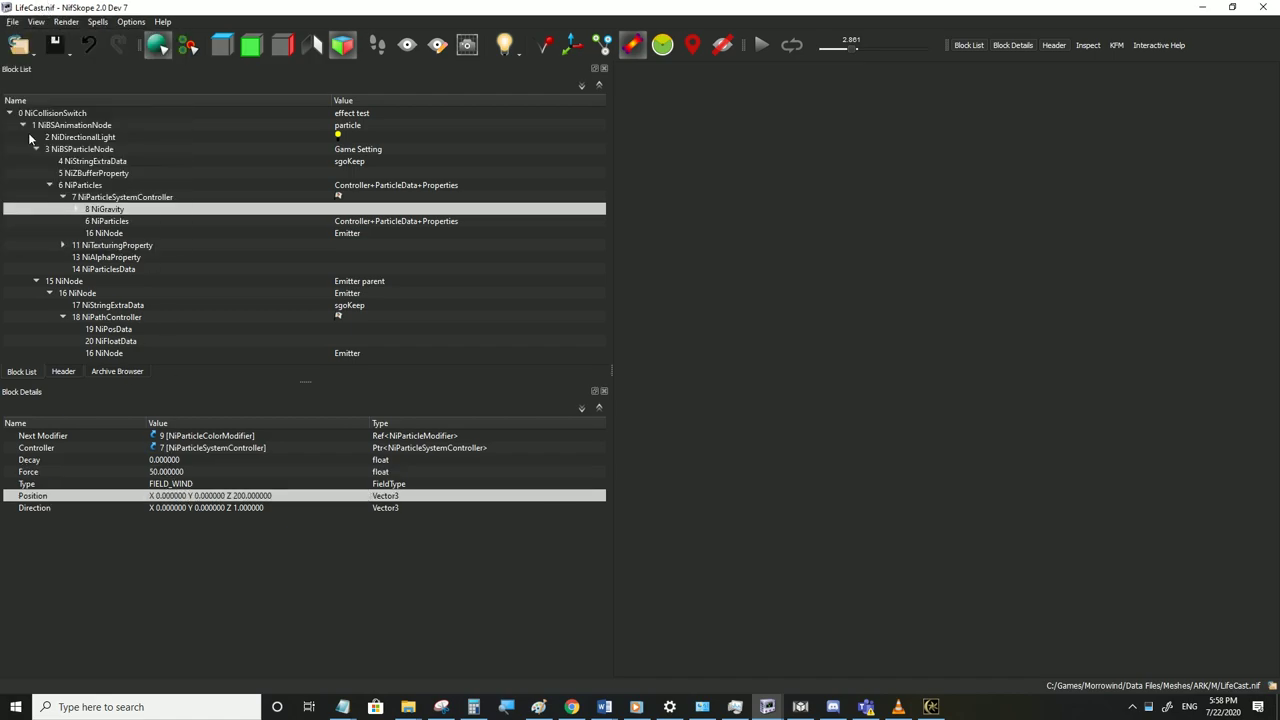
{"action": "left_click", "coordinate": [930, 707]}
{"action": "left_click", "coordinate": [640, 347]}
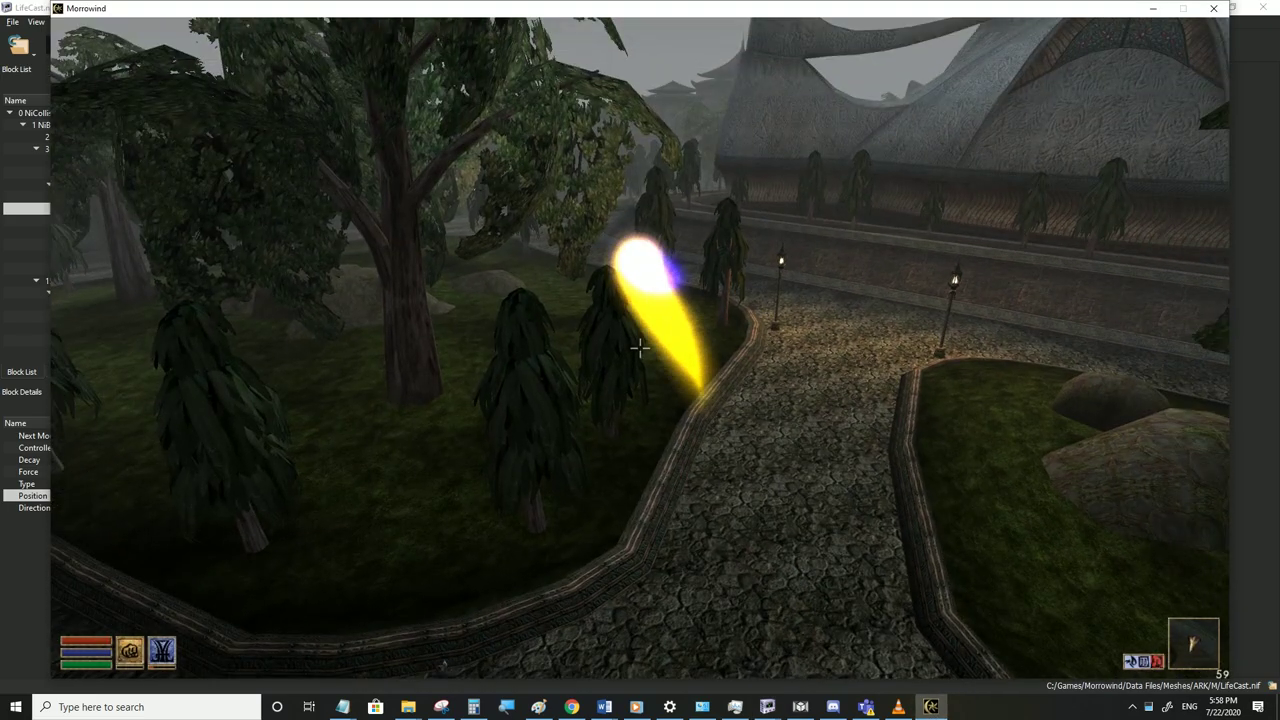
Watch the rainbow trail in Morrowind, toggling between third- and first-person views
{"action": "key", "text": "Tab"}
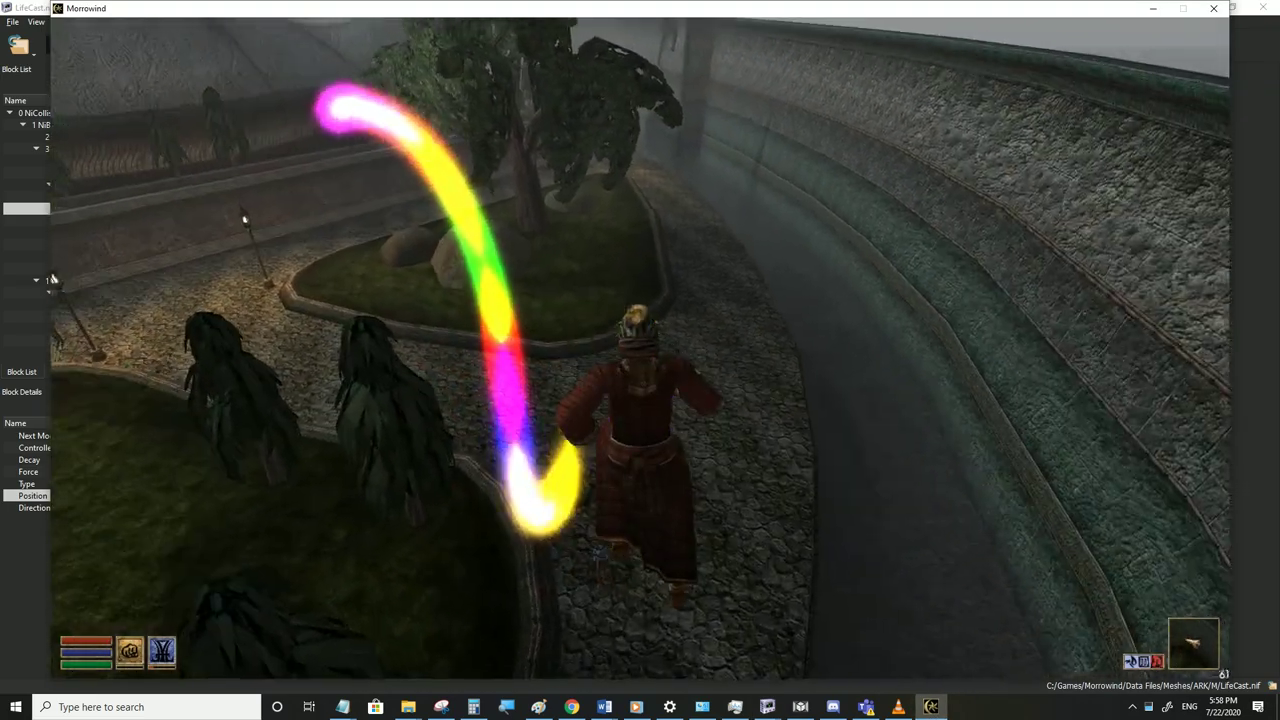
{"action": "key", "text": "w"}
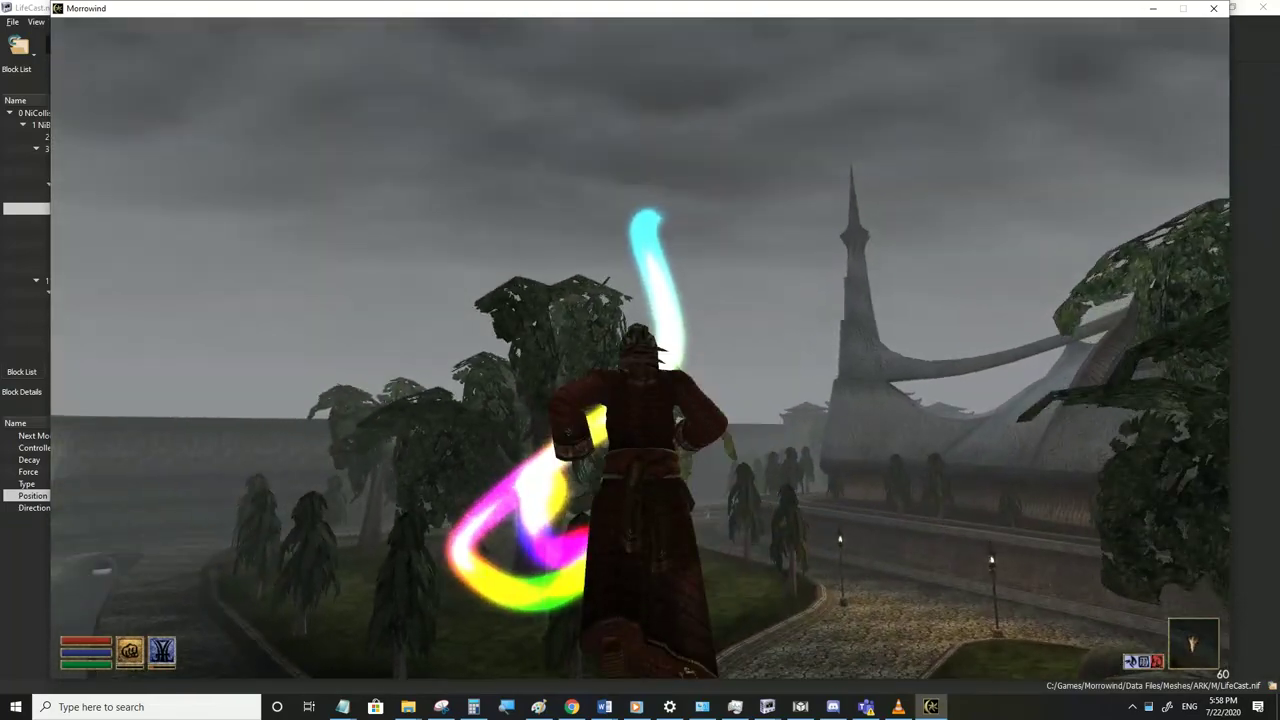
{"action": "key", "text": "w"}
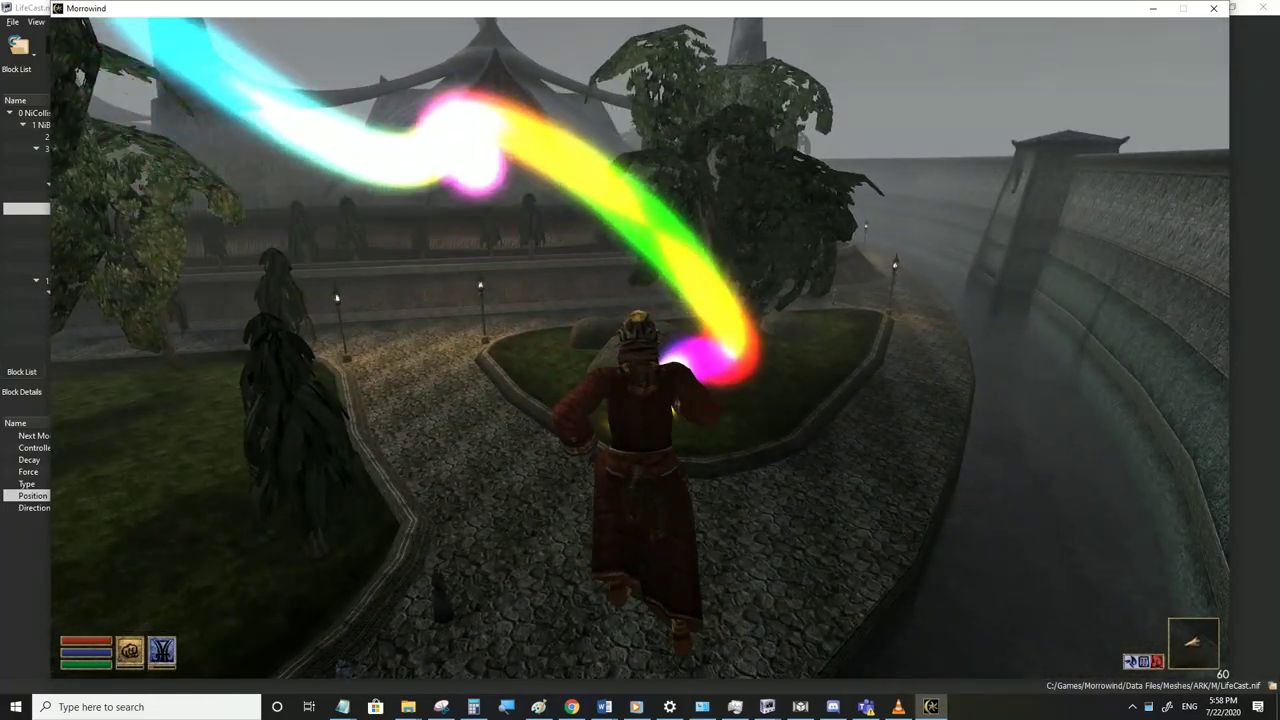
{"action": "key", "text": "w"}
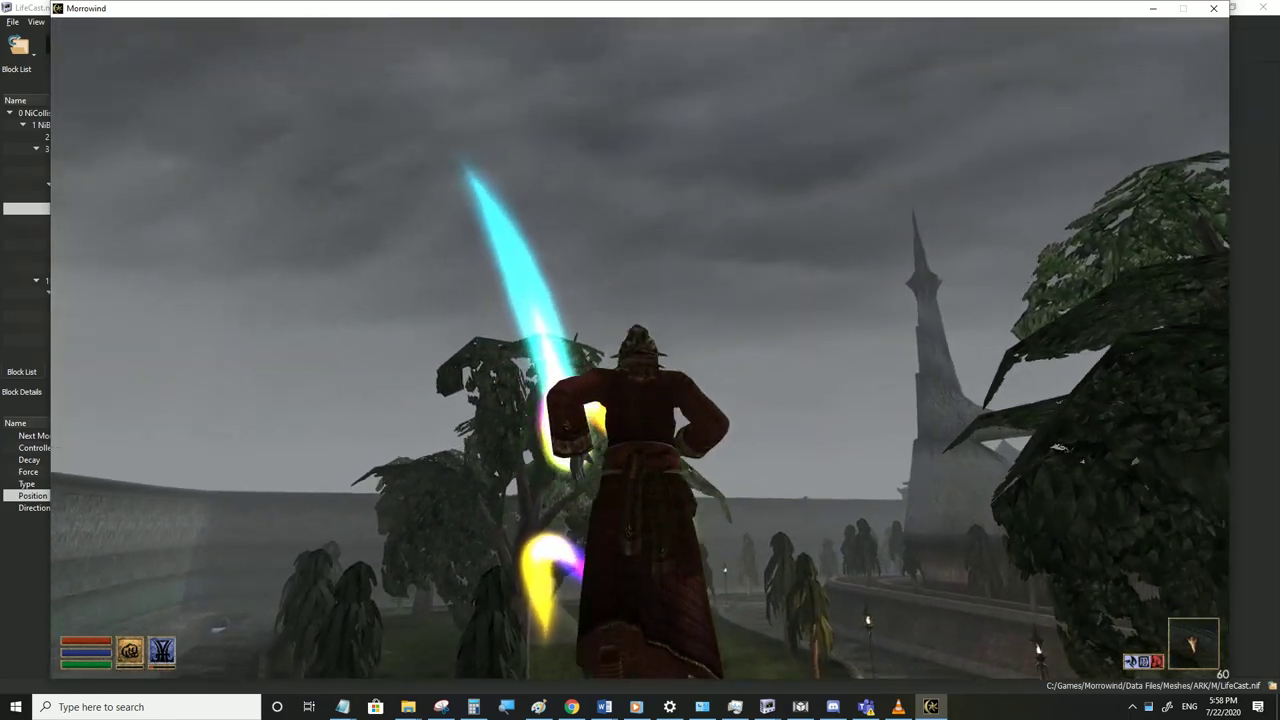
{"action": "key", "text": "Tab"}
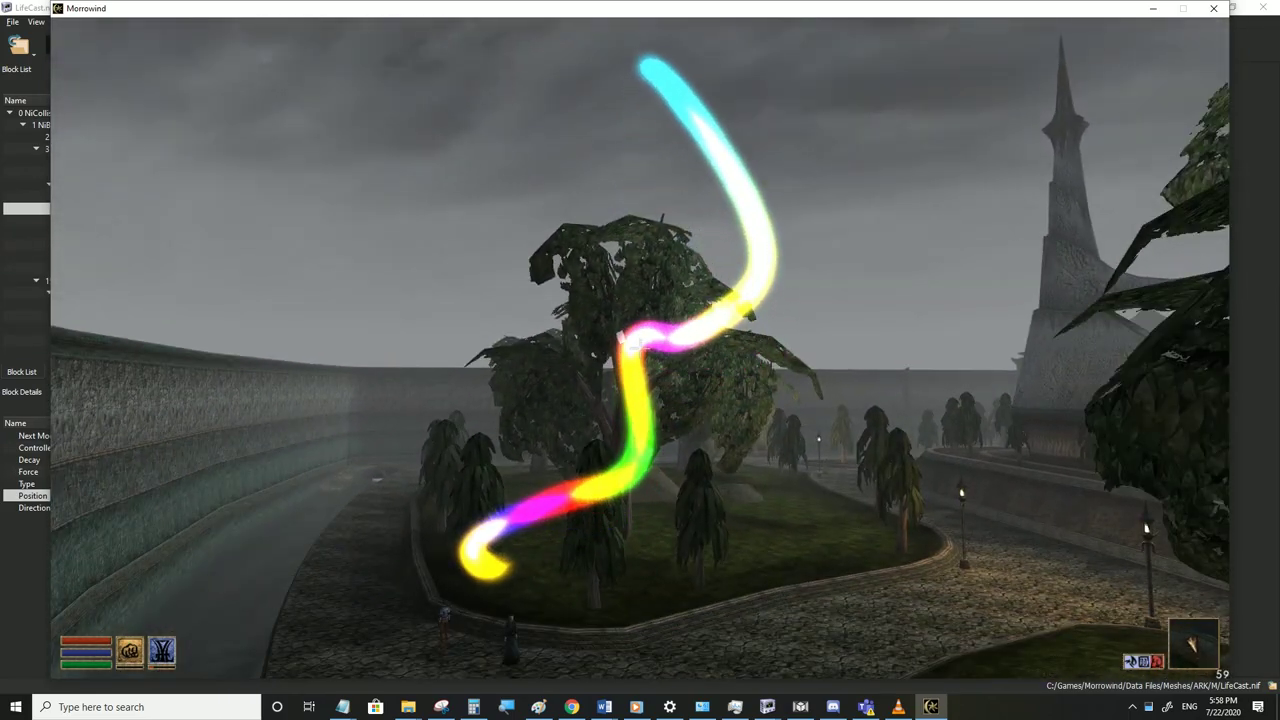
{"action": "key", "text": "Tab"}
{"action": "key", "text": "w"}
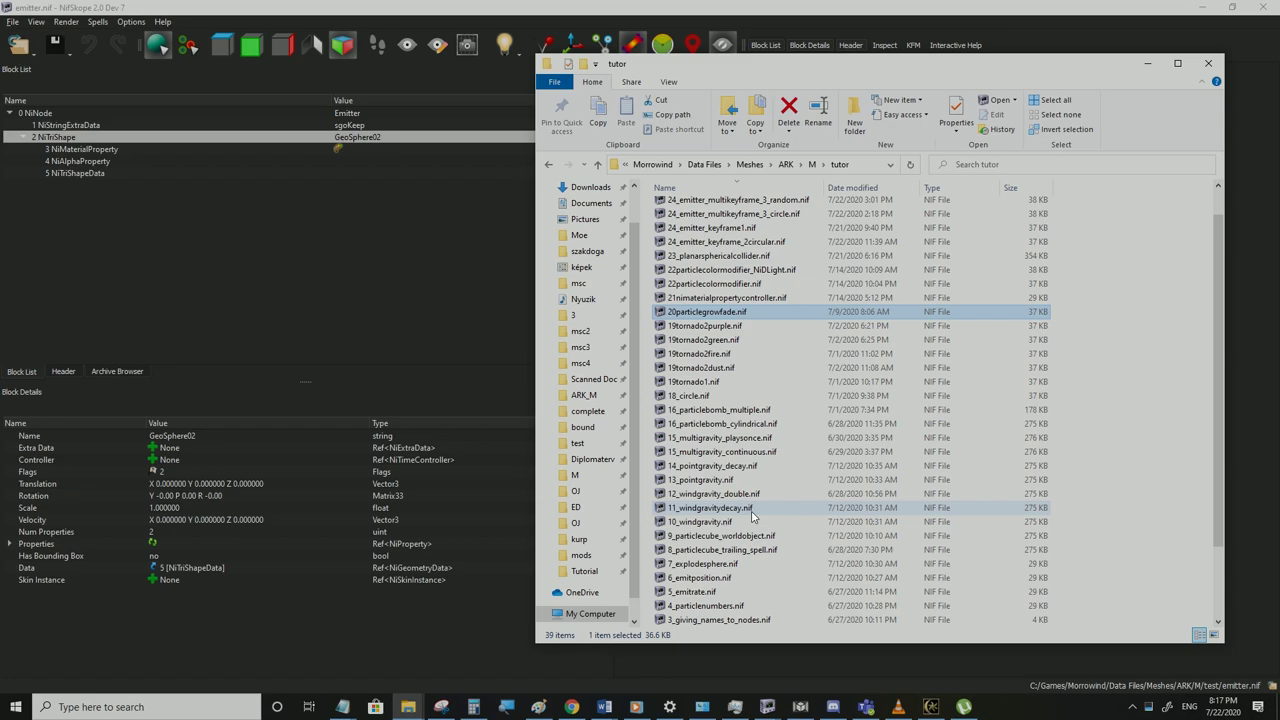
{"action": "left_click", "coordinate": [388, 12]}
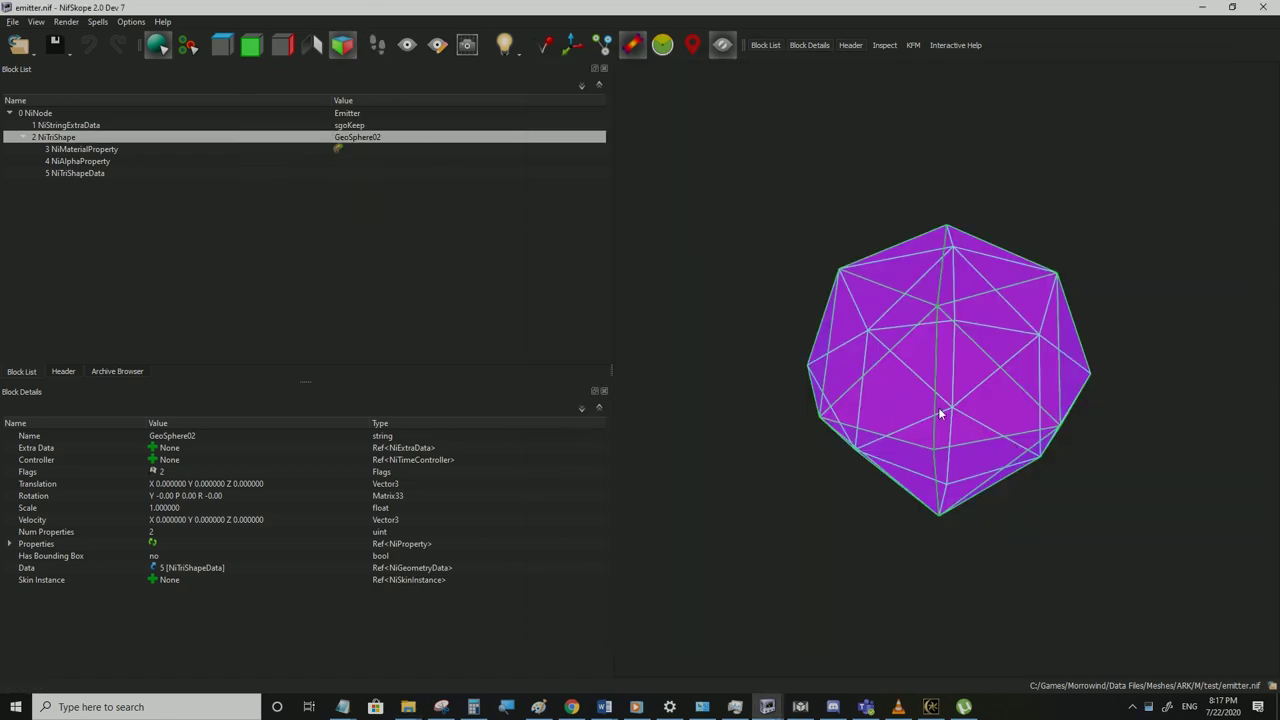
{"action": "left_click_drag", "start_coordinate": [1071, 443], "coordinate": [1018, 415]}
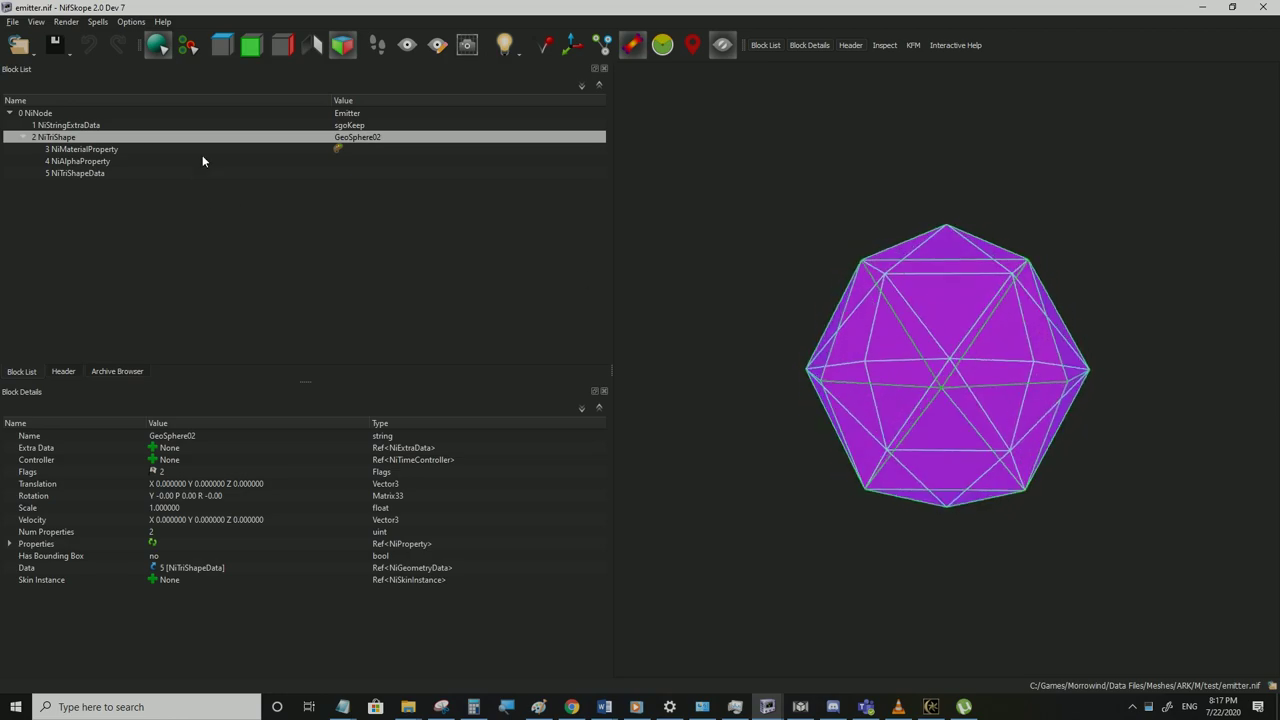
{"action": "left_click", "coordinate": [42, 113]}
{"action": "left_click_drag", "start_coordinate": [738, 272], "coordinate": [702, 283]}
{"action": "left_click", "coordinate": [64, 137]}
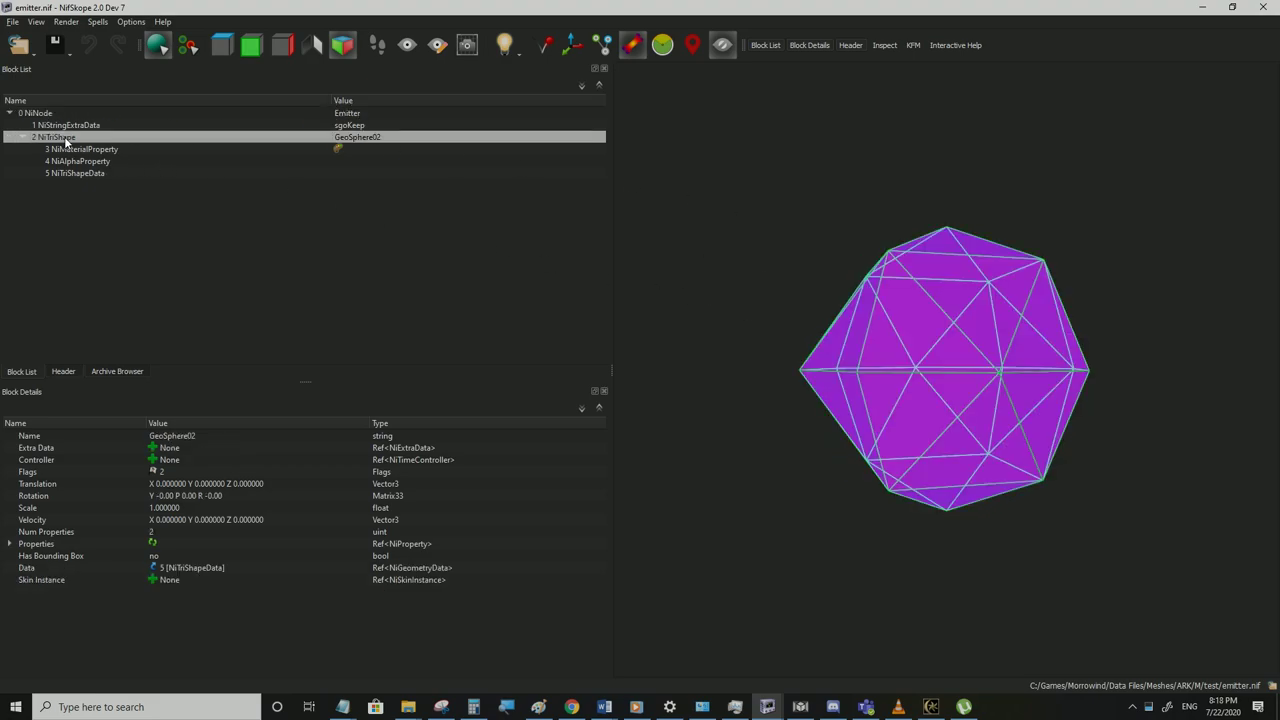
{"action": "left_click_drag", "start_coordinate": [722, 263], "coordinate": [590, 312]}
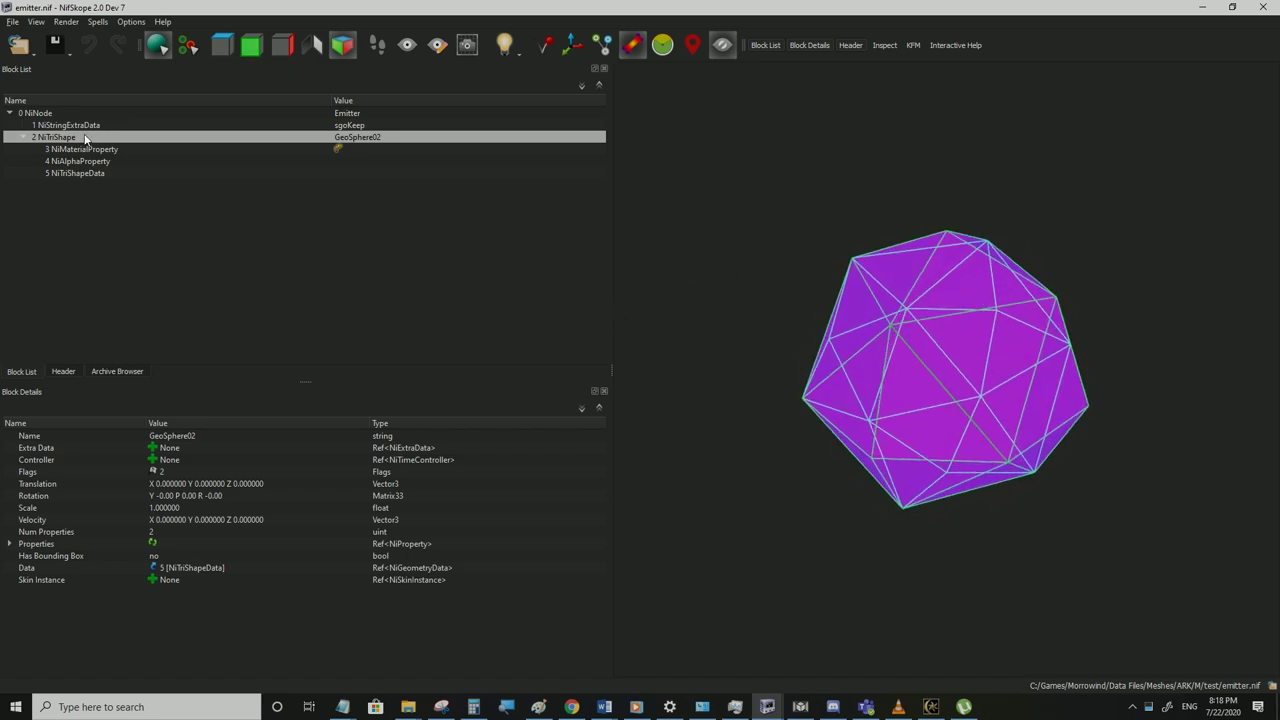
{"action": "left_click_drag", "start_coordinate": [811, 241], "coordinate": [966, 220]}
{"action": "scroll", "coordinate": [965, 211], "scroll_direction": "up", "scroll_amount": 2}
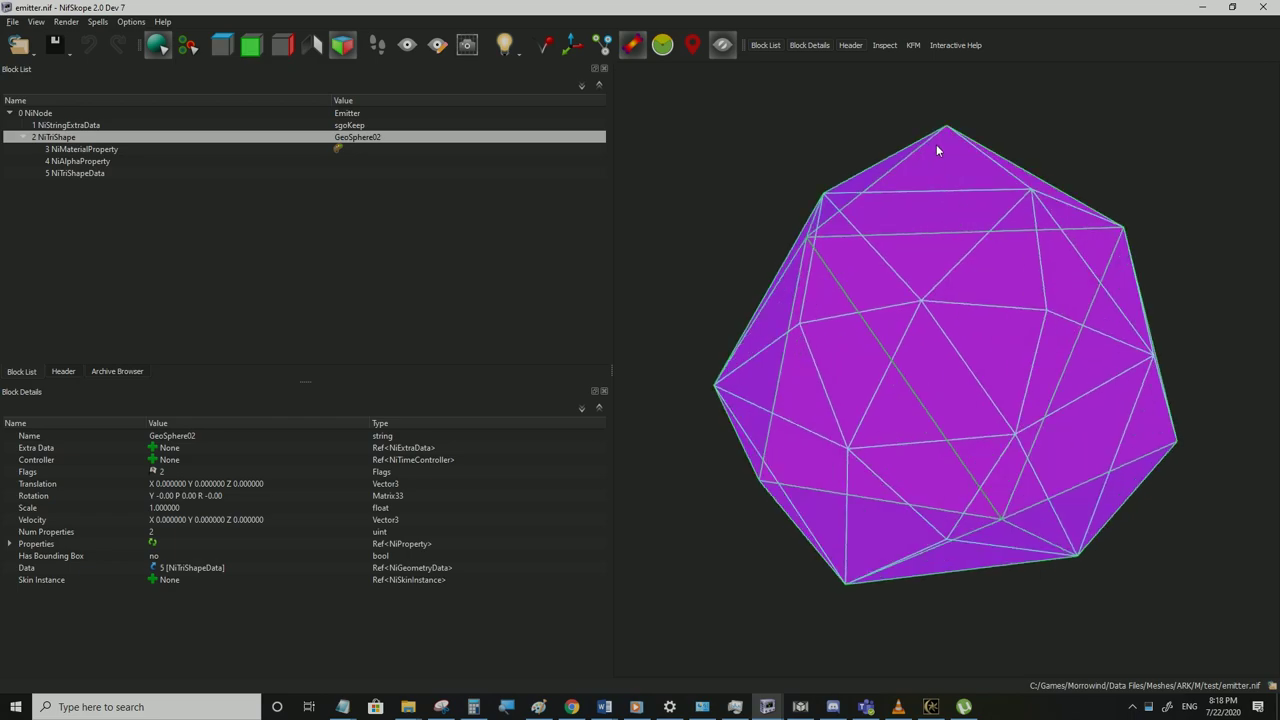
{"action": "left_click_drag", "start_coordinate": [809, 239], "coordinate": [781, 232]}
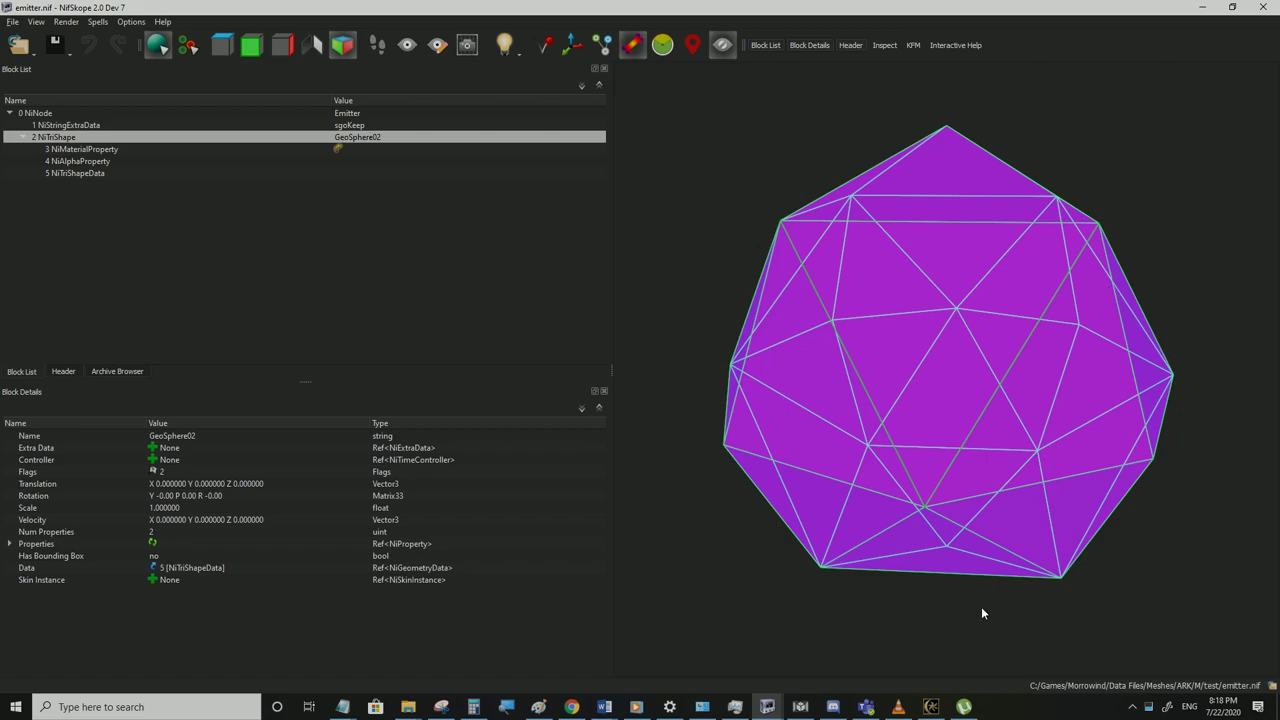
{"action": "left_click_drag", "start_coordinate": [924, 202], "coordinate": [890, 245]}
{"action": "left_click", "coordinate": [46, 114]}
{"action": "left_click", "coordinate": [54, 125]}
{"action": "left_click", "coordinate": [54, 137]}
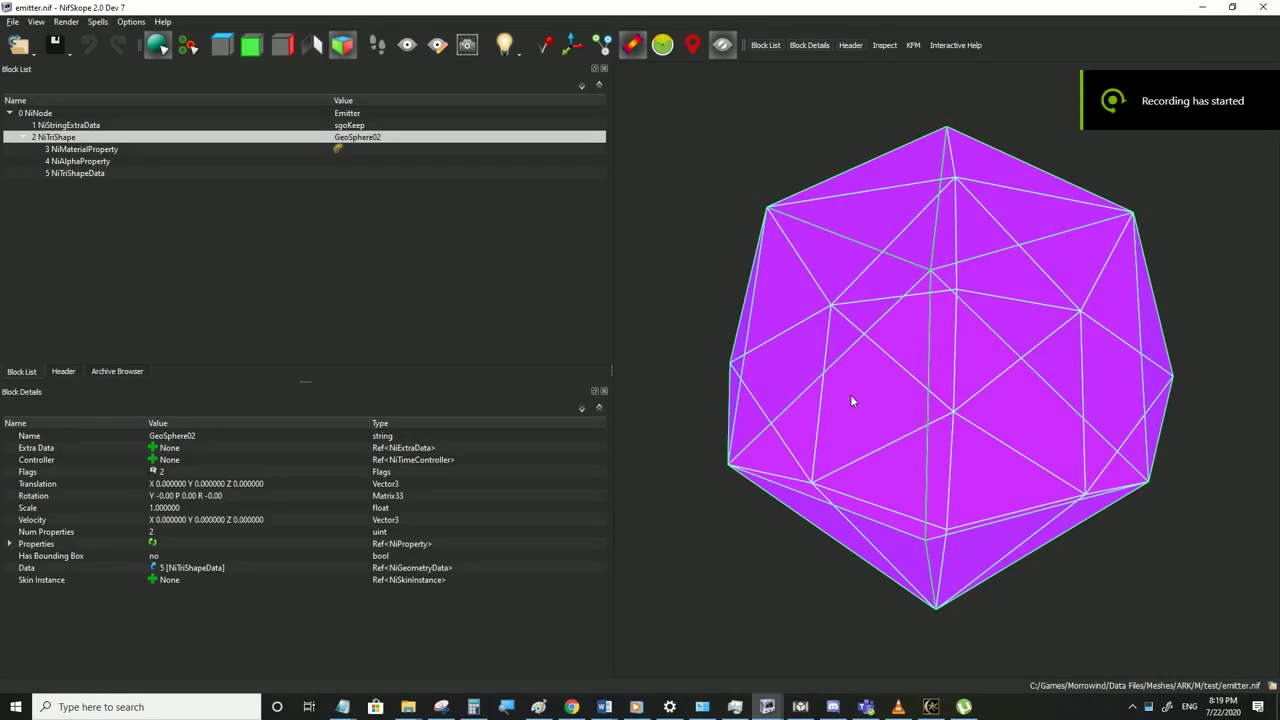
{"action": "left_click", "coordinate": [408, 707]}
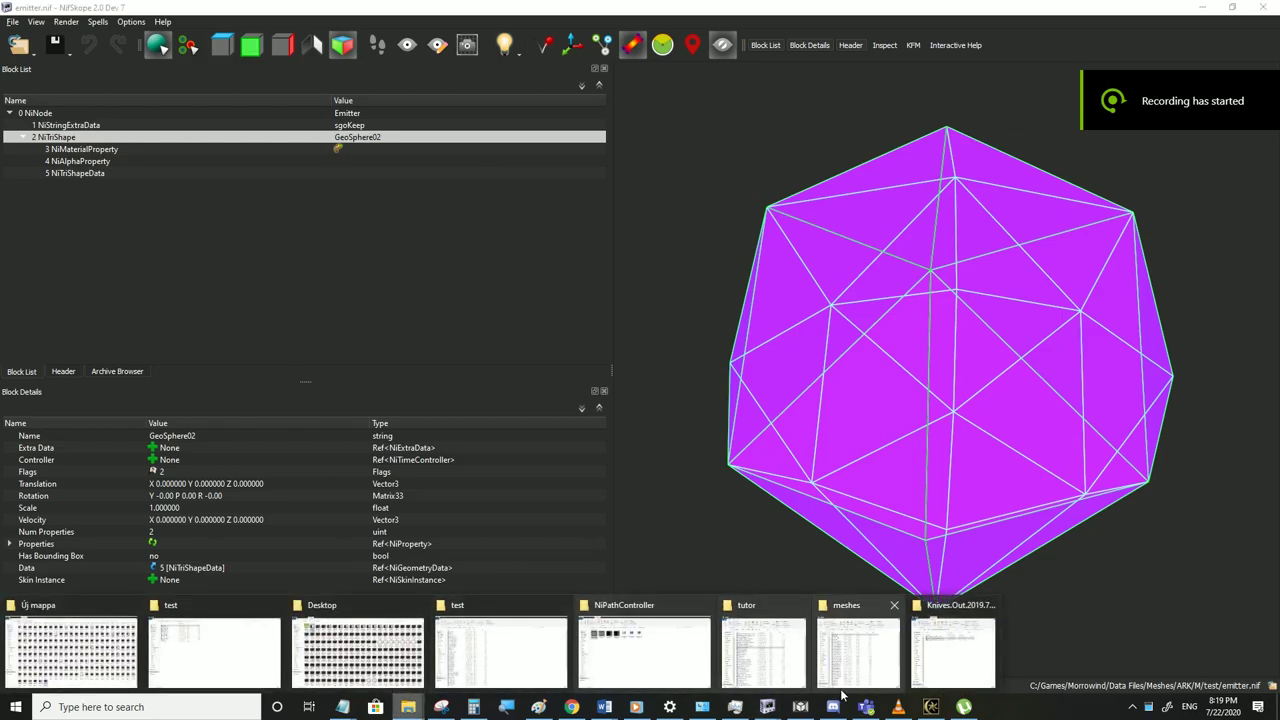
{"action": "left_click", "coordinate": [765, 652]}
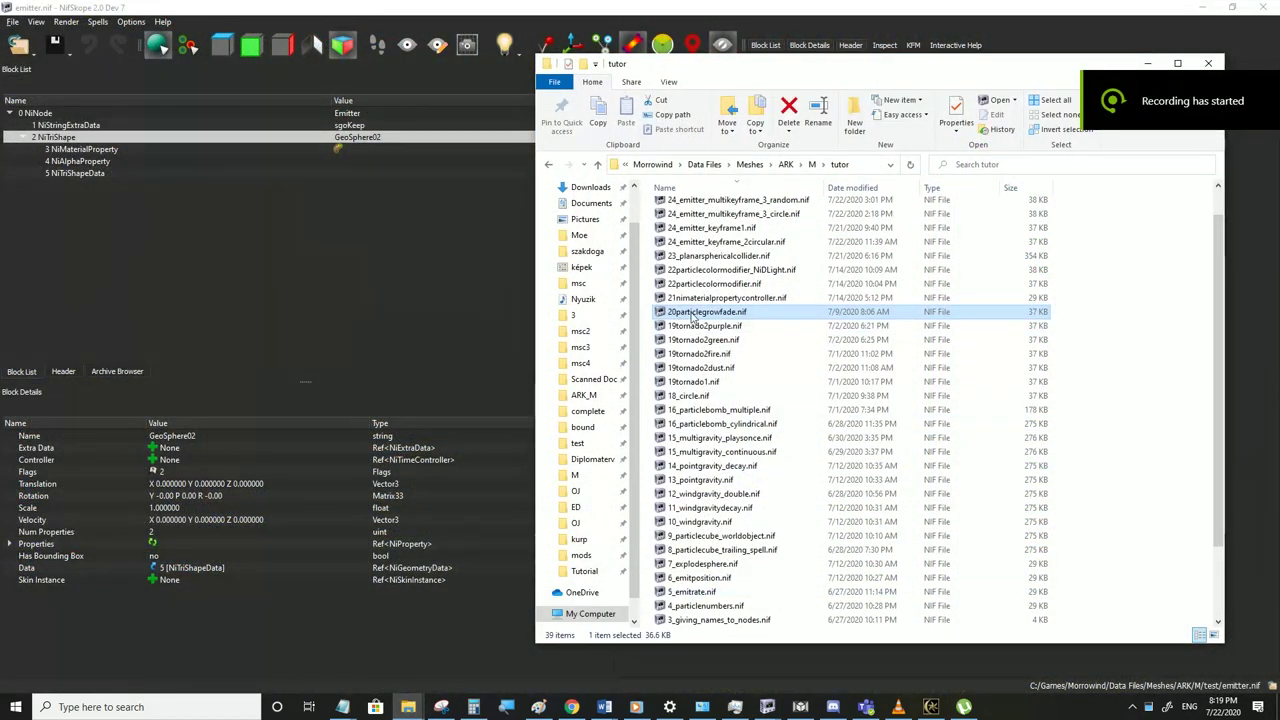
Open 20particlegrowfade.nif and save it over LifeCast.nif in the M folder
{"action": "left_click_drag", "start_coordinate": [692, 318], "coordinate": [76, 220]}
{"action": "left_click", "coordinate": [13, 22]}
{"action": "left_click", "coordinate": [40, 147]}
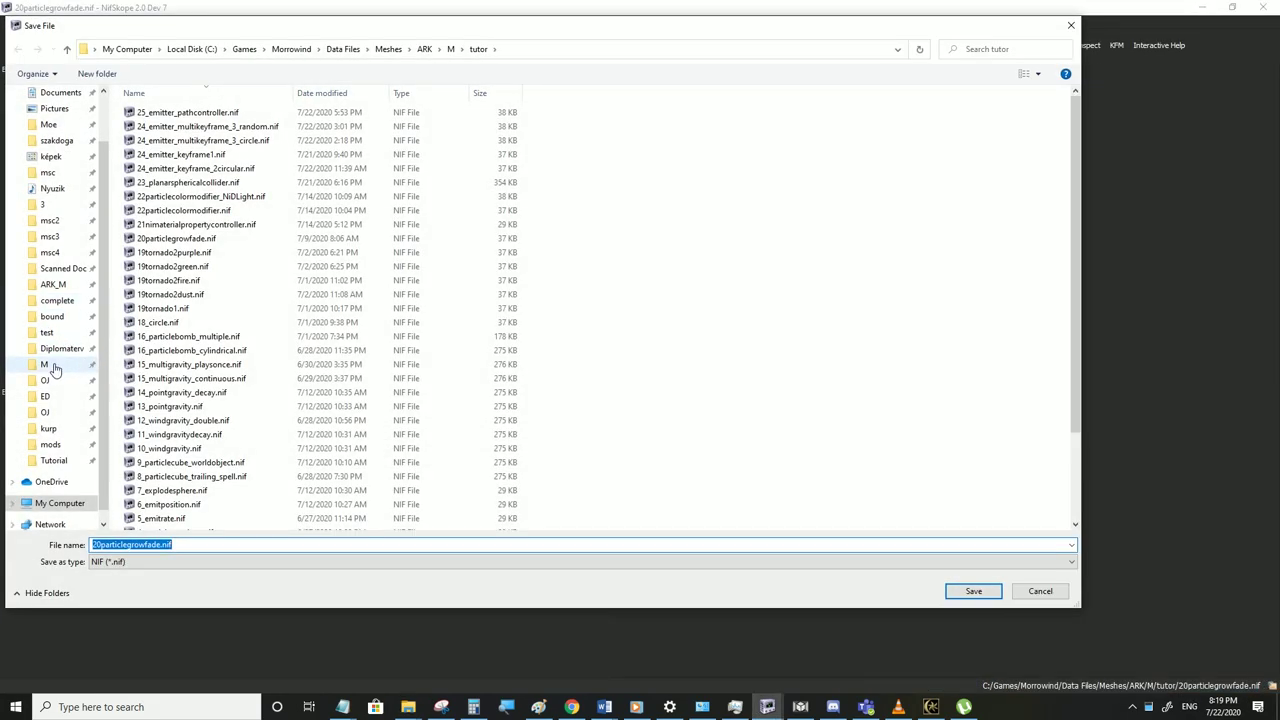
{"action": "left_click", "coordinate": [165, 323]}
{"action": "key", "text": "l"}
{"action": "key", "text": "i"}
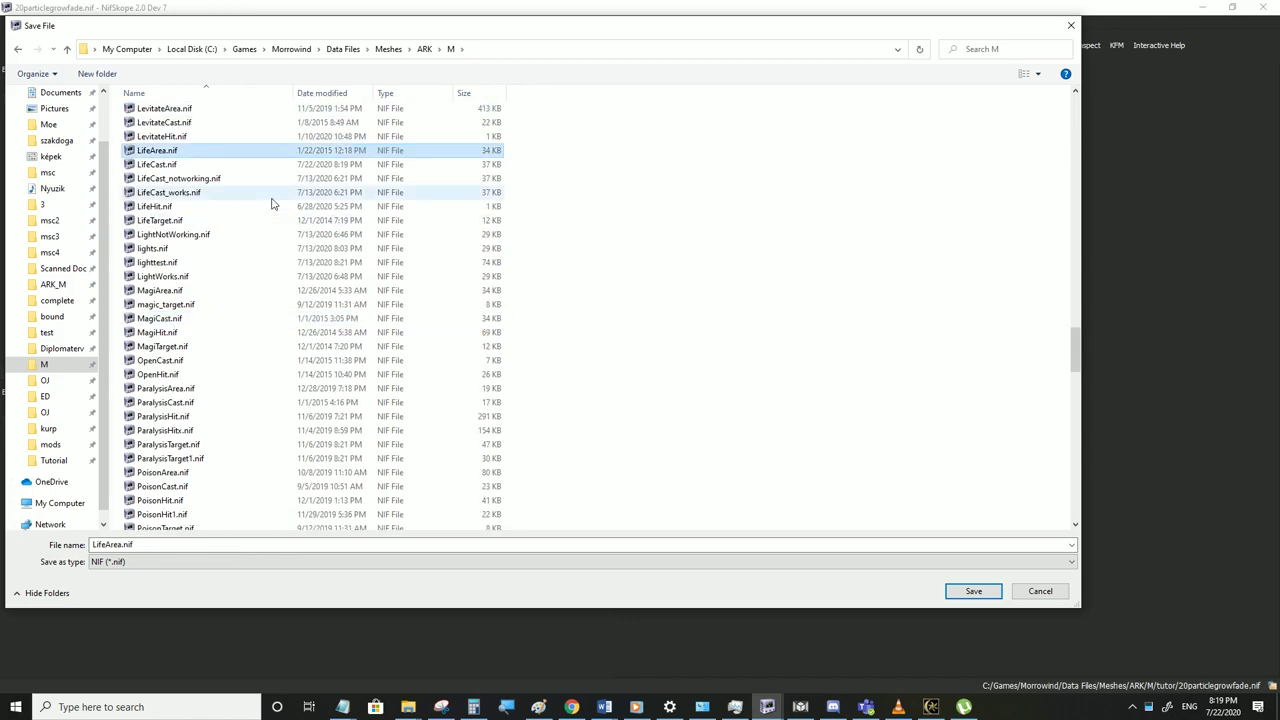
{"action": "left_click", "coordinate": [196, 179]}
{"action": "left_click", "coordinate": [197, 165]}
{"action": "left_click", "coordinate": [973, 591]}
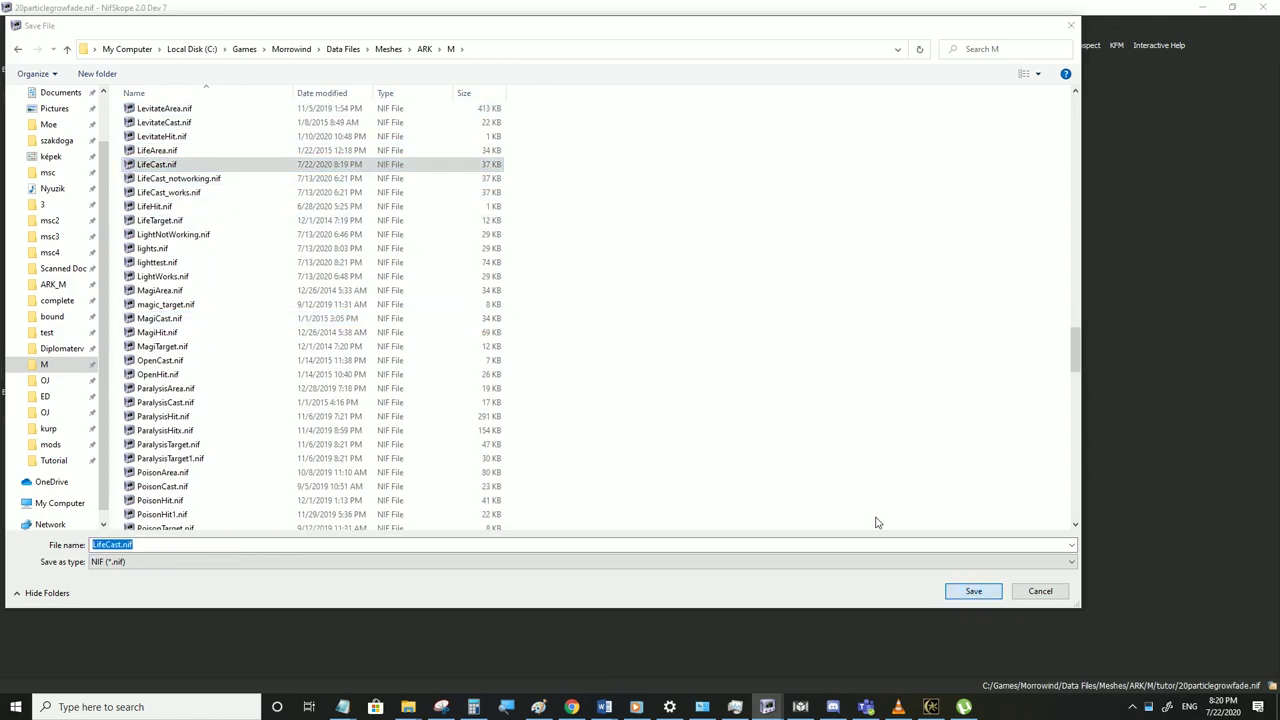
{"action": "key", "text": "y"}
Preview the red particle ring in game, then expand the block tree to the Emitter node
{"action": "left_click", "coordinate": [930, 707]}
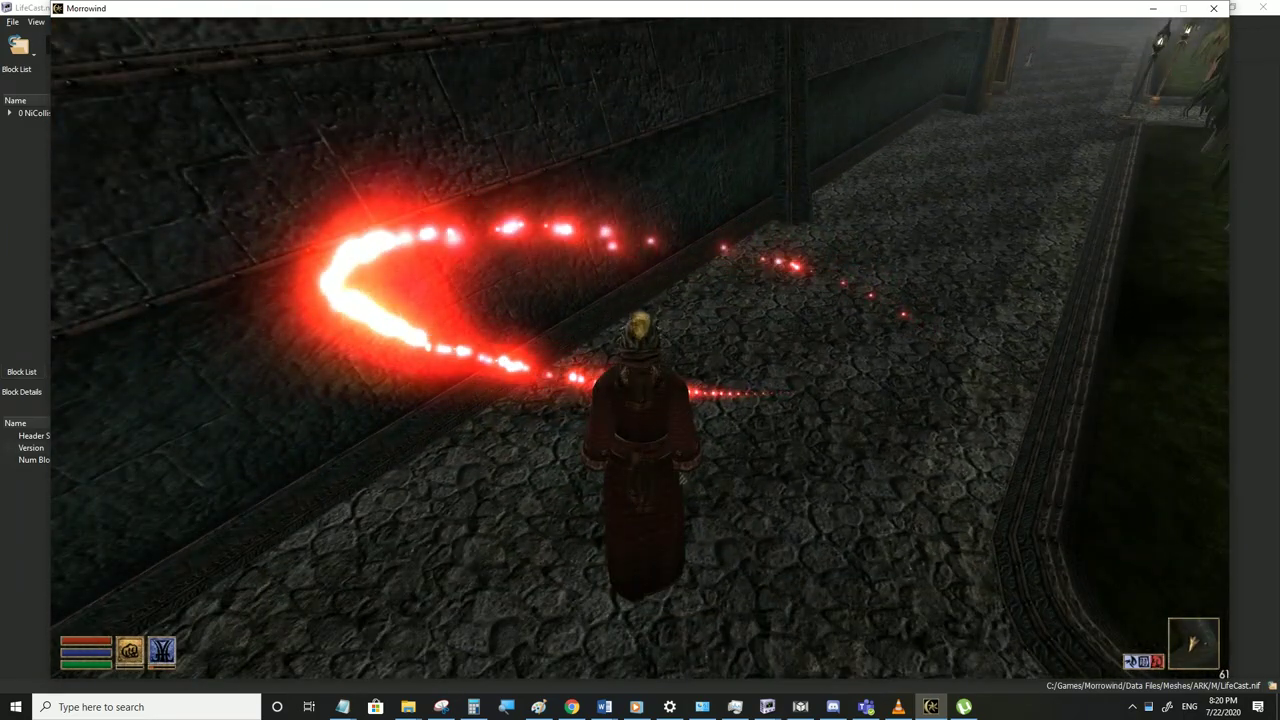
{"action": "left_click", "coordinate": [930, 707]}
{"action": "left_click", "coordinate": [11, 113]}
{"action": "left_click", "coordinate": [22, 125]}
{"action": "left_click", "coordinate": [36, 149]}
{"action": "left_click", "coordinate": [37, 137]}
{"action": "left_click", "coordinate": [53, 137]}
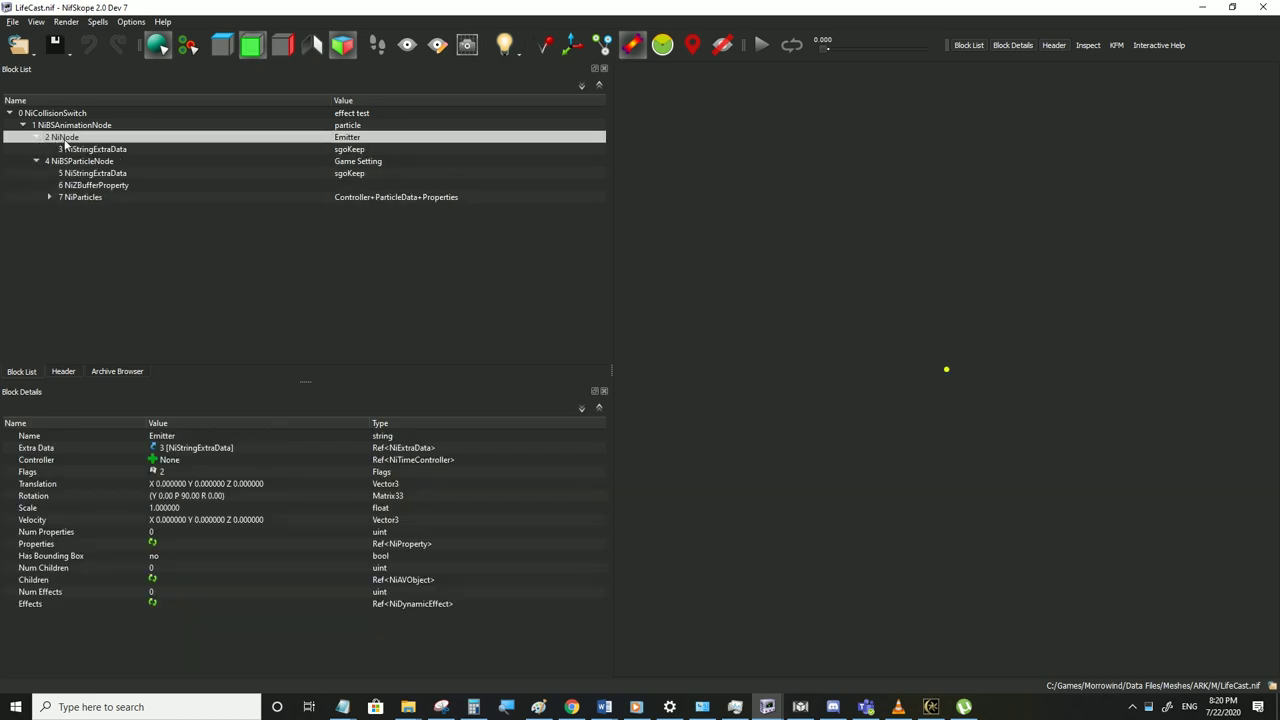
Set the NiParticleSystemController's particle Speed to 0
{"action": "left_click", "coordinate": [72, 198]}
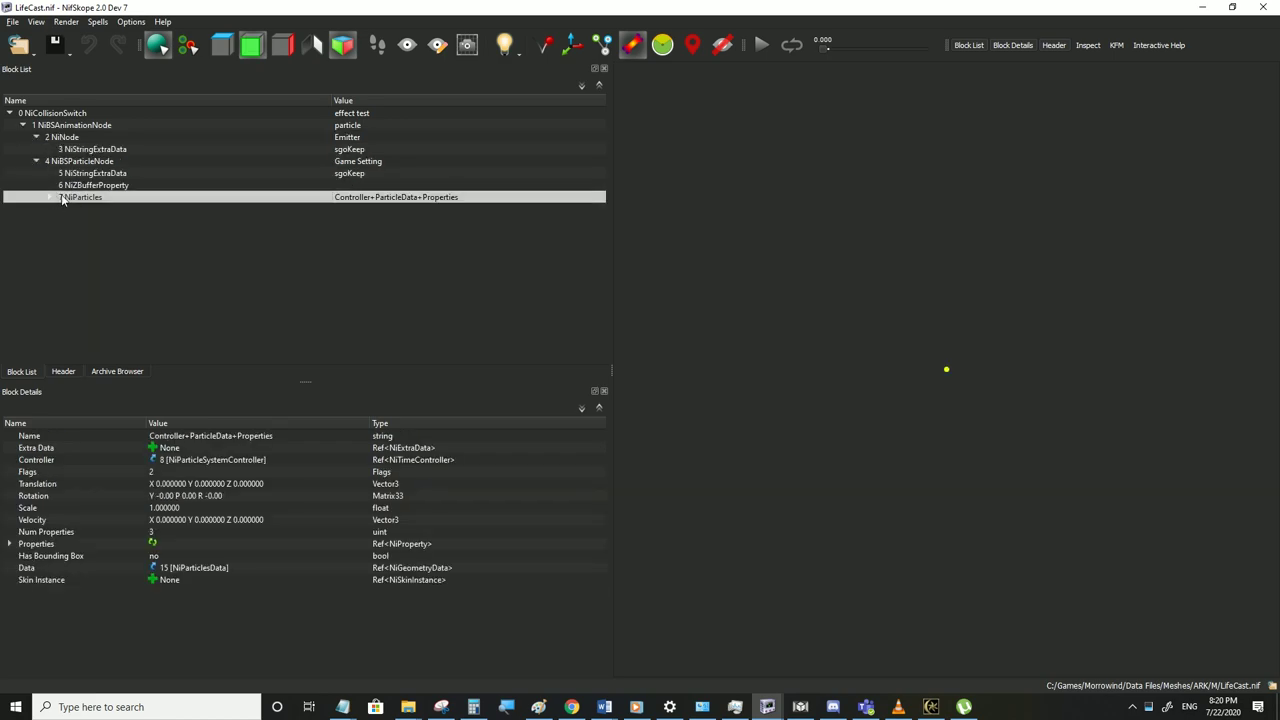
{"action": "left_click", "coordinate": [49, 197]}
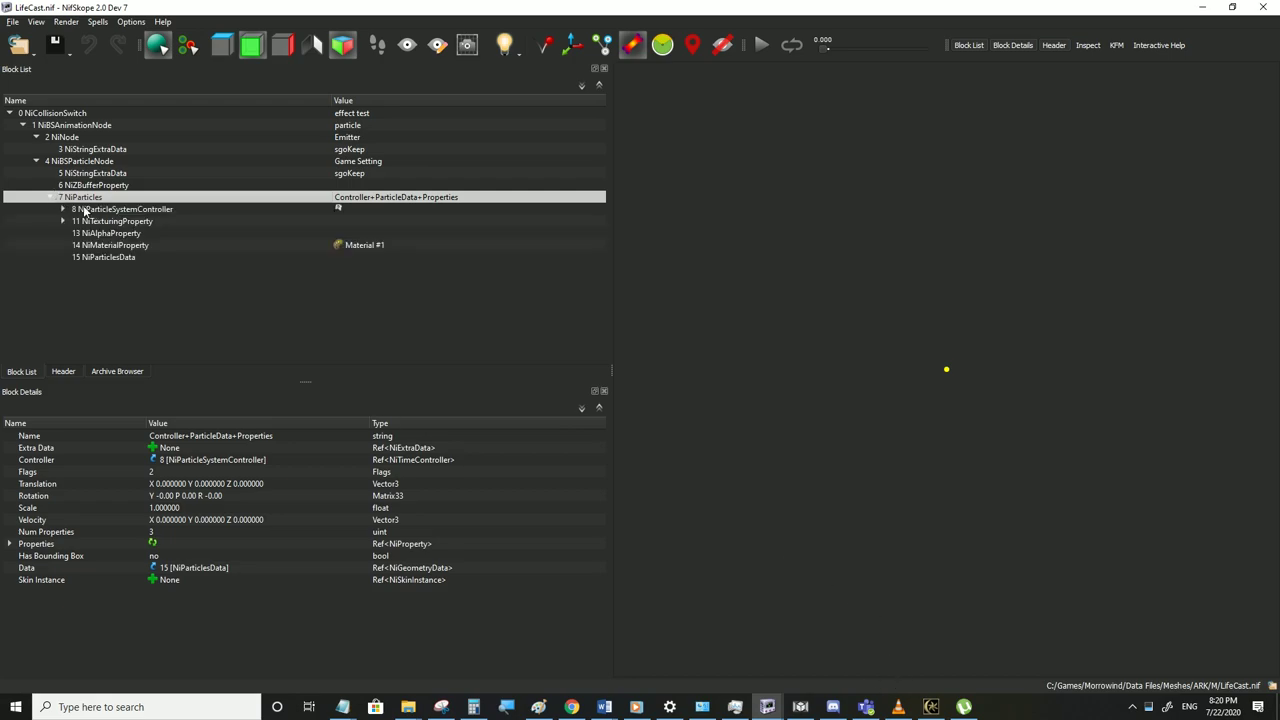
{"action": "left_click", "coordinate": [86, 209]}
{"action": "double_click", "coordinate": [175, 521]}
{"action": "type", "text": "0"}
{"action": "left_click", "coordinate": [171, 531]}
Set the NiGravity Force and Position Z to 0
{"action": "left_click", "coordinate": [62, 209]}
{"action": "left_click", "coordinate": [76, 221]}
{"action": "left_click", "coordinate": [100, 221]}
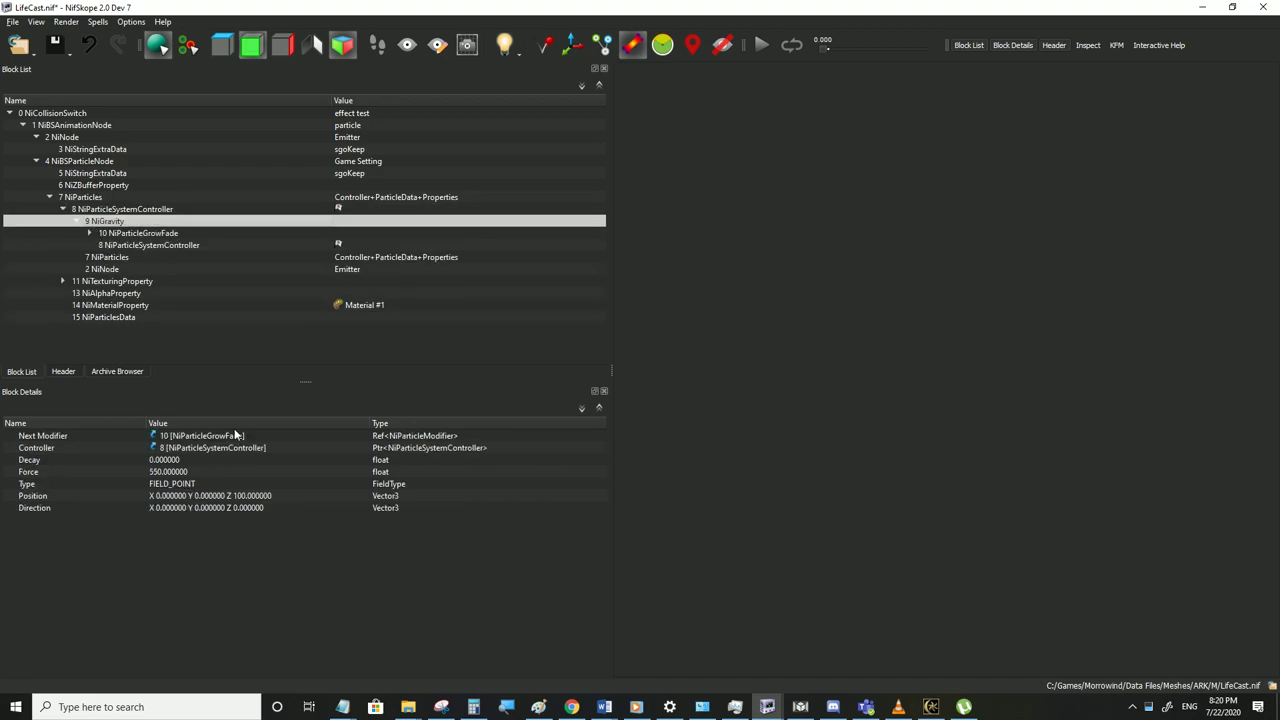
{"action": "double_click", "coordinate": [178, 472]}
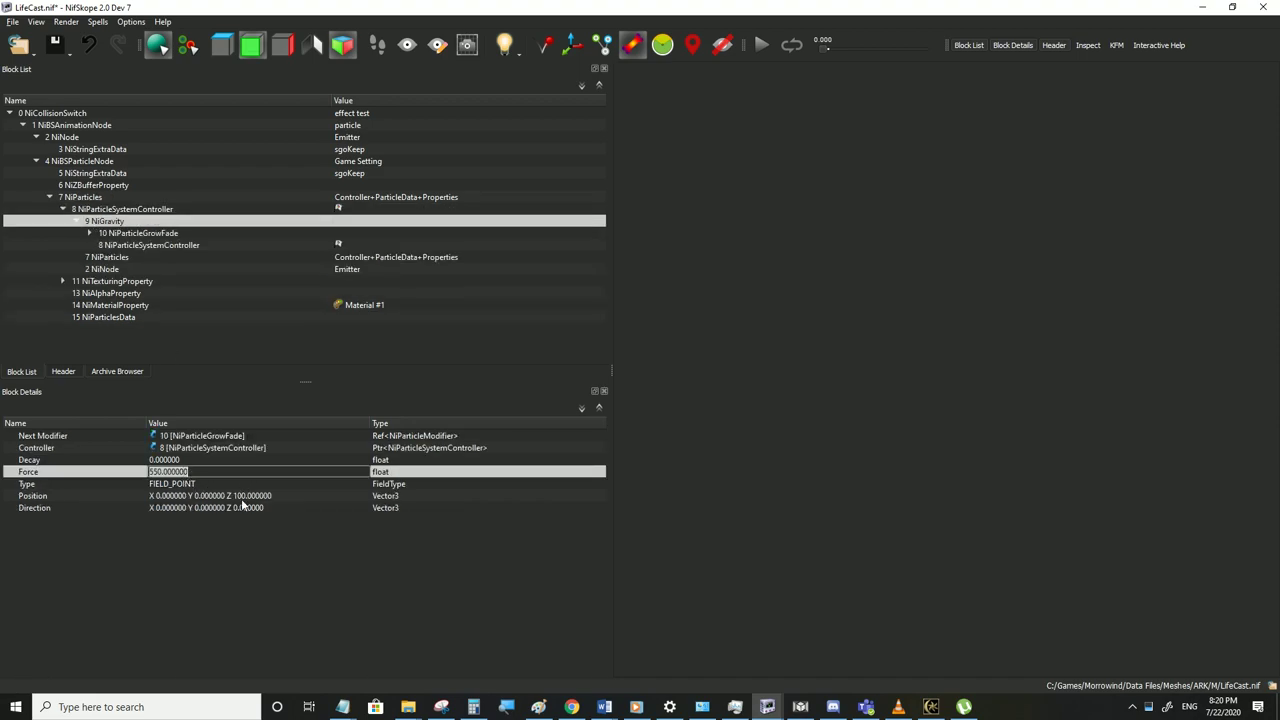
{"action": "type", "text": "0"}
{"action": "double_click", "coordinate": [280, 500]}
{"action": "left_click_drag", "start_coordinate": [343, 499], "coordinate": [306, 502]}
{"action": "type", "text": "0"}
{"action": "left_click", "coordinate": [277, 508]}
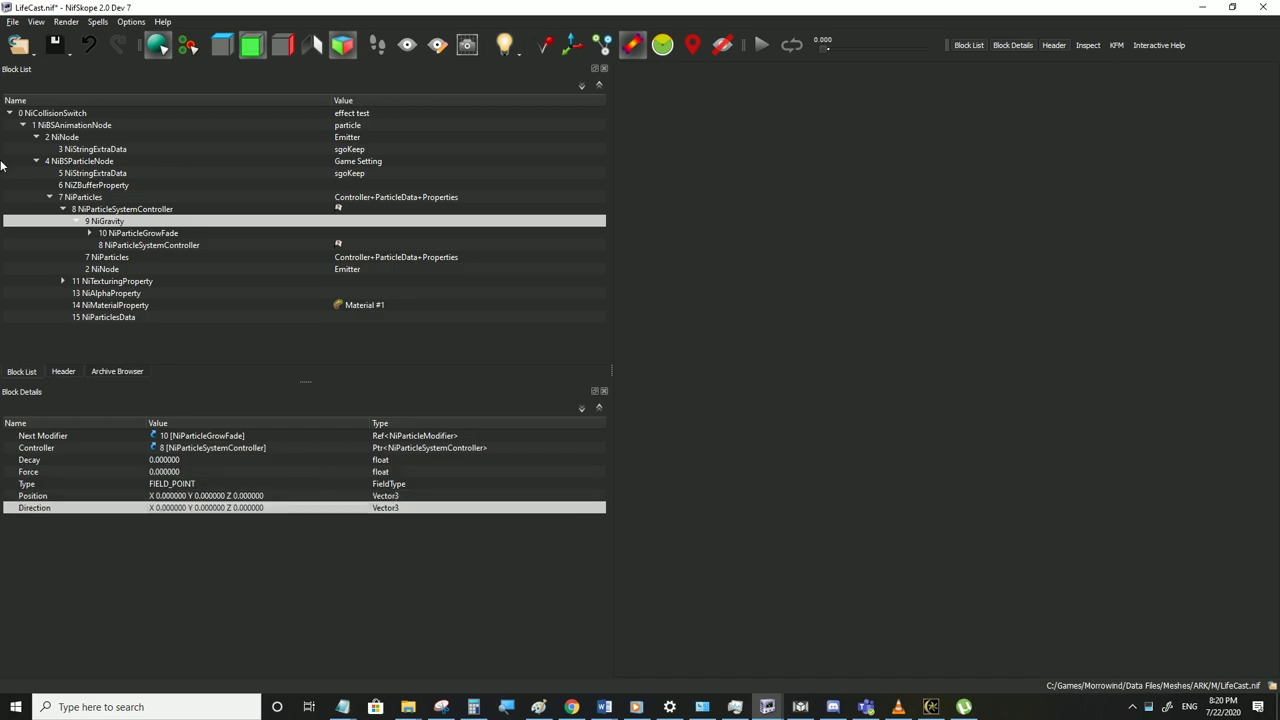
Save LifeCast.nif, test it in the game, and inspect the Emitter node
{"action": "left_click", "coordinate": [13, 21]}
{"action": "left_click", "coordinate": [28, 134]}
{"action": "left_click", "coordinate": [930, 697]}
{"action": "key", "text": "alt+Tab"}
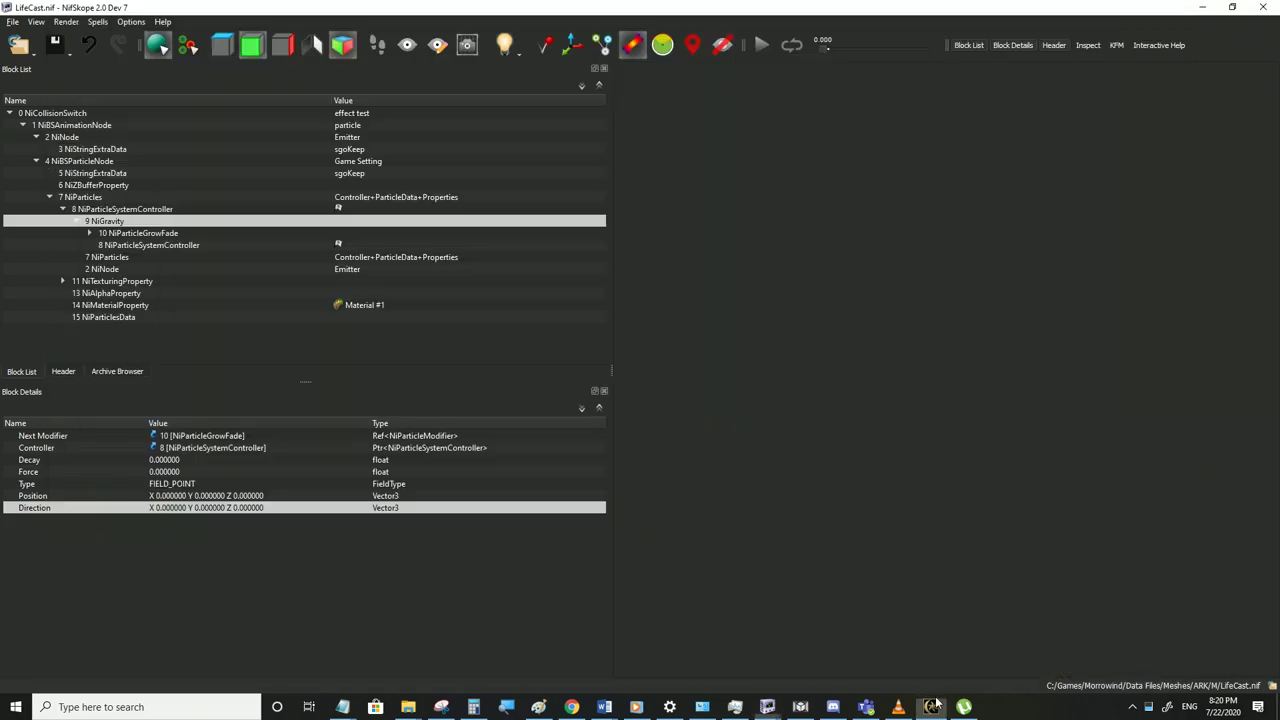
{"action": "left_click", "coordinate": [58, 140]}
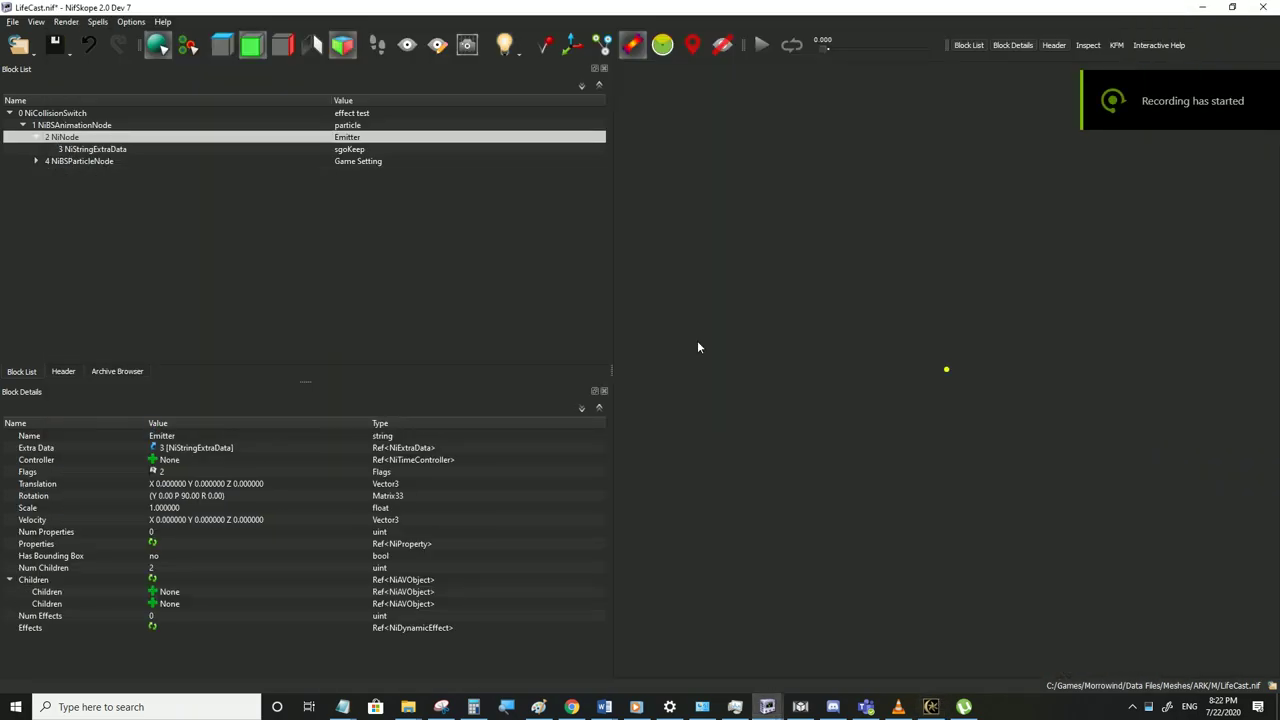
Copy the GeoSphere shape branch from emitter.nif and paste it under LifeCast's Emitter node
{"action": "left_click", "coordinate": [767, 707]}
{"action": "left_click", "coordinate": [985, 657]}
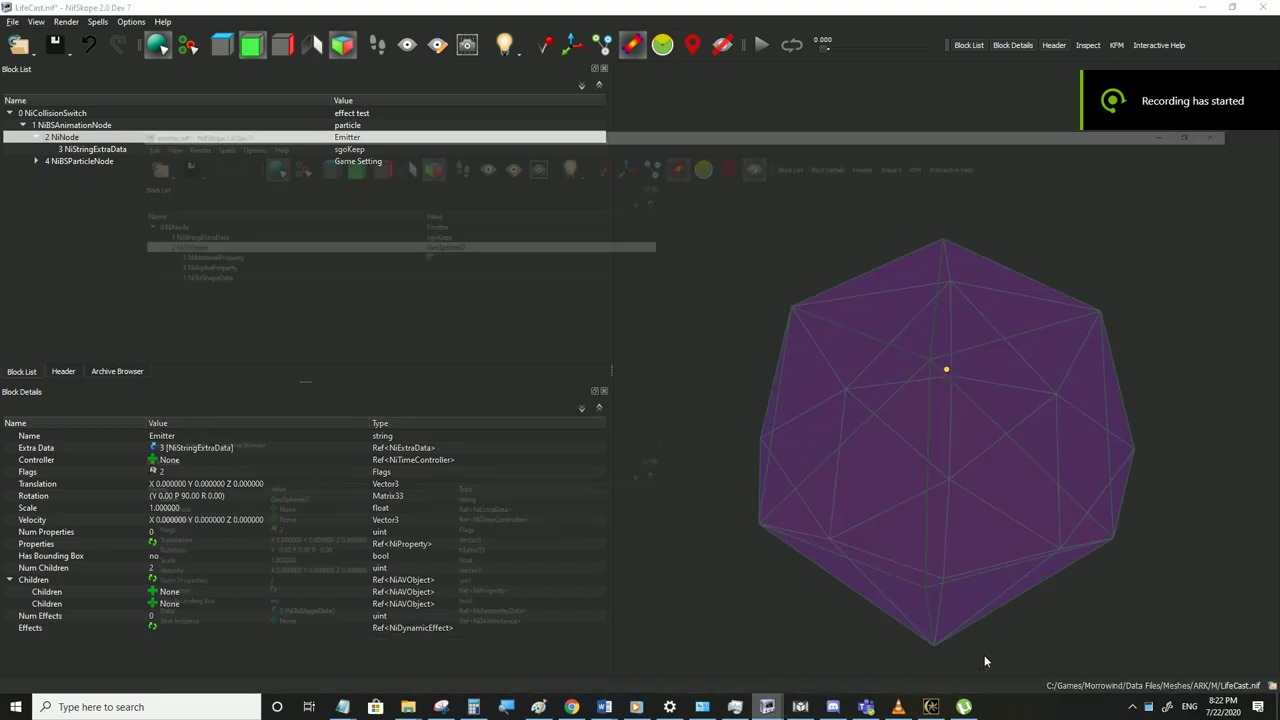
{"action": "right_click", "coordinate": [42, 132]}
{"action": "mouse_move", "coordinate": [90, 130]}
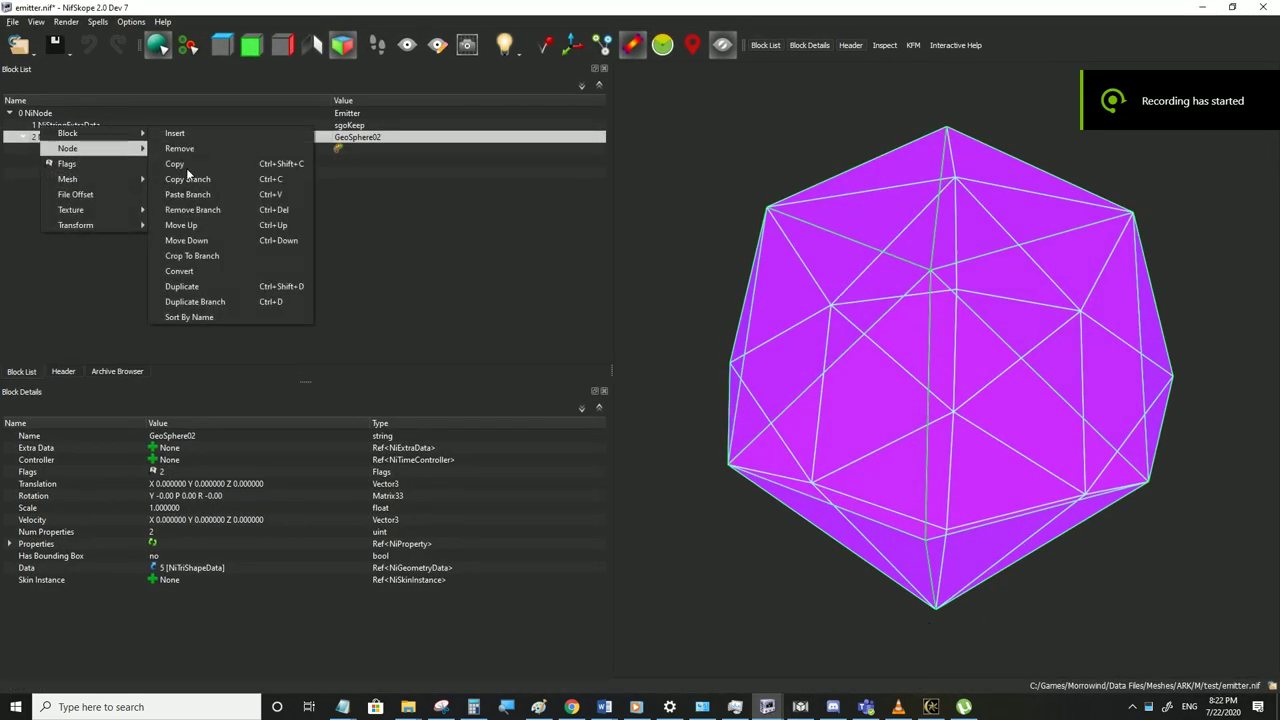
{"action": "left_click", "coordinate": [230, 180]}
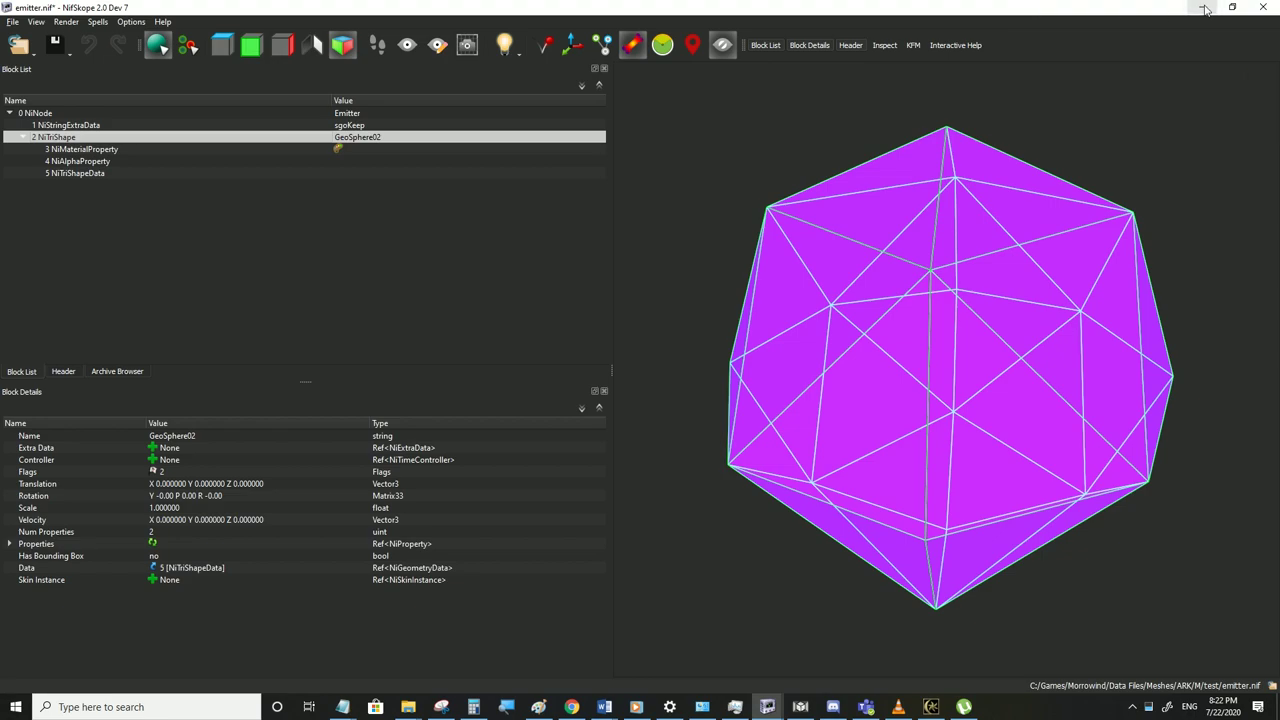
{"action": "key", "text": "alt+Tab"}
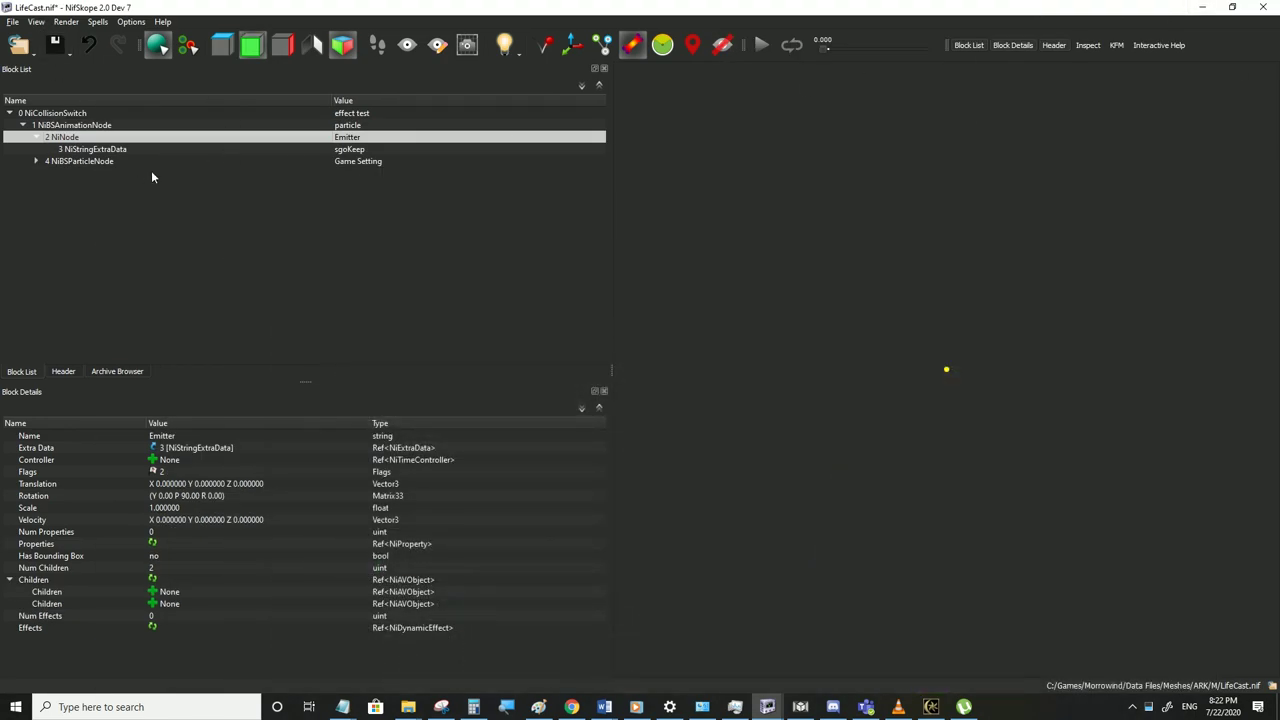
{"action": "right_click", "coordinate": [74, 132]}
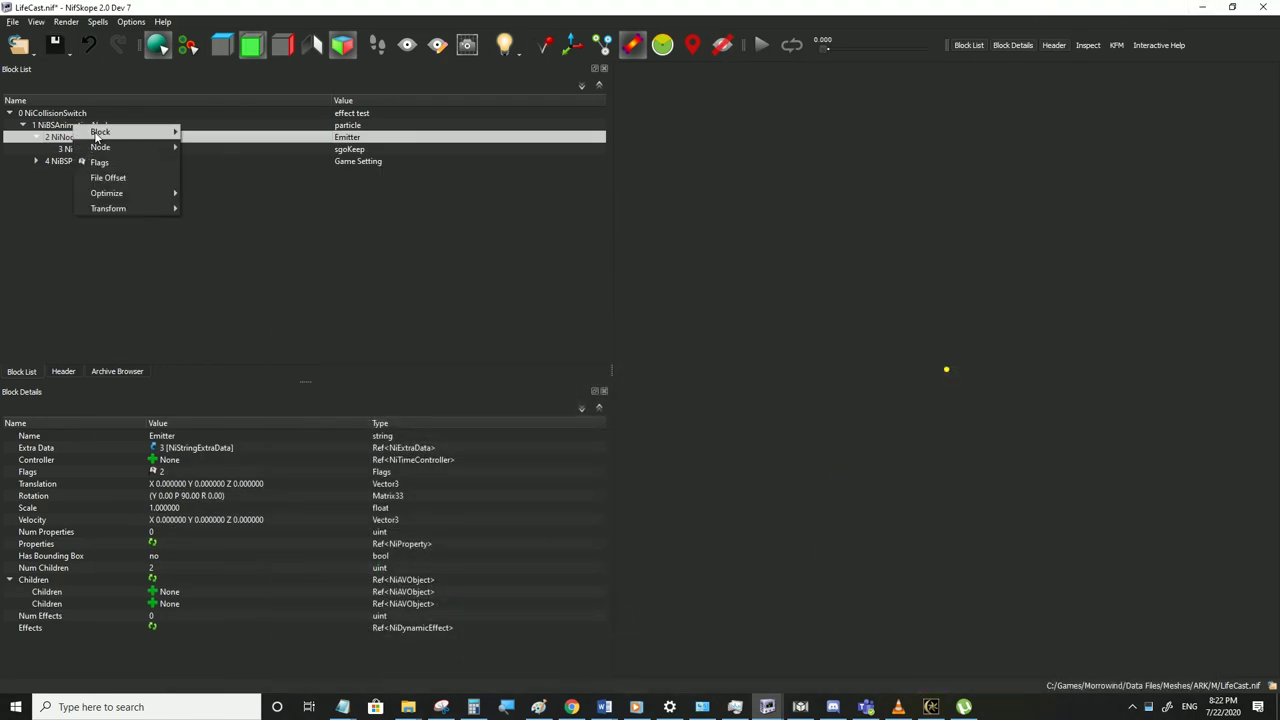
{"action": "mouse_move", "coordinate": [110, 131]}
{"action": "left_click", "coordinate": [248, 199]}
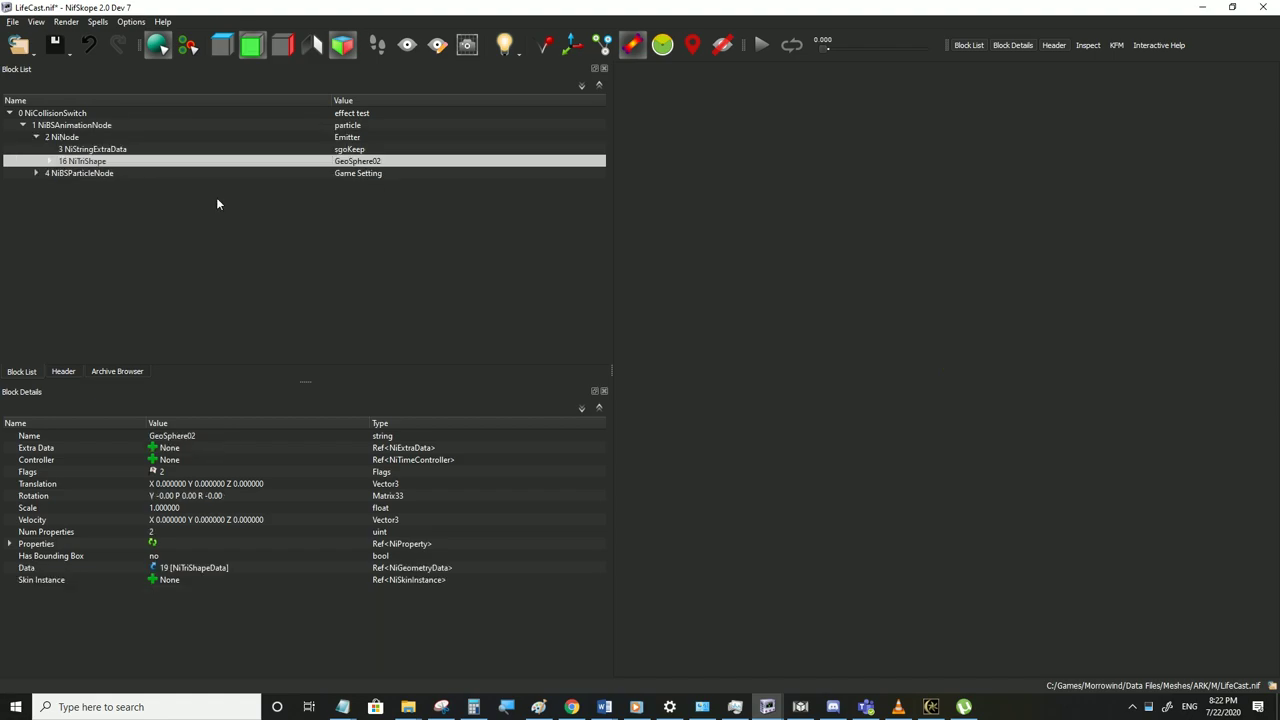
Set the particle system controller's Emitter reference to block 16, GeoSphere02
{"action": "left_click", "coordinate": [59, 172]}
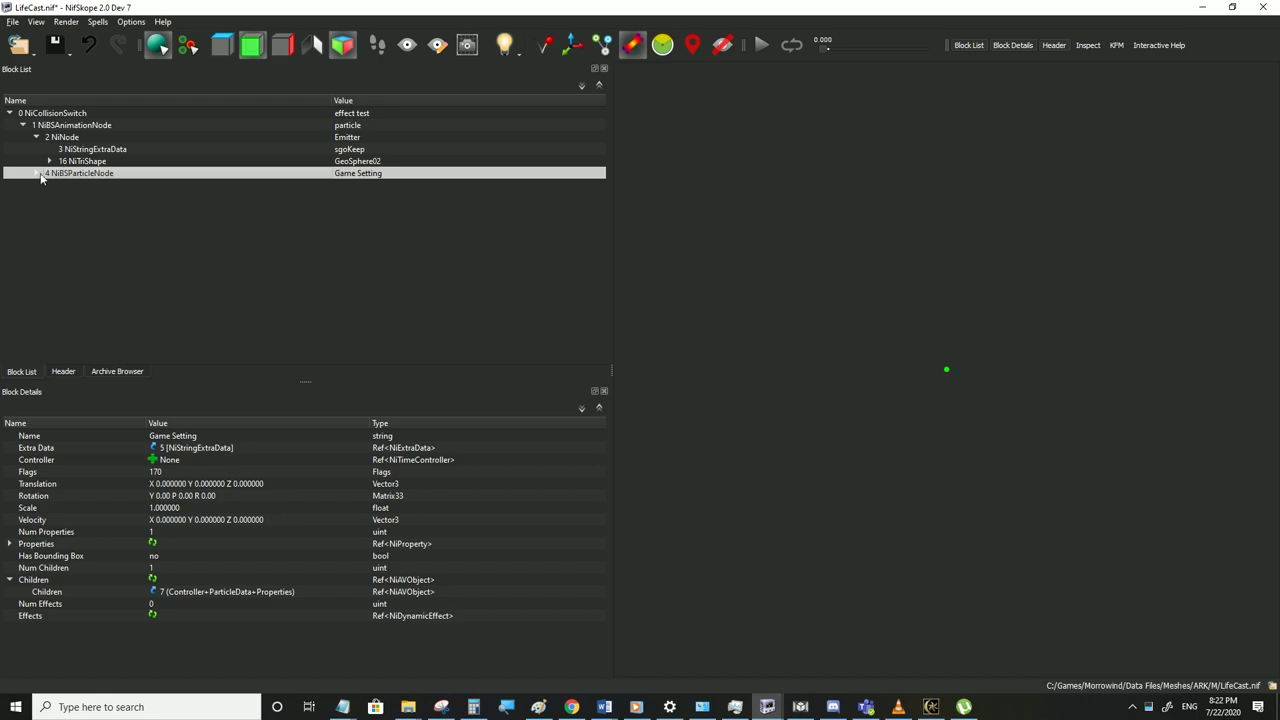
{"action": "left_click", "coordinate": [39, 174]}
{"action": "left_click", "coordinate": [87, 222]}
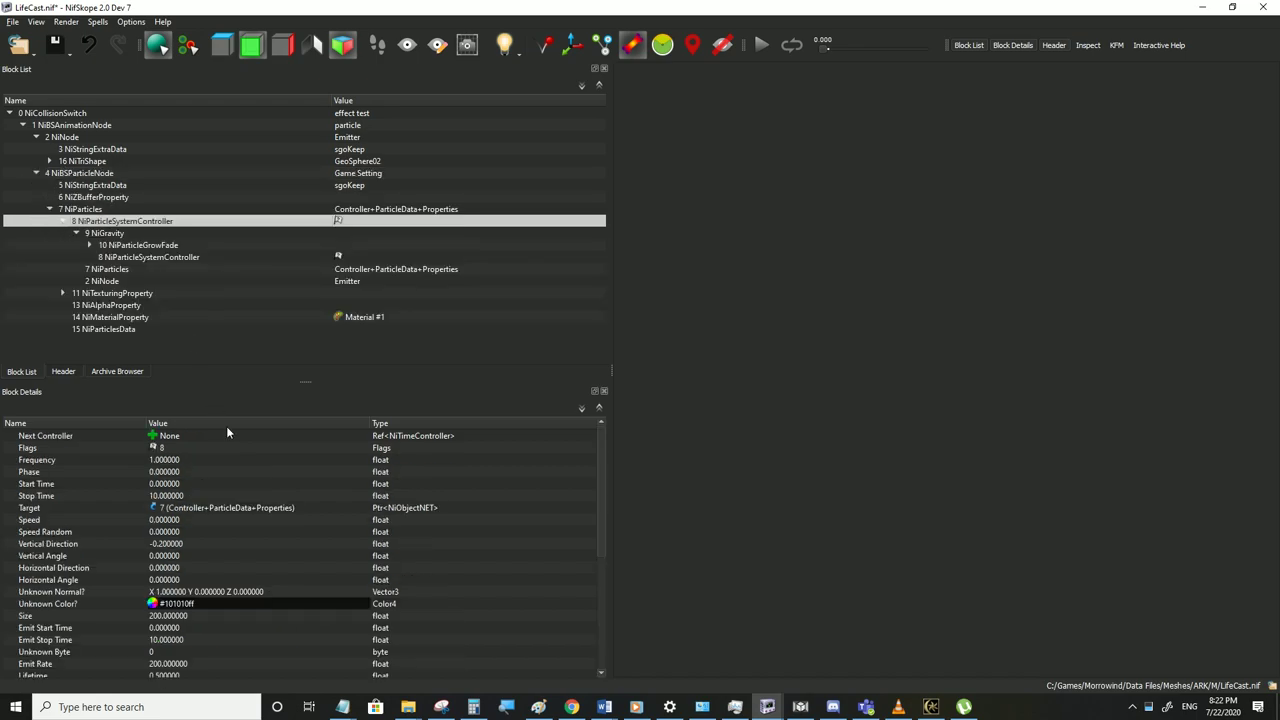
{"action": "scroll", "coordinate": [149, 551], "scroll_direction": "down", "scroll_amount": 3}
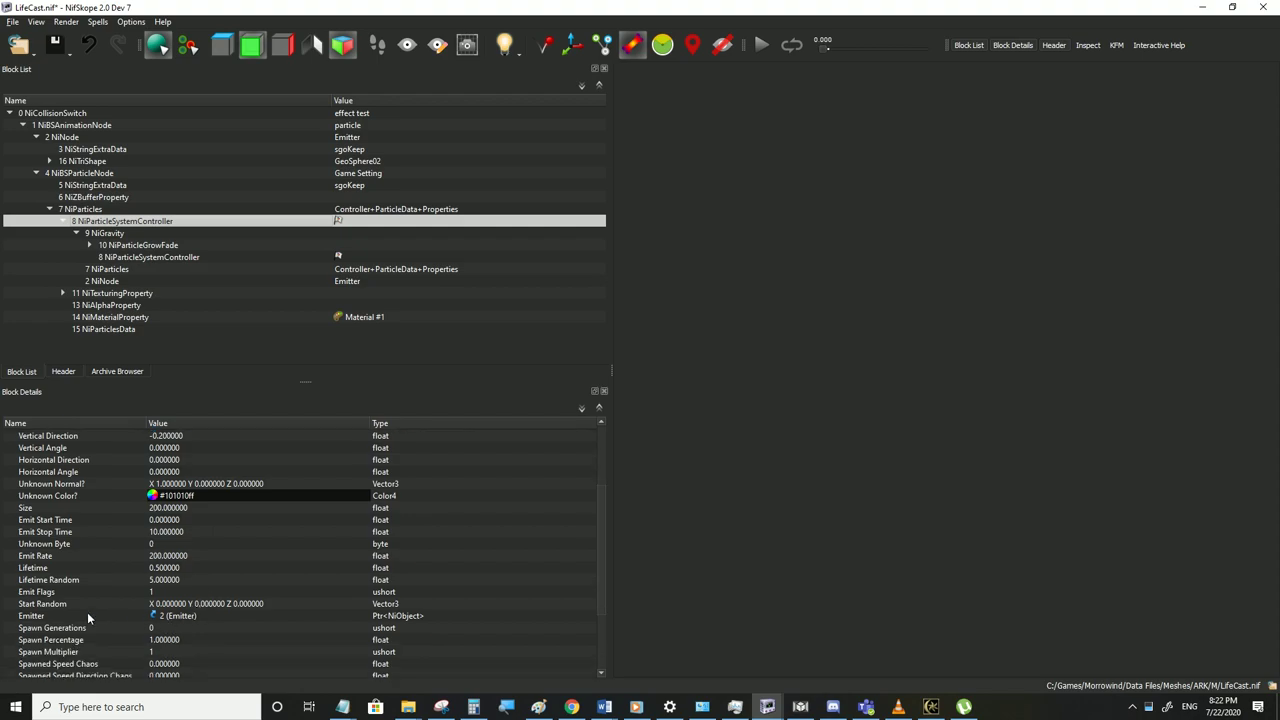
{"action": "double_click", "coordinate": [200, 617]}
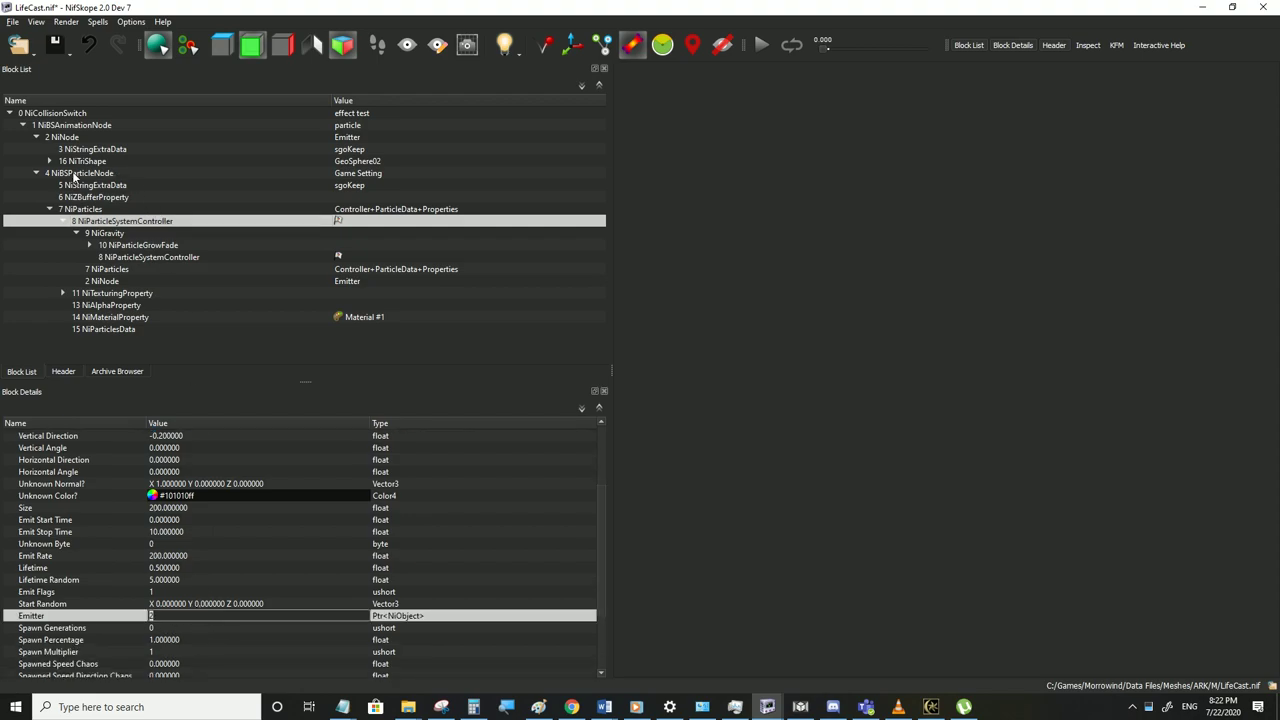
{"action": "type", "text": "16"}
{"action": "left_click", "coordinate": [172, 606]}
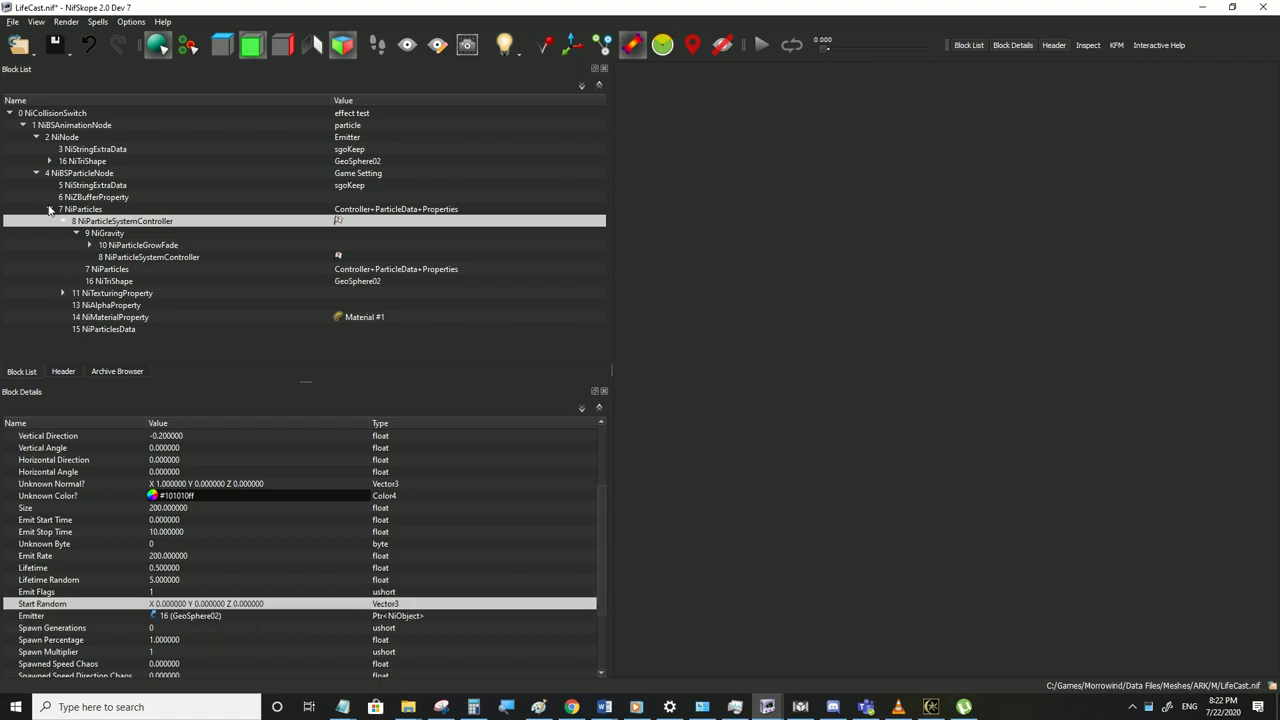
Review the NiBSParticleNode branch and select the GeoSphere02 shape block
{"action": "left_click", "coordinate": [66, 174]}
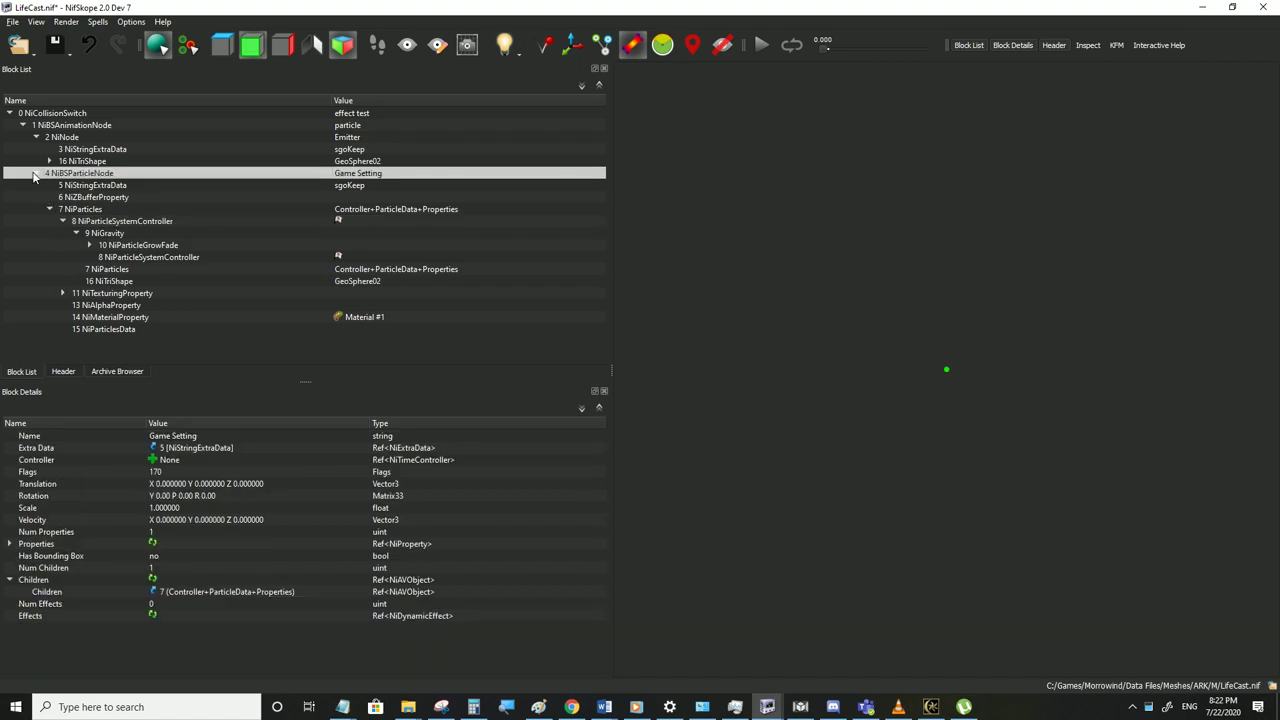
{"action": "left_click", "coordinate": [35, 174]}
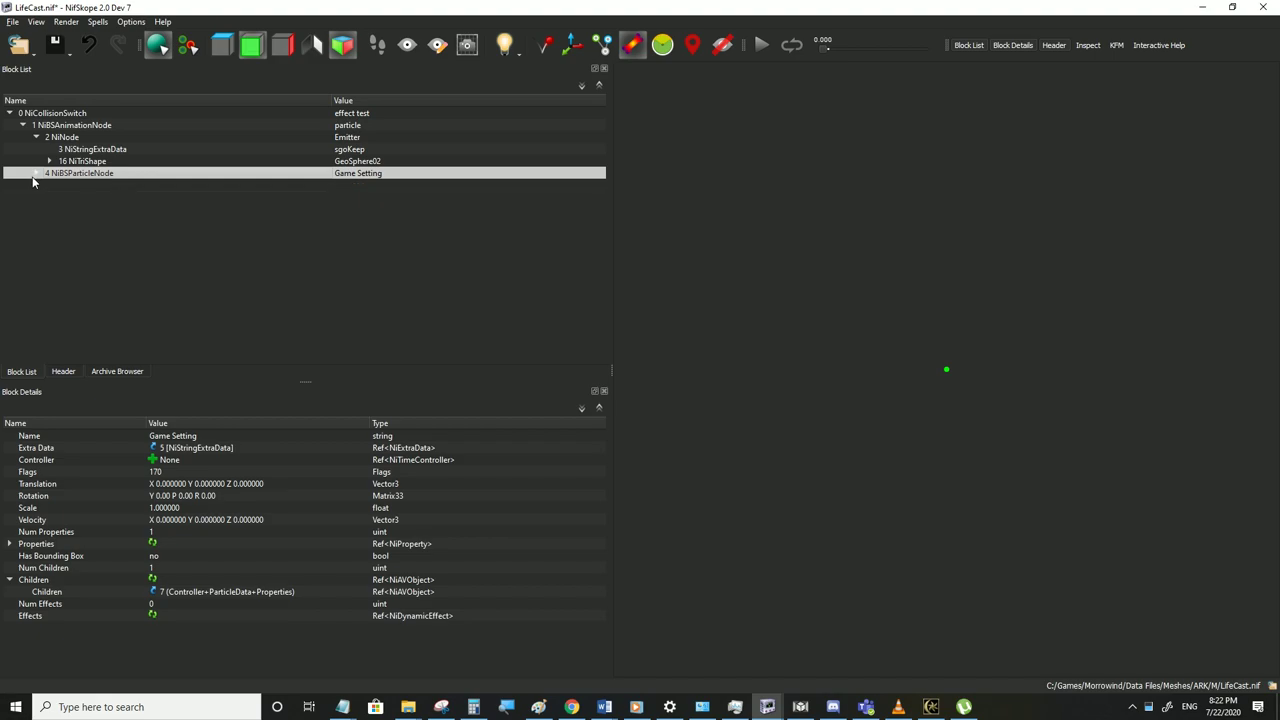
{"action": "left_click", "coordinate": [35, 174]}
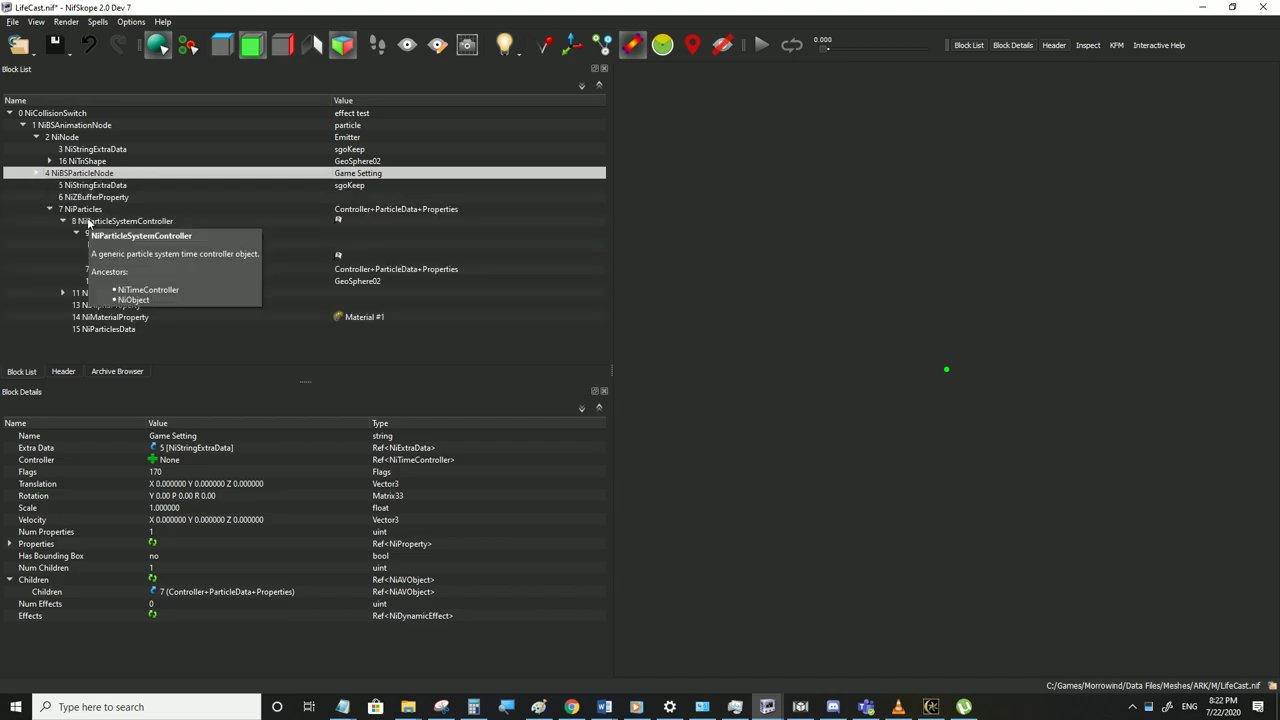
{"action": "key", "text": "Up"}
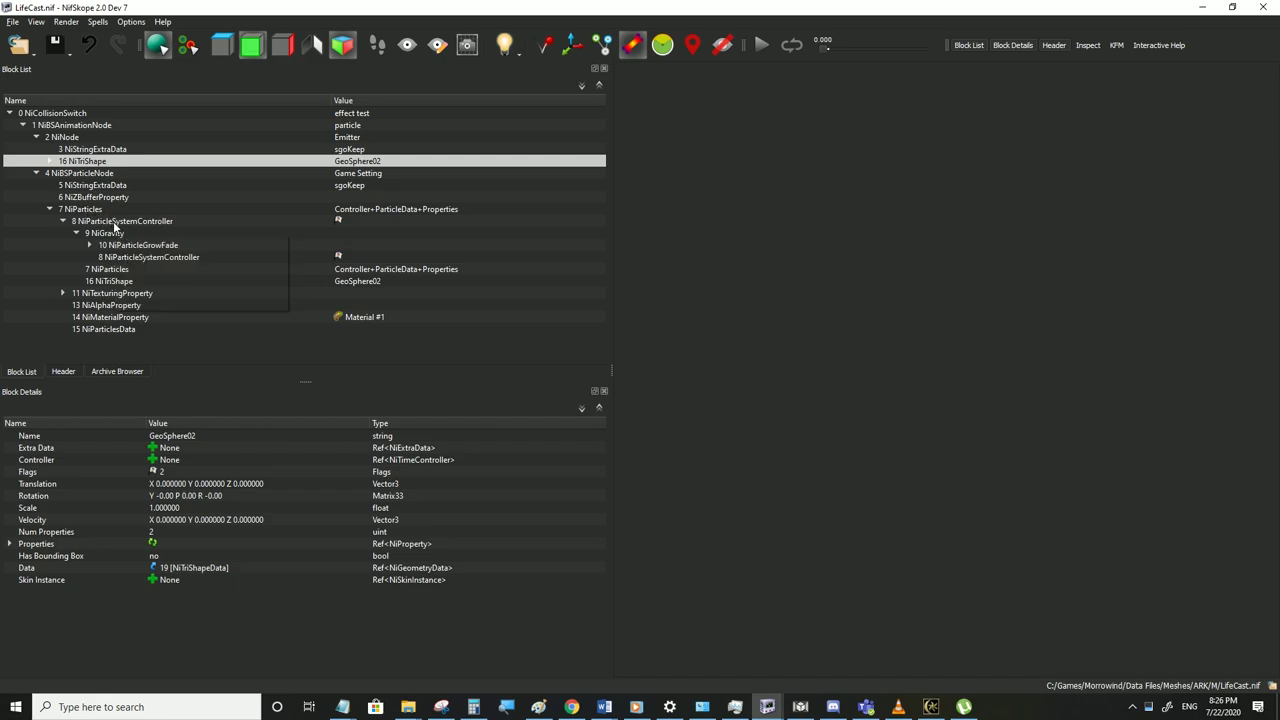
Convert the particle controller in block 8 to an NiBSPArrayController and set its Flags to 24
{"action": "left_click", "coordinate": [114, 223]}
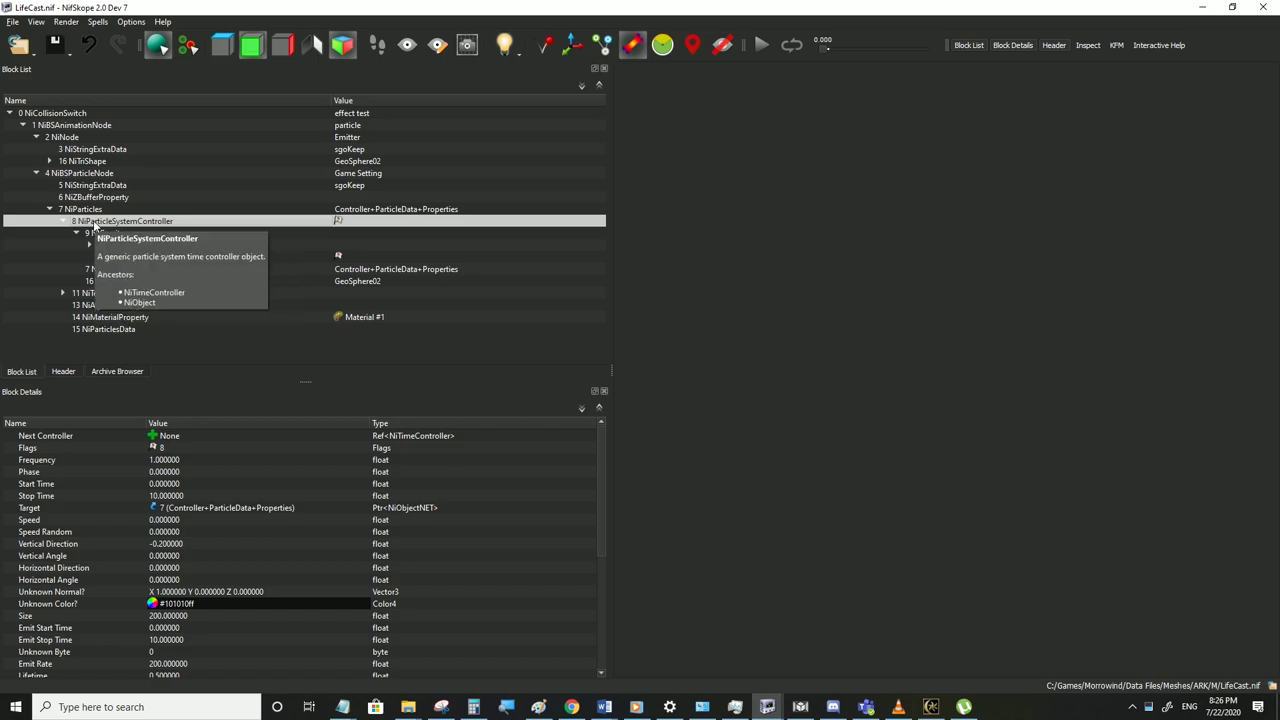
{"action": "right_click", "coordinate": [125, 215]}
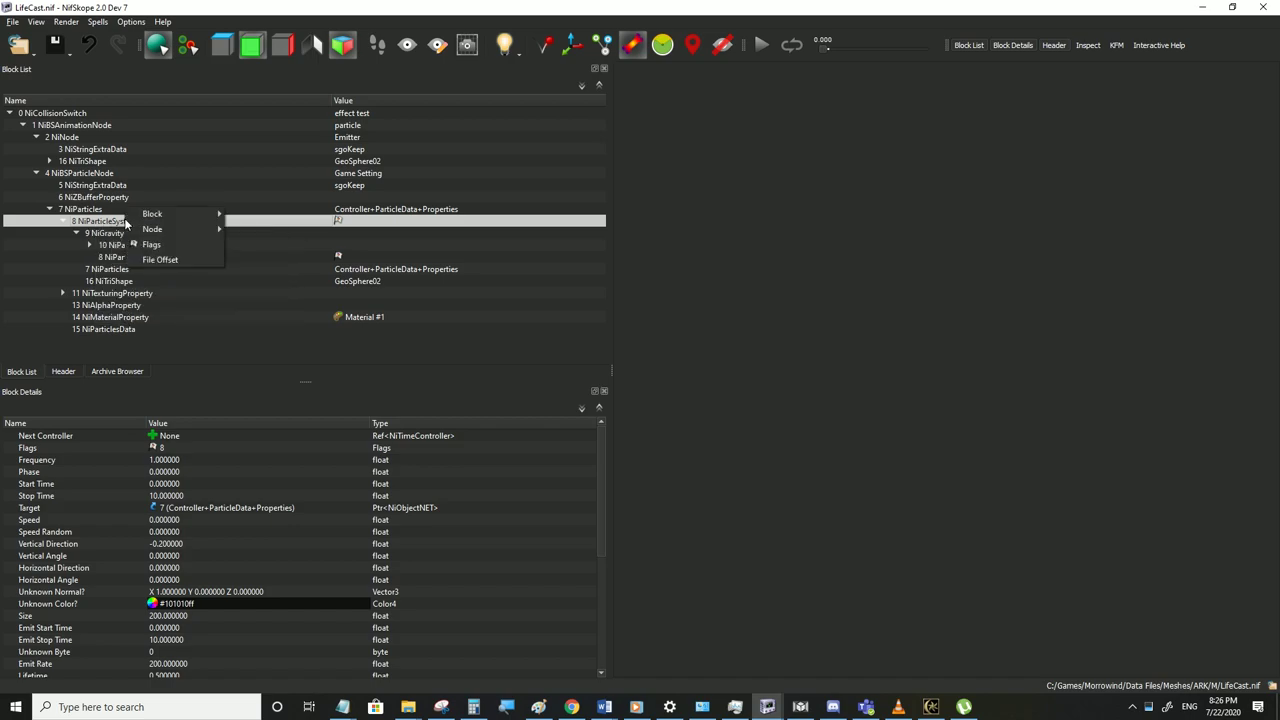
{"action": "mouse_move", "coordinate": [152, 214]}
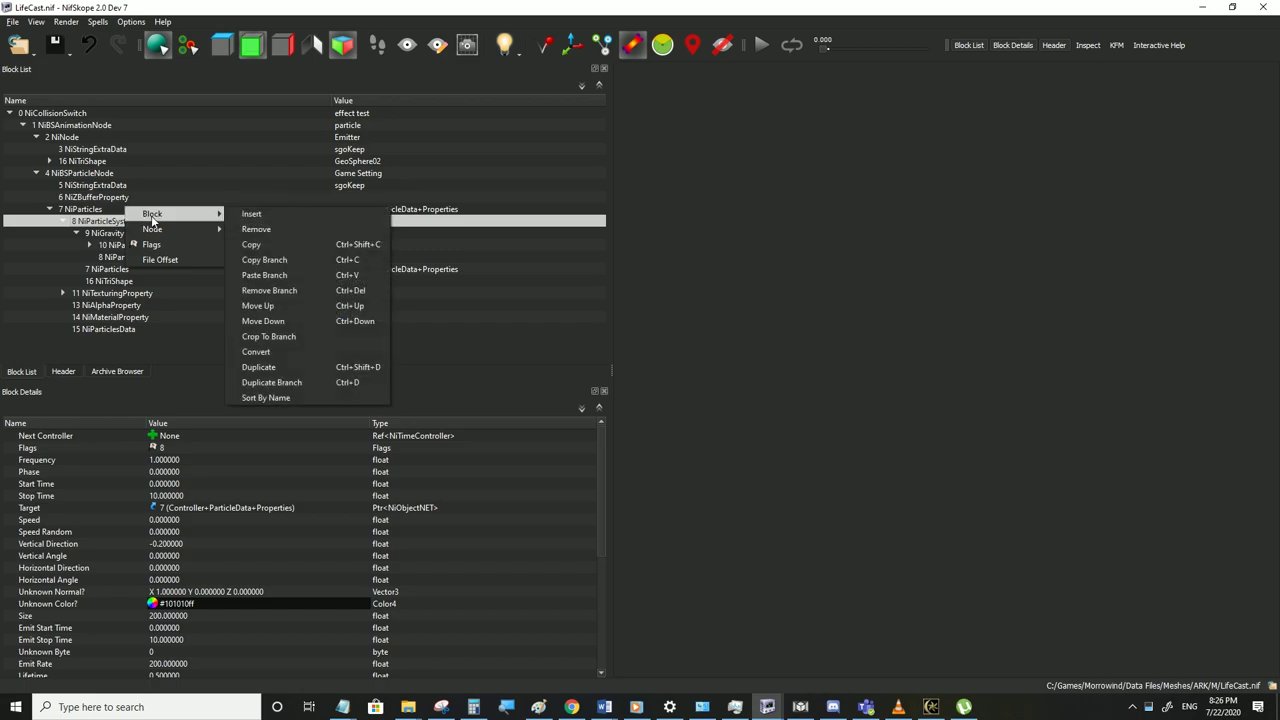
{"action": "left_click", "coordinate": [262, 351]}
{"action": "mouse_move", "coordinate": [320, 356]}
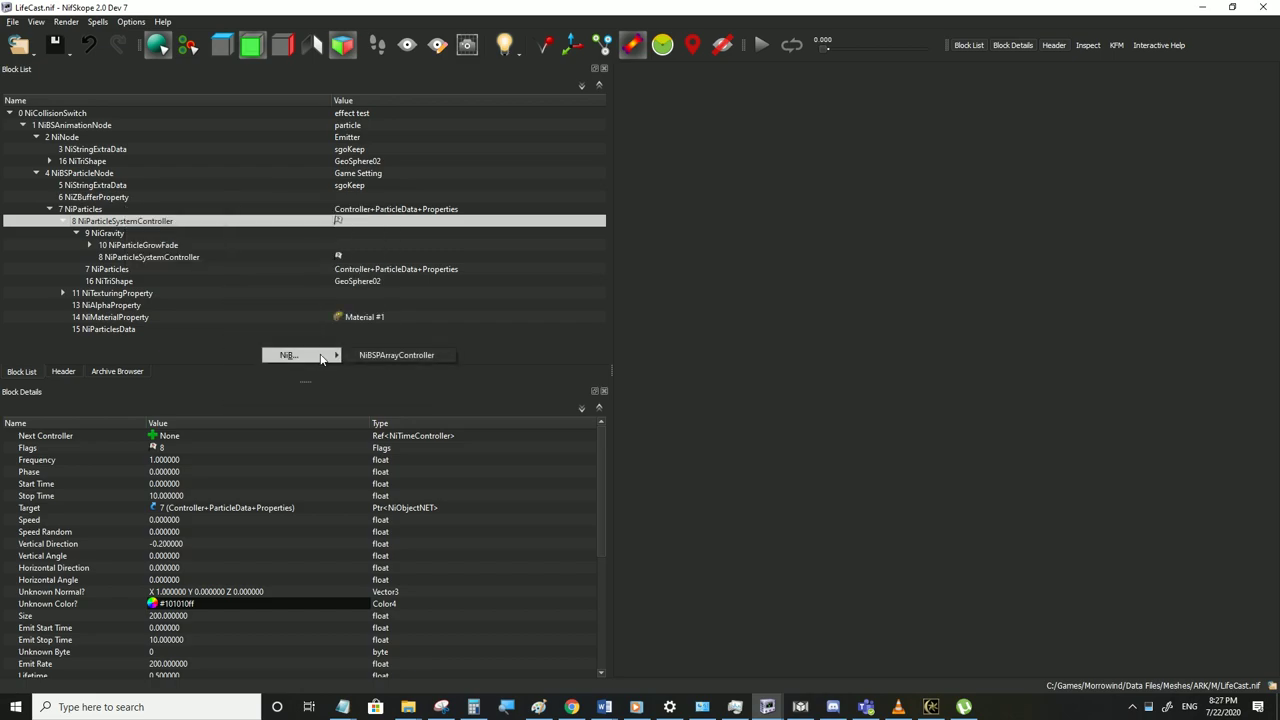
{"action": "left_click", "coordinate": [381, 356]}
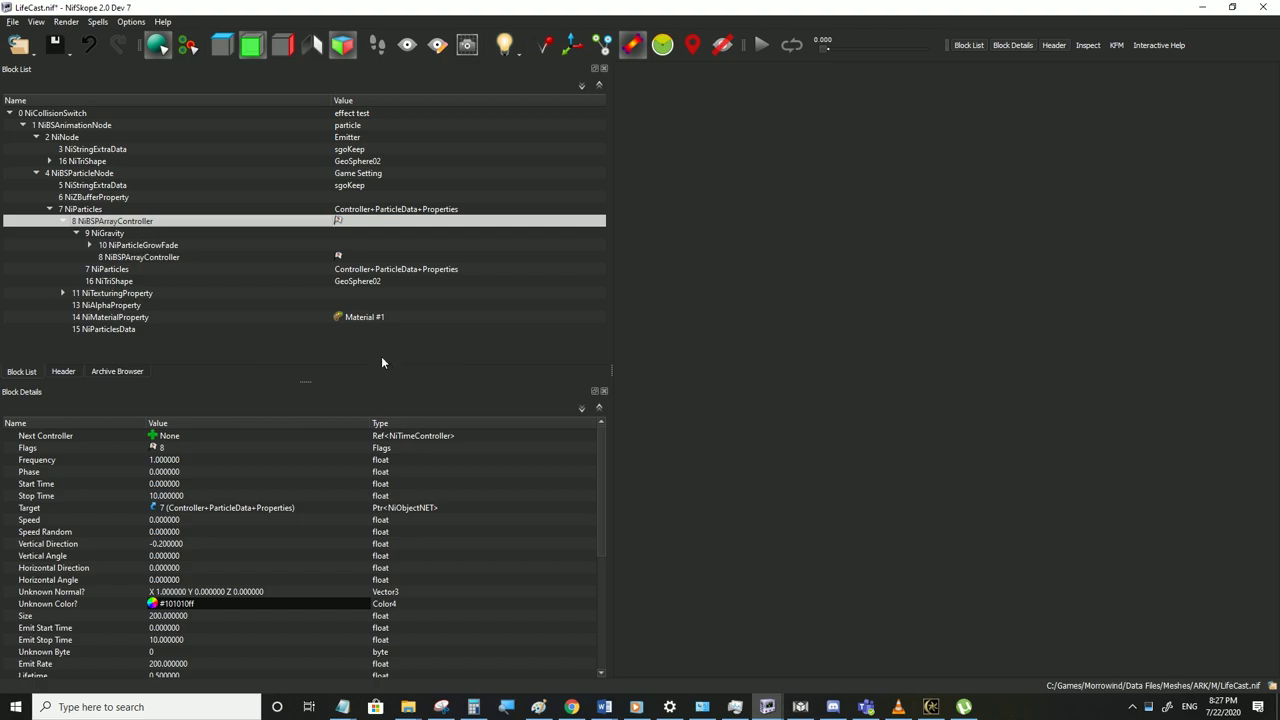
{"action": "double_click", "coordinate": [175, 450]}
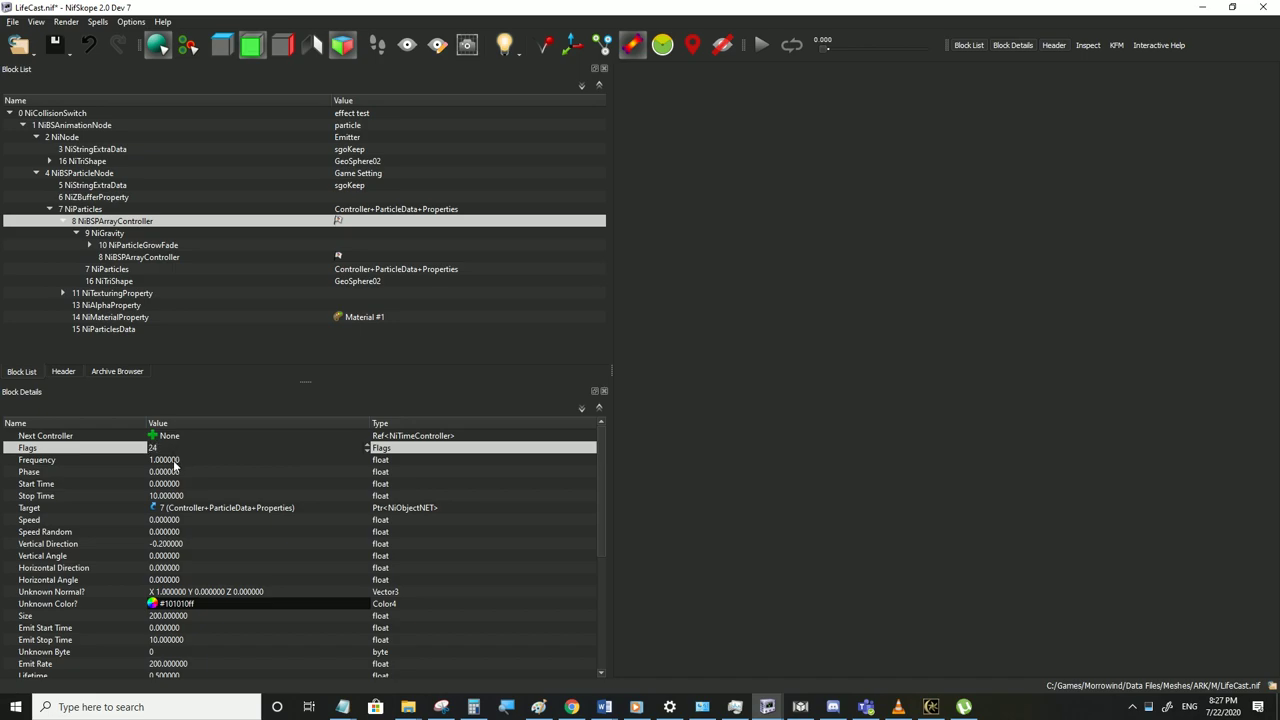
{"action": "left_click", "coordinate": [174, 462]}
Review the GeoSphere02, controller and NiParticles blocks, then preview the fire effect in Morrowind
{"action": "mouse_move", "coordinate": [170, 455]}
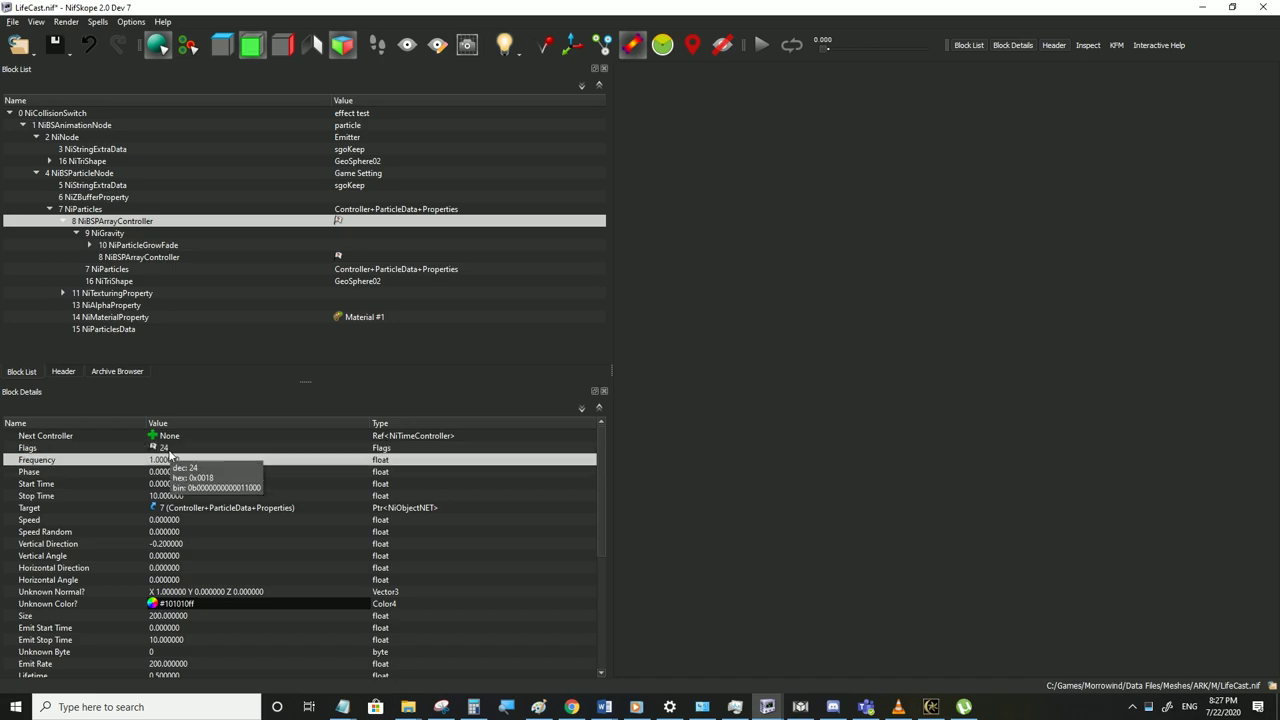
{"action": "mouse_move", "coordinate": [106, 224]}
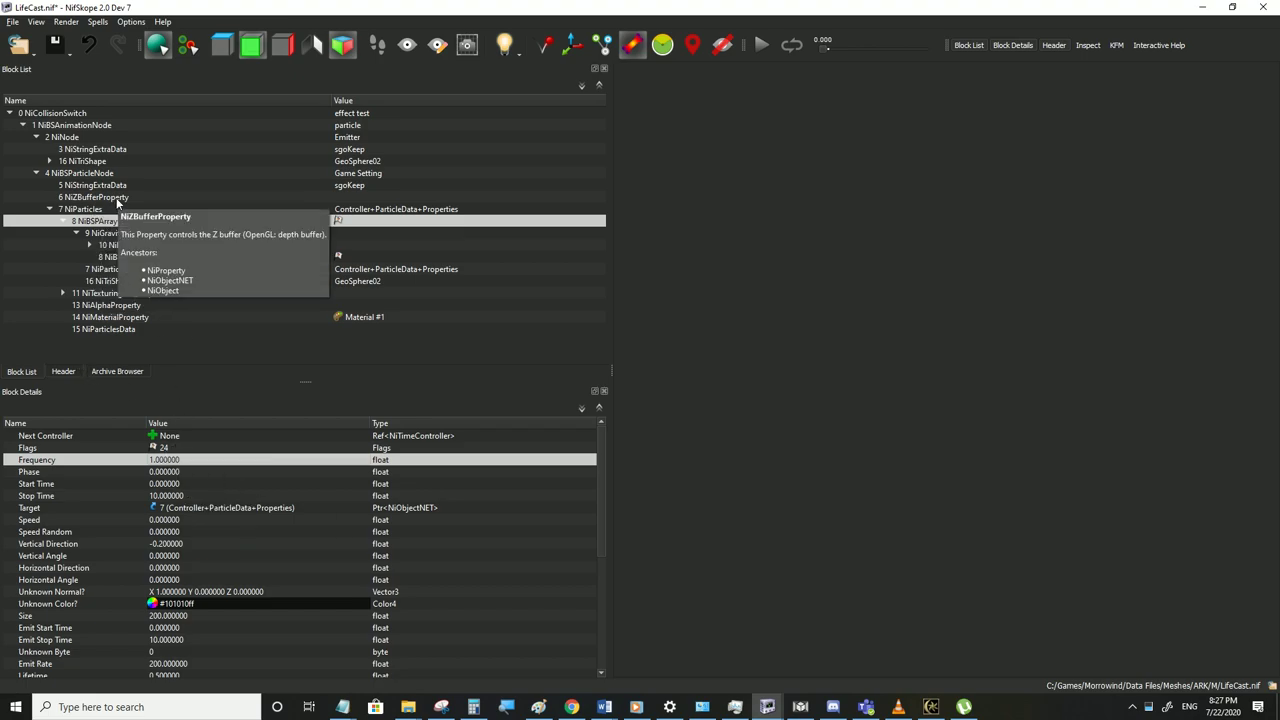
{"action": "left_click", "coordinate": [77, 164]}
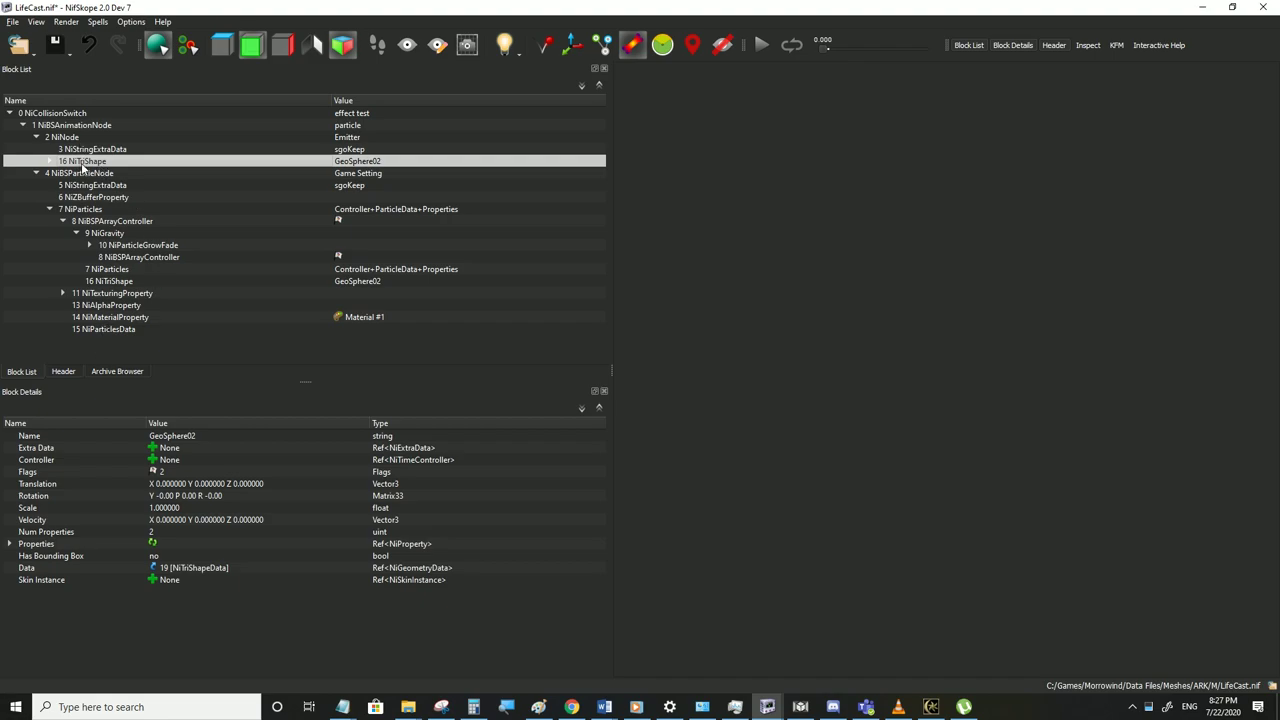
{"action": "left_click", "coordinate": [93, 222]}
{"action": "left_click", "coordinate": [93, 211]}
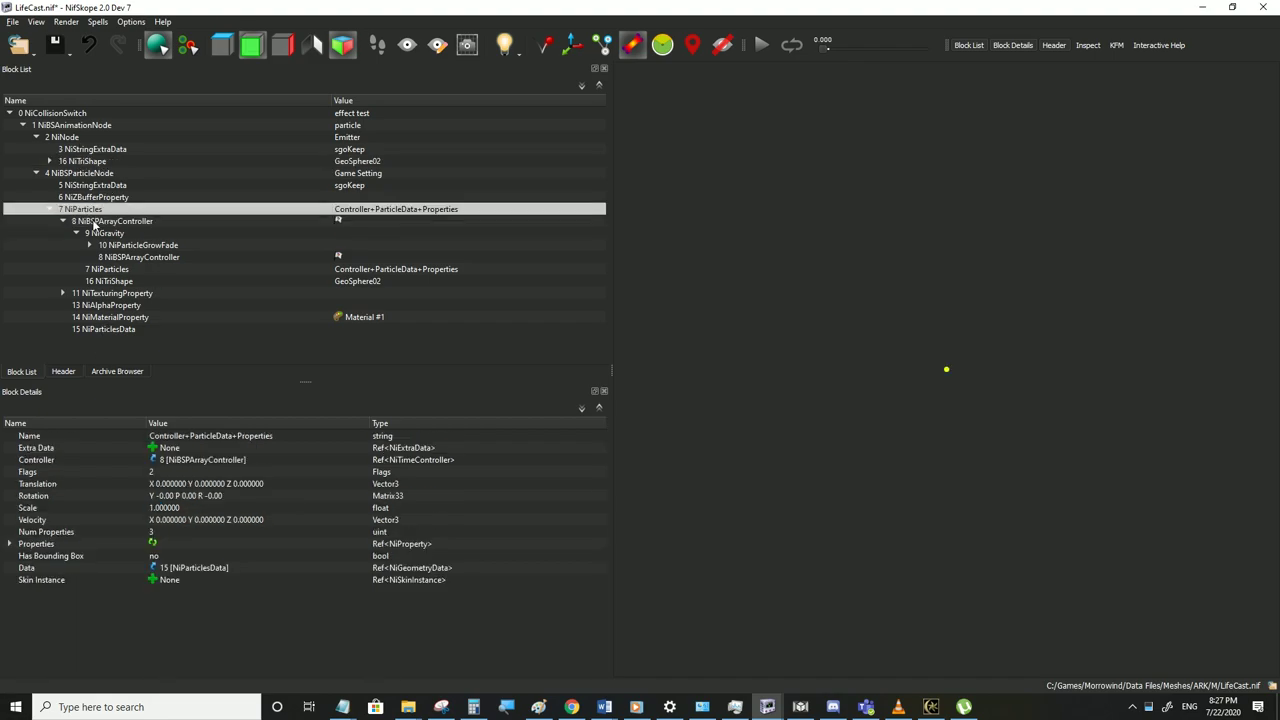
{"action": "right_click", "coordinate": [149, 172]}
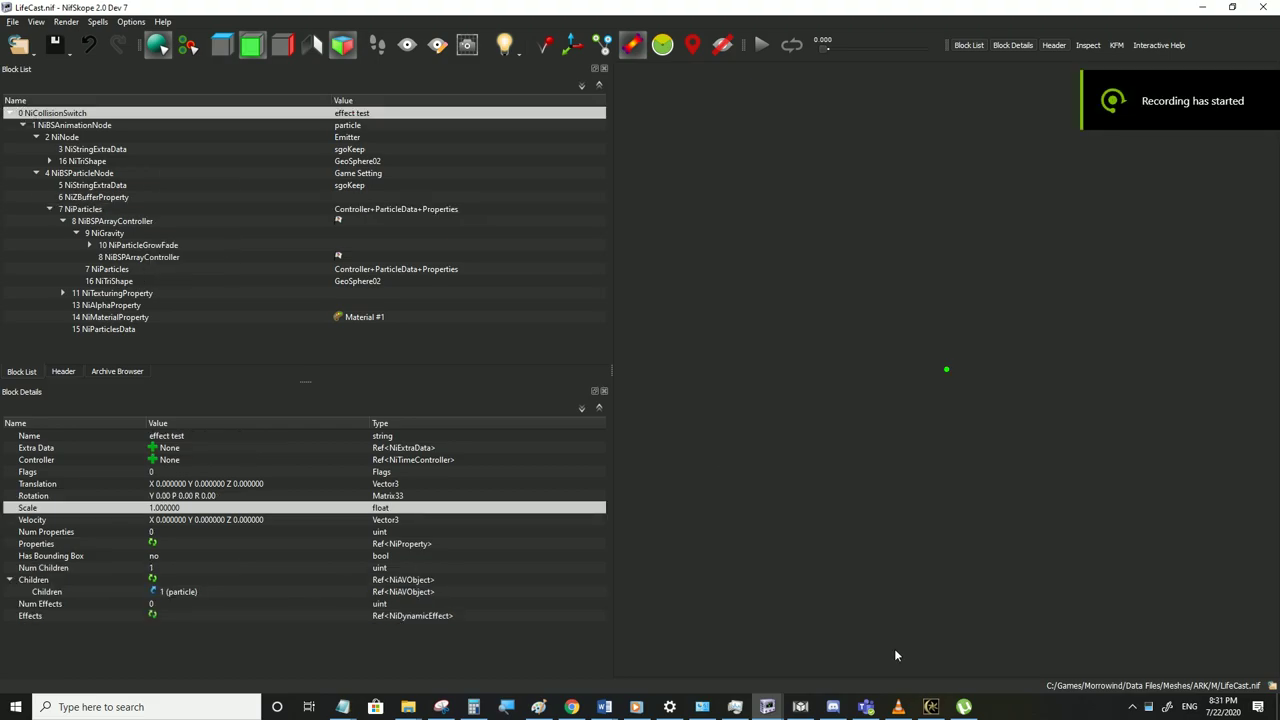
{"action": "left_click", "coordinate": [931, 707]}
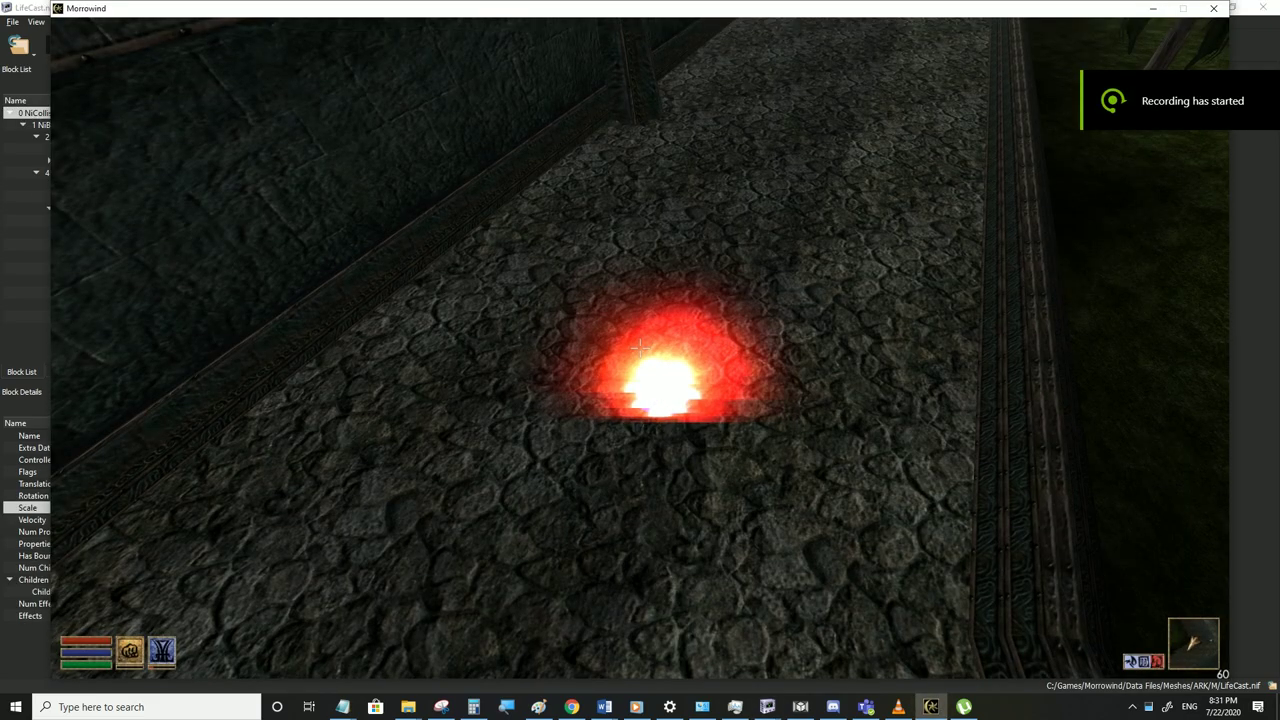
Set the NiCollisionSwitch root's Translation Z to 300
{"action": "key", "text": "alt+Tab"}
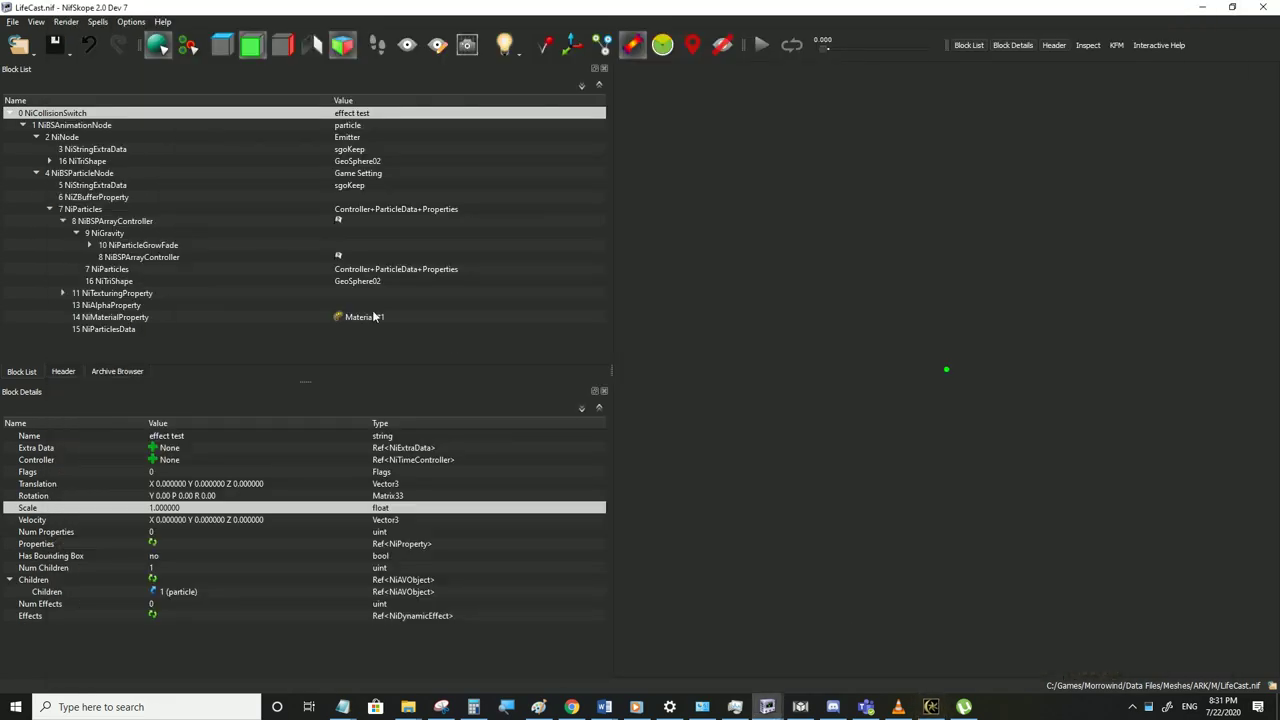
{"action": "double_click", "coordinate": [304, 484]}
{"action": "double_click", "coordinate": [309, 484]}
{"action": "type", "text": "300"}
{"action": "left_click", "coordinate": [305, 497]}
Save LifeCast.nif, check the raised glow in Morrowind, and reselect GeoSphere02
{"action": "left_click", "coordinate": [13, 21]}
{"action": "left_click", "coordinate": [30, 130]}
{"action": "left_click", "coordinate": [930, 707]}
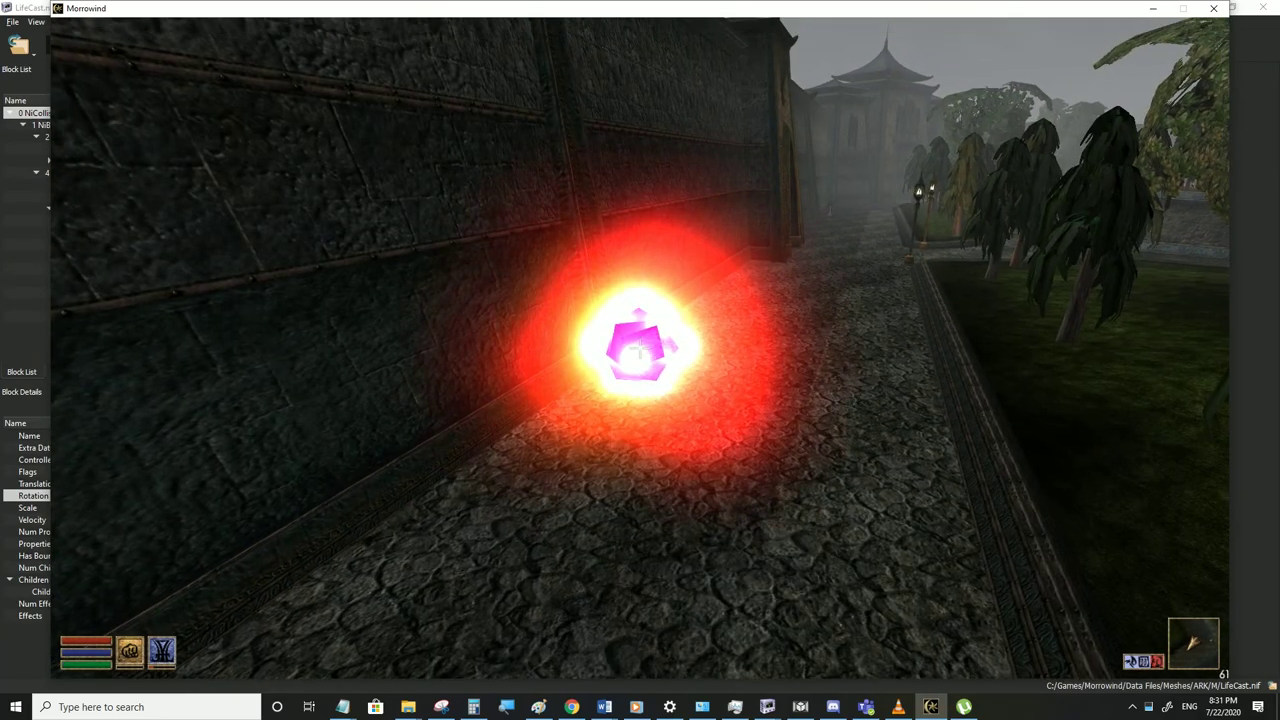
{"action": "key", "text": "alt+Tab"}
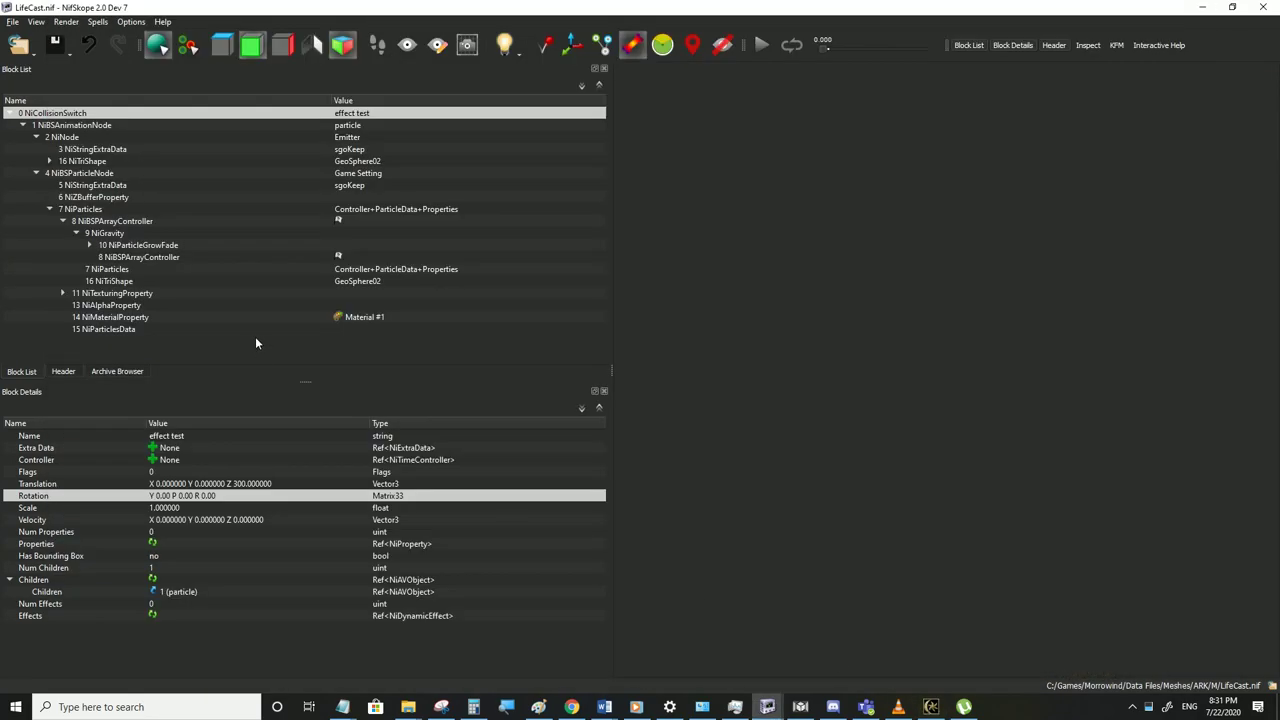
{"action": "left_click", "coordinate": [78, 162]}
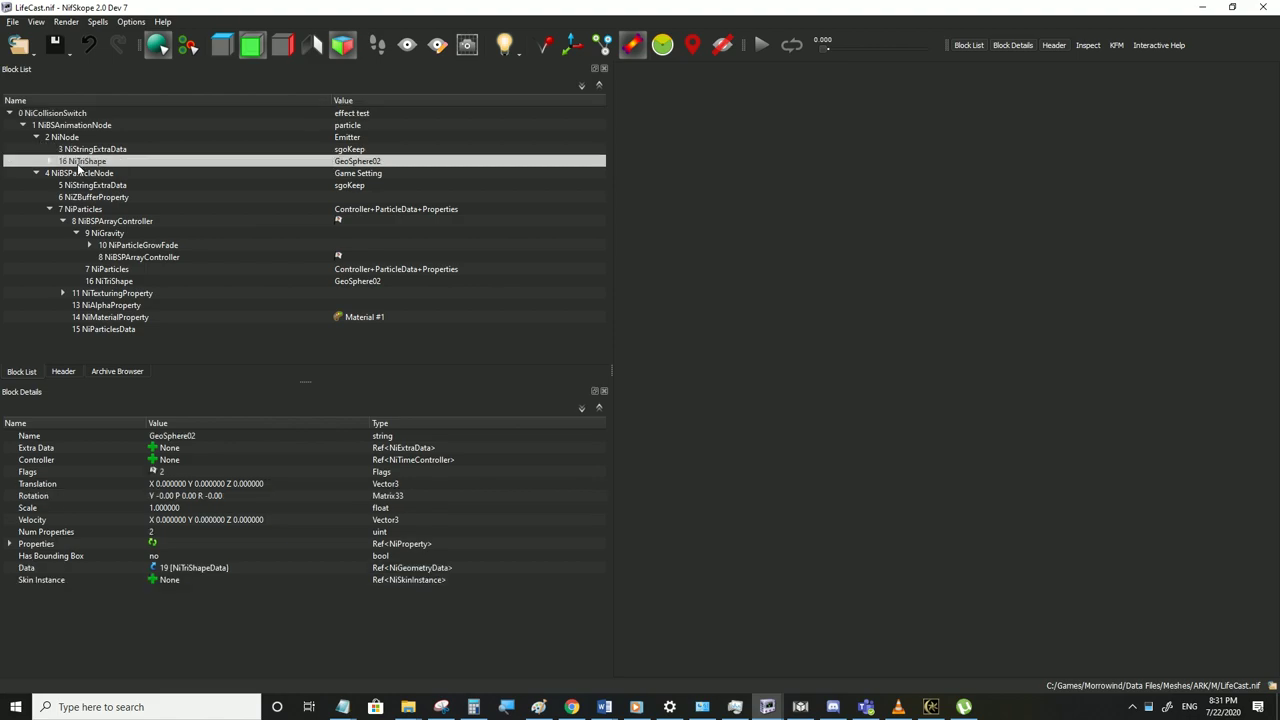
Set GeoSphere02's Scale to 5 and save LifeCast.nif
{"action": "double_click", "coordinate": [173, 508]}
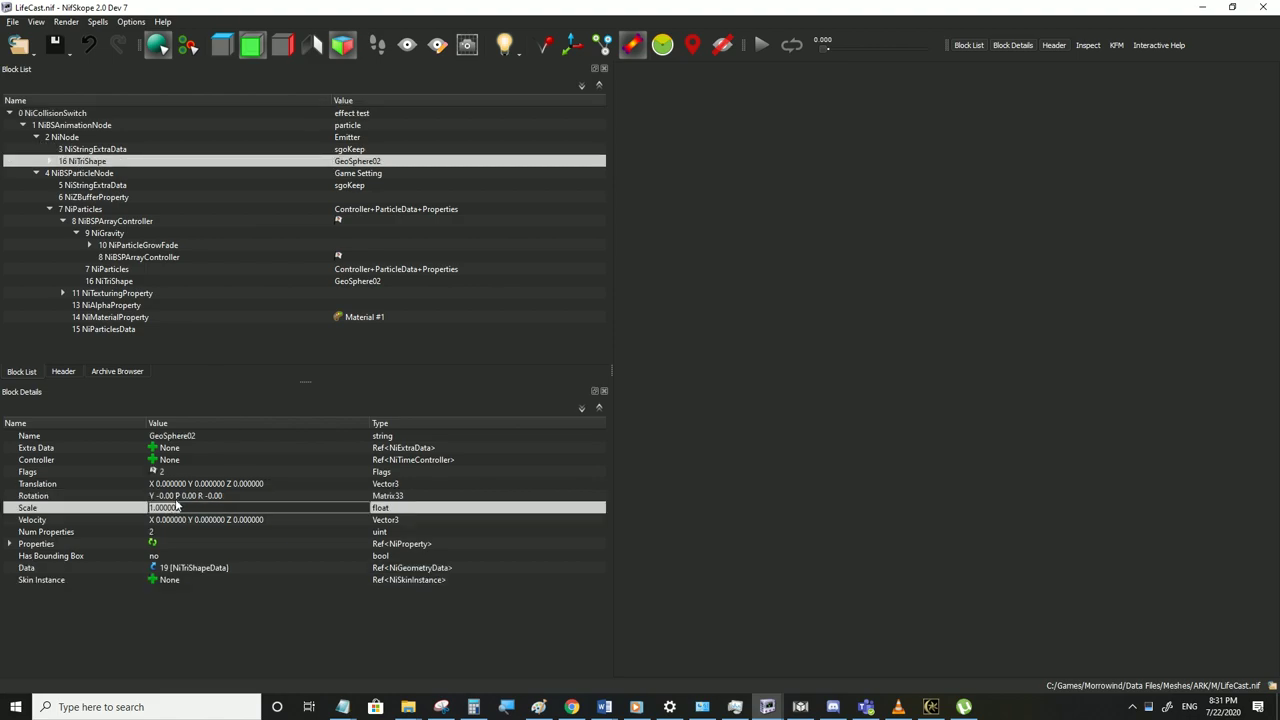
{"action": "type", "text": "5"}
{"action": "key", "text": "Return"}
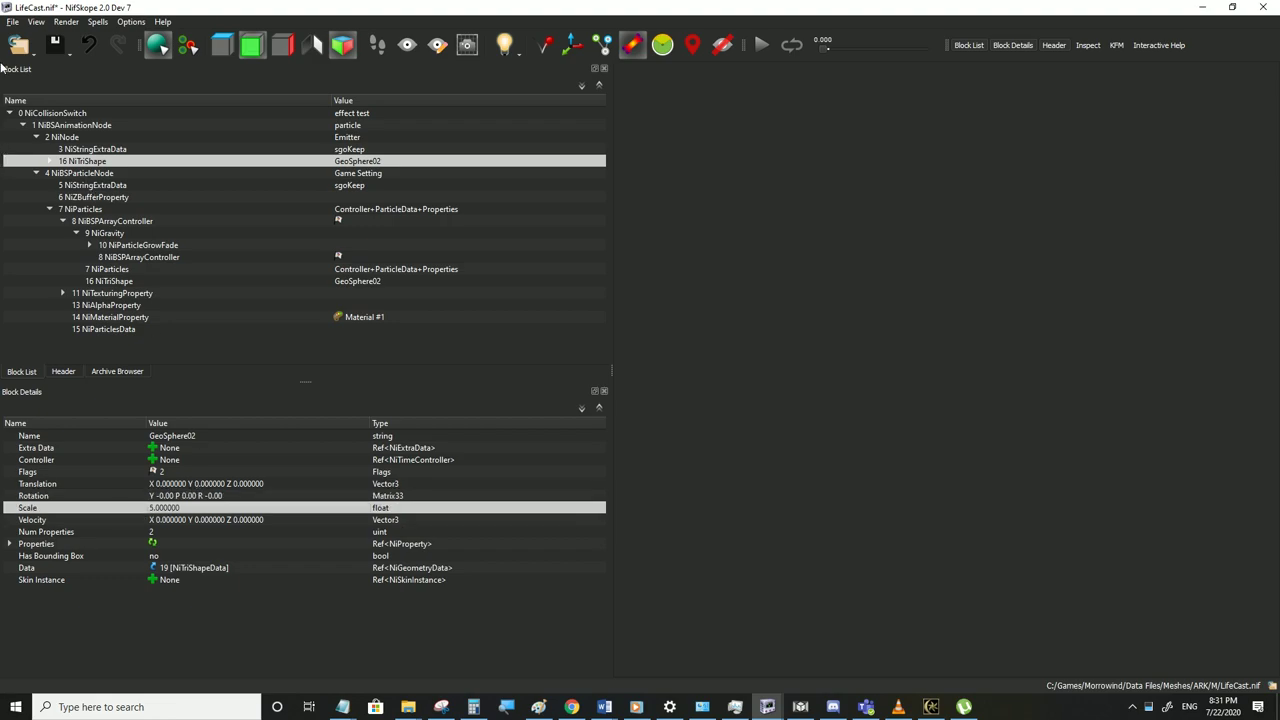
{"action": "left_click", "coordinate": [12, 21]}
{"action": "left_click", "coordinate": [30, 132]}
Inspect the enlarged purple sphere in Morrowind, including from third-person view
{"action": "left_click", "coordinate": [931, 707]}
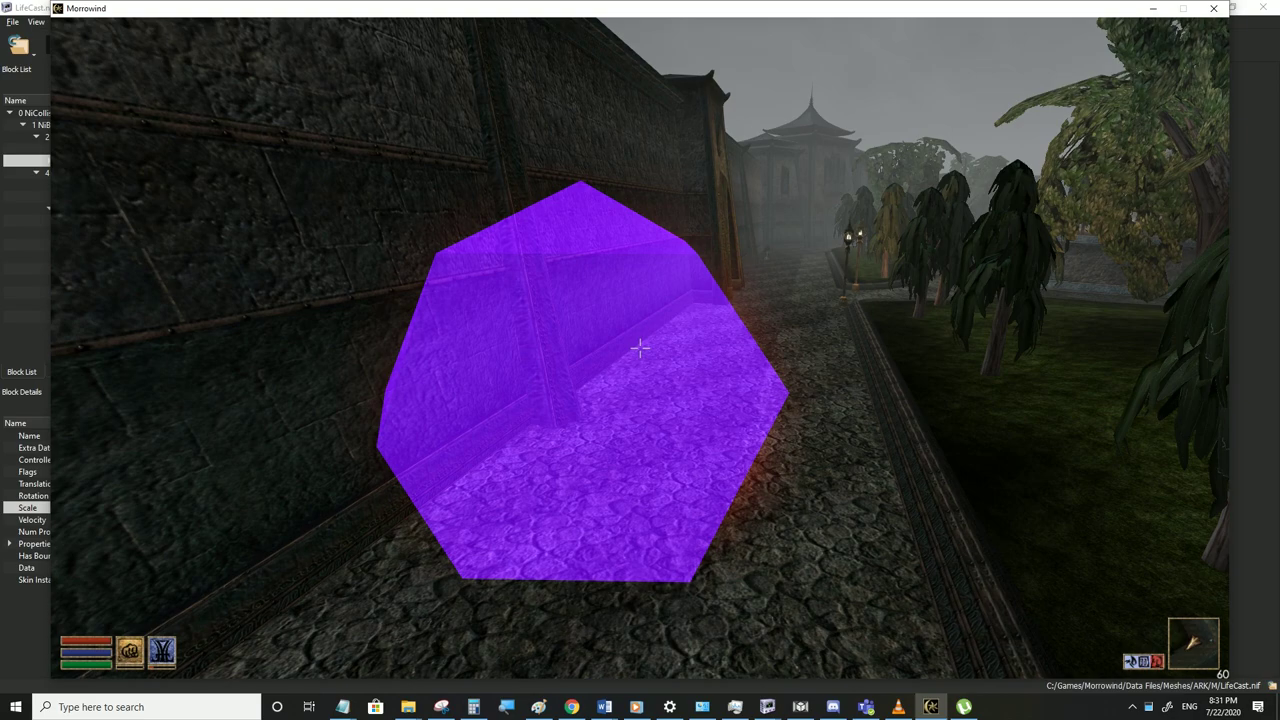
{"action": "key", "text": "alt+Tab"}
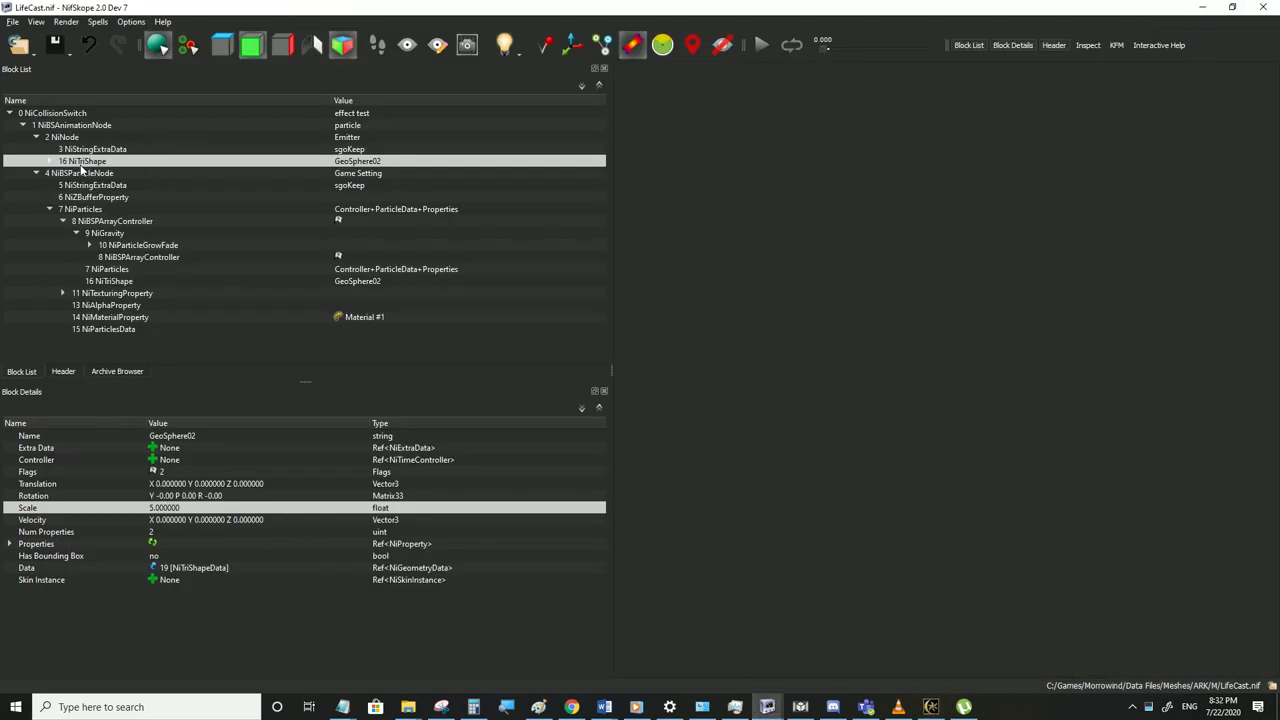
{"action": "mouse_move", "coordinate": [88, 167]}
{"action": "mouse_move", "coordinate": [45, 338]}
{"action": "left_click", "coordinate": [931, 707]}
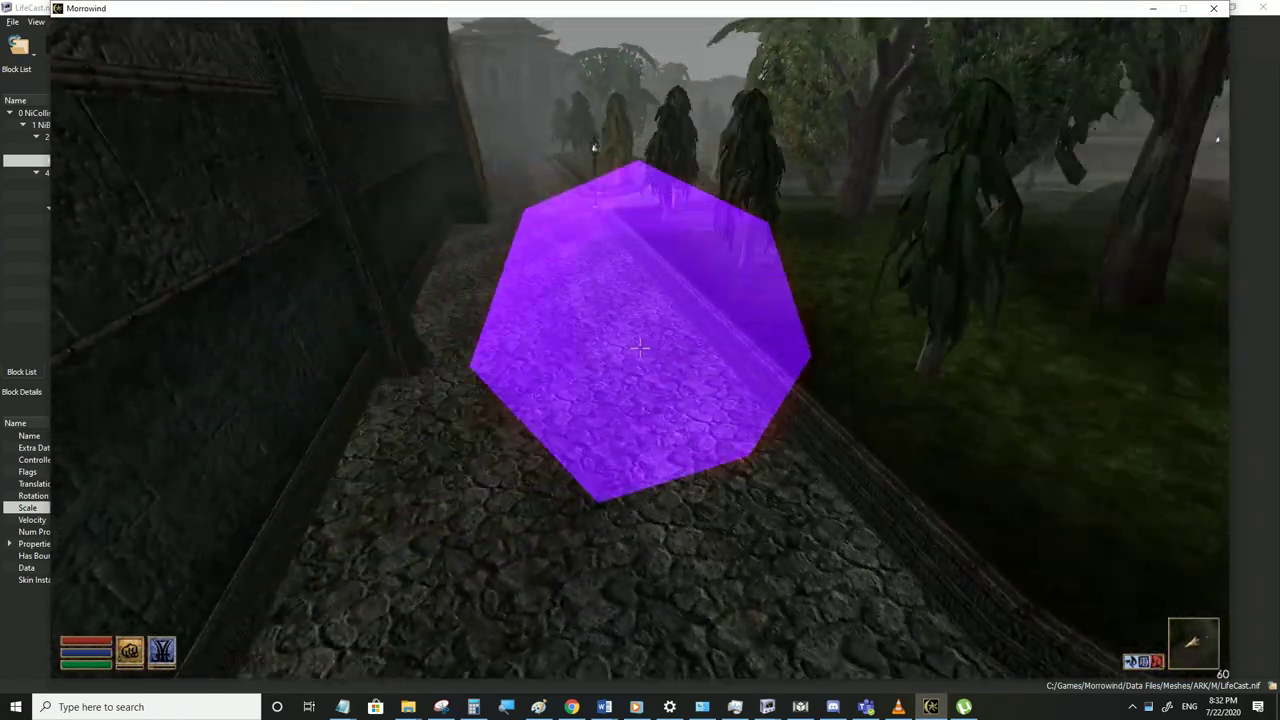
{"action": "key", "text": "Tab"}
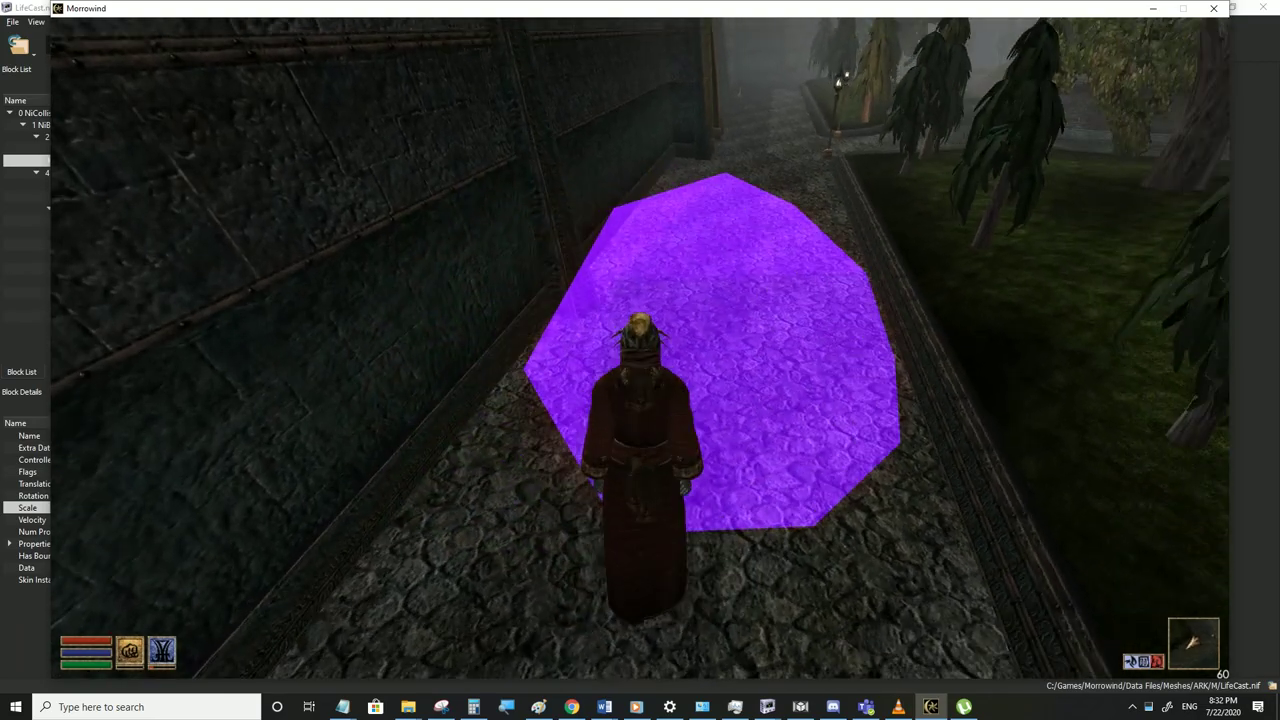
{"action": "key", "text": "alt+Tab"}
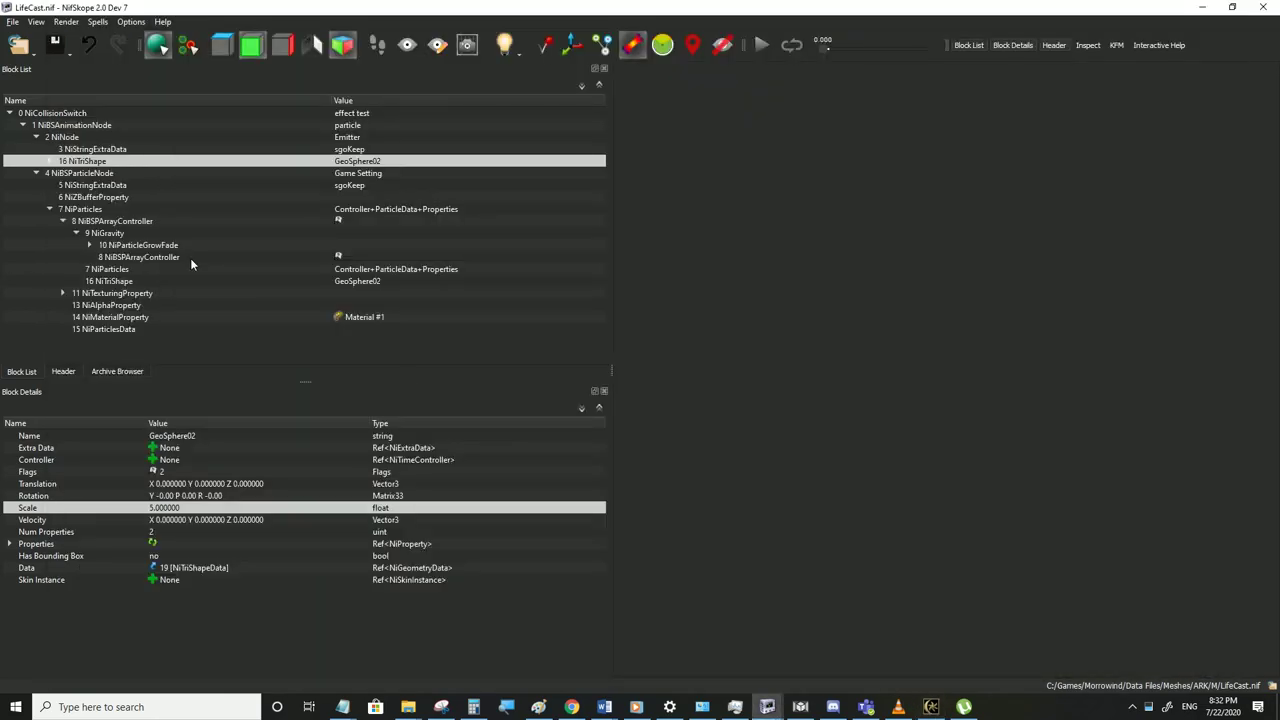
Attach a new NiZBufferProperty to the NiBSAnimationNode particle node
{"action": "left_click", "coordinate": [23, 125]}
{"action": "double_click", "coordinate": [37, 127]}
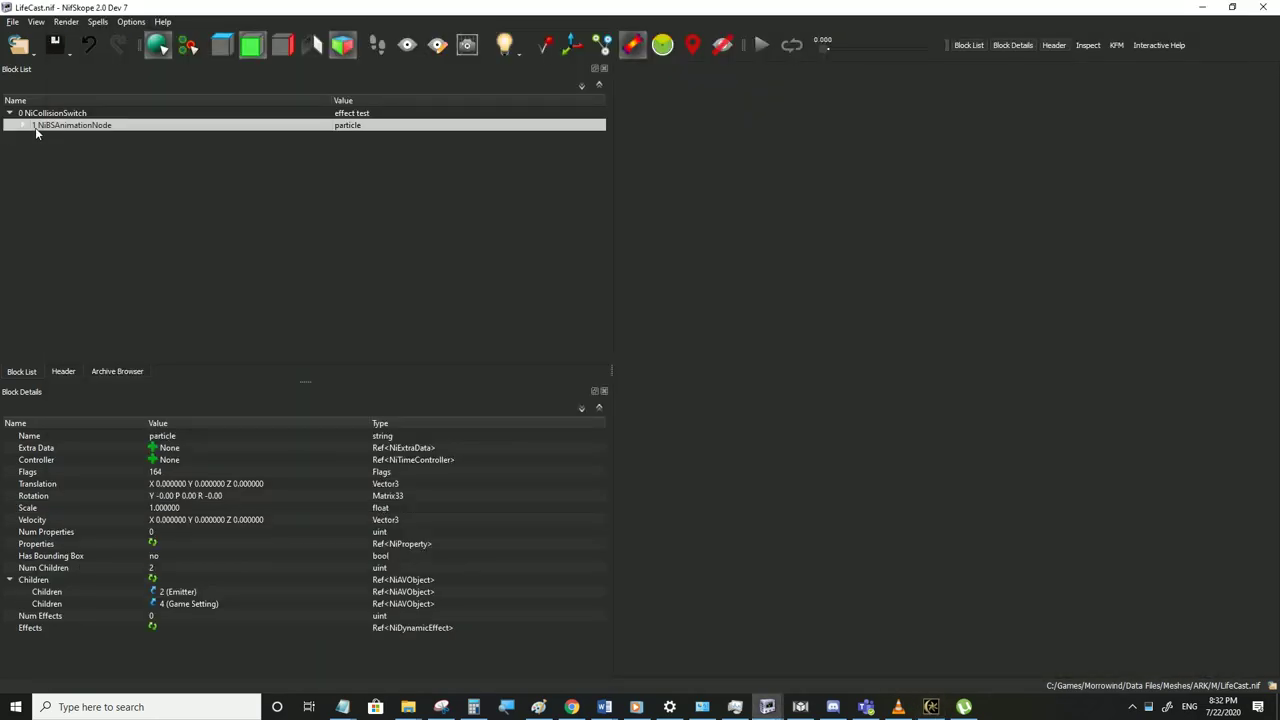
{"action": "right_click", "coordinate": [41, 125]}
{"action": "mouse_move", "coordinate": [63, 125]}
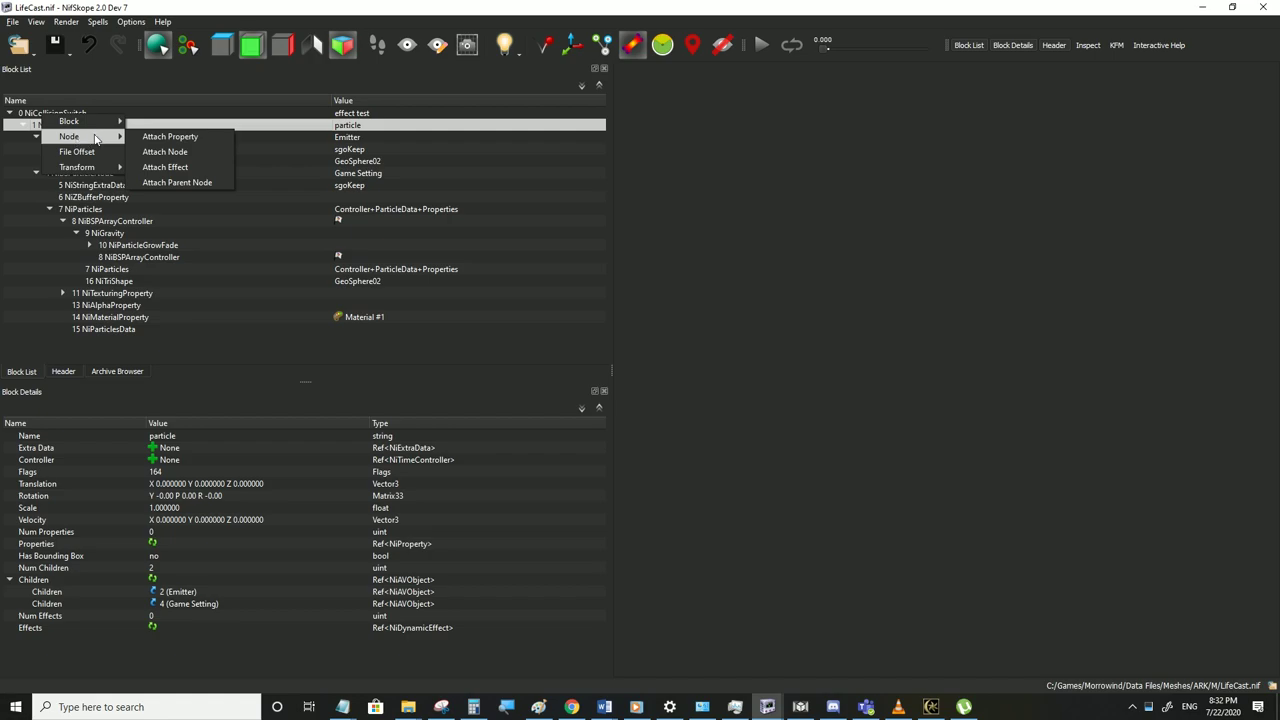
{"action": "left_click", "coordinate": [89, 222]}
{"action": "left_click", "coordinate": [56, 126]}
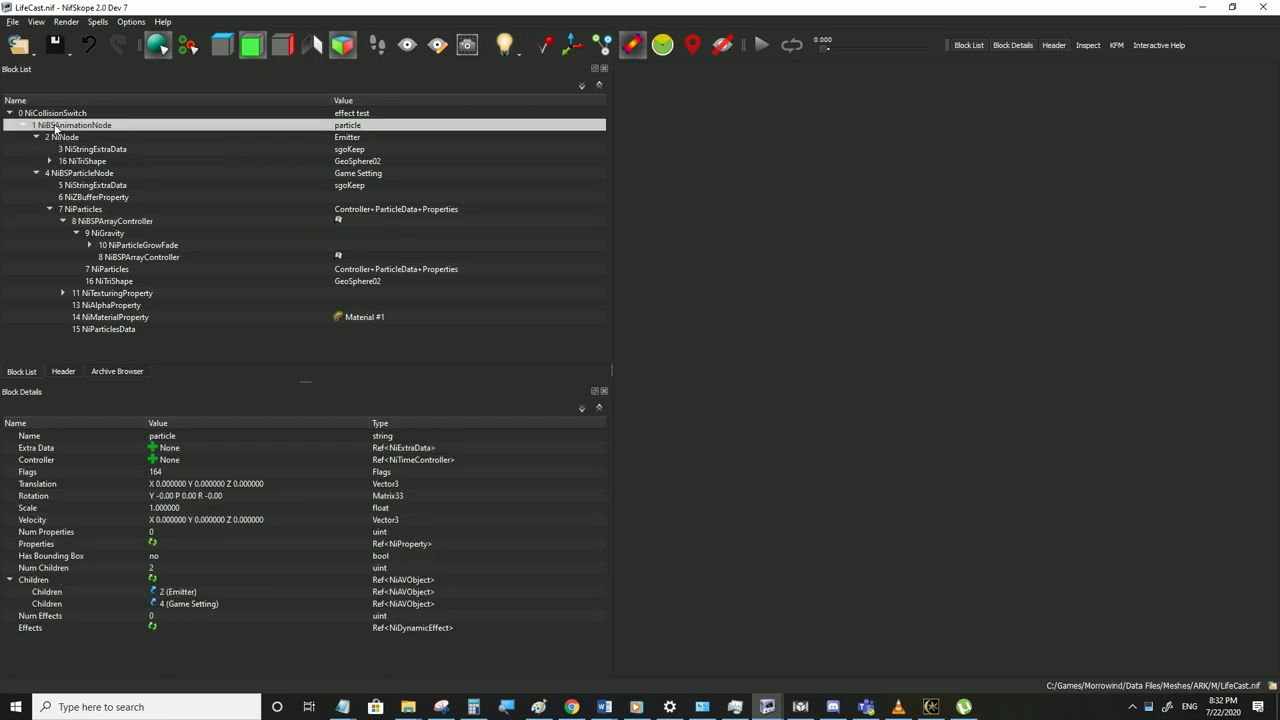
{"action": "right_click", "coordinate": [56, 126]}
{"action": "mouse_move", "coordinate": [88, 120]}
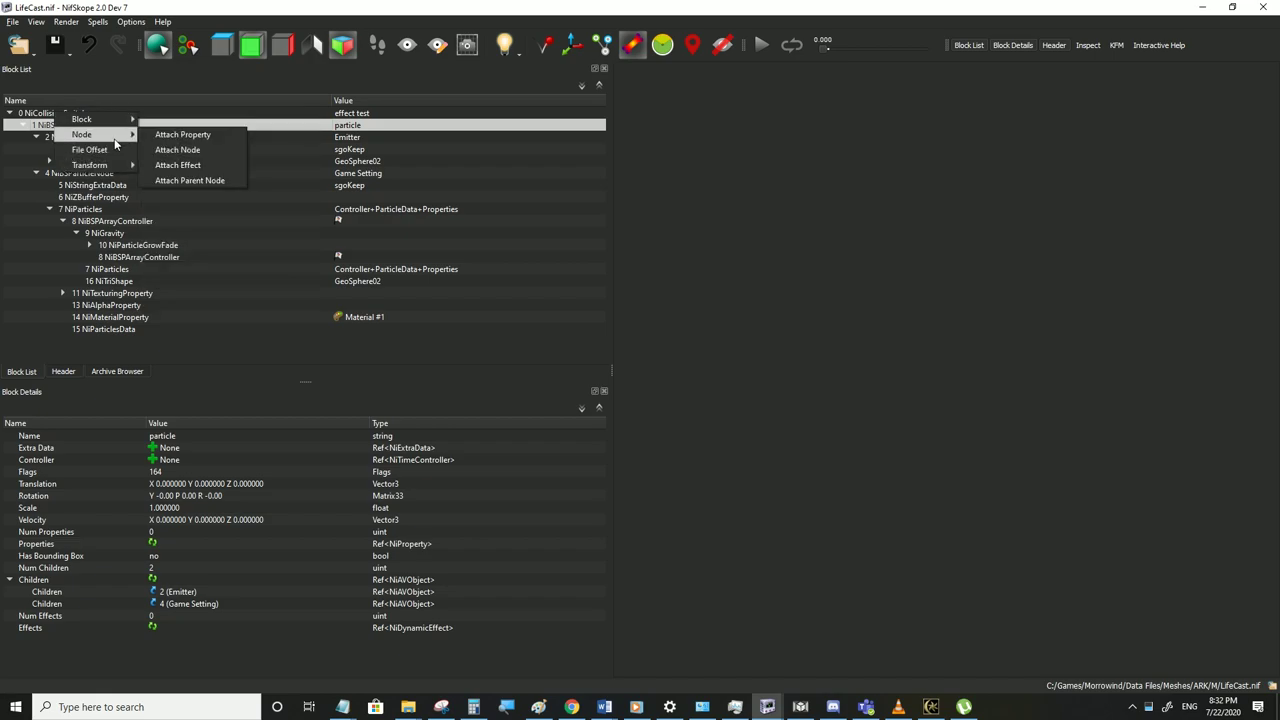
{"action": "left_click", "coordinate": [164, 137]}
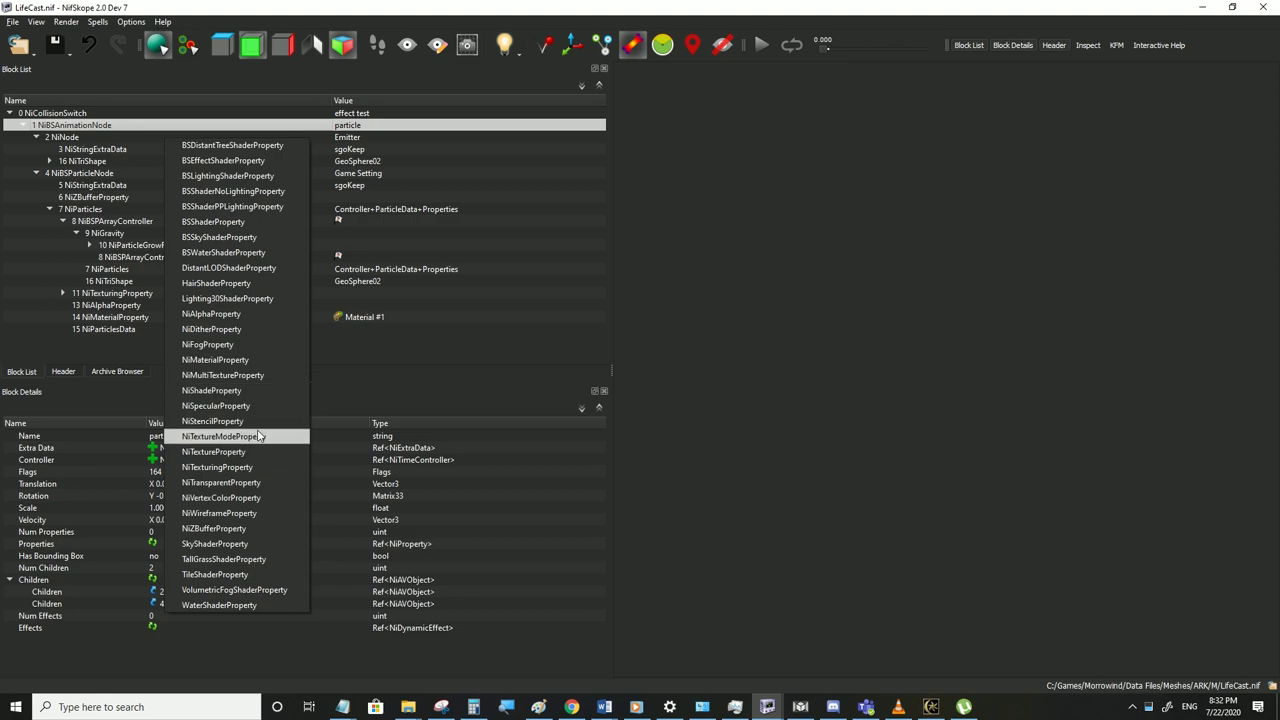
{"action": "left_click", "coordinate": [228, 528]}
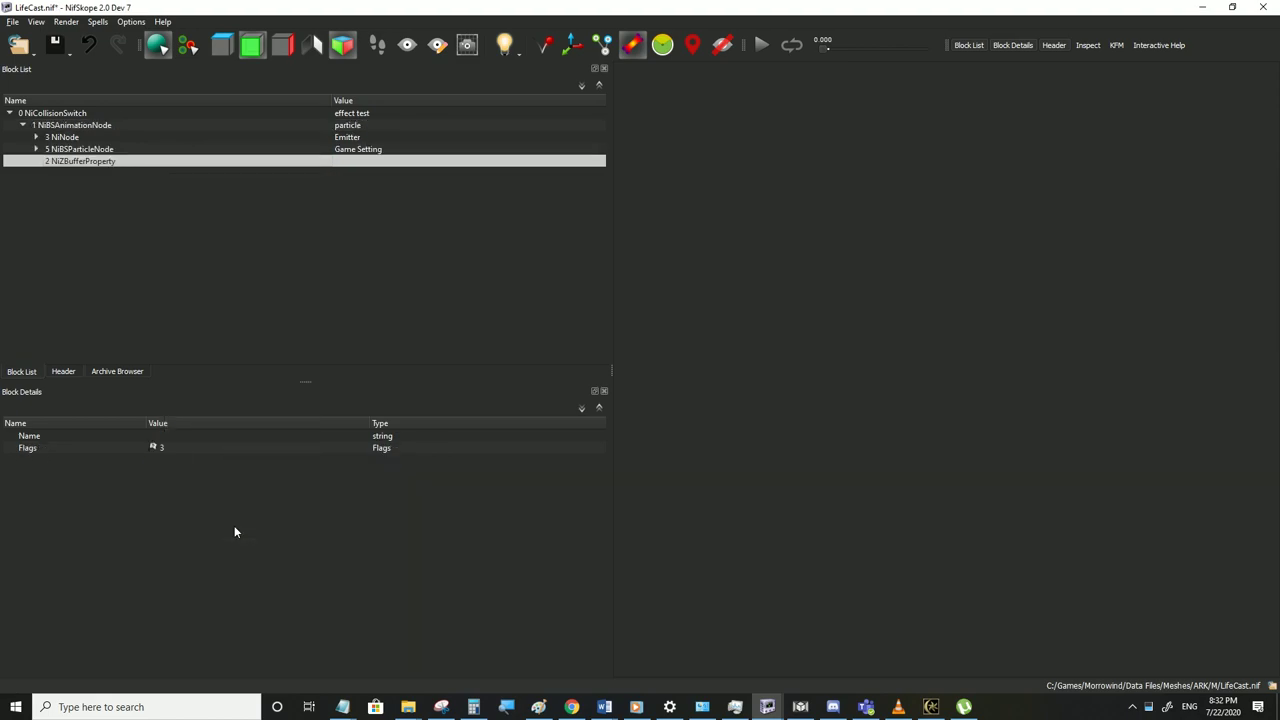
Set the NiZBufferProperty's Flags to 1 and verify it under the particle node
{"action": "double_click", "coordinate": [183, 452]}
{"action": "type", "text": "1"}
{"action": "left_click", "coordinate": [168, 437]}
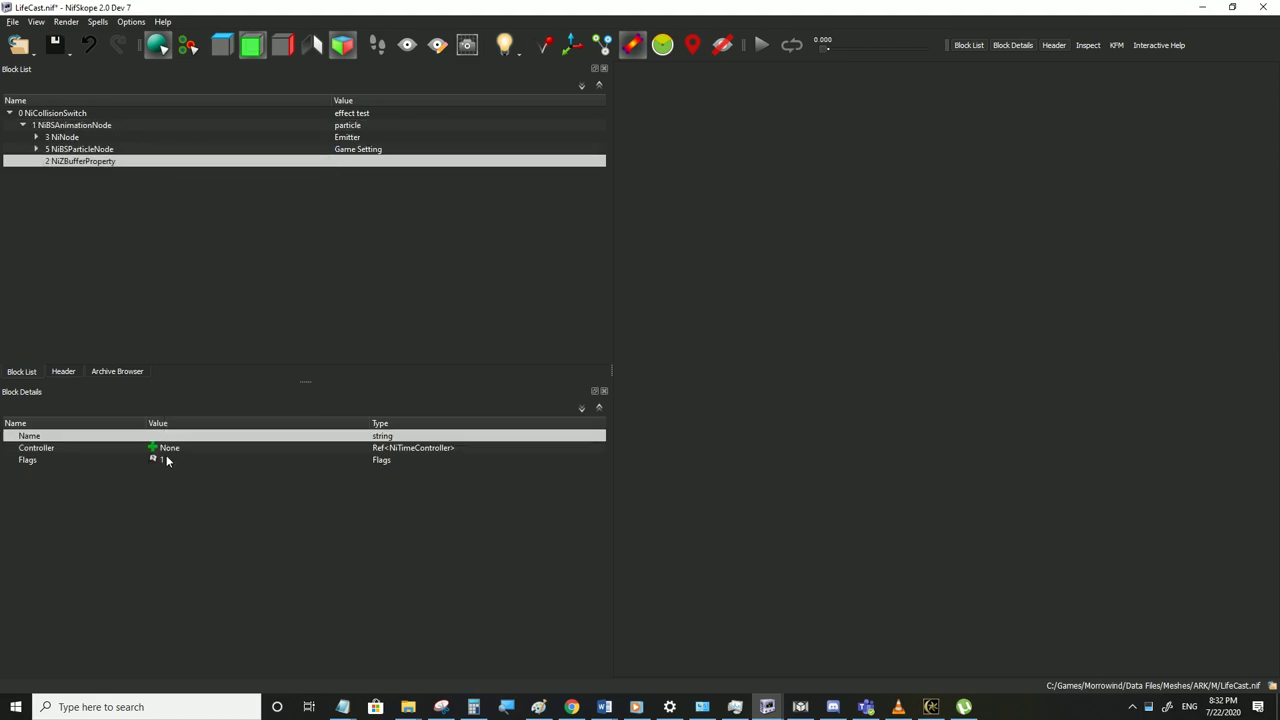
{"action": "left_click", "coordinate": [60, 126]}
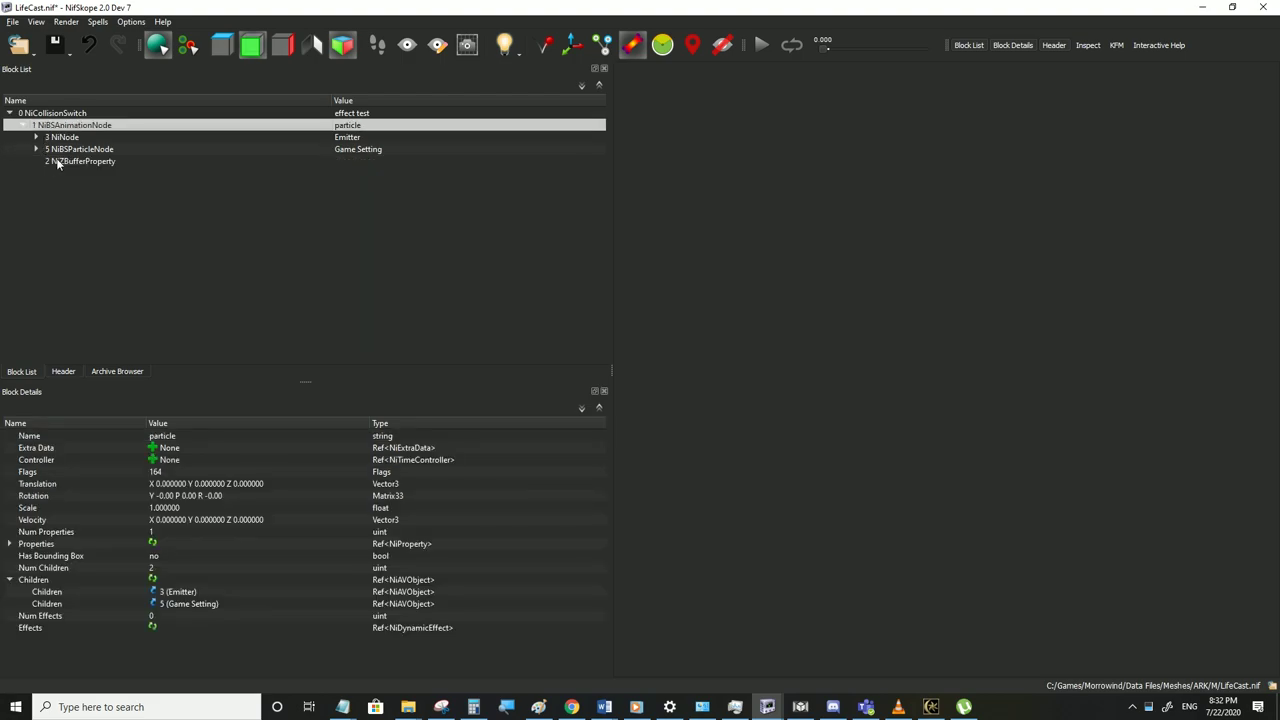
{"action": "left_click", "coordinate": [100, 162]}
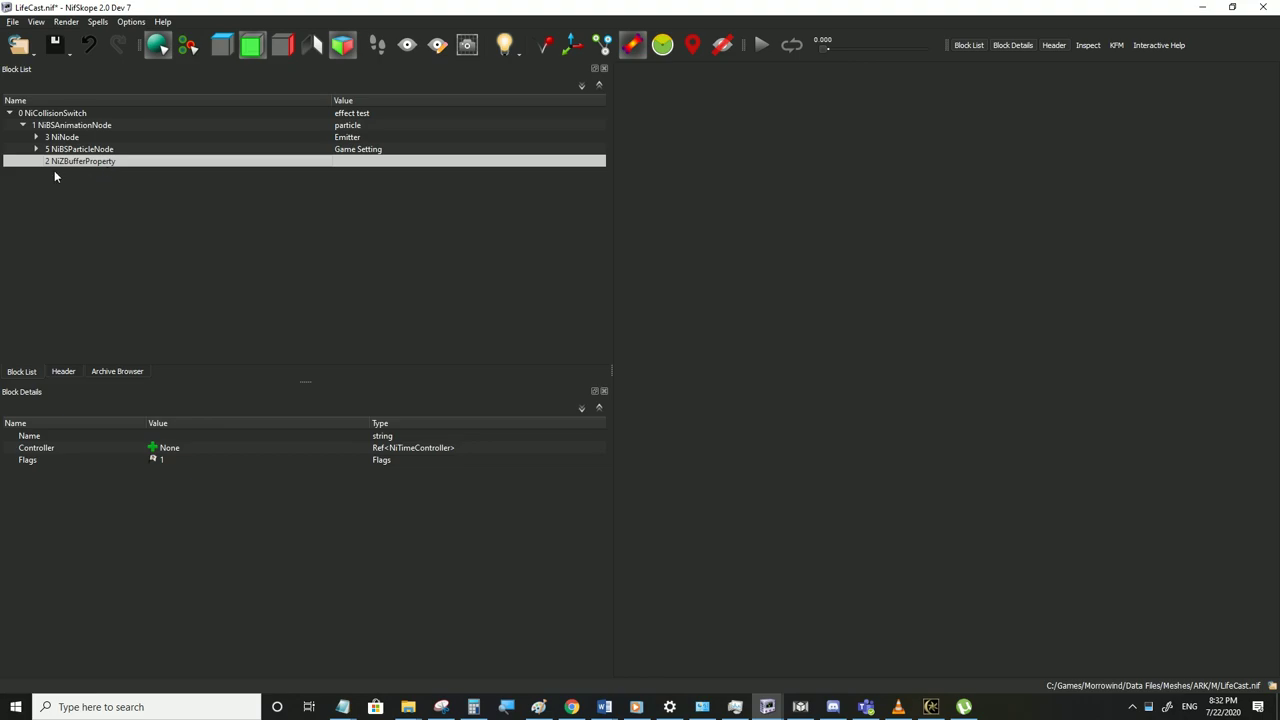
{"action": "left_click", "coordinate": [72, 127]}
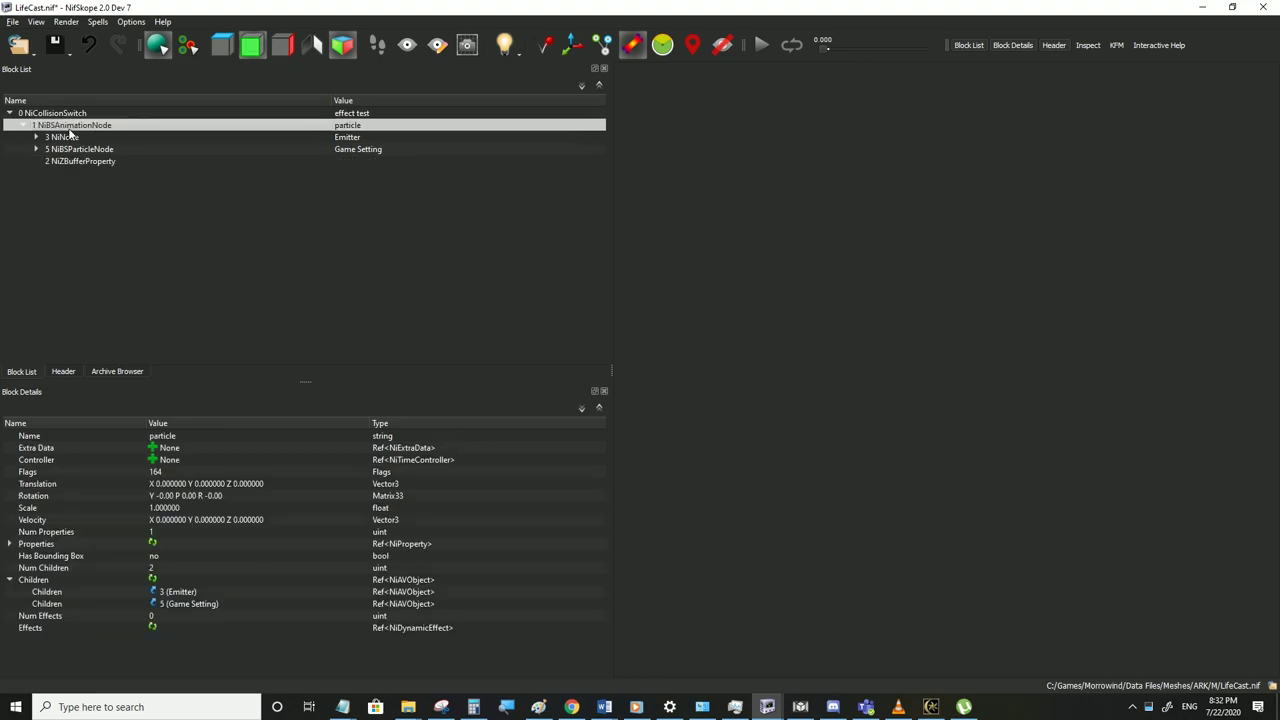
{"action": "left_click", "coordinate": [66, 163]}
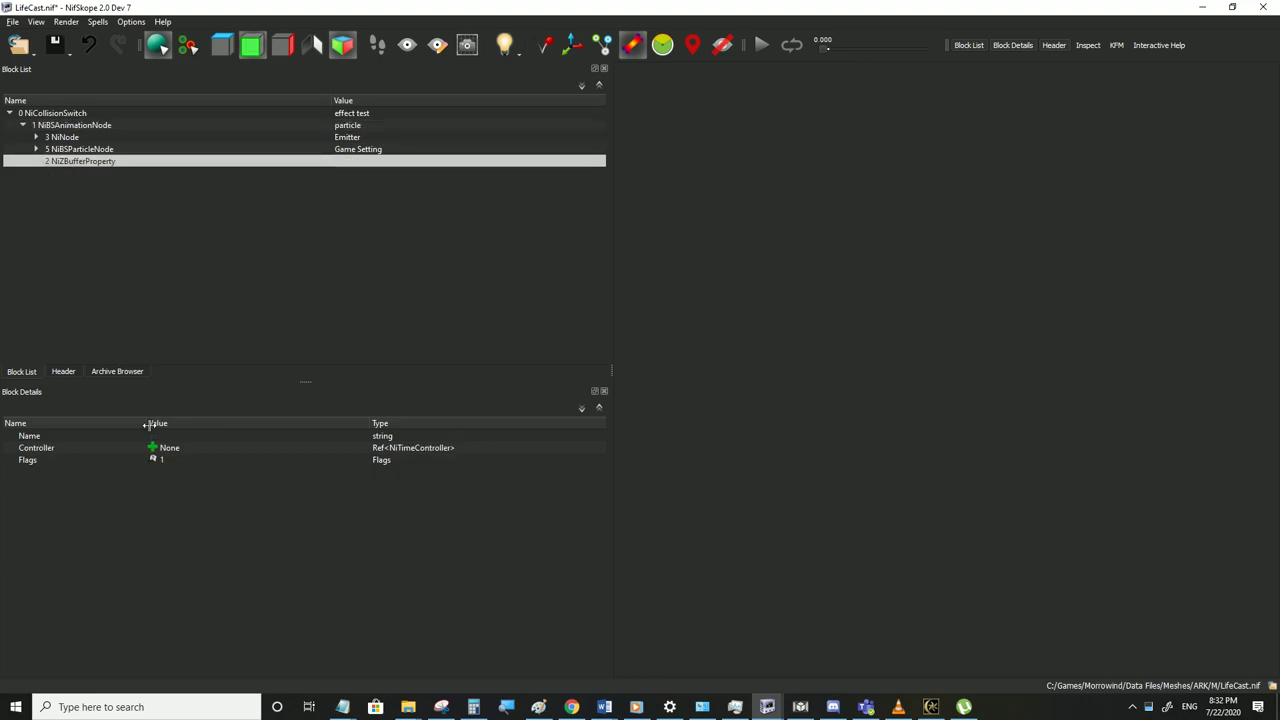
{"action": "left_click", "coordinate": [12, 22]}
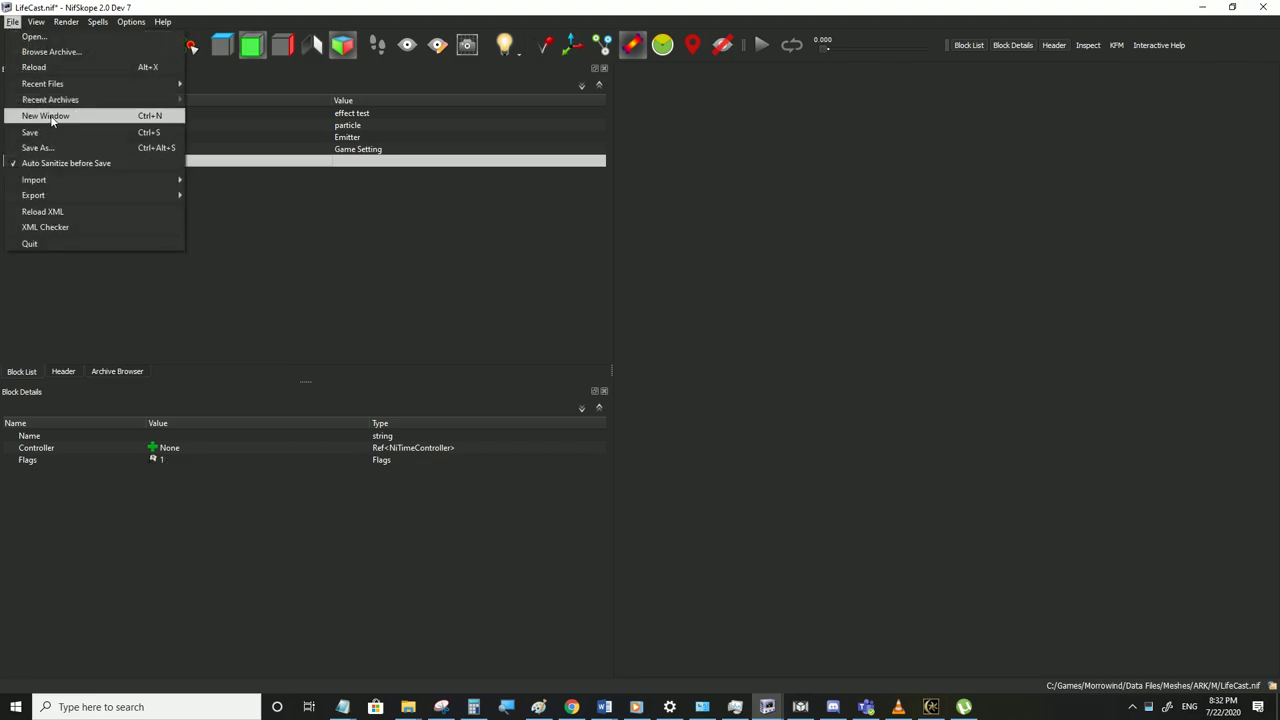
Save LifeCast.nif, test it in-game, and inspect GeoSphere02's vertex positions
{"action": "left_click", "coordinate": [40, 129]}
{"action": "left_click", "coordinate": [931, 706]}
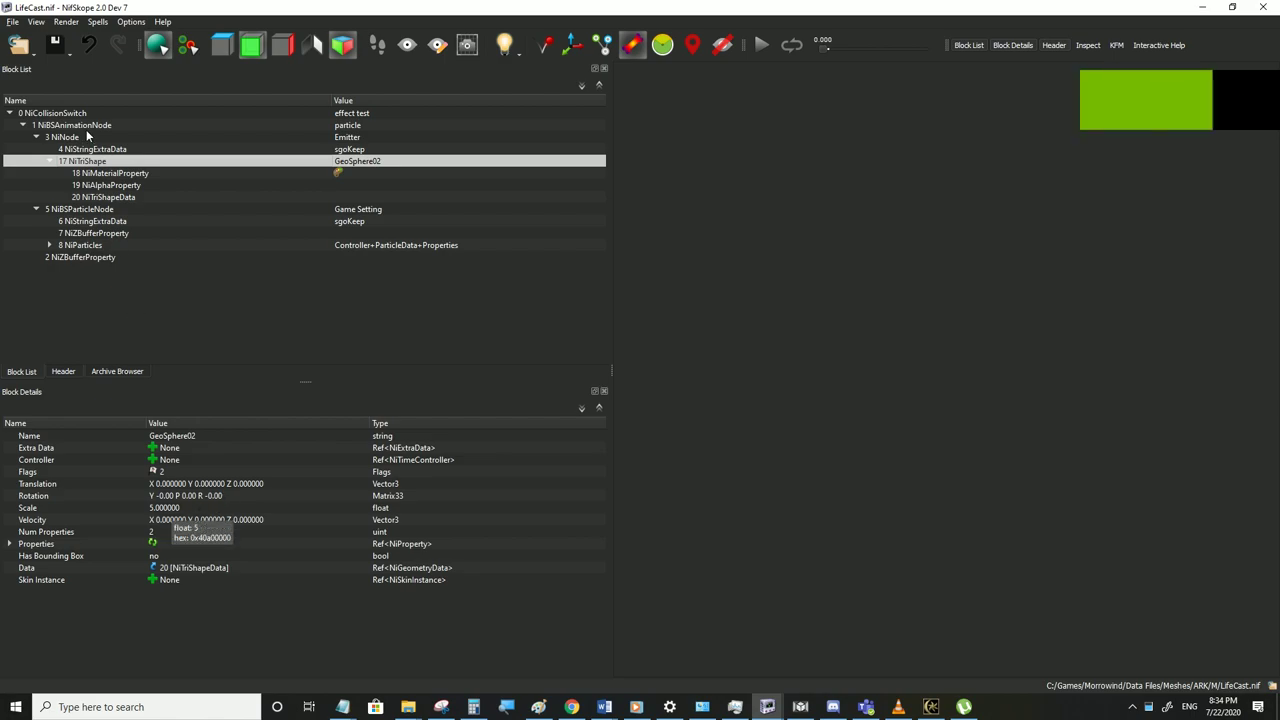
{"action": "left_click", "coordinate": [114, 198]}
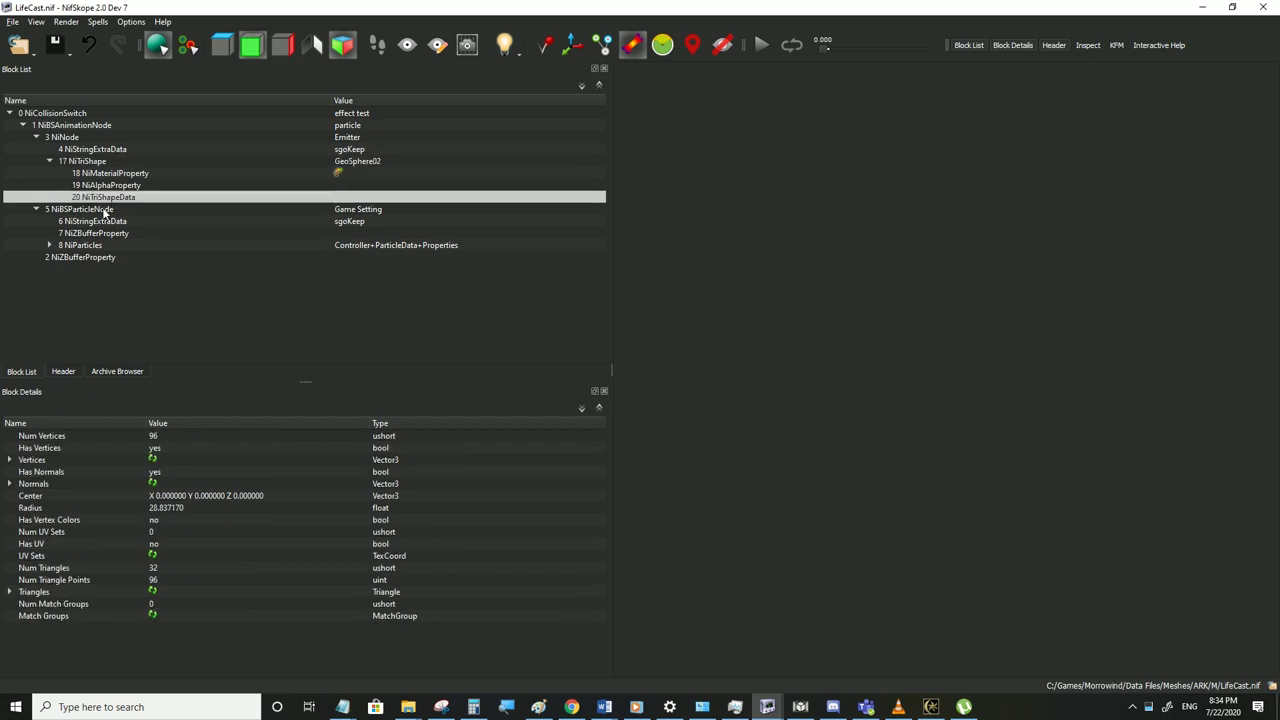
{"action": "left_click", "coordinate": [10, 462]}
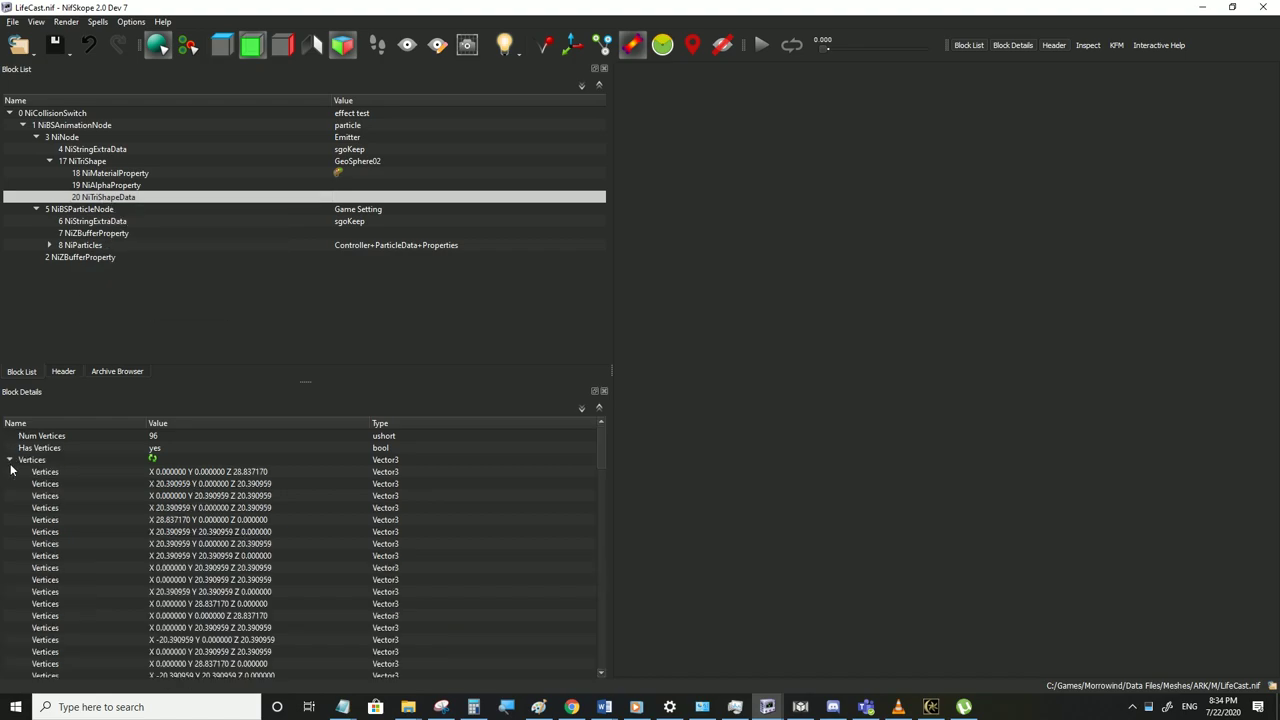
{"action": "left_click", "coordinate": [184, 472]}
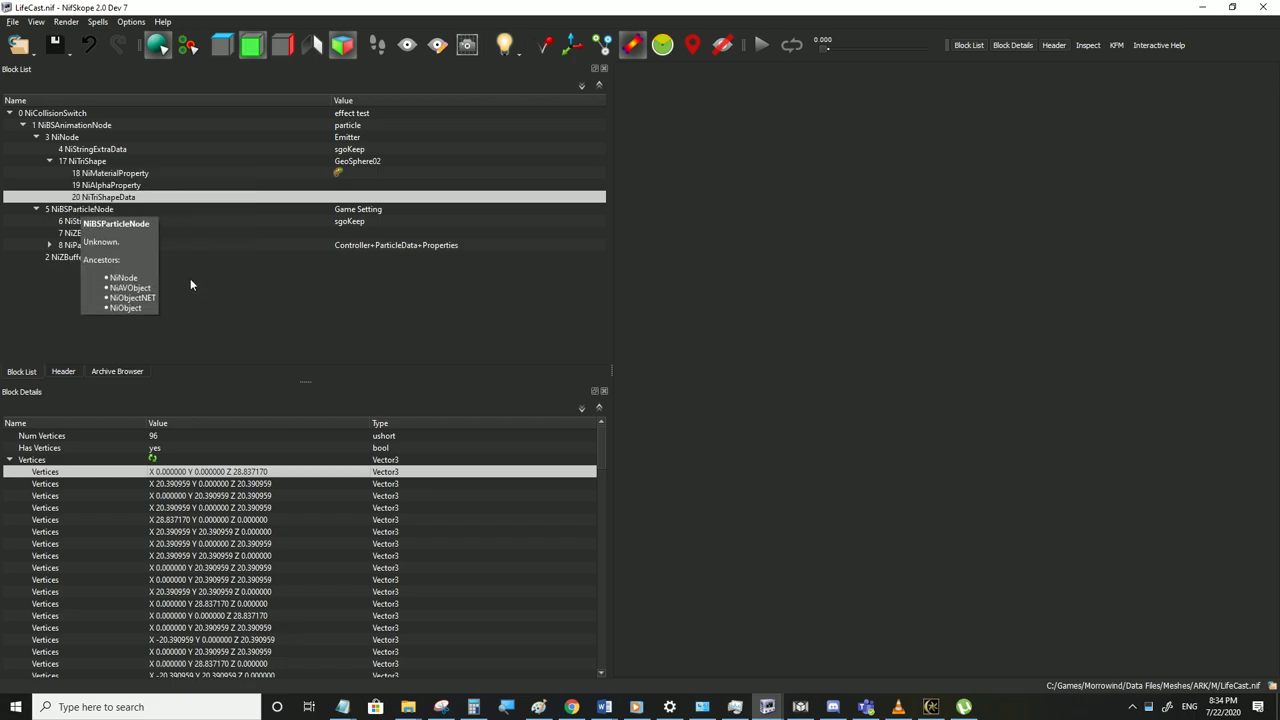
Set the GeoSphere02 shape's Scale field to 5
{"action": "left_click", "coordinate": [86, 163]}
{"action": "double_click", "coordinate": [156, 511]}
{"action": "type", "text": "1"}
{"action": "left_click", "coordinate": [169, 497]}
{"action": "double_click", "coordinate": [164, 508]}
{"action": "type", "text": "5"}
{"action": "left_click", "coordinate": [166, 499]}
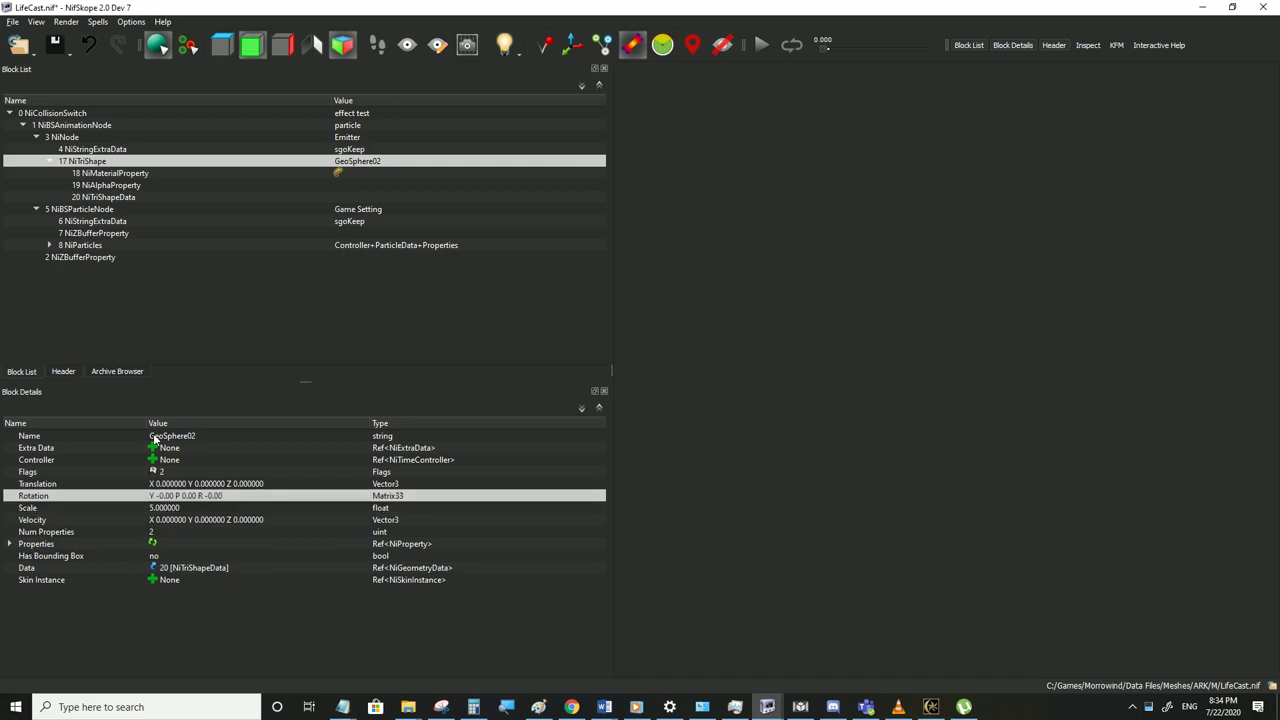
Check the emitter's current NiTriShapeData vertex coordinates before baking the scale
{"action": "right_click", "coordinate": [86, 163]}
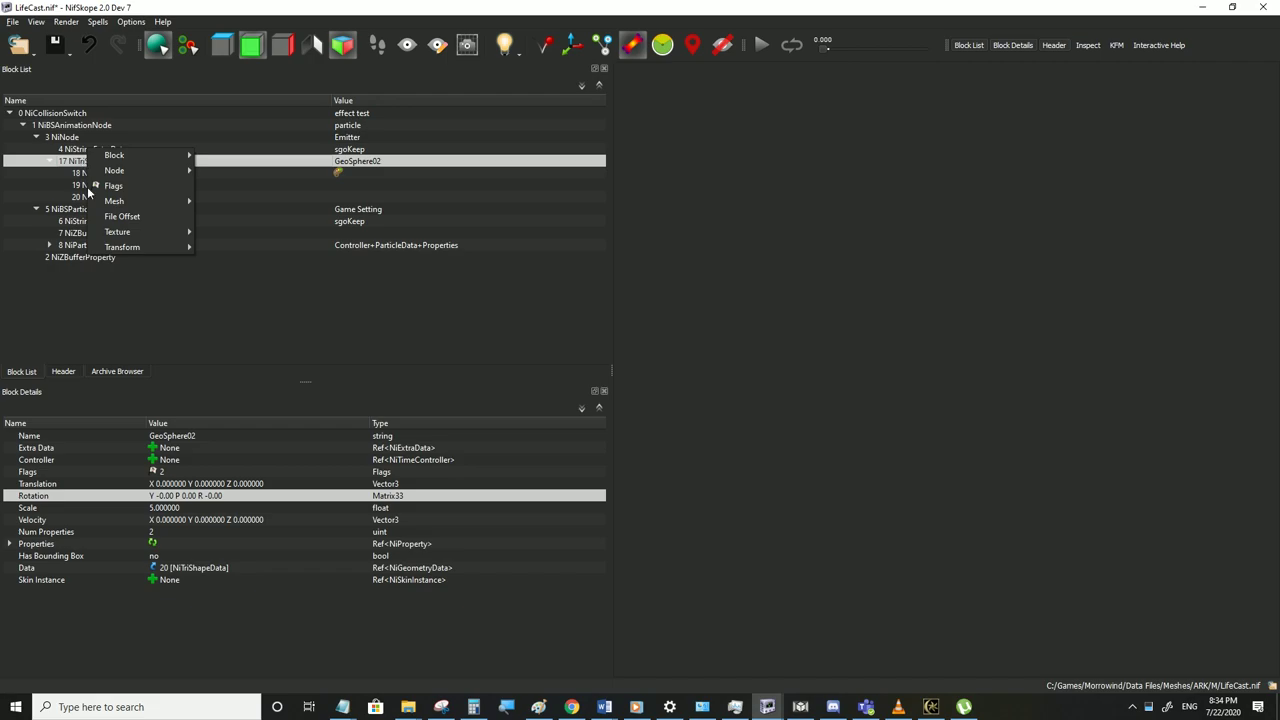
{"action": "mouse_move", "coordinate": [145, 249]}
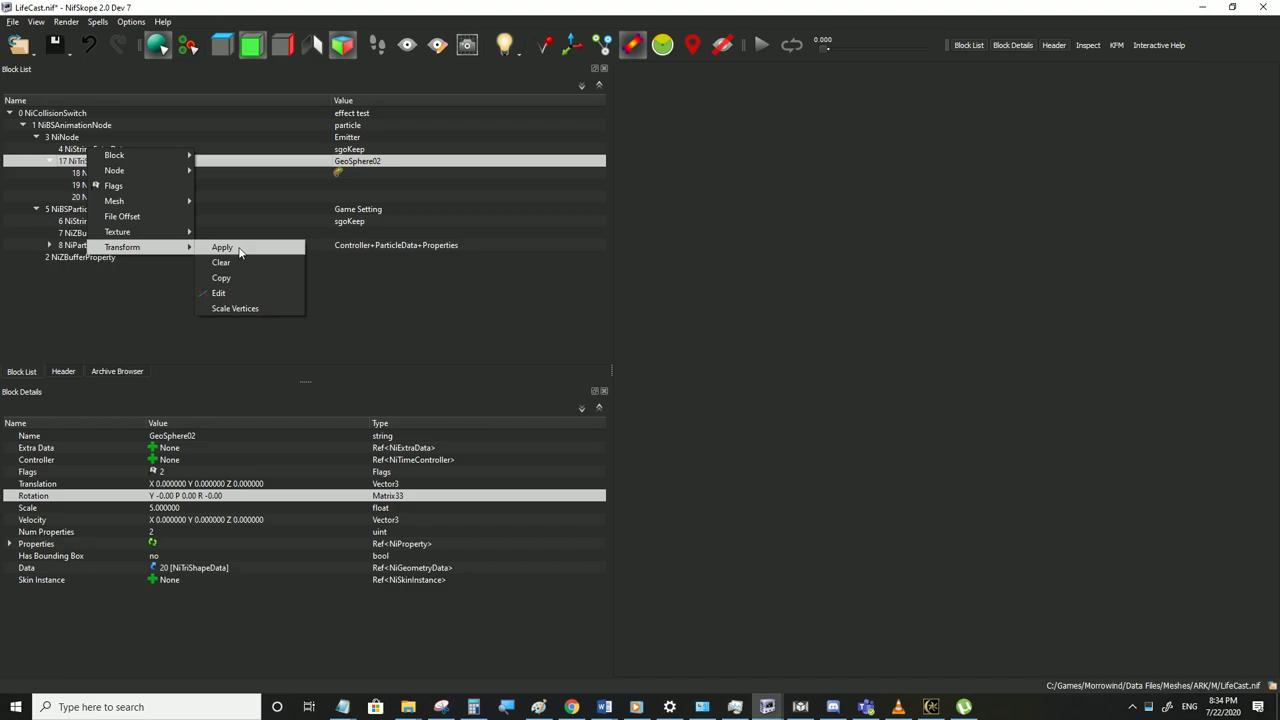
{"action": "left_click", "coordinate": [172, 515]}
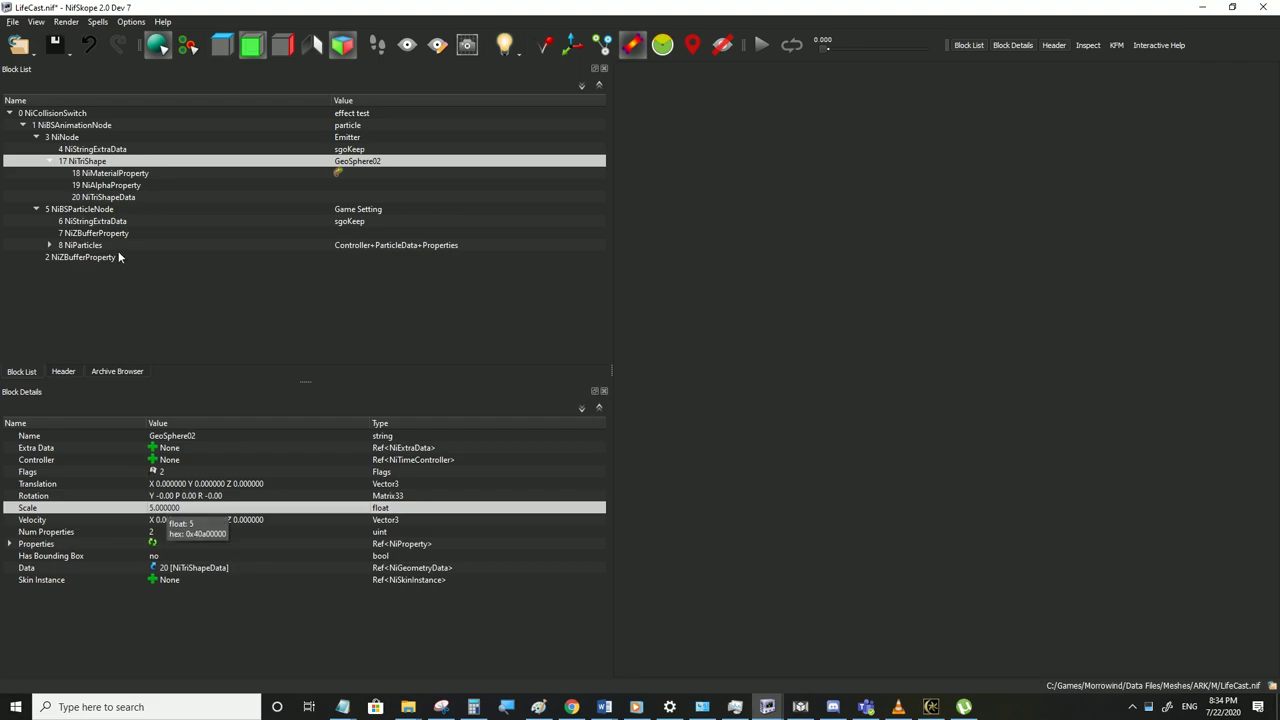
{"action": "left_click", "coordinate": [105, 198]}
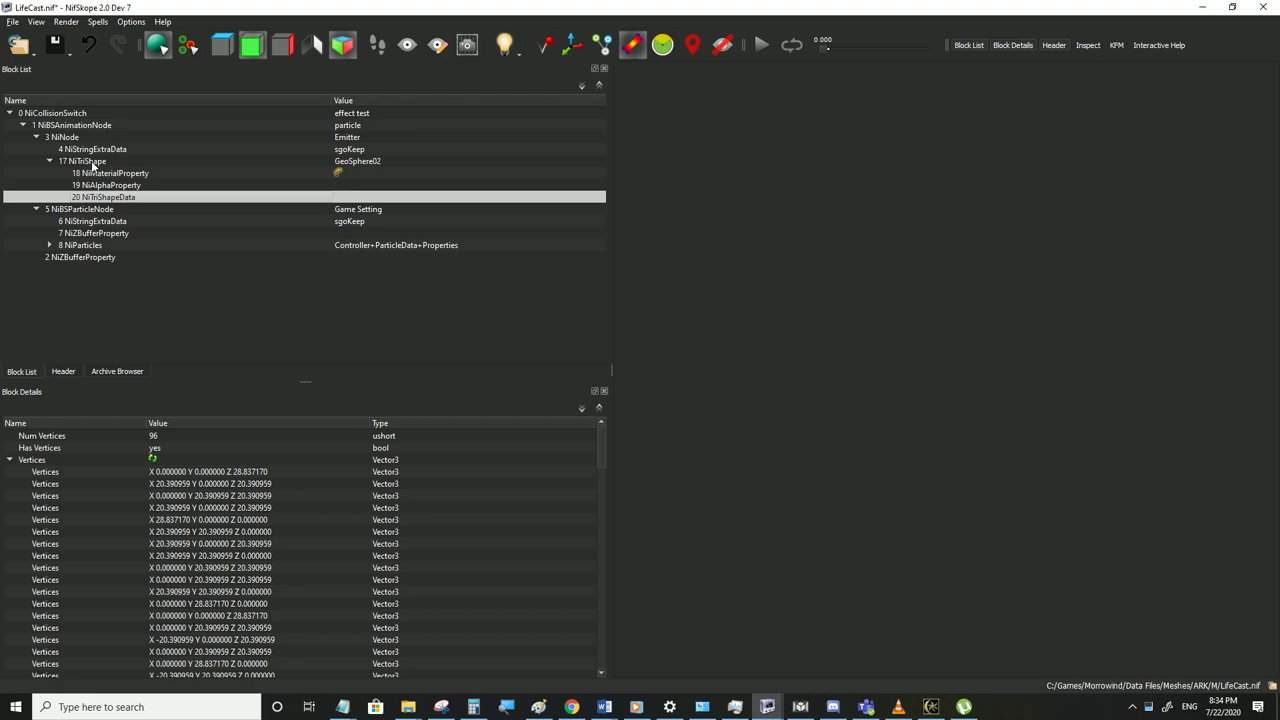
{"action": "mouse_move", "coordinate": [80, 165]}
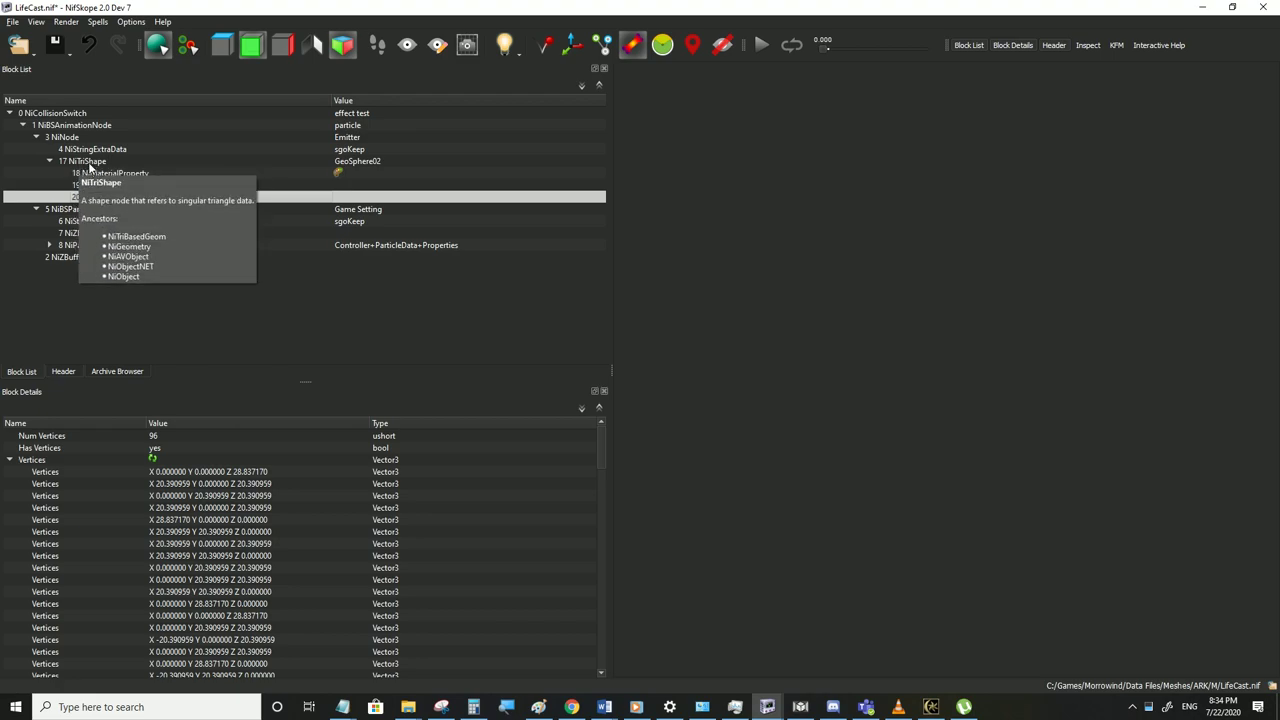
{"action": "left_click", "coordinate": [89, 165]}
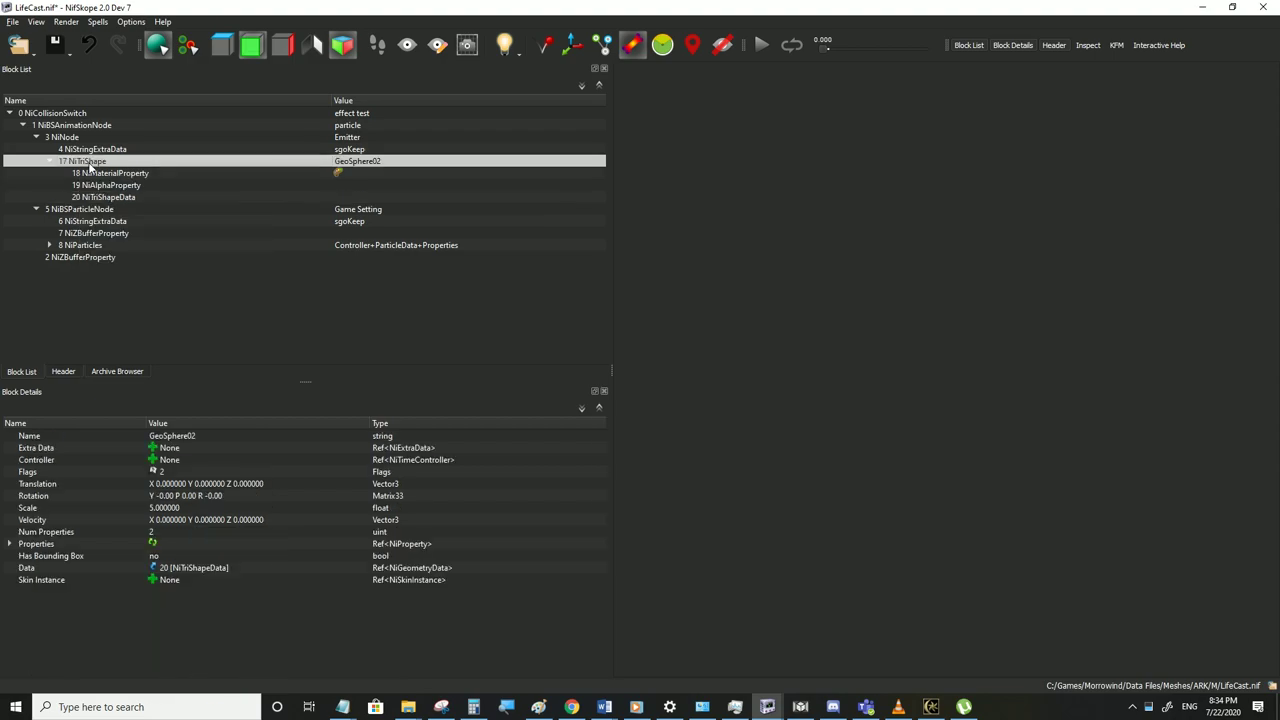
Apply GeoSphere02's transform so Scale reads 1.0 and vertices reach 144.185852
{"action": "right_click", "coordinate": [90, 156]}
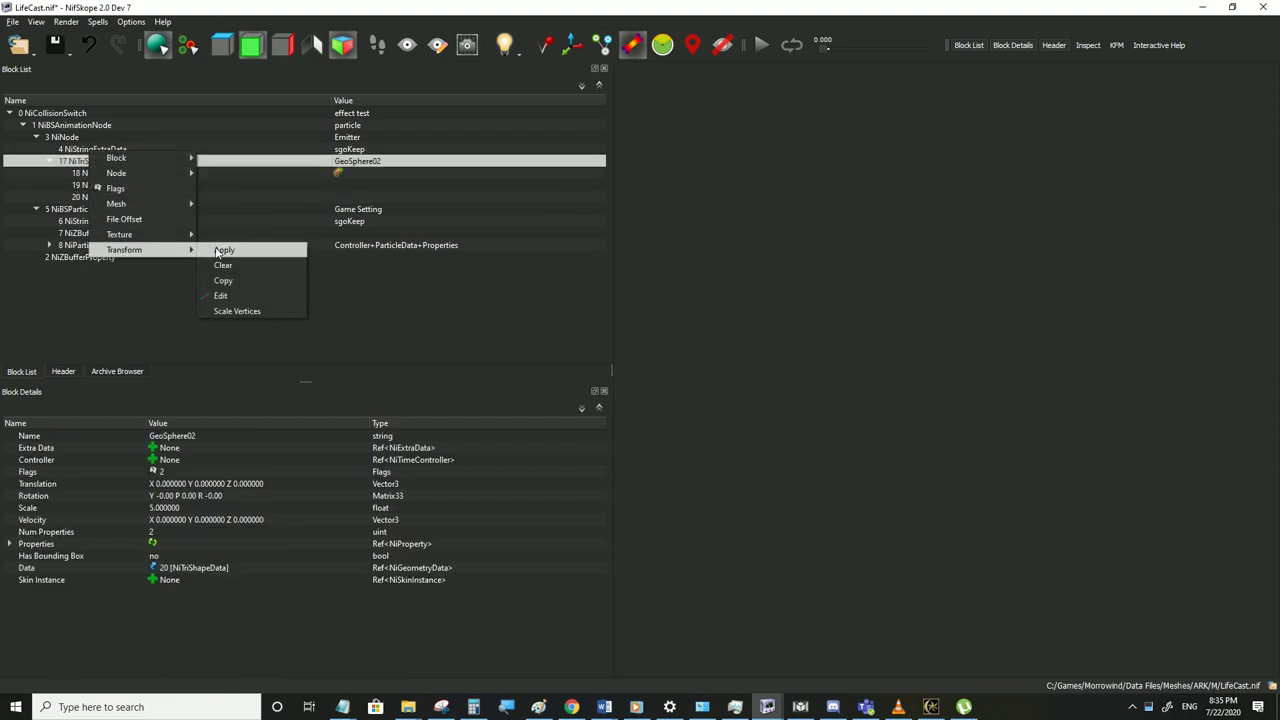
{"action": "left_click", "coordinate": [222, 250]}
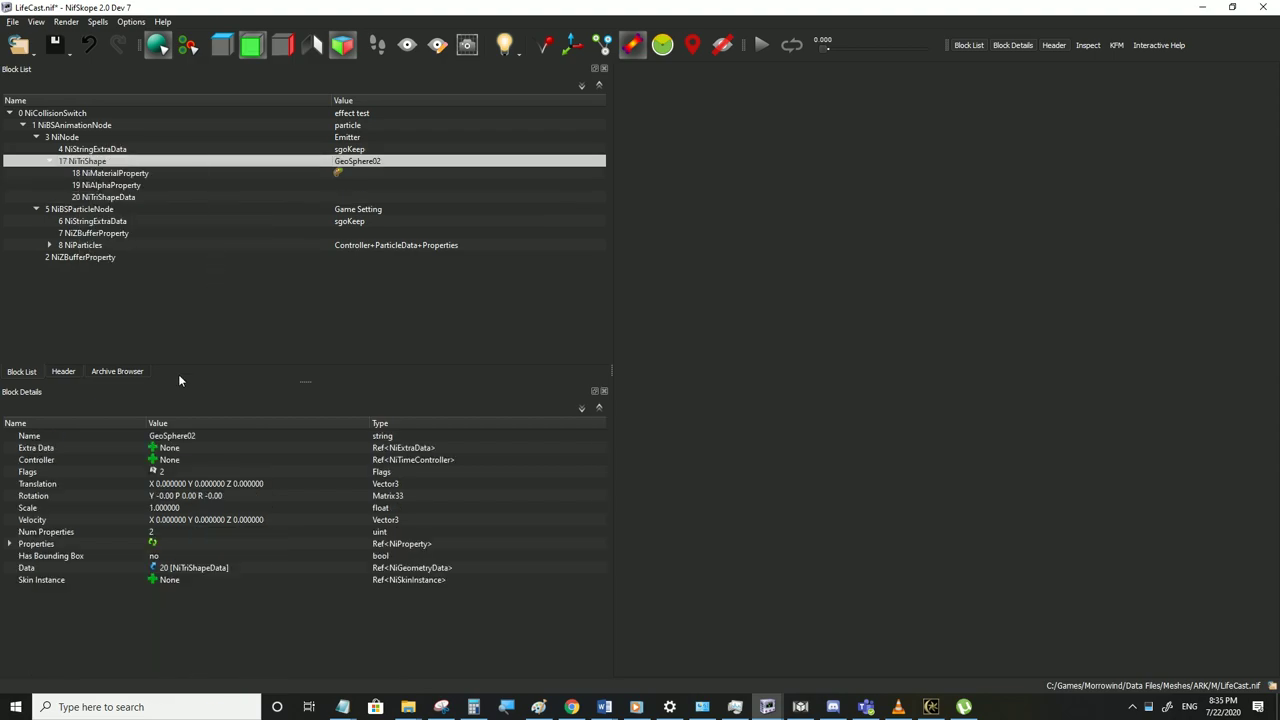
{"action": "left_click", "coordinate": [173, 510]}
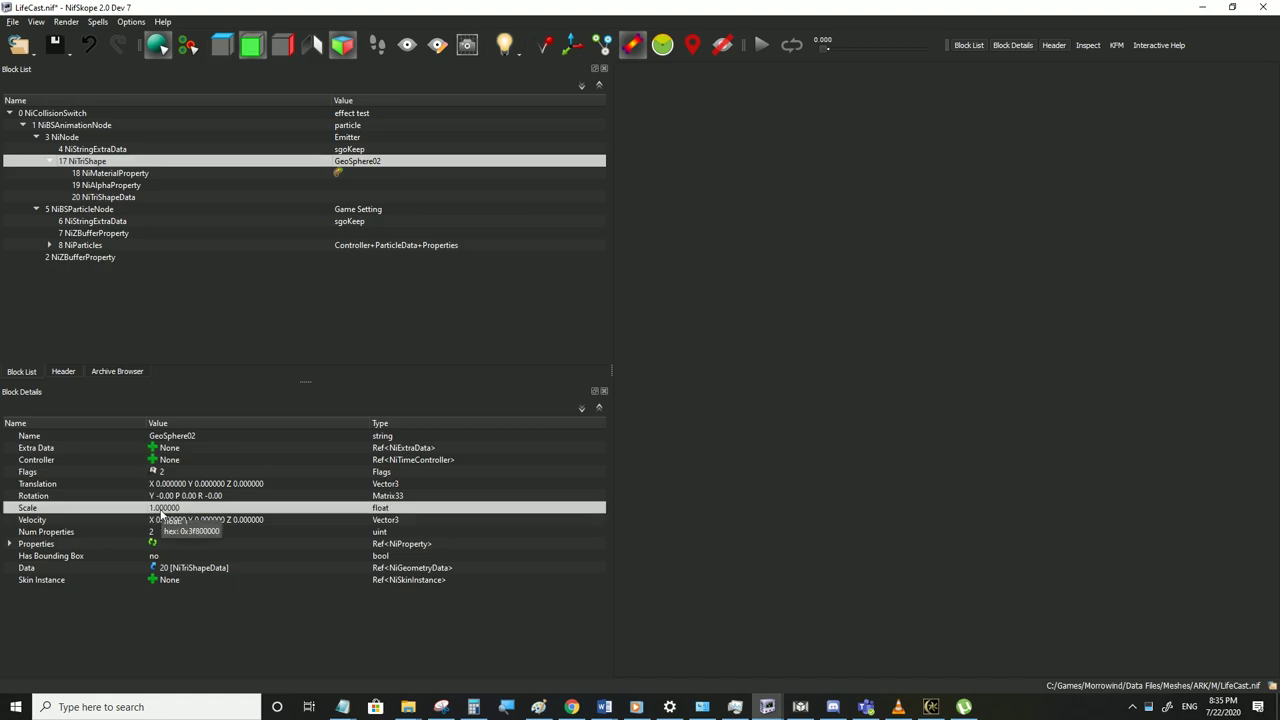
{"action": "left_click", "coordinate": [95, 199]}
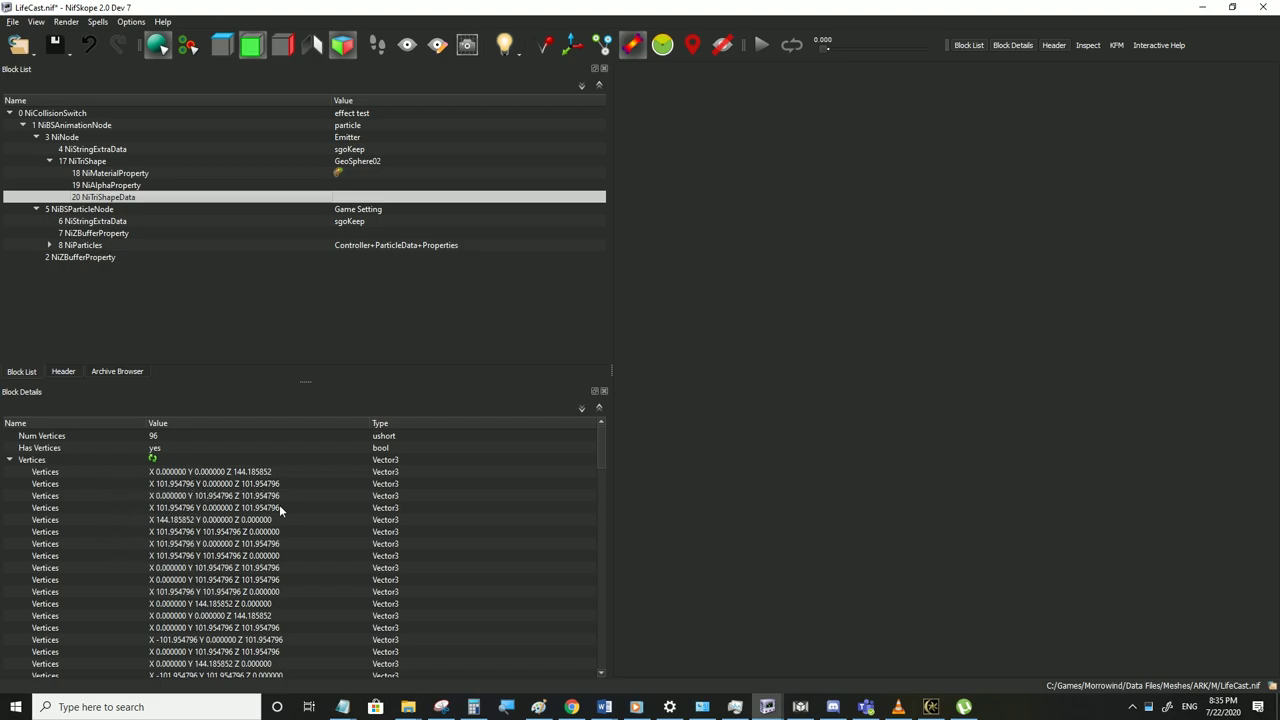
Save the baked LifeCast.nif and walk around the particle-studded purple geosphere in Morrowind
{"action": "left_click", "coordinate": [12, 21]}
{"action": "left_click", "coordinate": [33, 131]}
{"action": "left_click", "coordinate": [931, 707]}
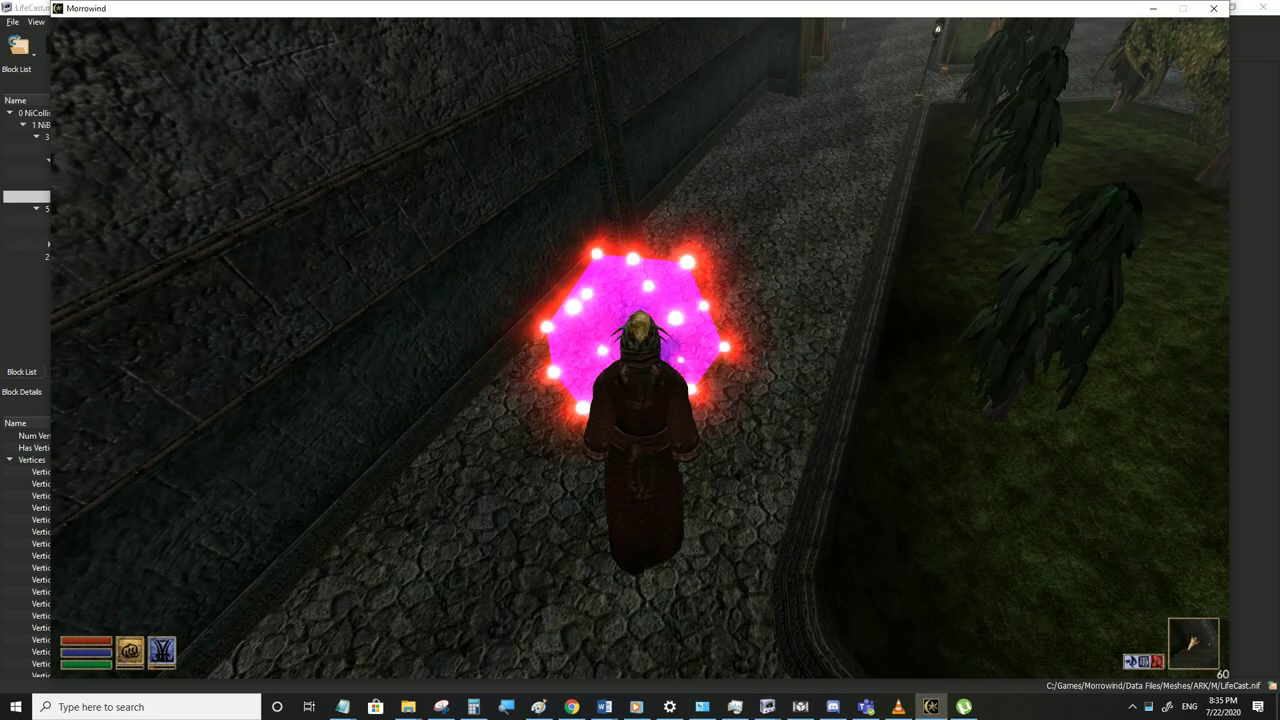
{"action": "key", "text": "w"}
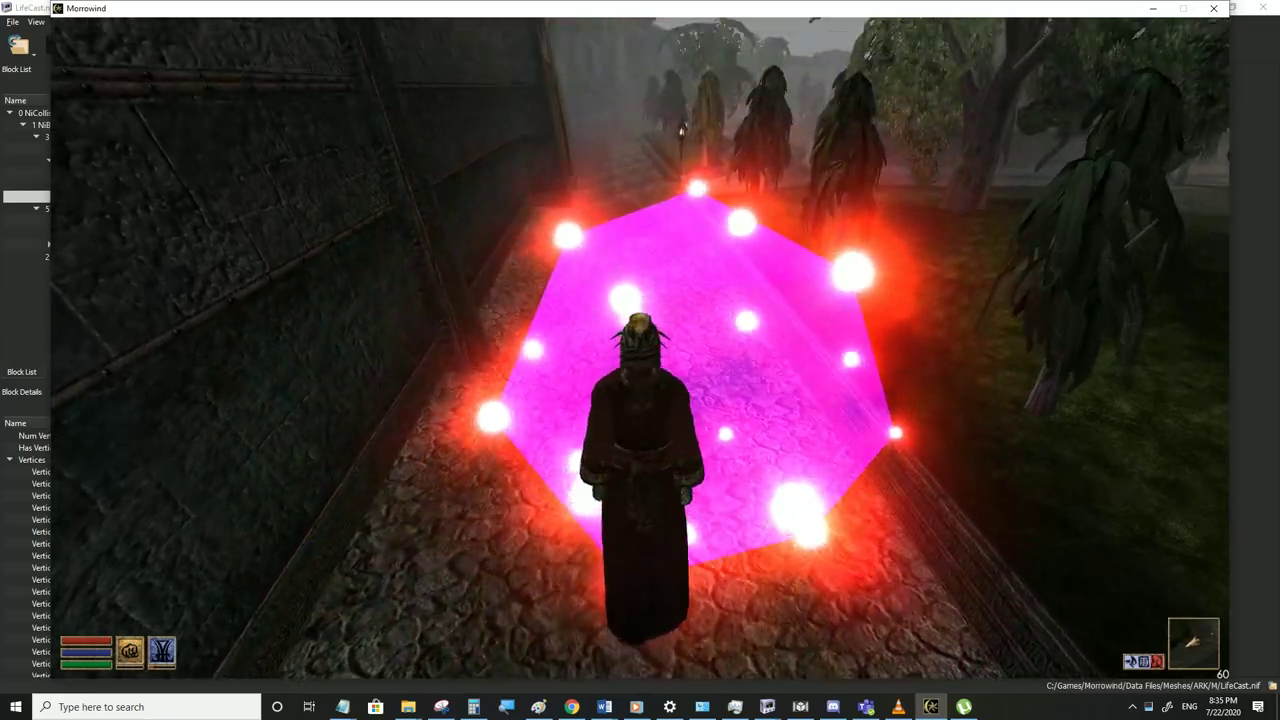
{"action": "key", "text": "d"}
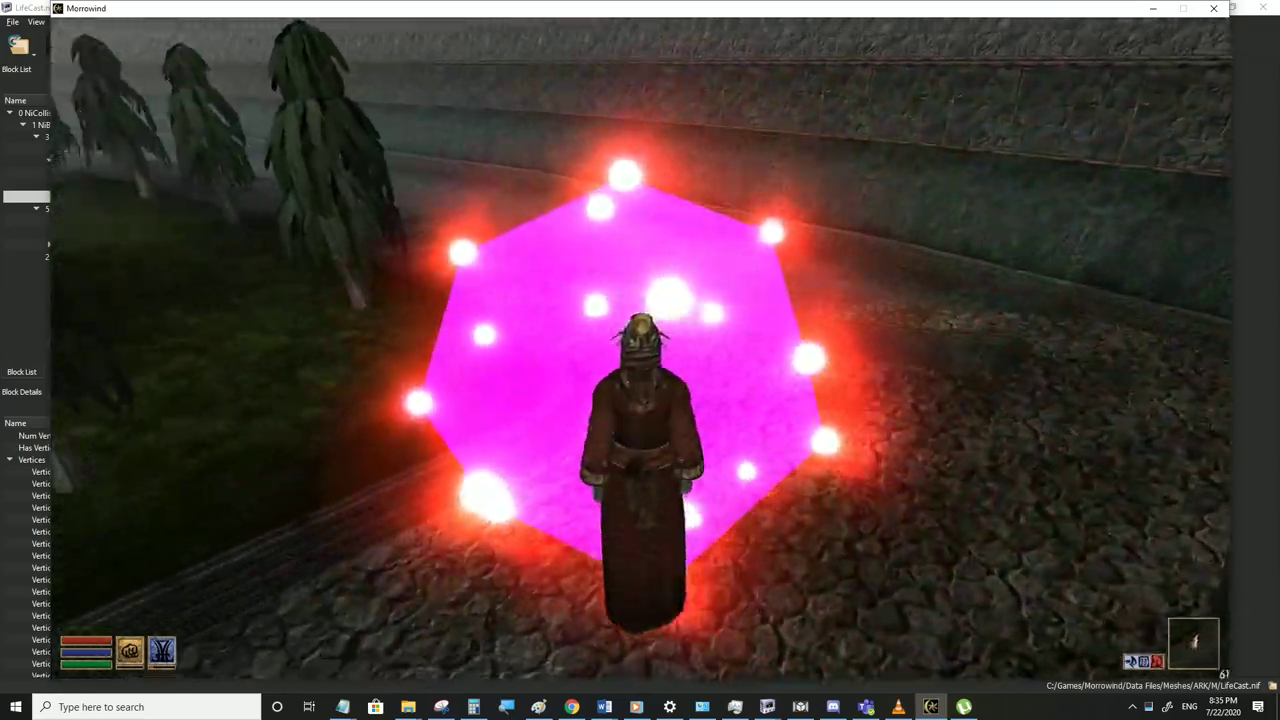
{"action": "key", "text": "d"}
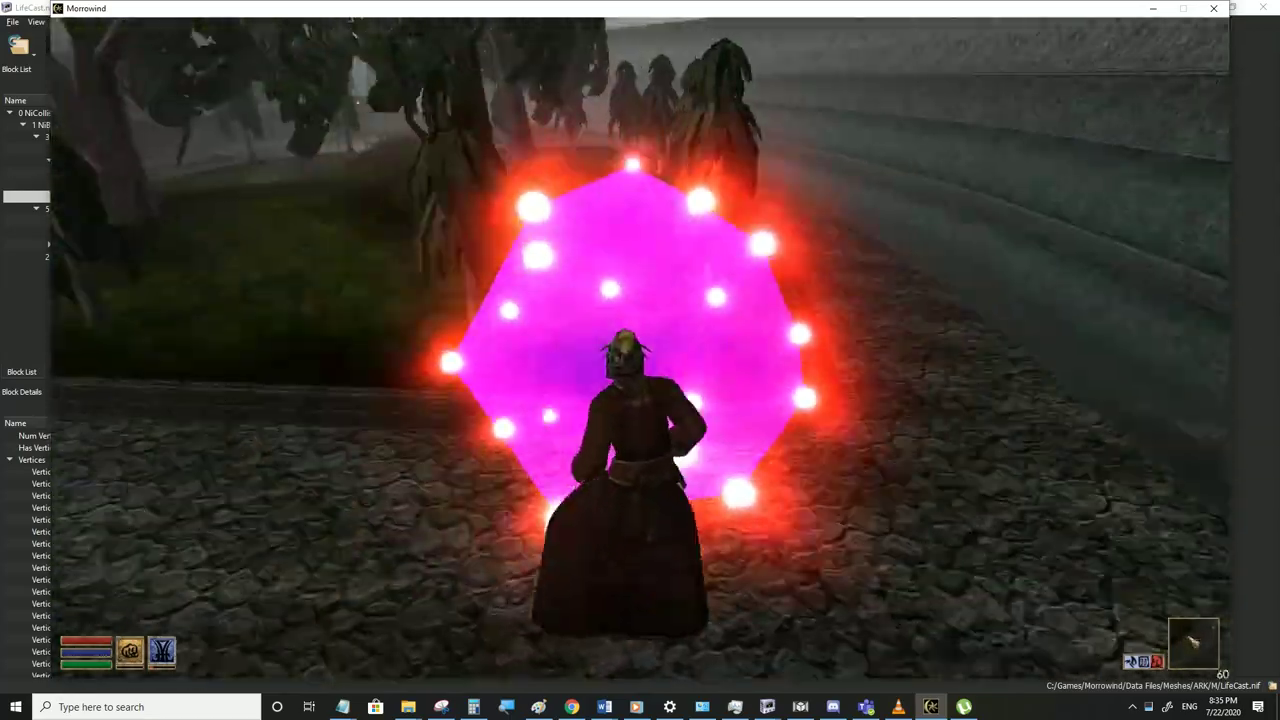
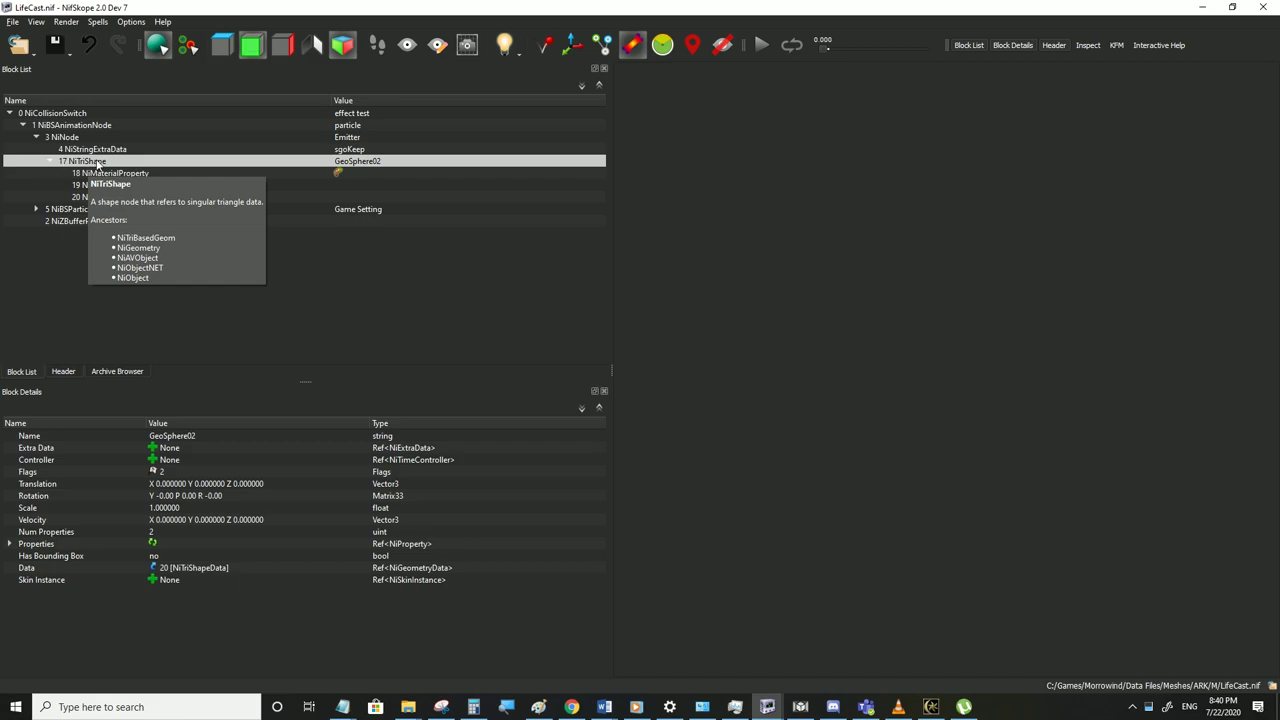
Insert a NiKeyframeController block on the GeoSphere02 NiTriShape
{"action": "right_click", "coordinate": [93, 163]}
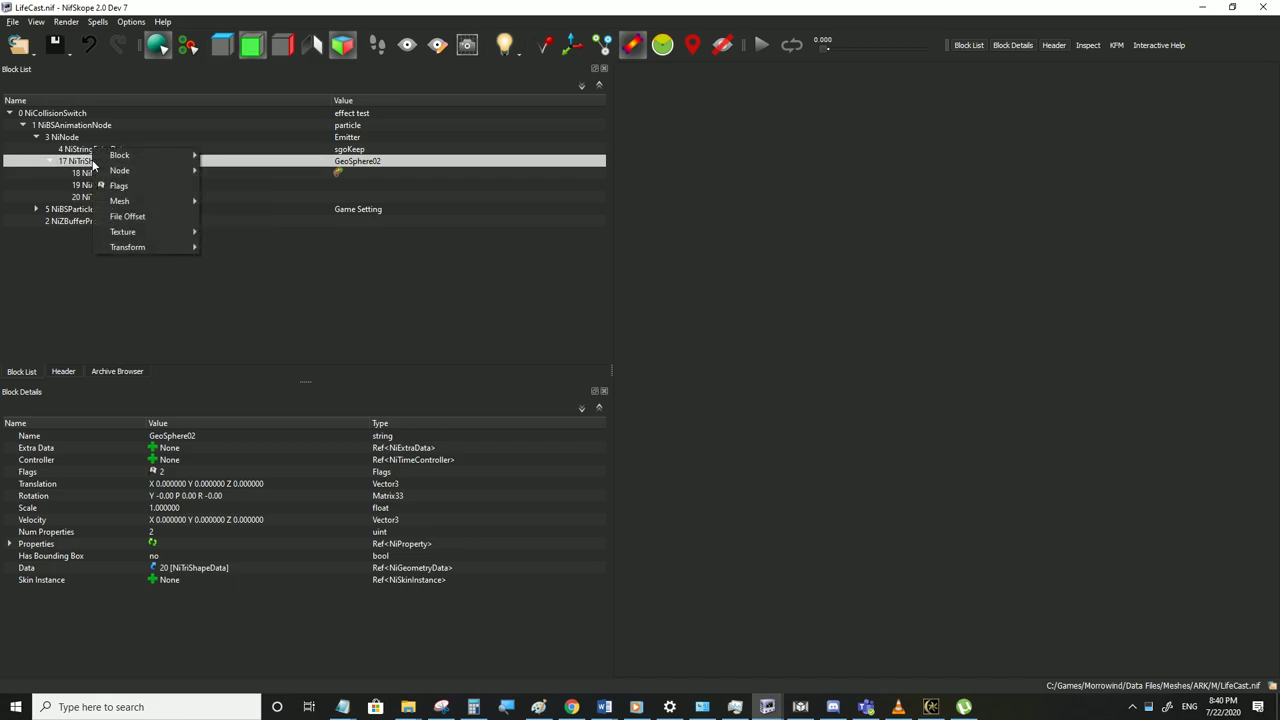
{"action": "left_click", "coordinate": [85, 165]}
{"action": "right_click", "coordinate": [77, 164]}
{"action": "mouse_move", "coordinate": [104, 158]}
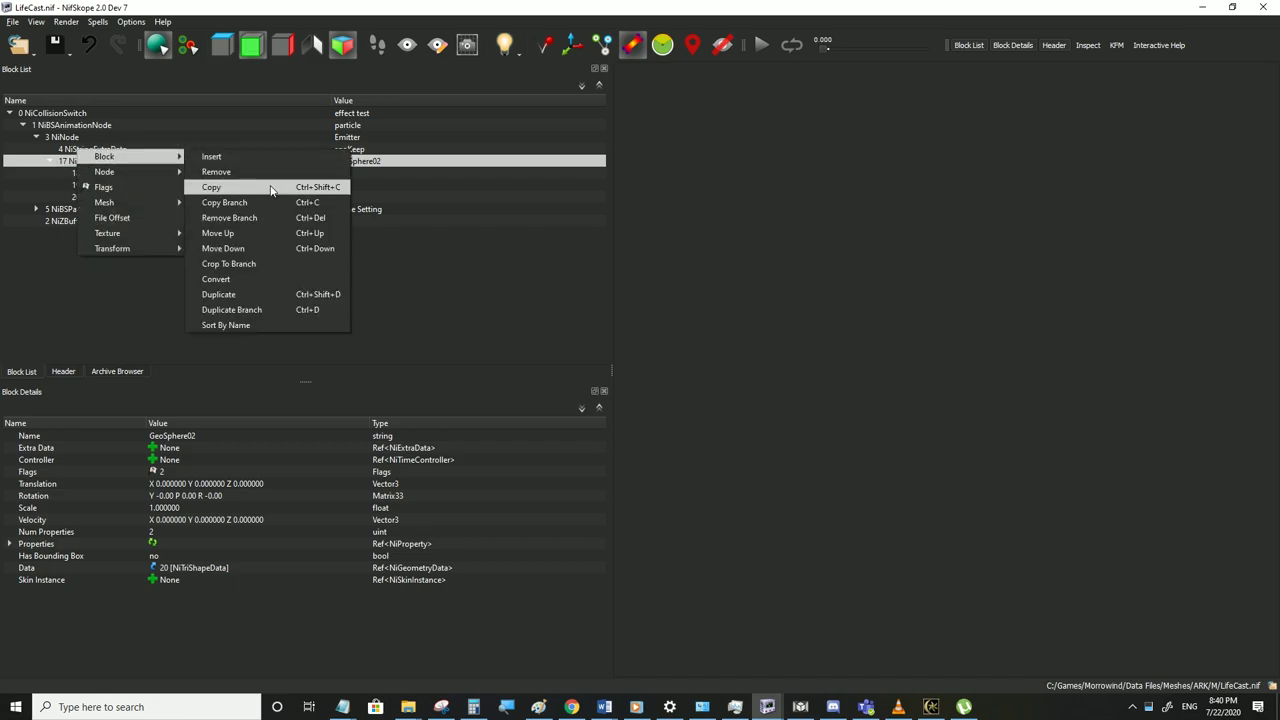
{"action": "left_click", "coordinate": [211, 157]}
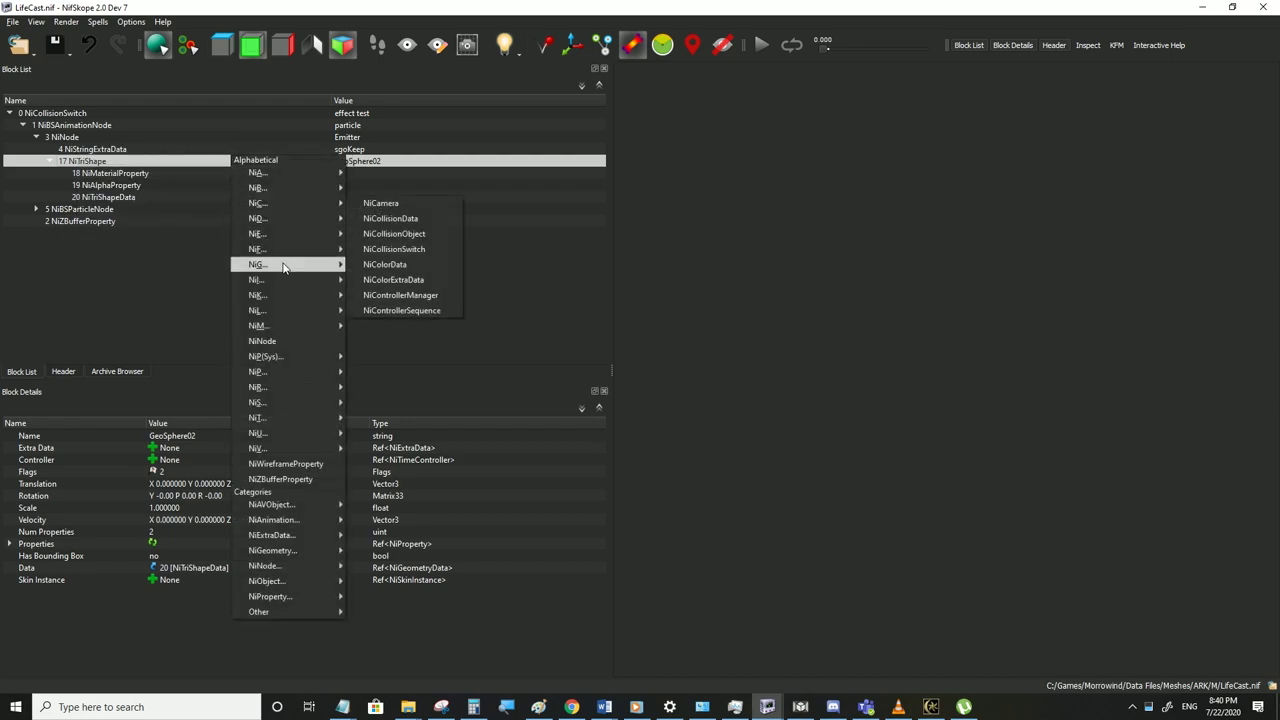
{"action": "mouse_move", "coordinate": [300, 295]}
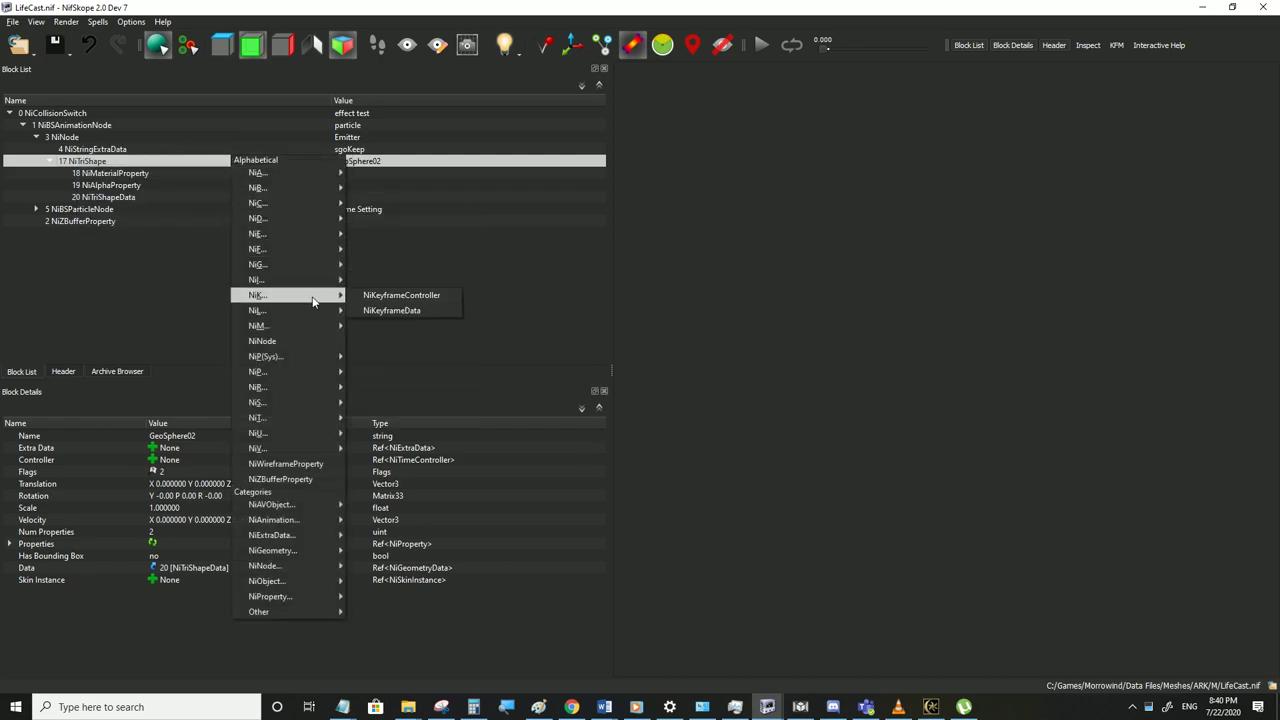
{"action": "left_click", "coordinate": [384, 297]}
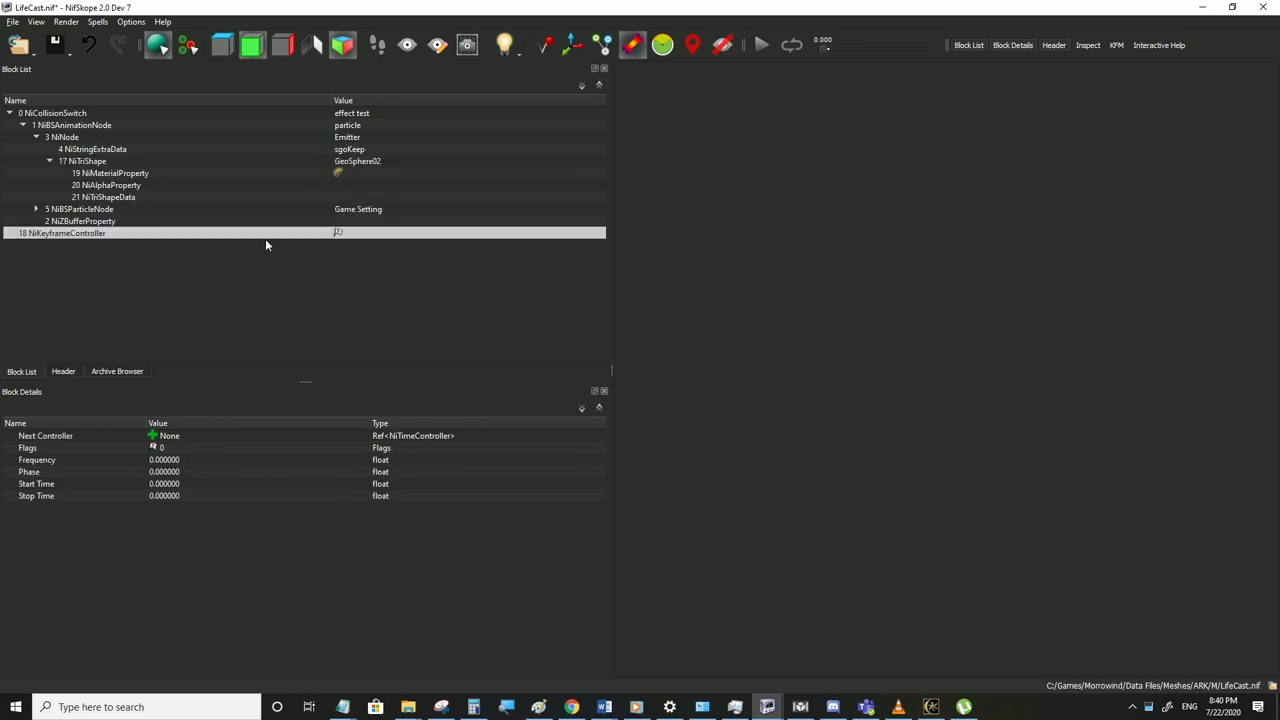
Link controller 18 to the GeoSphere02 shape and save LifeCast.nif
{"action": "left_click", "coordinate": [84, 162]}
{"action": "double_click", "coordinate": [178, 461]}
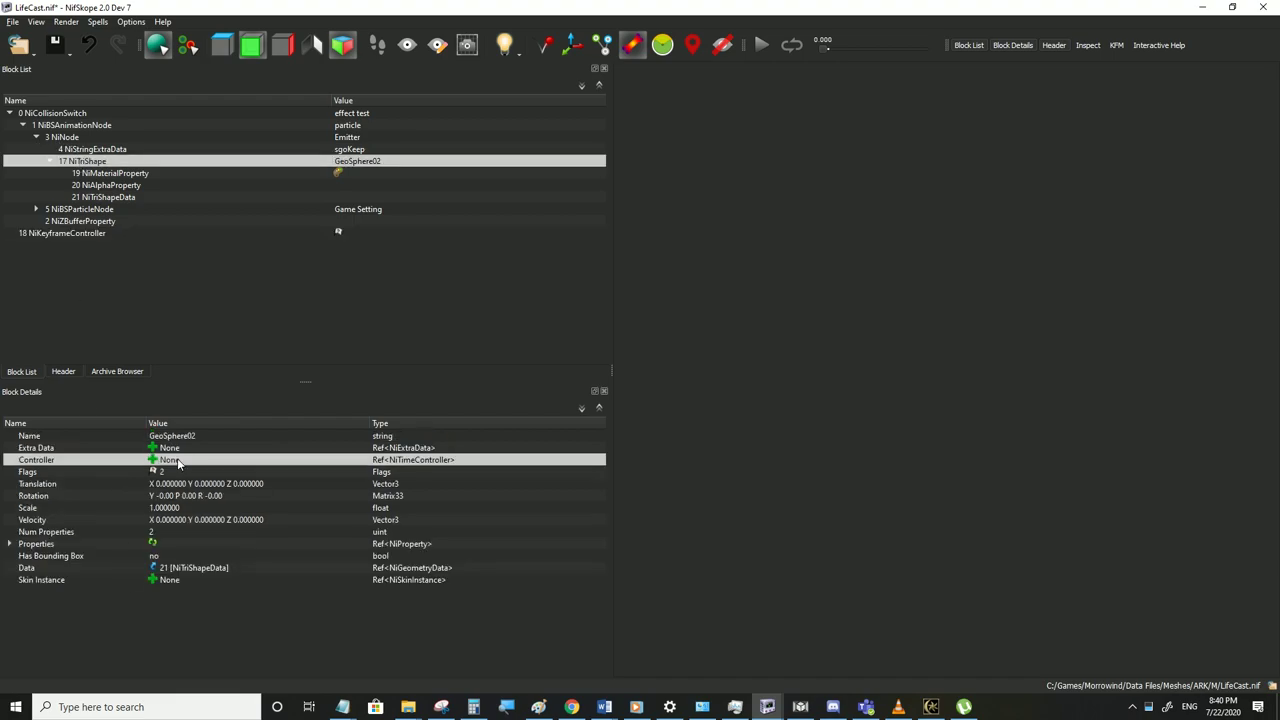
{"action": "type", "text": "18"}
{"action": "key", "text": "Return"}
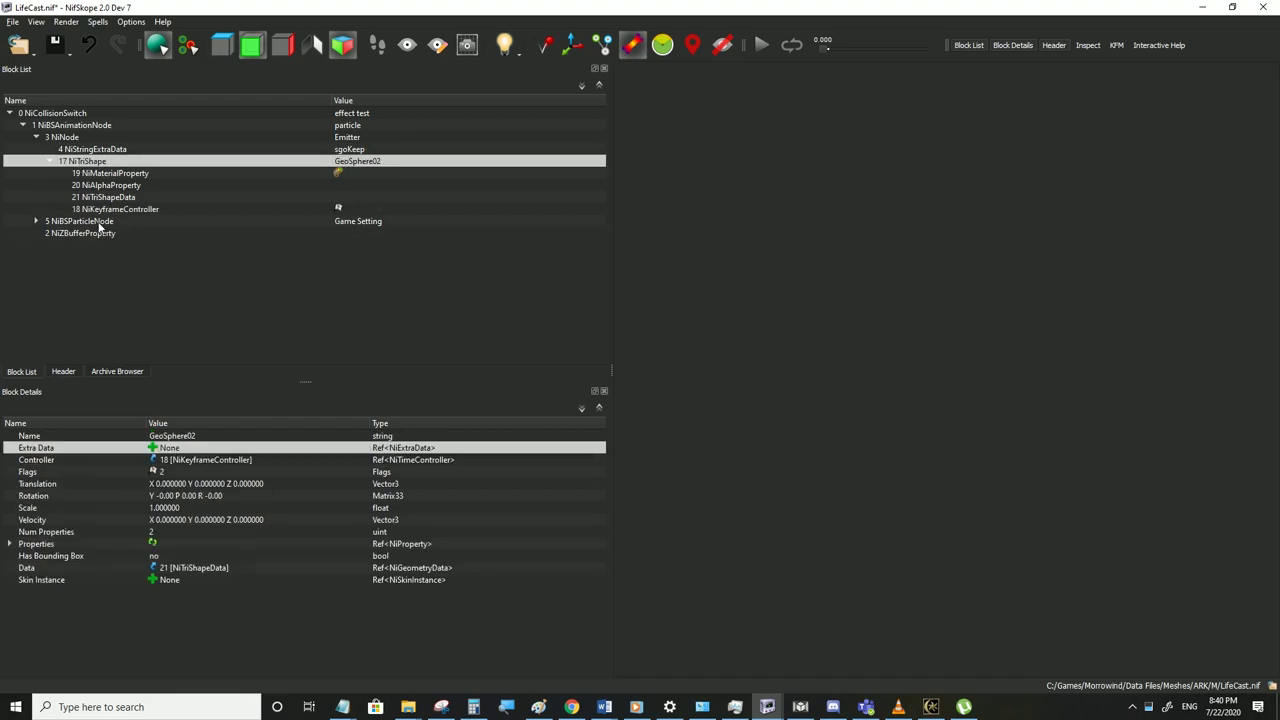
{"action": "left_click", "coordinate": [105, 232]}
{"action": "left_click", "coordinate": [166, 454]}
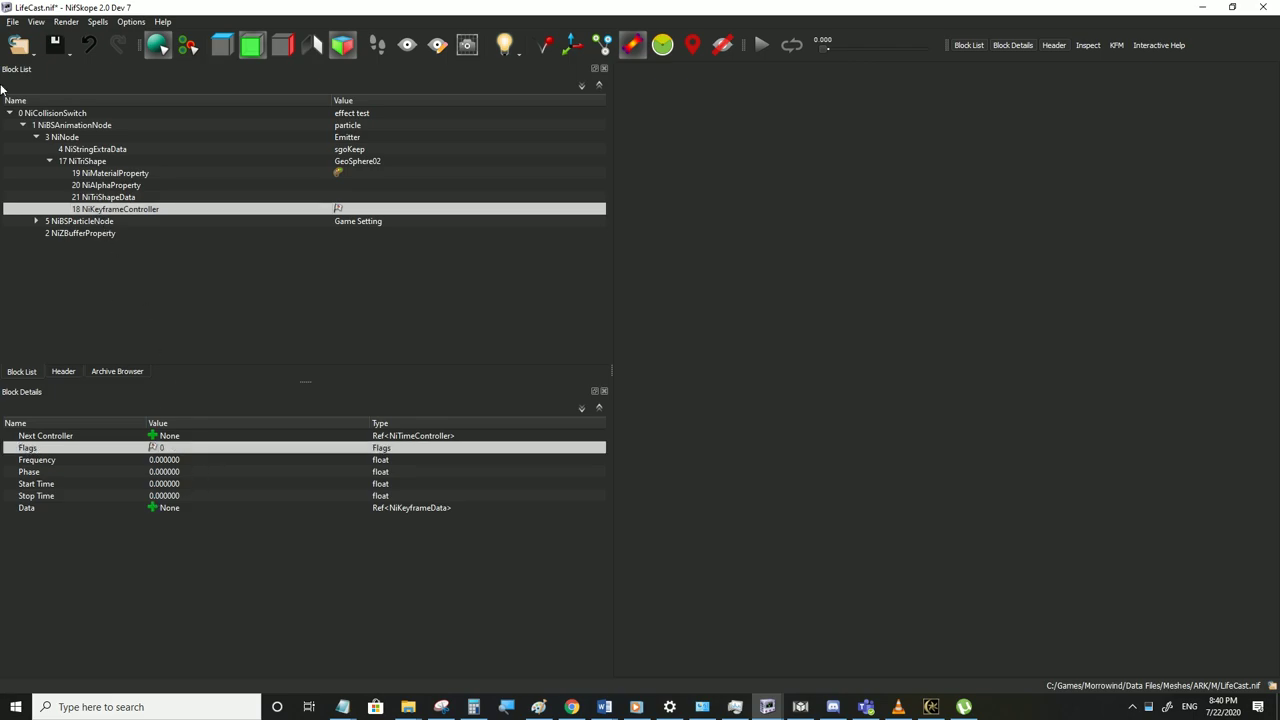
{"action": "left_click", "coordinate": [12, 21]}
{"action": "left_click", "coordinate": [30, 133]}
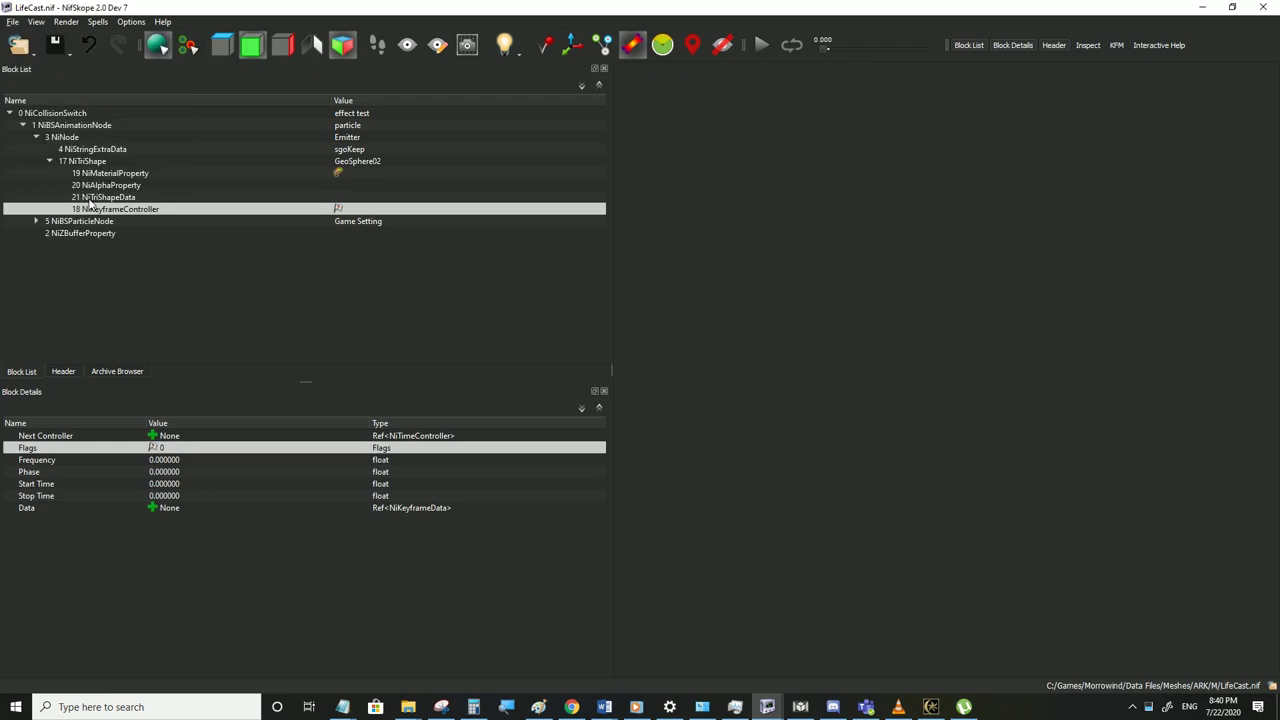
Set the controller's Target to 17 and attach a new NiKeyframeData block
{"action": "double_click", "coordinate": [172, 508]}
{"action": "type", "text": "17"}
{"action": "key", "text": "Return"}
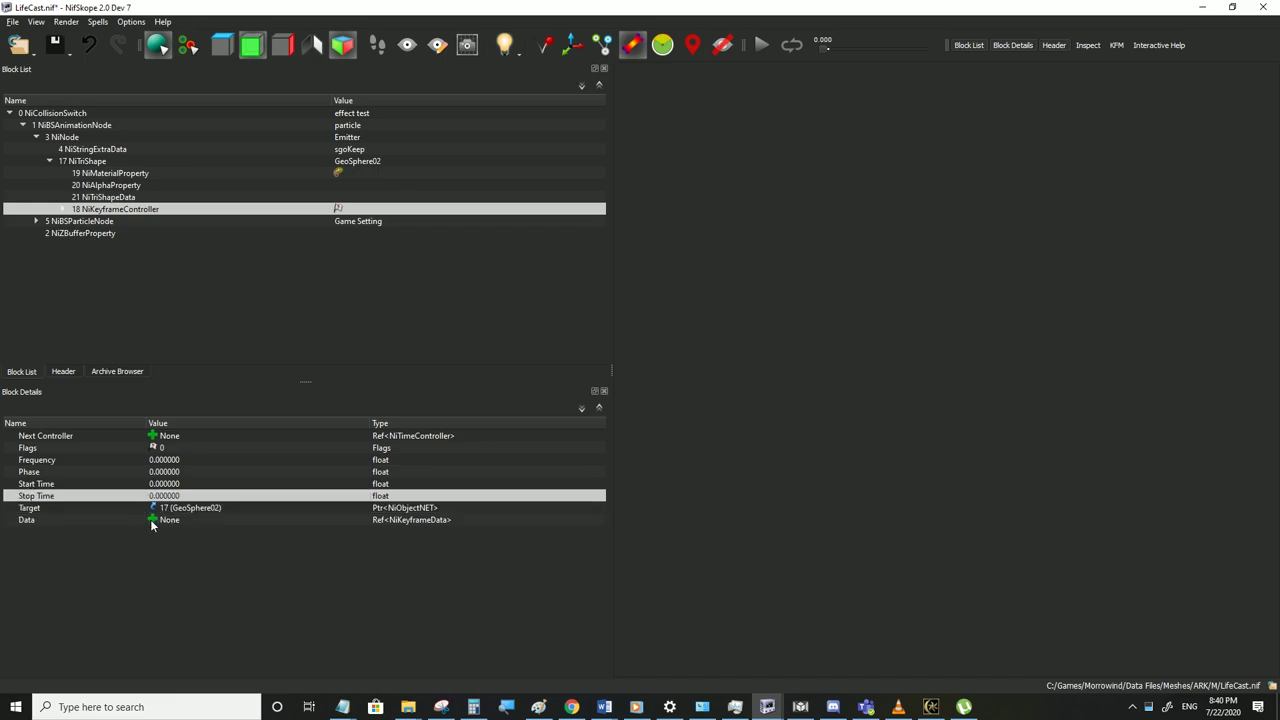
{"action": "left_click", "coordinate": [154, 521]}
{"action": "left_click", "coordinate": [174, 526]}
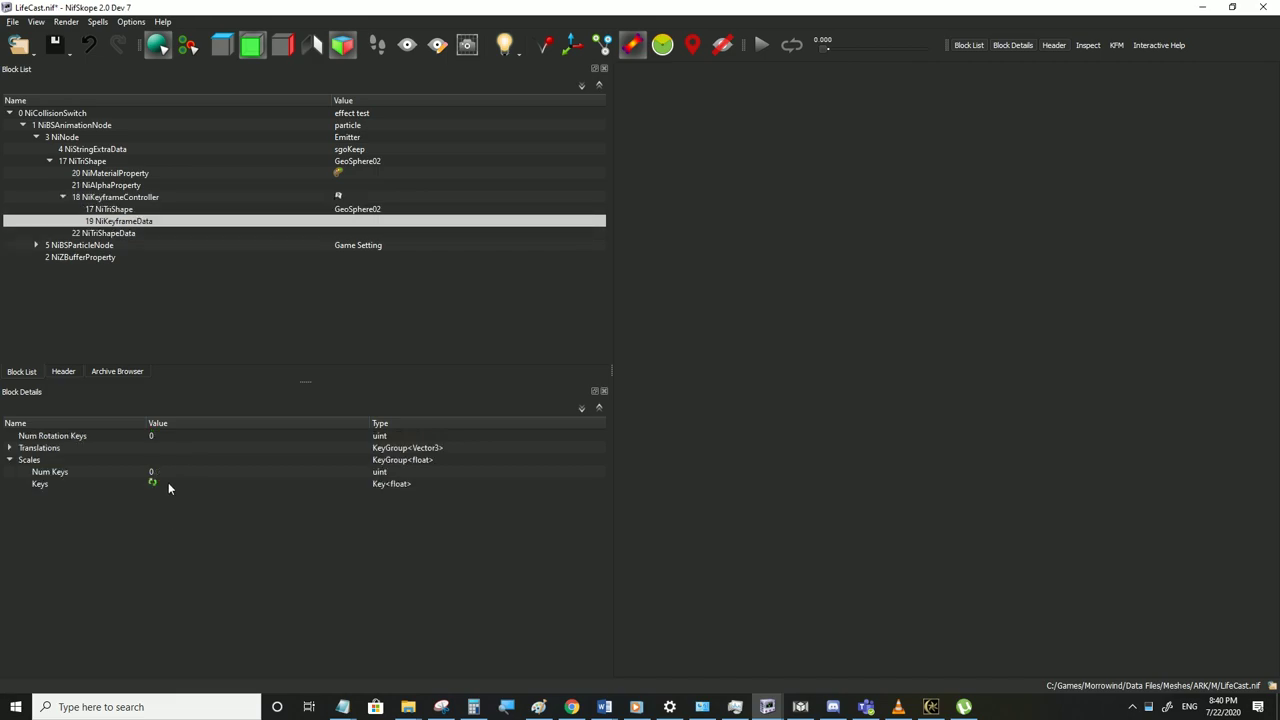
Give the keyframe controller Flags 8, Frequency 1 and Stop Time 10
{"action": "left_click", "coordinate": [117, 199]}
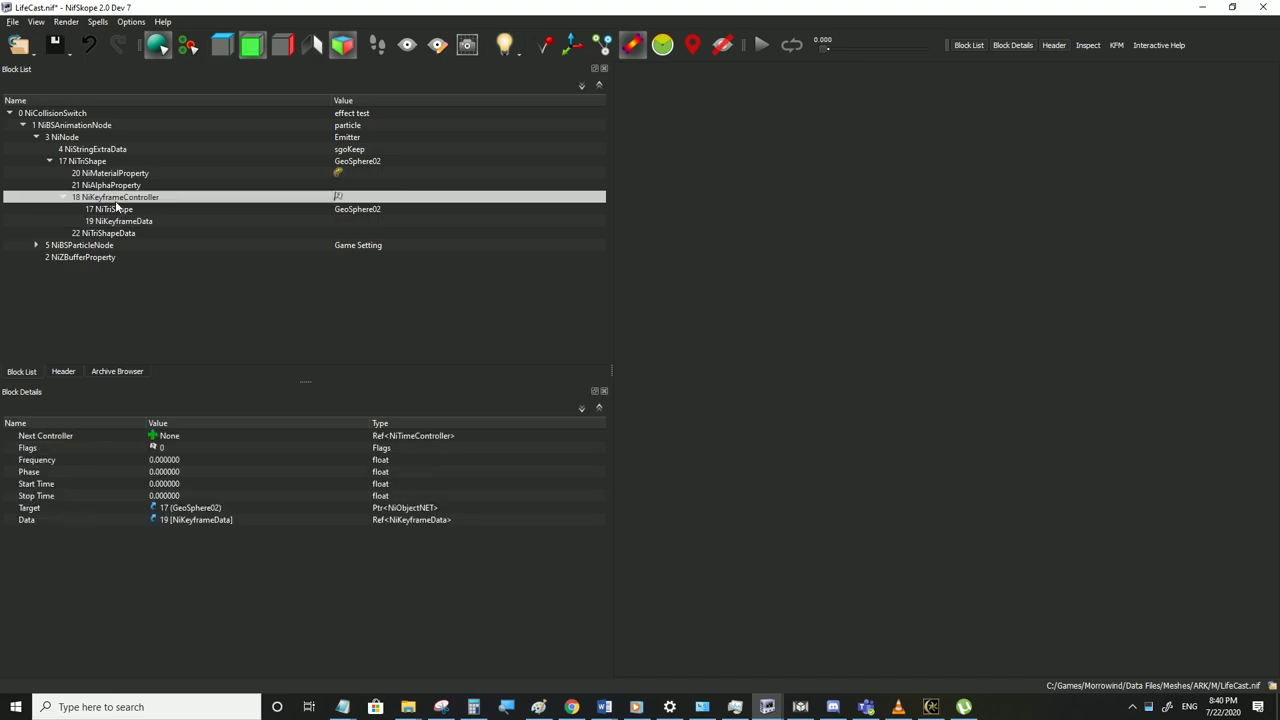
{"action": "left_click", "coordinate": [168, 452]}
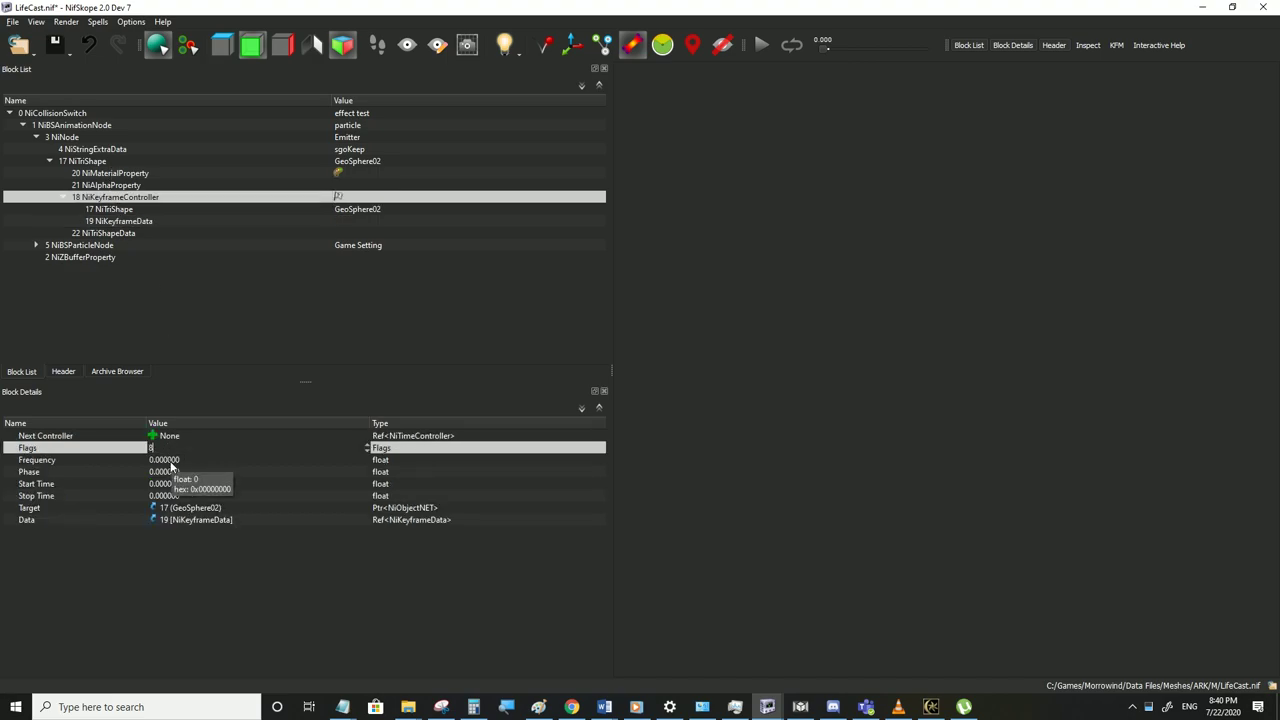
{"action": "left_click", "coordinate": [171, 462]}
{"action": "double_click", "coordinate": [170, 463]}
{"action": "type", "text": "1"}
{"action": "left_click", "coordinate": [166, 487]}
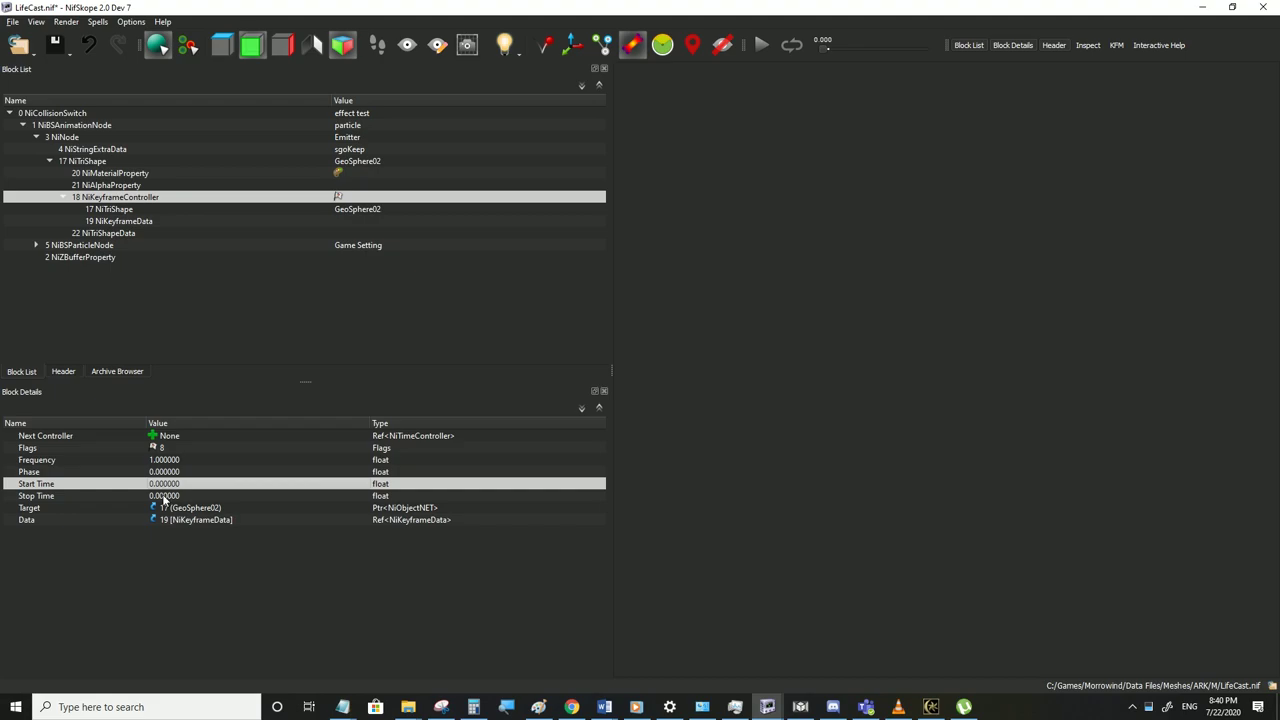
{"action": "double_click", "coordinate": [164, 498]}
{"action": "type", "text": "10"}
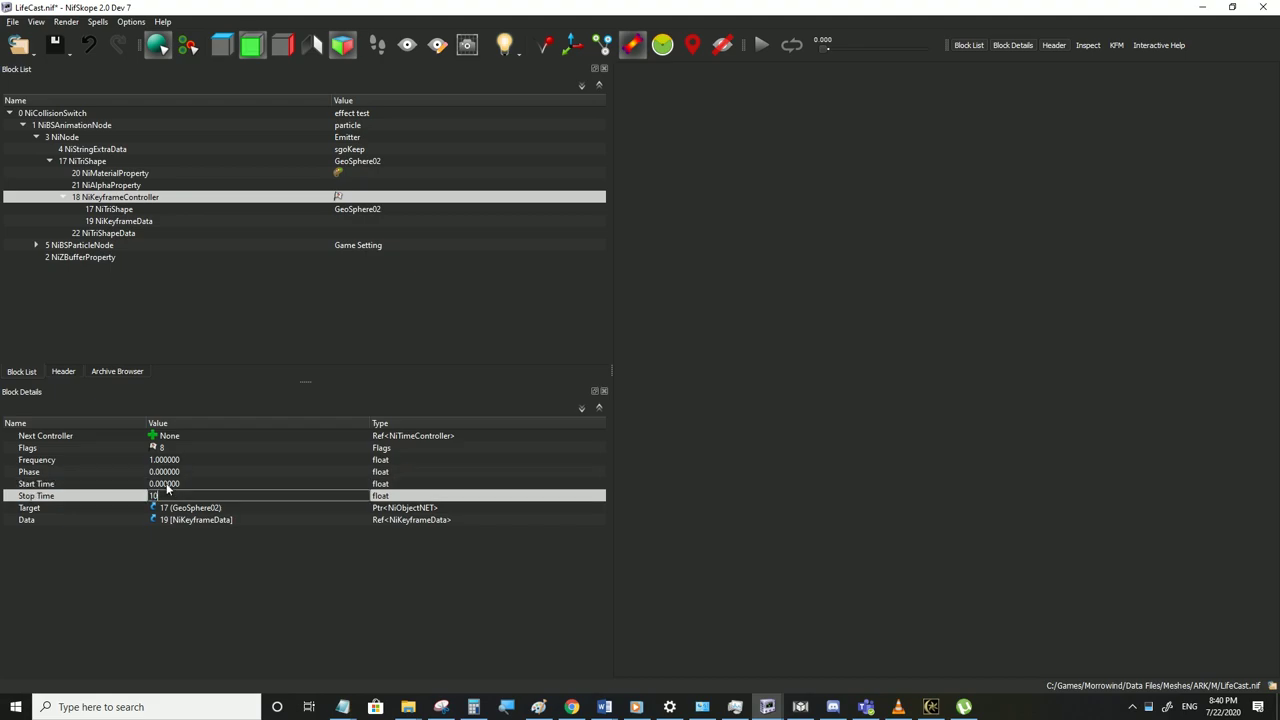
{"action": "left_click", "coordinate": [166, 486]}
{"action": "left_click", "coordinate": [167, 498]}
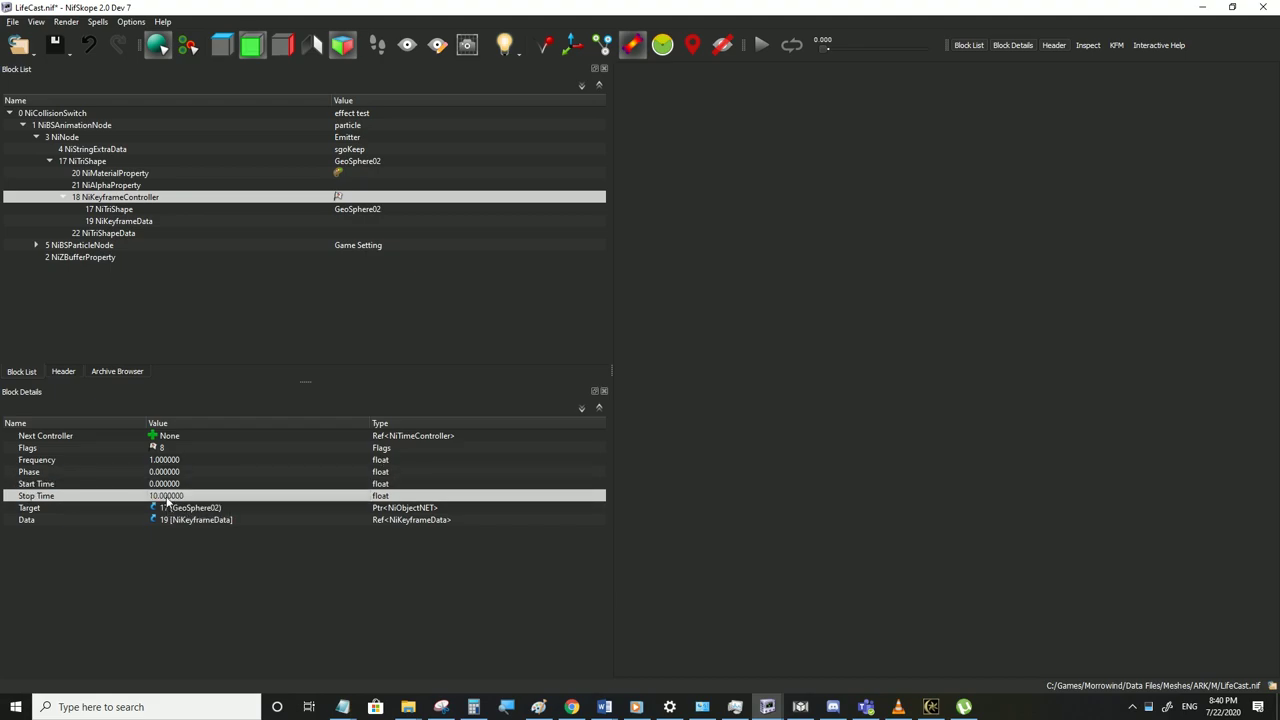
Give the keyframe data three LINEAR_KEY rotation keys and save the file
{"action": "left_click", "coordinate": [118, 221]}
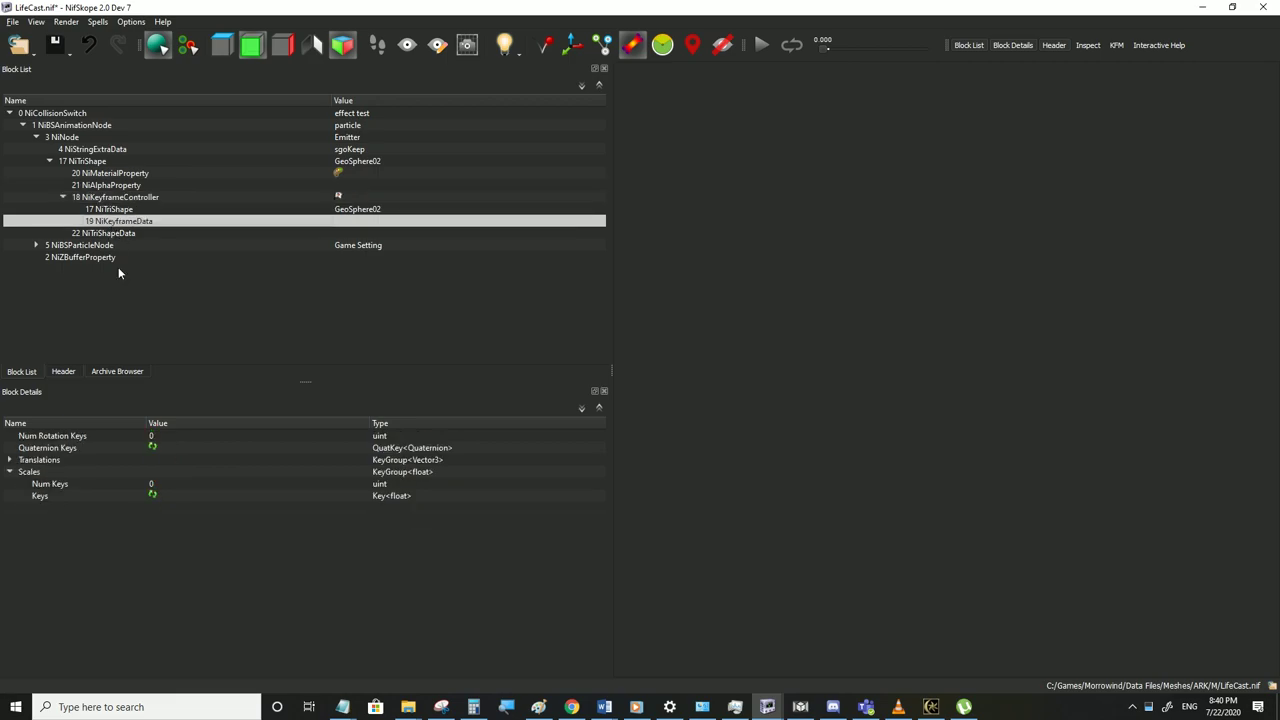
{"action": "double_click", "coordinate": [156, 437]}
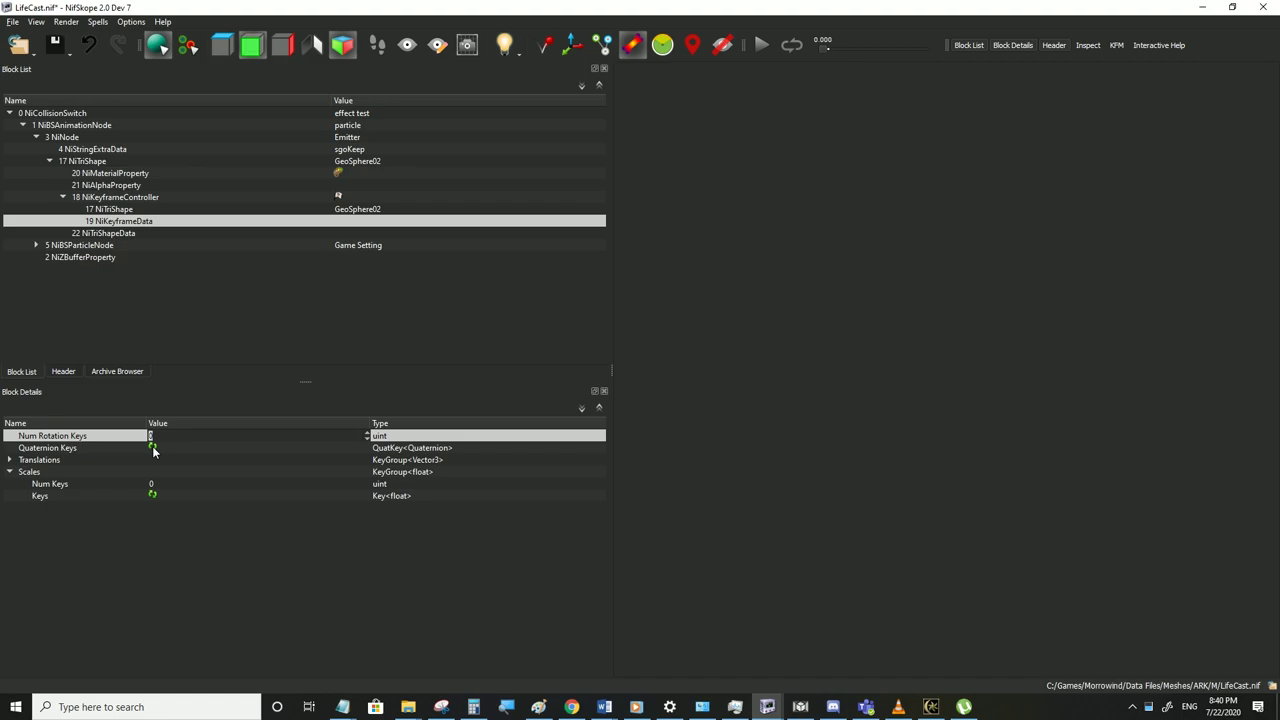
{"action": "type", "text": "3"}
{"action": "left_click", "coordinate": [153, 450]}
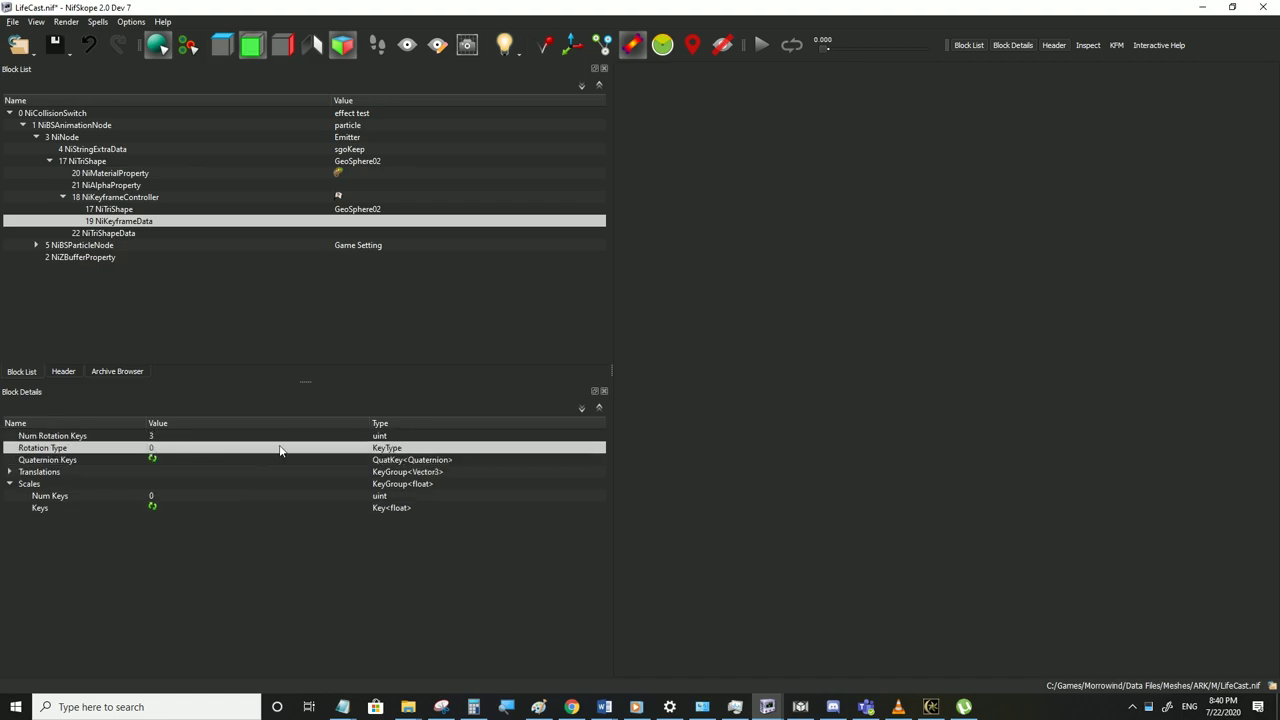
{"action": "double_click", "coordinate": [261, 452]}
{"action": "left_click", "coordinate": [258, 450]}
{"action": "left_click", "coordinate": [255, 461]}
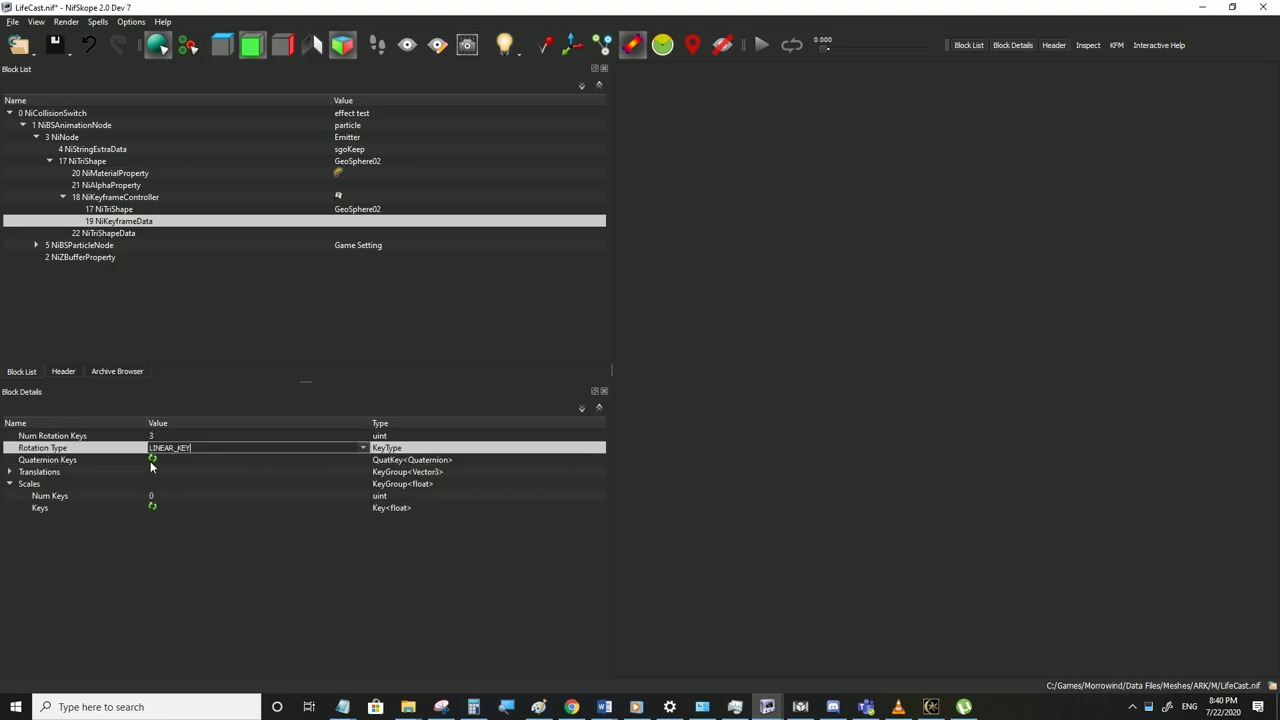
{"action": "left_click", "coordinate": [155, 461]}
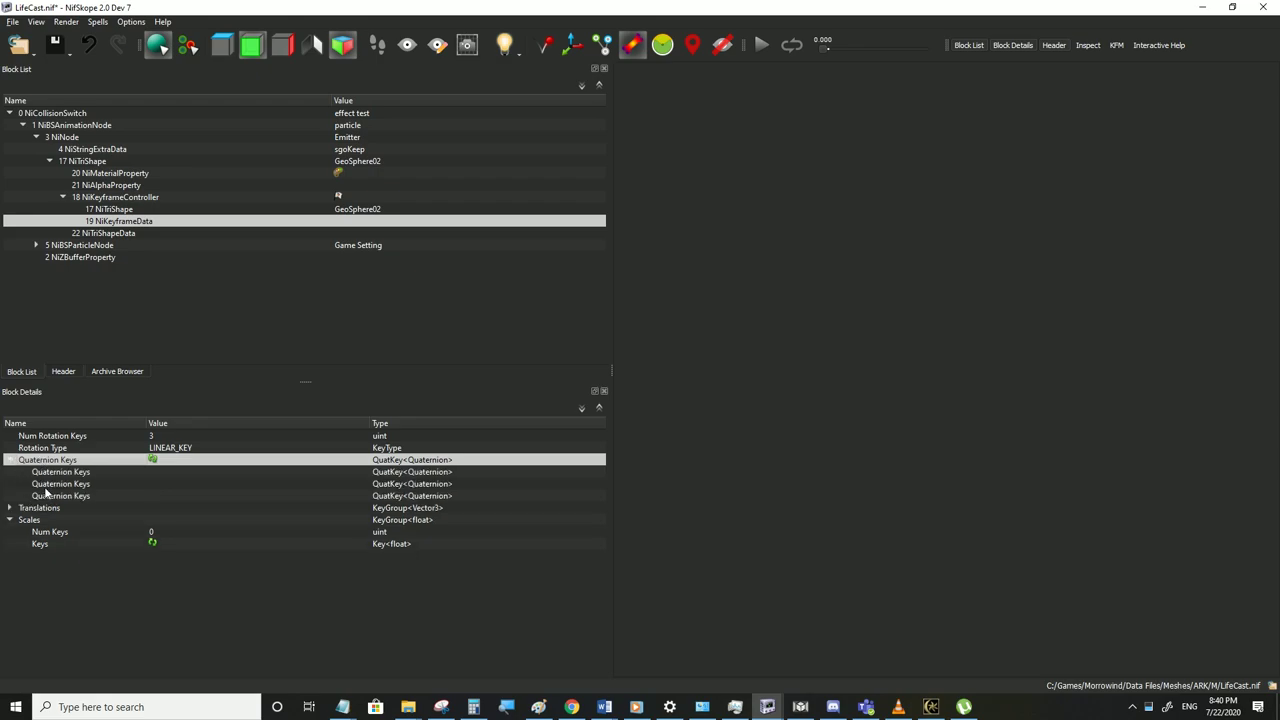
{"action": "left_click", "coordinate": [11, 22]}
{"action": "left_click", "coordinate": [40, 132]}
Set the rotation key times to 5 and 10 for the second and third keys
{"action": "left_click", "coordinate": [114, 209]}
{"action": "left_click", "coordinate": [114, 220]}
{"action": "left_click", "coordinate": [22, 495]}
{"action": "left_click", "coordinate": [22, 483]}
{"action": "left_click", "coordinate": [22, 471]}
{"action": "double_click", "coordinate": [209, 519]}
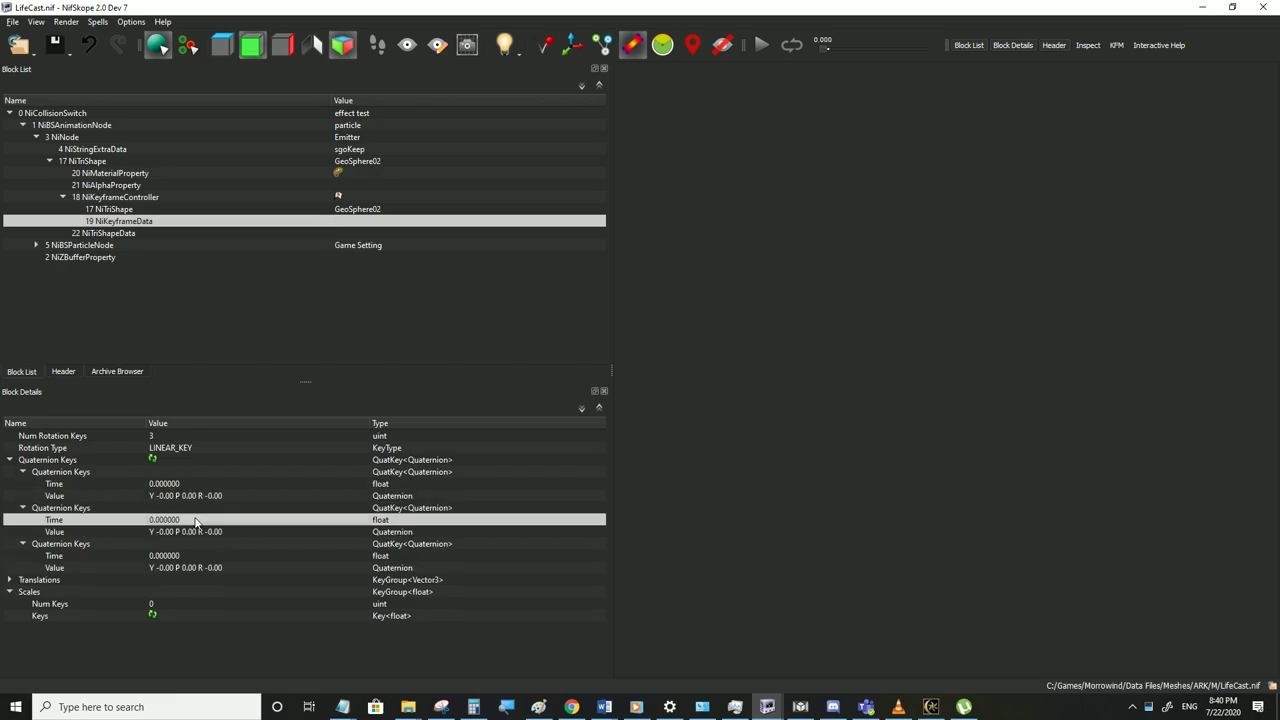
{"action": "type", "text": "5"}
{"action": "double_click", "coordinate": [178, 556]}
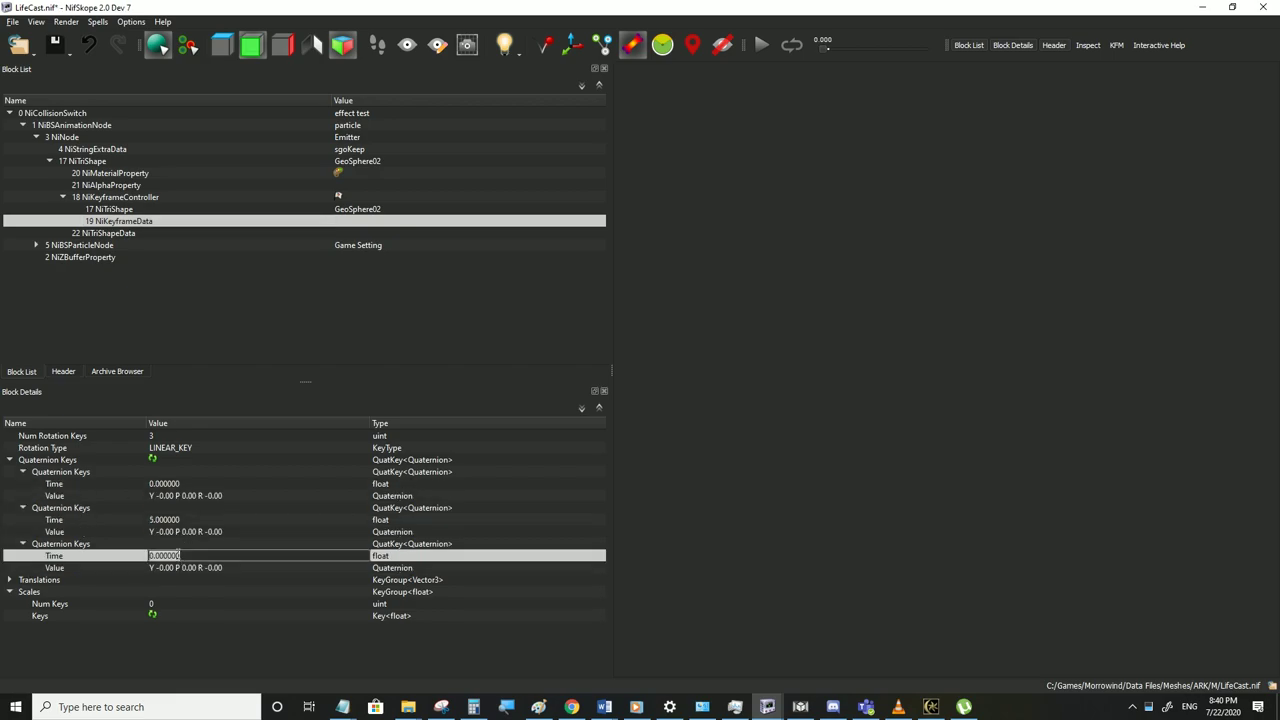
{"action": "type", "text": "10"}
{"action": "left_click", "coordinate": [174, 484]}
Set the second rotation key's roll to 180 and check the third key's values
{"action": "double_click", "coordinate": [251, 534]}
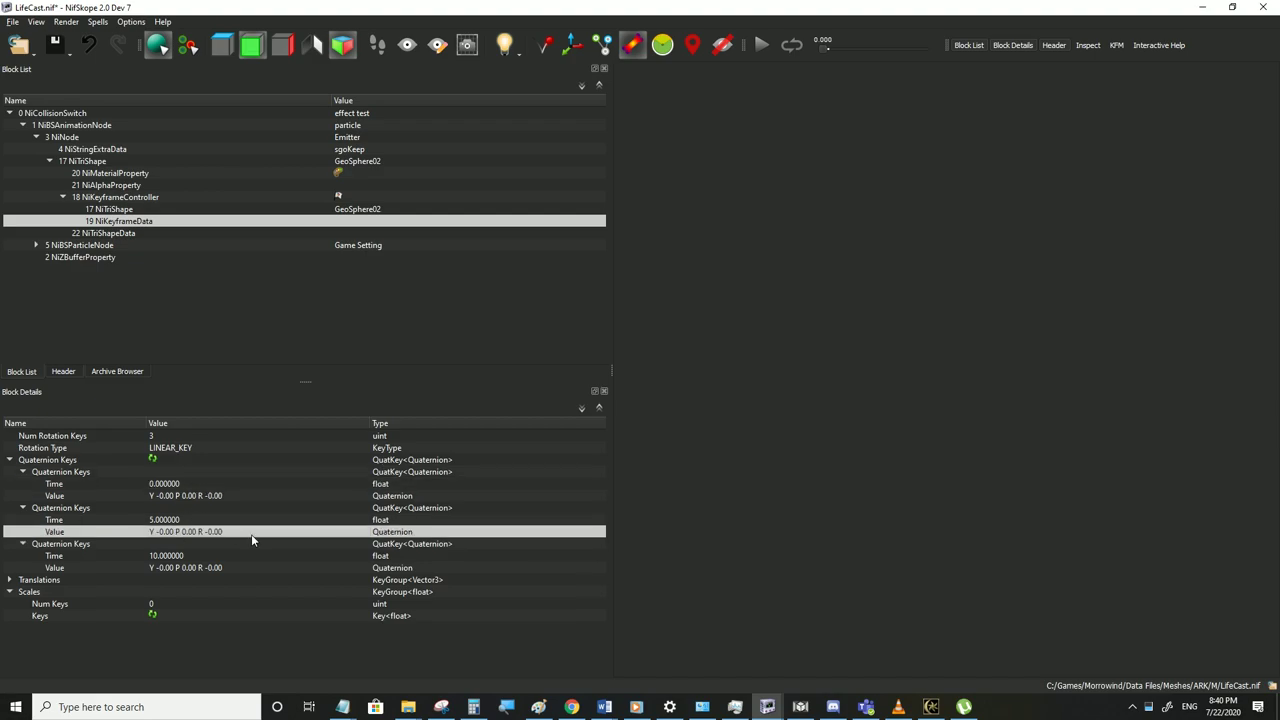
{"action": "double_click", "coordinate": [327, 532]}
{"action": "type", "text": "180"}
{"action": "left_click", "coordinate": [278, 561]}
{"action": "double_click", "coordinate": [278, 562]}
{"action": "double_click", "coordinate": [328, 567]}
{"action": "double_click", "coordinate": [327, 567]}
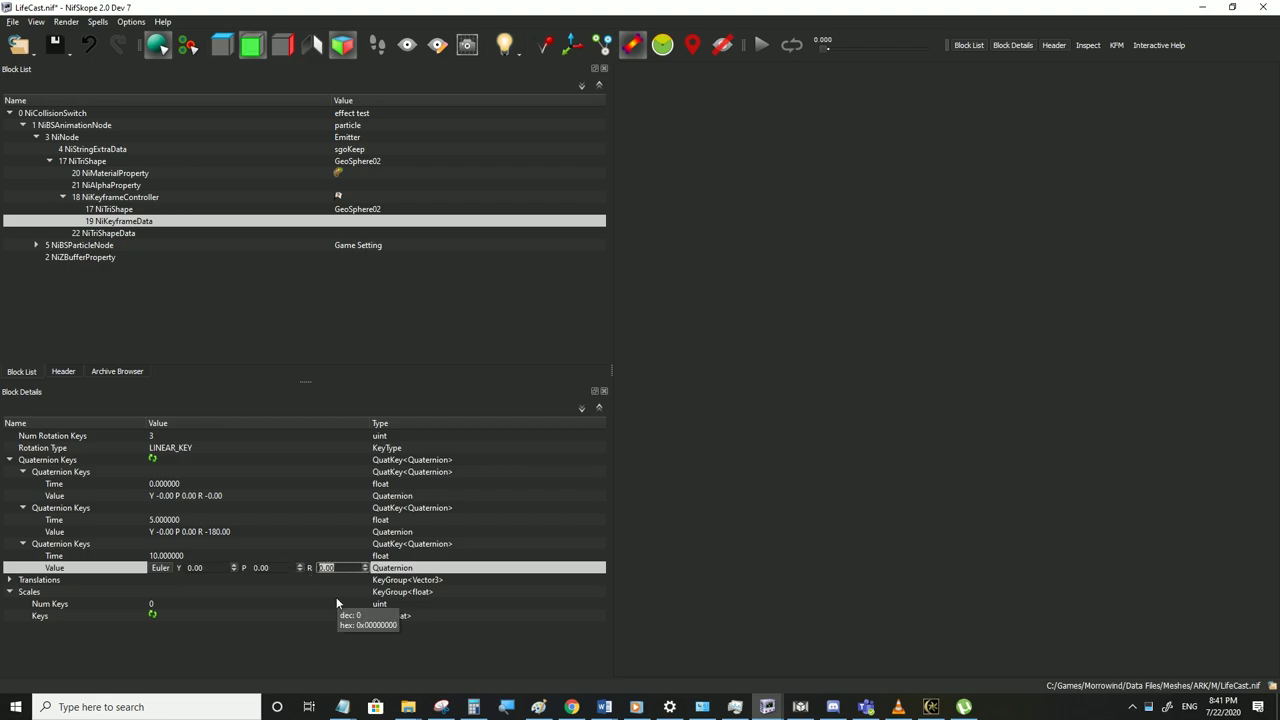
{"action": "left_click", "coordinate": [219, 544]}
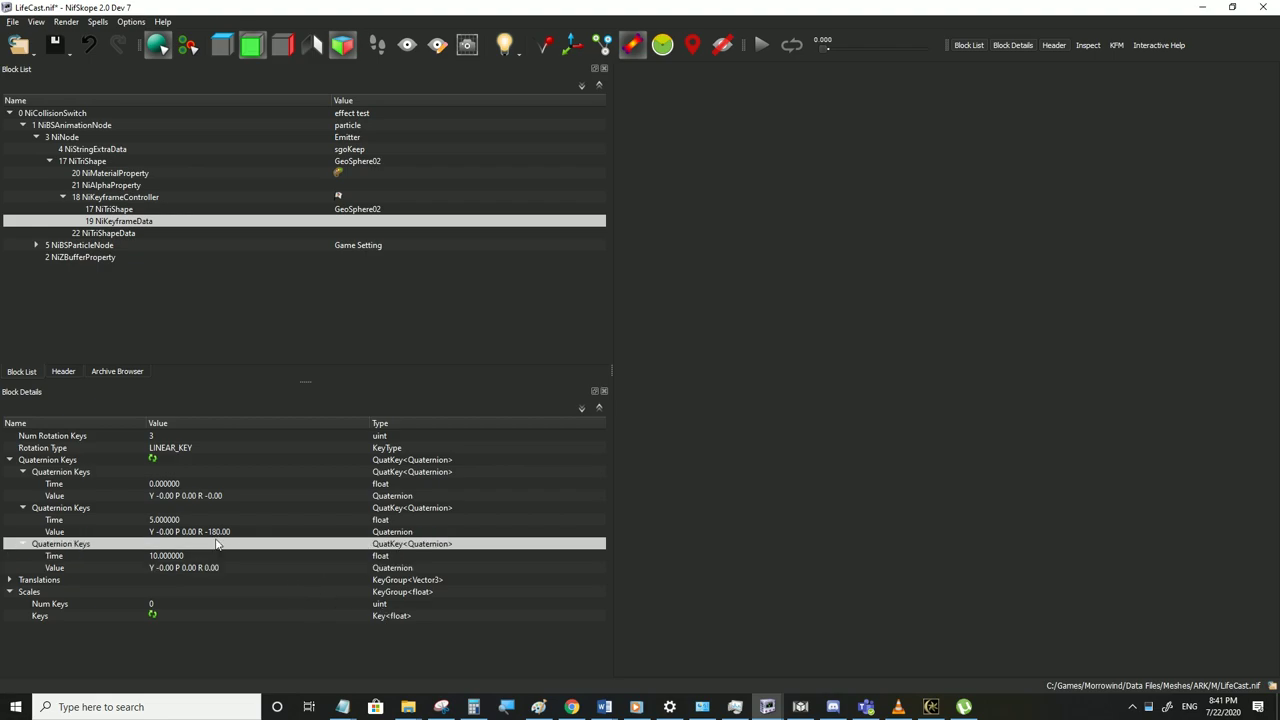
Review the controller settings, save LifeCast.nif and switch to Morrowind
{"action": "left_click", "coordinate": [108, 198]}
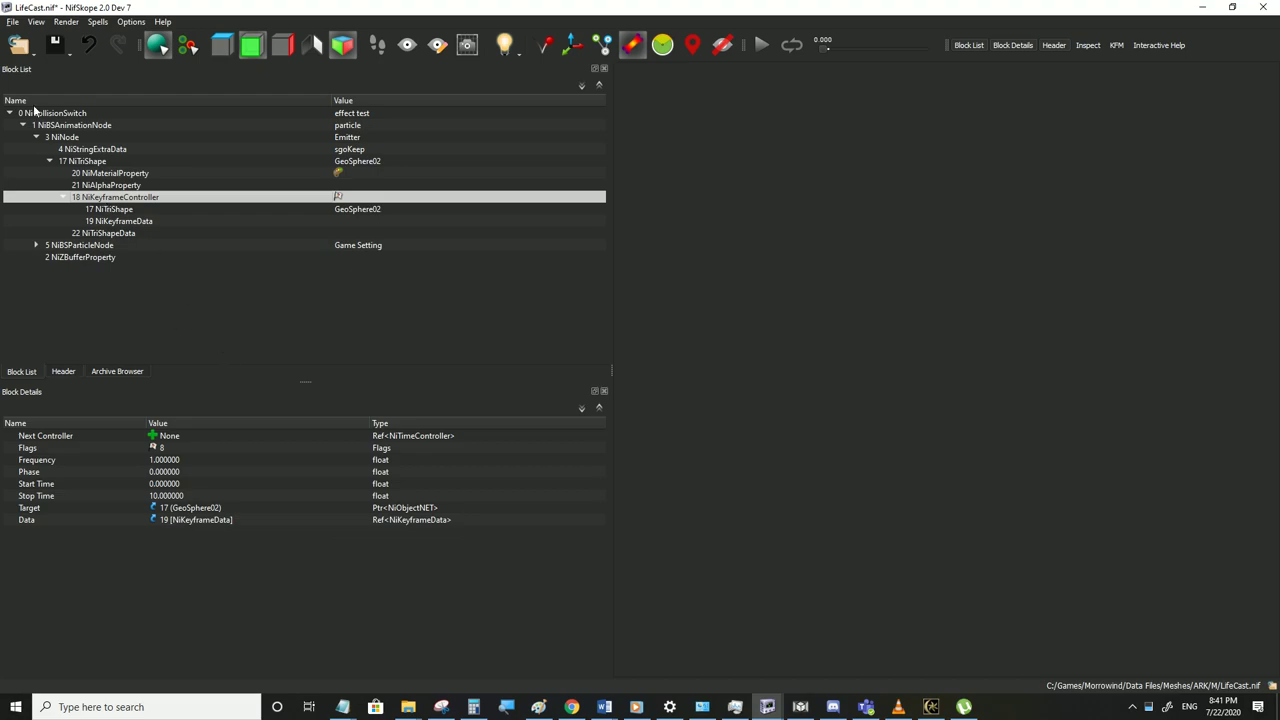
{"action": "left_click", "coordinate": [12, 21]}
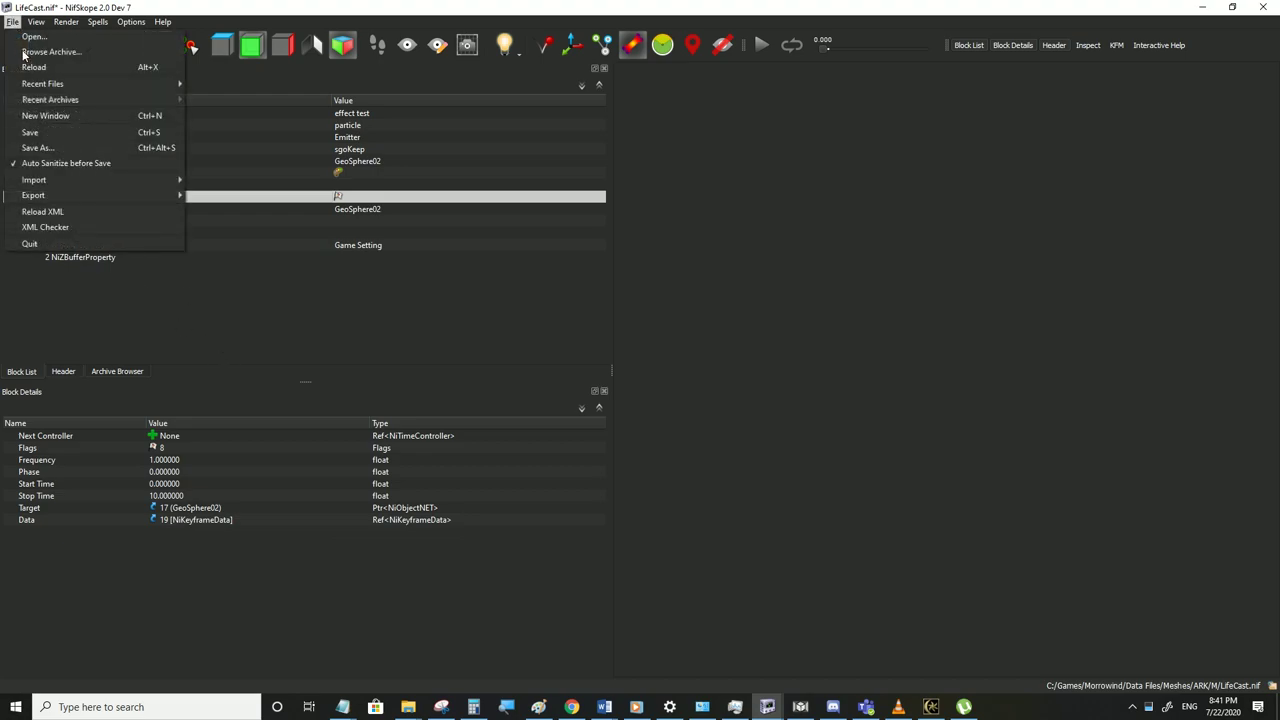
{"action": "left_click", "coordinate": [40, 128]}
{"action": "left_click", "coordinate": [937, 711]}
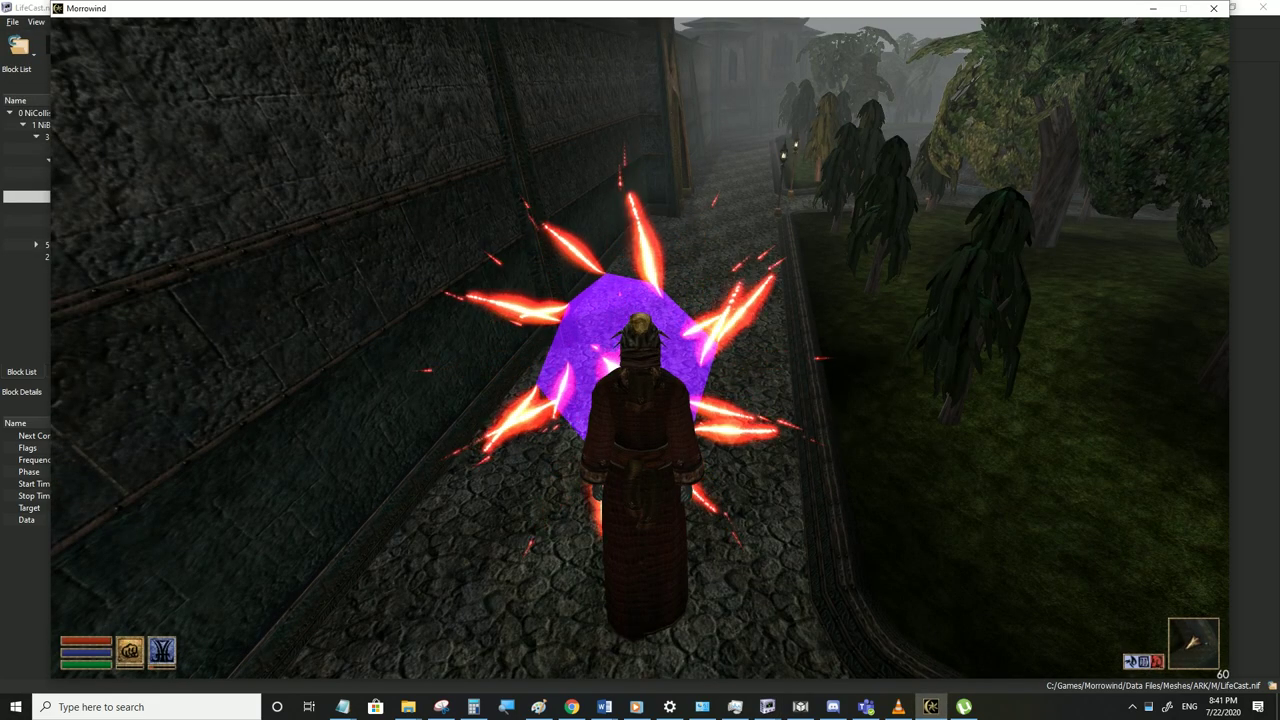
Walk toward, back away from and circle the spinning spiked purple effect, then return to NifSkope
{"action": "key", "text": "w"}
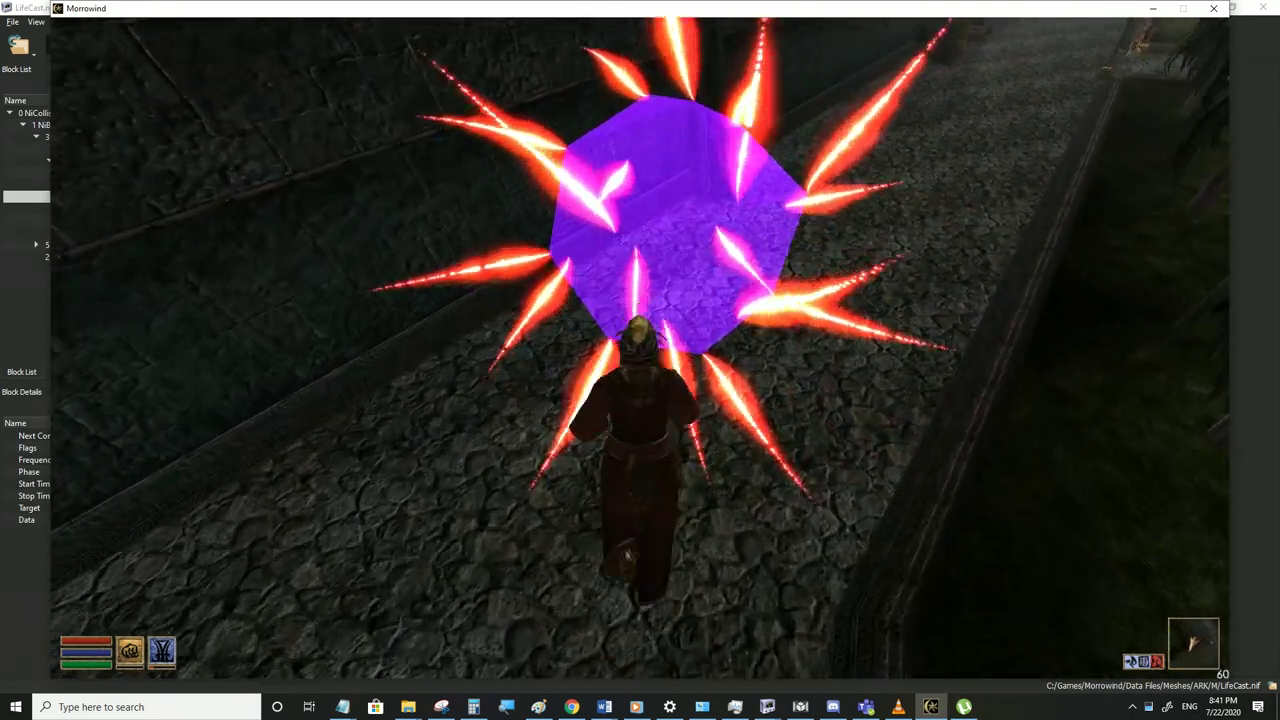
{"action": "key", "text": "s"}
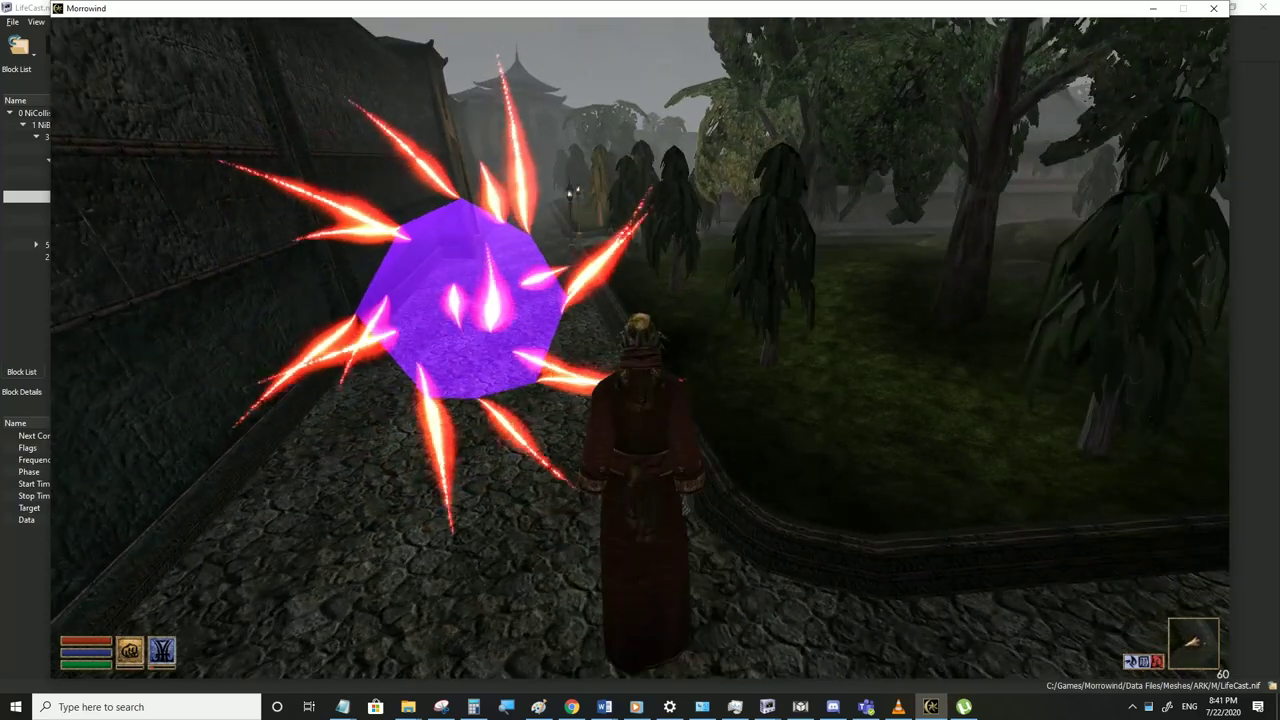
{"action": "key", "text": "w"}
{"action": "key", "text": "s"}
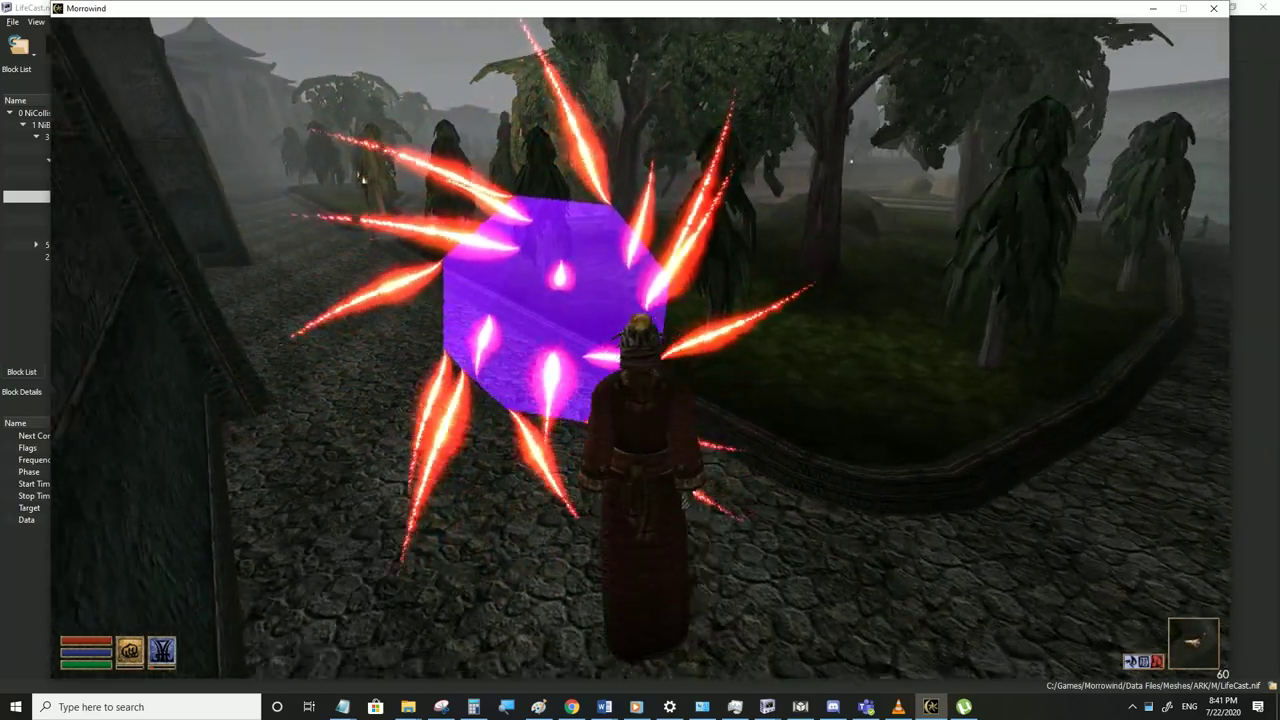
{"action": "key", "text": "d"}
{"action": "key", "text": "a"}
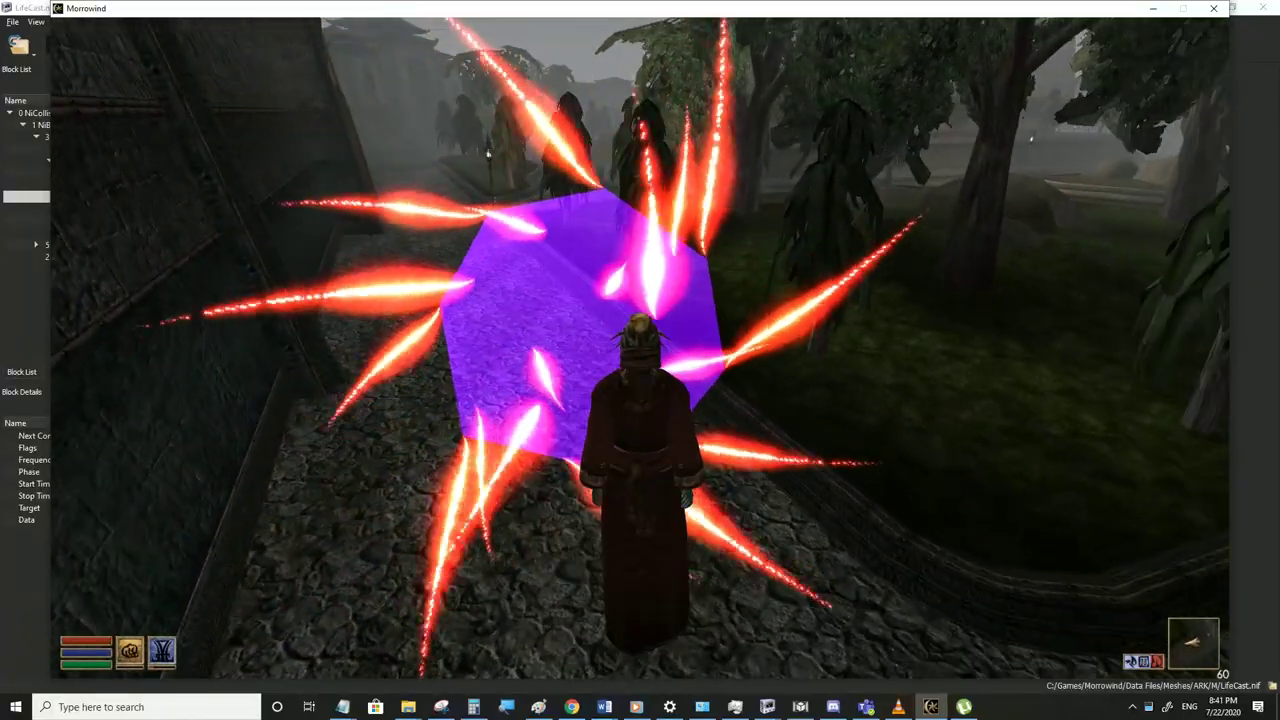
{"action": "key", "text": "alt+Tab"}
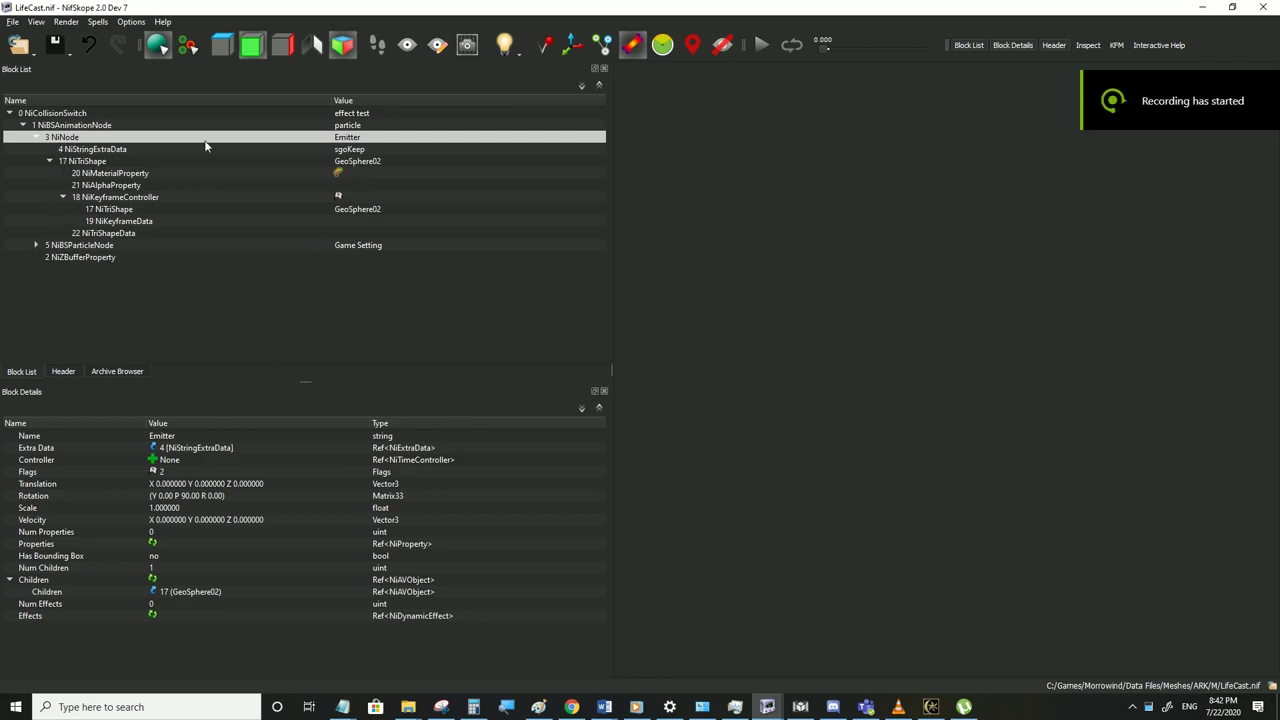
Change the Emitter's rotation pitch from 90 to 0 and save LifeCast.nif
{"action": "double_click", "coordinate": [195, 498]}
{"action": "double_click", "coordinate": [254, 498]}
{"action": "type", "text": "0"}
{"action": "left_click", "coordinate": [252, 518]}
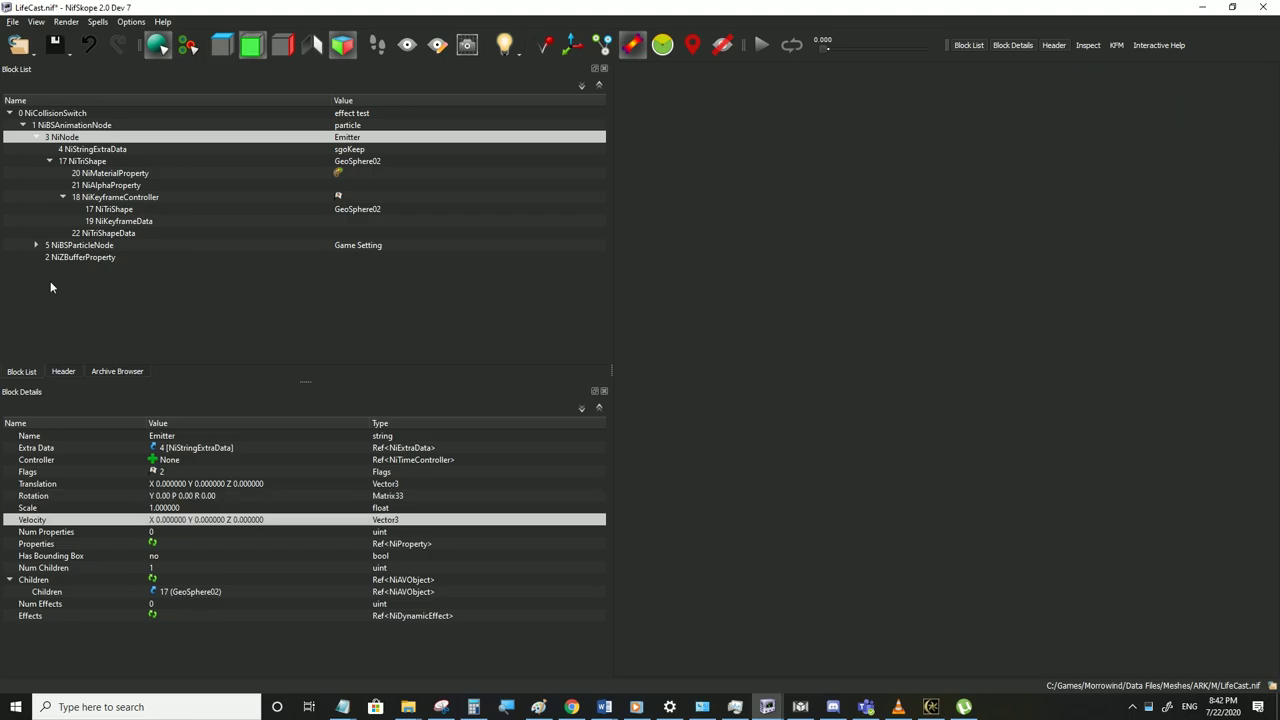
{"action": "left_click", "coordinate": [12, 22]}
{"action": "left_click", "coordinate": [49, 124]}
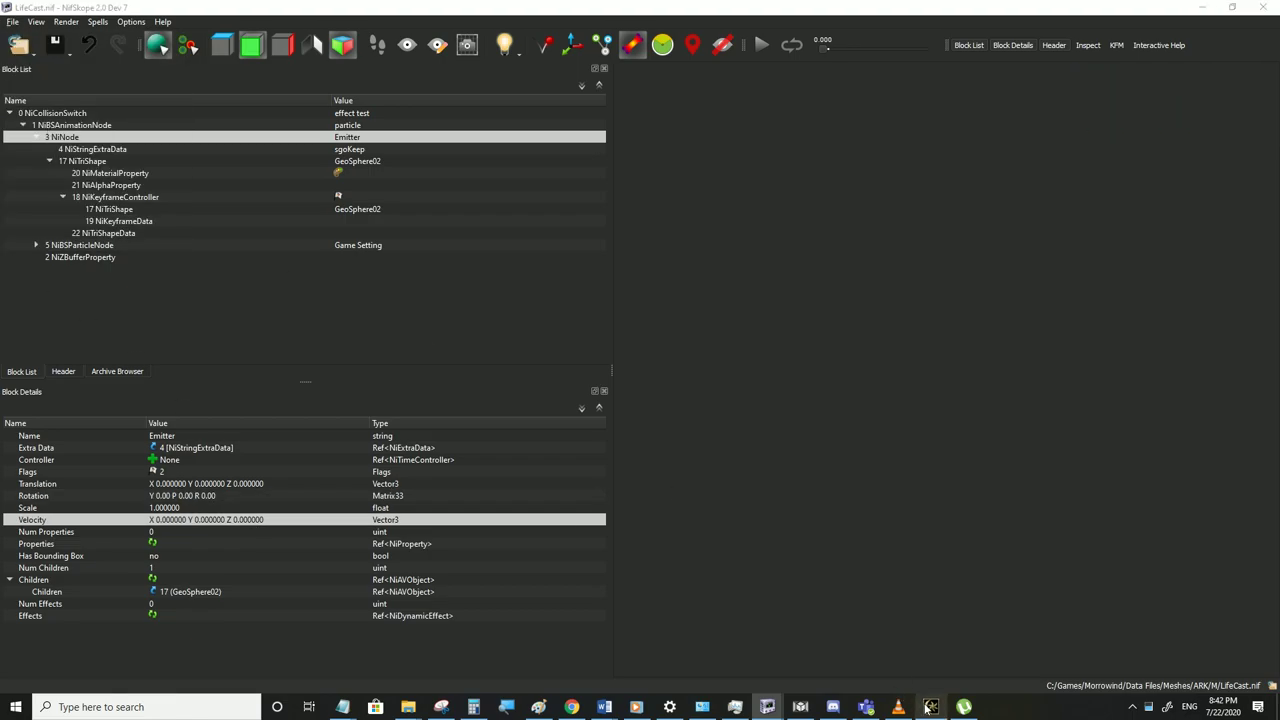
Check the effect in Morrowind, then return and review the 18 NiKeyframeController block
{"action": "left_click", "coordinate": [930, 707]}
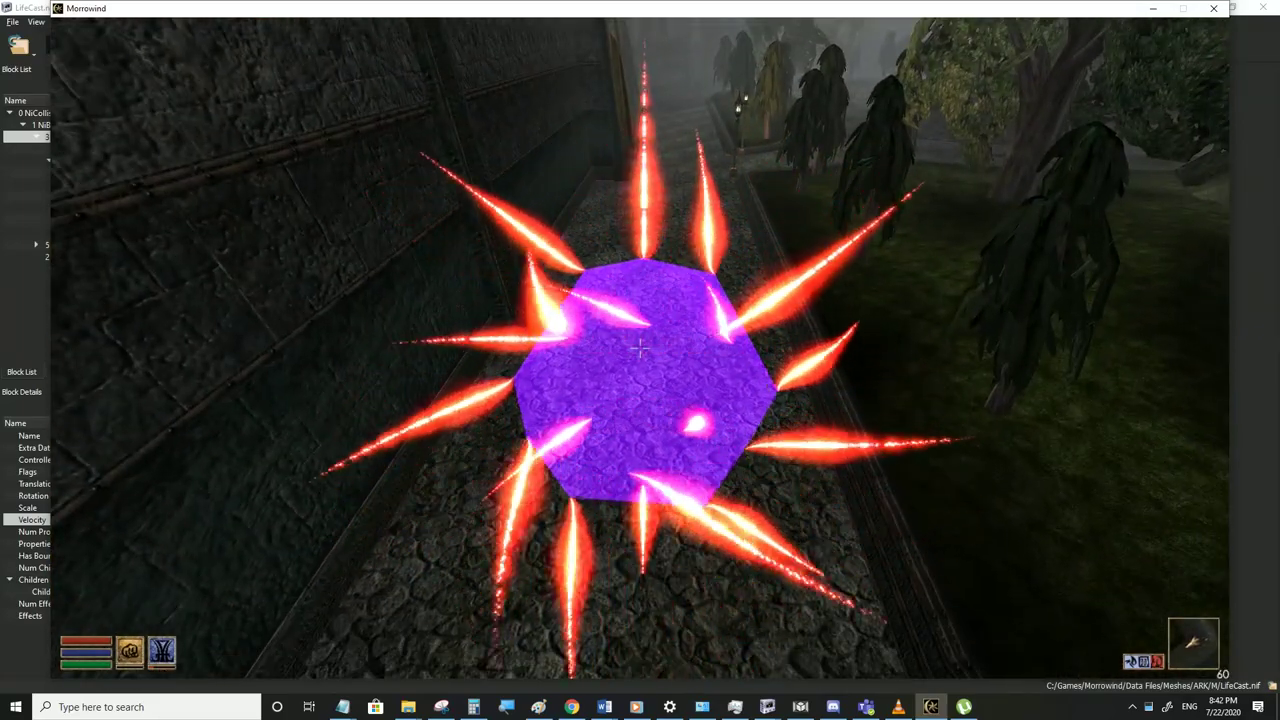
{"action": "key", "text": "alt+Tab"}
{"action": "left_click", "coordinate": [50, 161]}
{"action": "left_click", "coordinate": [50, 161]}
{"action": "left_click", "coordinate": [98, 197]}
{"action": "left_click", "coordinate": [64, 197]}
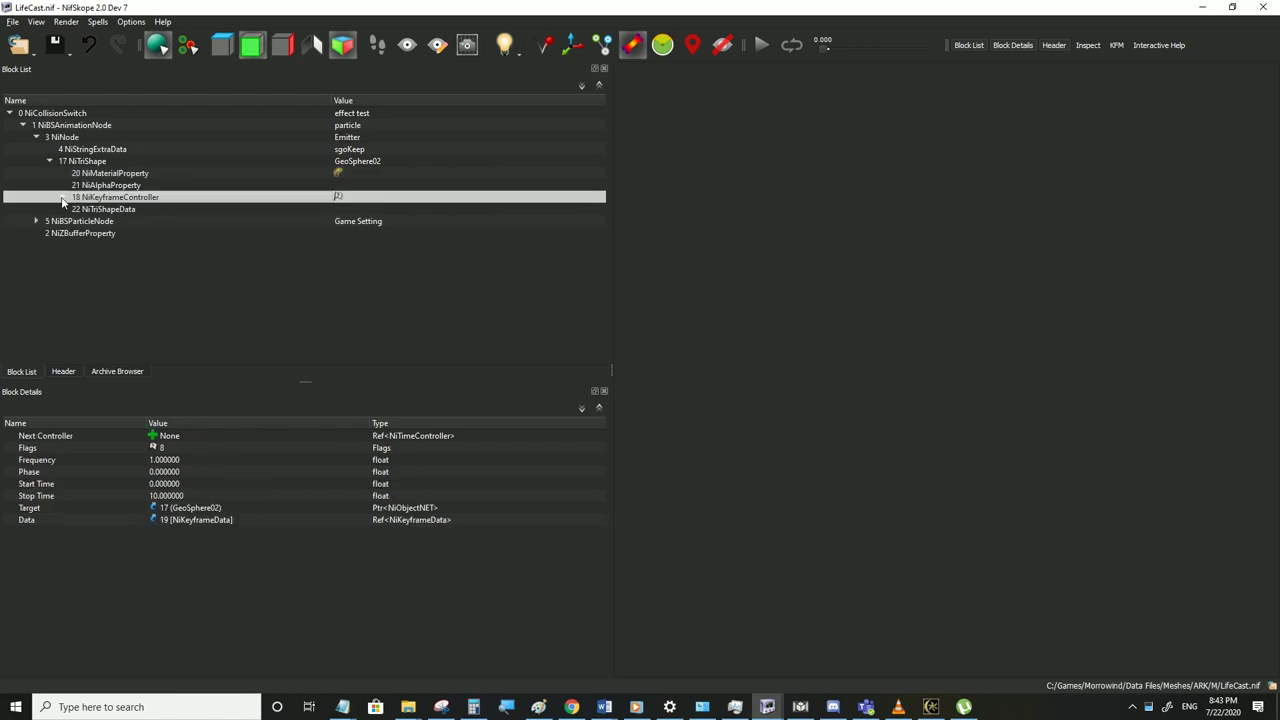
Inspect the 17 NiTriShape, keyframe controller, 19 NiKeyframeData and 22 NiTriShapeData blocks
{"action": "left_click", "coordinate": [83, 163]}
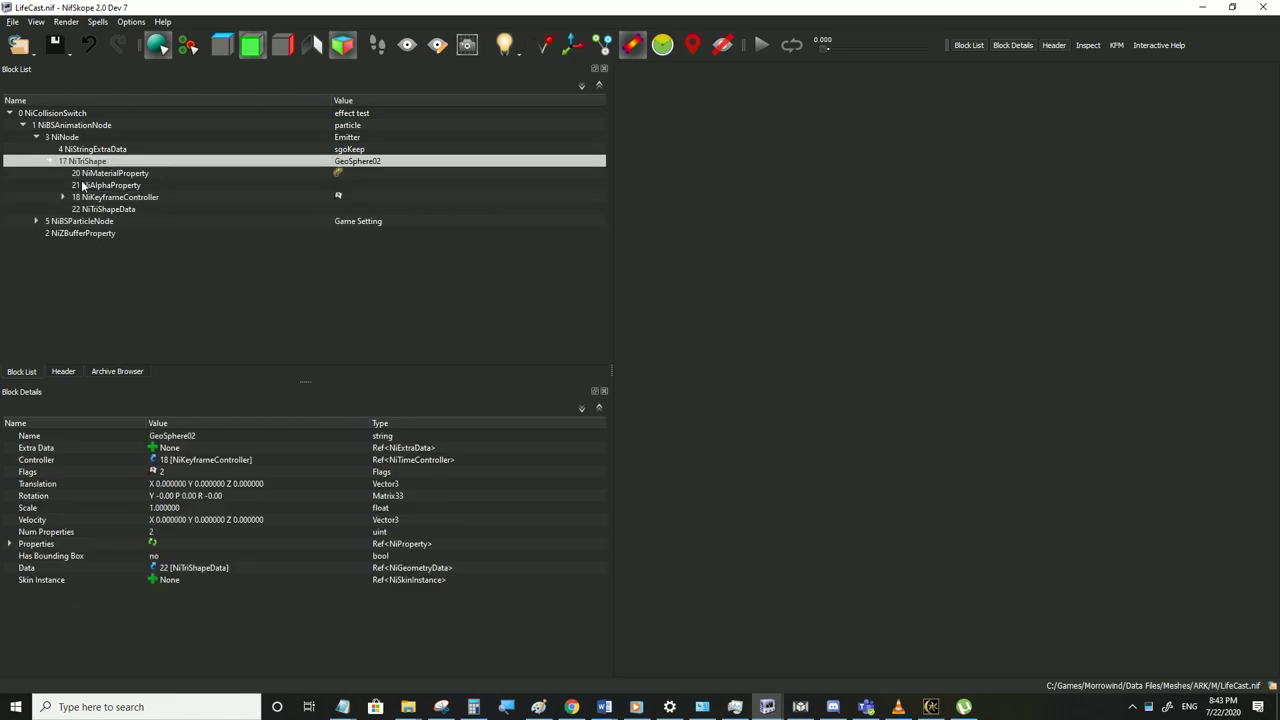
{"action": "left_click", "coordinate": [214, 460]}
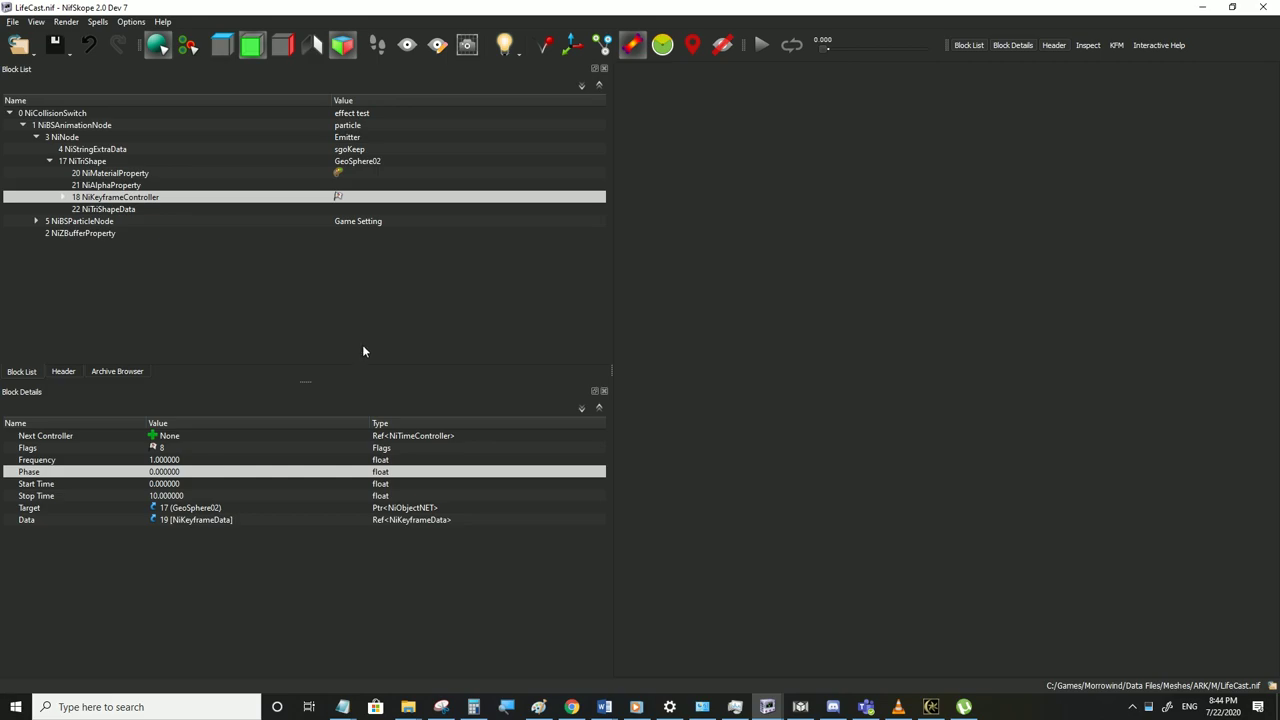
{"action": "left_click", "coordinate": [62, 198]}
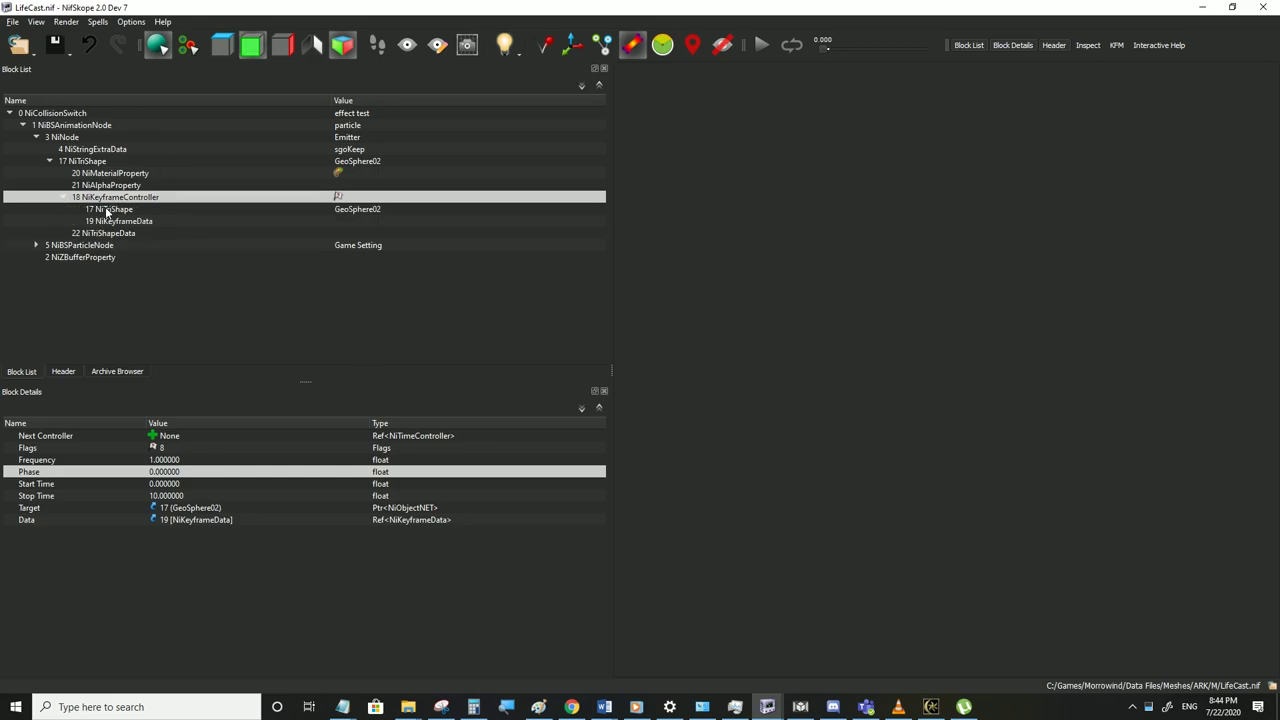
{"action": "left_click", "coordinate": [107, 210]}
{"action": "left_click", "coordinate": [112, 222]}
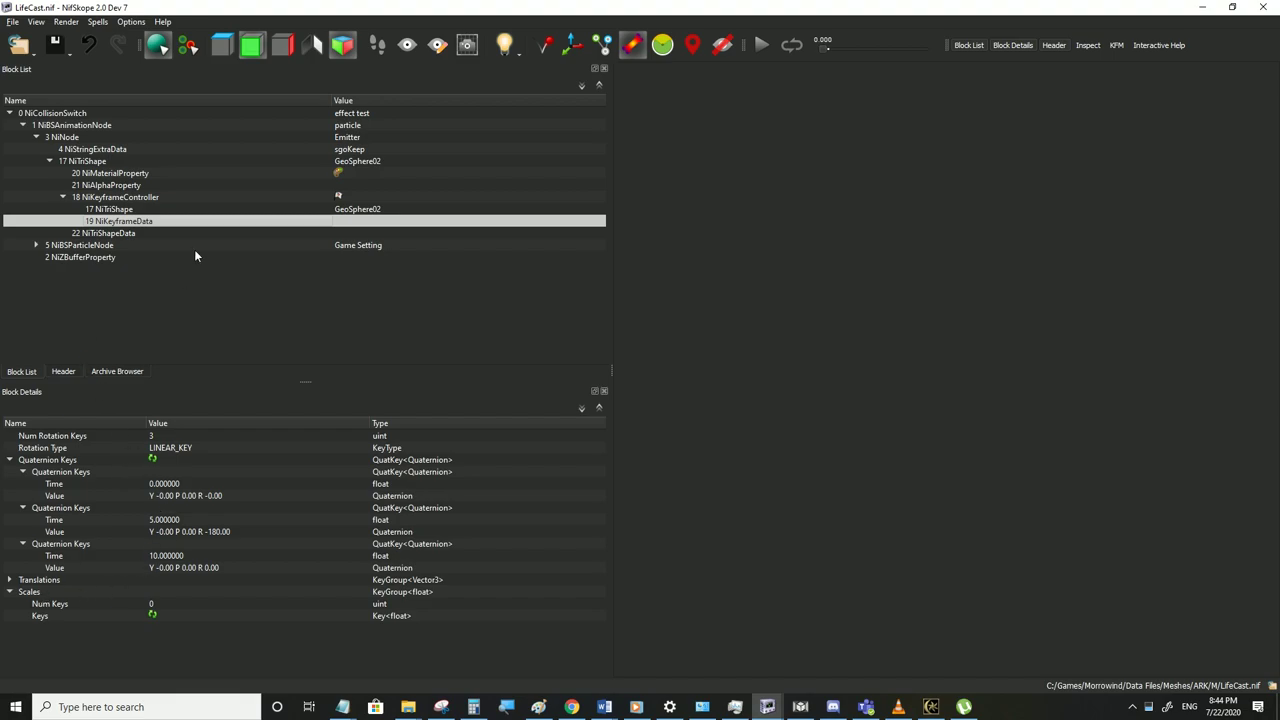
{"action": "left_click", "coordinate": [103, 233]}
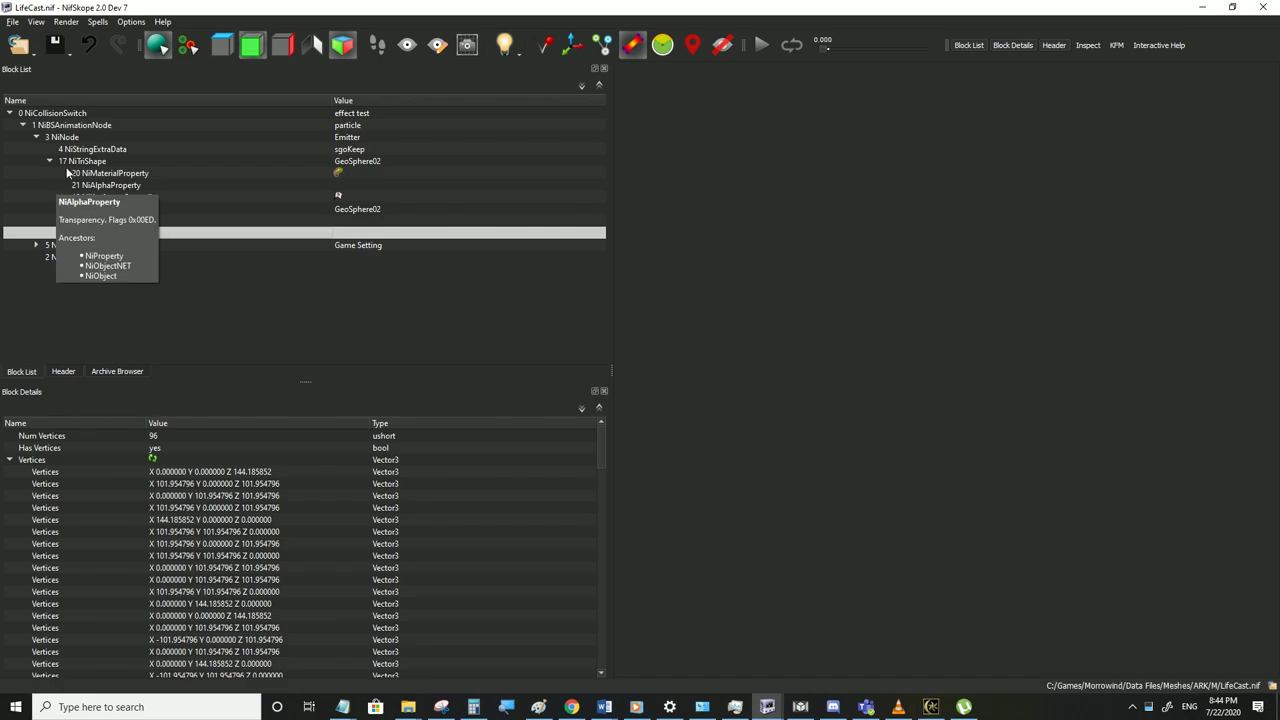
{"action": "left_click", "coordinate": [81, 162]}
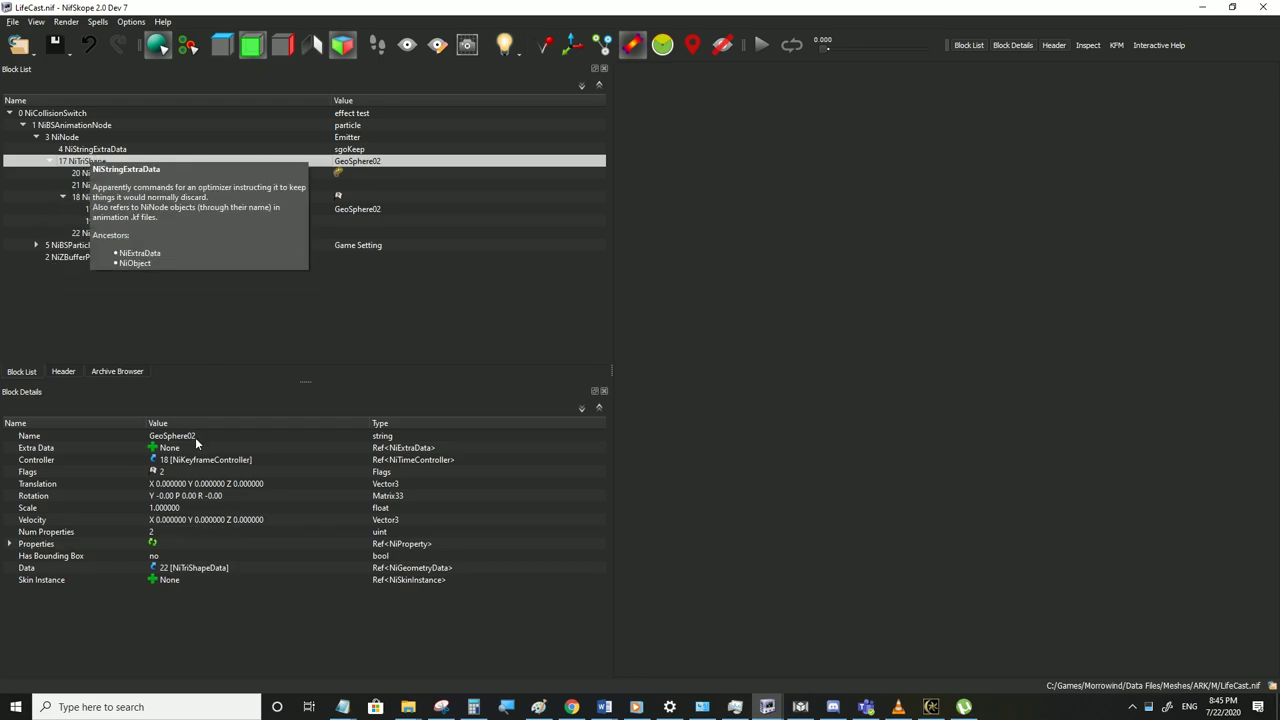
{"action": "right_click", "coordinate": [75, 163]}
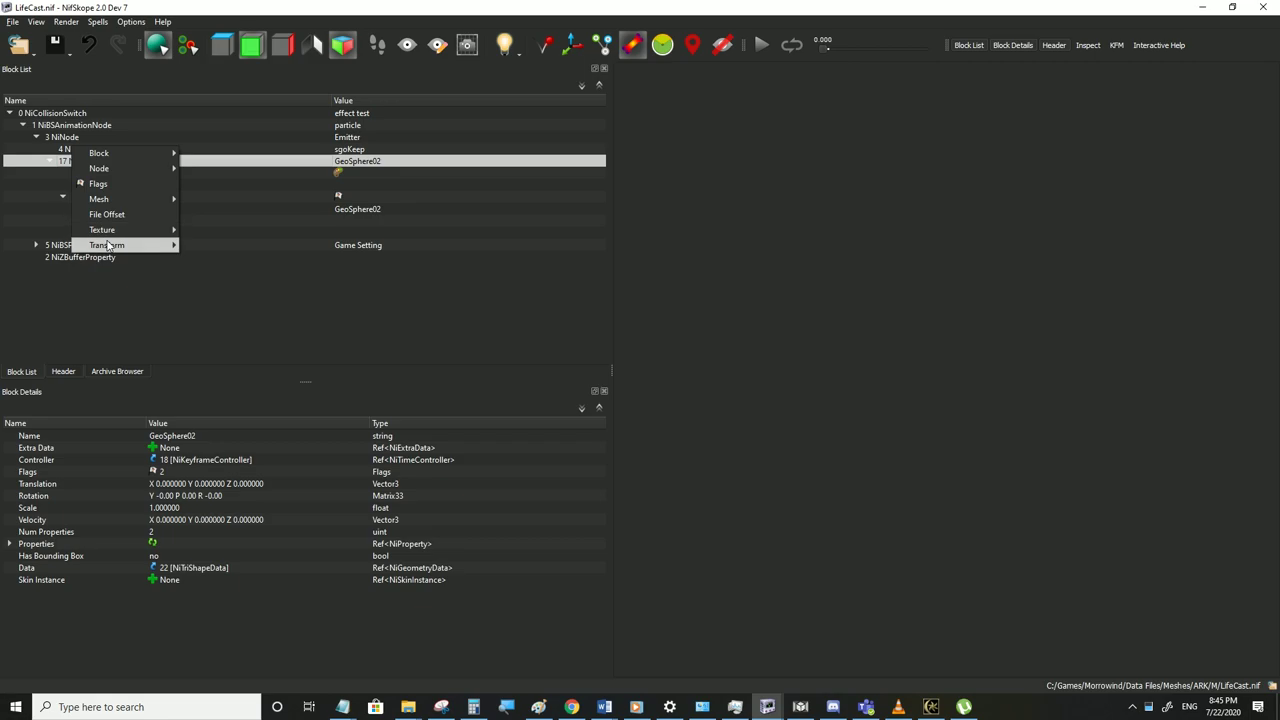
{"action": "left_click", "coordinate": [84, 305]}
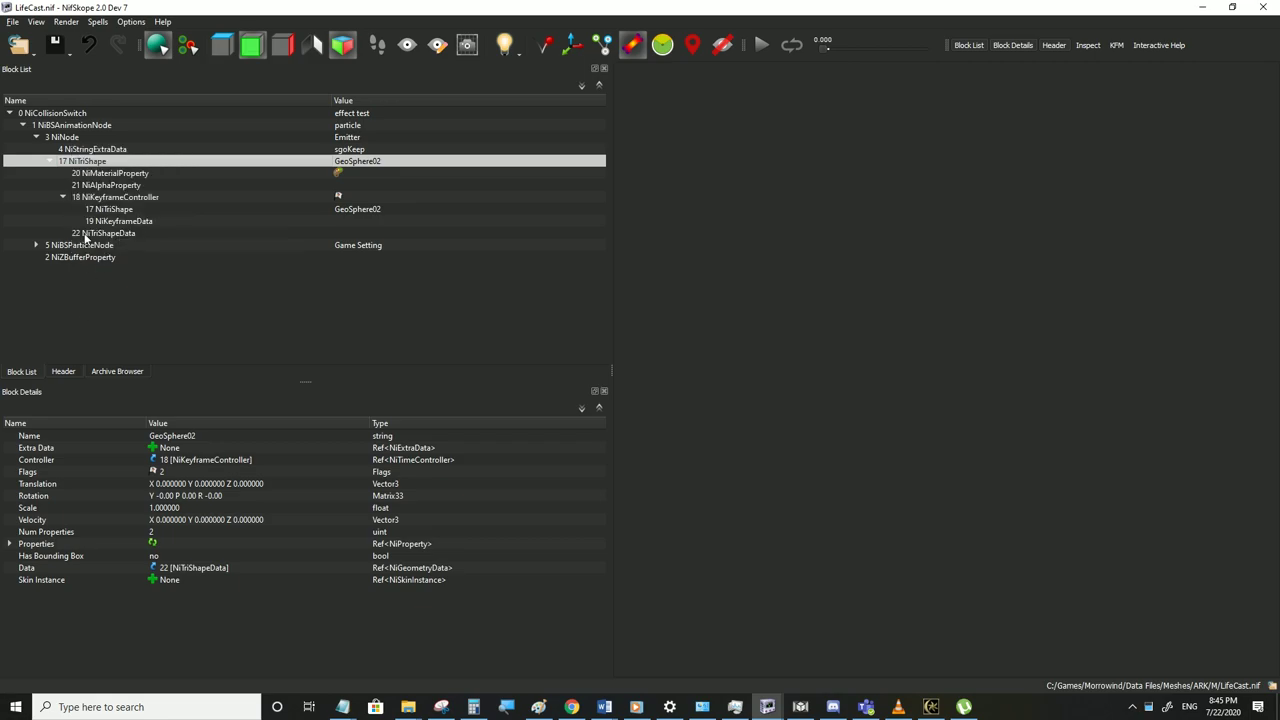
{"action": "left_click", "coordinate": [110, 234]}
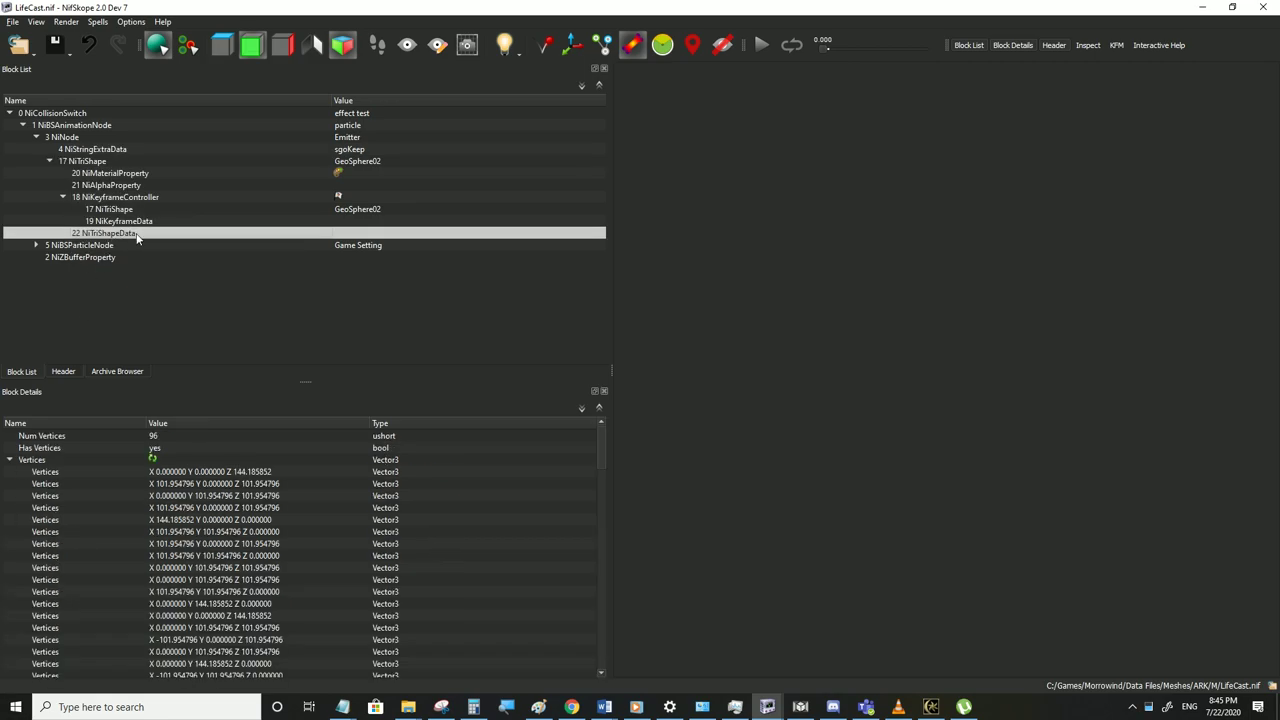
{"action": "left_click", "coordinate": [107, 200]}
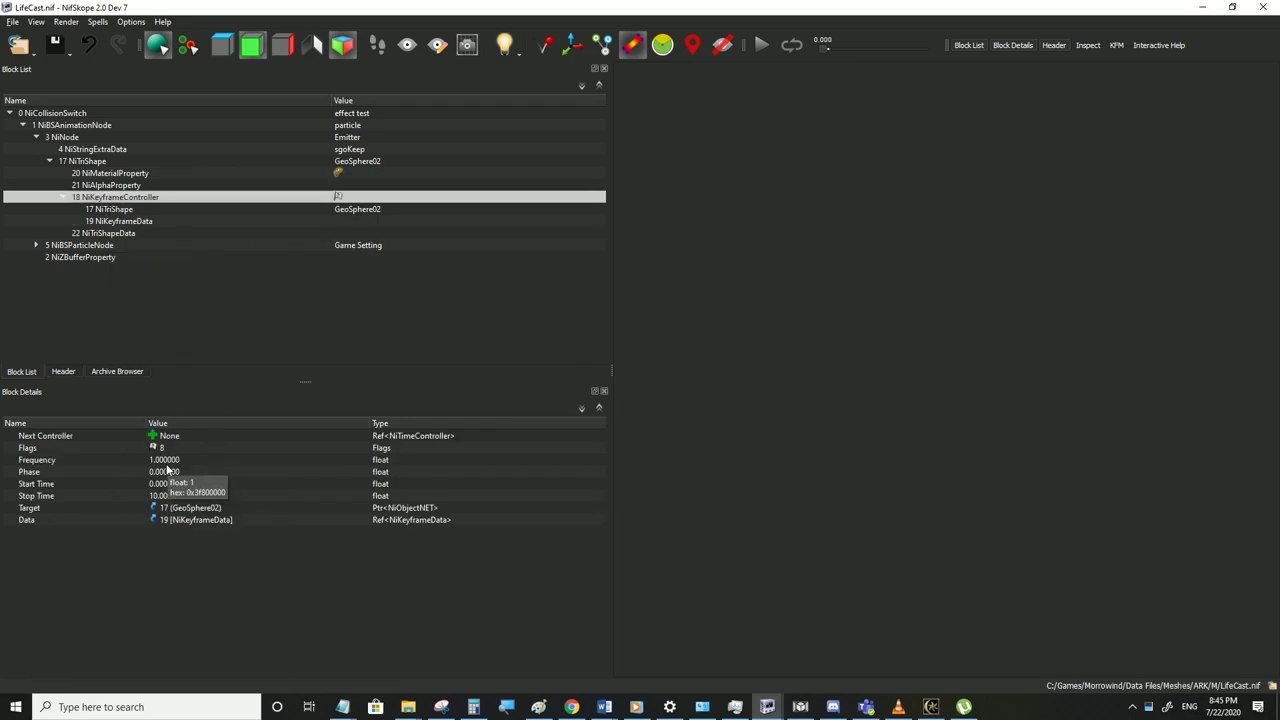
Change the keyframe controller's Frequency to 10 and save LifeCast.nif
{"action": "left_click", "coordinate": [165, 460]}
{"action": "left_click", "coordinate": [165, 460]}
{"action": "type", "text": "10"}
{"action": "left_click", "coordinate": [162, 474]}
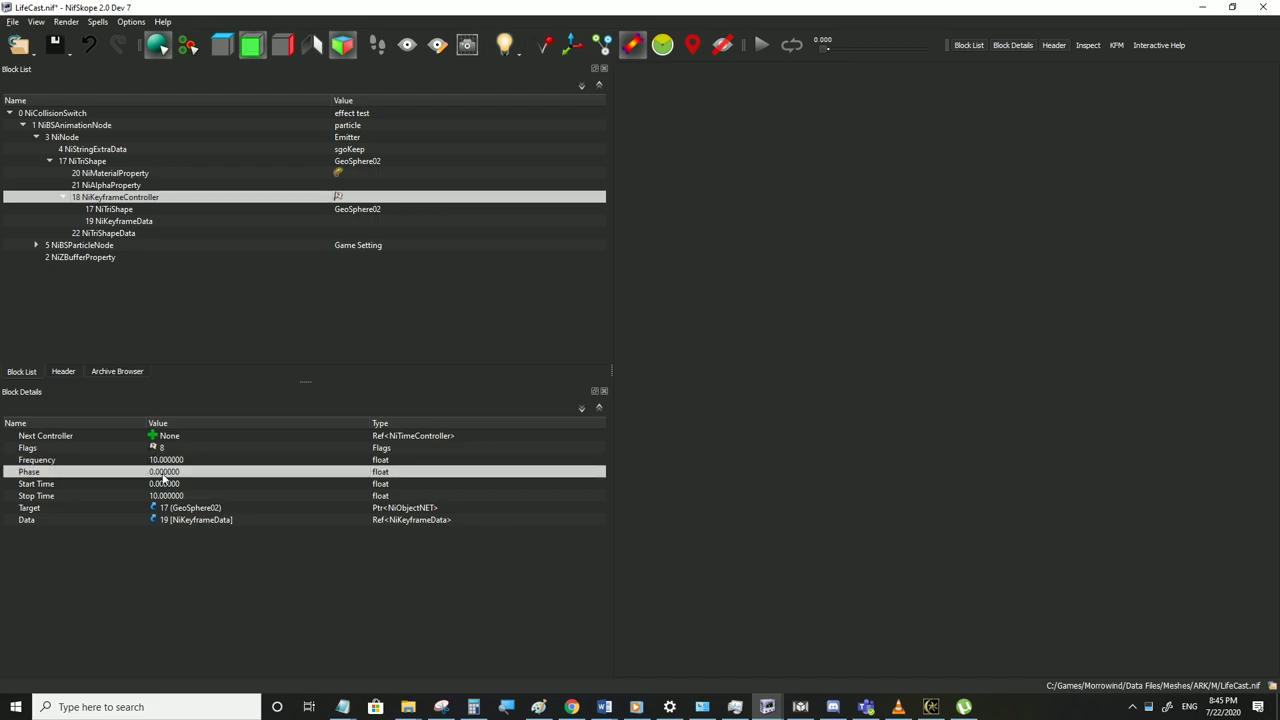
{"action": "left_click", "coordinate": [12, 22]}
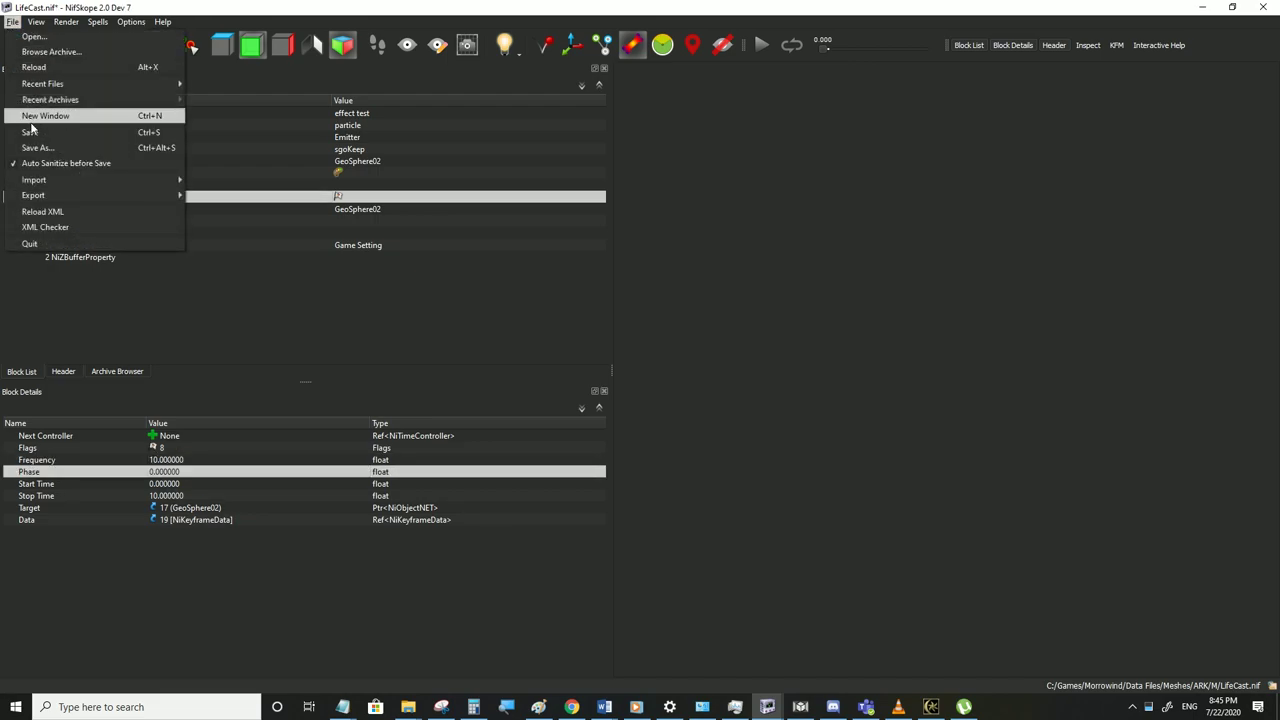
{"action": "left_click", "coordinate": [30, 129]}
{"action": "left_click", "coordinate": [929, 707]}
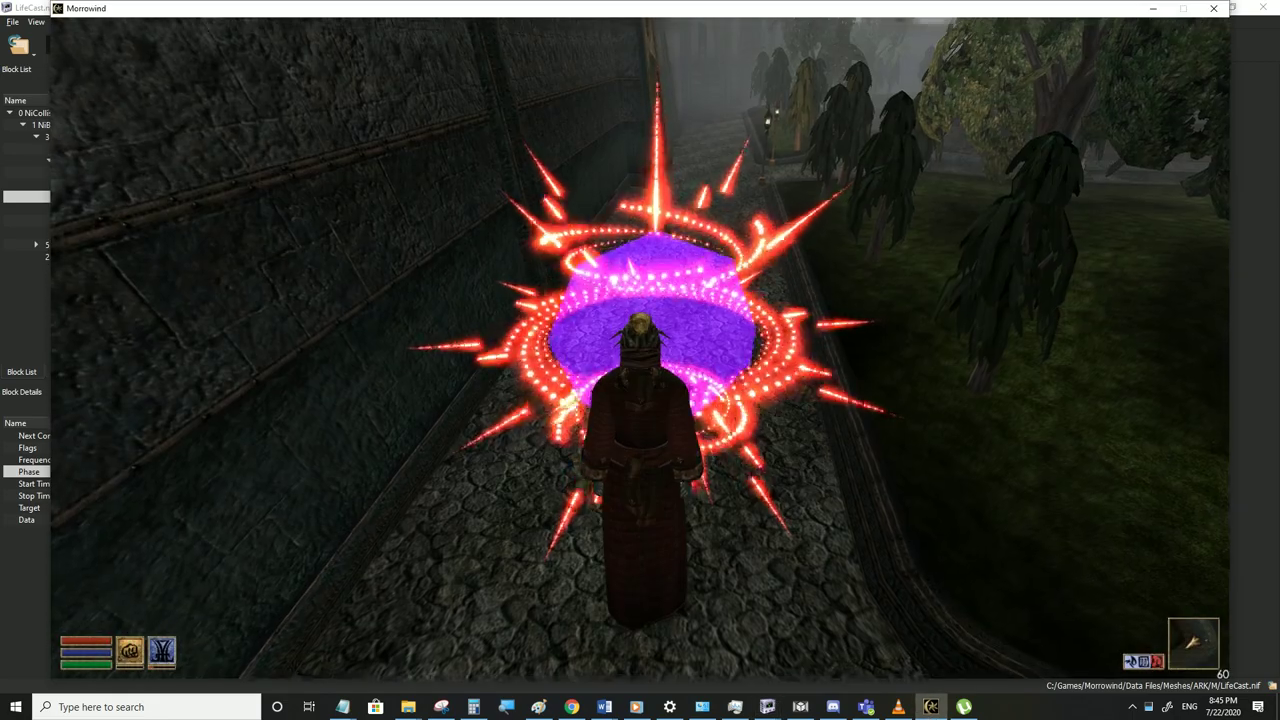
{"action": "key", "text": "s"}
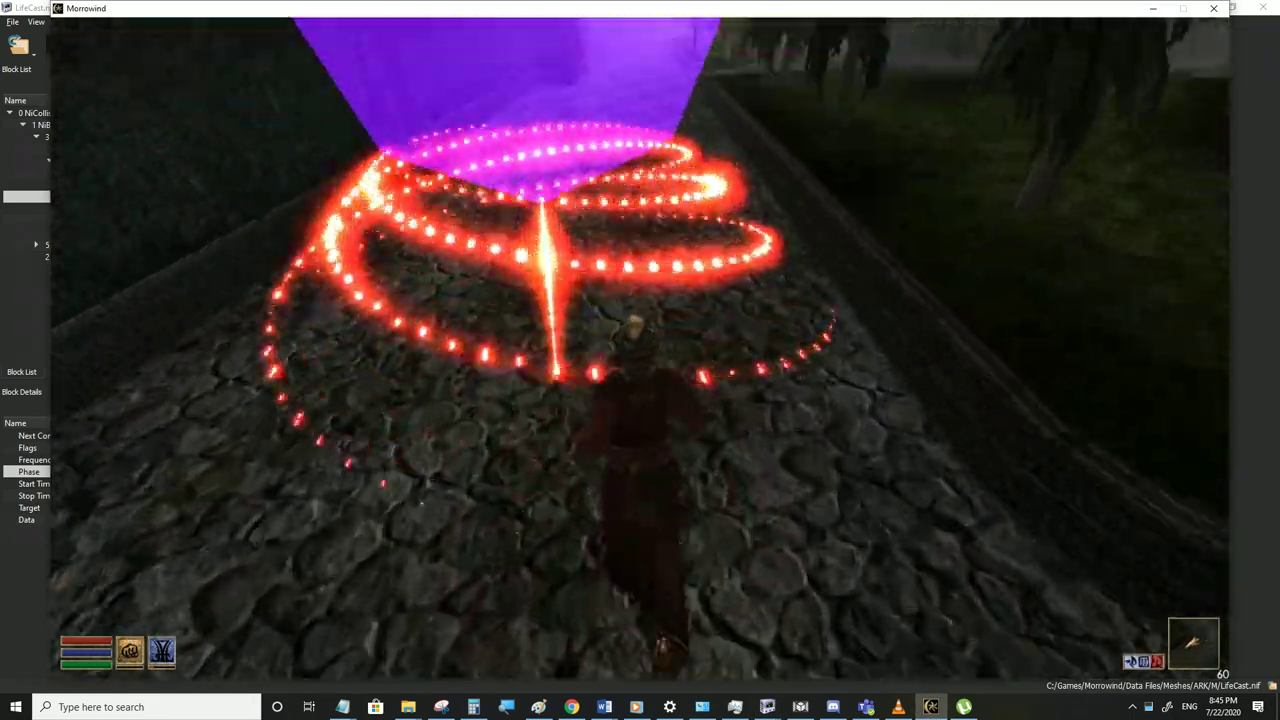
{"action": "key", "text": "w"}
{"action": "key", "text": "s"}
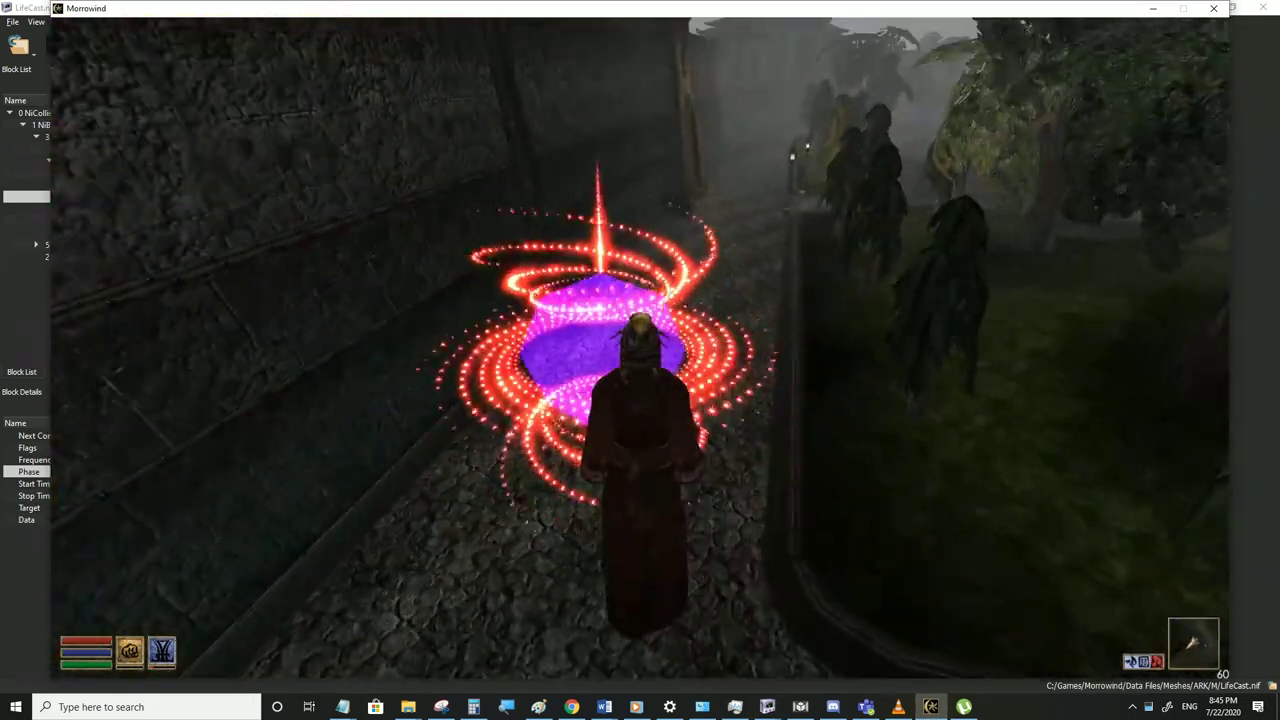
{"action": "key", "text": "w"}
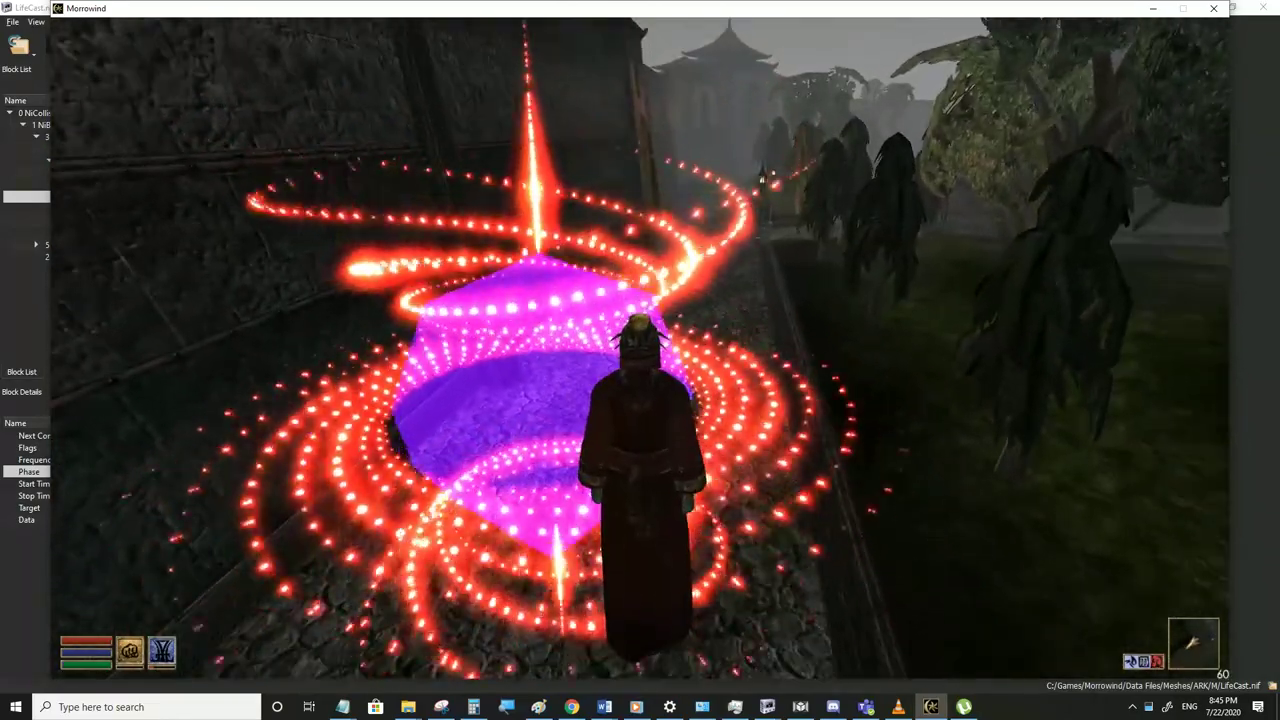
{"action": "key", "text": "s"}
{"action": "key", "text": "w"}
{"action": "key", "text": "alt+Tab"}
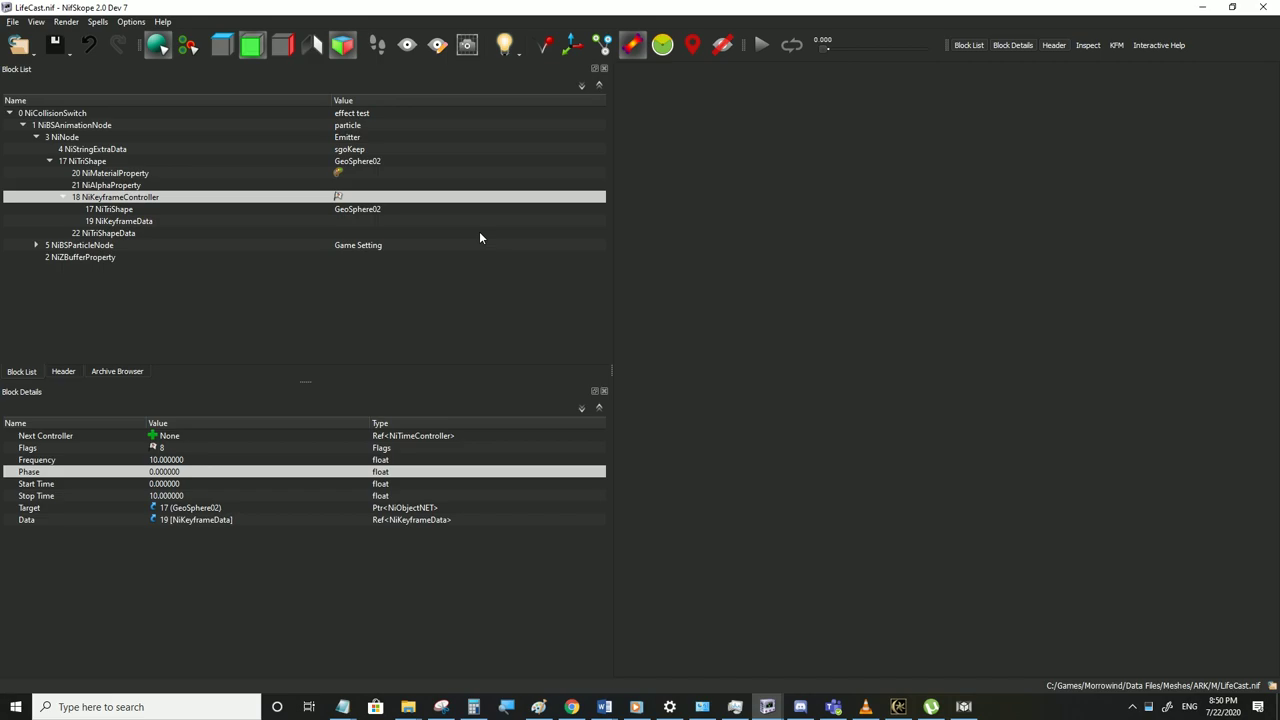
{"action": "left_click", "coordinate": [965, 707]}
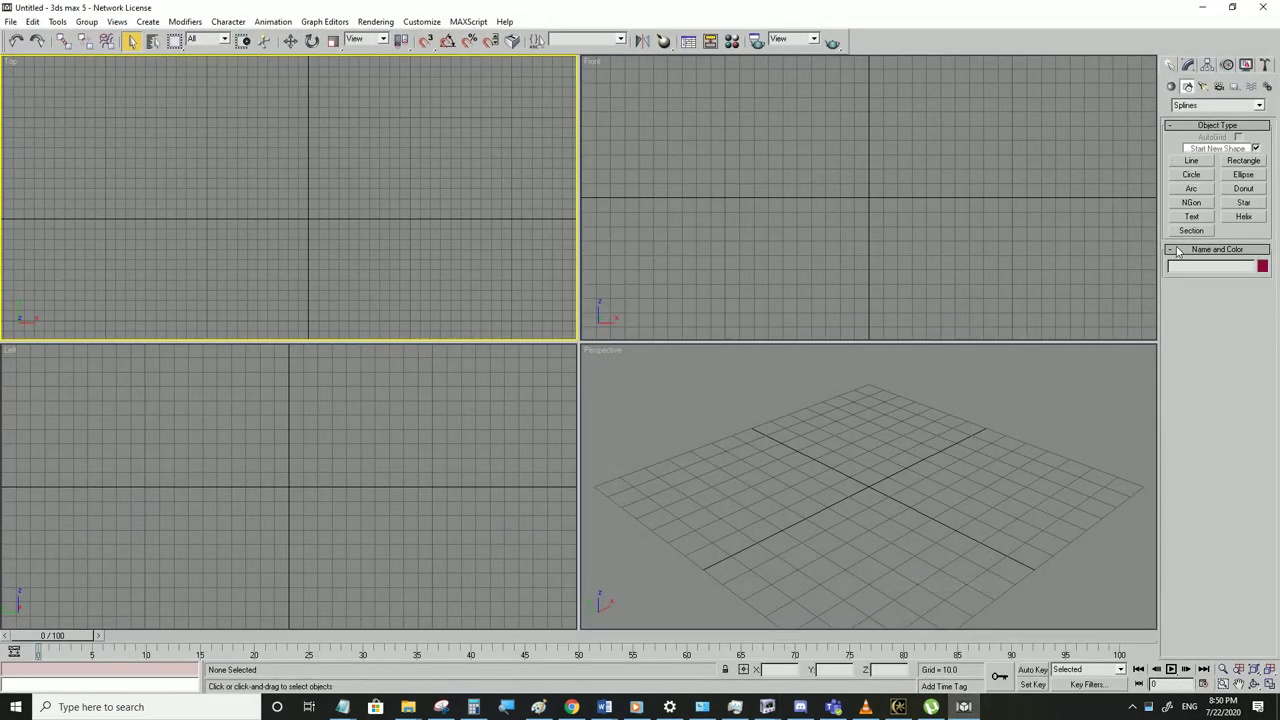
Create a text shape in the Top viewport and position it at X 0, Y 0
{"action": "left_click", "coordinate": [1191, 216]}
{"action": "left_click", "coordinate": [248, 184]}
{"action": "left_click", "coordinate": [134, 41]}
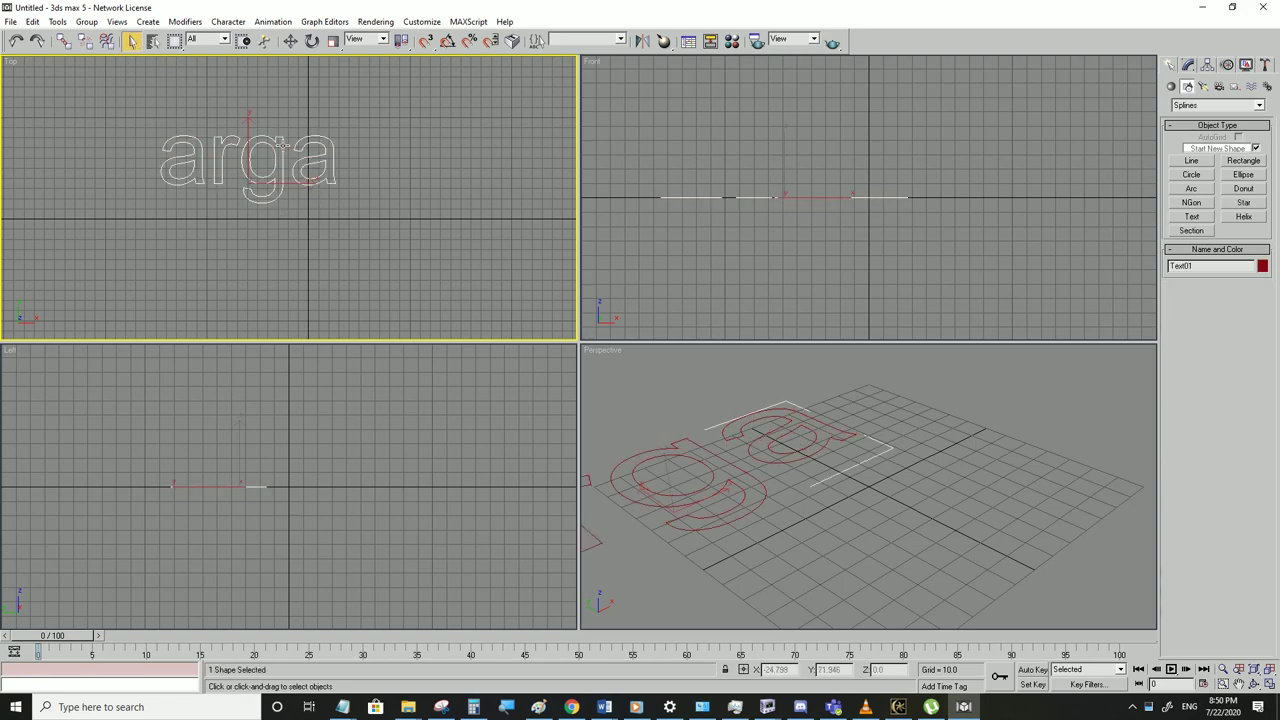
{"action": "left_click", "coordinate": [290, 41]}
{"action": "double_click", "coordinate": [780, 669]}
{"action": "left_click", "coordinate": [787, 672]}
{"action": "double_click", "coordinate": [787, 670]}
{"action": "type", "text": "0"}
{"action": "double_click", "coordinate": [853, 669]}
{"action": "type", "text": "0"}
{"action": "key", "text": "Return"}
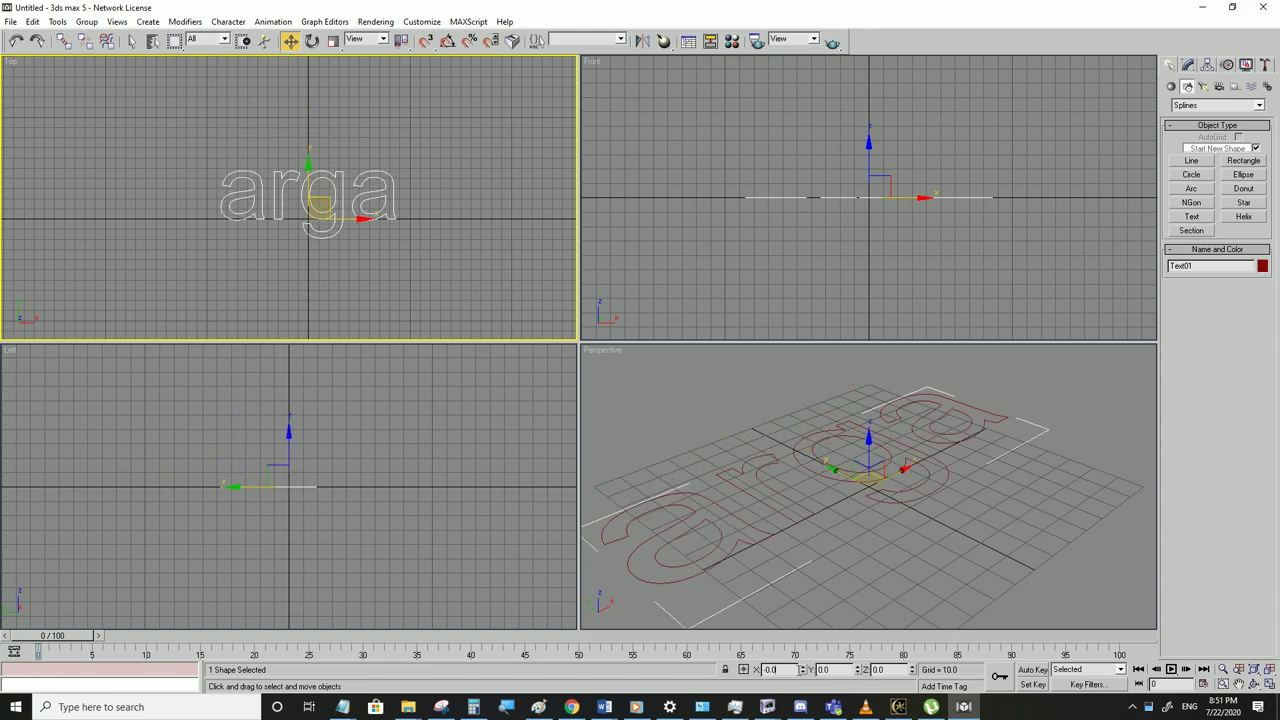
Change the text shape's content to 2090
{"action": "left_click", "coordinate": [1260, 105]}
{"action": "left_click", "coordinate": [1187, 70]}
{"action": "left_click", "coordinate": [1187, 69]}
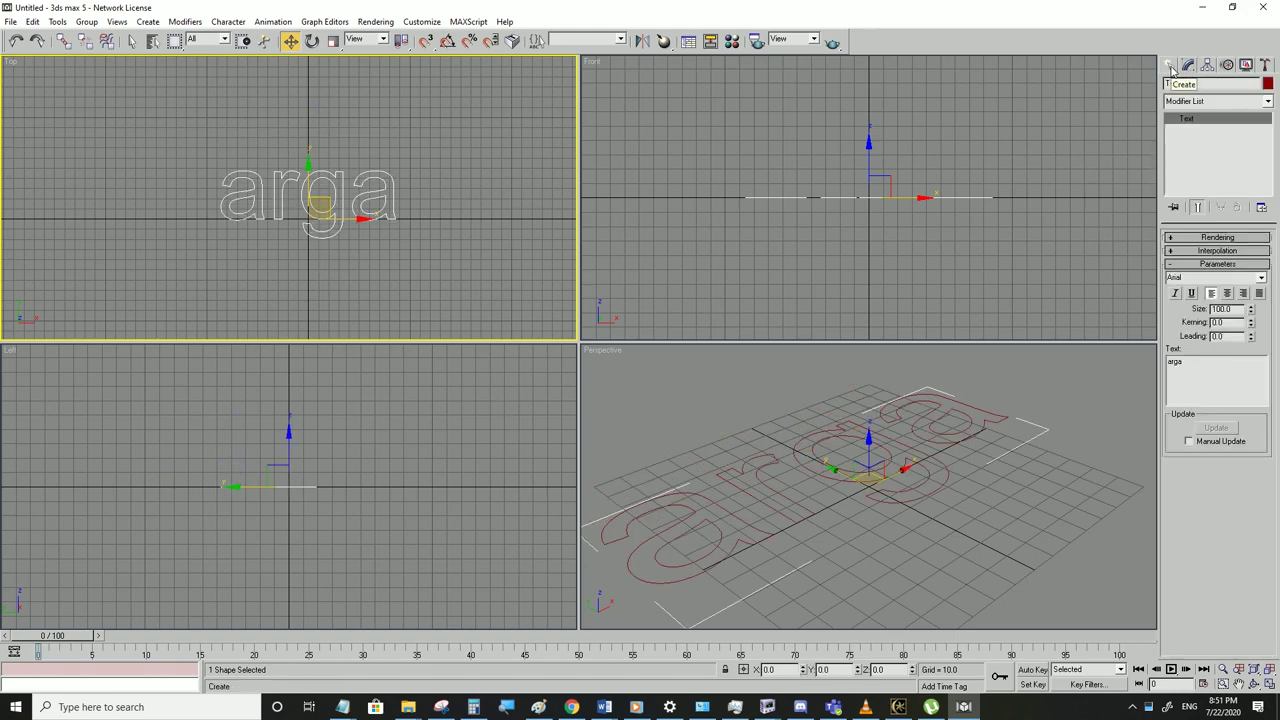
{"action": "double_click", "coordinate": [1188, 371]}
{"action": "type", "text": "2090"}
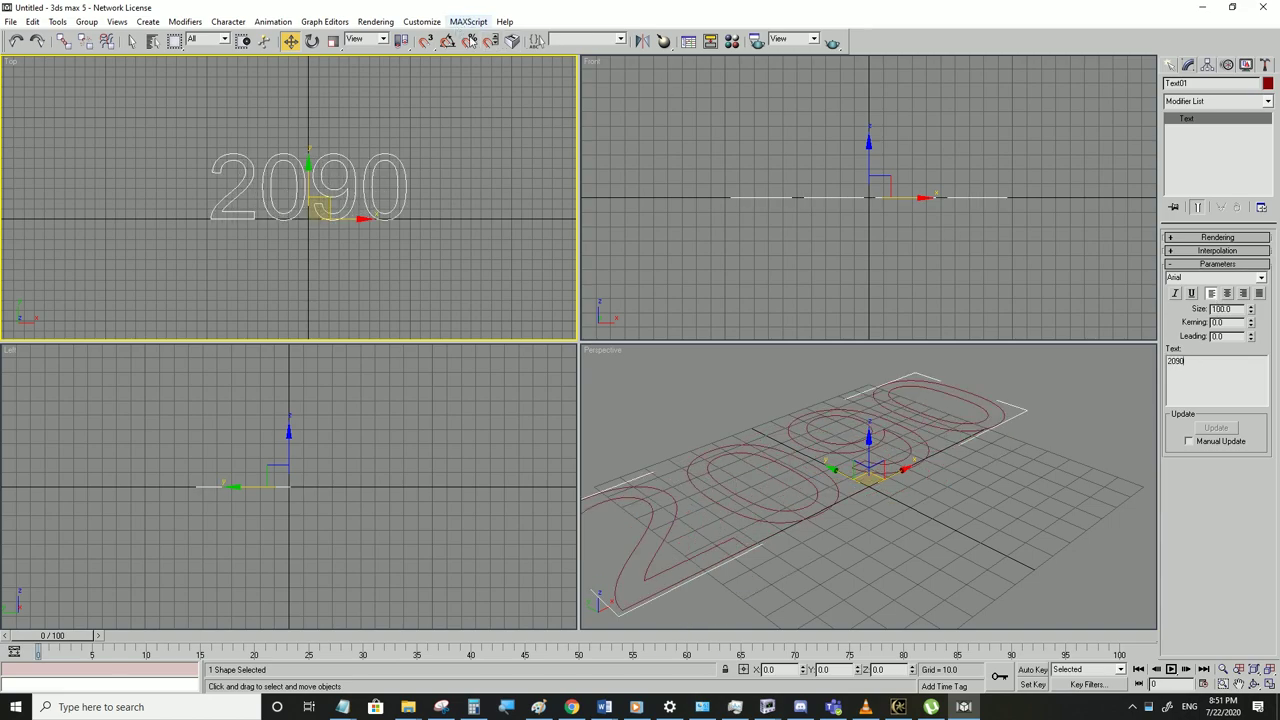
Apply an Extrude modifier, making the 2090 text solid 2.5-unit numerals
{"action": "left_click", "coordinate": [1266, 104]}
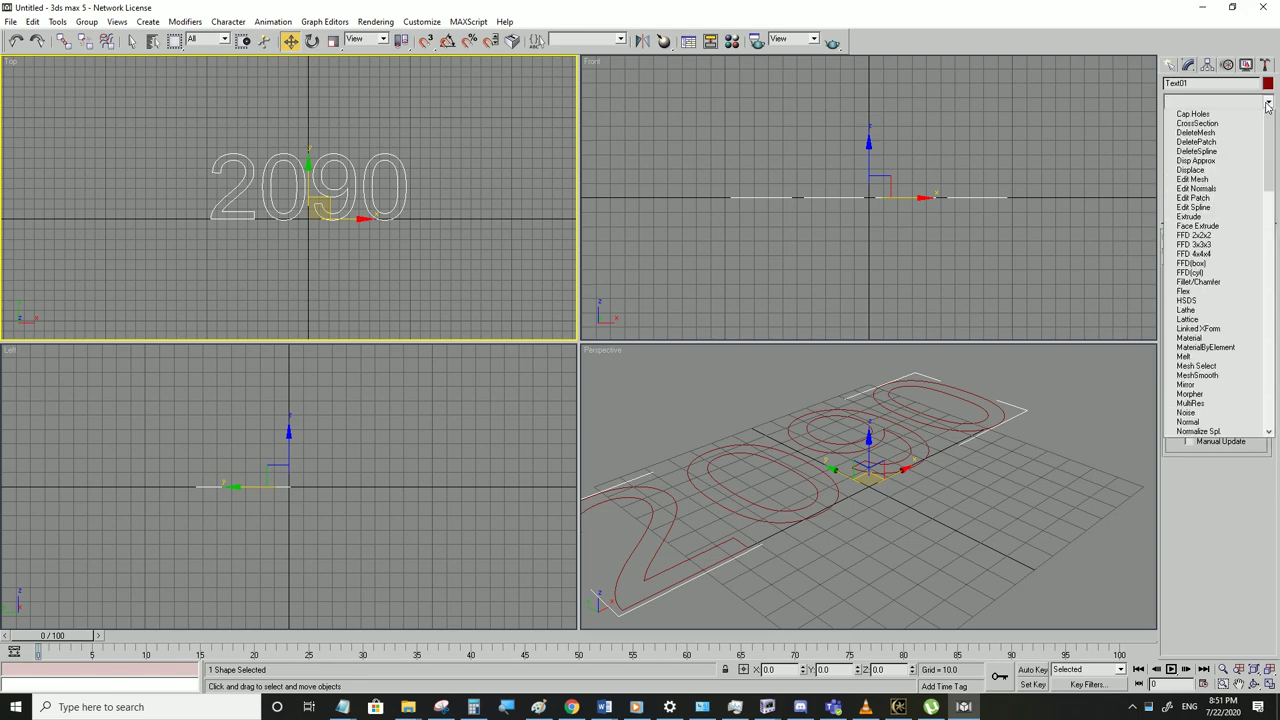
{"action": "key", "text": "t"}
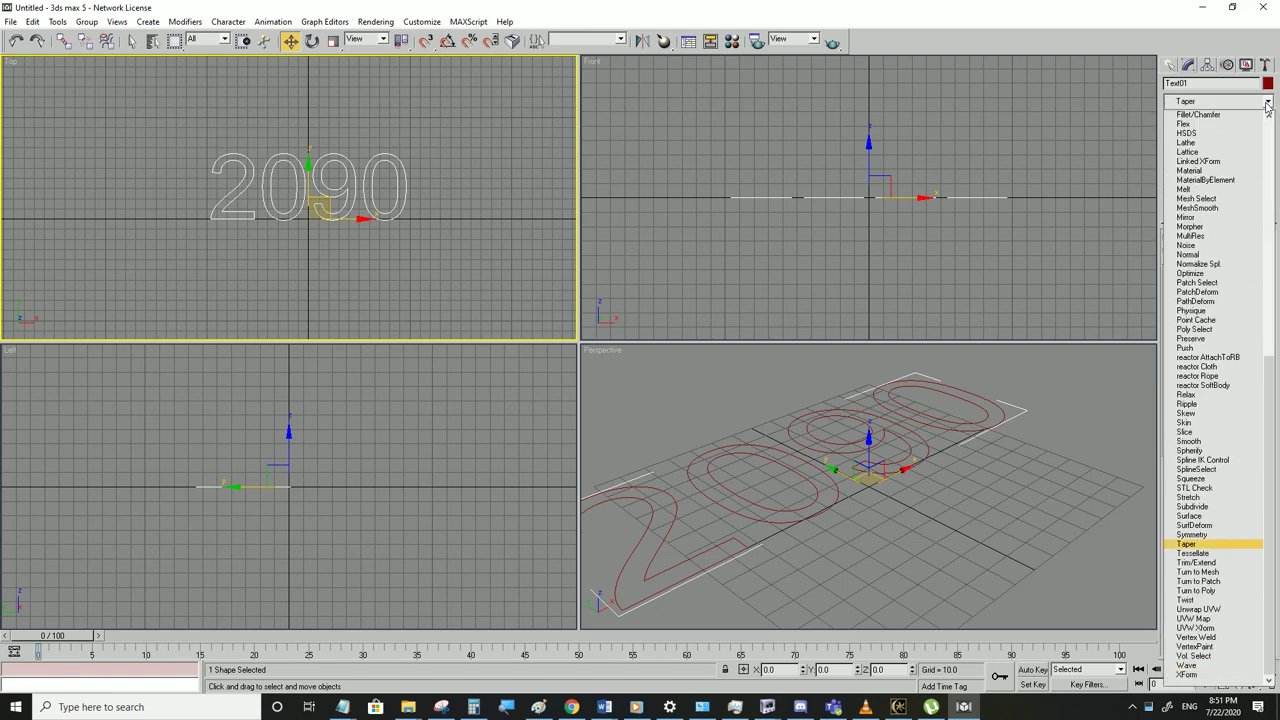
{"action": "key", "text": "e"}
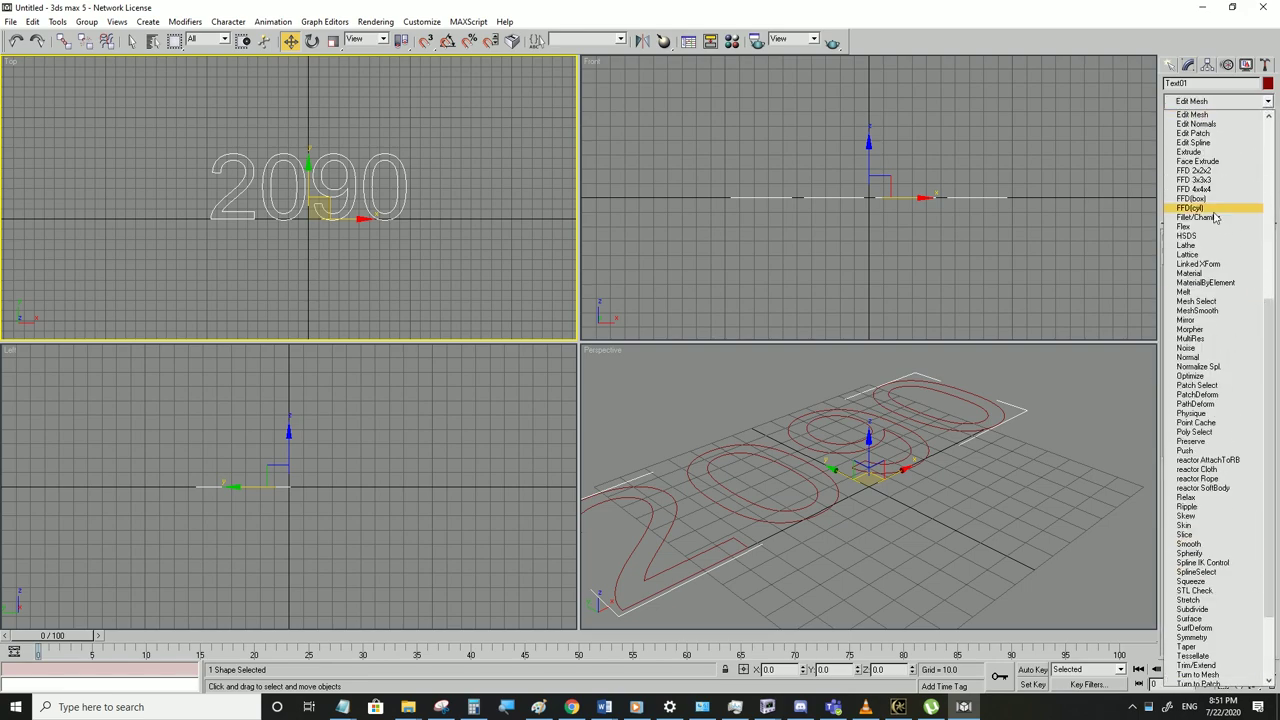
{"action": "left_click", "coordinate": [1190, 151]}
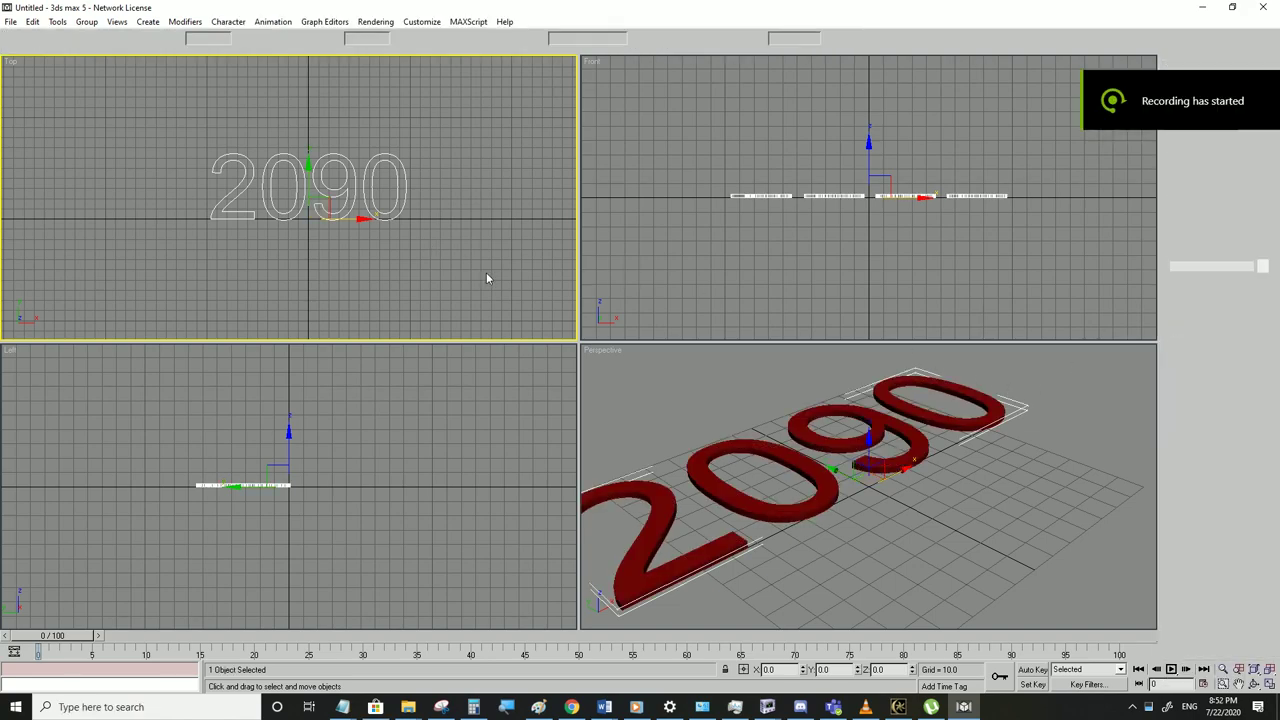
Convert the extruded 2090 text to Editable Poly at Vertex sub-object level
{"action": "right_click", "coordinate": [397, 207]}
{"action": "right_click", "coordinate": [413, 256]}
{"action": "right_click", "coordinate": [376, 206]}
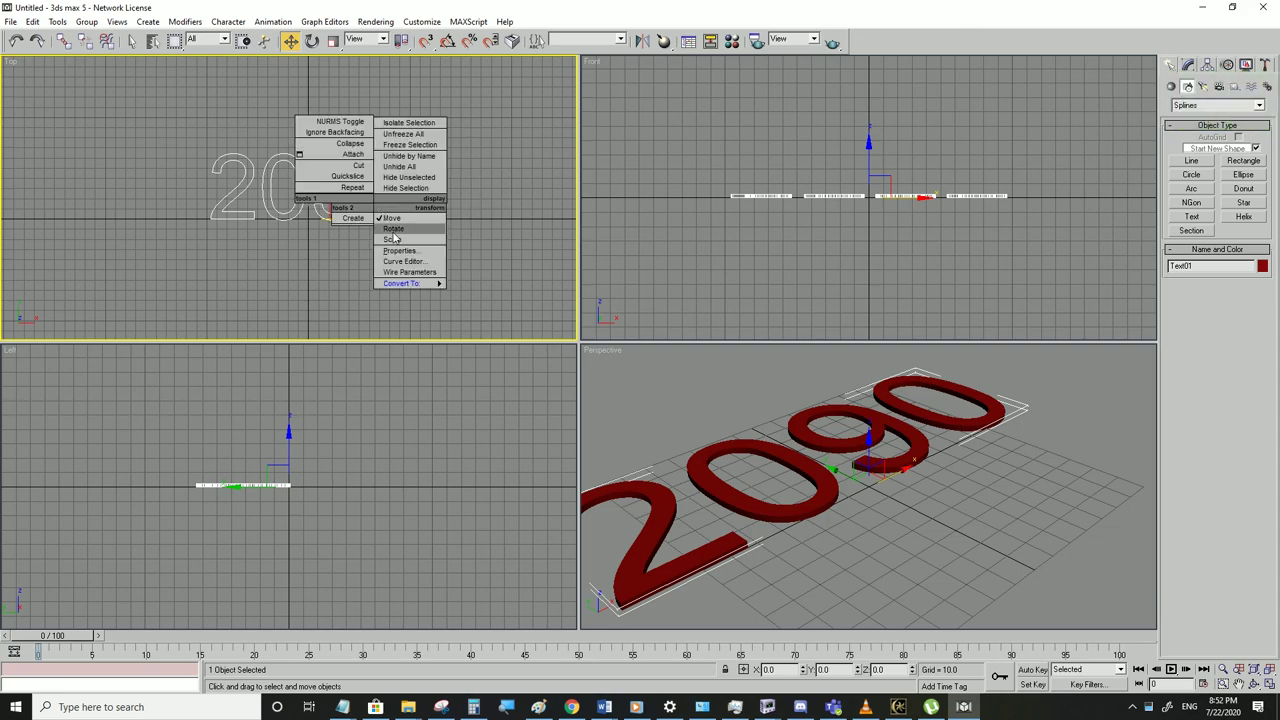
{"action": "mouse_move", "coordinate": [405, 283]}
{"action": "left_click", "coordinate": [486, 292]}
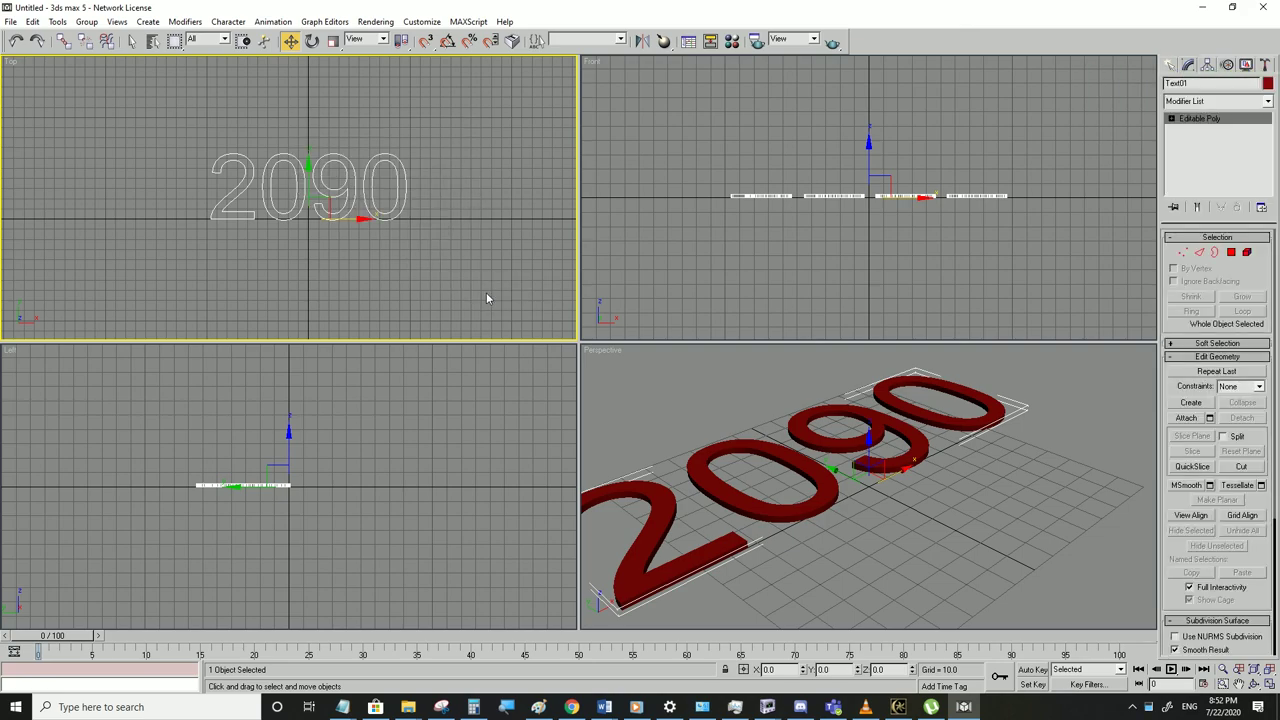
{"action": "left_click", "coordinate": [1172, 119]}
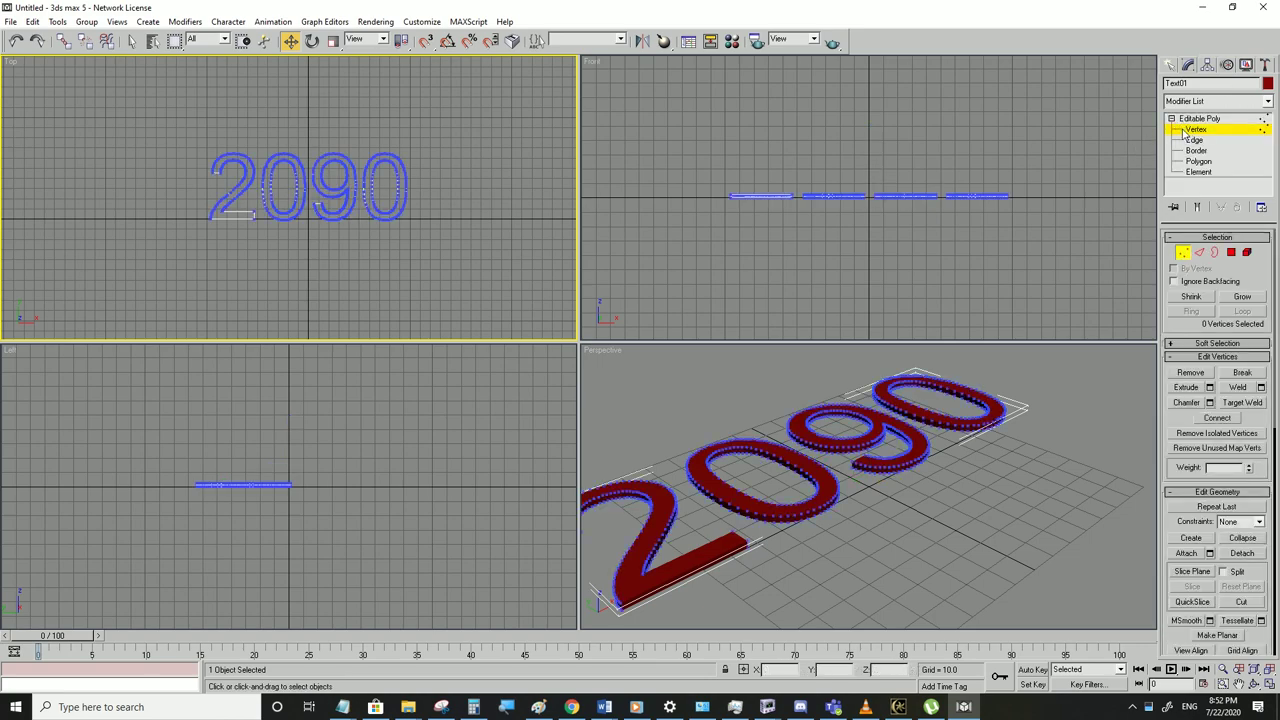
Pan, zoom and orbit the Perspective view in on the 2's vertices
{"action": "middle_click_drag", "start_coordinate": [688, 452], "coordinate": [769, 408]}
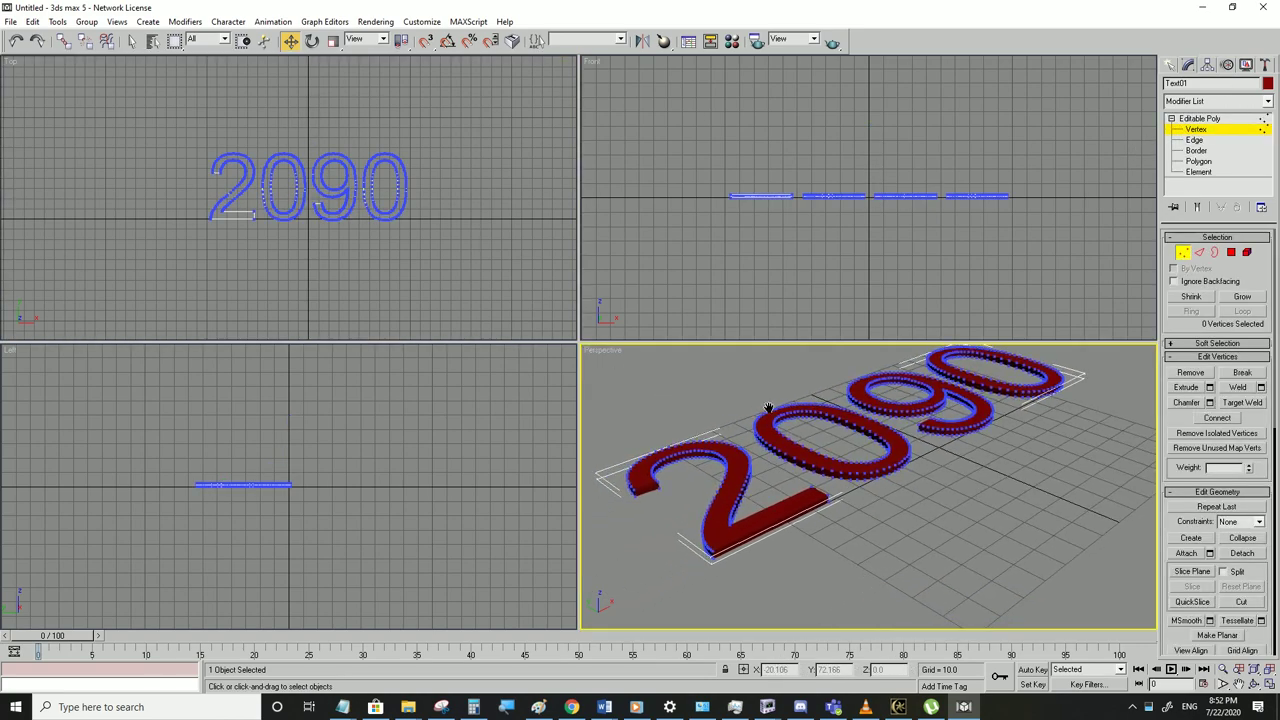
{"action": "scroll", "coordinate": [808, 514], "scroll_direction": "up", "scroll_amount": 6}
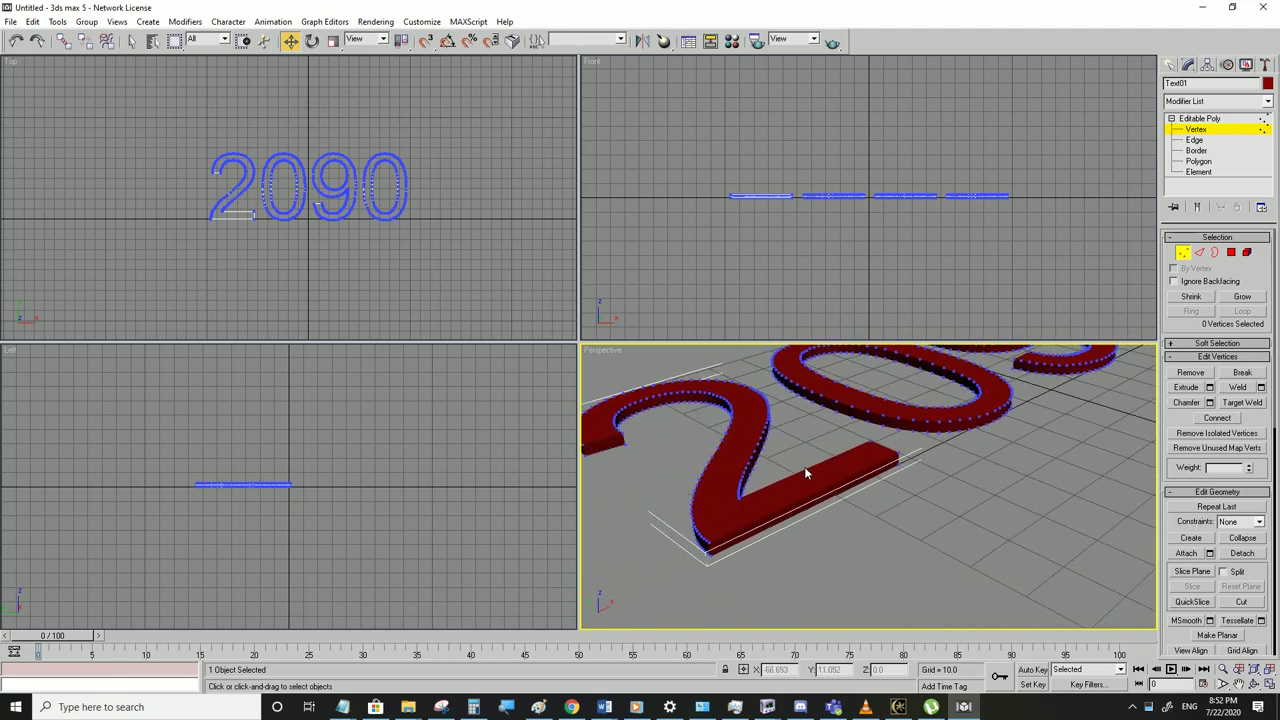
{"action": "scroll", "coordinate": [895, 451], "scroll_direction": "up", "scroll_amount": 3}
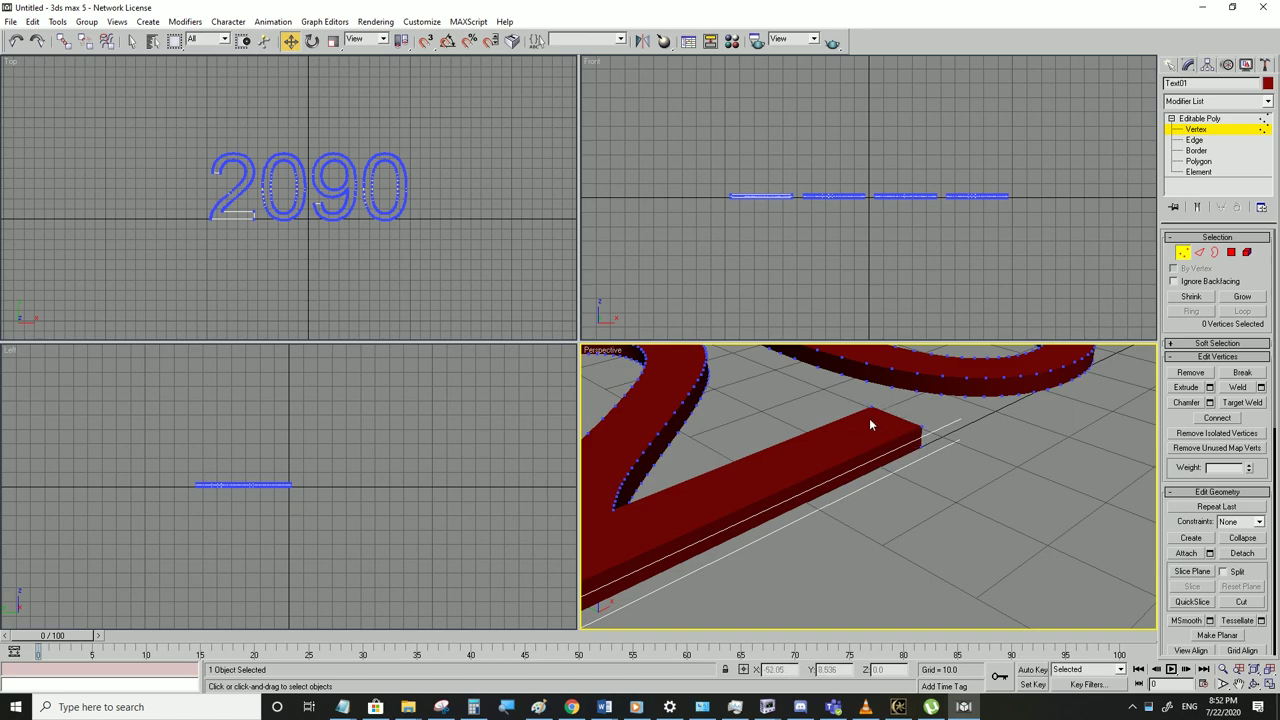
{"action": "middle_click_drag", "start_coordinate": [733, 453], "coordinate": [780, 440], "text": "alt"}
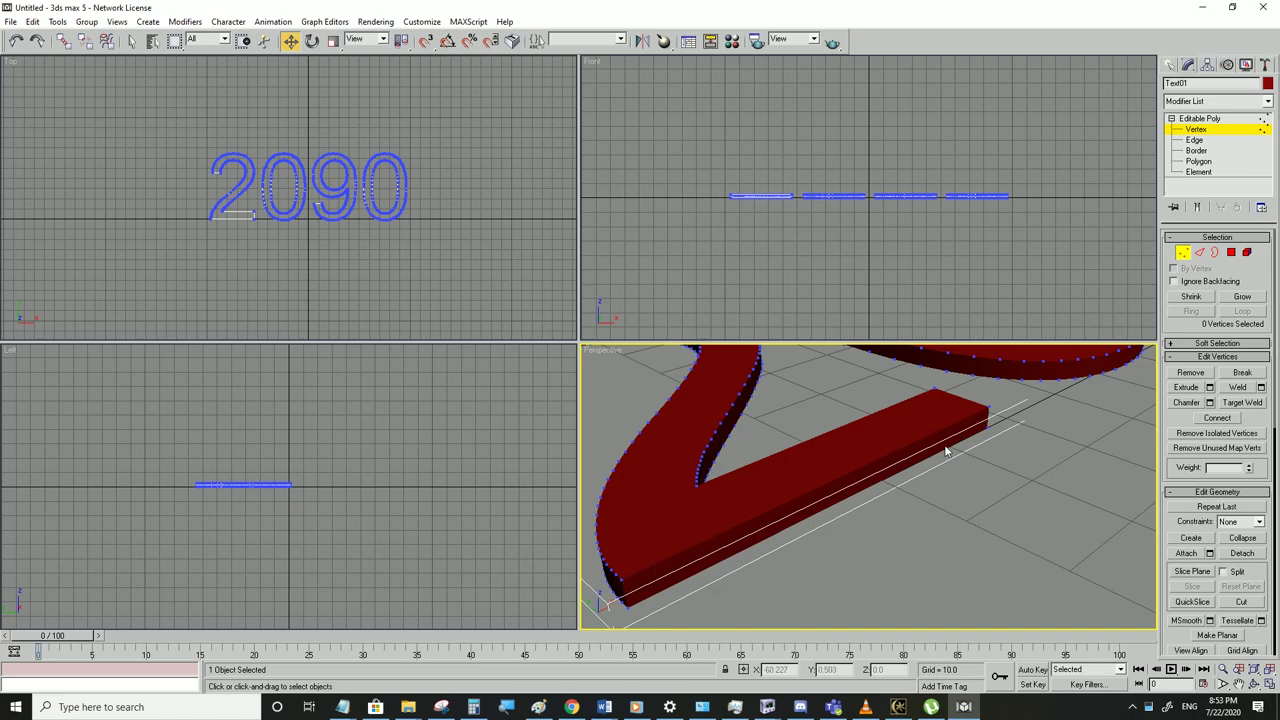
{"action": "middle_click_drag", "start_coordinate": [840, 405], "coordinate": [849, 452], "text": "alt"}
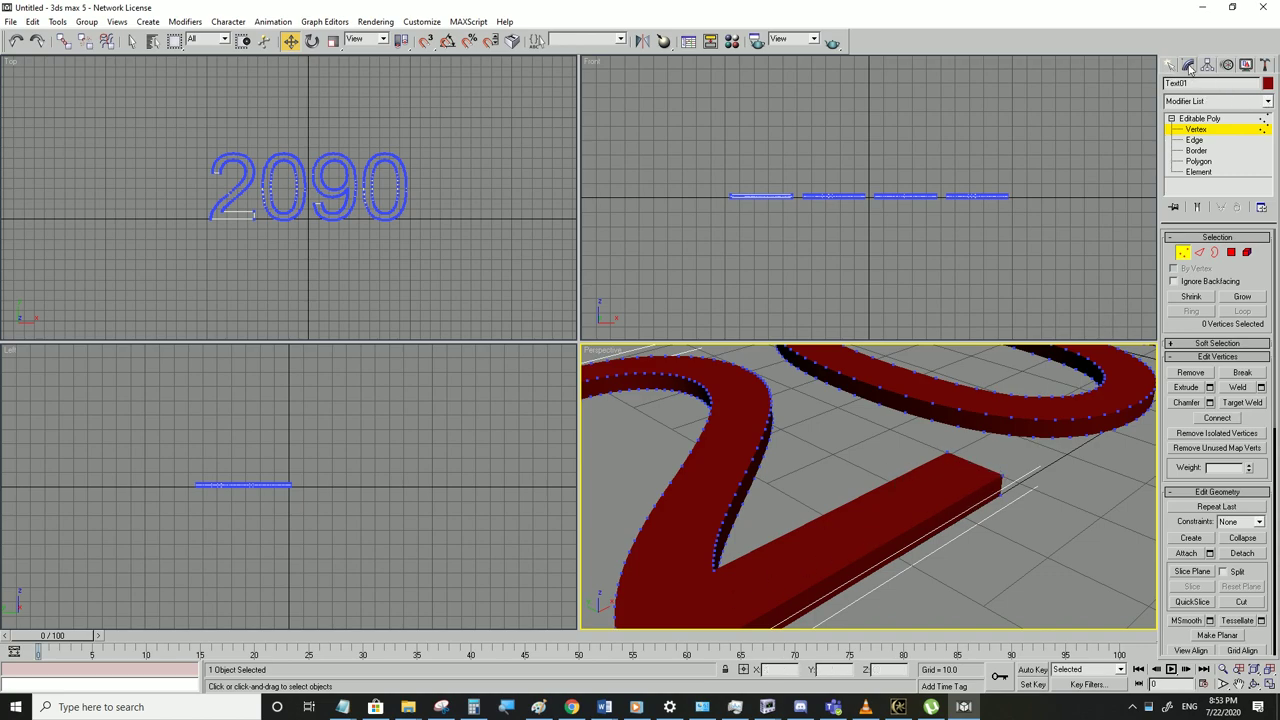
Add a Subdivide modifier to the 2090 mesh, trying sizes 2 and 1 before settling on 1.5
{"action": "left_click", "coordinate": [1268, 101]}
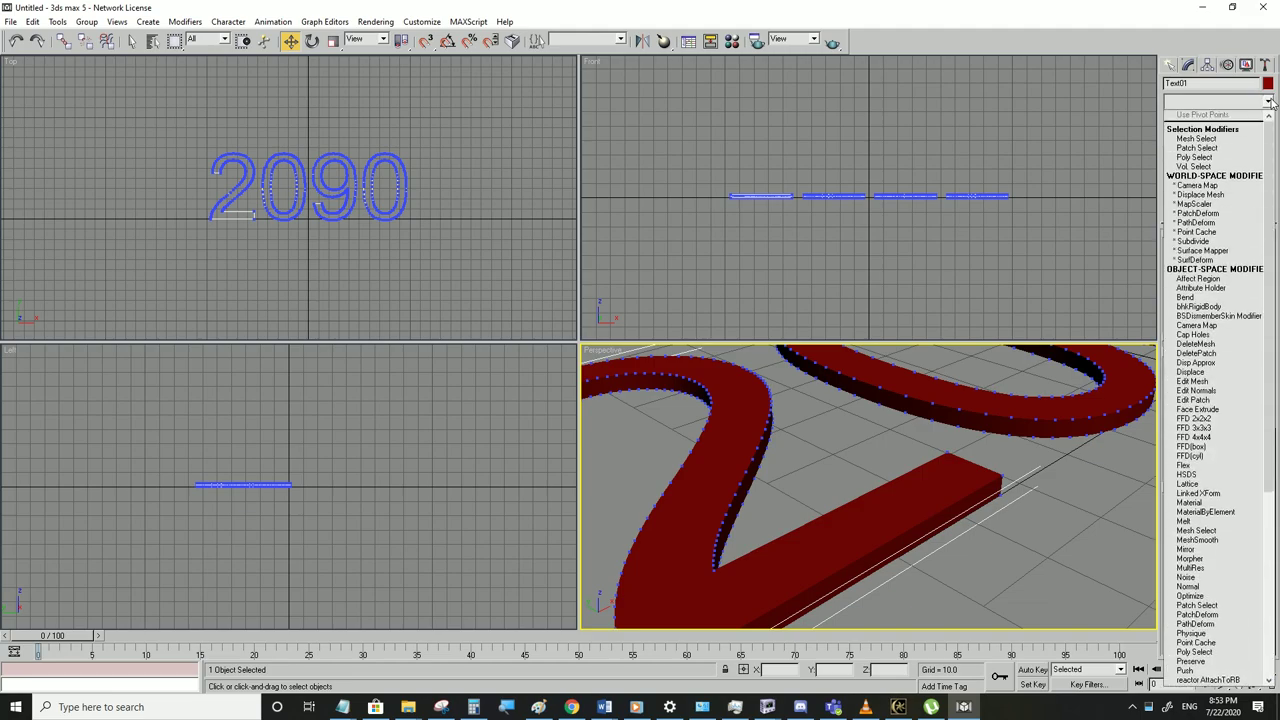
{"action": "scroll", "coordinate": [1230, 121], "scroll_direction": "down", "scroll_amount": 5}
{"action": "left_click", "coordinate": [1212, 116]}
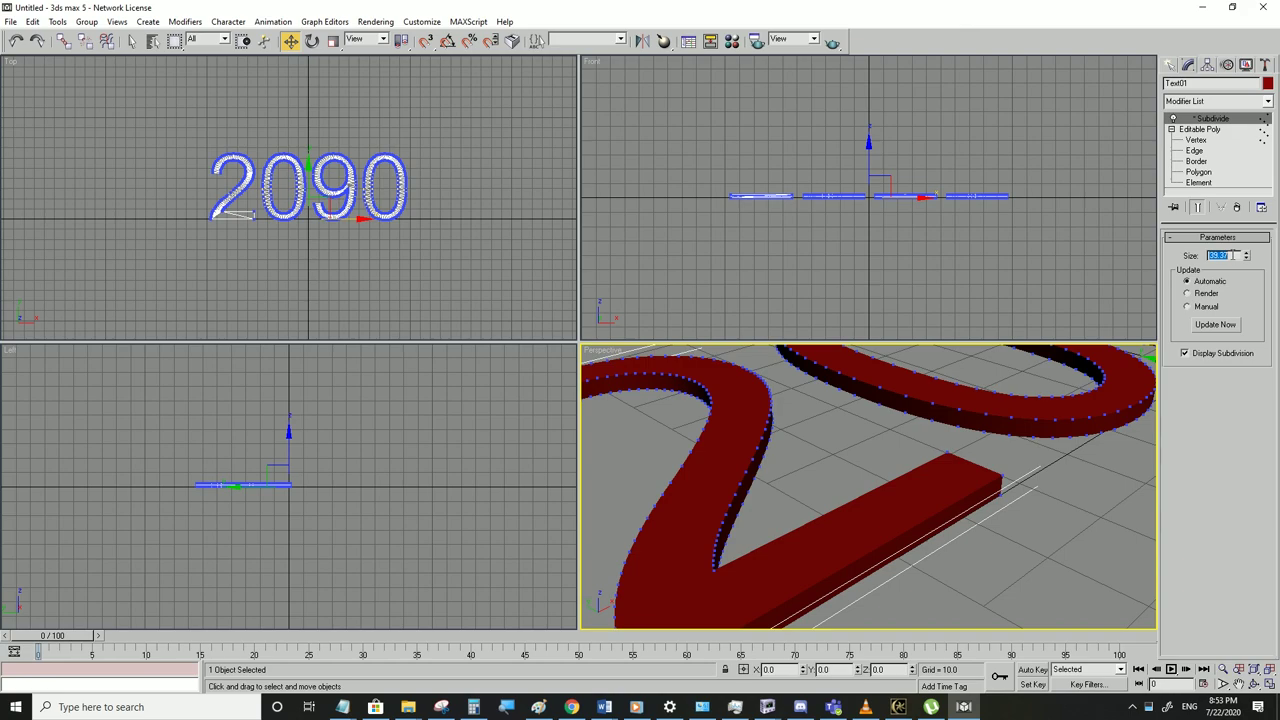
{"action": "type", "text": "2"}
{"action": "key", "text": "Return"}
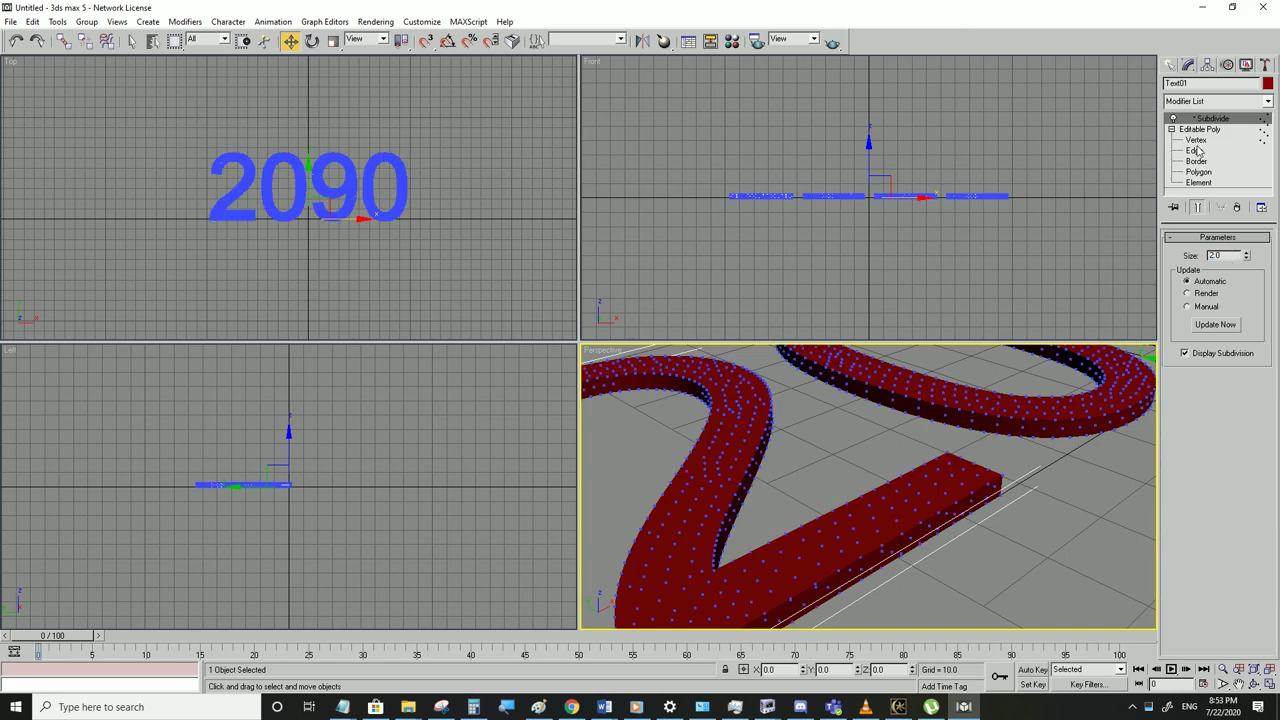
{"action": "scroll", "coordinate": [949, 473], "scroll_direction": "down", "scroll_amount": 3}
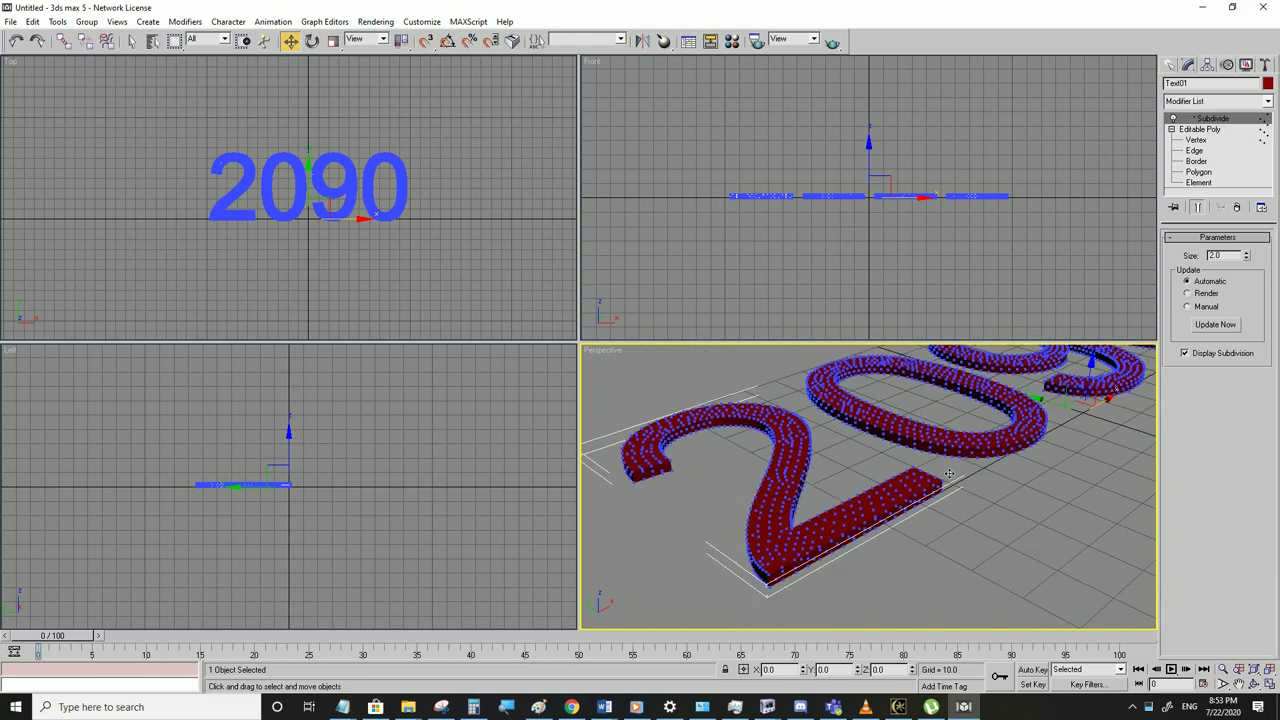
{"action": "double_click", "coordinate": [1232, 255]}
{"action": "type", "text": "1"}
{"action": "key", "text": "Return"}
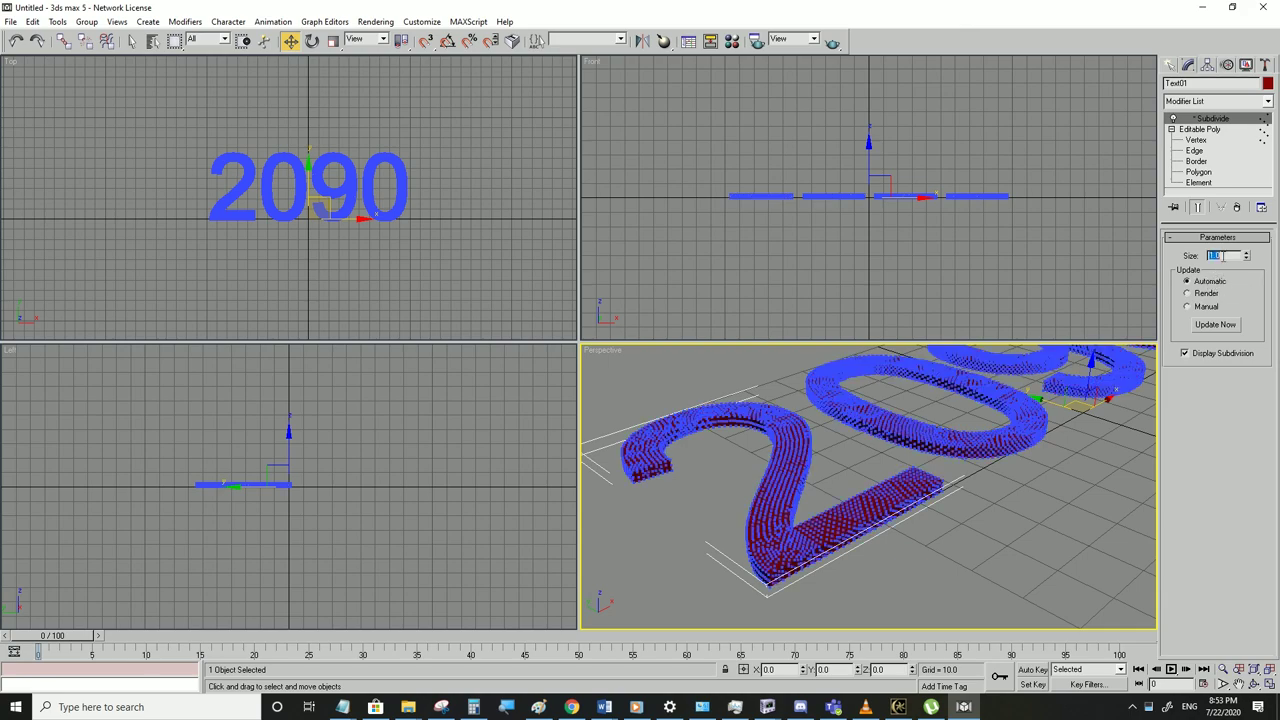
{"action": "type", "text": "1.5"}
{"action": "key", "text": "Return"}
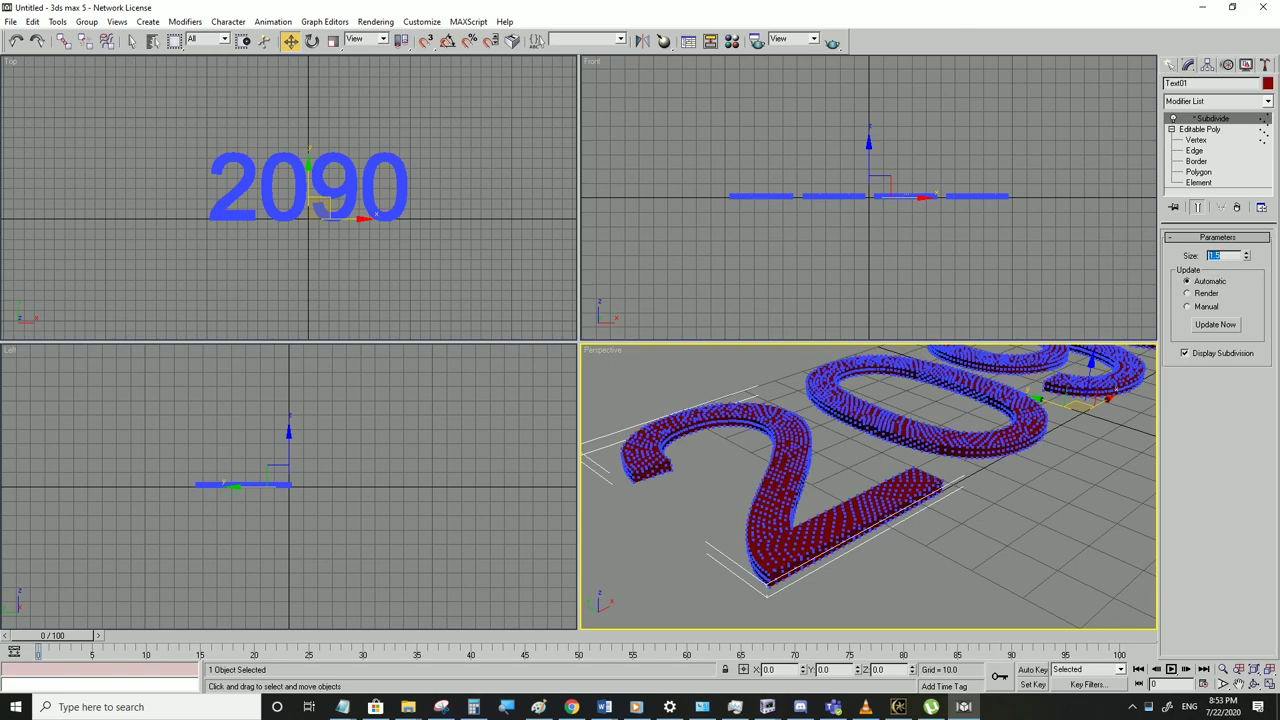
{"action": "left_click", "coordinate": [10, 21]}
Export the subdivided mesh as emm3.NIF using the TESExporter (*.NIF) format
{"action": "left_click", "coordinate": [37, 232]}
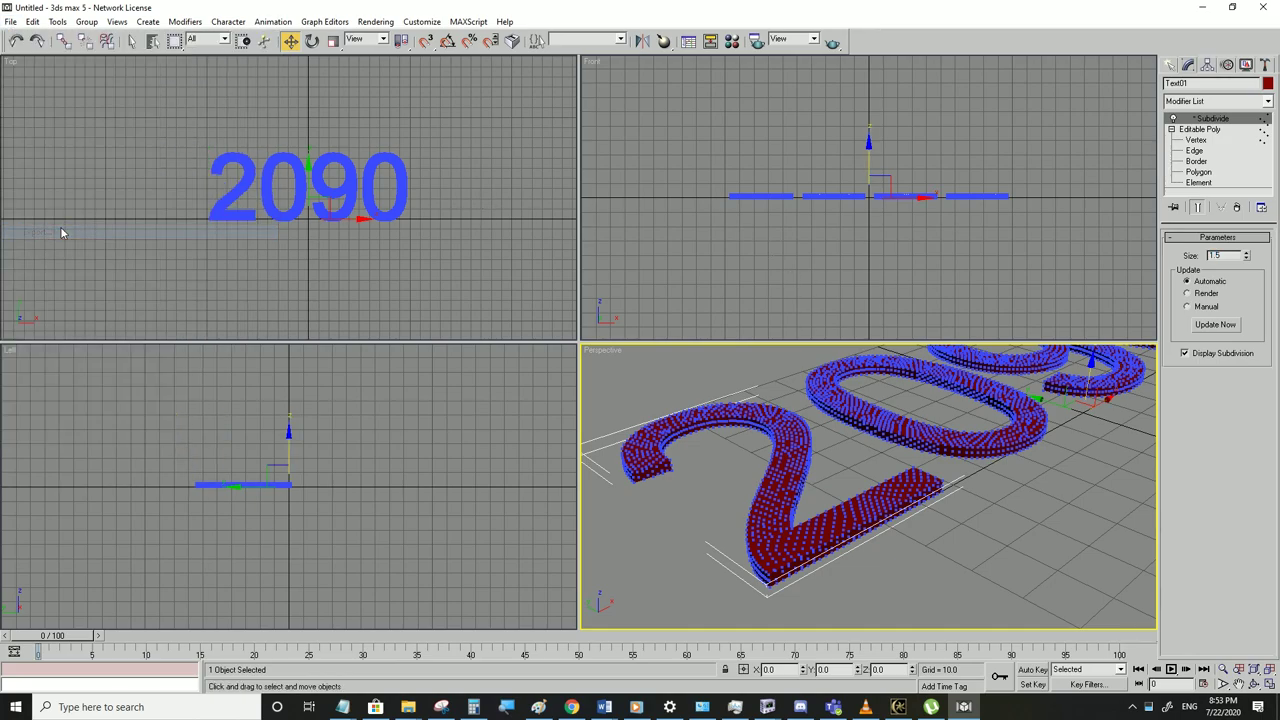
{"action": "left_click", "coordinate": [179, 338]}
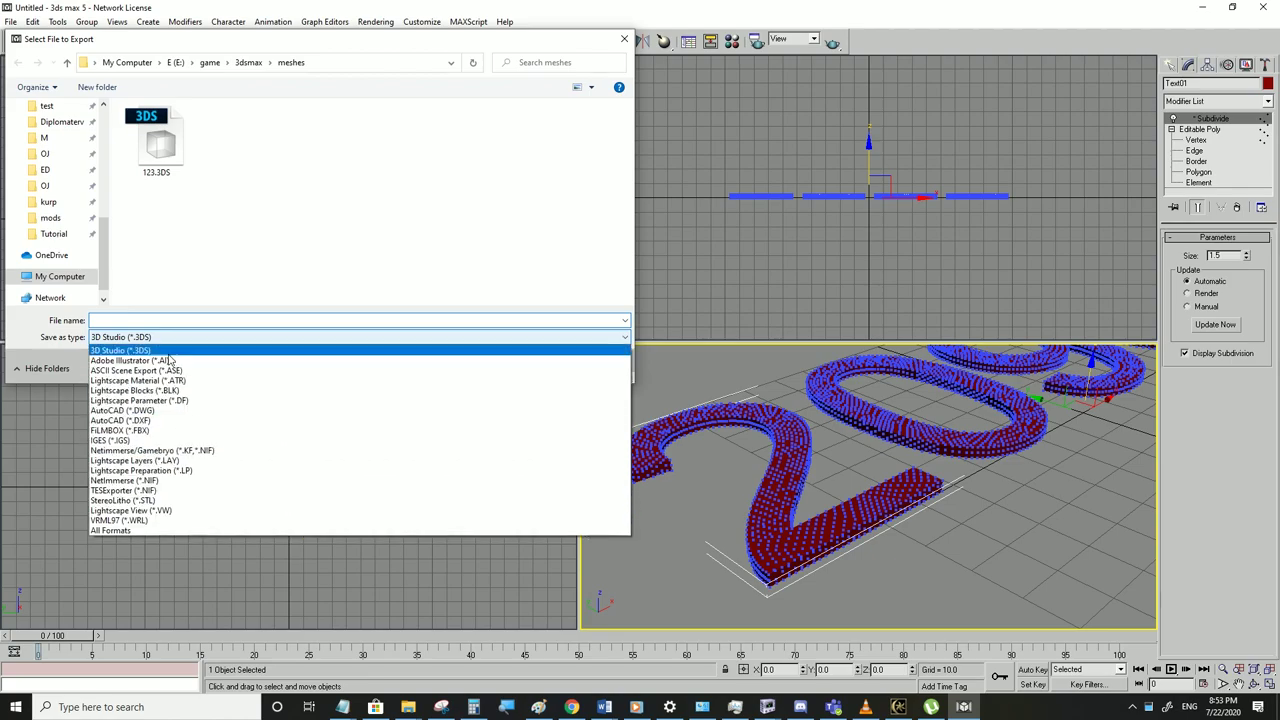
{"action": "left_click", "coordinate": [171, 494]}
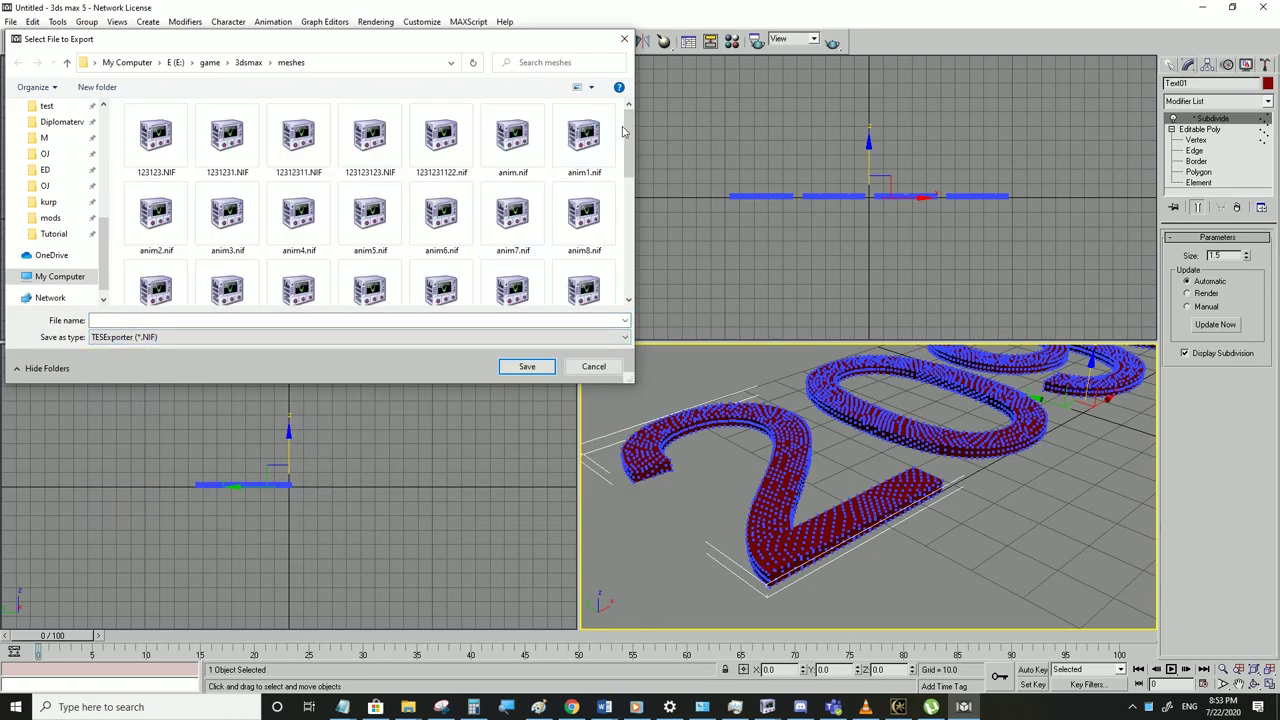
{"action": "scroll", "coordinate": [461, 249], "scroll_direction": "down", "scroll_amount": 5}
{"action": "left_click", "coordinate": [512, 255]}
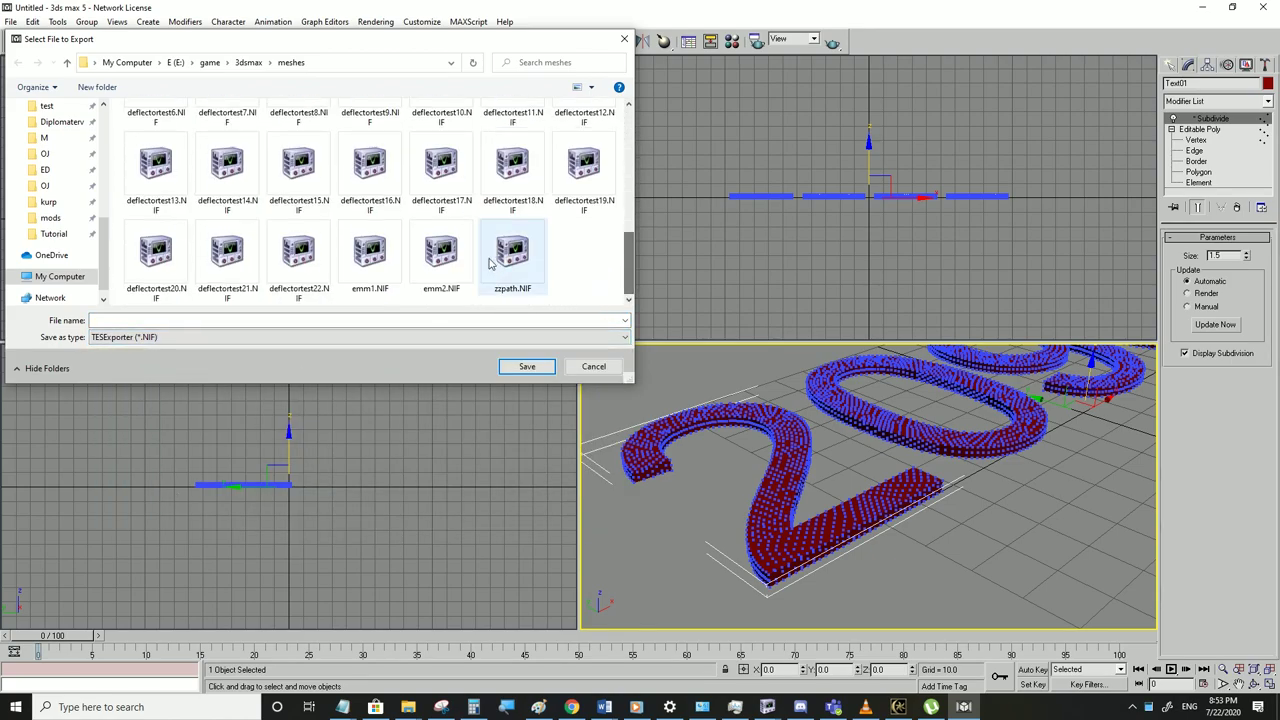
{"action": "left_click", "coordinate": [440, 268]}
{"action": "left_click", "coordinate": [113, 320]}
{"action": "left_click", "coordinate": [113, 320]}
{"action": "type", "text": "3"}
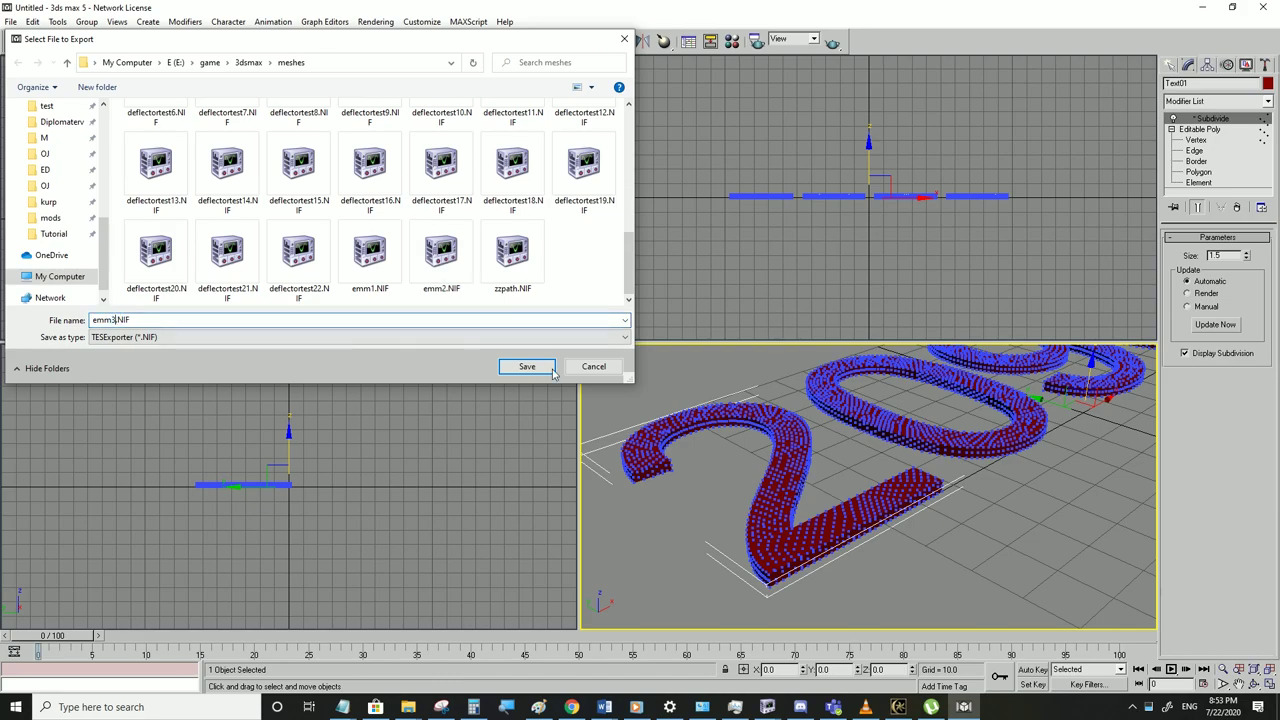
{"action": "left_click", "coordinate": [537, 369]}
{"action": "left_click", "coordinate": [723, 395]}
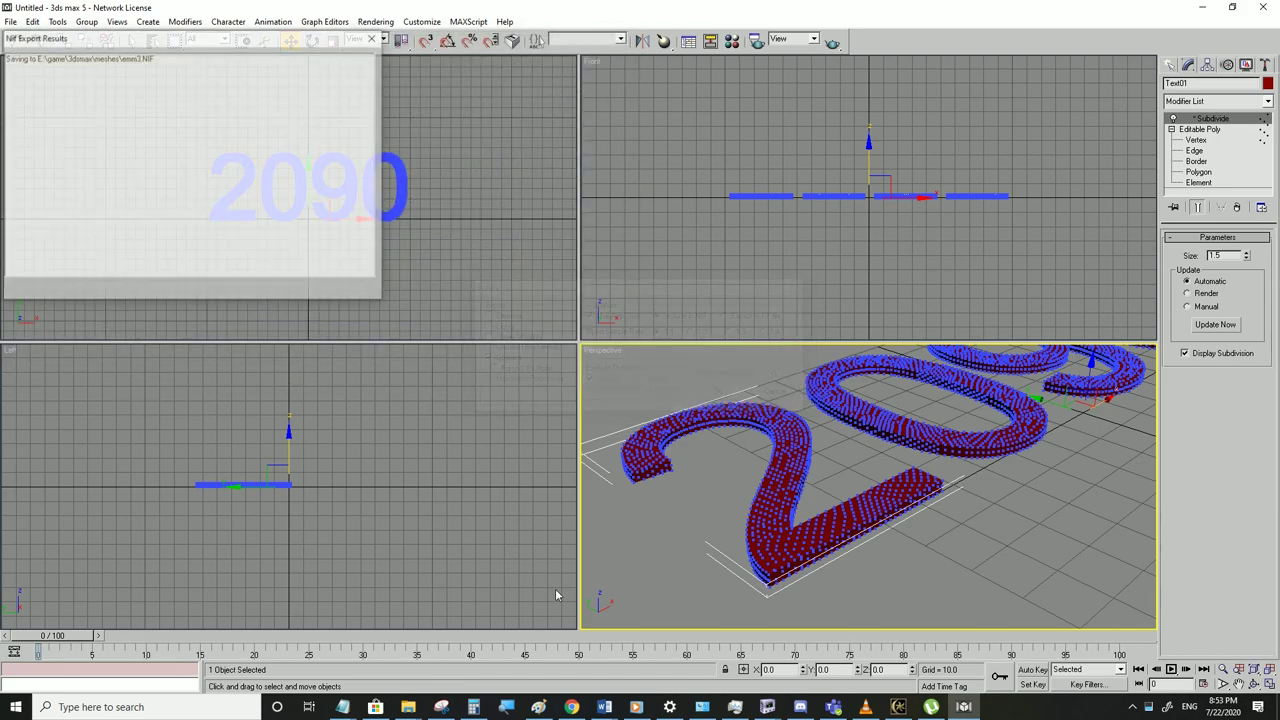
{"action": "left_click", "coordinate": [185, 291]}
Check emm3.NIF in the meshes folder and open it in NifSkope, expanding its NiTriShape
{"action": "left_click", "coordinate": [408, 707]}
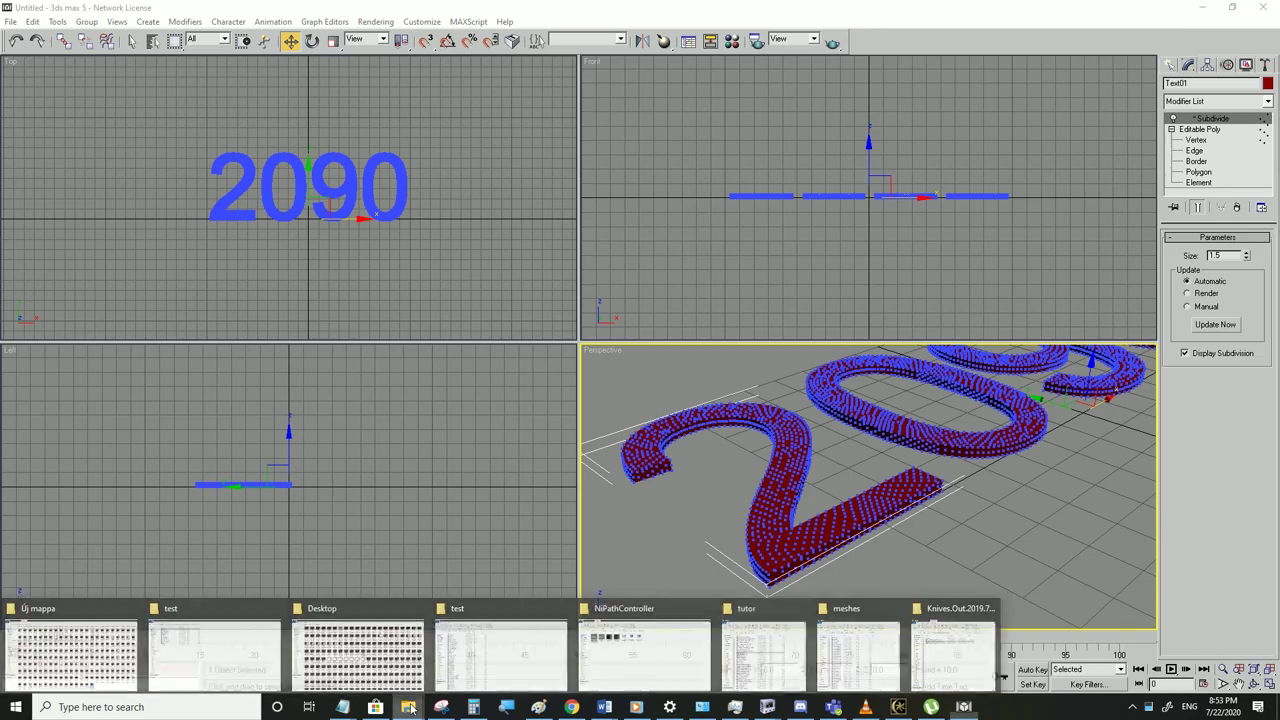
{"action": "left_click", "coordinate": [857, 650]}
{"action": "left_click", "coordinate": [423, 155]}
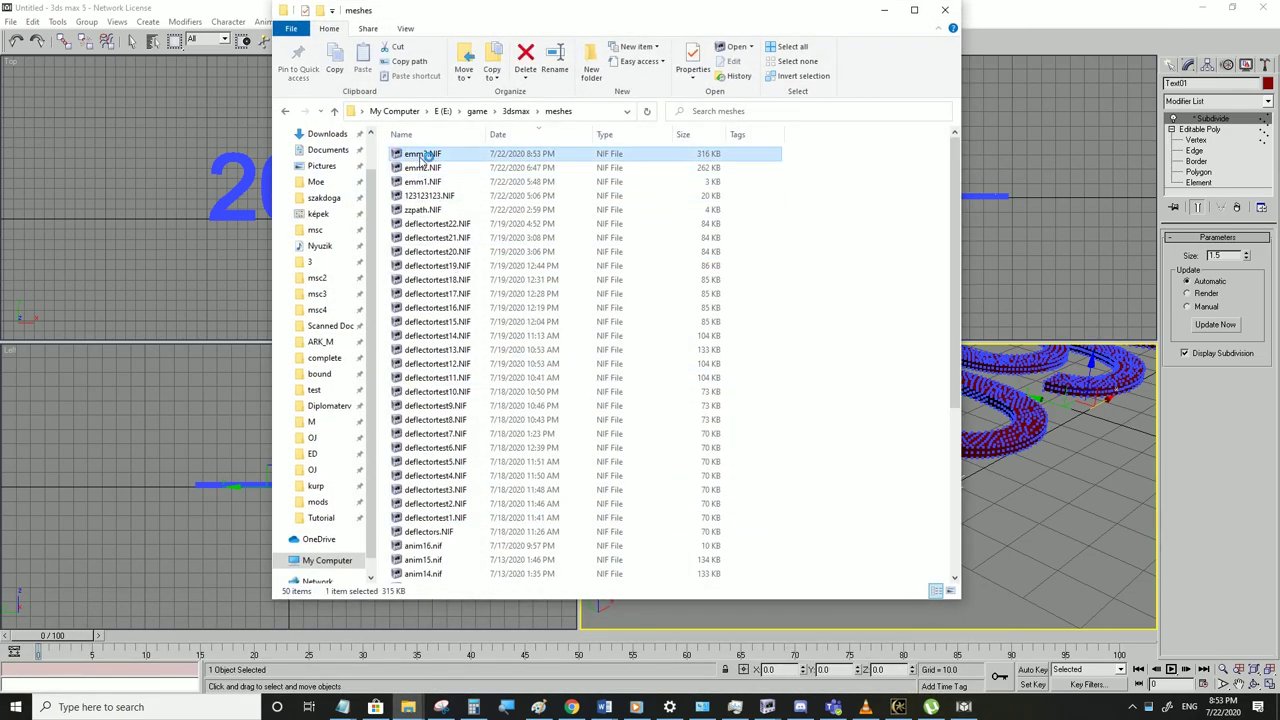
{"action": "left_click", "coordinate": [768, 707]}
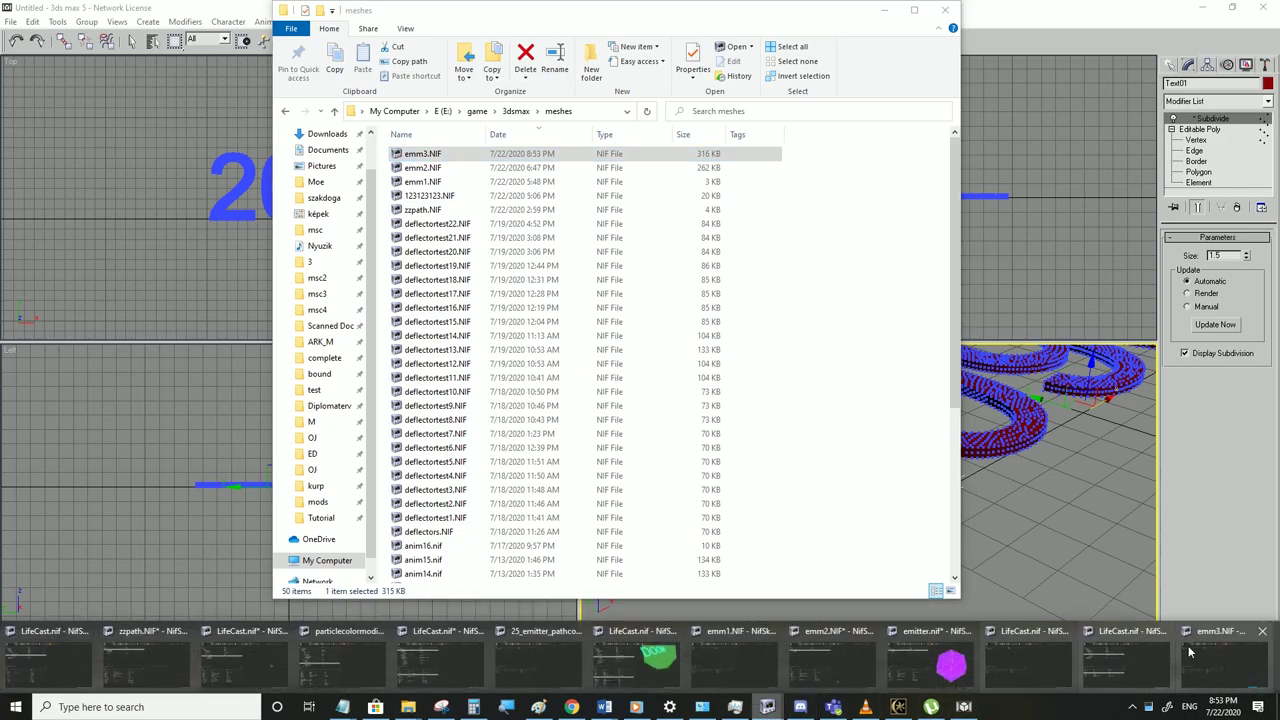
{"action": "left_click", "coordinate": [1225, 647]}
{"action": "left_click", "coordinate": [9, 113]}
{"action": "left_click", "coordinate": [22, 137]}
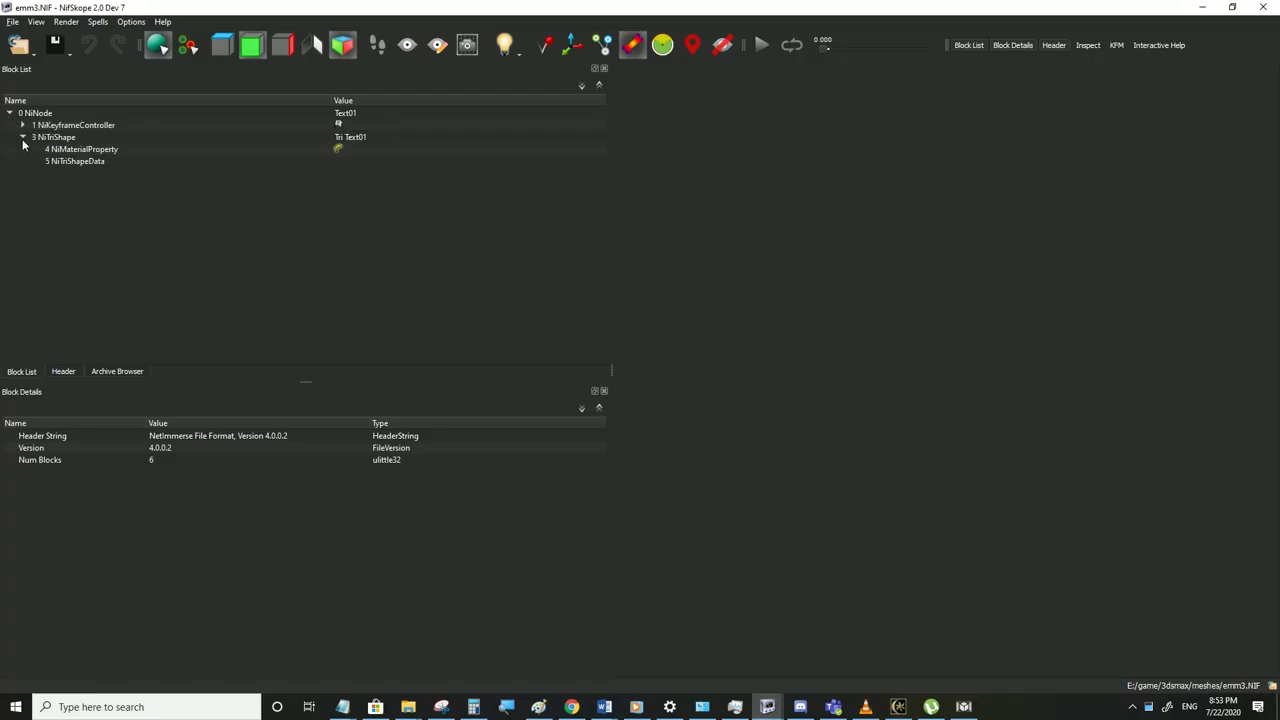
Display the NiTriShape mesh and turn the 2090 numerals upright in the 3D view
{"action": "left_click", "coordinate": [44, 140]}
{"action": "left_click", "coordinate": [722, 44]}
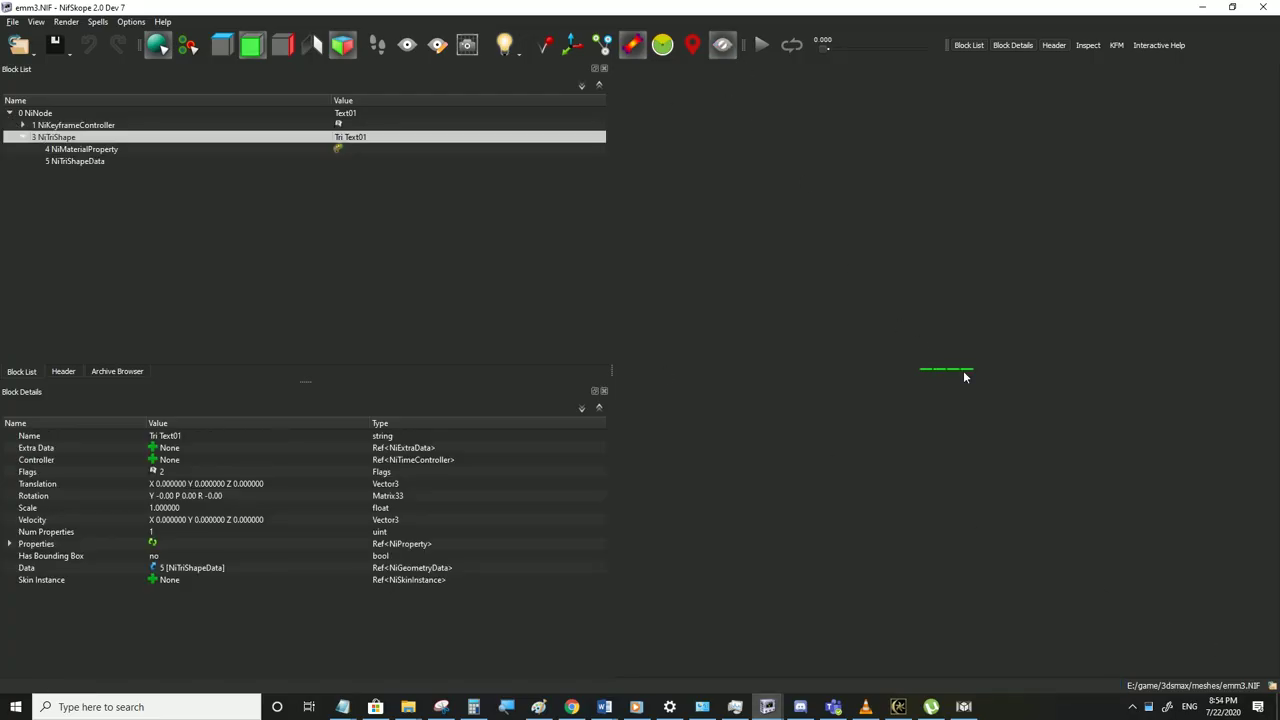
{"action": "left_click_drag", "start_coordinate": [947, 429], "coordinate": [1122, 392]}
{"action": "scroll", "coordinate": [914, 337], "scroll_direction": "up", "scroll_amount": 8}
{"action": "middle_click_drag", "start_coordinate": [806, 250], "coordinate": [774, 235]}
Copy the NiTriShape branch and switch to the LifeCast.nif window
{"action": "right_click", "coordinate": [58, 140]}
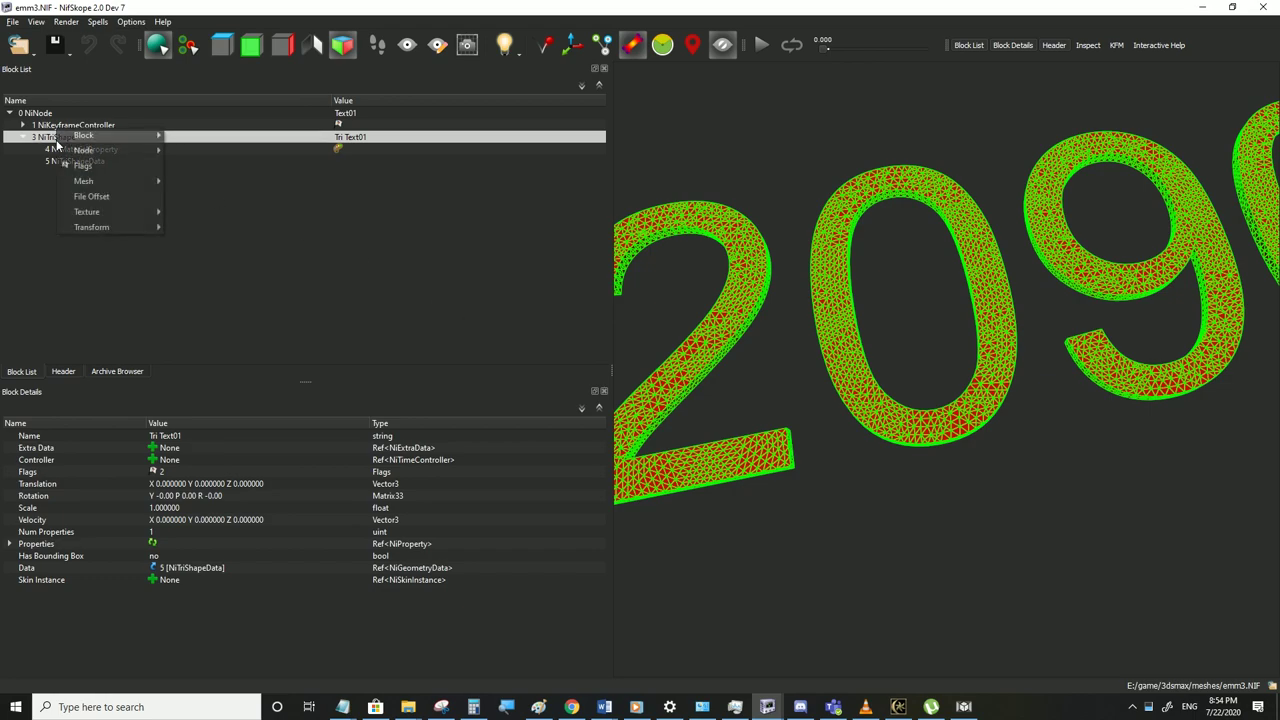
{"action": "mouse_move", "coordinate": [100, 135]}
{"action": "left_click", "coordinate": [229, 181]}
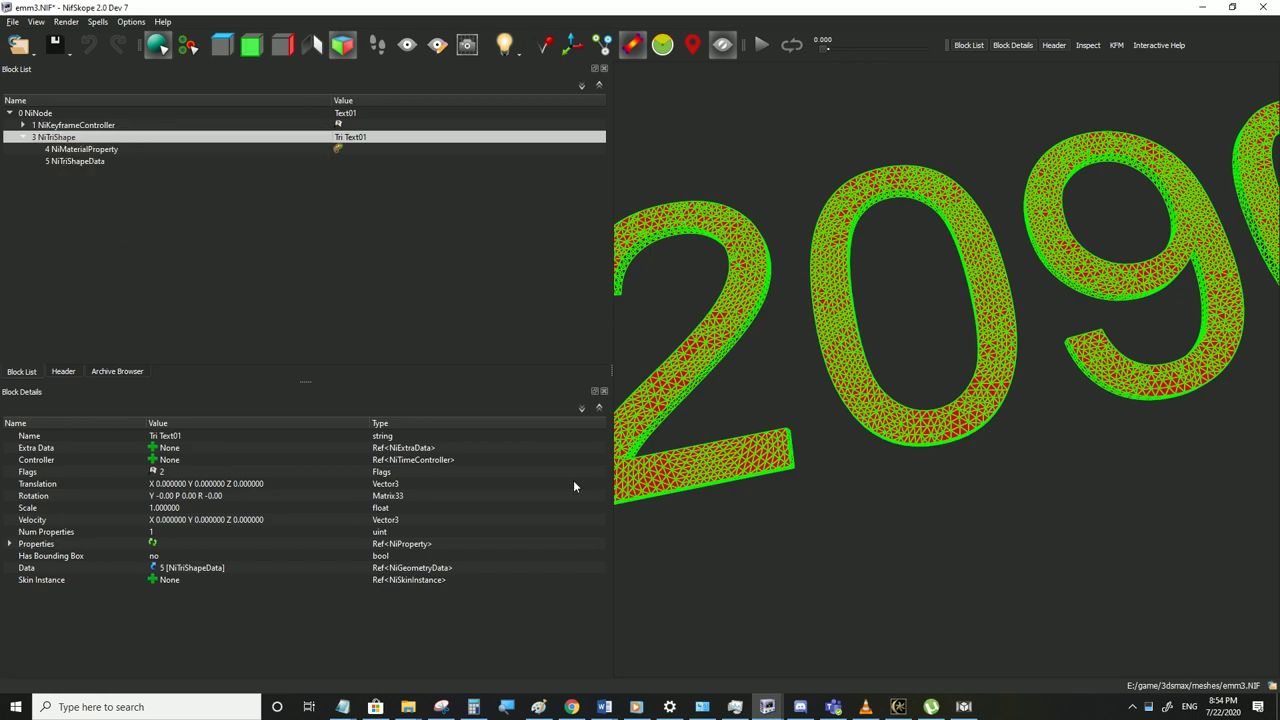
{"action": "mouse_move", "coordinate": [767, 706]}
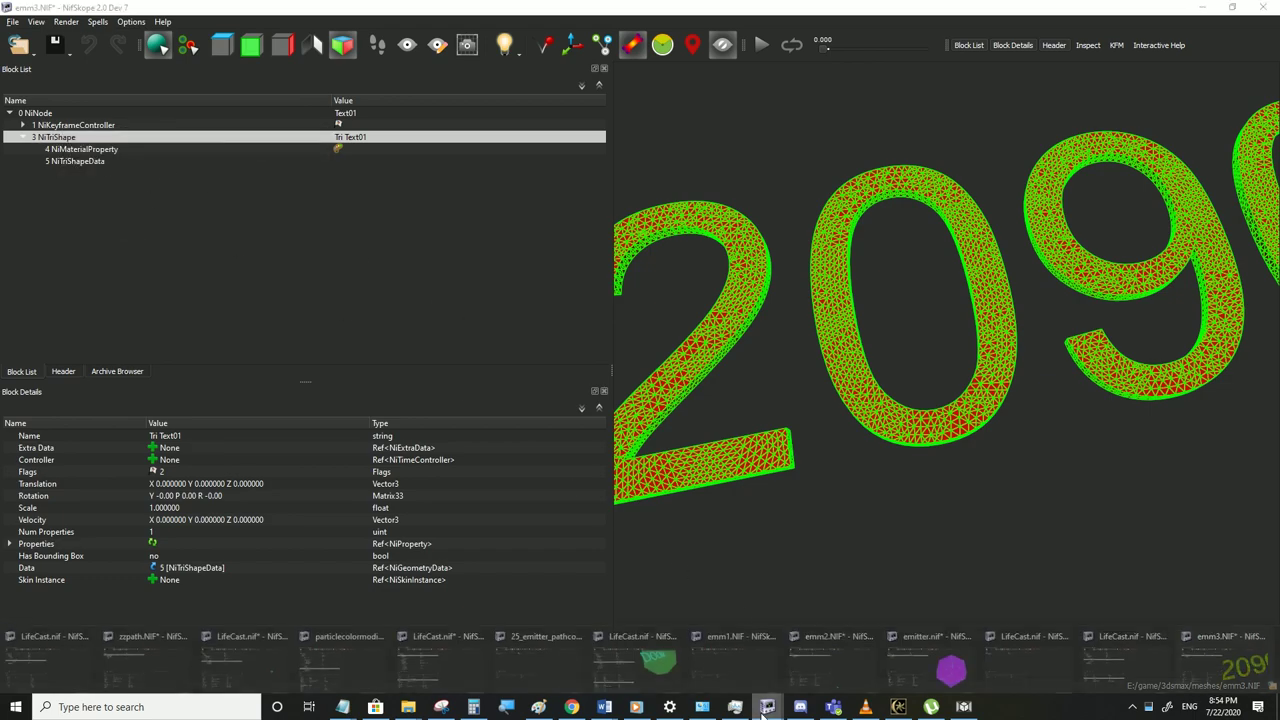
{"action": "left_click", "coordinate": [1151, 660]}
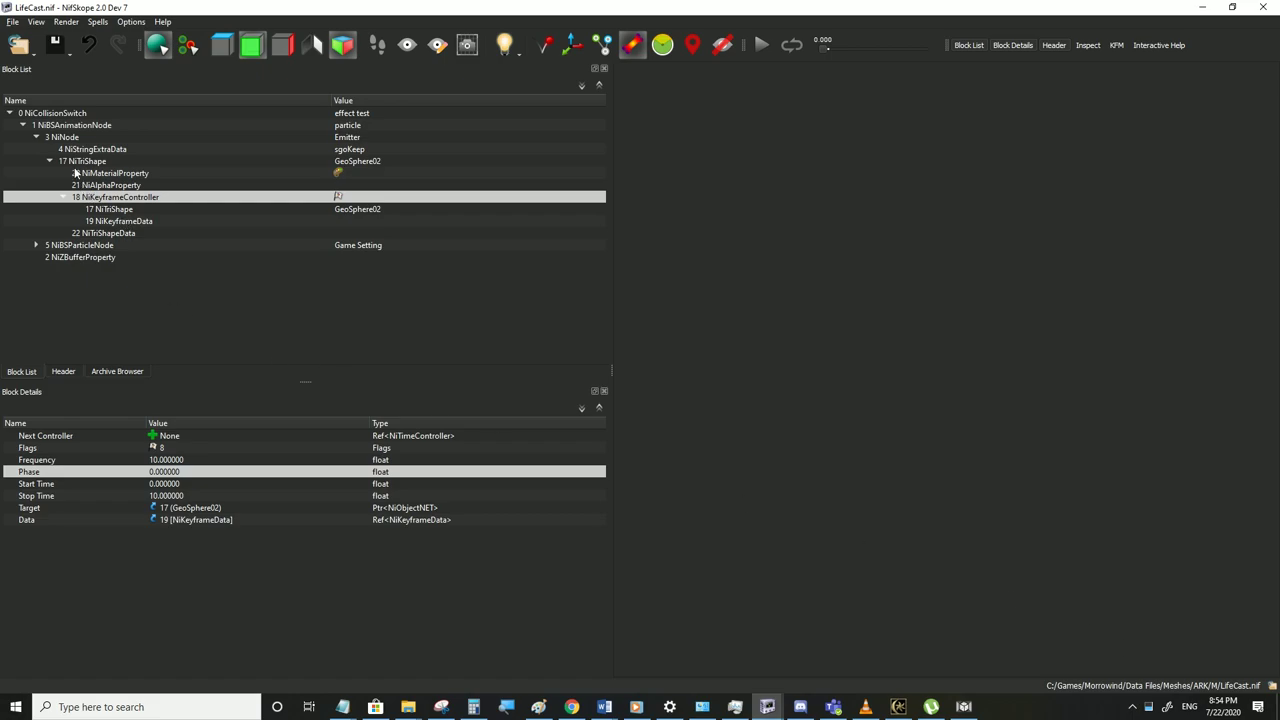
Delete the GeoSphere02 NiTriShape branch from under the Emitter node
{"action": "left_click", "coordinate": [36, 137]}
{"action": "left_click", "coordinate": [35, 138]}
{"action": "left_click", "coordinate": [48, 161]}
{"action": "left_click", "coordinate": [62, 163]}
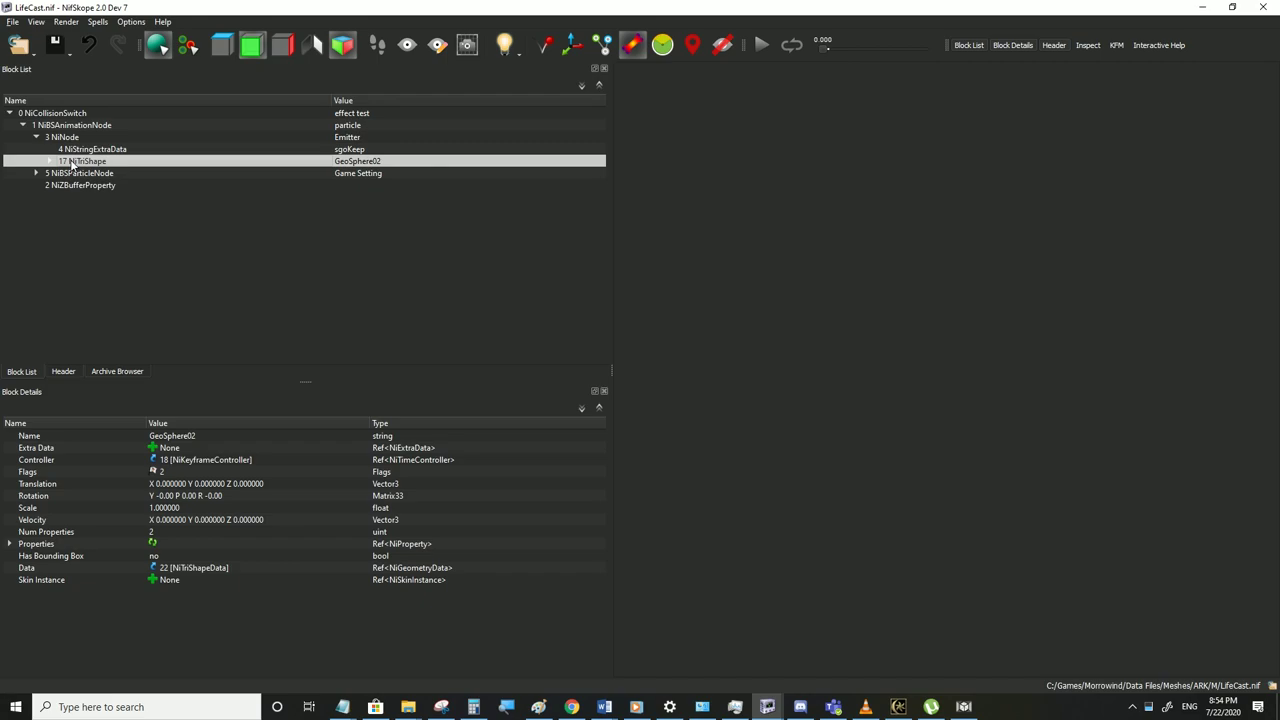
{"action": "key", "text": "ctrl+Delete"}
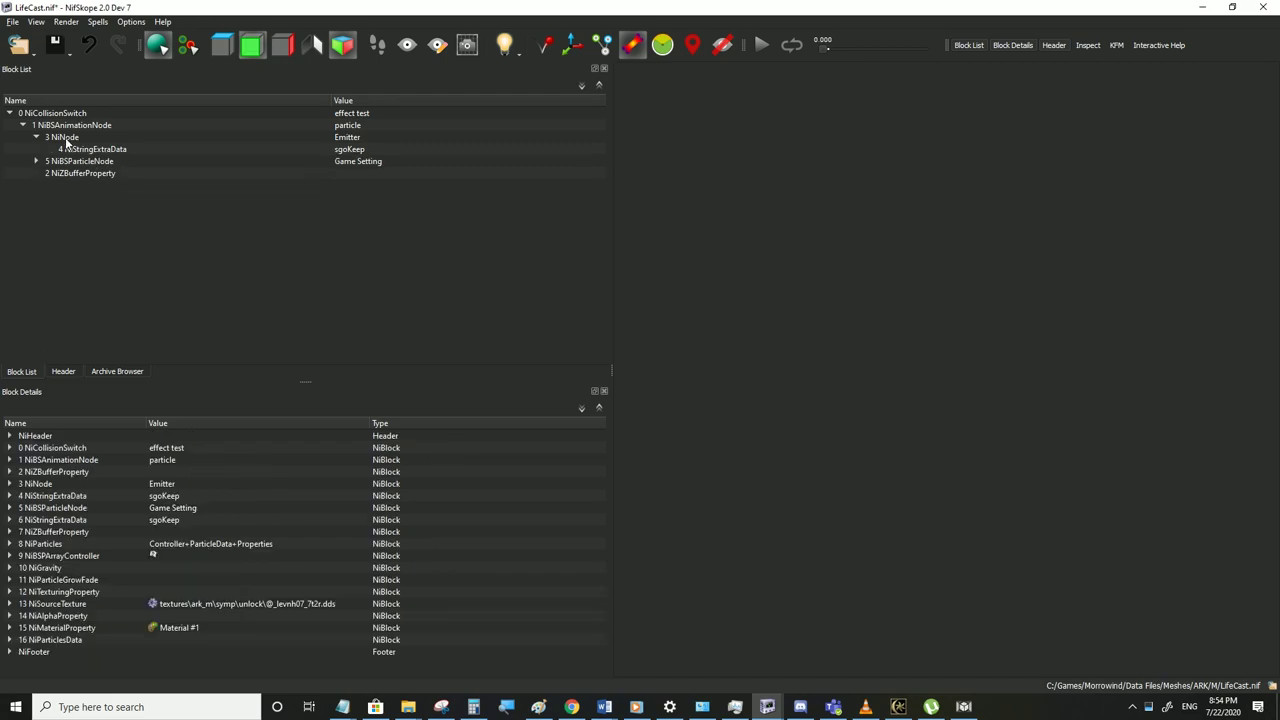
Paste the copied Tri Text01 branch under the Emitter node through its Block menu
{"action": "left_click", "coordinate": [66, 138]}
{"action": "right_click", "coordinate": [66, 138]}
{"action": "mouse_move", "coordinate": [90, 131]}
{"action": "left_click", "coordinate": [204, 196]}
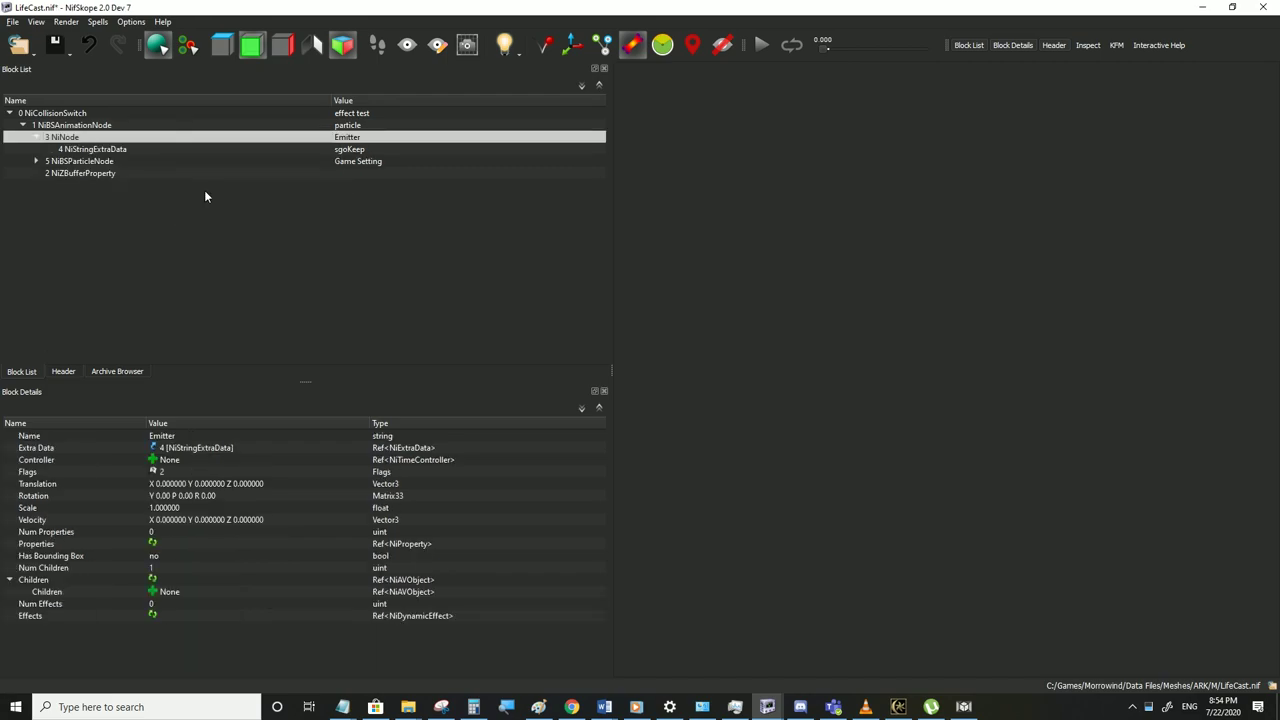
Expand the pasted Tri Text01 block and rotate the view to show the 2090 text
{"action": "left_click", "coordinate": [48, 162]}
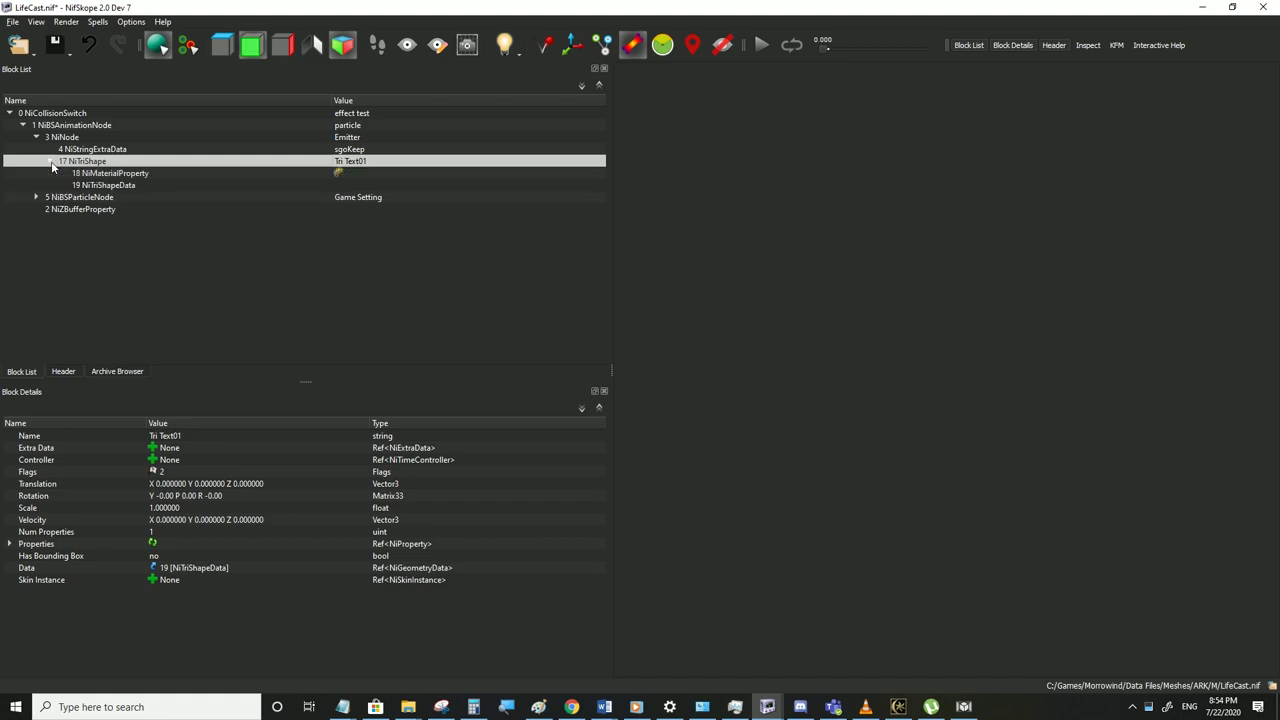
{"action": "left_click_drag", "start_coordinate": [996, 325], "coordinate": [826, 315]}
{"action": "scroll", "coordinate": [876, 348], "scroll_direction": "down", "scroll_amount": 4}
{"action": "scroll", "coordinate": [876, 348], "scroll_direction": "up", "scroll_amount": 4}
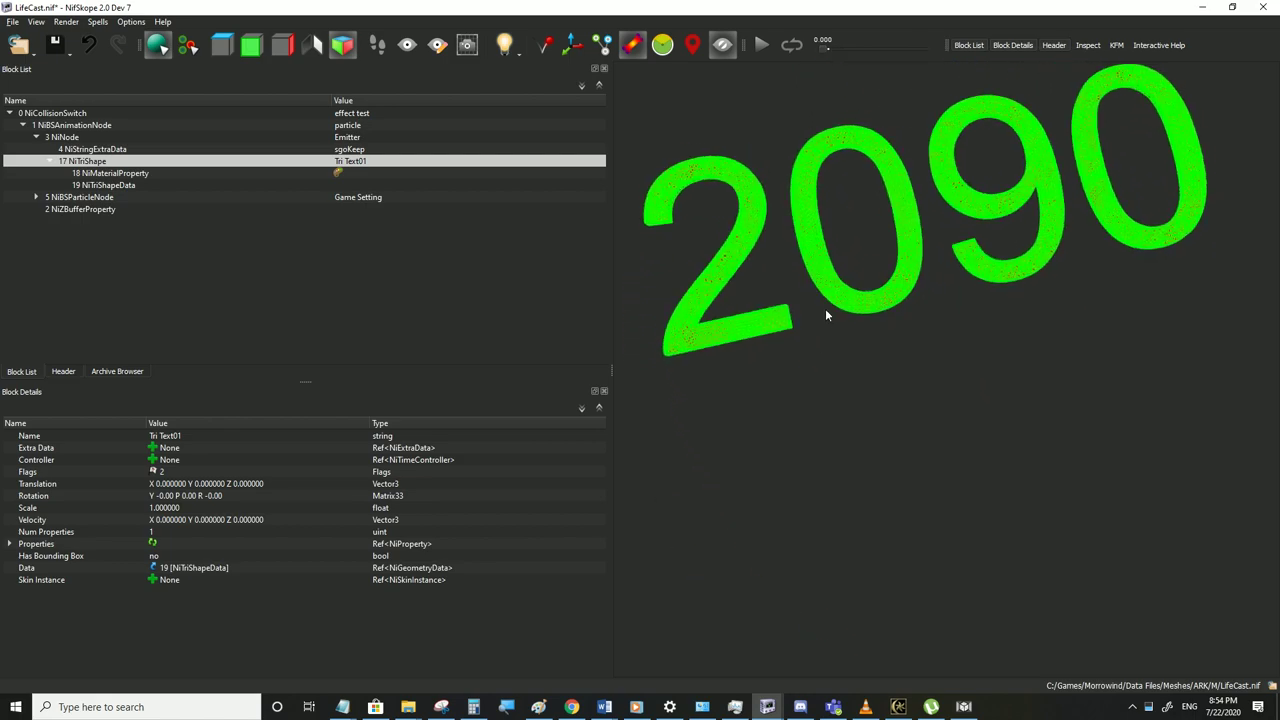
Set the NiBSPArrayController's Emitter to block 17 (Tri Text01) and save LifeCast.nif
{"action": "left_click", "coordinate": [60, 200]}
{"action": "left_click", "coordinate": [36, 197]}
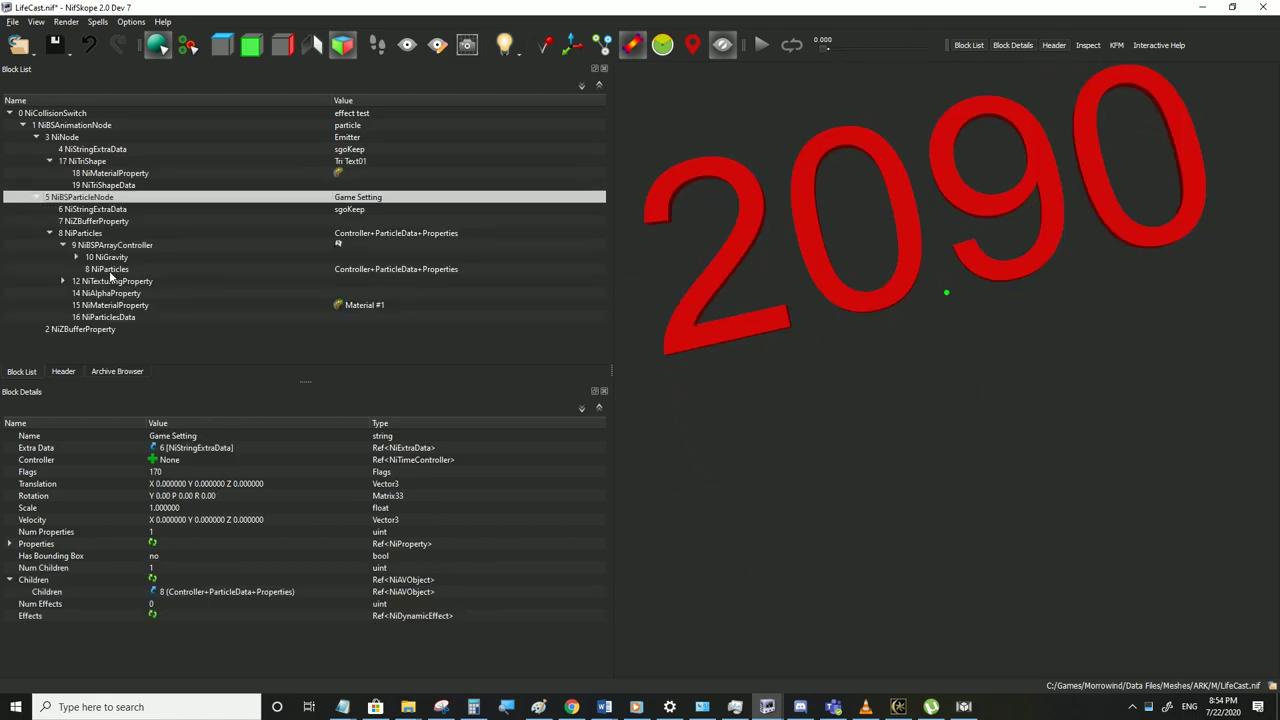
{"action": "left_click", "coordinate": [90, 246]}
{"action": "scroll", "coordinate": [226, 521], "scroll_direction": "down", "scroll_amount": 2}
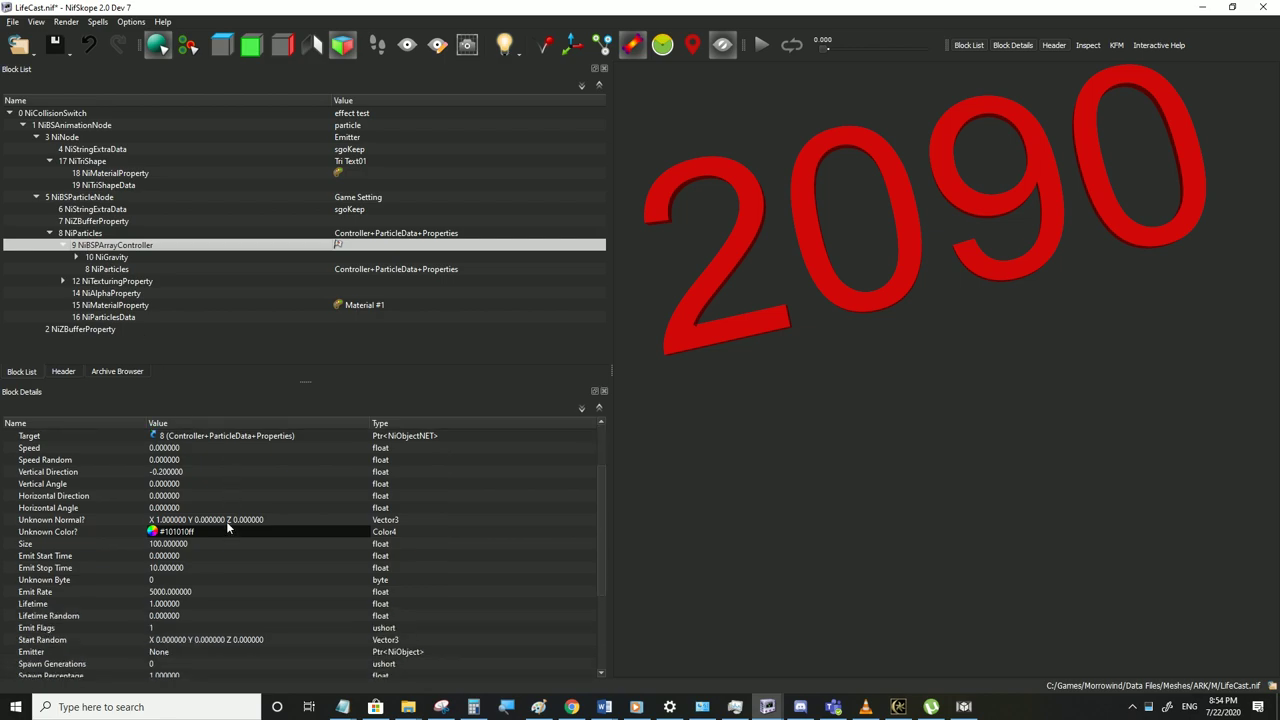
{"action": "double_click", "coordinate": [167, 653]}
{"action": "type", "text": "17"}
{"action": "left_click", "coordinate": [172, 616]}
{"action": "left_click", "coordinate": [12, 21]}
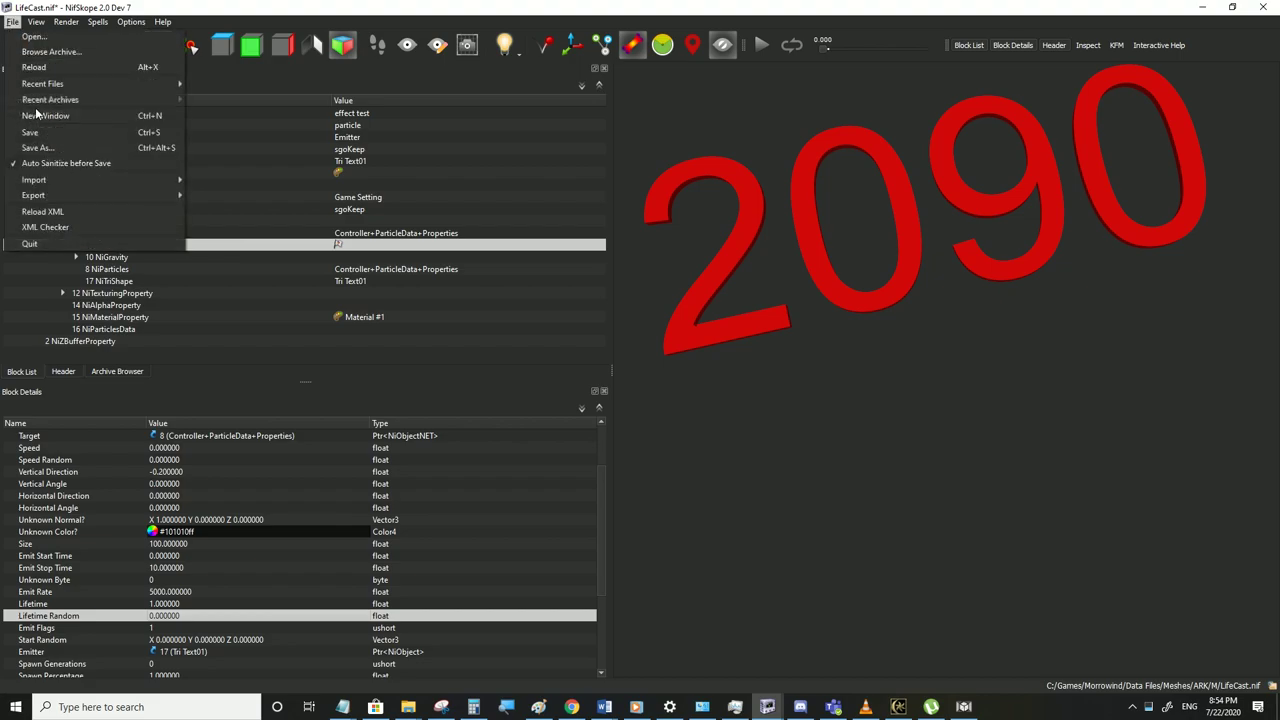
{"action": "left_click", "coordinate": [35, 124]}
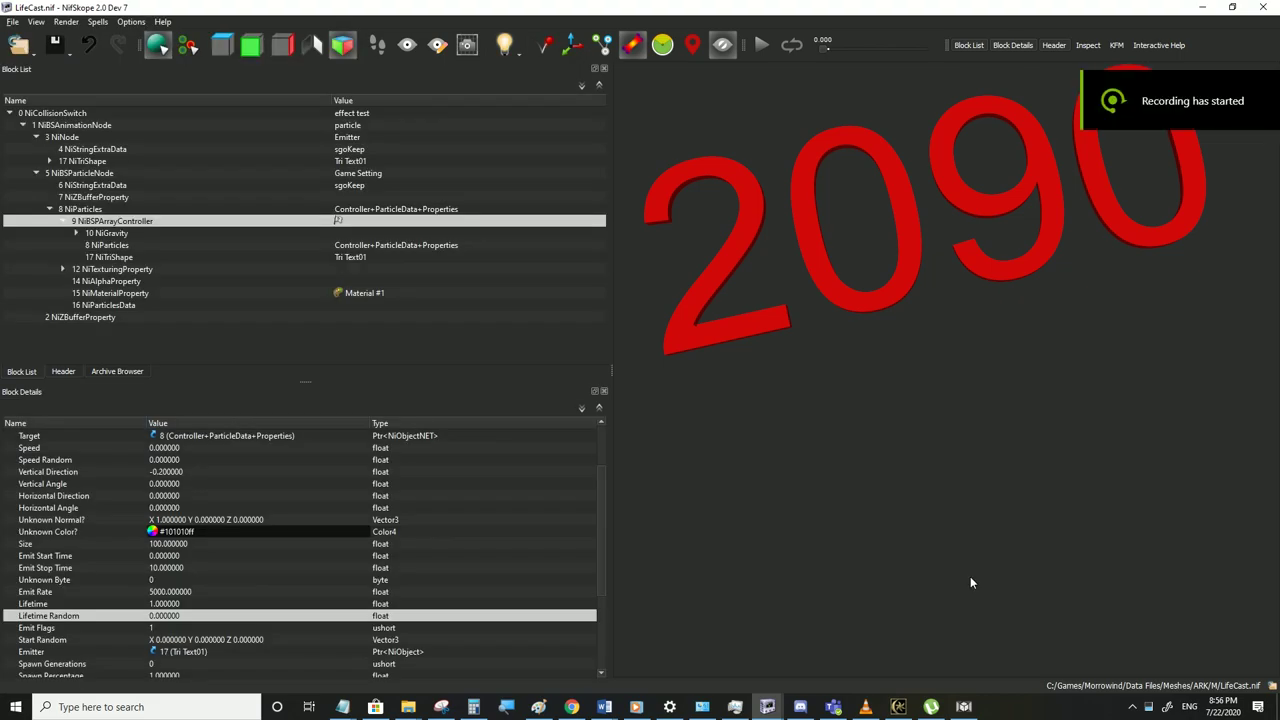
{"action": "left_click", "coordinate": [898, 707]}
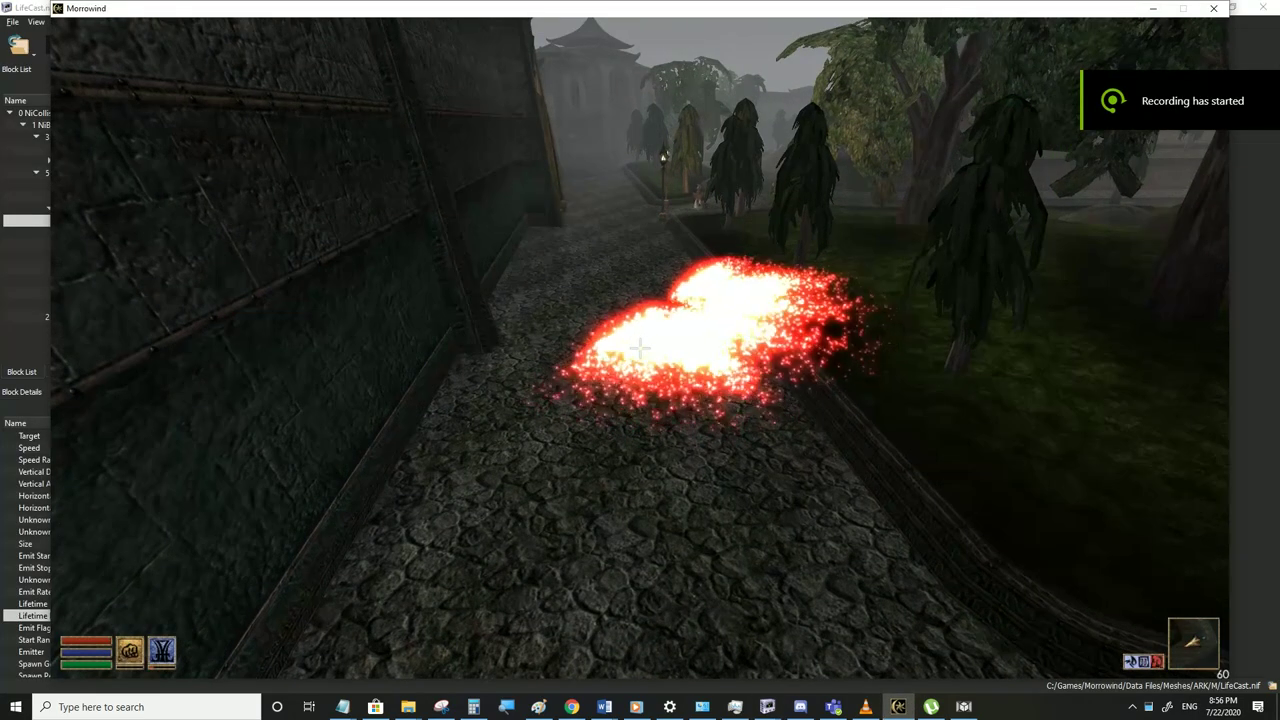
Set the NiGravity force to 0 and save LifeCast.nif
{"action": "key", "text": "alt+Tab"}
{"action": "left_click", "coordinate": [108, 233]}
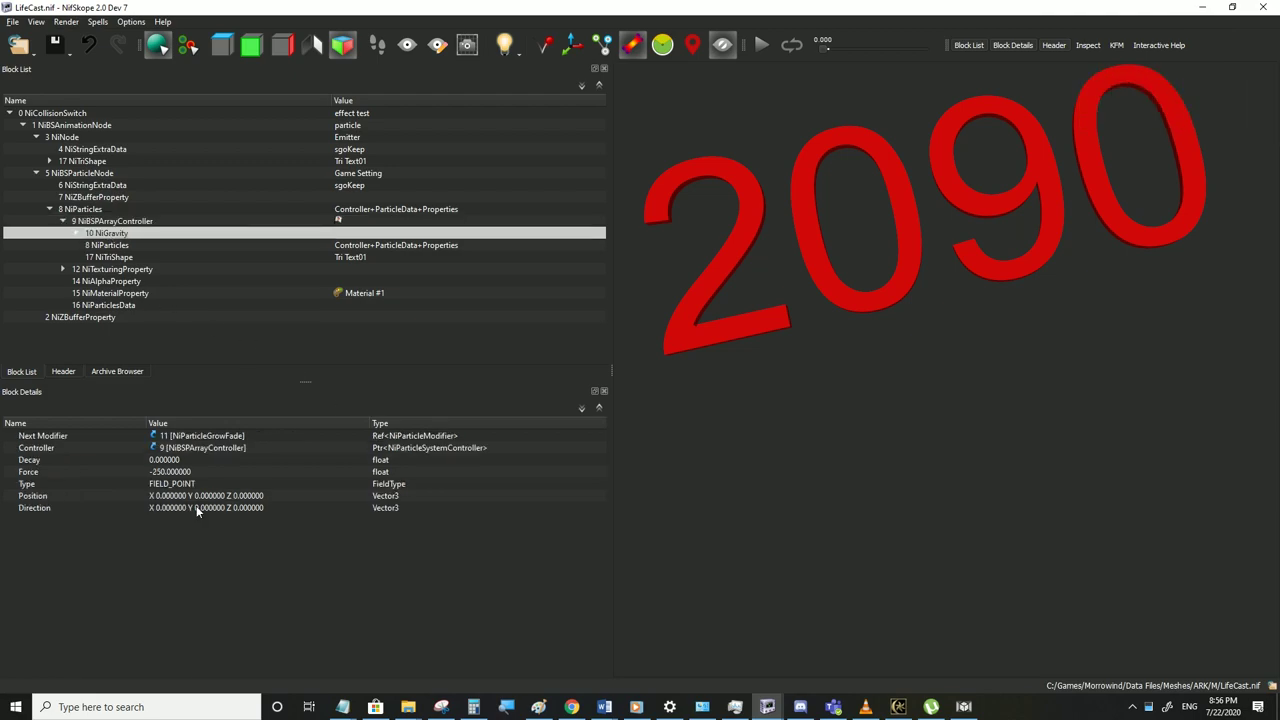
{"action": "double_click", "coordinate": [166, 460]}
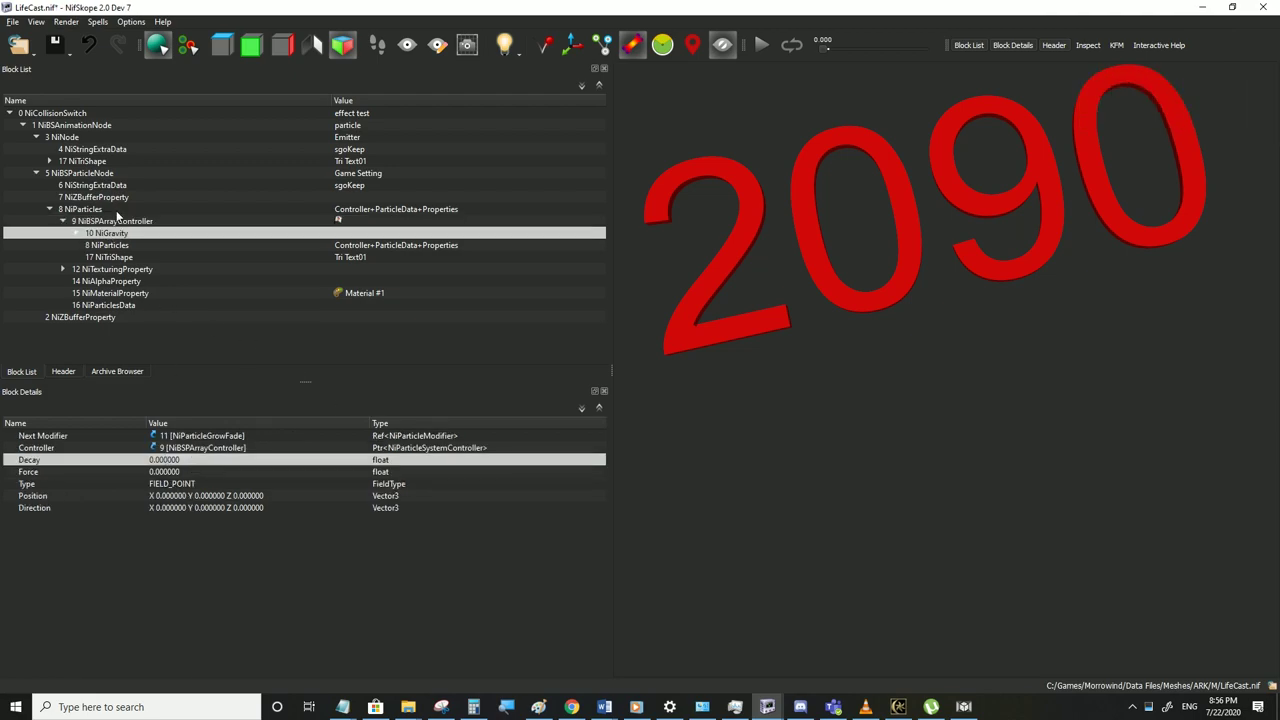
{"action": "left_click", "coordinate": [13, 22]}
{"action": "left_click", "coordinate": [35, 129]}
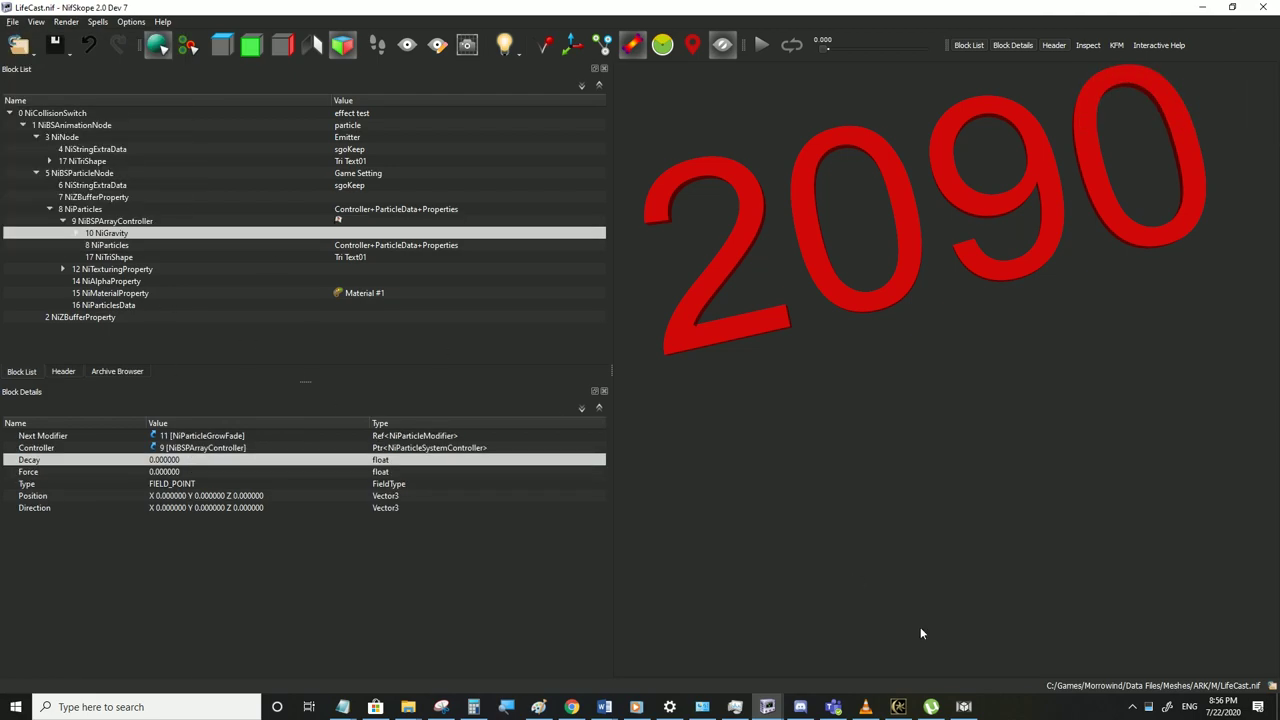
Walk up to the glowing 2090 particles in Morrowind in first-person, then return to NifSkope
{"action": "left_click", "coordinate": [898, 707]}
{"action": "left_click", "coordinate": [640, 345]}
{"action": "key", "text": "Tab"}
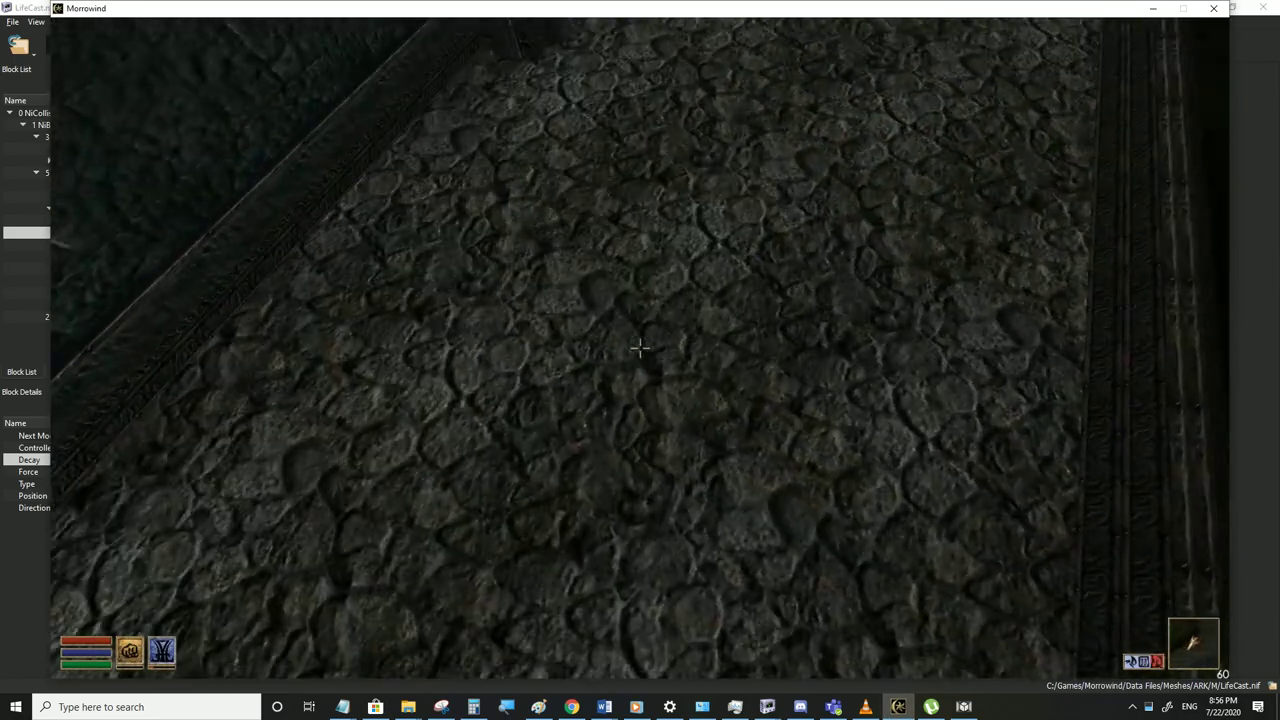
{"action": "key", "text": "w"}
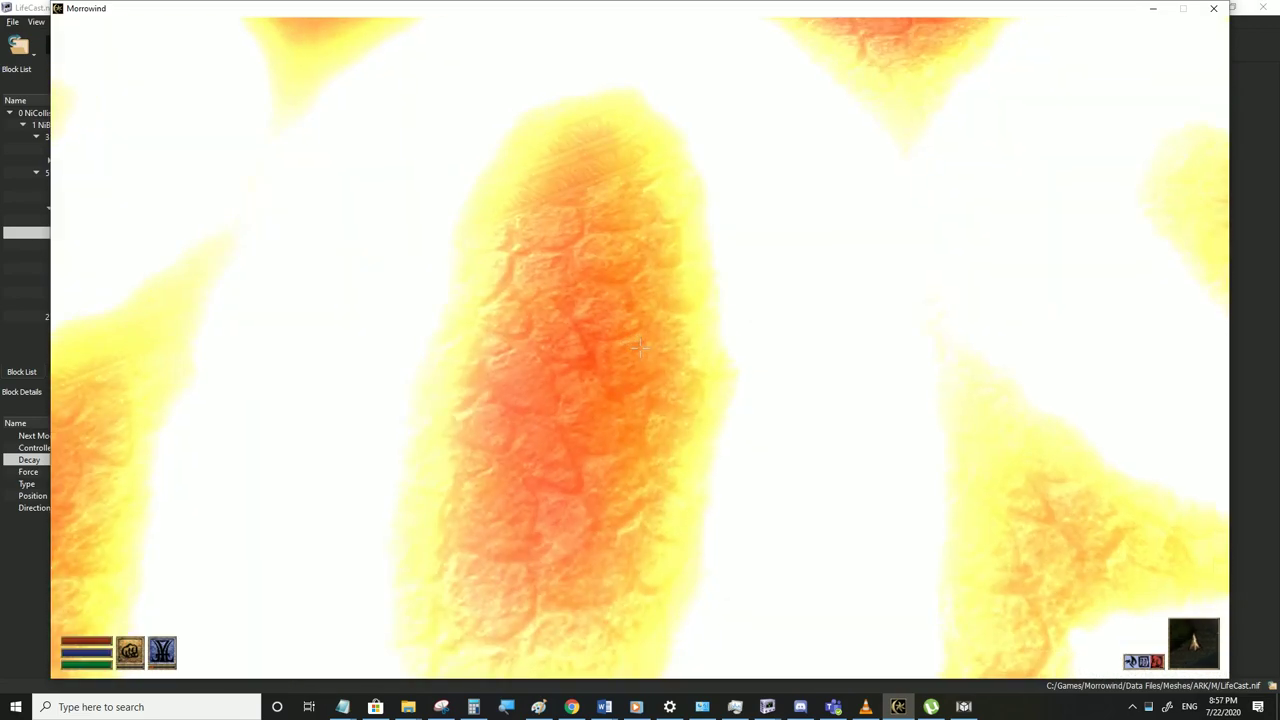
{"action": "key", "text": "alt+Tab"}
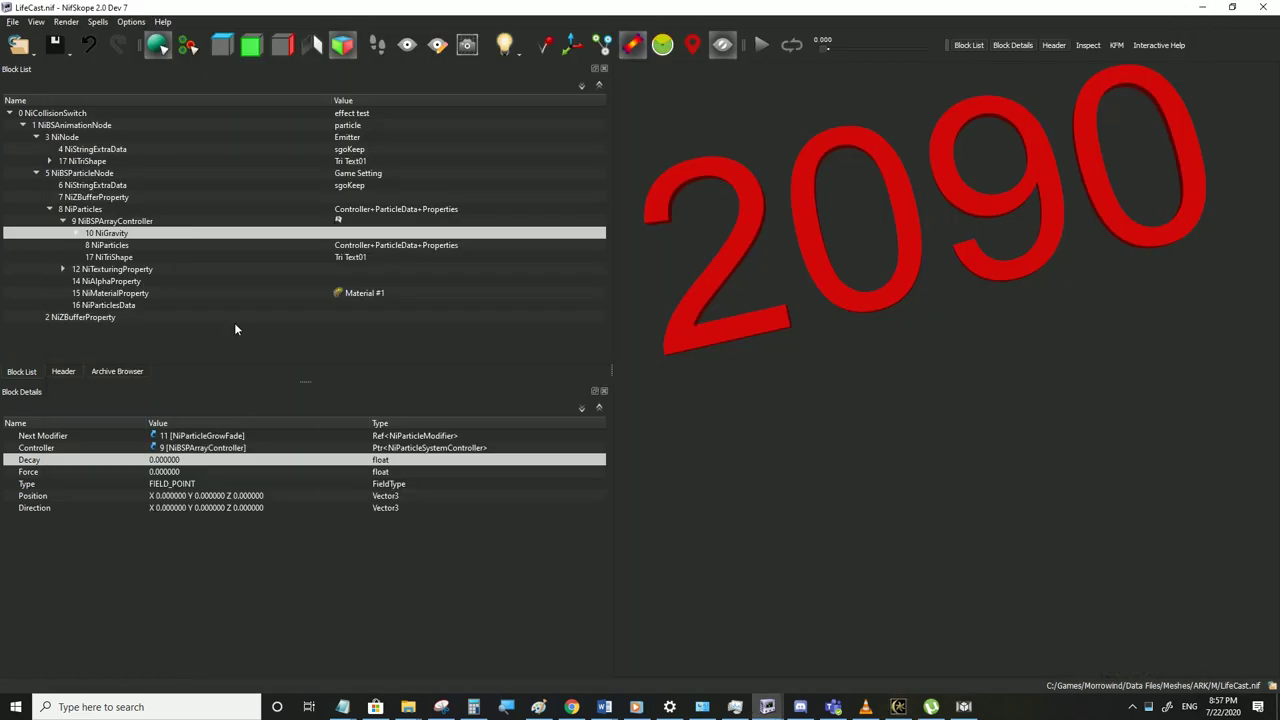
Set the Tri Text01 mesh's Scale to 5
{"action": "left_click", "coordinate": [76, 161]}
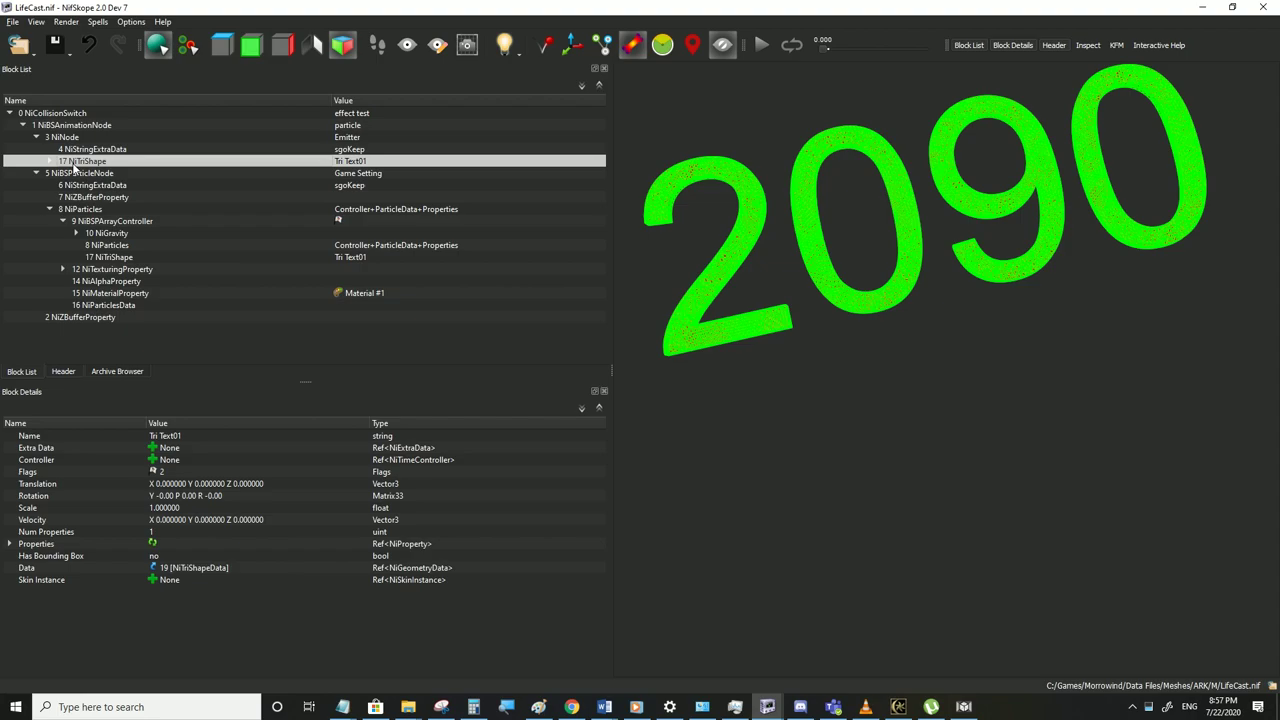
{"action": "double_click", "coordinate": [176, 510]}
{"action": "type", "text": "5"}
{"action": "left_click", "coordinate": [169, 495]}
{"action": "scroll", "coordinate": [660, 429], "scroll_direction": "down", "scroll_amount": 7}
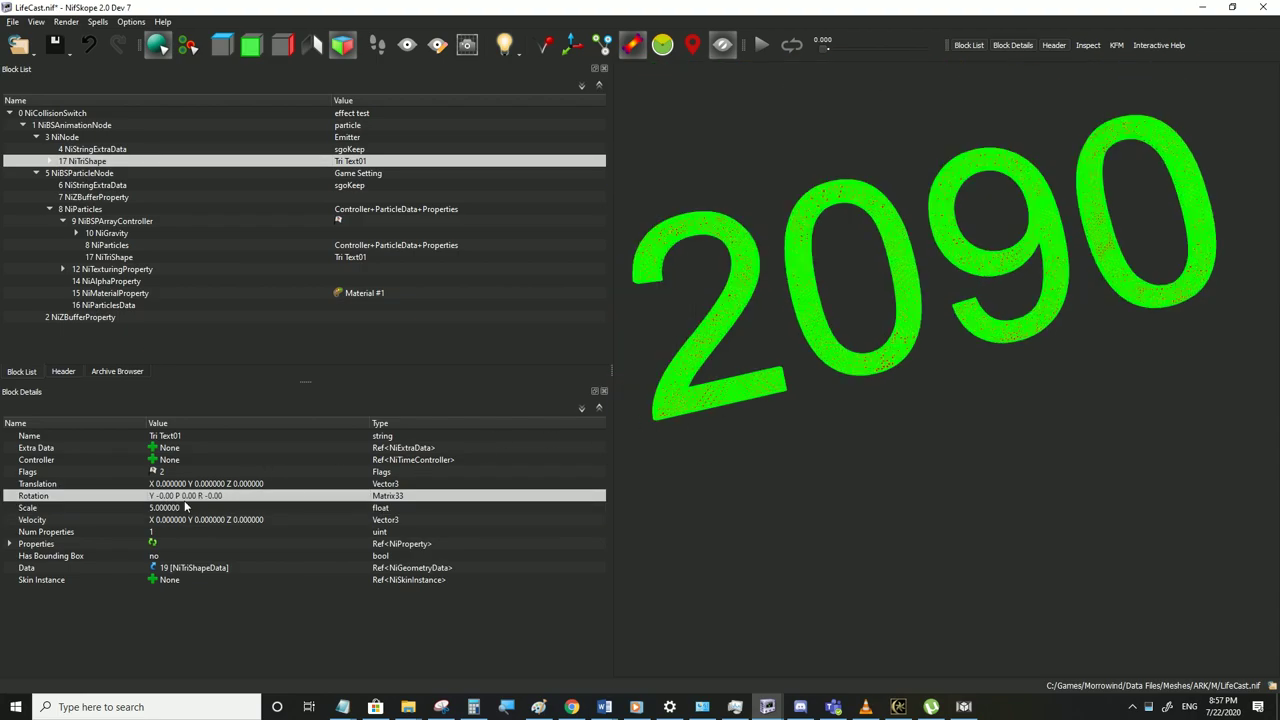
{"action": "right_click", "coordinate": [181, 510]}
Apply the transform to bake the scale into the mesh and save LifeCast.nif
{"action": "right_click", "coordinate": [92, 162]}
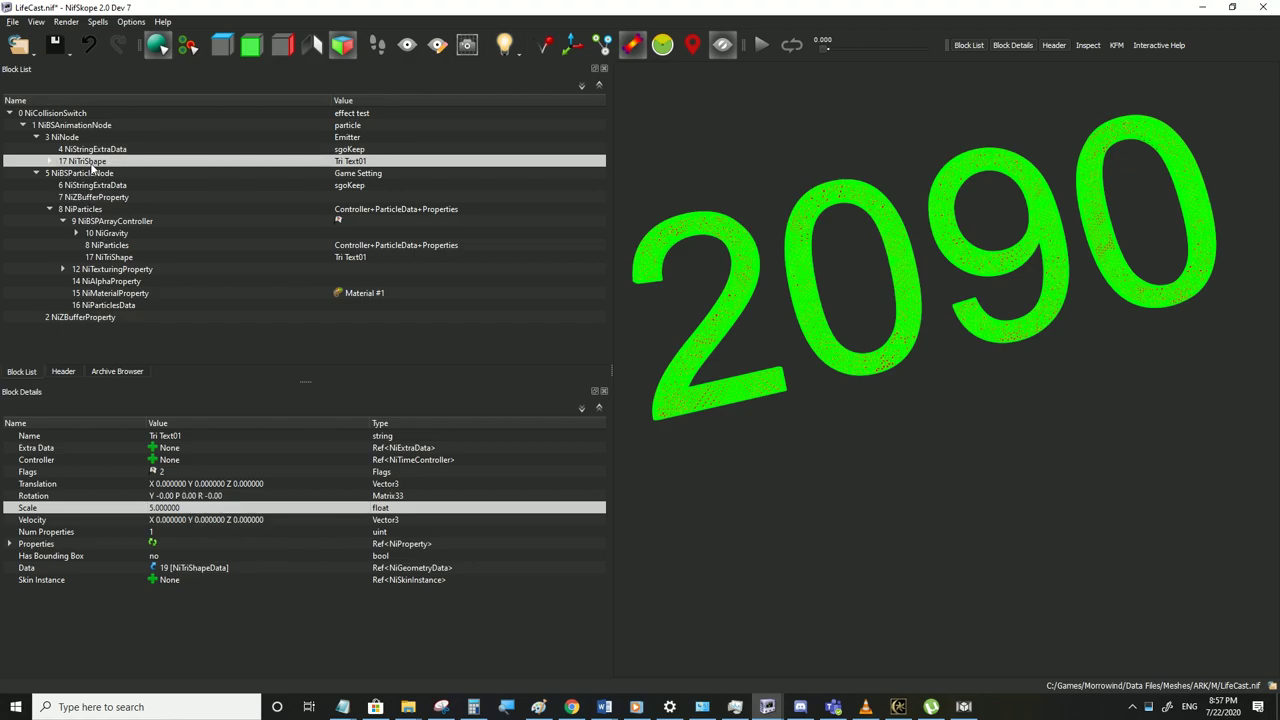
{"action": "right_click", "coordinate": [92, 156]}
{"action": "mouse_move", "coordinate": [150, 251]}
{"action": "left_click", "coordinate": [226, 251]}
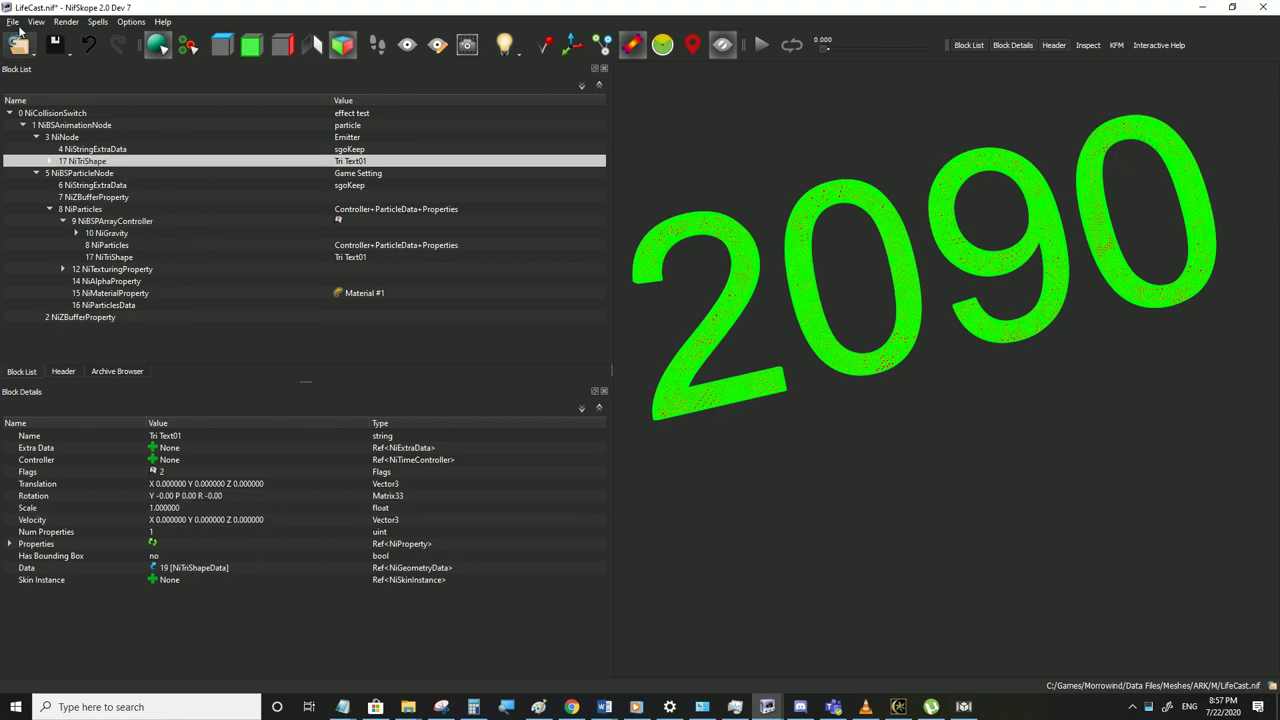
{"action": "left_click", "coordinate": [12, 22]}
{"action": "left_click", "coordinate": [55, 138]}
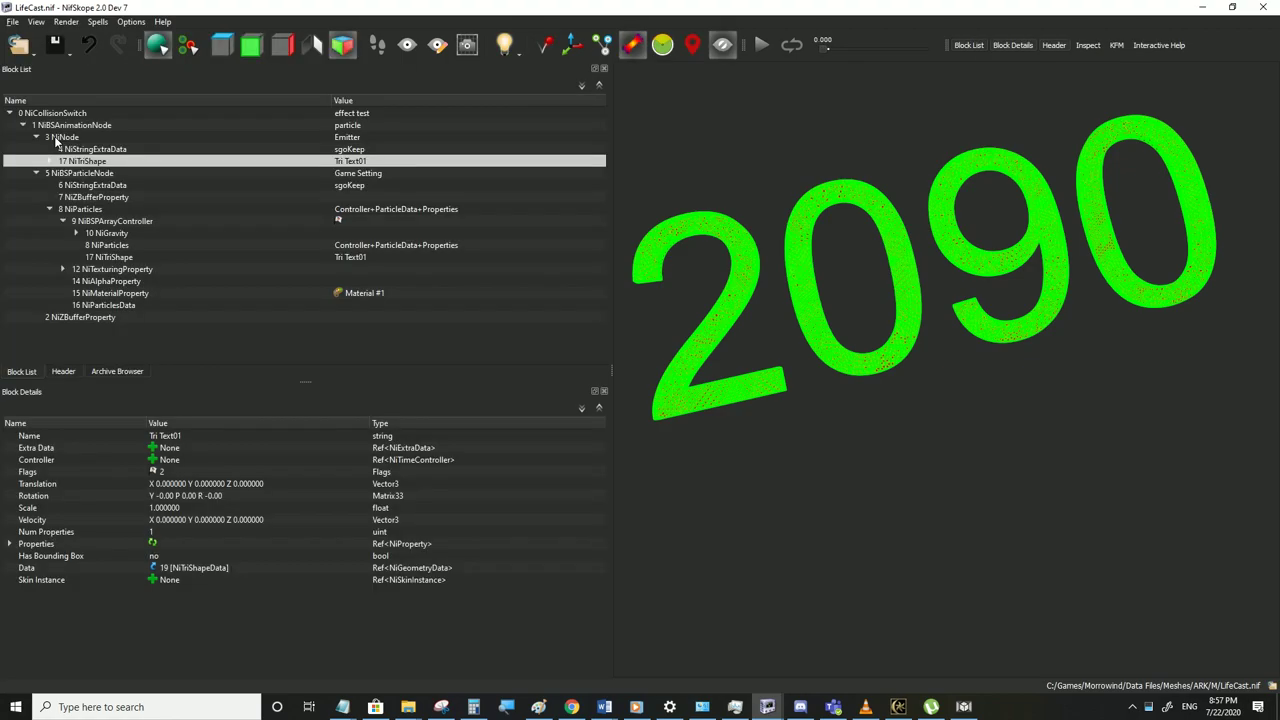
{"action": "left_click", "coordinate": [898, 706]}
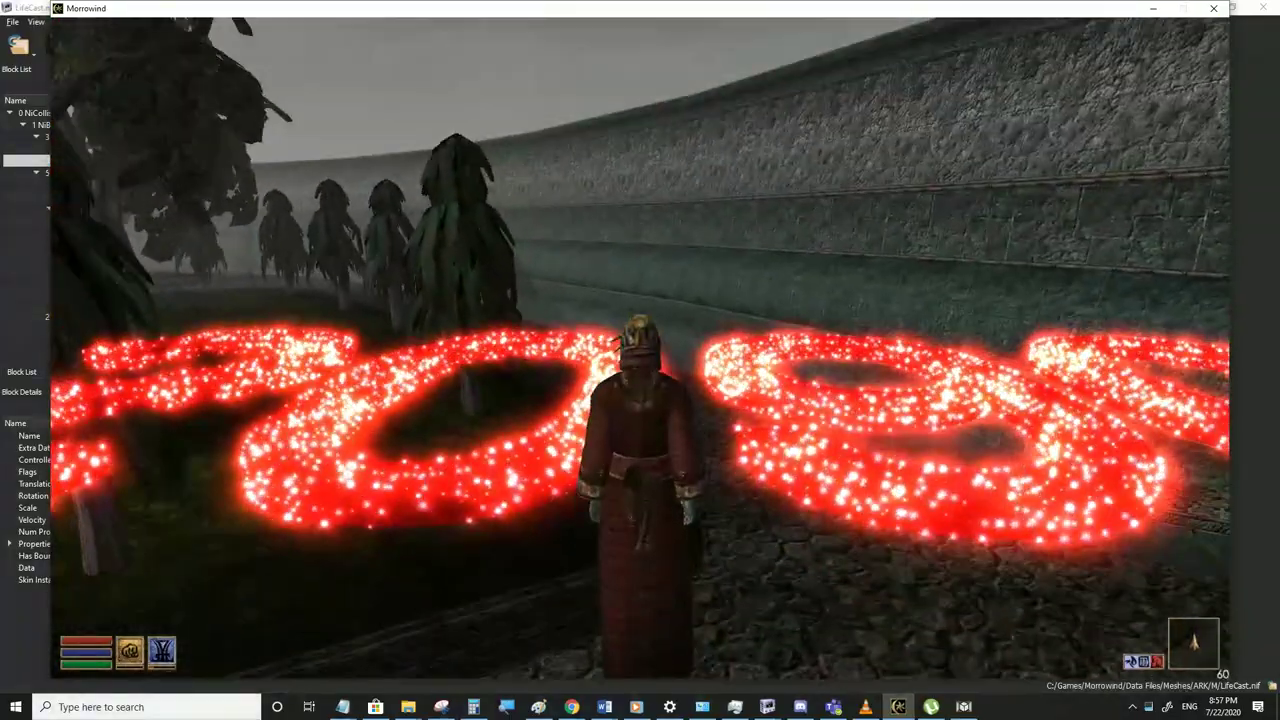
Walk around the enlarged red 2090 particles in Morrowind, then return to NifSkope
{"action": "key", "text": "s"}
{"action": "key", "text": "d"}
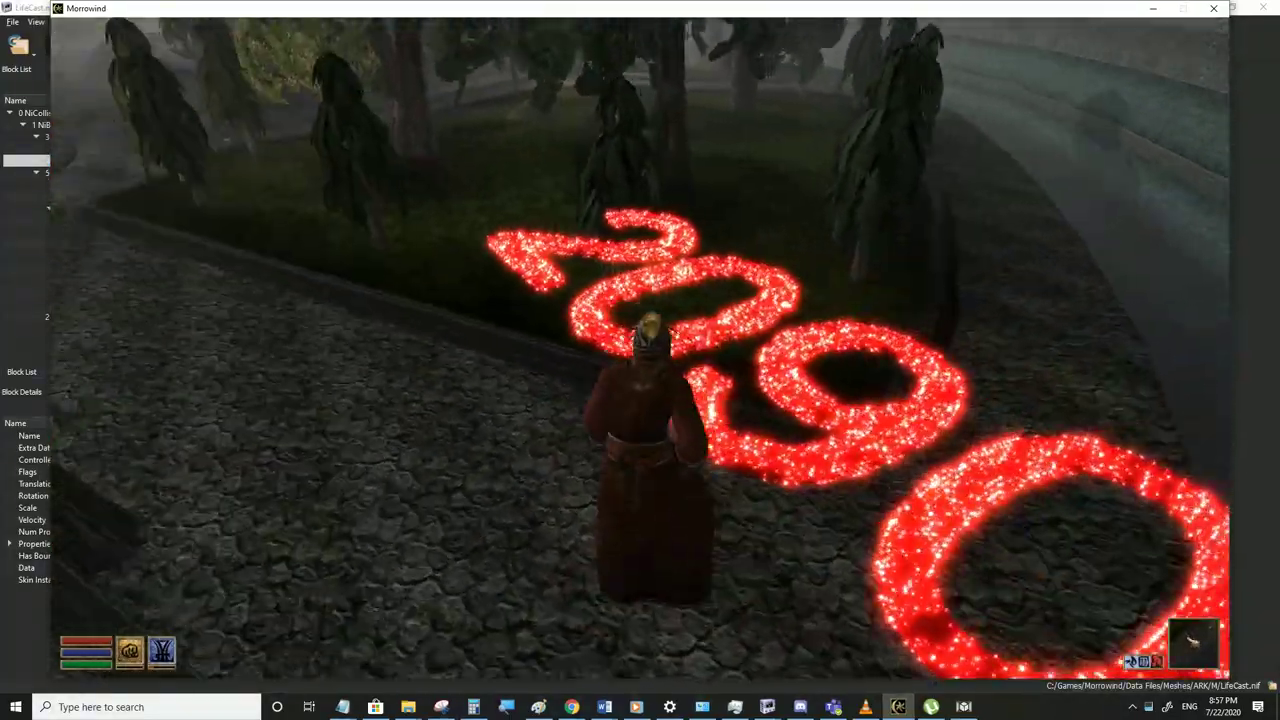
{"action": "key", "text": "alt+Tab"}
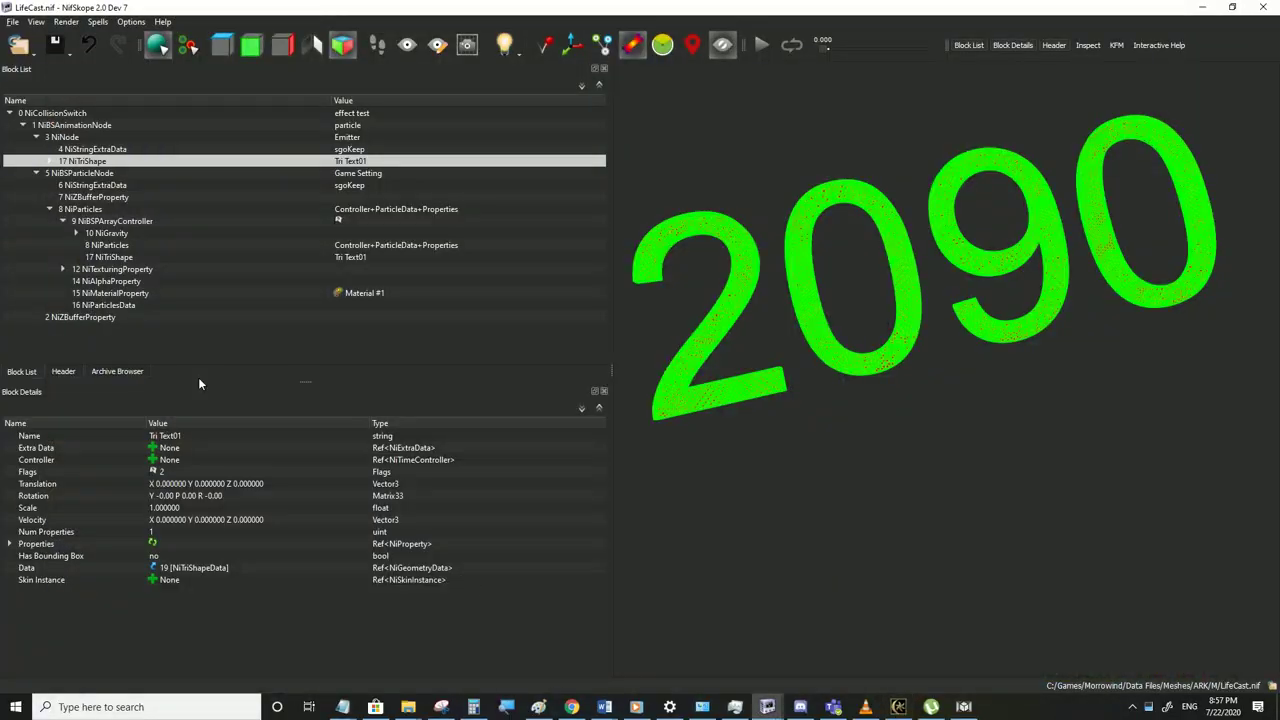
Change the NiGravity type to FIELD_WIND
{"action": "left_click", "coordinate": [105, 233]}
{"action": "double_click", "coordinate": [300, 487]}
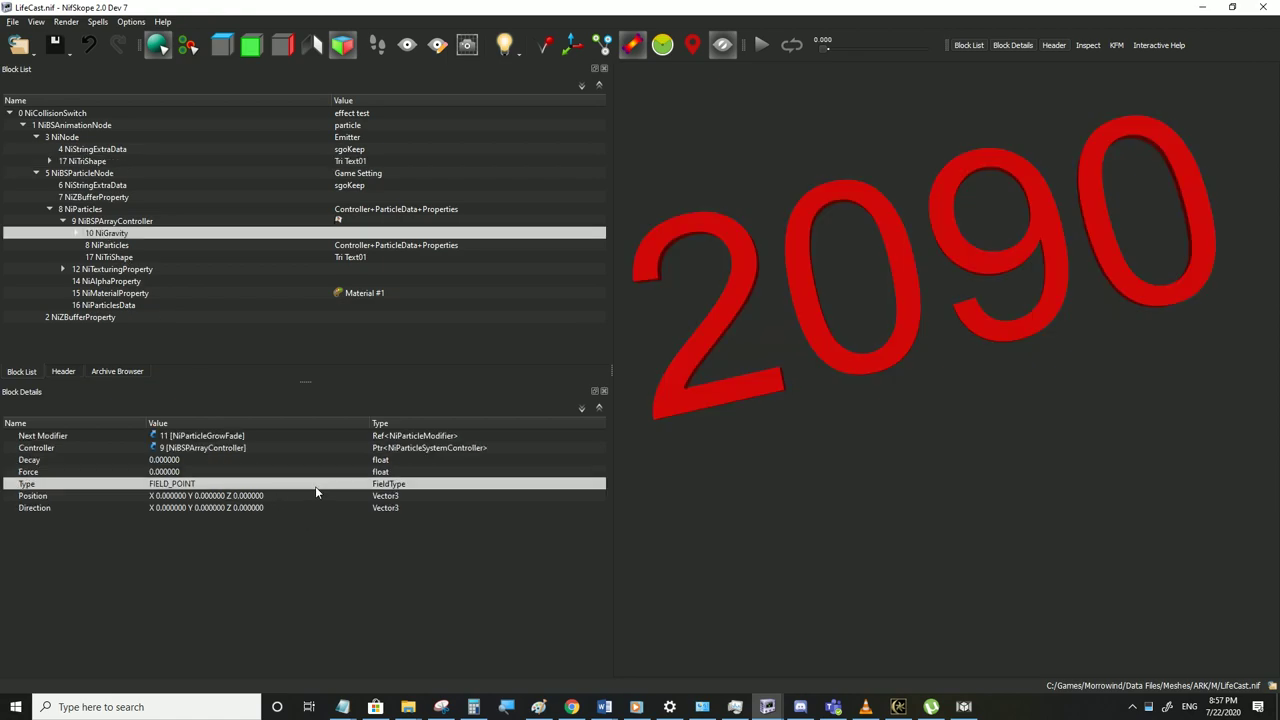
{"action": "left_click", "coordinate": [364, 487]}
{"action": "left_click", "coordinate": [303, 496]}
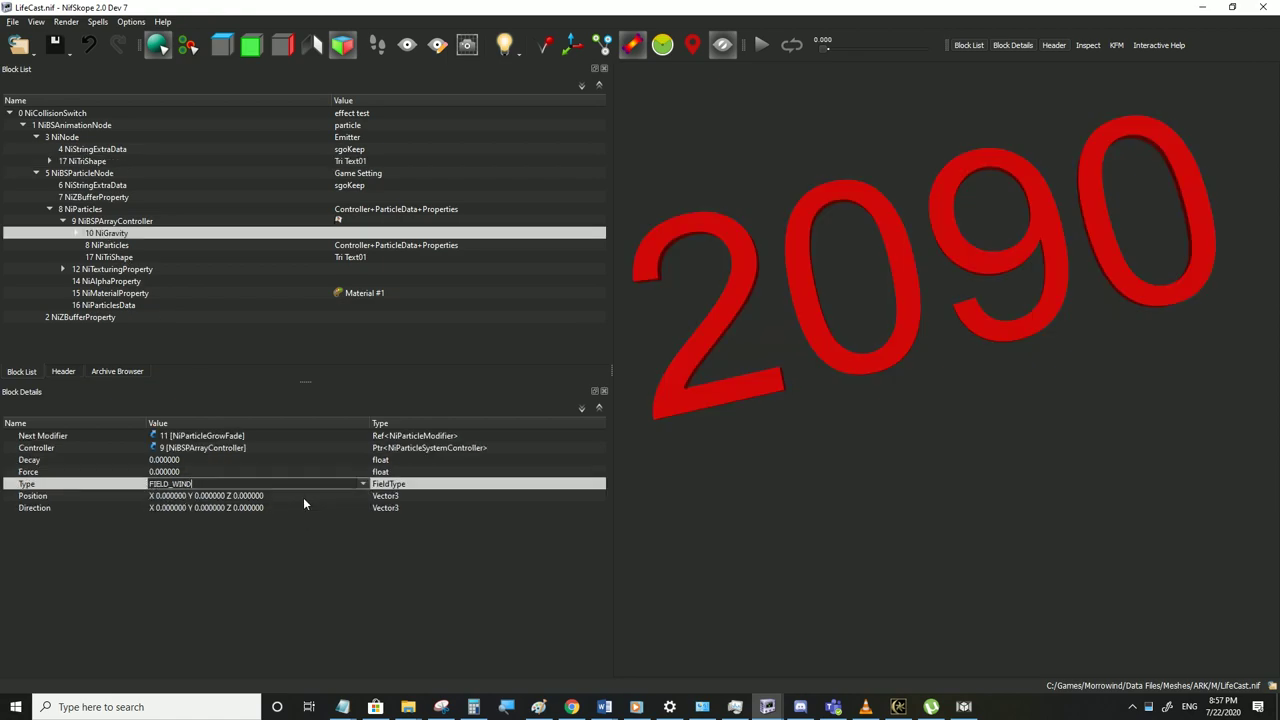
{"action": "left_click", "coordinate": [308, 508]}
Give the wind force 50 and Direction Z 1, then save LifeCast.nif
{"action": "double_click", "coordinate": [208, 471]}
{"action": "type", "text": "50"}
{"action": "double_click", "coordinate": [262, 508]}
{"action": "key", "text": "Tab"}
{"action": "key", "text": "Tab"}
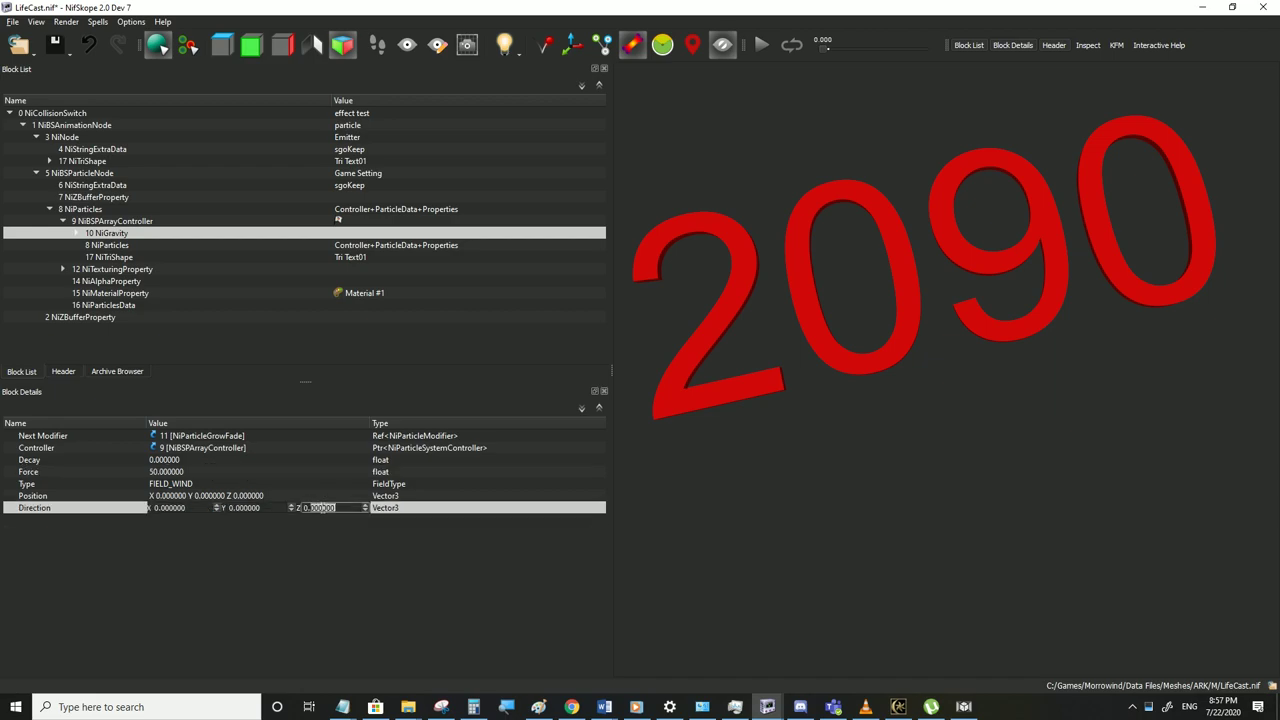
{"action": "type", "text": "1"}
{"action": "left_click", "coordinate": [266, 494]}
{"action": "left_click", "coordinate": [13, 22]}
{"action": "left_click", "coordinate": [40, 131]}
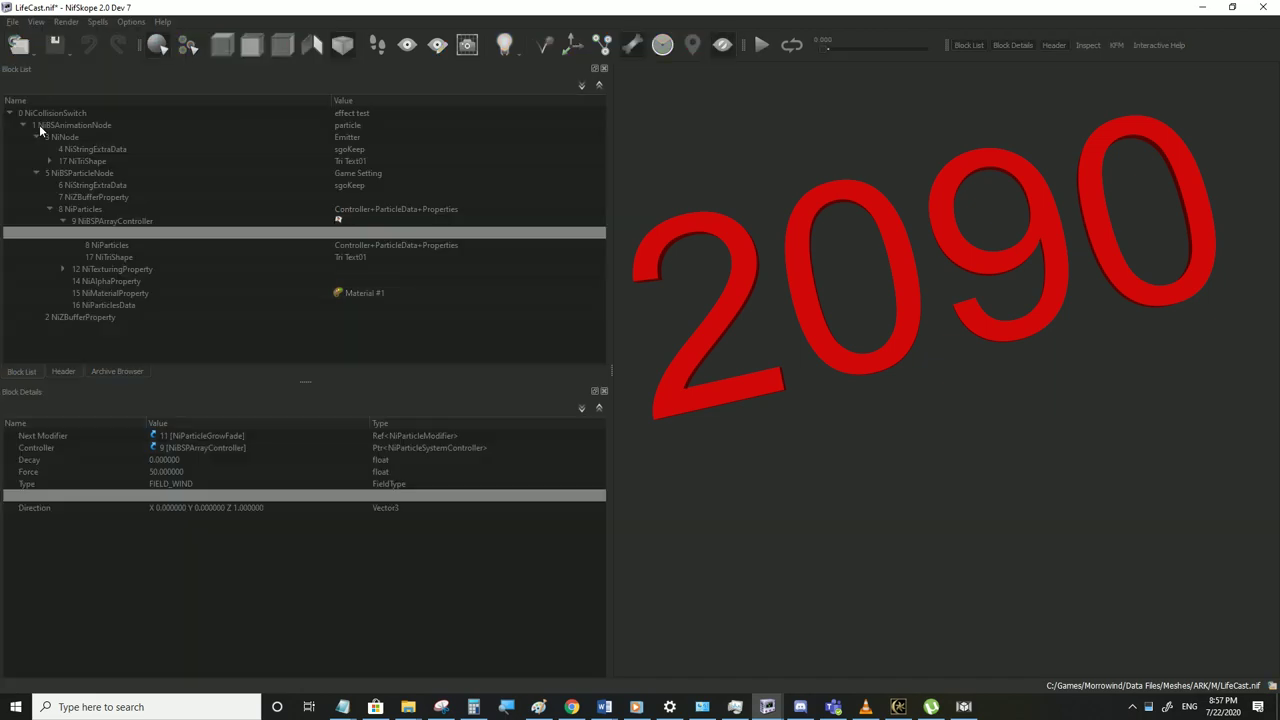
{"action": "left_click", "coordinate": [898, 707]}
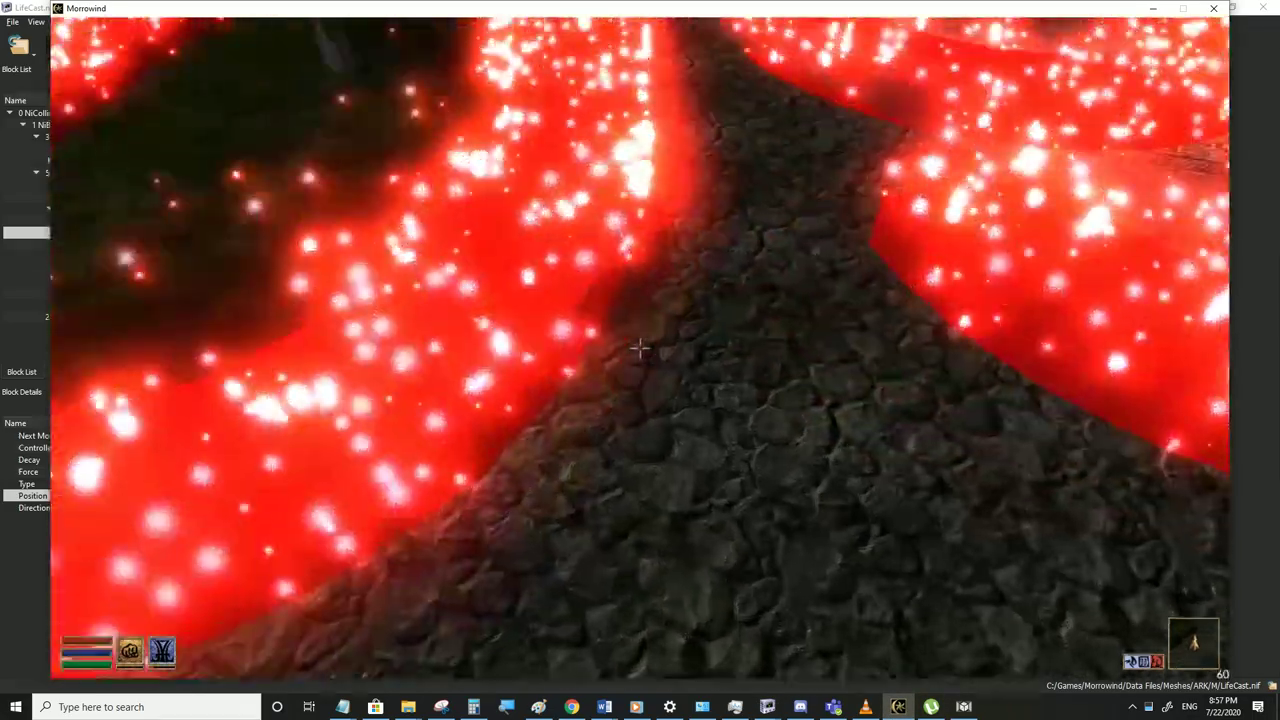
Switch to third-person view to see the wind-blown red 2090 digits up close
{"action": "key", "text": "Tab"}
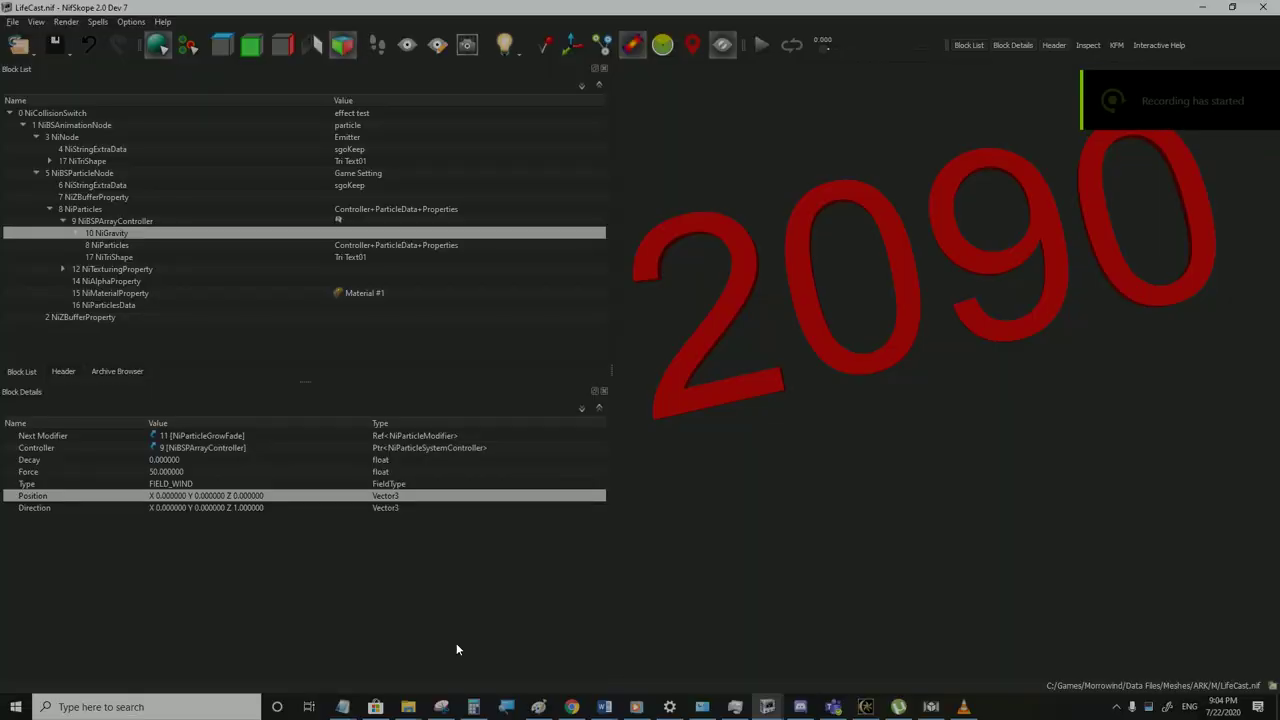
Collapse the NiBSParticleNode branch, reselect the Tri Text01 mesh, and bring up the File Explorer windows
{"action": "left_click", "coordinate": [62, 162]}
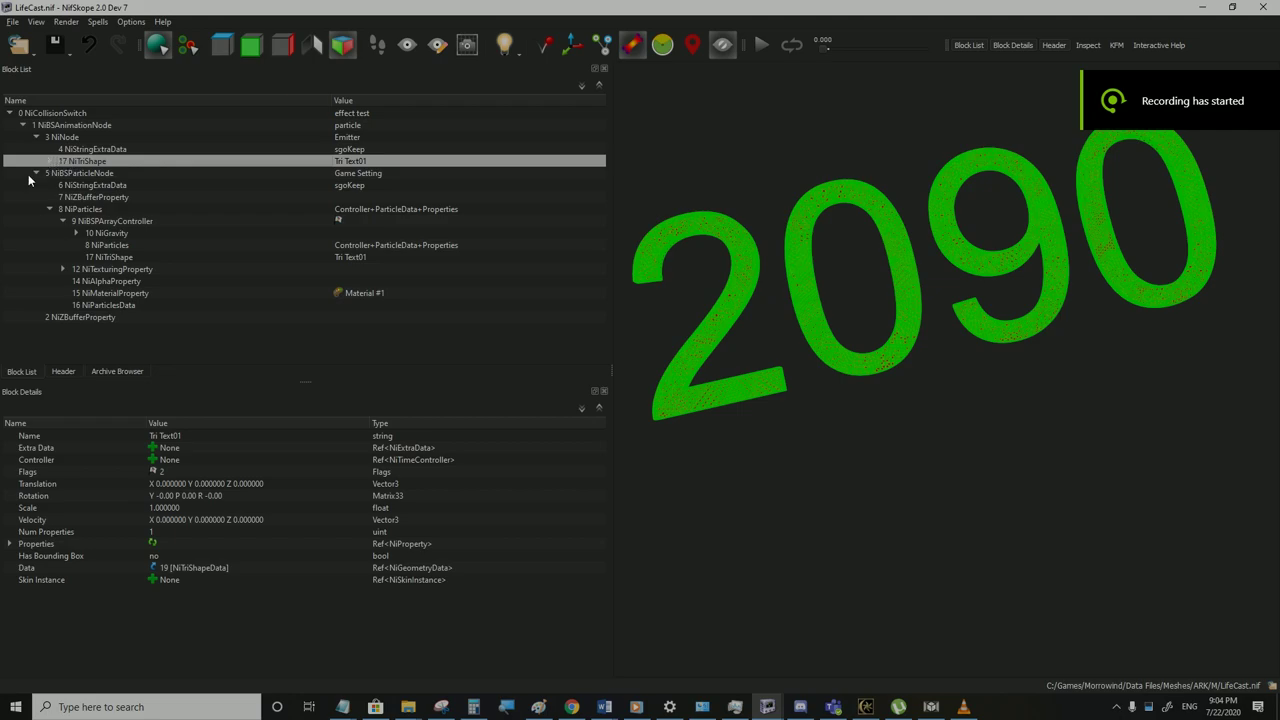
{"action": "left_click", "coordinate": [34, 174]}
{"action": "left_click", "coordinate": [36, 173]}
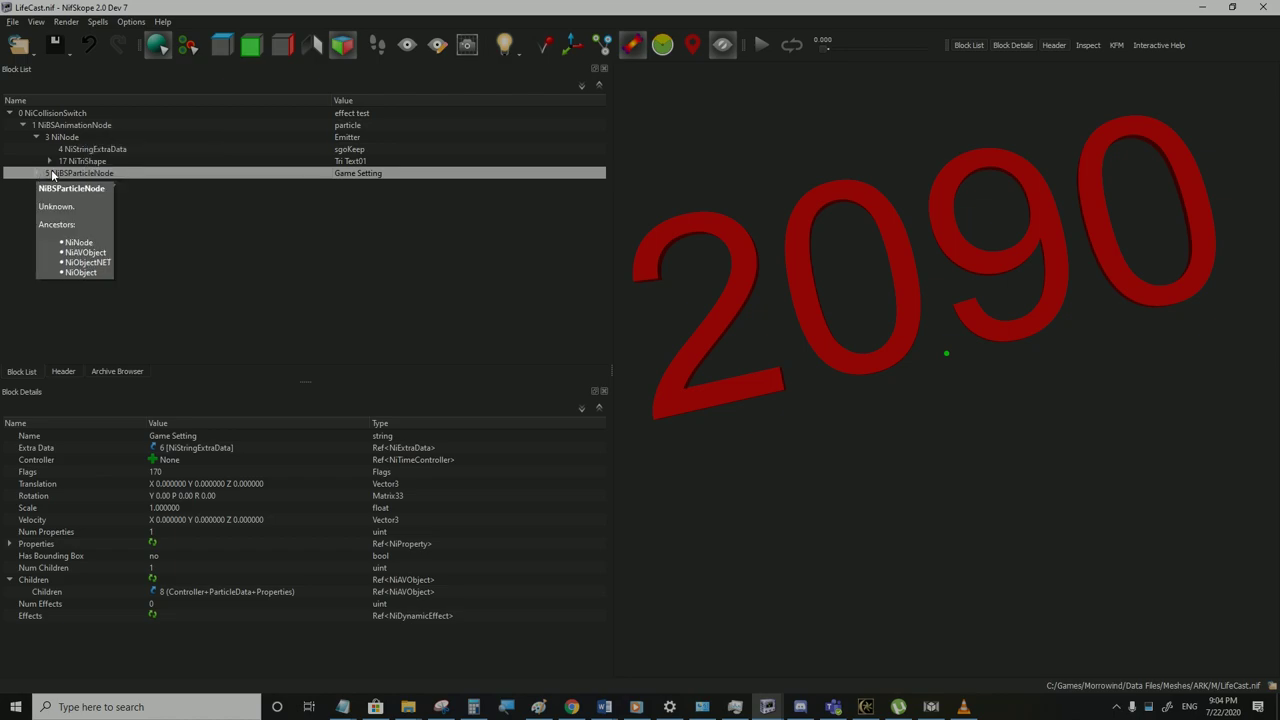
{"action": "left_click", "coordinate": [57, 164]}
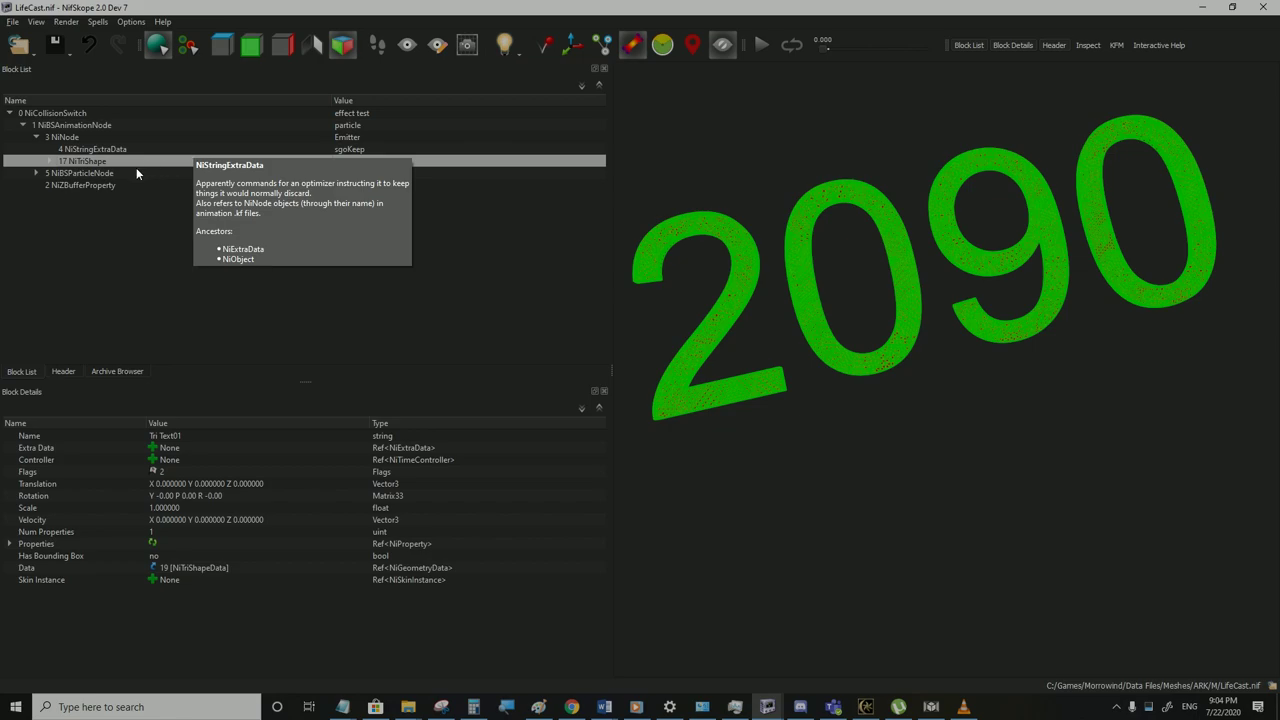
{"action": "left_click", "coordinate": [408, 707]}
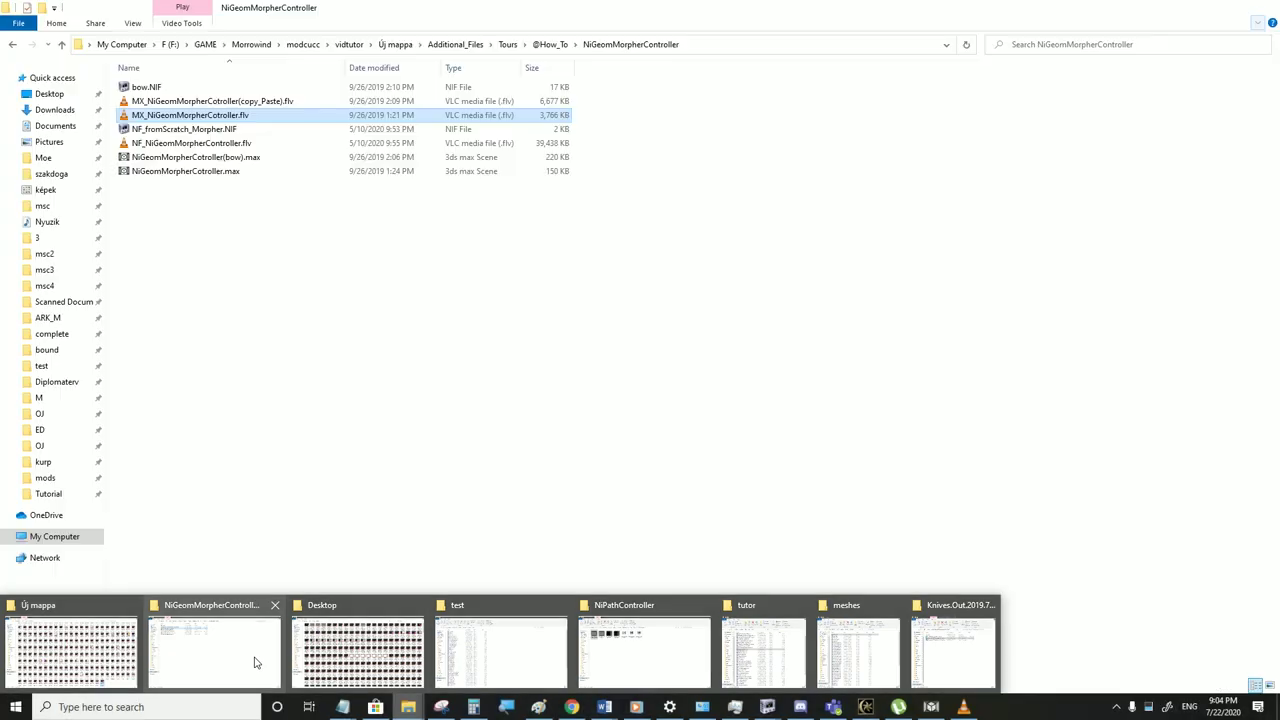
{"action": "left_click", "coordinate": [257, 660]}
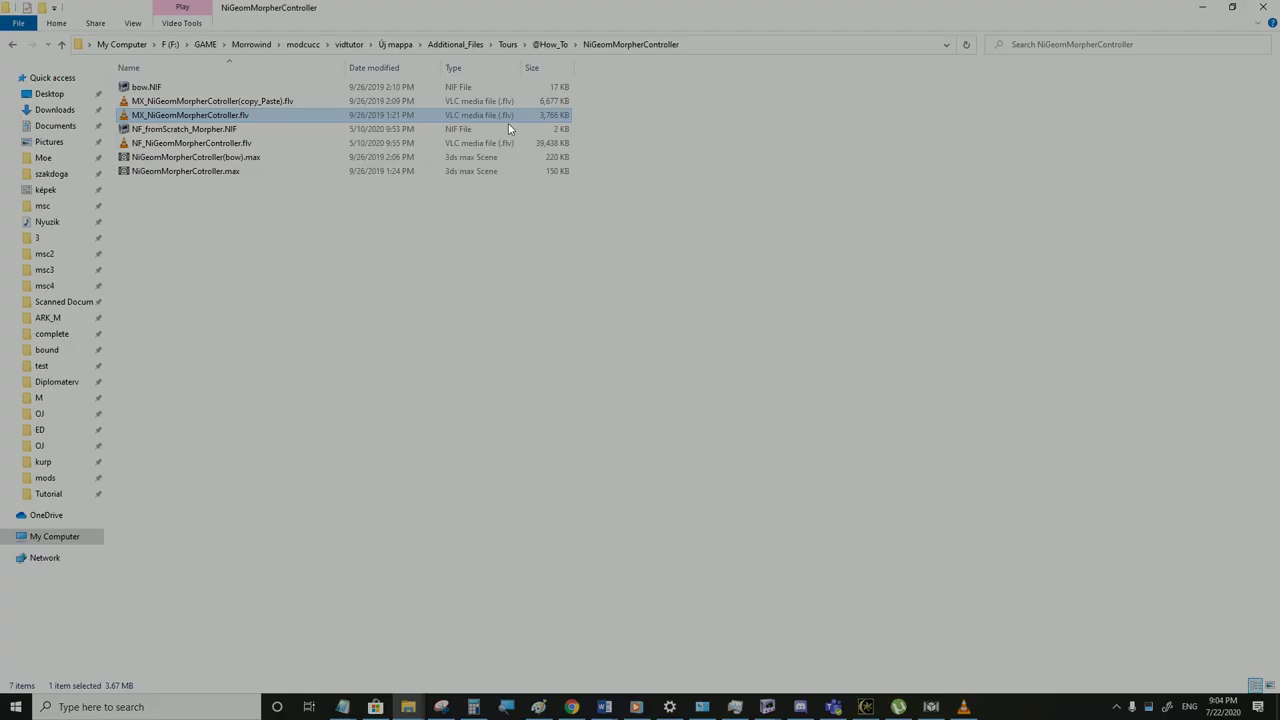
{"action": "left_click", "coordinate": [552, 45]}
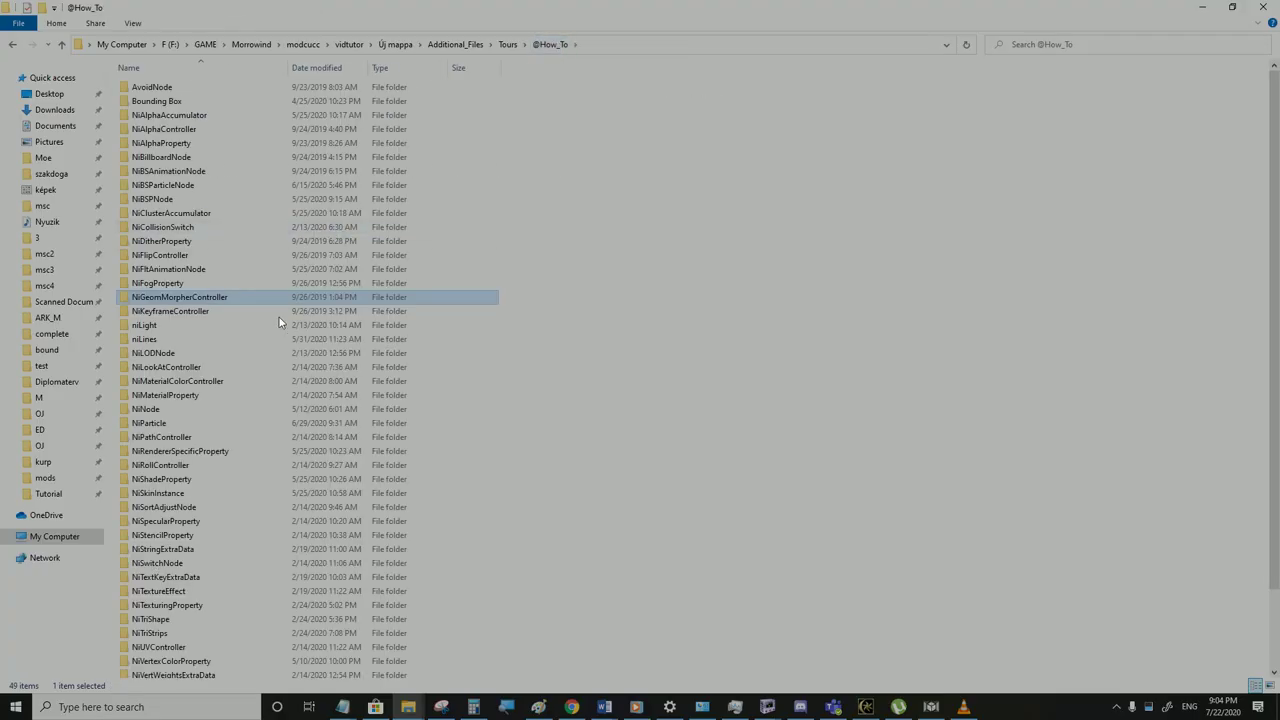
{"action": "scroll", "coordinate": [195, 328], "scroll_direction": "down", "scroll_amount": 2}
{"action": "scroll", "coordinate": [195, 328], "scroll_direction": "up", "scroll_amount": 2}
{"action": "double_click", "coordinate": [182, 298]}
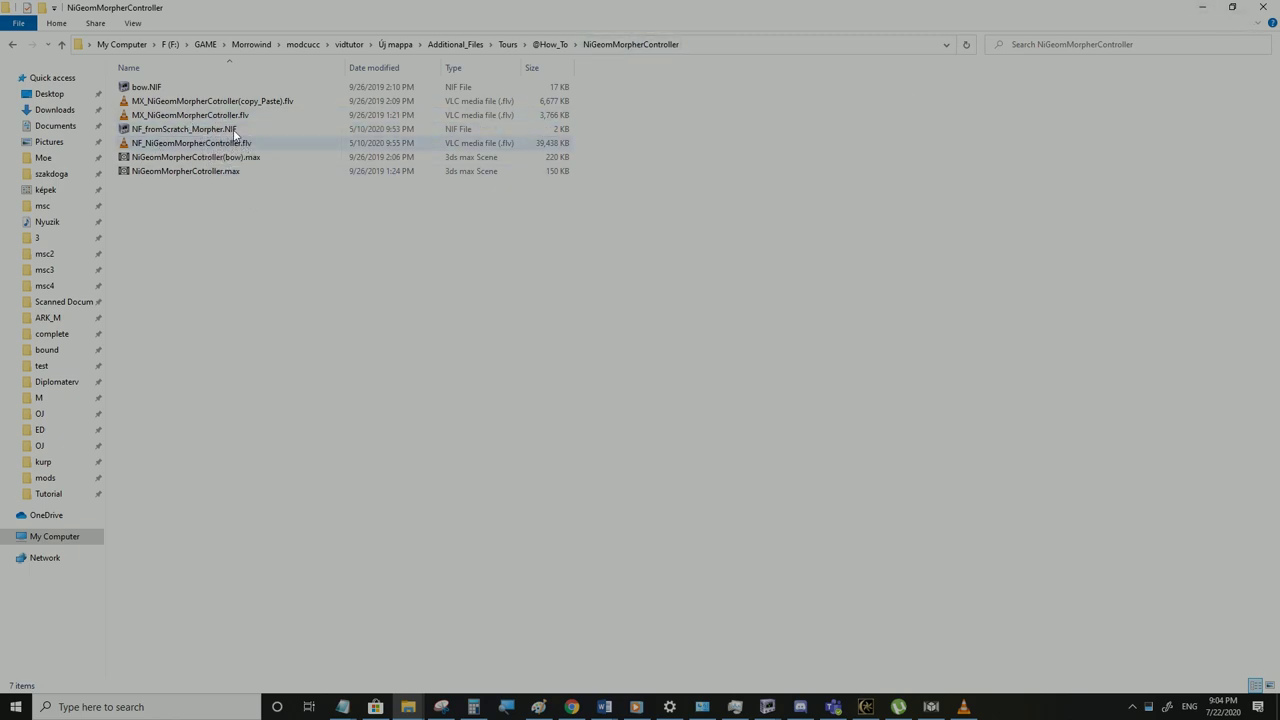
{"action": "left_click", "coordinate": [1202, 10]}
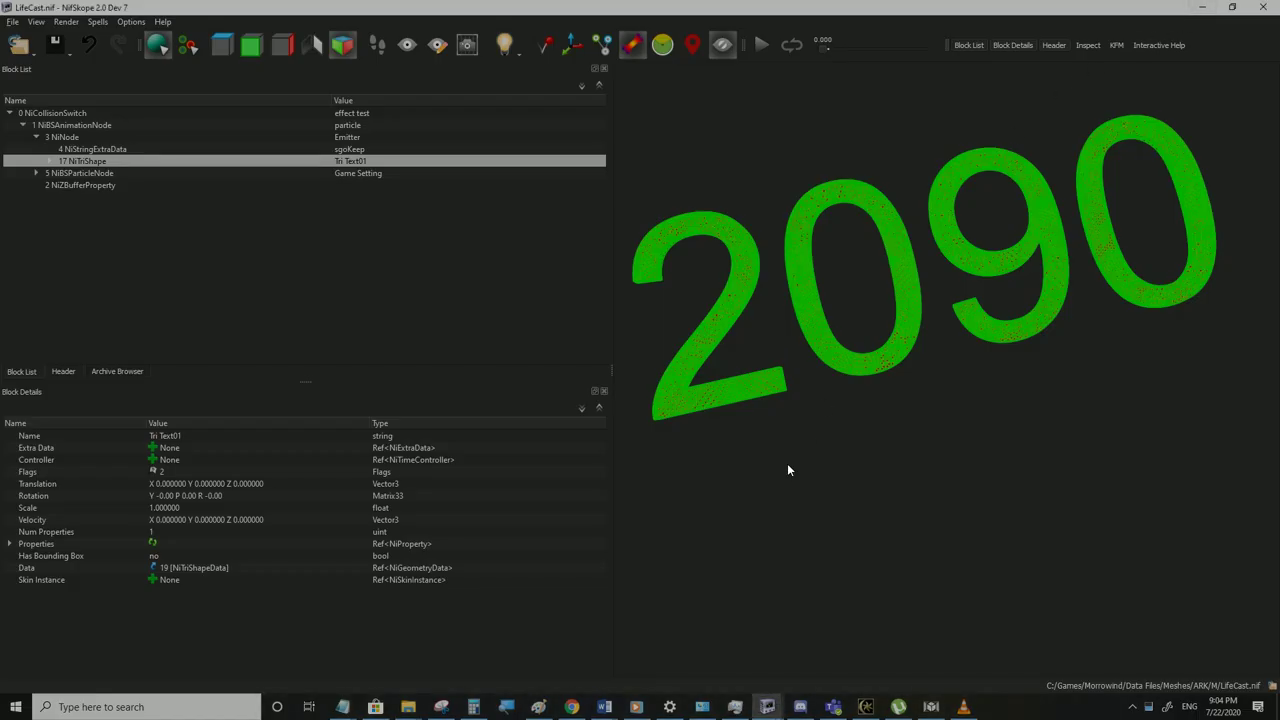
{"action": "left_click", "coordinate": [931, 707]}
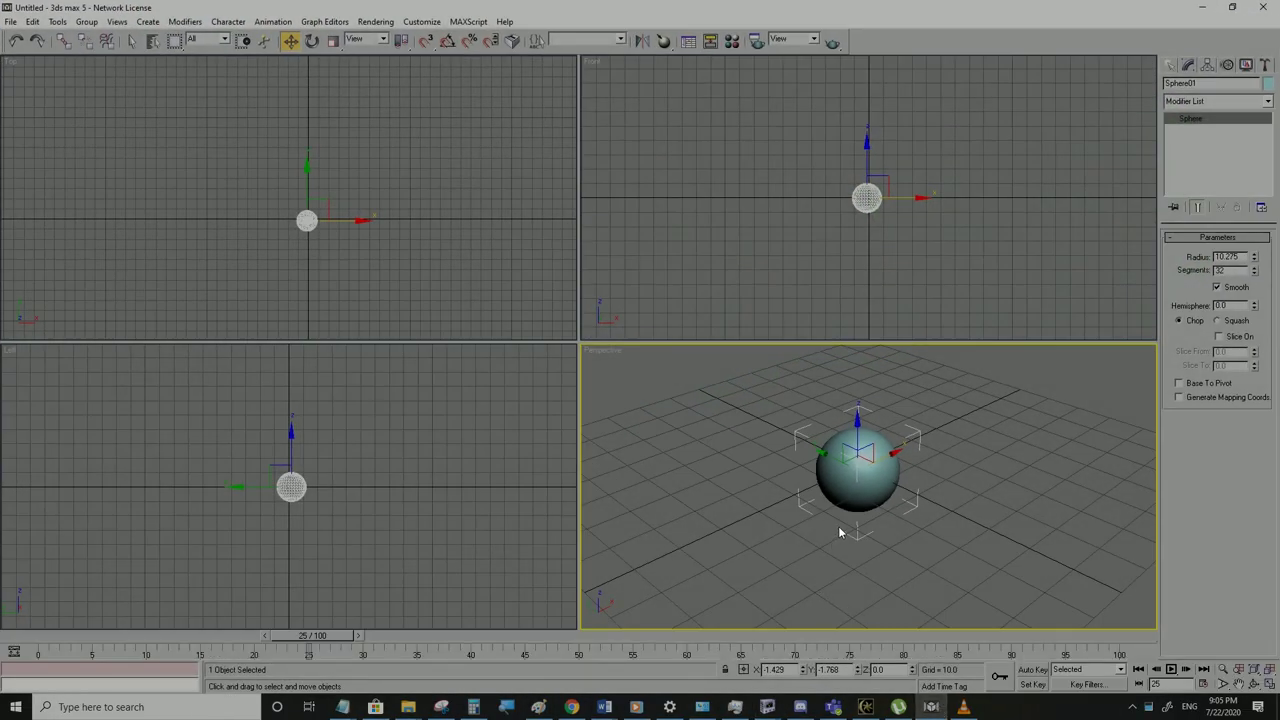
Replace the sphere with a box and clone it twice as Box02 and Box03
{"action": "key", "text": "Delete"}
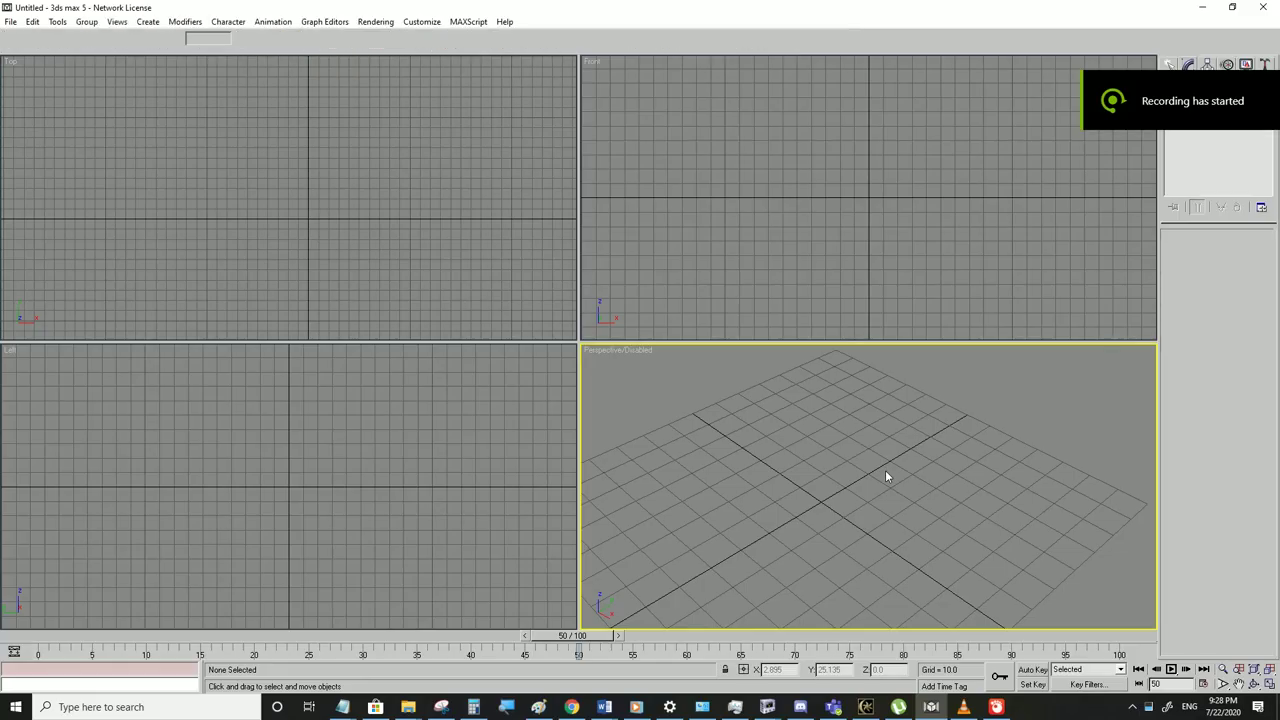
{"action": "left_click", "coordinate": [1170, 64]}
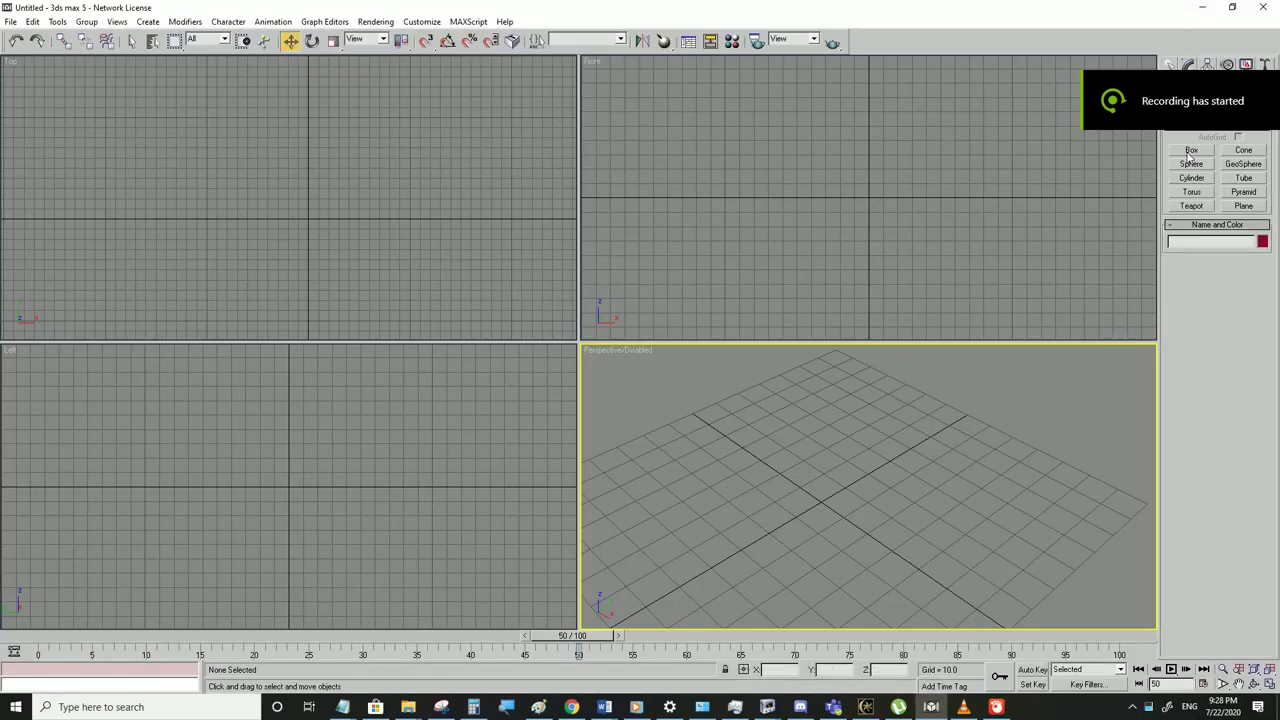
{"action": "left_click", "coordinate": [1191, 150]}
{"action": "left_click_drag", "start_coordinate": [712, 560], "coordinate": [790, 525]}
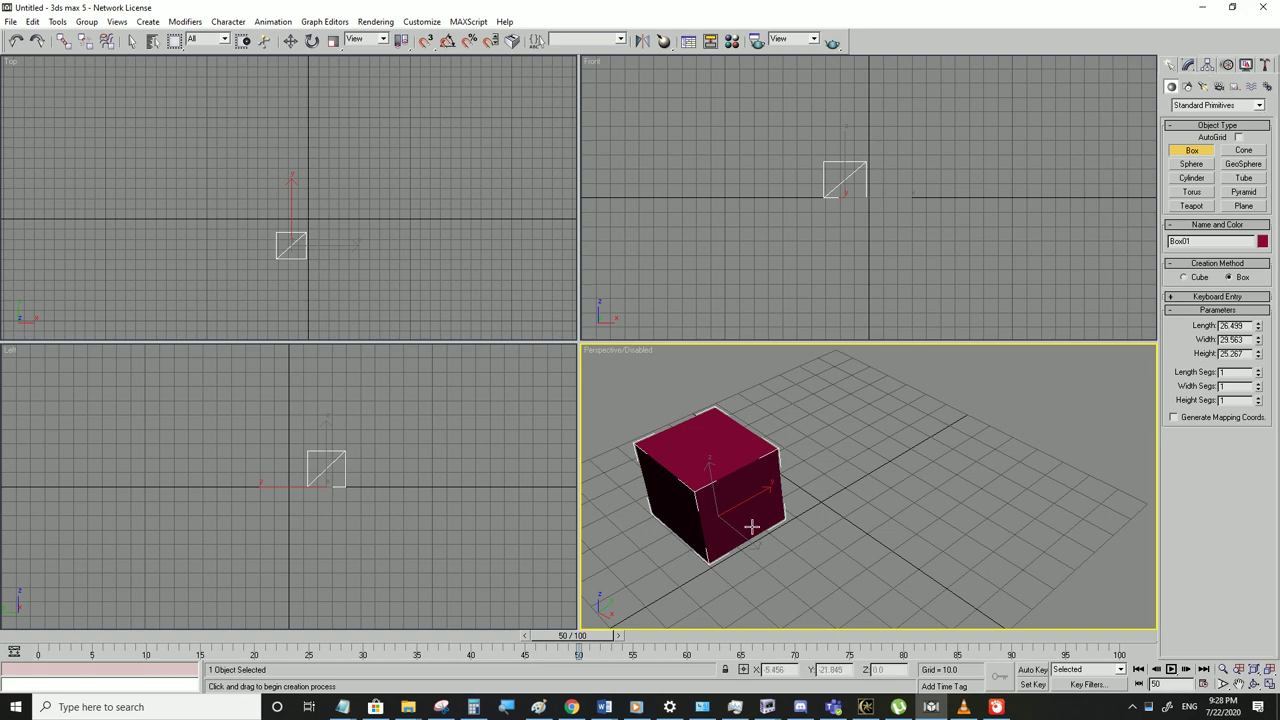
{"action": "key", "text": "ctrl+v"}
{"action": "left_click", "coordinate": [597, 400]}
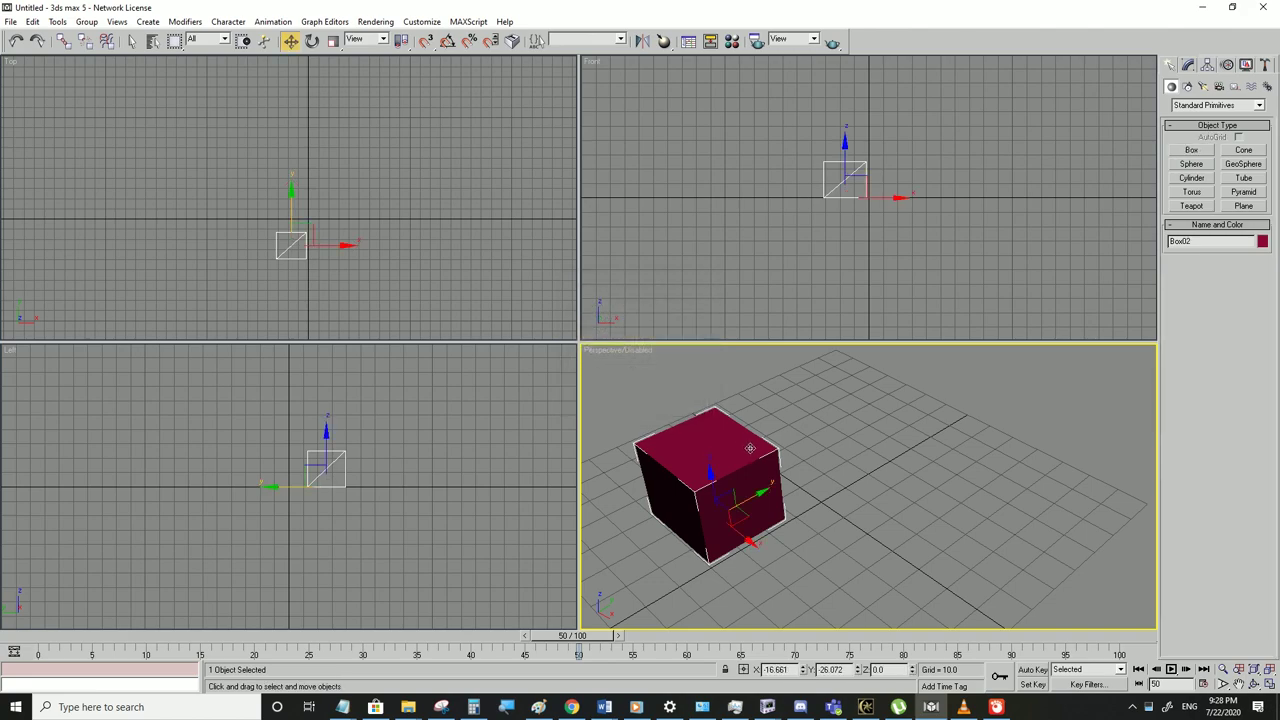
{"action": "left_click_drag", "start_coordinate": [754, 496], "coordinate": [868, 442]}
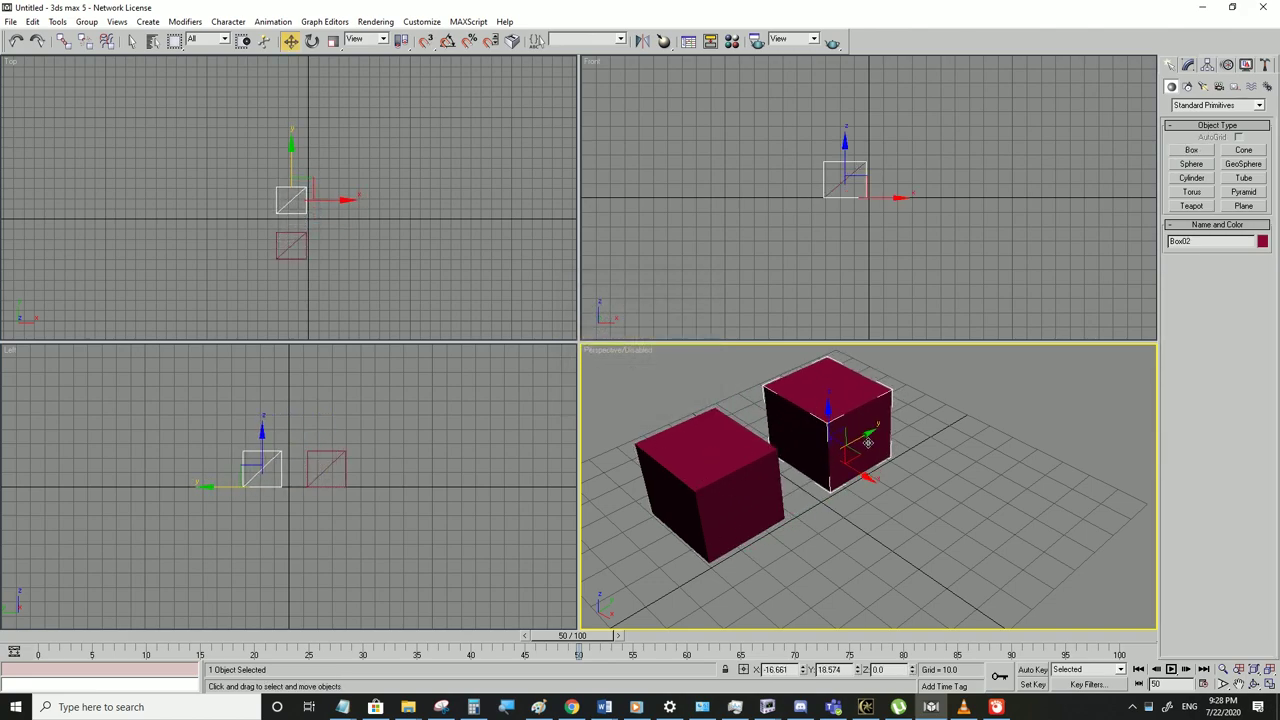
{"action": "key", "text": "ctrl+v"}
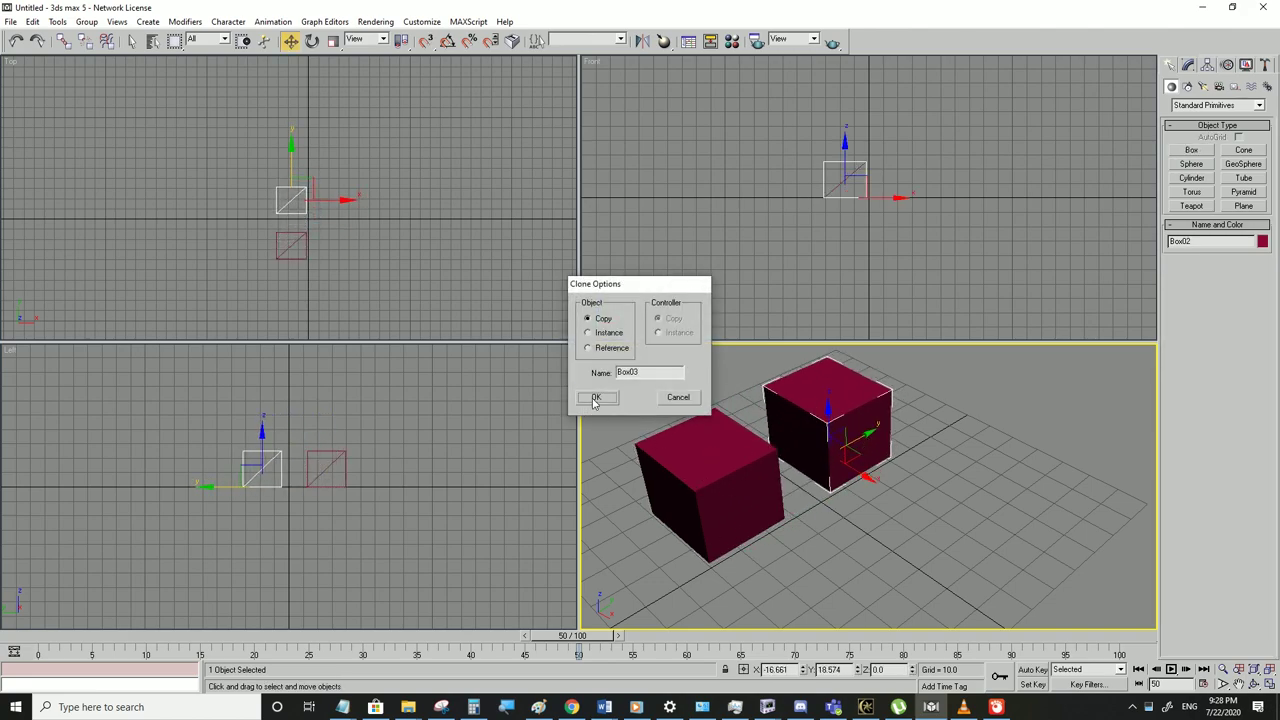
{"action": "left_click", "coordinate": [597, 400]}
{"action": "left_click_drag", "start_coordinate": [864, 478], "coordinate": [992, 552]}
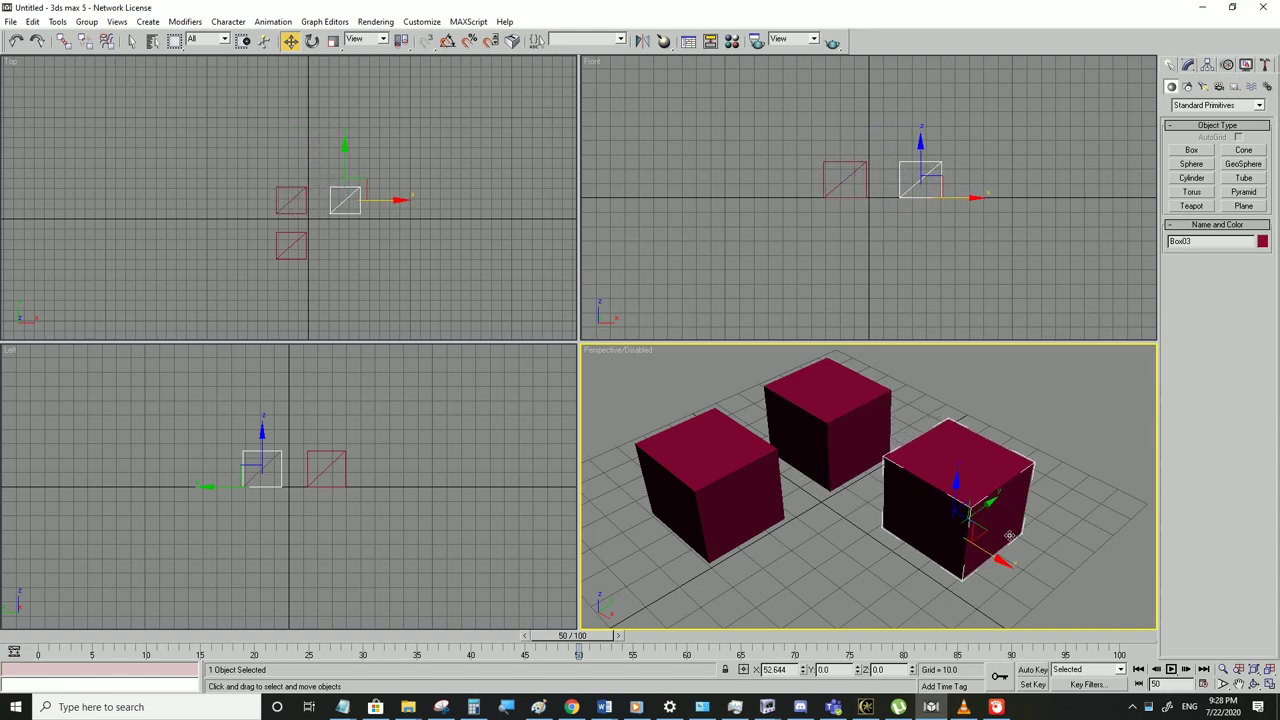
Add a Tessellate modifier to Box01 with tension 0
{"action": "left_click", "coordinate": [844, 421]}
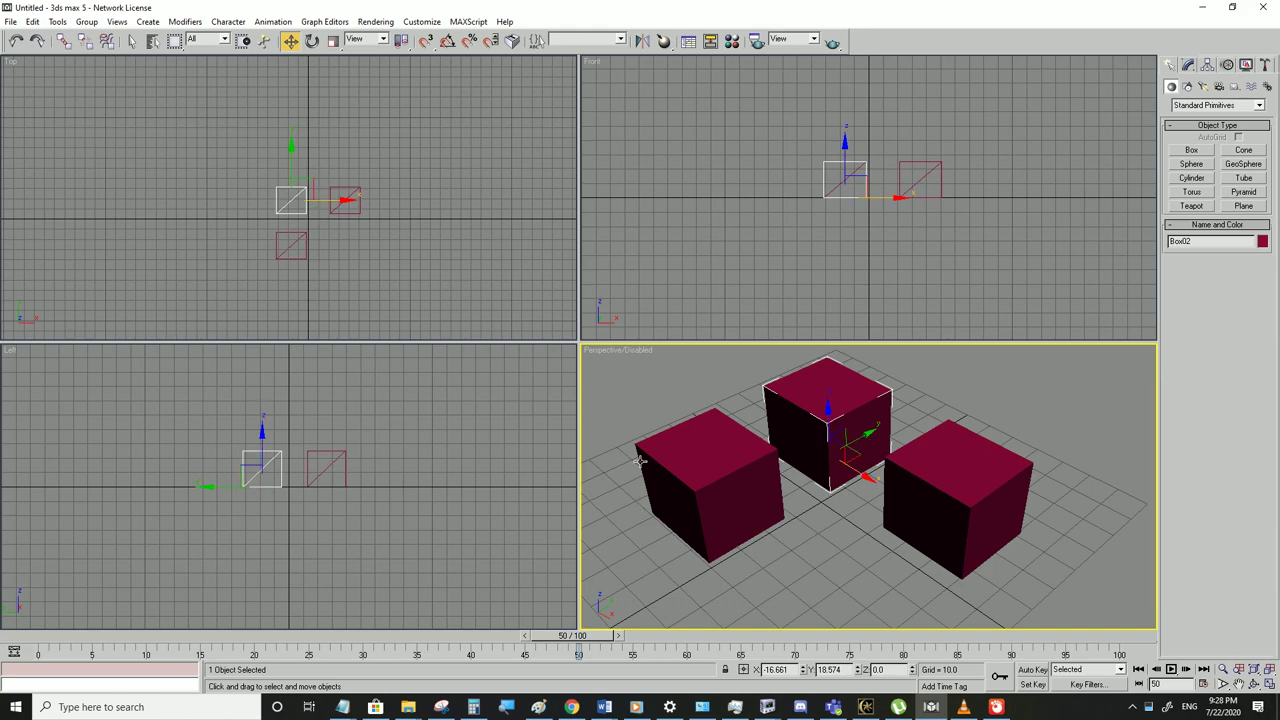
{"action": "left_click", "coordinate": [736, 492]}
{"action": "left_click", "coordinate": [1259, 106]}
{"action": "left_click", "coordinate": [1276, 110]}
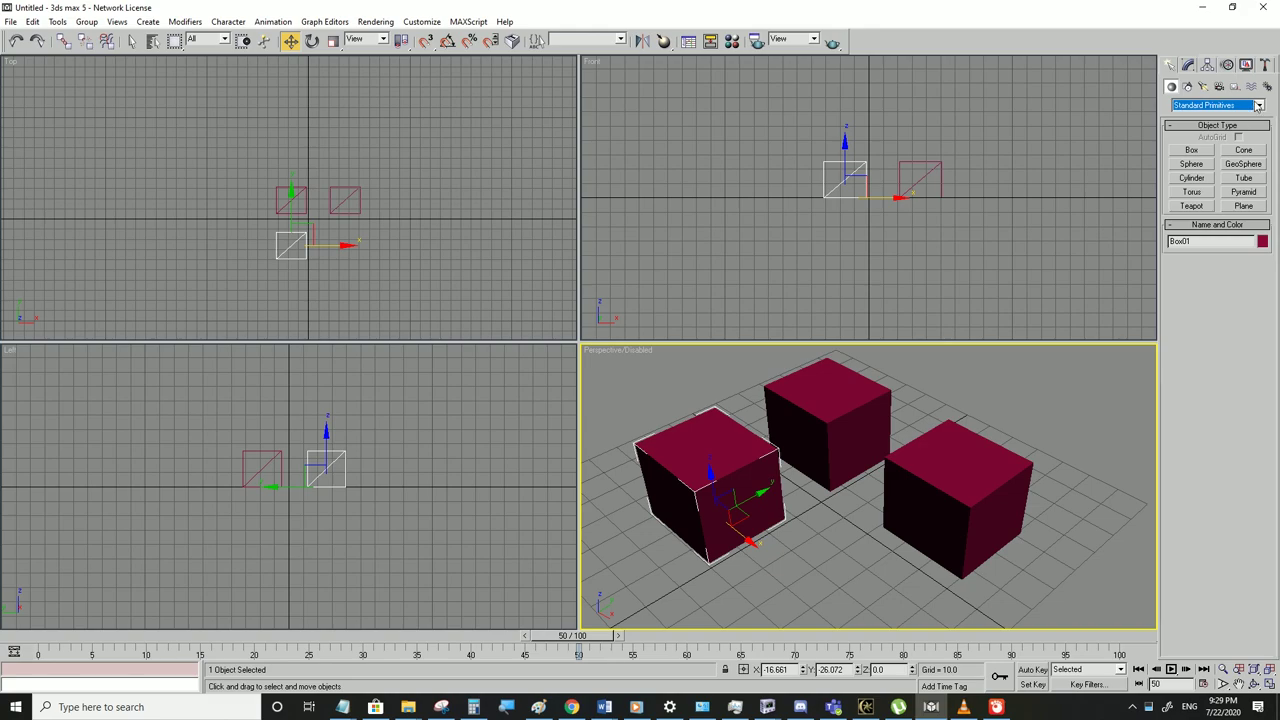
{"action": "left_click", "coordinate": [1189, 66]}
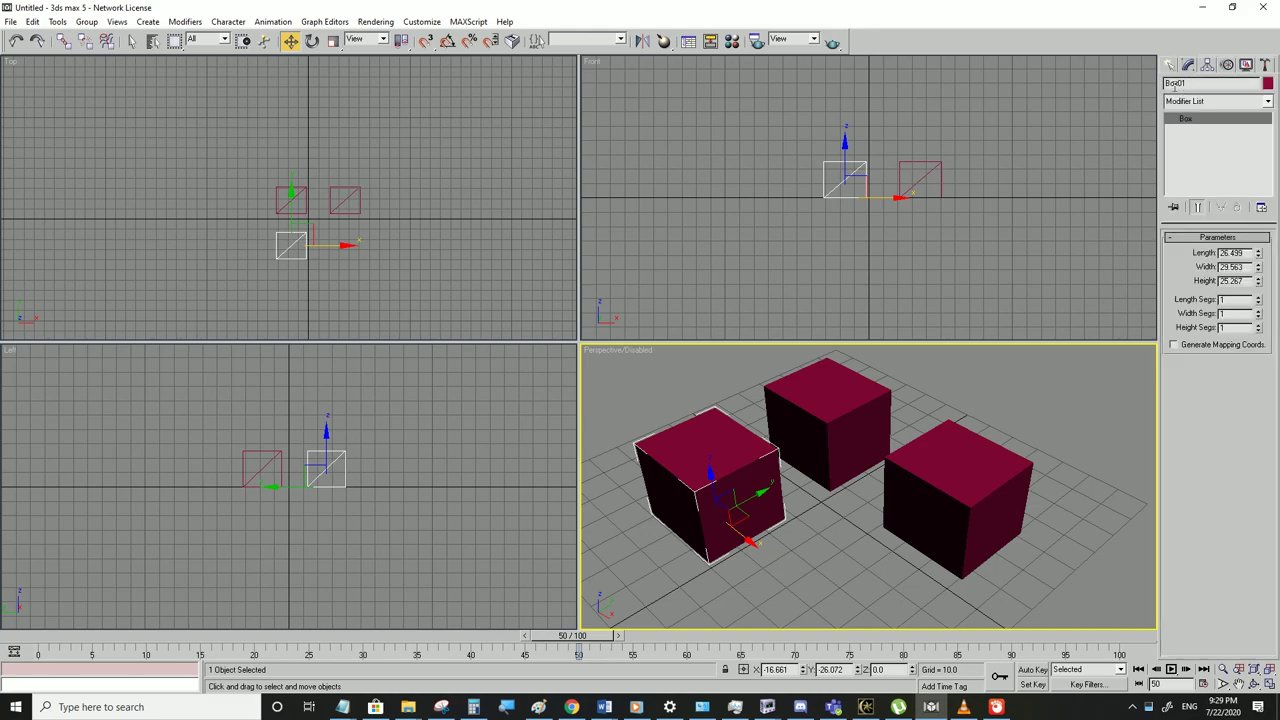
{"action": "left_click", "coordinate": [1268, 103]}
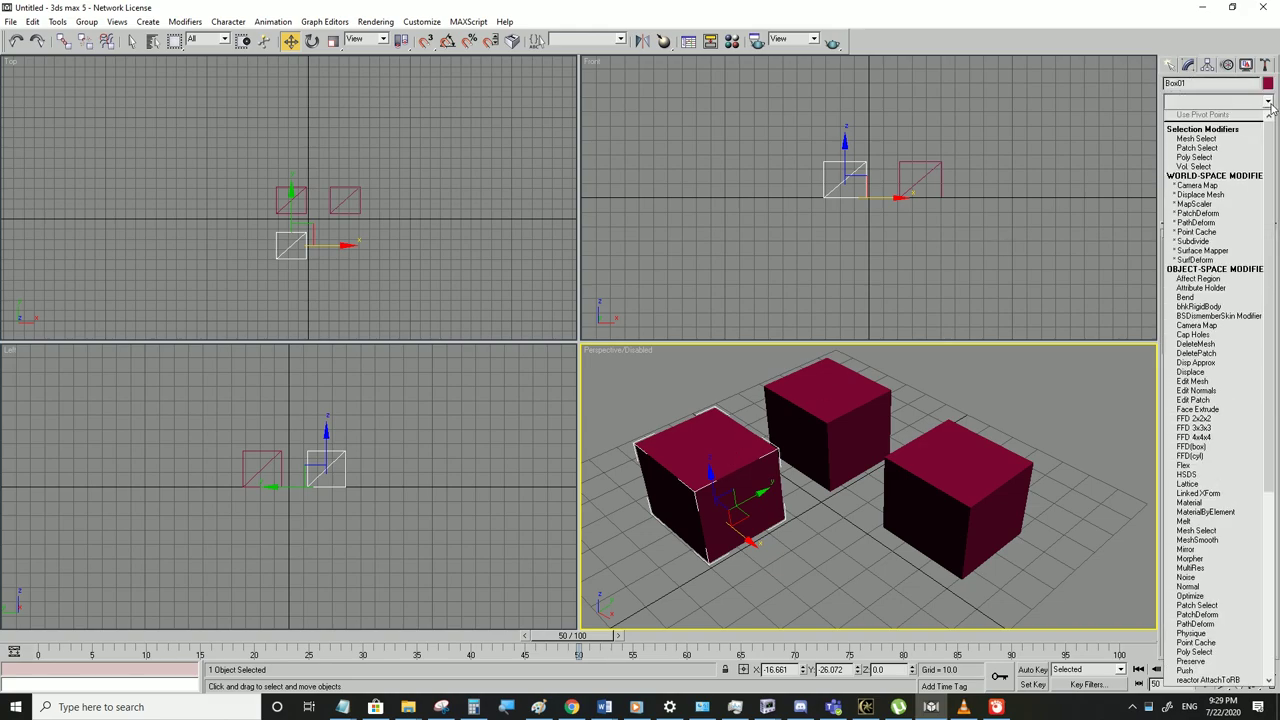
{"action": "key", "text": "t"}
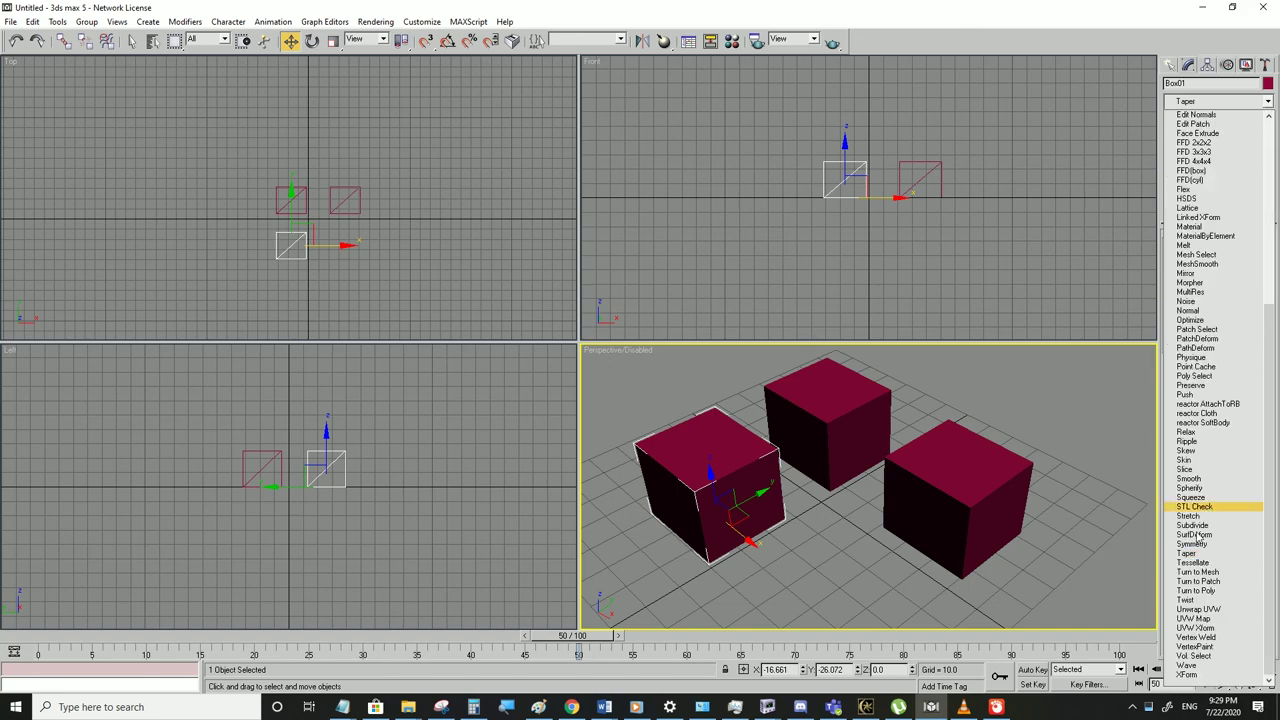
{"action": "left_click", "coordinate": [1193, 563]}
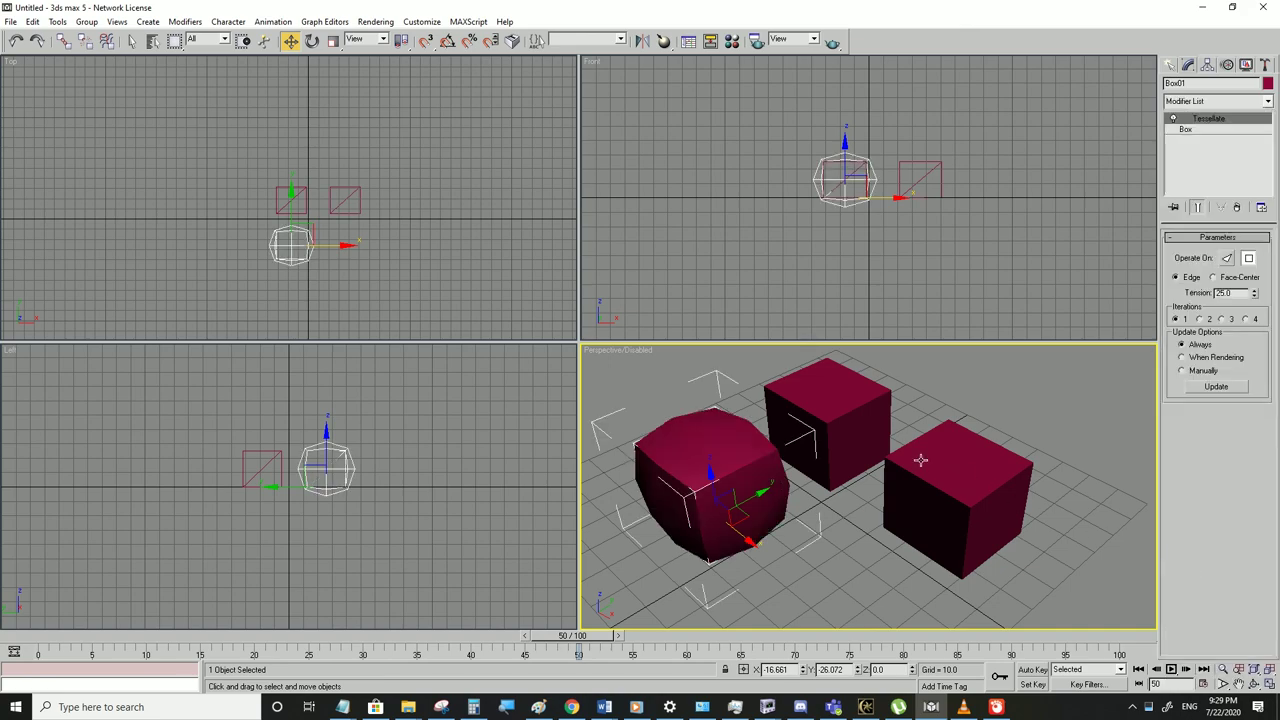
{"action": "left_click_drag", "start_coordinate": [1256, 297], "coordinate": [1242, 402]}
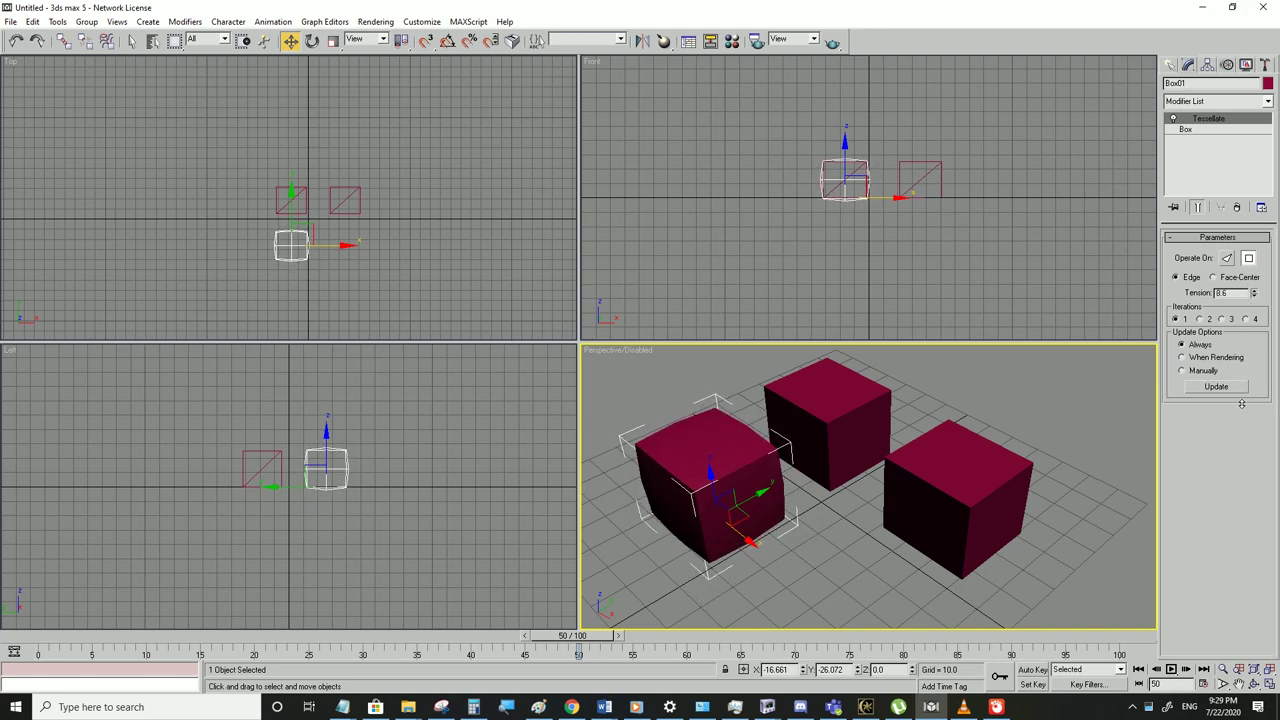
{"action": "type", "text": "0"}
{"action": "key", "text": "Return"}
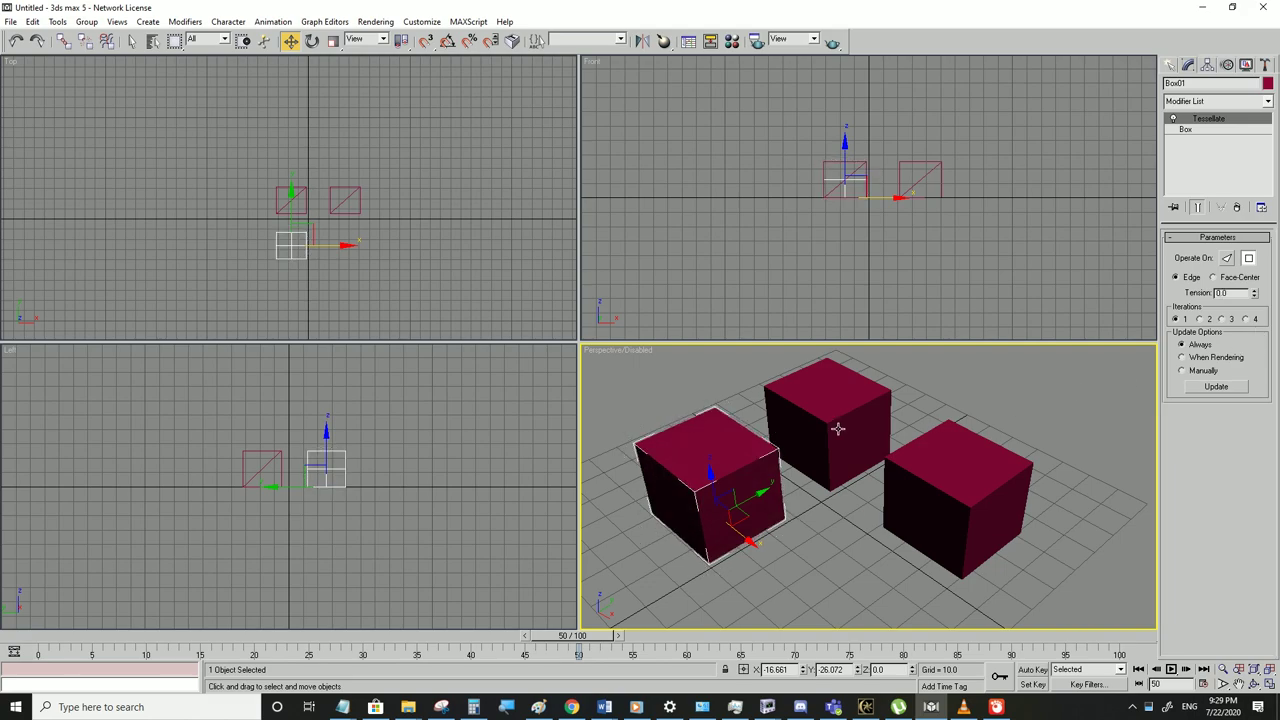
Give Box02 Tessellate at 4 iterations and tension 100, and raise Box01 to 4 iterations
{"action": "left_click", "coordinate": [838, 428]}
{"action": "left_click", "coordinate": [1266, 103]}
{"action": "key", "text": "t"}
{"action": "left_click", "coordinate": [1200, 562]}
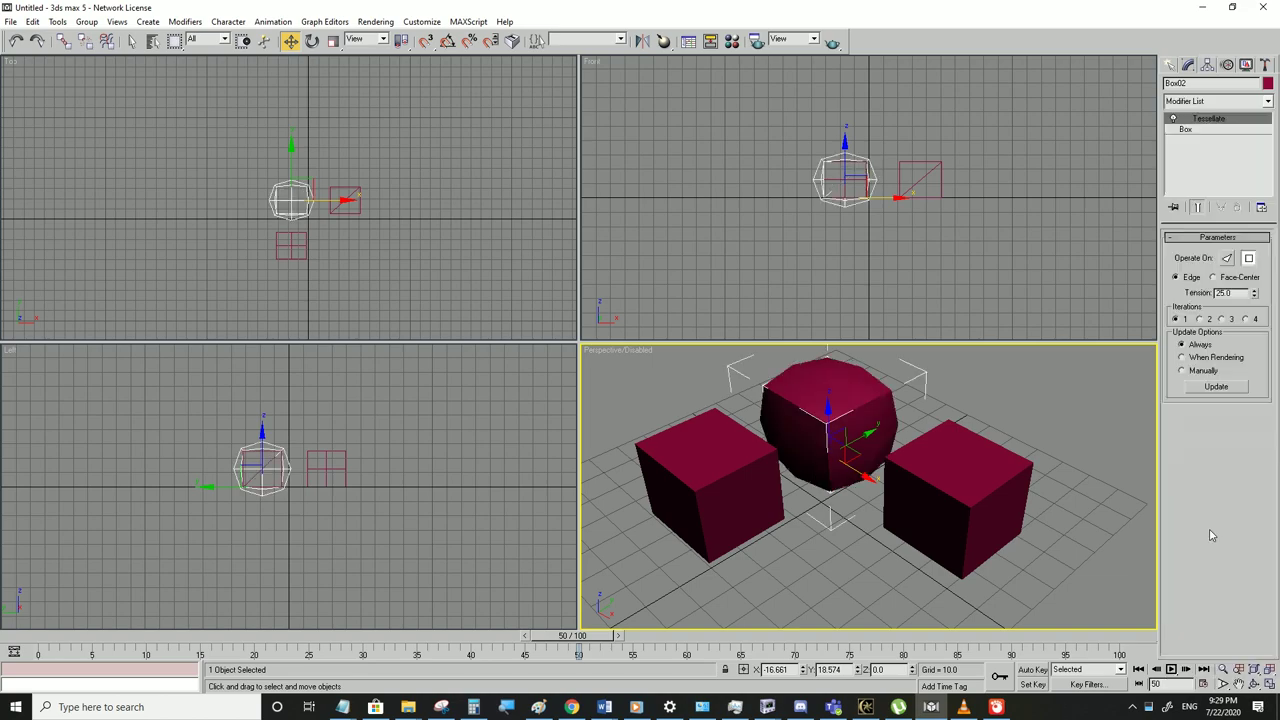
{"action": "left_click", "coordinate": [1245, 319]}
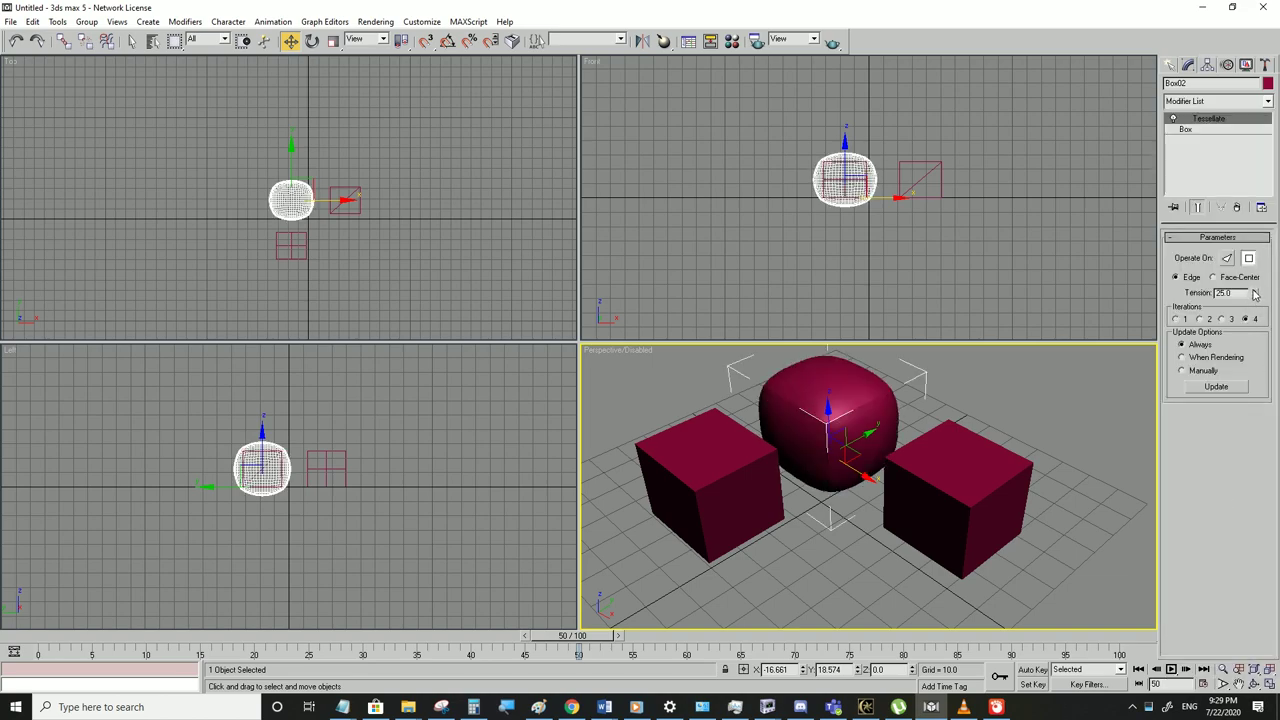
{"action": "left_click_drag", "start_coordinate": [1254, 295], "coordinate": [1170, 589]}
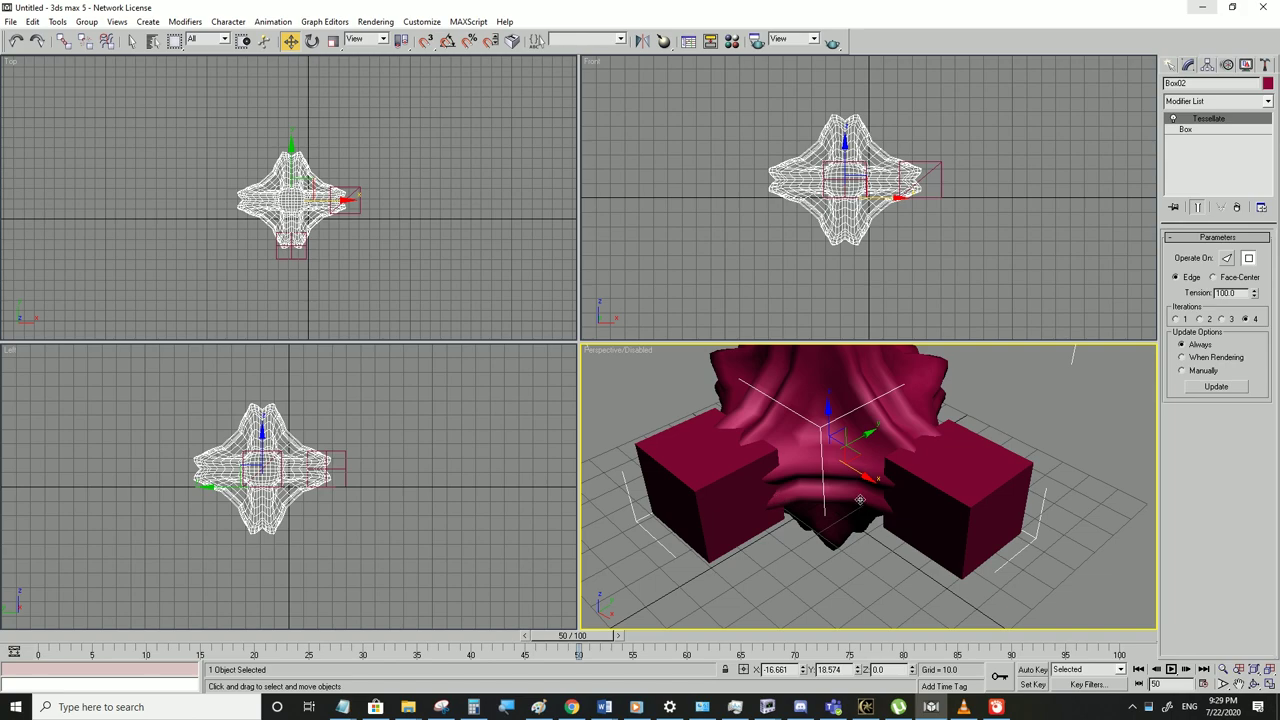
{"action": "left_click", "coordinate": [741, 516]}
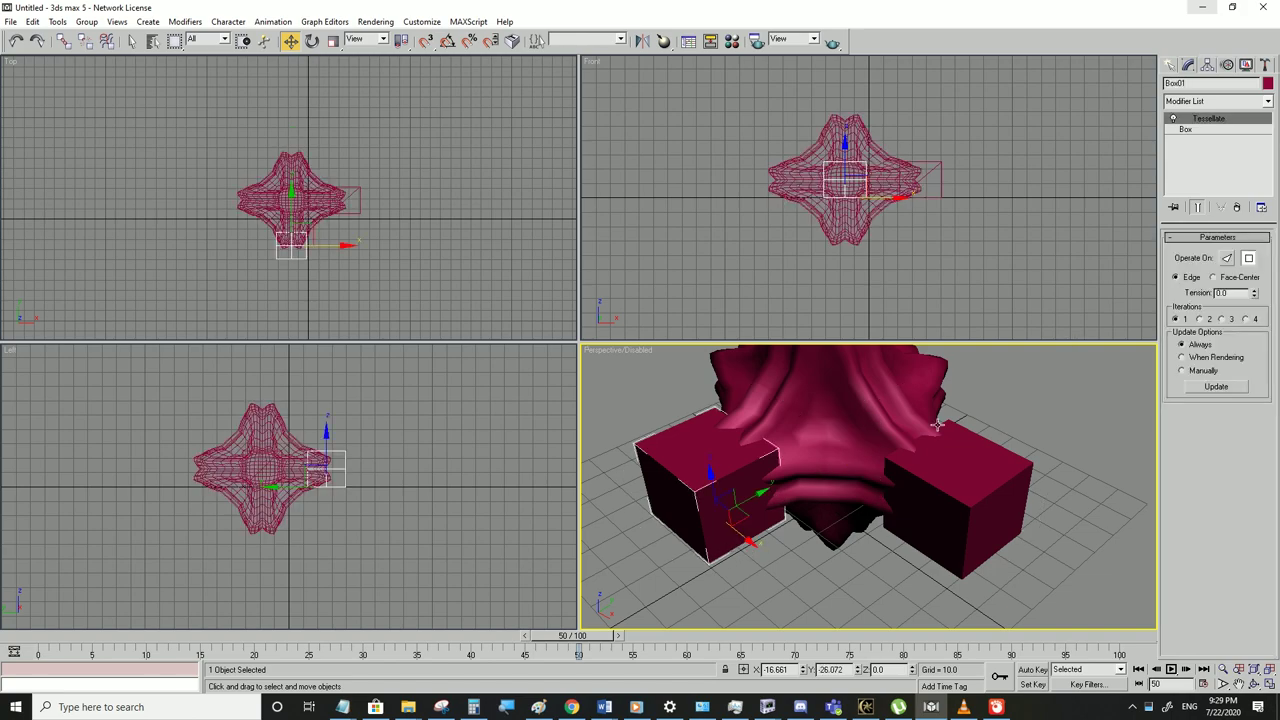
{"action": "left_click", "coordinate": [1248, 320]}
{"action": "mouse_move", "coordinate": [1256, 292]}
{"action": "left_mouse_down"}
{"action": "mouse_move", "coordinate": [1255, 277]}
{"action": "mouse_move", "coordinate": [1249, 291]}
{"action": "left_mouse_up"}
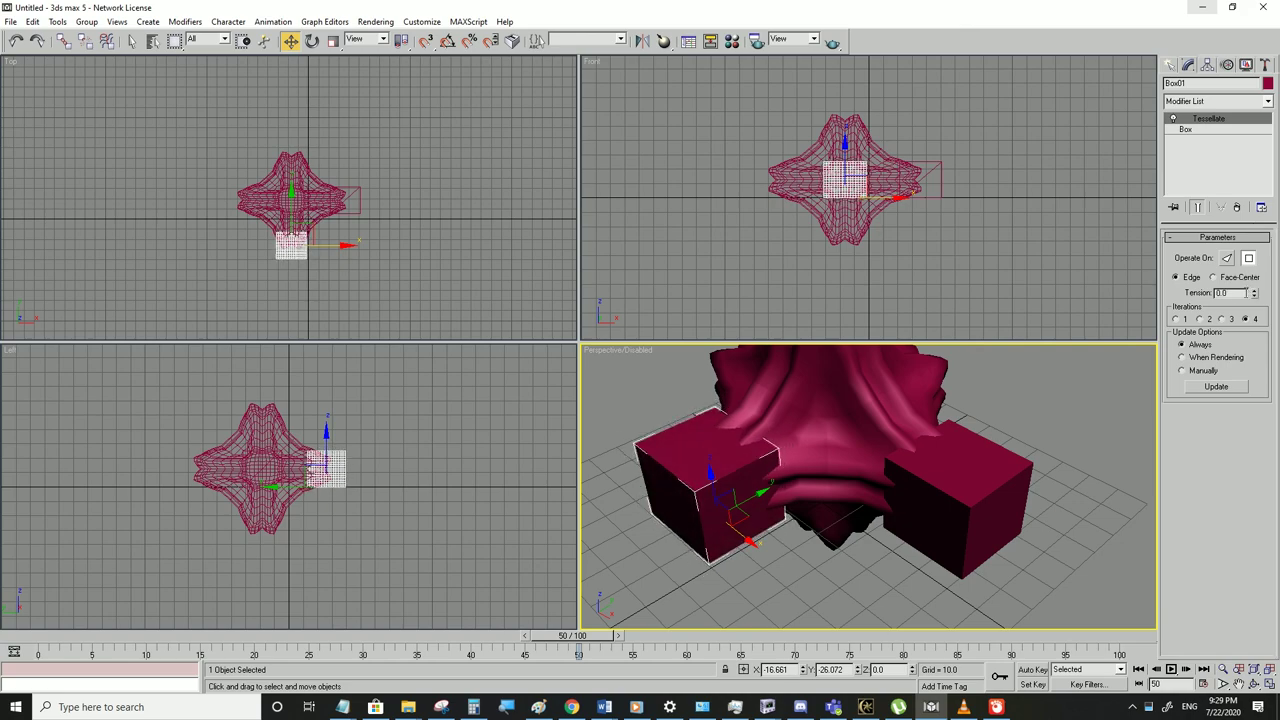
Add Tessellate to Box03 with 4 iterations and tension 100
{"action": "left_click", "coordinate": [886, 493]}
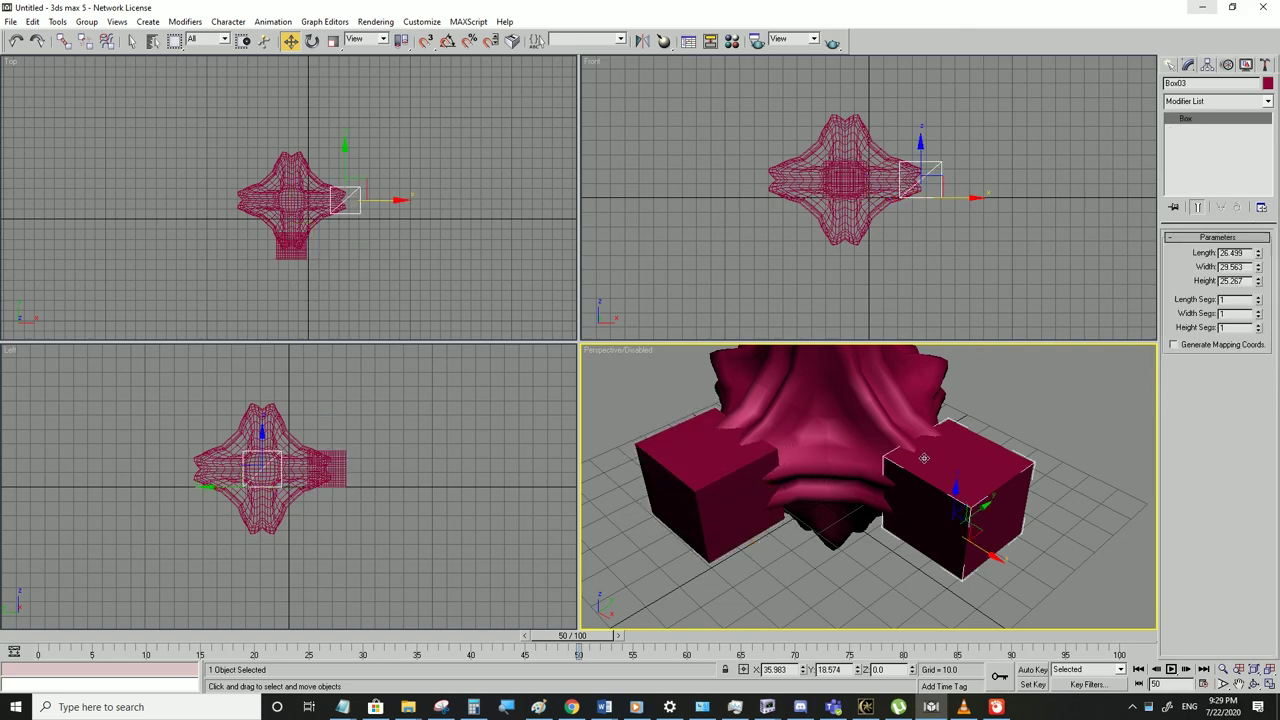
{"action": "left_click", "coordinate": [1267, 97]}
{"action": "scroll", "coordinate": [1201, 560], "scroll_direction": "down", "scroll_amount": 10}
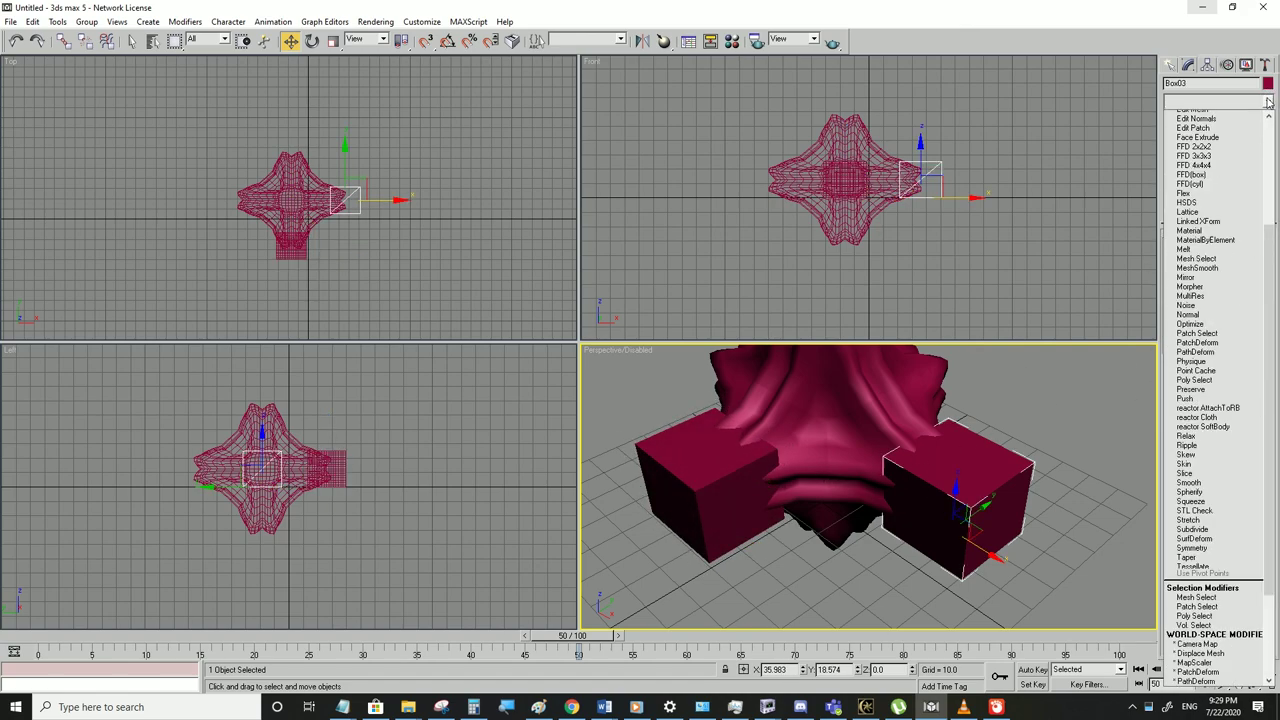
{"action": "left_click", "coordinate": [1199, 563]}
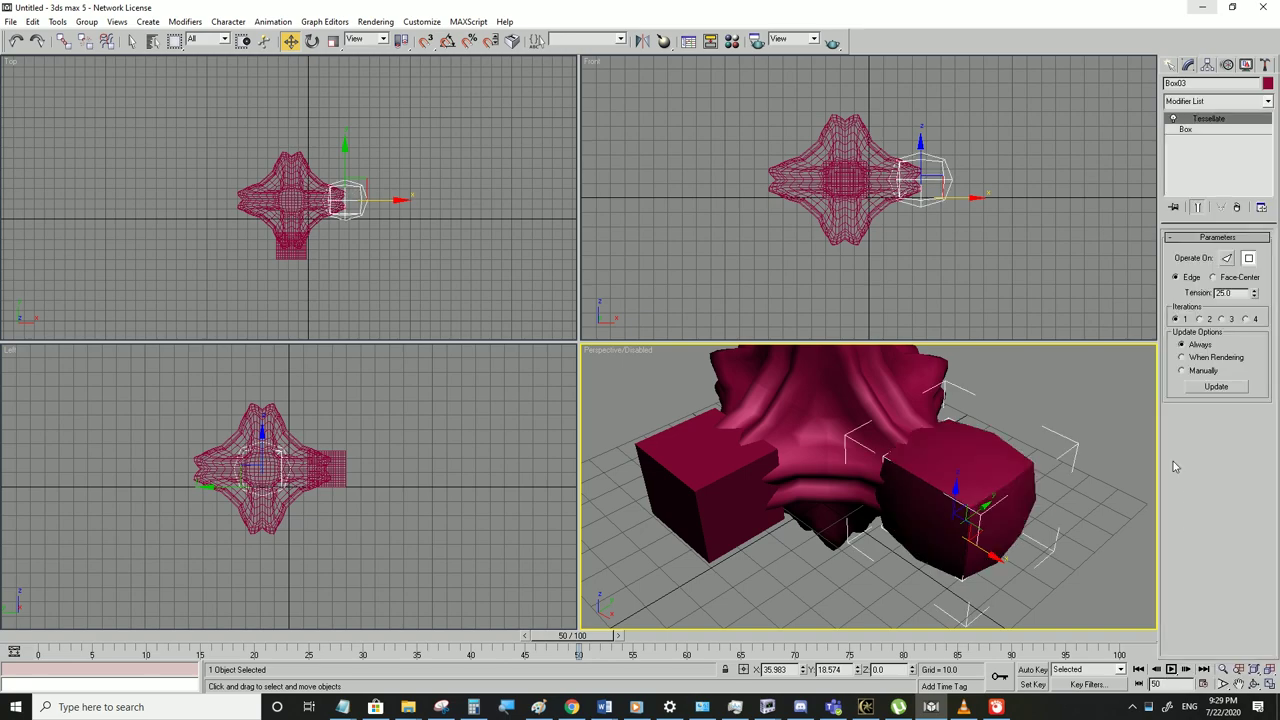
{"action": "left_click", "coordinate": [1248, 317]}
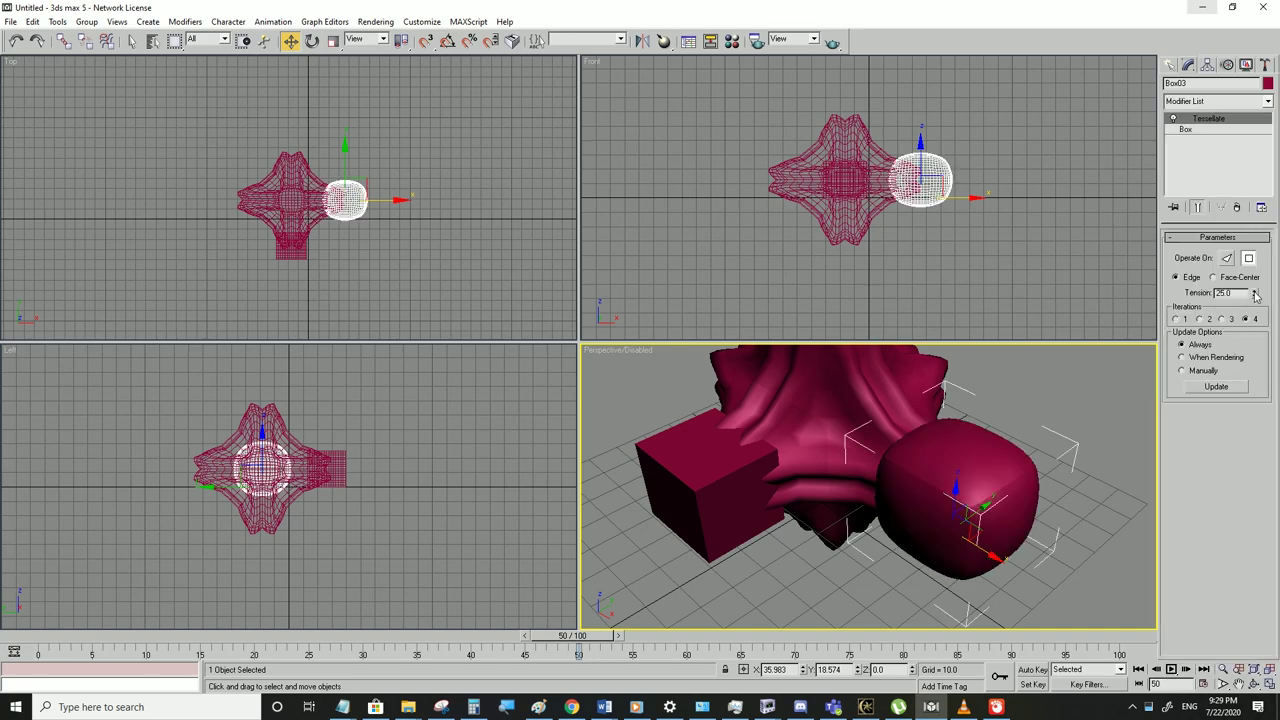
{"action": "left_click_drag", "start_coordinate": [1255, 294], "coordinate": [1180, 558]}
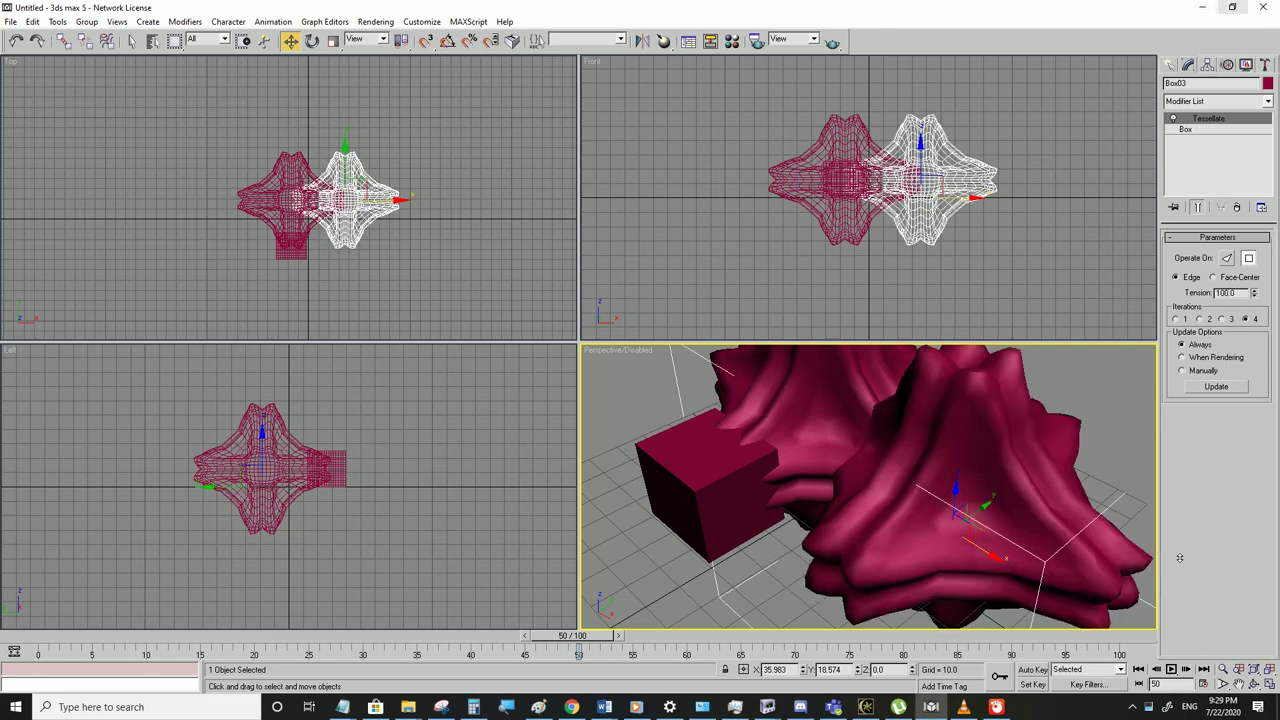
Add a Spherify modifier to Box03 to make it round
{"action": "left_click", "coordinate": [185, 21]}
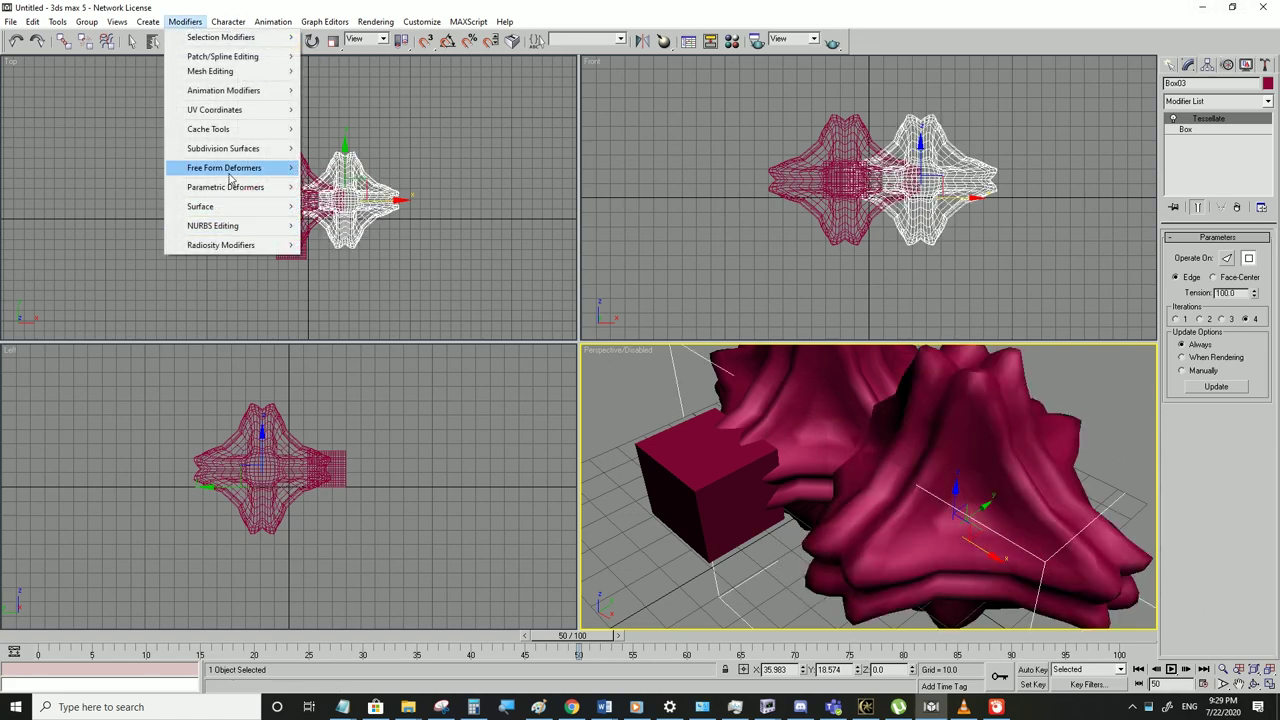
{"action": "mouse_move", "coordinate": [250, 187]}
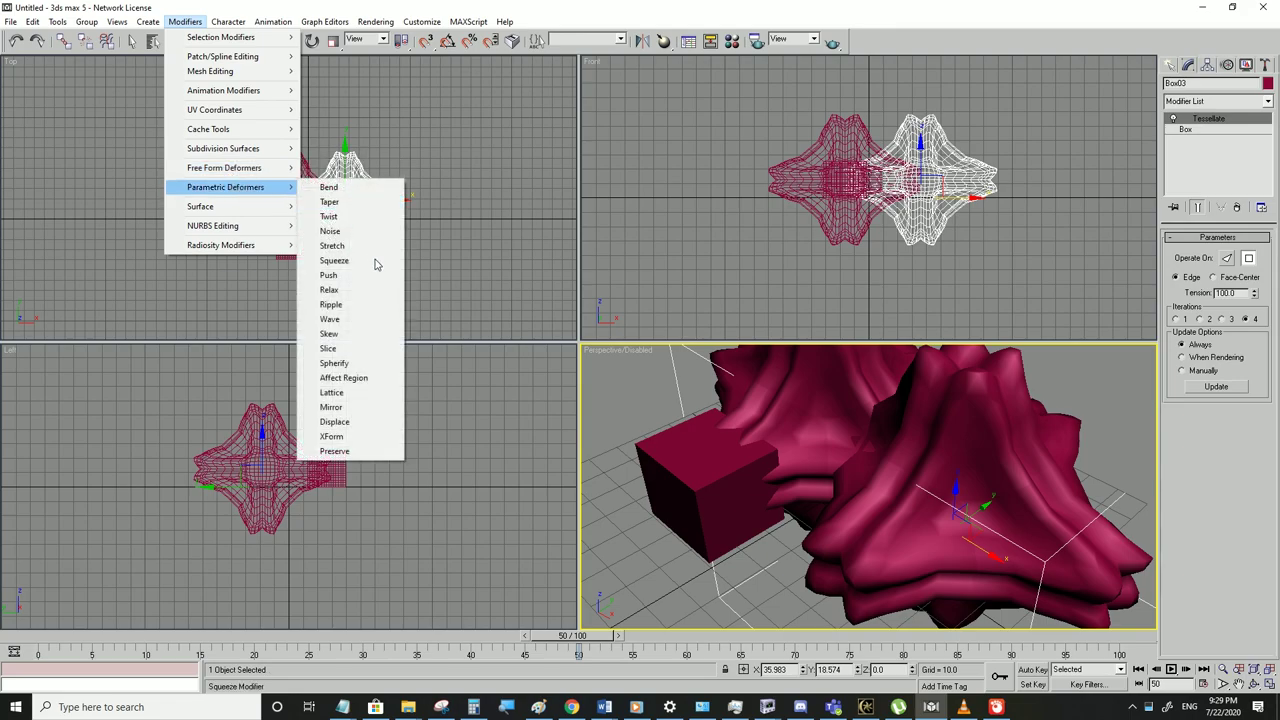
{"action": "left_click", "coordinate": [362, 363]}
{"action": "scroll", "coordinate": [967, 384], "scroll_direction": "down", "scroll_amount": 5}
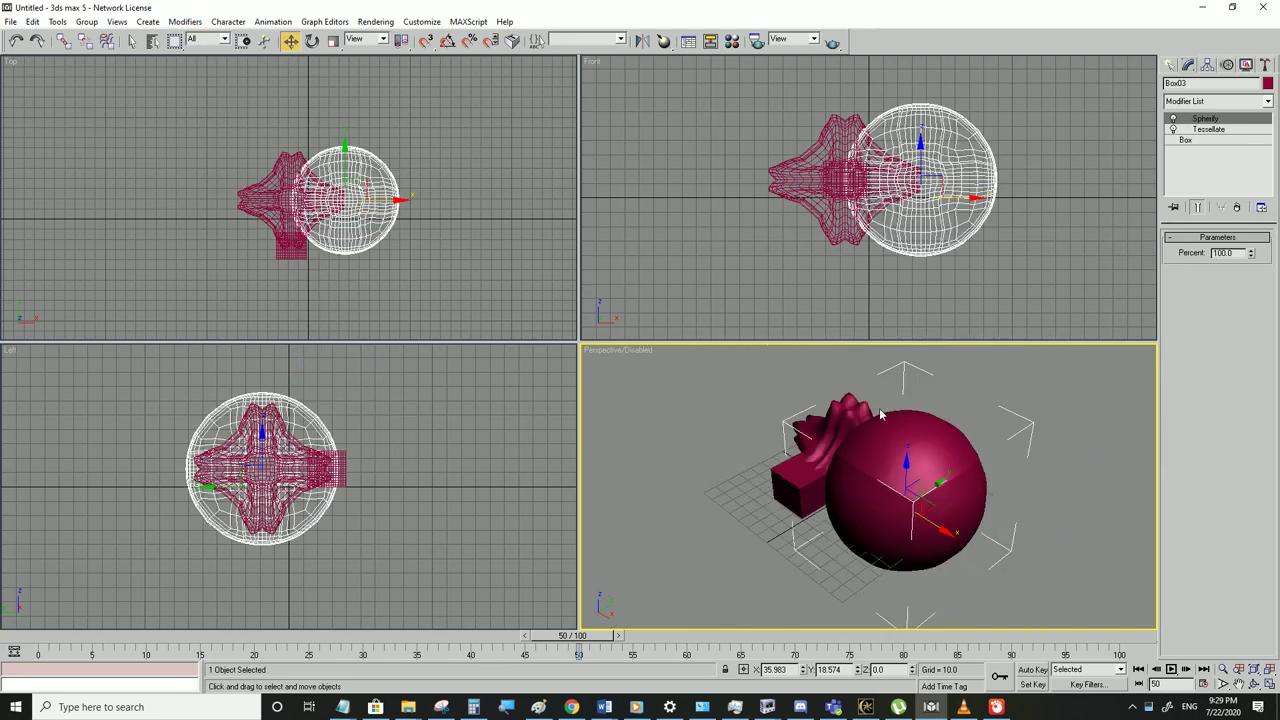
Convert Box01, the star-shaped Box02 and the sphere Box03 to Editable Mesh, then reselect Box01
{"action": "left_click", "coordinate": [781, 492]}
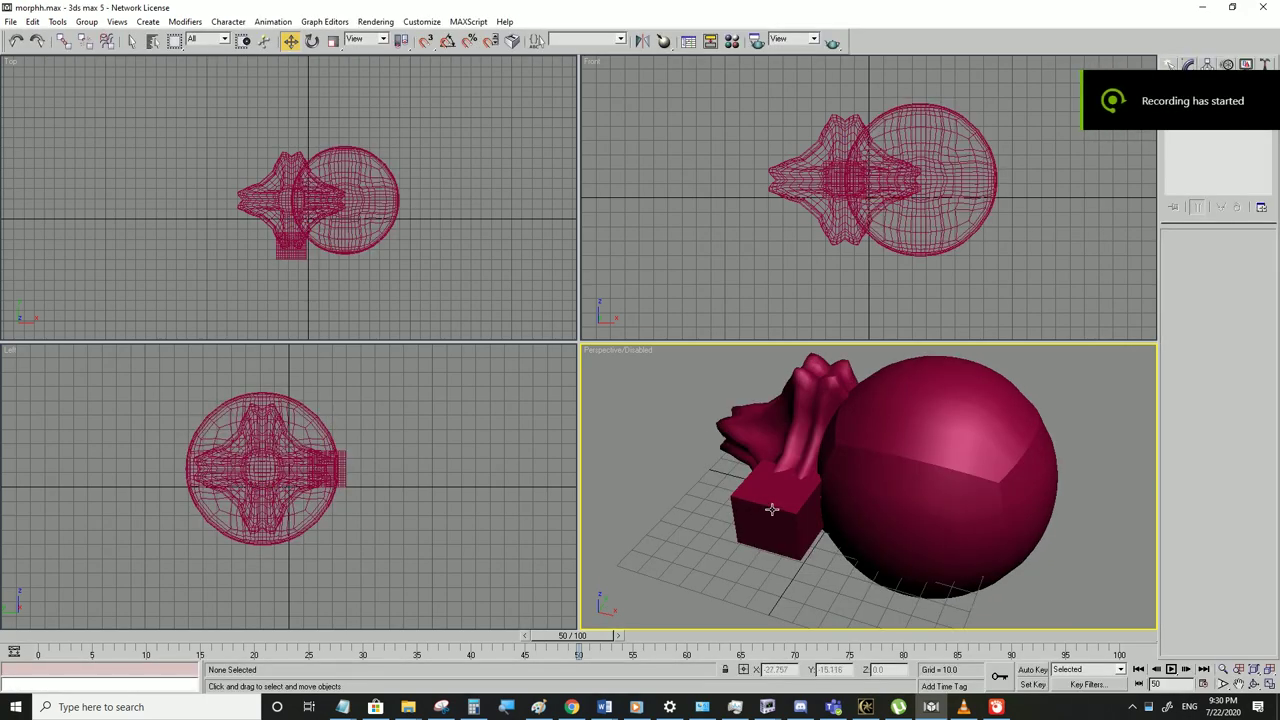
{"action": "left_click", "coordinate": [766, 512]}
{"action": "right_click", "coordinate": [763, 513]}
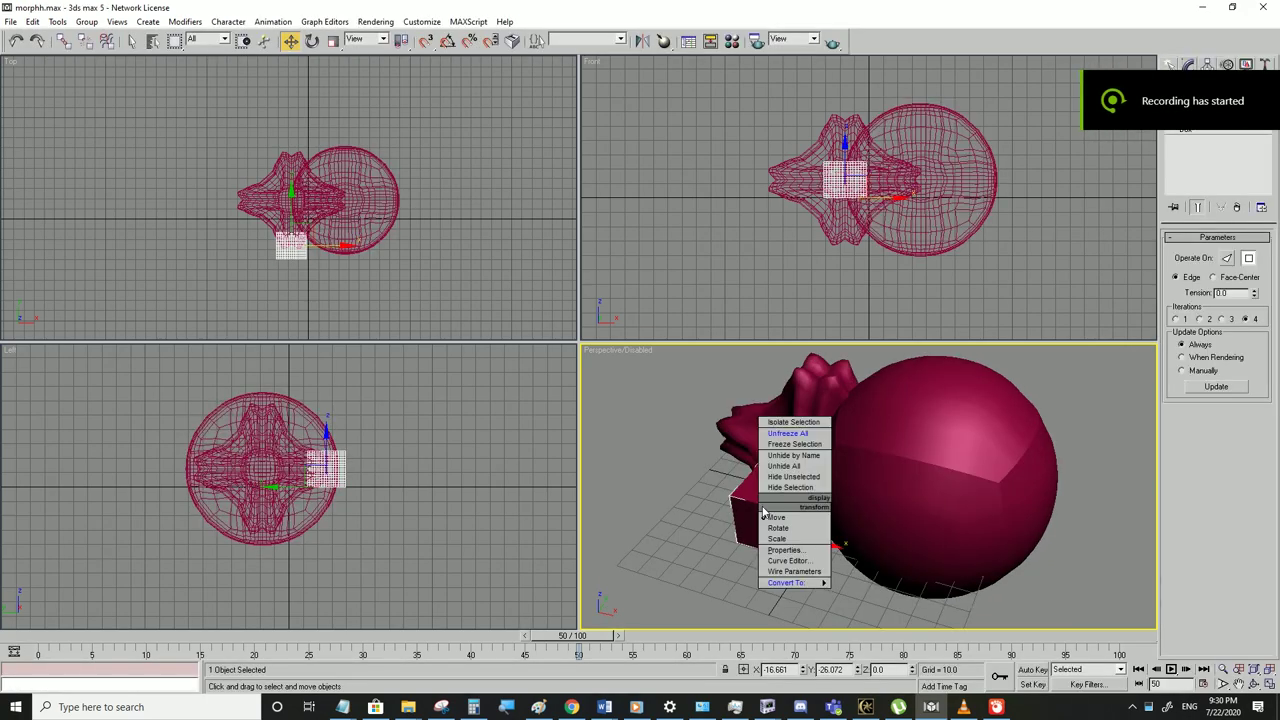
{"action": "mouse_move", "coordinate": [797, 583]}
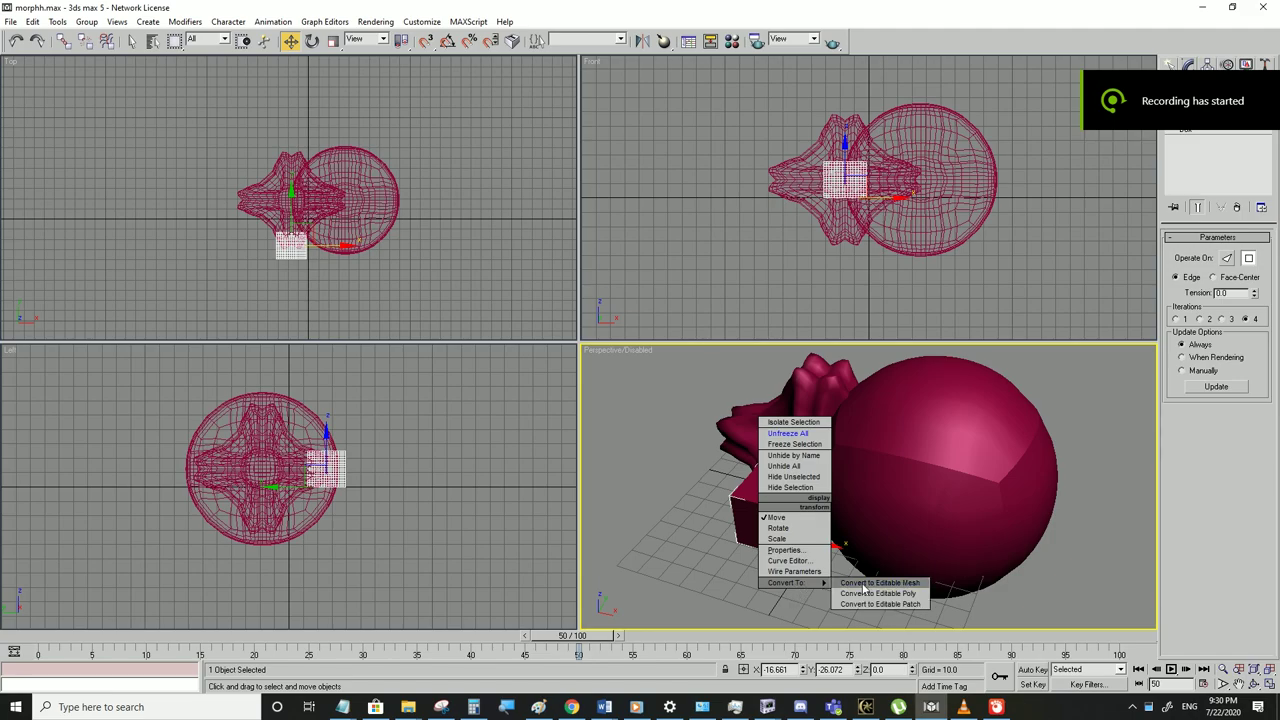
{"action": "left_click", "coordinate": [863, 584]}
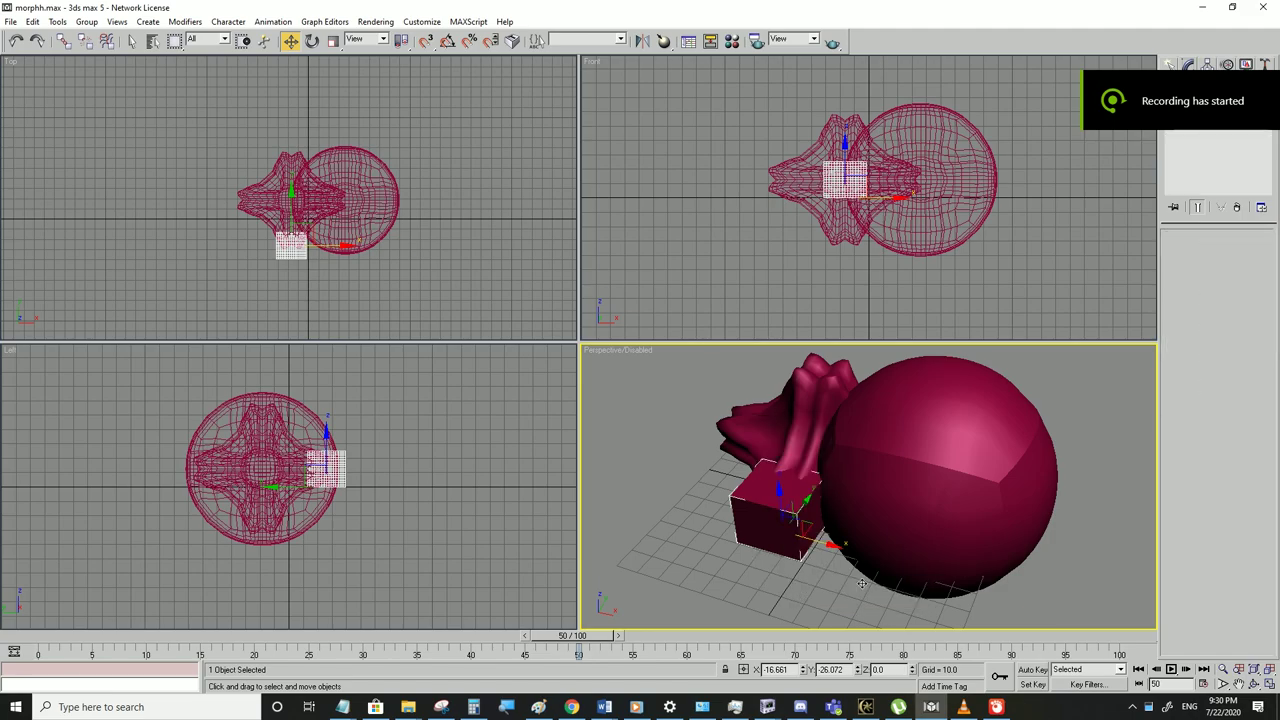
{"action": "left_click", "coordinate": [801, 426]}
{"action": "right_click", "coordinate": [801, 426]}
{"action": "mouse_move", "coordinate": [830, 504]}
{"action": "left_click", "coordinate": [895, 504]}
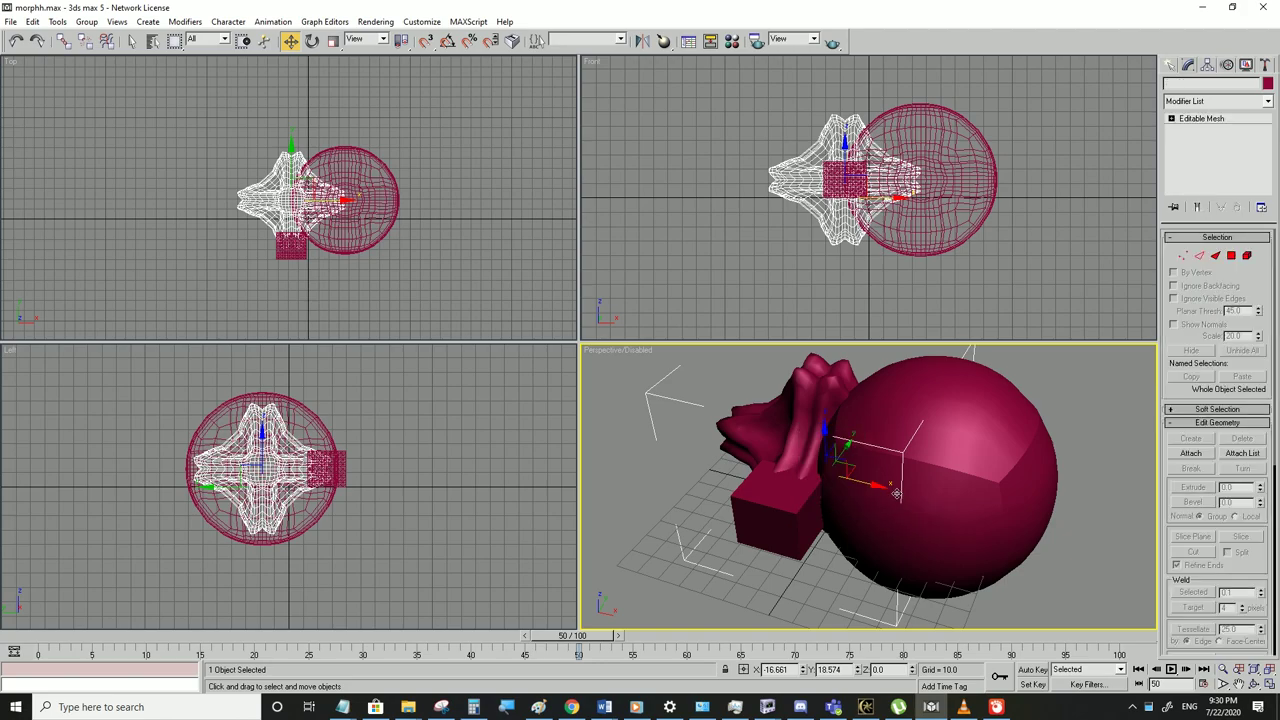
{"action": "left_click", "coordinate": [968, 440]}
{"action": "right_click", "coordinate": [968, 440]}
{"action": "mouse_move", "coordinate": [1005, 515]}
{"action": "left_click", "coordinate": [1085, 518]}
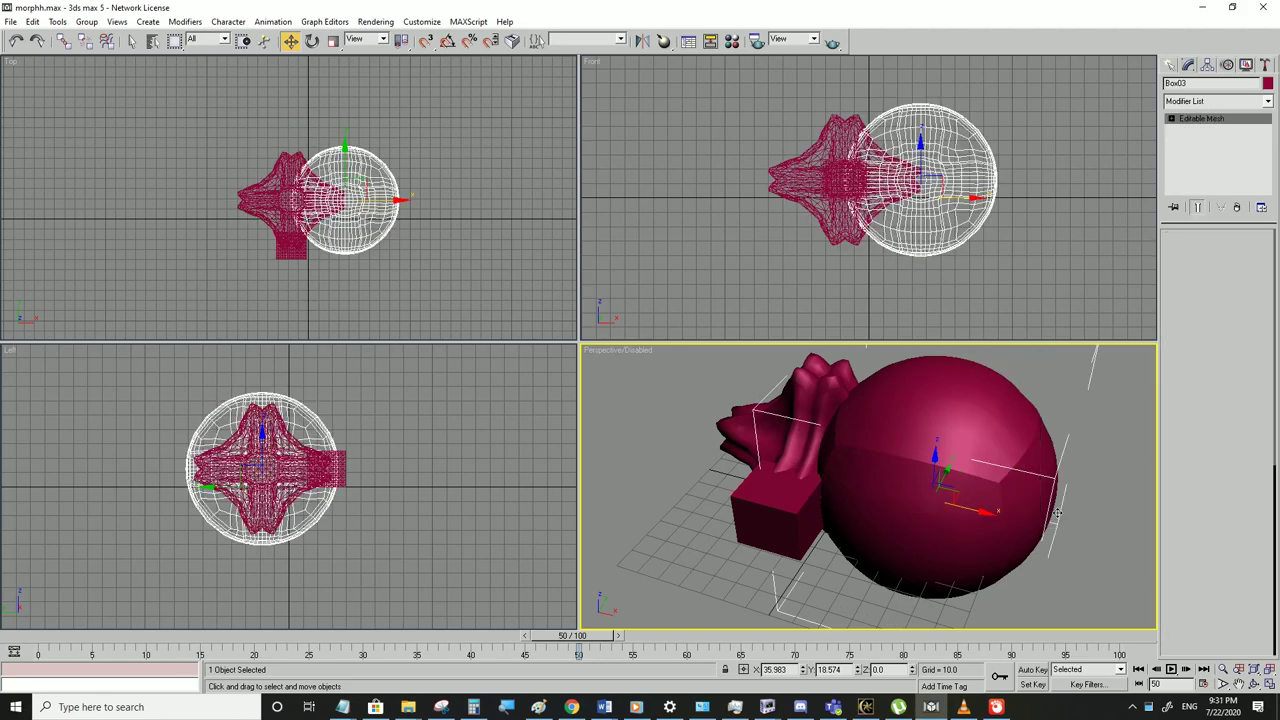
{"action": "left_click", "coordinate": [748, 514]}
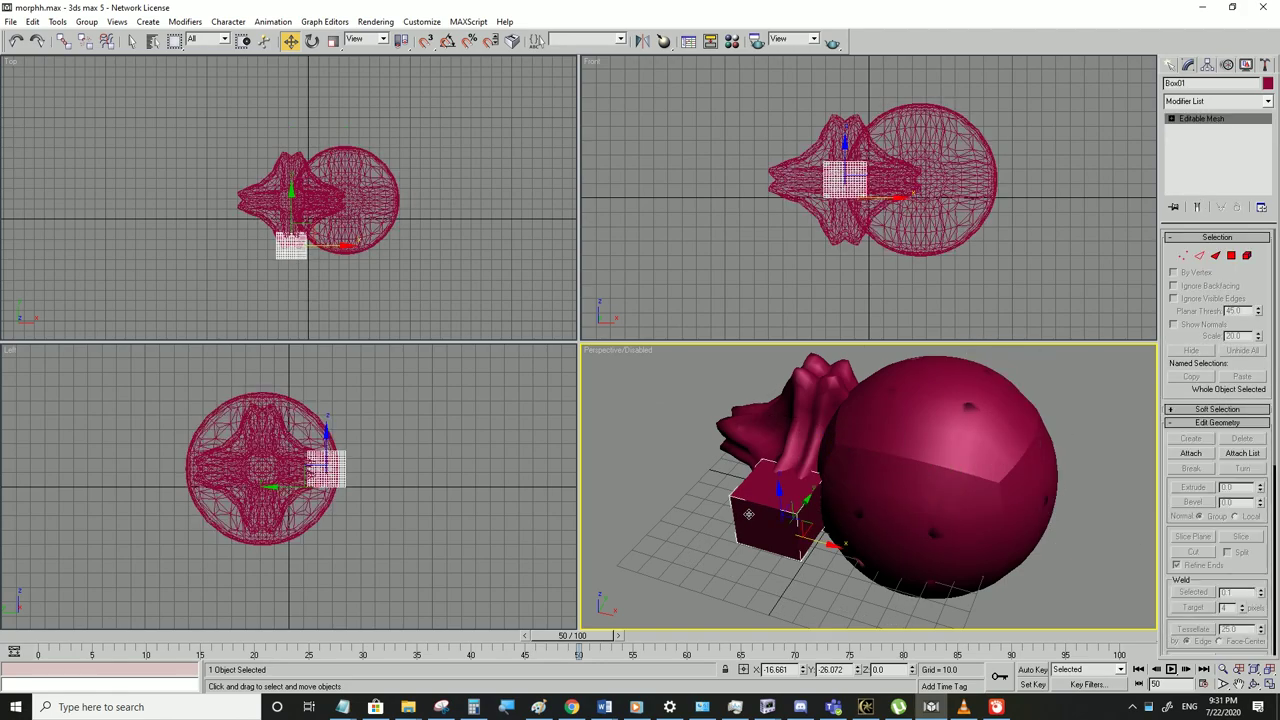
{"action": "left_click", "coordinate": [1267, 101]}
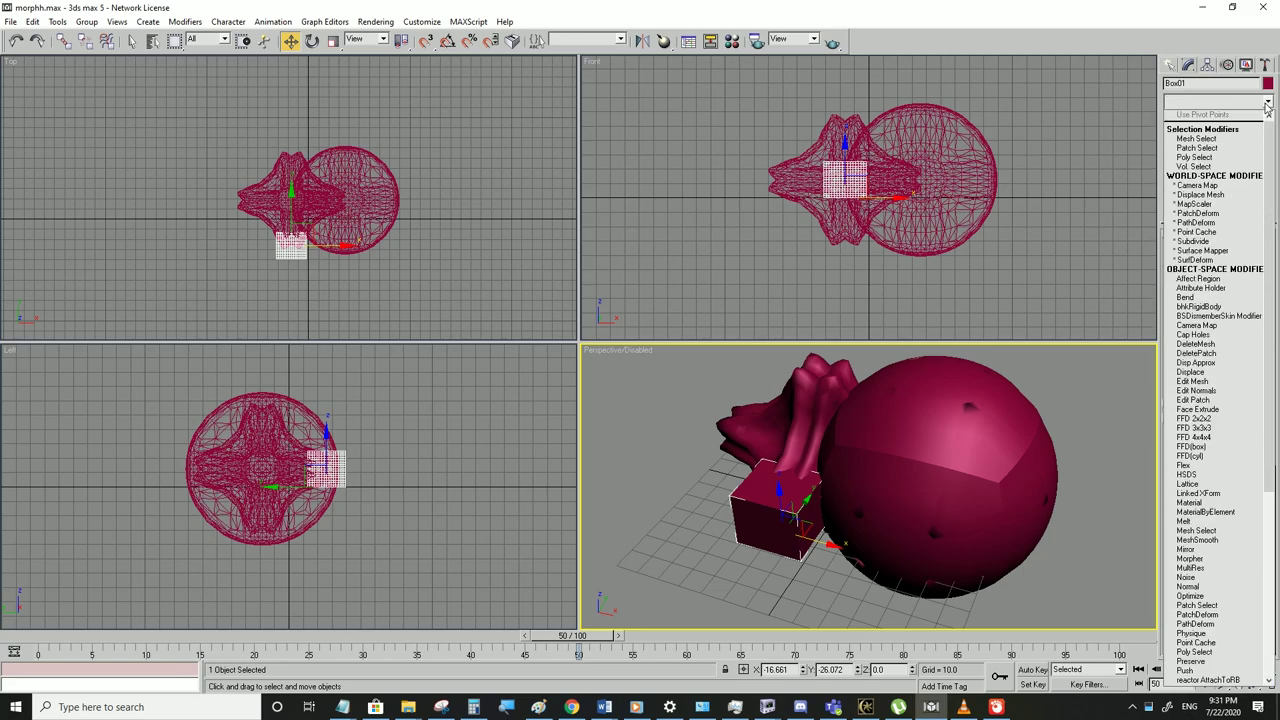
Add a Morpher modifier to Box01 and return the timeline to frame 0
{"action": "key", "text": "m"}
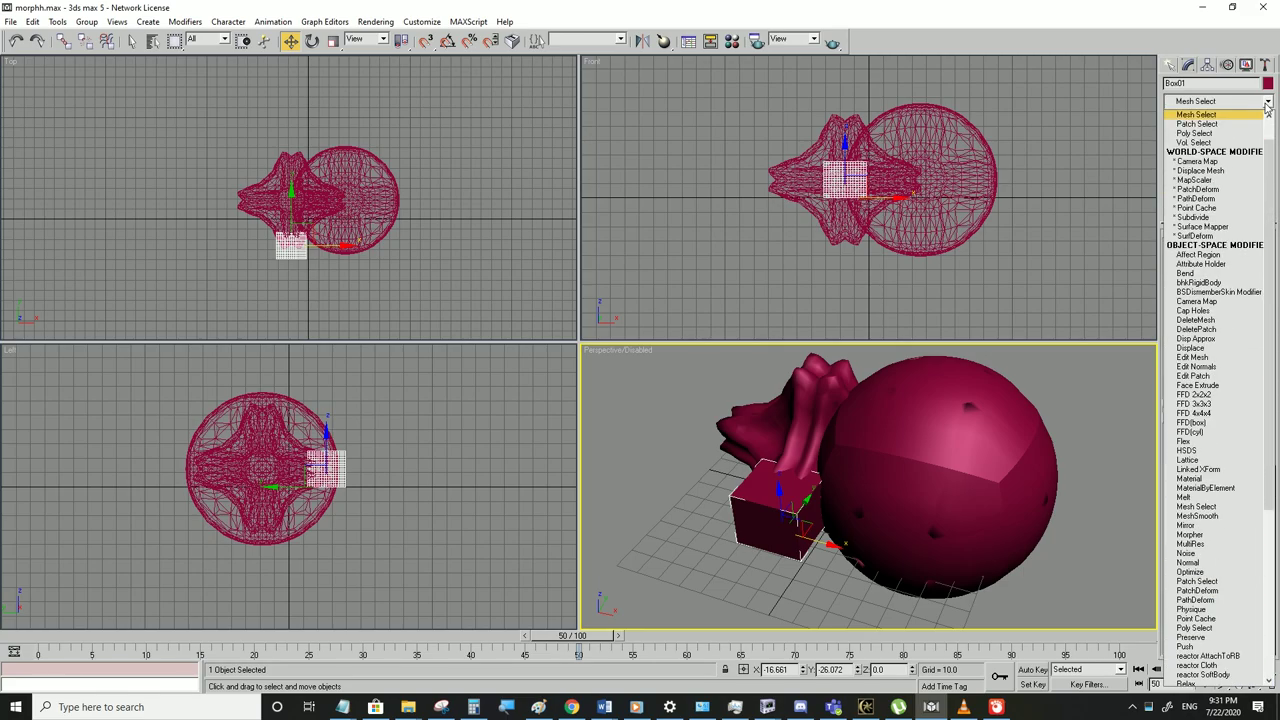
{"action": "scroll", "coordinate": [1267, 108], "scroll_direction": "down", "scroll_amount": 10}
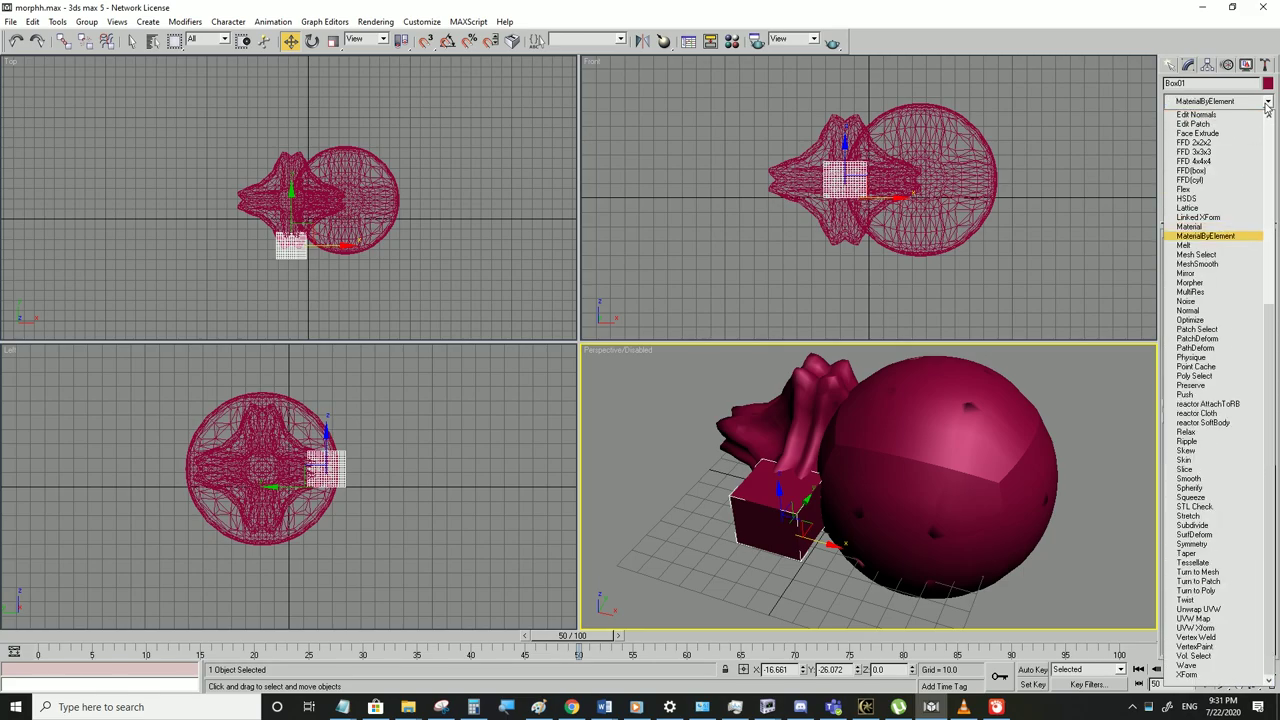
{"action": "left_click", "coordinate": [1190, 282]}
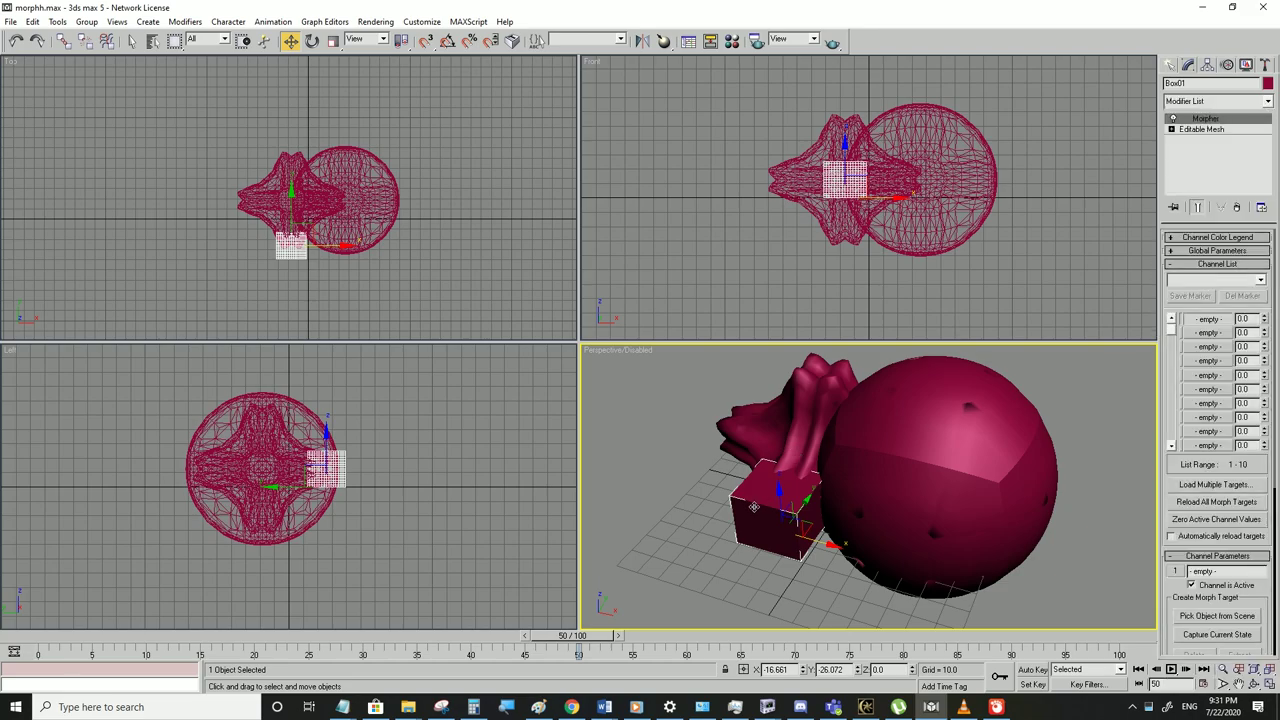
{"action": "left_click_drag", "start_coordinate": [595, 638], "coordinate": [40, 638]}
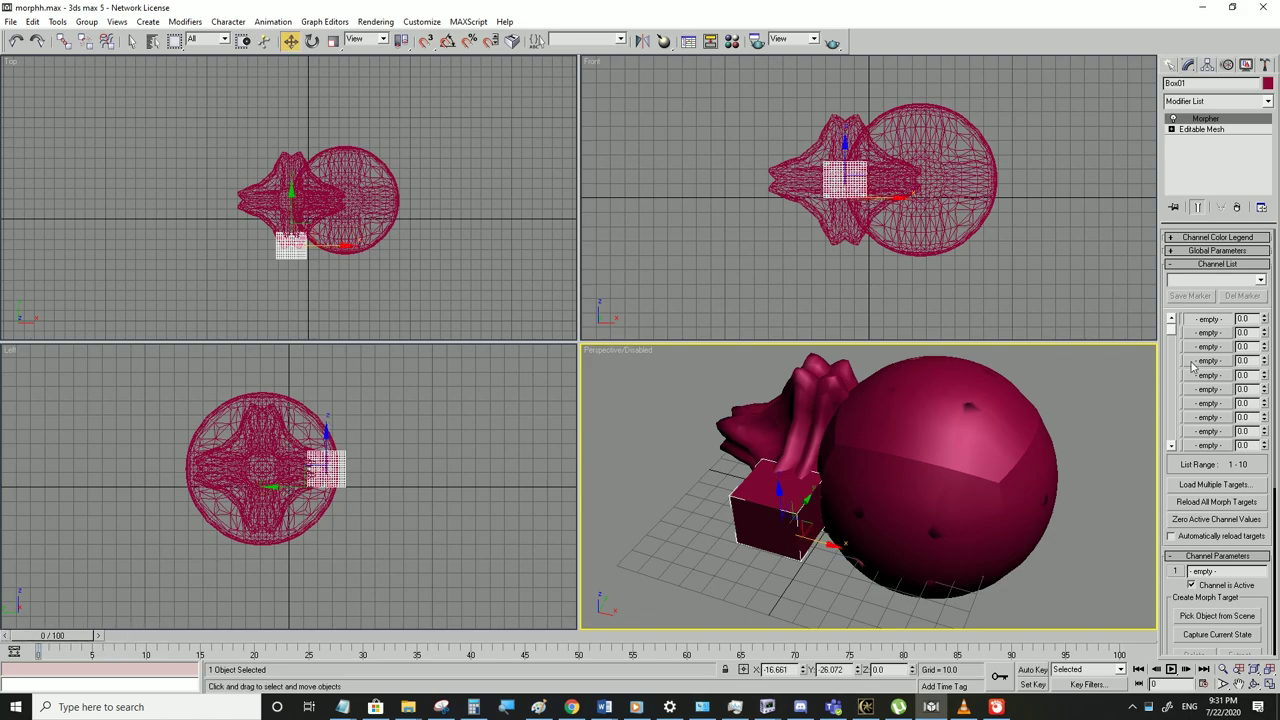
Pick Box02 as morph channel 1 and Box03 as channel 2 from the scene
{"action": "right_click", "coordinate": [1209, 320]}
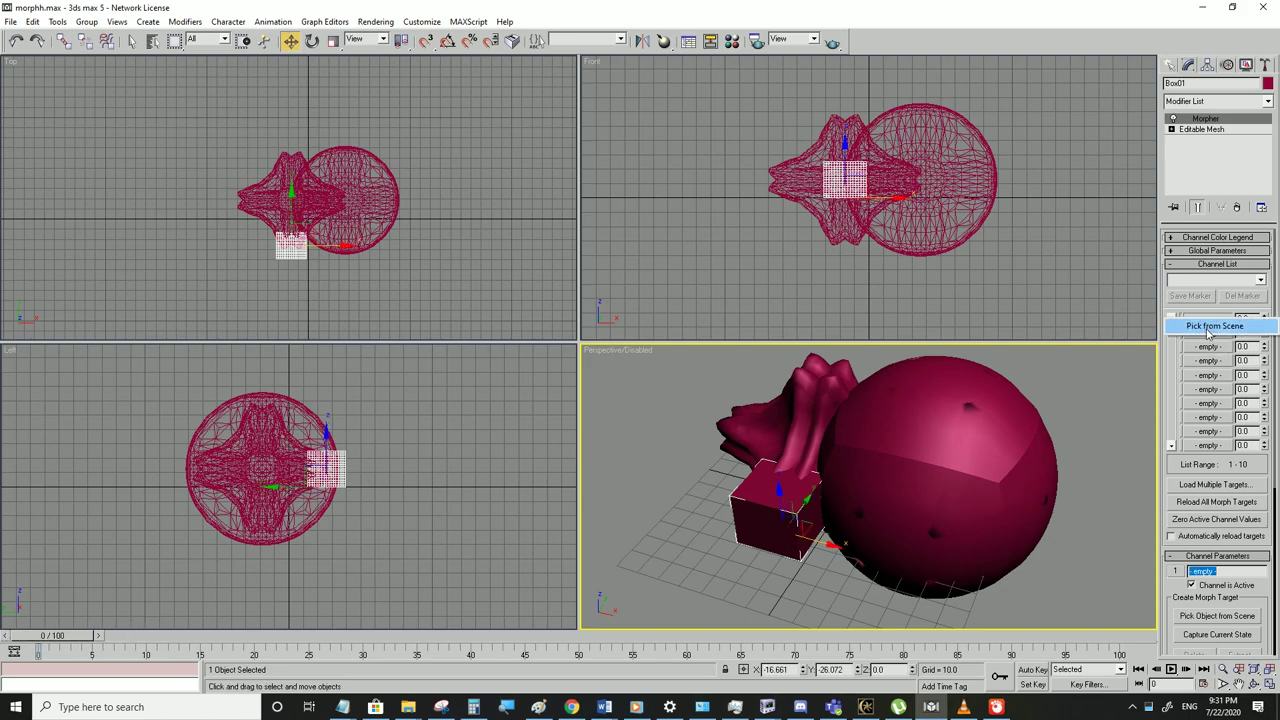
{"action": "left_click", "coordinate": [1212, 326]}
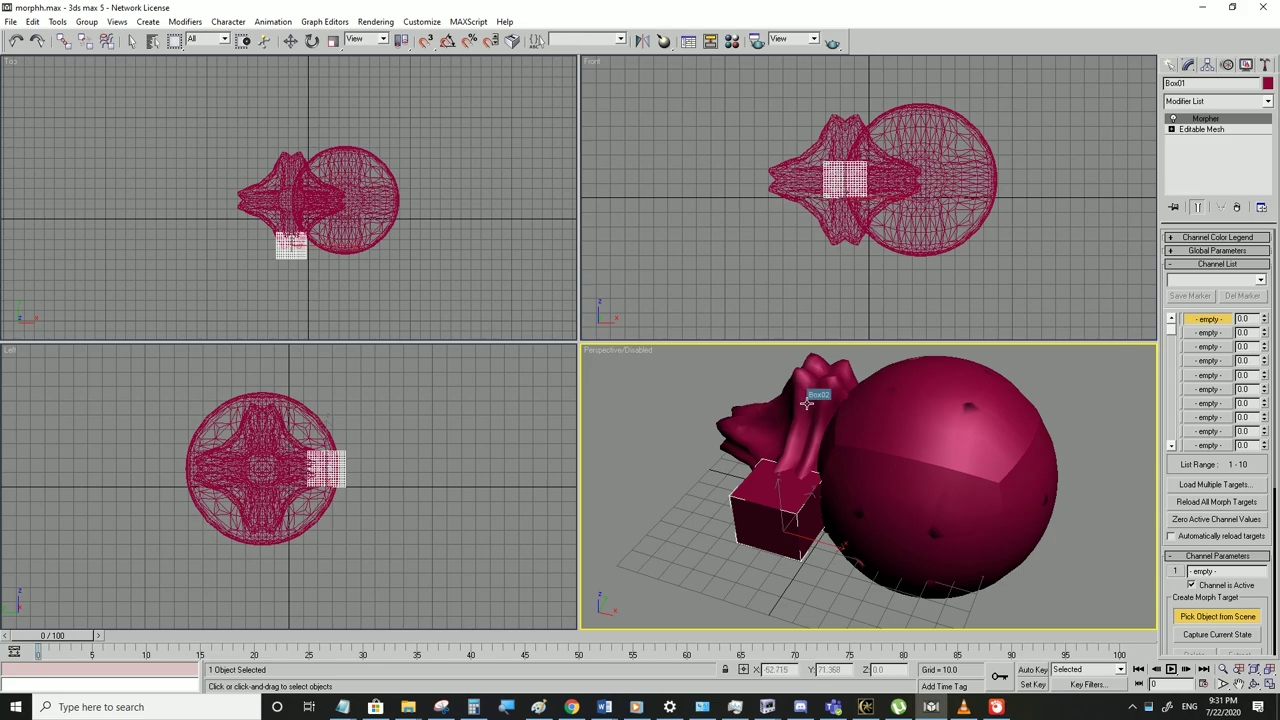
{"action": "left_click", "coordinate": [800, 395]}
{"action": "left_click", "coordinate": [1206, 334]}
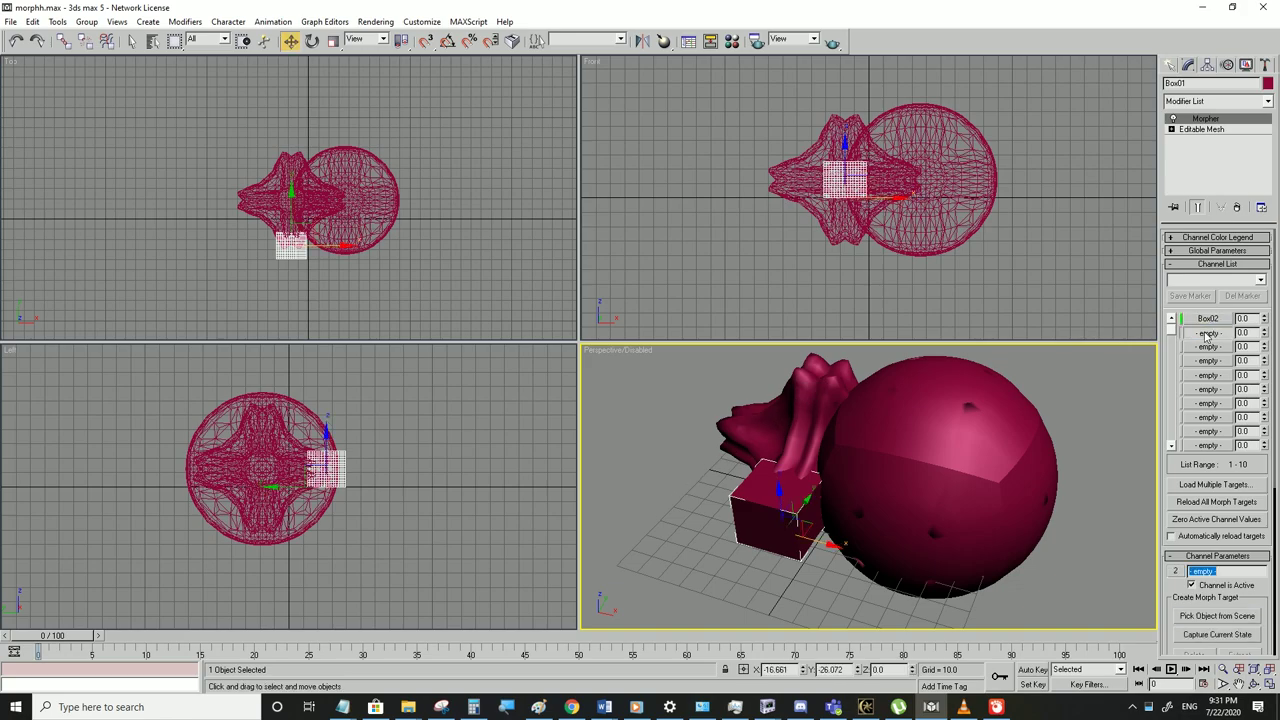
{"action": "left_click", "coordinate": [987, 435]}
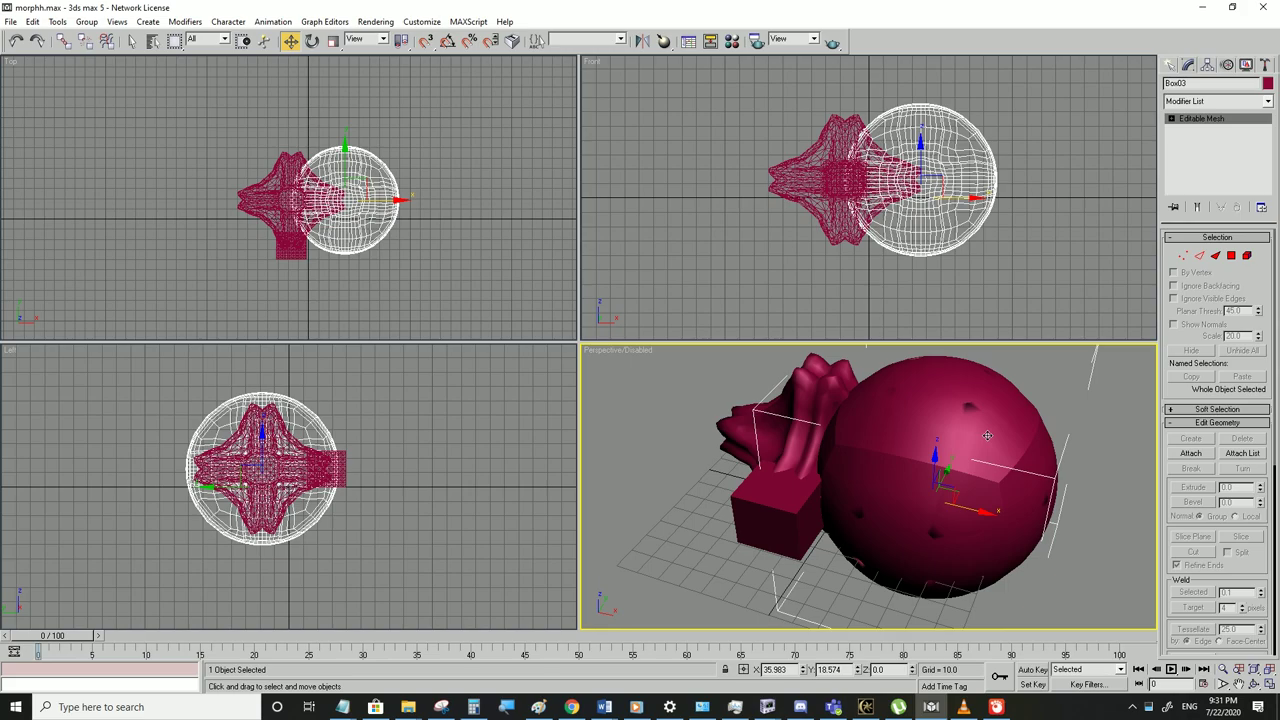
{"action": "left_click", "coordinate": [820, 500]}
{"action": "right_click", "coordinate": [1208, 332]}
{"action": "left_click", "coordinate": [1208, 346]}
{"action": "left_click", "coordinate": [1028, 448]}
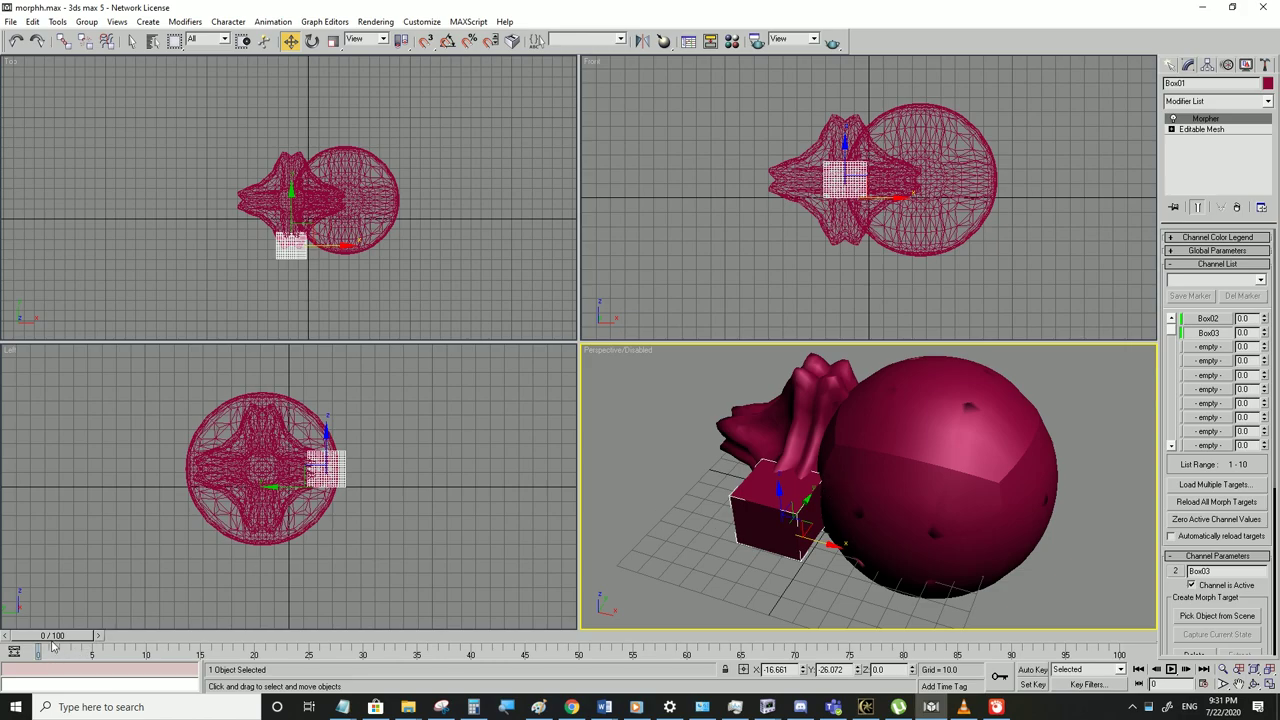
With Auto Key on, key Box02 at 100 on frame 50, then Box02 0 and Box03 100 on frame 100
{"action": "left_click_drag", "start_coordinate": [57, 637], "coordinate": [575, 621]}
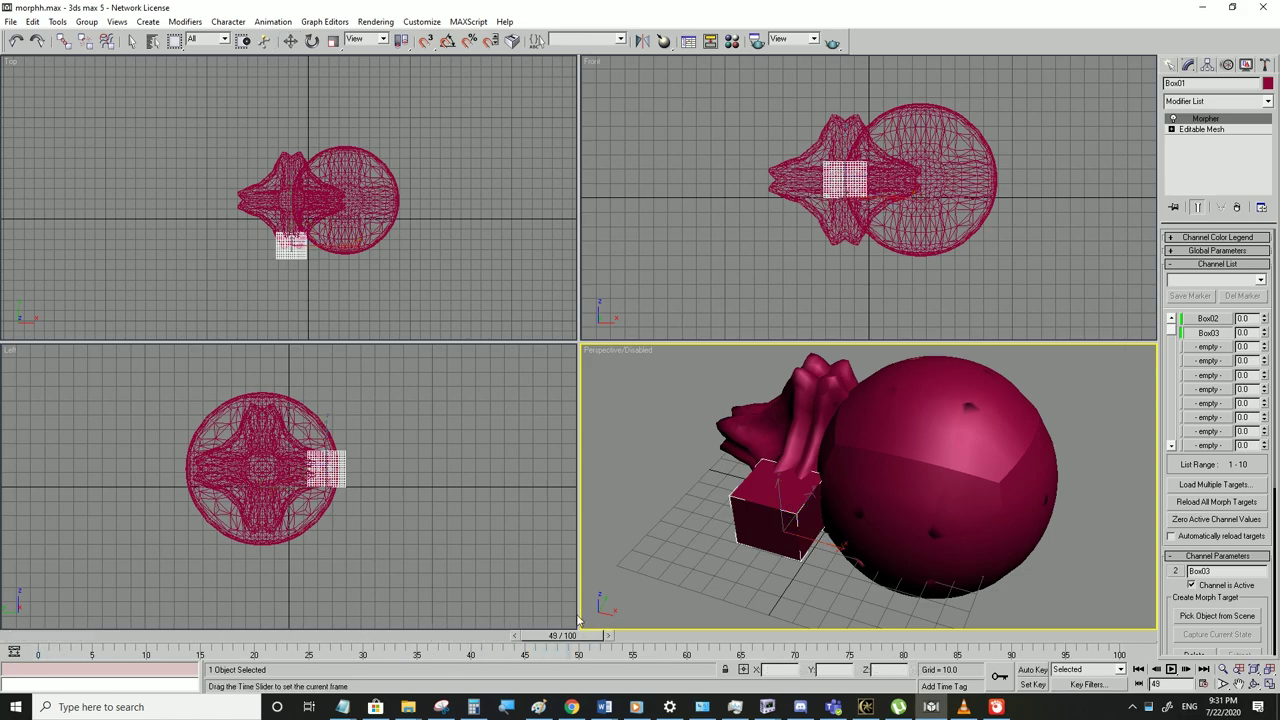
{"action": "left_click", "coordinate": [1034, 670]}
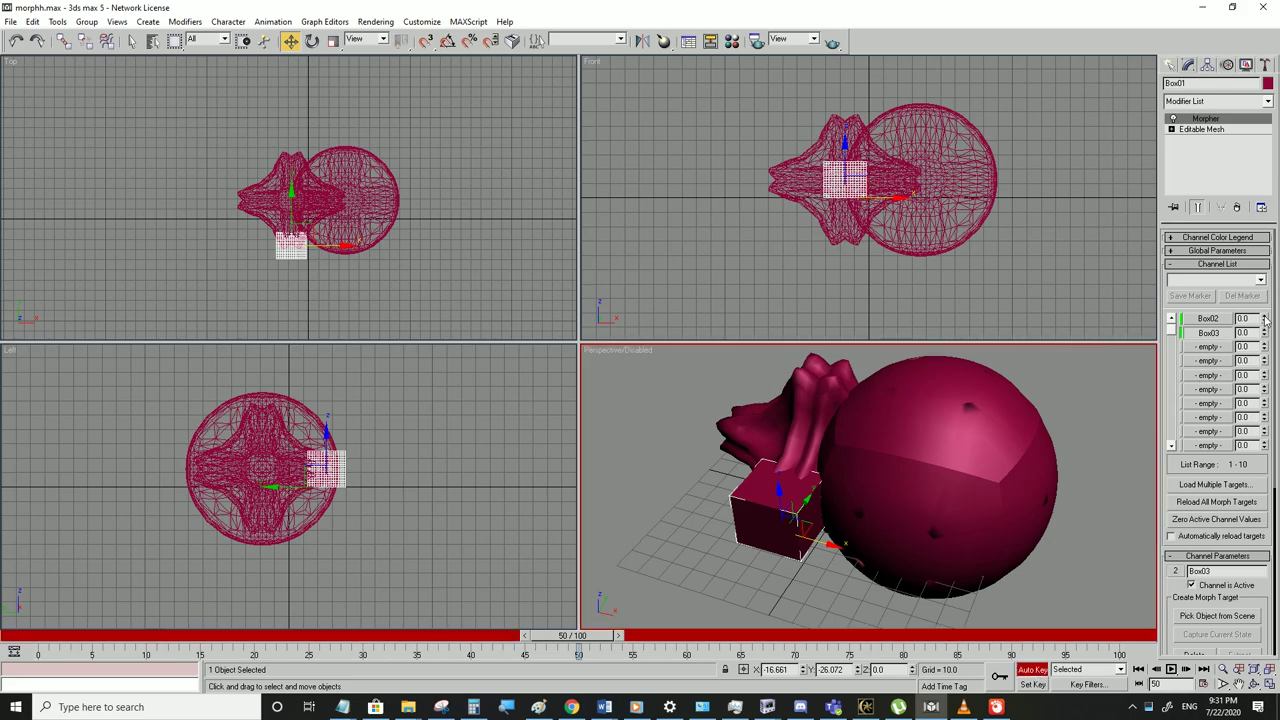
{"action": "left_click_drag", "start_coordinate": [1264, 320], "coordinate": [1263, 243]}
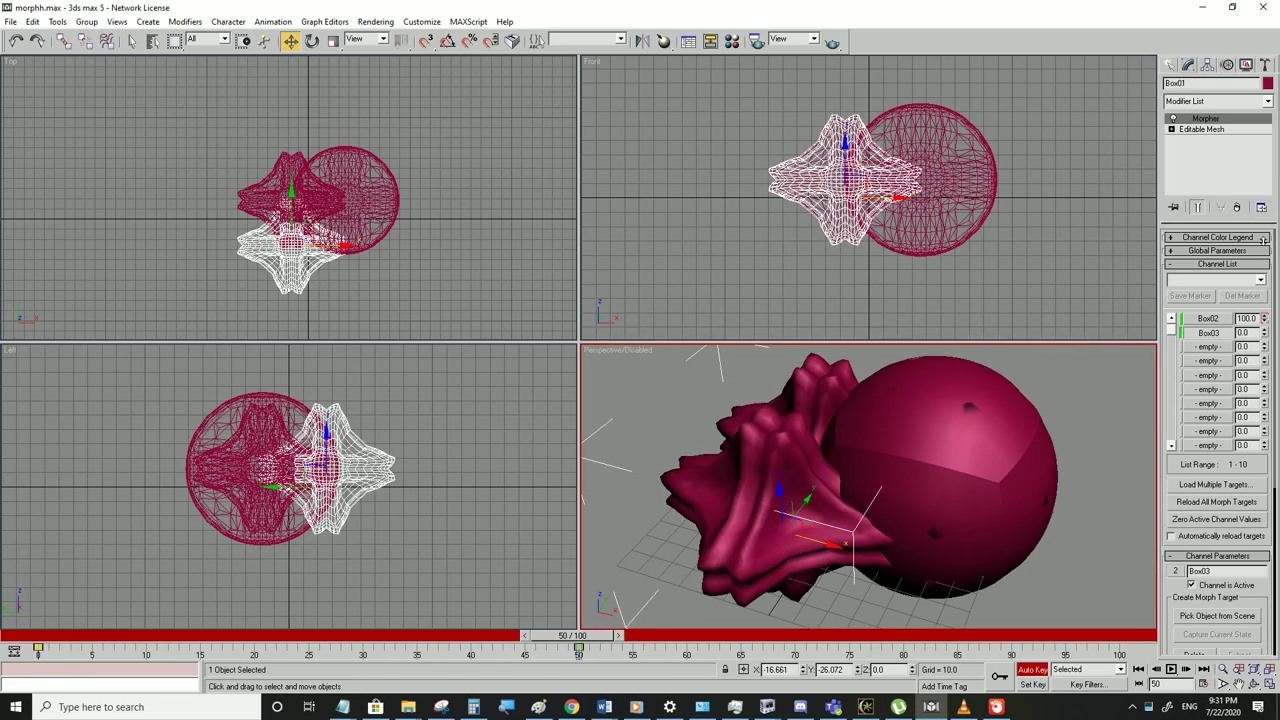
{"action": "left_click_drag", "start_coordinate": [578, 645], "coordinate": [1110, 640]}
{"action": "key", "text": "w"}
{"action": "left_click_drag", "start_coordinate": [1265, 322], "coordinate": [1266, 405]}
{"action": "left_click_drag", "start_coordinate": [1264, 335], "coordinate": [1264, 260]}
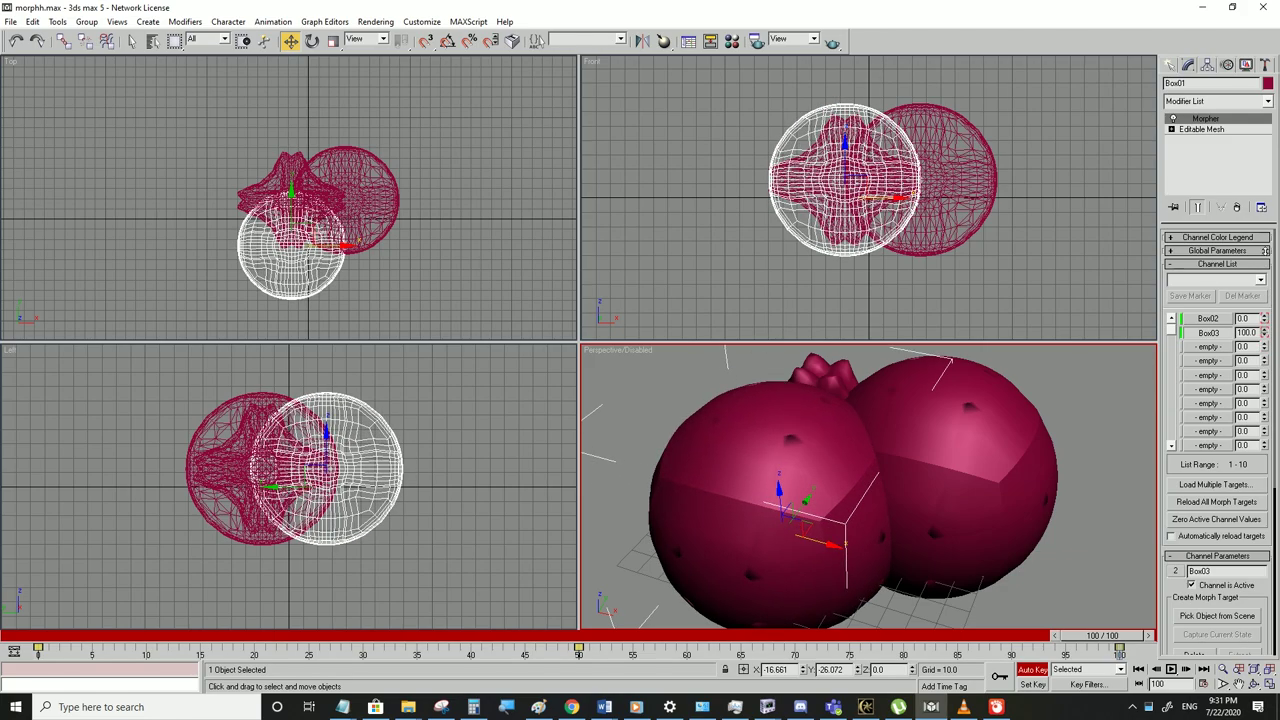
Turn off Auto Key, play back the morph, and return to frame 0
{"action": "left_click", "coordinate": [1040, 670]}
{"action": "left_click_drag", "start_coordinate": [1100, 638], "coordinate": [13, 650]}
{"action": "key", "text": "w"}
{"action": "left_click", "coordinate": [1171, 669]}
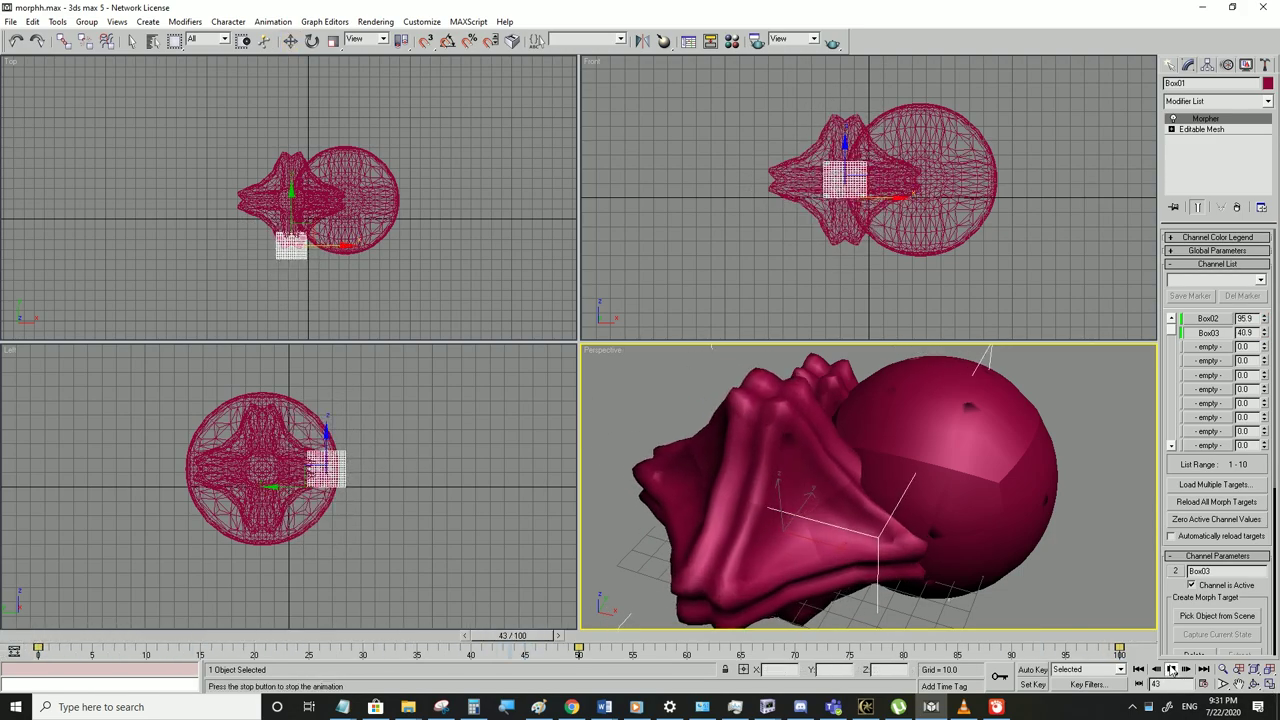
{"action": "left_click", "coordinate": [1171, 669]}
{"action": "left_click_drag", "start_coordinate": [195, 637], "coordinate": [40, 645]}
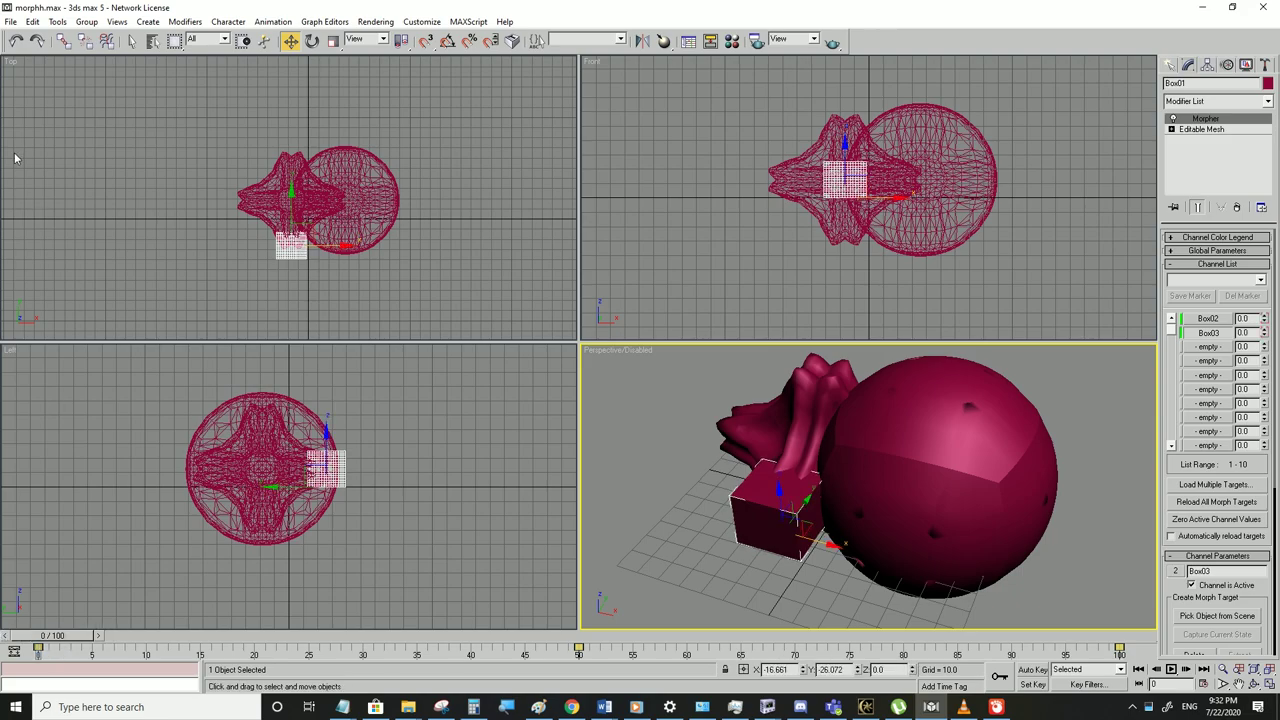
{"action": "left_click", "coordinate": [10, 21]}
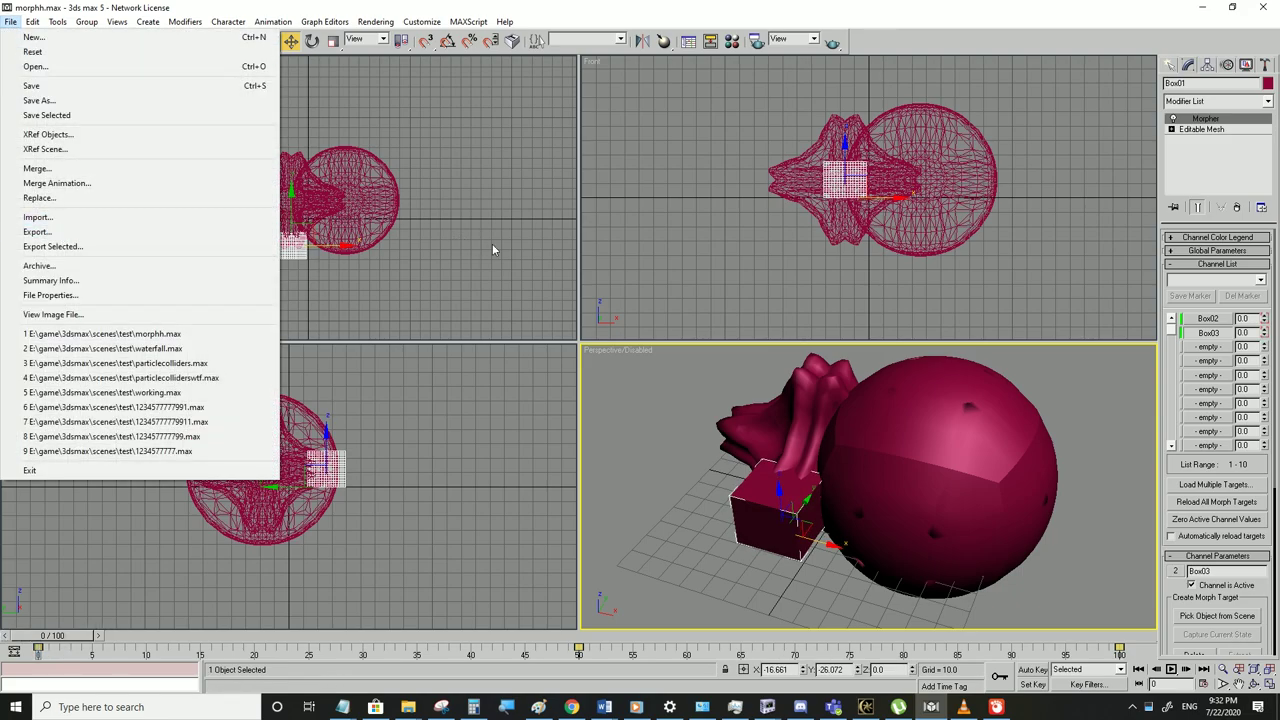
Export the scene as Netimmerse/Gamebryo (*.KF,*.NIF) file morhper and confirm the Export Nif dialog
{"action": "left_click", "coordinate": [109, 239]}
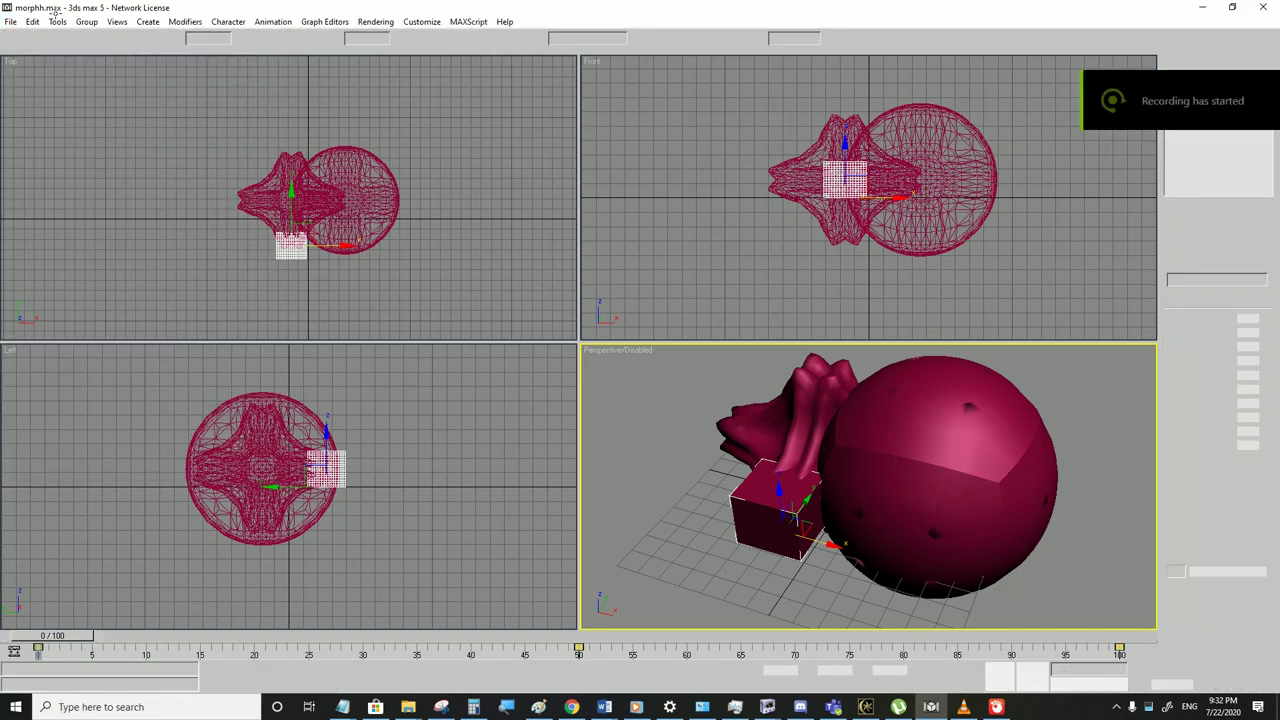
{"action": "left_click", "coordinate": [10, 21]}
{"action": "left_click", "coordinate": [53, 233]}
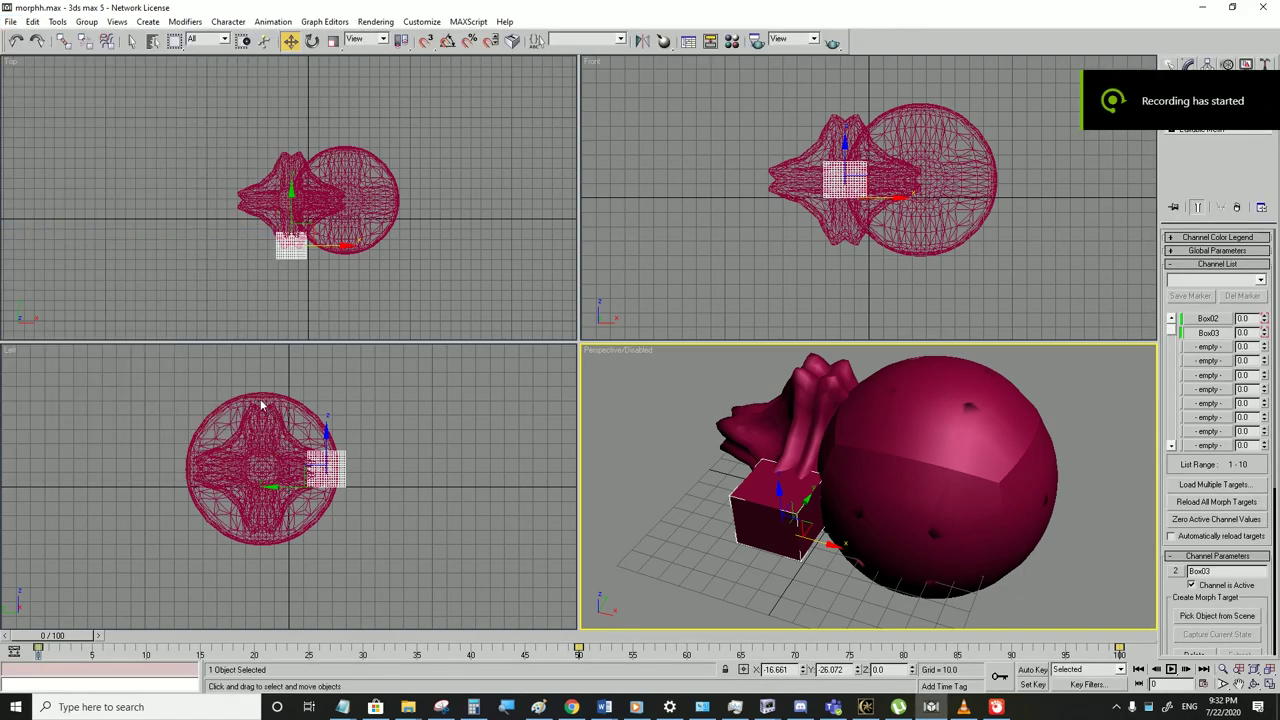
{"action": "left_click", "coordinate": [166, 338]}
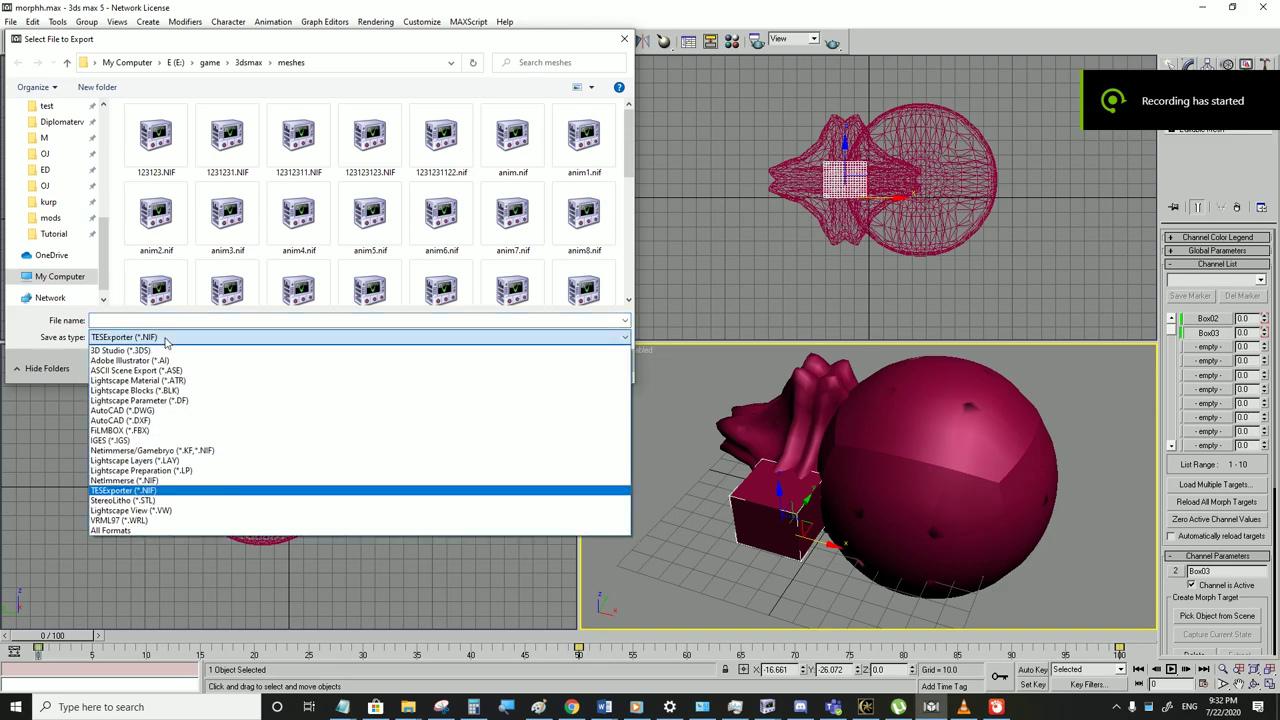
{"action": "left_click", "coordinate": [172, 452]}
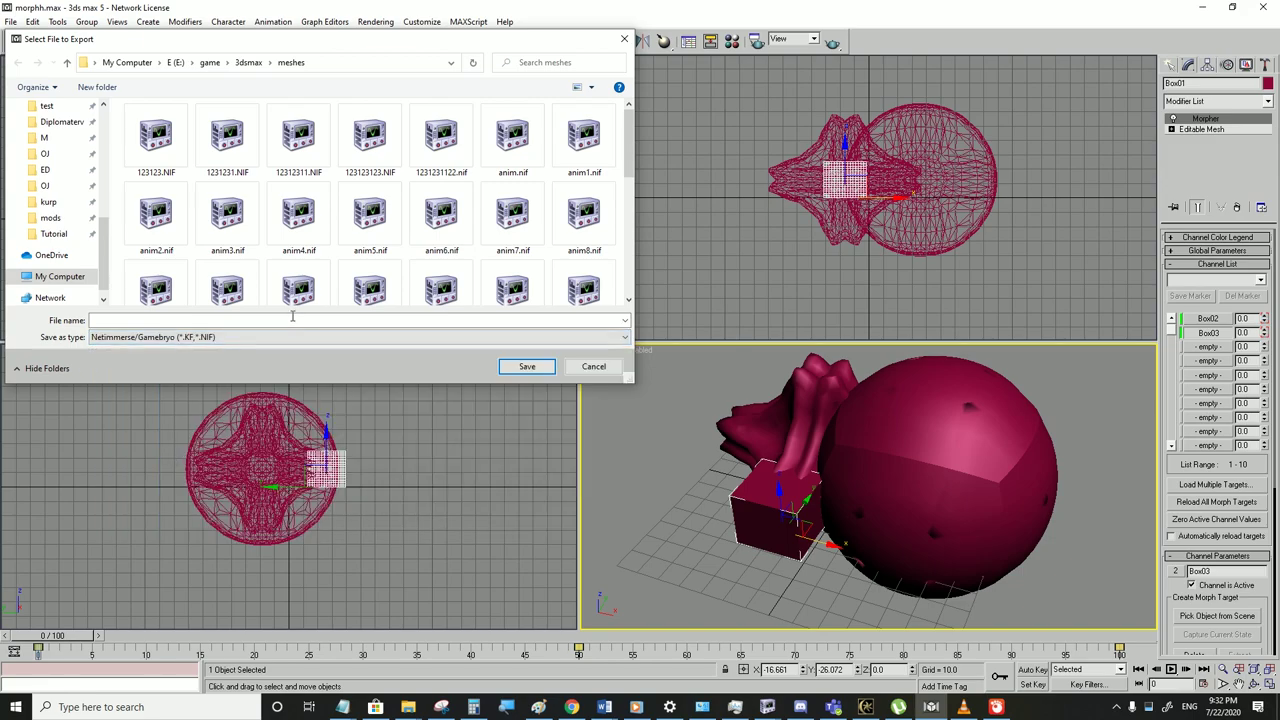
{"action": "scroll", "coordinate": [440, 240], "scroll_direction": "down", "scroll_amount": 5}
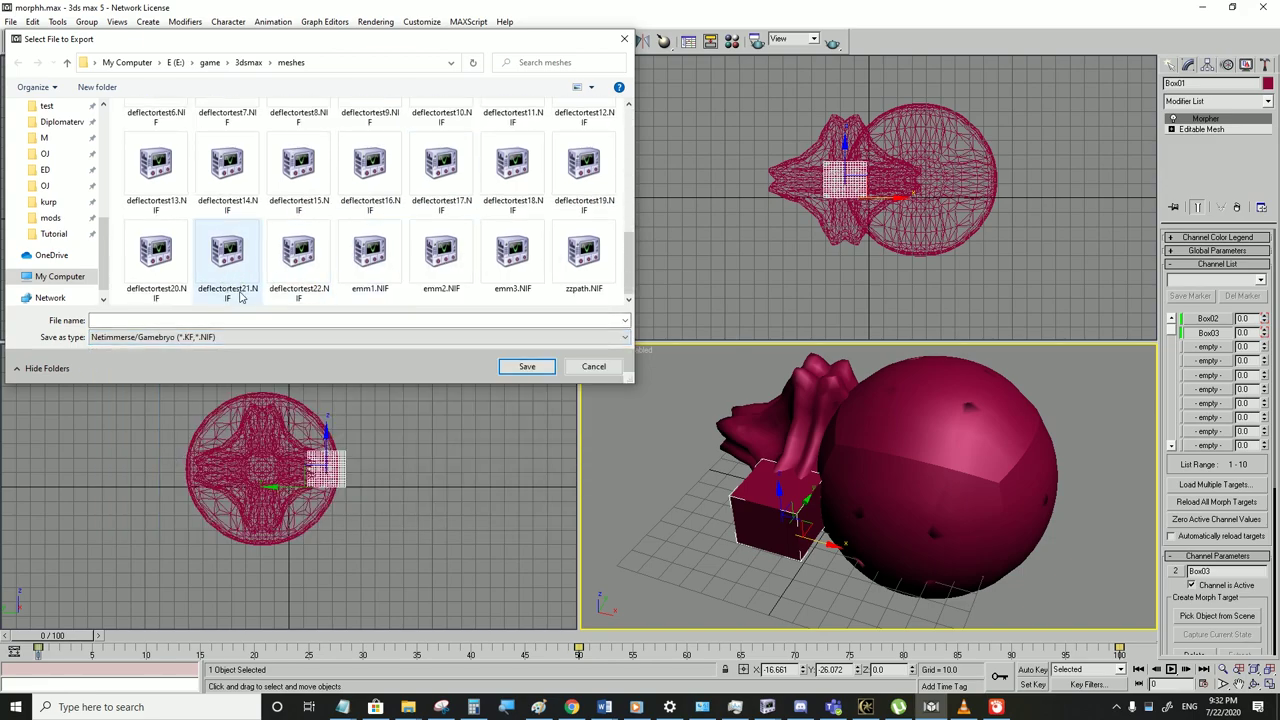
{"action": "left_click", "coordinate": [155, 320]}
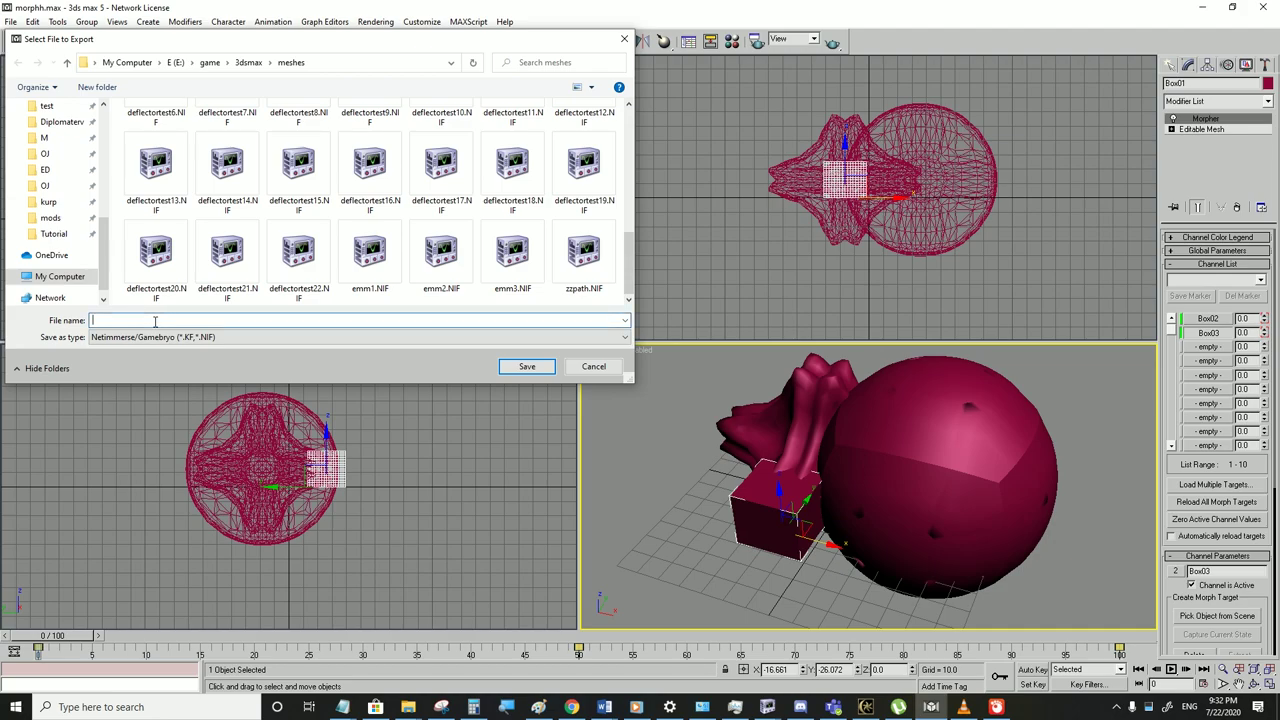
{"action": "type", "text": "e"}
{"action": "key", "text": "BackSpace"}
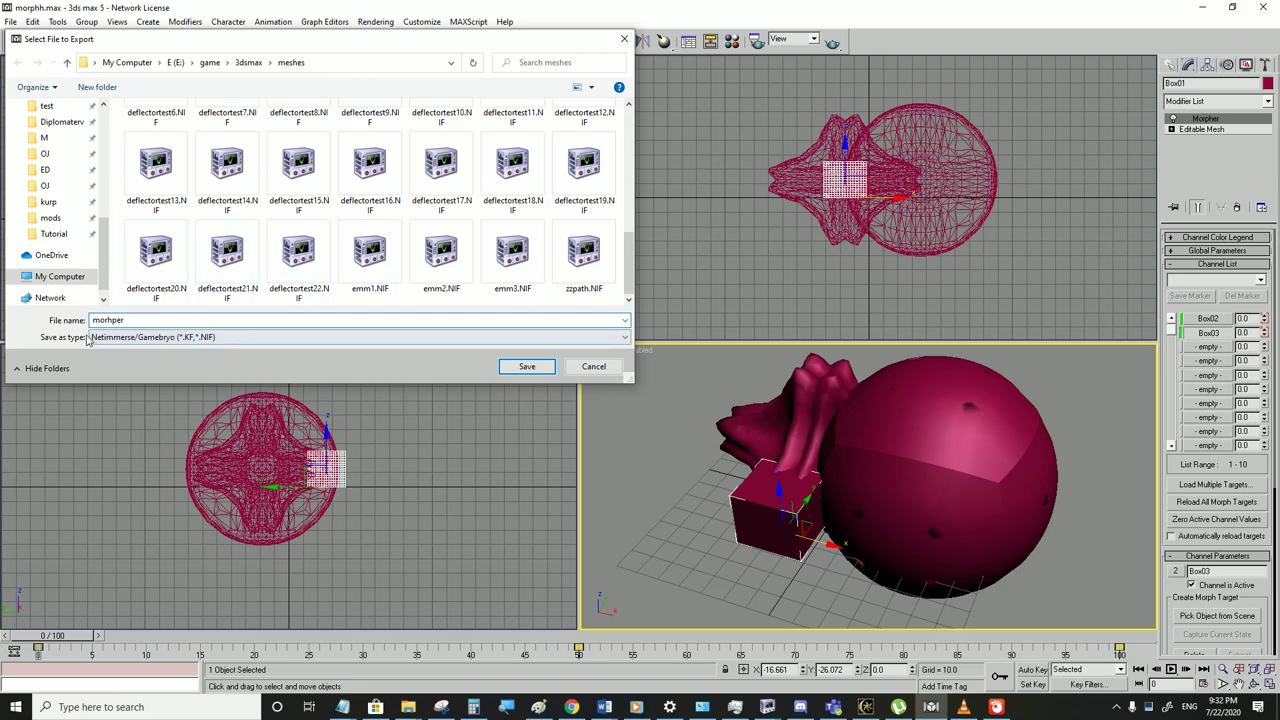
{"action": "left_click", "coordinate": [526, 367]}
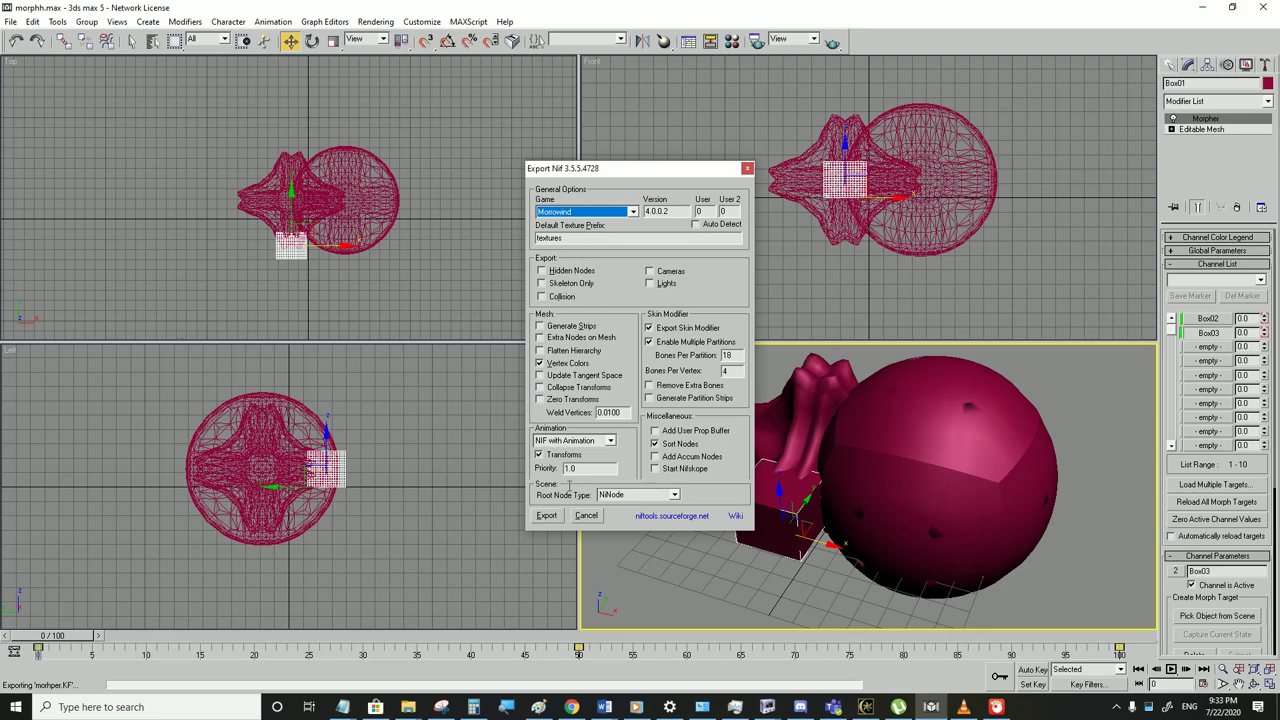
{"action": "left_click", "coordinate": [547, 516]}
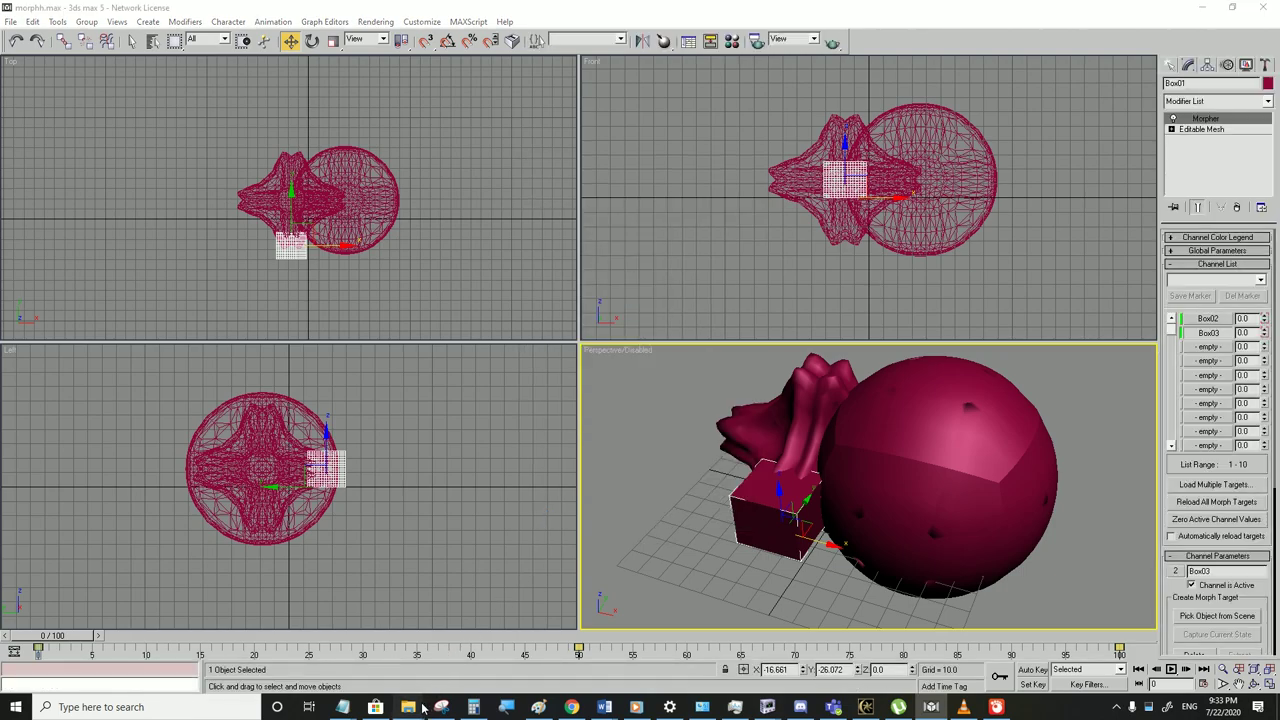
Double-click morhper.nif in the meshes folder to load it in NifSkope and play its morph animation
{"action": "mouse_move", "coordinate": [408, 707]}
{"action": "left_click", "coordinate": [878, 641]}
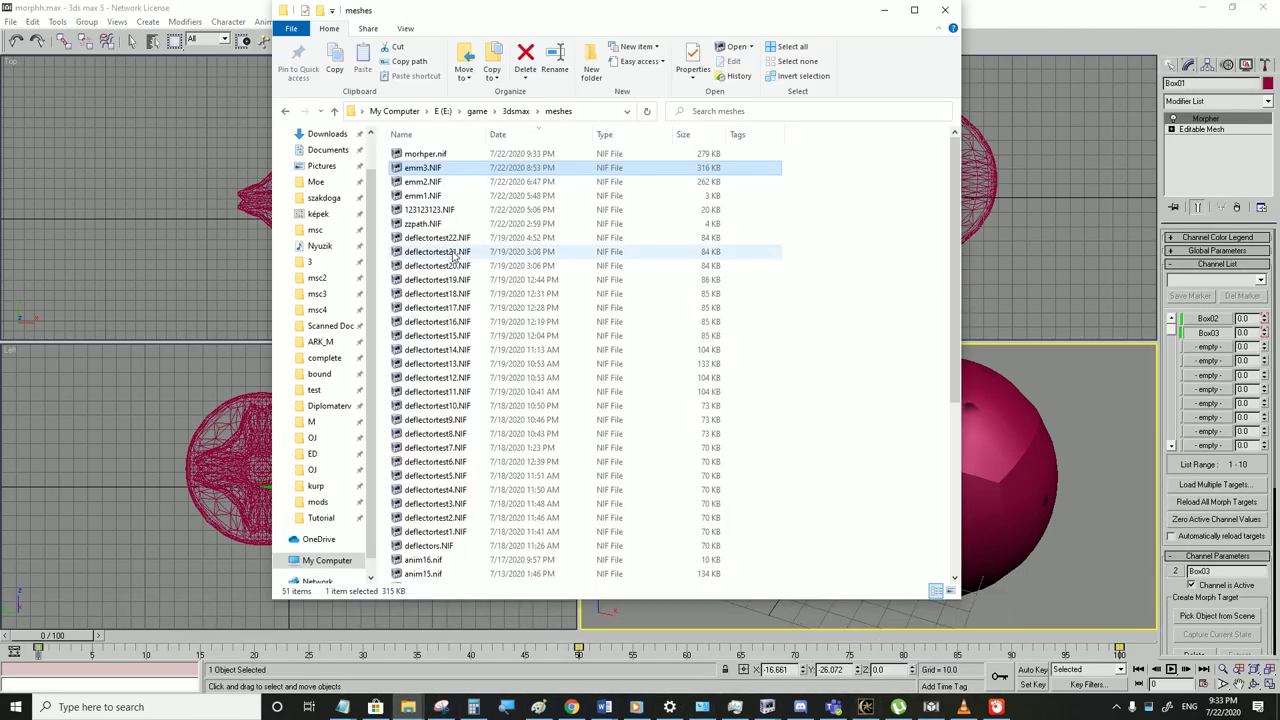
{"action": "left_click", "coordinate": [425, 155]}
{"action": "double_click", "coordinate": [425, 155]}
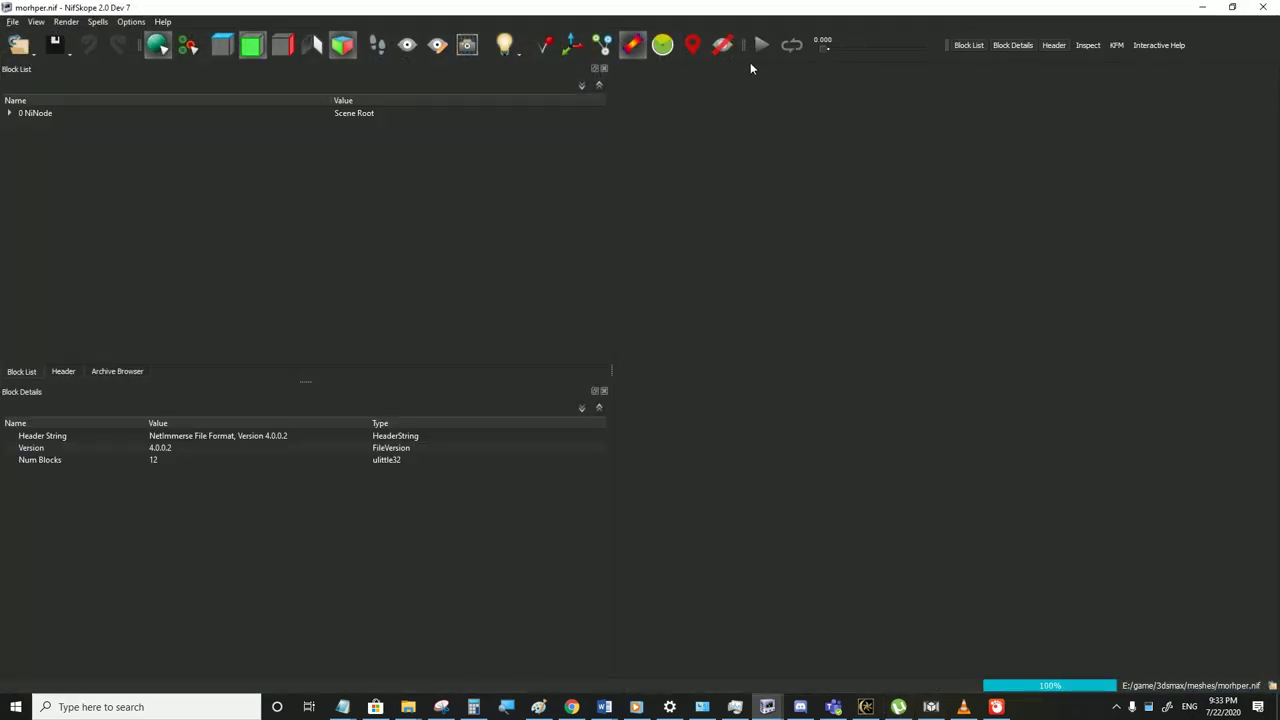
{"action": "left_click", "coordinate": [761, 45]}
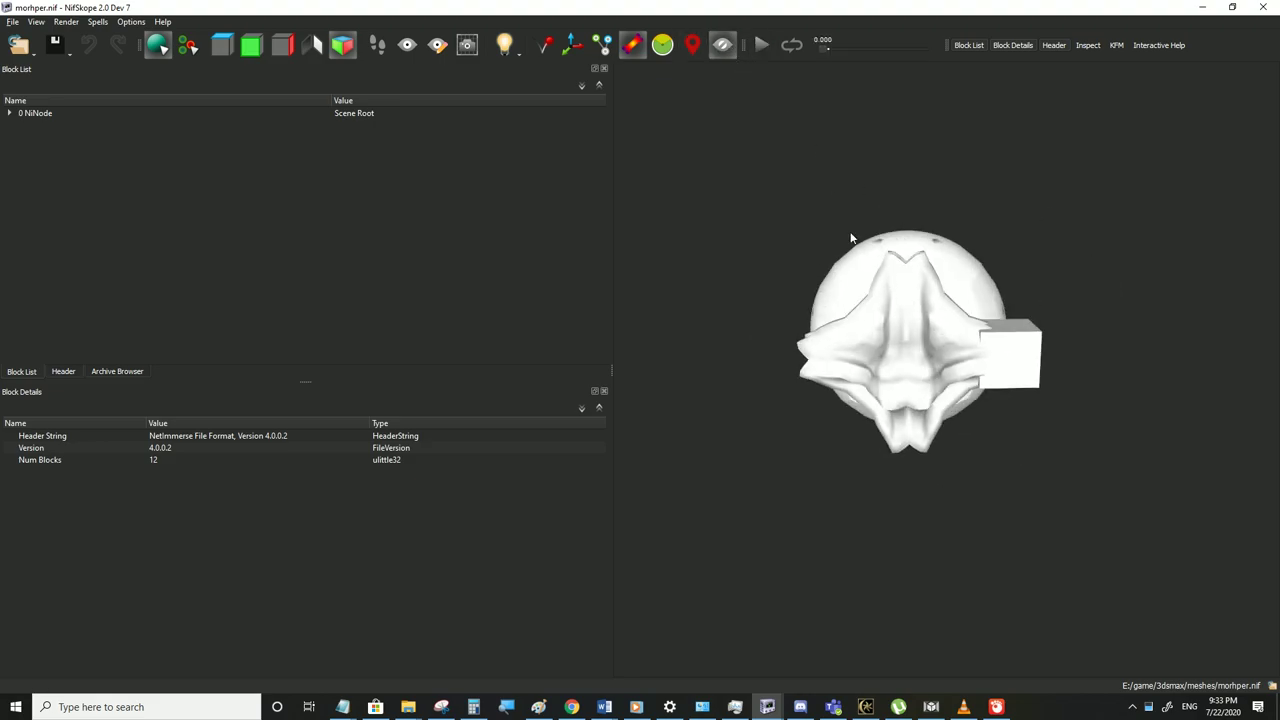
Remove the sphere Box03 block from morhper.nif
{"action": "left_click", "coordinate": [830, 257]}
{"action": "left_click_drag", "start_coordinate": [812, 291], "coordinate": [836, 291]}
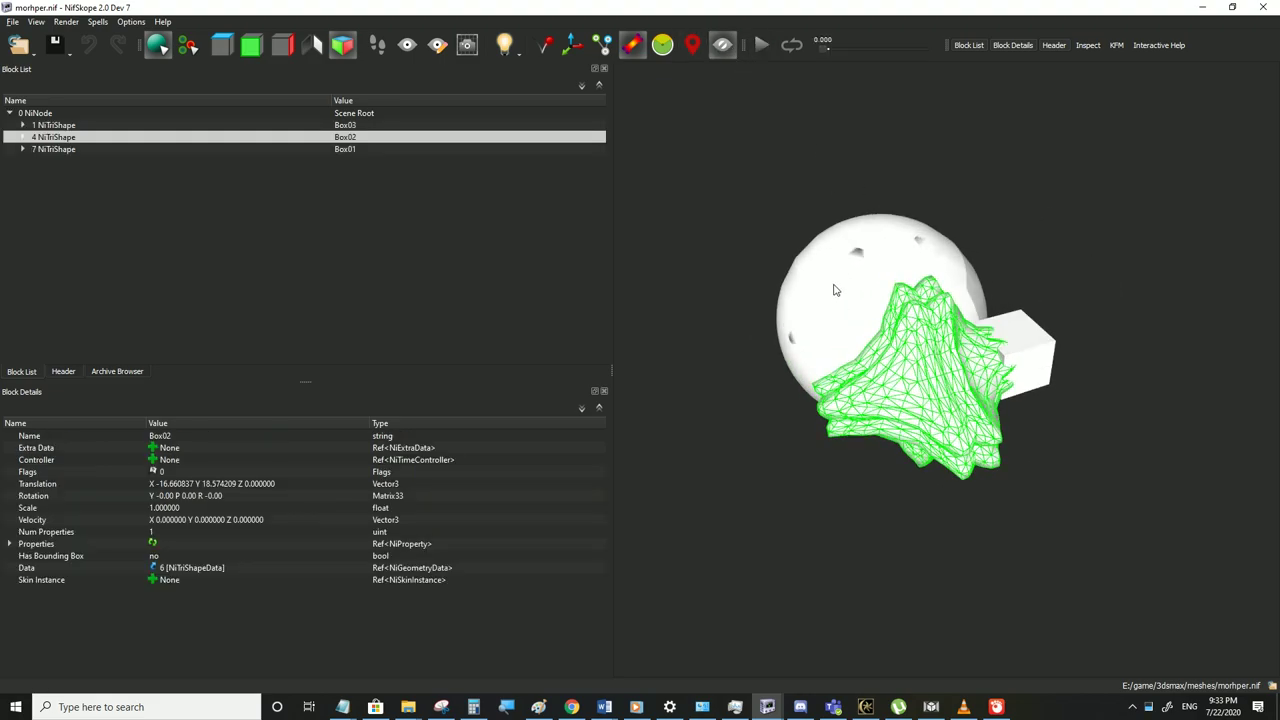
{"action": "left_click", "coordinate": [835, 288]}
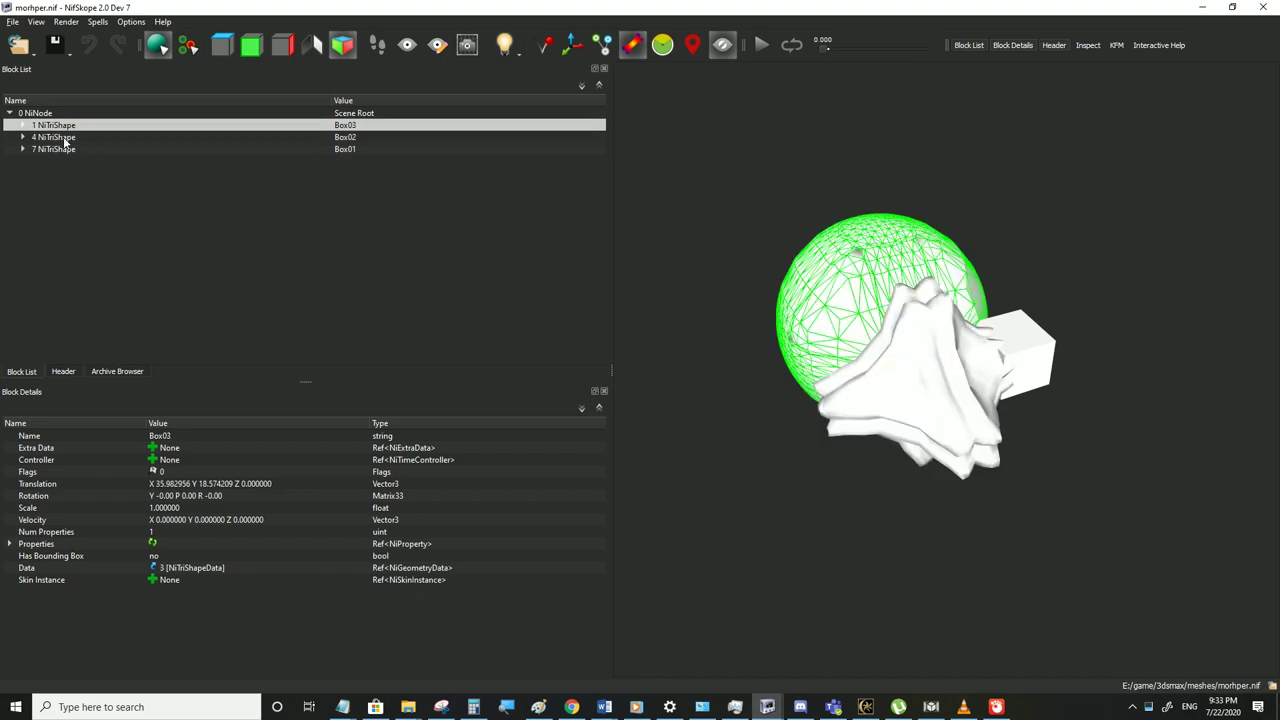
{"action": "right_click", "coordinate": [56, 125]}
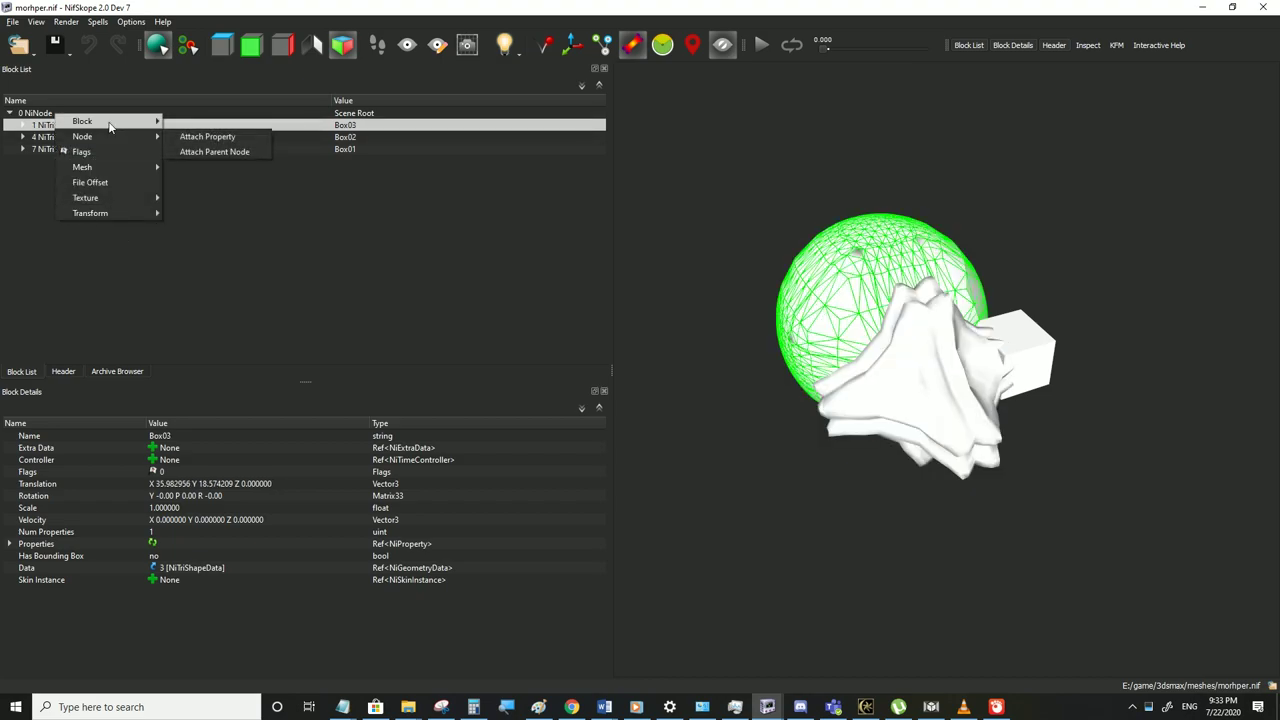
{"action": "mouse_move", "coordinate": [110, 121]}
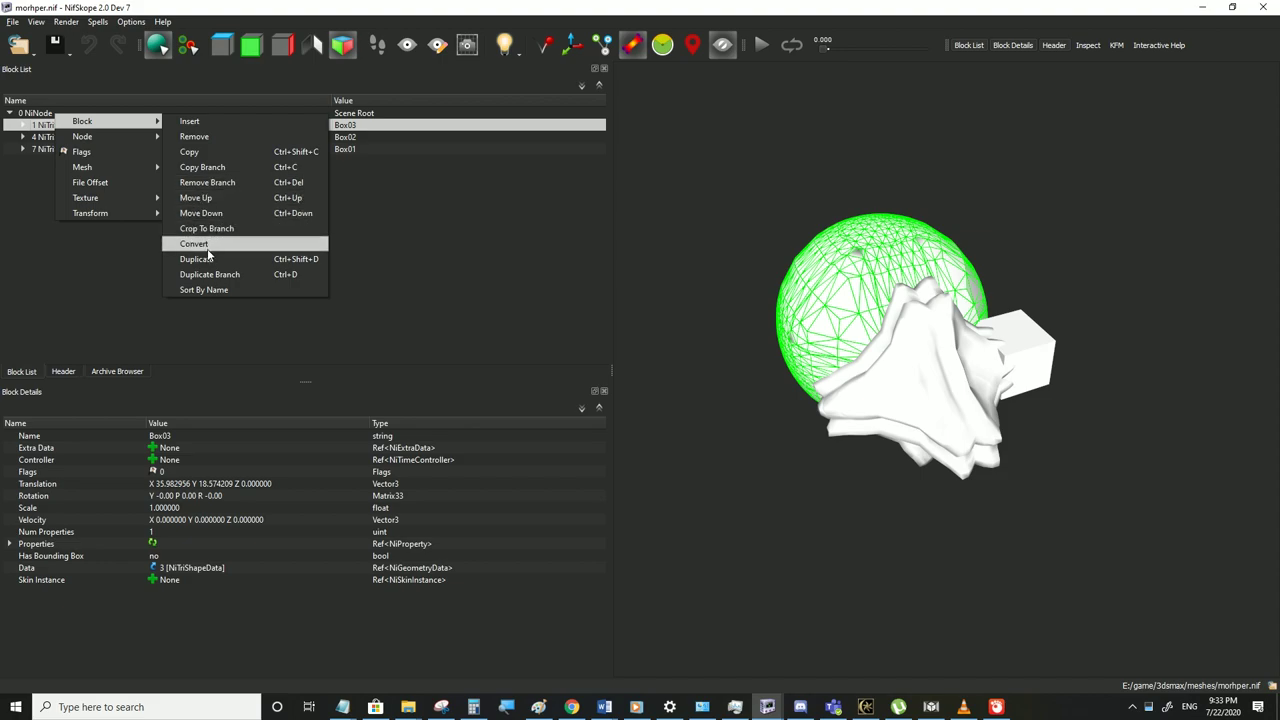
{"action": "left_click", "coordinate": [185, 136]}
Delete the leftover shape data and material blocks and the Box02 shape
{"action": "left_click", "coordinate": [62, 160]}
{"action": "key", "text": "ctrl+Delete"}
{"action": "left_click", "coordinate": [59, 142]}
{"action": "left_click", "coordinate": [59, 149]}
{"action": "key", "text": "ctrl+Delete"}
{"action": "left_click", "coordinate": [51, 136]}
{"action": "left_click", "coordinate": [51, 125]}
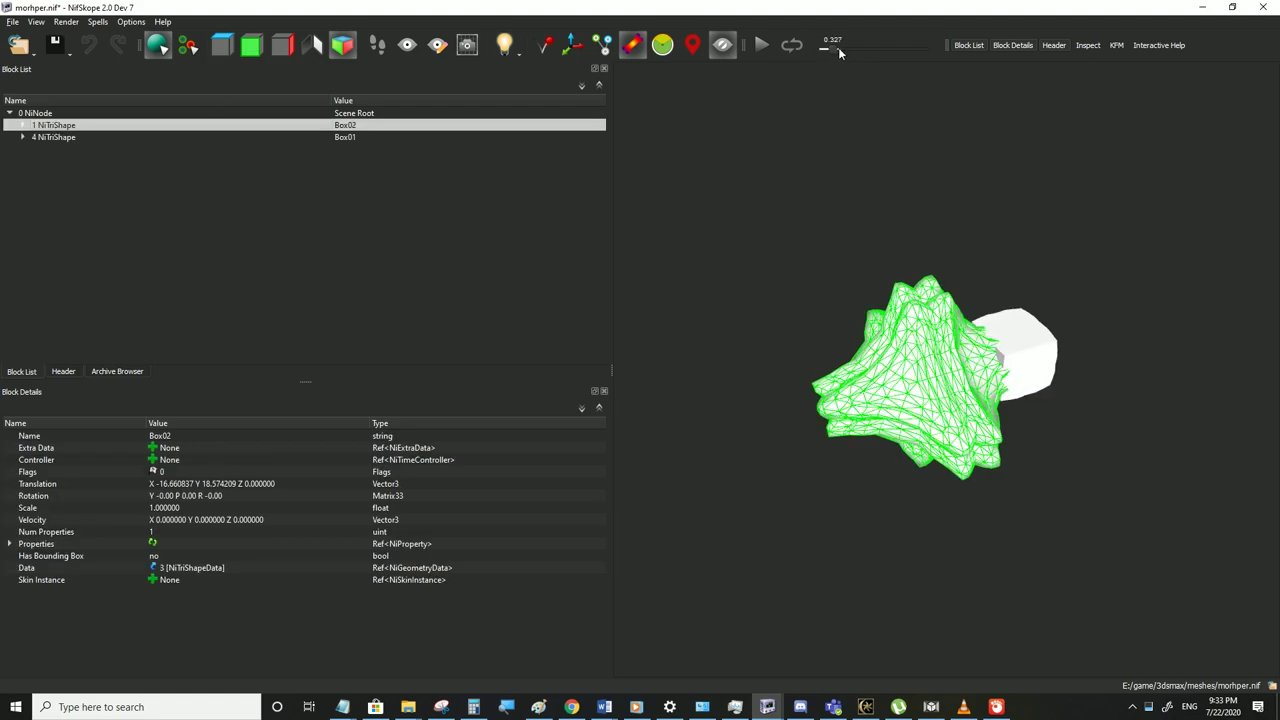
{"action": "key", "text": "ctrl+Delete"}
Expand Box01 and preview its NiGeomMorpherController morph by scrubbing the animation
{"action": "left_click", "coordinate": [22, 125]}
{"action": "left_click", "coordinate": [55, 127]}
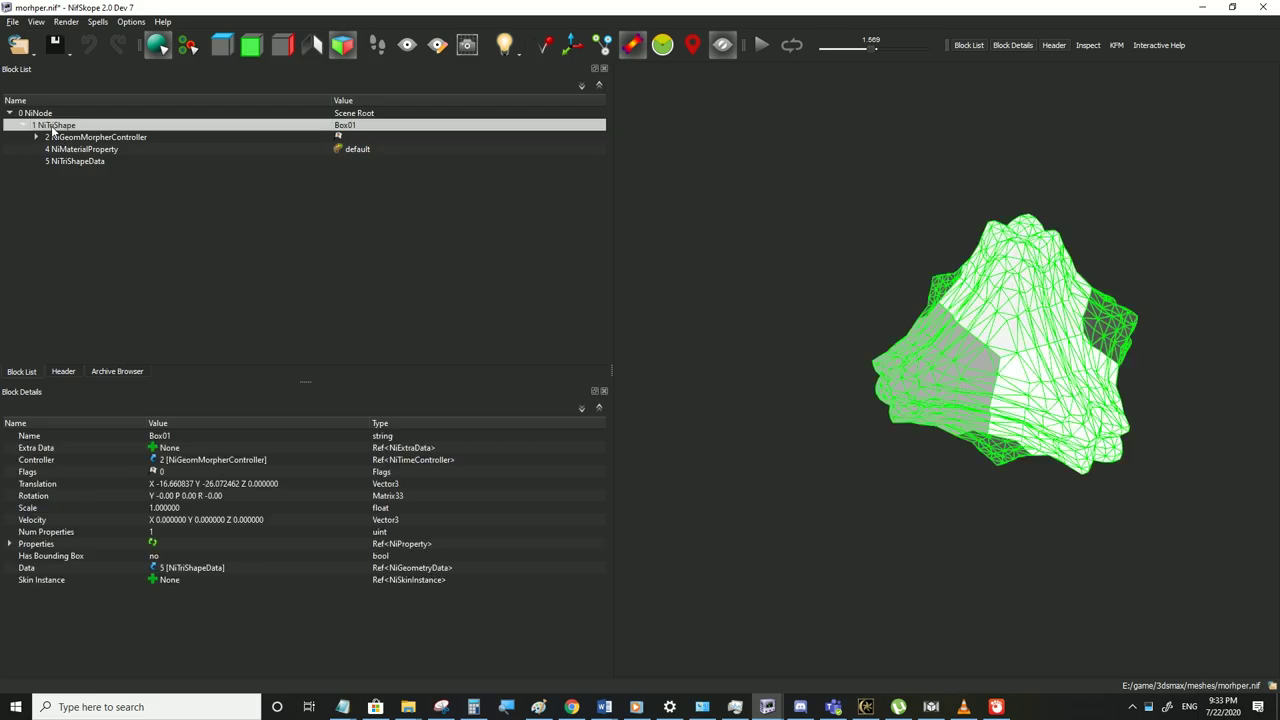
{"action": "left_click_drag", "start_coordinate": [869, 272], "coordinate": [823, 98]}
{"action": "left_click_drag", "start_coordinate": [835, 50], "coordinate": [817, 54]}
{"action": "left_click", "coordinate": [63, 137]}
{"action": "left_click", "coordinate": [63, 125]}
{"action": "mouse_move", "coordinate": [817, 51]}
{"action": "left_mouse_down"}
{"action": "mouse_move", "coordinate": [950, 47]}
{"action": "mouse_move", "coordinate": [819, 48]}
{"action": "left_mouse_up"}
{"action": "left_click", "coordinate": [50, 113]}
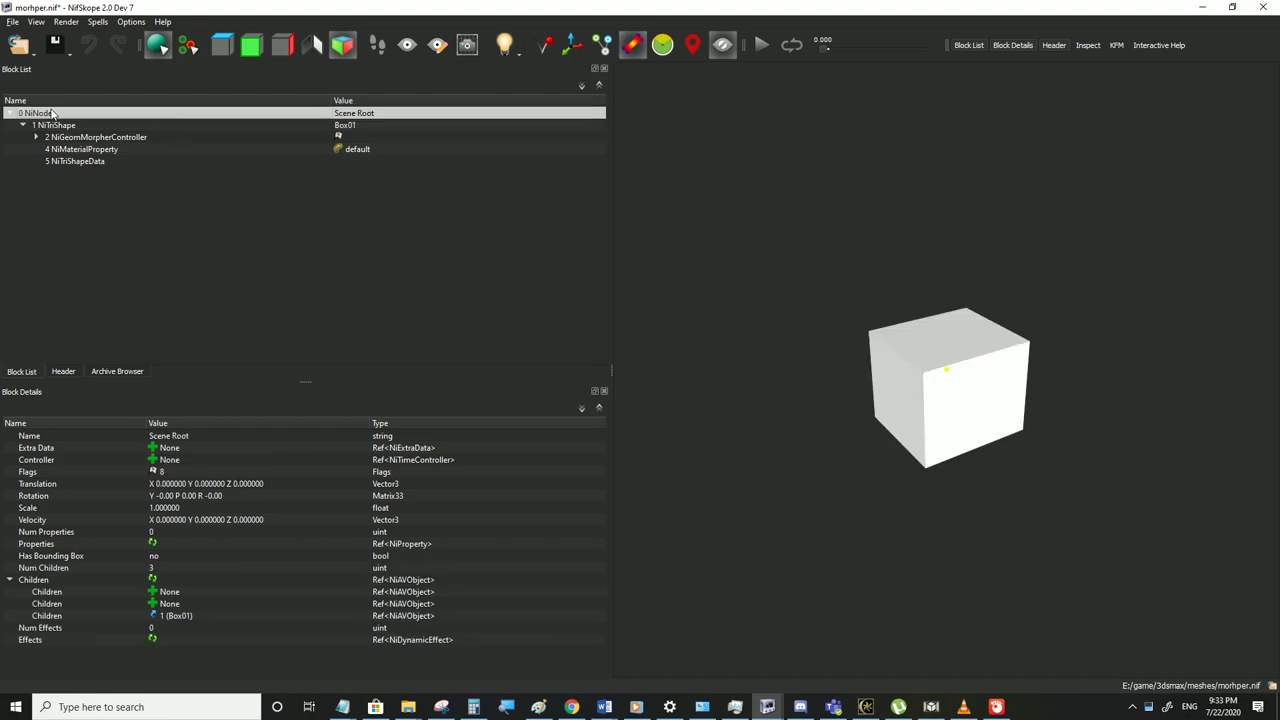
{"action": "left_click", "coordinate": [55, 125]}
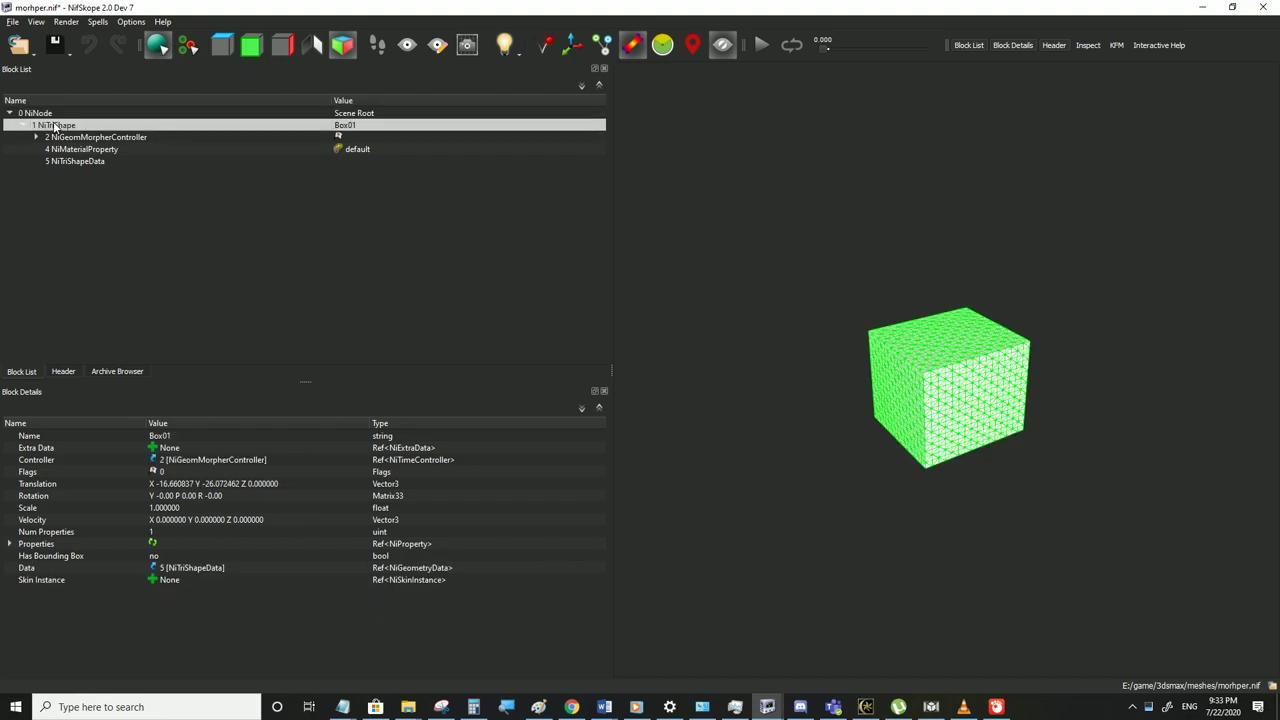
Copy the Box01 branch
{"action": "right_click", "coordinate": [53, 125]}
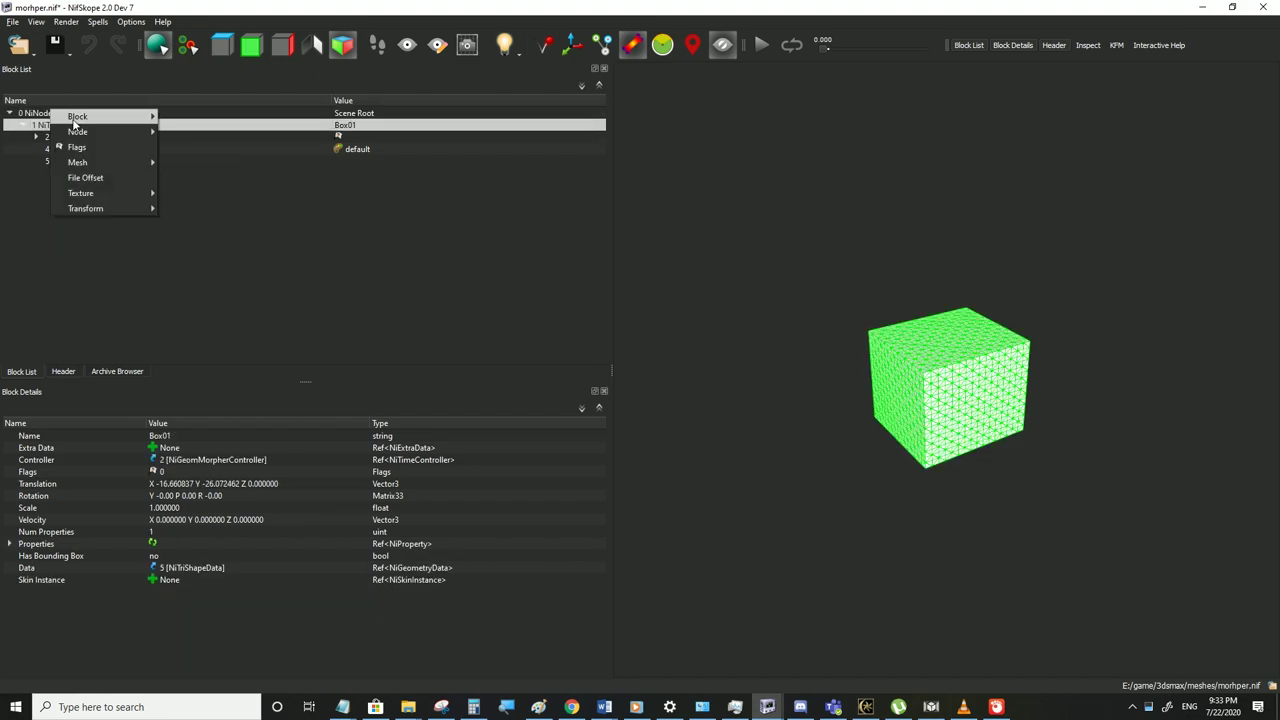
{"action": "mouse_move", "coordinate": [80, 114]}
{"action": "left_click", "coordinate": [250, 163]}
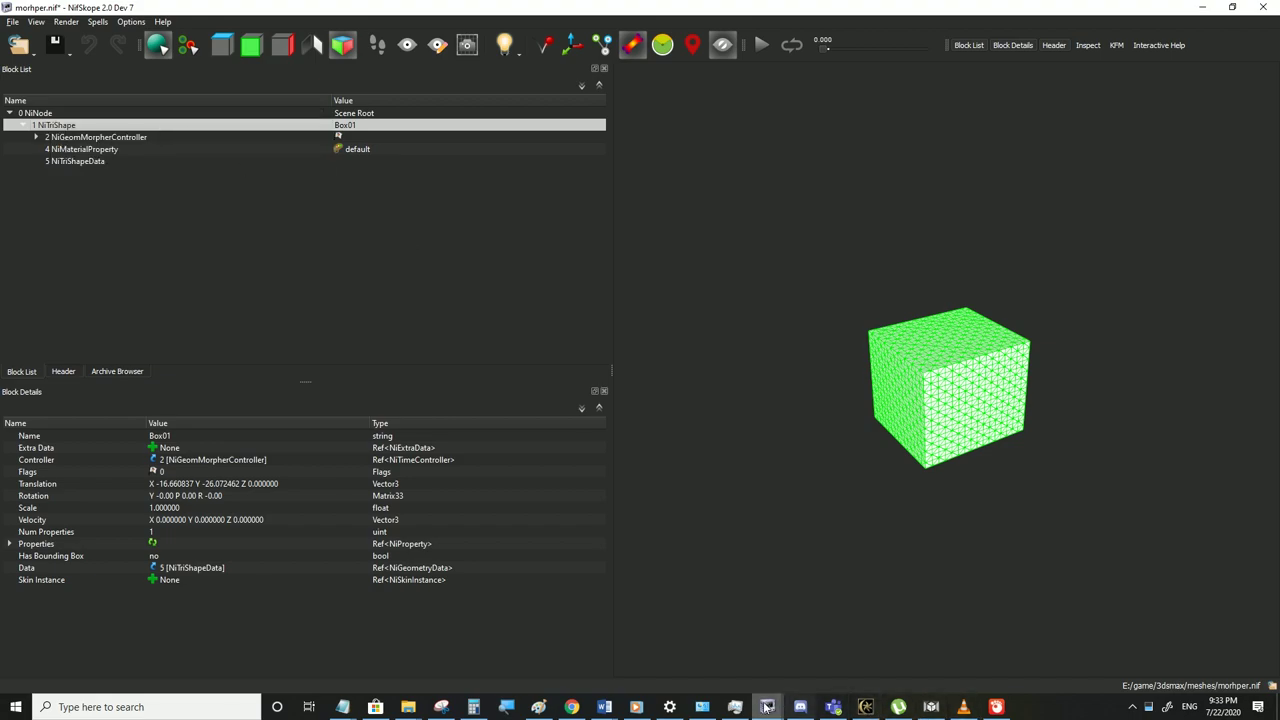
{"action": "mouse_move", "coordinate": [767, 707]}
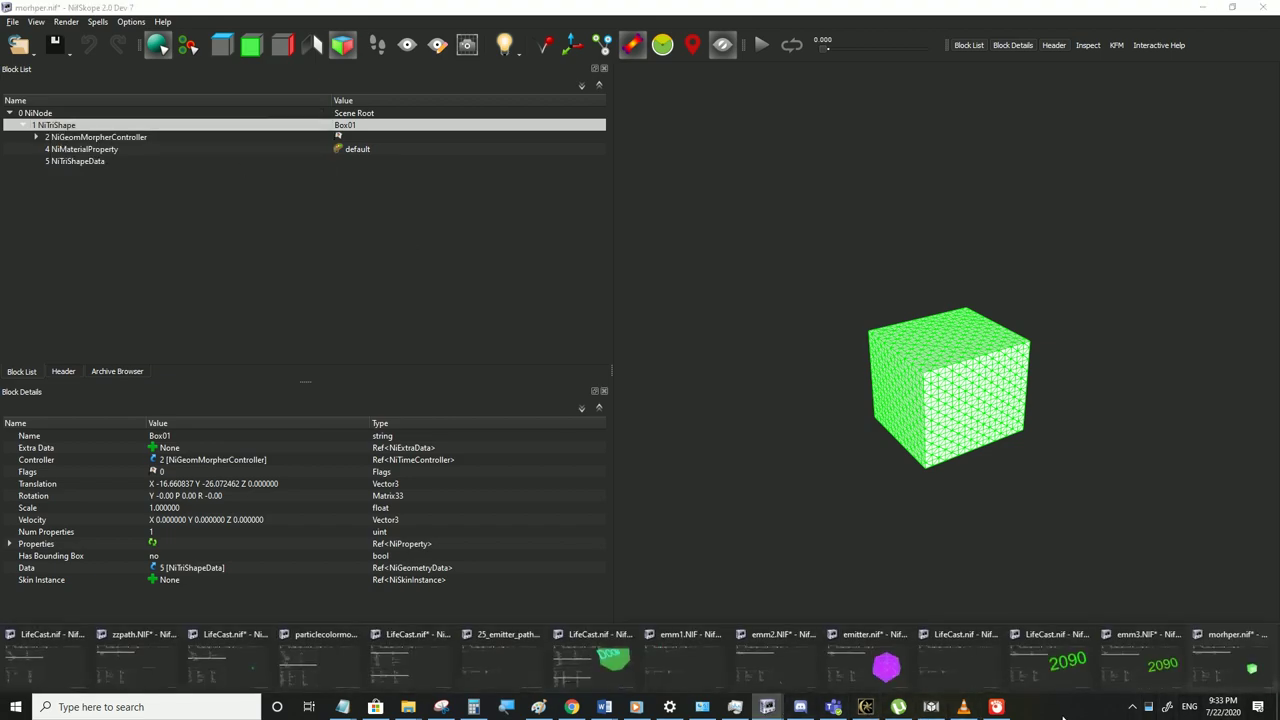
Paste the Box01 branch under LifeCast.nif's Emitter node and scrub the animation to watch it morph
{"action": "left_click", "coordinate": [1066, 678]}
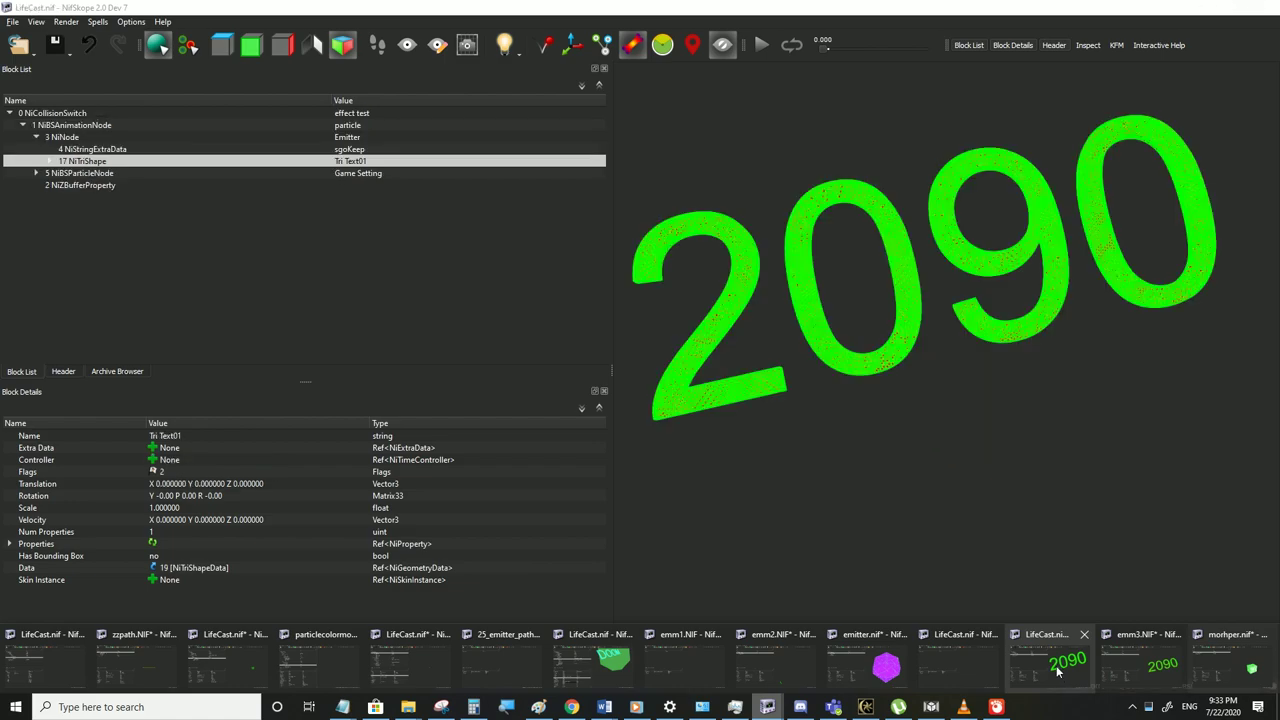
{"action": "left_click", "coordinate": [60, 137]}
{"action": "right_click", "coordinate": [58, 136]}
{"action": "mouse_move", "coordinate": [90, 128]}
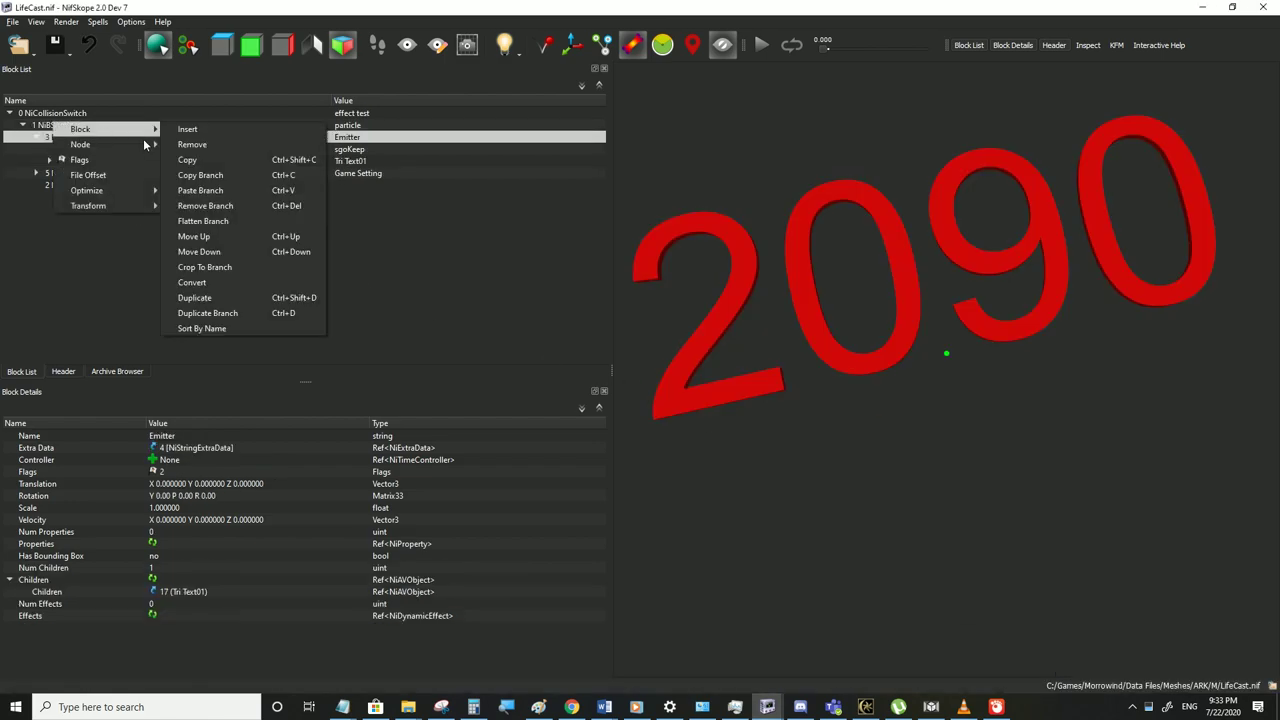
{"action": "left_click", "coordinate": [240, 183]}
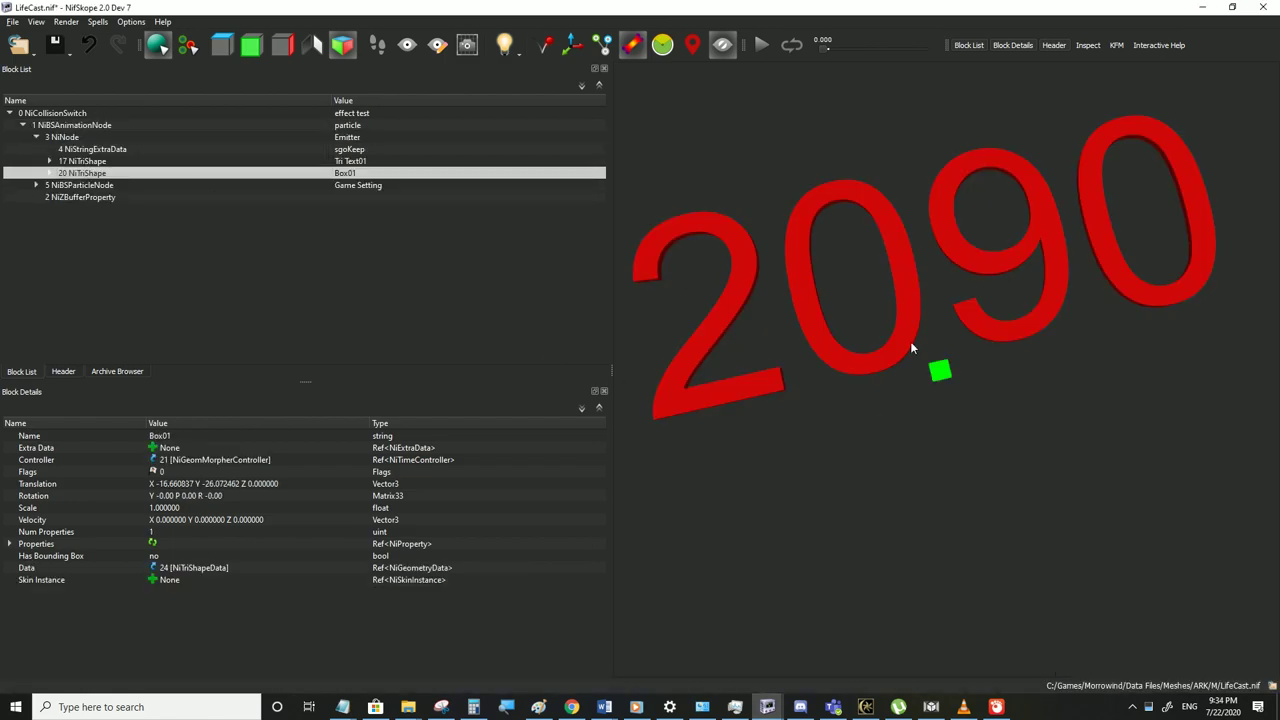
{"action": "scroll", "coordinate": [910, 345], "scroll_direction": "up", "scroll_amount": 6}
{"action": "scroll", "coordinate": [911, 350], "scroll_direction": "down", "scroll_amount": 3}
{"action": "left_click_drag", "start_coordinate": [822, 50], "coordinate": [766, 76]}
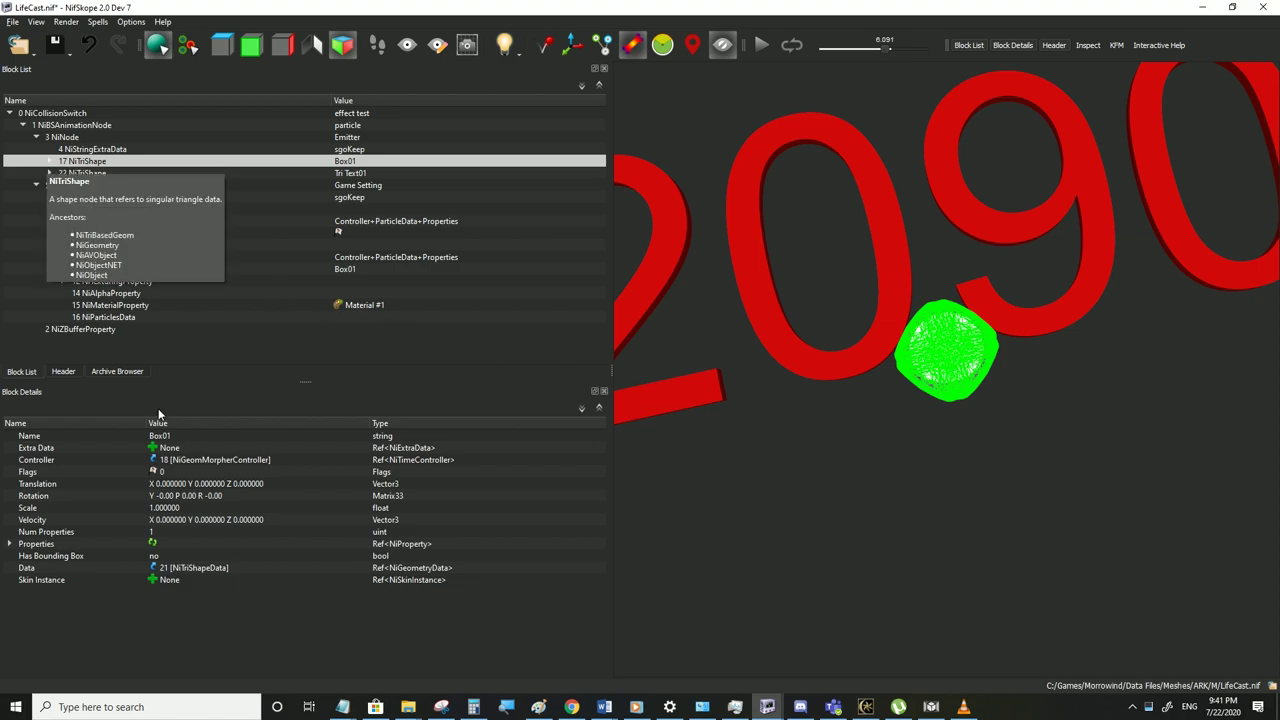
Set Box01's scale to 5 and bake it into the vertices with Transform > Apply
{"action": "double_click", "coordinate": [172, 508]}
{"action": "type", "text": "5"}
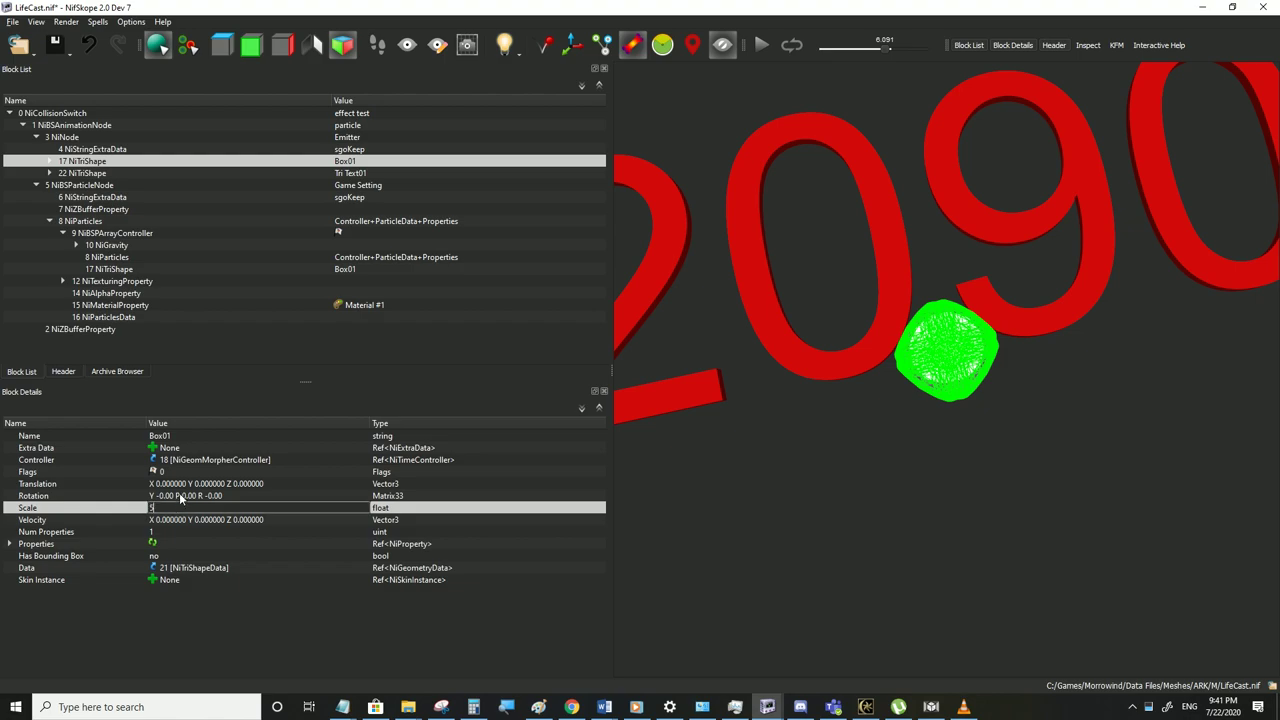
{"action": "left_click", "coordinate": [181, 497]}
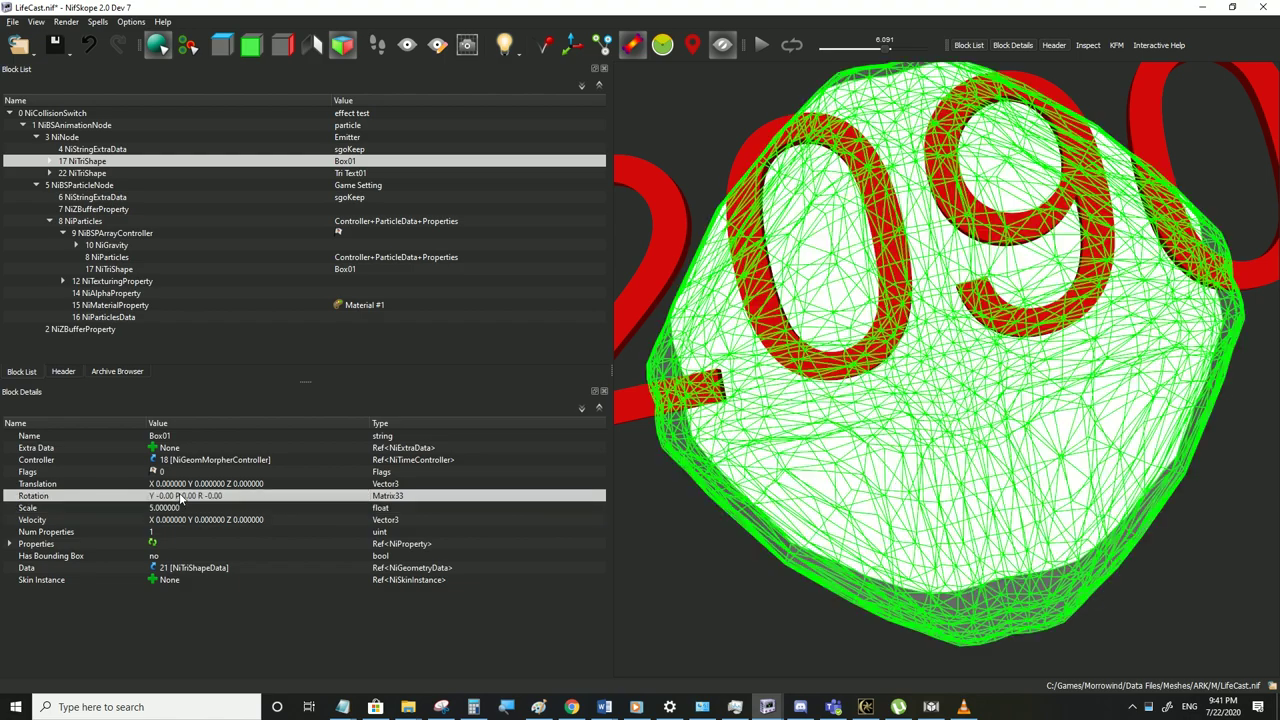
{"action": "right_click", "coordinate": [90, 160]}
{"action": "mouse_move", "coordinate": [150, 249]}
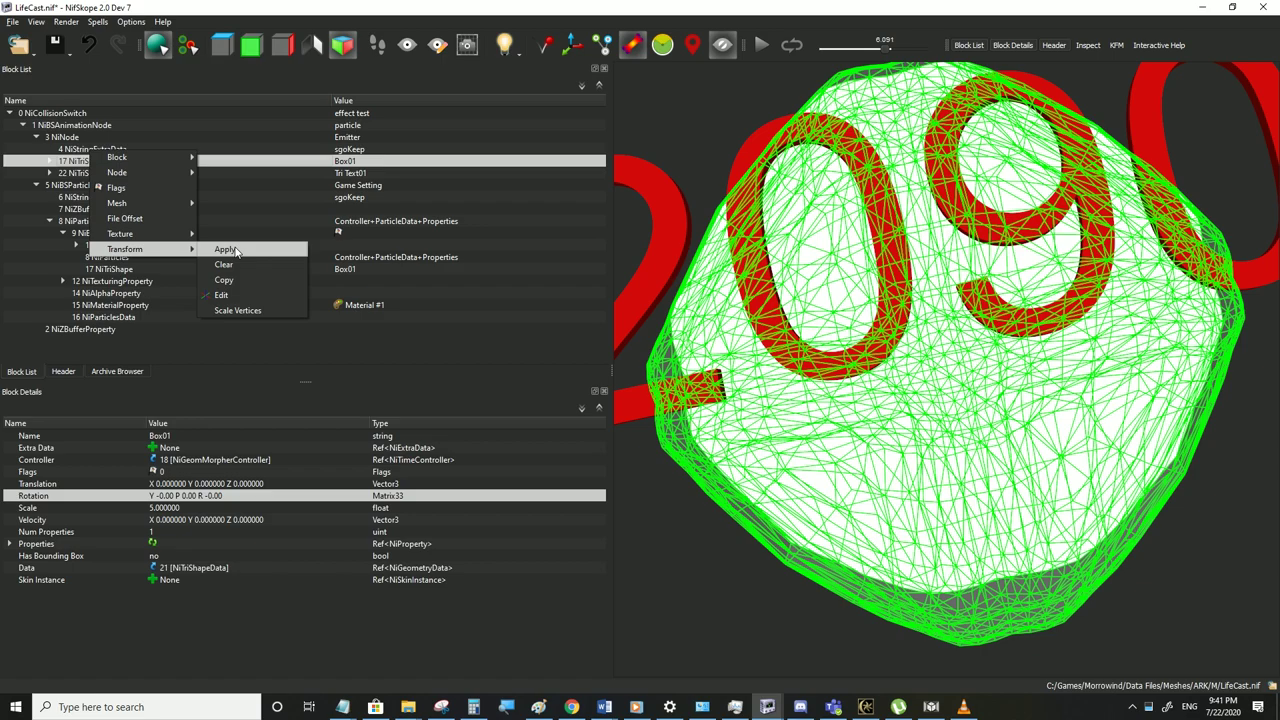
{"action": "left_click", "coordinate": [226, 250]}
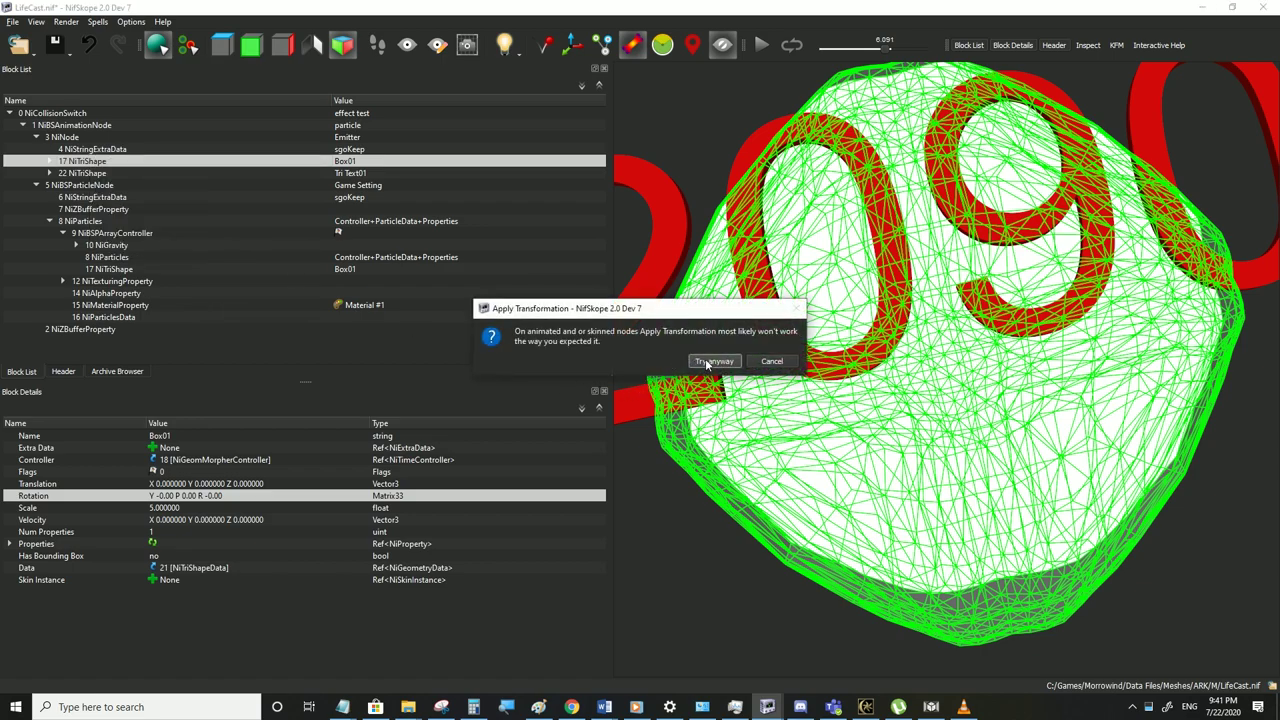
{"action": "left_click", "coordinate": [713, 361]}
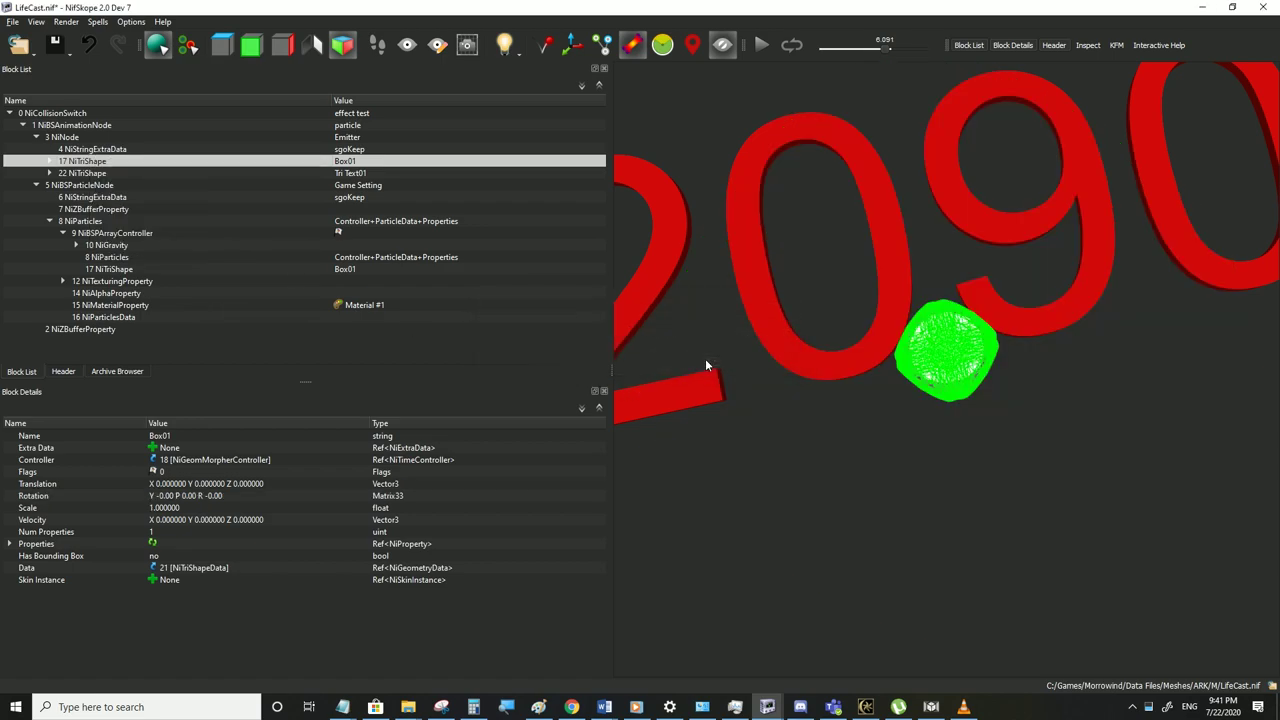
Inspect Box01's mesh data and morpher controller settings, then collapse the branch
{"action": "left_click", "coordinate": [49, 162]}
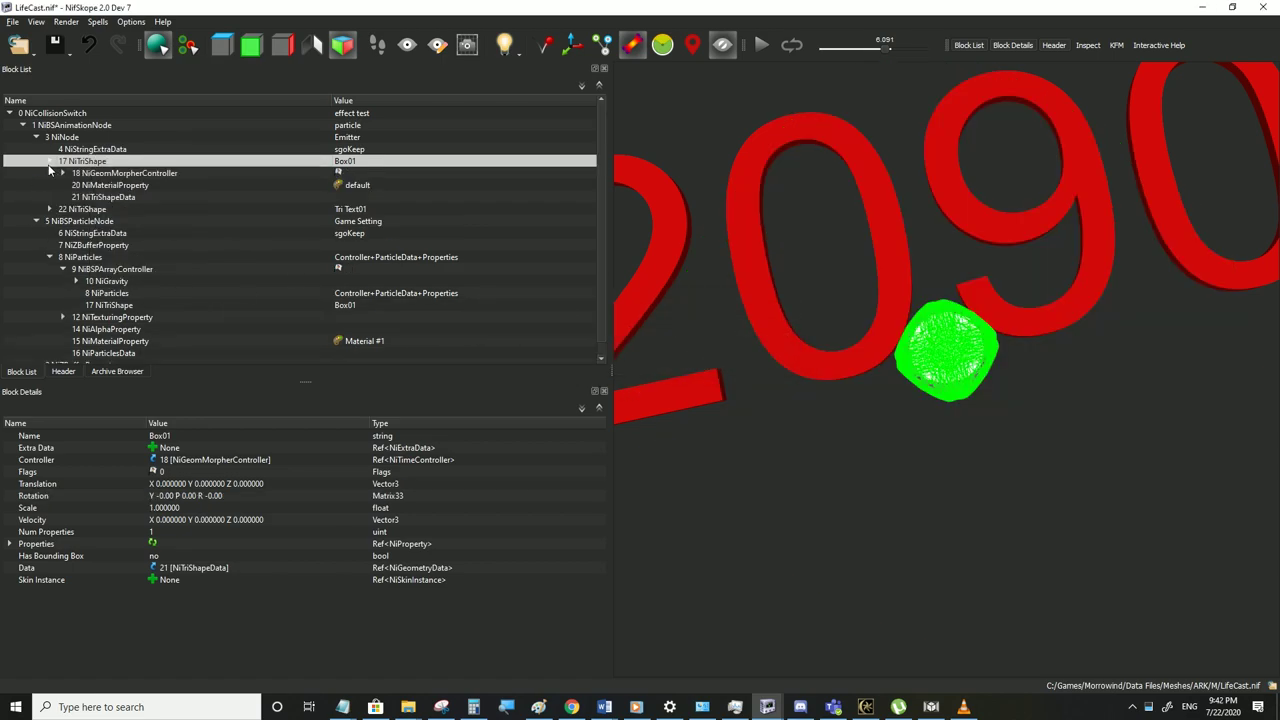
{"action": "left_click", "coordinate": [113, 198]}
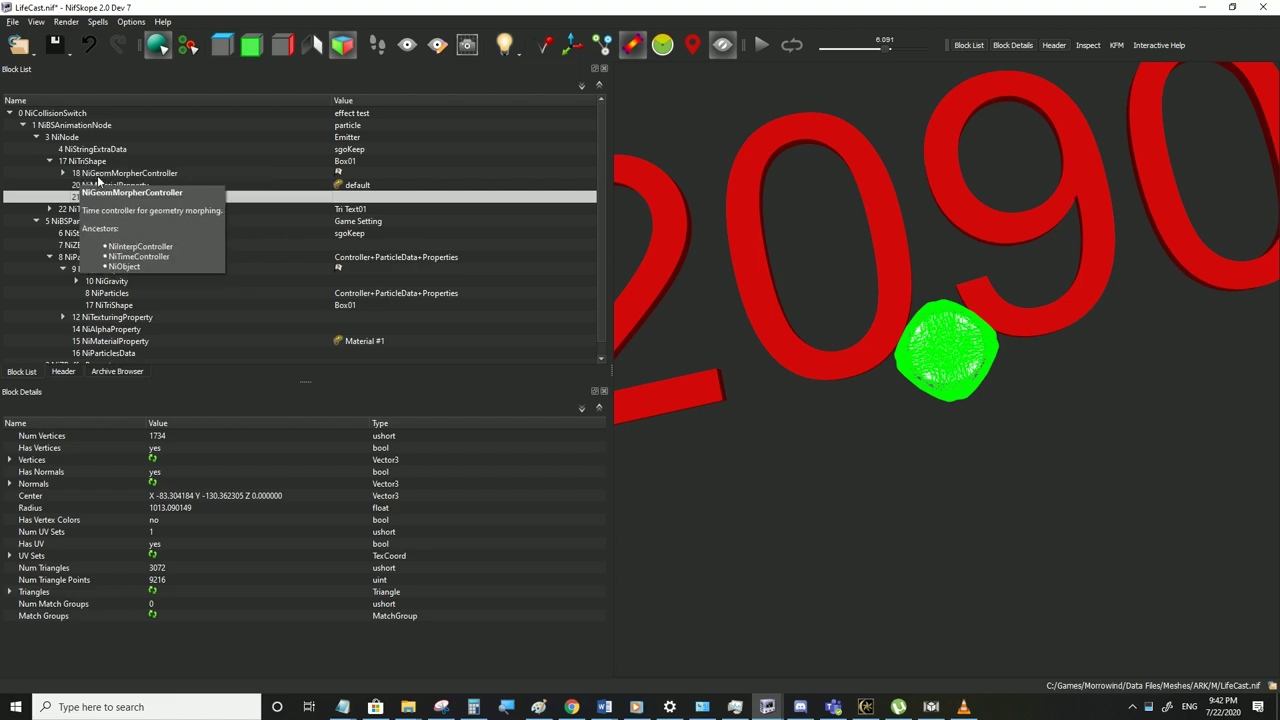
{"action": "left_click", "coordinate": [98, 175]}
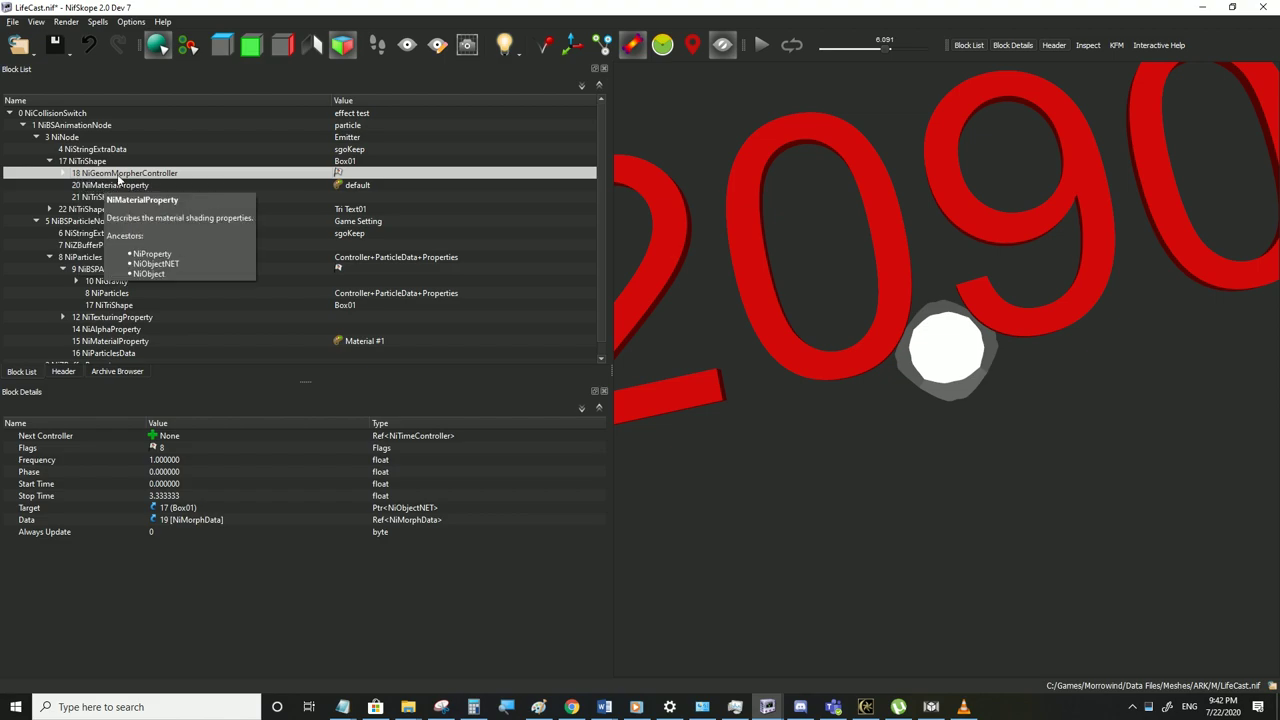
{"action": "left_click", "coordinate": [72, 163]}
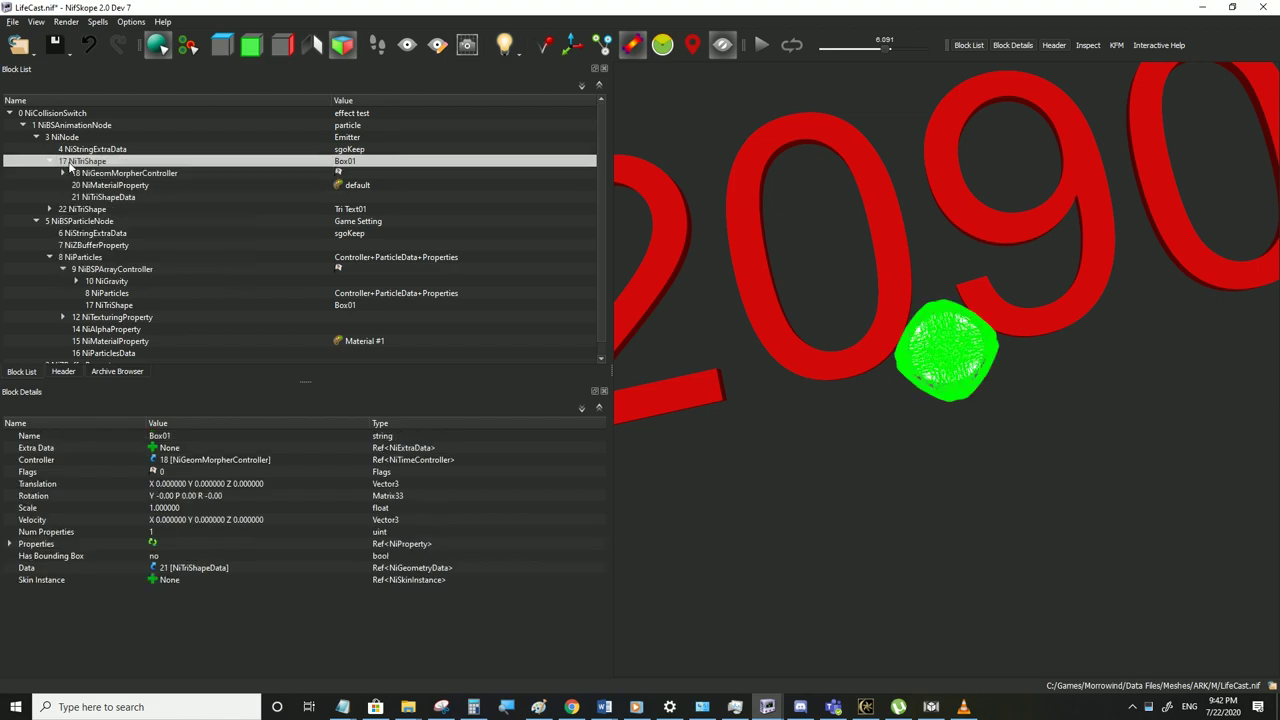
{"action": "left_click", "coordinate": [48, 163]}
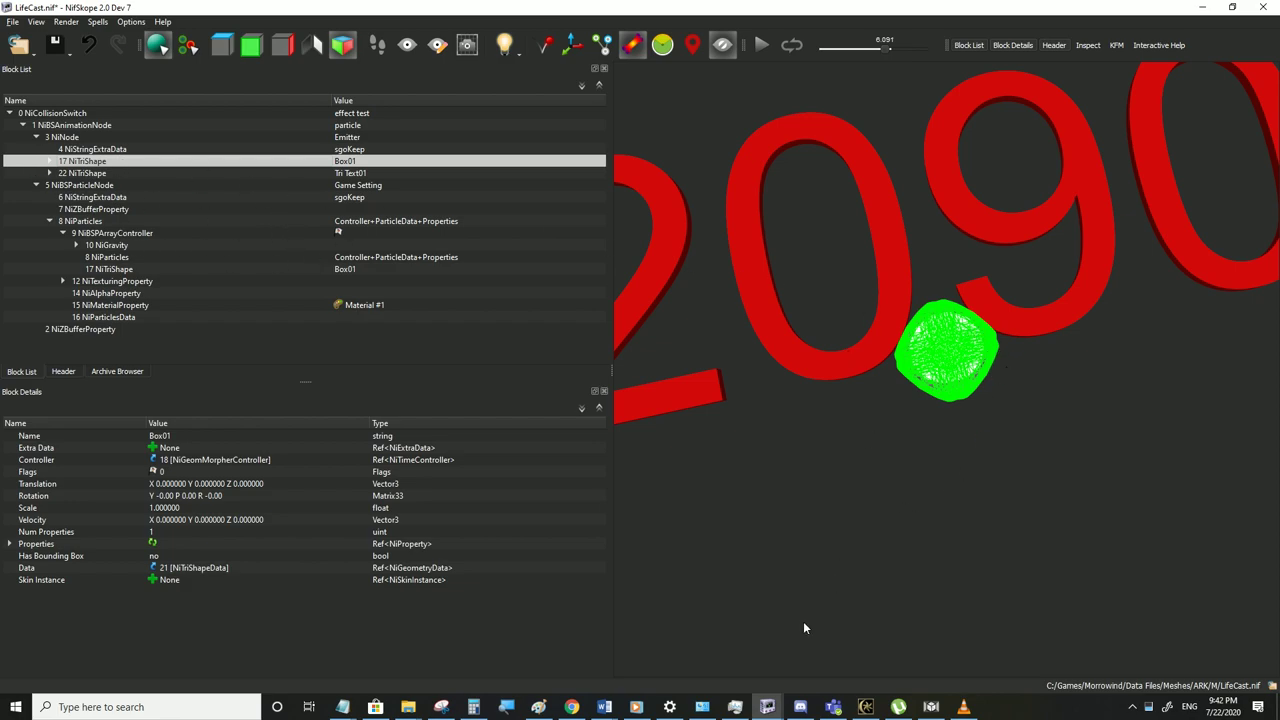
Scale up the morphing box at frame 21 in morphh.max, scrub the timeline, then minimize 3ds Max
{"action": "left_click", "coordinate": [938, 707]}
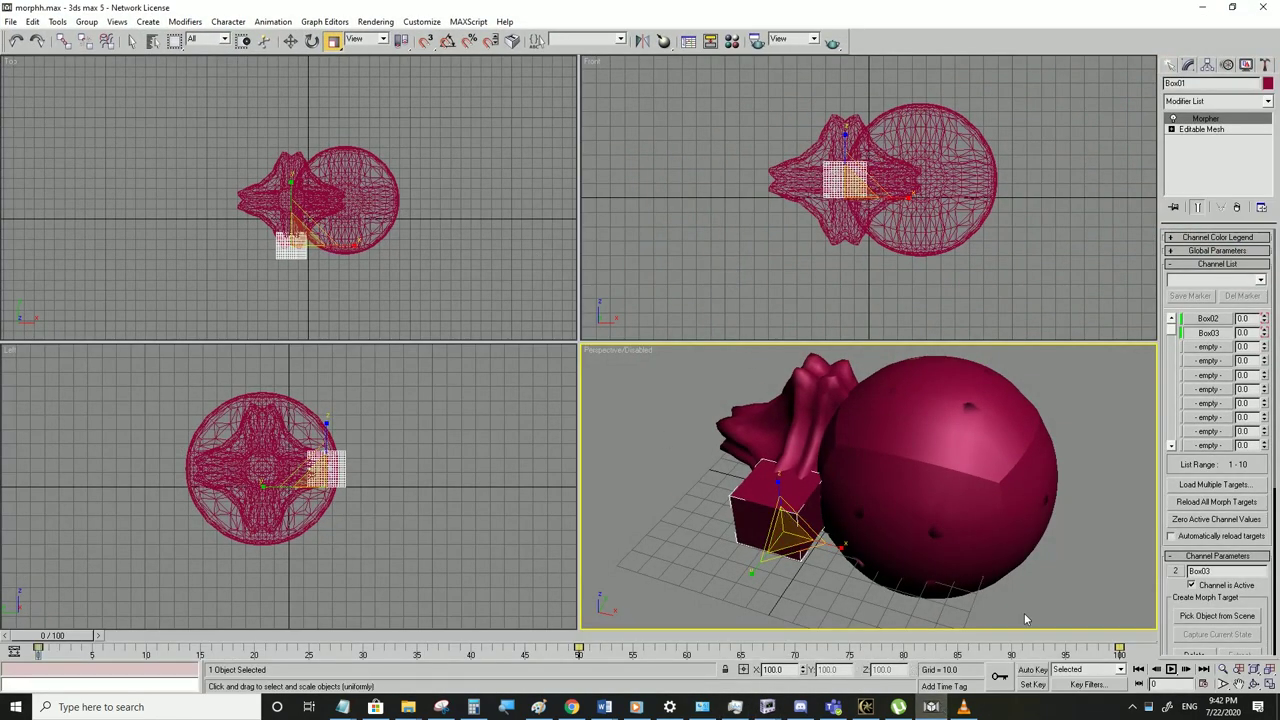
{"action": "left_click_drag", "start_coordinate": [88, 636], "coordinate": [308, 632]}
{"action": "key", "text": "r"}
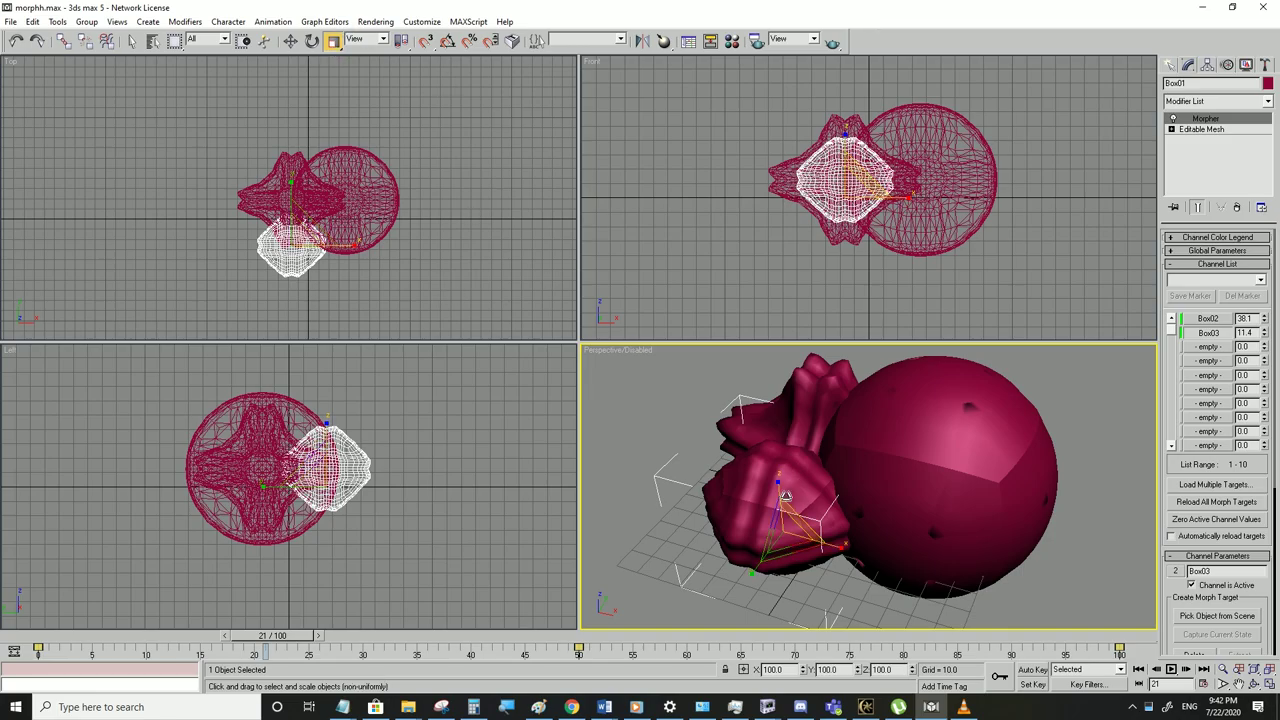
{"action": "mouse_move", "coordinate": [787, 524]}
{"action": "left_mouse_down"}
{"action": "mouse_move", "coordinate": [814, 557]}
{"action": "mouse_move", "coordinate": [732, 421]}
{"action": "mouse_move", "coordinate": [799, 504]}
{"action": "left_mouse_up"}
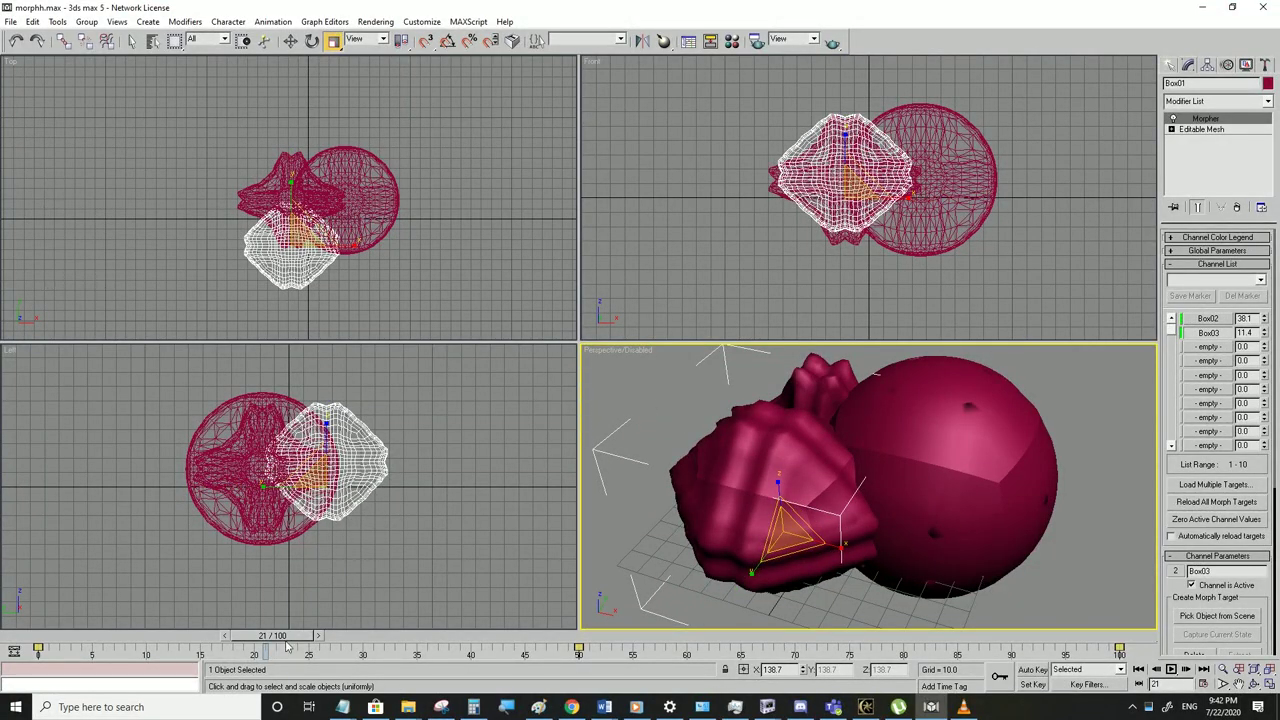
{"action": "left_click_drag", "start_coordinate": [285, 637], "coordinate": [316, 638]}
{"action": "key", "text": "r"}
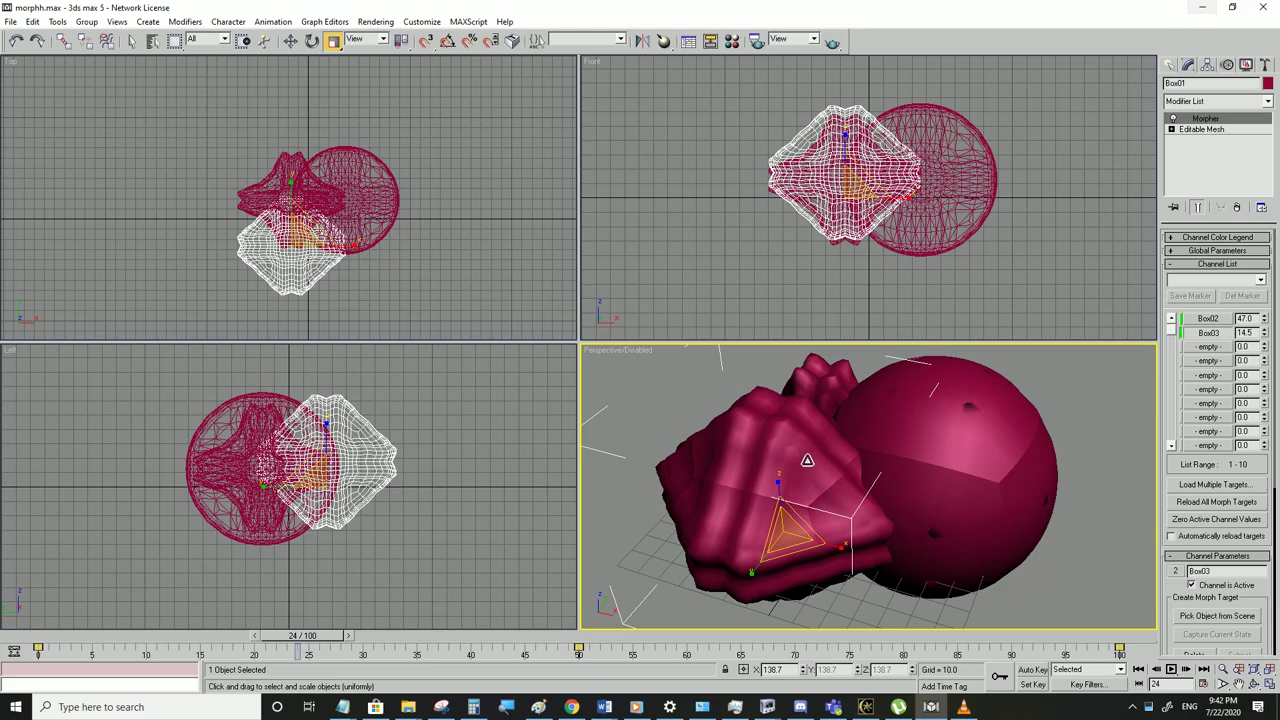
{"action": "left_click", "coordinate": [1201, 7]}
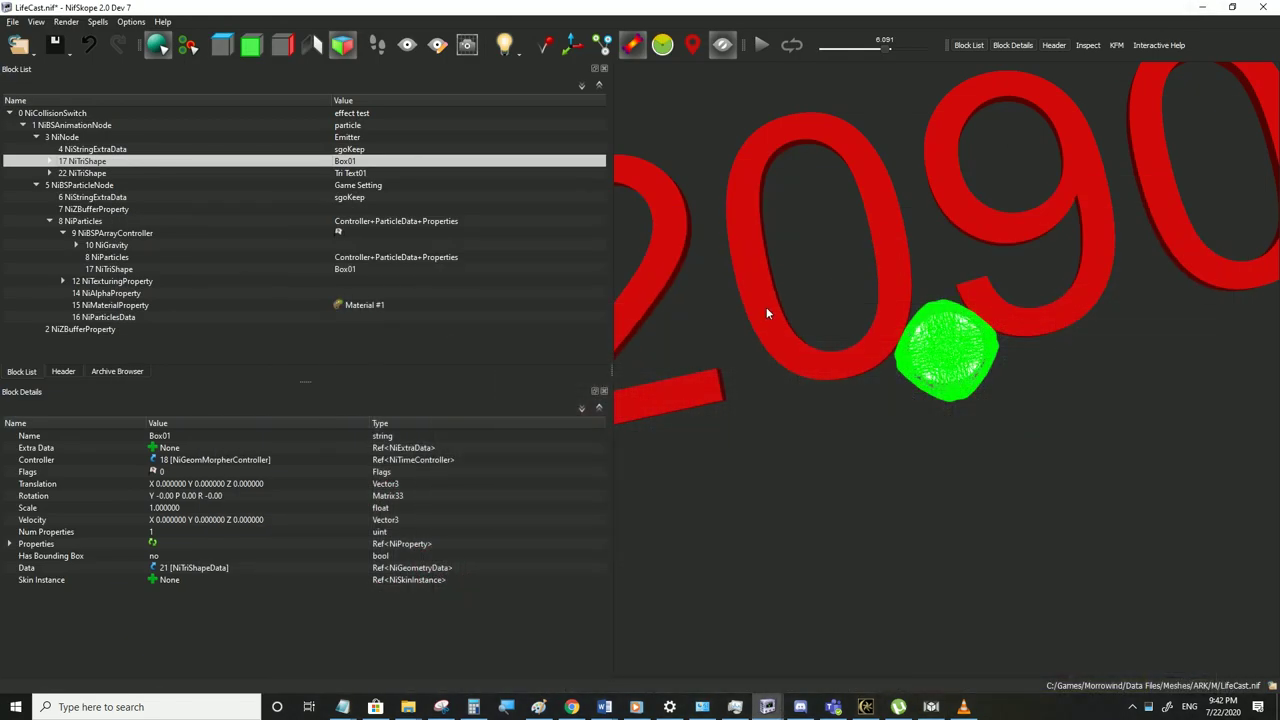
Delete the 2090 text shape (Tri Text01) from LifeCast.nif
{"action": "left_click", "coordinate": [87, 174]}
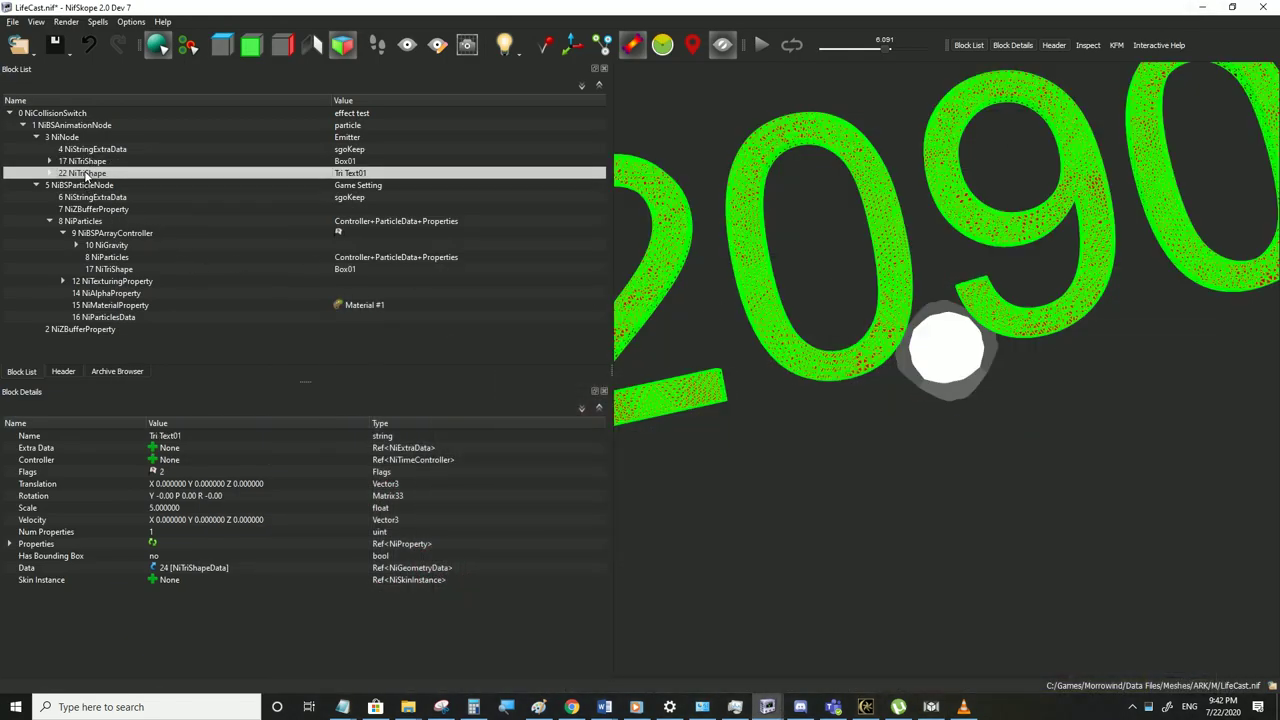
{"action": "left_click", "coordinate": [968, 378]}
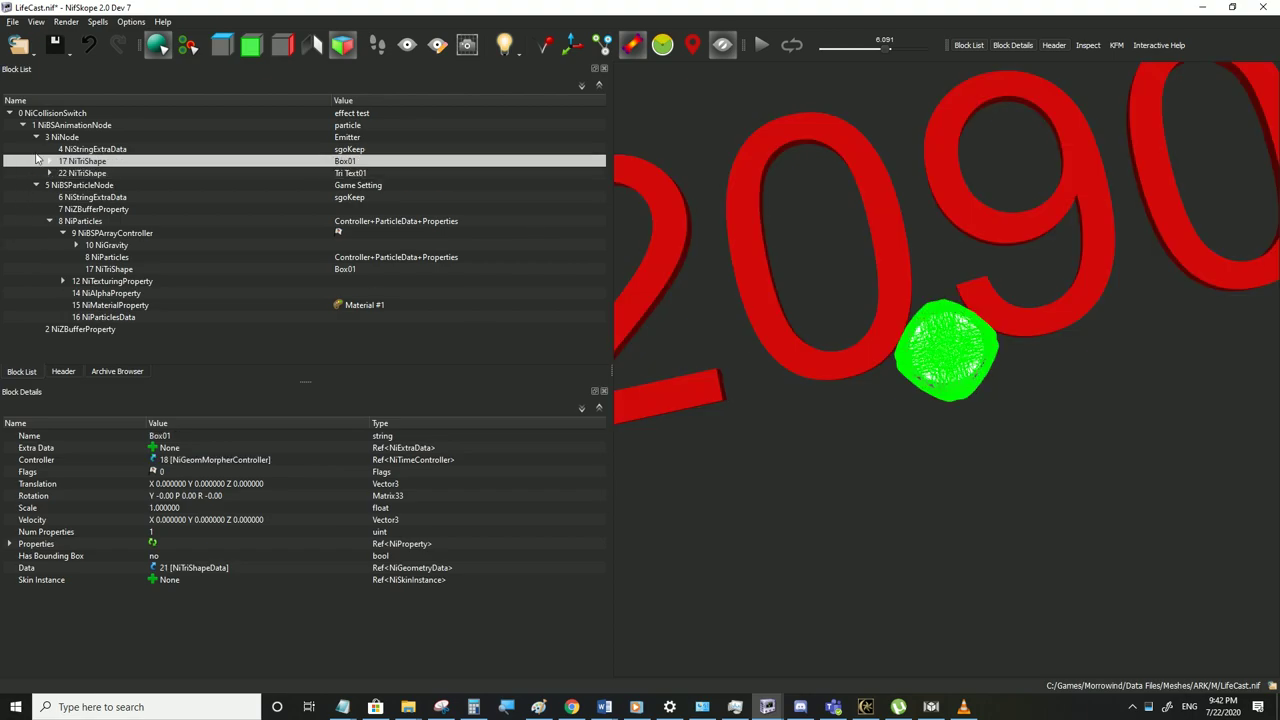
{"action": "left_click", "coordinate": [91, 174]}
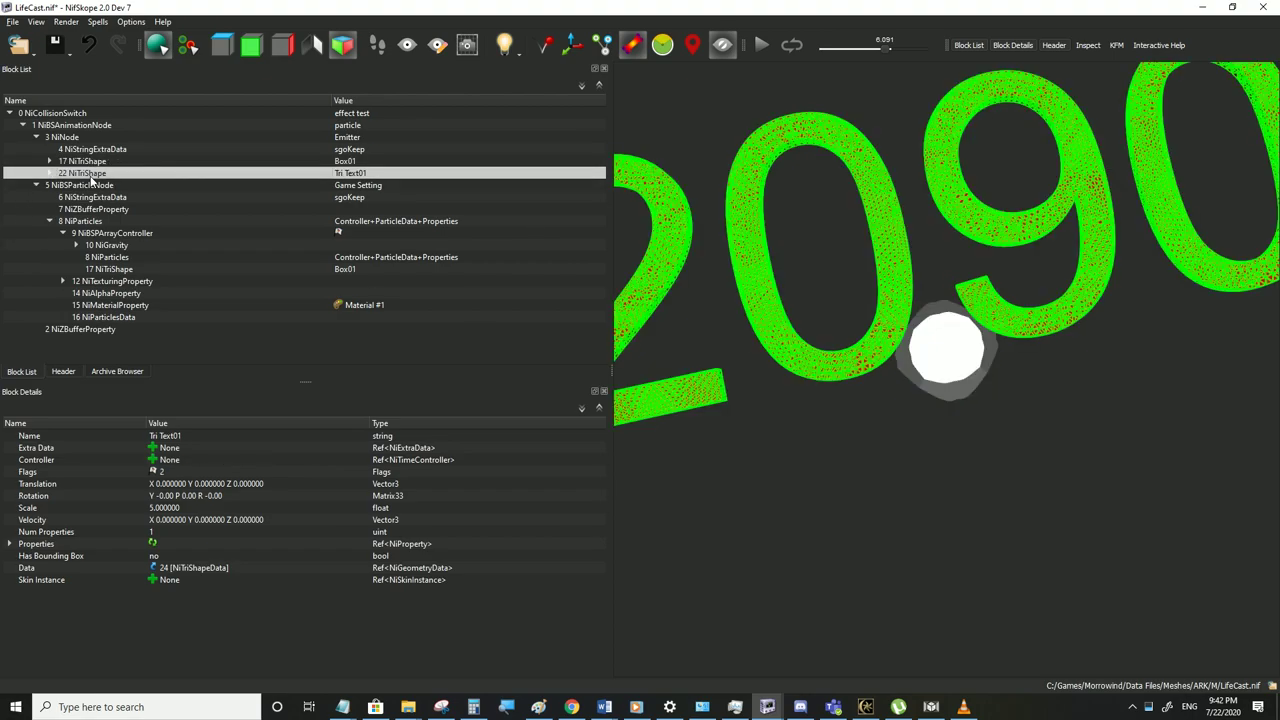
{"action": "key", "text": "Delete"}
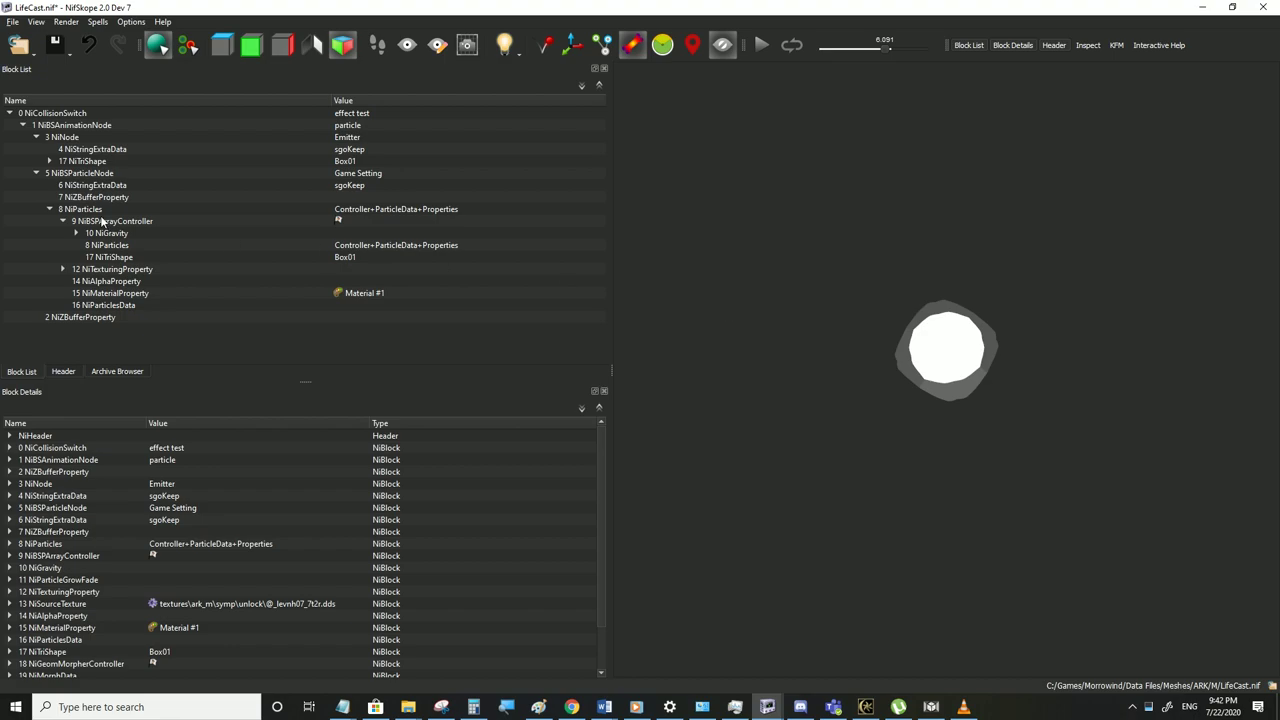
Set the NiBSPArrayController's emitter to Box01 (block 17)
{"action": "left_click", "coordinate": [83, 162]}
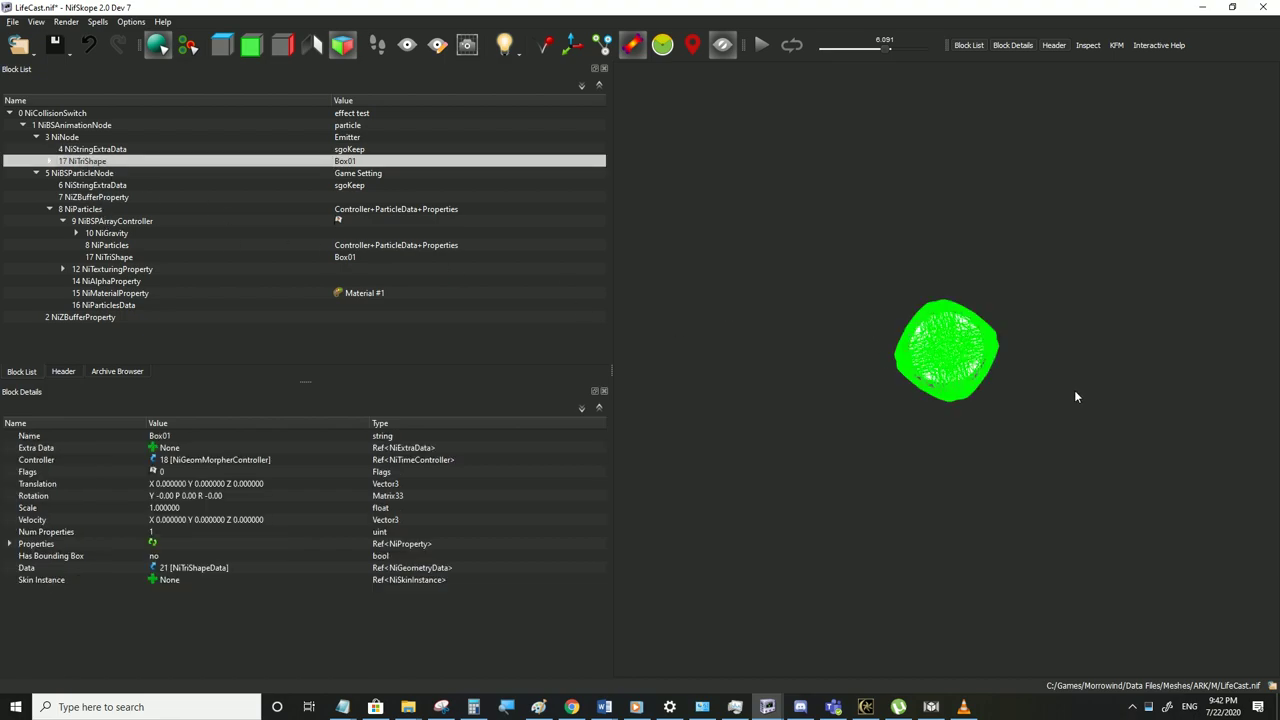
{"action": "left_click", "coordinate": [107, 222]}
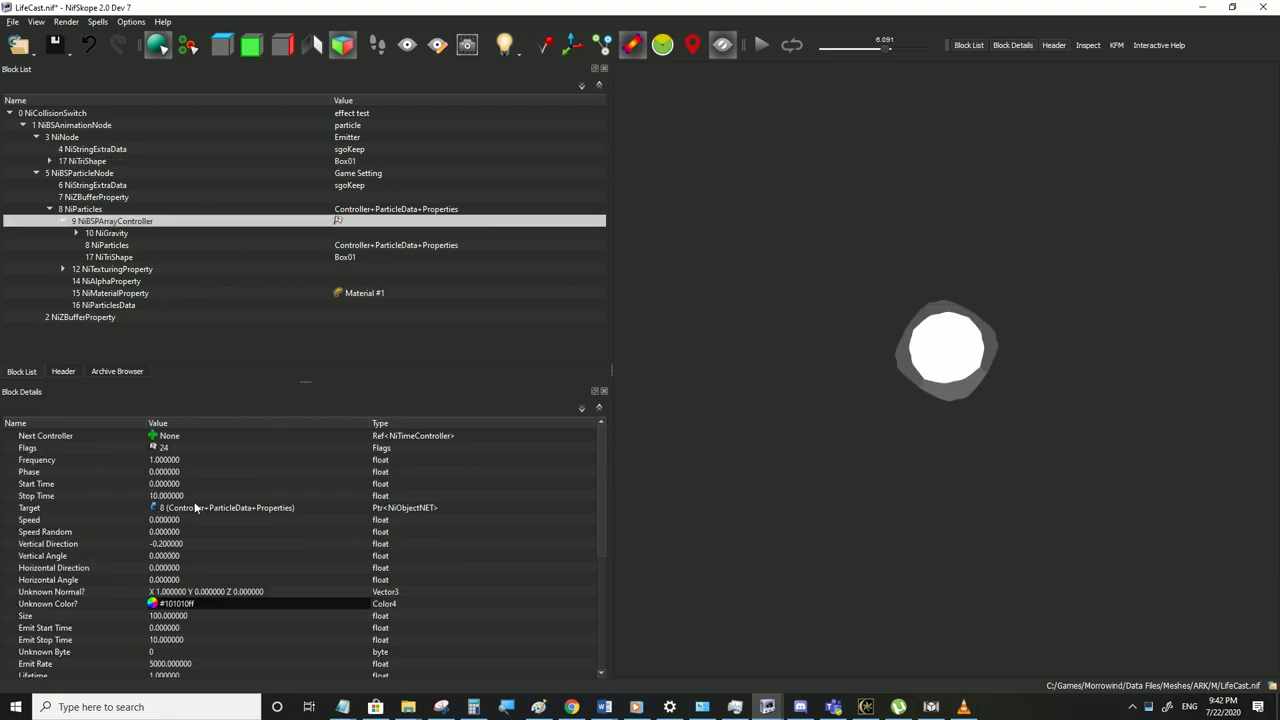
{"action": "scroll", "coordinate": [196, 508], "scroll_direction": "down", "scroll_amount": 2}
{"action": "left_click", "coordinate": [183, 651]}
{"action": "left_click", "coordinate": [183, 651]}
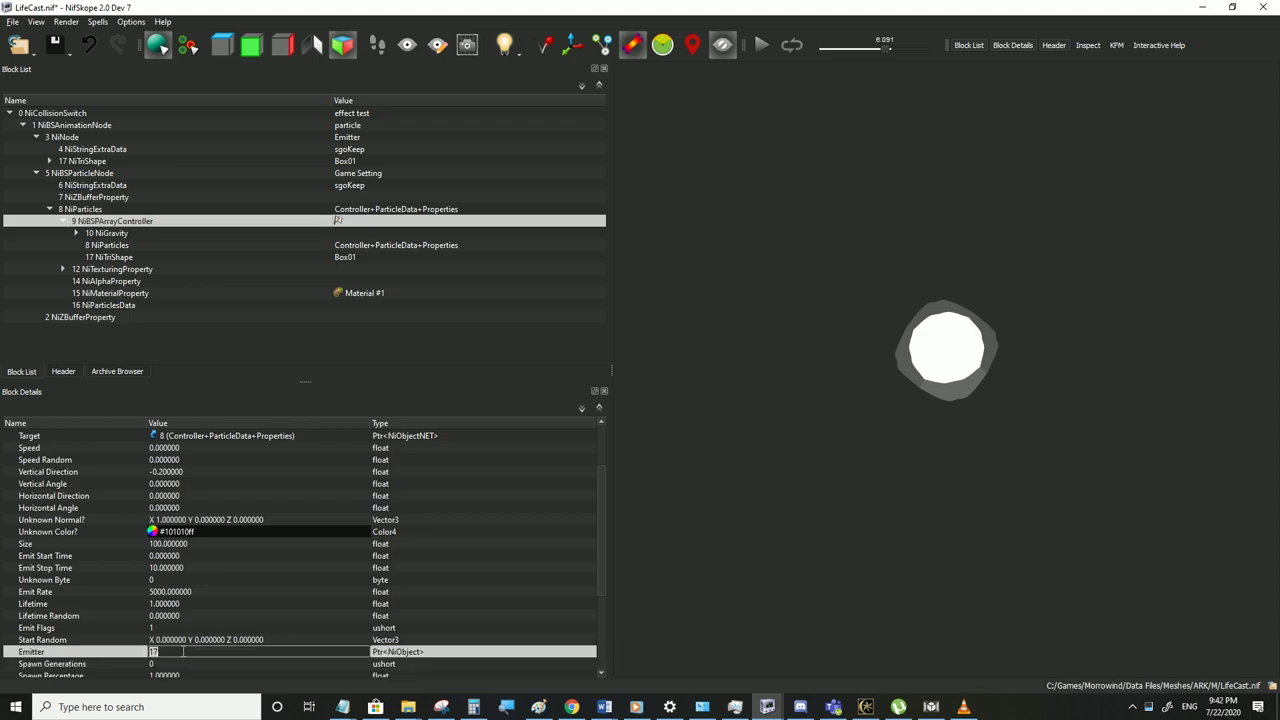
{"action": "left_click", "coordinate": [188, 641]}
{"action": "left_click", "coordinate": [106, 162]}
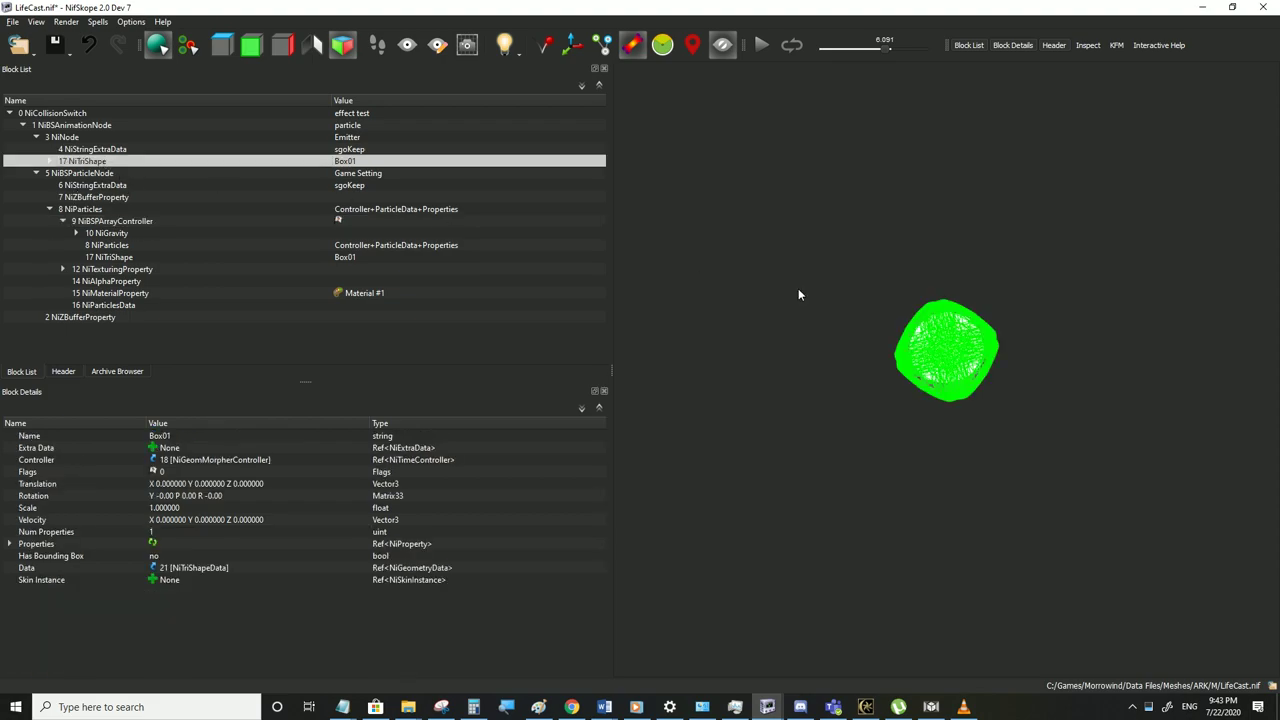
{"action": "left_click", "coordinate": [96, 222]}
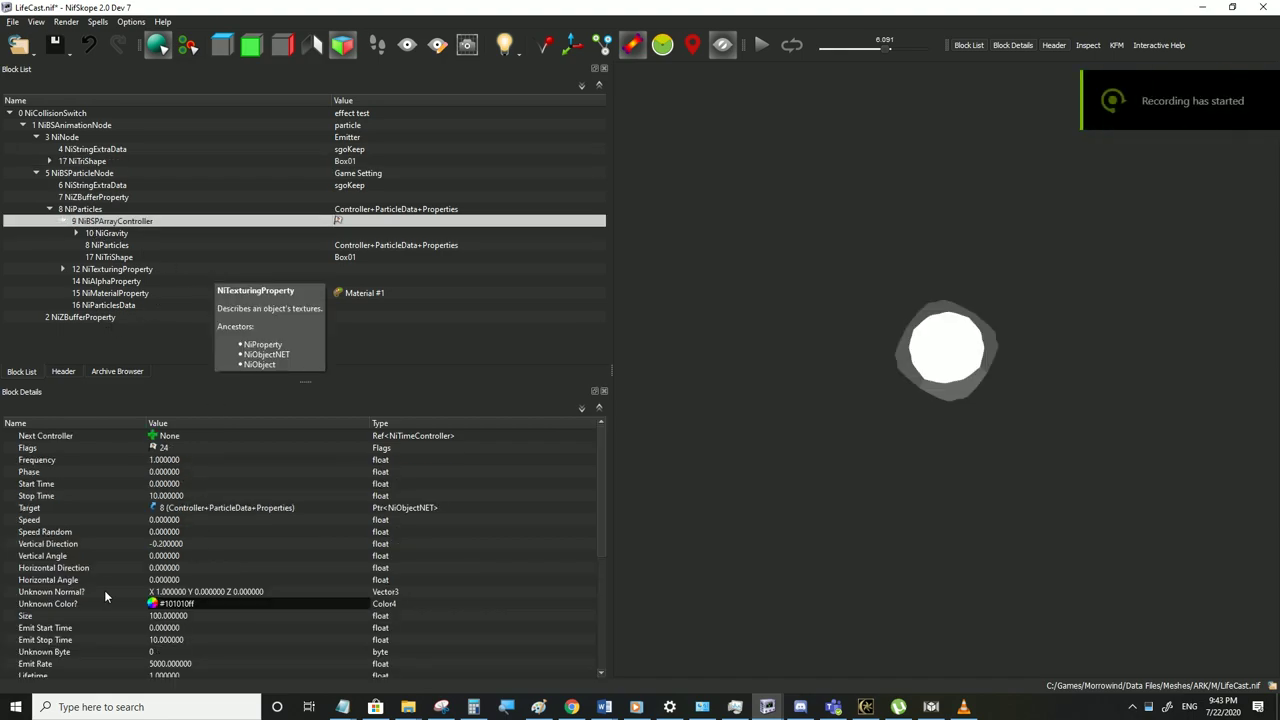
Set the particle Size to 30
{"action": "left_click", "coordinate": [181, 617]}
{"action": "left_click", "coordinate": [181, 617]}
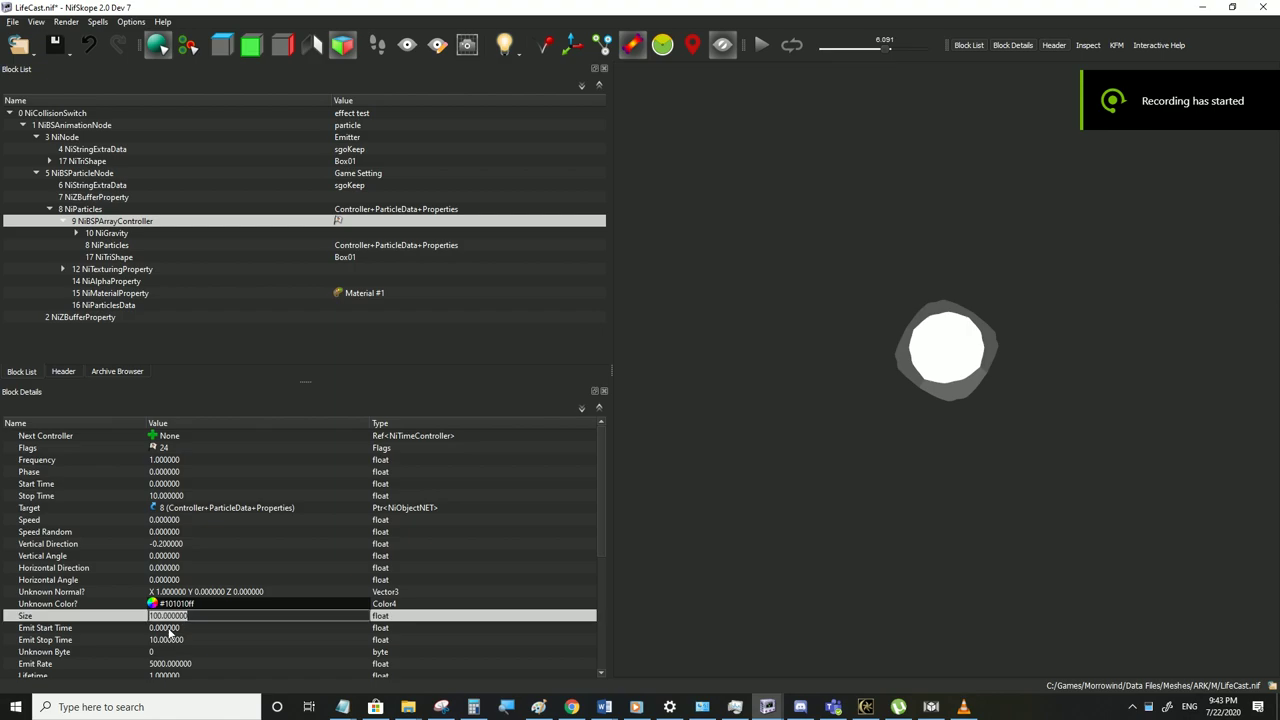
{"action": "type", "text": "30"}
{"action": "left_click", "coordinate": [169, 628]}
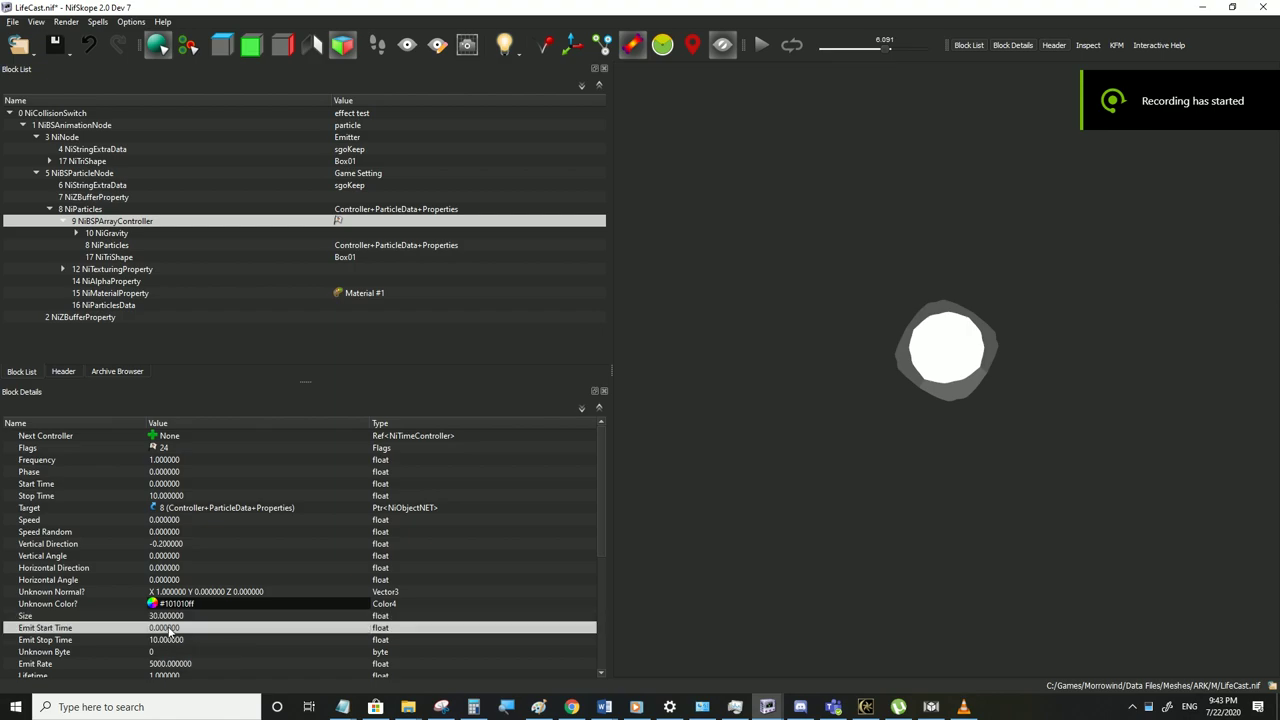
Set the particle Grow and Fade values to 0 and save the file
{"action": "left_click", "coordinate": [76, 233]}
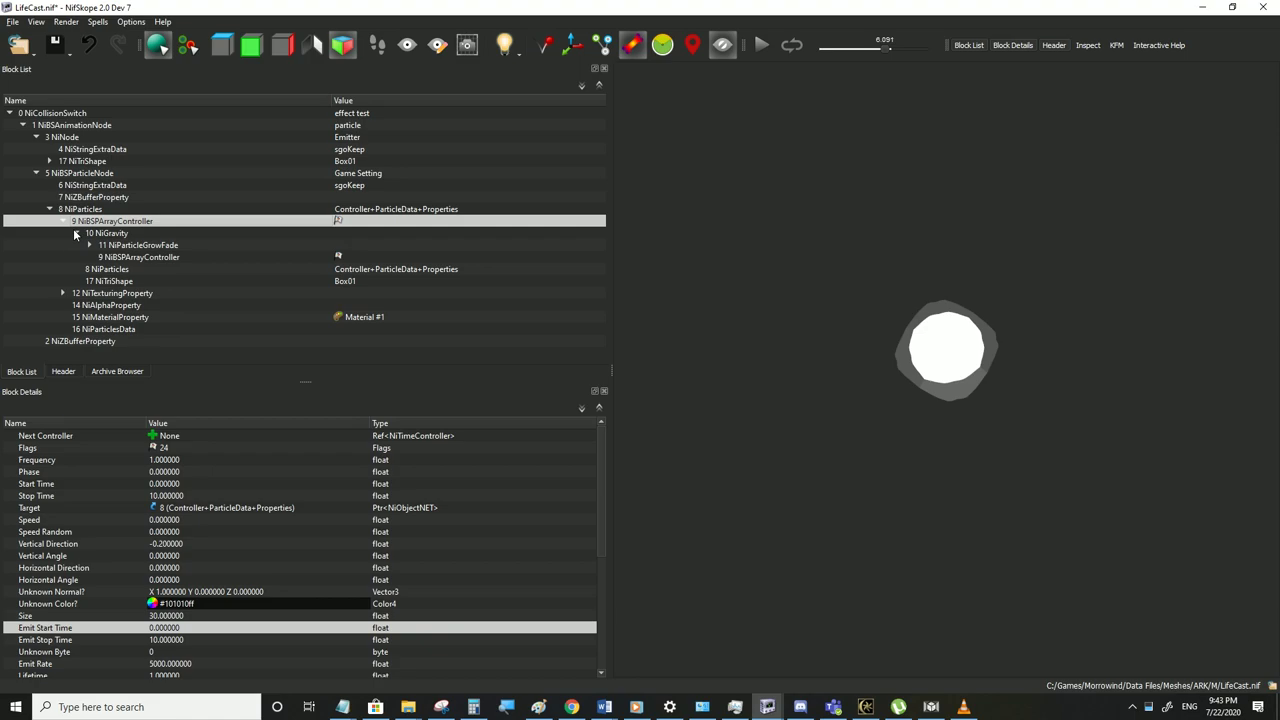
{"action": "left_click", "coordinate": [111, 245]}
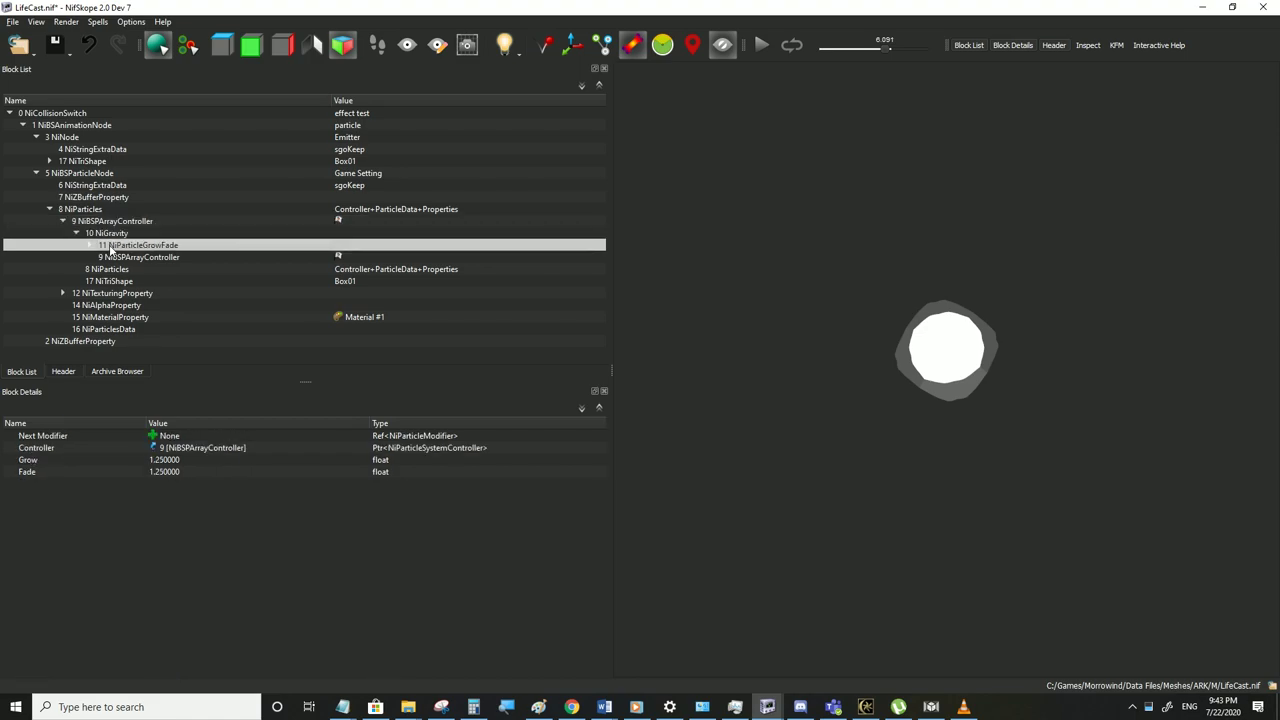
{"action": "double_click", "coordinate": [167, 459]}
{"action": "type", "text": "0"}
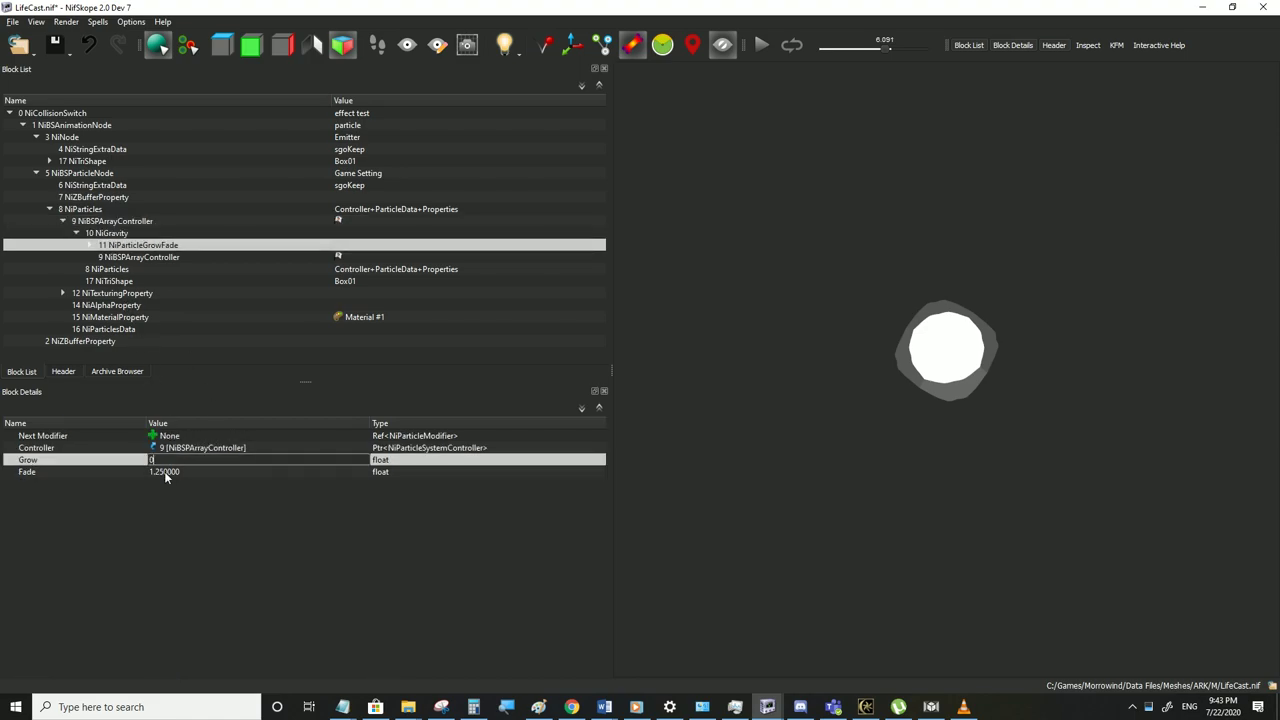
{"action": "left_click", "coordinate": [166, 471]}
{"action": "double_click", "coordinate": [166, 471]}
{"action": "type", "text": "0"}
{"action": "left_click", "coordinate": [166, 461]}
{"action": "left_click", "coordinate": [12, 21]}
{"action": "left_click", "coordinate": [45, 129]}
Set Box01's material Alpha to 0 to make it invisible, and save
{"action": "left_click", "coordinate": [86, 162]}
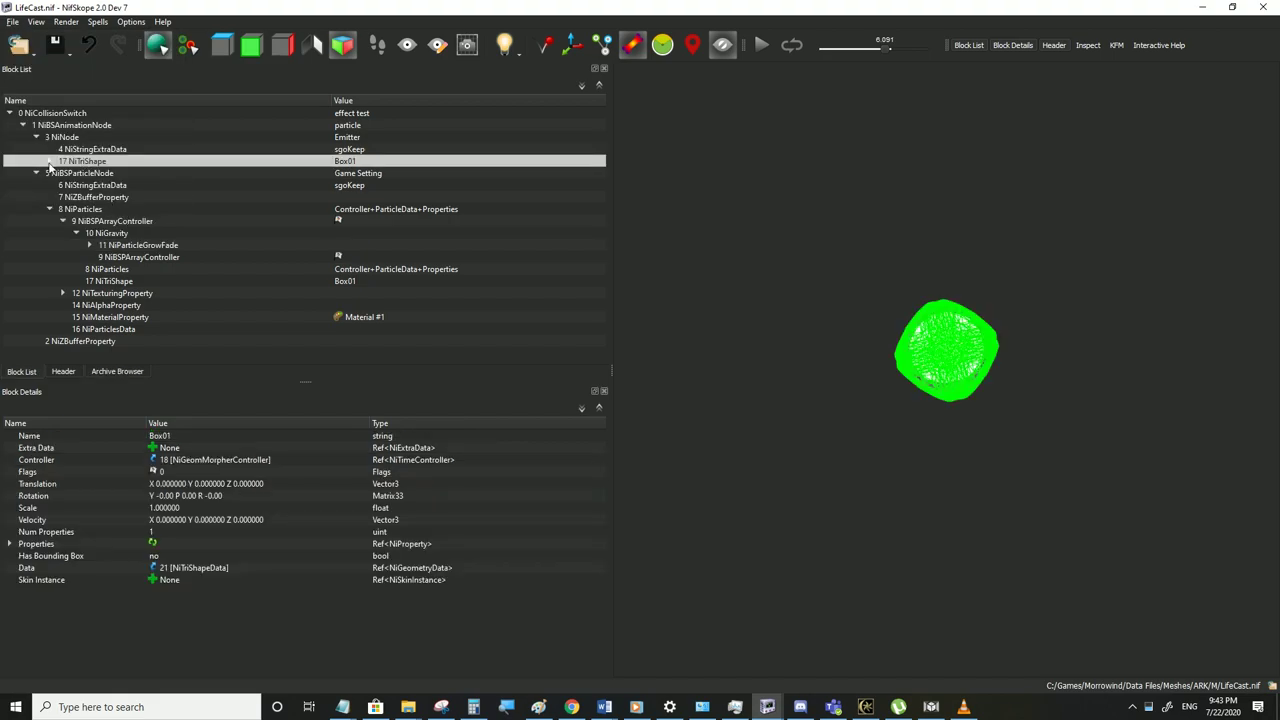
{"action": "left_click", "coordinate": [50, 161]}
{"action": "left_click", "coordinate": [96, 186]}
{"action": "double_click", "coordinate": [160, 543]}
{"action": "type", "text": "0"}
{"action": "key", "text": "Return"}
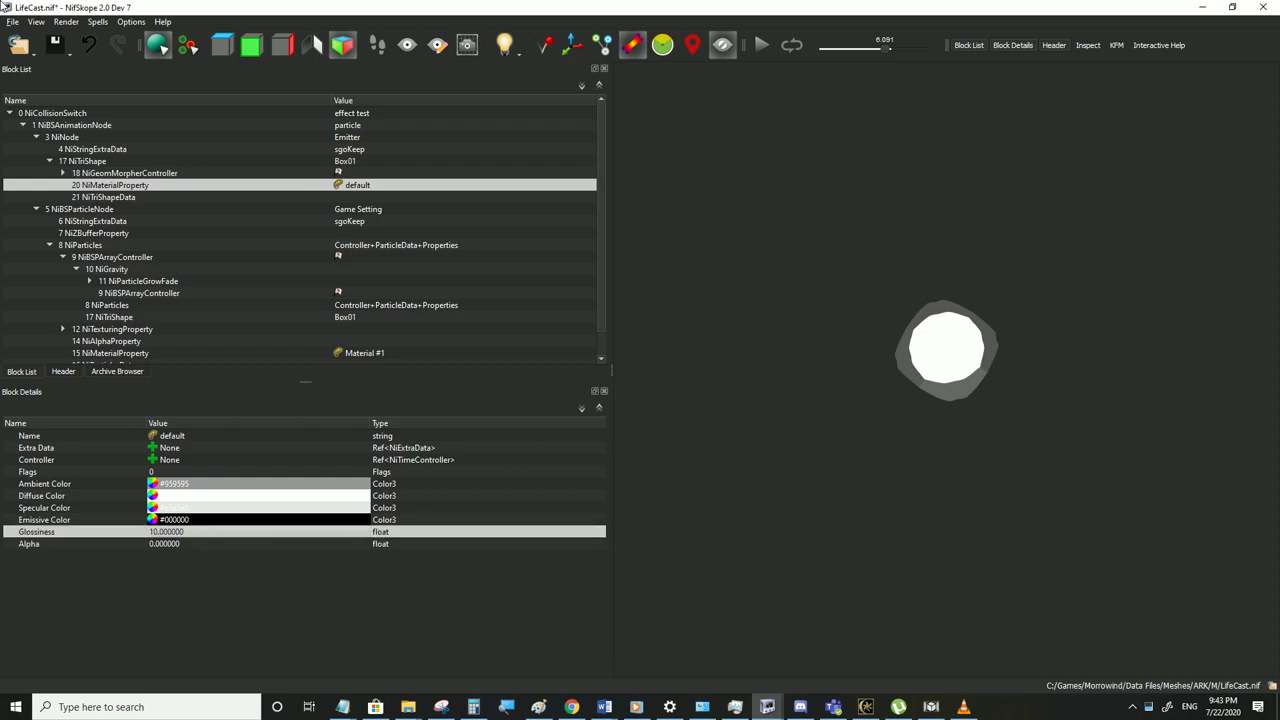
{"action": "left_click", "coordinate": [13, 21]}
{"action": "left_click", "coordinate": [40, 126]}
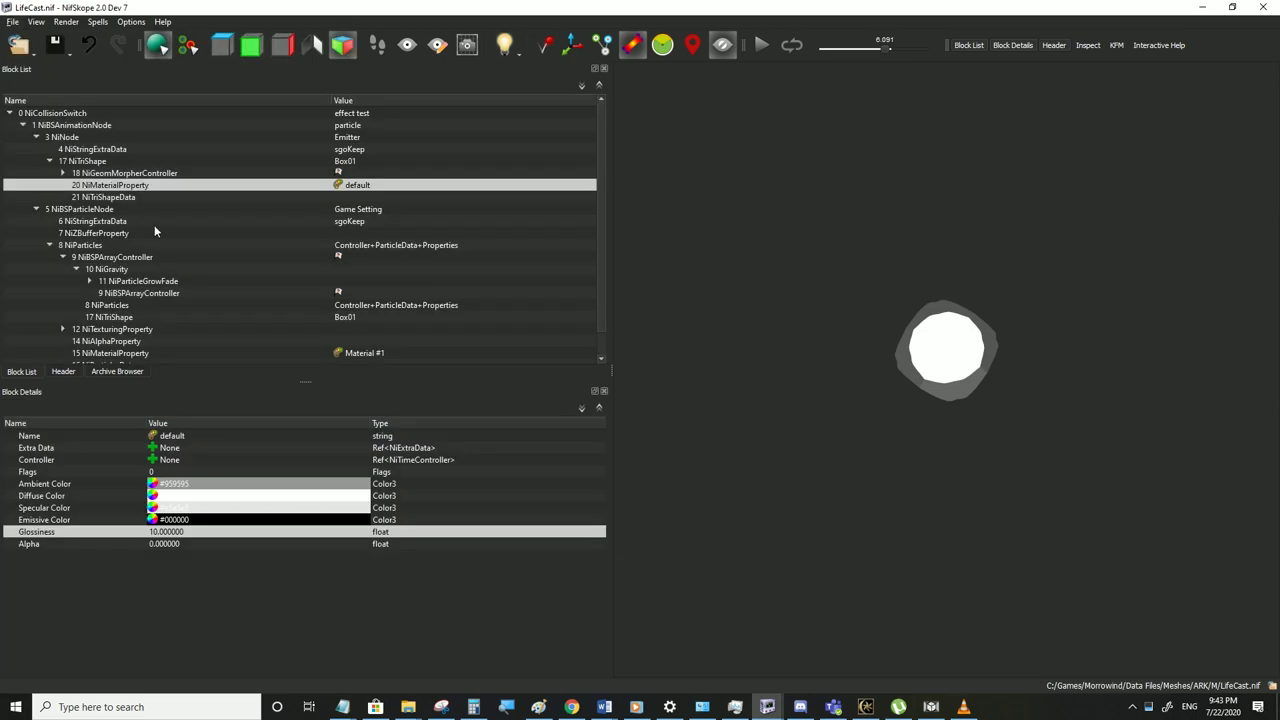
Make Box01's material colours black by pasting the black value into each, and save
{"action": "left_click", "coordinate": [174, 518]}
{"action": "key", "text": "ctrl+c"}
{"action": "left_click", "coordinate": [177, 507]}
{"action": "key", "text": "ctrl+v"}
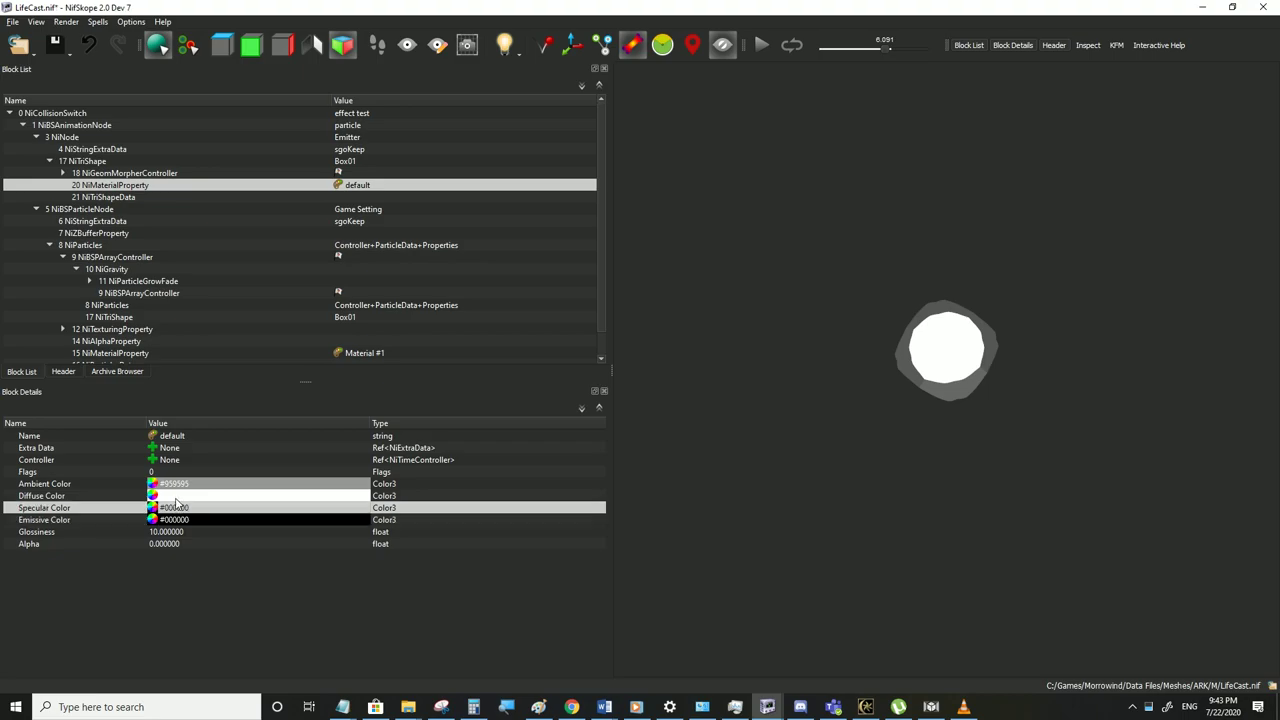
{"action": "left_click", "coordinate": [178, 497]}
{"action": "key", "text": "ctrl+v"}
{"action": "left_click", "coordinate": [180, 486]}
{"action": "key", "text": "ctrl+v"}
{"action": "left_click", "coordinate": [13, 21]}
{"action": "left_click", "coordinate": [40, 126]}
Check the effect in Morrowind, then set the gravity Force to 0 and save
{"action": "left_click", "coordinate": [866, 706]}
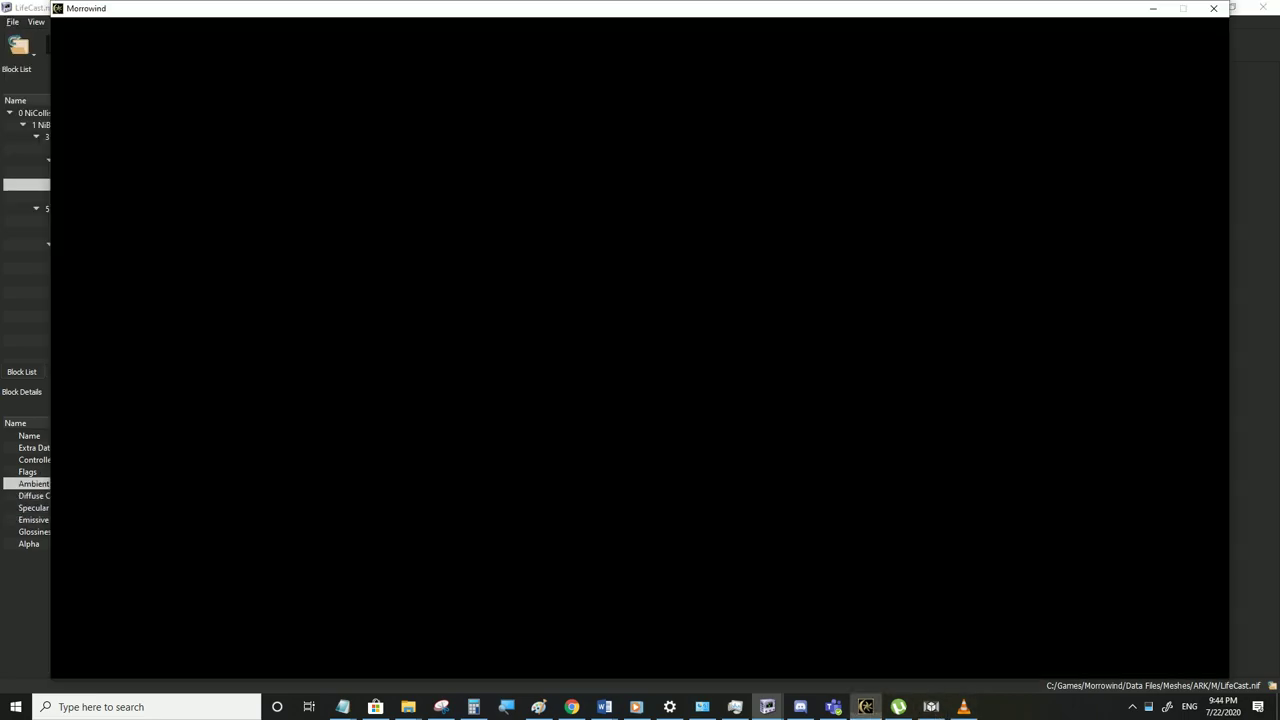
{"action": "key", "text": "alt+Tab"}
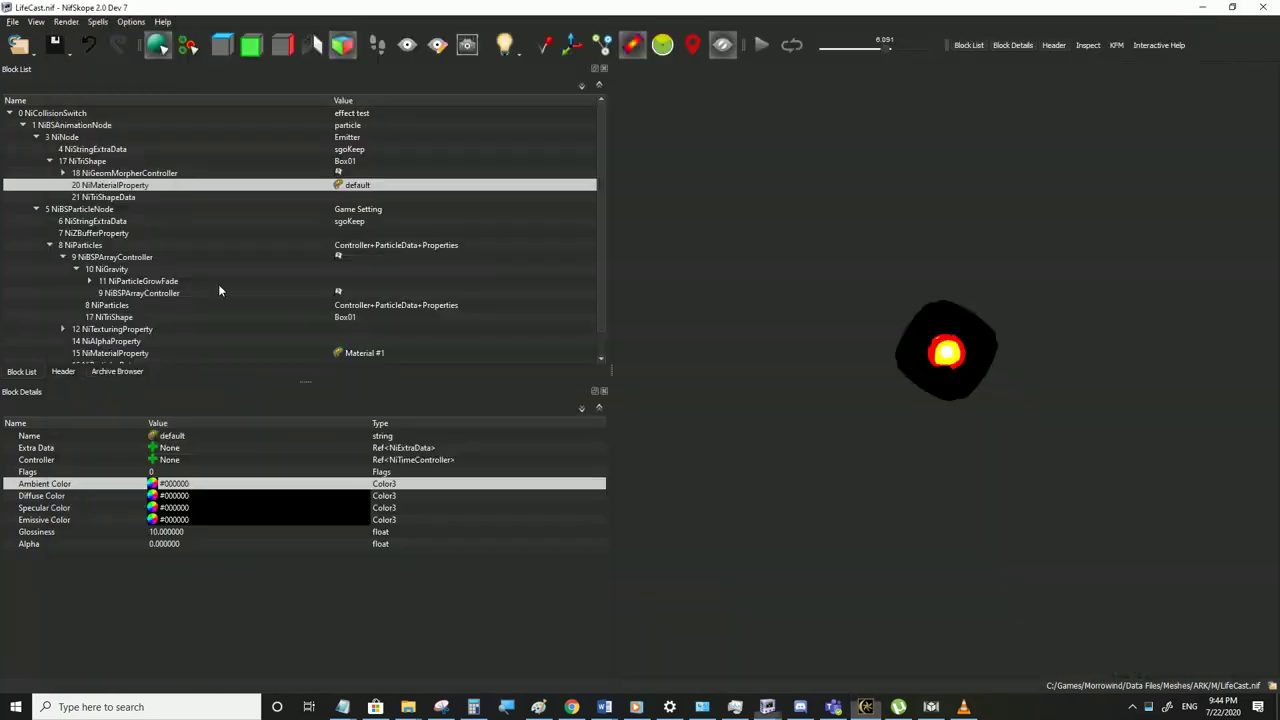
{"action": "left_click", "coordinate": [105, 269]}
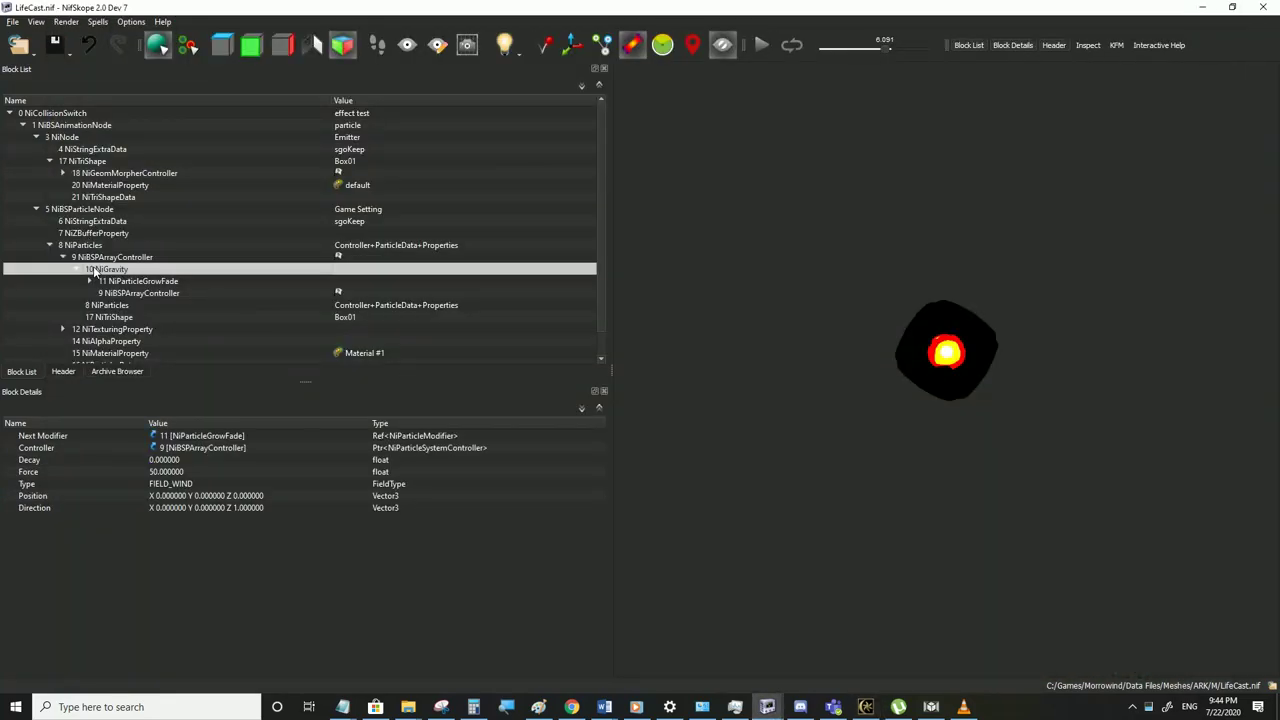
{"action": "double_click", "coordinate": [166, 471]}
{"action": "left_click", "coordinate": [172, 484]}
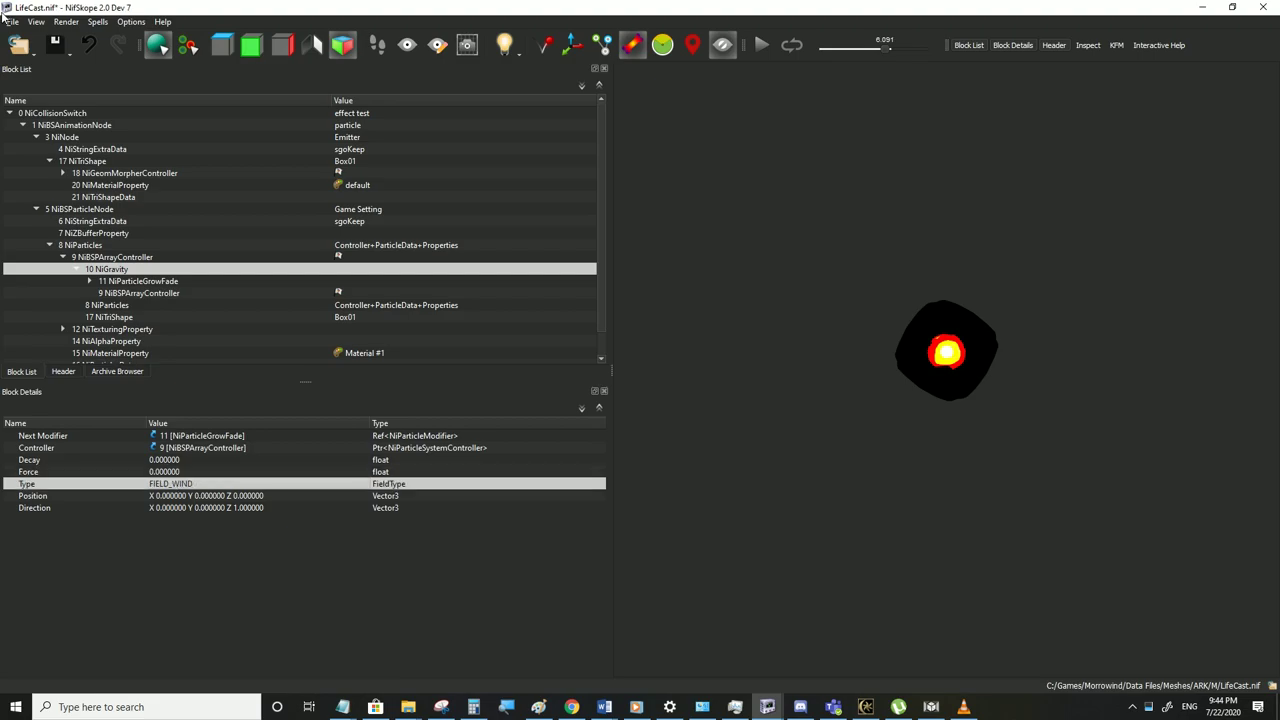
{"action": "left_click", "coordinate": [12, 21]}
{"action": "left_click", "coordinate": [43, 131]}
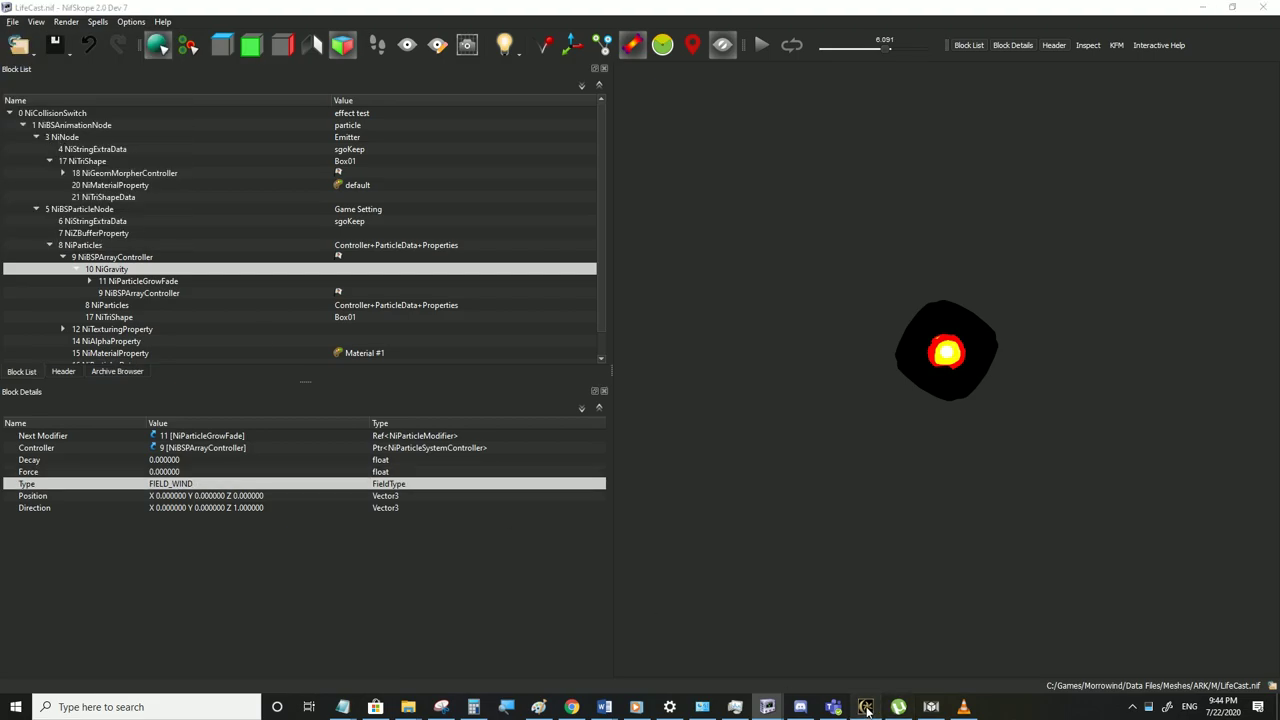
View the effect in third person in Morrowind, then reduce particle Size to 3 and save
{"action": "left_click", "coordinate": [866, 707]}
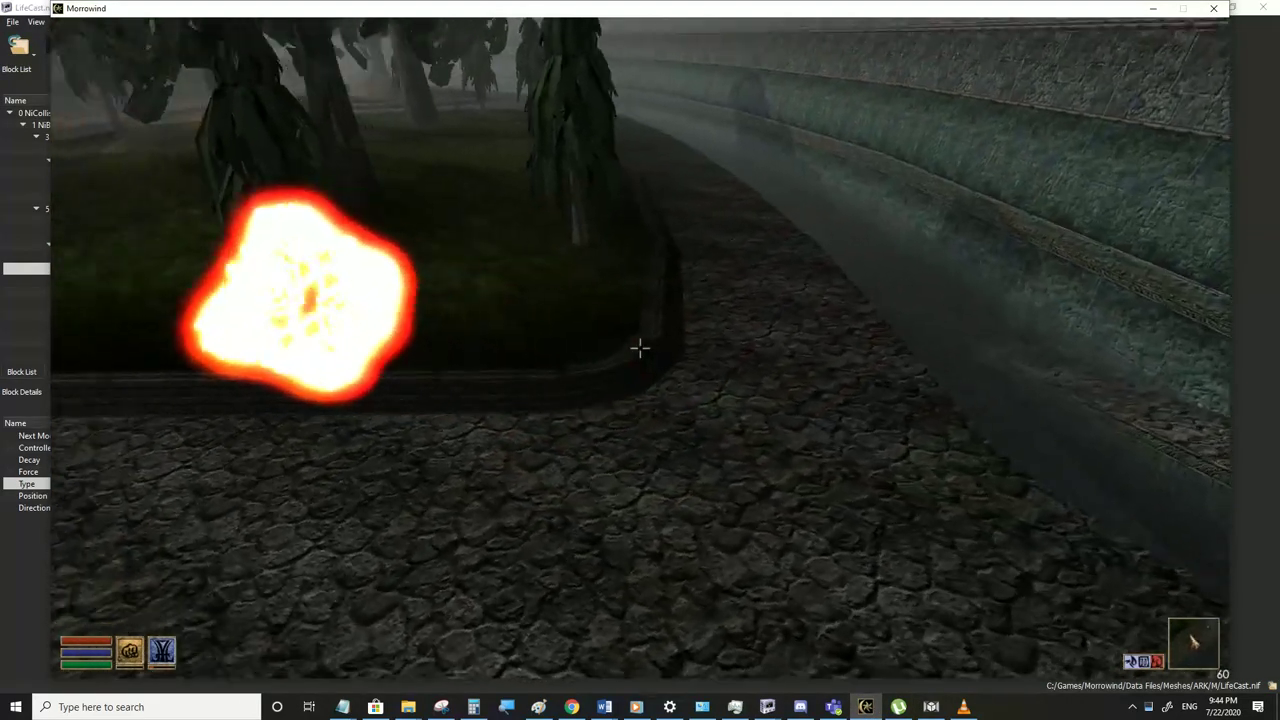
{"action": "key", "text": "Tab"}
{"action": "key", "text": "Tab"}
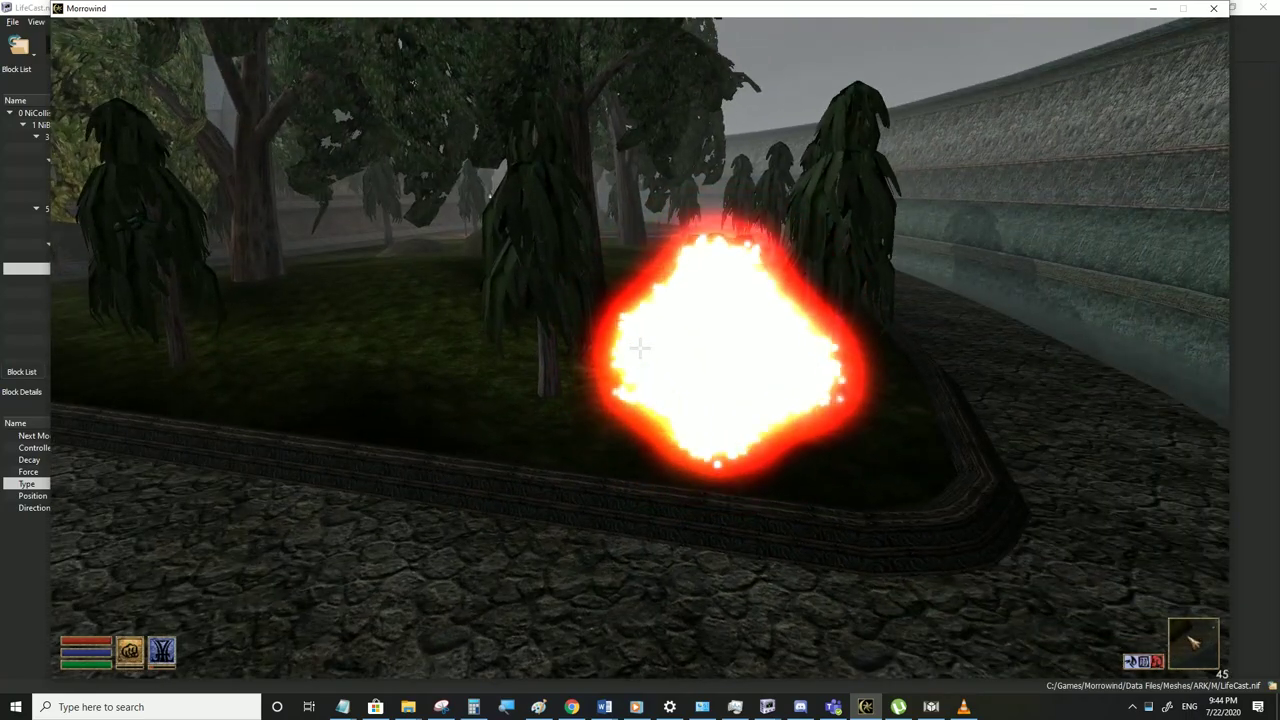
{"action": "key", "text": "alt+Tab"}
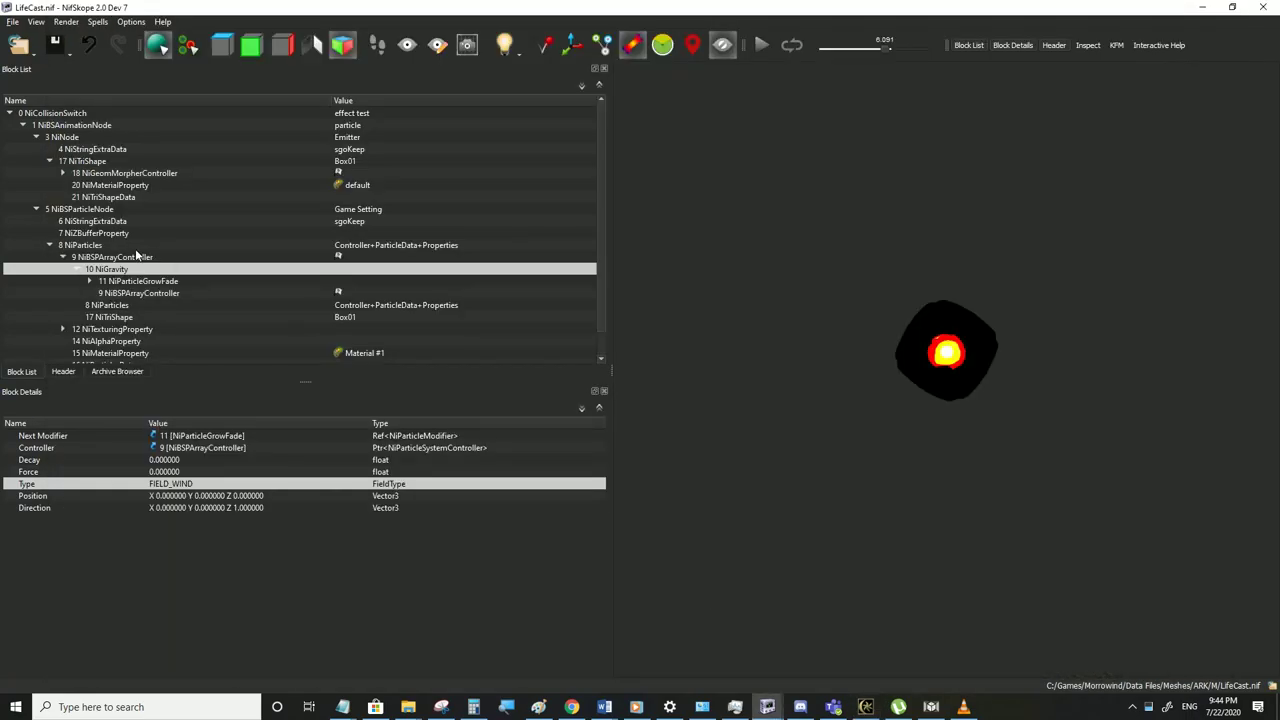
{"action": "left_click", "coordinate": [138, 257]}
{"action": "double_click", "coordinate": [176, 617]}
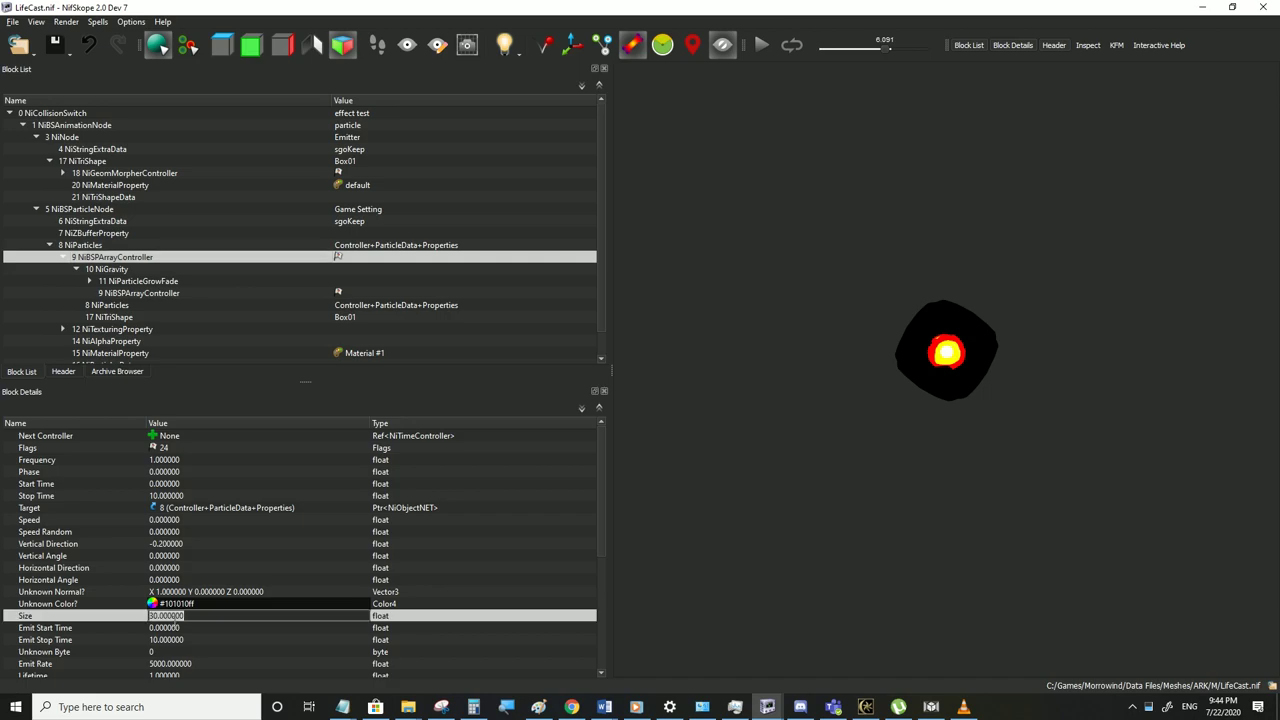
{"action": "type", "text": "3"}
{"action": "left_click", "coordinate": [173, 628]}
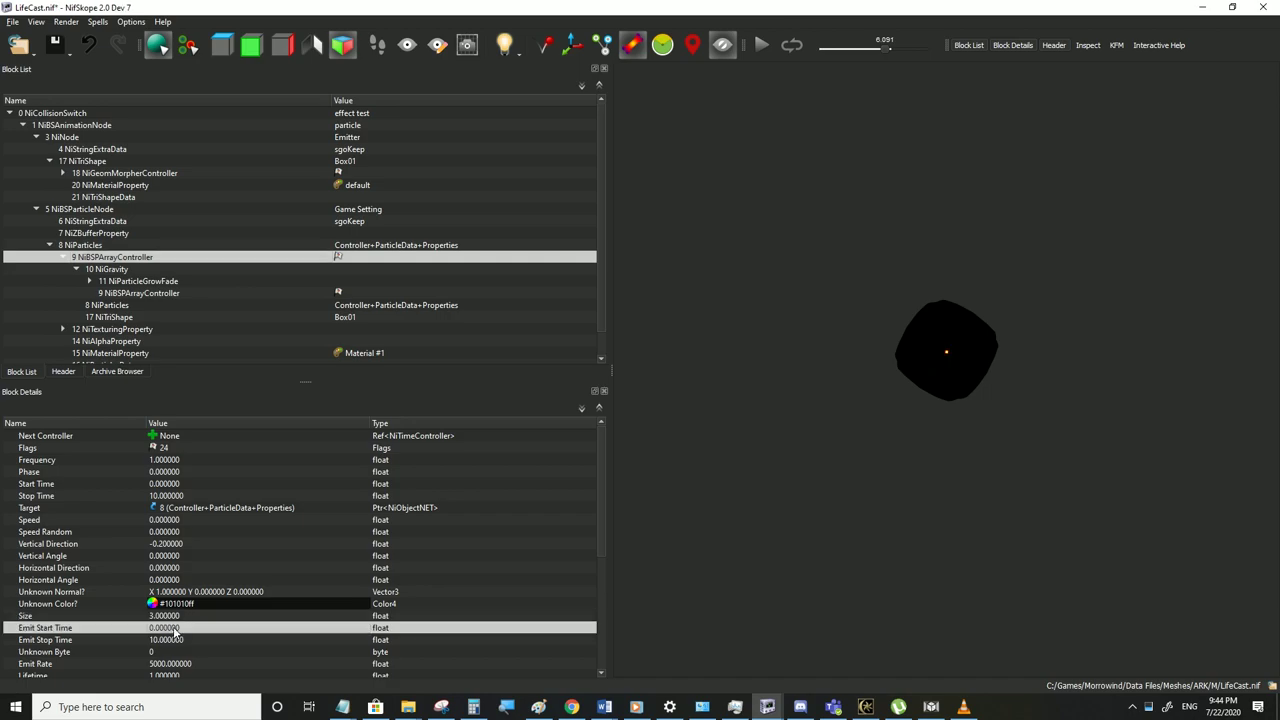
{"action": "scroll", "coordinate": [177, 640], "scroll_direction": "down", "scroll_amount": 1}
{"action": "left_click", "coordinate": [13, 24]}
{"action": "left_click", "coordinate": [40, 135]}
Look around the updated particle effect in Morrowind
{"action": "left_click", "coordinate": [874, 711]}
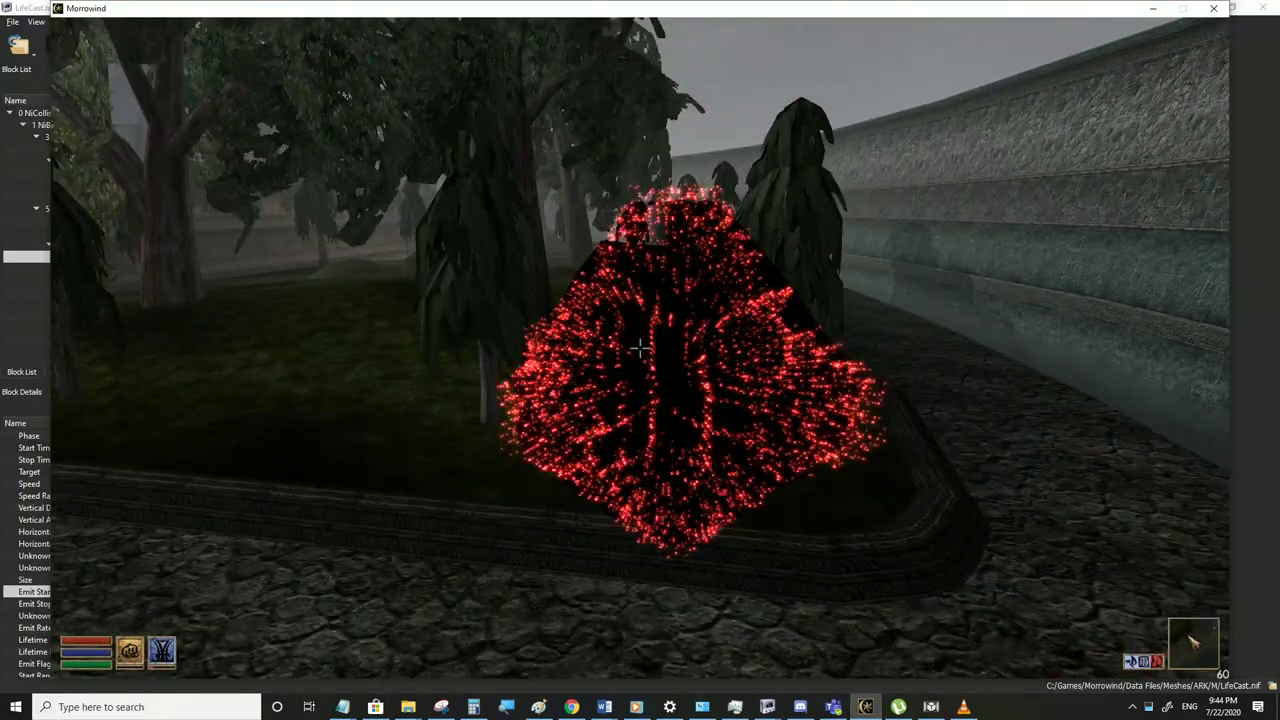
{"action": "key", "text": "a"}
{"action": "key", "text": "d"}
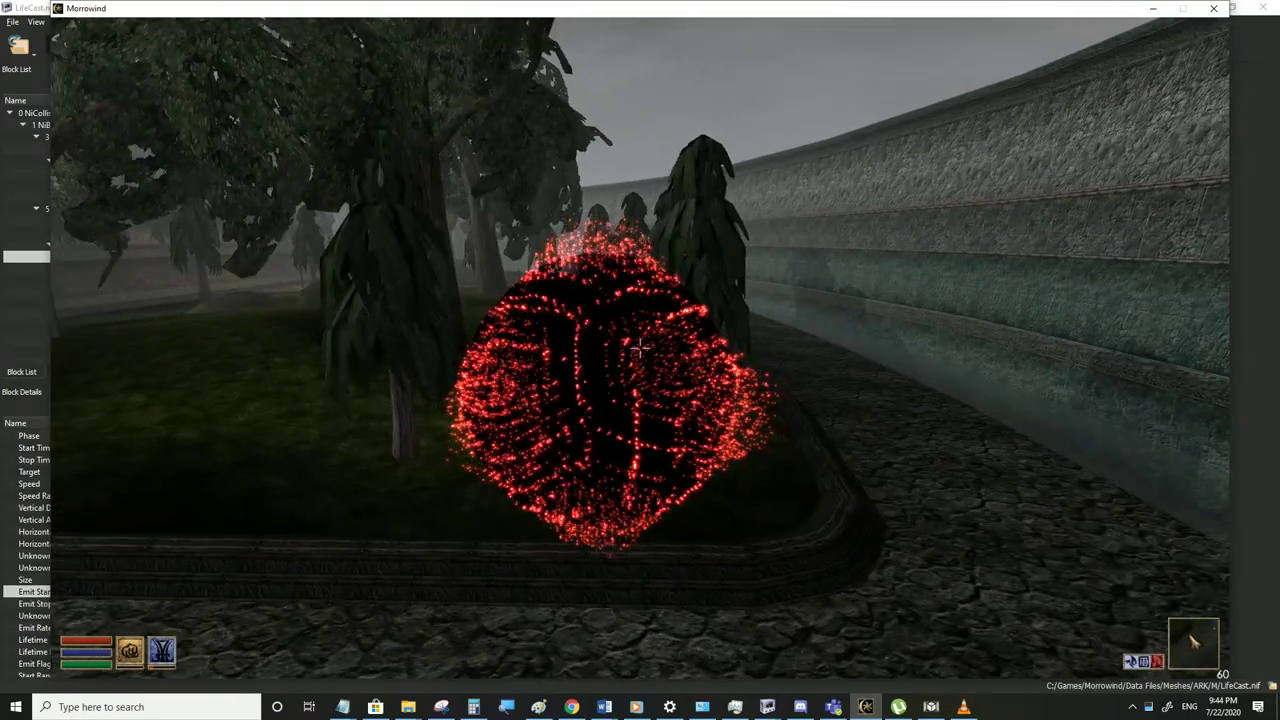
{"action": "key", "text": "alt+Tab"}
Paste the NiAlphaProperty block under the Box01 mesh and save LifeCast.nif
{"action": "left_click", "coordinate": [85, 162]}
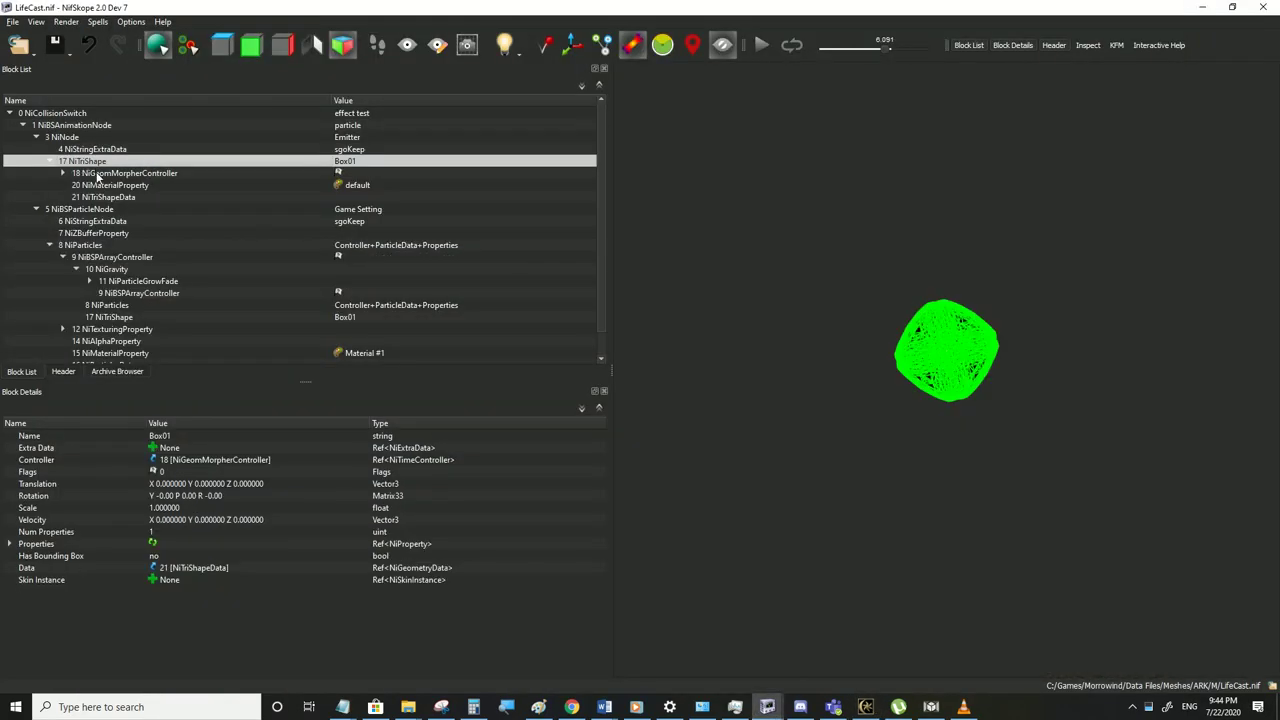
{"action": "left_click", "coordinate": [117, 343]}
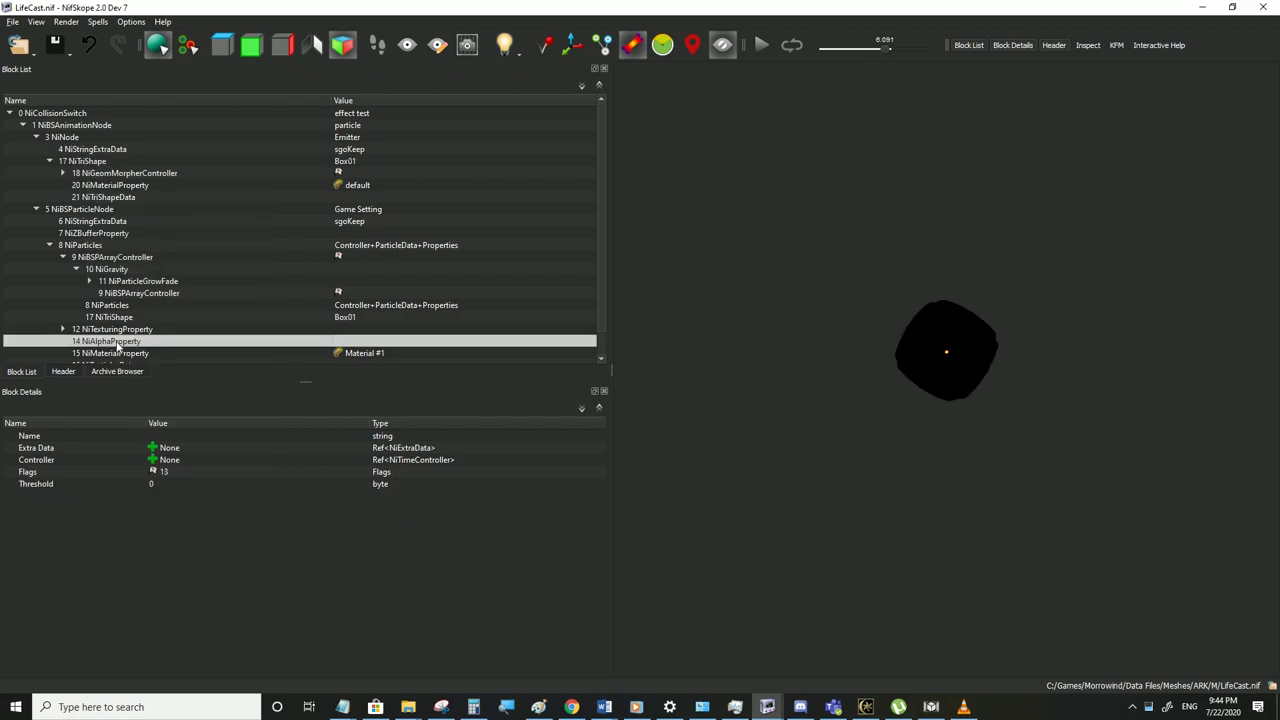
{"action": "left_click", "coordinate": [86, 165]}
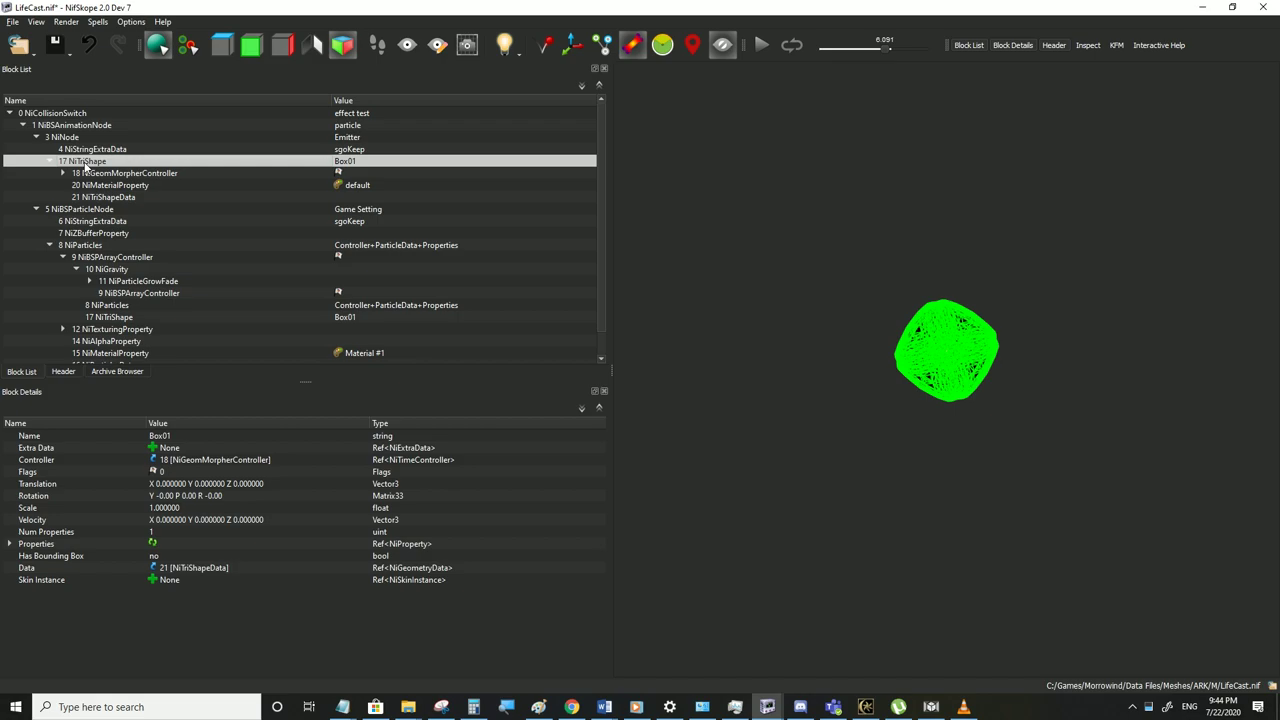
{"action": "right_click", "coordinate": [86, 165]}
{"action": "mouse_move", "coordinate": [150, 157]}
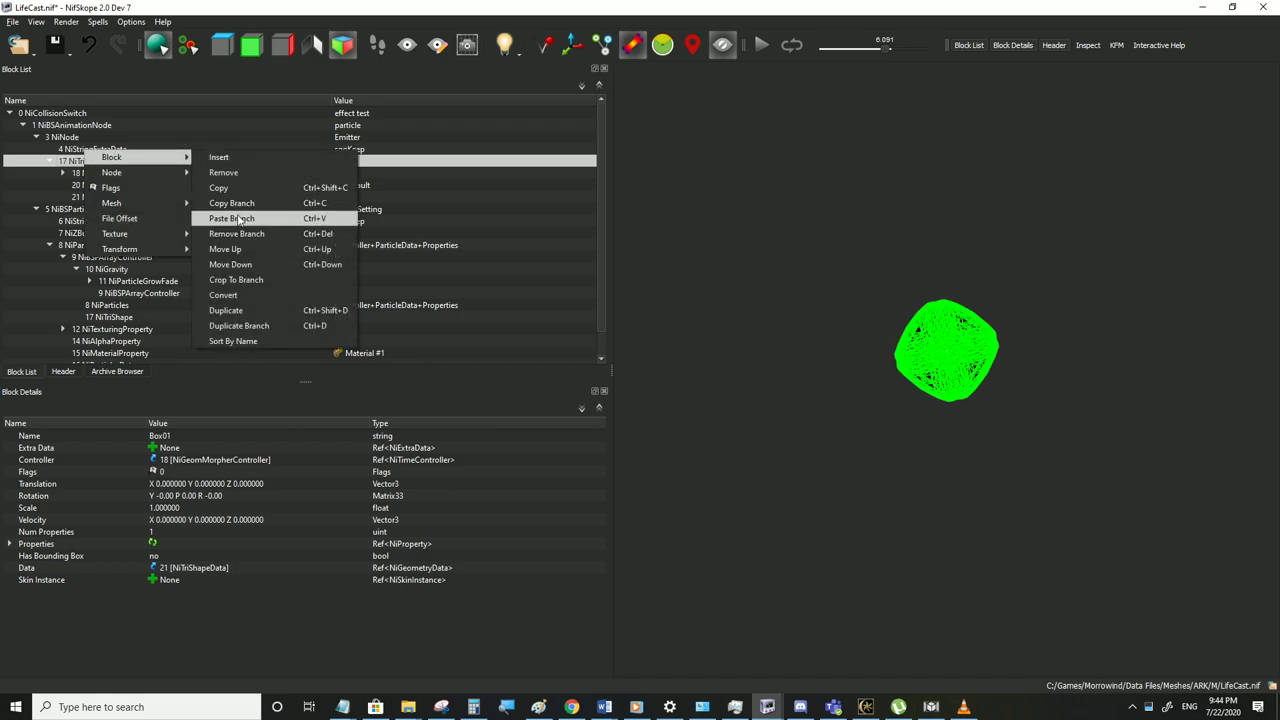
{"action": "left_click", "coordinate": [237, 214]}
{"action": "left_click", "coordinate": [12, 21]}
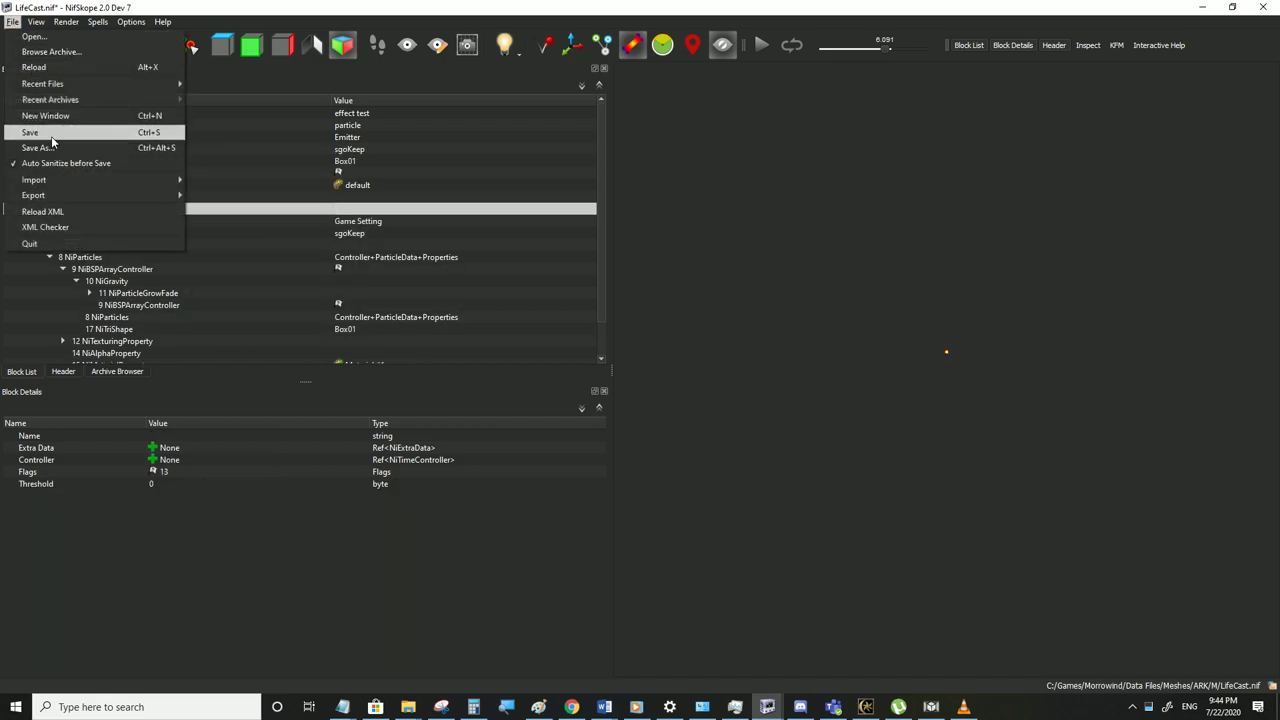
{"action": "left_click", "coordinate": [52, 134]}
Test the effect in Morrowind, then set the particle Lifetime to 0.1 and save
{"action": "left_click", "coordinate": [865, 704]}
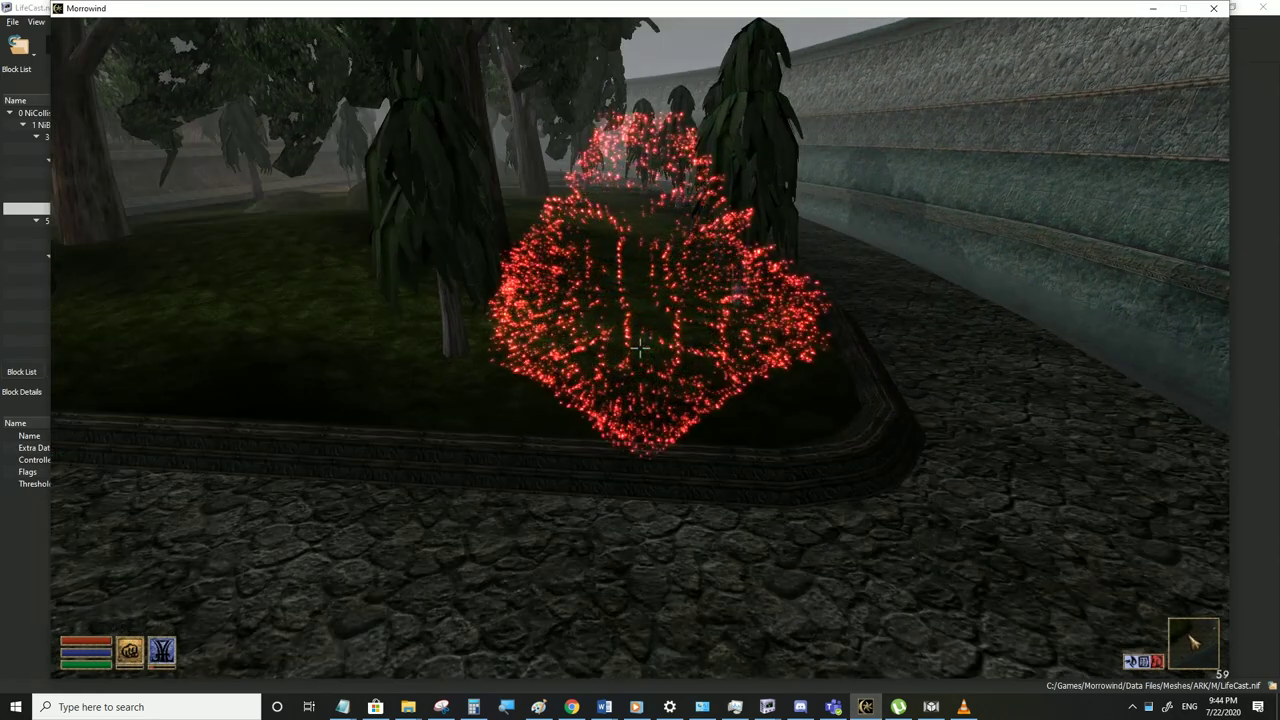
{"action": "key", "text": "w"}
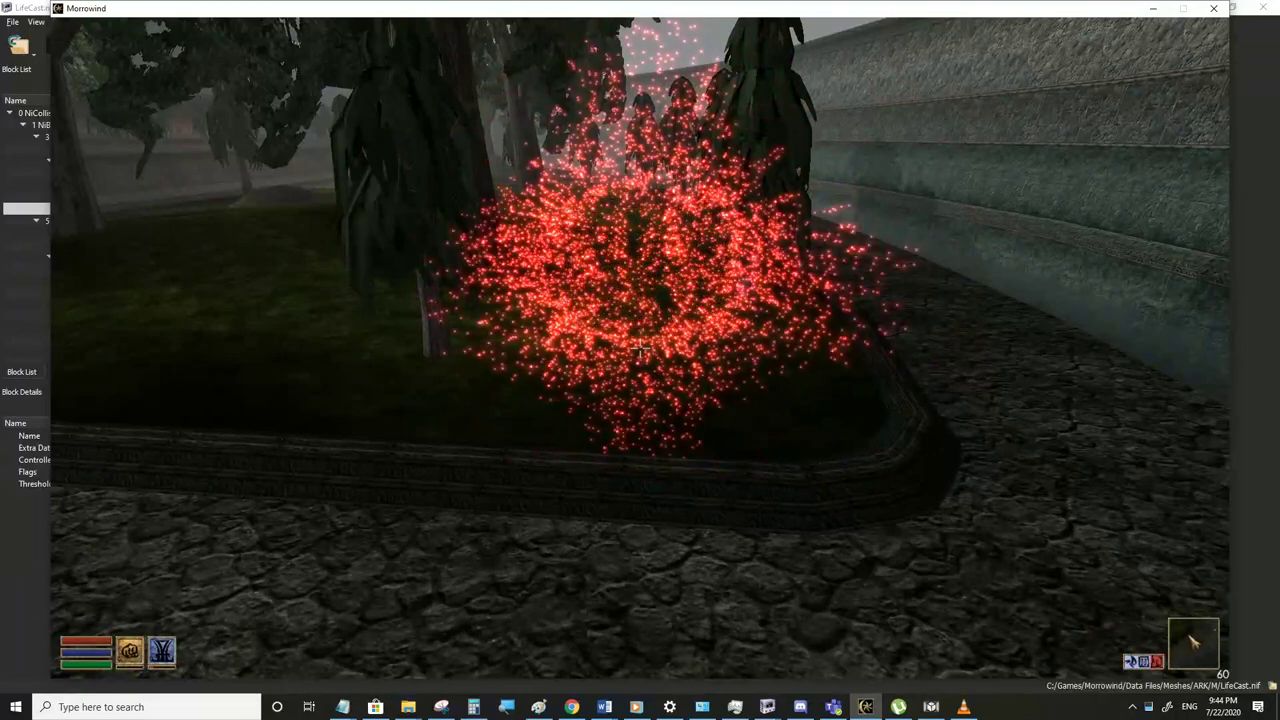
{"action": "key", "text": "alt+Tab"}
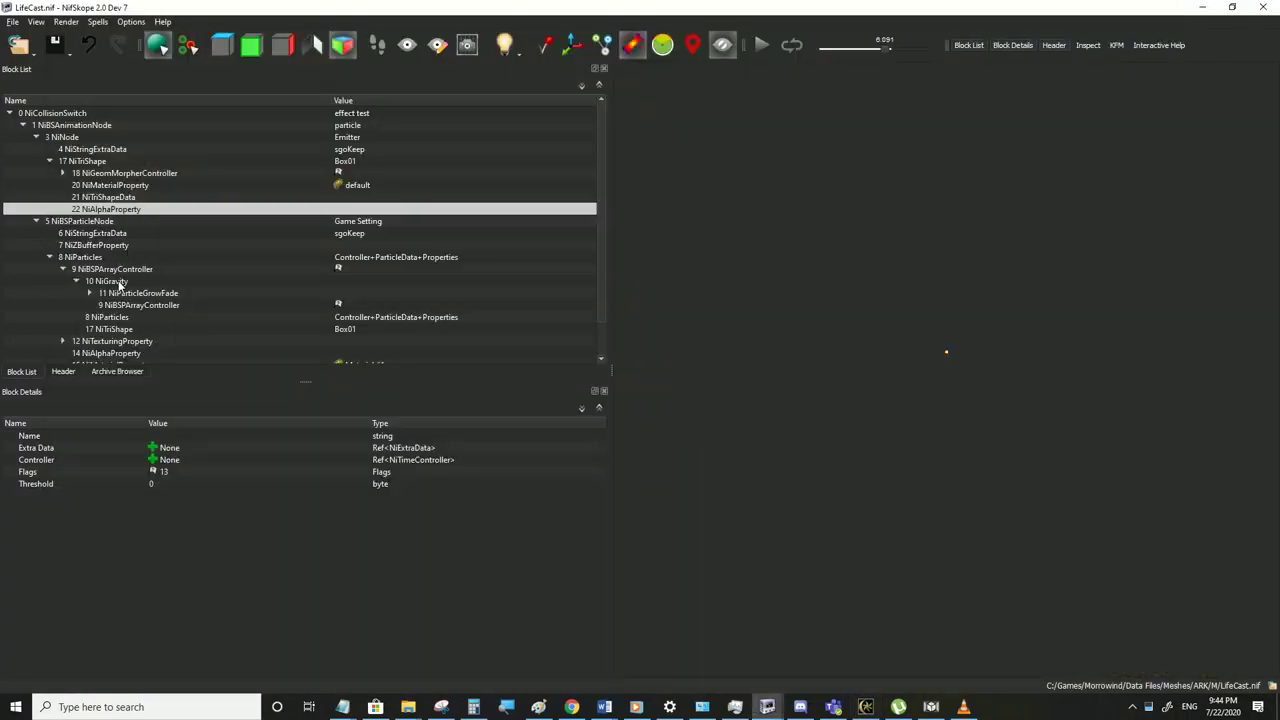
{"action": "left_click", "coordinate": [113, 269]}
{"action": "scroll", "coordinate": [200, 538], "scroll_direction": "down", "scroll_amount": 2}
{"action": "left_click", "coordinate": [177, 604]}
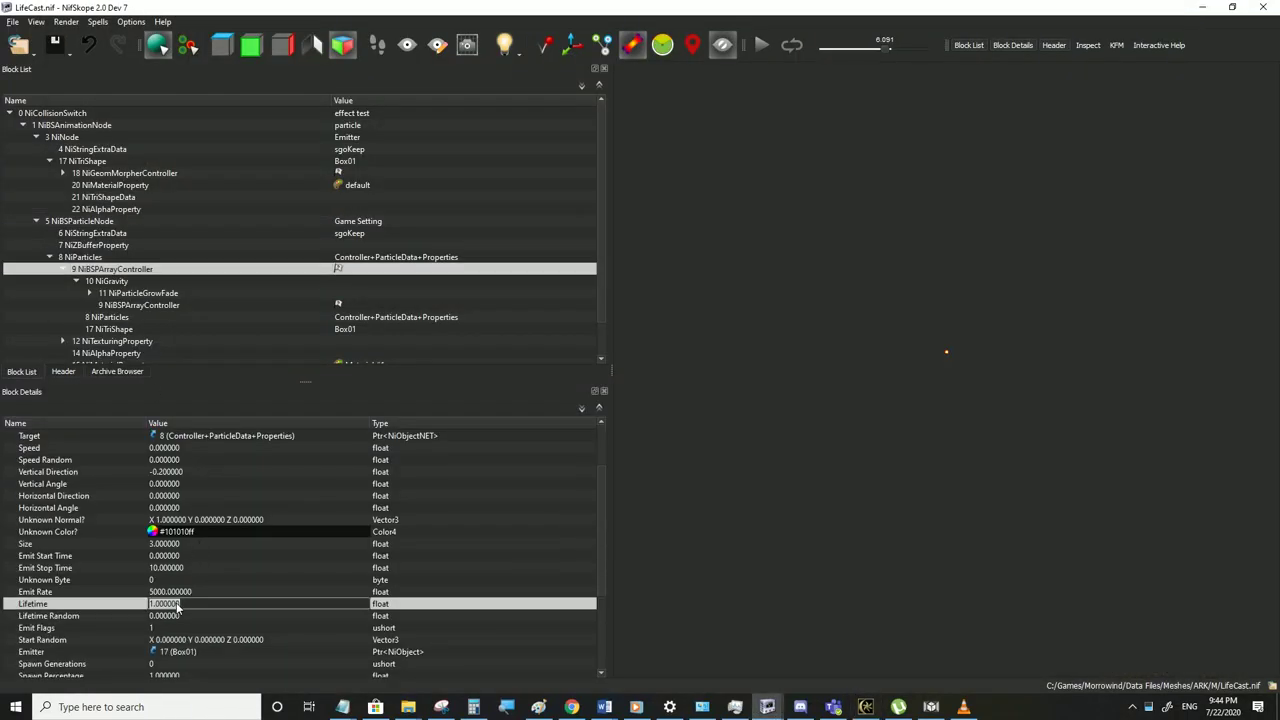
{"action": "type", "text": "0.1"}
{"action": "key", "text": "Return"}
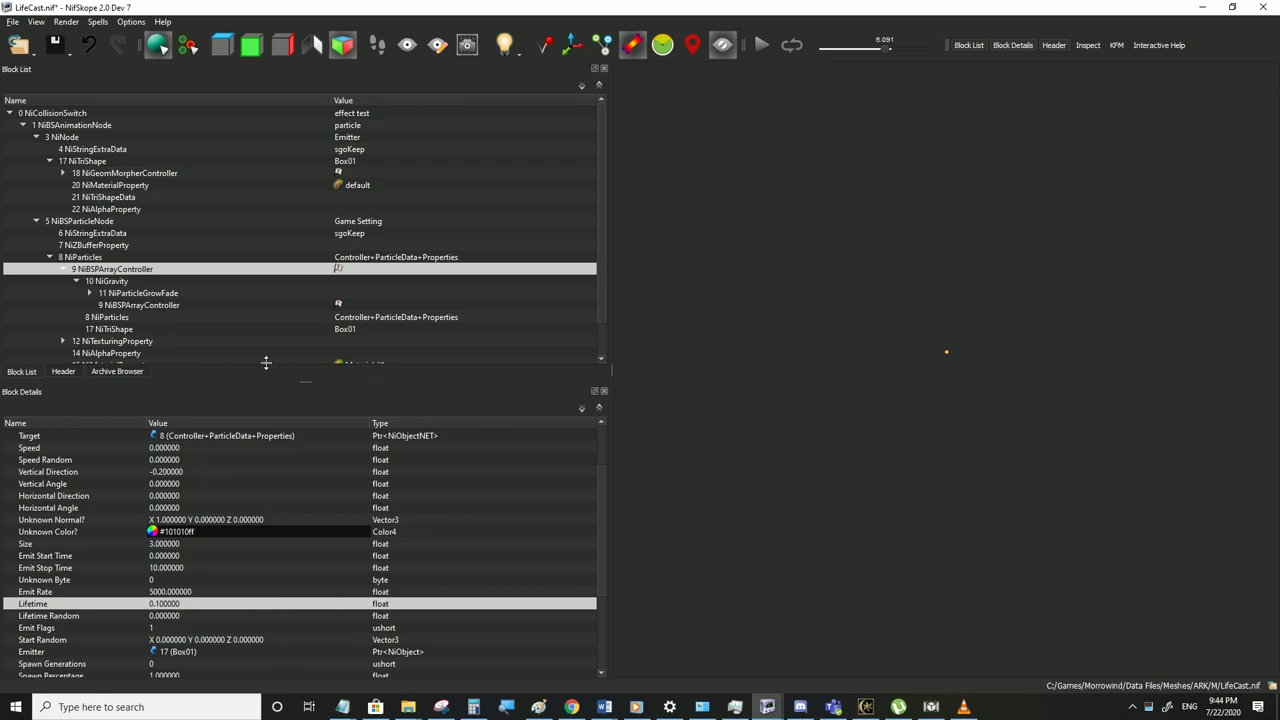
{"action": "left_click", "coordinate": [12, 22]}
{"action": "left_click", "coordinate": [37, 137]}
Set the Emit Rate to 50000, save, and check the result in Morrowind
{"action": "left_click", "coordinate": [865, 707]}
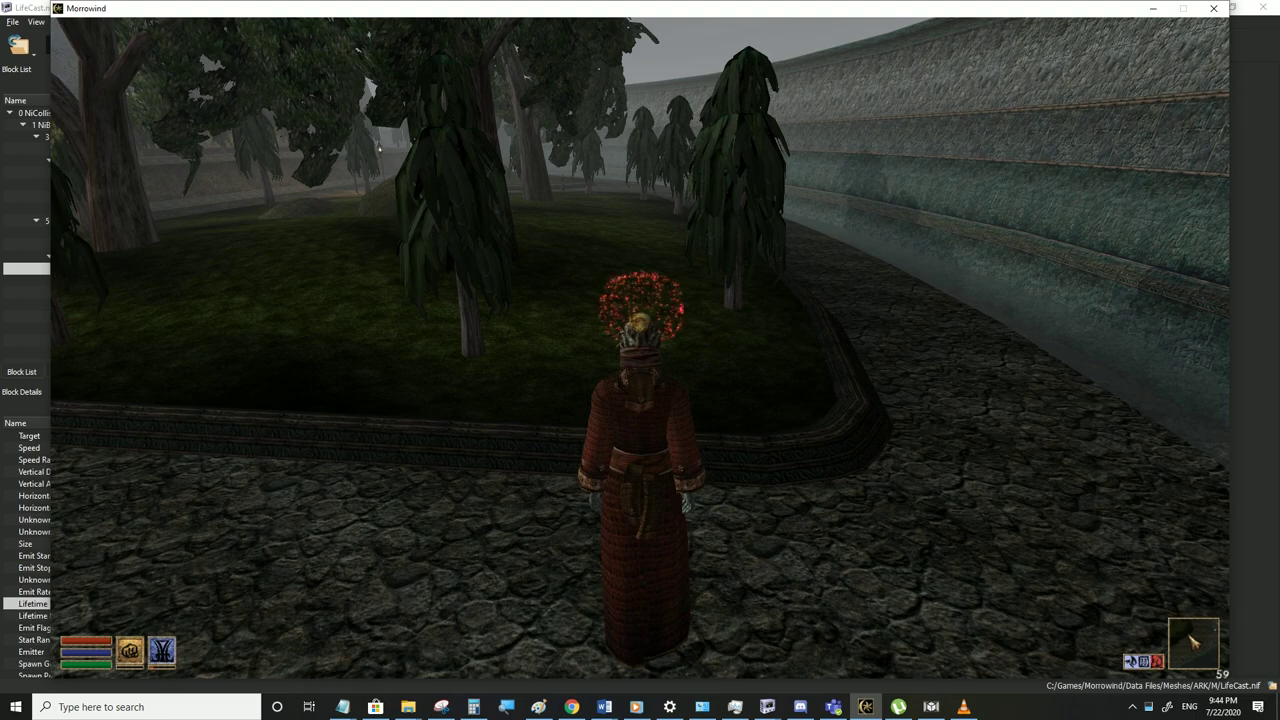
{"action": "key", "text": "alt+Tab"}
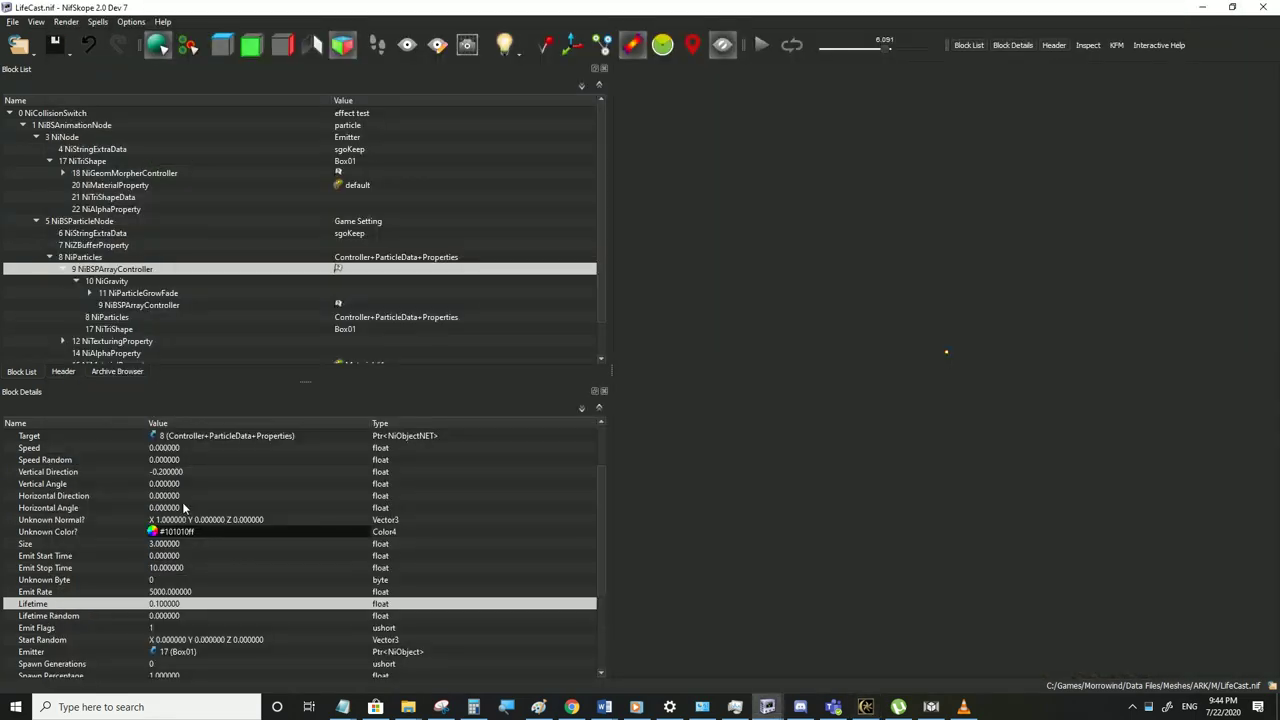
{"action": "left_click", "coordinate": [178, 591]}
{"action": "left_click", "coordinate": [176, 591]}
{"action": "type", "text": "5"}
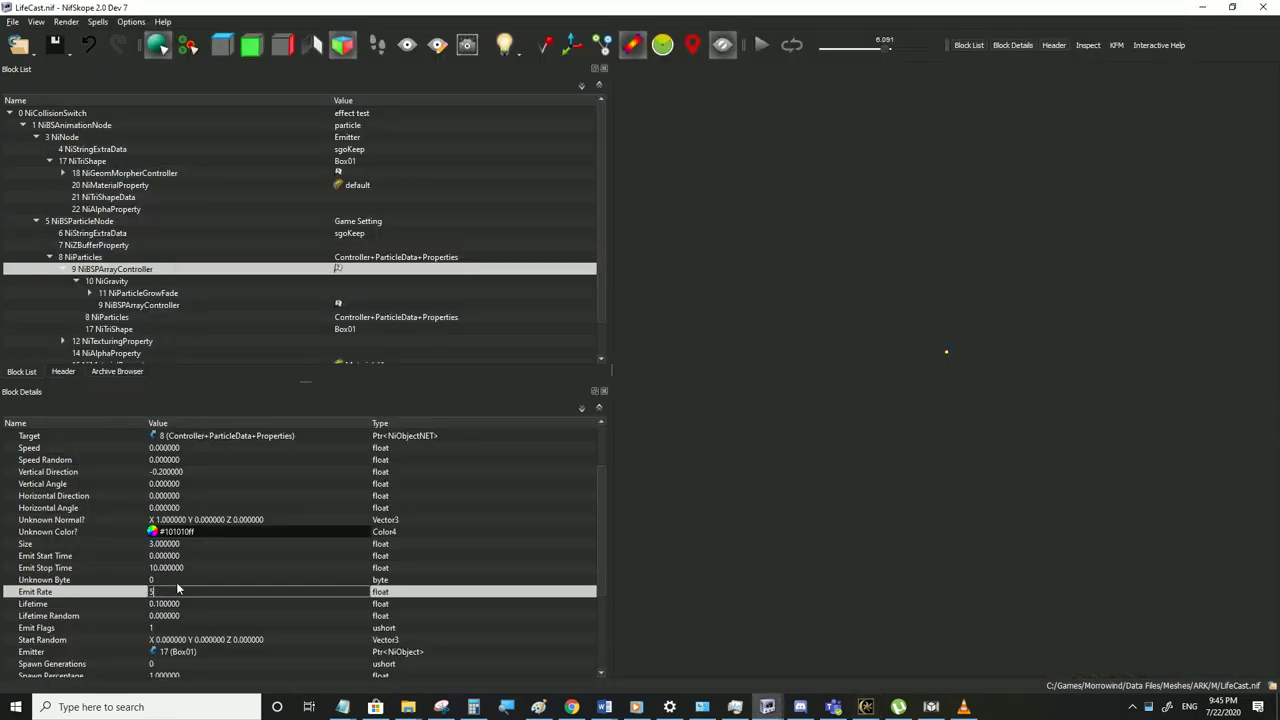
{"action": "type", "text": "0000"}
{"action": "left_click", "coordinate": [178, 556]}
{"action": "left_click", "coordinate": [11, 23]}
{"action": "left_click", "coordinate": [75, 134]}
{"action": "left_click", "coordinate": [866, 707]}
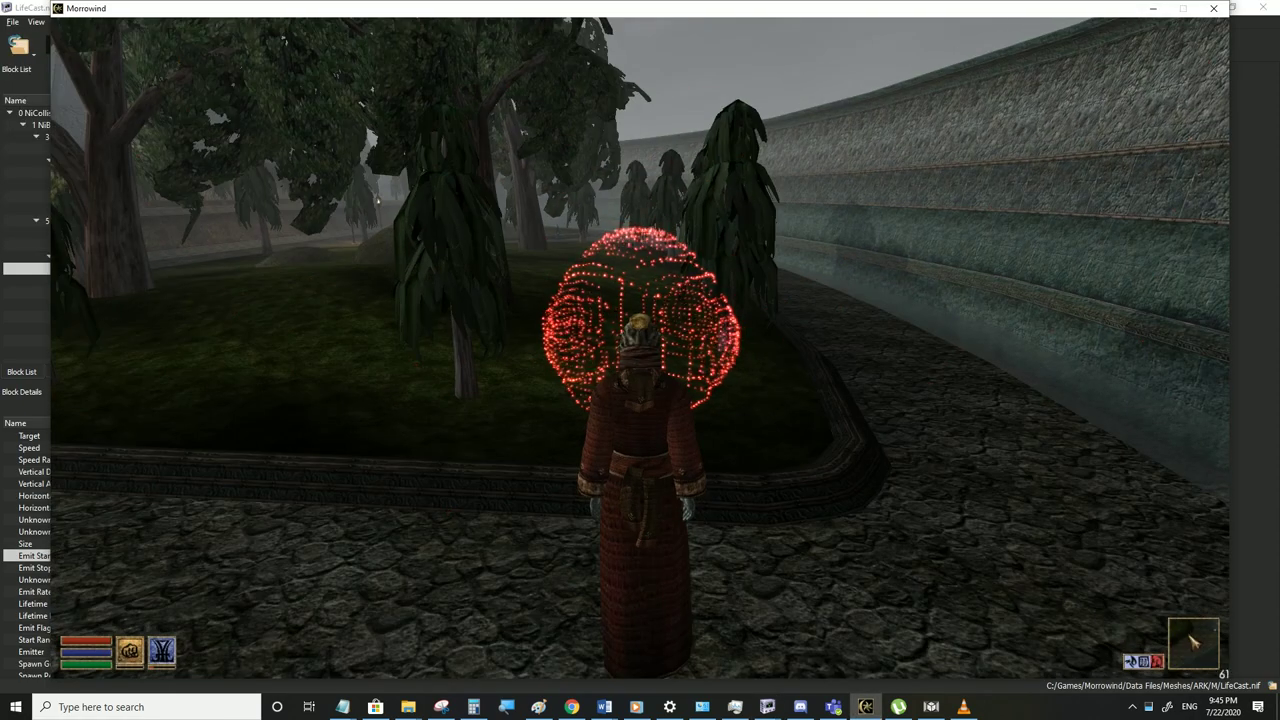
Toggle between first- and third-person views while walking around the morphing red particle effect
{"action": "key", "text": "Tab"}
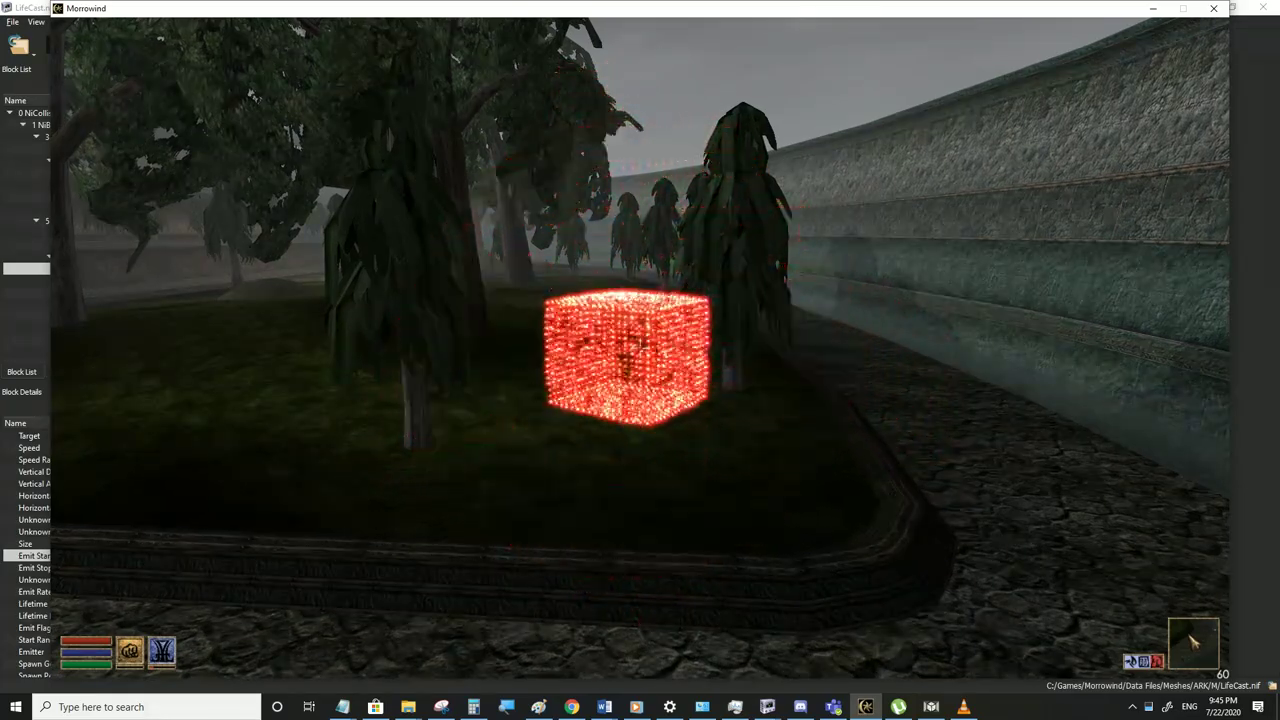
{"action": "key", "text": "w"}
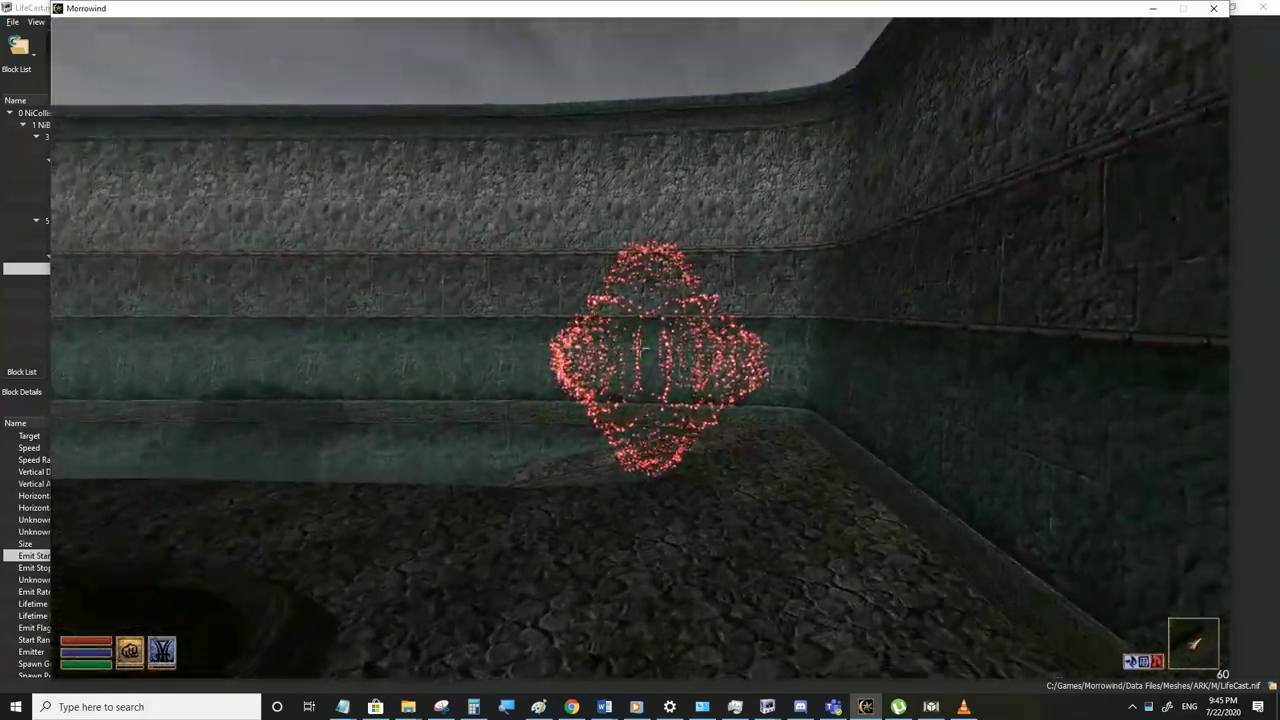
{"action": "key", "text": "Tab"}
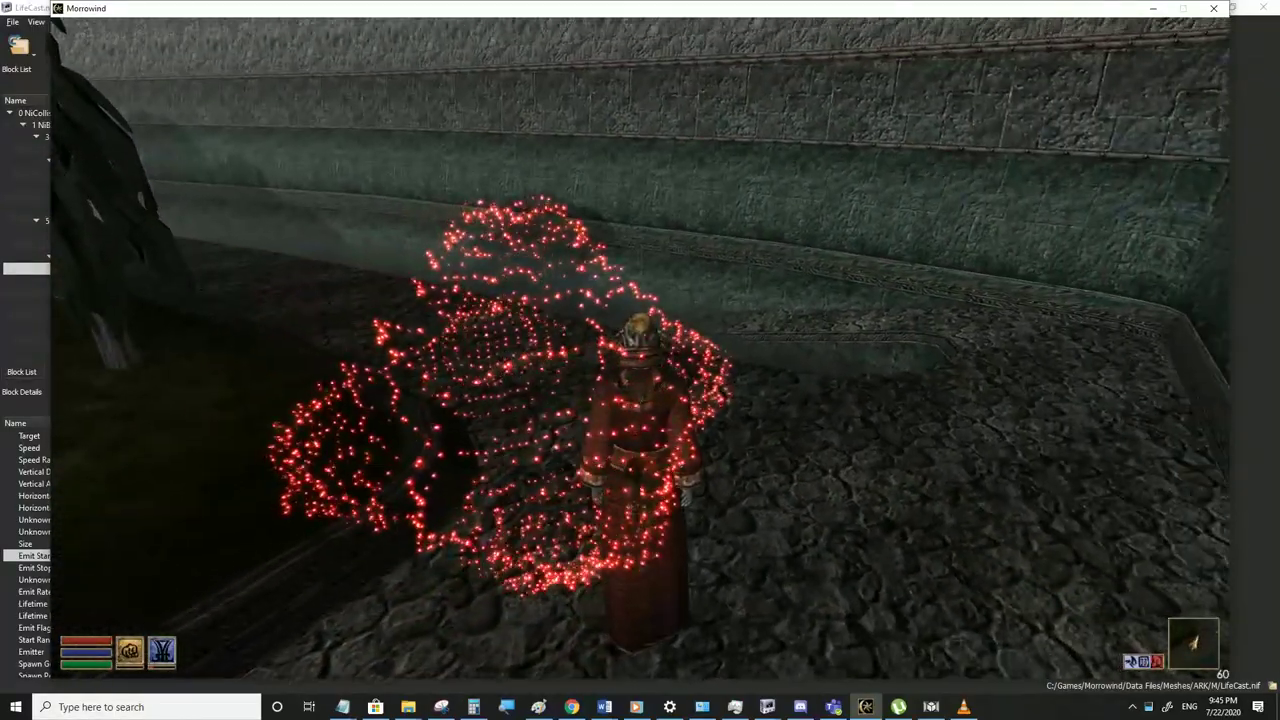
{"action": "key", "text": "Tab"}
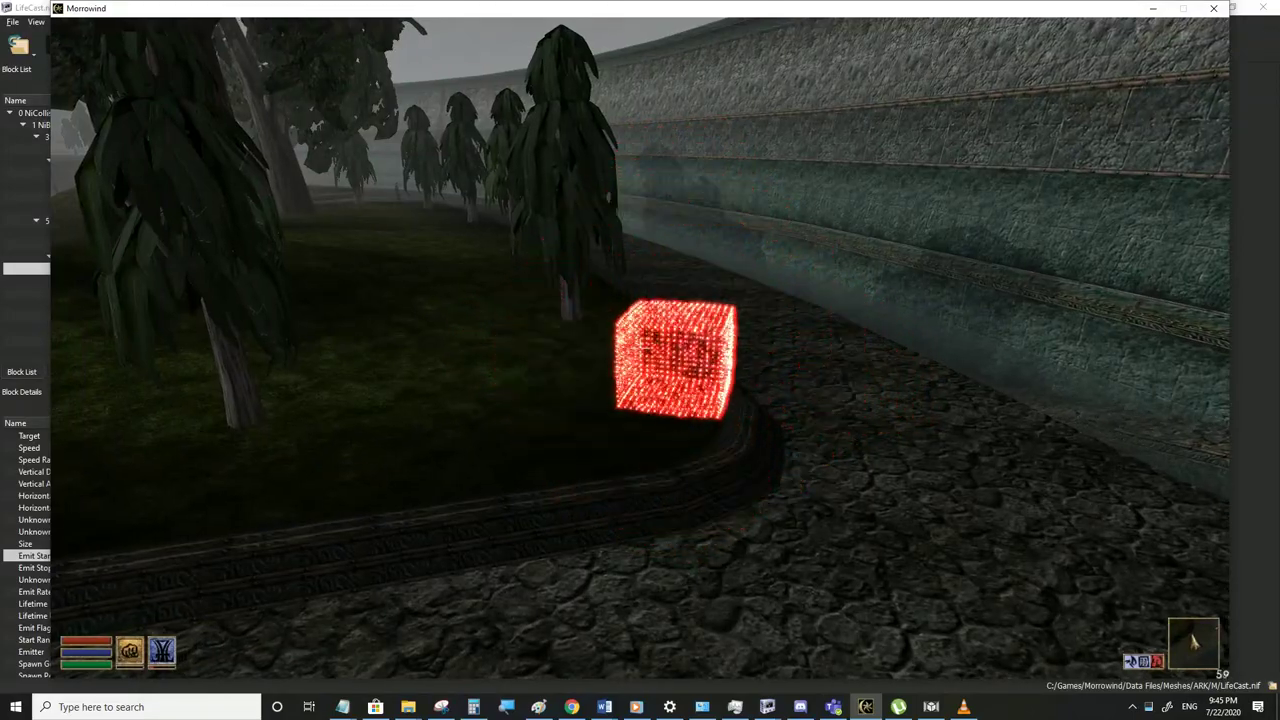
{"action": "key", "text": "Tab"}
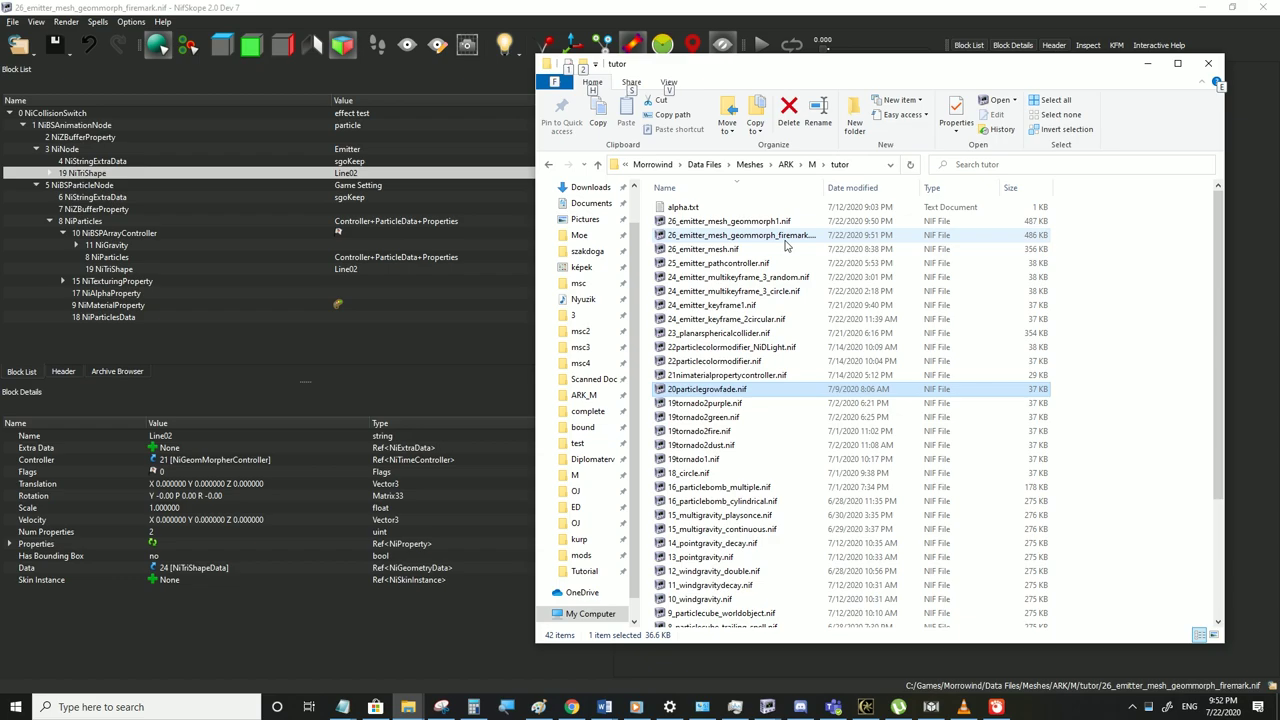
Open 26_emitter_mesh_geommorph_firemark.nif in NifSkope, scrub the emitter morph, and stop playback
{"action": "left_click", "coordinate": [808, 240]}
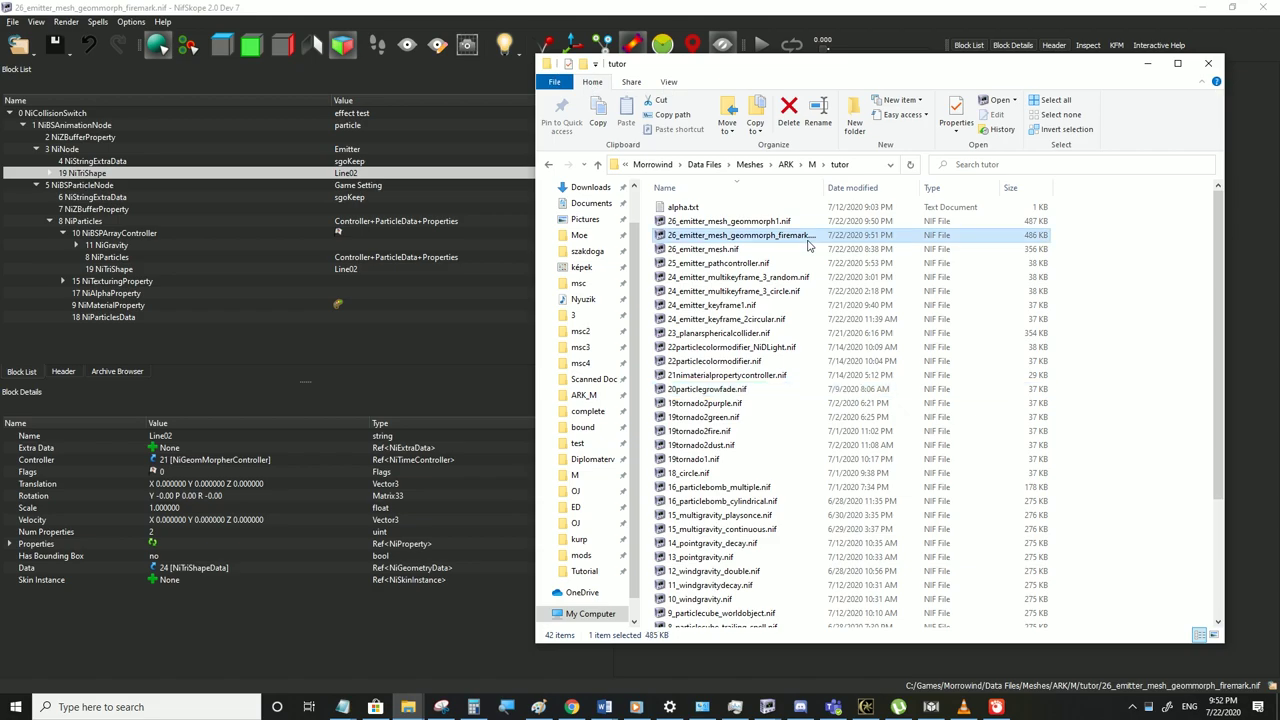
{"action": "left_click", "coordinate": [401, 17]}
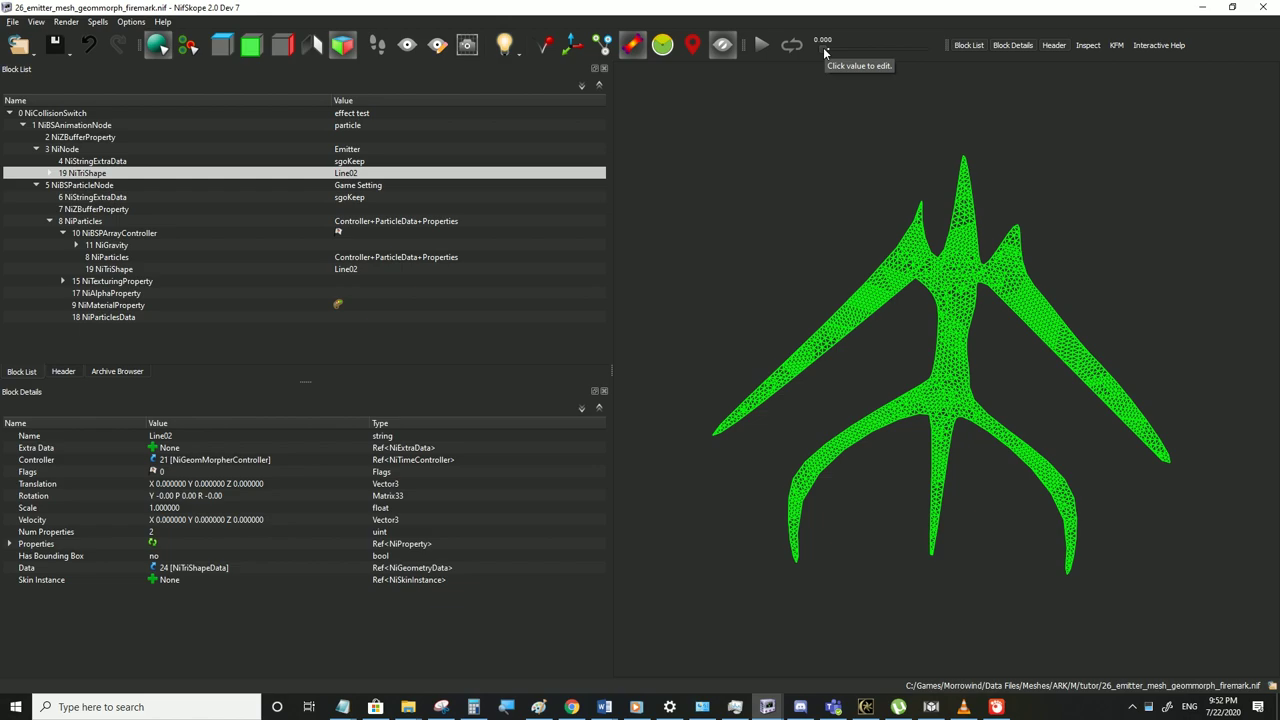
{"action": "left_click_drag", "start_coordinate": [824, 50], "coordinate": [776, 52]}
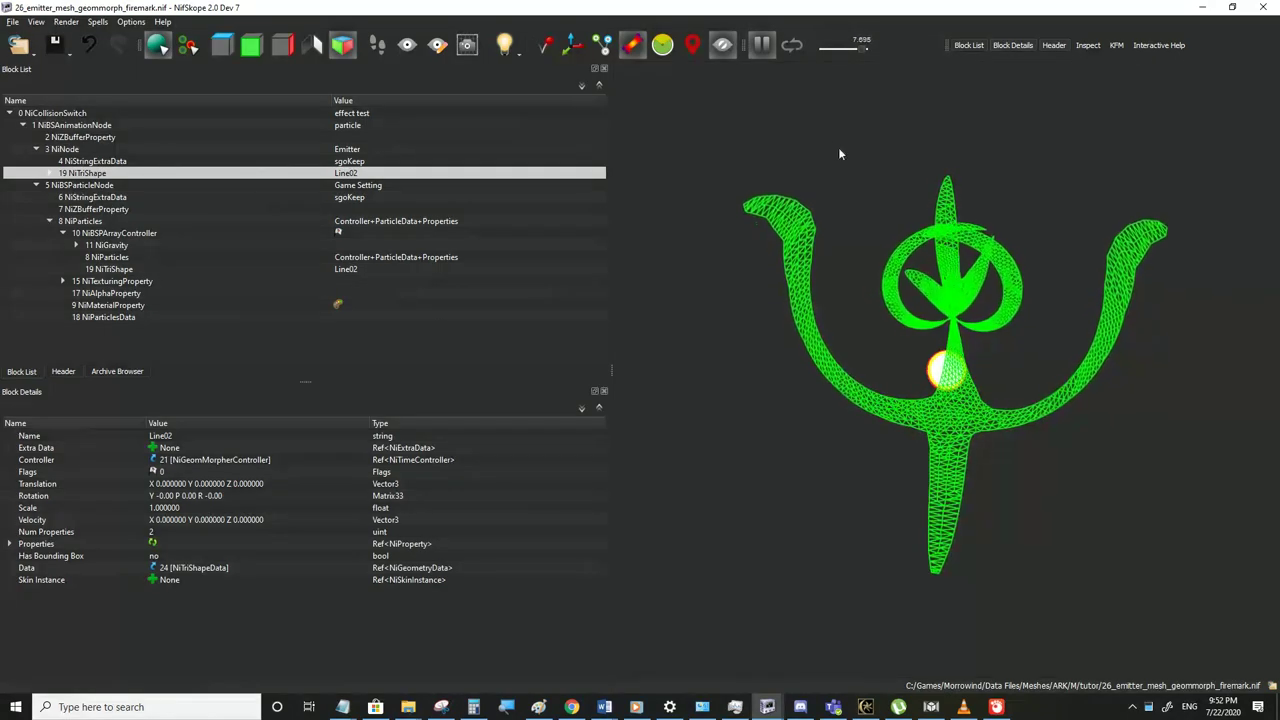
{"action": "left_click", "coordinate": [764, 46]}
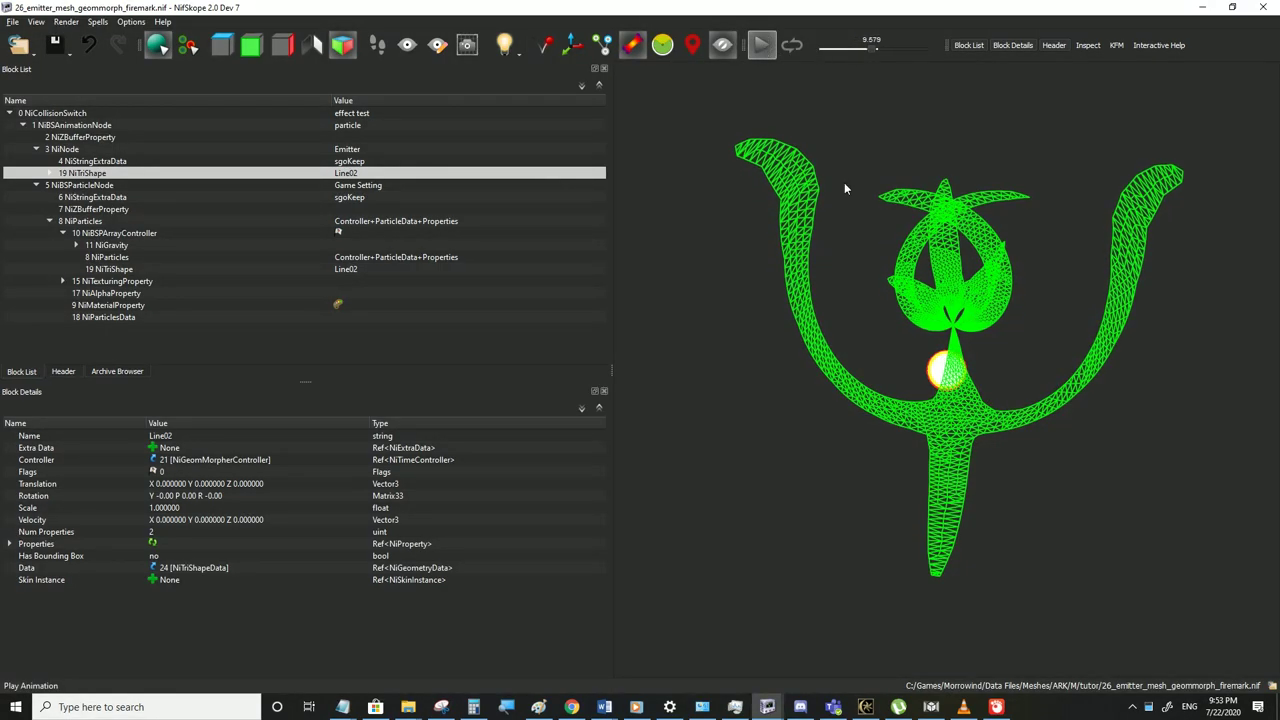
{"action": "left_click", "coordinate": [866, 706]}
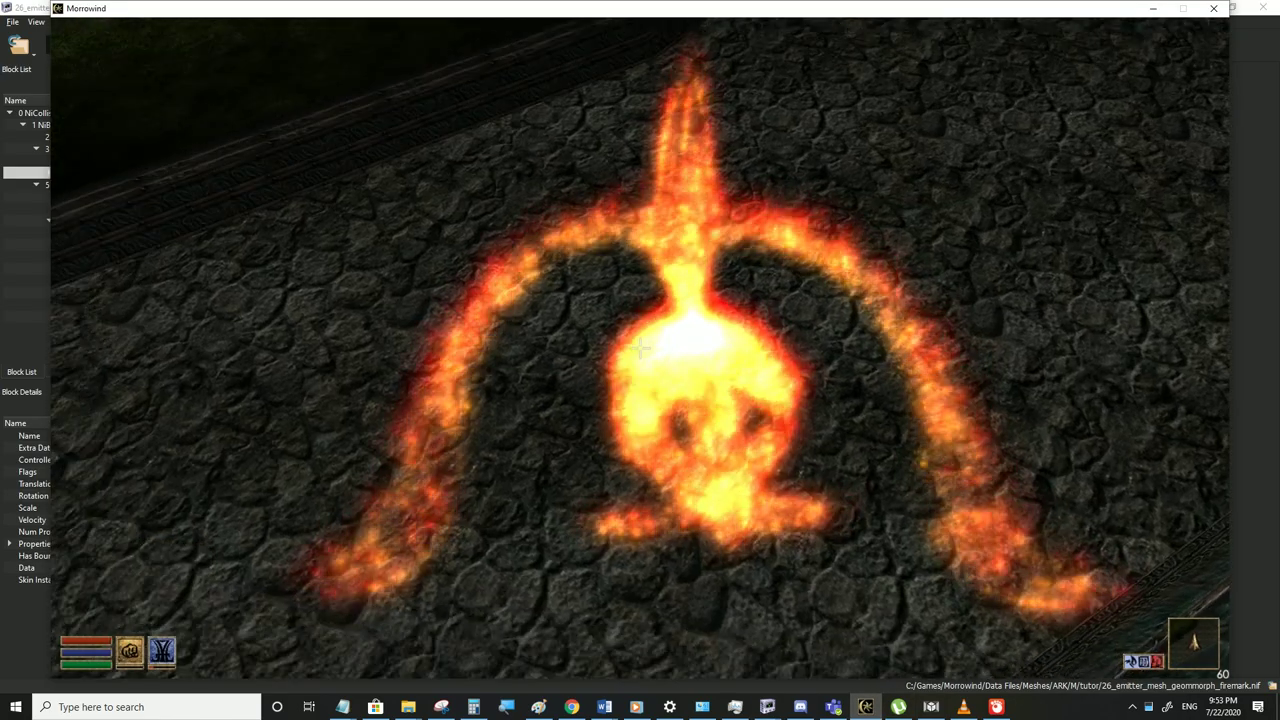
Switch to third person and move onto the fire mark to watch it morph from above
{"action": "key", "text": "Tab"}
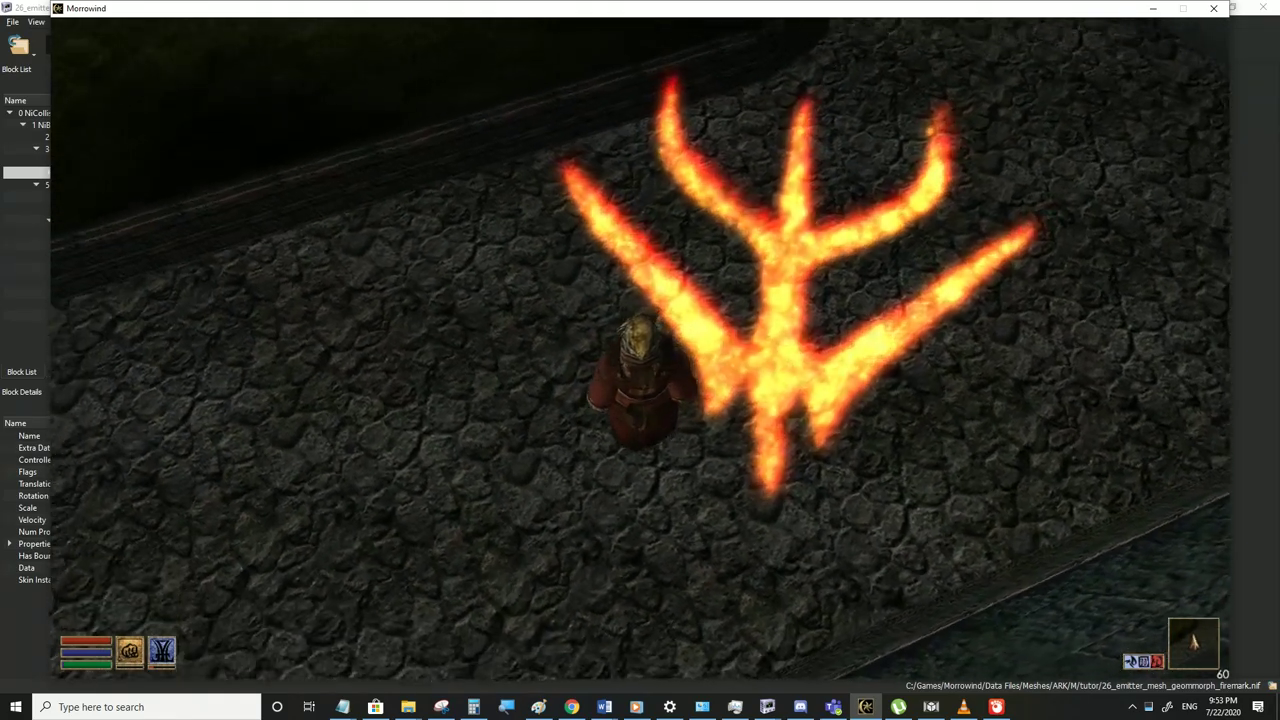
{"action": "key", "text": "d"}
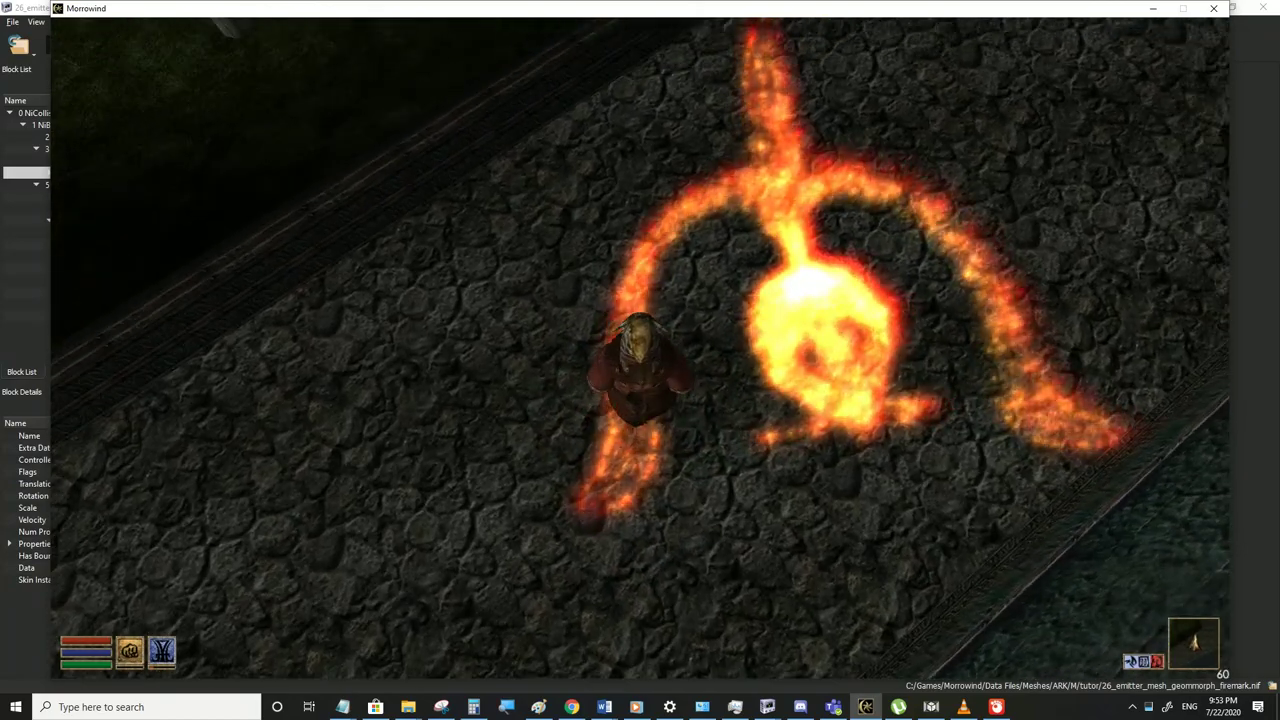
{"action": "key", "text": "d"}
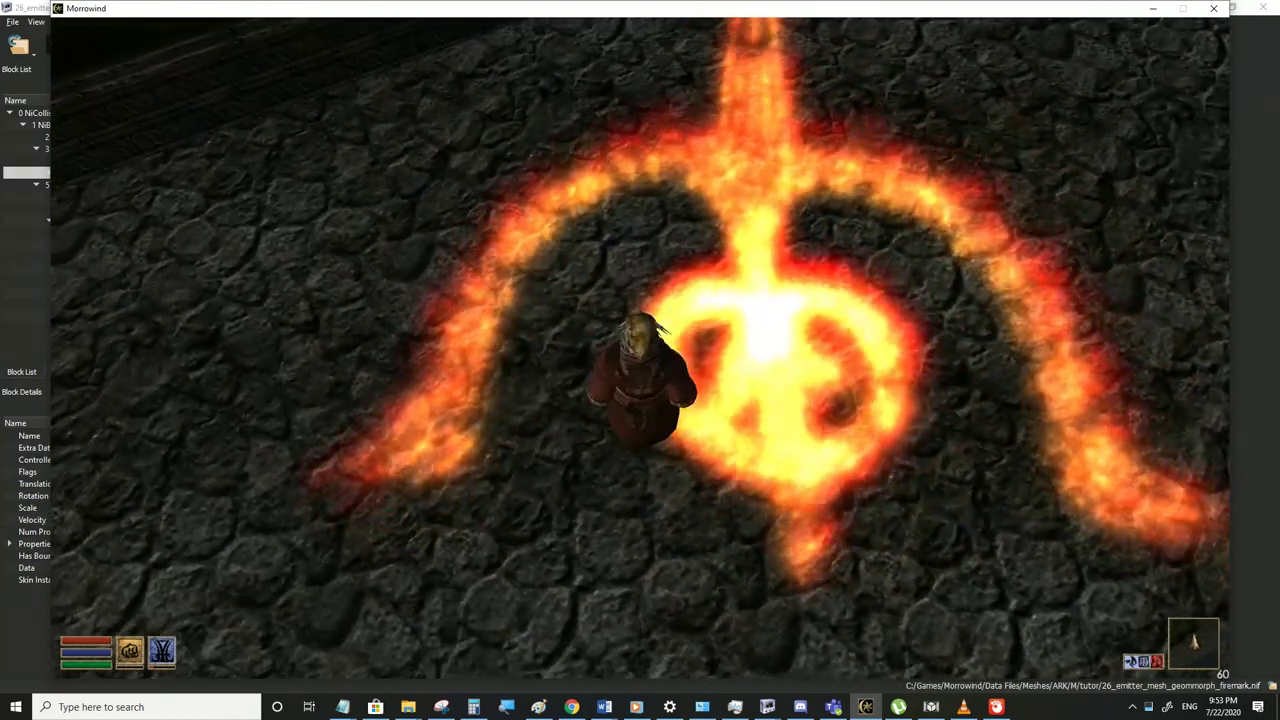
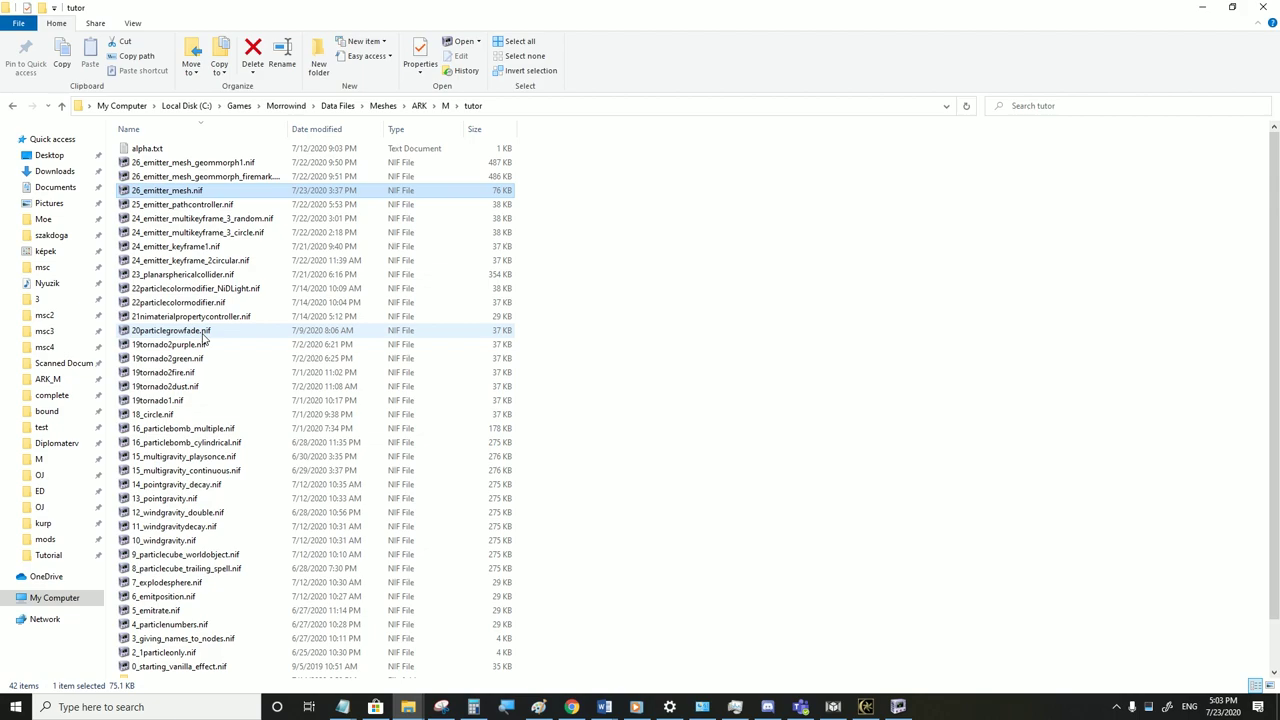
Save the 20particlegrowfade.nif effect over LifeCast.nif in the Meshes/ARK/M folder
{"action": "left_click", "coordinate": [201, 336]}
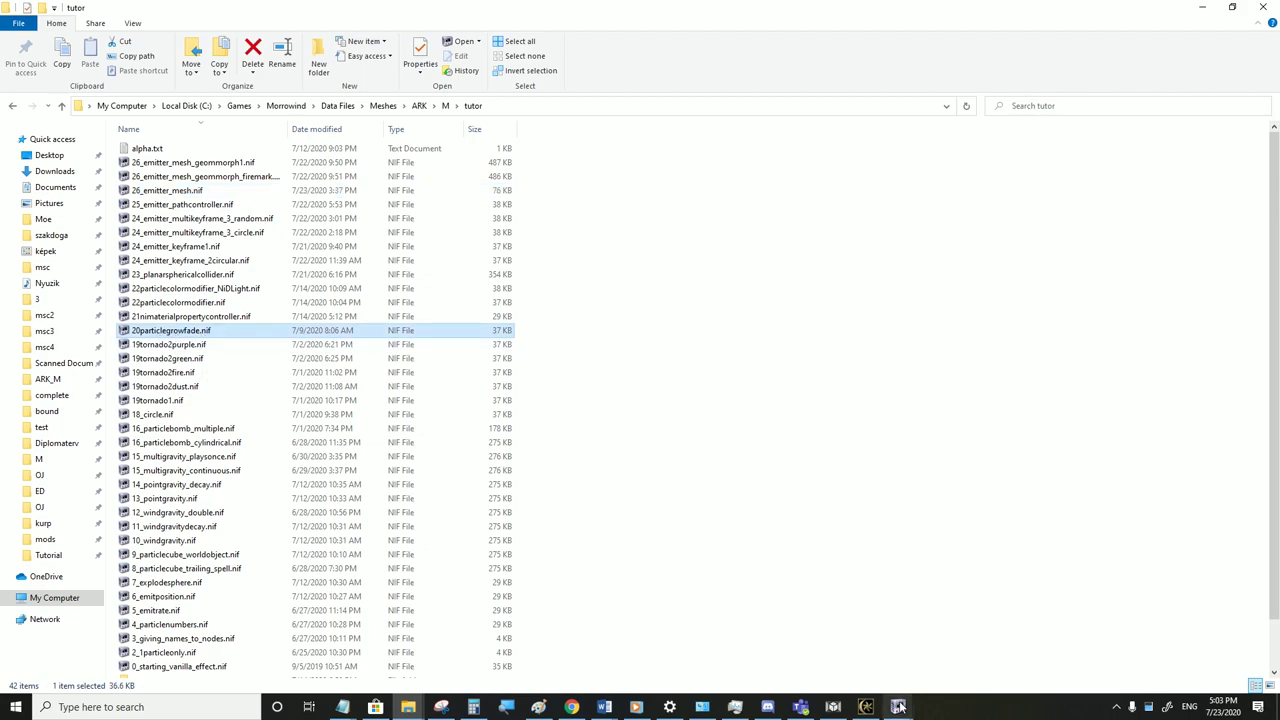
{"action": "mouse_move", "coordinate": [898, 707]}
{"action": "left_click", "coordinate": [978, 652]}
{"action": "left_click", "coordinate": [12, 23]}
{"action": "left_click", "coordinate": [49, 151]}
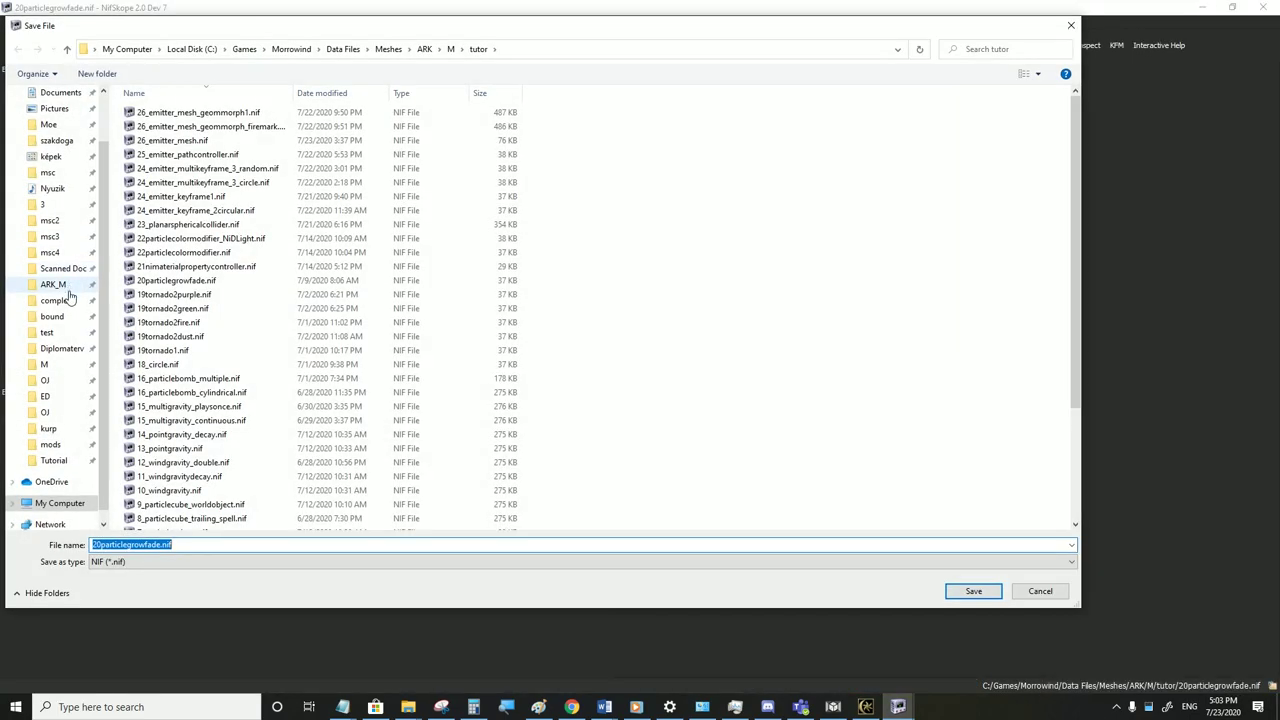
{"action": "left_click", "coordinate": [44, 364]}
{"action": "left_click", "coordinate": [169, 337]}
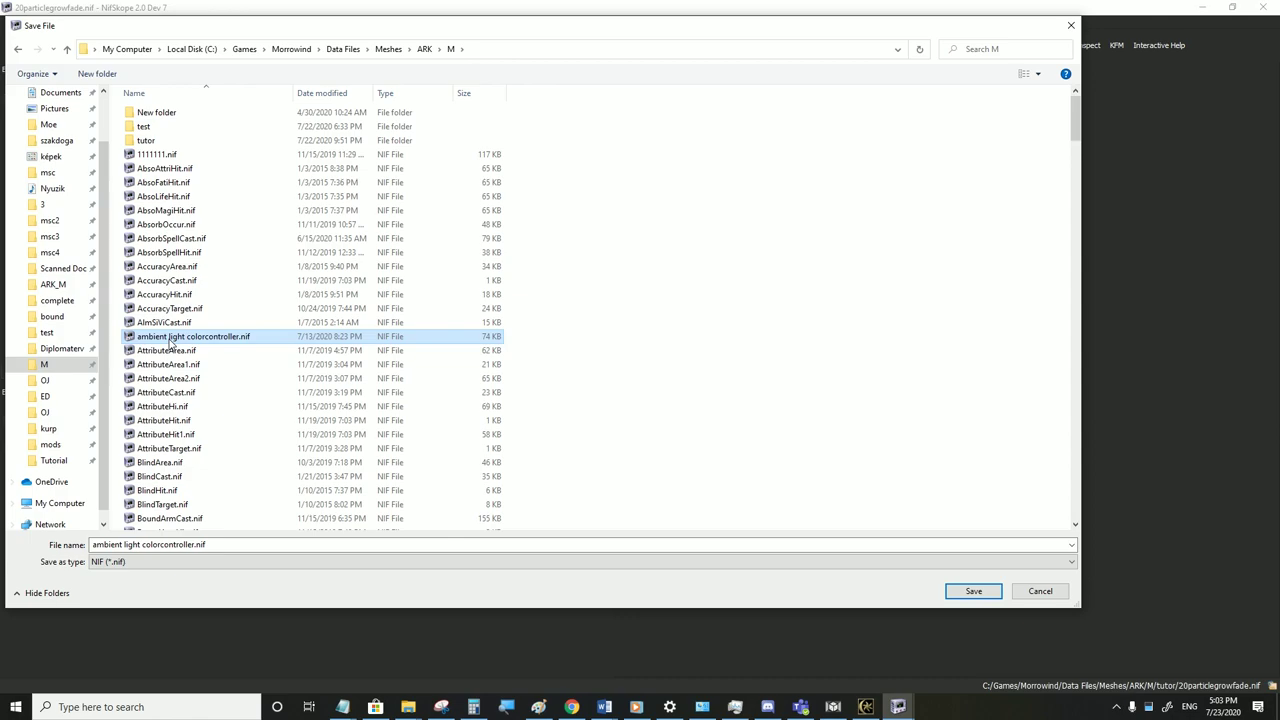
{"action": "type", "text": "li"}
{"action": "left_click", "coordinate": [146, 166]}
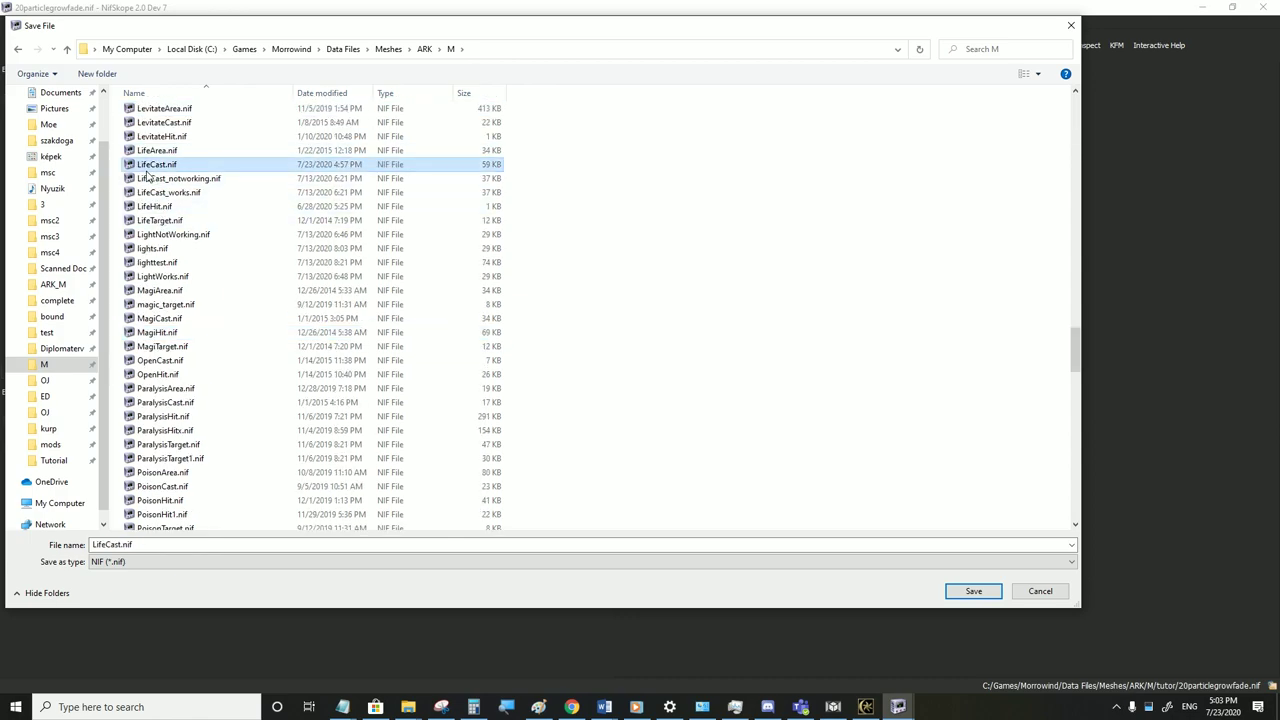
{"action": "left_click", "coordinate": [972, 591]}
{"action": "left_click", "coordinate": [672, 354]}
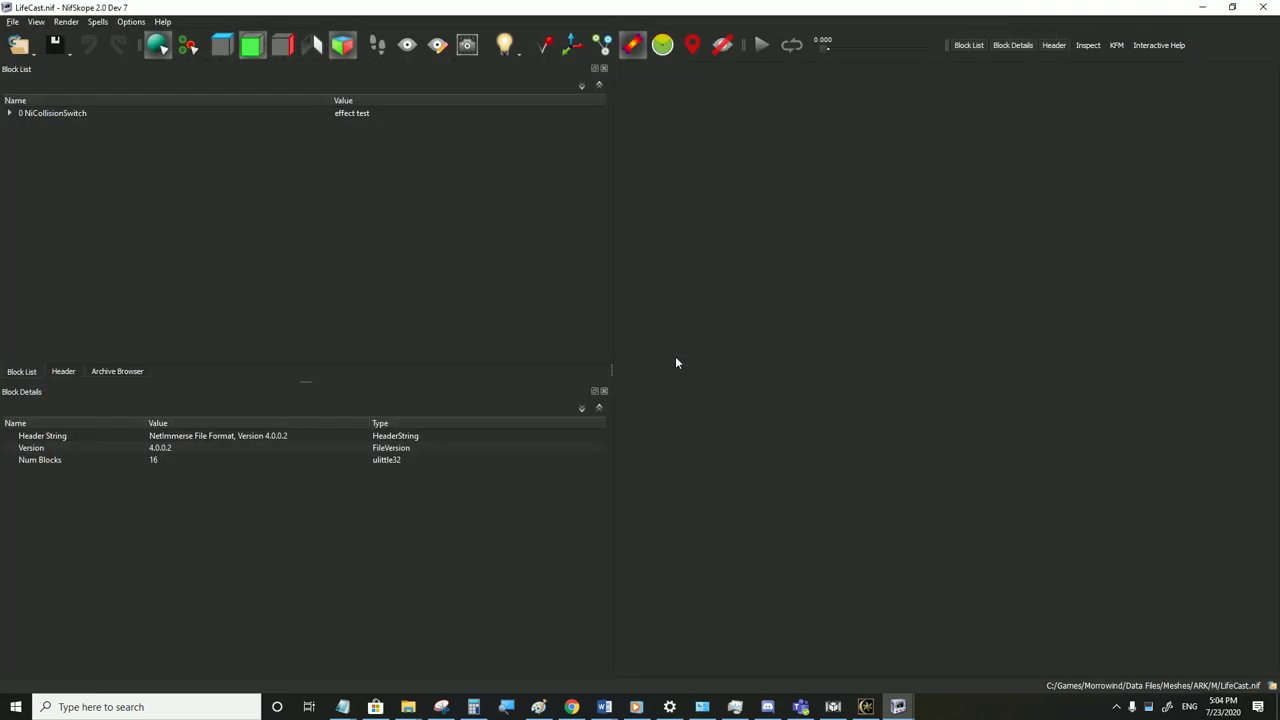
Test the effect in Morrowind, then return to NifSkope and expand the root node
{"action": "left_click", "coordinate": [866, 707]}
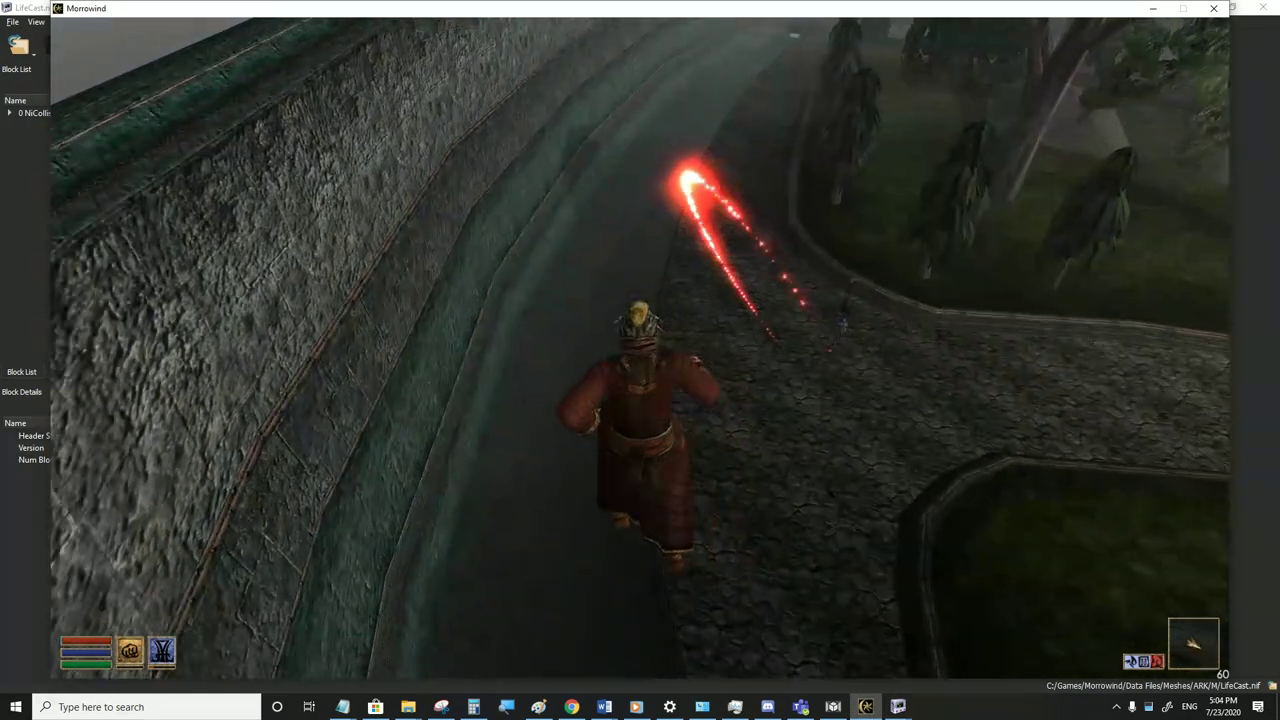
{"action": "key", "text": "w"}
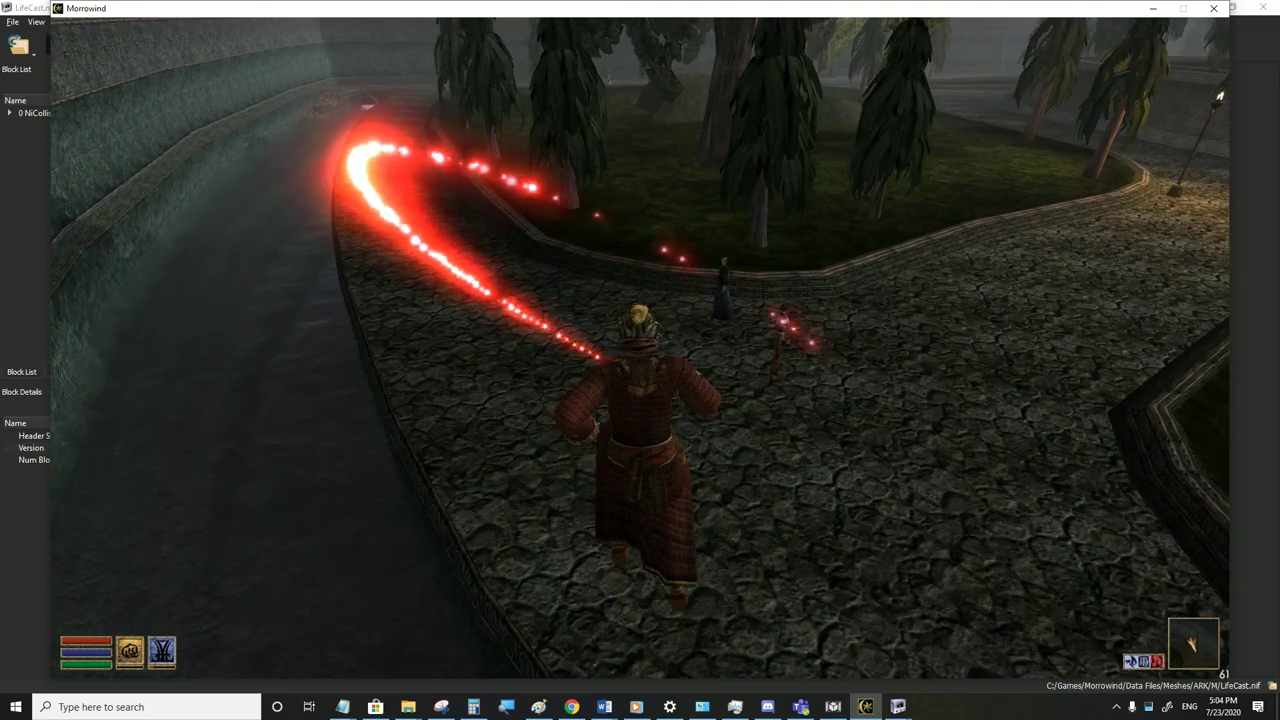
{"action": "key", "text": "alt+Tab"}
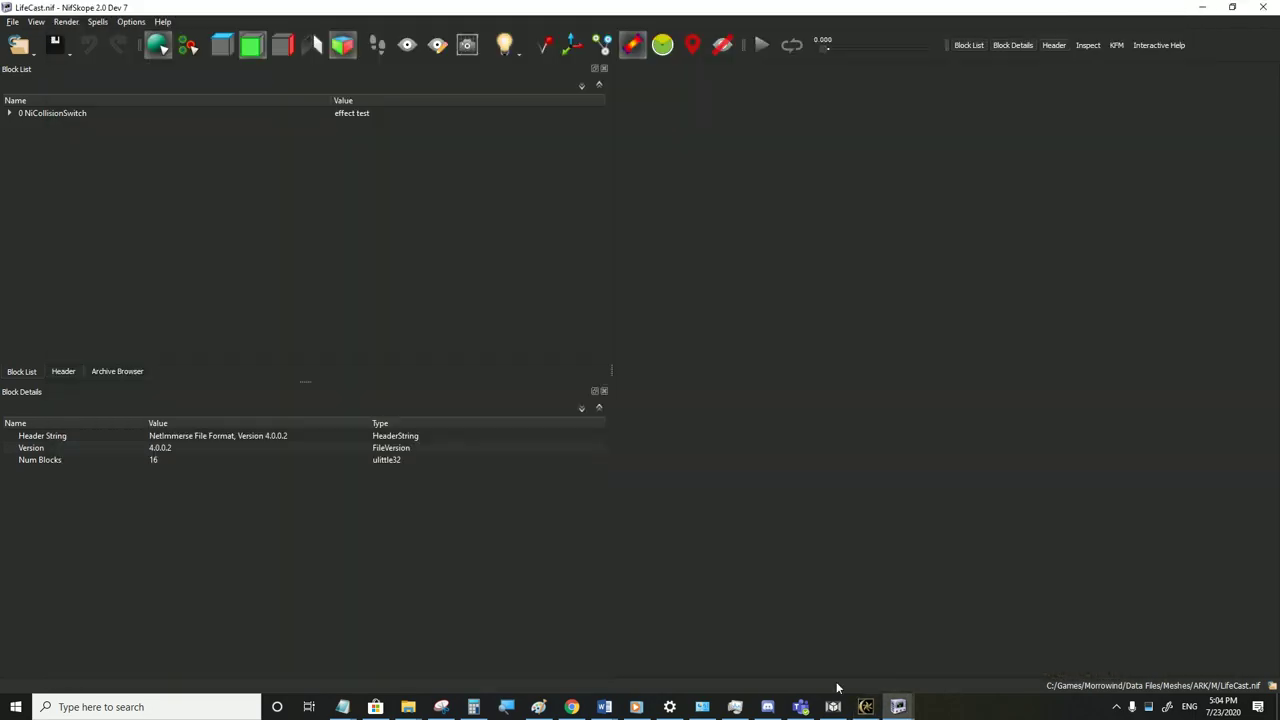
{"action": "left_click", "coordinate": [27, 127]}
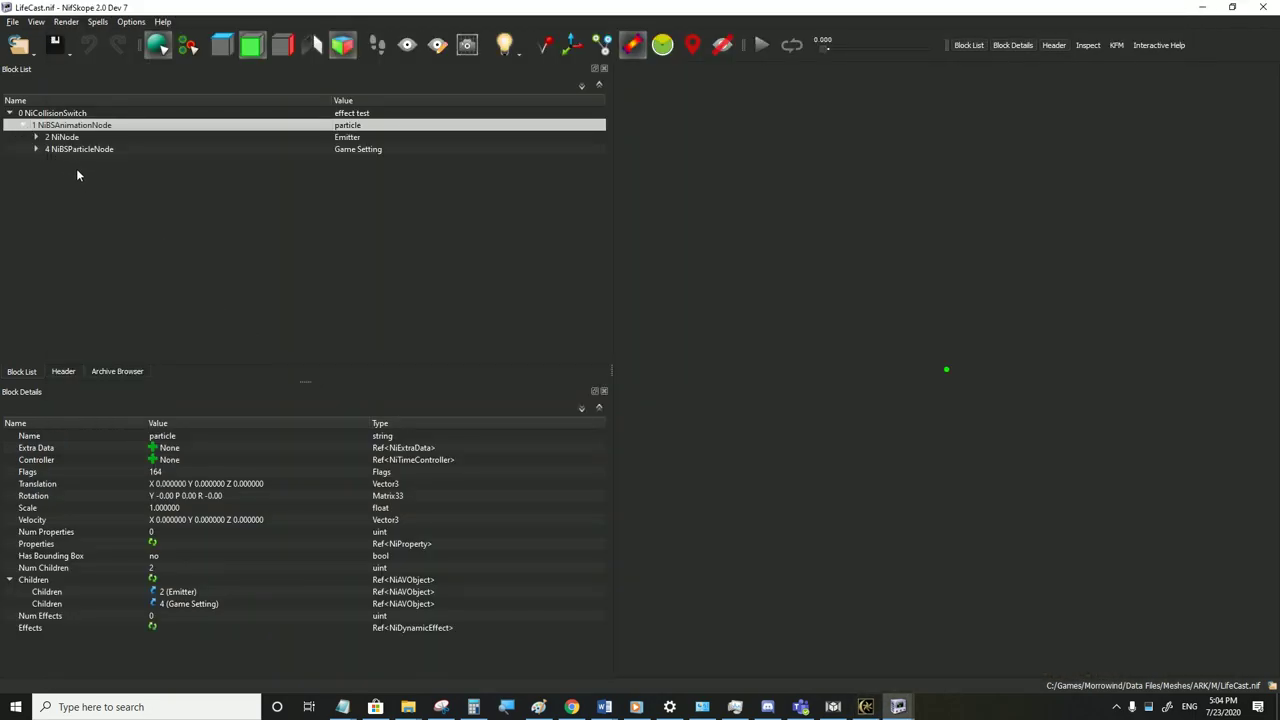
Inspect the Emitter node and the Game Setting particle node, expanding the particle node
{"action": "left_click", "coordinate": [64, 138]}
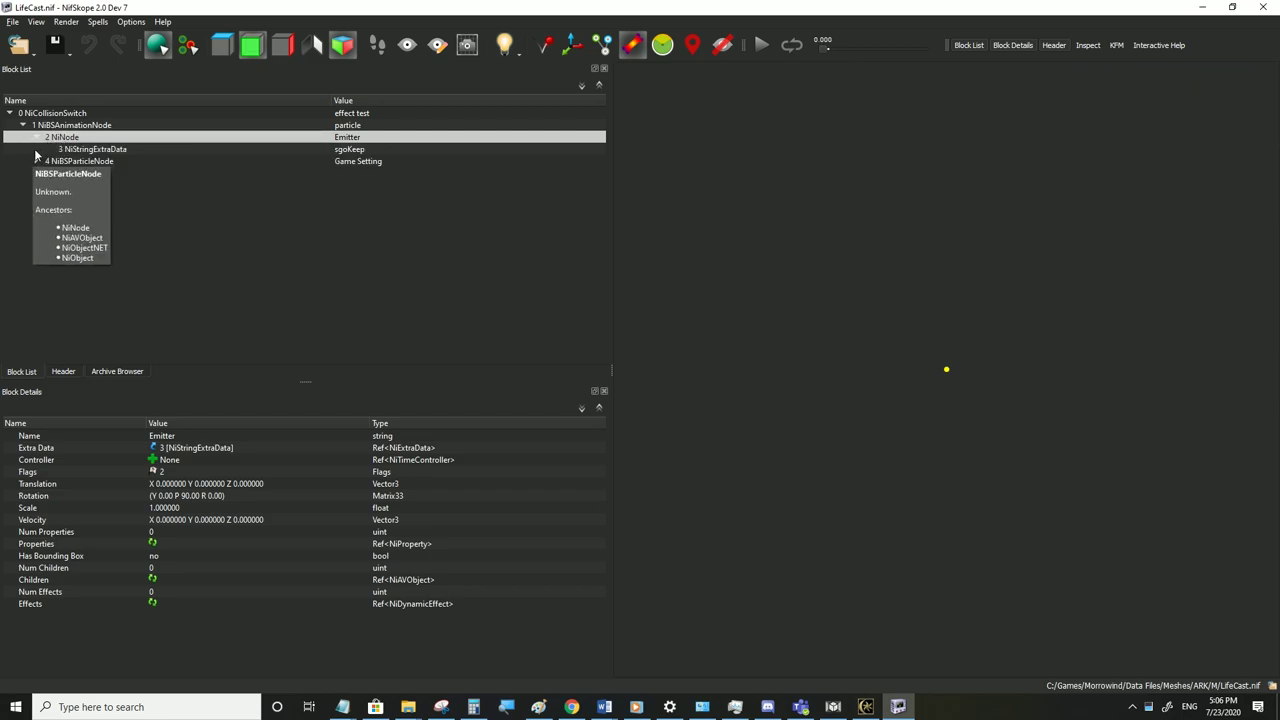
{"action": "left_click", "coordinate": [38, 137]}
{"action": "left_click", "coordinate": [38, 137]}
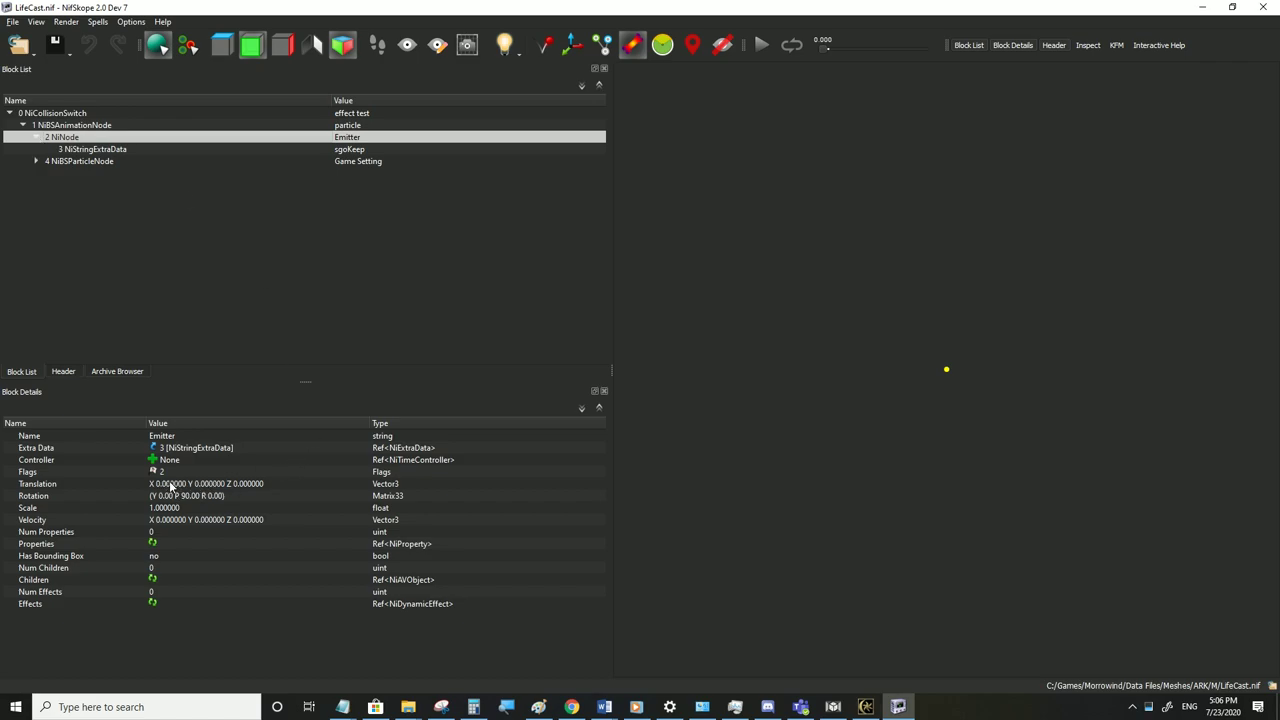
{"action": "left_click", "coordinate": [65, 160]}
{"action": "left_click", "coordinate": [33, 162]}
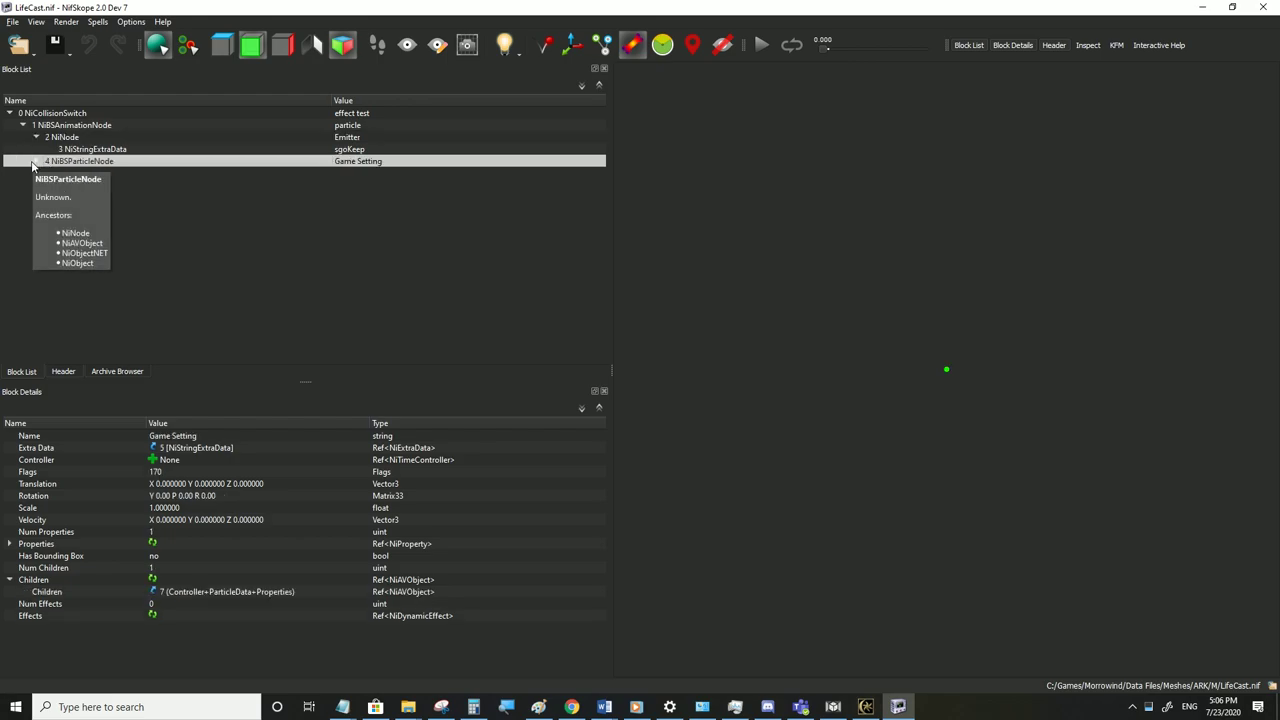
Examine the NiParticles block and its particle system controller's Emitter reference
{"action": "left_click", "coordinate": [64, 197]}
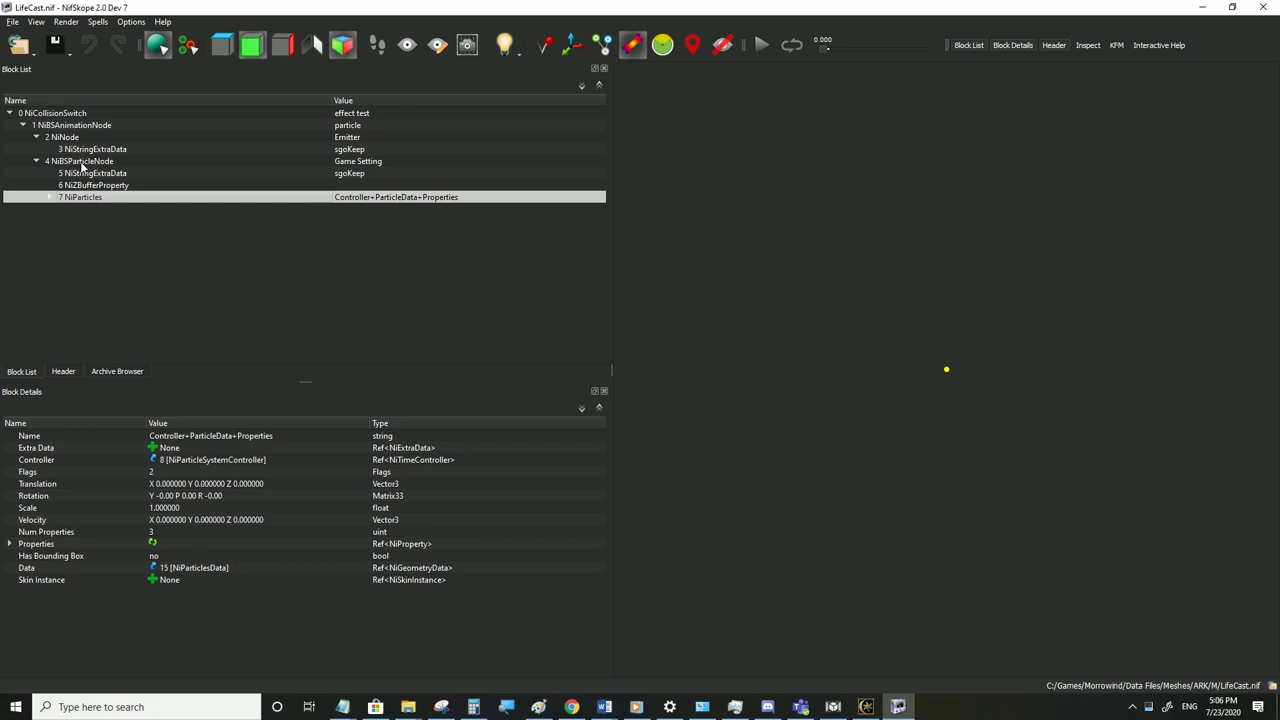
{"action": "left_click", "coordinate": [78, 163]}
{"action": "left_click", "coordinate": [72, 196]}
{"action": "left_click", "coordinate": [49, 197]}
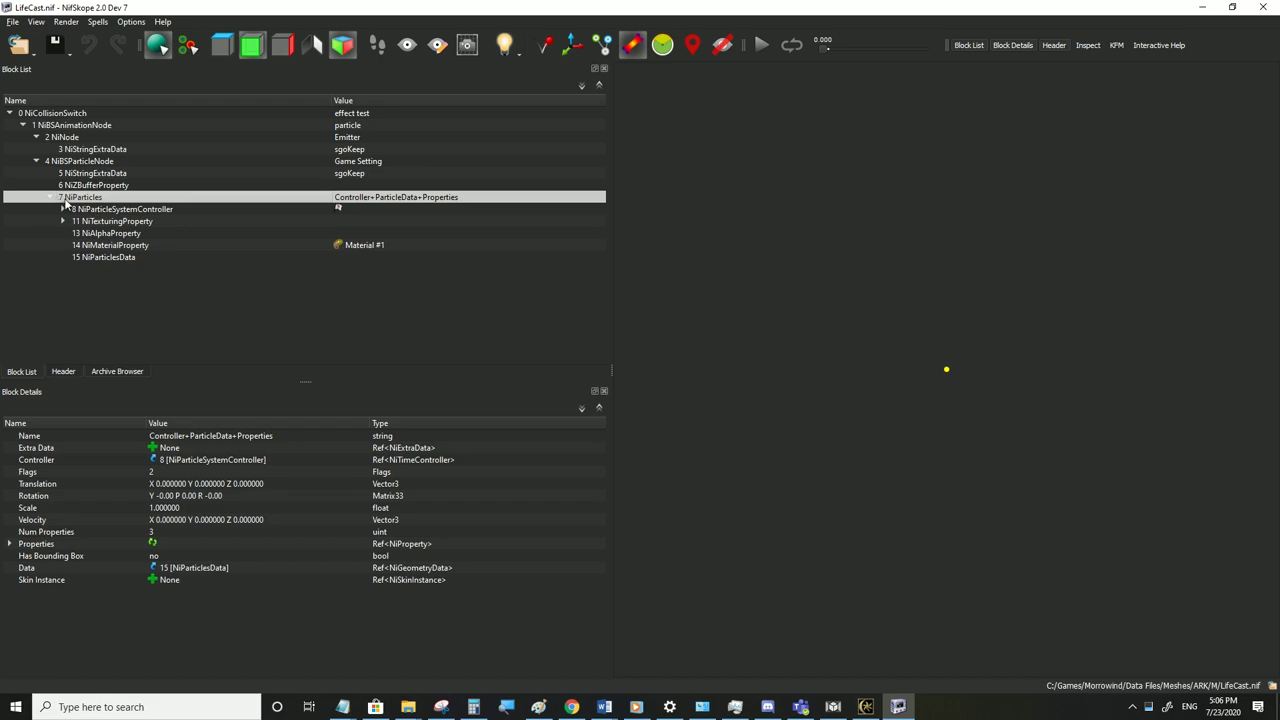
{"action": "left_click", "coordinate": [118, 209]}
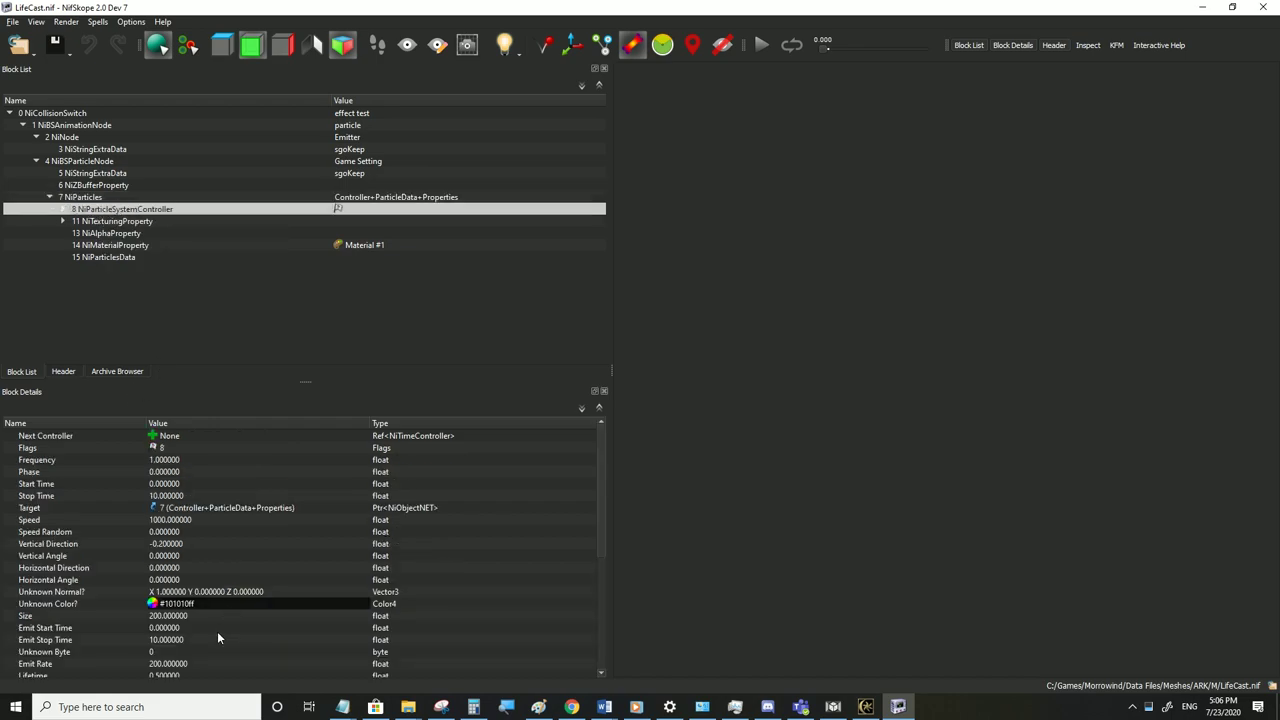
{"action": "scroll", "coordinate": [213, 603], "scroll_direction": "down", "scroll_amount": 3}
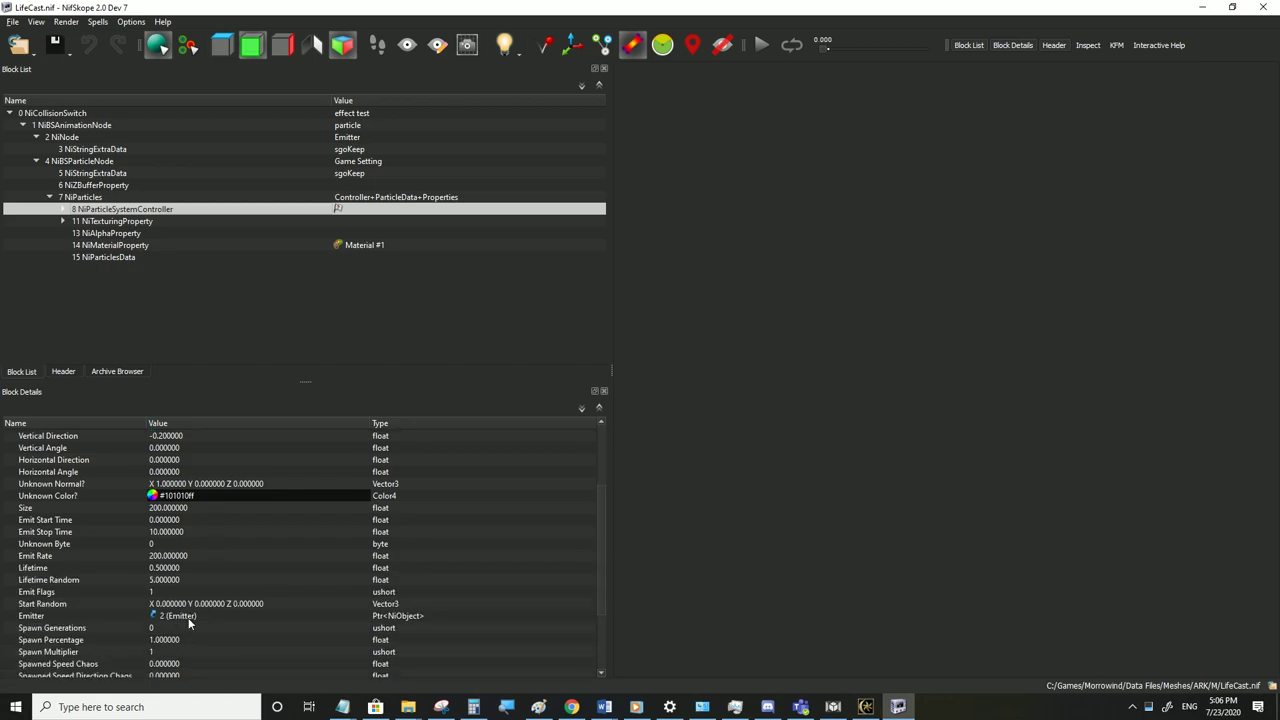
{"action": "left_click", "coordinate": [183, 619]}
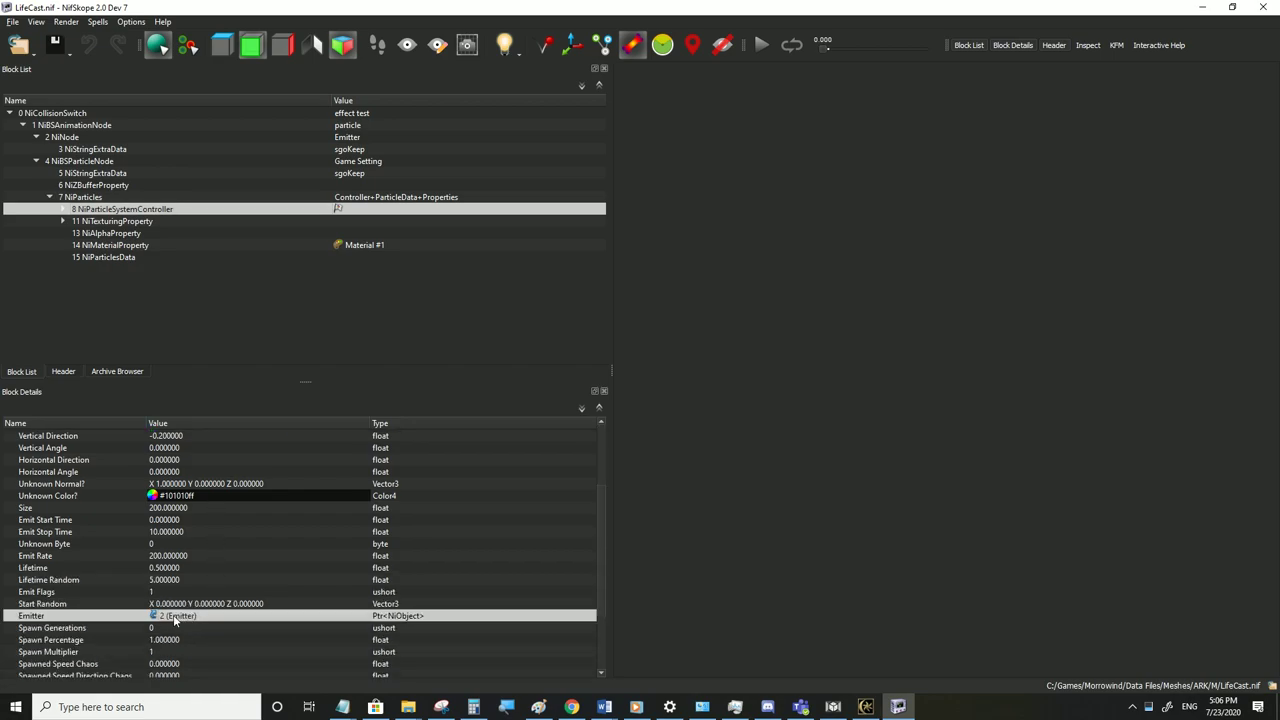
Review the Emitter and particle node details, then collapse the particle node
{"action": "left_click", "coordinate": [66, 140]}
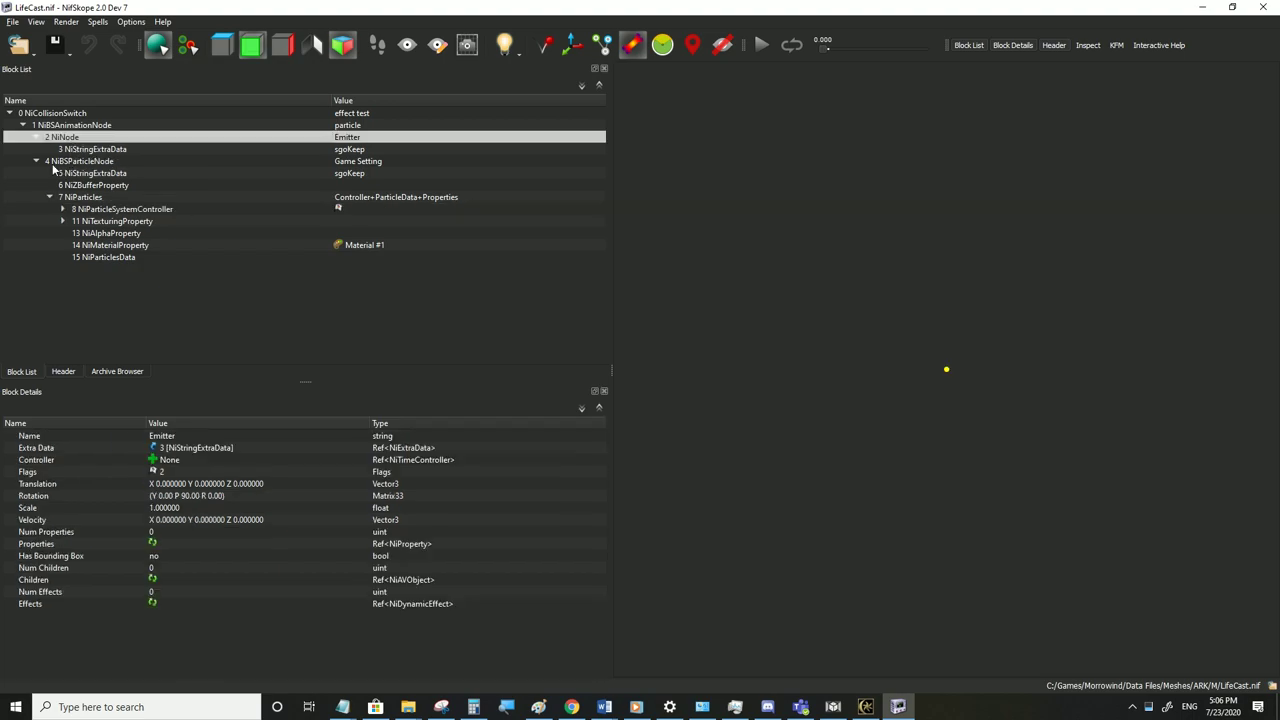
{"action": "left_click", "coordinate": [40, 165]}
{"action": "left_click", "coordinate": [38, 163]}
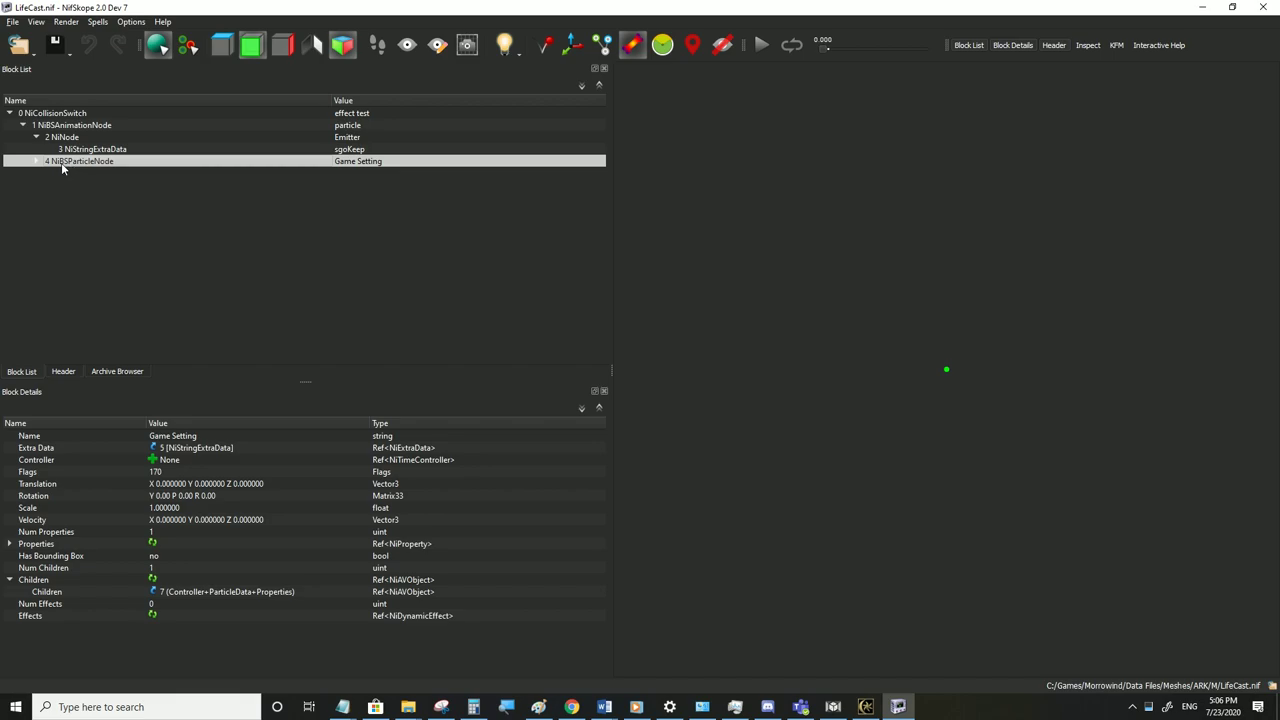
{"action": "mouse_move", "coordinate": [66, 164]}
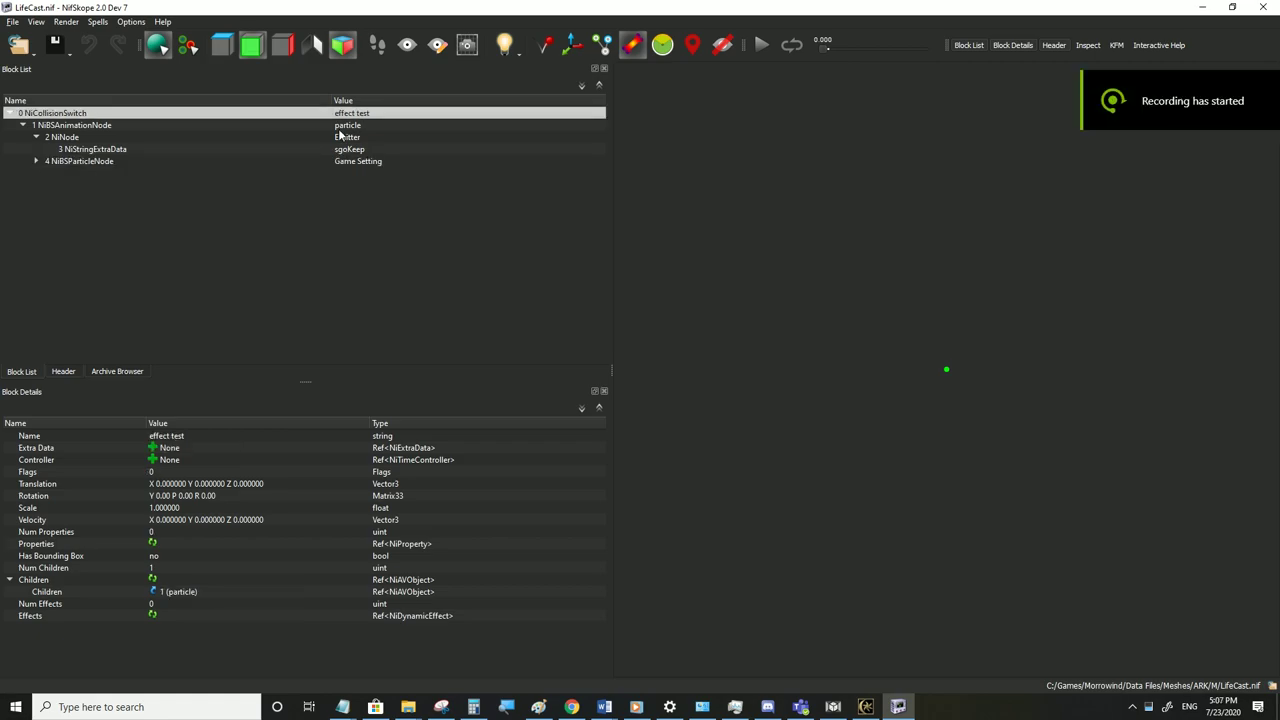
Rename the Emitter node to Main Emitter and Game Setting to Main Particle
{"action": "left_click", "coordinate": [36, 137]}
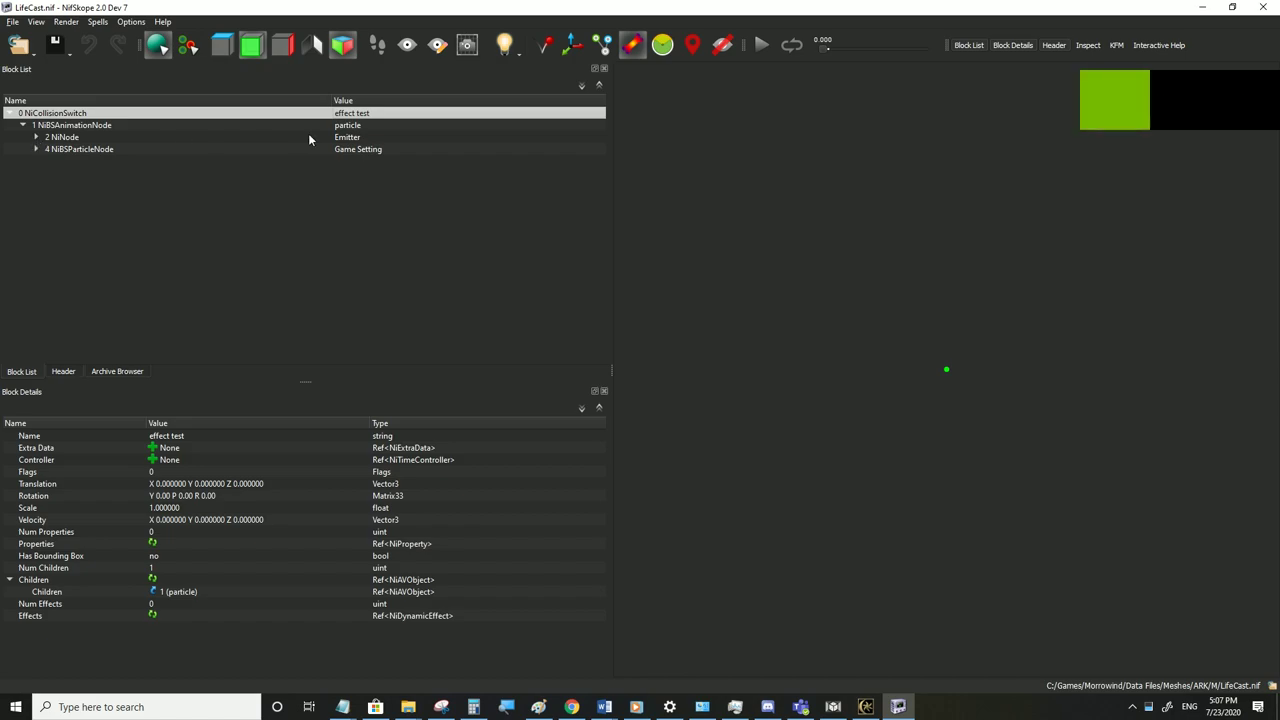
{"action": "left_click", "coordinate": [369, 139]}
{"action": "left_click", "coordinate": [369, 141]}
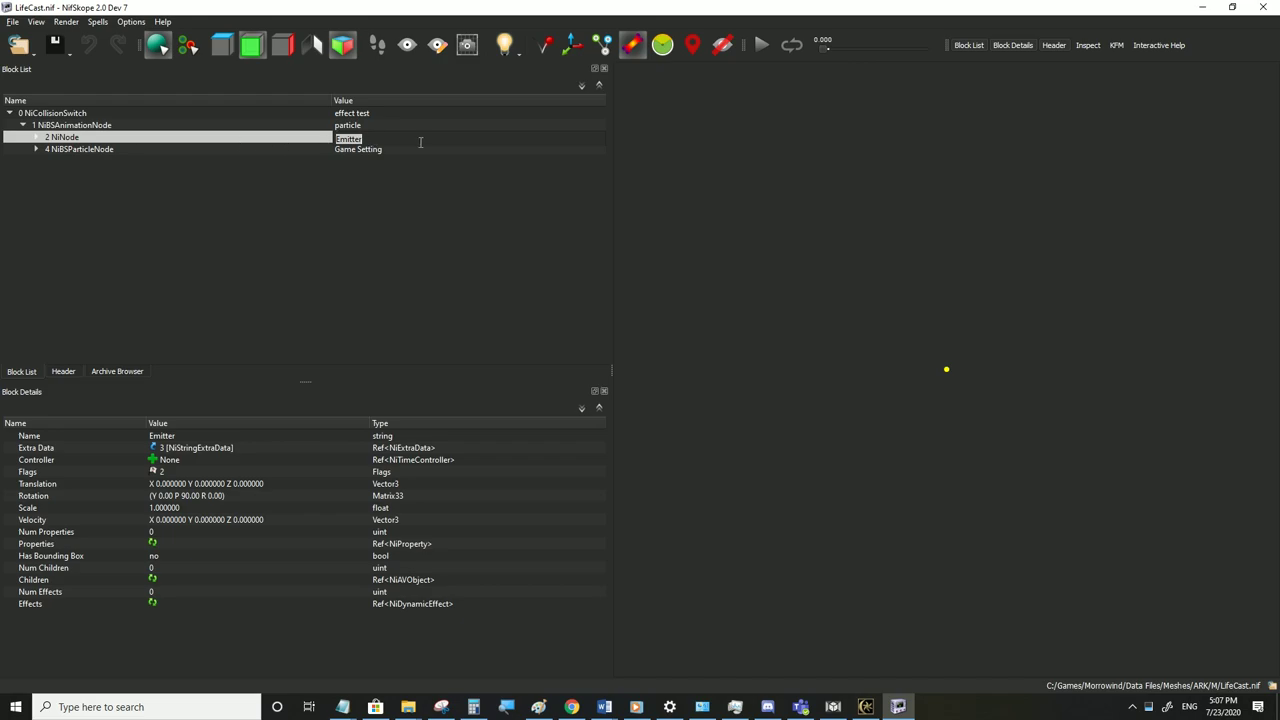
{"action": "key", "text": "Home"}
{"action": "type", "text": "Main"}
{"action": "double_click", "coordinate": [352, 150]}
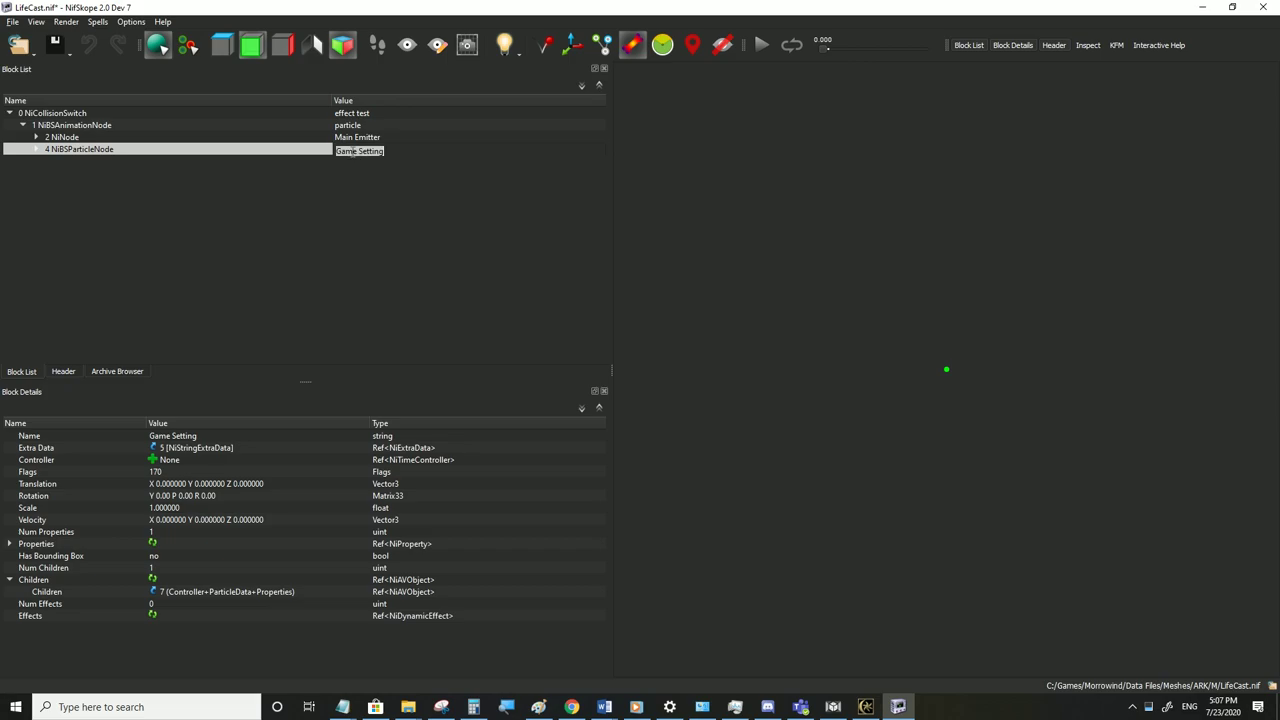
{"action": "type", "text": "Main Particle"}
{"action": "key", "text": "Return"}
Check Main Particle's NiParticles block, then review both renamed nodes
{"action": "left_click", "coordinate": [36, 149]}
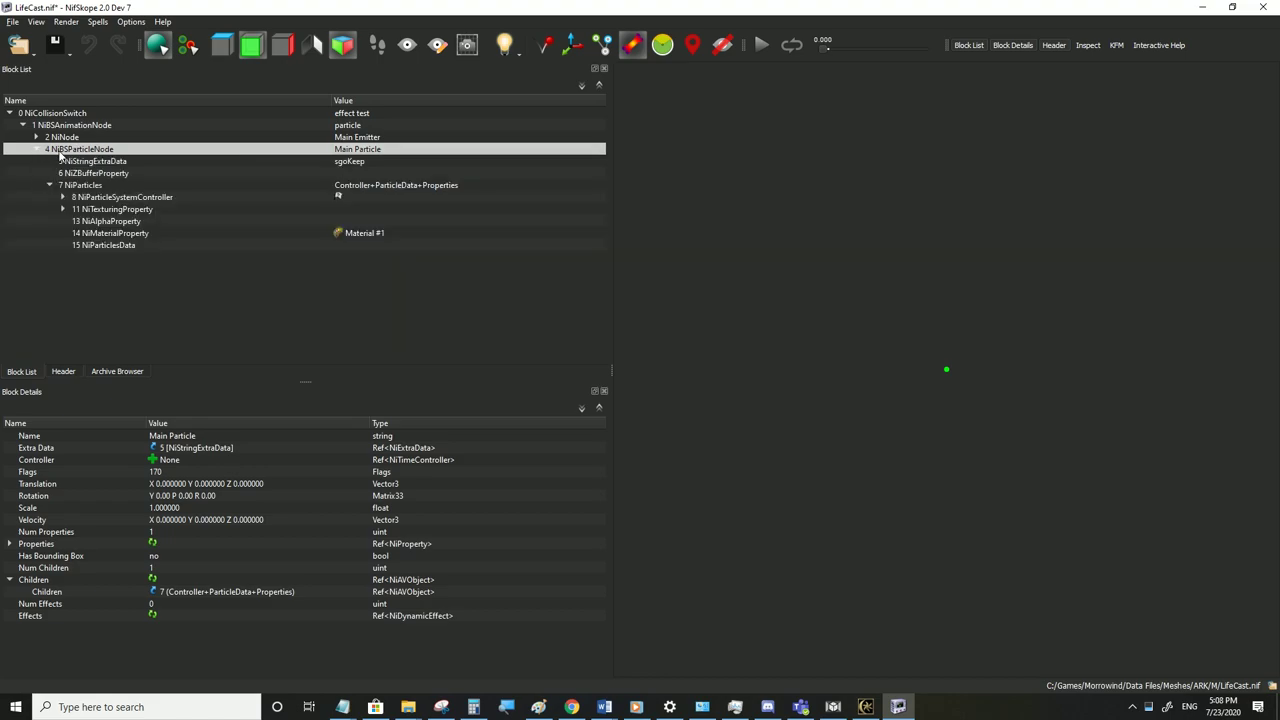
{"action": "left_click", "coordinate": [84, 186]}
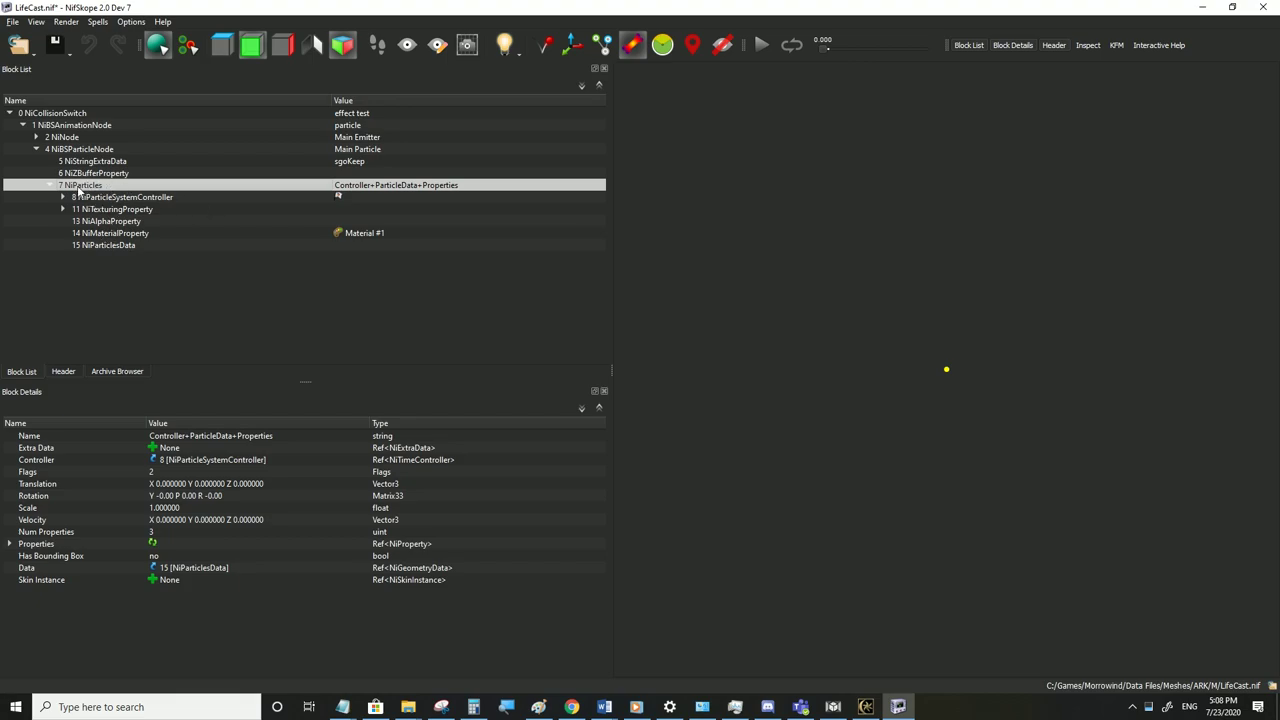
{"action": "left_click", "coordinate": [65, 150]}
{"action": "left_click", "coordinate": [35, 150]}
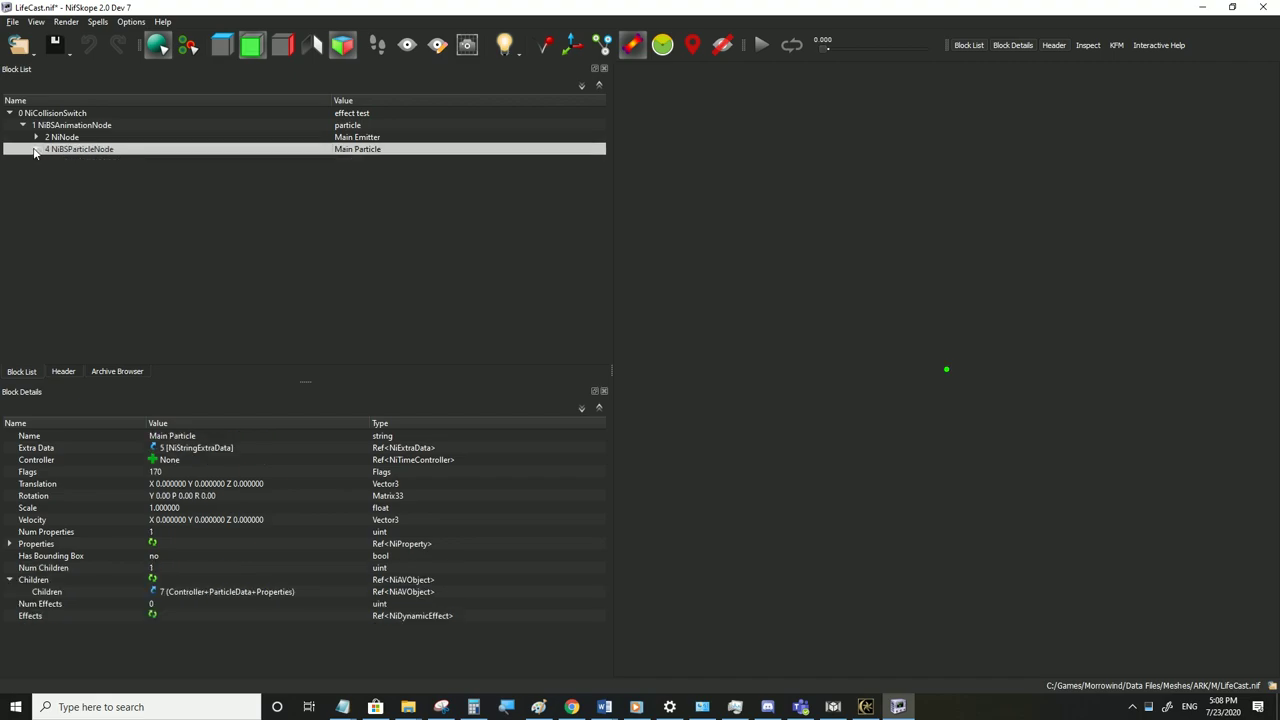
{"action": "left_click", "coordinate": [68, 139]}
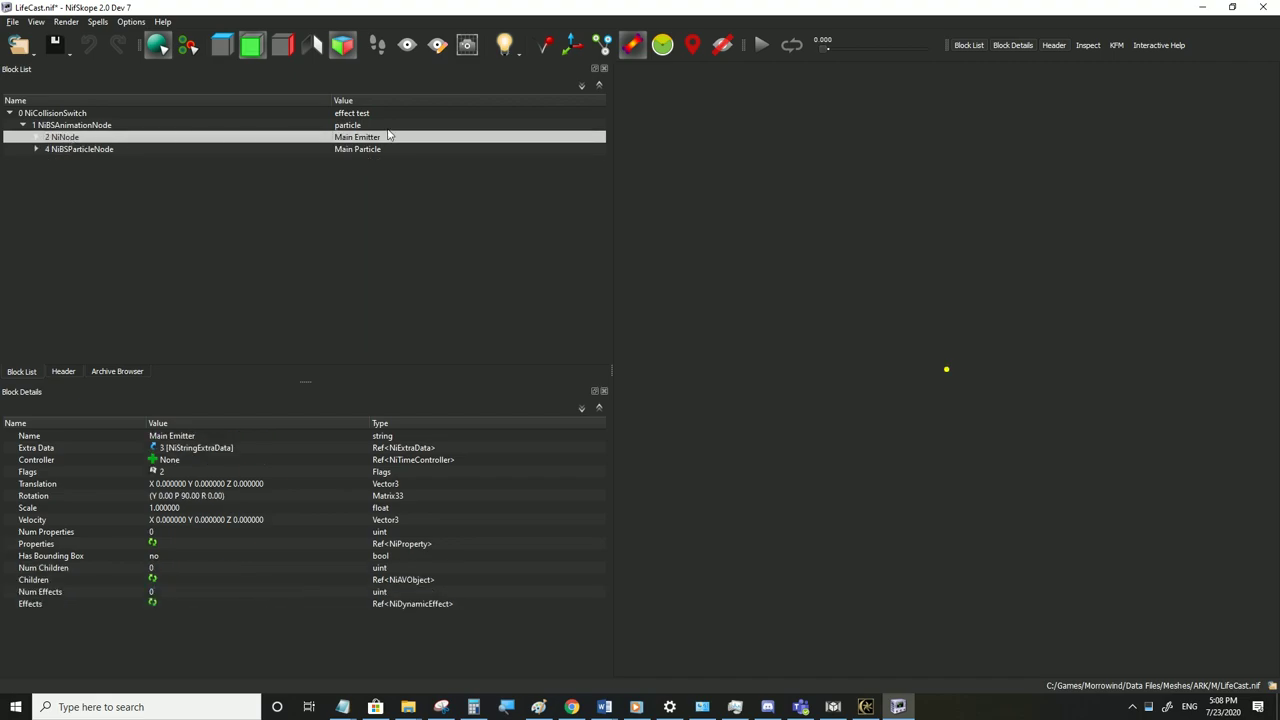
{"action": "left_click", "coordinate": [62, 150]}
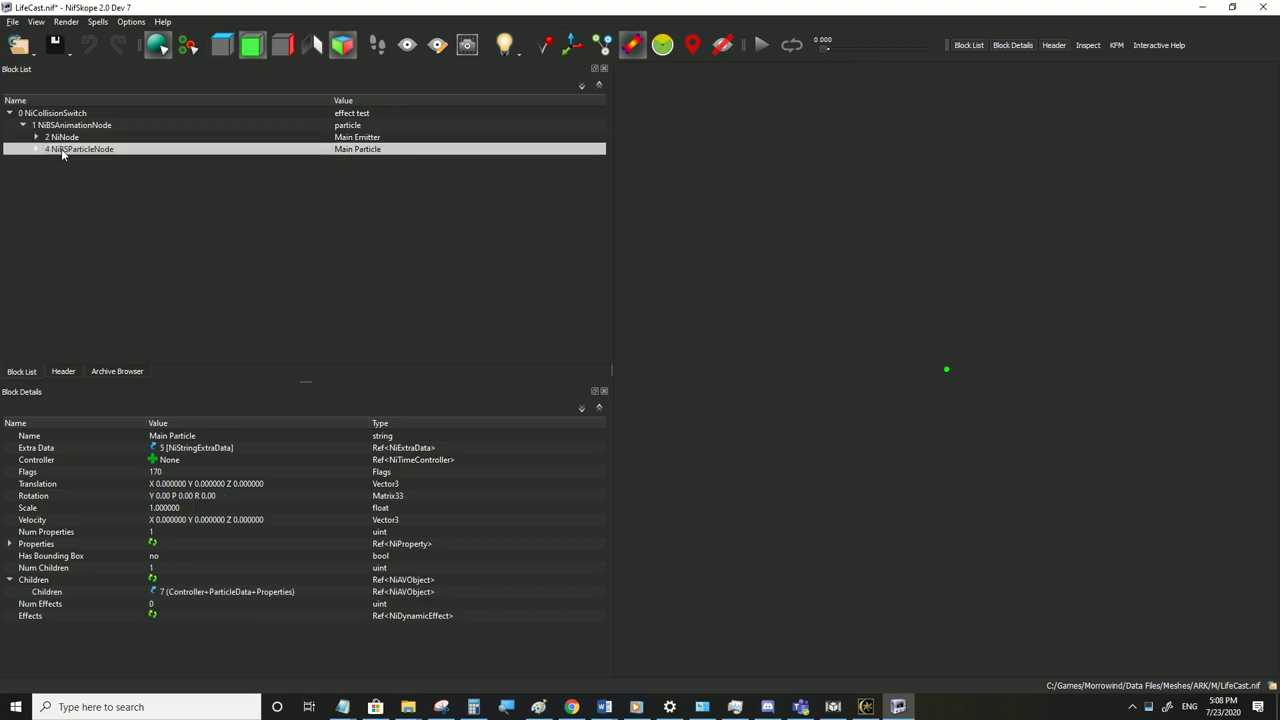
Copy the Main Particle branch, paste it under the animation node, and name it Secondary Particle
{"action": "right_click", "coordinate": [61, 149]}
{"action": "mouse_move", "coordinate": [80, 146]}
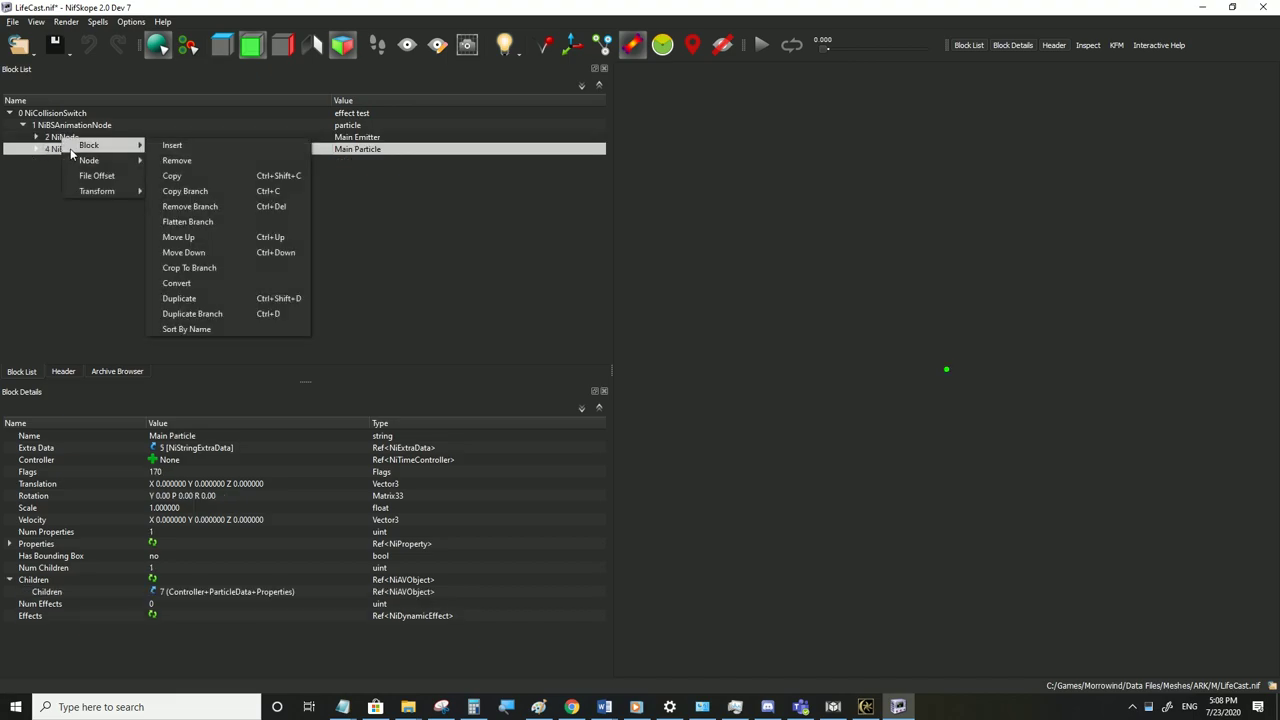
{"action": "left_click", "coordinate": [185, 190]}
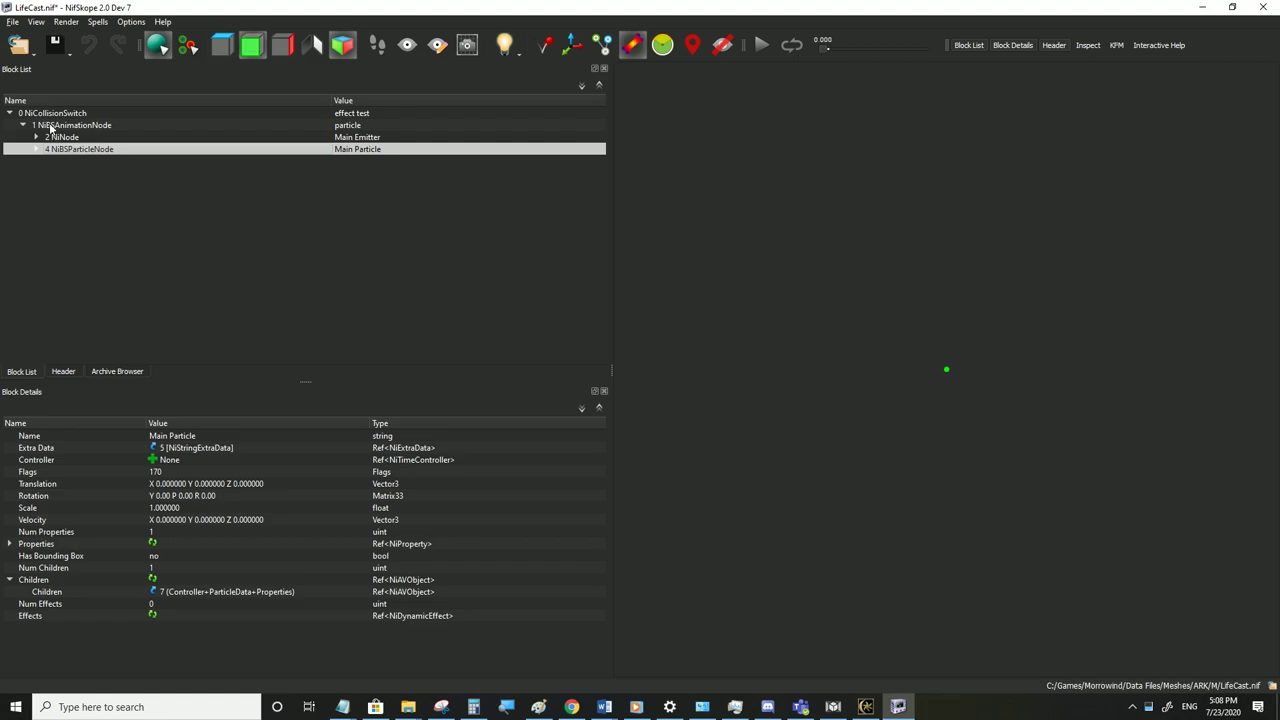
{"action": "right_click", "coordinate": [48, 125]}
{"action": "mouse_move", "coordinate": [80, 116]}
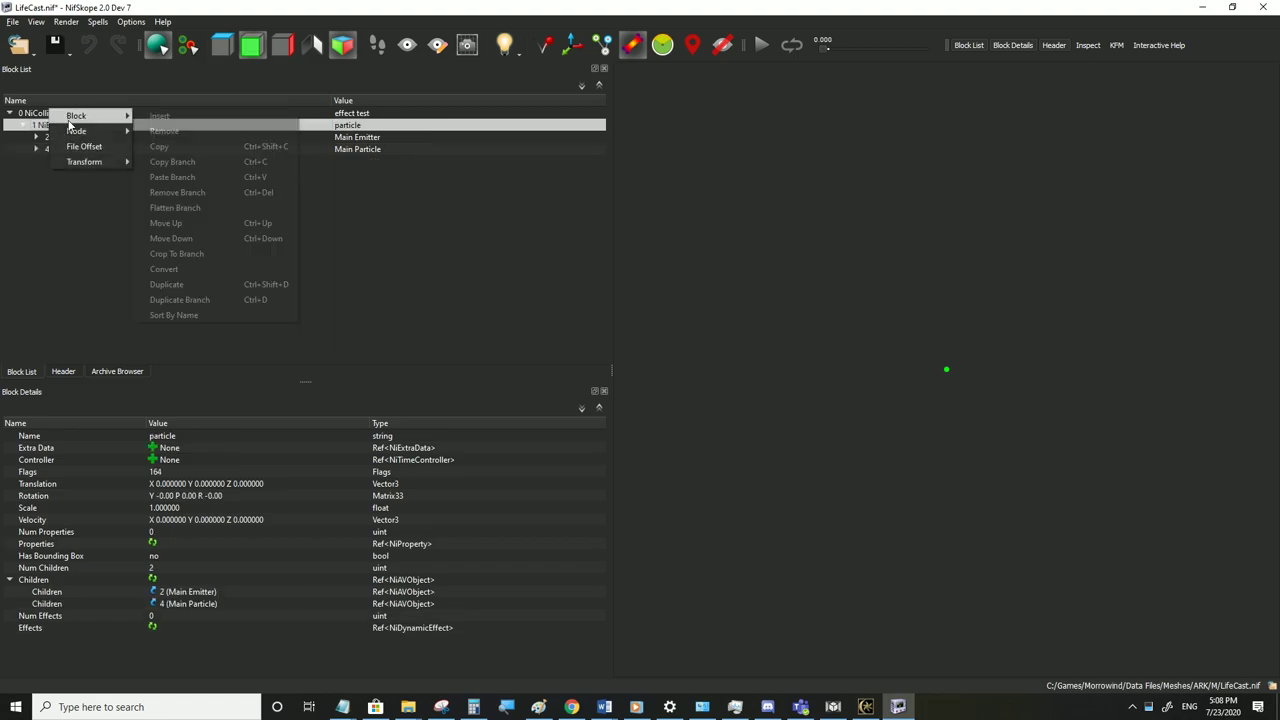
{"action": "left_click", "coordinate": [168, 177]}
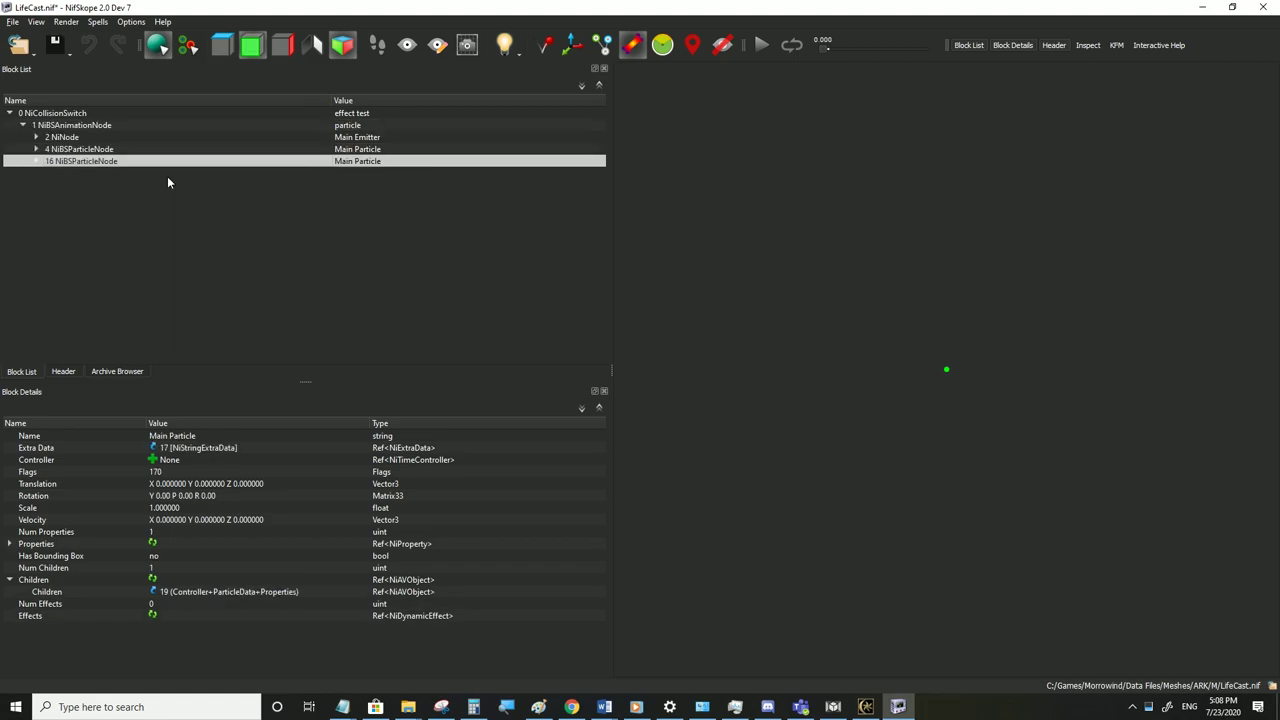
{"action": "double_click", "coordinate": [368, 163]}
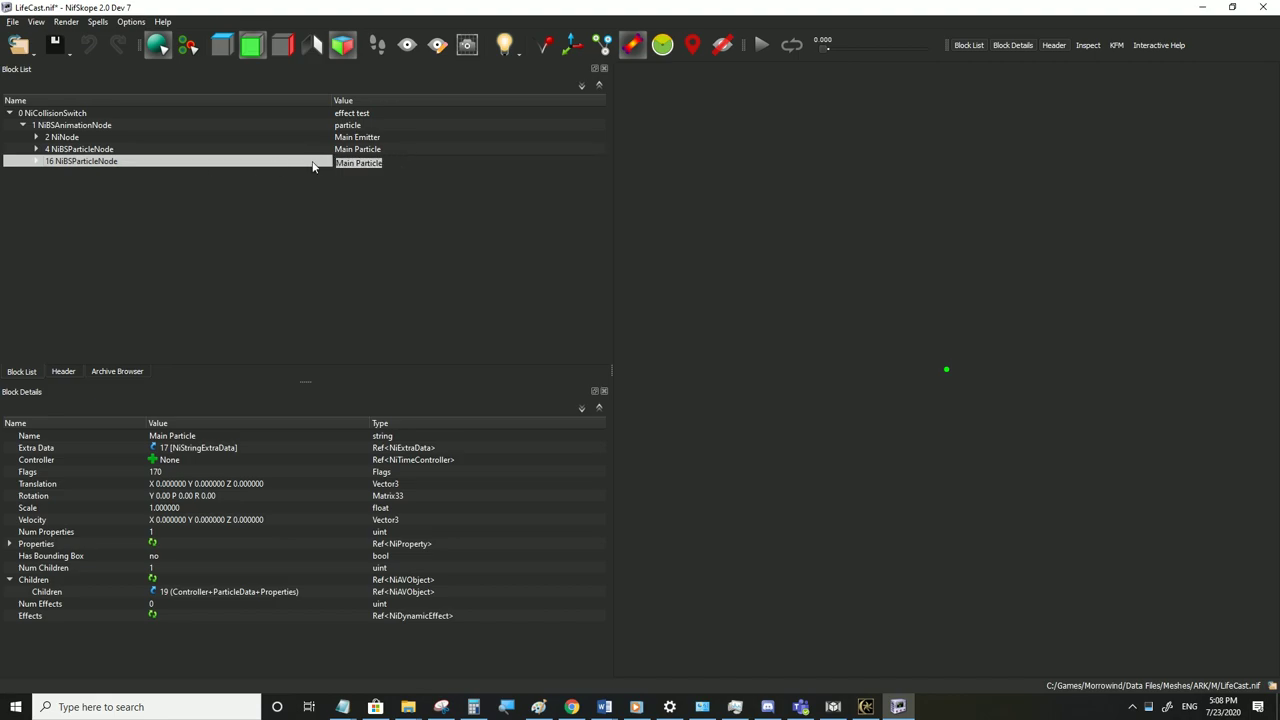
{"action": "type", "text": "Secondary Particle"}
{"action": "key", "text": "Return"}
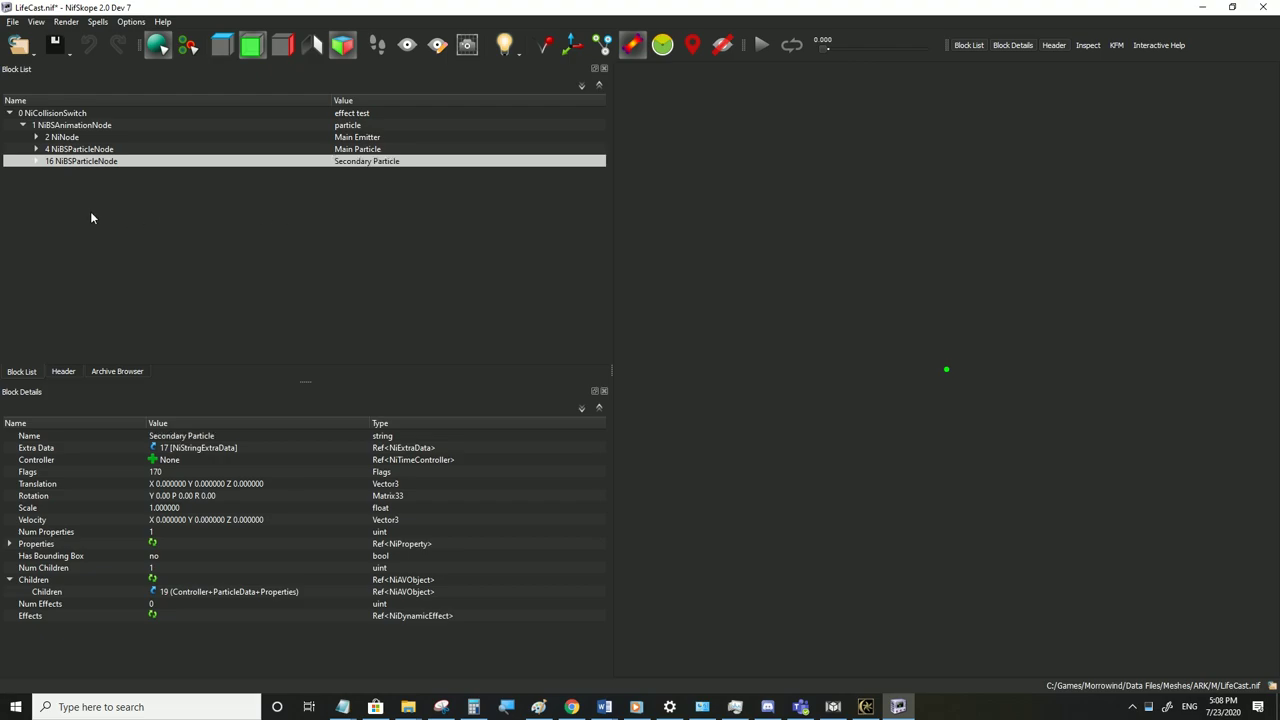
Inspect the Secondary Particle's NiParticles block and particle system controller
{"action": "left_click", "coordinate": [36, 161]}
{"action": "left_click", "coordinate": [48, 197]}
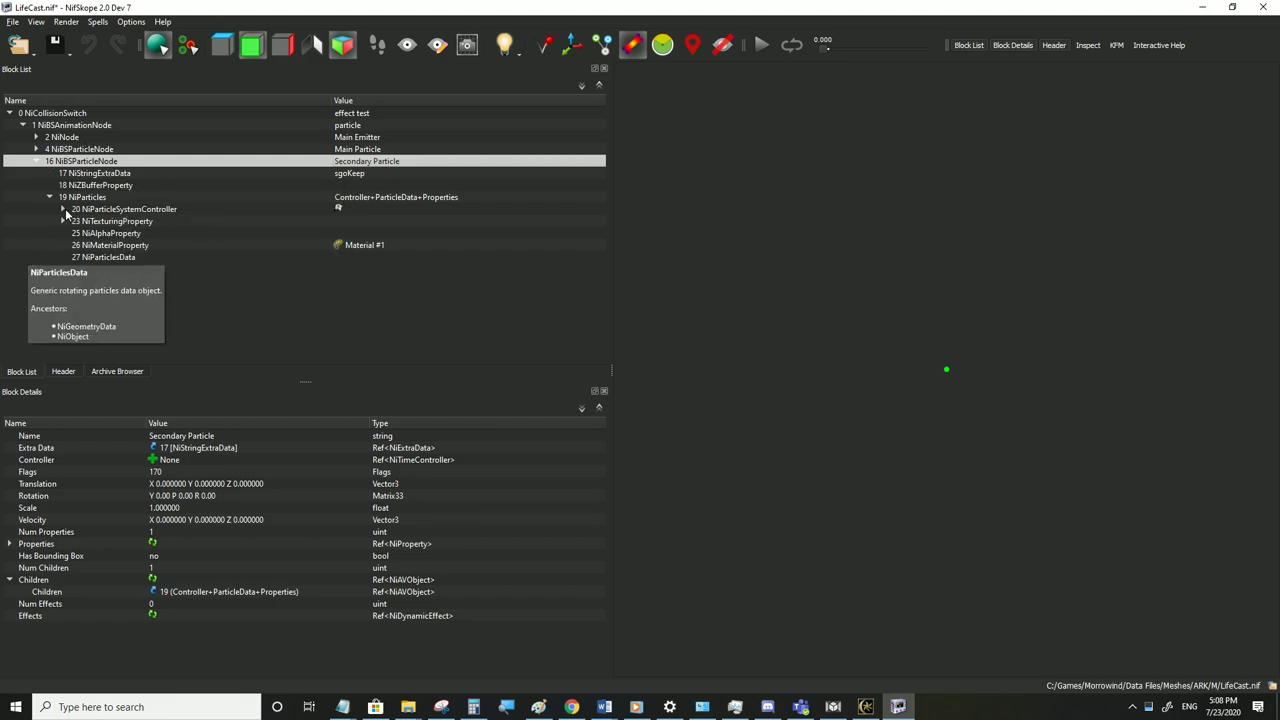
{"action": "left_click", "coordinate": [95, 208]}
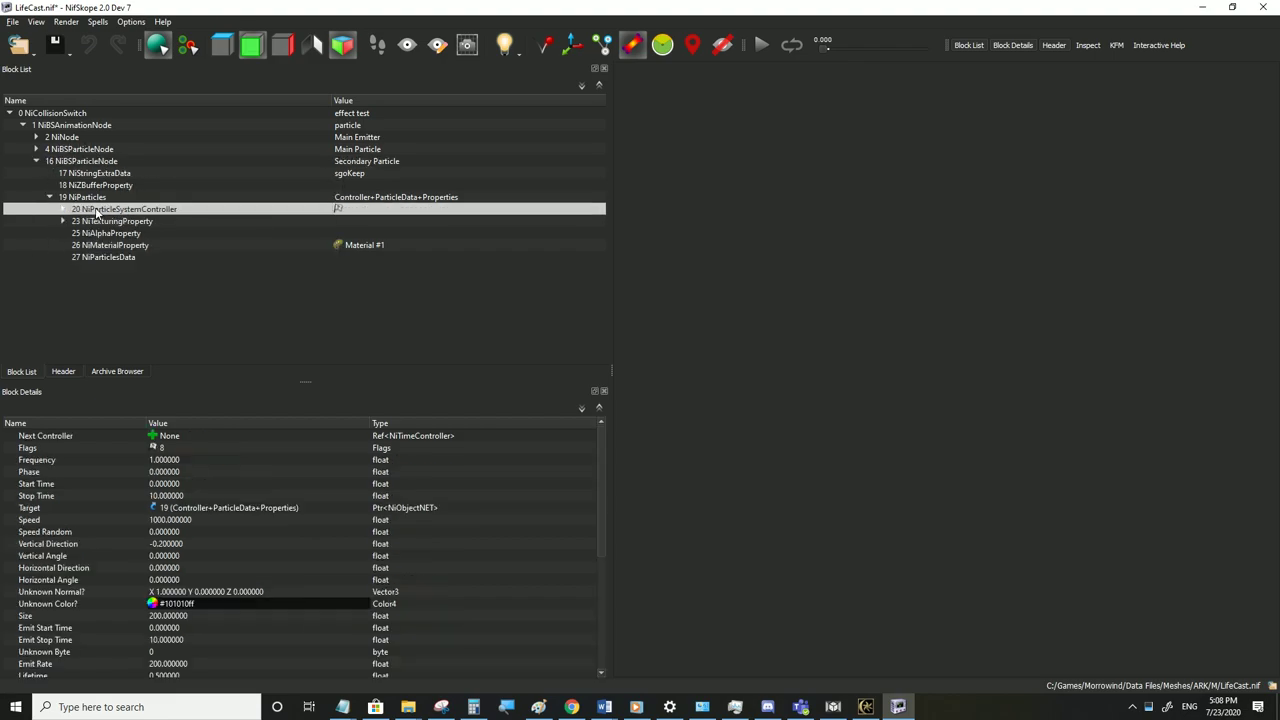
{"action": "left_click", "coordinate": [37, 161]}
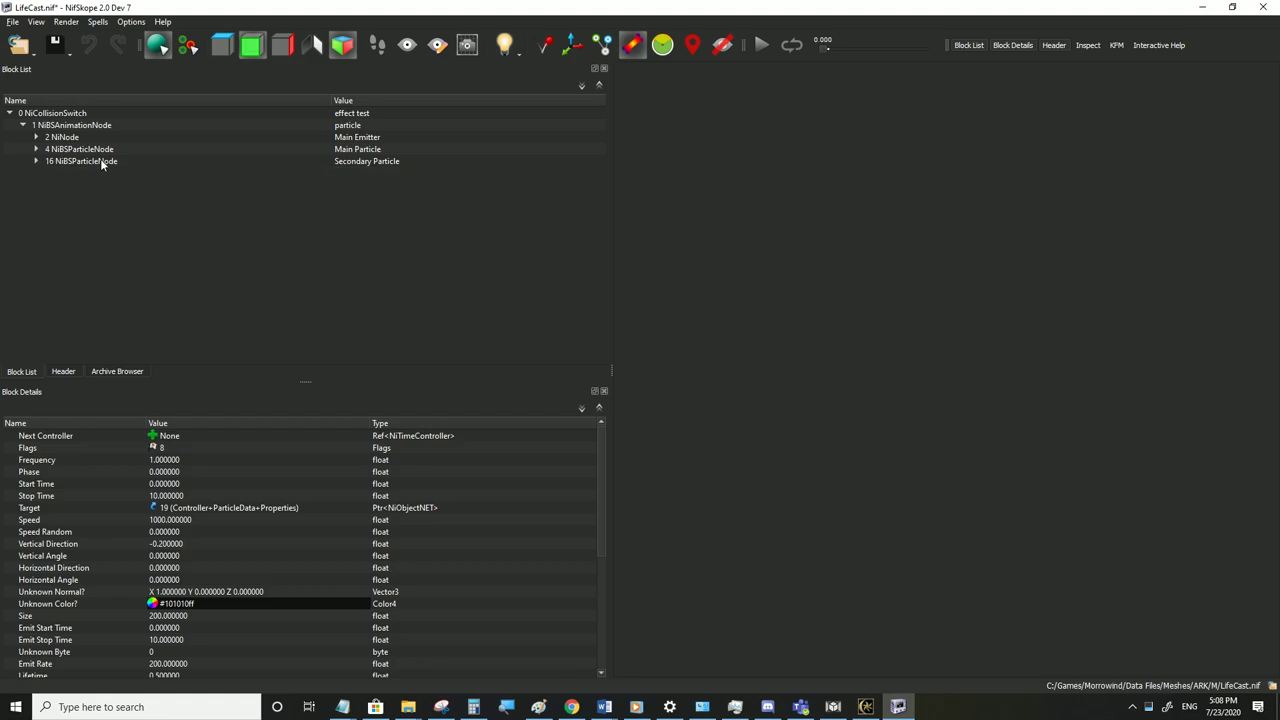
{"action": "double_click", "coordinate": [30, 164]}
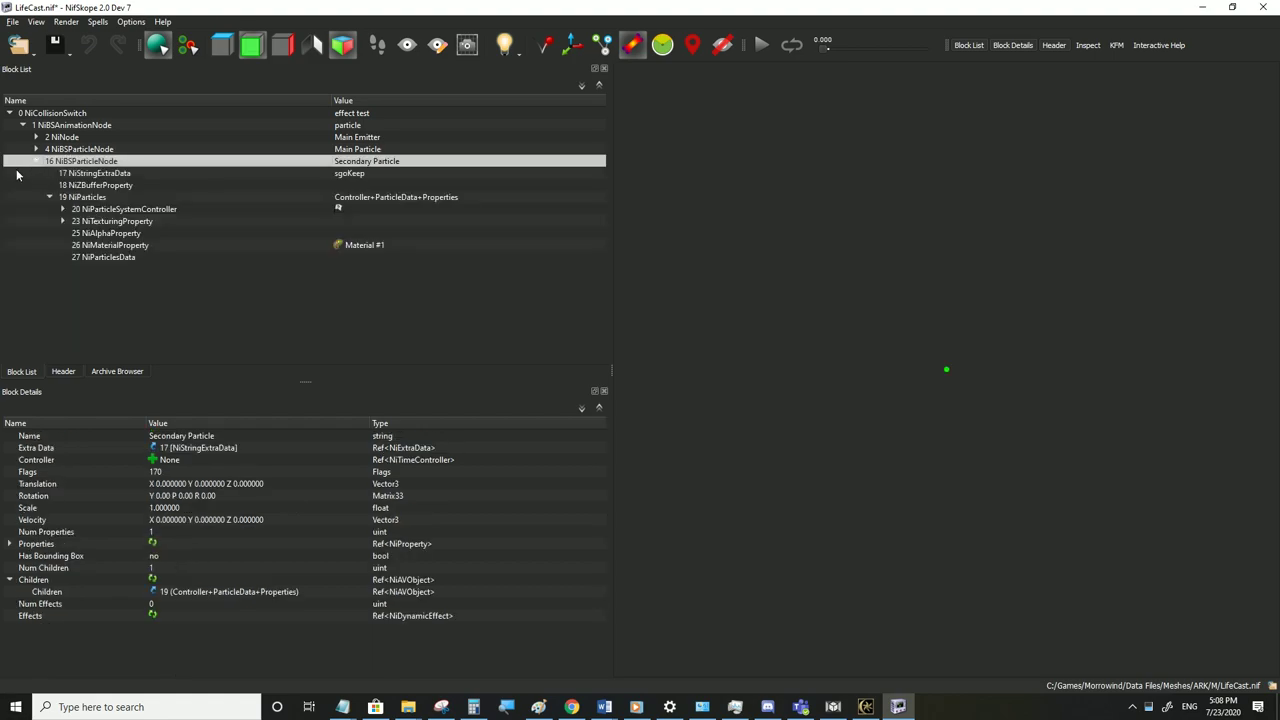
{"action": "left_click", "coordinate": [36, 162]}
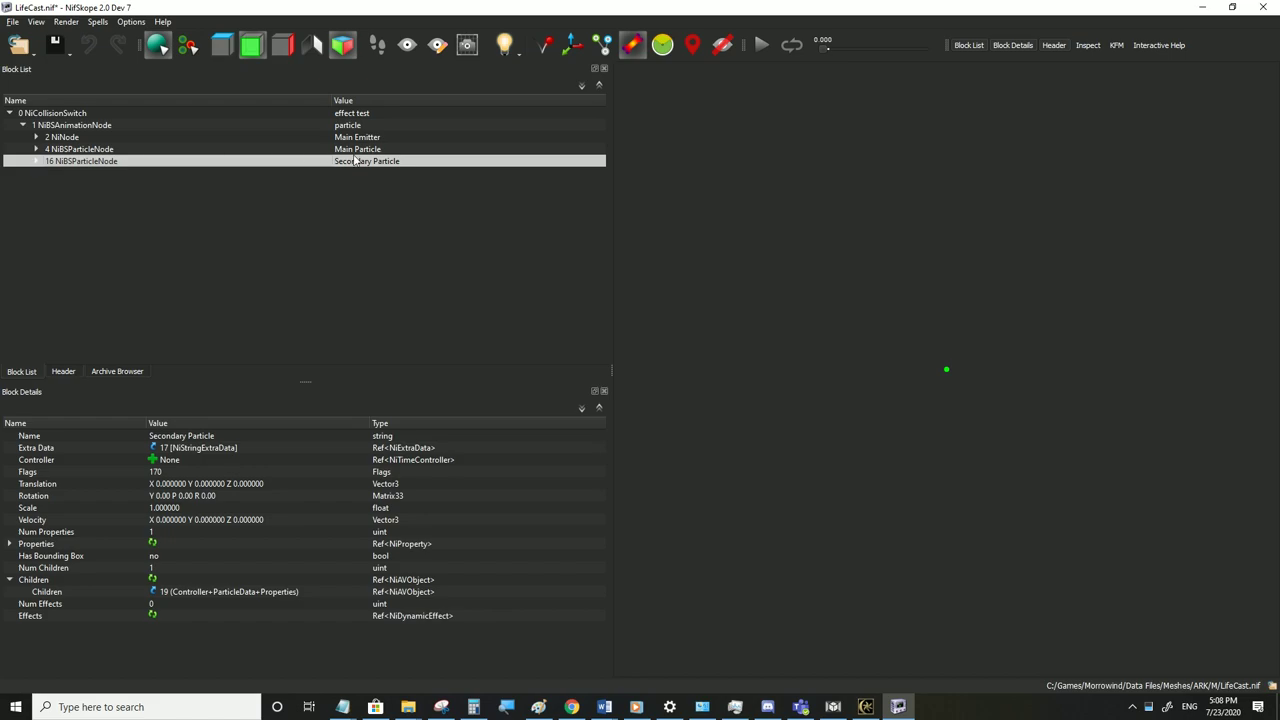
{"action": "left_click", "coordinate": [37, 161]}
{"action": "left_click", "coordinate": [102, 210]}
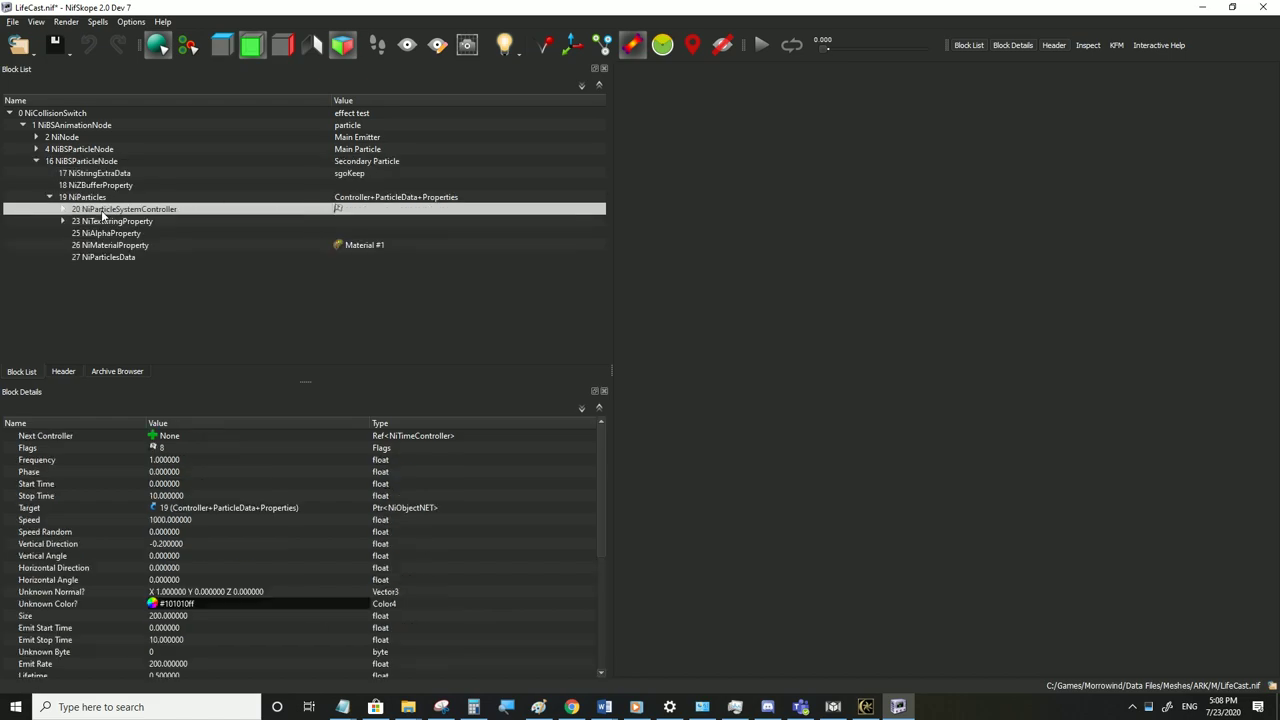
Convert the Secondary Particle's controller to NiBSPArrayController
{"action": "right_click", "coordinate": [102, 212]}
{"action": "mouse_move", "coordinate": [140, 206]}
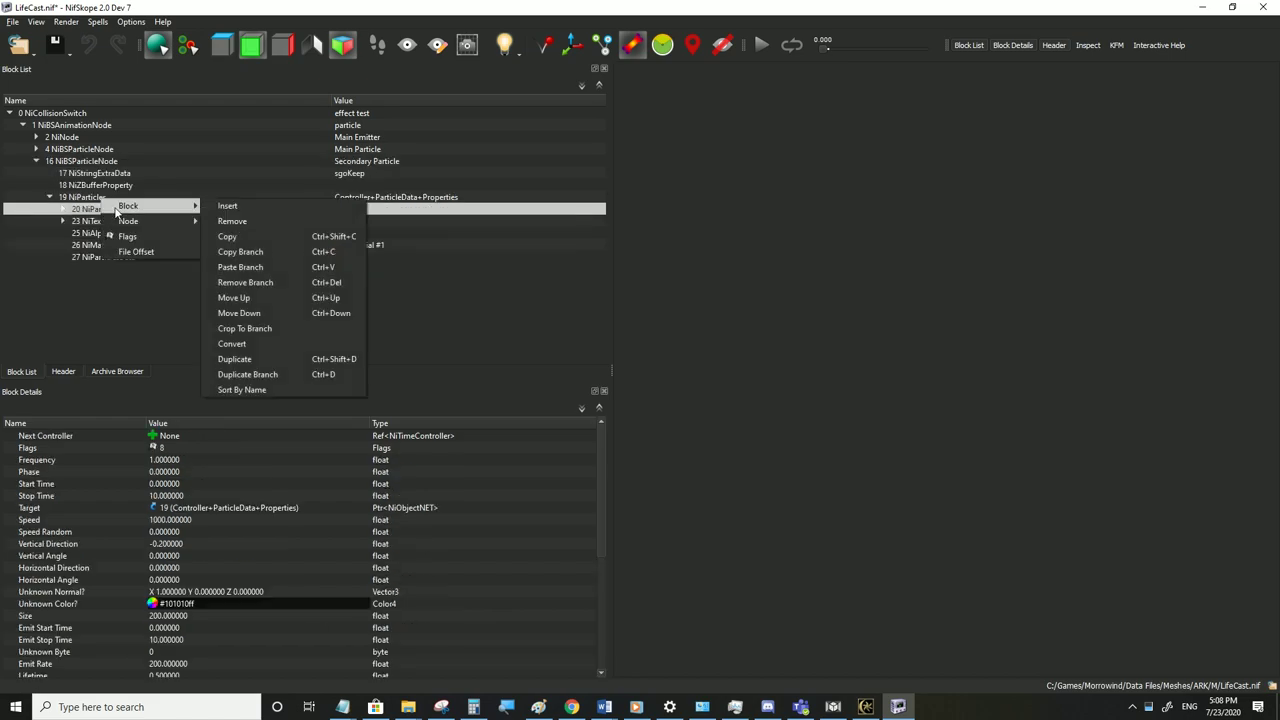
{"action": "left_click", "coordinate": [236, 344]}
{"action": "mouse_move", "coordinate": [295, 350]}
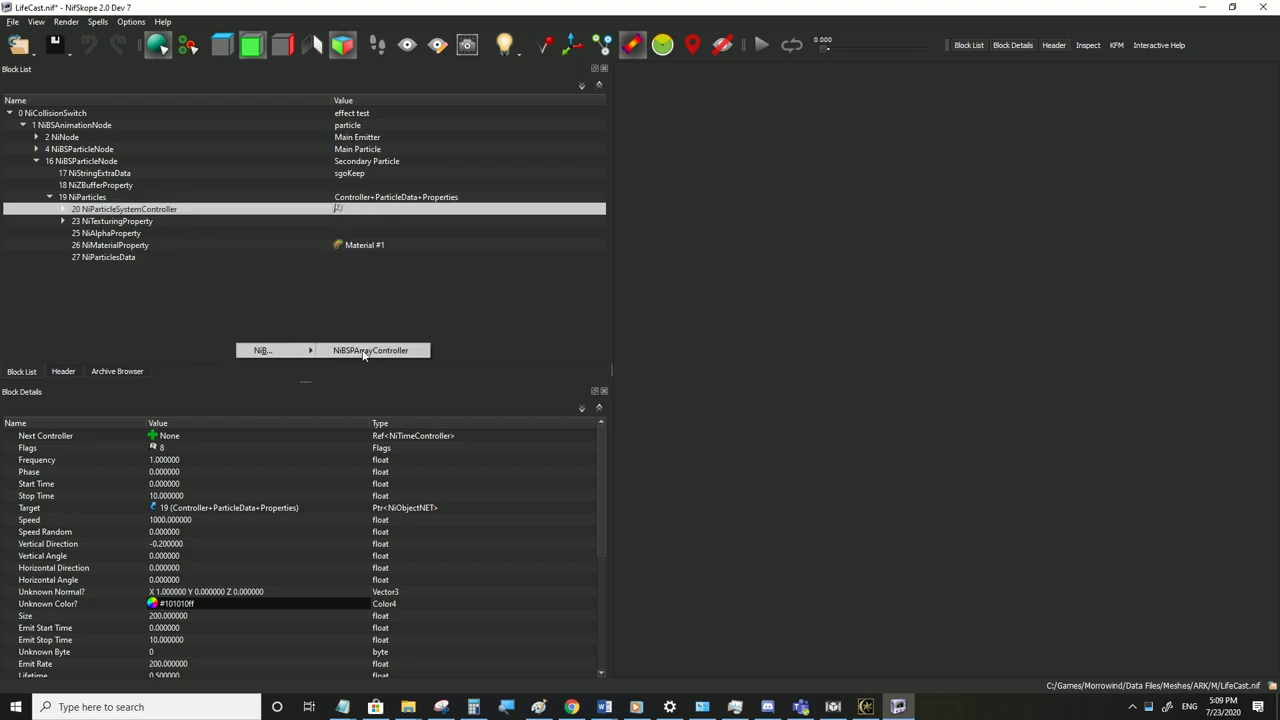
{"action": "left_click", "coordinate": [364, 352]}
Set the controller's Flags to 24 and check its Emitter setting
{"action": "double_click", "coordinate": [180, 450]}
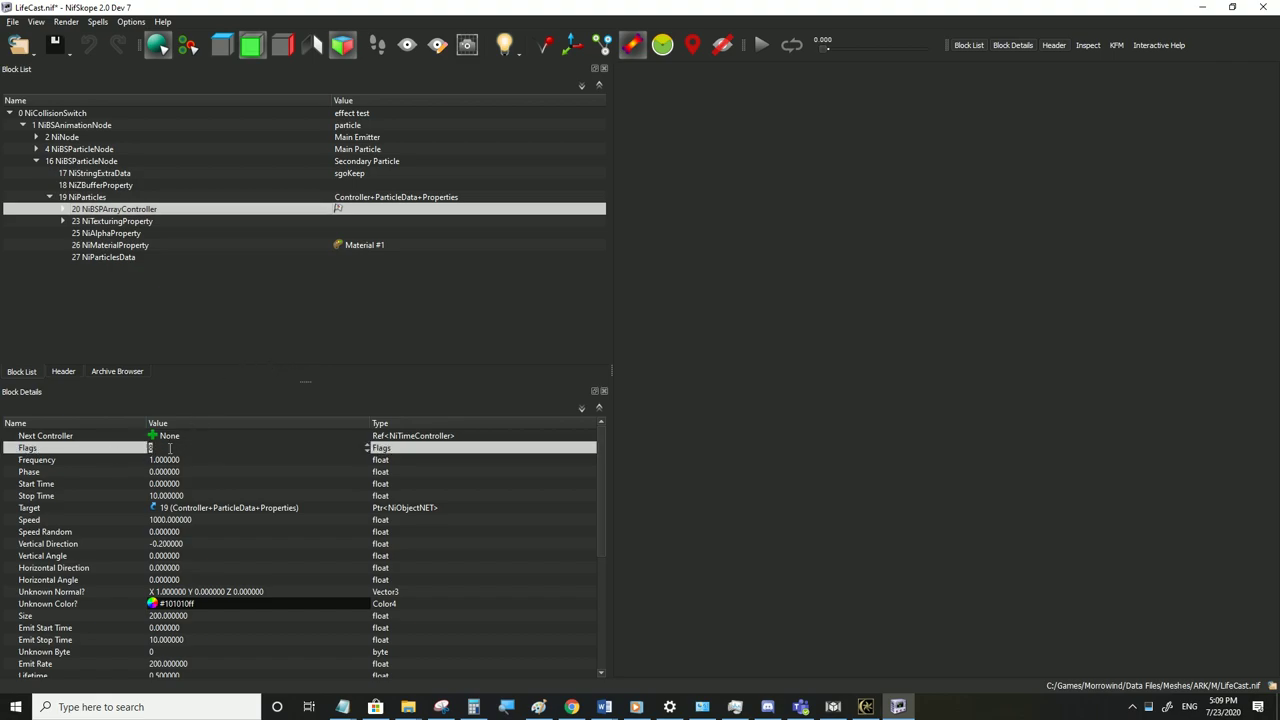
{"action": "type", "text": "24"}
{"action": "left_click", "coordinate": [165, 463]}
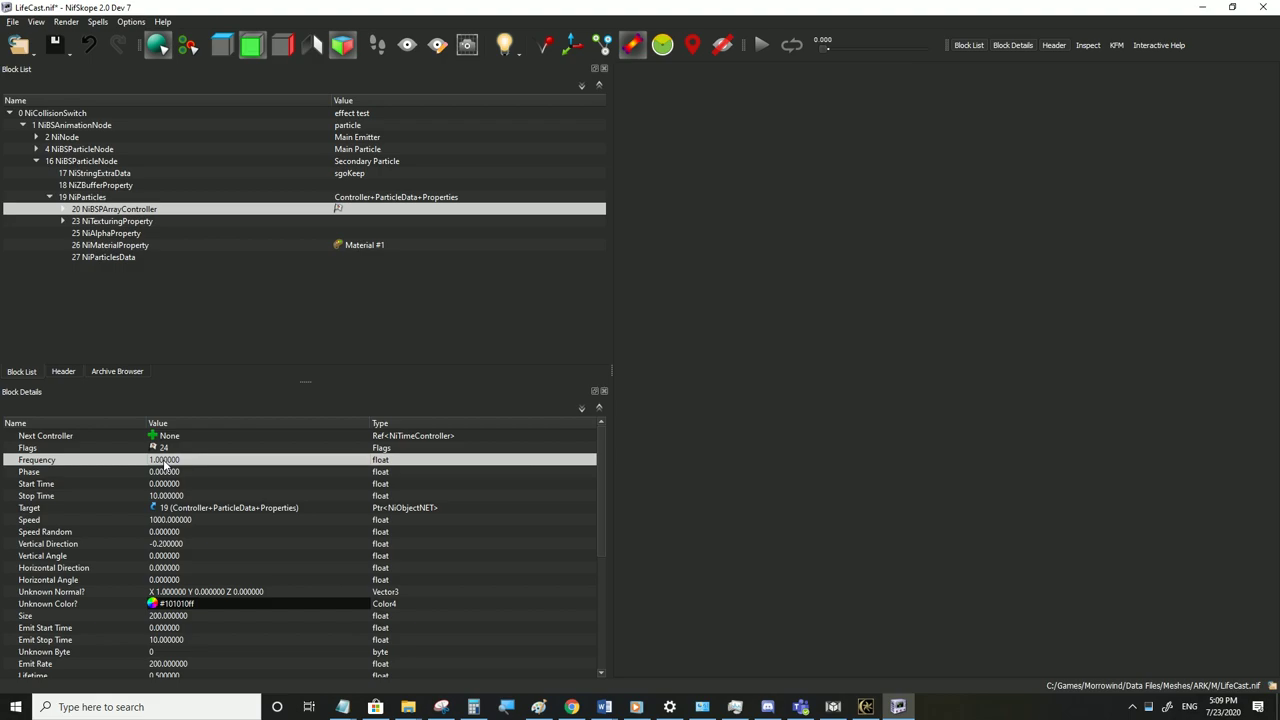
{"action": "scroll", "coordinate": [176, 540], "scroll_direction": "down", "scroll_amount": 3}
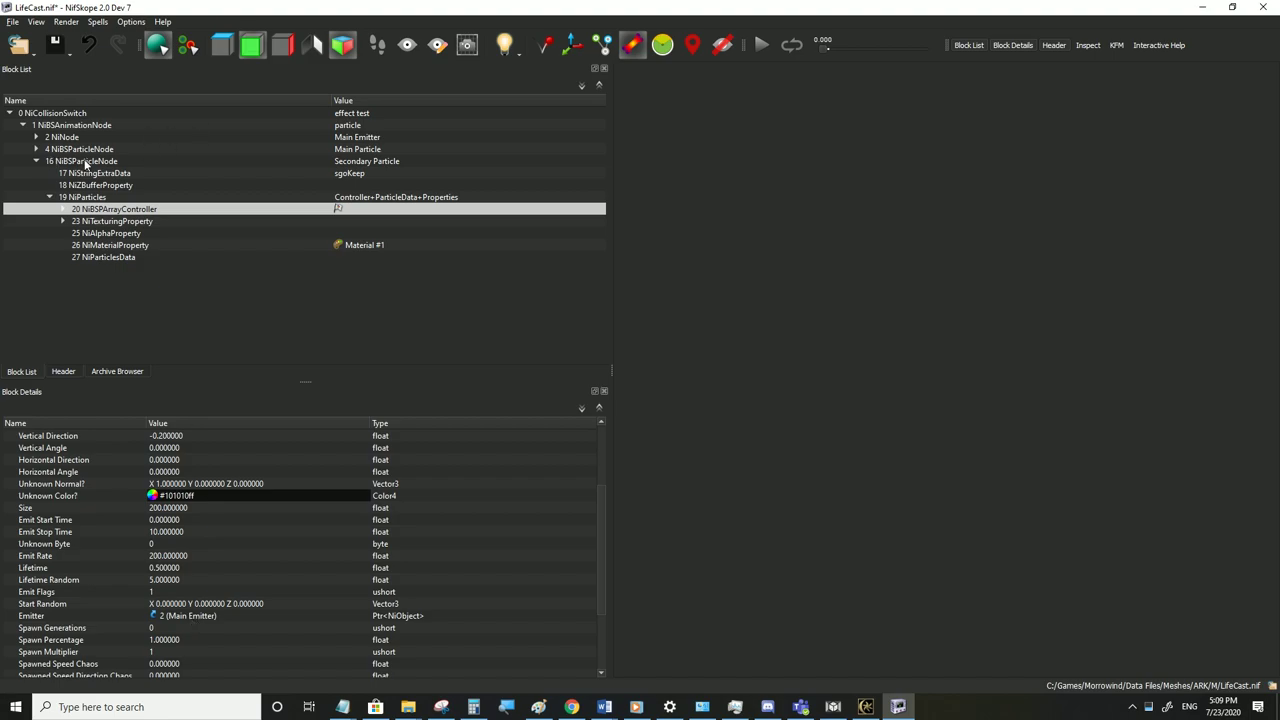
{"action": "left_click", "coordinate": [177, 618]}
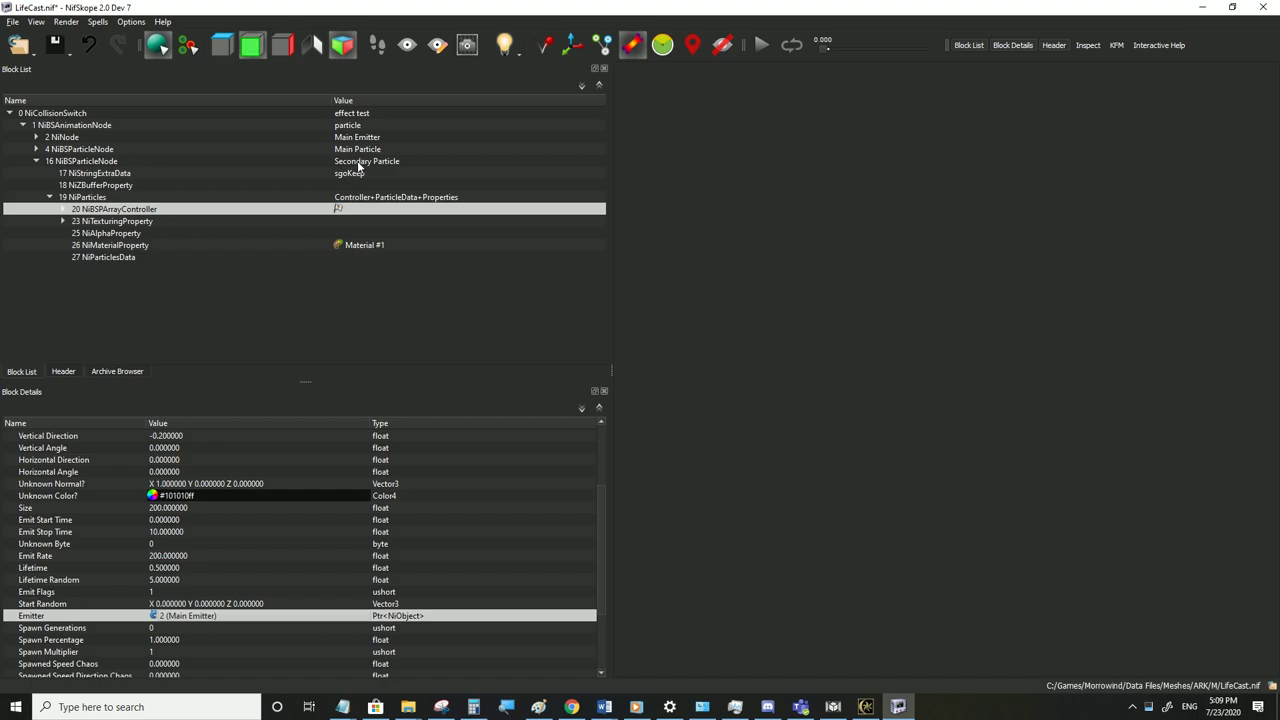
Set the secondary array controller's Emitter to Main Particle's NiParticles block 7
{"action": "left_click", "coordinate": [58, 150]}
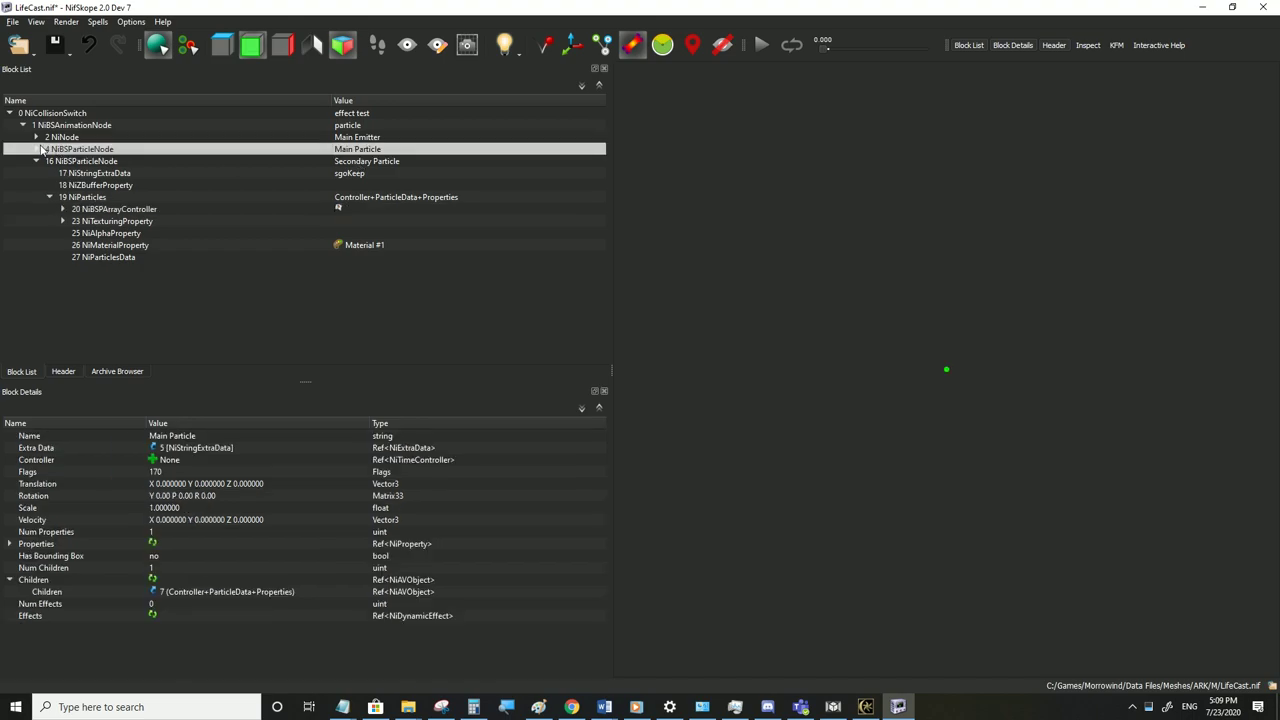
{"action": "left_click", "coordinate": [36, 149]}
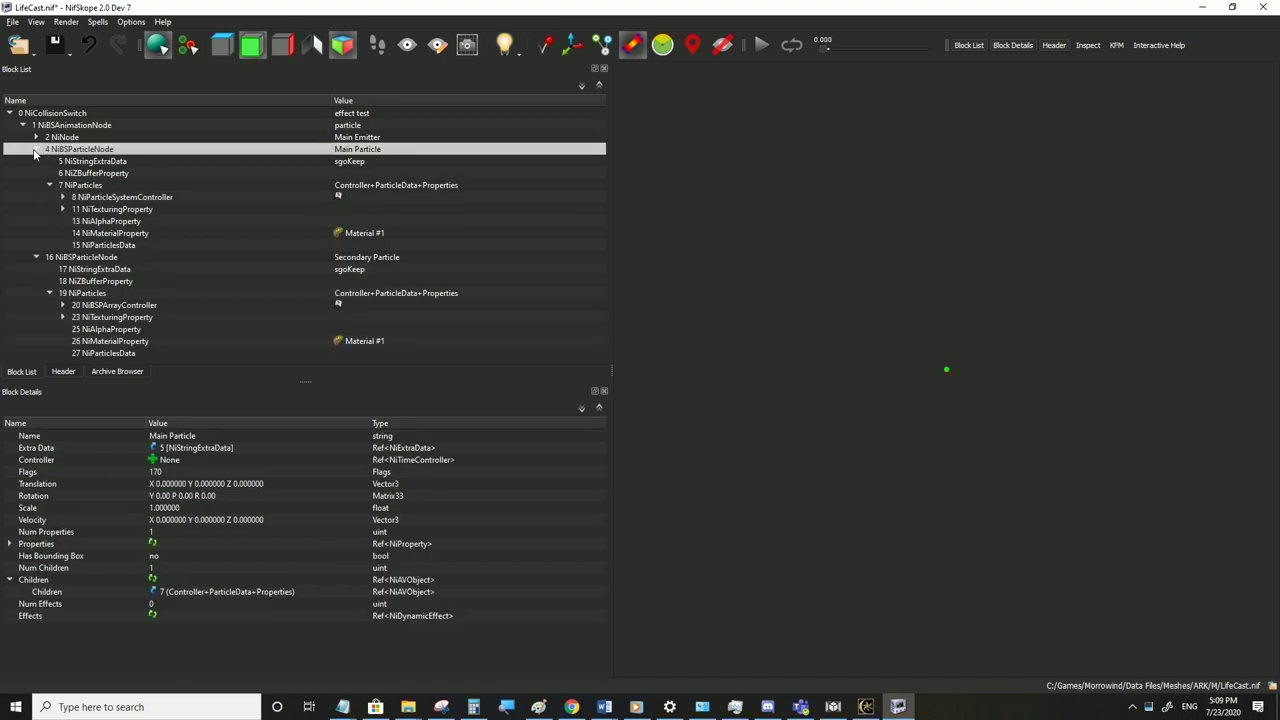
{"action": "left_click", "coordinate": [76, 186]}
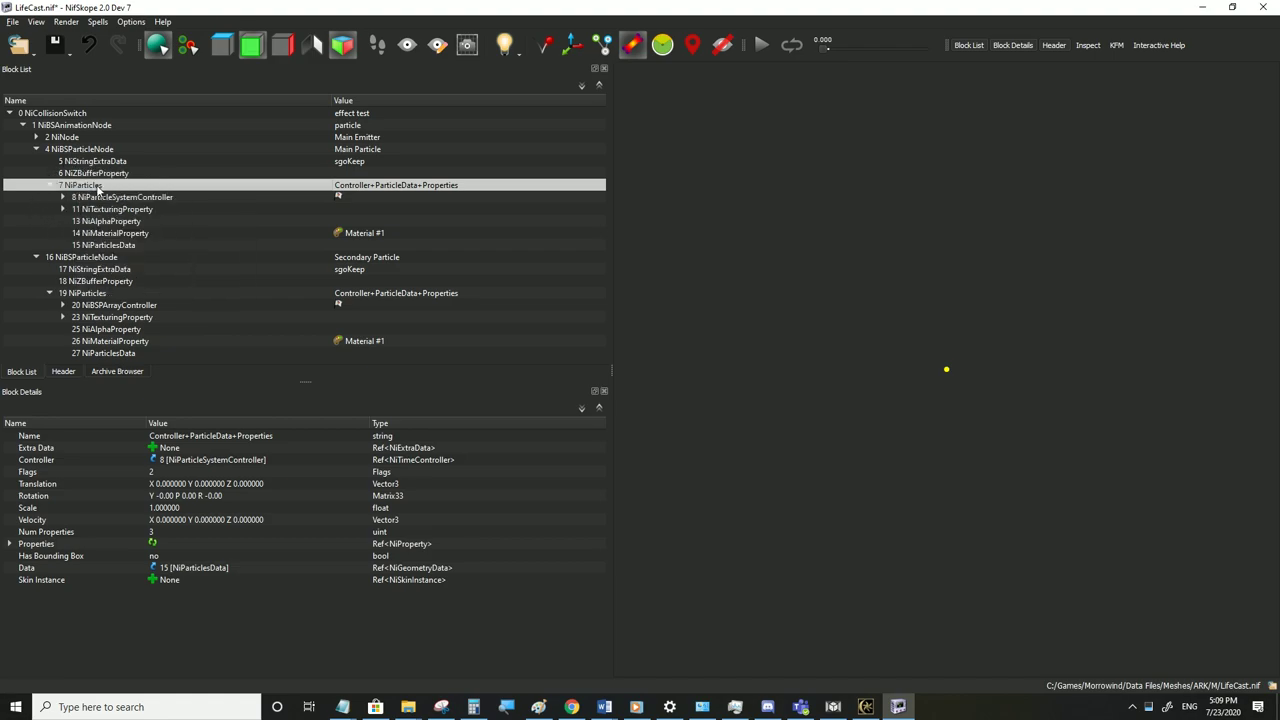
{"action": "left_click", "coordinate": [97, 307]}
{"action": "scroll", "coordinate": [199, 626], "scroll_direction": "down", "scroll_amount": 2}
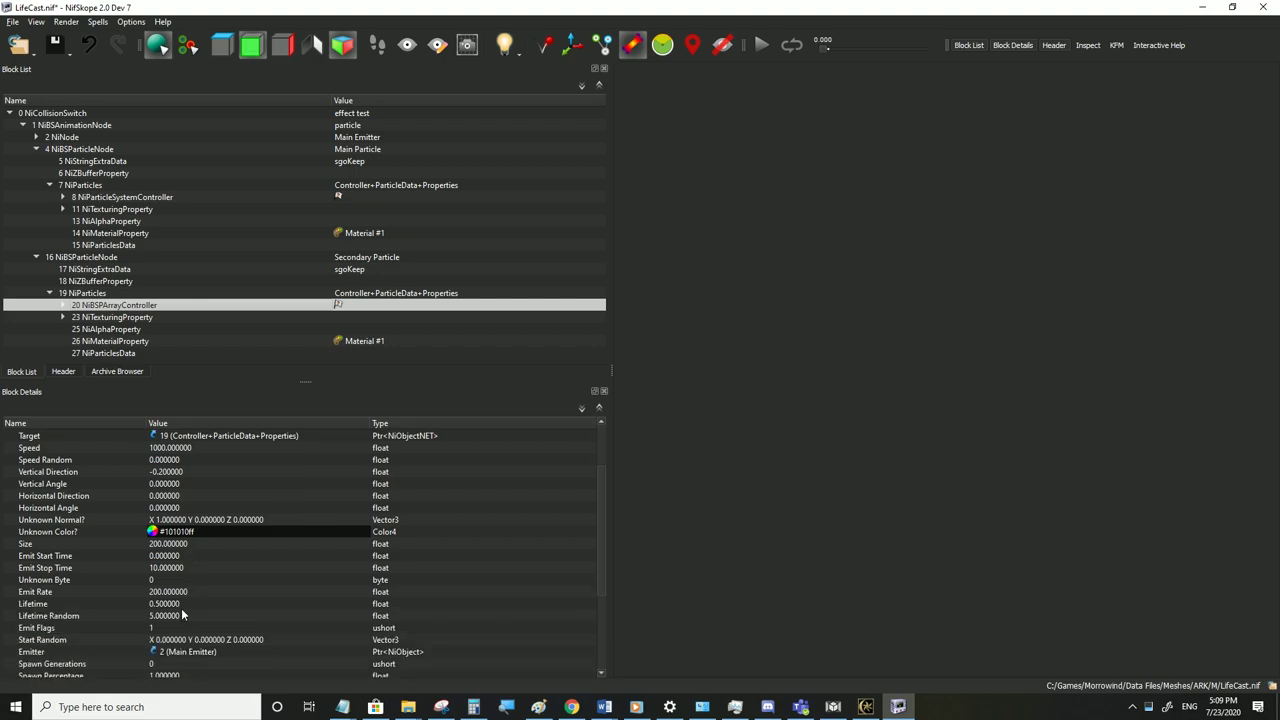
{"action": "left_click", "coordinate": [182, 656]}
{"action": "left_click", "coordinate": [182, 654]}
{"action": "type", "text": "7"}
{"action": "left_click", "coordinate": [181, 630]}
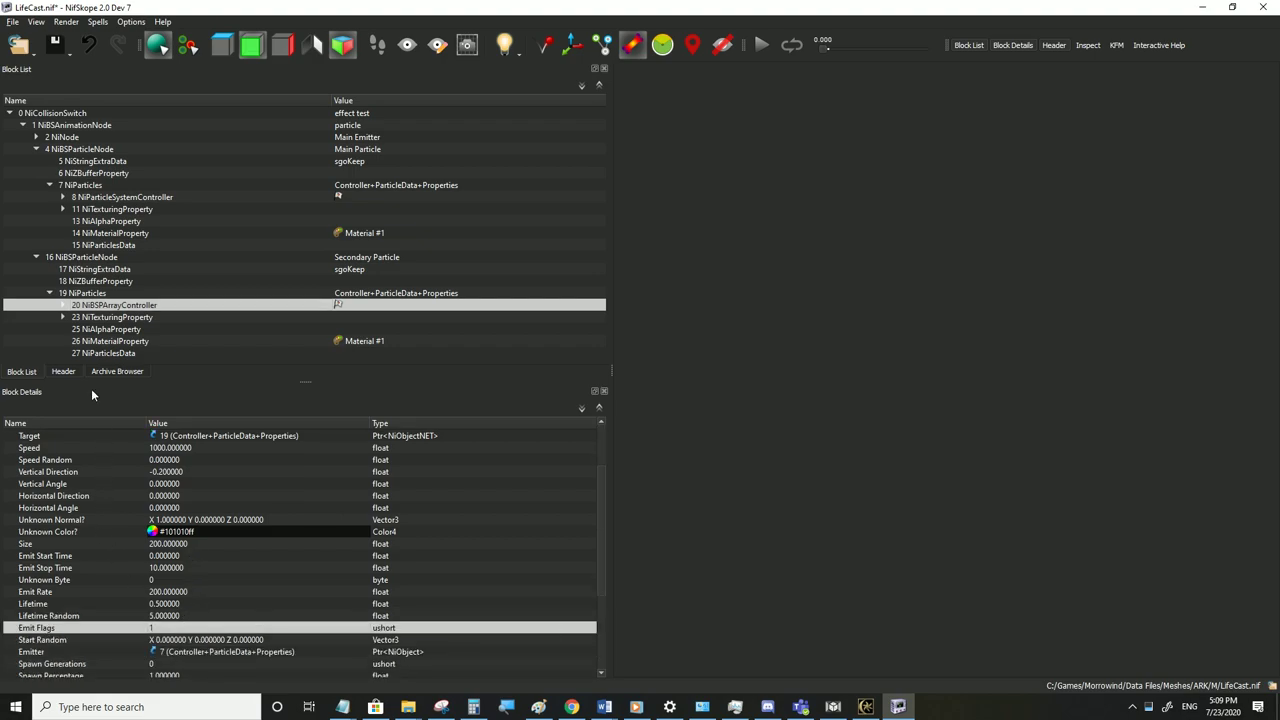
Collapse the Secondary and Main Particle nodes and bring Morrowind forward
{"action": "left_click", "coordinate": [36, 257]}
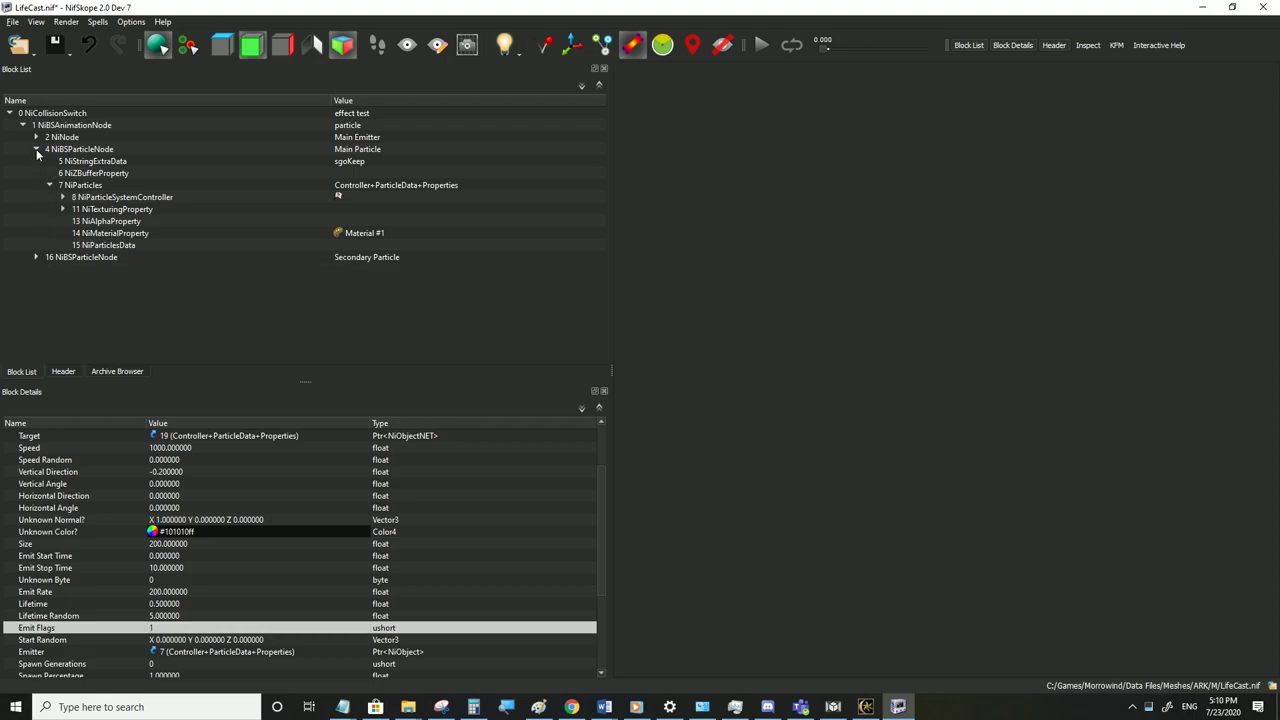
{"action": "left_click", "coordinate": [36, 149]}
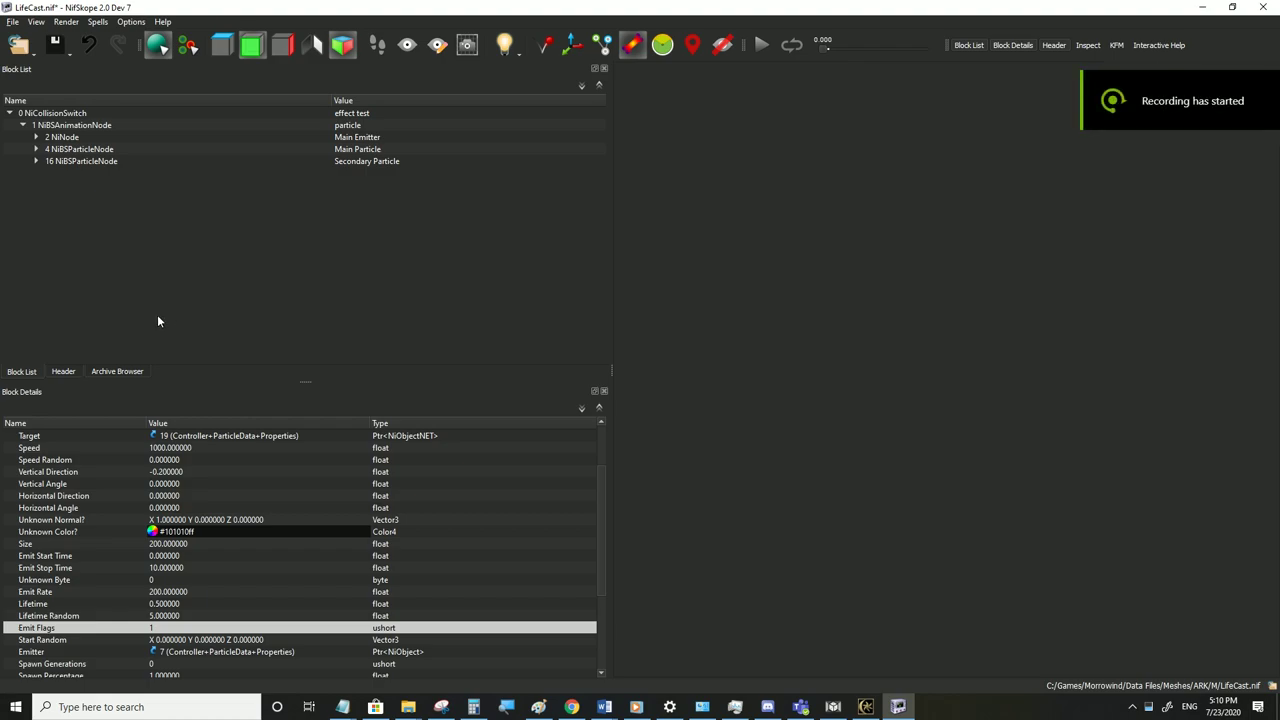
{"action": "left_click", "coordinate": [864, 705]}
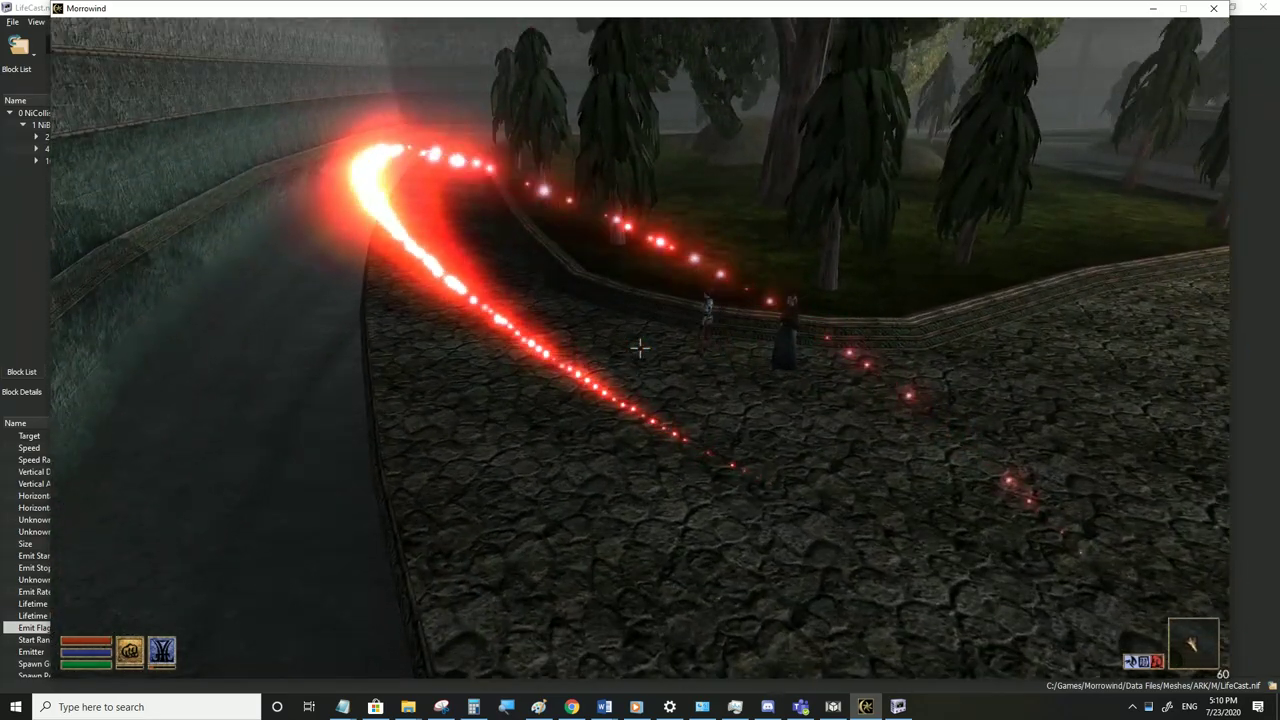
Save the edited LifeCast.nif in NifSkope
{"action": "key", "text": "alt+Tab"}
{"action": "left_click", "coordinate": [16, 24]}
{"action": "left_click", "coordinate": [39, 132]}
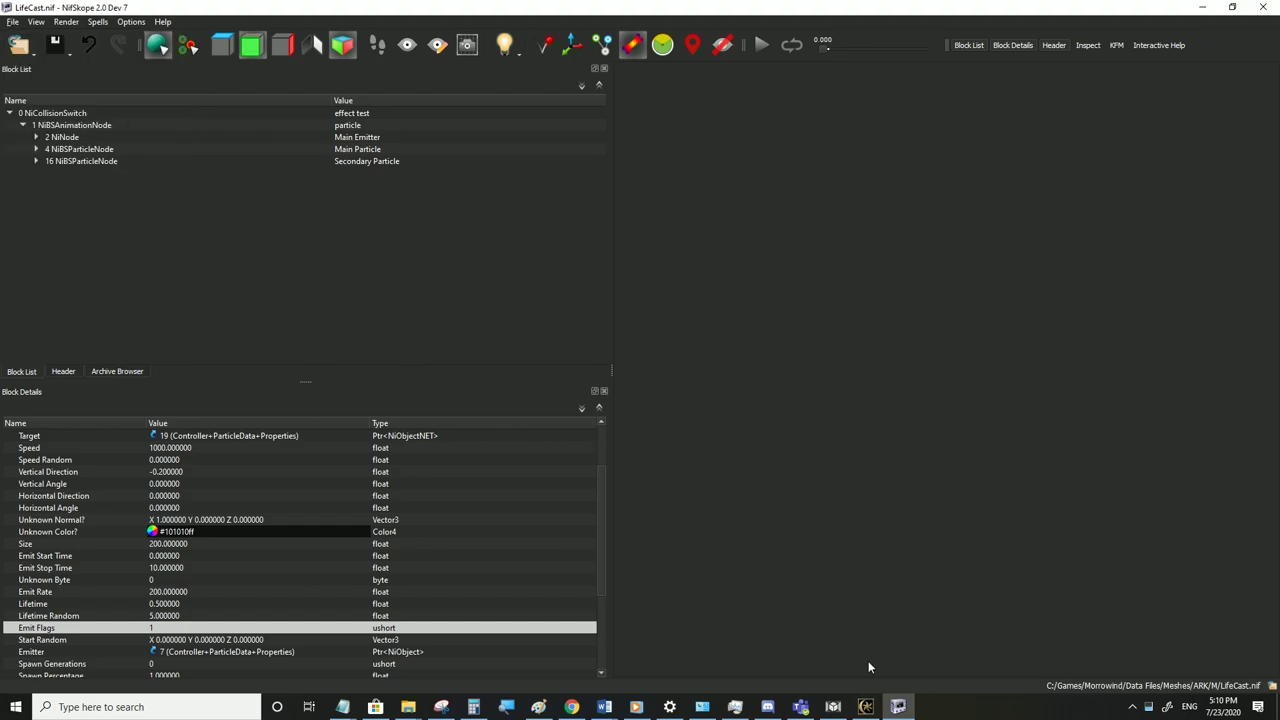
Watch the red particle trails in Morrowind from first person, then return to NifSkope
{"action": "left_click", "coordinate": [865, 707]}
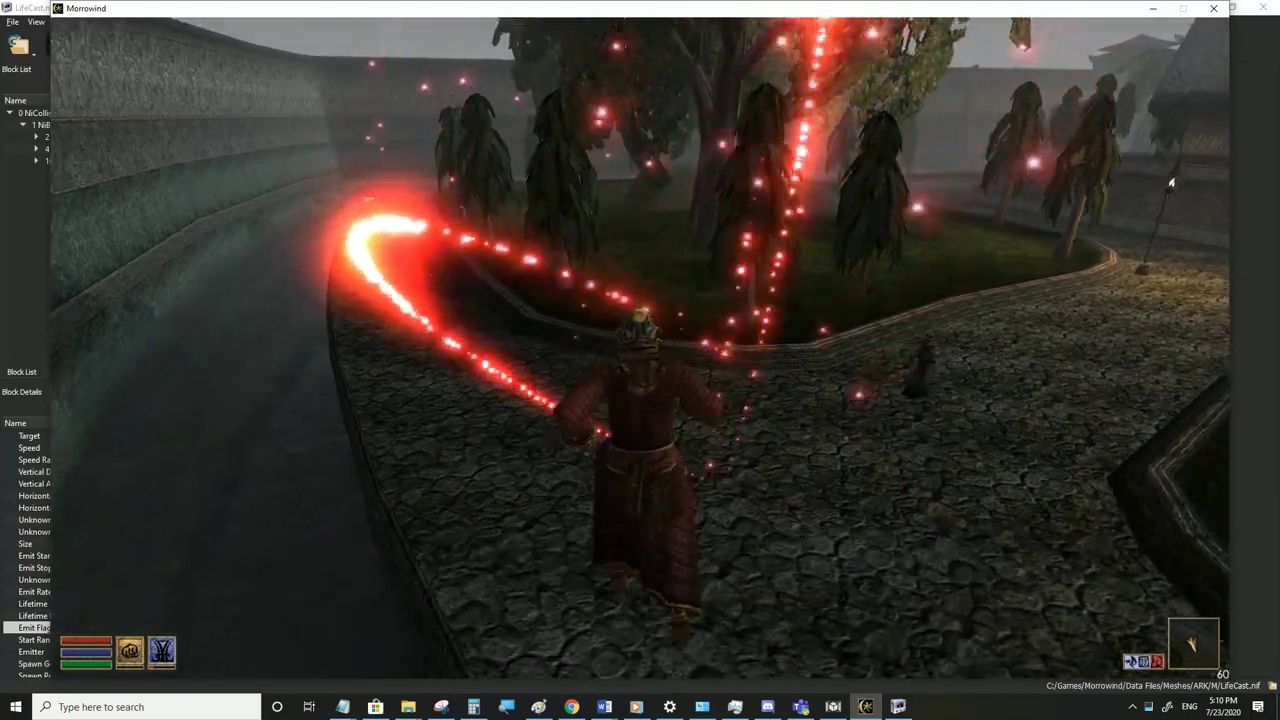
{"action": "key", "text": "w"}
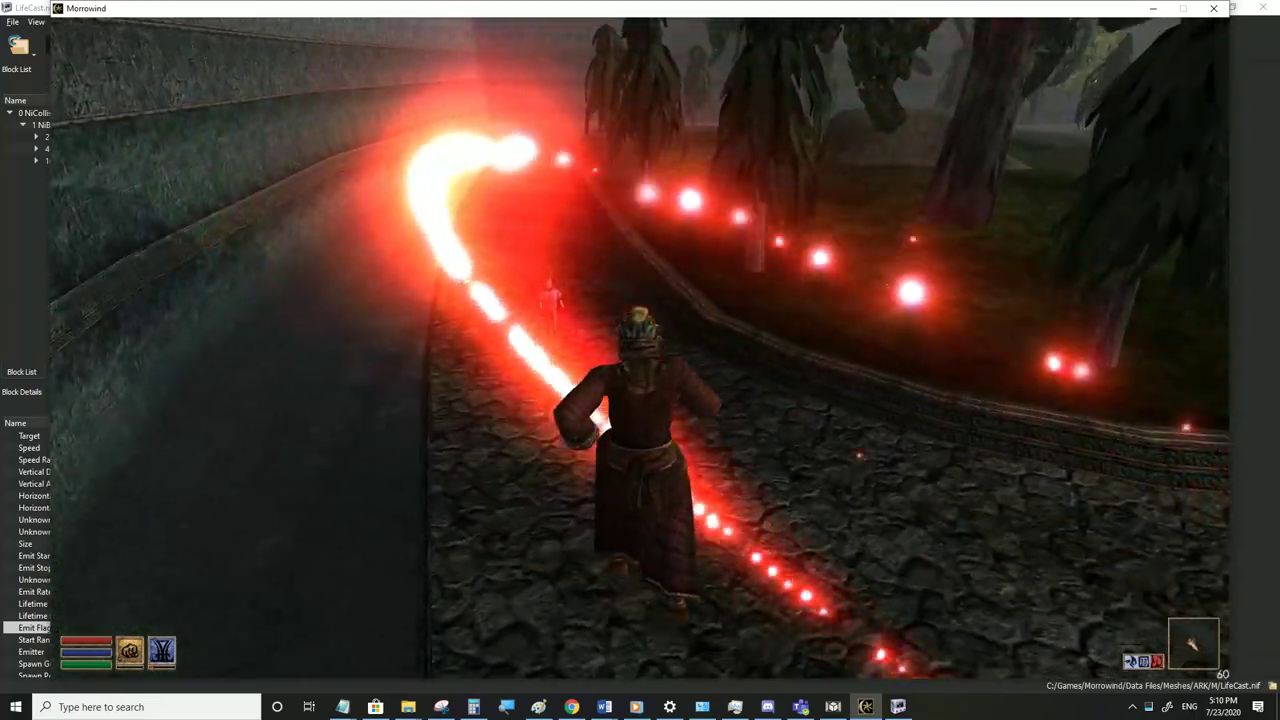
{"action": "key", "text": "Tab"}
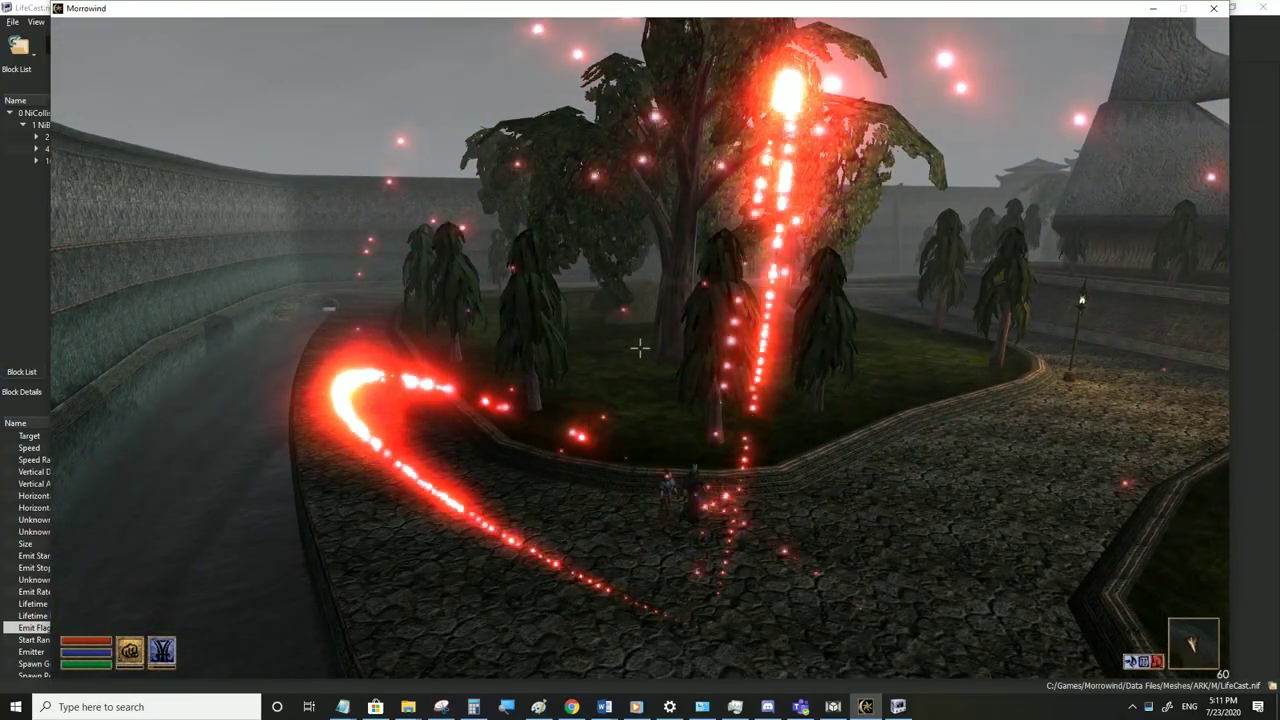
{"action": "key", "text": "alt+Tab"}
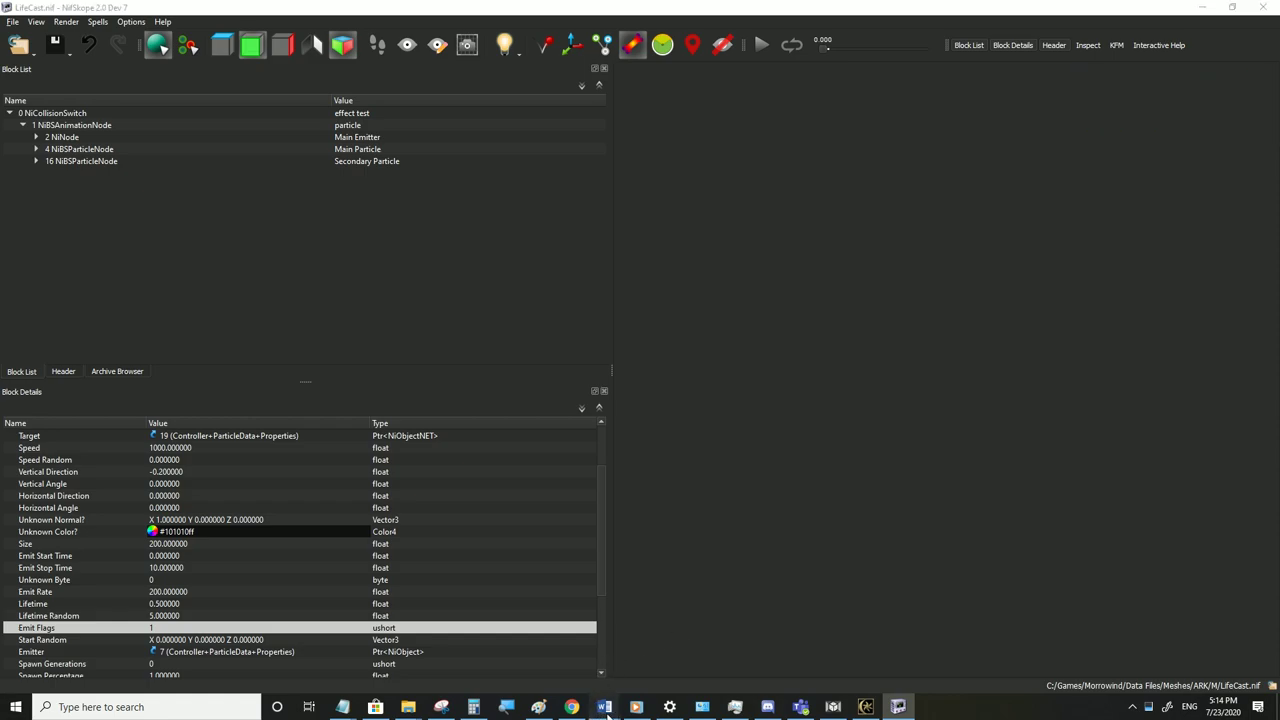
{"action": "mouse_move", "coordinate": [606, 712]}
{"action": "left_click", "coordinate": [553, 645]}
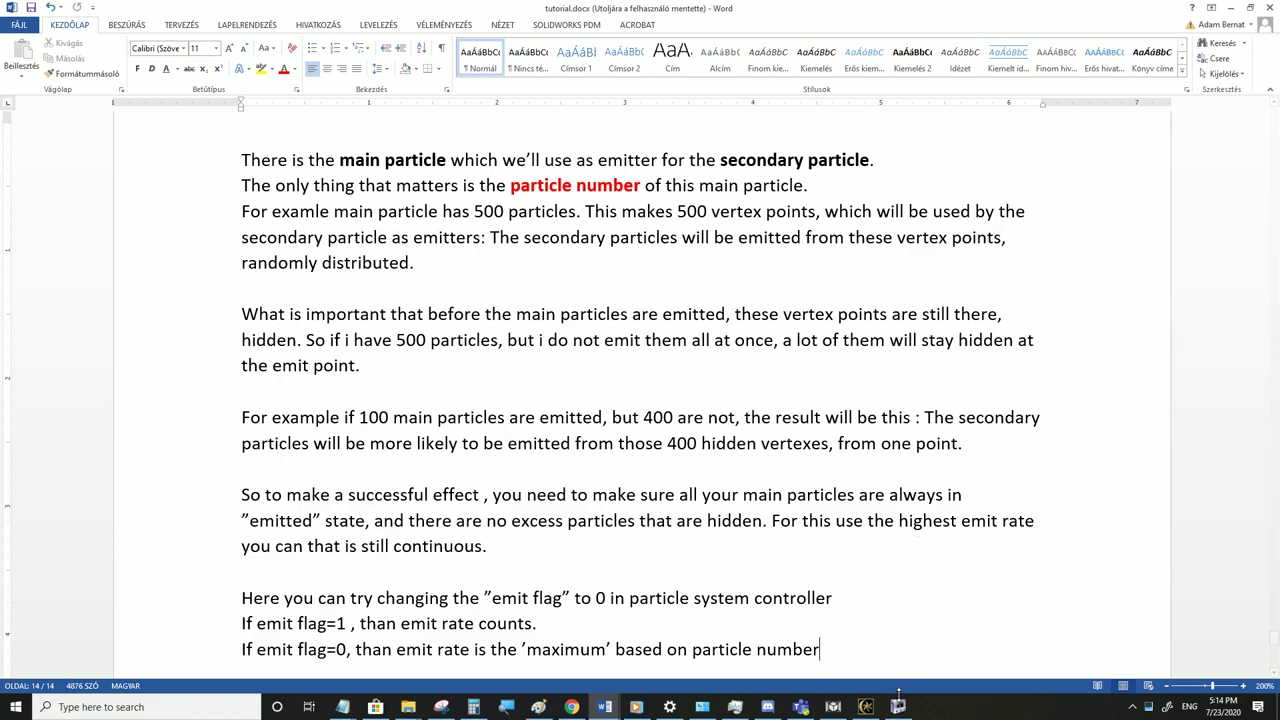
{"action": "mouse_move", "coordinate": [900, 708]}
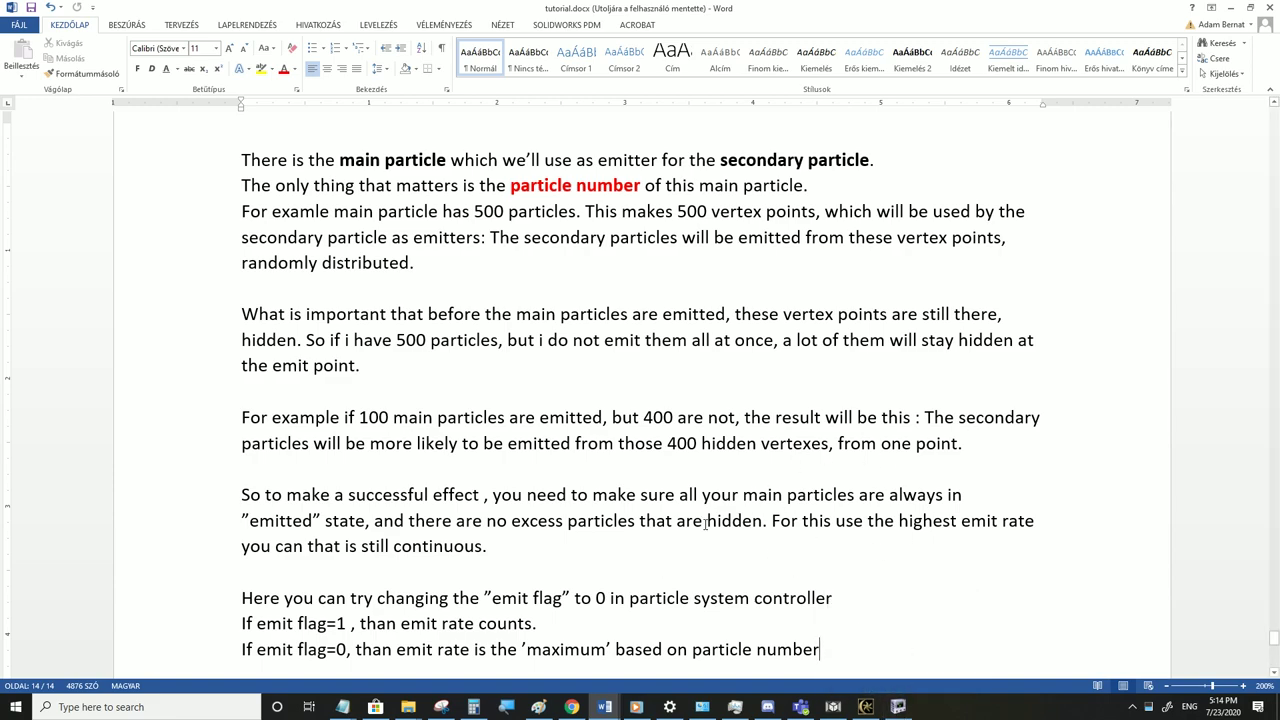
{"action": "left_click", "coordinate": [900, 708]}
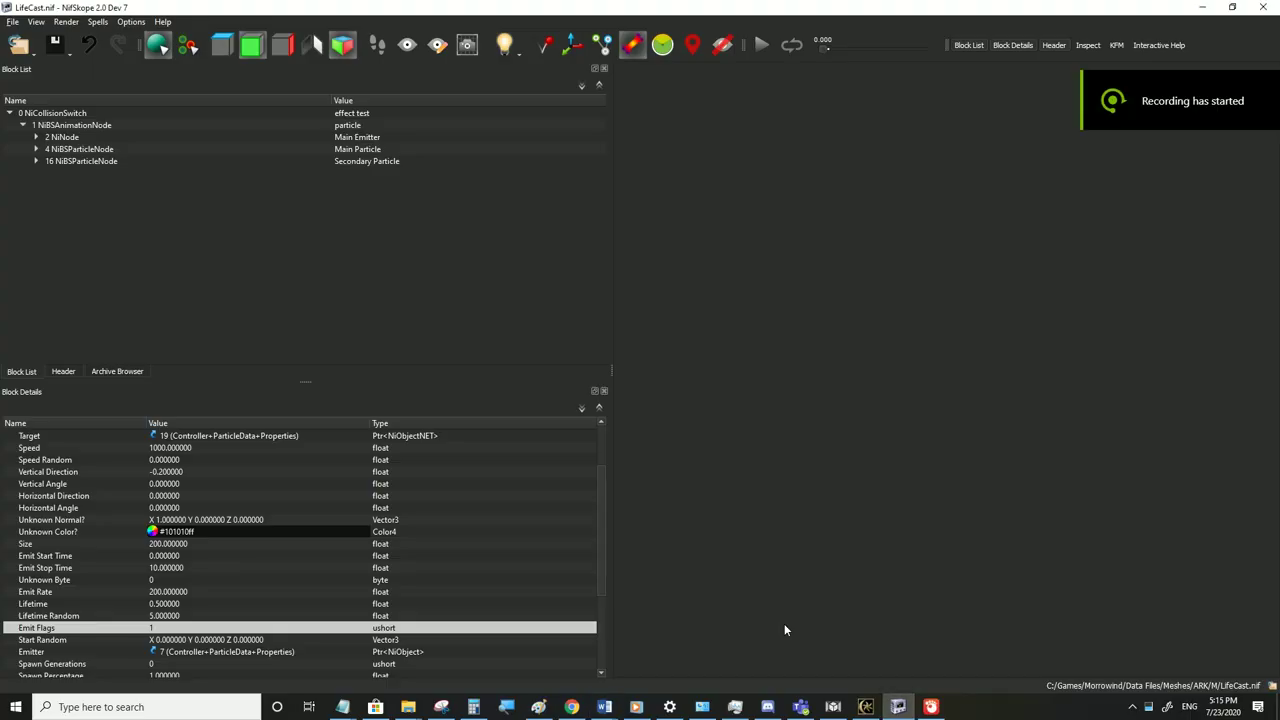
Watch the spell's red trails in first person in Morrowind, then return to LifeCast.nif
{"action": "left_click", "coordinate": [866, 707]}
{"action": "key", "text": "Tab"}
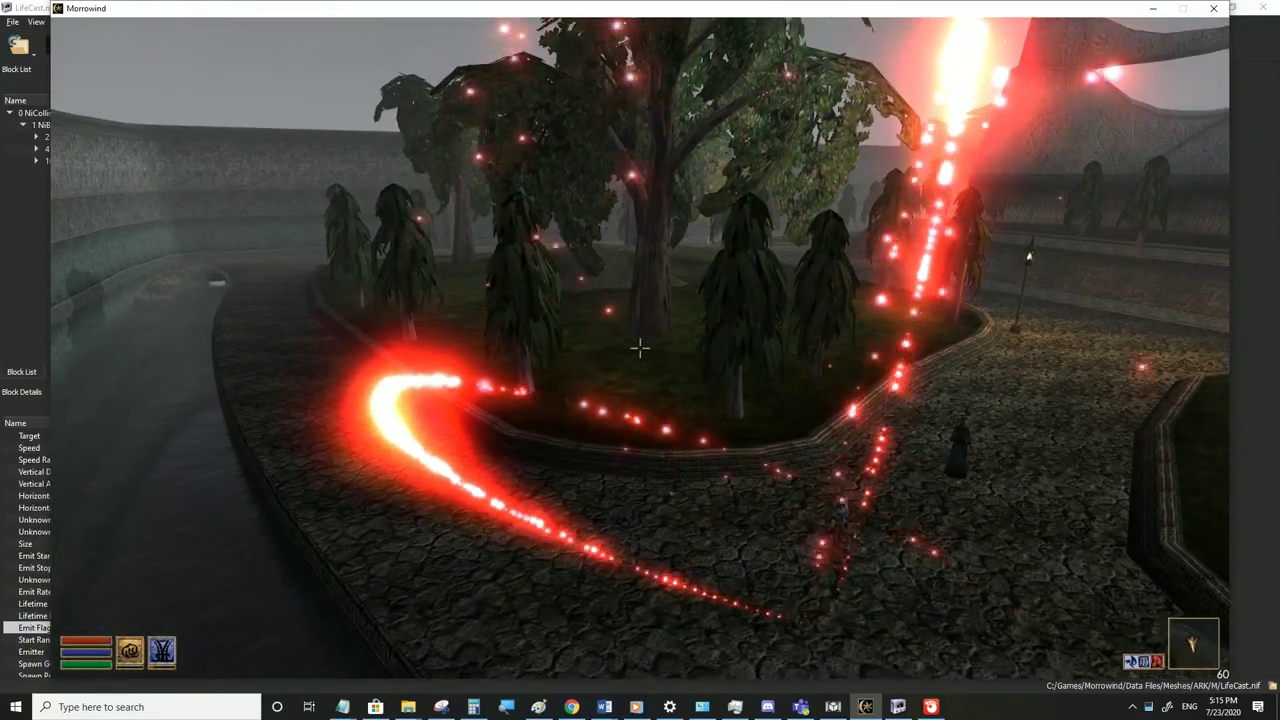
{"action": "key", "text": "alt+Tab"}
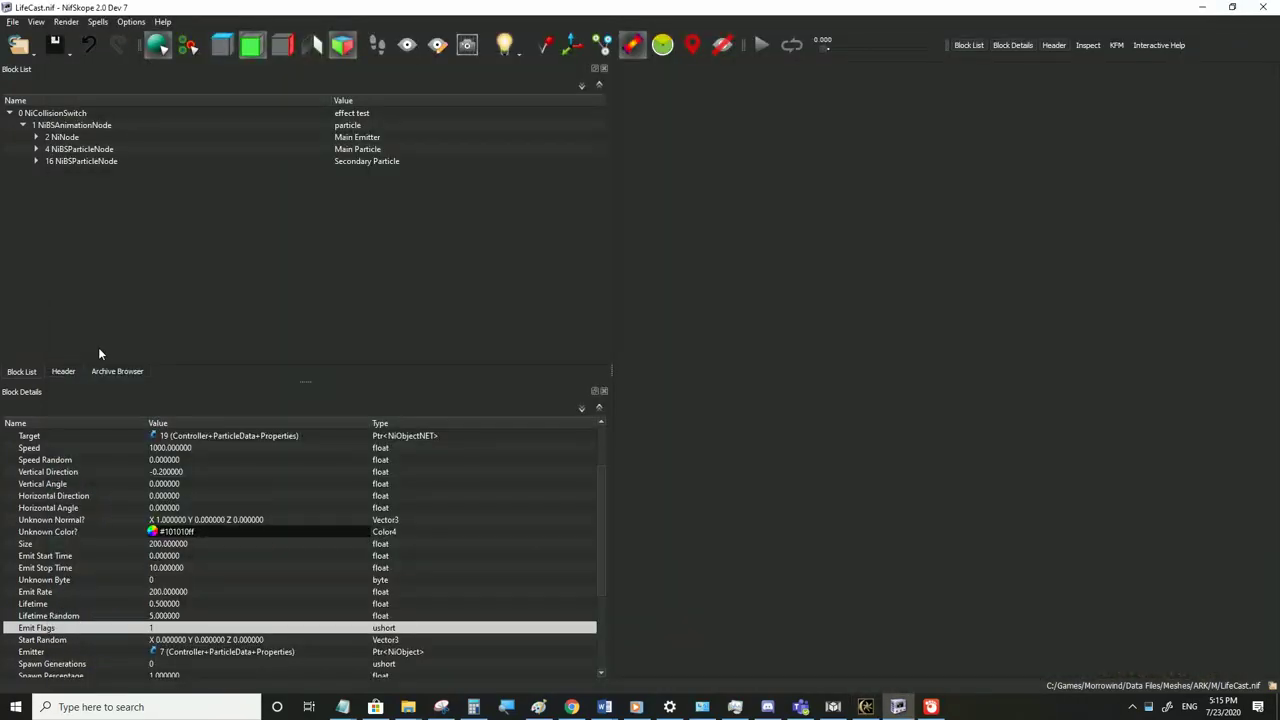
Open the Main Particle controller's settings, briefly checking the gravity modifier
{"action": "left_click", "coordinate": [36, 149]}
{"action": "left_click", "coordinate": [63, 197]}
{"action": "left_click", "coordinate": [95, 201]}
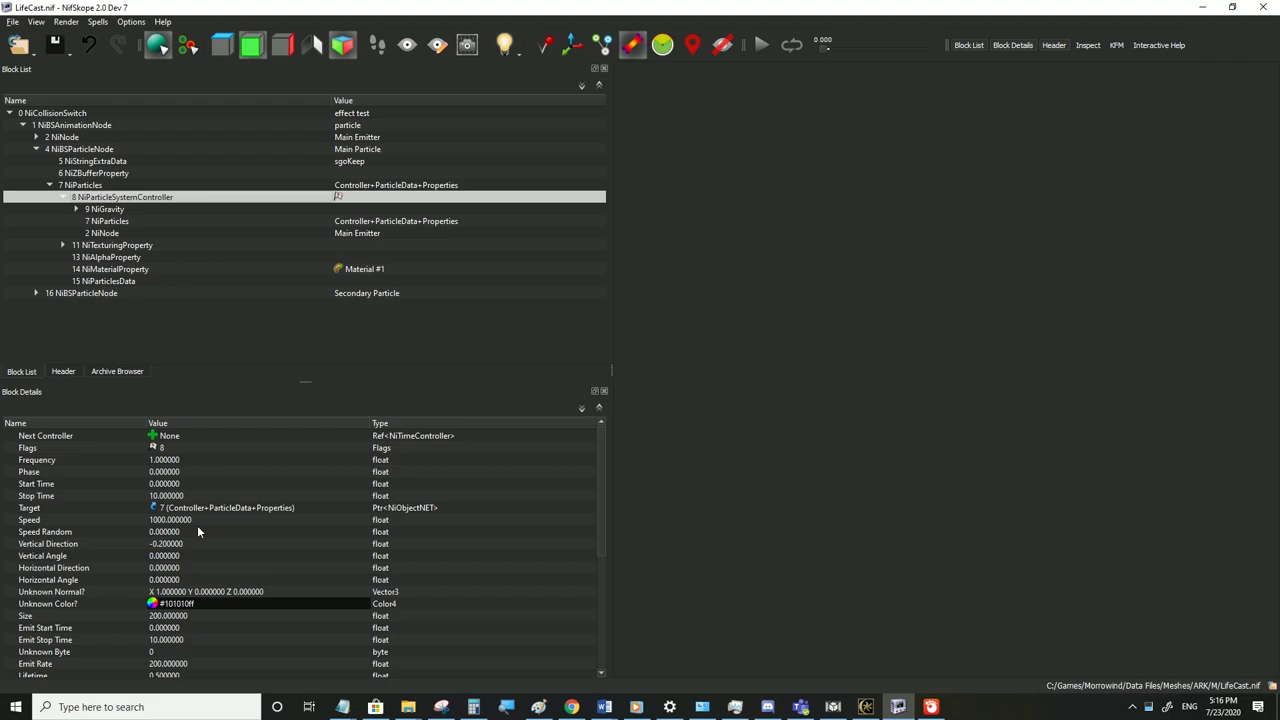
{"action": "left_click", "coordinate": [100, 210]}
{"action": "left_click", "coordinate": [168, 473]}
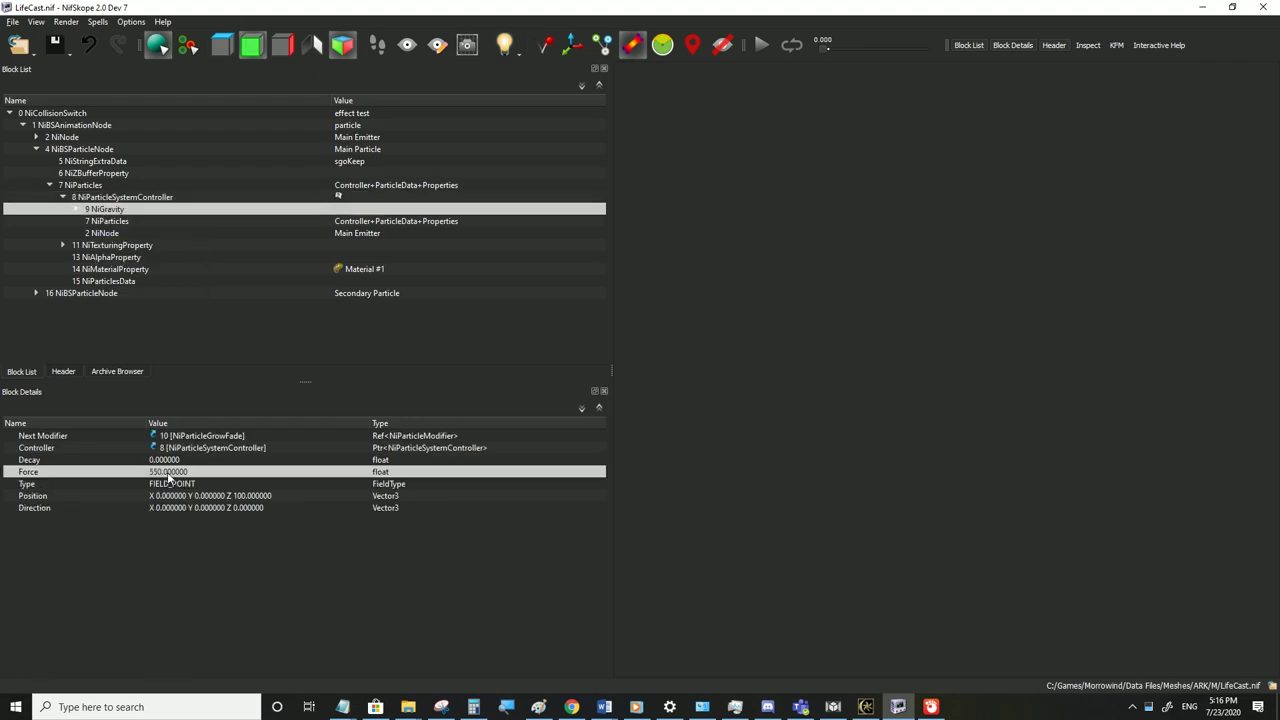
{"action": "left_click", "coordinate": [168, 461]}
{"action": "left_click", "coordinate": [111, 199]}
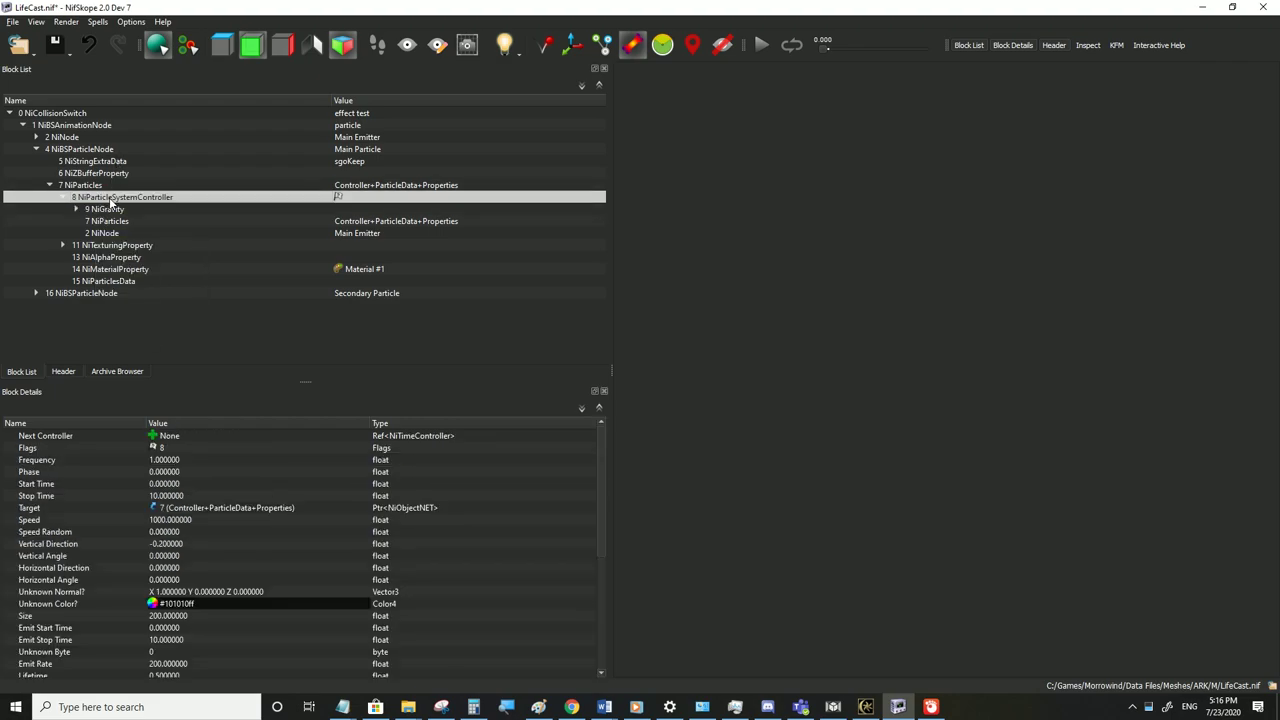
{"action": "scroll", "coordinate": [185, 583], "scroll_direction": "down", "scroll_amount": 5}
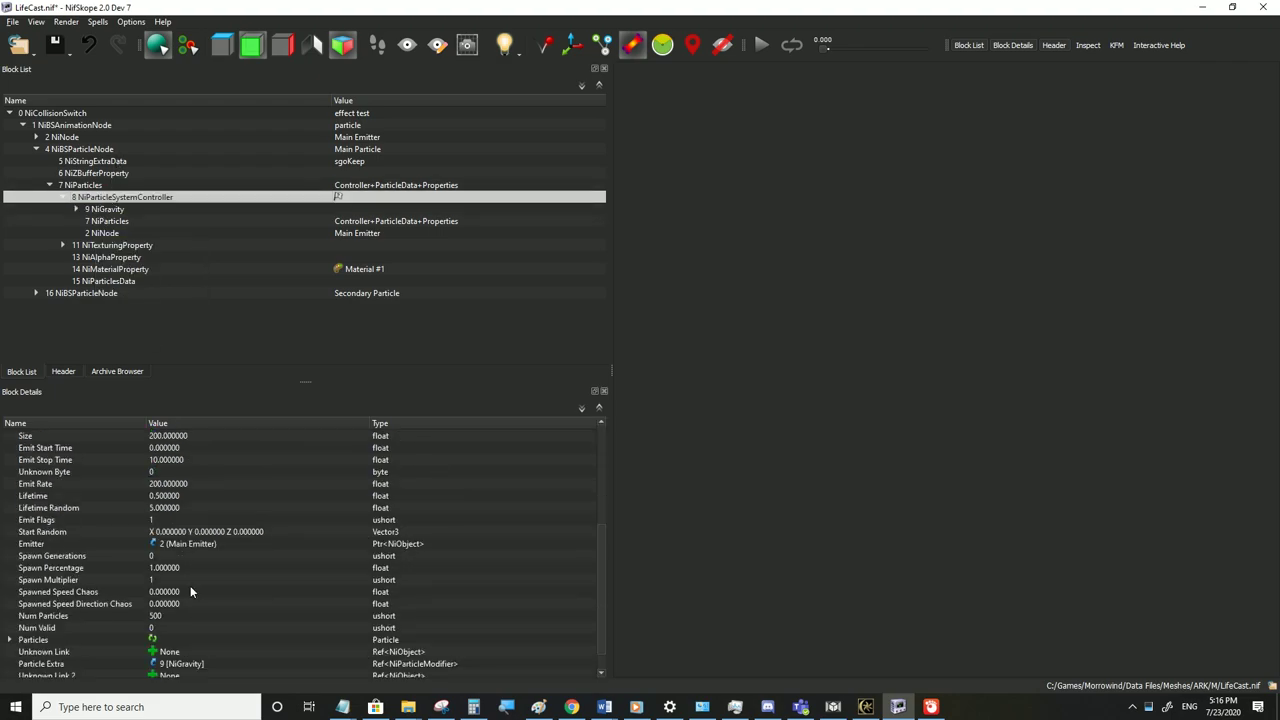
Set Lifetime 4, Lifetime Random 0 and Emit Rate 5000, then save LifeCast.nif
{"action": "double_click", "coordinate": [172, 498]}
{"action": "type", "text": "4"}
{"action": "double_click", "coordinate": [170, 508]}
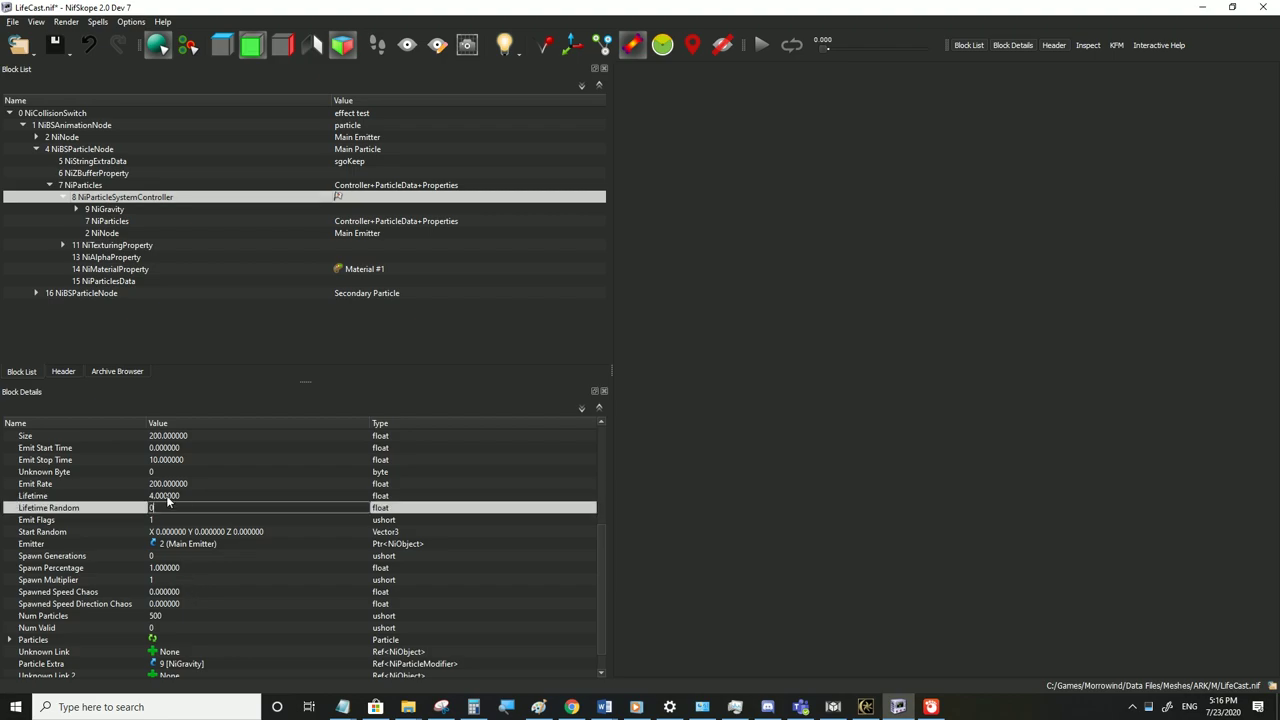
{"action": "left_click", "coordinate": [167, 497]}
{"action": "double_click", "coordinate": [178, 486]}
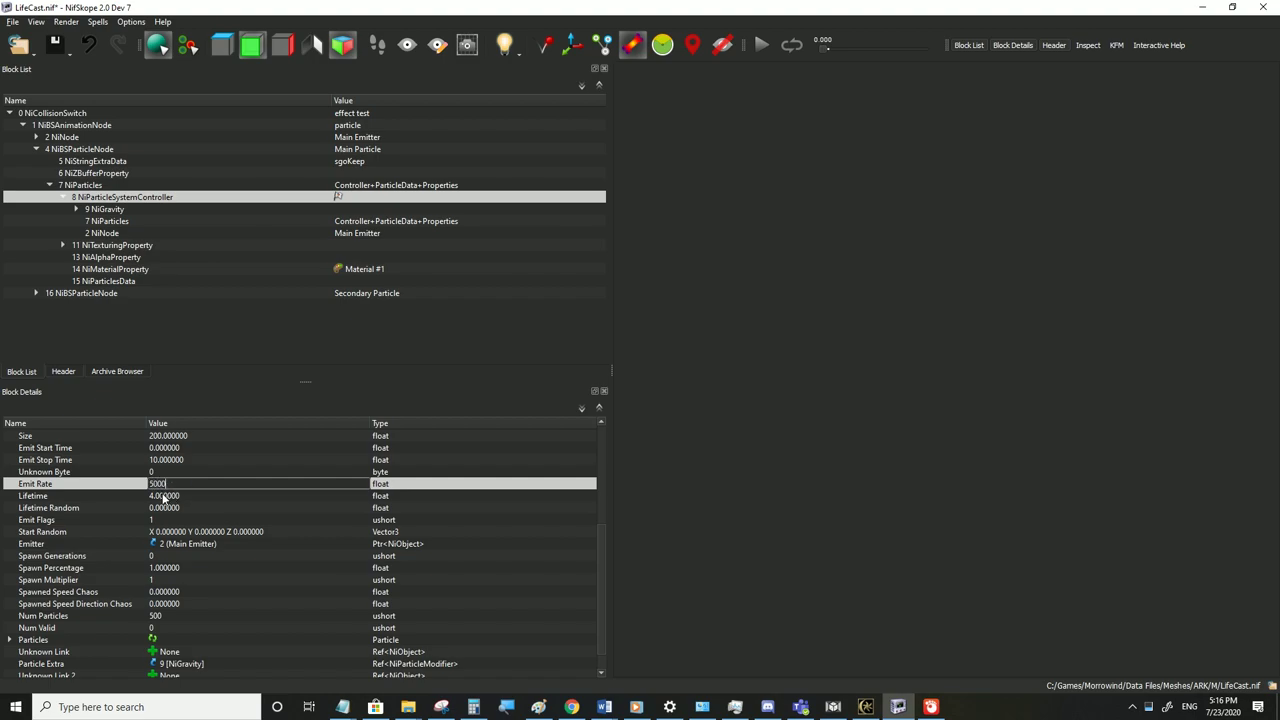
{"action": "left_click", "coordinate": [163, 497]}
{"action": "left_click", "coordinate": [13, 22]}
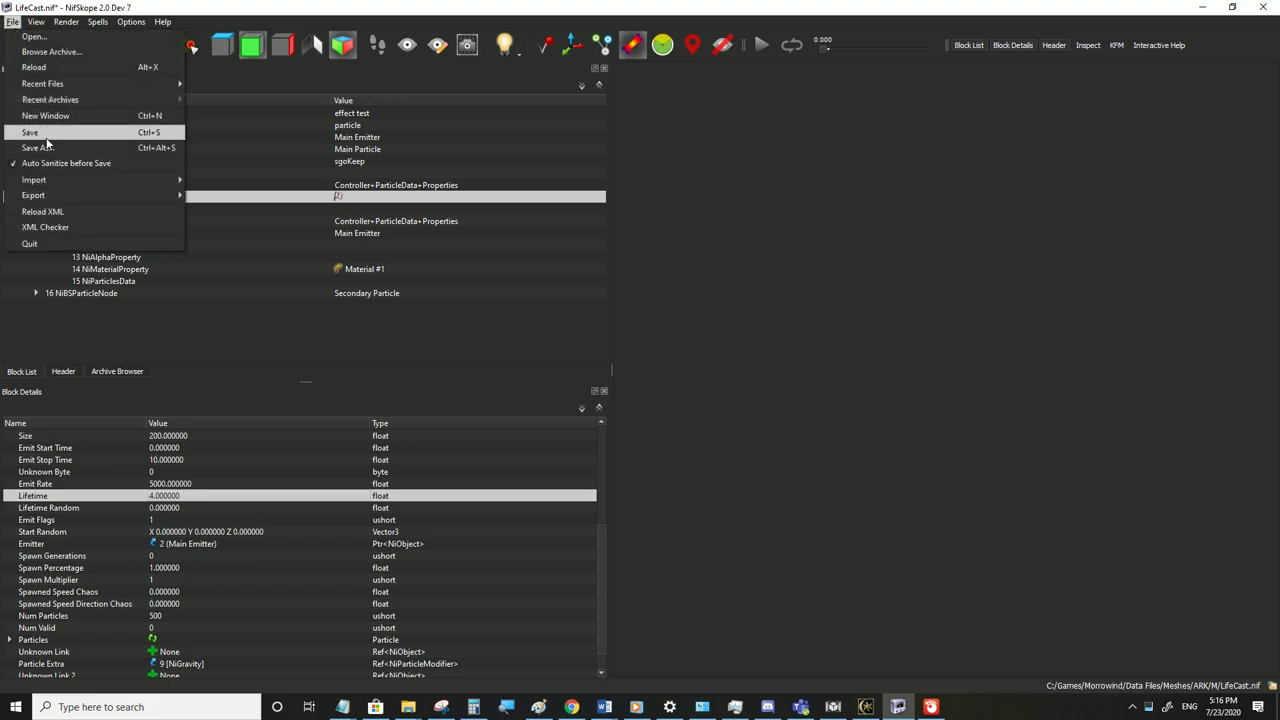
{"action": "left_click", "coordinate": [842, 628]}
{"action": "left_click", "coordinate": [863, 706]}
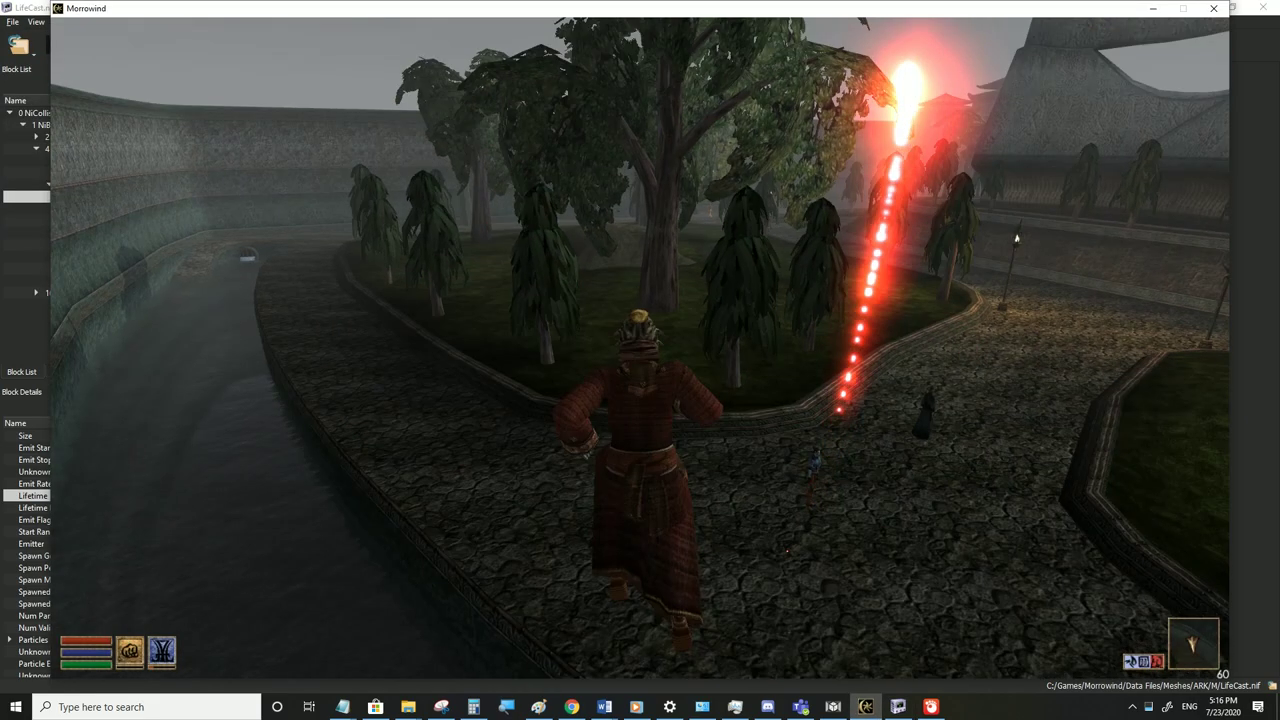
Move along the courtyard wall and cast the spell four times to watch the longer trails
{"action": "key", "text": "a"}
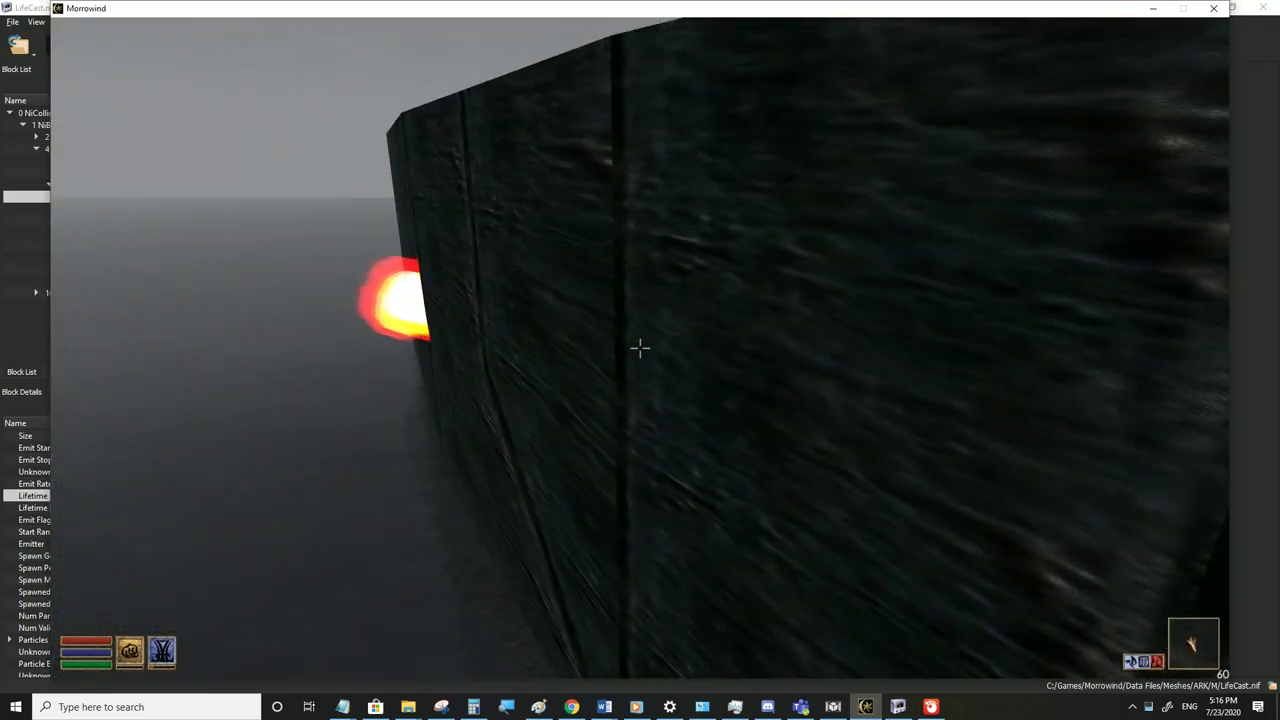
{"action": "key", "text": "d"}
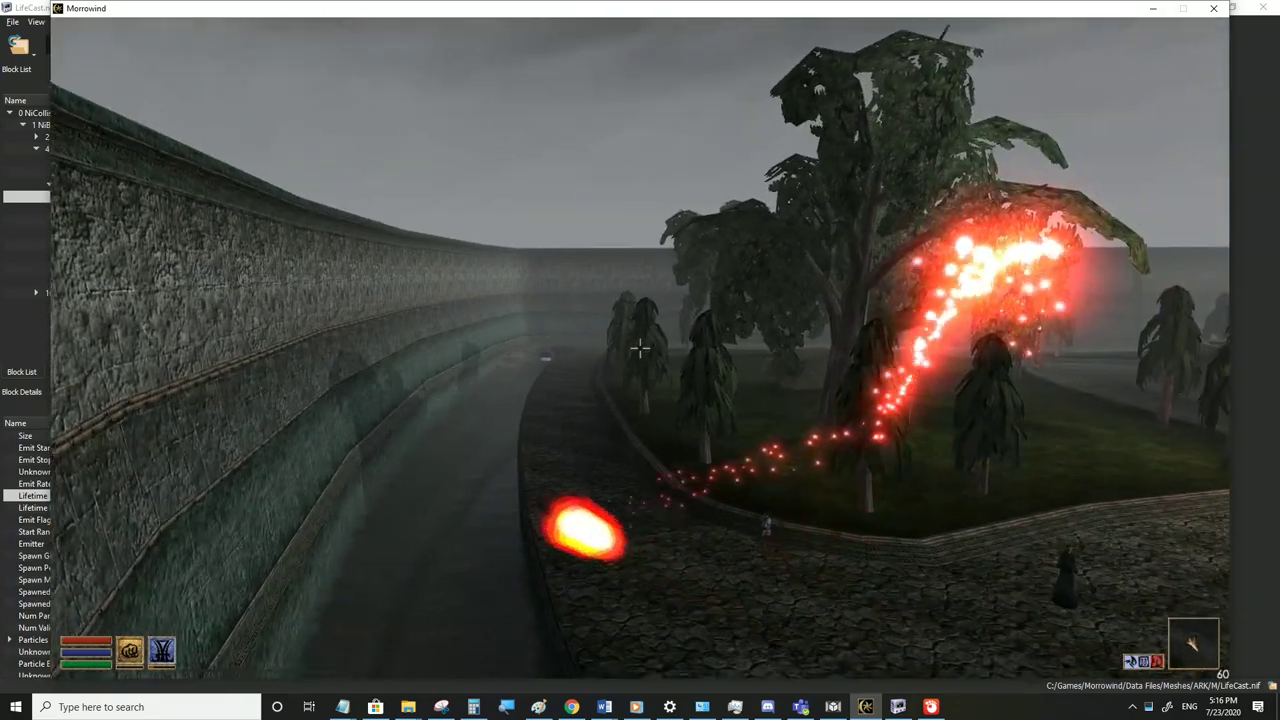
{"action": "key", "text": "a"}
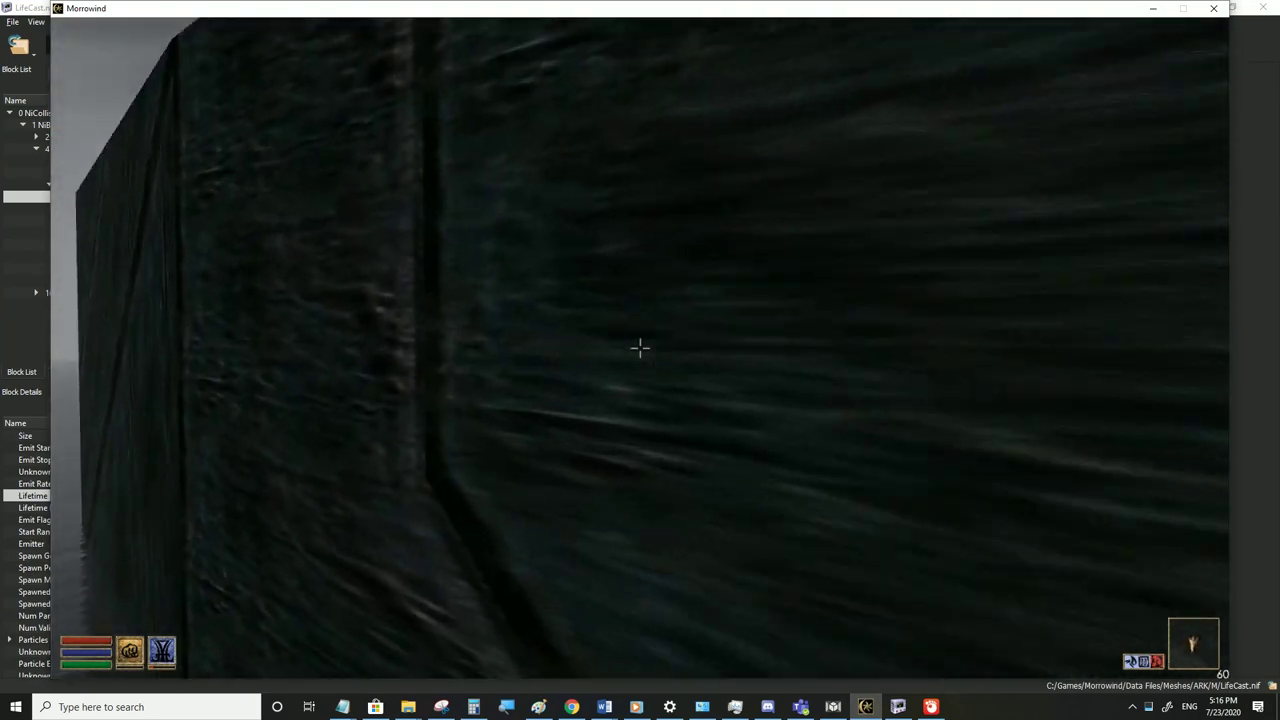
{"action": "left_click", "coordinate": [640, 347]}
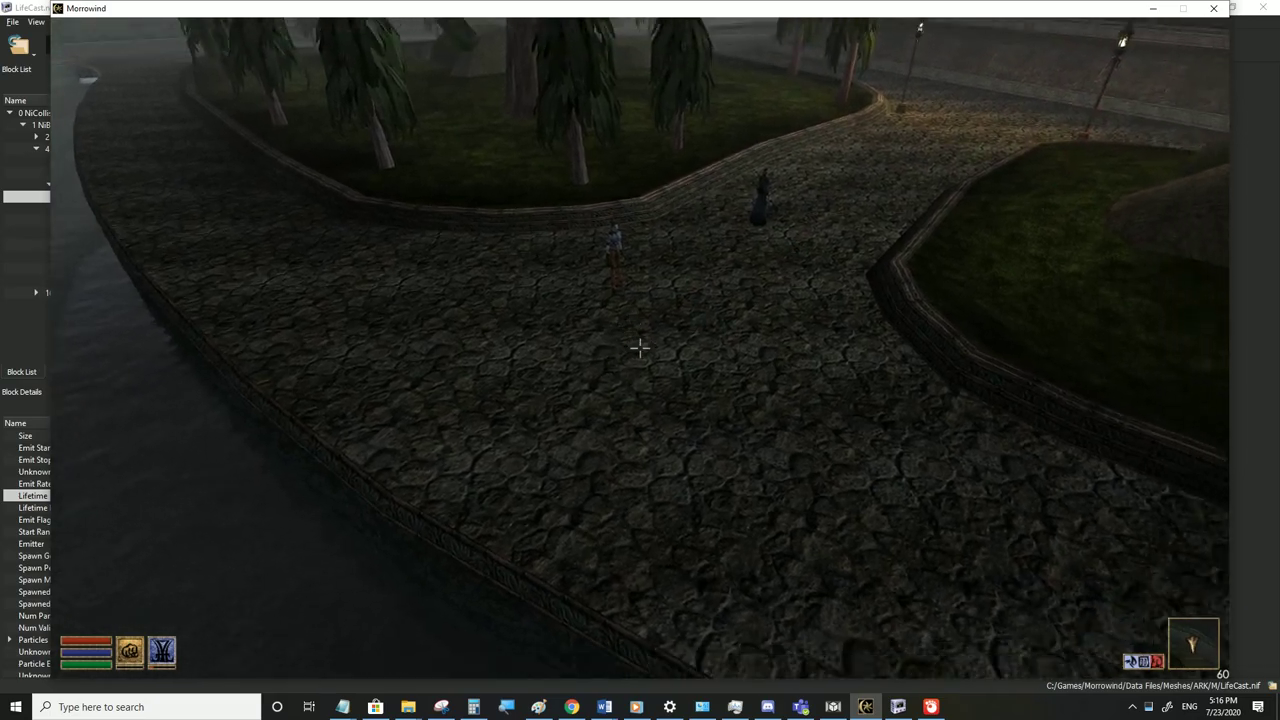
{"action": "left_click", "coordinate": [640, 347]}
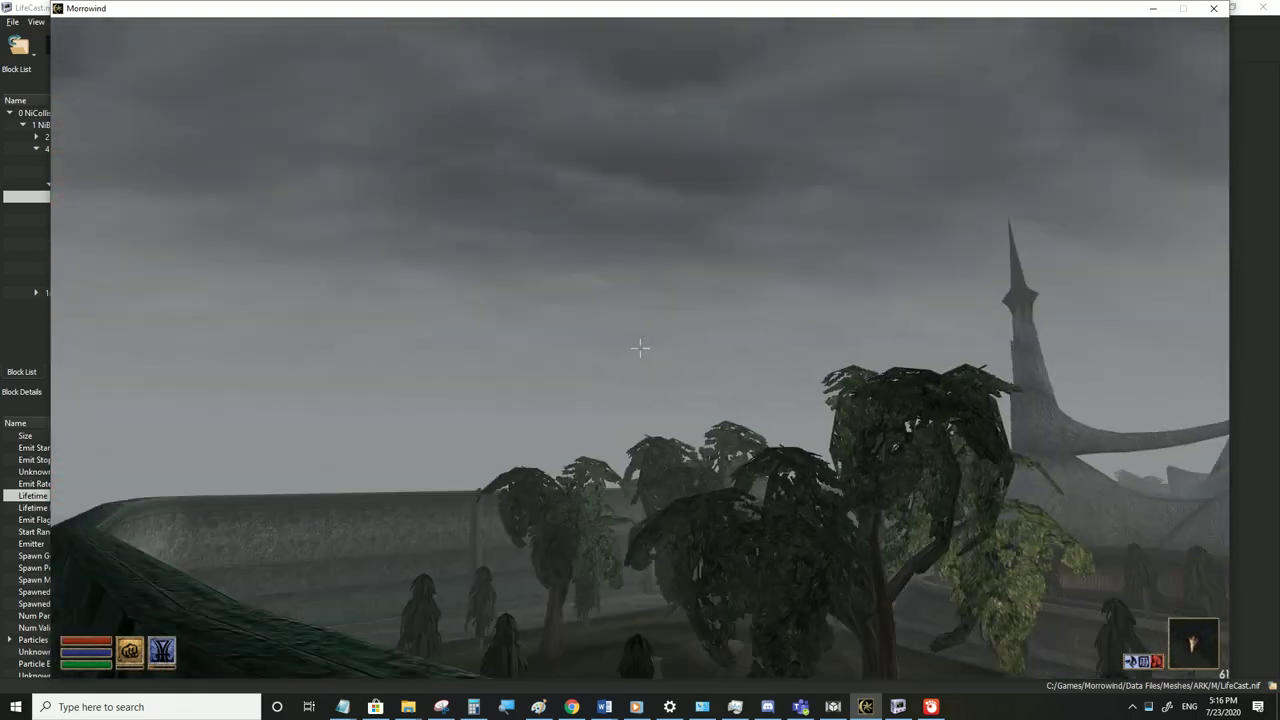
{"action": "left_click", "coordinate": [640, 347]}
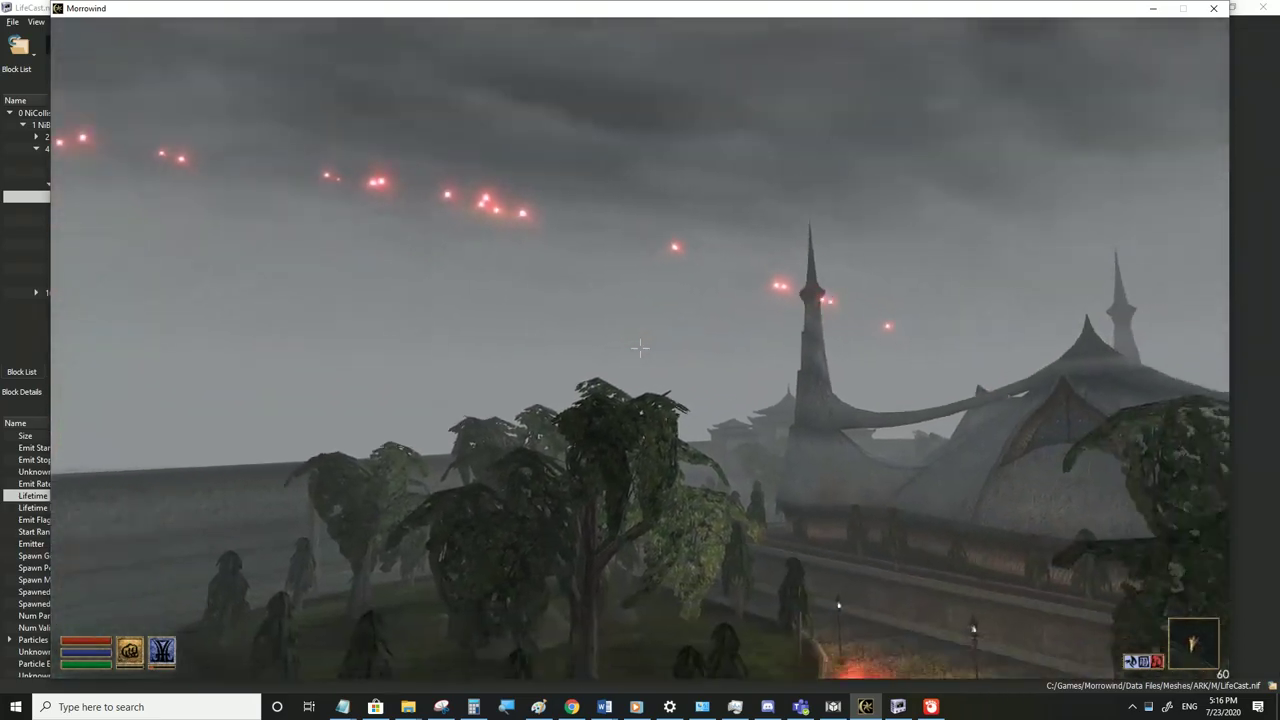
{"action": "left_click", "coordinate": [640, 347]}
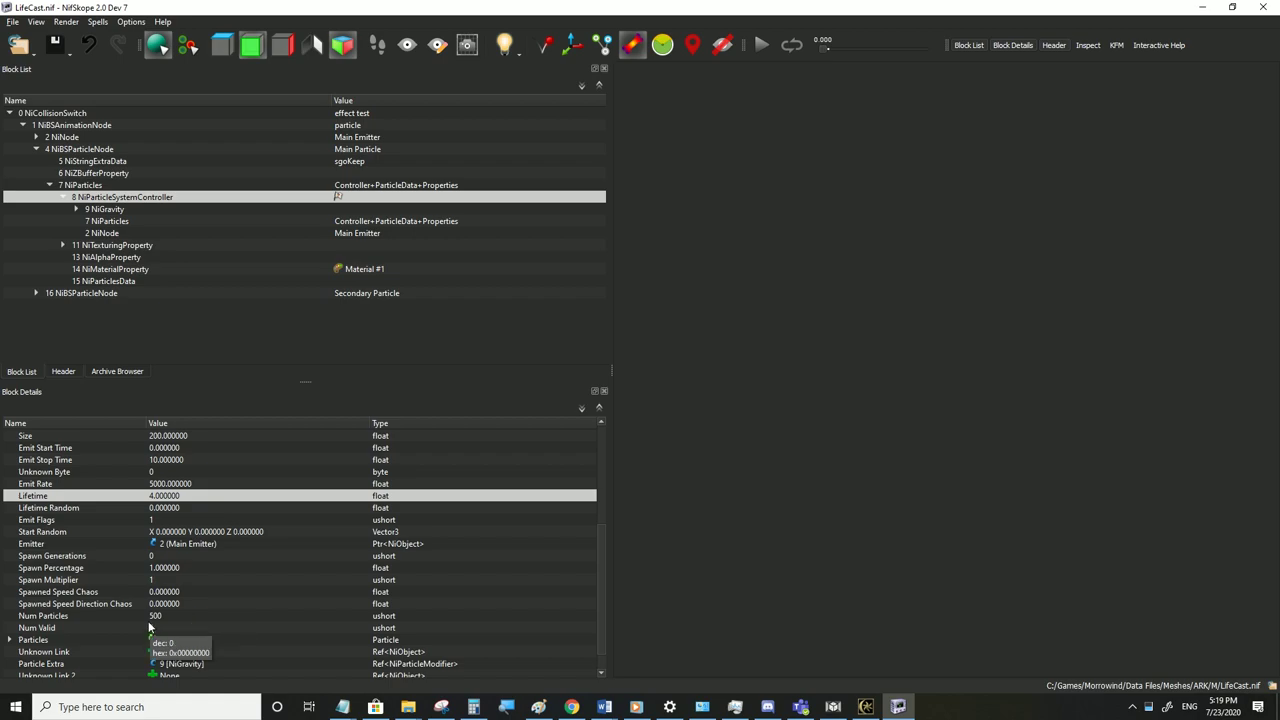
Set the particle data's Num Vertices and Num Particles to 7
{"action": "left_click", "coordinate": [103, 283]}
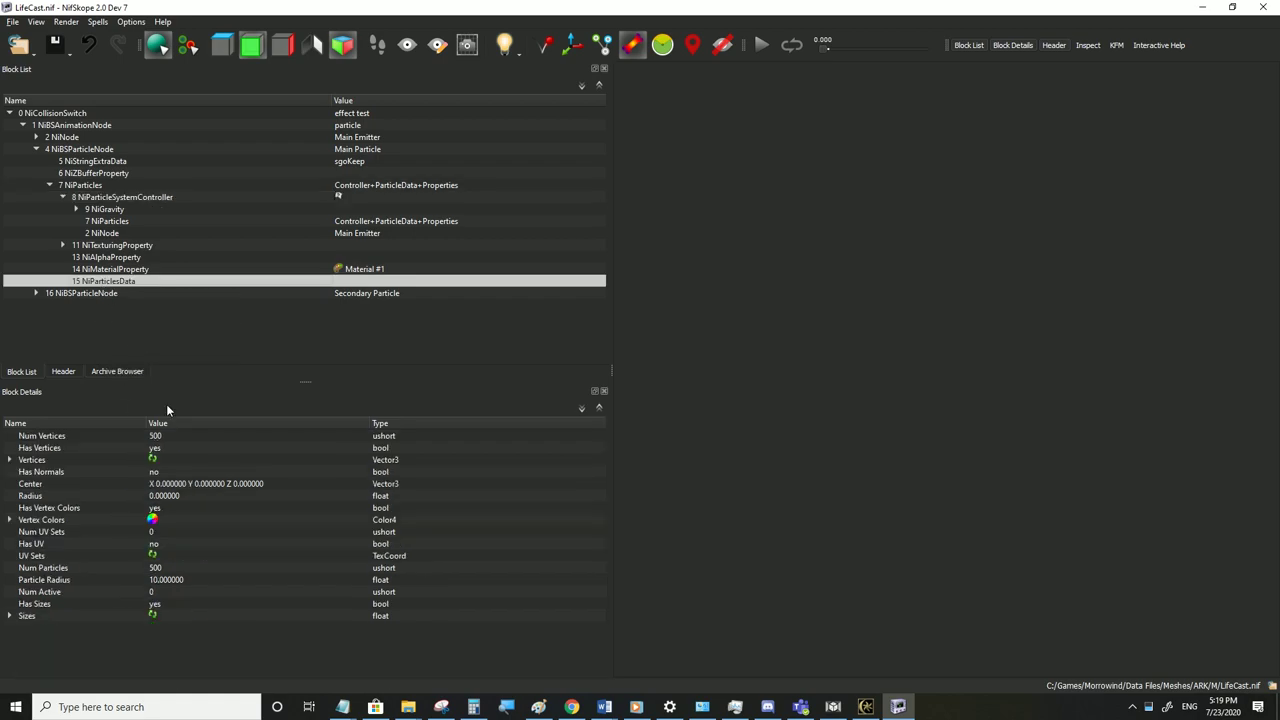
{"action": "left_click", "coordinate": [162, 439]}
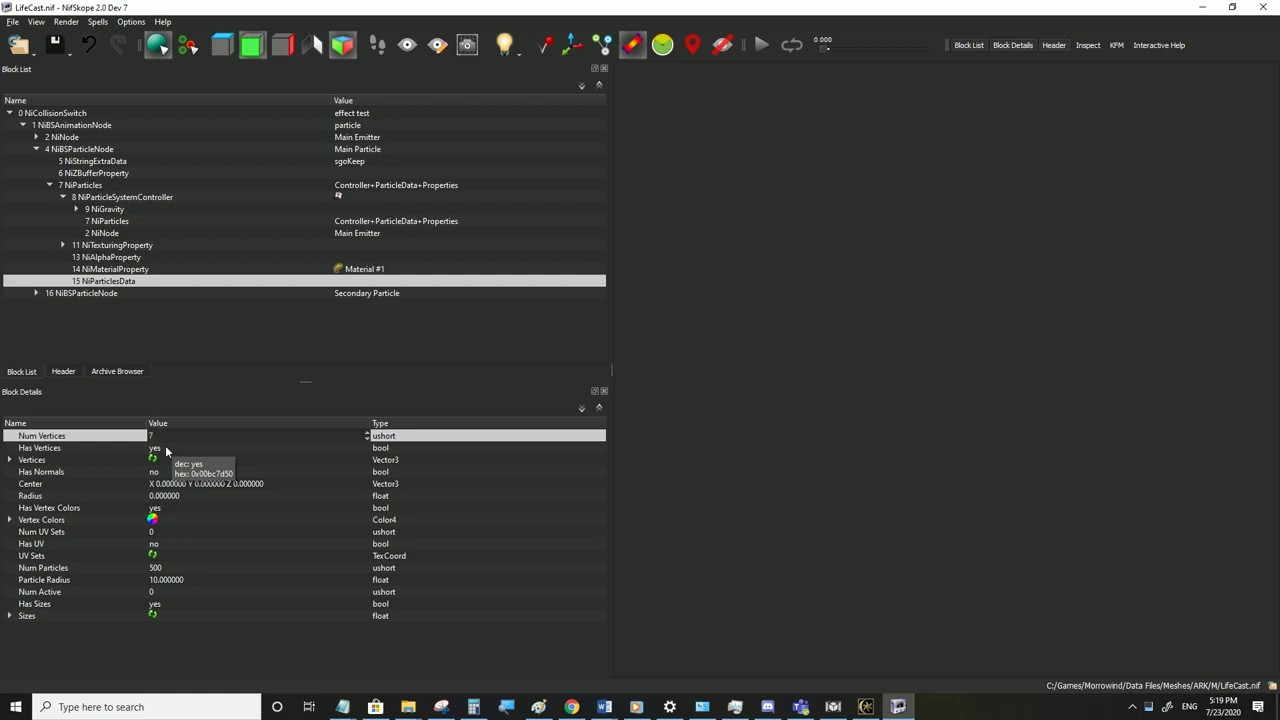
{"action": "left_click", "coordinate": [166, 449]}
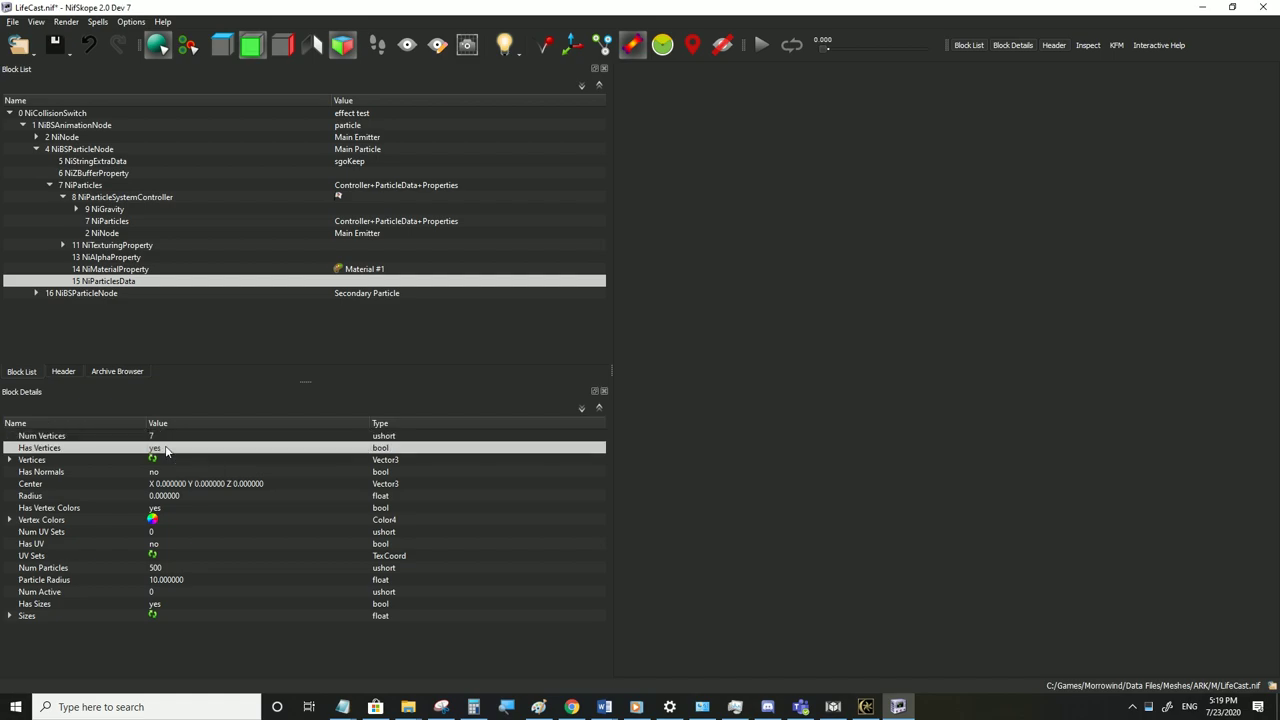
{"action": "left_click", "coordinate": [121, 199]}
{"action": "left_click", "coordinate": [123, 283]}
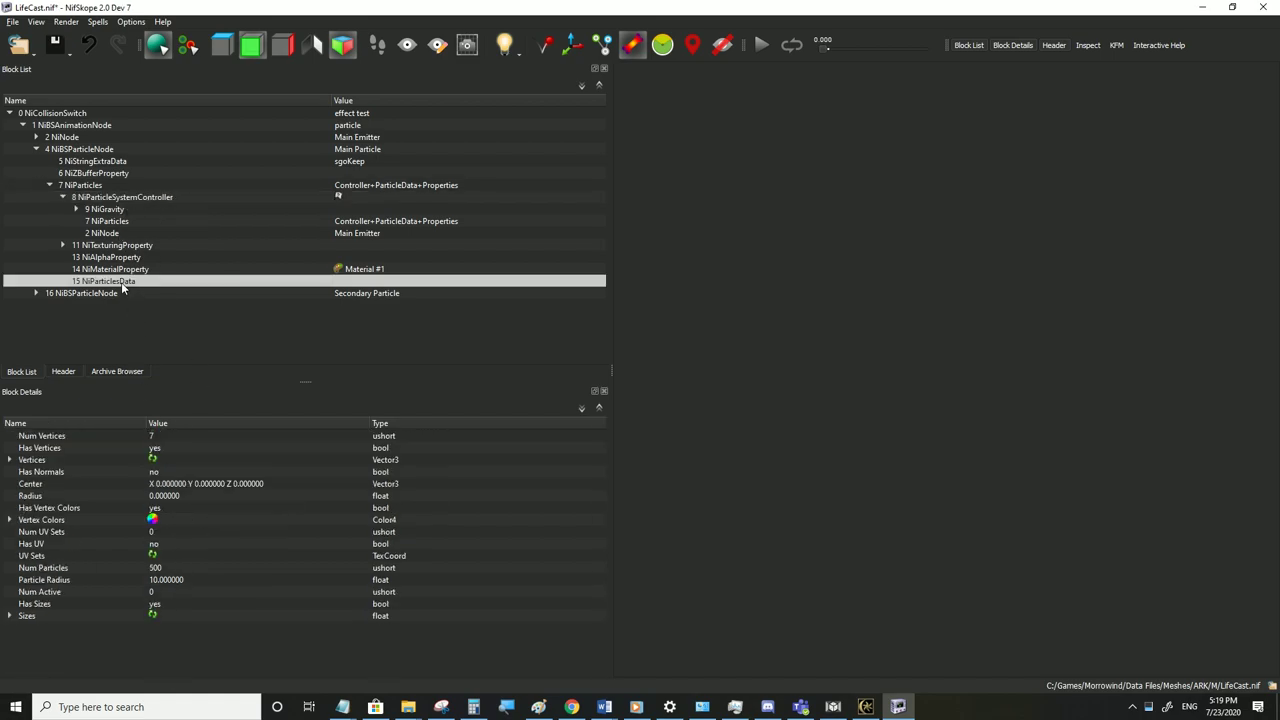
{"action": "left_click", "coordinate": [152, 462]}
{"action": "double_click", "coordinate": [160, 569]}
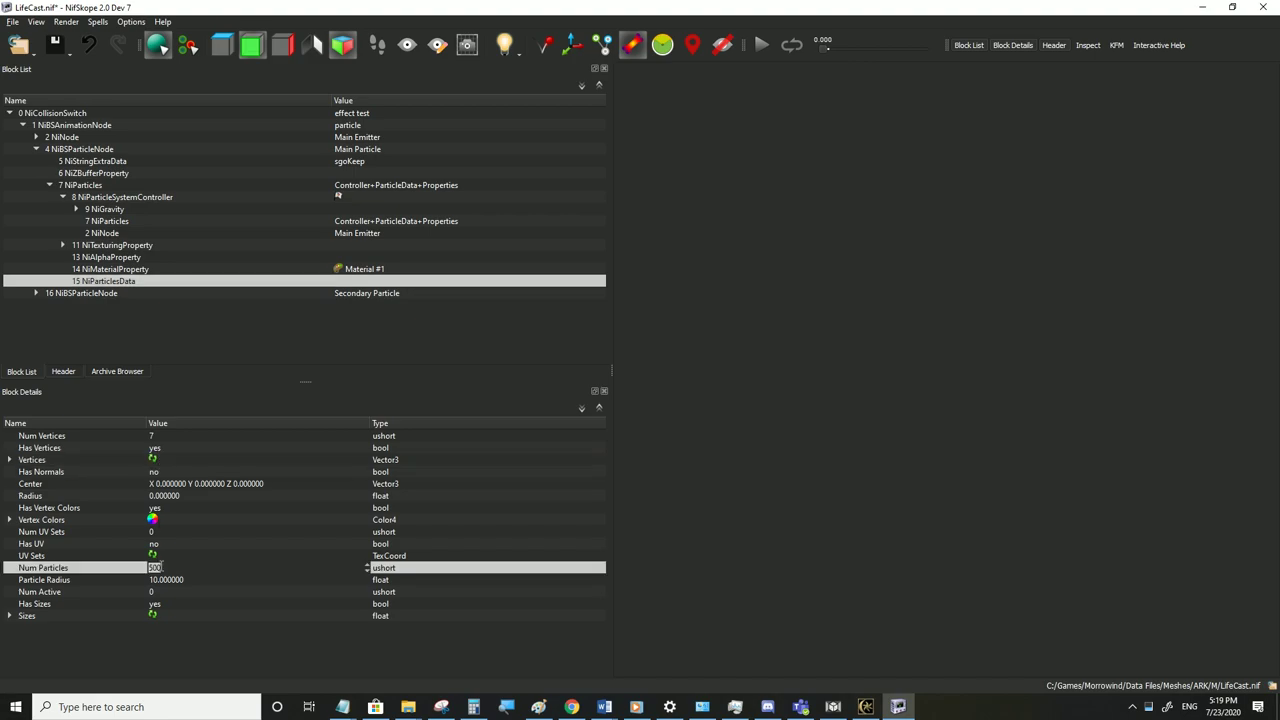
{"action": "type", "text": "7"}
{"action": "left_click", "coordinate": [199, 534]}
Resize the Vertices, UV Sets, Sizes and Vertex Colors arrays to the new count of 7
{"action": "left_click", "coordinate": [154, 462]}
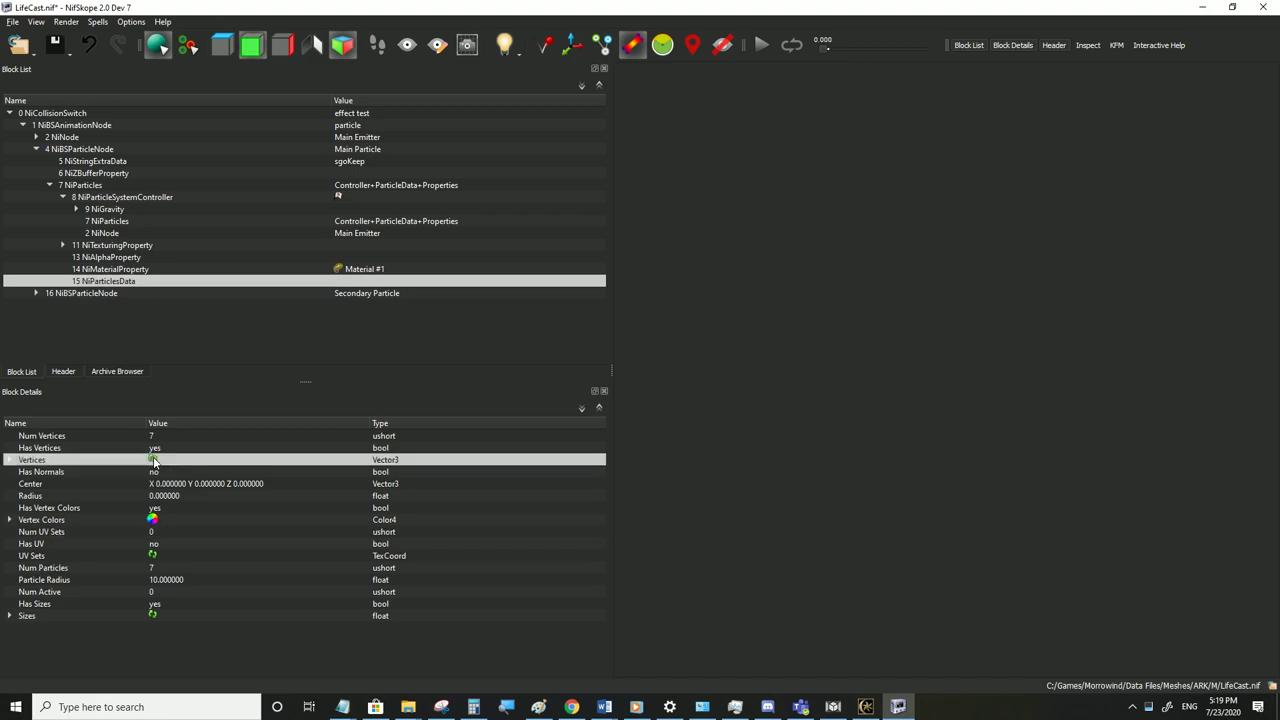
{"action": "left_click", "coordinate": [152, 559]}
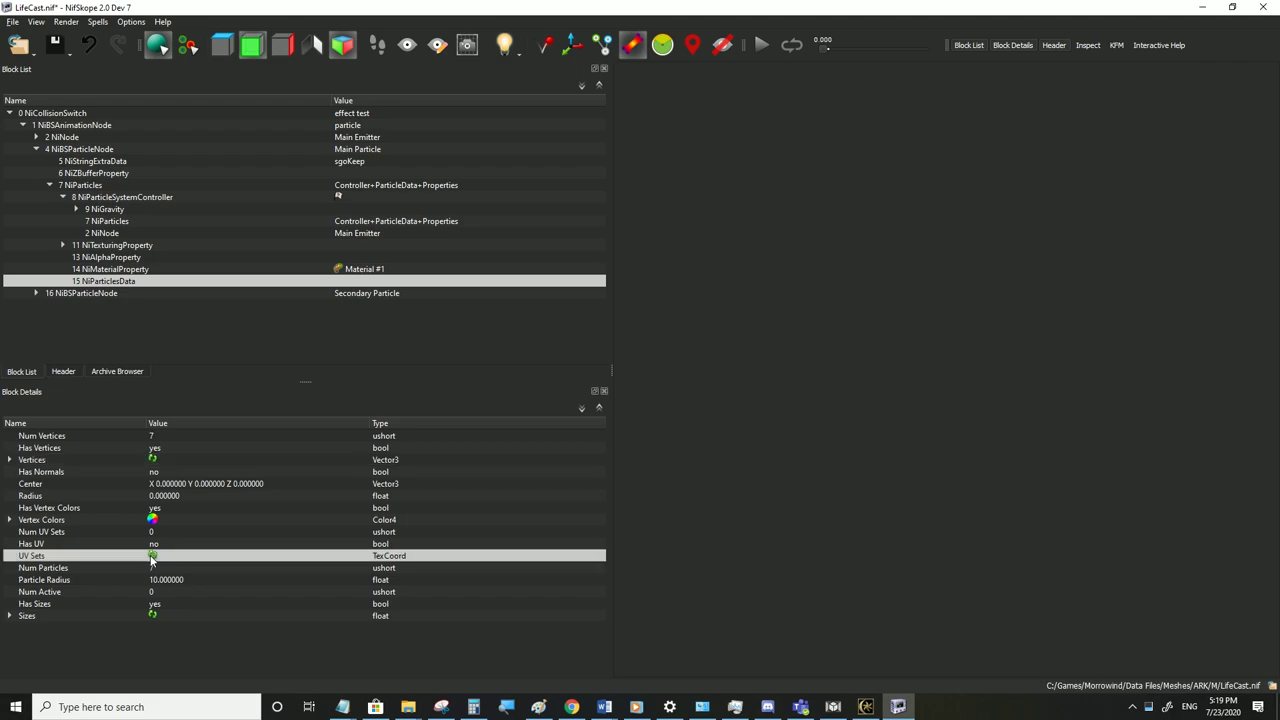
{"action": "left_click", "coordinate": [153, 617]}
{"action": "left_click", "coordinate": [85, 521]}
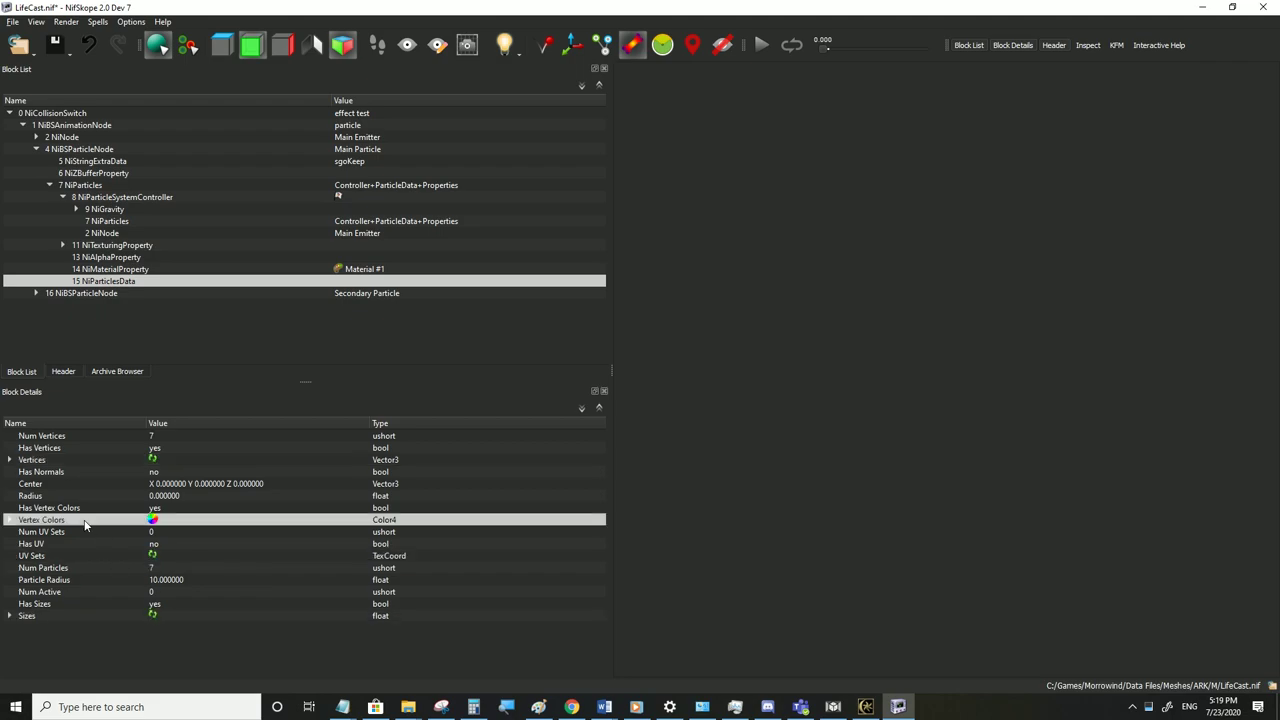
{"action": "left_click", "coordinate": [188, 561]}
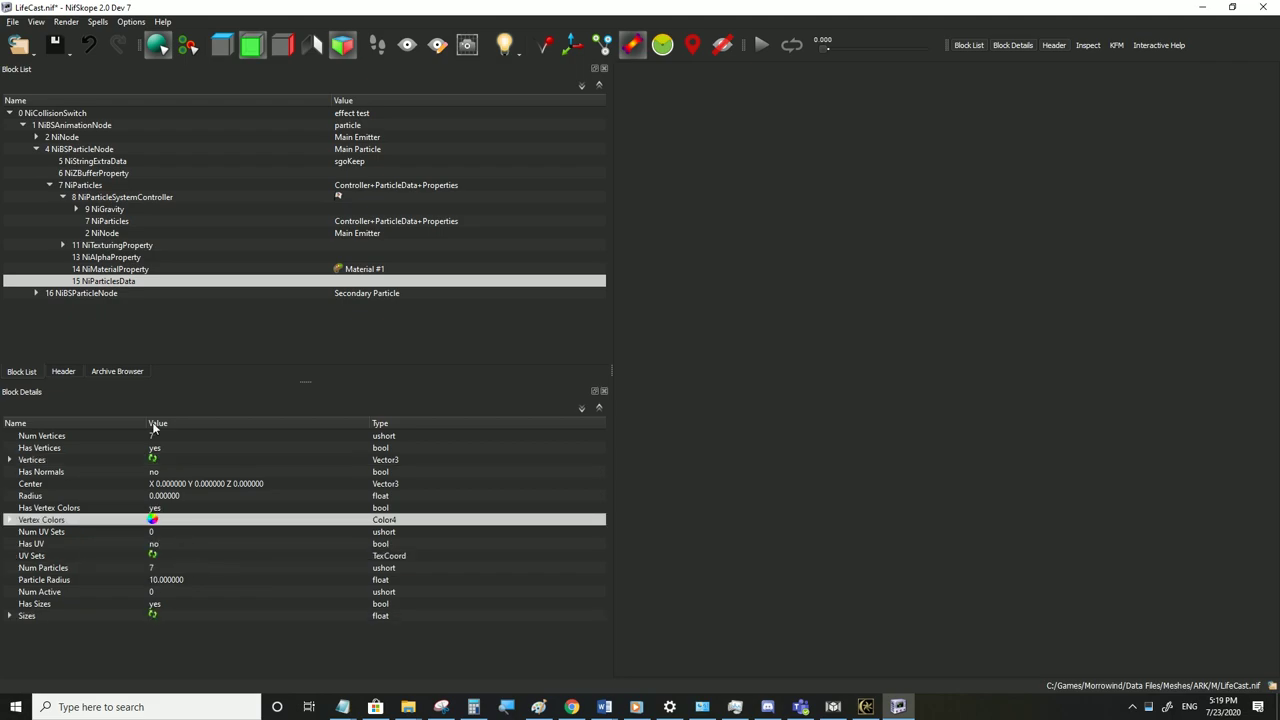
Set the particle system controller's Num Particles to 7
{"action": "left_click", "coordinate": [102, 202]}
{"action": "scroll", "coordinate": [163, 614], "scroll_direction": "down", "scroll_amount": 6}
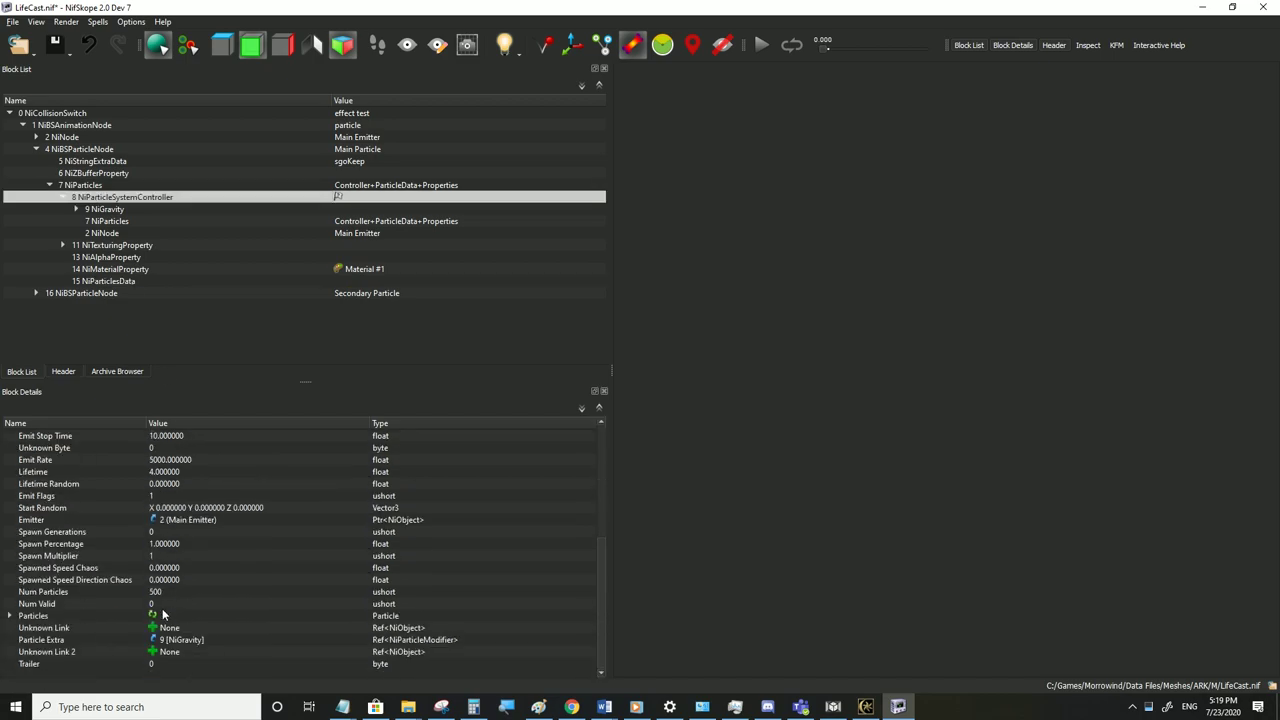
{"action": "double_click", "coordinate": [162, 591]}
{"action": "type", "text": "7"}
{"action": "key", "text": "Return"}
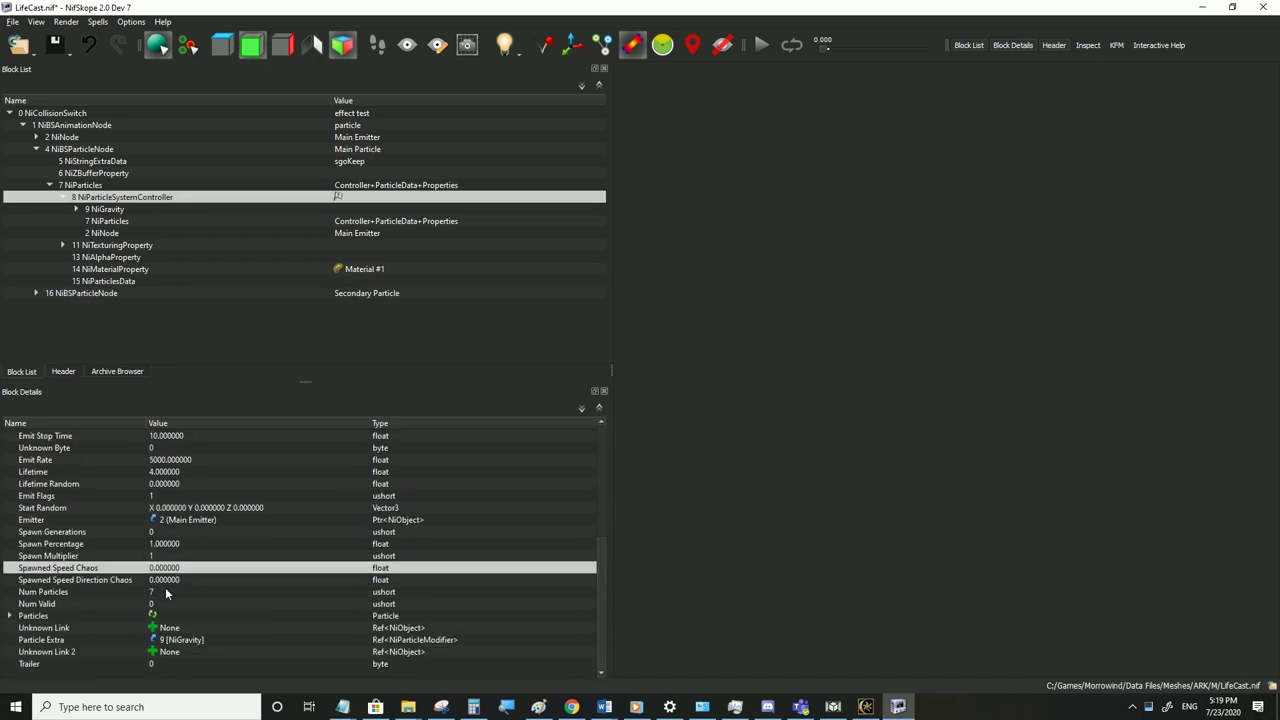
{"action": "scroll", "coordinate": [173, 494], "scroll_direction": "up", "scroll_amount": 5}
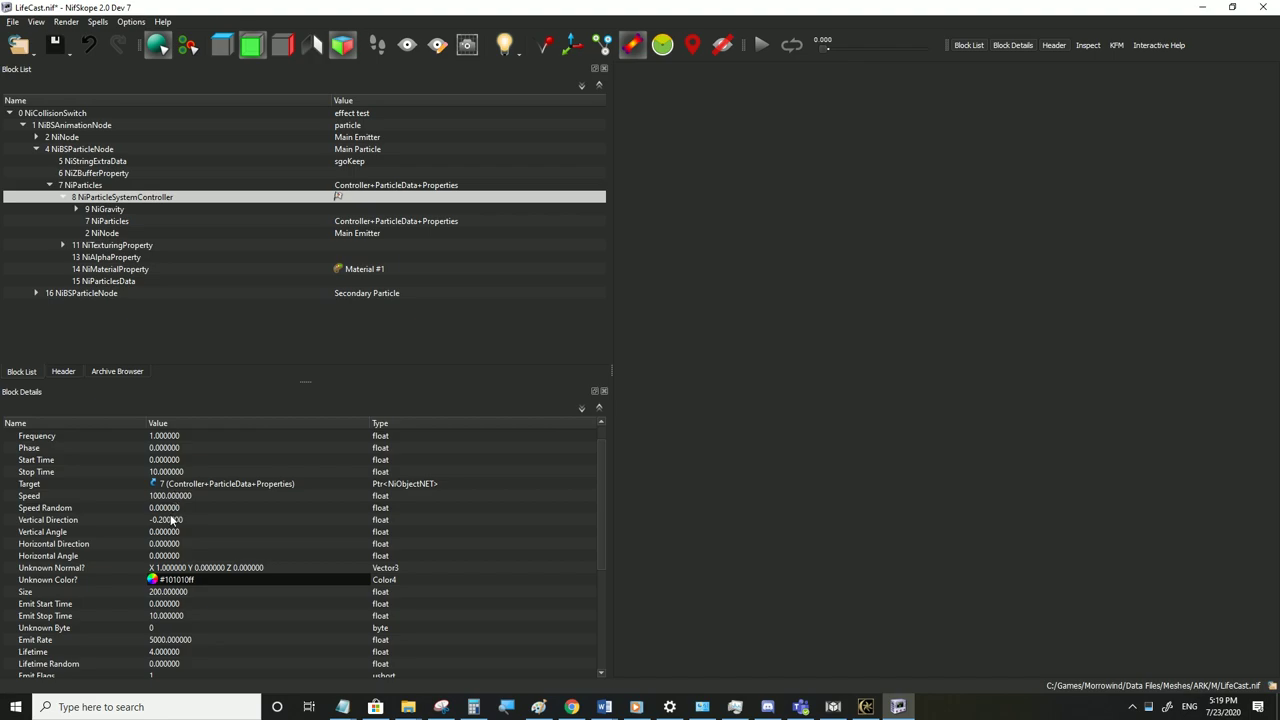
Set Vertical Direction 0, Vertical Angle 0.4 and Horizontal Angle 3.14 on the emitter
{"action": "double_click", "coordinate": [171, 519]}
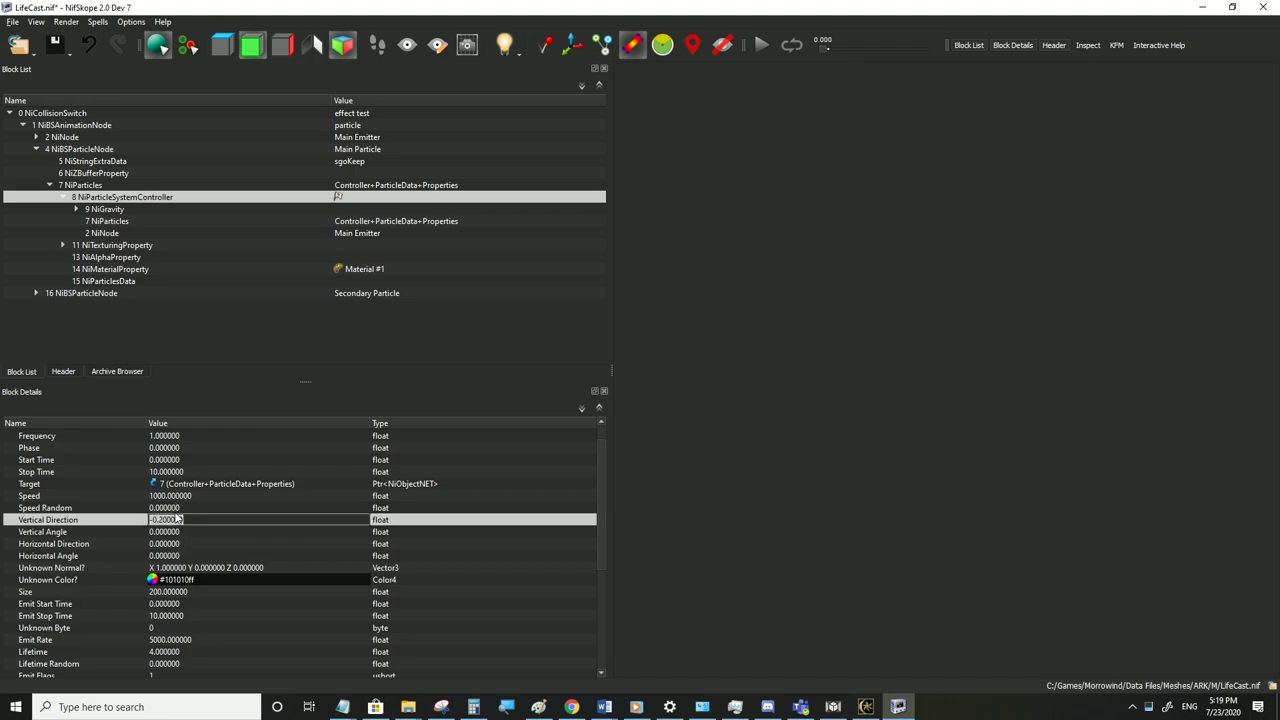
{"action": "left_click", "coordinate": [176, 509]}
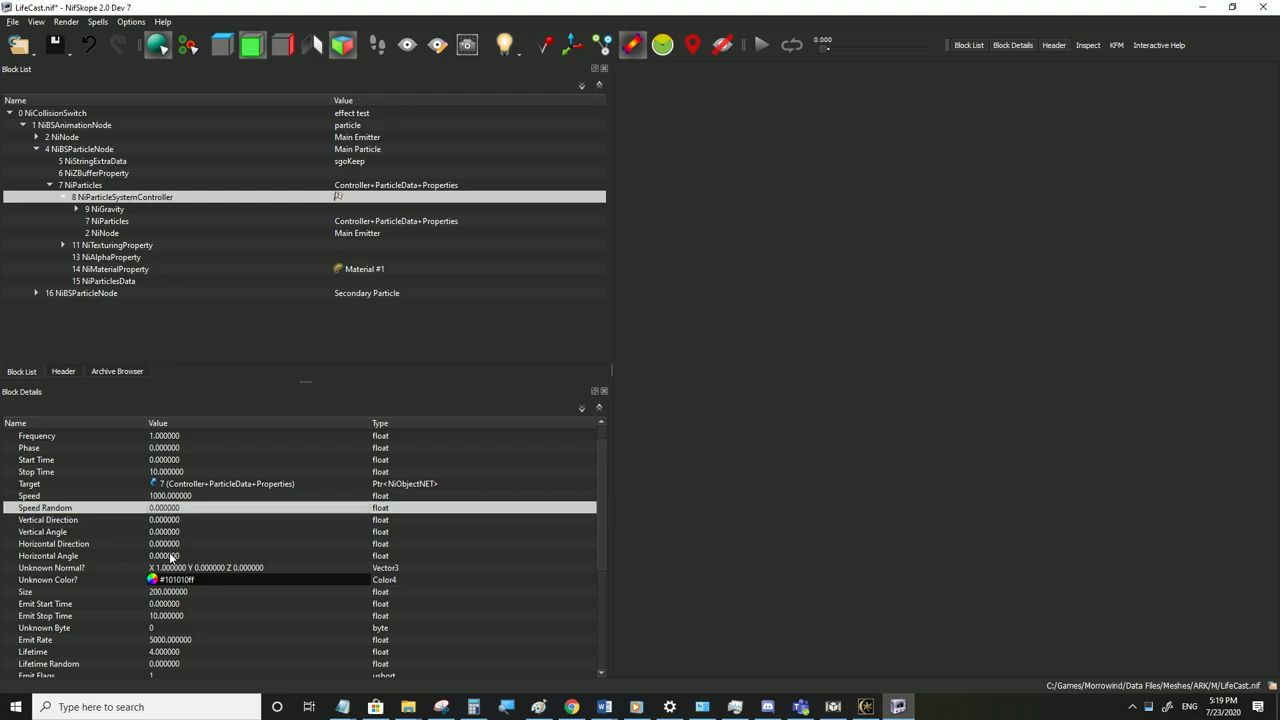
{"action": "double_click", "coordinate": [171, 531]}
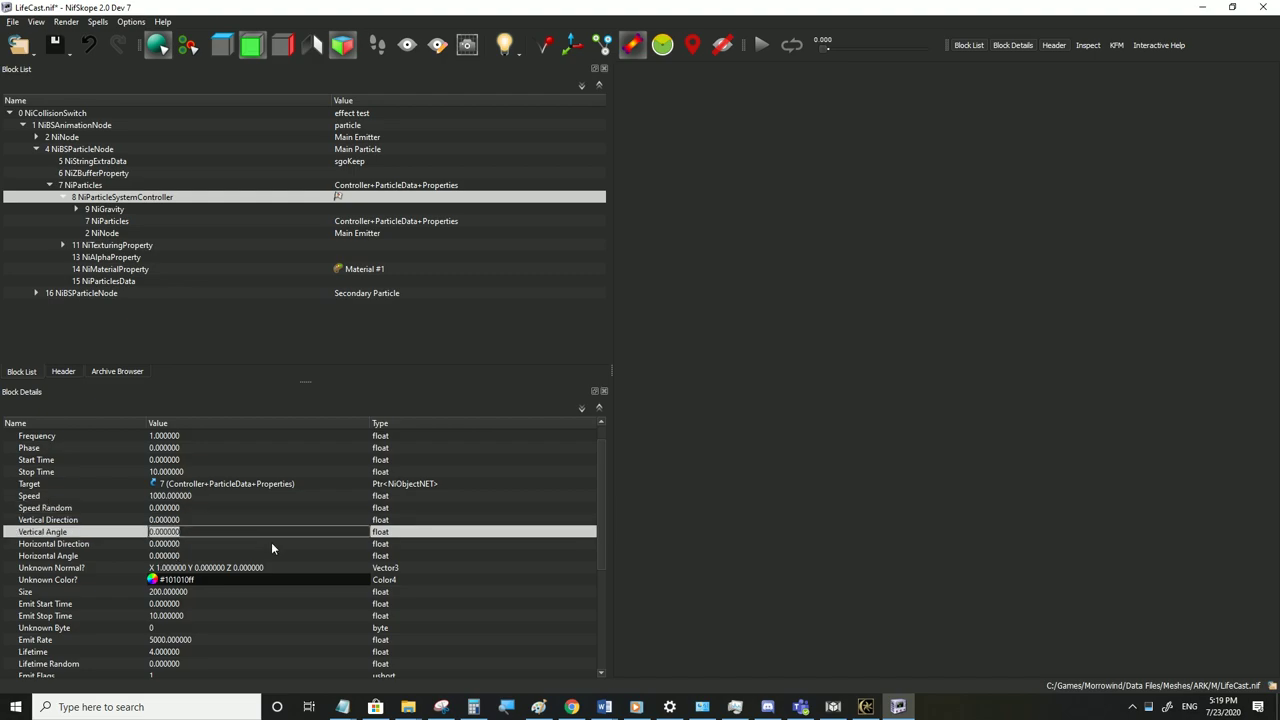
{"action": "type", "text": ".4"}
{"action": "key", "text": "Return"}
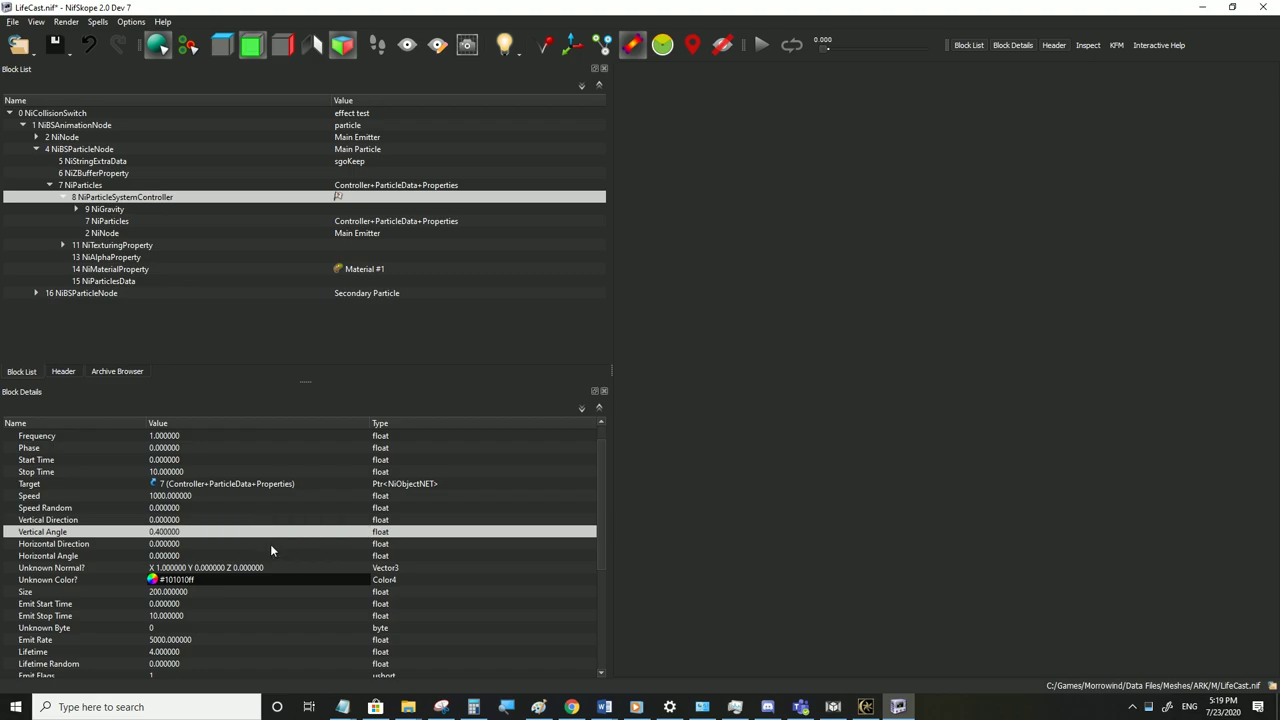
{"action": "double_click", "coordinate": [260, 555]}
{"action": "type", "text": "3.14"}
{"action": "key", "text": "Return"}
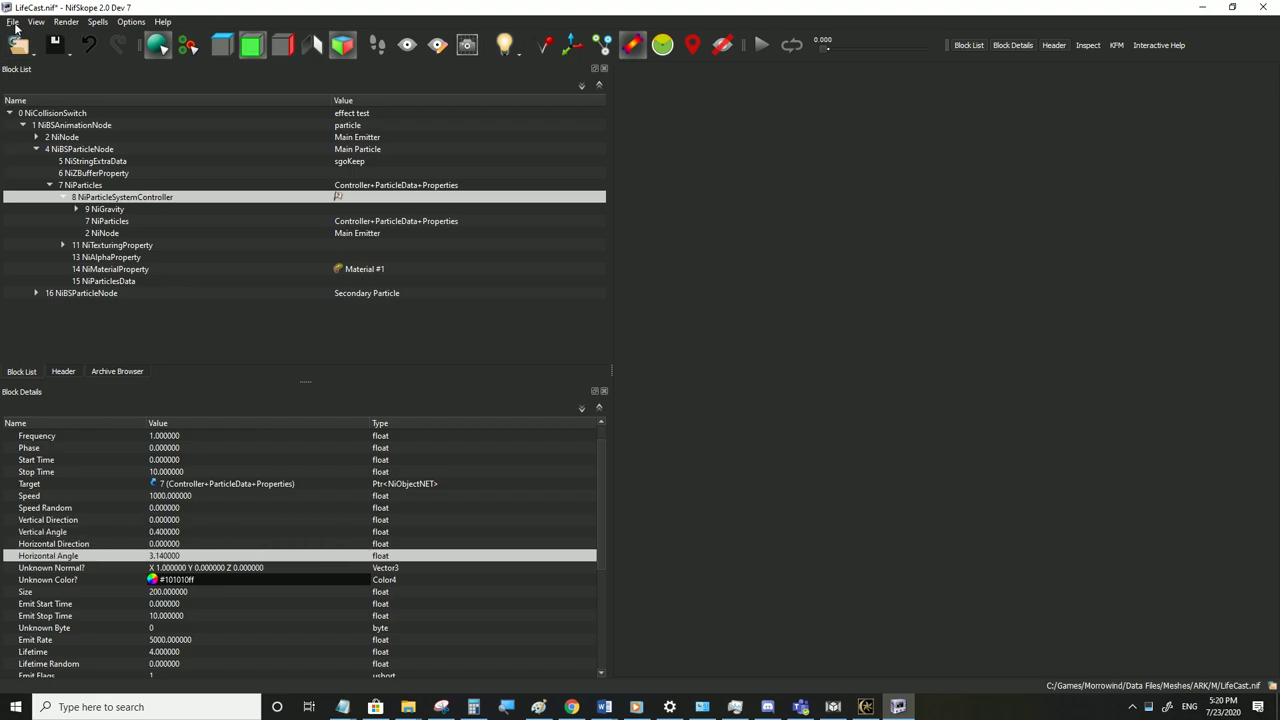
Set both the emitter Speed and Speed Random to 150
{"action": "double_click", "coordinate": [172, 497]}
{"action": "type", "text": "3"}
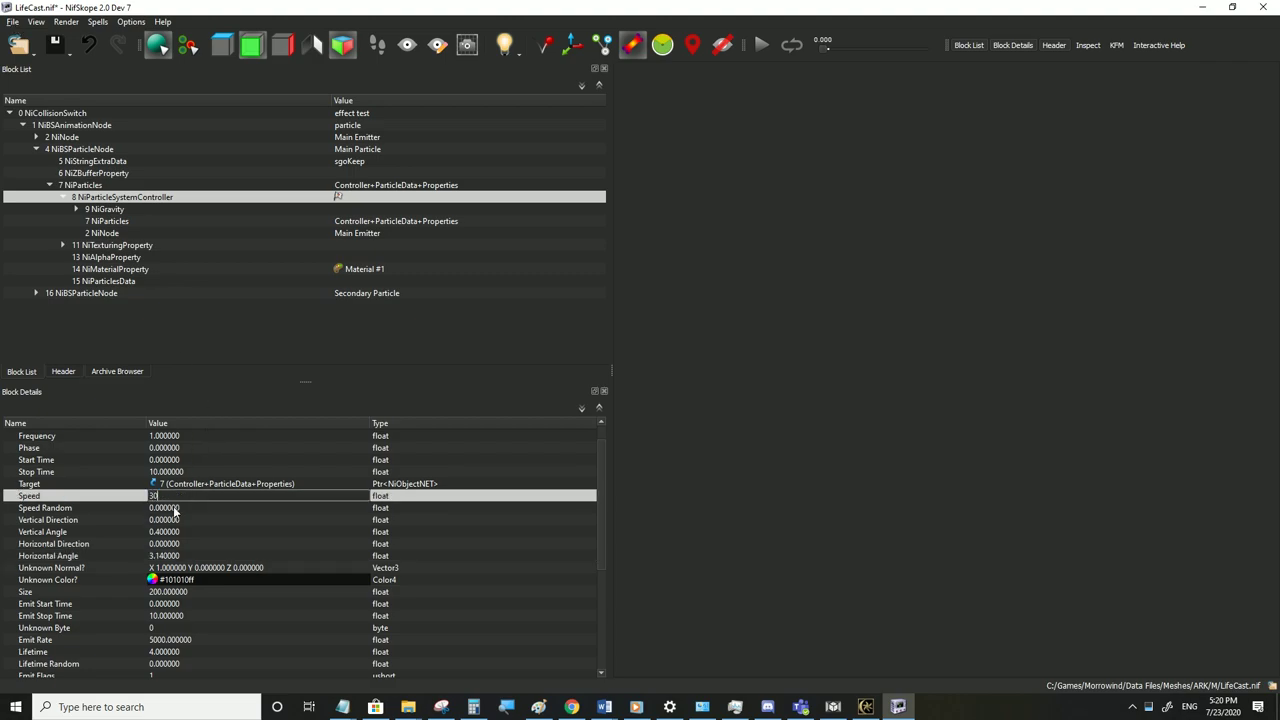
{"action": "double_click", "coordinate": [173, 510]}
{"action": "type", "text": "300"}
{"action": "left_click", "coordinate": [171, 498]}
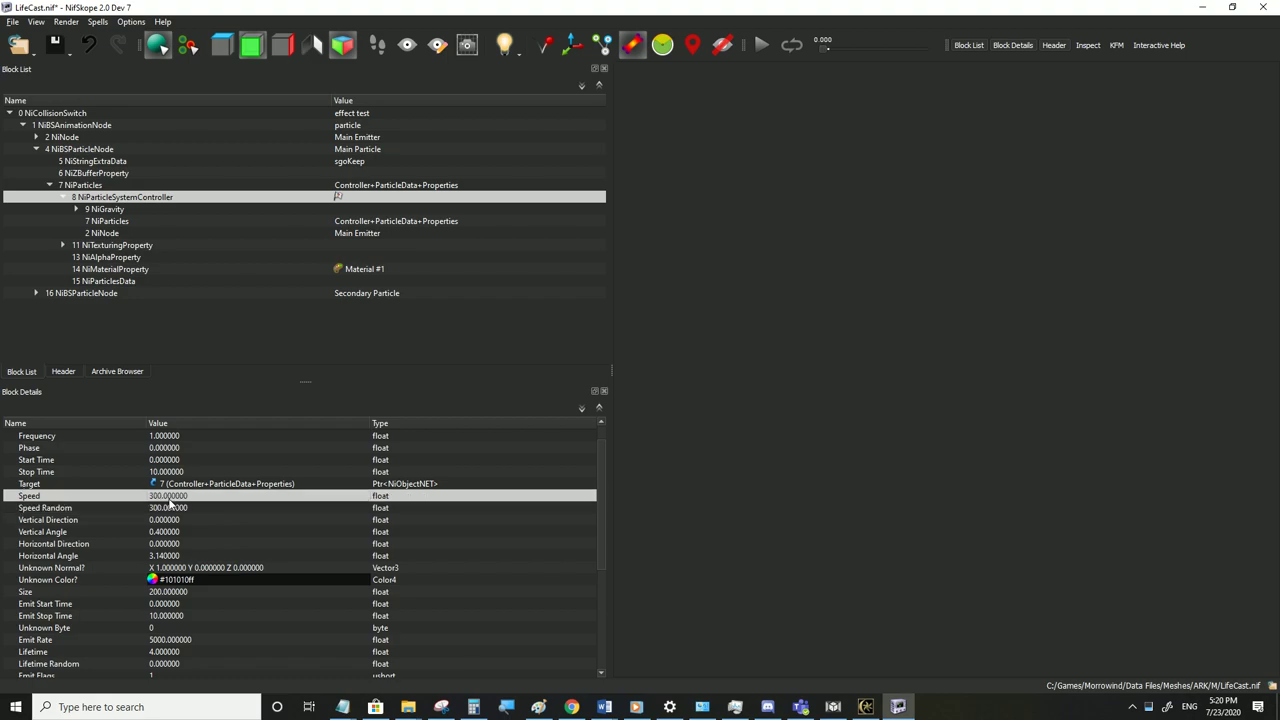
{"action": "double_click", "coordinate": [169, 496]}
{"action": "type", "text": "150"}
{"action": "double_click", "coordinate": [167, 510]}
{"action": "type", "text": "150"}
{"action": "left_click", "coordinate": [171, 497]}
Save LifeCast.nif and dismiss the particles array mismatch warning
{"action": "left_click", "coordinate": [13, 21]}
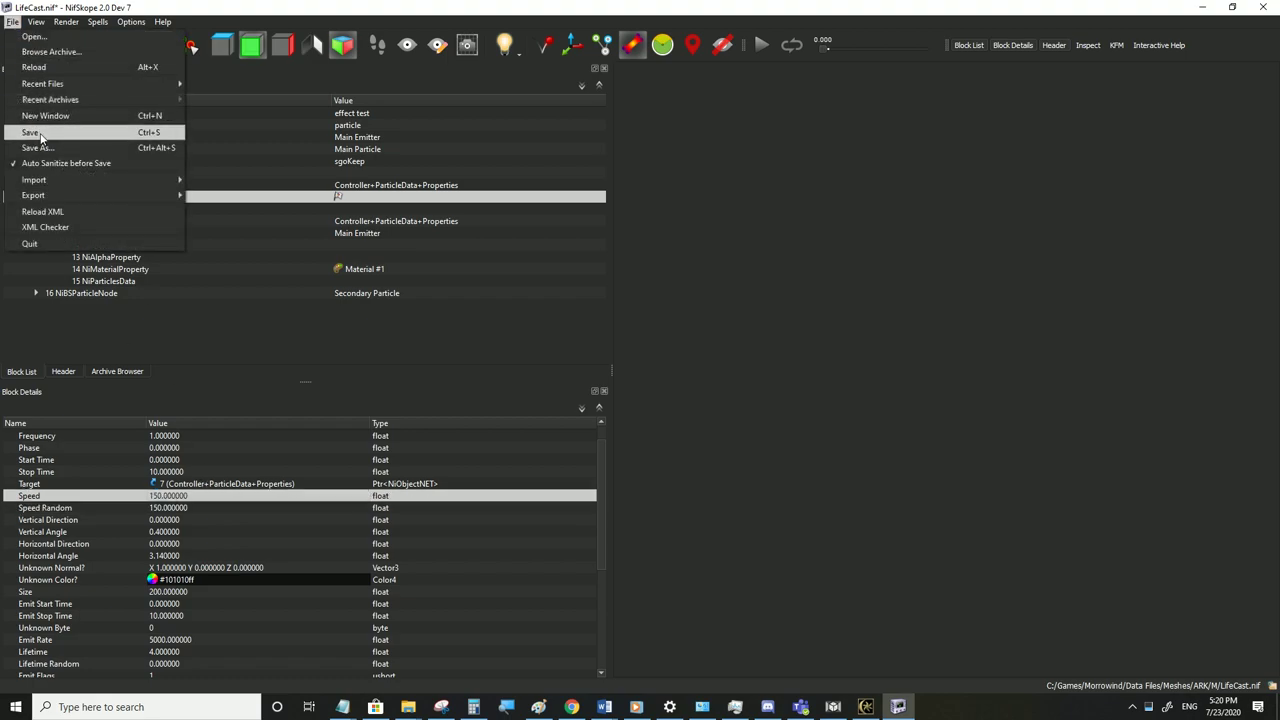
{"action": "left_click", "coordinate": [40, 131]}
{"action": "left_click", "coordinate": [706, 369]}
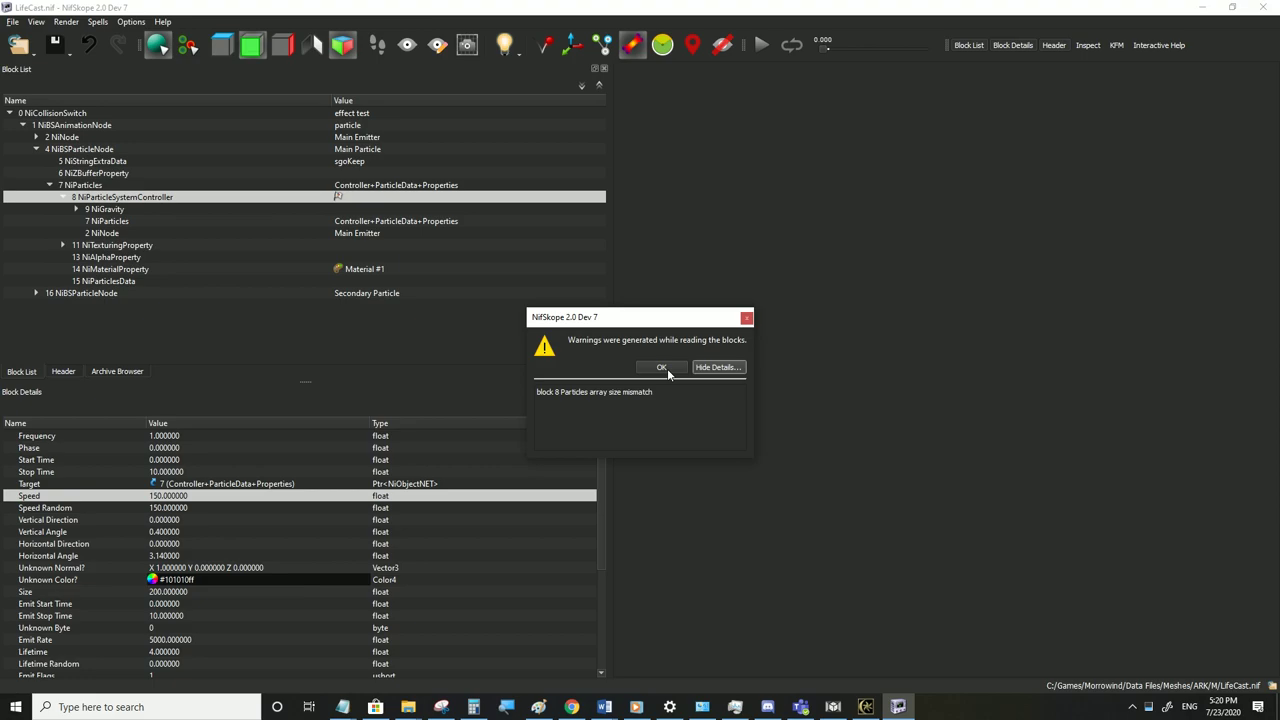
{"action": "left_click", "coordinate": [662, 368]}
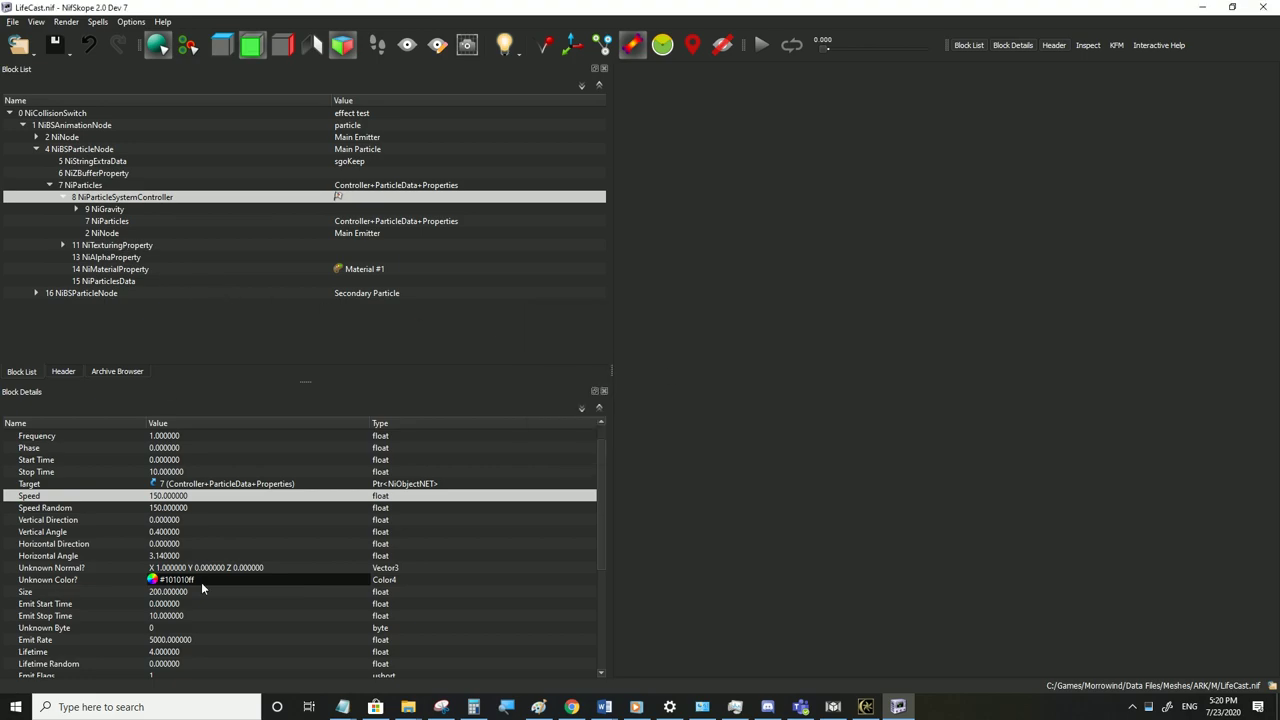
Check the Particles, Vertices, UV Sets and Sizes arrays, save again, and switch to Morrowind
{"action": "scroll", "coordinate": [199, 570], "scroll_direction": "down", "scroll_amount": 3}
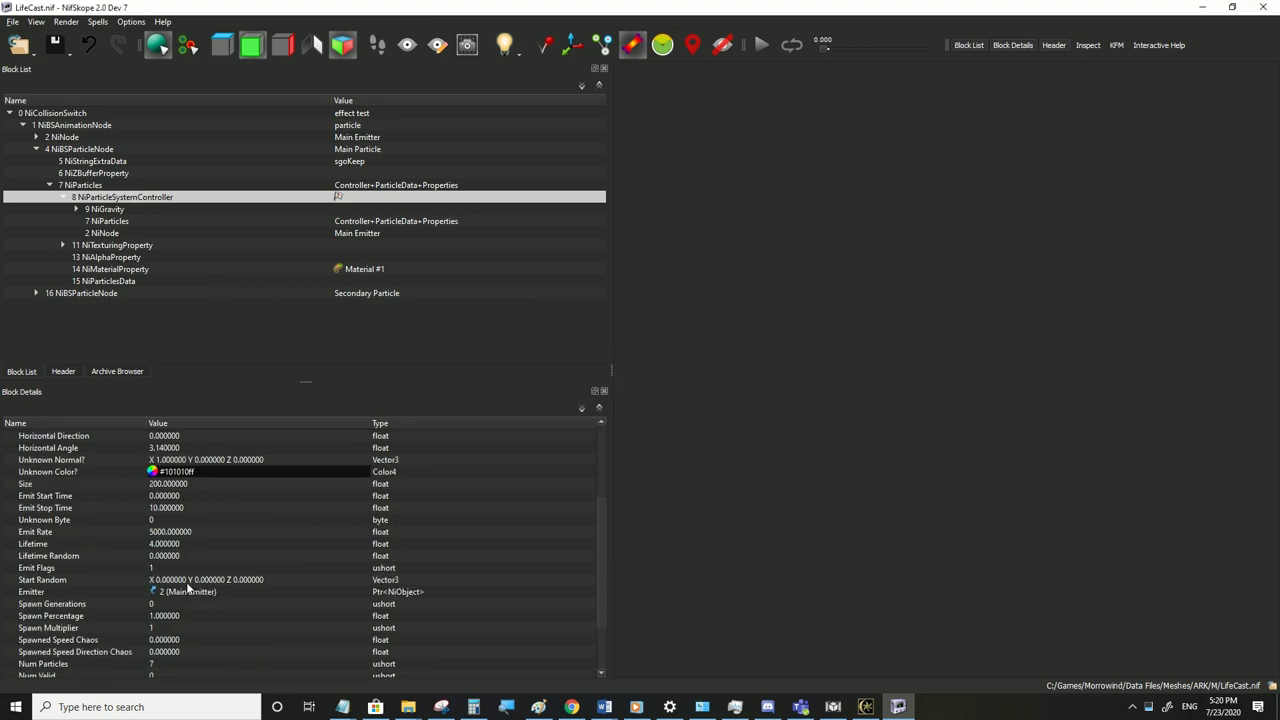
{"action": "scroll", "coordinate": [187, 589], "scroll_direction": "down", "scroll_amount": 1}
{"action": "left_click", "coordinate": [154, 651]}
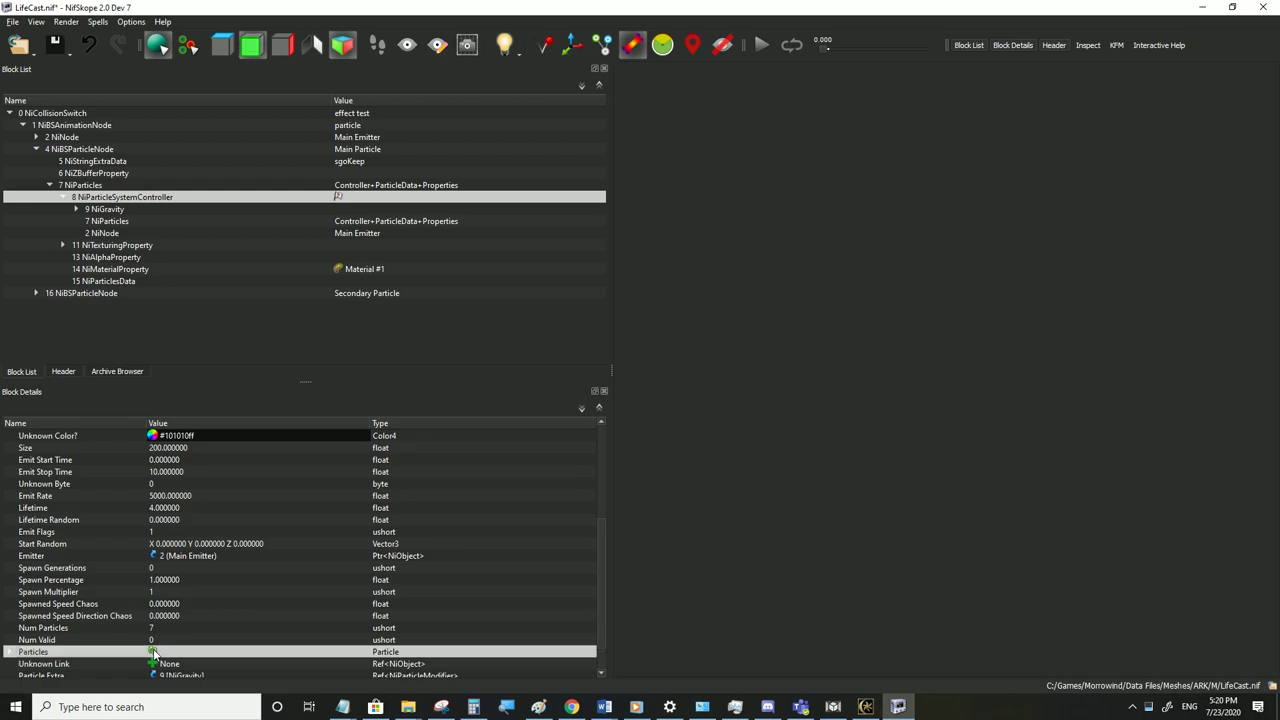
{"action": "left_click", "coordinate": [115, 283]}
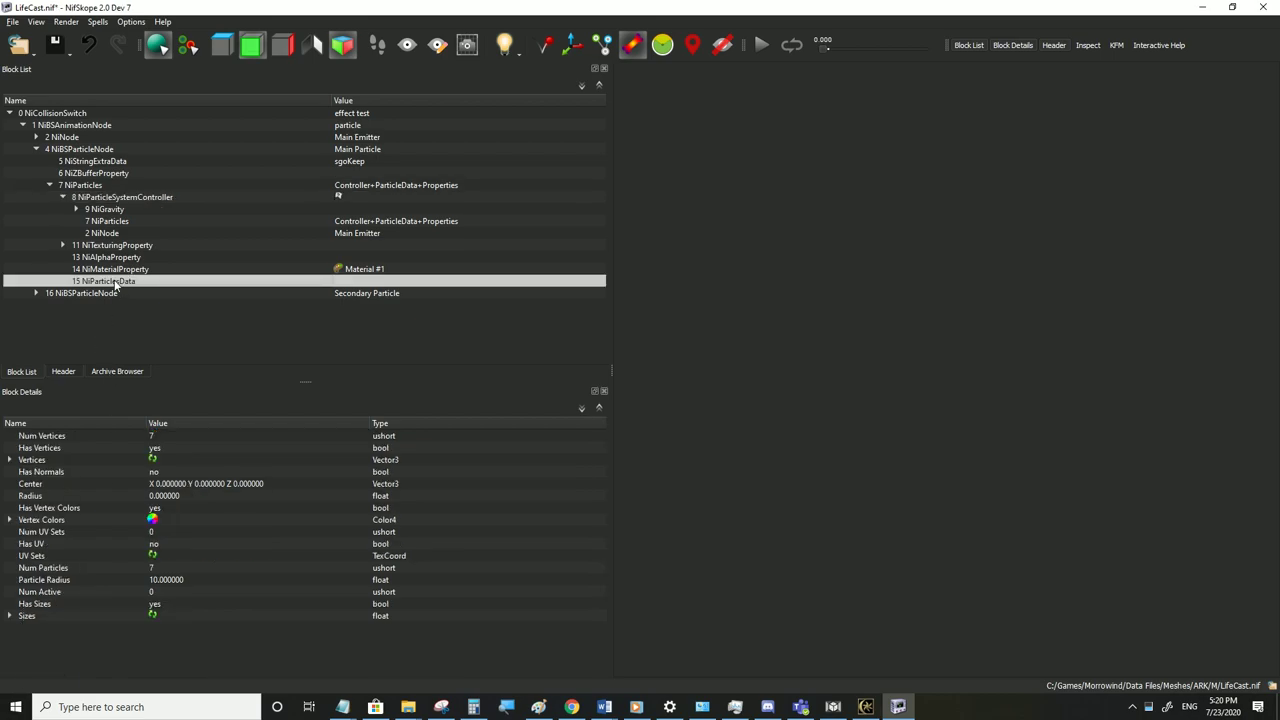
{"action": "left_click", "coordinate": [154, 461]}
{"action": "left_click", "coordinate": [152, 557]}
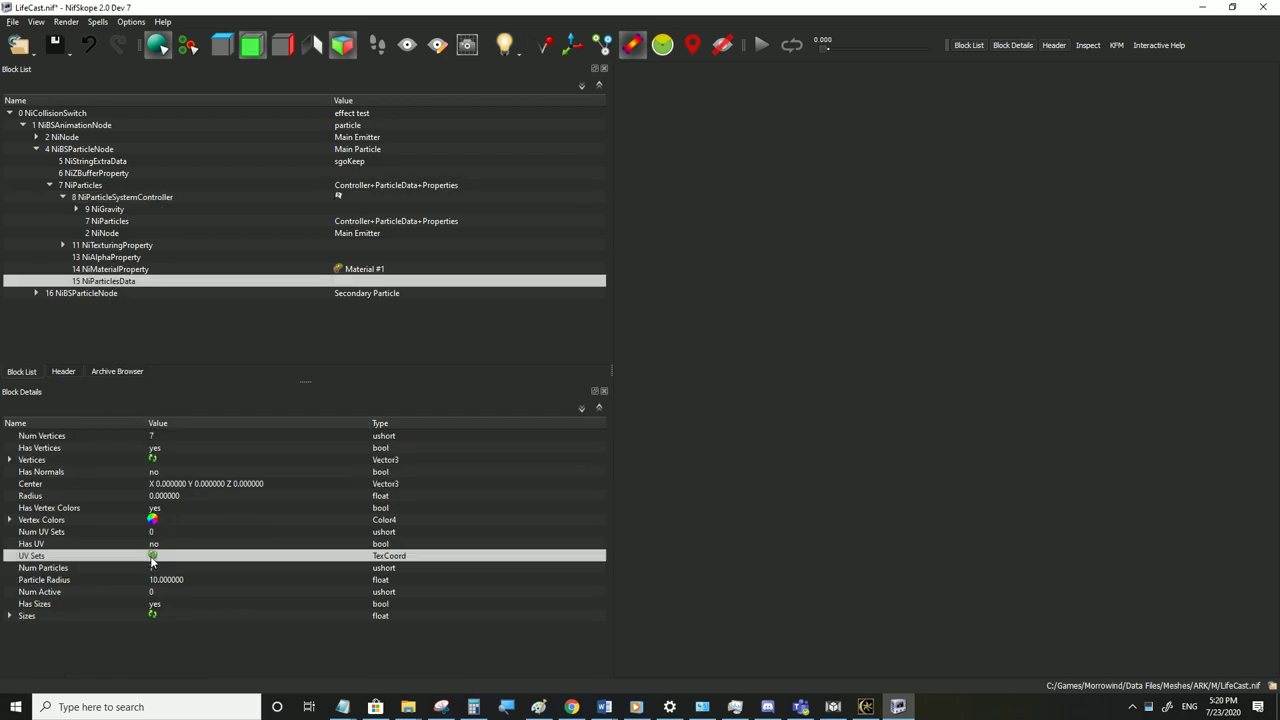
{"action": "left_click", "coordinate": [155, 616]}
{"action": "left_click", "coordinate": [20, 26]}
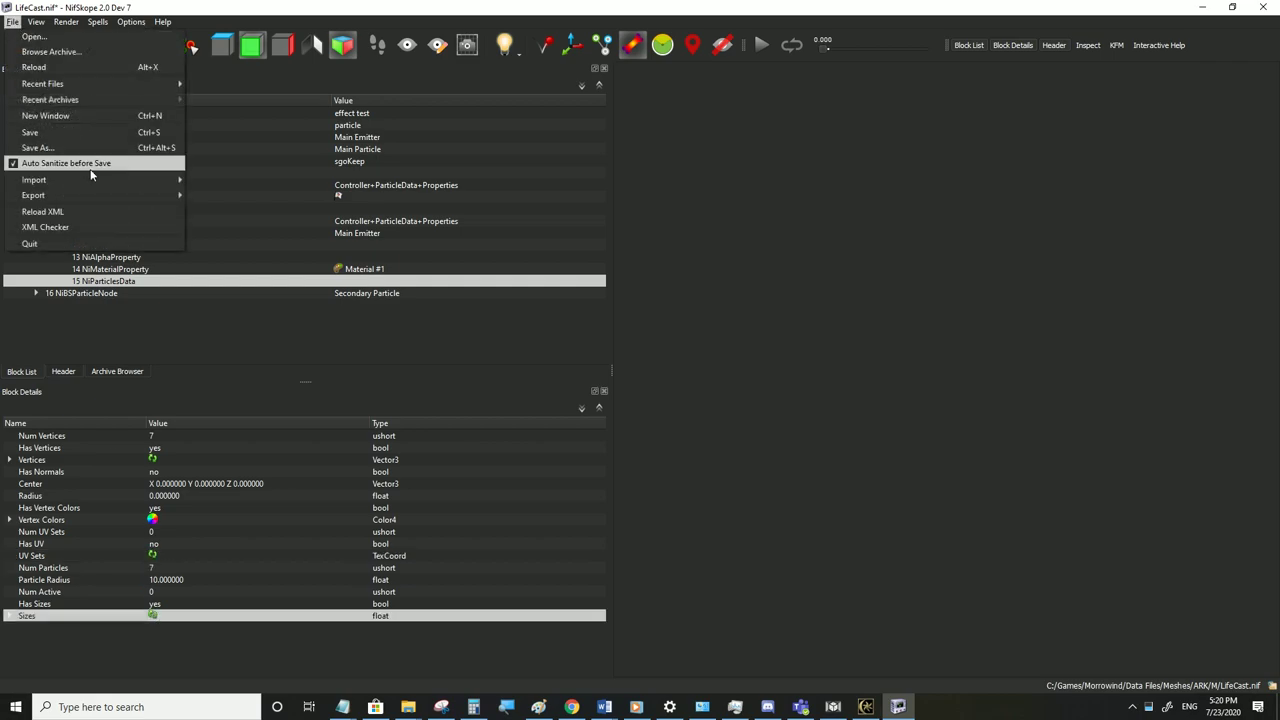
{"action": "left_click", "coordinate": [52, 135]}
{"action": "left_click", "coordinate": [866, 707]}
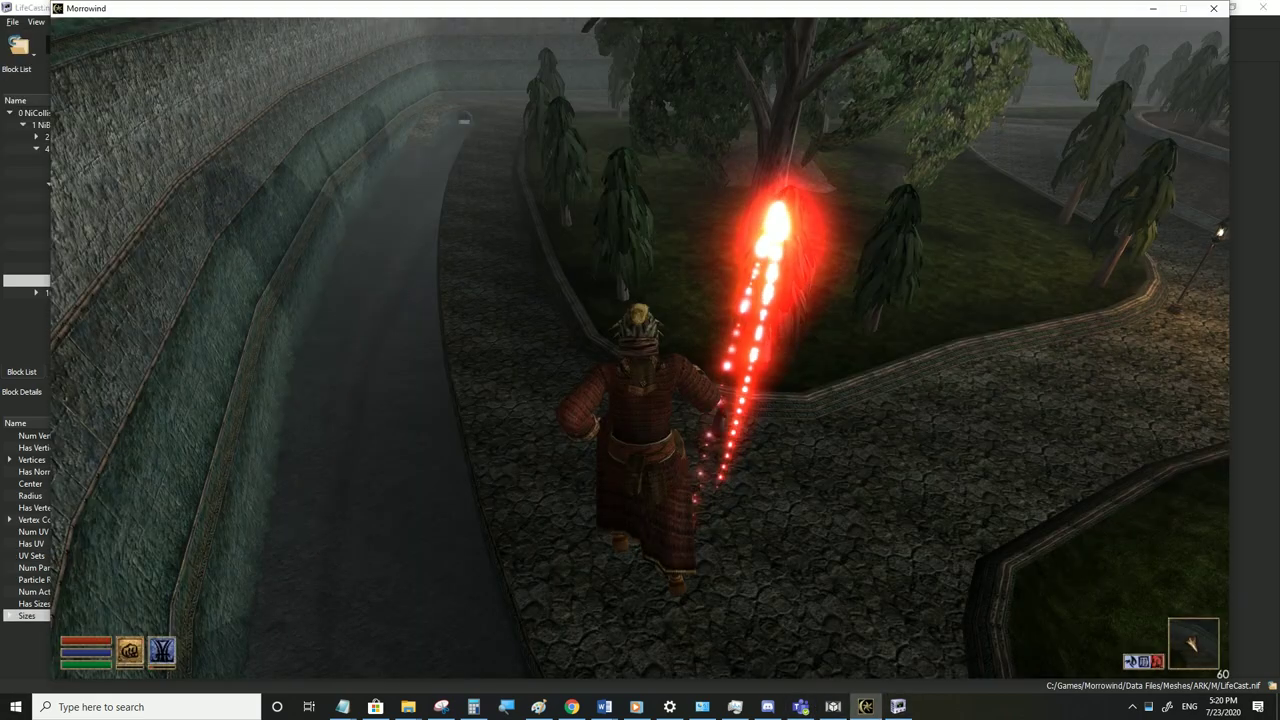
In first person, look up at the red particle spray, then return to NifSkope's root NiCollisionSwitch
{"action": "key", "text": "Tab"}
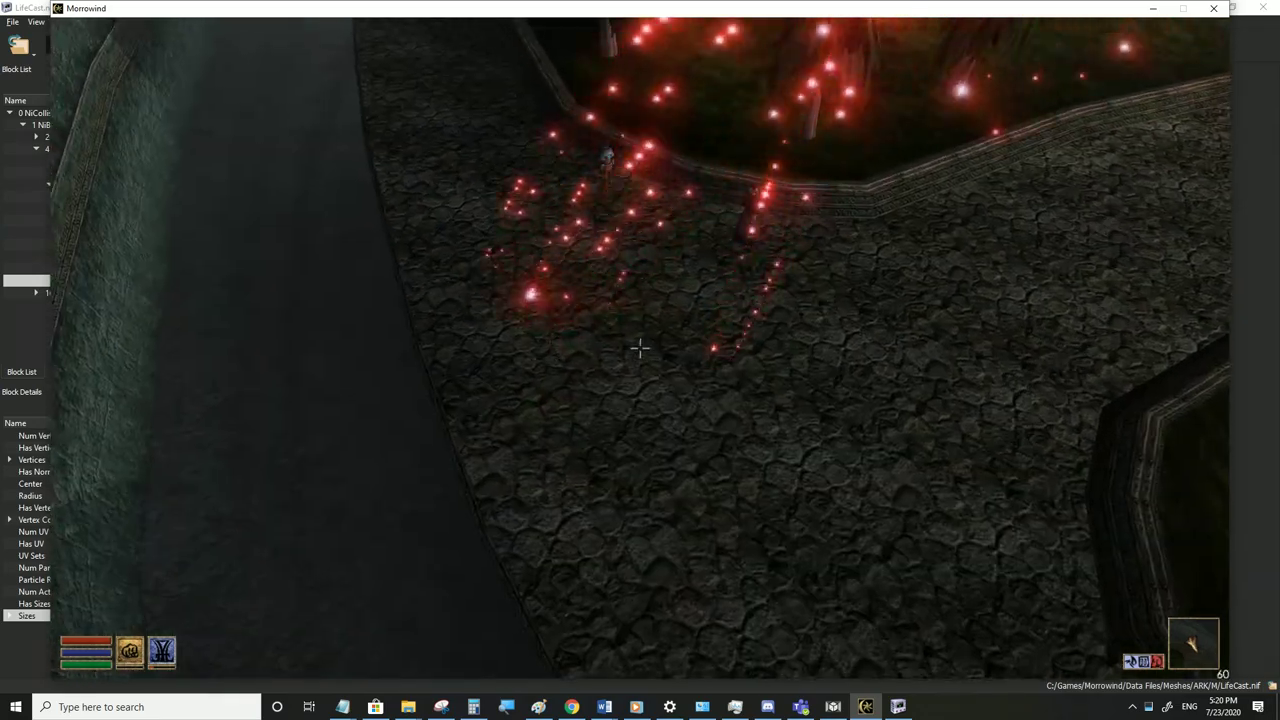
{"action": "key", "text": "s"}
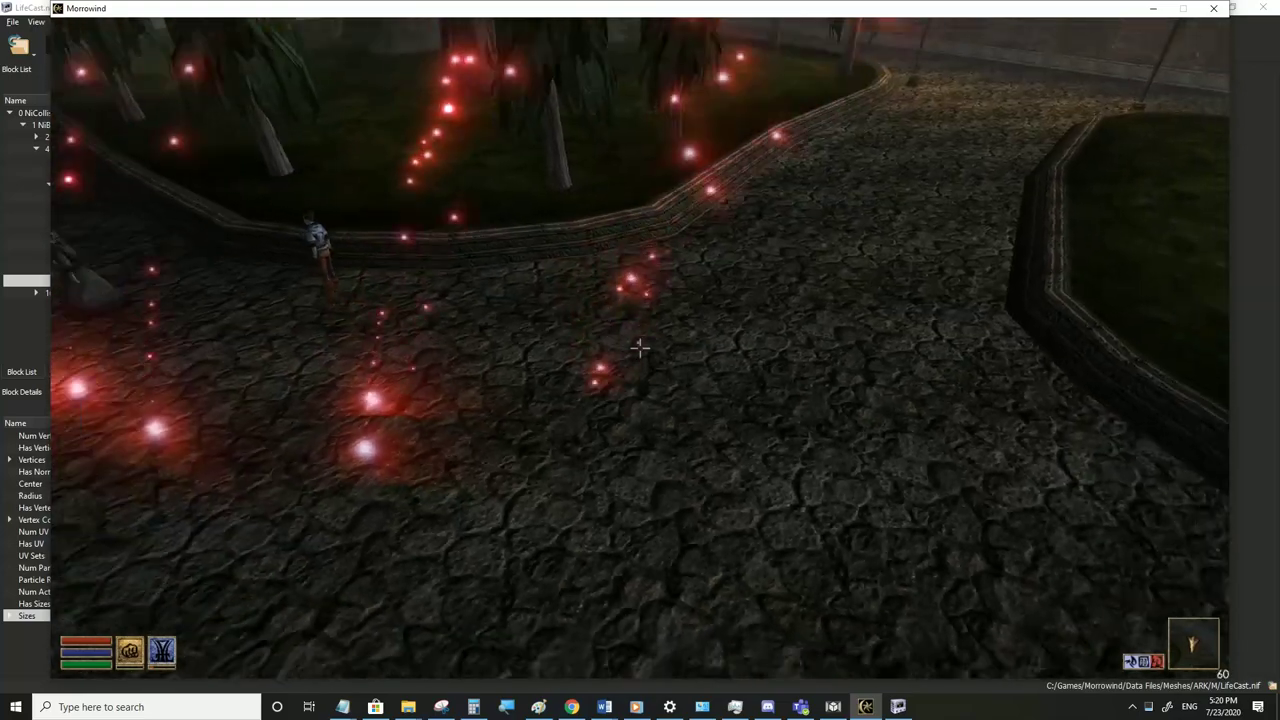
{"action": "key", "text": "alt+Tab"}
{"action": "left_click", "coordinate": [66, 114]}
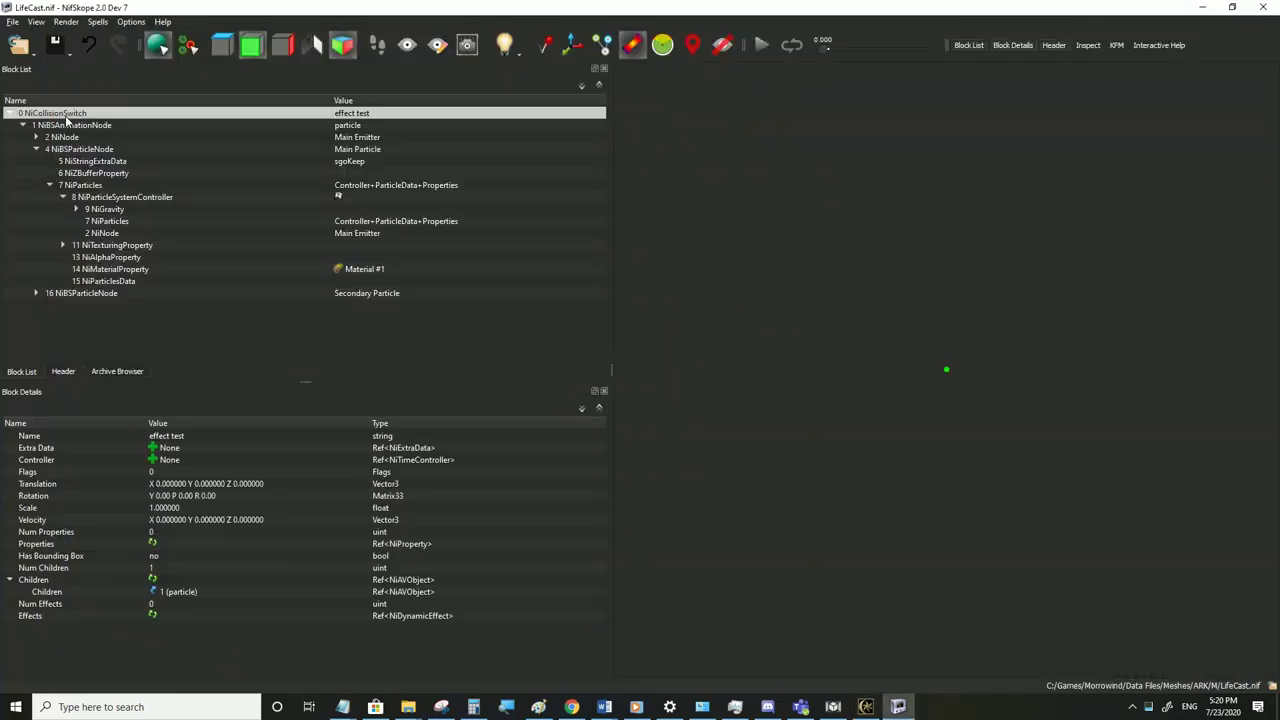
Raise the root node's Z translation to 200
{"action": "double_click", "coordinate": [284, 486]}
{"action": "type", "text": "200"}
{"action": "left_click", "coordinate": [324, 500]}
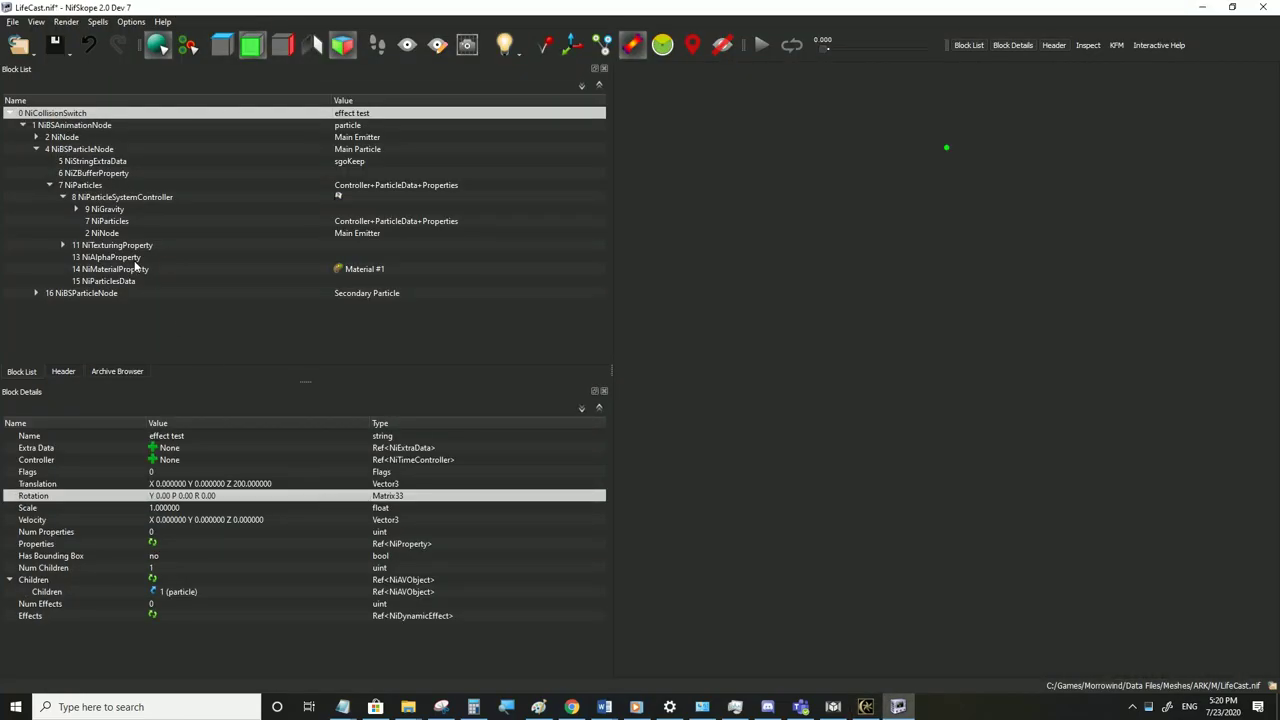
Set the Secondary Particle controller's speed to 100
{"action": "left_click", "coordinate": [38, 293]}
{"action": "left_click", "coordinate": [66, 306]}
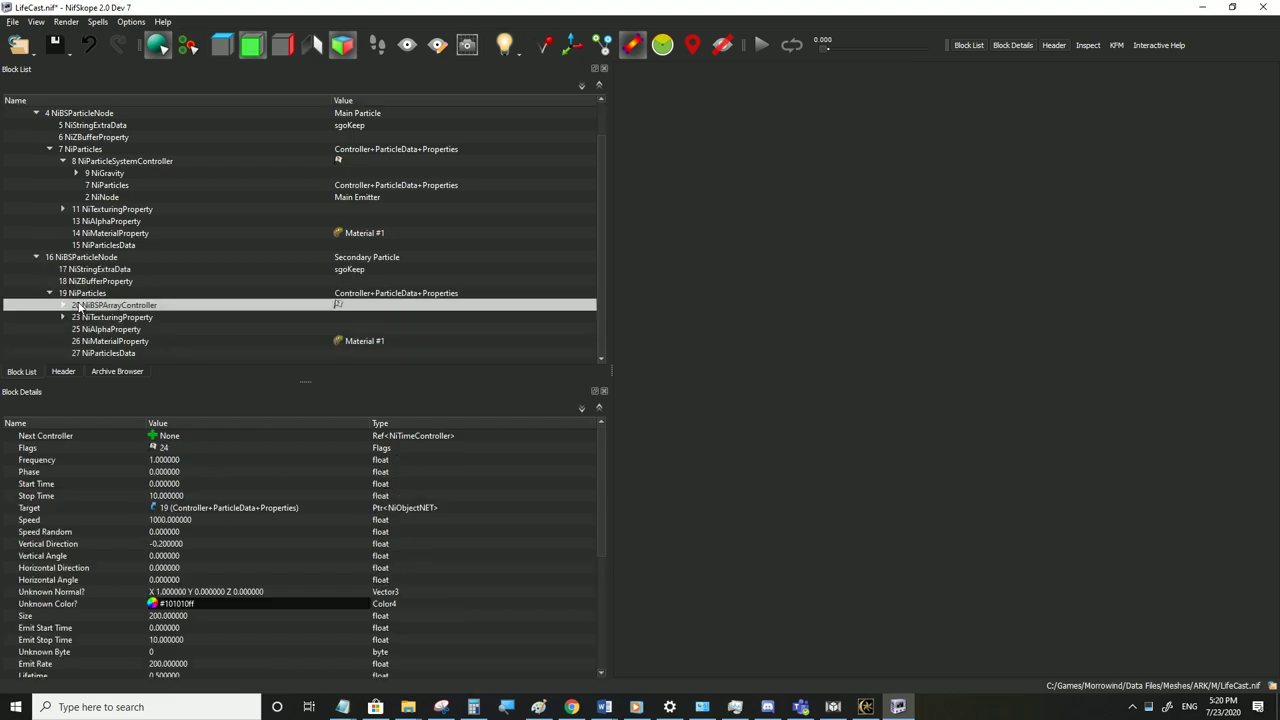
{"action": "scroll", "coordinate": [66, 306], "scroll_direction": "down", "scroll_amount": 1}
{"action": "left_click", "coordinate": [66, 306]}
{"action": "left_click", "coordinate": [106, 273]}
{"action": "double_click", "coordinate": [182, 521]}
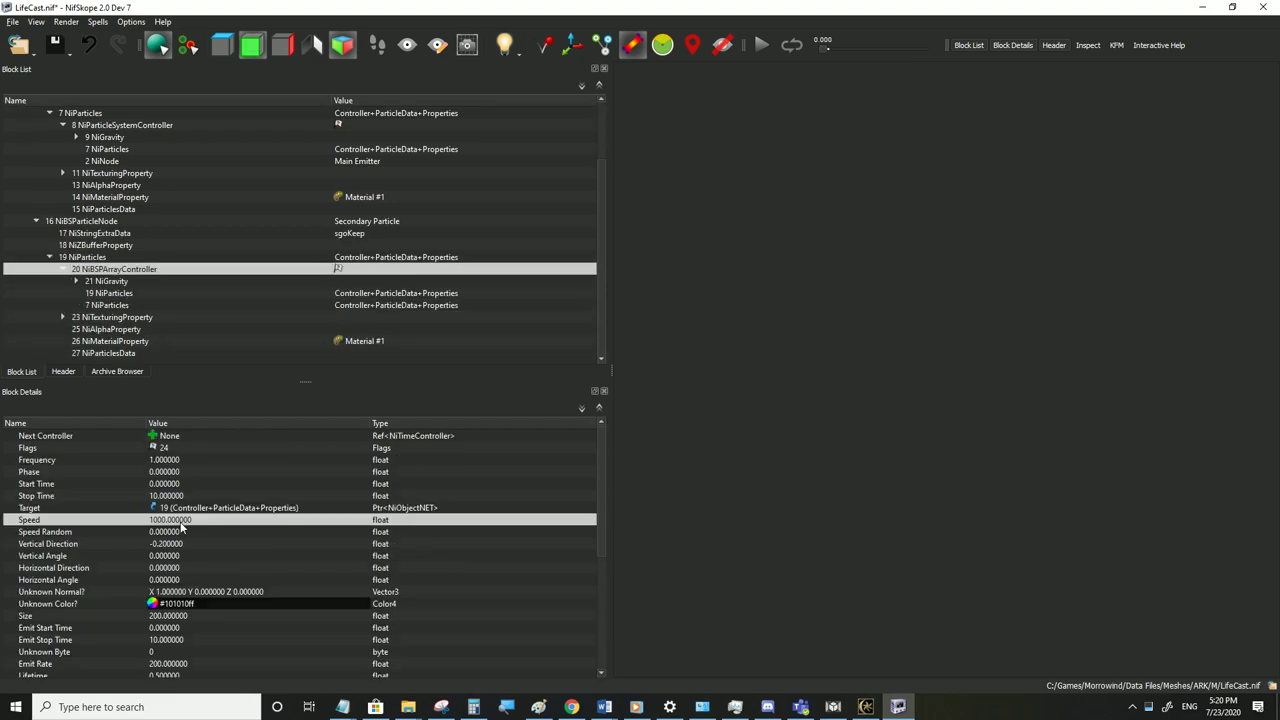
{"action": "type", "text": "2"}
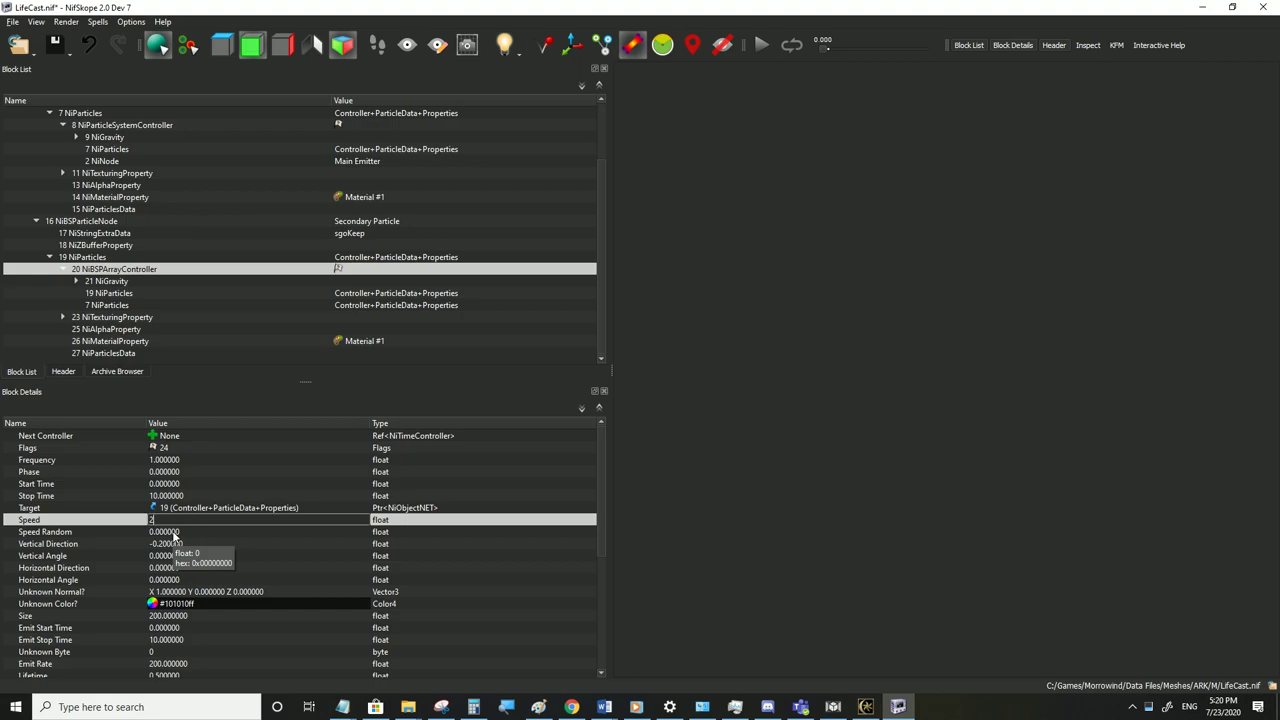
{"action": "key", "text": "BackSpace"}
{"action": "type", "text": "100"}
{"action": "left_click", "coordinate": [167, 530]}
Give the secondary controller's vertical direction, vertical angle and horizontal values 3.14
{"action": "double_click", "coordinate": [167, 545]}
{"action": "type", "text": "3"}
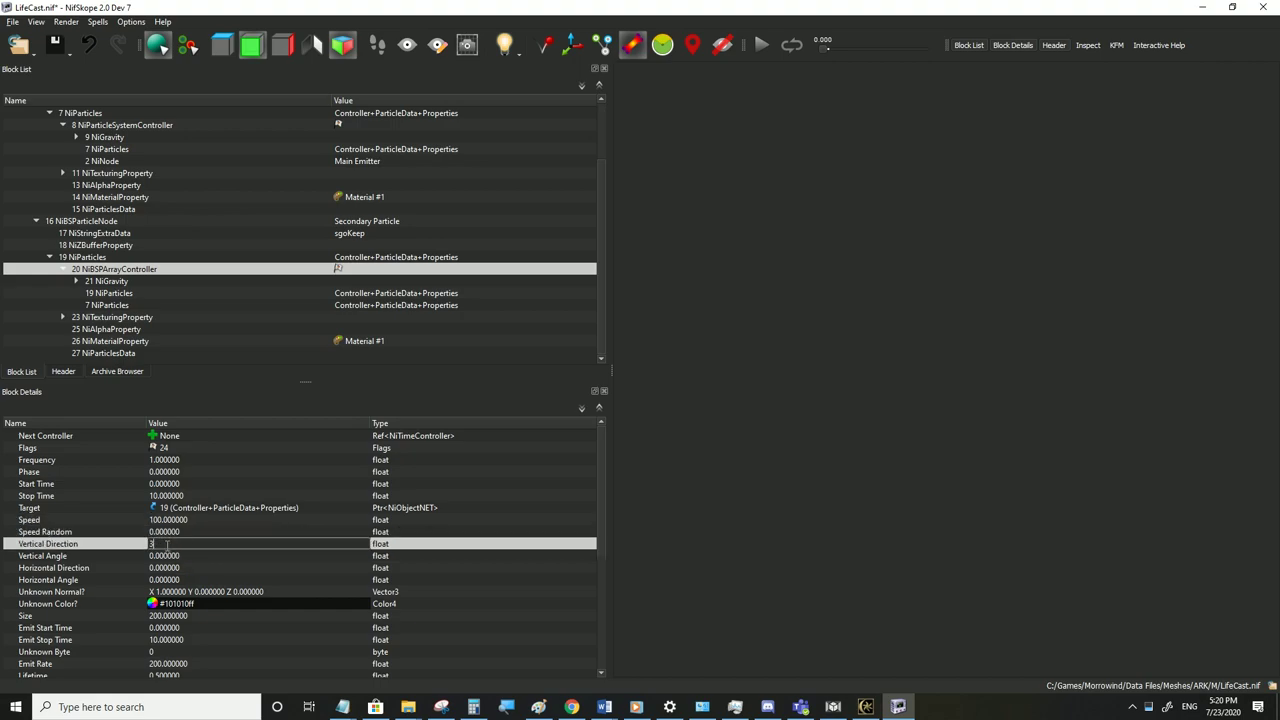
{"action": "type", "text": ".14"}
{"action": "key", "text": "Return"}
{"action": "left_click", "coordinate": [168, 558]}
{"action": "left_click", "coordinate": [168, 568]}
{"action": "left_click", "coordinate": [168, 545]}
{"action": "key", "text": "ctrl+c"}
{"action": "left_click", "coordinate": [166, 557], "text": "ctrl"}
{"action": "key", "text": "ctrl+v"}
{"action": "left_click", "coordinate": [164, 571]}
{"action": "key", "text": "ctrl+v"}
{"action": "left_click", "coordinate": [165, 579]}
{"action": "key", "text": "ctrl+v"}
{"action": "left_click", "coordinate": [169, 558]}
Make the secondary NiGravity a FIELD_WIND field with position Z 0
{"action": "left_click", "coordinate": [106, 282]}
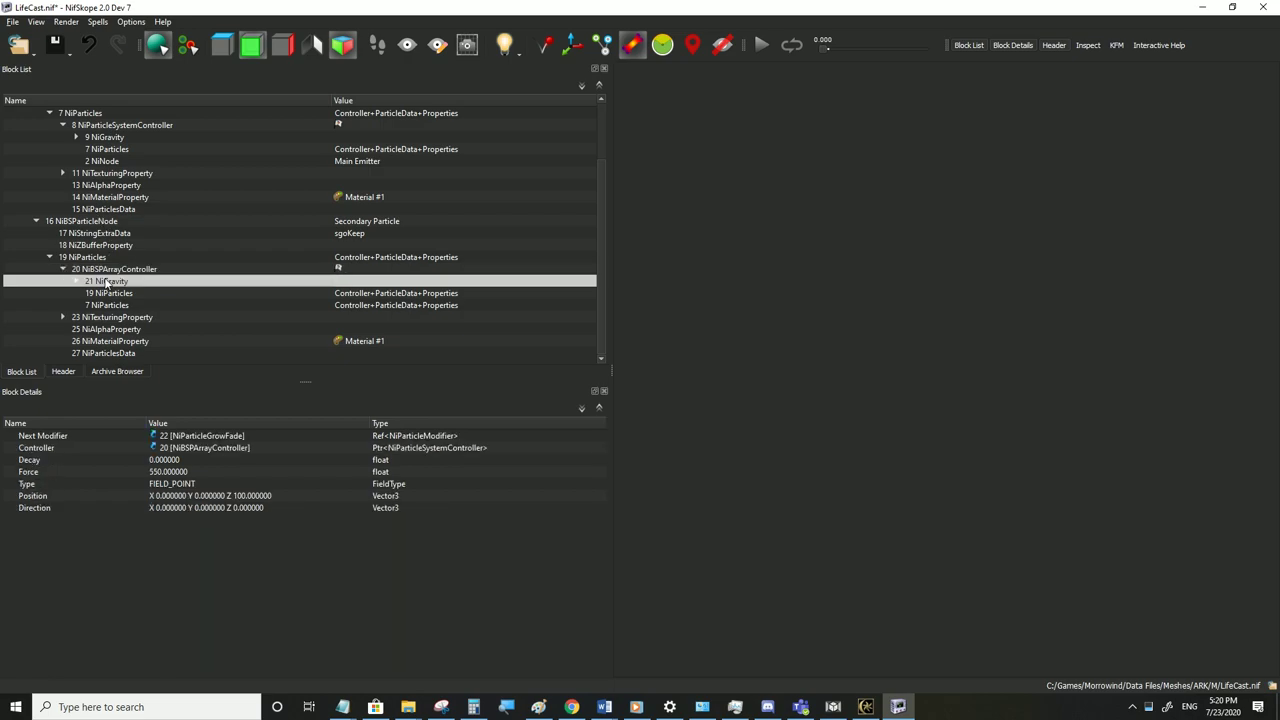
{"action": "double_click", "coordinate": [307, 473]}
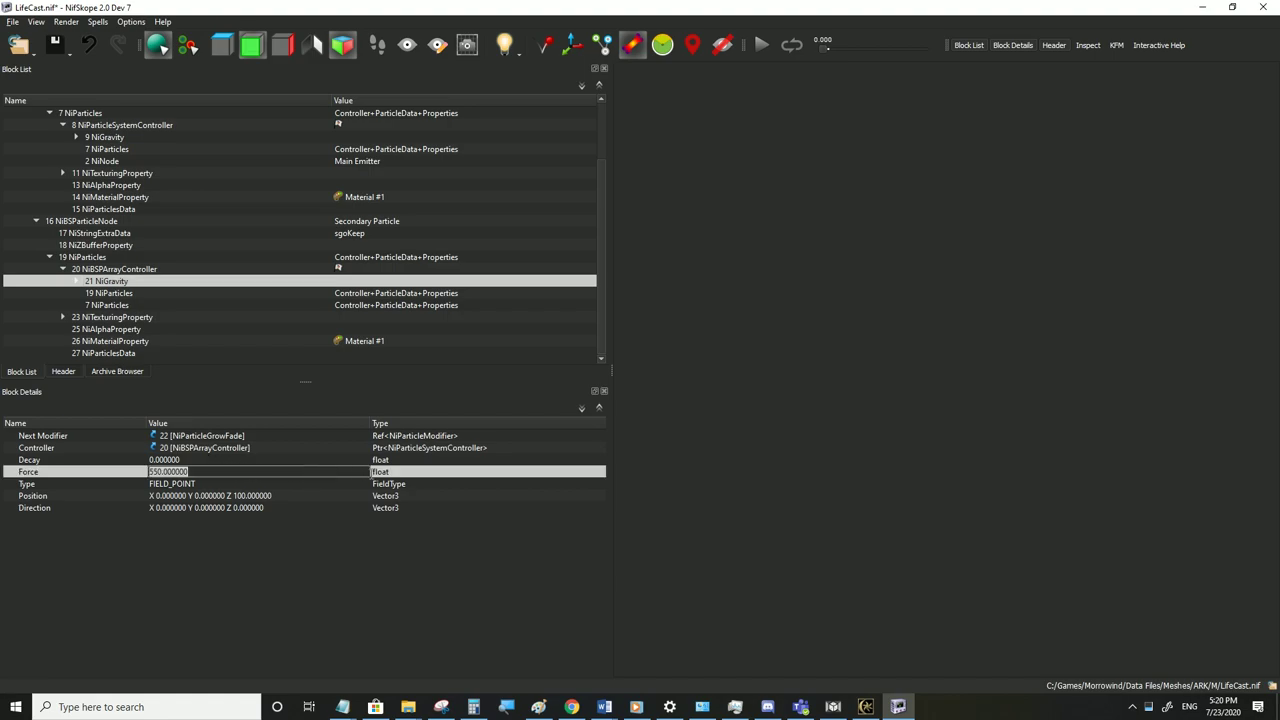
{"action": "left_click", "coordinate": [308, 496]}
{"action": "double_click", "coordinate": [307, 486]}
{"action": "left_click", "coordinate": [362, 484]}
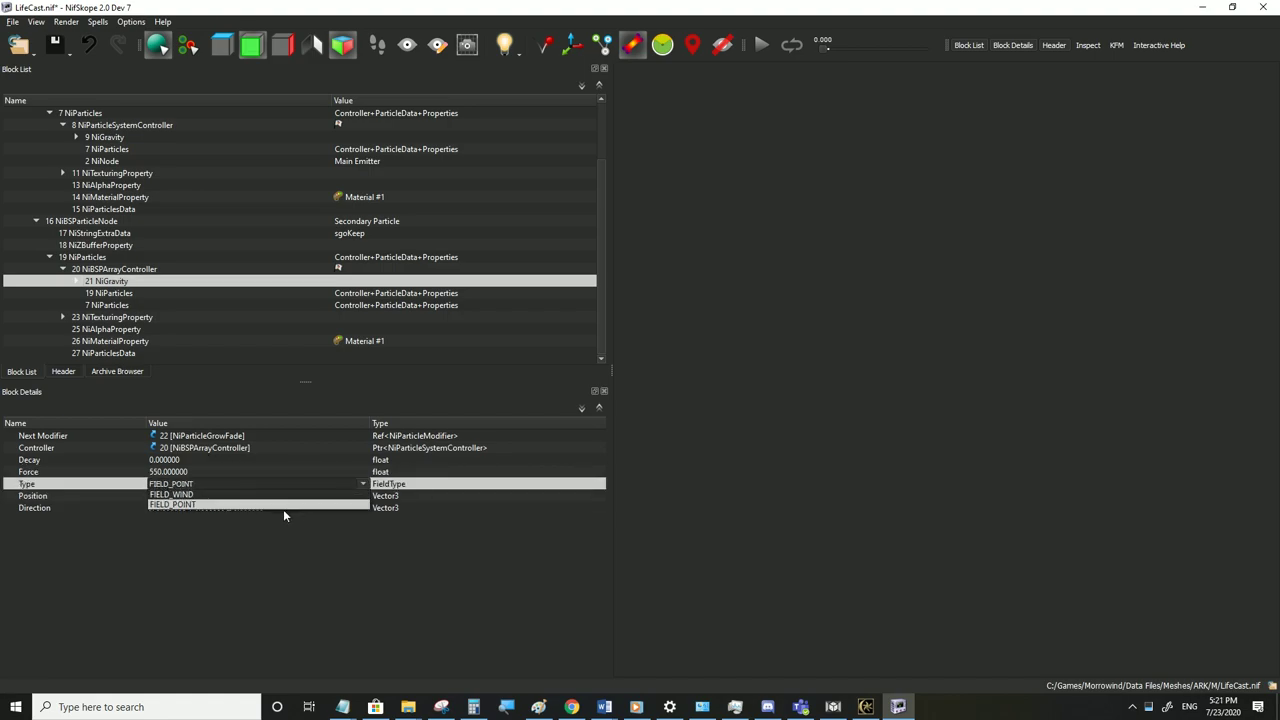
{"action": "left_click", "coordinate": [270, 507]}
{"action": "left_click", "coordinate": [293, 509]}
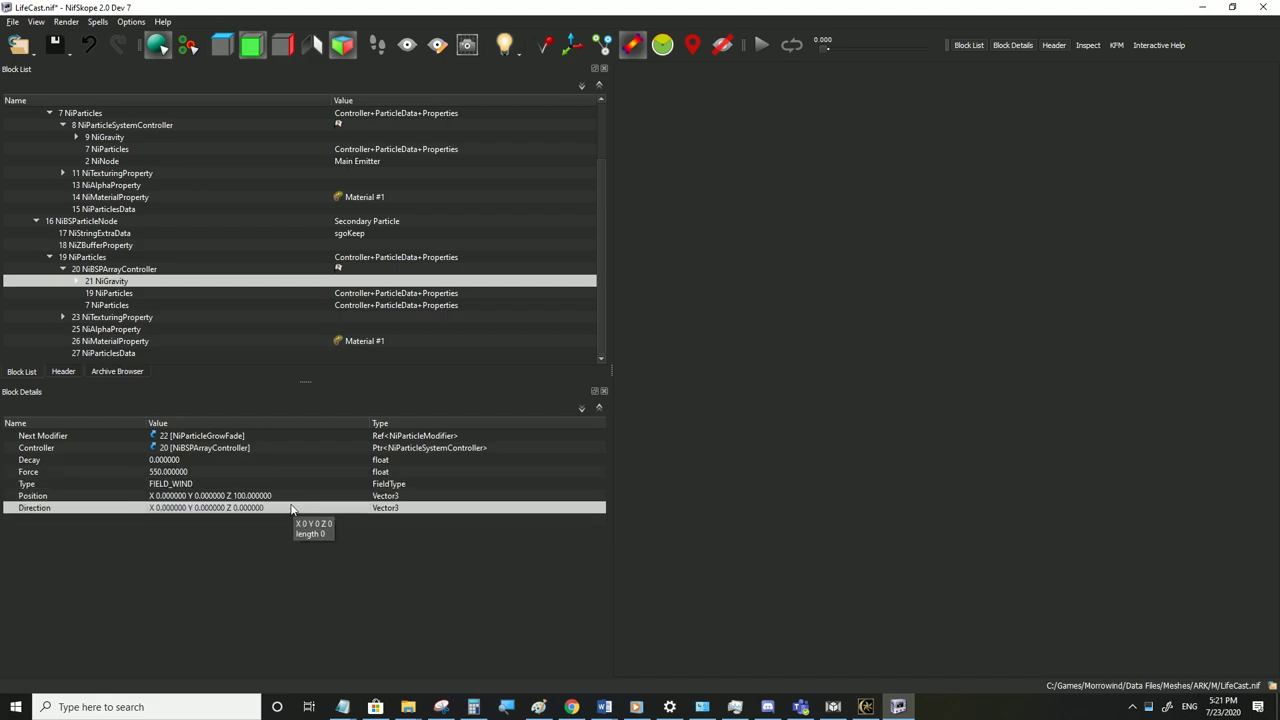
{"action": "double_click", "coordinate": [291, 499]}
{"action": "left_click_drag", "start_coordinate": [345, 497], "coordinate": [300, 513]}
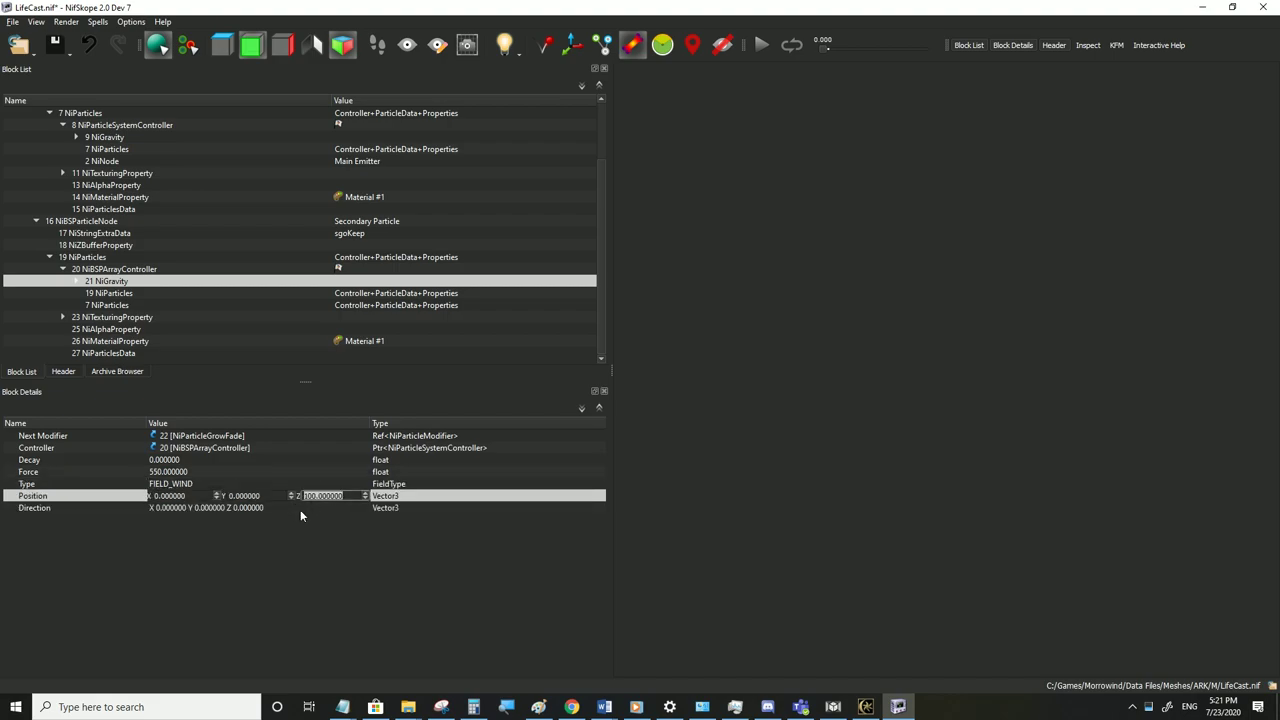
{"action": "type", "text": "0"}
{"action": "left_click", "coordinate": [301, 512]}
Set the wind's force to -50 and its direction Z to 1
{"action": "double_click", "coordinate": [220, 472]}
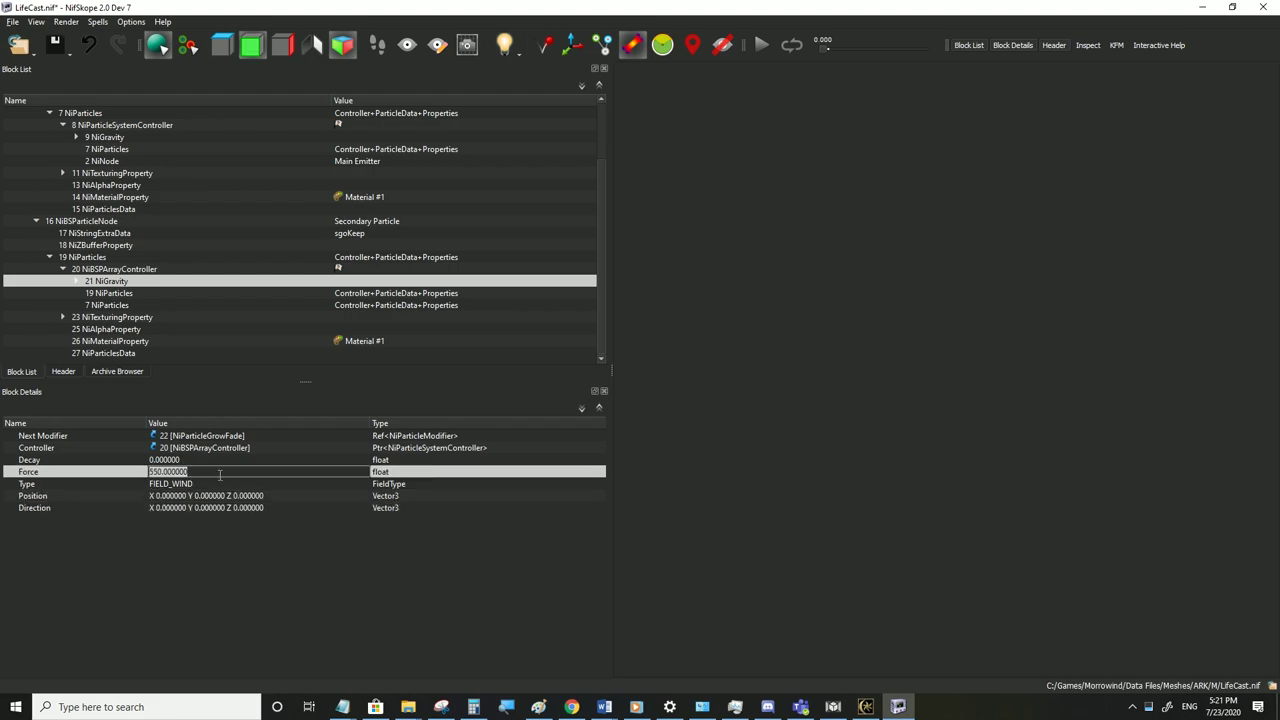
{"action": "type", "text": "-"}
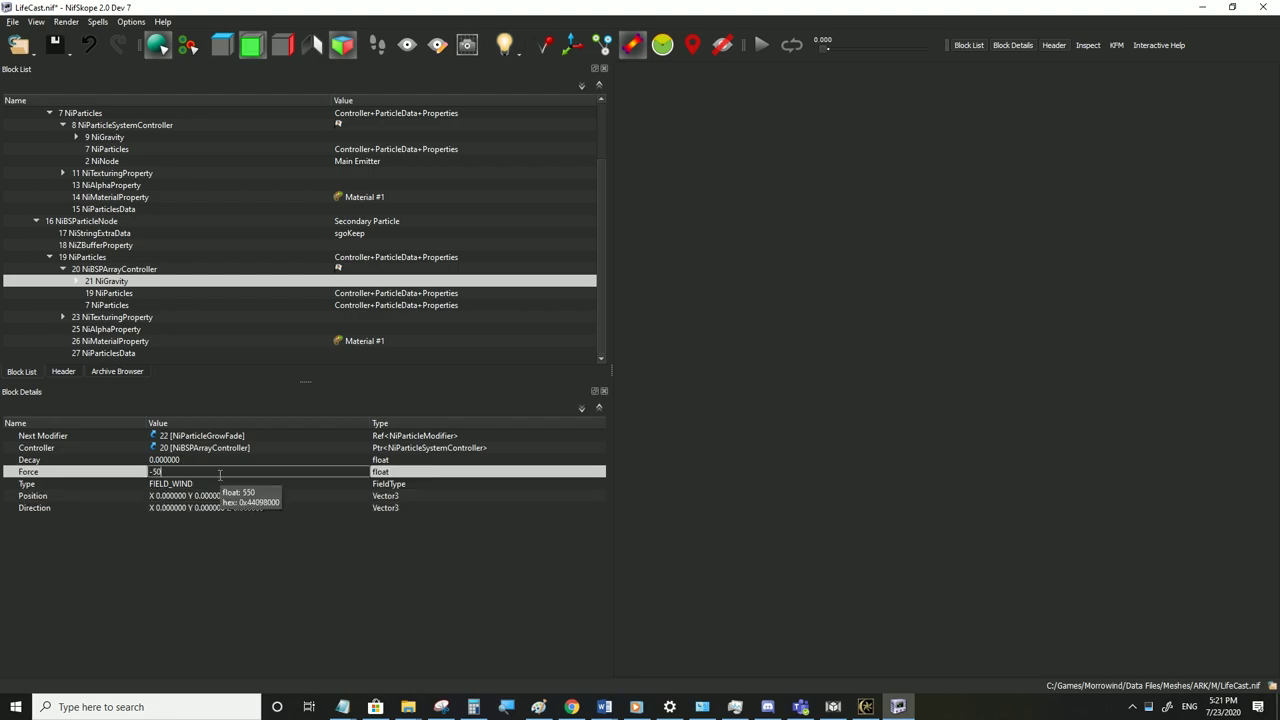
{"action": "type", "text": "50"}
{"action": "key", "text": "Return"}
{"action": "double_click", "coordinate": [274, 511]}
{"action": "double_click", "coordinate": [318, 508]}
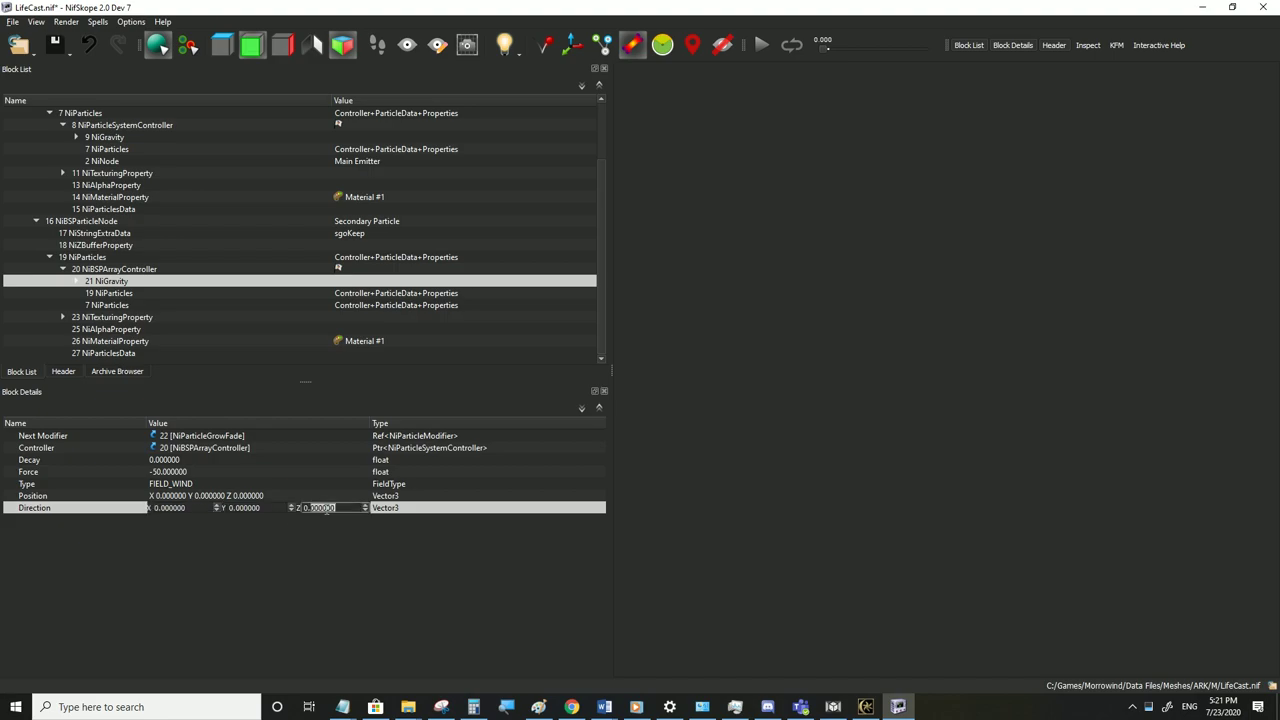
{"action": "type", "text": "1"}
{"action": "left_click", "coordinate": [200, 481]}
Save the effect file and switch to Morrowind to test it
{"action": "left_click", "coordinate": [9, 21]}
{"action": "left_click", "coordinate": [32, 131]}
{"action": "left_click", "coordinate": [864, 707]}
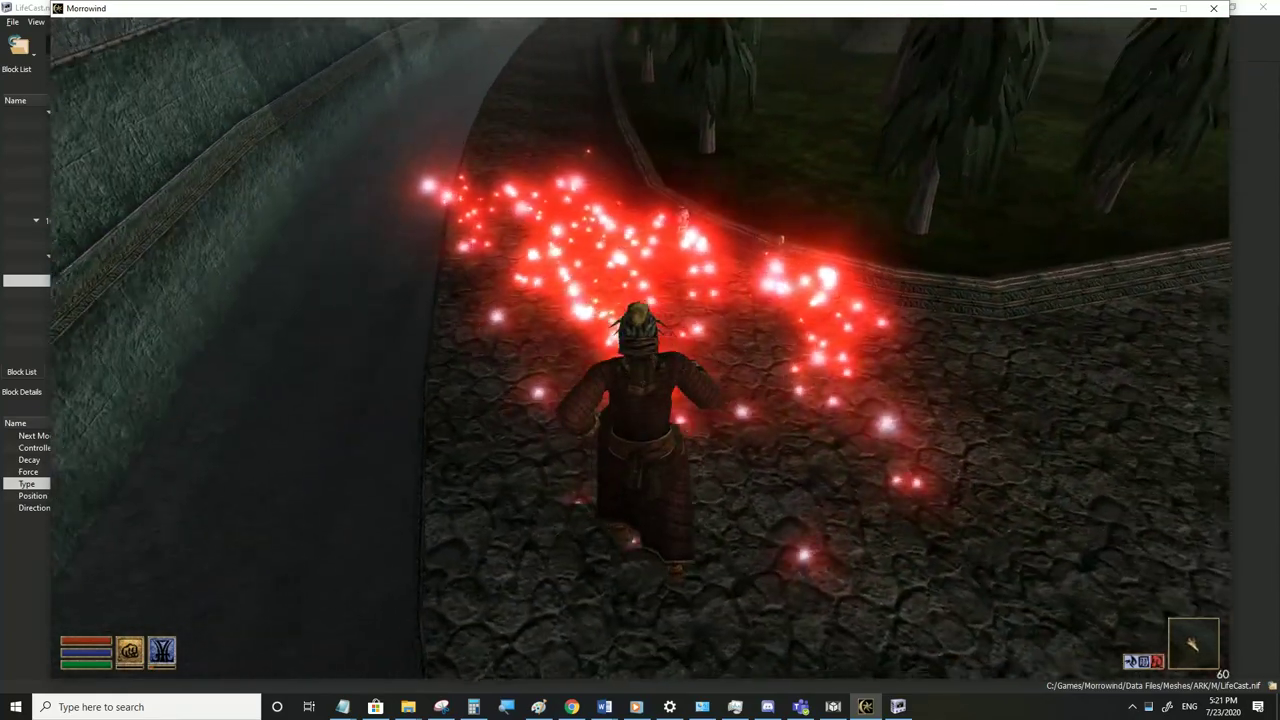
Back in NifSkope, reset the Main Emitter's rotation pitch to 0 and save LifeCast.nif
{"action": "key", "text": "a"}
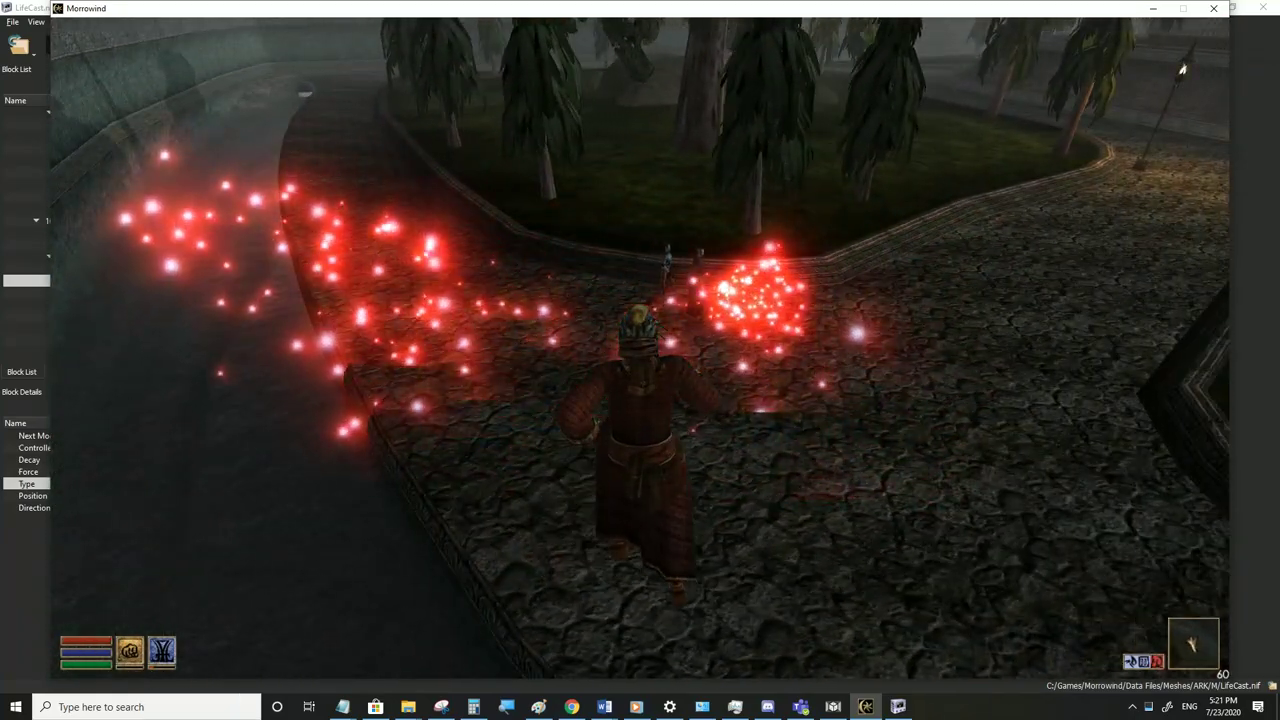
{"action": "key", "text": "alt+Tab"}
{"action": "left_click", "coordinate": [80, 137]}
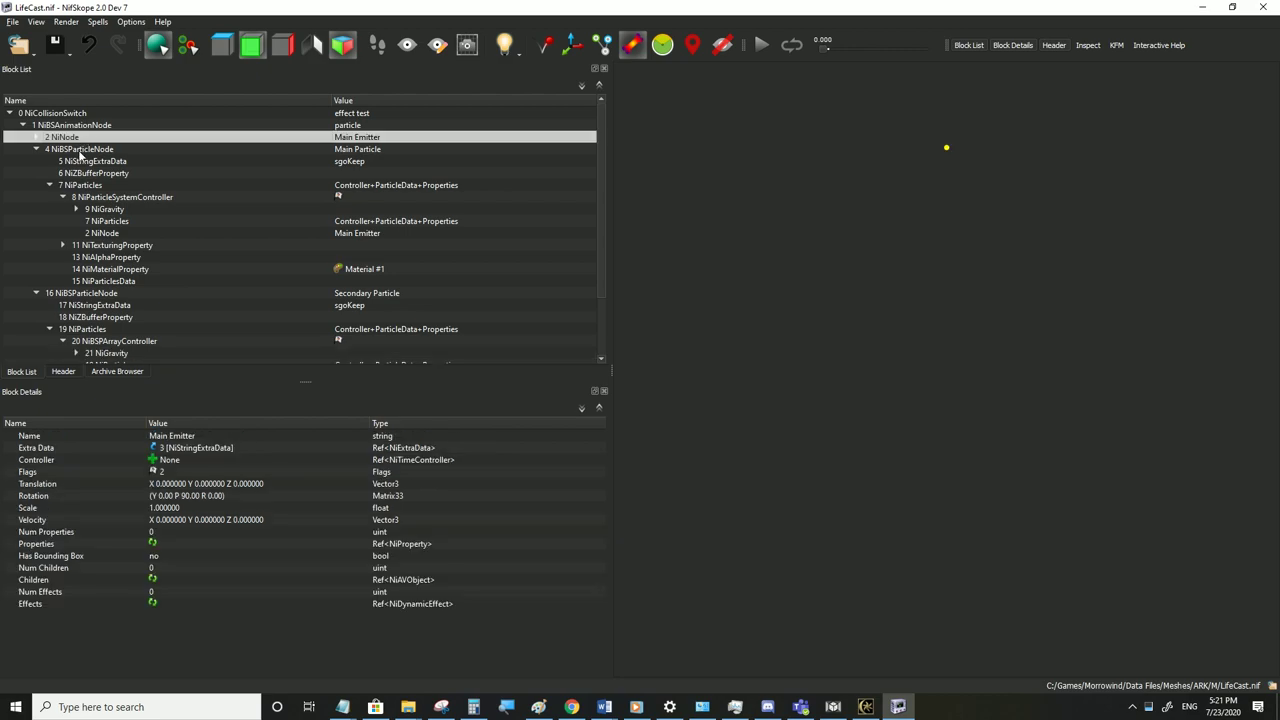
{"action": "double_click", "coordinate": [200, 496]}
{"action": "double_click", "coordinate": [270, 496]}
{"action": "type", "text": "0"}
{"action": "left_click", "coordinate": [263, 511]}
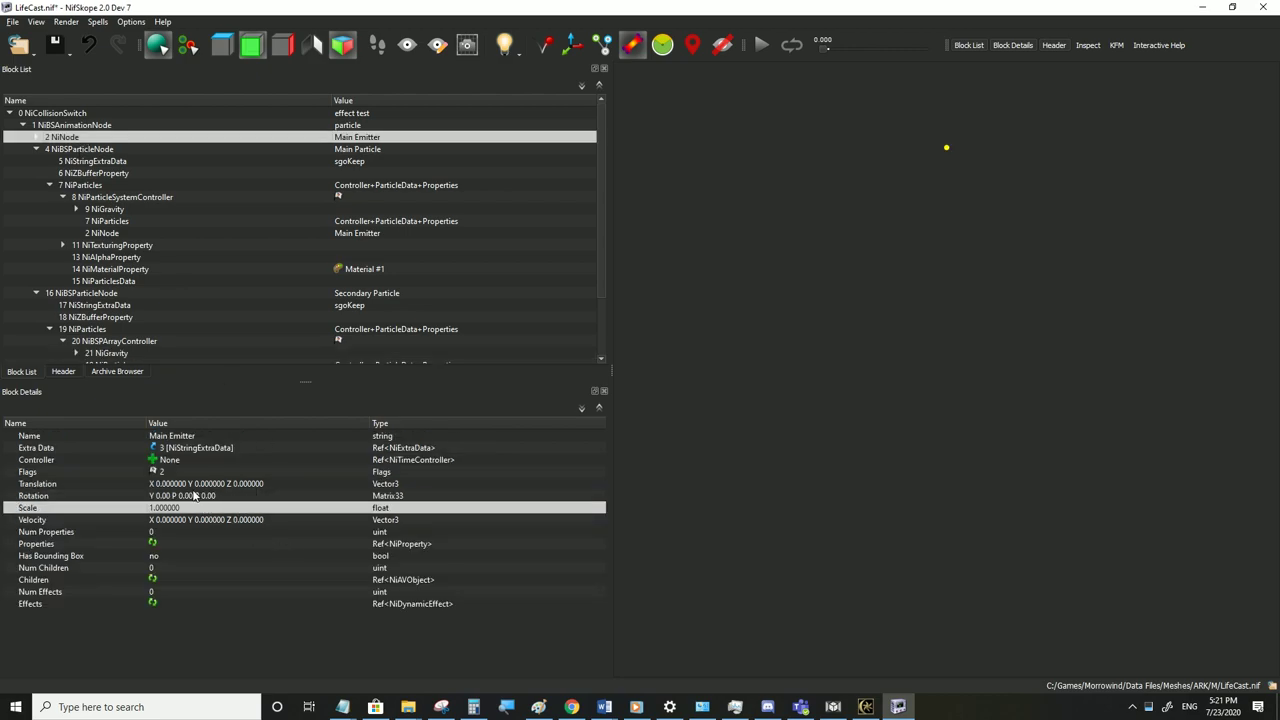
{"action": "left_click", "coordinate": [13, 22]}
{"action": "left_click", "coordinate": [50, 131]}
Watch the tall red particle column in first person in Morrowind, then return to NifSkope
{"action": "left_click", "coordinate": [865, 706]}
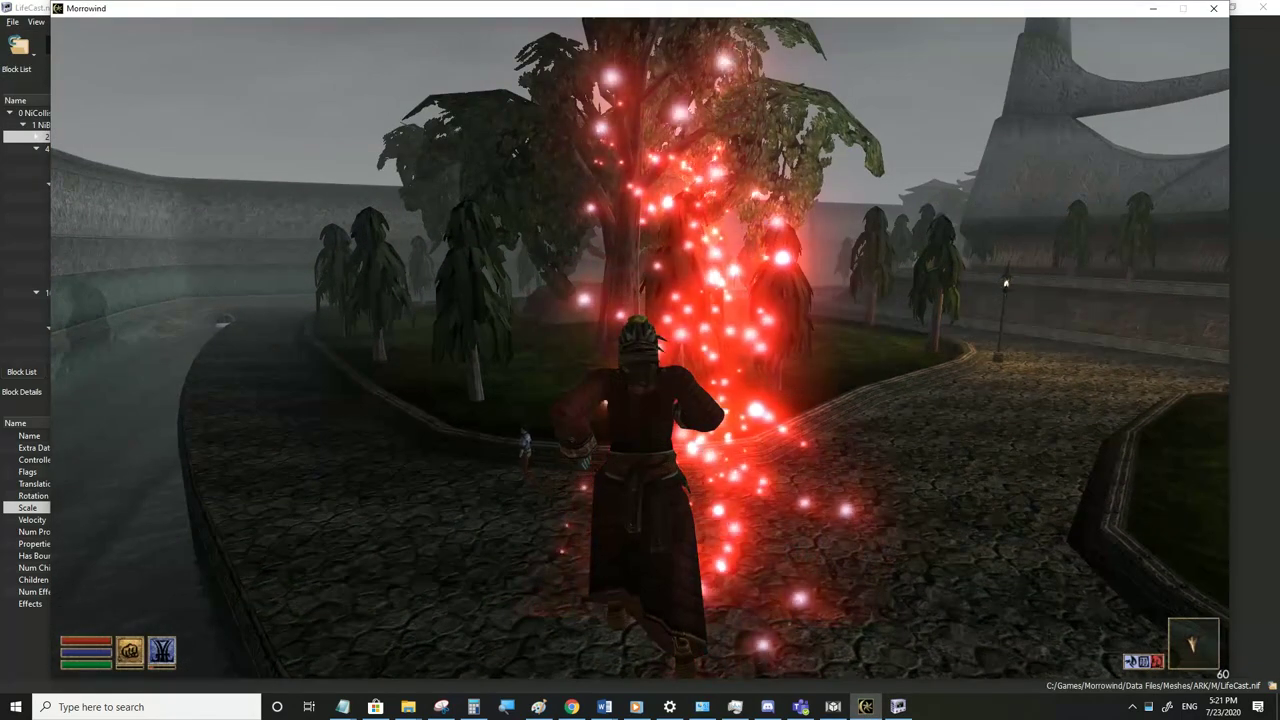
{"action": "key", "text": "Tab"}
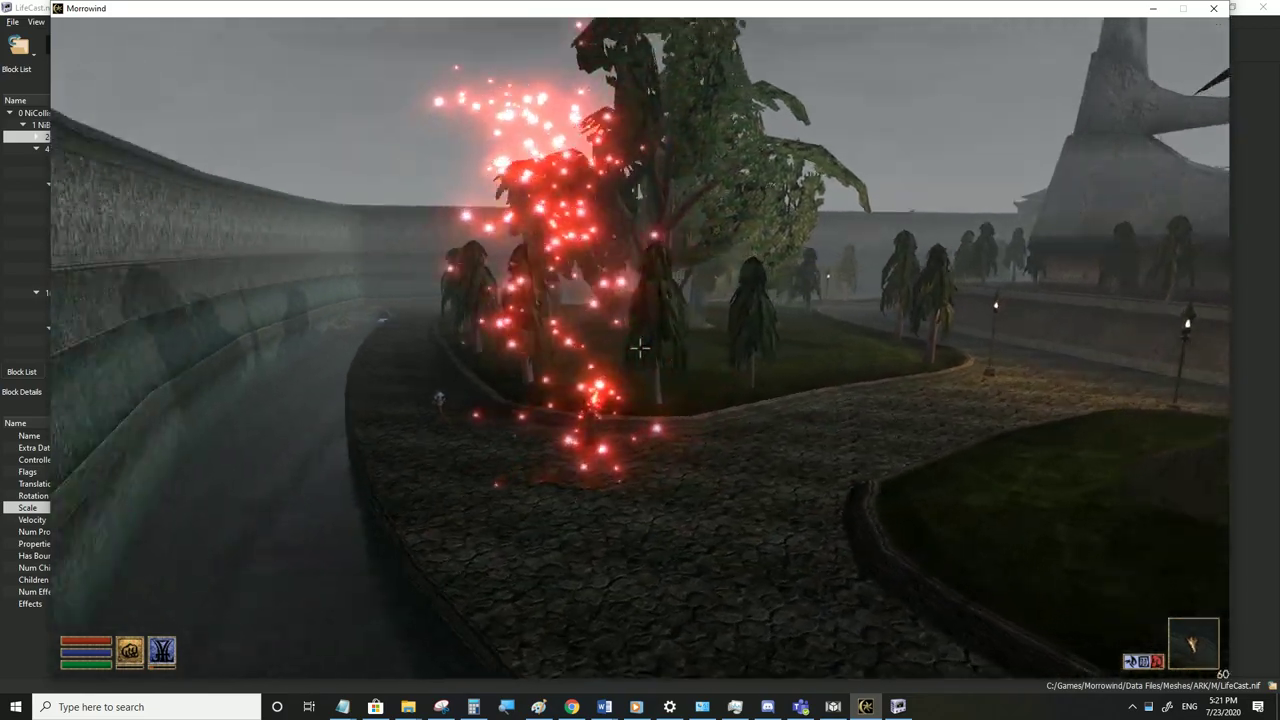
{"action": "scroll", "coordinate": [640, 360], "scroll_direction": "down", "scroll_amount": 5}
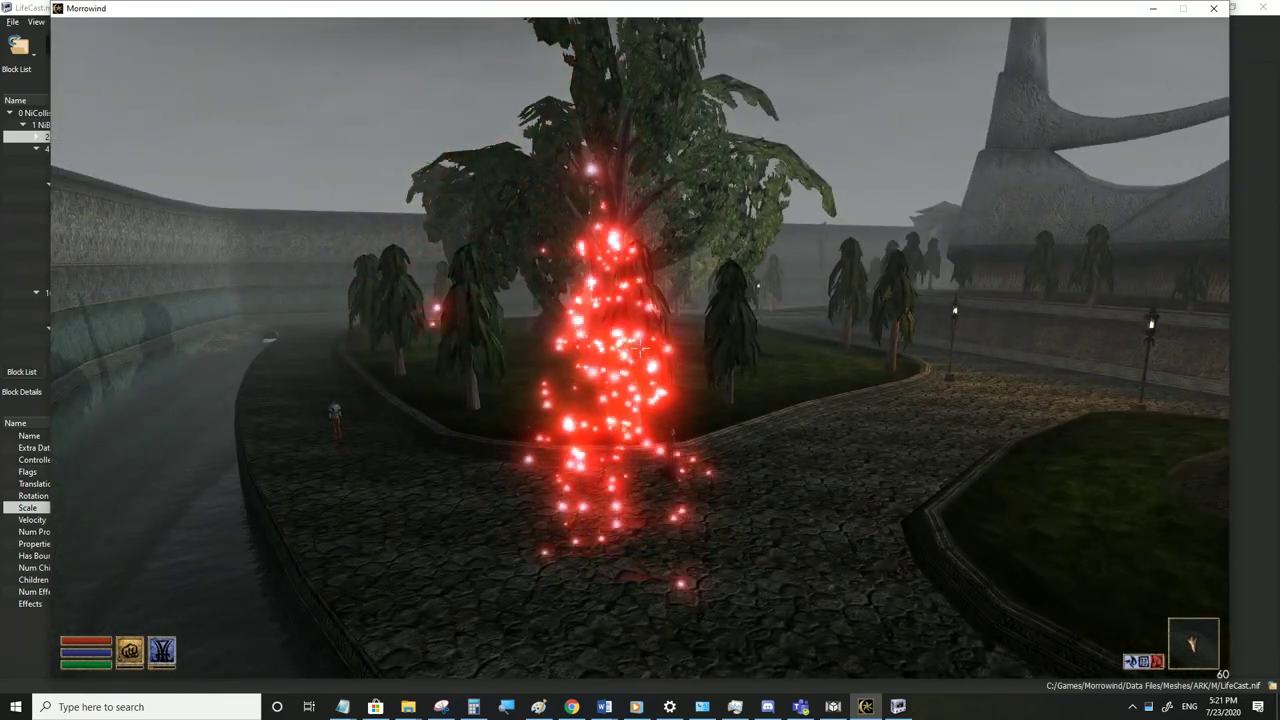
{"action": "key", "text": "alt+Tab"}
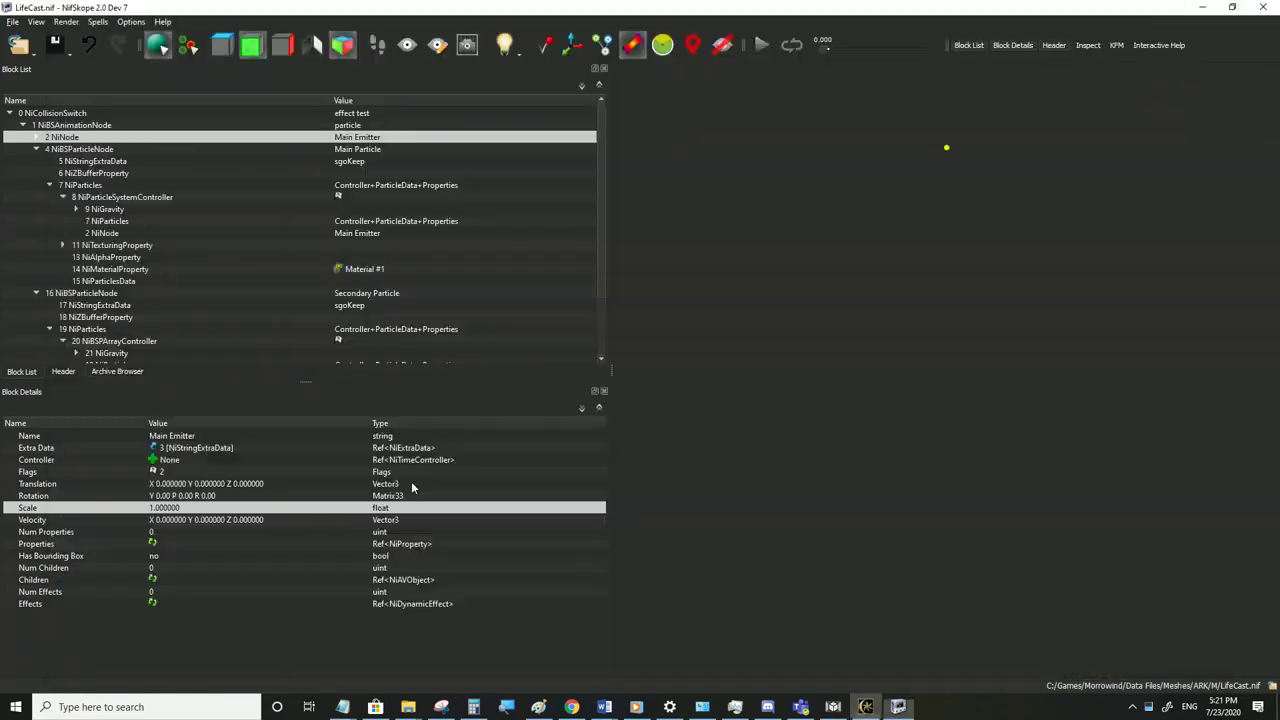
Change the Main Particle controller's Vertical Angle to 0.9, save LifeCast.nif, and switch to Morrowind
{"action": "left_click", "coordinate": [101, 210]}
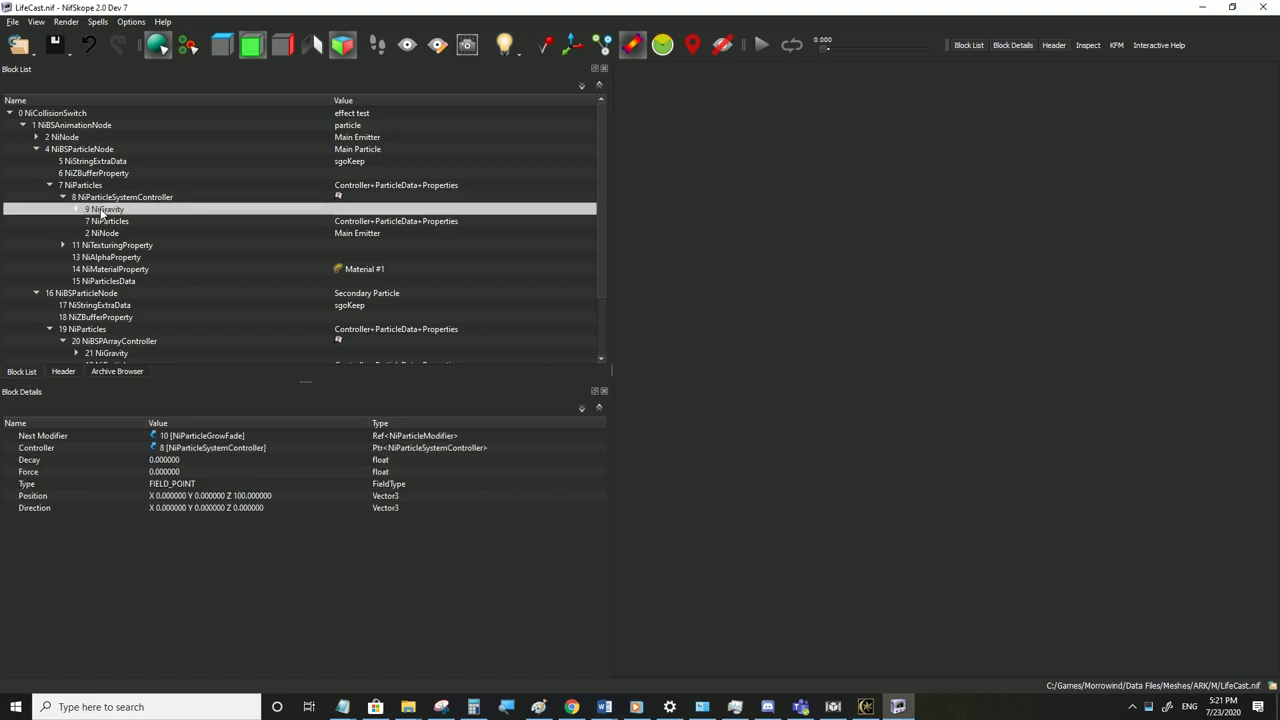
{"action": "left_click", "coordinate": [87, 187]}
{"action": "left_click", "coordinate": [97, 198]}
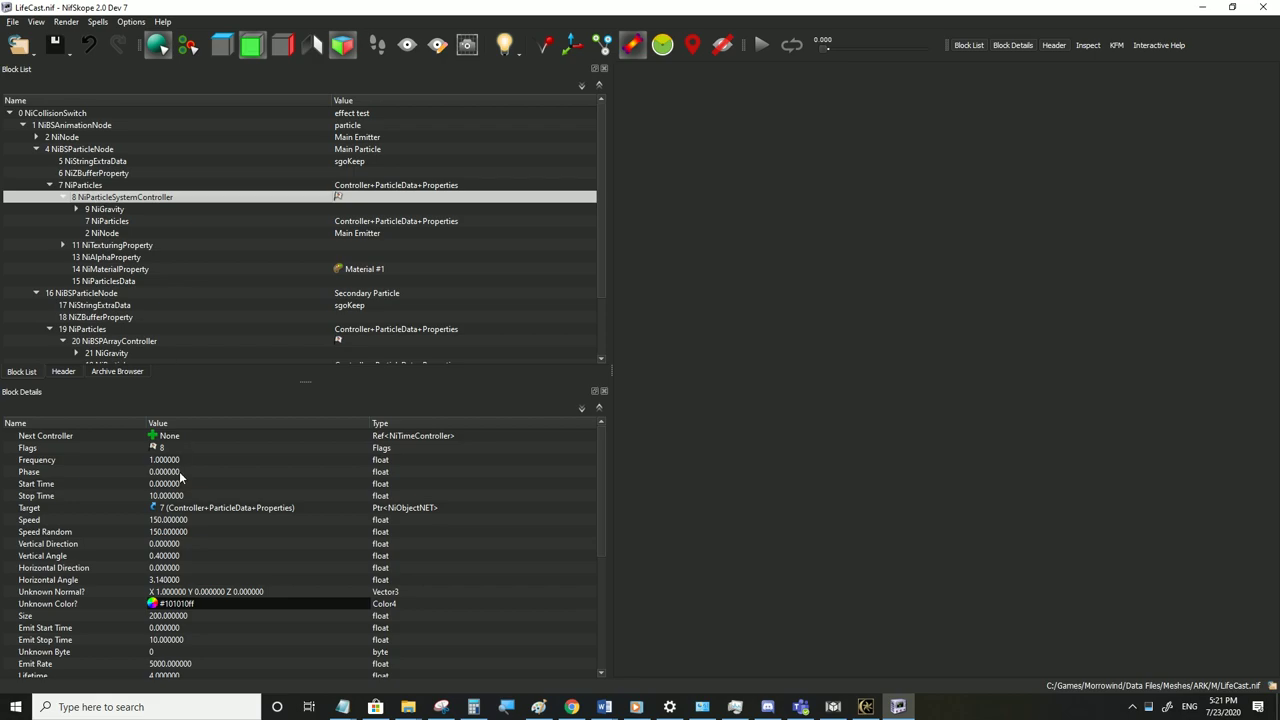
{"action": "double_click", "coordinate": [178, 557]}
{"action": "type", "text": "0.9"}
{"action": "key", "text": "Return"}
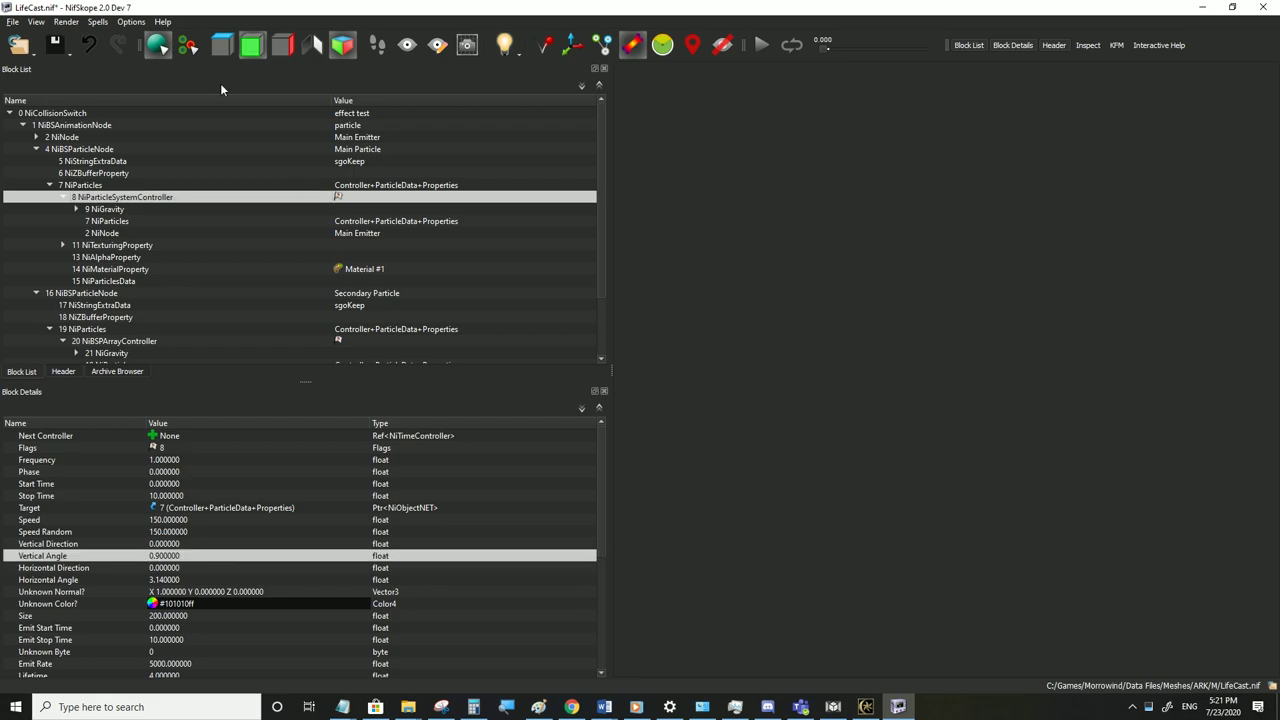
{"action": "left_click", "coordinate": [11, 23]}
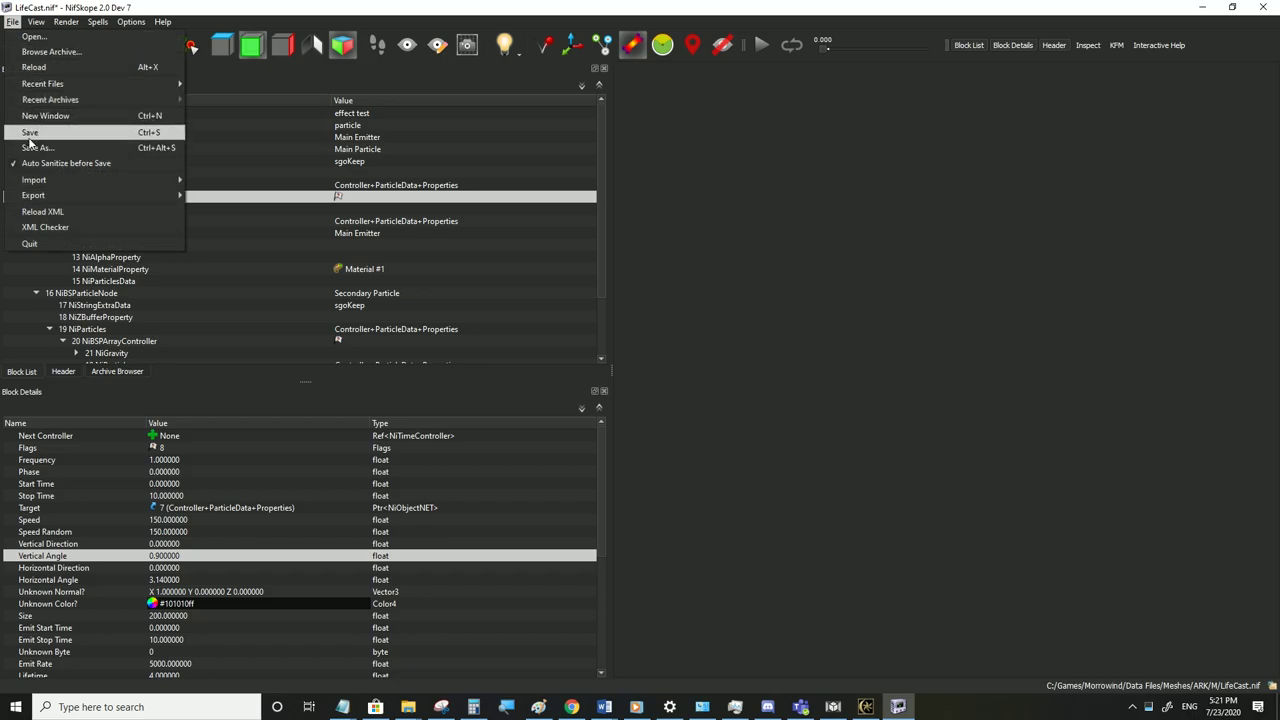
{"action": "left_click", "coordinate": [30, 128]}
{"action": "left_click", "coordinate": [866, 706]}
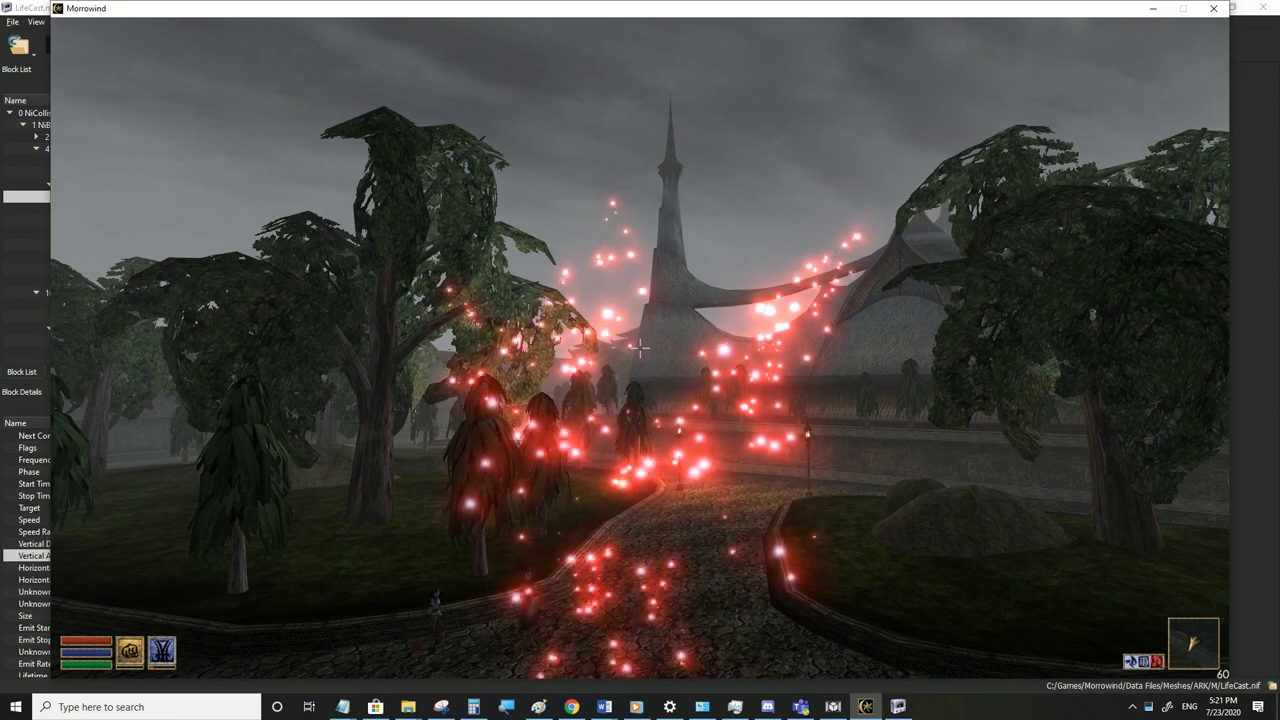
In 27 NiParticlesData, set Num Vertices and Num Particles to 2000
{"action": "key", "text": "alt+Tab"}
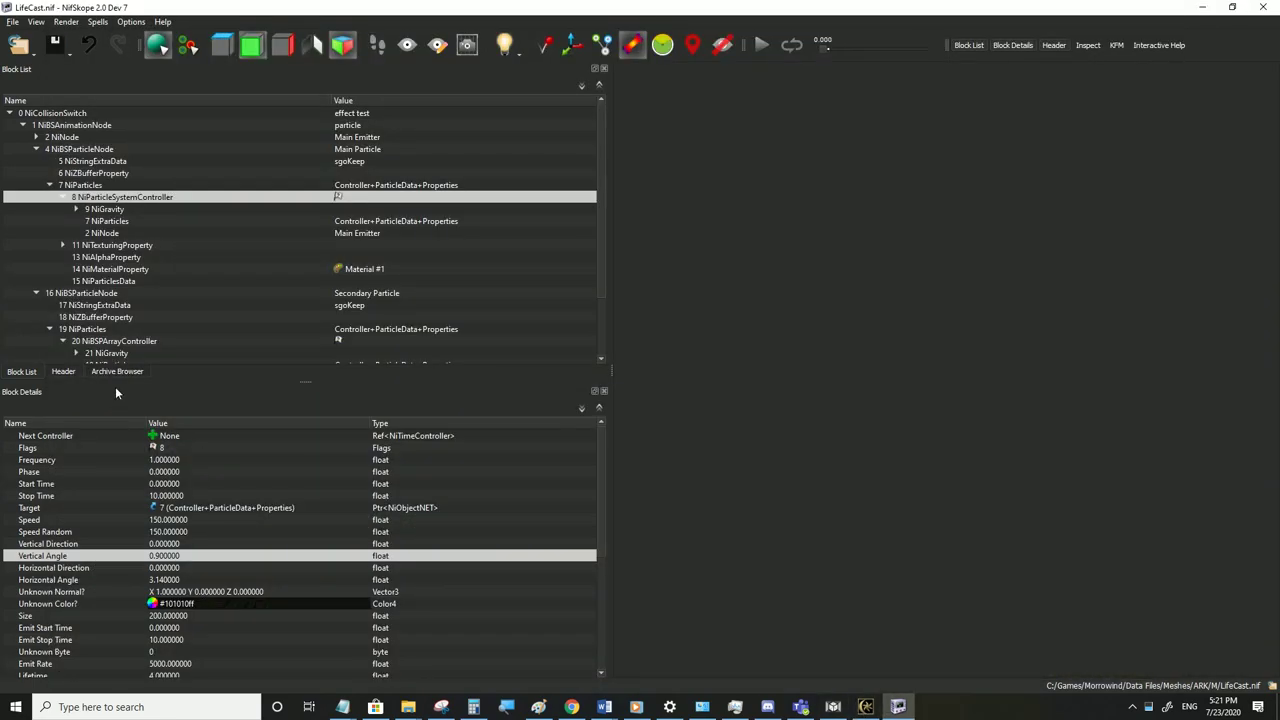
{"action": "left_click", "coordinate": [123, 341]}
{"action": "scroll", "coordinate": [129, 351], "scroll_direction": "down", "scroll_amount": 2}
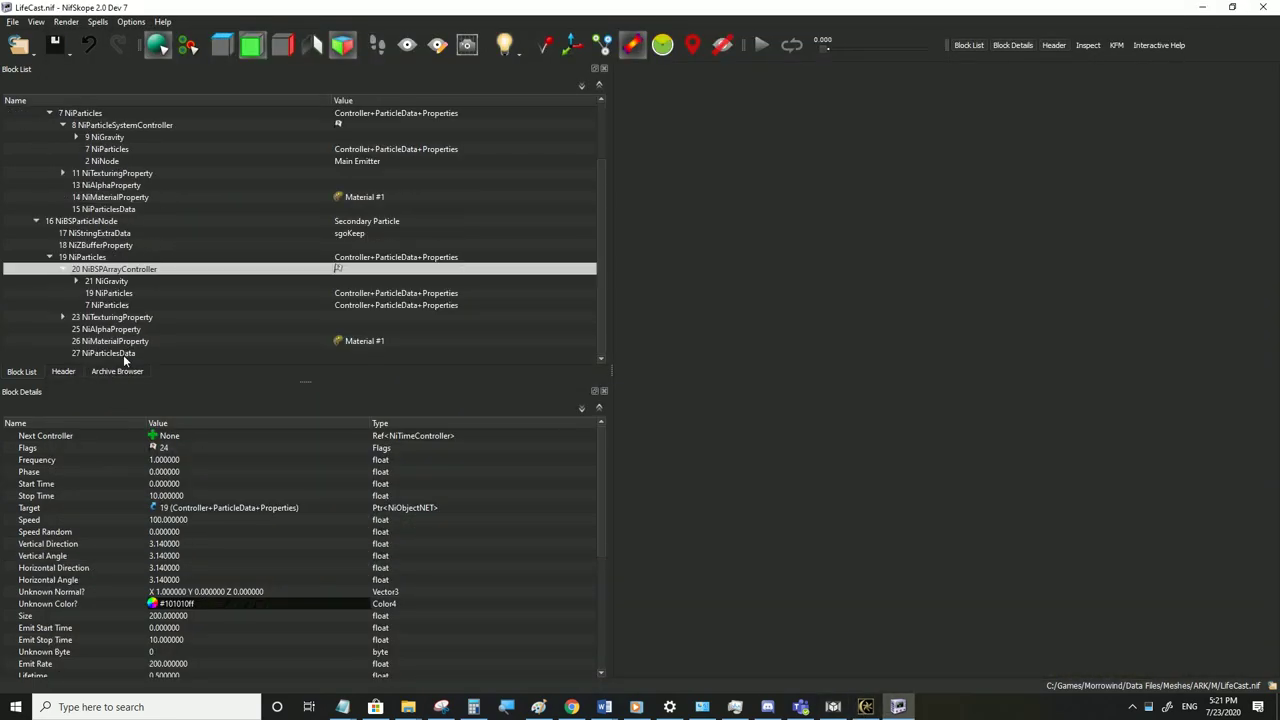
{"action": "left_click", "coordinate": [124, 354]}
{"action": "double_click", "coordinate": [170, 436]}
{"action": "type", "text": "2000"}
{"action": "left_click", "coordinate": [169, 462]}
{"action": "double_click", "coordinate": [168, 568]}
{"action": "type", "text": "20"}
{"action": "left_click", "coordinate": [170, 496]}
{"action": "left_click", "coordinate": [152, 462]}
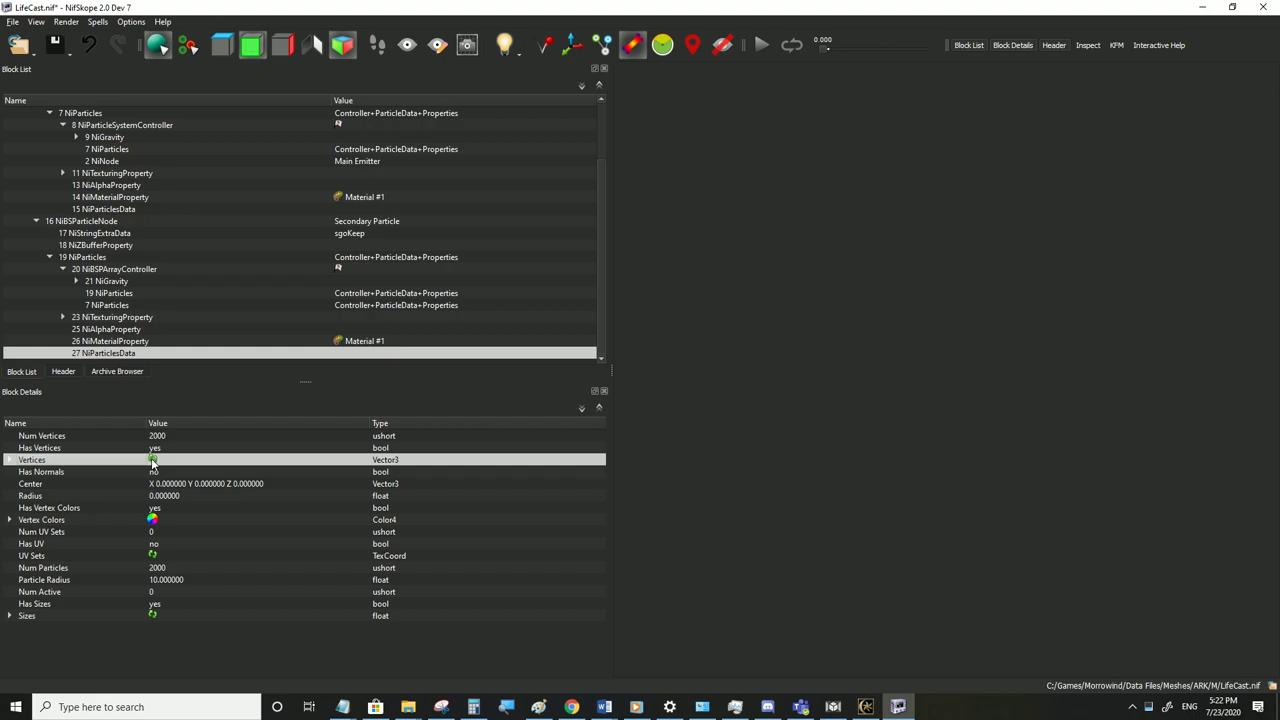
Resize the Vertex Colors array to the new 2000-particle count and check the UV Sets and Sizes arrays
{"action": "right_click", "coordinate": [59, 520]}
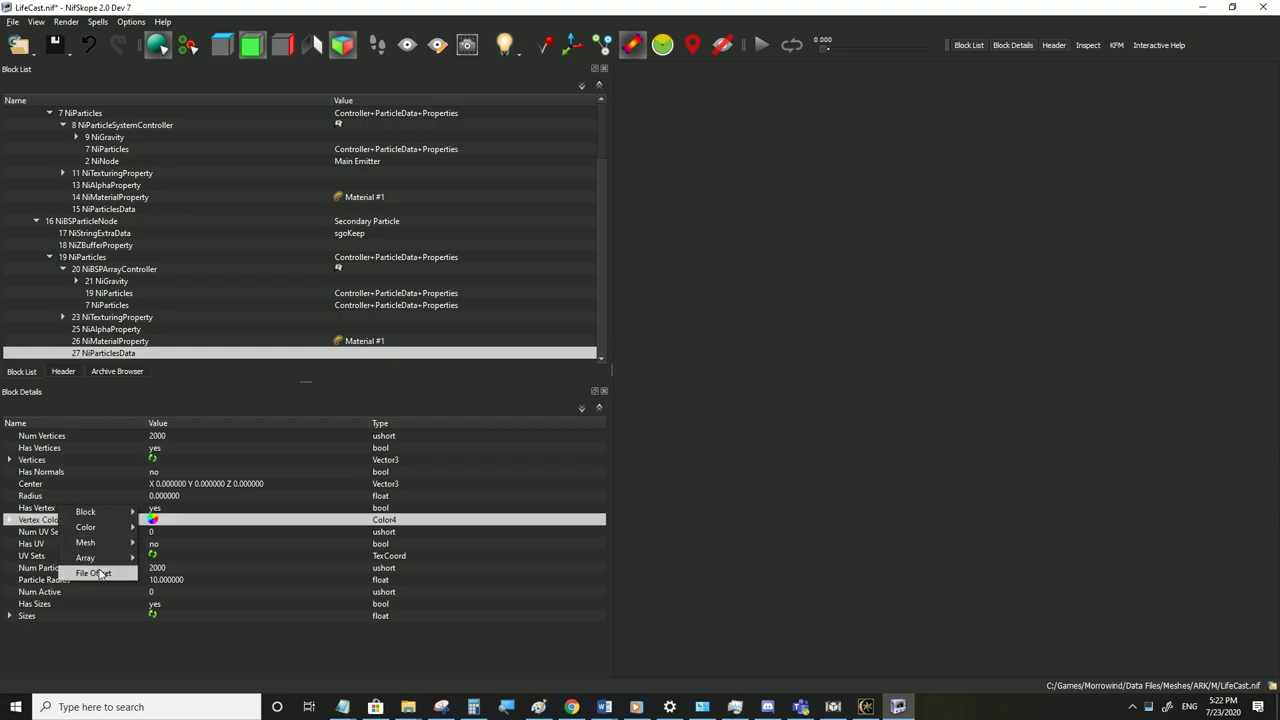
{"action": "mouse_move", "coordinate": [110, 560]}
{"action": "left_click", "coordinate": [161, 560]}
{"action": "left_click", "coordinate": [153, 556]}
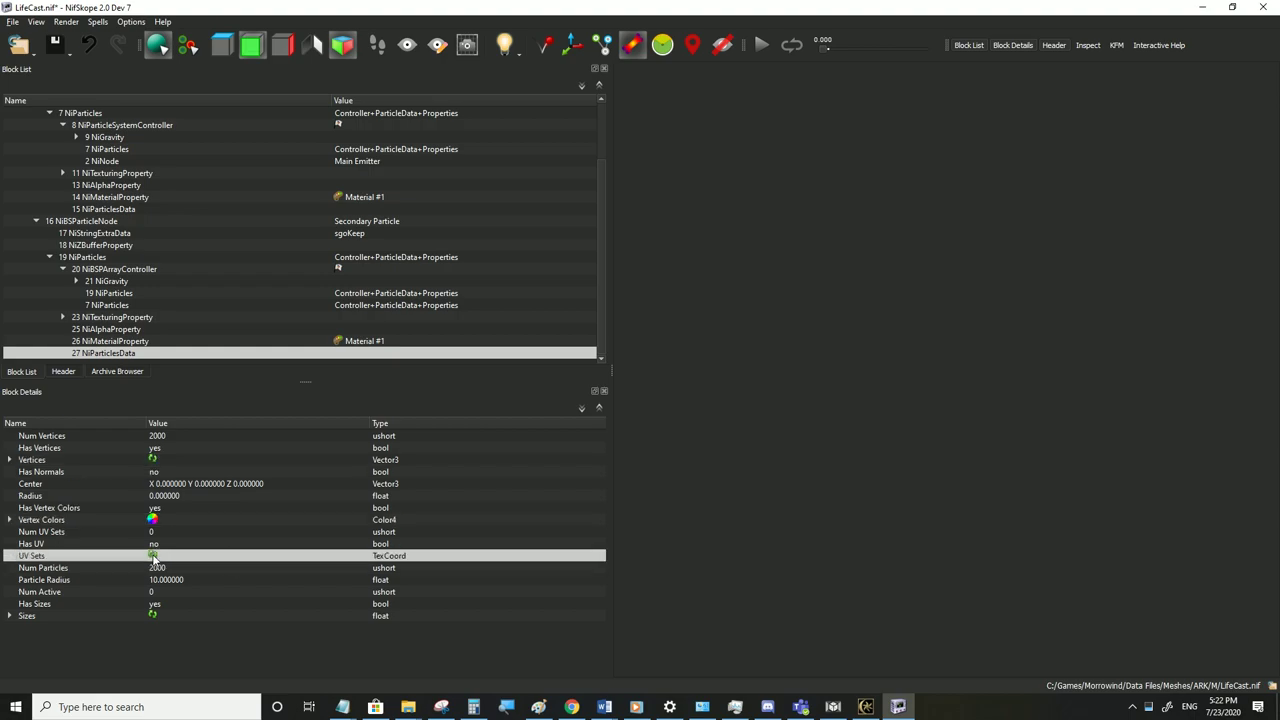
{"action": "left_click", "coordinate": [151, 617]}
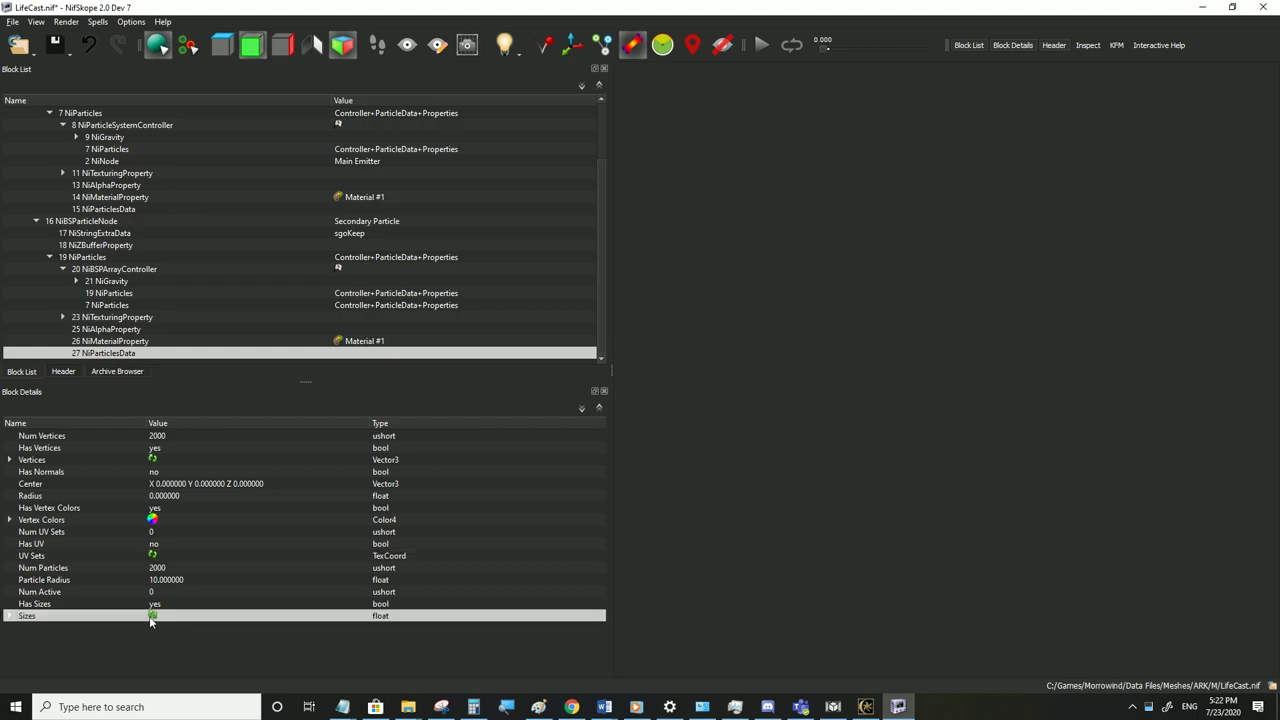
Set the 20 NiBSPArrayController's Num Particles to 2000
{"action": "left_click", "coordinate": [97, 269]}
{"action": "scroll", "coordinate": [231, 597], "scroll_direction": "down", "scroll_amount": 5}
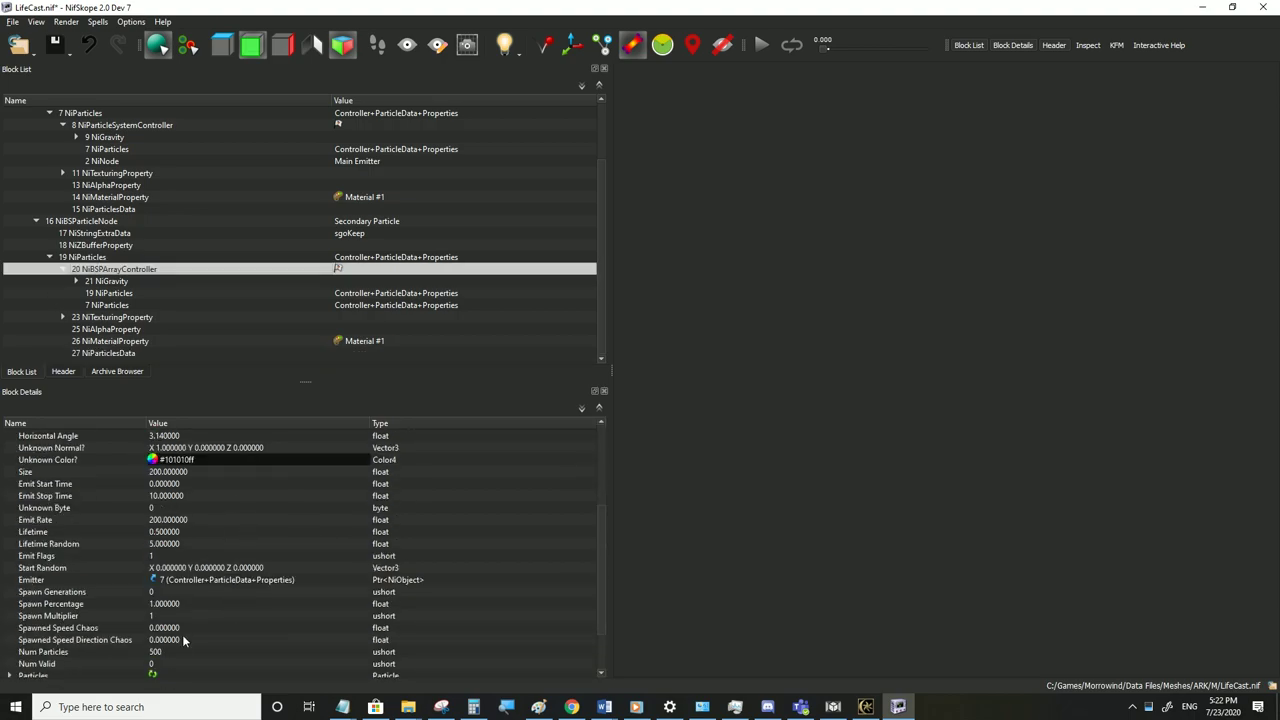
{"action": "scroll", "coordinate": [160, 646], "scroll_direction": "down", "scroll_amount": 1}
{"action": "double_click", "coordinate": [166, 594]}
{"action": "type", "text": "20"}
{"action": "left_click", "coordinate": [182, 604]}
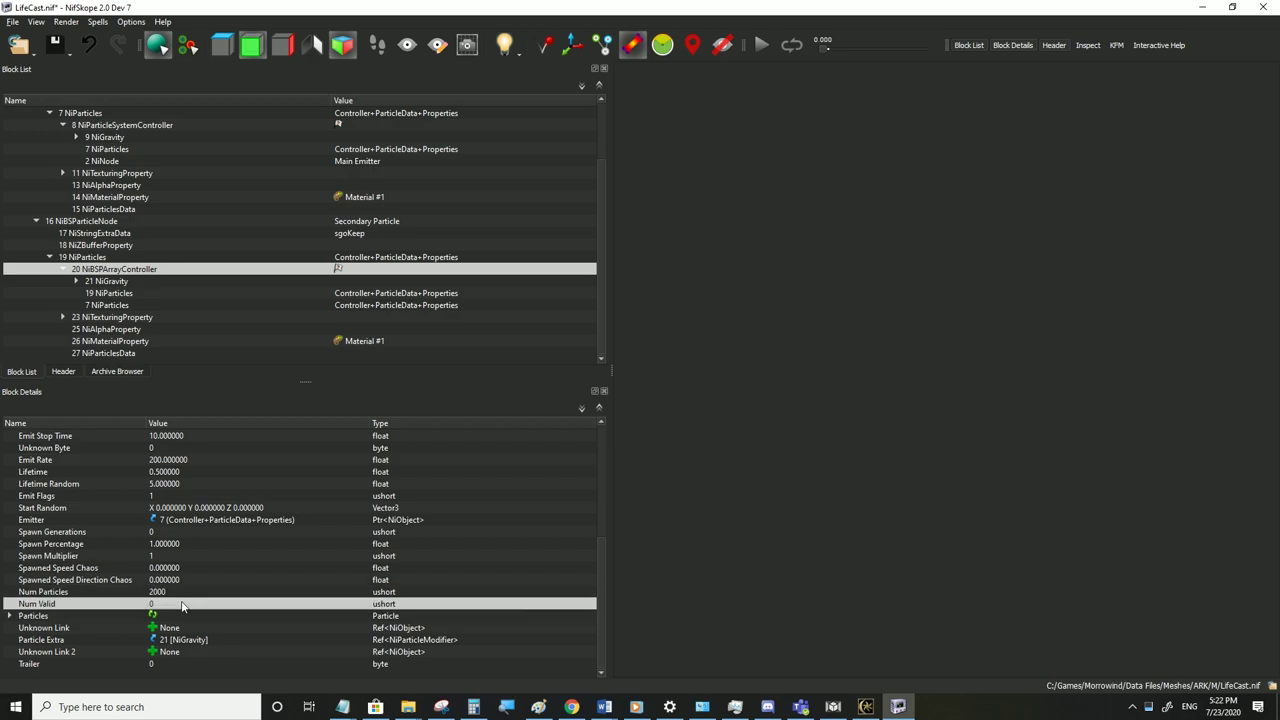
{"action": "left_click", "coordinate": [152, 616]}
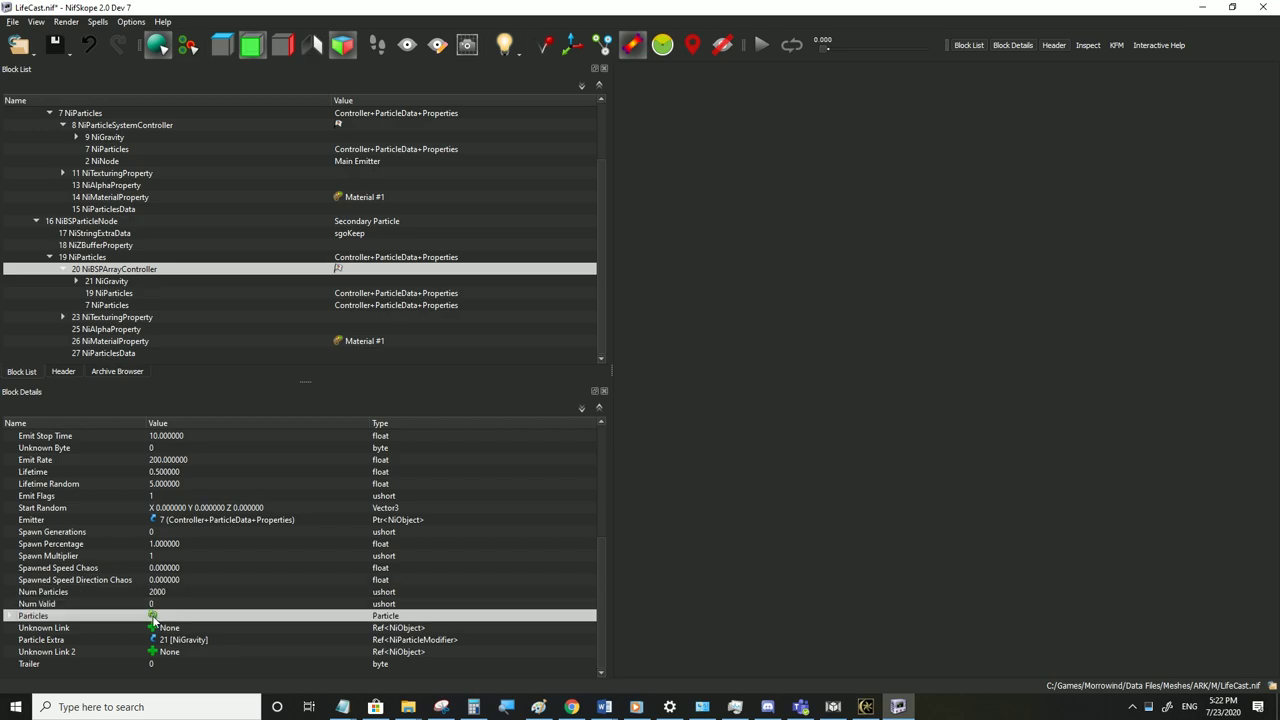
Give the secondary particle controller an Emit Rate of 1000 and a Size of 100
{"action": "double_click", "coordinate": [165, 460]}
{"action": "type", "text": "1000"}
{"action": "left_click", "coordinate": [172, 476]}
{"action": "scroll", "coordinate": [172, 505], "scroll_direction": "up", "scroll_amount": 3}
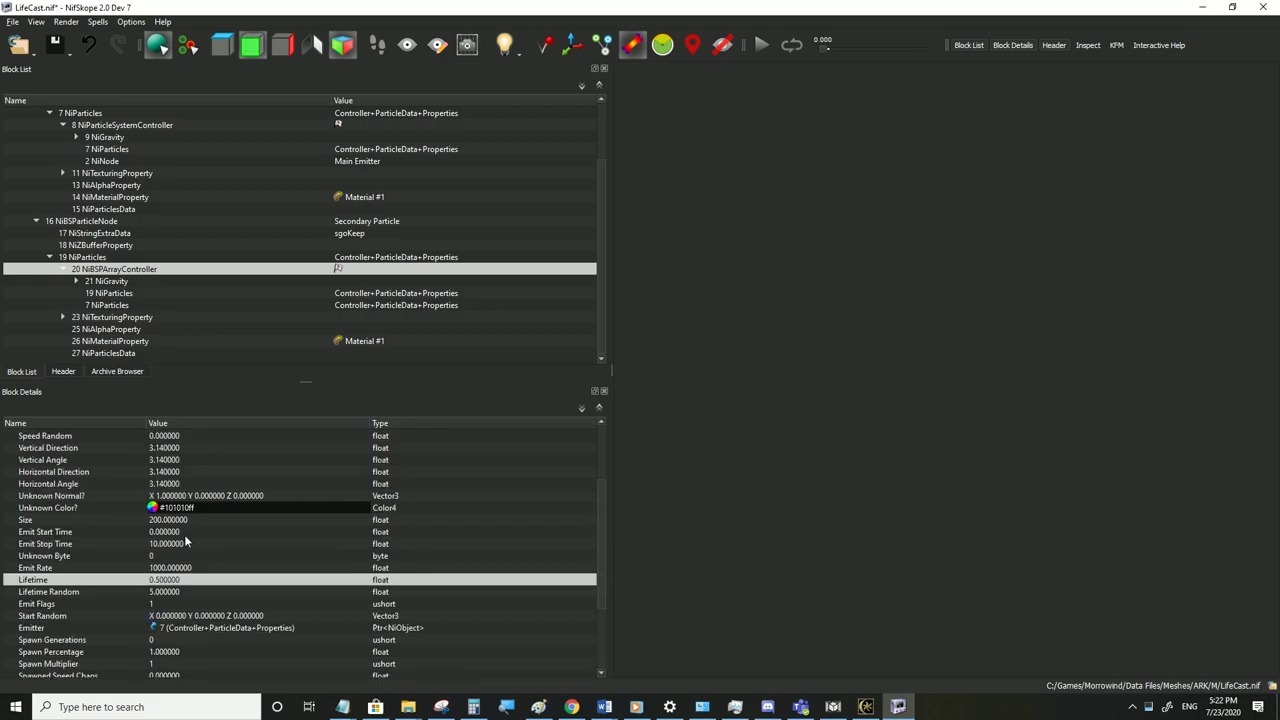
{"action": "double_click", "coordinate": [167, 520]}
{"action": "type", "text": "100"}
{"action": "left_click", "coordinate": [171, 533]}
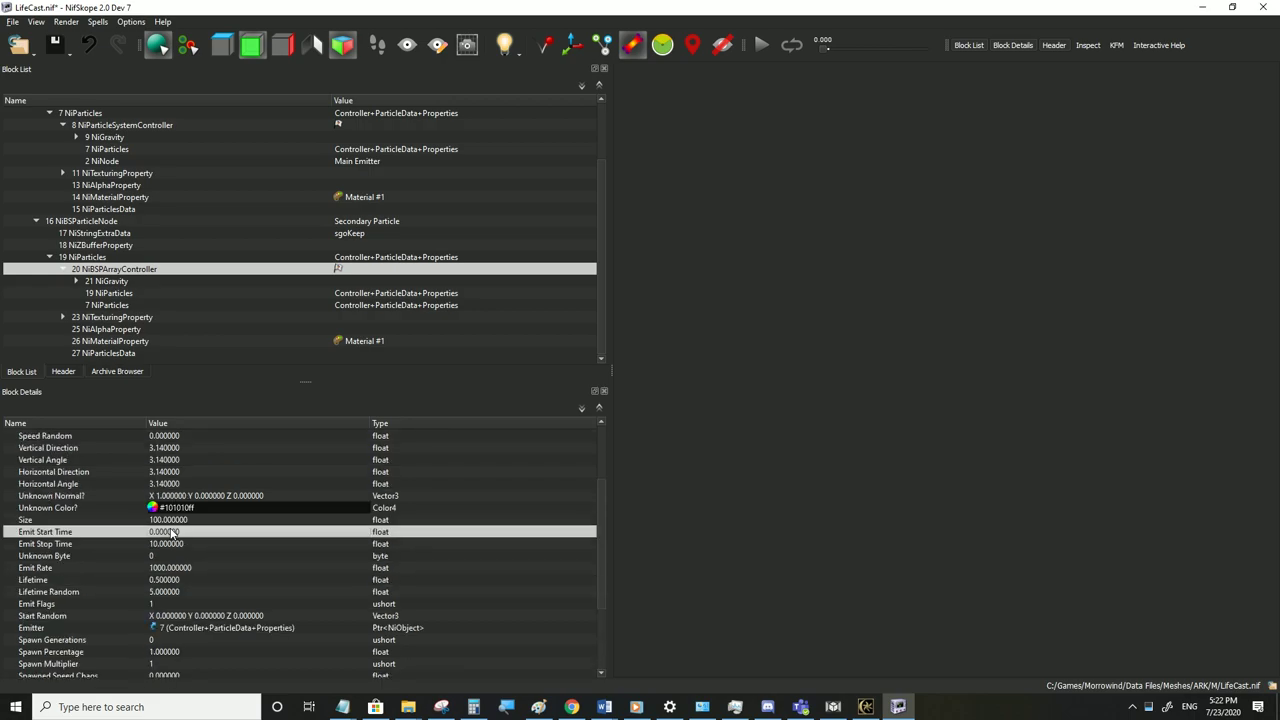
Select the secondary particles' 24 NiSourceTexture to choose a new texture file
{"action": "left_click", "coordinate": [90, 318]}
{"action": "left_click", "coordinate": [63, 318]}
{"action": "left_click", "coordinate": [337, 319]}
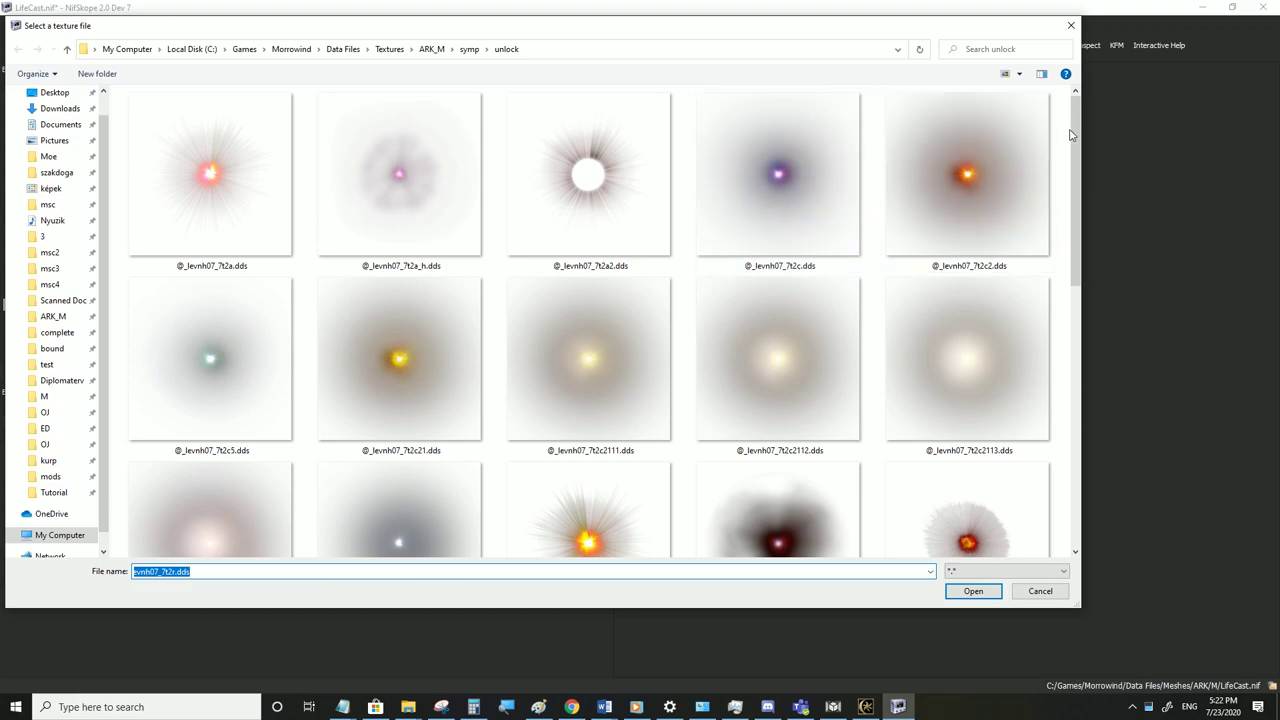
{"action": "left_click_drag", "start_coordinate": [1070, 134], "coordinate": [1047, 119]}
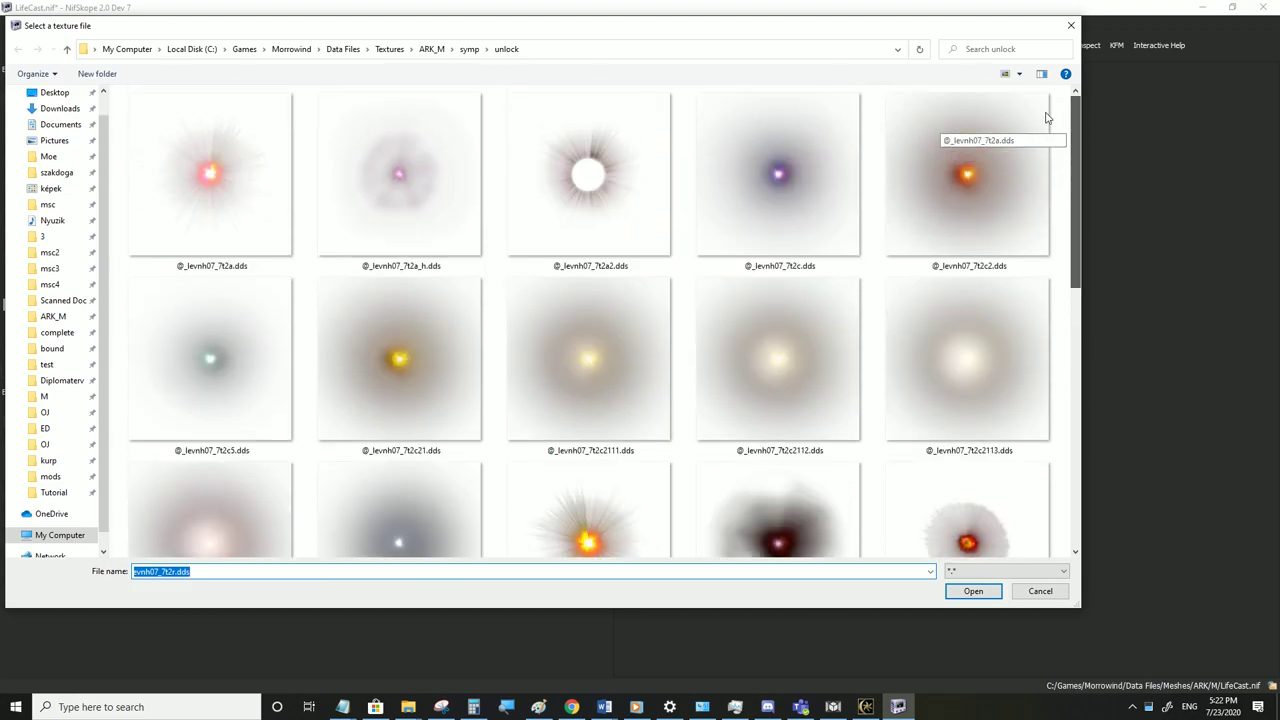
{"action": "left_click", "coordinate": [182, 355]}
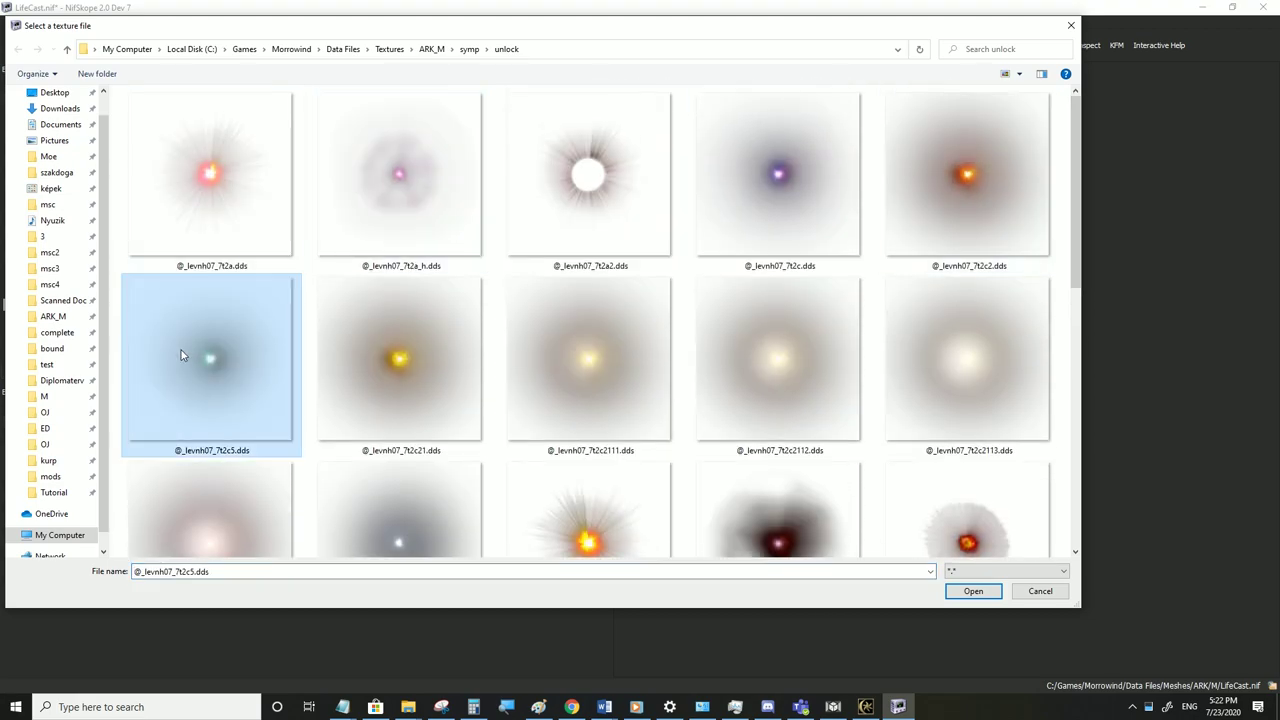
{"action": "left_click", "coordinate": [988, 591]}
{"action": "left_click", "coordinate": [12, 21]}
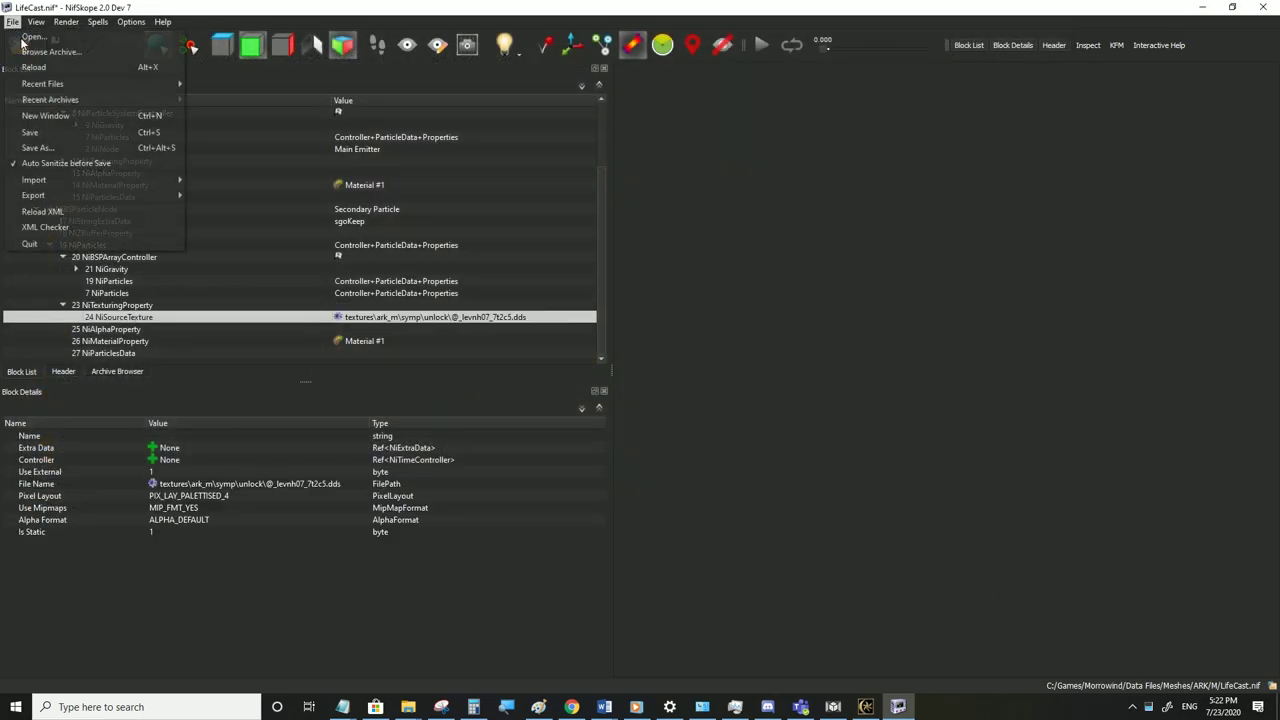
{"action": "left_click", "coordinate": [74, 134]}
View the pale blue sparkles up close in Morrowind, then return to NifSkope
{"action": "left_click", "coordinate": [866, 707]}
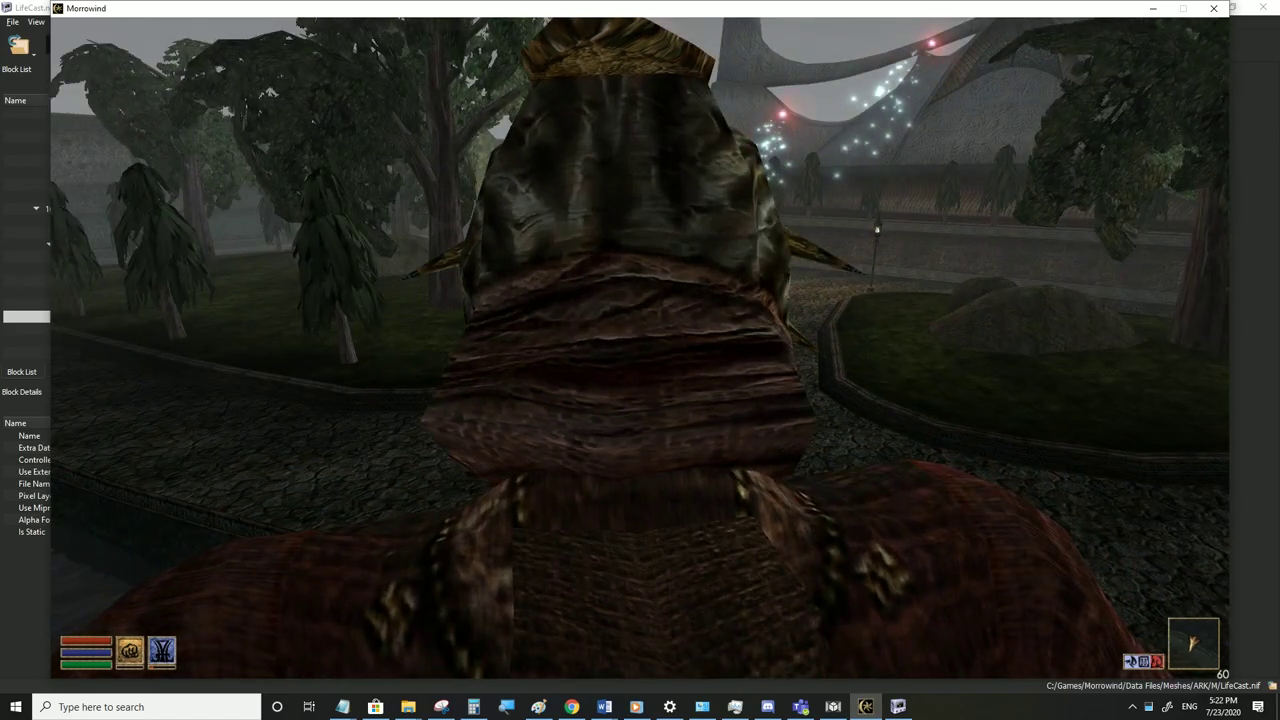
{"action": "key", "text": "s"}
{"action": "key", "text": "Tab"}
{"action": "key", "text": "w"}
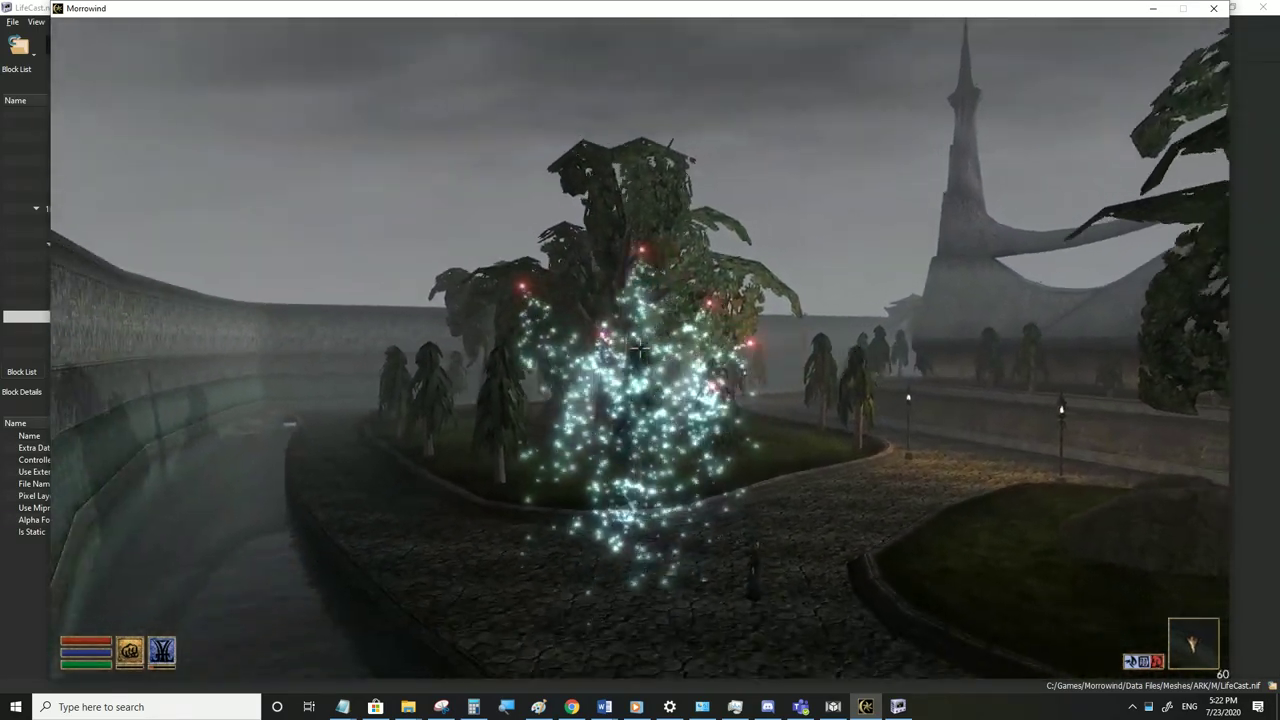
{"action": "key", "text": "w"}
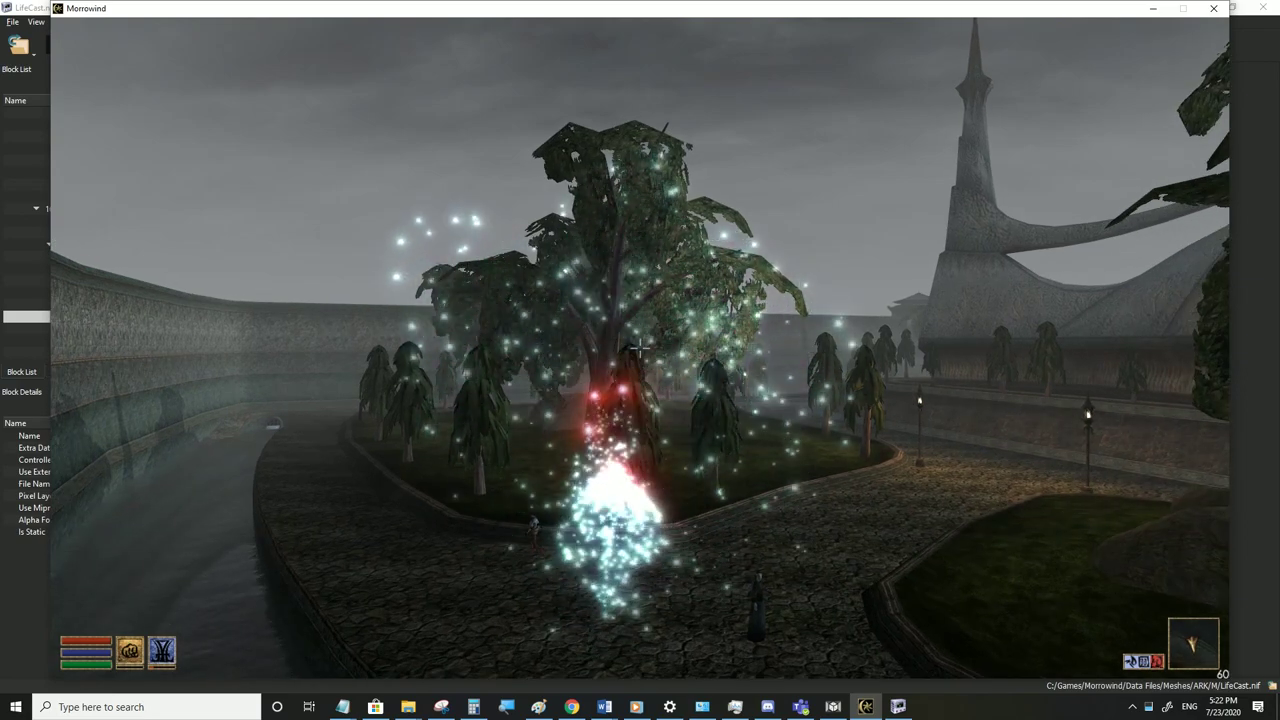
{"action": "key", "text": "alt+Tab"}
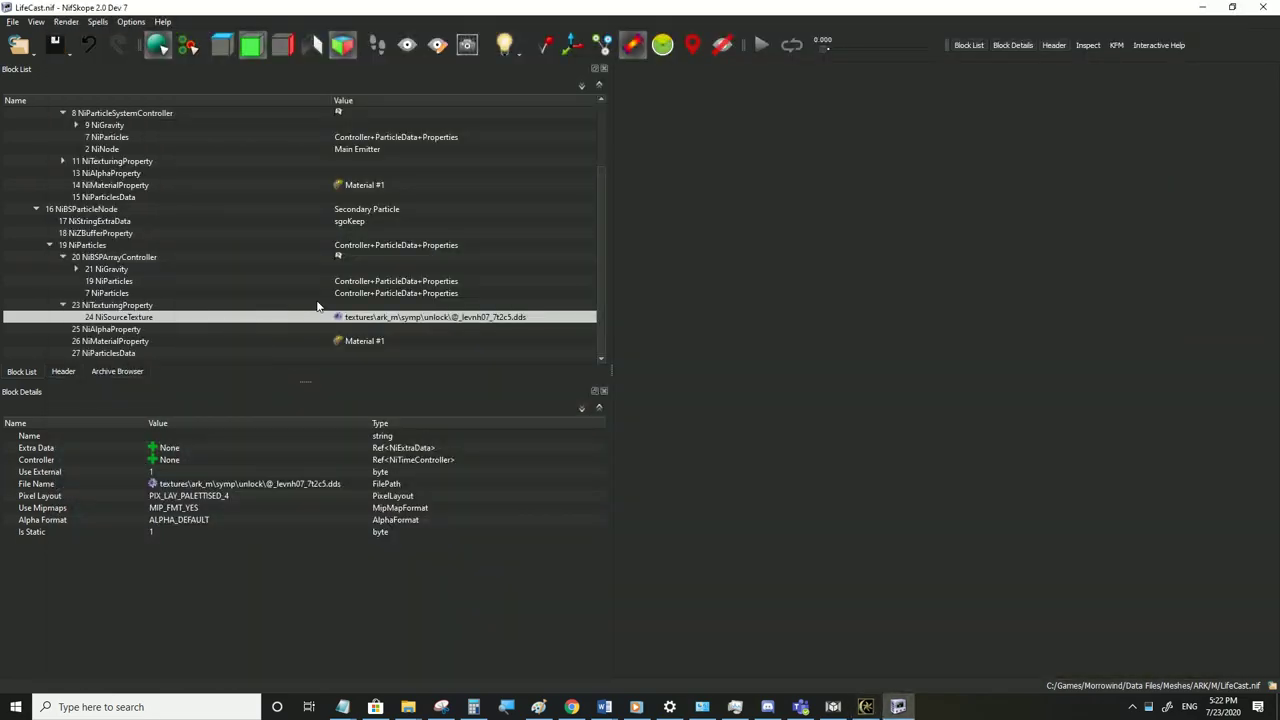
Texture the main particles with zfat2.dds from the ARK_M folder
{"action": "scroll", "coordinate": [315, 292], "scroll_direction": "up", "scroll_amount": 3}
{"action": "left_click", "coordinate": [37, 149]}
{"action": "left_click", "coordinate": [36, 161]}
{"action": "left_click", "coordinate": [36, 137]}
{"action": "left_click", "coordinate": [37, 161]}
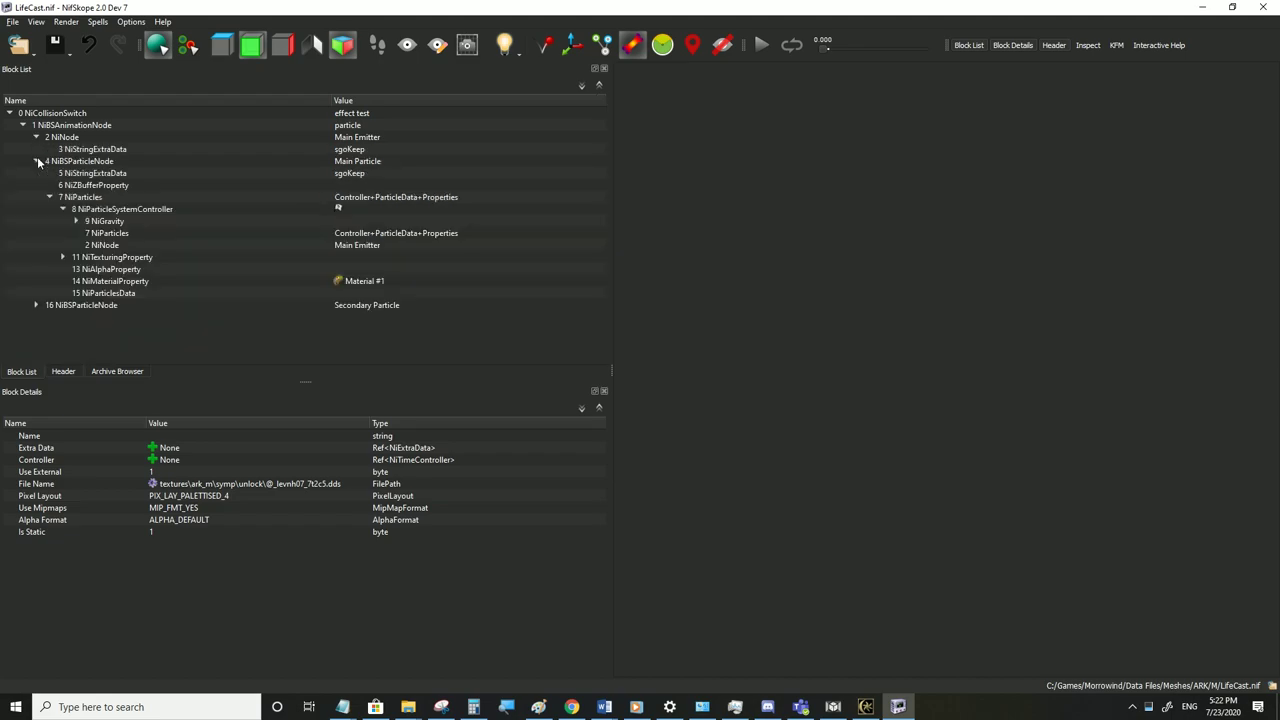
{"action": "left_click", "coordinate": [63, 257]}
{"action": "left_click", "coordinate": [339, 269]}
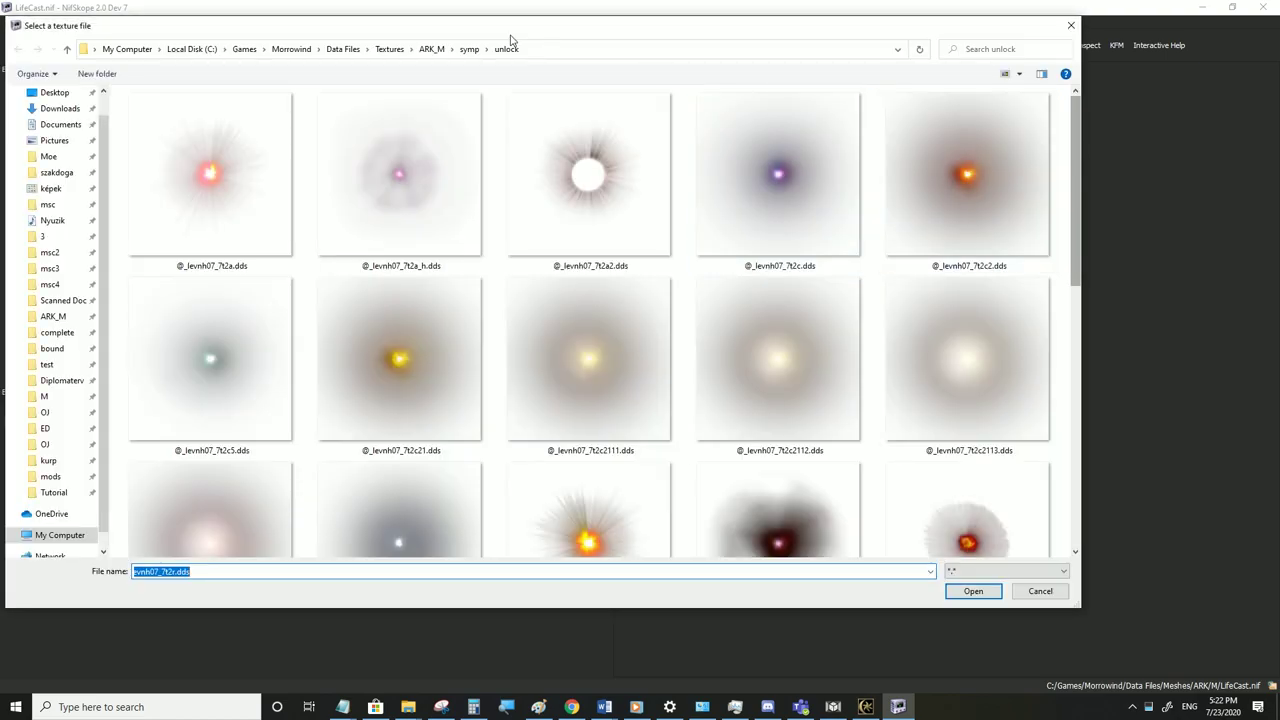
{"action": "left_click", "coordinate": [469, 48]}
{"action": "left_click", "coordinate": [431, 48]}
{"action": "left_click_drag", "start_coordinate": [1075, 140], "coordinate": [1106, 396]}
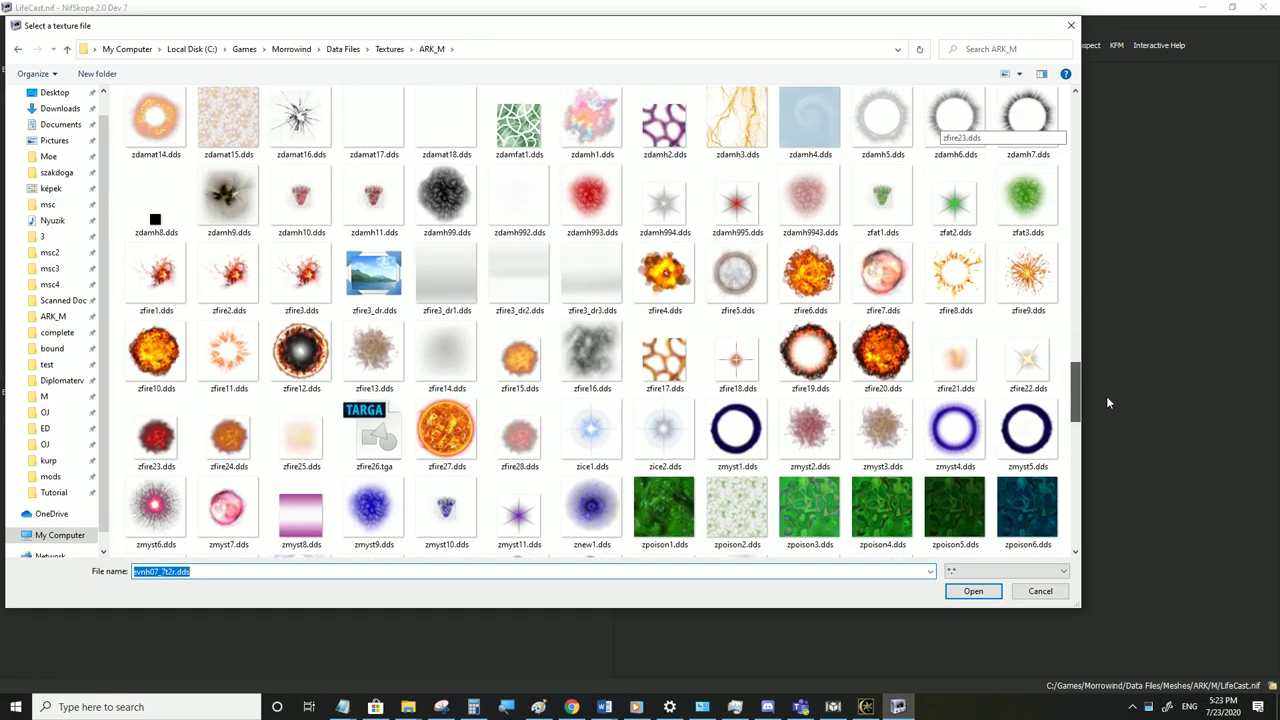
{"action": "left_click", "coordinate": [955, 203]}
{"action": "left_click", "coordinate": [968, 591]}
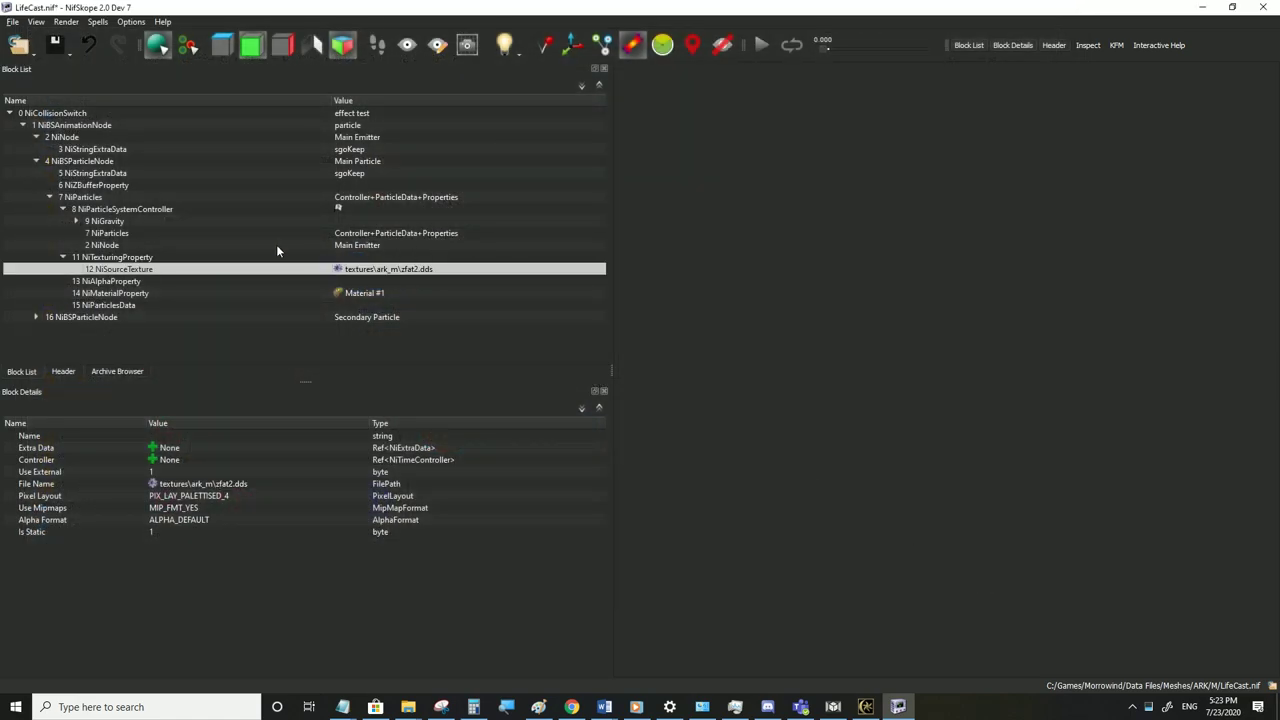
Set the NiParticleSystemController particle Size to 400
{"action": "left_click", "coordinate": [116, 210]}
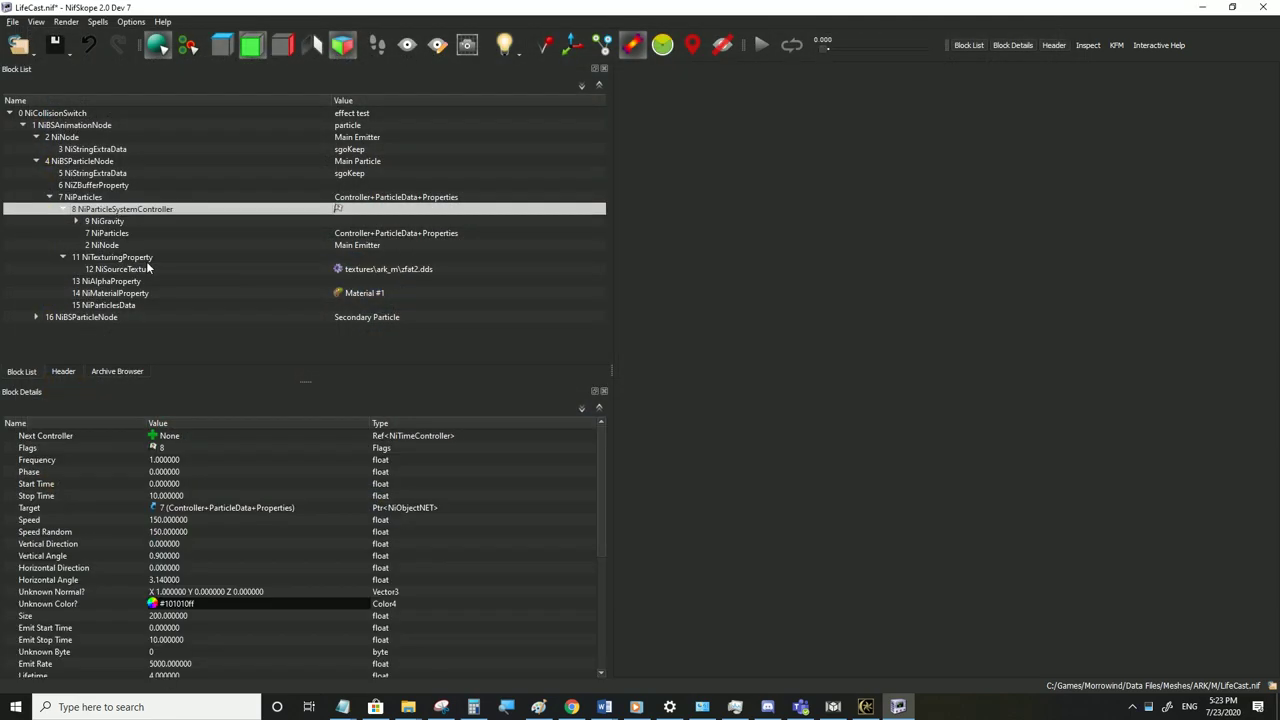
{"action": "scroll", "coordinate": [185, 598], "scroll_direction": "down", "scroll_amount": 1}
{"action": "double_click", "coordinate": [176, 582]}
{"action": "type", "text": "400"}
{"action": "left_click", "coordinate": [172, 594]}
Save LifeCast.nif and test the green starbursts in Morrowind
{"action": "left_click", "coordinate": [13, 23]}
{"action": "left_click", "coordinate": [45, 132]}
{"action": "left_click", "coordinate": [865, 706]}
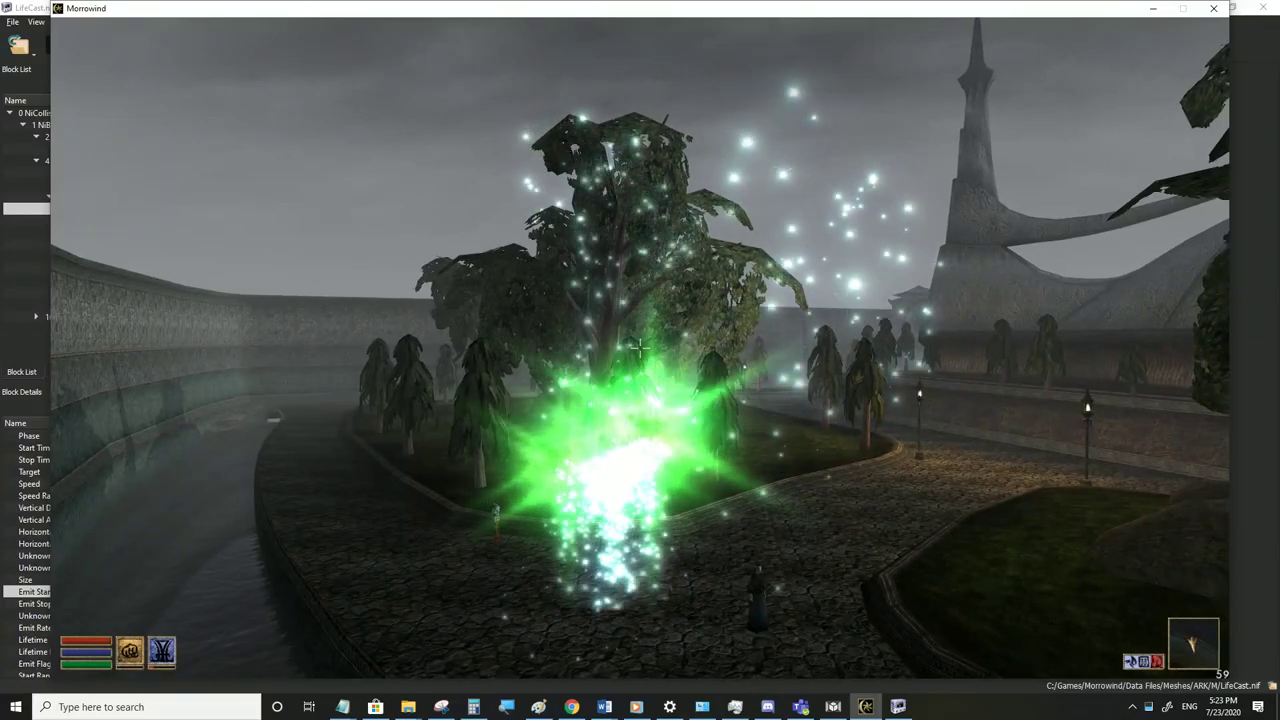
{"action": "key", "text": "alt+Tab"}
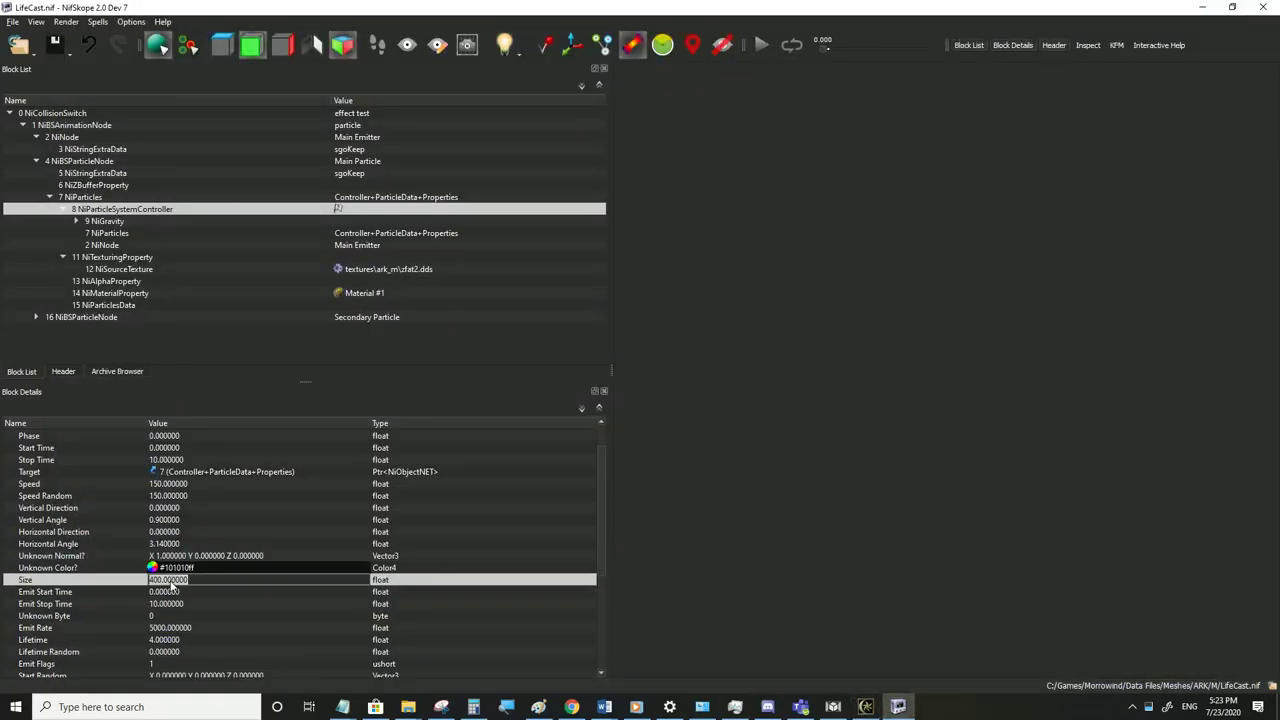
Put the particle Size back to 200, save, and check the effect in game
{"action": "left_click", "coordinate": [172, 536]}
{"action": "left_click", "coordinate": [12, 22]}
{"action": "left_click", "coordinate": [38, 131]}
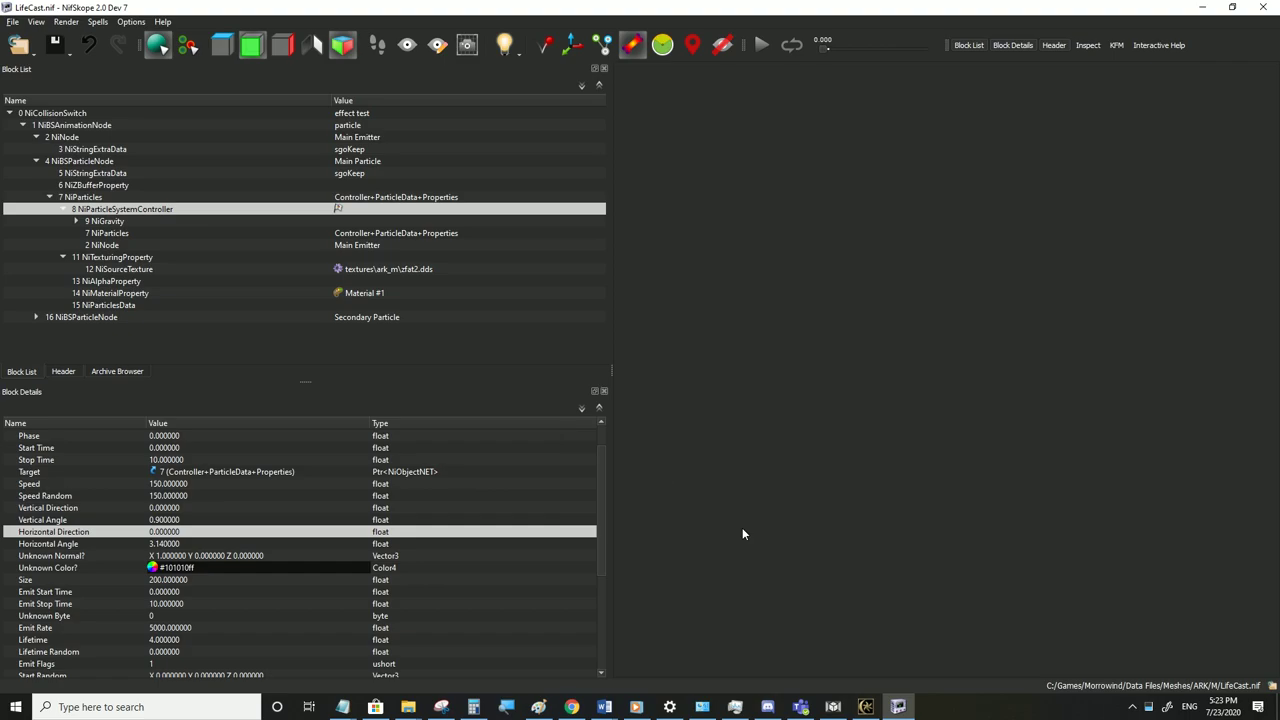
{"action": "key", "text": "alt+Tab"}
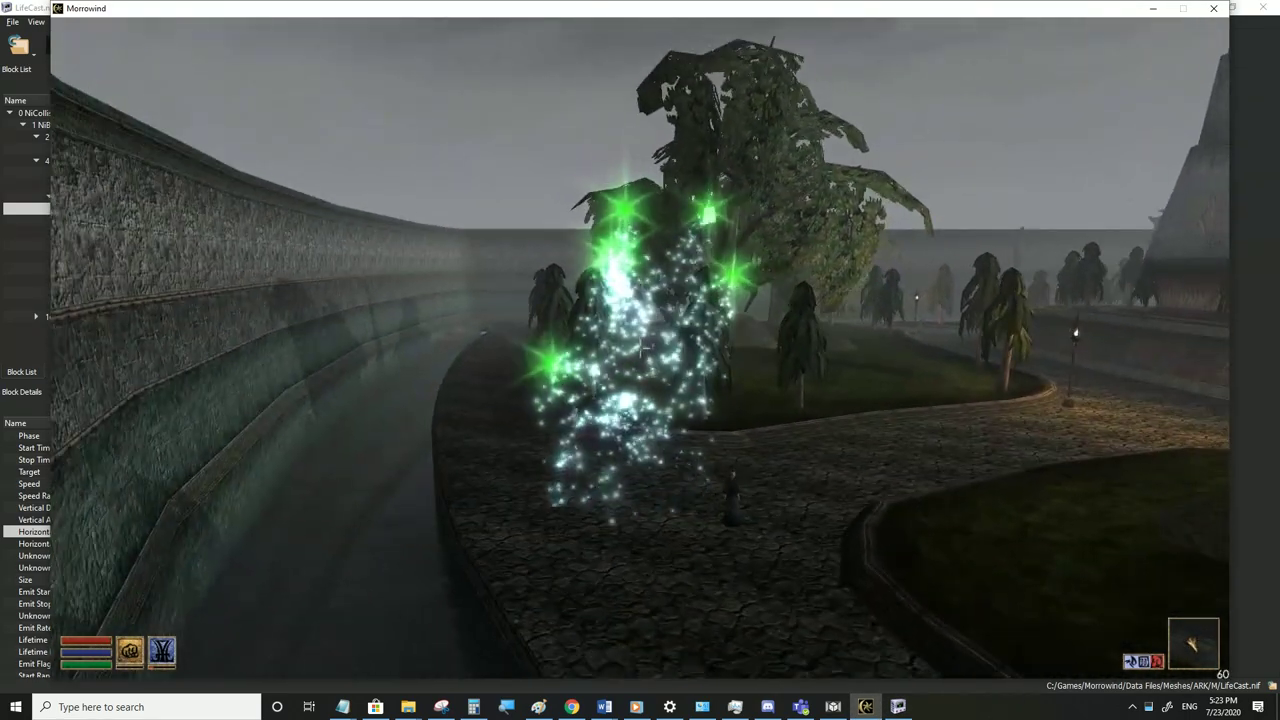
{"action": "left_click", "coordinate": [838, 708]}
{"action": "left_click", "coordinate": [183, 583]}
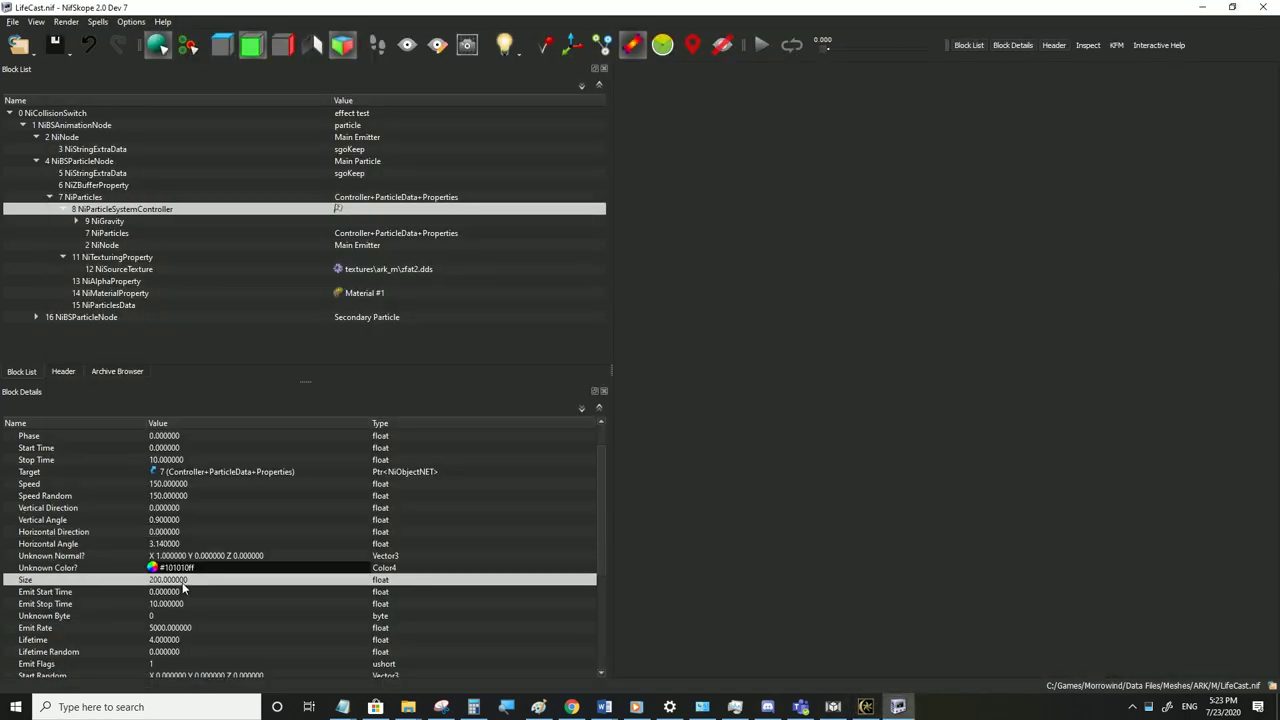
Set the NiAlphaProperty Flags to 255, save, and test it in Morrowind
{"action": "left_click", "coordinate": [113, 282]}
{"action": "double_click", "coordinate": [179, 472]}
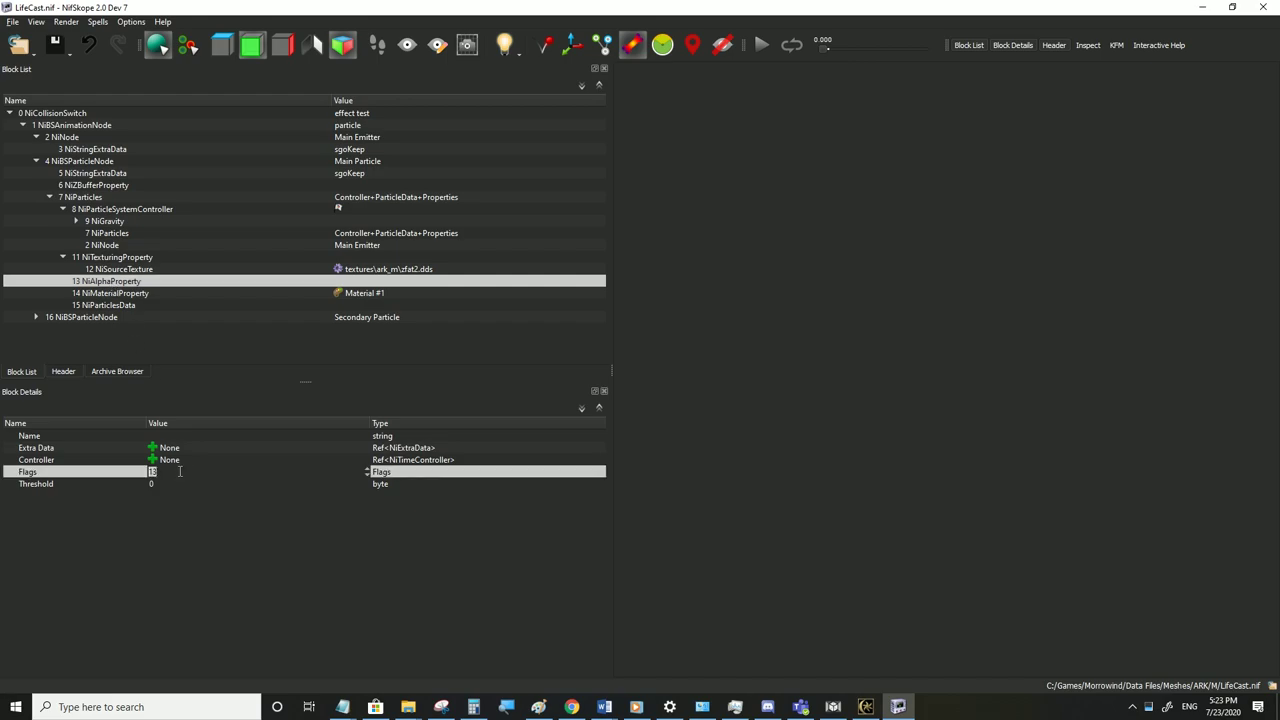
{"action": "type", "text": "255"}
{"action": "left_click", "coordinate": [160, 484]}
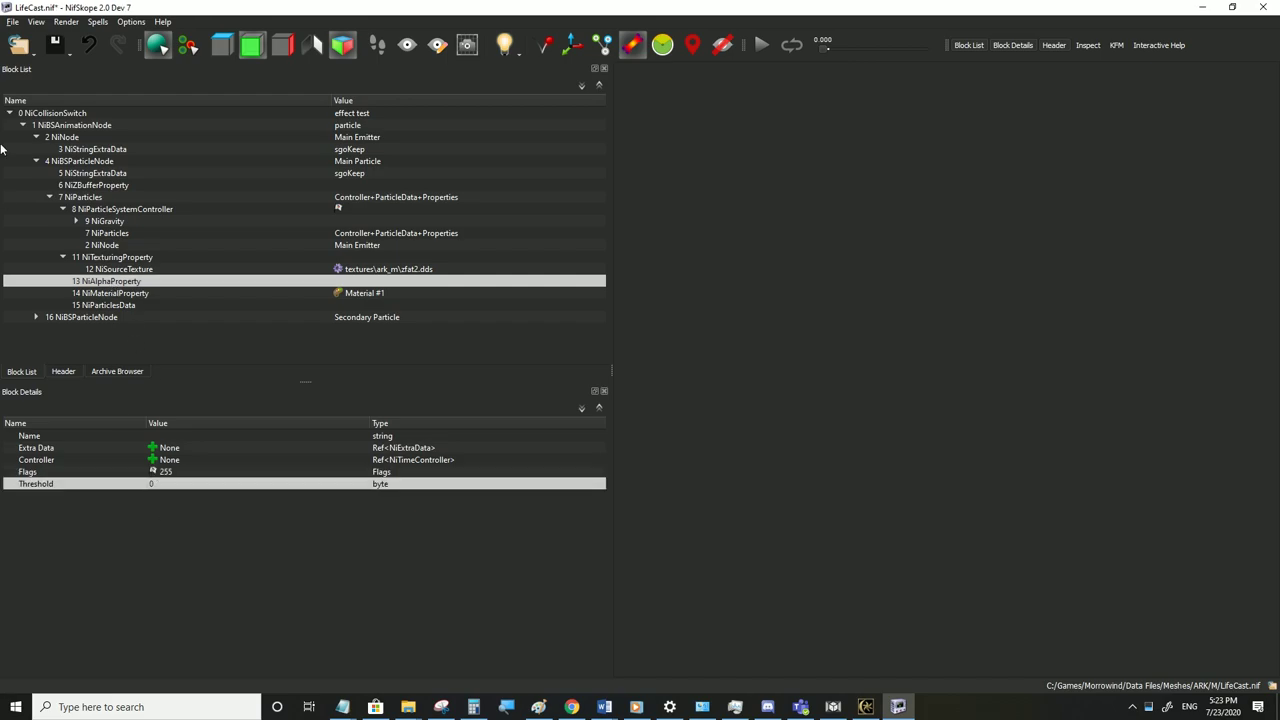
{"action": "left_click", "coordinate": [12, 21]}
{"action": "left_click", "coordinate": [40, 116]}
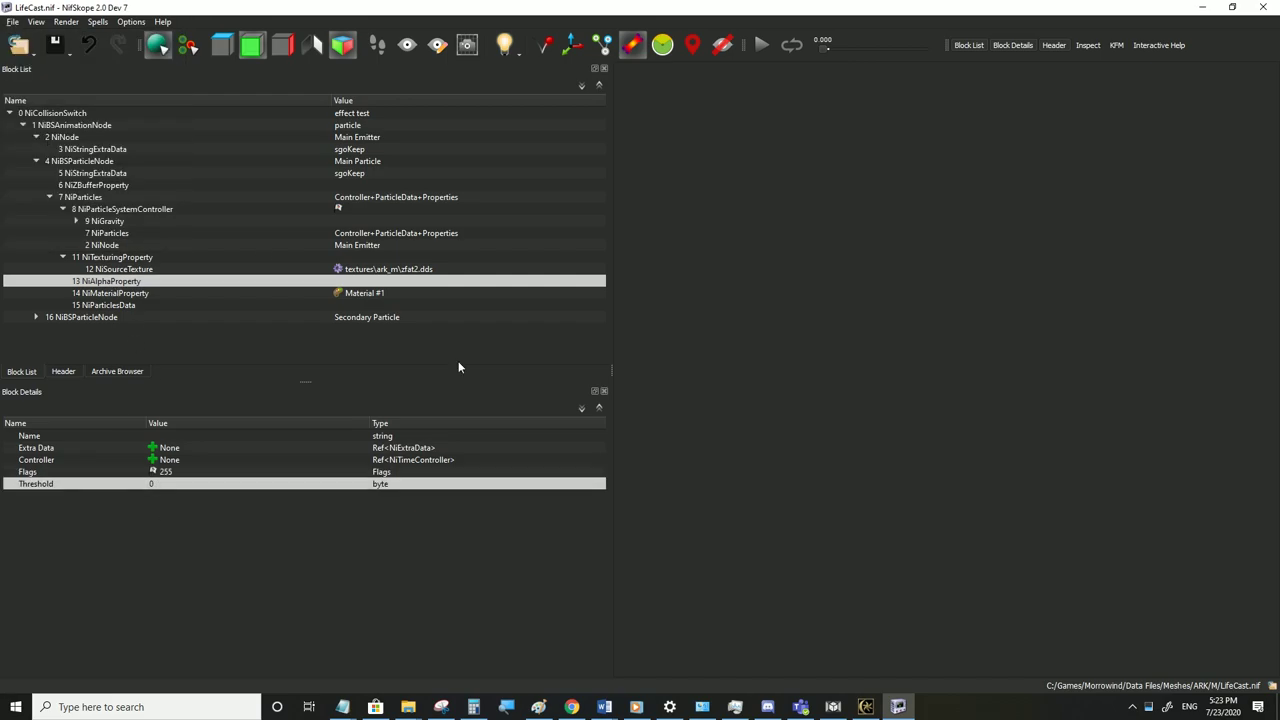
{"action": "left_click", "coordinate": [876, 712]}
{"action": "key", "text": "alt+Tab"}
Change the alpha Flags to 2441, save, and test it in Morrowind
{"action": "double_click", "coordinate": [166, 472]}
{"action": "type", "text": "2441"}
{"action": "left_click", "coordinate": [166, 480]}
{"action": "left_click", "coordinate": [12, 21]}
{"action": "left_click", "coordinate": [32, 132]}
{"action": "left_click", "coordinate": [866, 707]}
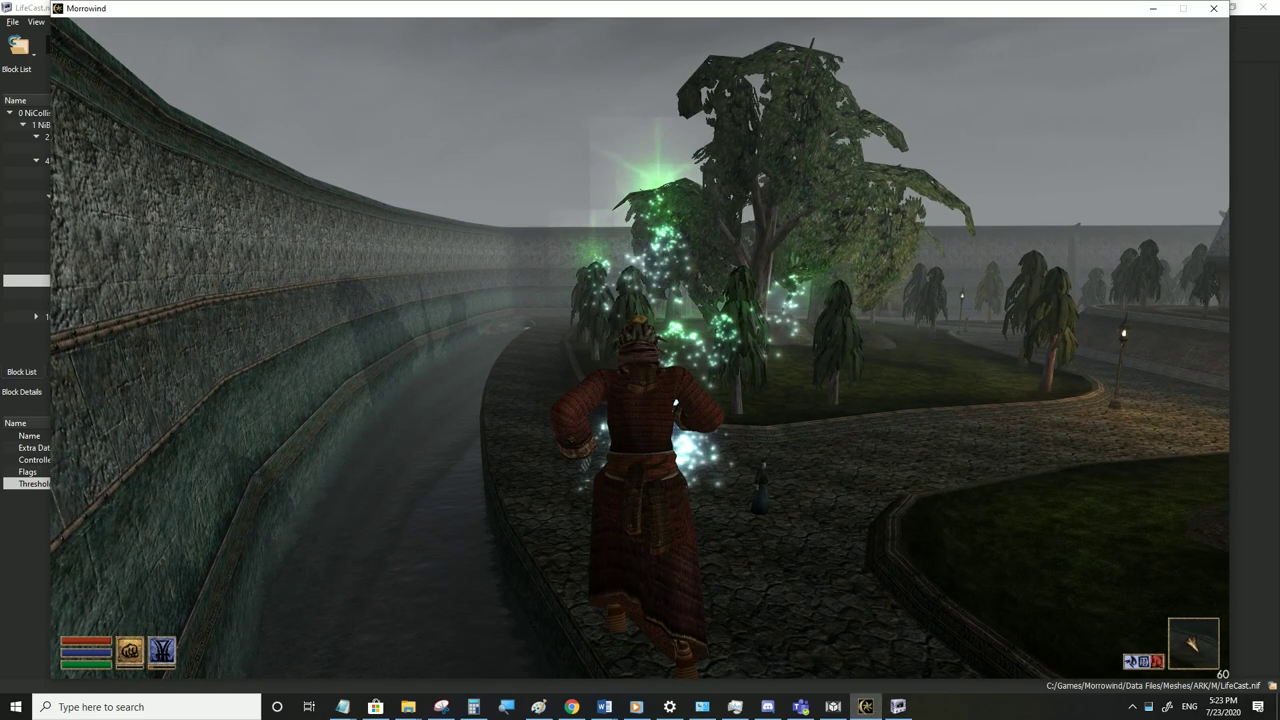
{"action": "key", "text": "alt+Tab"}
Change the alpha Flags to 2313, save, and test it in Morrowind
{"action": "left_click", "coordinate": [191, 464]}
{"action": "left_click", "coordinate": [185, 473]}
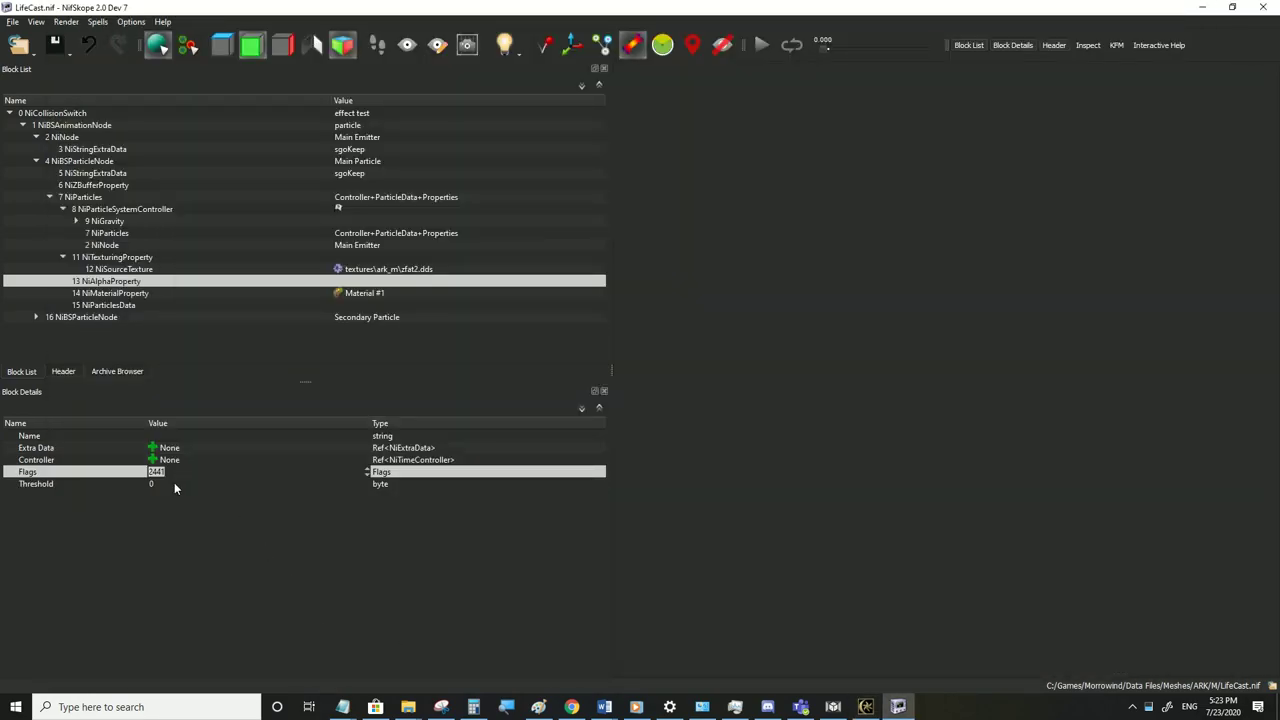
{"action": "type", "text": "2313"}
{"action": "left_click", "coordinate": [165, 484]}
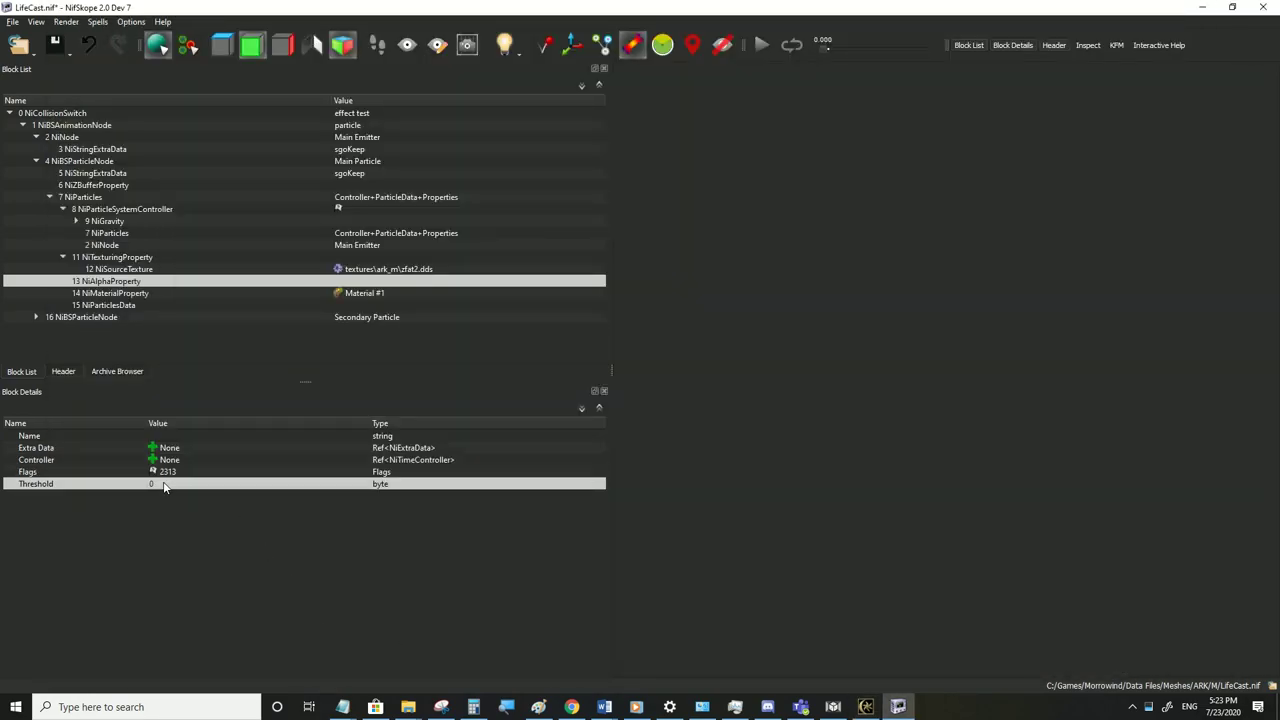
{"action": "left_click", "coordinate": [12, 22]}
{"action": "left_click", "coordinate": [34, 132]}
{"action": "left_click", "coordinate": [866, 707]}
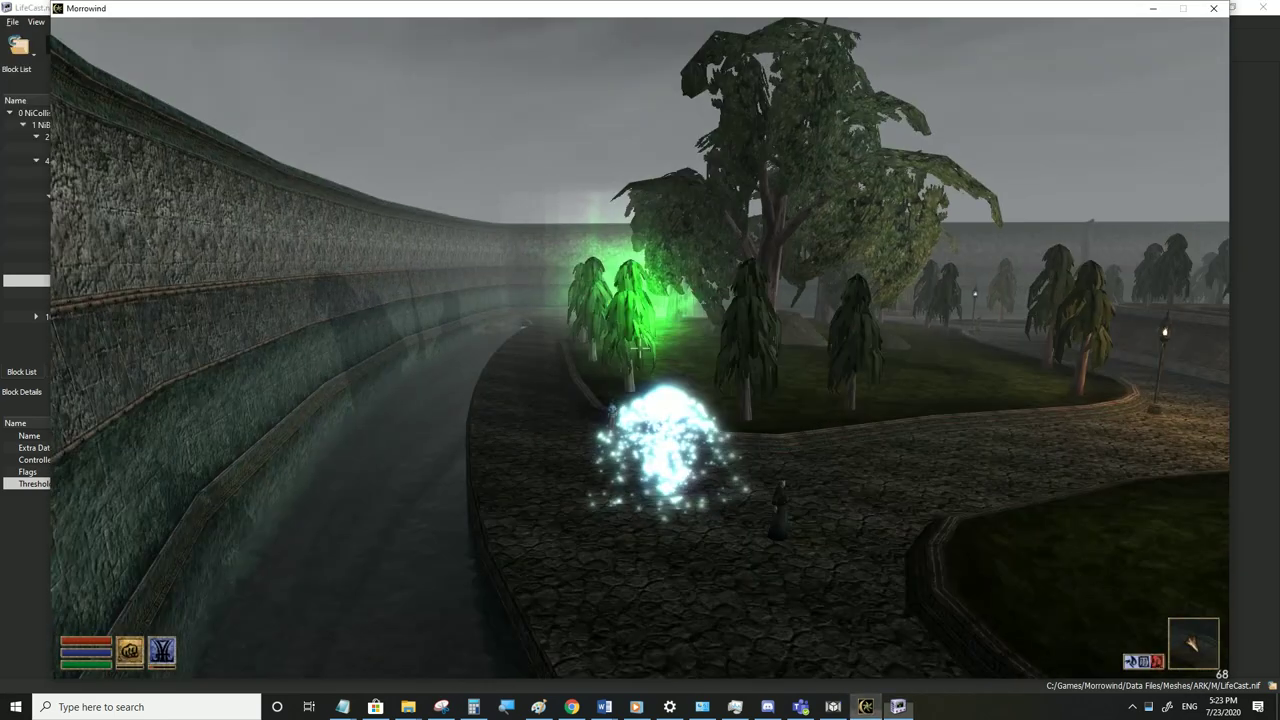
{"action": "key", "text": "alt+Tab"}
Restore the alpha Flags to 13, save, and test it in Morrowind
{"action": "left_click", "coordinate": [167, 473]}
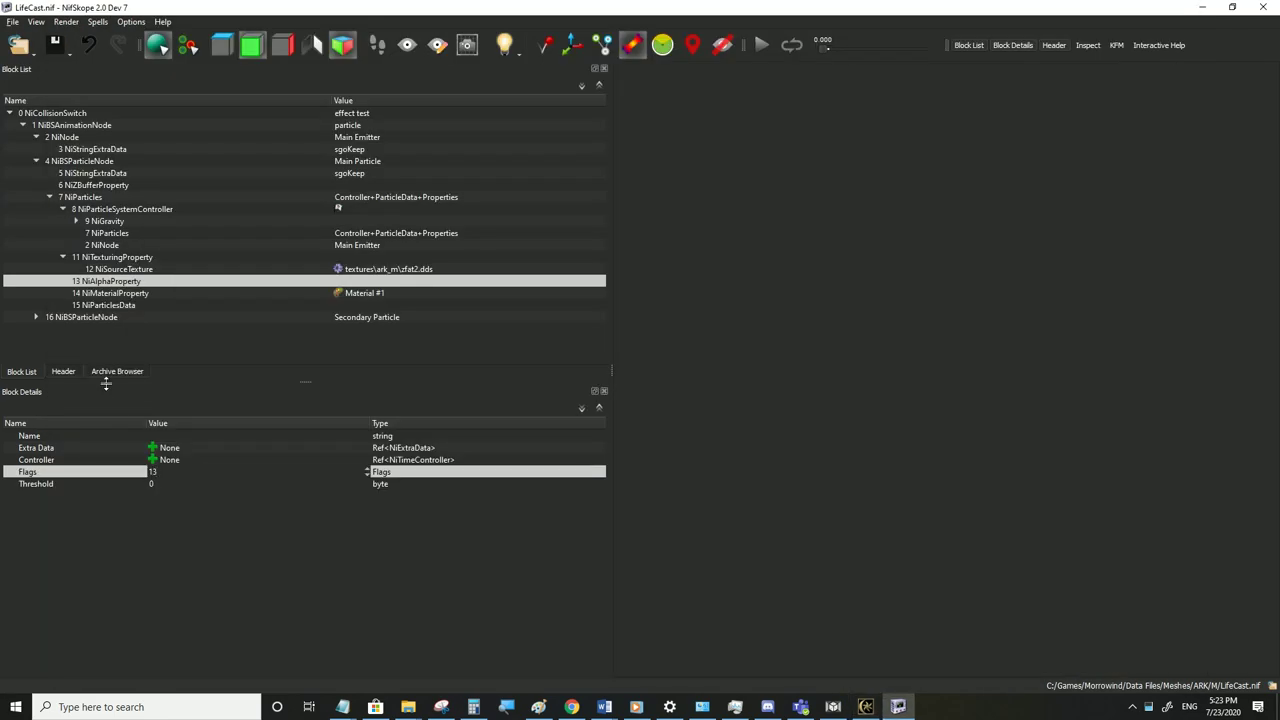
{"action": "left_click", "coordinate": [166, 484]}
{"action": "left_click", "coordinate": [12, 21]}
{"action": "left_click", "coordinate": [60, 136]}
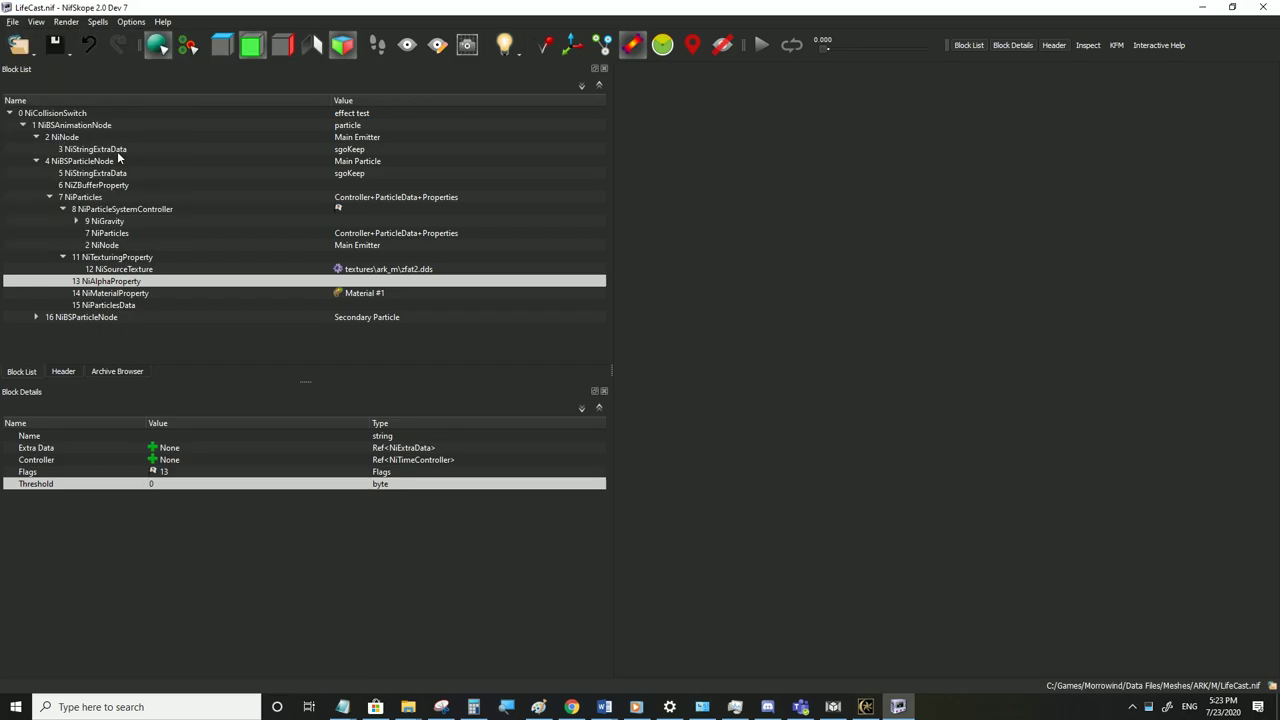
{"action": "left_click", "coordinate": [866, 707]}
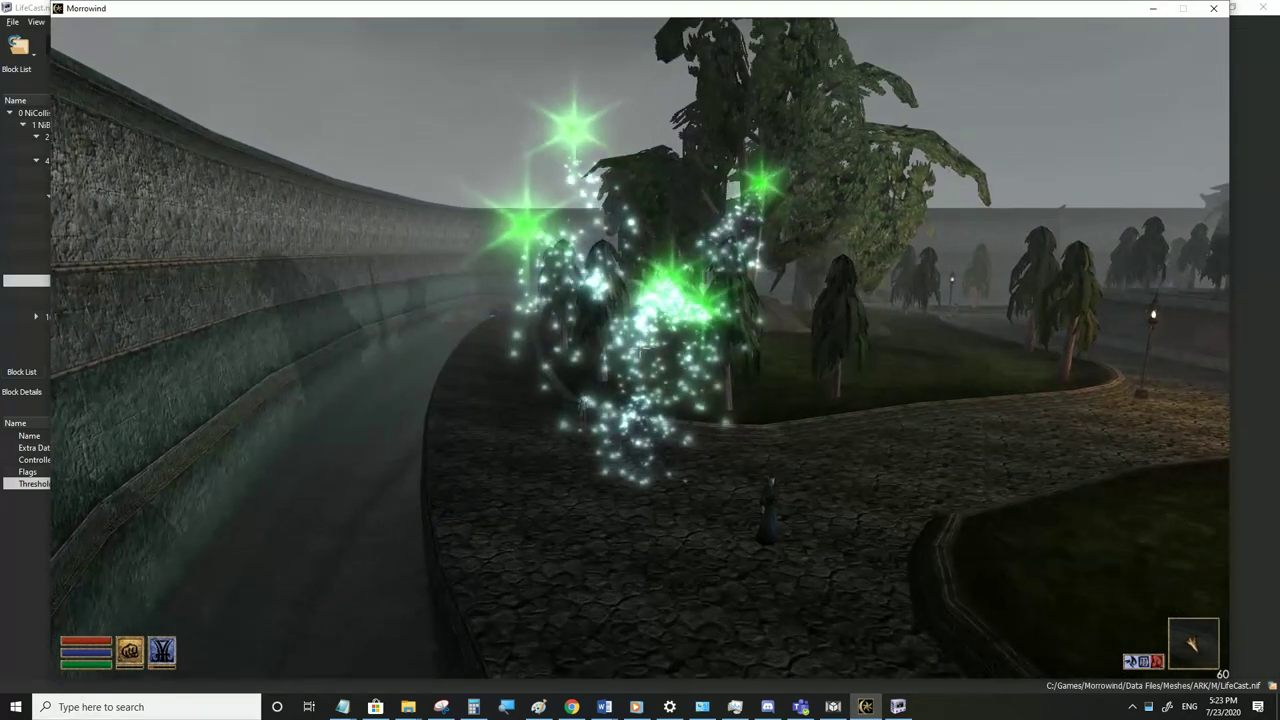
{"action": "key", "text": "alt+Tab"}
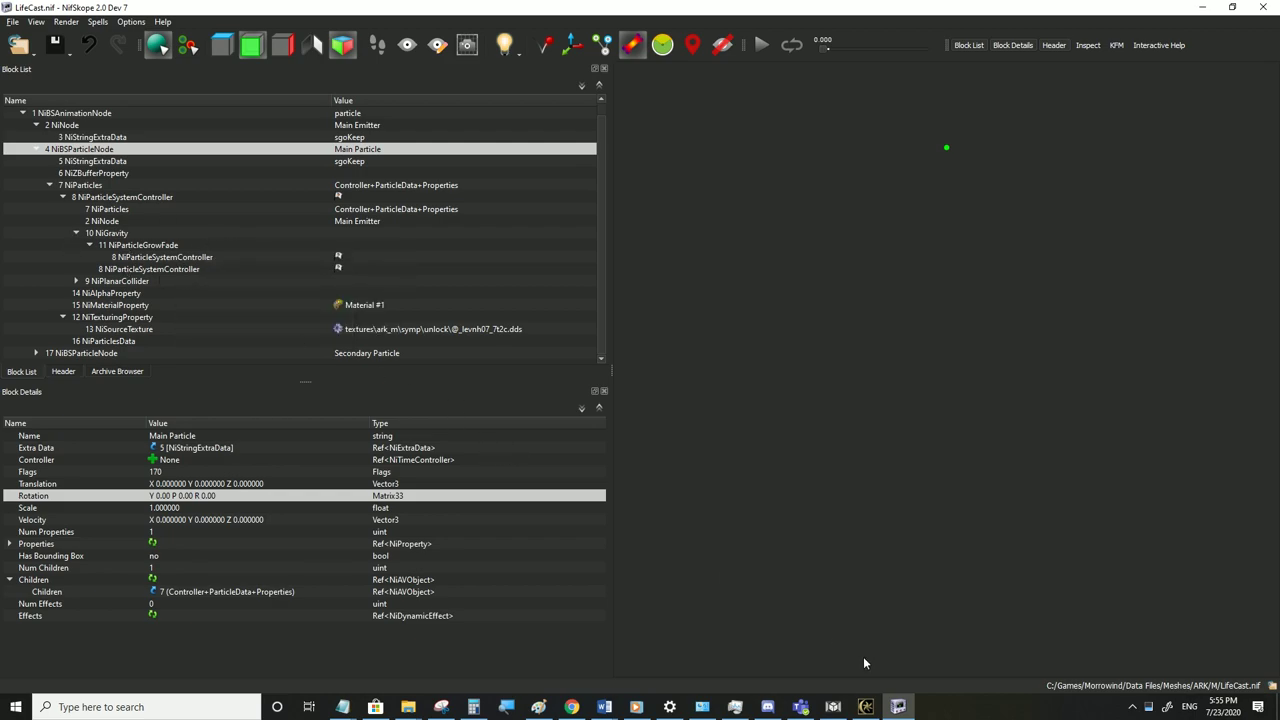
Watch the violet orbs and cyan sparkles in Morrowind, then switch back to NifSkope
{"action": "left_click", "coordinate": [866, 706]}
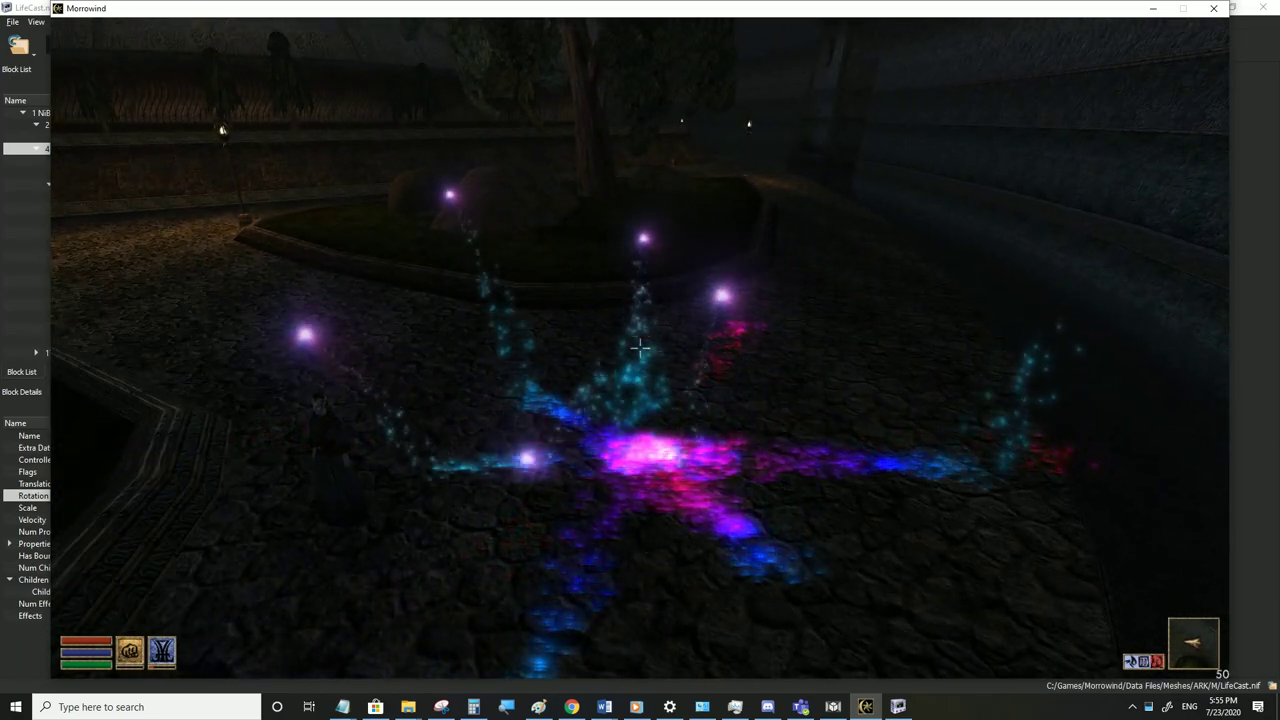
{"action": "key", "text": "alt+Tab"}
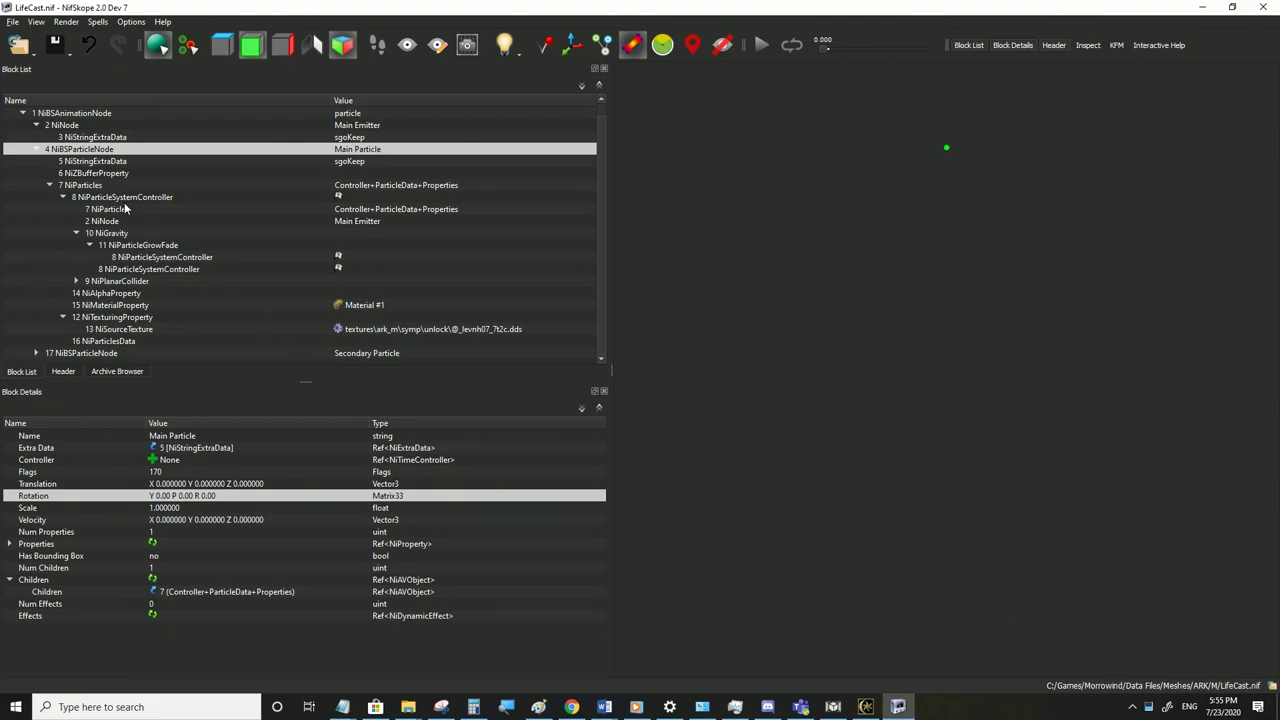
Set the 8 NiParticleSystemController Emit Flags to 1 and save LifeCast.nif
{"action": "left_click", "coordinate": [119, 198]}
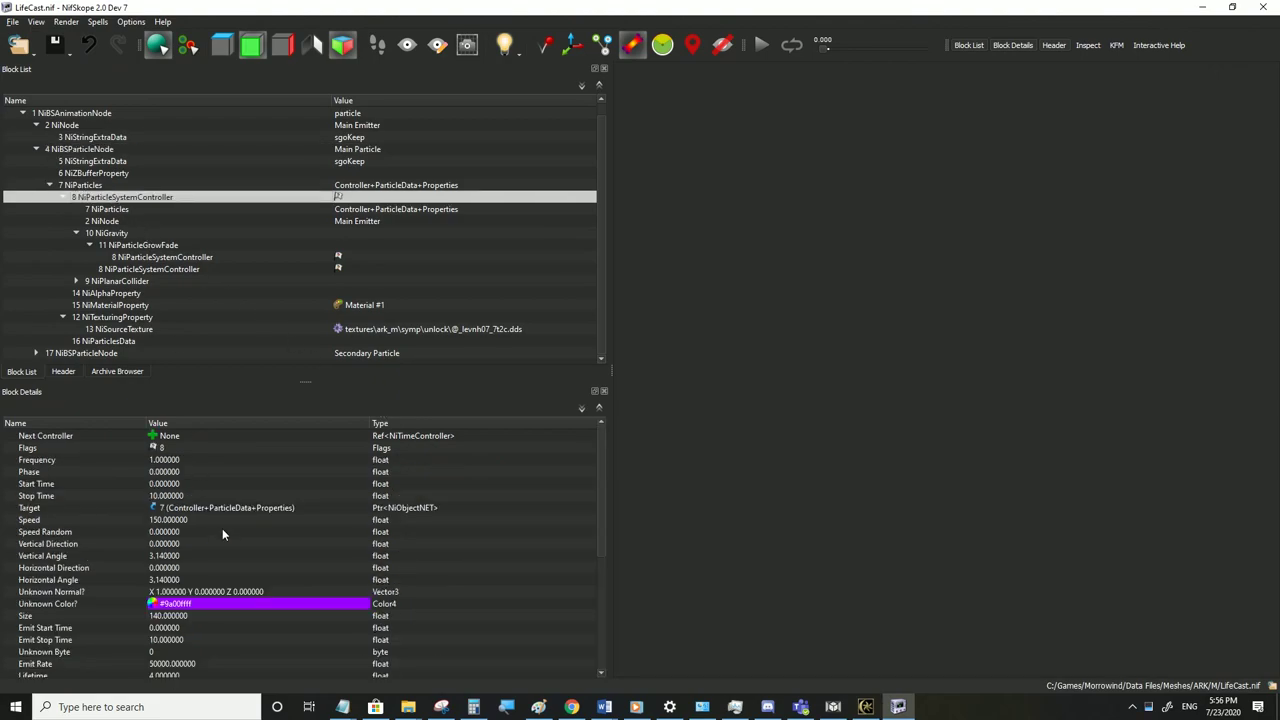
{"action": "scroll", "coordinate": [222, 528], "scroll_direction": "down", "scroll_amount": 2}
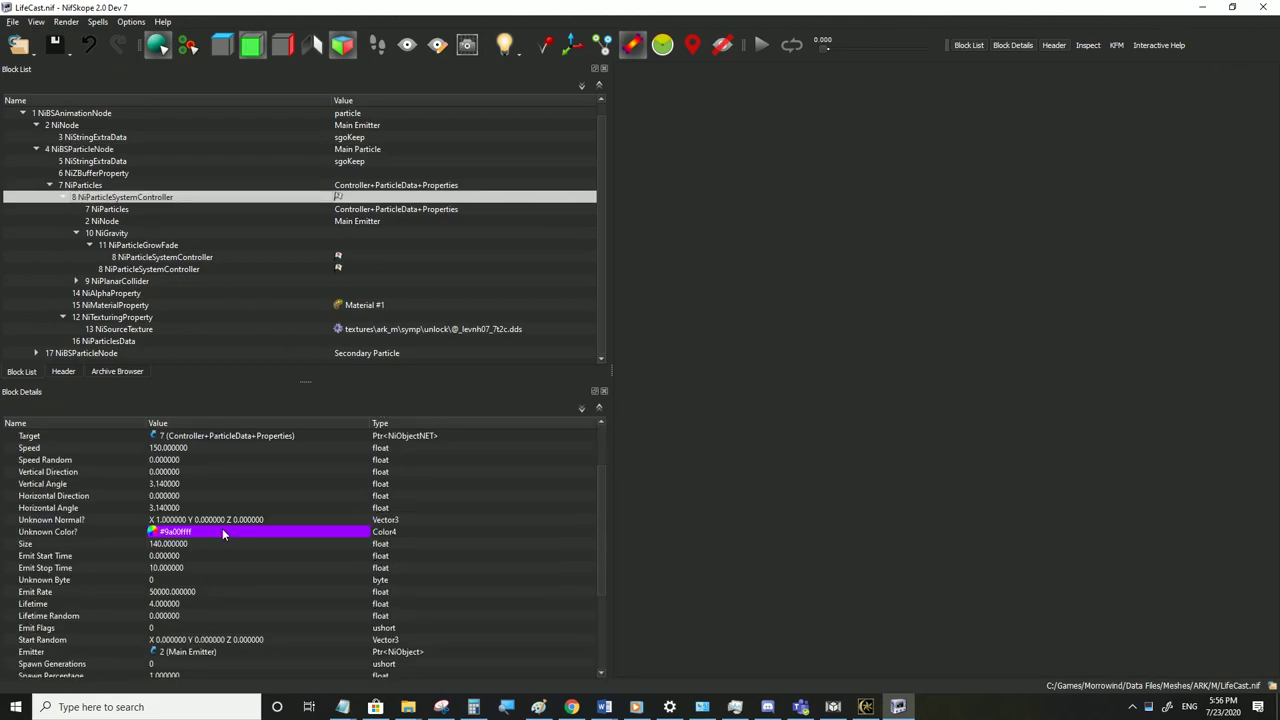
{"action": "double_click", "coordinate": [161, 628]}
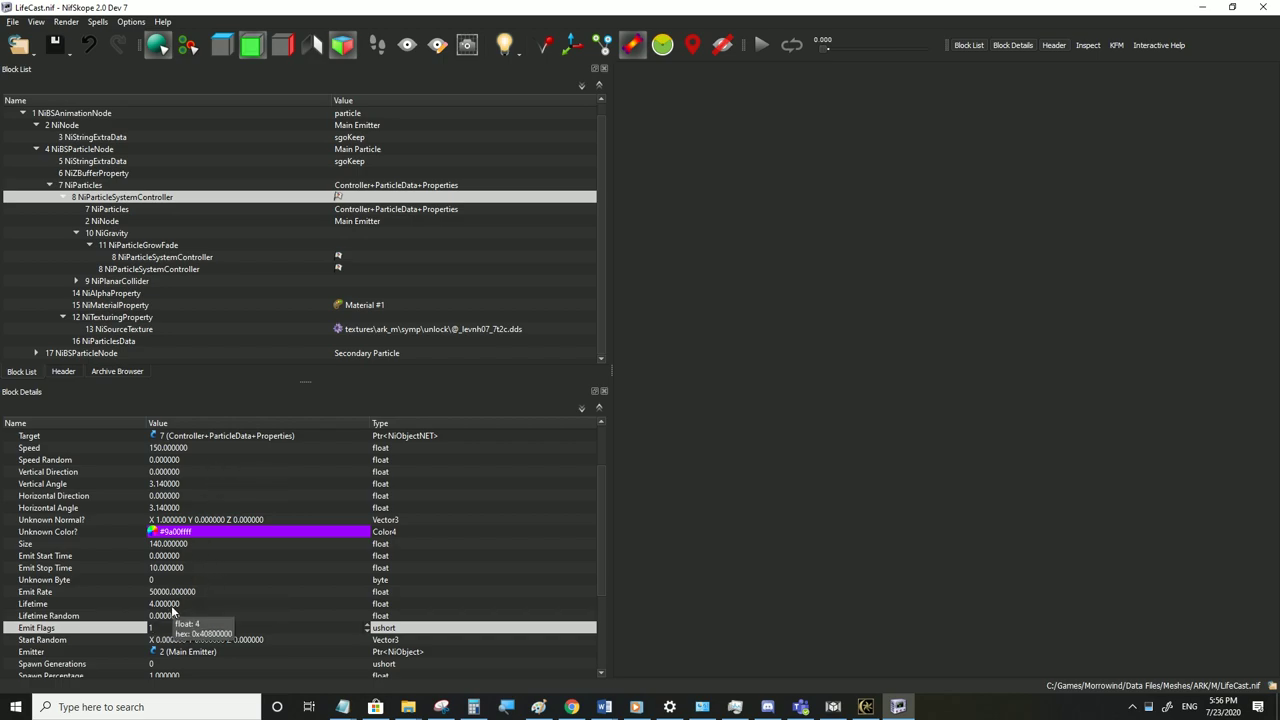
{"action": "left_click", "coordinate": [163, 617]}
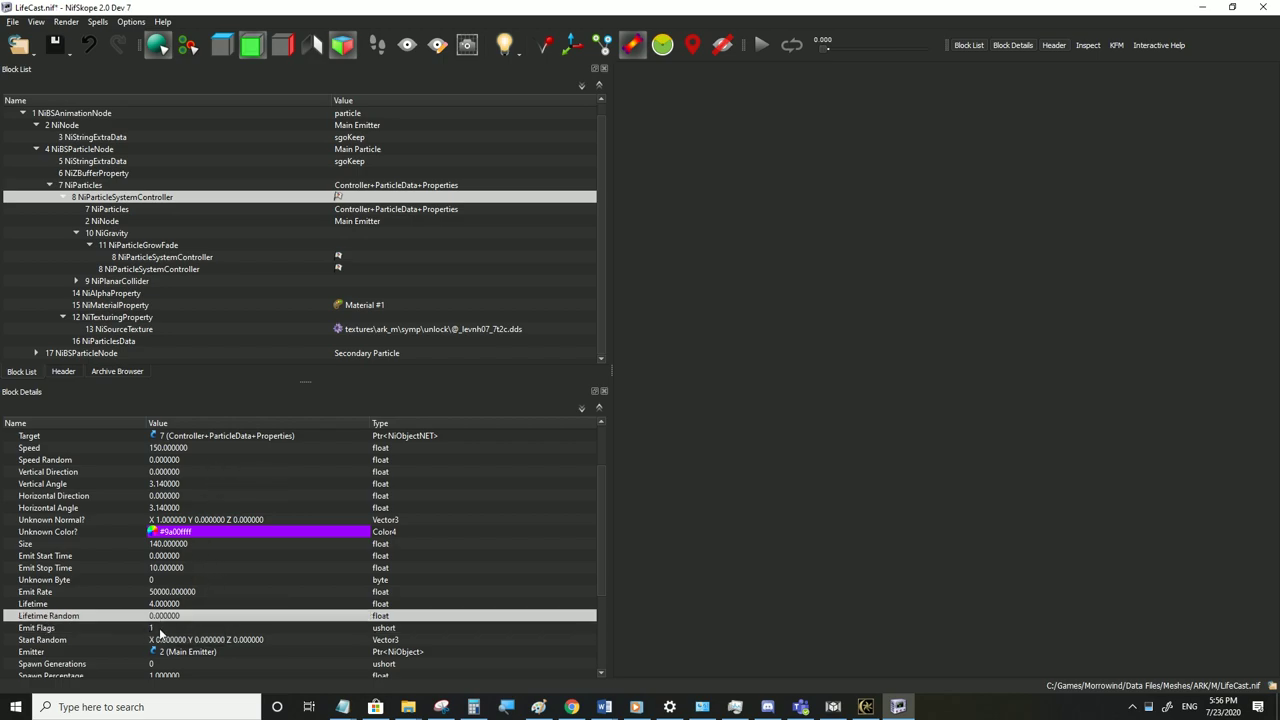
{"action": "left_click", "coordinate": [158, 594]}
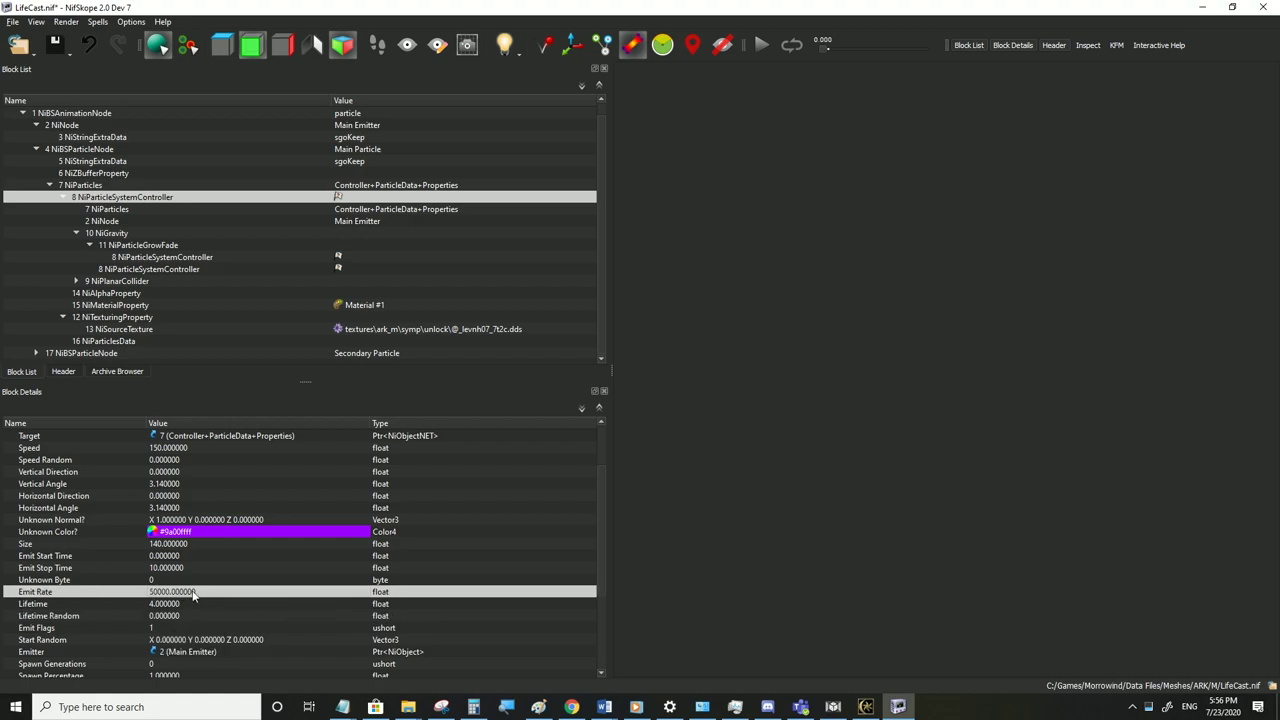
{"action": "left_click", "coordinate": [14, 24]}
{"action": "left_click", "coordinate": [46, 133]}
Test the effect in Morrowind from first-person view, moving closer to it
{"action": "left_click", "coordinate": [865, 707]}
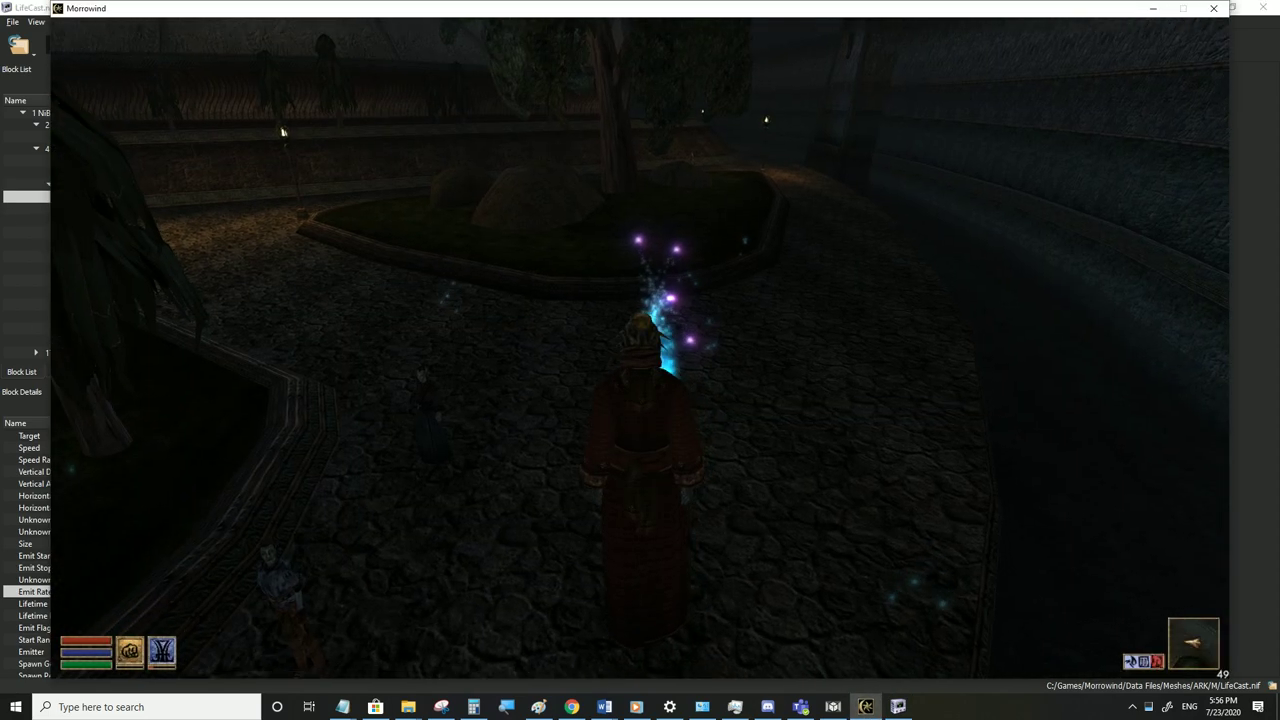
{"action": "key", "text": "Tab"}
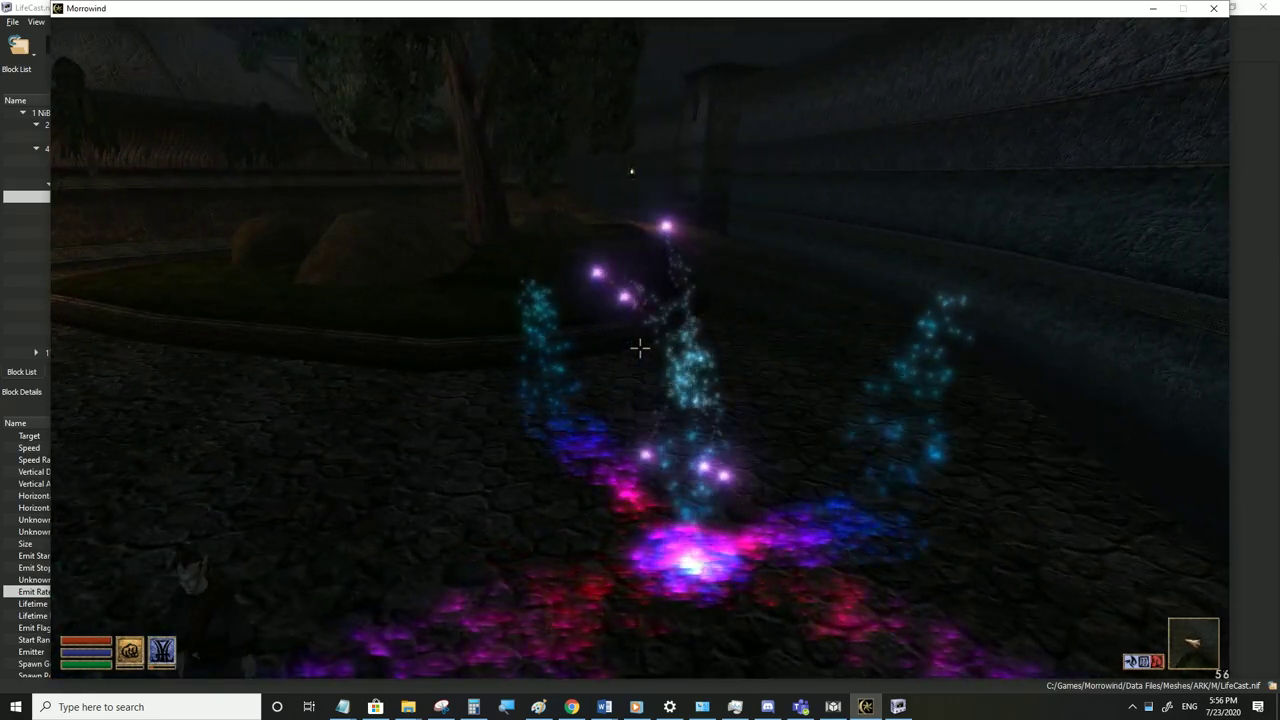
{"action": "key", "text": "w"}
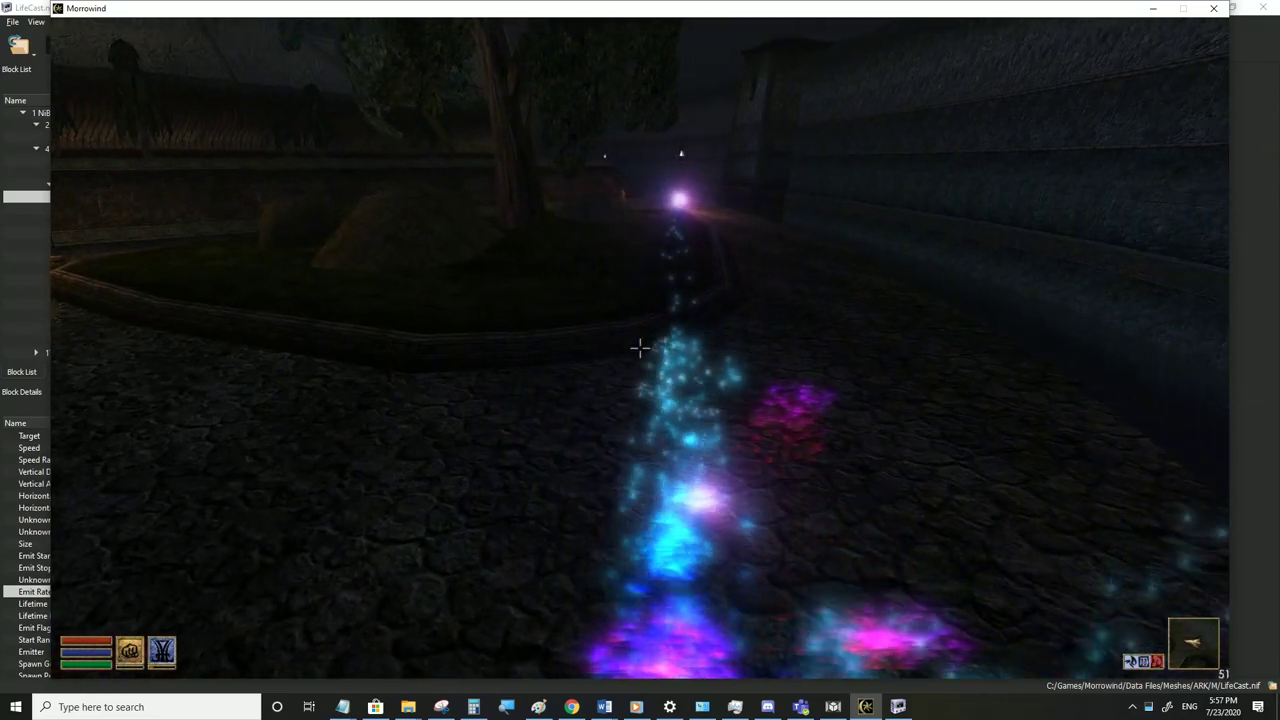
Set the 4 NiBSParticleNode Main Particle's Translation Z to 200 and start saving
{"action": "left_click", "coordinate": [865, 707]}
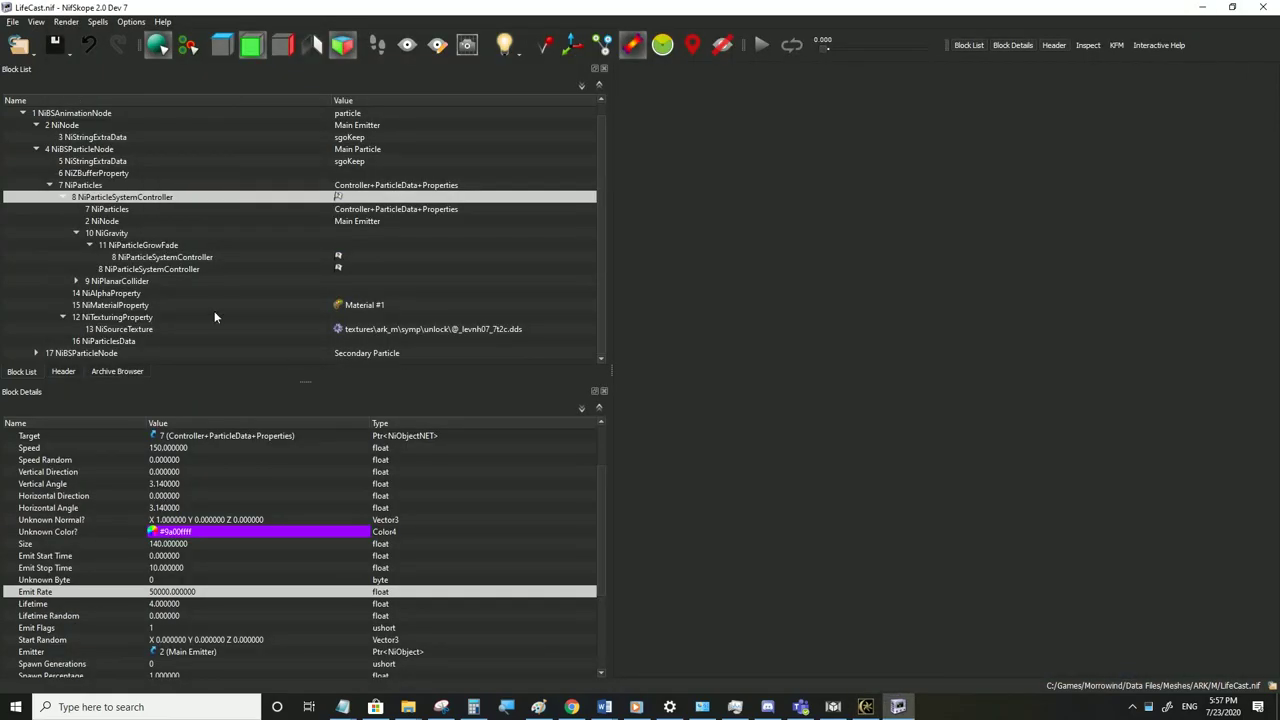
{"action": "left_click", "coordinate": [76, 150]}
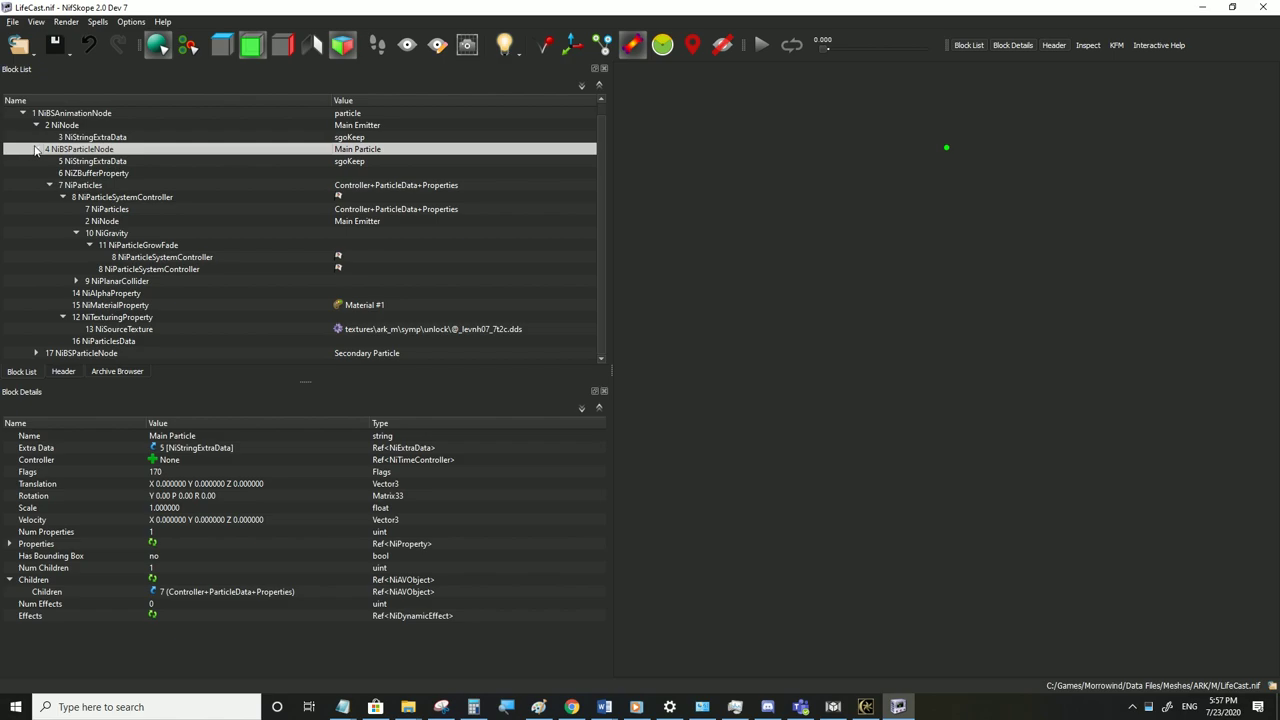
{"action": "left_click", "coordinate": [36, 149]}
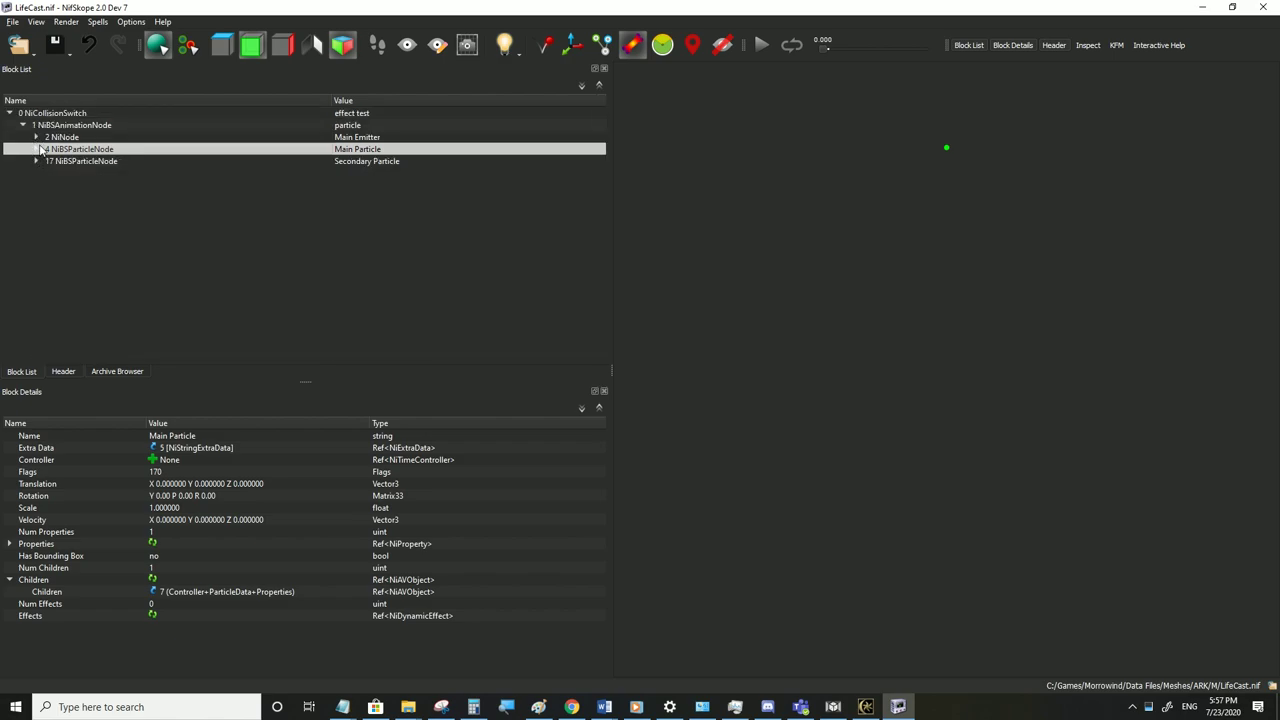
{"action": "left_click", "coordinate": [59, 139]}
{"action": "right_click", "coordinate": [58, 150]}
{"action": "left_click", "coordinate": [68, 150]}
{"action": "left_click", "coordinate": [292, 484]}
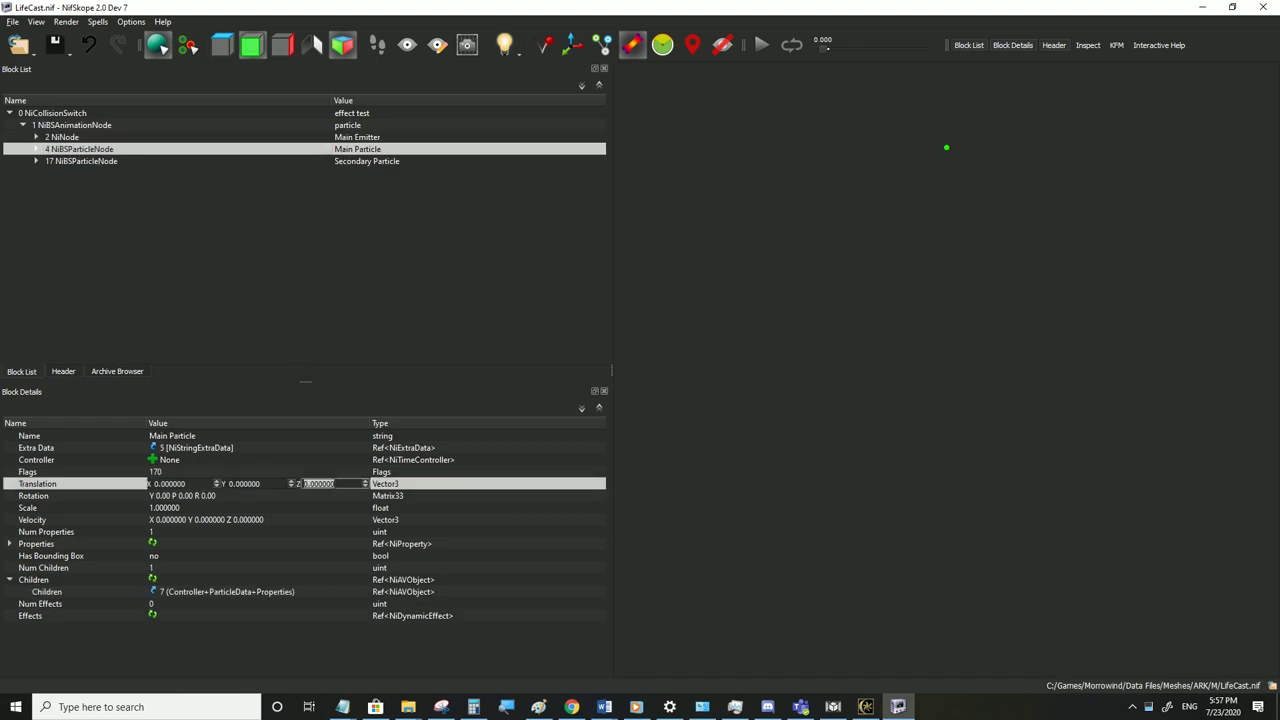
{"action": "left_click", "coordinate": [241, 508]}
{"action": "left_click", "coordinate": [13, 22]}
Save and view the raised cyan column in Morrowind's first-person view
{"action": "left_click", "coordinate": [49, 131]}
{"action": "left_click", "coordinate": [866, 706]}
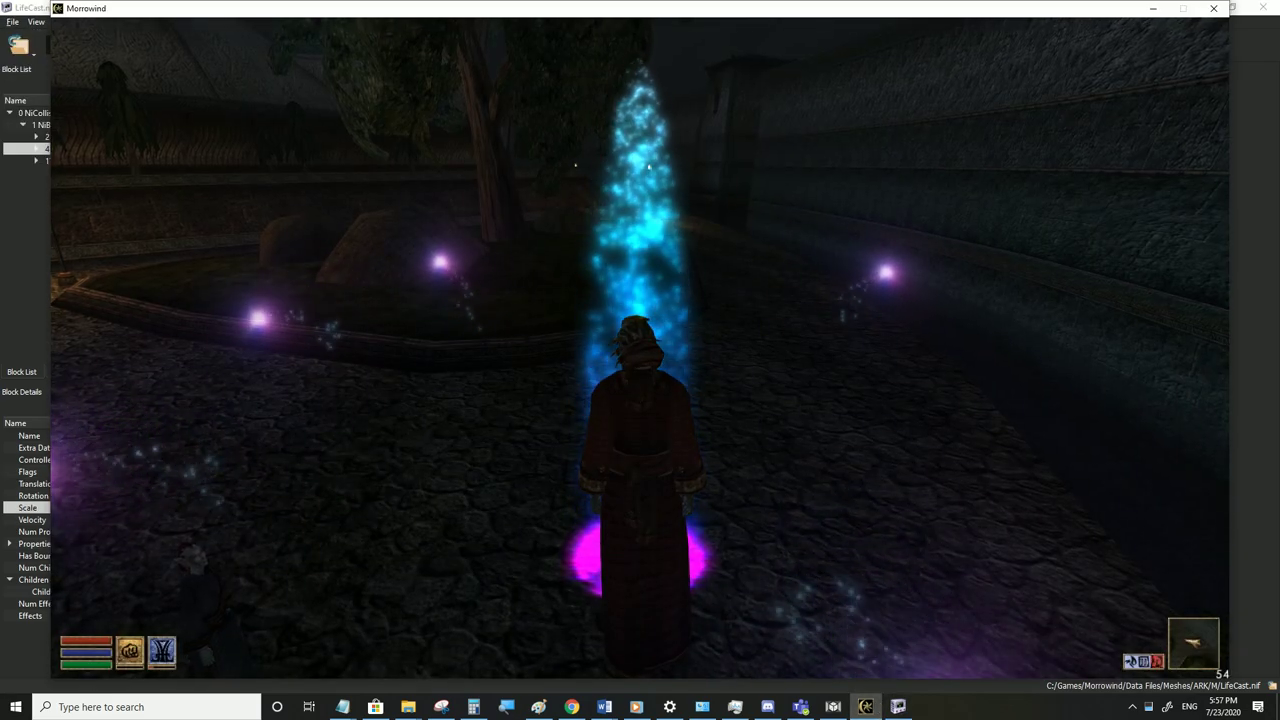
{"action": "key", "text": "Tab"}
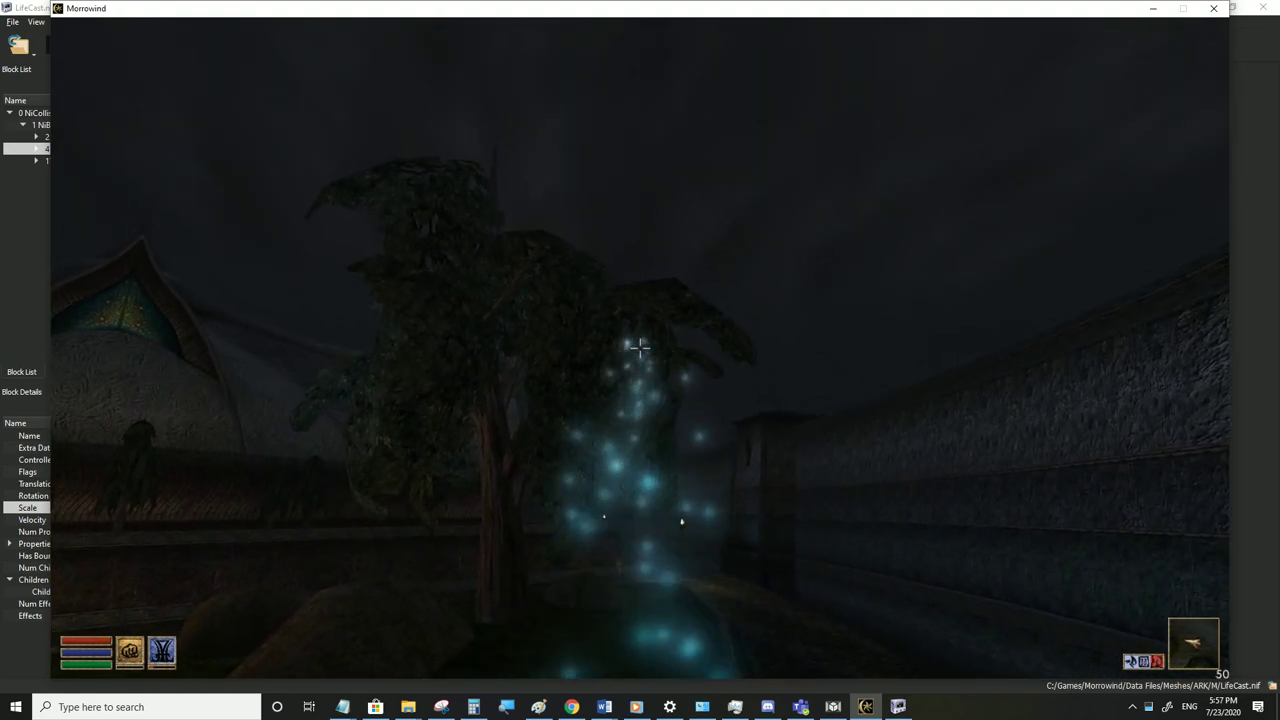
{"action": "key", "text": "alt+Tab"}
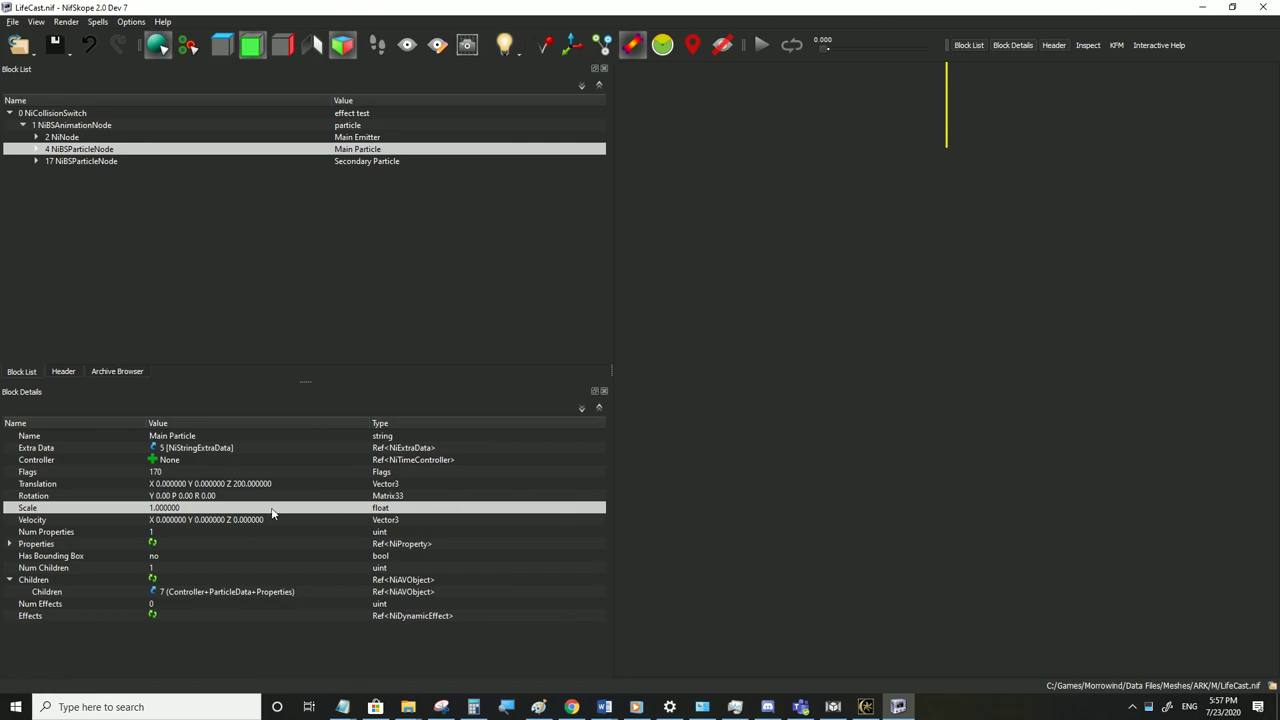
Lower the Main Particle's Translation Z to -200, save, and switch to the game
{"action": "double_click", "coordinate": [278, 483]}
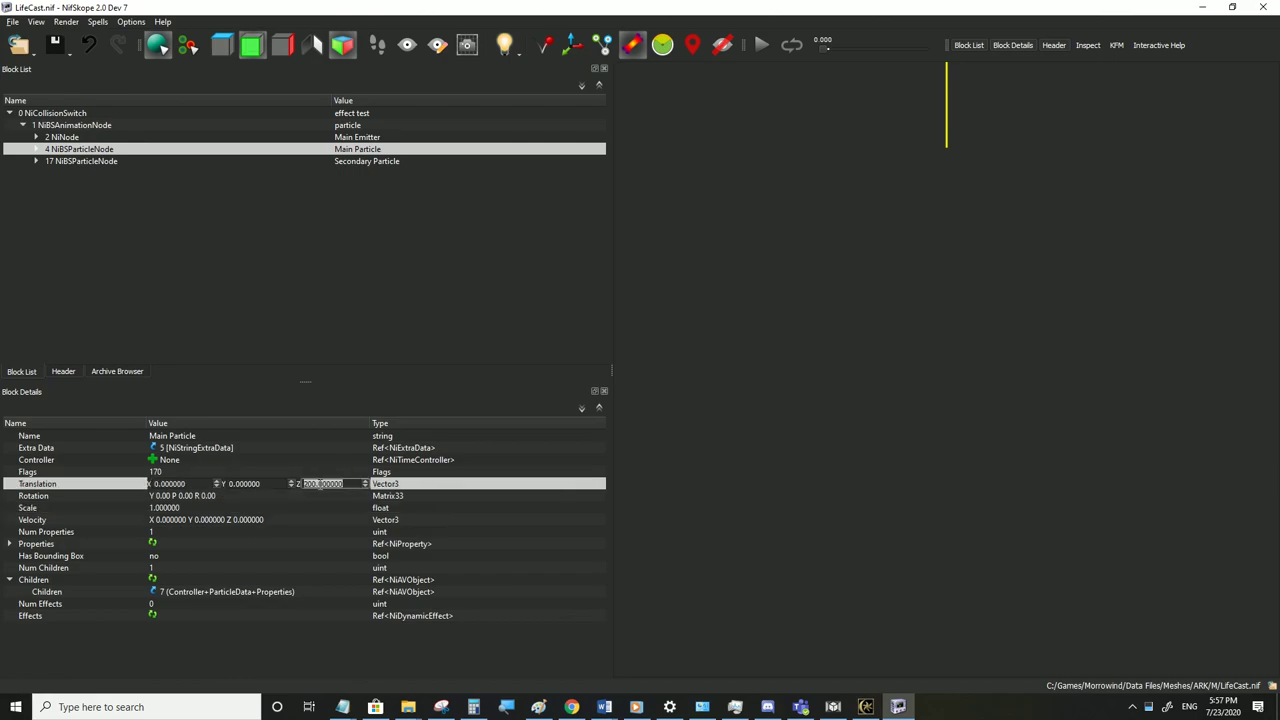
{"action": "left_click", "coordinate": [15, 20]}
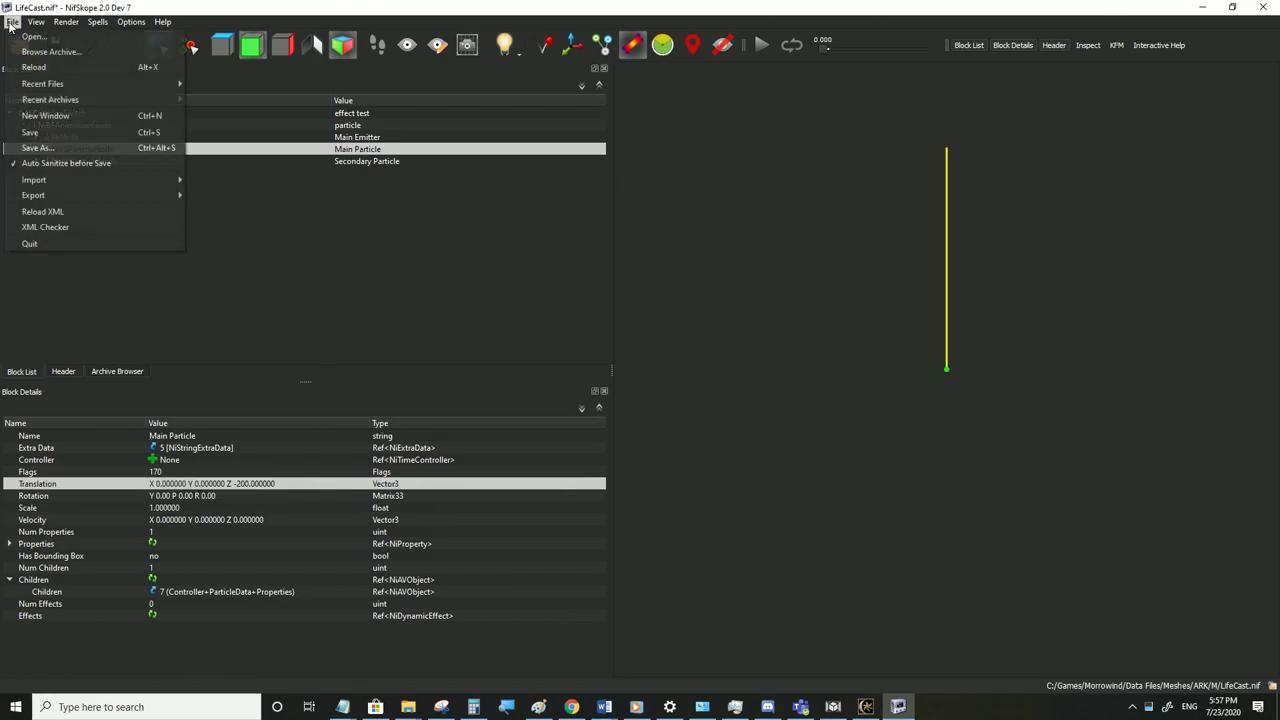
{"action": "left_click", "coordinate": [60, 146]}
{"action": "left_click", "coordinate": [865, 707]}
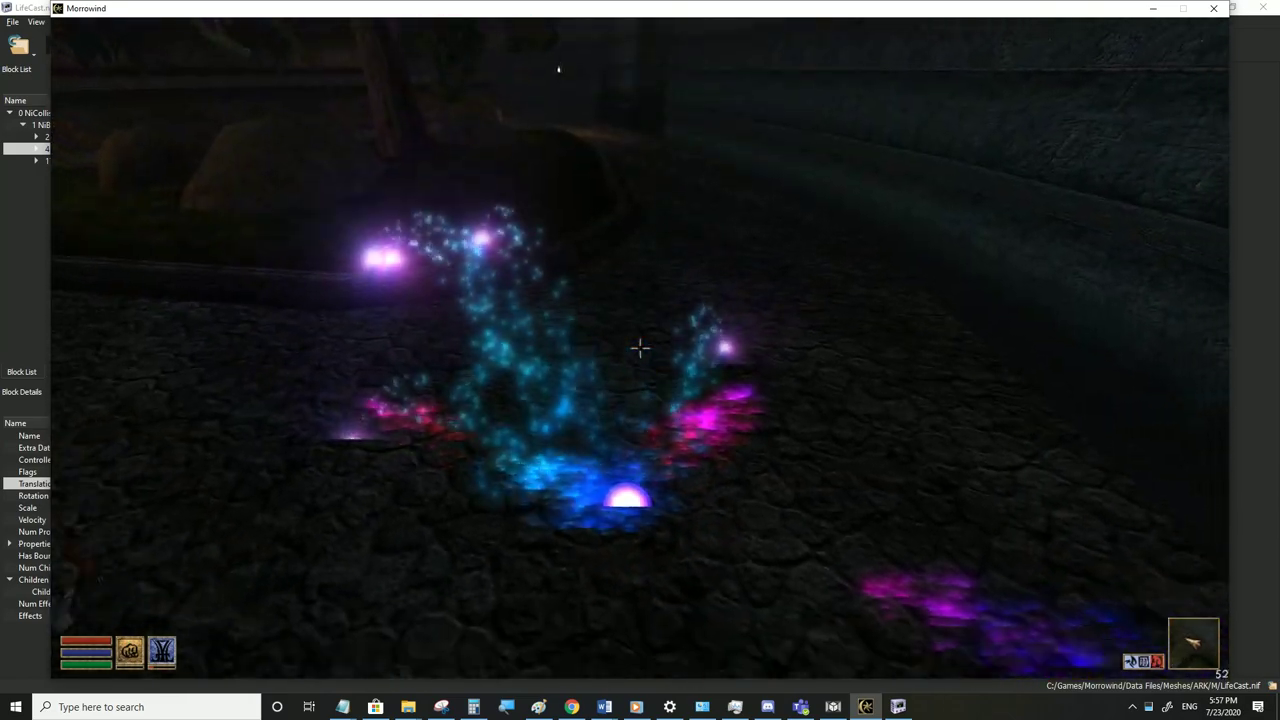
{"action": "left_click", "coordinate": [865, 707]}
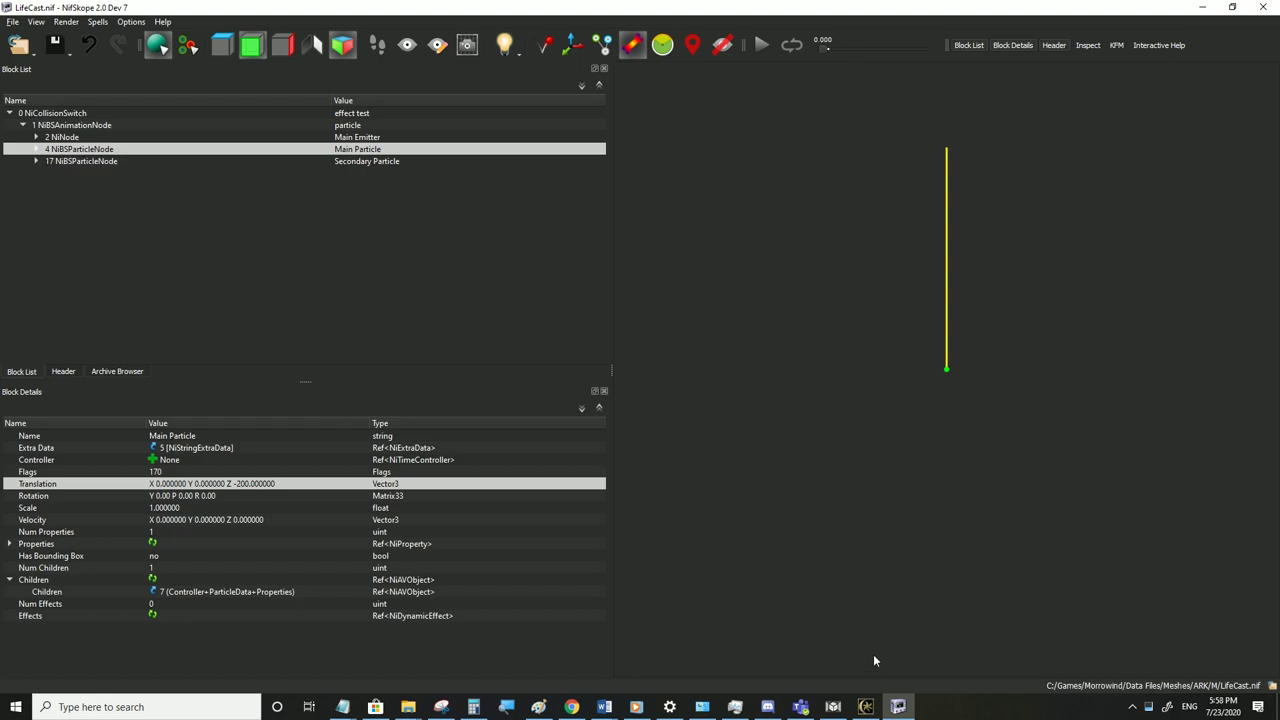
{"action": "key", "text": "alt+Tab"}
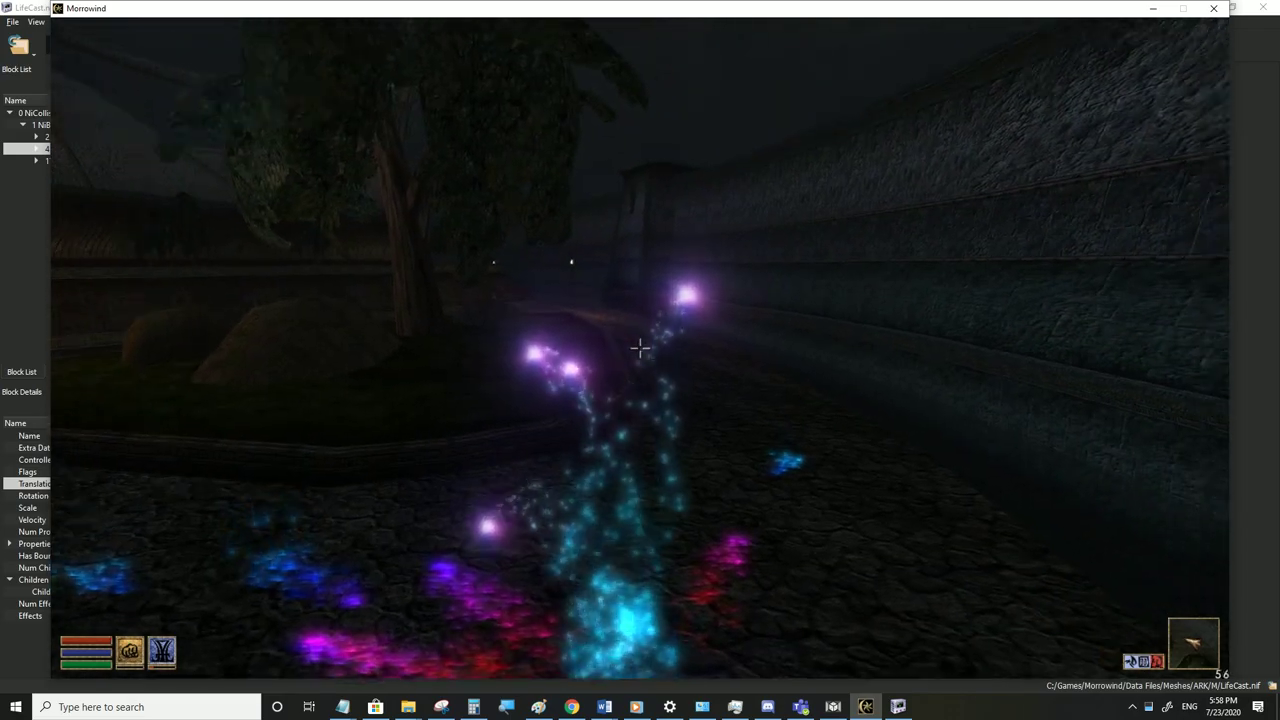
{"action": "key", "text": "d"}
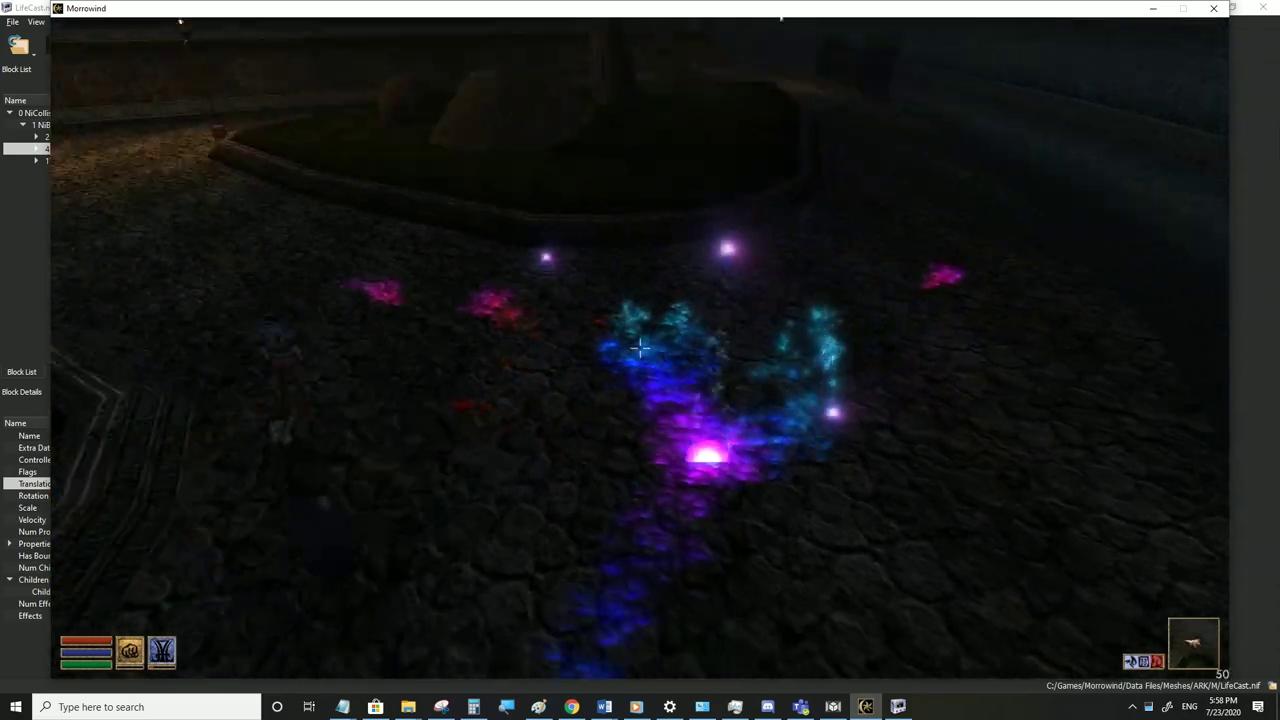
{"action": "key", "text": "a"}
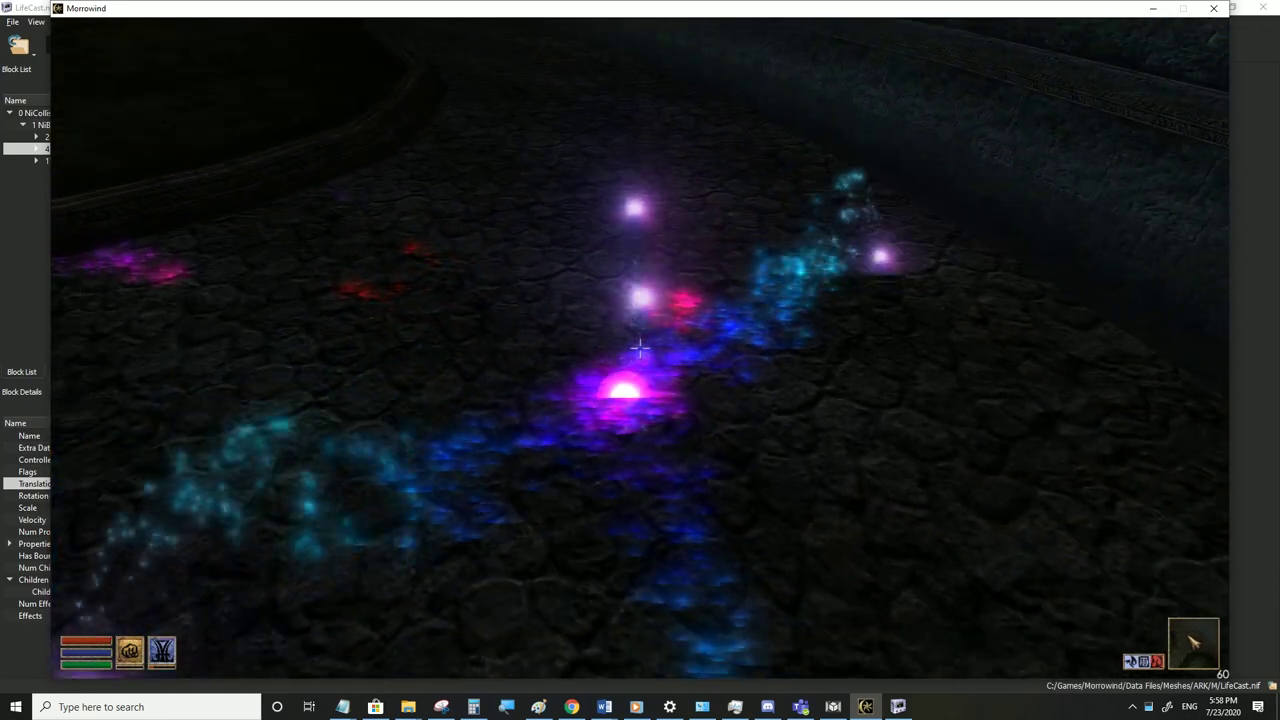
{"action": "left_click", "coordinate": [865, 707]}
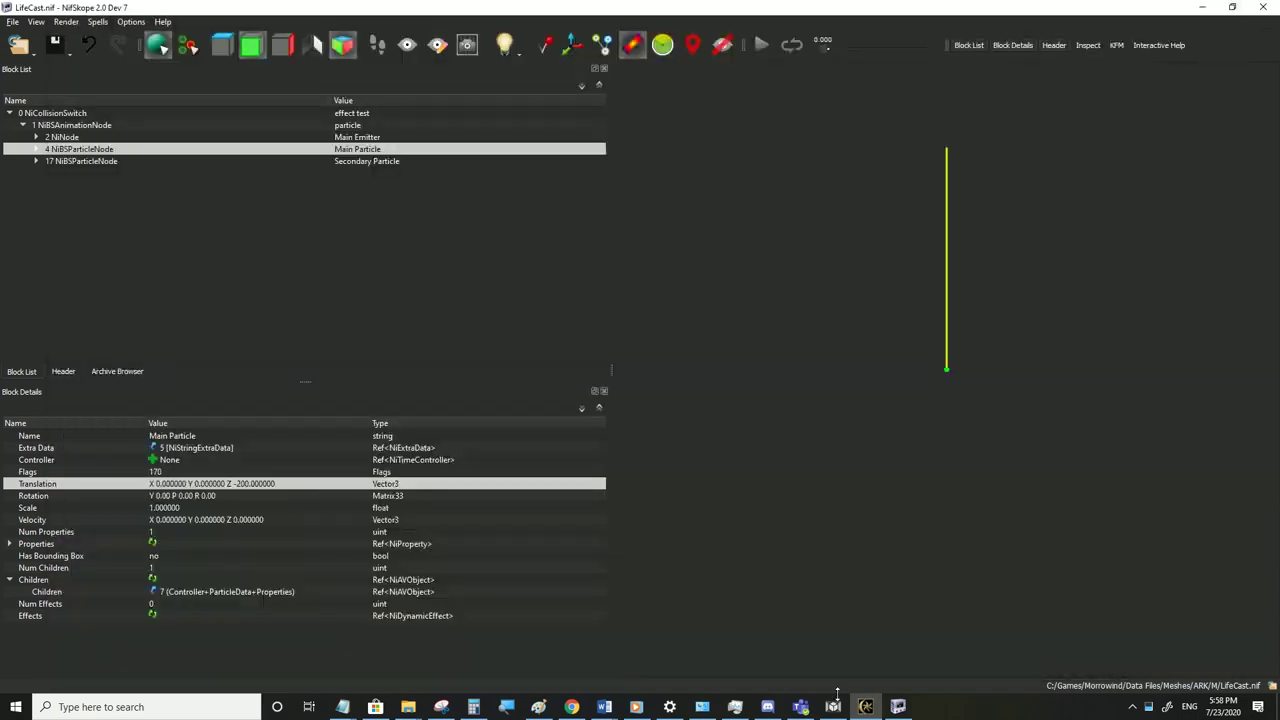
Set the Main Particle's Translation Z to -400, save LifeCast.nif, and bring Morrowind up
{"action": "left_click", "coordinate": [100, 127]}
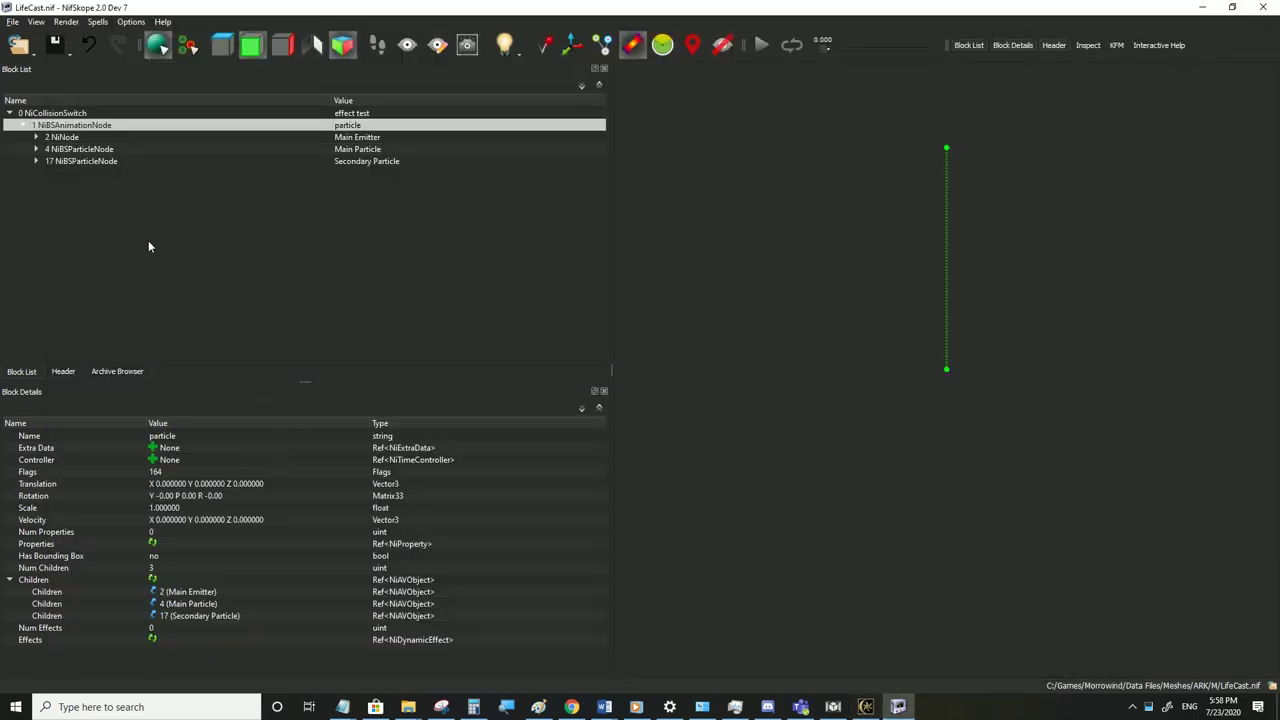
{"action": "left_click", "coordinate": [93, 153]}
{"action": "left_click", "coordinate": [308, 486]}
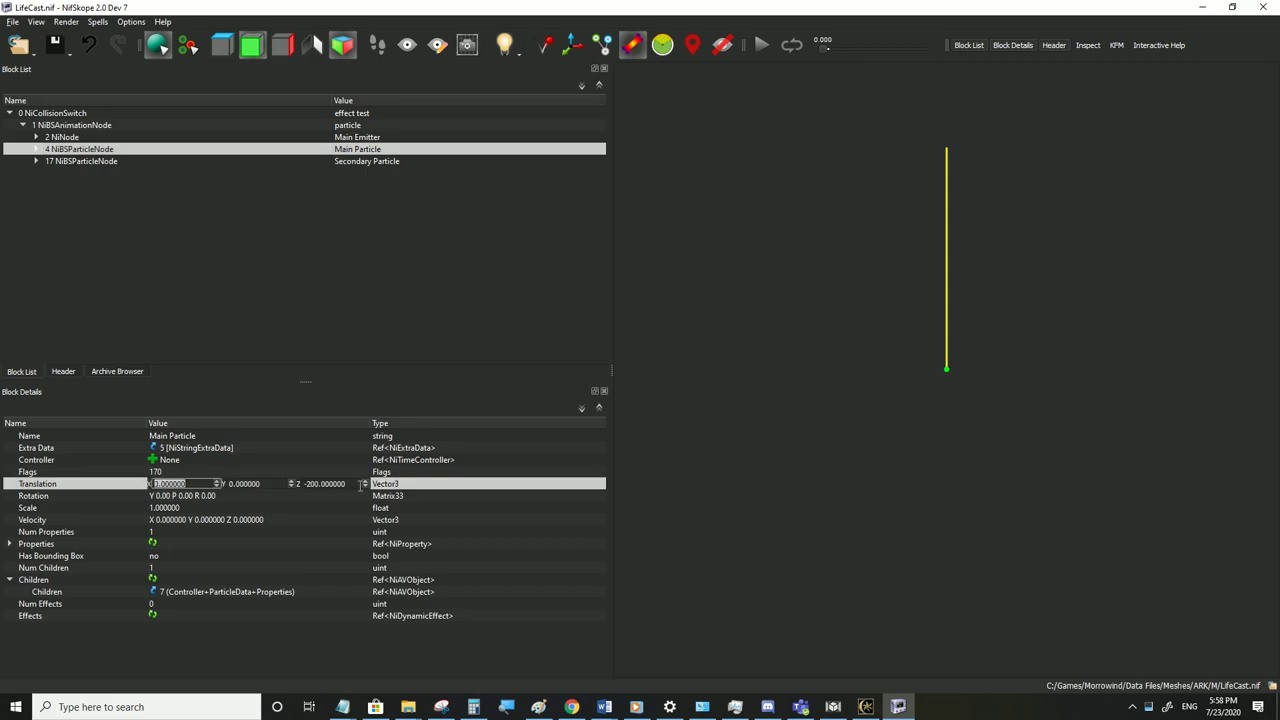
{"action": "left_click", "coordinate": [12, 22]}
{"action": "left_click", "coordinate": [40, 129]}
{"action": "left_click", "coordinate": [866, 707]}
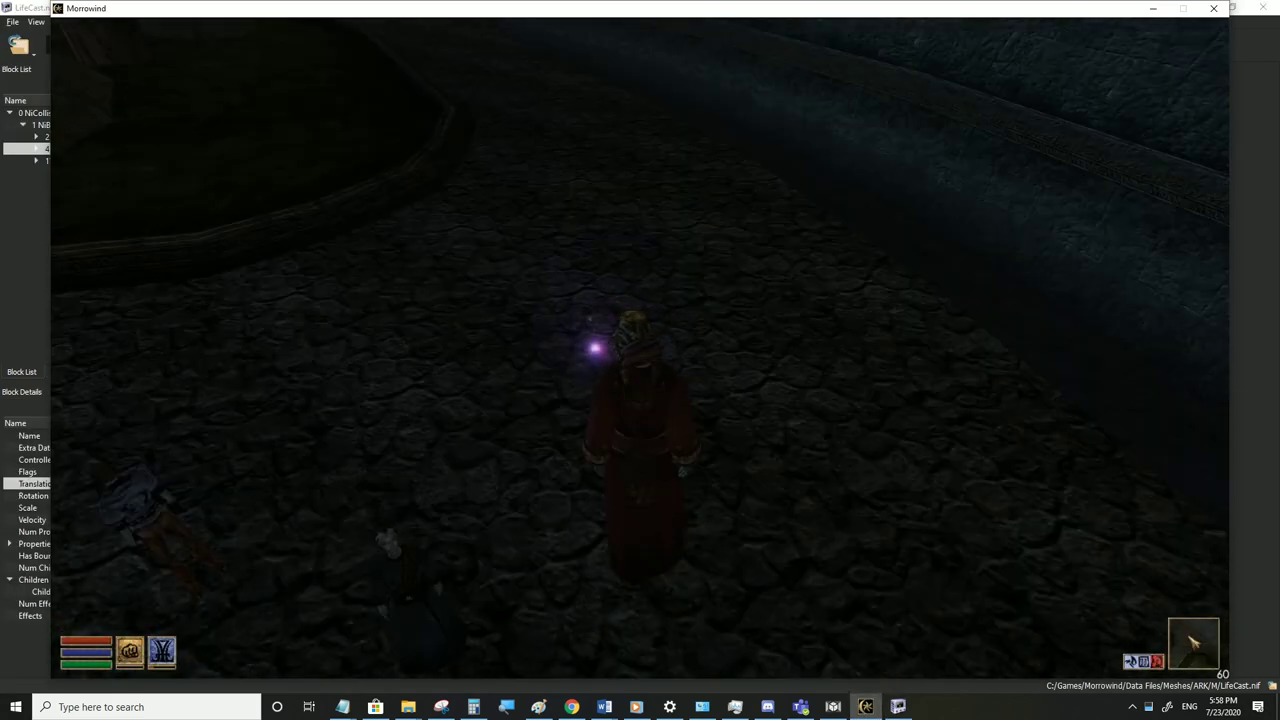
Toggle camera views and walk toward the Z -400 effect, then Alt-Tab back to NifSkope
{"action": "key", "text": "Tab"}
{"action": "key", "text": "Tab"}
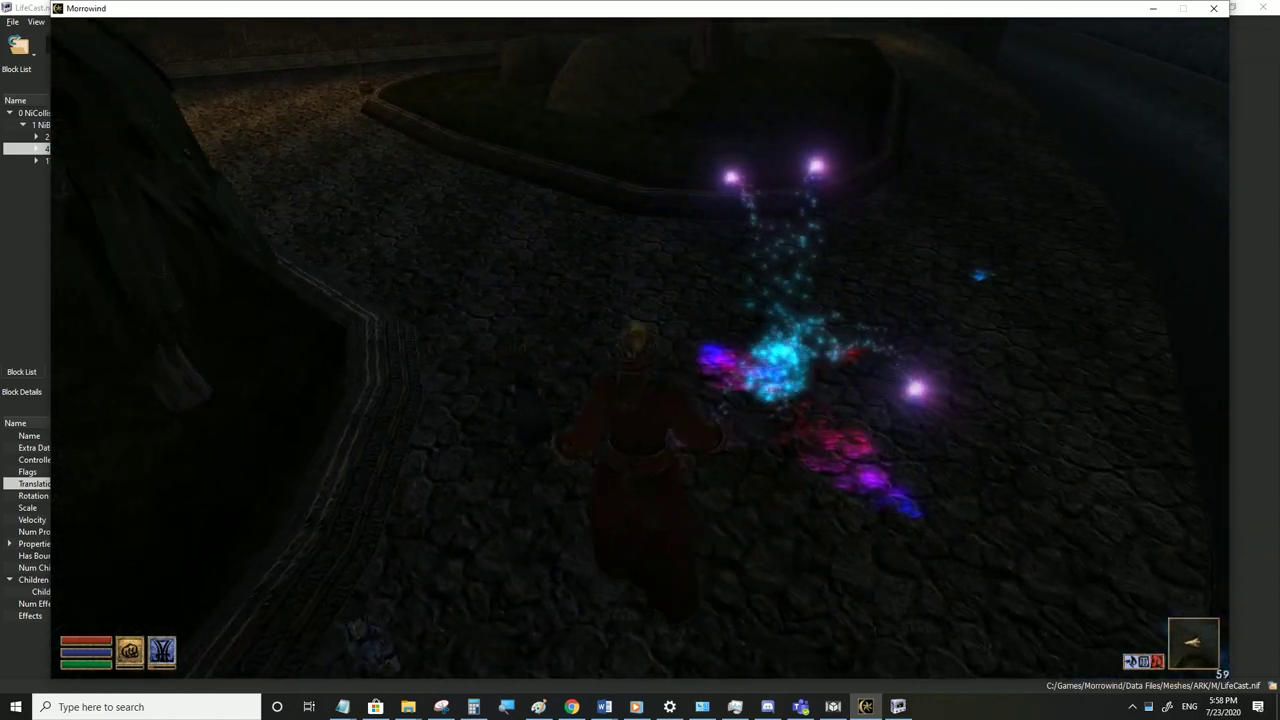
{"action": "key", "text": "Tab"}
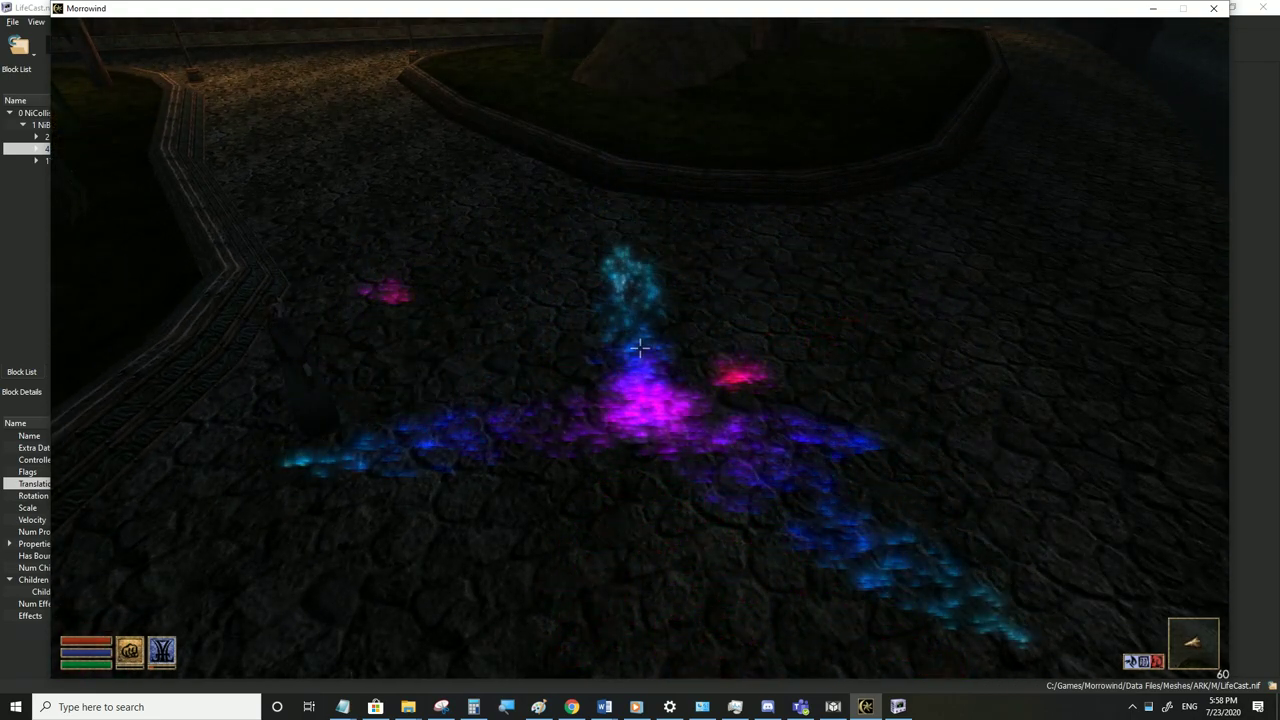
{"action": "key", "text": "w"}
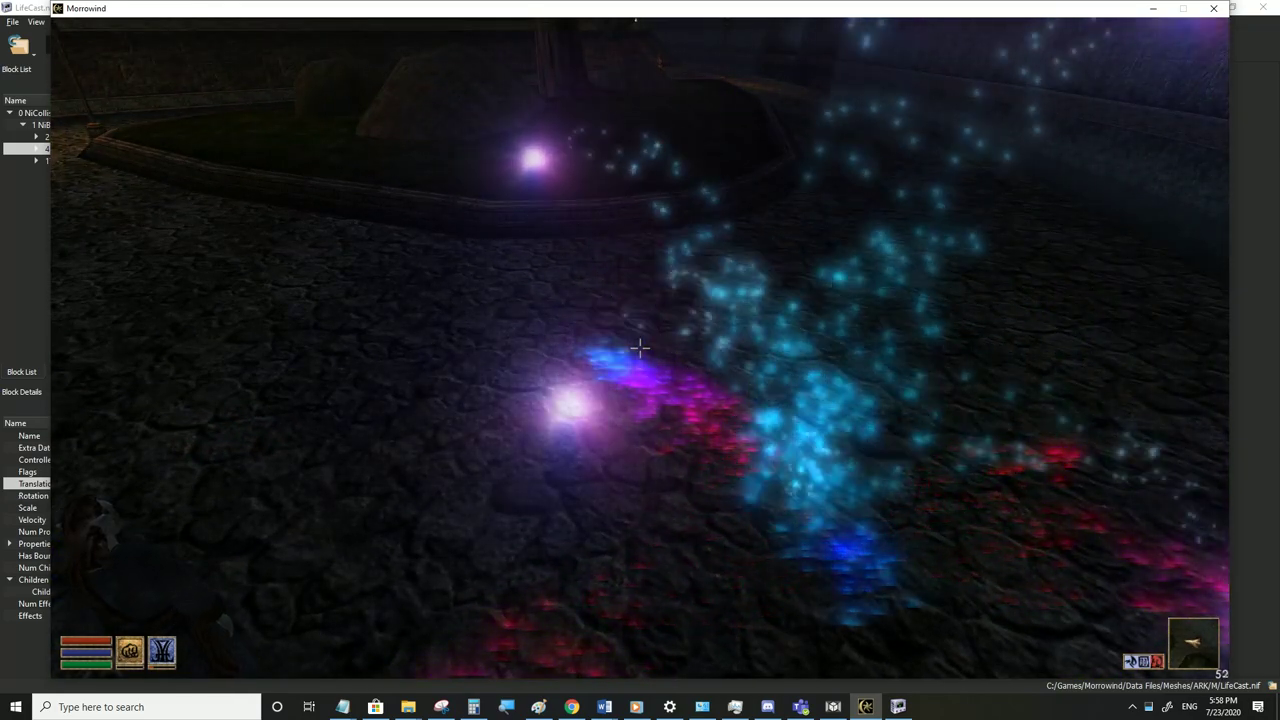
{"action": "key", "text": "alt+Tab"}
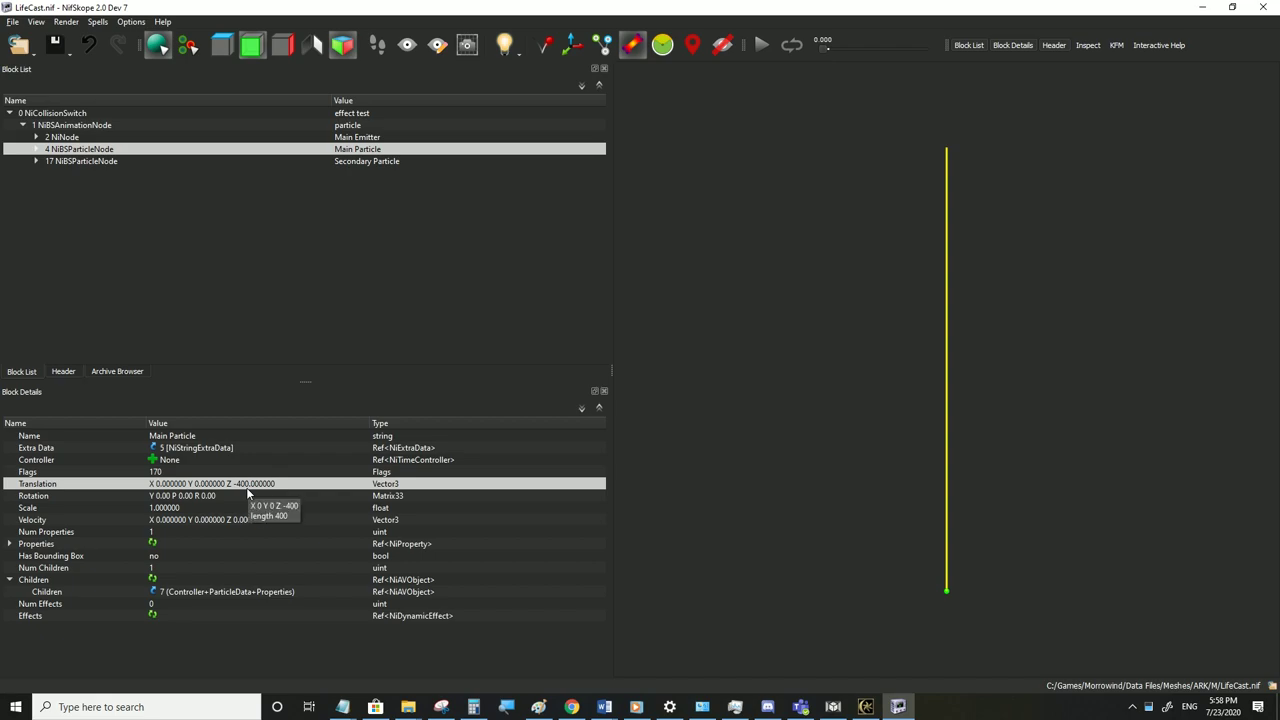
Set the Main Particle's NiPlanarCollider Position Z to 200, save, and check it in Morrowind
{"action": "left_click", "coordinate": [33, 150]}
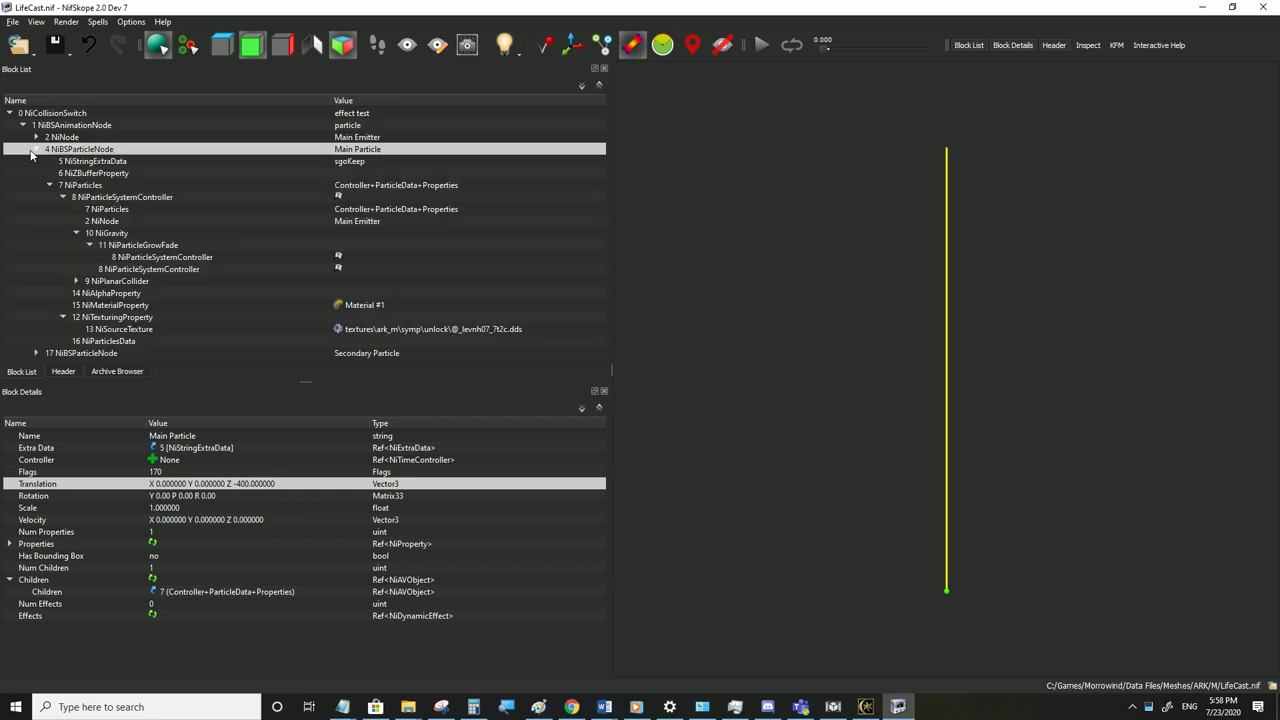
{"action": "left_click", "coordinate": [114, 282]}
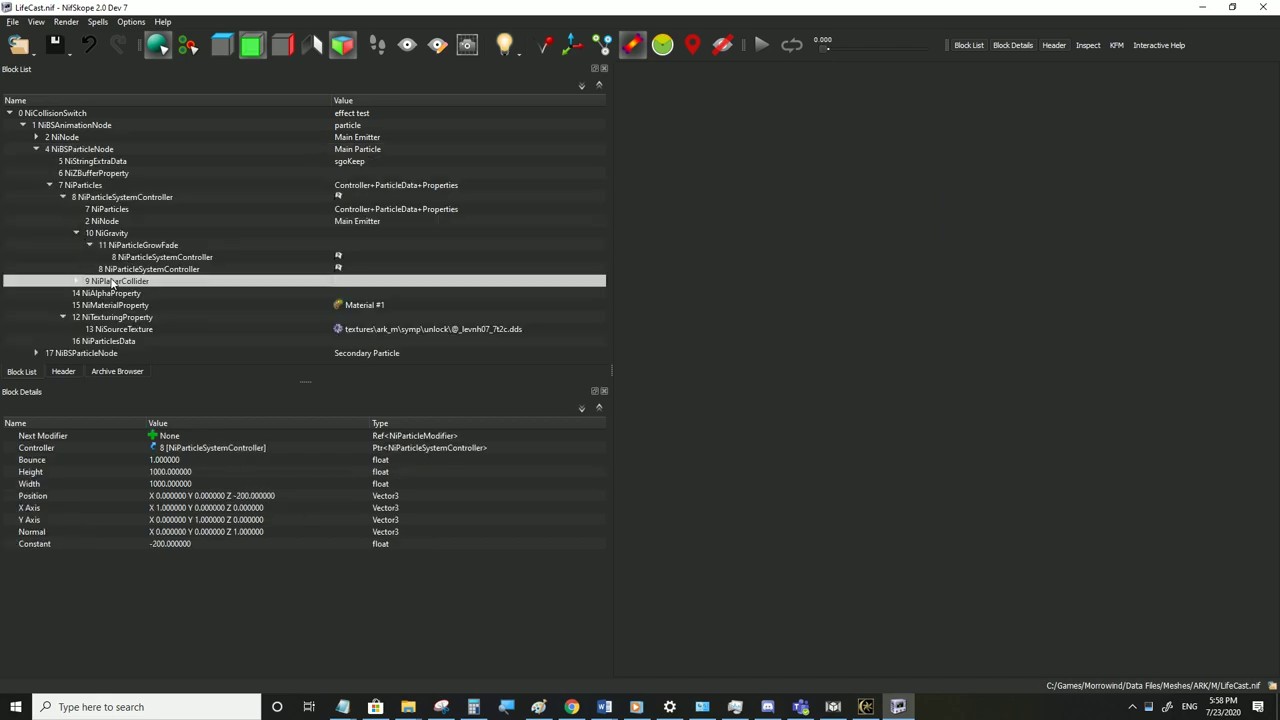
{"action": "double_click", "coordinate": [289, 495]}
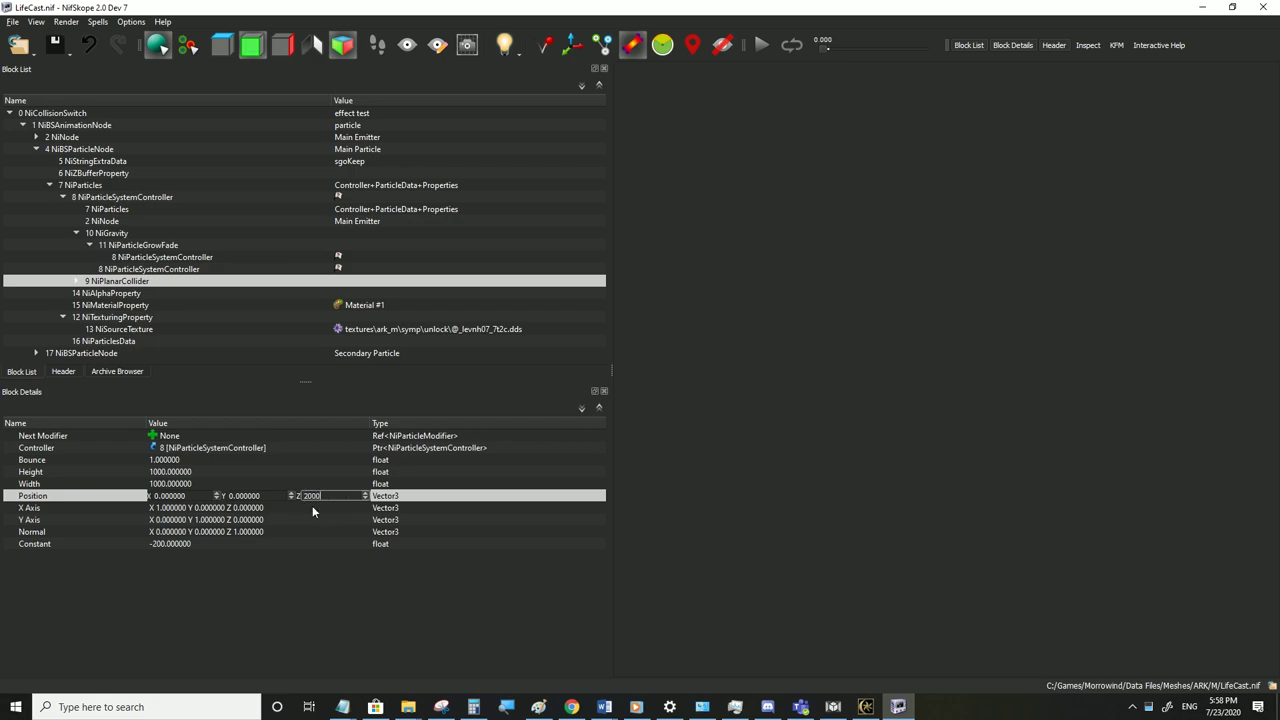
{"action": "left_click", "coordinate": [312, 507]}
{"action": "left_click", "coordinate": [12, 24]}
{"action": "left_click", "coordinate": [40, 129]}
{"action": "left_click", "coordinate": [866, 707]}
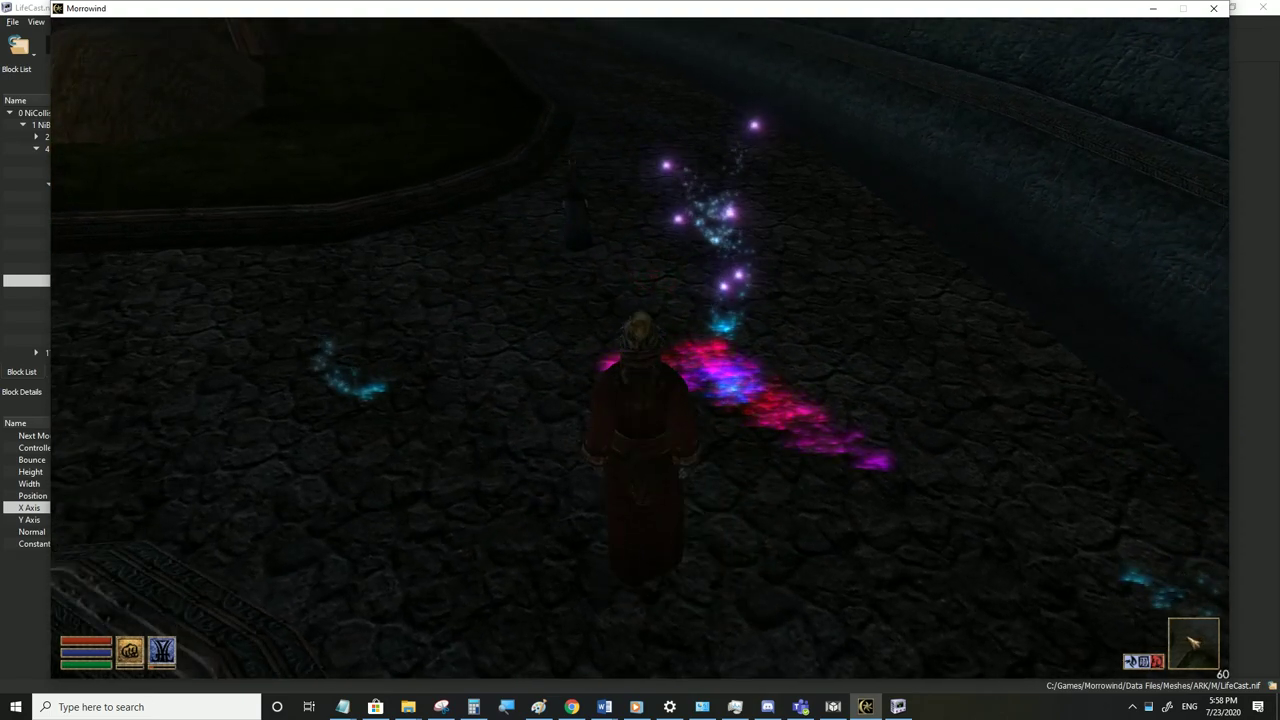
Change the collider's Position Z to 400 and save LifeCast.nif
{"action": "key", "text": "alt+Tab"}
{"action": "double_click", "coordinate": [262, 497]}
{"action": "double_click", "coordinate": [322, 497]}
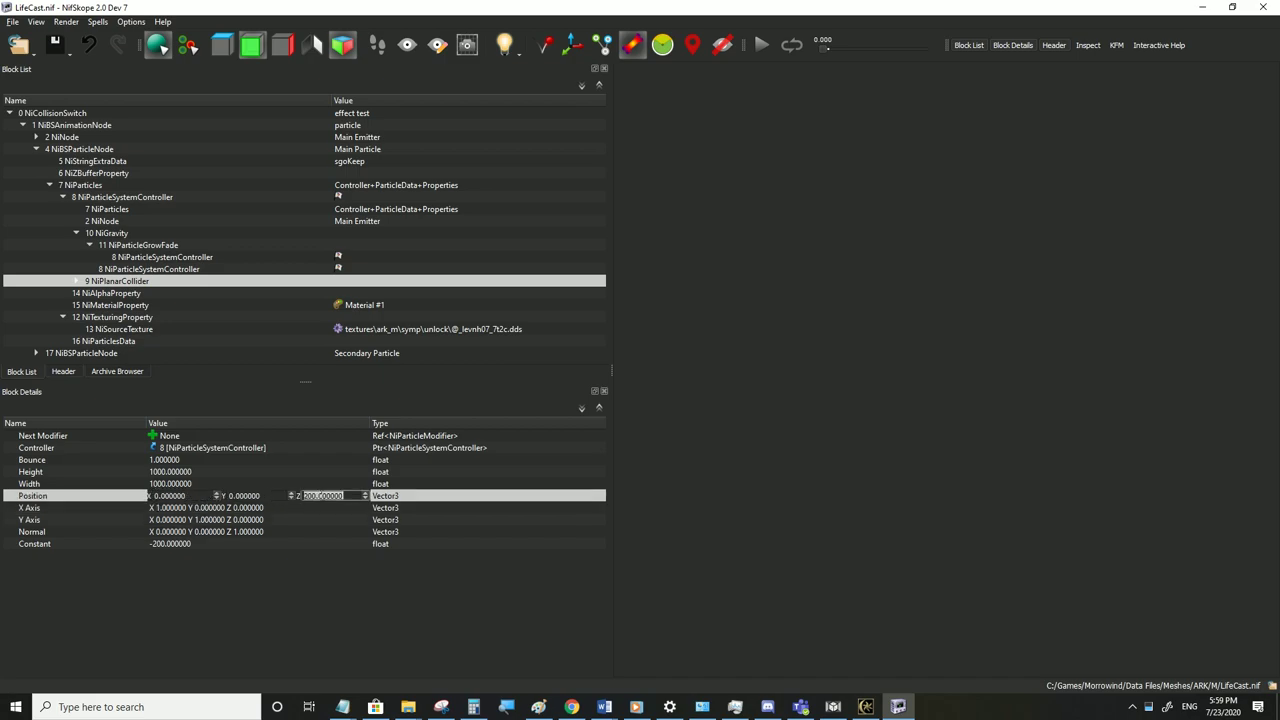
{"action": "type", "text": "400"}
{"action": "left_click", "coordinate": [312, 511]}
{"action": "left_click", "coordinate": [13, 22]}
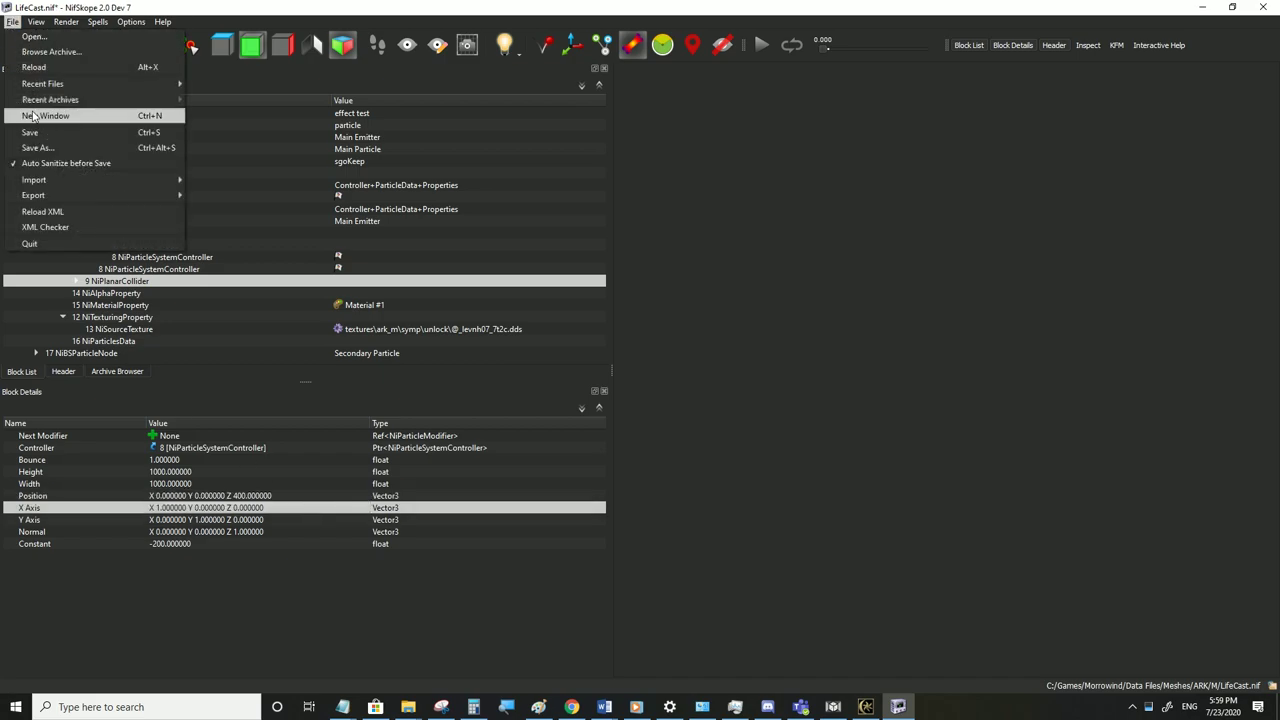
{"action": "left_click", "coordinate": [35, 128]}
Put Position Z back to 200 with Constant 200, save, and test in game
{"action": "double_click", "coordinate": [265, 496]}
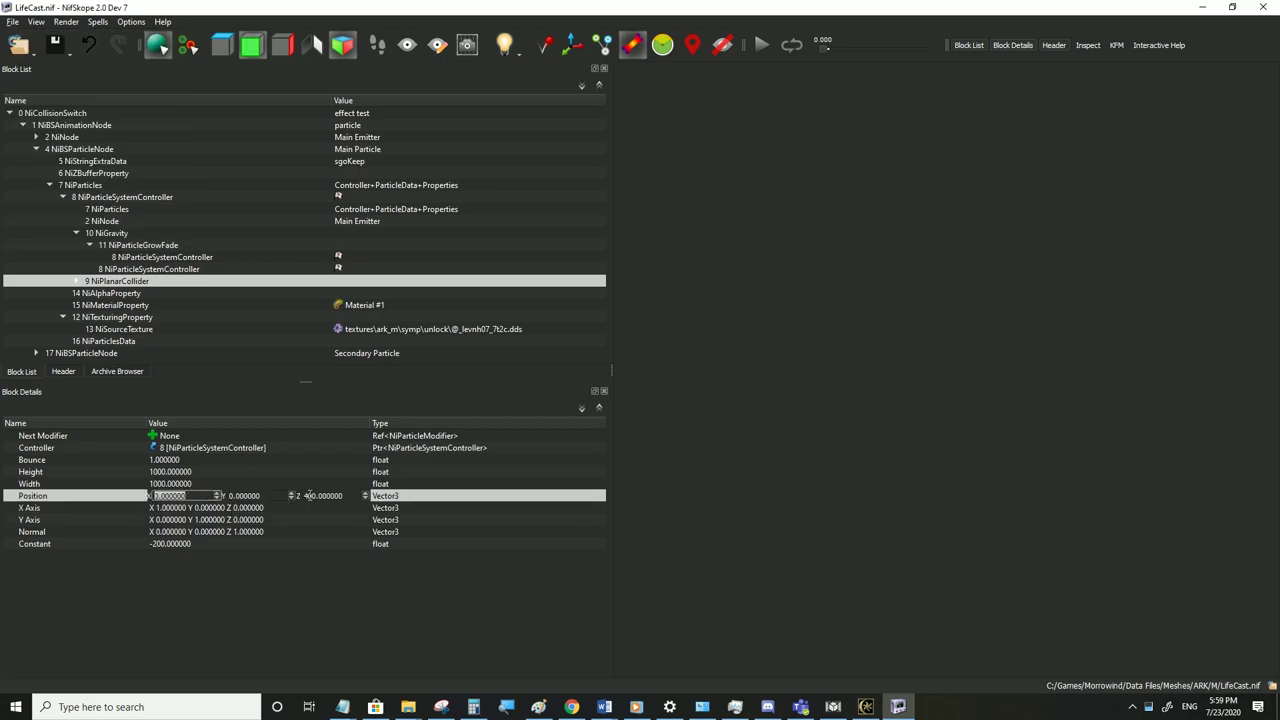
{"action": "double_click", "coordinate": [216, 540]}
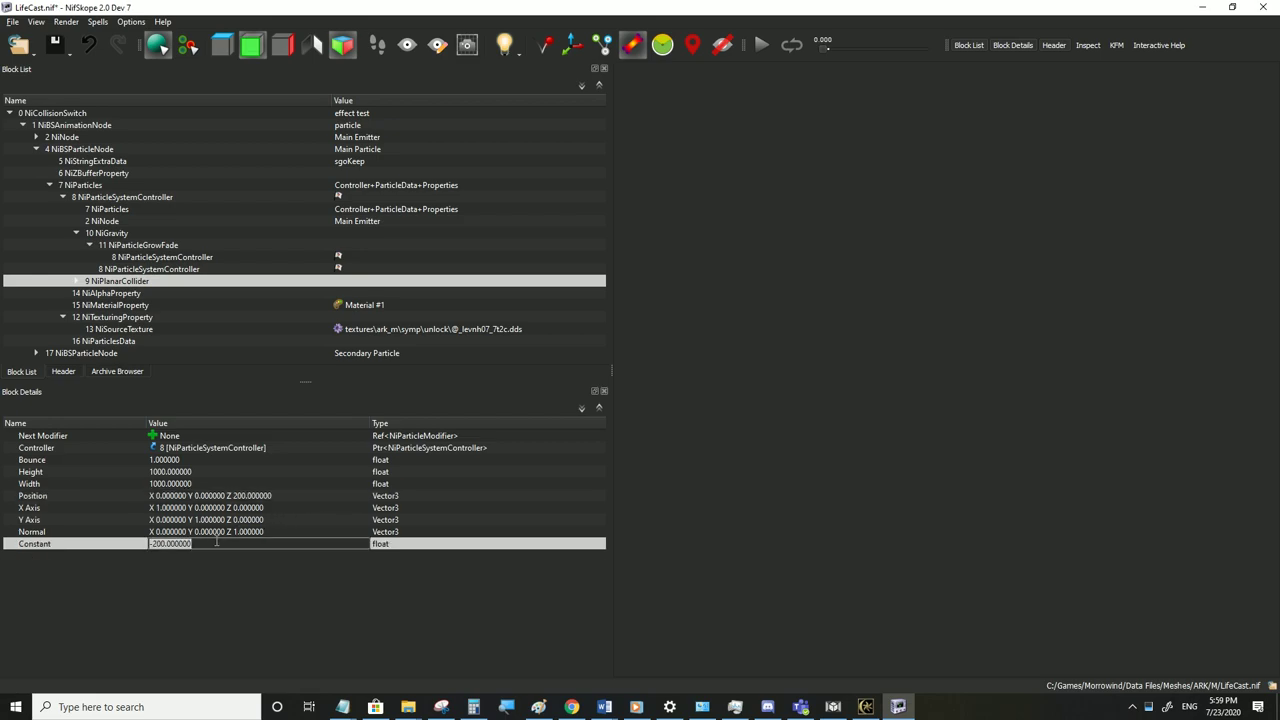
{"action": "type", "text": "200"}
{"action": "left_click", "coordinate": [214, 508]}
{"action": "left_click", "coordinate": [12, 23]}
{"action": "left_click", "coordinate": [38, 132]}
{"action": "left_click", "coordinate": [870, 700]}
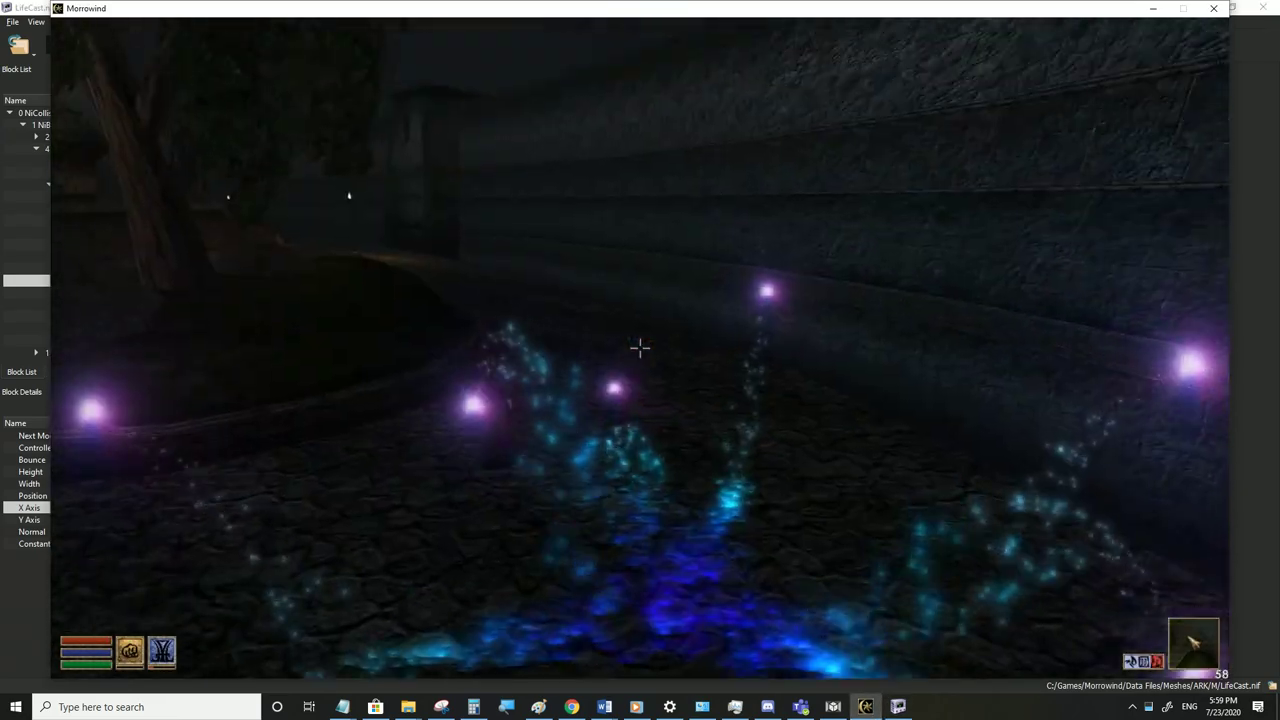
Toggle third- and first-person views and circle around the purple, blue and cyan cross effect
{"action": "key", "text": "Tab"}
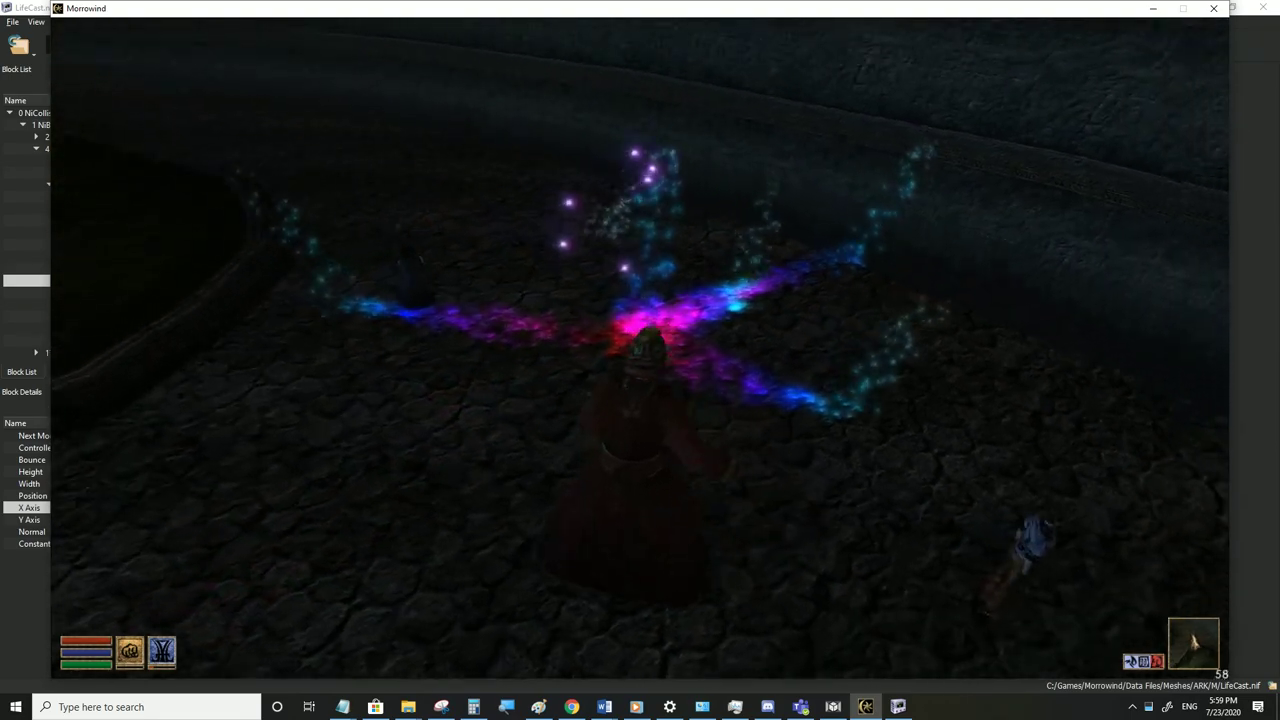
{"action": "key", "text": "Tab"}
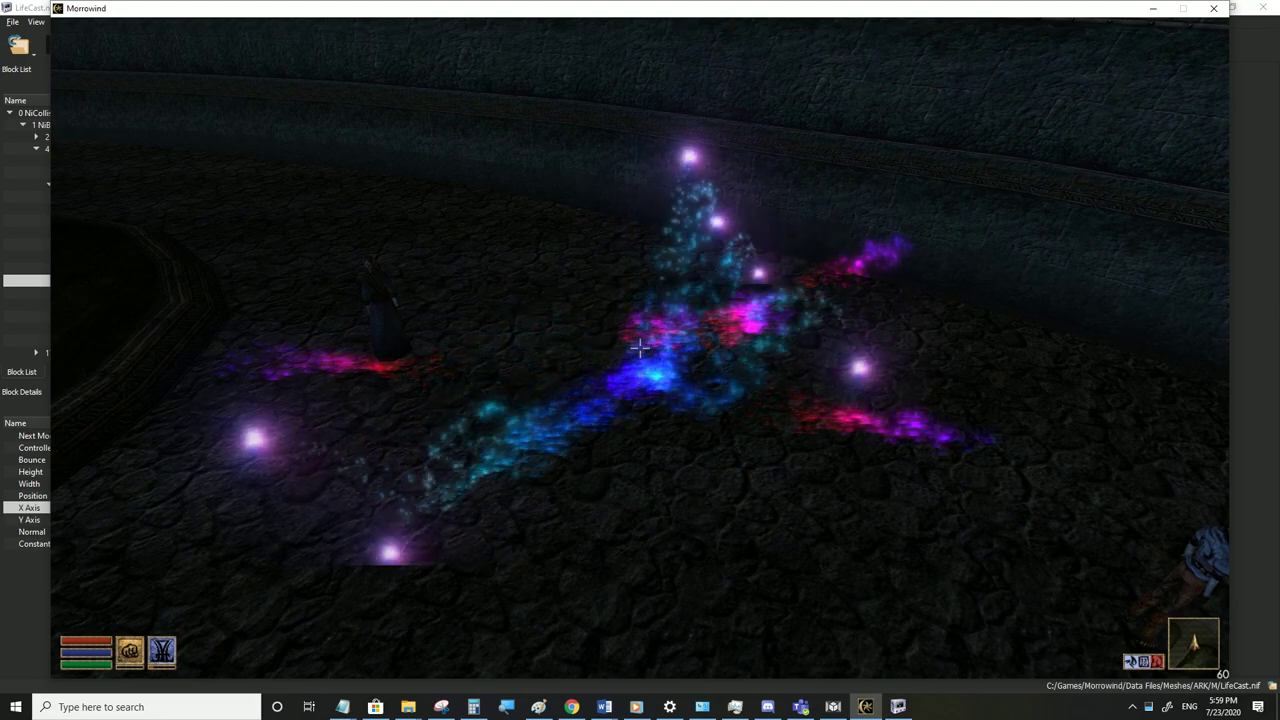
{"action": "key", "text": "d"}
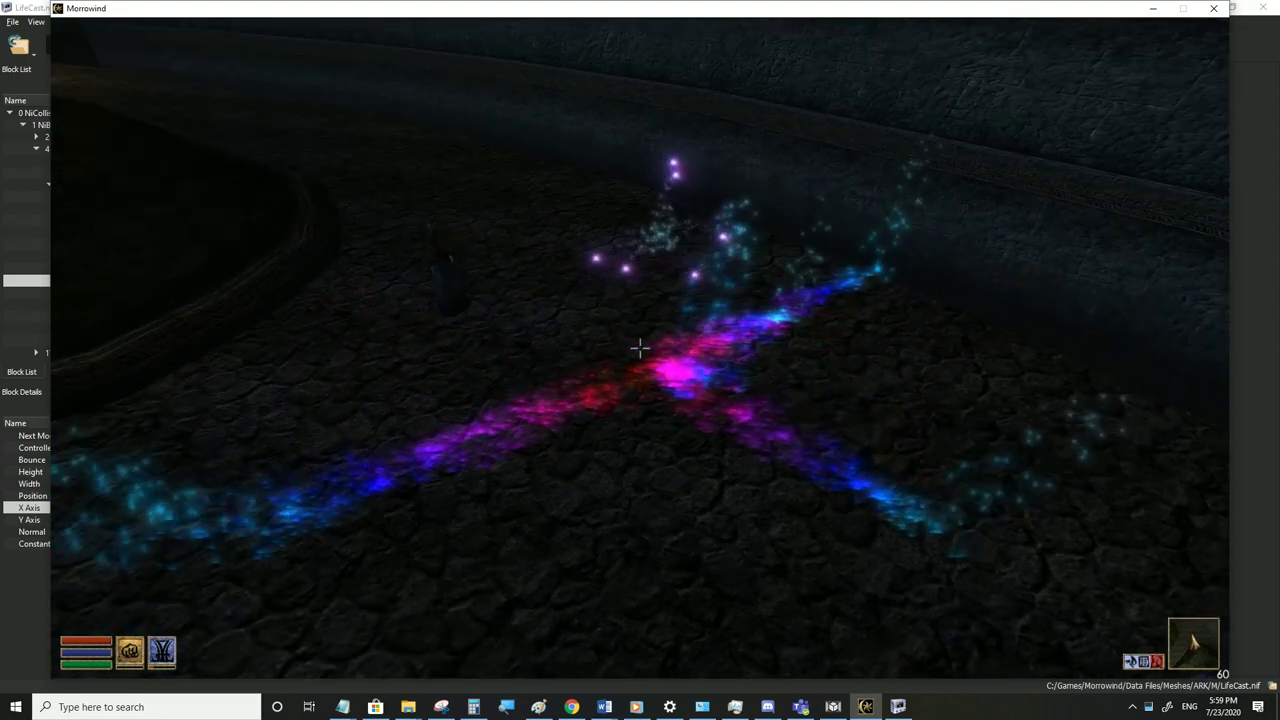
{"action": "key", "text": "a"}
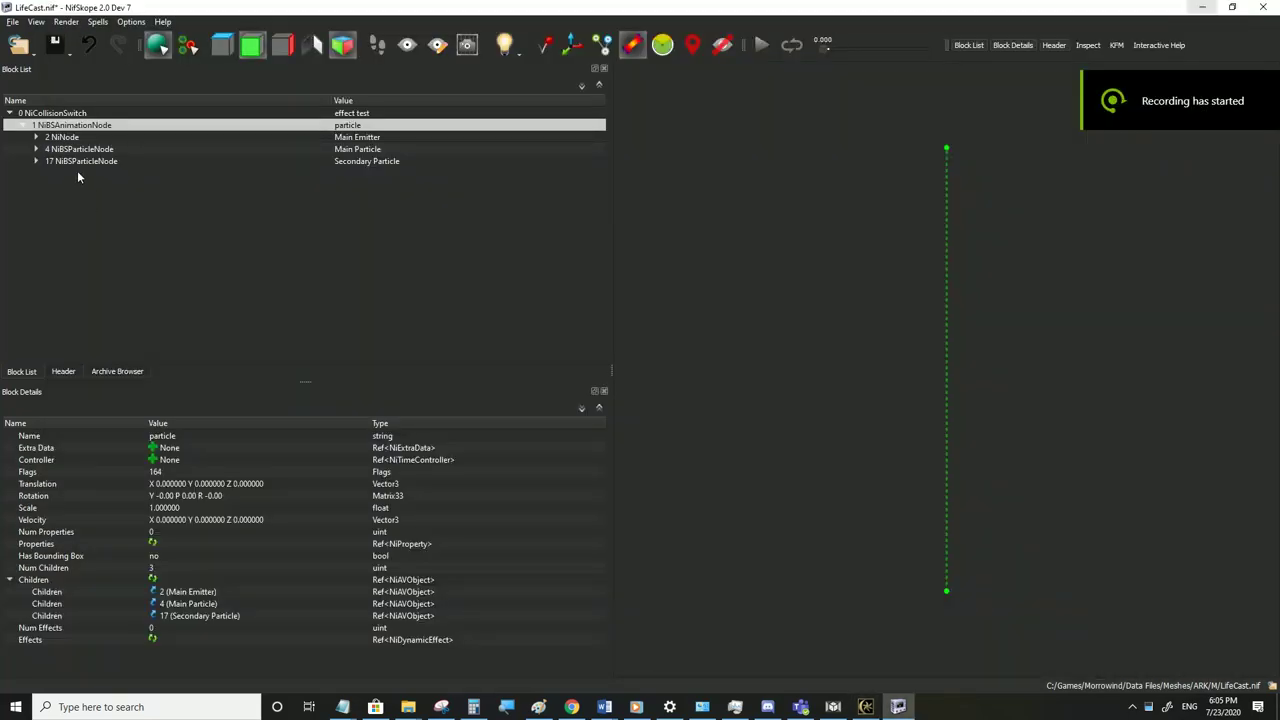
Copy the Secondary Particle branch (node 17) and paste it under the particle animation node
{"action": "left_click", "coordinate": [67, 163]}
{"action": "right_click", "coordinate": [68, 163]}
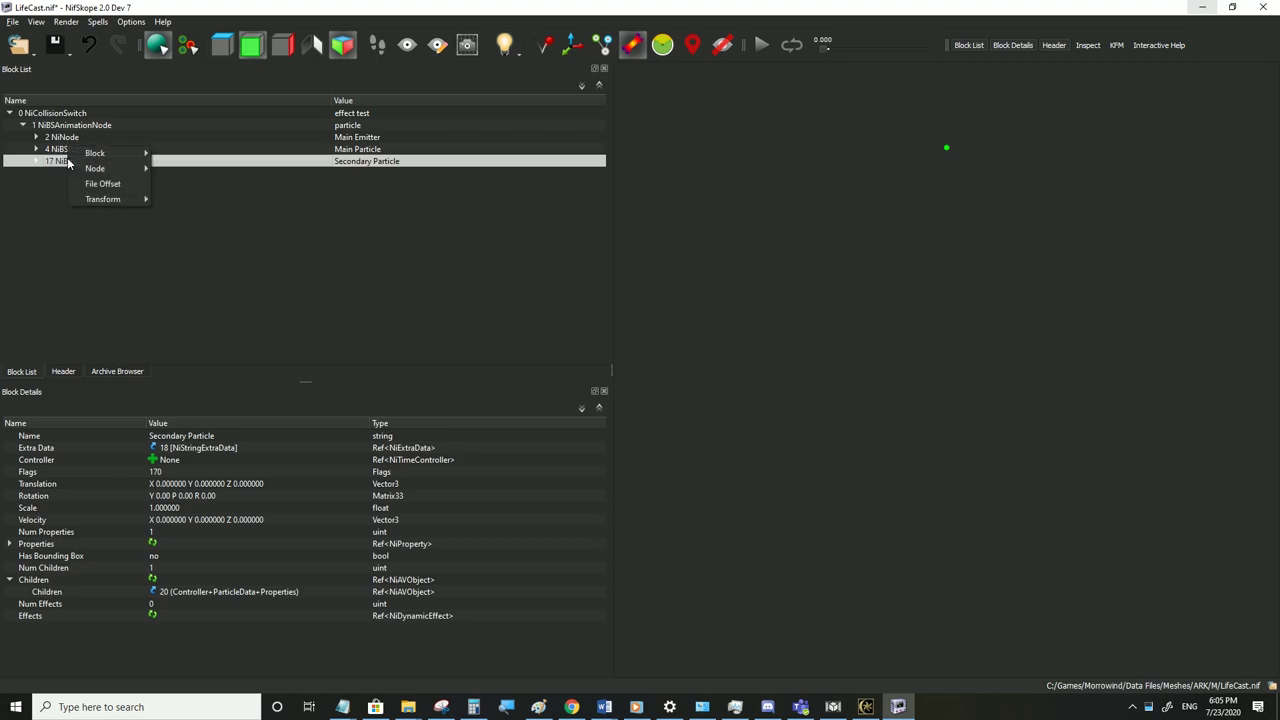
{"action": "mouse_move", "coordinate": [126, 172]}
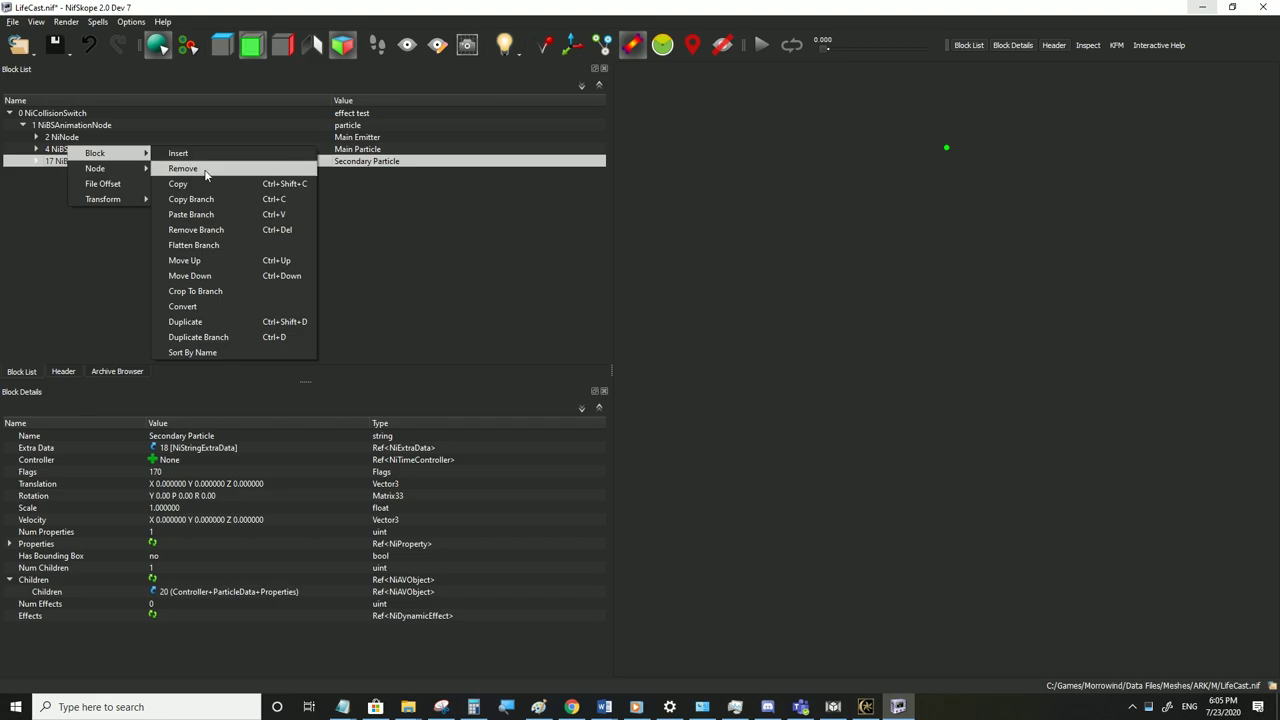
{"action": "left_click", "coordinate": [191, 199]}
{"action": "left_click", "coordinate": [66, 127]}
{"action": "right_click", "coordinate": [66, 127]}
{"action": "mouse_move", "coordinate": [120, 132]}
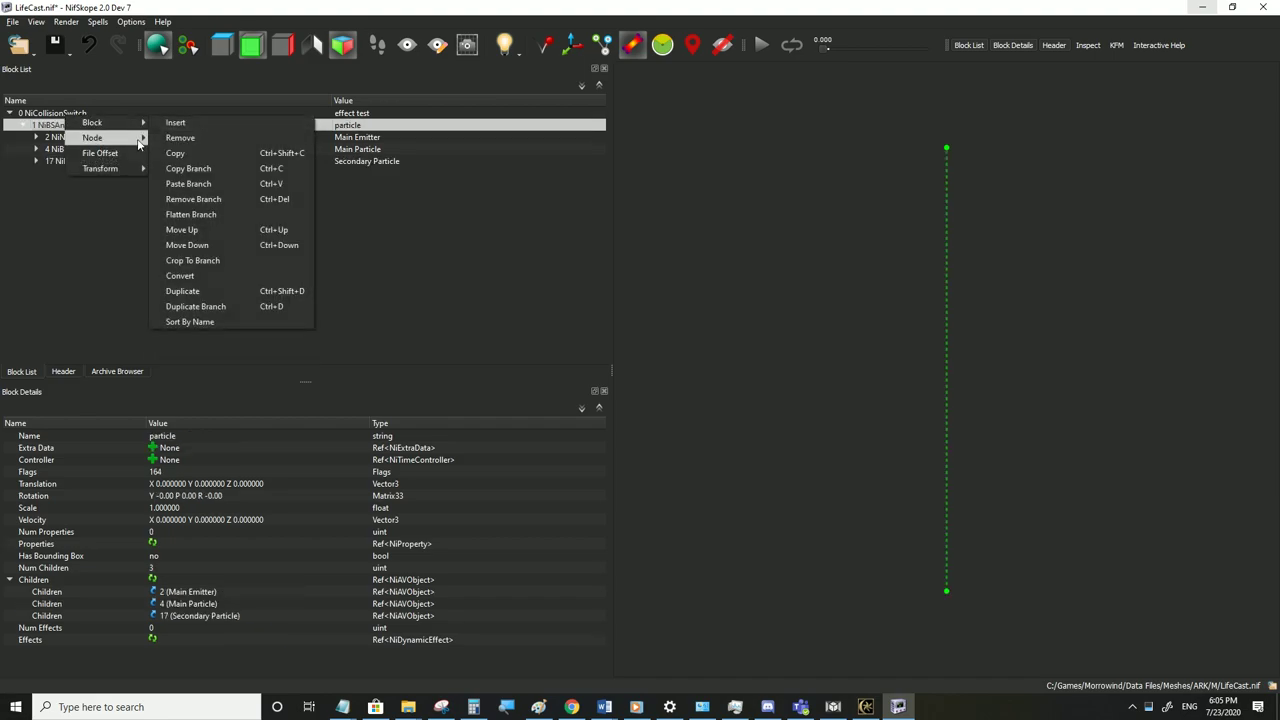
{"action": "left_click", "coordinate": [190, 180]}
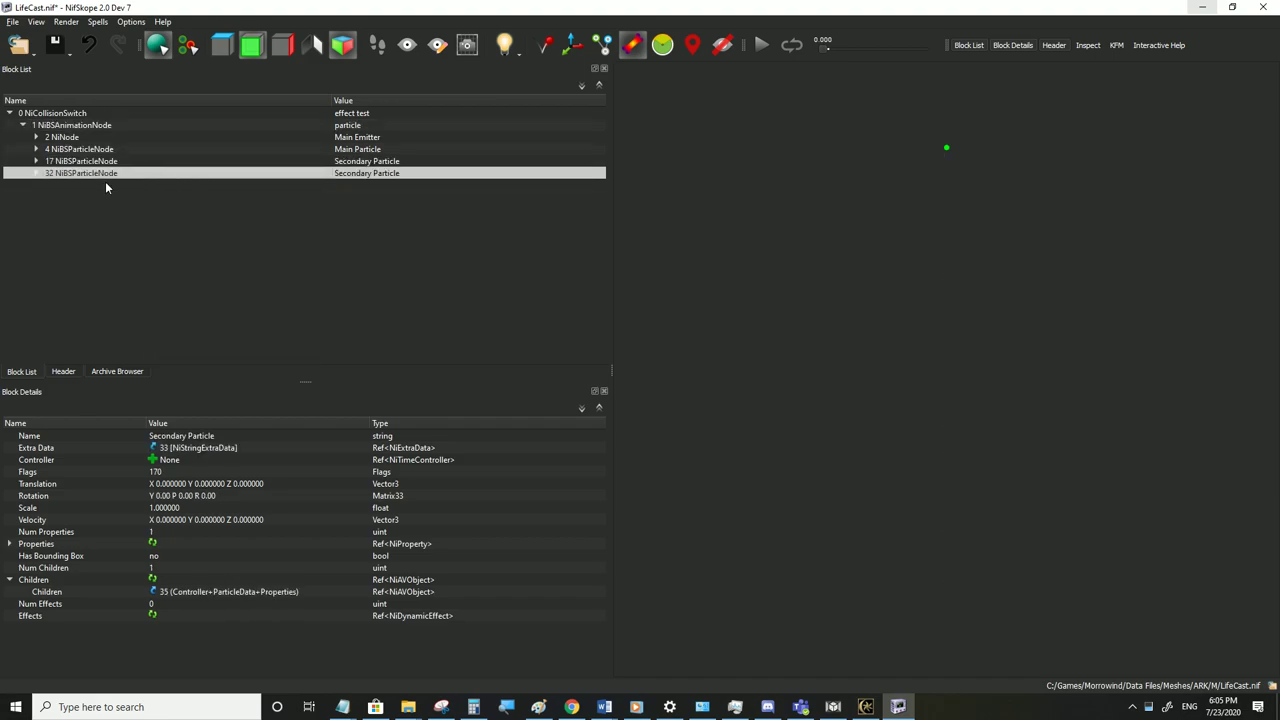
Set the copied particle array controller's Emitter to block 20
{"action": "left_click", "coordinate": [35, 173]}
{"action": "left_click", "coordinate": [49, 209]}
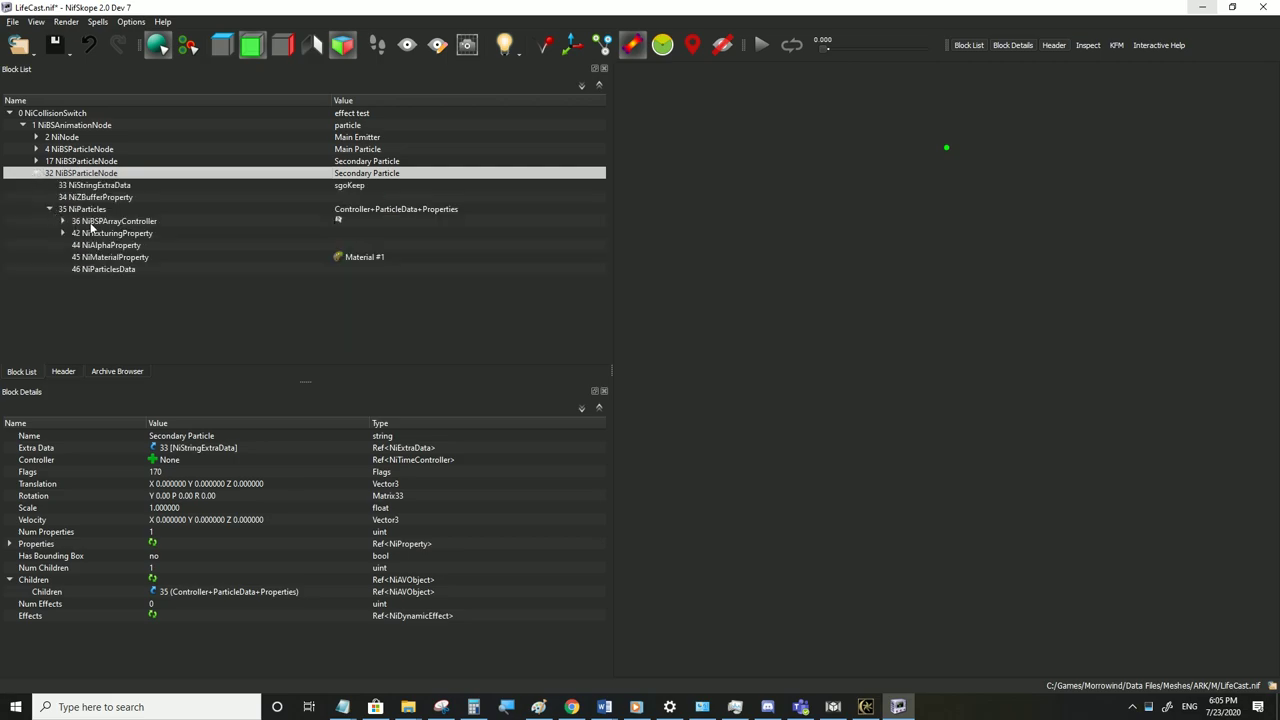
{"action": "left_click", "coordinate": [73, 223]}
{"action": "scroll", "coordinate": [196, 521], "scroll_direction": "down", "scroll_amount": 4}
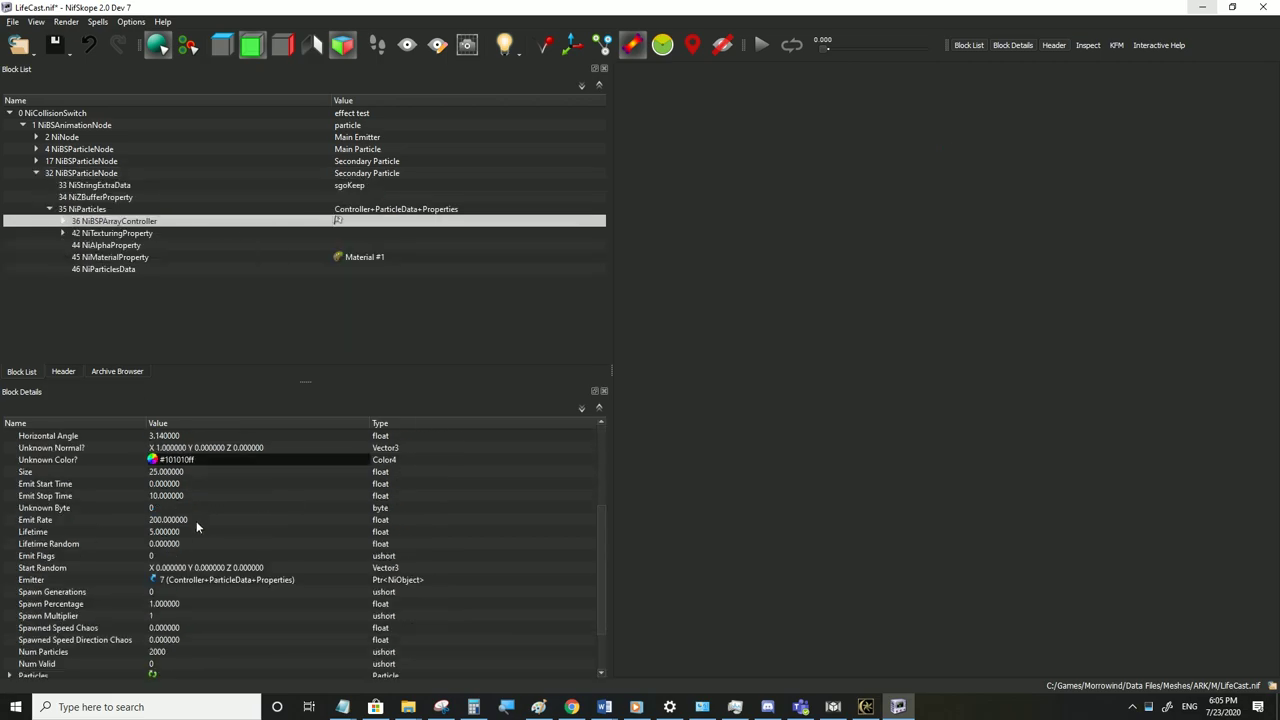
{"action": "double_click", "coordinate": [216, 576]}
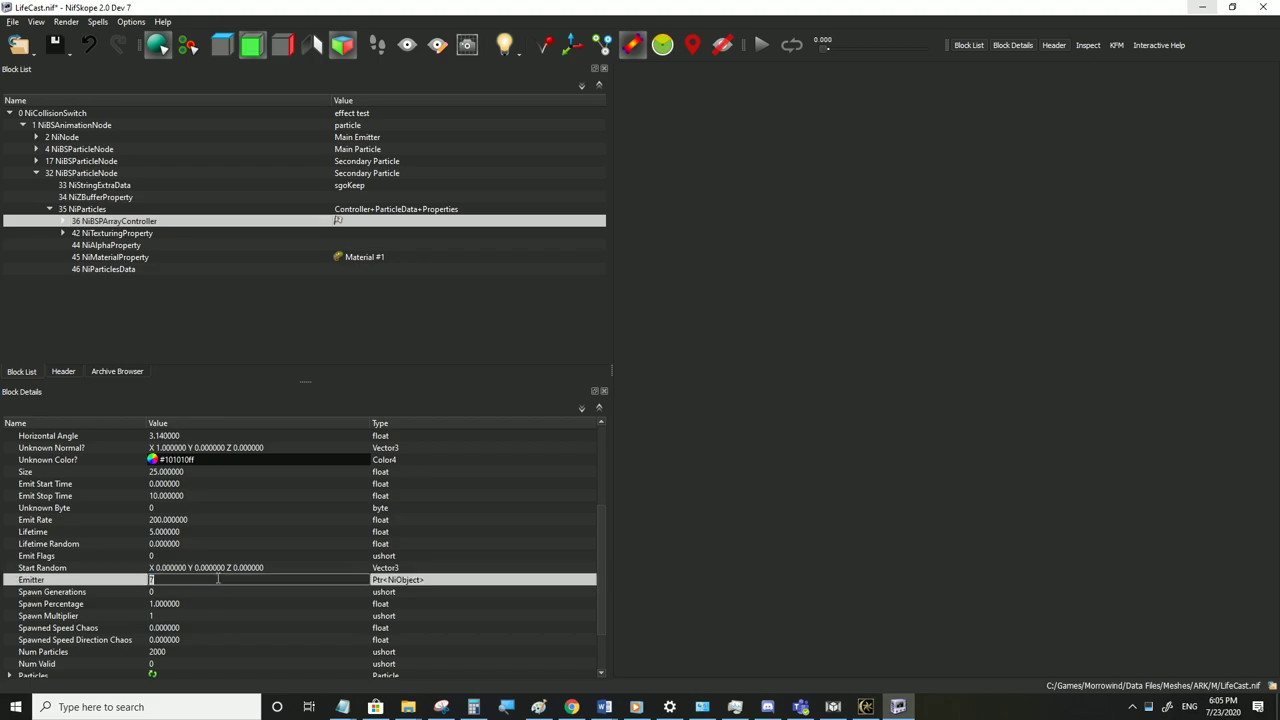
{"action": "left_click", "coordinate": [38, 161]}
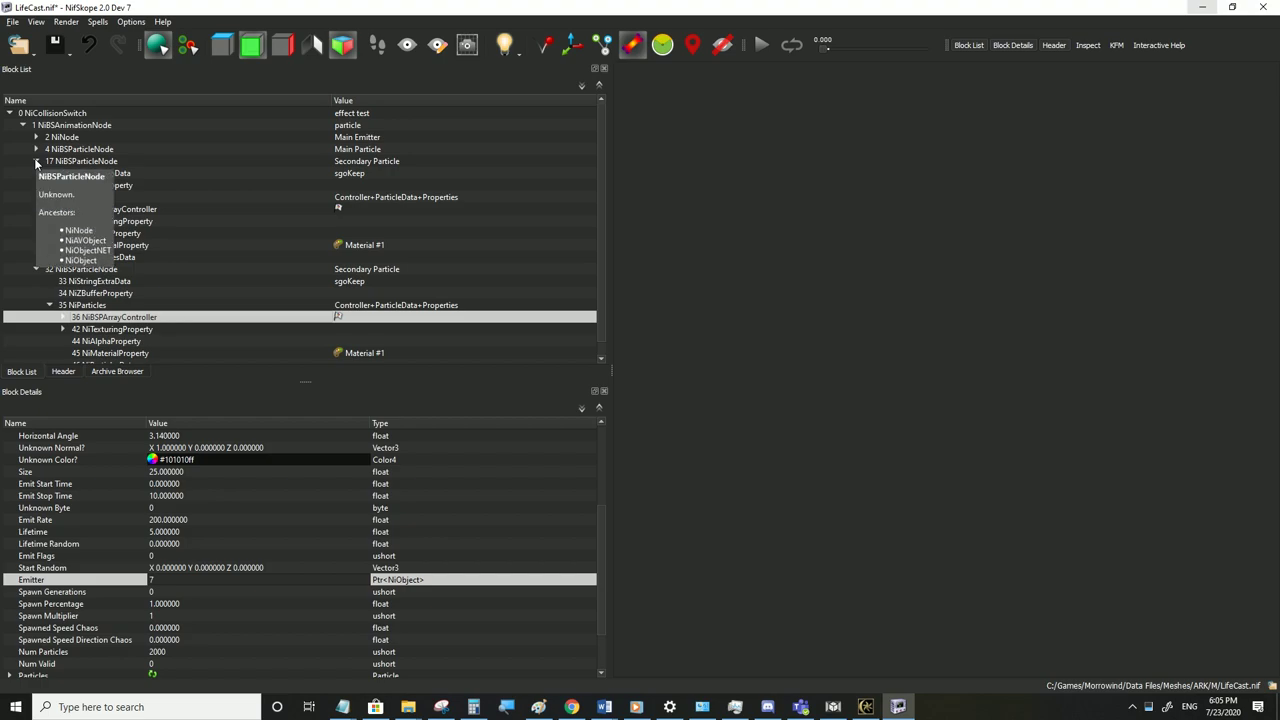
{"action": "left_click", "coordinate": [36, 161]}
{"action": "double_click", "coordinate": [170, 568]}
{"action": "double_click", "coordinate": [173, 581]}
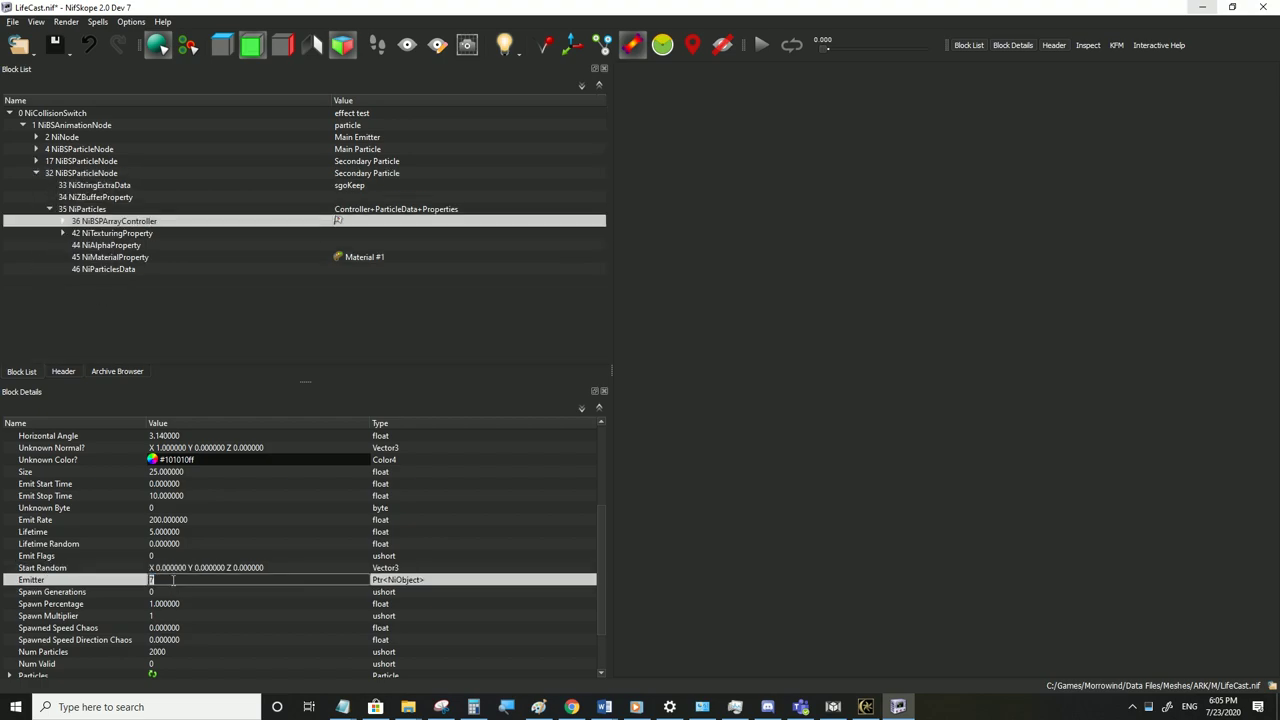
{"action": "type", "text": "20"}
{"action": "left_click", "coordinate": [167, 559]}
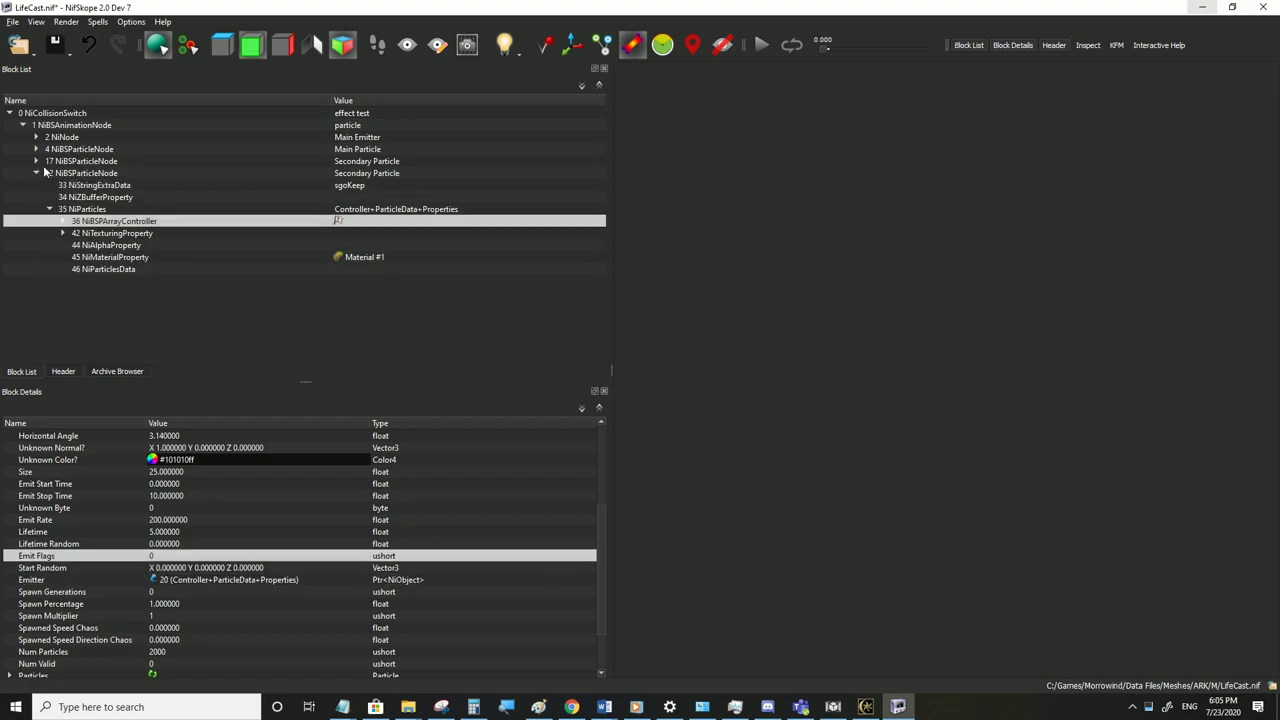
{"action": "left_click", "coordinate": [36, 173]}
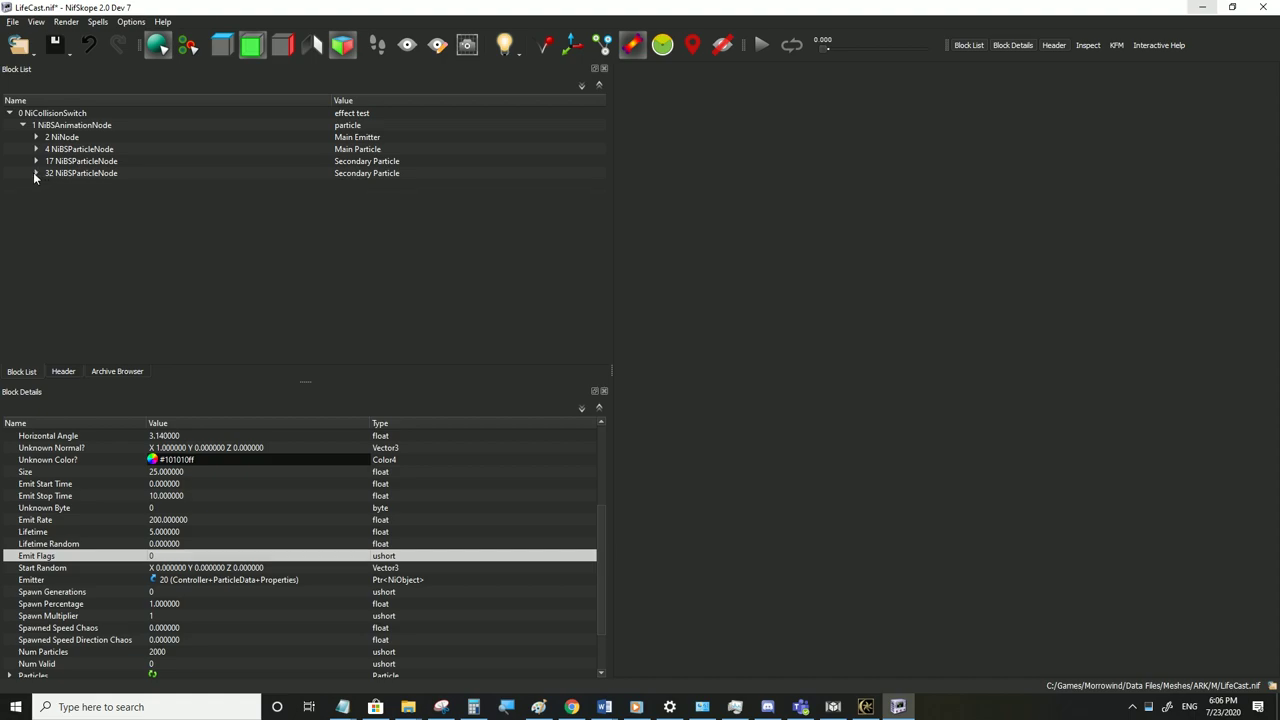
{"action": "left_click", "coordinate": [36, 173]}
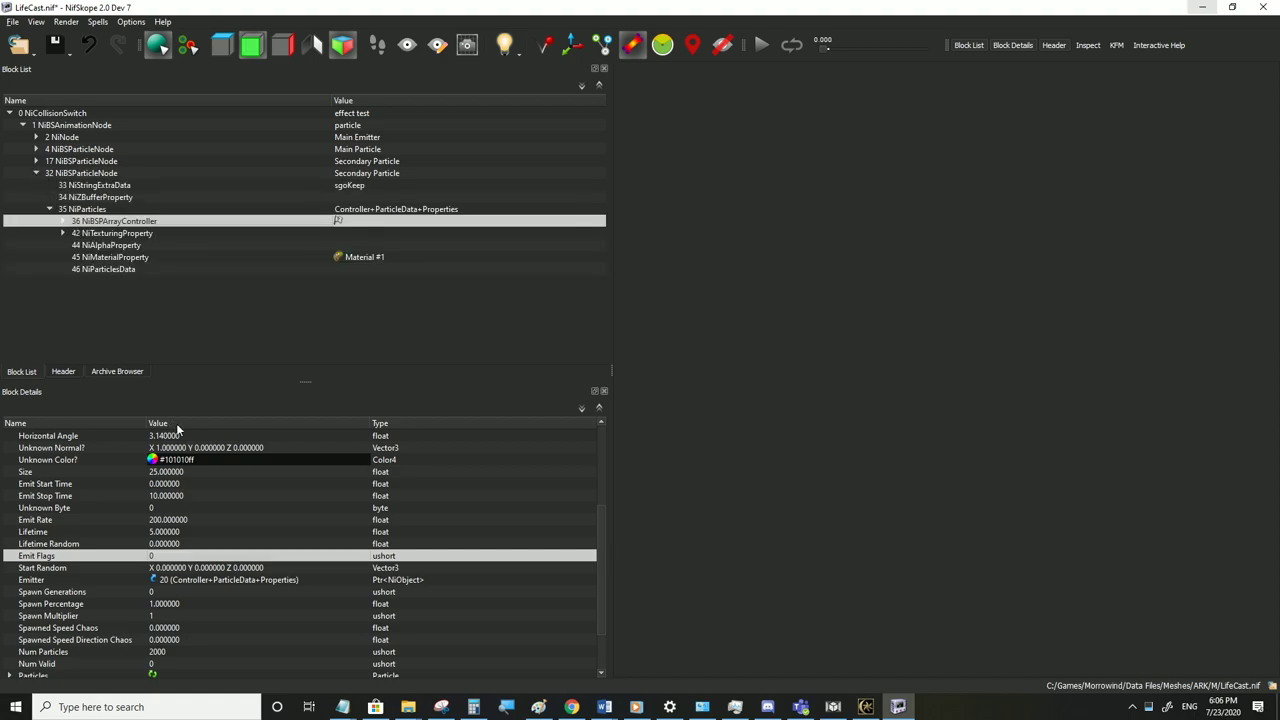
Give the copy's NiGravity modifier a Force of 150
{"action": "scroll", "coordinate": [219, 518], "scroll_direction": "down", "scroll_amount": 2}
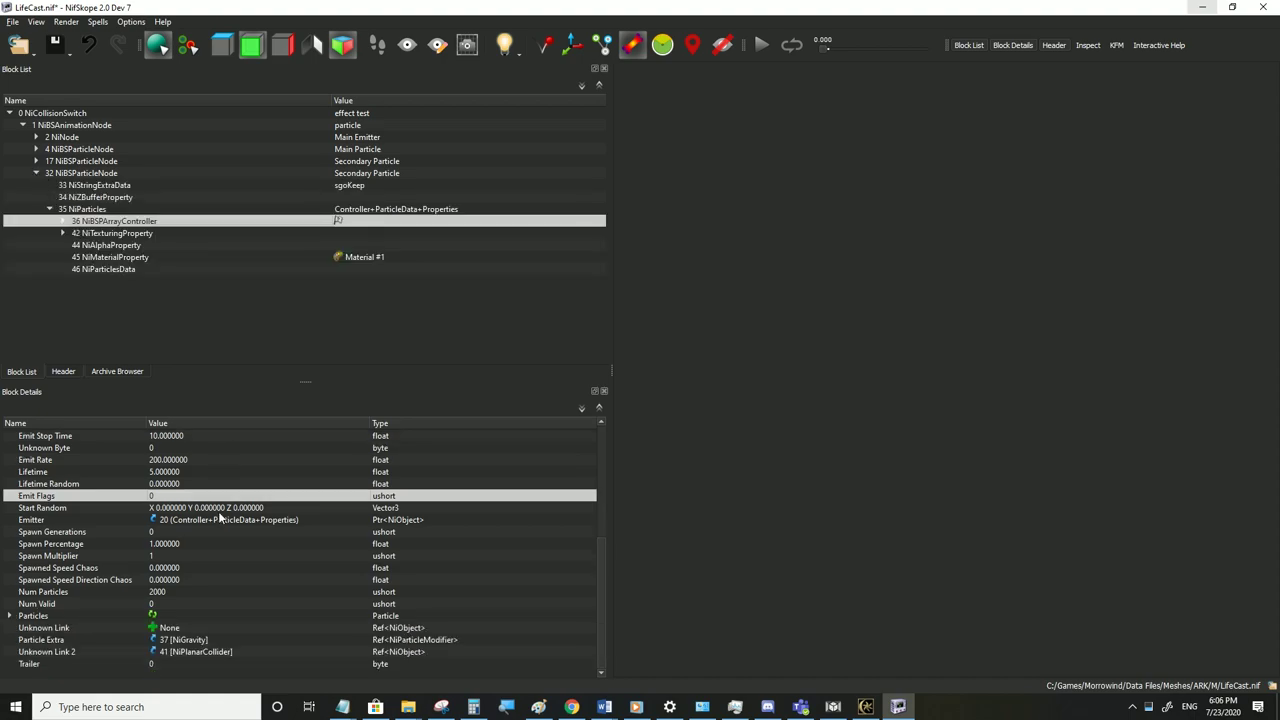
{"action": "left_click", "coordinate": [78, 237]}
{"action": "left_click", "coordinate": [64, 234]}
{"action": "left_click", "coordinate": [63, 221]}
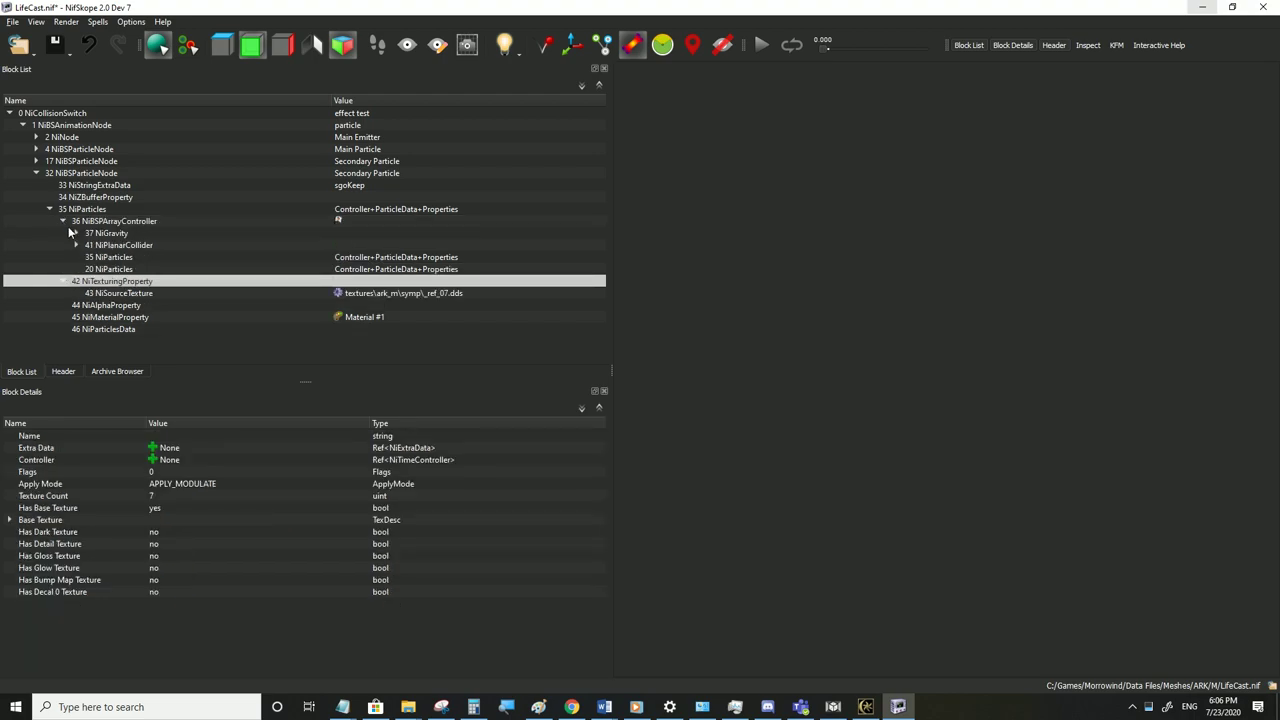
{"action": "left_click", "coordinate": [107, 235]}
{"action": "double_click", "coordinate": [229, 472]}
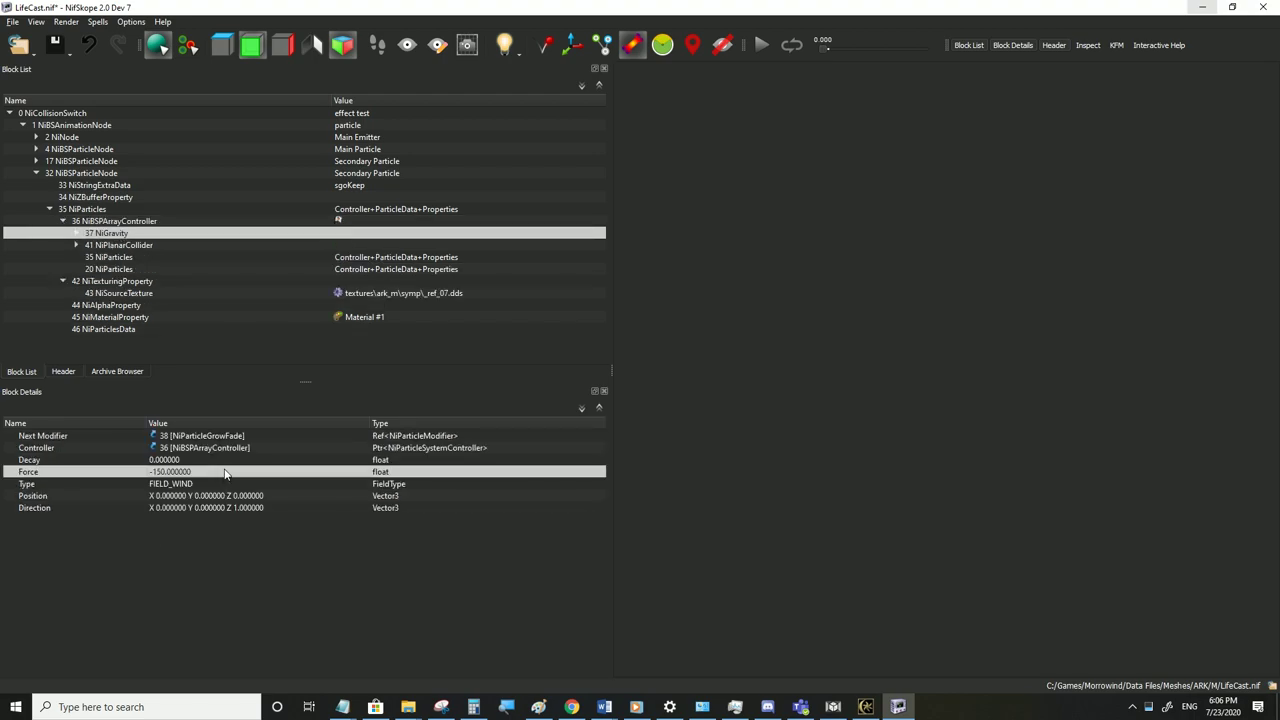
{"action": "type", "text": "150"}
{"action": "left_click", "coordinate": [211, 484]}
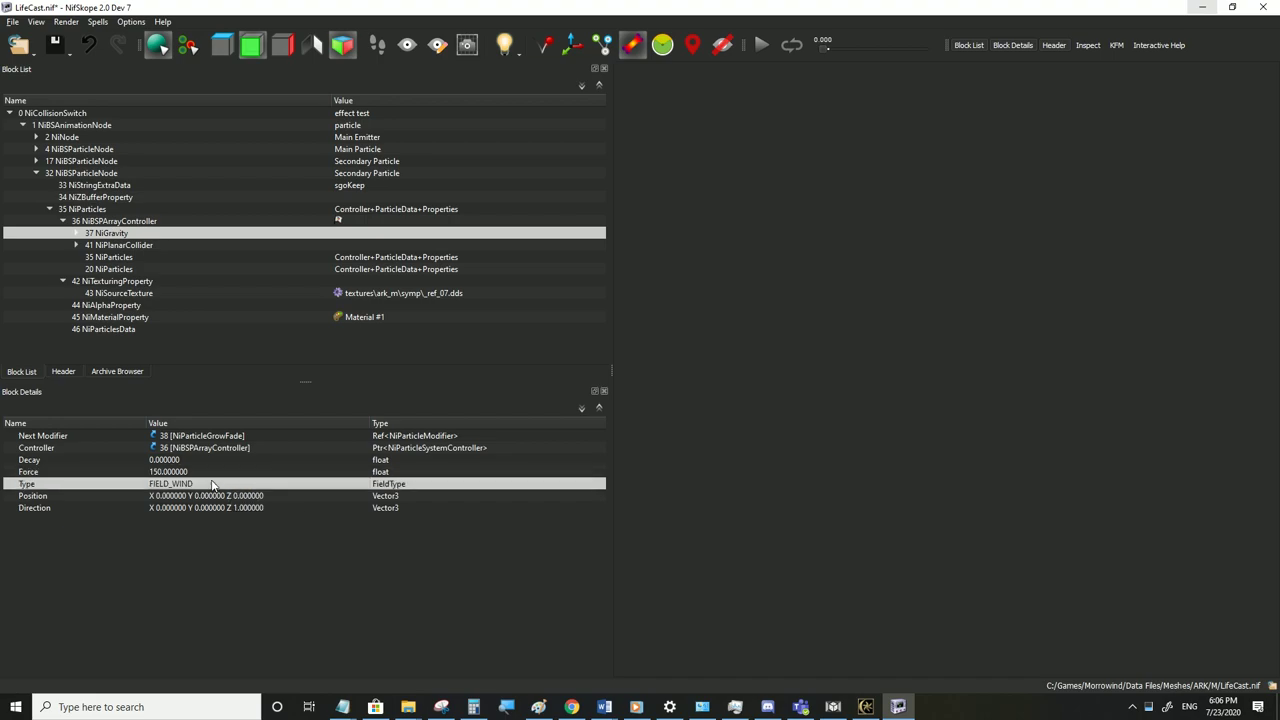
{"action": "double_click", "coordinate": [367, 174]}
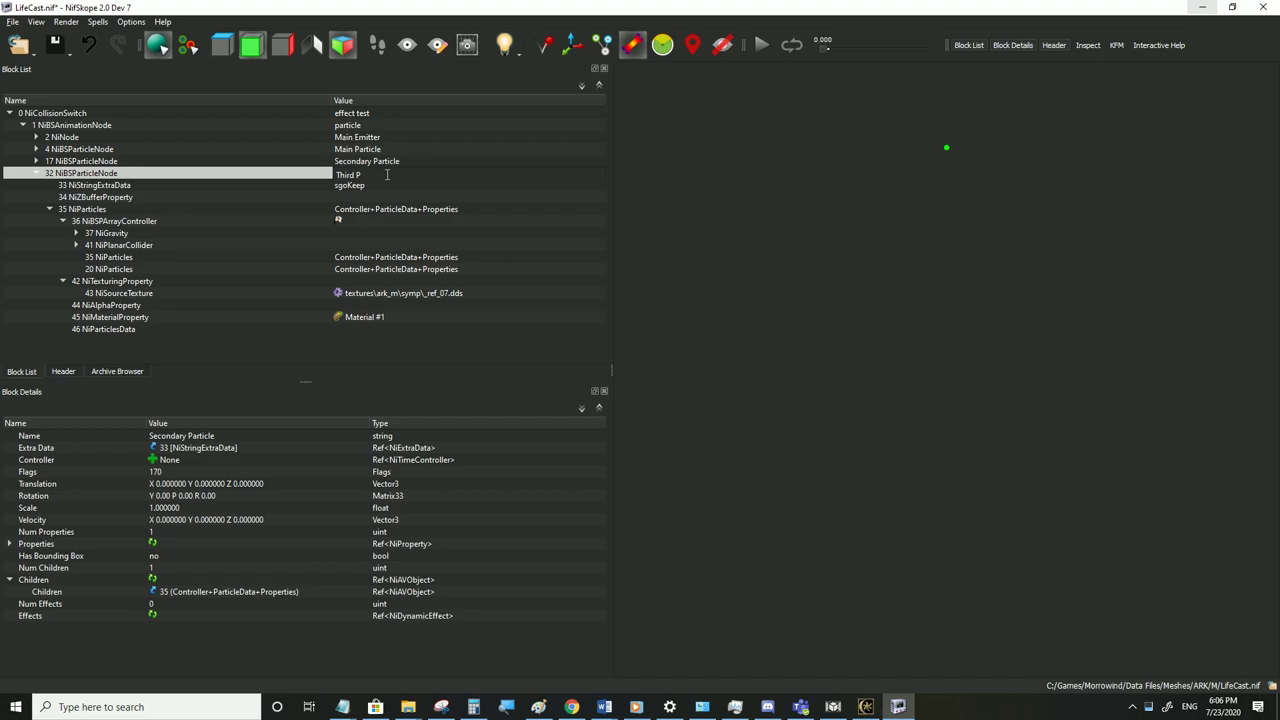
Rename node 32 to 'Third Particle'
{"action": "type", "text": "Third Particle"}
{"action": "key", "text": "Return"}
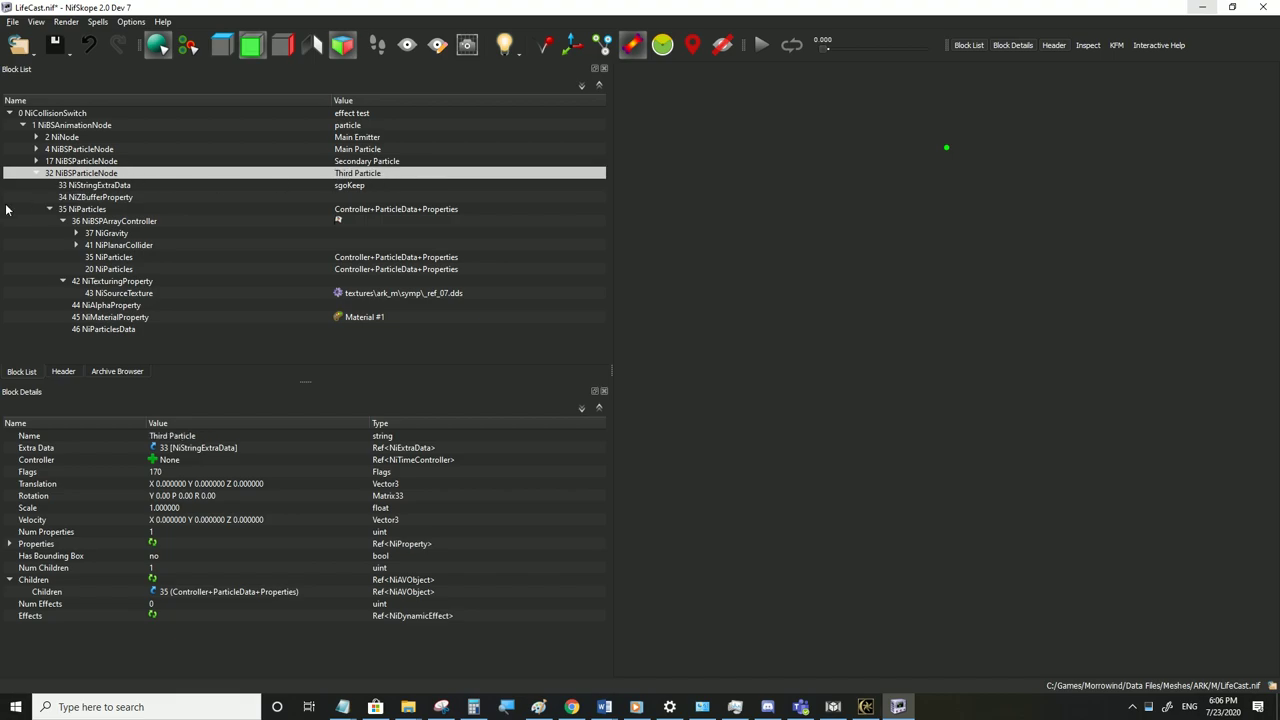
{"action": "left_click", "coordinate": [35, 174]}
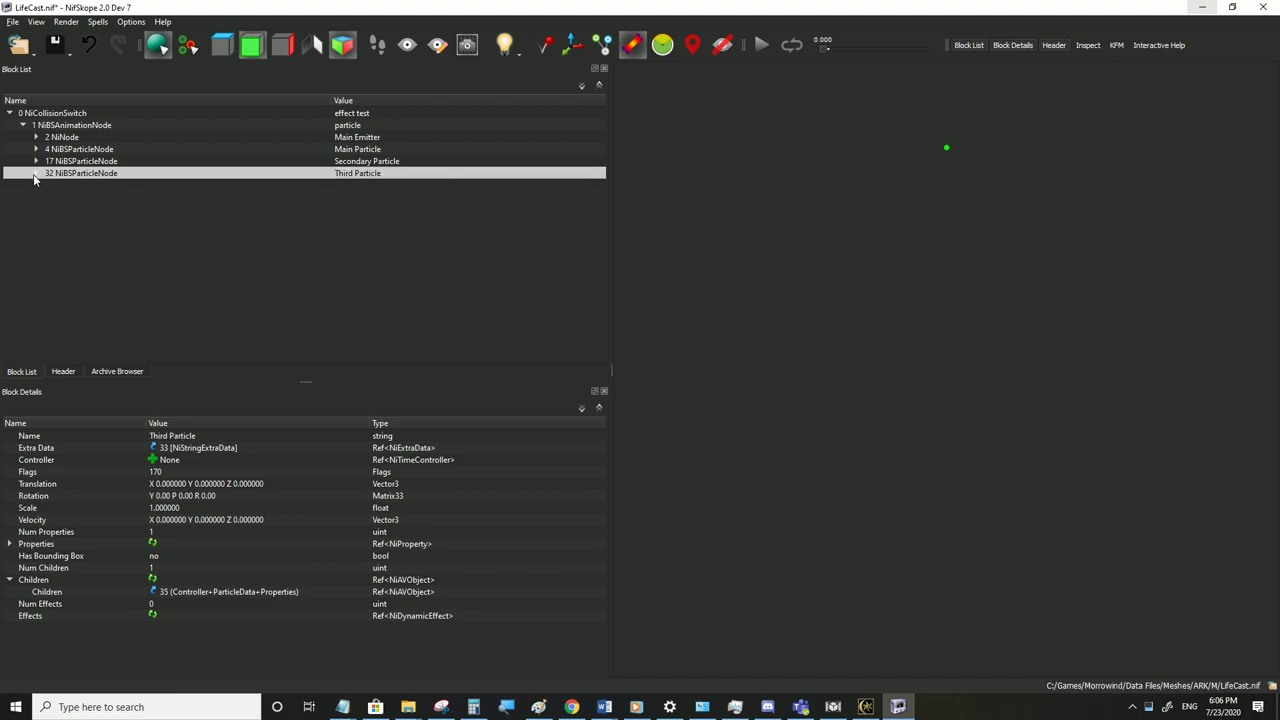
{"action": "left_click", "coordinate": [13, 22]}
{"action": "left_click", "coordinate": [243, 177]}
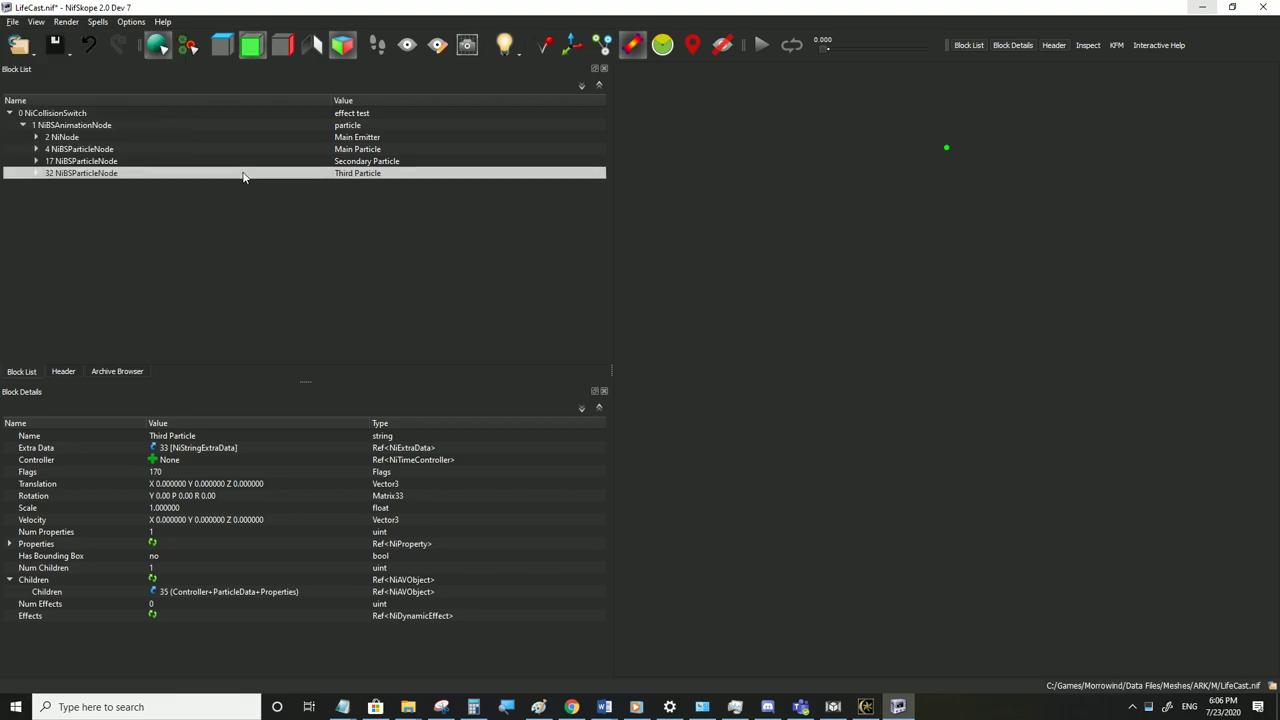
{"action": "left_click", "coordinate": [37, 174]}
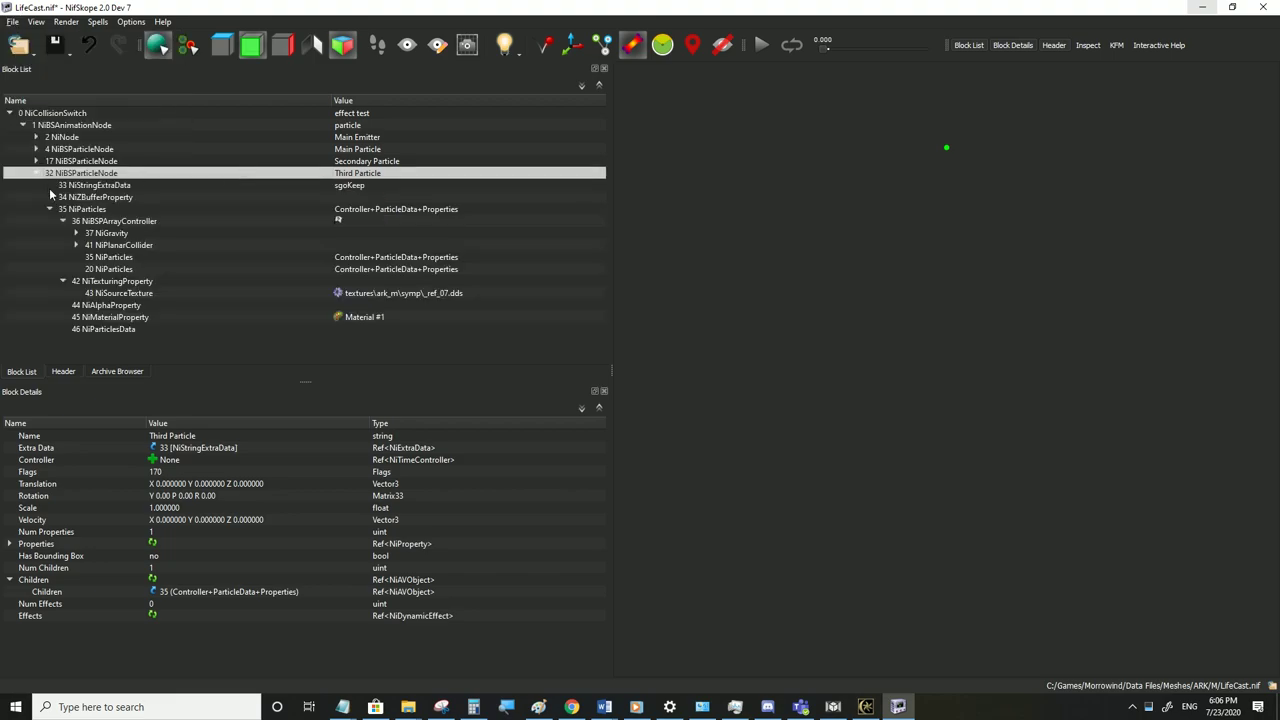
Drill down to the Third Particle's NiColorData and expand its colour keys
{"action": "left_click", "coordinate": [75, 245]}
{"action": "left_click", "coordinate": [76, 234]}
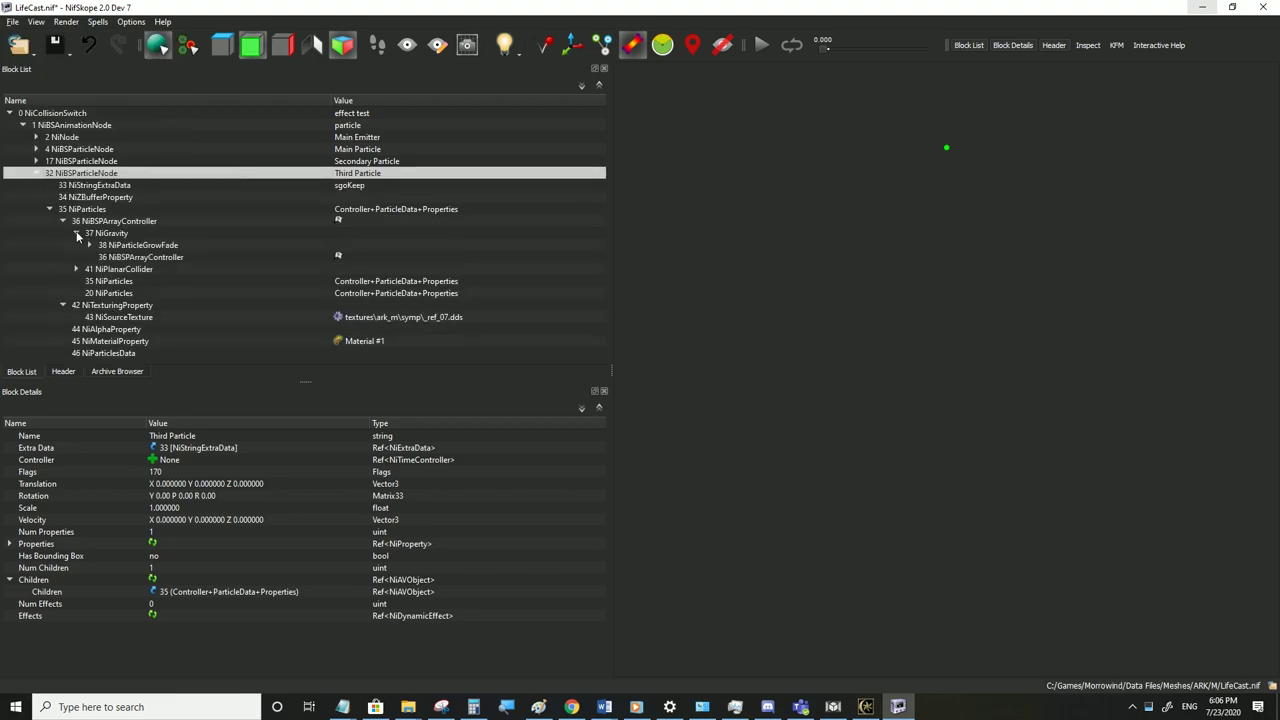
{"action": "left_click", "coordinate": [89, 245]}
{"action": "left_click", "coordinate": [105, 256]}
{"action": "left_click", "coordinate": [102, 245]}
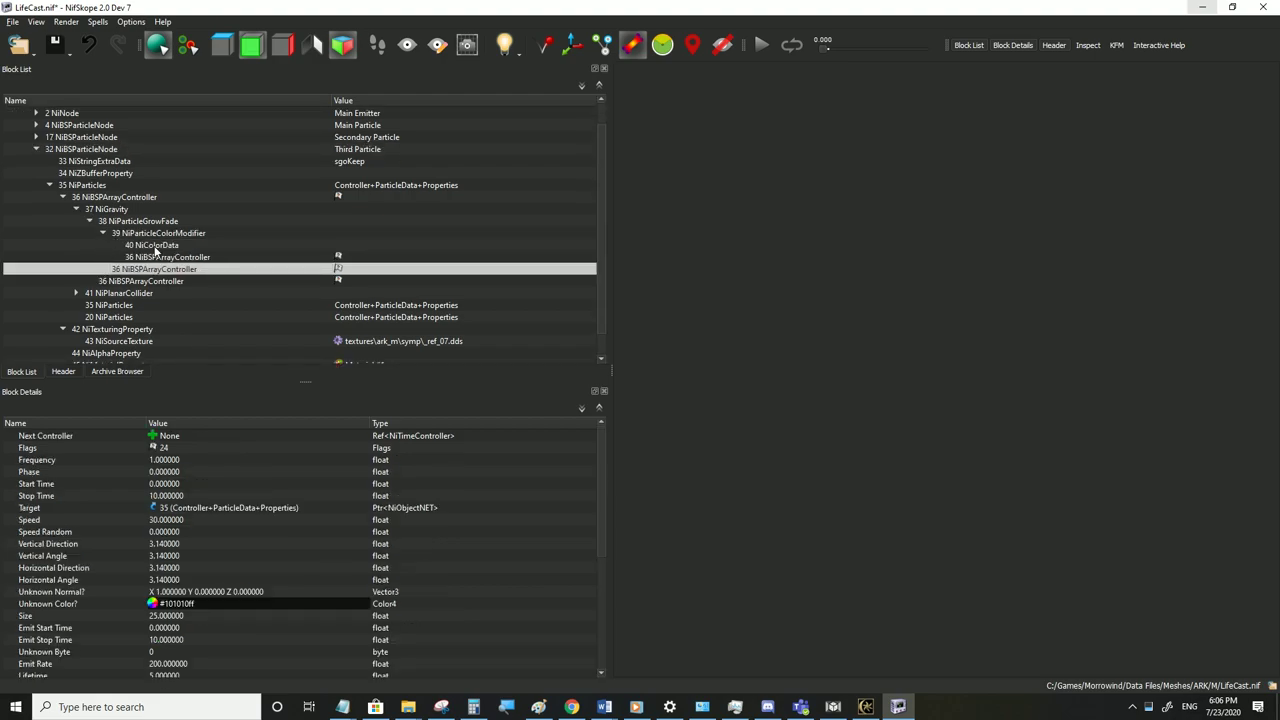
{"action": "left_click", "coordinate": [145, 257]}
{"action": "left_click", "coordinate": [23, 472]}
{"action": "left_click", "coordinate": [37, 544]}
{"action": "left_click", "coordinate": [37, 532]}
{"action": "left_click", "coordinate": [36, 520]}
{"action": "left_click", "coordinate": [36, 508]}
{"action": "left_click", "coordinate": [36, 508]}
{"action": "left_click", "coordinate": [36, 496]}
{"action": "left_click", "coordinate": [36, 532]}
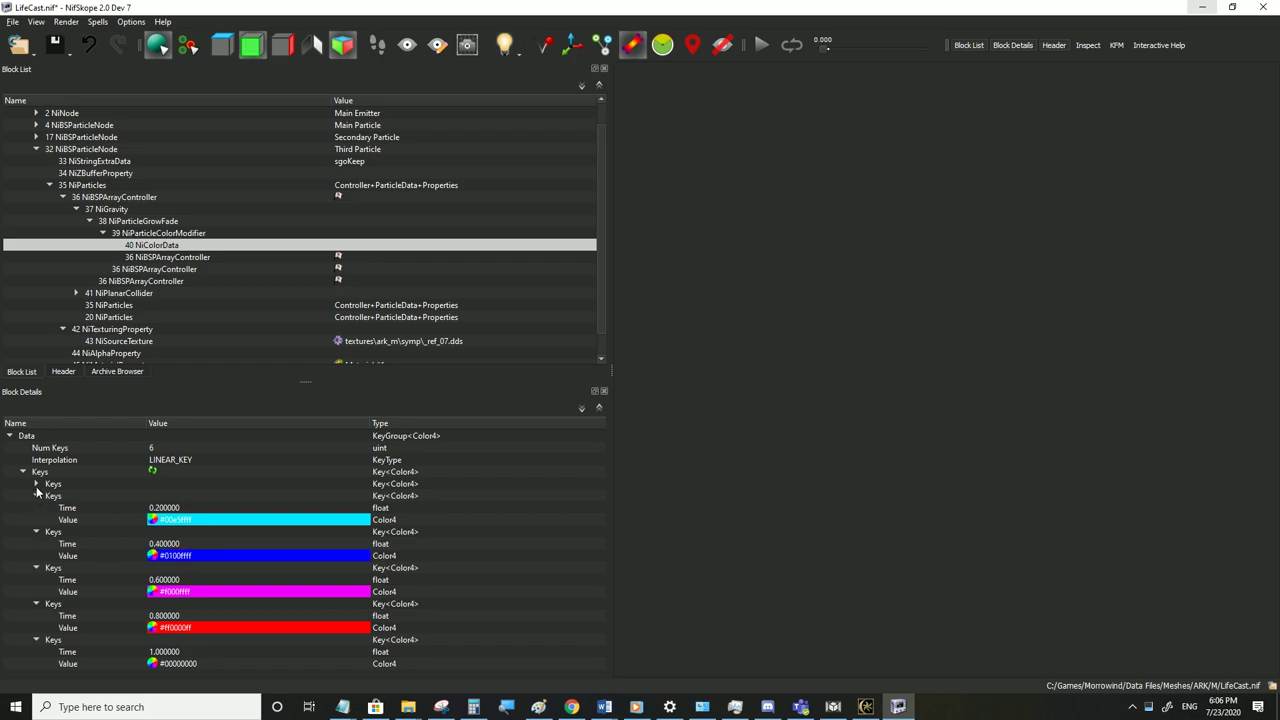
Reduce the Third Particle's colour data to 3 keys
{"action": "left_click", "coordinate": [36, 484]}
{"action": "left_click", "coordinate": [151, 450]}
{"action": "left_click", "coordinate": [151, 450]}
{"action": "type", "text": "3"}
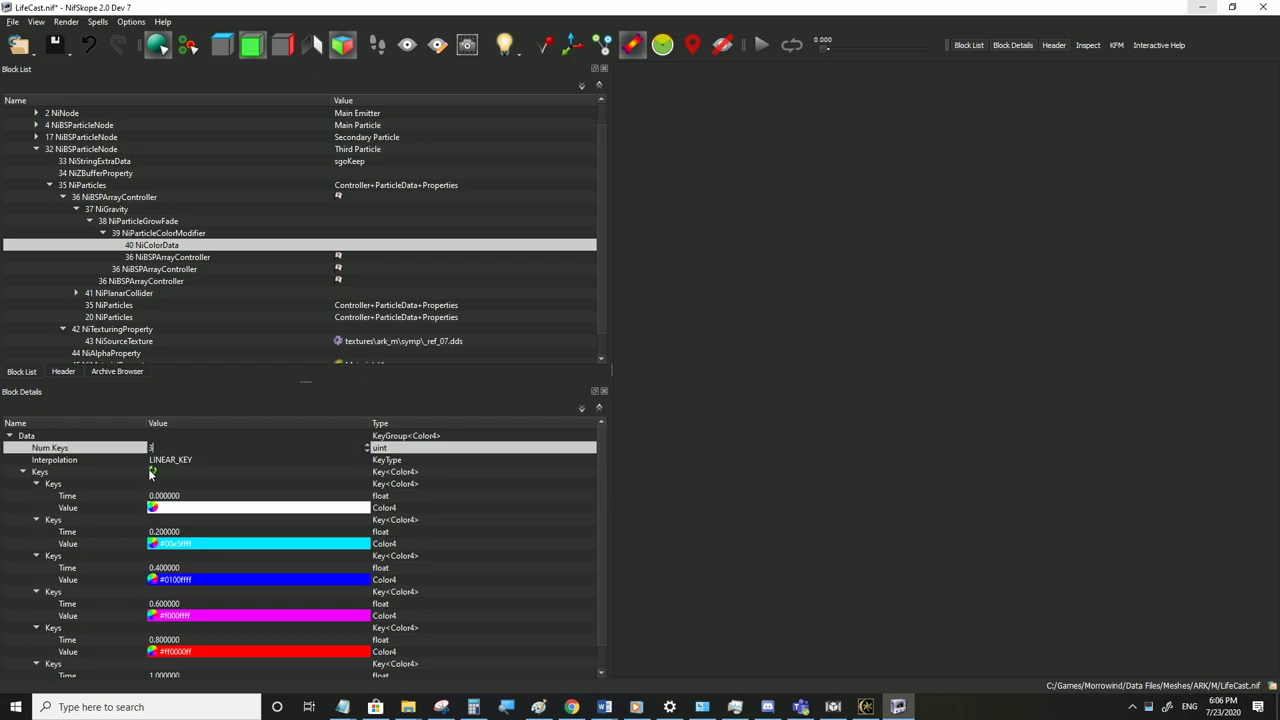
{"action": "left_click", "coordinate": [151, 474]}
Recolour the three keys green, yellow-green and black
{"action": "left_click", "coordinate": [153, 509]}
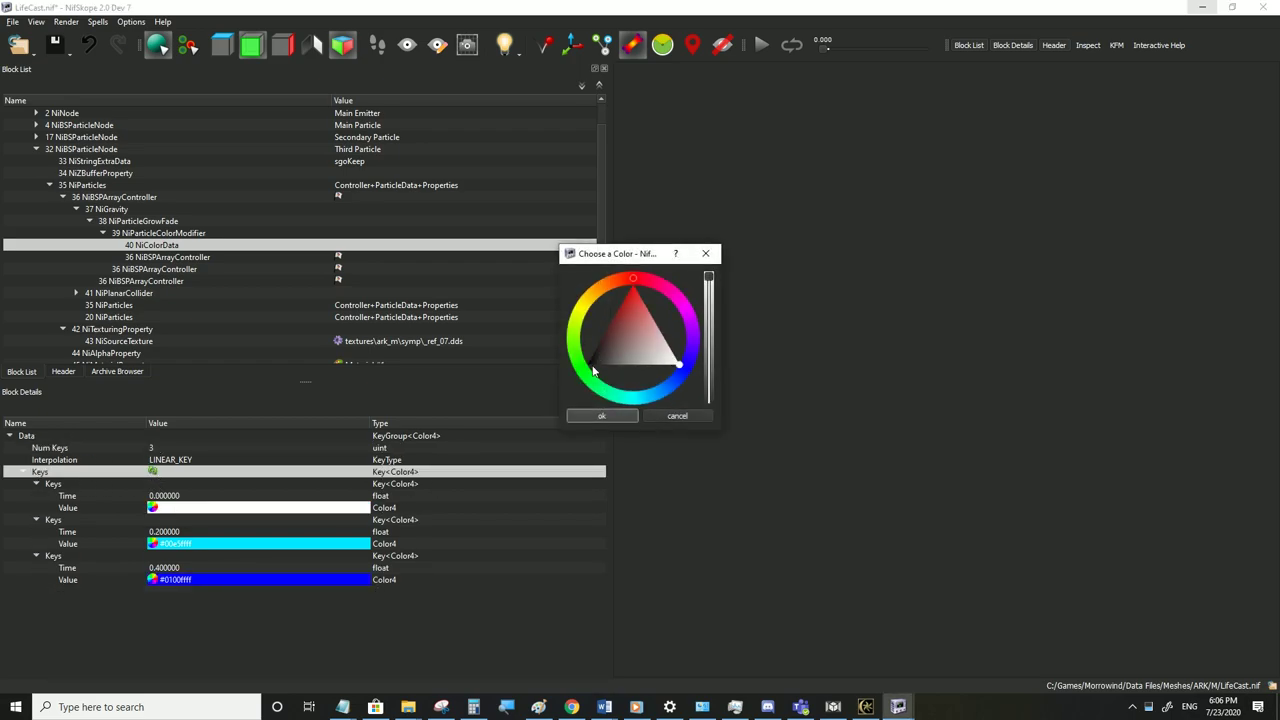
{"action": "left_click", "coordinate": [583, 368]}
{"action": "left_click", "coordinate": [601, 416]}
{"action": "left_click", "coordinate": [153, 544]}
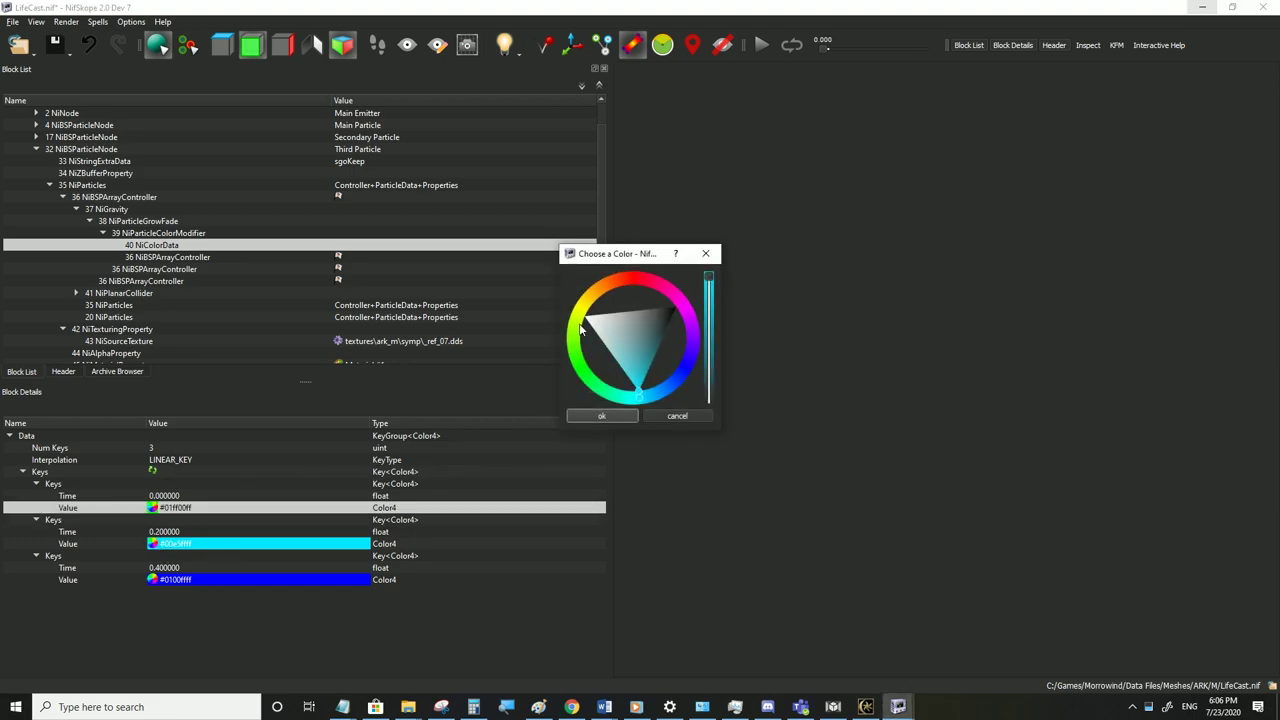
{"action": "left_click", "coordinate": [601, 417]}
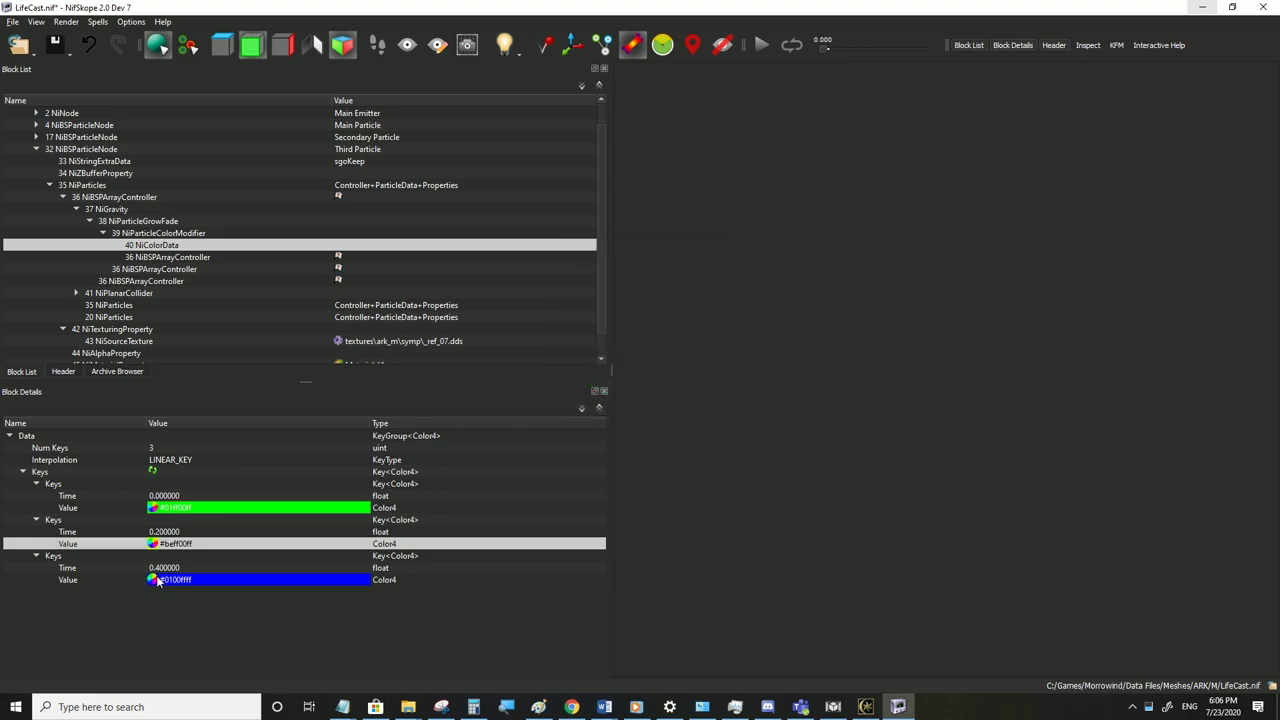
{"action": "left_click", "coordinate": [153, 580]}
{"action": "left_click_drag", "start_coordinate": [657, 340], "coordinate": [624, 259]}
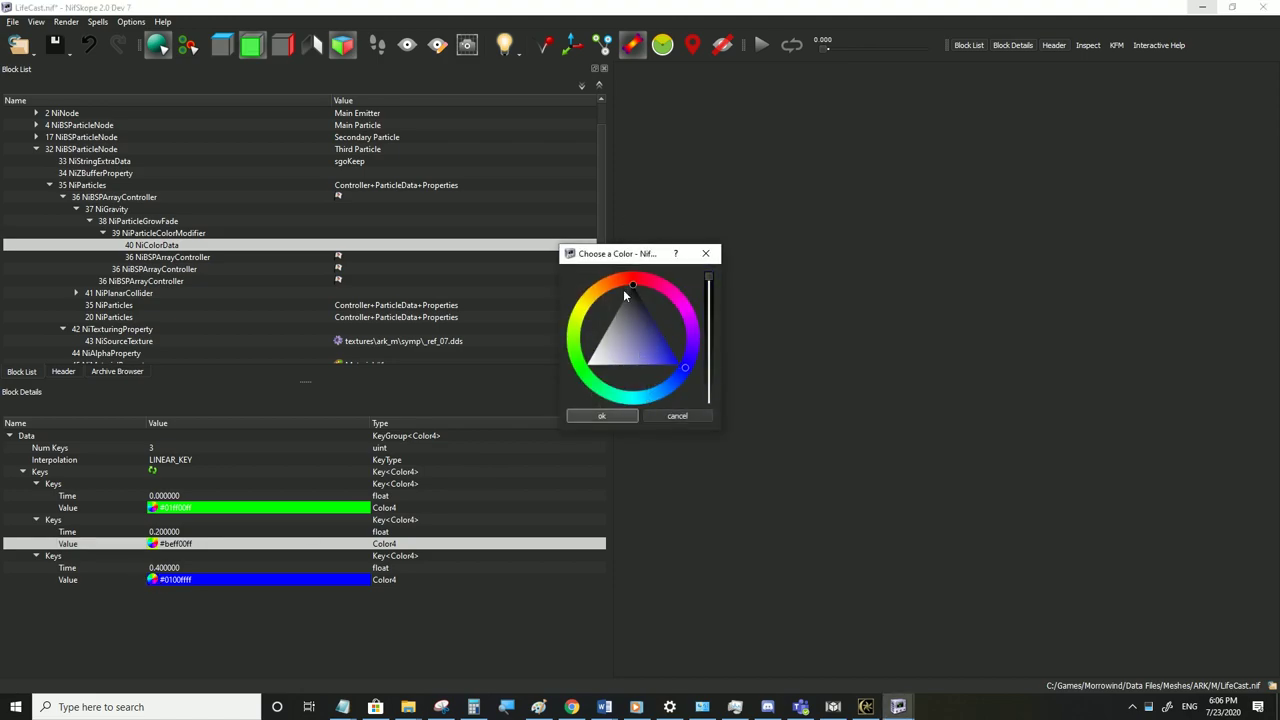
{"action": "left_click", "coordinate": [614, 418]}
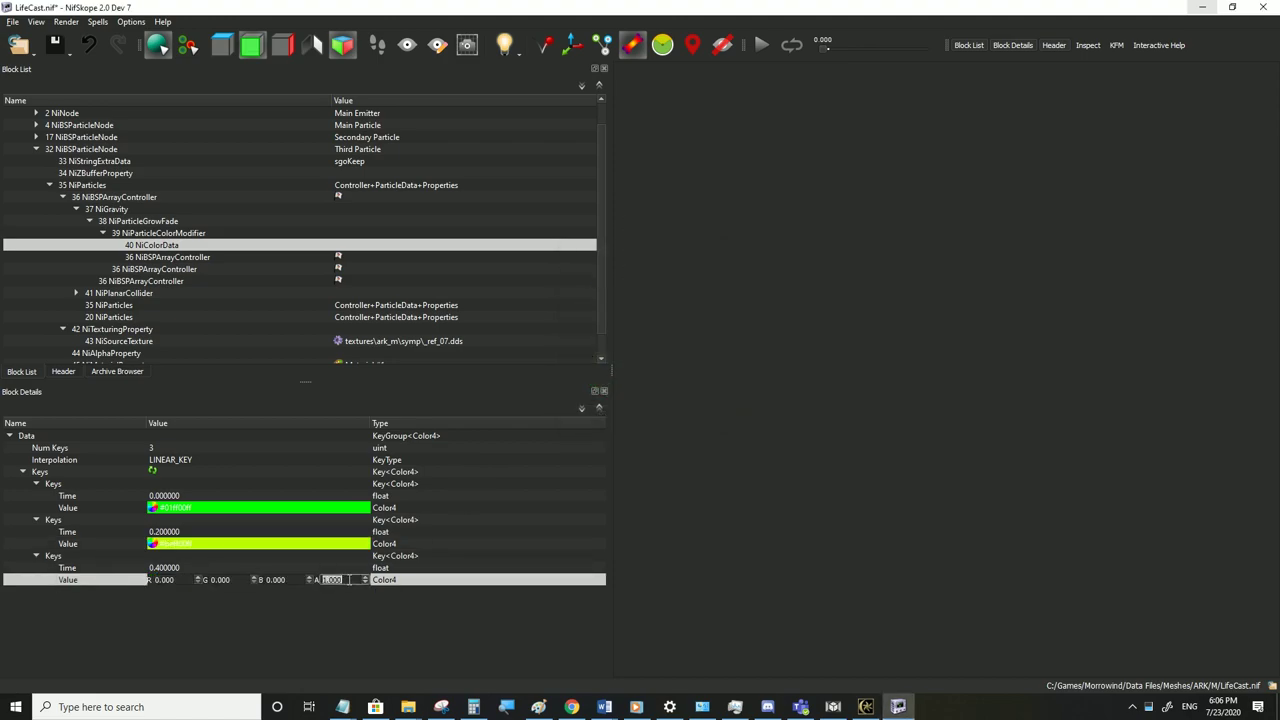
{"action": "left_click", "coordinate": [112, 197]}
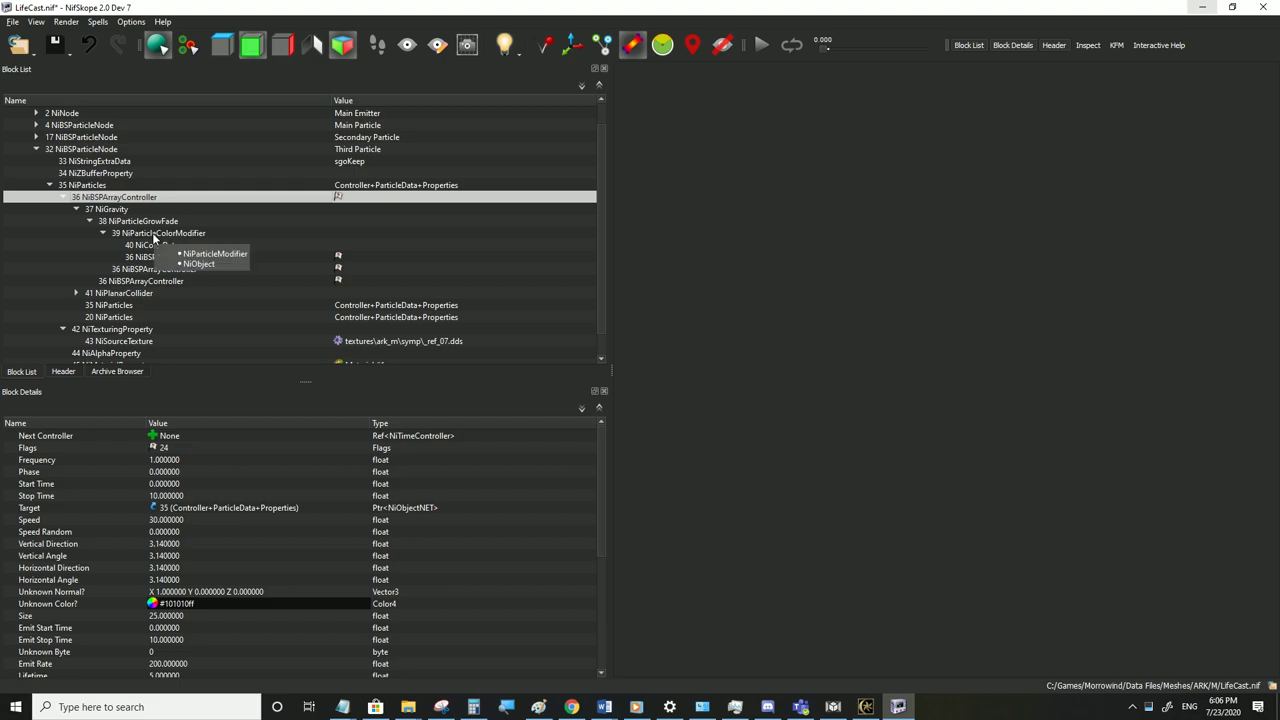
Set the third controller's Vertical and Horizontal Direction and Angle all to 0
{"action": "double_click", "coordinate": [176, 547]}
{"action": "type", "text": "0"}
{"action": "double_click", "coordinate": [179, 558]}
{"action": "type", "text": "0"}
{"action": "left_click", "coordinate": [176, 570]}
{"action": "double_click", "coordinate": [164, 567]}
{"action": "type", "text": "0"}
{"action": "double_click", "coordinate": [164, 579]}
{"action": "type", "text": "0"}
{"action": "left_click", "coordinate": [176, 567]}
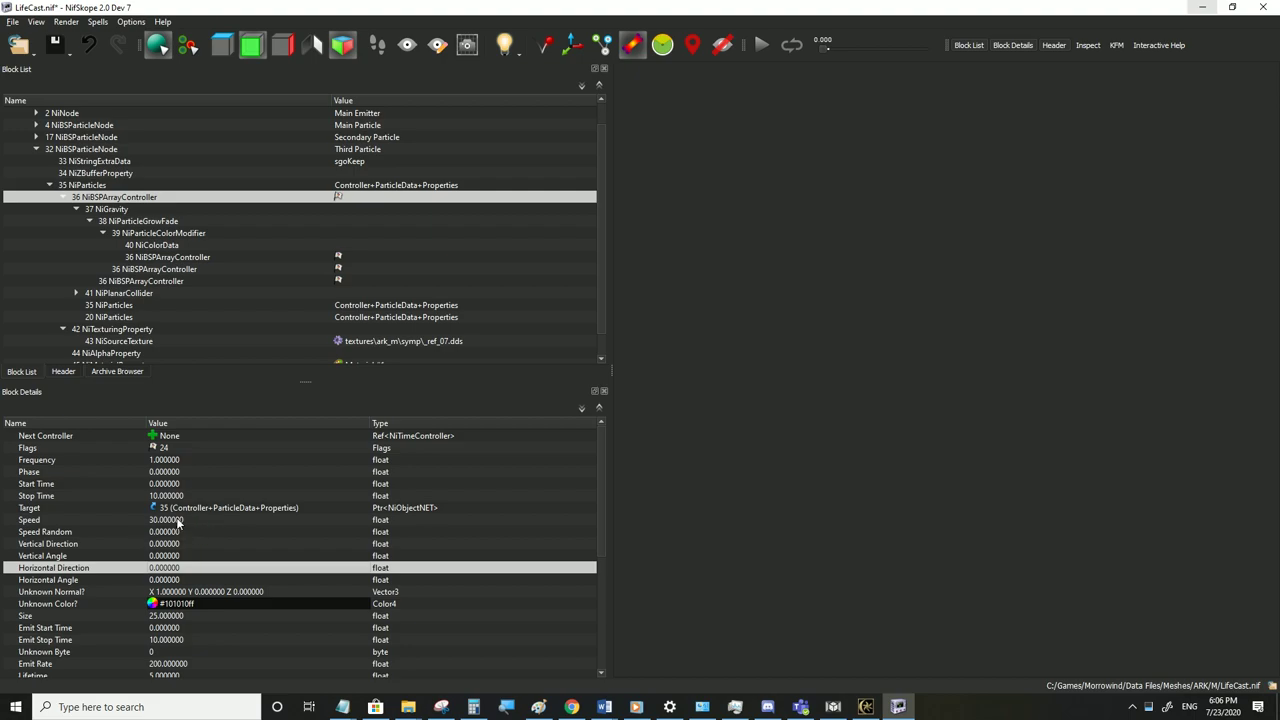
{"action": "left_click", "coordinate": [177, 521]}
Save LifeCast.nif and cast the spell in Morrowind to see the effect
{"action": "left_click", "coordinate": [12, 22]}
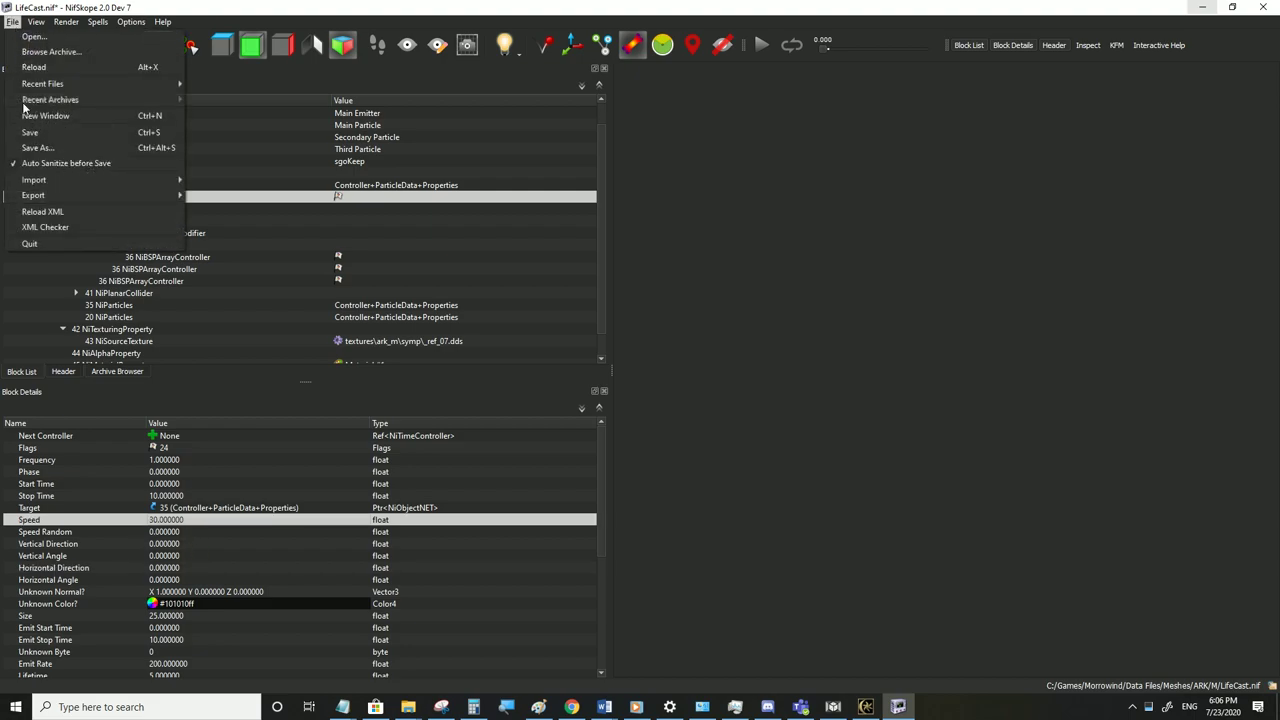
{"action": "left_click", "coordinate": [40, 133]}
{"action": "left_click", "coordinate": [866, 707]}
{"action": "left_click", "coordinate": [640, 347]}
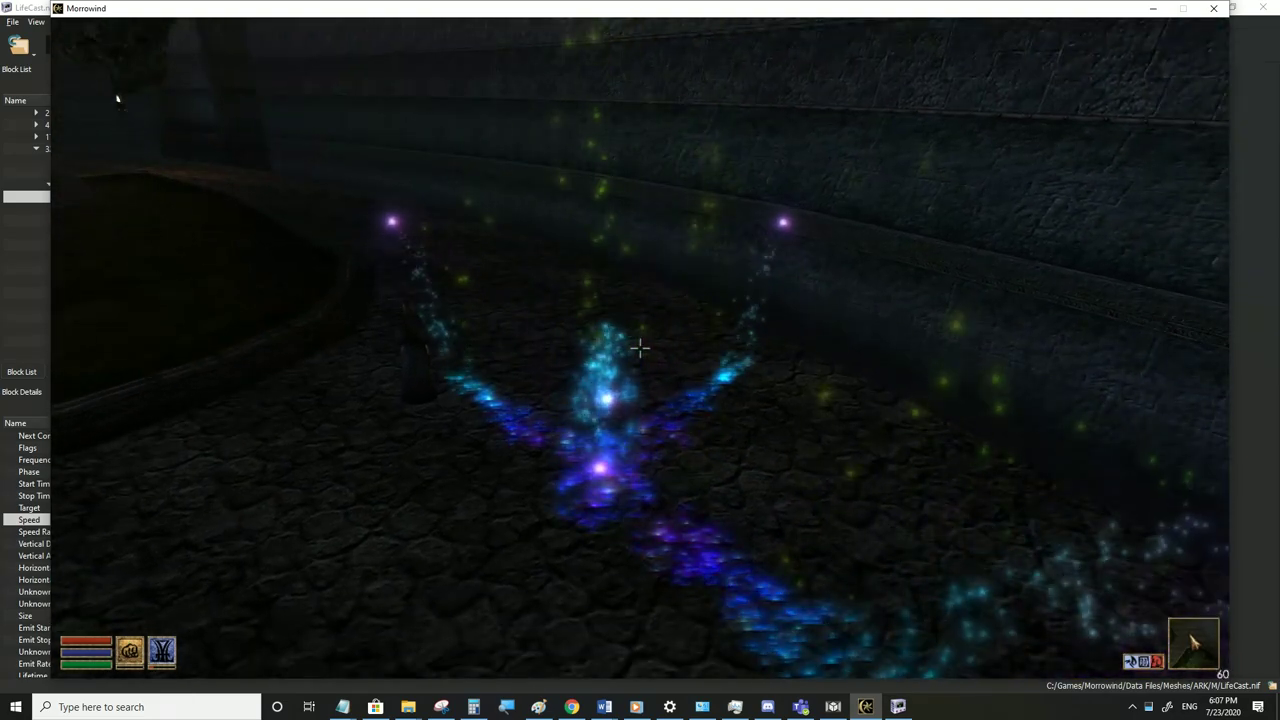
{"action": "key", "text": "alt+Tab"}
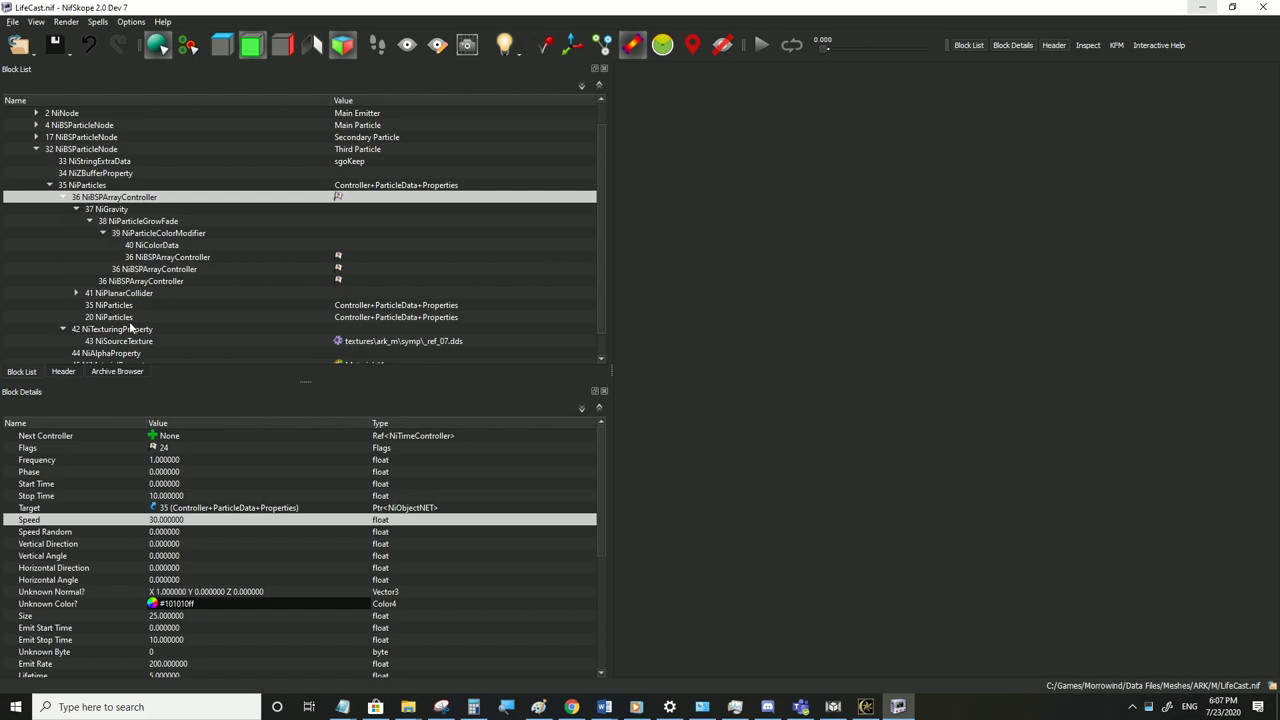
Re-enter the third particle's NiGravity Force, trying 0 and settling on 150
{"action": "left_click", "coordinate": [107, 209]}
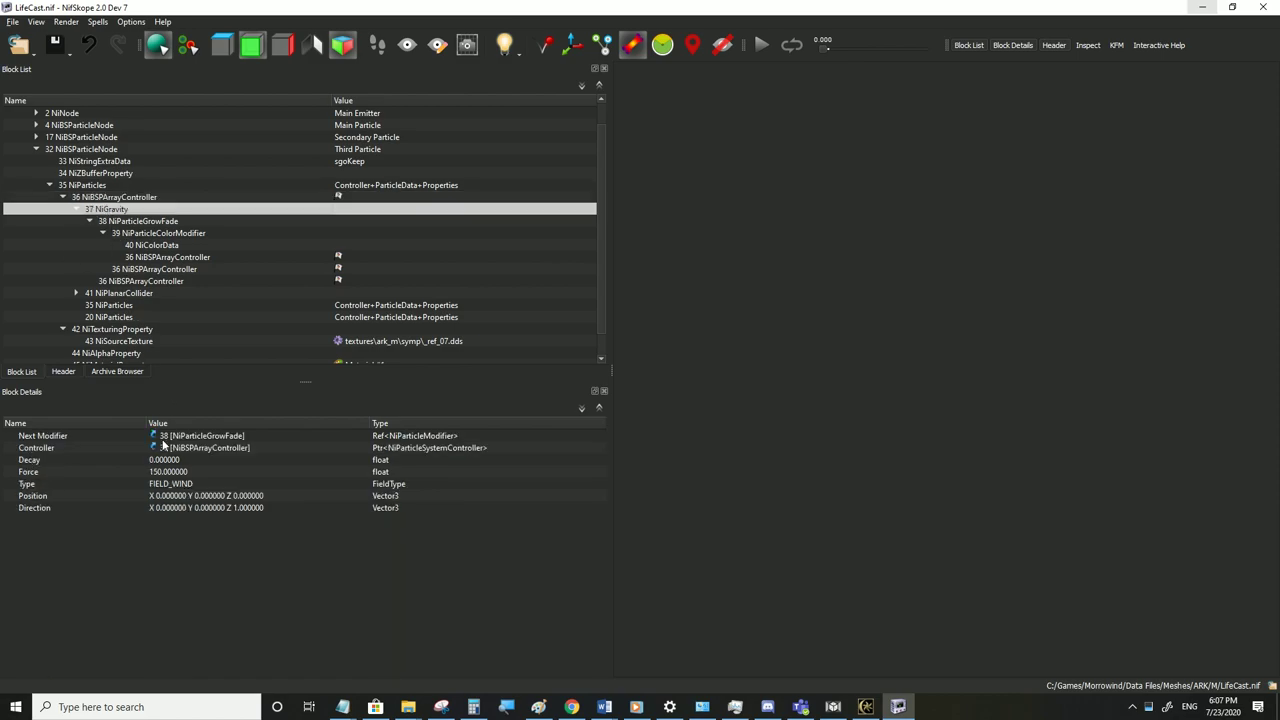
{"action": "double_click", "coordinate": [175, 473]}
{"action": "type", "text": "0"}
{"action": "left_click", "coordinate": [175, 487]}
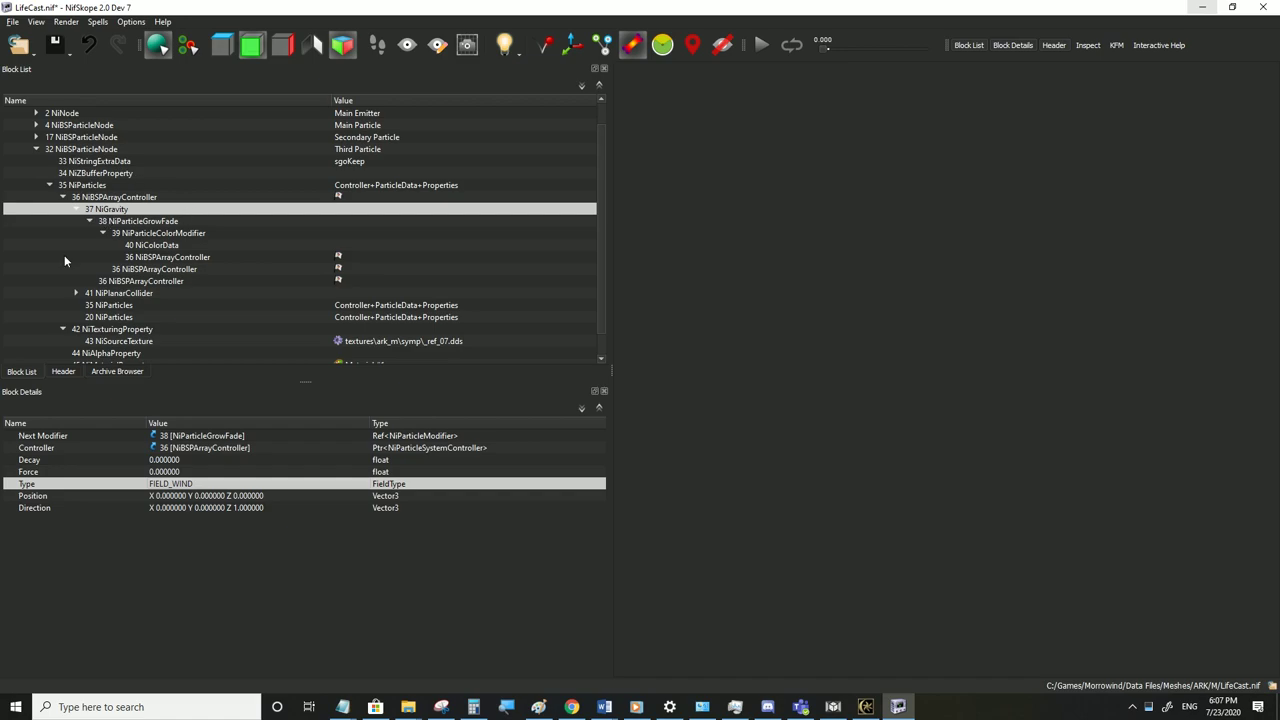
{"action": "double_click", "coordinate": [178, 471]}
{"action": "type", "text": "150"}
{"action": "key", "text": "Return"}
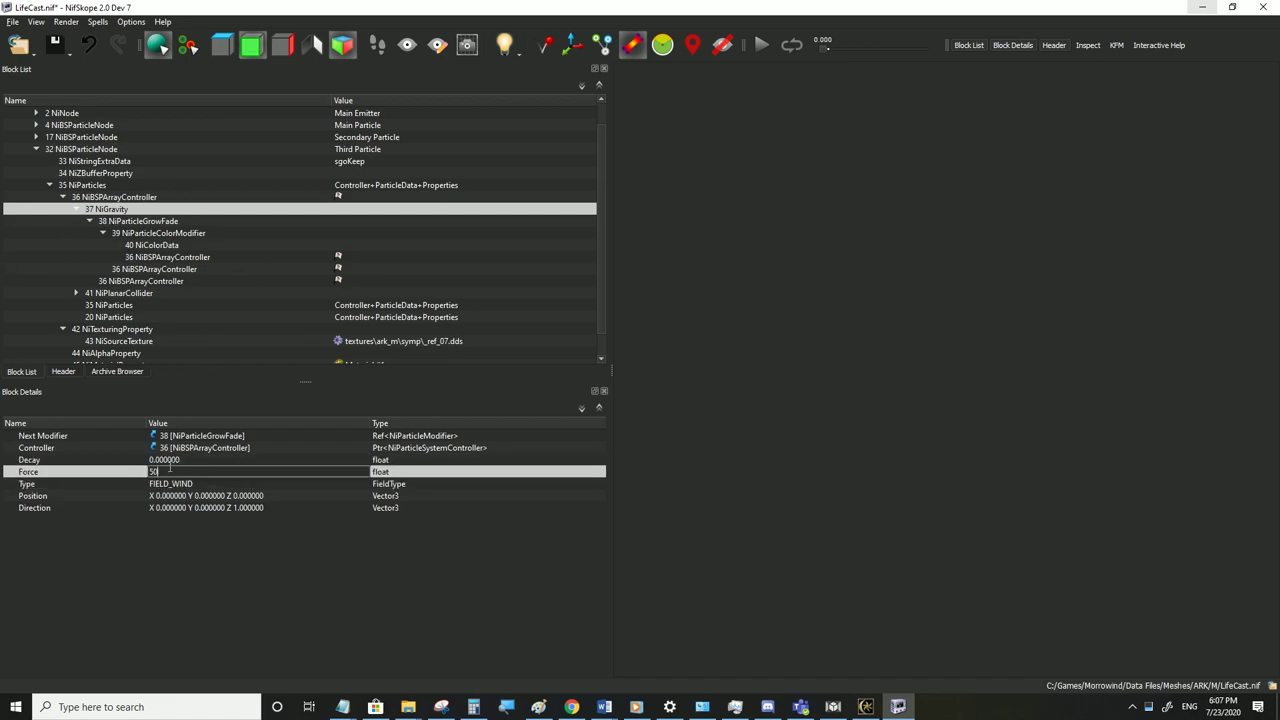
{"action": "left_click", "coordinate": [168, 460]}
Set the particle array controller's Speed to 0 and save LifeCast.nif for testing
{"action": "left_click", "coordinate": [92, 186]}
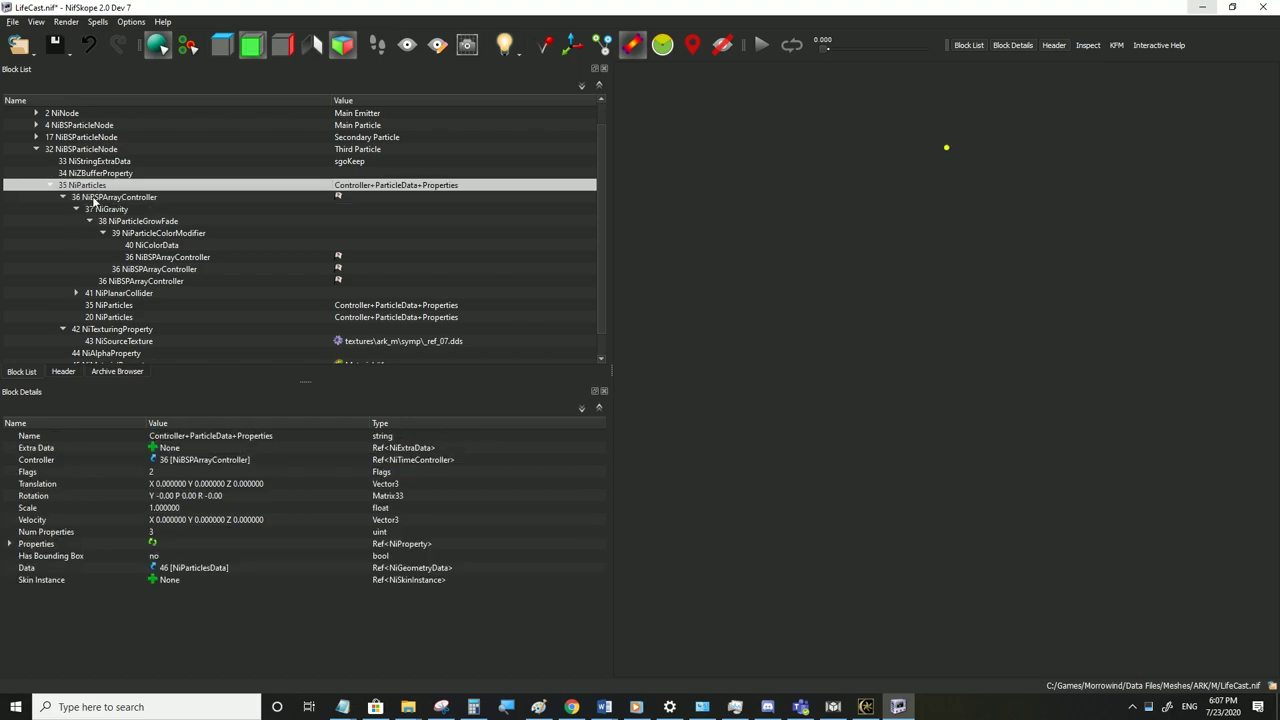
{"action": "key", "text": "Down"}
{"action": "double_click", "coordinate": [160, 519]}
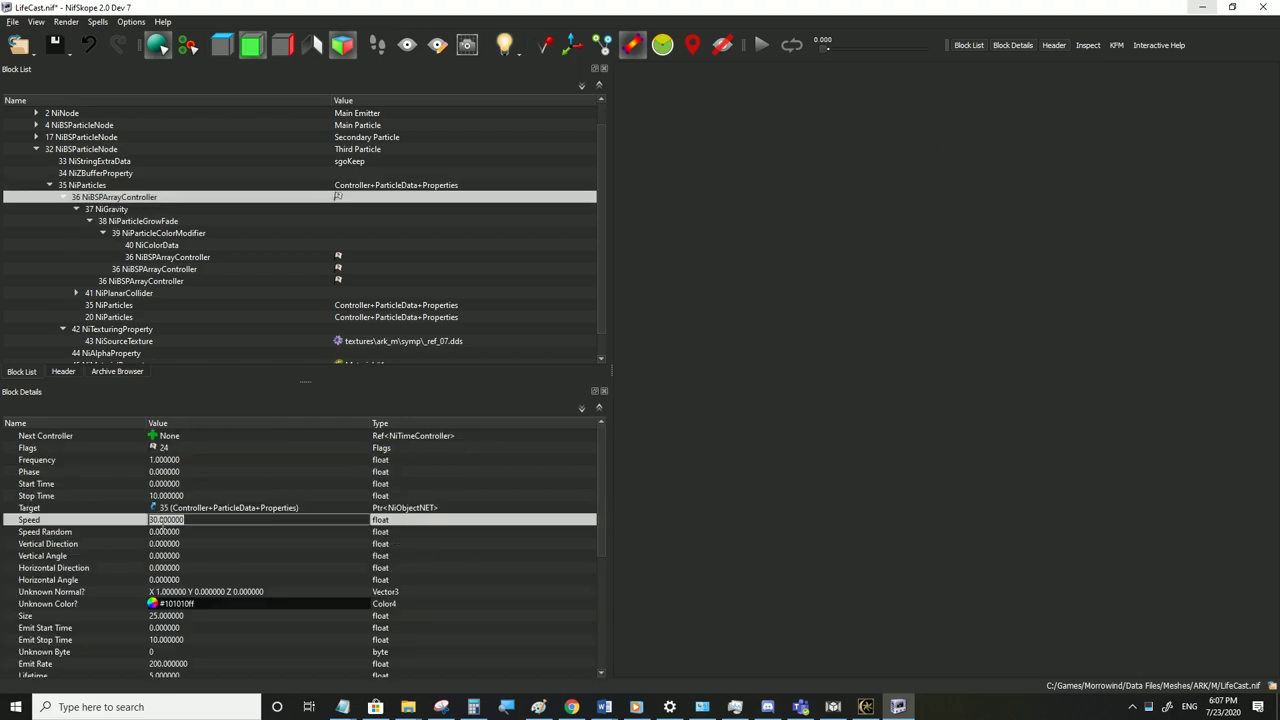
{"action": "type", "text": "0"}
{"action": "left_click", "coordinate": [165, 532]}
{"action": "left_click", "coordinate": [12, 21]}
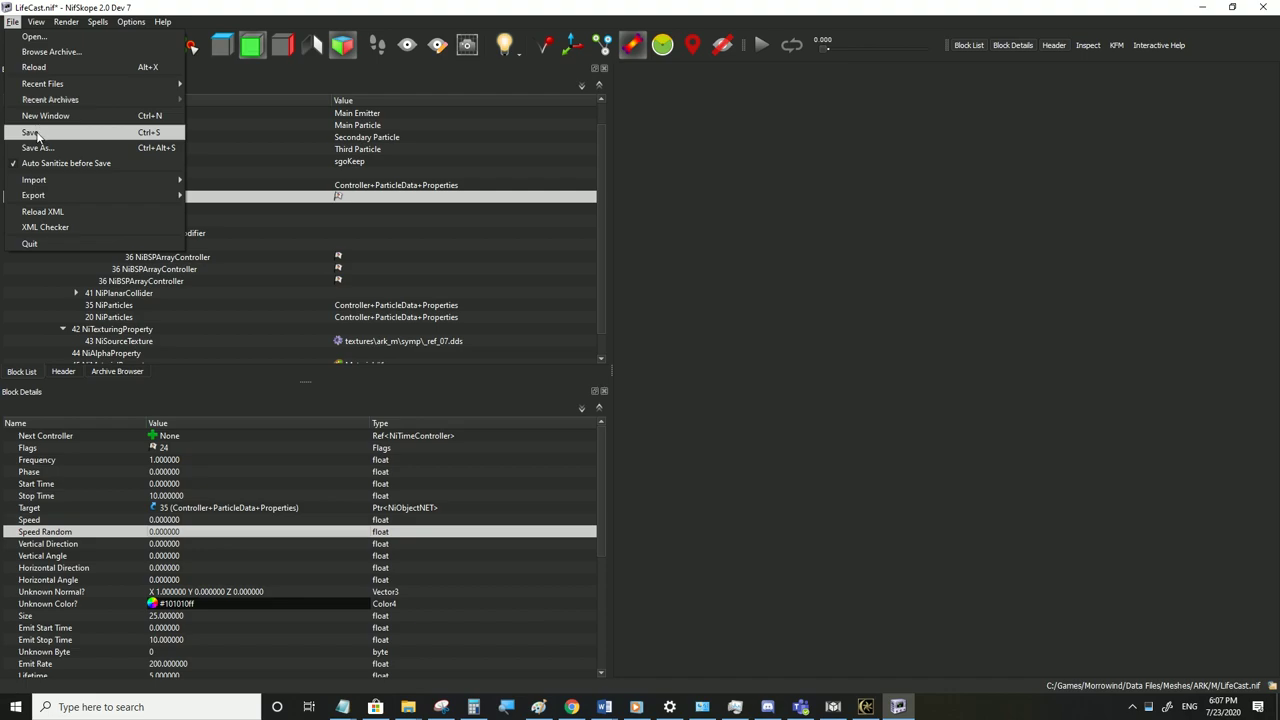
{"action": "left_click", "coordinate": [40, 130]}
{"action": "left_click", "coordinate": [866, 707]}
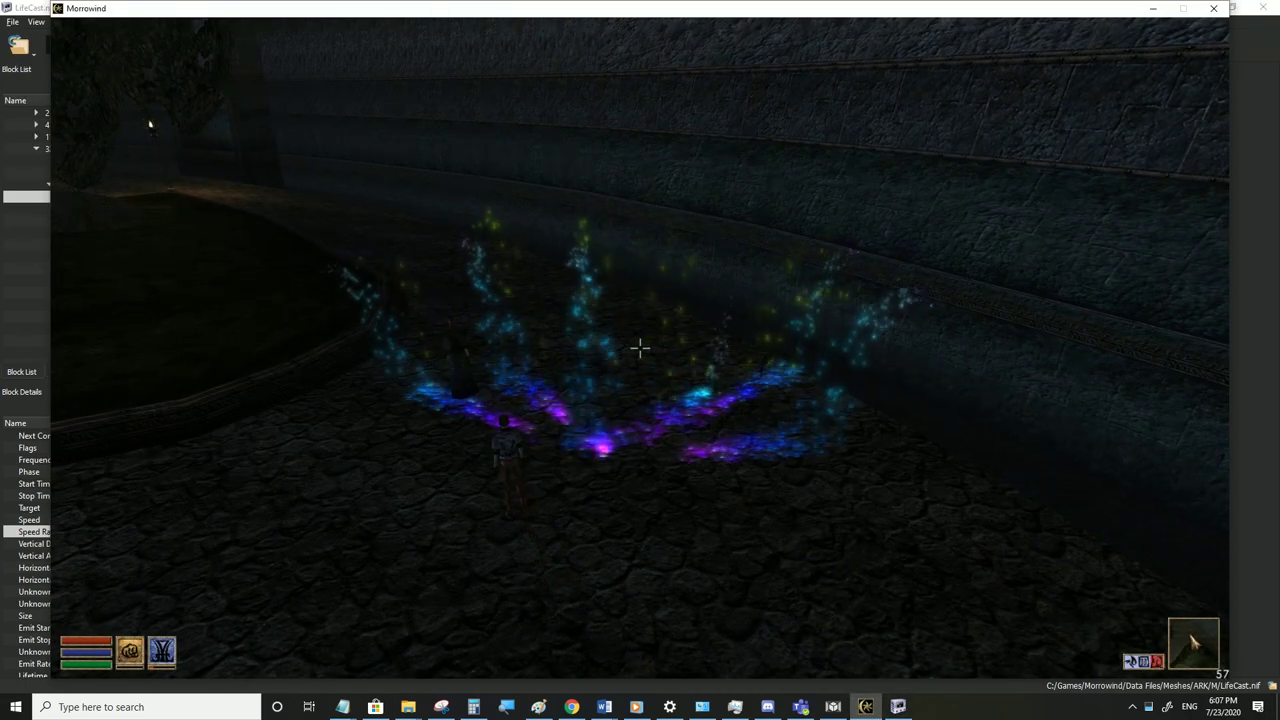
Walk and sidestep around the updated spell effect in Morrowind to view it from all sides
{"action": "key", "text": "a"}
{"action": "key", "text": "a"}
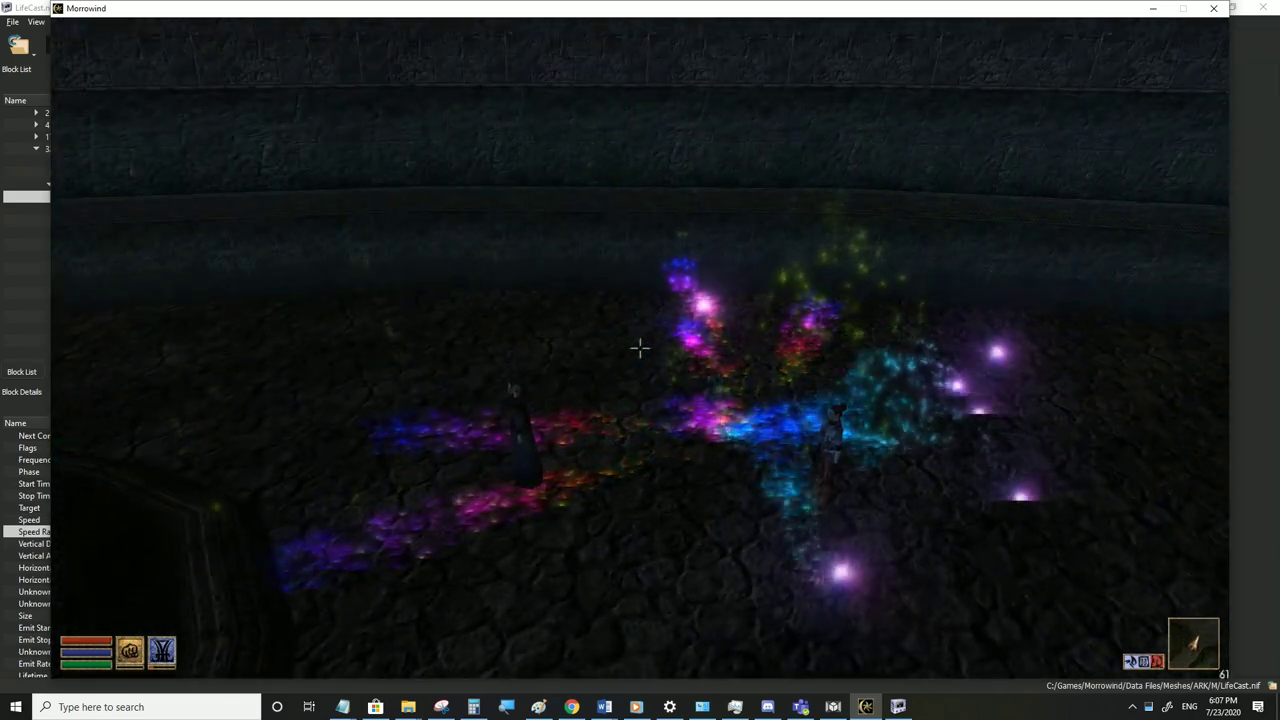
{"action": "key", "text": "a"}
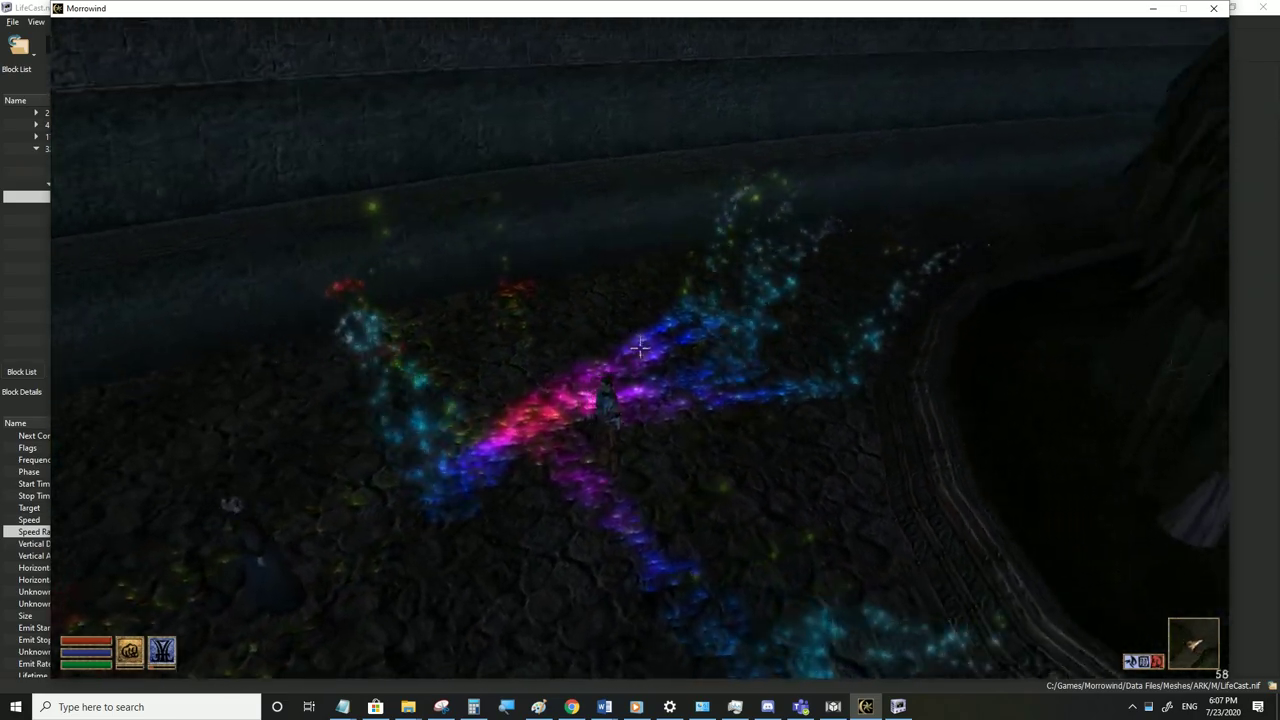
{"action": "key", "text": "a"}
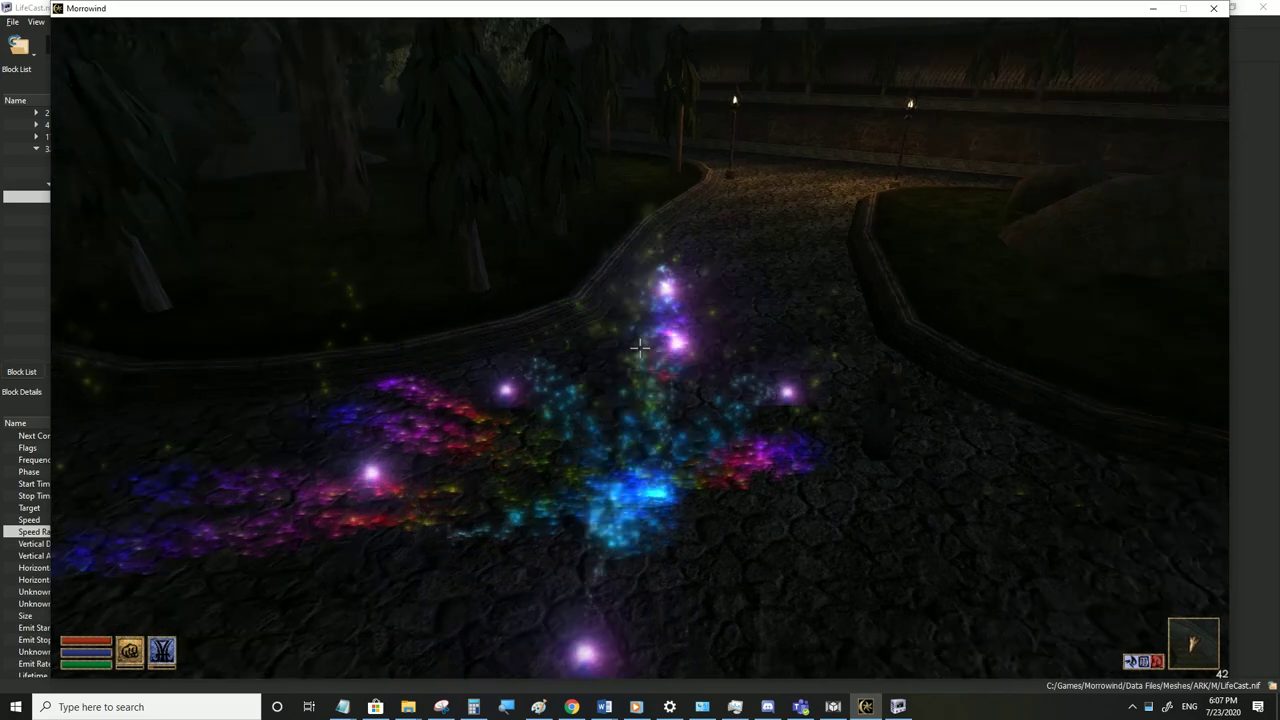
{"action": "key", "text": "w"}
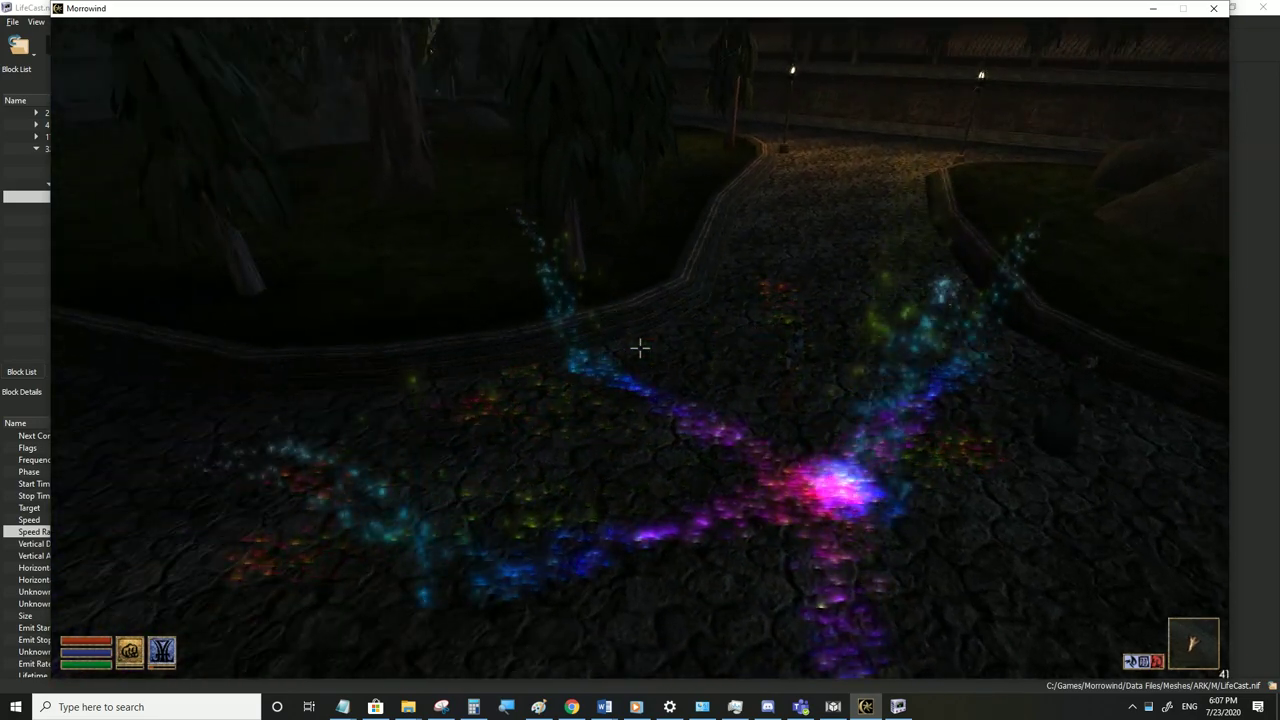
{"action": "key", "text": "d"}
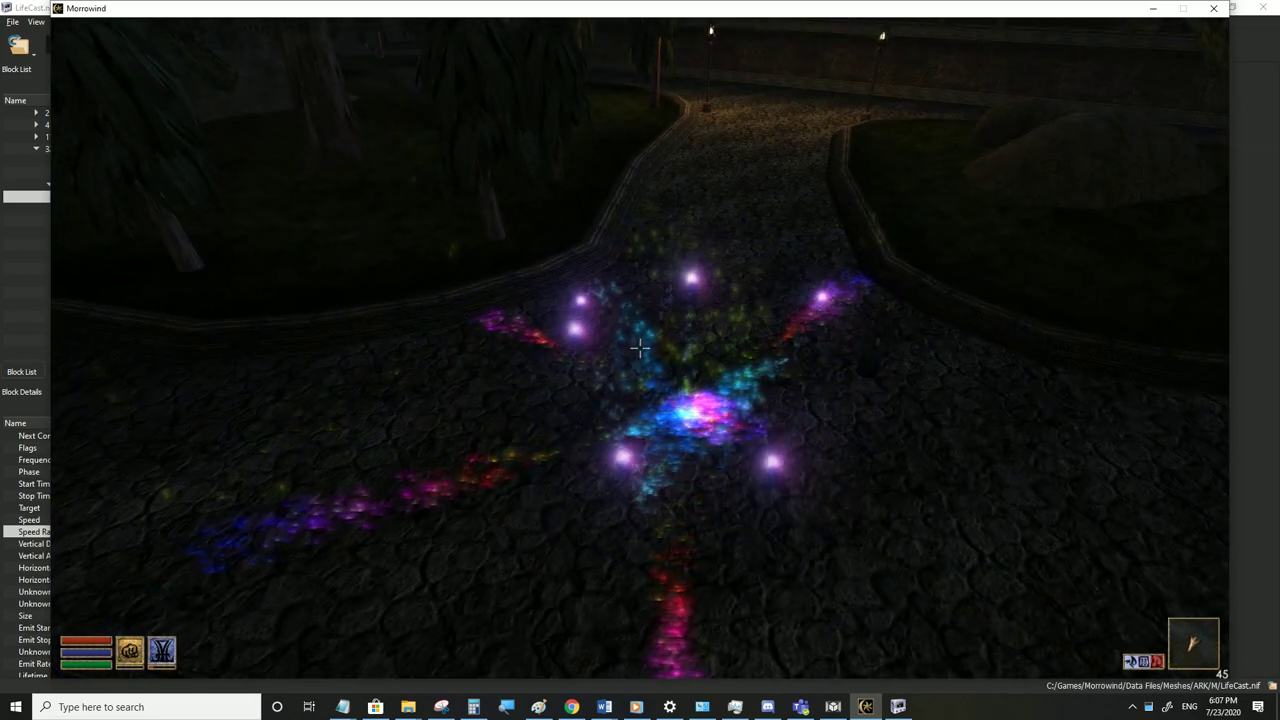
{"action": "key", "text": "d"}
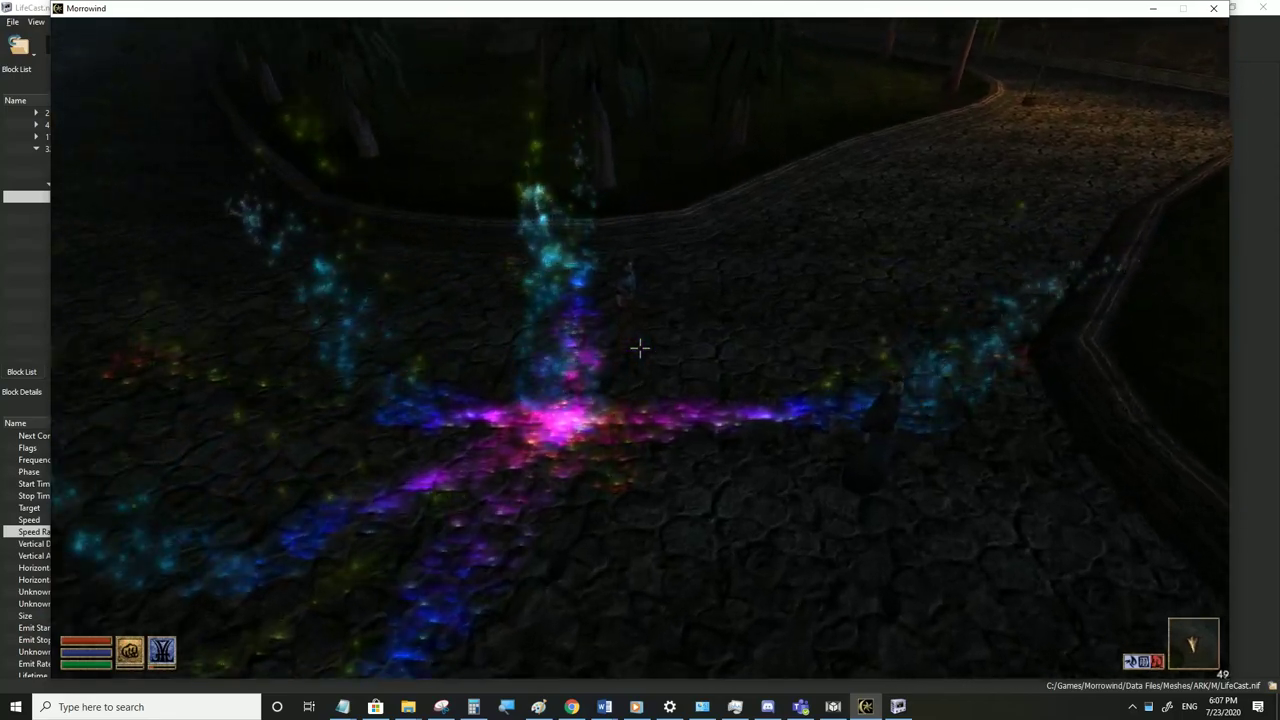
{"action": "key", "text": "a"}
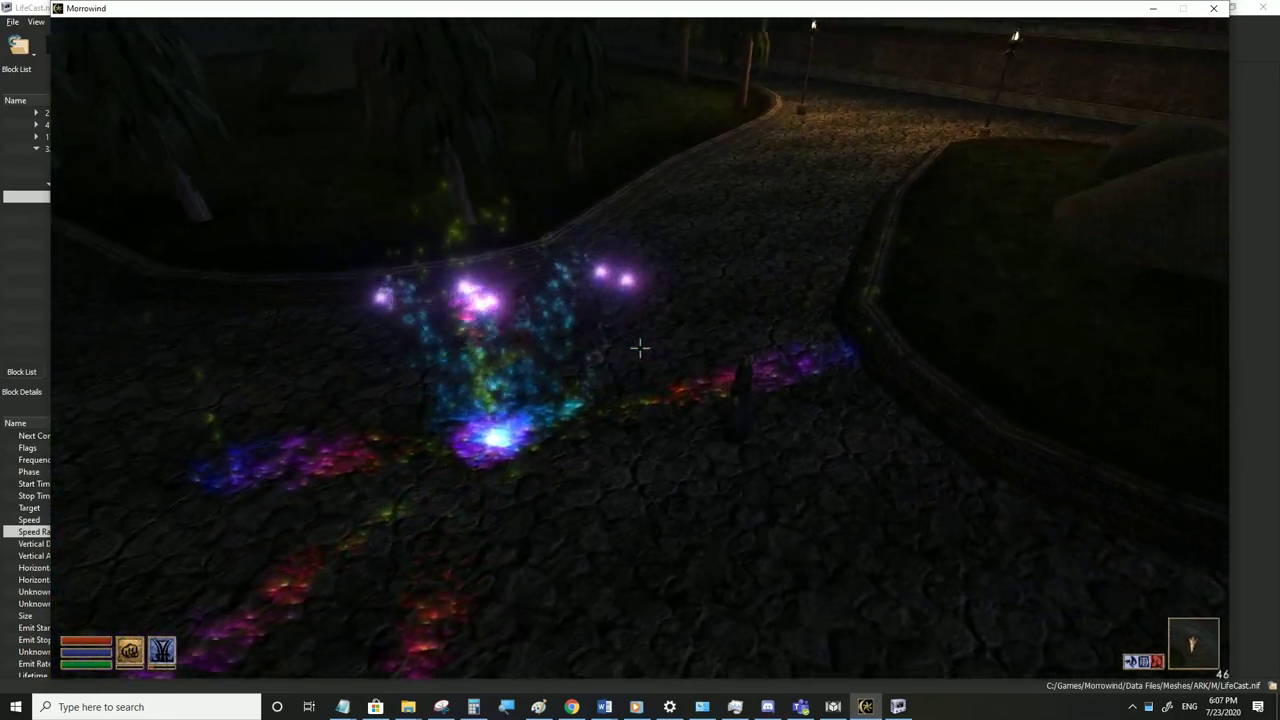
{"action": "key", "text": "a"}
{"action": "key", "text": "w"}
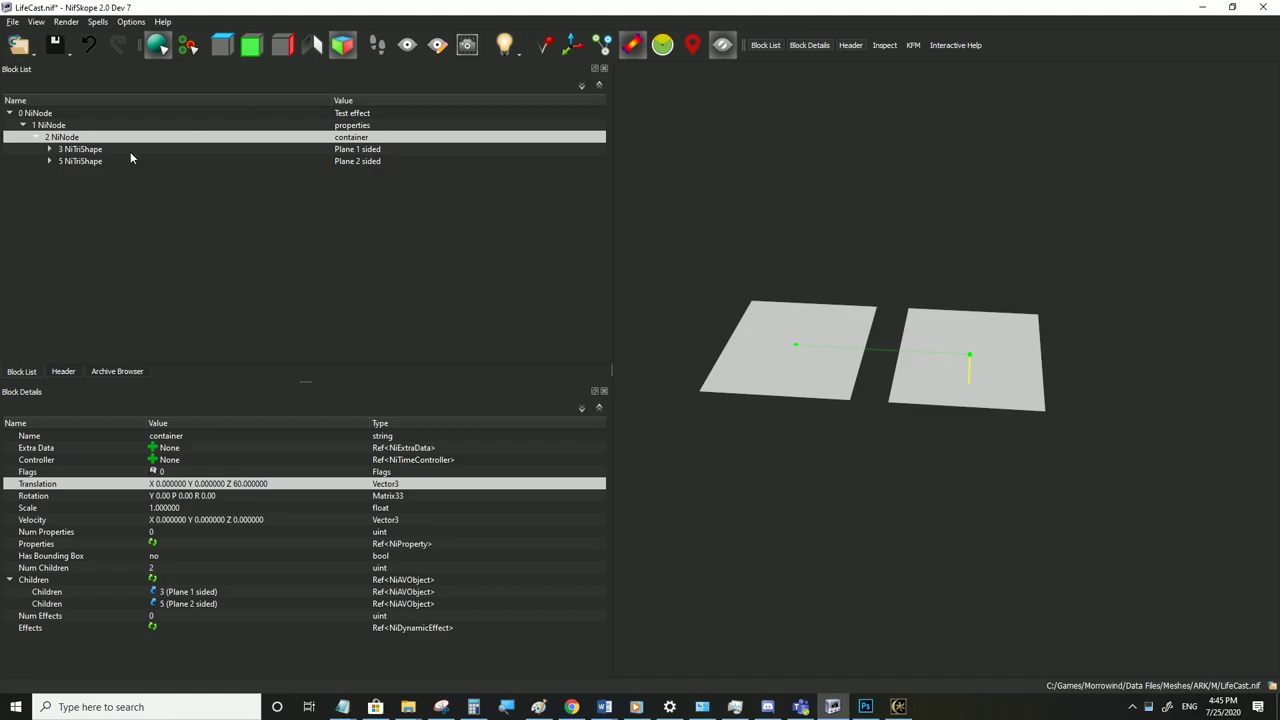
Select the Plane 1 sided and Plane 2 sided shapes, tilting the 3D view to see both planes
{"action": "left_click", "coordinate": [86, 161]}
{"action": "left_click", "coordinate": [84, 150]}
{"action": "scroll", "coordinate": [845, 335], "scroll_direction": "up", "scroll_amount": 3}
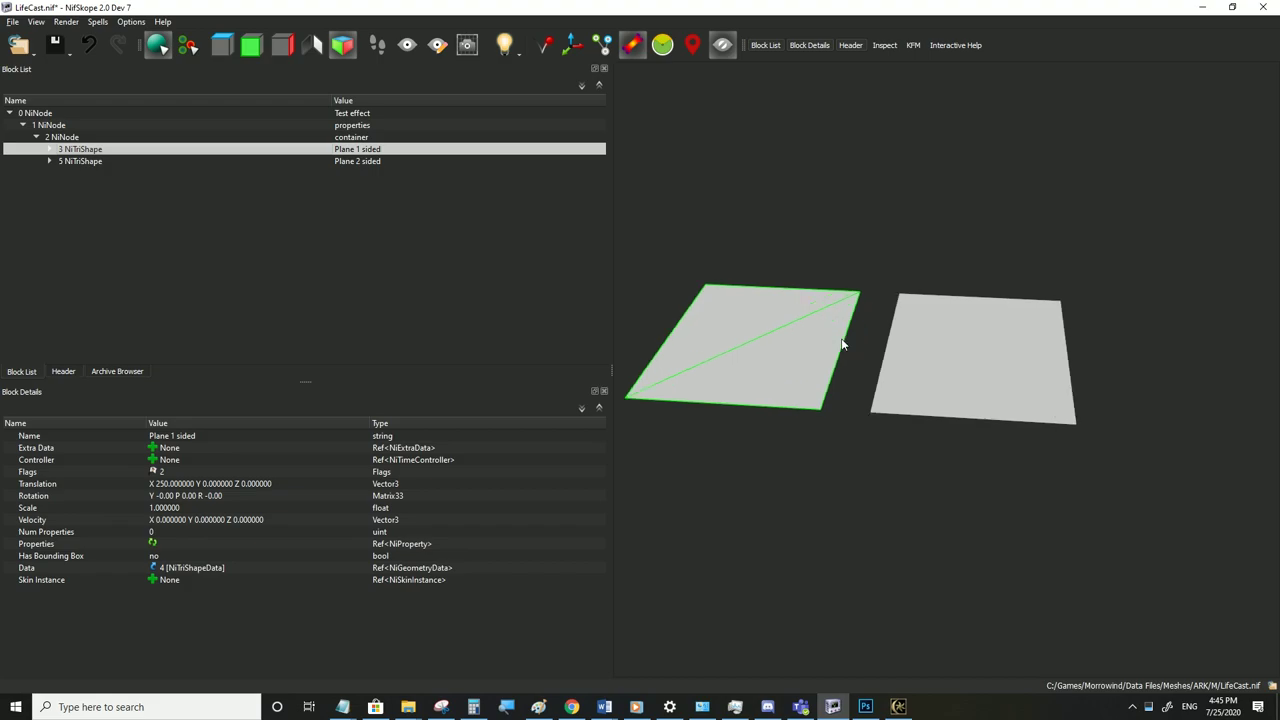
{"action": "scroll", "coordinate": [824, 326], "scroll_direction": "up", "scroll_amount": 5}
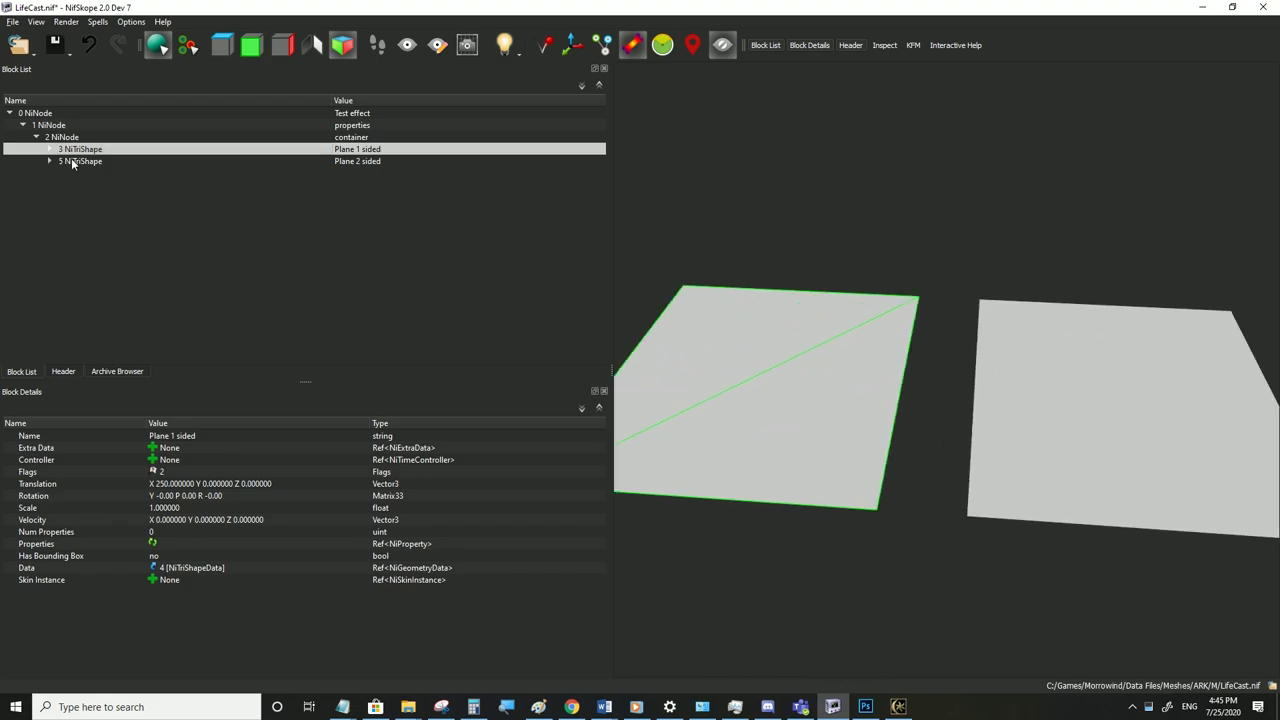
{"action": "scroll", "coordinate": [820, 306], "scroll_direction": "down", "scroll_amount": 1}
{"action": "scroll", "coordinate": [824, 313], "scroll_direction": "up", "scroll_amount": 1}
{"action": "left_click_drag", "start_coordinate": [865, 407], "coordinate": [924, 560]}
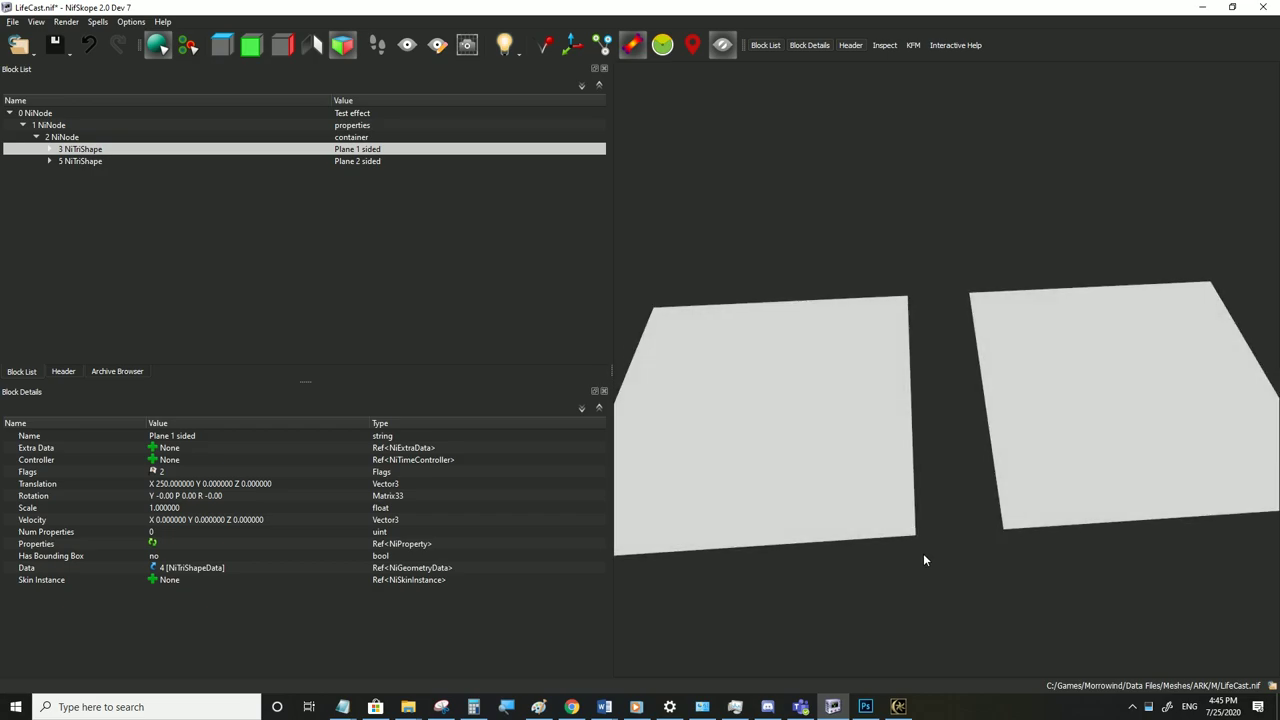
{"action": "left_click", "coordinate": [730, 383]}
{"action": "left_click", "coordinate": [1071, 394]}
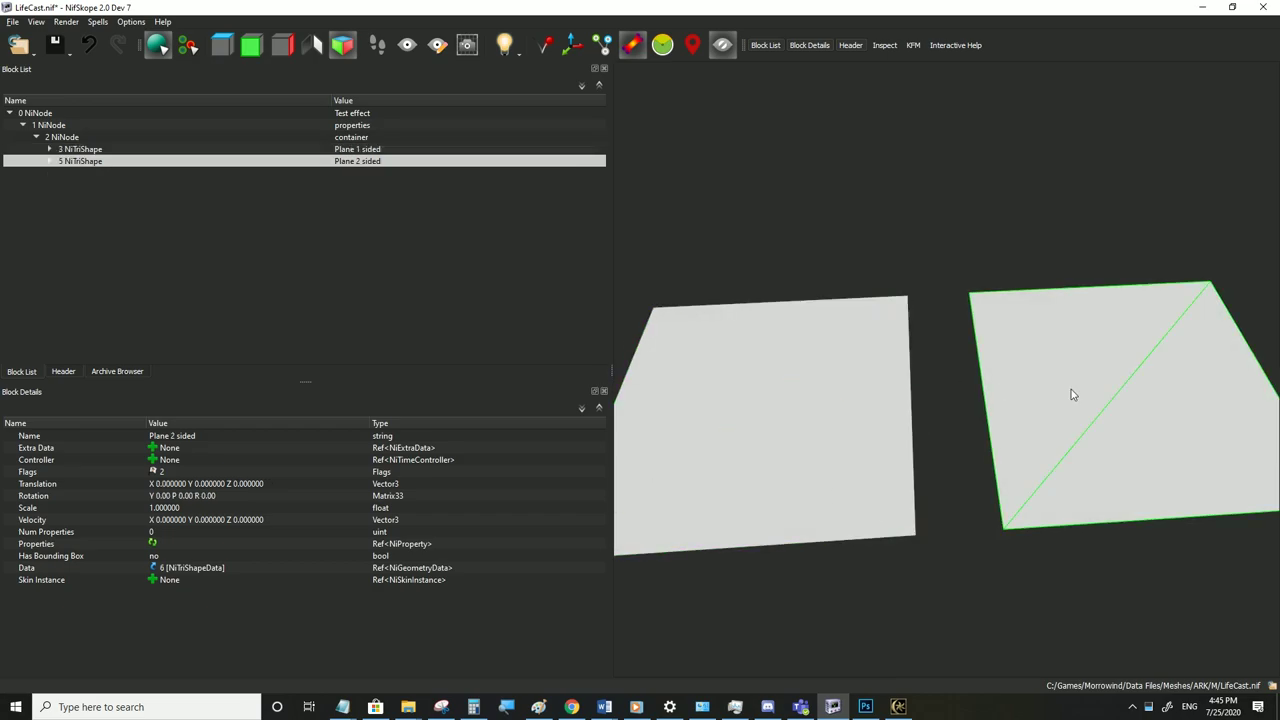
Expand Plane 2 sided and inspect its NiTriShapeData, which holds eight vertices
{"action": "left_click", "coordinate": [49, 161]}
{"action": "left_click", "coordinate": [82, 176]}
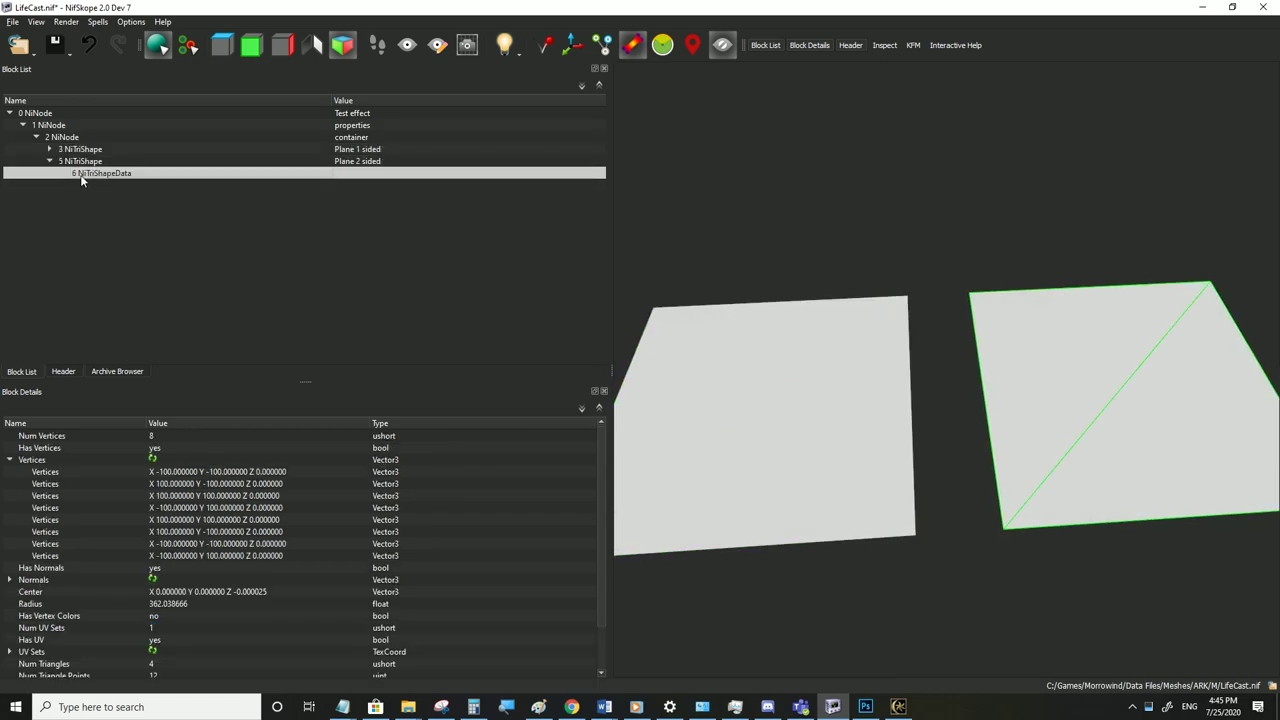
{"action": "left_click_drag", "start_coordinate": [996, 568], "coordinate": [890, 534]}
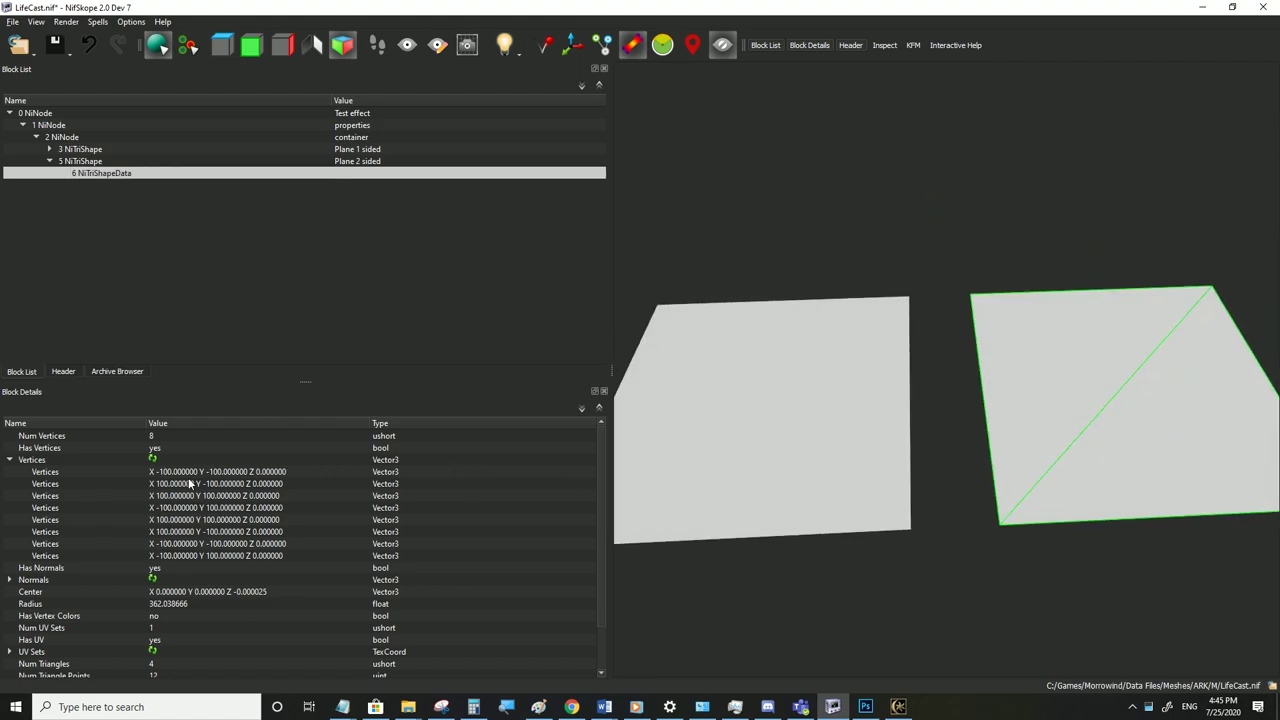
Expand Plane 1 sided and inspect its vertex data: four vertices at X 250
{"action": "left_click", "coordinate": [96, 149]}
{"action": "left_click", "coordinate": [49, 149]}
{"action": "left_click", "coordinate": [90, 161]}
{"action": "key", "text": "Up"}
{"action": "left_click_drag", "start_coordinate": [806, 543], "coordinate": [803, 592]}
{"action": "left_click", "coordinate": [86, 162]}
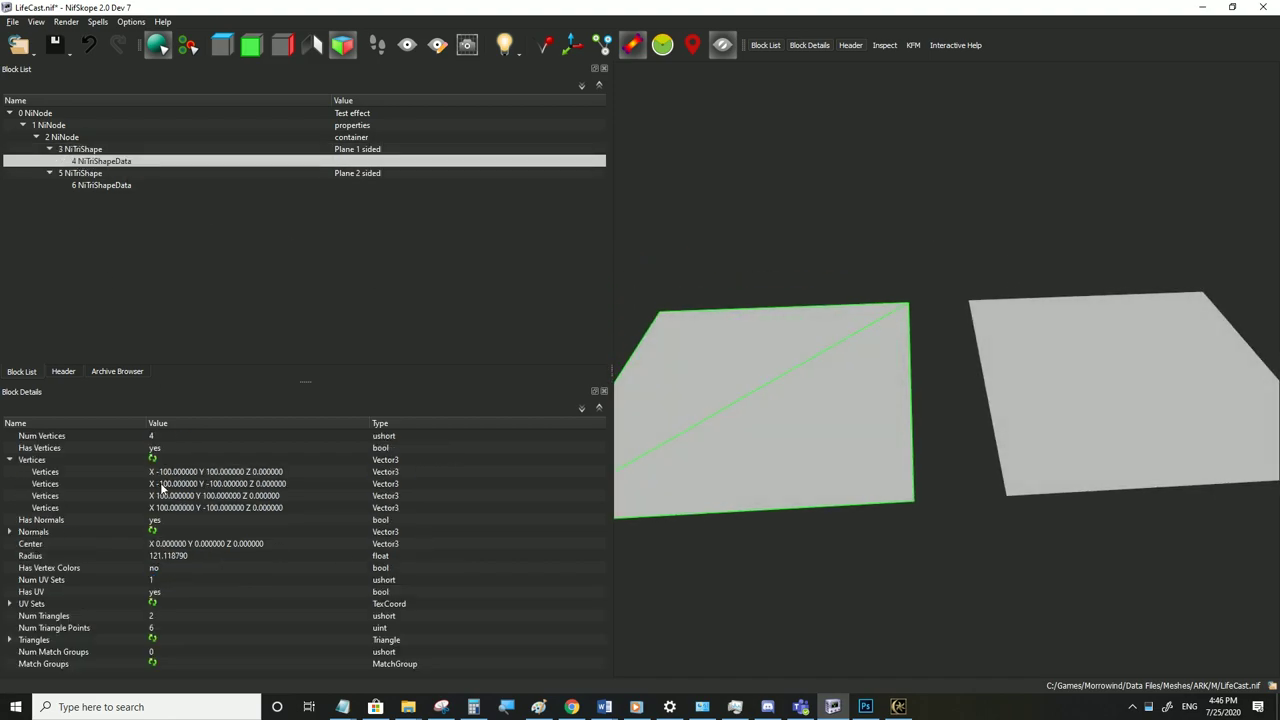
Collapse and re-expand the container node in the Block List
{"action": "left_click", "coordinate": [55, 139]}
{"action": "left_click", "coordinate": [37, 138]}
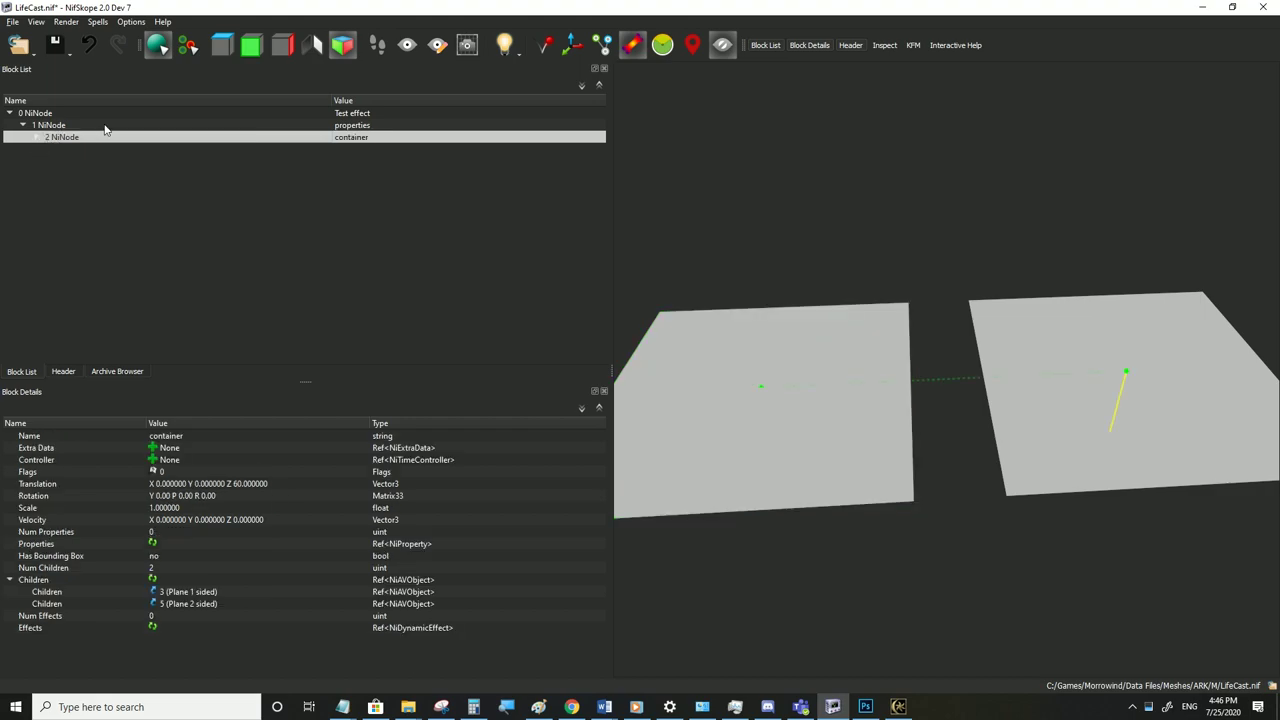
{"action": "left_click", "coordinate": [37, 138]}
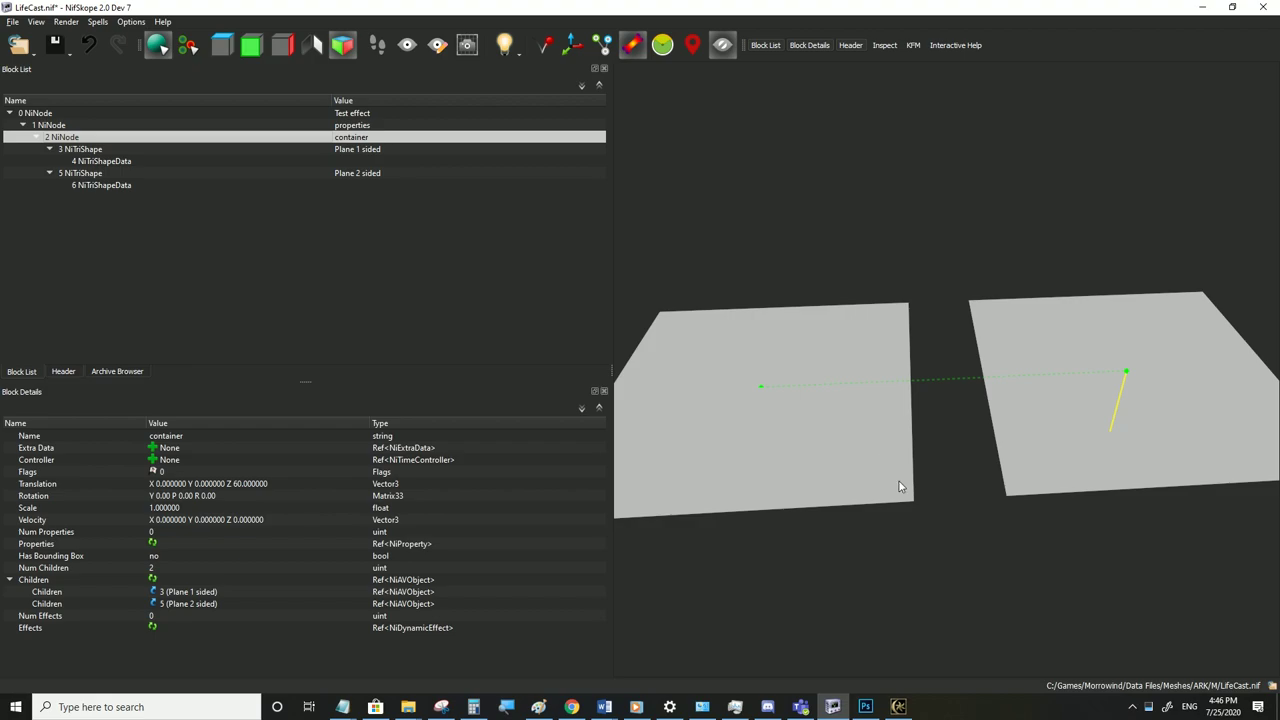
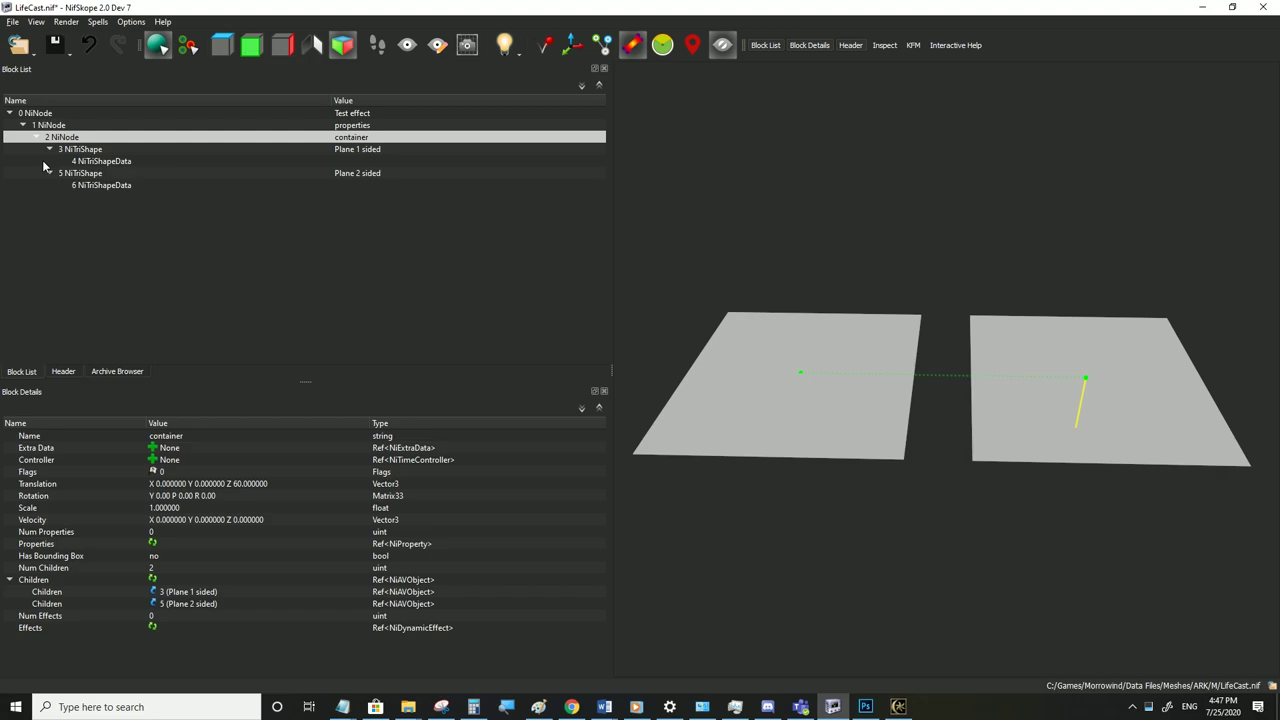
Attach an NiAlphaProperty to the Plane 2 sided shape
{"action": "left_click", "coordinate": [94, 174]}
{"action": "mouse_move", "coordinate": [813, 432]}
{"action": "left_mouse_down"}
{"action": "mouse_move", "coordinate": [814, 351]}
{"action": "mouse_move", "coordinate": [801, 430]}
{"action": "left_mouse_up"}
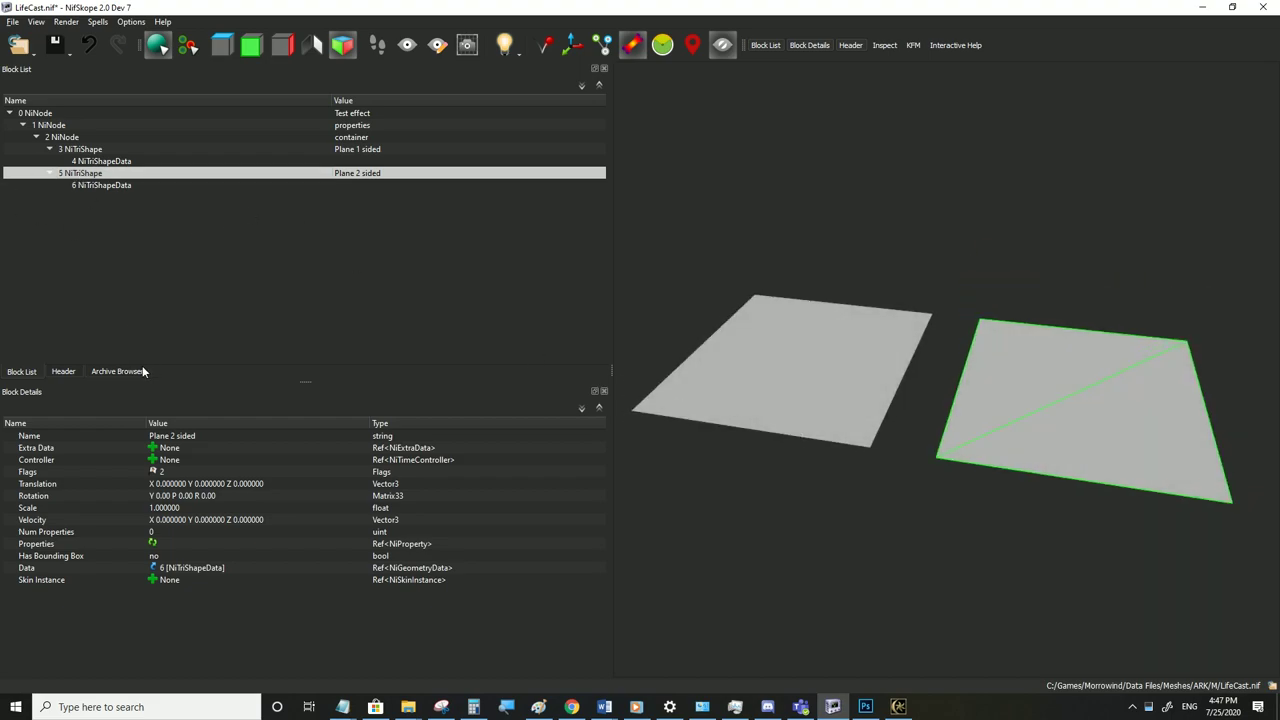
{"action": "right_click", "coordinate": [97, 177]}
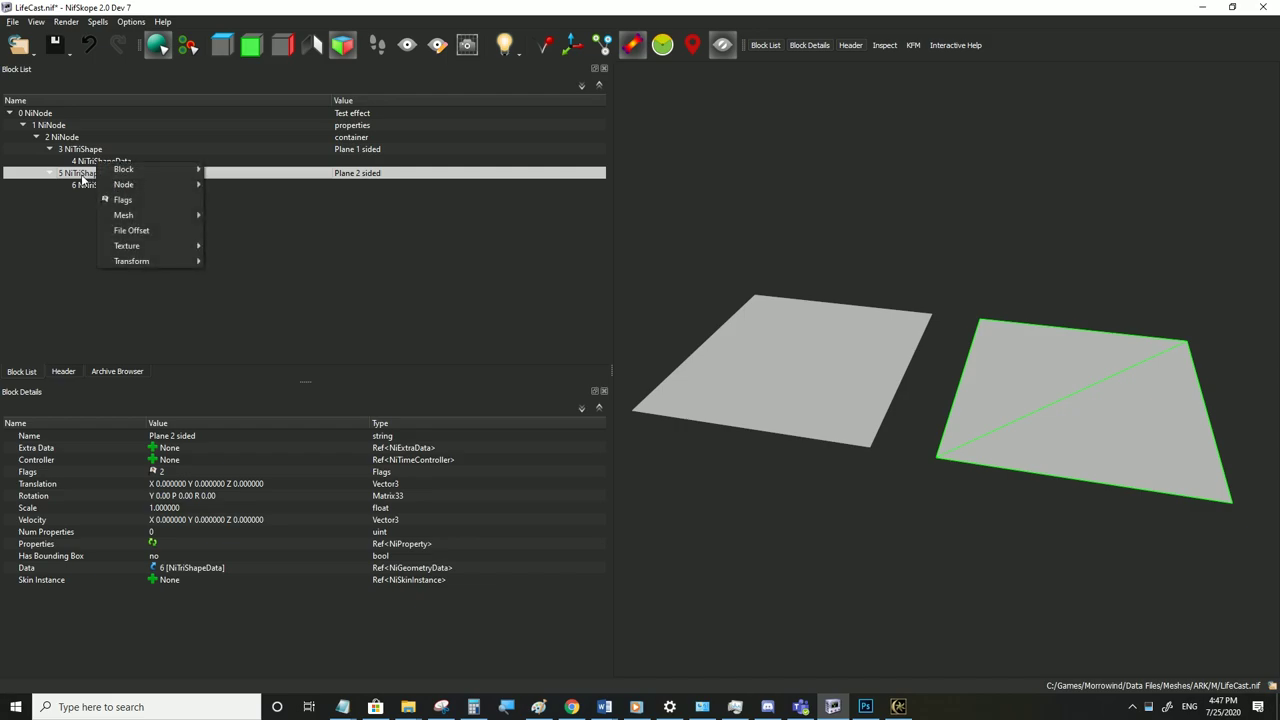
{"action": "mouse_move", "coordinate": [170, 185]}
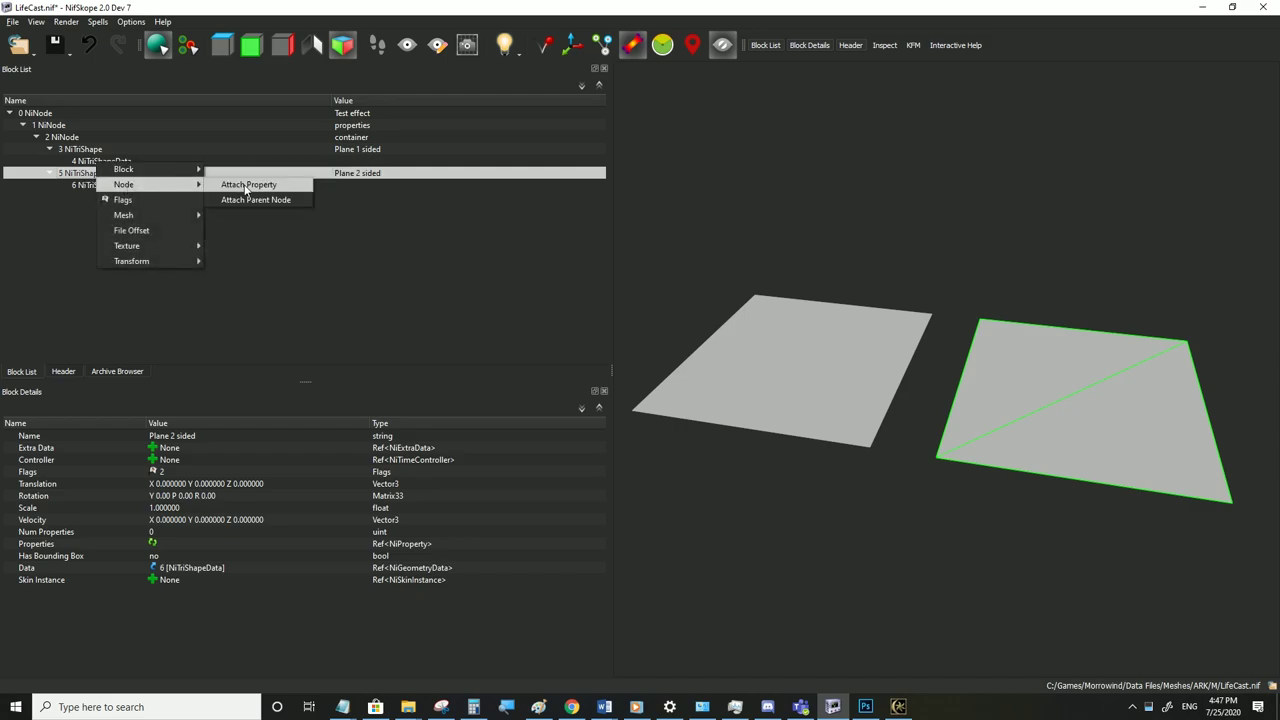
{"action": "left_click", "coordinate": [241, 185]}
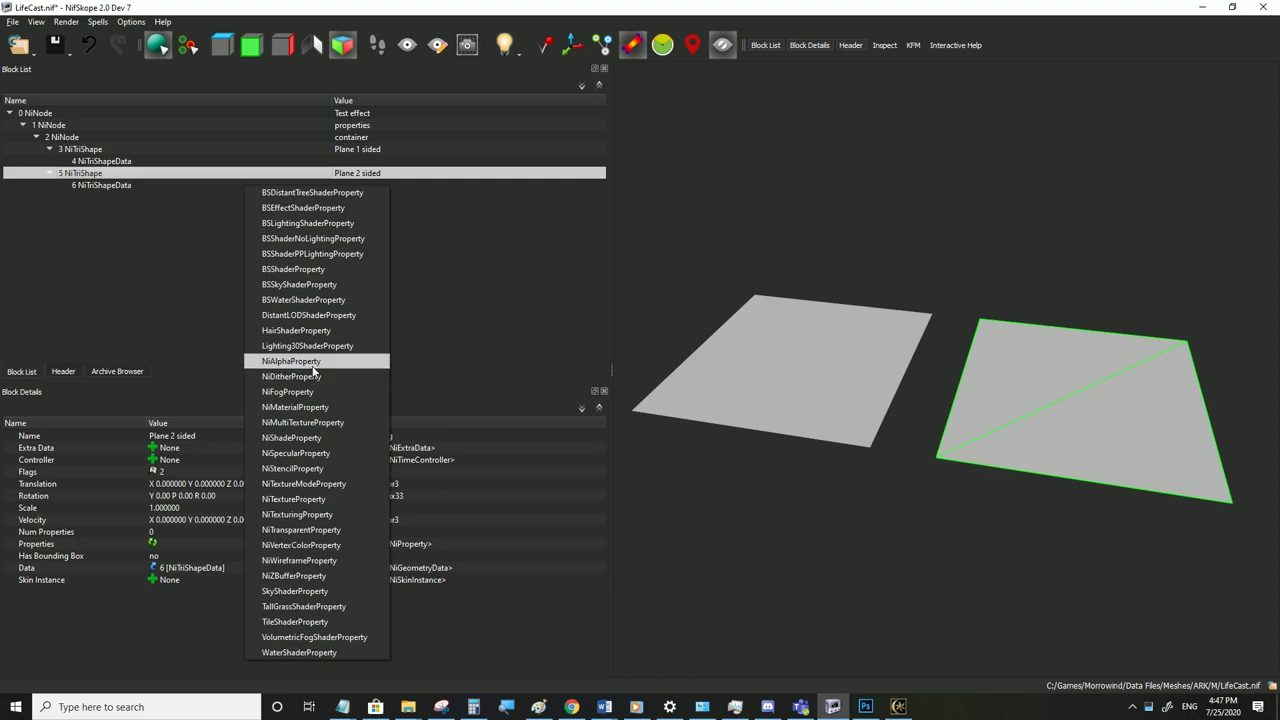
{"action": "left_click", "coordinate": [305, 362]}
Attach an NiTexturingProperty and an NiMaterialProperty to the same shape
{"action": "left_click", "coordinate": [103, 172]}
{"action": "right_click", "coordinate": [100, 168]}
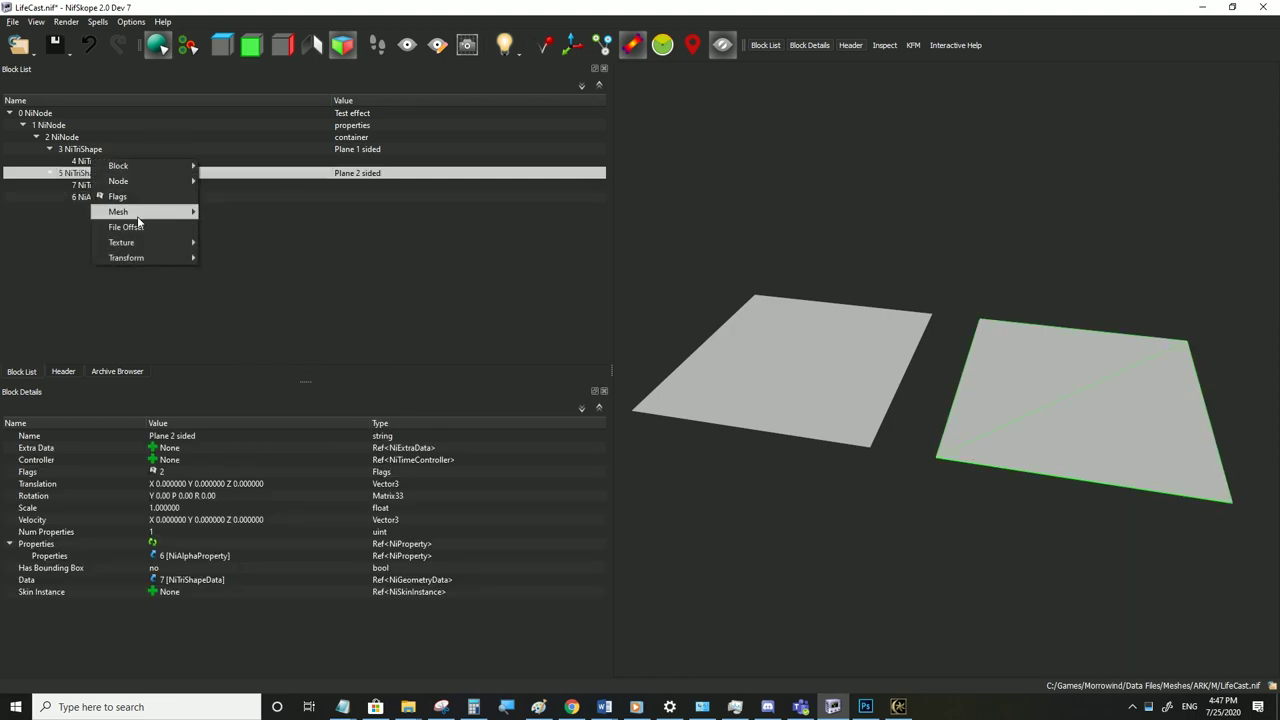
{"action": "mouse_move", "coordinate": [150, 181]}
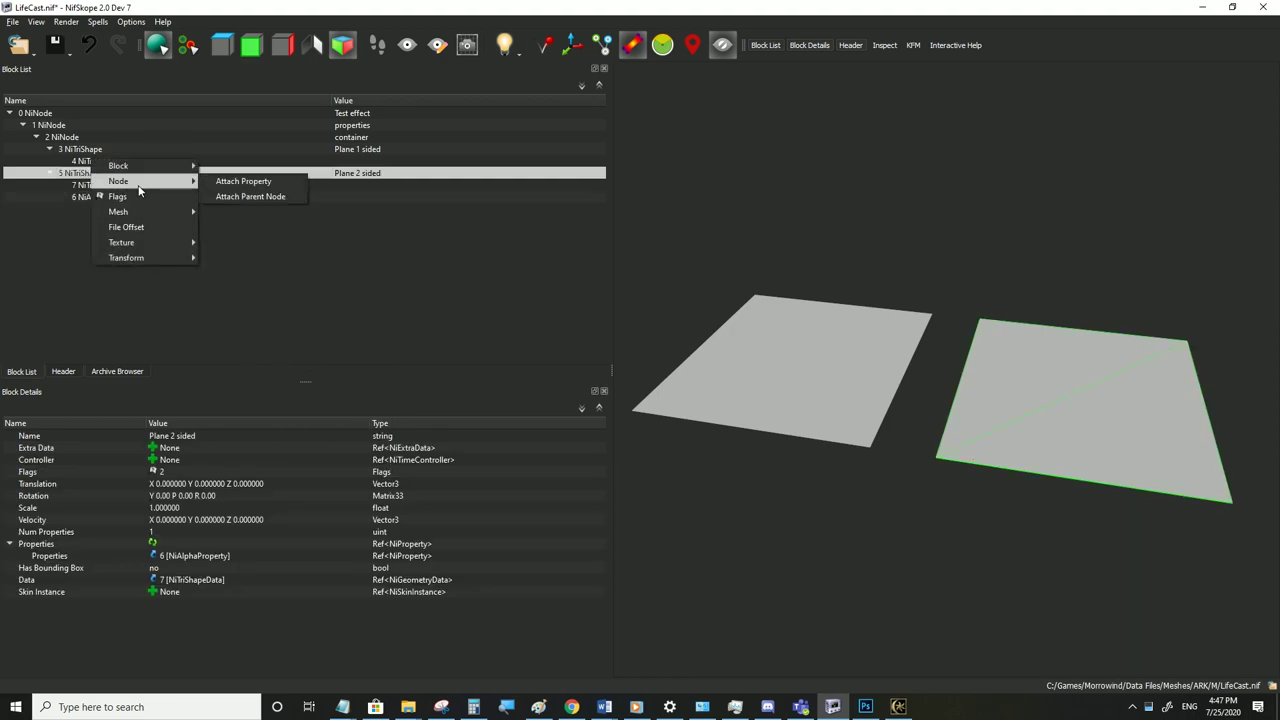
{"action": "left_click", "coordinate": [261, 185]}
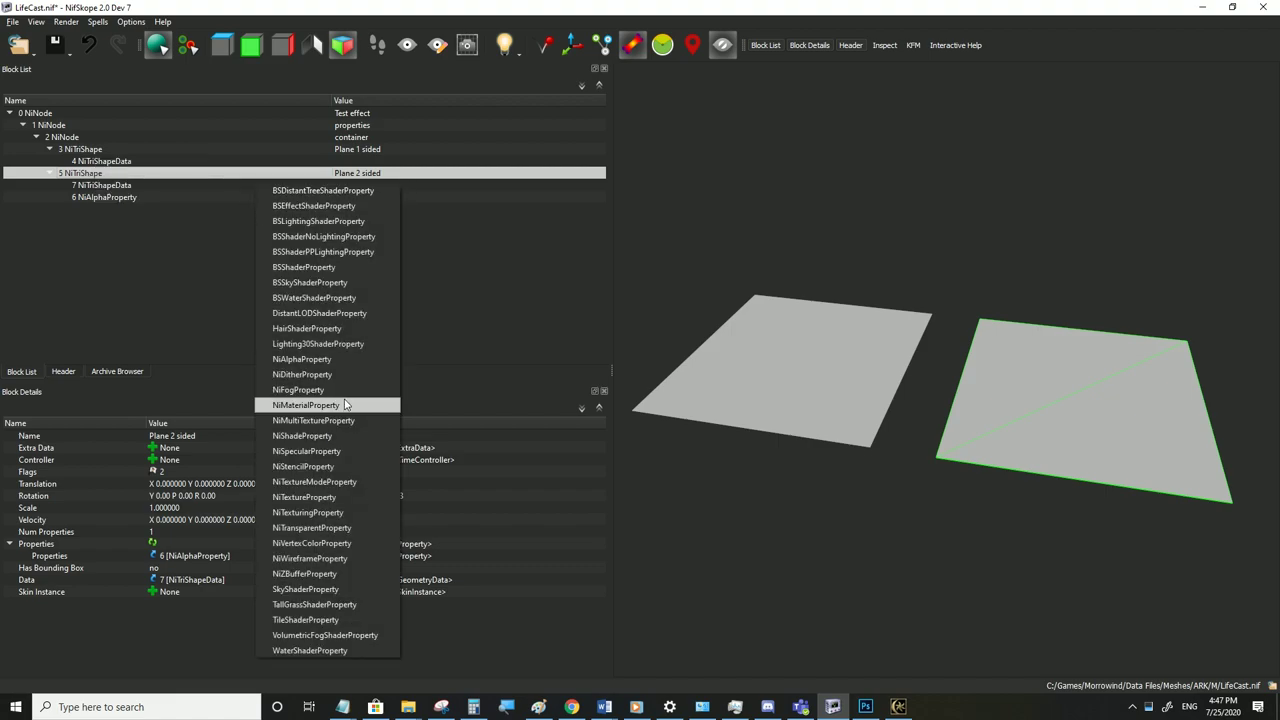
{"action": "left_click", "coordinate": [341, 517]}
{"action": "right_click", "coordinate": [100, 170]}
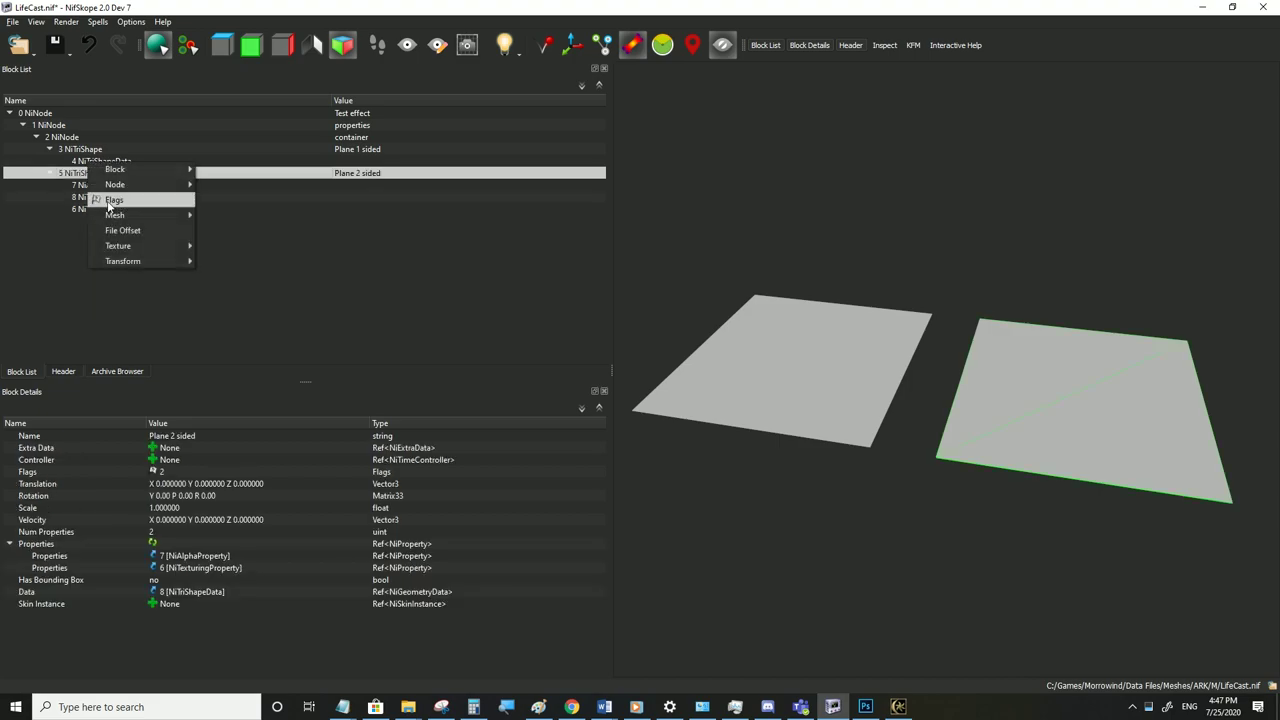
{"action": "mouse_move", "coordinate": [115, 215]}
{"action": "mouse_move", "coordinate": [115, 184]}
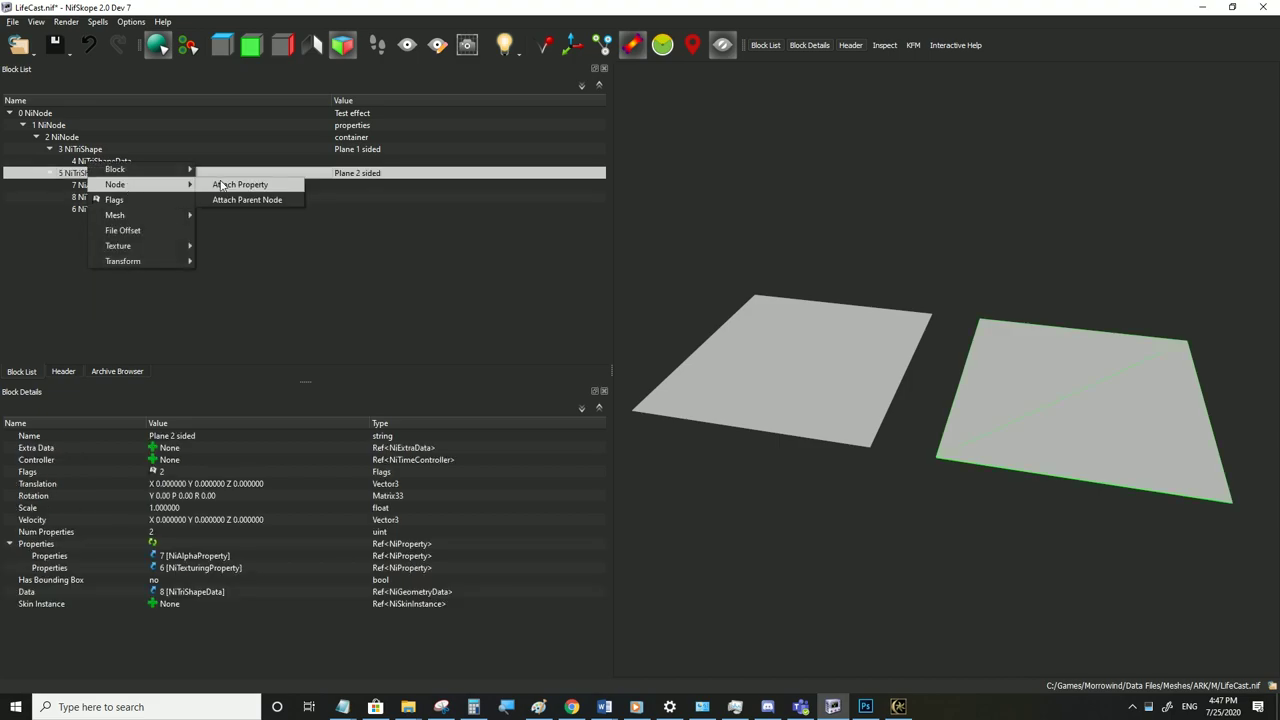
{"action": "left_click", "coordinate": [220, 179]}
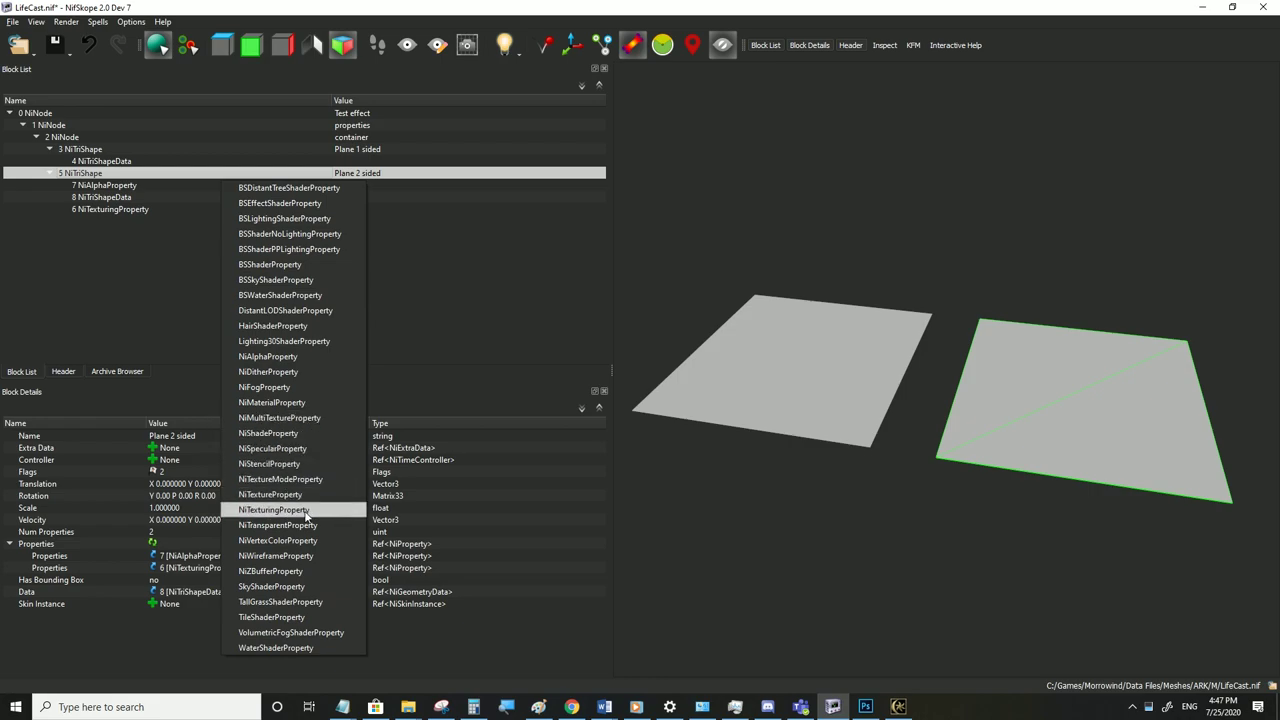
{"action": "left_click", "coordinate": [283, 402]}
Set the NiMaterialProperty Alpha to 1
{"action": "left_click_drag", "start_coordinate": [852, 500], "coordinate": [879, 506]}
{"action": "left_click_drag", "start_coordinate": [979, 548], "coordinate": [900, 537]}
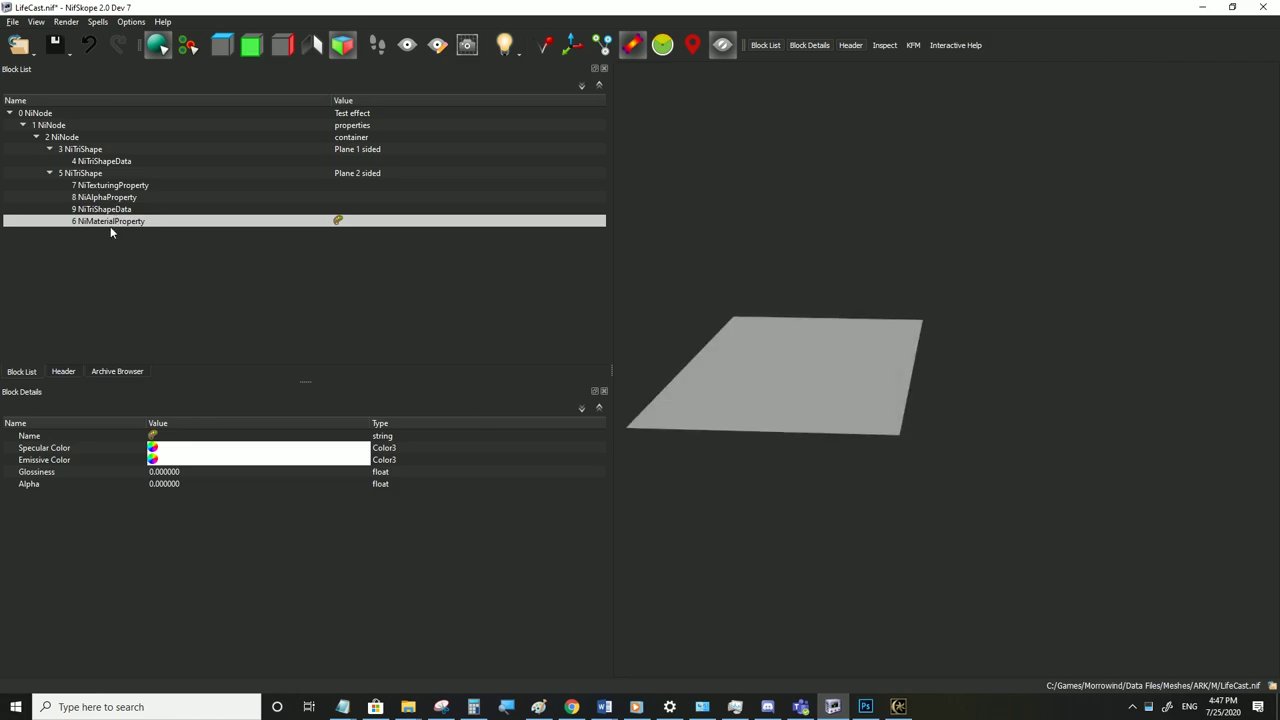
{"action": "double_click", "coordinate": [184, 485]}
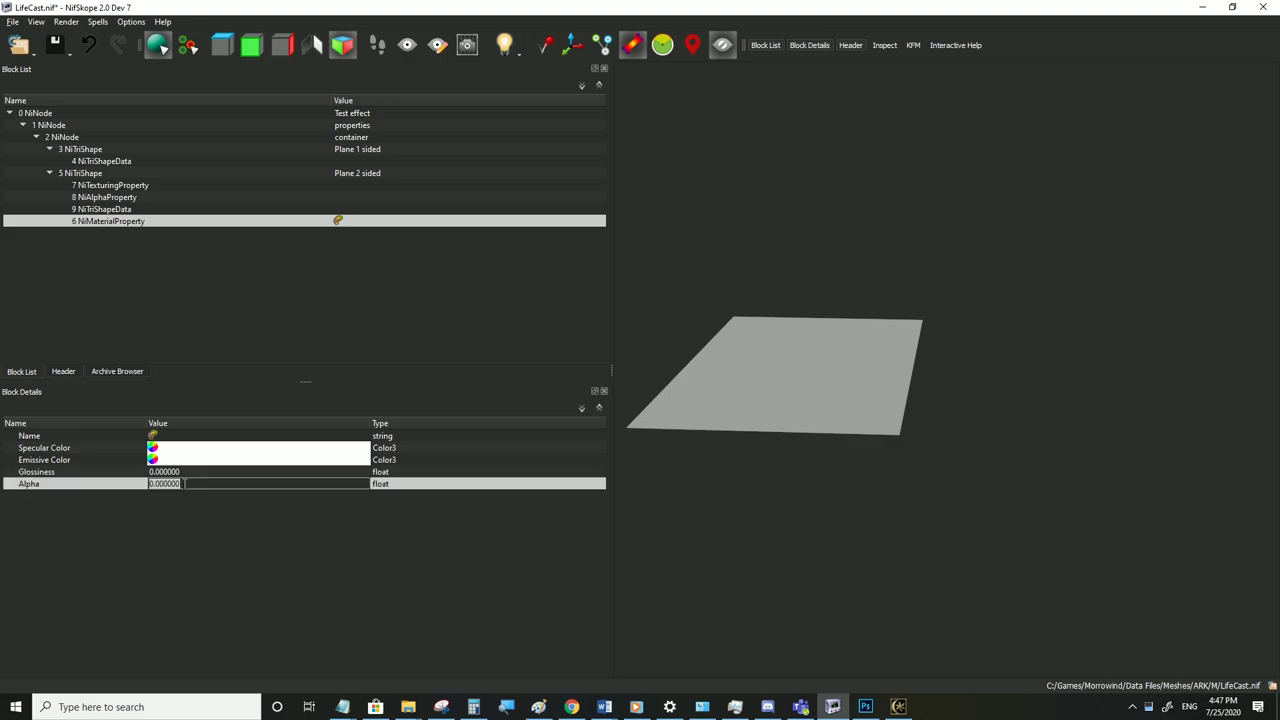
{"action": "type", "text": "1"}
{"action": "key", "text": "Return"}
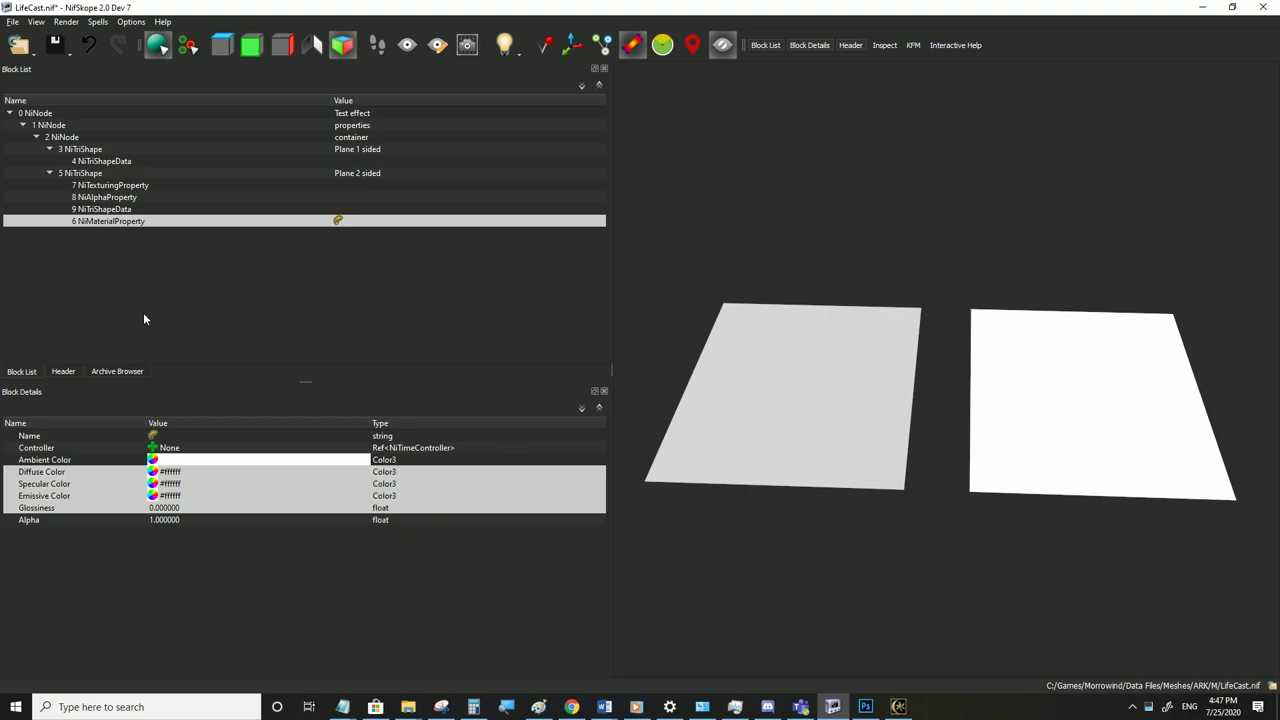
Change the NiAlphaProperty Flags from 237 to 13
{"action": "left_click", "coordinate": [103, 199]}
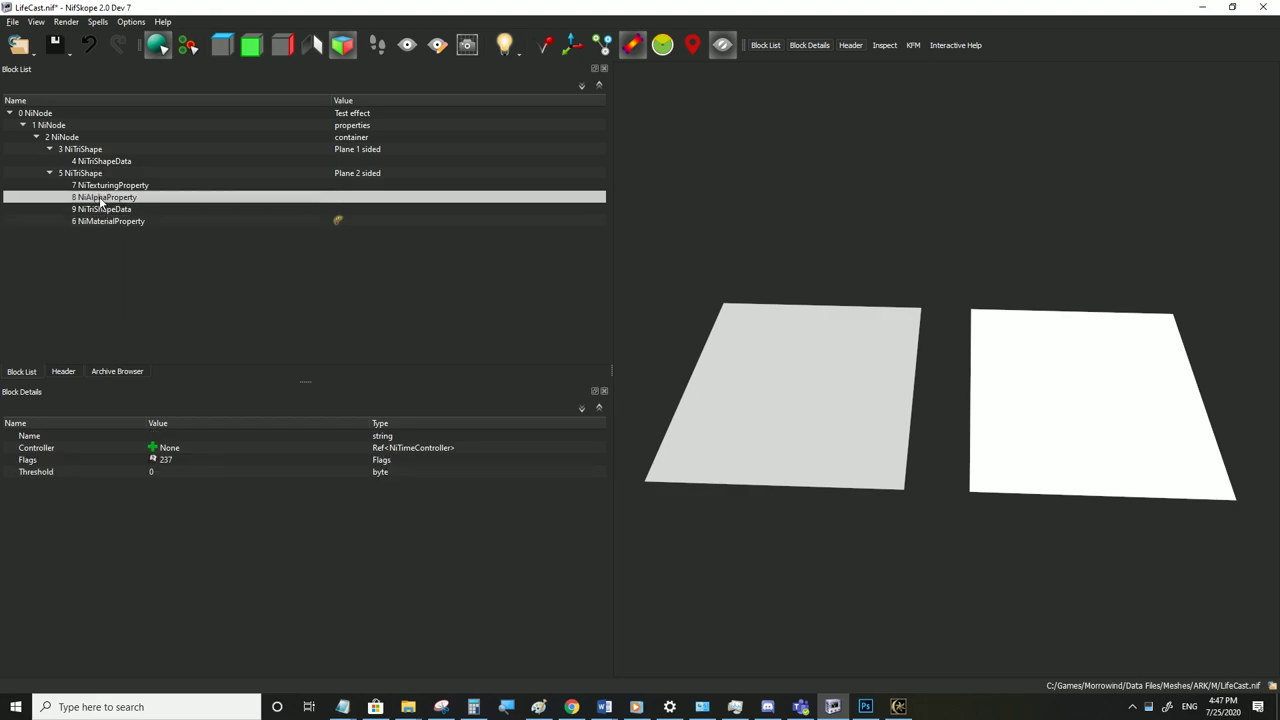
{"action": "double_click", "coordinate": [183, 461]}
{"action": "type", "text": "13"}
{"action": "left_click", "coordinate": [168, 471]}
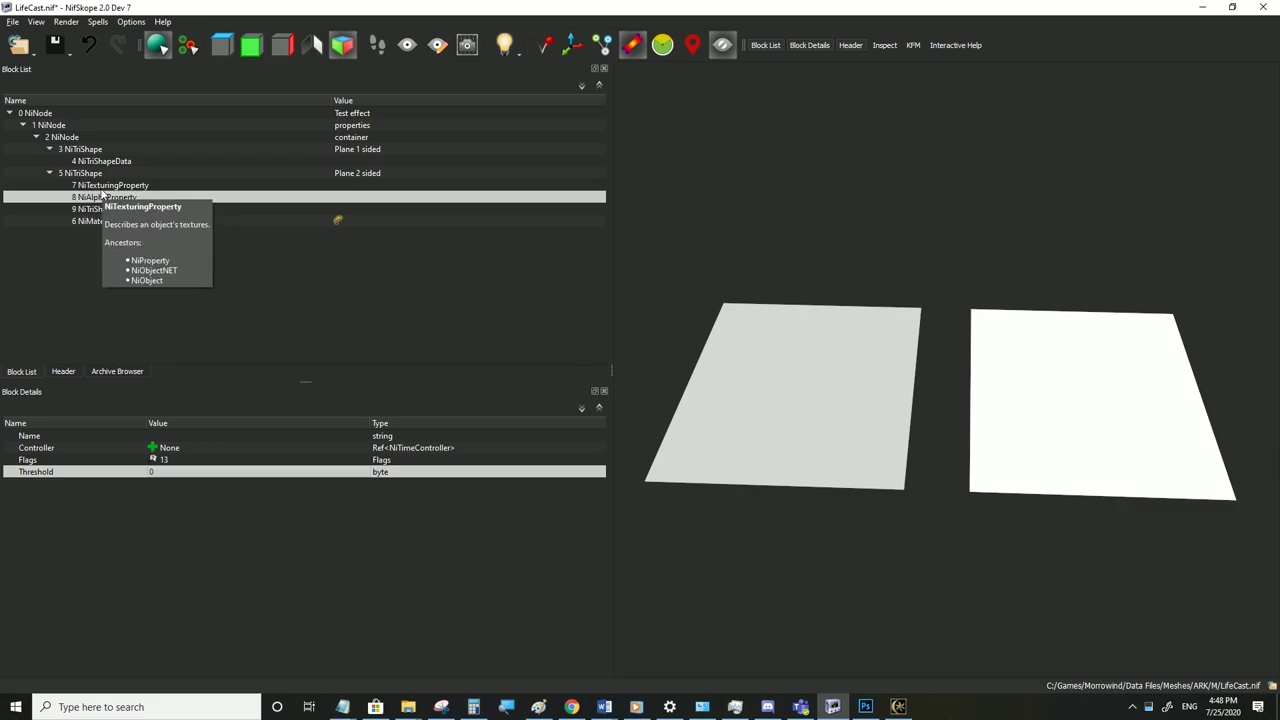
Enable Has Base Texture in NiTexturingProperty and add an NiSourceTexture for it
{"action": "left_click", "coordinate": [107, 187]}
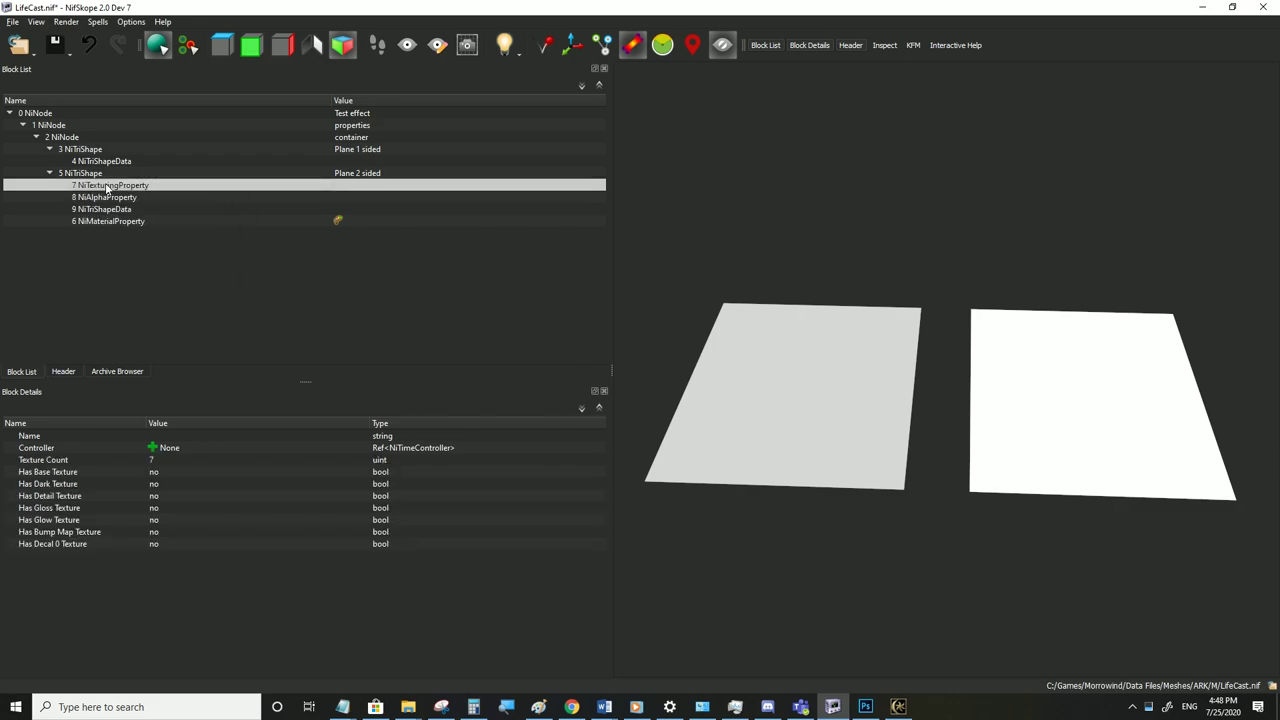
{"action": "double_click", "coordinate": [155, 476]}
{"action": "left_click", "coordinate": [12, 486]}
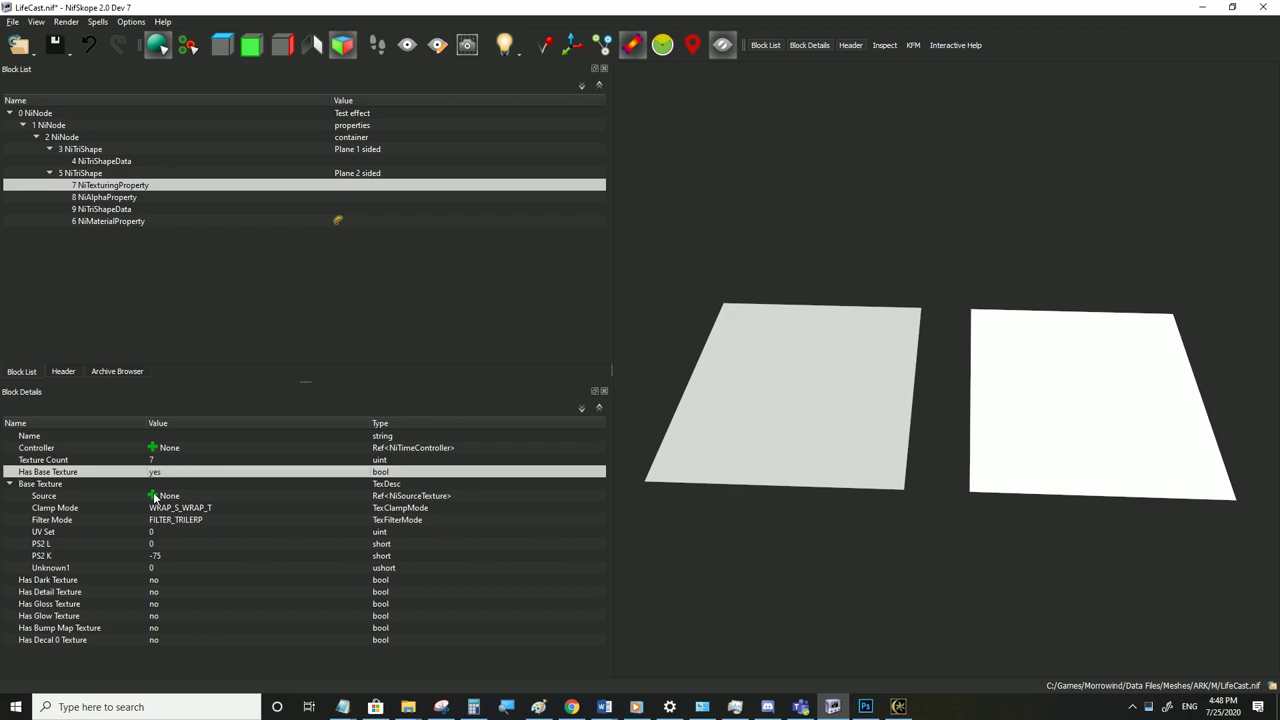
{"action": "left_click", "coordinate": [212, 508]}
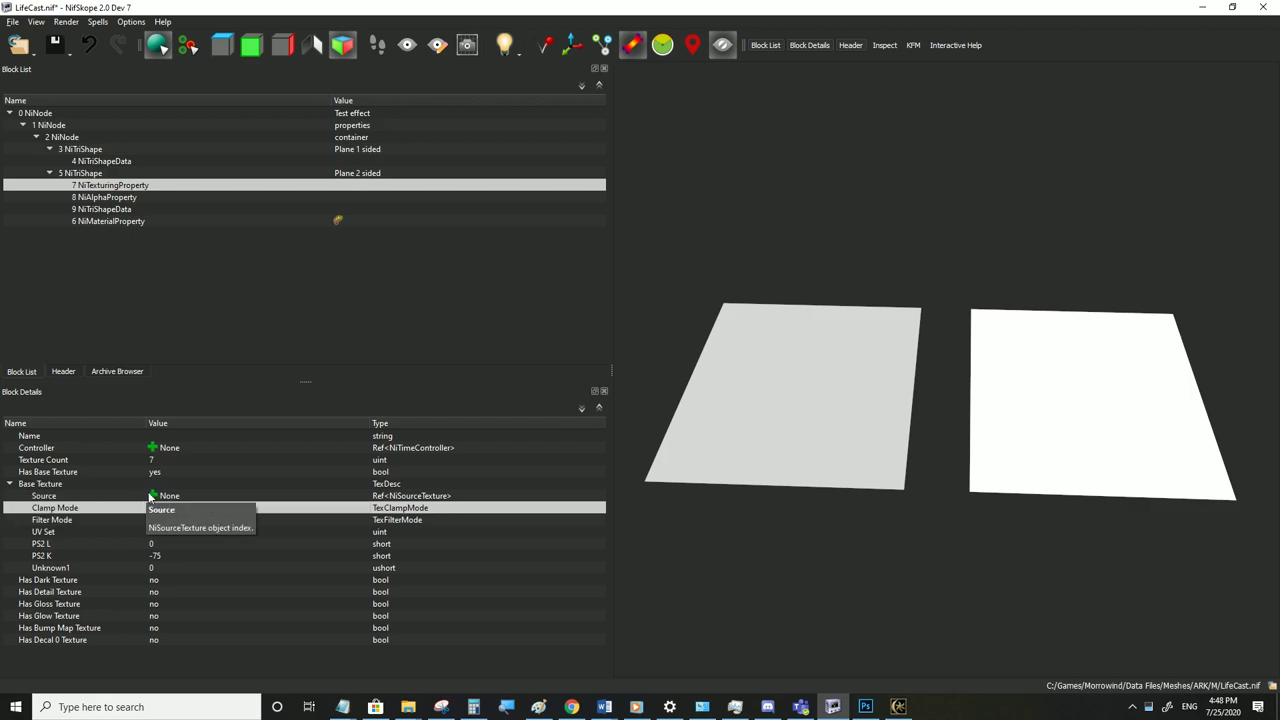
{"action": "left_click", "coordinate": [156, 497]}
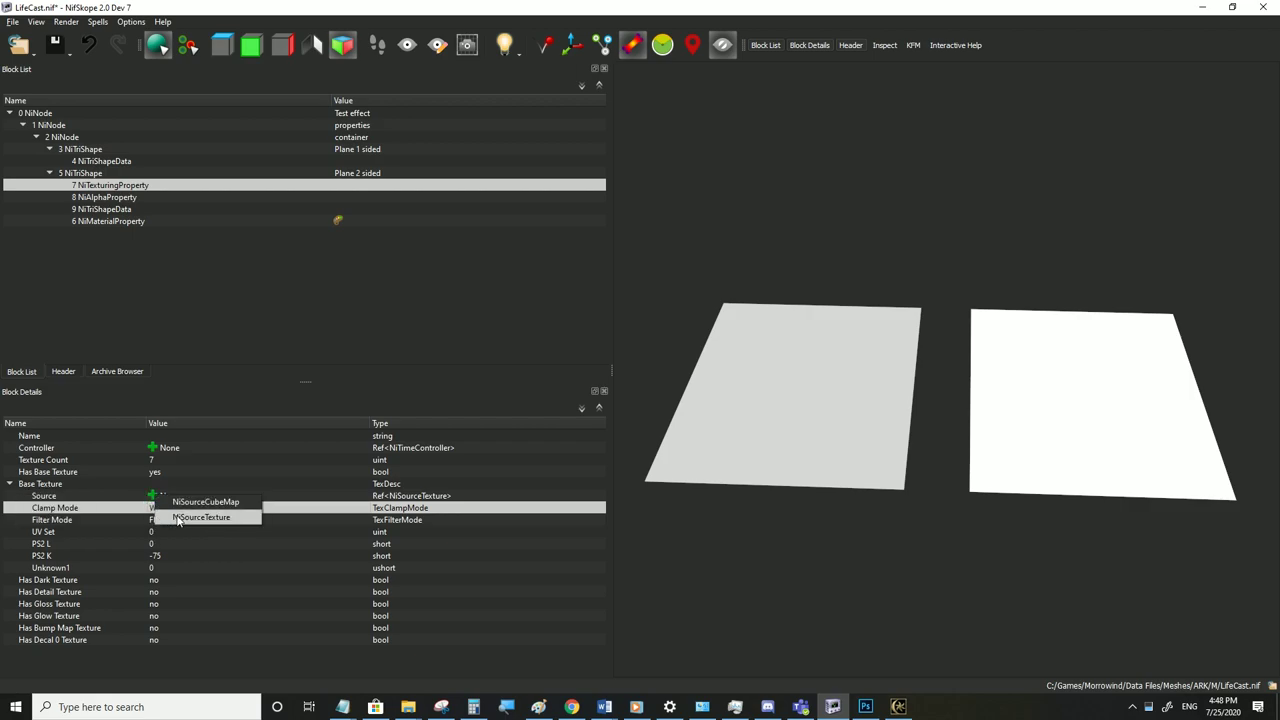
{"action": "left_click", "coordinate": [177, 517]}
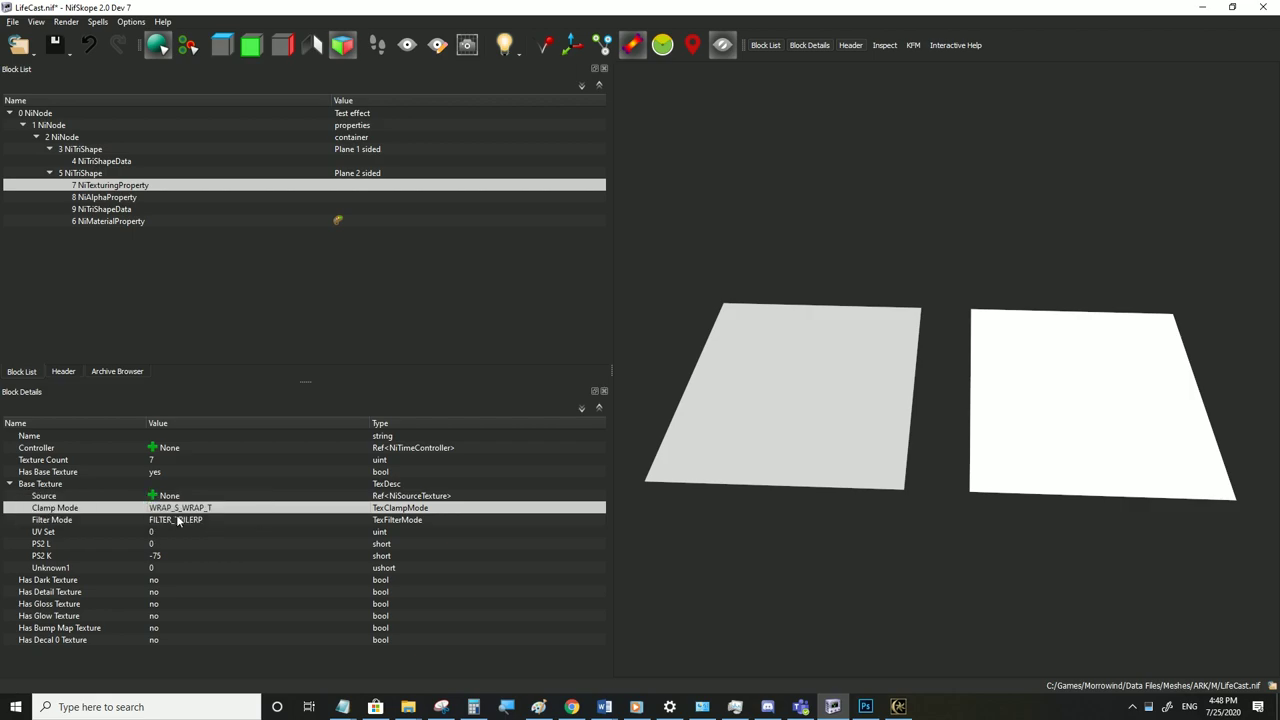
Set the source texture's file to textures\ark_m\zpoison4.dds so the plane renders green
{"action": "left_click", "coordinate": [110, 185]}
{"action": "left_click", "coordinate": [112, 197]}
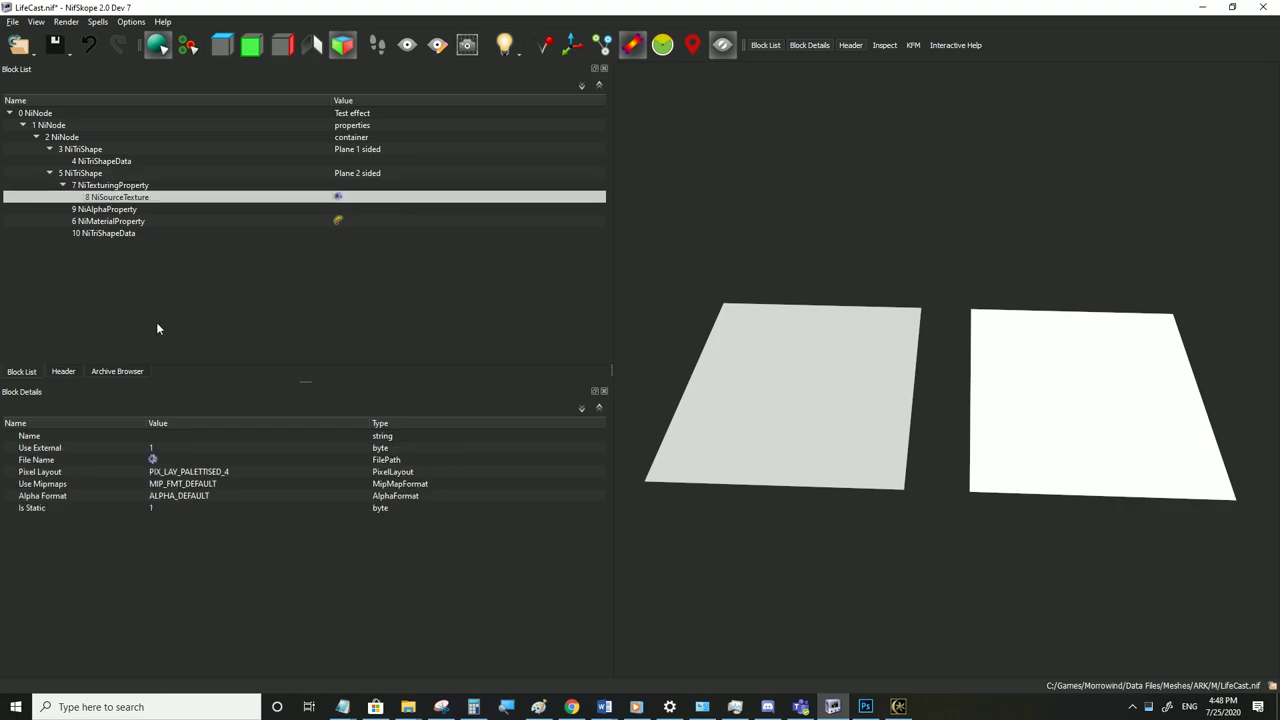
{"action": "left_click", "coordinate": [337, 198]}
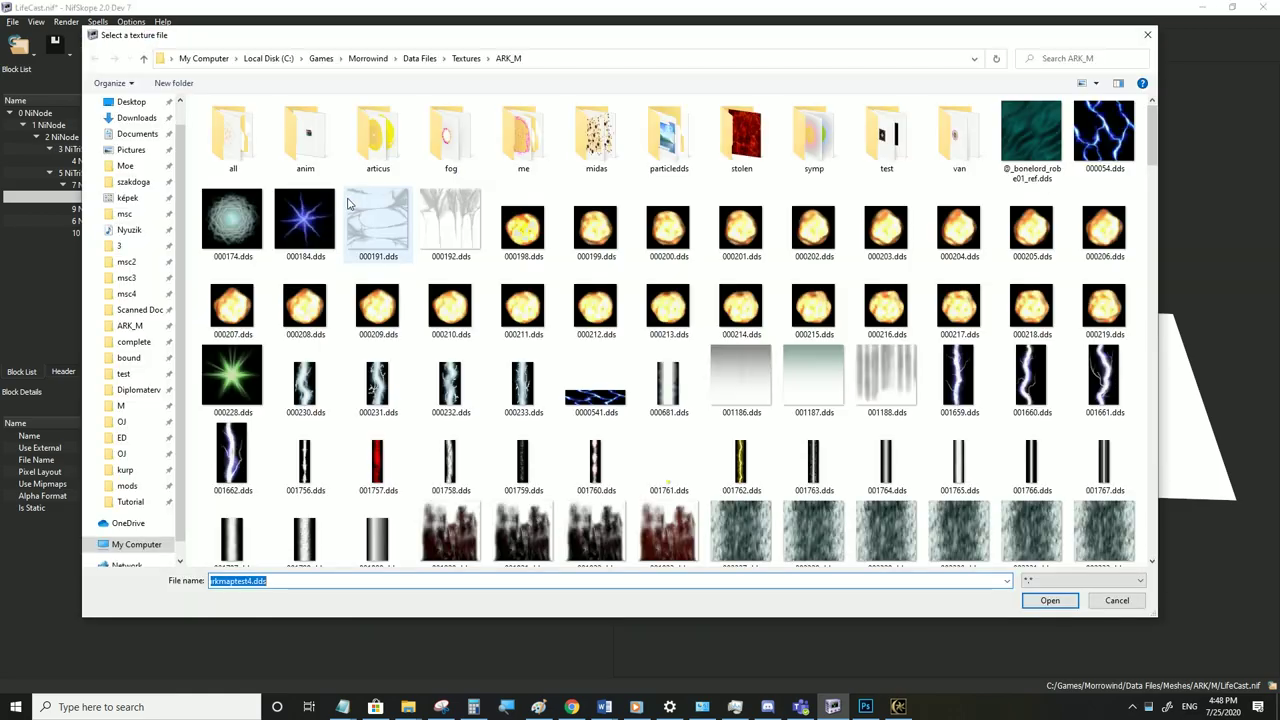
{"action": "left_click_drag", "start_coordinate": [1147, 137], "coordinate": [1137, 475]}
{"action": "left_click", "coordinate": [1105, 500]}
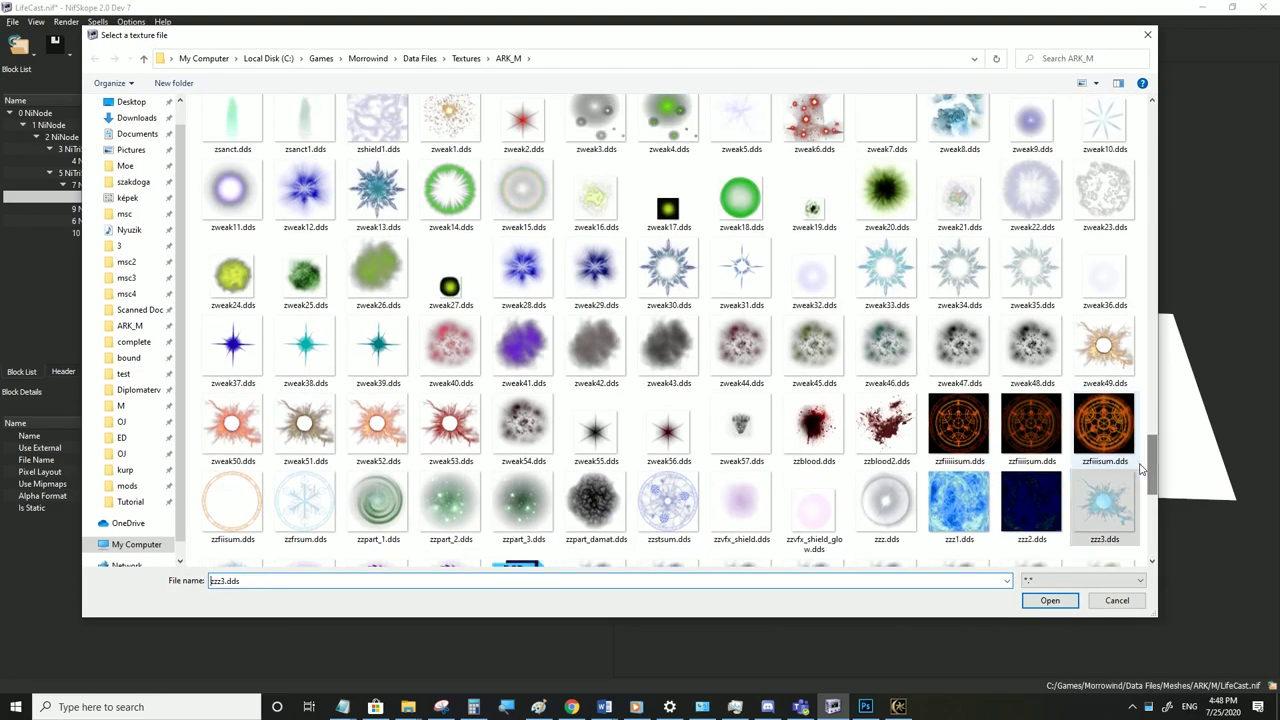
{"action": "scroll", "coordinate": [1098, 457], "scroll_direction": "up", "scroll_amount": 4}
{"action": "left_click", "coordinate": [885, 442]}
{"action": "left_click", "coordinate": [955, 445]}
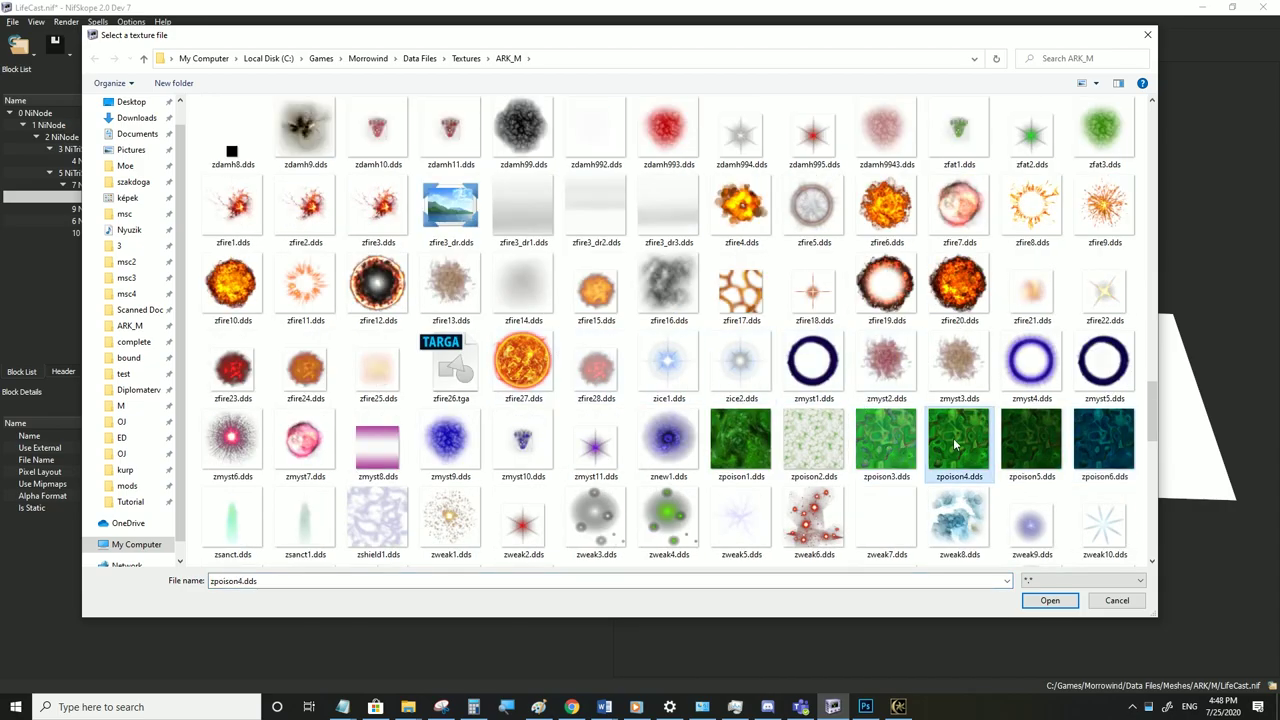
{"action": "left_click", "coordinate": [1050, 600]}
{"action": "left_click_drag", "start_coordinate": [909, 541], "coordinate": [906, 502]}
{"action": "left_click", "coordinate": [11, 22]}
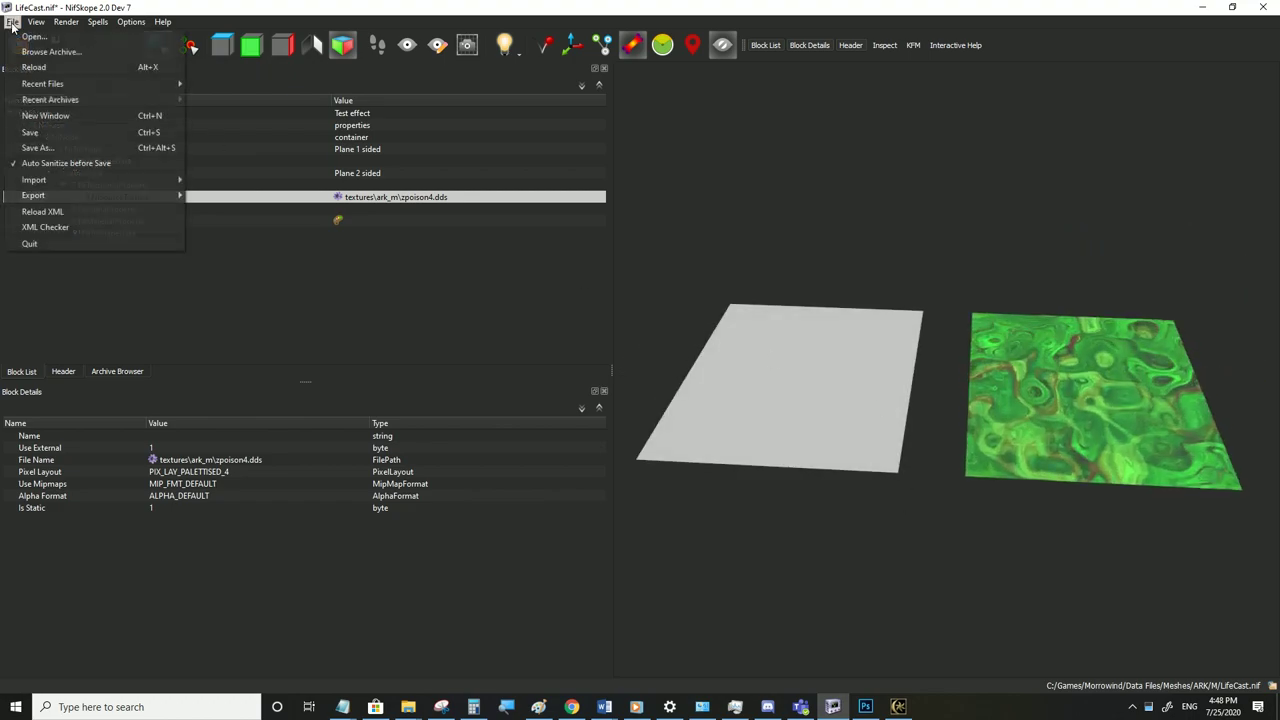
{"action": "left_click", "coordinate": [33, 131]}
{"action": "left_click", "coordinate": [898, 706]}
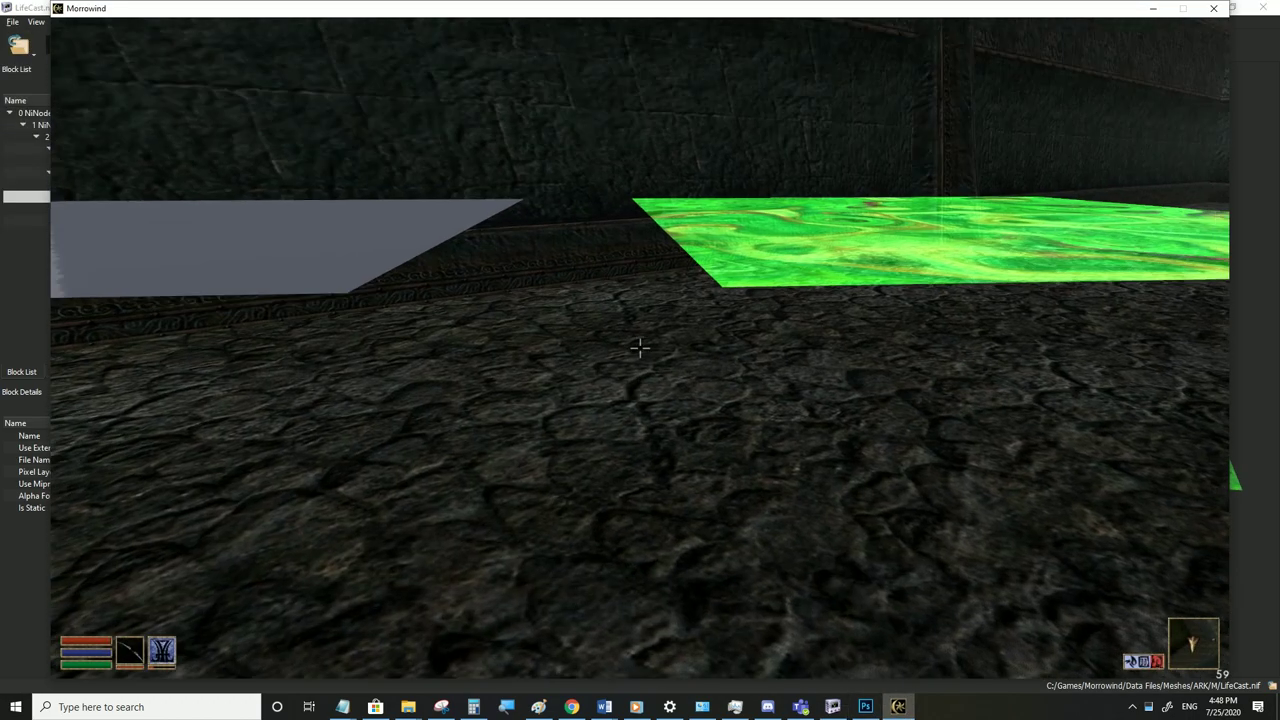
{"action": "key", "text": "Tab"}
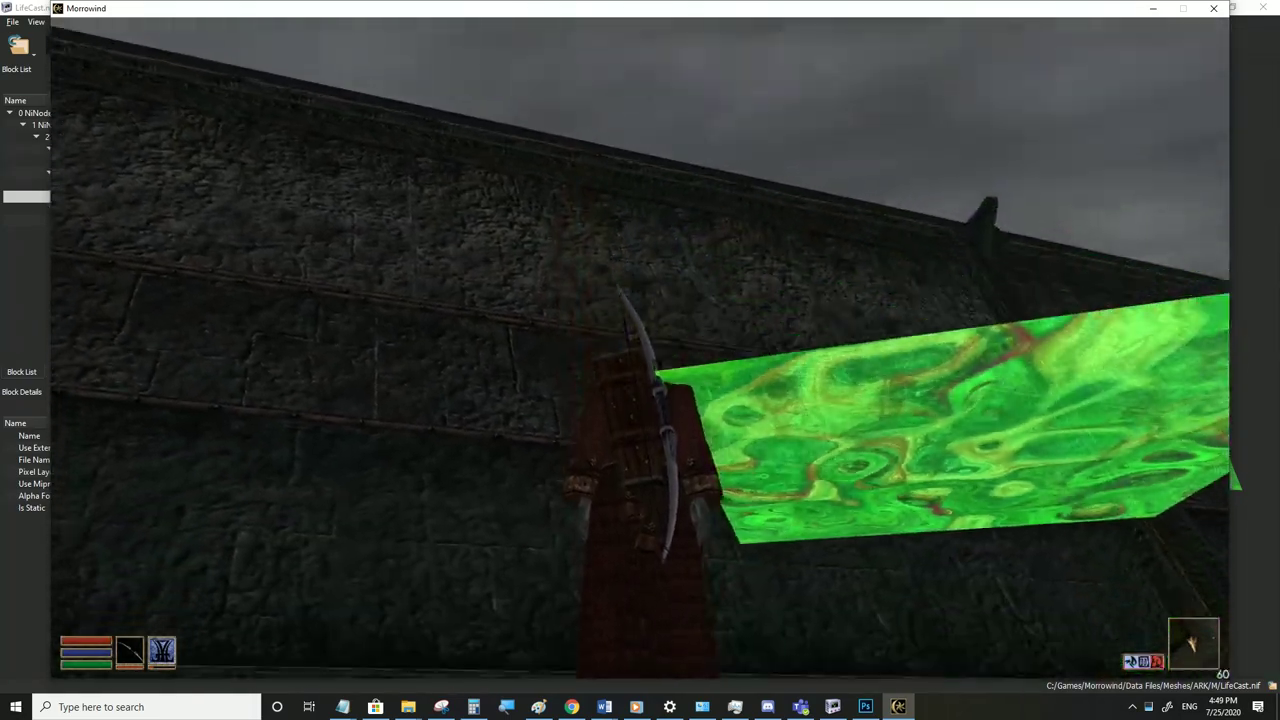
{"action": "key", "text": "alt+Tab"}
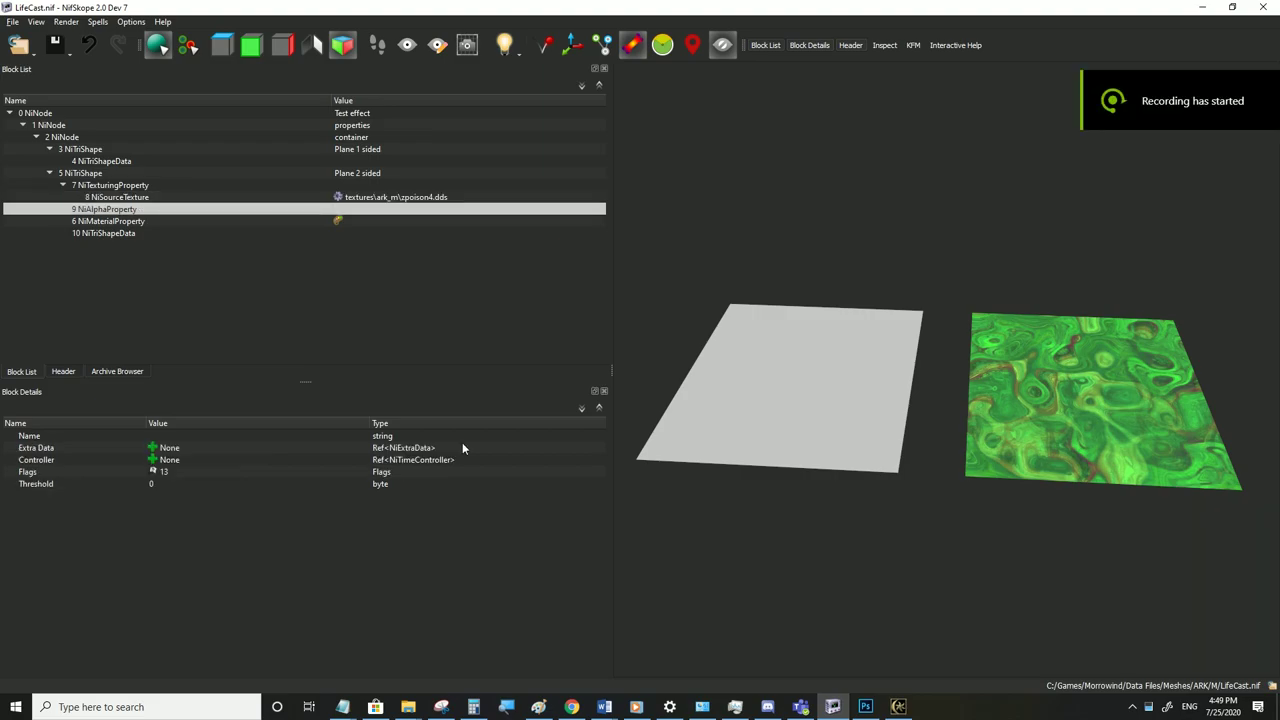
{"action": "left_click", "coordinate": [899, 706]}
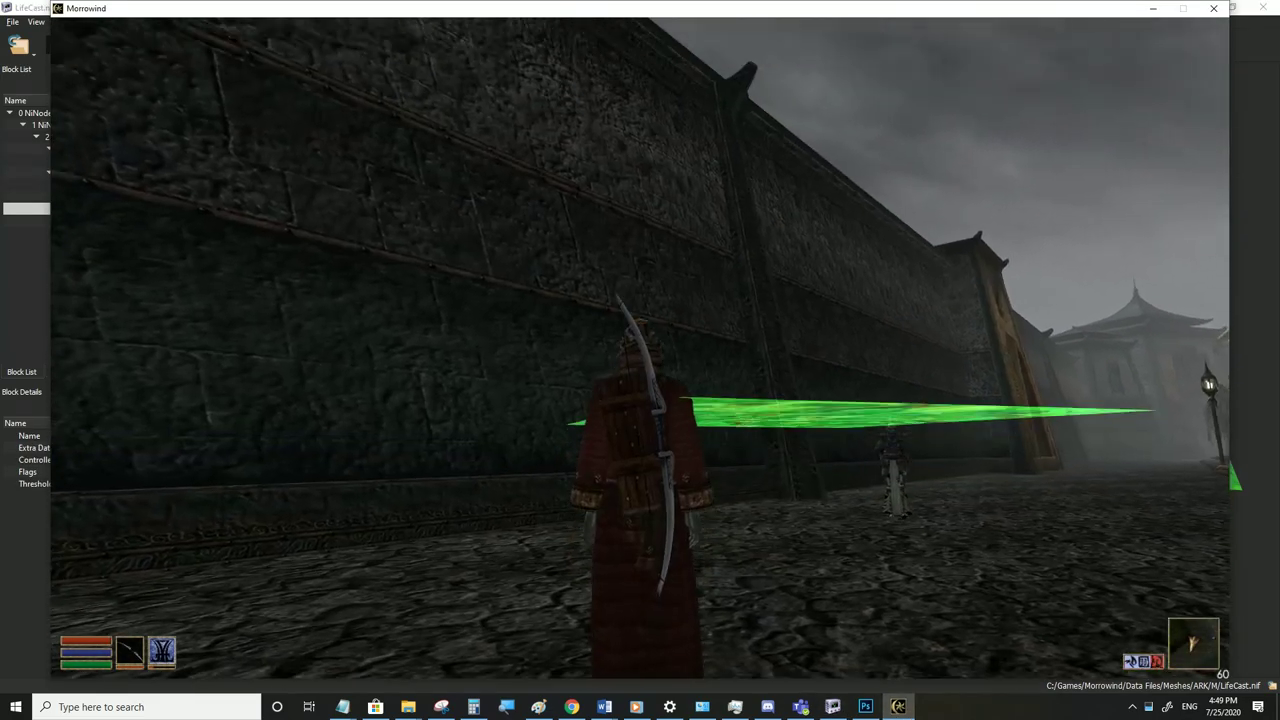
{"action": "key", "text": "alt+Tab"}
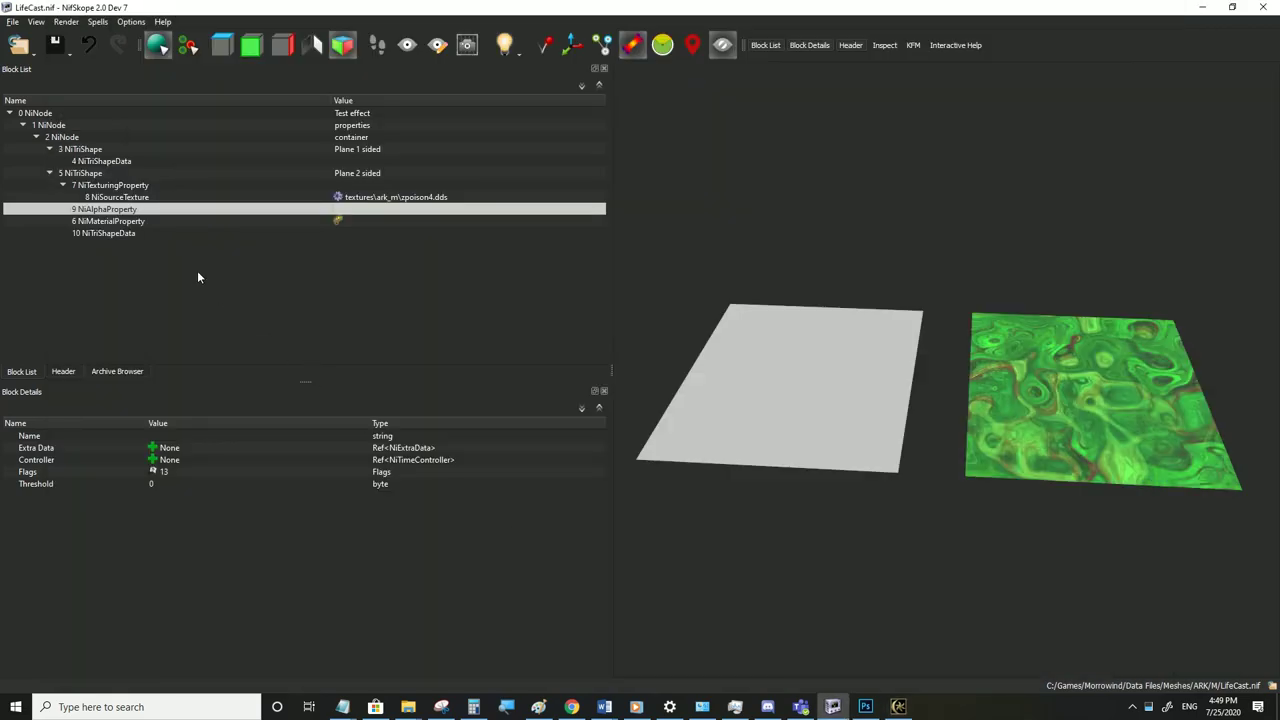
{"action": "left_click", "coordinate": [182, 475]}
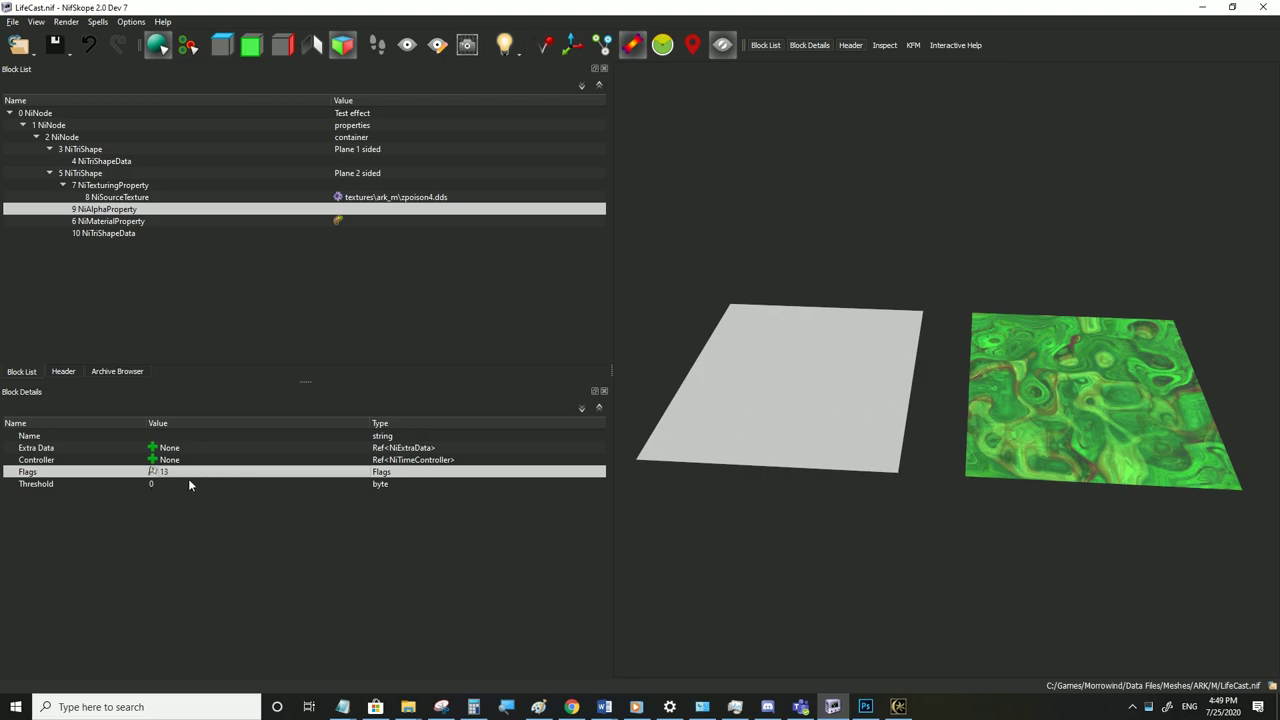
{"action": "left_click", "coordinate": [898, 707]}
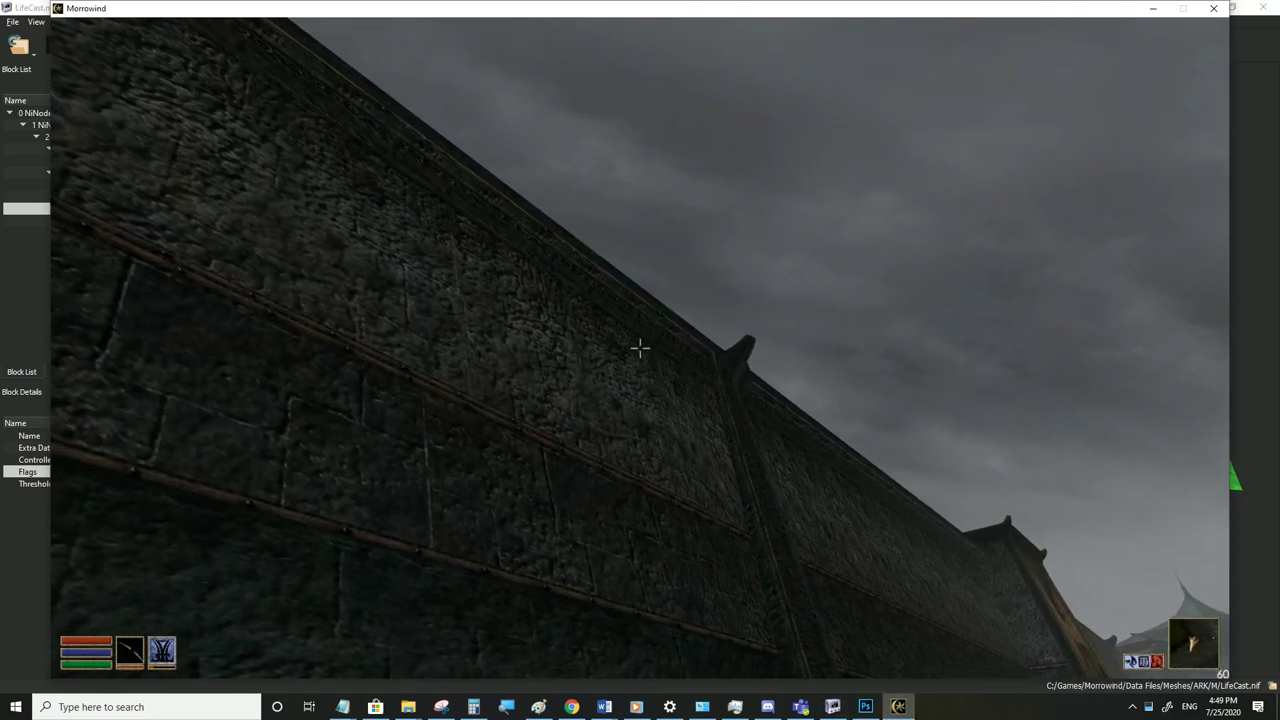
{"action": "key", "text": "Tab"}
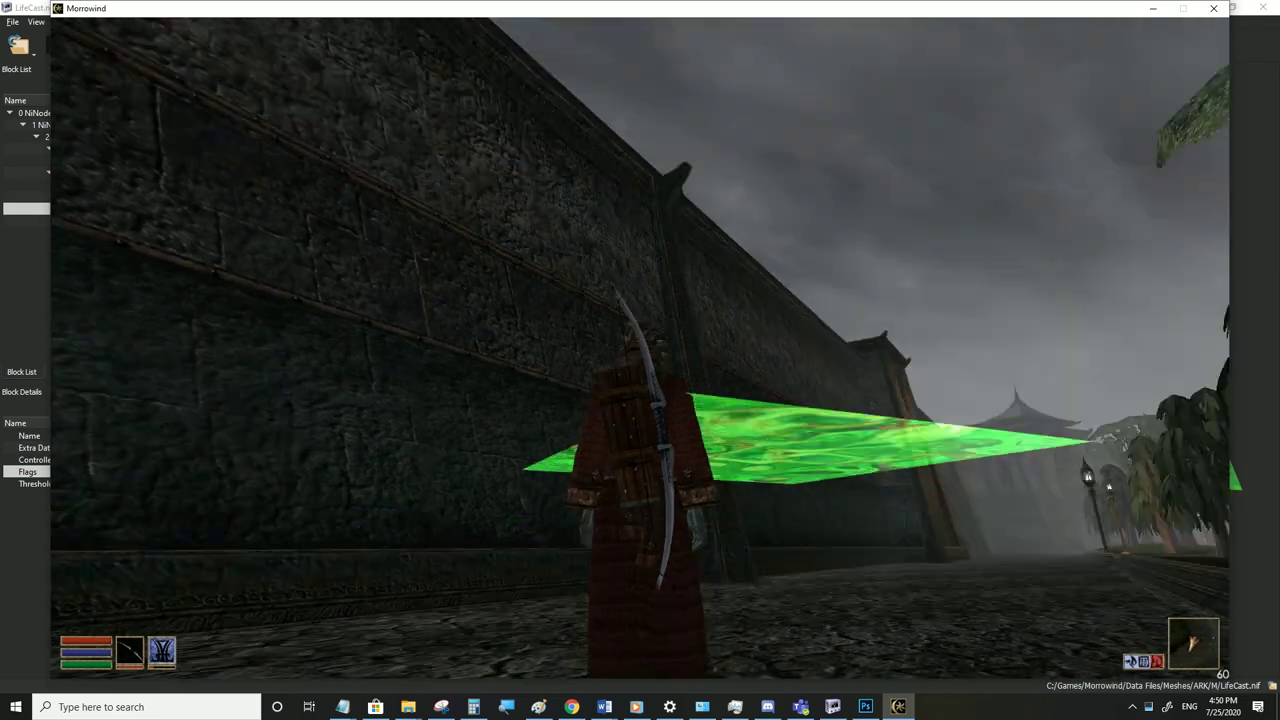
{"action": "key", "text": "alt+Tab"}
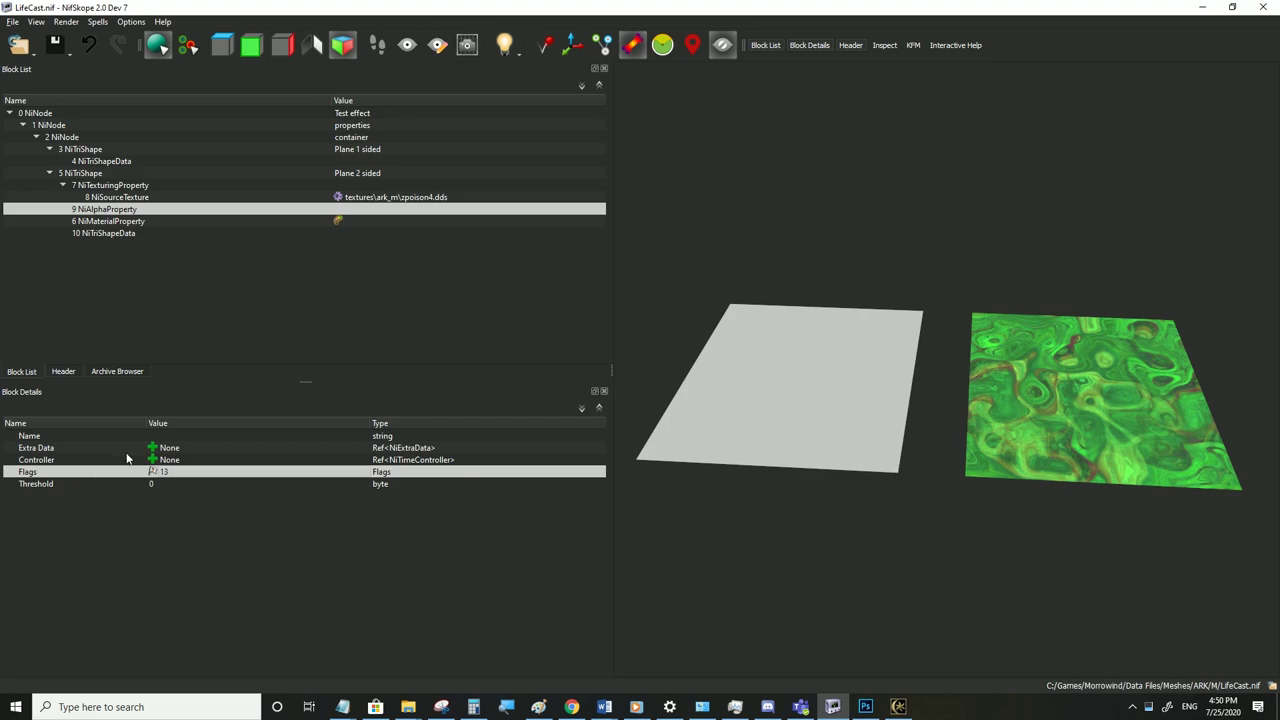
Set the alpha Flags to 4845, save LifeCast.nif and check the plane in Morrowind
{"action": "double_click", "coordinate": [186, 472]}
{"action": "type", "text": "4845"}
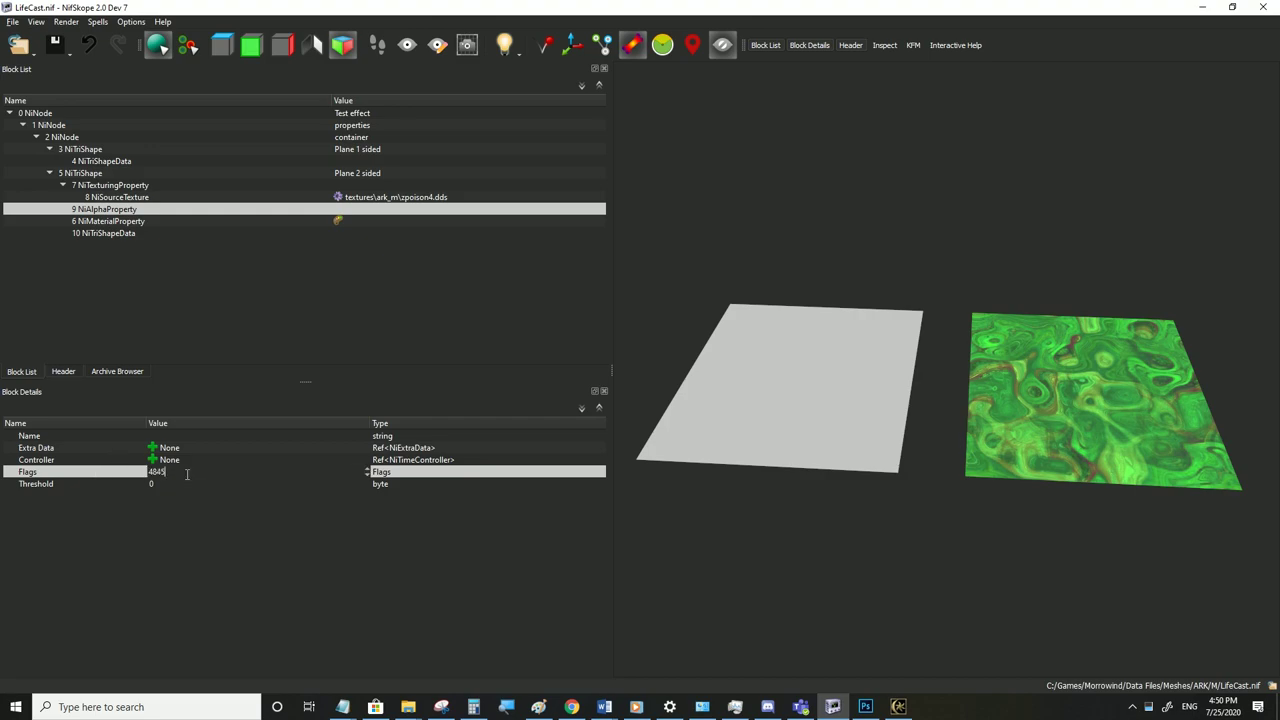
{"action": "key", "text": "Return"}
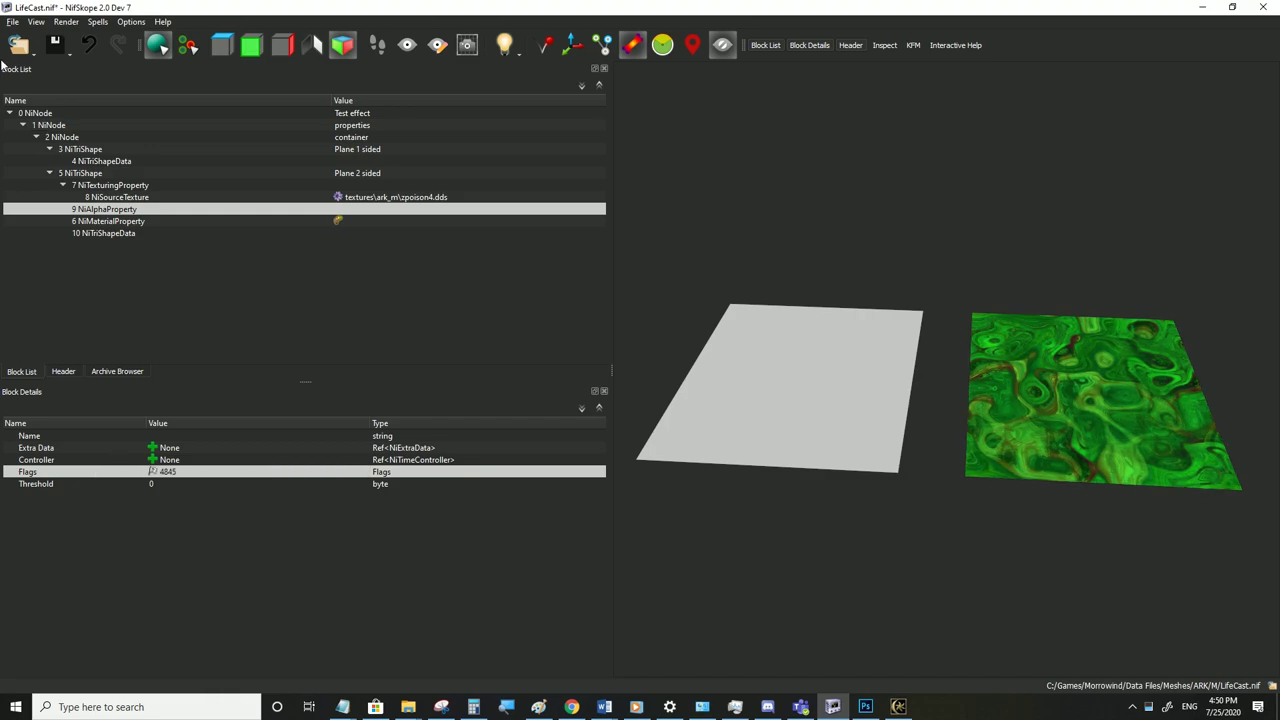
{"action": "left_click", "coordinate": [12, 22]}
{"action": "left_click", "coordinate": [31, 132]}
{"action": "left_click", "coordinate": [898, 707]}
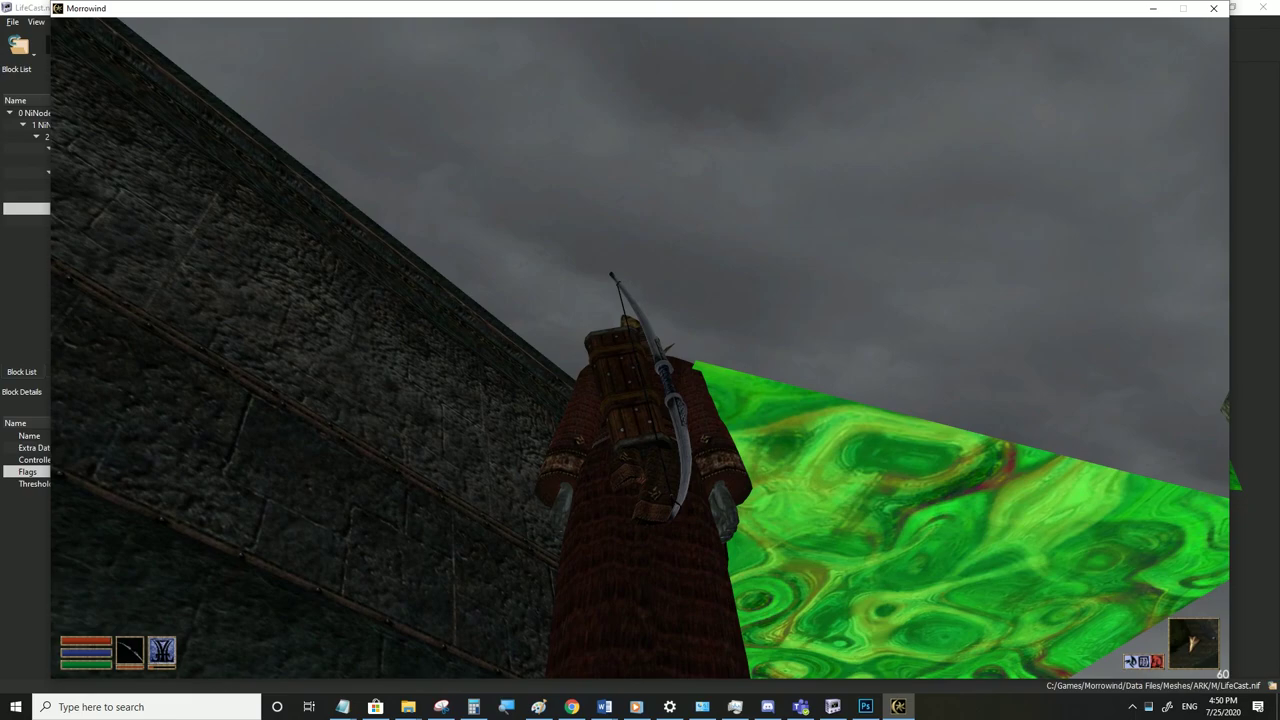
{"action": "key", "text": "alt+Tab"}
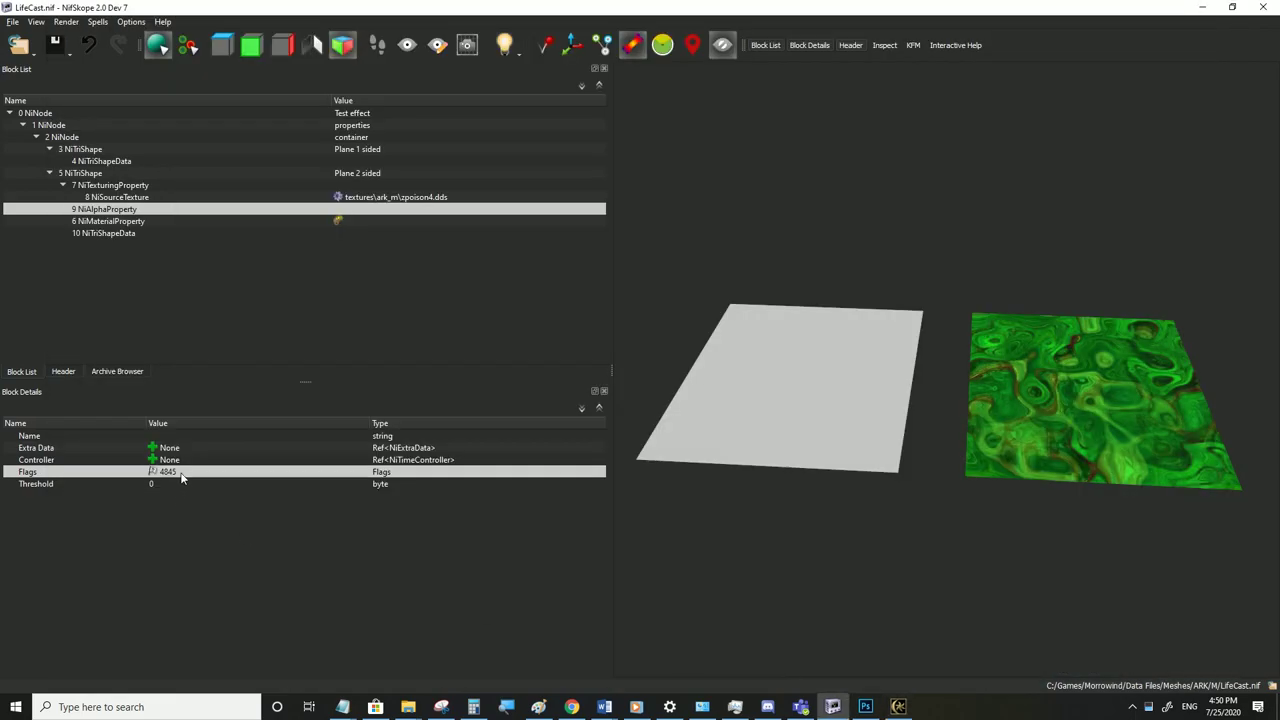
Restore the NiAlphaProperty Flags to 13 and reselect the 5 NiTriShape plane
{"action": "double_click", "coordinate": [181, 474]}
{"action": "type", "text": "13"}
{"action": "left_click", "coordinate": [179, 461]}
{"action": "double_click", "coordinate": [177, 471]}
{"action": "type", "text": "48"}
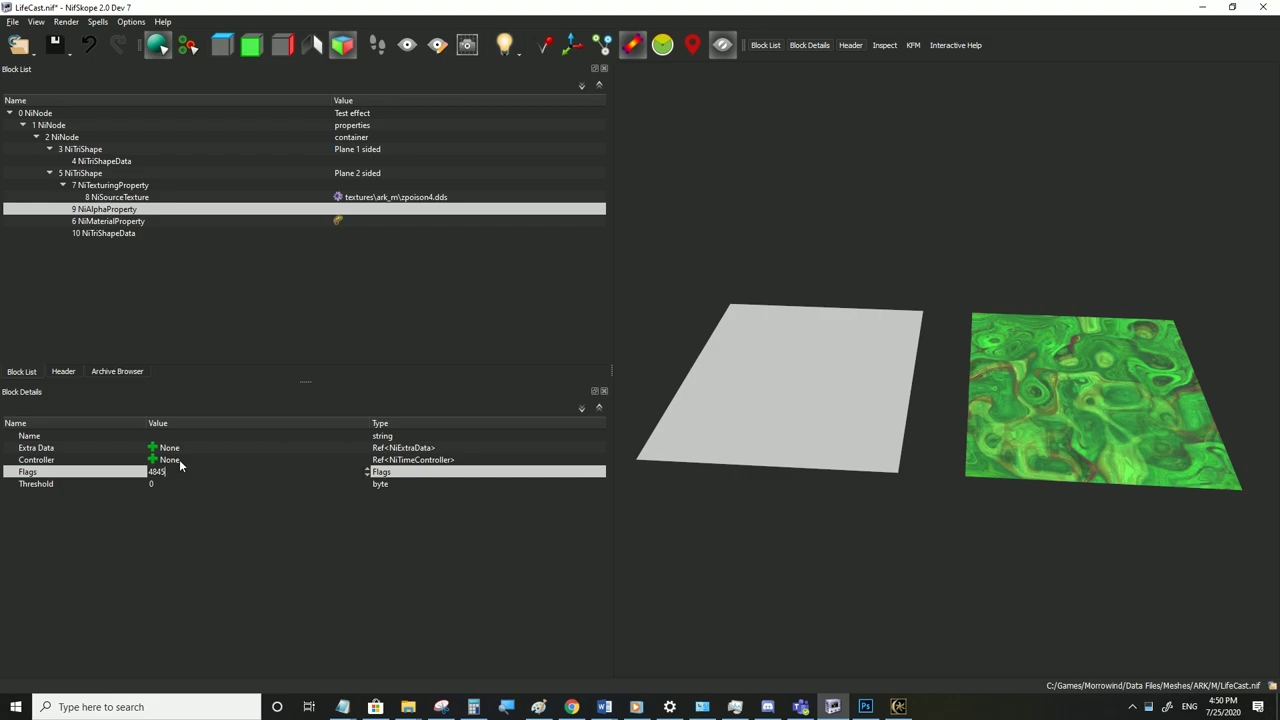
{"action": "left_click", "coordinate": [179, 459]}
{"action": "double_click", "coordinate": [174, 471]}
{"action": "type", "text": "13"}
{"action": "left_click", "coordinate": [176, 461]}
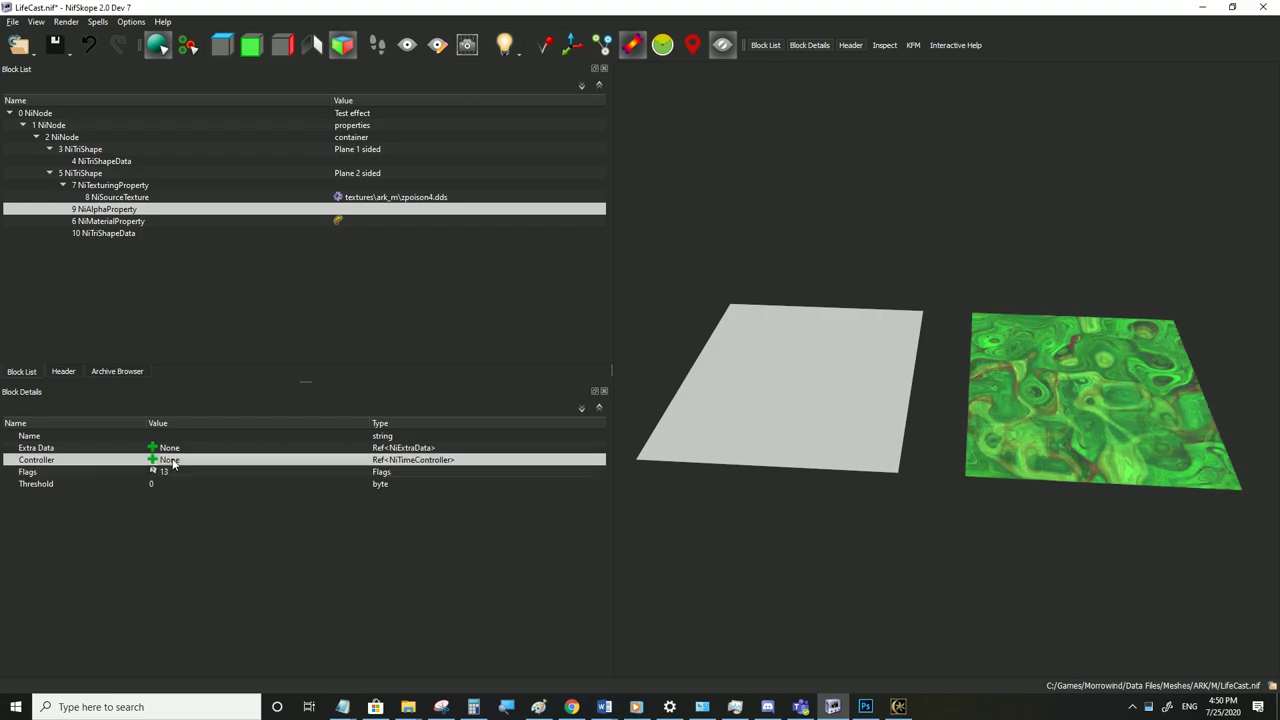
{"action": "left_click", "coordinate": [168, 476]}
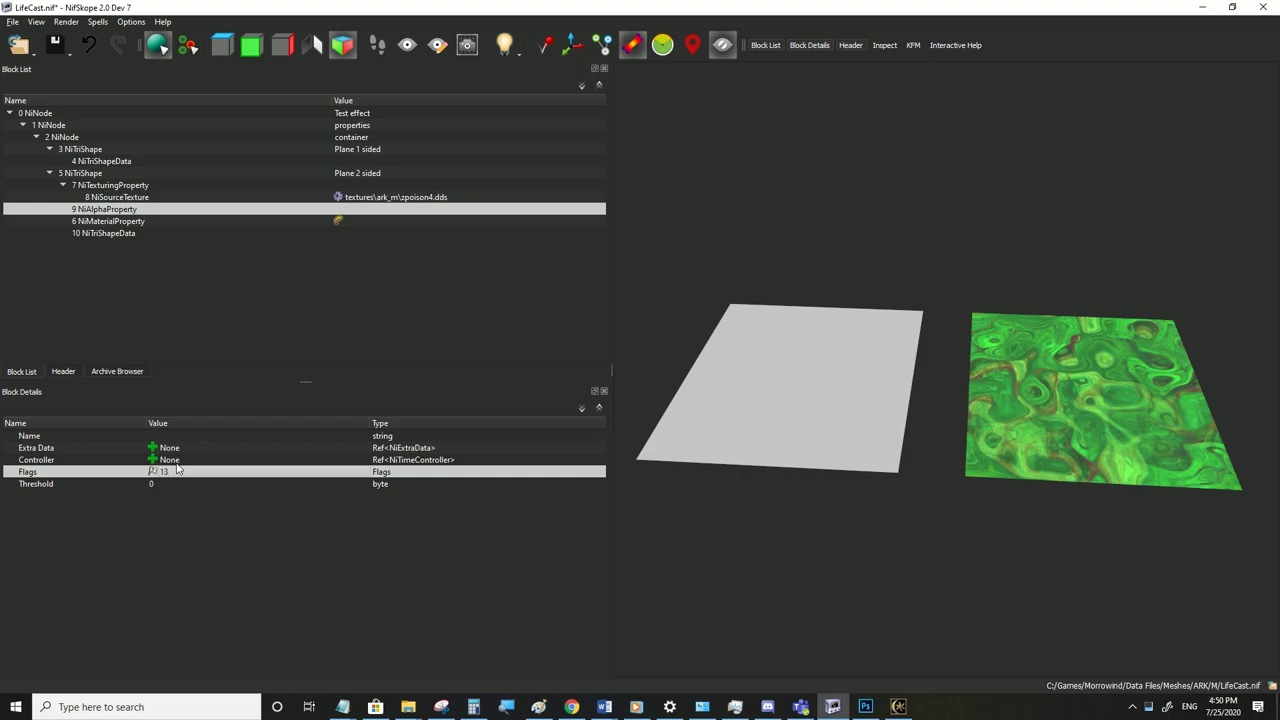
{"action": "left_click", "coordinate": [176, 461]}
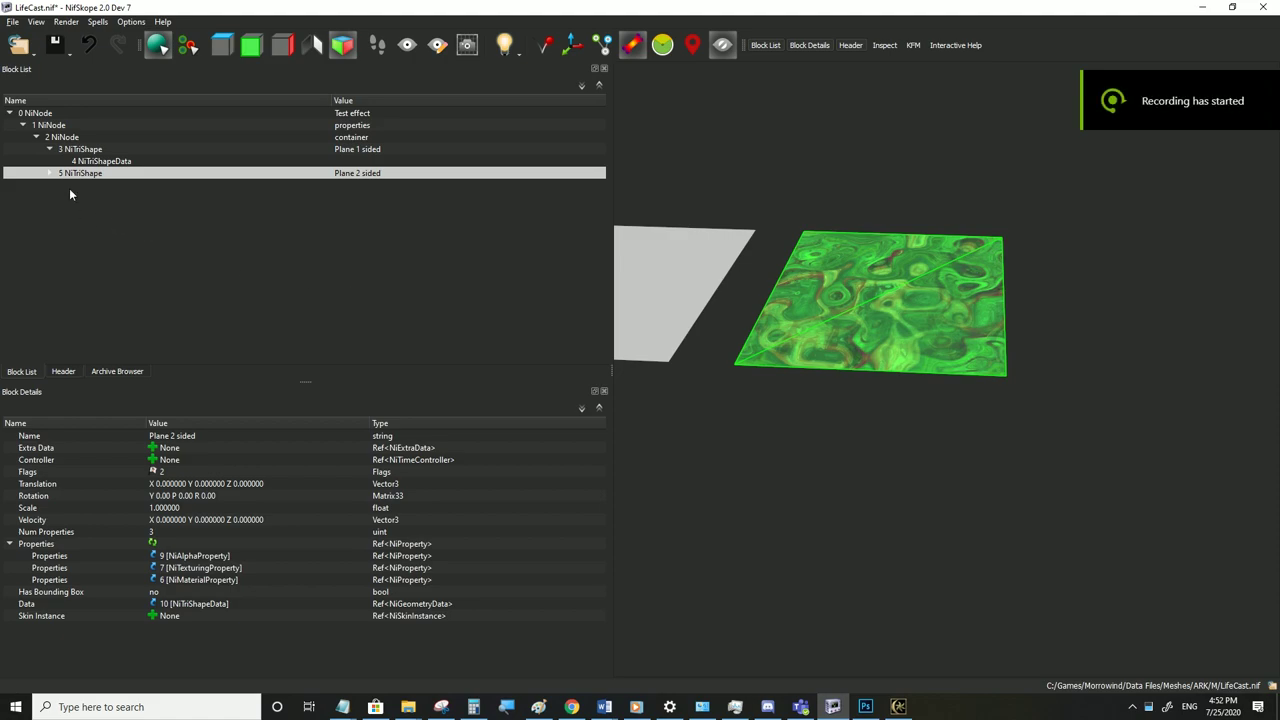
{"action": "left_click", "coordinate": [48, 173]}
Copy the 5 NiTriShape branch and paste it twice into 2 NiNode
{"action": "right_click", "coordinate": [70, 168]}
{"action": "mouse_move", "coordinate": [76, 176]}
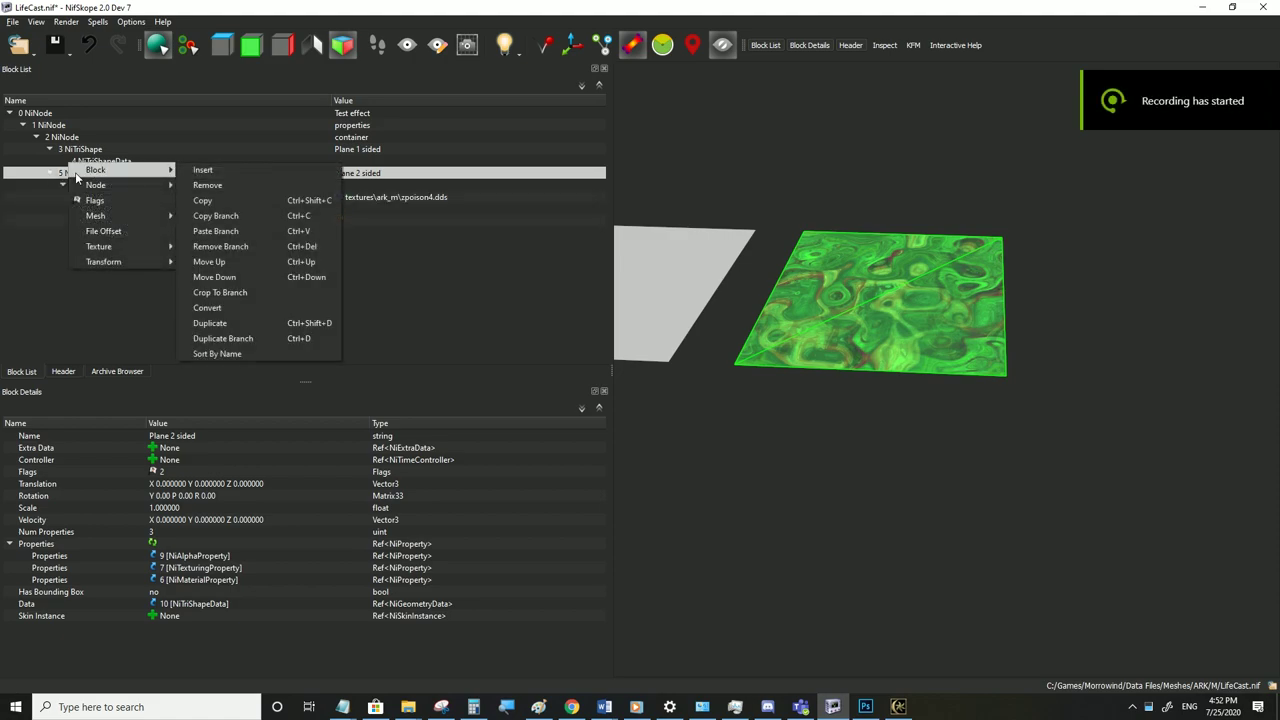
{"action": "left_click", "coordinate": [215, 215]}
{"action": "left_click", "coordinate": [65, 138]}
{"action": "right_click", "coordinate": [65, 140]}
{"action": "mouse_move", "coordinate": [80, 150]}
{"action": "left_click", "coordinate": [226, 195]}
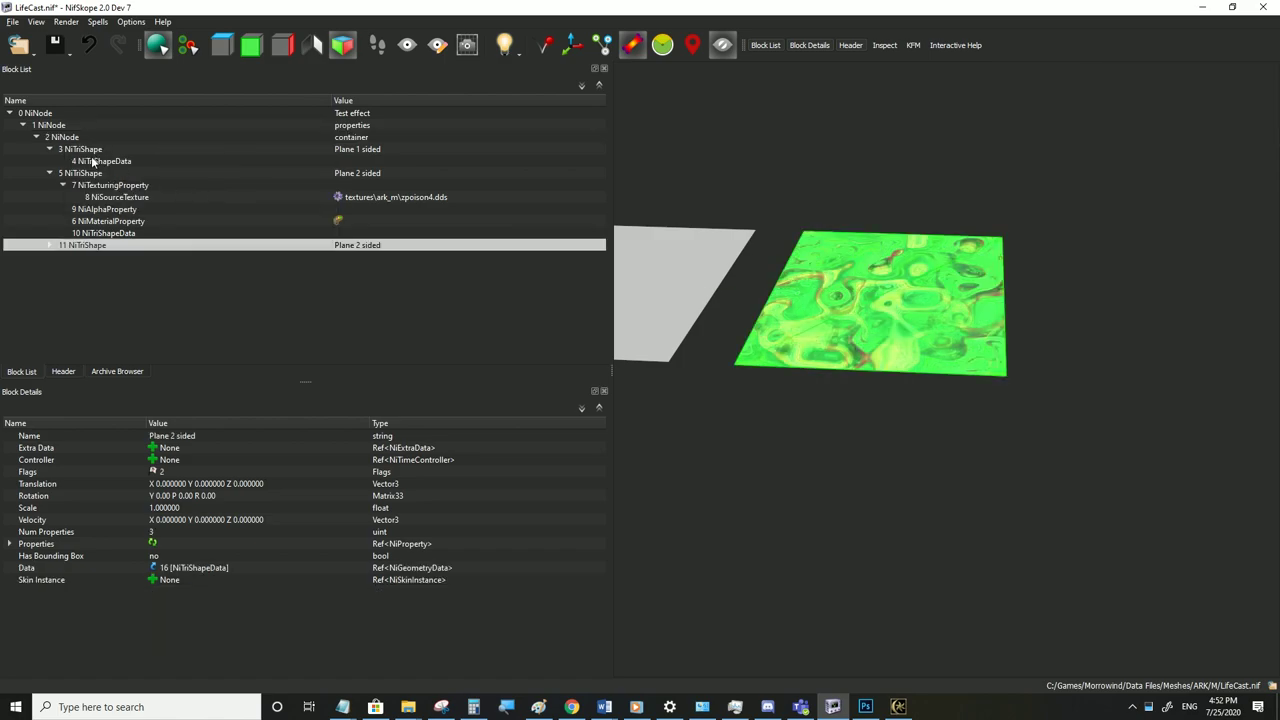
{"action": "right_click", "coordinate": [75, 140]}
{"action": "mouse_move", "coordinate": [180, 135]}
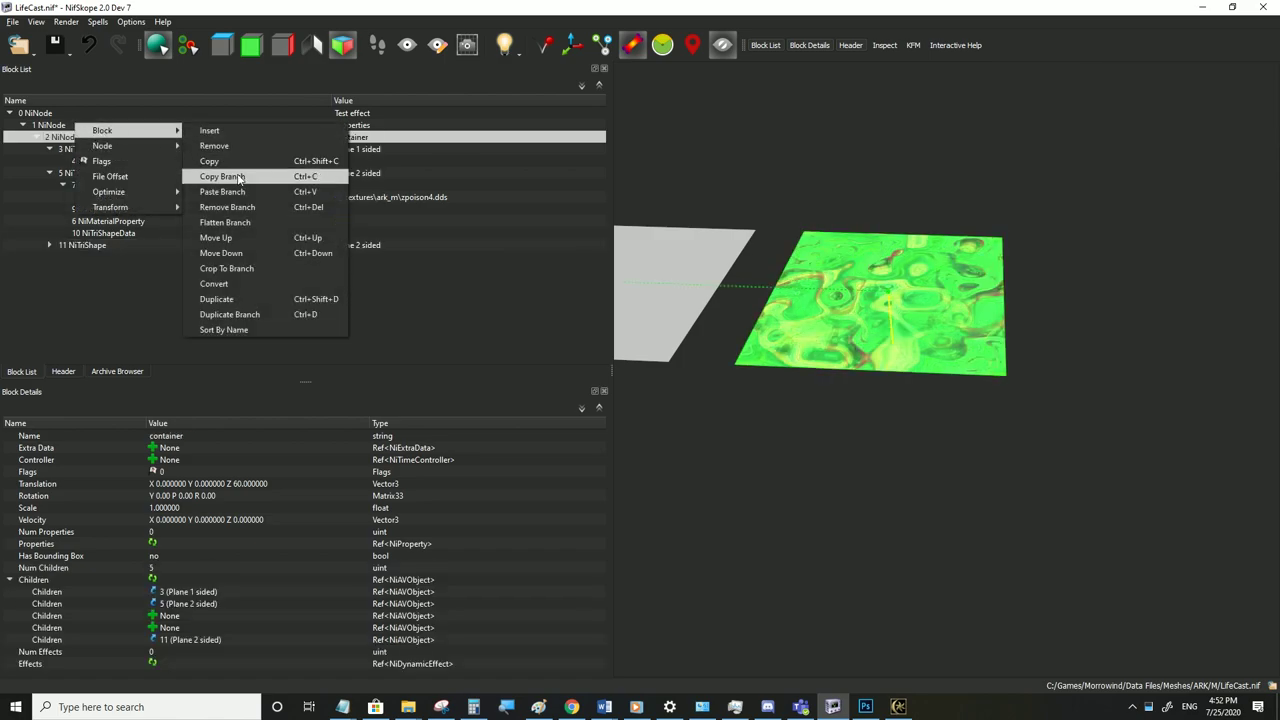
{"action": "left_click", "coordinate": [220, 207]}
Set Translation Y to 250 on copy 11 and -250 on copy 17
{"action": "left_click", "coordinate": [98, 247]}
{"action": "double_click", "coordinate": [208, 484]}
{"action": "double_click", "coordinate": [249, 485]}
{"action": "type", "text": "250"}
{"action": "key", "text": "Return"}
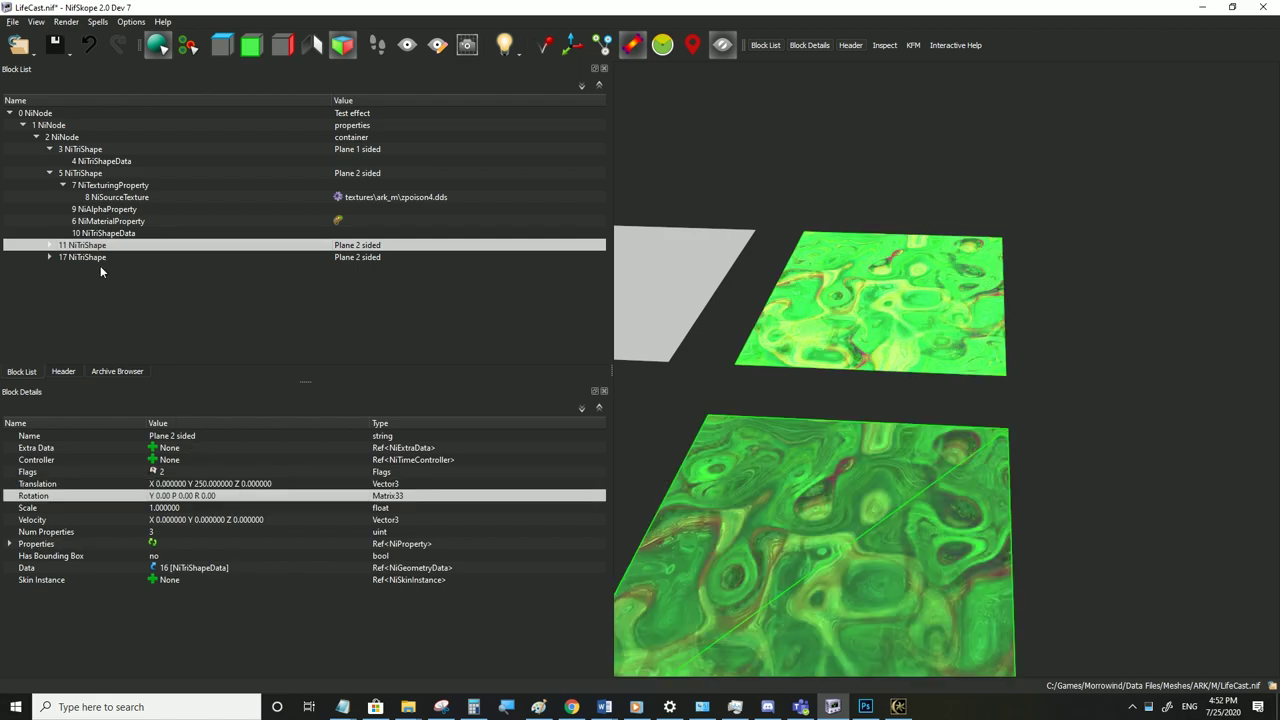
{"action": "left_click", "coordinate": [92, 260]}
{"action": "double_click", "coordinate": [212, 486]}
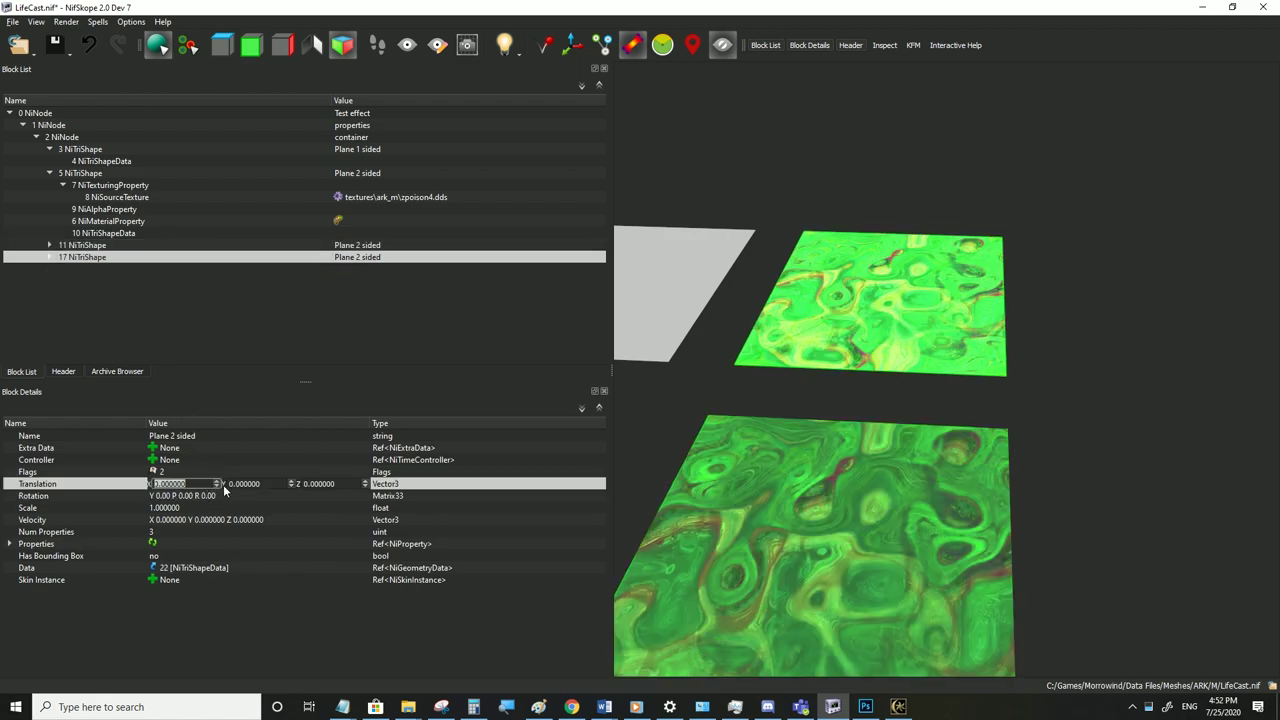
{"action": "double_click", "coordinate": [249, 484]}
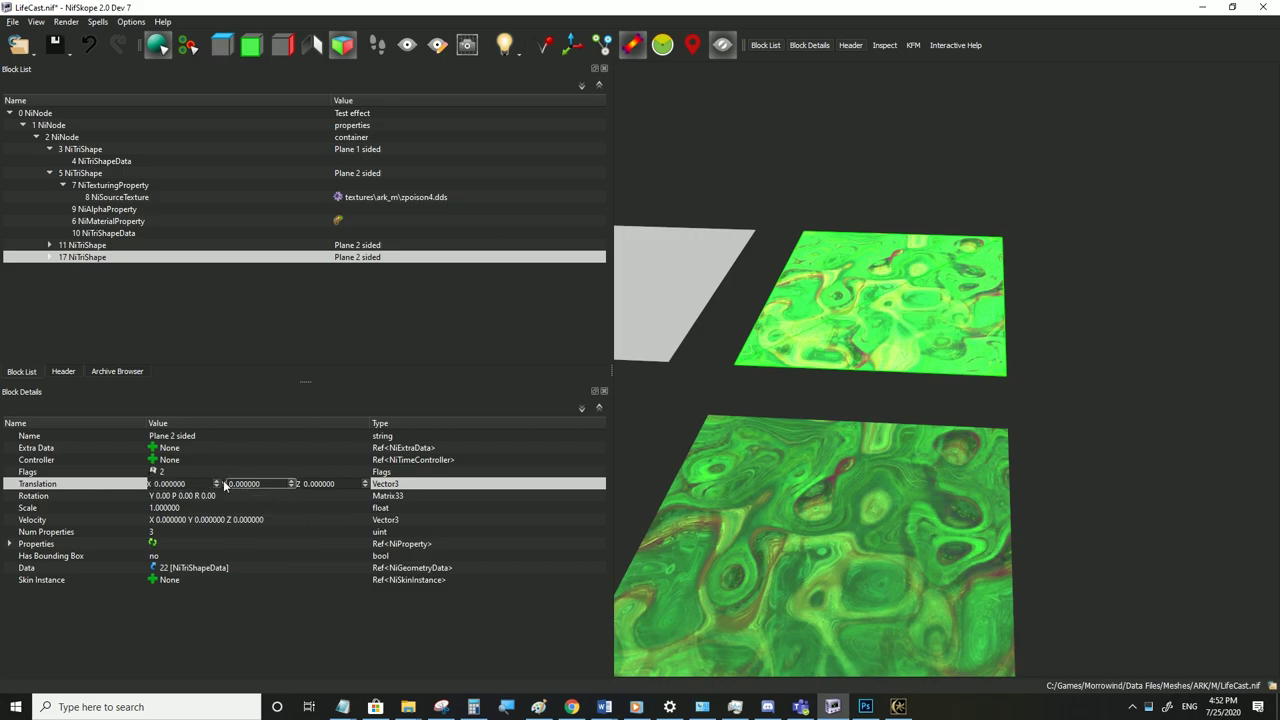
{"action": "double_click", "coordinate": [232, 484]}
{"action": "type", "text": "-250"}
{"action": "key", "text": "Return"}
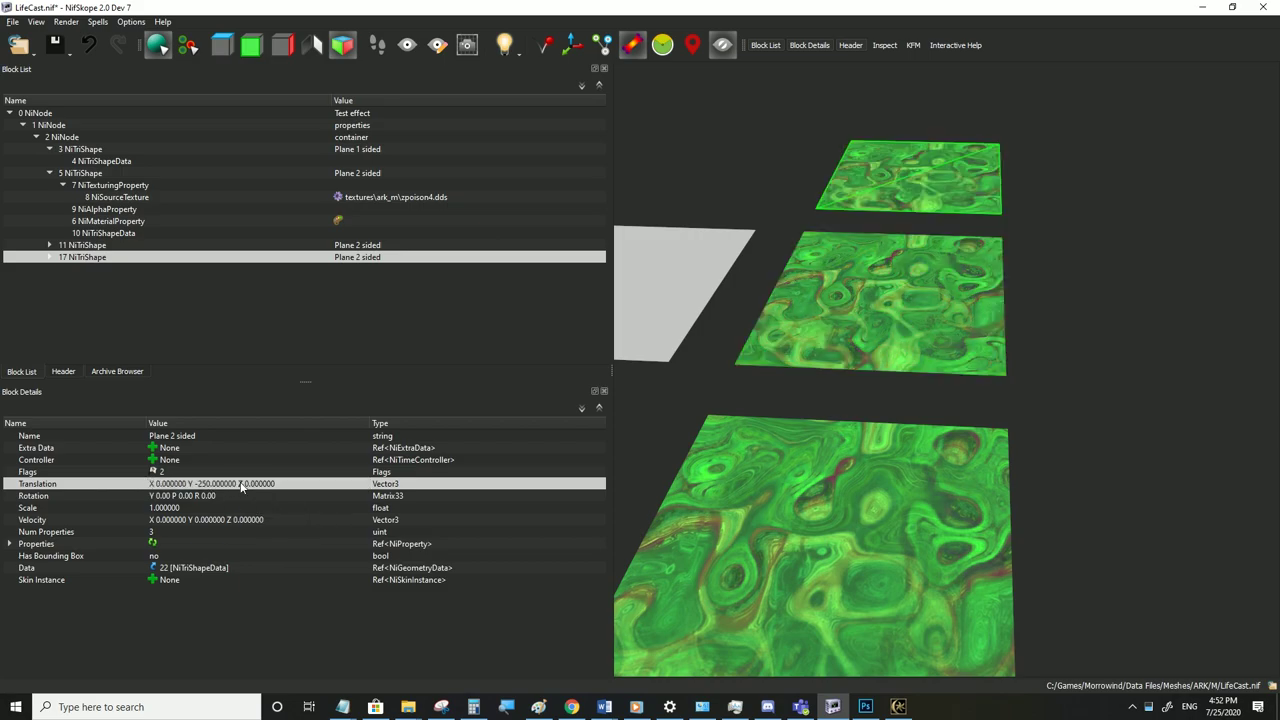
Reselect the original middle plane and its 6 NiMaterialProperty
{"action": "left_click", "coordinate": [50, 173]}
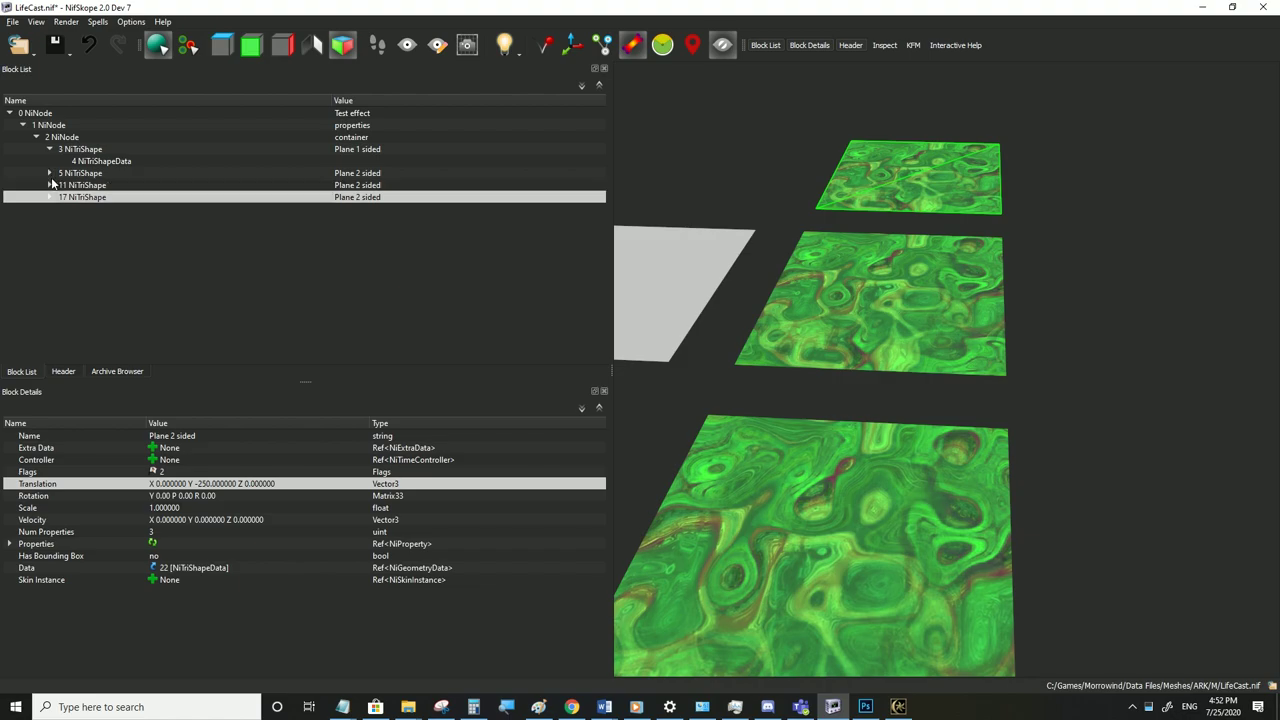
{"action": "left_click", "coordinate": [835, 313]}
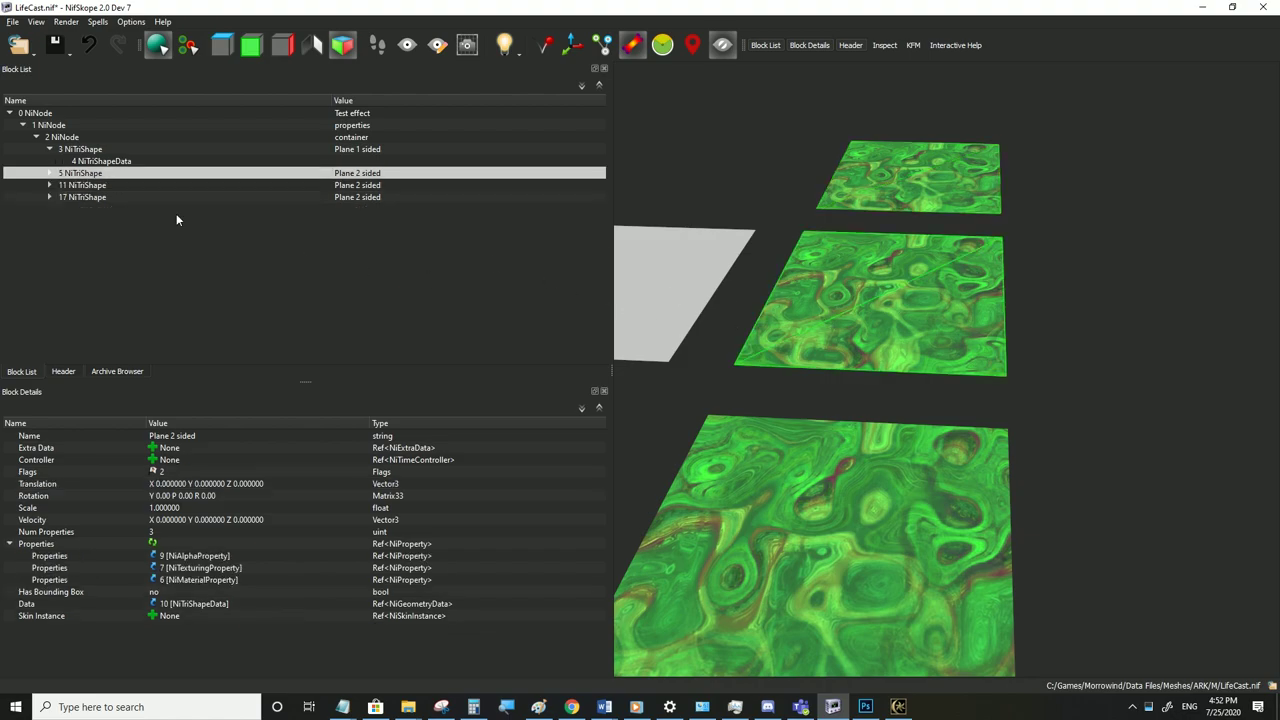
{"action": "left_click", "coordinate": [50, 173]}
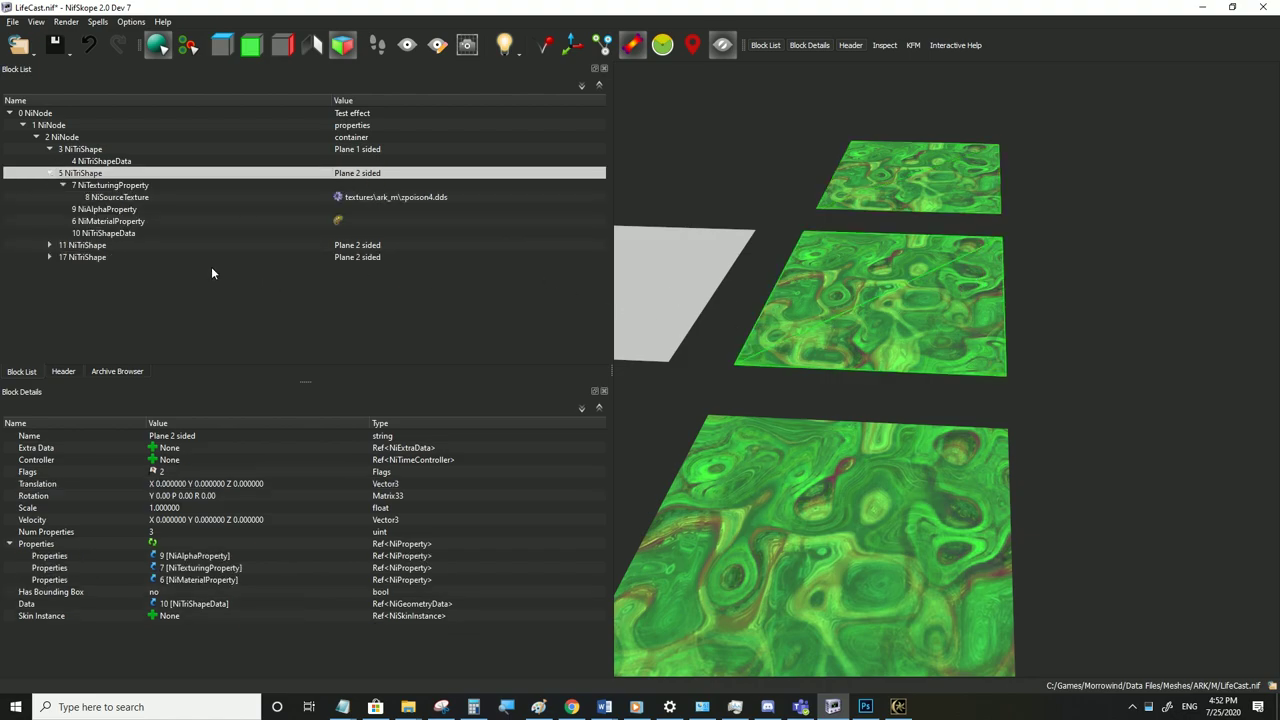
{"action": "left_click", "coordinate": [97, 220]}
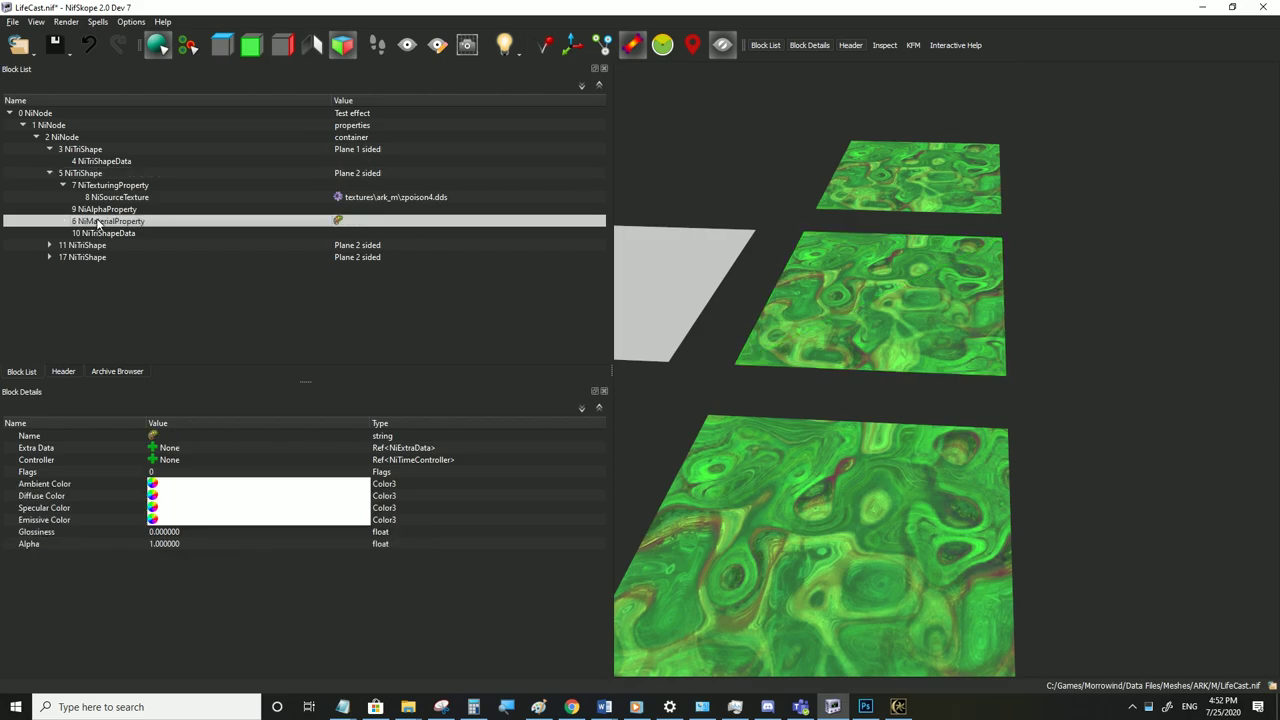
Set Ambient, Diffuse, Specular and Emissive Color of material 6 to #ff0000
{"action": "left_click", "coordinate": [154, 486]}
{"action": "left_click_drag", "start_coordinate": [633, 355], "coordinate": [660, 235]}
{"action": "left_click", "coordinate": [603, 418]}
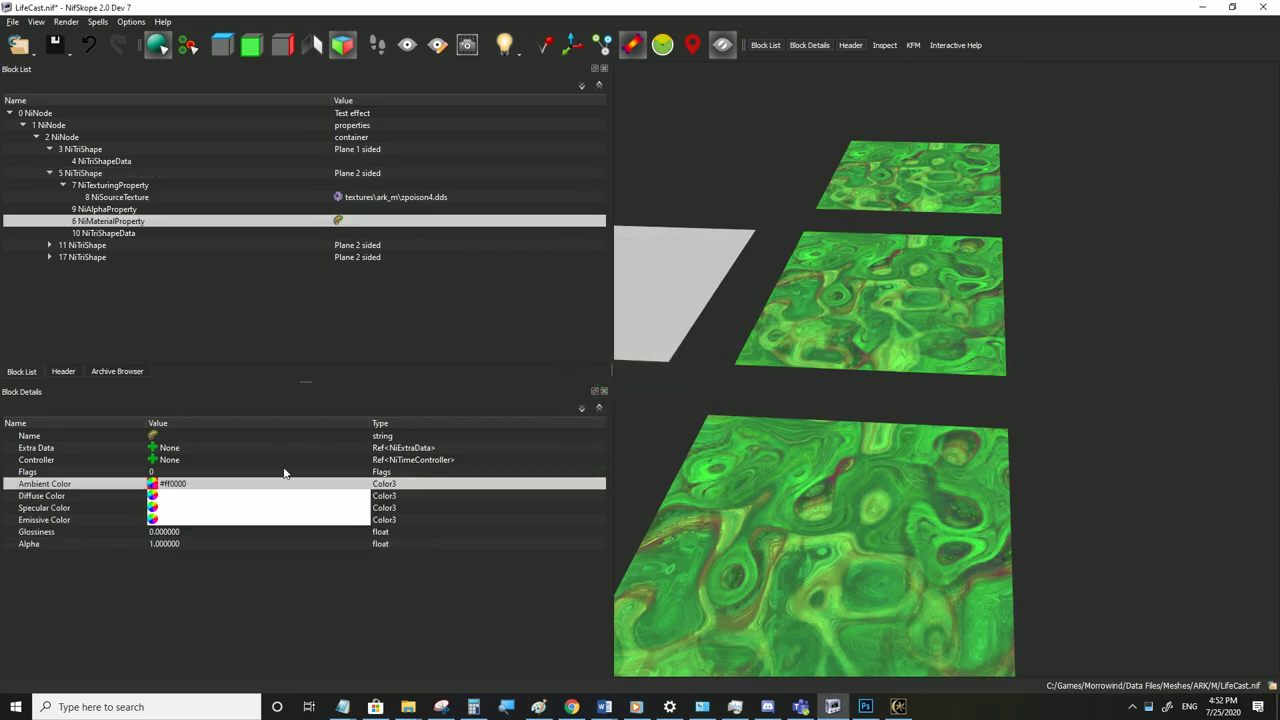
{"action": "key", "text": "ctrl+c"}
{"action": "left_click", "coordinate": [203, 496]}
{"action": "key", "text": "ctrl+v"}
{"action": "left_click", "coordinate": [190, 510]}
{"action": "key", "text": "ctrl+v"}
{"action": "left_click_drag", "start_coordinate": [185, 527], "coordinate": [185, 522]}
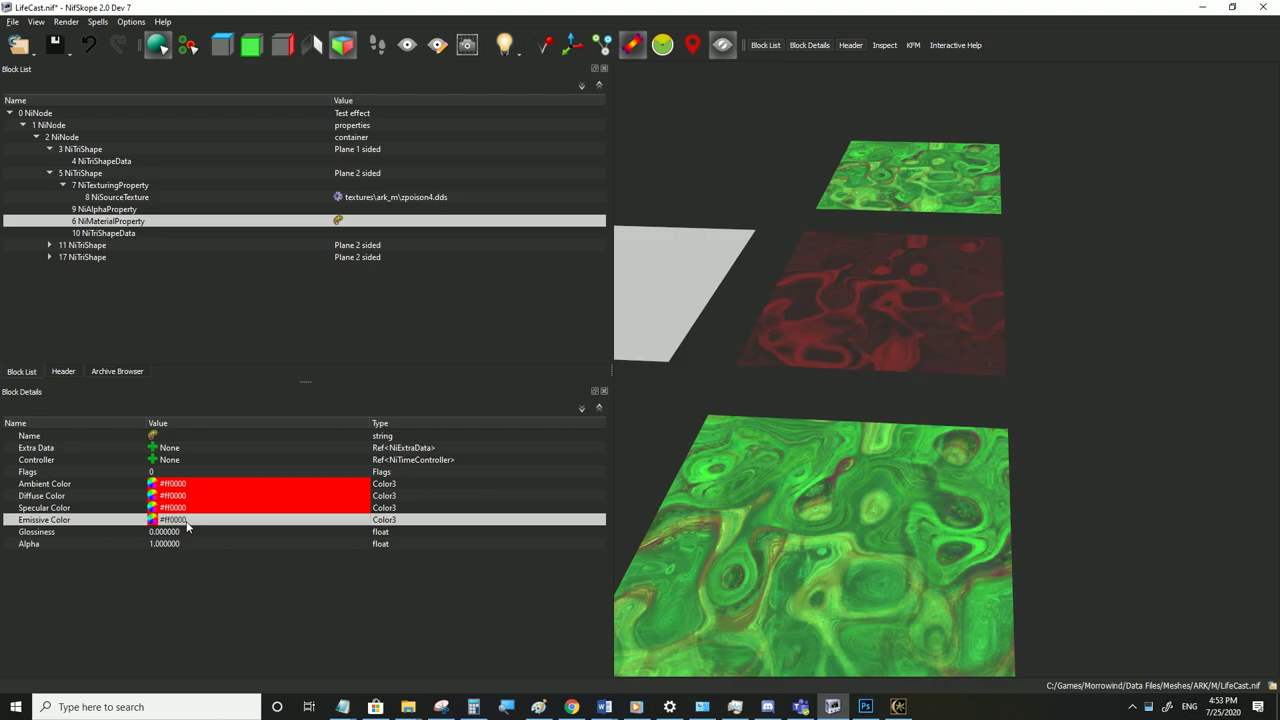
{"action": "middle_click_drag", "start_coordinate": [742, 382], "coordinate": [779, 346]}
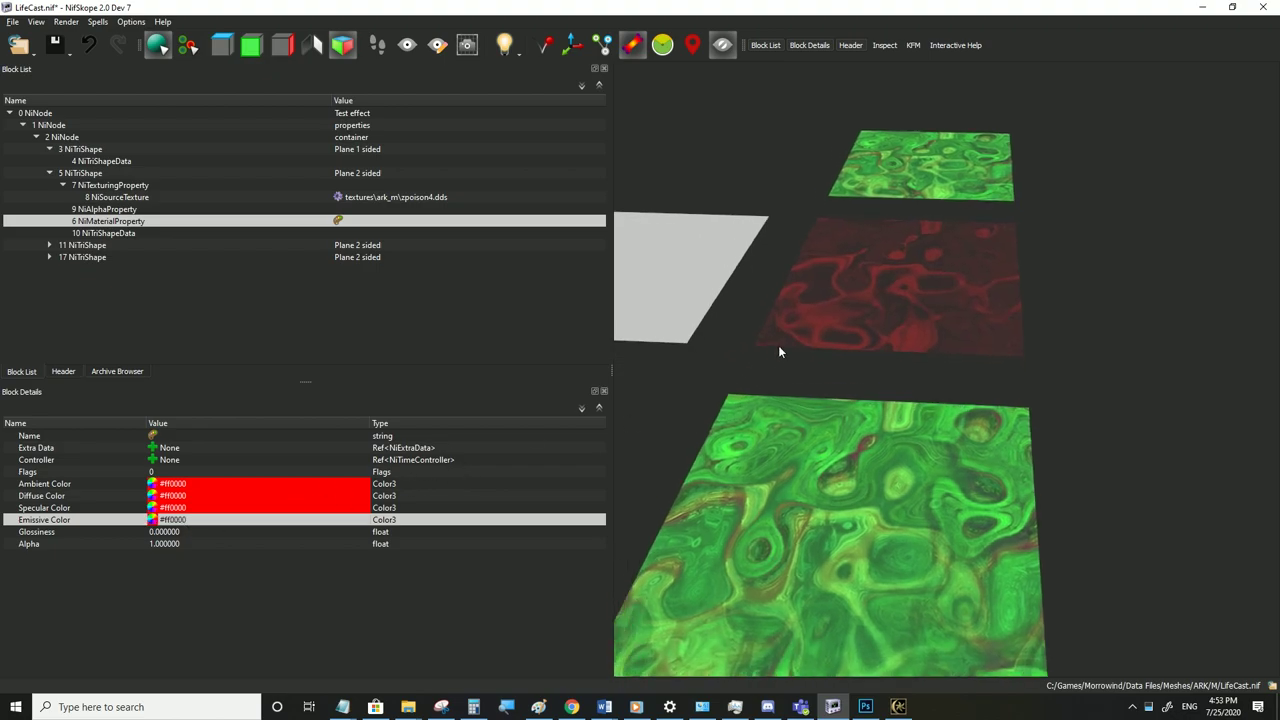
Inspect the copies' materials 15 and 21, comparing them with red material 6
{"action": "left_click", "coordinate": [875, 462]}
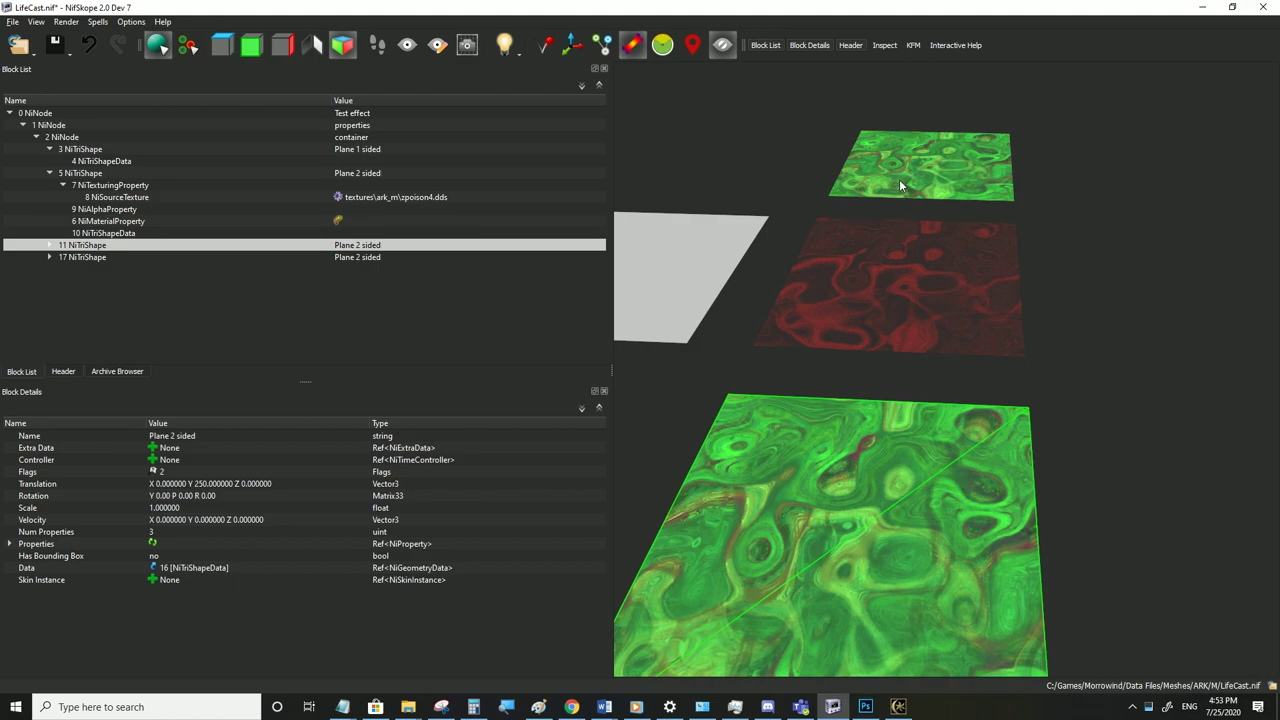
{"action": "left_click", "coordinate": [49, 245]}
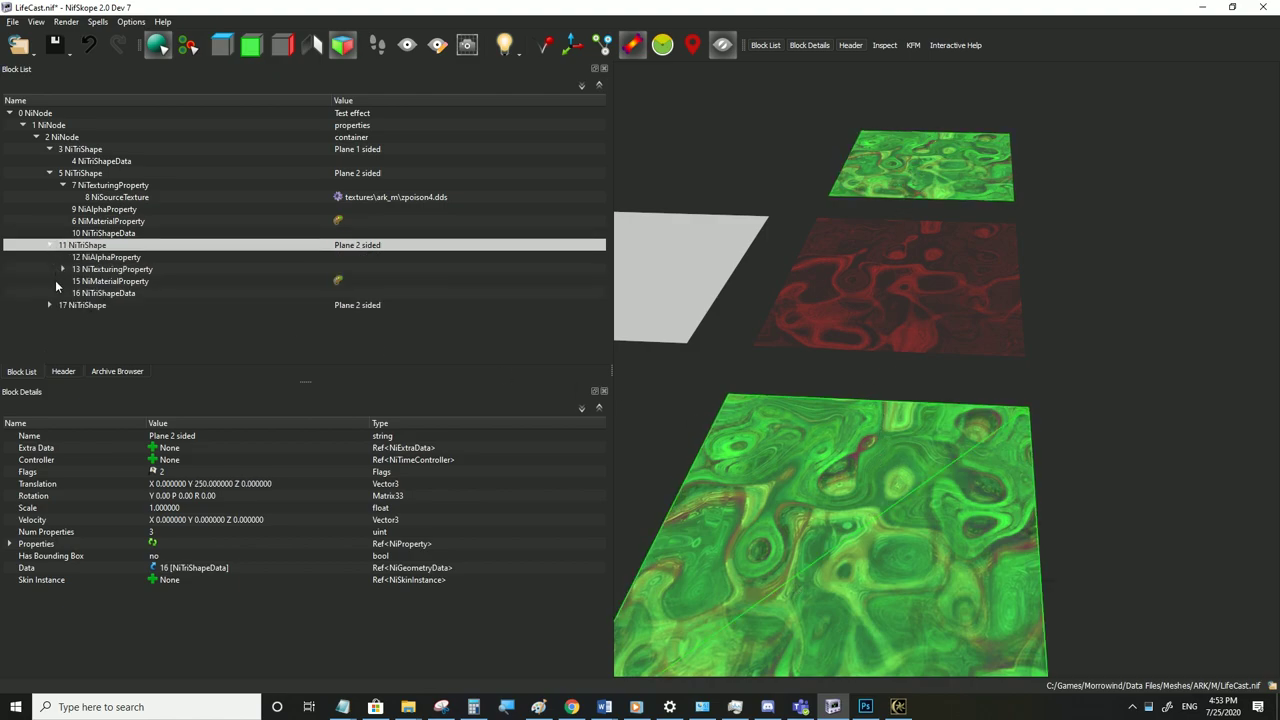
{"action": "left_click", "coordinate": [49, 305]}
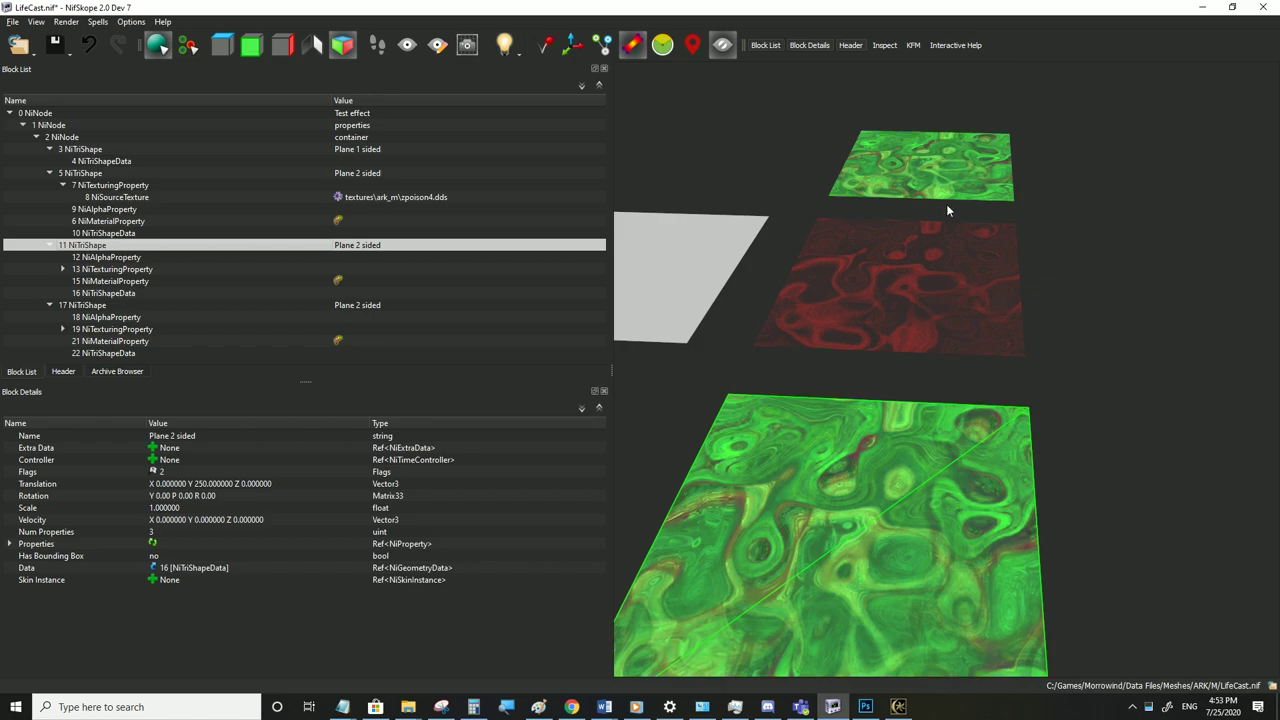
{"action": "left_click", "coordinate": [93, 281]}
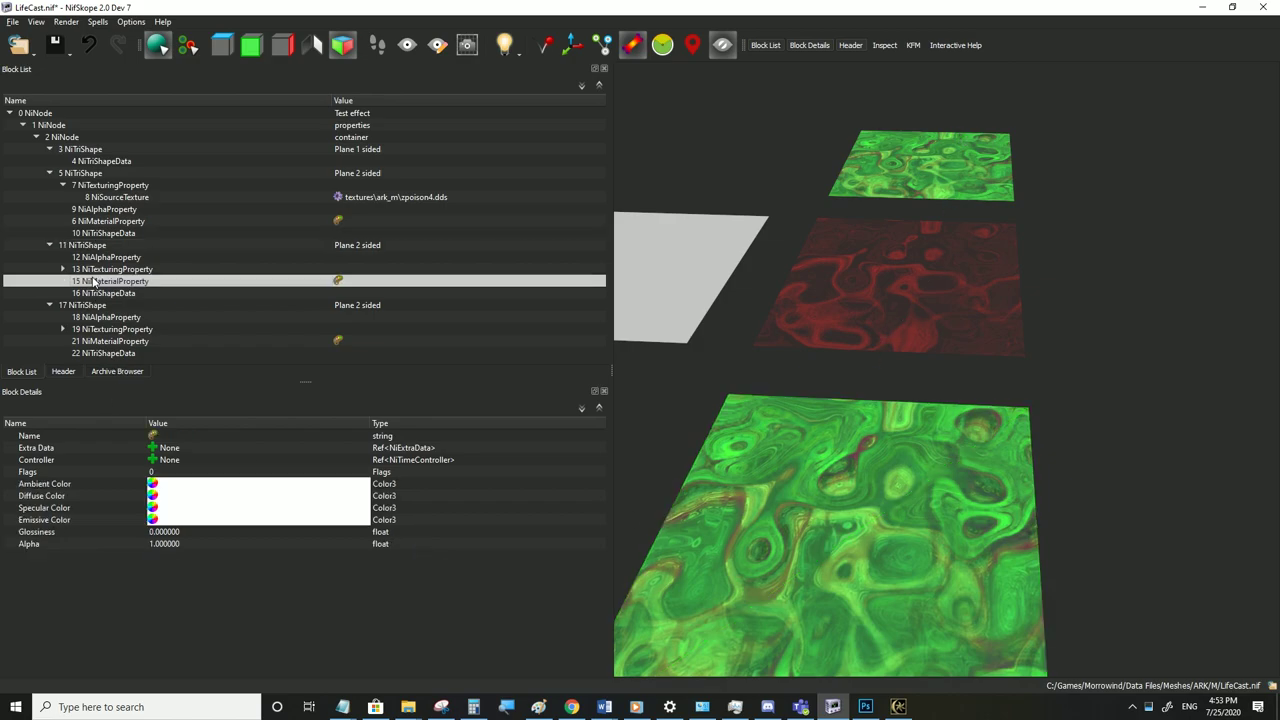
{"action": "left_click", "coordinate": [108, 221]}
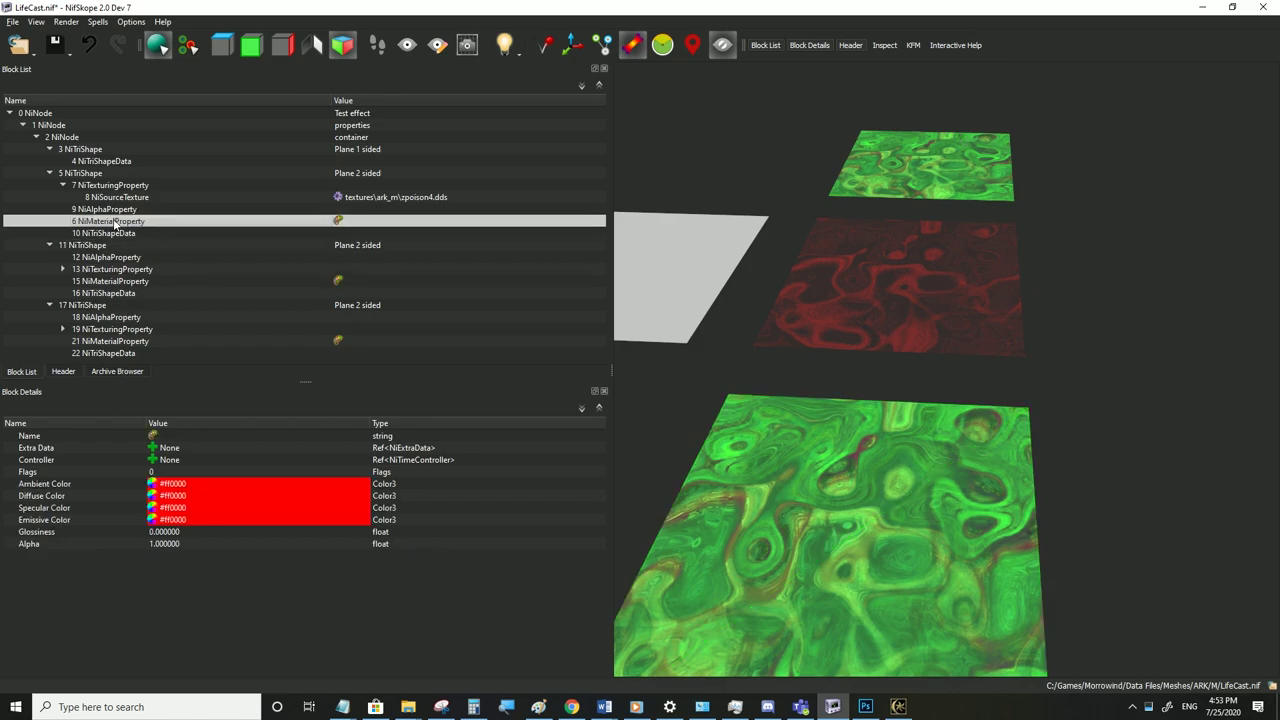
{"action": "left_click", "coordinate": [109, 282]}
{"action": "left_click", "coordinate": [102, 343]}
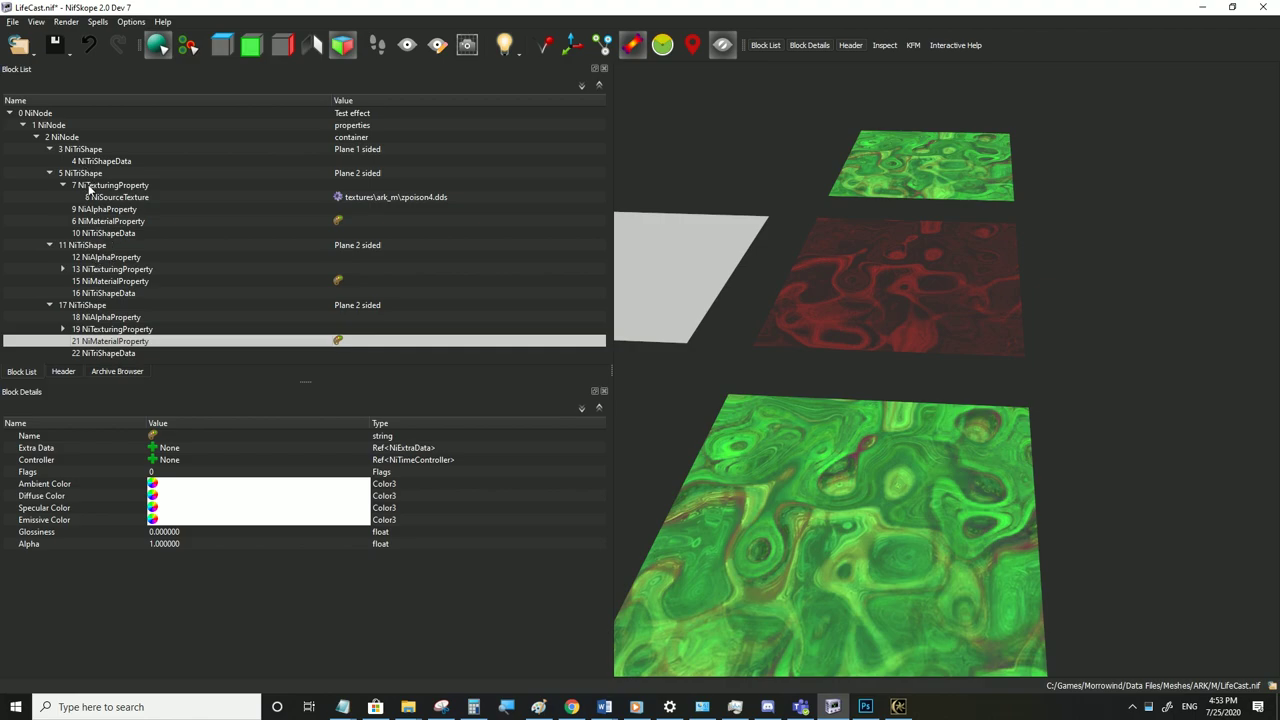
{"action": "left_click", "coordinate": [74, 247]}
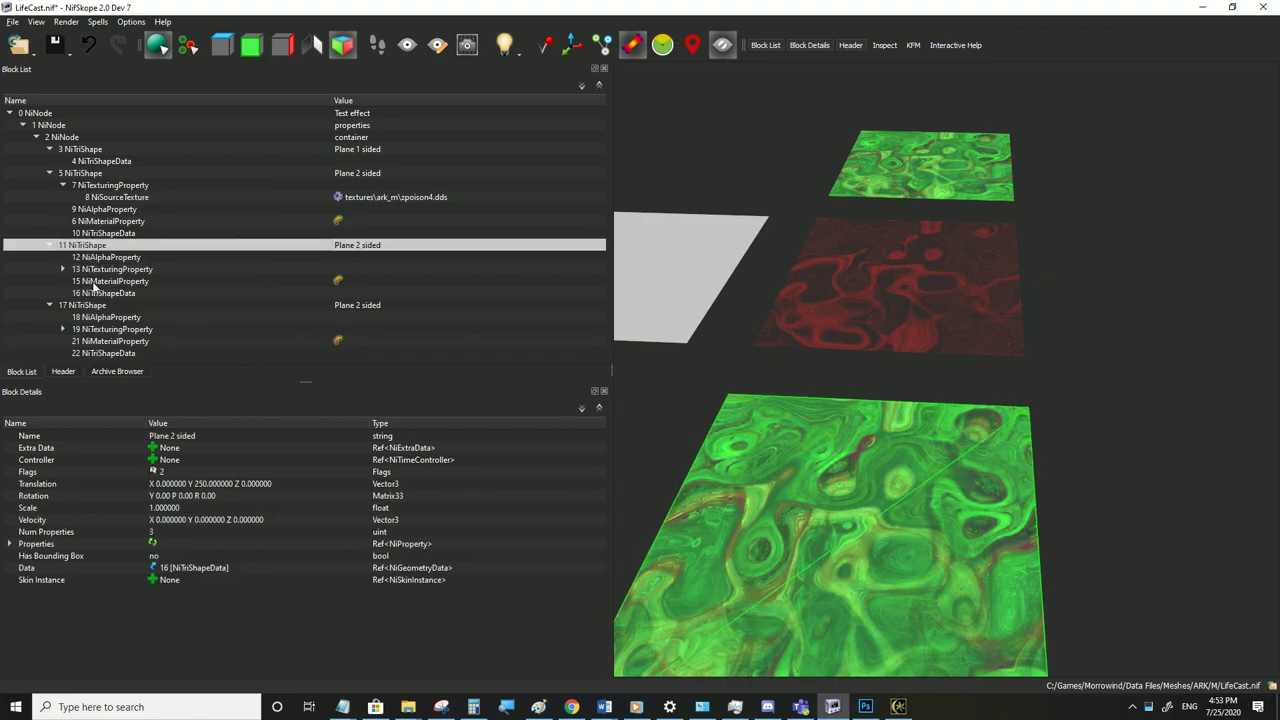
{"action": "left_click", "coordinate": [8, 544]}
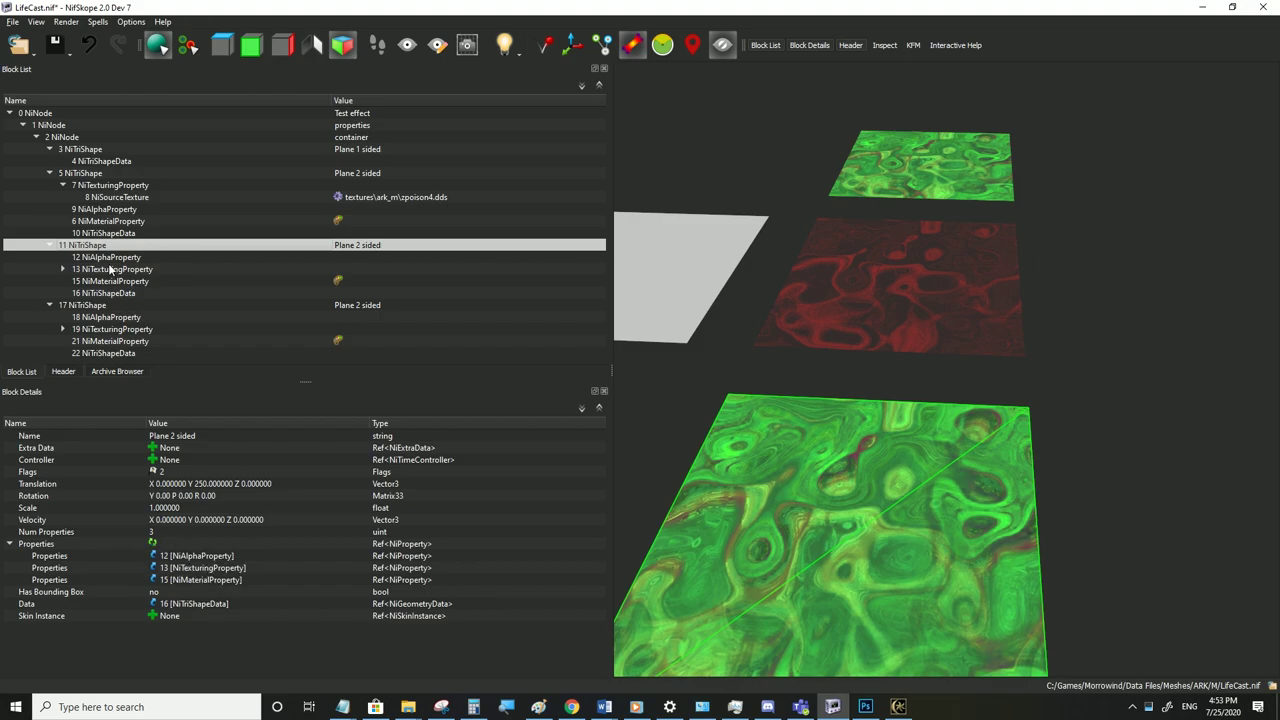
{"action": "left_click", "coordinate": [85, 174]}
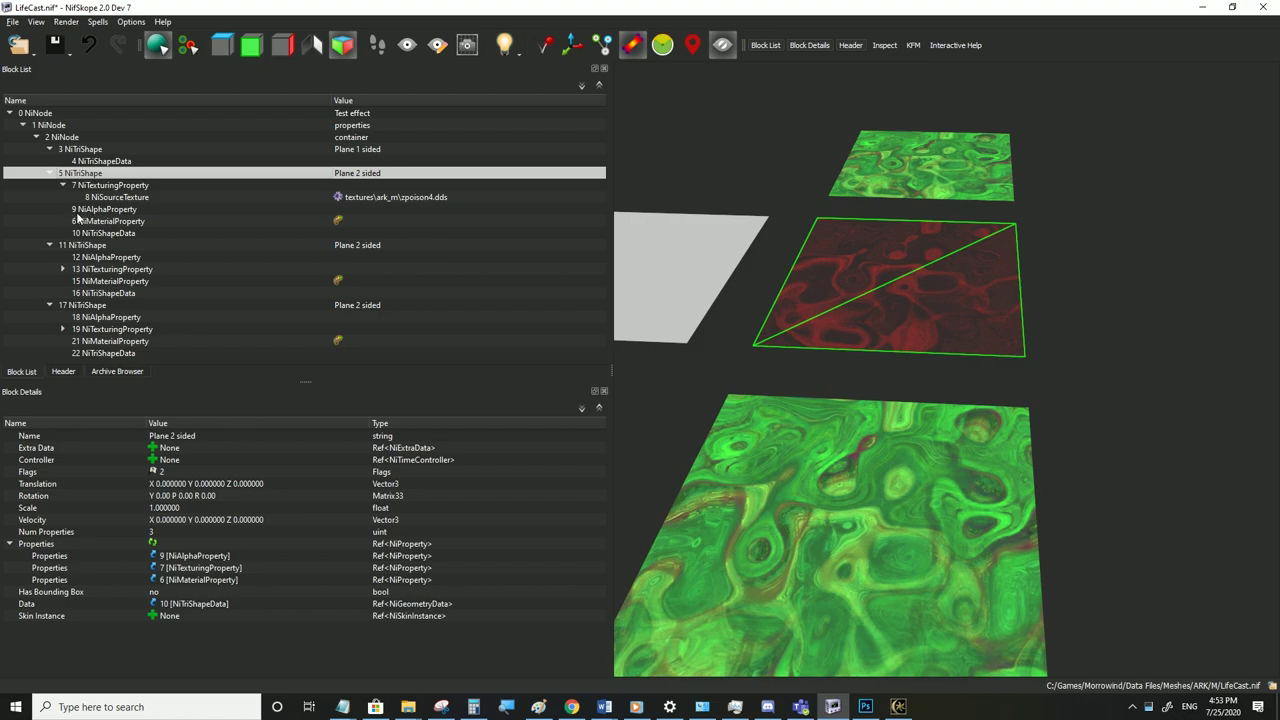
{"action": "left_click", "coordinate": [85, 221]}
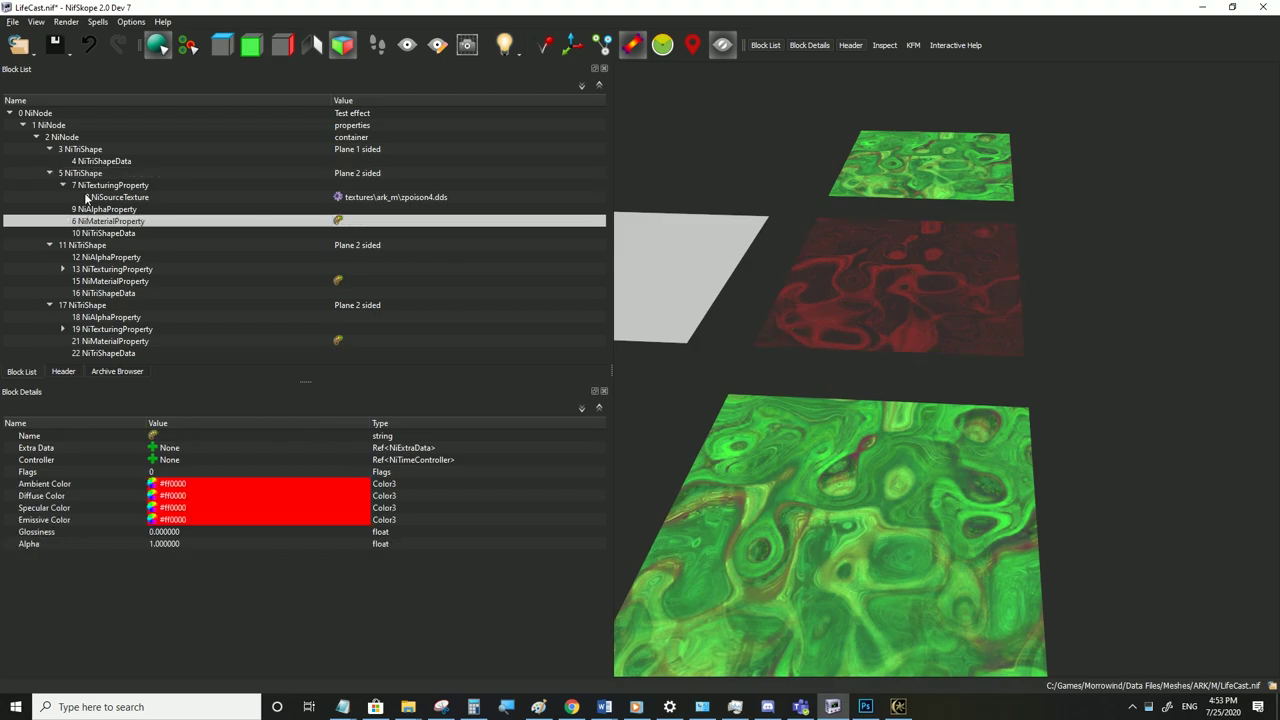
{"action": "left_click", "coordinate": [87, 187]}
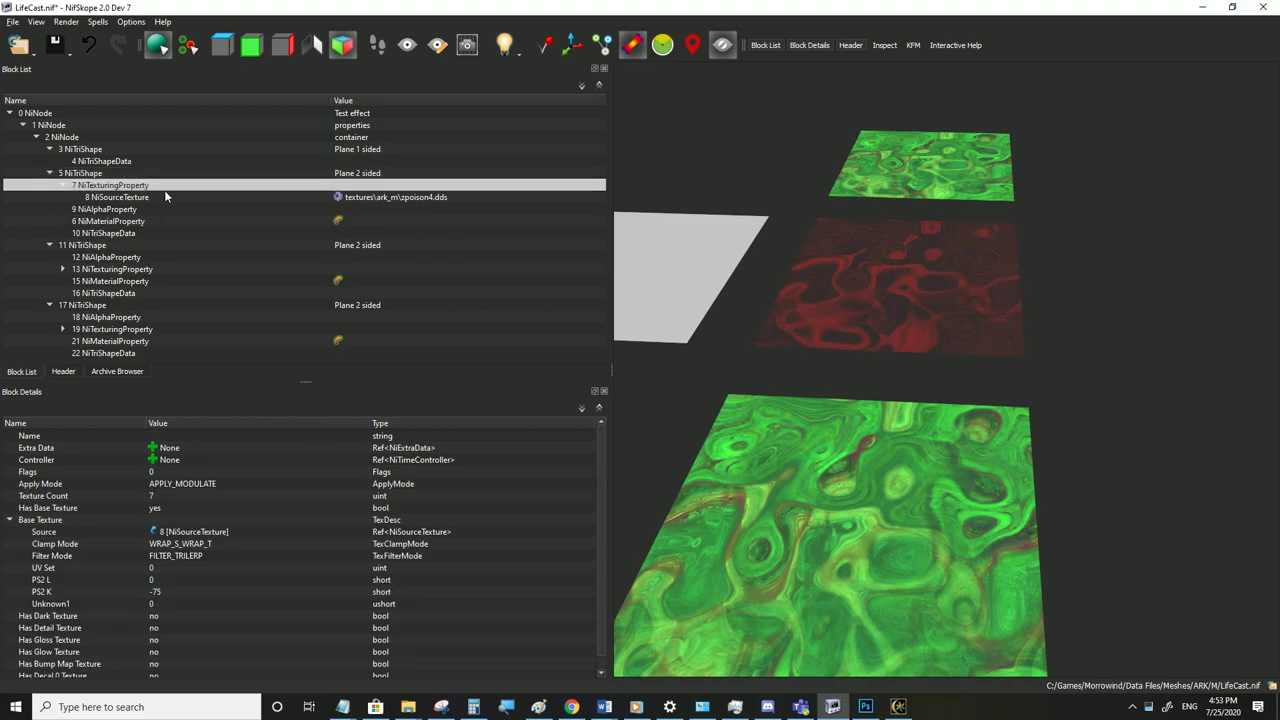
{"action": "left_click", "coordinate": [86, 222]}
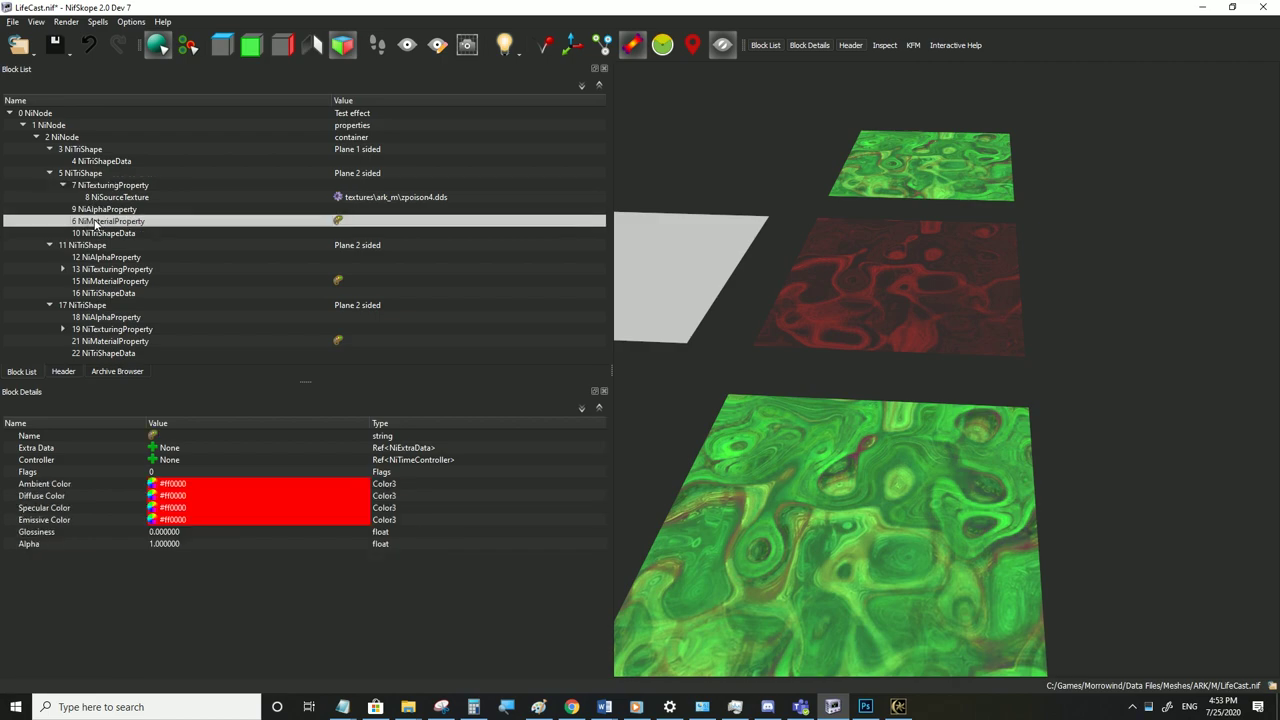
{"action": "left_click", "coordinate": [86, 245]}
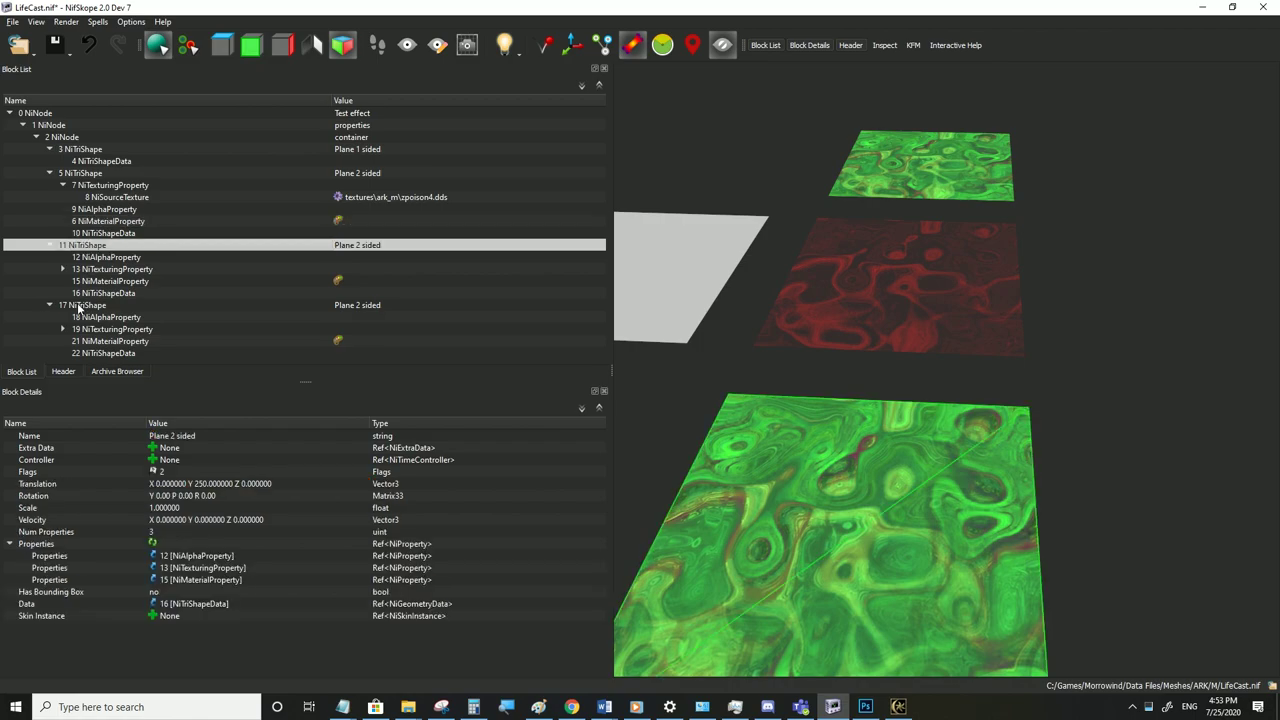
{"action": "left_click", "coordinate": [80, 305]}
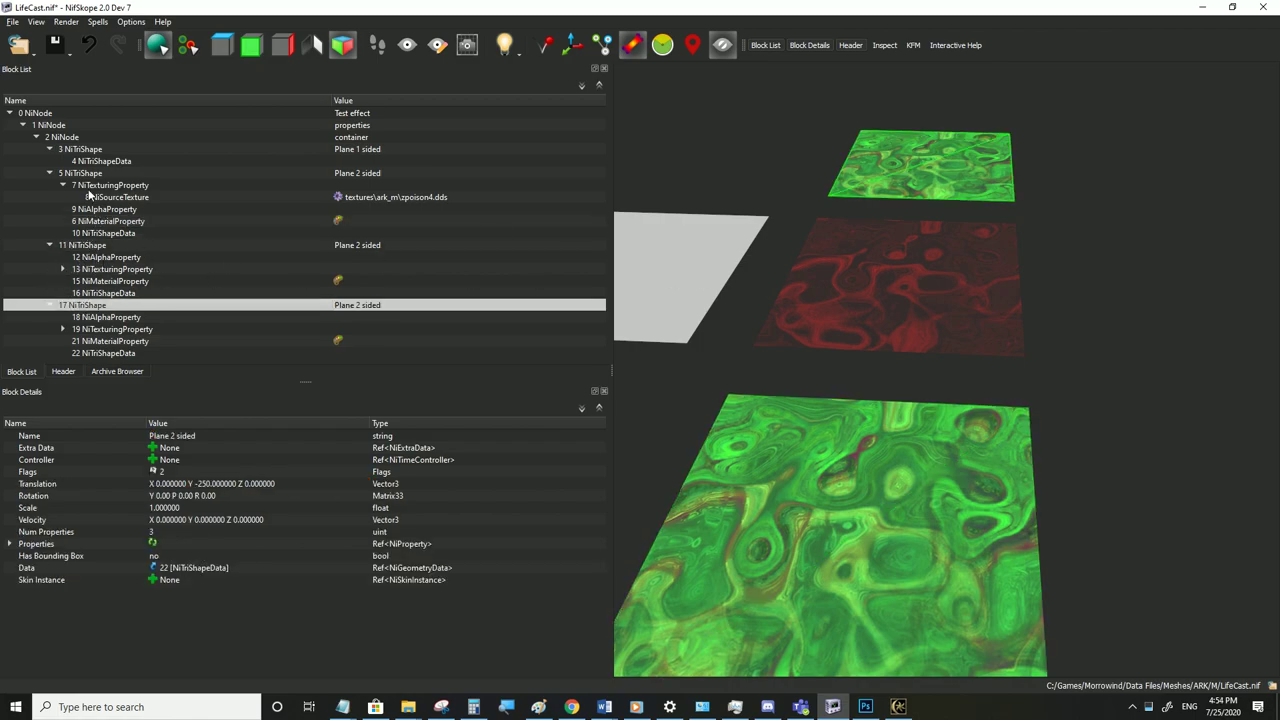
{"action": "left_click", "coordinate": [88, 220]}
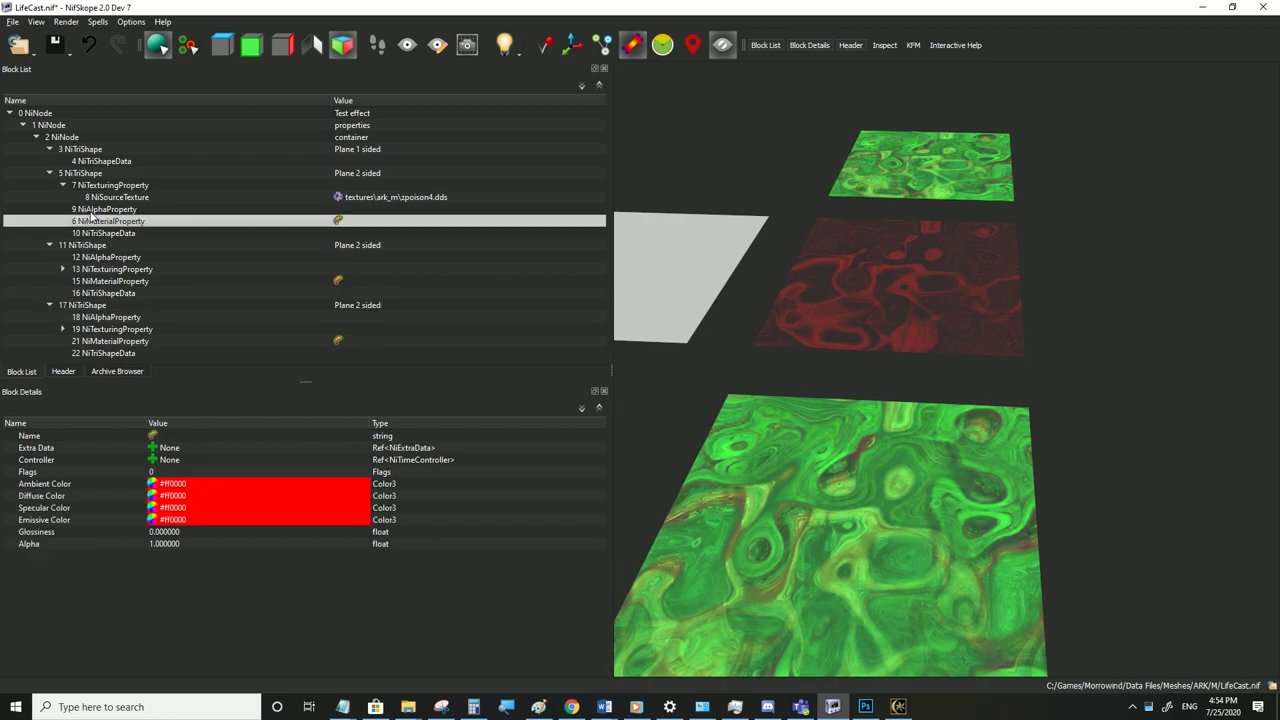
{"action": "left_click", "coordinate": [82, 246]}
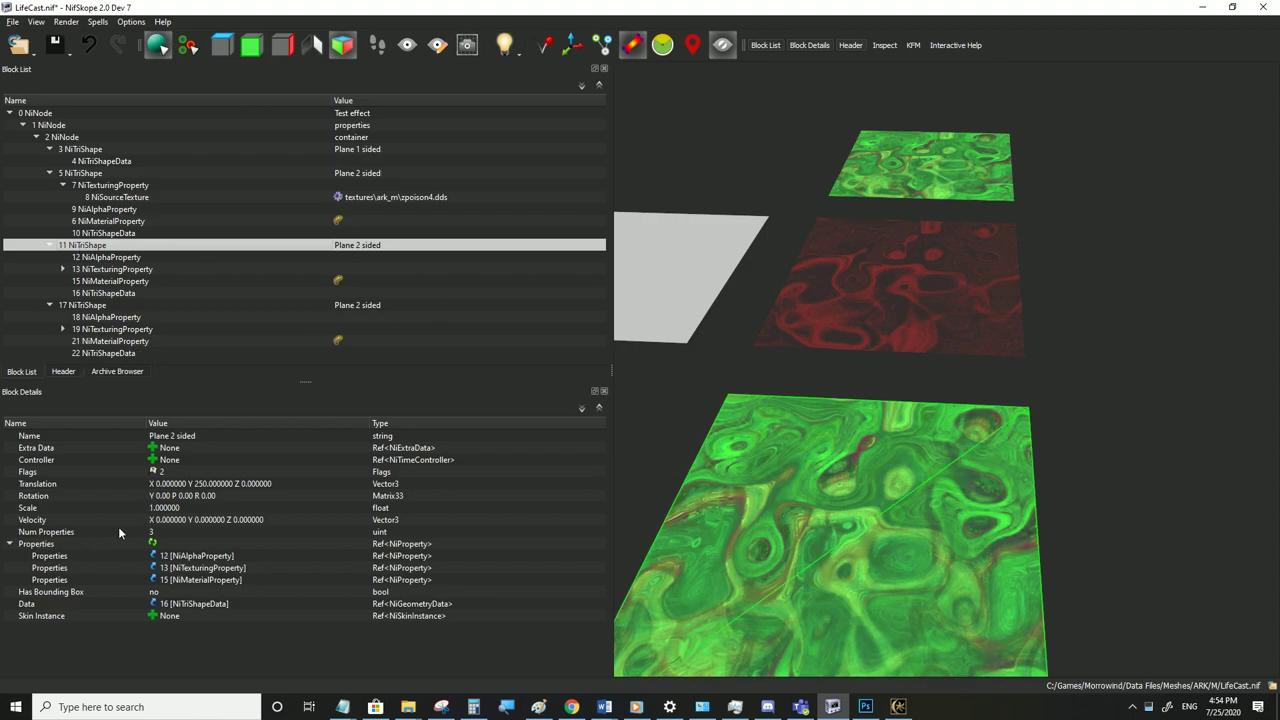
Relink 11 NiTriShape's properties to blocks 6, 7 and 9
{"action": "left_click", "coordinate": [176, 556]}
{"action": "left_click", "coordinate": [176, 556]}
{"action": "type", "text": "6"}
{"action": "key", "text": "Tab"}
{"action": "type", "text": "7"}
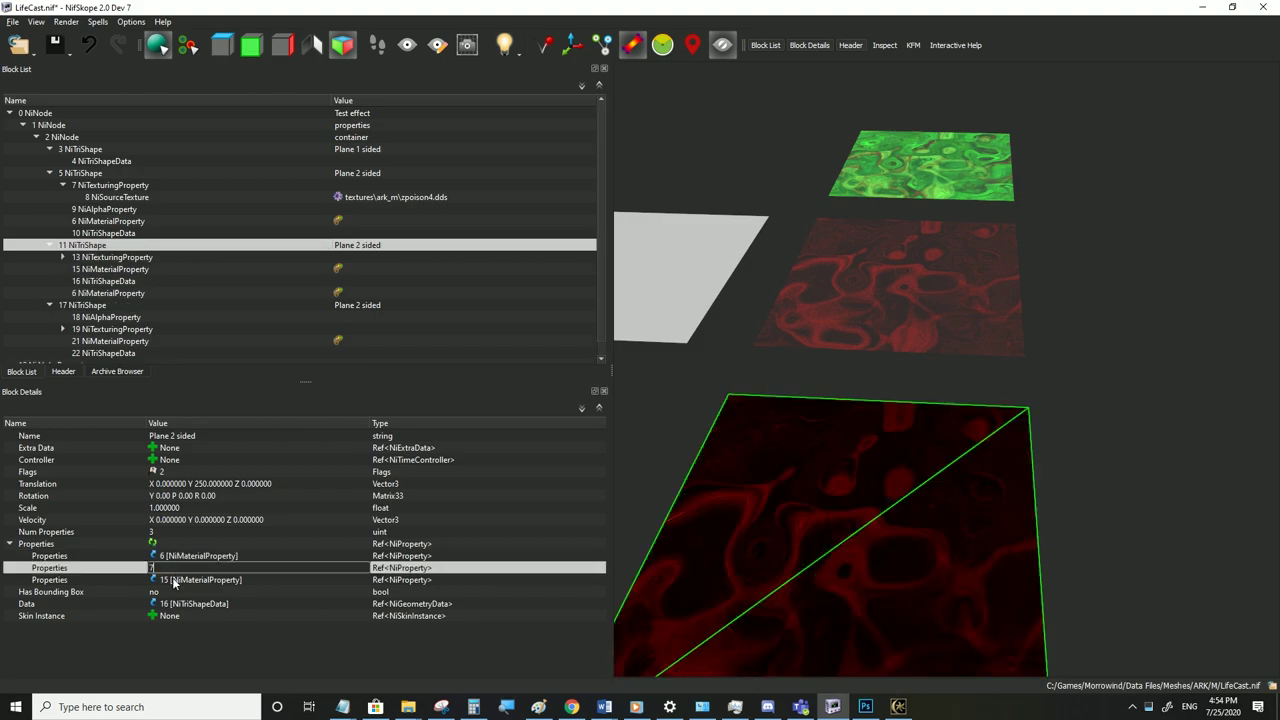
{"action": "left_click", "coordinate": [174, 582]}
{"action": "left_click", "coordinate": [174, 582]}
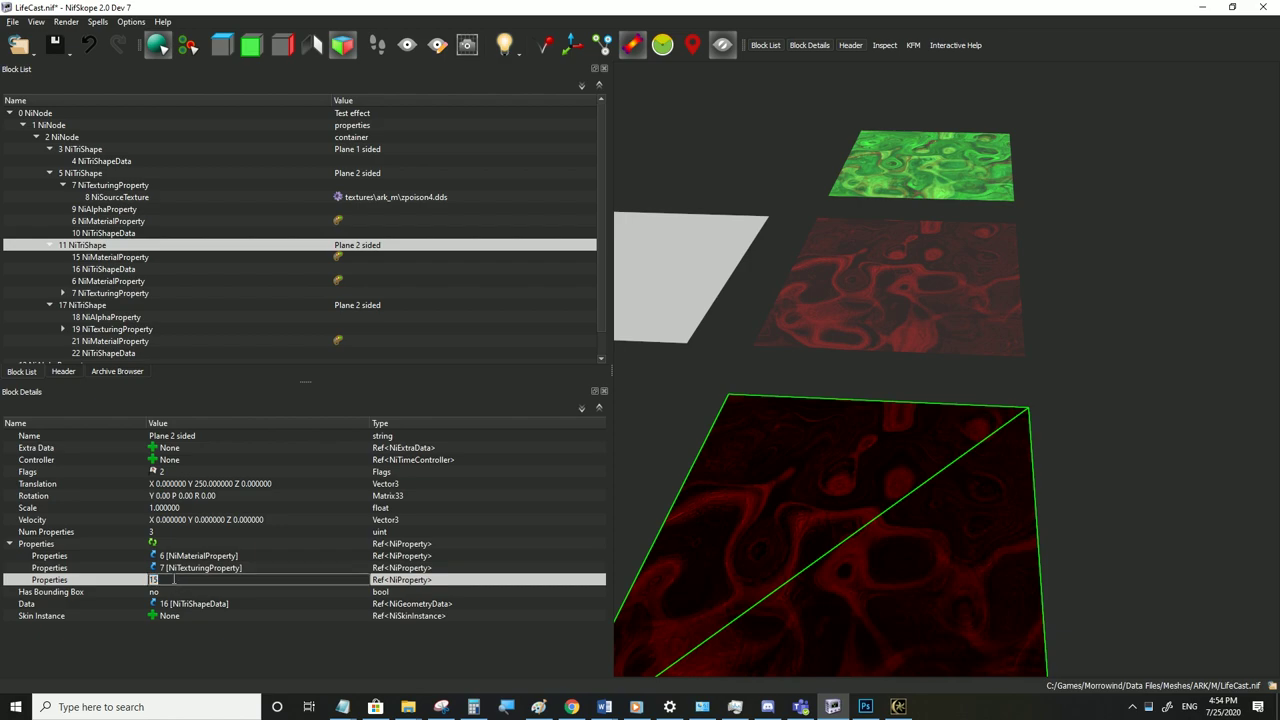
{"action": "type", "text": "9"}
{"action": "key", "text": "Return"}
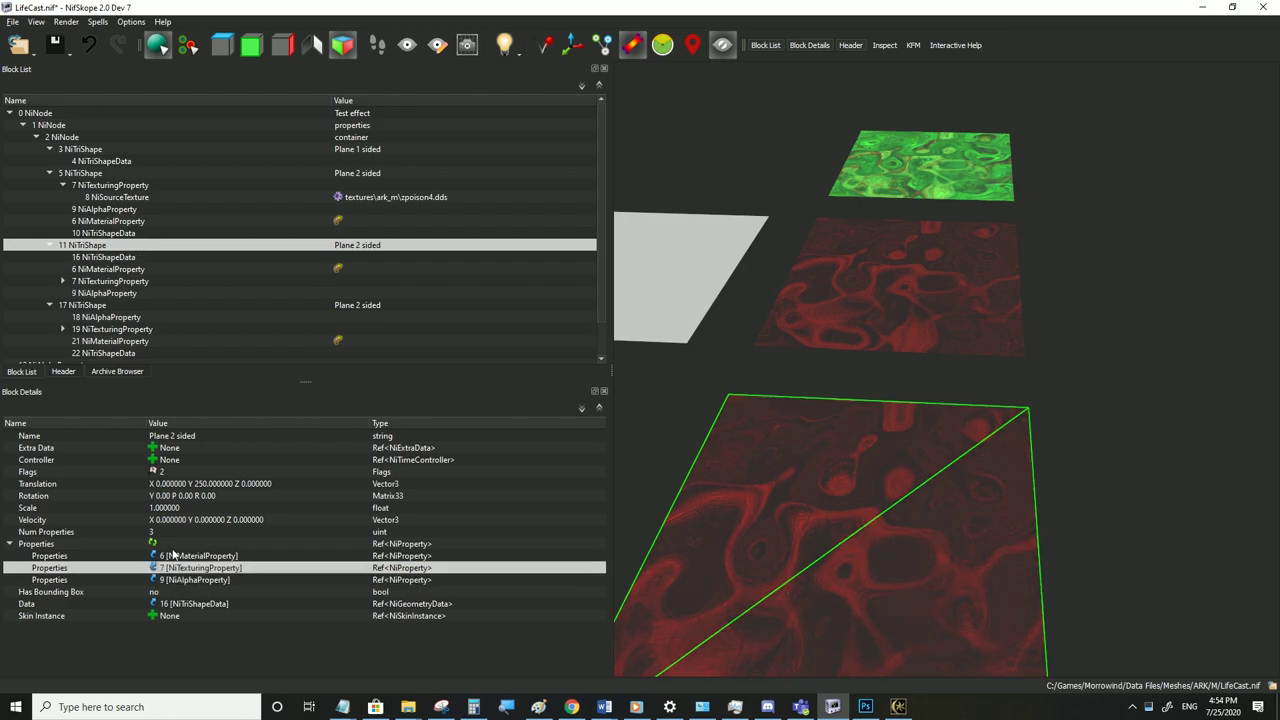
Relink 17 NiTriShape's properties to blocks 6, 7 and 9
{"action": "left_click", "coordinate": [75, 305]}
{"action": "left_click", "coordinate": [9, 543]}
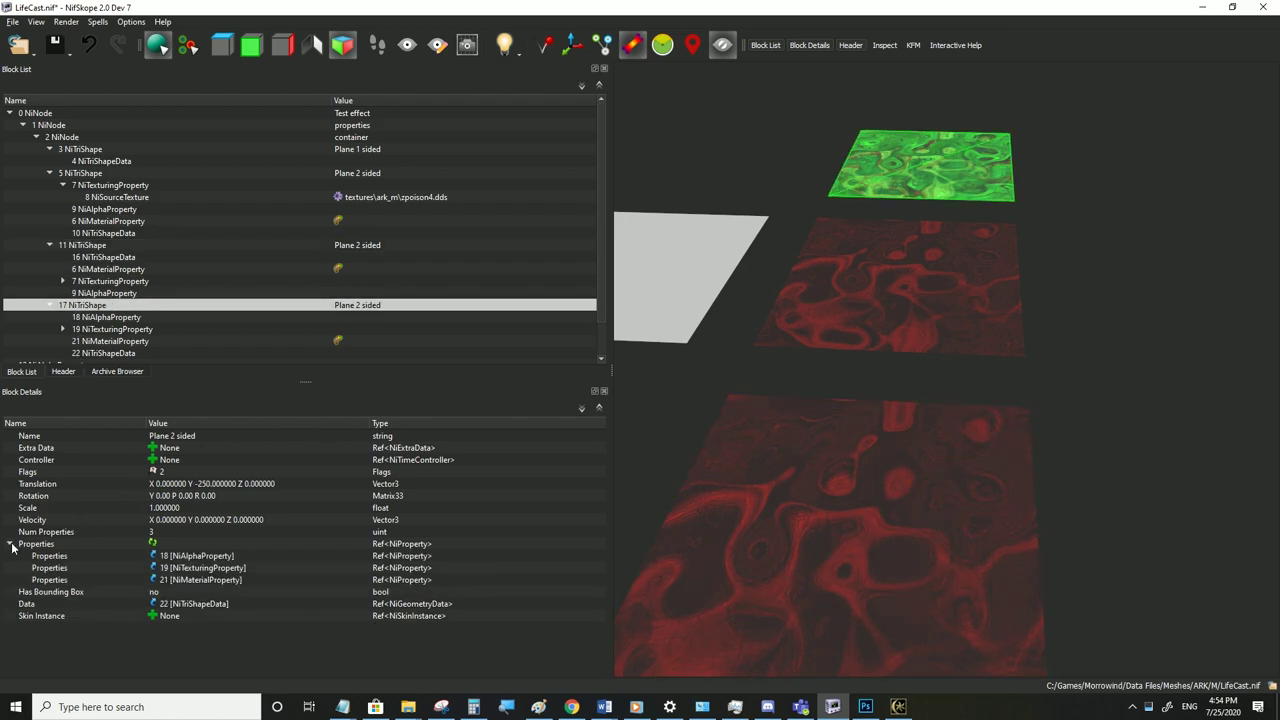
{"action": "double_click", "coordinate": [176, 557]}
{"action": "type", "text": "6"}
{"action": "key", "text": "Tab"}
{"action": "type", "text": "7"}
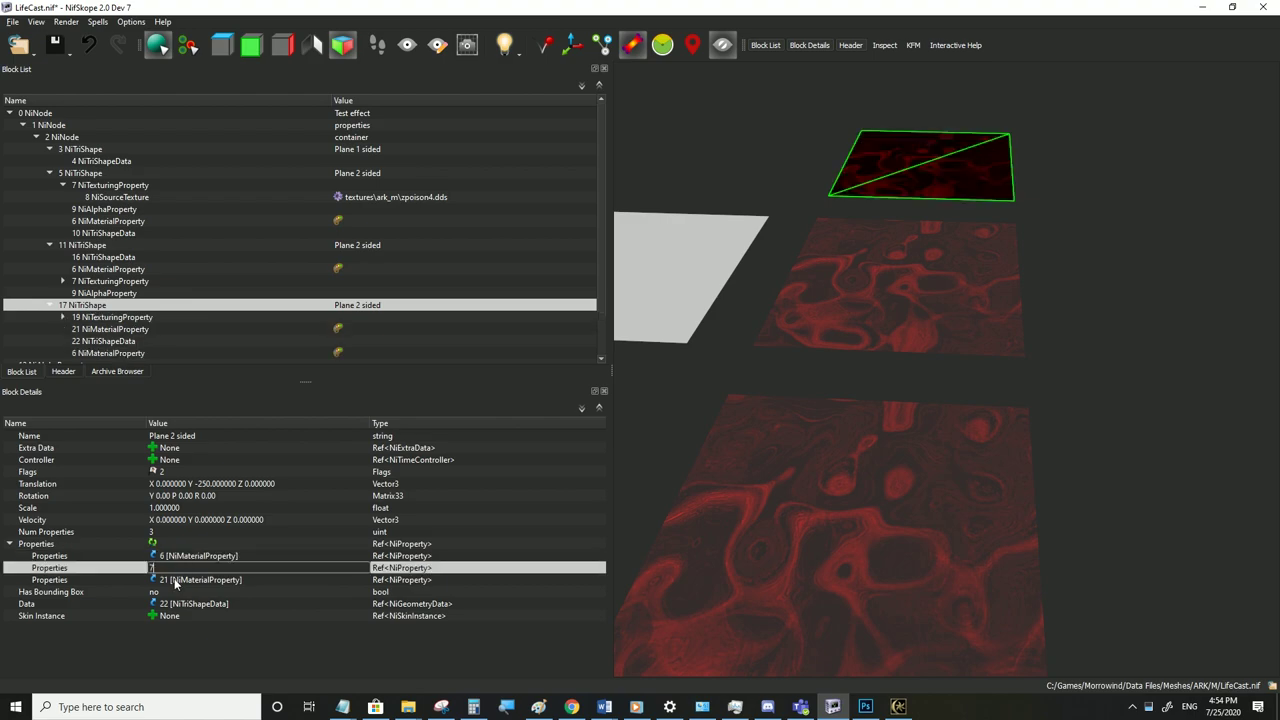
{"action": "key", "text": "Tab"}
{"action": "type", "text": "8"}
{"action": "key", "text": "BackSpace"}
{"action": "type", "text": "9"}
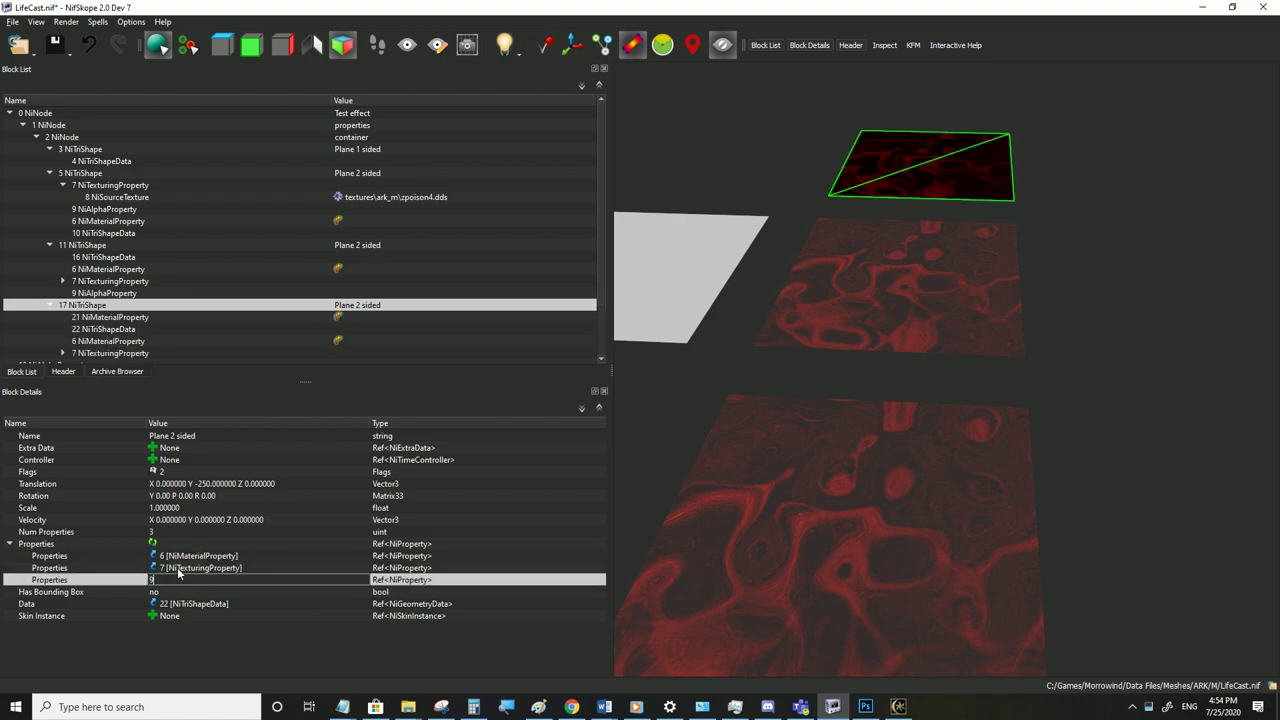
{"action": "left_click", "coordinate": [176, 565]}
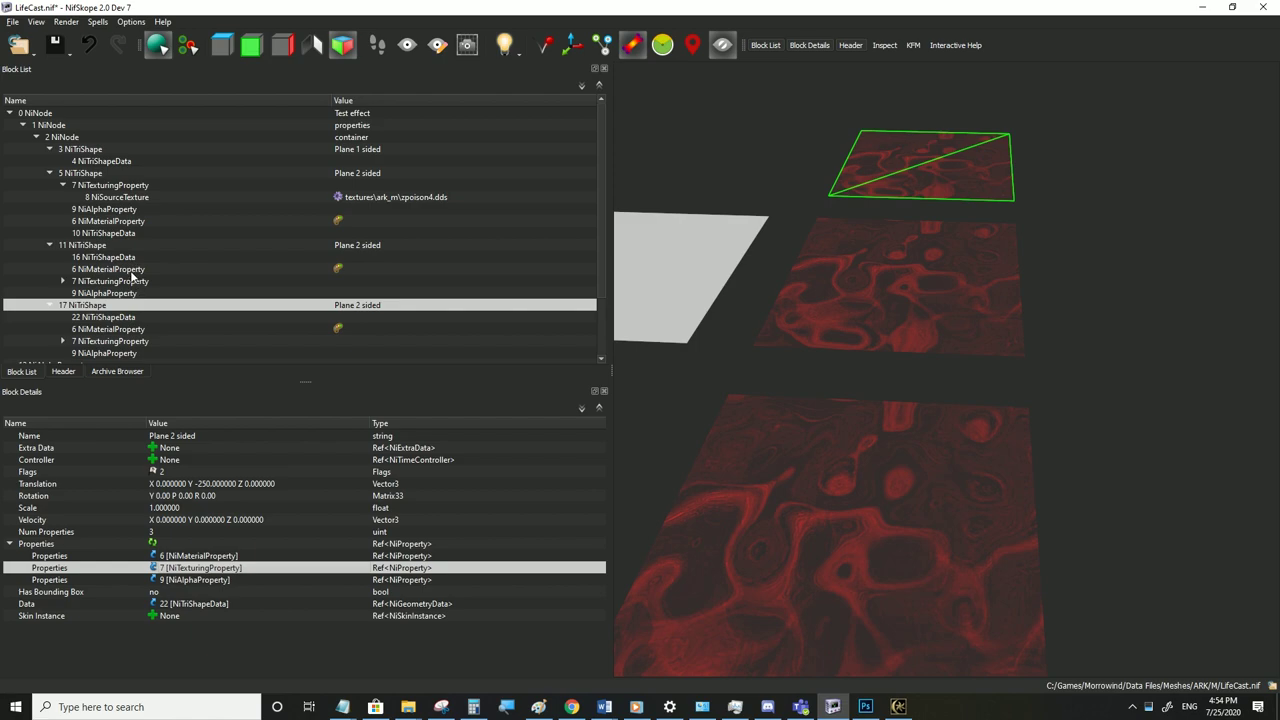
Inspect the now-unused 13 NiTexturingProperty and 12 NiAlphaProperty blocks
{"action": "scroll", "coordinate": [134, 290], "scroll_direction": "down", "scroll_amount": 2}
{"action": "left_click", "coordinate": [85, 175]}
{"action": "left_click", "coordinate": [85, 238]}
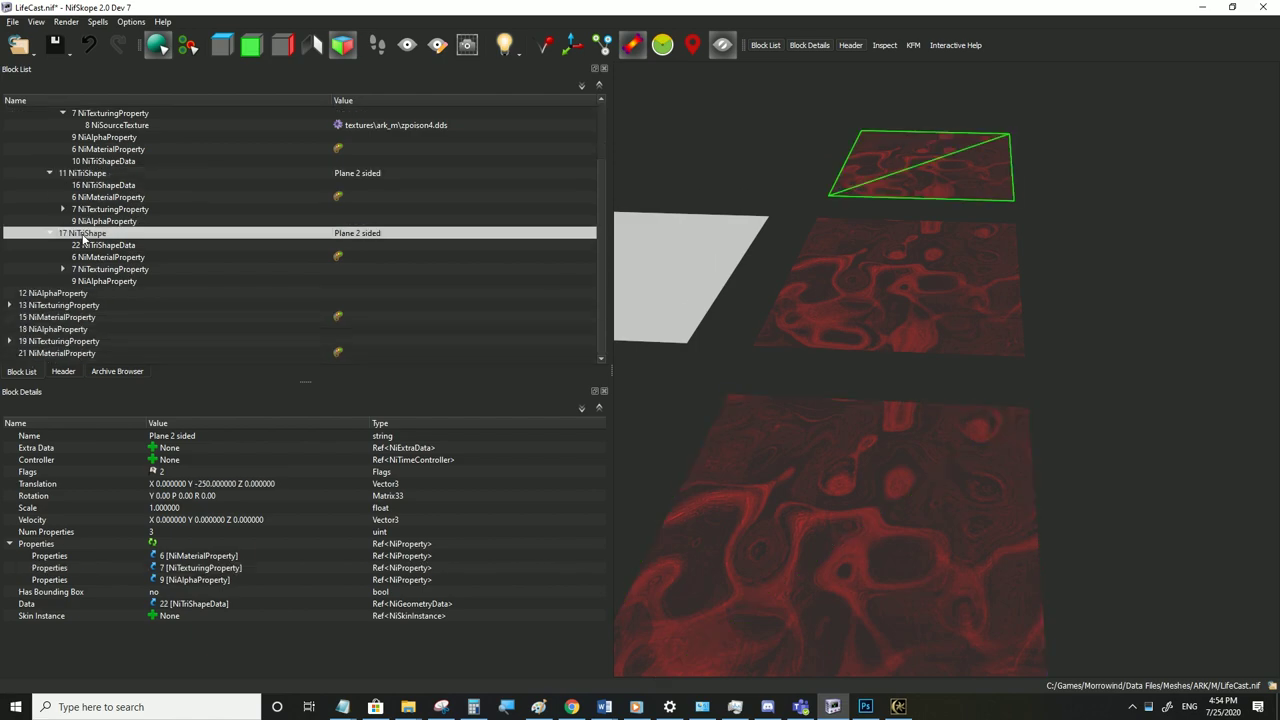
{"action": "left_click", "coordinate": [58, 306]}
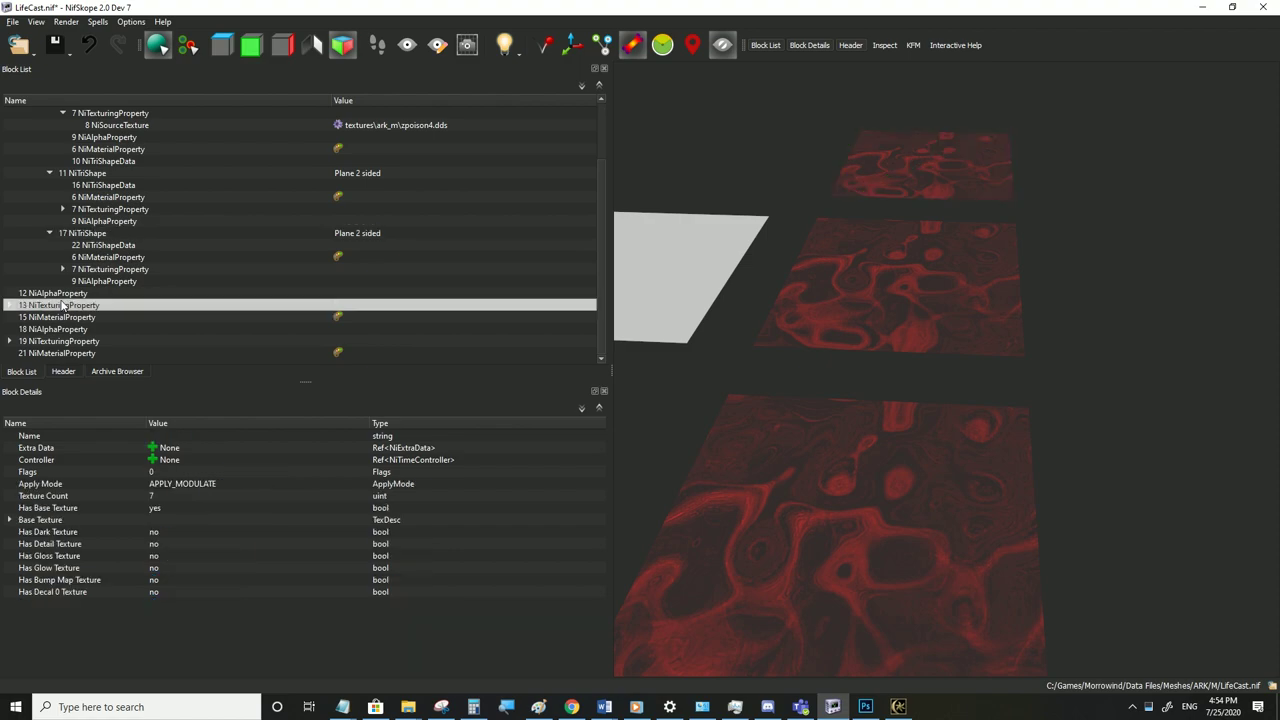
{"action": "left_click", "coordinate": [68, 294]}
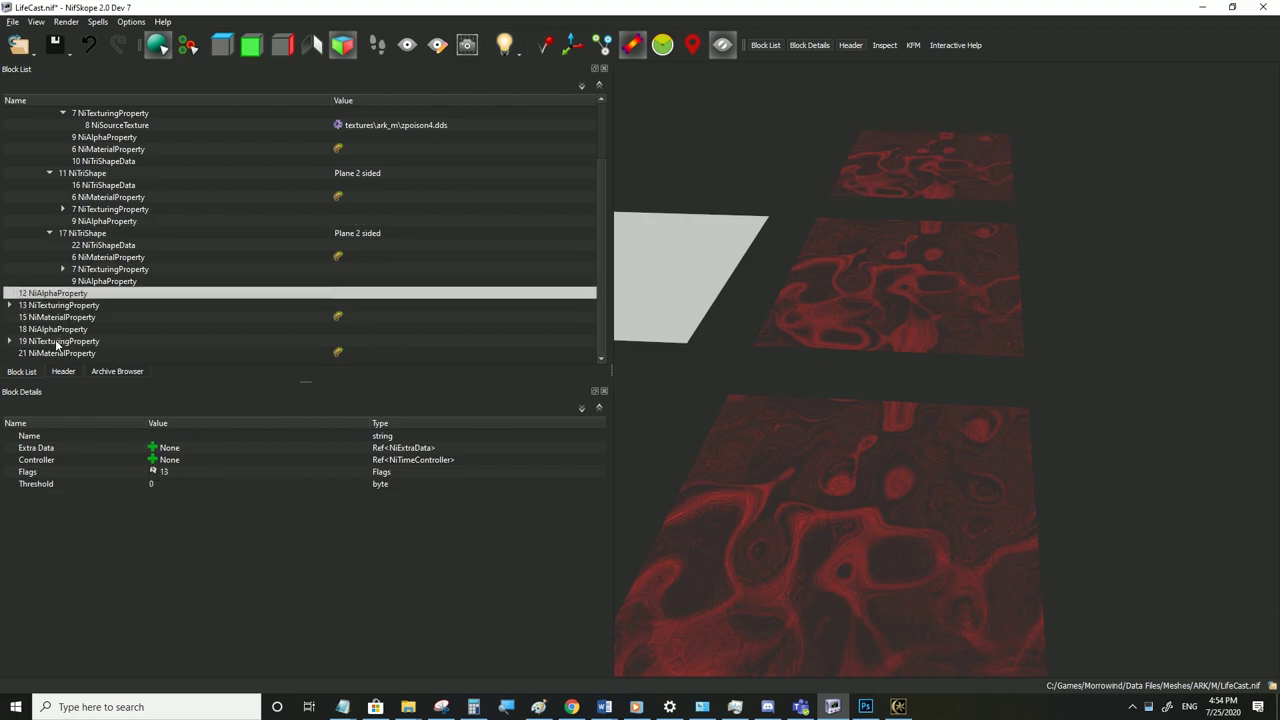
Delete the loose 15 NiMaterialProperty block and the next unused root-level property block
{"action": "scroll", "coordinate": [62, 340], "scroll_direction": "up", "scroll_amount": 2}
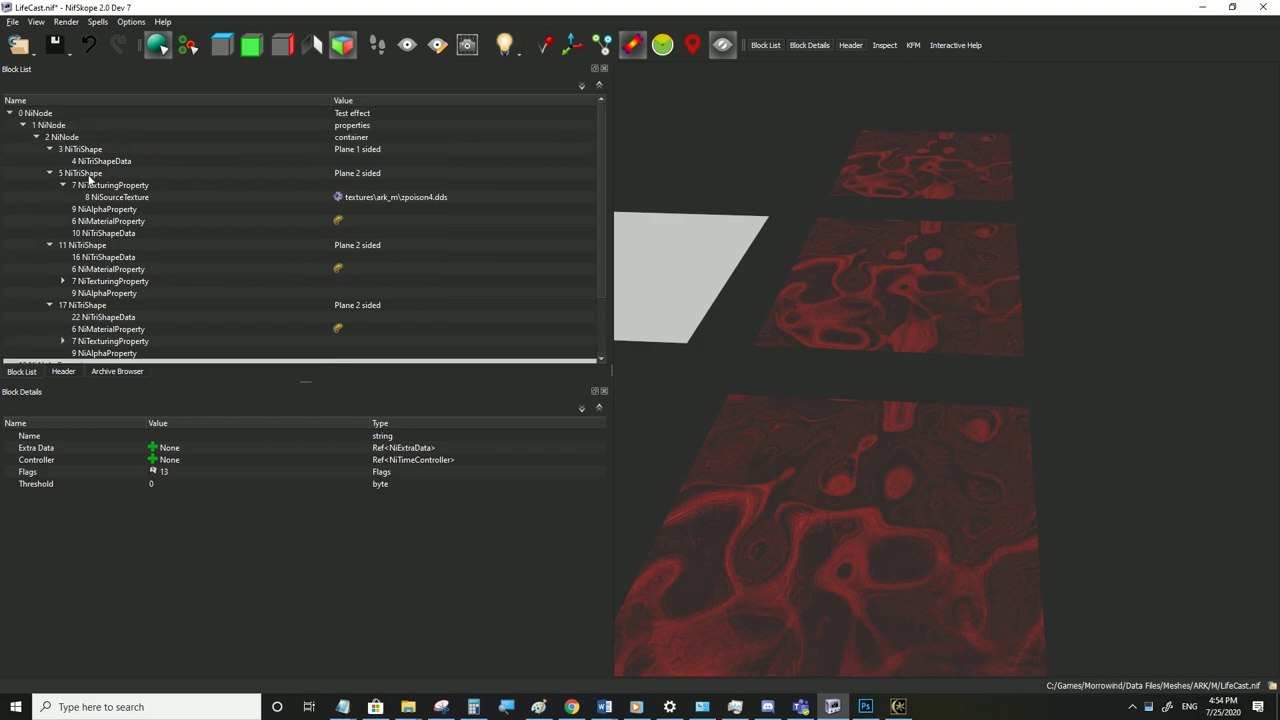
{"action": "left_click", "coordinate": [9, 113]}
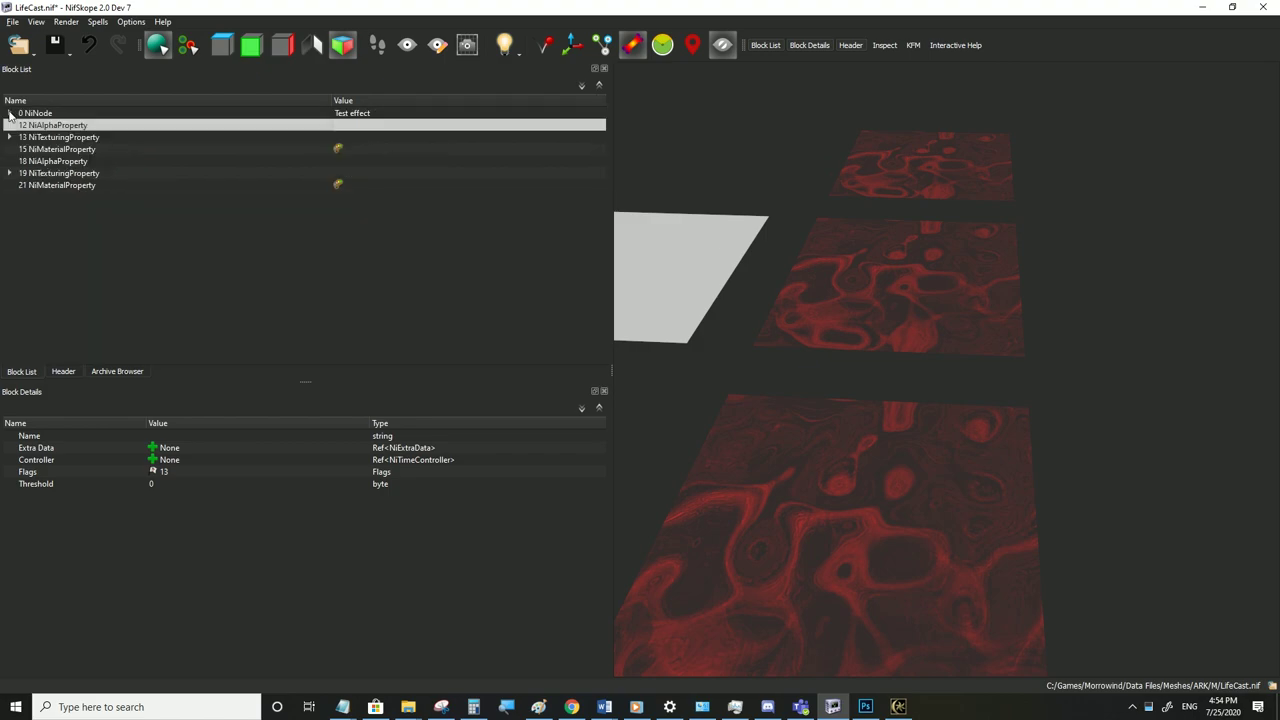
{"action": "left_click", "coordinate": [9, 113]}
{"action": "scroll", "coordinate": [45, 300], "scroll_direction": "down", "scroll_amount": 5}
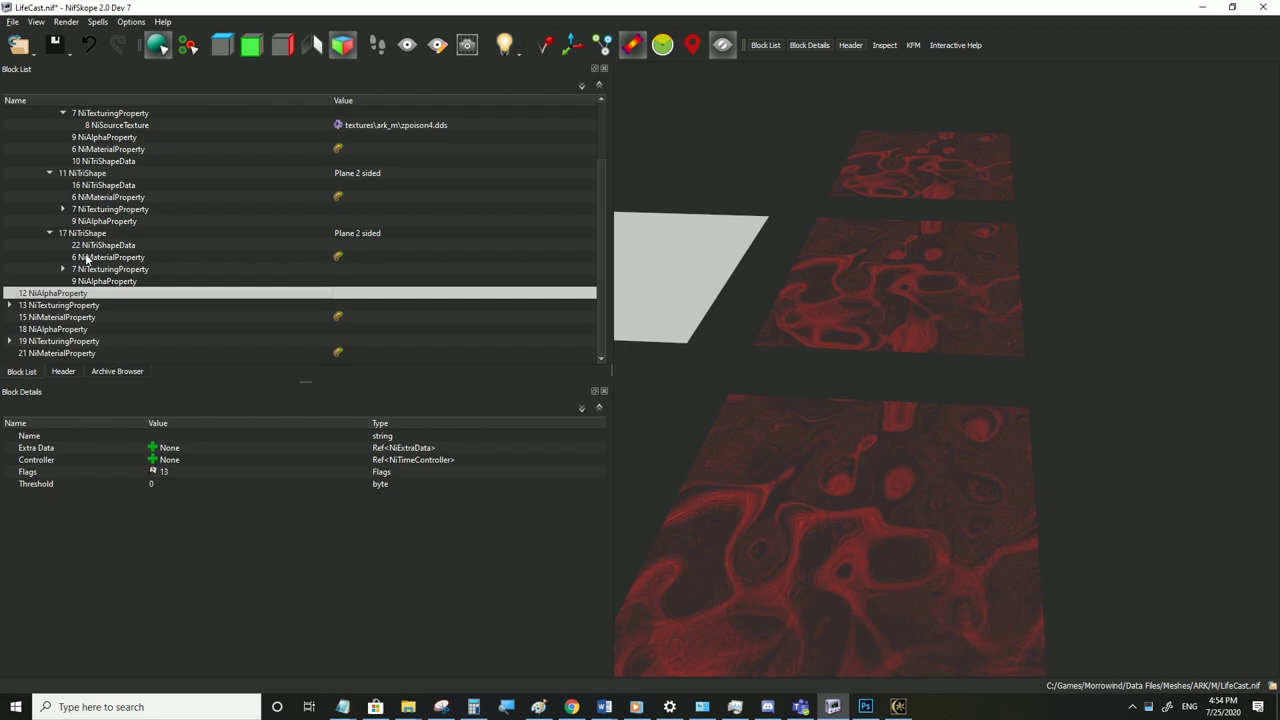
{"action": "left_click", "coordinate": [45, 318]}
{"action": "key", "text": "ctrl+Delete"}
{"action": "left_click", "coordinate": [42, 342]}
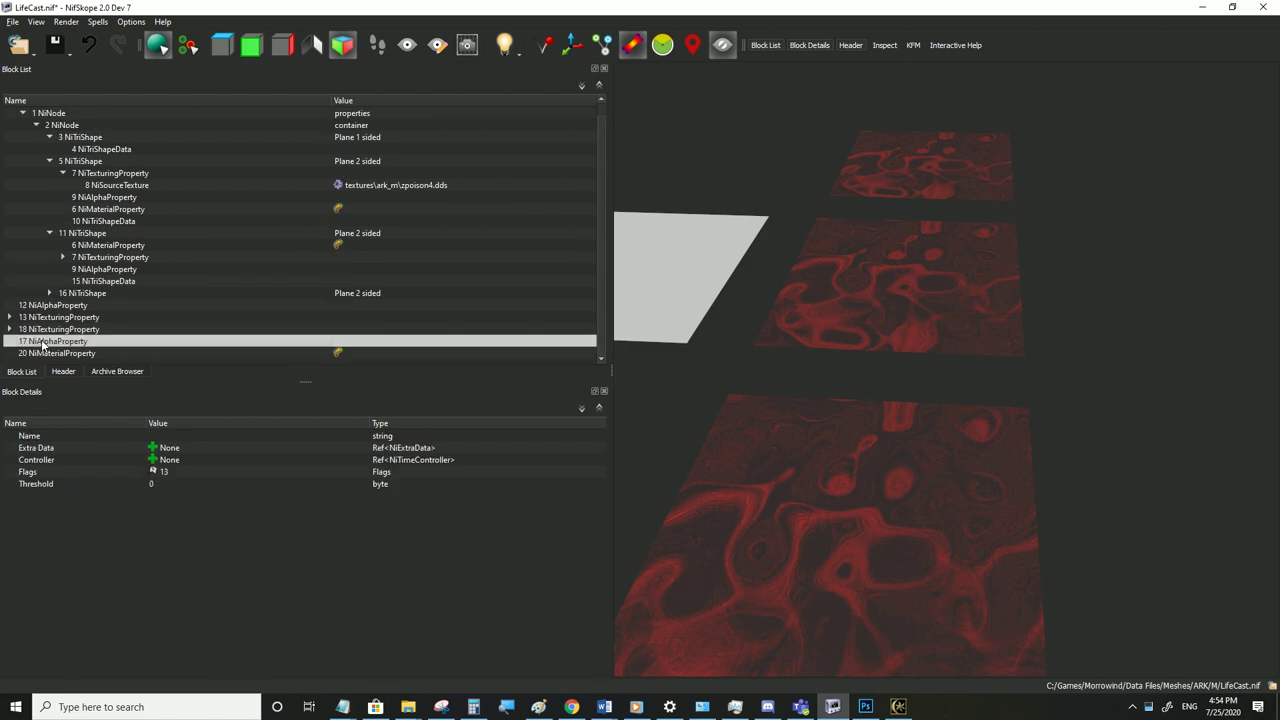
{"action": "key", "text": "ctrl+Delete"}
Delete the remaining unused material, texturing and alpha blocks, leaving only blocks 0–14
{"action": "left_click", "coordinate": [41, 343]}
{"action": "key", "text": "ctrl+Delete"}
{"action": "left_click", "coordinate": [41, 343]}
{"action": "key", "text": "Delete"}
{"action": "left_click", "coordinate": [39, 329]}
{"action": "key", "text": "Delete"}
{"action": "left_click", "coordinate": [40, 317]}
{"action": "key", "text": "Delete"}
{"action": "left_click", "coordinate": [46, 308]}
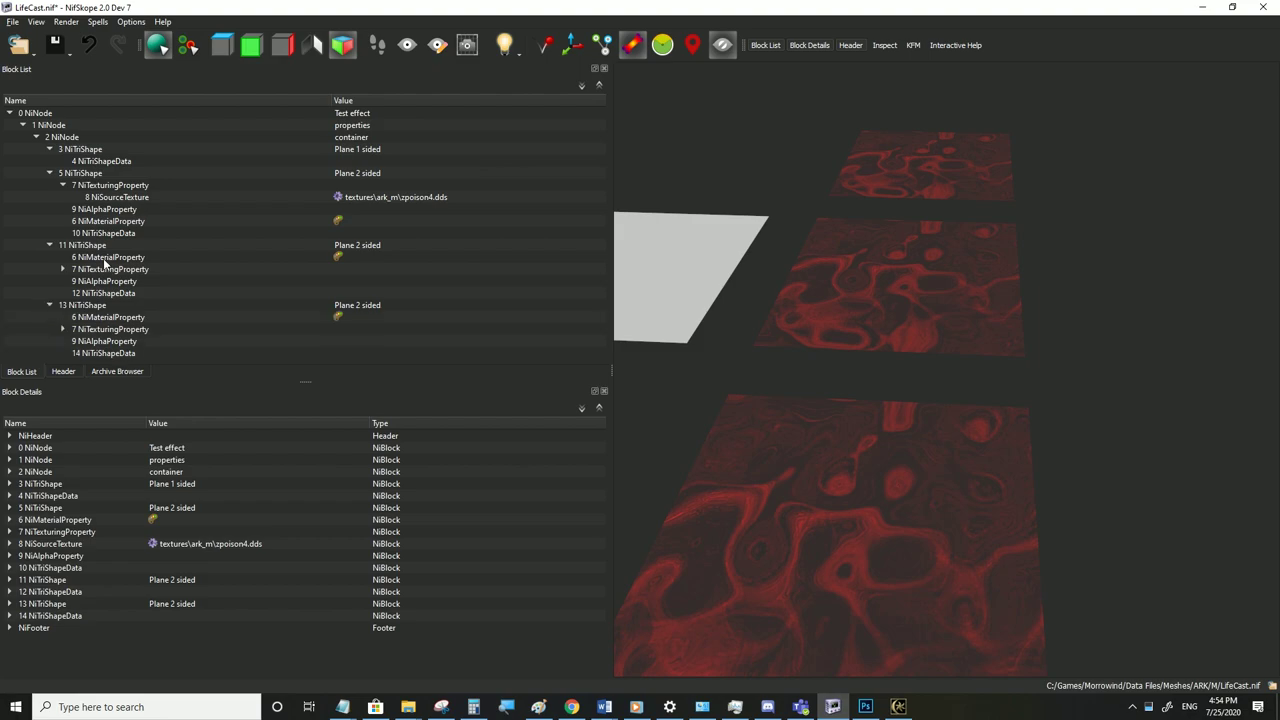
Set Ambient, Diffuse, Specular and Emissive Color of 6 NiMaterialProperty to #ffffff
{"action": "left_click", "coordinate": [100, 221]}
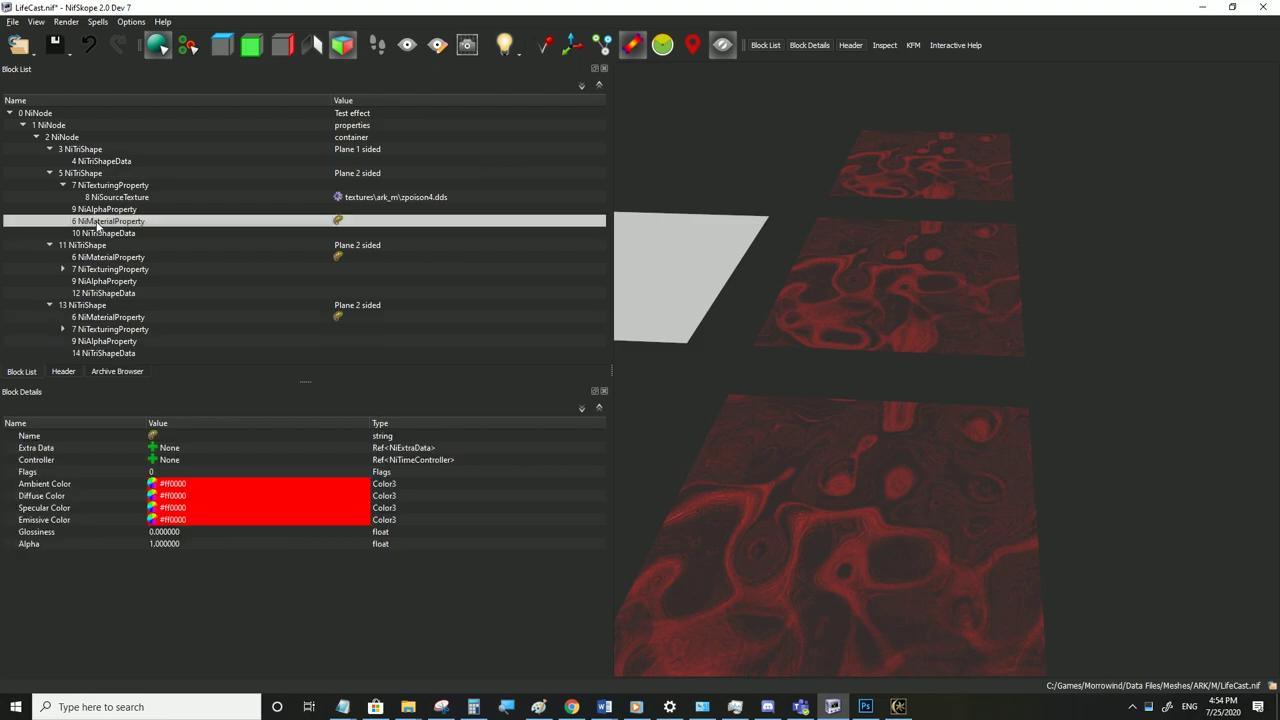
{"action": "left_click", "coordinate": [153, 486]}
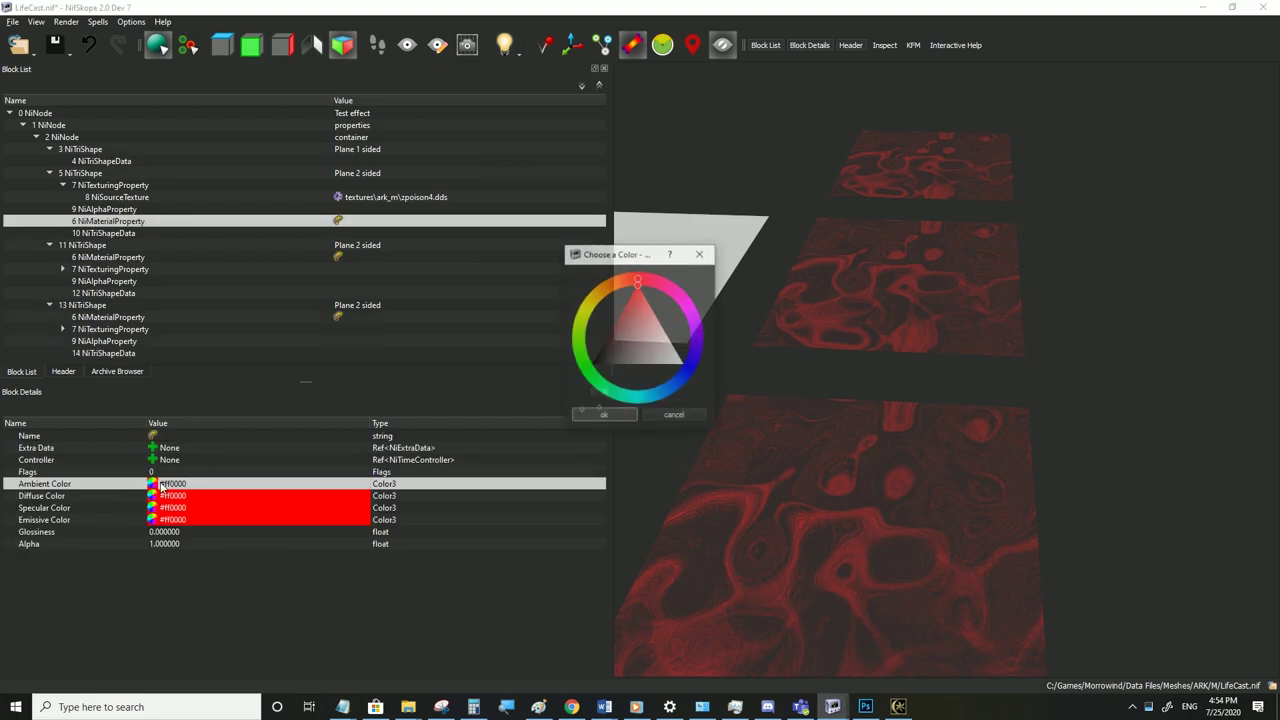
{"action": "left_click", "coordinate": [606, 414]}
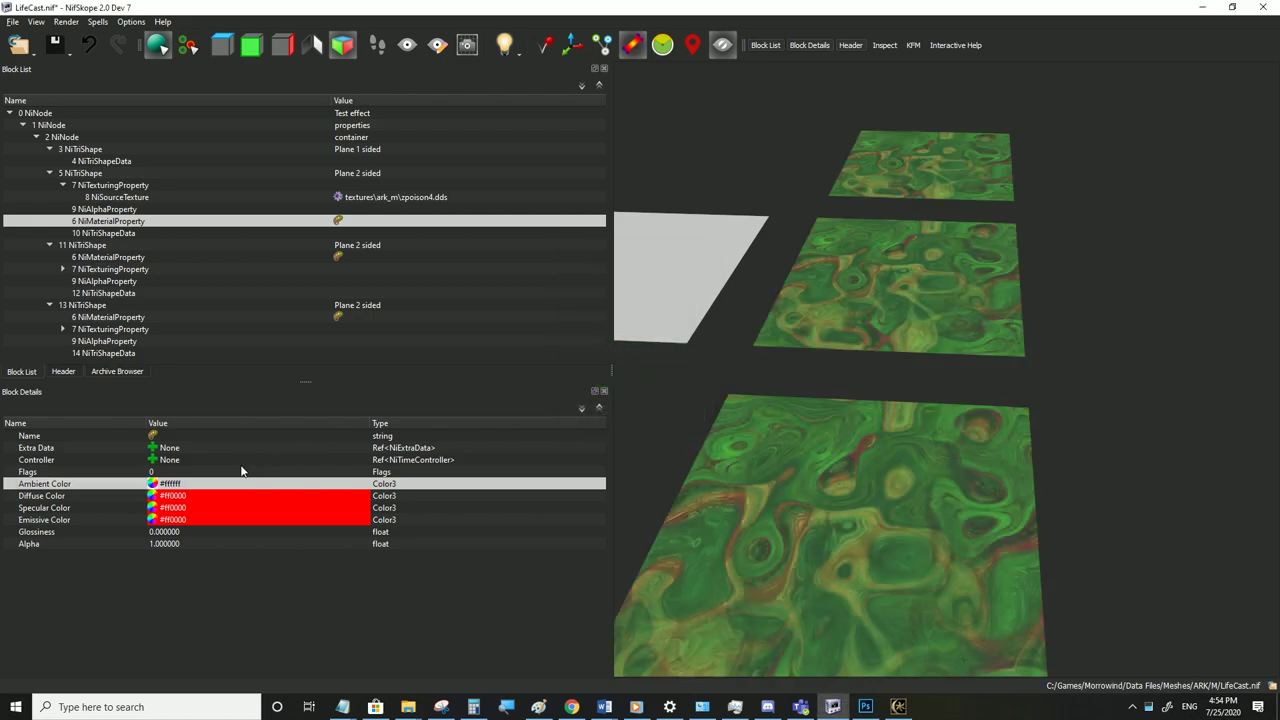
{"action": "left_click", "coordinate": [188, 497], "text": "ctrl"}
{"action": "type", "text": "#ffffff"}
{"action": "left_click", "coordinate": [185, 509]}
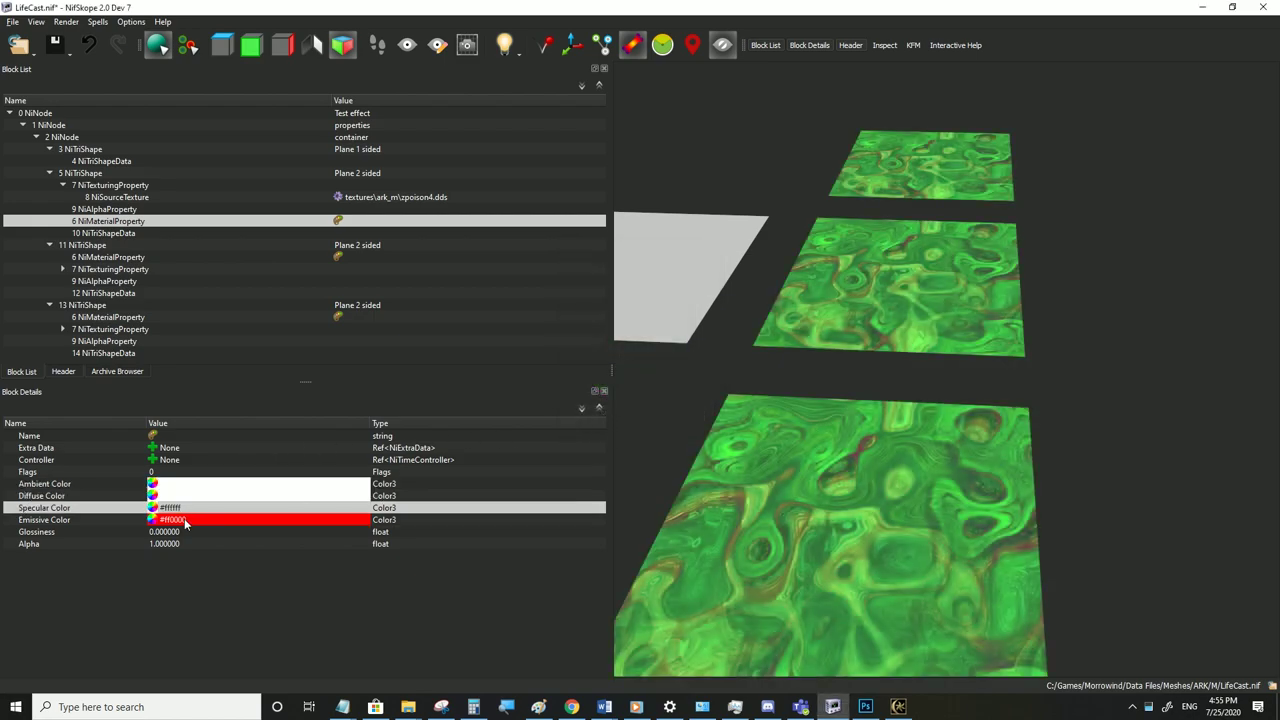
{"action": "type", "text": "#ffffff"}
{"action": "left_click", "coordinate": [183, 521]}
{"action": "key", "text": "ctrl+v"}
{"action": "left_click", "coordinate": [190, 496]}
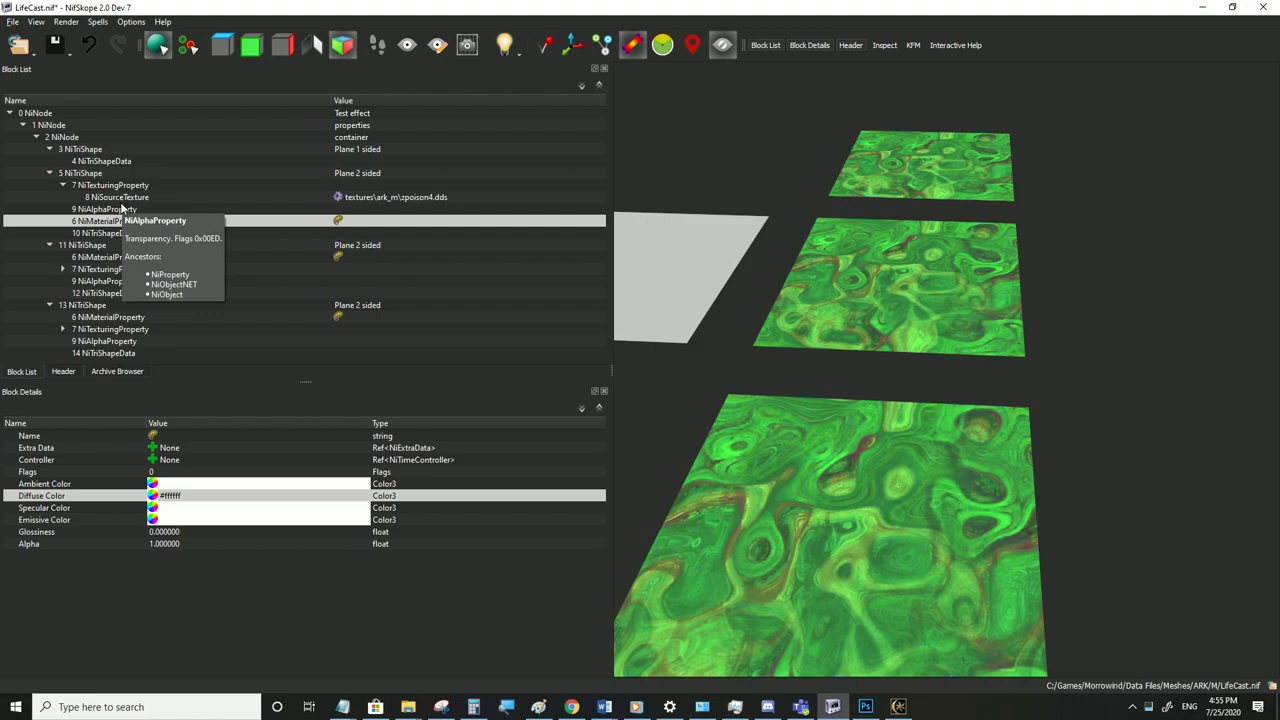
Collapse NiTriShapes 5, 11 and 13, then view 1 NiNode's fields: Num Effects 2, Effects None
{"action": "left_click", "coordinate": [53, 150]}
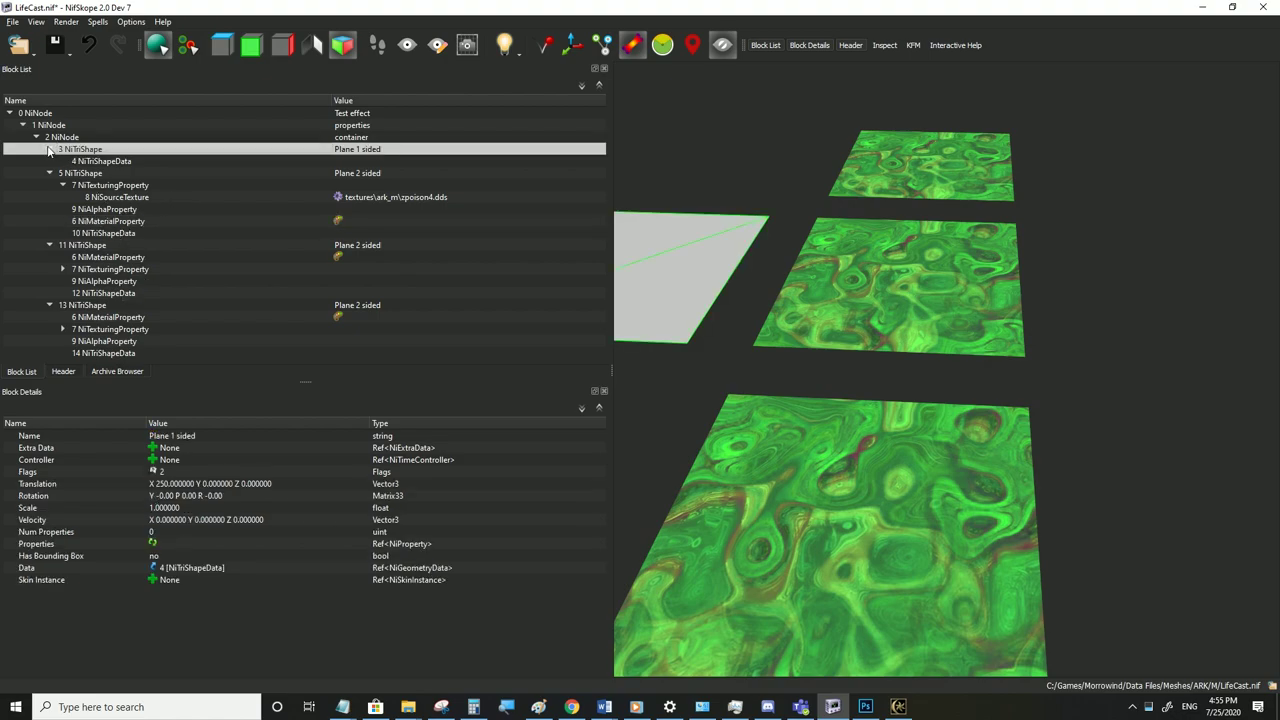
{"action": "left_click", "coordinate": [49, 161]}
{"action": "left_click", "coordinate": [49, 173]}
{"action": "left_click", "coordinate": [49, 185]}
{"action": "left_click", "coordinate": [80, 186]}
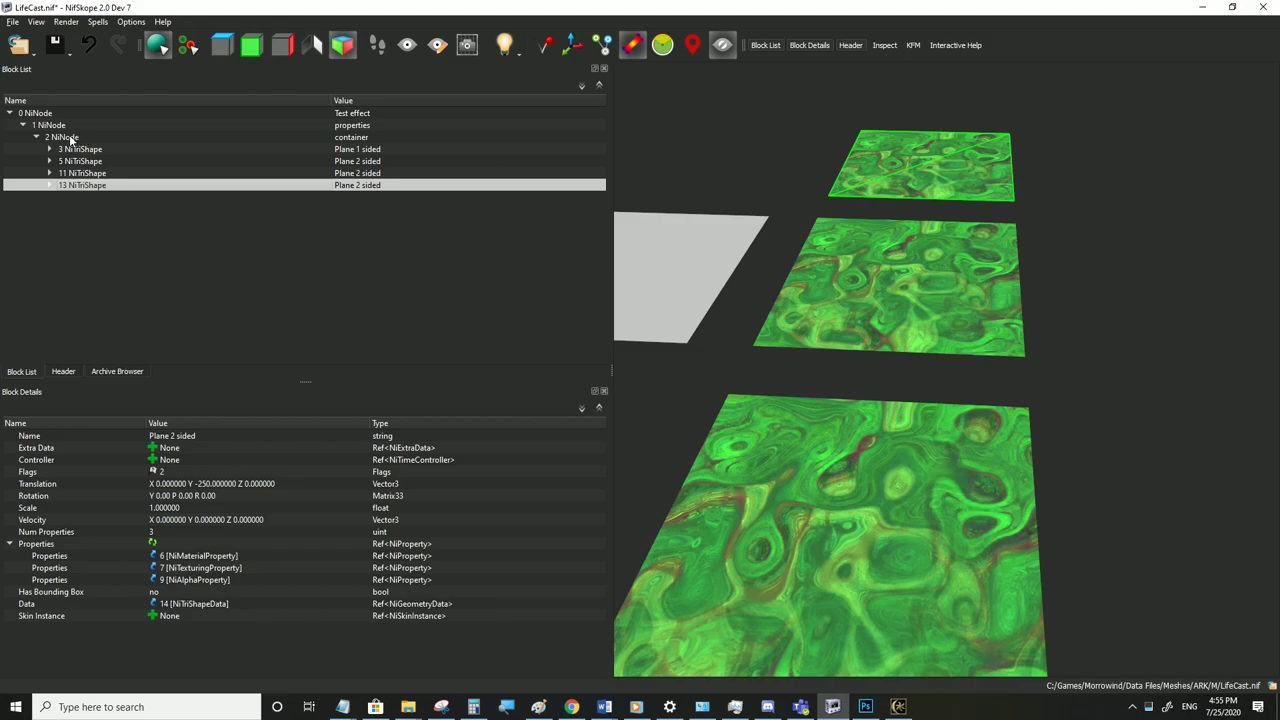
{"action": "left_click", "coordinate": [55, 140]}
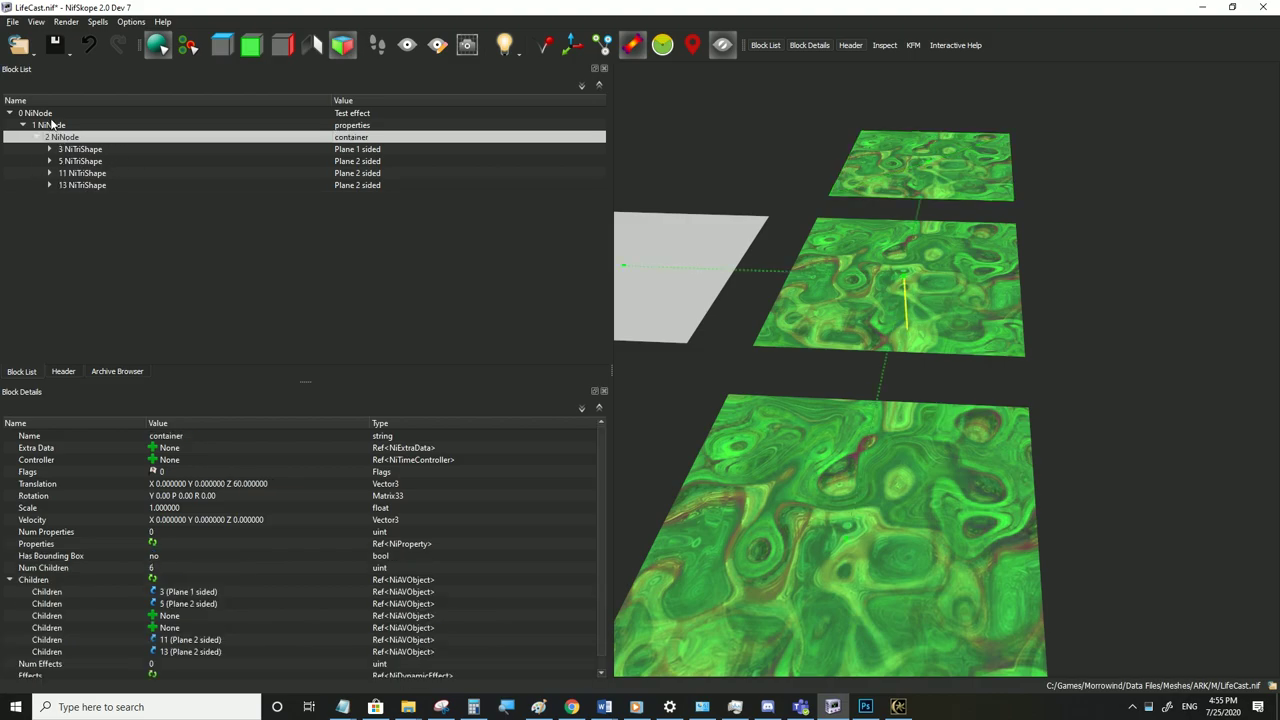
{"action": "left_click", "coordinate": [52, 124]}
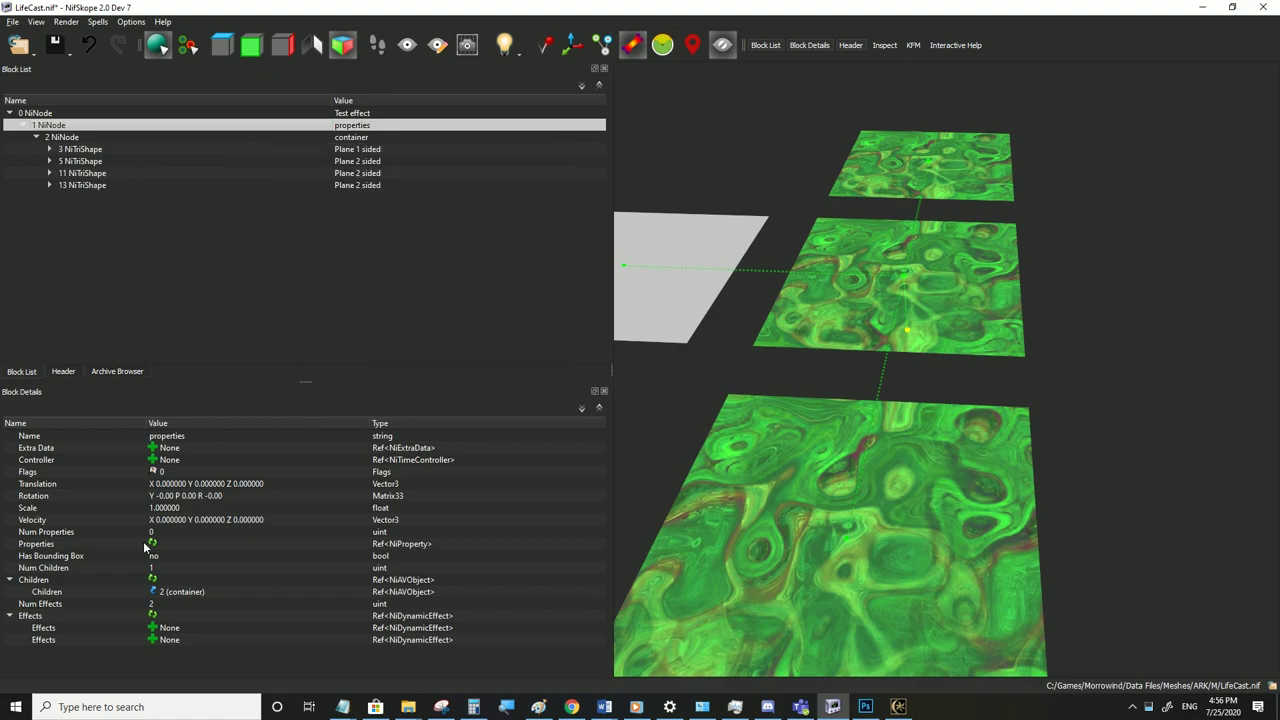
{"action": "left_click", "coordinate": [50, 161]}
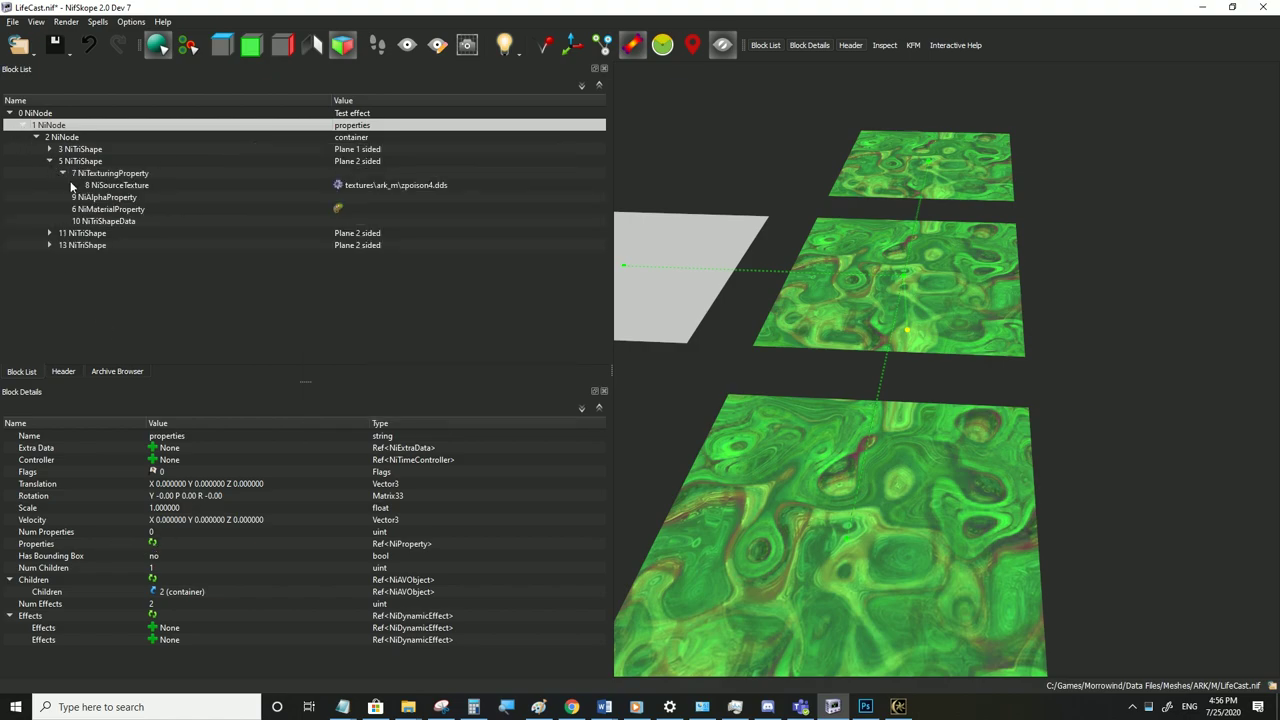
{"action": "left_click", "coordinate": [22, 127]}
{"action": "left_click", "coordinate": [22, 127]}
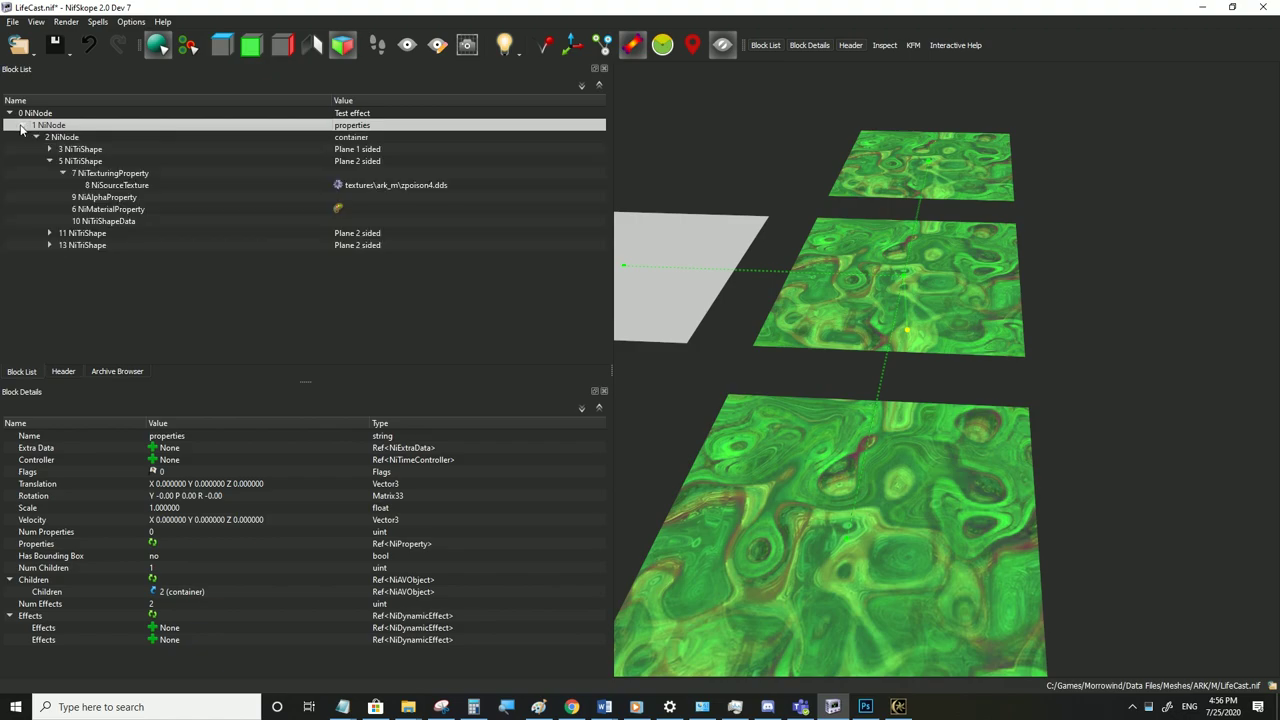
Give 1 NiNode Num Properties 3 linked to blocks 6, 7 and 9
{"action": "double_click", "coordinate": [158, 536]}
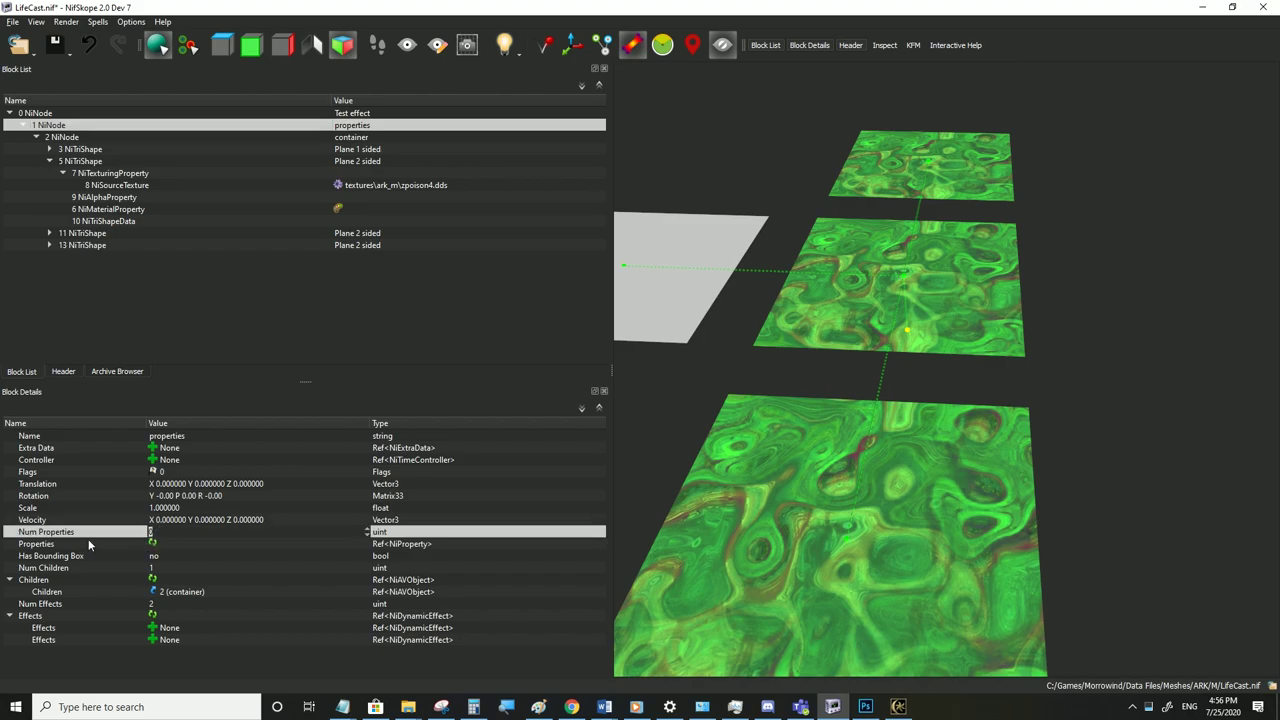
{"action": "type", "text": "3"}
{"action": "left_click", "coordinate": [164, 547]}
{"action": "left_click", "coordinate": [172, 557]}
{"action": "double_click", "coordinate": [173, 557]}
{"action": "type", "text": "6"}
{"action": "double_click", "coordinate": [173, 571]}
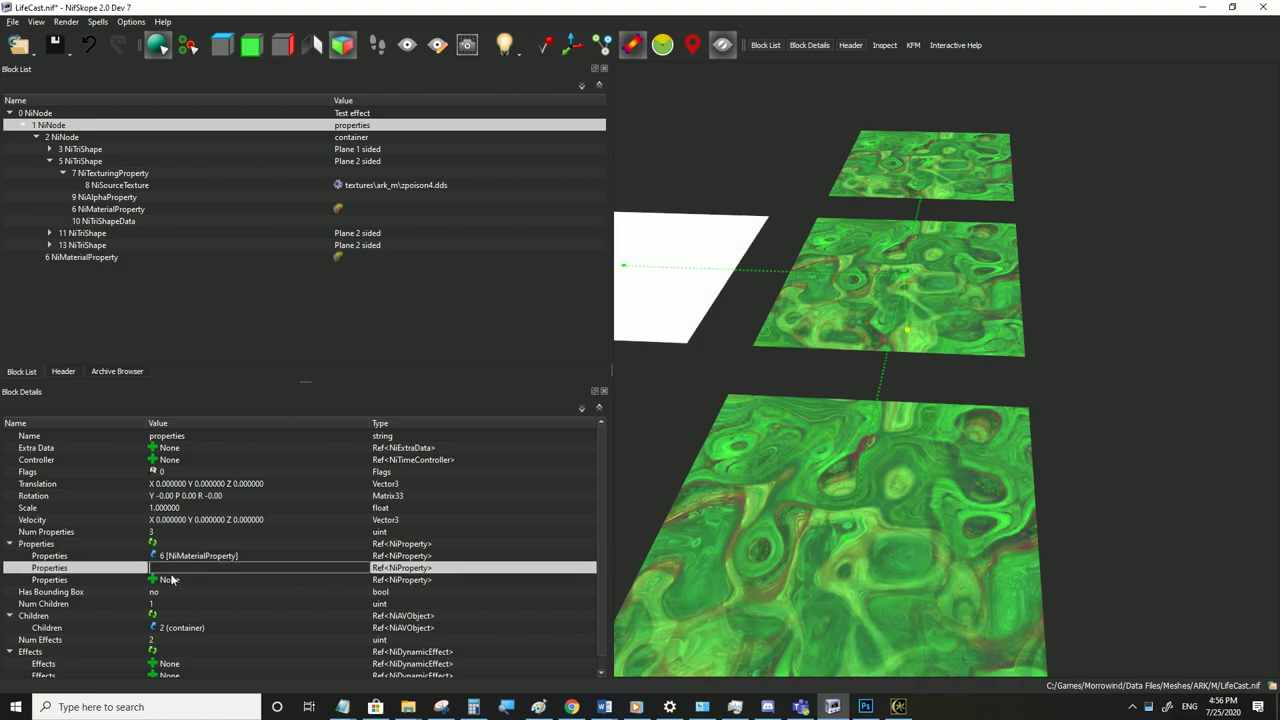
{"action": "type", "text": "7 [NiTexturingProperty"}
{"action": "left_click", "coordinate": [169, 581]}
{"action": "double_click", "coordinate": [170, 580]}
{"action": "type", "text": "9"}
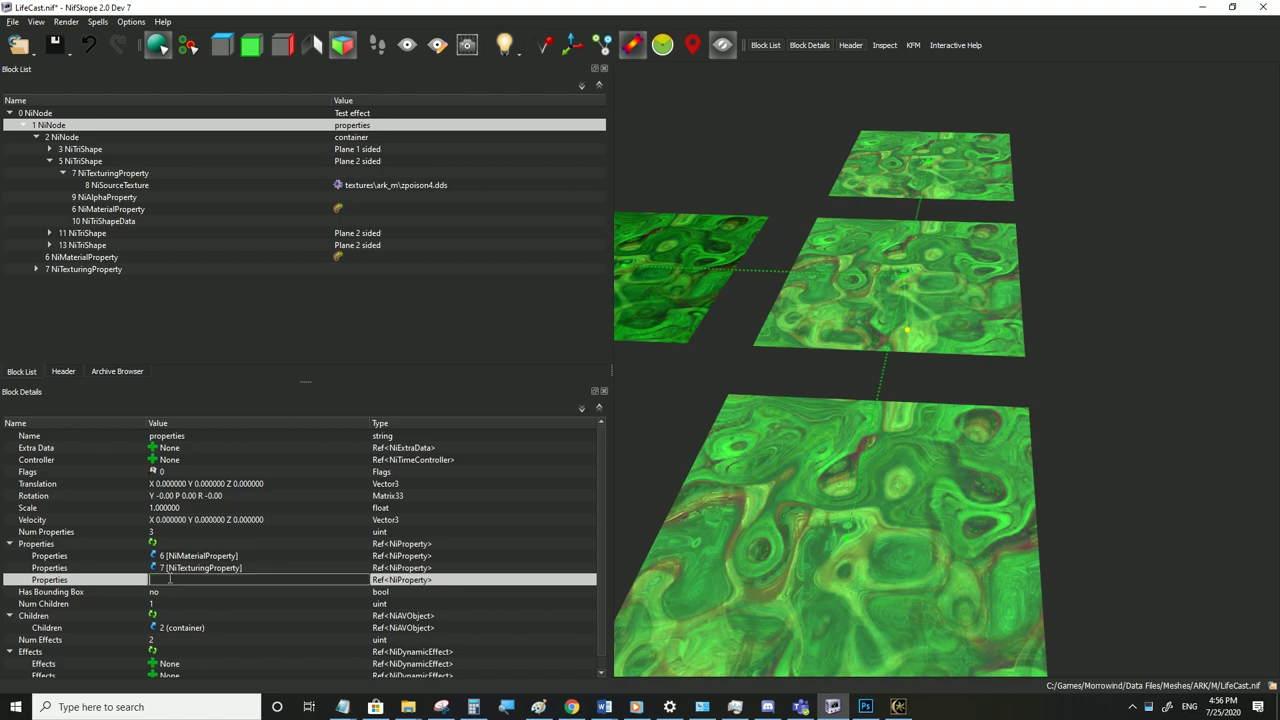
{"action": "left_click", "coordinate": [170, 568]}
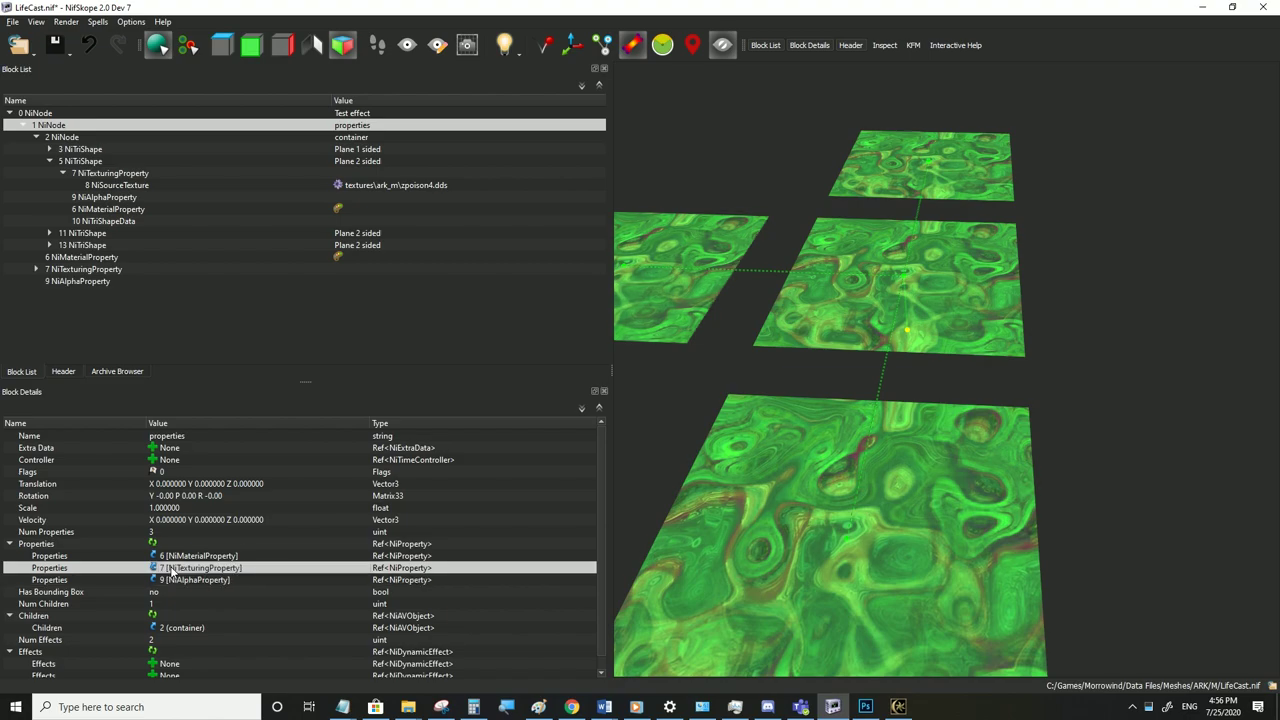
Set Num Properties to 0 on 5 NiTriShape
{"action": "left_click", "coordinate": [50, 149]}
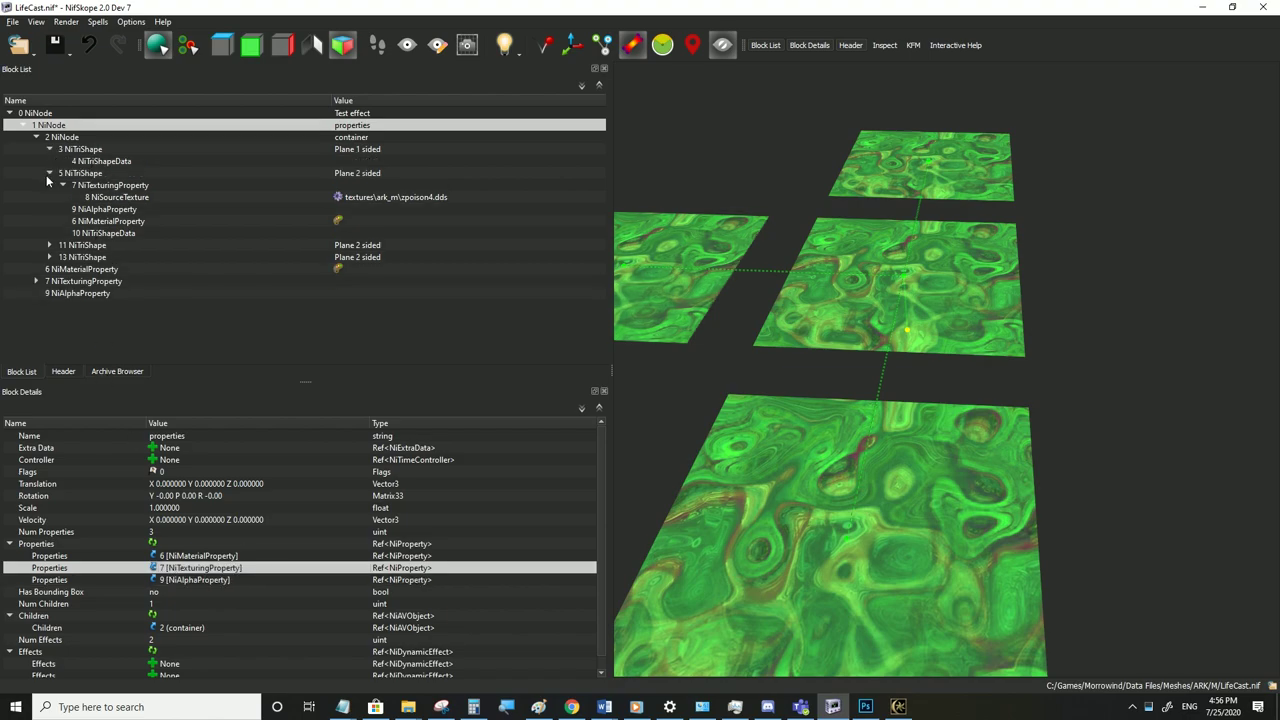
{"action": "left_click", "coordinate": [66, 174]}
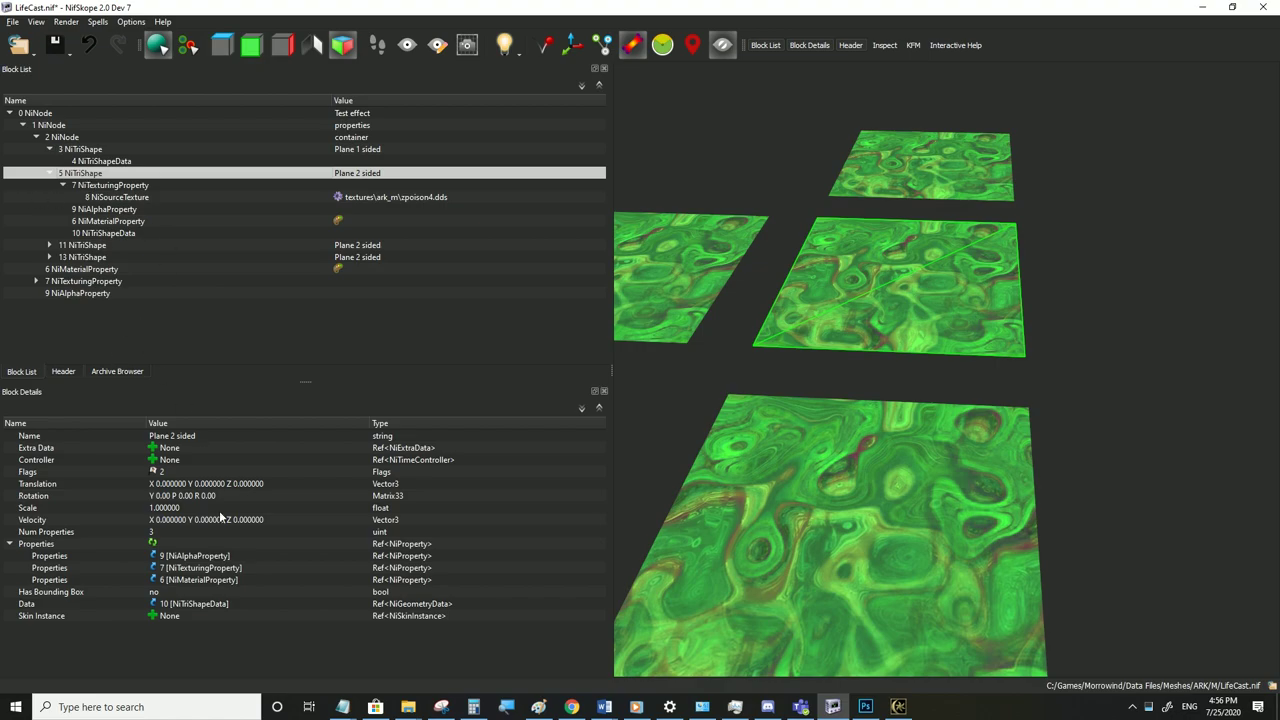
{"action": "double_click", "coordinate": [175, 529]}
{"action": "type", "text": "0"}
{"action": "left_click", "coordinate": [152, 544]}
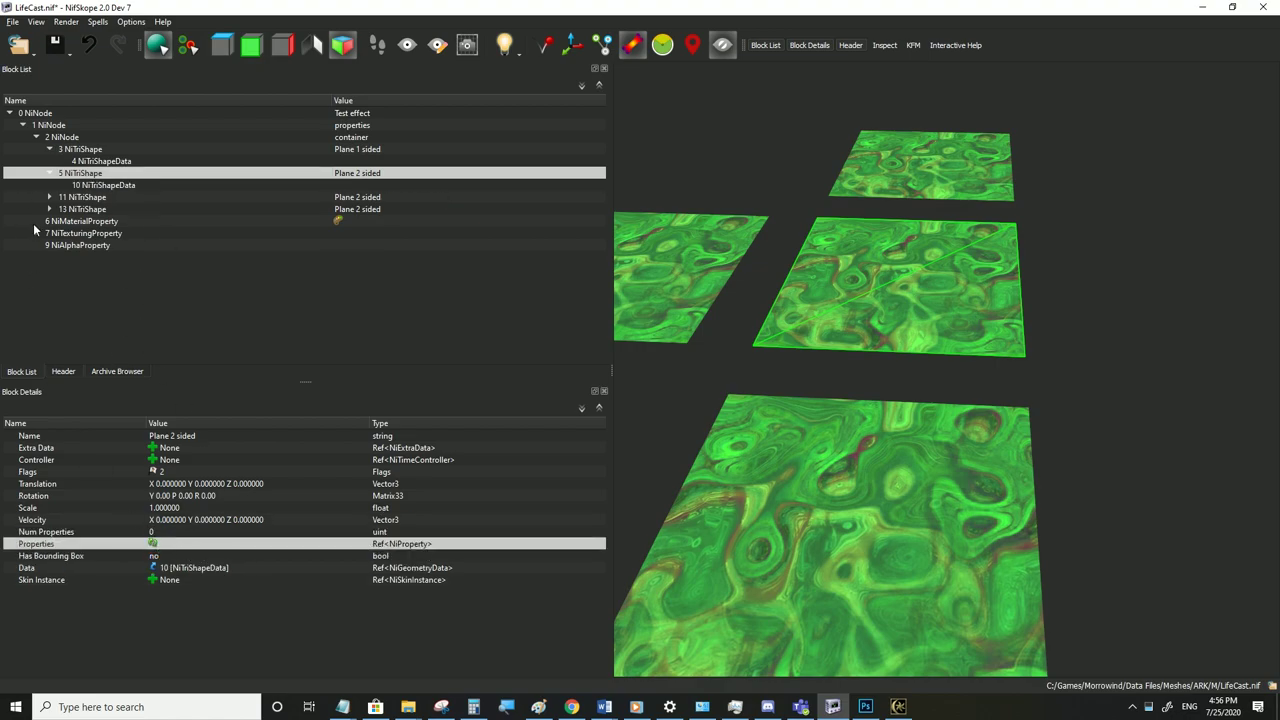
Set Num Properties to 0 on NiTriShapes 11 and 13
{"action": "left_click", "coordinate": [48, 198]}
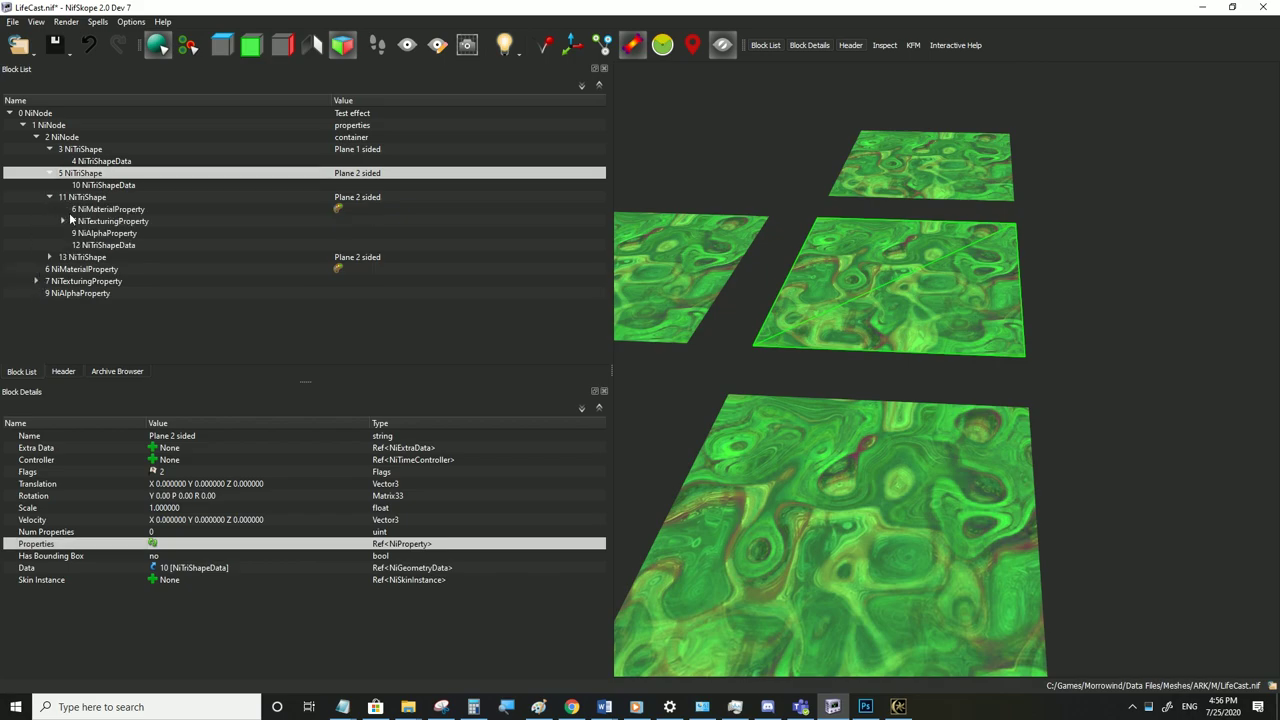
{"action": "left_click", "coordinate": [80, 198]}
{"action": "double_click", "coordinate": [160, 531]}
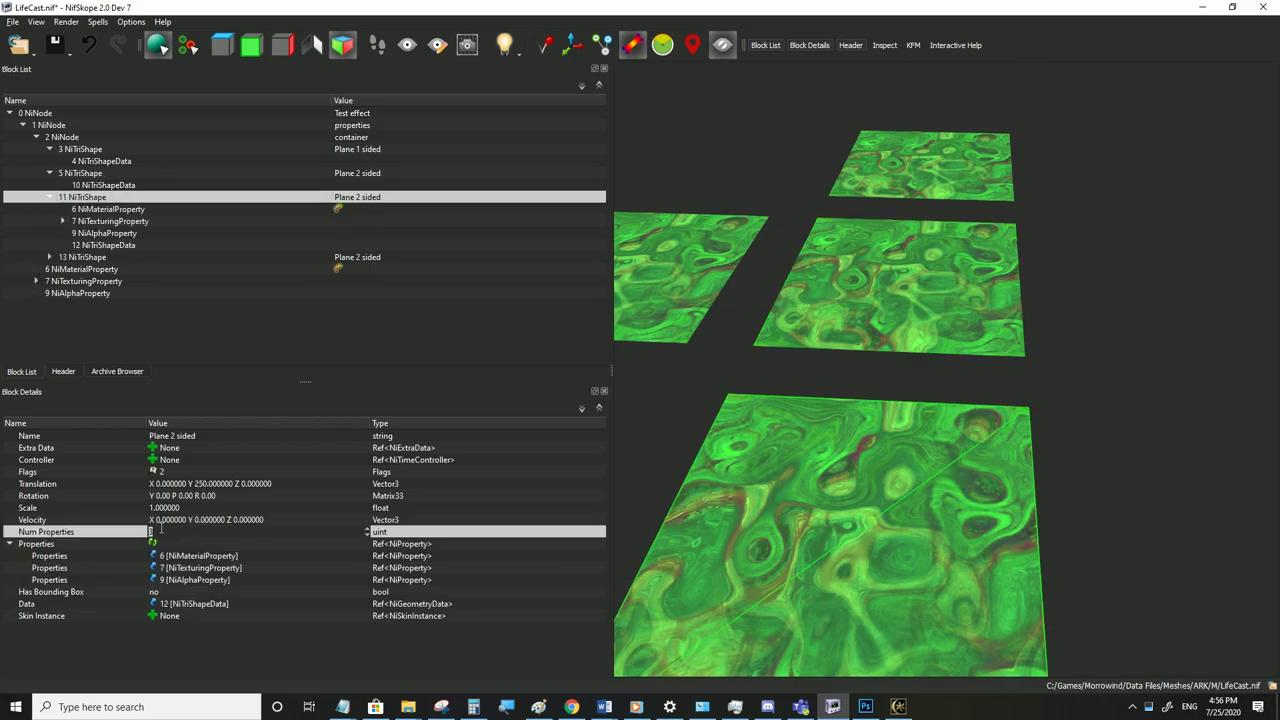
{"action": "type", "text": "0"}
{"action": "left_click_drag", "start_coordinate": [149, 533], "coordinate": [160, 533]}
{"action": "left_click", "coordinate": [153, 543]}
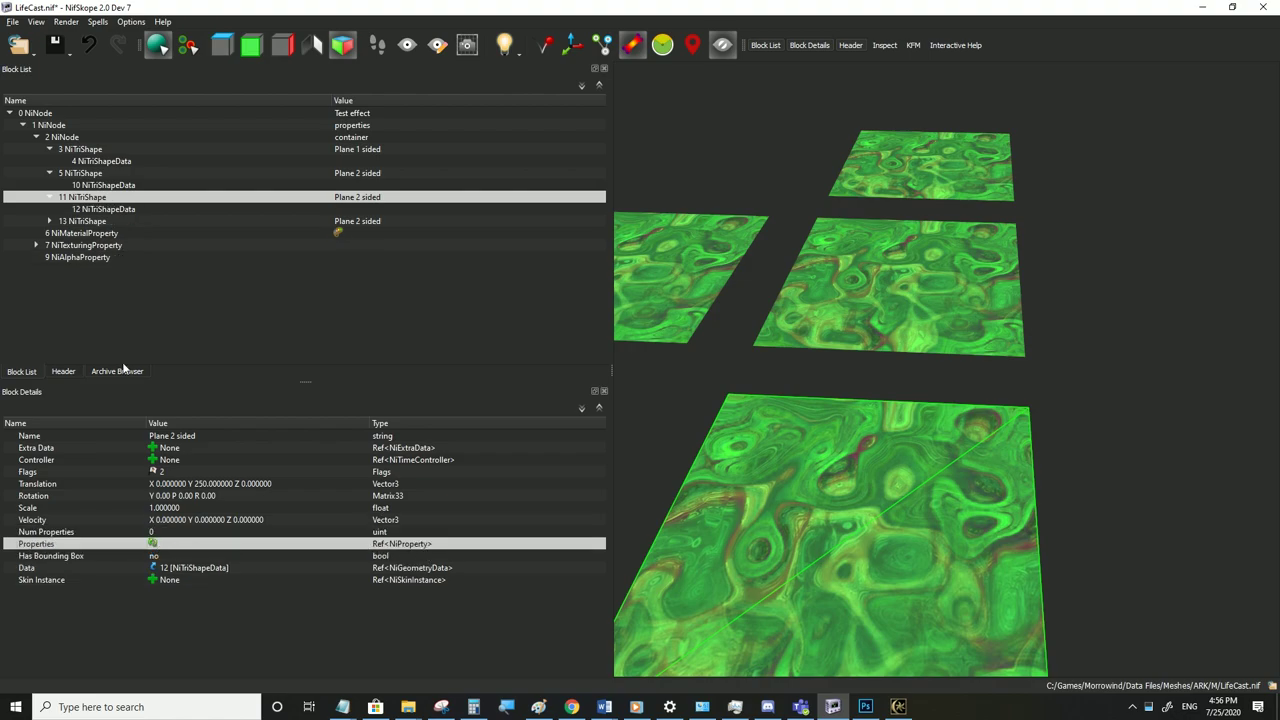
{"action": "double_click", "coordinate": [68, 222]}
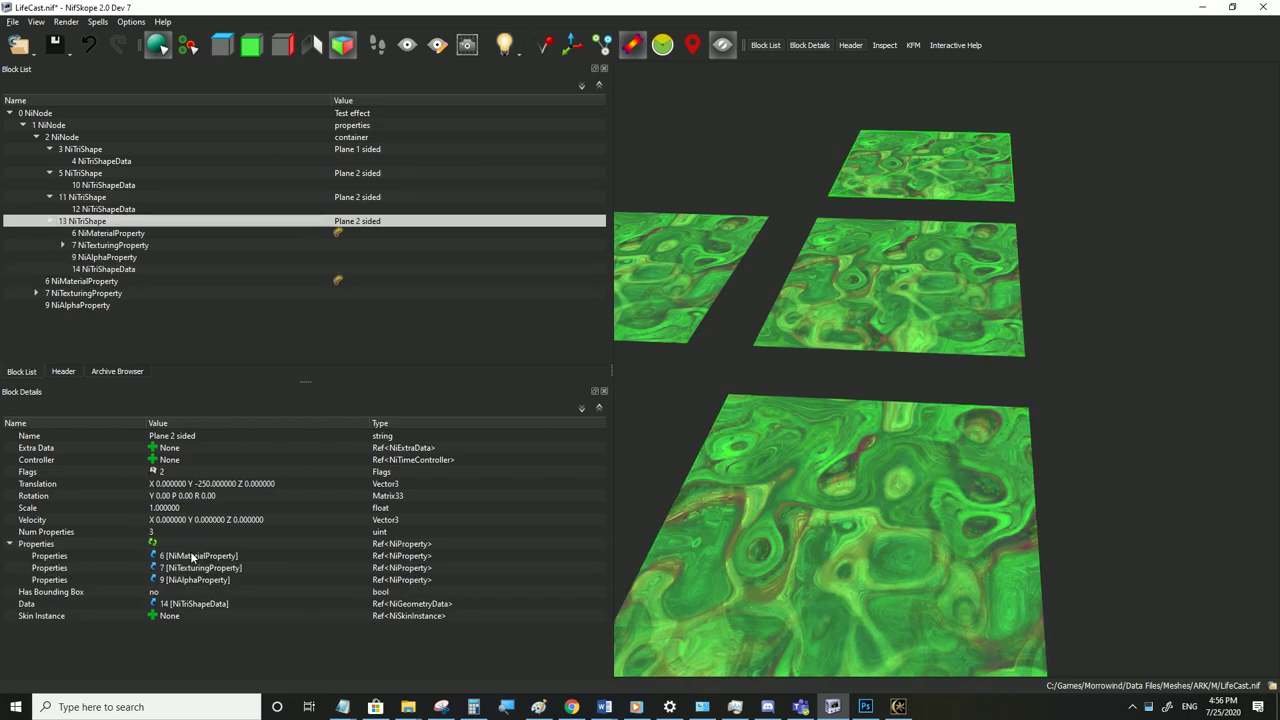
{"action": "double_click", "coordinate": [160, 533]}
{"action": "type", "text": "0"}
{"action": "left_click", "coordinate": [153, 543]}
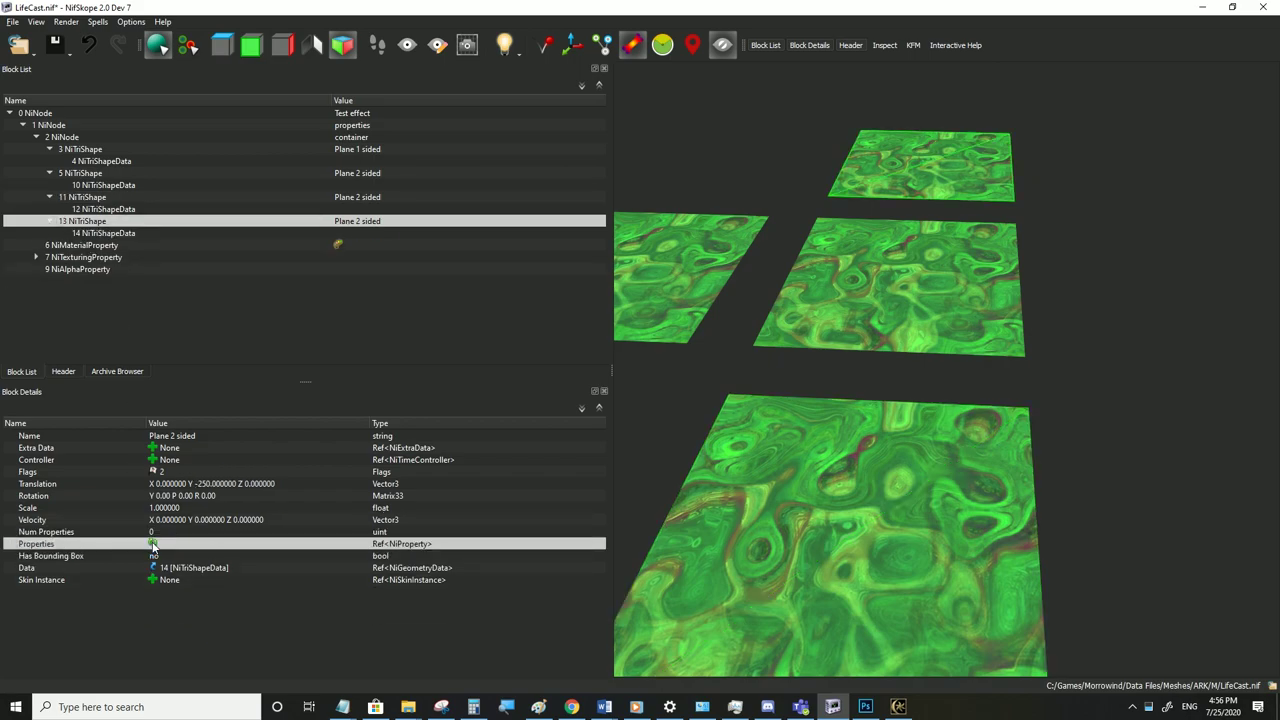
{"action": "left_click", "coordinate": [82, 149]}
{"action": "left_click_drag", "start_coordinate": [705, 310], "coordinate": [800, 243]}
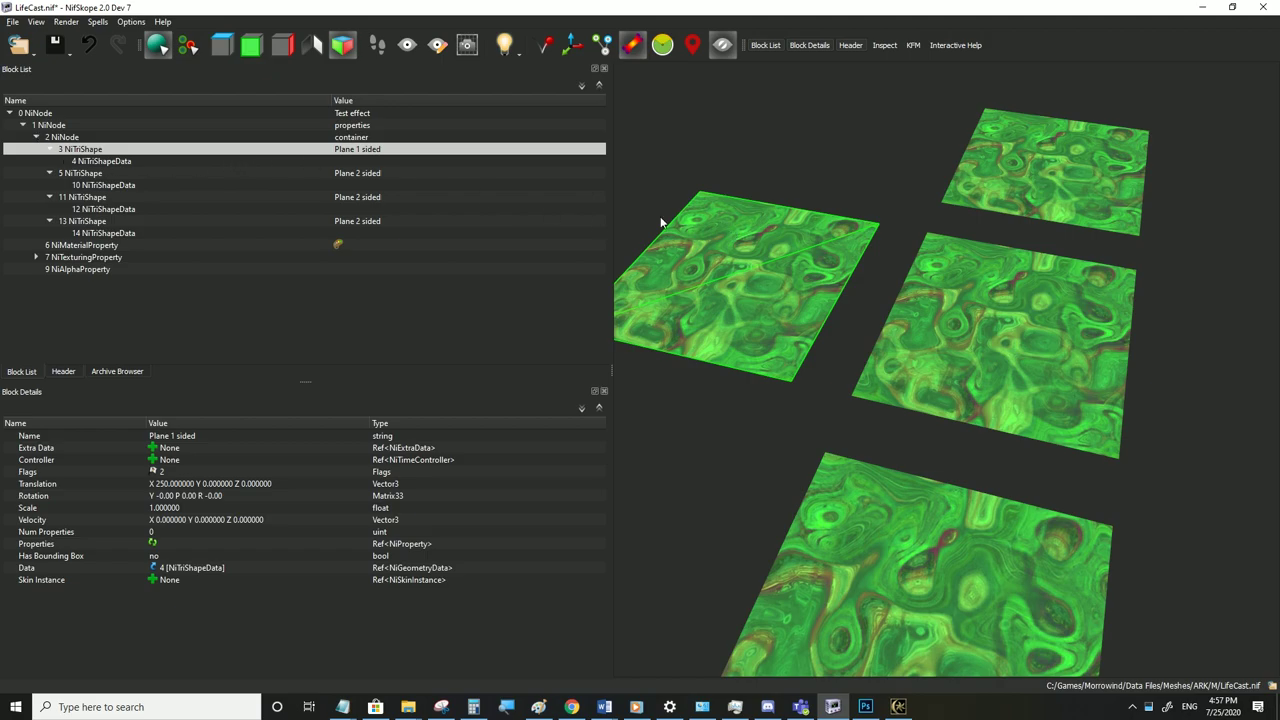
Orbit the view around the four green planes, then select 4 NiTriShapeData
{"action": "left_click_drag", "start_coordinate": [772, 349], "coordinate": [675, 292]}
{"action": "left_click_drag", "start_coordinate": [700, 233], "coordinate": [712, 348]}
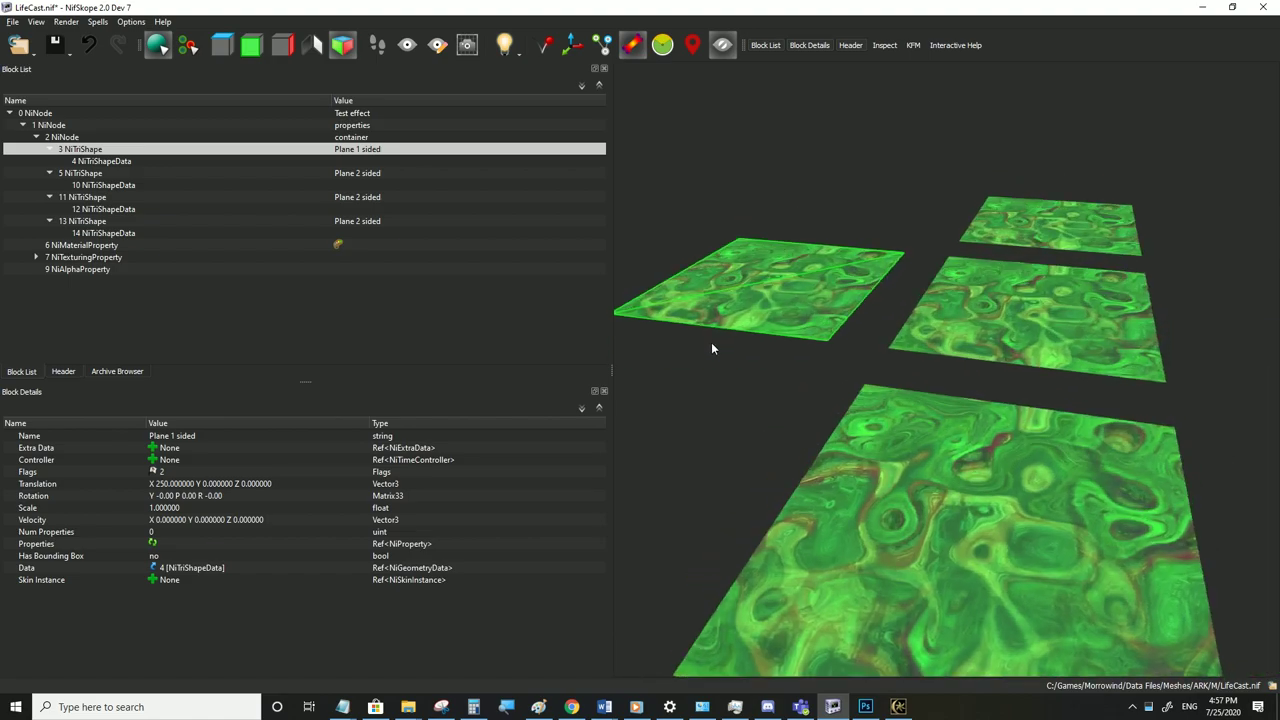
{"action": "left_click", "coordinate": [82, 158]}
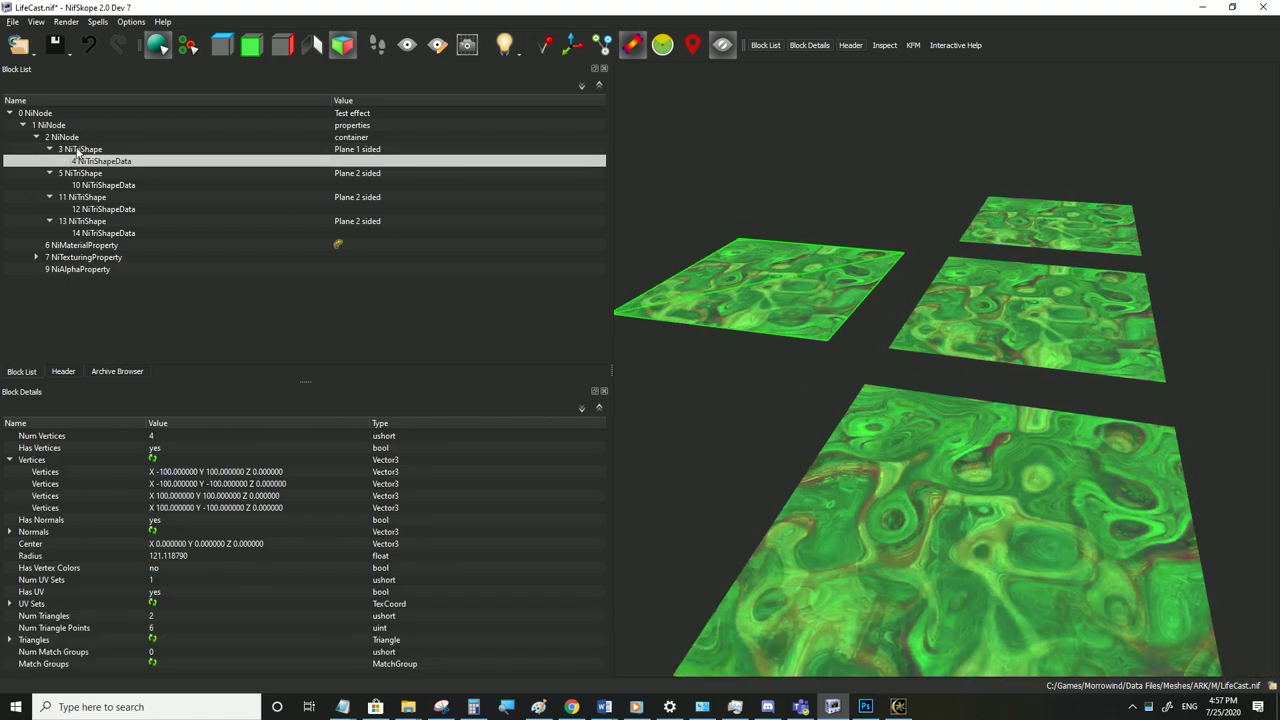
Delete the 3 NiTriShape 'Plane 1 sided' branch
{"action": "left_click", "coordinate": [81, 153]}
{"action": "key", "text": "ctrl+Delete"}
{"action": "left_click", "coordinate": [55, 139]}
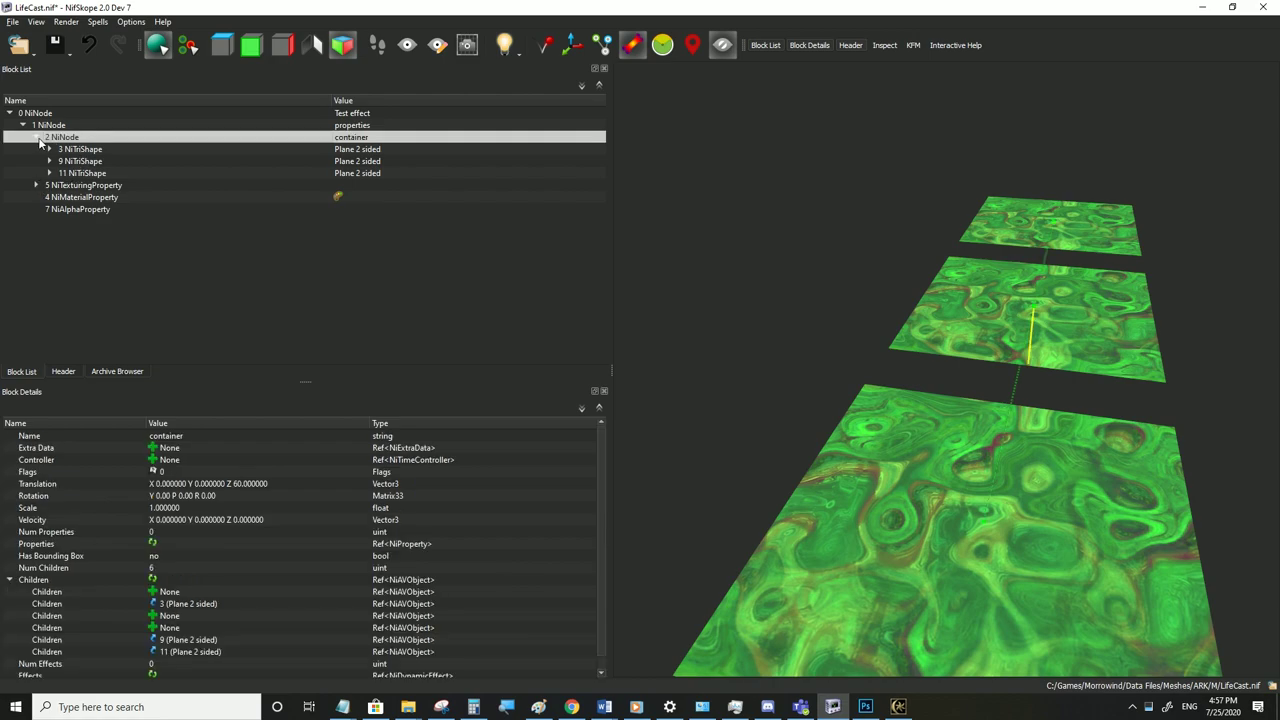
{"action": "left_click", "coordinate": [36, 138]}
{"action": "left_click", "coordinate": [23, 125]}
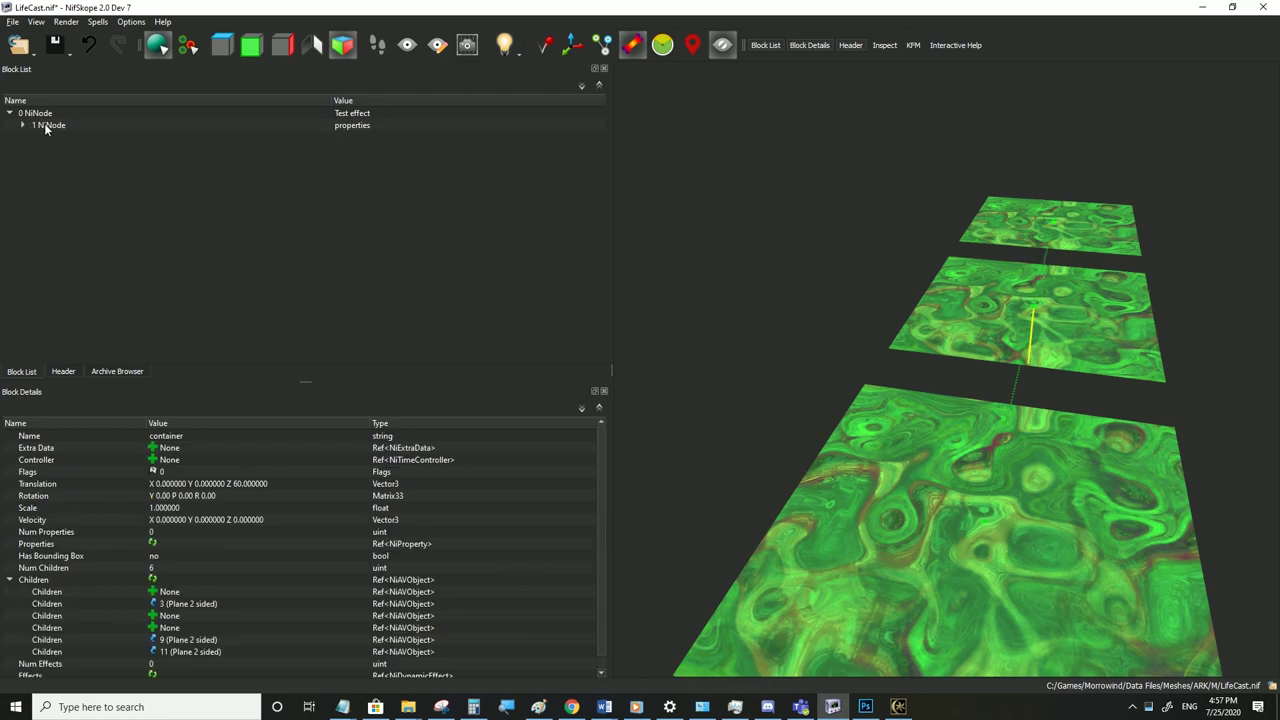
{"action": "left_click", "coordinate": [45, 124]}
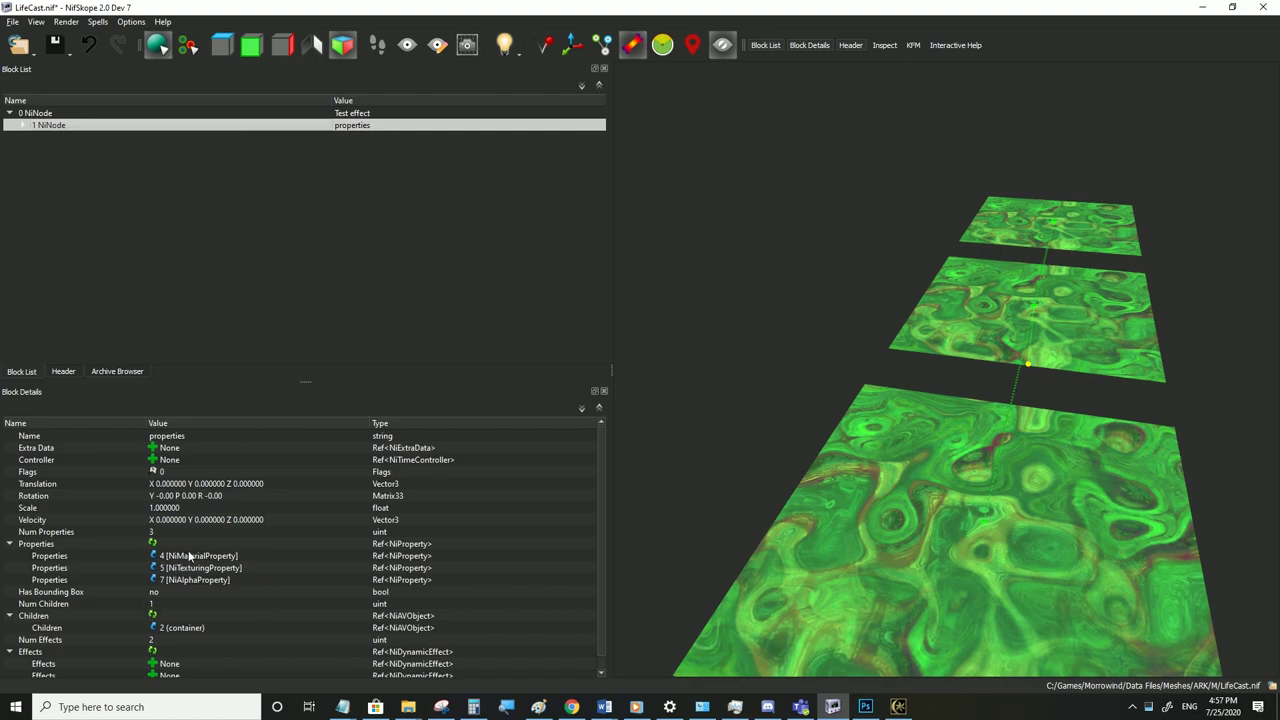
Re-expand the properties and container nodes to check renumbered planes 3, 9 and 11
{"action": "left_click", "coordinate": [22, 125]}
{"action": "left_click", "coordinate": [69, 148]}
{"action": "left_click", "coordinate": [68, 139]}
{"action": "left_click", "coordinate": [36, 137]}
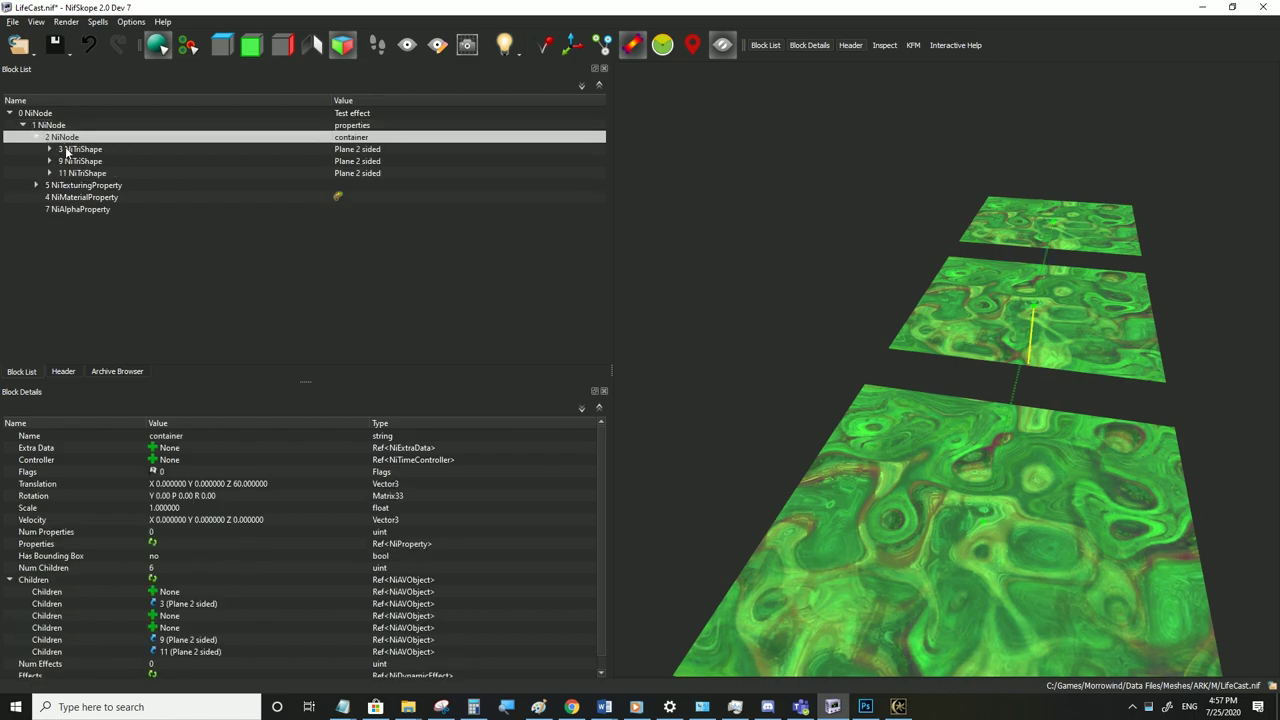
{"action": "left_click", "coordinate": [66, 150]}
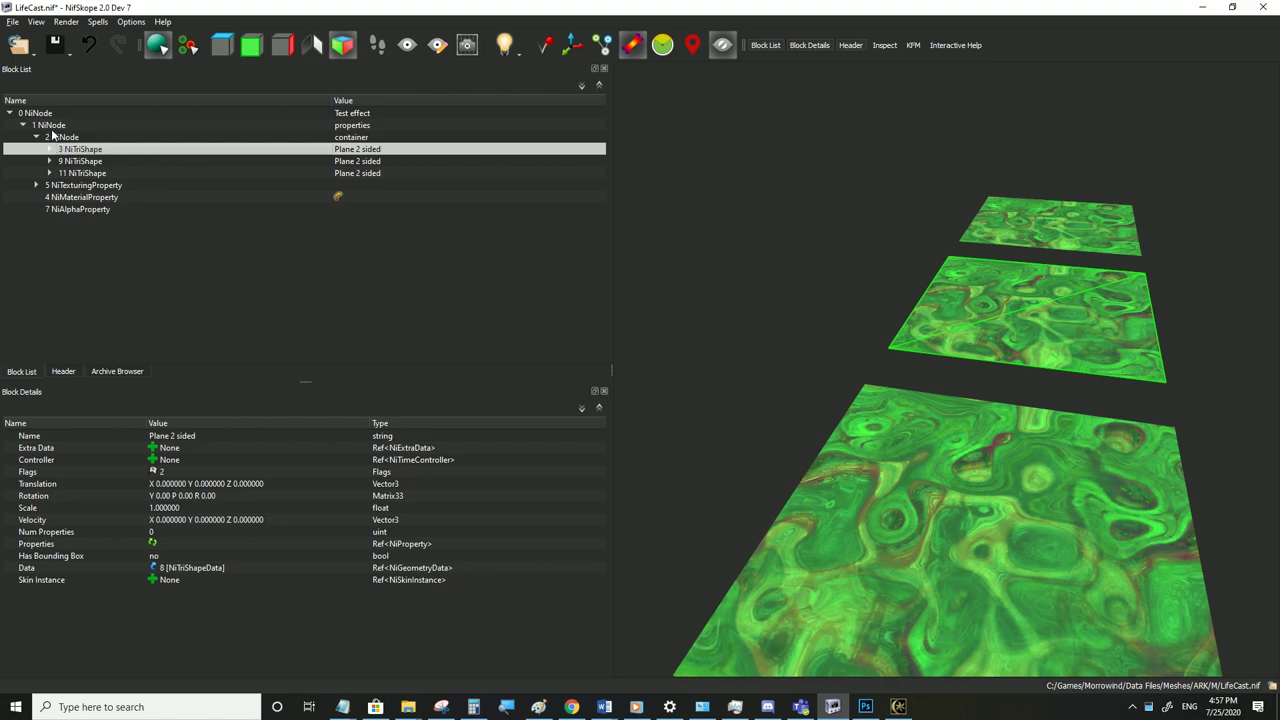
{"action": "left_click", "coordinate": [70, 160]}
Set all four colours of 4 NiMaterialProperty to #ff0000
{"action": "left_click", "coordinate": [64, 151]}
{"action": "left_click", "coordinate": [64, 198]}
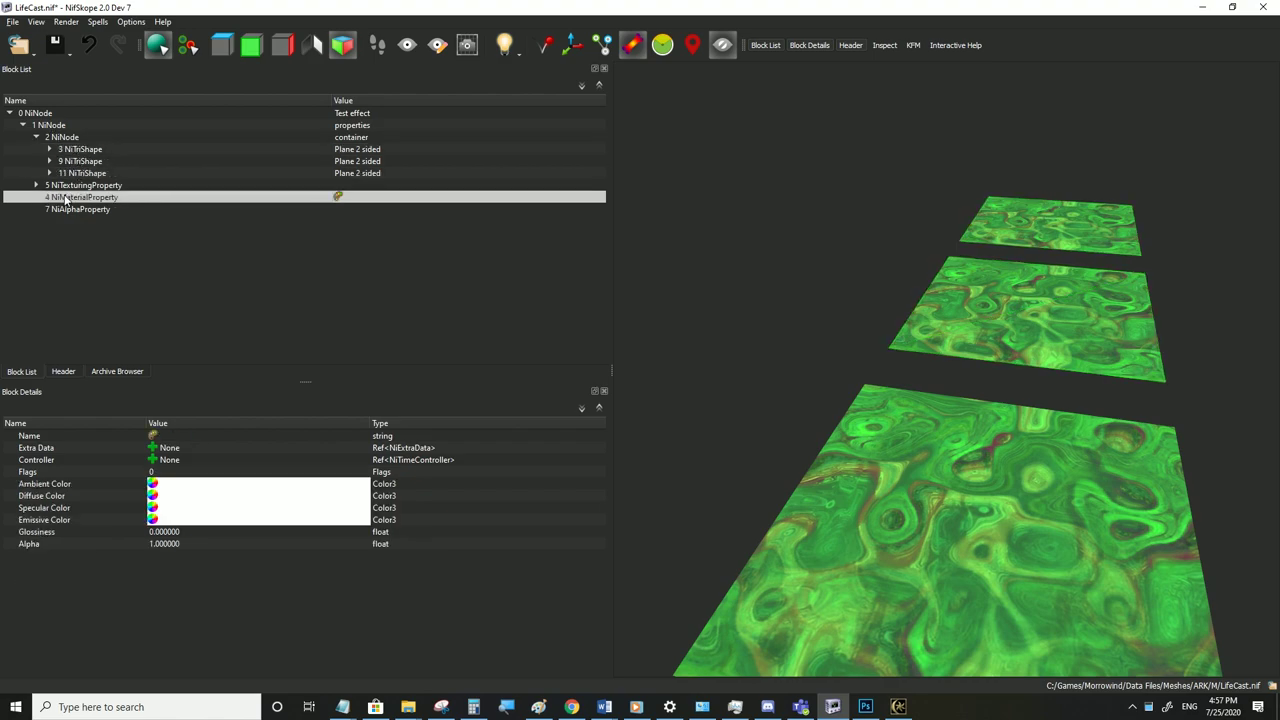
{"action": "left_click", "coordinate": [152, 484]}
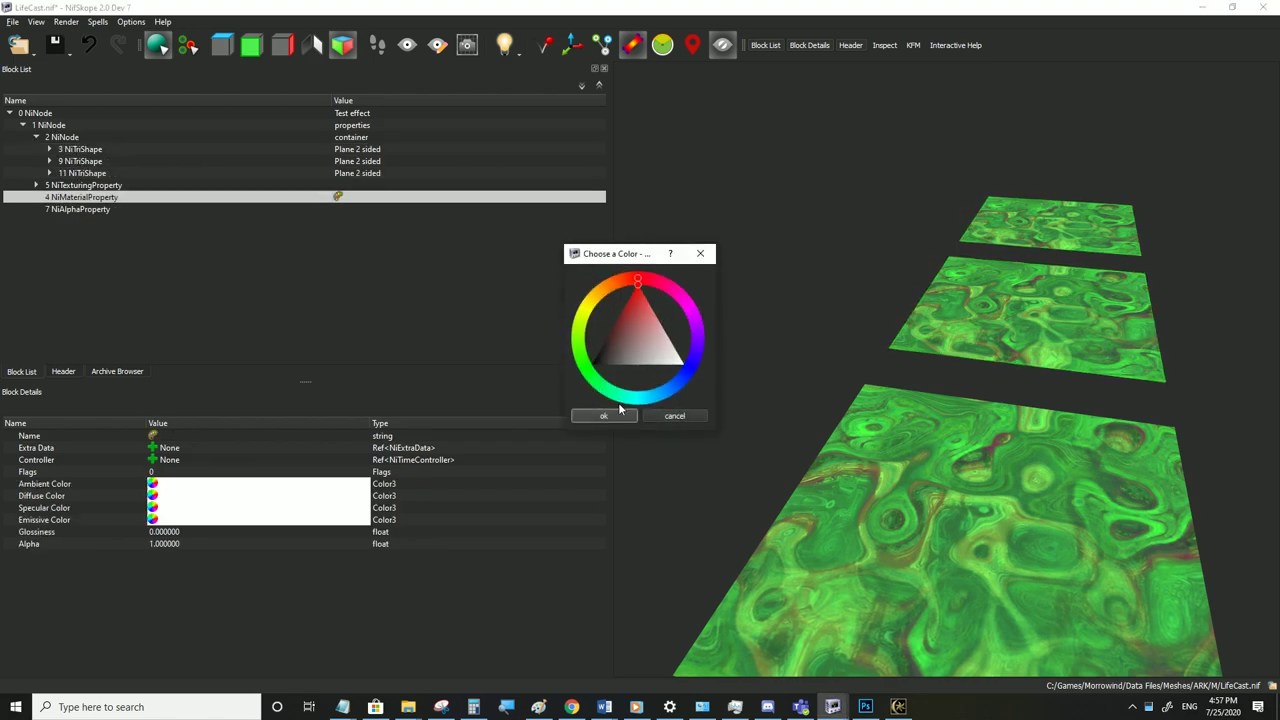
{"action": "left_click", "coordinate": [619, 412]}
{"action": "type", "text": "#ff0000"}
{"action": "left_click", "coordinate": [180, 511]}
{"action": "type", "text": "#ff0000"}
{"action": "left_click", "coordinate": [180, 519], "text": "ctrl"}
{"action": "type", "text": "#ff0000"}
{"action": "left_click_drag", "start_coordinate": [1028, 465], "coordinate": [919, 514]}
Save LifeCast.nif and check it in Morrowind in third-person view
{"action": "left_click", "coordinate": [13, 21]}
{"action": "left_click", "coordinate": [50, 131]}
{"action": "left_click", "coordinate": [898, 706]}
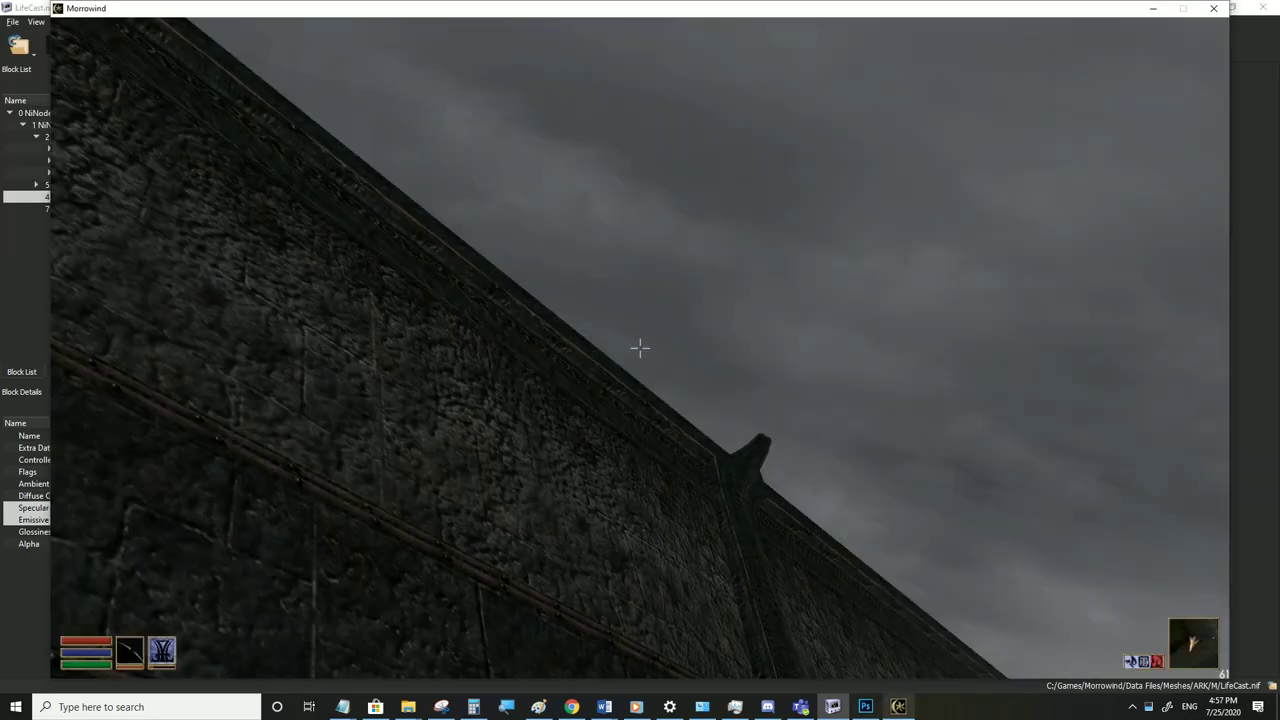
{"action": "key", "text": "Tab"}
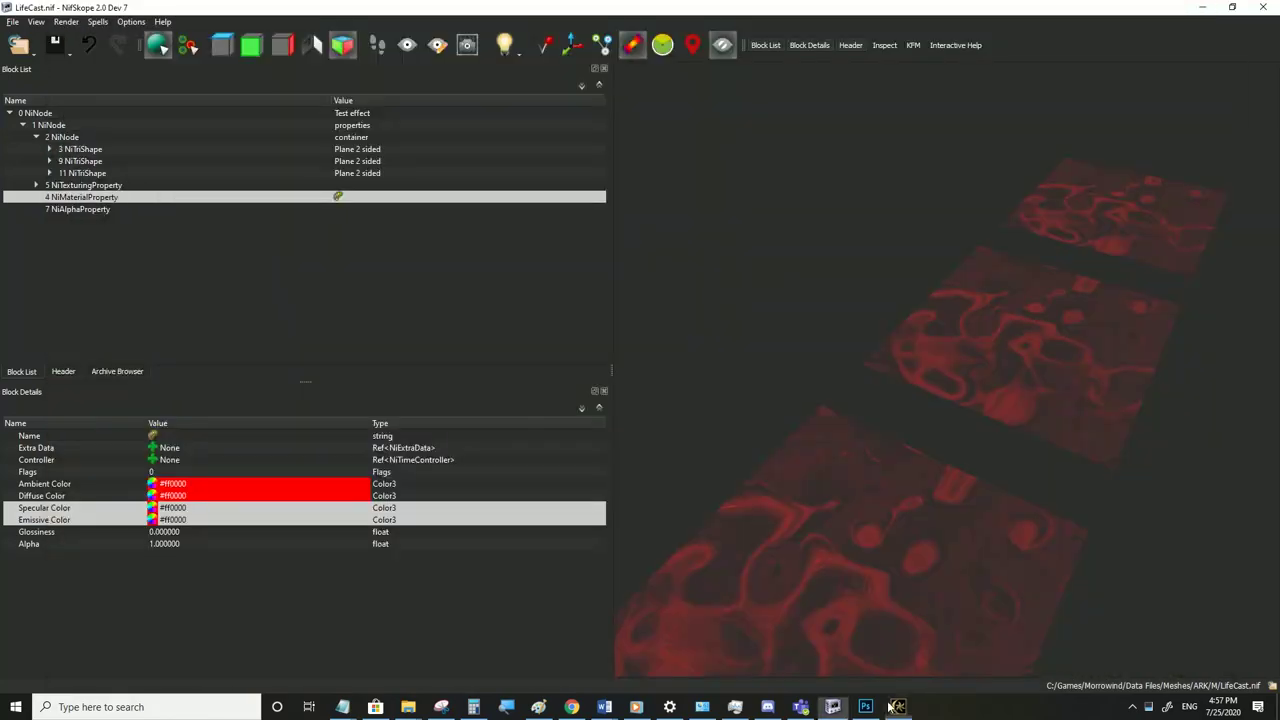
Select 5 NiTexturingProperty to view its APPLY_MODULATE base-texture settings
{"action": "left_click", "coordinate": [82, 173]}
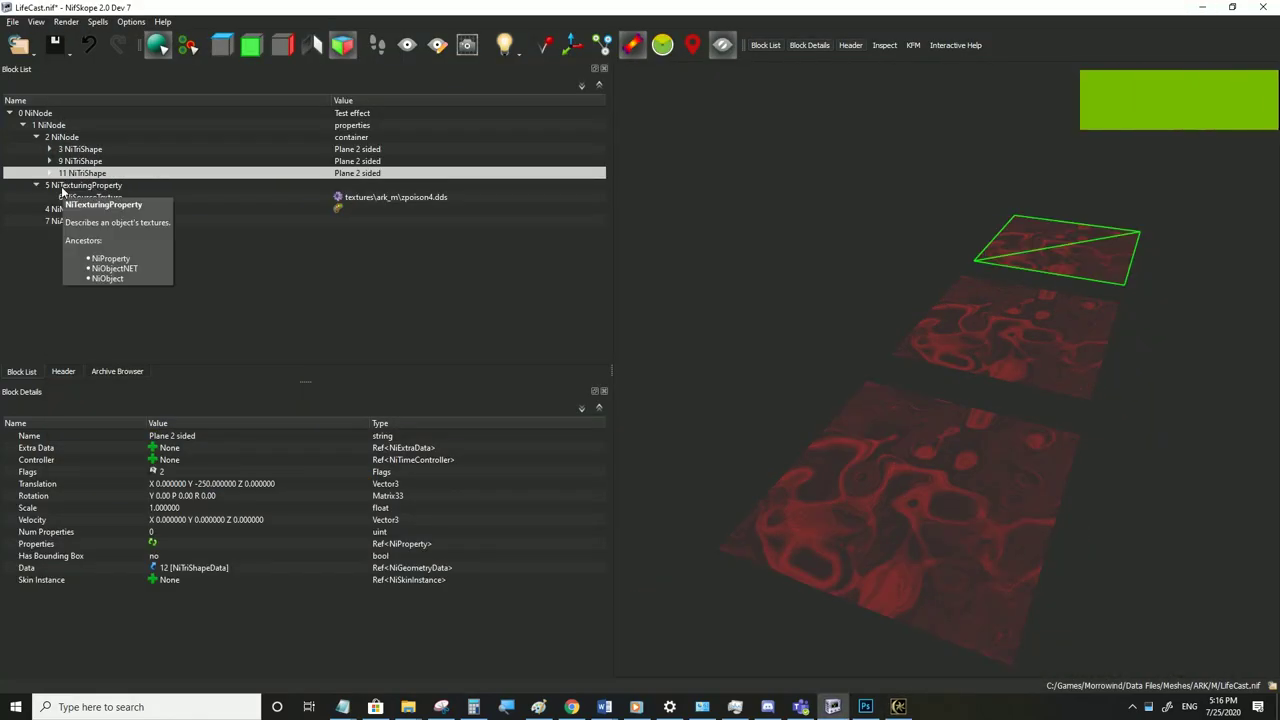
{"action": "left_click", "coordinate": [909, 438]}
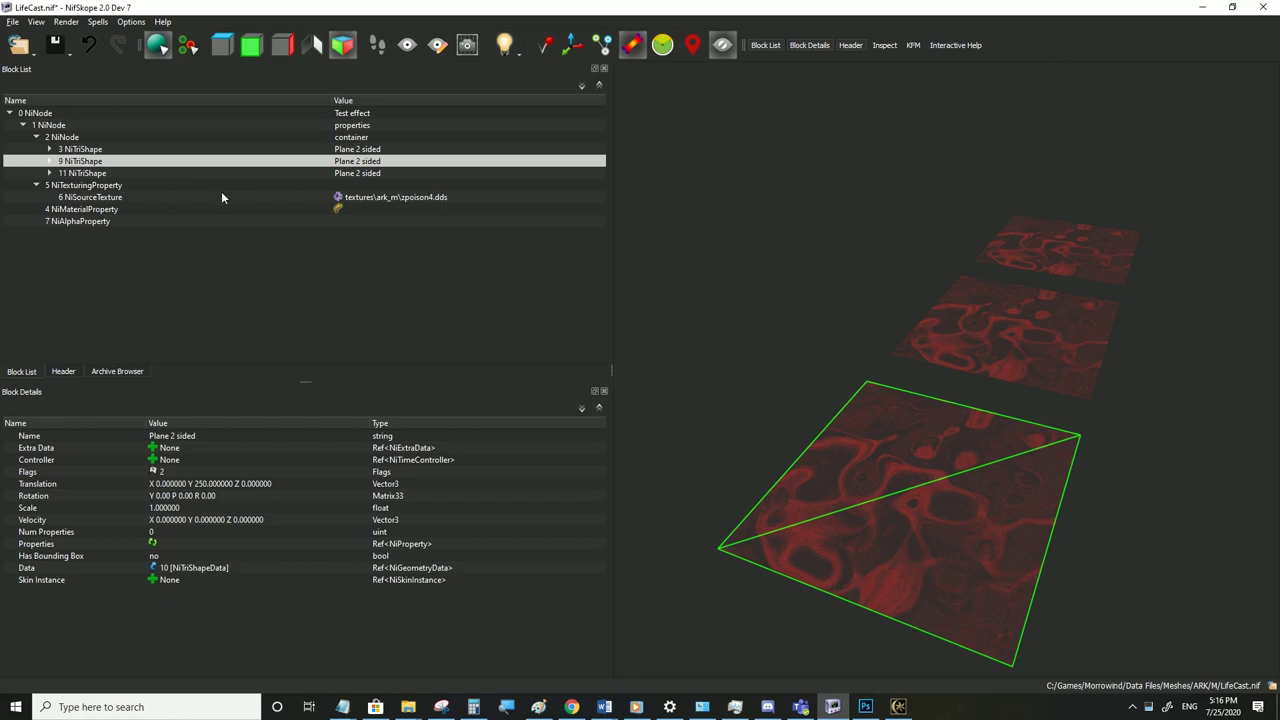
{"action": "left_click", "coordinate": [70, 188]}
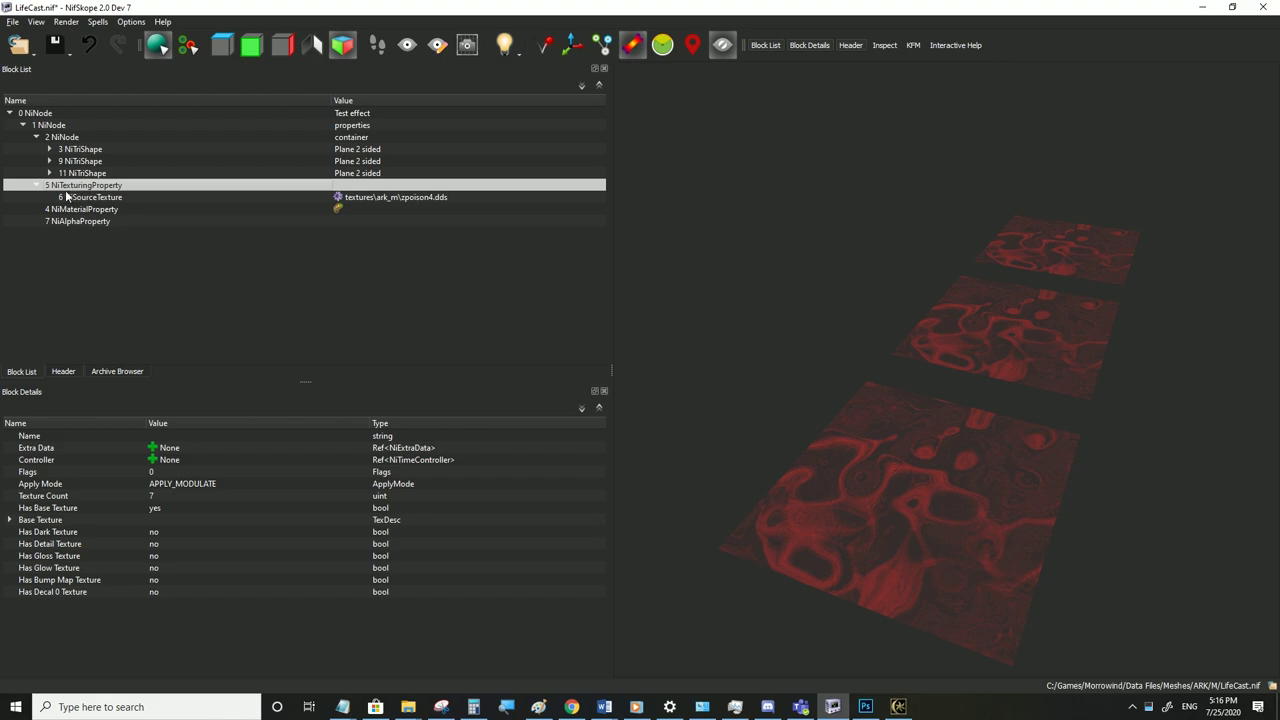
Add a NiFlipController to the texturing property and set its Flags to 8
{"action": "left_click", "coordinate": [153, 459]}
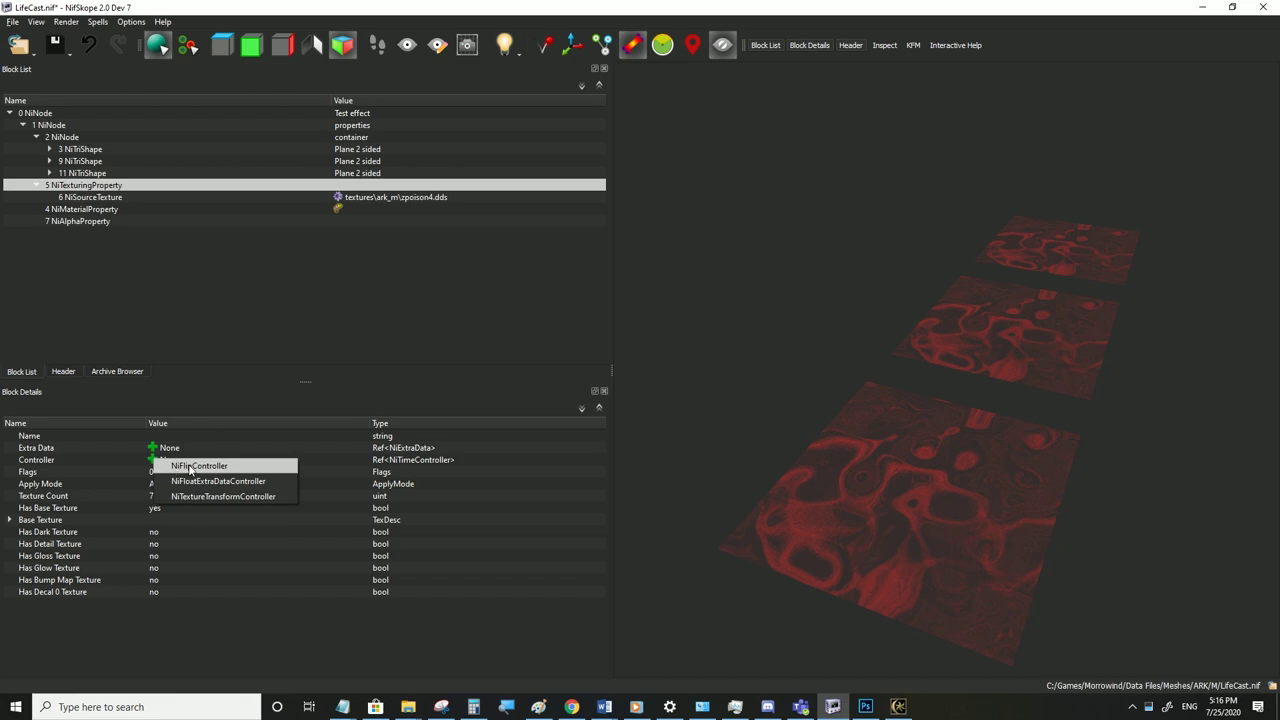
{"action": "left_click", "coordinate": [189, 466]}
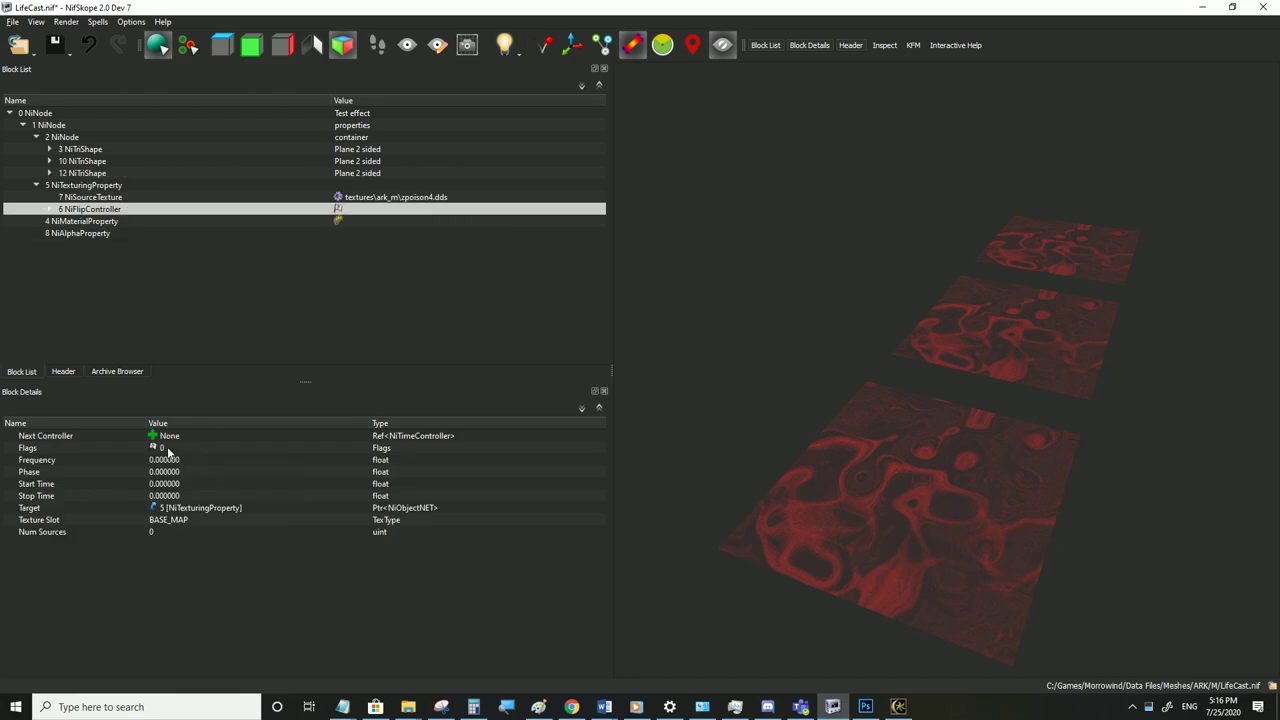
{"action": "double_click", "coordinate": [168, 452]}
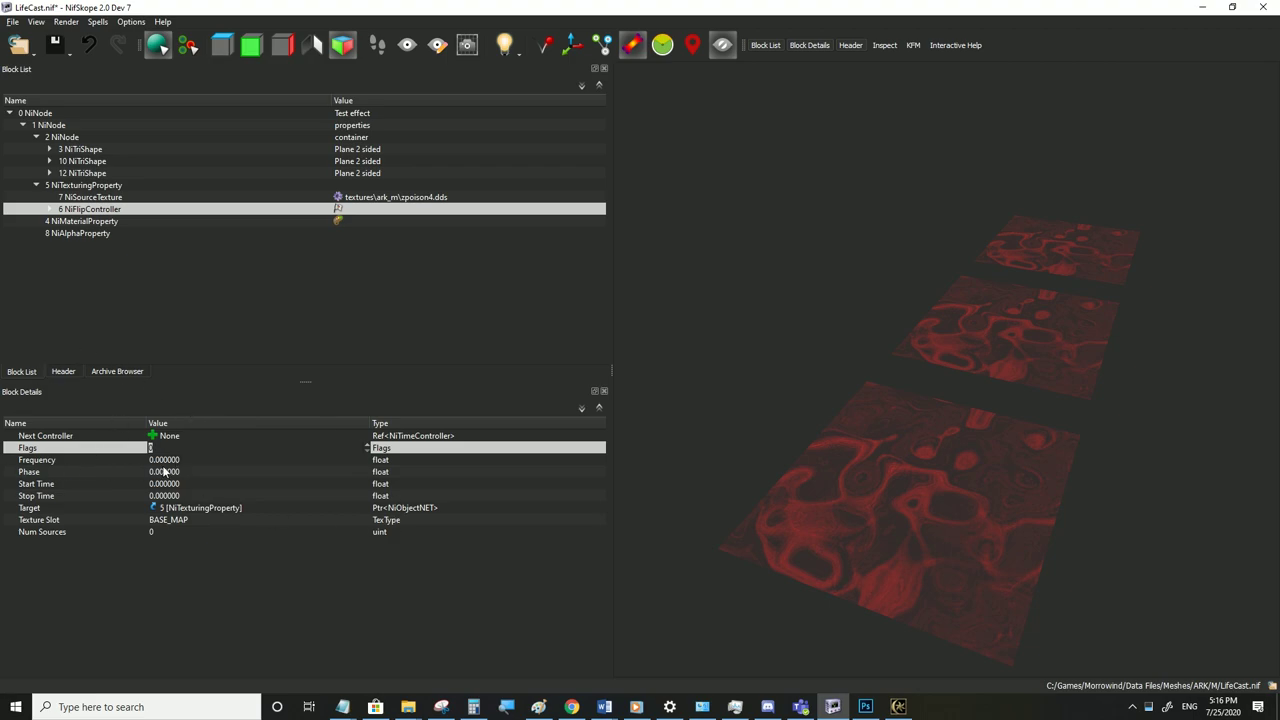
{"action": "left_click", "coordinate": [164, 461]}
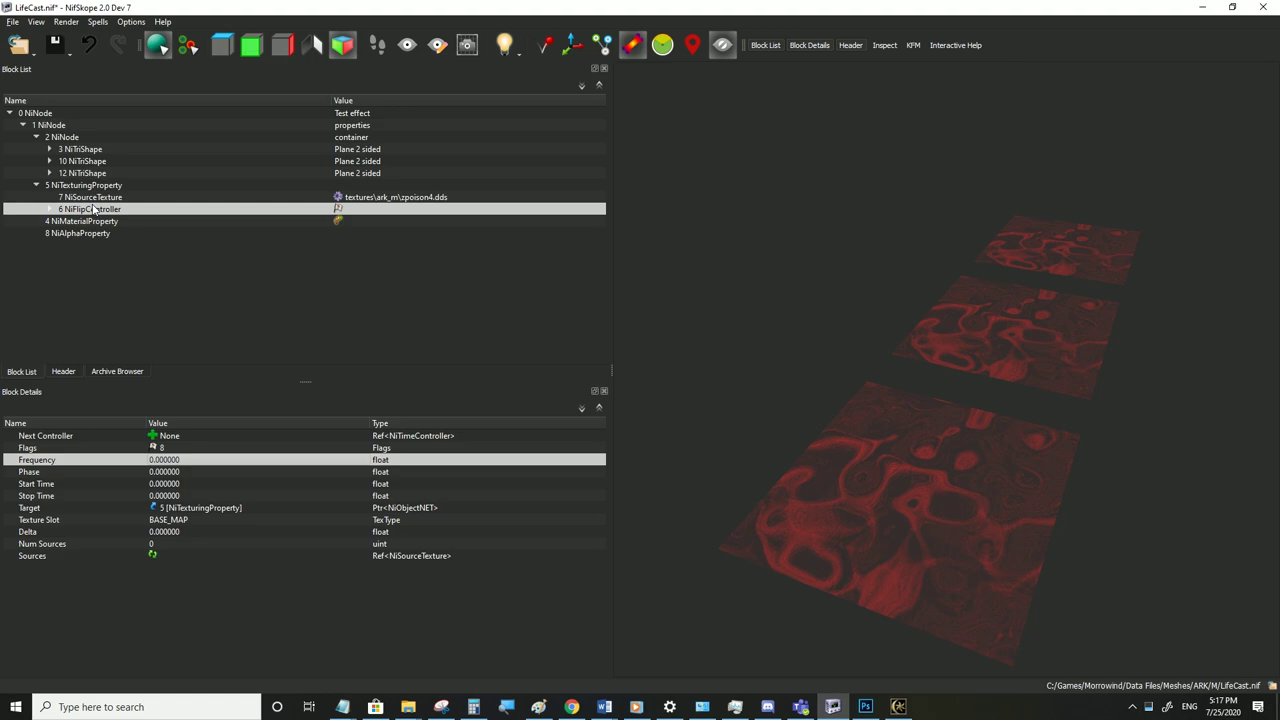
Open the flip controller's Texture > Edit Flip Controller editor
{"action": "mouse_move", "coordinate": [90, 210]}
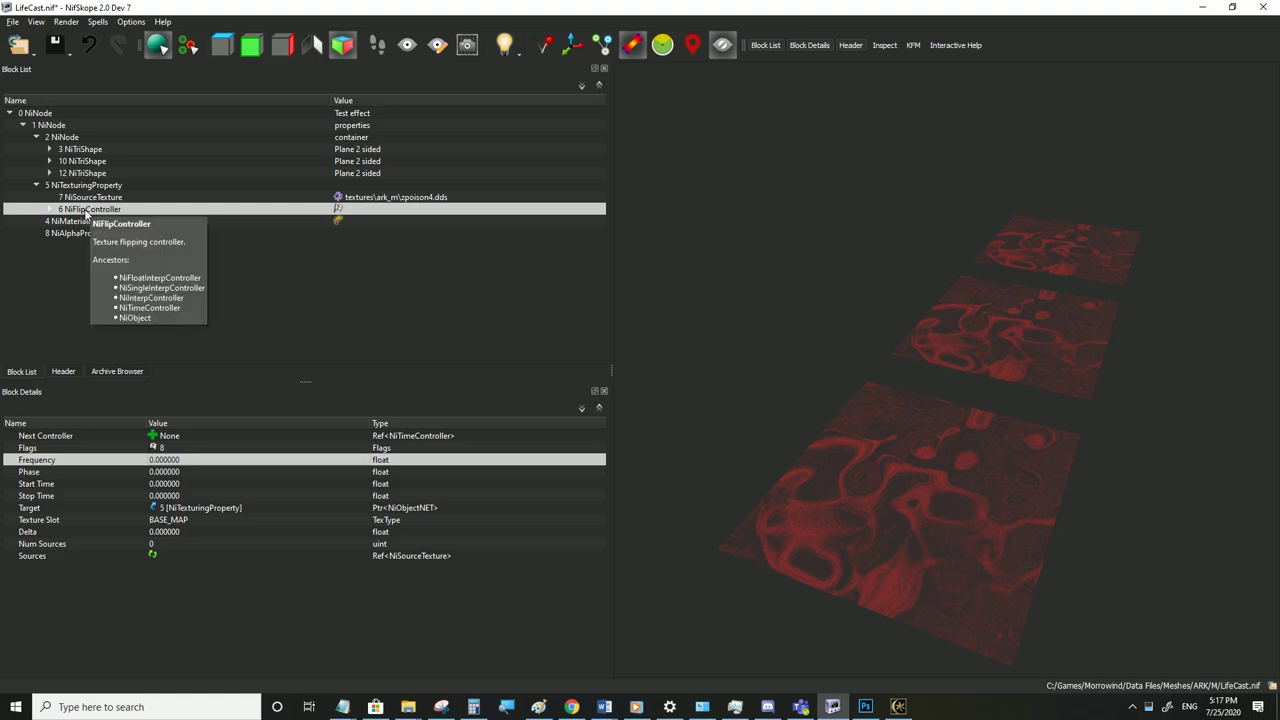
{"action": "right_click", "coordinate": [86, 213]}
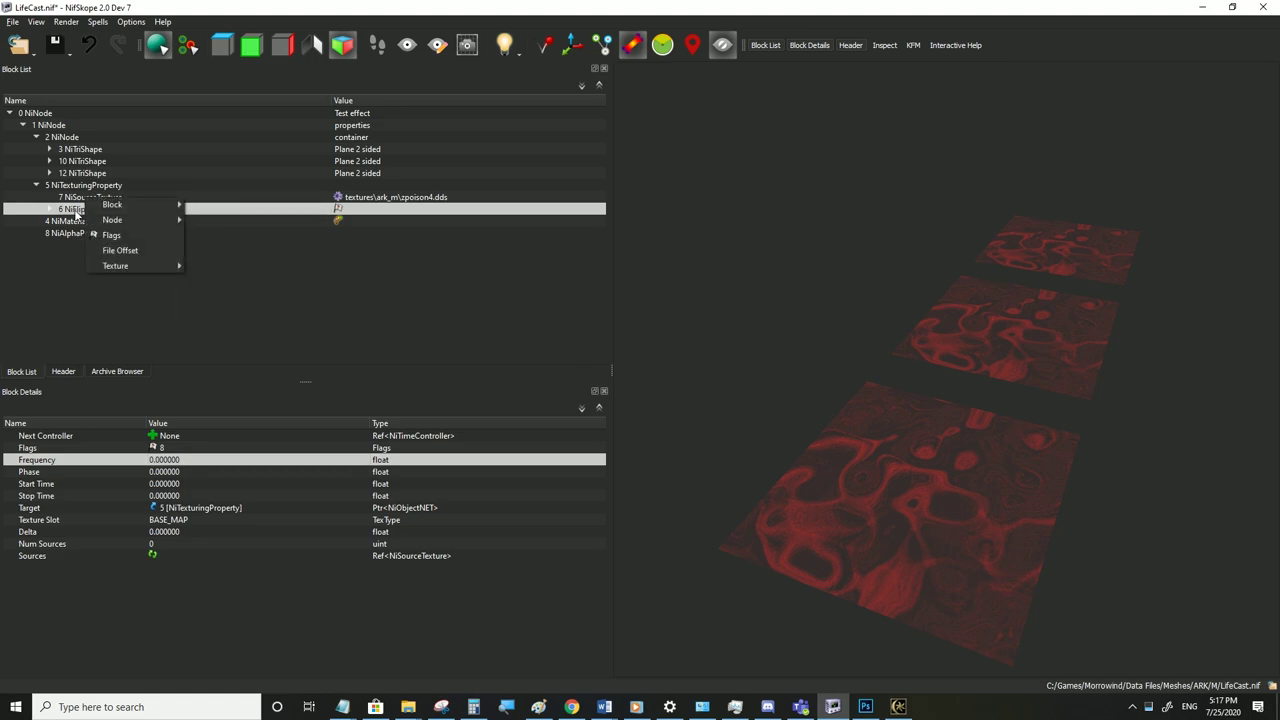
{"action": "mouse_move", "coordinate": [136, 266]}
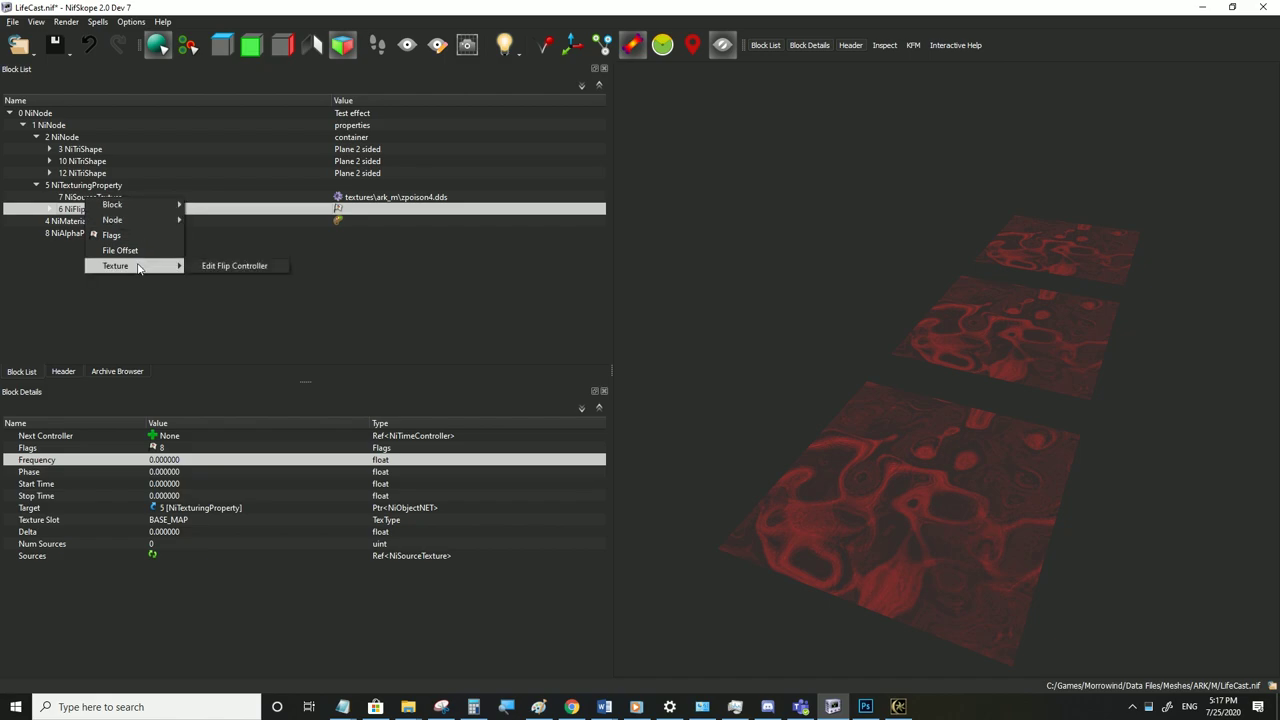
{"action": "left_click", "coordinate": [201, 267]}
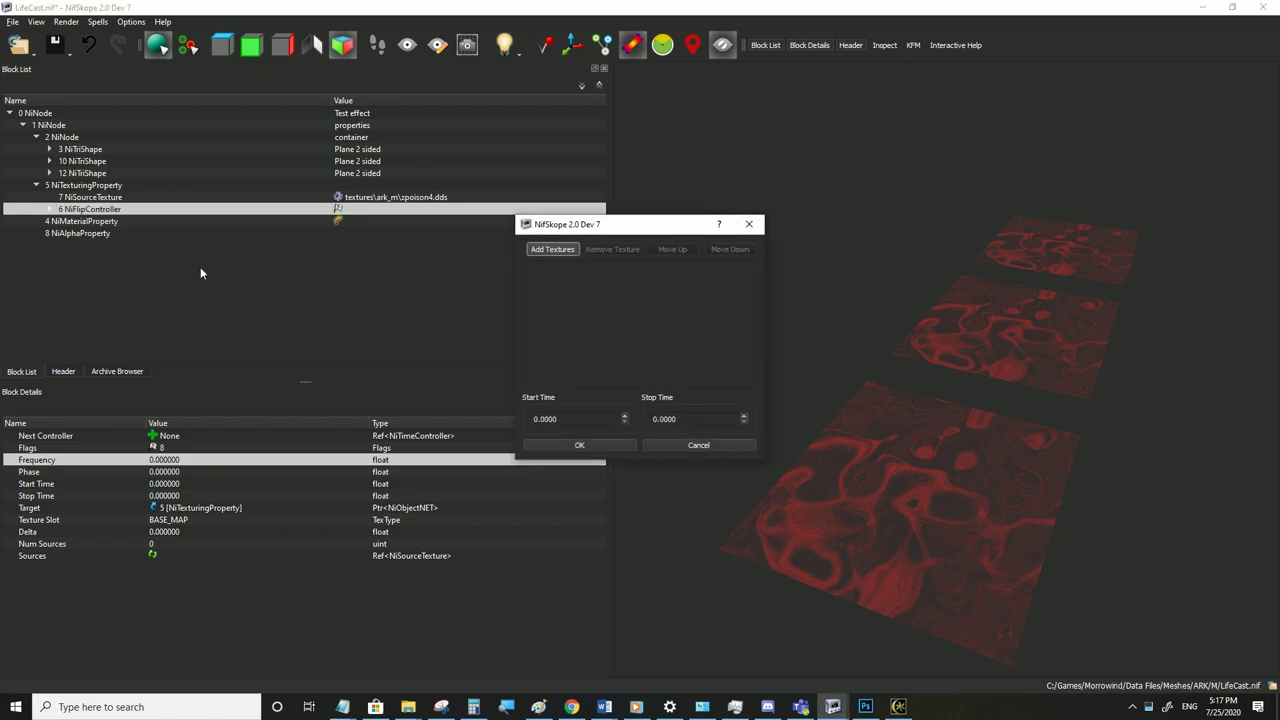
Add water00.tga through water31.tga from Textures\water as flip frames
{"action": "left_click", "coordinate": [551, 250]}
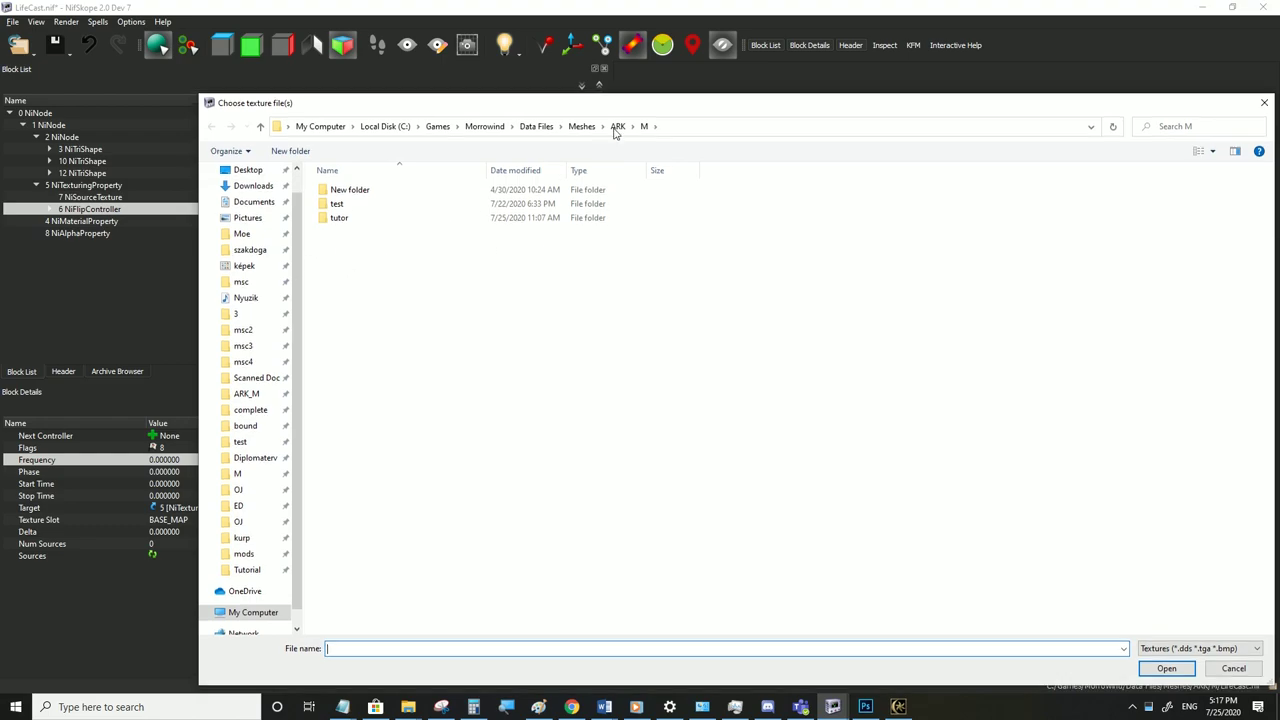
{"action": "left_click", "coordinate": [617, 129]}
{"action": "left_click", "coordinate": [586, 128]}
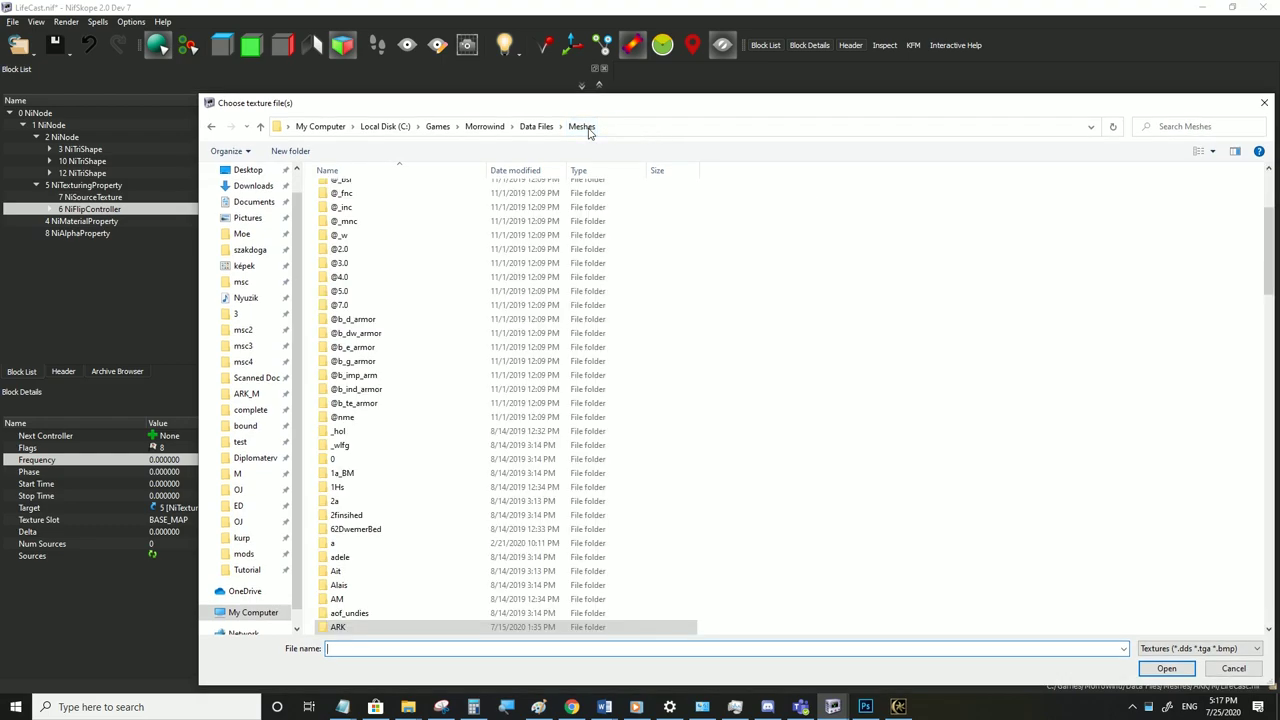
{"action": "left_click", "coordinate": [246, 395]}
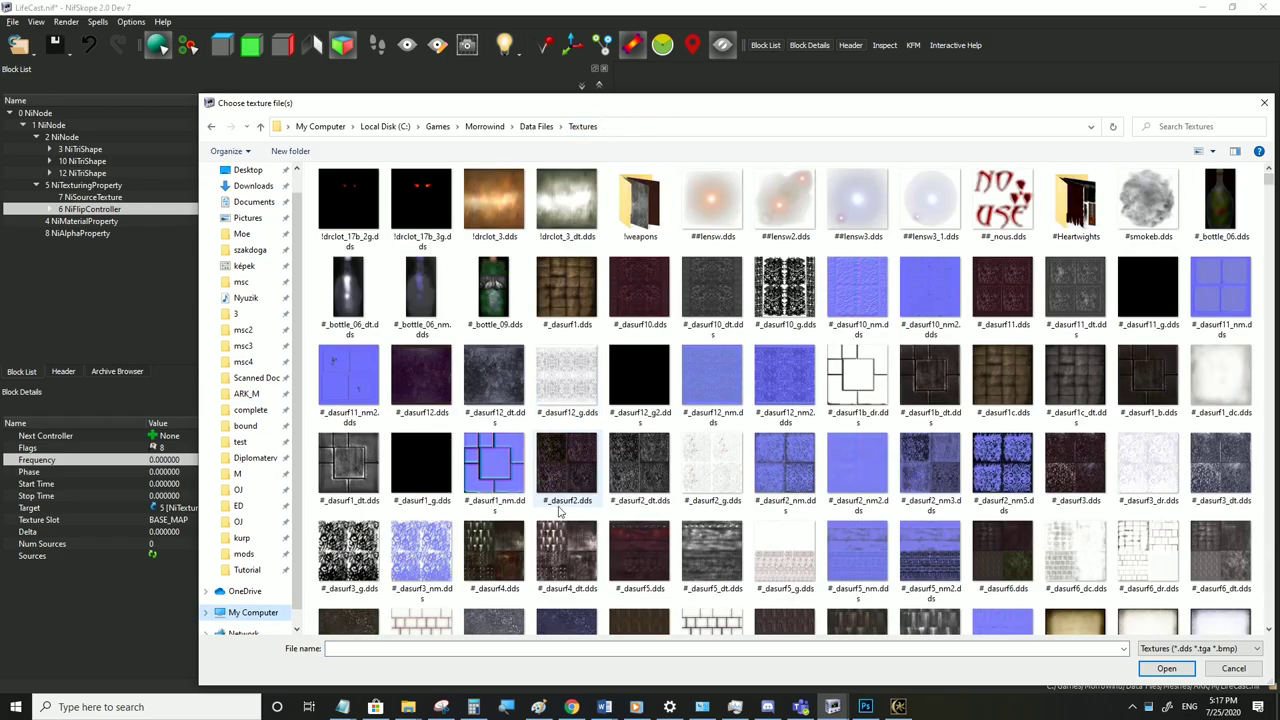
{"action": "scroll", "coordinate": [559, 510], "scroll_direction": "down", "scroll_amount": 10}
{"action": "scroll", "coordinate": [558, 504], "scroll_direction": "up", "scroll_amount": 5}
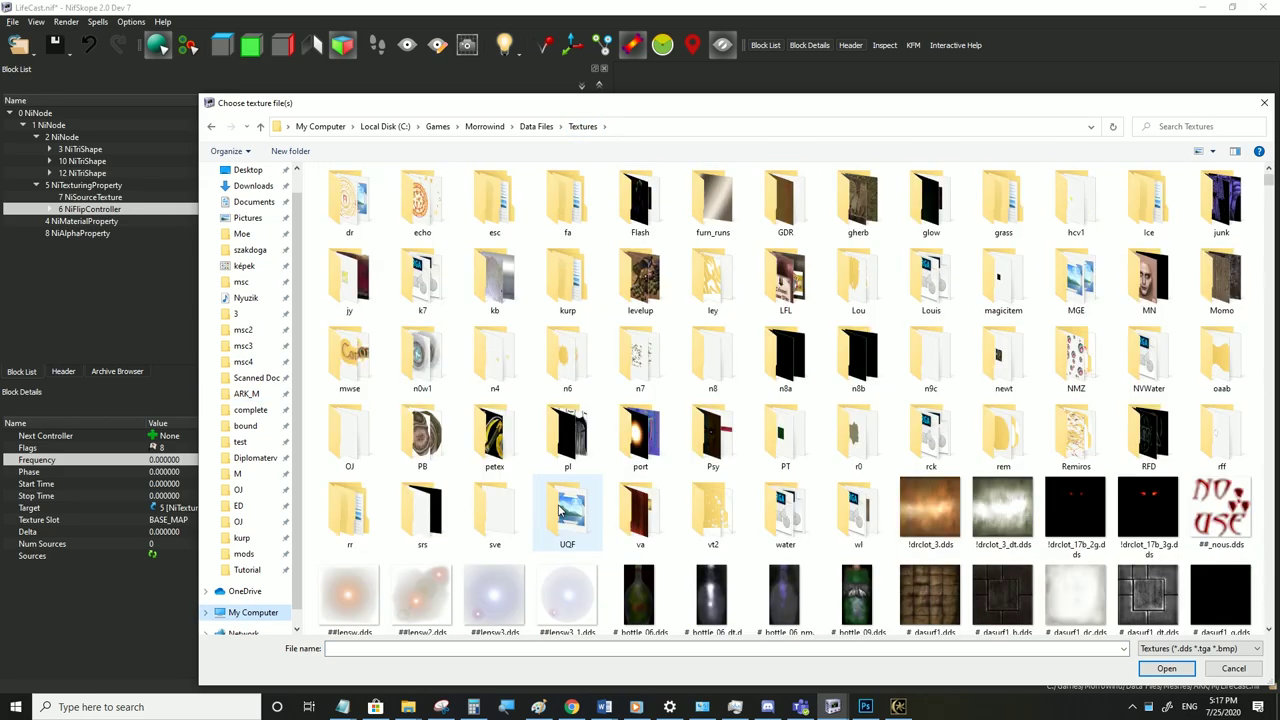
{"action": "double_click", "coordinate": [792, 519]}
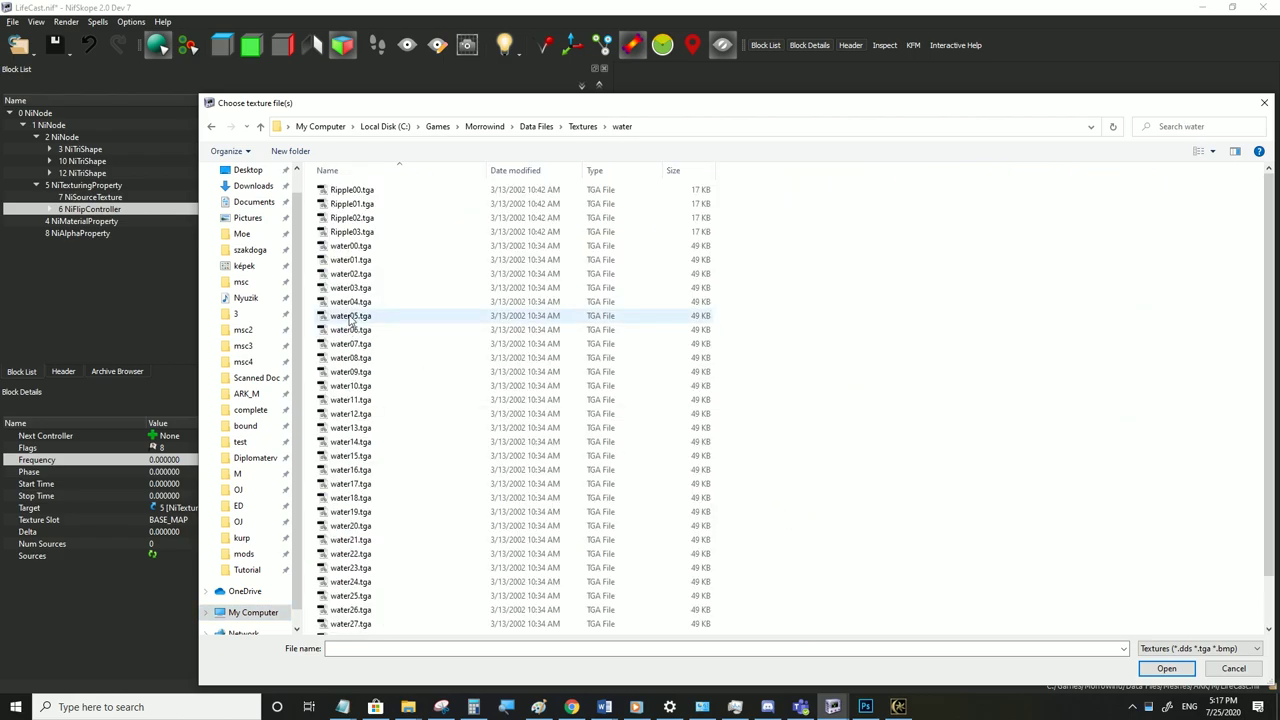
{"action": "left_click", "coordinate": [362, 246]}
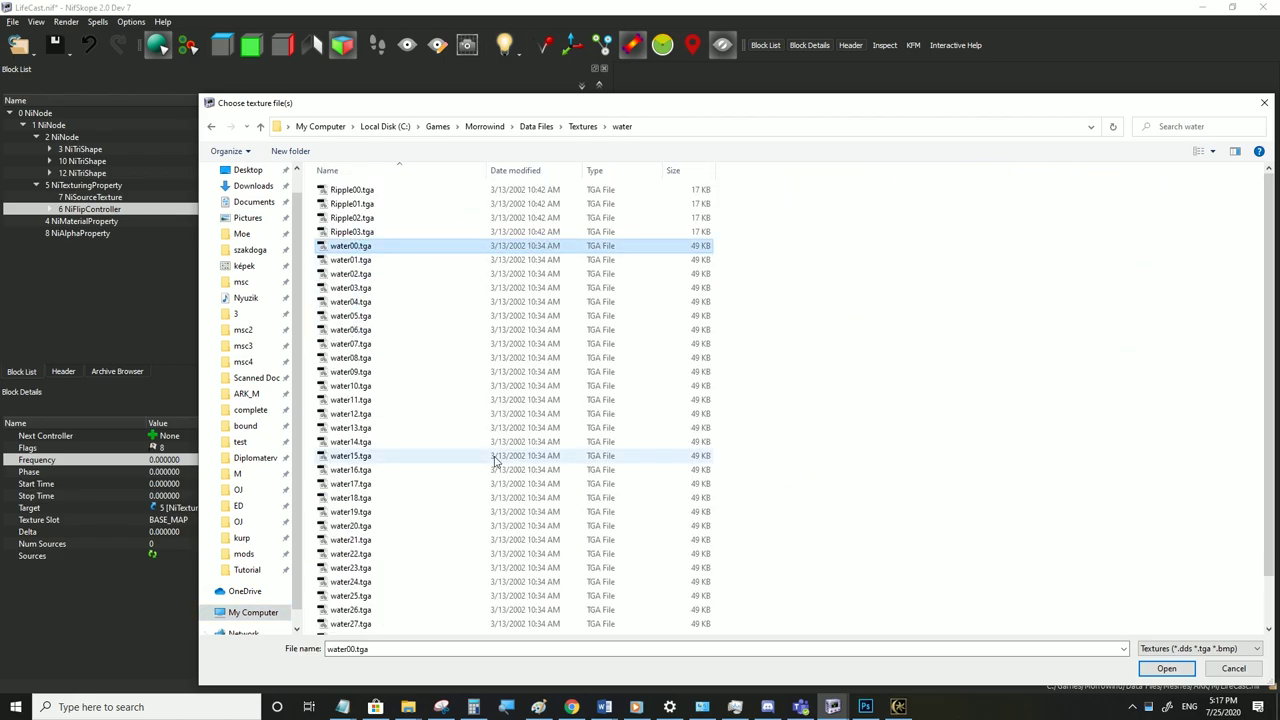
{"action": "scroll", "coordinate": [410, 502], "scroll_direction": "down", "scroll_amount": 1}
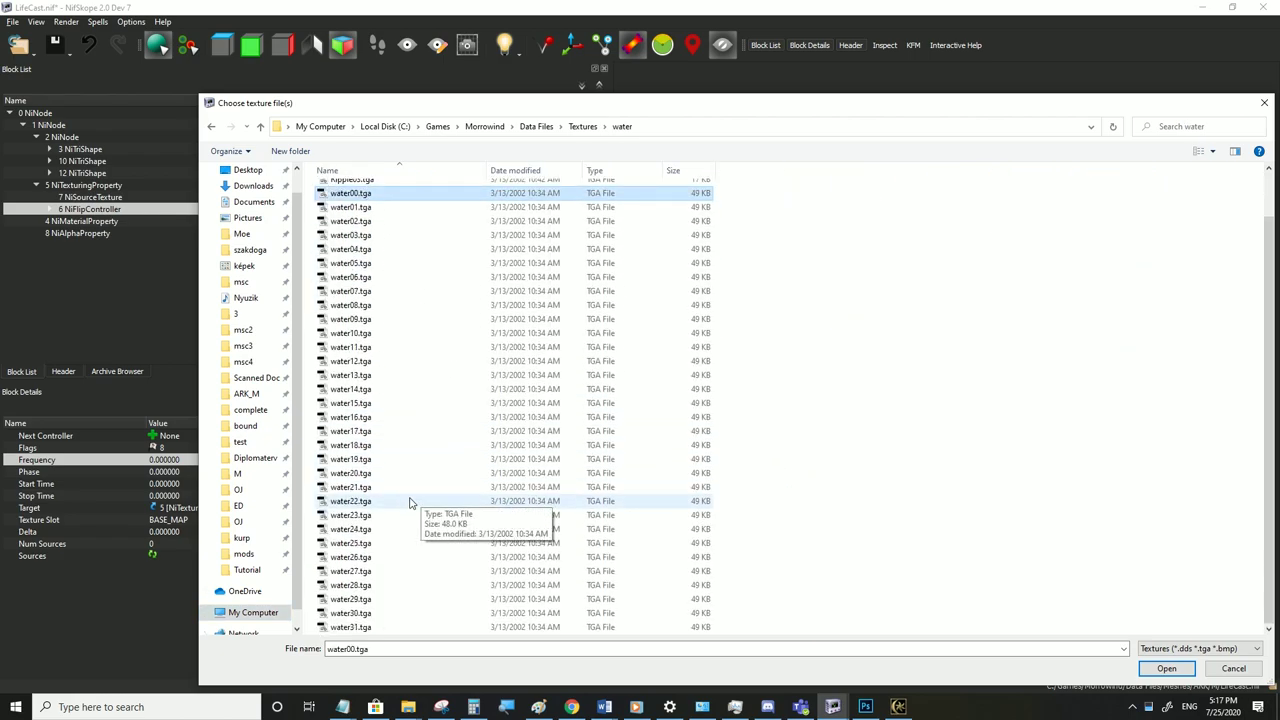
{"action": "left_click", "coordinate": [362, 627], "text": "shift"}
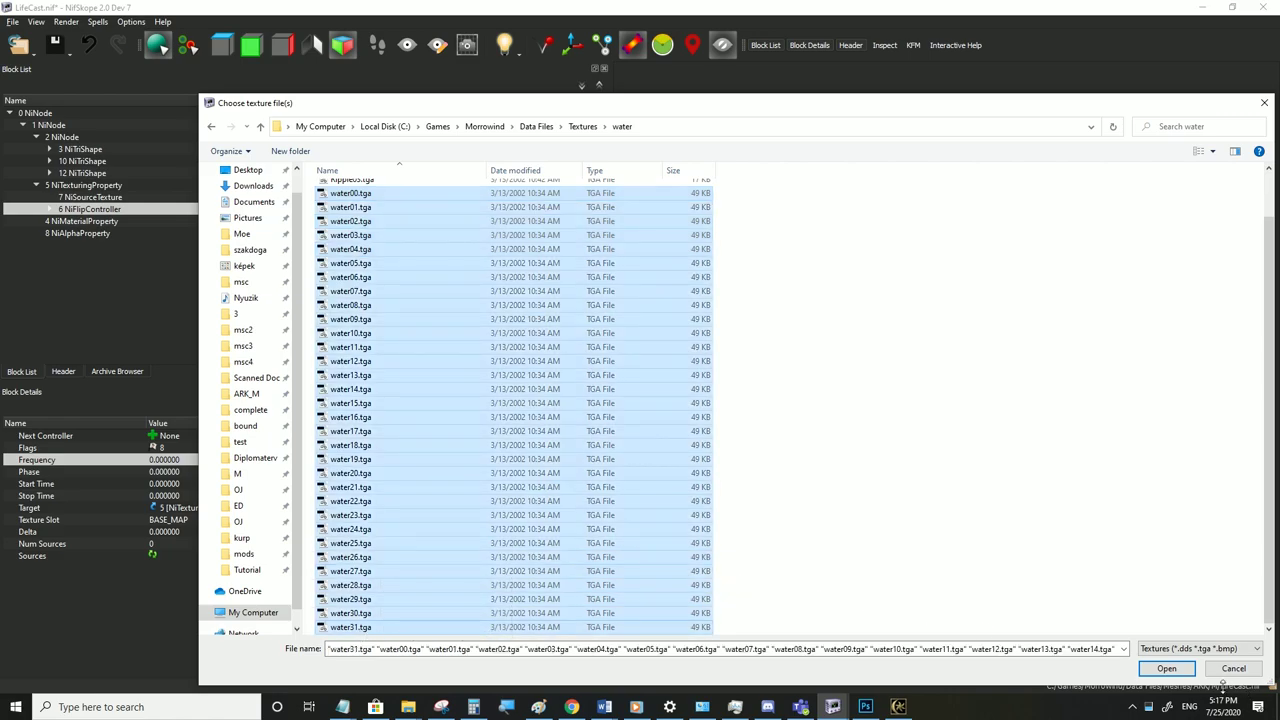
{"action": "left_click", "coordinate": [1160, 669]}
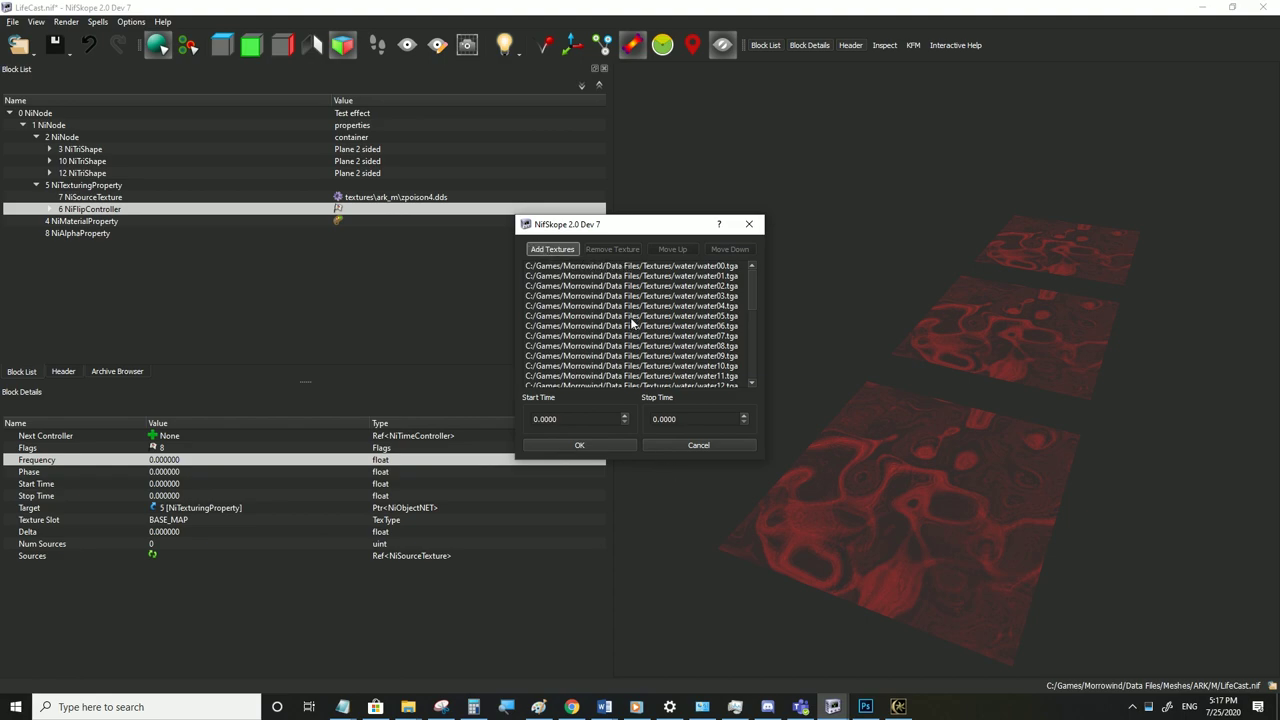
Set the flip controller's Stop Time to 4
{"action": "scroll", "coordinate": [626, 347], "scroll_direction": "down", "scroll_amount": 7}
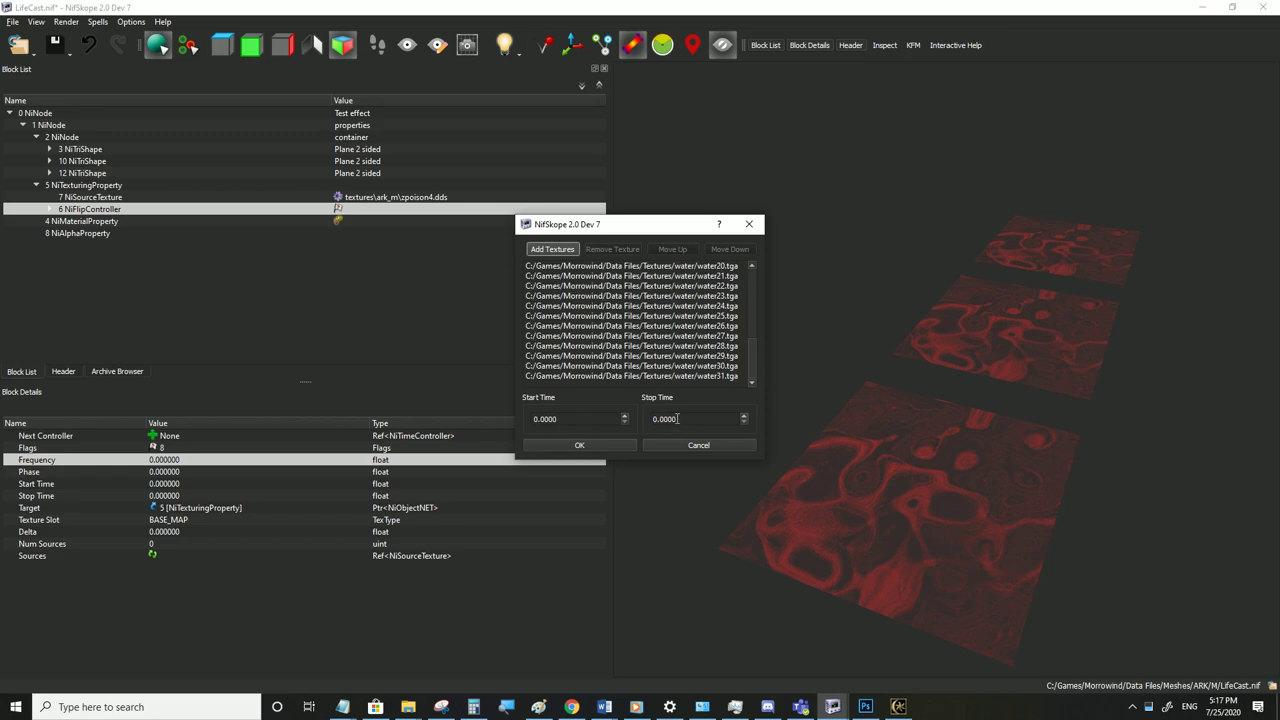
{"action": "double_click", "coordinate": [678, 419]}
{"action": "scroll", "coordinate": [634, 308], "scroll_direction": "up", "scroll_amount": 7}
{"action": "scroll", "coordinate": [666, 336], "scroll_direction": "down", "scroll_amount": 6}
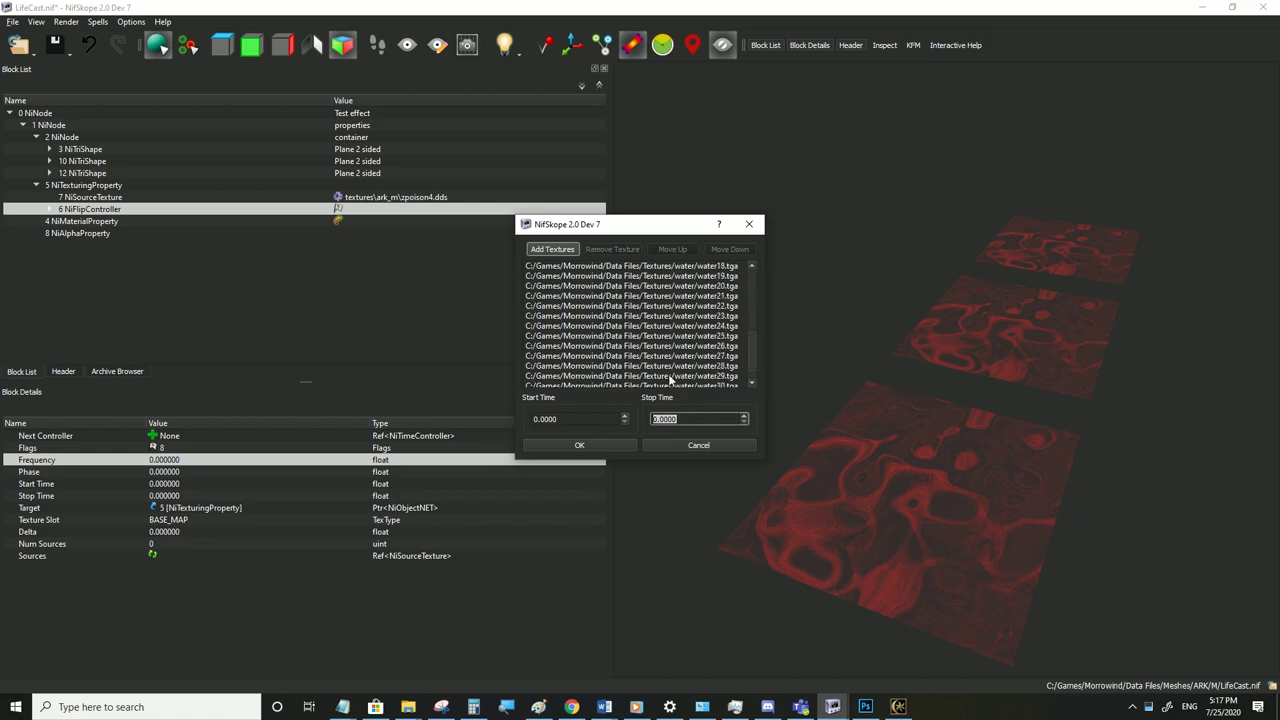
{"action": "type", "text": "4"}
{"action": "left_click", "coordinate": [542, 419]}
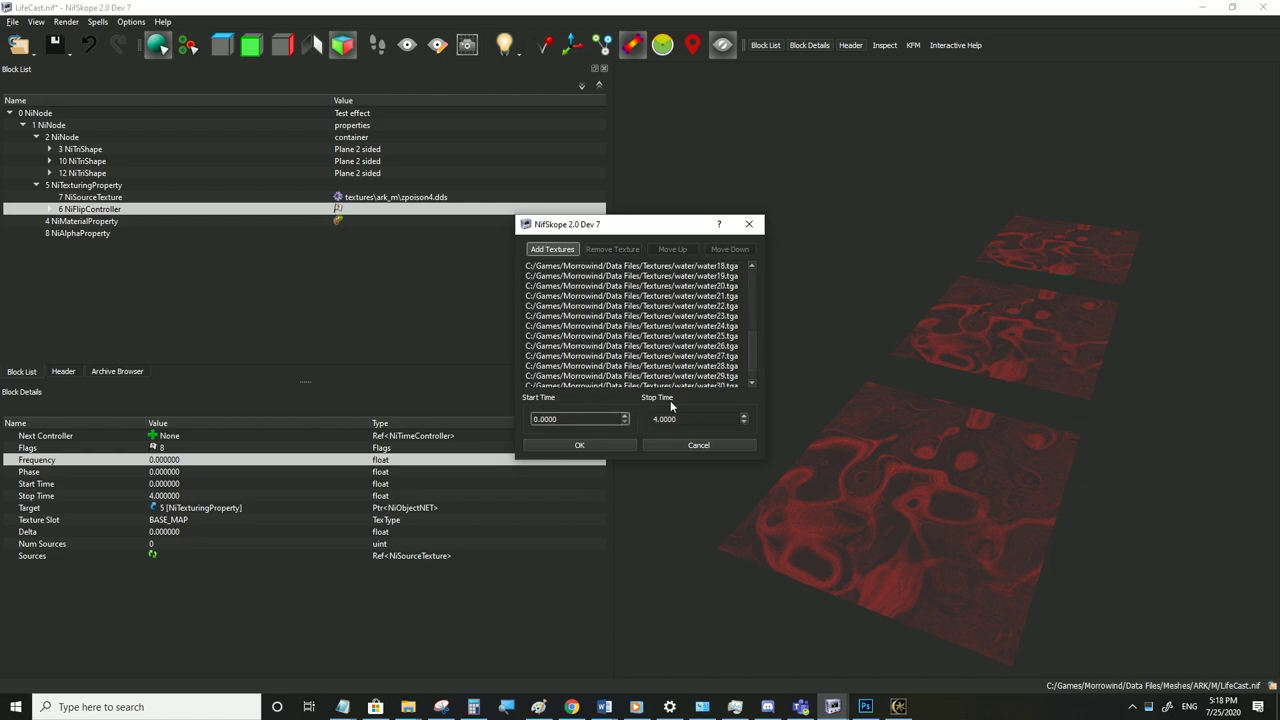
{"action": "scroll", "coordinate": [697, 317], "scroll_direction": "up", "scroll_amount": 6}
{"action": "scroll", "coordinate": [688, 275], "scroll_direction": "down", "scroll_amount": 7}
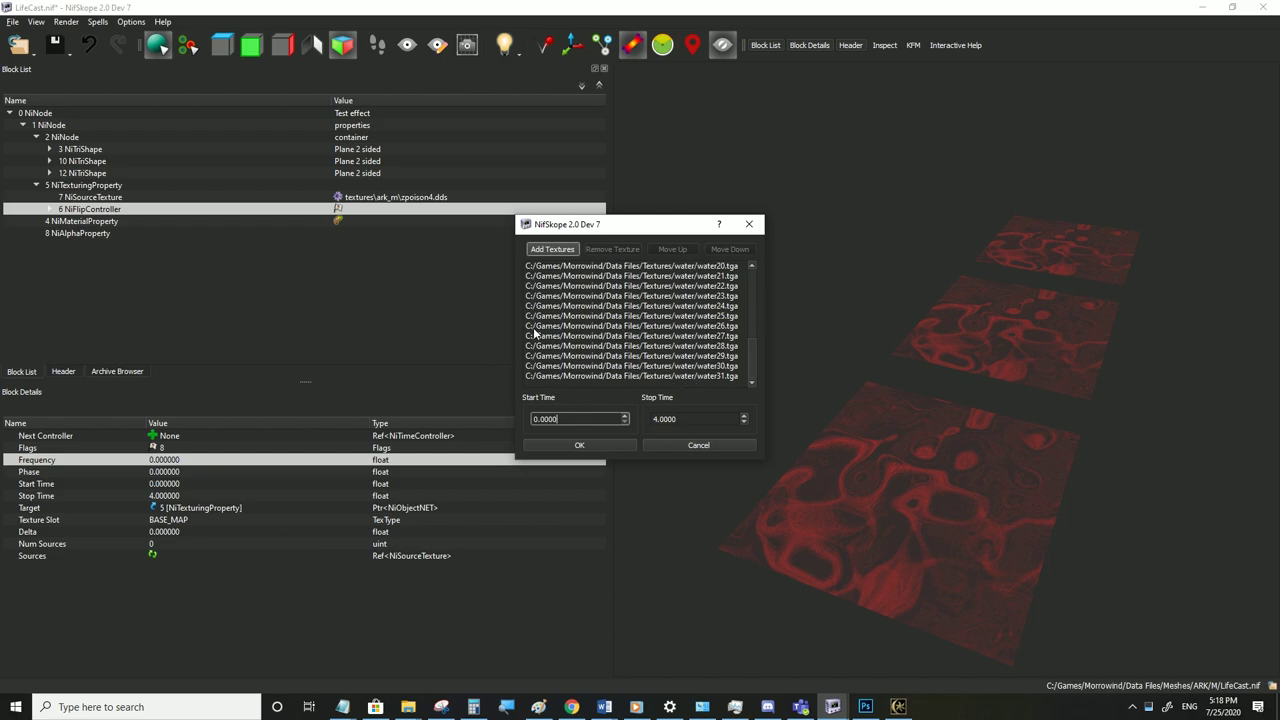
{"action": "left_click", "coordinate": [578, 445]}
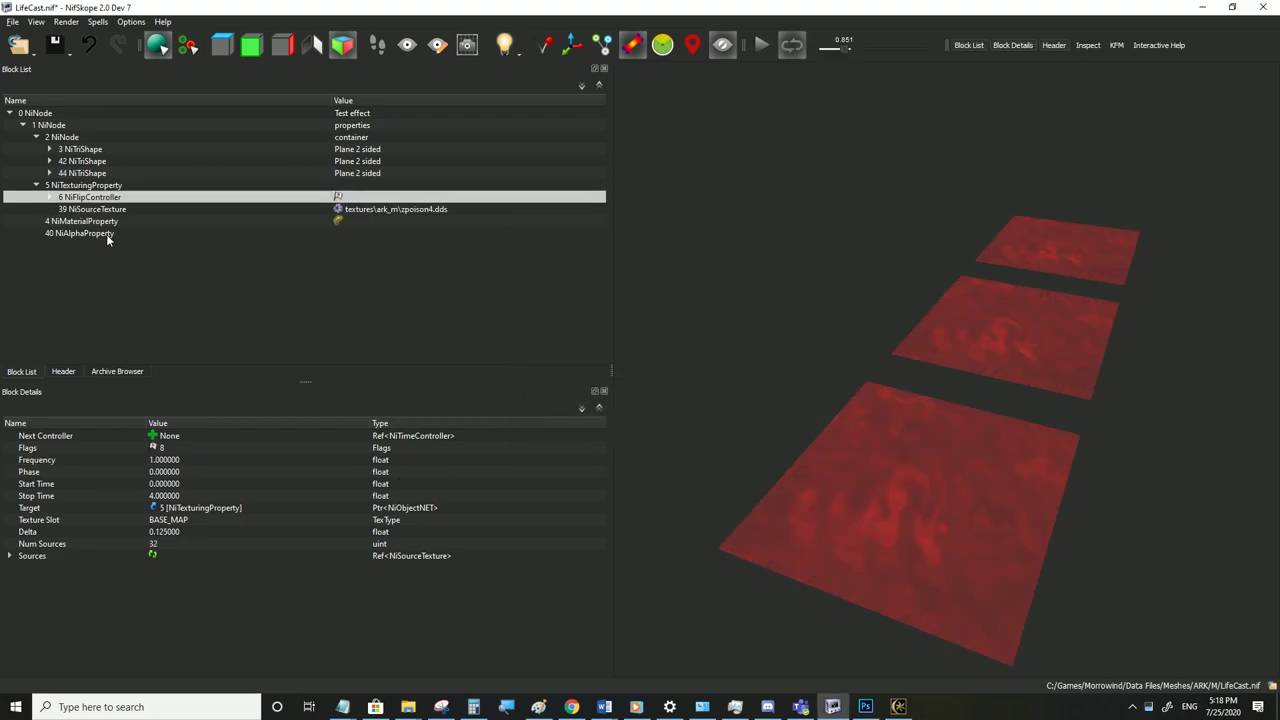
{"action": "left_click", "coordinate": [89, 222]}
{"action": "double_click", "coordinate": [165, 484]}
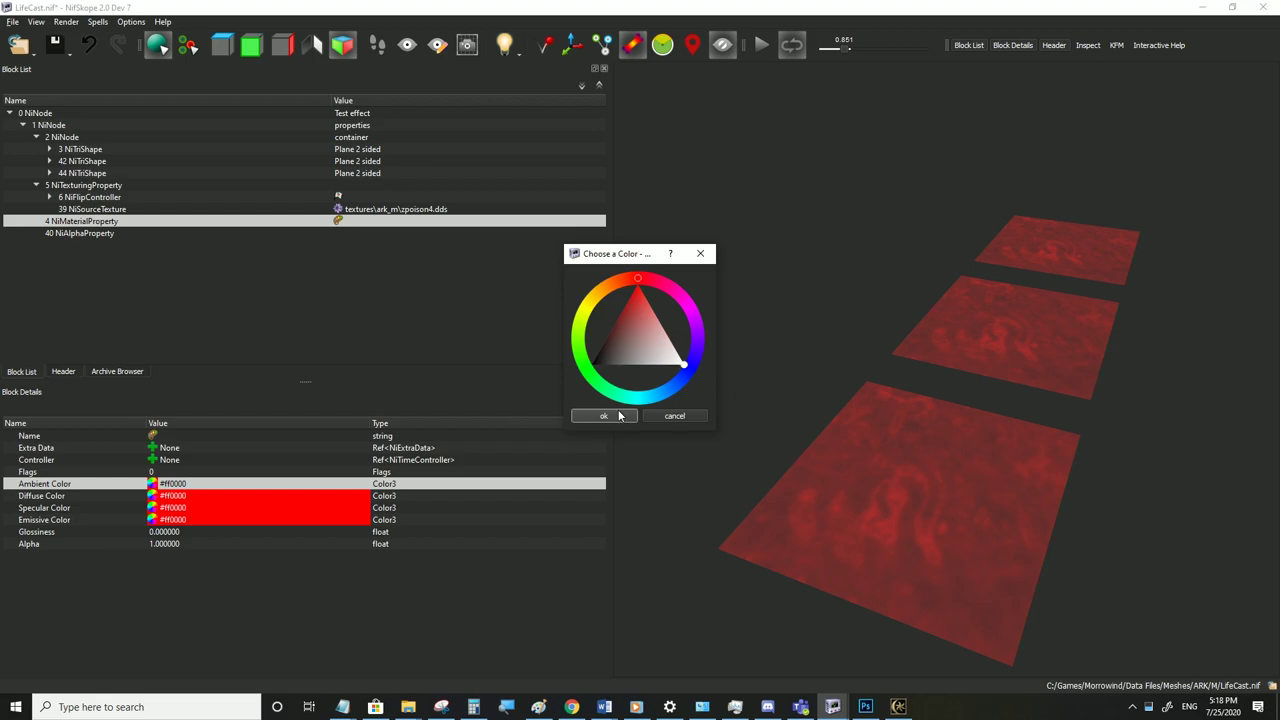
{"action": "left_click", "coordinate": [623, 415]}
{"action": "left_click", "coordinate": [194, 499]}
{"action": "type", "text": "#ffffff"}
{"action": "left_click", "coordinate": [189, 510]}
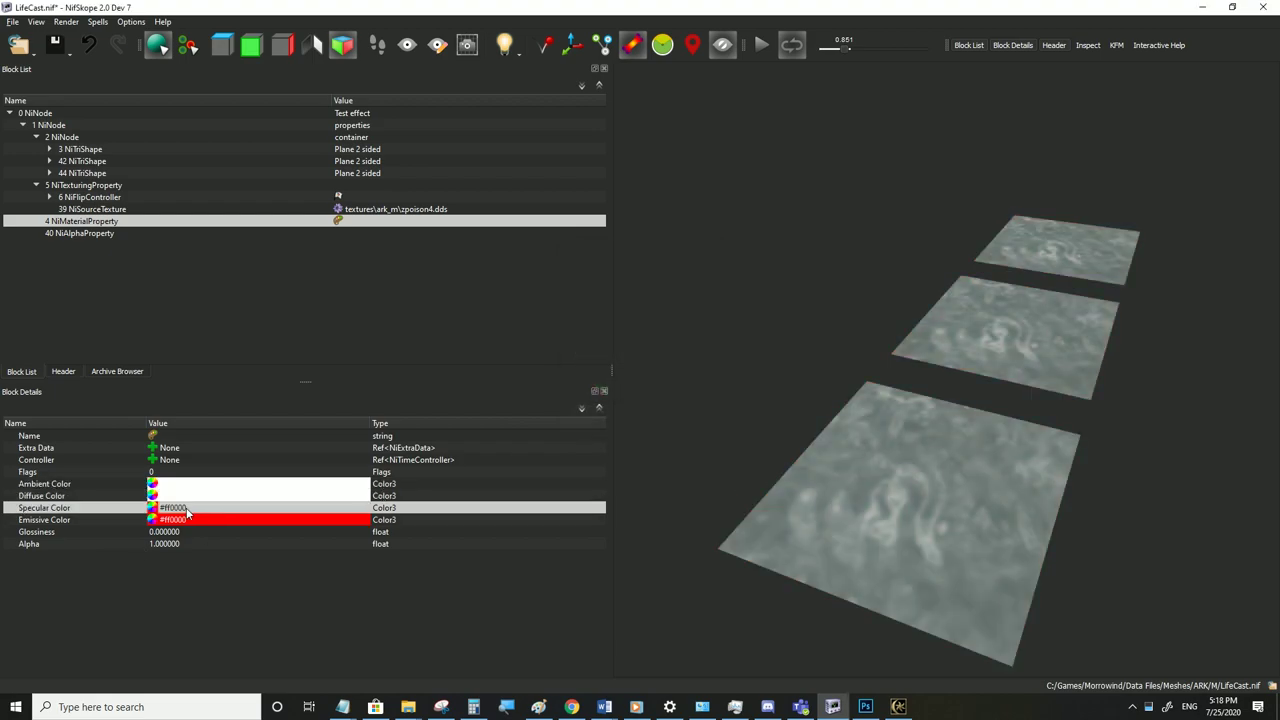
{"action": "type", "text": "#ffffff"}
{"action": "left_click", "coordinate": [185, 519]}
{"action": "left_click", "coordinate": [760, 46]}
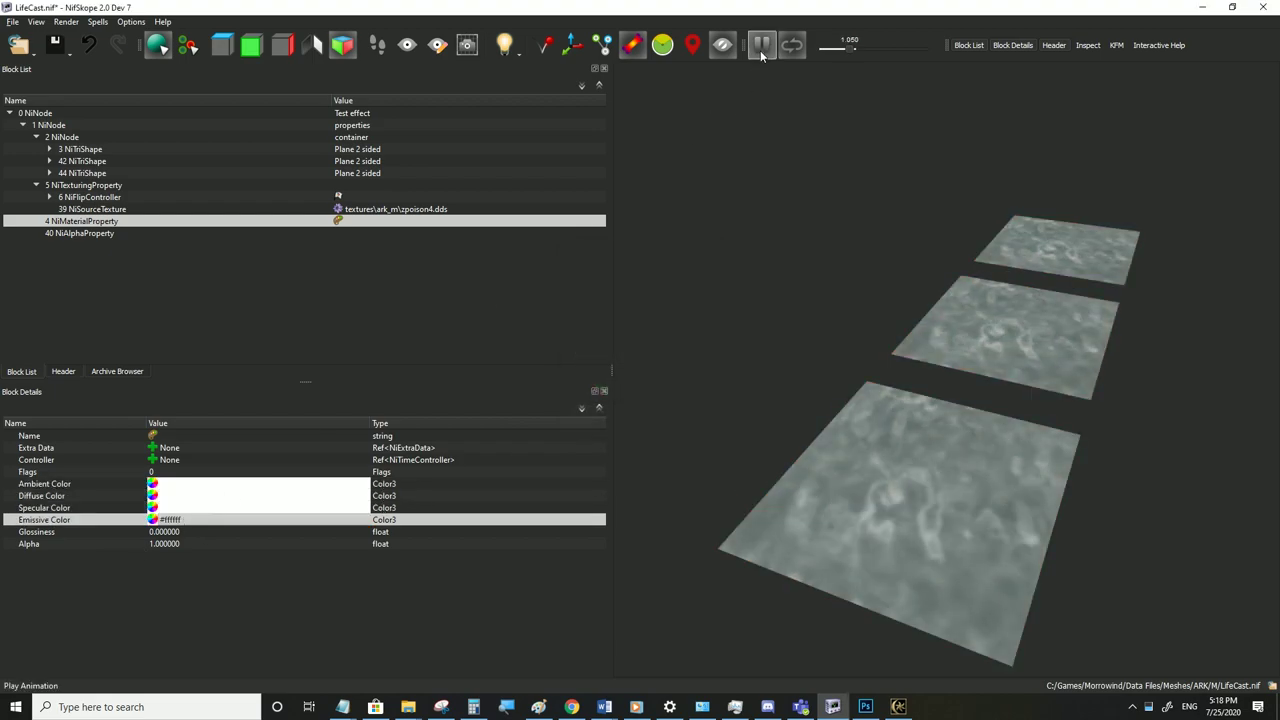
{"action": "scroll", "coordinate": [900, 340], "scroll_direction": "up", "scroll_amount": 3}
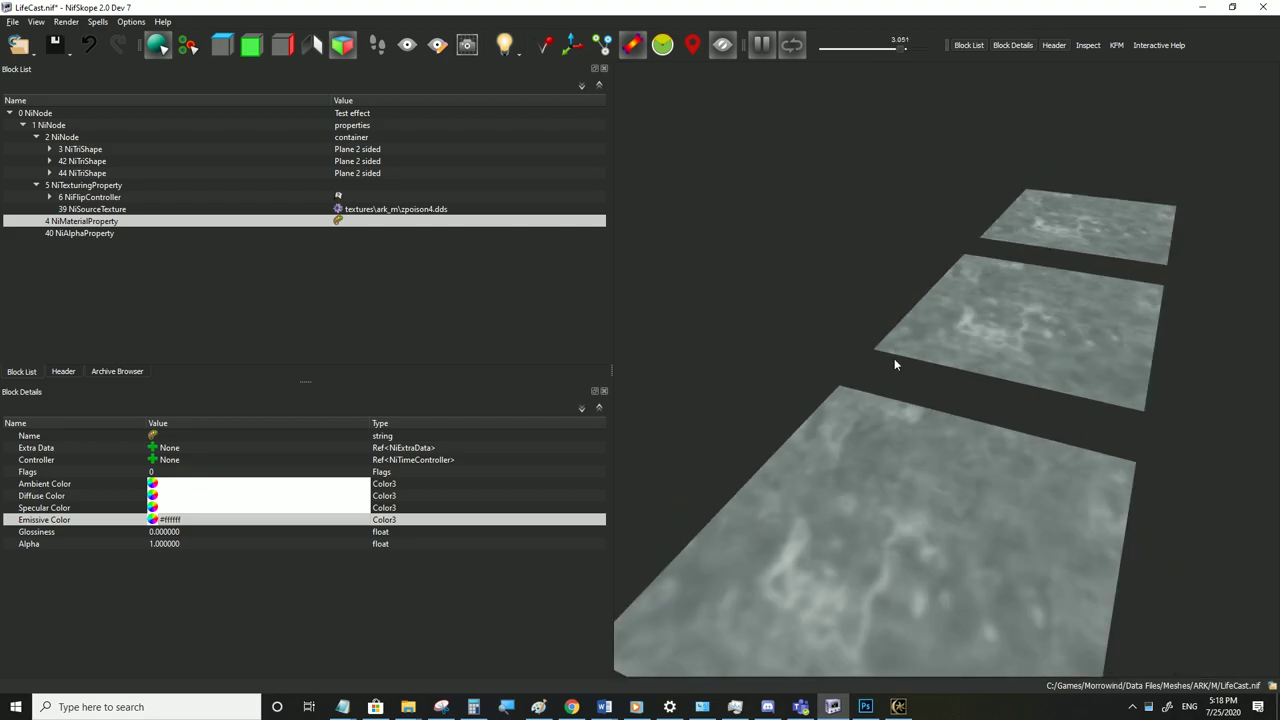
{"action": "scroll", "coordinate": [890, 352], "scroll_direction": "down", "scroll_amount": 3}
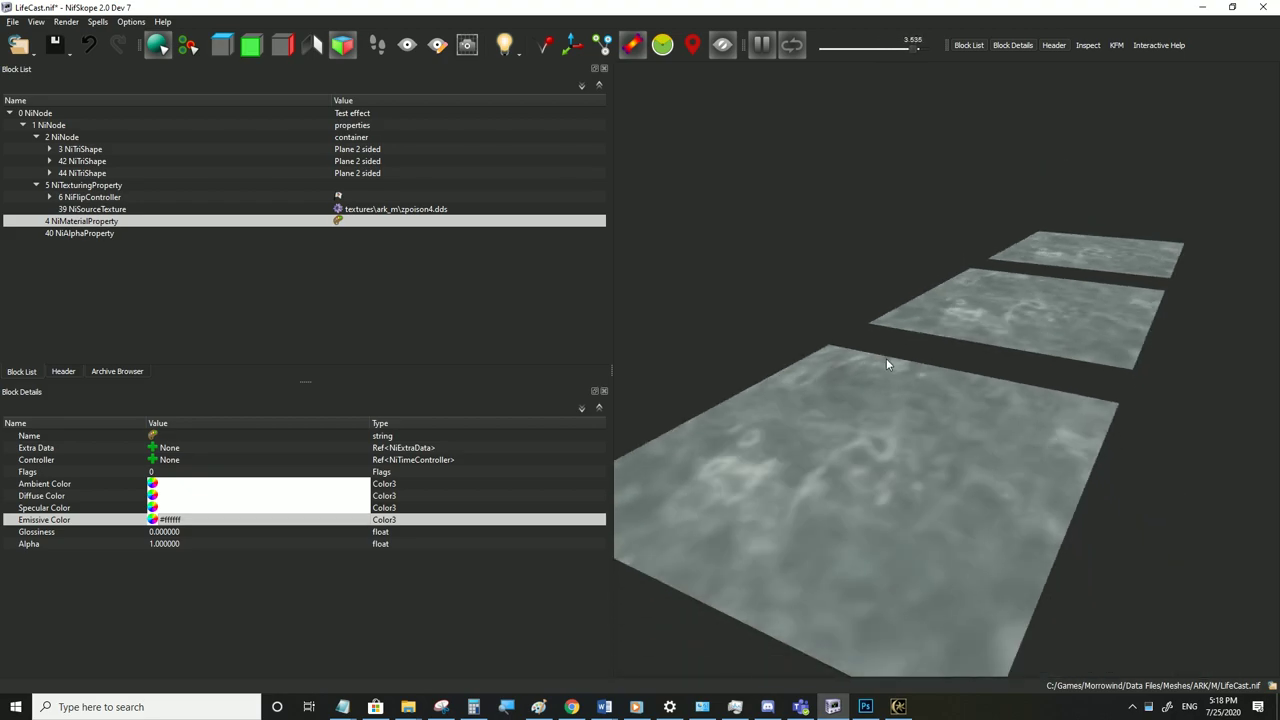
{"action": "left_click", "coordinate": [73, 197]}
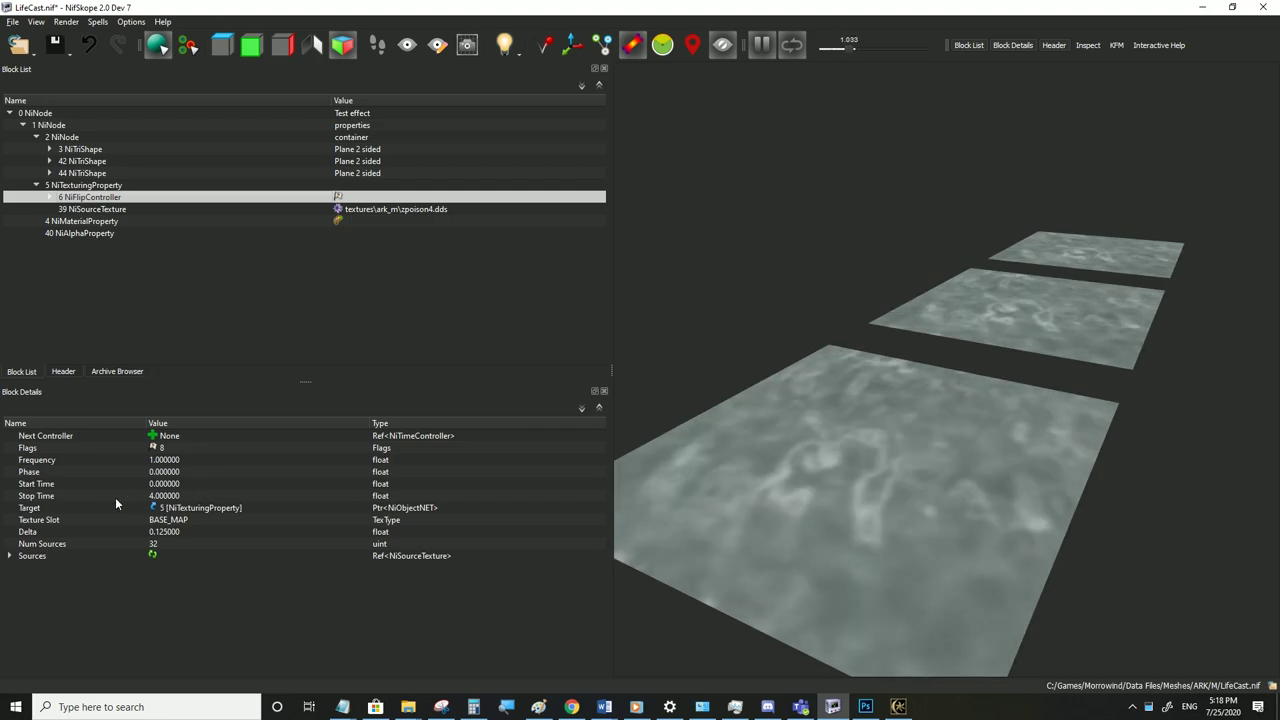
{"action": "left_click", "coordinate": [175, 496]}
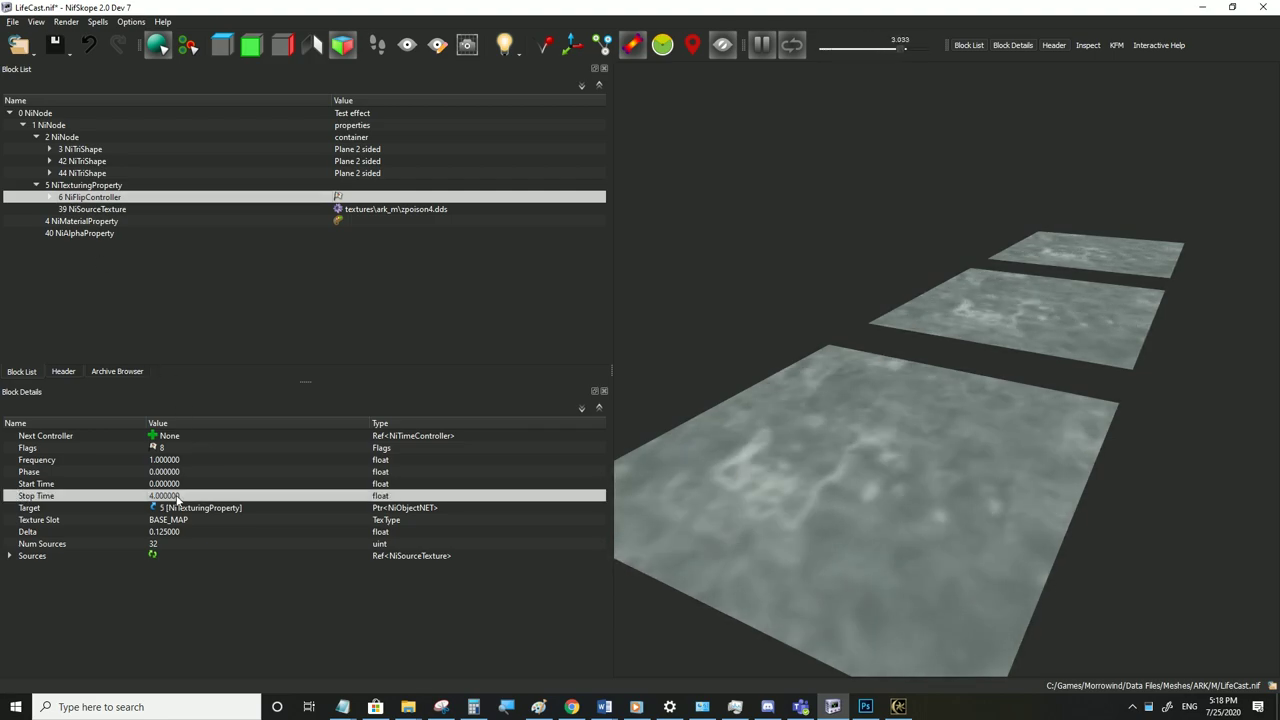
{"action": "left_click", "coordinate": [168, 533]}
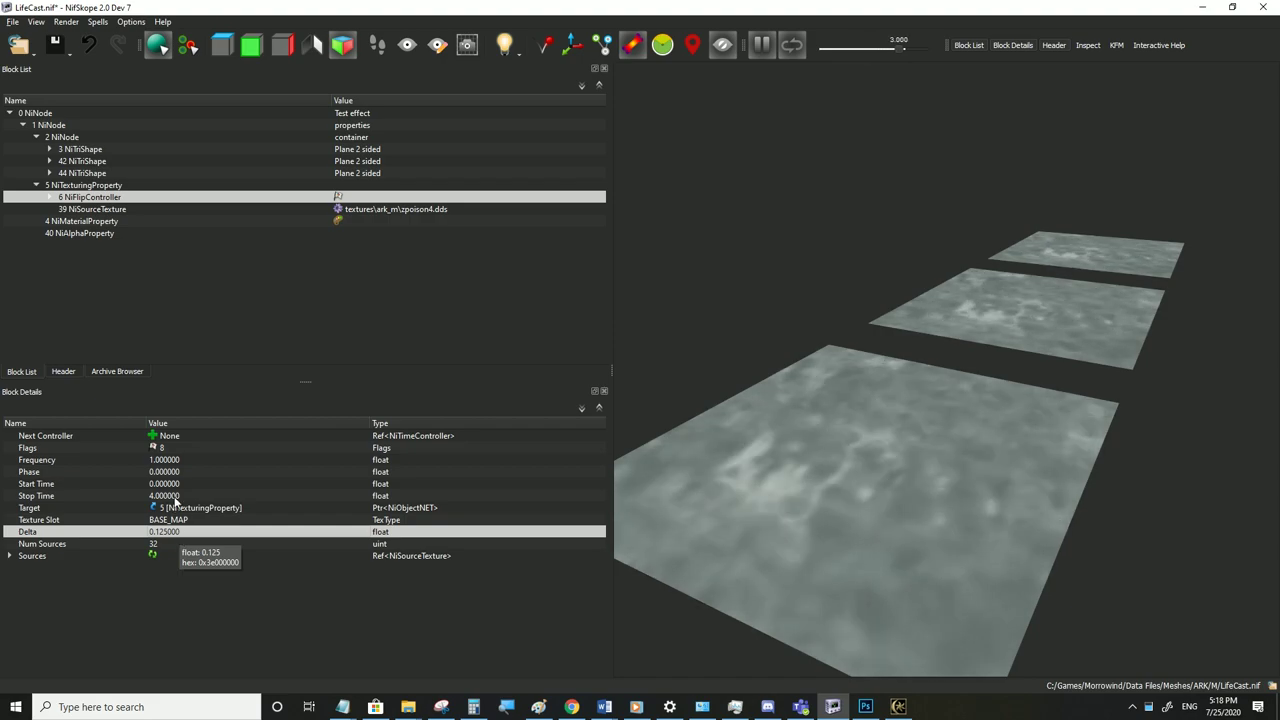
{"action": "left_click", "coordinate": [174, 498]}
{"action": "left_click", "coordinate": [170, 532]}
{"action": "left_click", "coordinate": [158, 545]}
{"action": "left_click", "coordinate": [168, 497]}
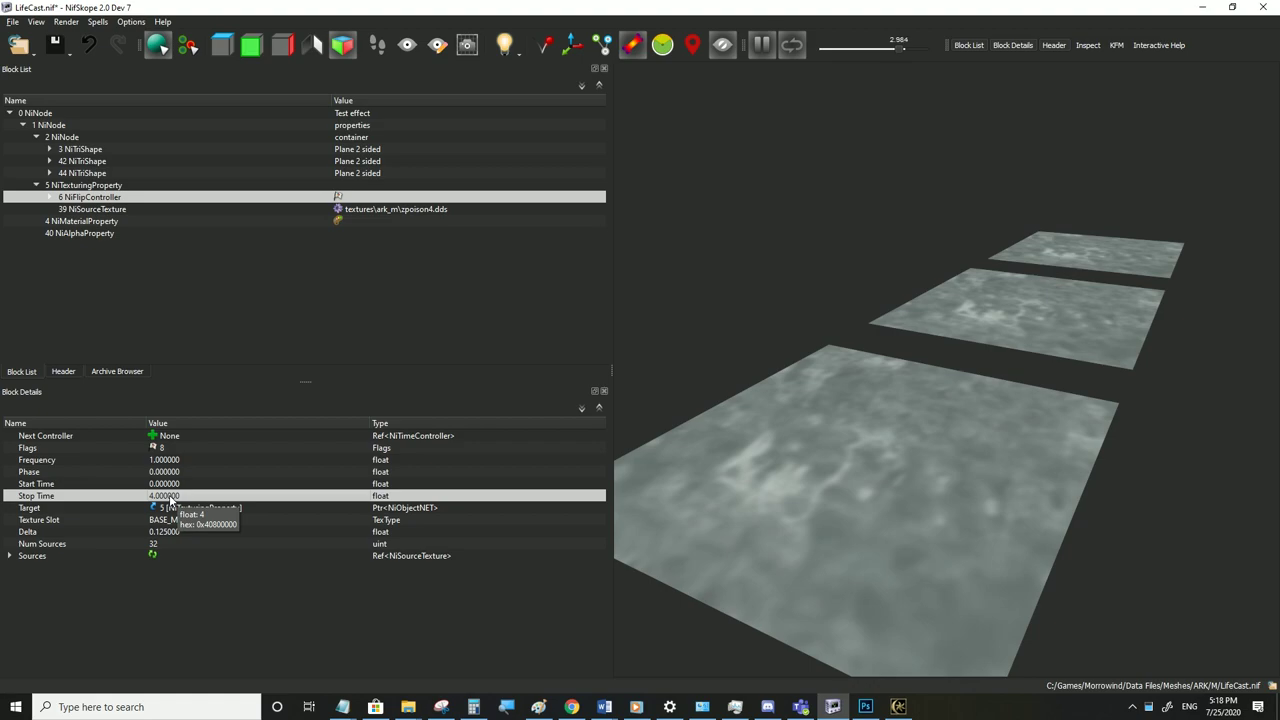
{"action": "left_click", "coordinate": [155, 546]}
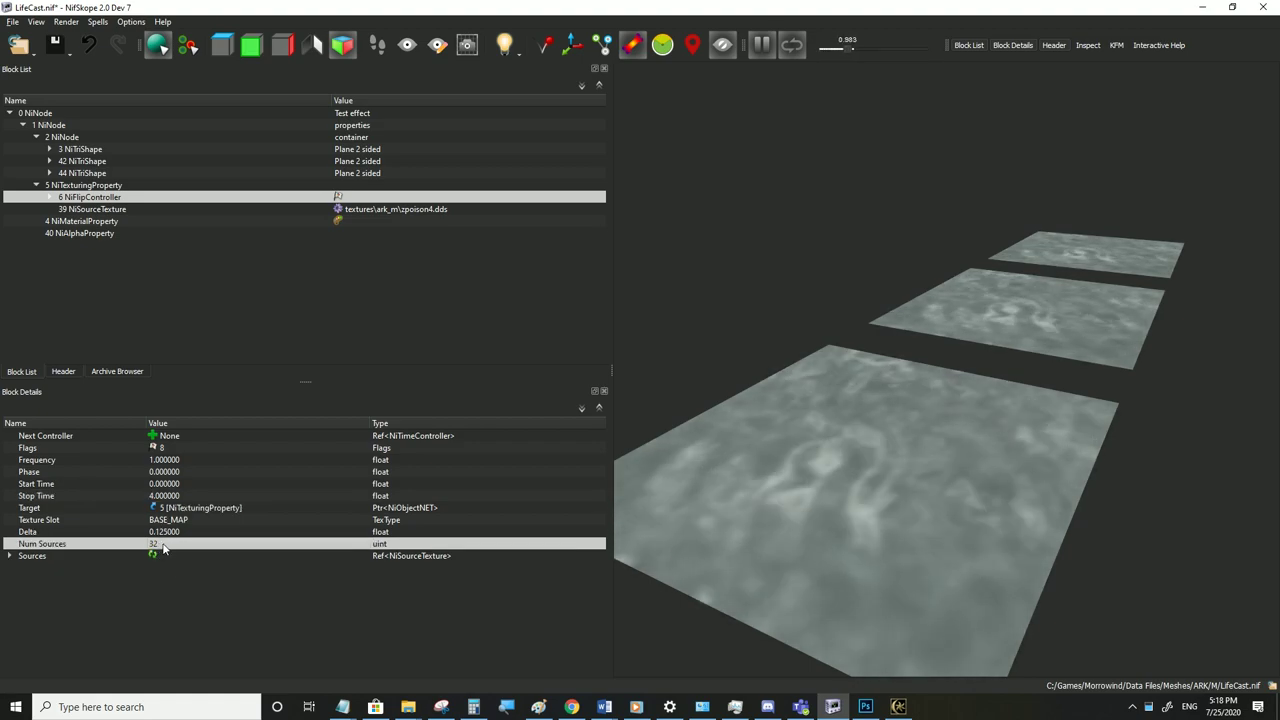
{"action": "left_click", "coordinate": [172, 533]}
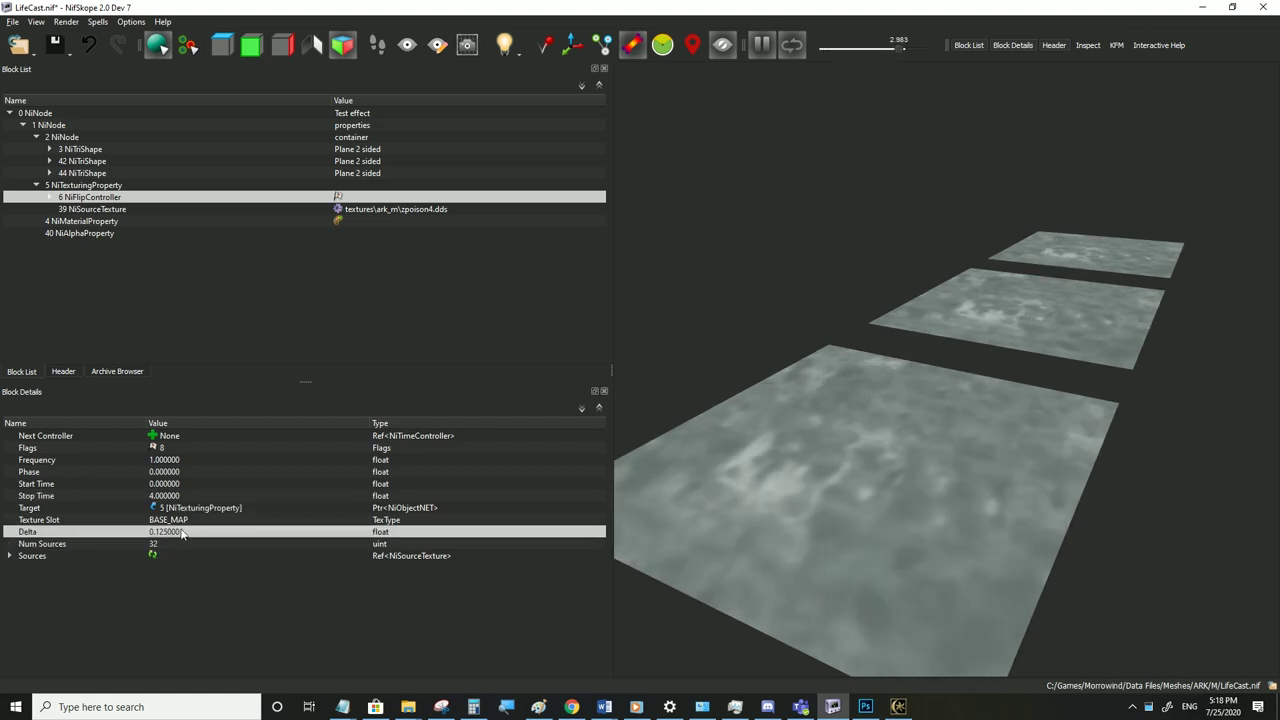
{"action": "mouse_move", "coordinate": [164, 537]}
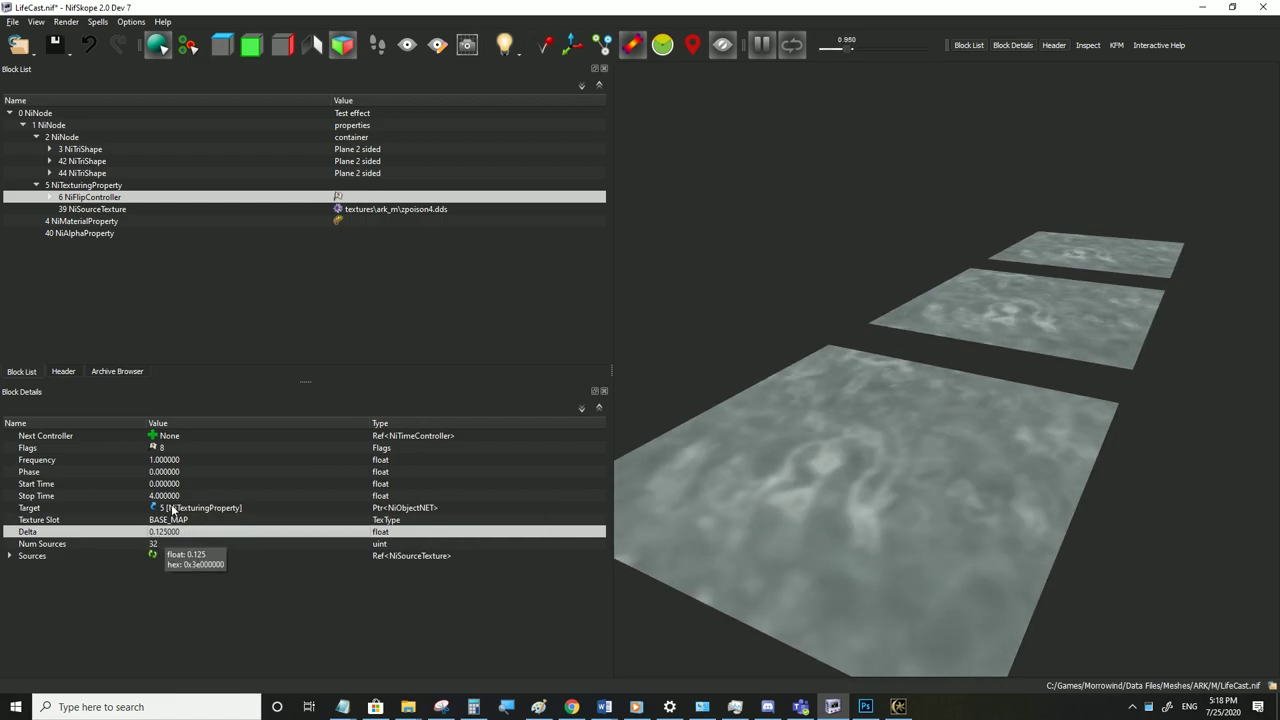
{"action": "right_click", "coordinate": [66, 198]}
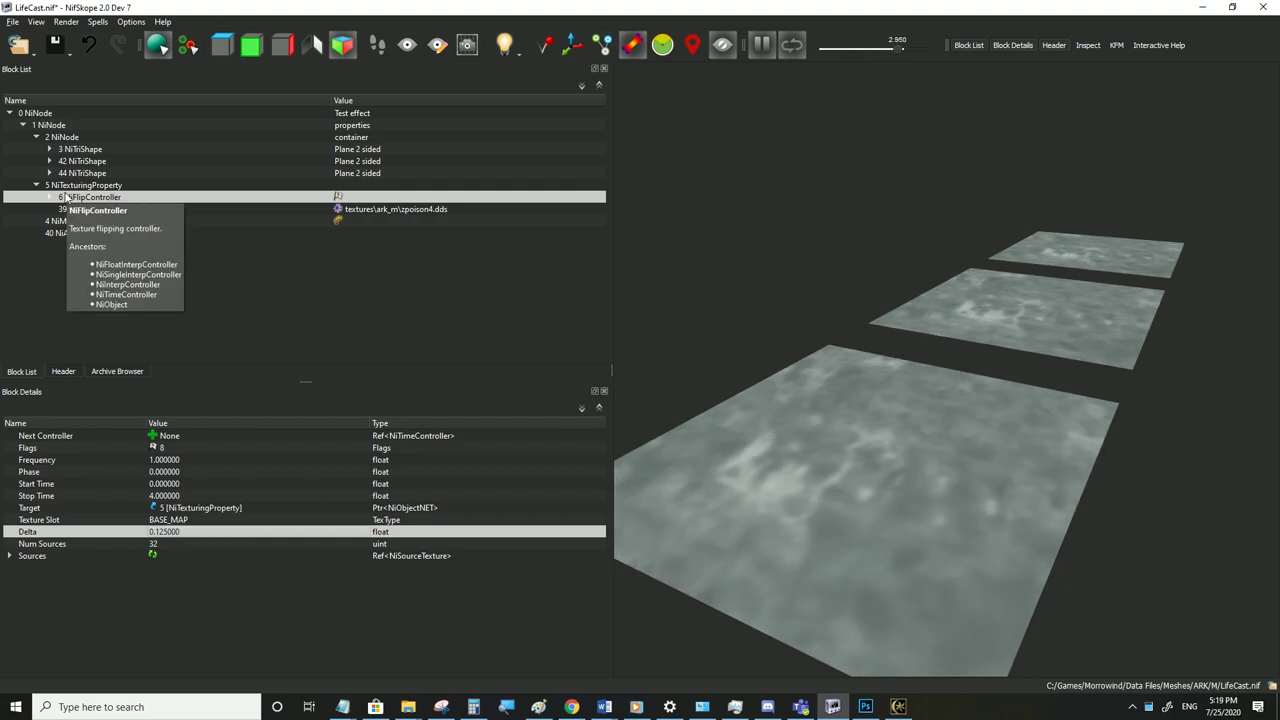
In Edit Flip Controller, change Stop Time from 4 to 1 so Delta becomes 0.03125 over 32 frames
{"action": "key", "text": "Escape"}
{"action": "right_click", "coordinate": [72, 197]}
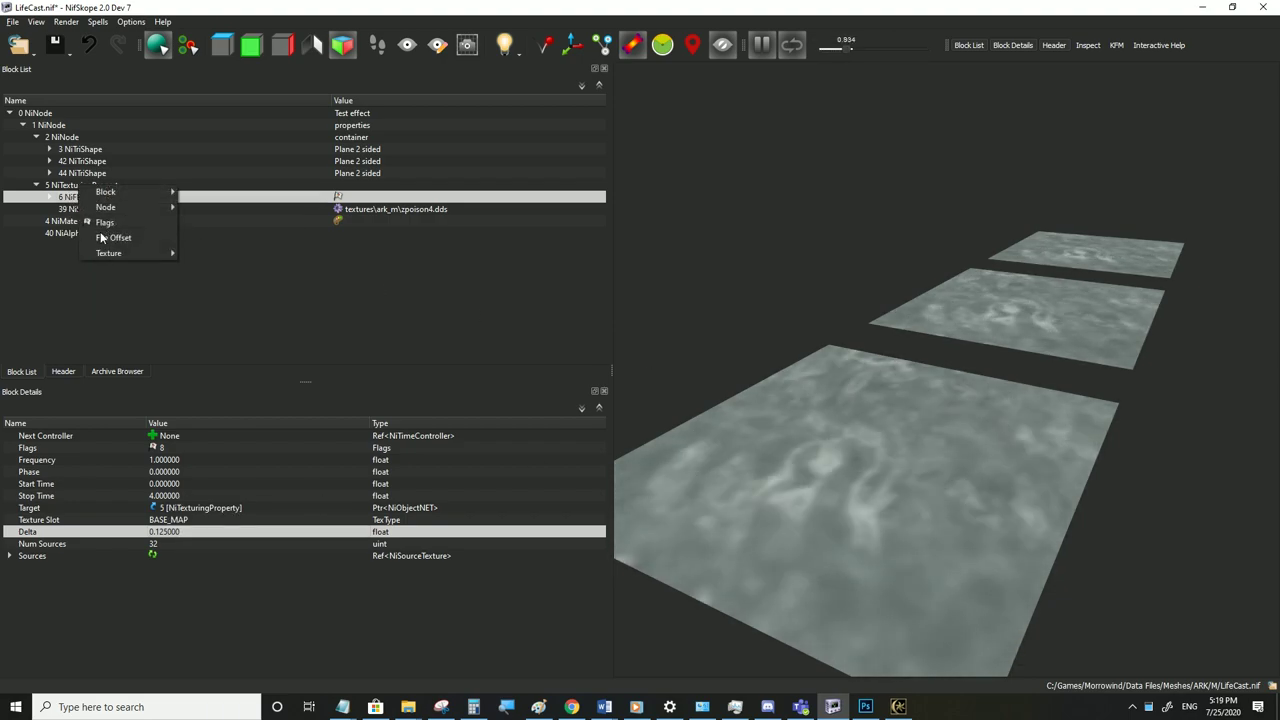
{"action": "mouse_move", "coordinate": [150, 253]}
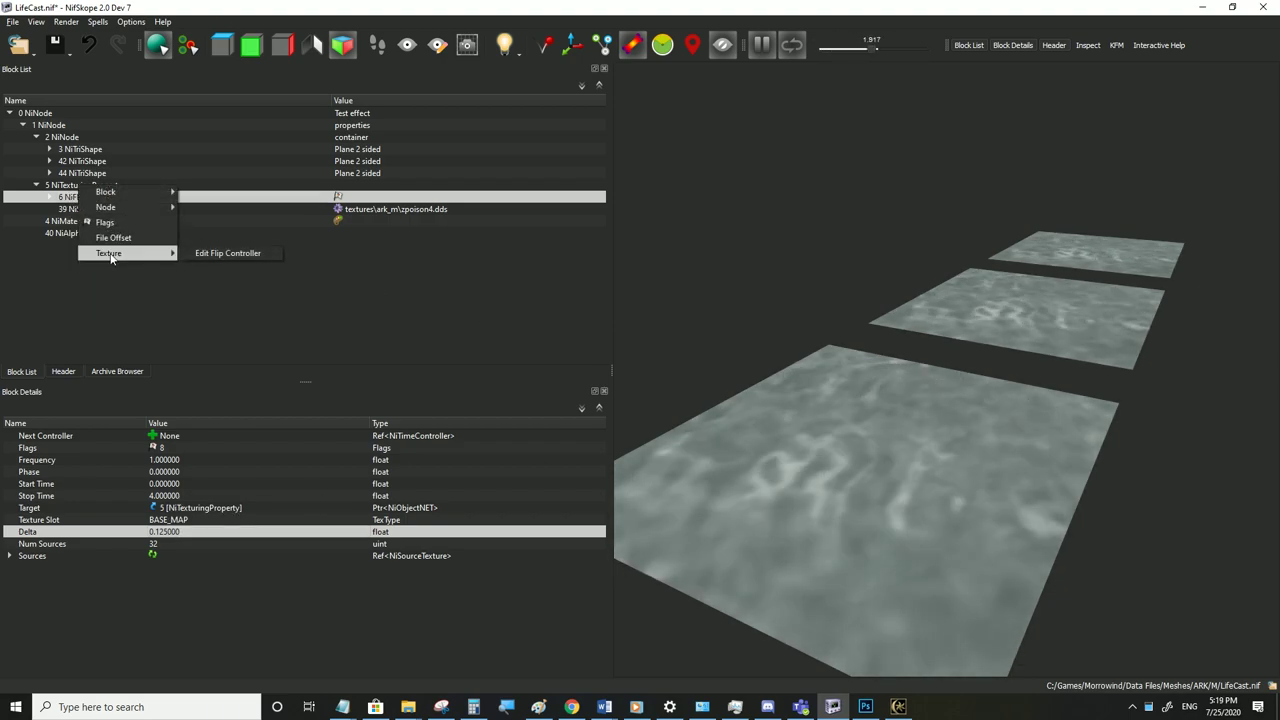
{"action": "left_click", "coordinate": [219, 255]}
{"action": "triple_click", "coordinate": [679, 419]}
{"action": "type", "text": "1"}
{"action": "left_click", "coordinate": [598, 443]}
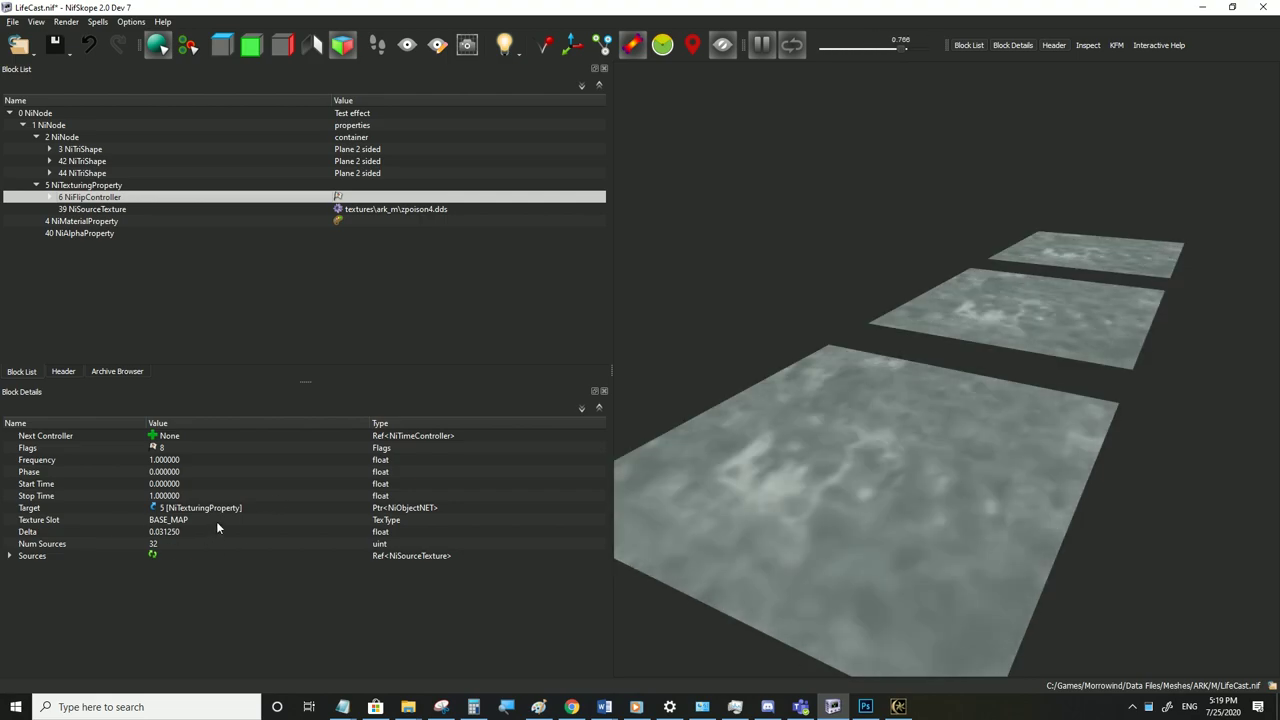
{"action": "left_click_drag", "start_coordinate": [922, 417], "coordinate": [832, 384]}
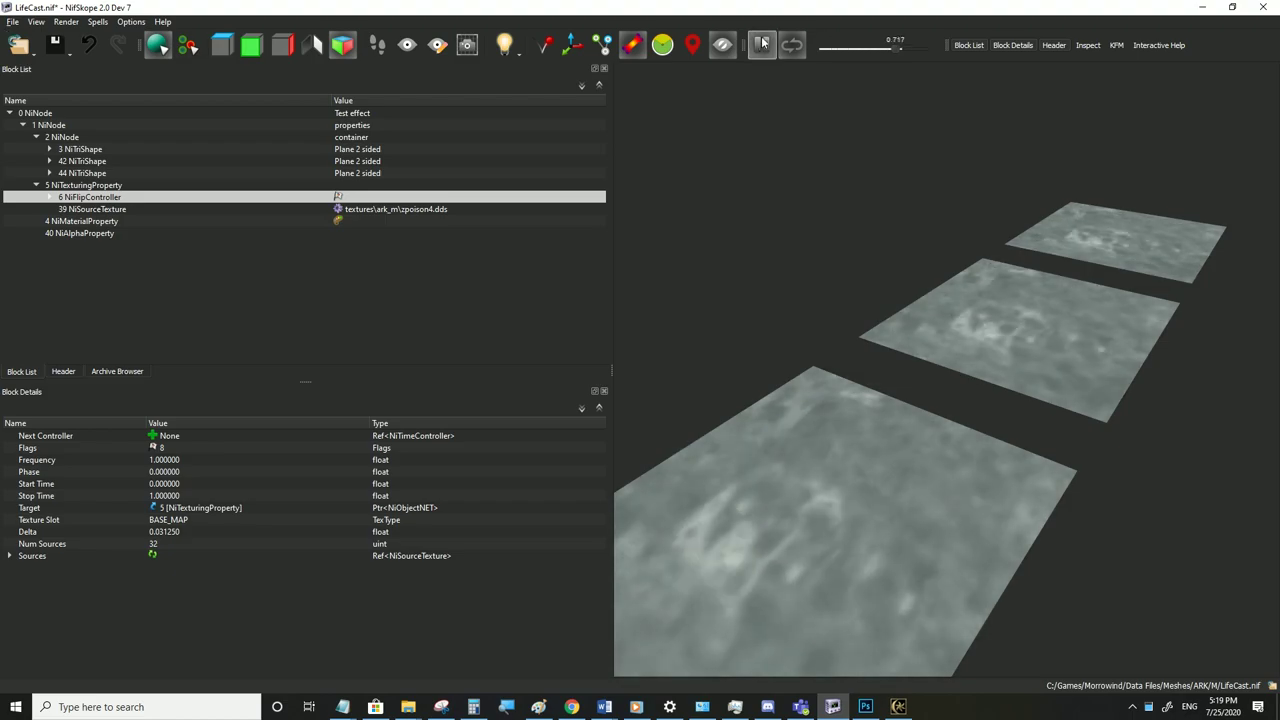
Save the file and check the faster water animation in Morrowind's third-person view
{"action": "left_click", "coordinate": [12, 21]}
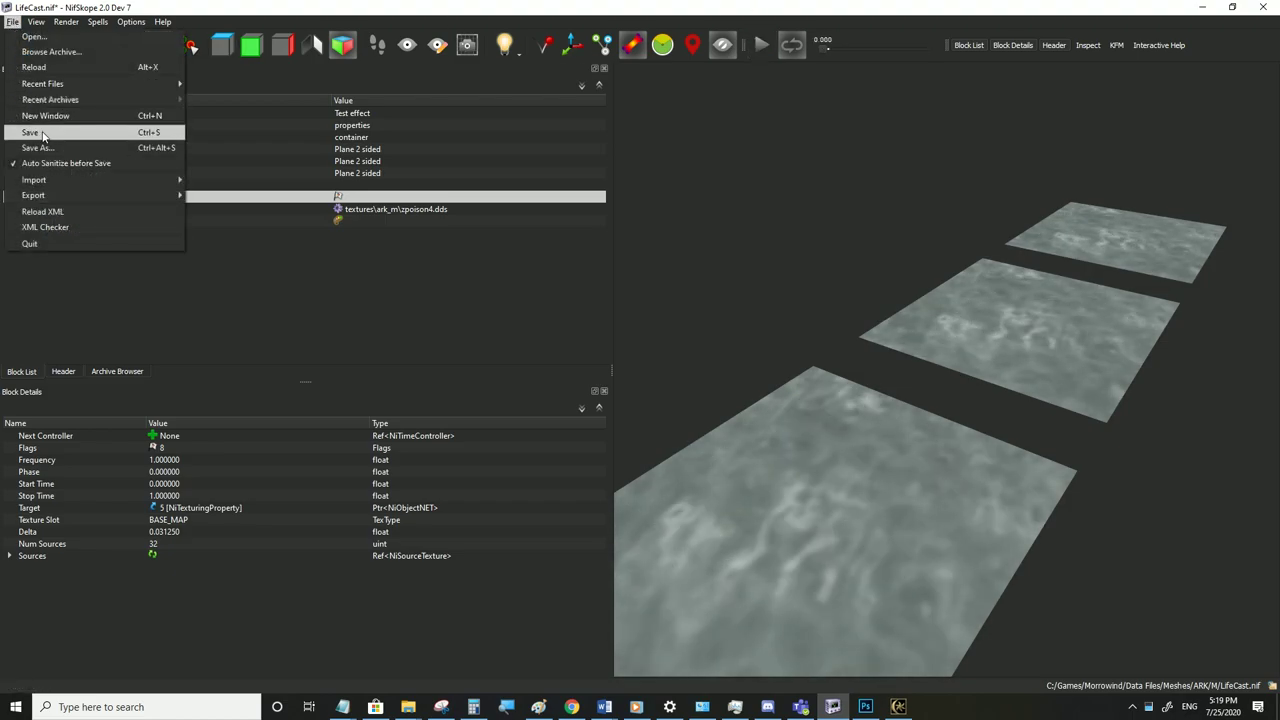
{"action": "left_click", "coordinate": [42, 132]}
{"action": "left_click", "coordinate": [898, 706]}
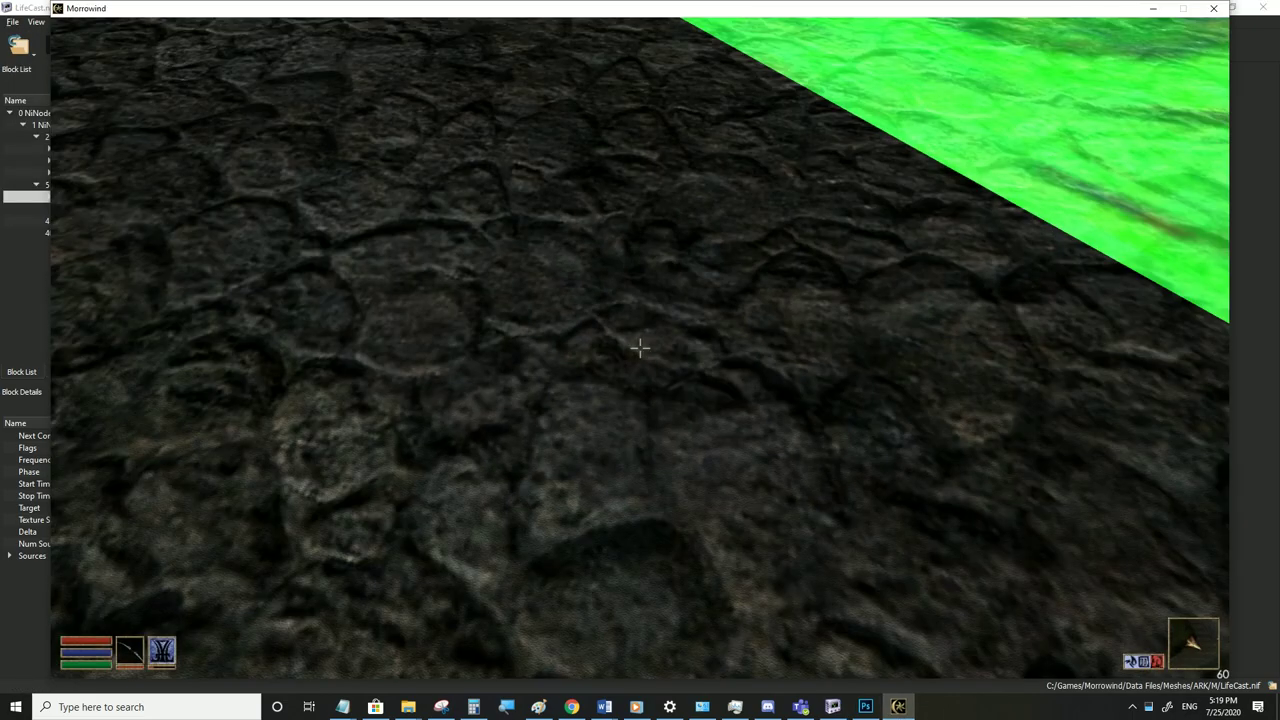
{"action": "key", "text": "Tab"}
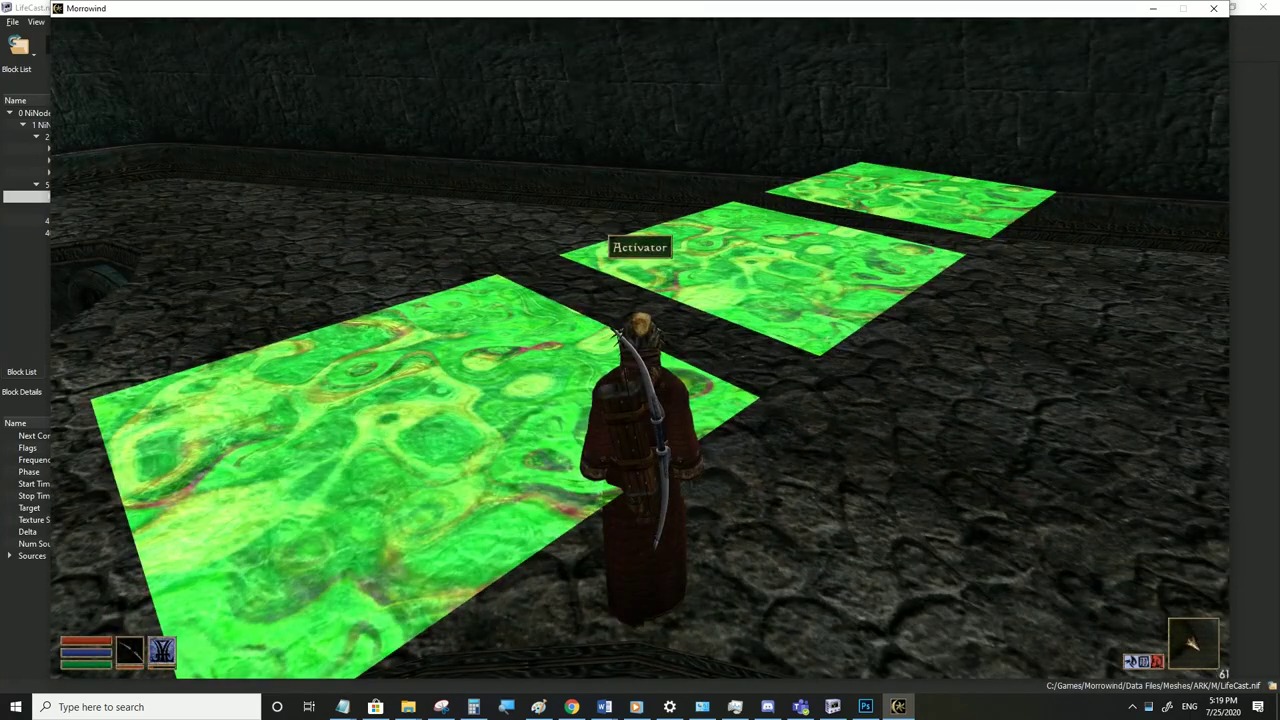
{"action": "key", "text": "alt+Tab"}
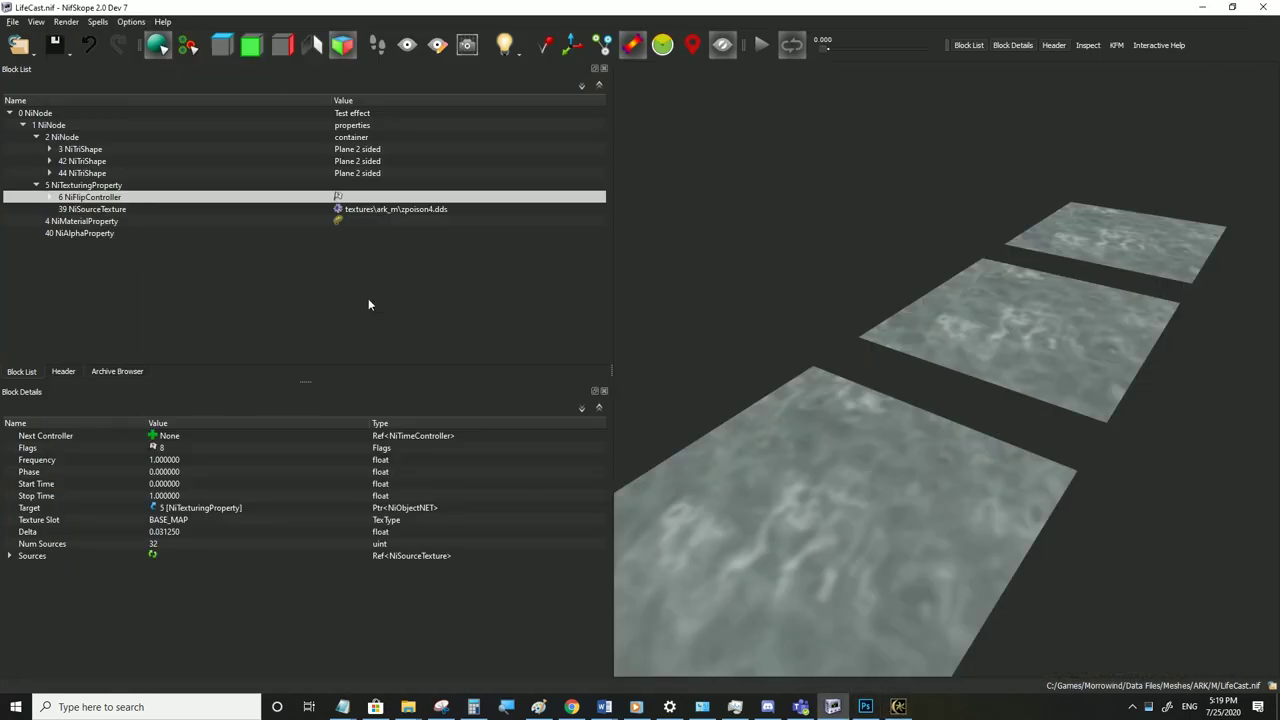
Check the NiTexturingProperty base texture's WRAP_S_WRAP_T clamp mode, then select the root NiNode
{"action": "left_click", "coordinate": [76, 186]}
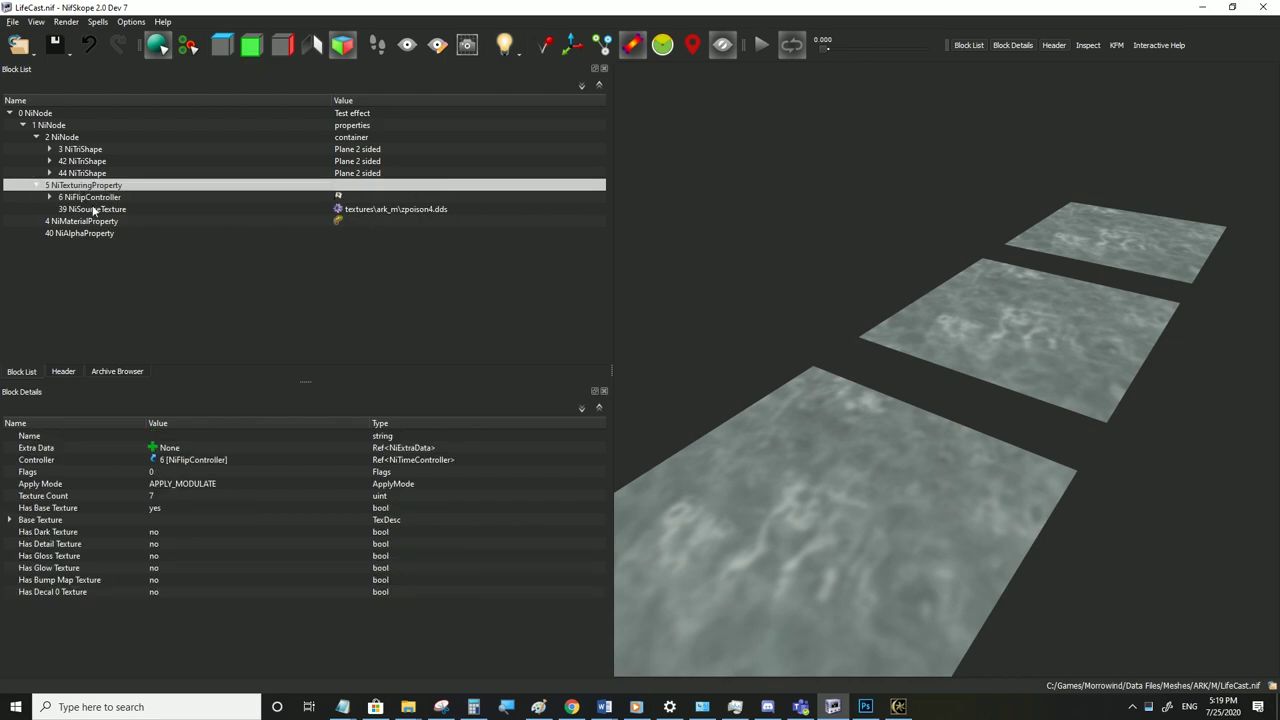
{"action": "left_click", "coordinate": [10, 520]}
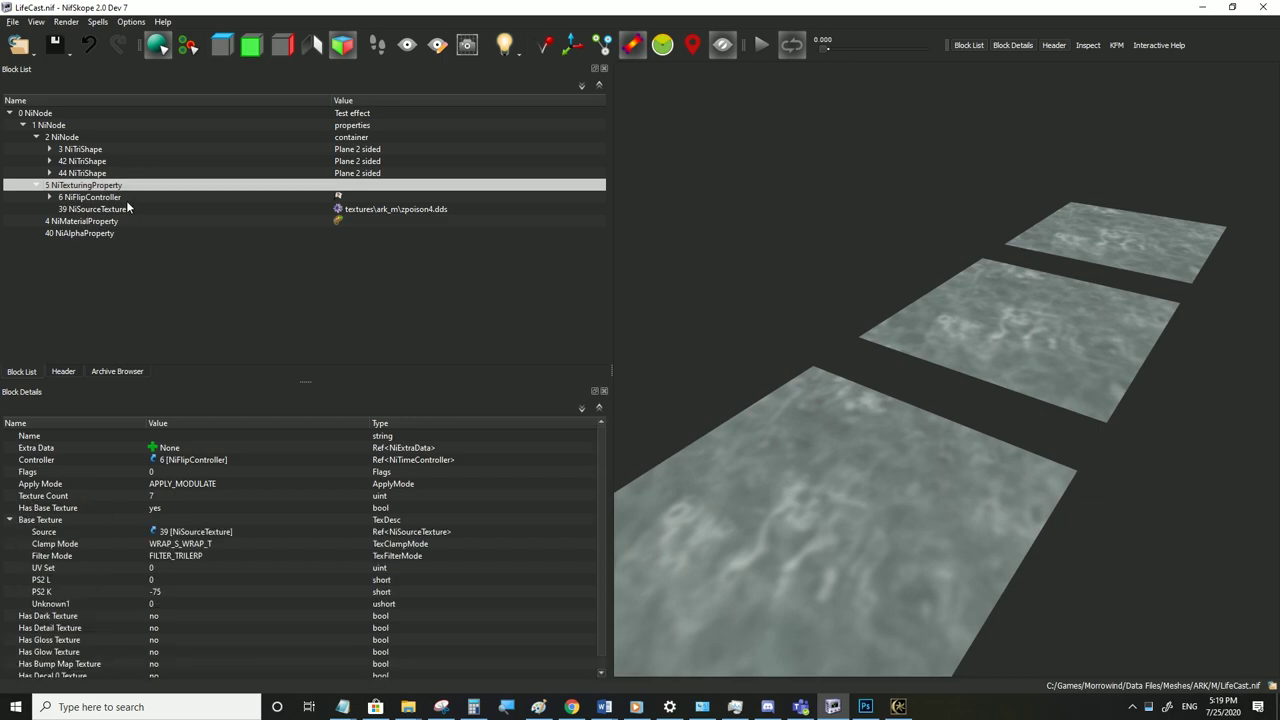
{"action": "left_click", "coordinate": [899, 706]}
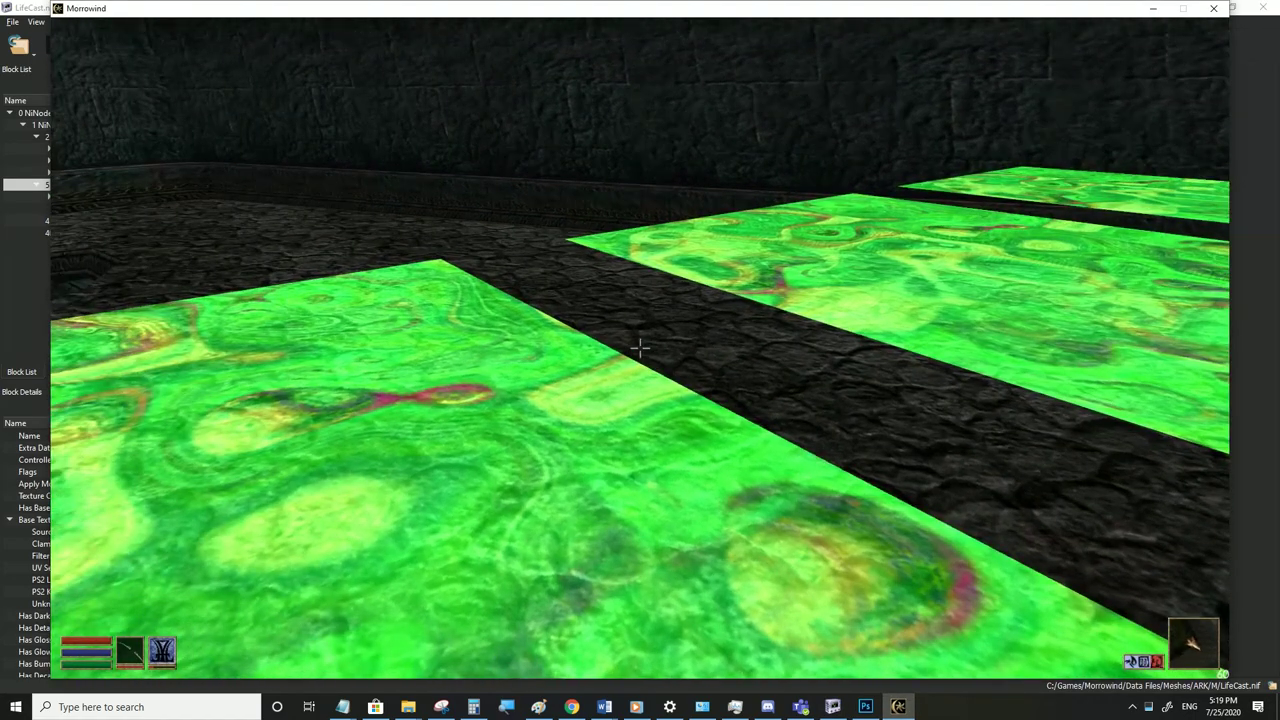
{"action": "left_click", "coordinate": [899, 706]}
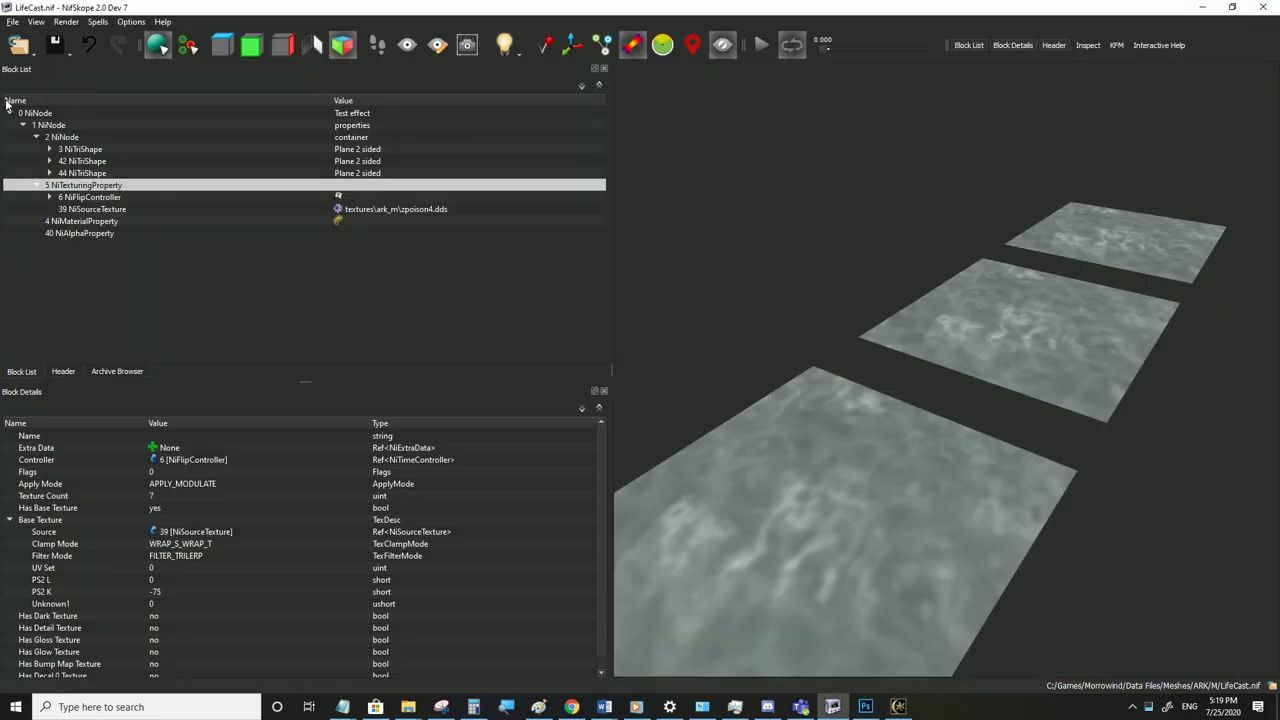
{"action": "left_click", "coordinate": [40, 114]}
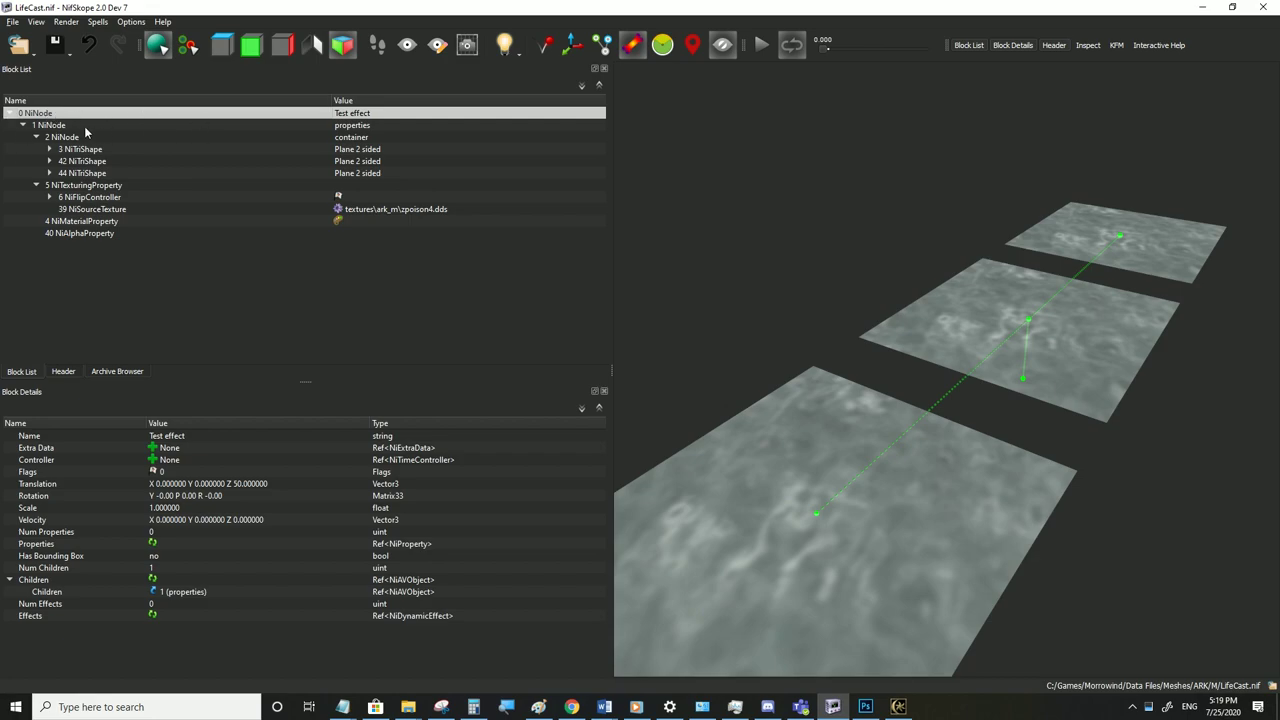
Convert the root NiNode into a NiBSAnimationNode
{"action": "right_click", "coordinate": [57, 116]}
{"action": "mouse_move", "coordinate": [89, 112]}
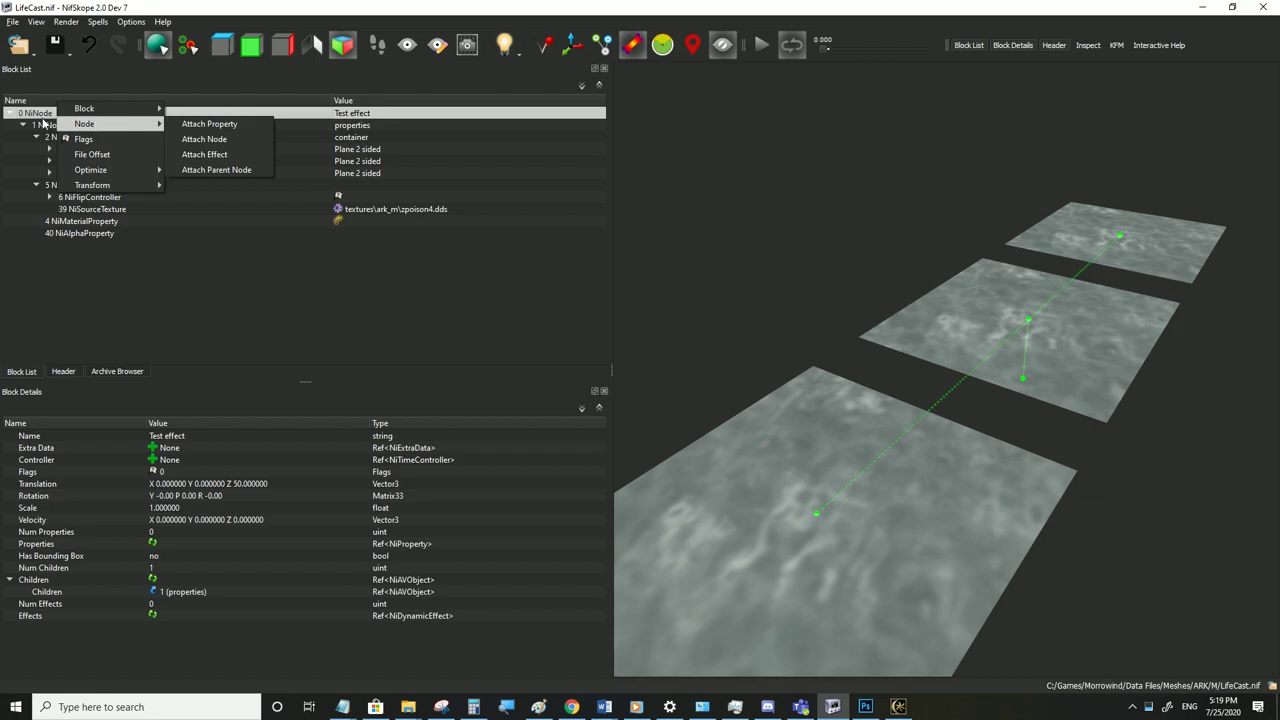
{"action": "left_click", "coordinate": [42, 117]}
{"action": "right_click", "coordinate": [42, 115]}
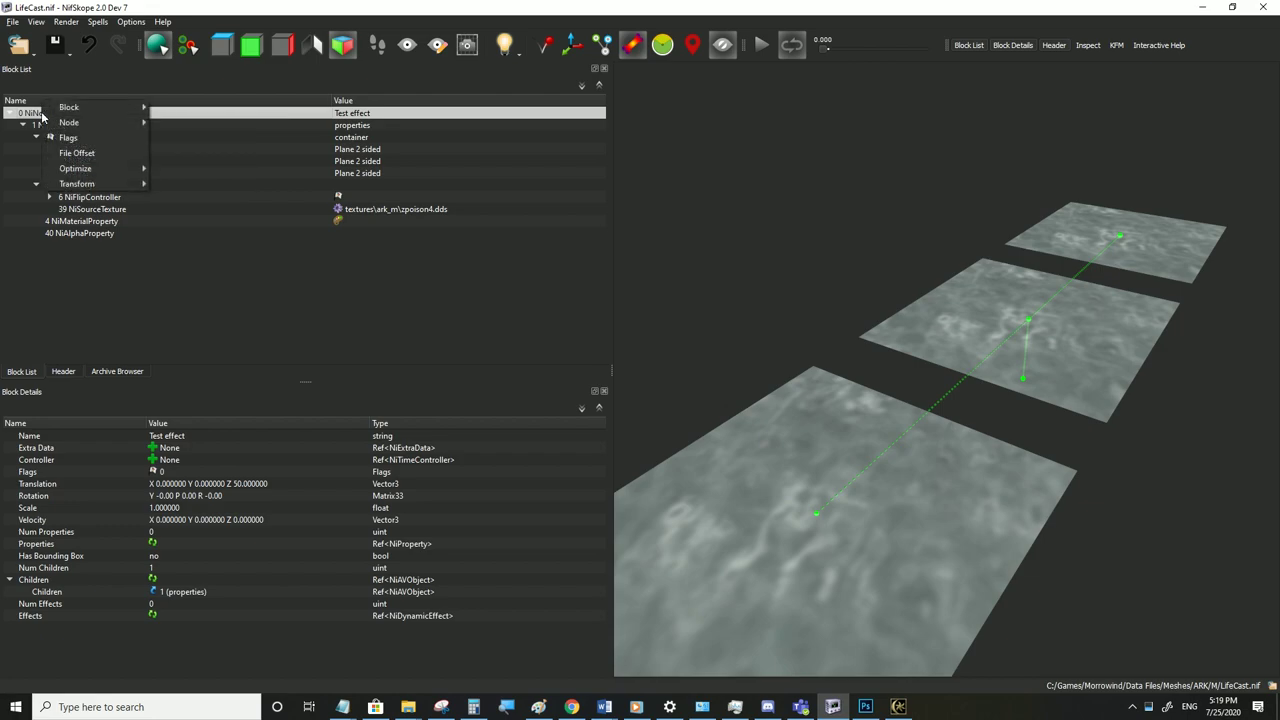
{"action": "mouse_move", "coordinate": [90, 107]}
{"action": "left_click", "coordinate": [181, 216]}
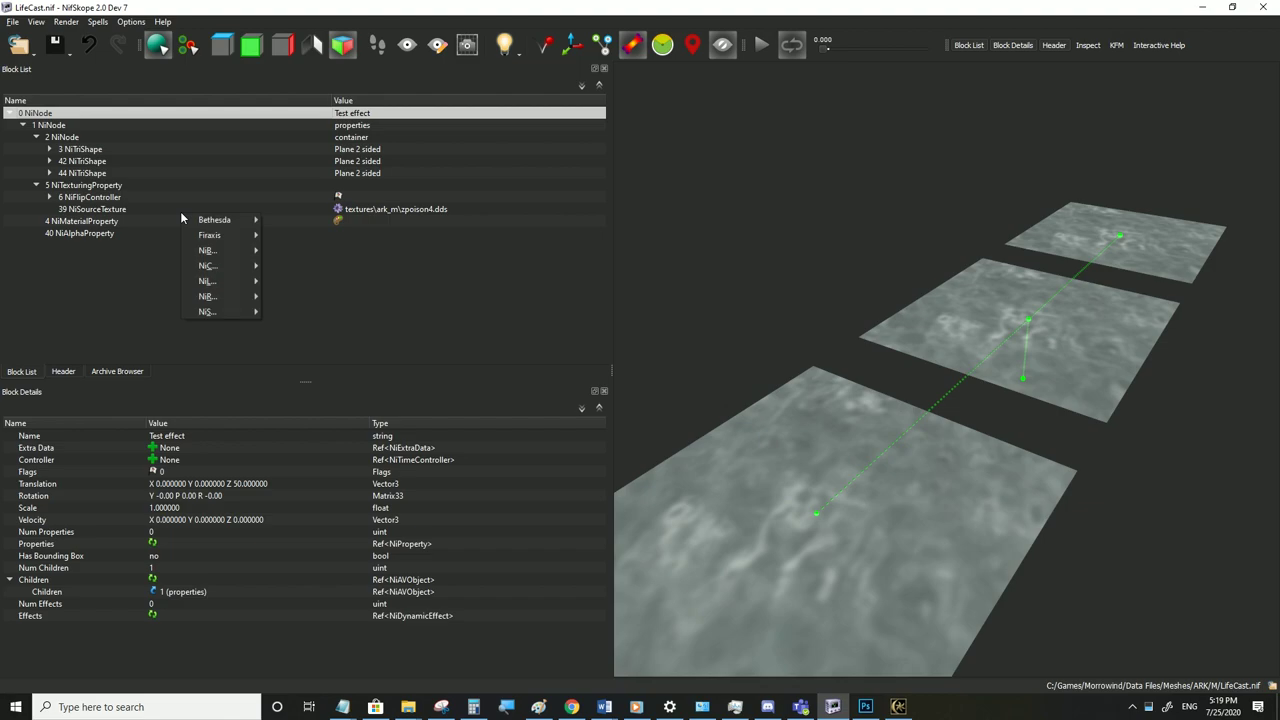
{"action": "mouse_move", "coordinate": [212, 255]}
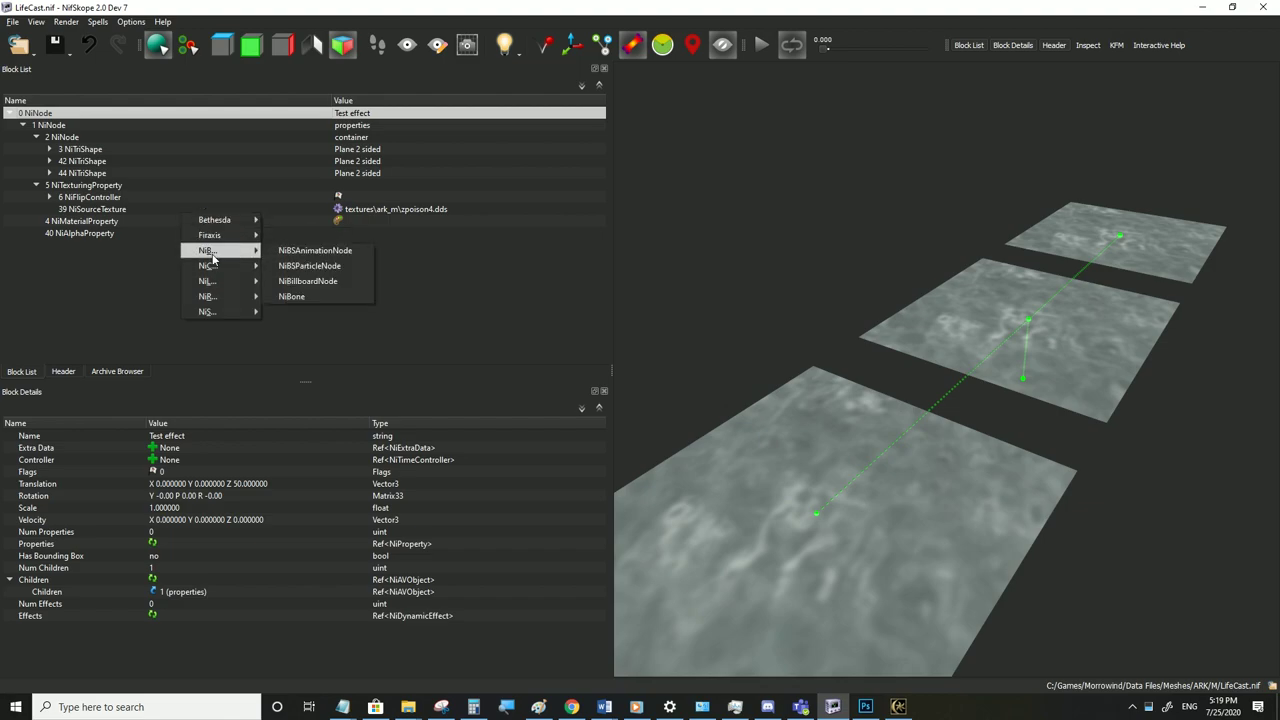
{"action": "left_click", "coordinate": [342, 257]}
Set the root node's Flags to 164
{"action": "double_click", "coordinate": [164, 474]}
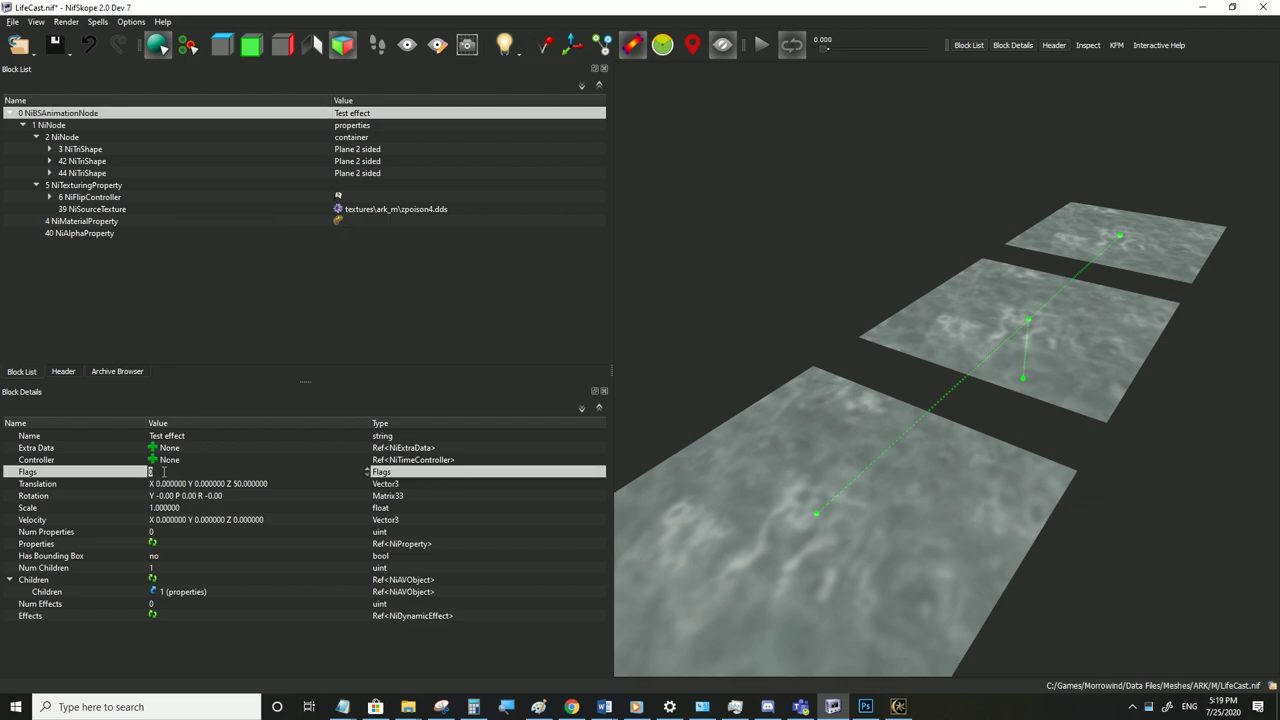
{"action": "type", "text": "4"}
{"action": "left_click", "coordinate": [163, 484]}
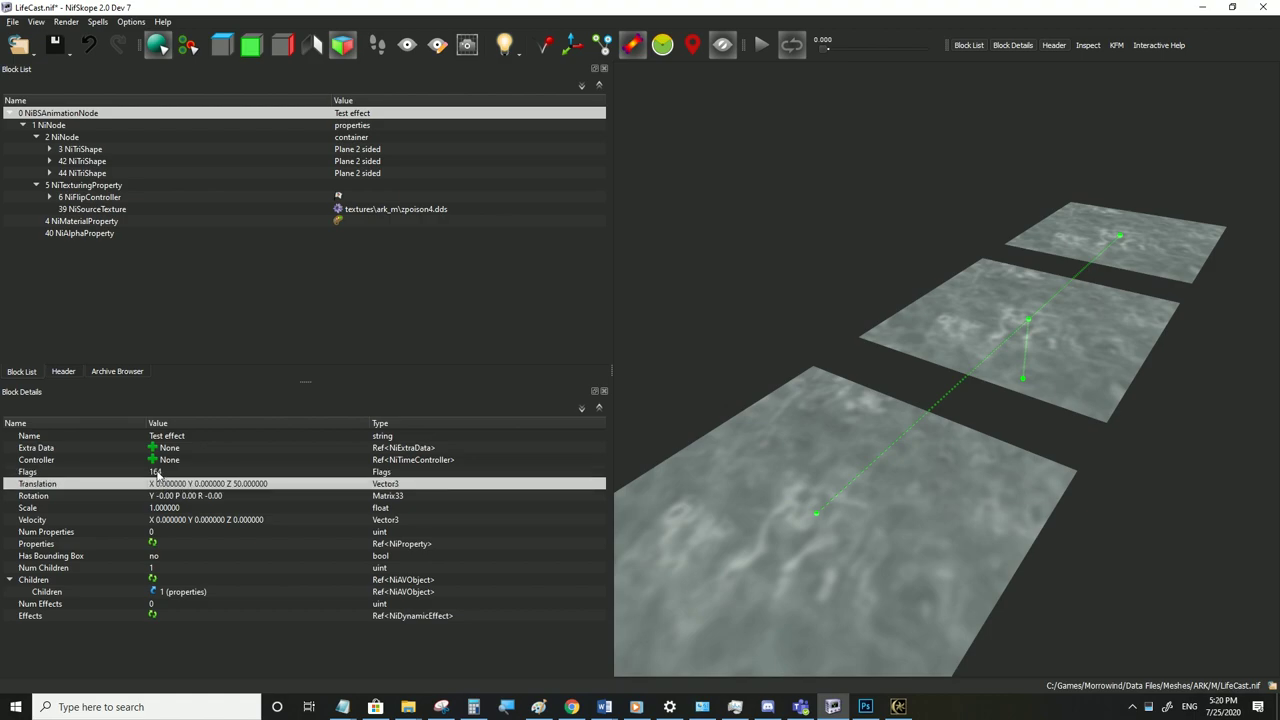
{"action": "left_click", "coordinate": [166, 473]}
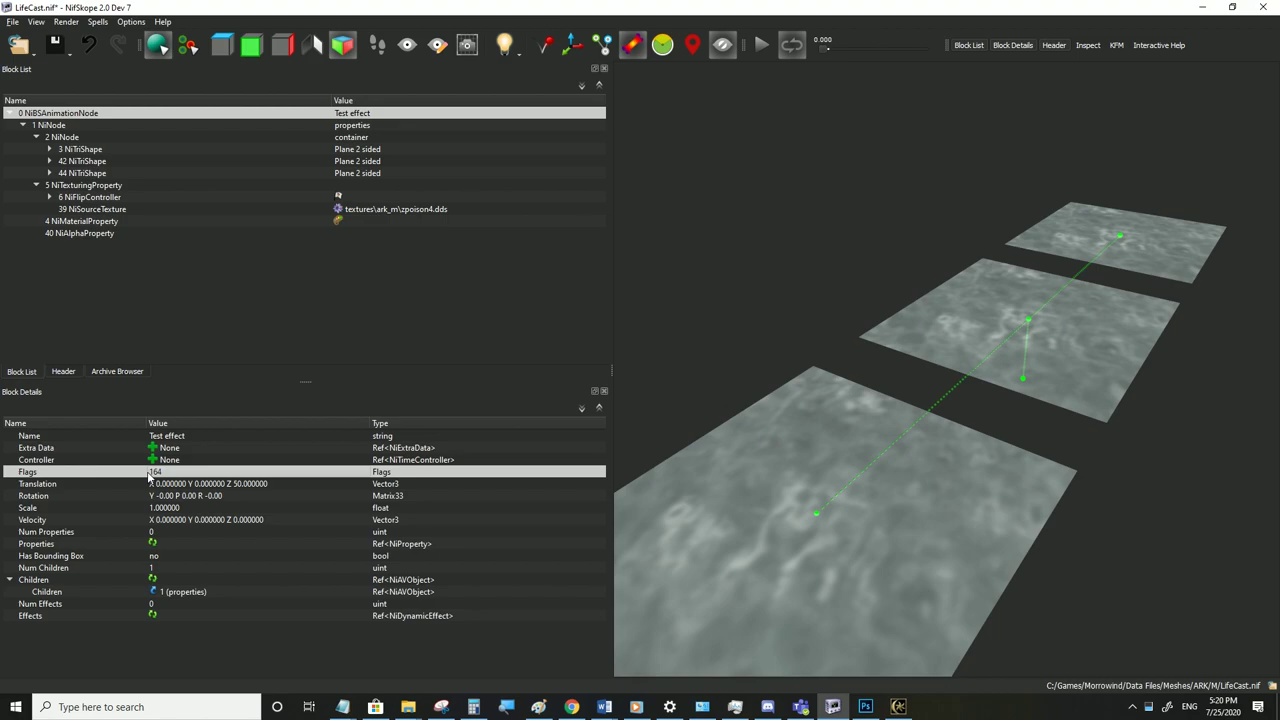
Save the converted file and test the water planes in Morrowind
{"action": "left_click", "coordinate": [14, 22]}
{"action": "left_click", "coordinate": [42, 133]}
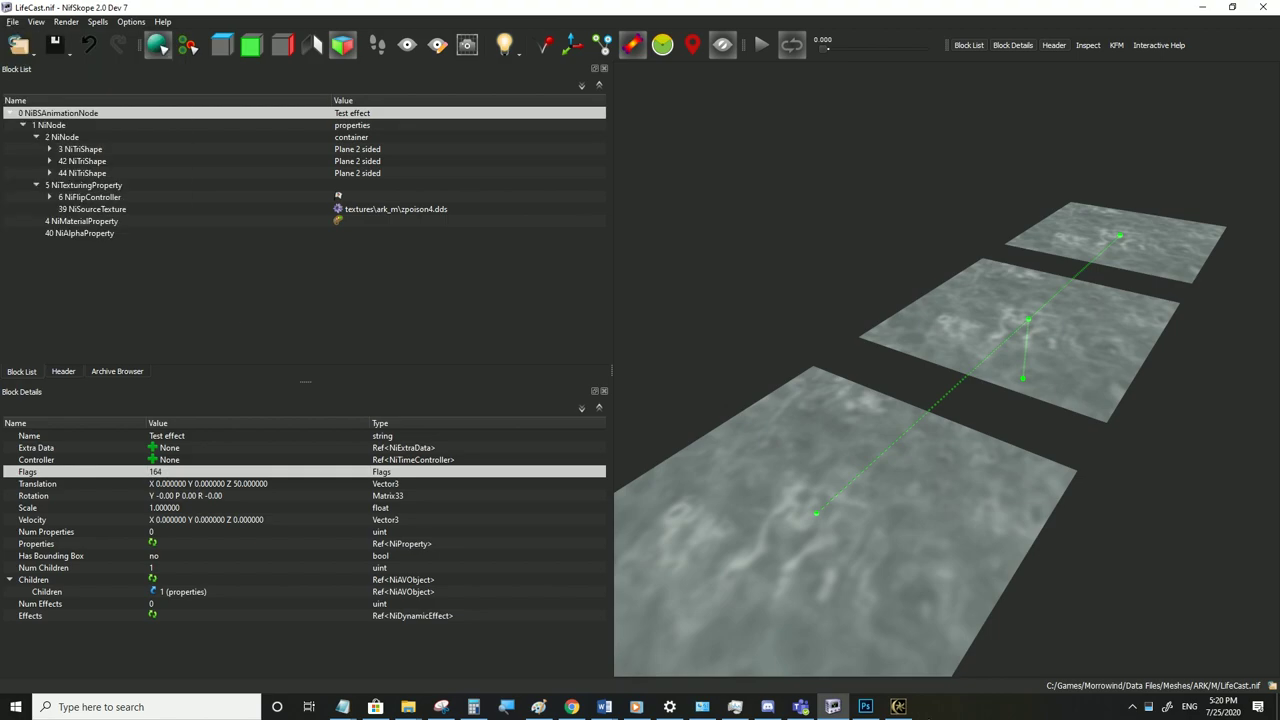
{"action": "left_click", "coordinate": [898, 706]}
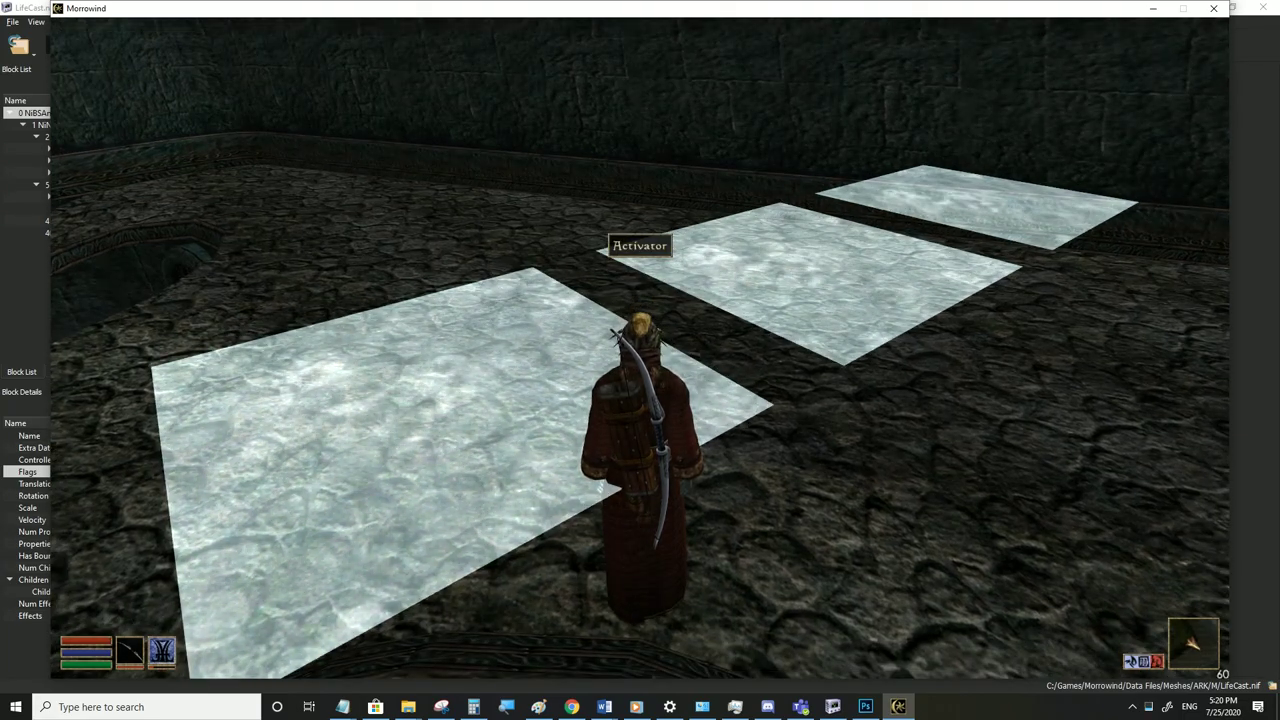
{"action": "left_click", "coordinate": [898, 706]}
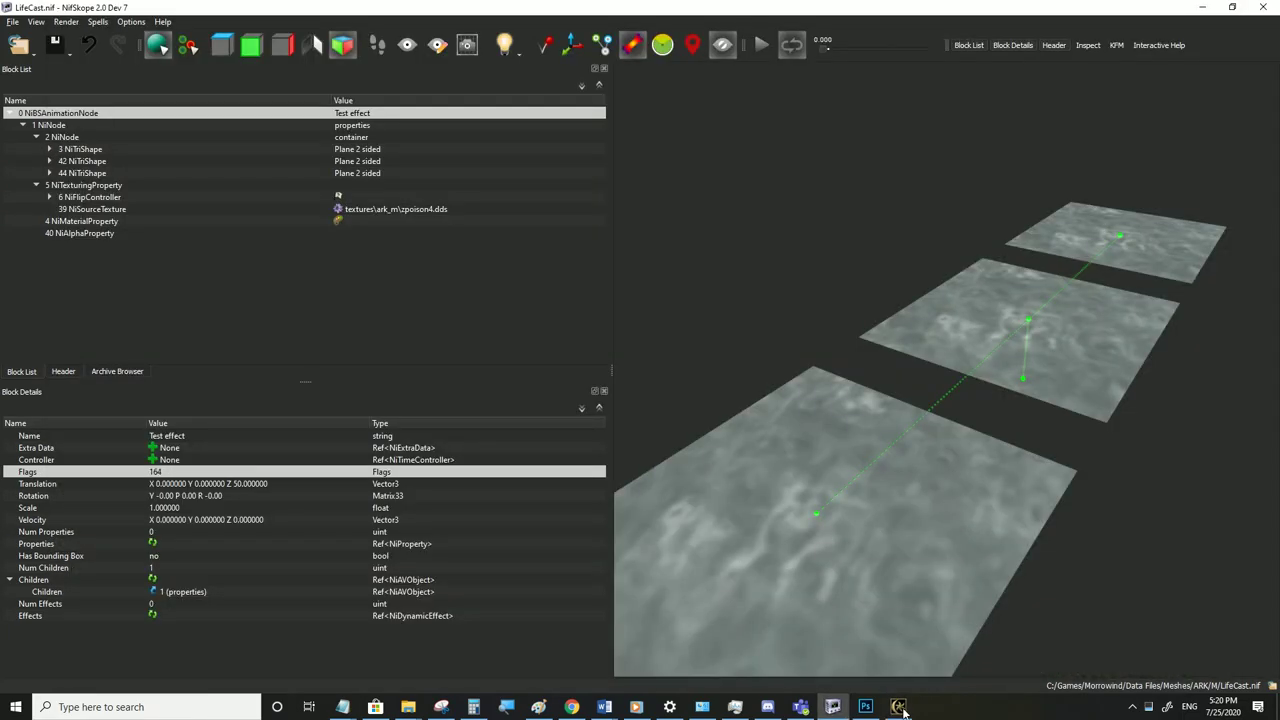
Compare the NiTexturingProperty and NiFlipController blocks and expand the Base Texture details
{"action": "left_click", "coordinate": [66, 186]}
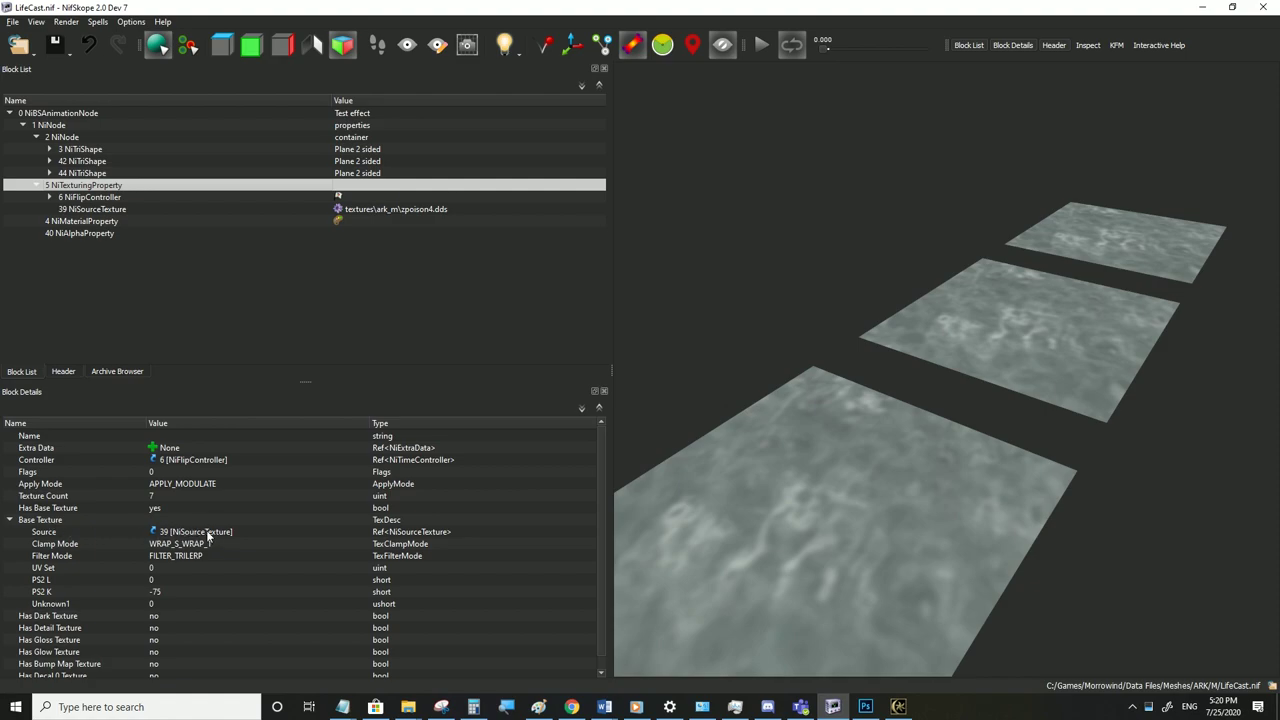
{"action": "left_click", "coordinate": [77, 202]}
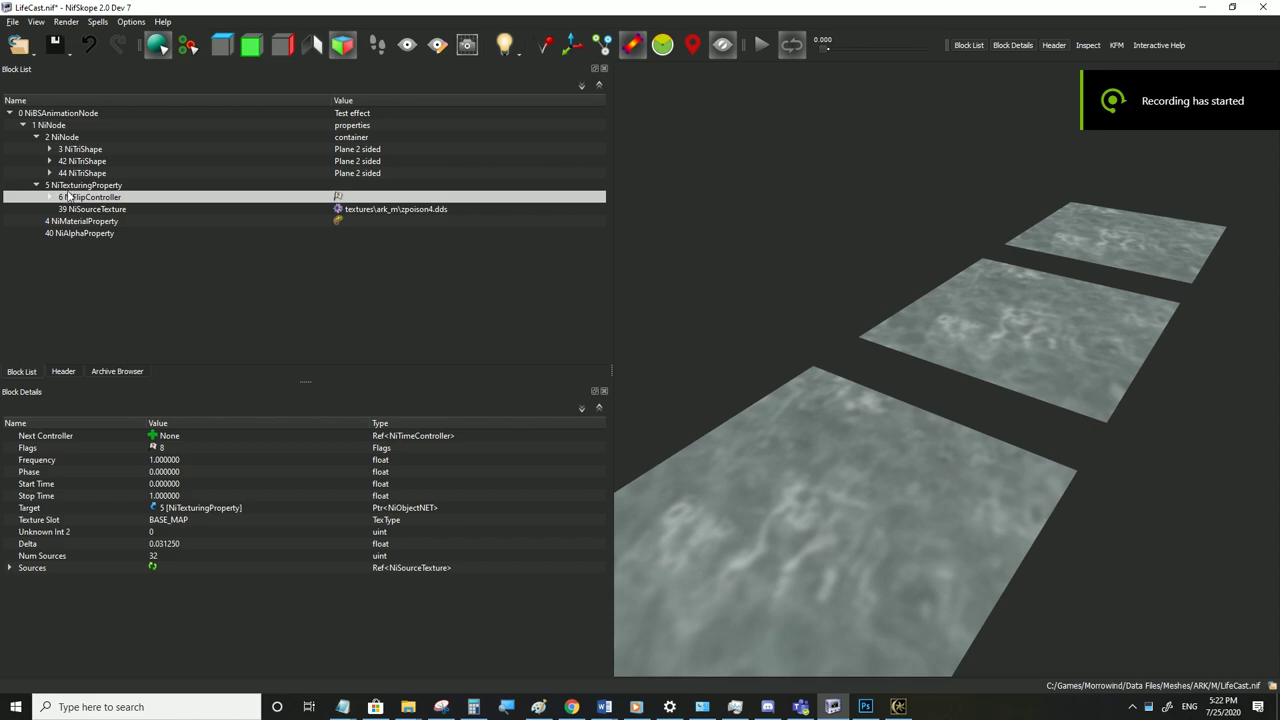
{"action": "left_click", "coordinate": [71, 186]}
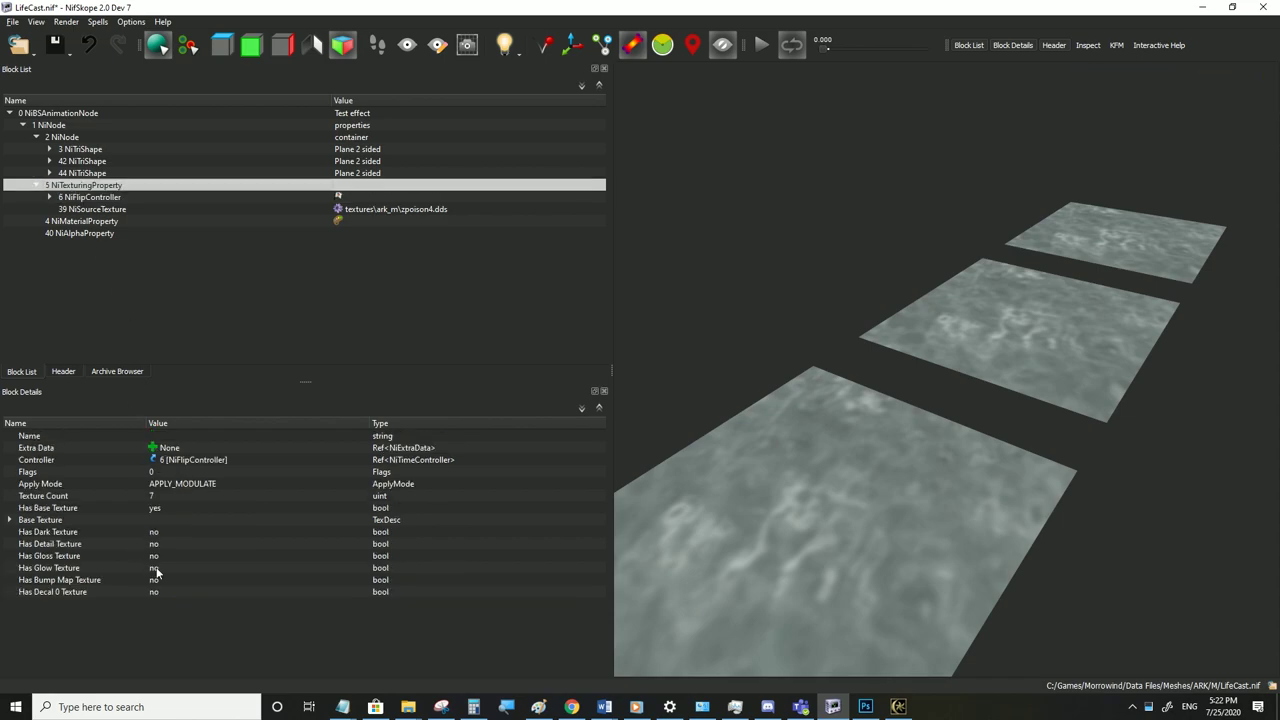
{"action": "mouse_move", "coordinate": [156, 572]}
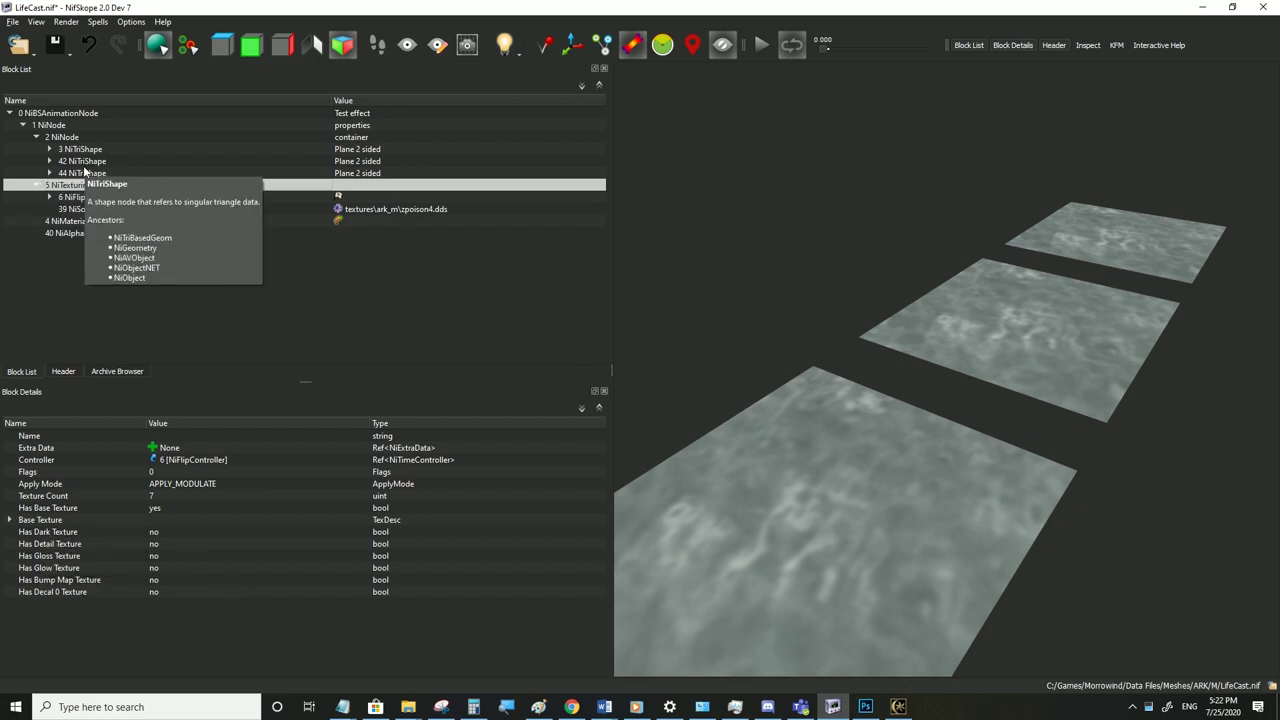
{"action": "left_click", "coordinate": [77, 198]}
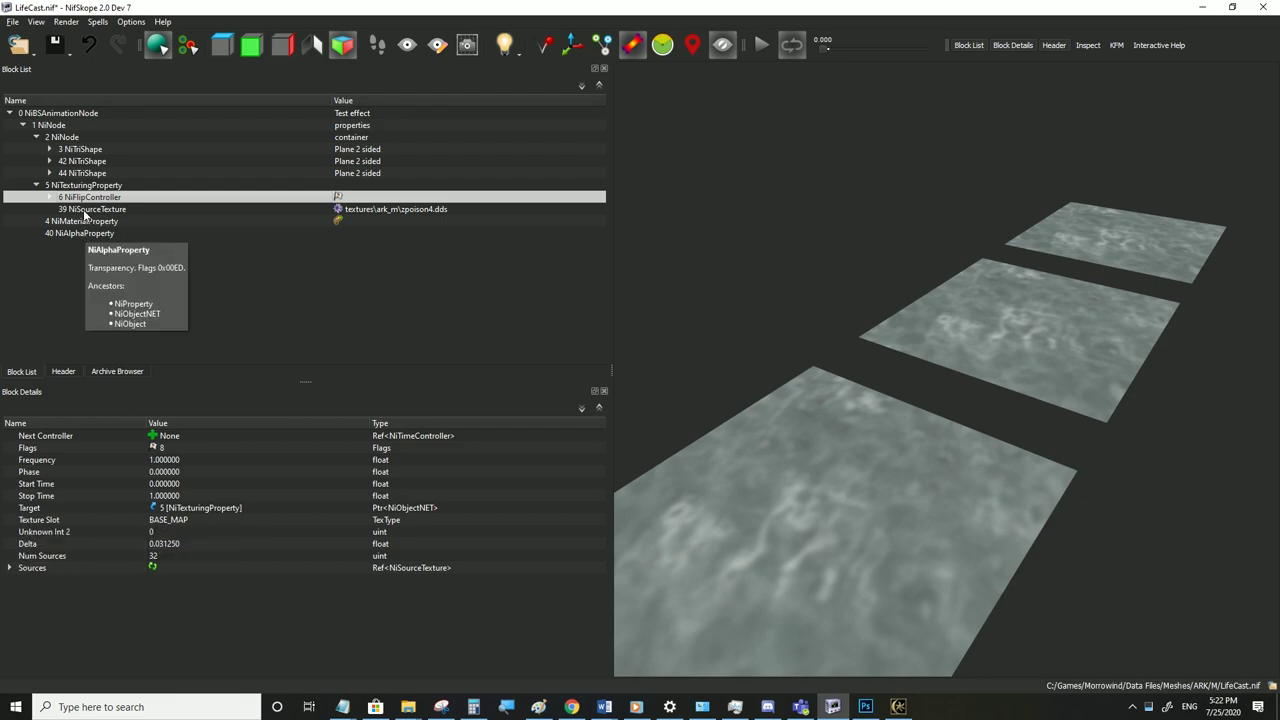
{"action": "left_click", "coordinate": [84, 186]}
{"action": "left_click", "coordinate": [9, 520]}
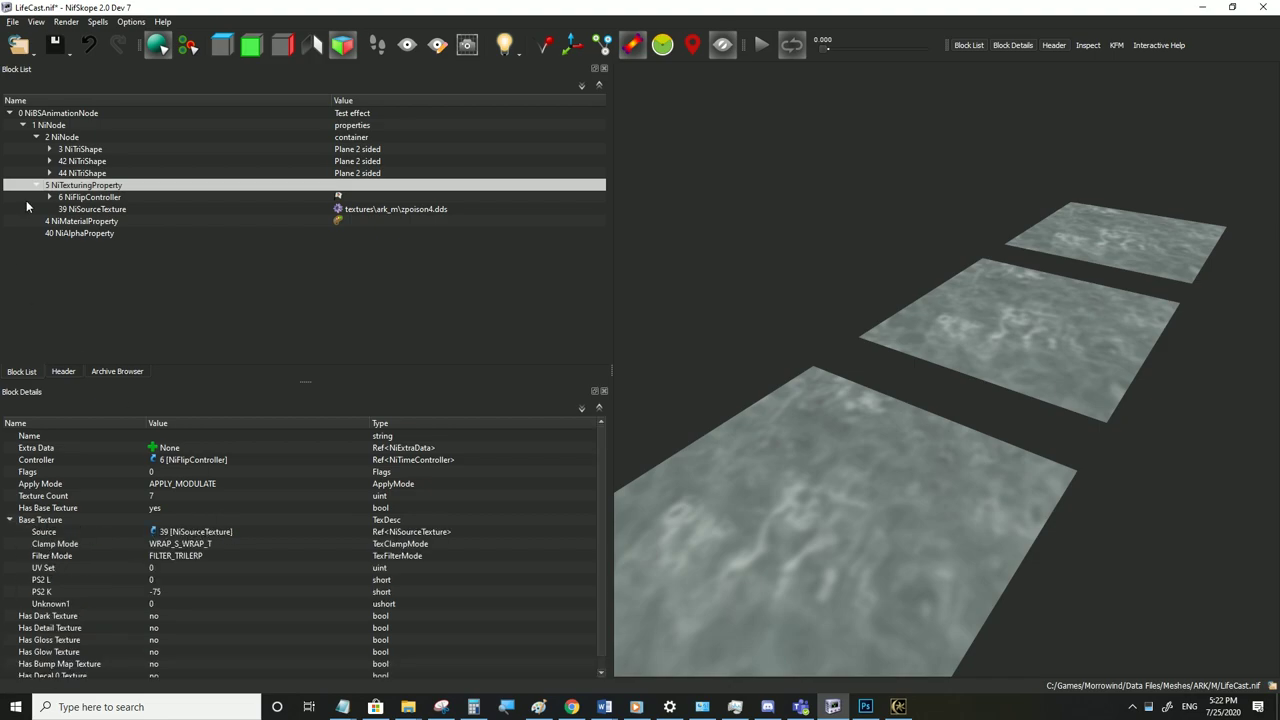
Switch the NiTexturingProperty's Has Base Texture to no
{"action": "left_click", "coordinate": [90, 197]}
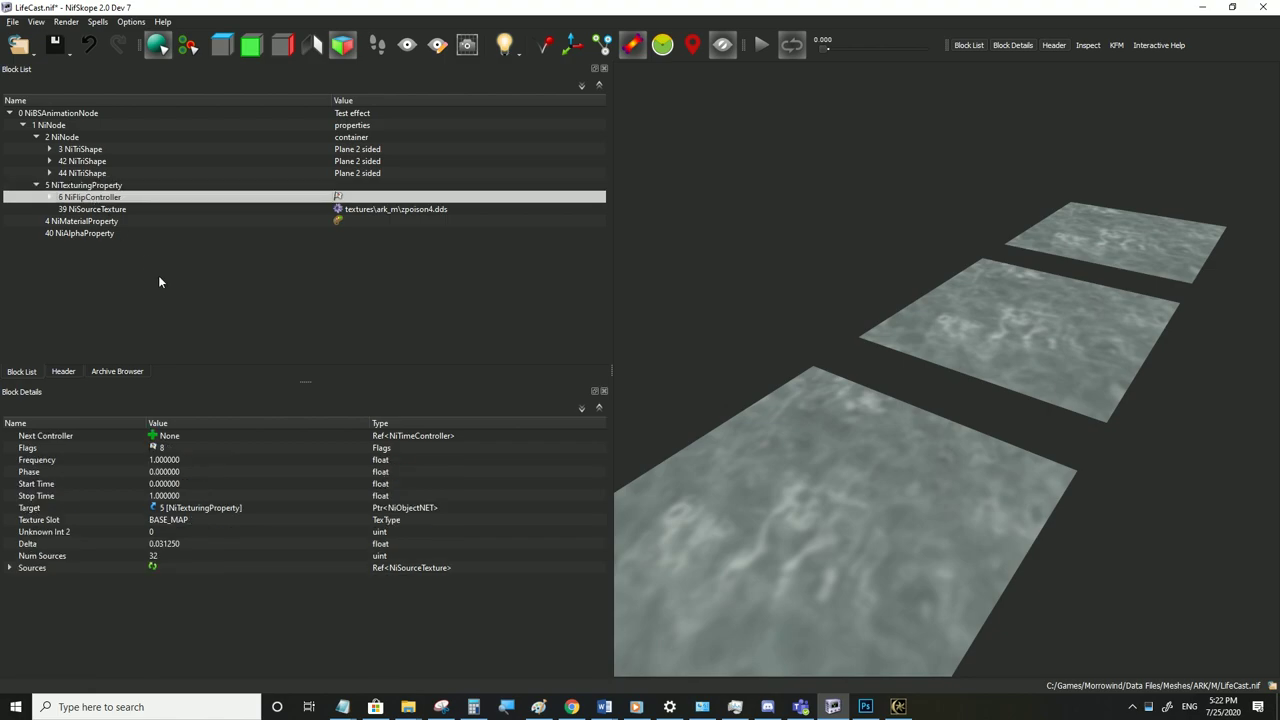
{"action": "right_click", "coordinate": [50, 201]}
{"action": "left_click", "coordinate": [84, 185]}
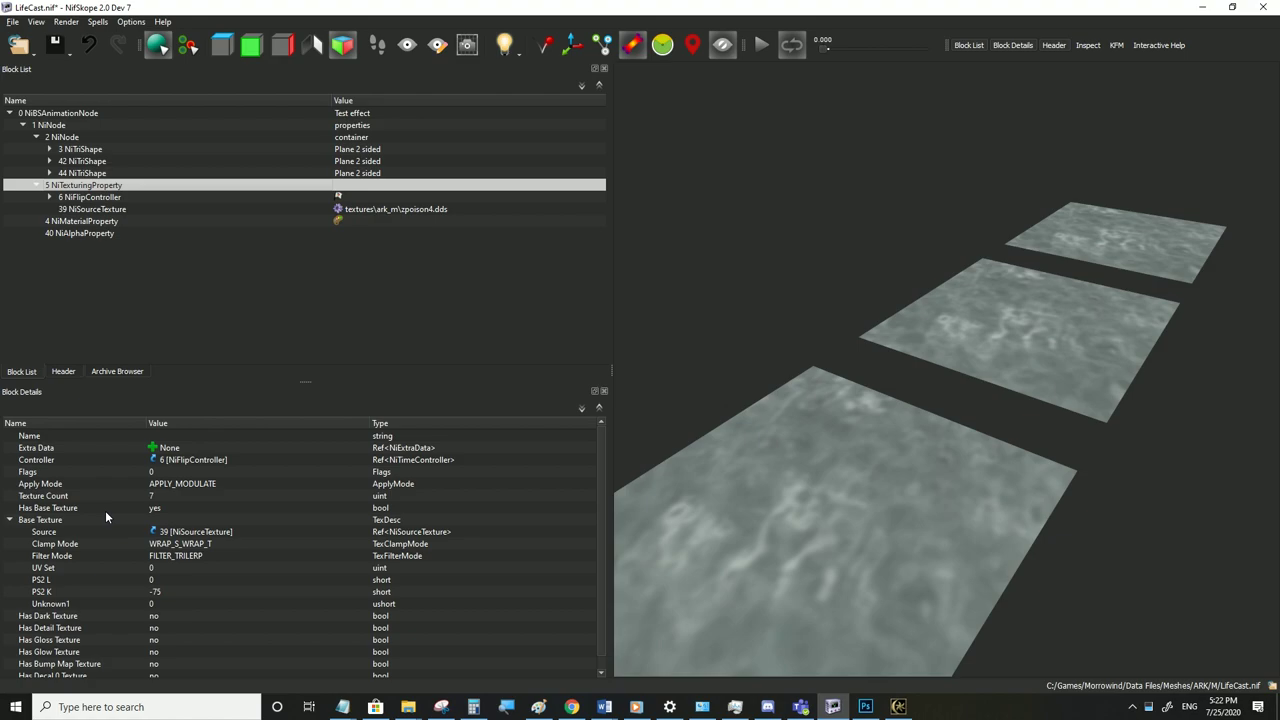
{"action": "double_click", "coordinate": [155, 509]}
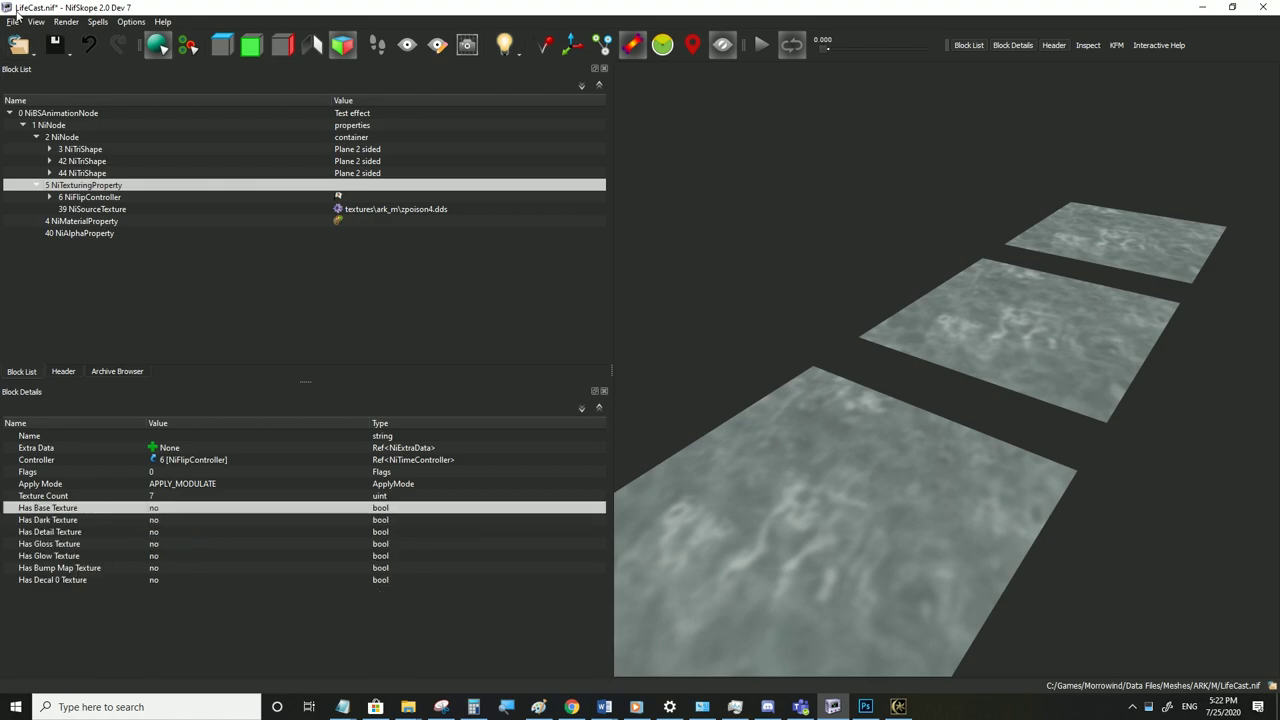
Save, test the untextured planes in Morrowind, then set Has Base Texture back to yes
{"action": "left_click", "coordinate": [12, 22]}
{"action": "left_click", "coordinate": [43, 129]}
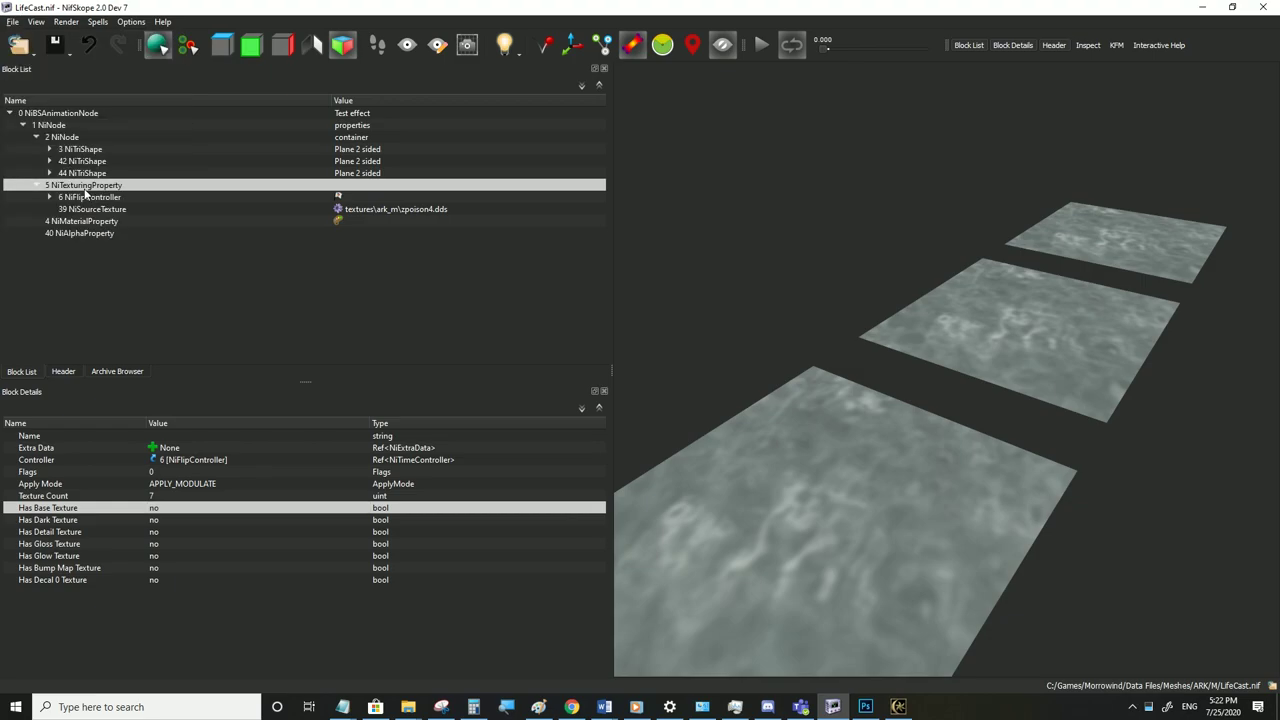
{"action": "left_click", "coordinate": [898, 707]}
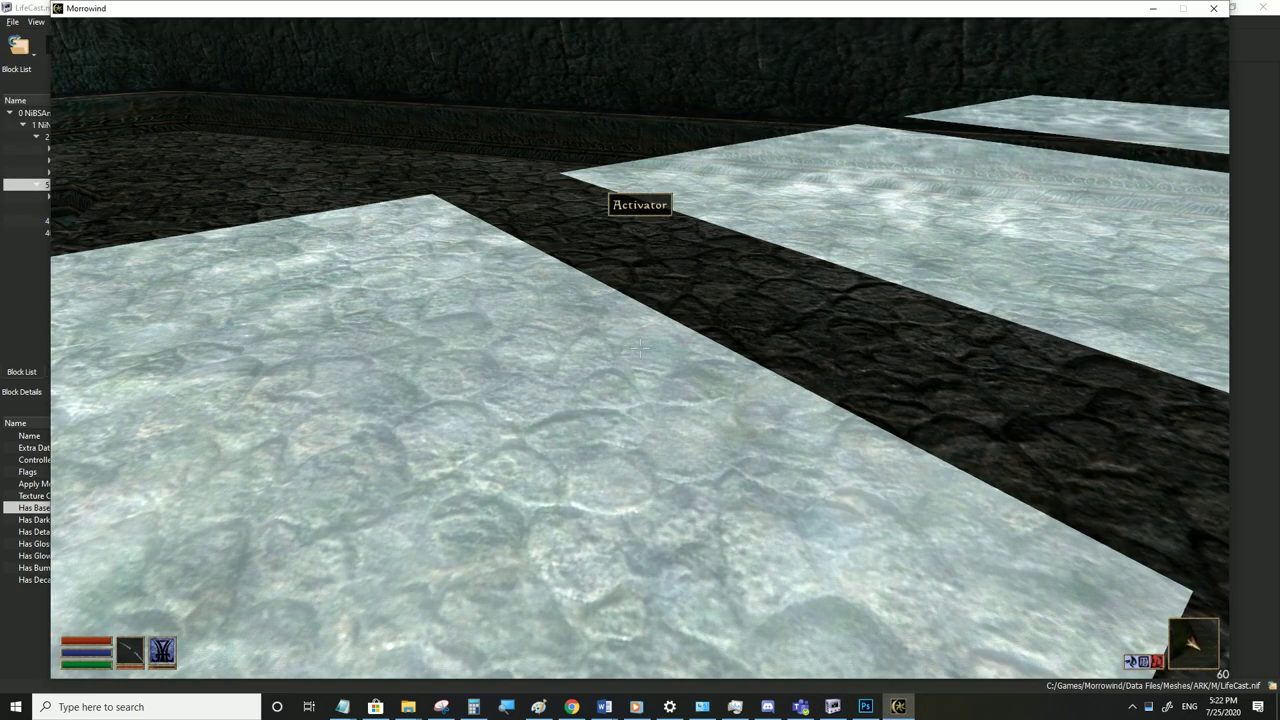
{"action": "key", "text": "Tab"}
{"action": "key", "text": "alt+Tab"}
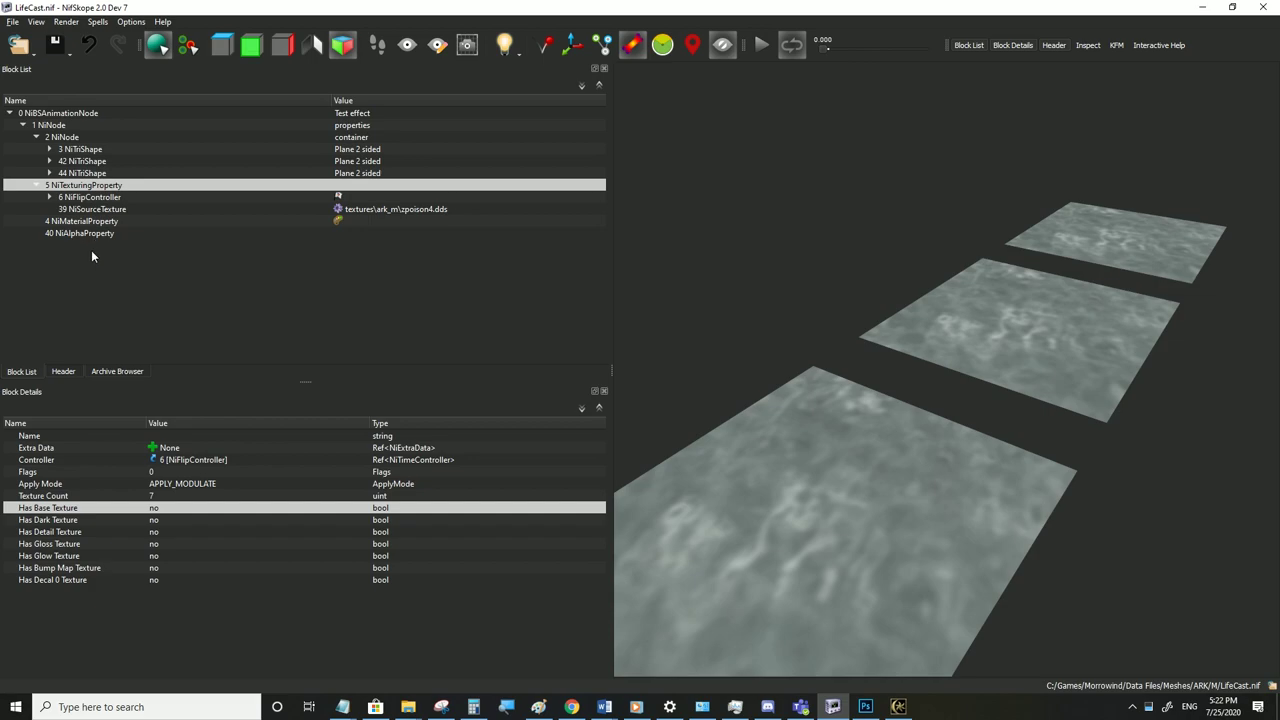
{"action": "double_click", "coordinate": [155, 508]}
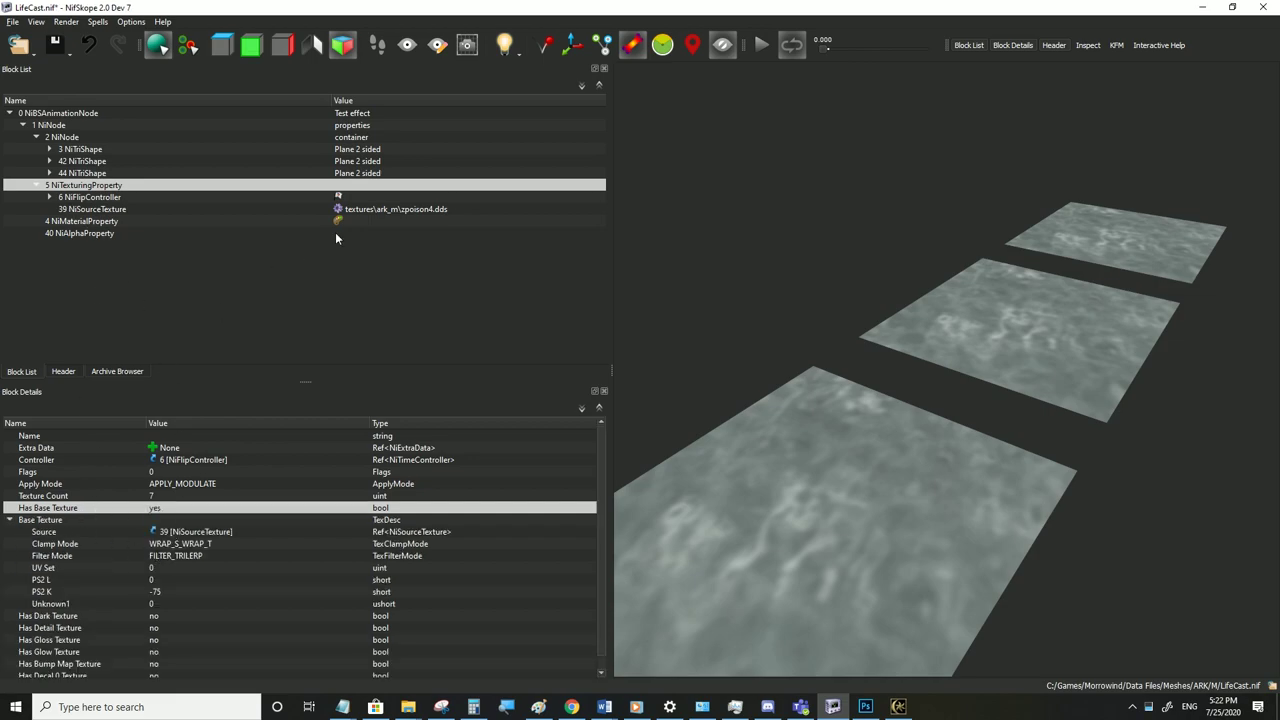
Inspect the zpoison4.dds base source and the flip controller's water frames, starting at water00.tga
{"action": "left_click", "coordinate": [60, 520]}
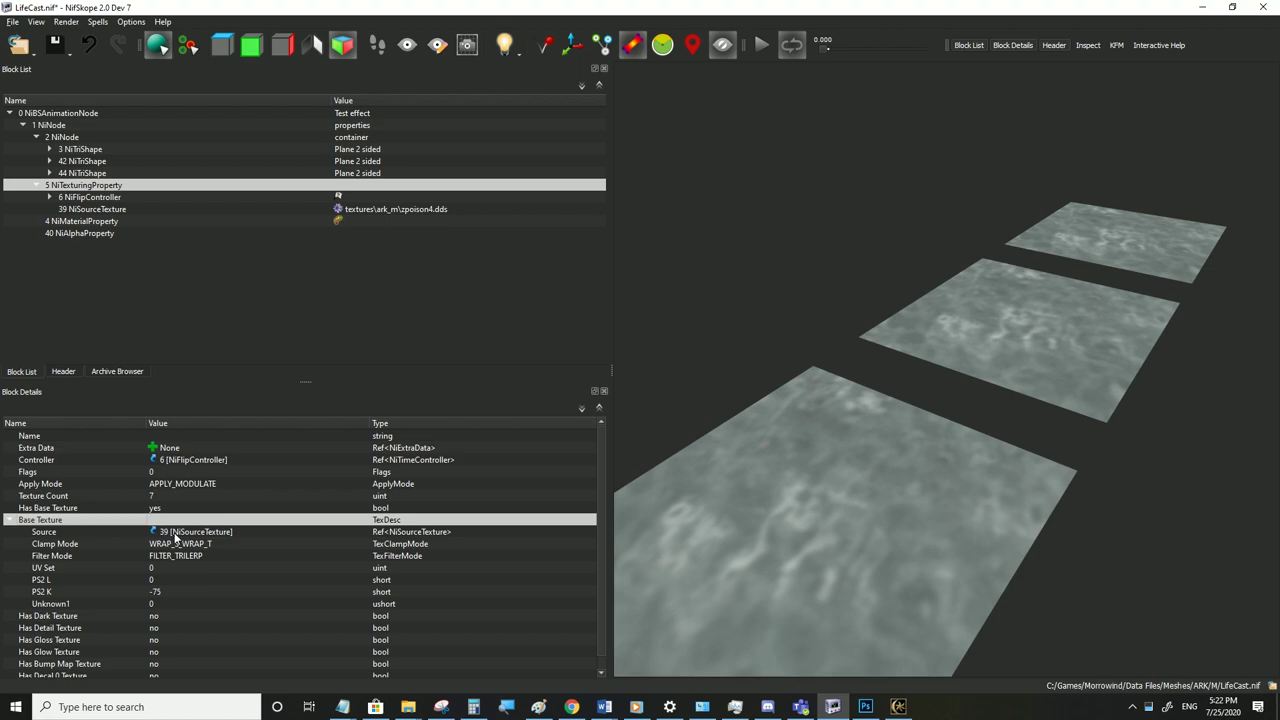
{"action": "left_click", "coordinate": [376, 211]}
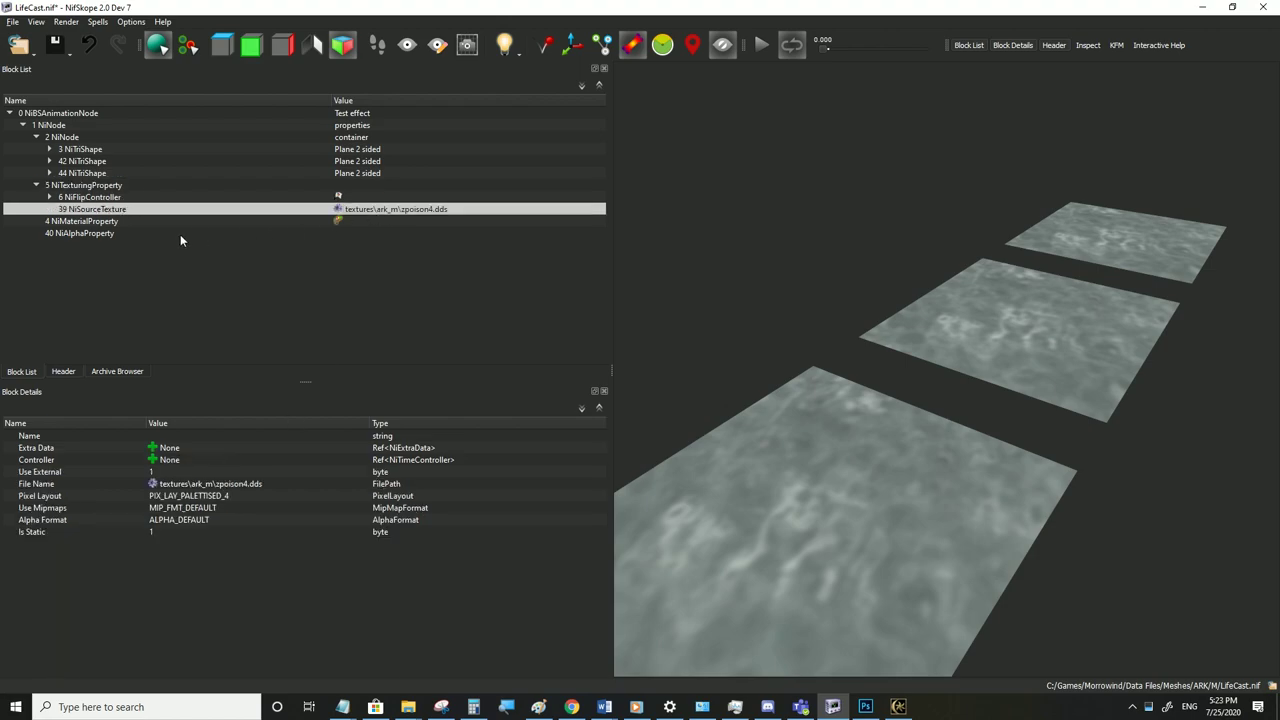
{"action": "left_click", "coordinate": [77, 199]}
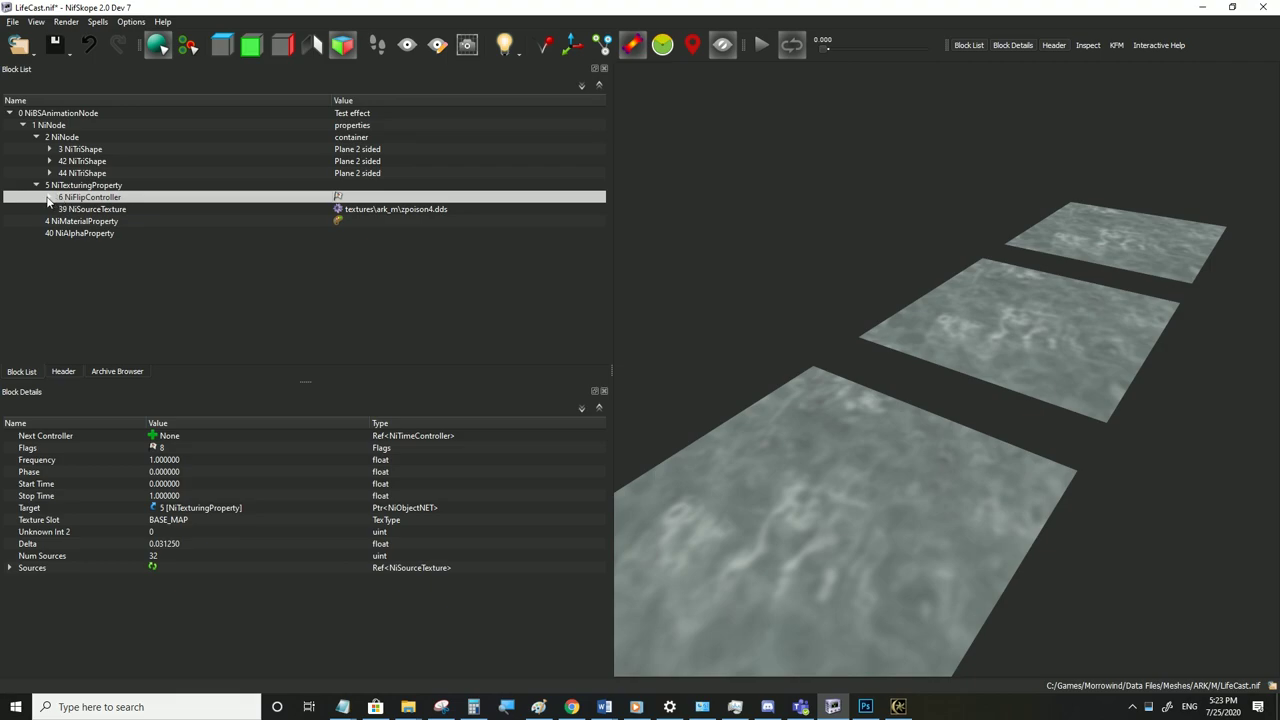
{"action": "left_click", "coordinate": [48, 198]}
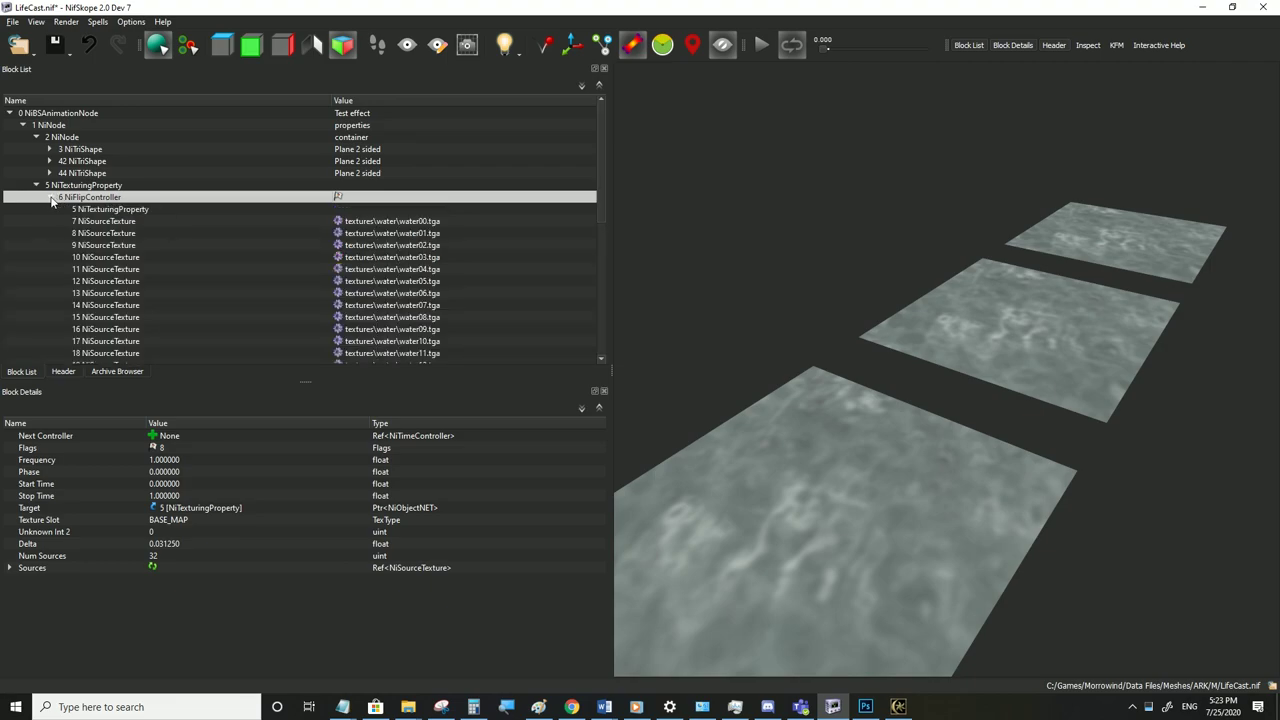
{"action": "left_click", "coordinate": [110, 222]}
{"action": "left_click", "coordinate": [100, 236]}
{"action": "left_click", "coordinate": [99, 256]}
{"action": "left_click", "coordinate": [103, 281]}
{"action": "left_click", "coordinate": [108, 293]}
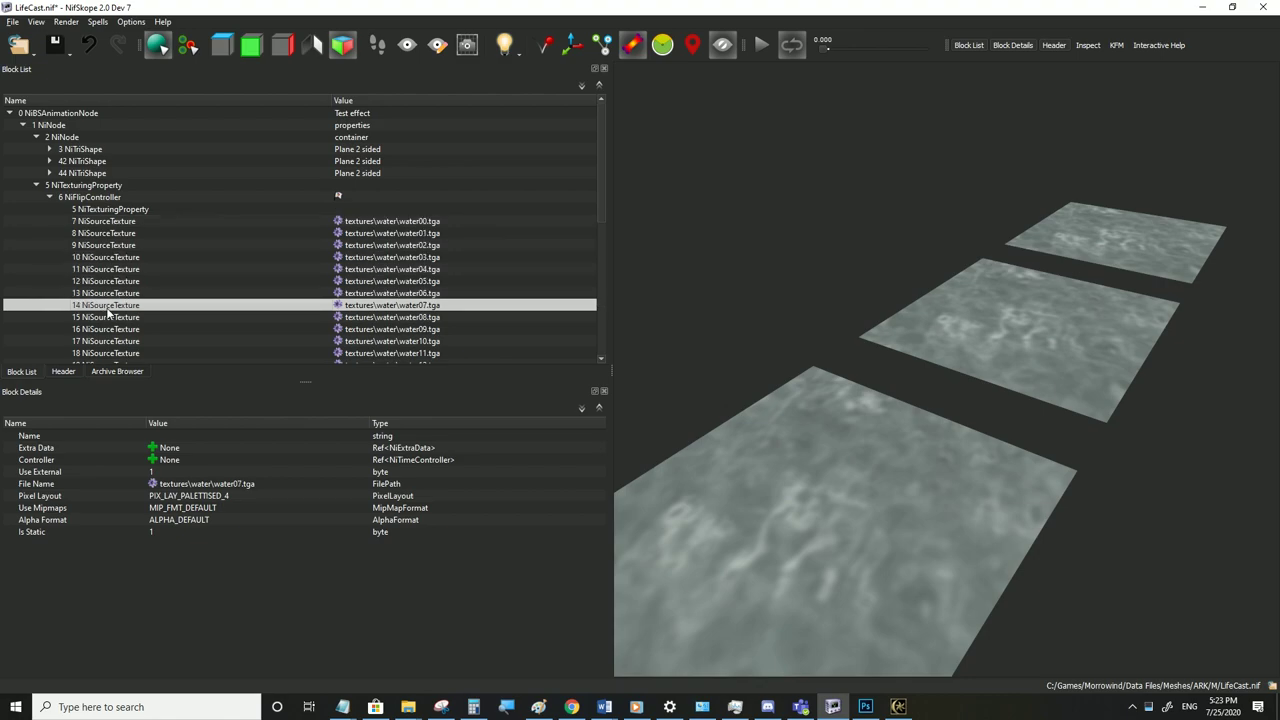
{"action": "left_click", "coordinate": [110, 222]}
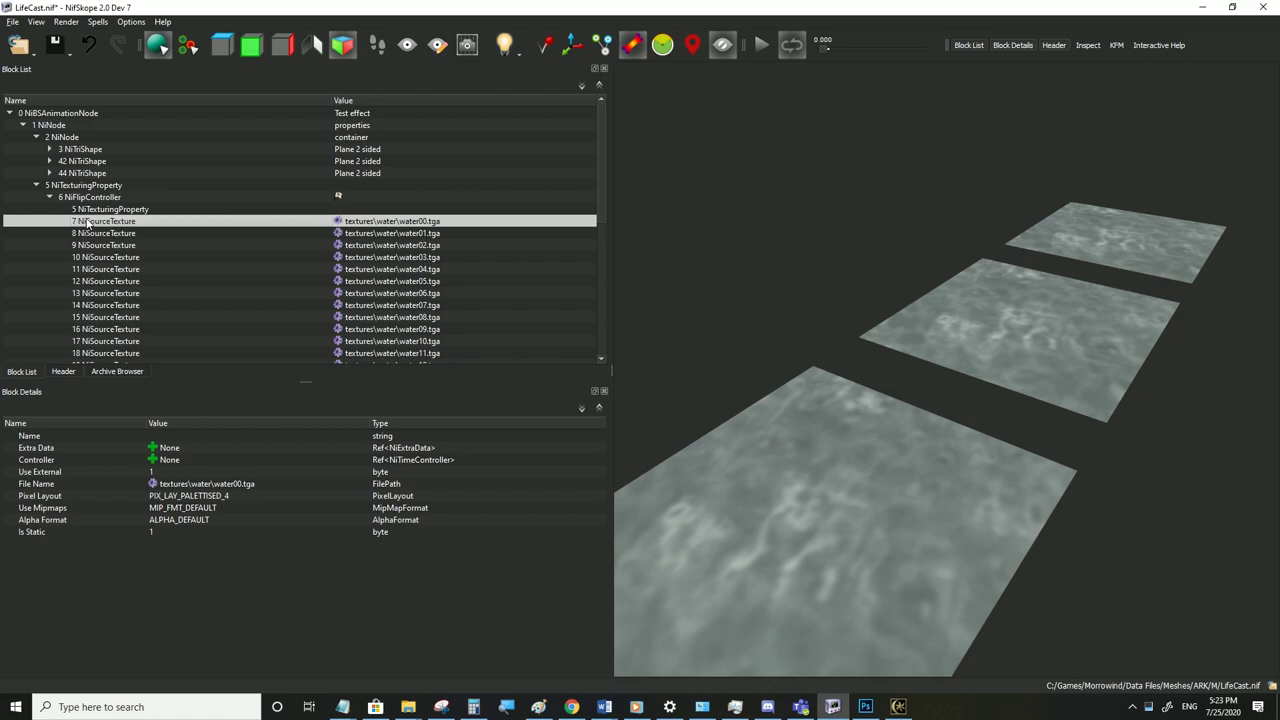
{"action": "mouse_move", "coordinate": [88, 222]}
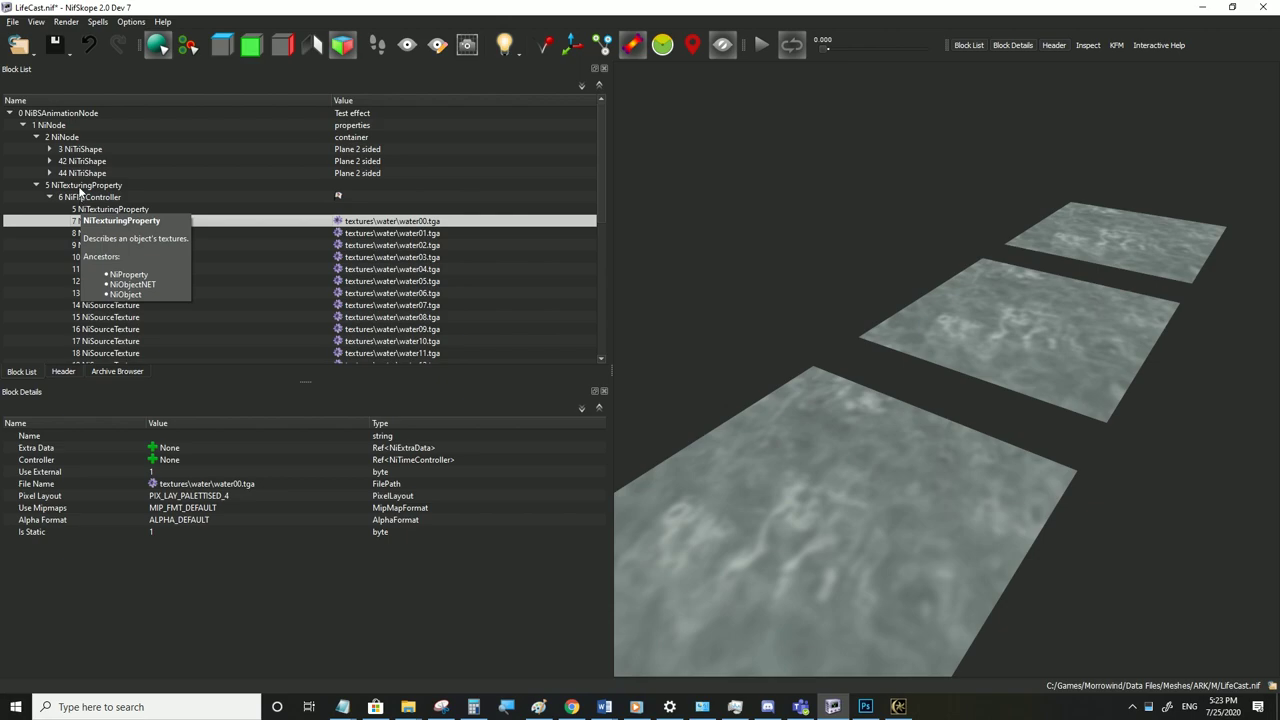
Set the base texture Source to block 7, water00.tga
{"action": "left_click", "coordinate": [80, 188]}
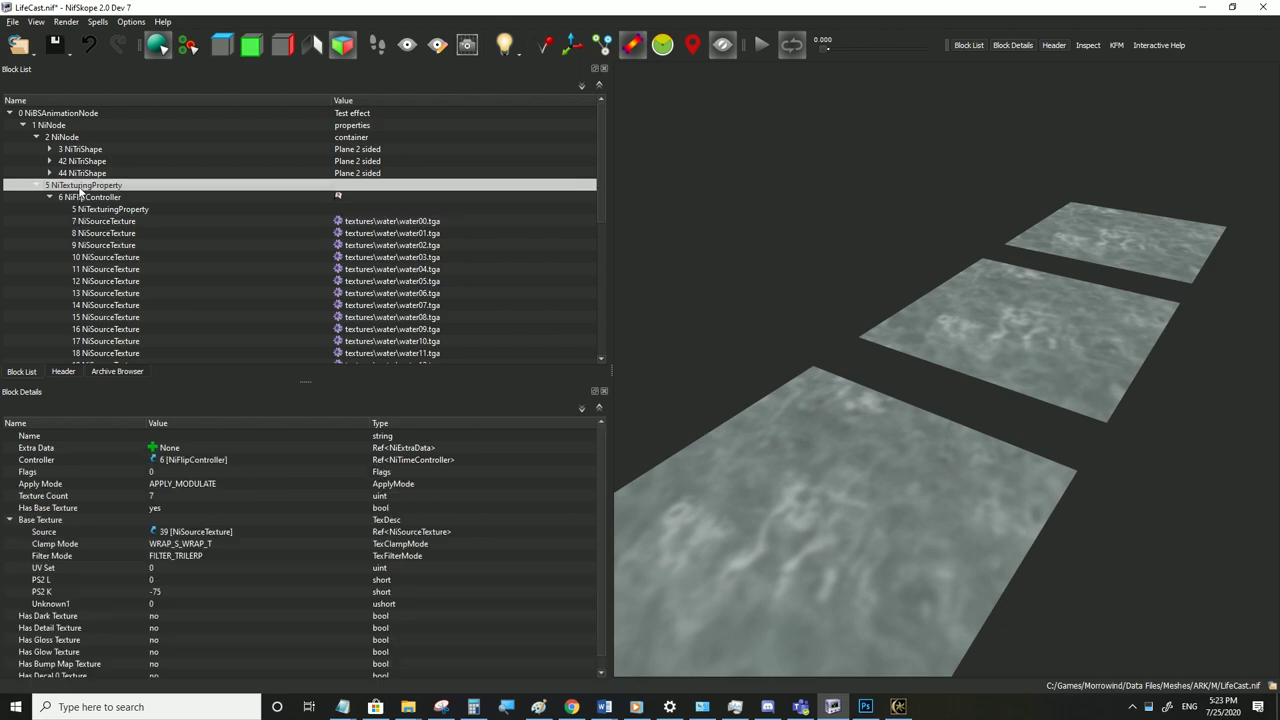
{"action": "left_click", "coordinate": [9, 520]}
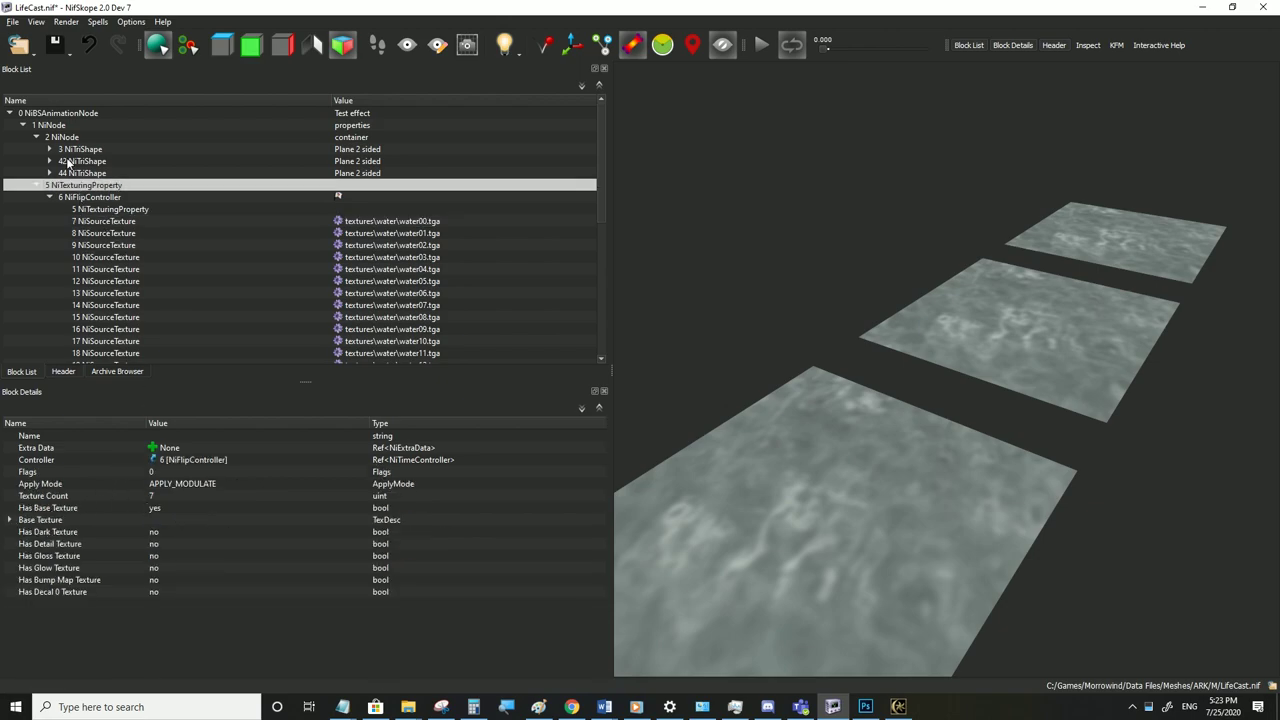
{"action": "left_click", "coordinate": [9, 520]}
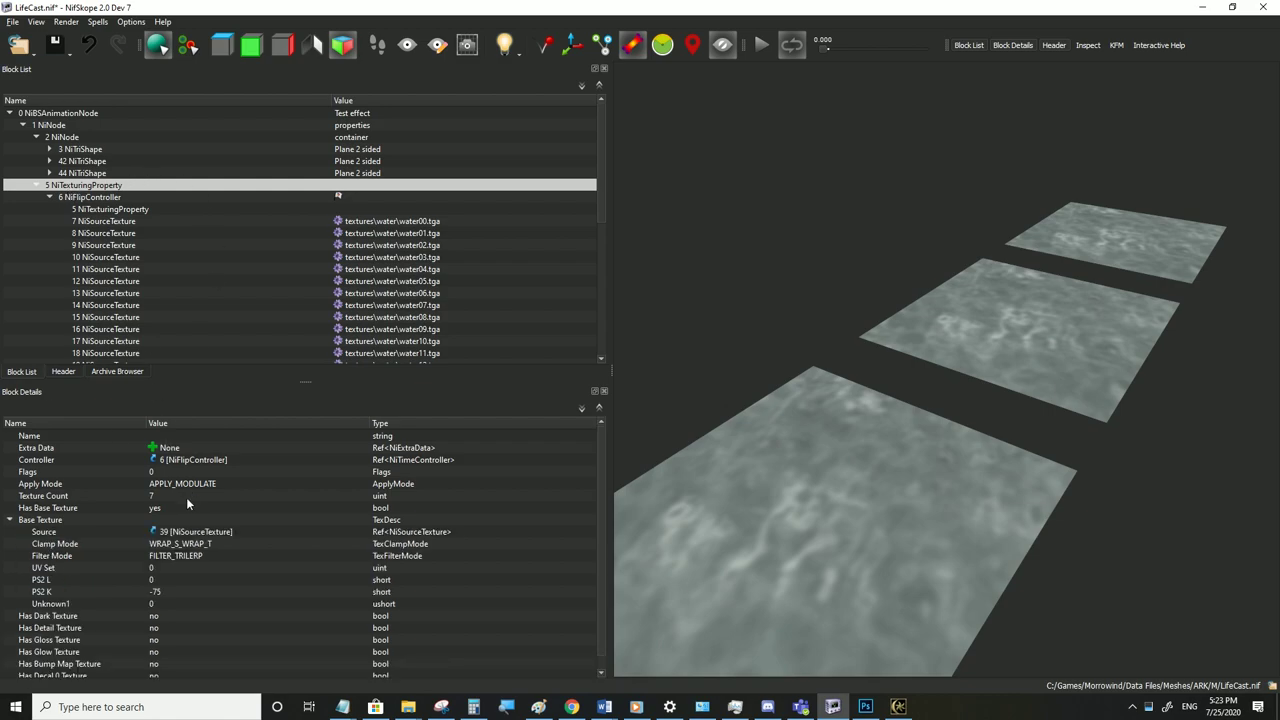
{"action": "double_click", "coordinate": [175, 531]}
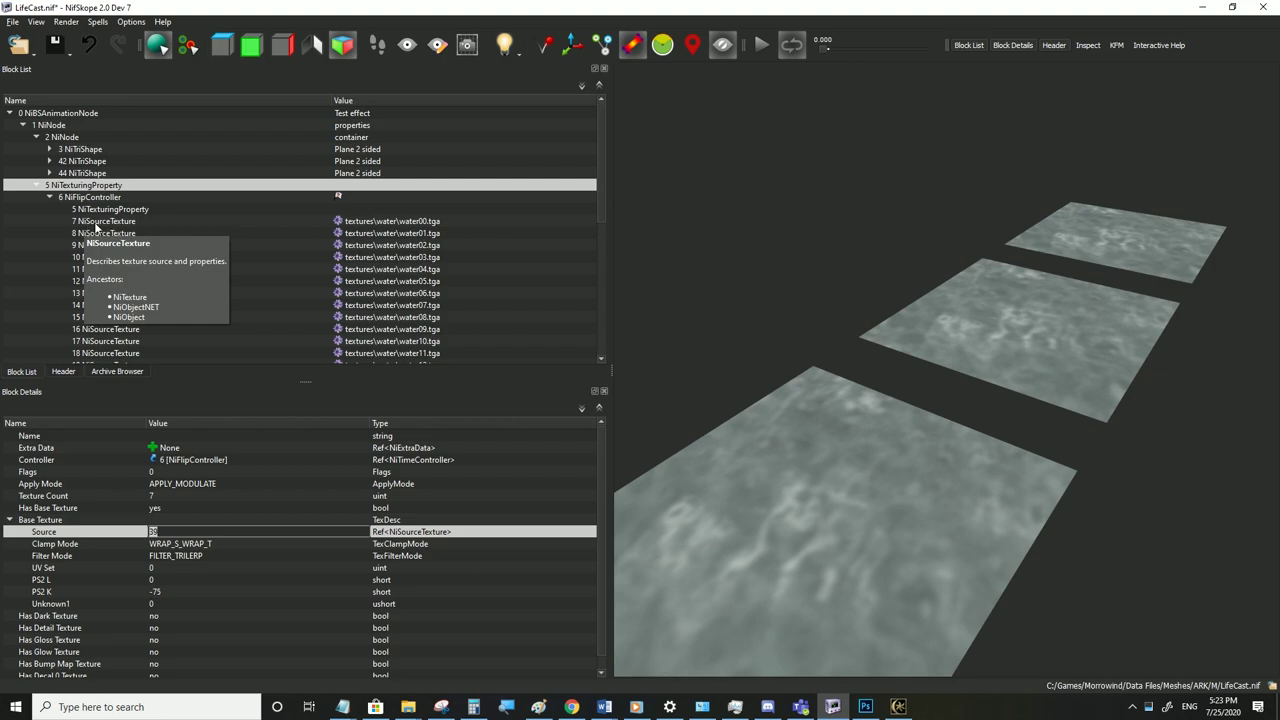
{"action": "type", "text": "7"}
{"action": "left_click", "coordinate": [222, 558]}
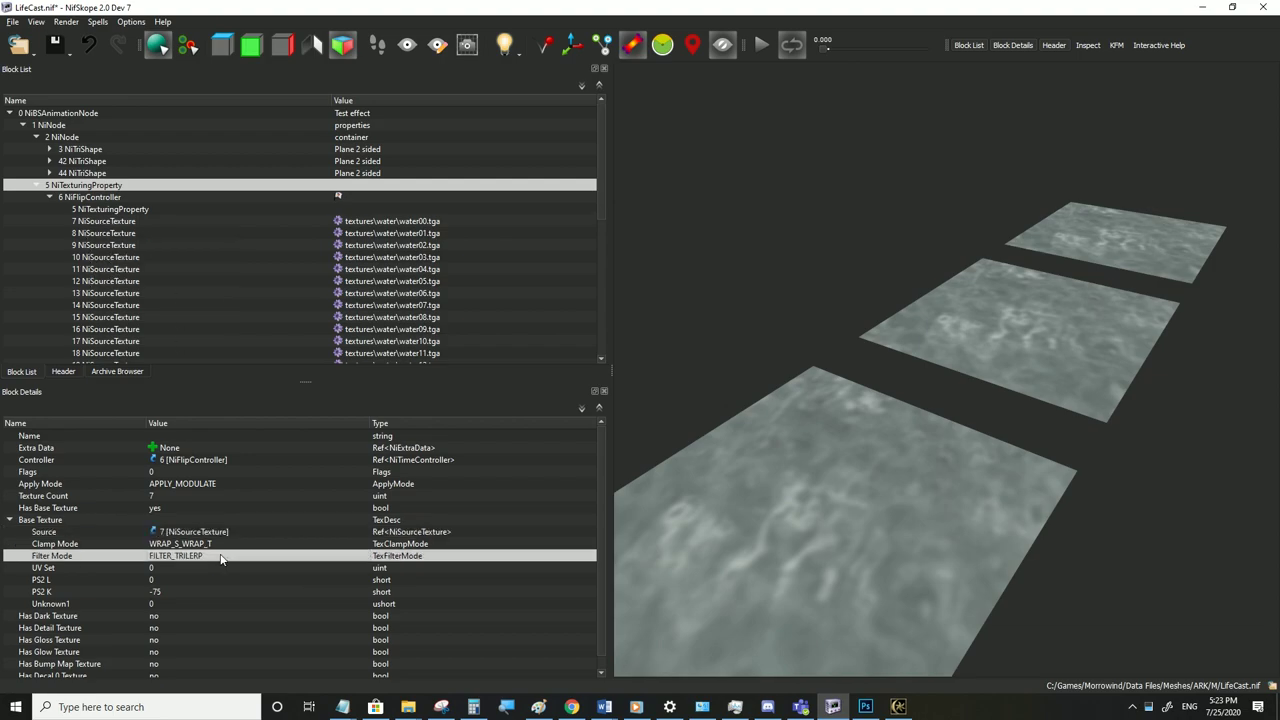
Delete the unused zpoison4.dds NiSourceTexture block
{"action": "left_click", "coordinate": [50, 197]}
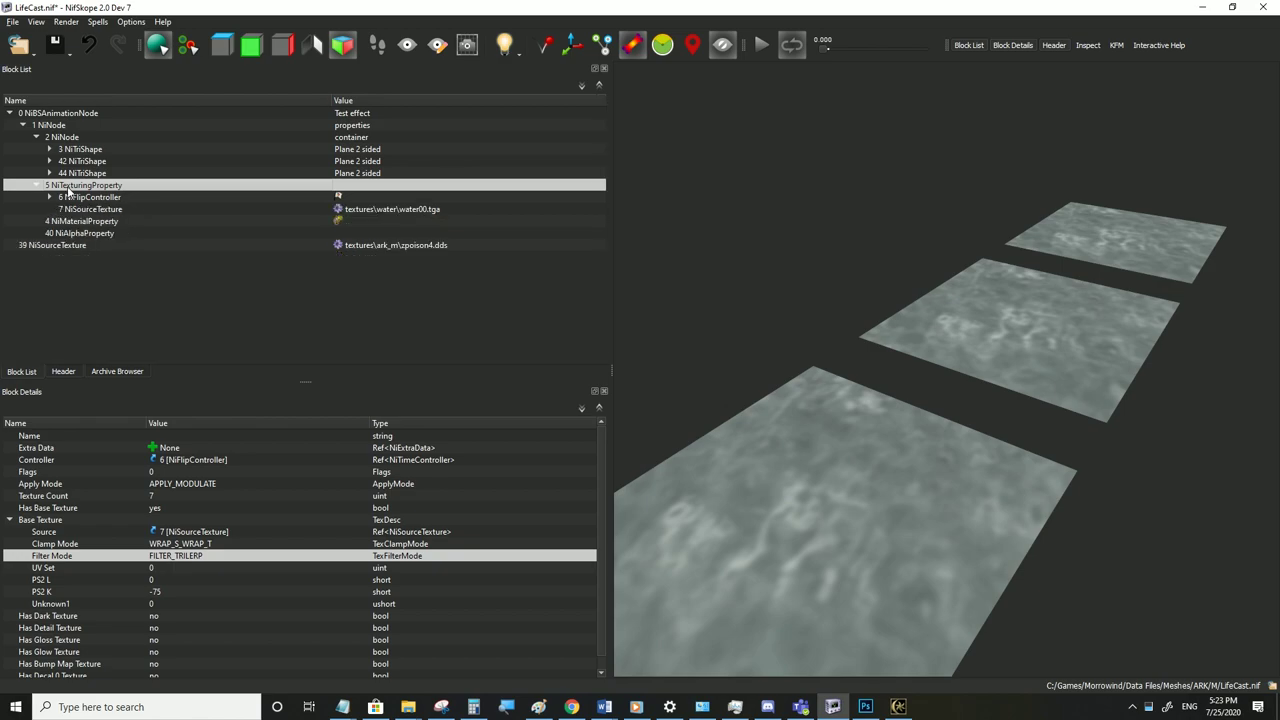
{"action": "left_click", "coordinate": [86, 197]}
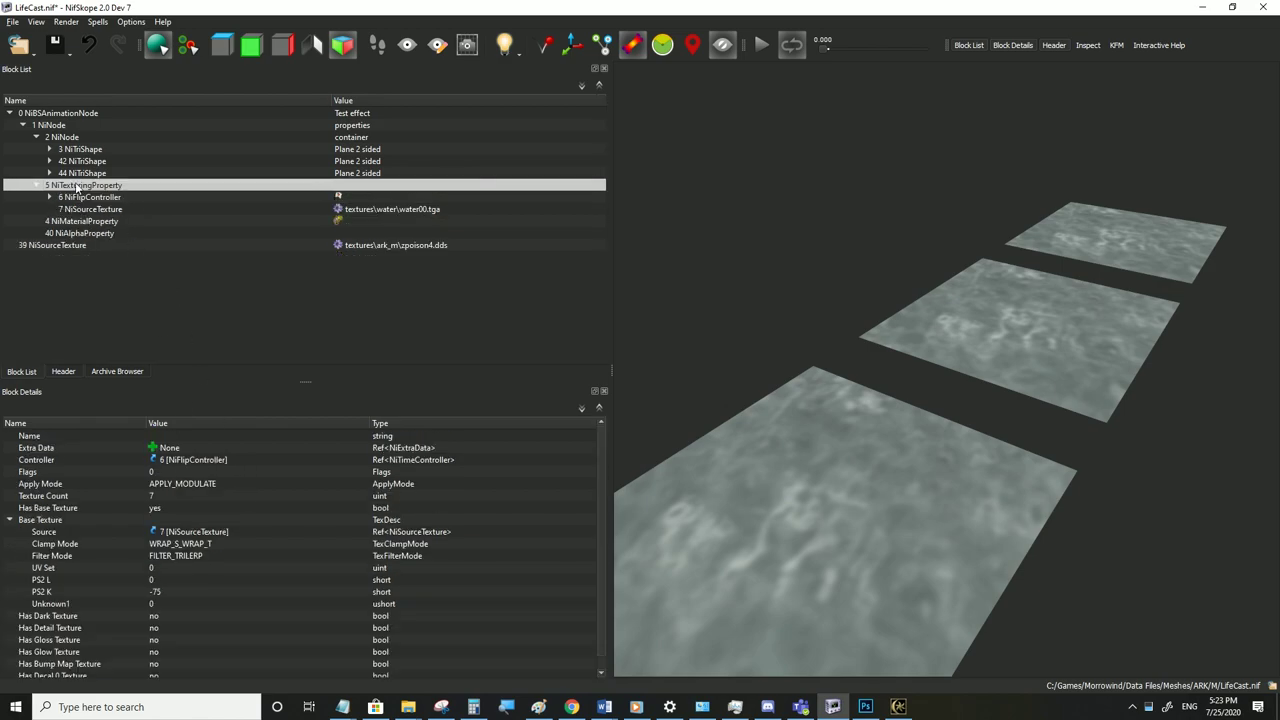
{"action": "left_click", "coordinate": [56, 246]}
{"action": "key", "text": "ctrl+Delete"}
Recheck the flip controller and texturing property, then play the water animation
{"action": "left_click", "coordinate": [65, 197]}
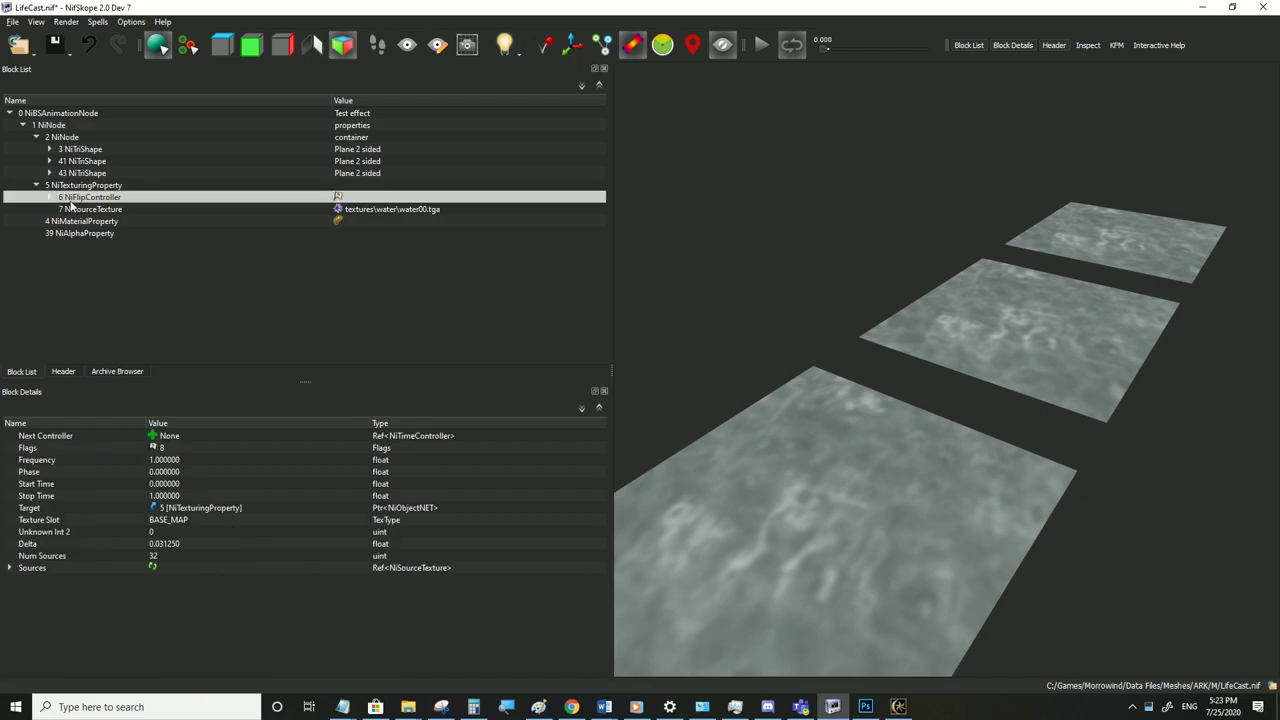
{"action": "left_click", "coordinate": [50, 198]}
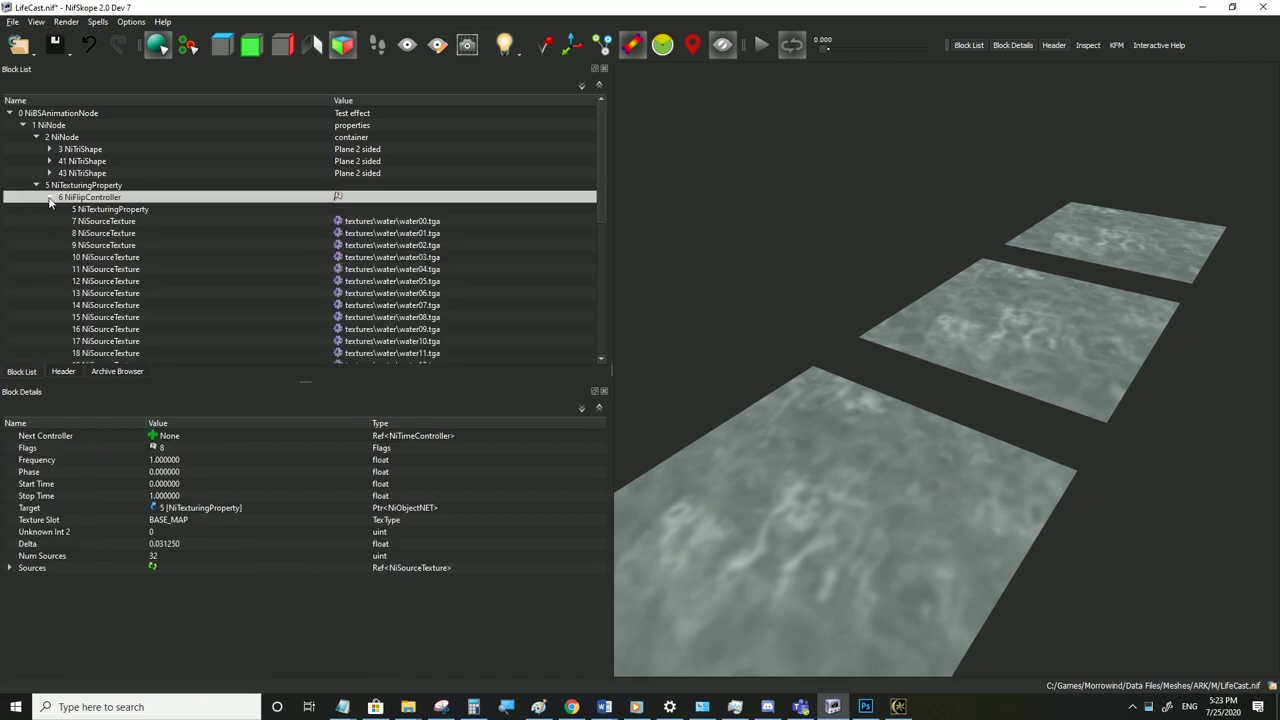
{"action": "left_click", "coordinate": [49, 198]}
{"action": "left_click", "coordinate": [57, 186]}
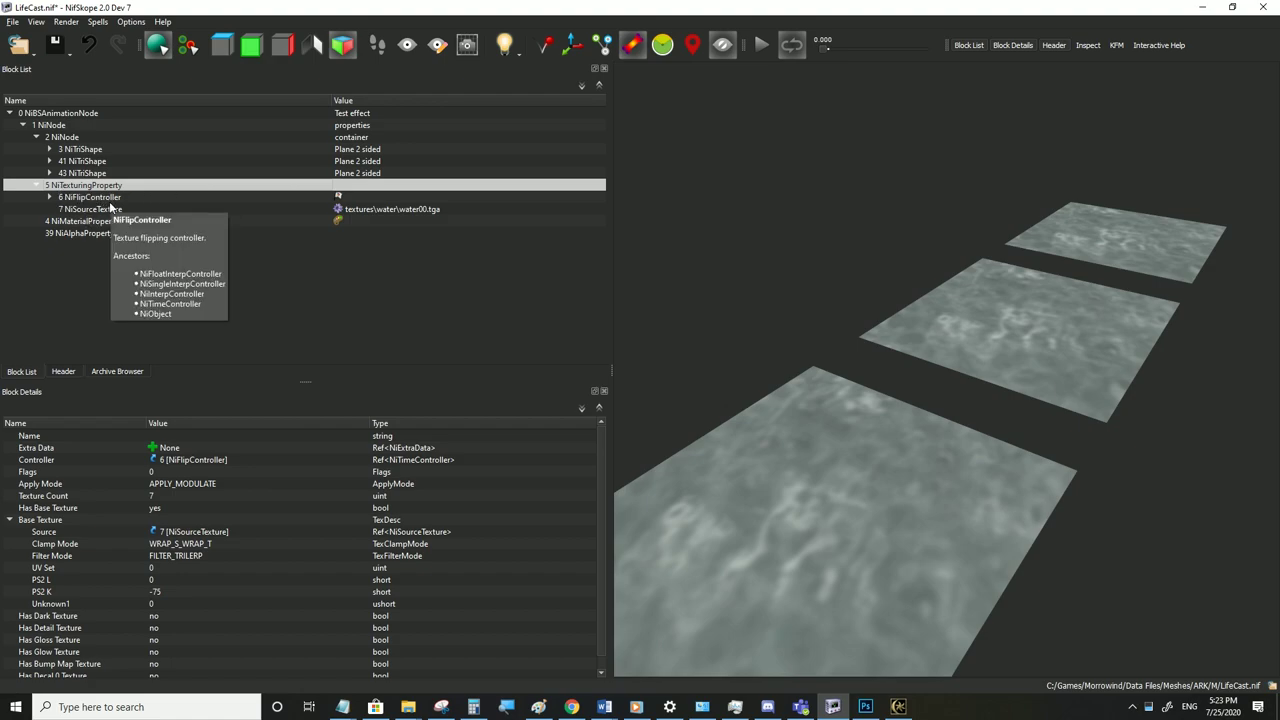
{"action": "scroll", "coordinate": [796, 371], "scroll_direction": "down", "scroll_amount": 1}
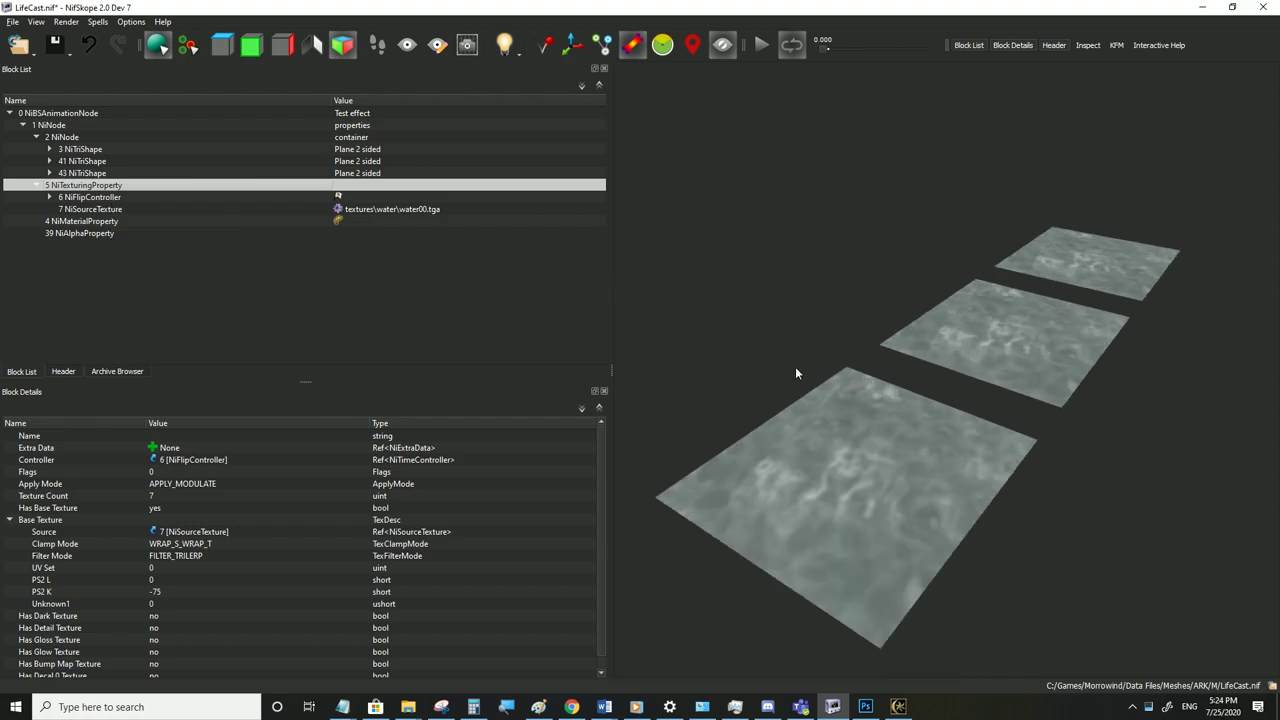
{"action": "left_click", "coordinate": [760, 47]}
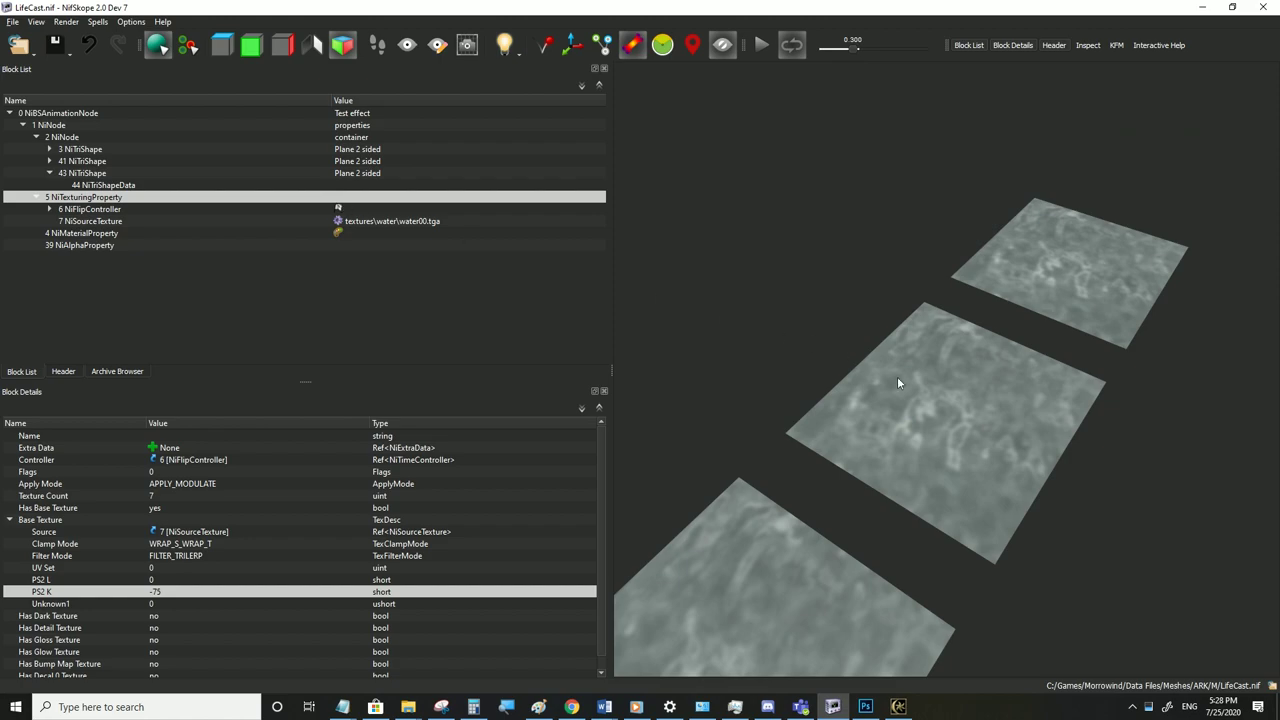
{"action": "left_click", "coordinate": [896, 408]}
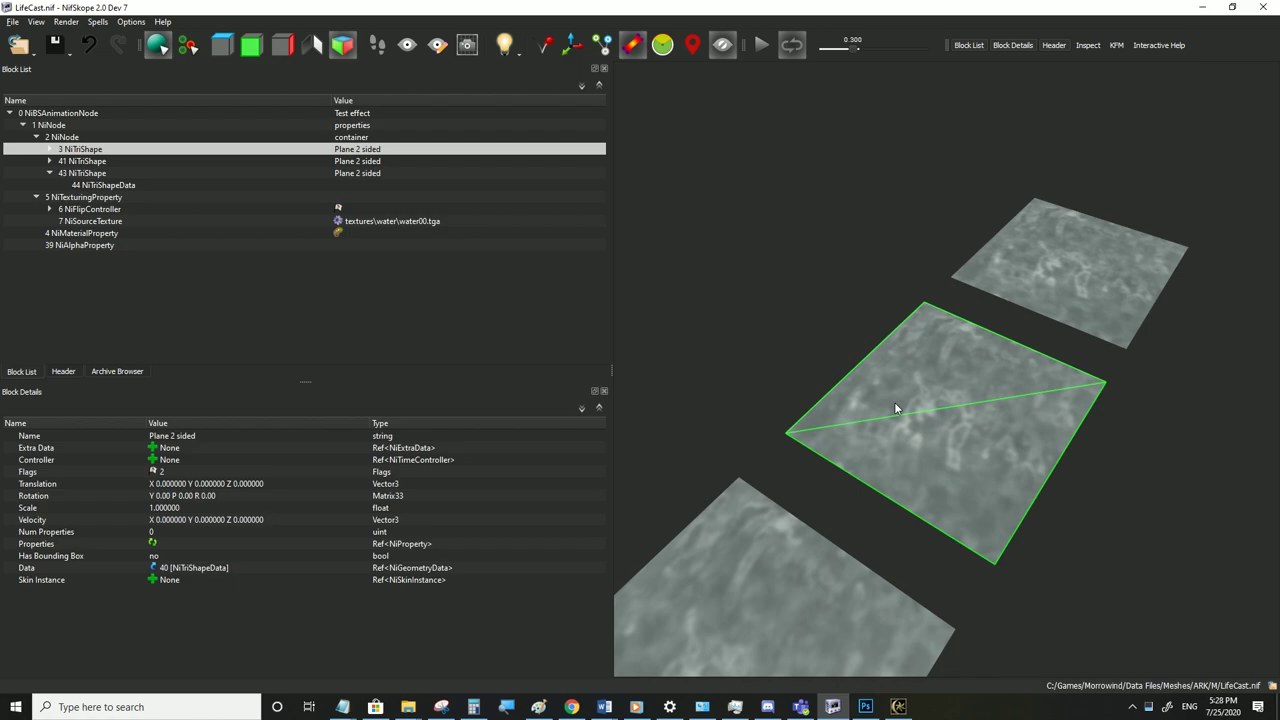
Open Edit UV for 3 NiTriShape and drag-select its whole two-triangle UV square
{"action": "left_click", "coordinate": [49, 173]}
{"action": "left_click", "coordinate": [50, 150]}
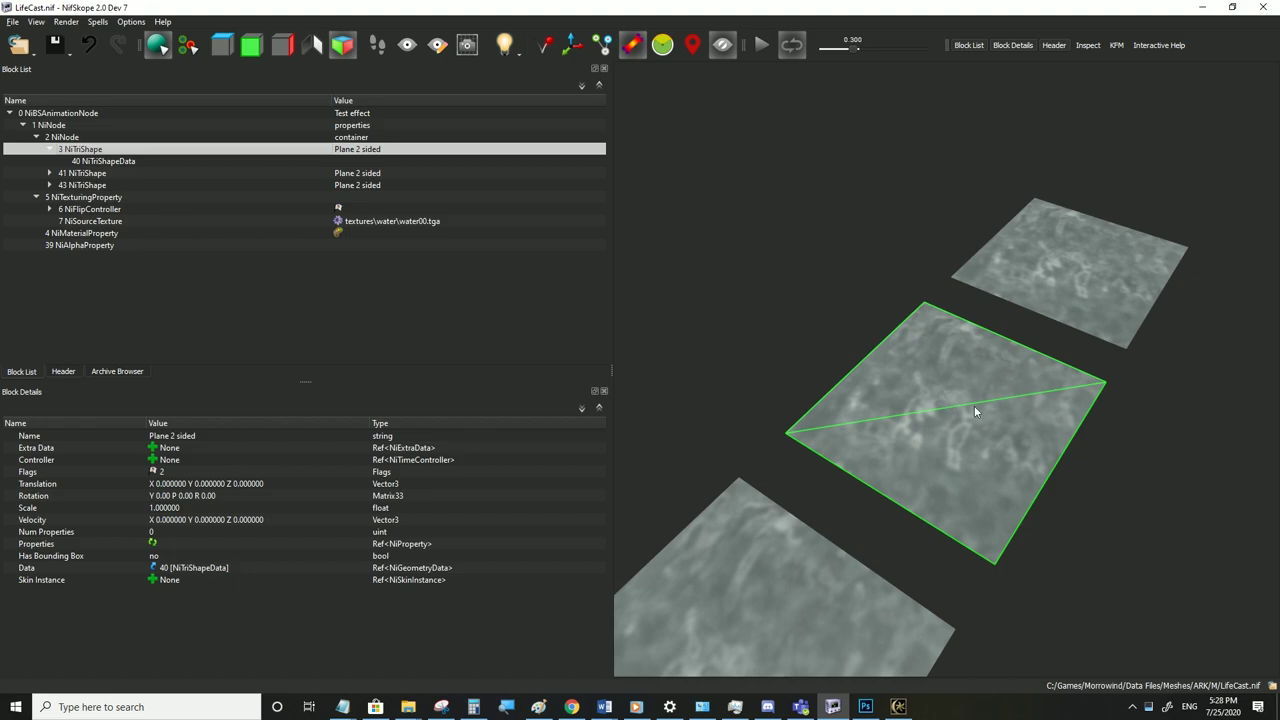
{"action": "right_click", "coordinate": [90, 153]}
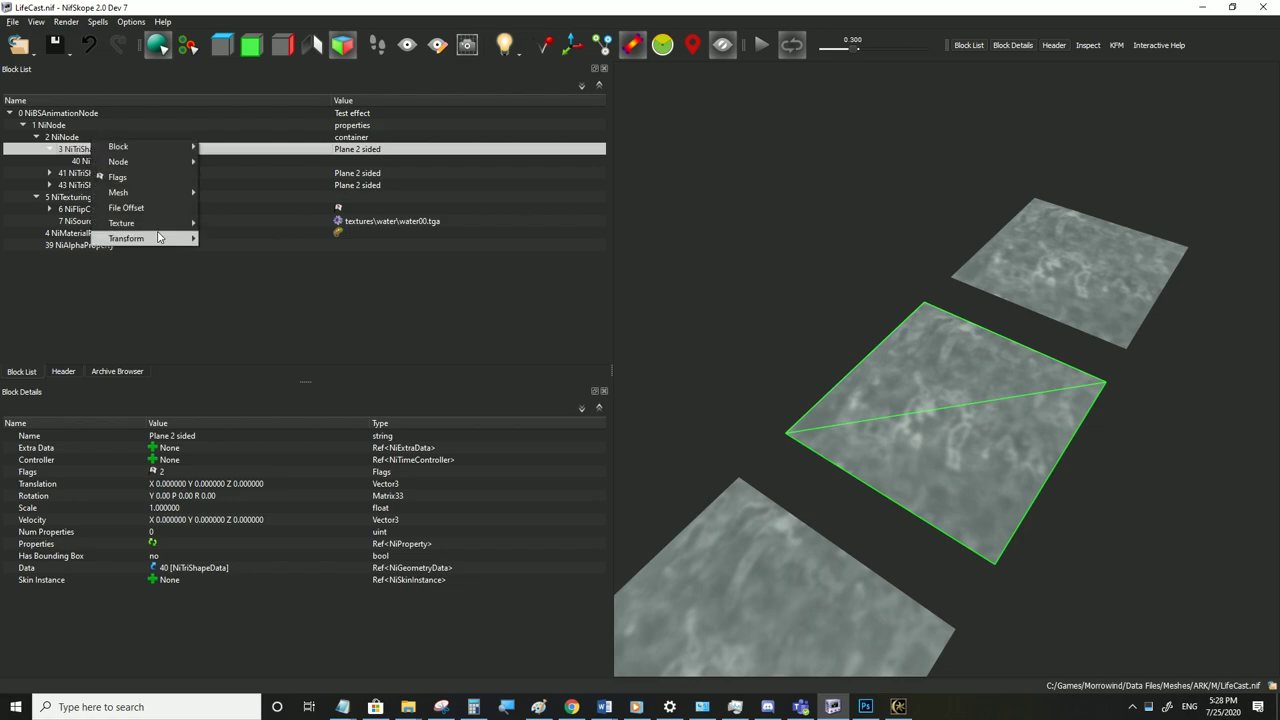
{"action": "mouse_move", "coordinate": [153, 226]}
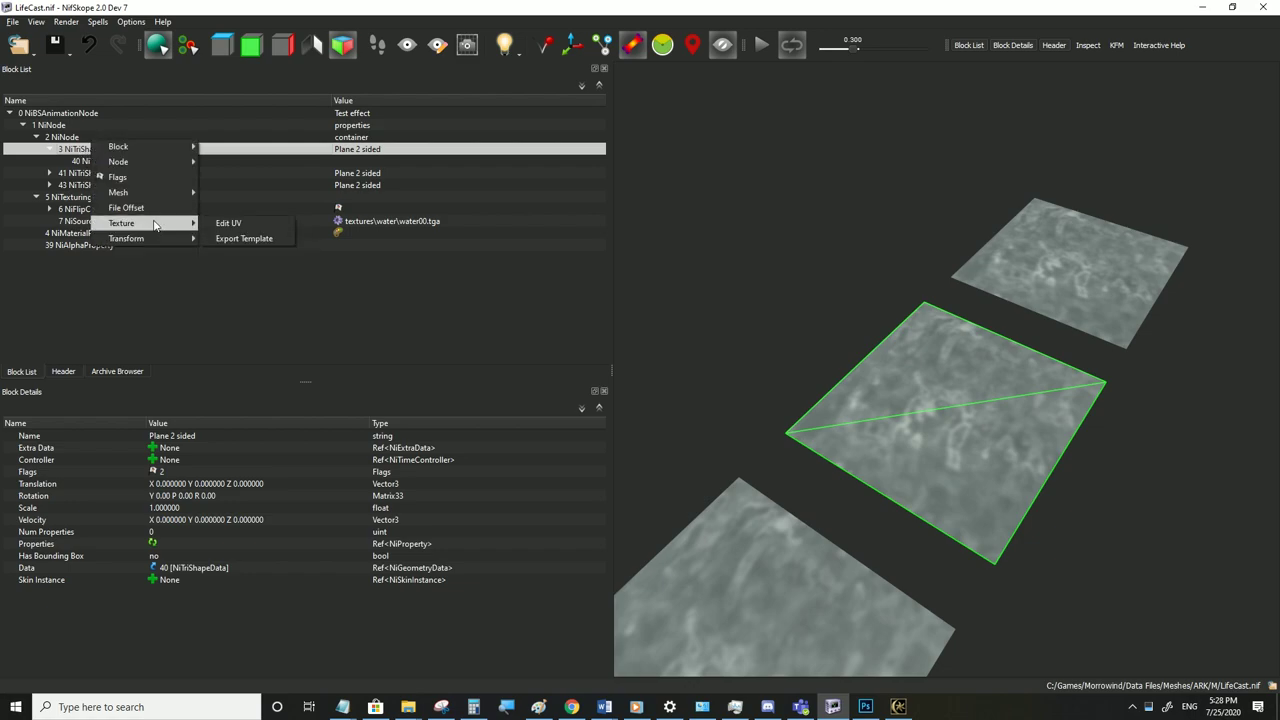
{"action": "left_click", "coordinate": [218, 224]}
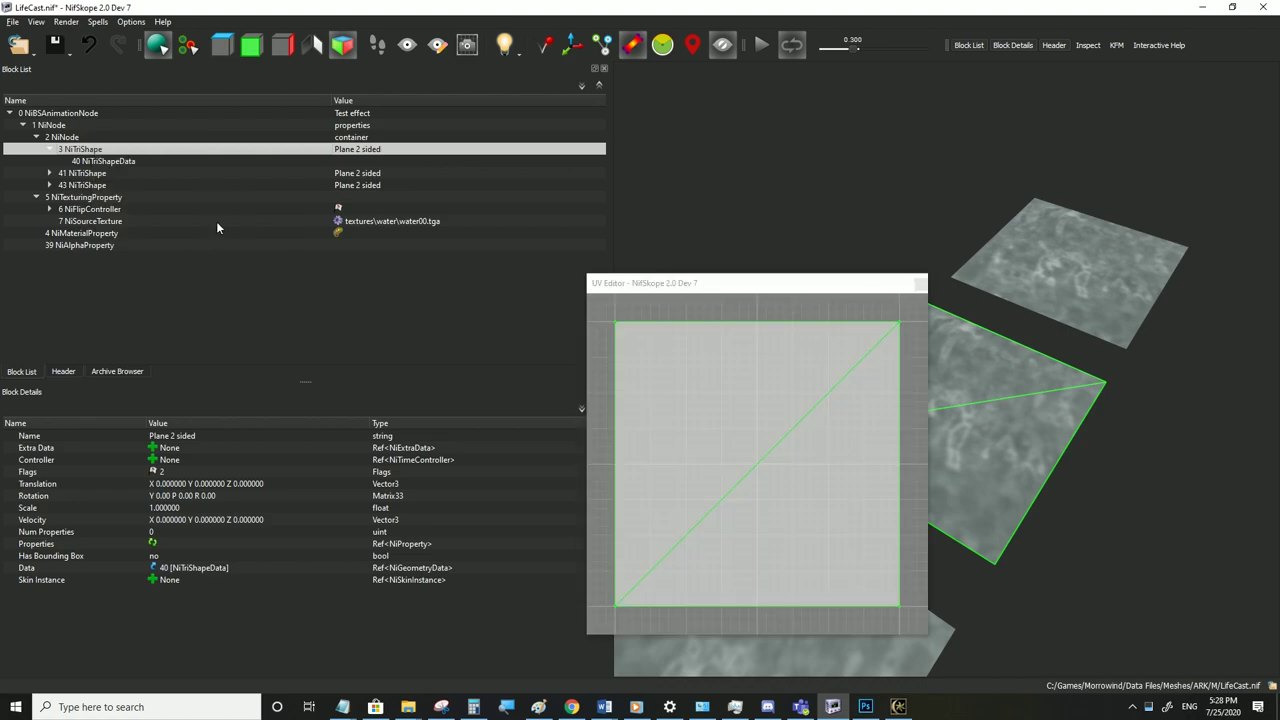
{"action": "scroll", "coordinate": [738, 404], "scroll_direction": "down", "scroll_amount": 3}
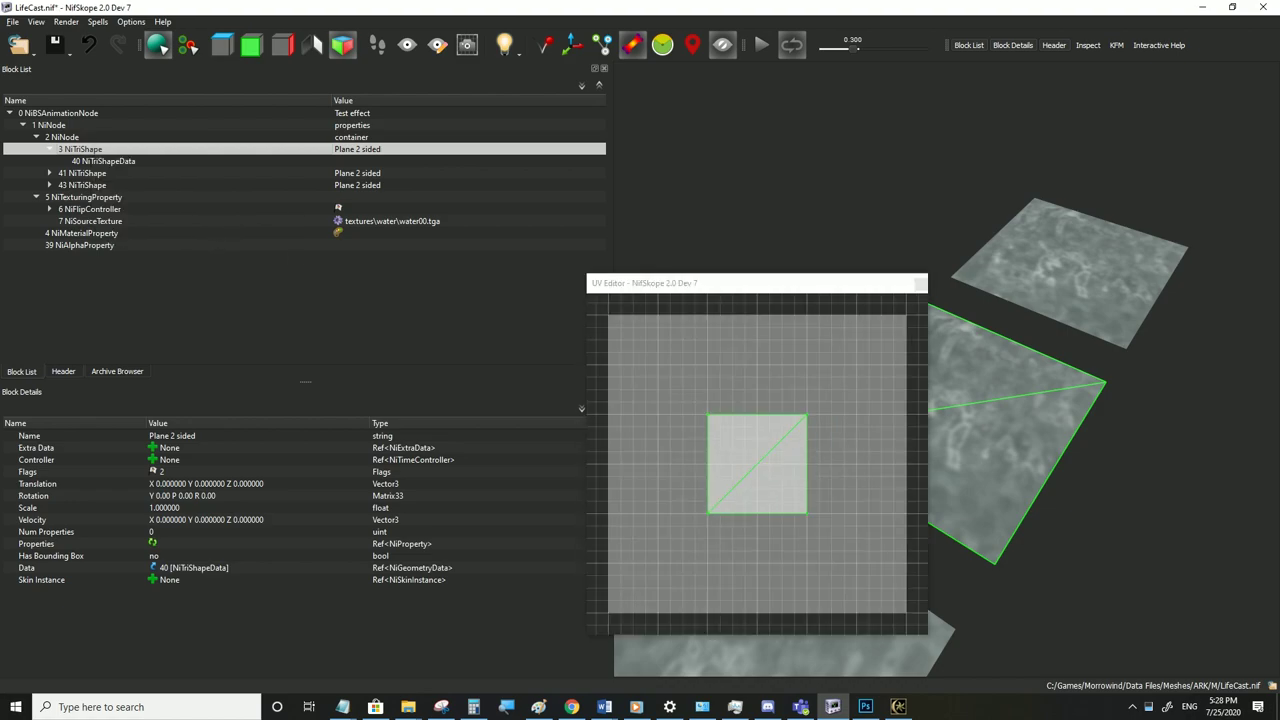
{"action": "left_click_drag", "start_coordinate": [682, 401], "coordinate": [823, 537]}
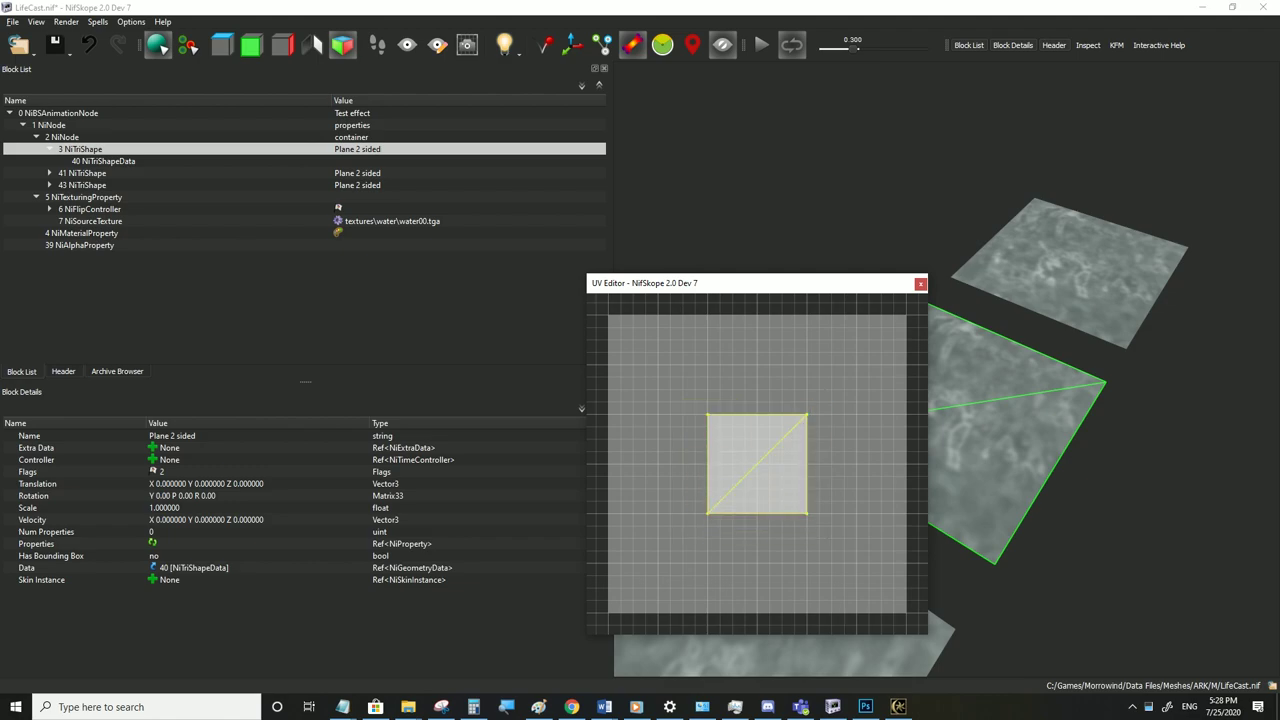
{"action": "right_click", "coordinate": [750, 440]}
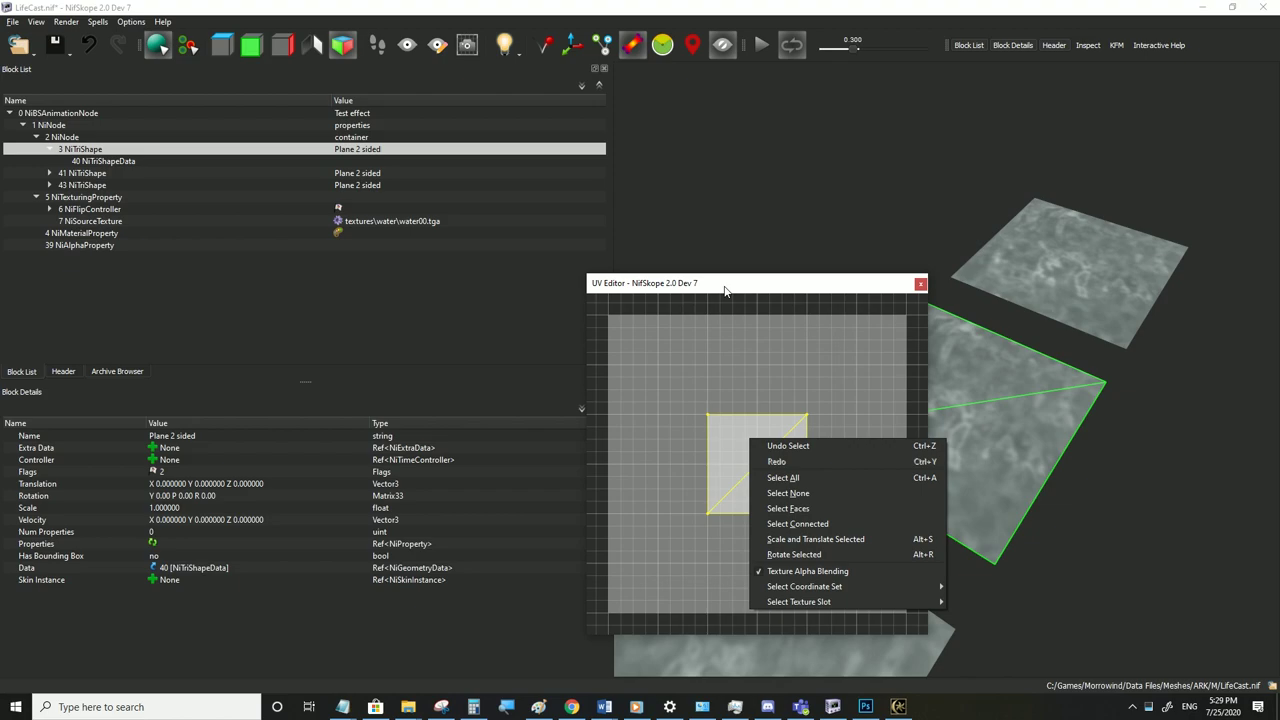
{"action": "left_click", "coordinate": [720, 345]}
Scale the four selected UV vertices uniformly by 2, then close the UV Editor
{"action": "left_click_drag", "start_coordinate": [675, 389], "coordinate": [838, 530]}
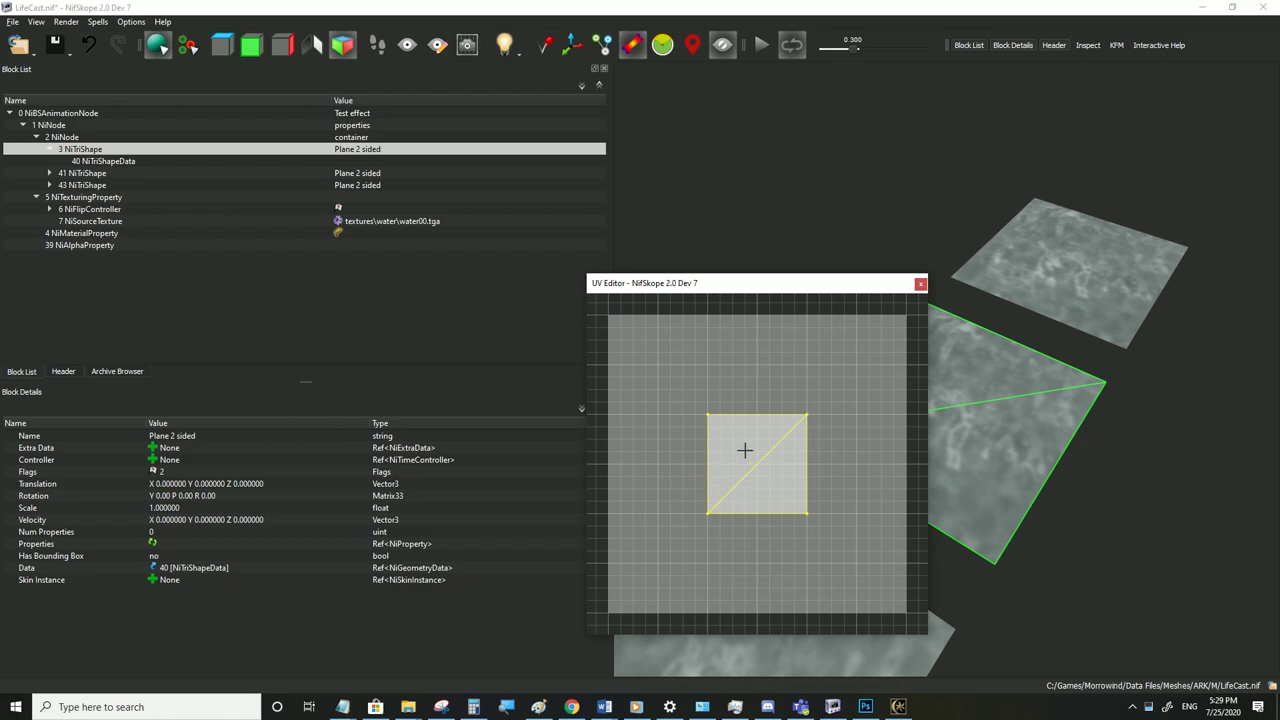
{"action": "left_click_drag", "start_coordinate": [679, 552], "coordinate": [835, 385]}
{"action": "right_click", "coordinate": [710, 451]}
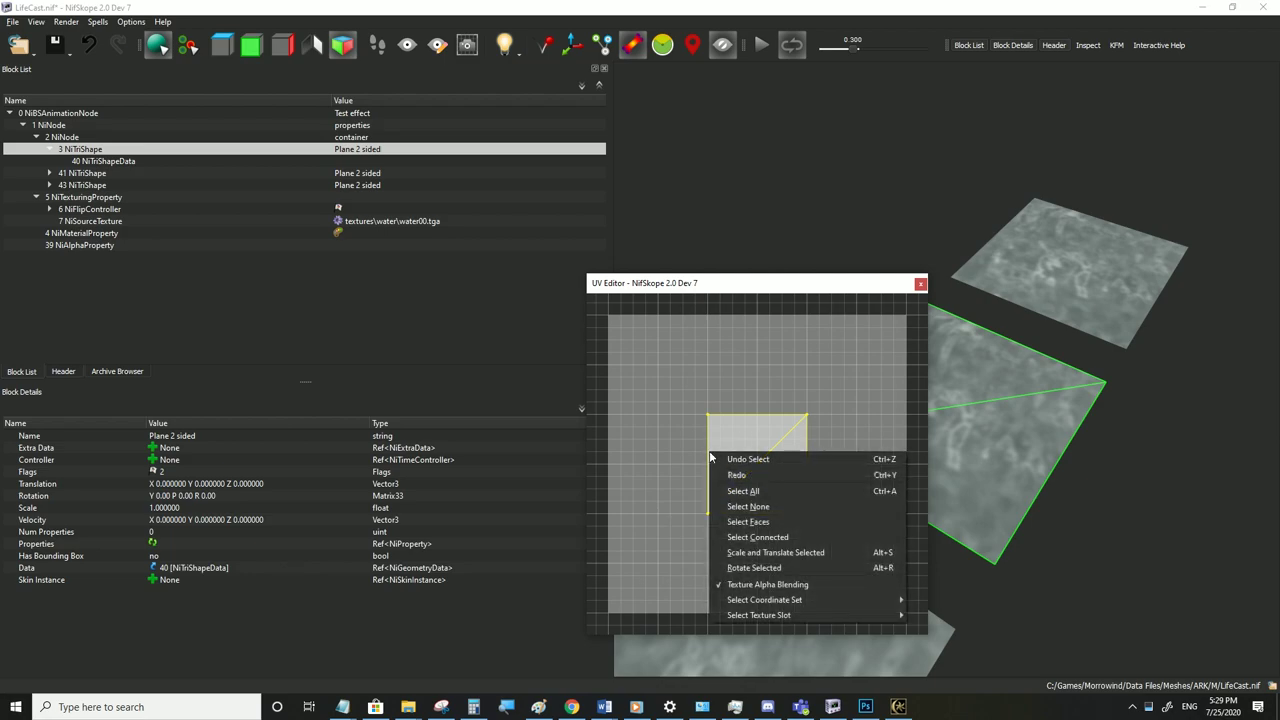
{"action": "left_click", "coordinate": [778, 554]}
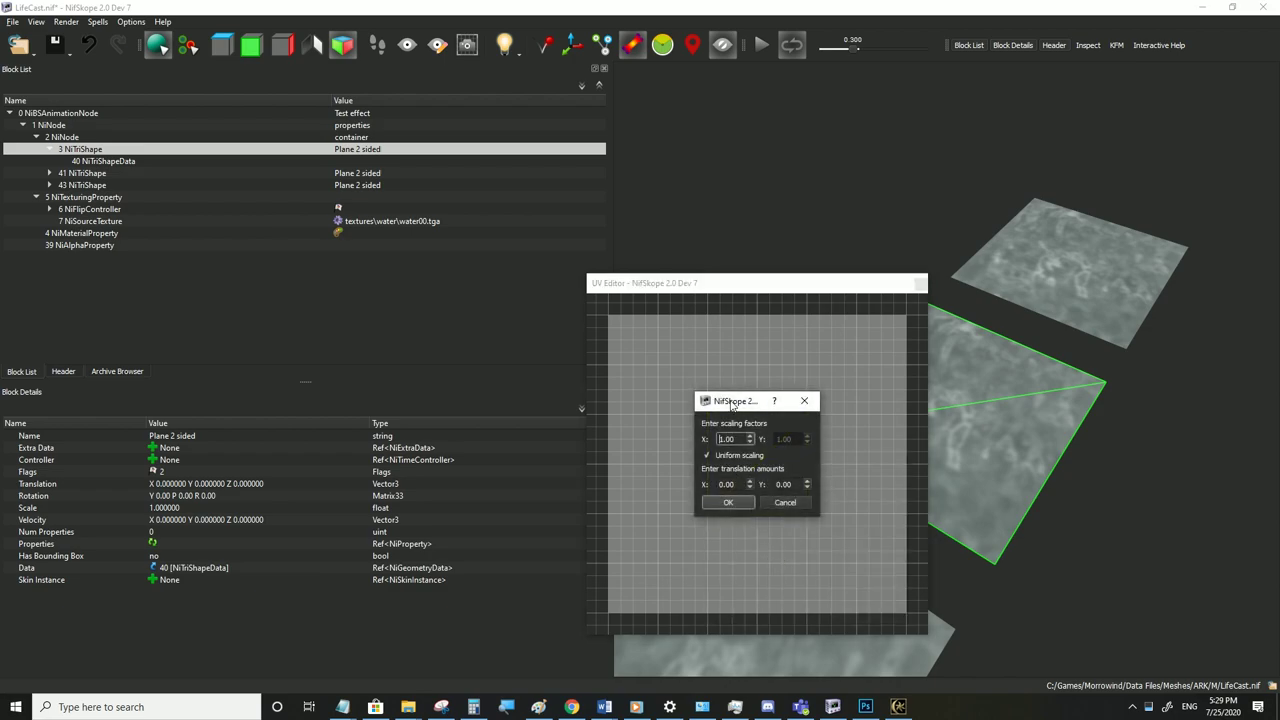
{"action": "left_click_drag", "start_coordinate": [732, 404], "coordinate": [806, 453]}
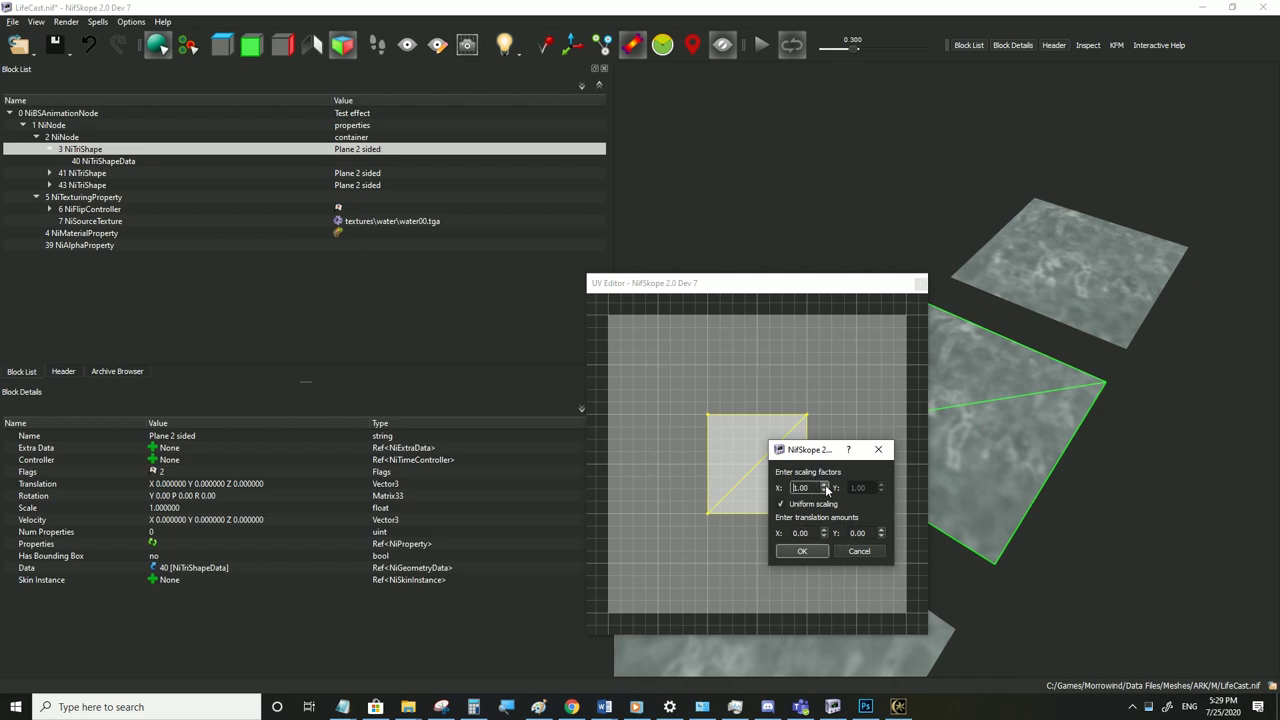
{"action": "left_click_drag", "start_coordinate": [812, 487], "coordinate": [786, 488]}
{"action": "type", "text": "2"}
{"action": "left_click", "coordinate": [805, 550]}
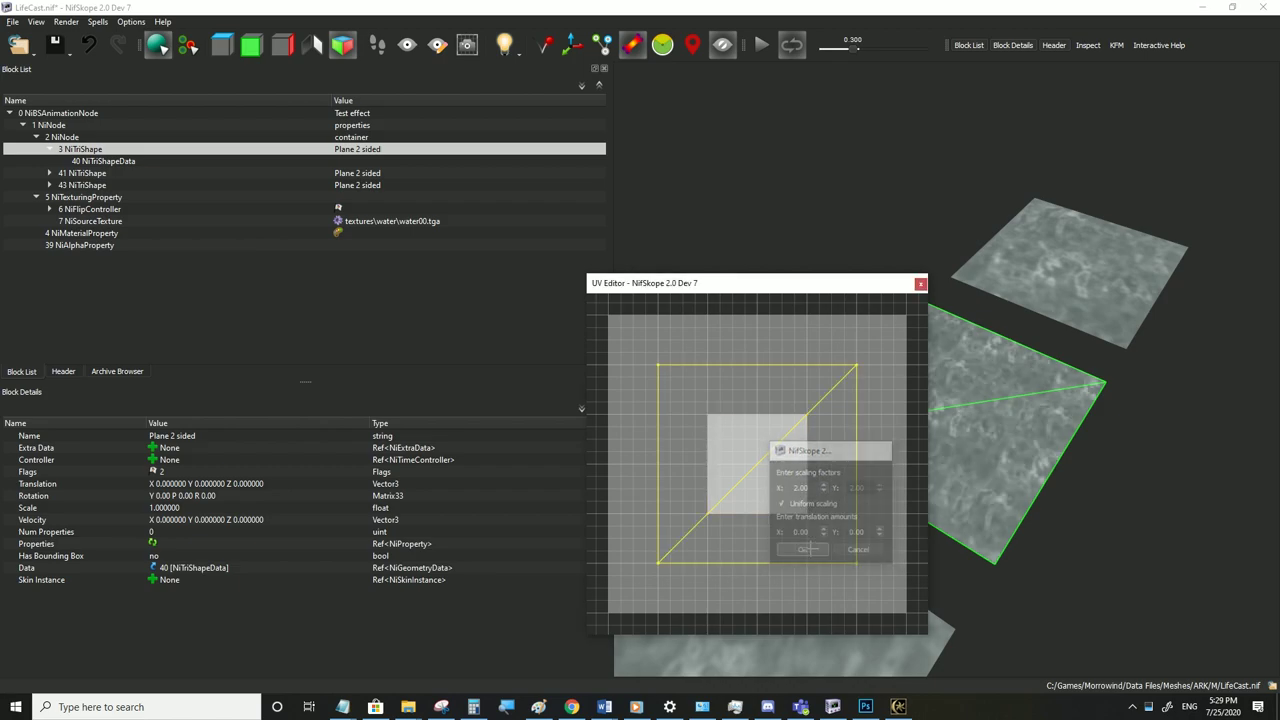
{"action": "left_click", "coordinate": [921, 286]}
{"action": "scroll", "coordinate": [976, 415], "scroll_direction": "up", "scroll_amount": 2}
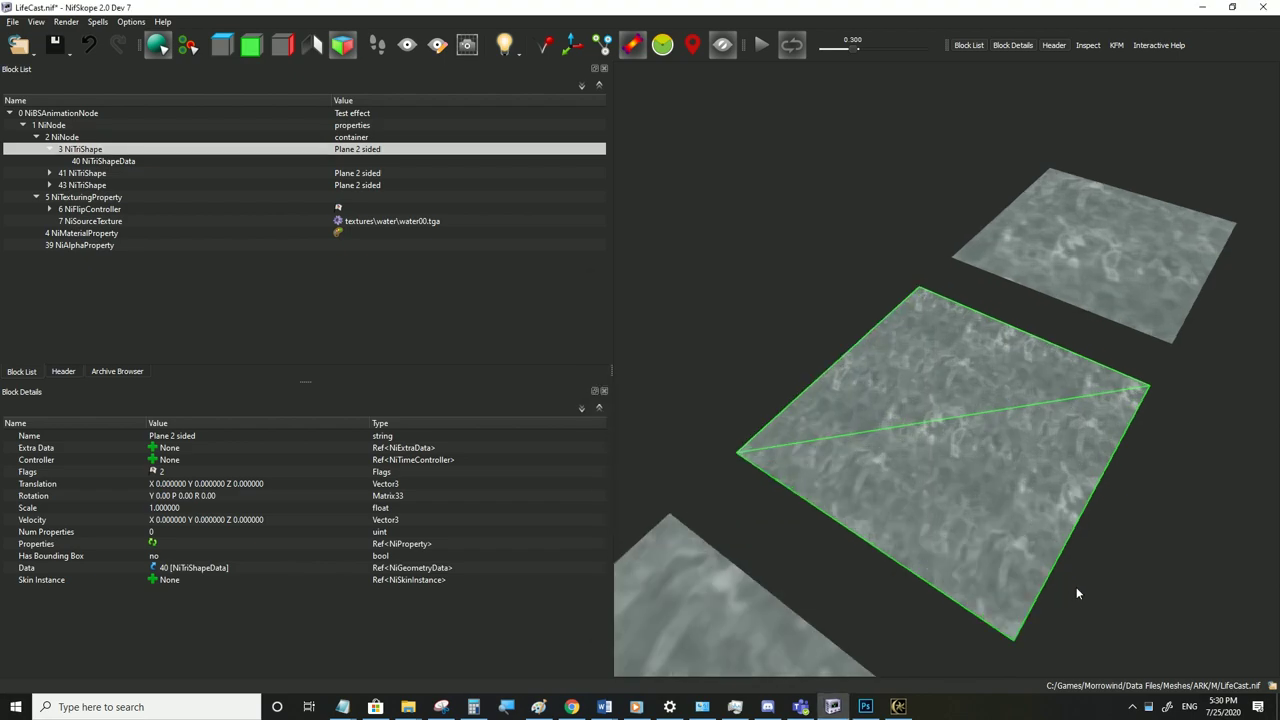
Preview the water animation, then set the base texture Clamp Mode to CLAMP_S_CLAMP_T
{"action": "left_click", "coordinate": [760, 45]}
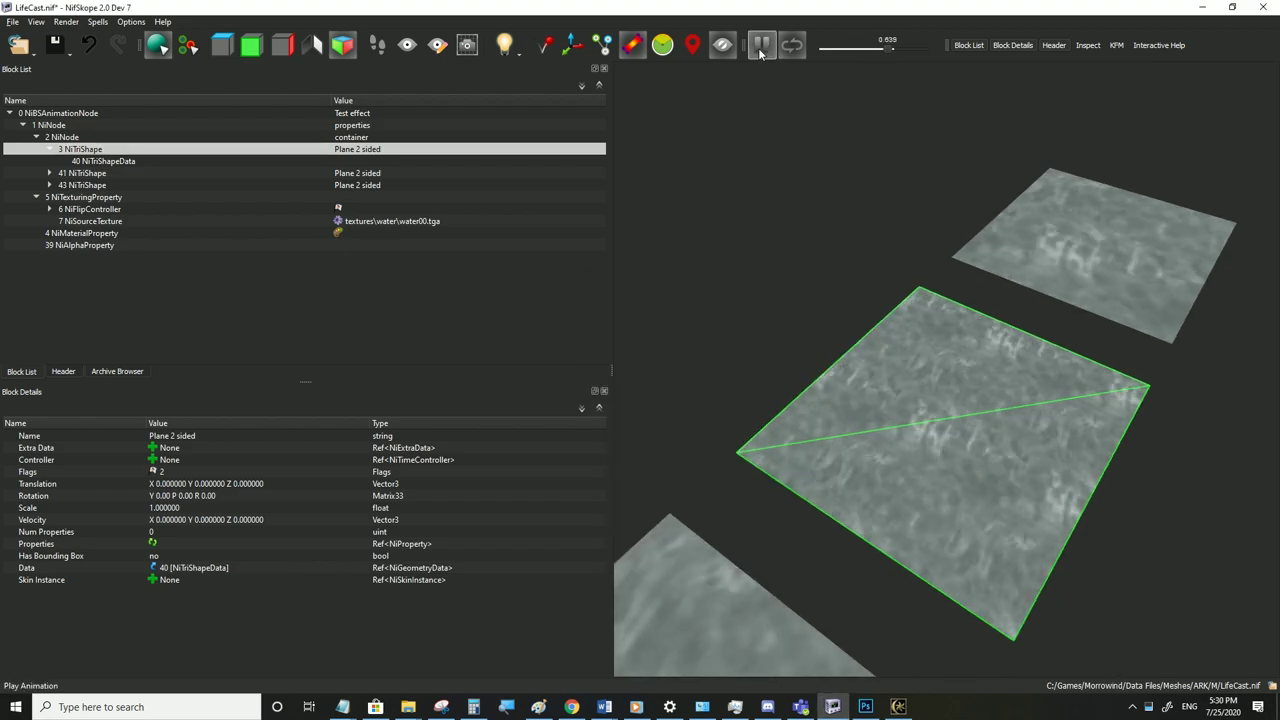
{"action": "left_click_drag", "start_coordinate": [800, 487], "coordinate": [811, 140]}
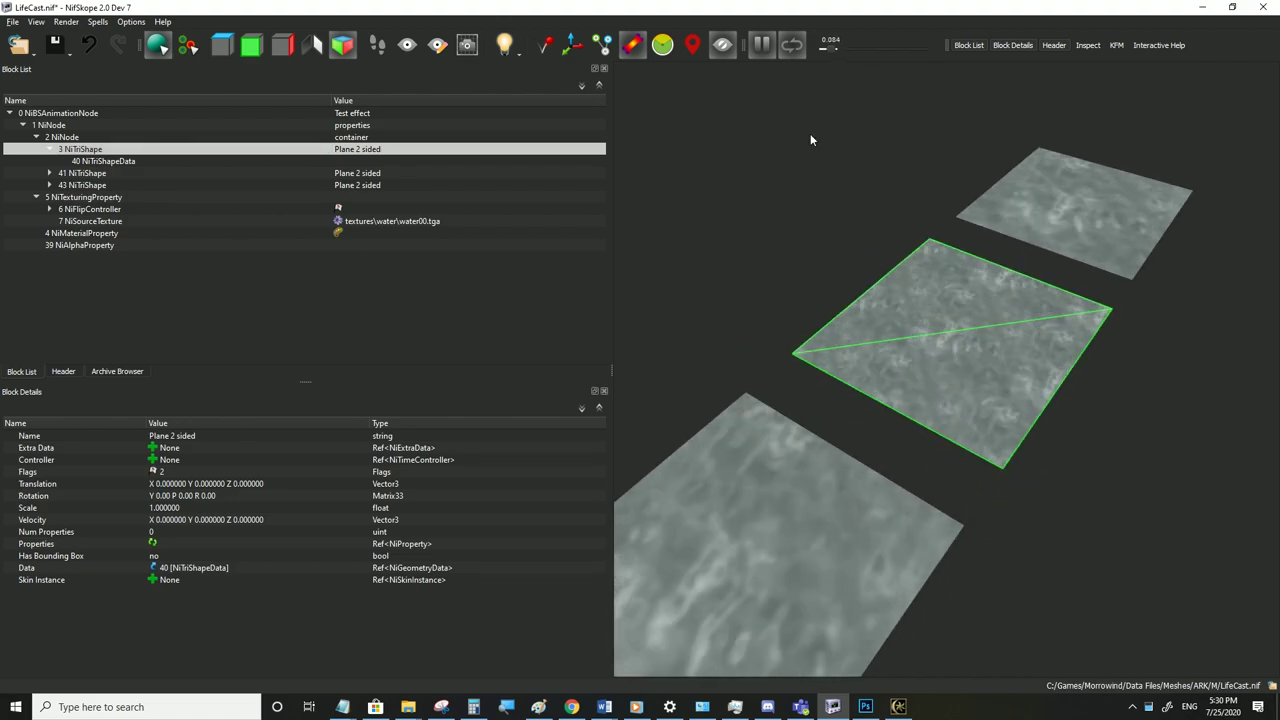
{"action": "left_click", "coordinate": [761, 44]}
{"action": "left_click", "coordinate": [104, 198]}
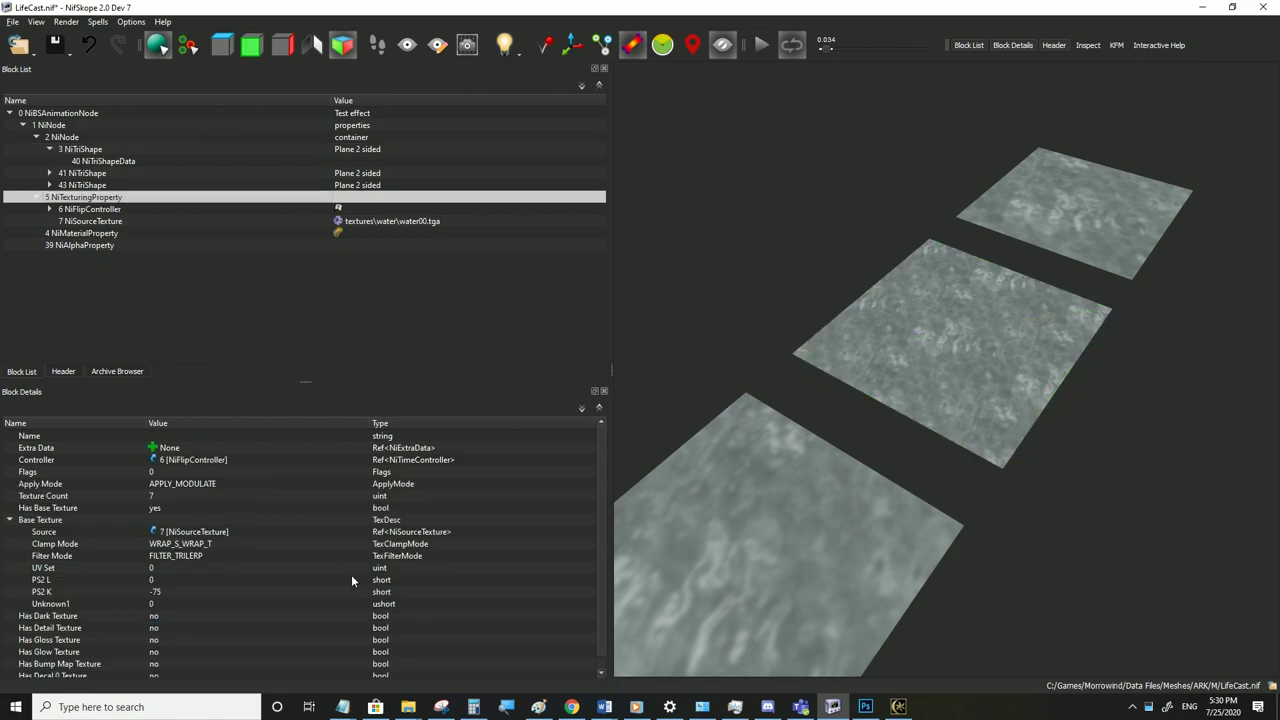
{"action": "double_click", "coordinate": [289, 545]}
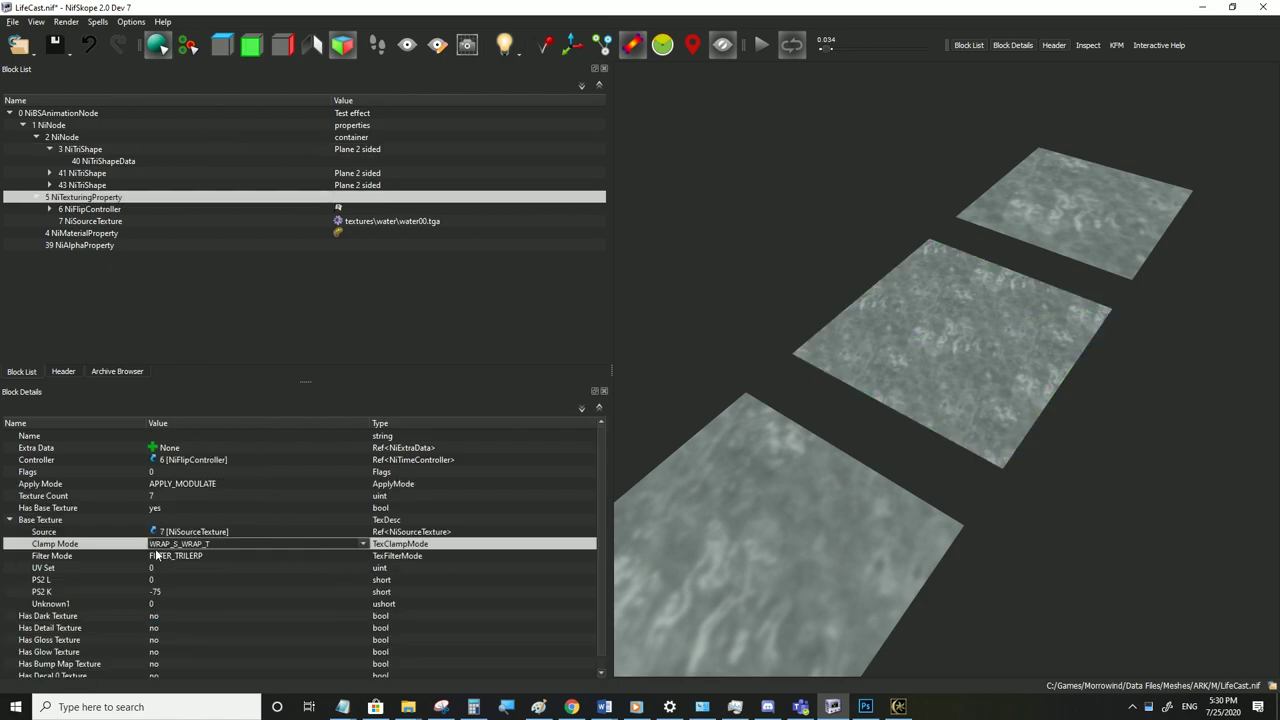
{"action": "left_click", "coordinate": [364, 545]}
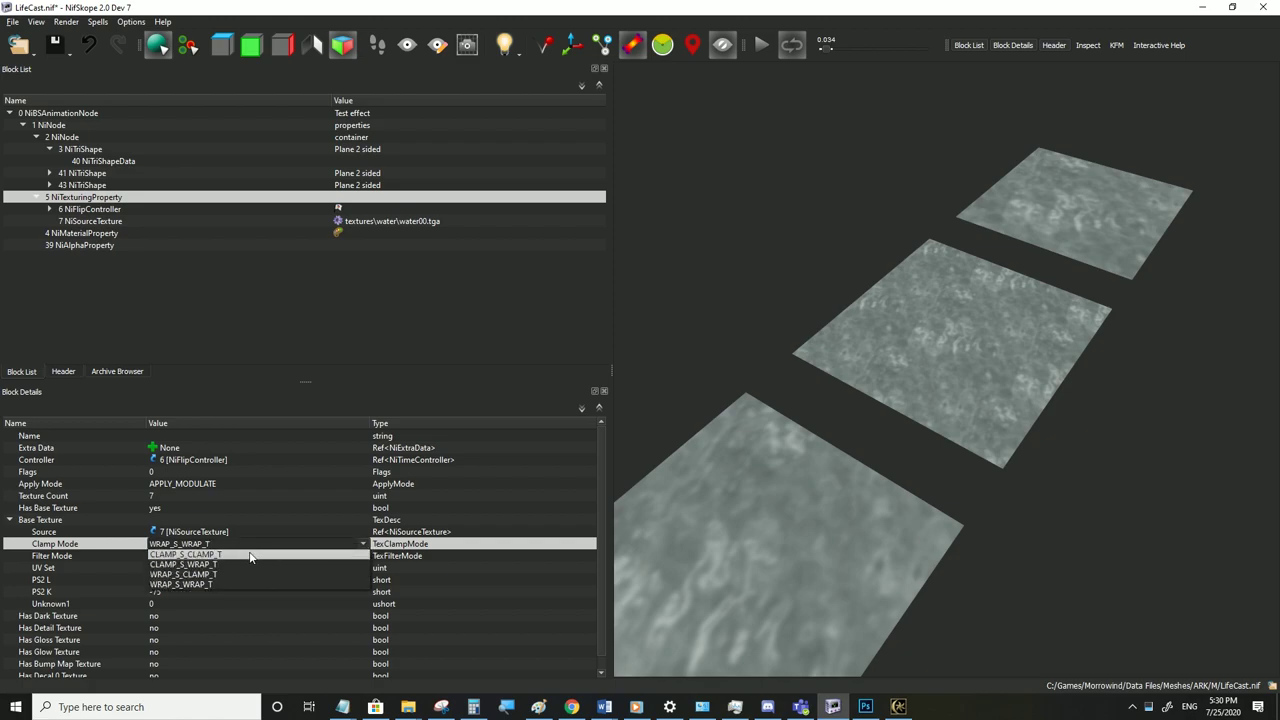
{"action": "left_click", "coordinate": [249, 555]}
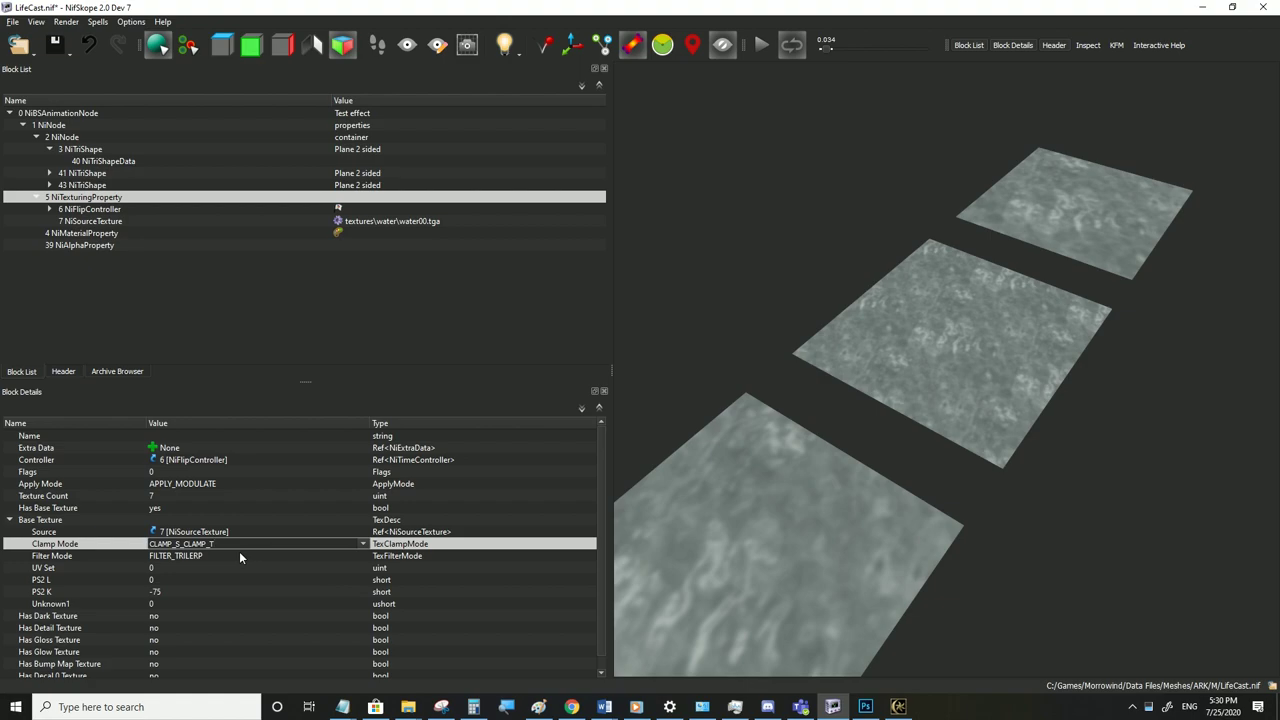
{"action": "left_click", "coordinate": [240, 556]}
Inspect the clamped texture on the planes while the water animation plays
{"action": "scroll", "coordinate": [991, 291], "scroll_direction": "up", "scroll_amount": 5}
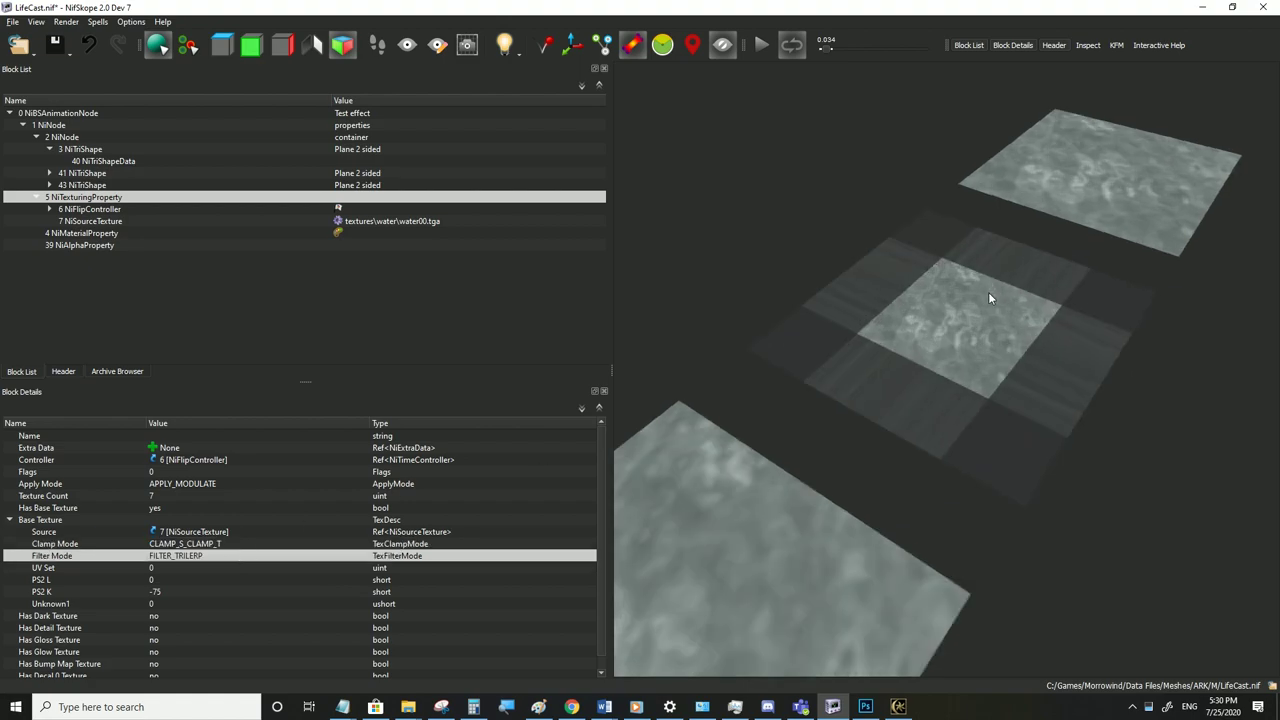
{"action": "middle_click_drag", "start_coordinate": [978, 325], "coordinate": [968, 341]}
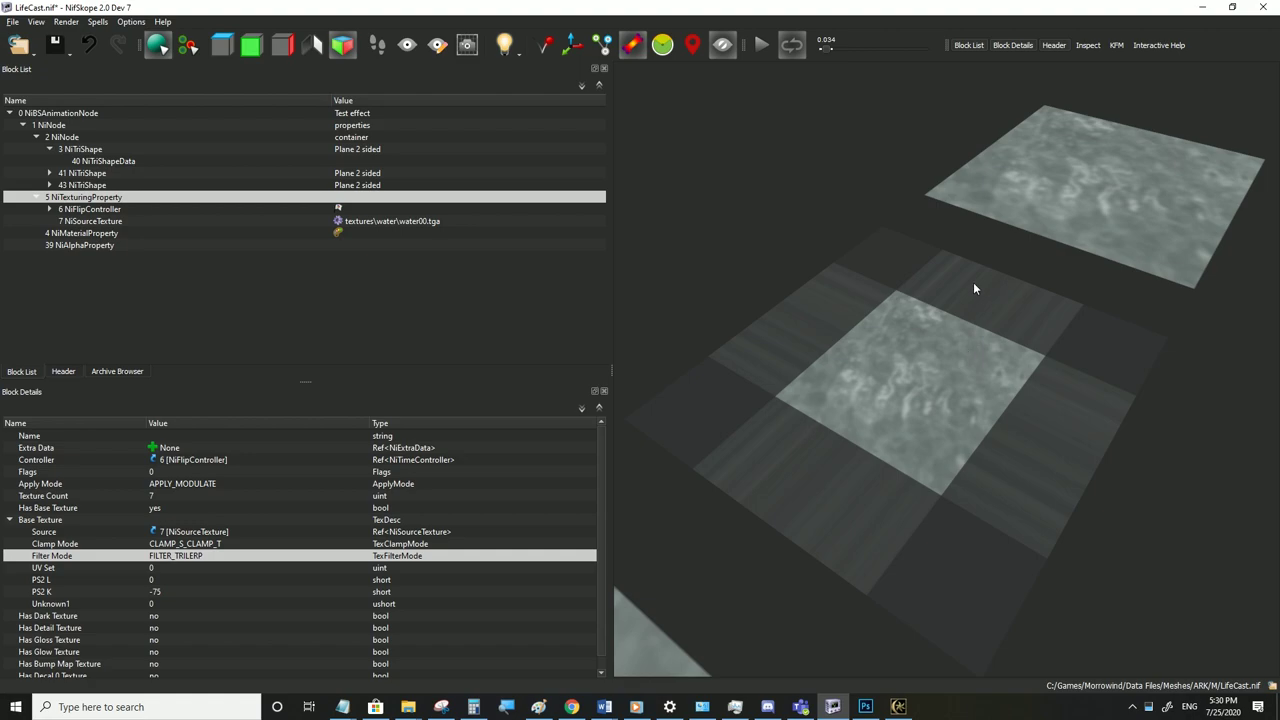
{"action": "middle_click_drag", "start_coordinate": [973, 284], "coordinate": [932, 362]}
{"action": "scroll", "coordinate": [896, 386], "scroll_direction": "up", "scroll_amount": 2}
{"action": "left_click_drag", "start_coordinate": [895, 383], "coordinate": [872, 342]}
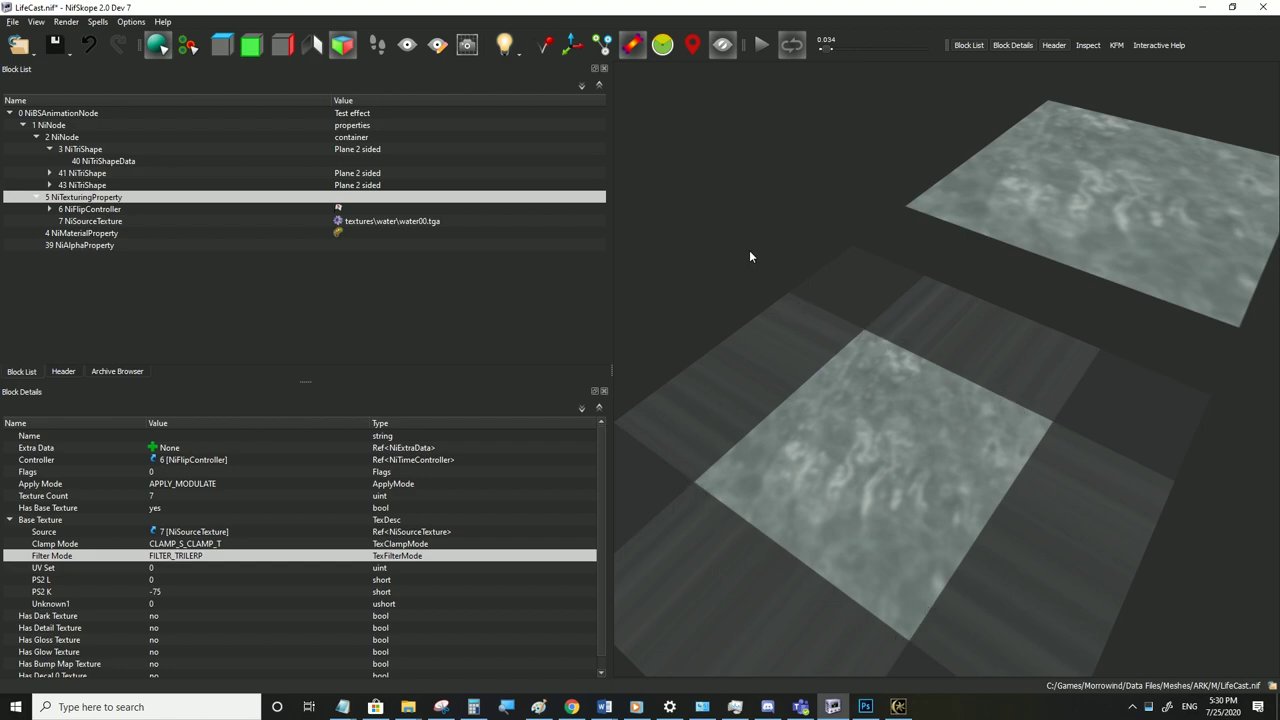
{"action": "left_click", "coordinate": [758, 45]}
{"action": "left_click_drag", "start_coordinate": [976, 399], "coordinate": [906, 360]}
{"action": "scroll", "coordinate": [929, 419], "scroll_direction": "up", "scroll_amount": 3}
{"action": "scroll", "coordinate": [929, 419], "scroll_direction": "down", "scroll_amount": 2}
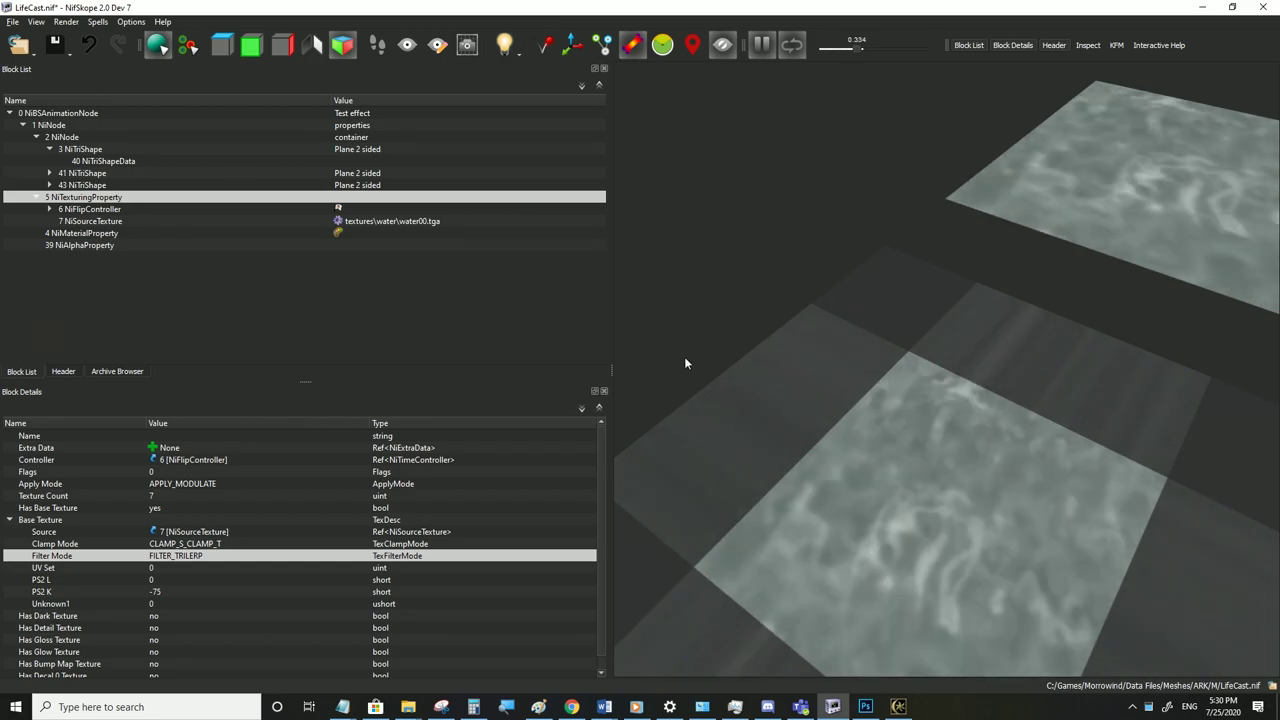
{"action": "left_click_drag", "start_coordinate": [1066, 401], "coordinate": [1000, 359]}
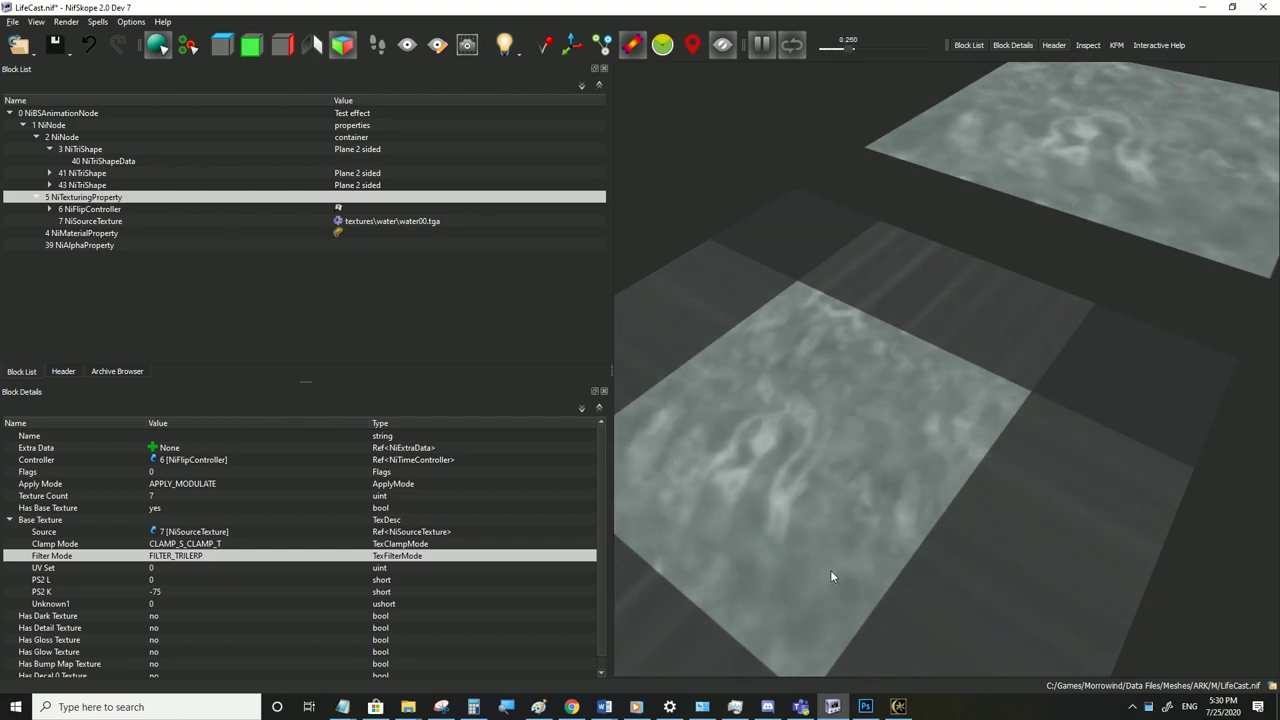
{"action": "left_click_drag", "start_coordinate": [786, 543], "coordinate": [898, 413]}
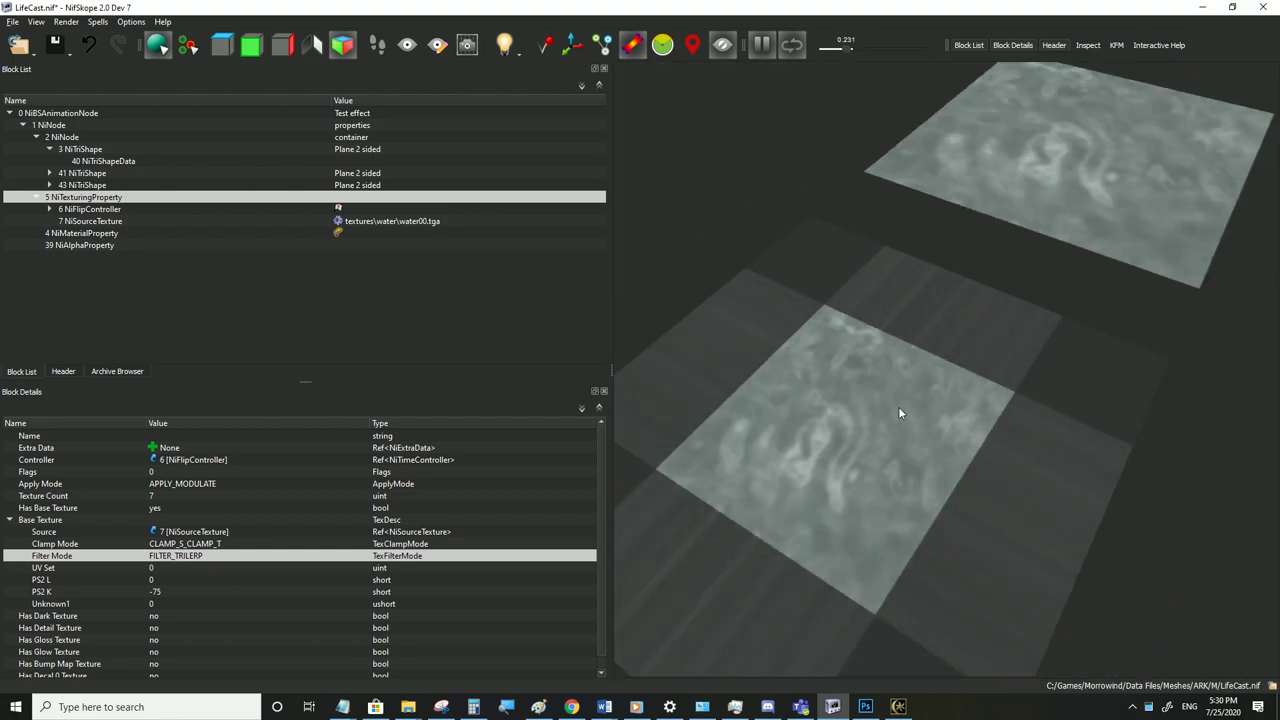
Set the Clamp Mode back to WRAP_S_WRAP_T
{"action": "double_click", "coordinate": [362, 545]}
{"action": "left_click", "coordinate": [362, 545]}
{"action": "left_click", "coordinate": [220, 584]}
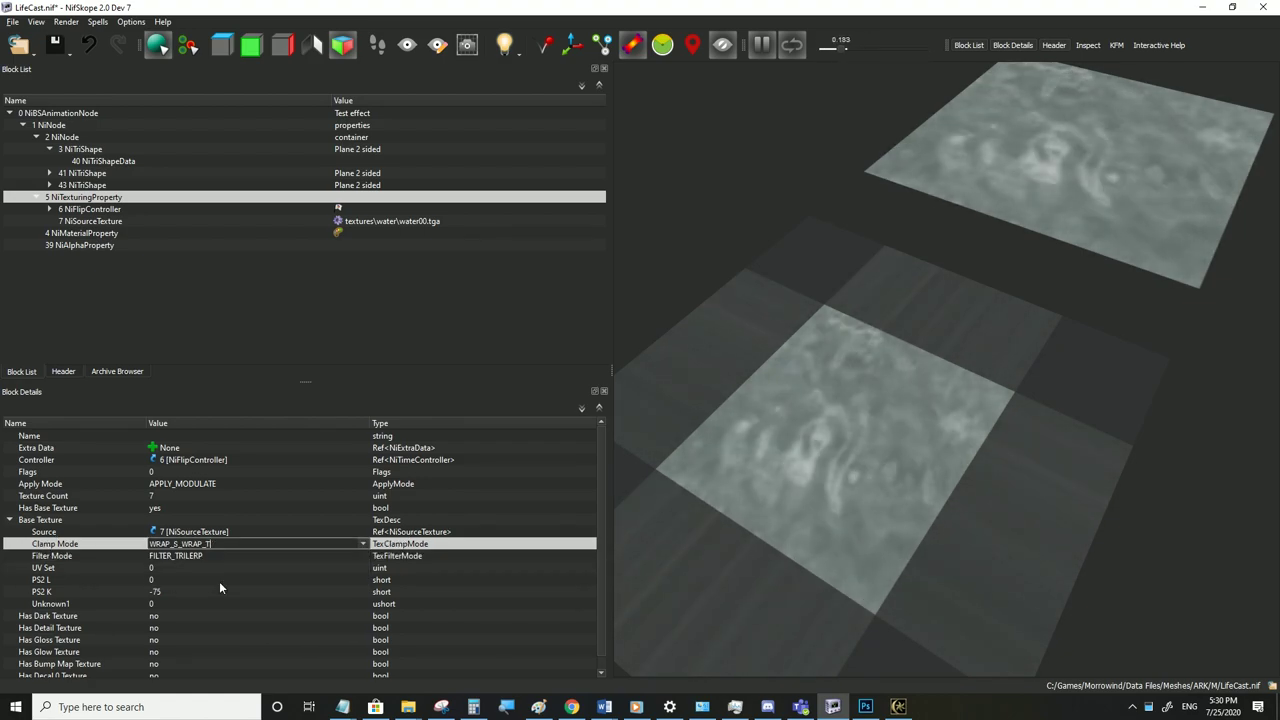
{"action": "left_click", "coordinate": [198, 556]}
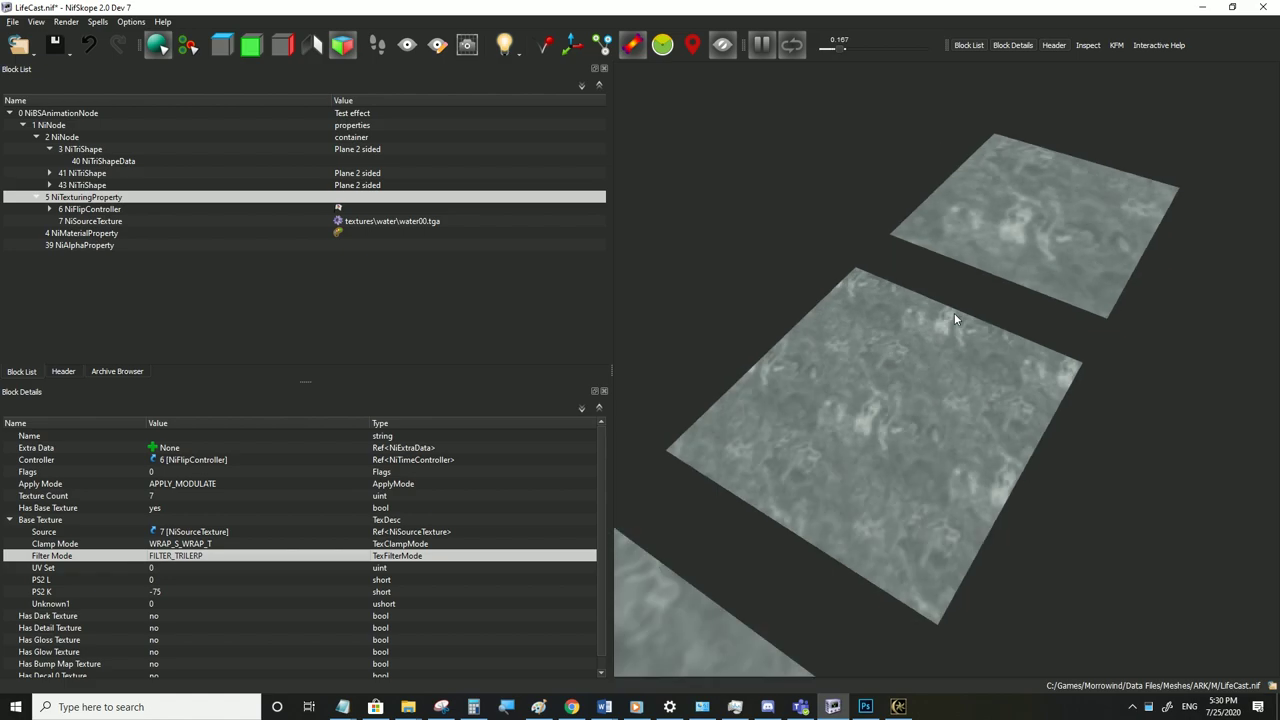
{"action": "left_click", "coordinate": [83, 185]}
{"action": "left_click", "coordinate": [84, 197]}
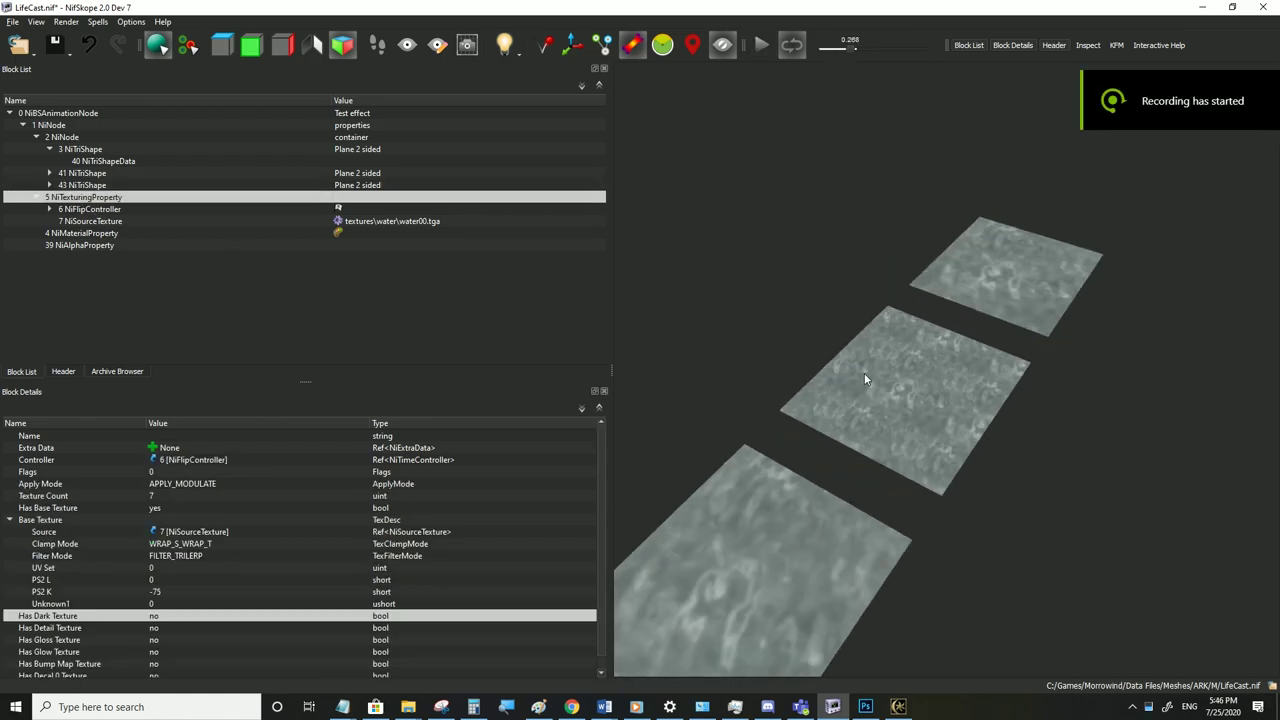
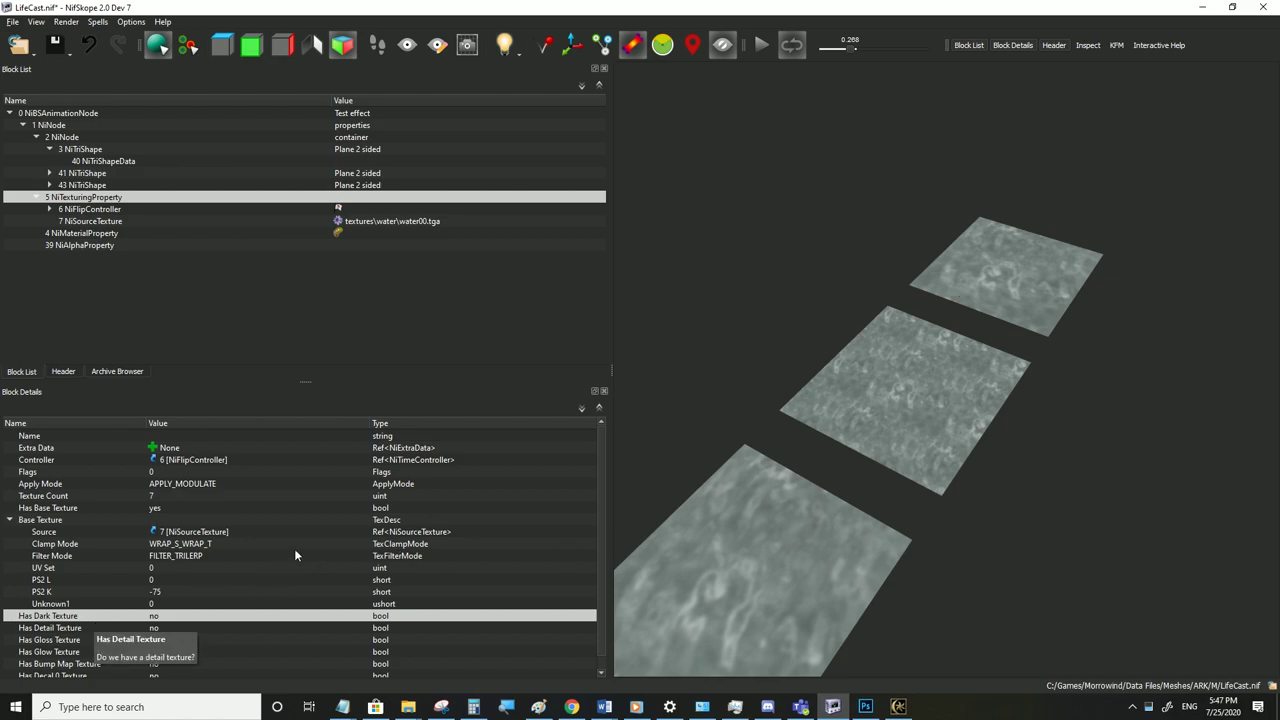
Enable Has Dark Texture and give it a new NiSourceTexture source block
{"action": "left_click", "coordinate": [155, 616]}
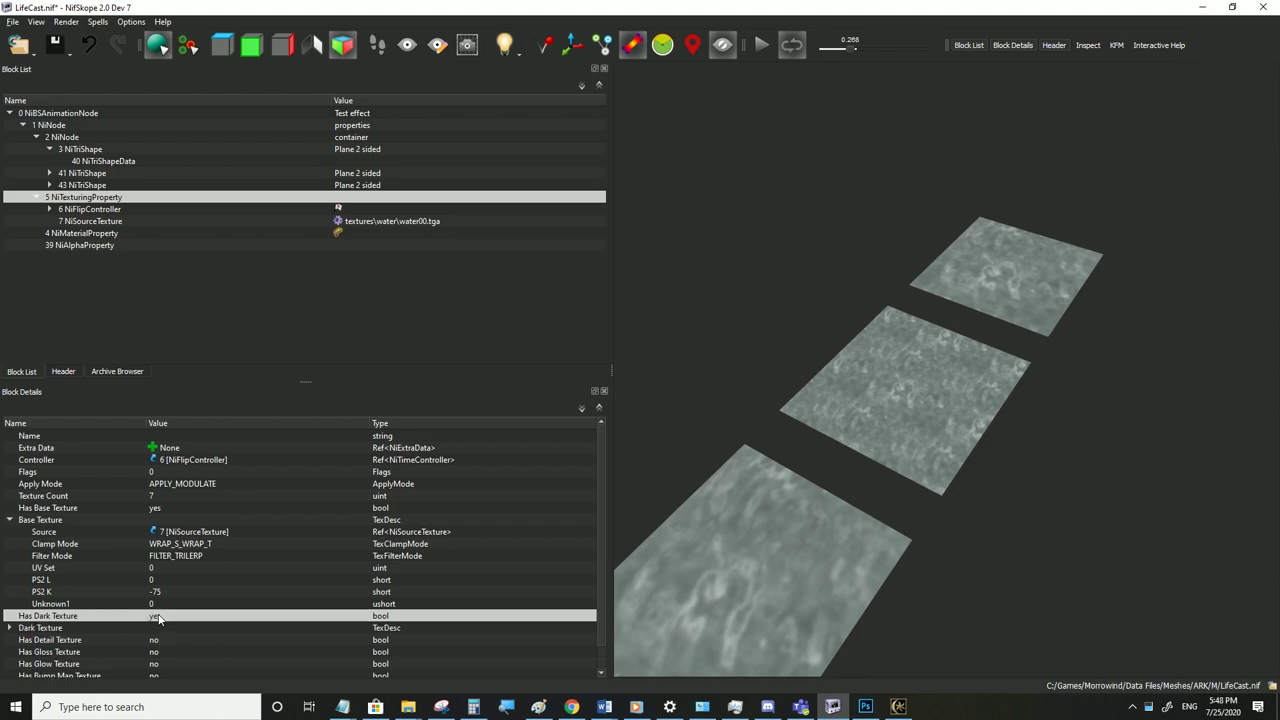
{"action": "left_click", "coordinate": [10, 629]}
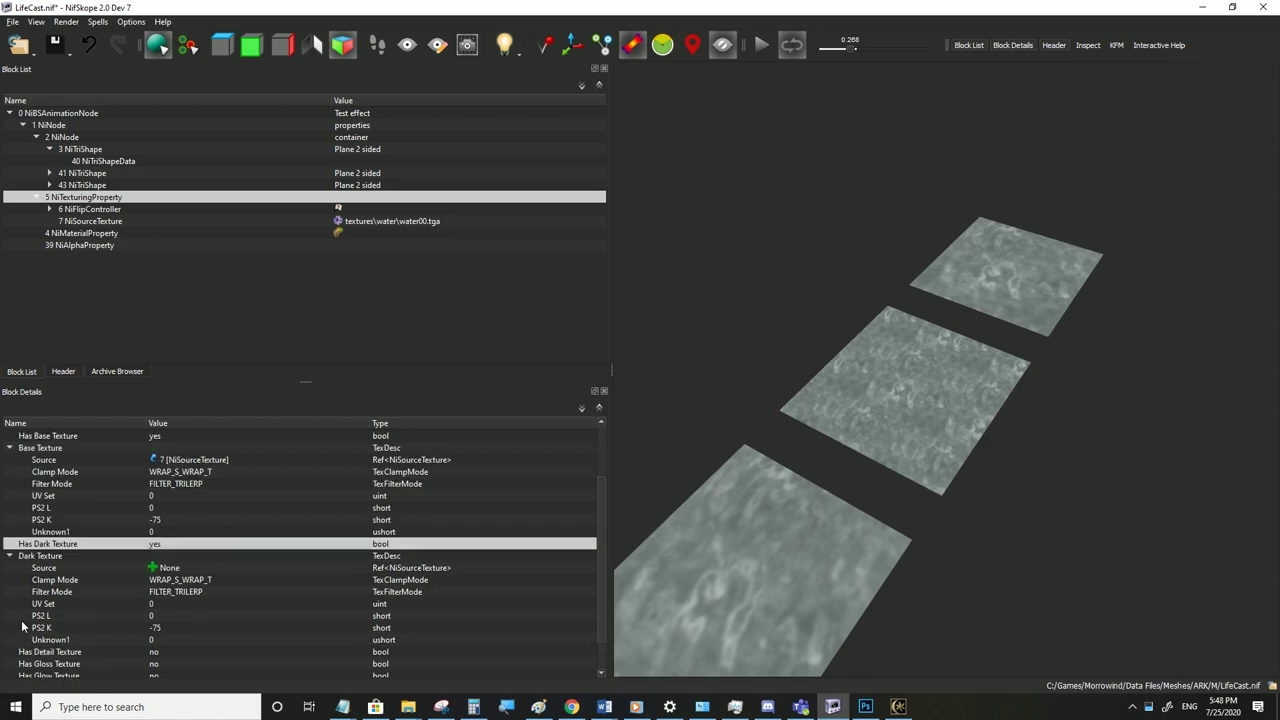
{"action": "left_click", "coordinate": [153, 568]}
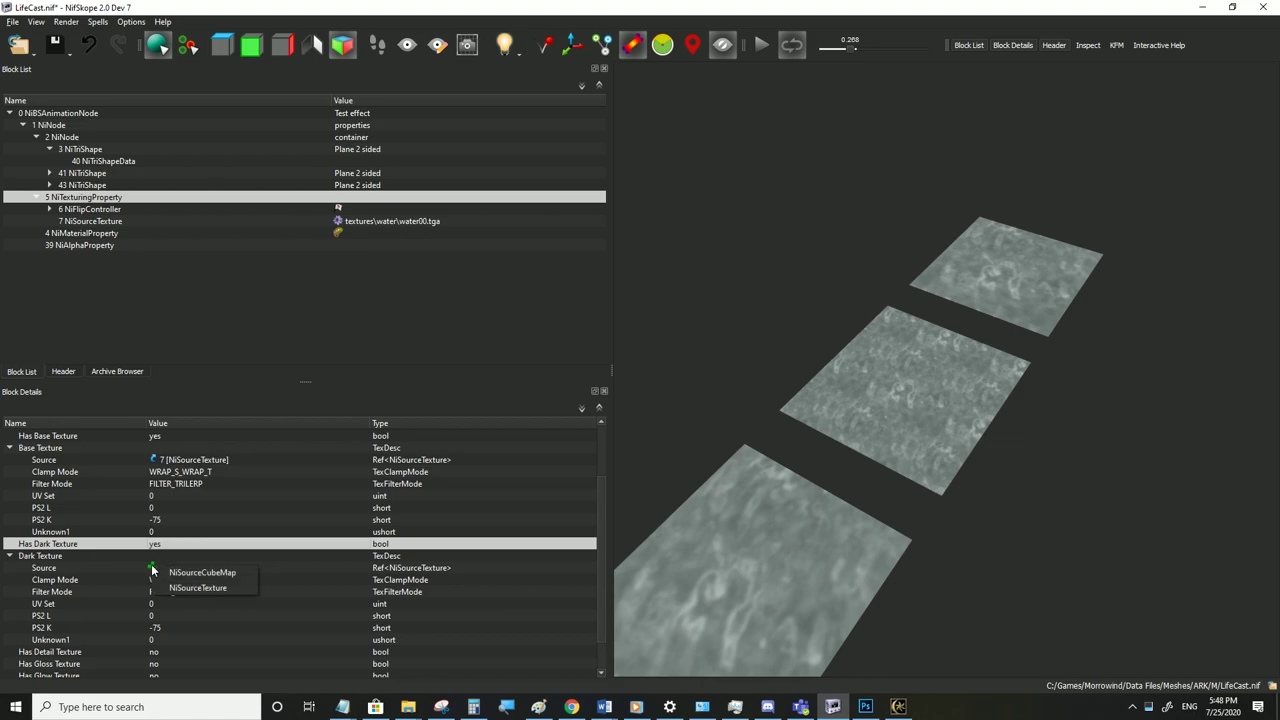
{"action": "left_click", "coordinate": [197, 588]}
Compare the water NiSourceTexture block with the new empty source texture
{"action": "left_click", "coordinate": [361, 224]}
{"action": "left_click", "coordinate": [362, 233]}
{"action": "left_click", "coordinate": [363, 224]}
{"action": "left_click", "coordinate": [363, 230]}
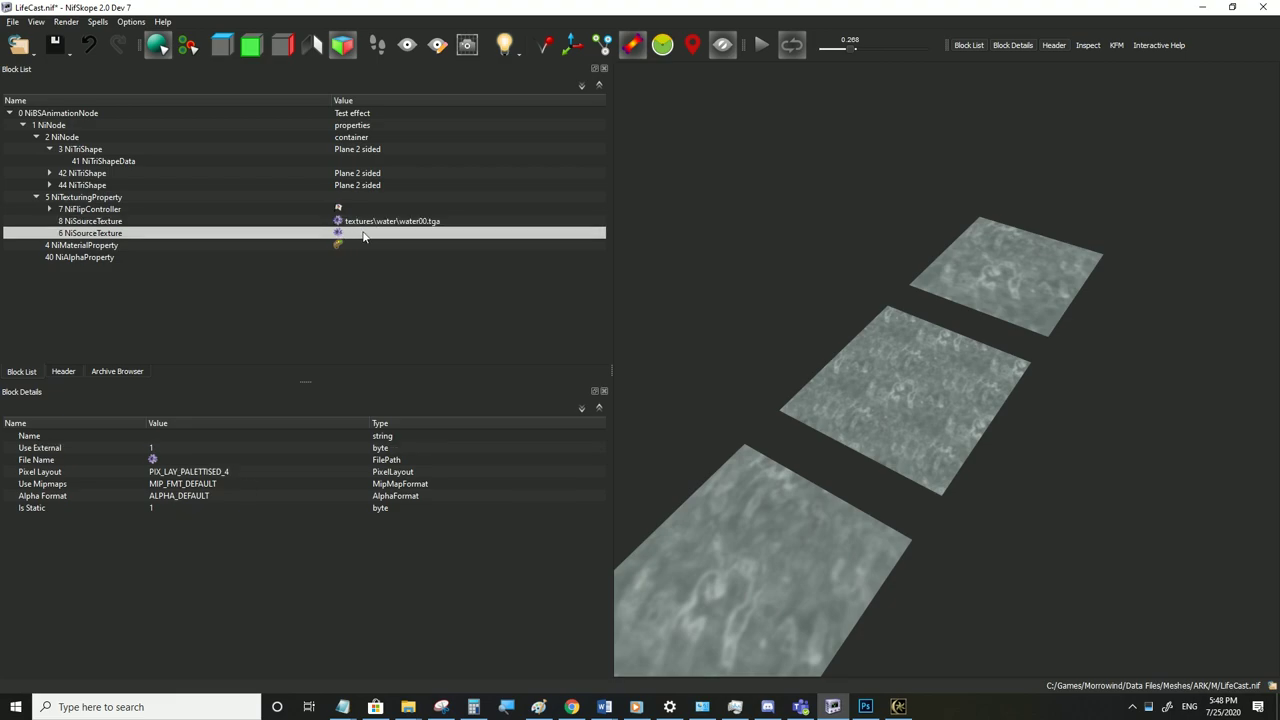
{"action": "left_click", "coordinate": [362, 224]}
{"action": "left_click", "coordinate": [350, 231]}
Set the new source texture's file to zzzdarkmaptest4.dds from the ARK_M folder
{"action": "double_click", "coordinate": [338, 234]}
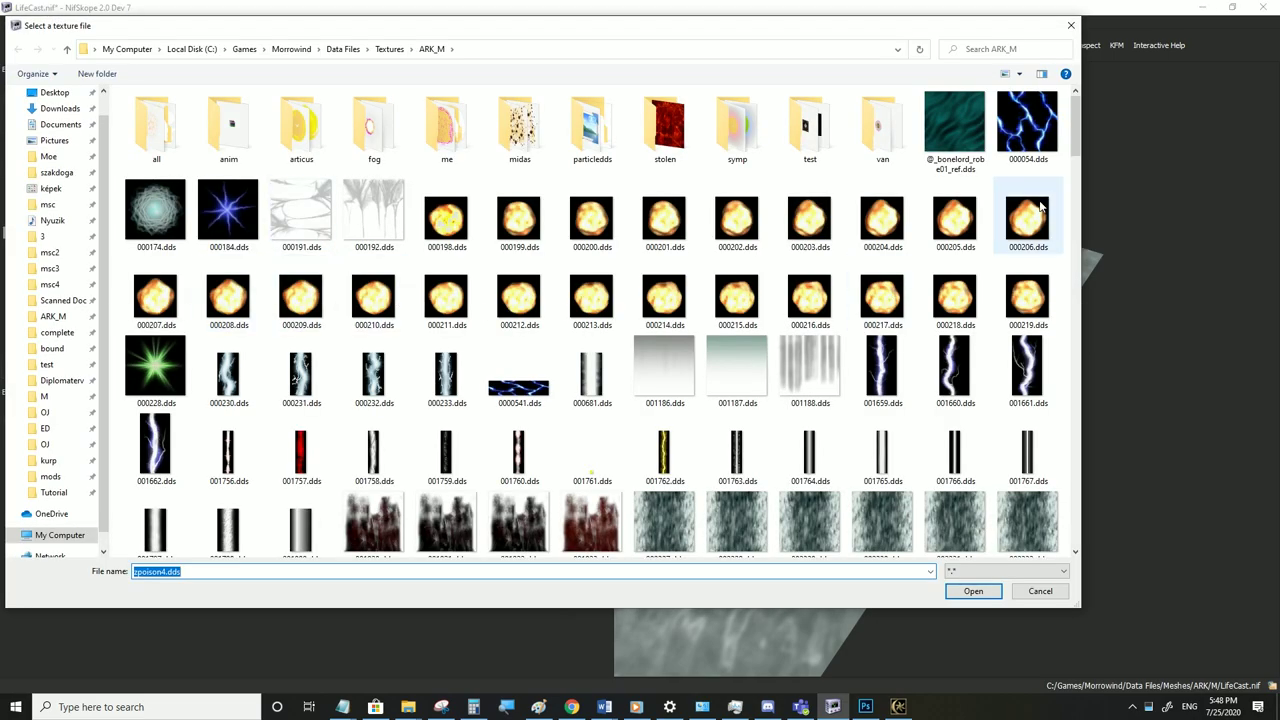
{"action": "left_click_drag", "start_coordinate": [1075, 141], "coordinate": [1041, 471]}
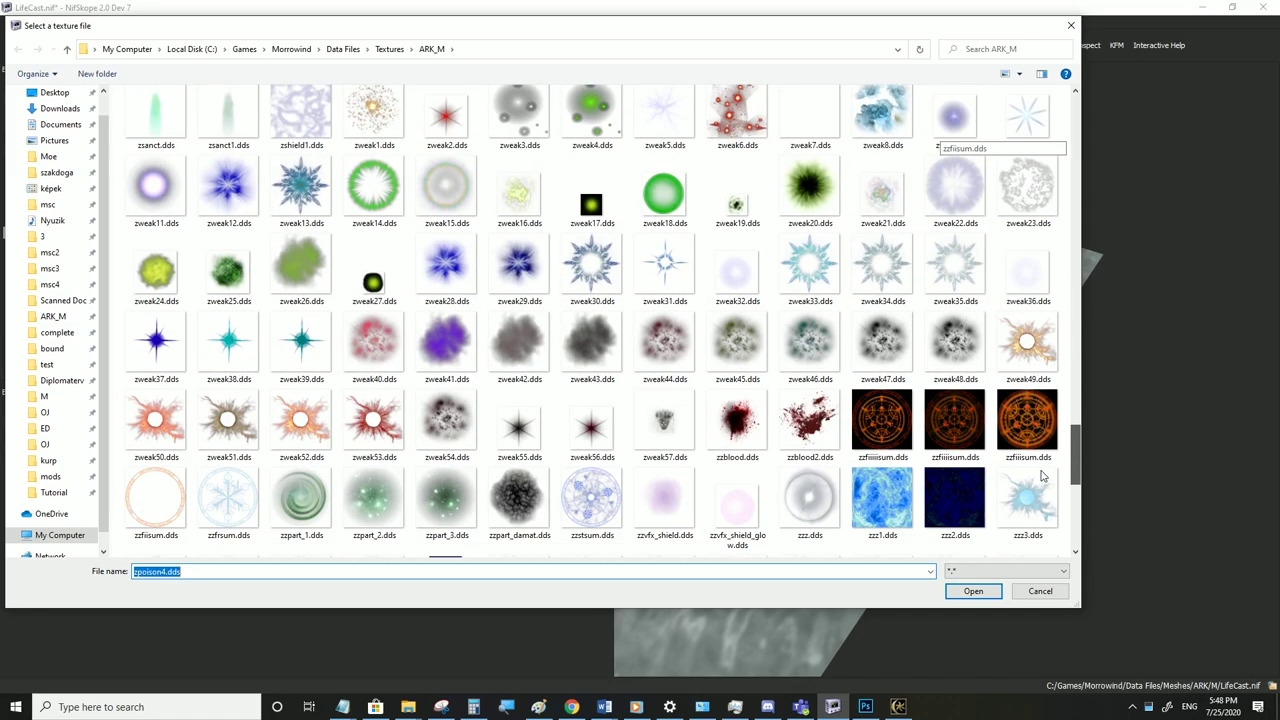
{"action": "scroll", "coordinate": [1041, 477], "scroll_direction": "down", "scroll_amount": 3}
{"action": "scroll", "coordinate": [1010, 470], "scroll_direction": "down", "scroll_amount": 5}
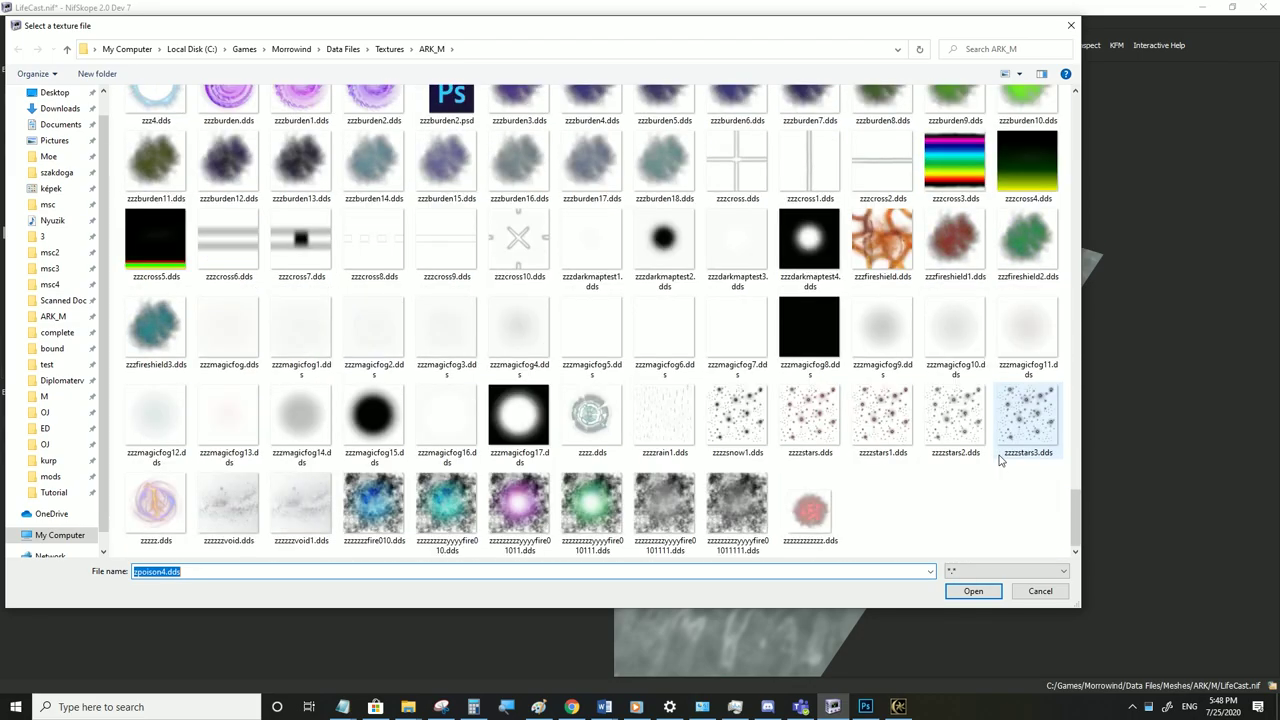
{"action": "left_click", "coordinate": [810, 250]}
{"action": "left_click", "coordinate": [974, 593]}
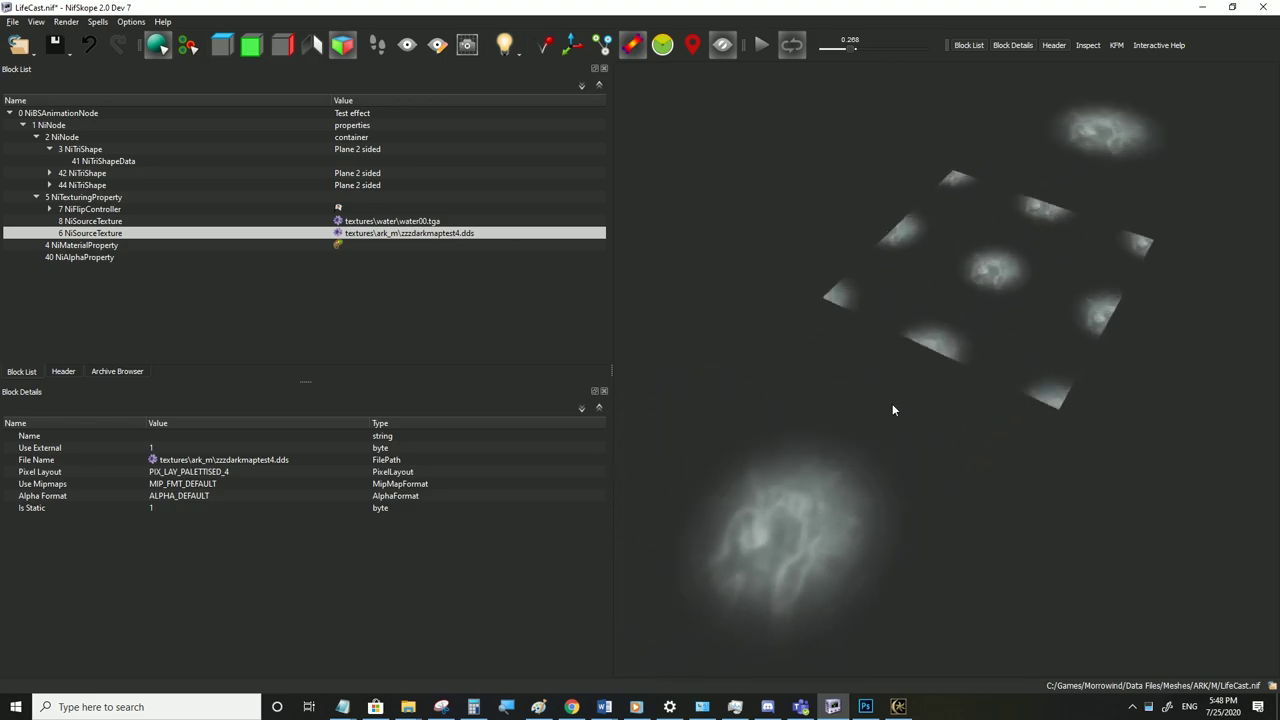
Select the large plane, frame the view and start the flipbook animation
{"action": "left_click", "coordinate": [826, 434]}
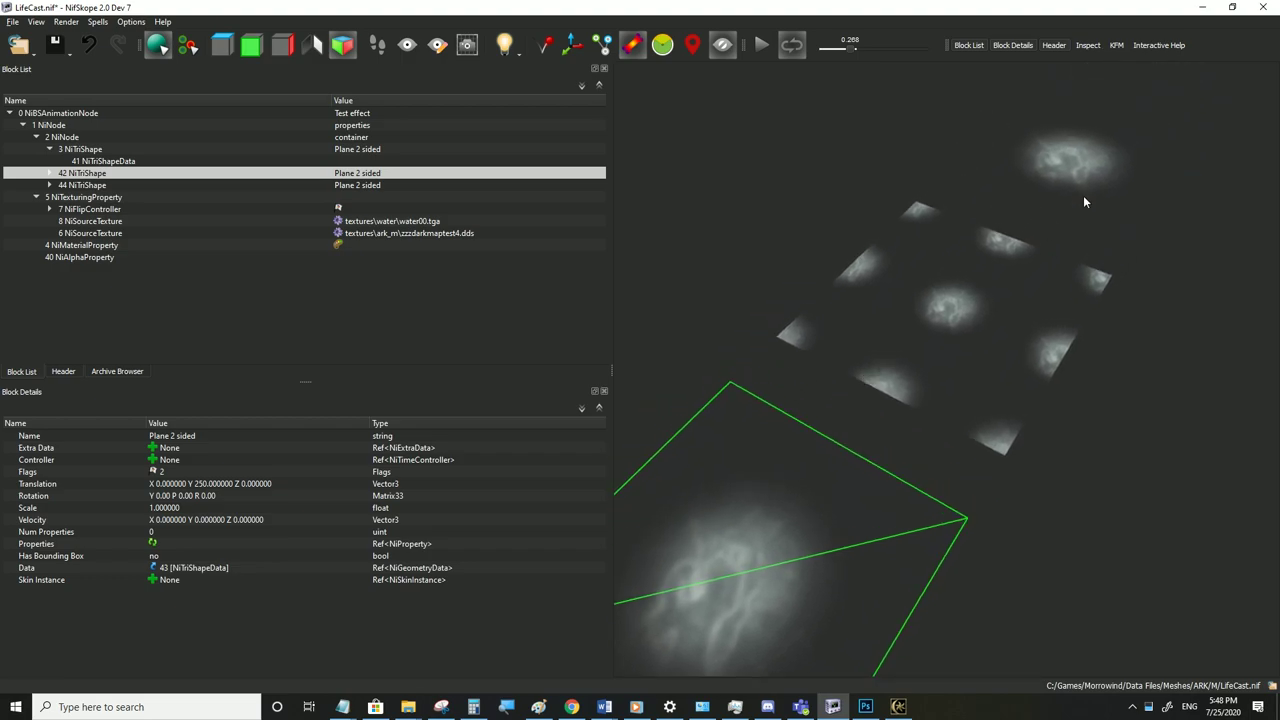
{"action": "left_click", "coordinate": [1083, 195]}
{"action": "left_click", "coordinate": [844, 385]}
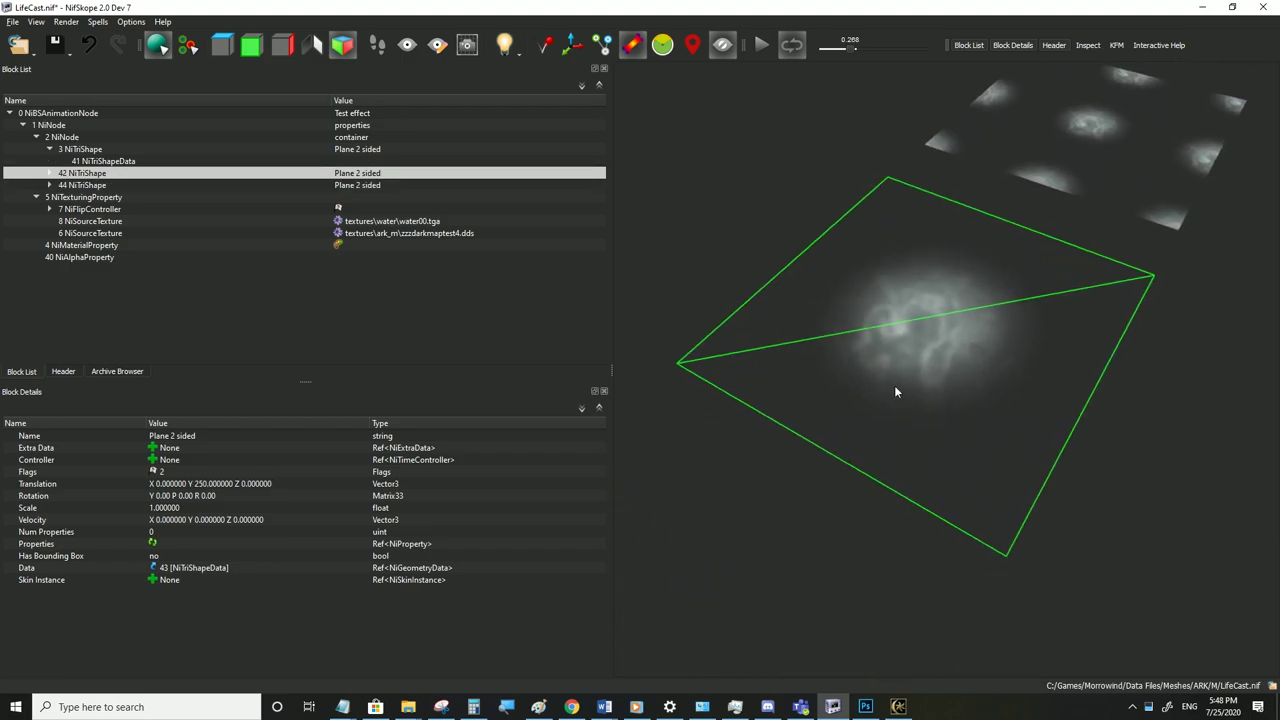
{"action": "scroll", "coordinate": [894, 385], "scroll_direction": "up", "scroll_amount": 3}
{"action": "left_click_drag", "start_coordinate": [904, 415], "coordinate": [888, 452]}
{"action": "left_click", "coordinate": [759, 47]}
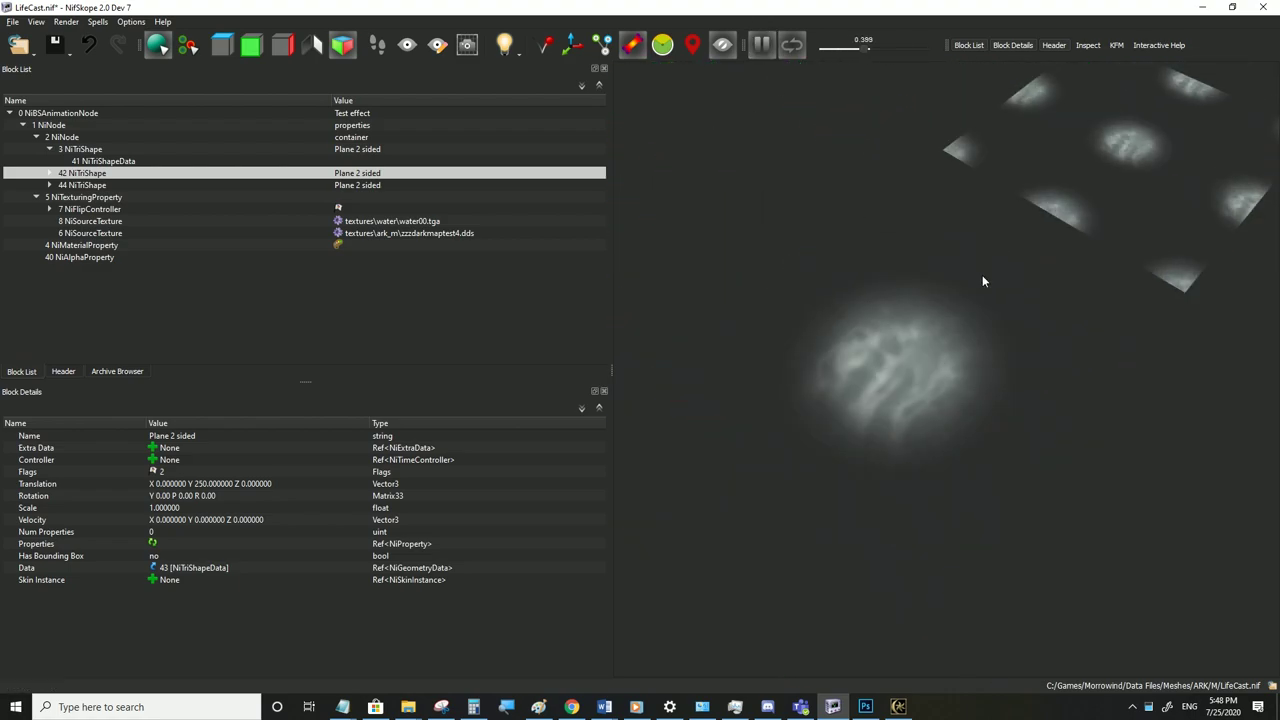
{"action": "scroll", "coordinate": [866, 284], "scroll_direction": "up", "scroll_amount": 5}
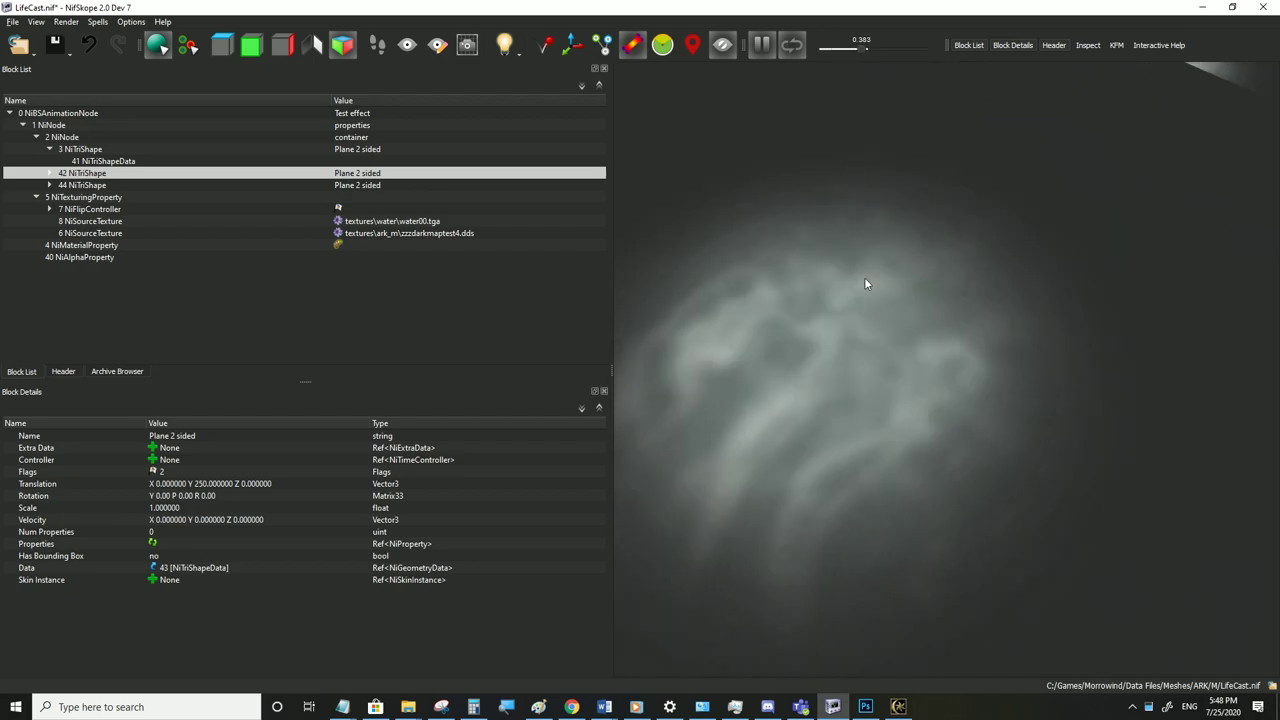
{"action": "middle_click_drag", "start_coordinate": [1035, 178], "coordinate": [887, 309]}
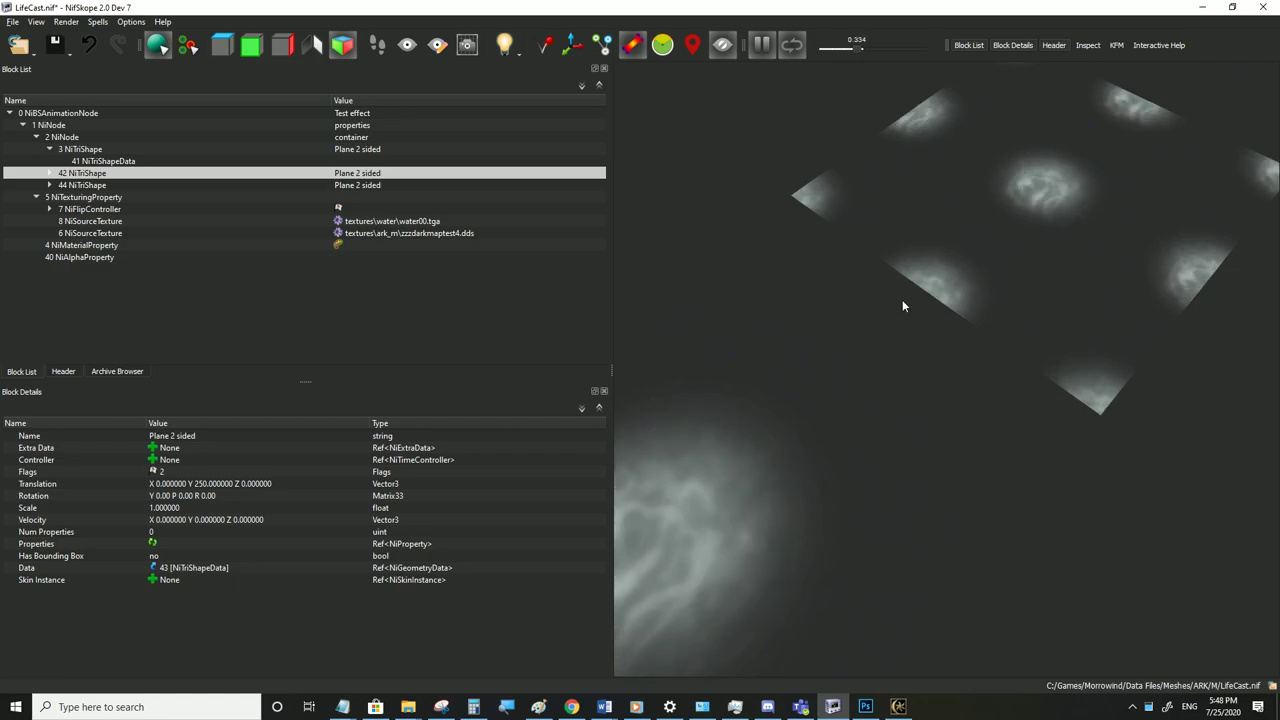
{"action": "middle_click_drag", "start_coordinate": [973, 279], "coordinate": [847, 404]}
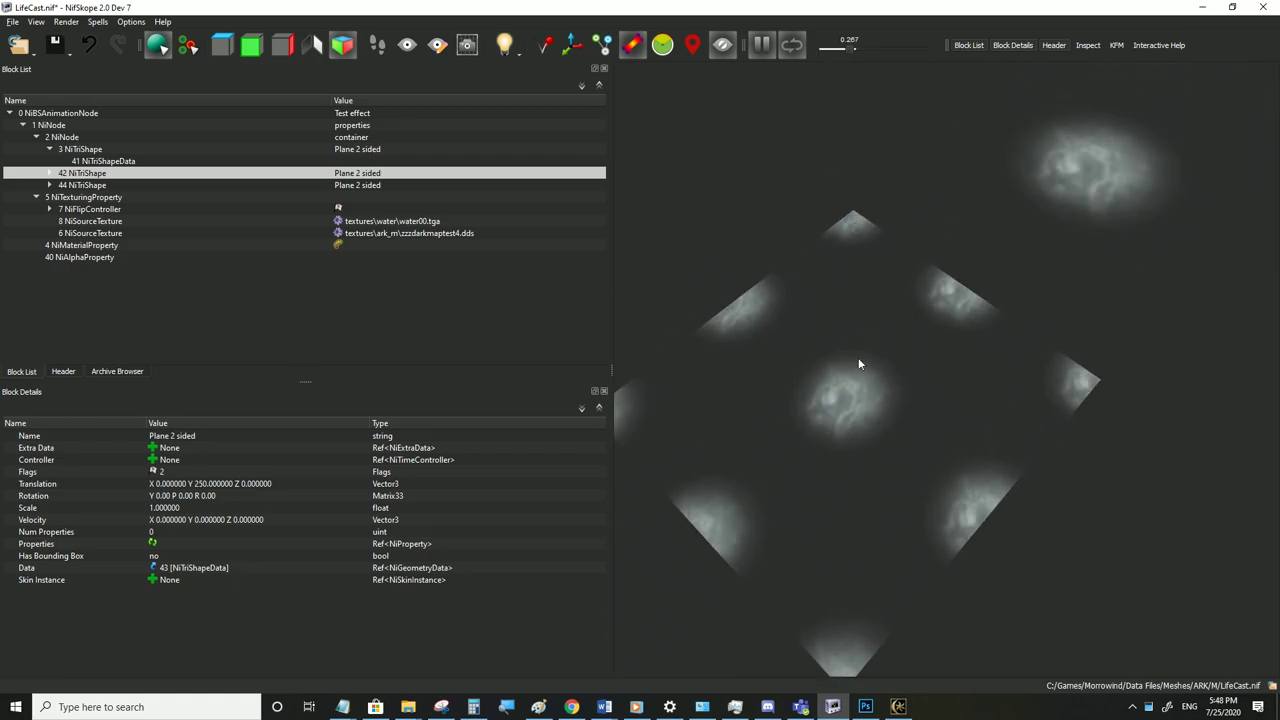
Select the central diamond plane and inspect its texturing and material properties
{"action": "left_click", "coordinate": [837, 330]}
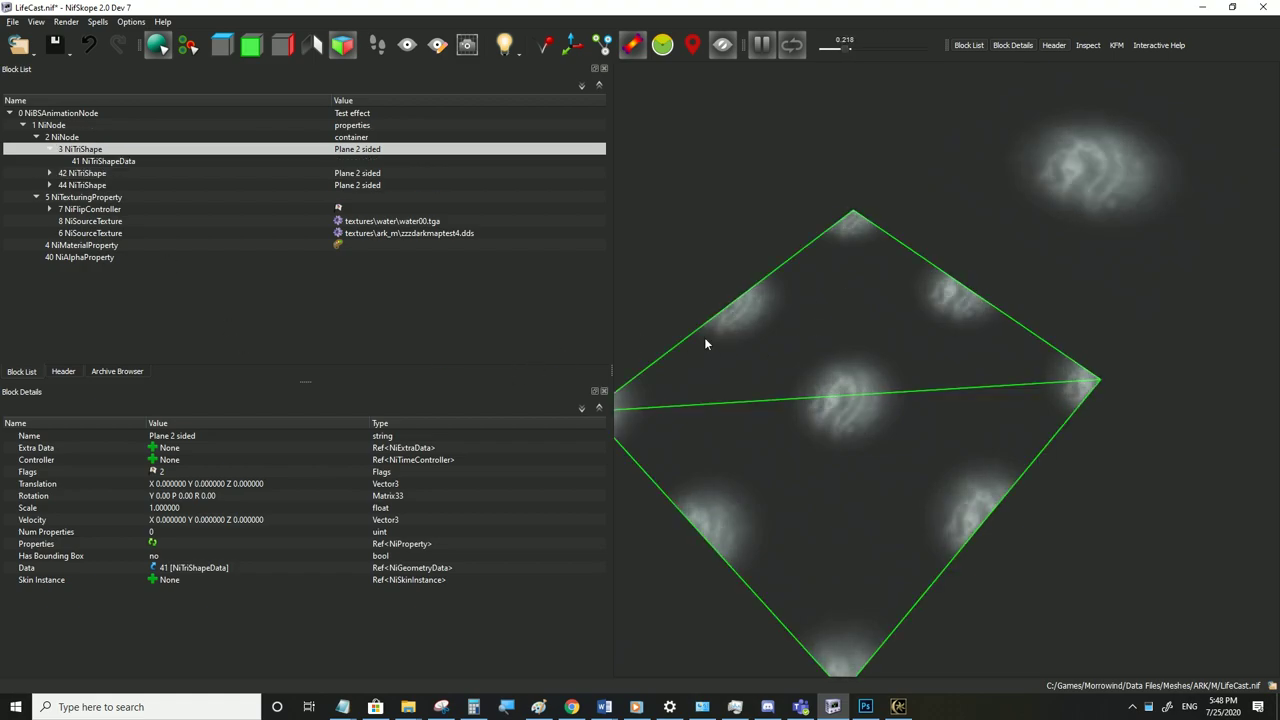
{"action": "left_click", "coordinate": [128, 197]}
{"action": "left_click", "coordinate": [88, 245]}
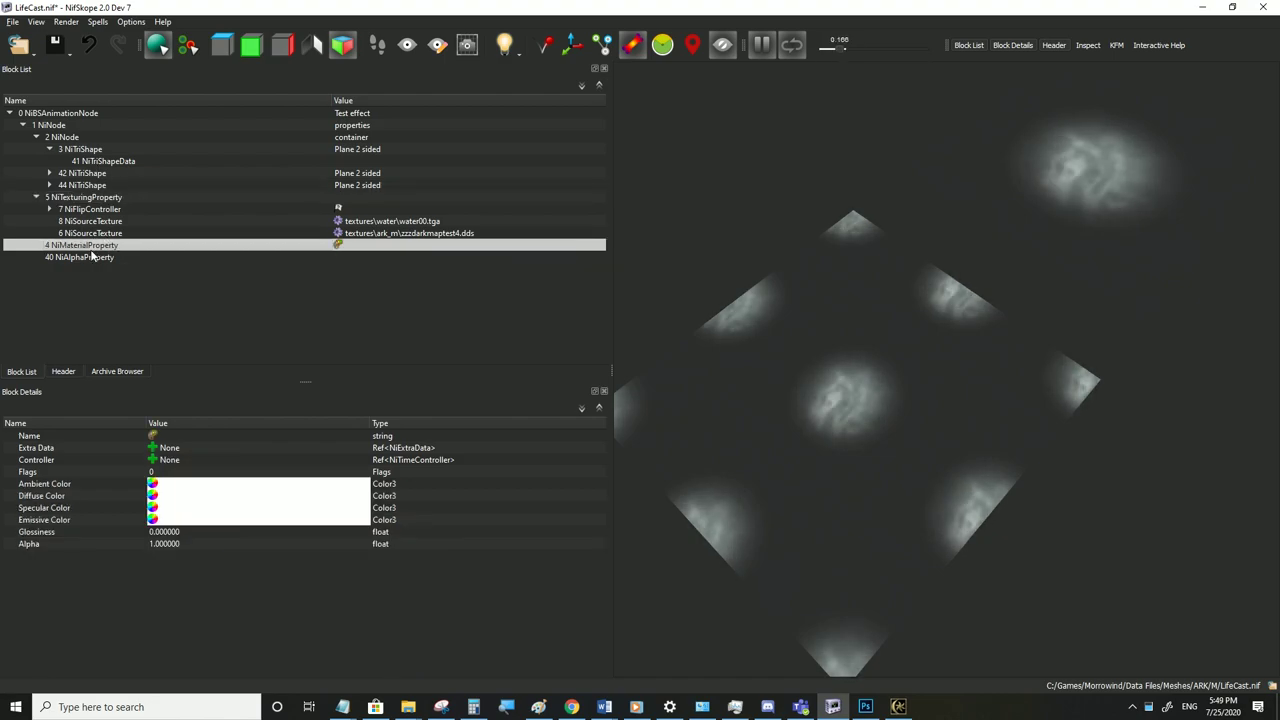
Compare the base texture and dark texture clamp modes in the texturing property
{"action": "left_click", "coordinate": [90, 197]}
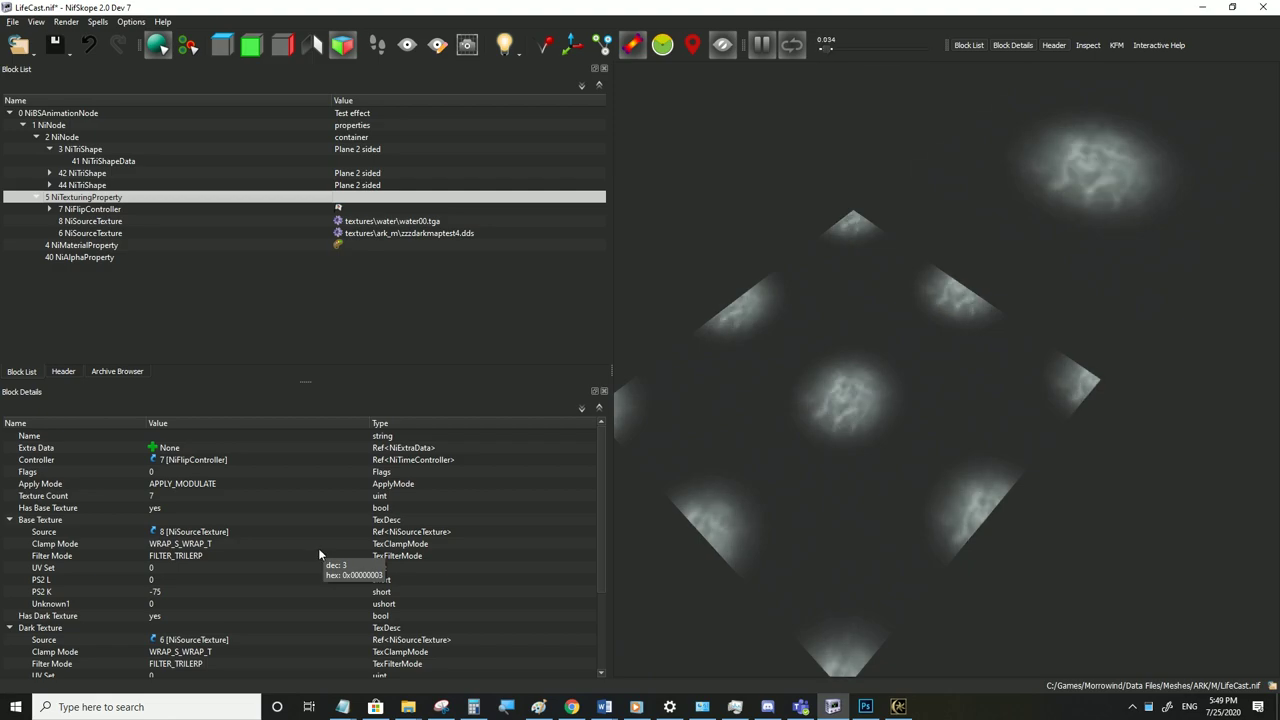
{"action": "left_click", "coordinate": [233, 545]}
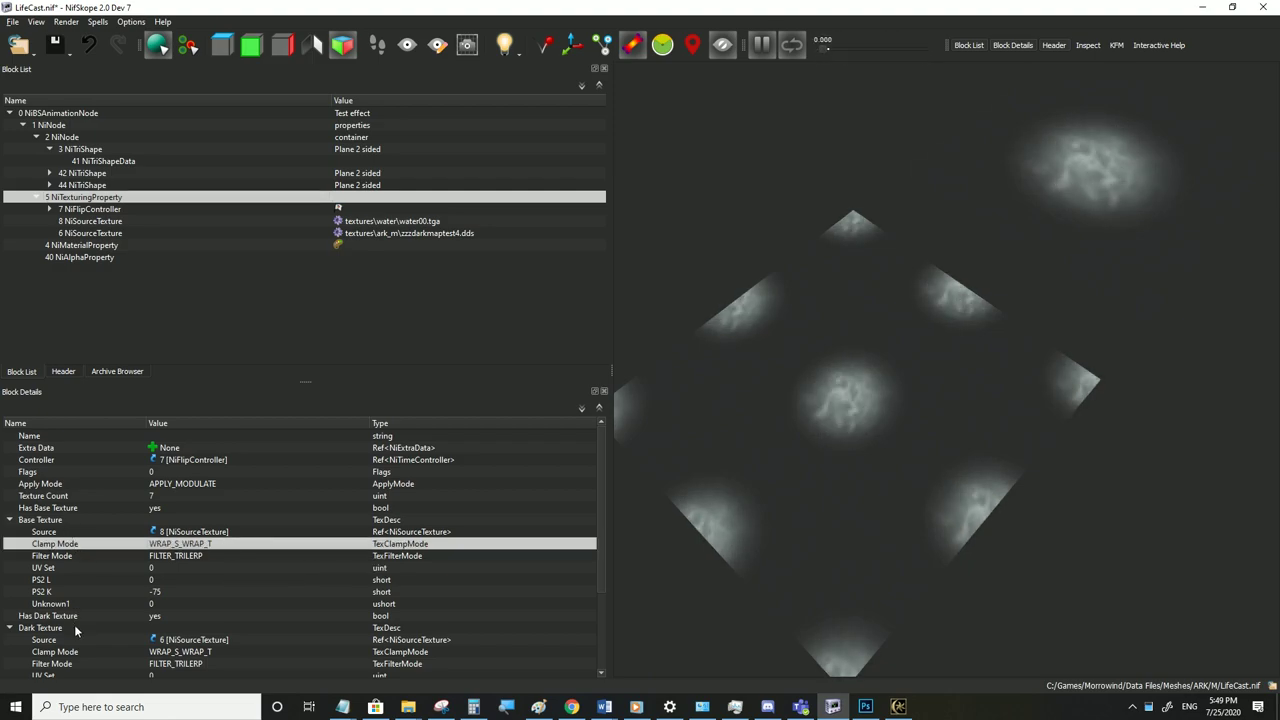
{"action": "left_click", "coordinate": [70, 651]}
{"action": "left_click", "coordinate": [78, 547]}
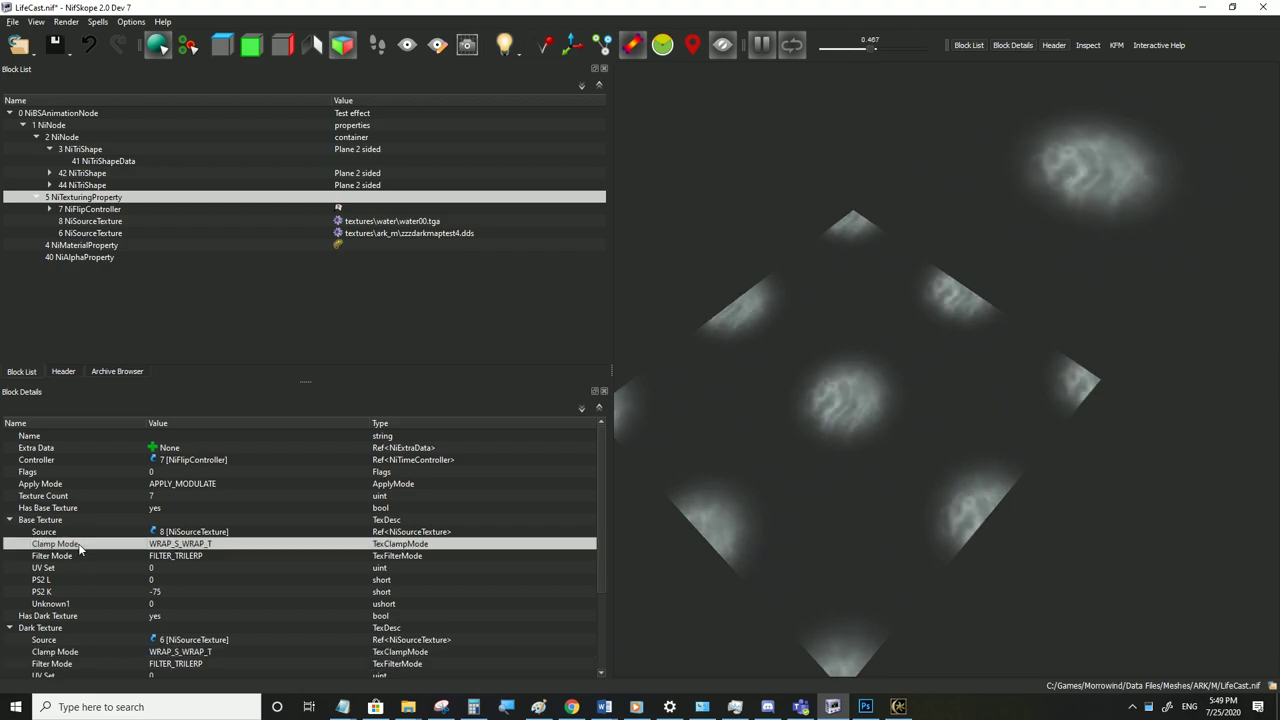
{"action": "left_click", "coordinate": [73, 652]}
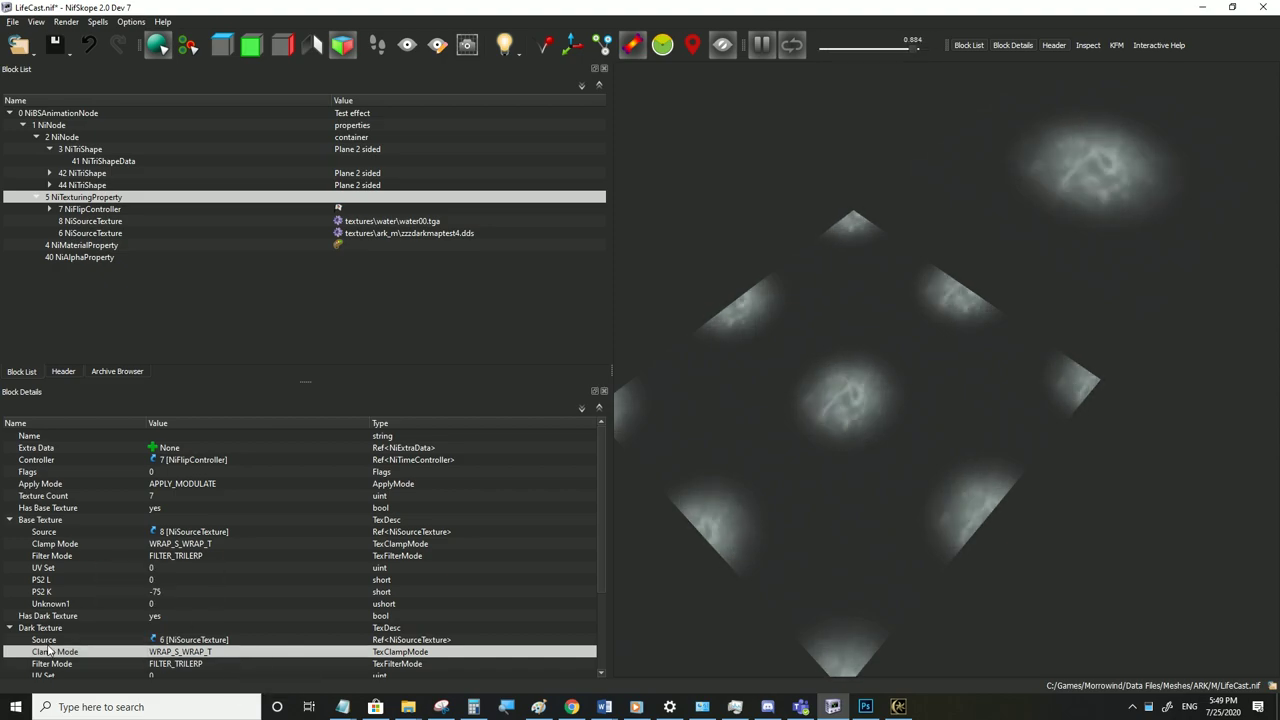
Set the Dark Texture Clamp Mode to CLAMP_S_CLAMP_T and review both texture settings
{"action": "double_click", "coordinate": [357, 652]}
{"action": "left_click", "coordinate": [357, 652]}
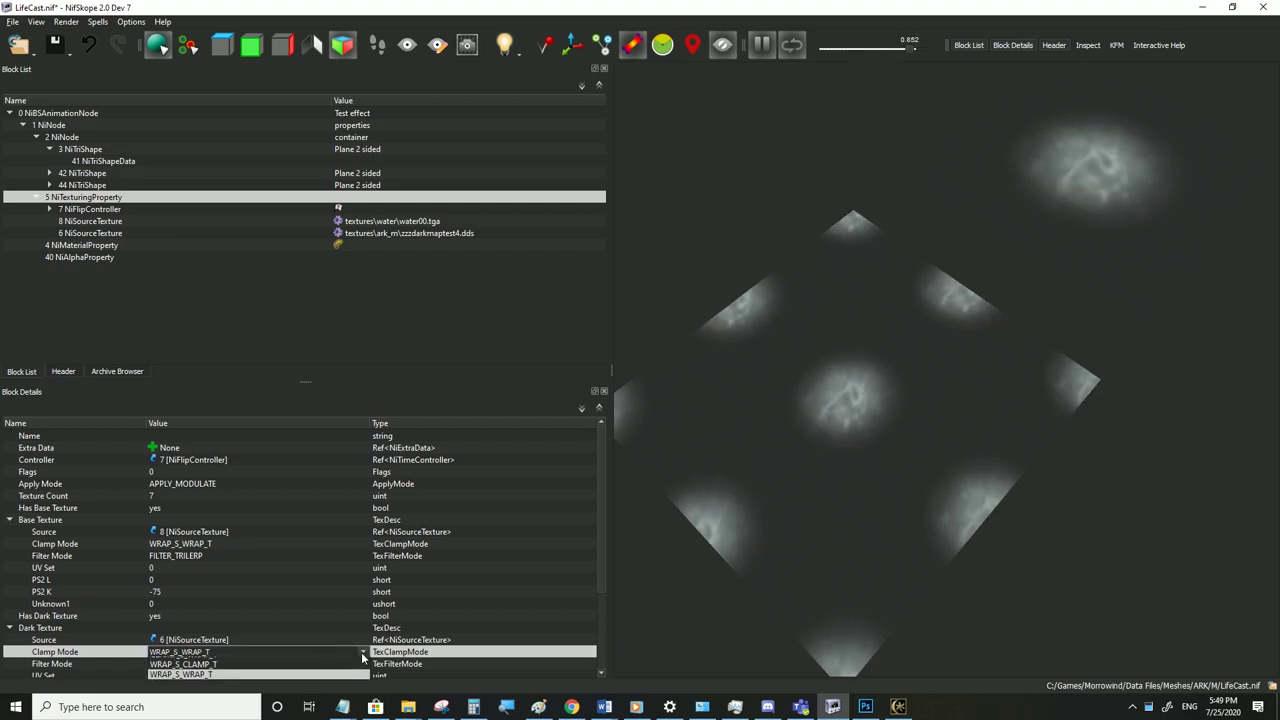
{"action": "left_click", "coordinate": [243, 662]}
{"action": "left_click", "coordinate": [204, 618]}
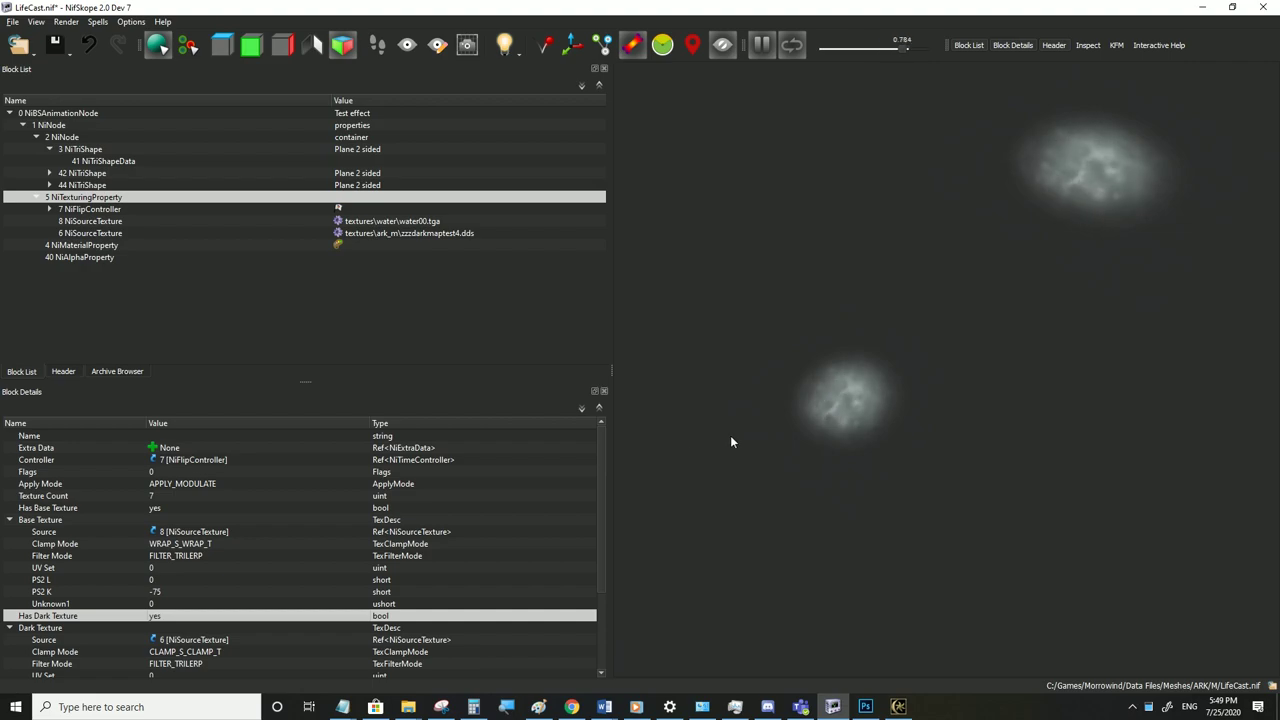
{"action": "left_click", "coordinate": [138, 545]}
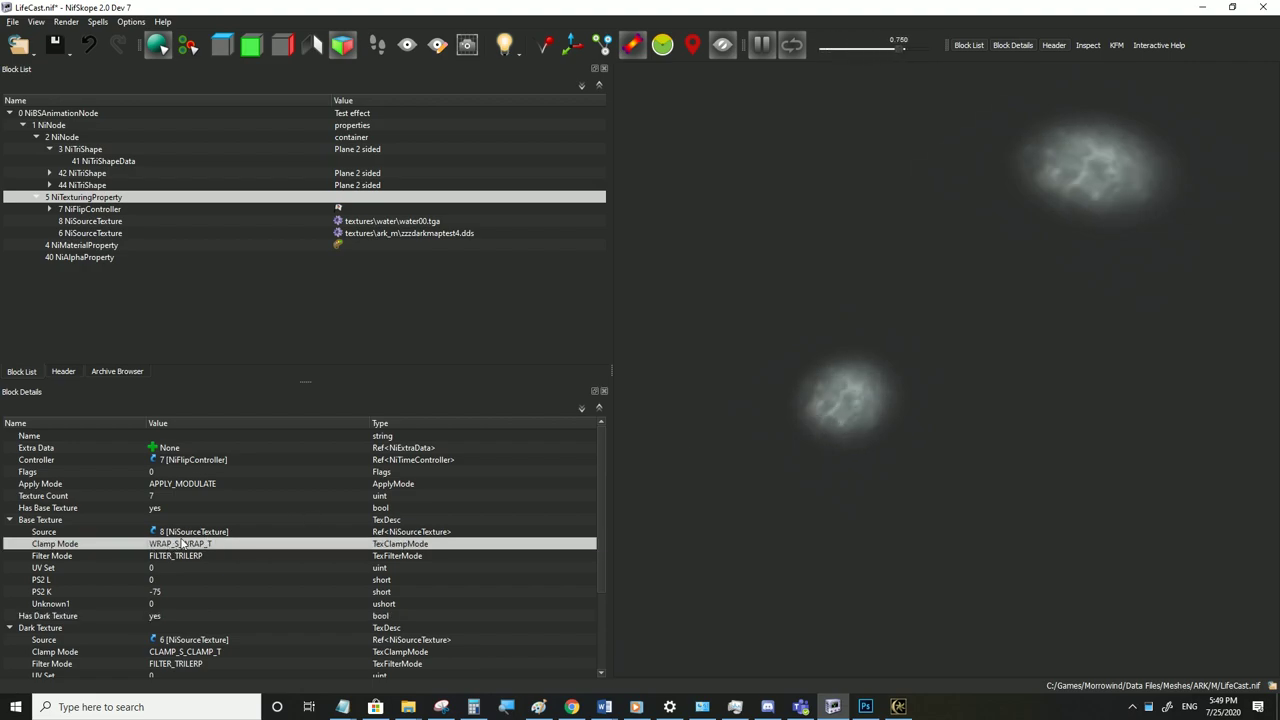
{"action": "left_click", "coordinate": [68, 520]}
{"action": "left_click", "coordinate": [186, 627]}
{"action": "left_click", "coordinate": [184, 651]}
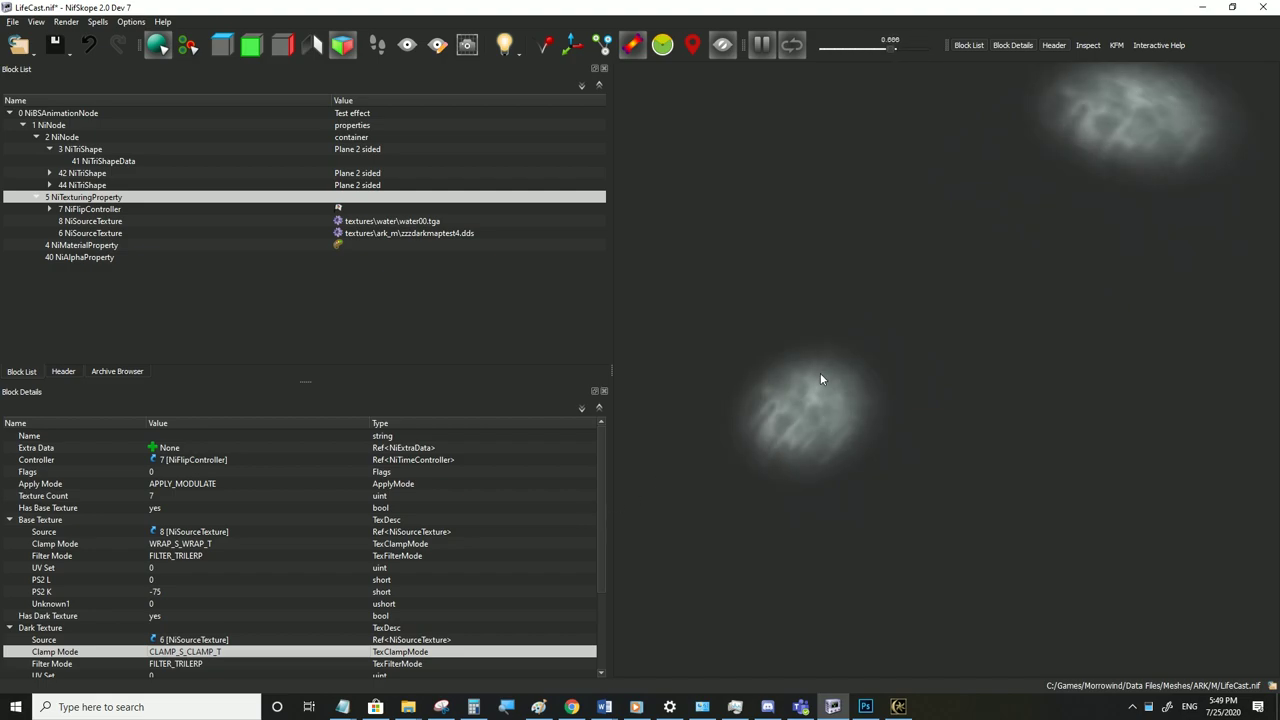
Select the planes in the preview to check the single clamped glow, then switch to Photoshop
{"action": "left_click", "coordinate": [851, 344]}
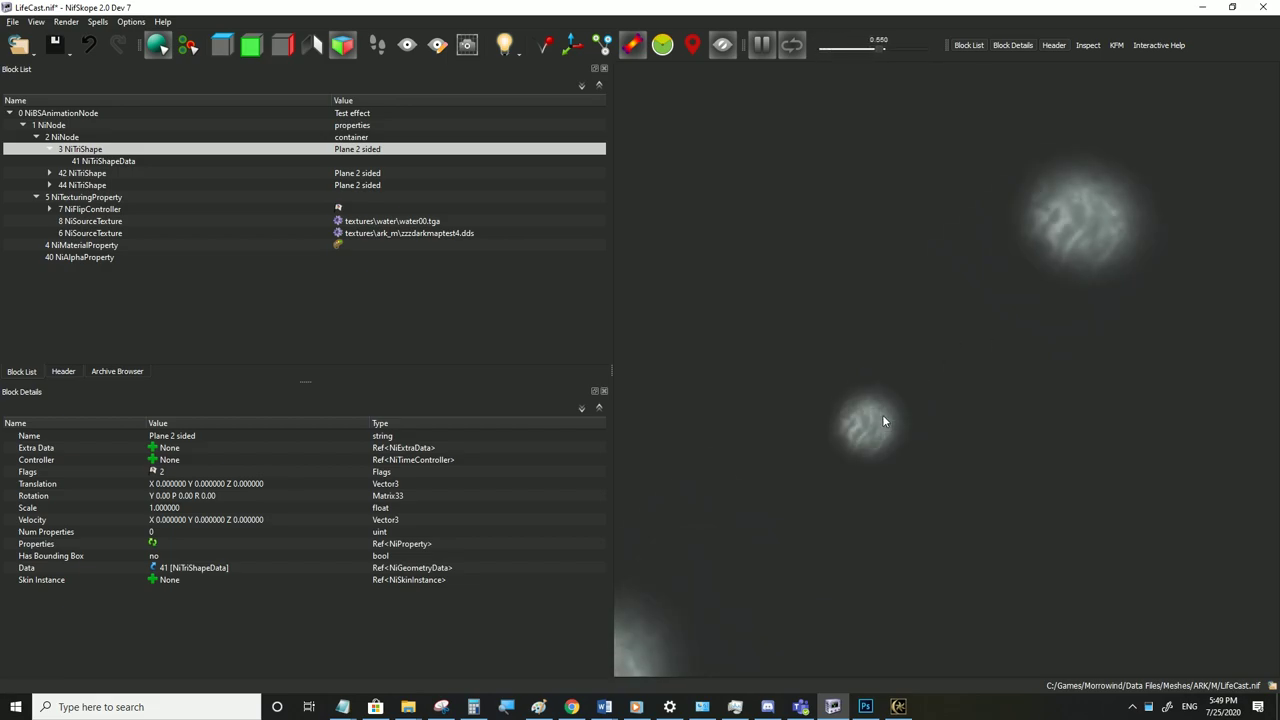
{"action": "left_click", "coordinate": [889, 416]}
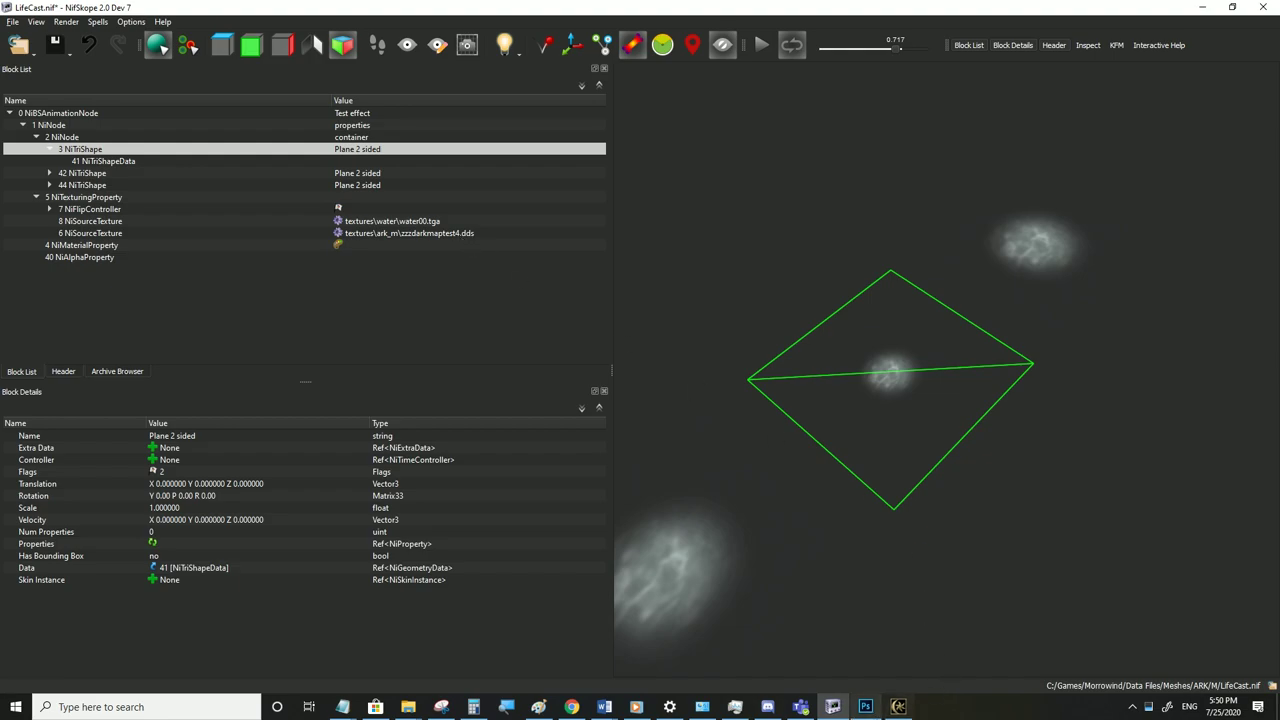
{"action": "left_click", "coordinate": [865, 707]}
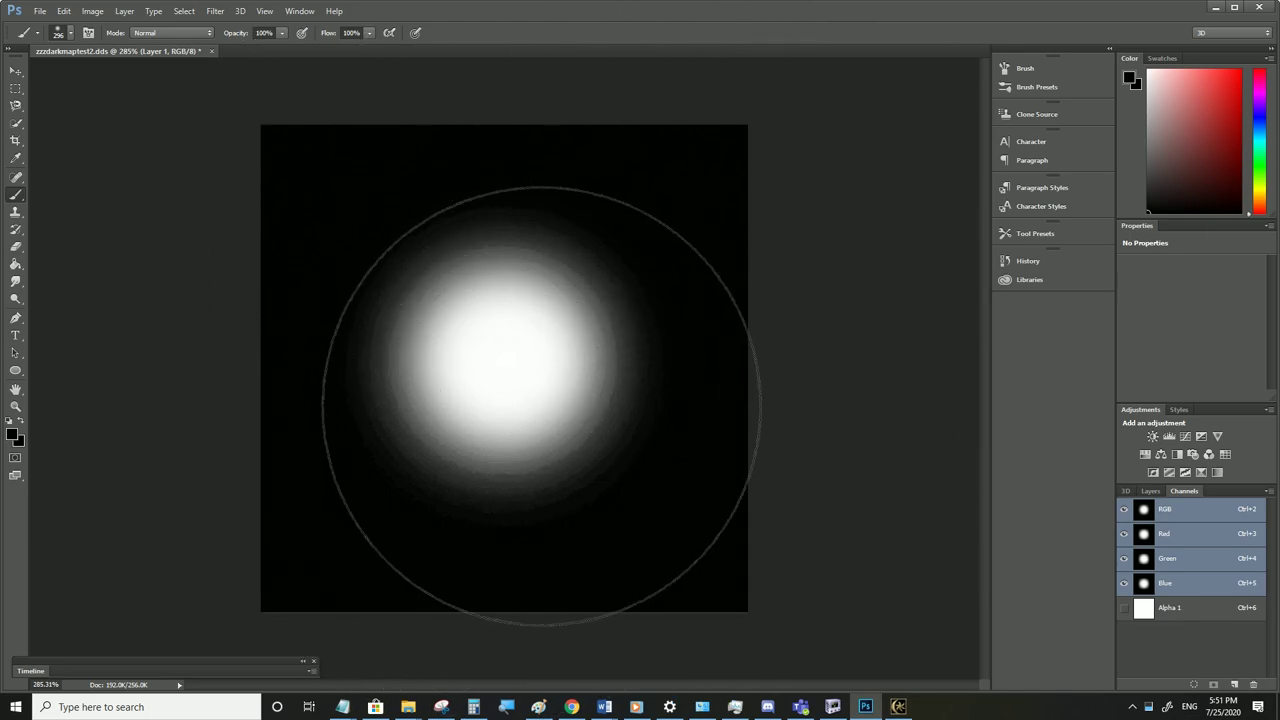
View zzzdarkmaptest2.dds's Alpha 1 and Red channels, then switch to Morrowind
{"action": "left_click", "coordinate": [1179, 612]}
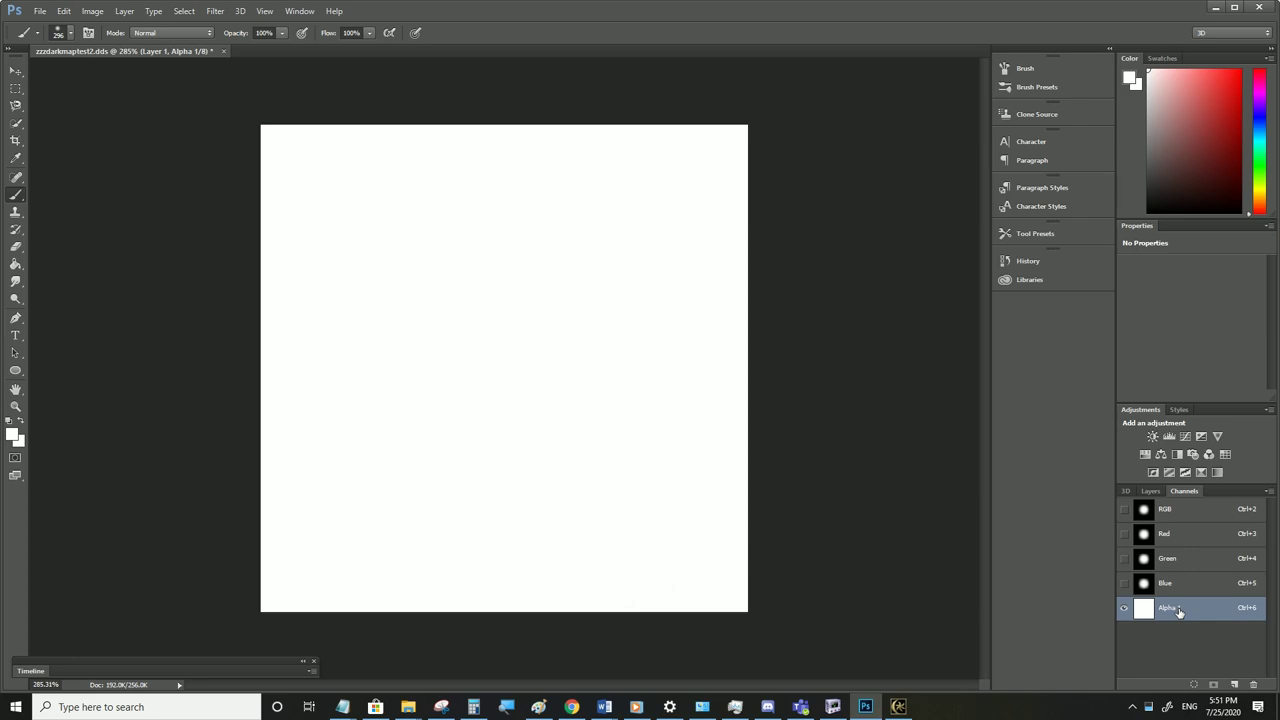
{"action": "left_click", "coordinate": [1178, 534]}
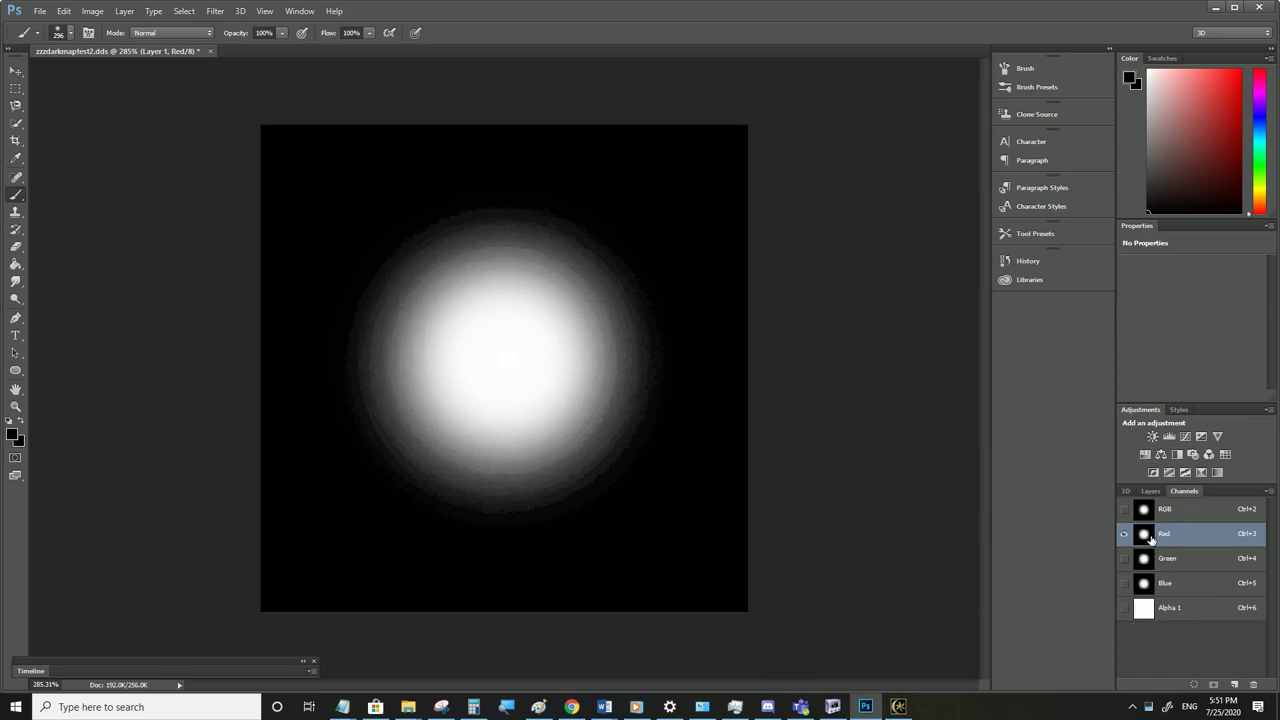
{"action": "left_click", "coordinate": [898, 706]}
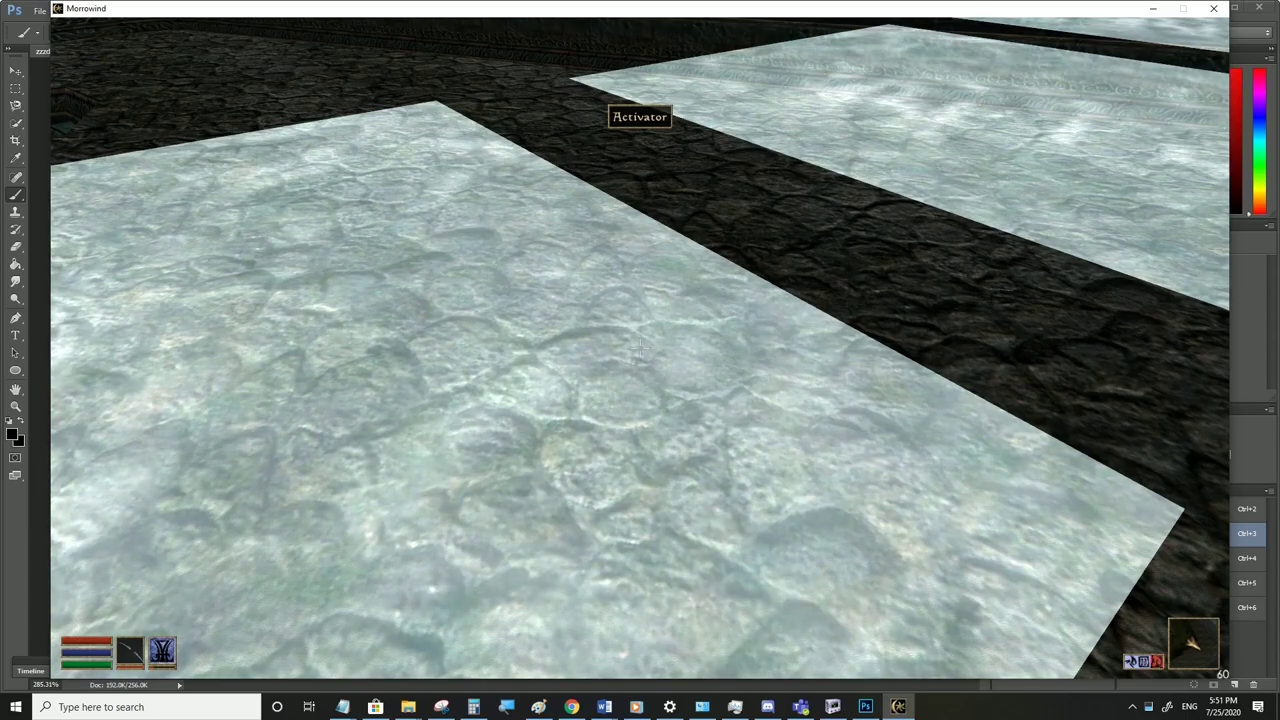
Save LifeCast.nif in NifSkope
{"action": "key", "text": "alt+Tab"}
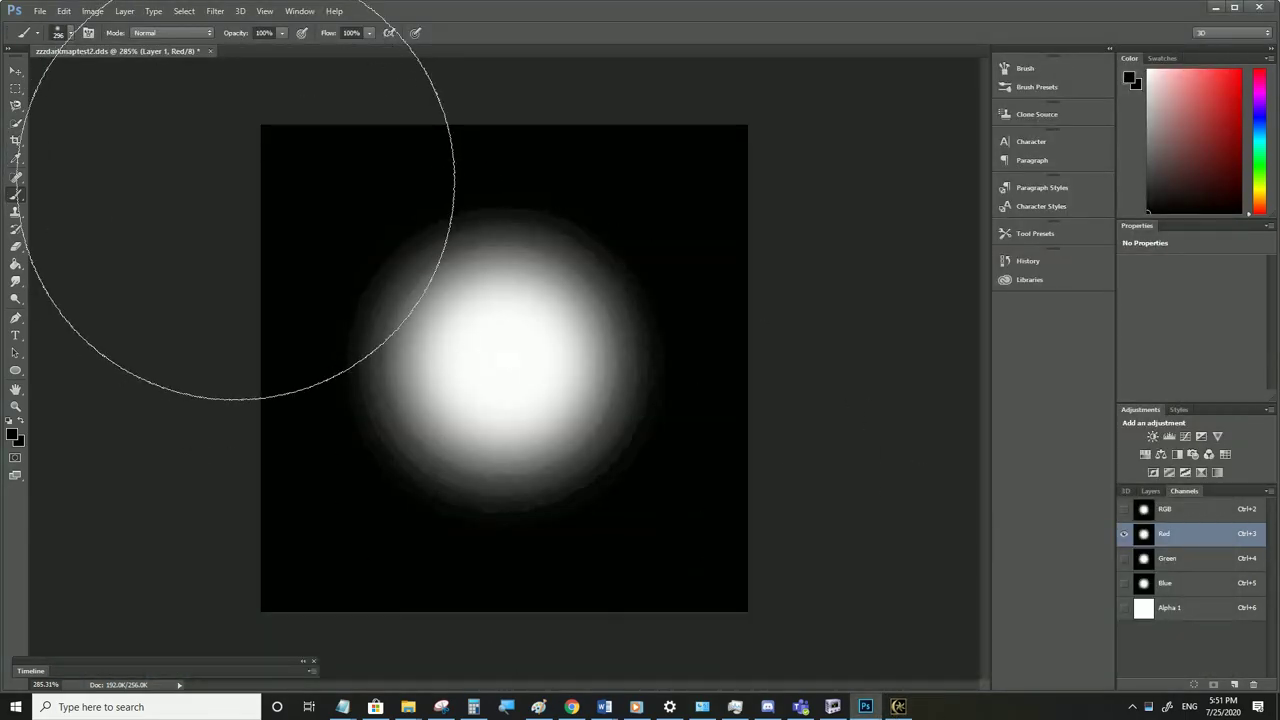
{"action": "left_click", "coordinate": [832, 706]}
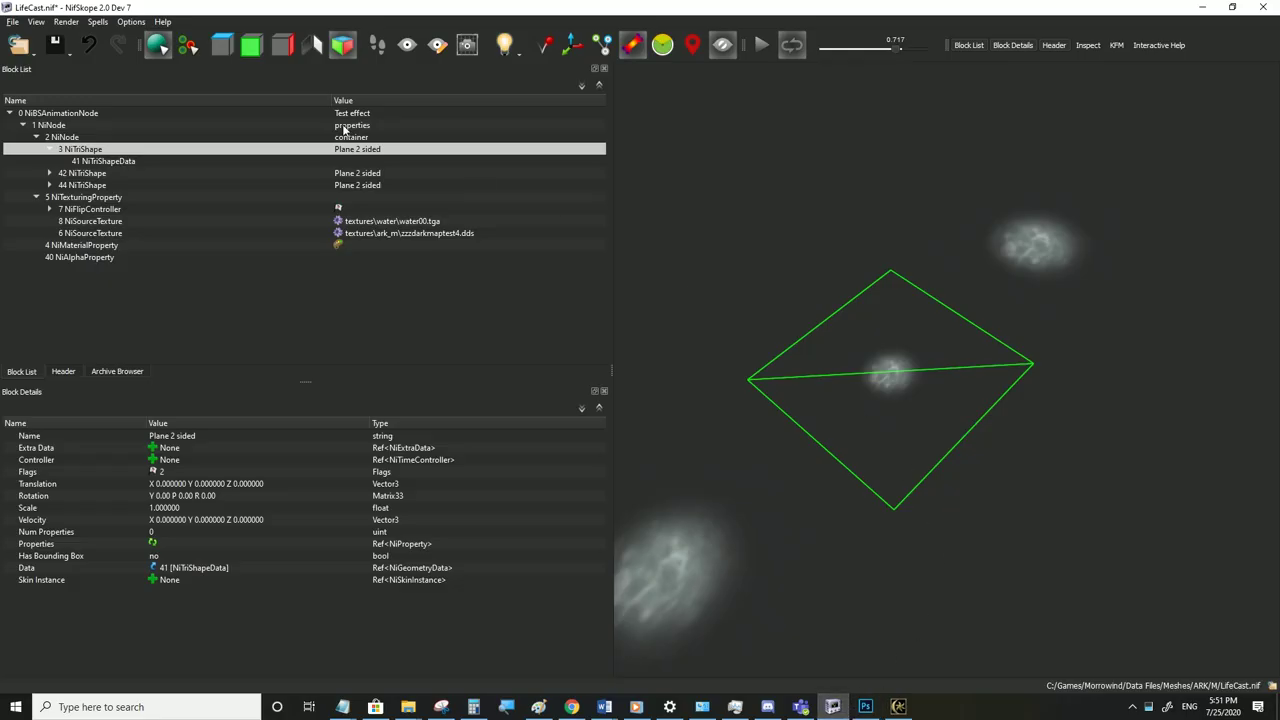
{"action": "left_click", "coordinate": [13, 21]}
{"action": "left_click", "coordinate": [52, 132]}
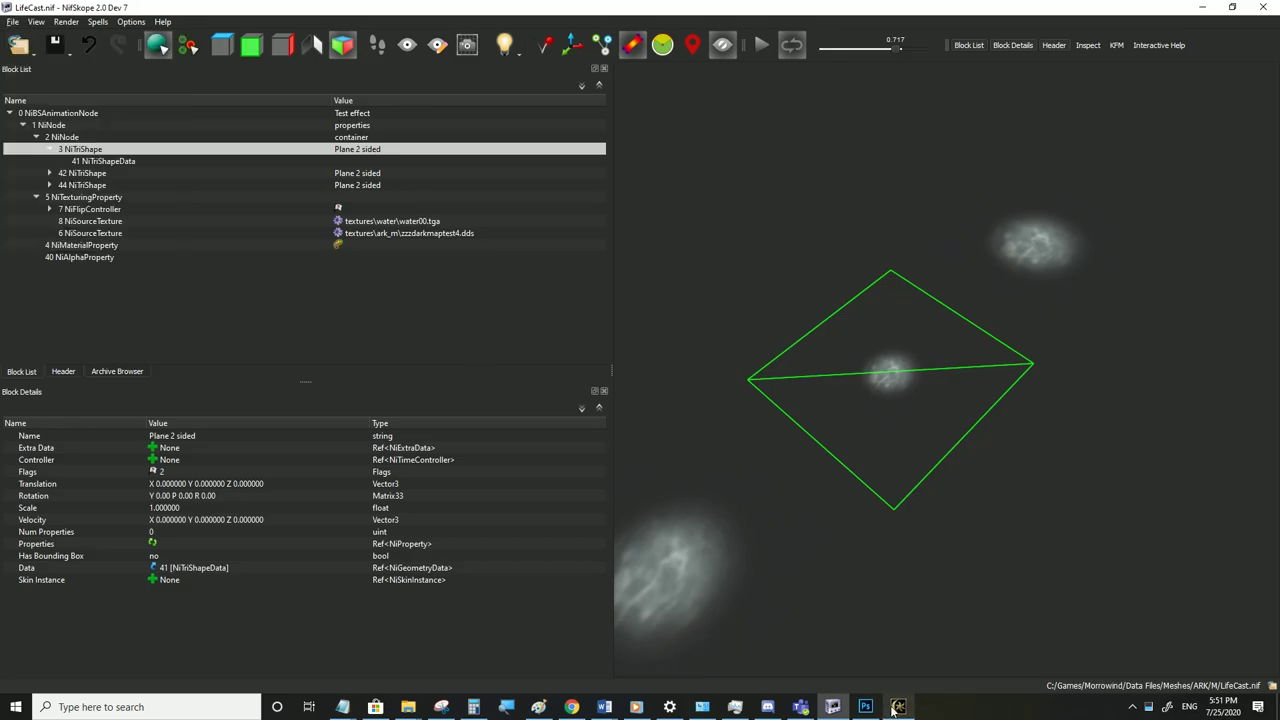
Back in Morrowind, view the glowing planes in third person while walking around them
{"action": "left_click", "coordinate": [896, 706]}
{"action": "key", "text": "Tab"}
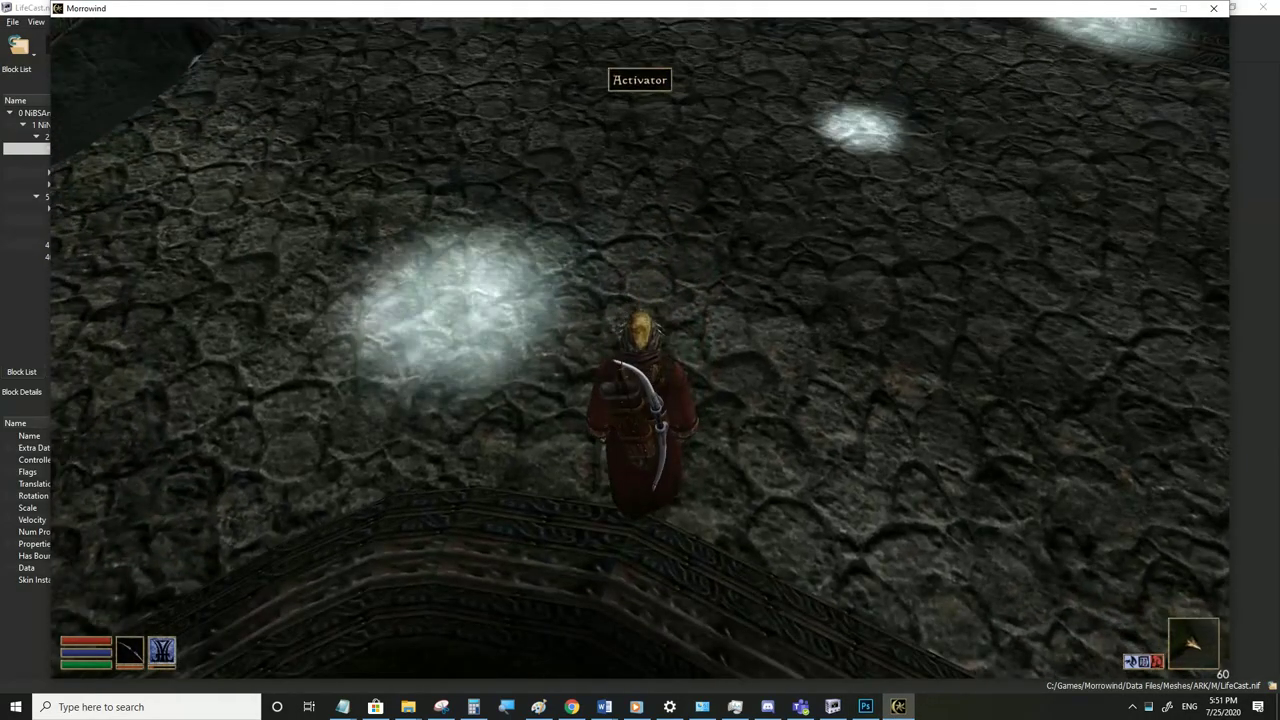
{"action": "key", "text": "s"}
{"action": "key", "text": "w"}
{"action": "key", "text": "a"}
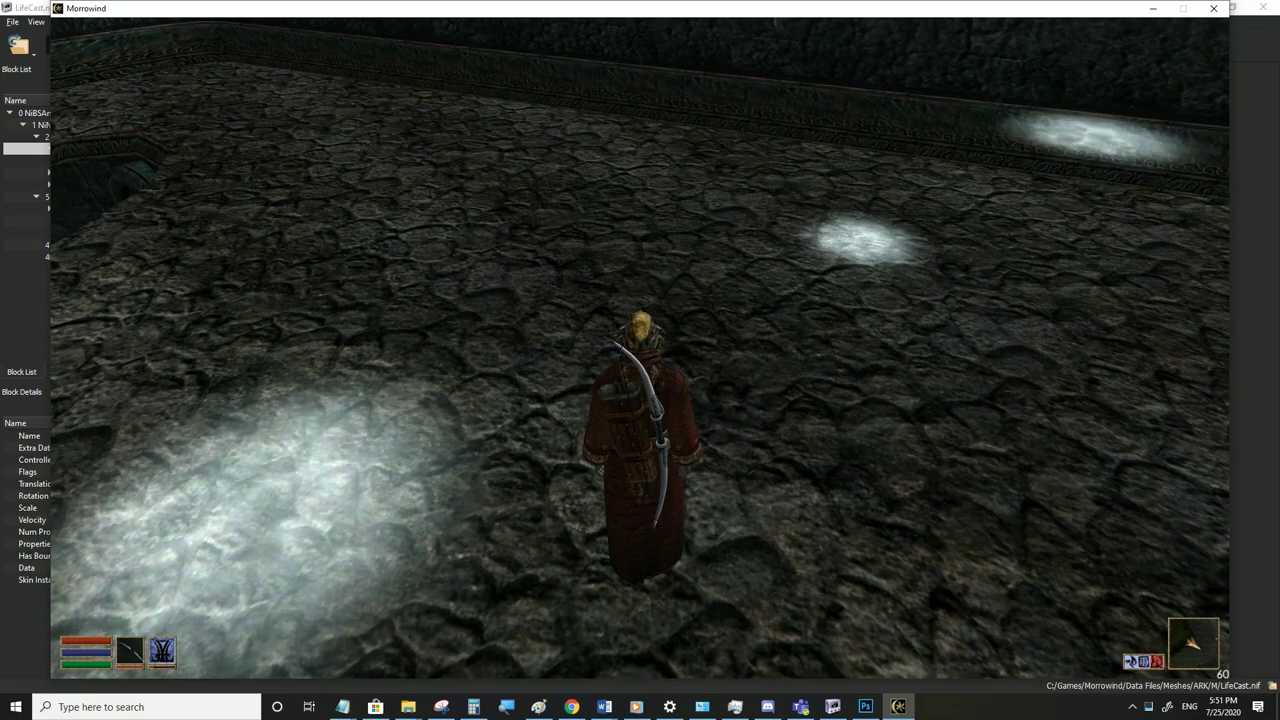
{"action": "key", "text": "s"}
Cycle through the per-pixel lighting modes to compare the glow, then leave the game
{"action": "key", "text": "bracketright"}
{"action": "key", "text": "bracketright"}
{"action": "key", "text": "bracketright"}
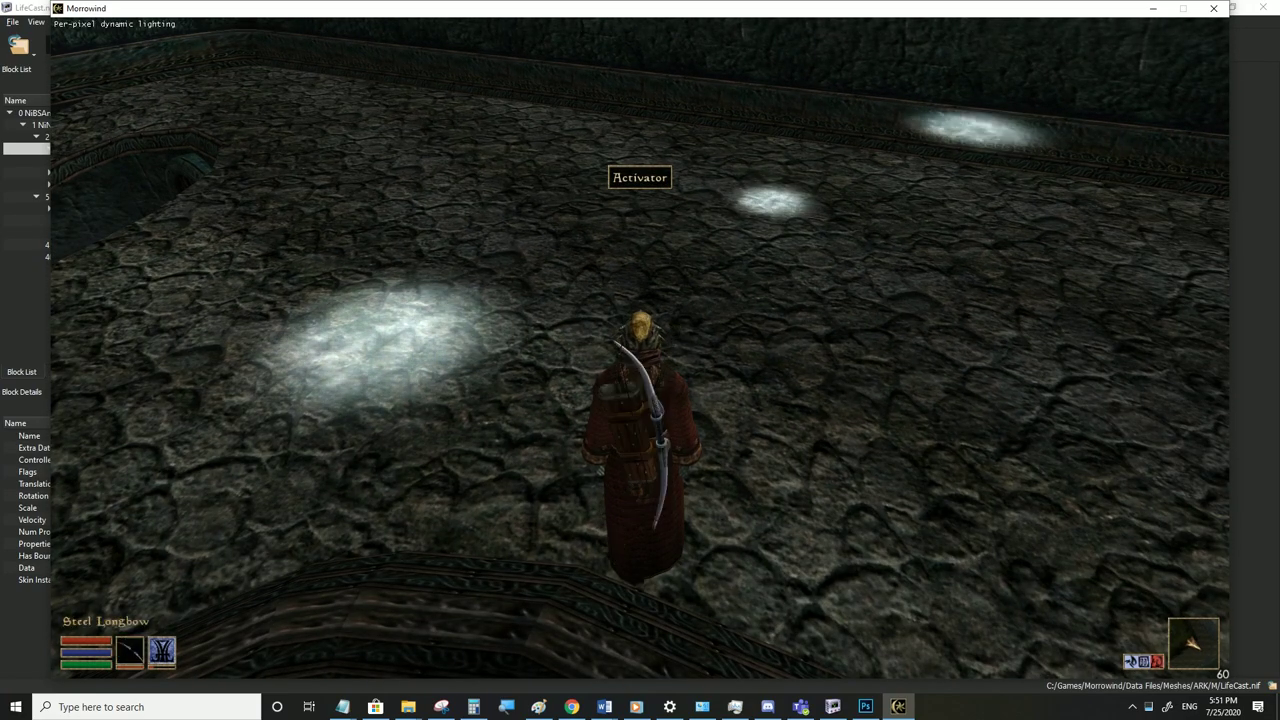
{"action": "key", "text": "bracketright"}
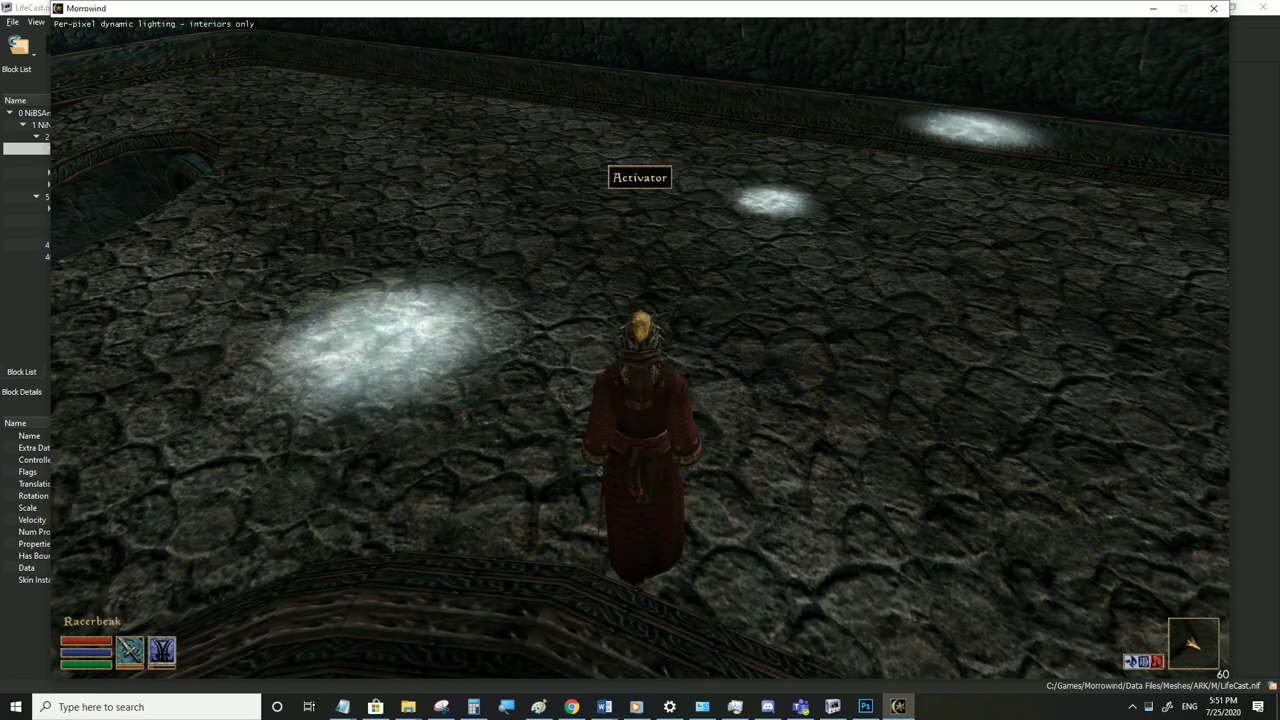
{"action": "key", "text": "bracketright"}
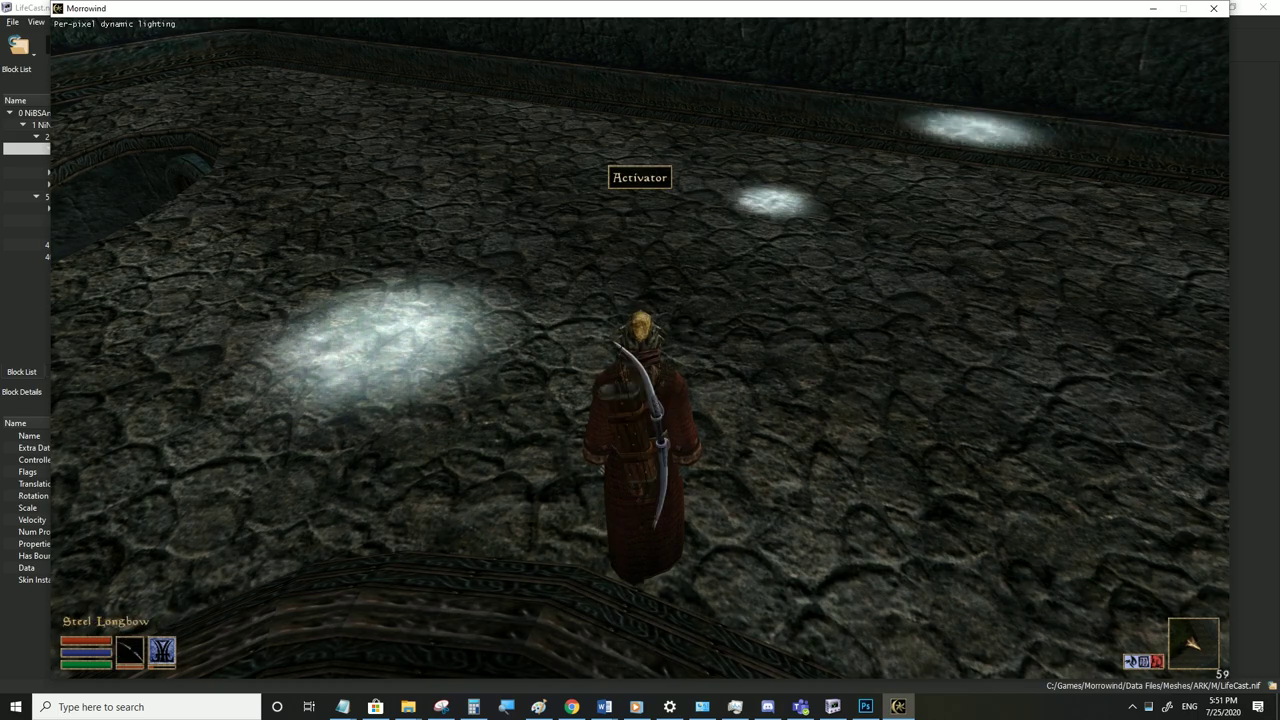
{"action": "left_click", "coordinate": [897, 707]}
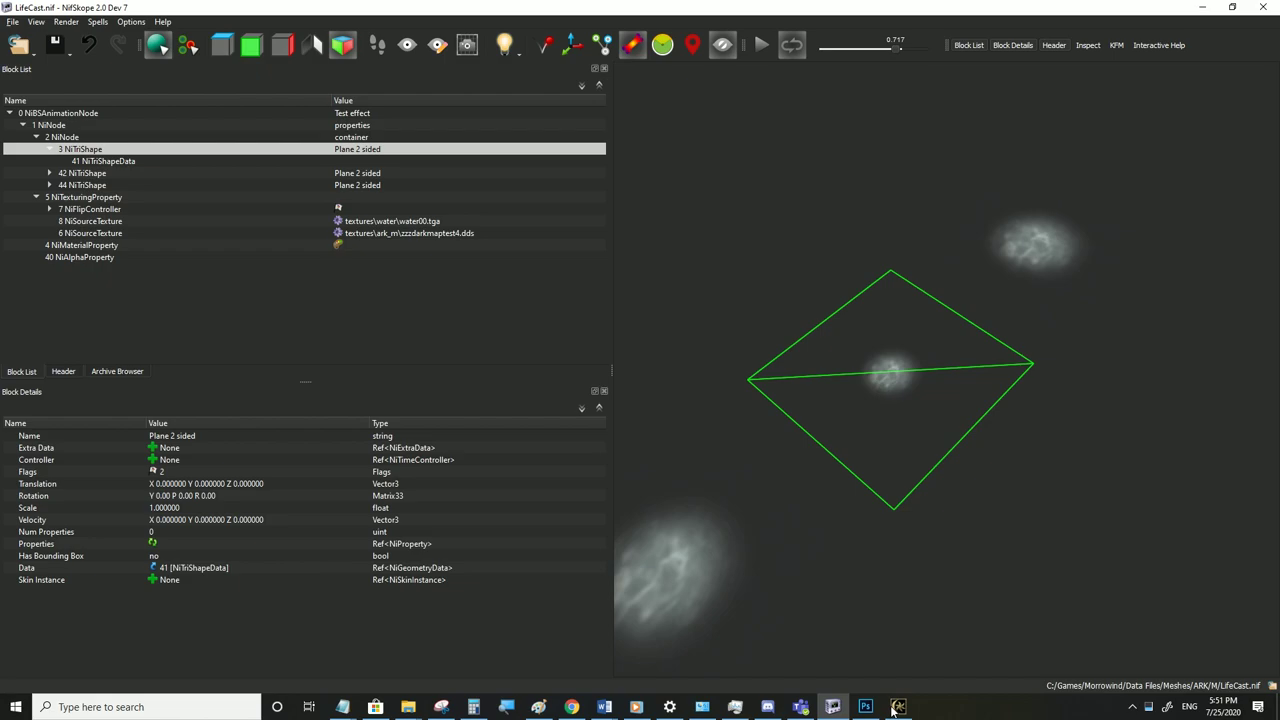
On zzzdarkmaptest2.dds, view RGB, brush extra brightness onto the central glow, then view Red
{"action": "left_click", "coordinate": [853, 687]}
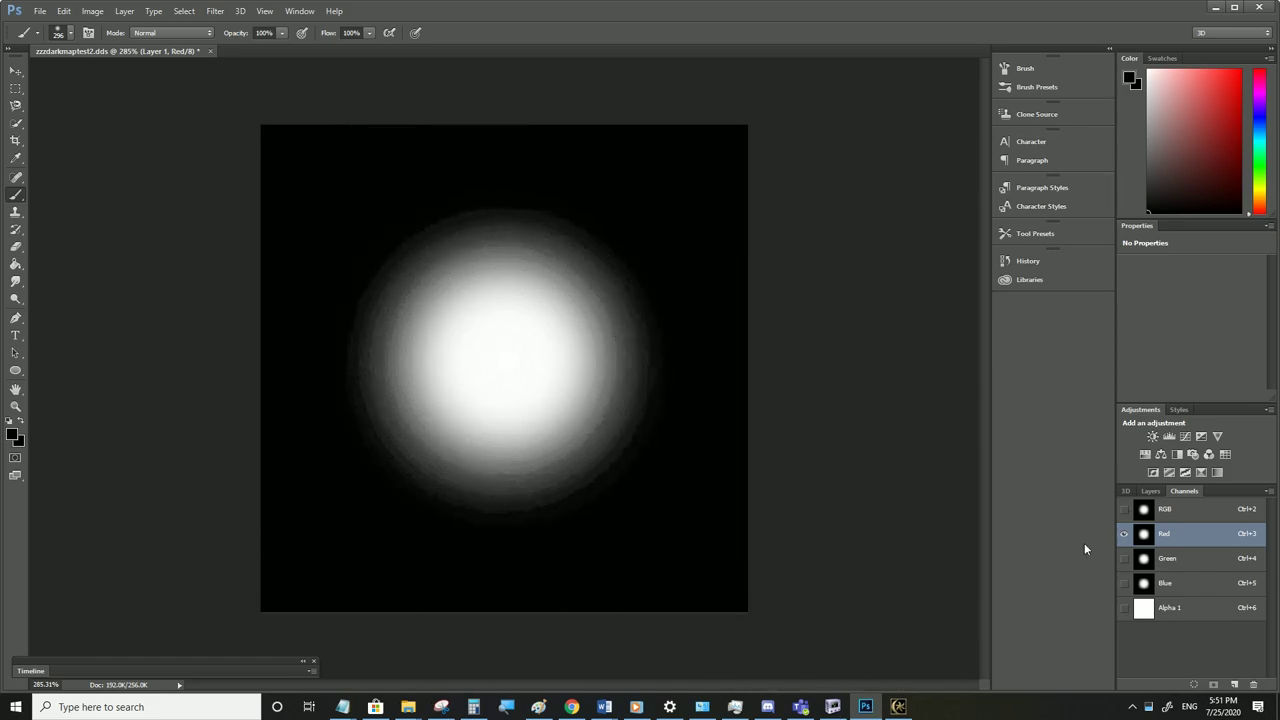
{"action": "left_click", "coordinate": [1175, 512]}
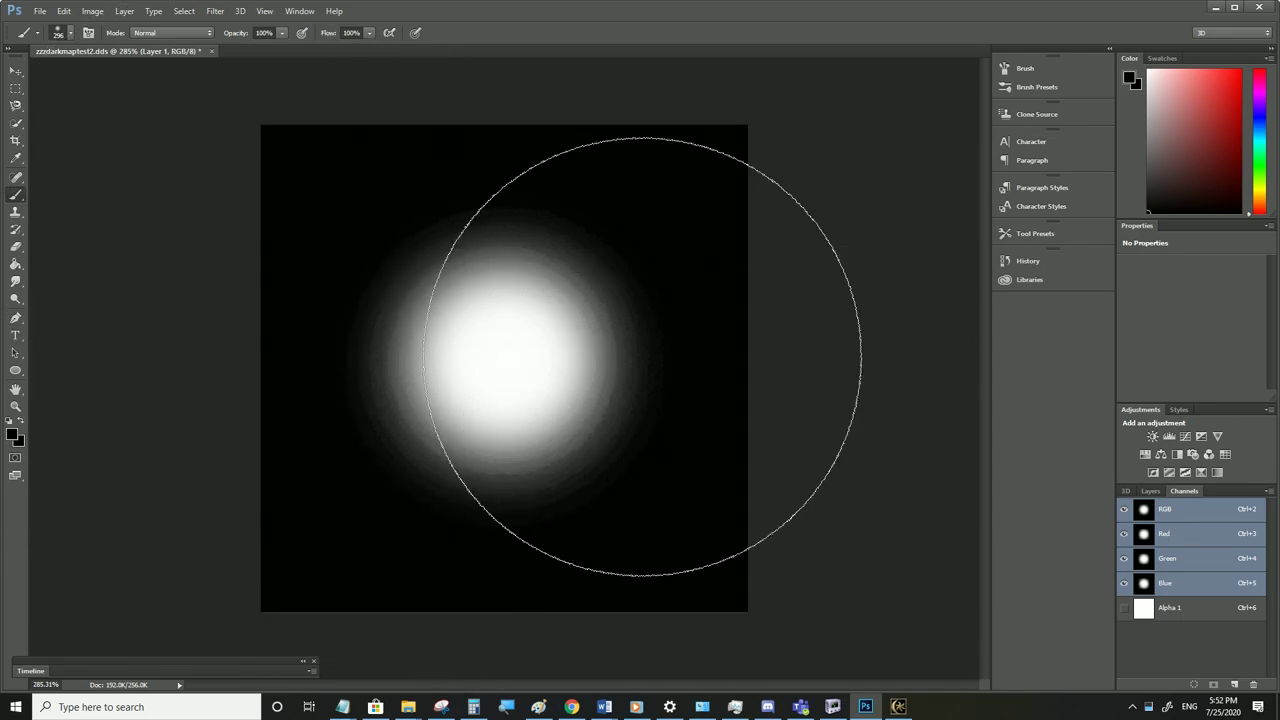
{"action": "left_click", "coordinate": [490, 345]}
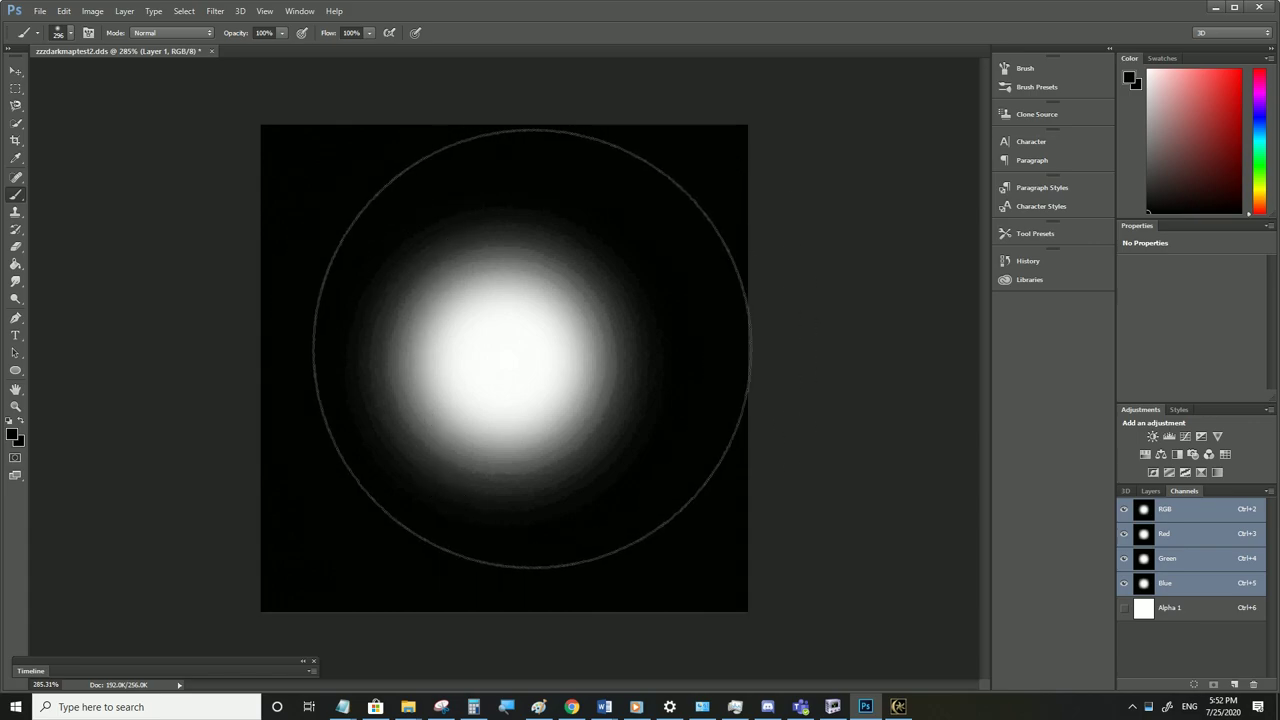
{"action": "left_click", "coordinate": [1181, 538]}
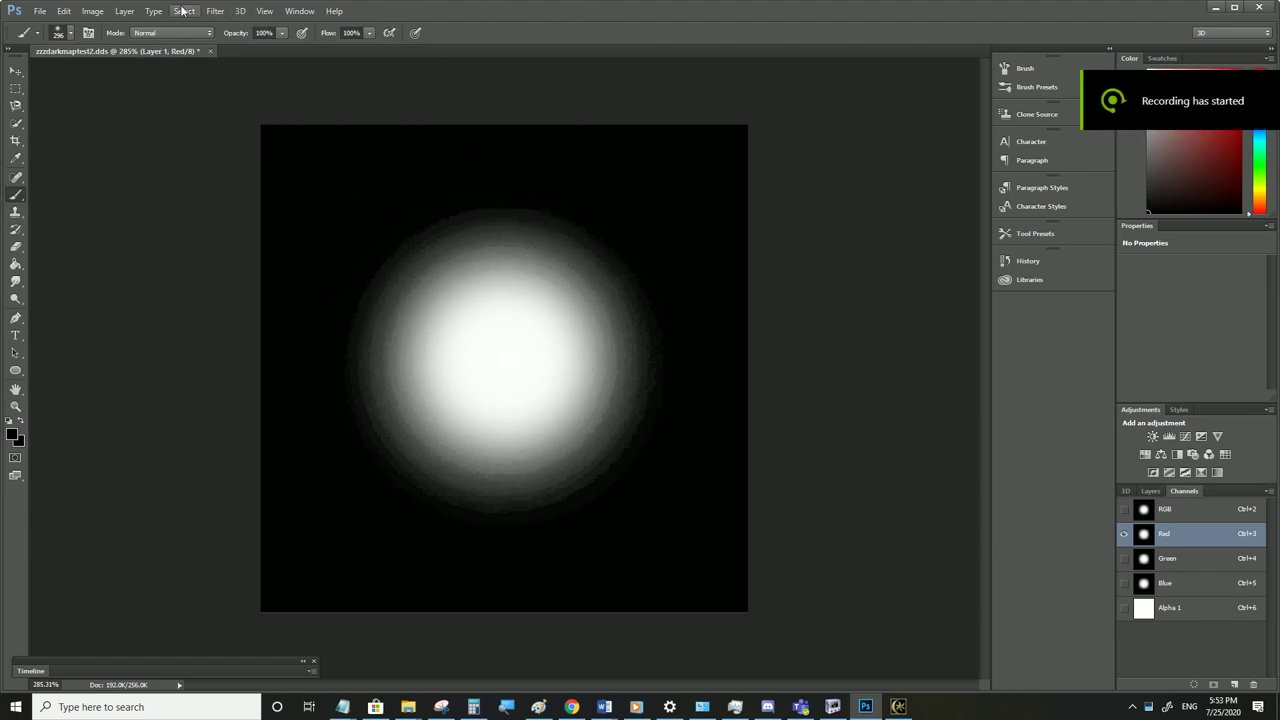
Add a Gradient Fill layer starting from the Black, White preset
{"action": "left_click", "coordinate": [125, 11]}
{"action": "mouse_move", "coordinate": [158, 162]}
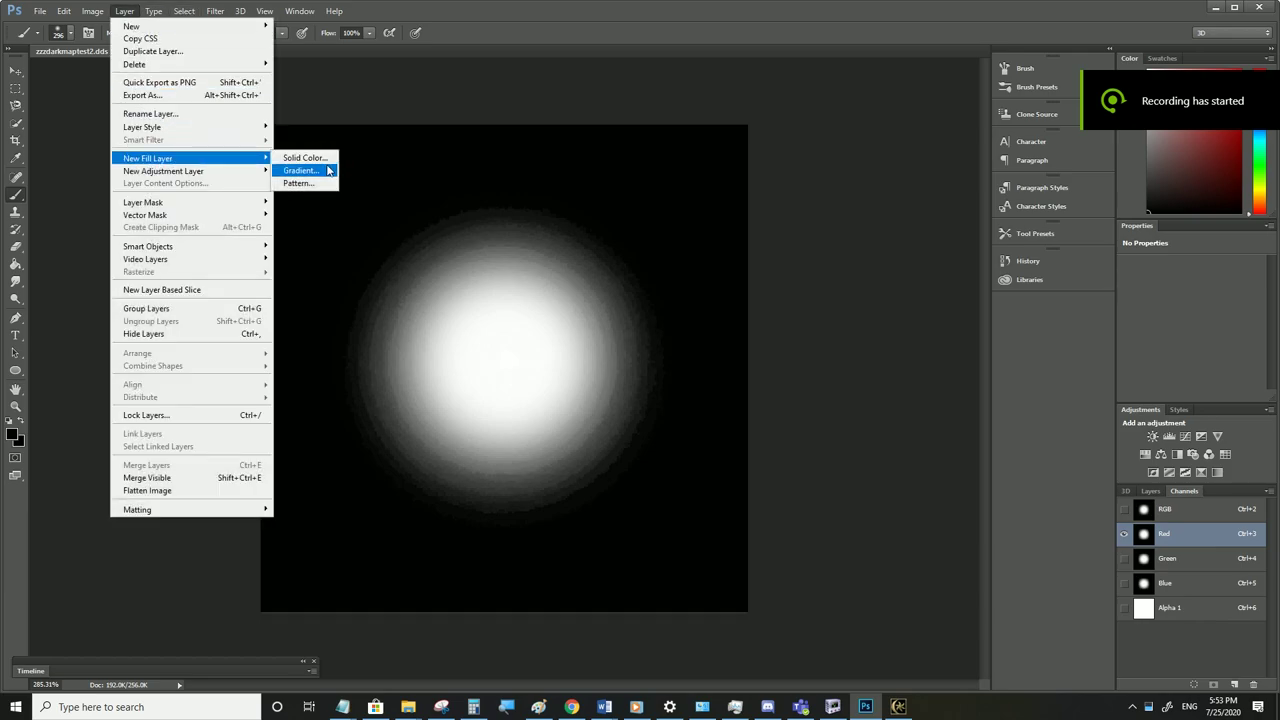
{"action": "left_click", "coordinate": [300, 171]}
{"action": "left_click", "coordinate": [752, 222]}
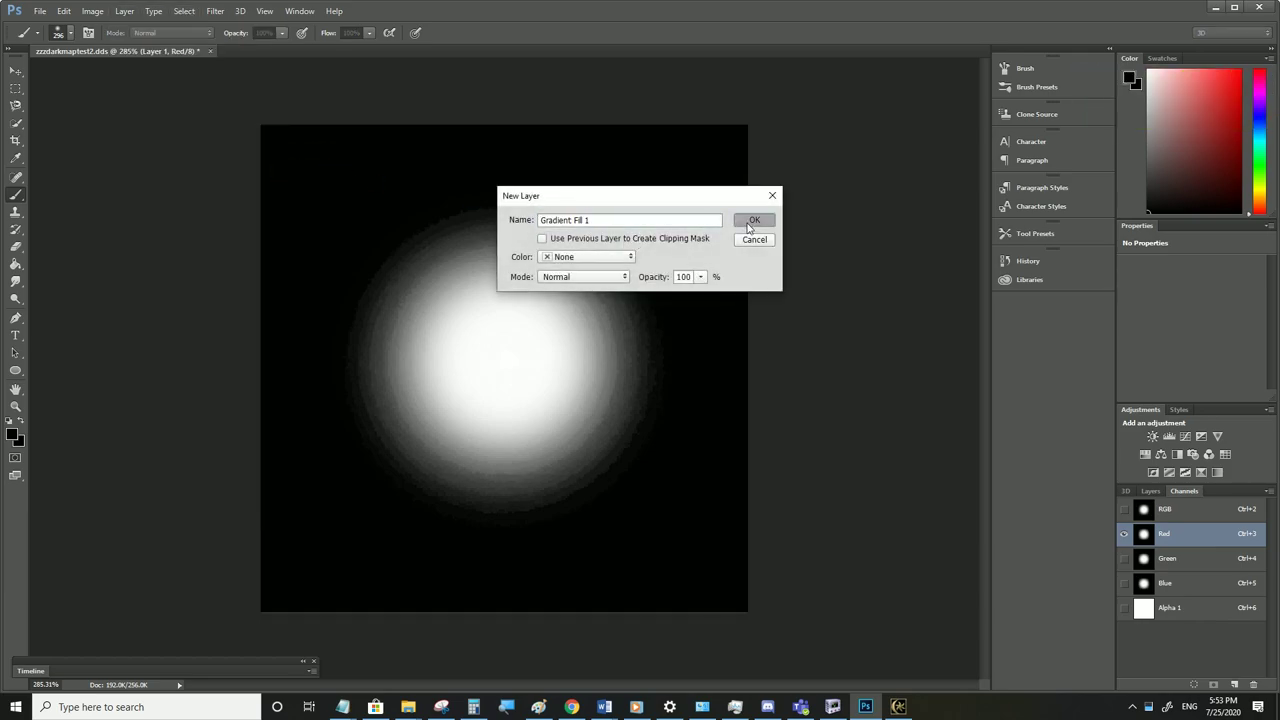
{"action": "left_click", "coordinate": [835, 172]}
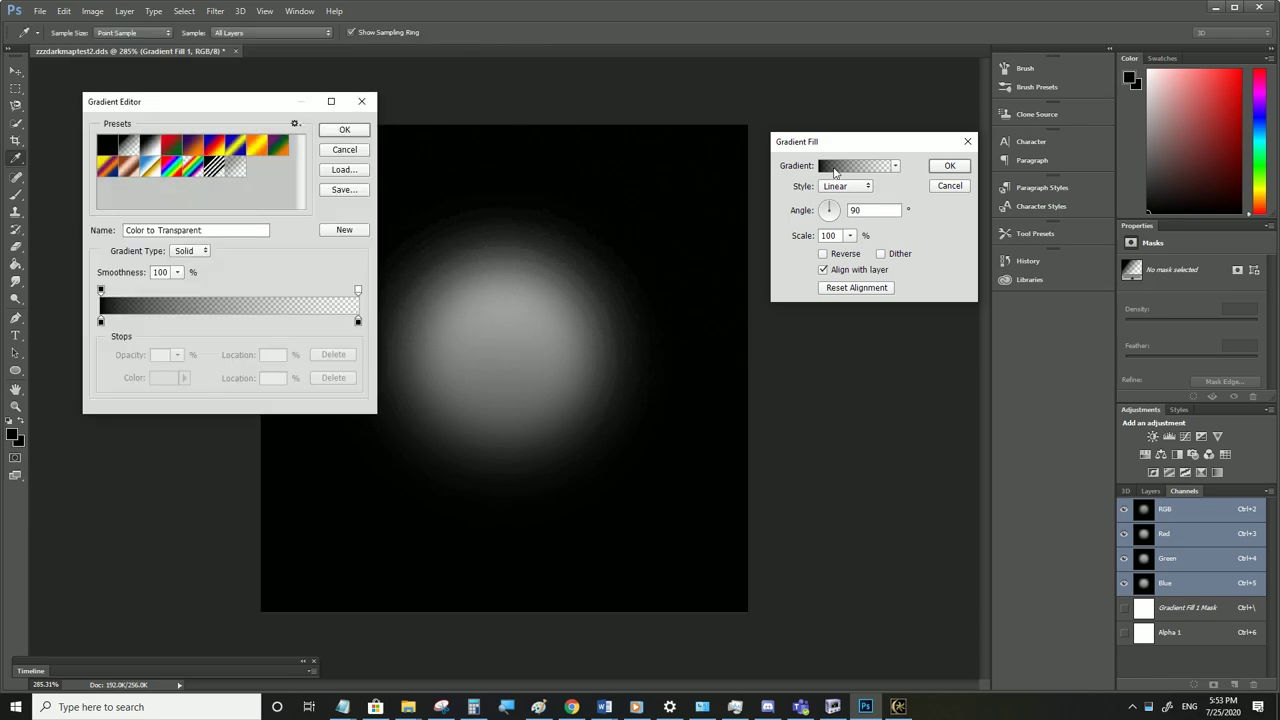
{"action": "left_click", "coordinate": [151, 148]}
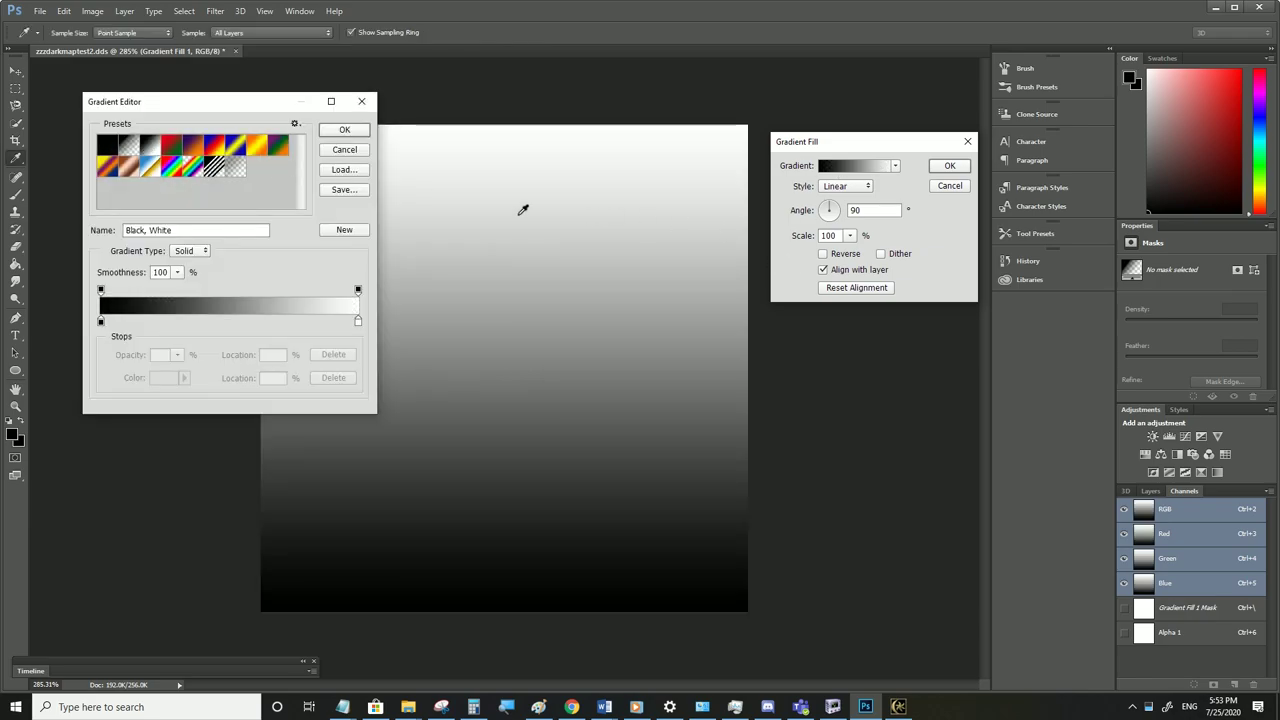
Arrange black–white–black gradient stops: black at 17% and 86%, white near 49%
{"action": "left_click_drag", "start_coordinate": [358, 321], "coordinate": [232, 321]}
{"action": "double_click", "coordinate": [358, 322]}
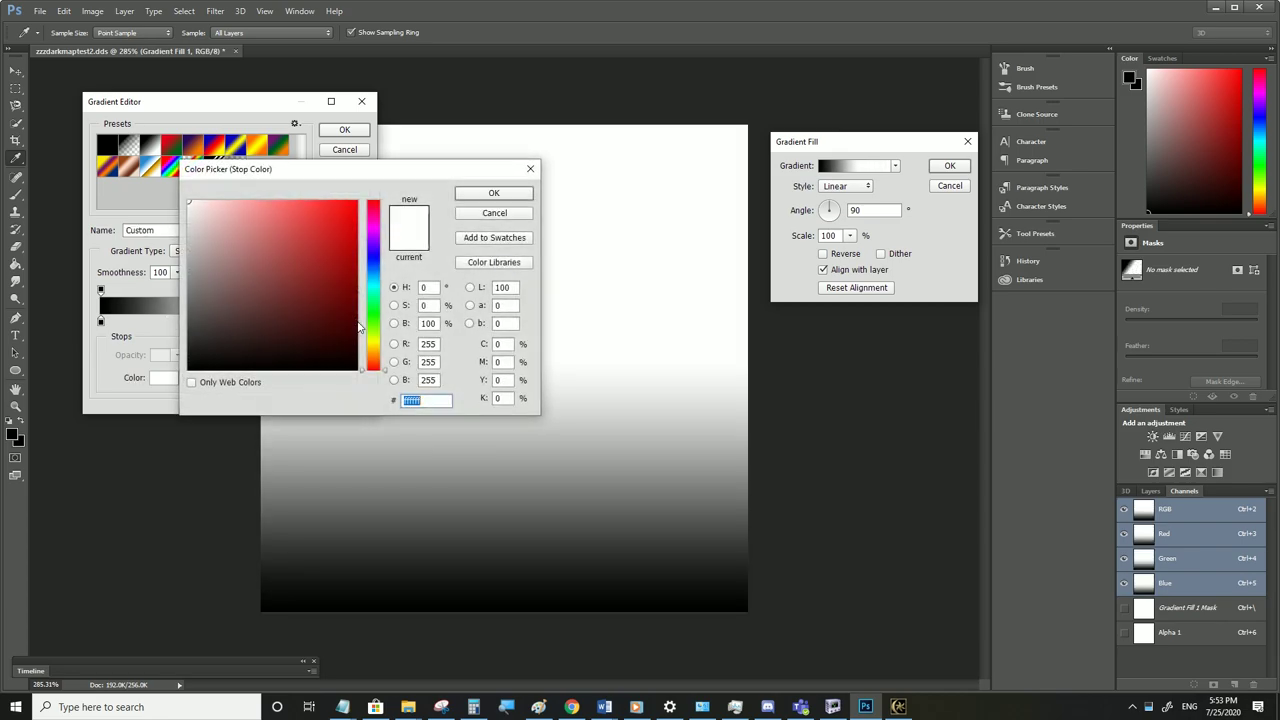
{"action": "left_click", "coordinate": [189, 369]}
{"action": "left_click", "coordinate": [478, 199]}
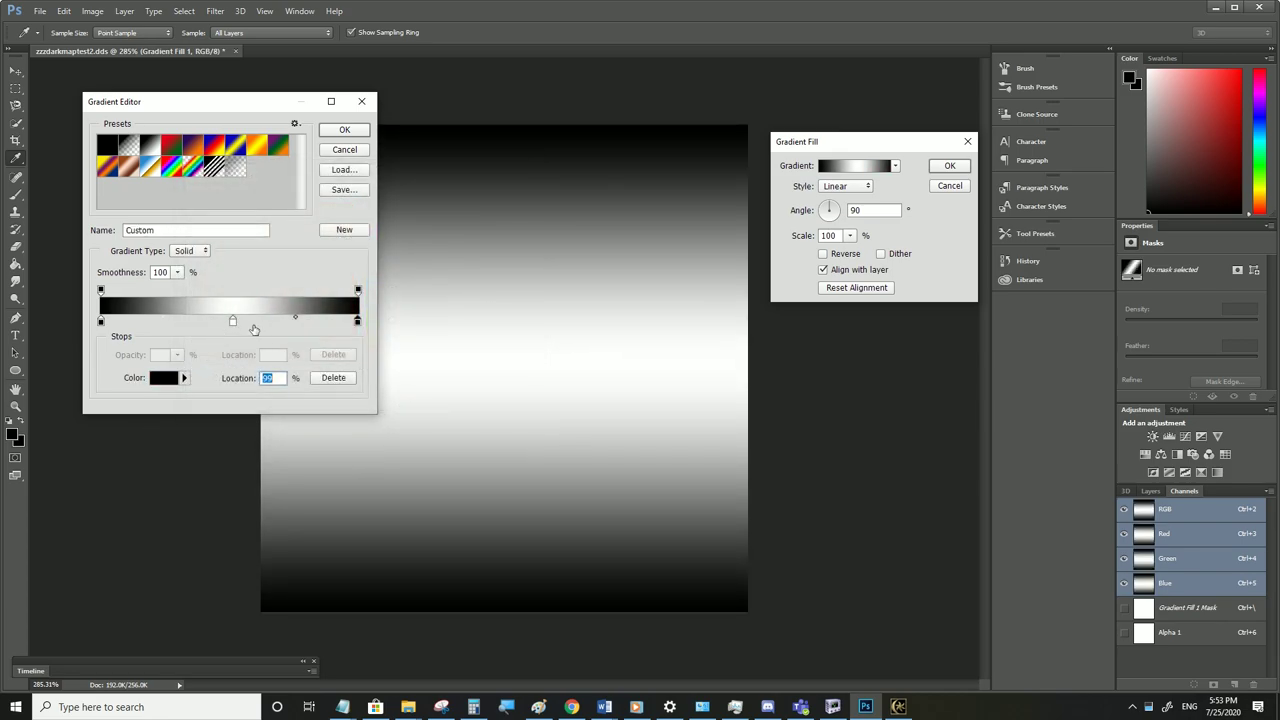
{"action": "left_click_drag", "start_coordinate": [331, 325], "coordinate": [335, 324]}
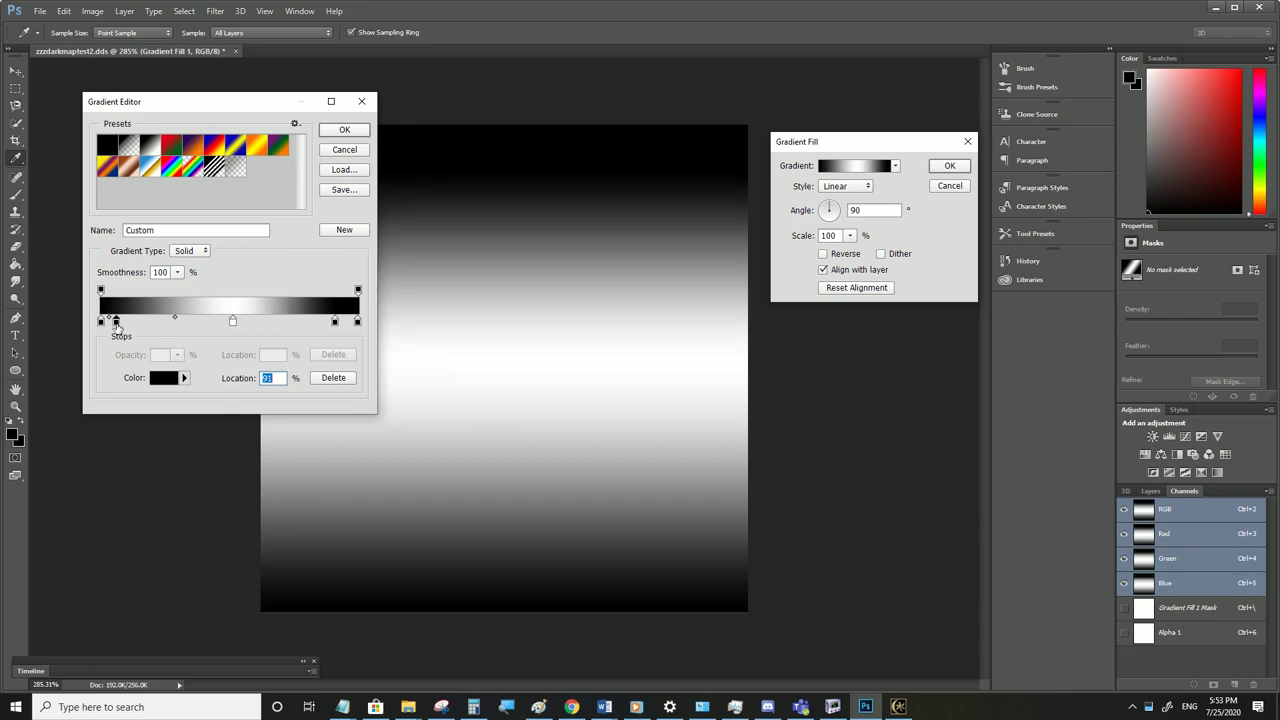
{"action": "left_click", "coordinate": [116, 322]}
{"action": "left_click_drag", "start_coordinate": [235, 322], "coordinate": [227, 322]}
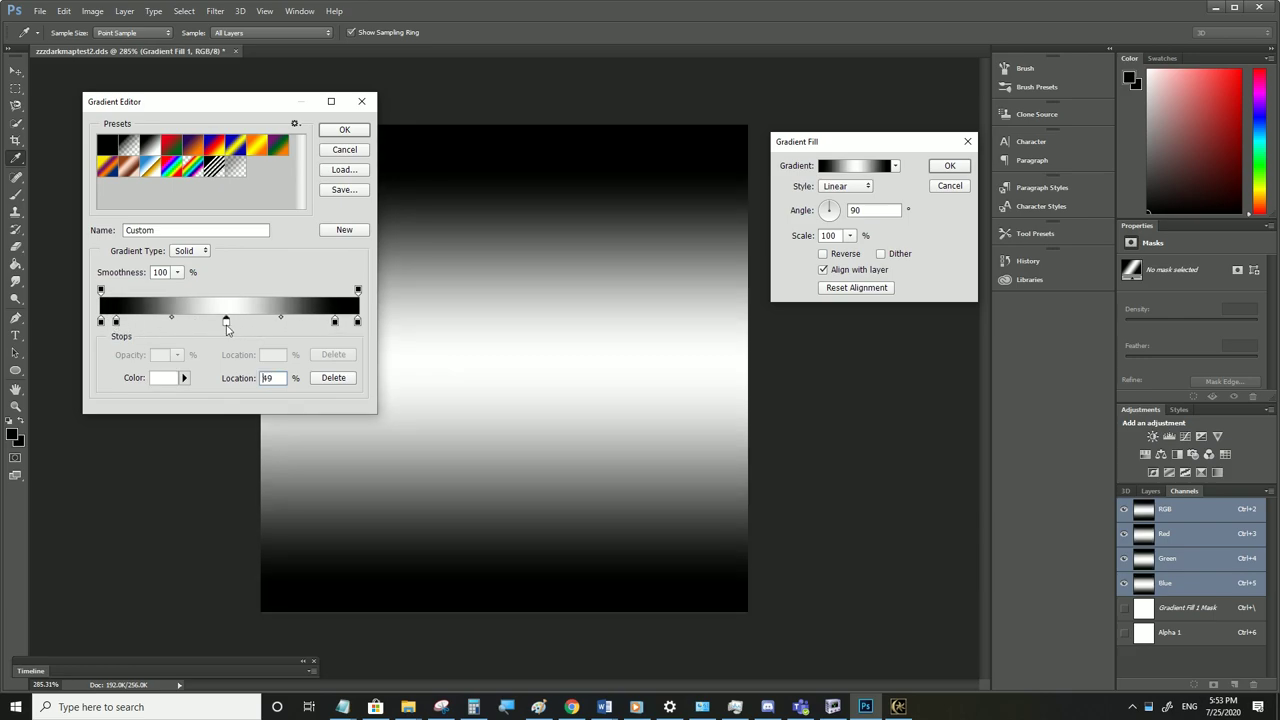
{"action": "left_click_drag", "start_coordinate": [335, 322], "coordinate": [308, 322]}
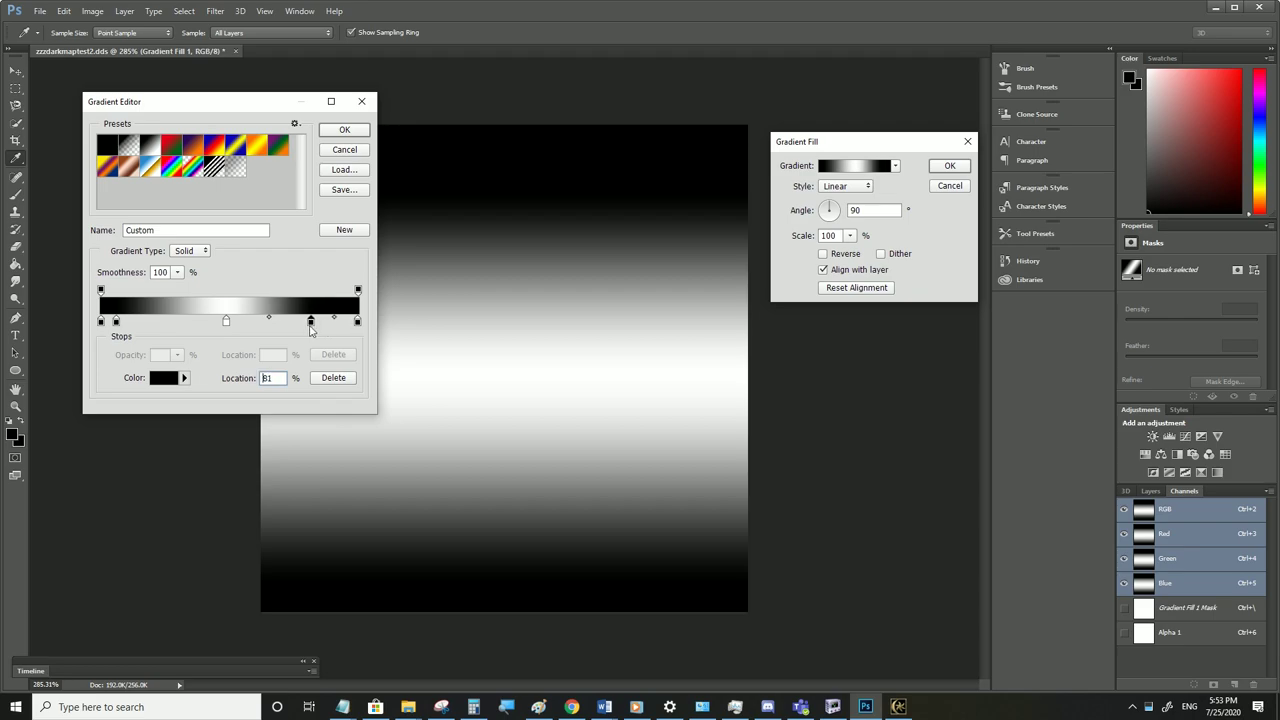
{"action": "left_click_drag", "start_coordinate": [118, 322], "coordinate": [145, 322]}
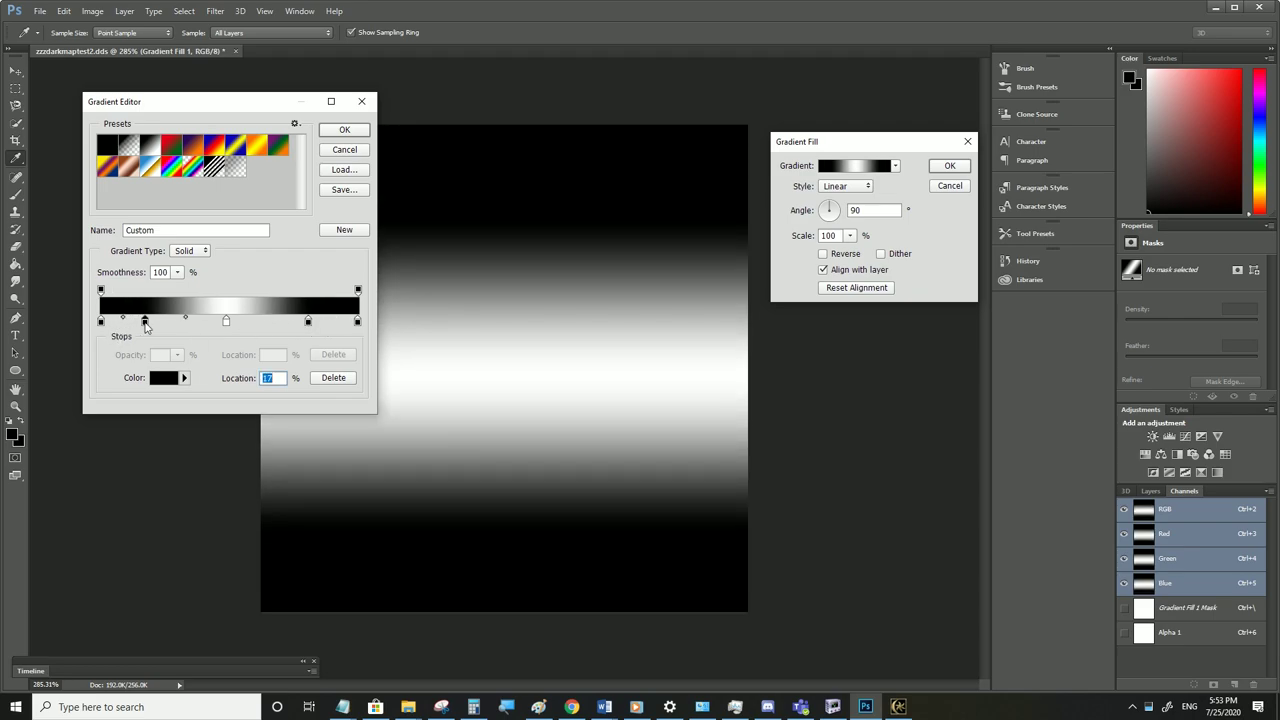
Add a second white stop (ffffff) at 36% to widen the band and apply the gradient
{"action": "left_click", "coordinate": [215, 322]}
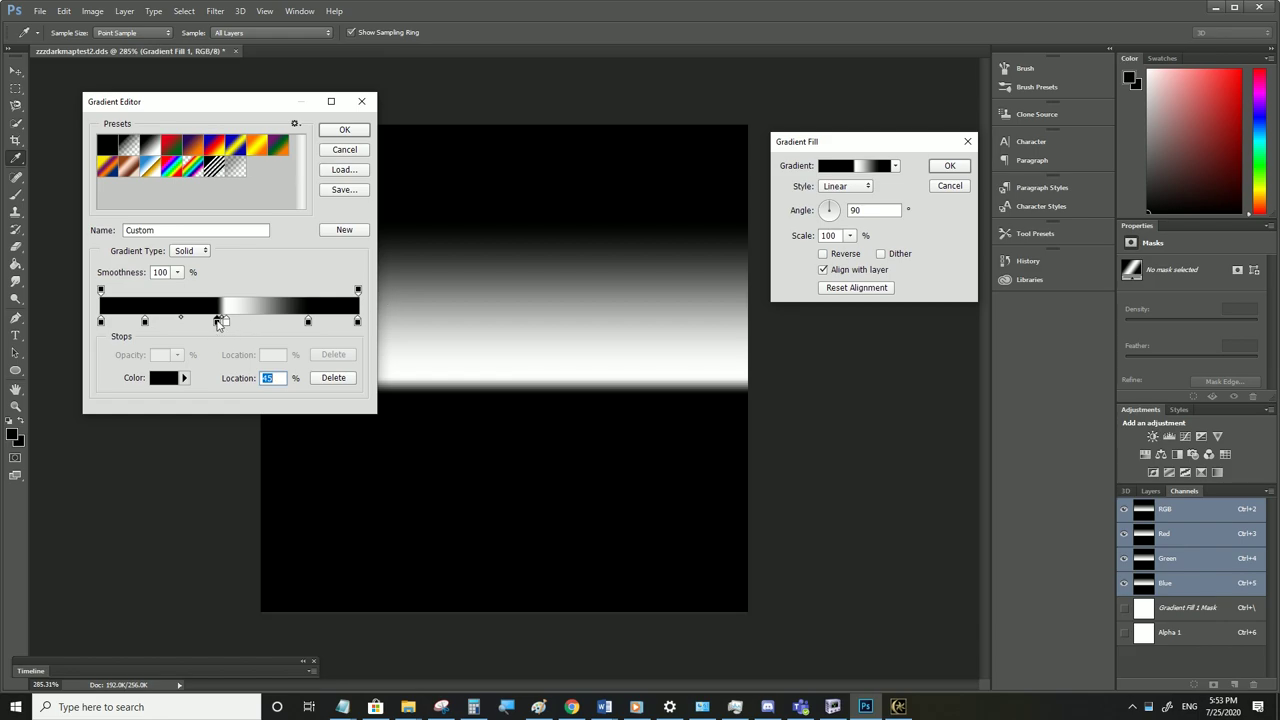
{"action": "double_click", "coordinate": [218, 321]}
{"action": "type", "text": "ffffff"}
{"action": "left_click", "coordinate": [494, 189]}
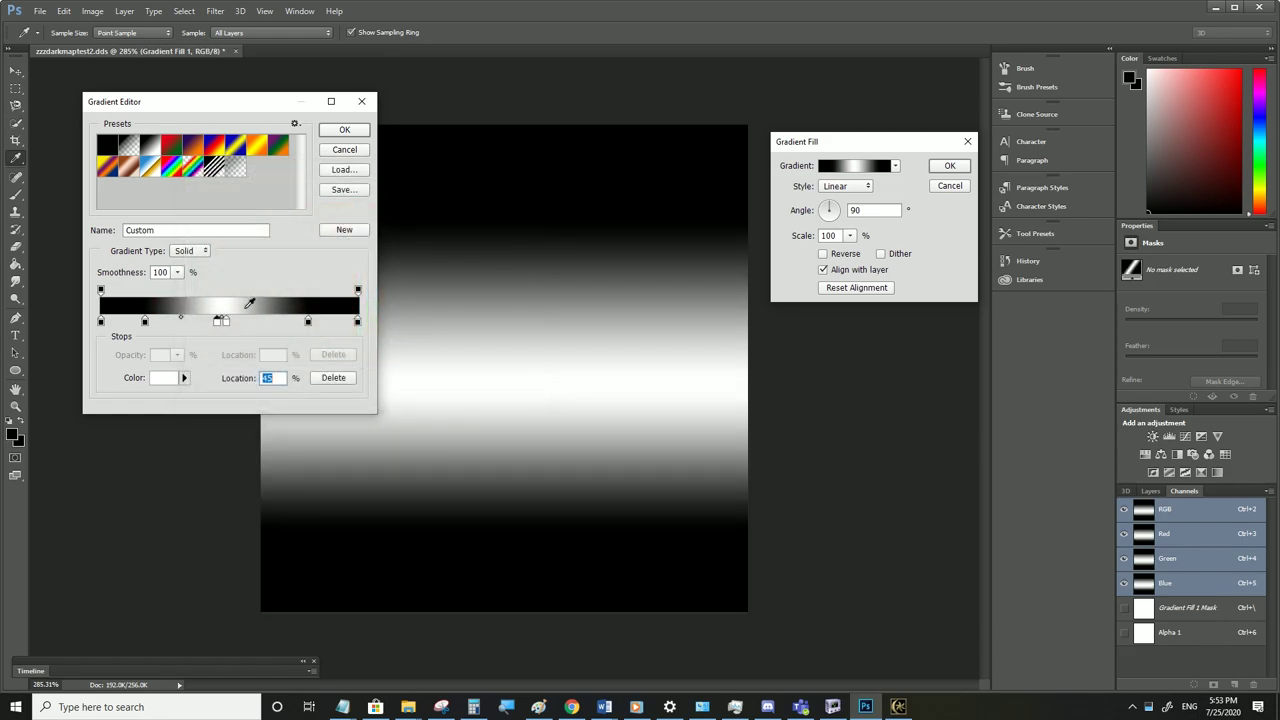
{"action": "left_click_drag", "start_coordinate": [227, 327], "coordinate": [186, 324]}
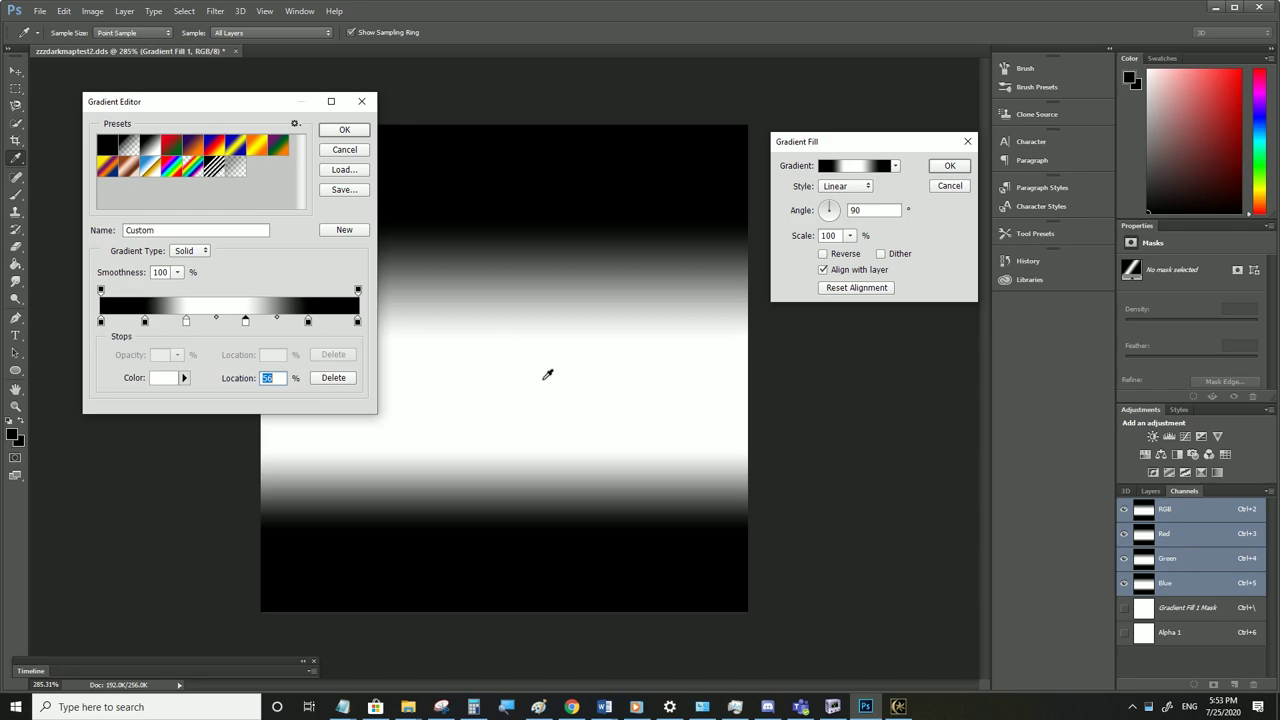
{"action": "left_click", "coordinate": [344, 130]}
{"action": "left_click", "coordinate": [966, 170]}
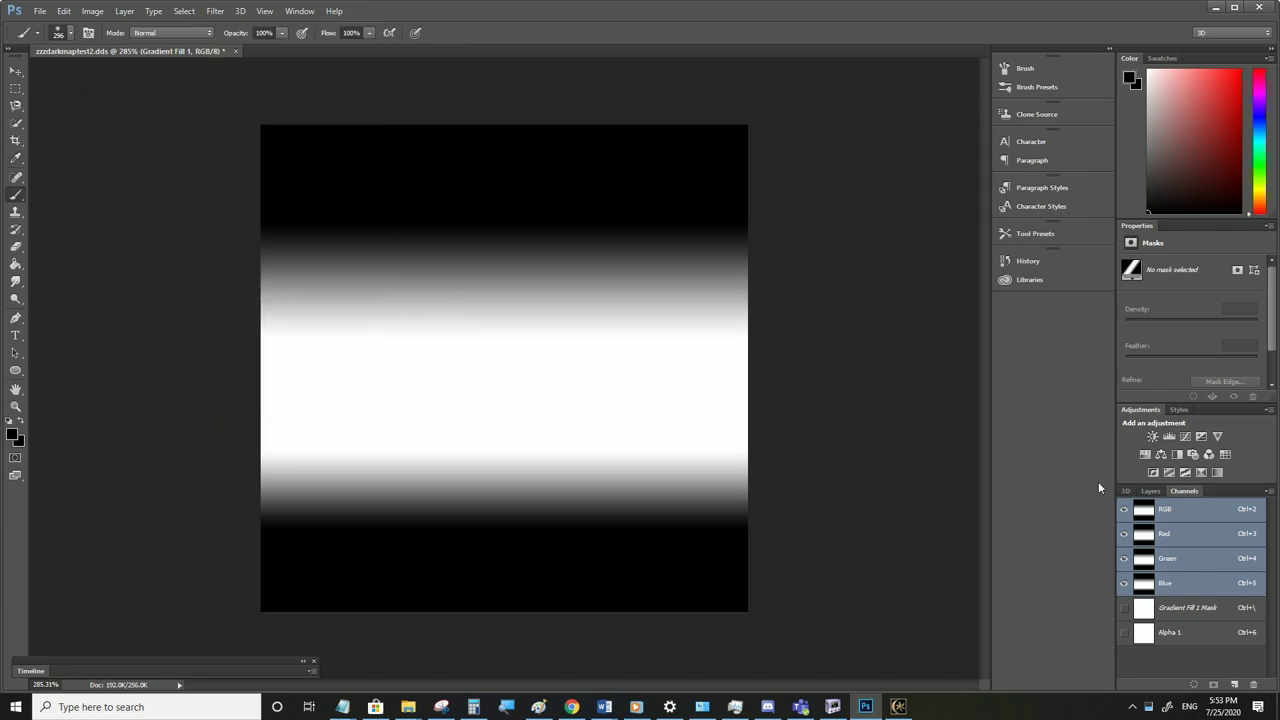
Unlock the background as Layer 0 and merge all three layers into one gradient layer
{"action": "left_click", "coordinate": [1184, 540]}
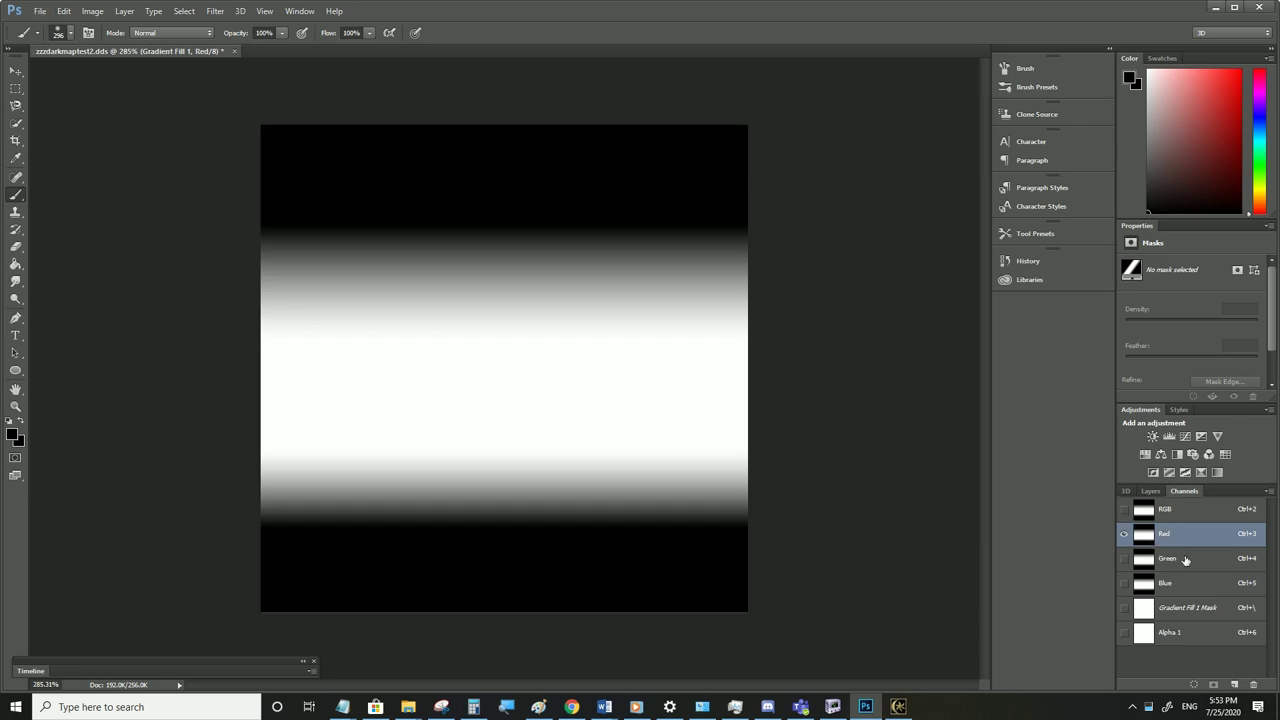
{"action": "left_click", "coordinate": [1181, 633]}
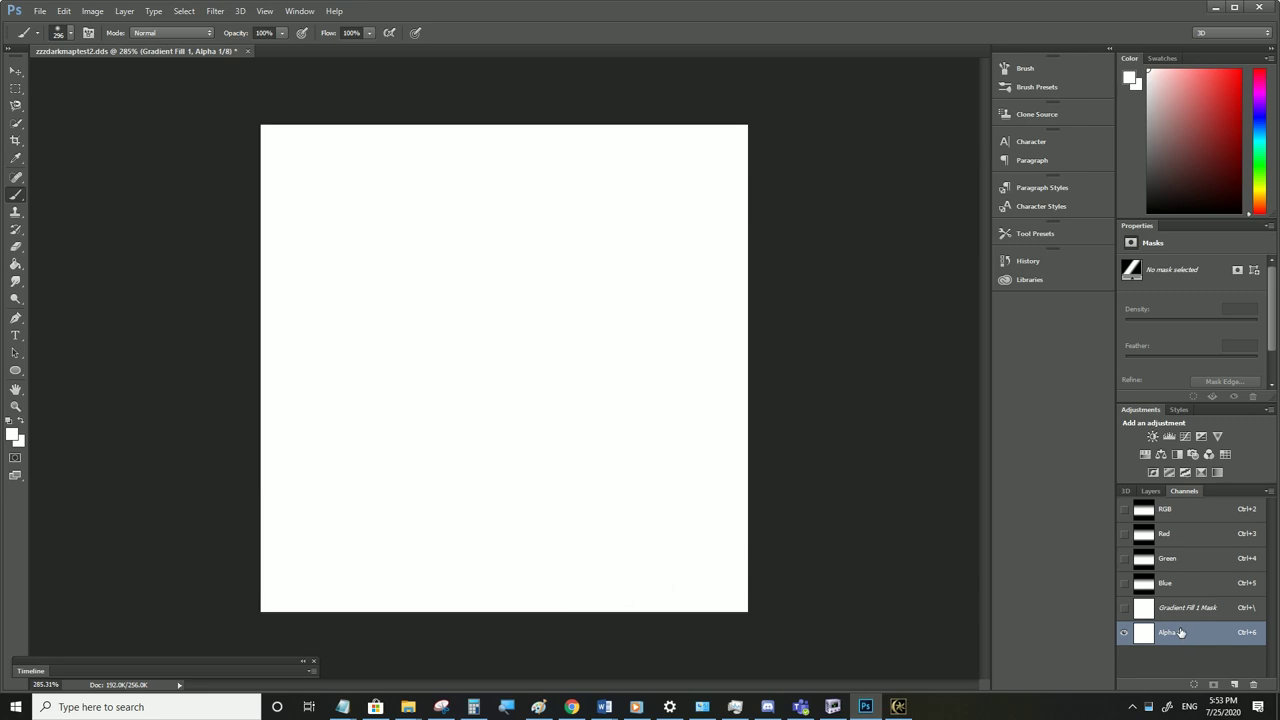
{"action": "left_click", "coordinate": [1150, 491]}
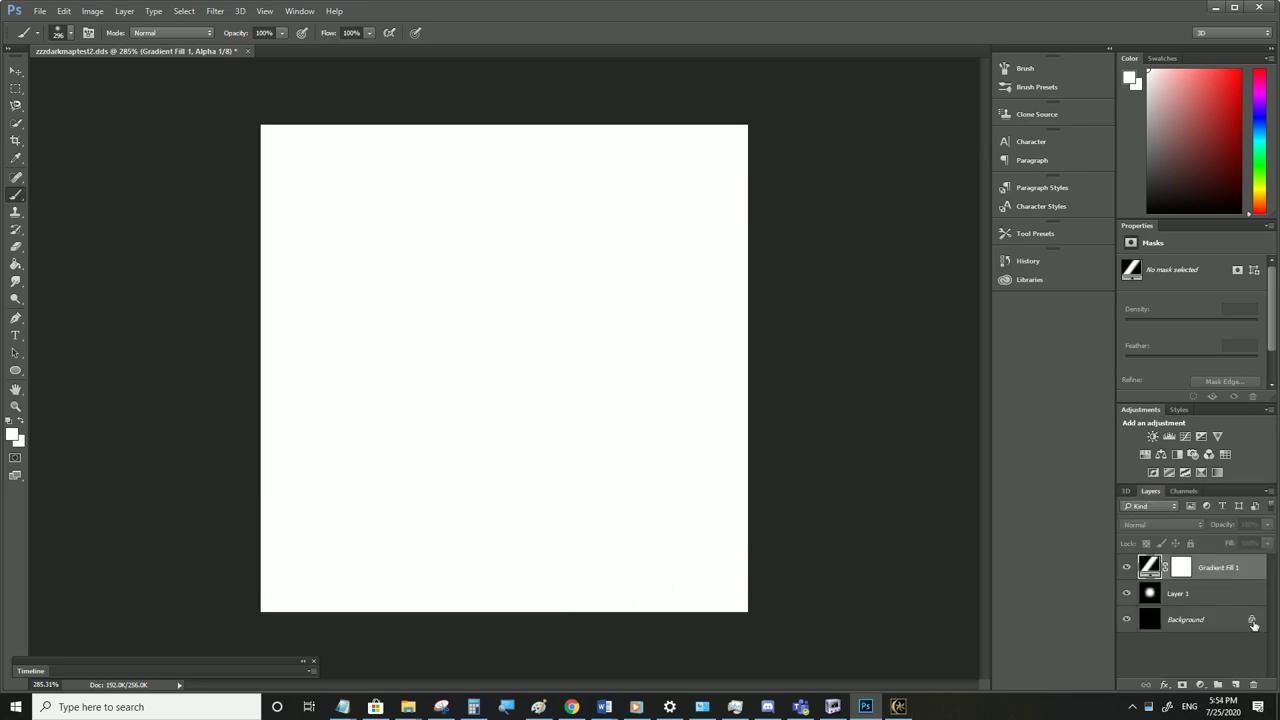
{"action": "left_click", "coordinate": [1252, 622]}
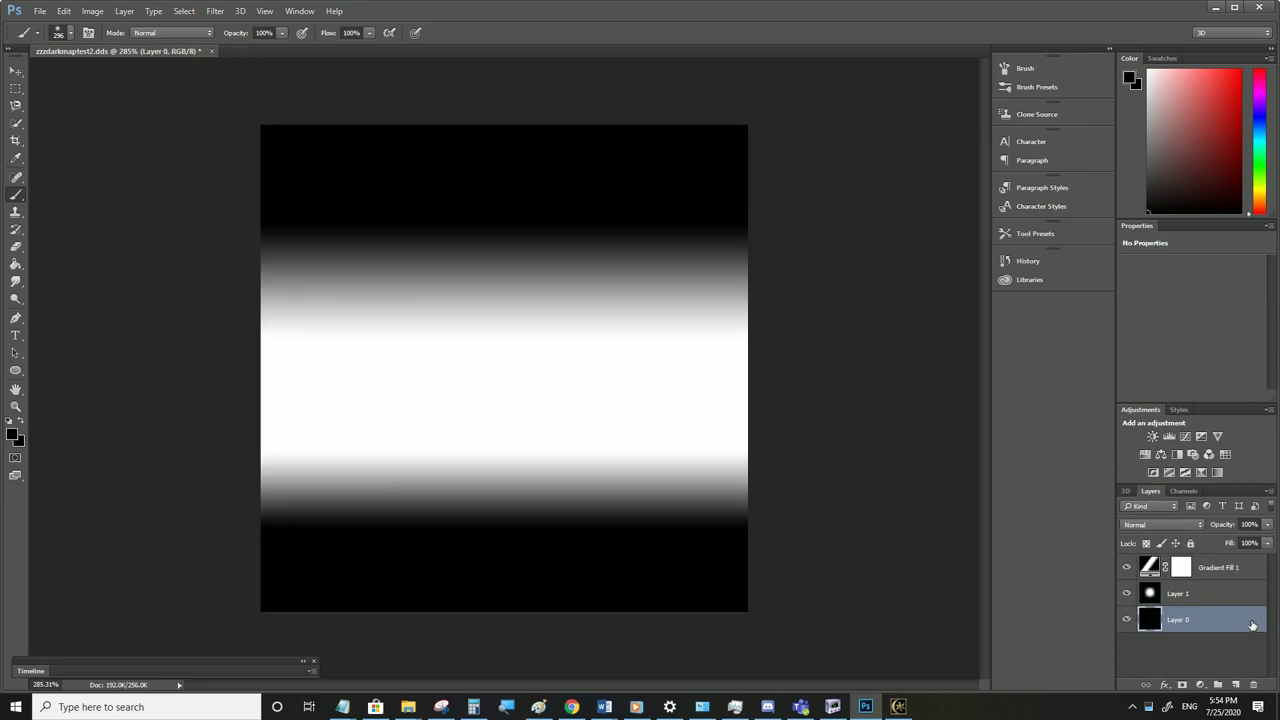
{"action": "left_click", "coordinate": [1213, 578], "text": "shift"}
{"action": "right_click", "coordinate": [1231, 580]}
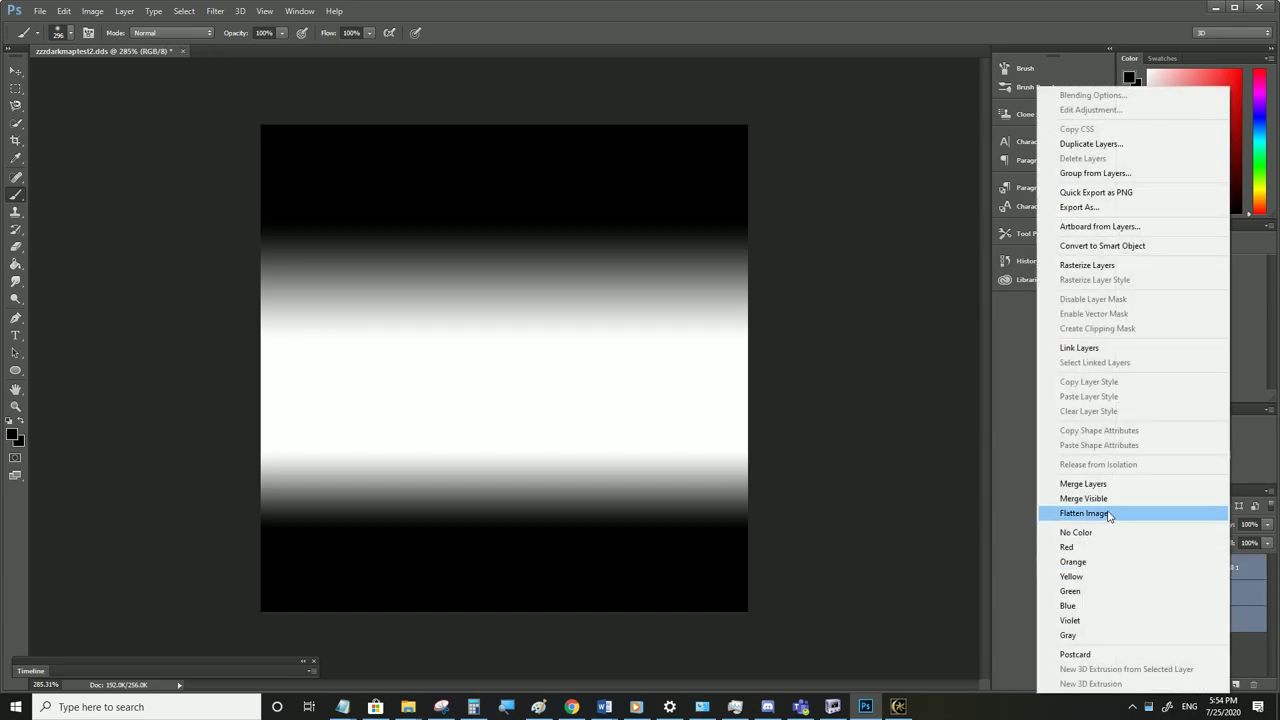
{"action": "left_click", "coordinate": [1175, 484]}
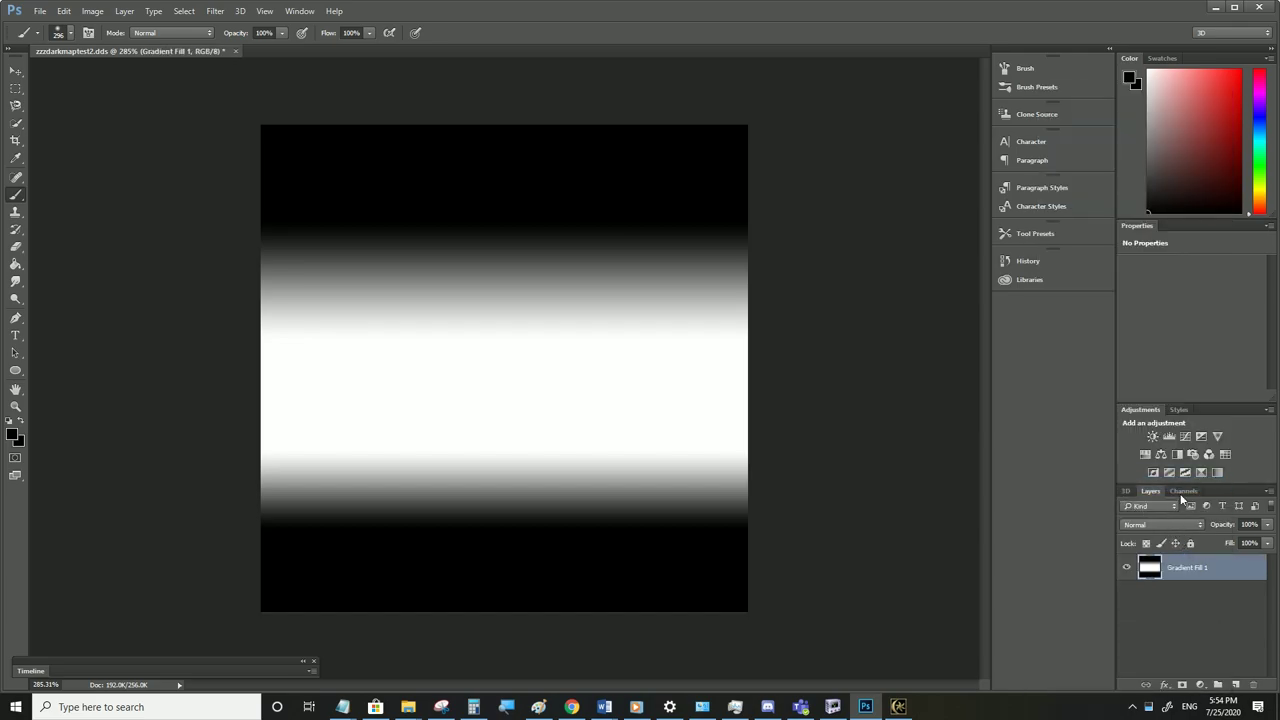
Paste the Red channel's gradient into the Alpha 1 channel
{"action": "left_click", "coordinate": [1183, 491]}
{"action": "left_click", "coordinate": [1178, 558]}
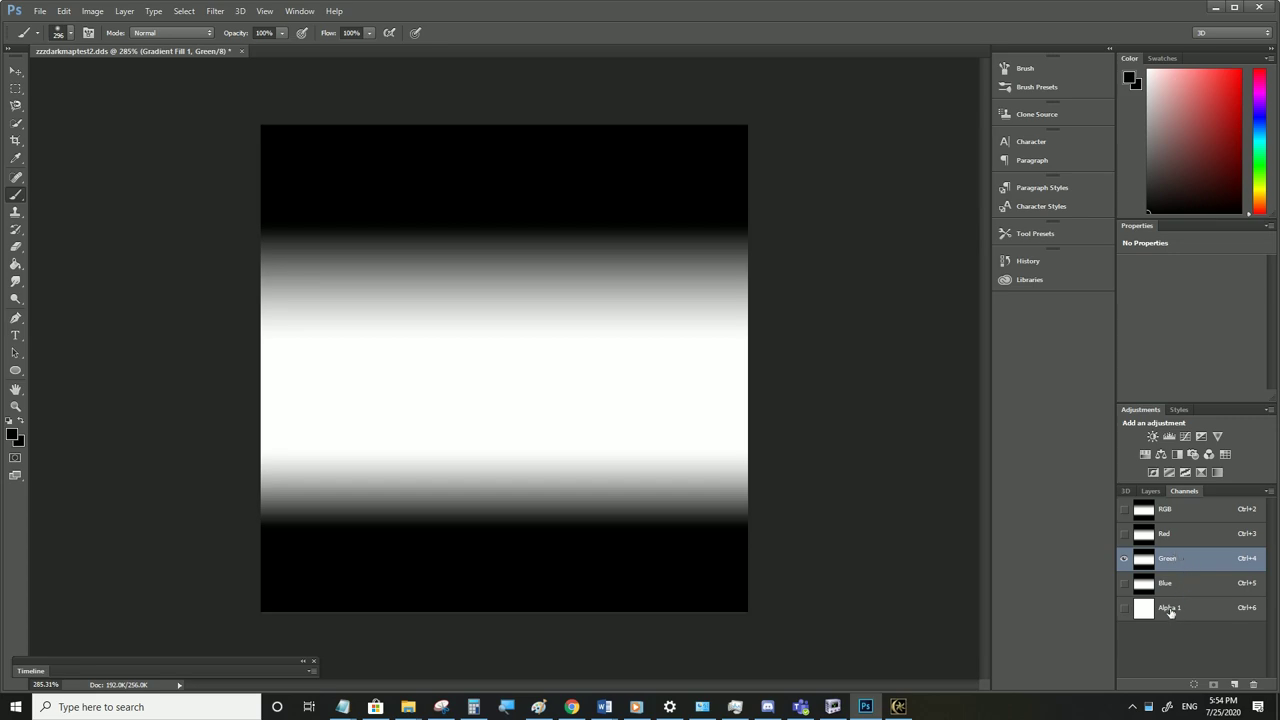
{"action": "left_click", "coordinate": [1172, 610]}
{"action": "left_click", "coordinate": [1165, 536]}
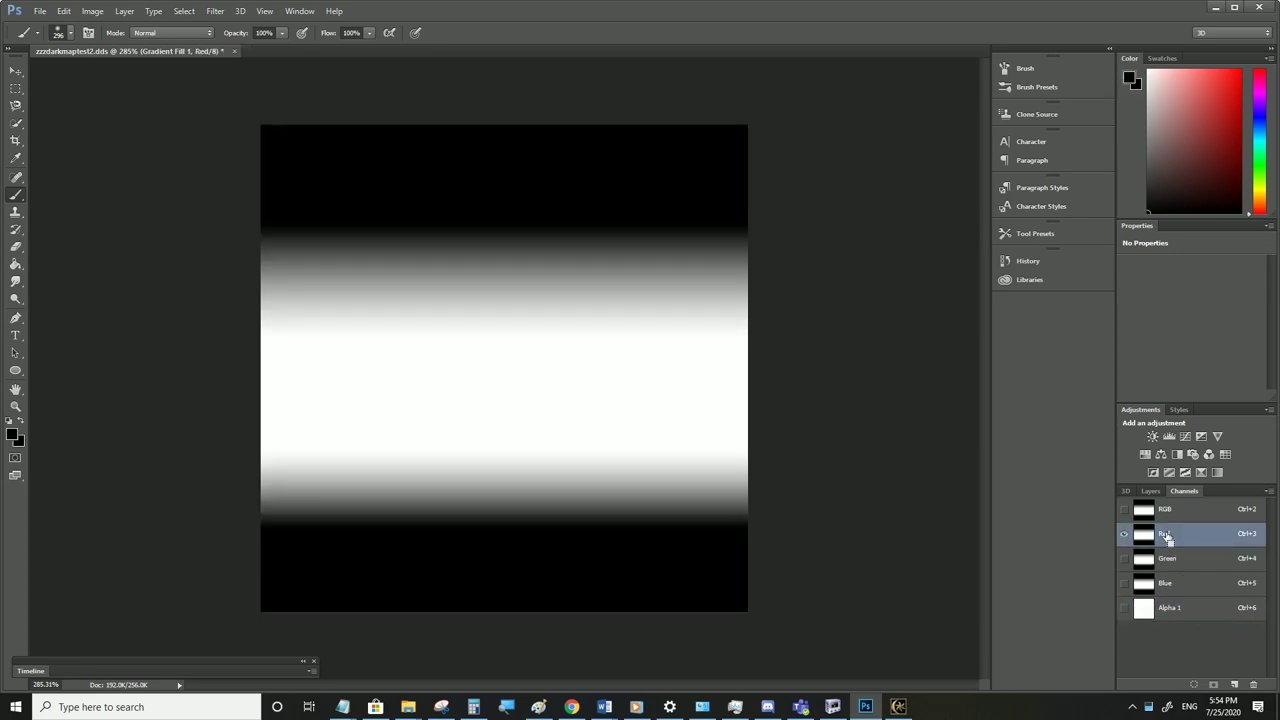
{"action": "left_click", "coordinate": [1172, 608]}
{"action": "key", "text": "ctrl+v"}
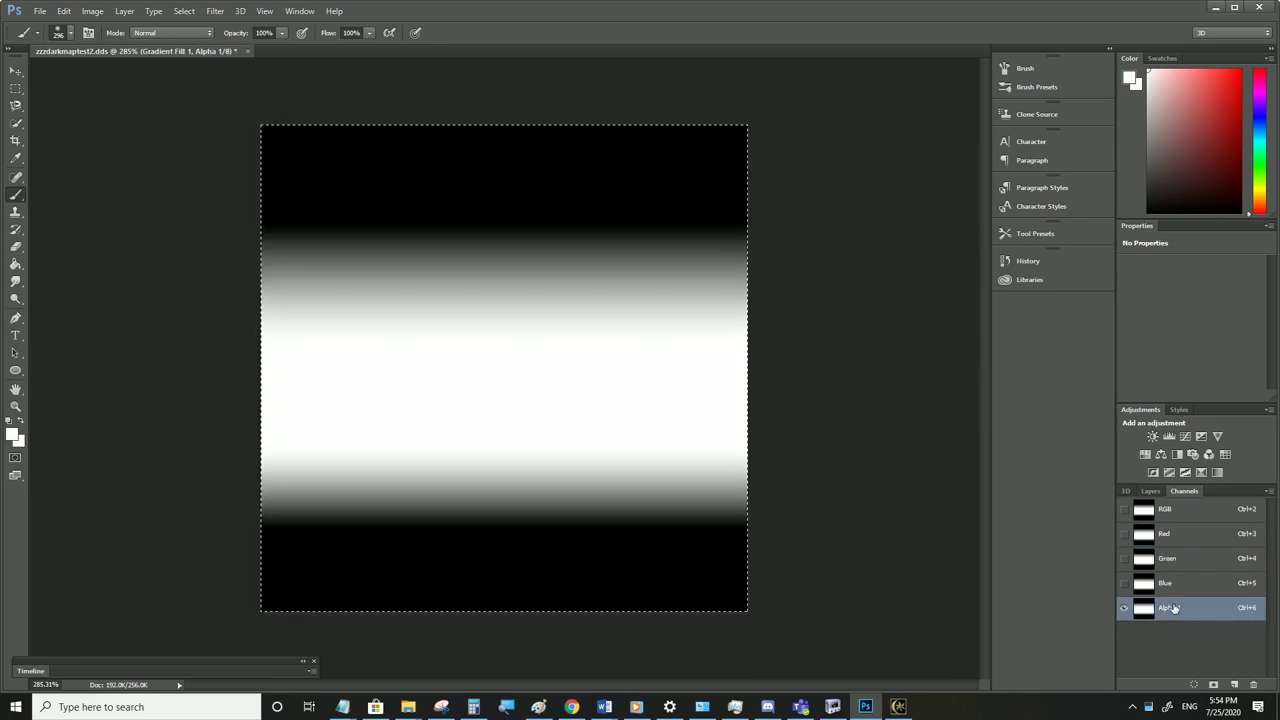
Save the texture as zzzdarkmaptest5.dds in DDS format with Alpha 1 as alpha
{"action": "left_click", "coordinate": [40, 11]}
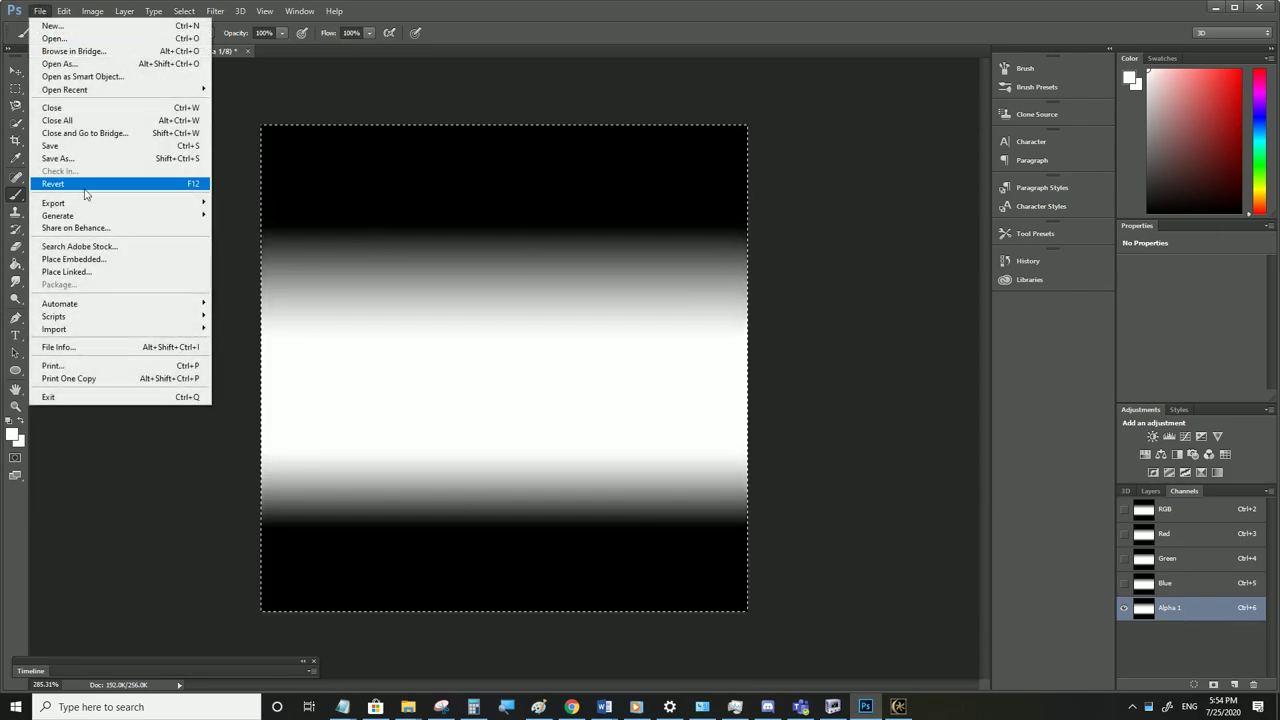
{"action": "left_click", "coordinate": [80, 159]}
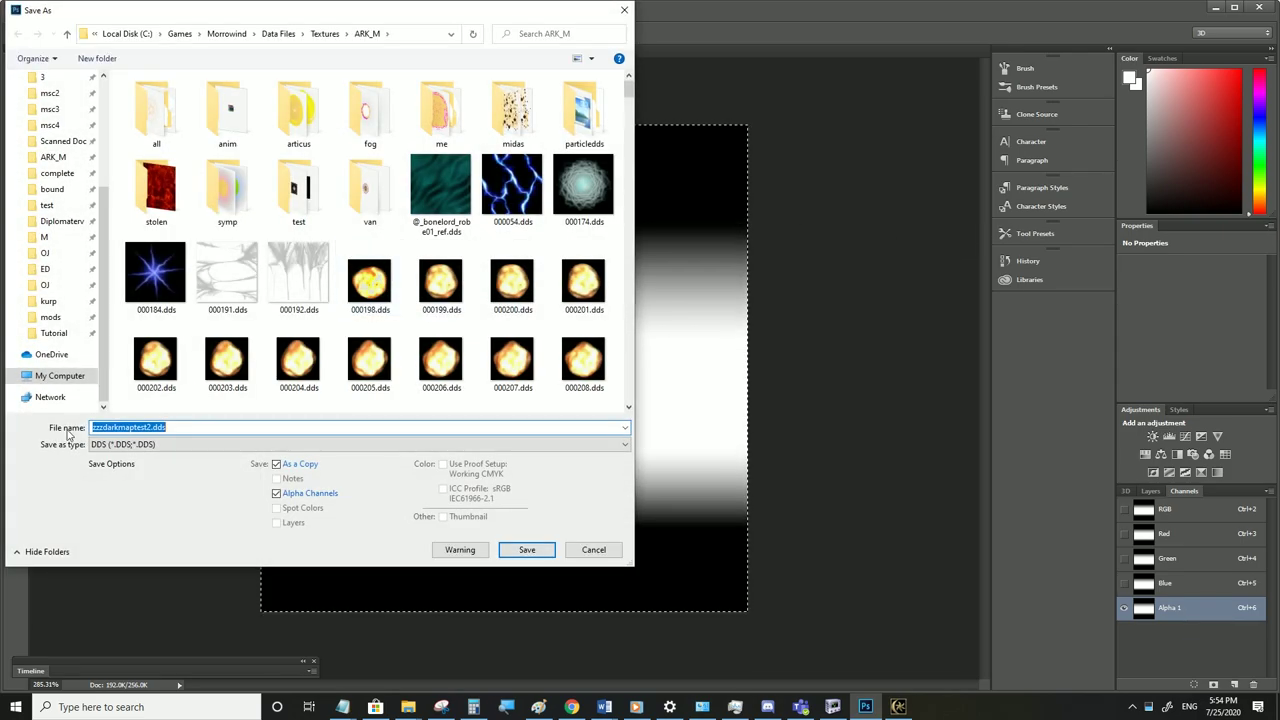
{"action": "left_click", "coordinate": [146, 443]}
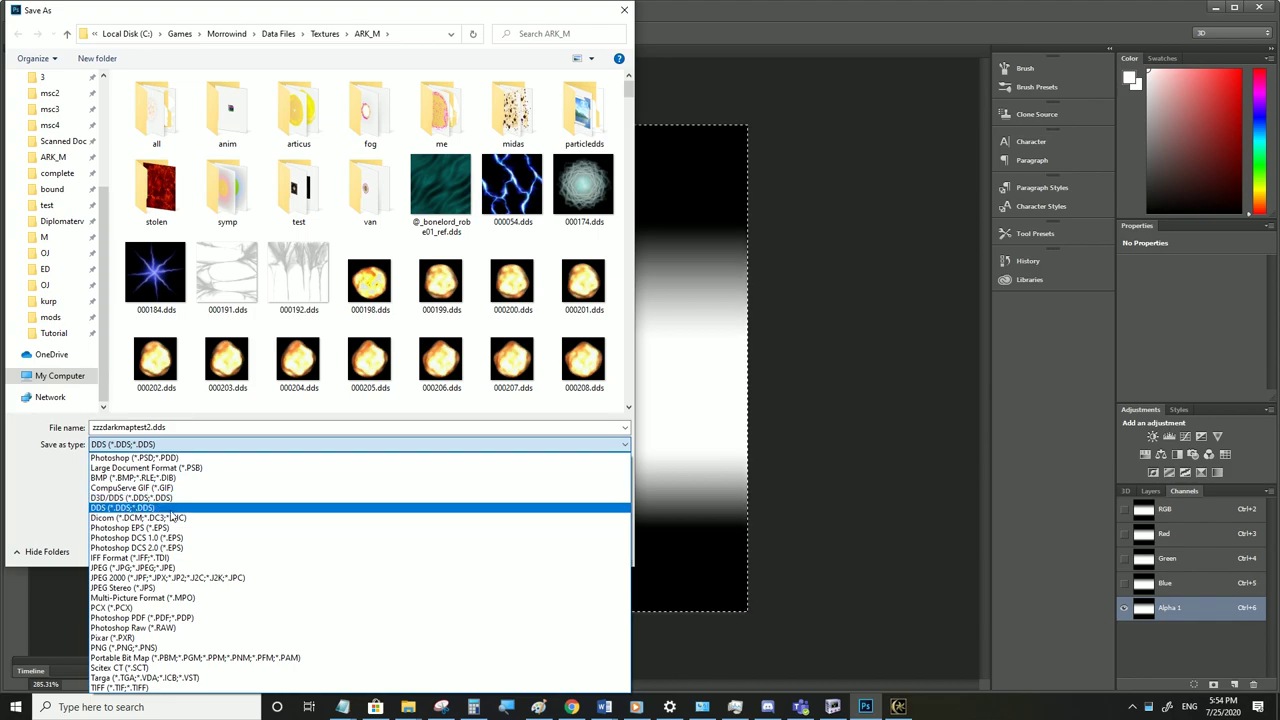
{"action": "left_click", "coordinate": [170, 510]}
{"action": "left_click_drag", "start_coordinate": [628, 92], "coordinate": [632, 405]}
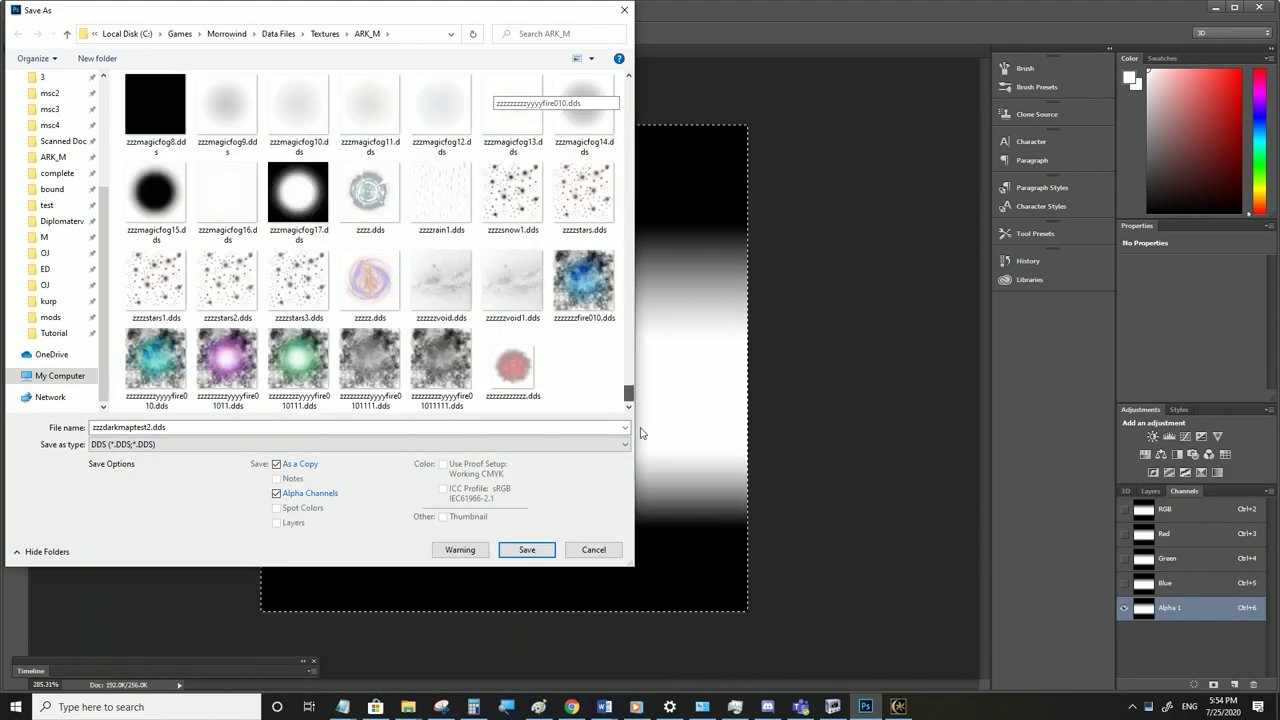
{"action": "left_click", "coordinate": [186, 429]}
{"action": "left_click_drag", "start_coordinate": [152, 428], "coordinate": [146, 428]}
{"action": "type", "text": "5"}
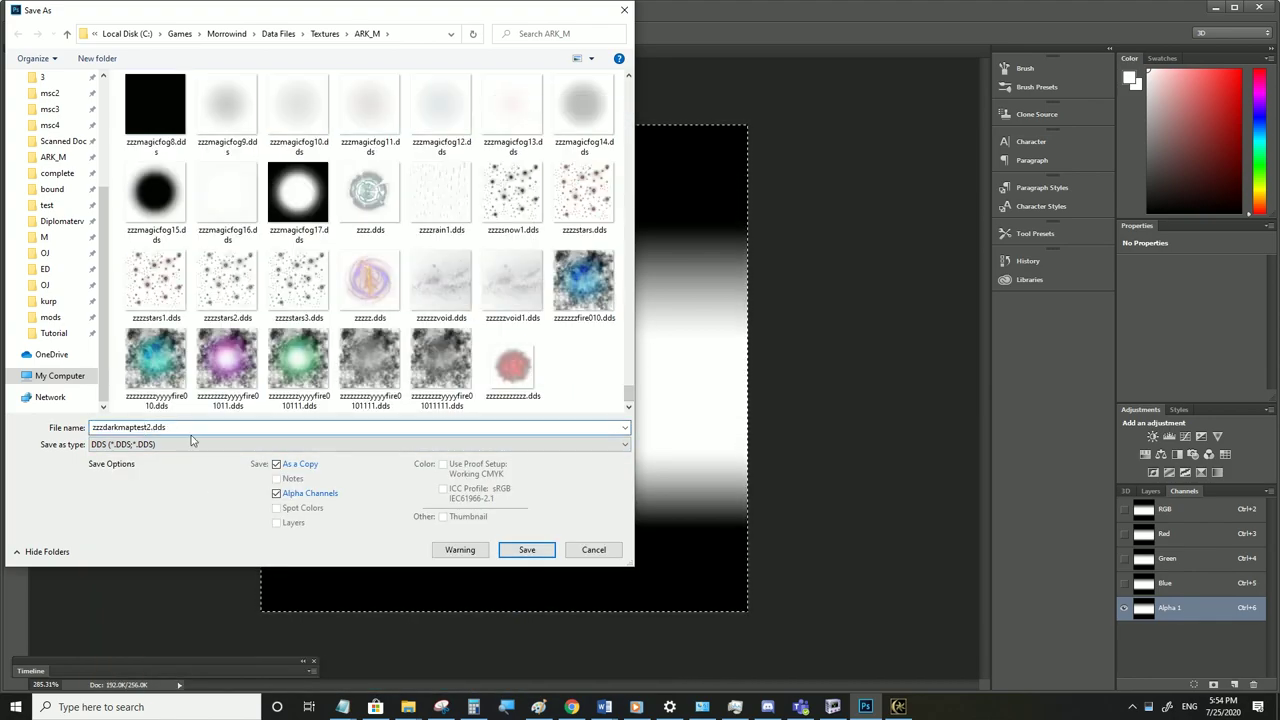
{"action": "left_click", "coordinate": [517, 551]}
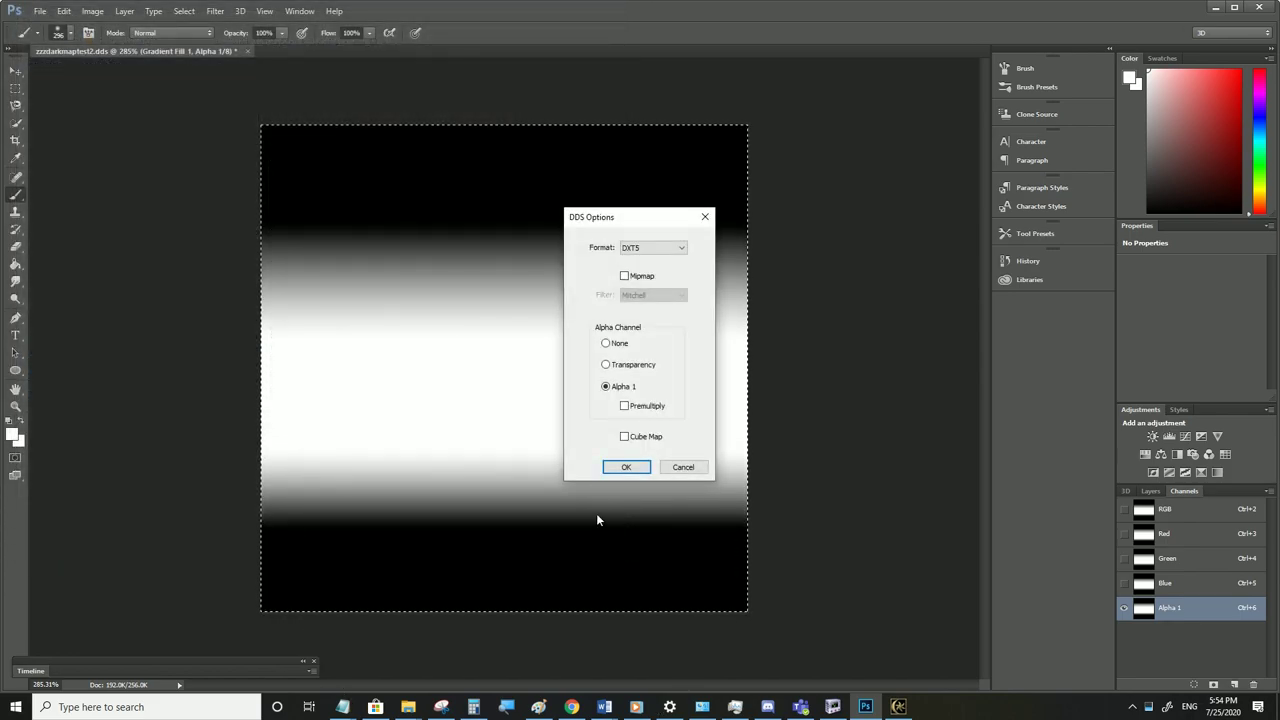
{"action": "left_click", "coordinate": [626, 468]}
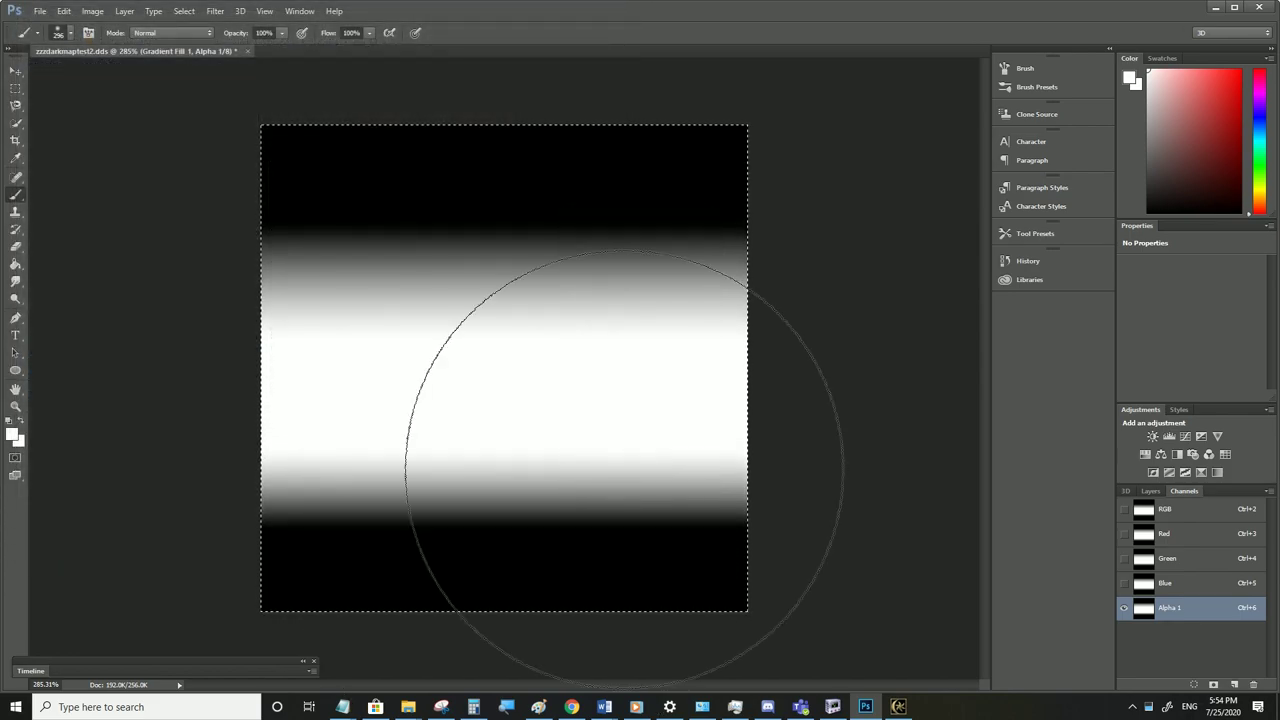
{"action": "left_click", "coordinate": [832, 706]}
Point the 6 NiSourceTexture to textures\ark_m\zzzdarkmaptest5.dds, then bring Morrowind up to test it
{"action": "left_click", "coordinate": [434, 234]}
{"action": "left_click", "coordinate": [436, 235]}
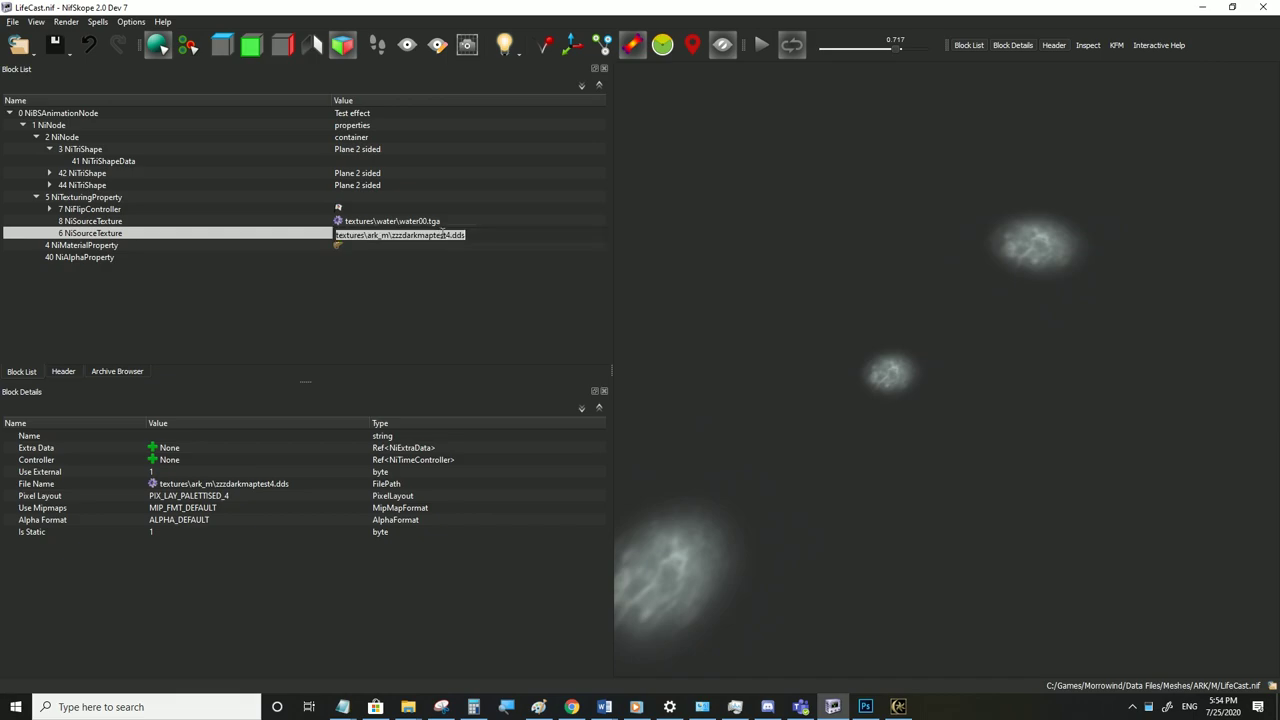
{"action": "key", "text": "Return"}
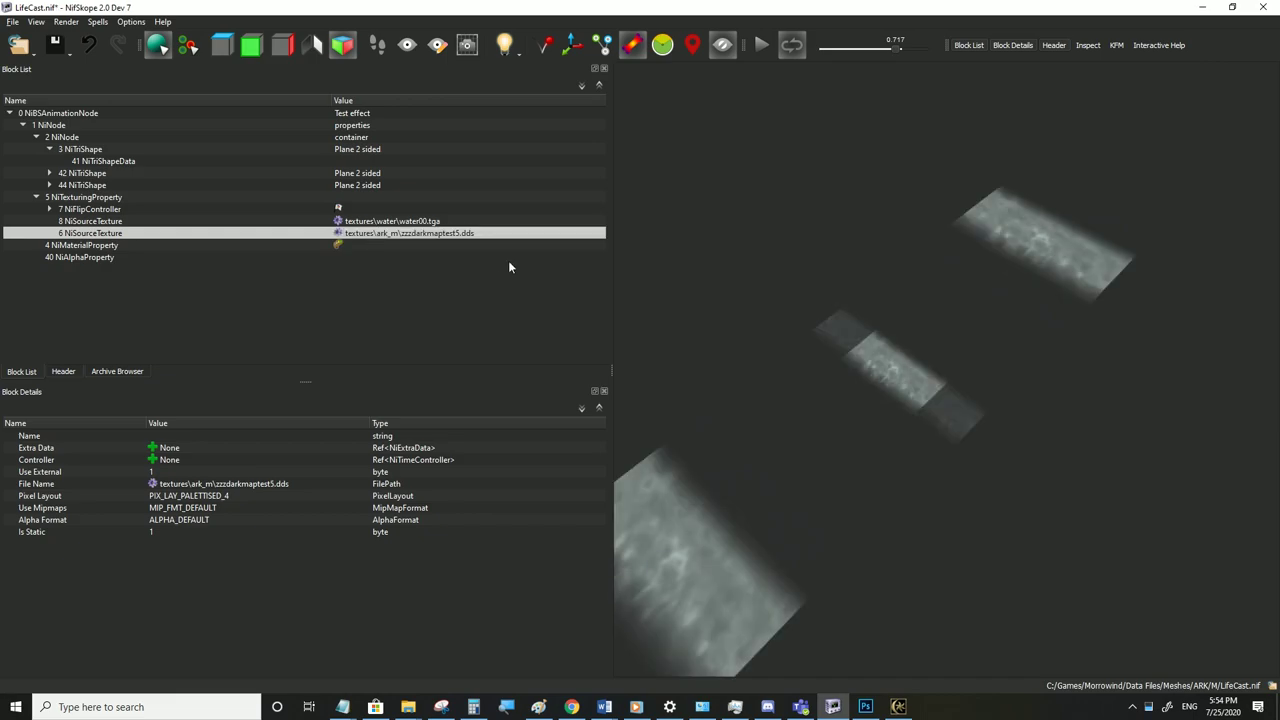
{"action": "scroll", "coordinate": [903, 325], "scroll_direction": "down", "scroll_amount": 1}
{"action": "middle_click_drag", "start_coordinate": [825, 330], "coordinate": [871, 280]}
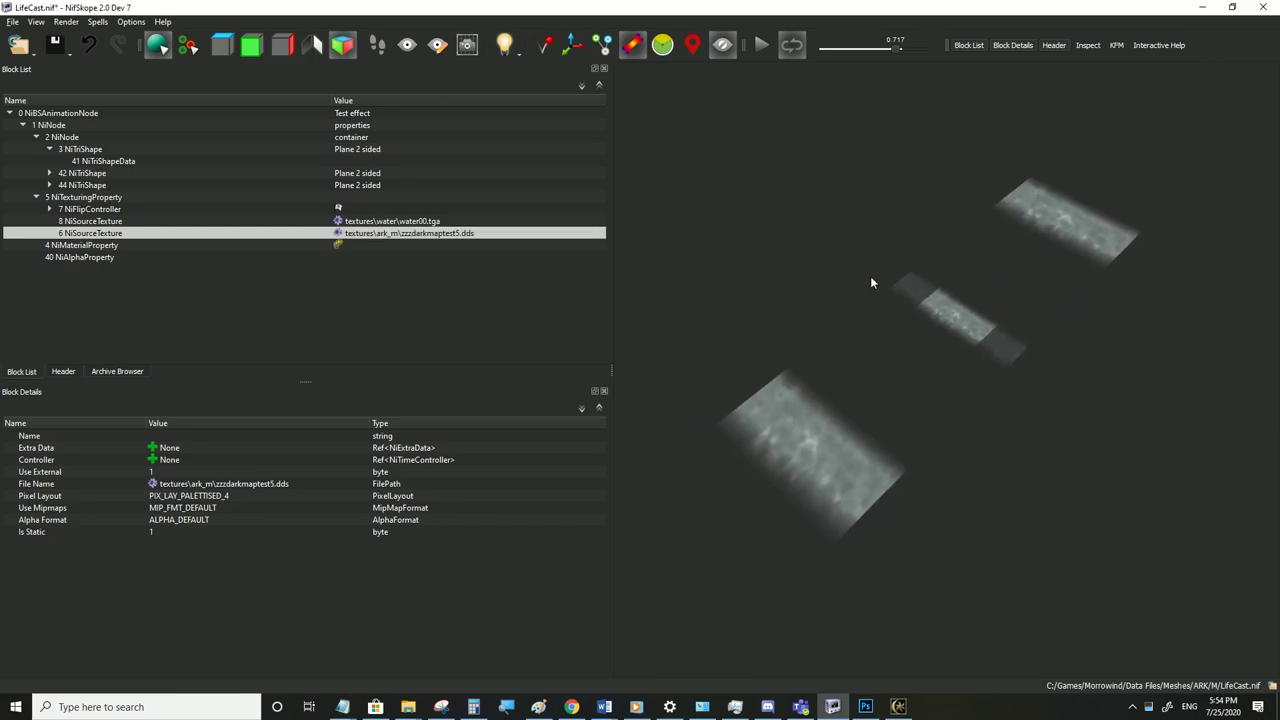
{"action": "scroll", "coordinate": [826, 380], "scroll_direction": "up", "scroll_amount": 1}
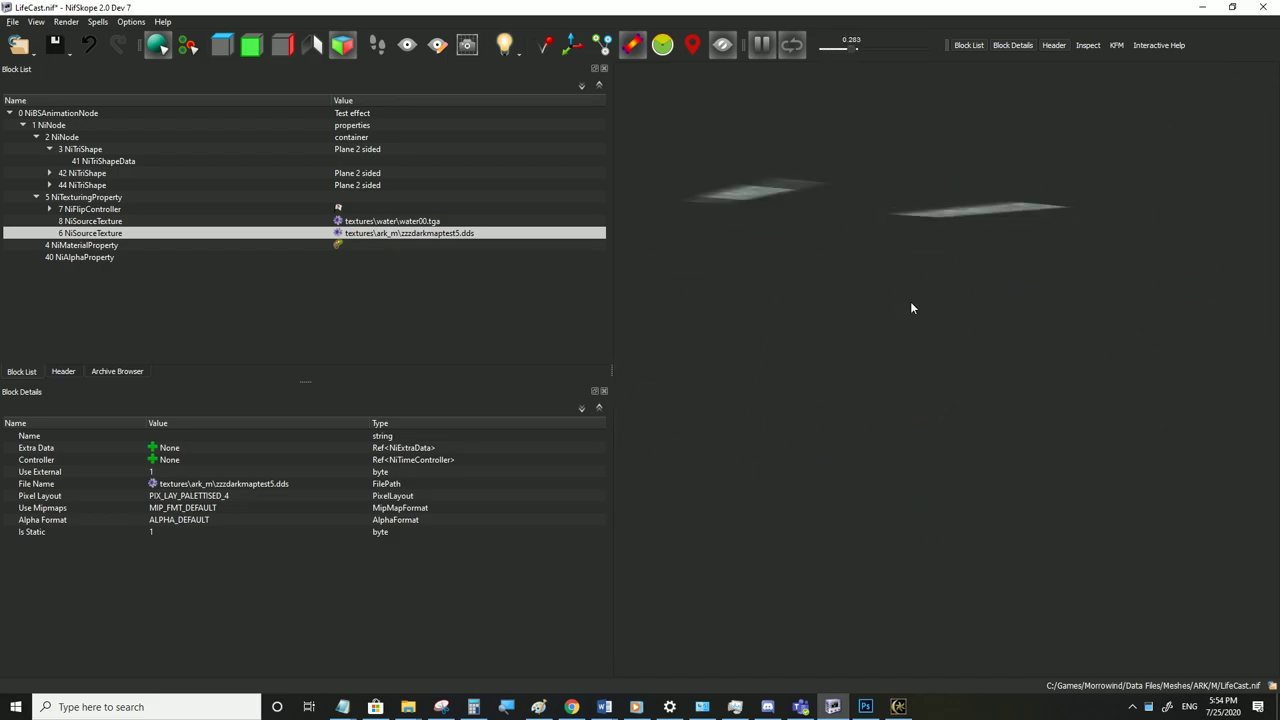
{"action": "left_click", "coordinate": [12, 21]}
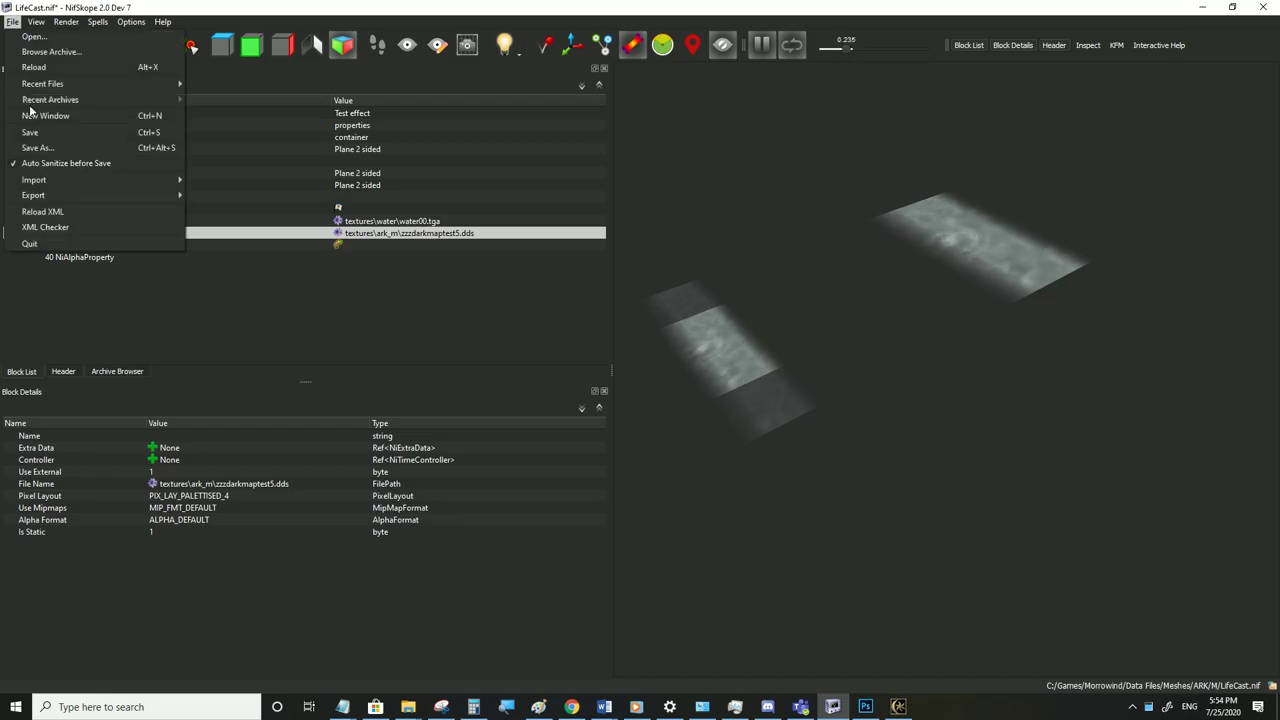
{"action": "left_click", "coordinate": [910, 709]}
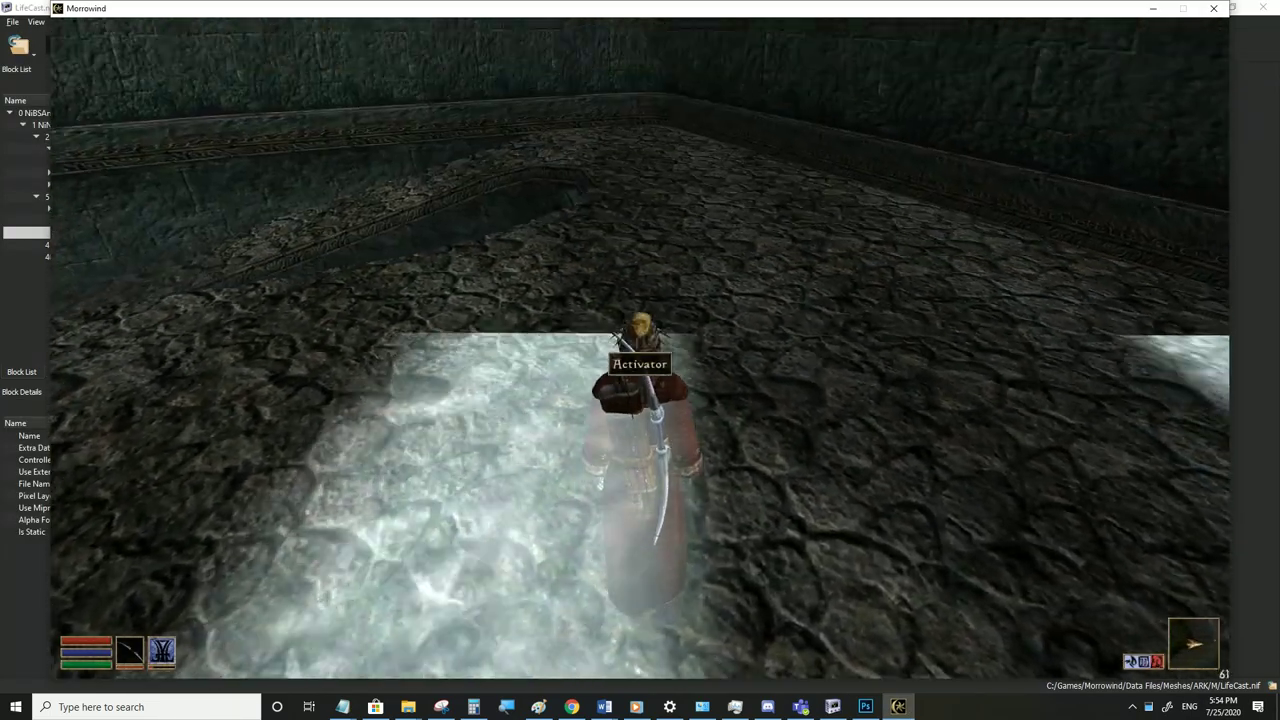
Walk the character onto and around the three glowing floor patches in Morrowind, then return to NifSkope
{"action": "key", "text": "s"}
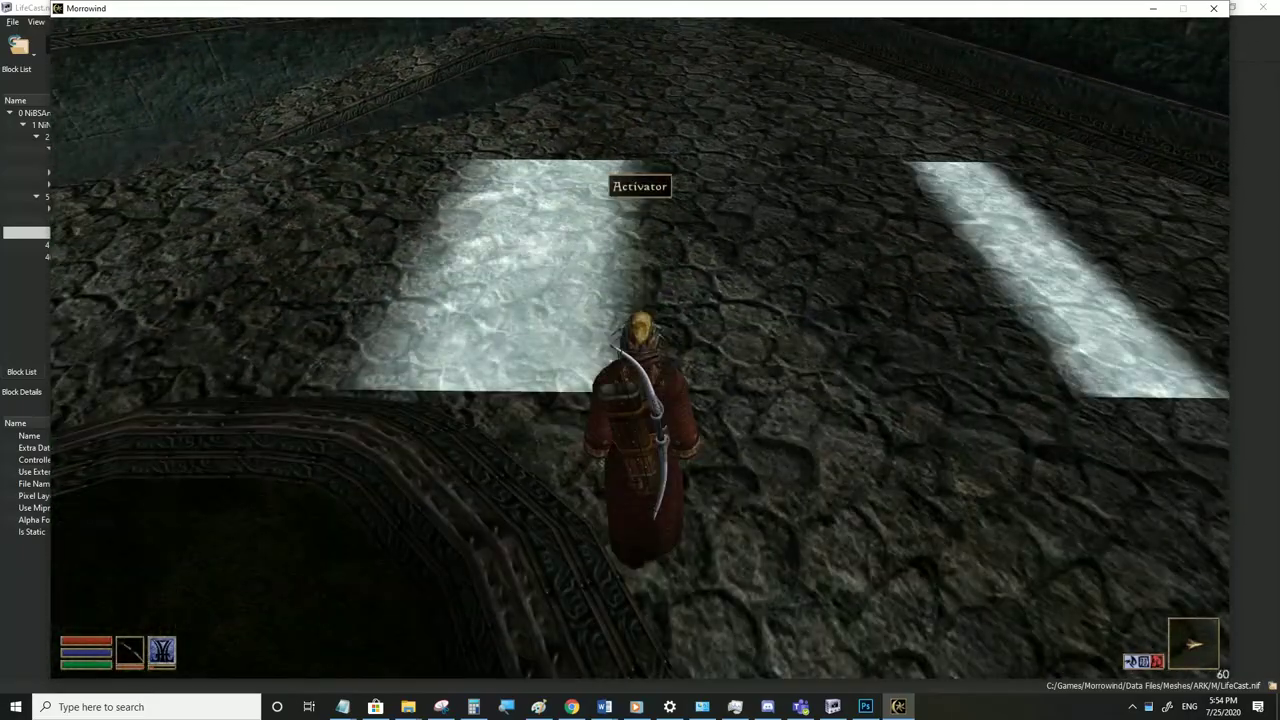
{"action": "key", "text": "d"}
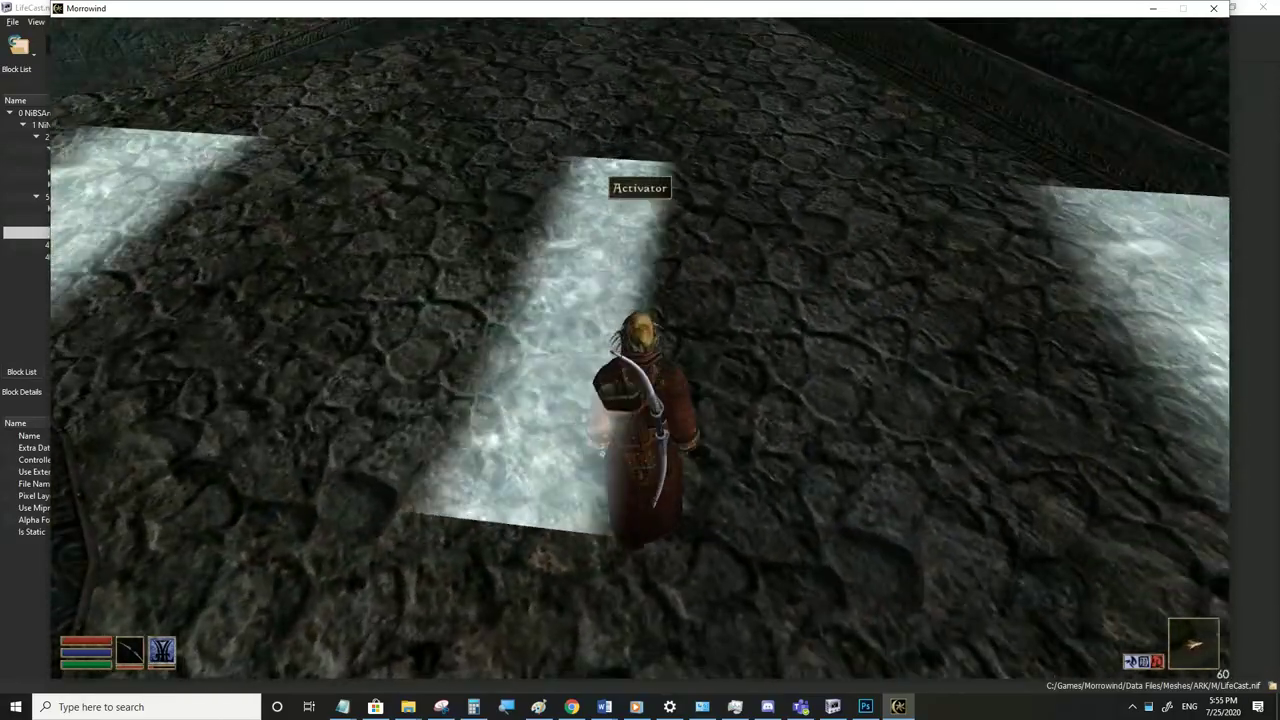
{"action": "key", "text": "w"}
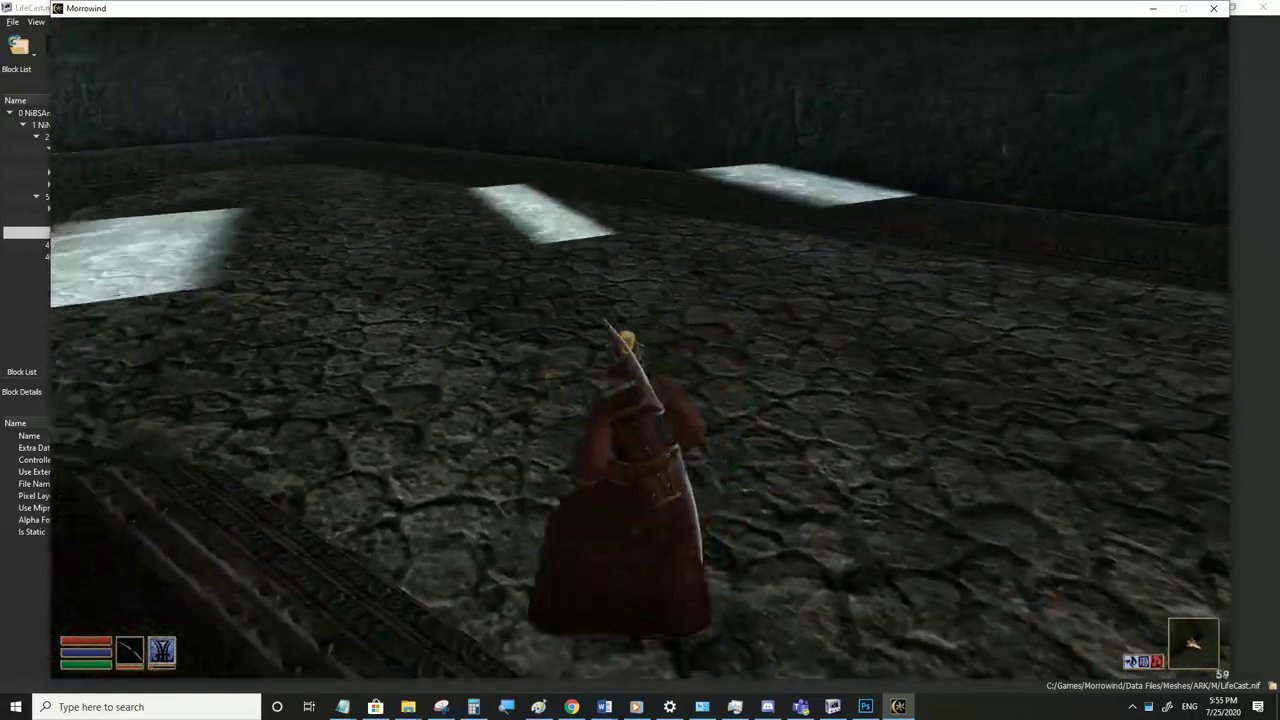
{"action": "key", "text": "s"}
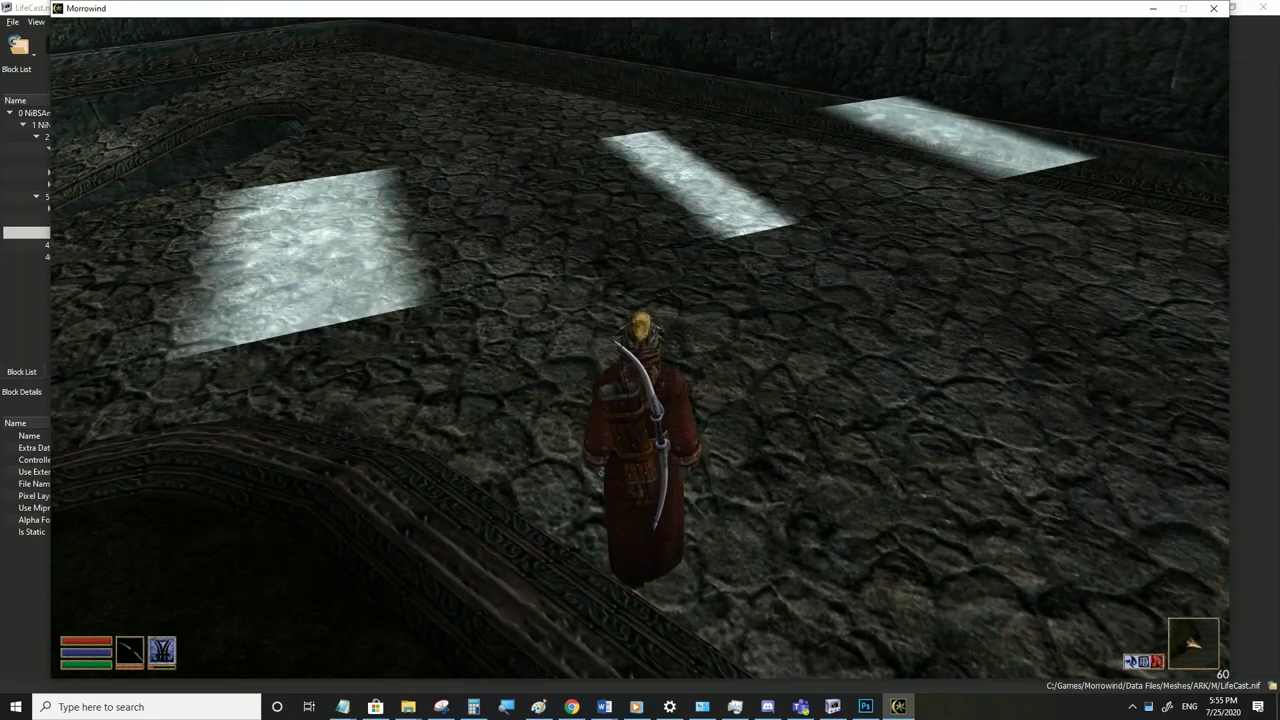
{"action": "key", "text": "alt+Tab"}
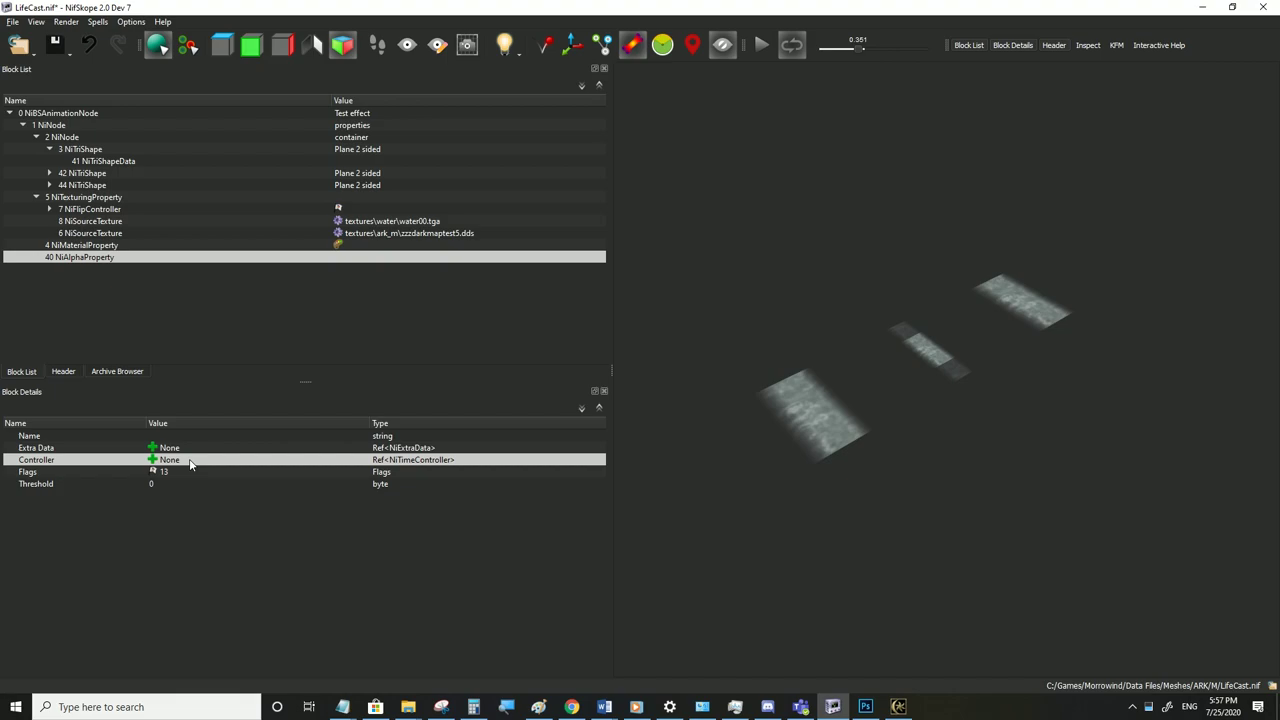
Set the NiAlphaProperty Flags to 4845
{"action": "left_click", "coordinate": [867, 710]}
{"action": "left_click", "coordinate": [867, 711]}
{"action": "mouse_move", "coordinate": [171, 474]}
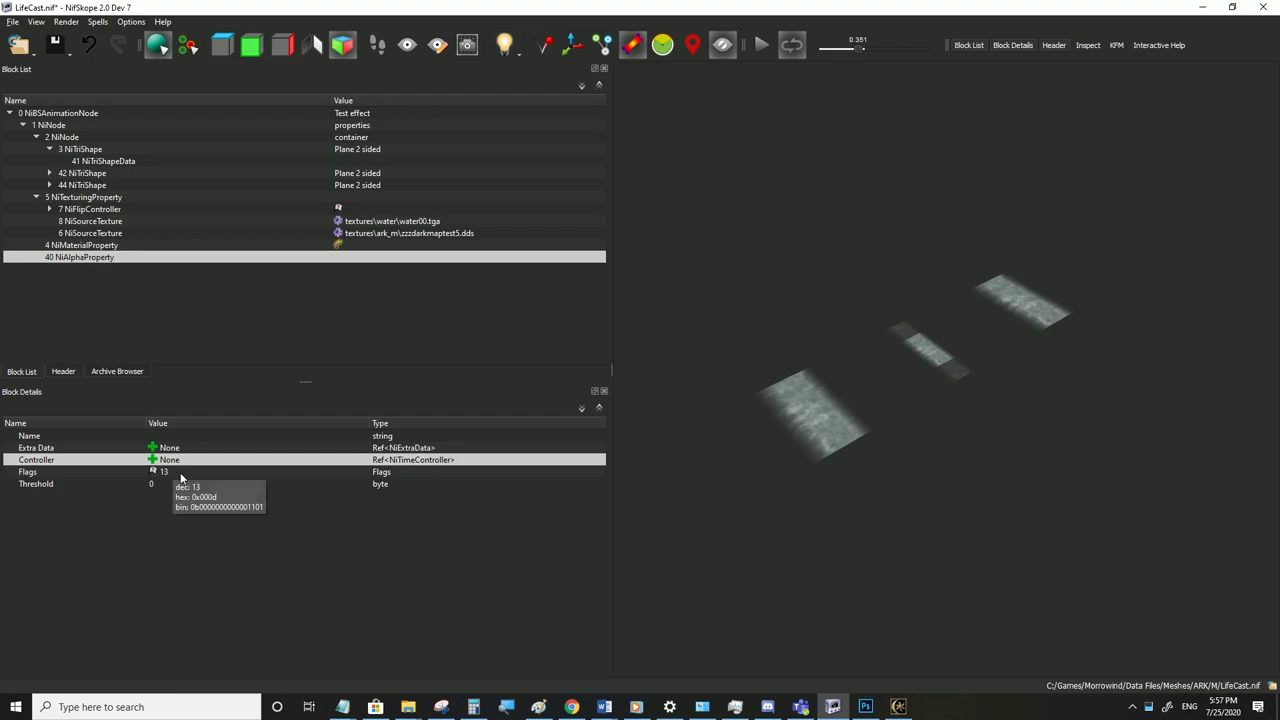
{"action": "double_click", "coordinate": [181, 477]}
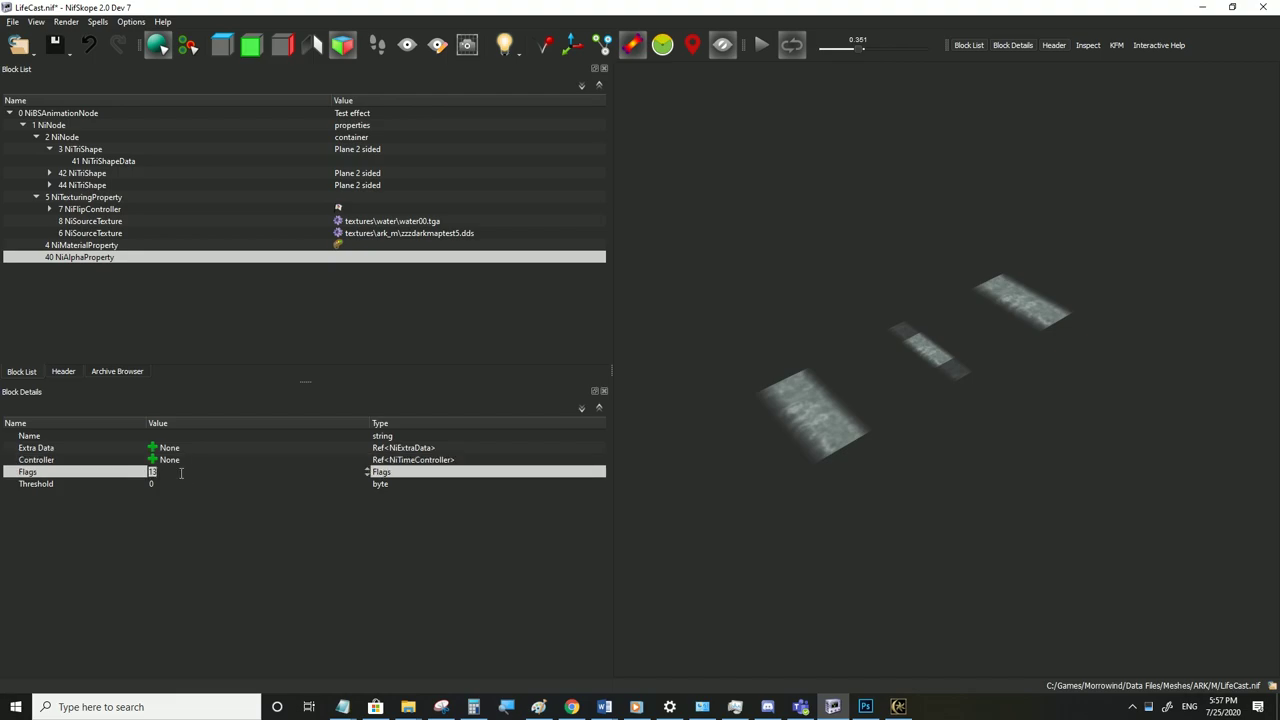
{"action": "type", "text": "4845"}
{"action": "key", "text": "Return"}
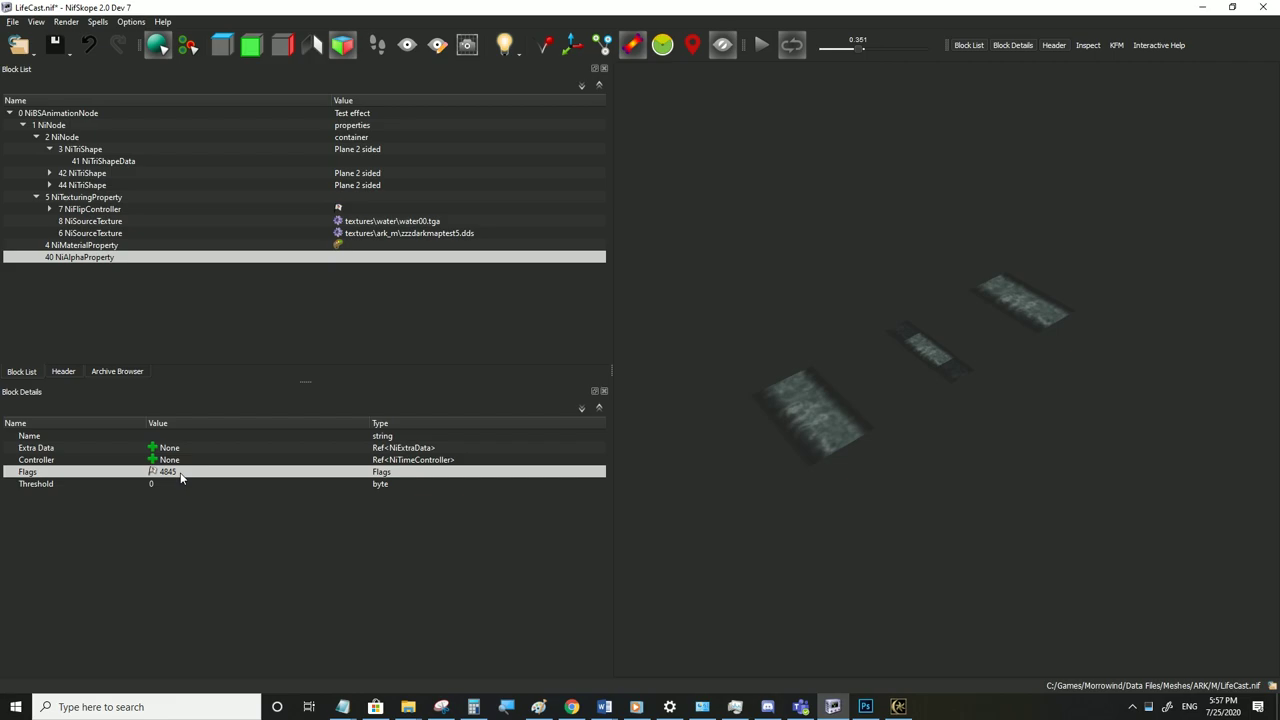
Save LifeCast.nif and bring Morrowind forward to test it
{"action": "left_click", "coordinate": [18, 24]}
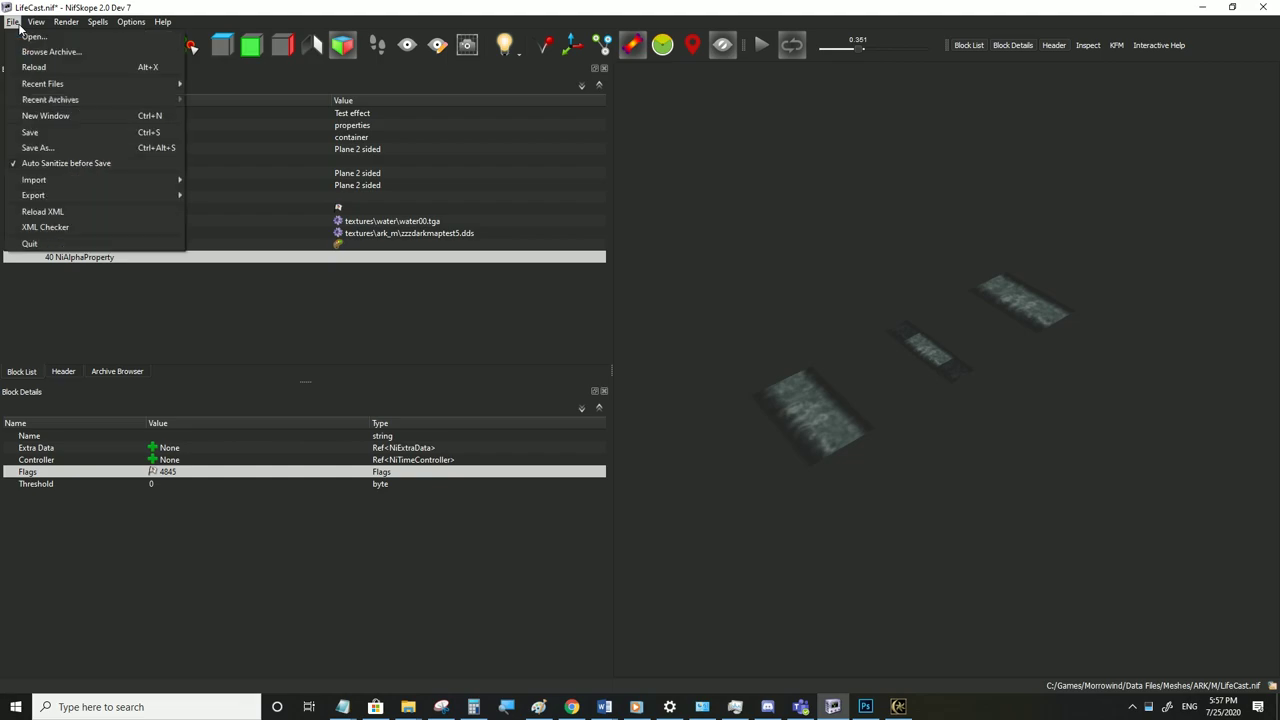
{"action": "left_click", "coordinate": [51, 133]}
{"action": "left_click", "coordinate": [898, 707]}
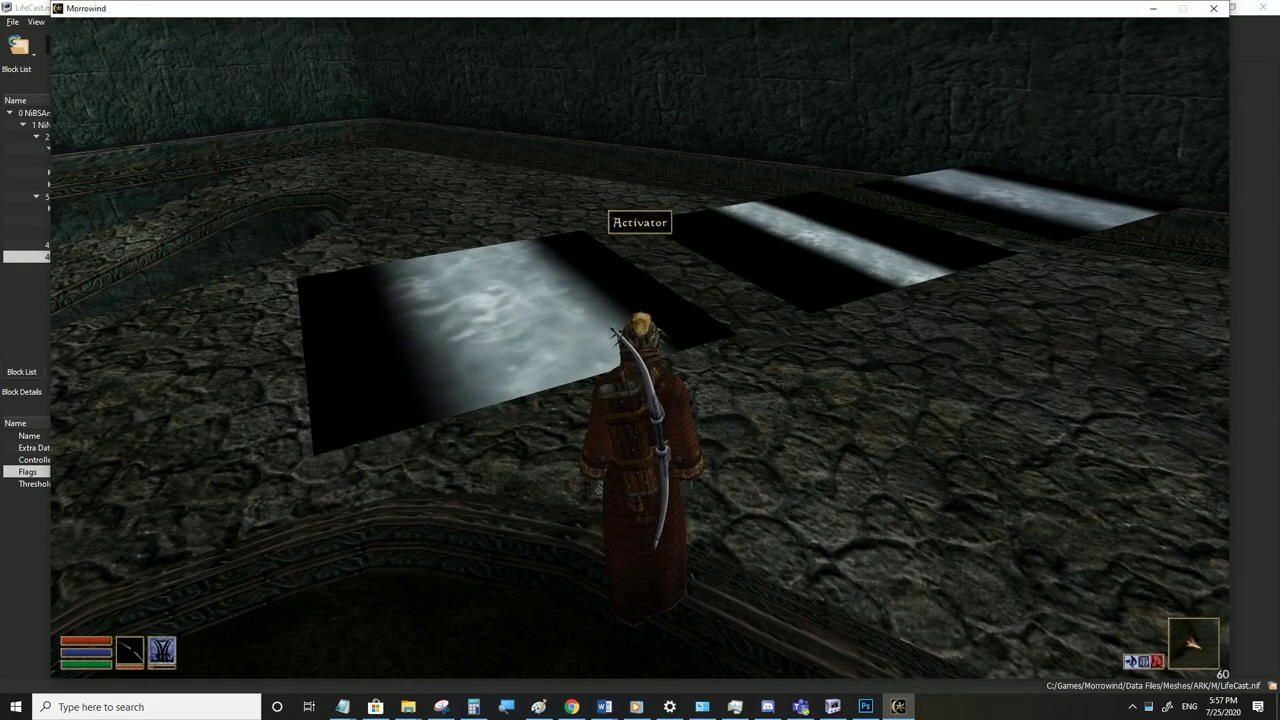
Walk into and around the water strip with per-pixel lighting turned on, then return to NifSkope
{"action": "key", "text": "]"}
{"action": "key", "text": "]"}
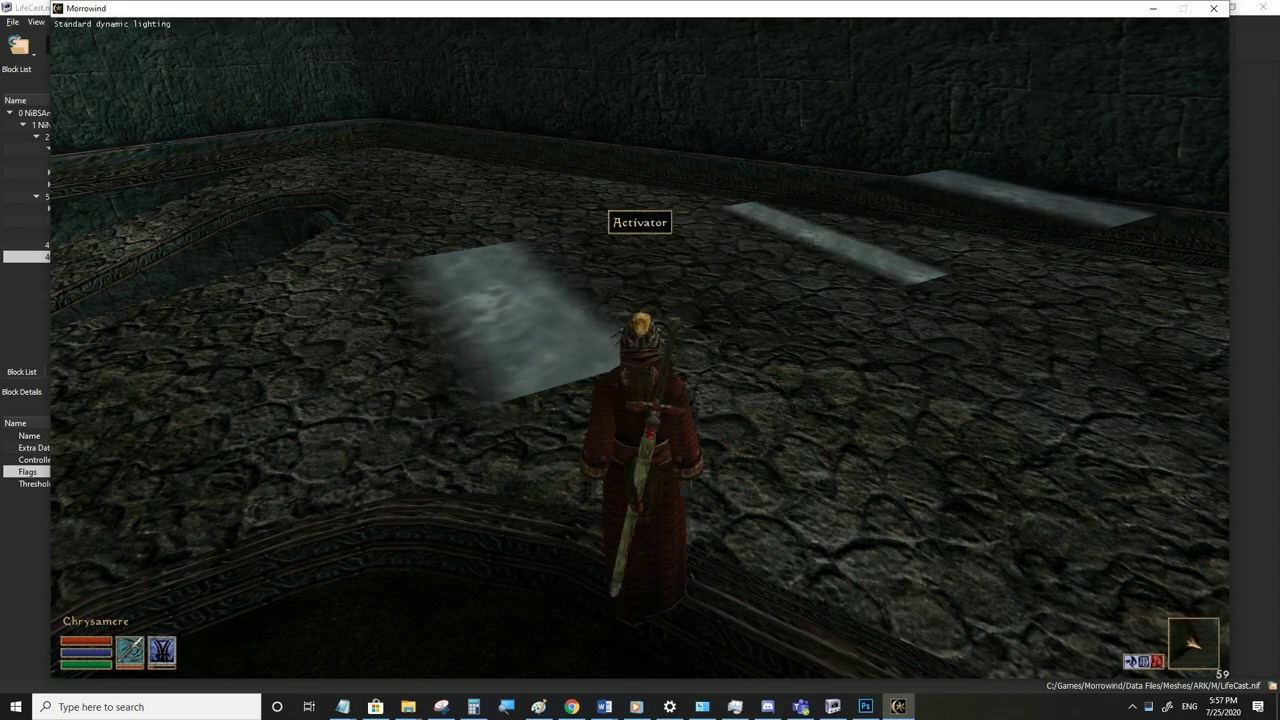
{"action": "key", "text": "w"}
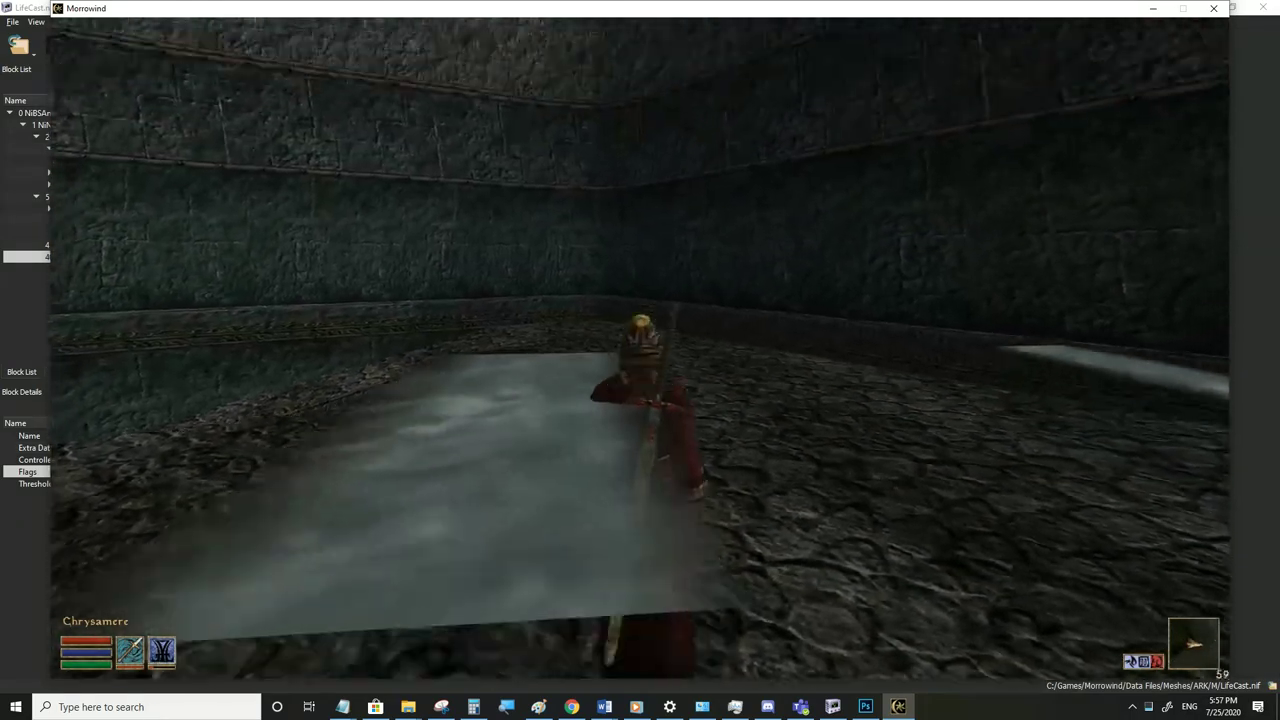
{"action": "key", "text": "w"}
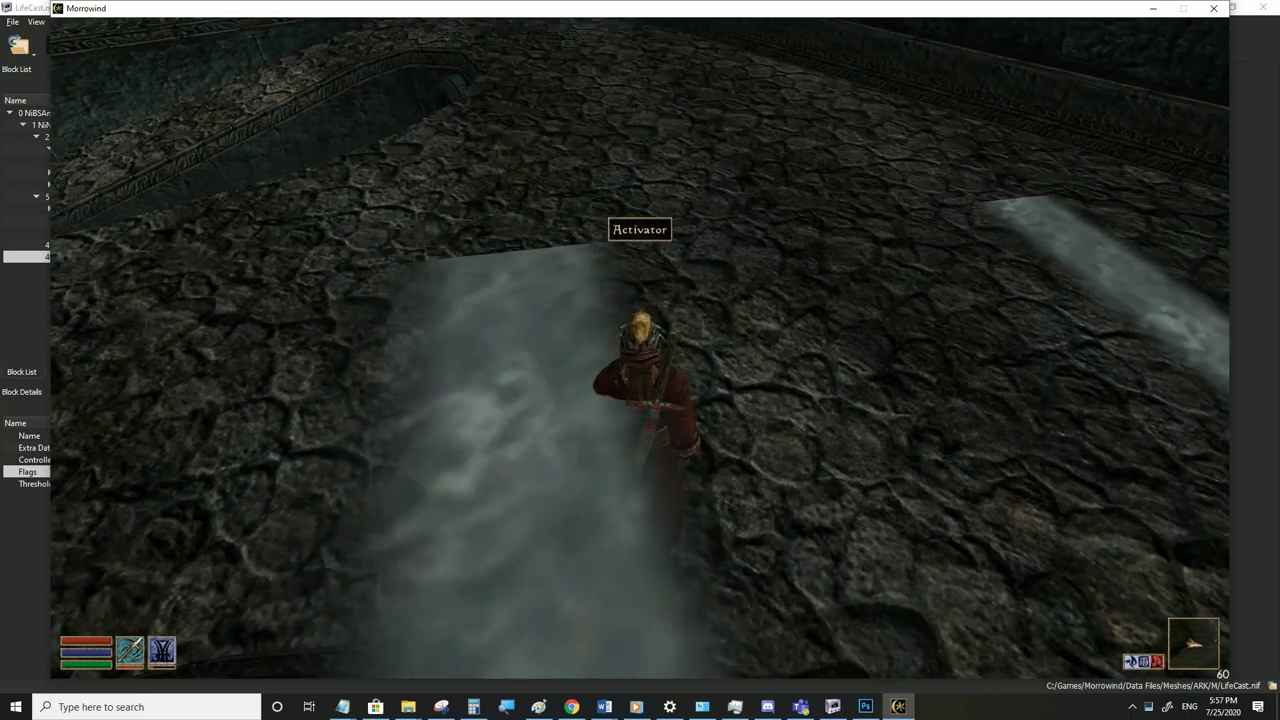
{"action": "key", "text": "w"}
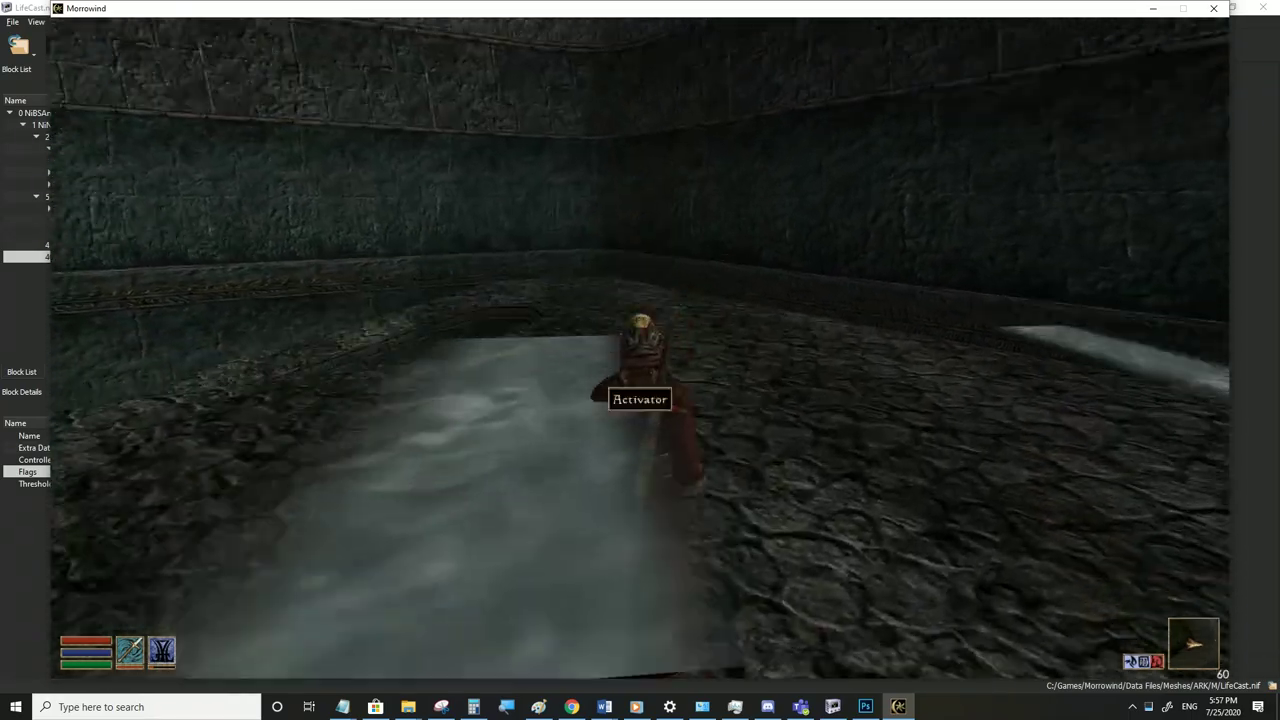
{"action": "key", "text": "s"}
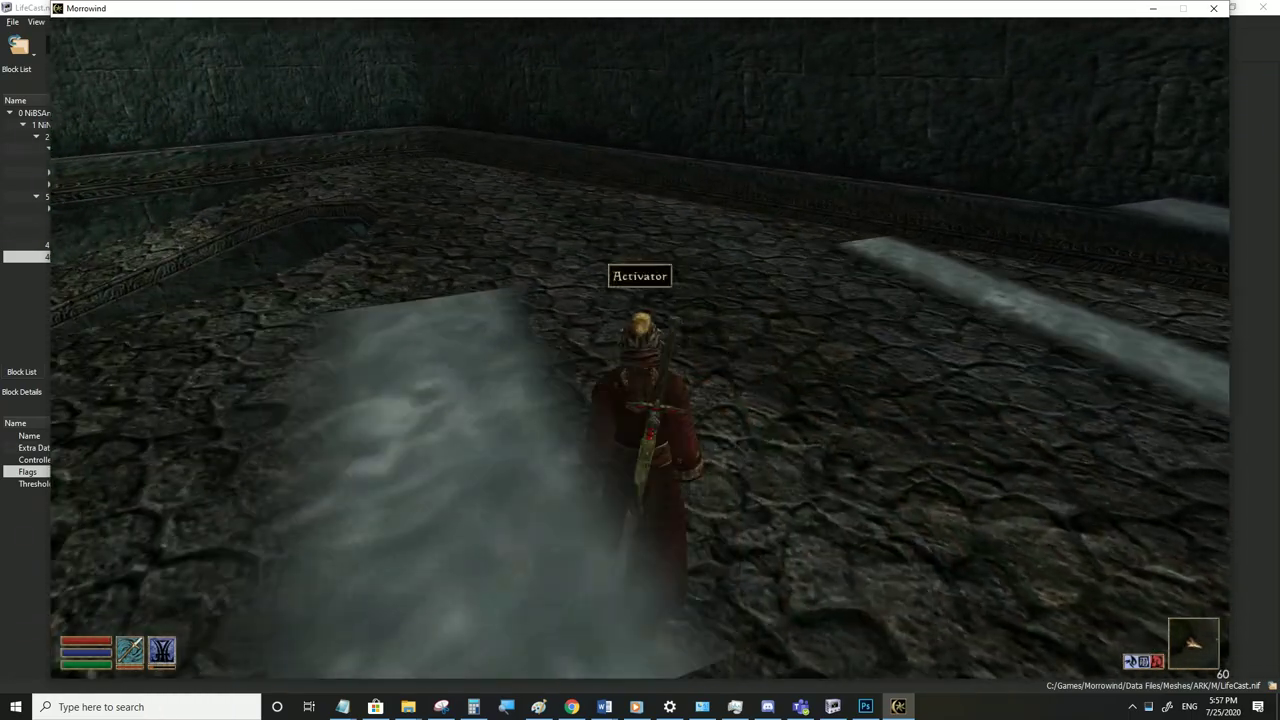
{"action": "key", "text": "bracketright"}
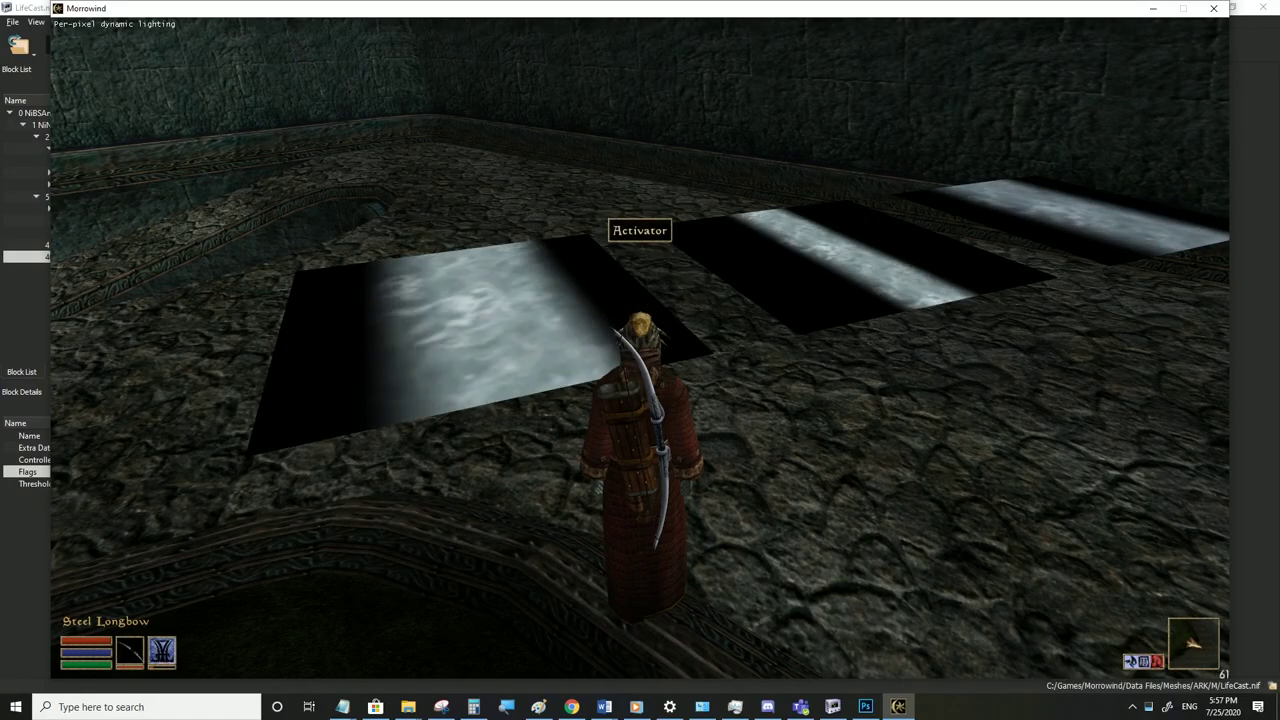
{"action": "key", "text": "a"}
{"action": "key", "text": "w"}
{"action": "key", "text": "s"}
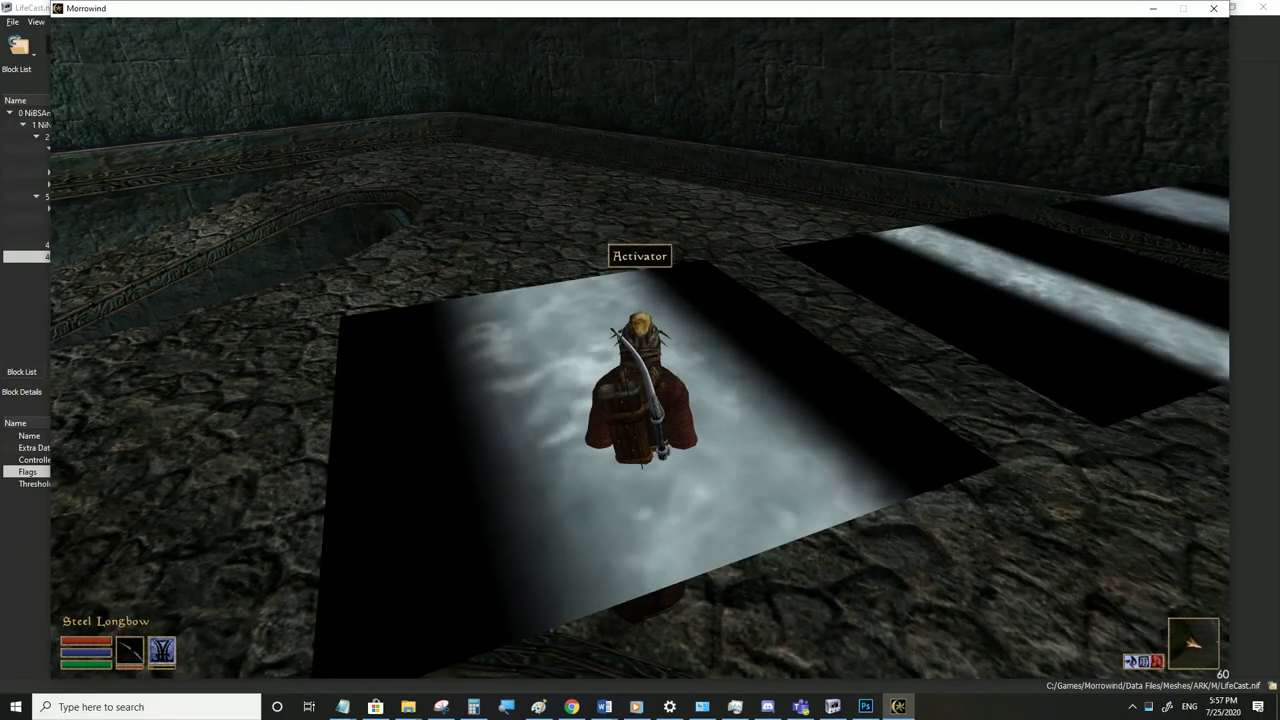
{"action": "key", "text": "w"}
{"action": "key", "text": "alt+Tab"}
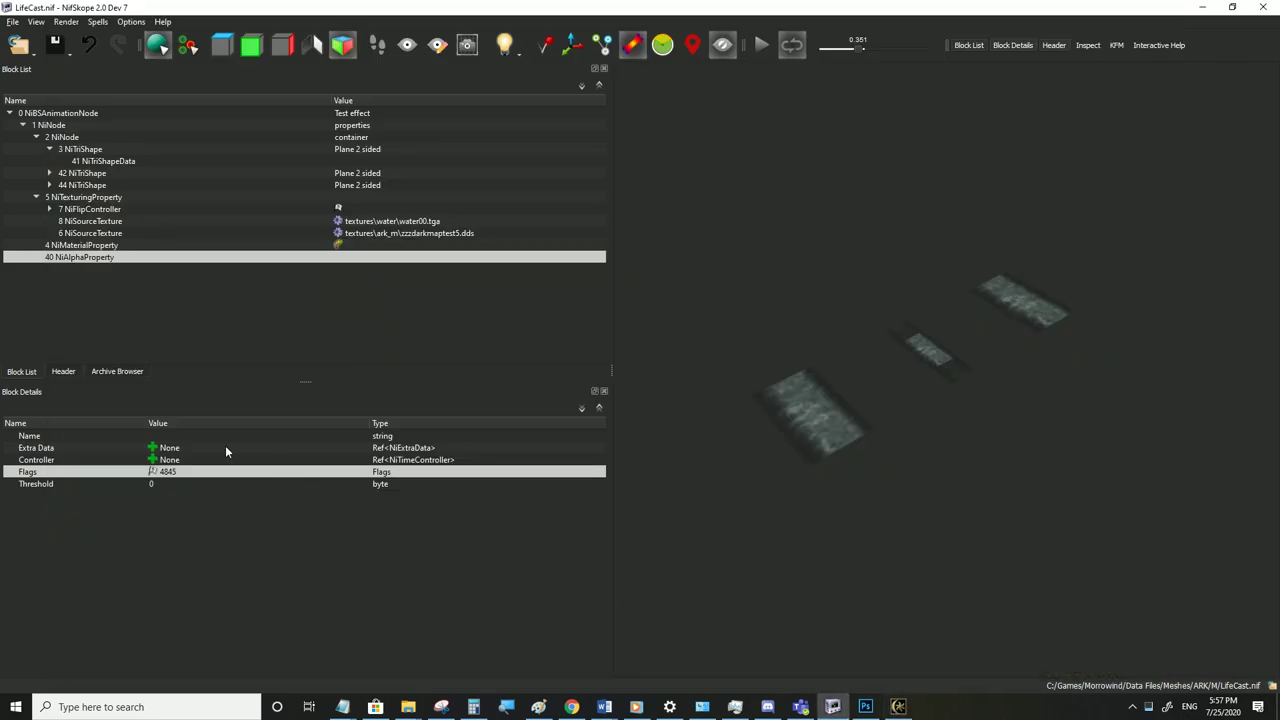
Set the NiAlphaProperty Flags back to 13 and tilt the preview to inspect the water planes
{"action": "left_click", "coordinate": [152, 472]}
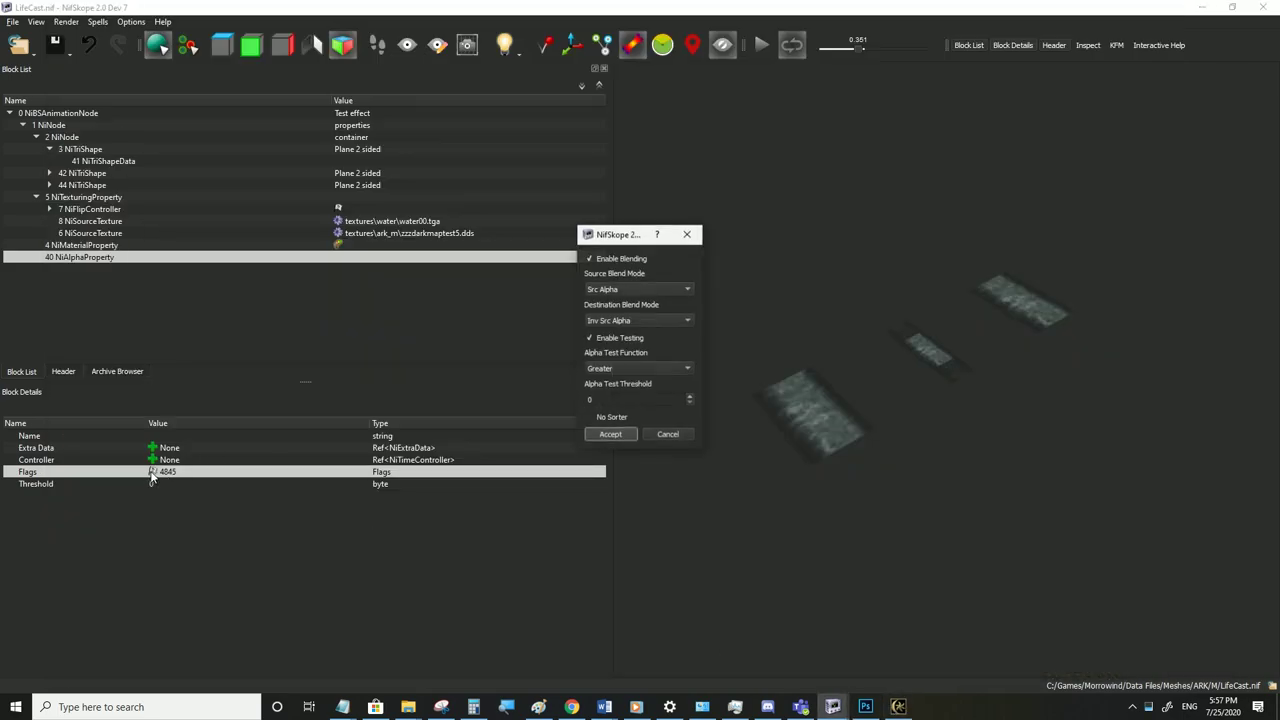
{"action": "left_click", "coordinate": [687, 234]}
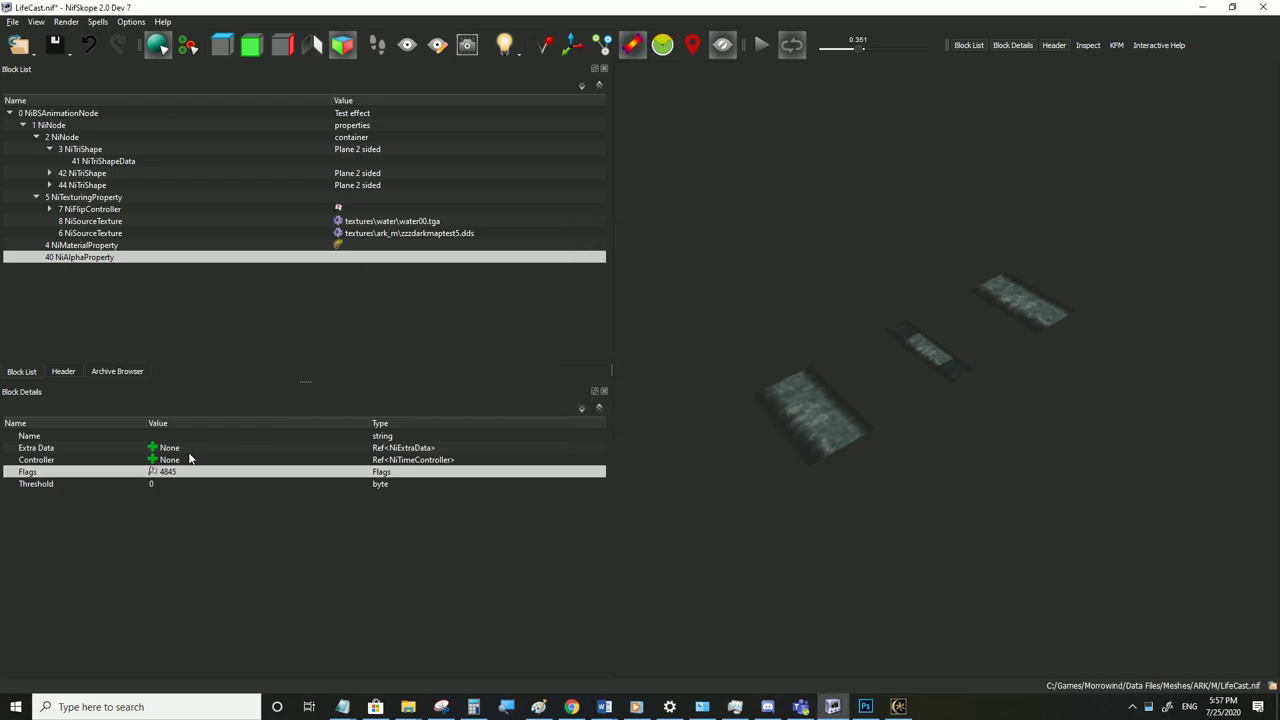
{"action": "mouse_move", "coordinate": [181, 478]}
{"action": "left_click", "coordinate": [898, 706]}
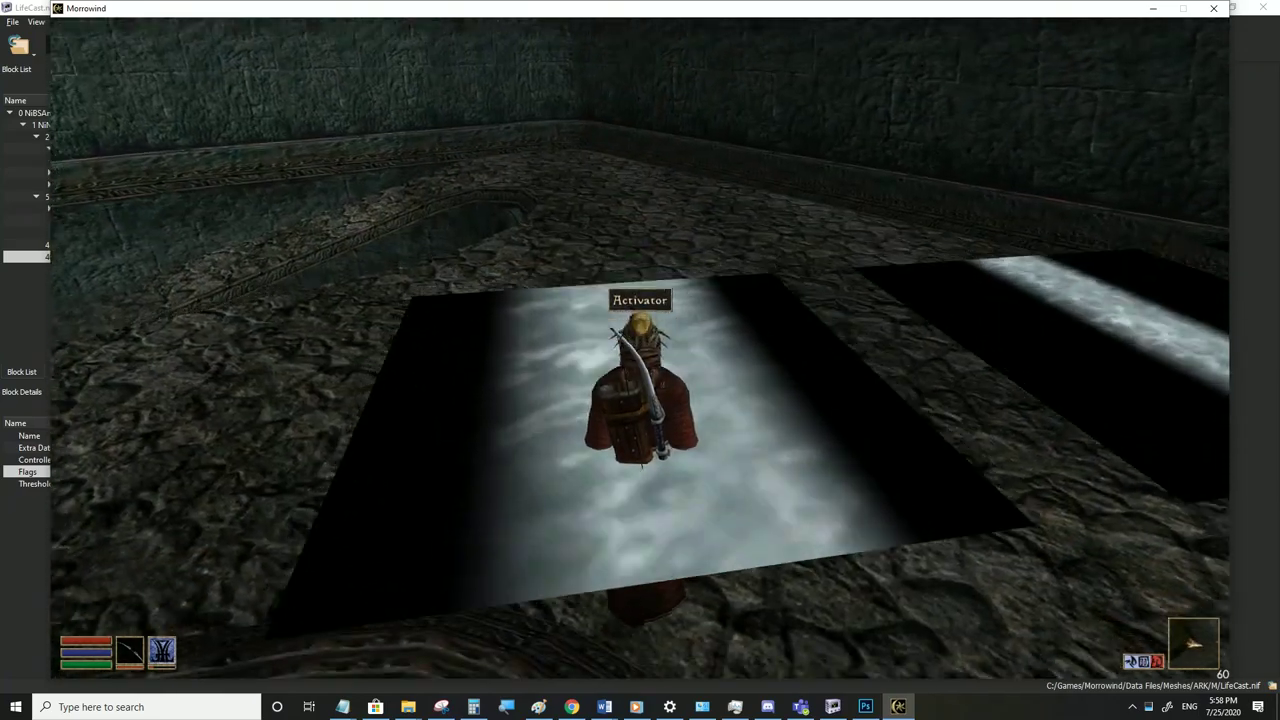
{"action": "key", "text": "alt+Tab"}
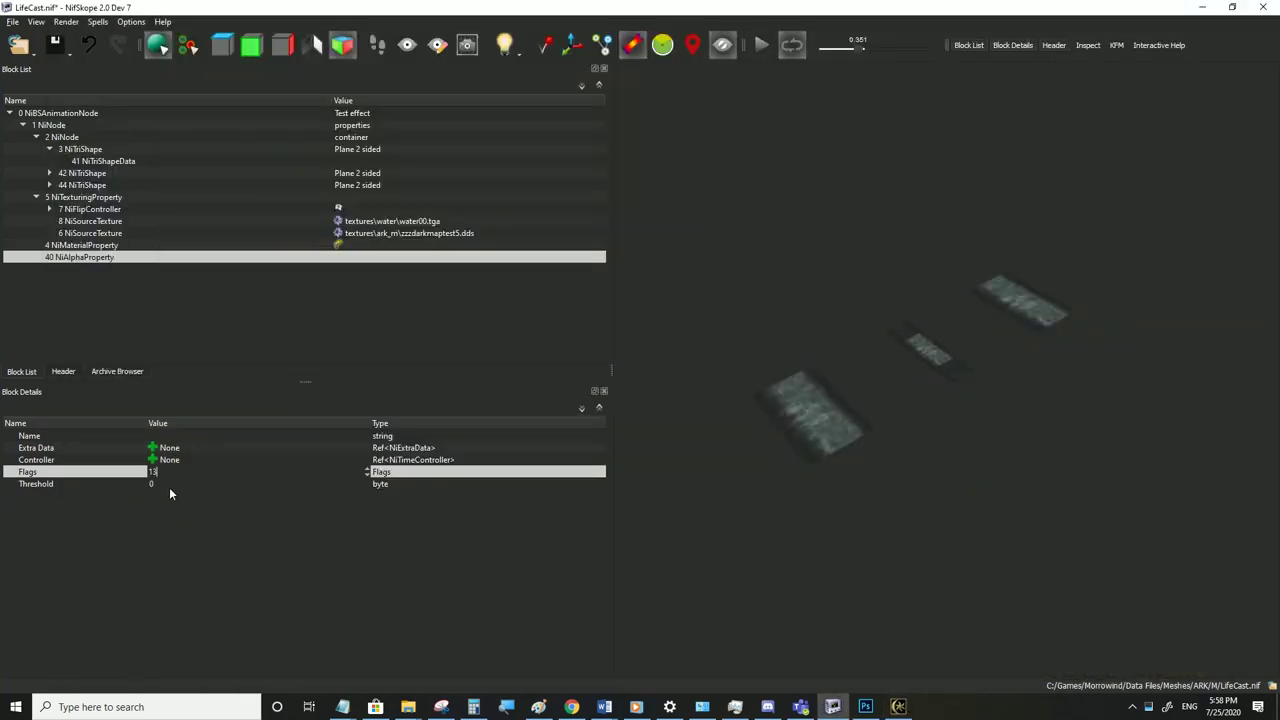
{"action": "left_click", "coordinate": [167, 486]}
{"action": "left_click_drag", "start_coordinate": [626, 415], "coordinate": [812, 453]}
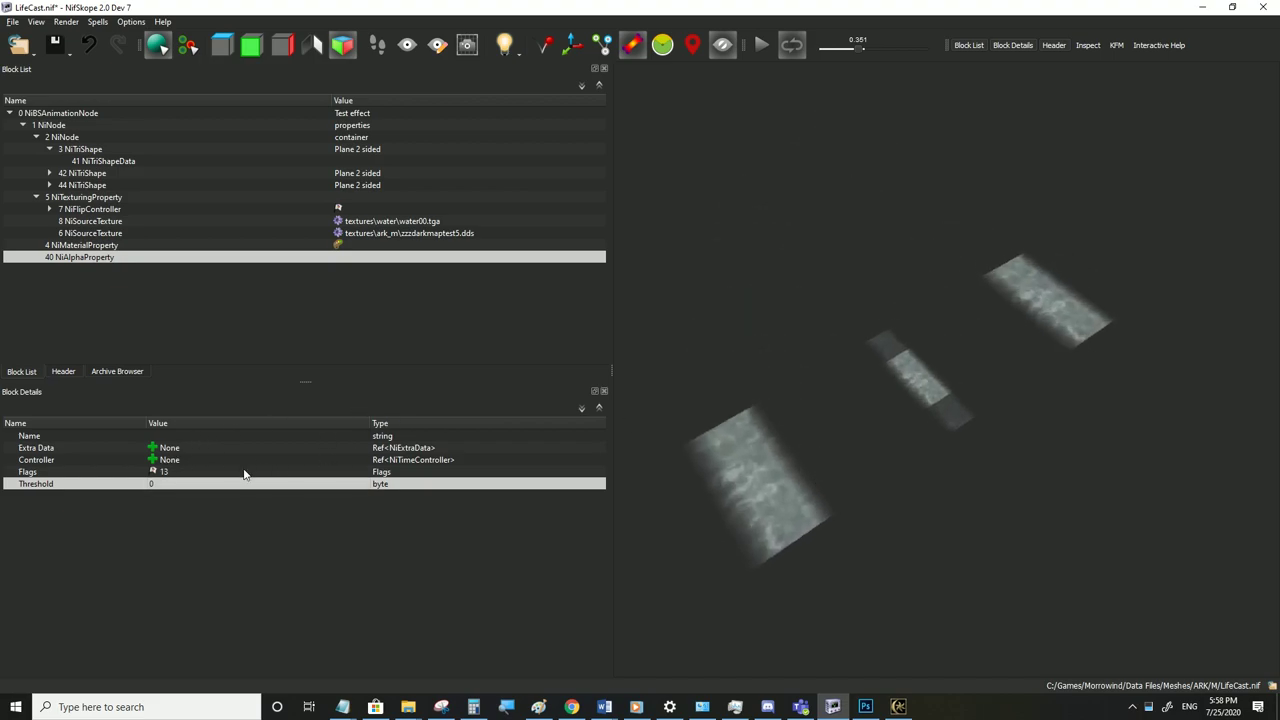
Save LifeCast.nif and move up to the NiMaterialProperty block
{"action": "left_click", "coordinate": [898, 706]}
{"action": "key", "text": "alt+Tab"}
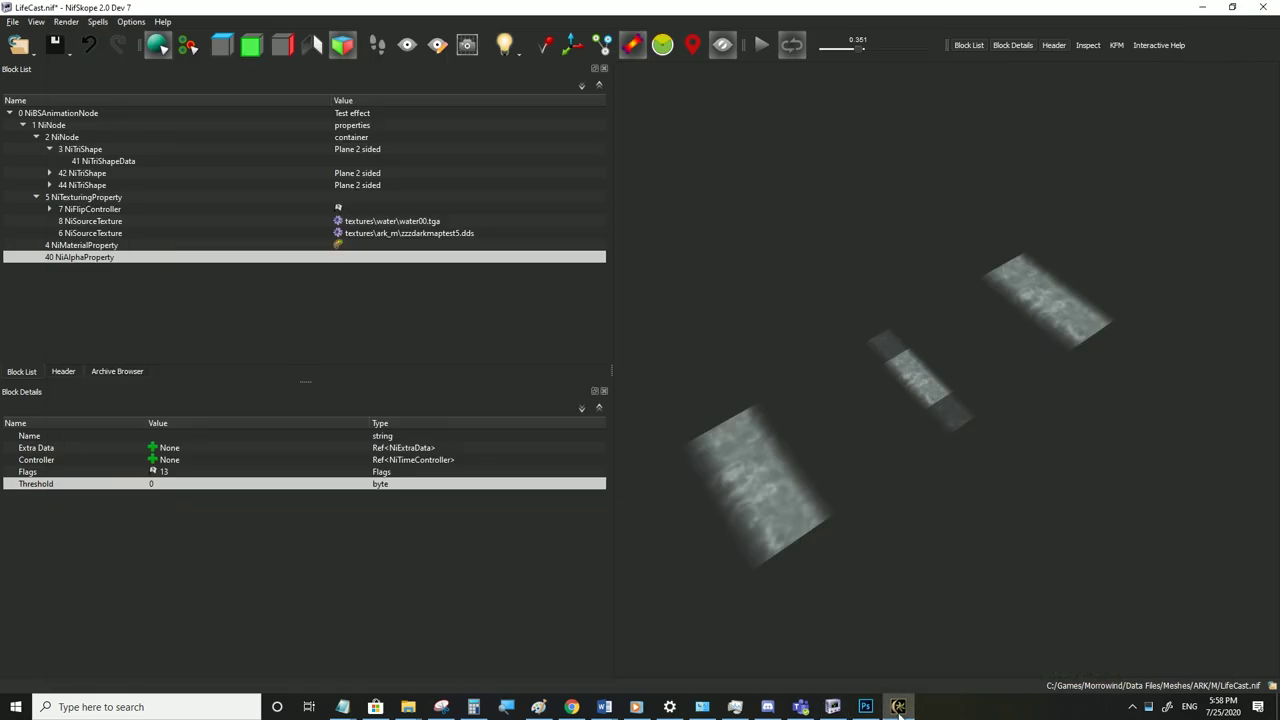
{"action": "left_click", "coordinate": [14, 22]}
{"action": "left_click", "coordinate": [37, 132]}
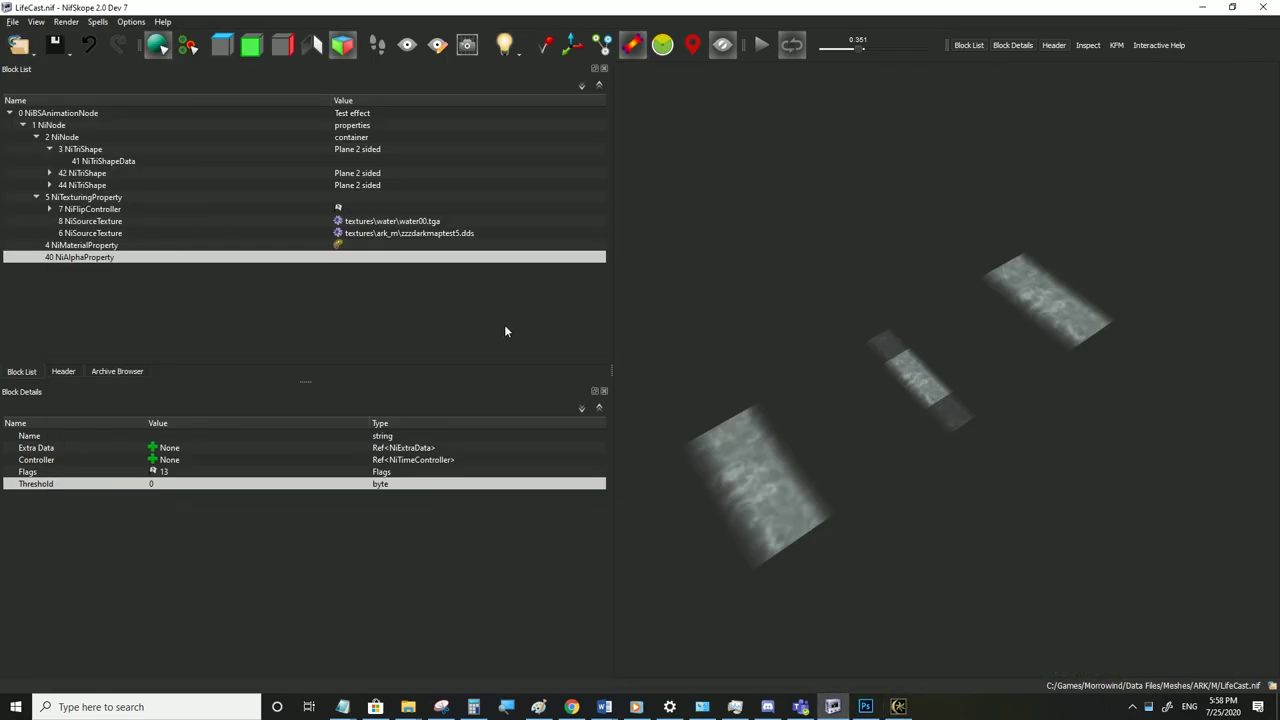
{"action": "key", "text": "Up"}
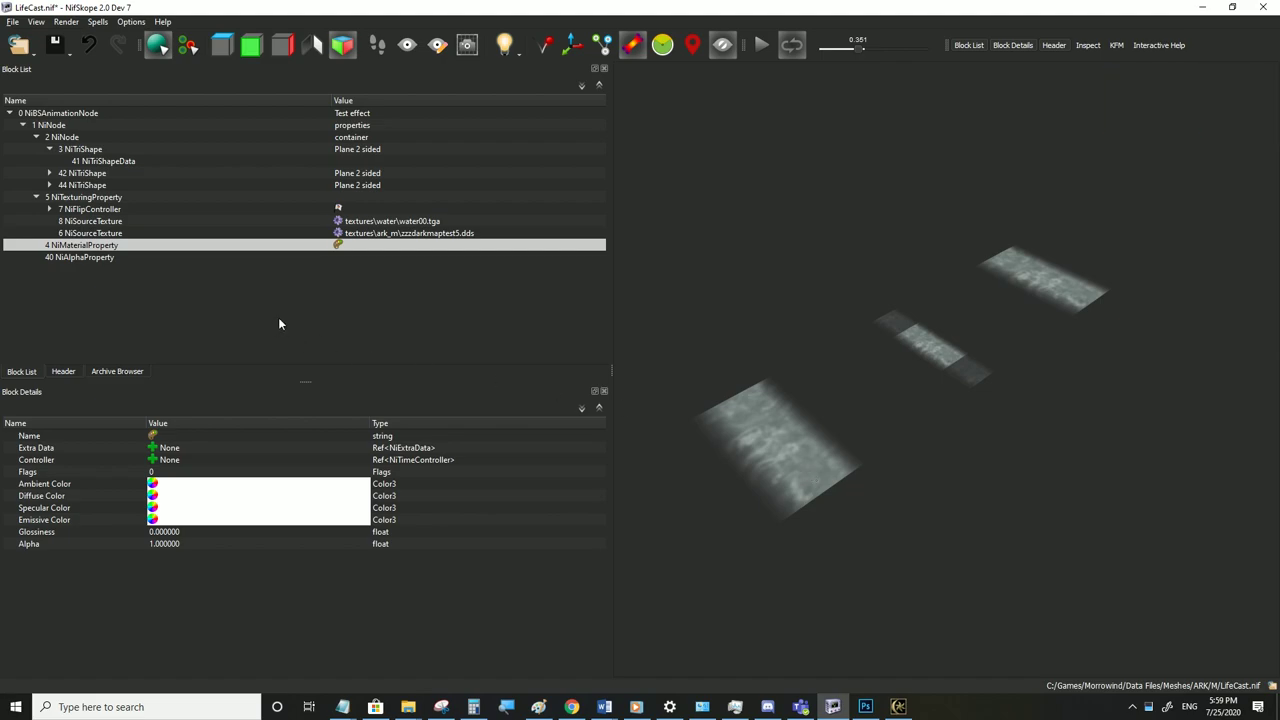
Test the material Alpha at 0 for transparency, then restore it to 1
{"action": "left_click", "coordinate": [184, 549]}
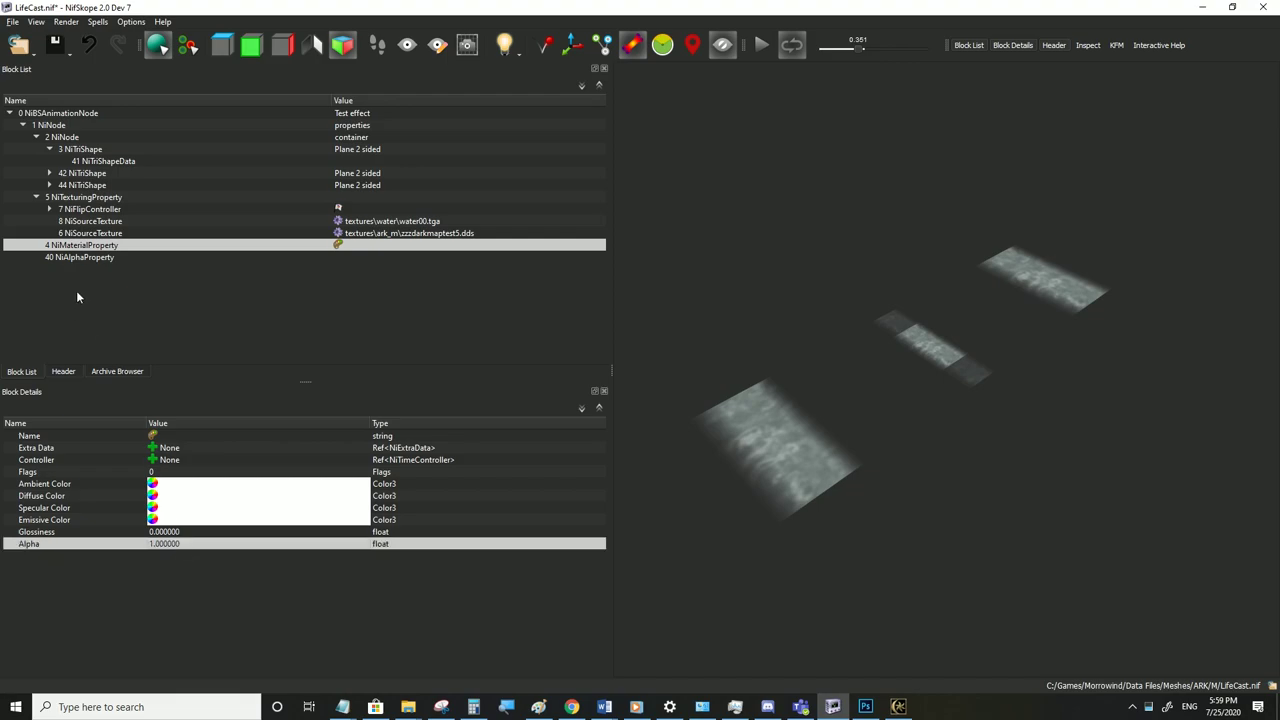
{"action": "double_click", "coordinate": [186, 544]}
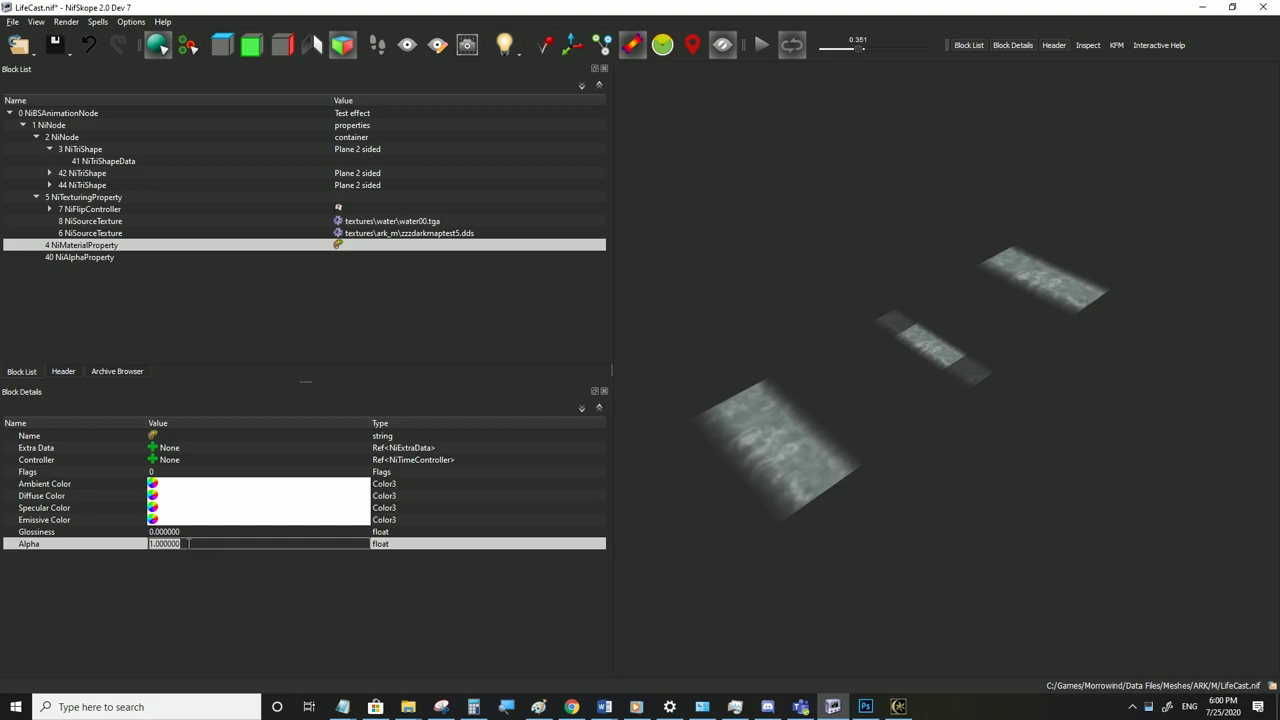
{"action": "left_click", "coordinate": [193, 536]}
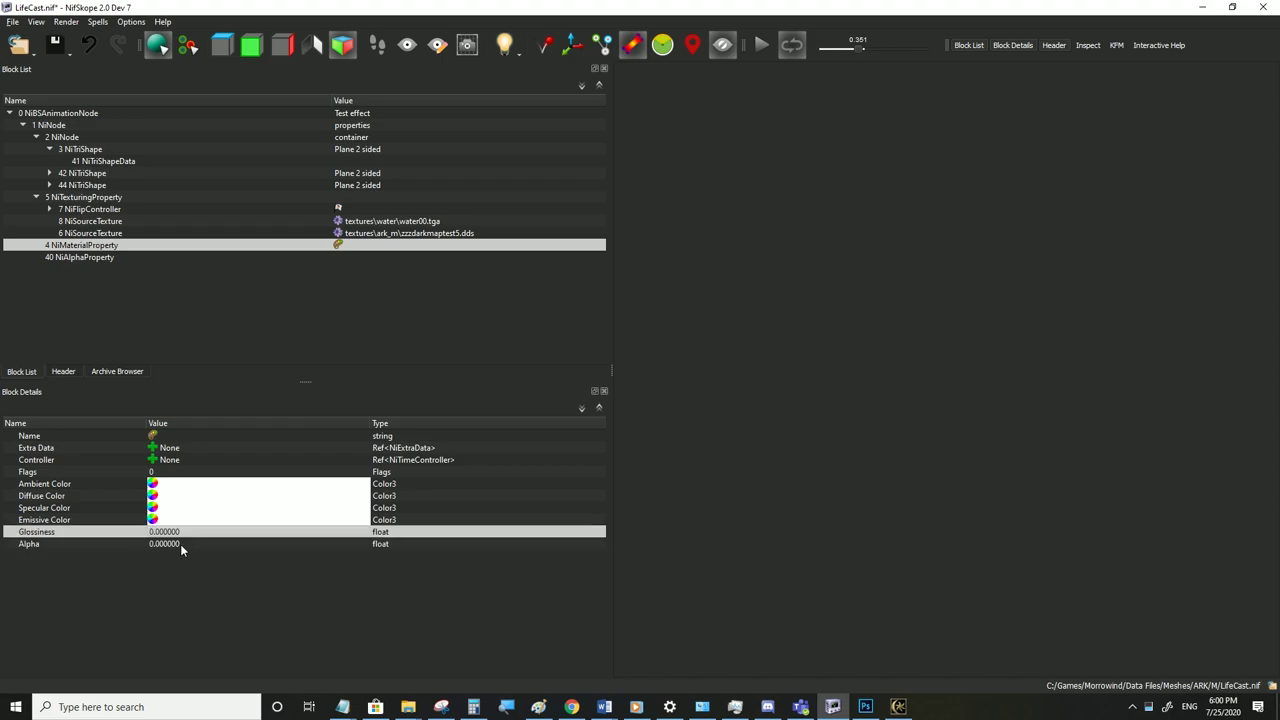
{"action": "double_click", "coordinate": [180, 544]}
{"action": "type", "text": "1"}
{"action": "left_click", "coordinate": [184, 538]}
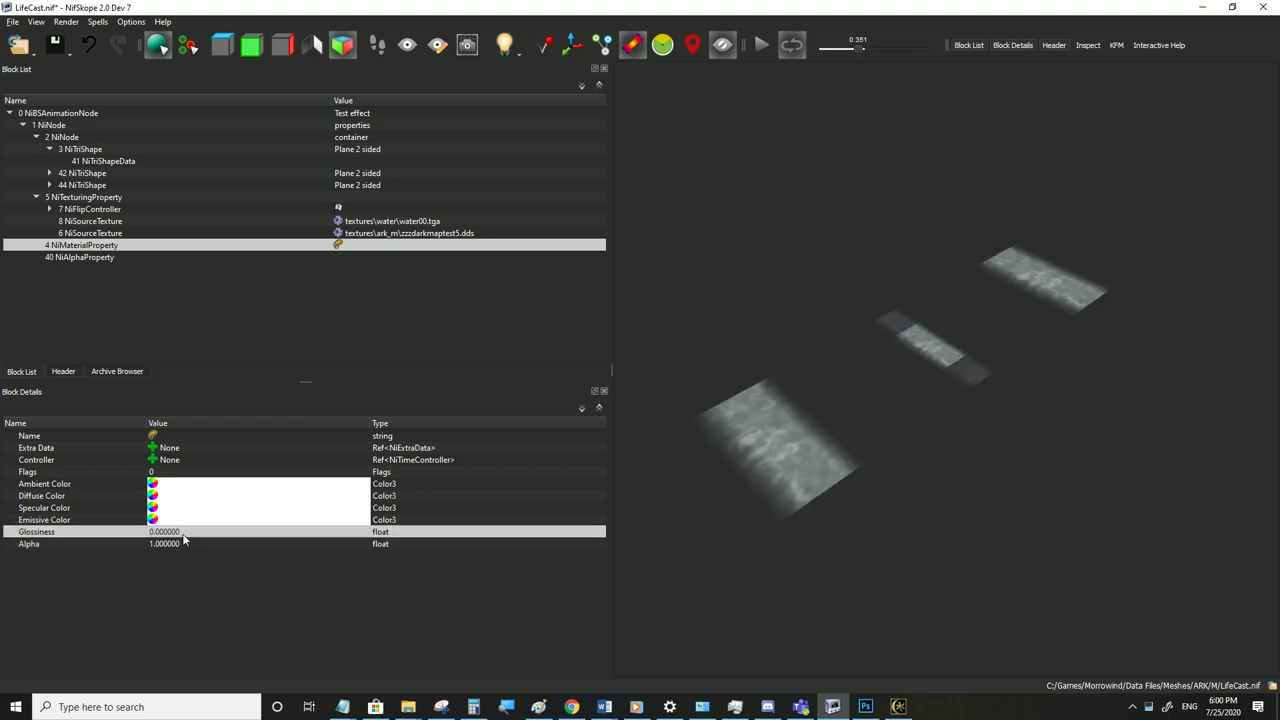
Attach an NiAlphaController to the material with Flags 8 and Stop Time 5
{"action": "left_click", "coordinate": [151, 461]}
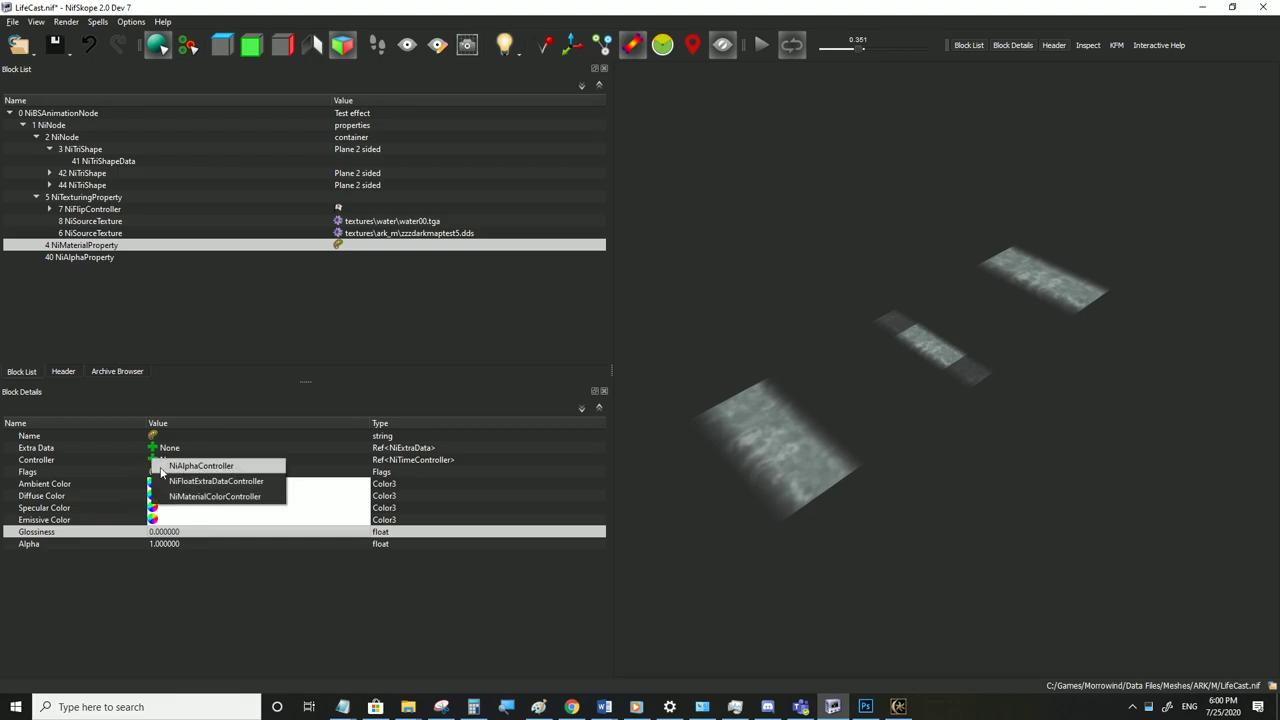
{"action": "left_click", "coordinate": [197, 468]}
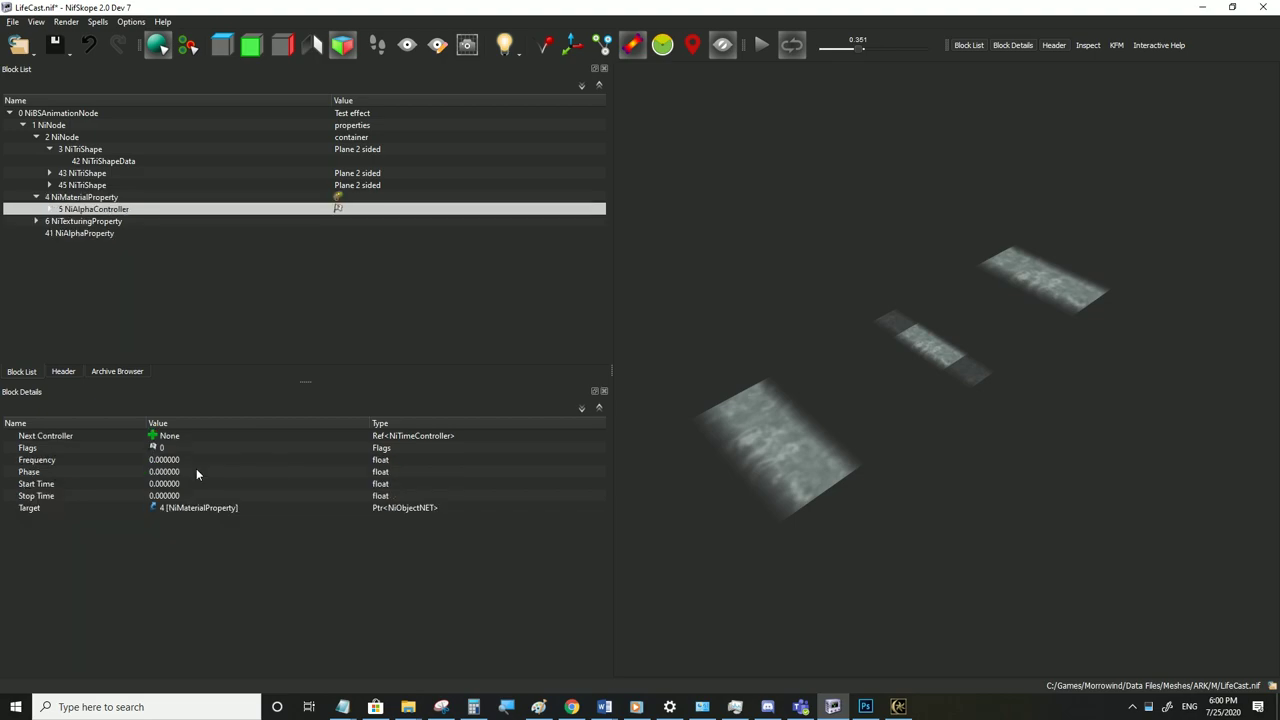
{"action": "double_click", "coordinate": [168, 447]}
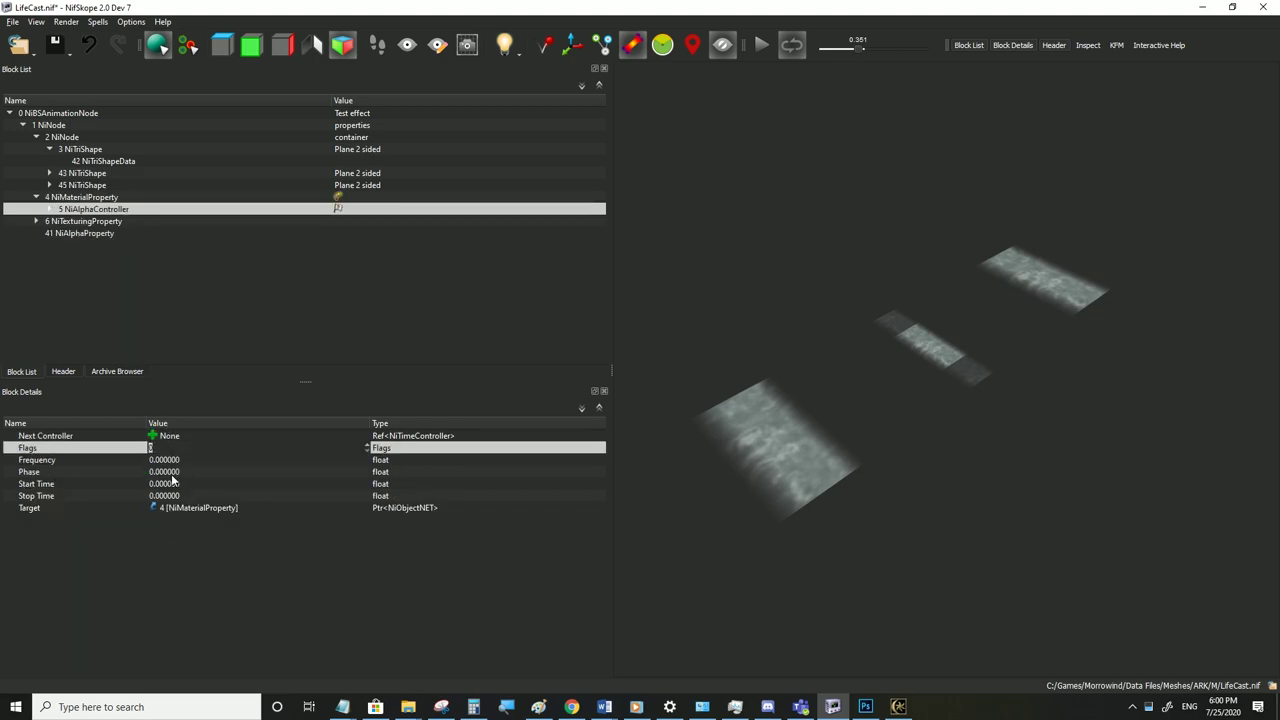
{"action": "left_click", "coordinate": [172, 483]}
{"action": "double_click", "coordinate": [172, 497]}
{"action": "type", "text": "10"}
{"action": "left_click", "coordinate": [173, 485]}
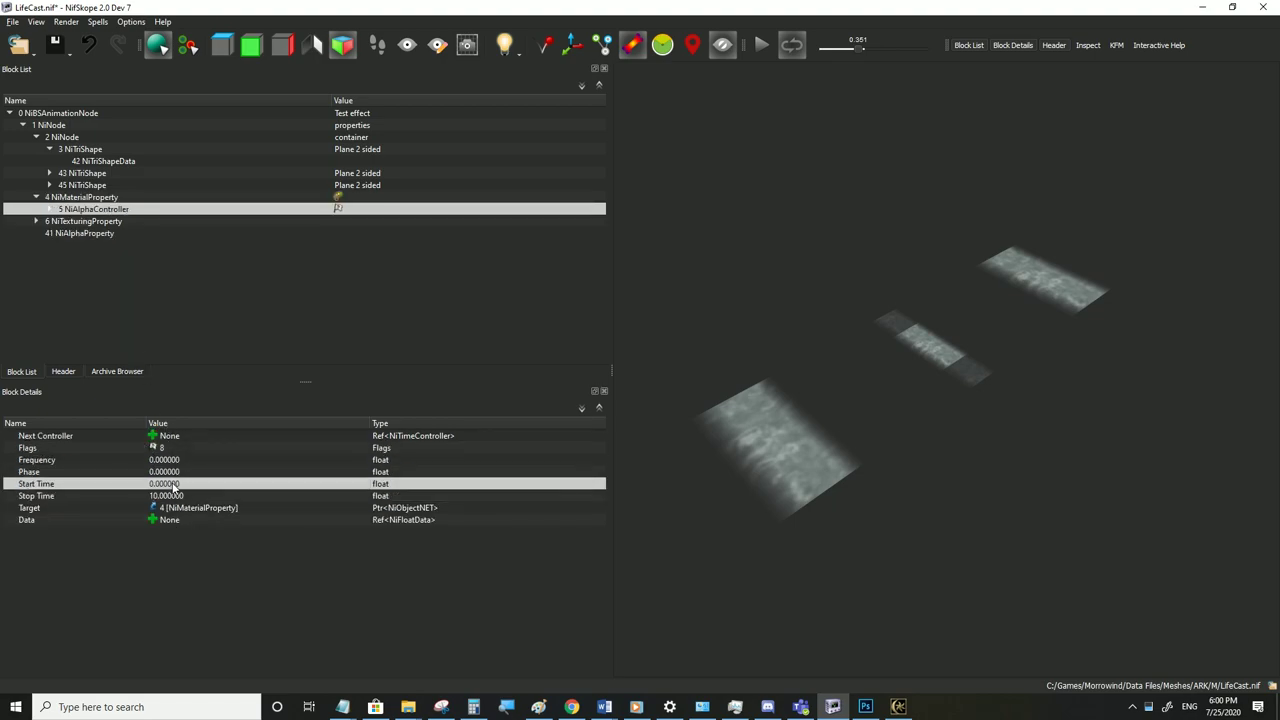
{"action": "double_click", "coordinate": [172, 496]}
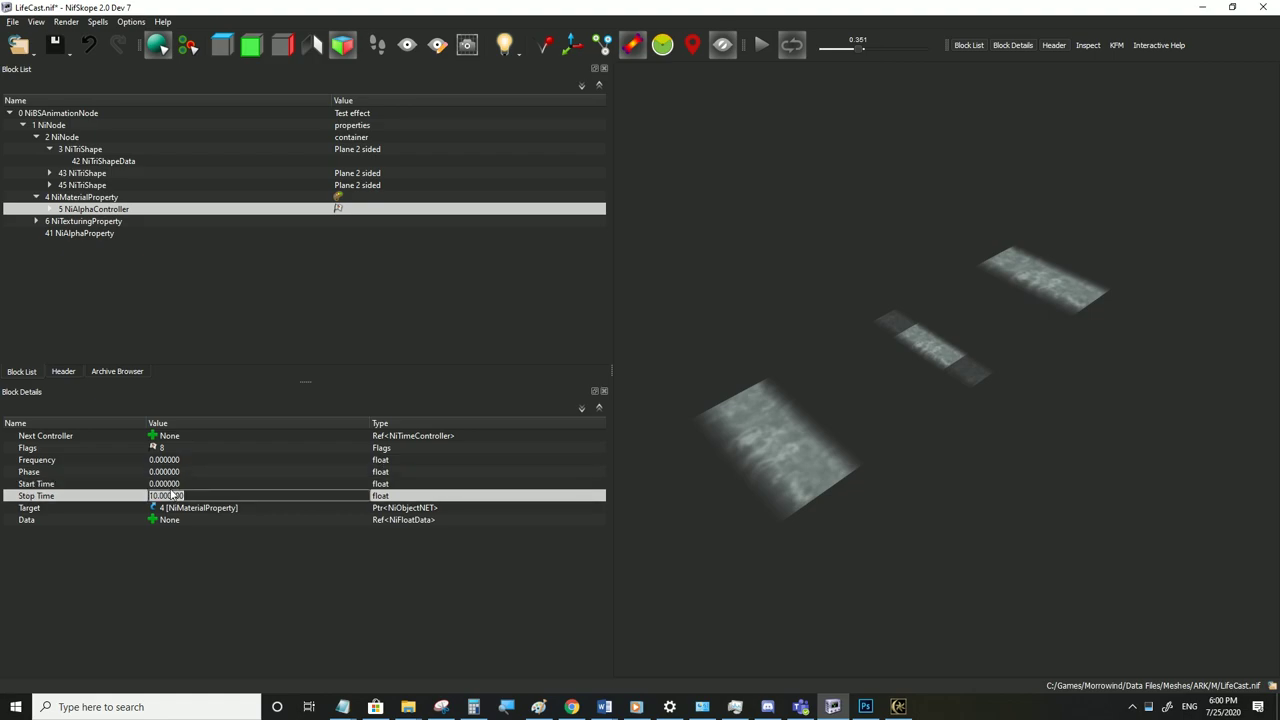
{"action": "type", "text": "5"}
{"action": "key", "text": "Return"}
Set the controller Frequency to 1 and create its NiFloatData block
{"action": "double_click", "coordinate": [174, 460]}
{"action": "type", "text": "1"}
{"action": "left_click", "coordinate": [170, 473]}
{"action": "left_click", "coordinate": [153, 520]}
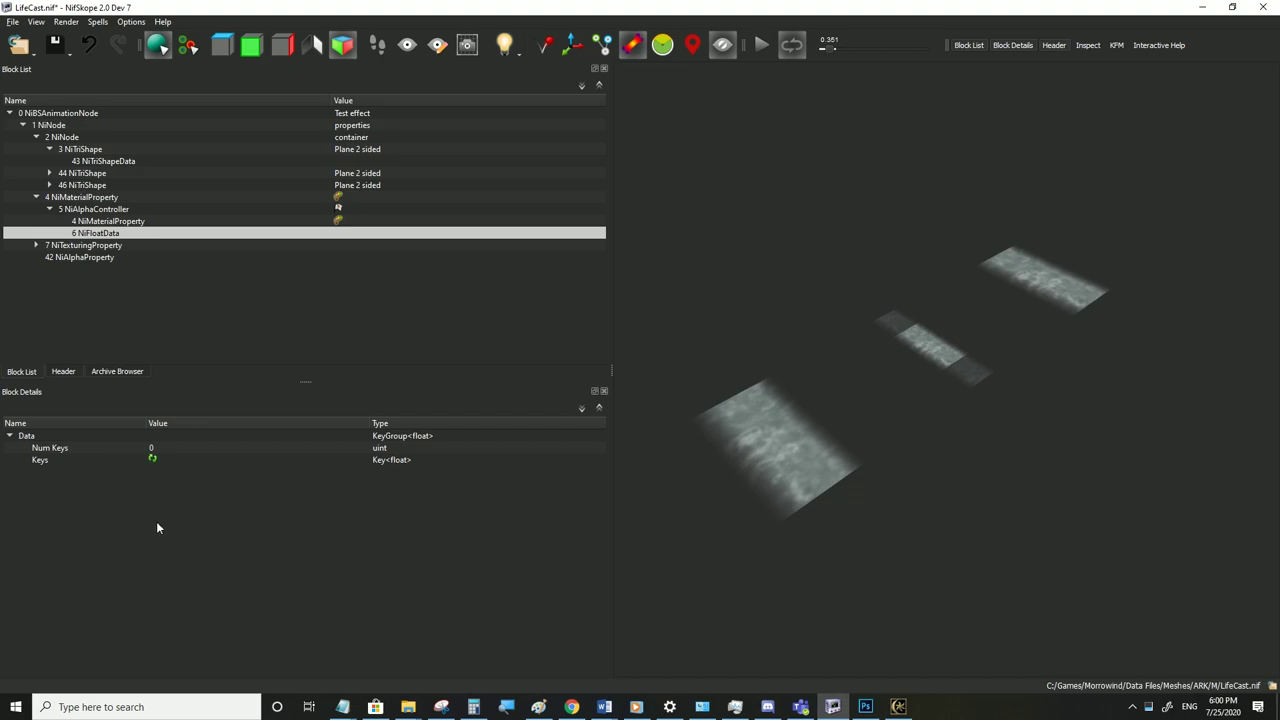
Give the NiFloatData 3 keys with LINEAR_KEY interpolation
{"action": "double_click", "coordinate": [157, 452]}
{"action": "type", "text": "3"}
{"action": "left_click", "coordinate": [151, 461]}
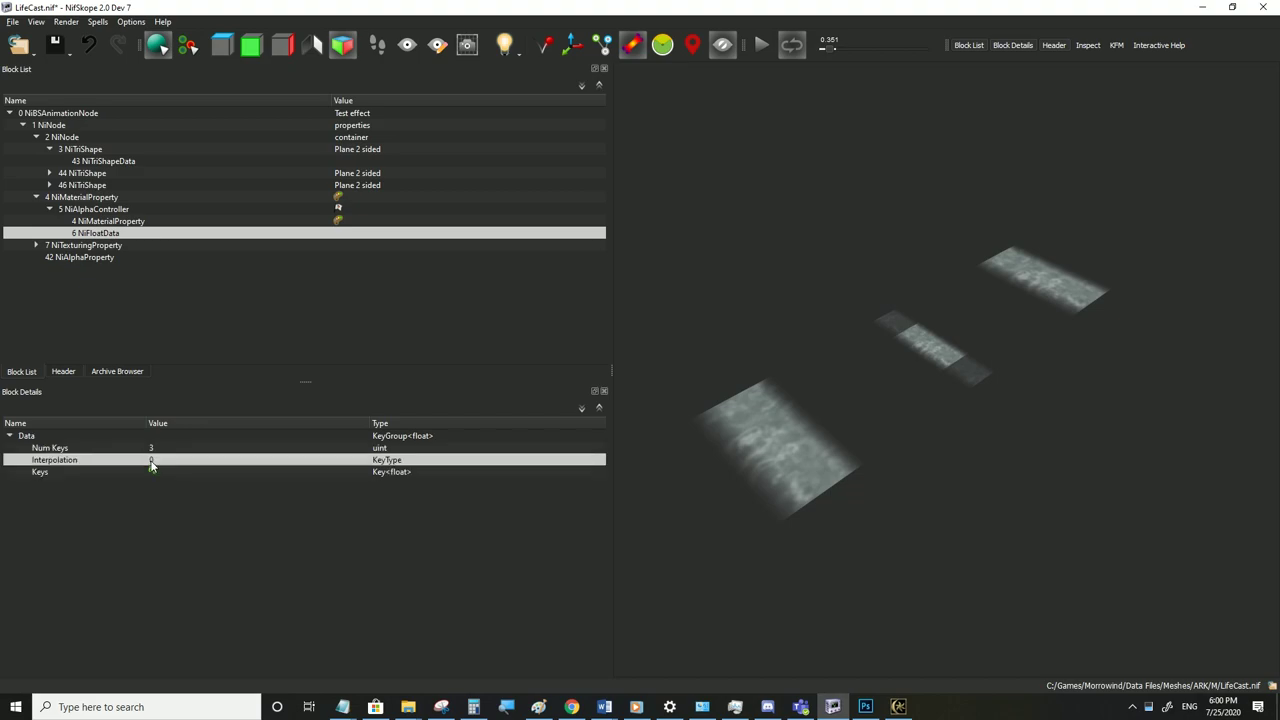
{"action": "double_click", "coordinate": [368, 465]}
{"action": "left_click", "coordinate": [152, 467]}
{"action": "left_click", "coordinate": [155, 474]}
Set the key times to 0, 2.5 and 5
{"action": "left_click", "coordinate": [23, 472]}
{"action": "left_click", "coordinate": [36, 507]}
{"action": "left_click", "coordinate": [36, 495]}
{"action": "left_click", "coordinate": [36, 483]}
{"action": "left_click", "coordinate": [180, 532]}
{"action": "left_click", "coordinate": [180, 532]}
{"action": "type", "text": "2"}
{"action": "left_click", "coordinate": [176, 568]}
{"action": "left_click", "coordinate": [176, 568]}
{"action": "type", "text": "5"}
{"action": "left_click", "coordinate": [172, 545]}
Give the first and third keys value 1, leaving the middle key at 0
{"action": "left_click", "coordinate": [168, 498]}
{"action": "left_click", "coordinate": [170, 507]}
{"action": "left_click", "coordinate": [170, 507]}
{"action": "type", "text": "1"}
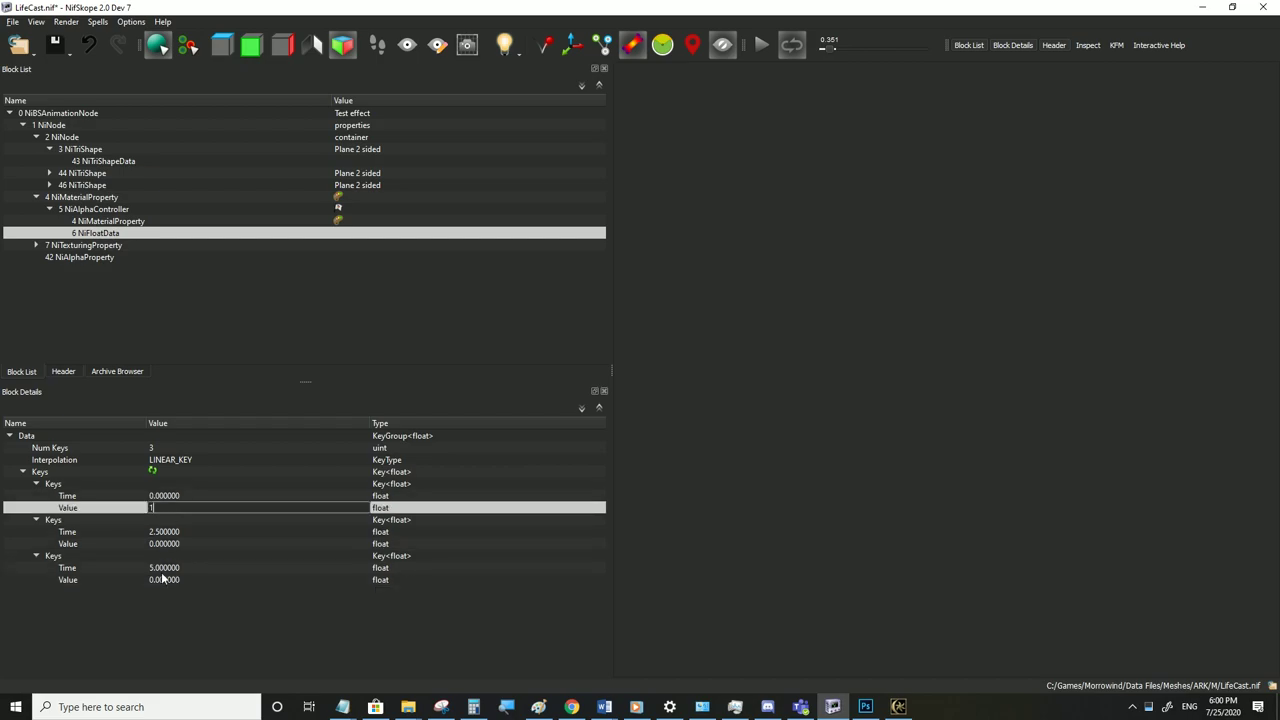
{"action": "left_click", "coordinate": [165, 580]}
{"action": "left_click", "coordinate": [165, 580]}
{"action": "type", "text": "1"}
{"action": "left_click", "coordinate": [165, 568]}
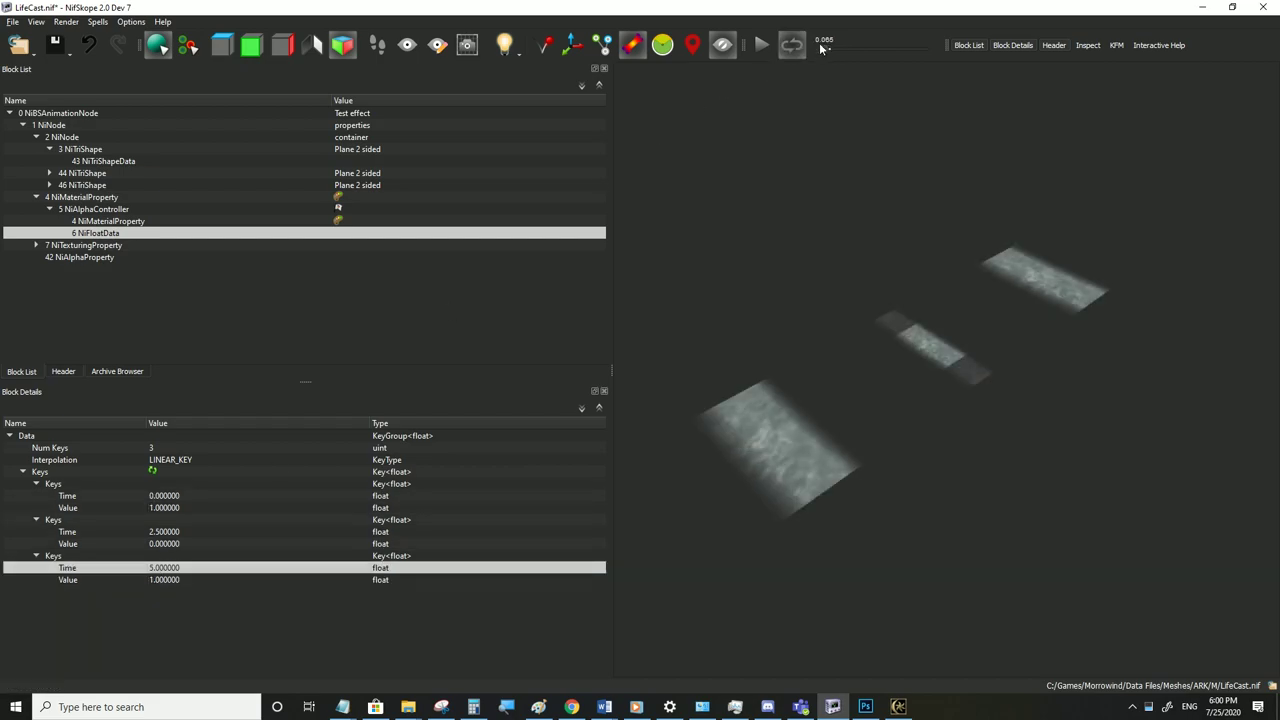
Preview the alpha fade, save LifeCast.nif, and switch to Morrowind to test
{"action": "left_click", "coordinate": [761, 46]}
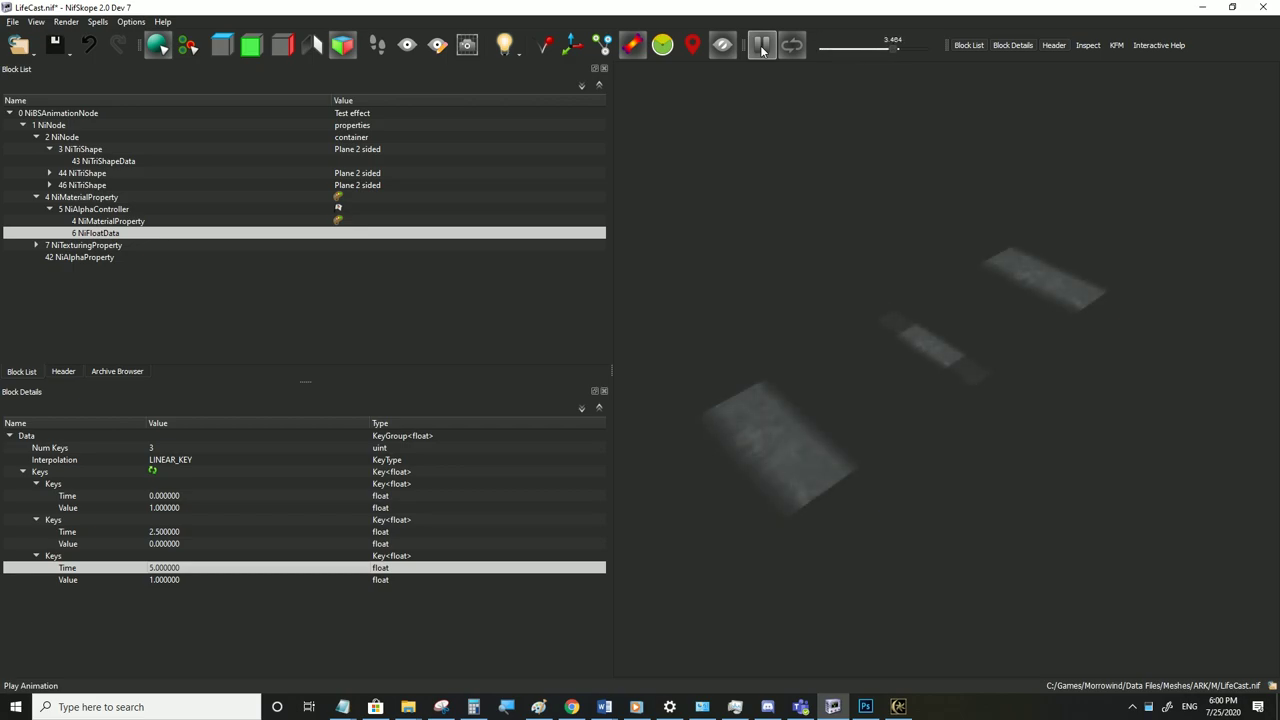
{"action": "left_click", "coordinate": [761, 46]}
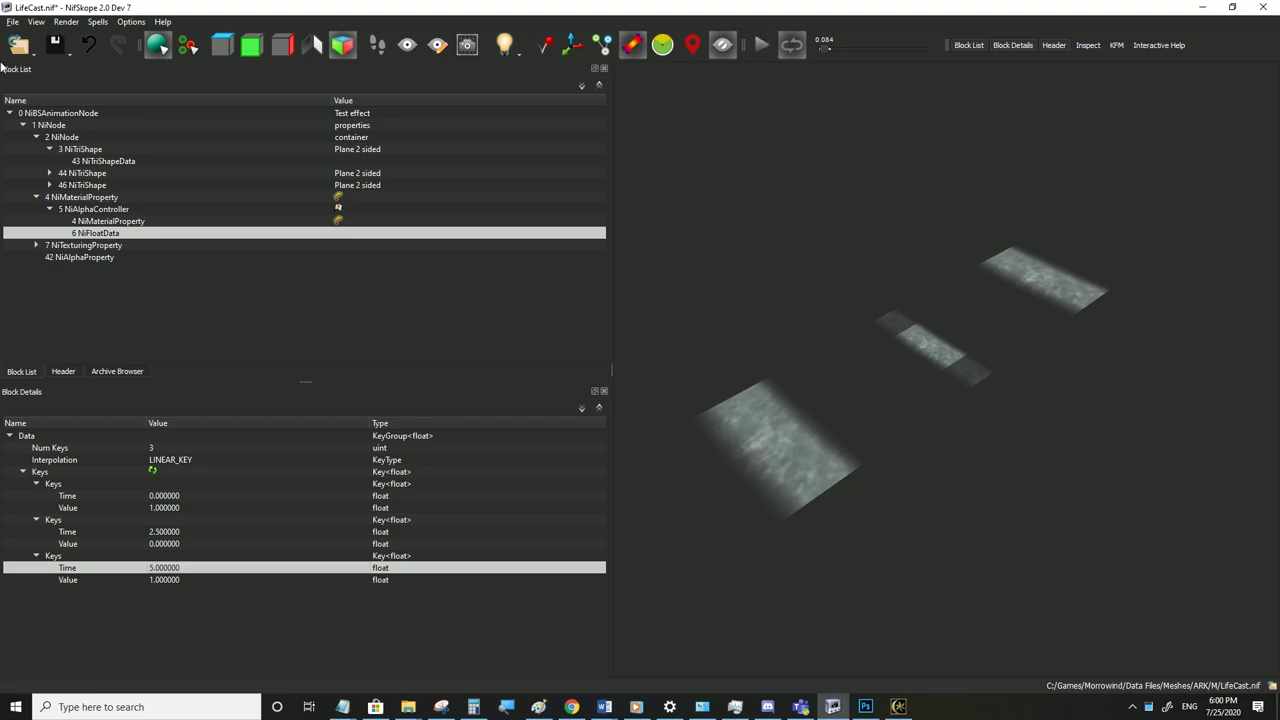
{"action": "left_click", "coordinate": [12, 22]}
{"action": "left_click", "coordinate": [30, 129]}
{"action": "left_click", "coordinate": [898, 706]}
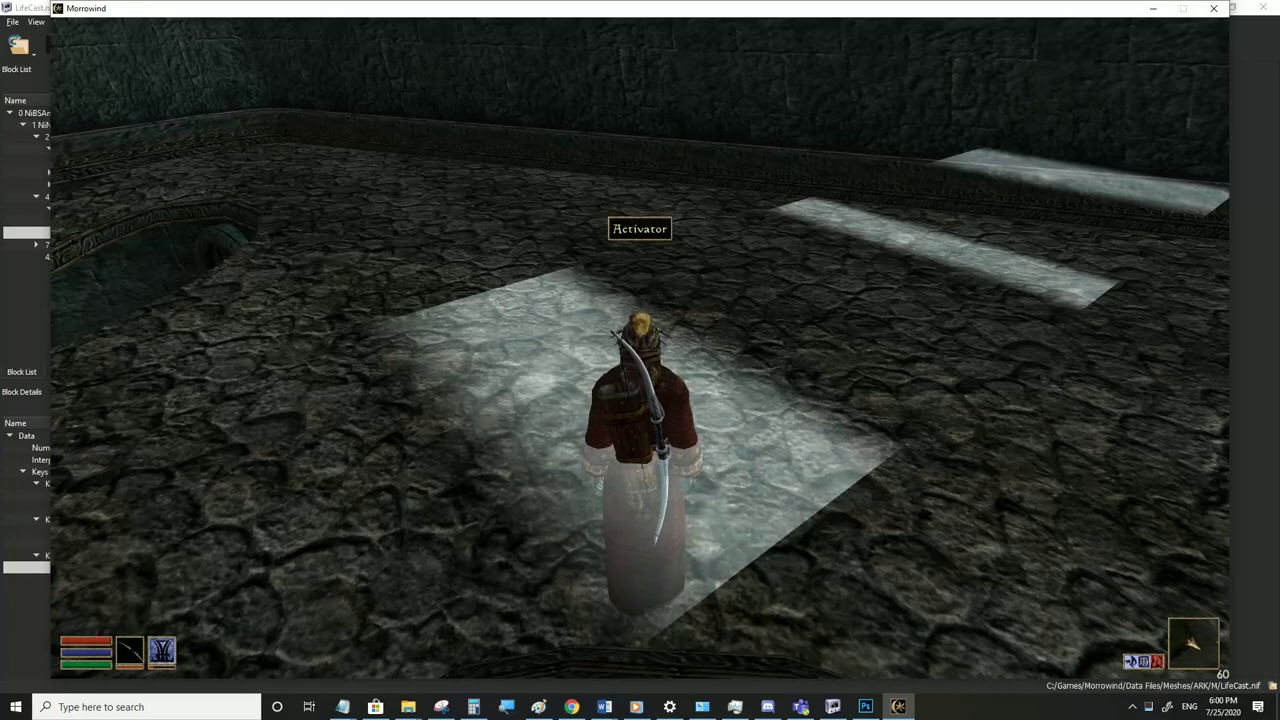
After watching the fade in game, switch back to NifSkope showing 28_plane1.nif
{"action": "key", "text": "alt+Tab"}
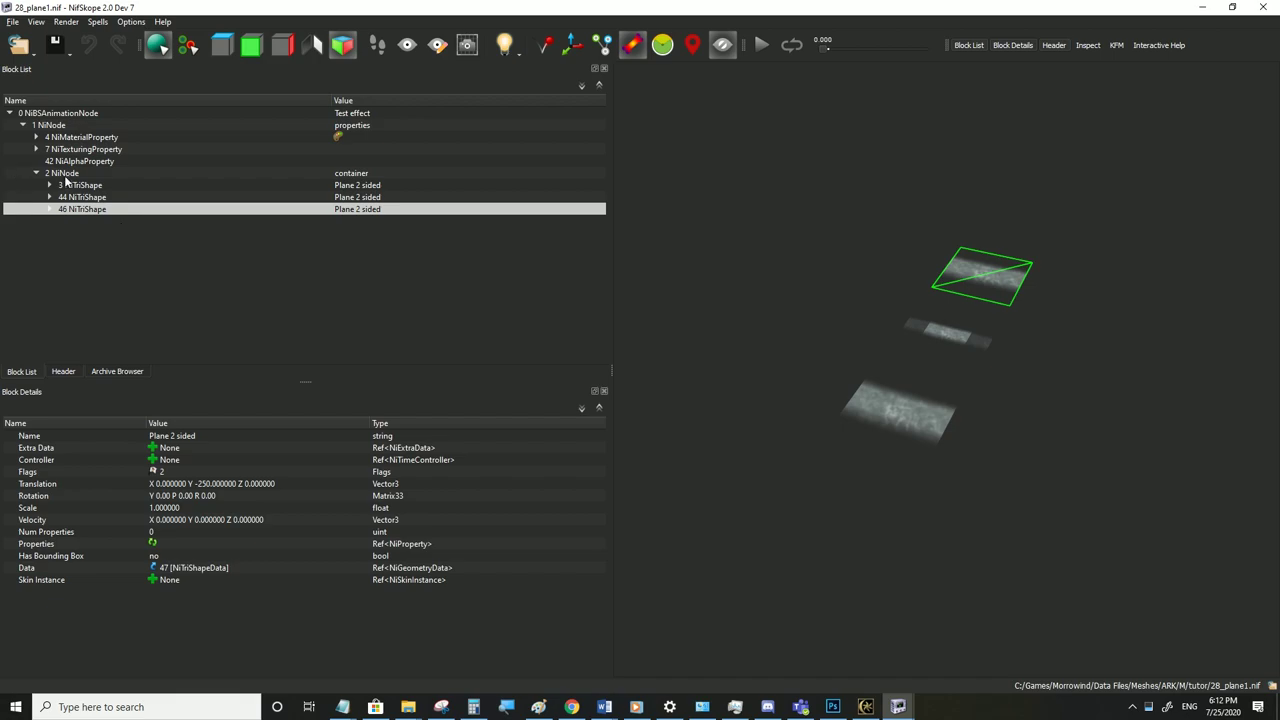
Delete the middle and upper plane NiTriShape blocks
{"action": "left_click", "coordinate": [78, 186]}
{"action": "key", "text": "ctrl+Delete"}
{"action": "left_click", "coordinate": [80, 197]}
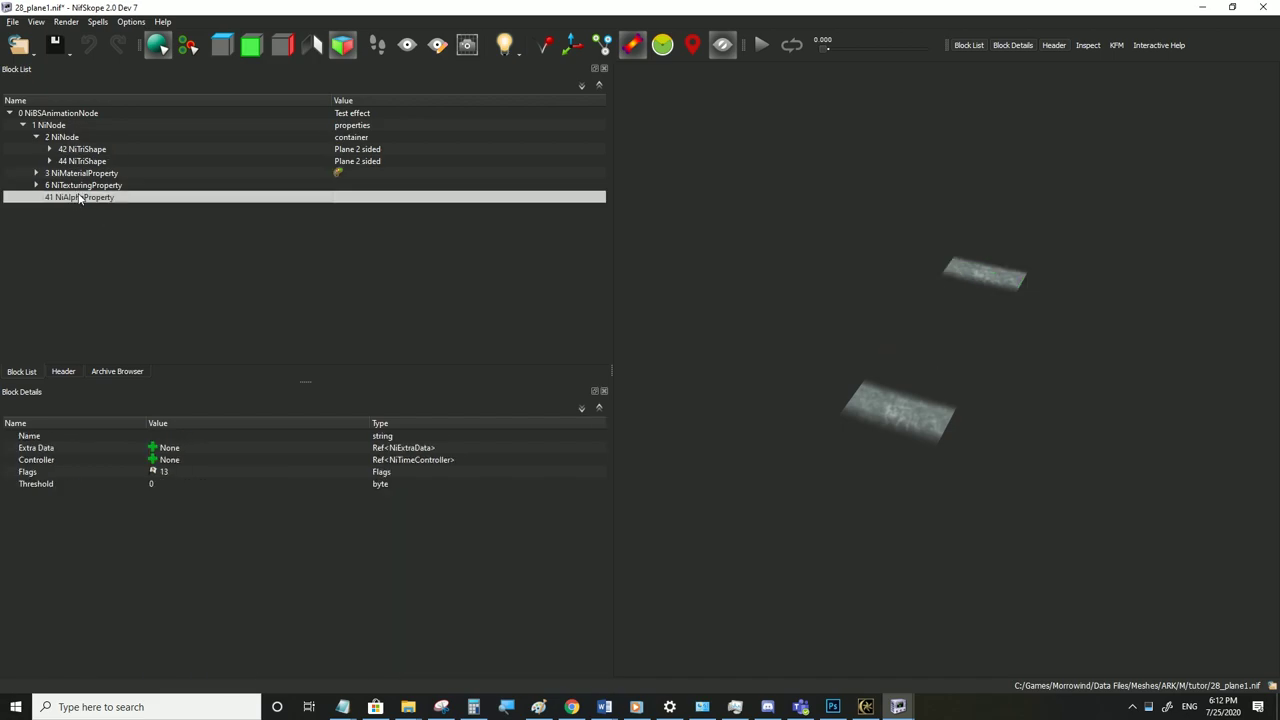
{"action": "left_click", "coordinate": [76, 165]}
{"action": "key", "text": "ctrl+Delete"}
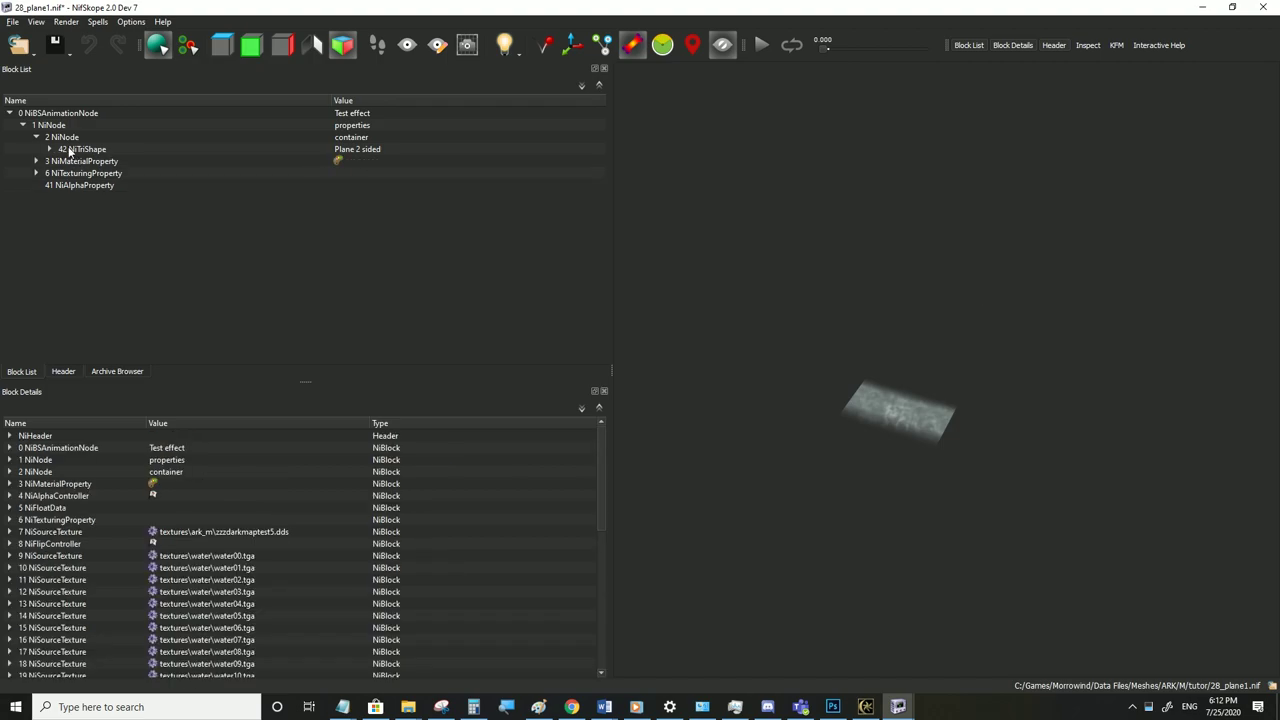
Change the remaining plane's Translation Y from 250 to 0
{"action": "left_click", "coordinate": [70, 150]}
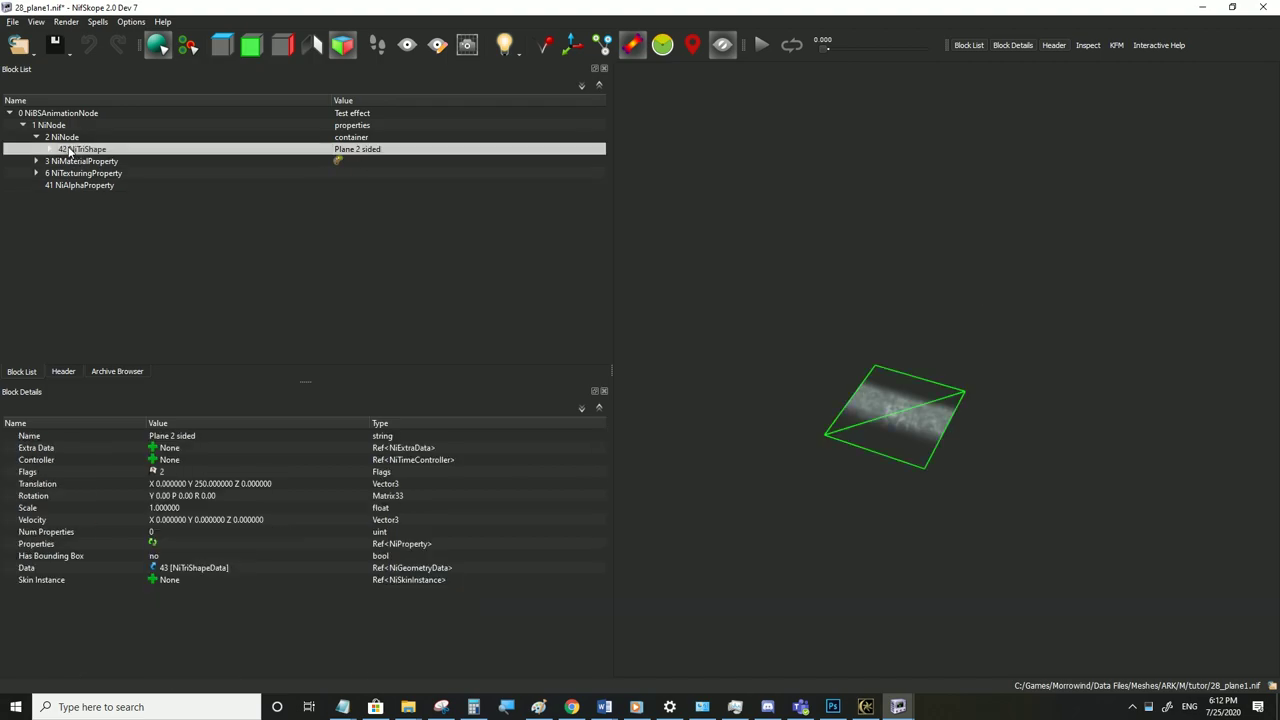
{"action": "double_click", "coordinate": [213, 484]}
{"action": "double_click", "coordinate": [246, 483]}
{"action": "type", "text": "0"}
{"action": "left_click", "coordinate": [237, 496]}
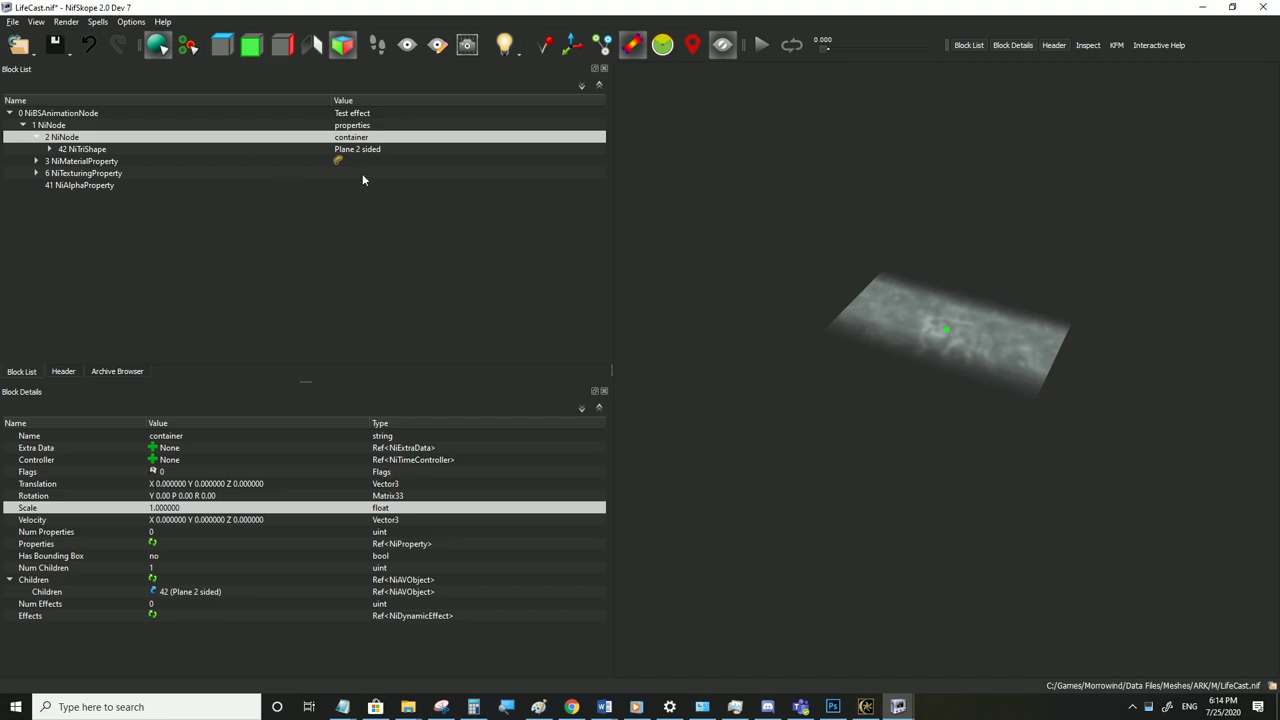
Convert the container NiNode (block 2) into a NiBillboardNode
{"action": "left_click", "coordinate": [80, 150]}
{"action": "left_click", "coordinate": [82, 139]}
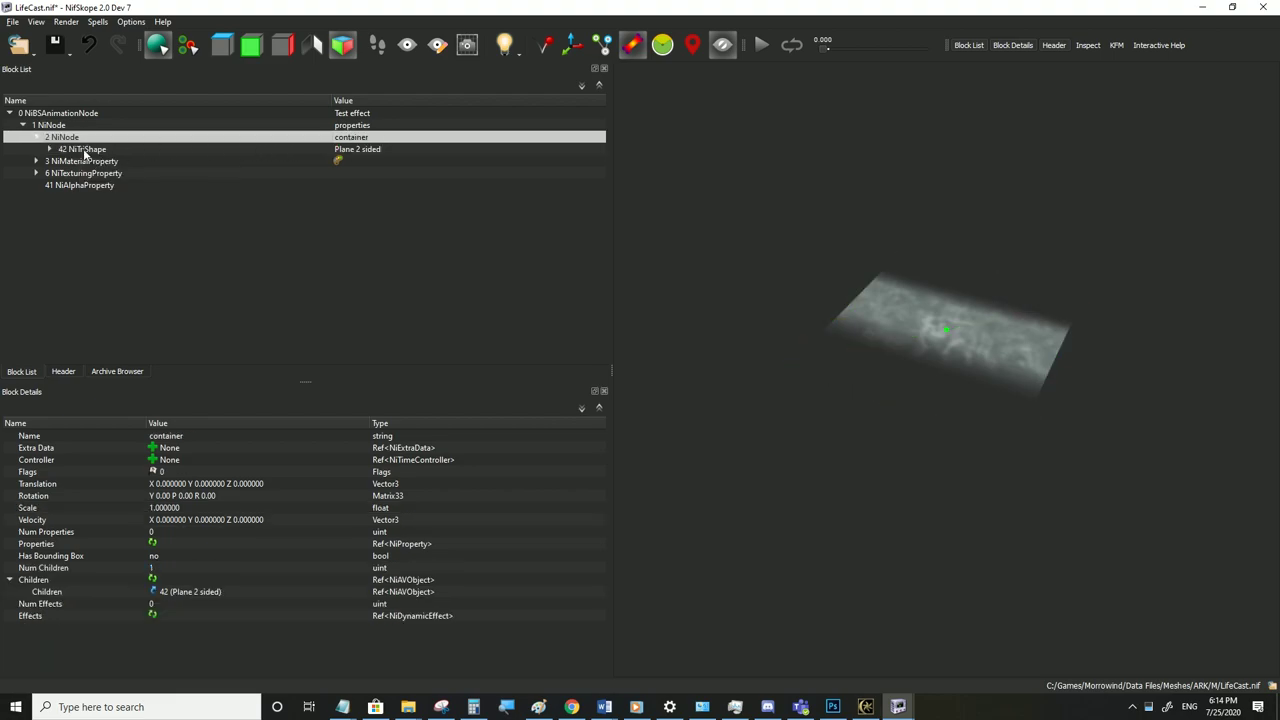
{"action": "left_click", "coordinate": [86, 150]}
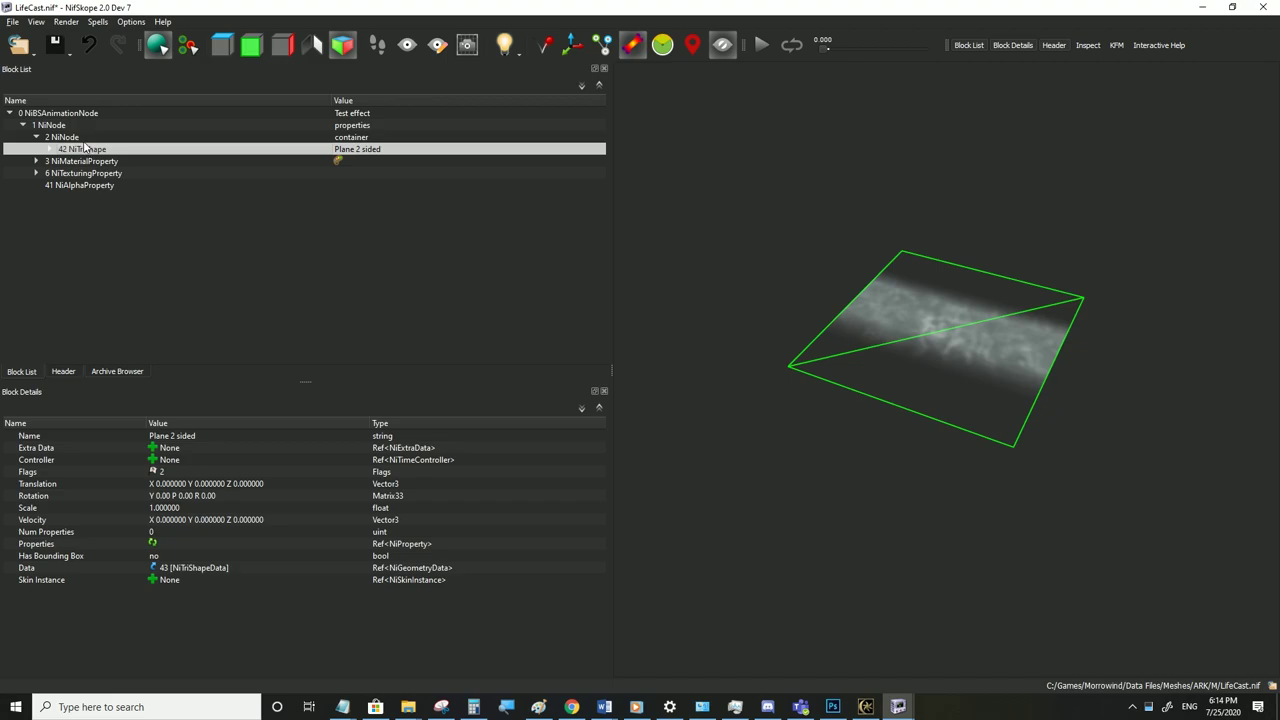
{"action": "left_click", "coordinate": [81, 139]}
{"action": "right_click", "coordinate": [81, 138]}
{"action": "mouse_move", "coordinate": [140, 130]}
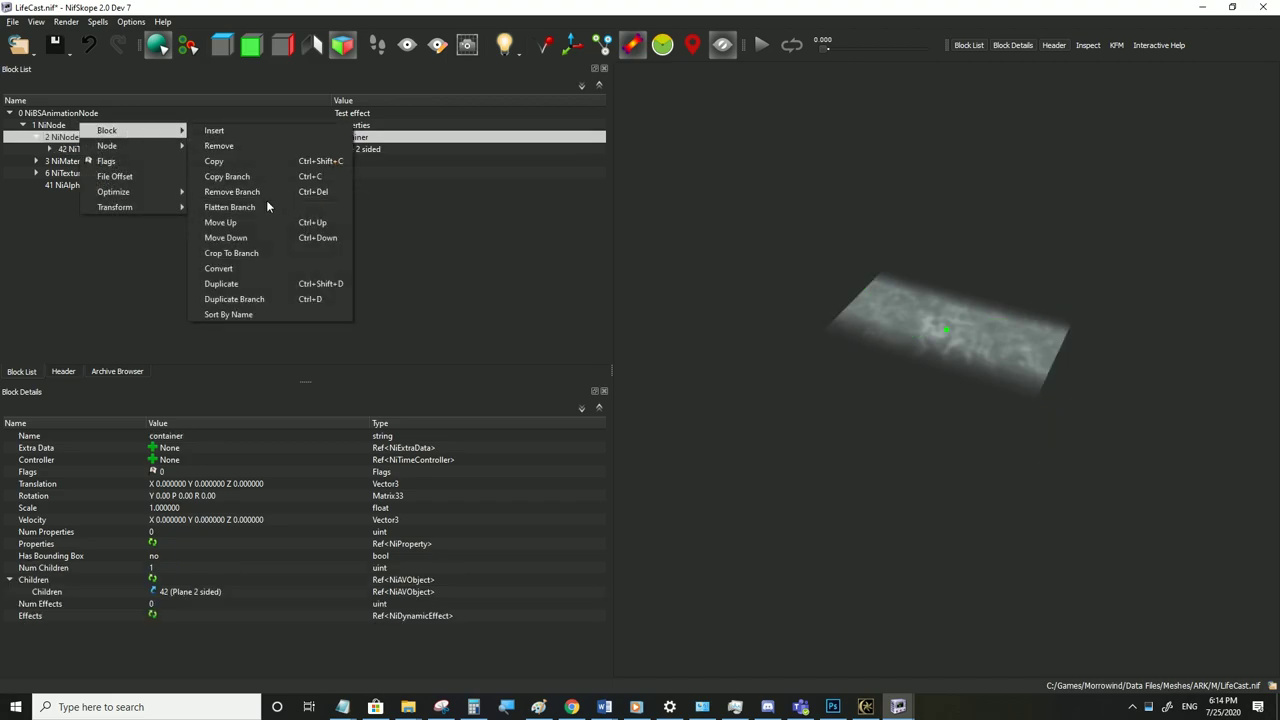
{"action": "left_click", "coordinate": [243, 270]}
{"action": "mouse_move", "coordinate": [285, 308]}
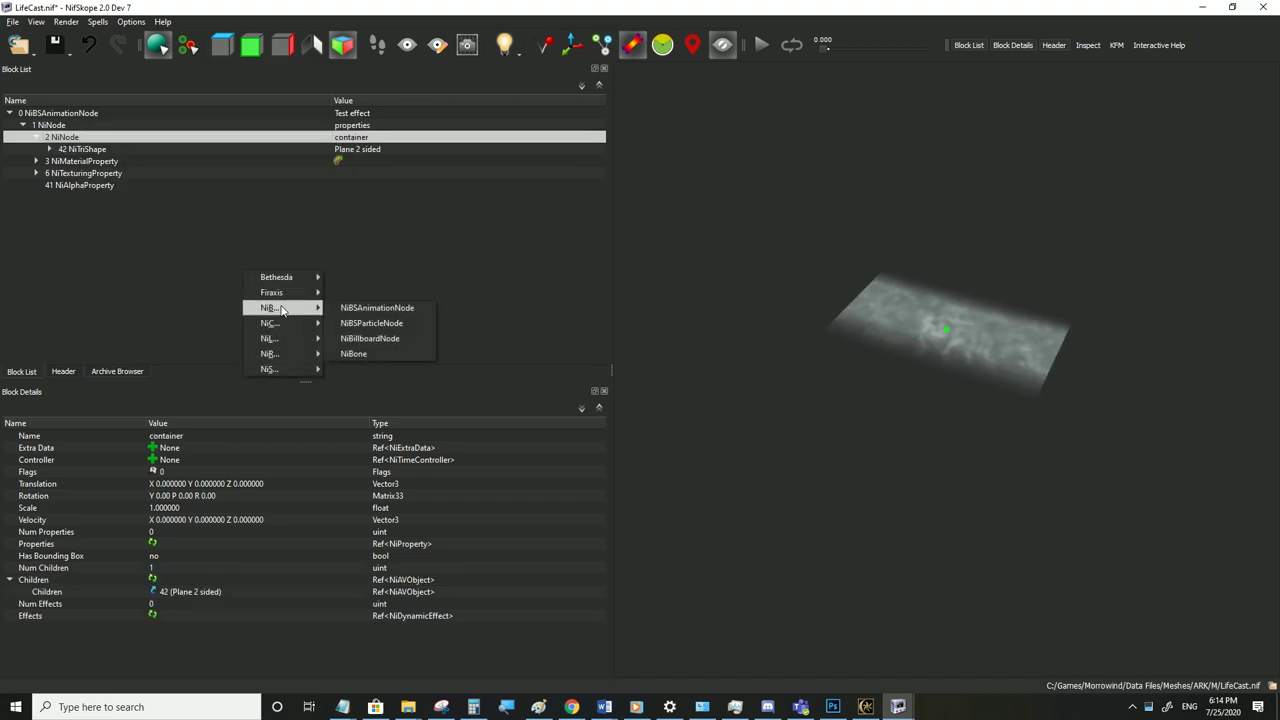
{"action": "left_click", "coordinate": [370, 338]}
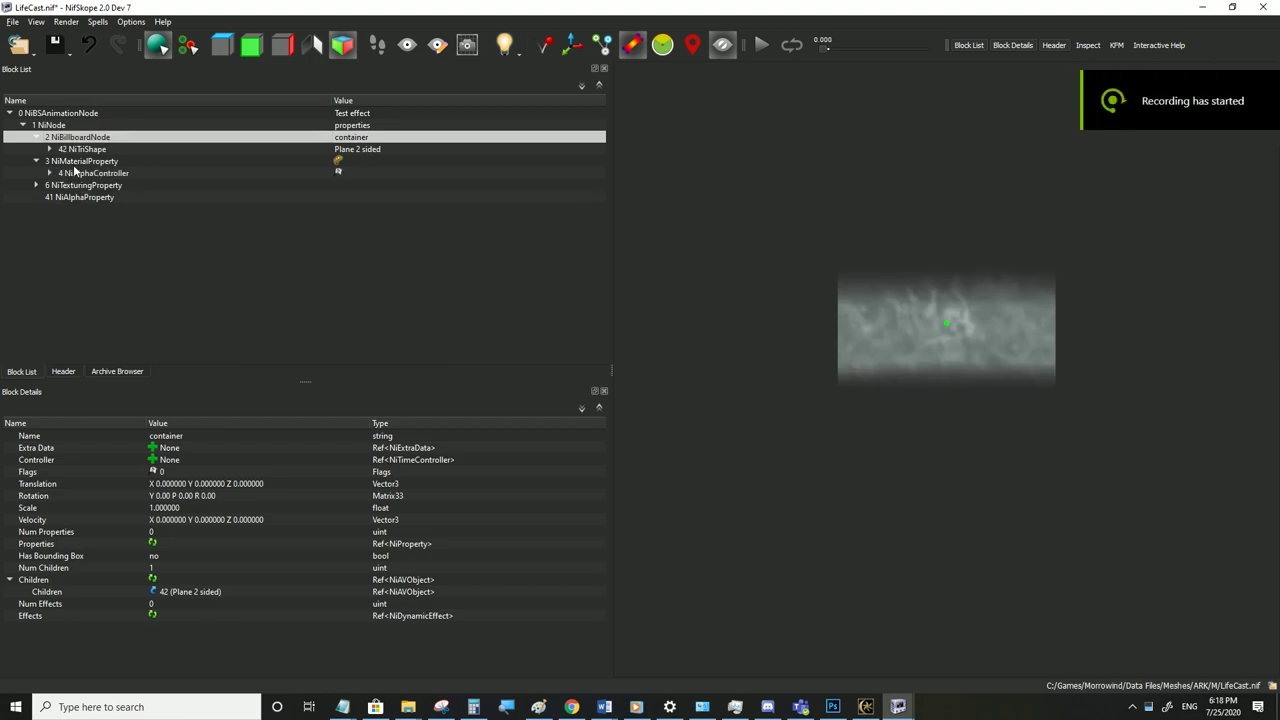
Set the NiMaterialProperty Controller to None, detaching the alpha controller
{"action": "left_click", "coordinate": [80, 162]}
{"action": "double_click", "coordinate": [196, 461]}
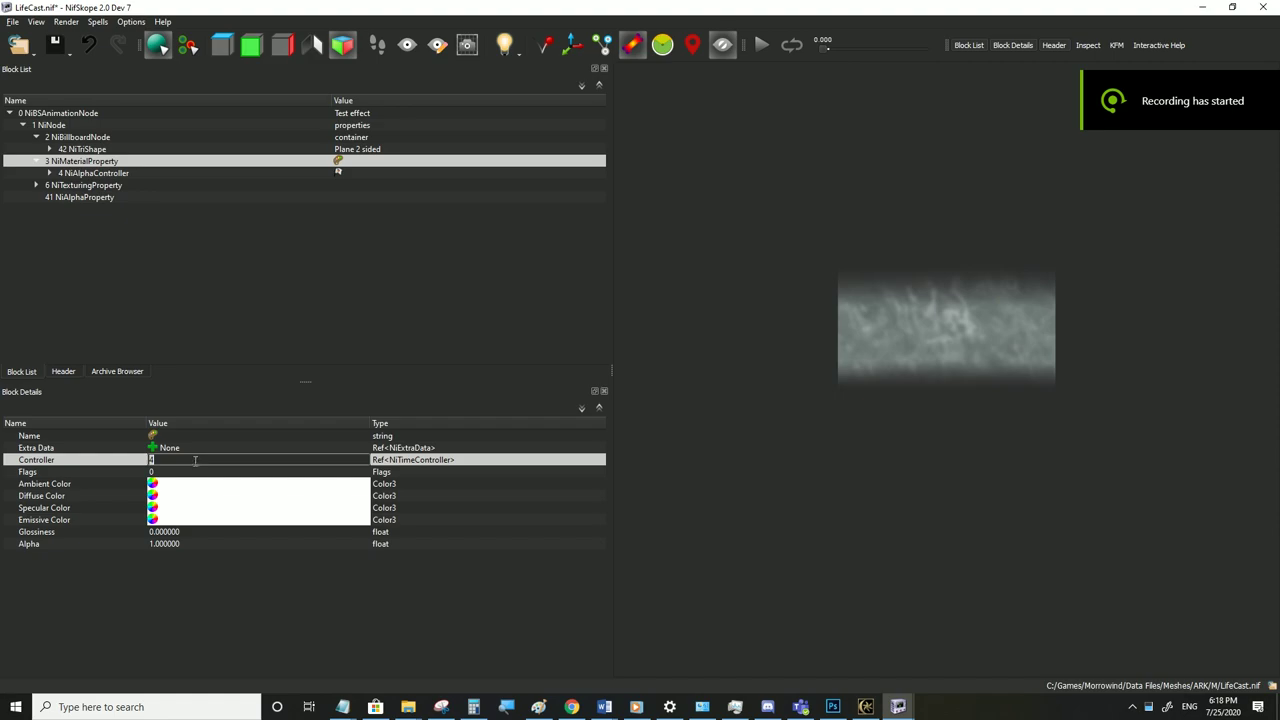
{"action": "left_click", "coordinate": [182, 450]}
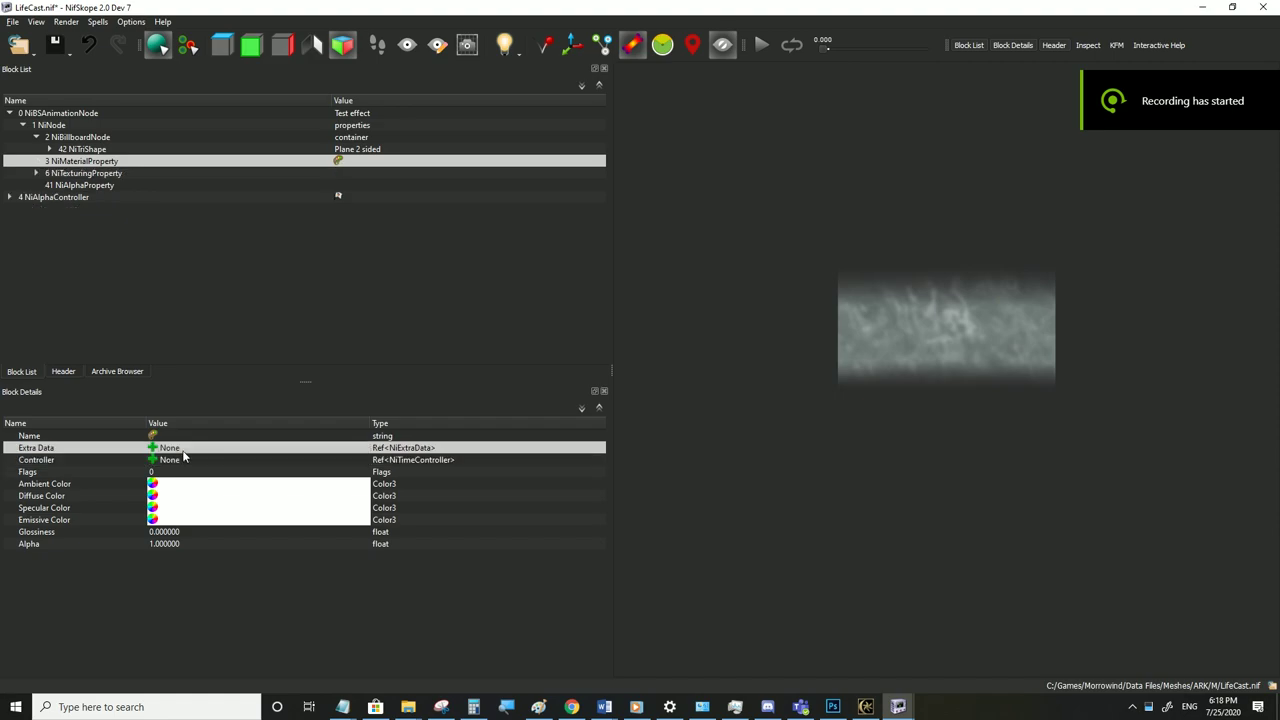
{"action": "left_click", "coordinate": [54, 200]}
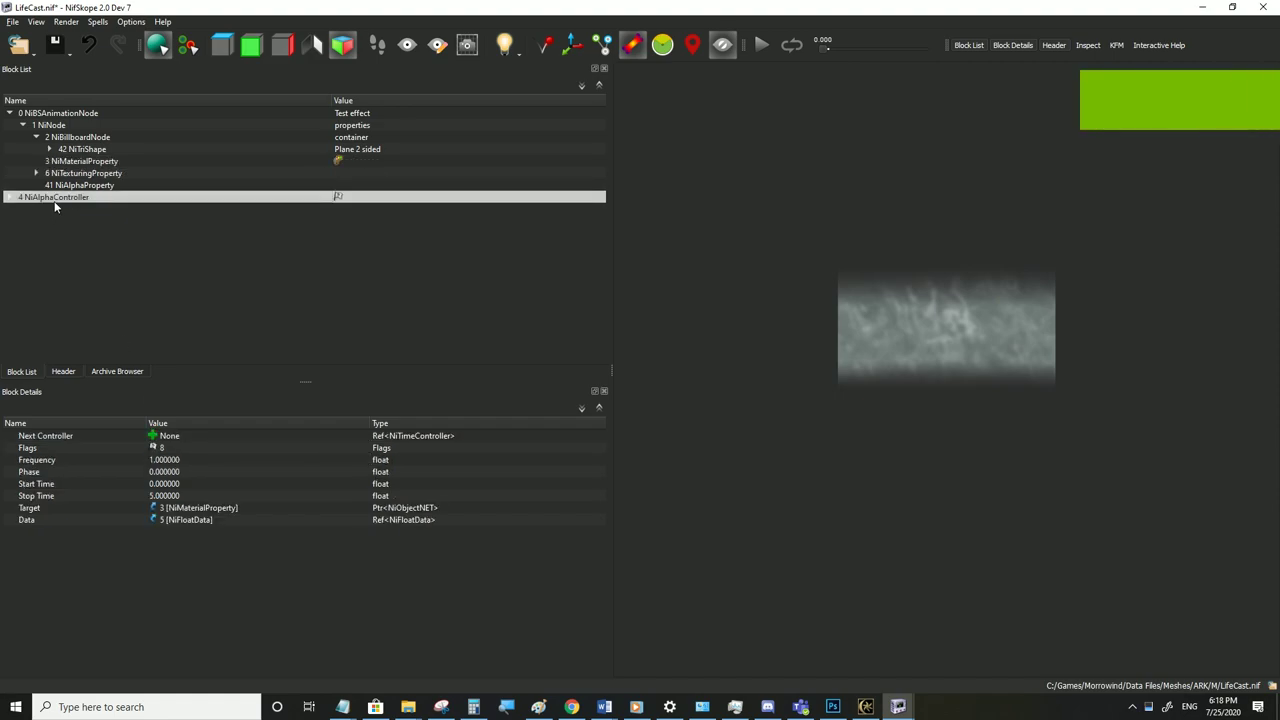
Convert the billboard container back to a plain NiNode
{"action": "left_click", "coordinate": [70, 138]}
{"action": "right_click", "coordinate": [70, 139]}
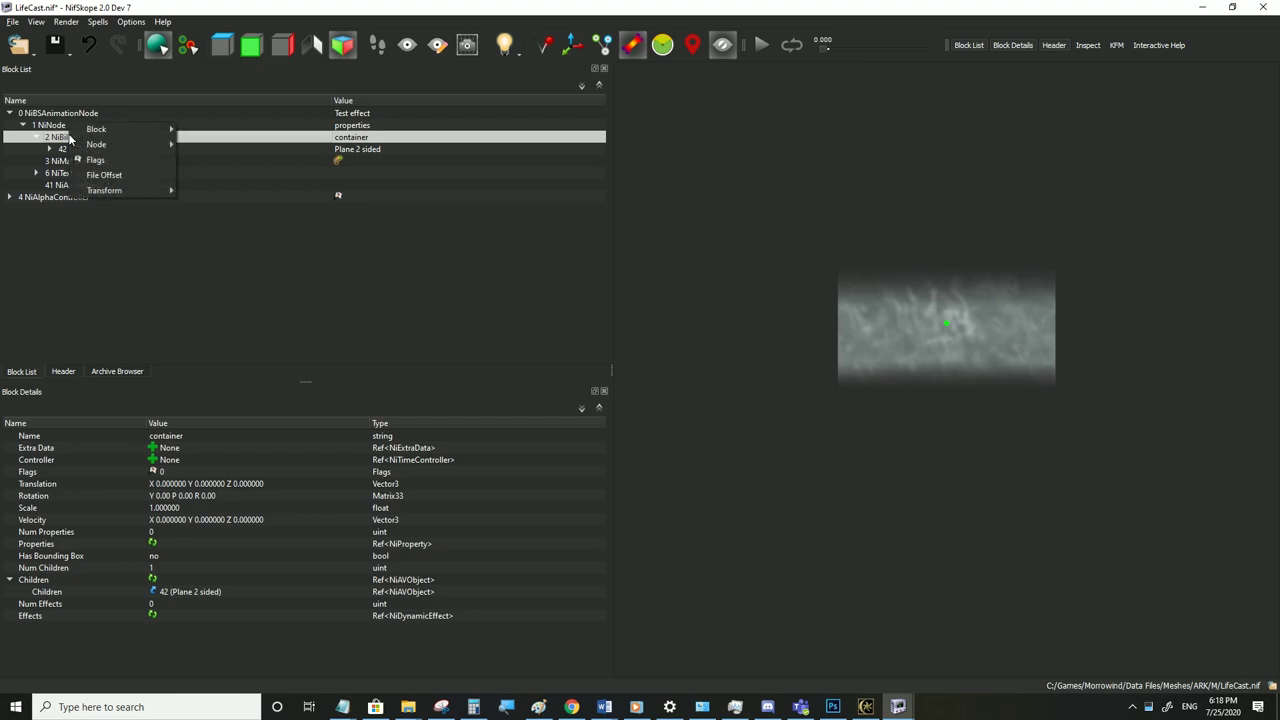
{"action": "mouse_move", "coordinate": [110, 129]}
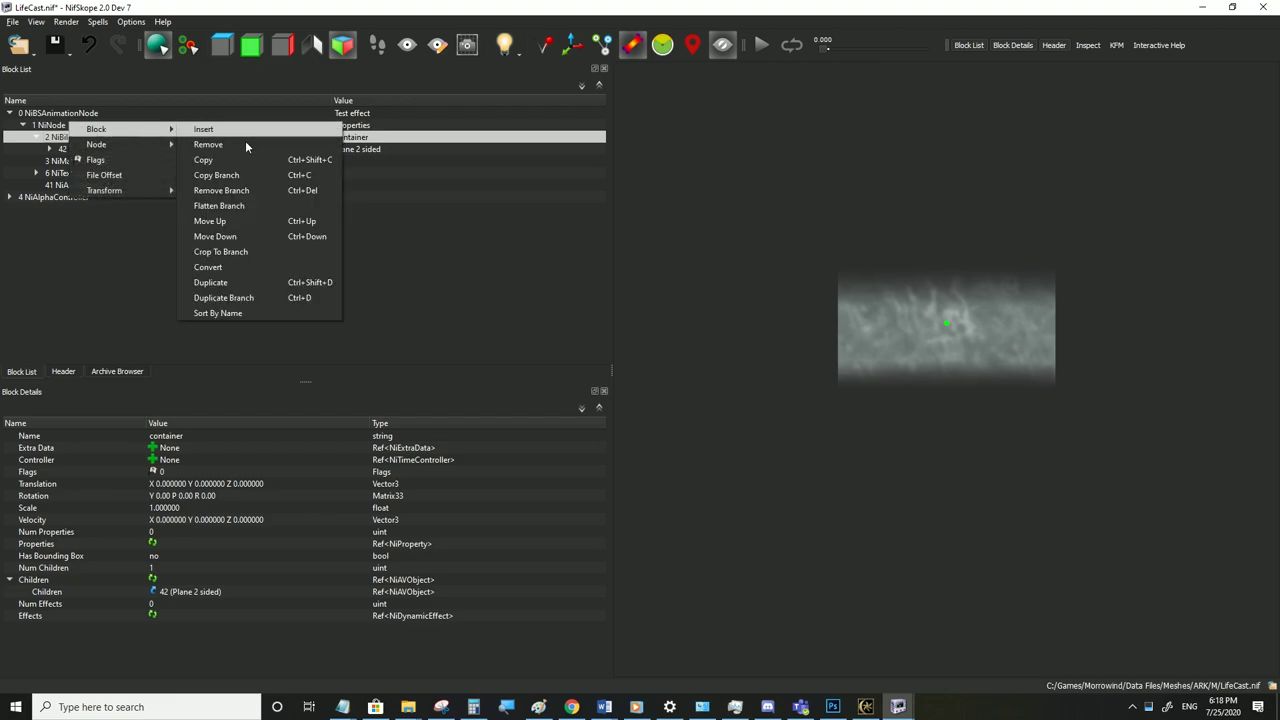
{"action": "left_click", "coordinate": [225, 267]}
{"action": "left_click", "coordinate": [328, 268]}
Delete the unused NiAlphaController block
{"action": "left_click", "coordinate": [47, 126]}
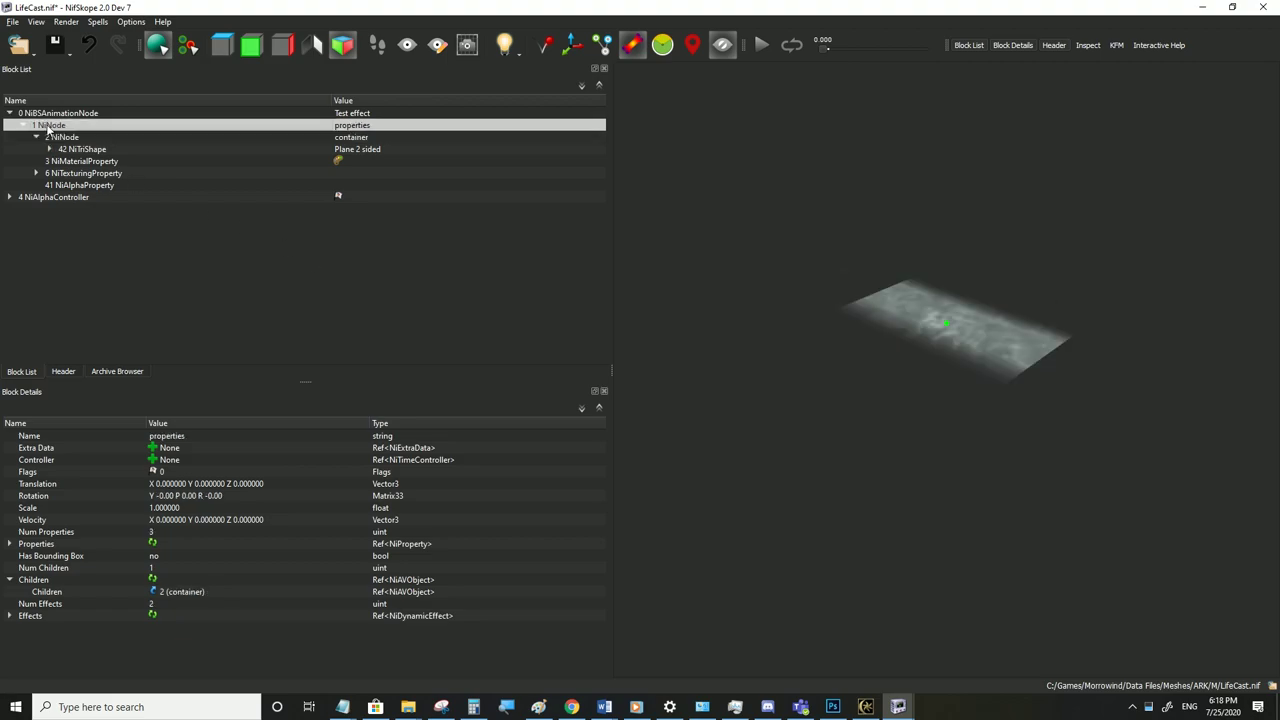
{"action": "left_click", "coordinate": [24, 200]}
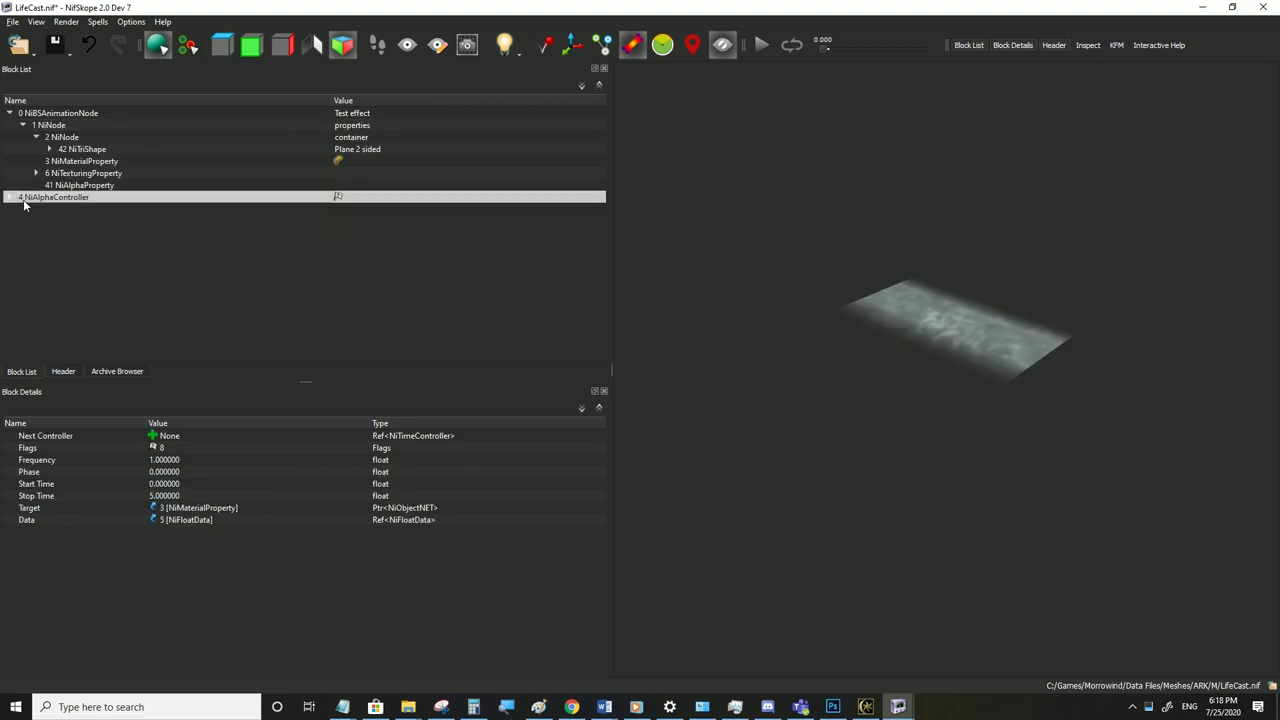
{"action": "key", "text": "Delete"}
{"action": "left_click", "coordinate": [49, 127]}
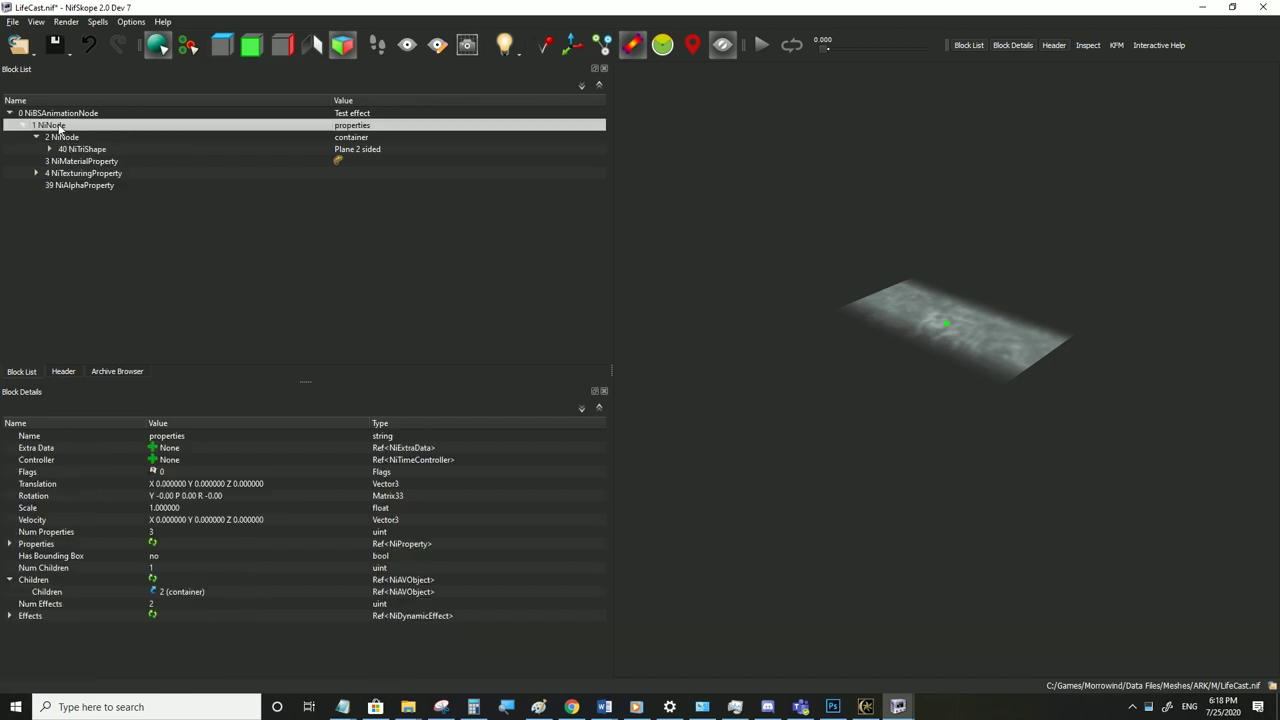
Convert the properties node (1 NiNode) into a NiCollisionSwitch block
{"action": "right_click", "coordinate": [57, 124]}
{"action": "mouse_move", "coordinate": [80, 121]}
{"action": "mouse_move", "coordinate": [114, 135]}
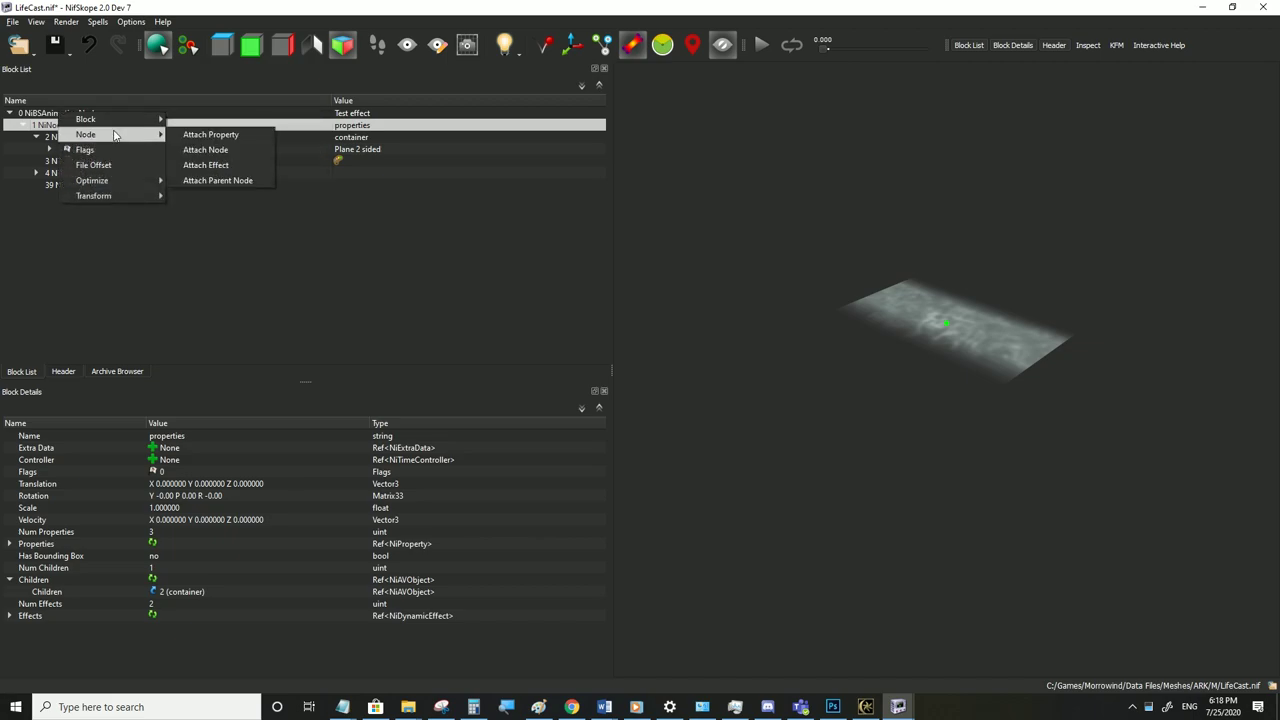
{"action": "mouse_move", "coordinate": [143, 113]}
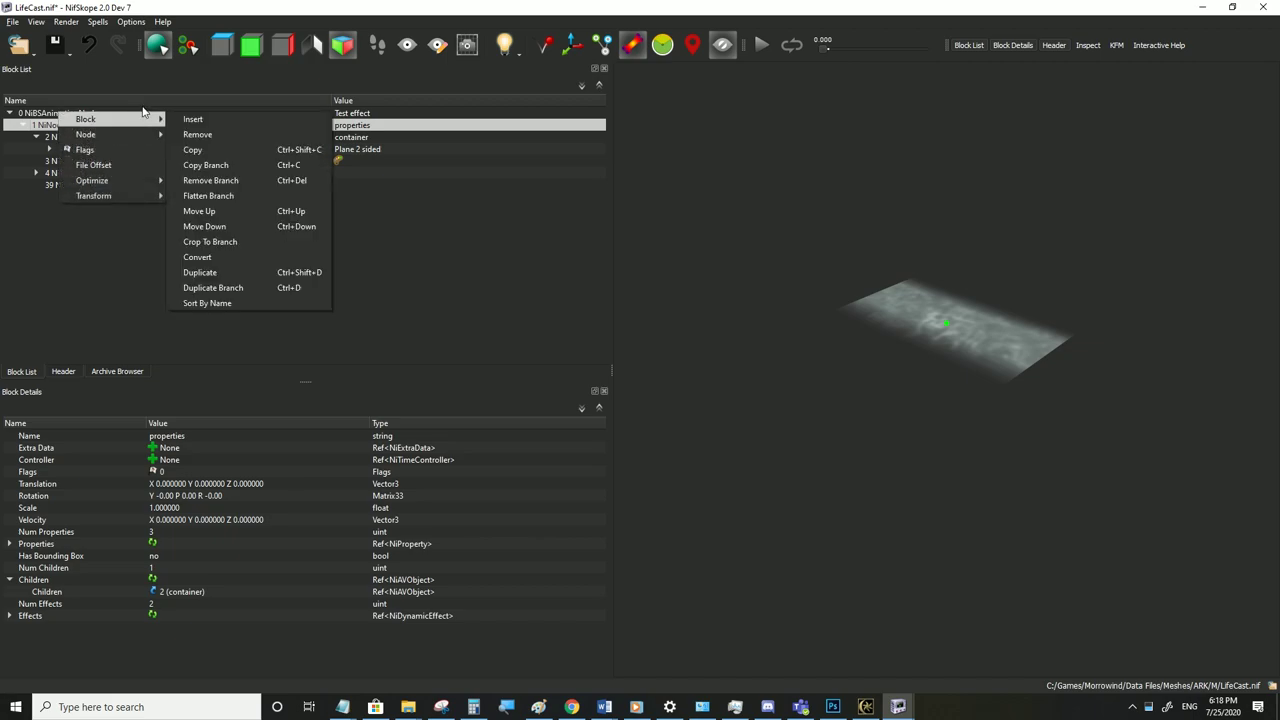
{"action": "left_click", "coordinate": [239, 260]}
{"action": "mouse_move", "coordinate": [284, 308]}
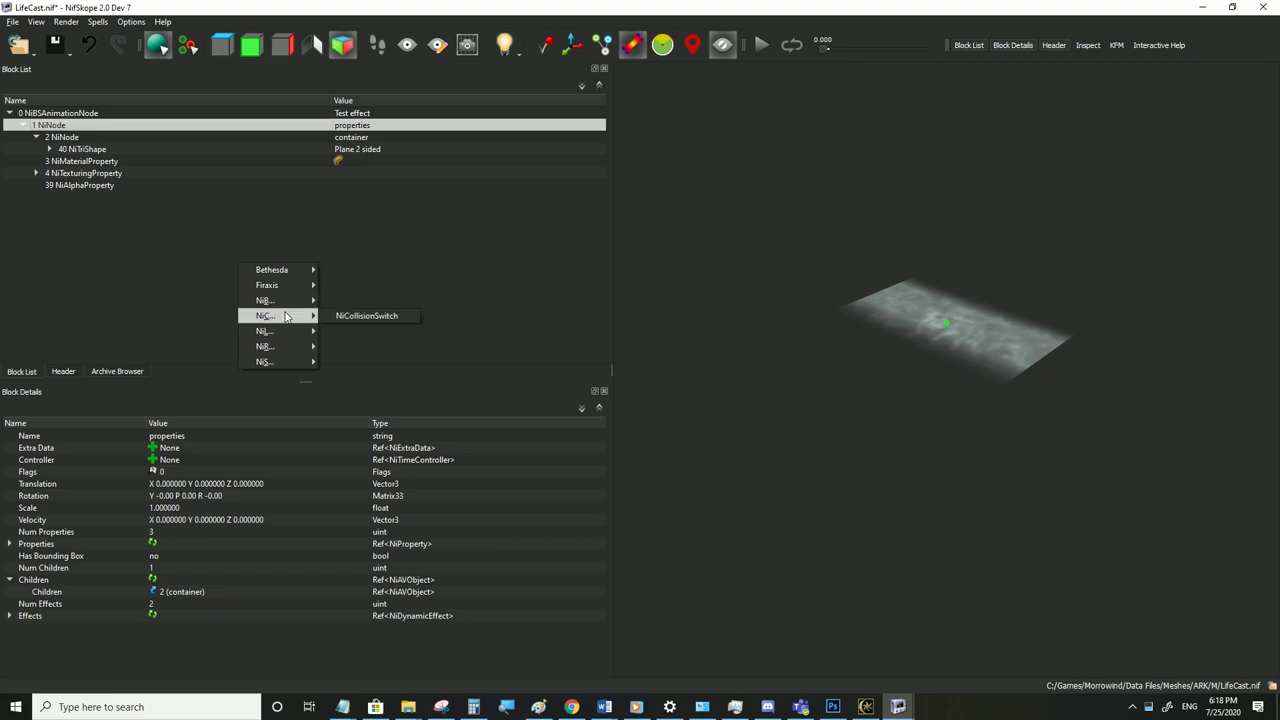
{"action": "left_click", "coordinate": [371, 318]}
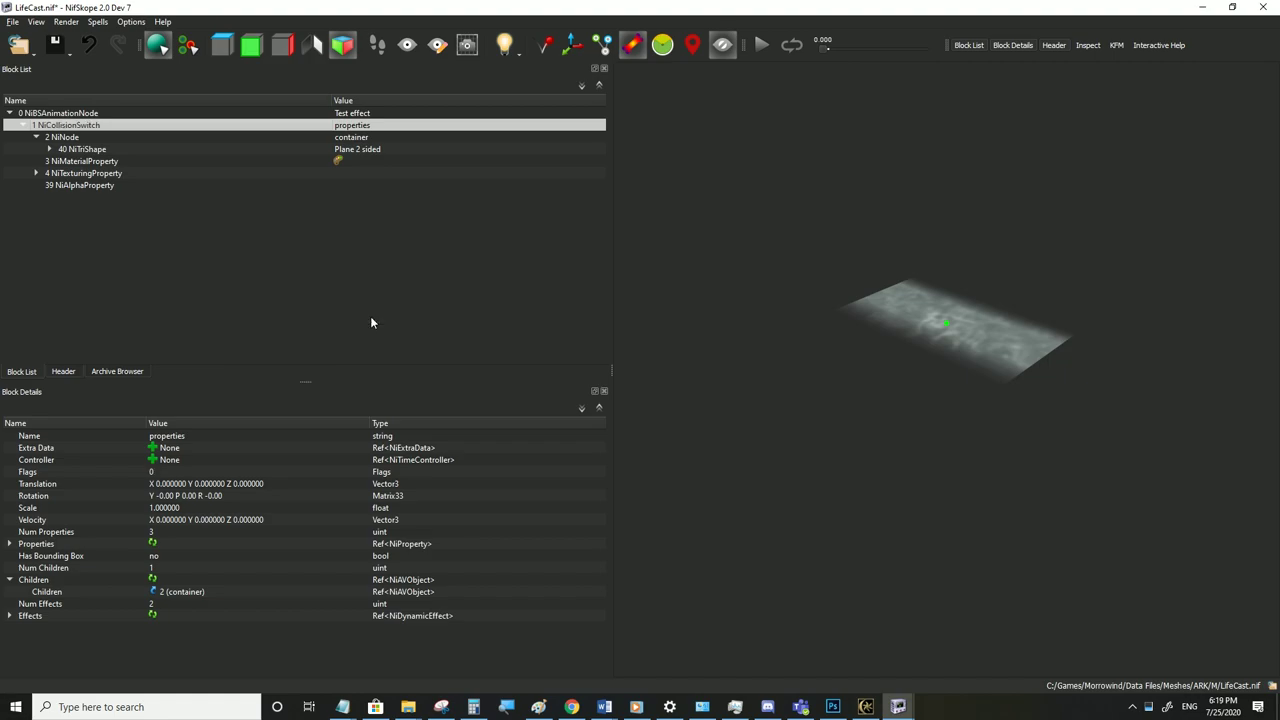
Select the plane shape and save LifeCast.nif
{"action": "left_click", "coordinate": [172, 472]}
{"action": "left_click", "coordinate": [80, 149]}
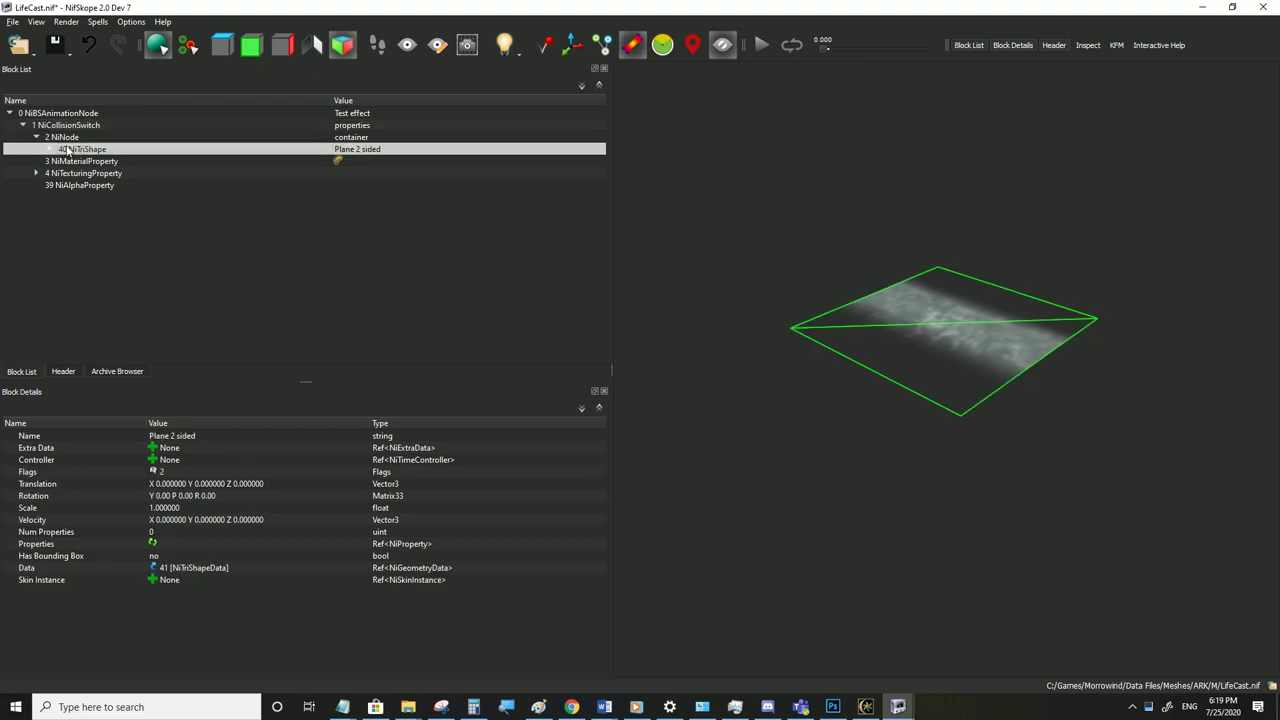
{"action": "left_click", "coordinate": [12, 21]}
{"action": "left_click", "coordinate": [47, 132]}
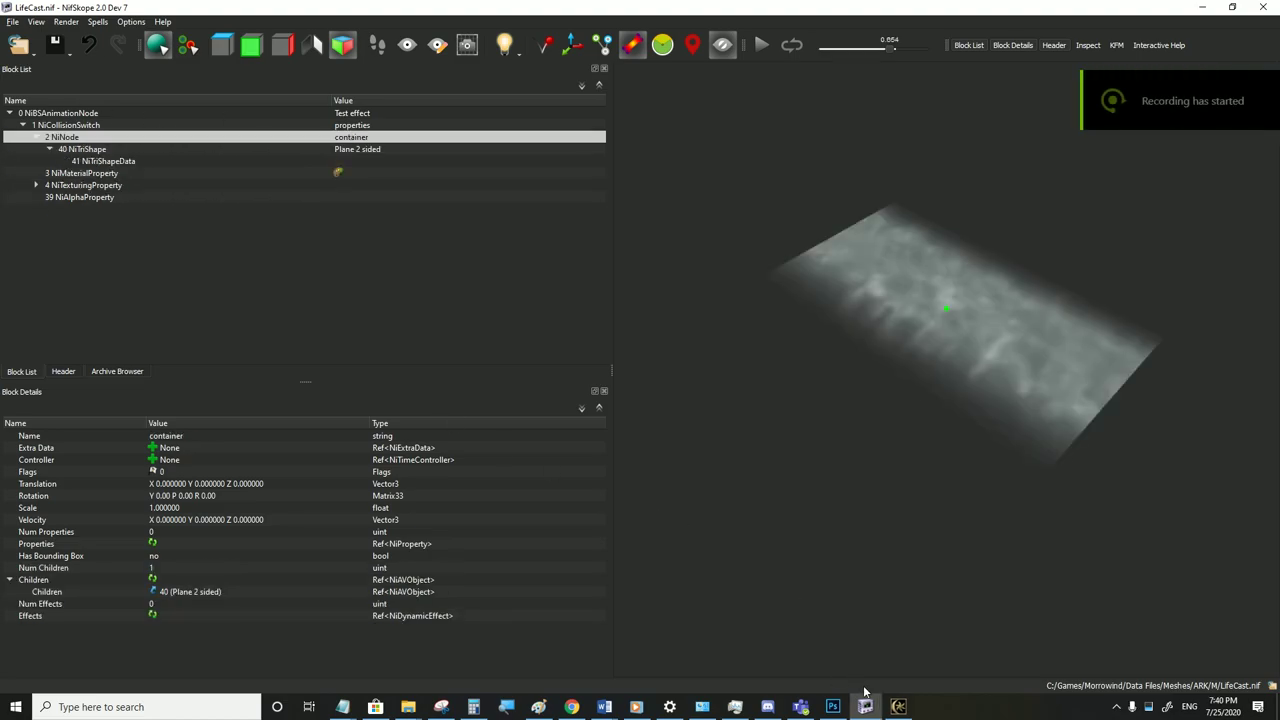
Walk toward the glowing patch in Morrowind, then return to NifSkope
{"action": "left_click", "coordinate": [898, 707]}
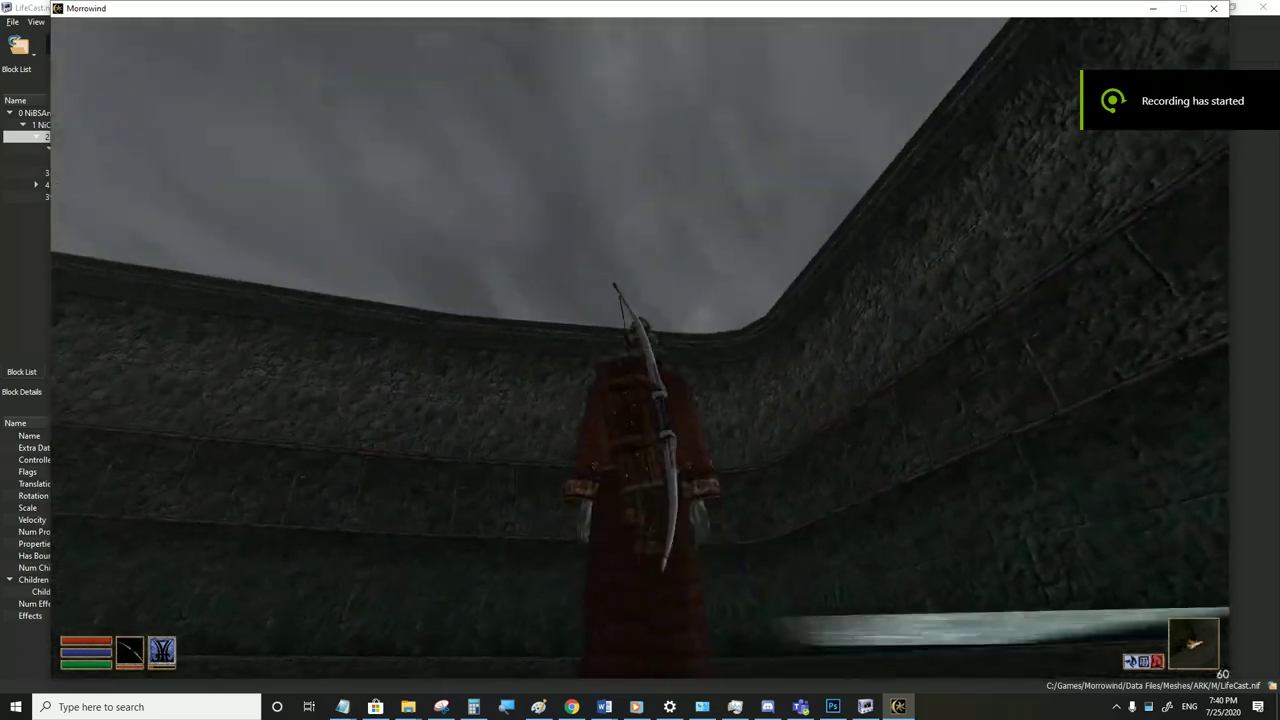
{"action": "key", "text": "w"}
{"action": "key", "text": "alt+Tab"}
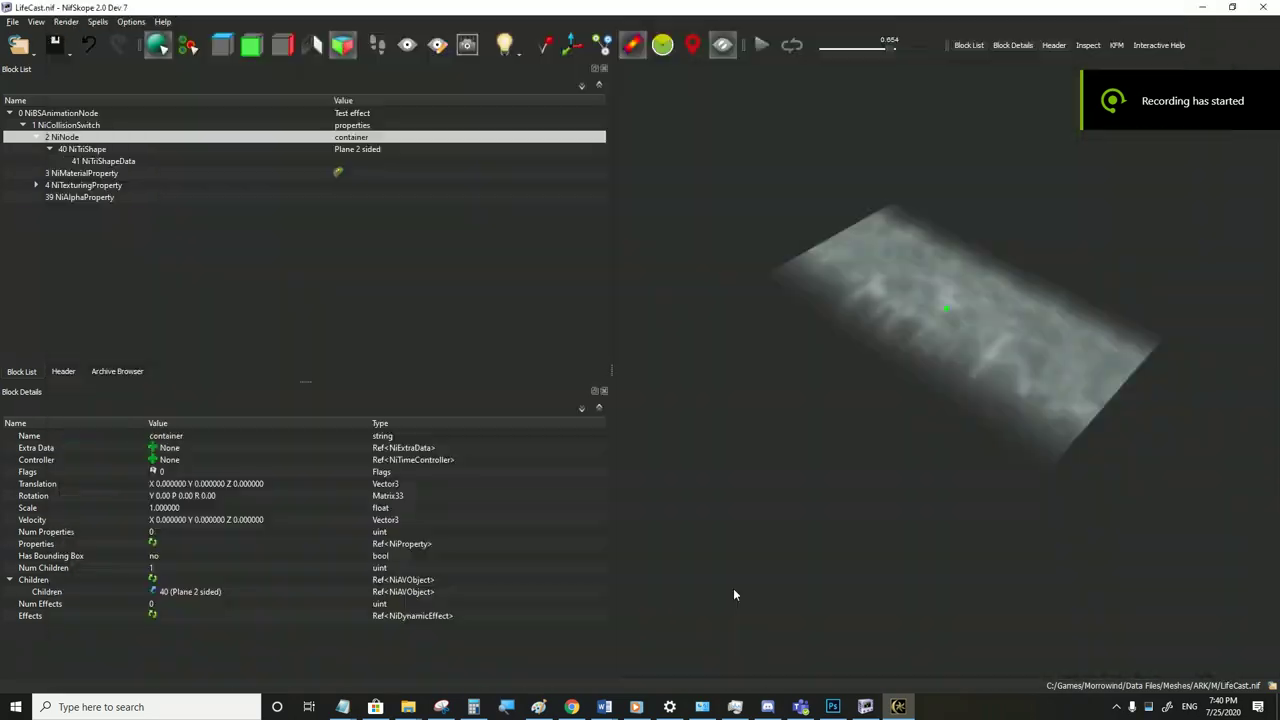
Convert the container node (2 NiNode) back to a NiBillboardNode and save the file
{"action": "right_click", "coordinate": [68, 132]}
{"action": "mouse_move", "coordinate": [68, 130]}
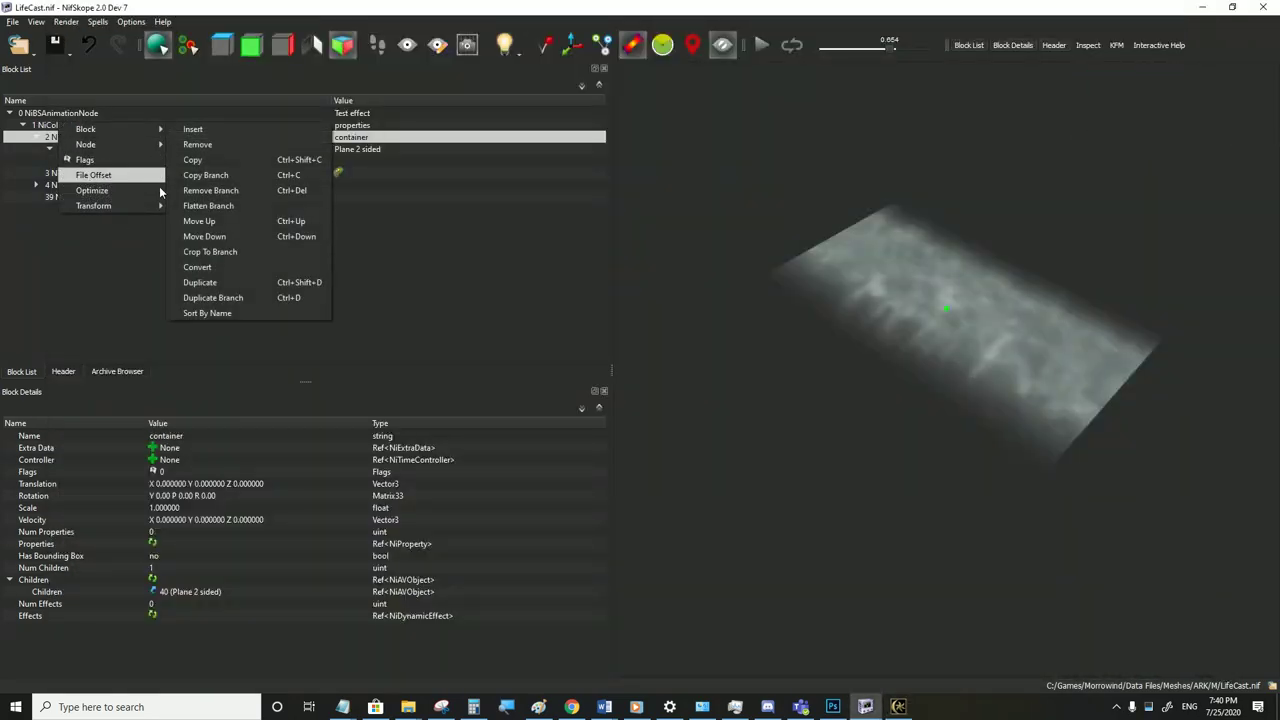
{"action": "left_click", "coordinate": [240, 268]}
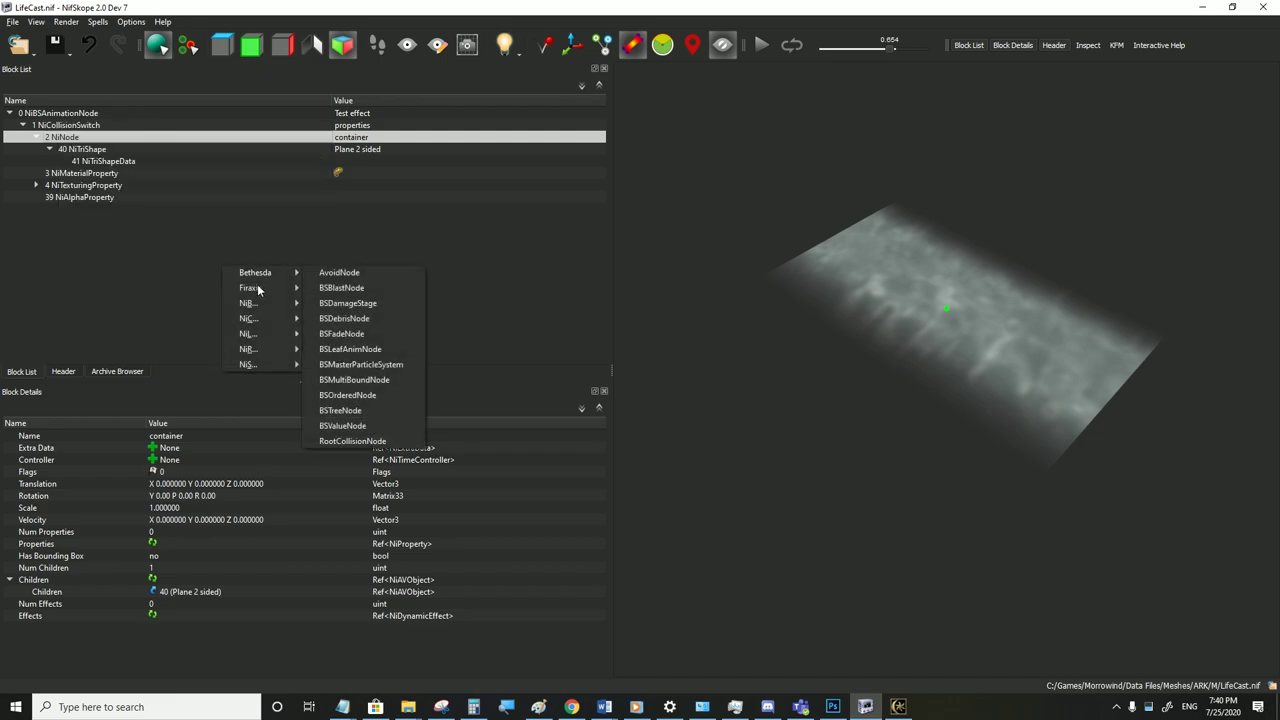
{"action": "mouse_move", "coordinate": [259, 303]}
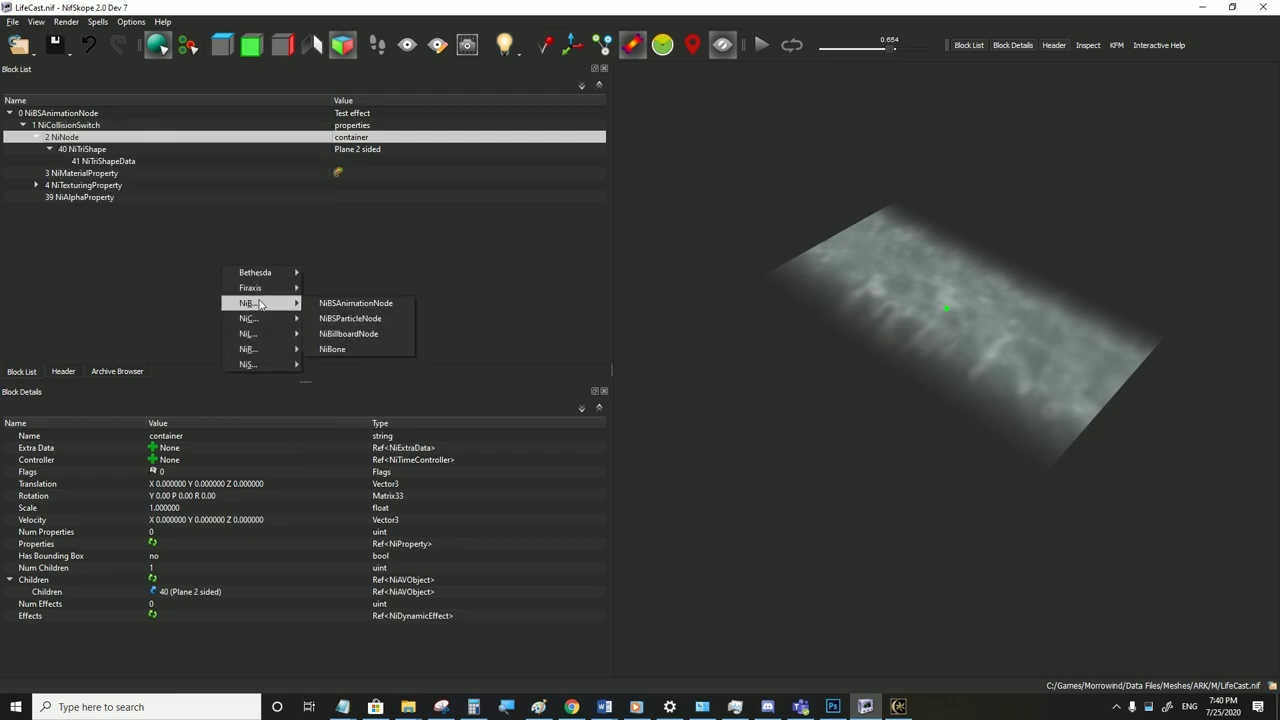
{"action": "left_click", "coordinate": [362, 341]}
{"action": "left_click", "coordinate": [13, 21]}
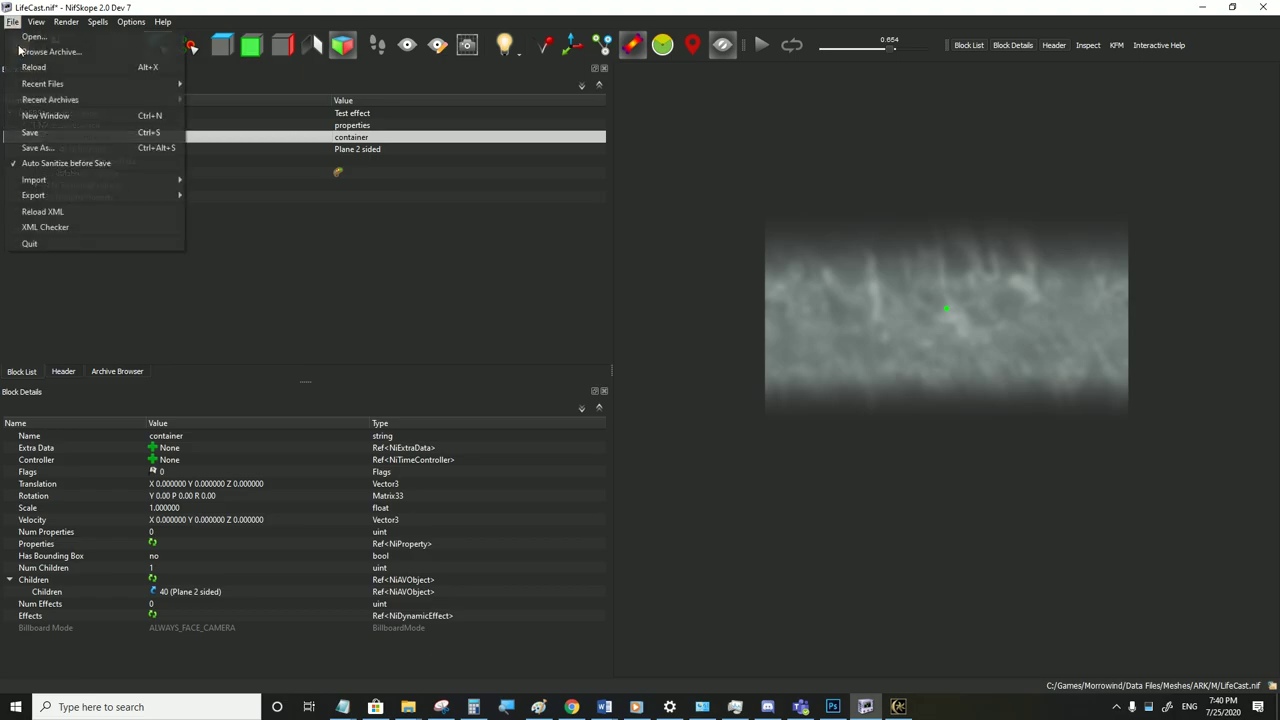
{"action": "left_click", "coordinate": [50, 135]}
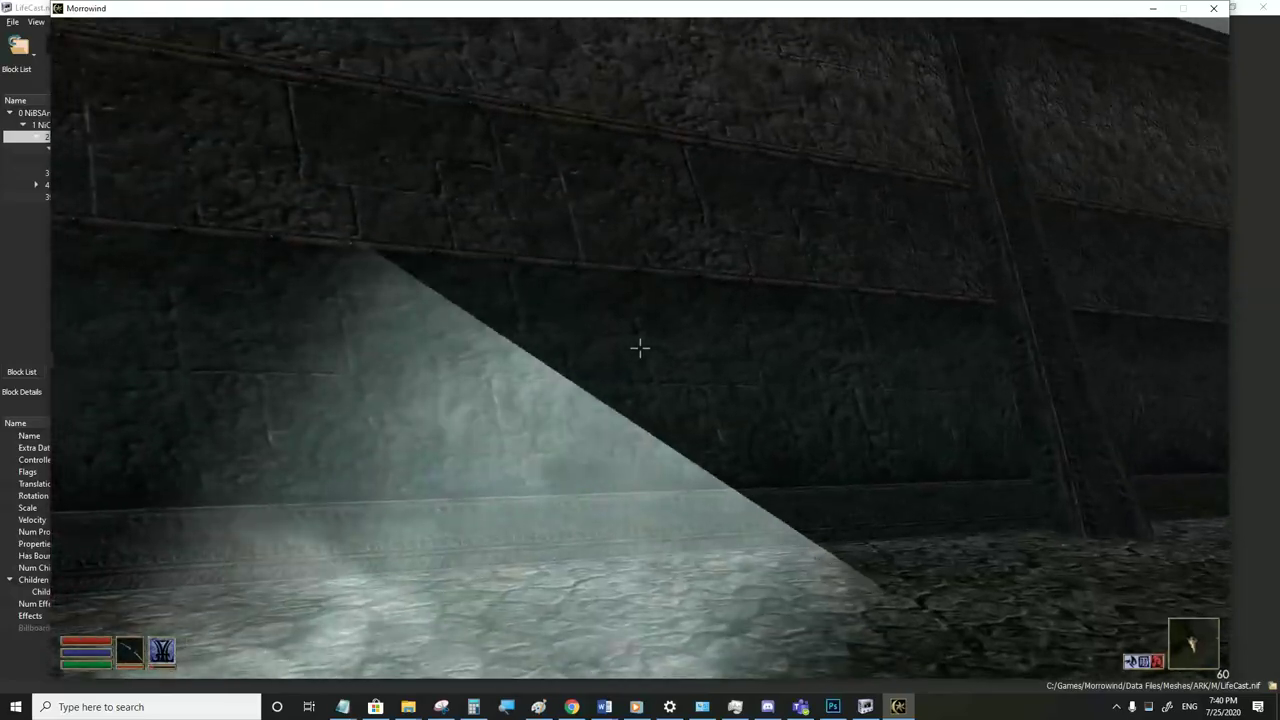
Run across the water plane in third-person view, then go back to NifSkope
{"action": "key", "text": "Tab"}
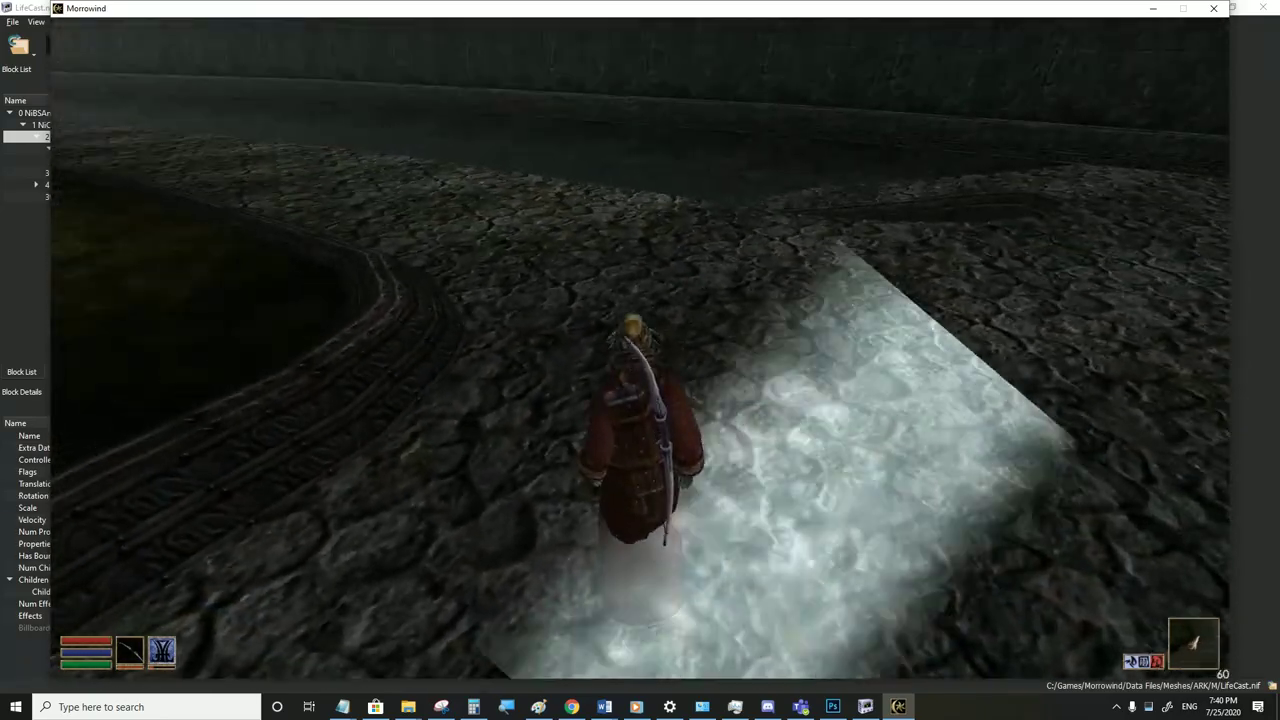
{"action": "key", "text": "w"}
{"action": "key", "text": "alt+Tab"}
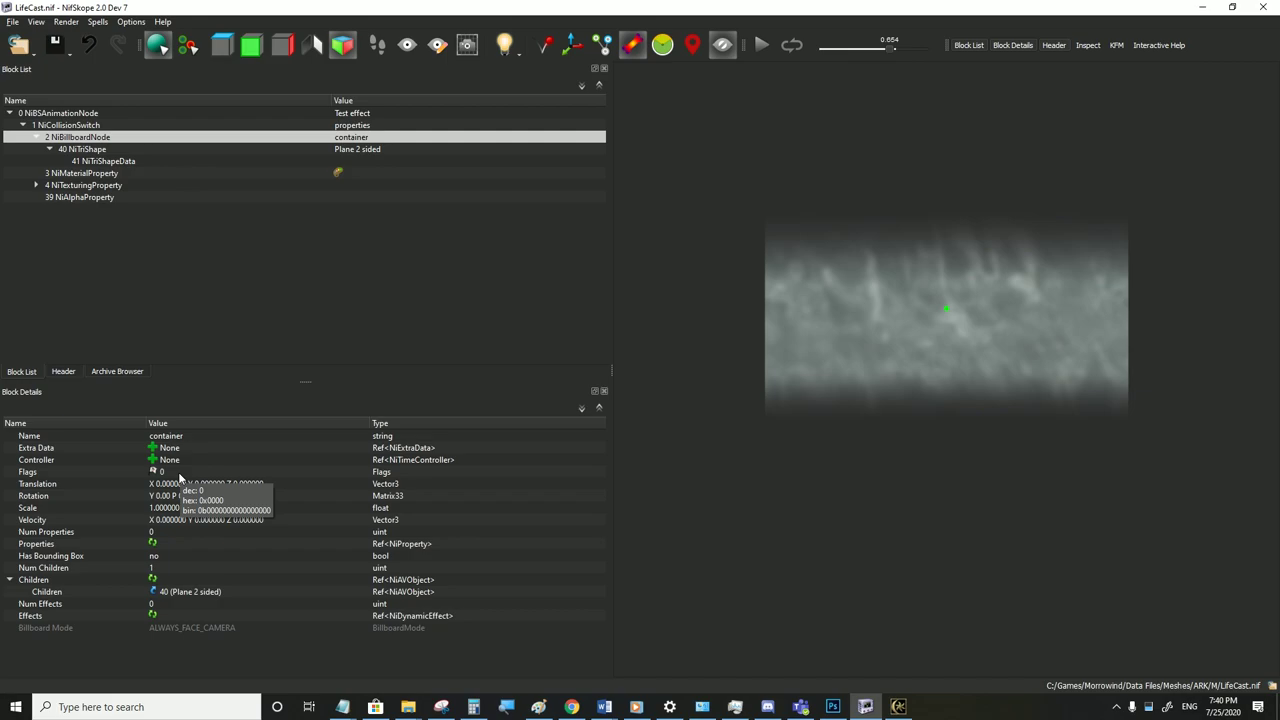
Set the NiBillboardNode's Billboard Mode to Rigid Face Camera (Flags 72) and save LifeCast.nif
{"action": "left_click", "coordinate": [150, 483]}
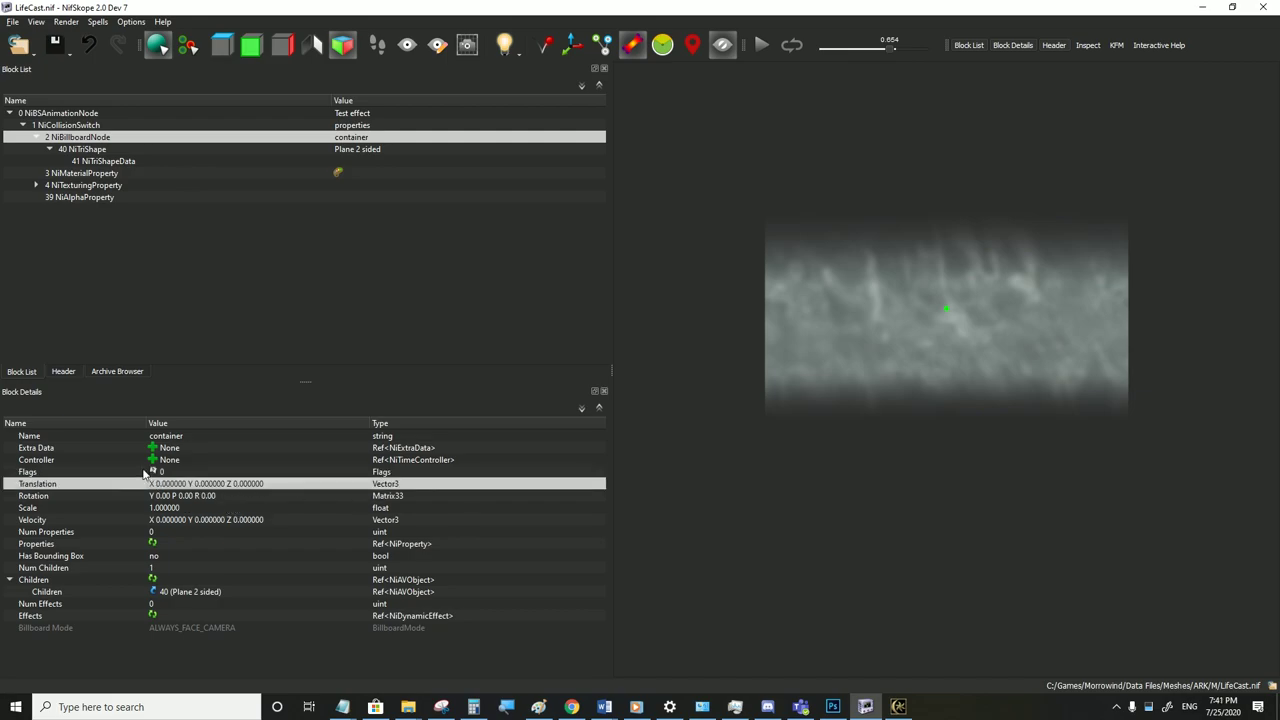
{"action": "double_click", "coordinate": [153, 471]}
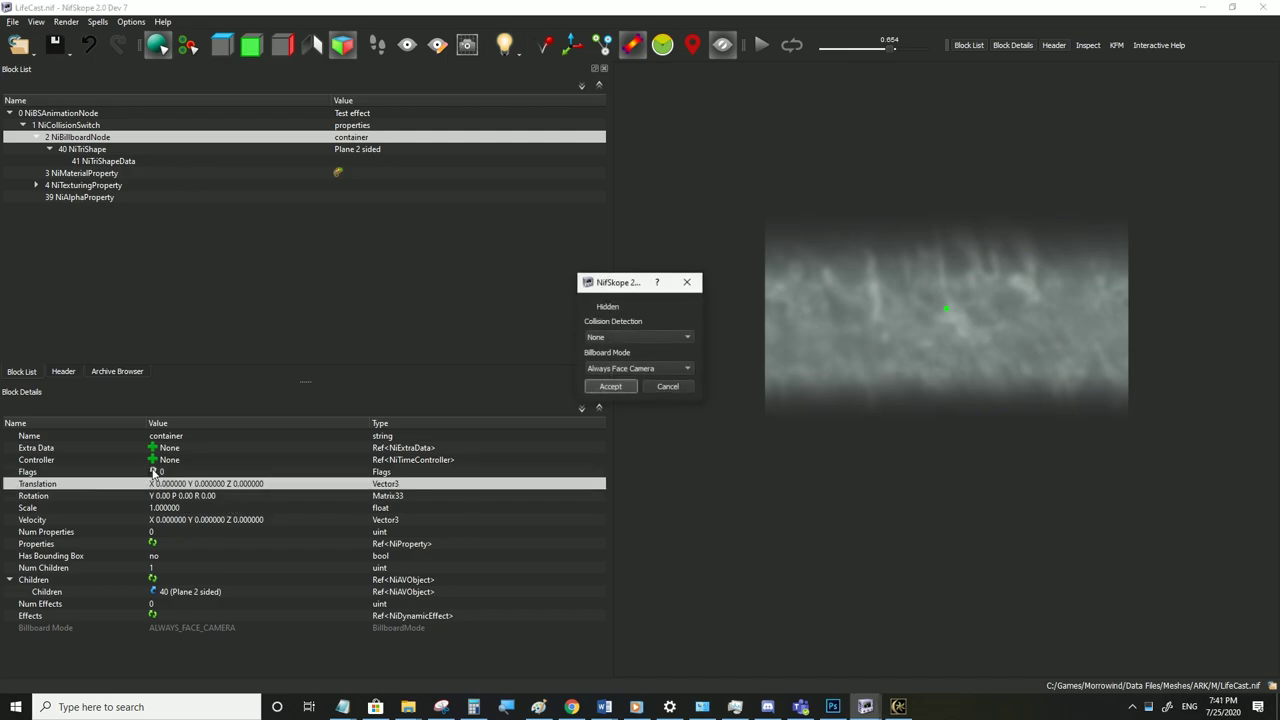
{"action": "left_click", "coordinate": [623, 370]}
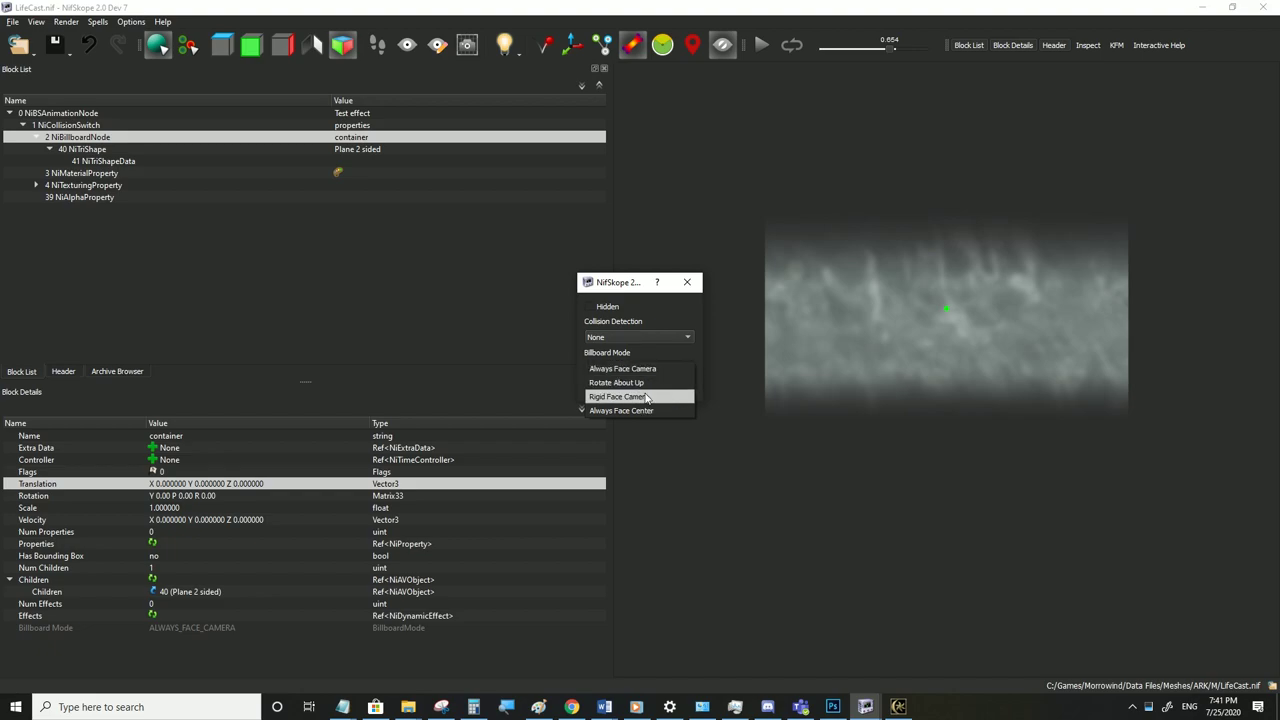
{"action": "left_click", "coordinate": [610, 397]}
{"action": "left_click", "coordinate": [607, 387]}
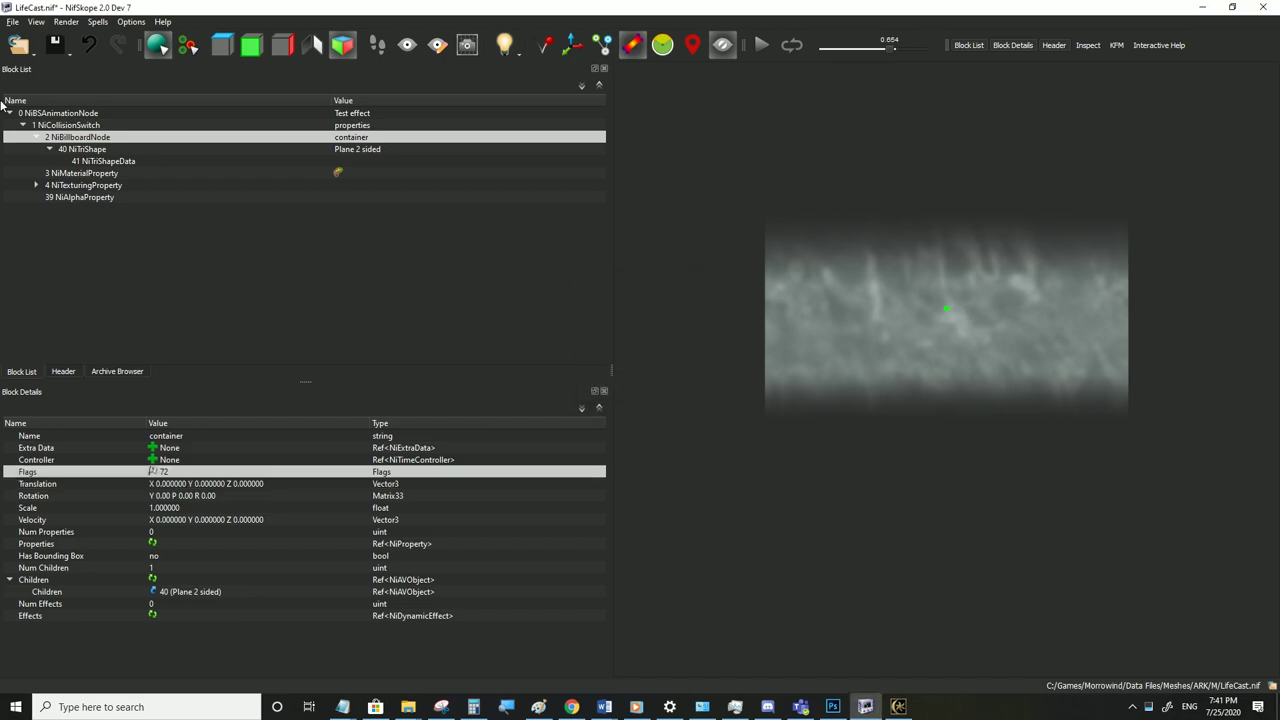
{"action": "left_click", "coordinate": [12, 21]}
{"action": "left_click", "coordinate": [30, 132]}
In third-person view, walk onto, away from and around the glowing water patch, then return to NifSkope
{"action": "left_click", "coordinate": [898, 707]}
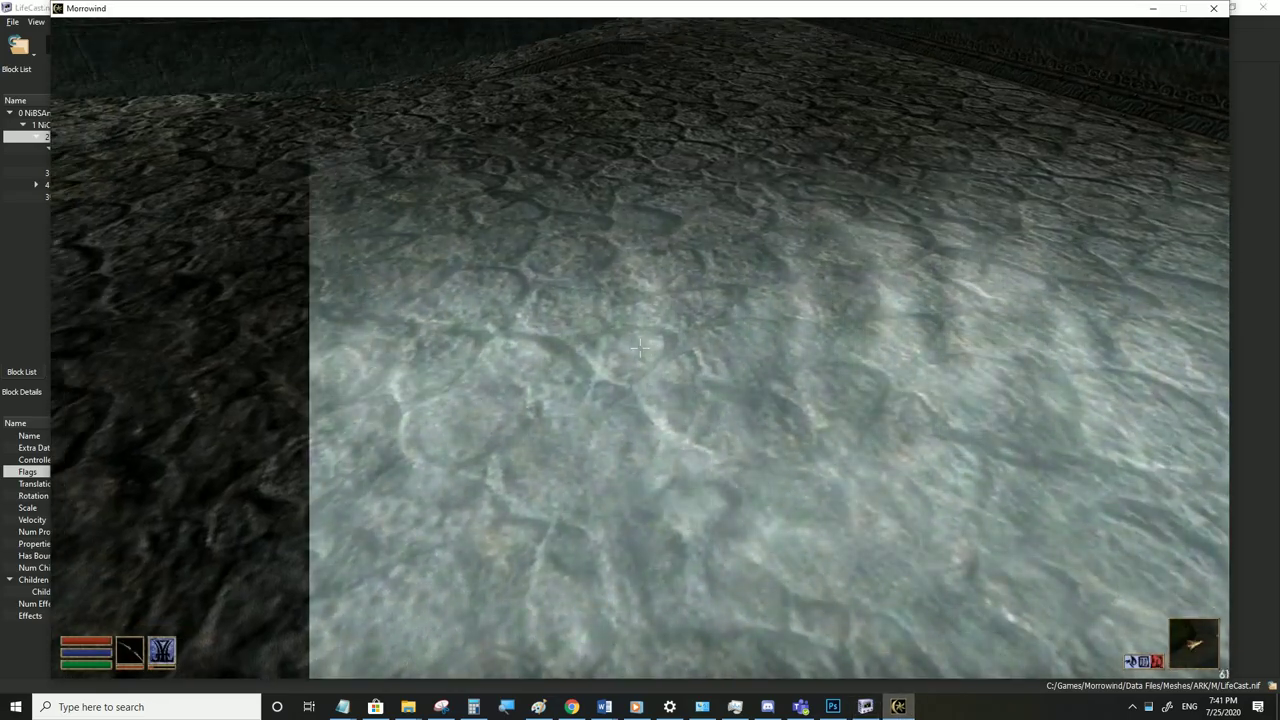
{"action": "key", "text": "Tab"}
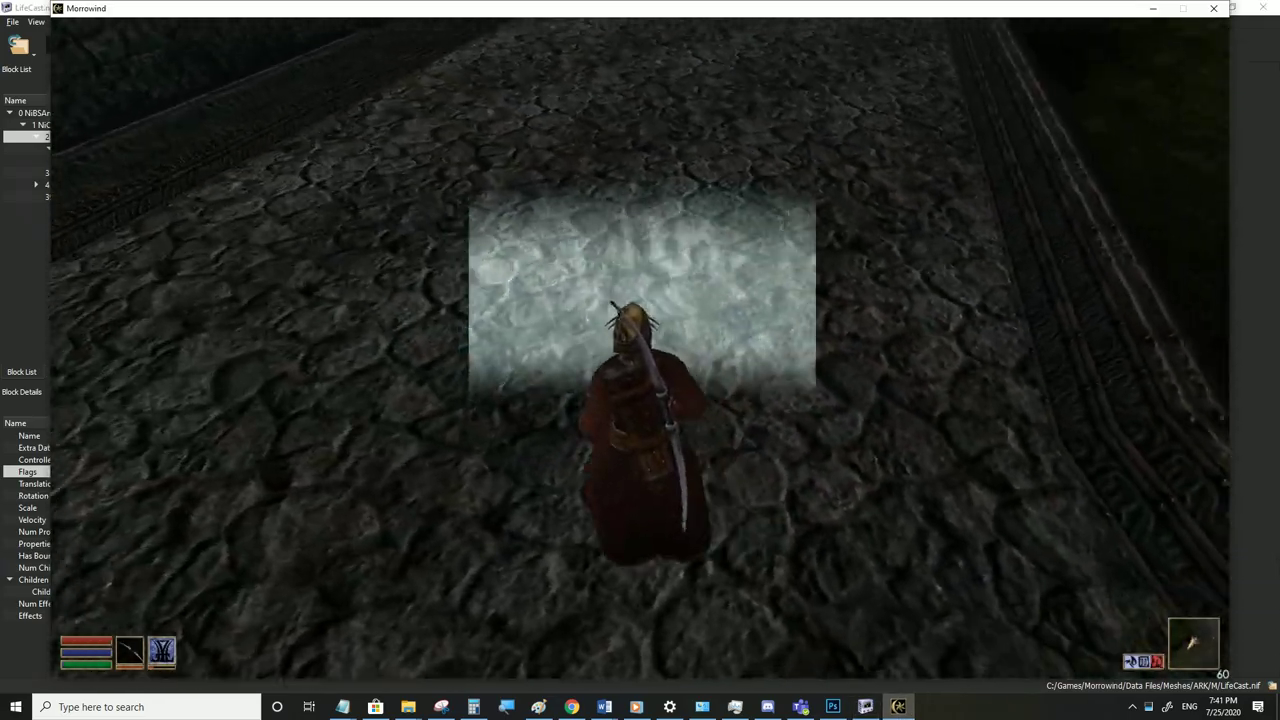
{"action": "key", "text": "w"}
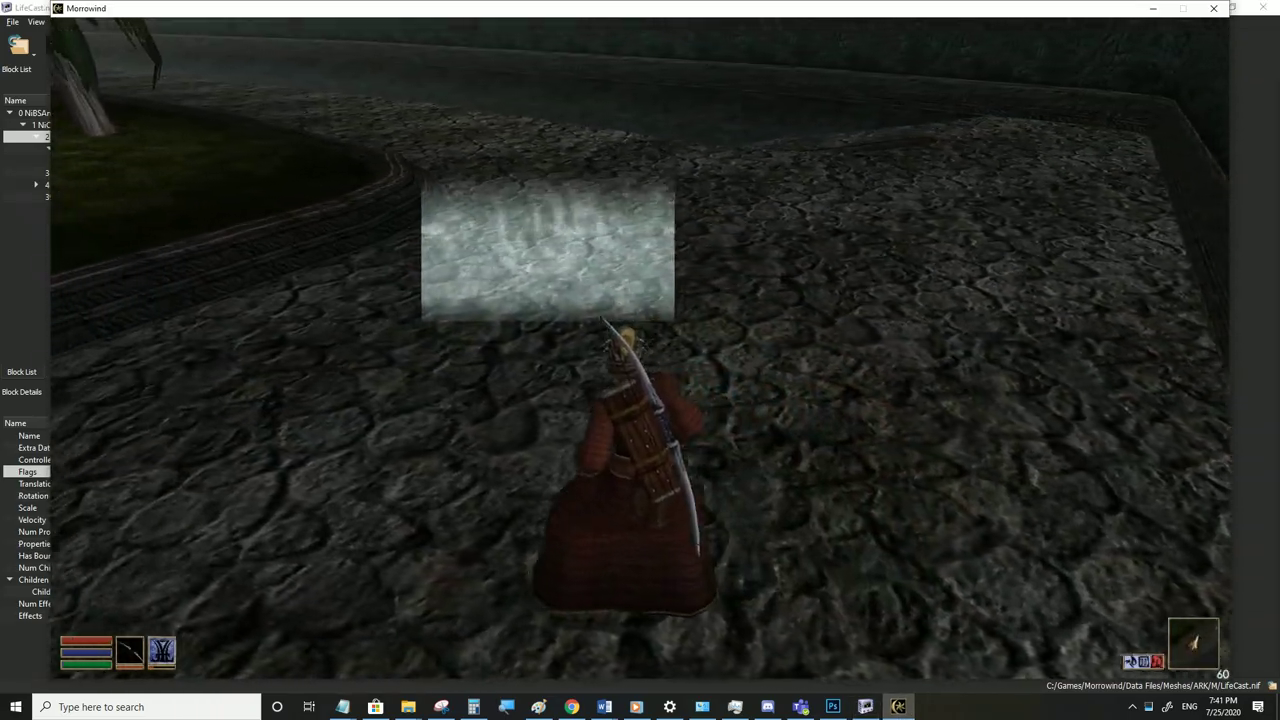
{"action": "key", "text": "w"}
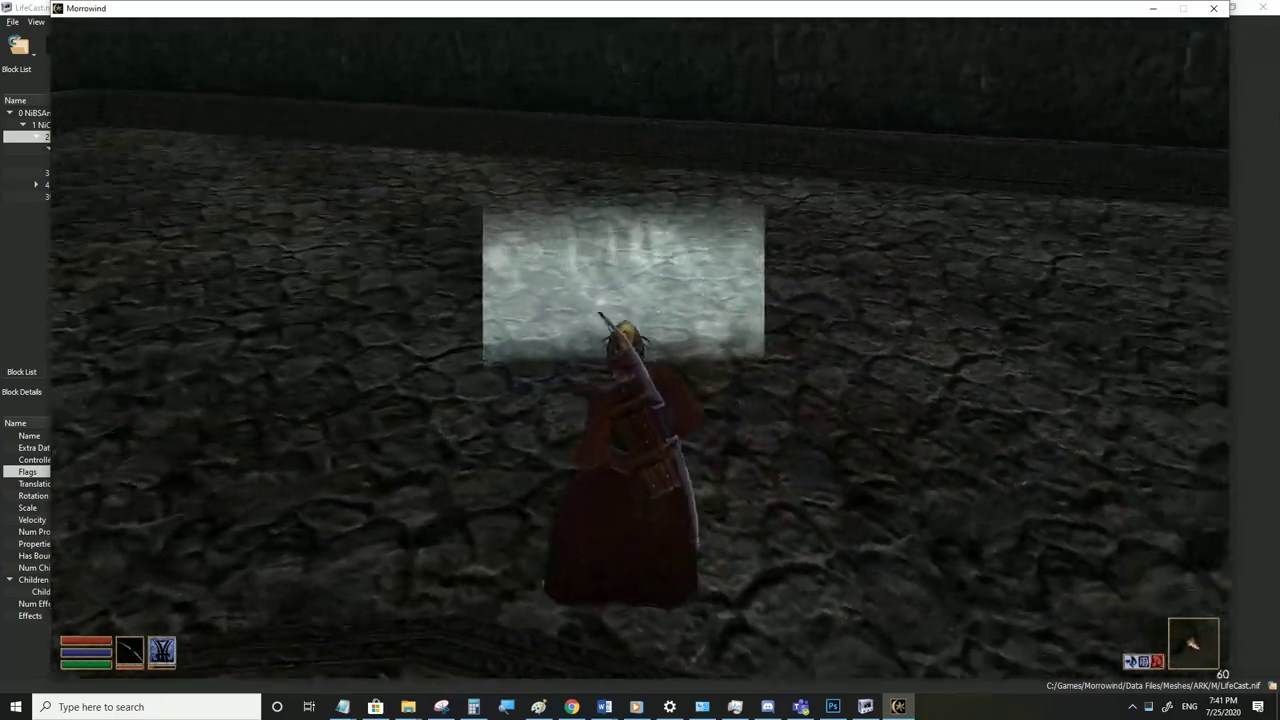
{"action": "key", "text": "s"}
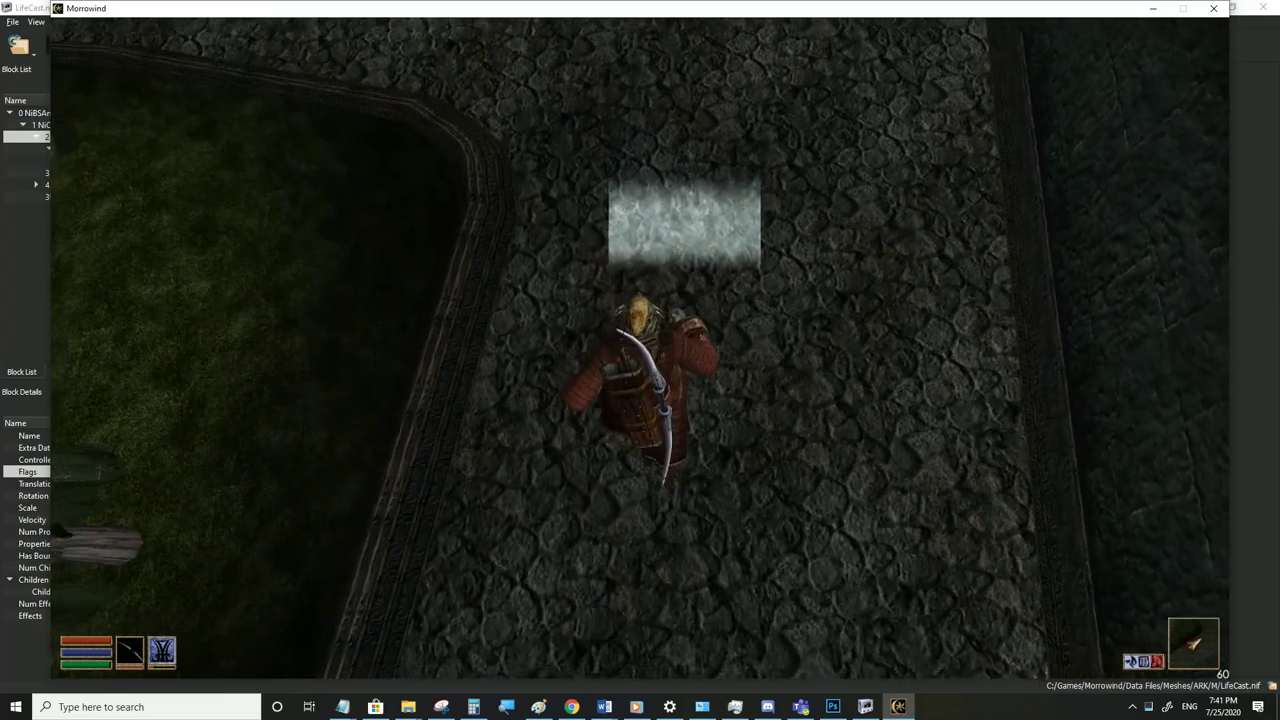
{"action": "key", "text": "w"}
{"action": "key", "text": "a"}
{"action": "key", "text": "w"}
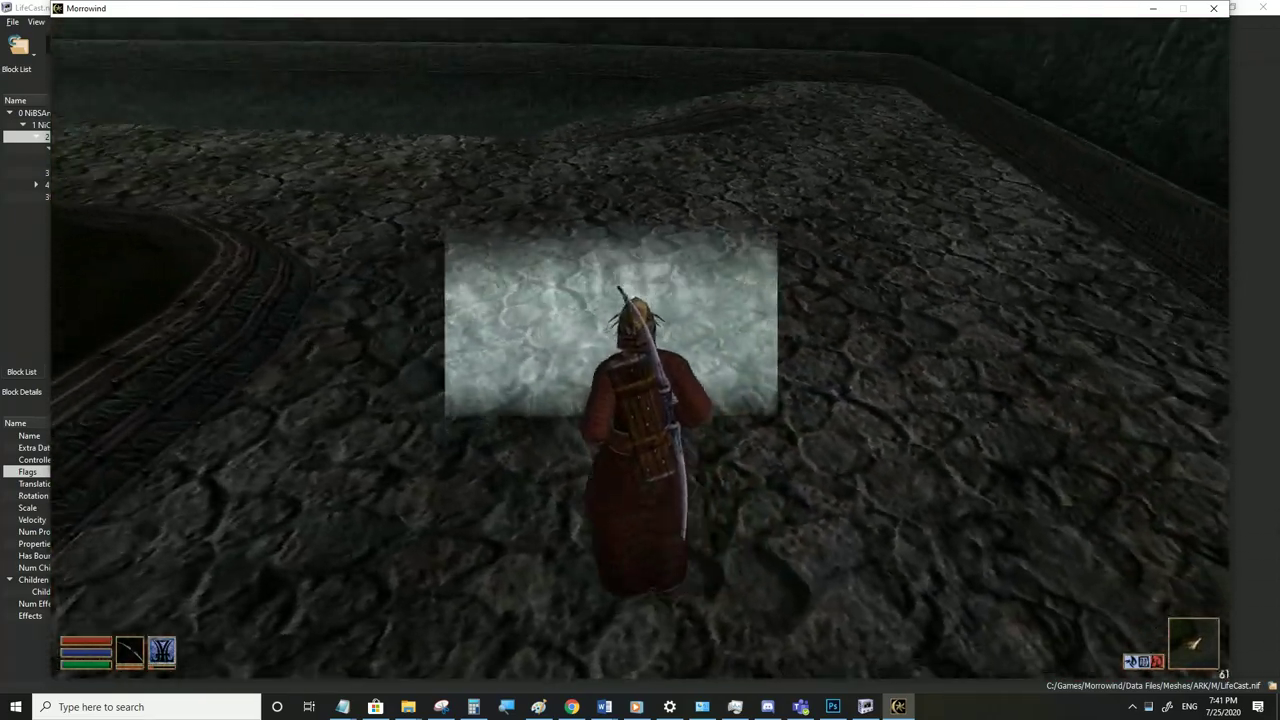
{"action": "key", "text": "w"}
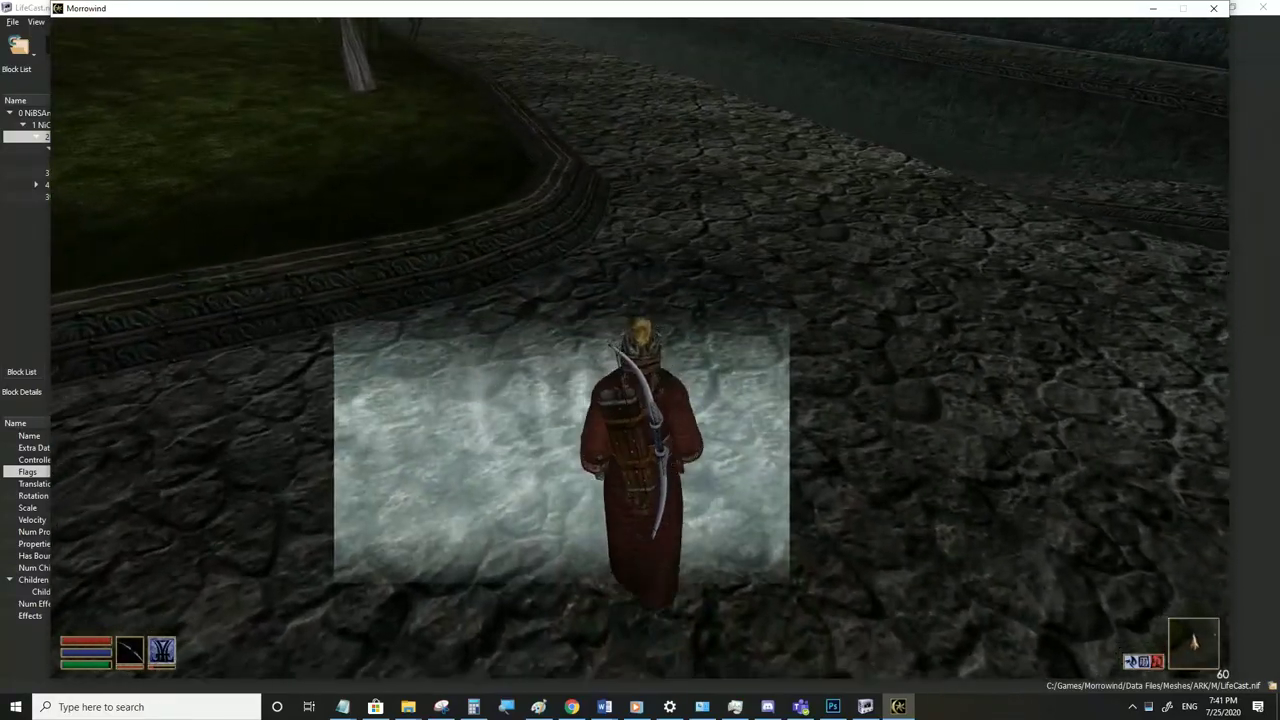
{"action": "key", "text": "alt+Tab"}
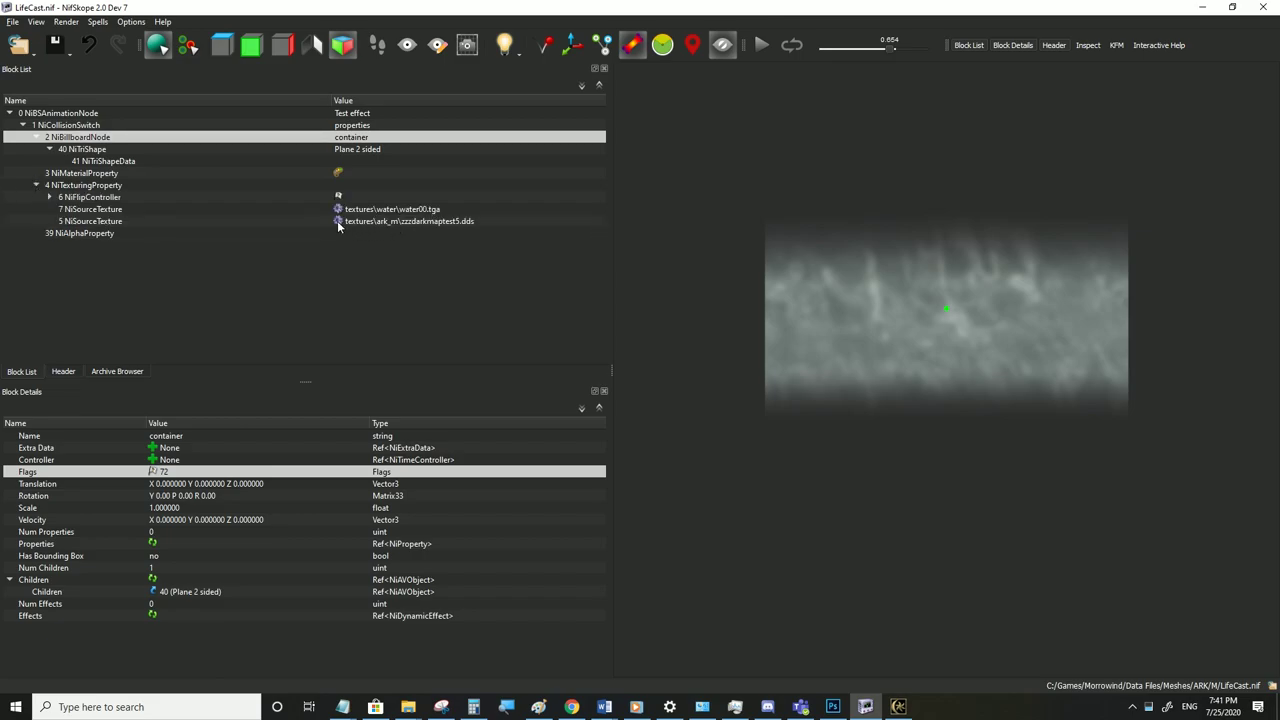
Change NiSourceTexture 5's path from zzzdarkmaptest5.dds to zzzdarkmaptest4.dds, then switch to Morrowind
{"action": "double_click", "coordinate": [432, 222]}
{"action": "left_click", "coordinate": [1071, 27]}
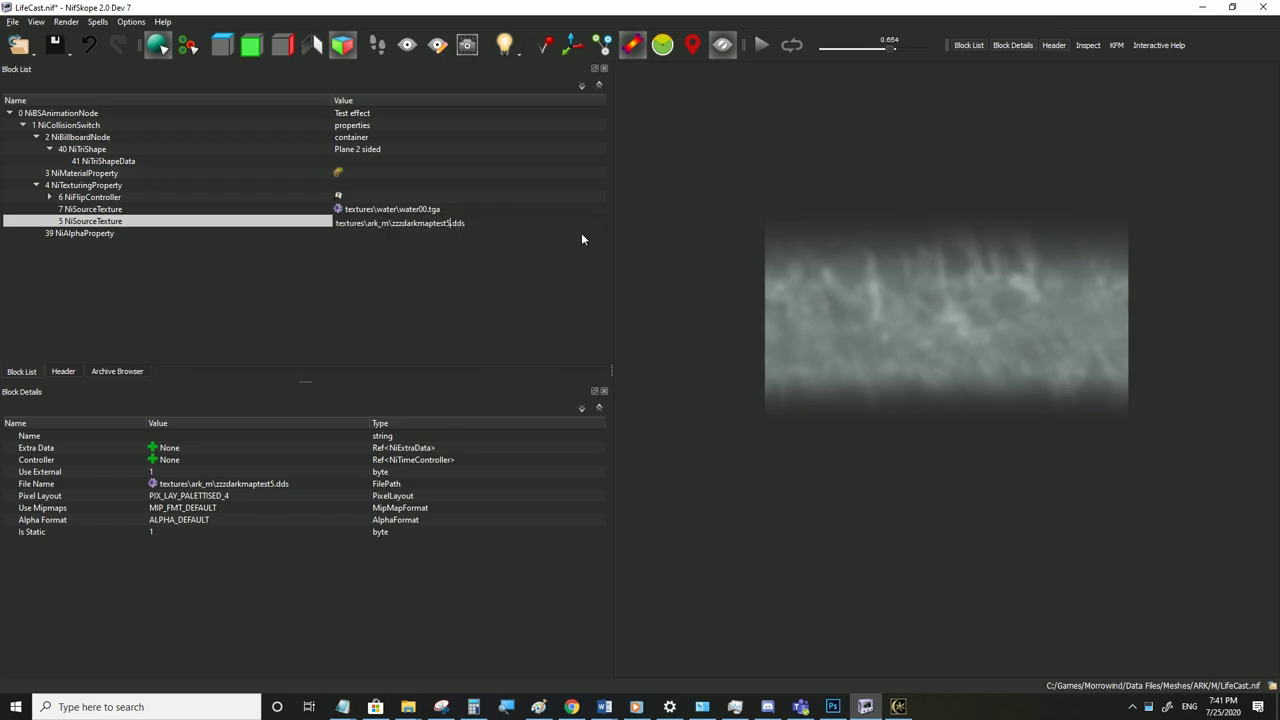
{"action": "key", "text": "BackSpace"}
{"action": "type", "text": "4"}
{"action": "key", "text": "Return"}
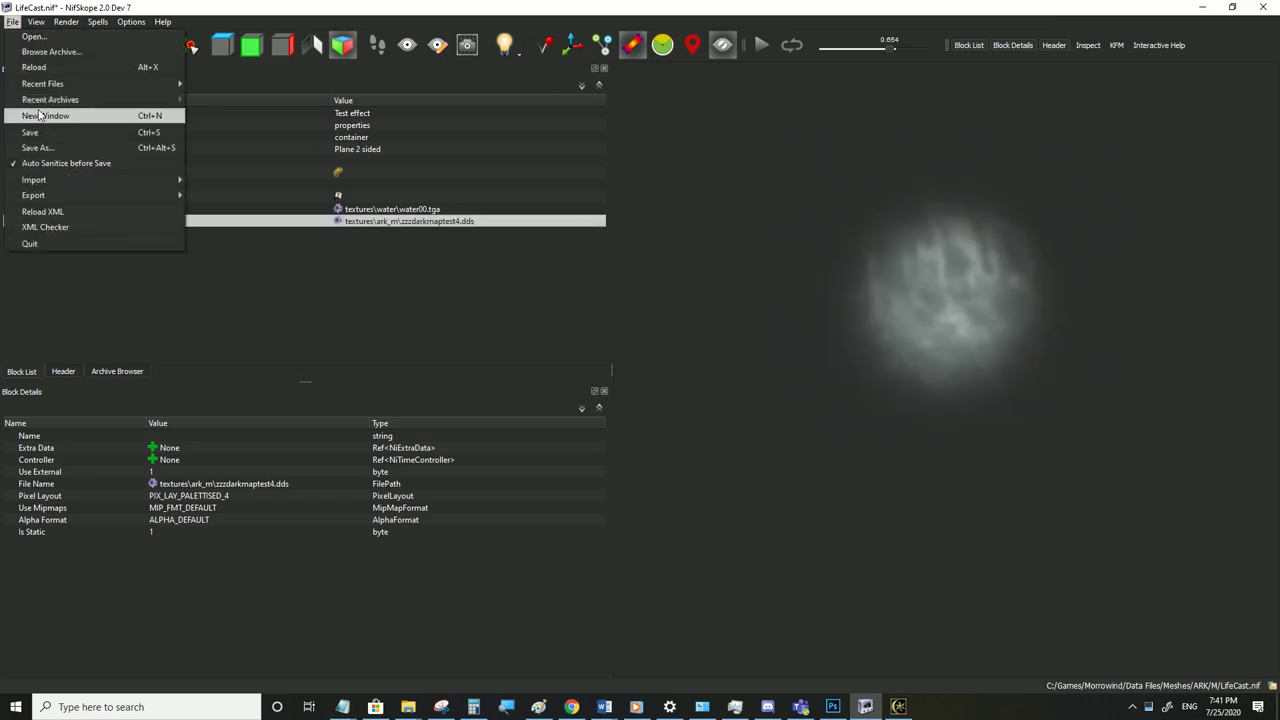
{"action": "left_click", "coordinate": [898, 707]}
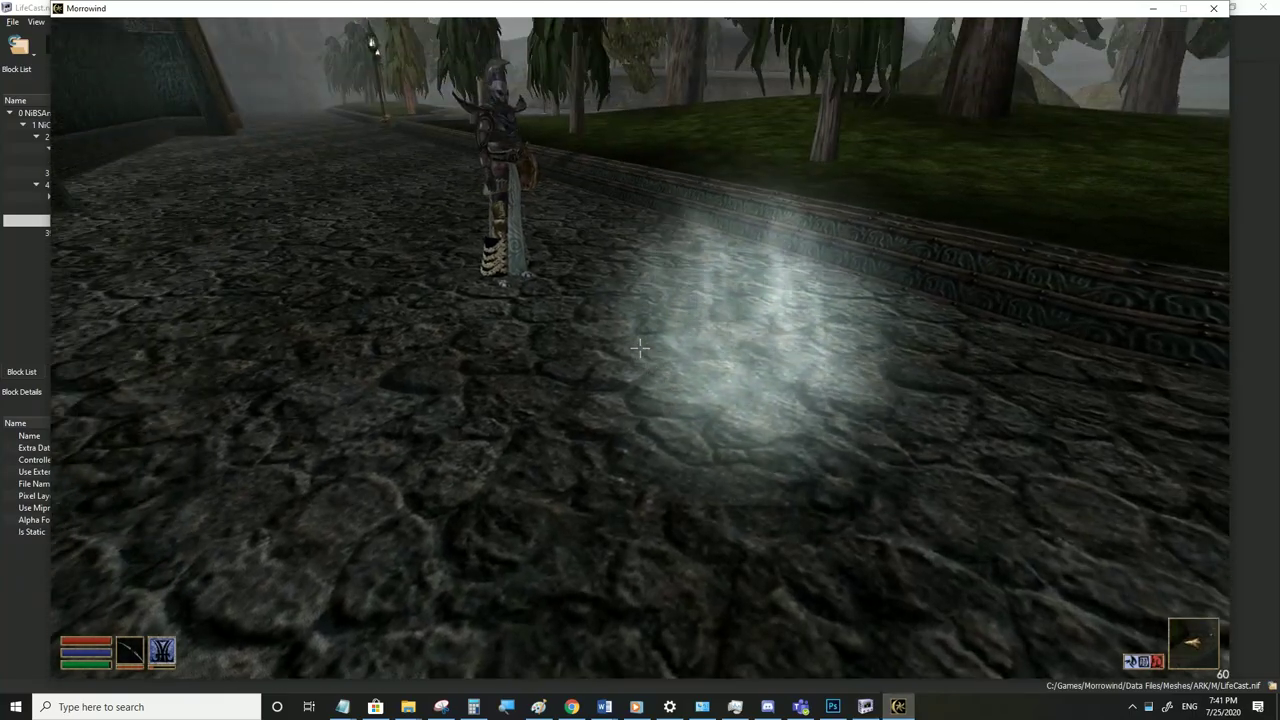
Test the soft round glow in Morrowind from first- and third-person views, then return to NifSkope
{"action": "key", "text": "Tab"}
{"action": "key", "text": "Tab"}
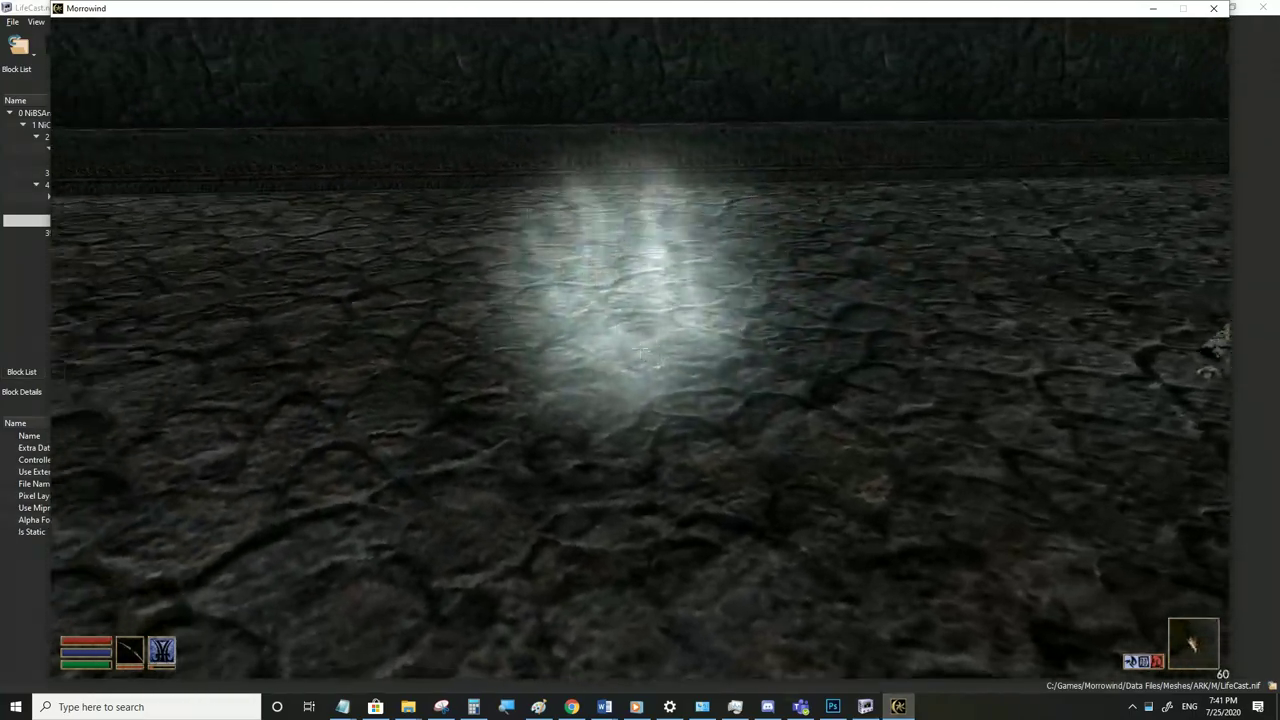
{"action": "key", "text": "Tab"}
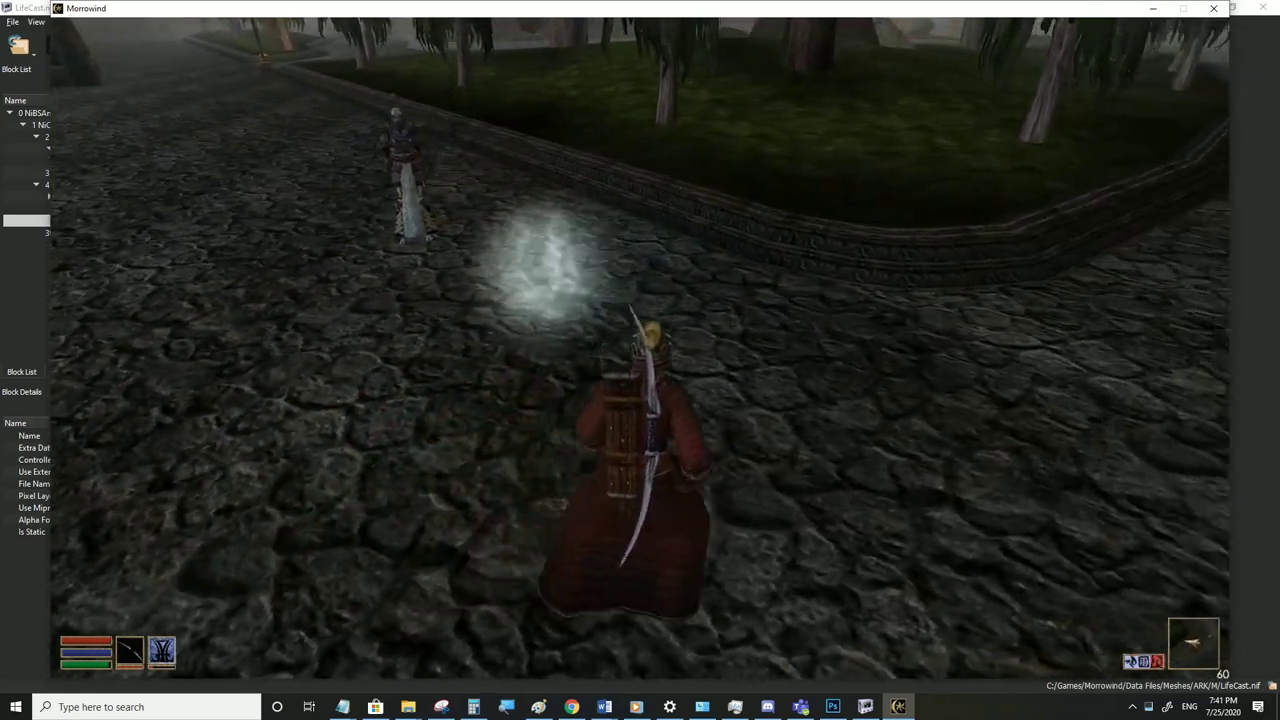
{"action": "key", "text": "w"}
{"action": "key", "text": "s"}
{"action": "key", "text": "w"}
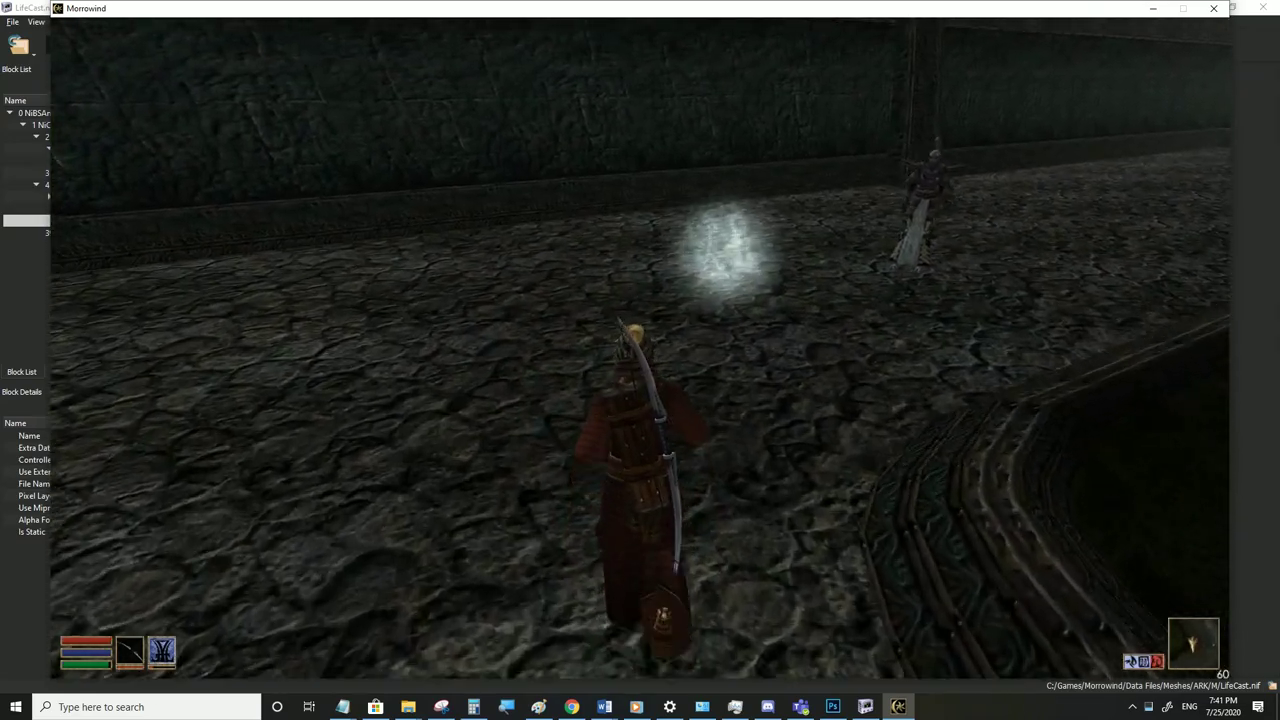
{"action": "key", "text": "w"}
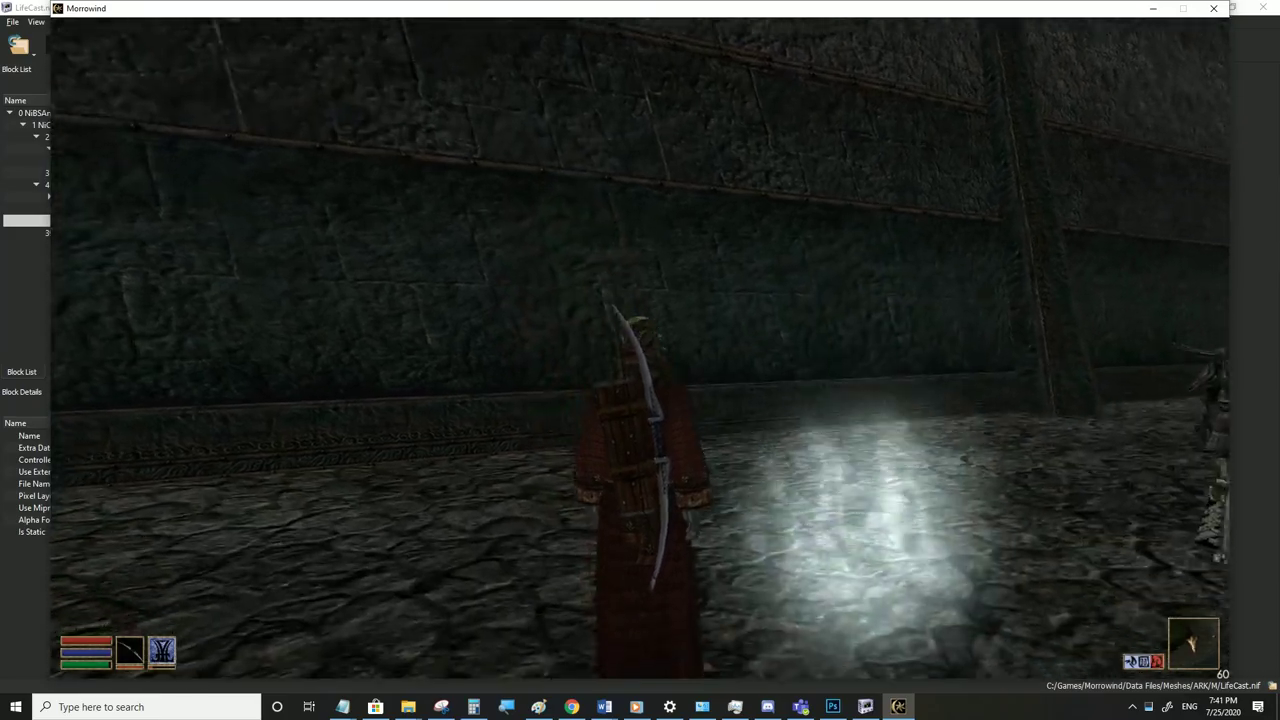
{"action": "key", "text": "w"}
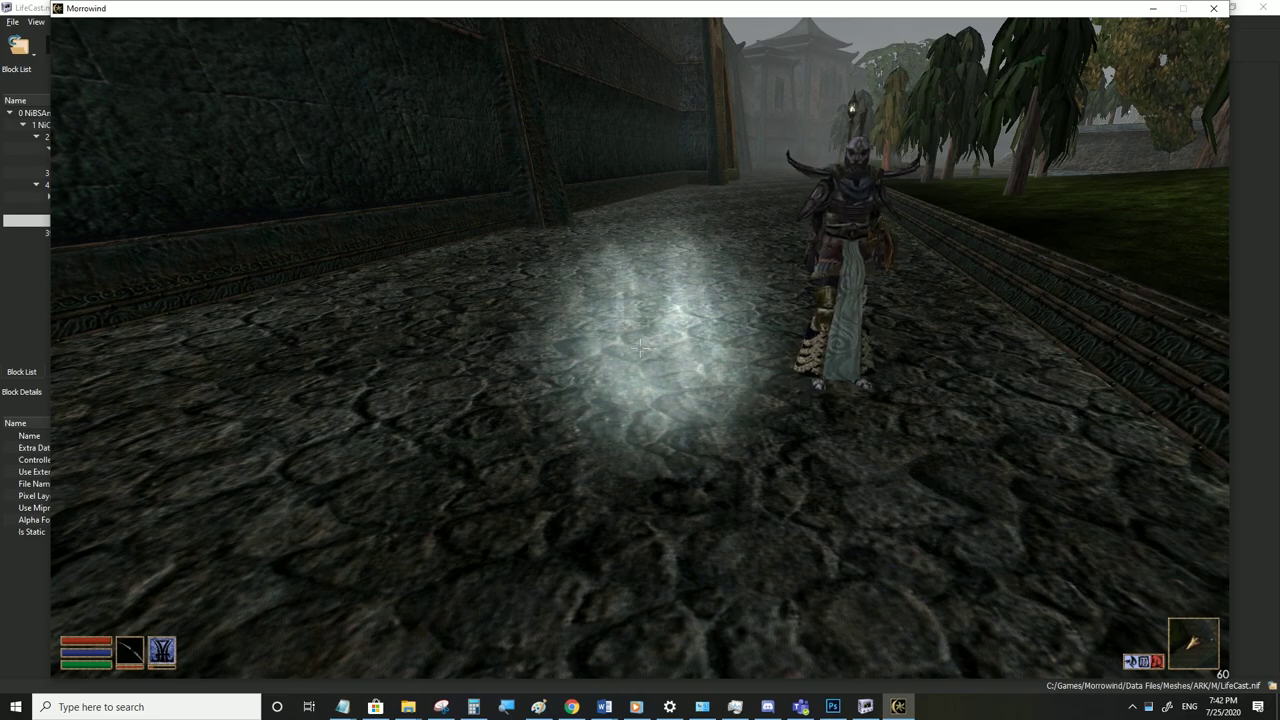
{"action": "key", "text": "Tab"}
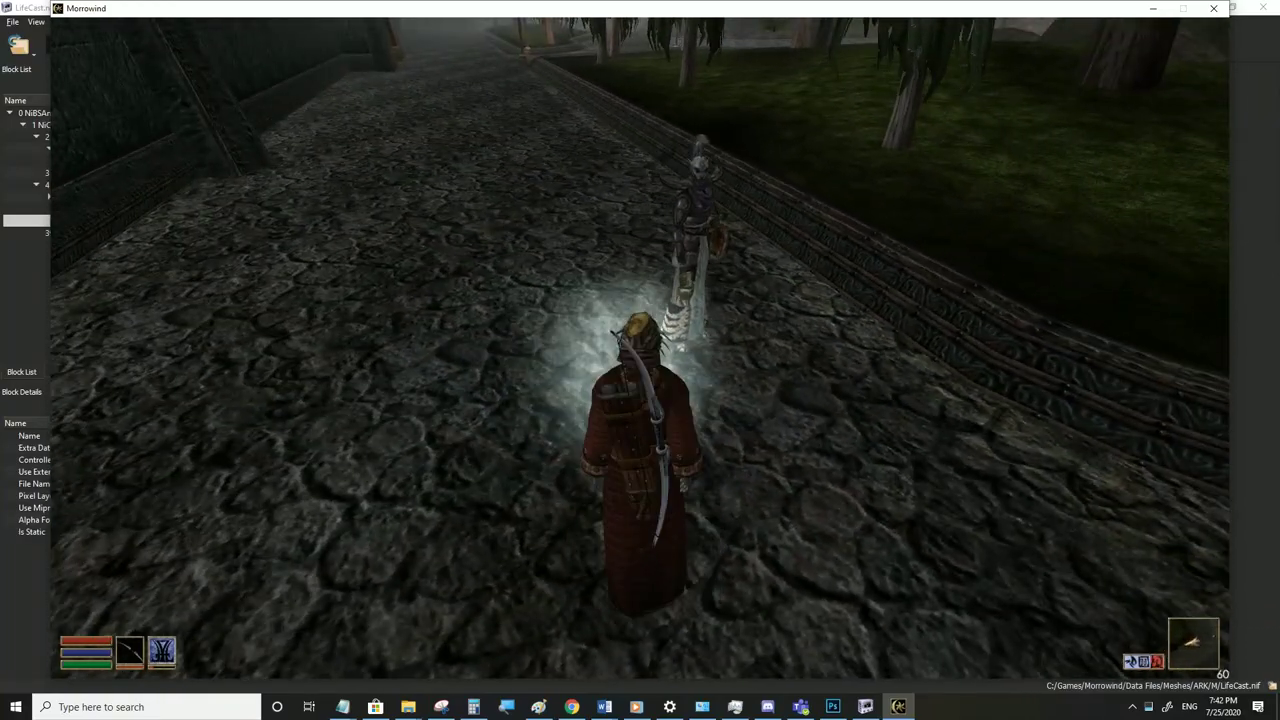
{"action": "key", "text": "alt+Tab"}
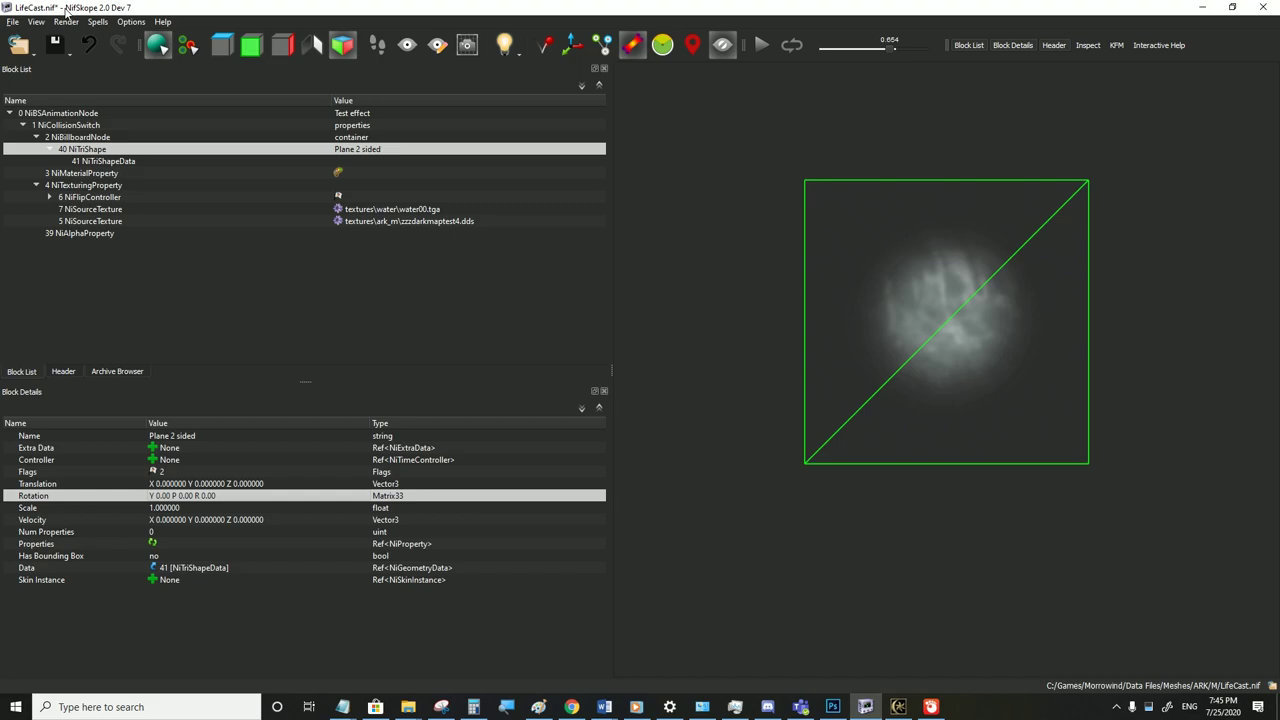
Save LifeCast.nif and recheck the glow in game from both camera views
{"action": "left_click", "coordinate": [13, 22]}
{"action": "left_click", "coordinate": [50, 135]}
{"action": "left_click", "coordinate": [898, 707]}
{"action": "key", "text": "Tab"}
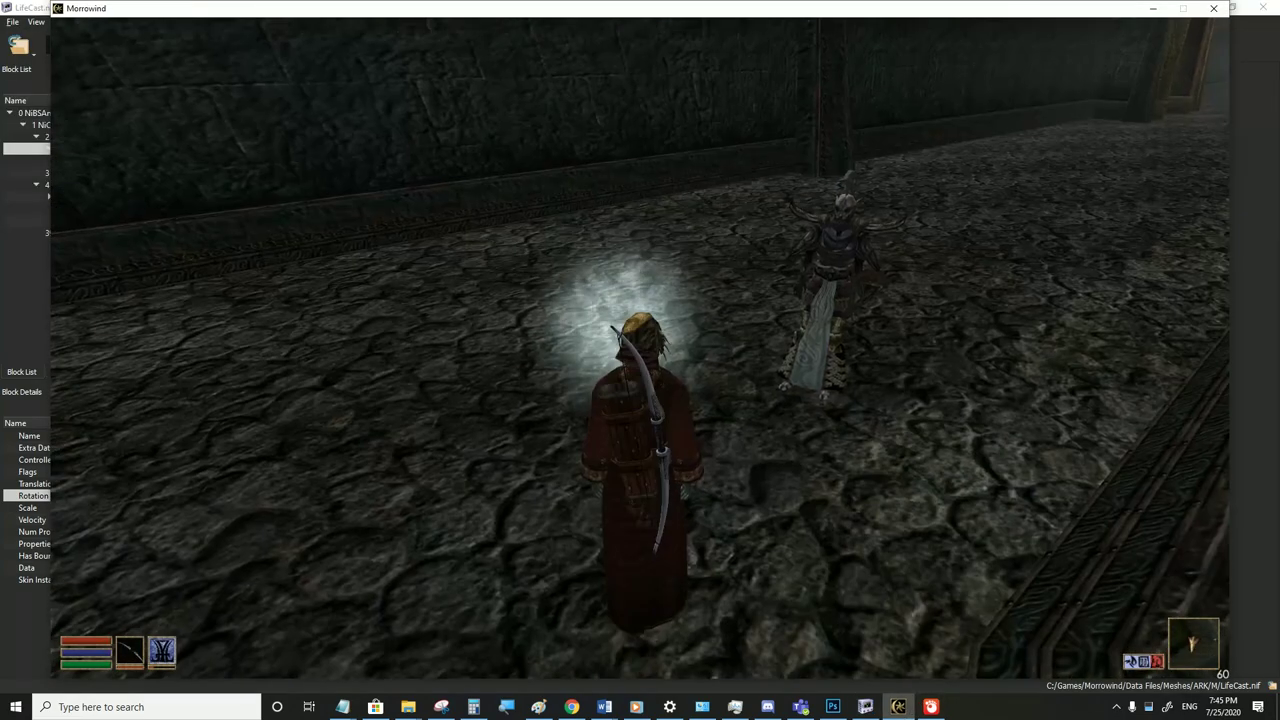
{"action": "key", "text": "Tab"}
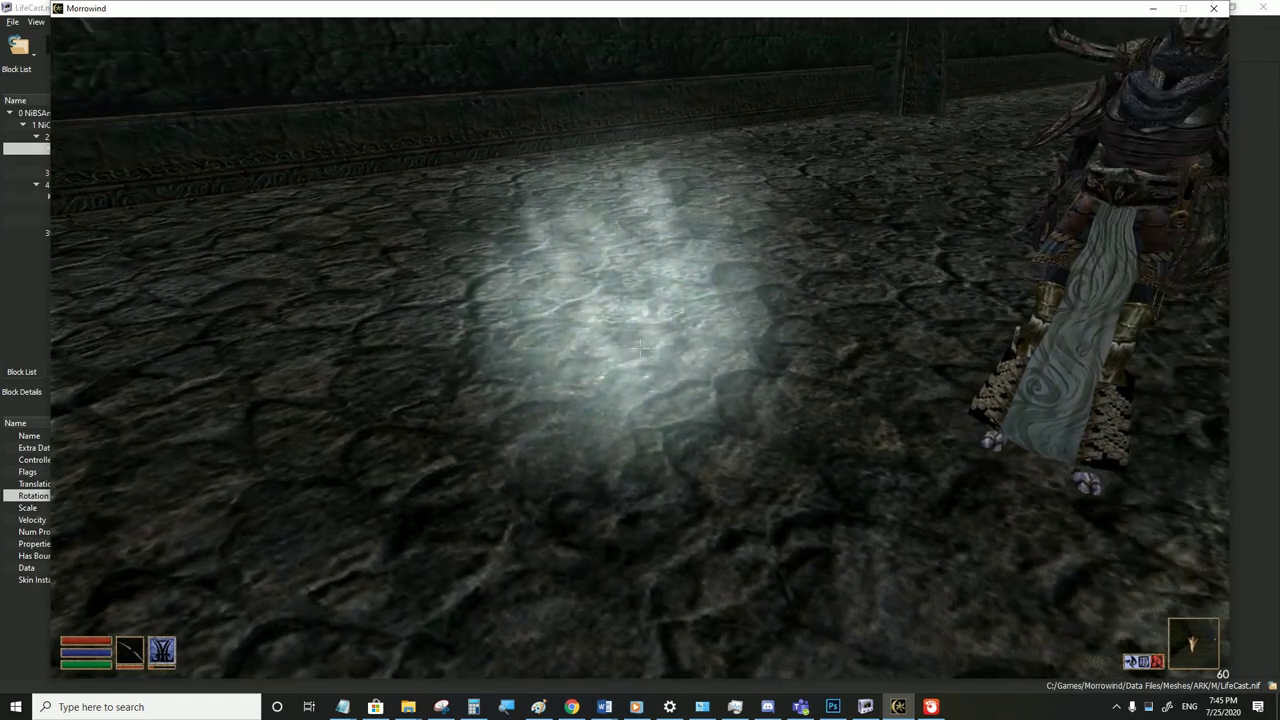
{"action": "key", "text": "Tab"}
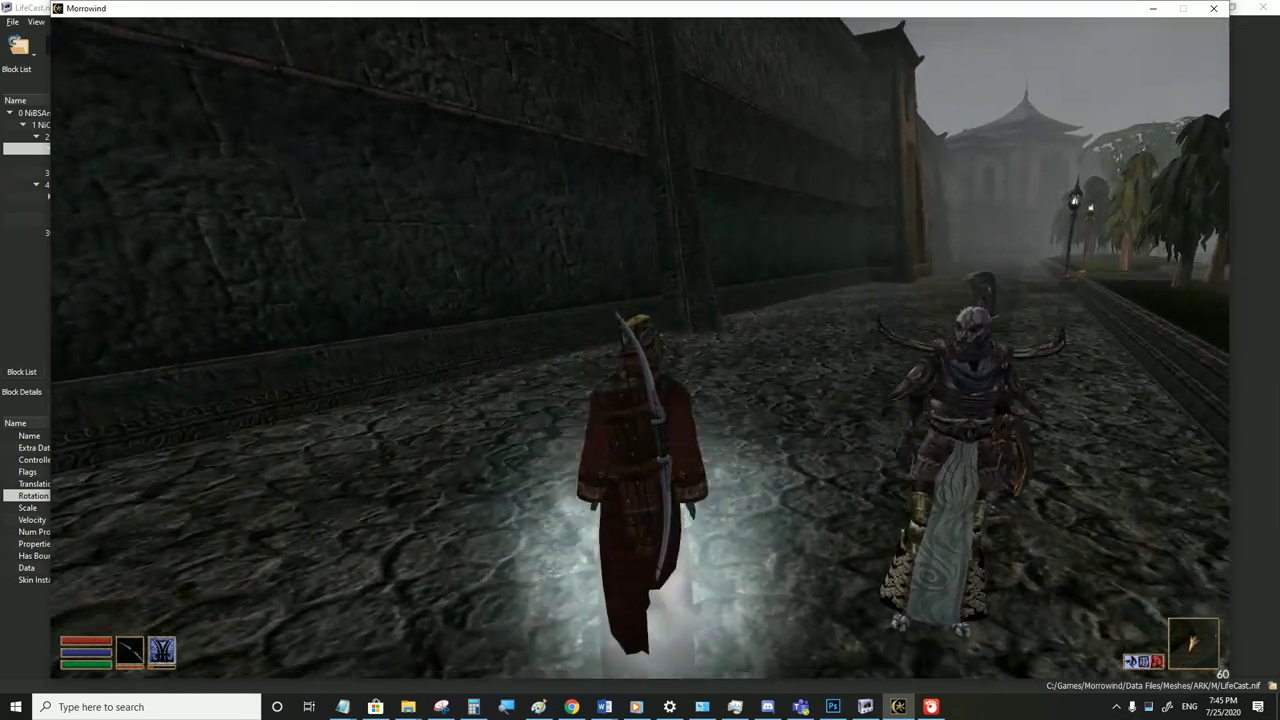
{"action": "key", "text": "alt+Tab"}
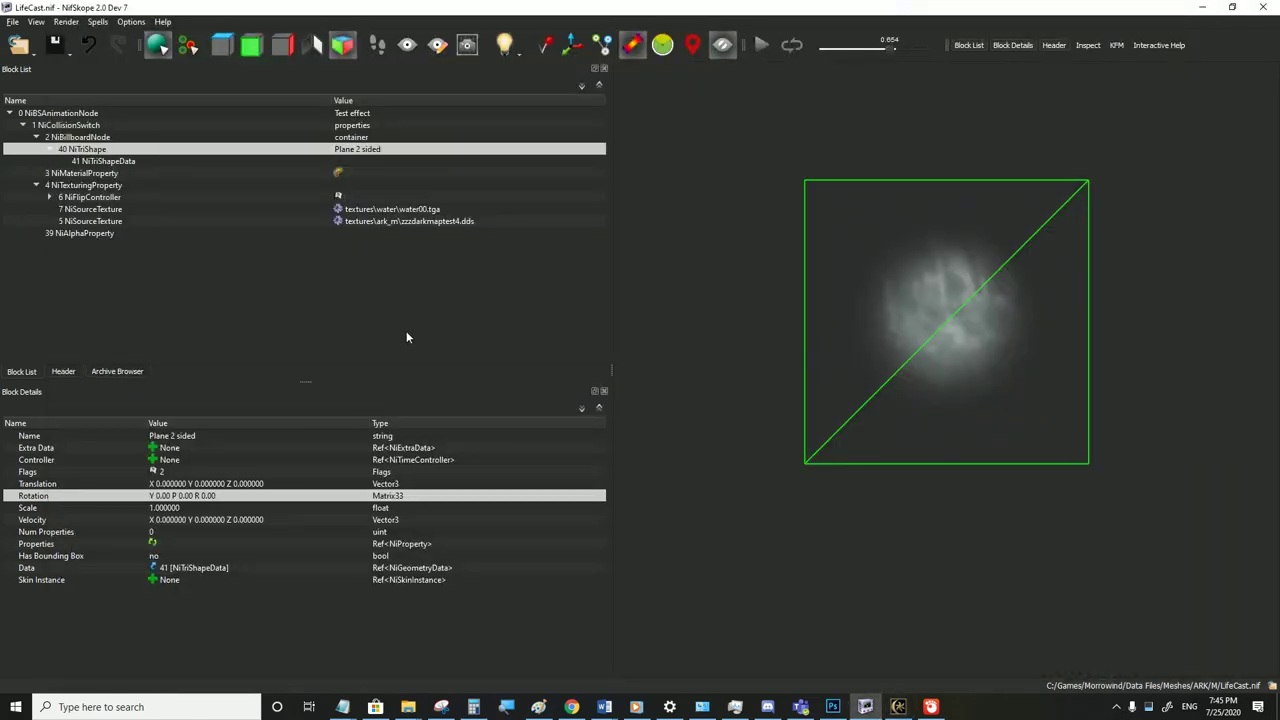
Set the plane shape's Scale to 4, save, and switch back to the game
{"action": "double_click", "coordinate": [165, 507]}
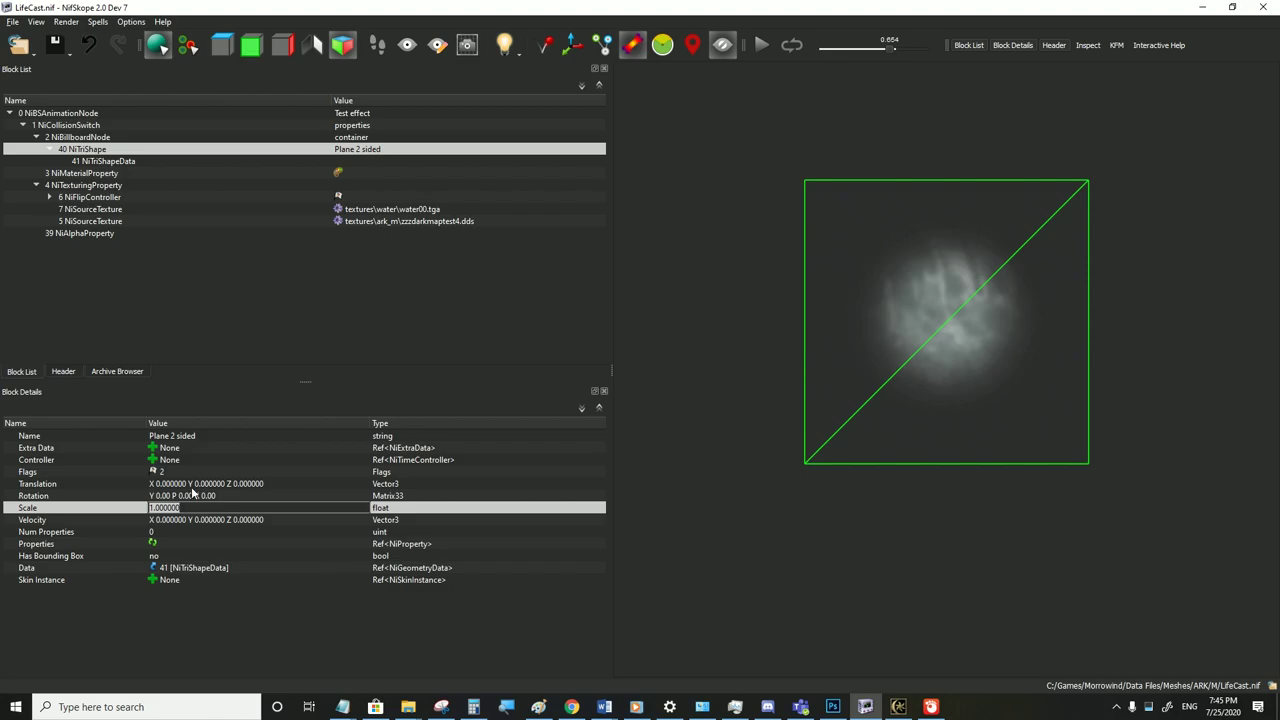
{"action": "type", "text": "4"}
{"action": "left_click", "coordinate": [192, 486]}
{"action": "left_click", "coordinate": [12, 21]}
{"action": "left_click", "coordinate": [35, 127]}
{"action": "left_click", "coordinate": [898, 707]}
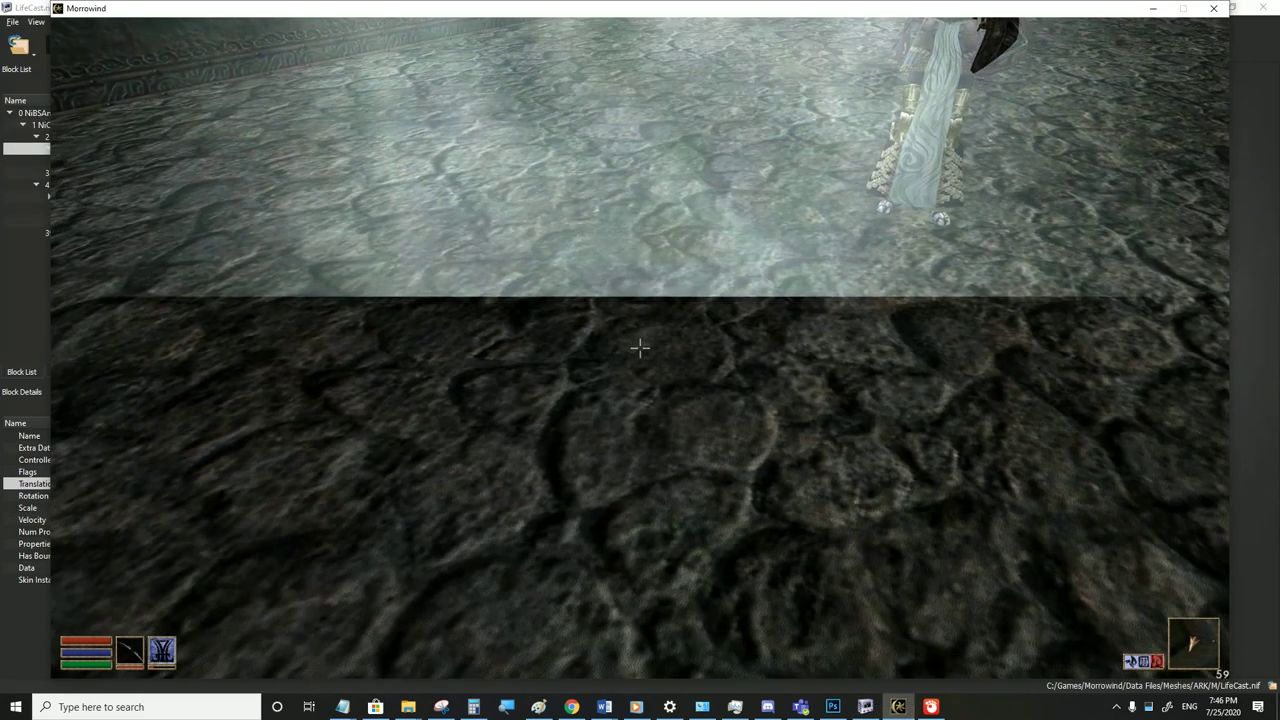
Walk toward and away from the enlarged glow near the ghost, switching to first-person view
{"action": "key", "text": "w"}
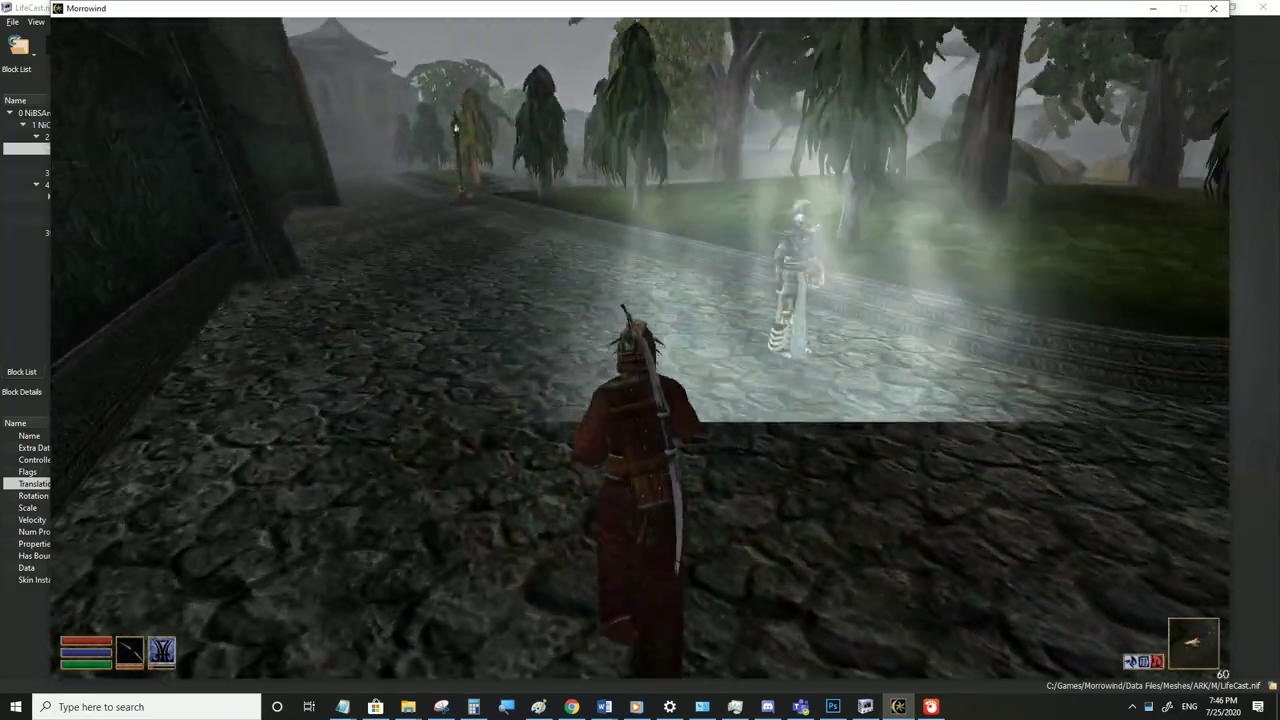
{"action": "key", "text": "w"}
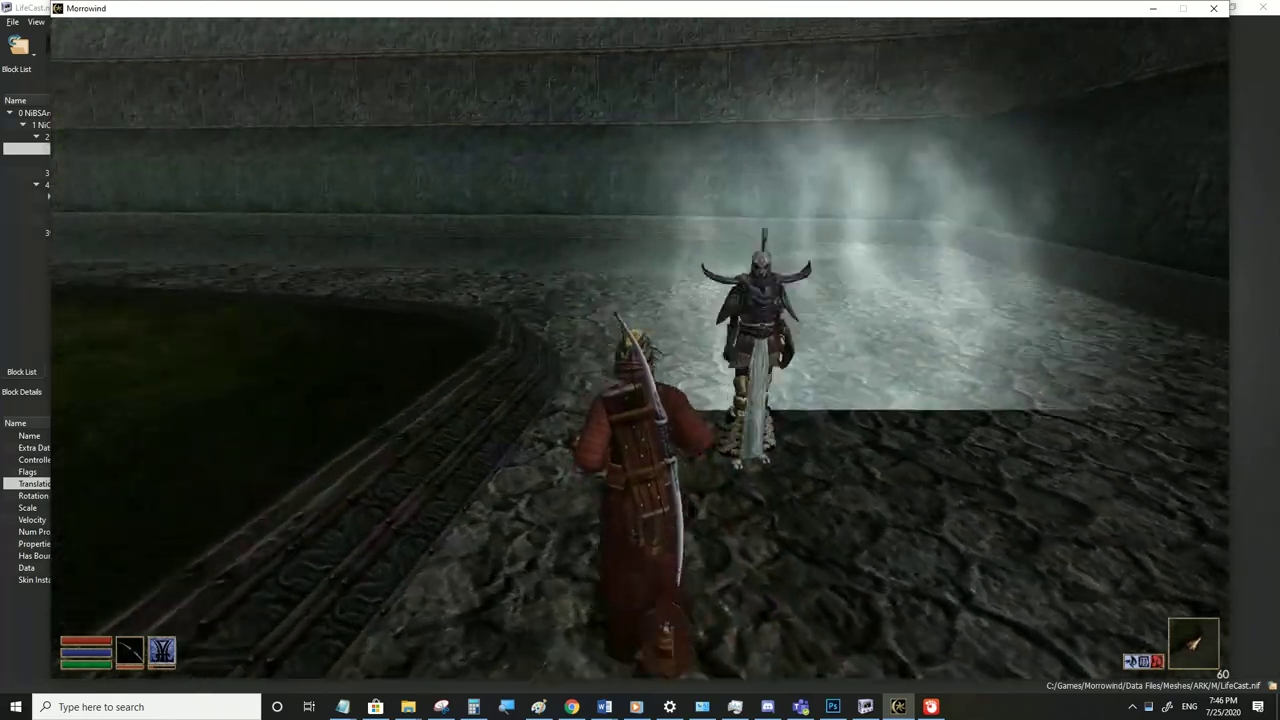
{"action": "key", "text": "s"}
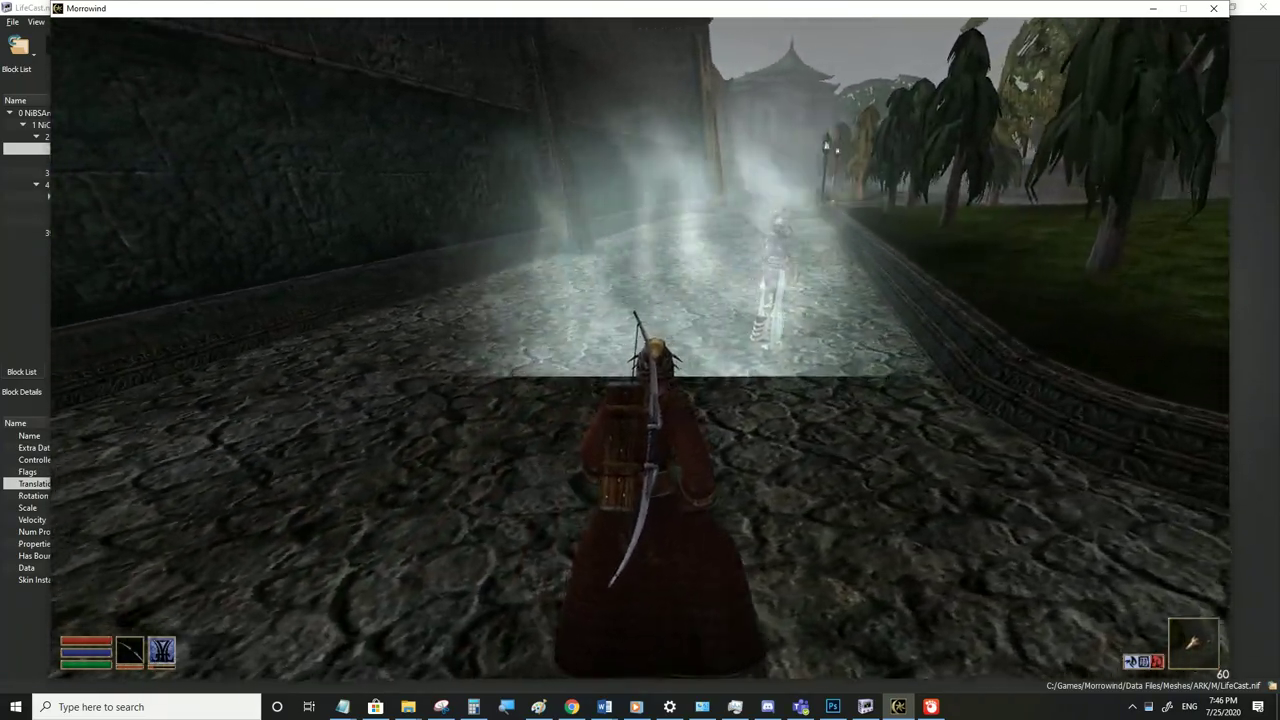
{"action": "key", "text": "w"}
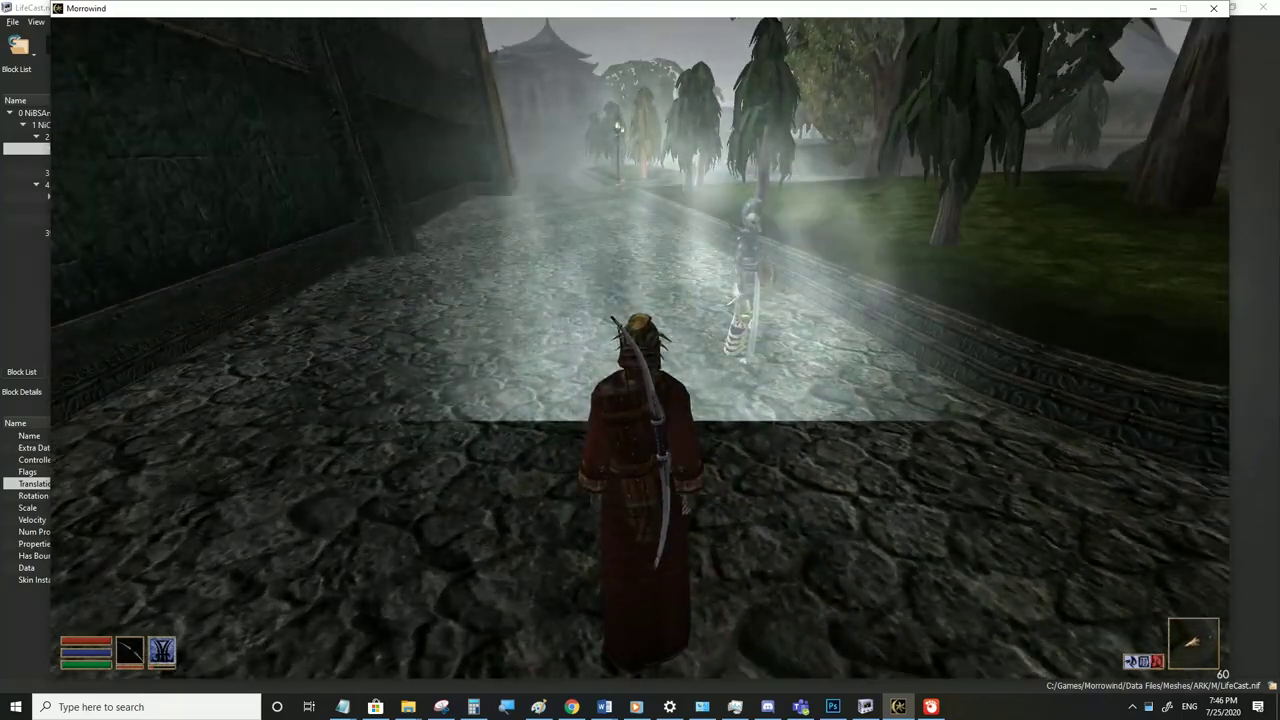
{"action": "key", "text": "Tab"}
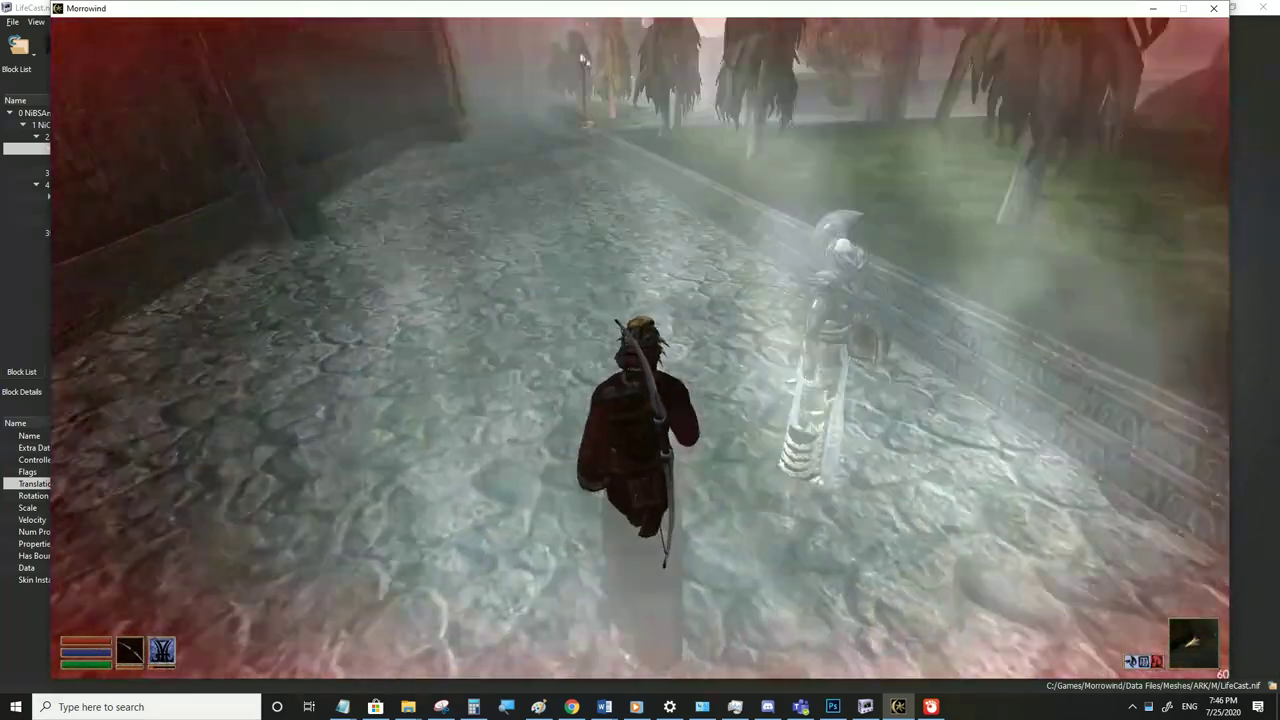
{"action": "key", "text": "s"}
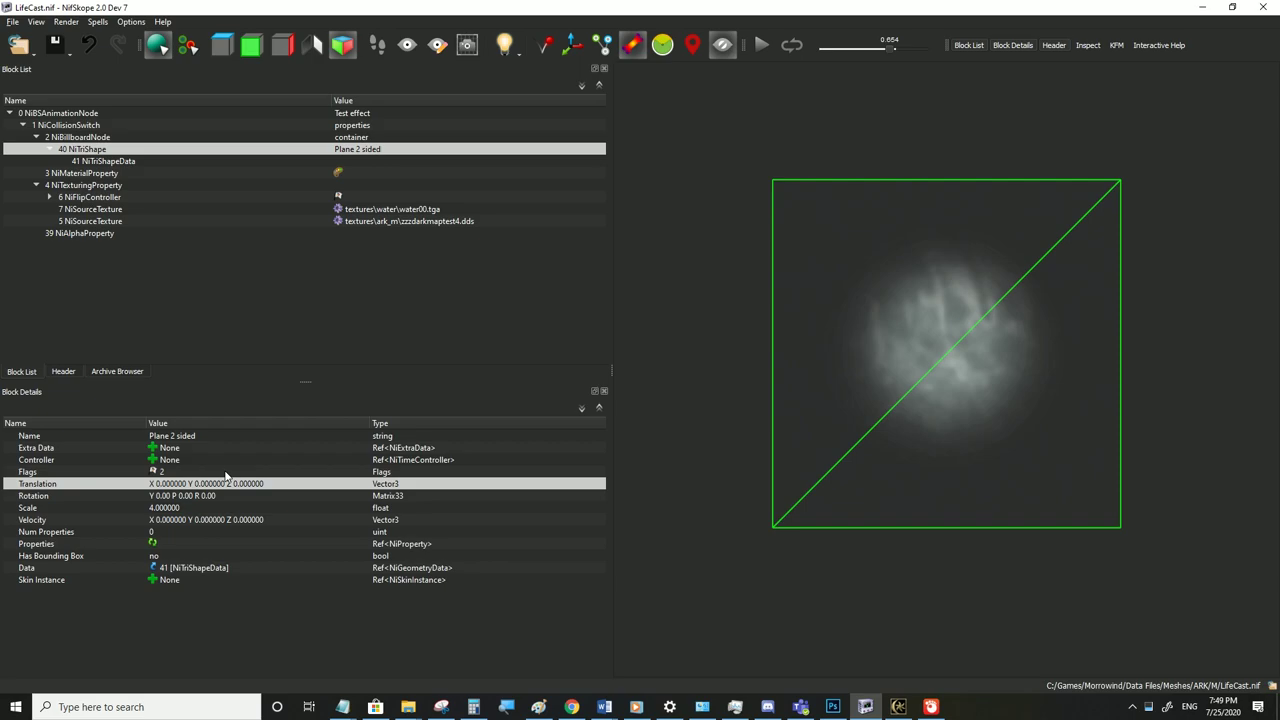
Convert the NiBillboardNode into a plain NiNode
{"action": "left_click", "coordinate": [85, 173]}
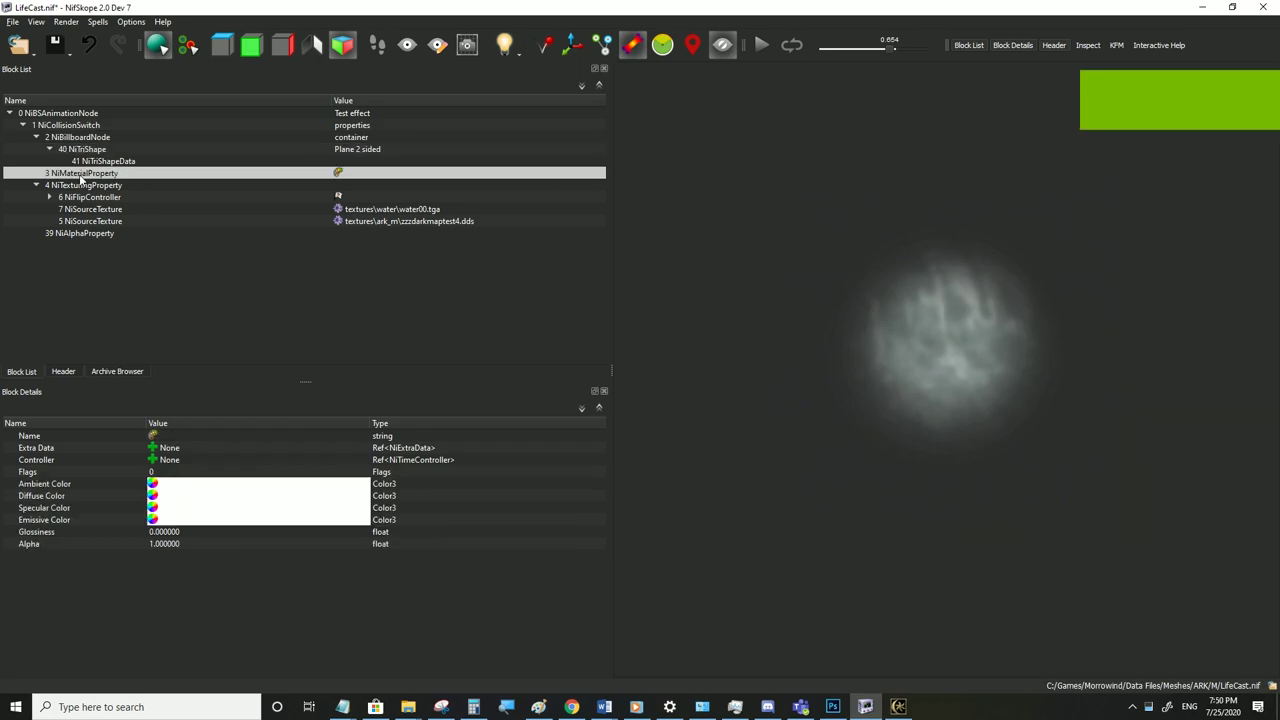
{"action": "left_click", "coordinate": [71, 141]}
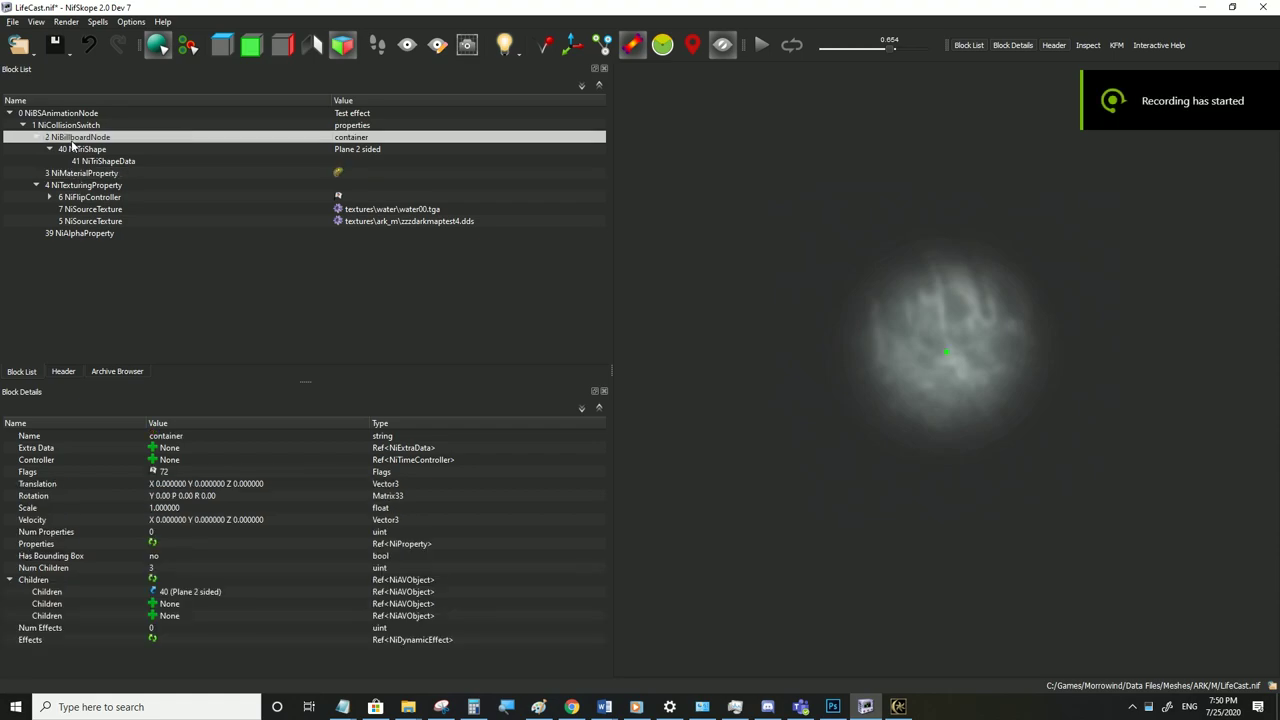
{"action": "right_click", "coordinate": [72, 133]}
{"action": "mouse_move", "coordinate": [110, 136]}
{"action": "left_click", "coordinate": [236, 290]}
{"action": "mouse_move", "coordinate": [280, 291]}
{"action": "left_click", "coordinate": [340, 291]}
Copy the 40 NiTriShape plane branch and paste it twice under 2 NiNode, making three planes
{"action": "left_click", "coordinate": [90, 150]}
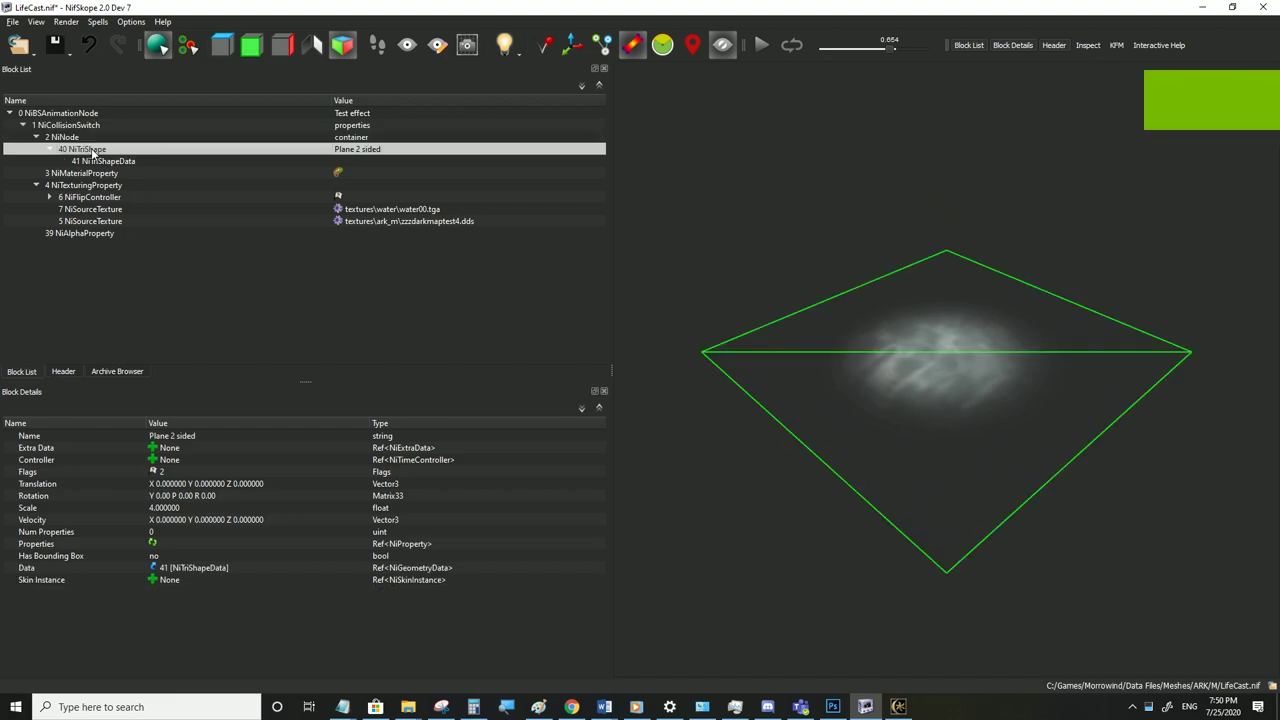
{"action": "right_click", "coordinate": [92, 150]}
{"action": "mouse_move", "coordinate": [150, 146]}
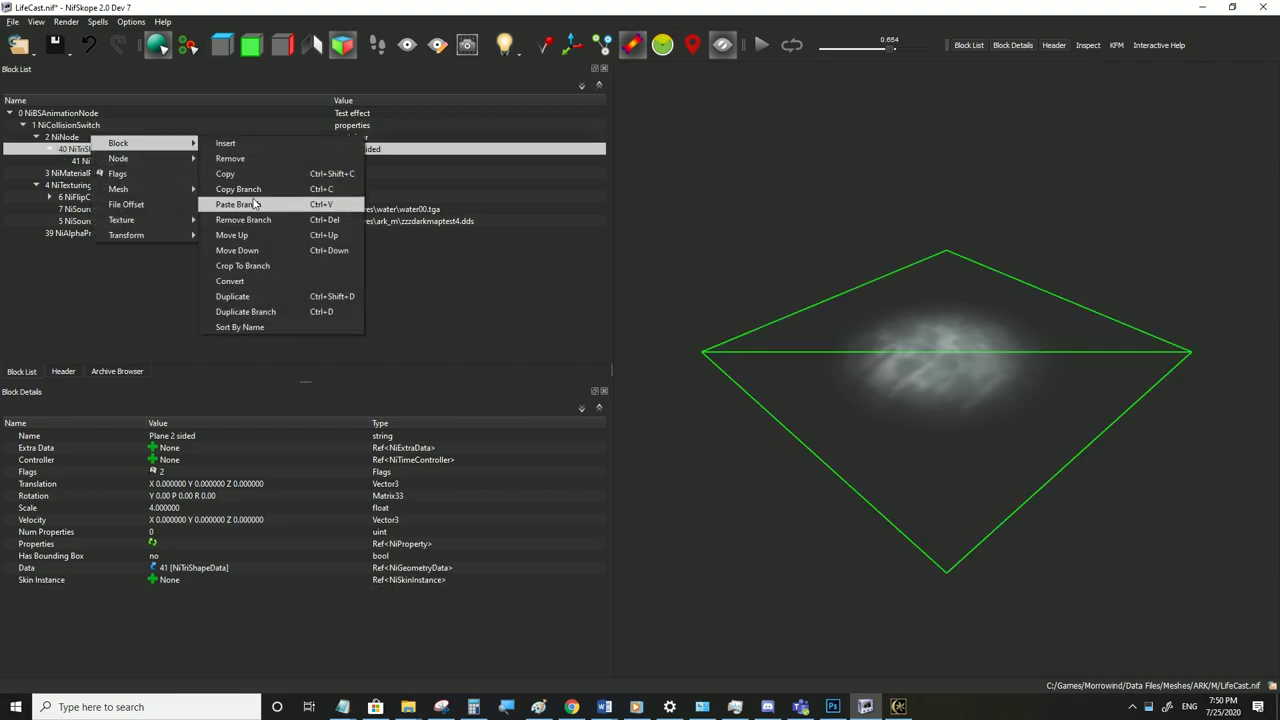
{"action": "left_click", "coordinate": [239, 190]}
{"action": "right_click", "coordinate": [82, 131]}
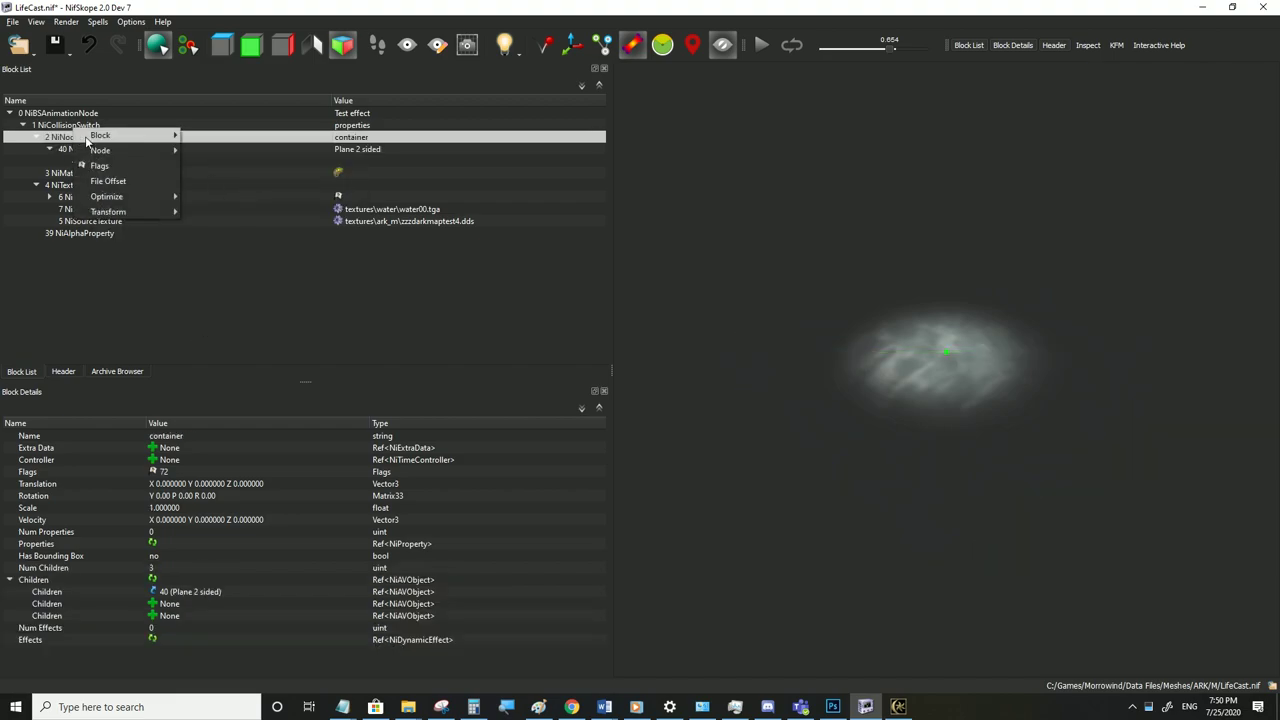
{"action": "mouse_move", "coordinate": [130, 135]}
{"action": "left_click", "coordinate": [255, 196]}
{"action": "left_click", "coordinate": [90, 136]}
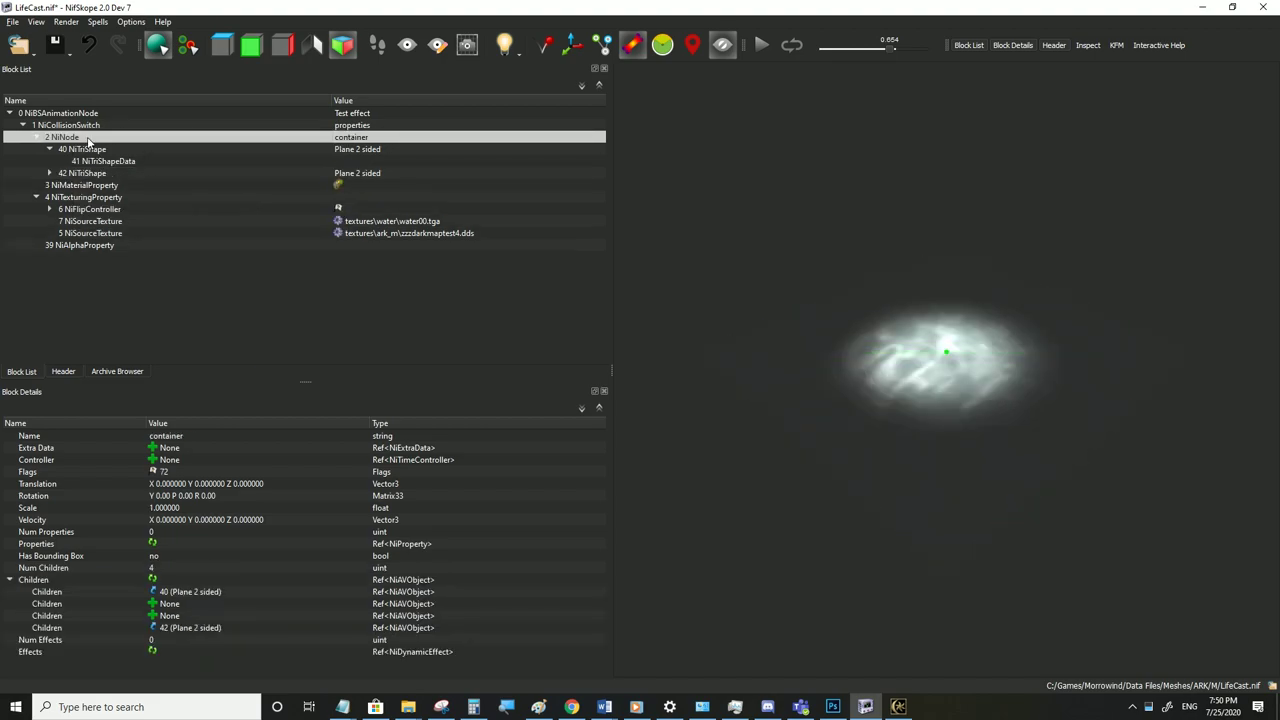
{"action": "right_click", "coordinate": [98, 128]}
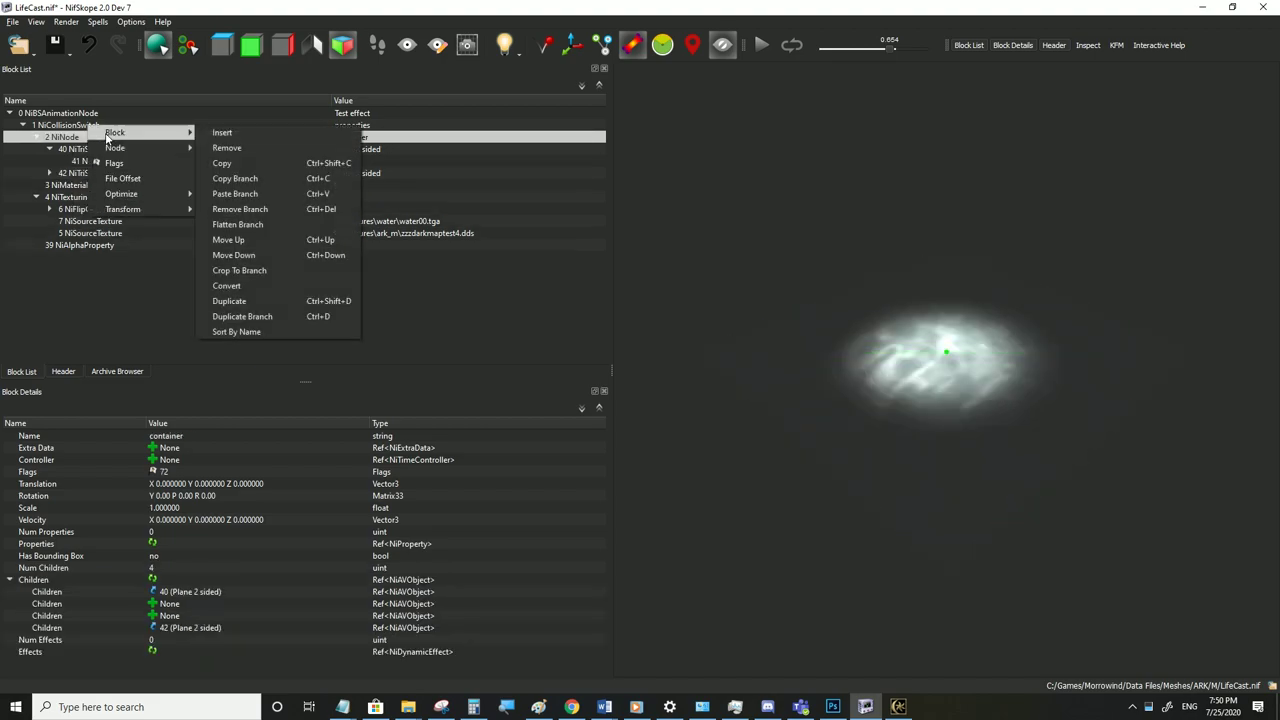
{"action": "left_click", "coordinate": [238, 194]}
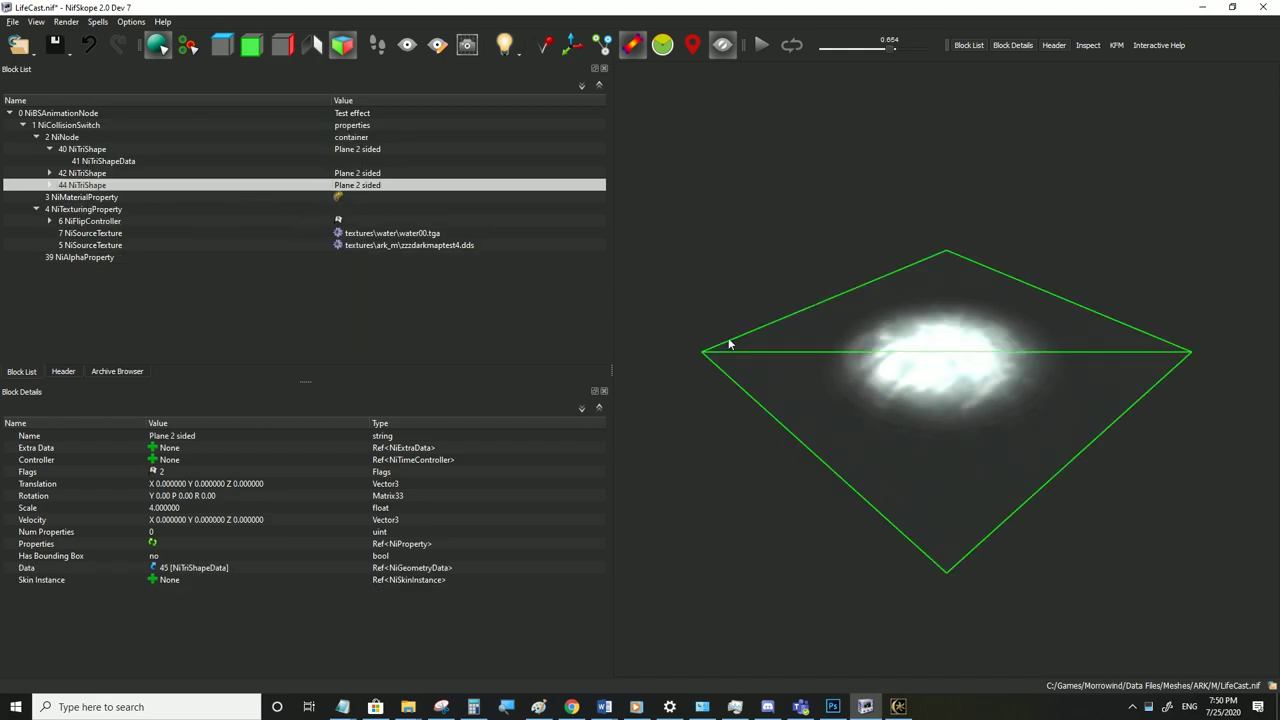
Orbit the view to check the three crossed planes, save, and switch to Morrowind
{"action": "left_click_drag", "start_coordinate": [845, 318], "coordinate": [694, 374]}
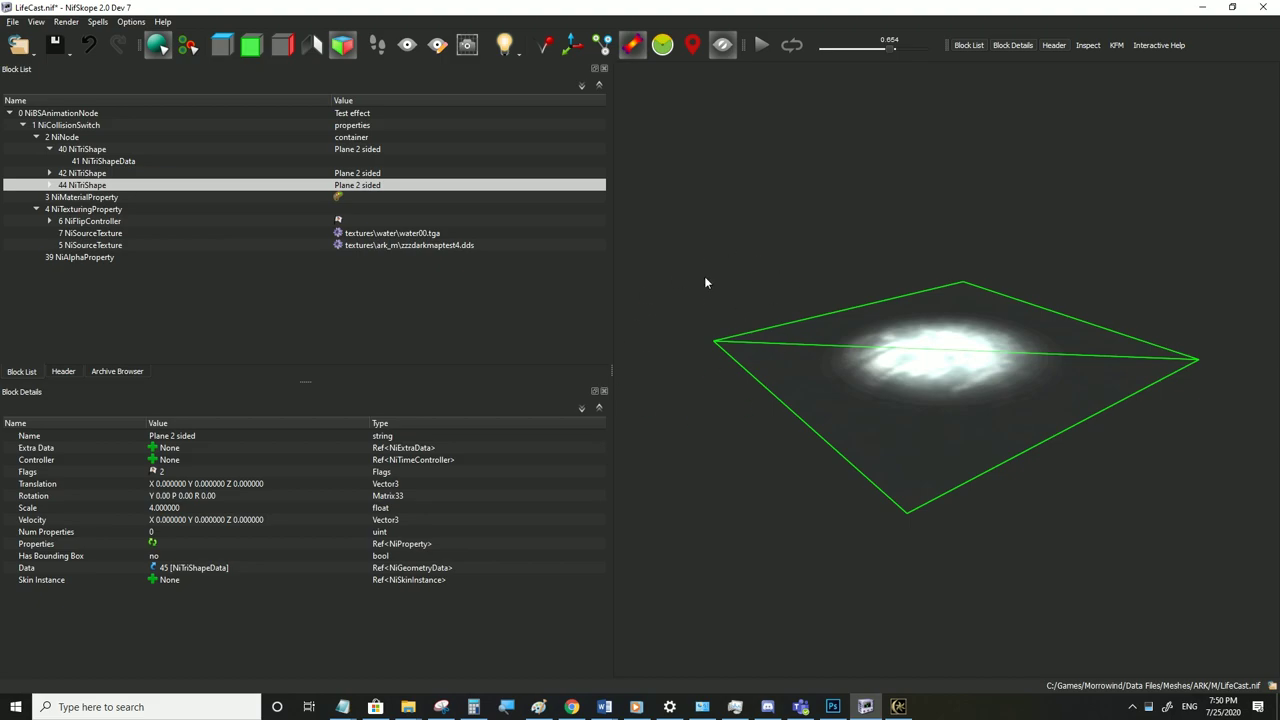
{"action": "left_click_drag", "start_coordinate": [703, 285], "coordinate": [710, 317]}
{"action": "left_click", "coordinate": [12, 22]}
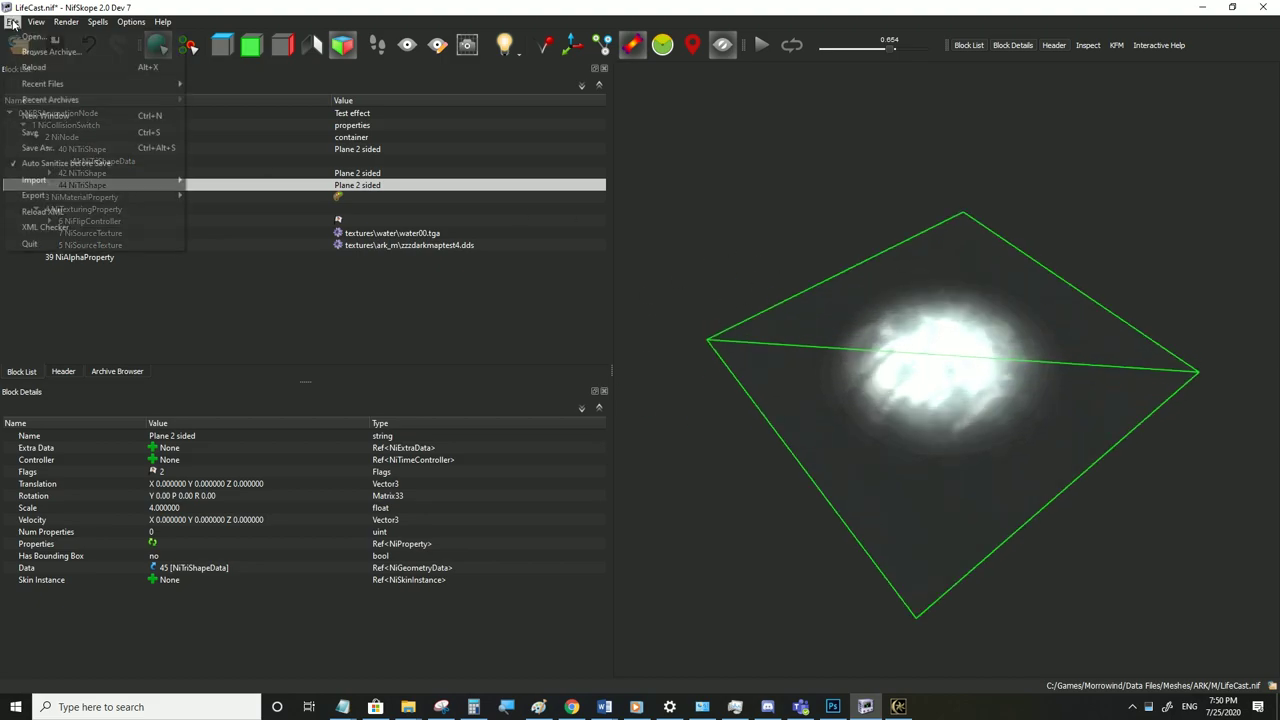
{"action": "key", "text": "Escape"}
{"action": "left_click", "coordinate": [85, 149]}
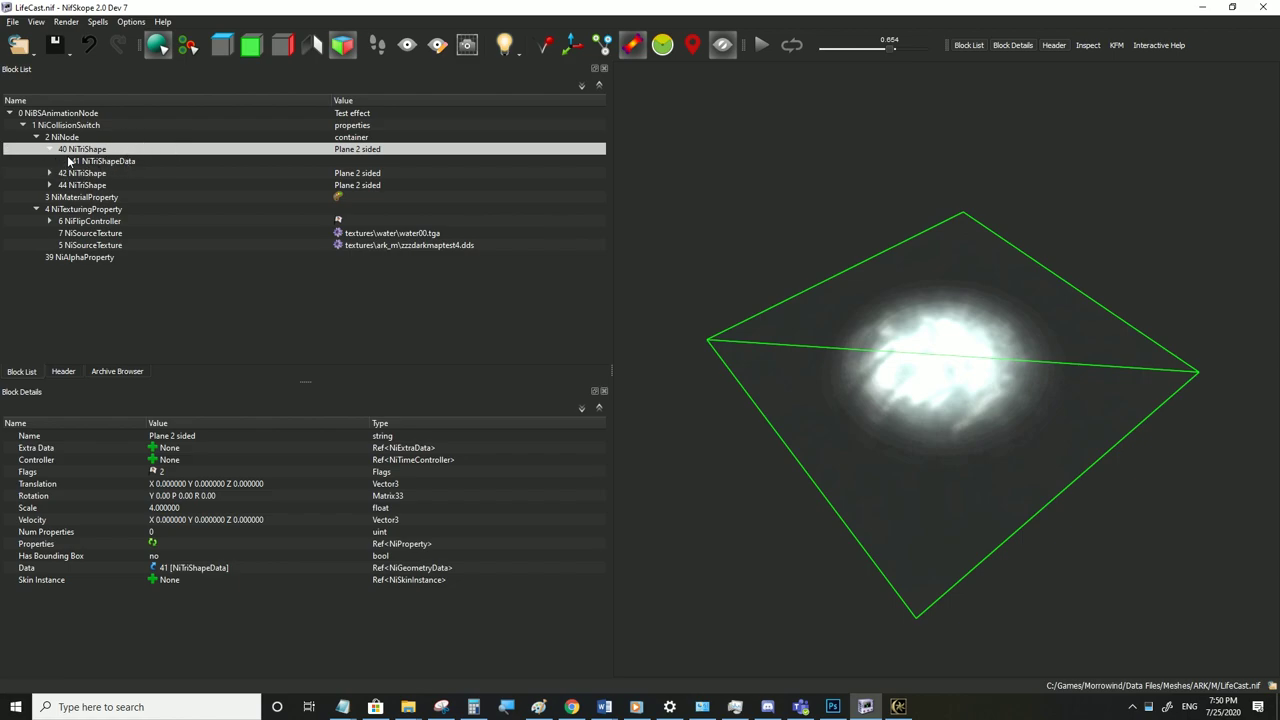
{"action": "left_click", "coordinate": [898, 706]}
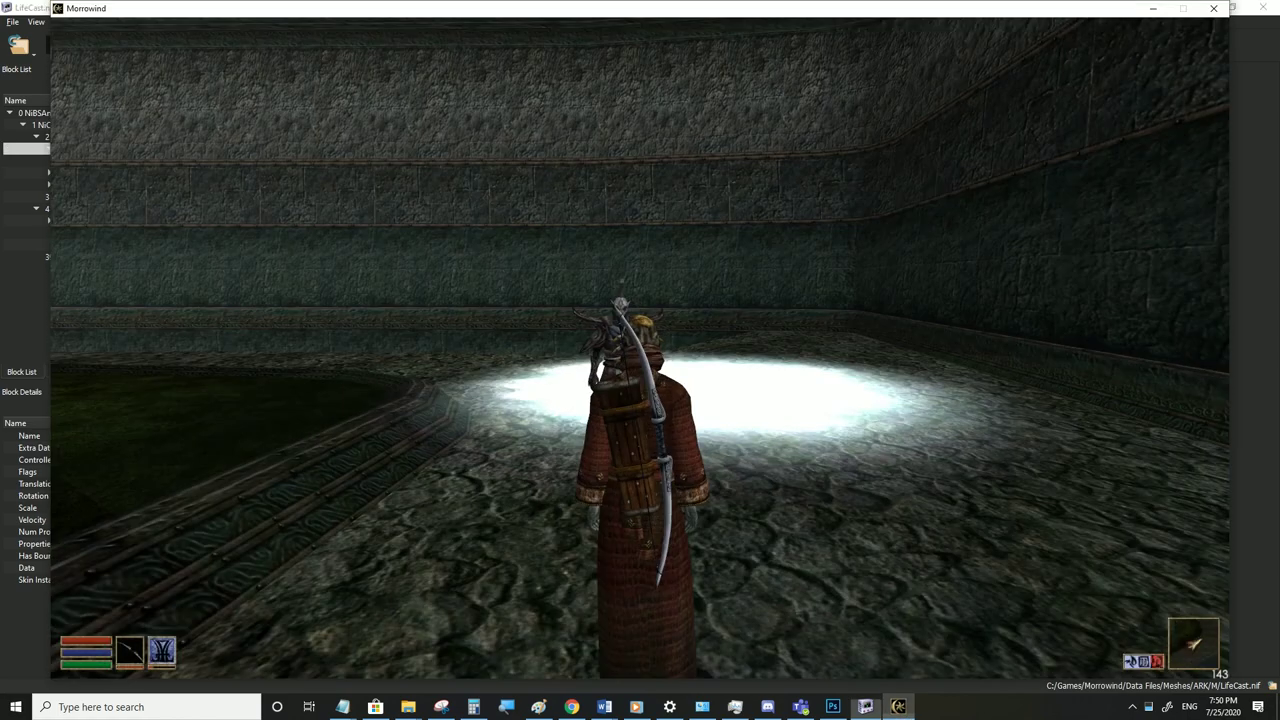
Walk into the glow beside the armoured figure, back away to view it, then return to NifSkope
{"action": "key", "text": "w"}
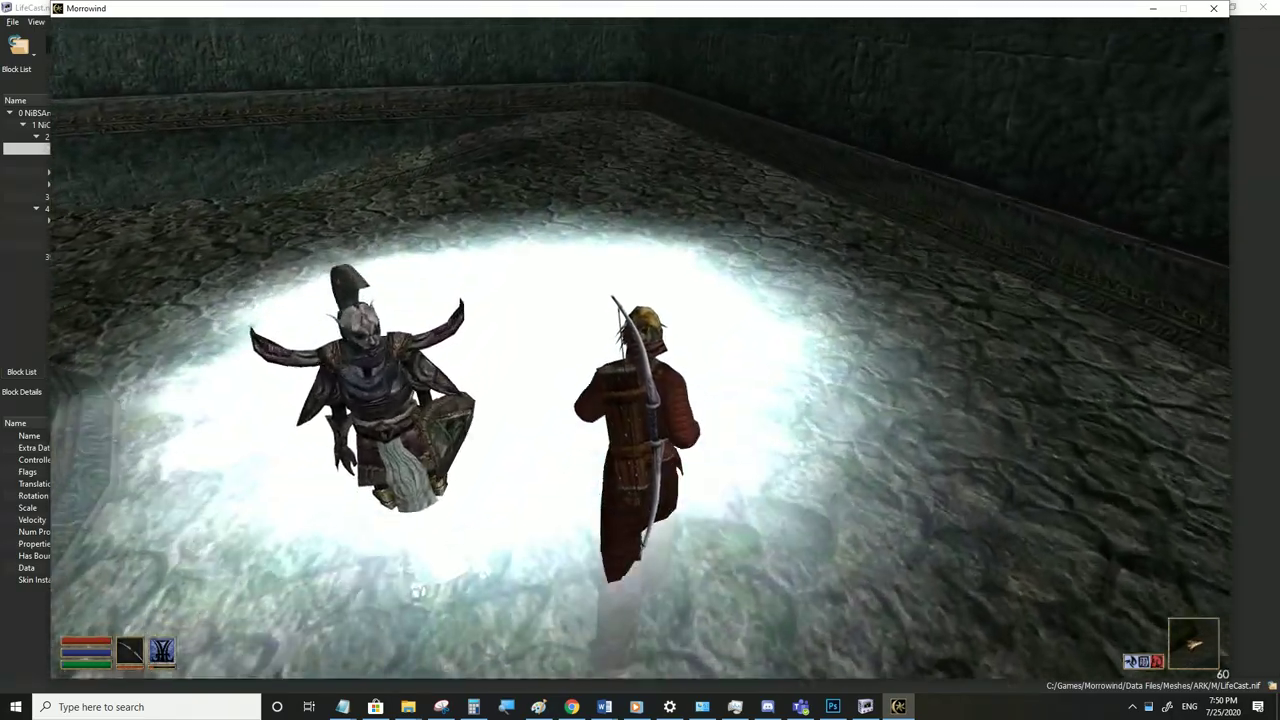
{"action": "key", "text": "s"}
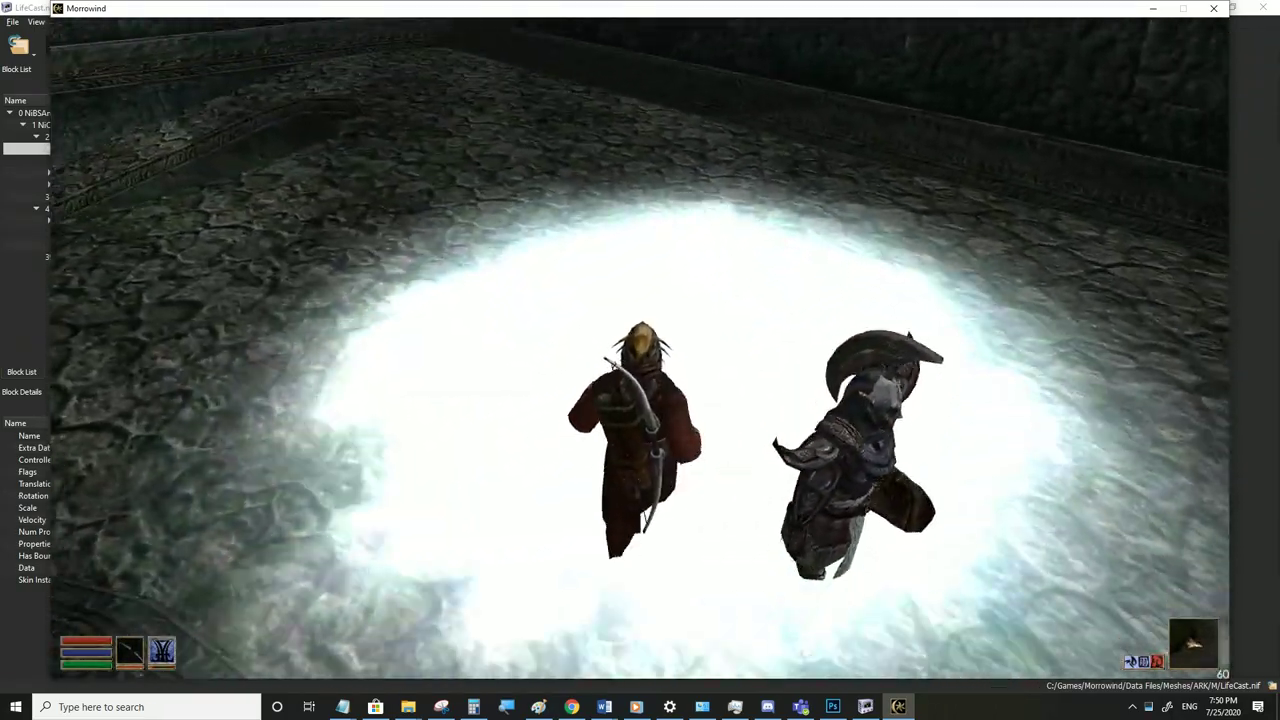
{"action": "key", "text": "s"}
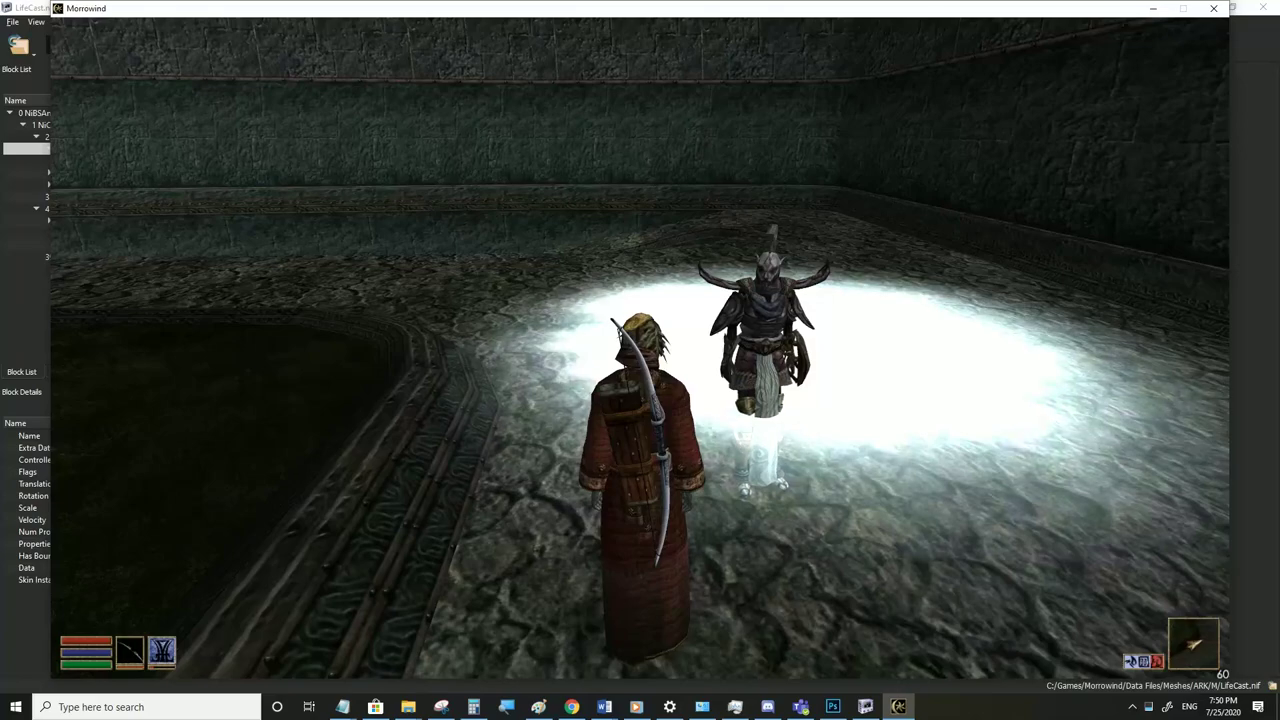
{"action": "key", "text": "alt+Tab"}
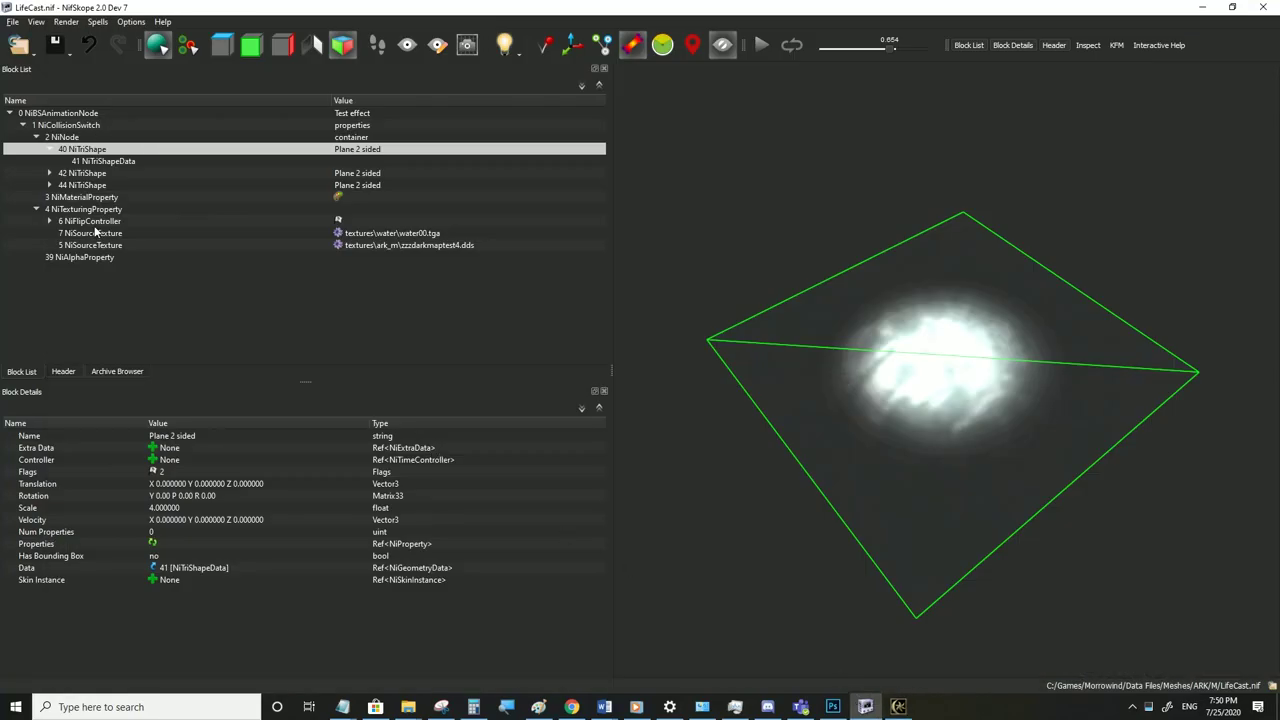
Set the 42 NiTriShape plane's pitch rotation to 90
{"action": "left_click", "coordinate": [86, 174]}
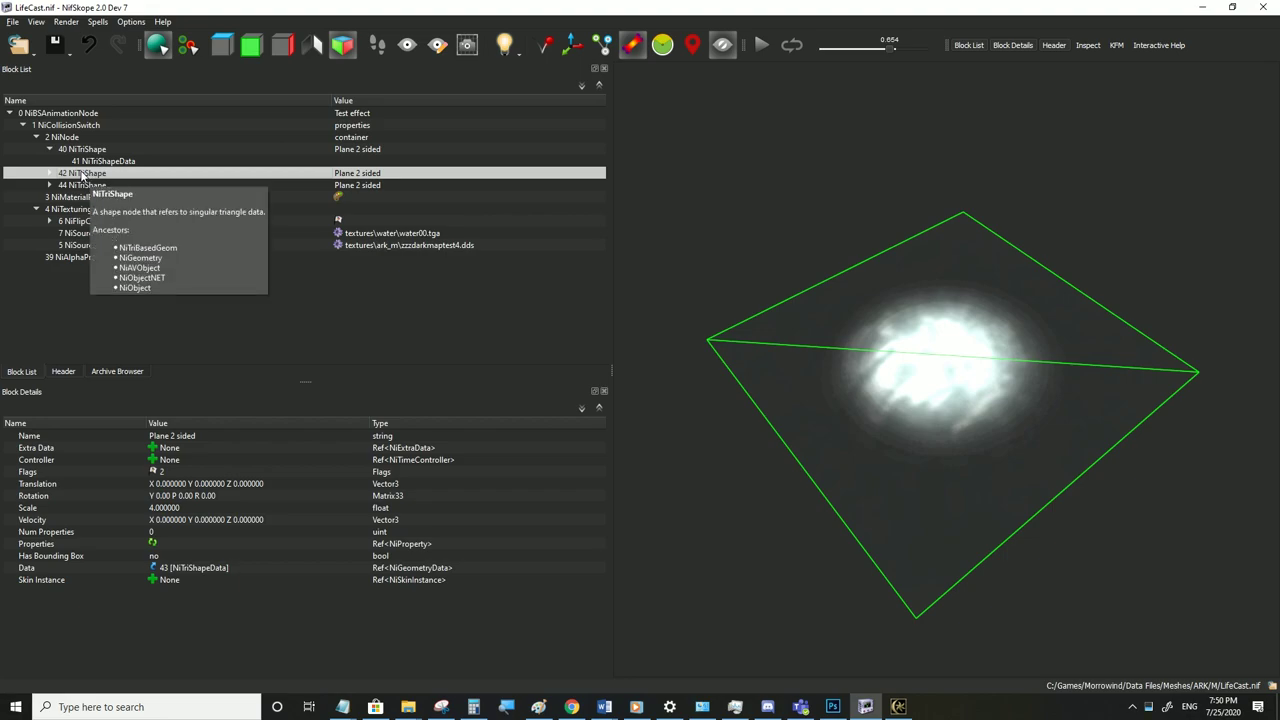
{"action": "double_click", "coordinate": [174, 498]}
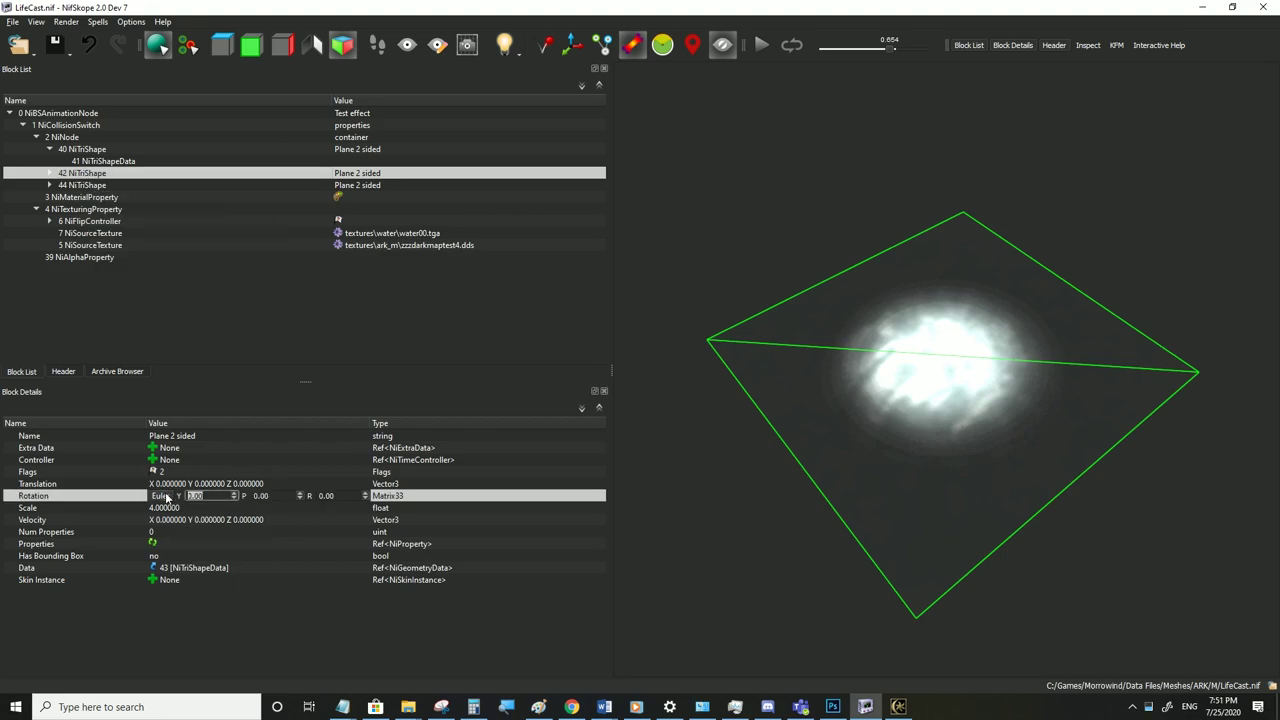
{"action": "key", "text": "Tab"}
{"action": "key", "text": "Tab"}
{"action": "triple_click", "coordinate": [345, 497]}
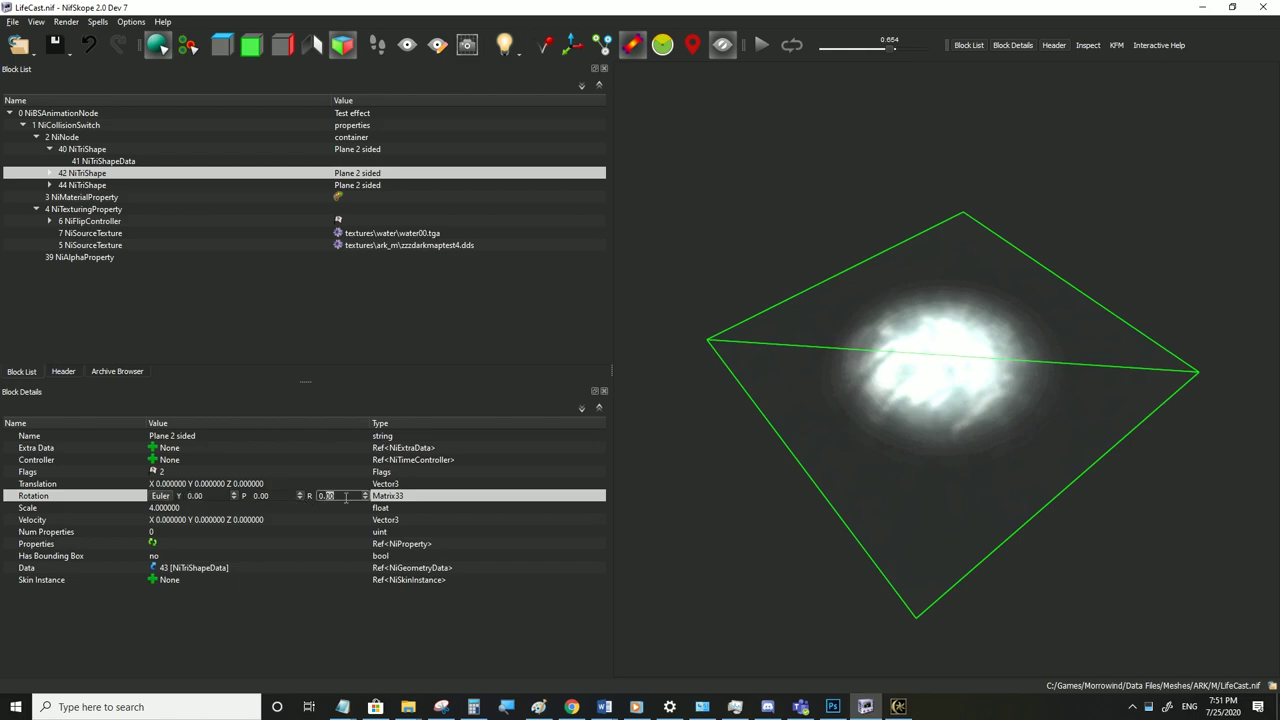
{"action": "left_click", "coordinate": [260, 496]}
{"action": "type", "text": "91"}
{"action": "double_click", "coordinate": [270, 496]}
{"action": "type", "text": "90"}
{"action": "key", "text": "Return"}
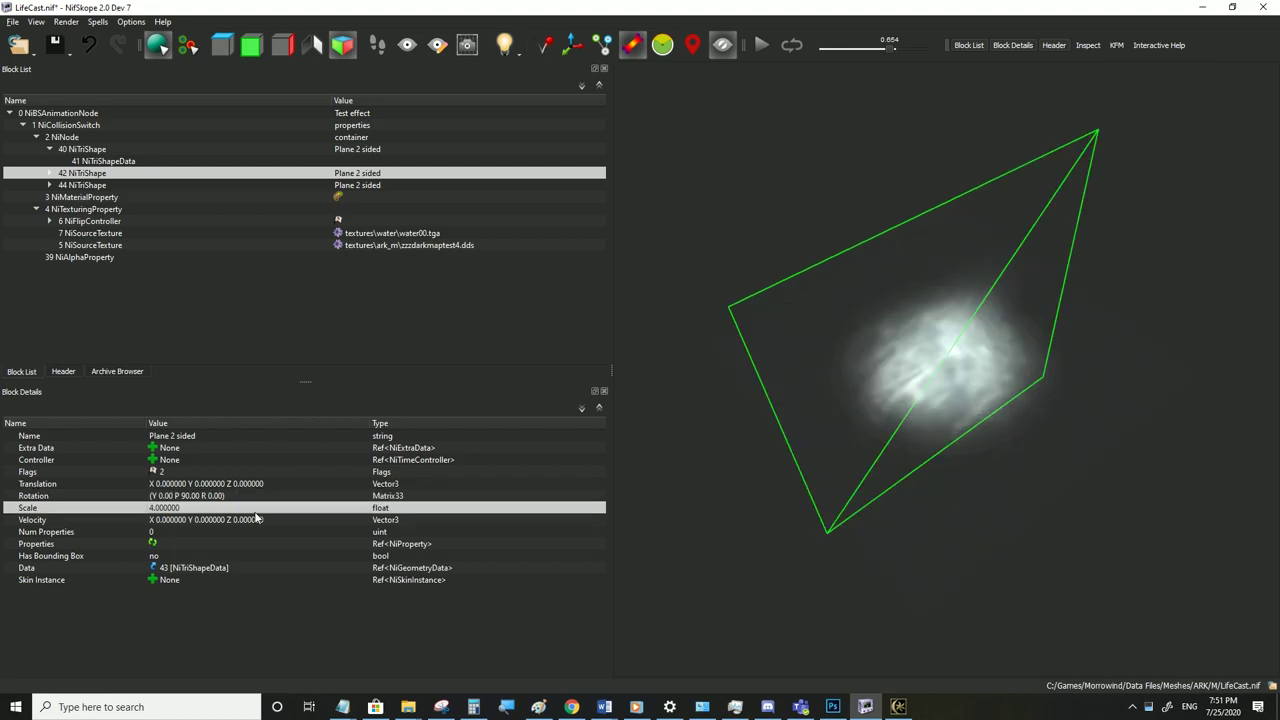
Set the 44 NiTriShape plane's yaw rotation to 90 and check the crossed planes
{"action": "left_click", "coordinate": [72, 186]}
{"action": "double_click", "coordinate": [166, 498]}
{"action": "type", "text": "90"}
{"action": "key", "text": "Return"}
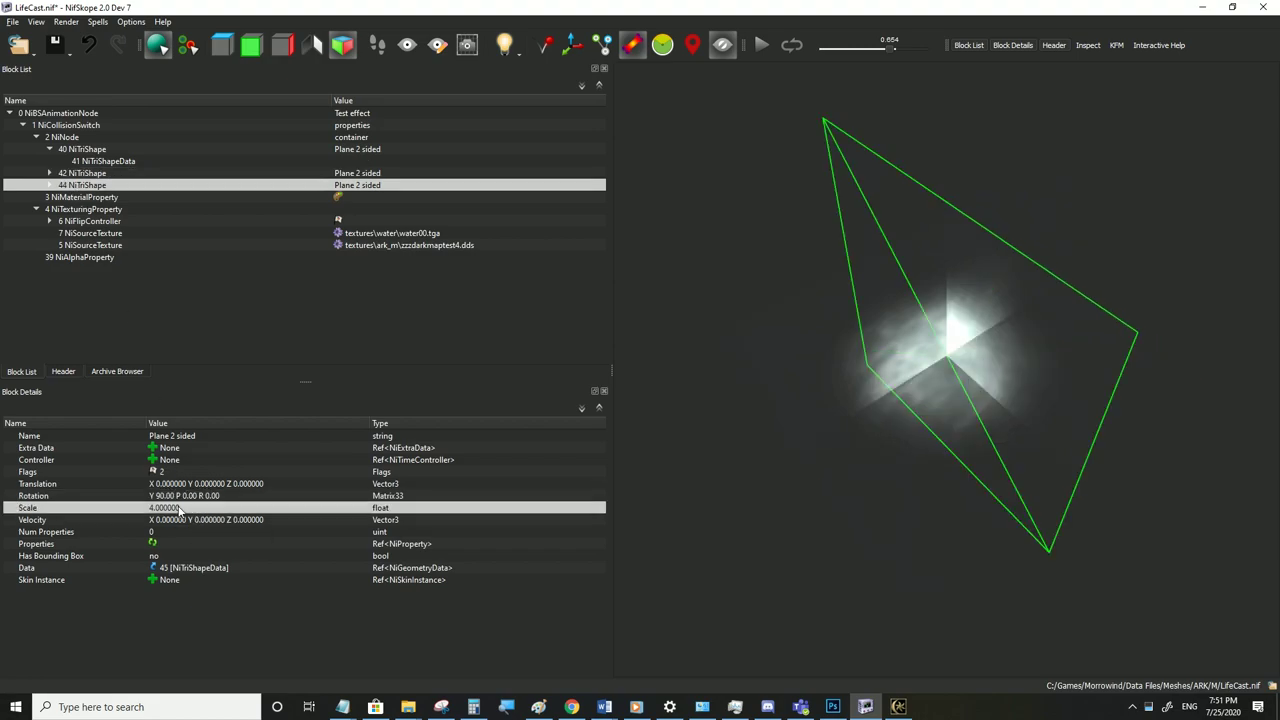
{"action": "left_click_drag", "start_coordinate": [910, 470], "coordinate": [843, 415]}
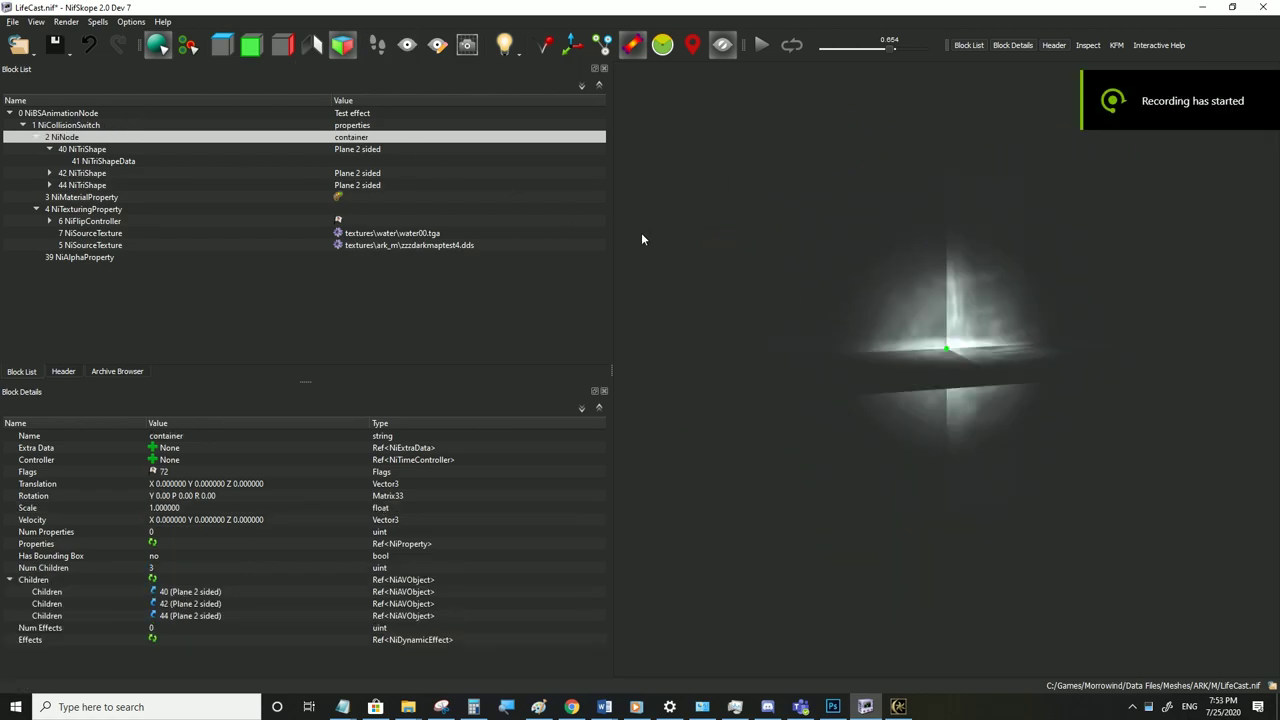
{"action": "left_click_drag", "start_coordinate": [641, 232], "coordinate": [705, 248]}
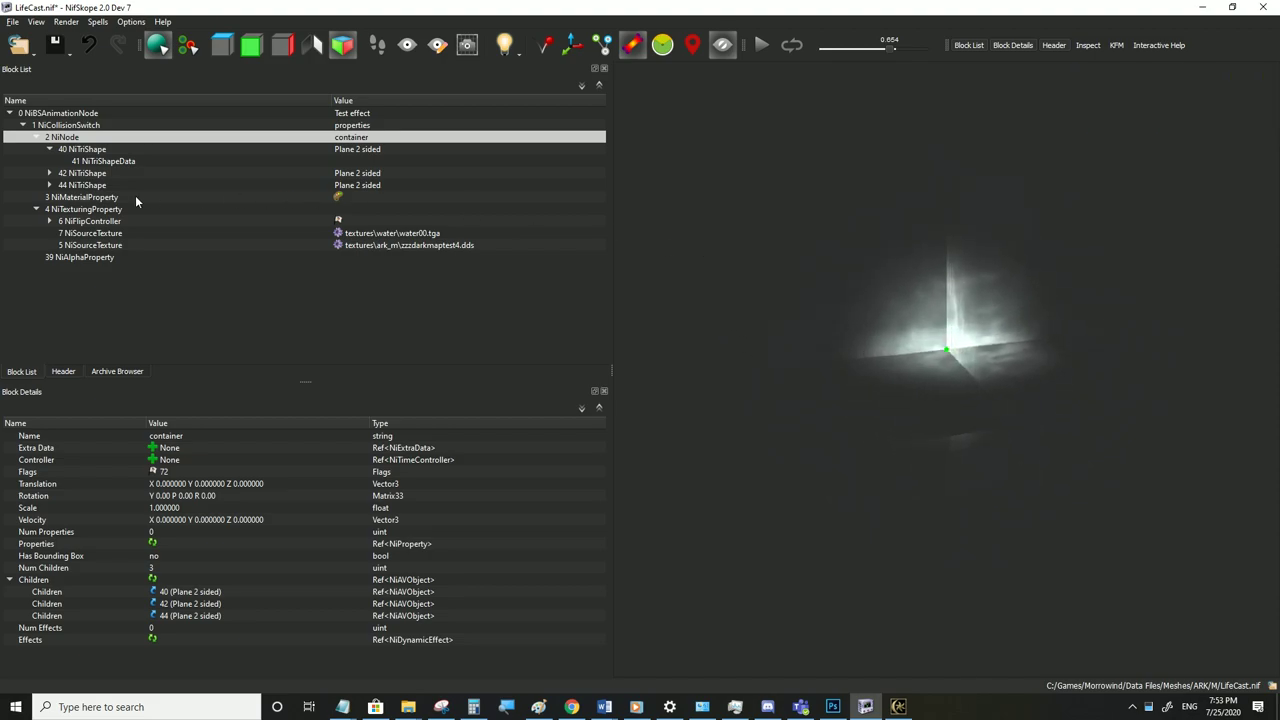
Attach a new NiZBufferProperty to the 1 NiCollisionSwitch block
{"action": "mouse_move", "coordinate": [75, 167]}
{"action": "mouse_move", "coordinate": [286, 214]}
{"action": "mouse_move", "coordinate": [145, 248]}
{"action": "left_click", "coordinate": [65, 127]}
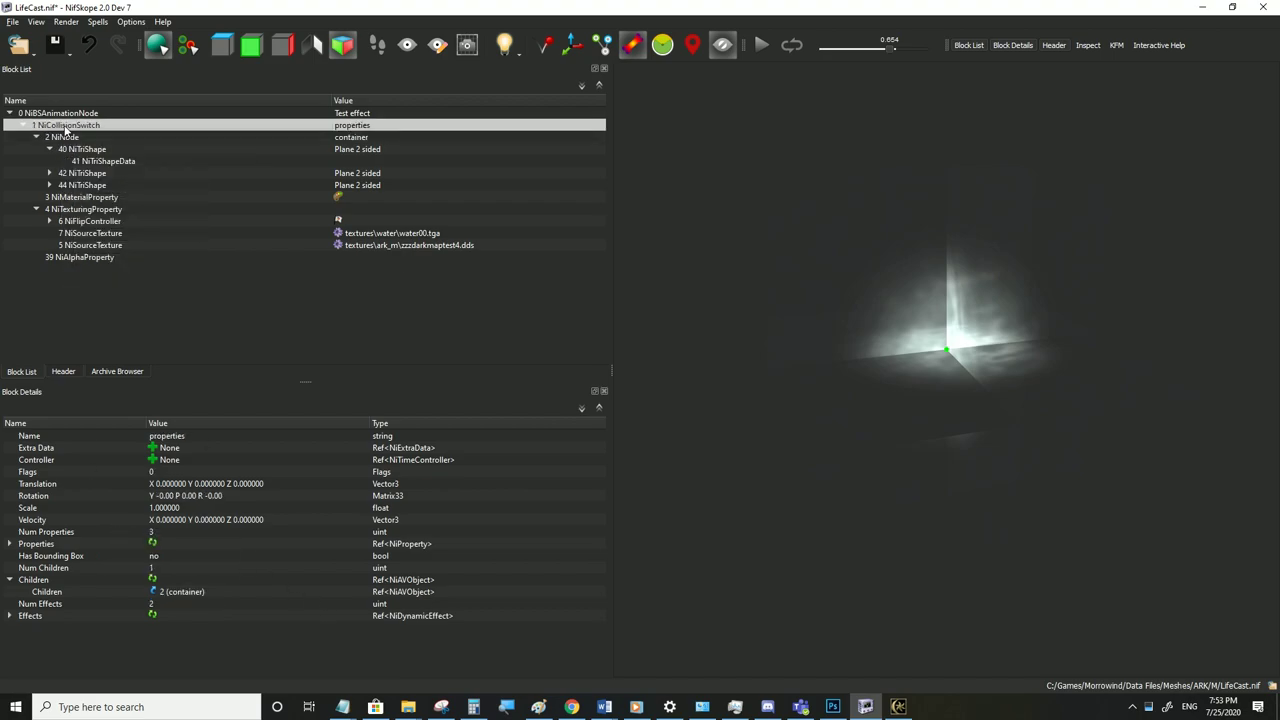
{"action": "left_click", "coordinate": [9, 545]}
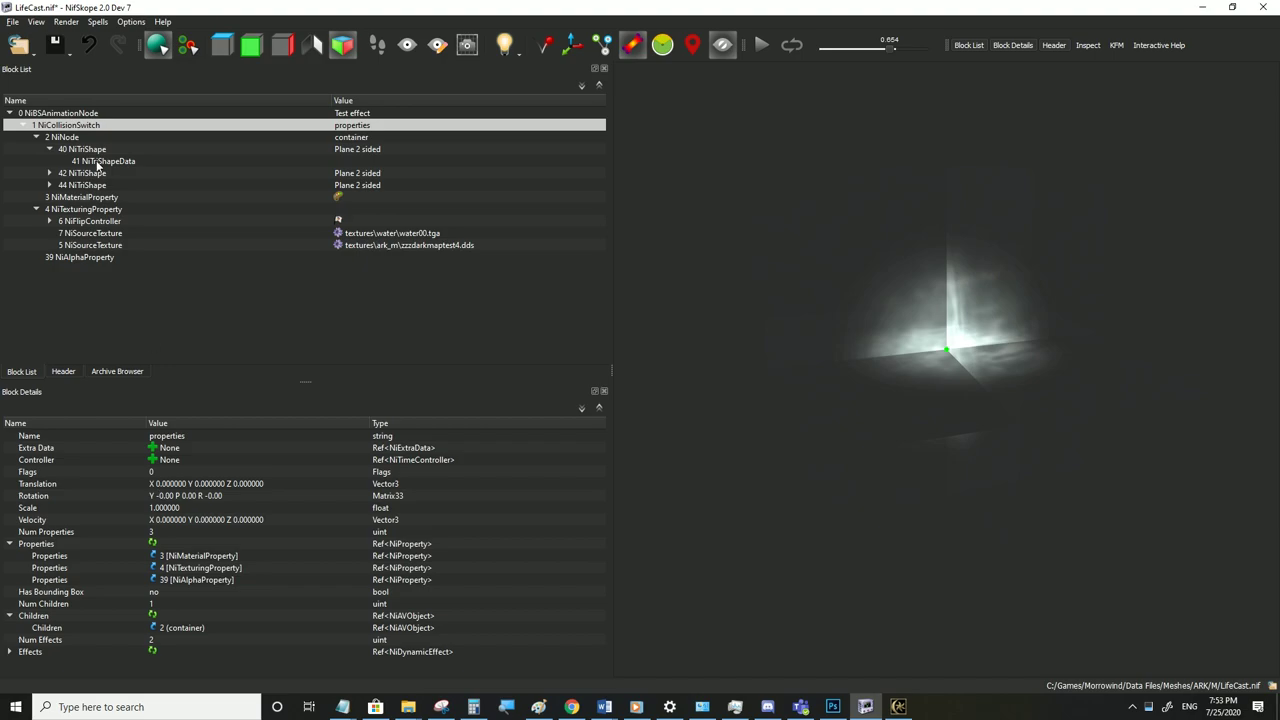
{"action": "right_click", "coordinate": [62, 127]}
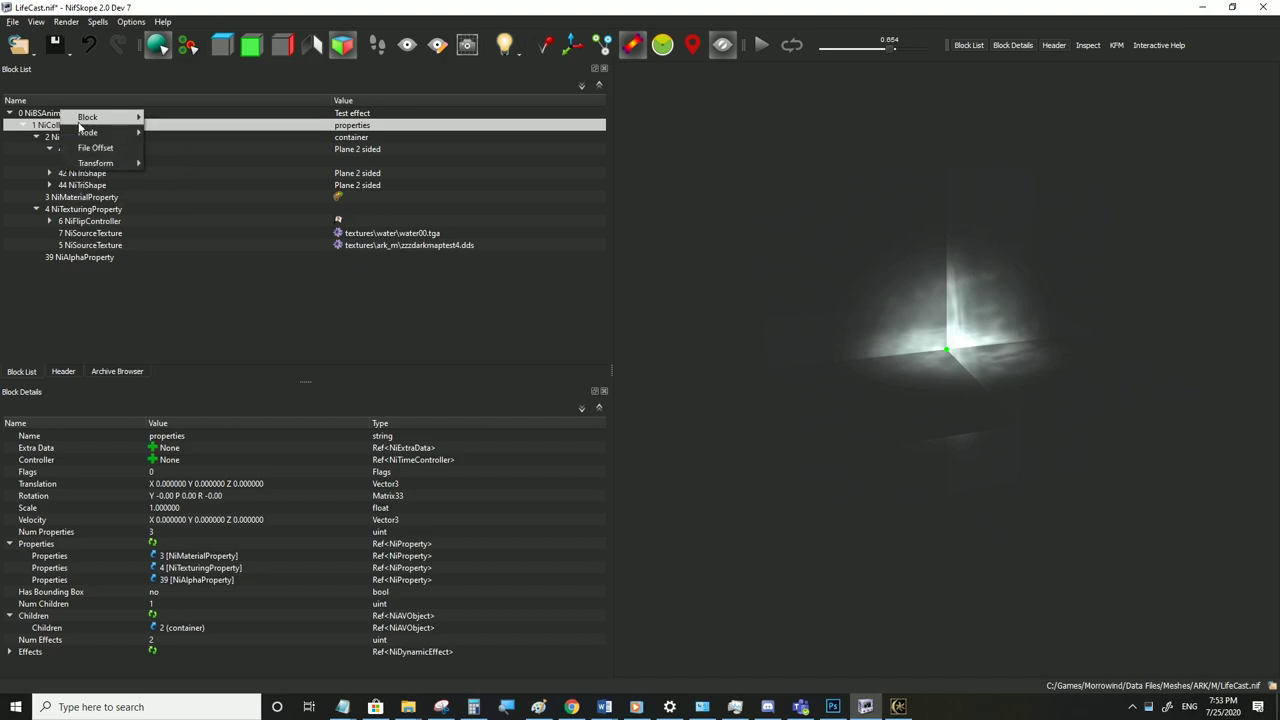
{"action": "mouse_move", "coordinate": [90, 133]}
{"action": "left_click", "coordinate": [186, 132]}
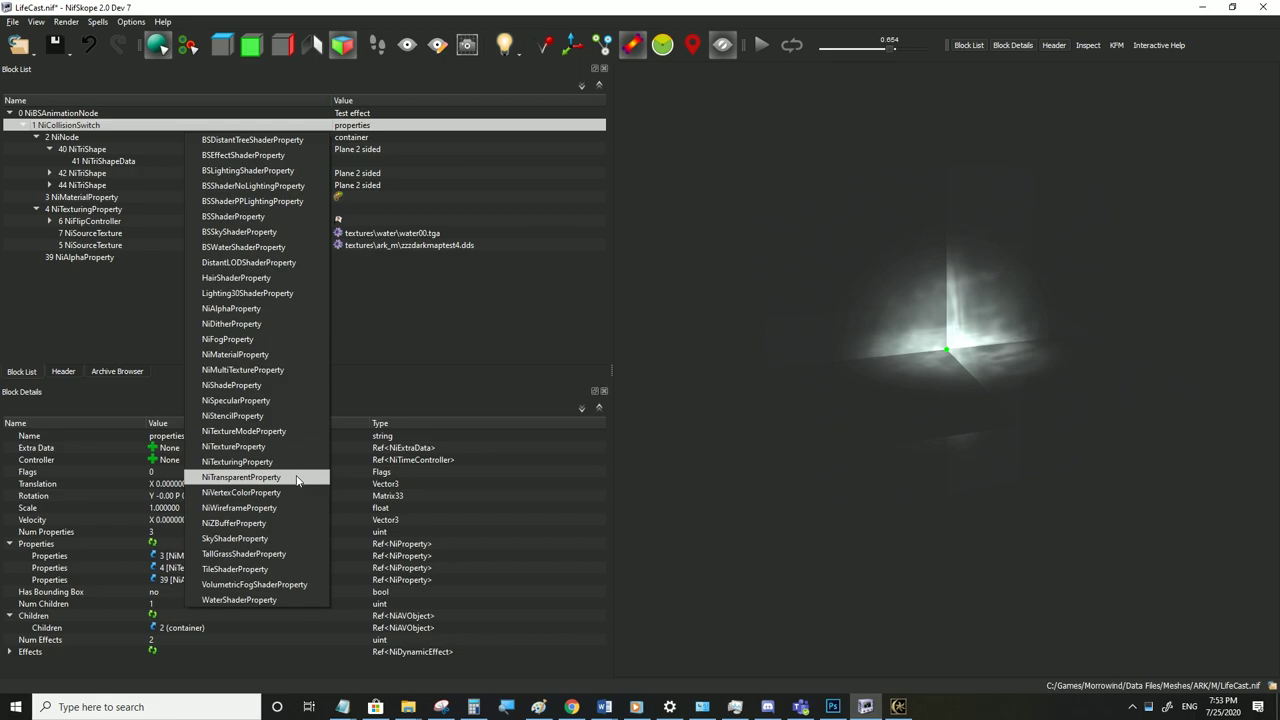
{"action": "left_click", "coordinate": [252, 524]}
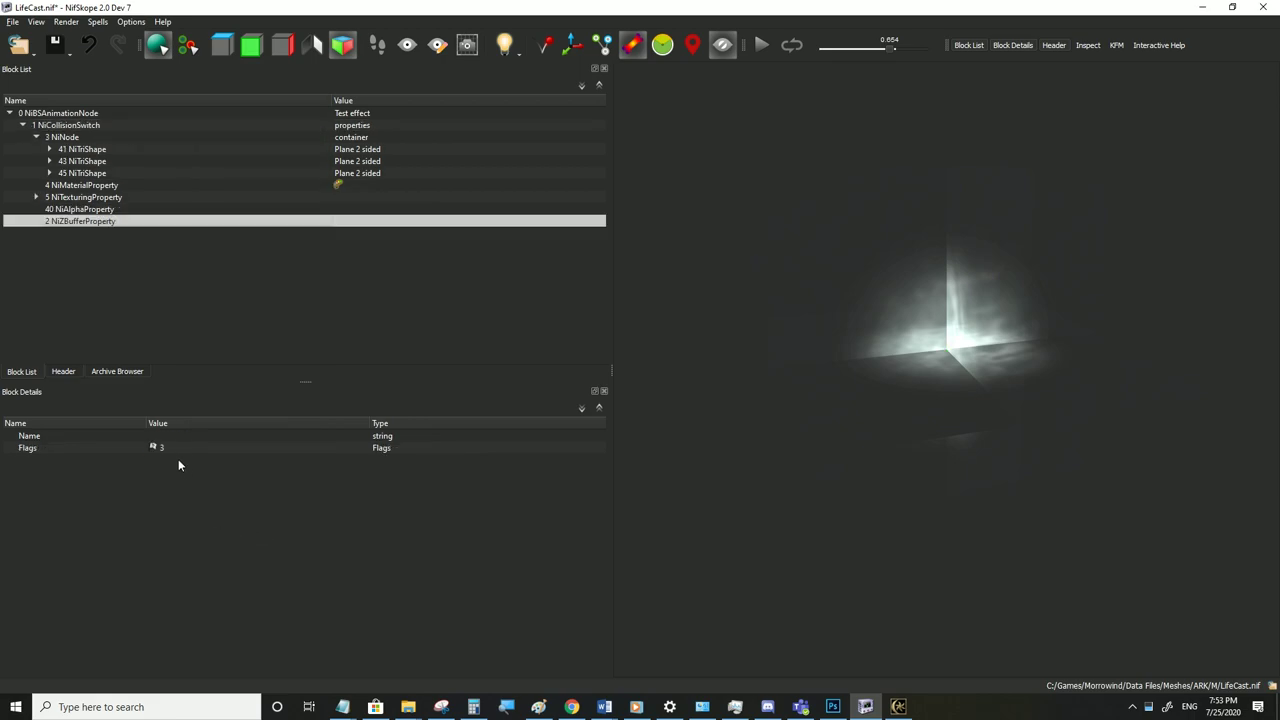
Set the z-buffer property's Flags to 1 and inspect the glow in the preview
{"action": "mouse_move", "coordinate": [174, 447]}
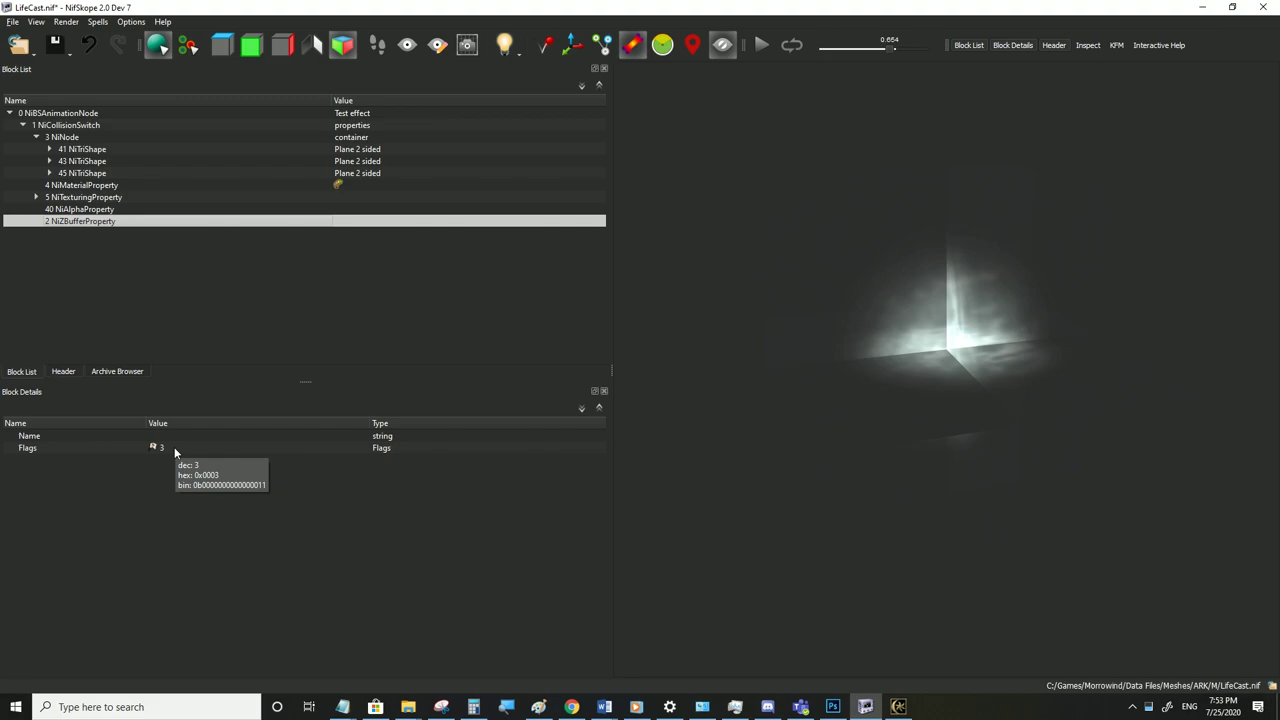
{"action": "double_click", "coordinate": [174, 449]}
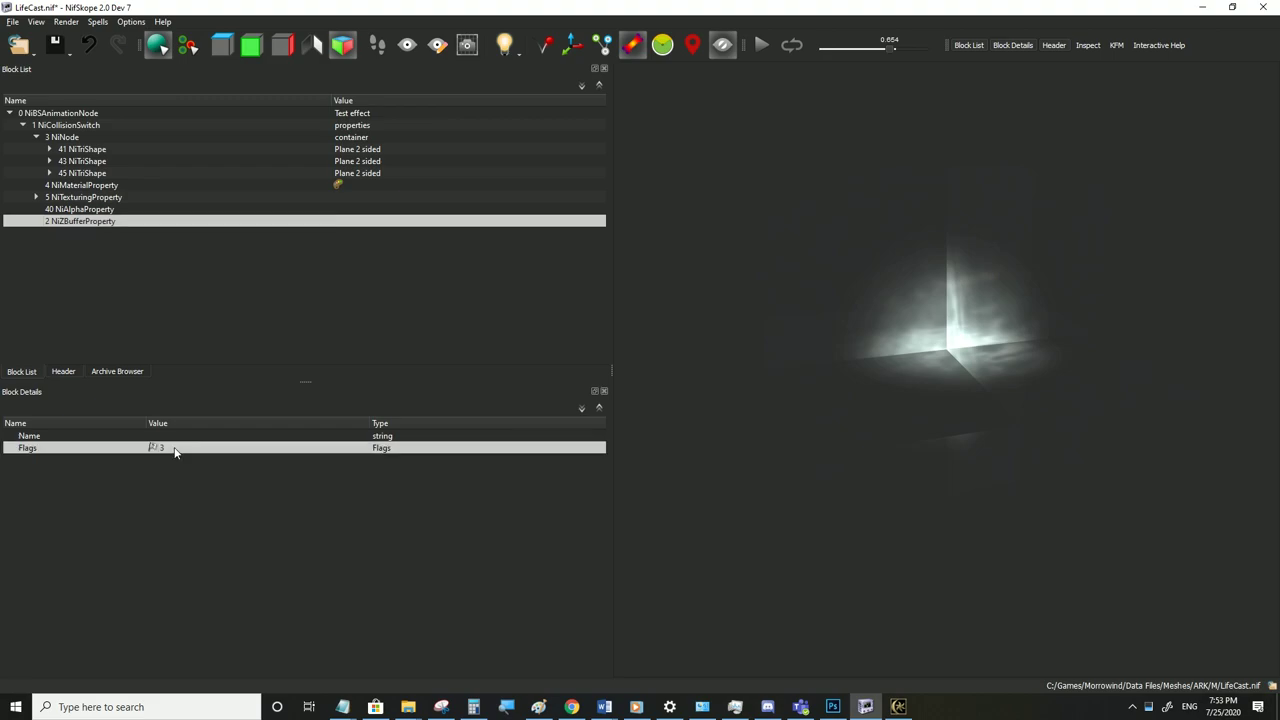
{"action": "left_click", "coordinate": [174, 436]}
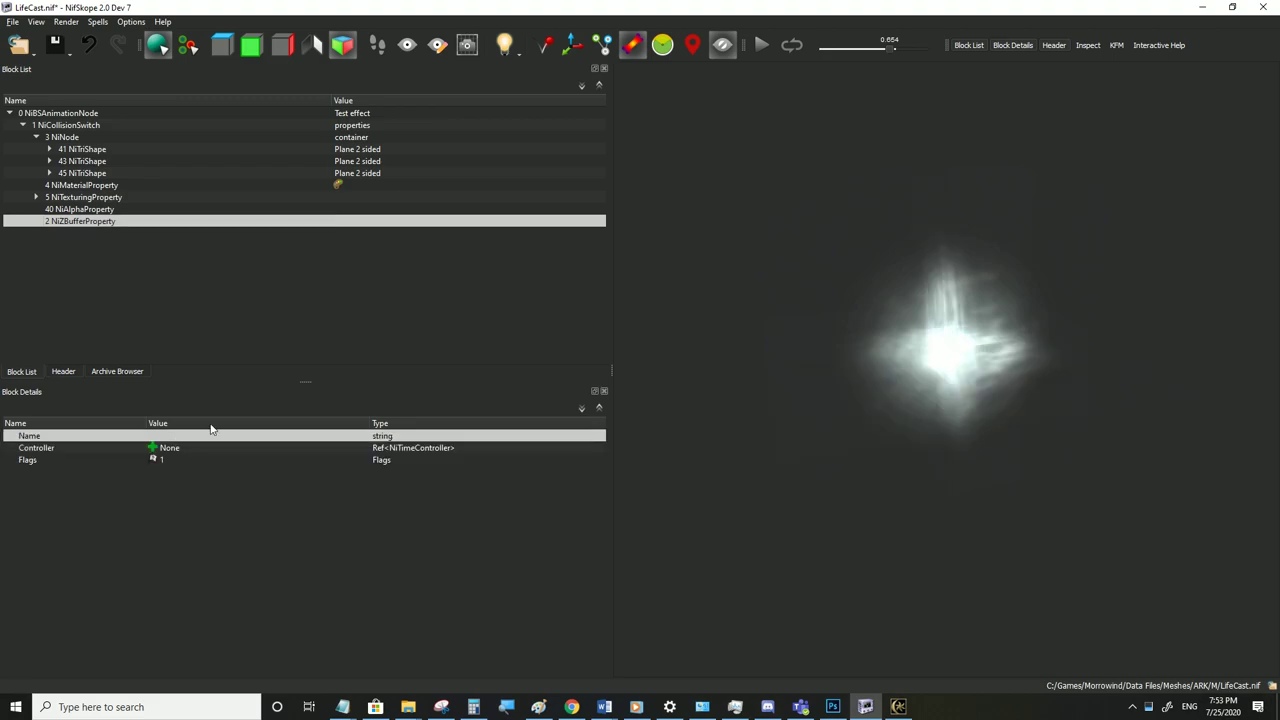
{"action": "left_click_drag", "start_coordinate": [948, 400], "coordinate": [940, 448]}
{"action": "mouse_move", "coordinate": [808, 352]}
{"action": "left_mouse_down"}
{"action": "mouse_move", "coordinate": [843, 443]}
{"action": "mouse_move", "coordinate": [818, 399]}
{"action": "left_mouse_up"}
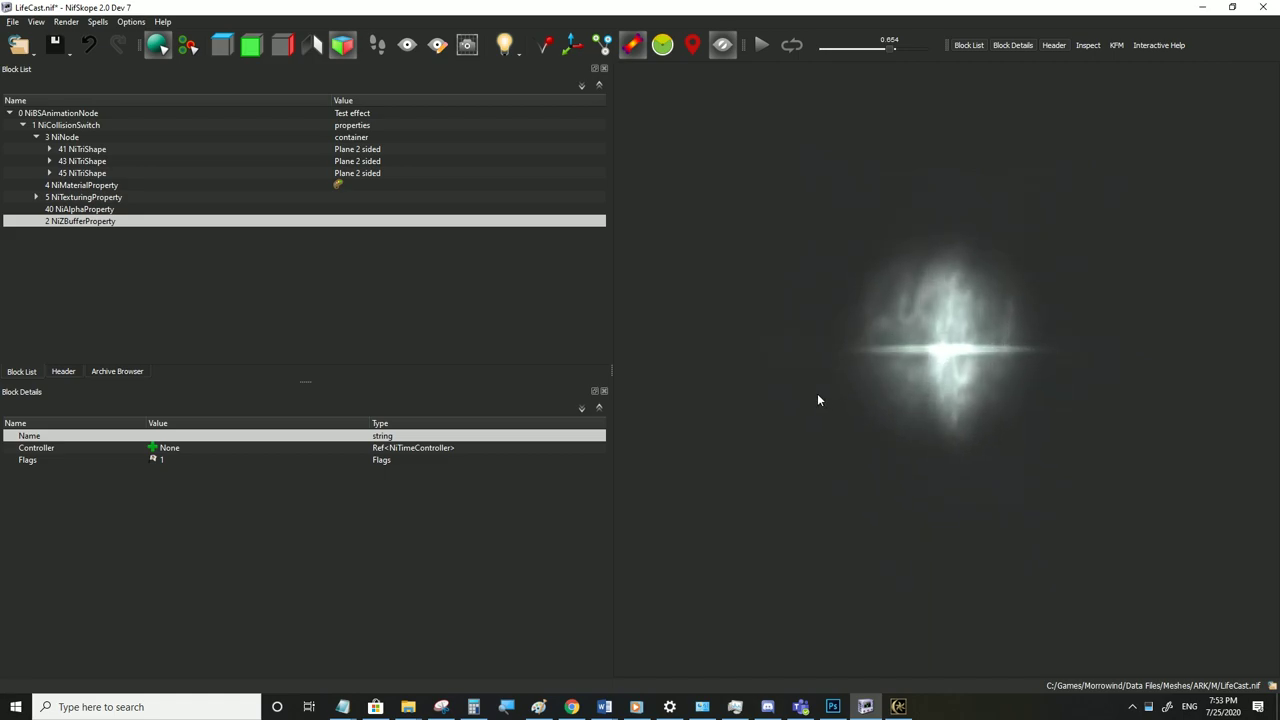
Save LifeCast.nif and bring the Morrowind game window forward
{"action": "left_click", "coordinate": [12, 21]}
{"action": "left_click", "coordinate": [55, 131]}
{"action": "left_click", "coordinate": [898, 707]}
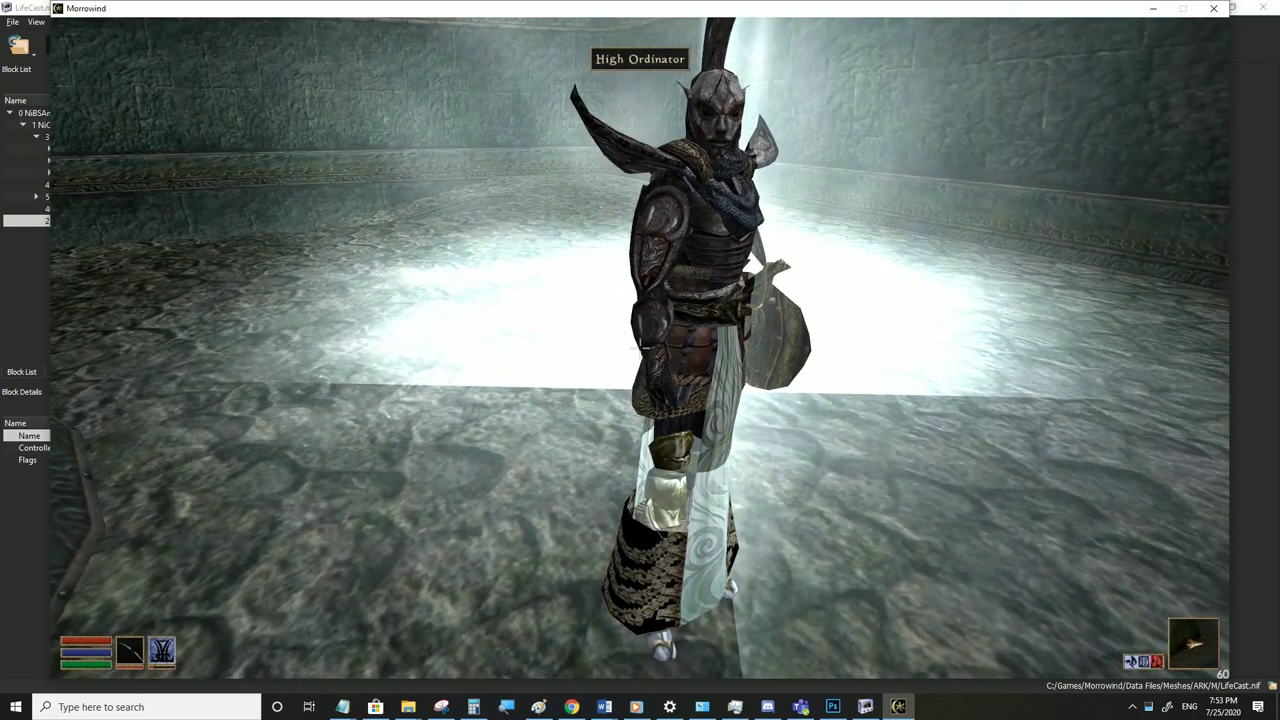
Circle the glowing pillar in first and third person, then return to NifSkope
{"action": "key", "text": "a"}
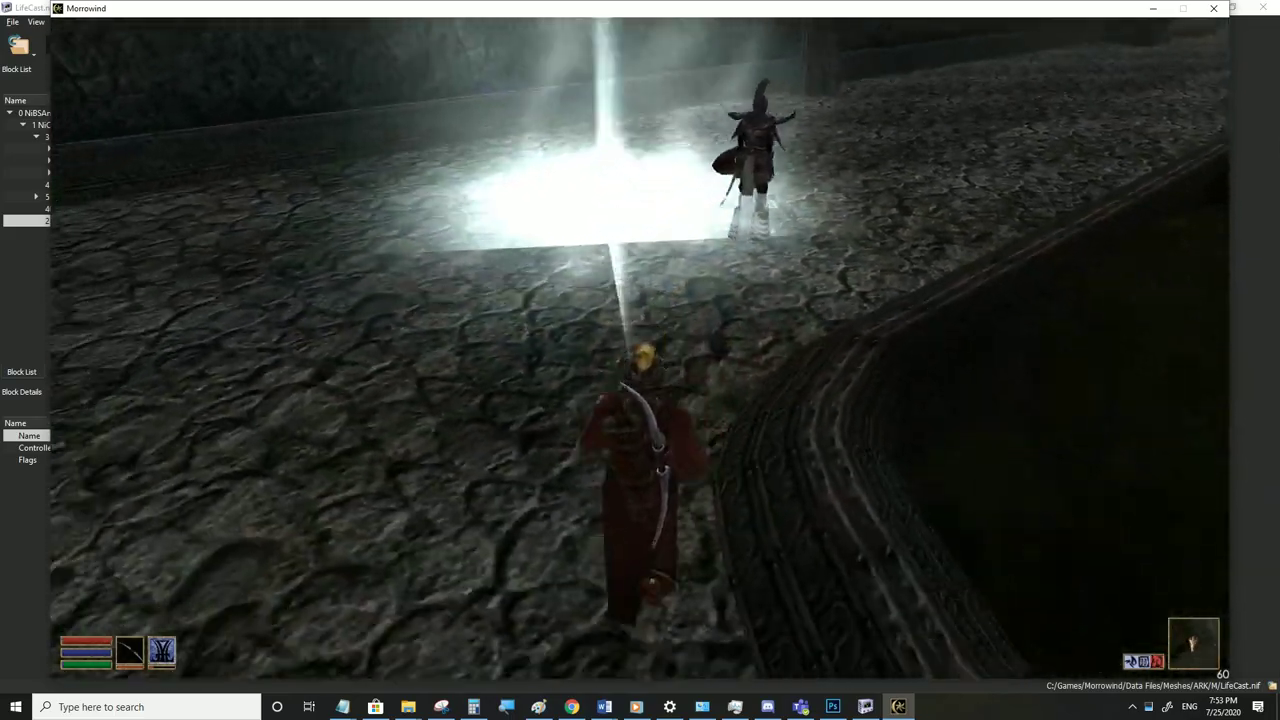
{"action": "key", "text": "a"}
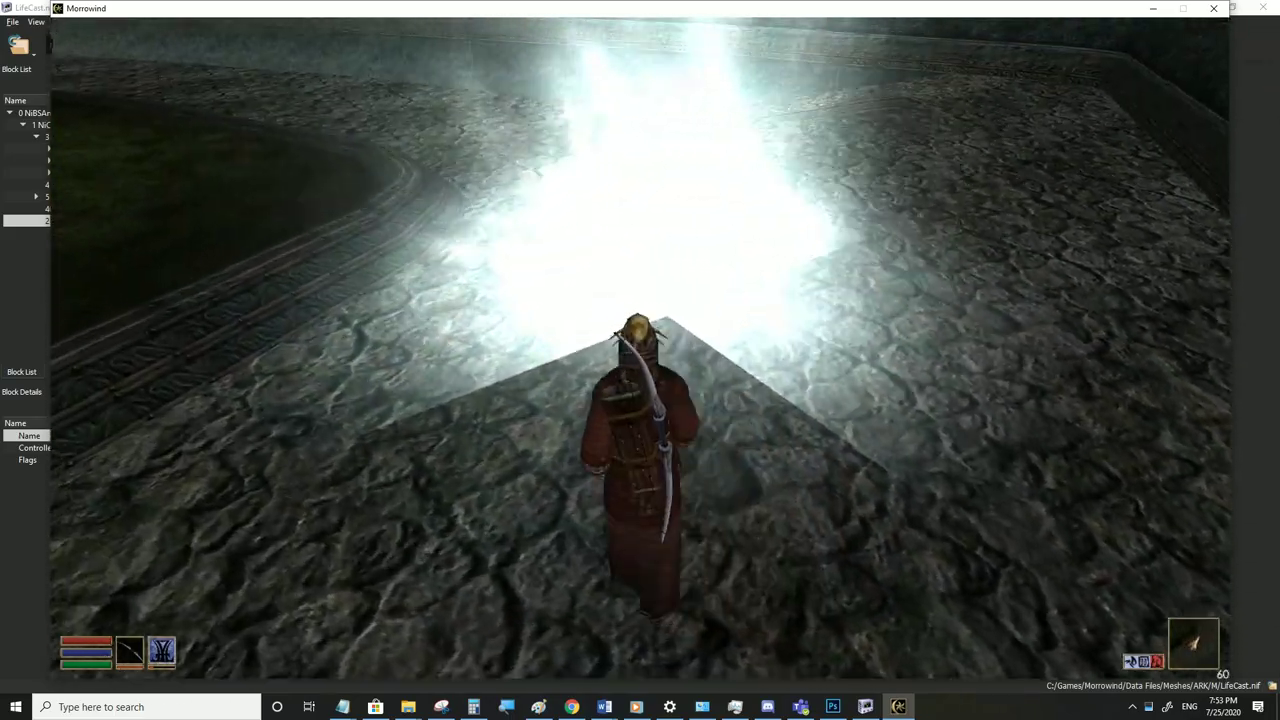
{"action": "key", "text": "Tab"}
{"action": "key", "text": "s"}
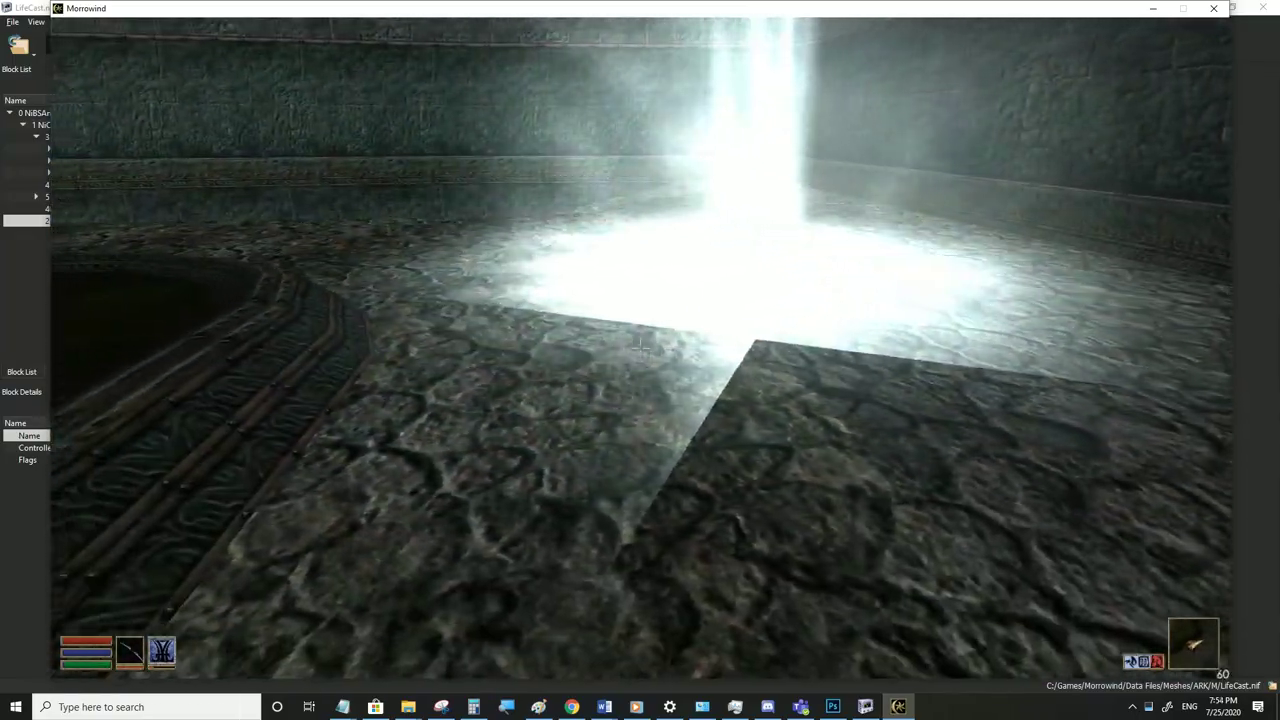
{"action": "key", "text": "a"}
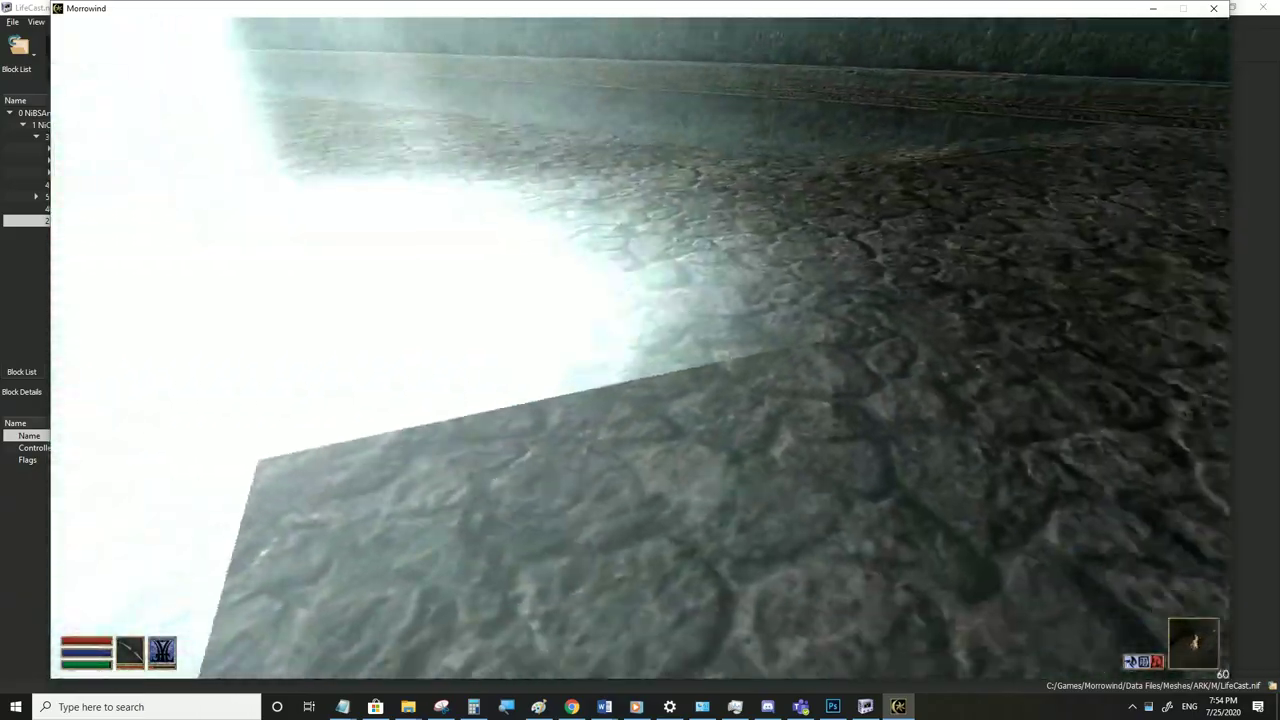
{"action": "key", "text": "Tab"}
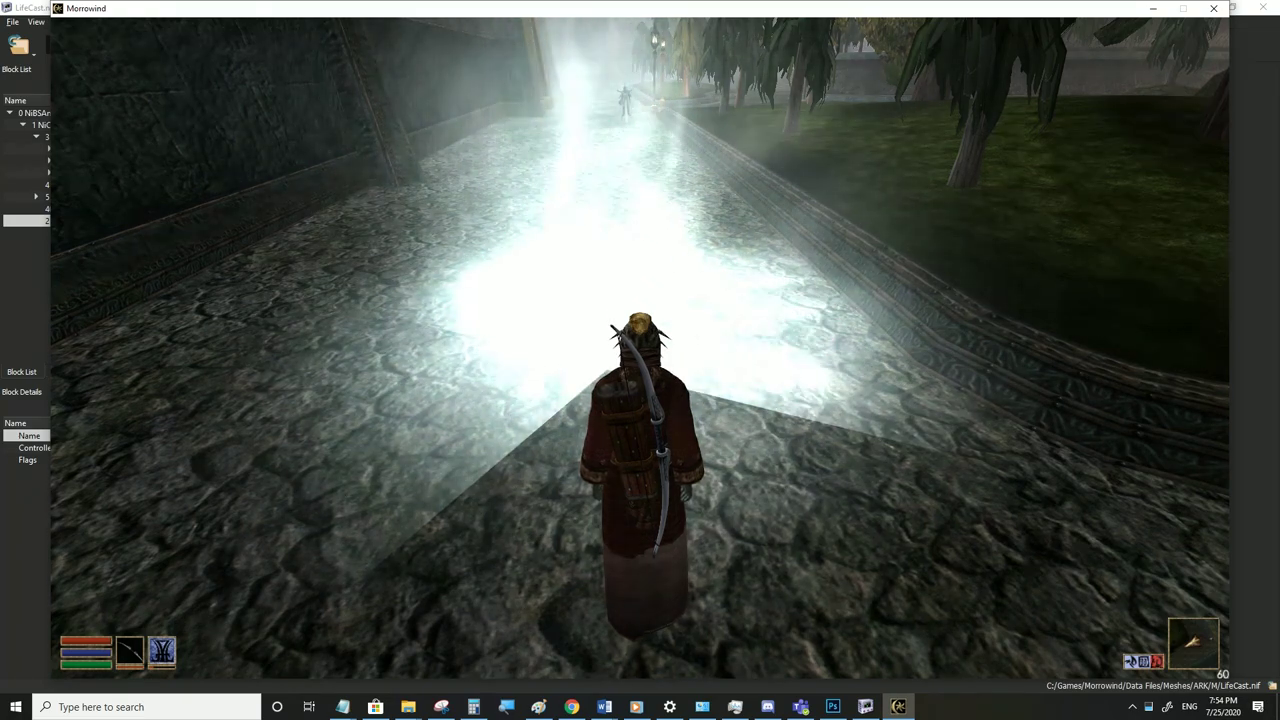
{"action": "key", "text": "alt+Tab"}
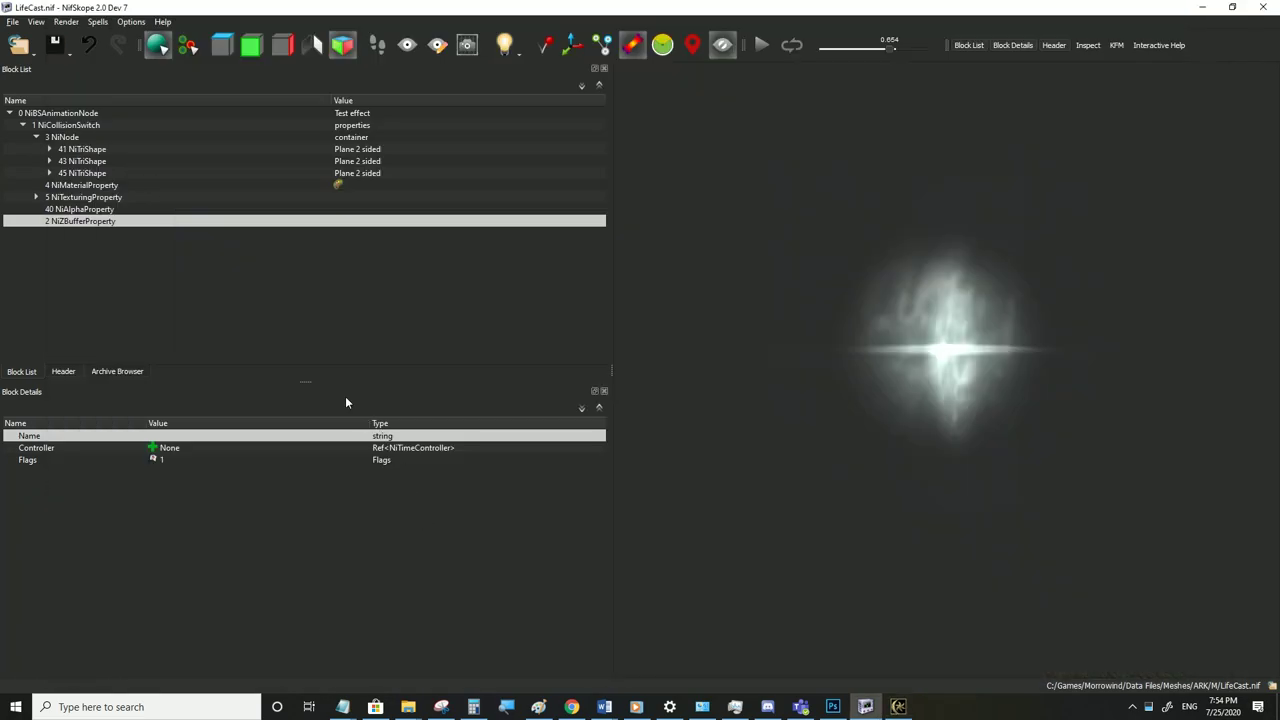
Look over the three Plane 2 sided NiTriShapes and select their 3 NiNode container
{"action": "left_click", "coordinate": [80, 138]}
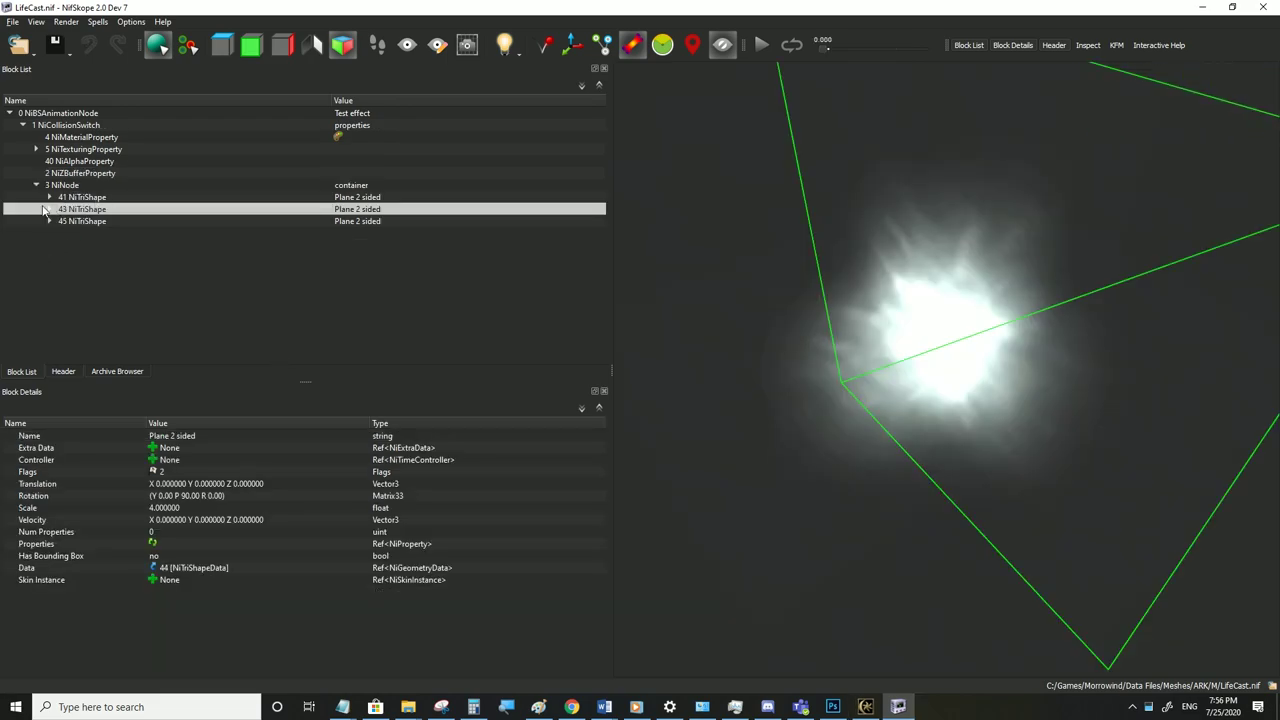
{"action": "left_click_drag", "start_coordinate": [664, 257], "coordinate": [708, 271]}
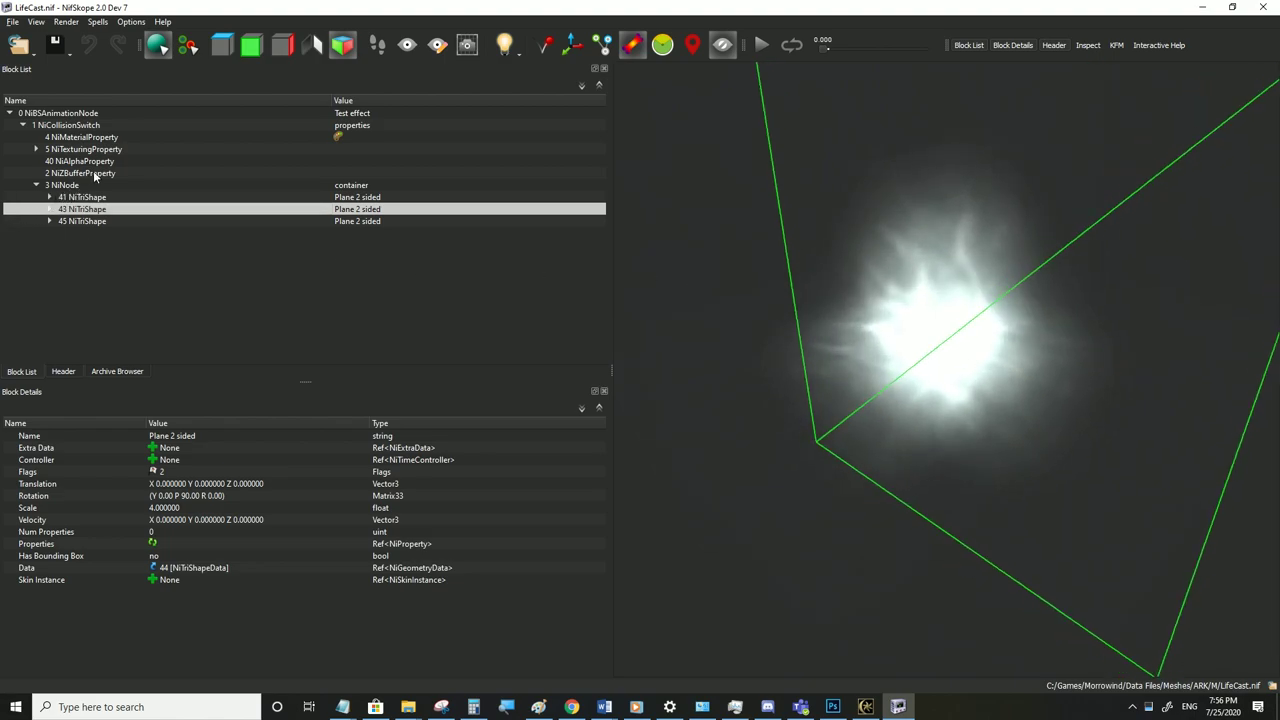
{"action": "mouse_move", "coordinate": [80, 192]}
{"action": "mouse_move", "coordinate": [46, 212]}
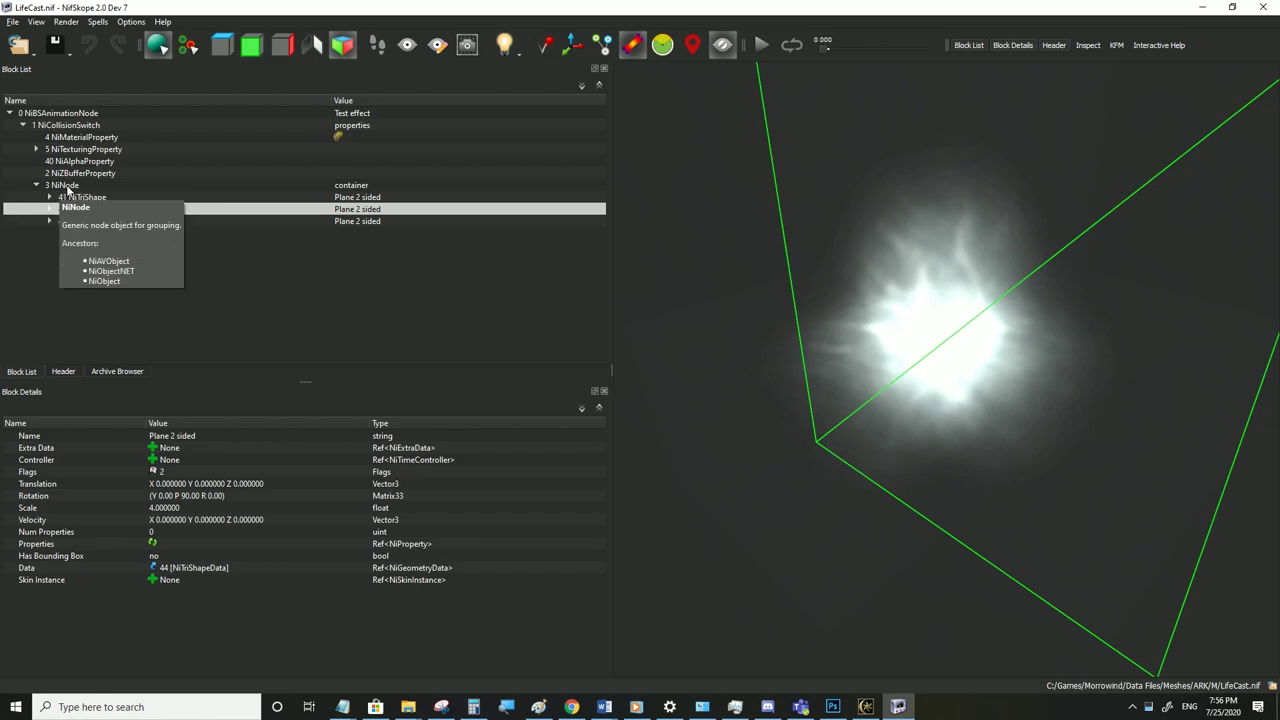
{"action": "left_click", "coordinate": [68, 187]}
Browse the 3 NiNode's actions and review the 41, 43 and 45 NiTriShape planes
{"action": "right_click", "coordinate": [68, 187]}
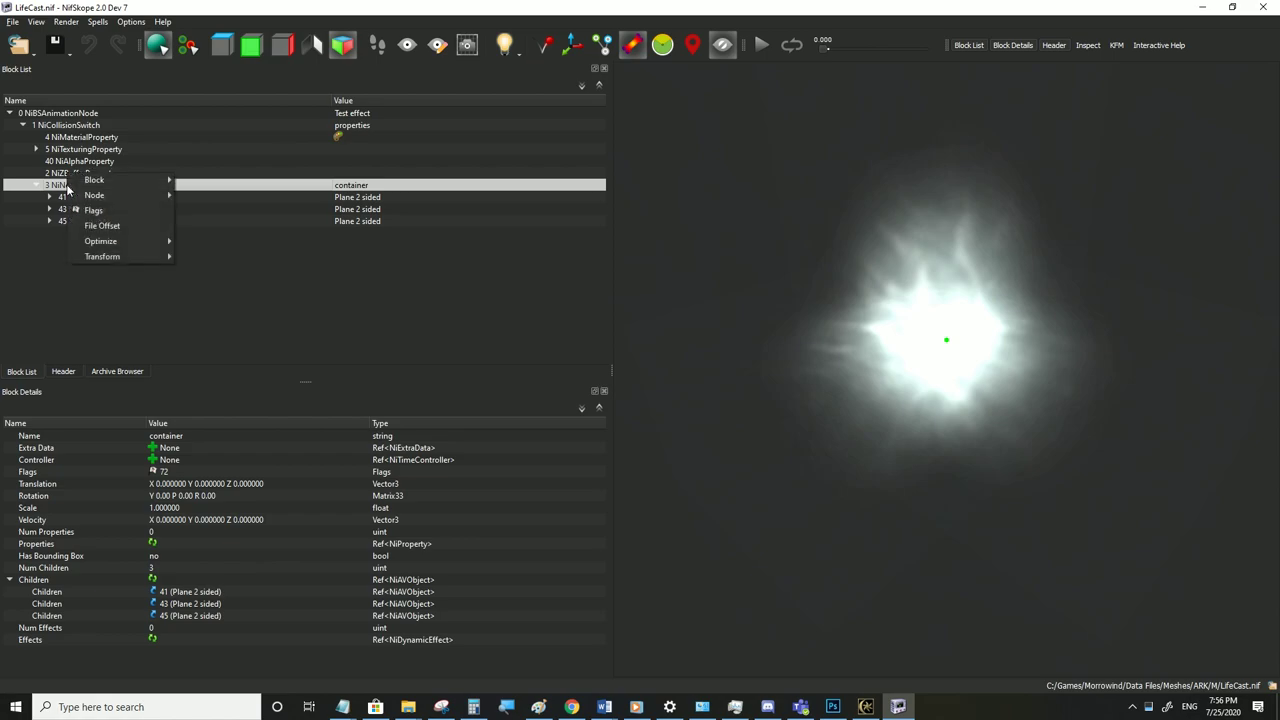
{"action": "mouse_move", "coordinate": [75, 256]}
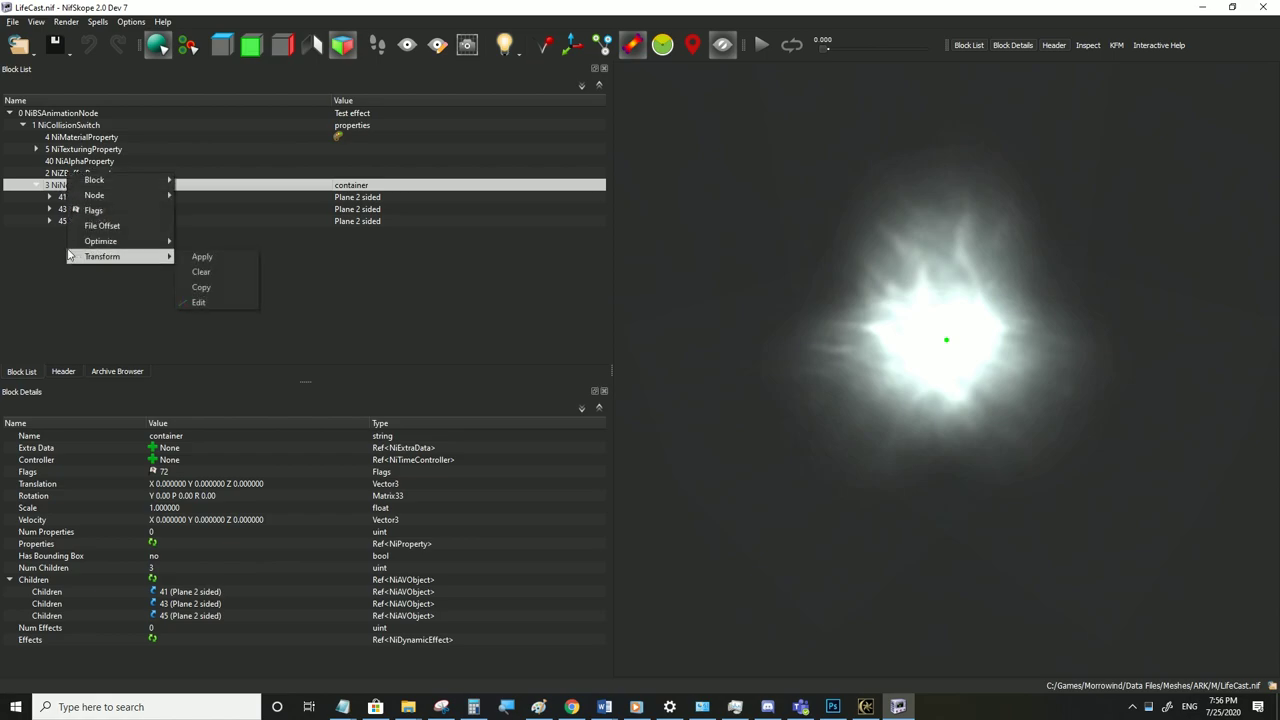
{"action": "key", "text": "Left"}
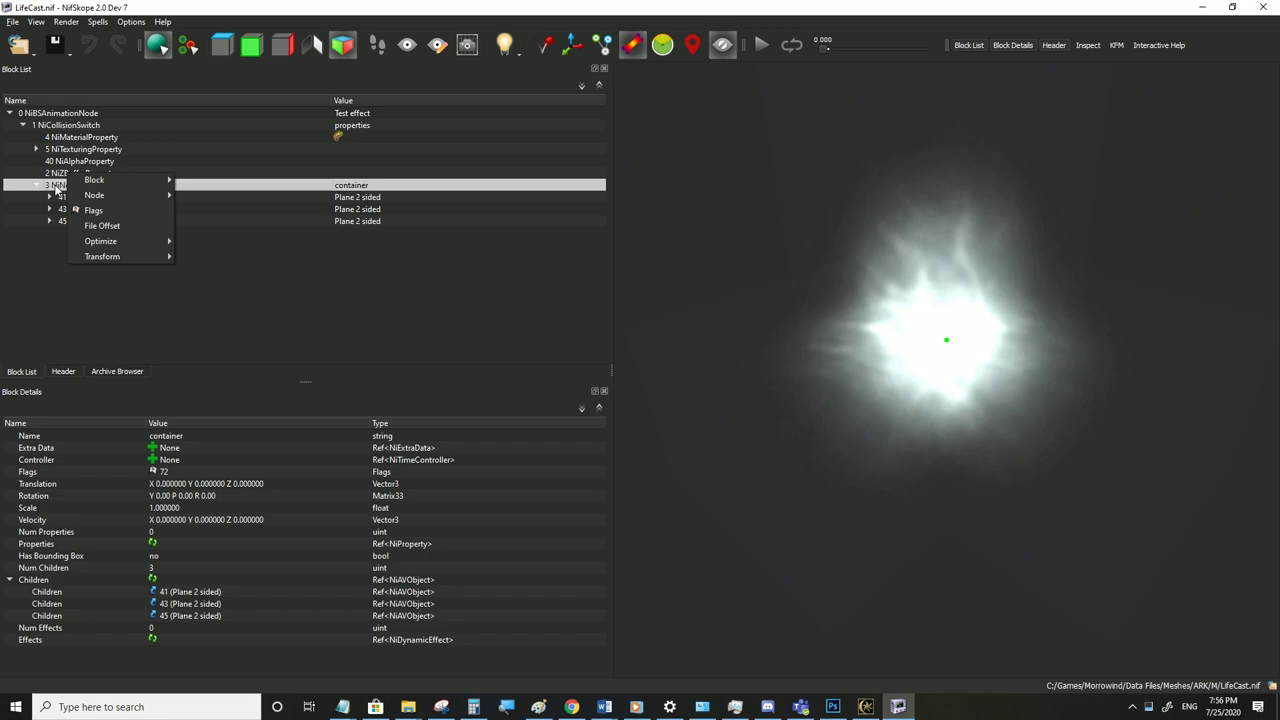
{"action": "key", "text": "Escape"}
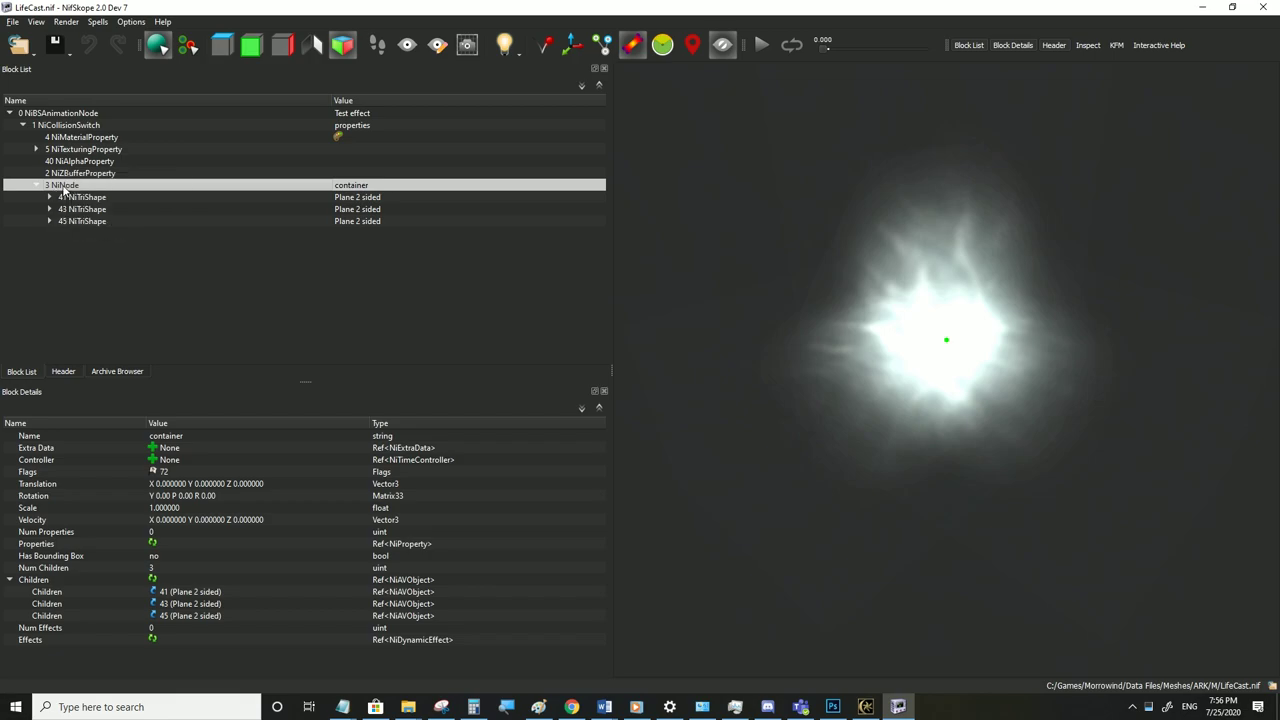
{"action": "right_click", "coordinate": [63, 176]}
{"action": "mouse_move", "coordinate": [140, 242]}
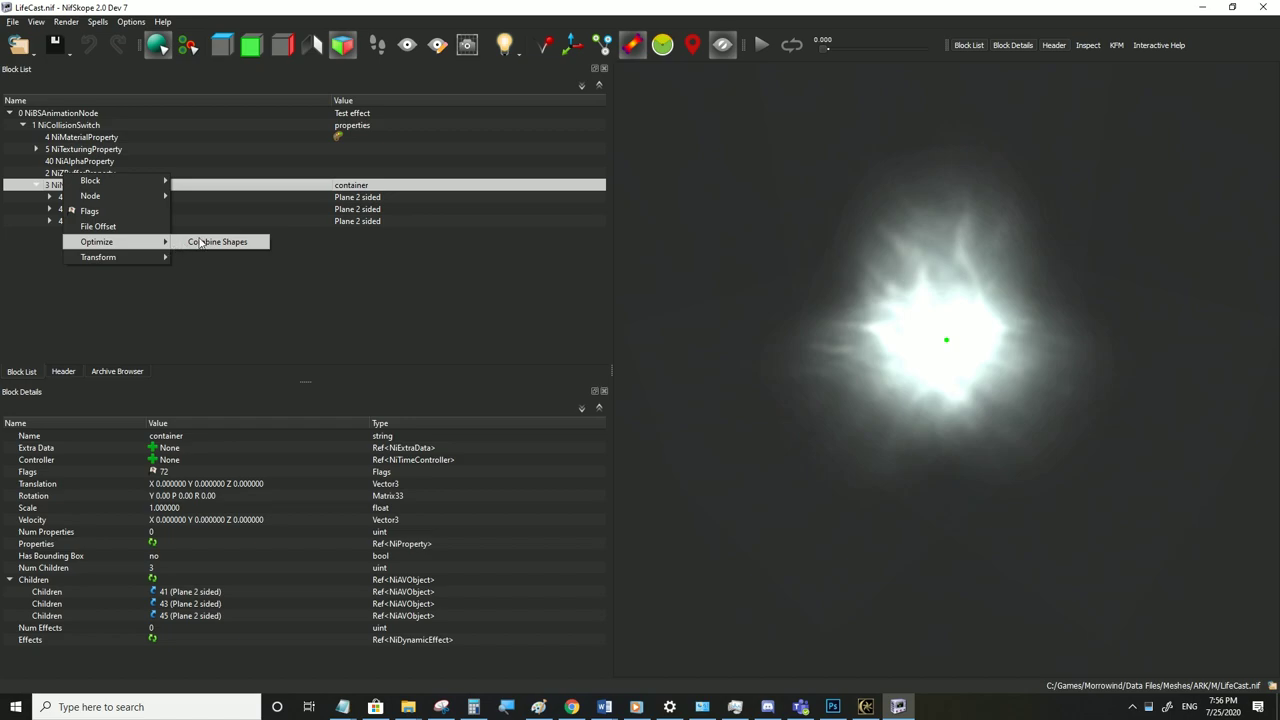
{"action": "left_click", "coordinate": [233, 218]}
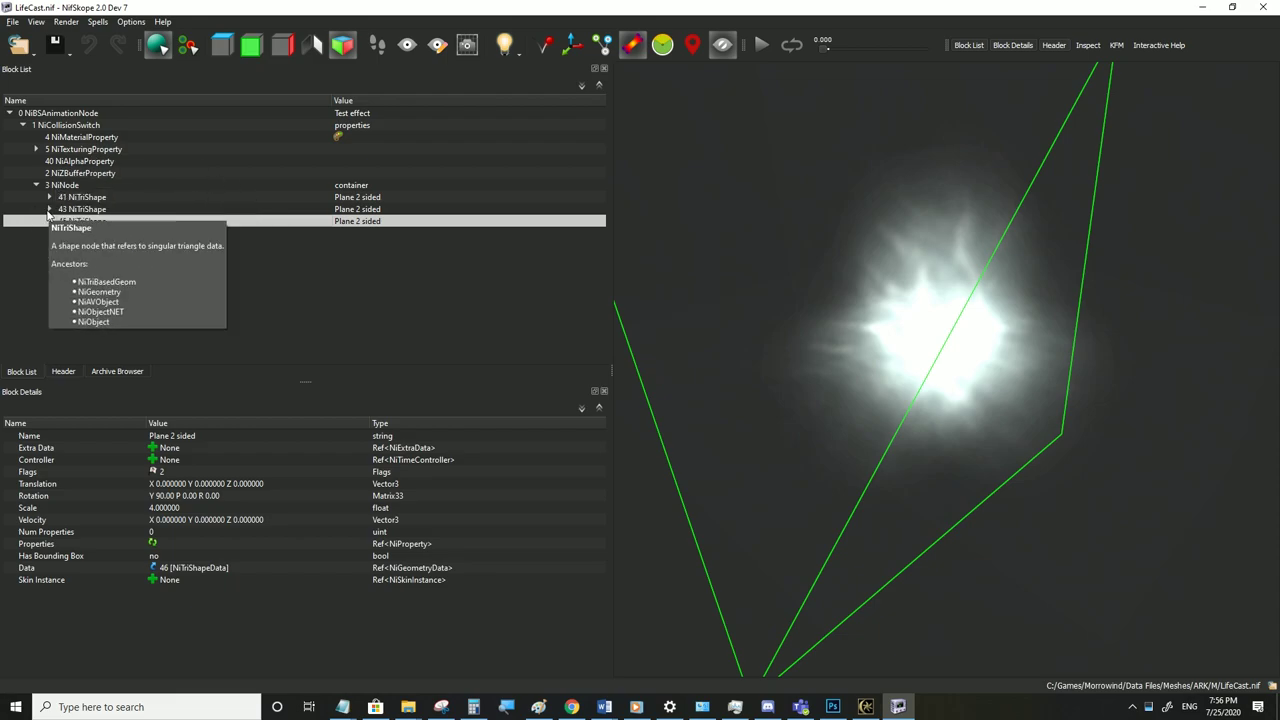
{"action": "left_click", "coordinate": [78, 186]}
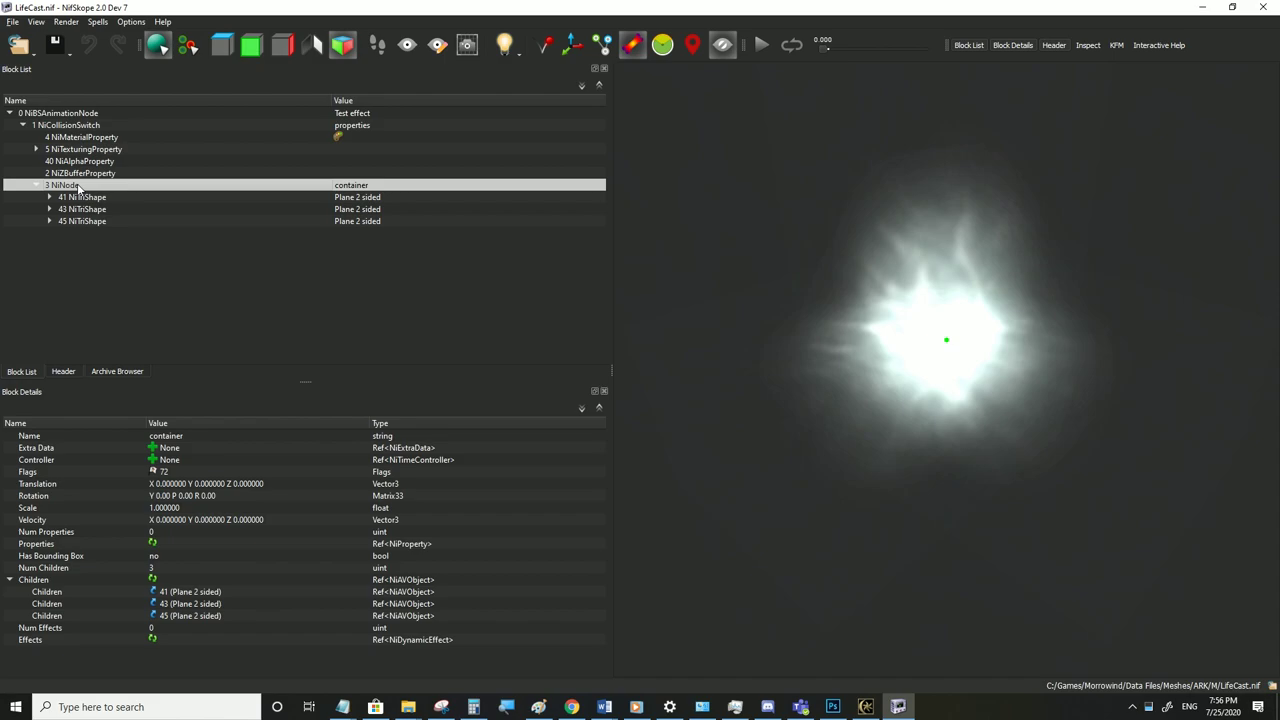
{"action": "left_click", "coordinate": [79, 197]}
{"action": "left_click", "coordinate": [80, 209]}
{"action": "left_click", "coordinate": [80, 221]}
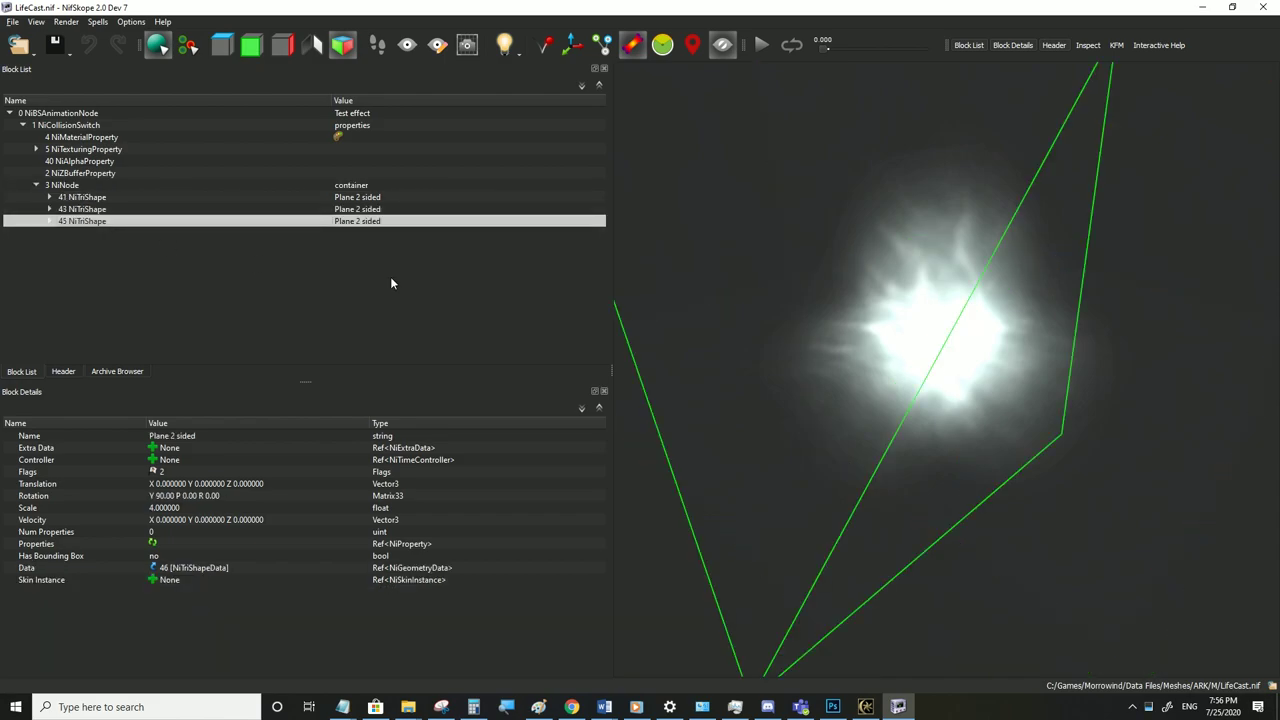
{"action": "left_click", "coordinate": [75, 185]}
Combine the 3 NiNode's shapes and view the merged 41 NiTriShape
{"action": "right_click", "coordinate": [70, 182]}
{"action": "mouse_move", "coordinate": [119, 246]}
{"action": "left_click", "coordinate": [218, 243]}
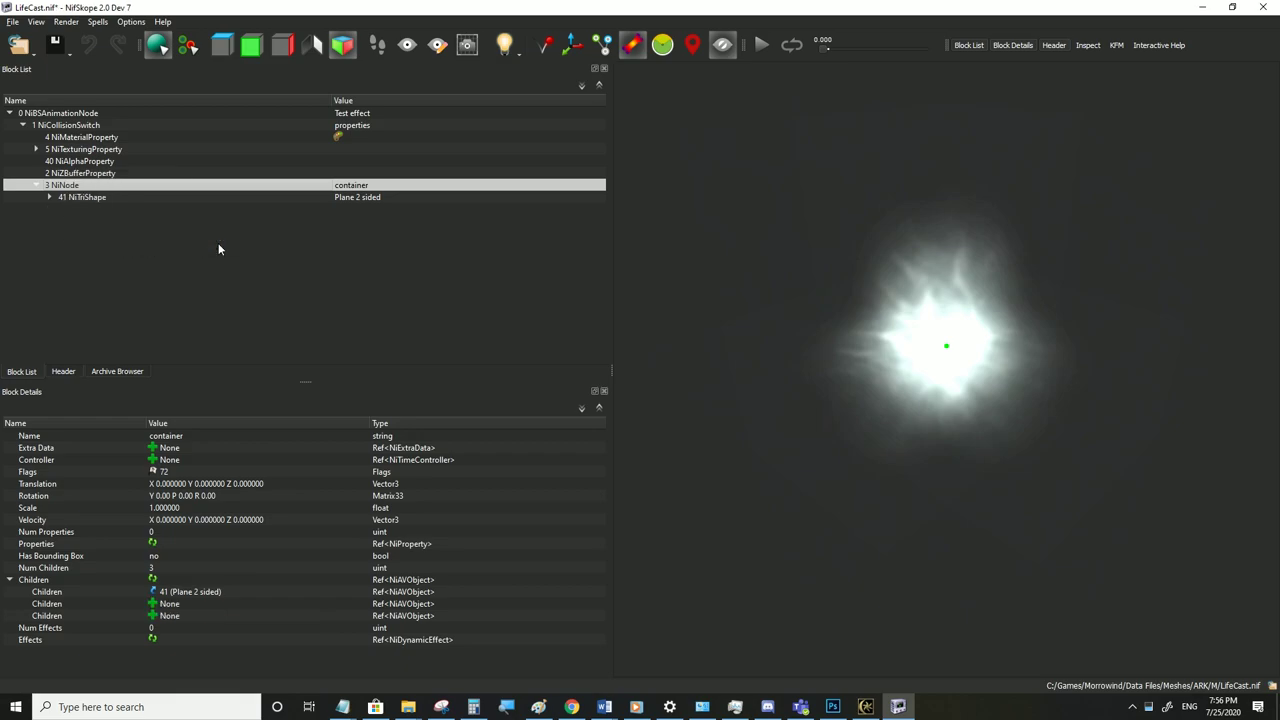
{"action": "left_click", "coordinate": [80, 197]}
{"action": "left_click_drag", "start_coordinate": [883, 360], "coordinate": [912, 404]}
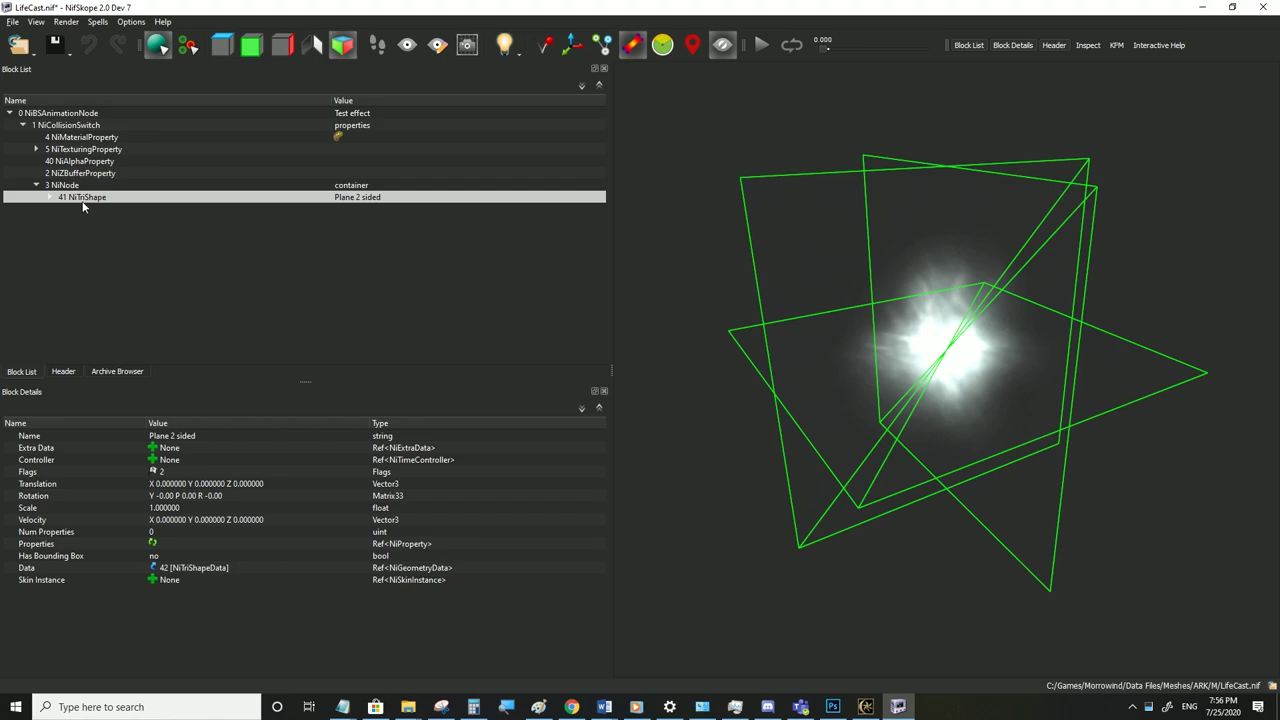
{"action": "mouse_move", "coordinate": [70, 202]}
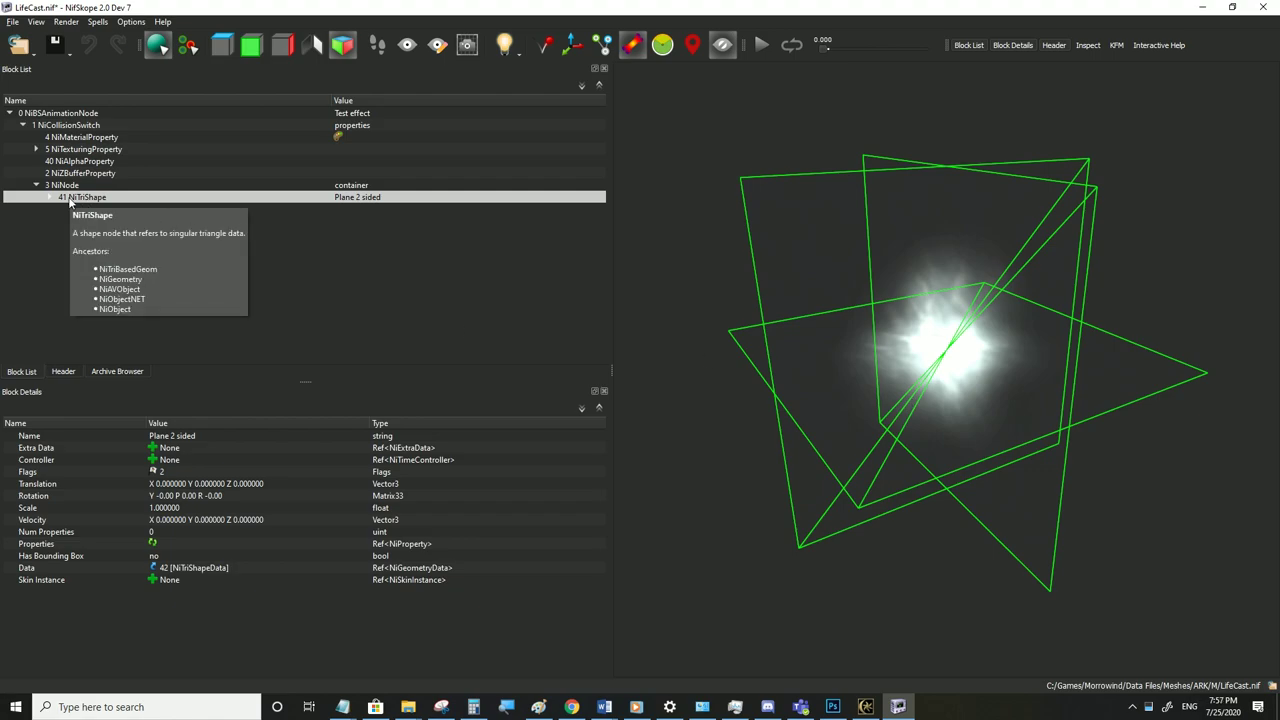
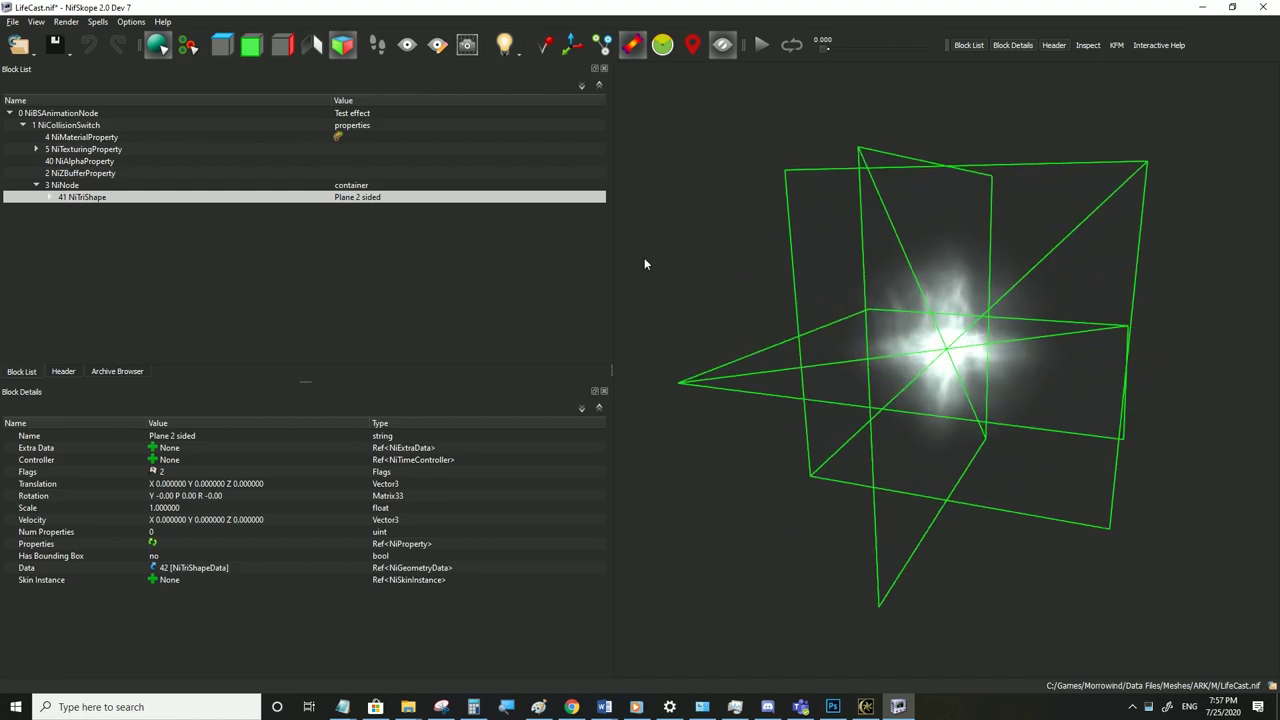
Copy the glow plane NiTriShape branch and paste two copies under the 3 NiNode container
{"action": "right_click", "coordinate": [82, 198]}
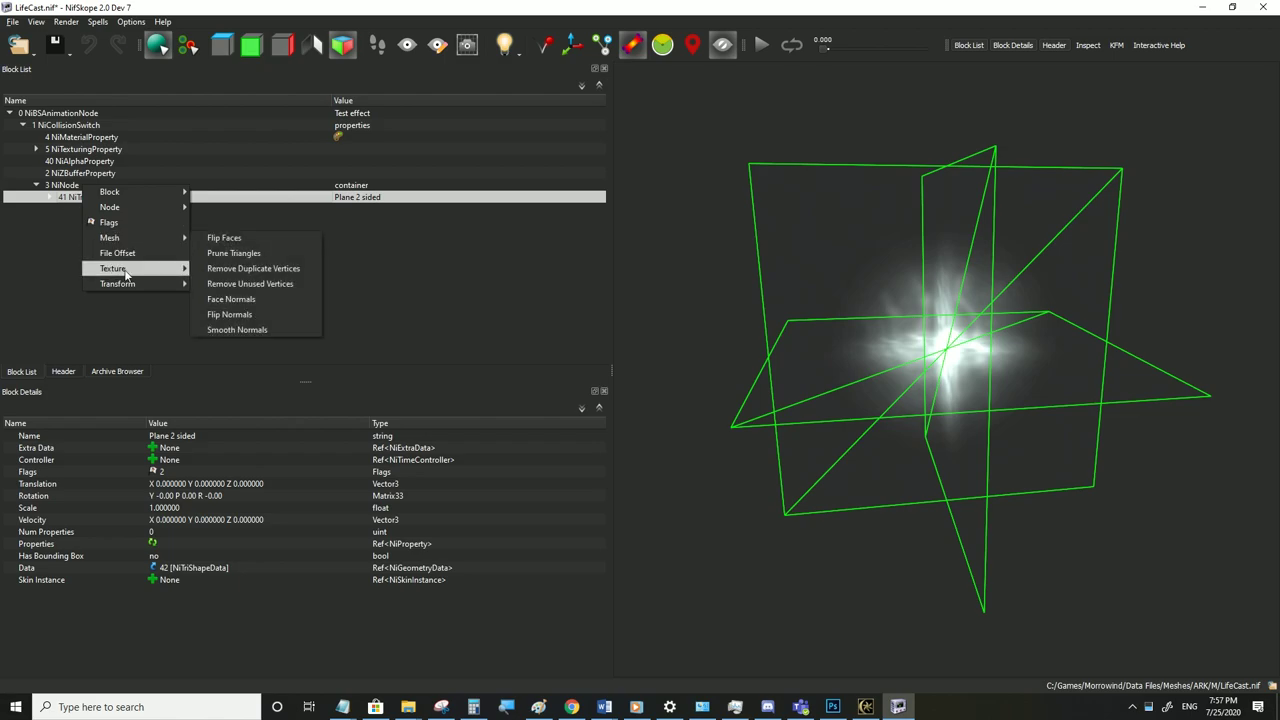
{"action": "mouse_move", "coordinate": [166, 290]}
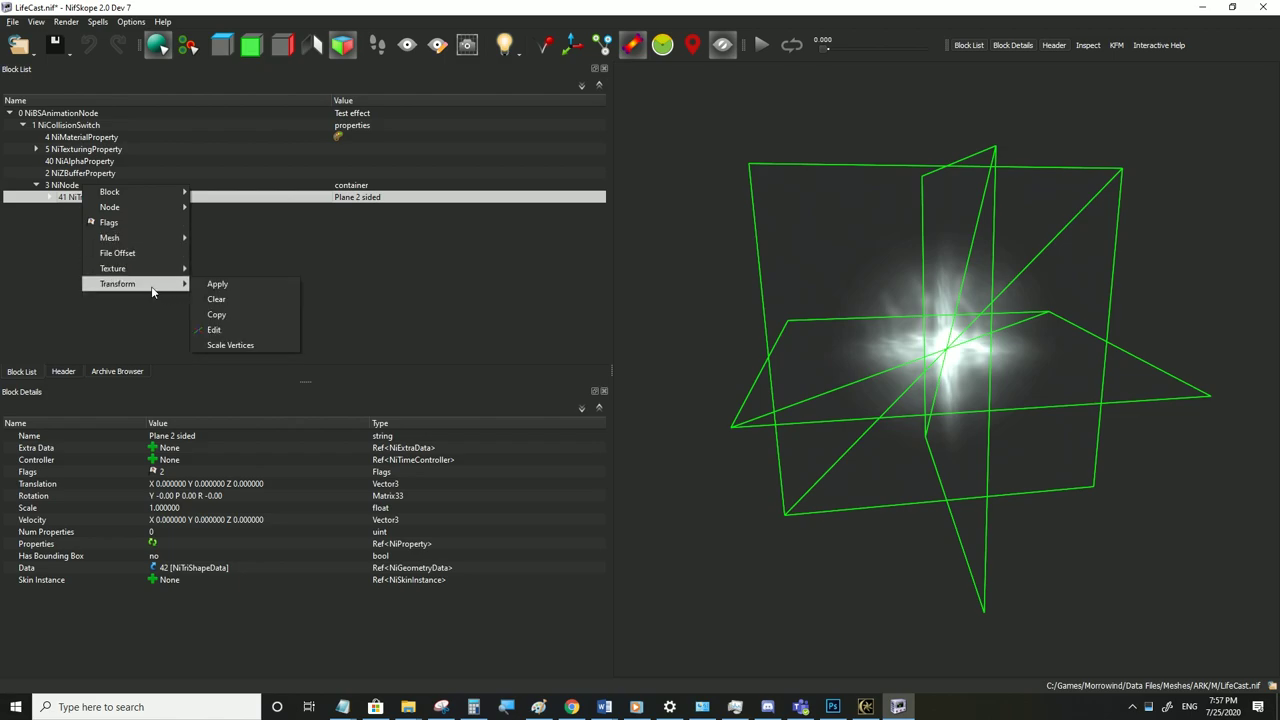
{"action": "mouse_move", "coordinate": [170, 192]}
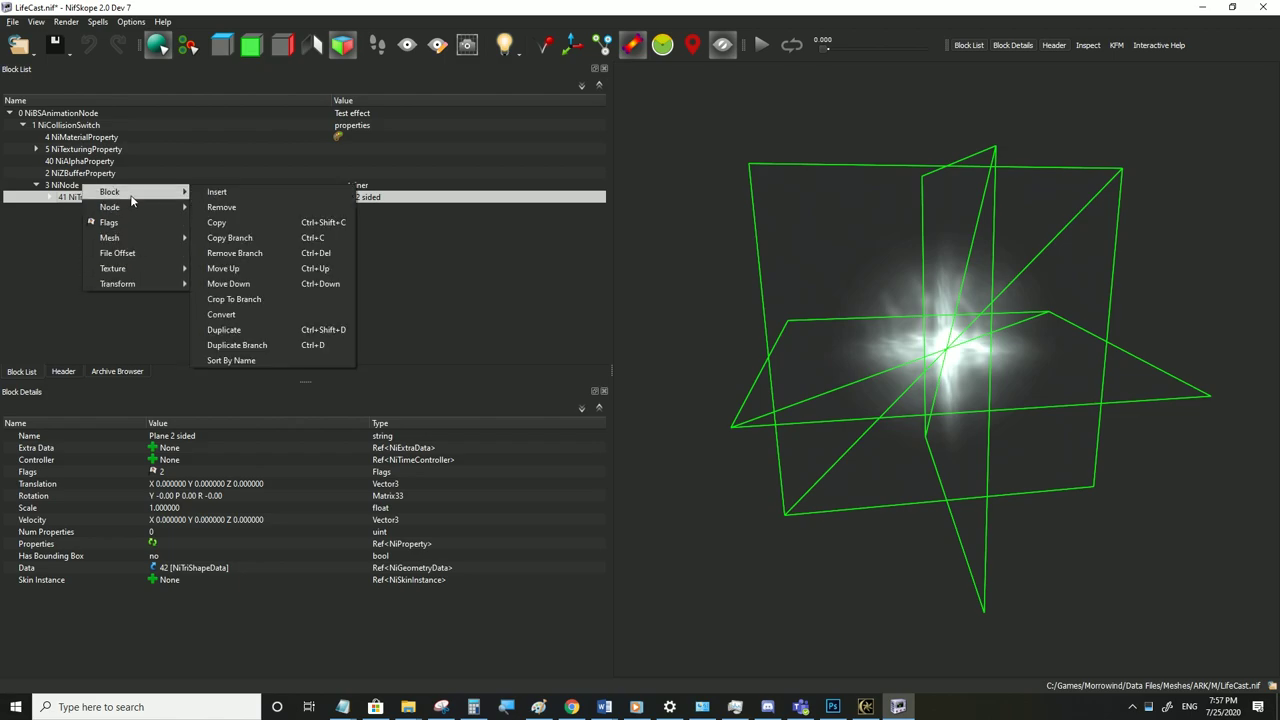
{"action": "left_click", "coordinate": [240, 238]}
{"action": "left_click", "coordinate": [72, 186]}
{"action": "right_click", "coordinate": [72, 186]}
{"action": "mouse_move", "coordinate": [101, 180]}
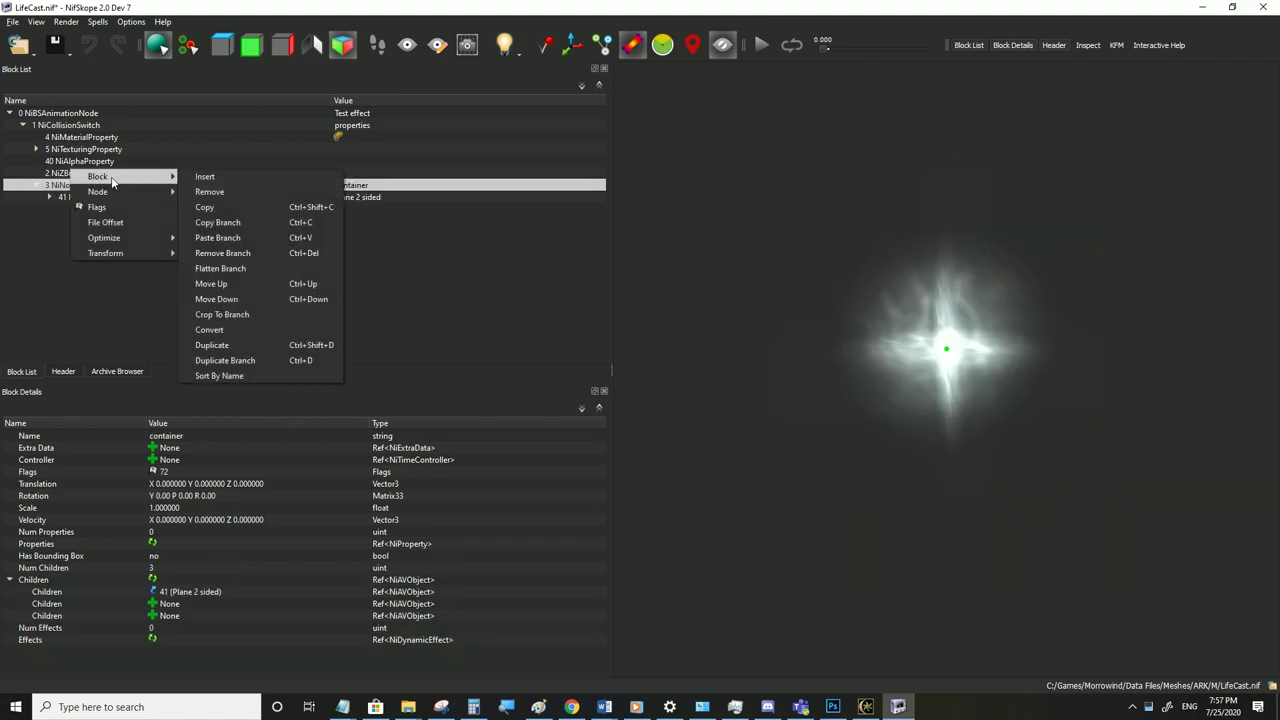
{"action": "left_click", "coordinate": [241, 238]}
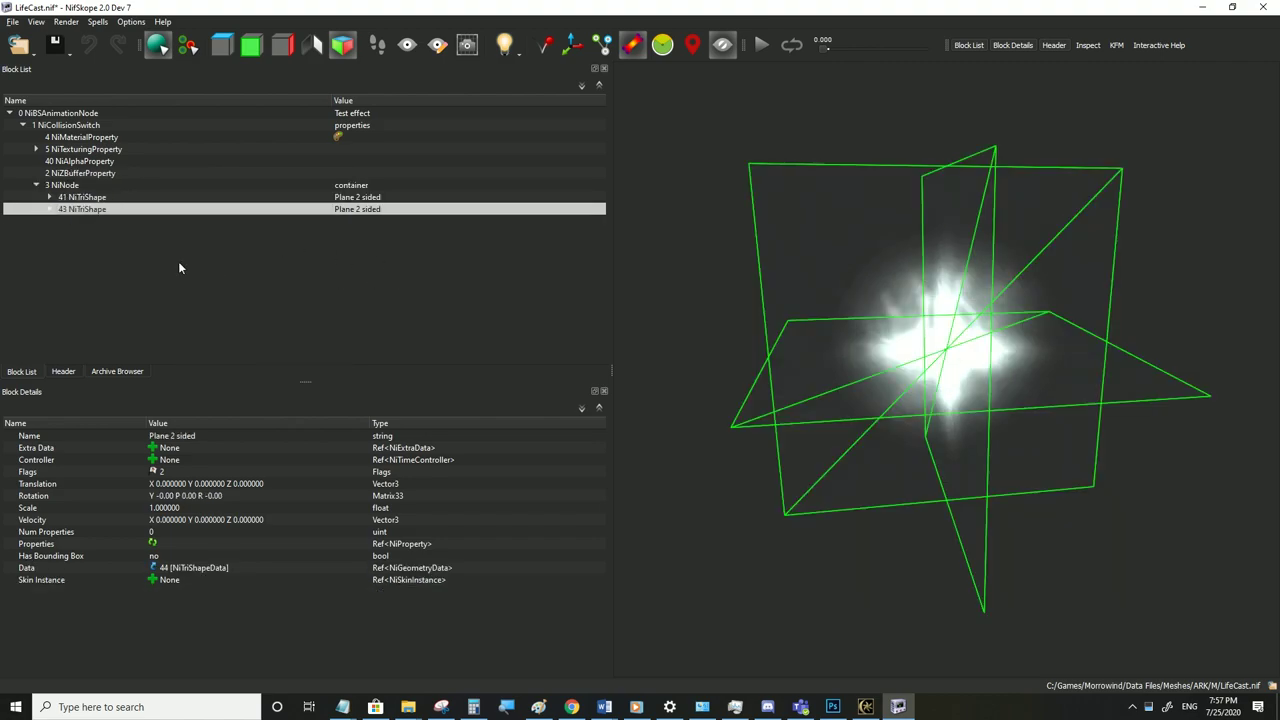
{"action": "left_click", "coordinate": [72, 186]}
{"action": "right_click", "coordinate": [72, 186]}
{"action": "mouse_move", "coordinate": [101, 183]}
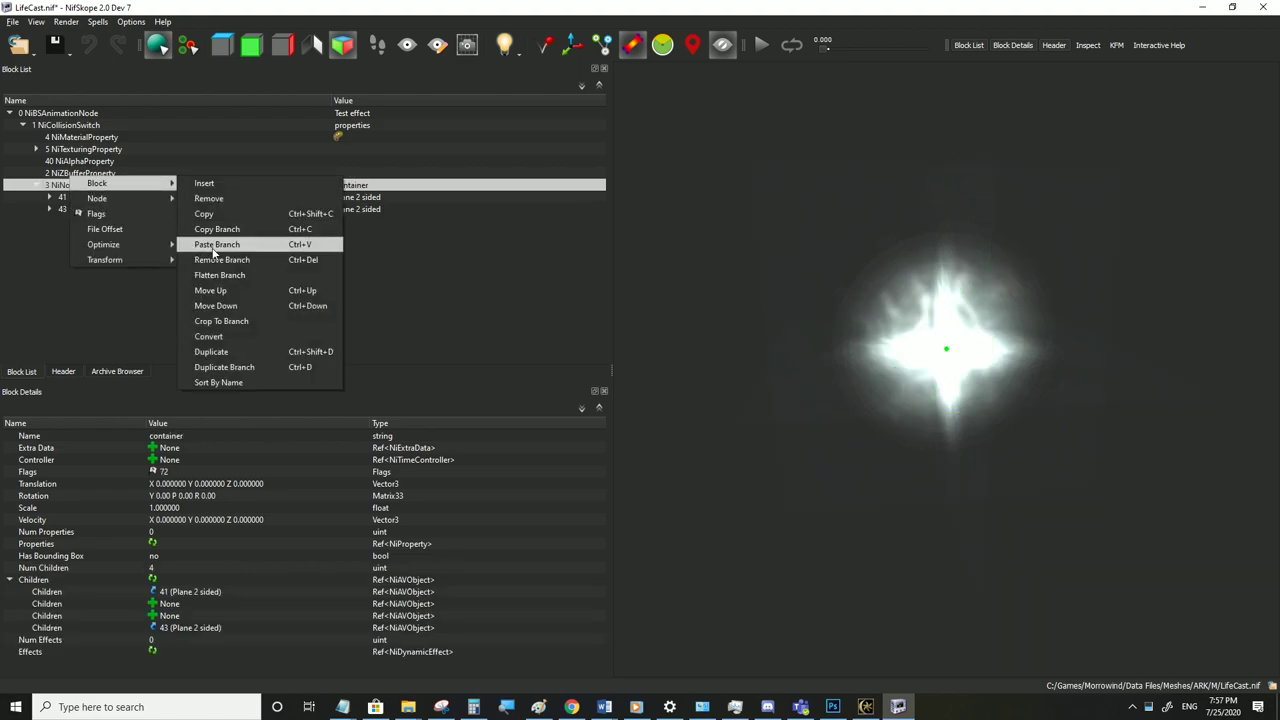
{"action": "left_click", "coordinate": [213, 248]}
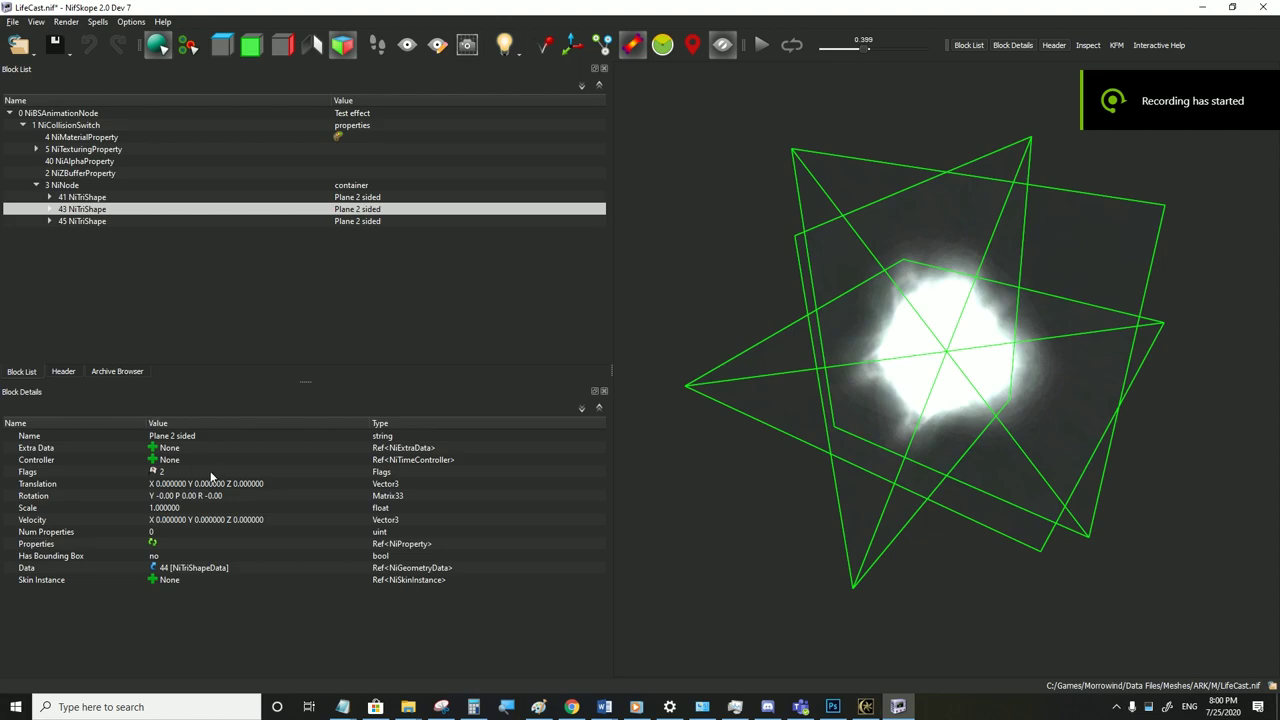
Set the first copy's Euler rotation to 30/30/30
{"action": "double_click", "coordinate": [168, 496]}
{"action": "type", "text": "30"}
{"action": "key", "text": "Tab"}
{"action": "type", "text": "30"}
{"action": "key", "text": "Tab"}
{"action": "type", "text": "30"}
{"action": "key", "text": "Return"}
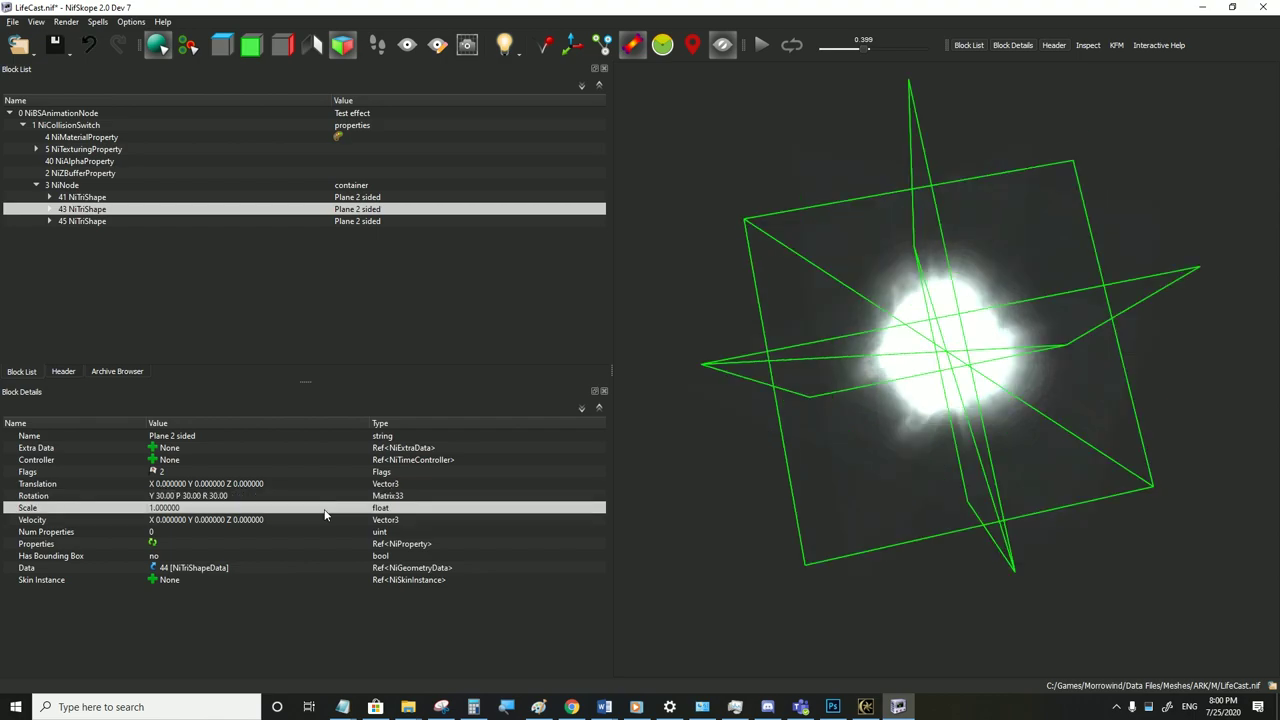
Set the second copy, 45 NiTriShape, to a 60/60/60 Euler rotation
{"action": "left_click", "coordinate": [87, 219]}
{"action": "double_click", "coordinate": [170, 495]}
{"action": "type", "text": "60"}
{"action": "key", "text": "Tab"}
{"action": "type", "text": "60"}
{"action": "key", "text": "Tab"}
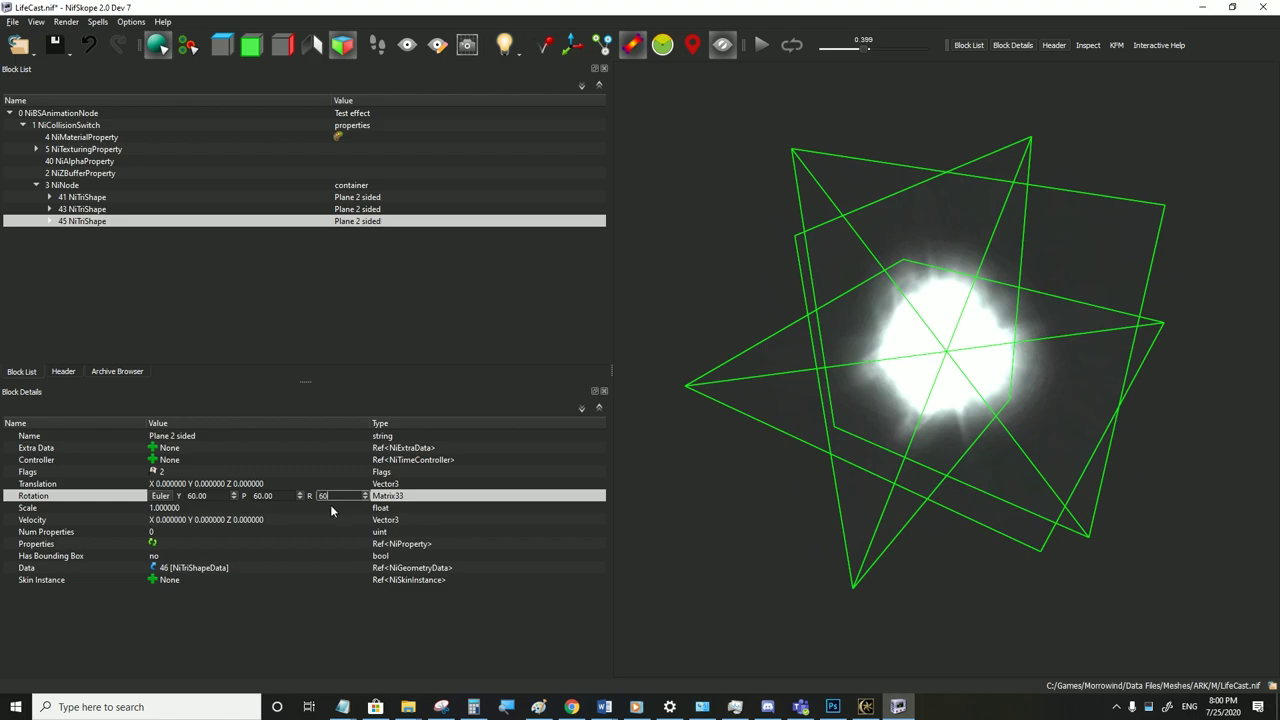
{"action": "left_click", "coordinate": [330, 505]}
{"action": "left_click_drag", "start_coordinate": [900, 466], "coordinate": [825, 436]}
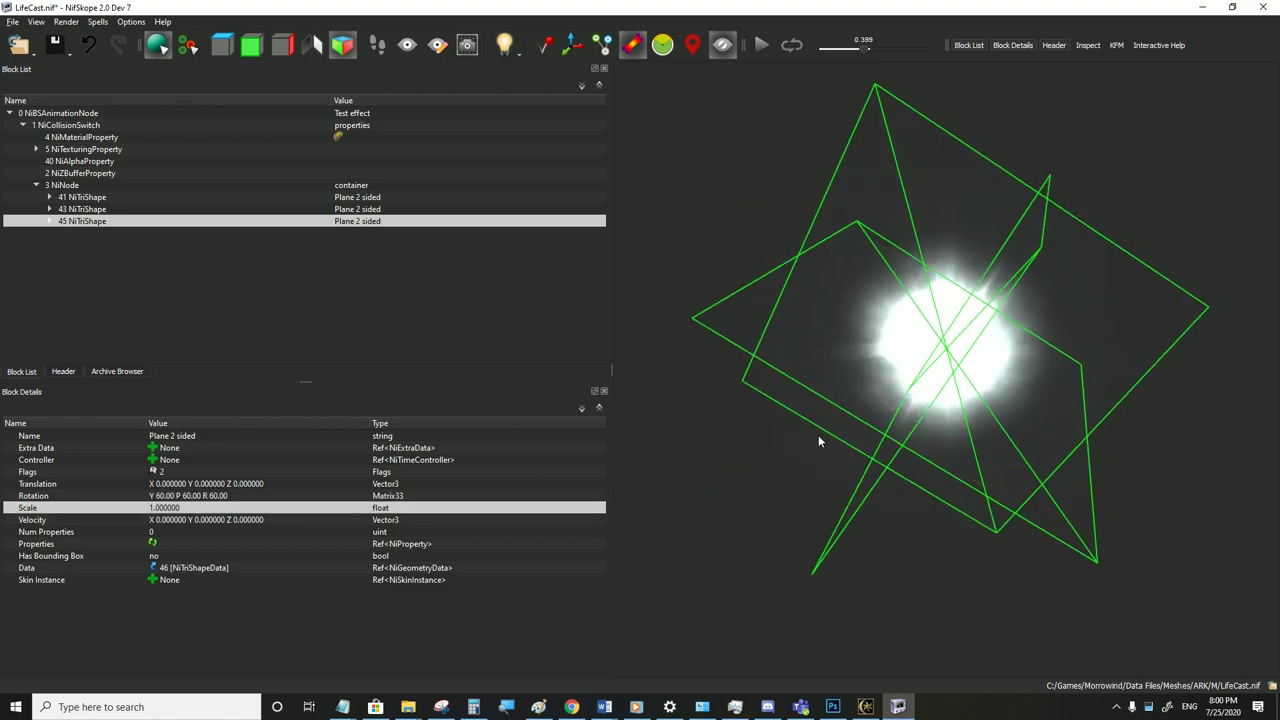
Combine the three planes into the single 41 NiTriShape with Optimize > Combine Shapes
{"action": "left_click", "coordinate": [84, 189]}
{"action": "right_click", "coordinate": [84, 189]}
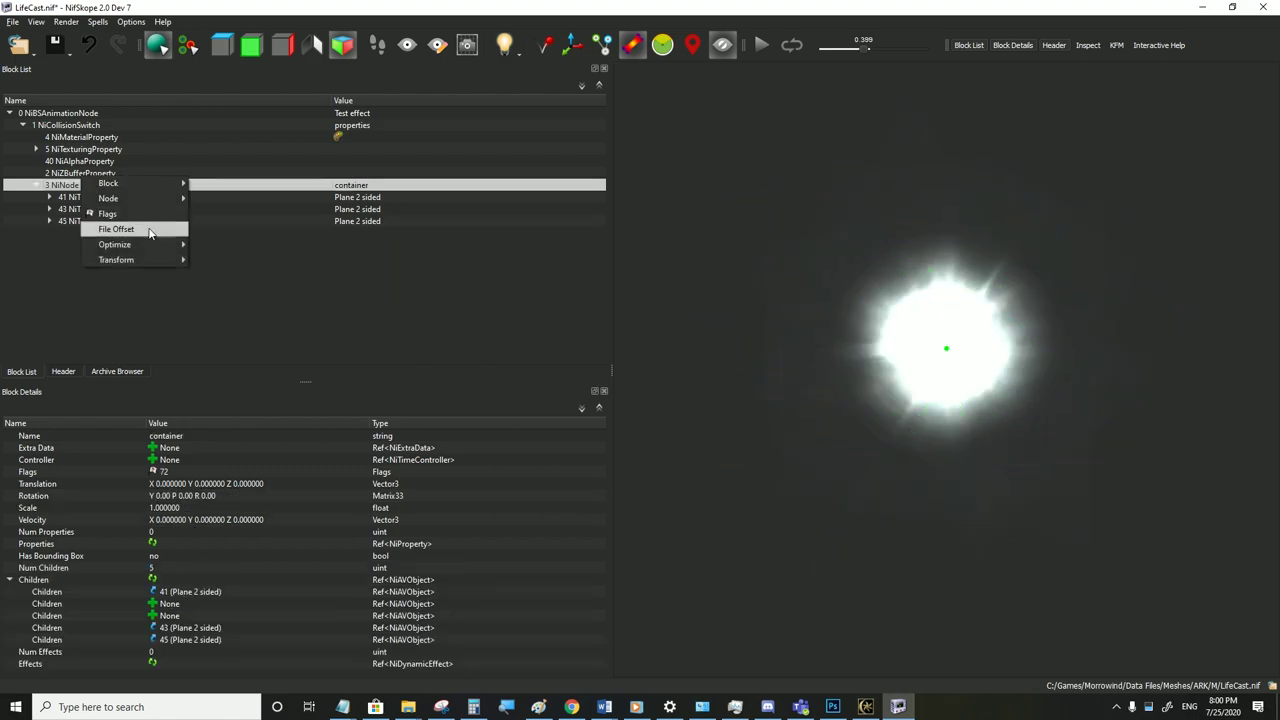
{"action": "mouse_move", "coordinate": [147, 246]}
{"action": "left_click", "coordinate": [216, 245]}
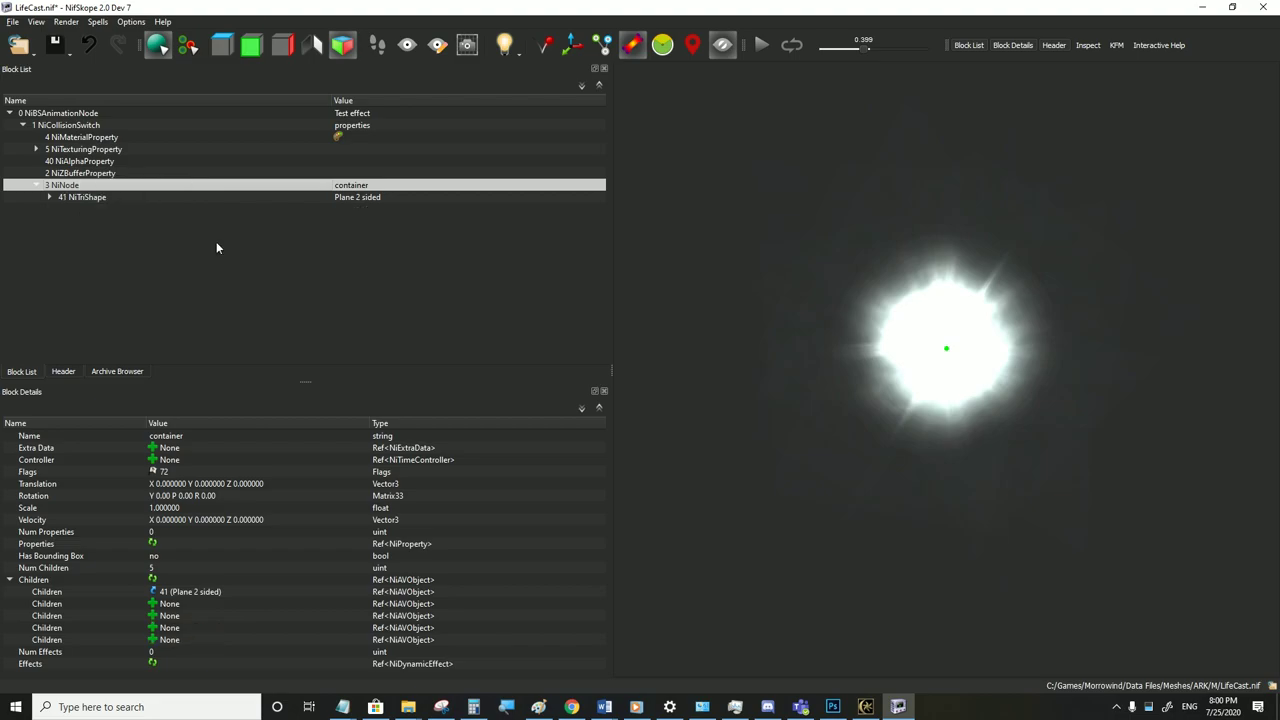
{"action": "left_click", "coordinate": [78, 198]}
{"action": "left_click_drag", "start_coordinate": [844, 330], "coordinate": [841, 356]}
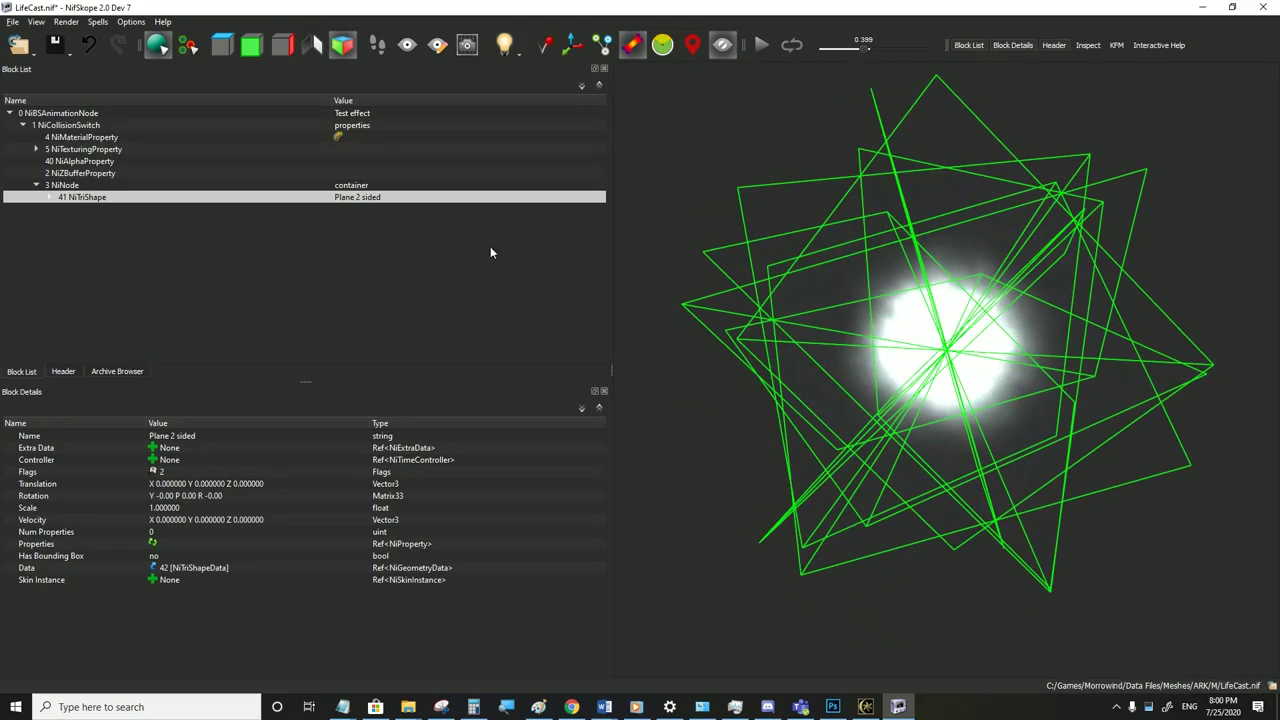
{"action": "left_click", "coordinate": [84, 137]}
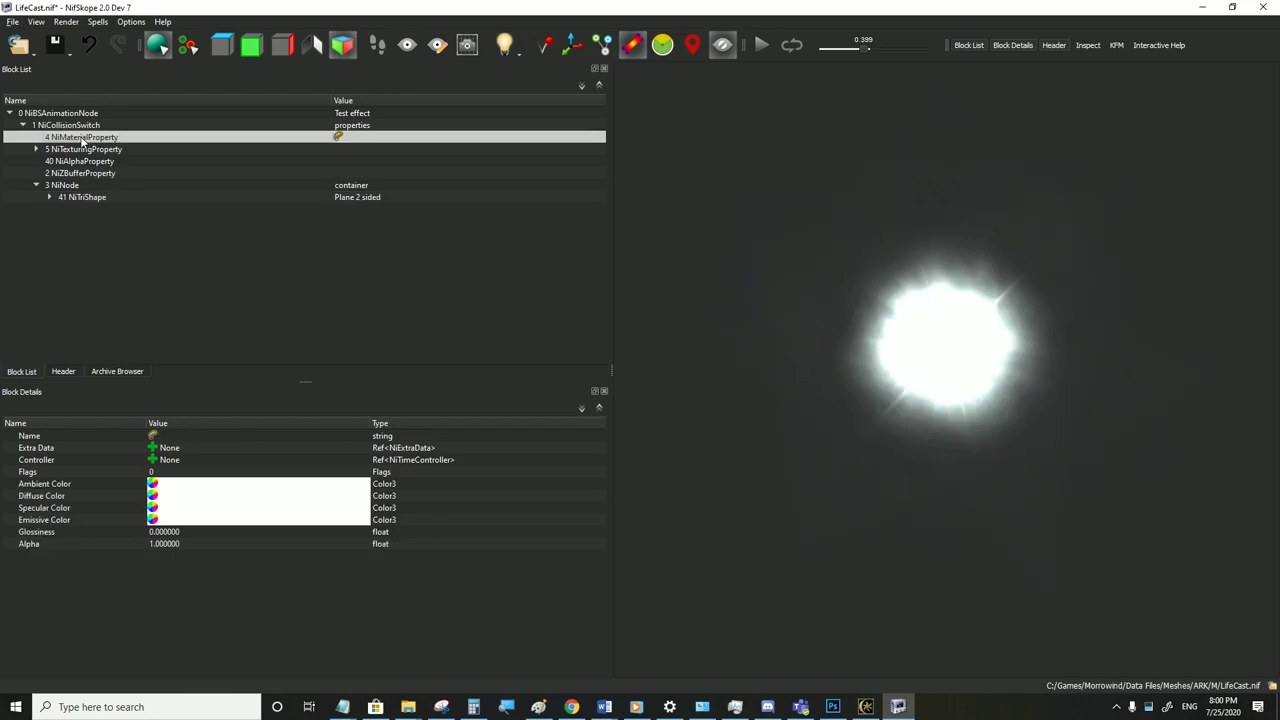
Set the emissive colour to dark grey and paste it into specular, diffuse and ambient
{"action": "left_click", "coordinate": [12, 22]}
{"action": "left_click", "coordinate": [48, 140]}
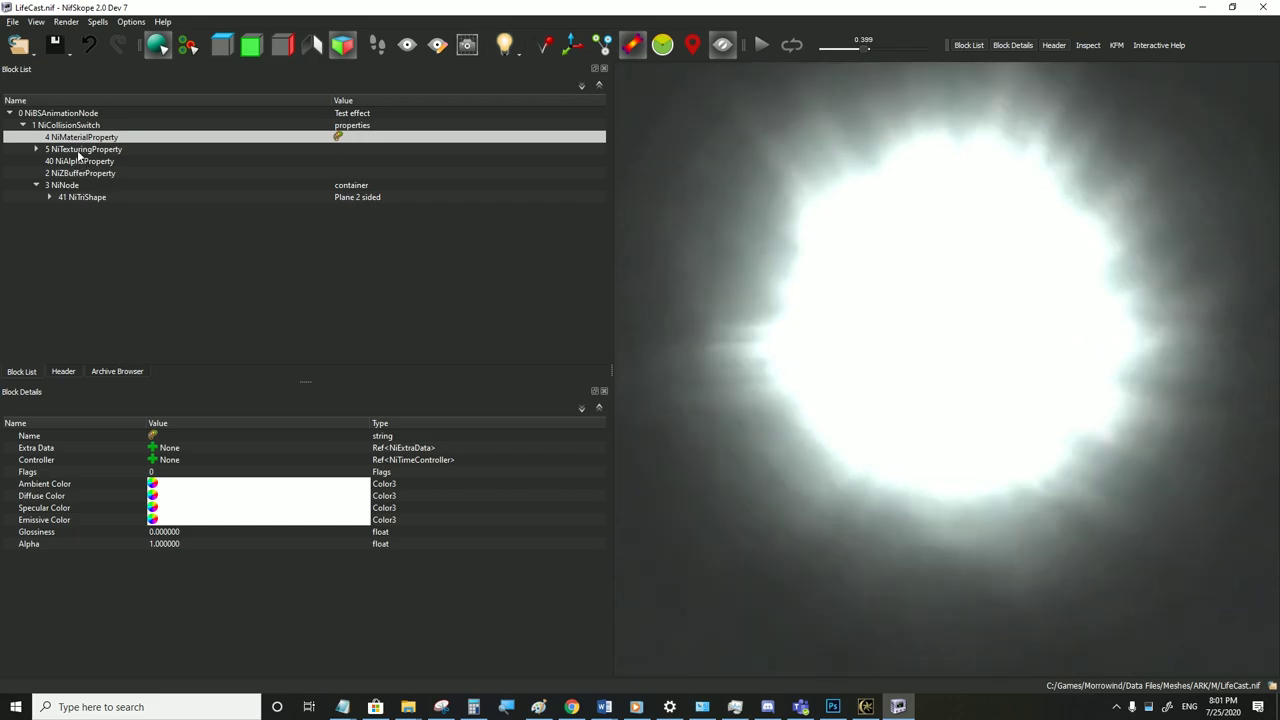
{"action": "left_click", "coordinate": [153, 519]}
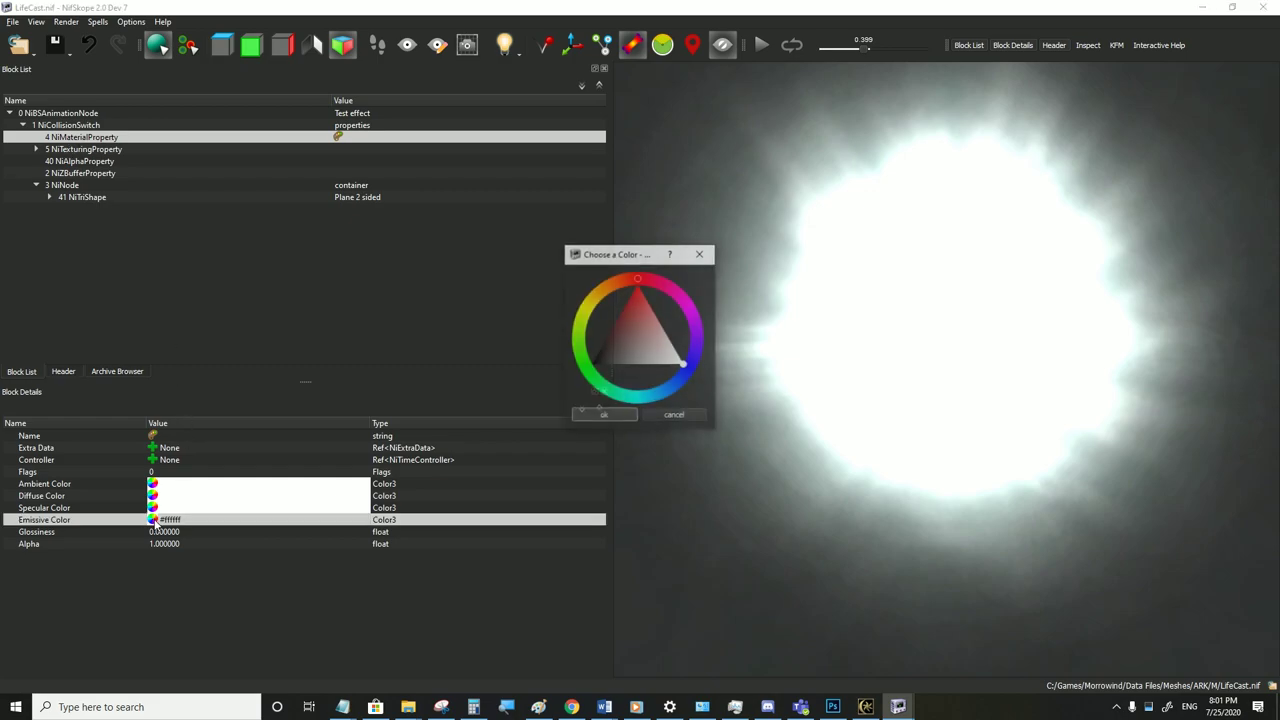
{"action": "left_click", "coordinate": [601, 417]}
{"action": "left_click", "coordinate": [191, 508]}
{"action": "type", "text": "#292929"}
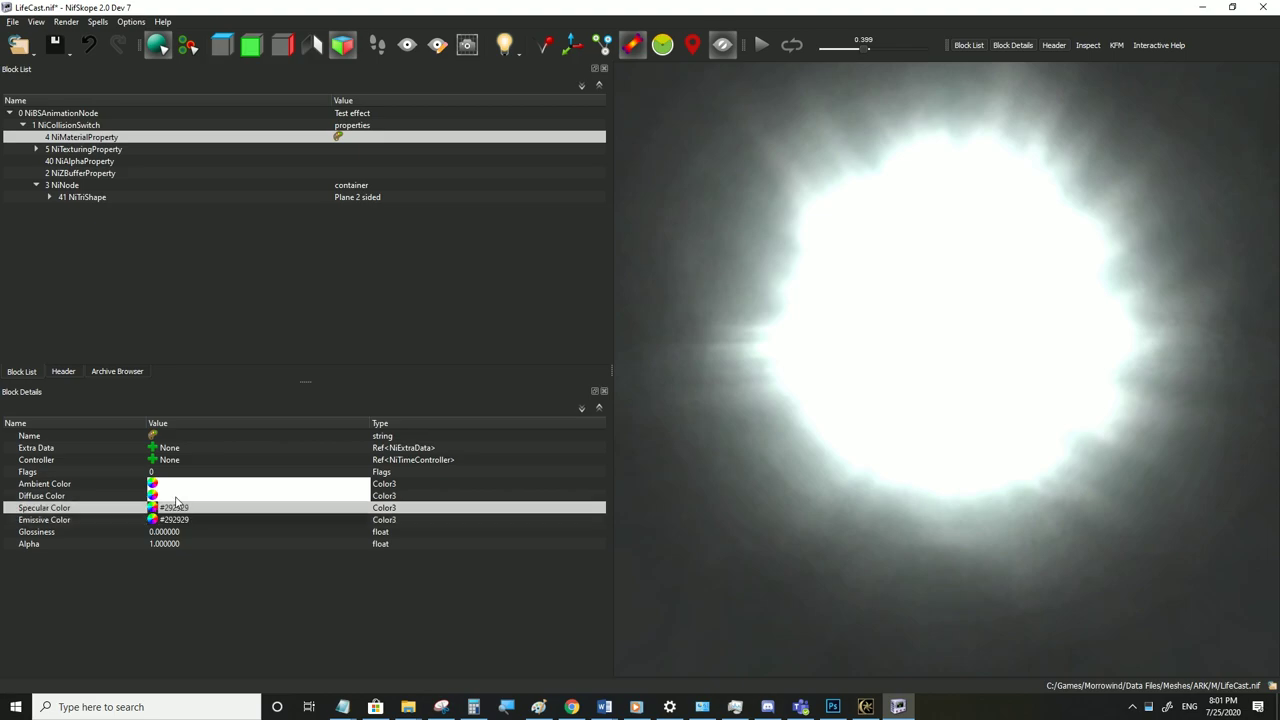
{"action": "left_click", "coordinate": [178, 497]}
{"action": "type", "text": "#292929"}
{"action": "left_click", "coordinate": [182, 486]}
{"action": "type", "text": "#292929"}
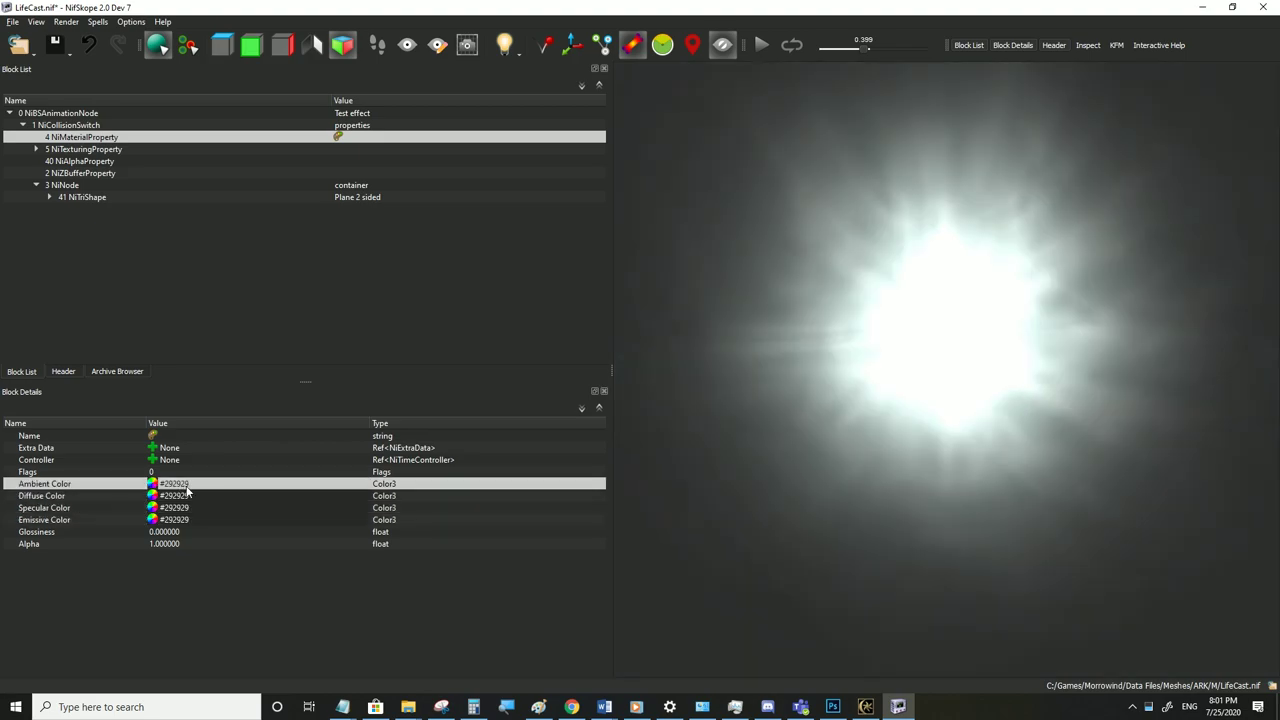
Darken all four material colours further to #121212
{"action": "left_click", "coordinate": [152, 519]}
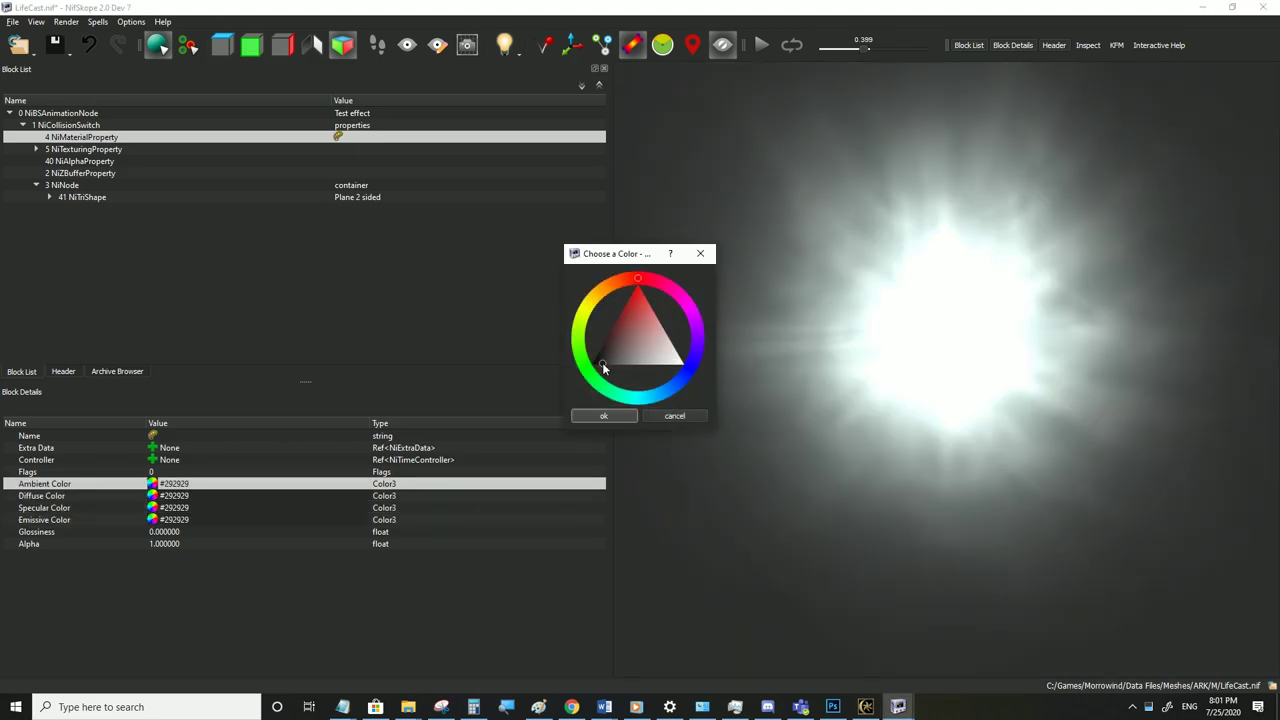
{"action": "left_click", "coordinate": [603, 417]}
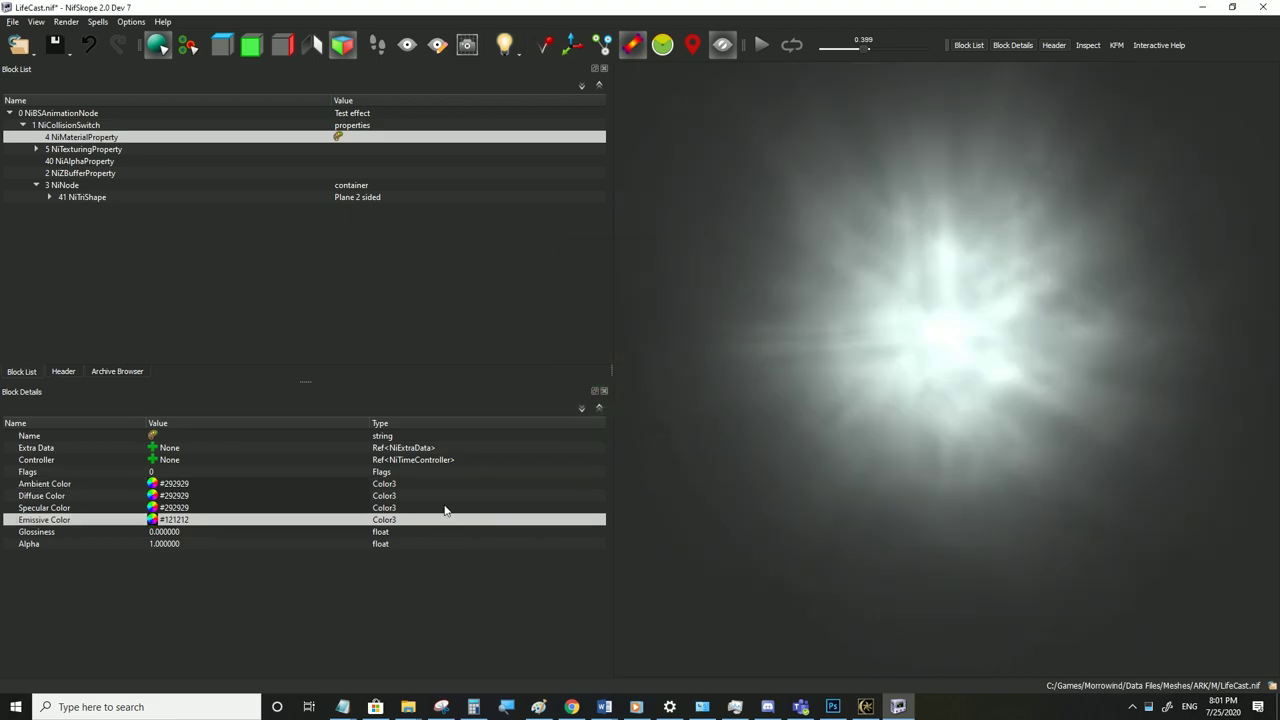
{"action": "left_click", "coordinate": [198, 507]}
{"action": "key", "text": "ctrl+v"}
{"action": "left_click", "coordinate": [192, 496]}
{"action": "key", "text": "ctrl+v"}
{"action": "left_click", "coordinate": [188, 485]}
{"action": "key", "text": "ctrl+v"}
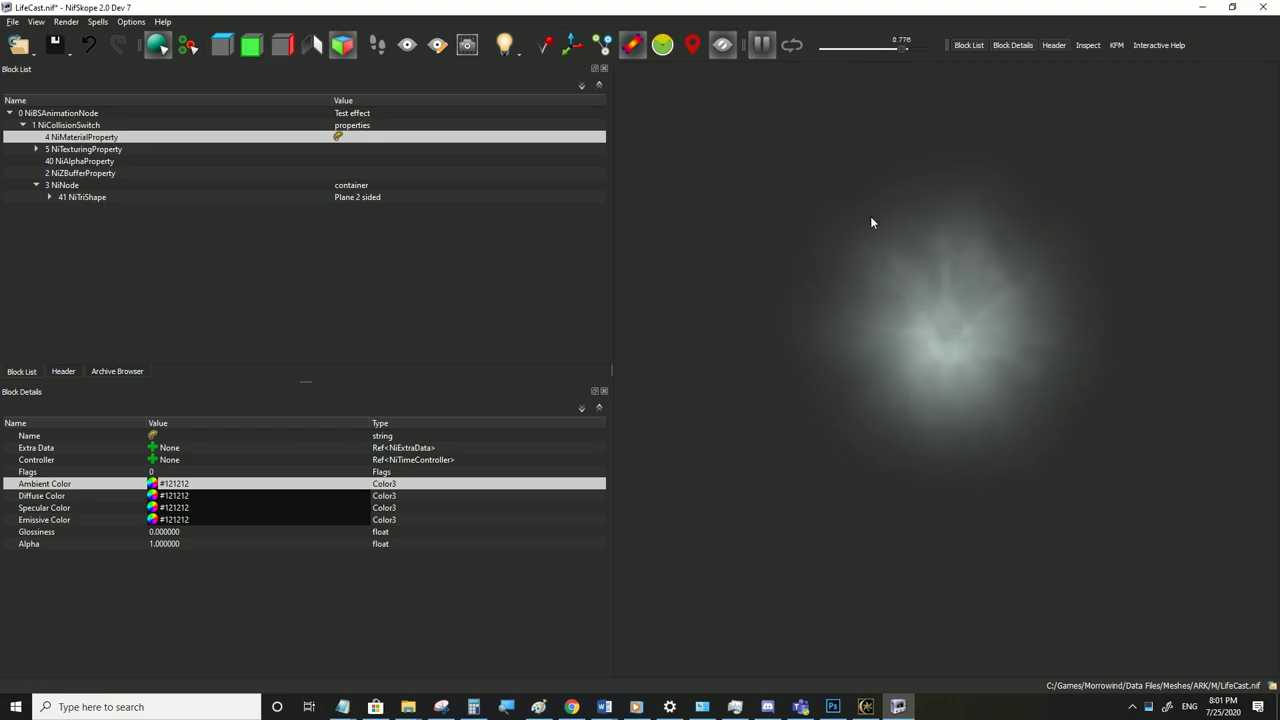
Play the glow animation in the preview, then save LifeCast.nif
{"action": "left_click", "coordinate": [767, 49]}
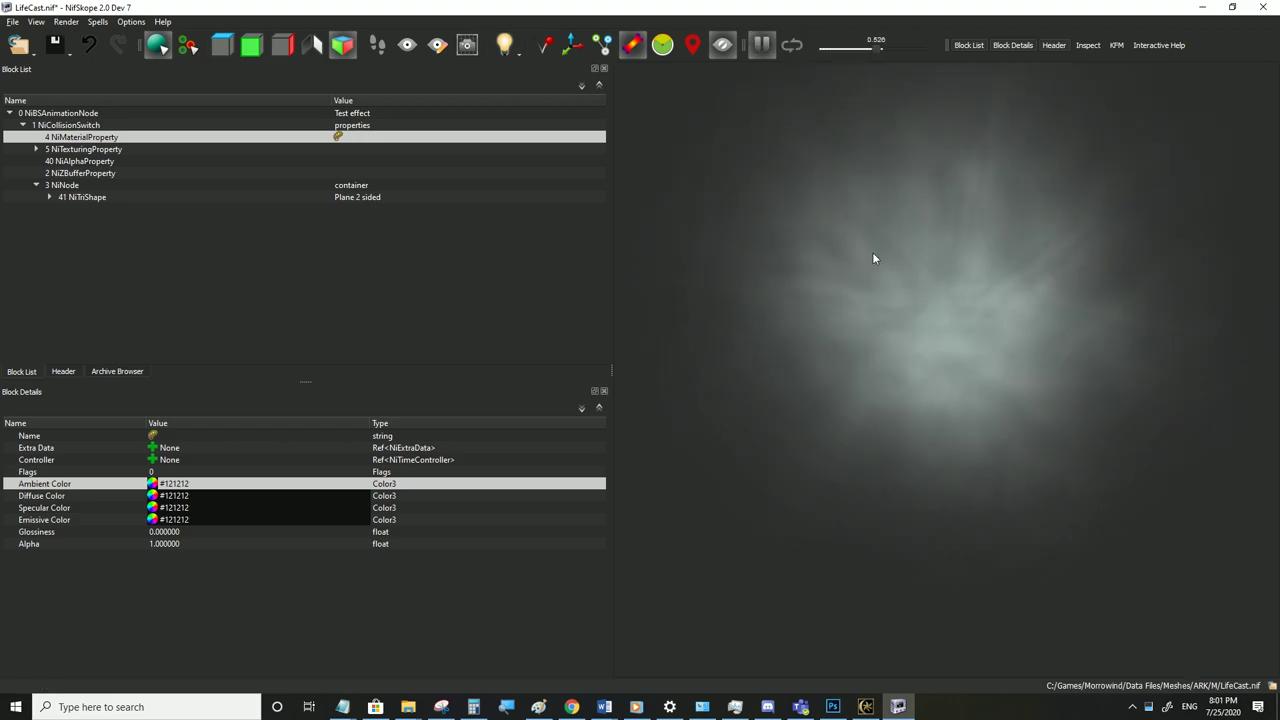
{"action": "left_click", "coordinate": [774, 47]}
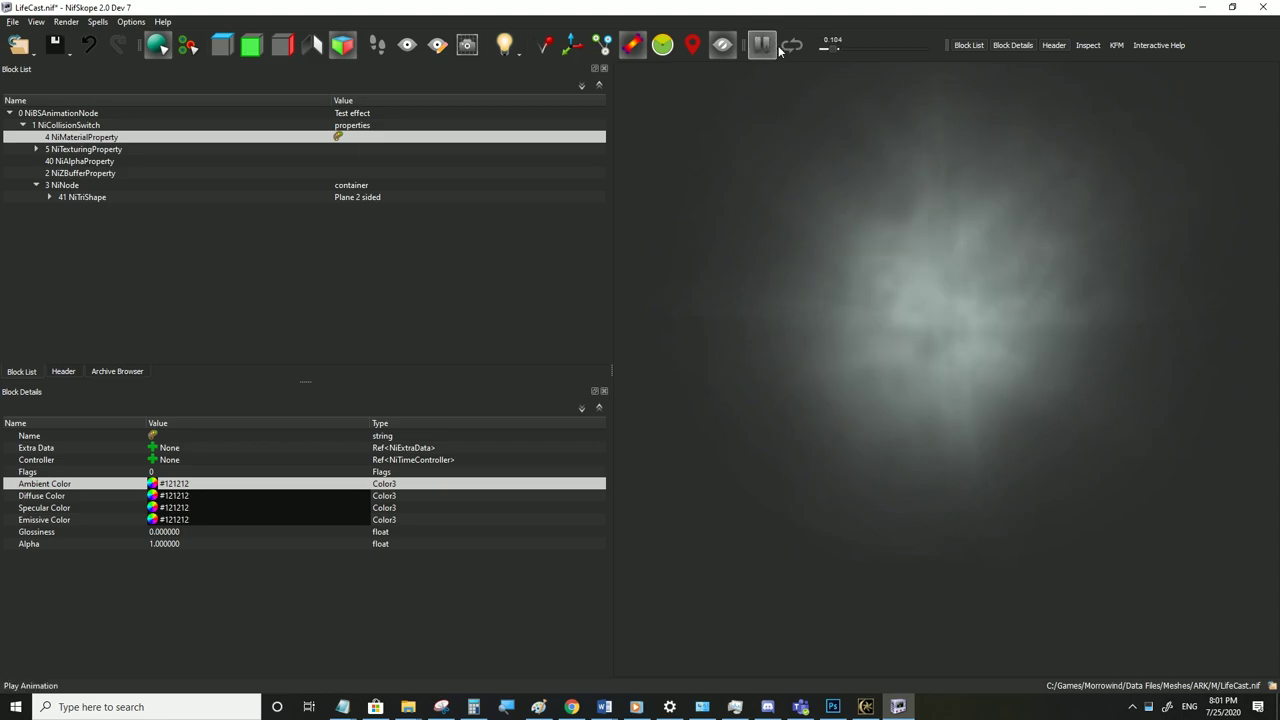
{"action": "scroll", "coordinate": [916, 280], "scroll_direction": "down", "scroll_amount": 2}
{"action": "left_click", "coordinate": [860, 330]}
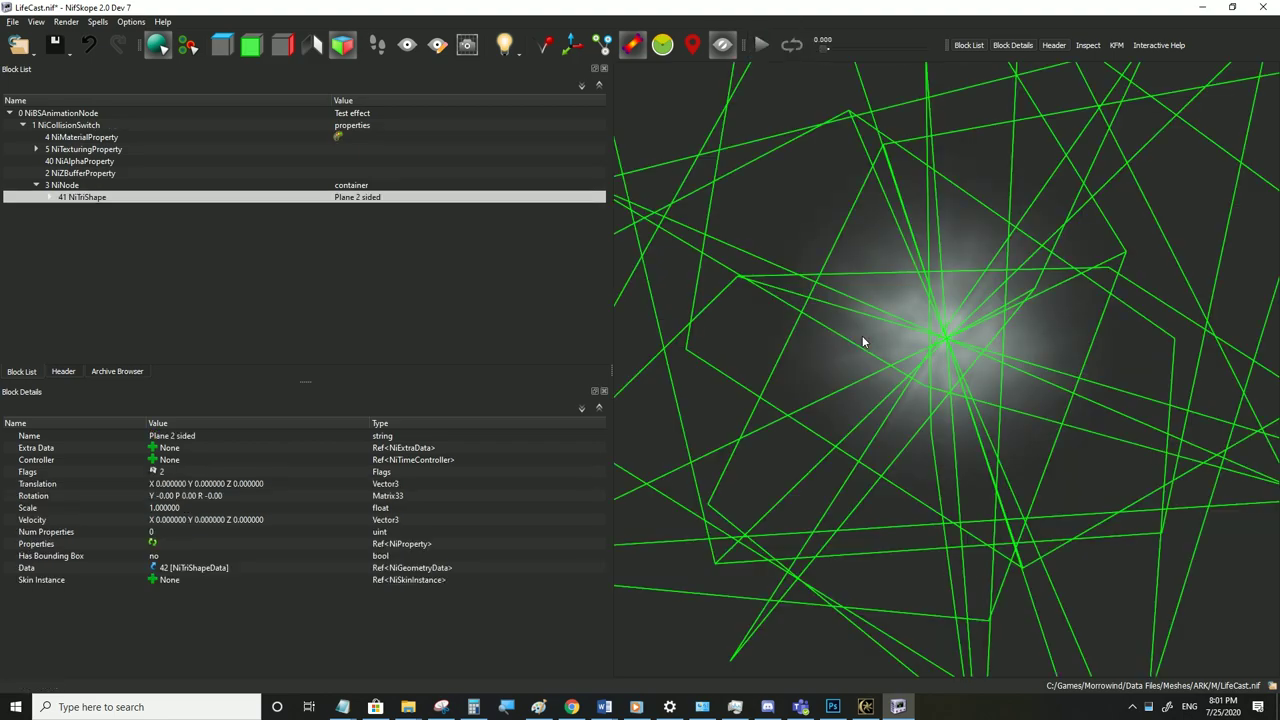
{"action": "scroll", "coordinate": [890, 335], "scroll_direction": "down", "scroll_amount": 3}
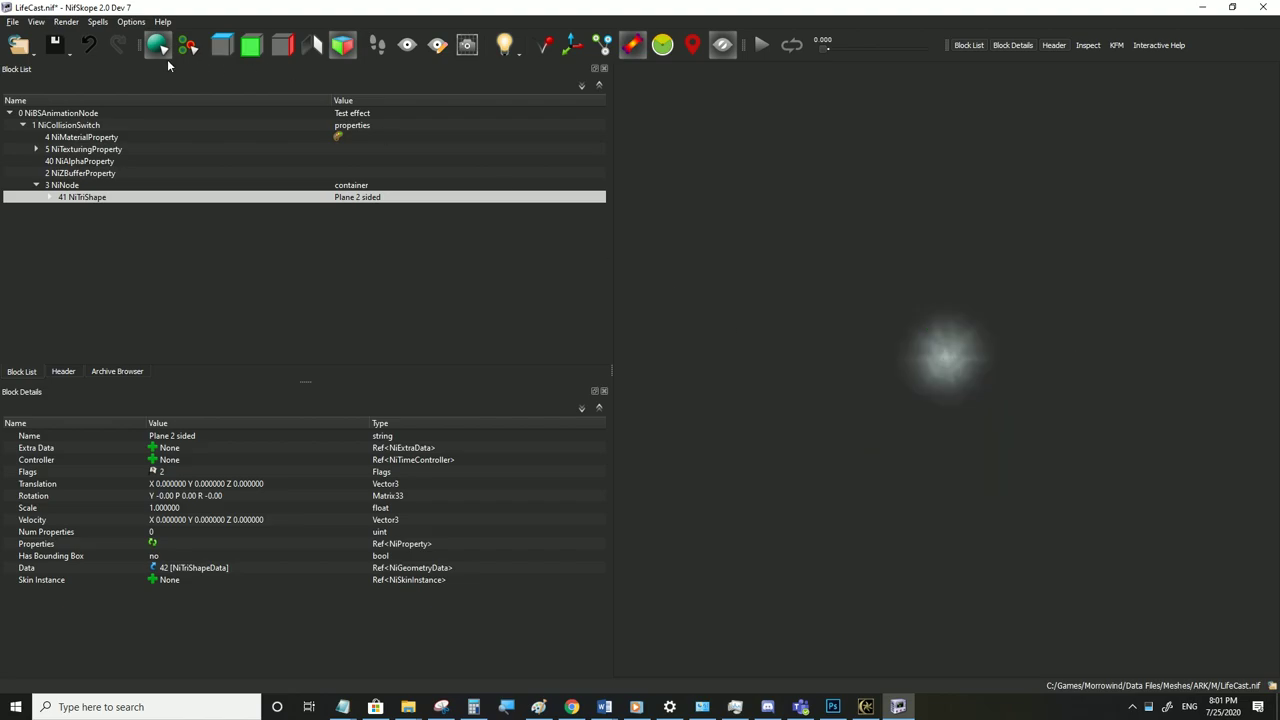
{"action": "left_click", "coordinate": [12, 22]}
{"action": "left_click", "coordinate": [80, 131]}
{"action": "left_click", "coordinate": [866, 708]}
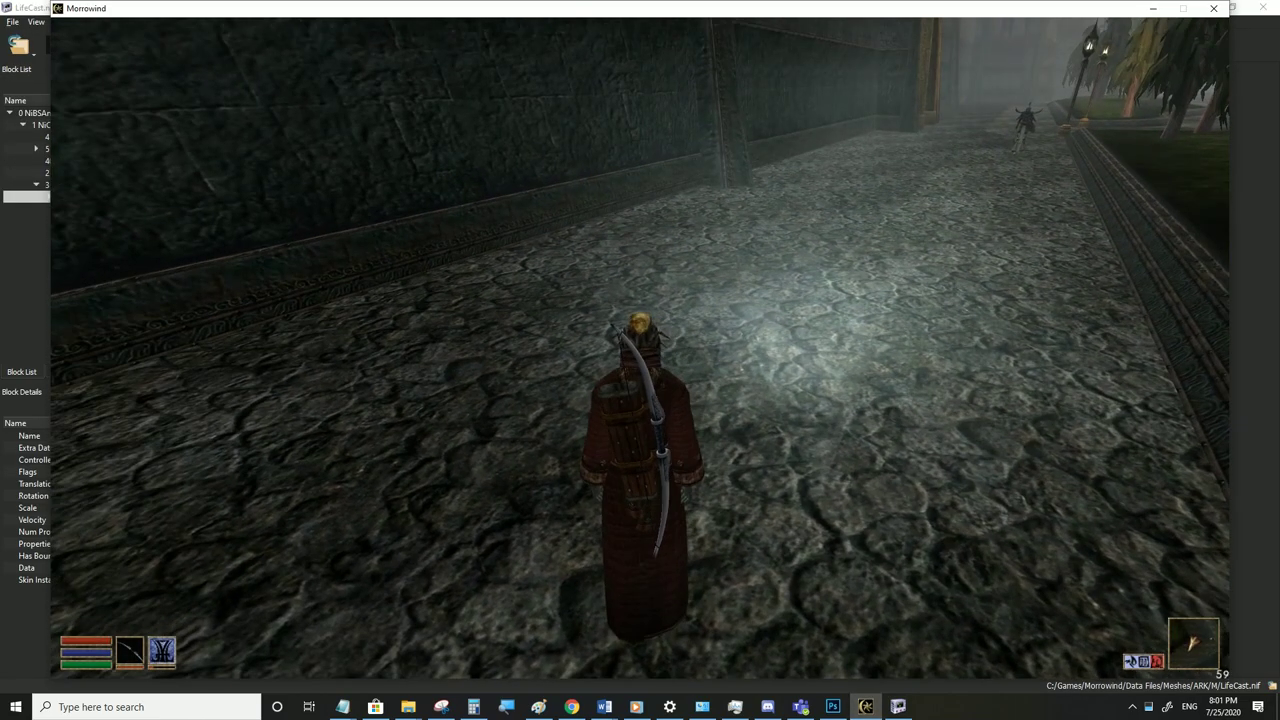
{"action": "key", "text": "Tab"}
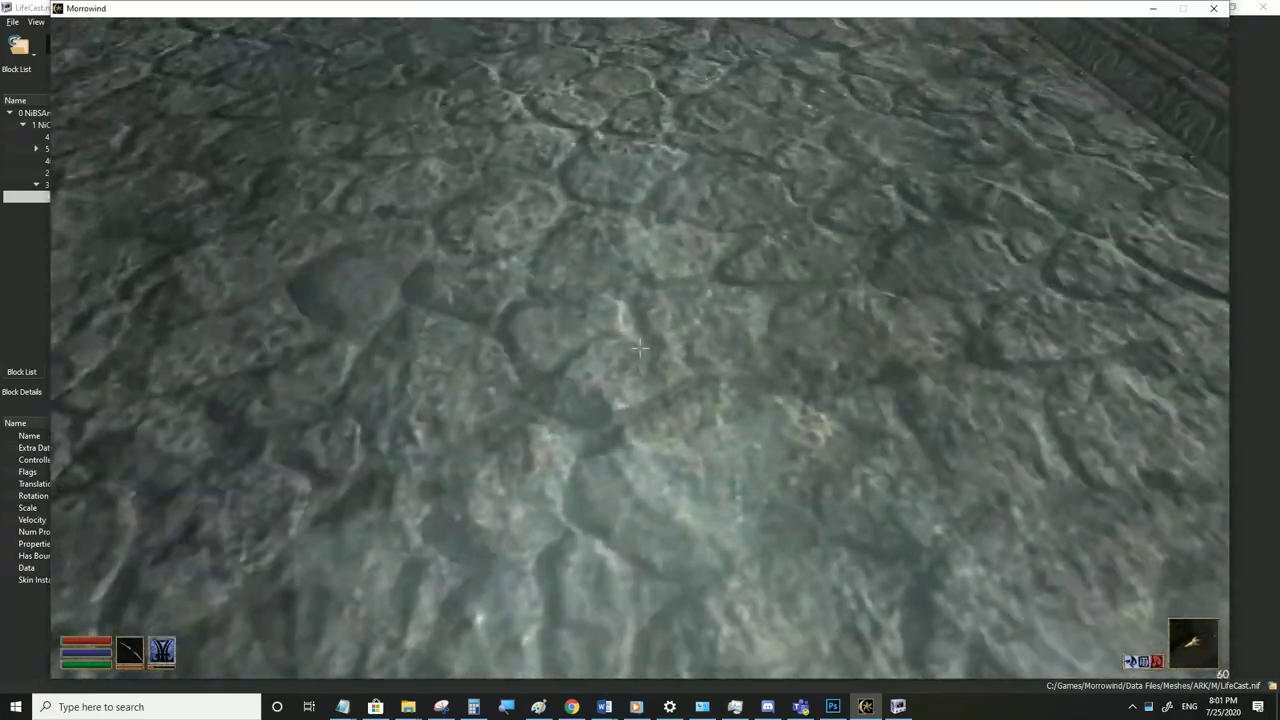
{"action": "key", "text": "Tab"}
{"action": "key", "text": "s"}
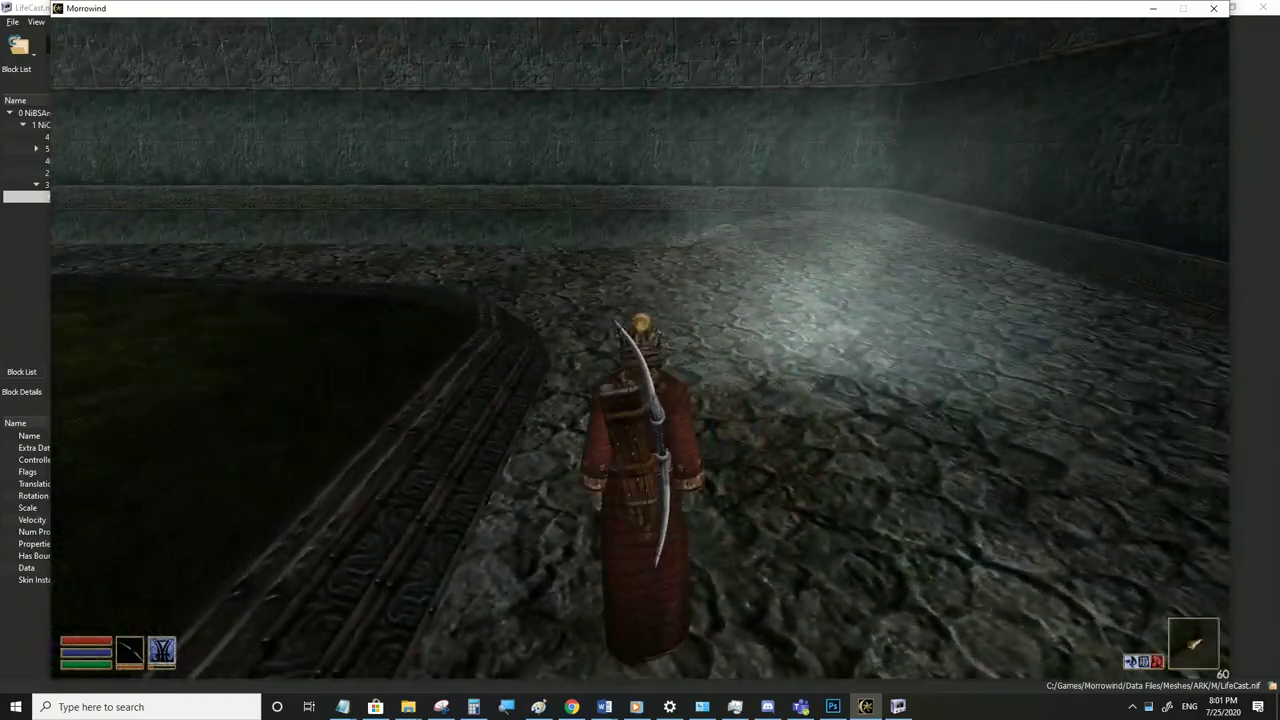
{"action": "key", "text": "w"}
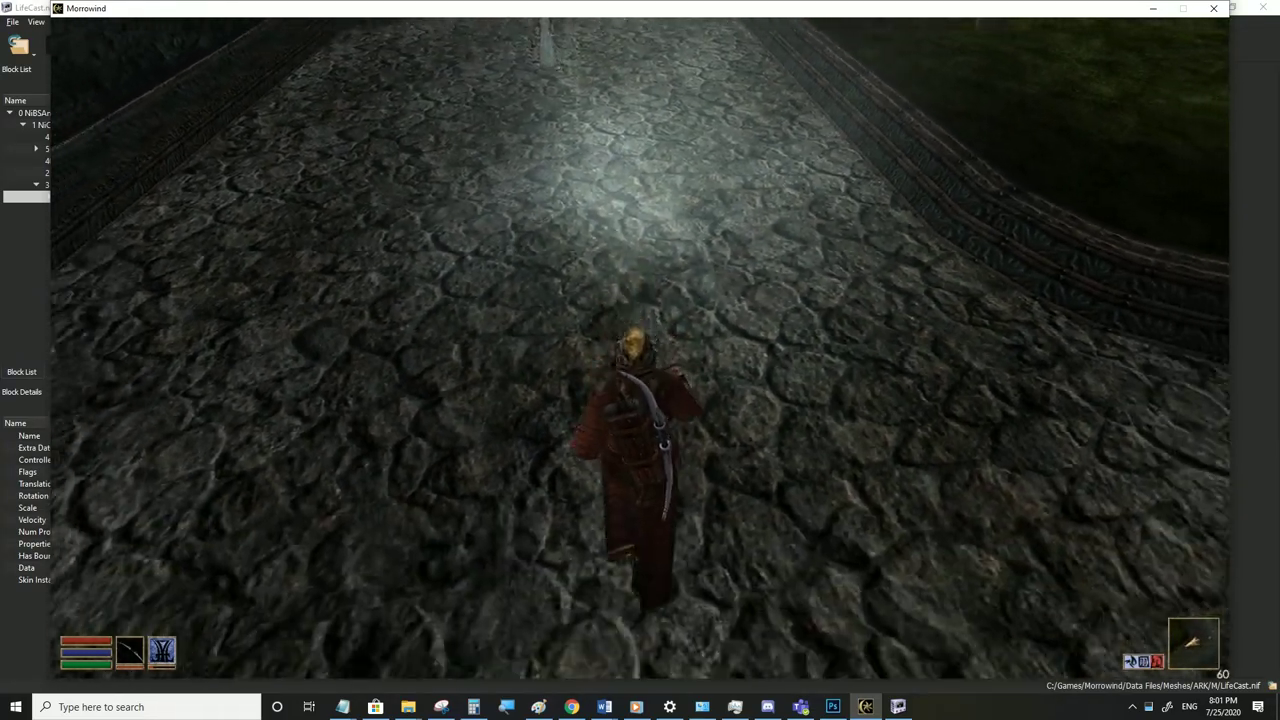
{"action": "key", "text": "alt+Tab"}
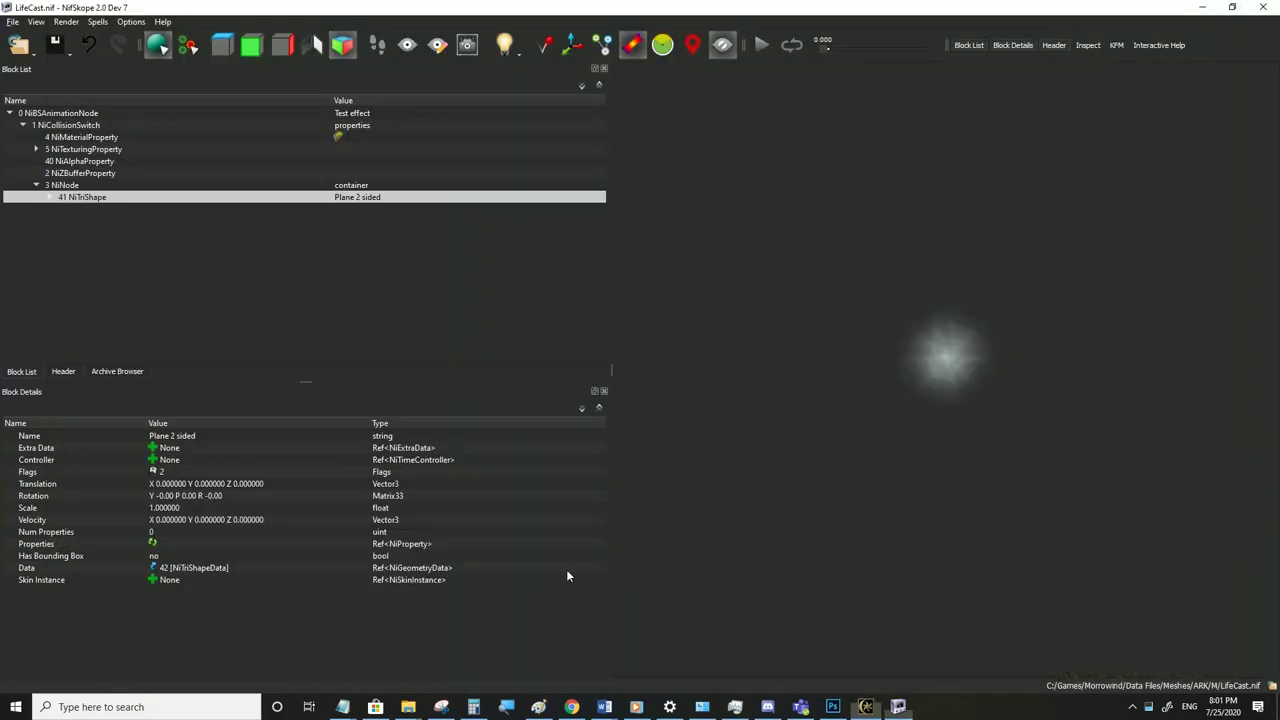
Change the glow material's emissive colour to #272727
{"action": "left_click", "coordinate": [80, 137]}
{"action": "left_click", "coordinate": [153, 521]}
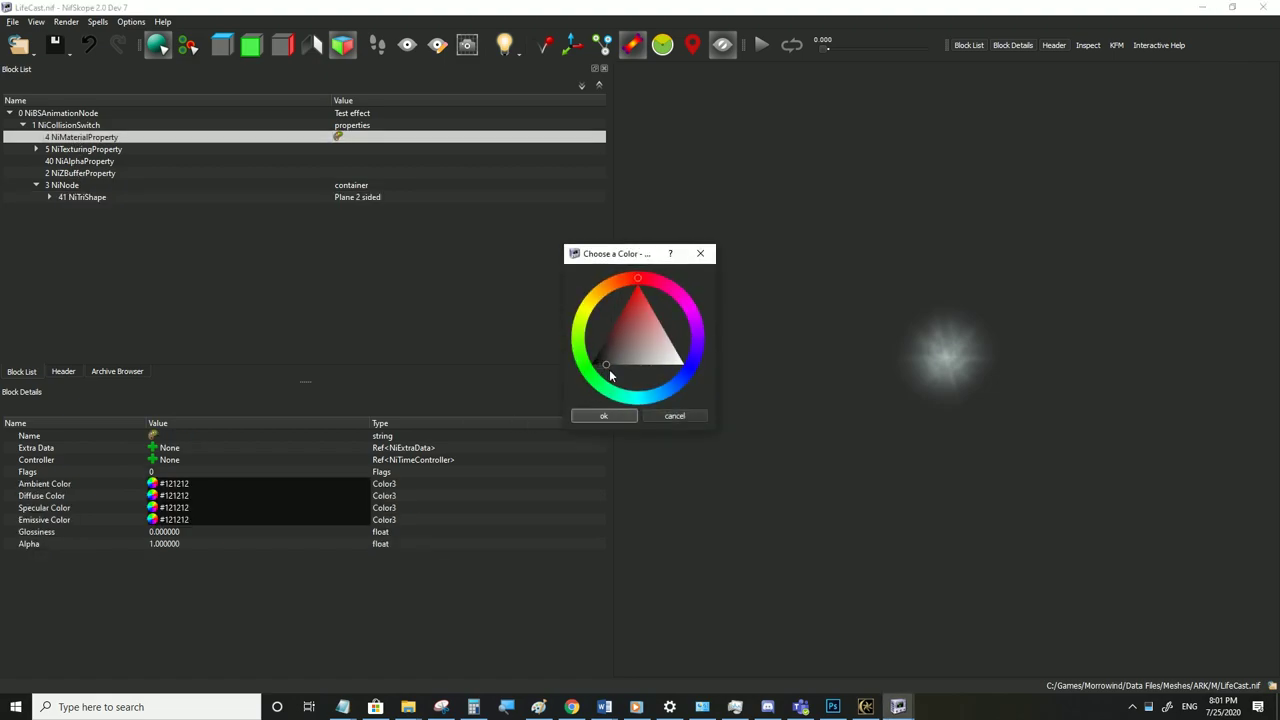
{"action": "left_click", "coordinate": [603, 416]}
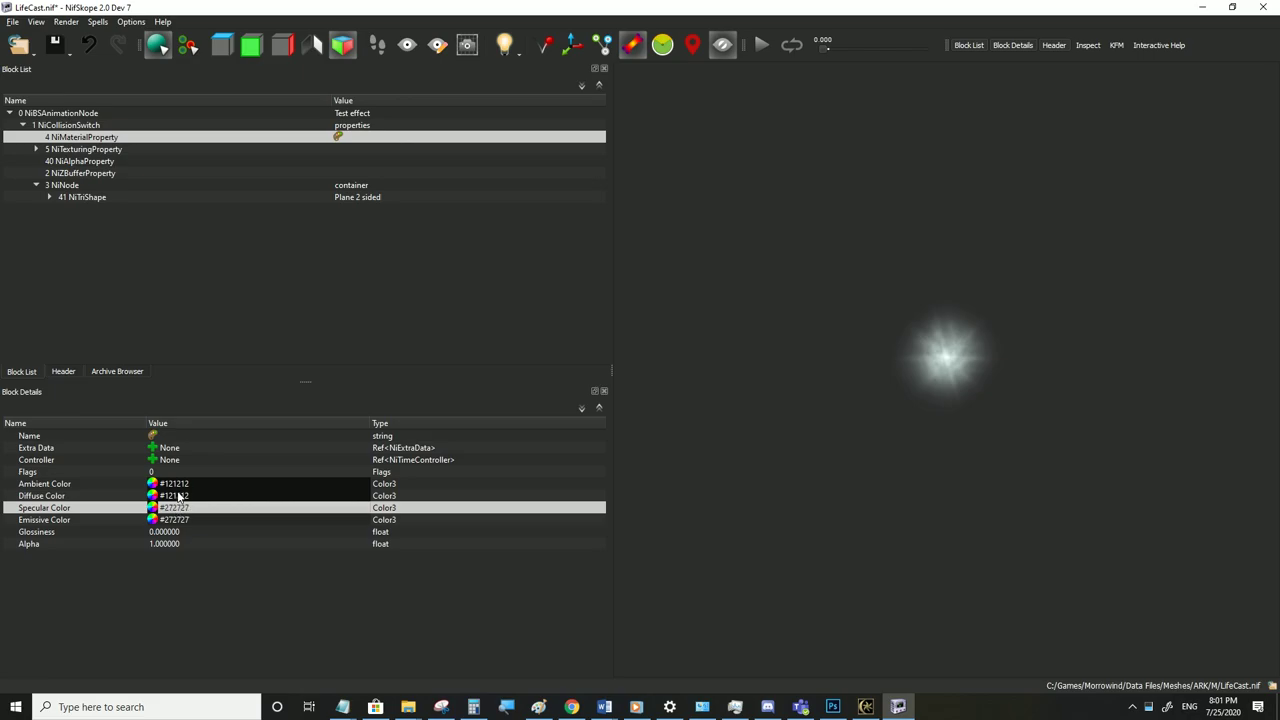
Save LifeCast.nif and switch to Morrowind
{"action": "left_click", "coordinate": [15, 22]}
{"action": "left_click", "coordinate": [53, 132]}
{"action": "left_click", "coordinate": [866, 706]}
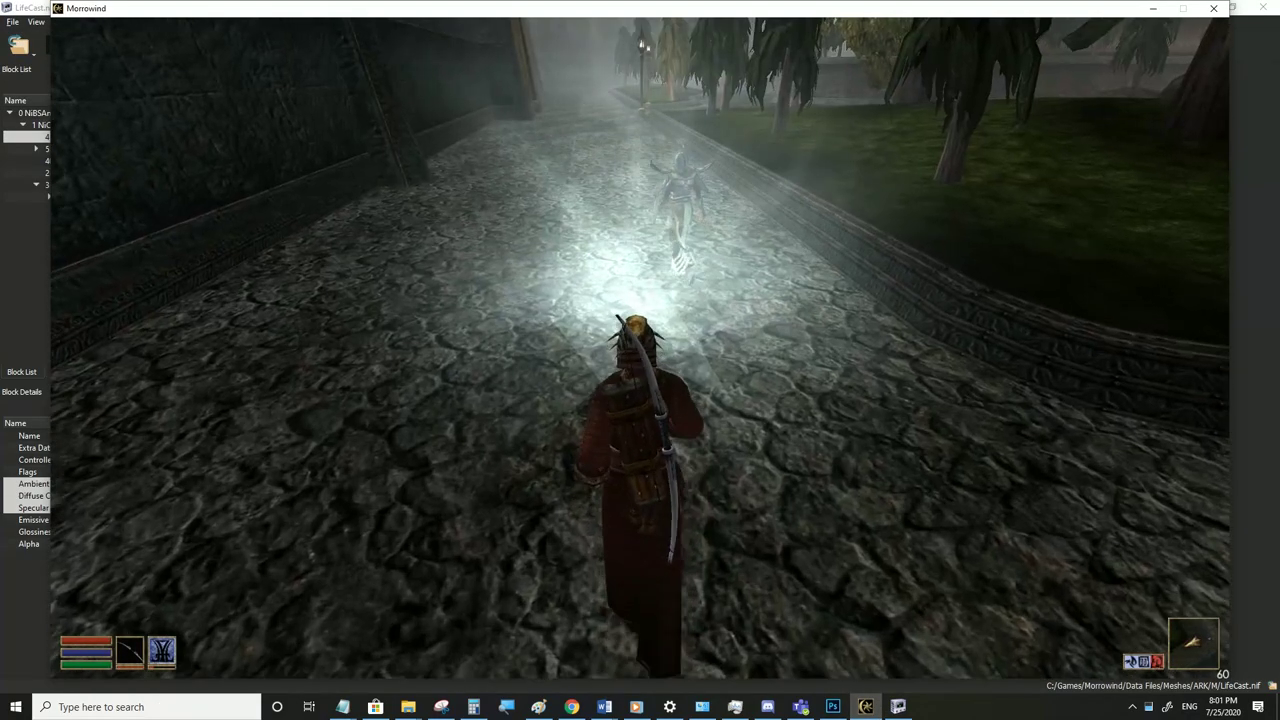
Run around in first and third person to check the glow, then return to NifSkope
{"action": "key", "text": "w"}
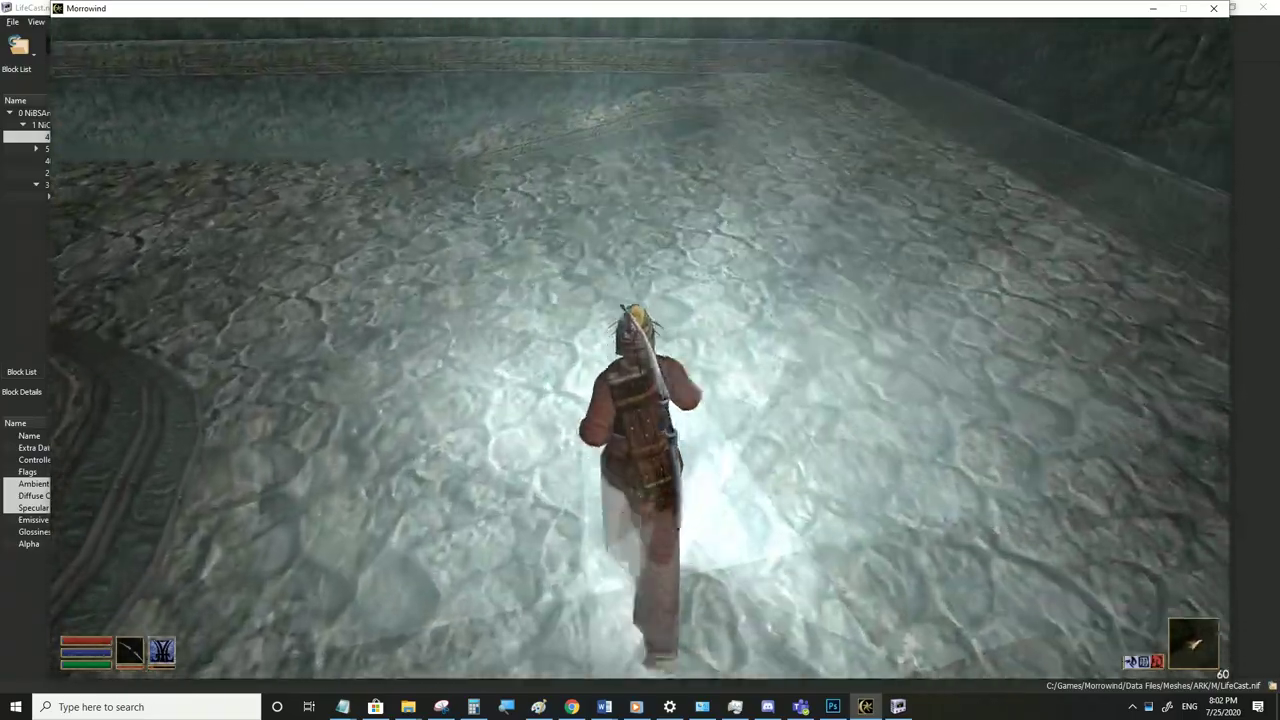
{"action": "key", "text": "Tab"}
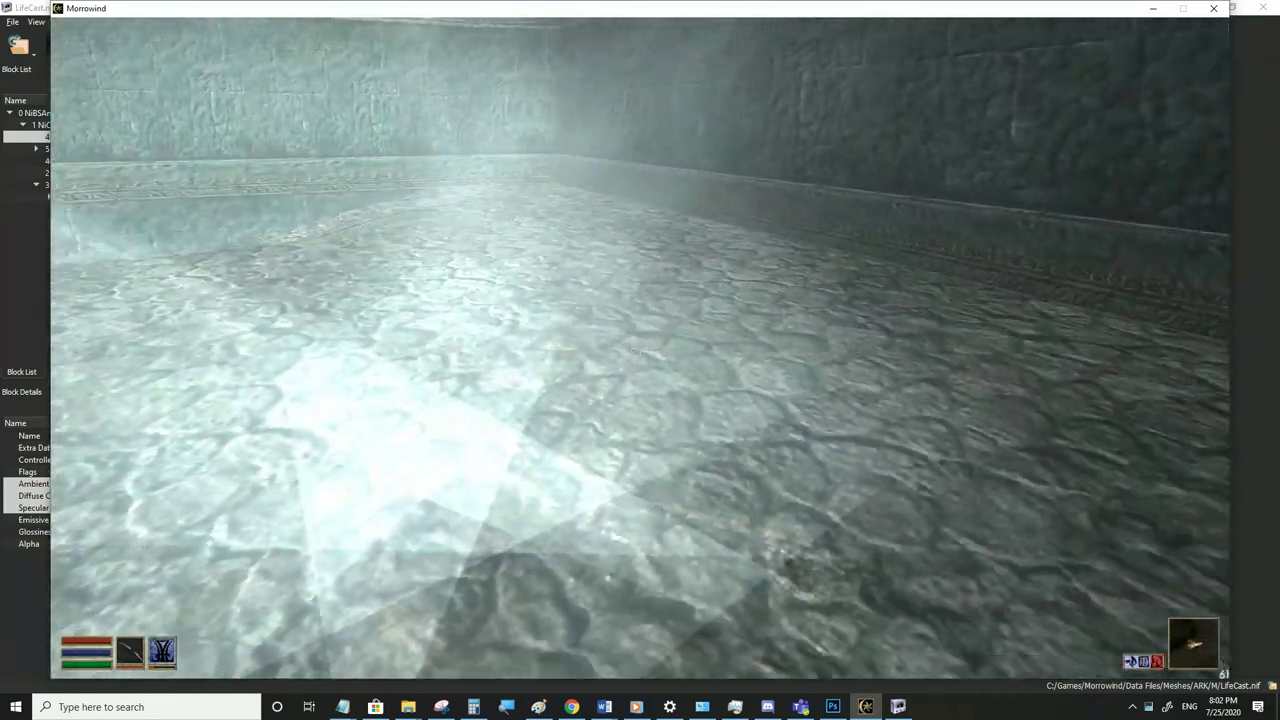
{"action": "key", "text": "Tab"}
{"action": "key", "text": "alt+Tab"}
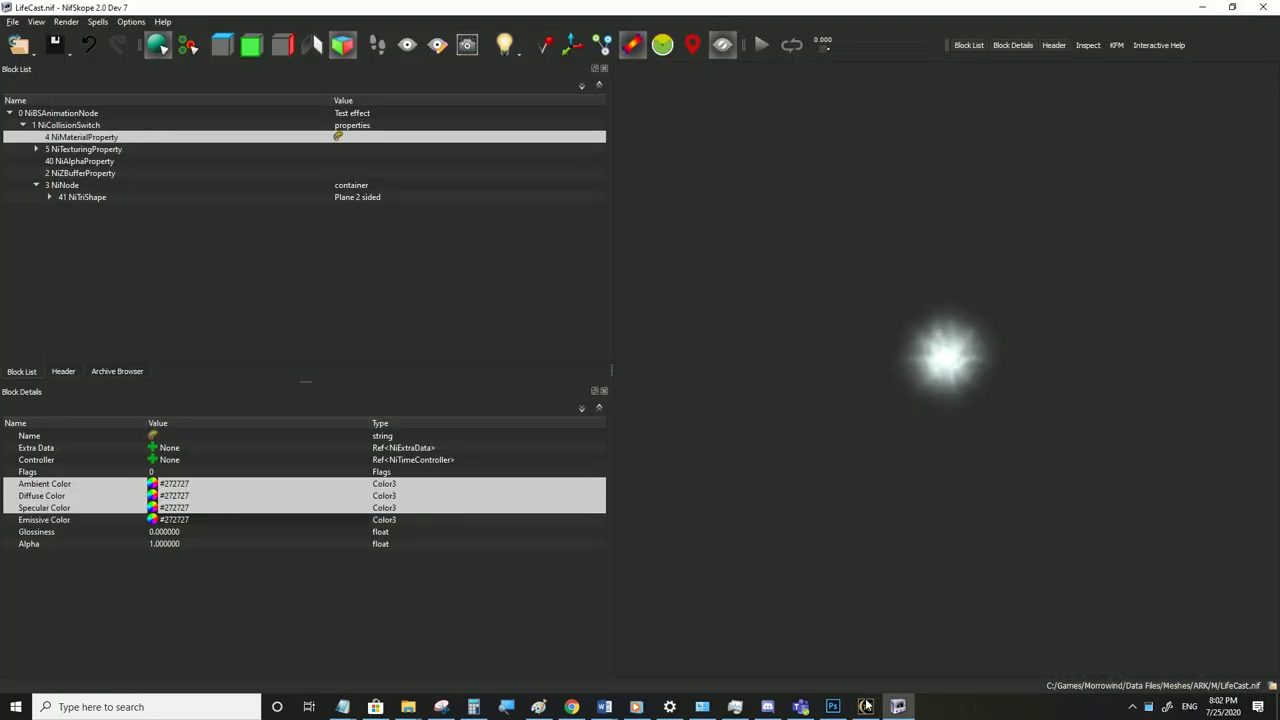
Copy the plane NiTriShape branch and paste two copies under the 3 NiNode
{"action": "left_click", "coordinate": [73, 197]}
{"action": "right_click", "coordinate": [74, 195]}
{"action": "mouse_move", "coordinate": [100, 191]}
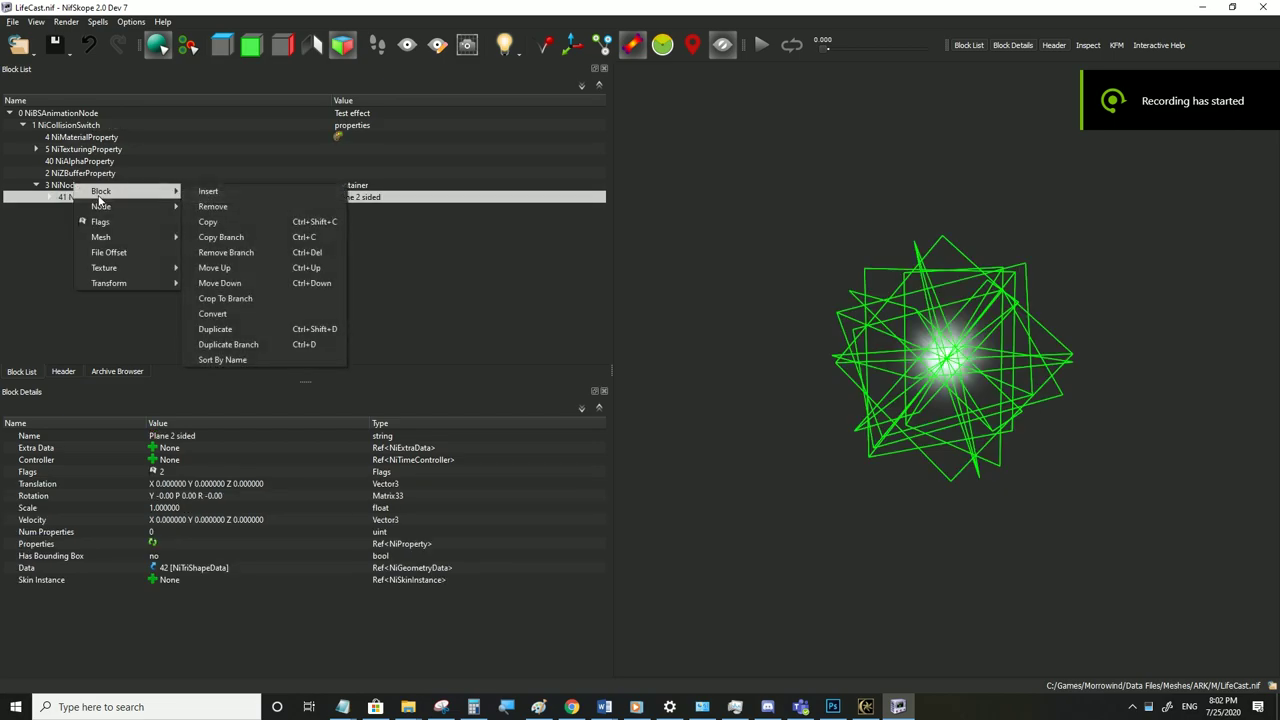
{"action": "left_click", "coordinate": [221, 237]}
{"action": "right_click", "coordinate": [84, 187]}
{"action": "mouse_move", "coordinate": [130, 192]}
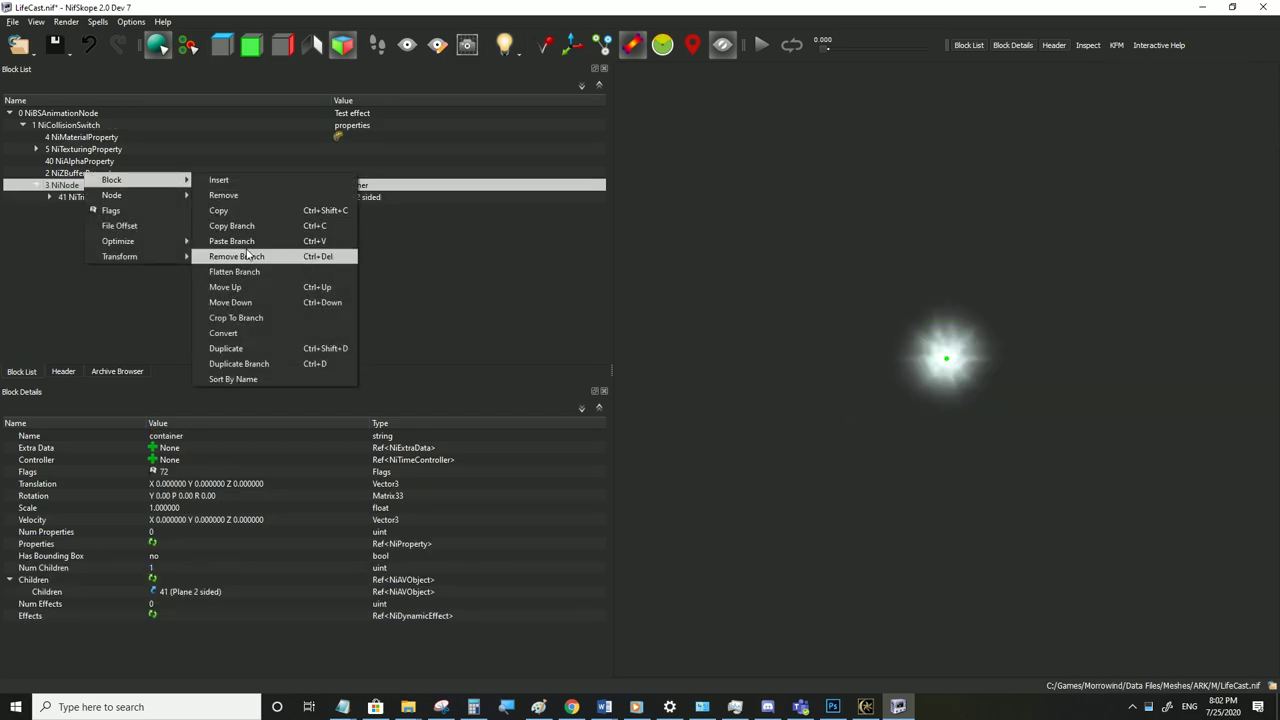
{"action": "left_click", "coordinate": [270, 246]}
{"action": "right_click", "coordinate": [84, 188]}
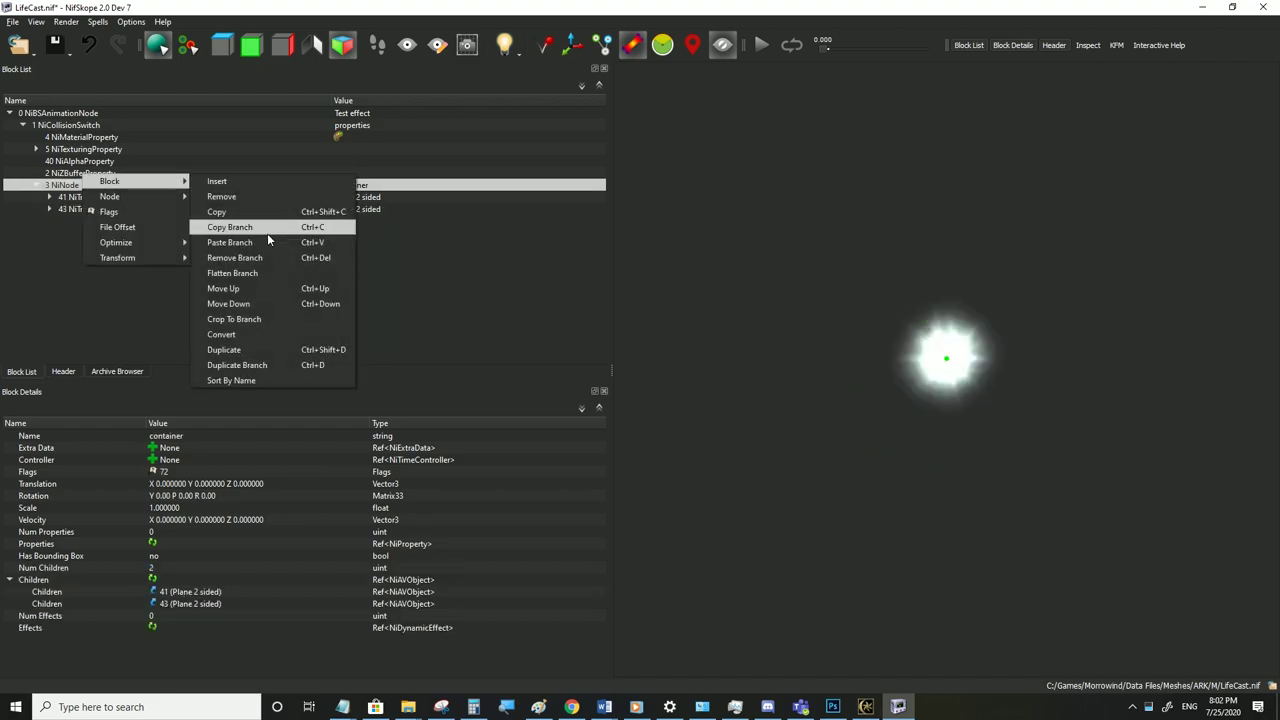
{"action": "left_click", "coordinate": [262, 245]}
Rotate copies 43 and 45 (45 to 50°) and combine them into shape 41
{"action": "left_click", "coordinate": [87, 199]}
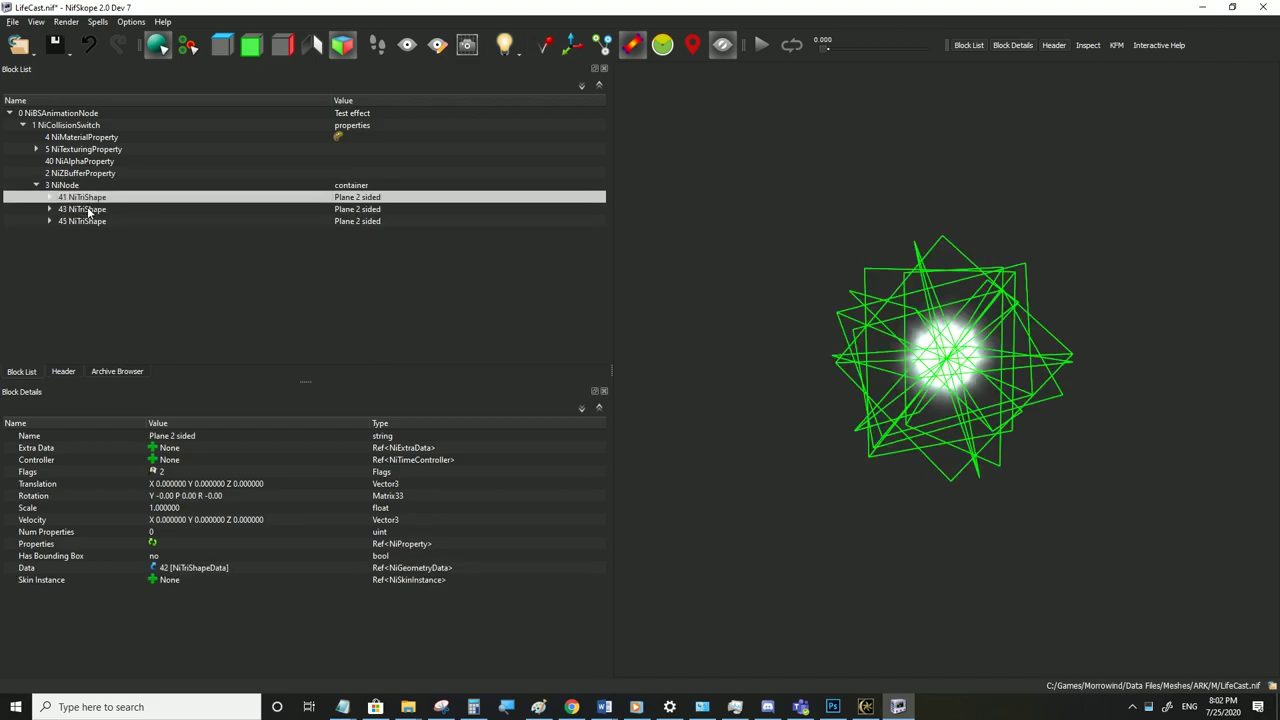
{"action": "left_click", "coordinate": [88, 210]}
{"action": "double_click", "coordinate": [168, 495]}
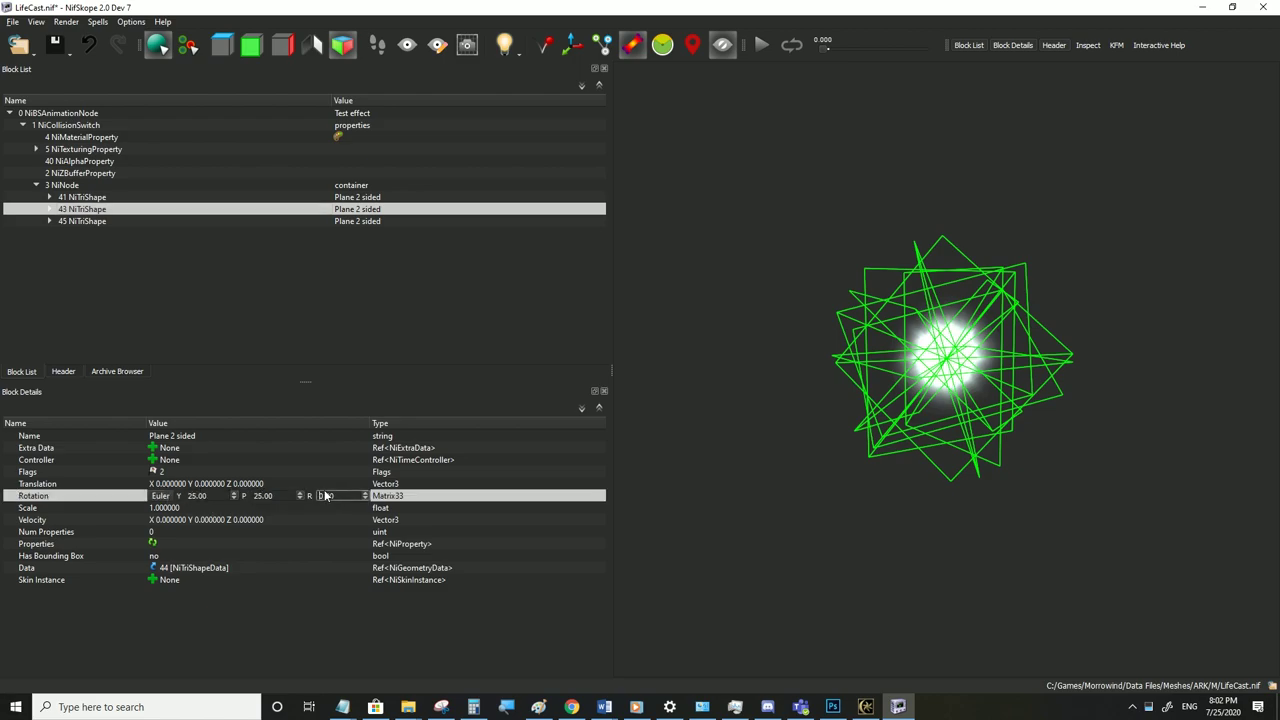
{"action": "key", "text": "Return"}
{"action": "left_click", "coordinate": [98, 222]}
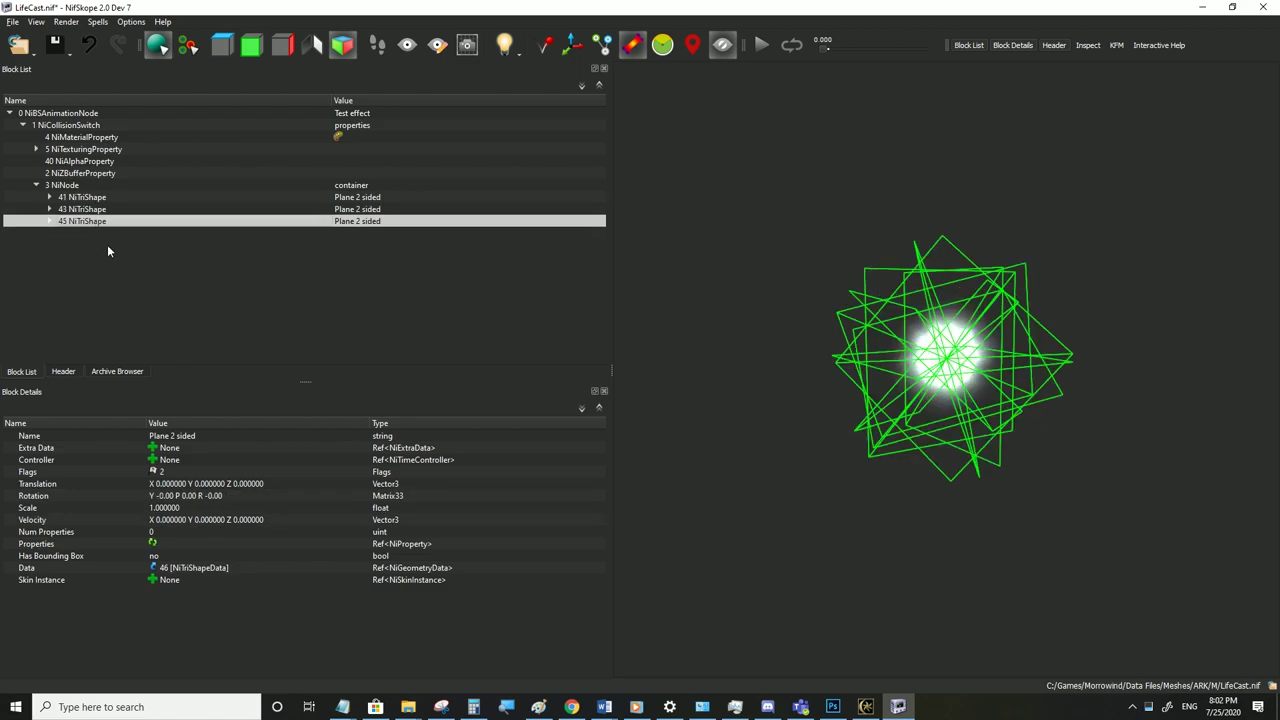
{"action": "double_click", "coordinate": [176, 497]}
{"action": "type", "text": "50"}
{"action": "left_click", "coordinate": [288, 520]}
{"action": "left_click", "coordinate": [62, 185]}
{"action": "right_click", "coordinate": [73, 174]}
{"action": "mouse_move", "coordinate": [114, 242]}
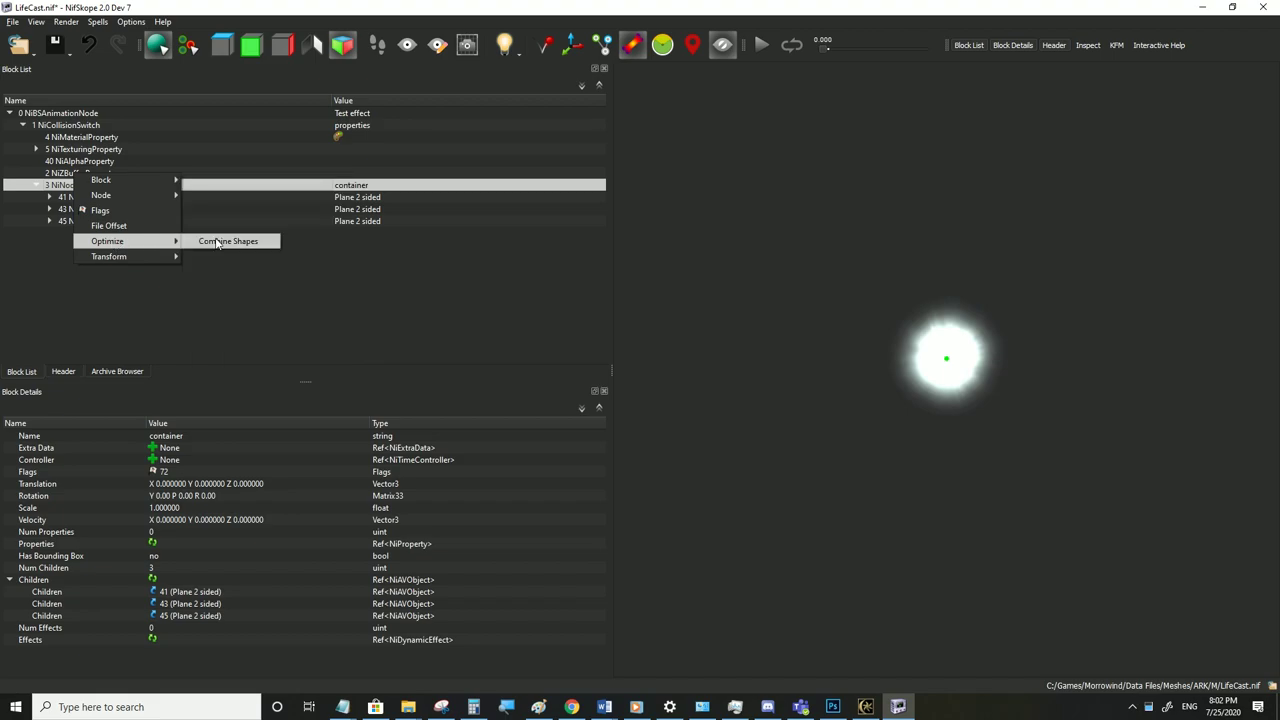
{"action": "left_click", "coordinate": [217, 243]}
Copy the merged 41 NiTriShape and paste two copies under the 3 NiNode
{"action": "left_click", "coordinate": [68, 197]}
{"action": "right_click", "coordinate": [72, 197]}
{"action": "mouse_move", "coordinate": [130, 191]}
{"action": "left_click", "coordinate": [246, 243]}
{"action": "right_click", "coordinate": [75, 185]}
{"action": "left_click", "coordinate": [220, 245]}
{"action": "left_click", "coordinate": [62, 185]}
{"action": "right_click", "coordinate": [75, 185]}
{"action": "left_click", "coordinate": [222, 245]}
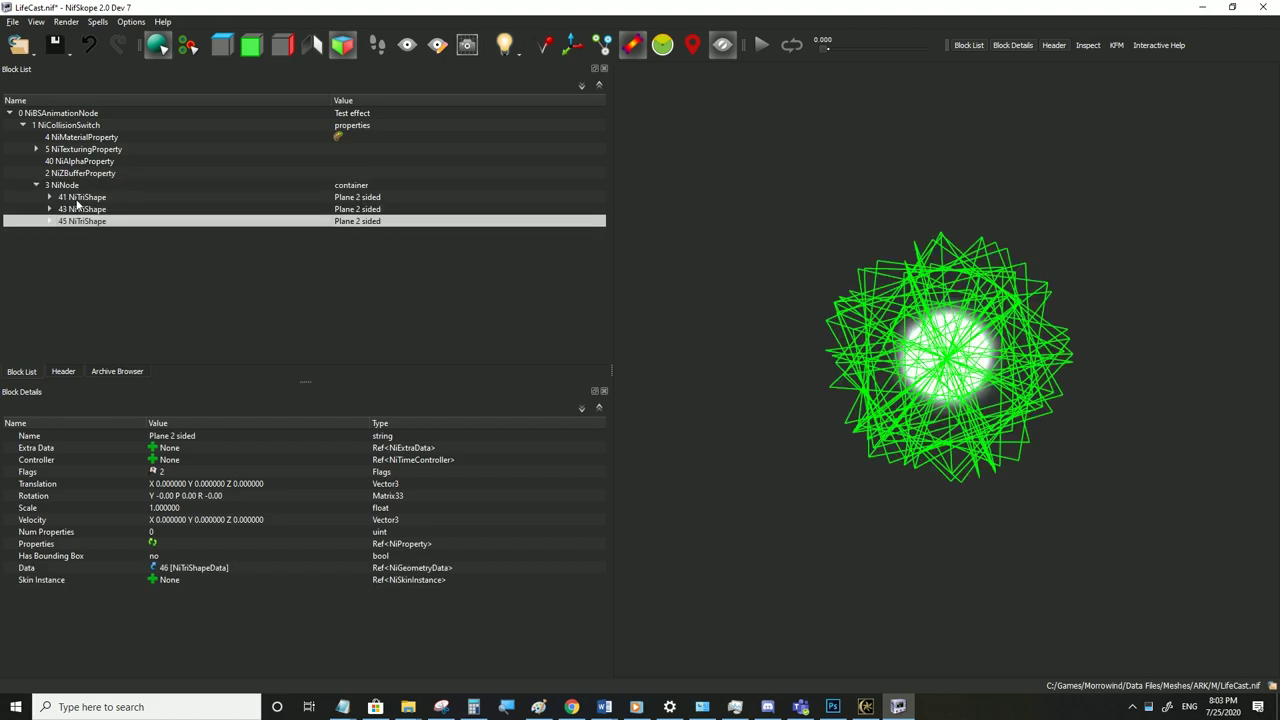
Rotate copy 43 by 35° and copy 45 by 70° on all axes
{"action": "left_click", "coordinate": [78, 209]}
{"action": "left_click", "coordinate": [170, 496]}
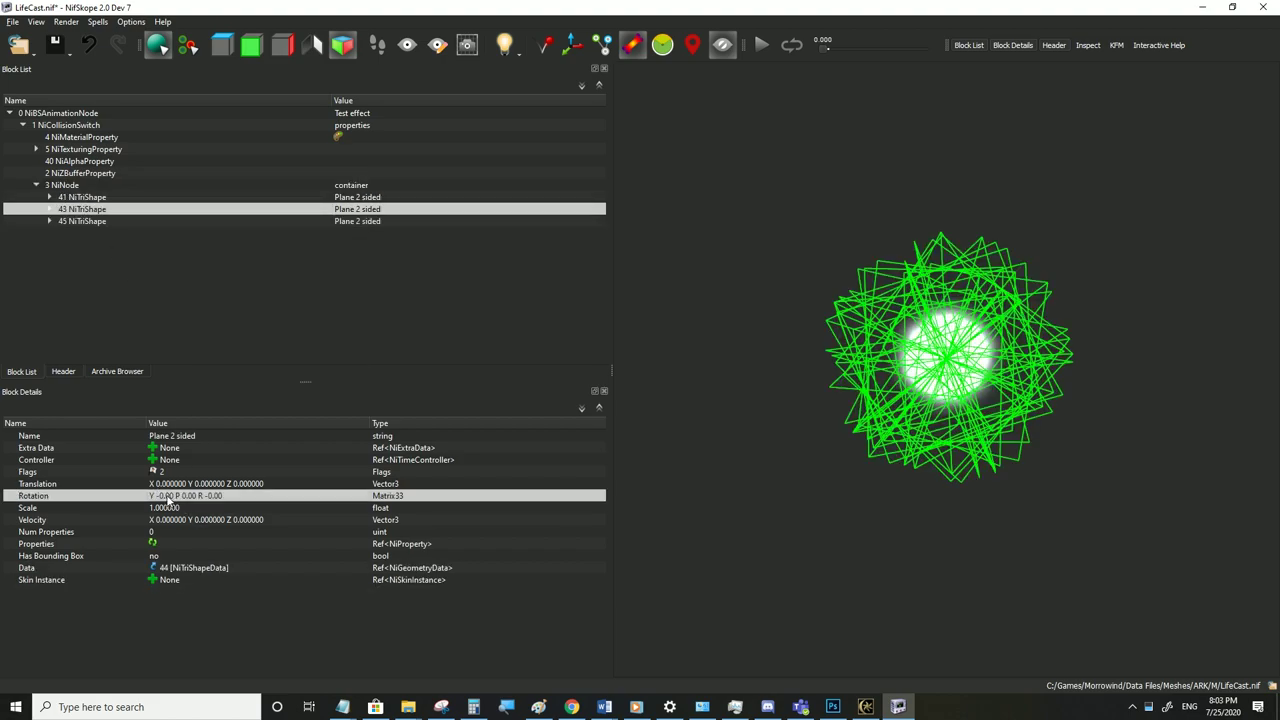
{"action": "double_click", "coordinate": [168, 497]}
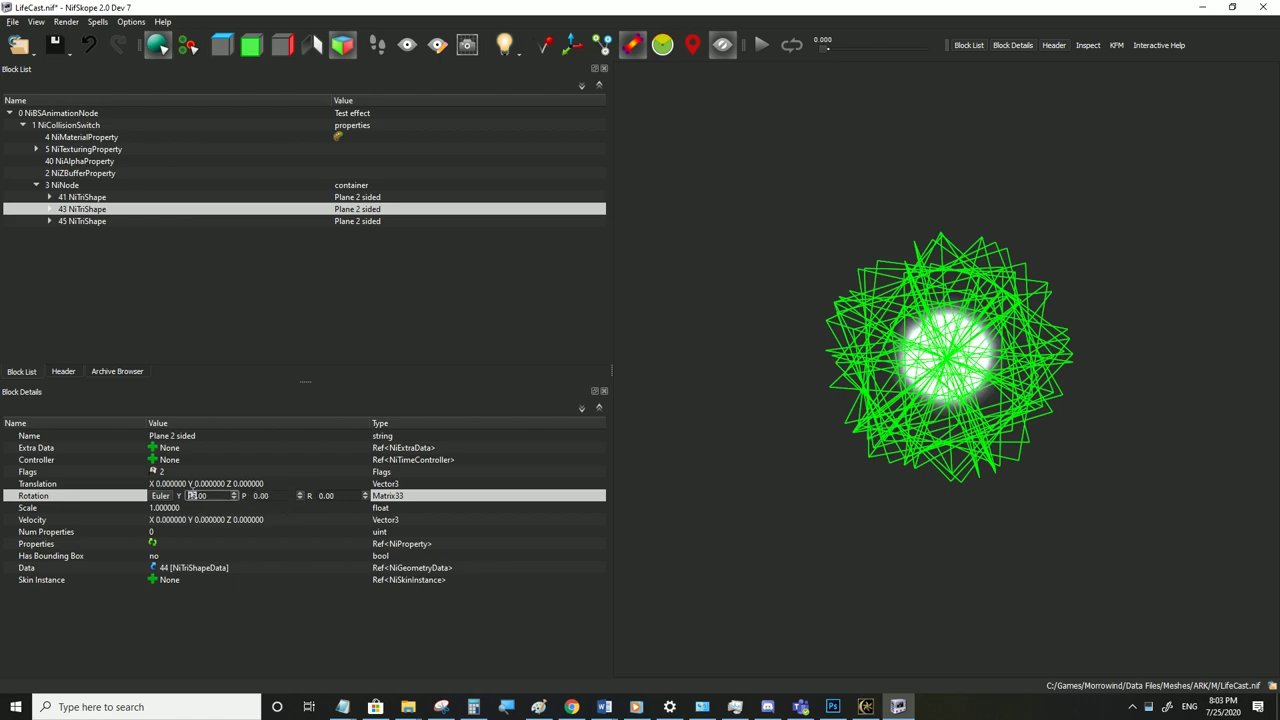
{"action": "left_click", "coordinate": [274, 518]}
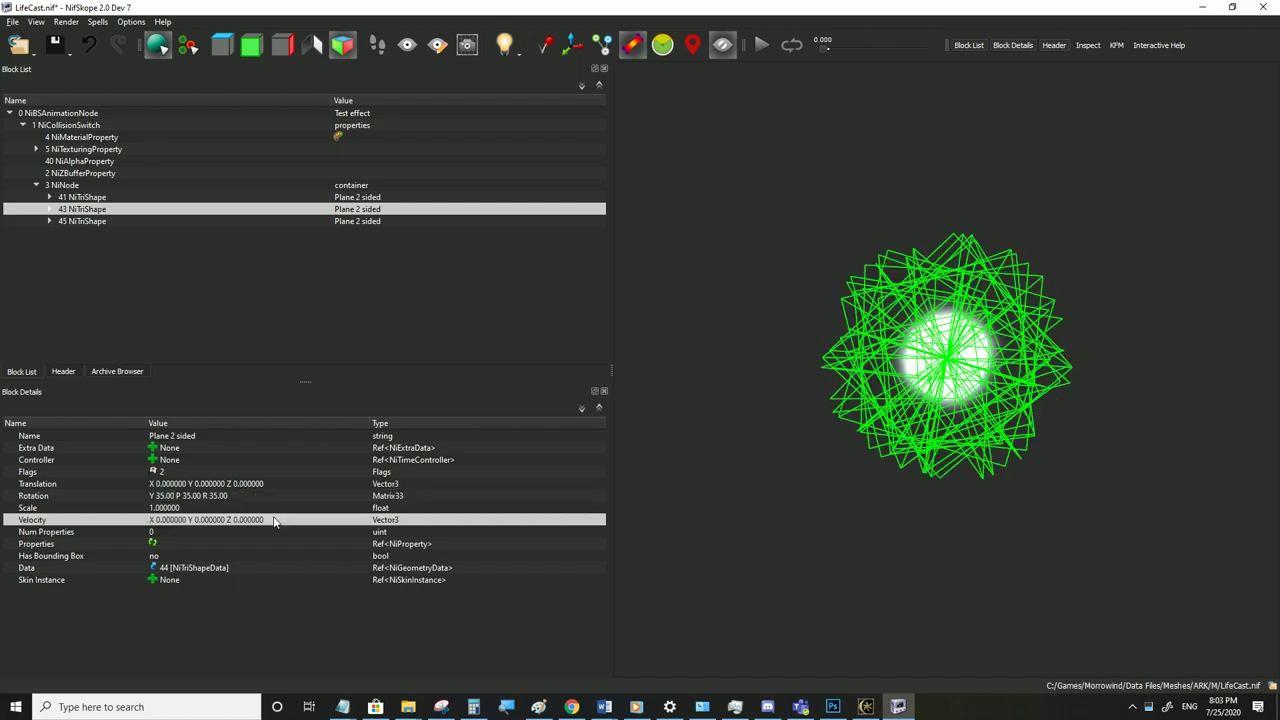
{"action": "left_click", "coordinate": [80, 222]}
{"action": "double_click", "coordinate": [170, 496]}
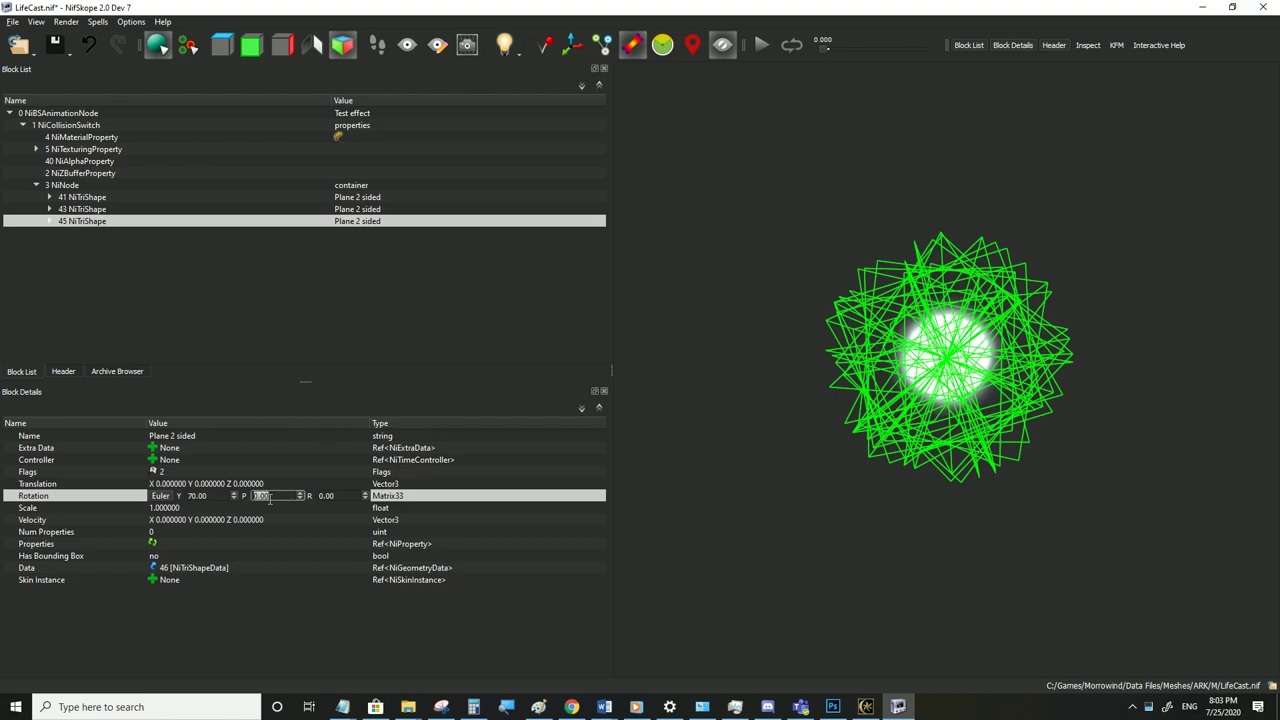
{"action": "left_click", "coordinate": [306, 520]}
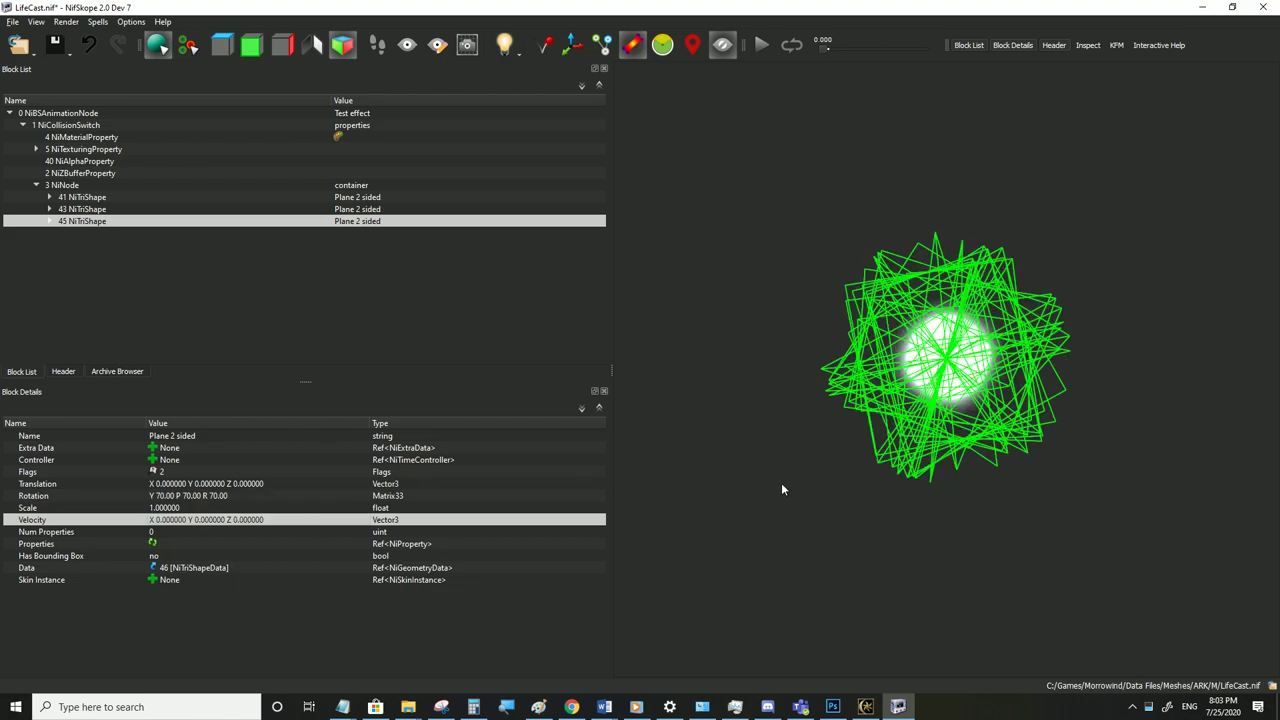
{"action": "left_click", "coordinate": [78, 187]}
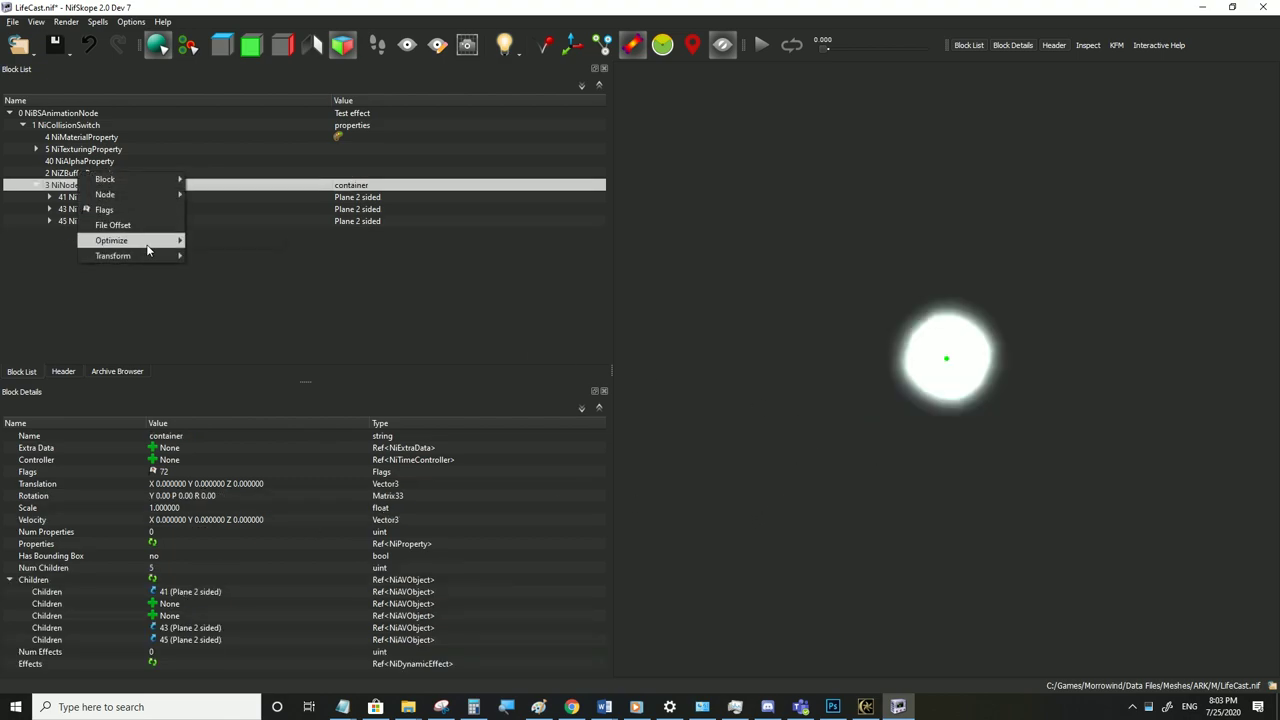
Combine all plane copies into 41 NiTriShape and inspect its ZBuffer and Texturing properties
{"action": "left_click", "coordinate": [231, 241]}
{"action": "scroll", "coordinate": [914, 394], "scroll_direction": "up", "scroll_amount": 3}
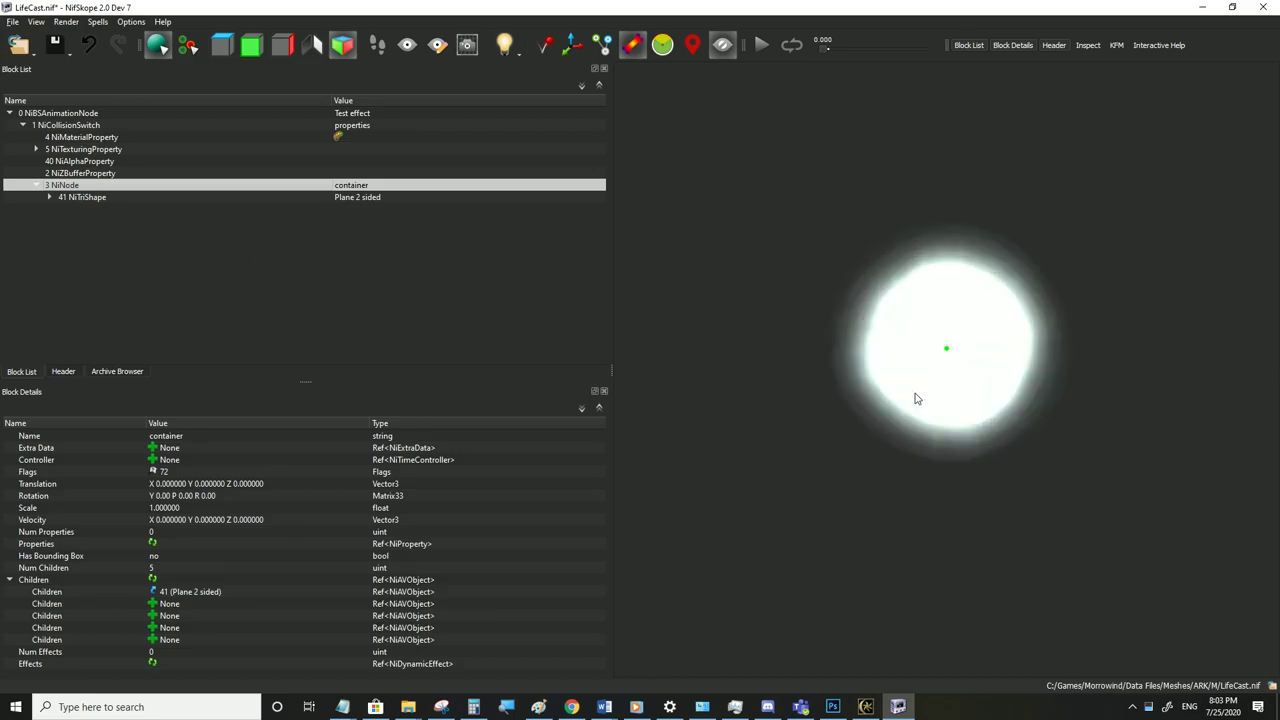
{"action": "left_click", "coordinate": [86, 197]}
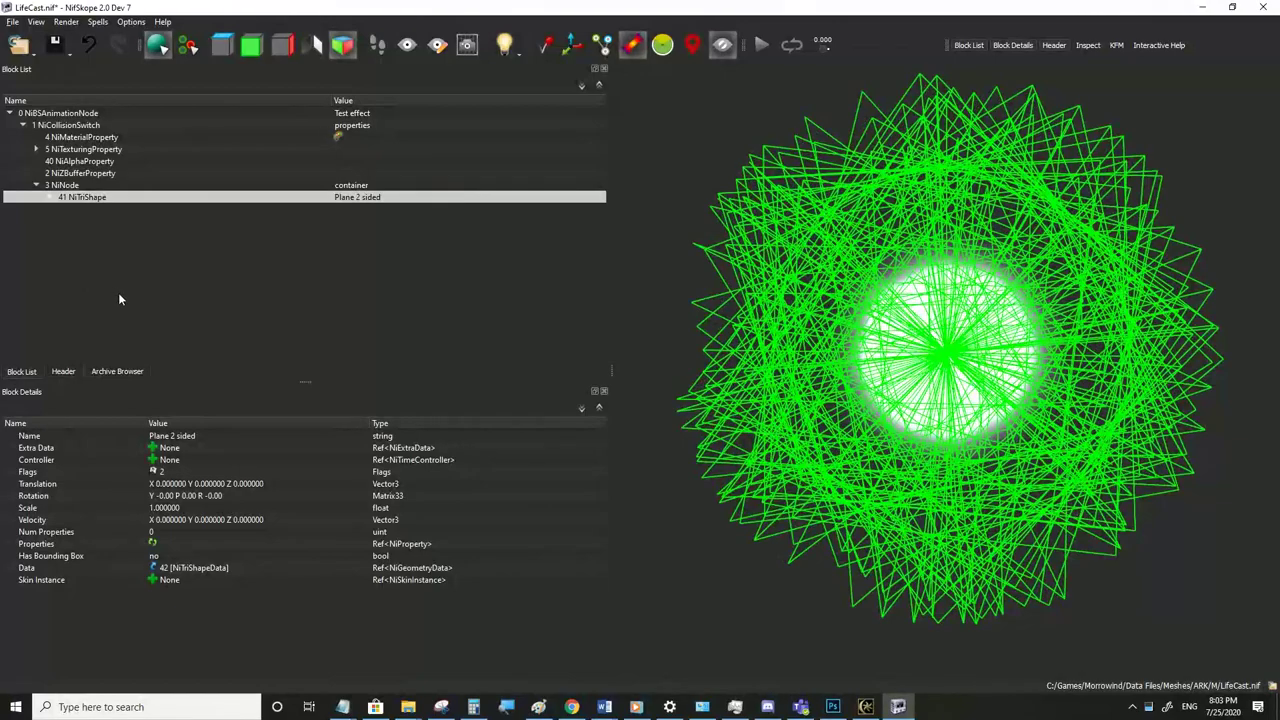
{"action": "left_click", "coordinate": [80, 172]}
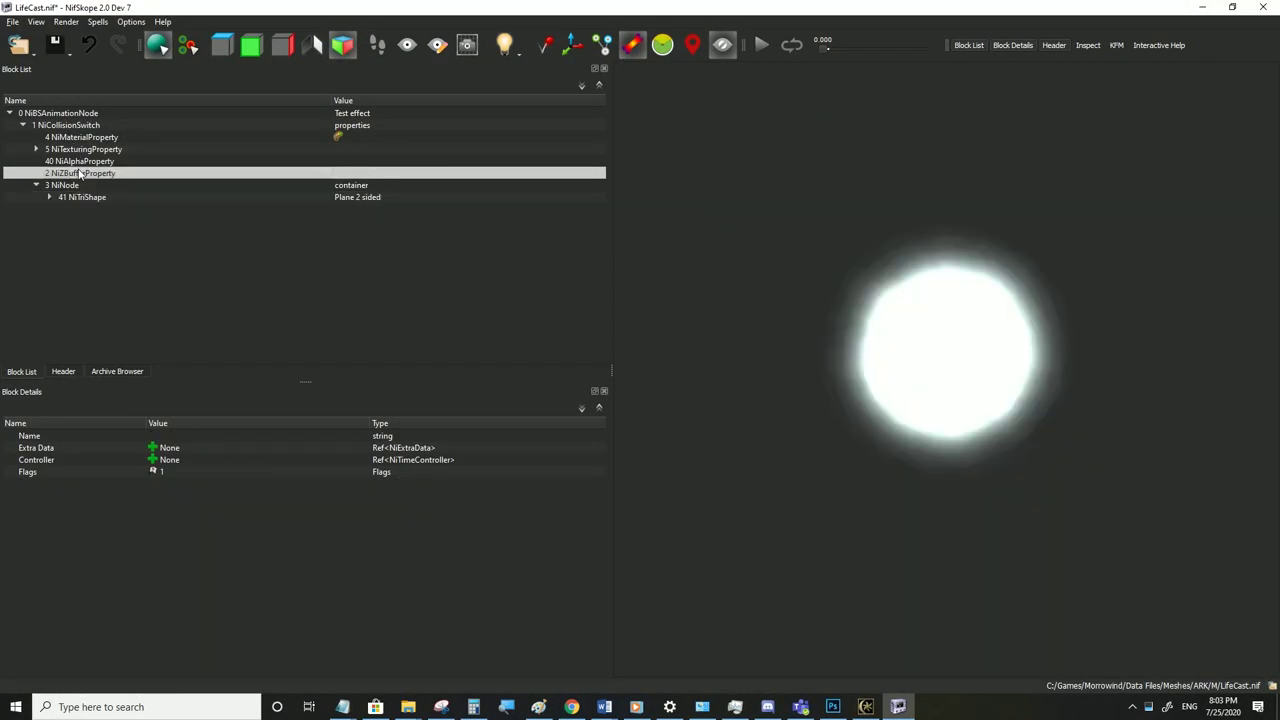
{"action": "left_click", "coordinate": [78, 150]}
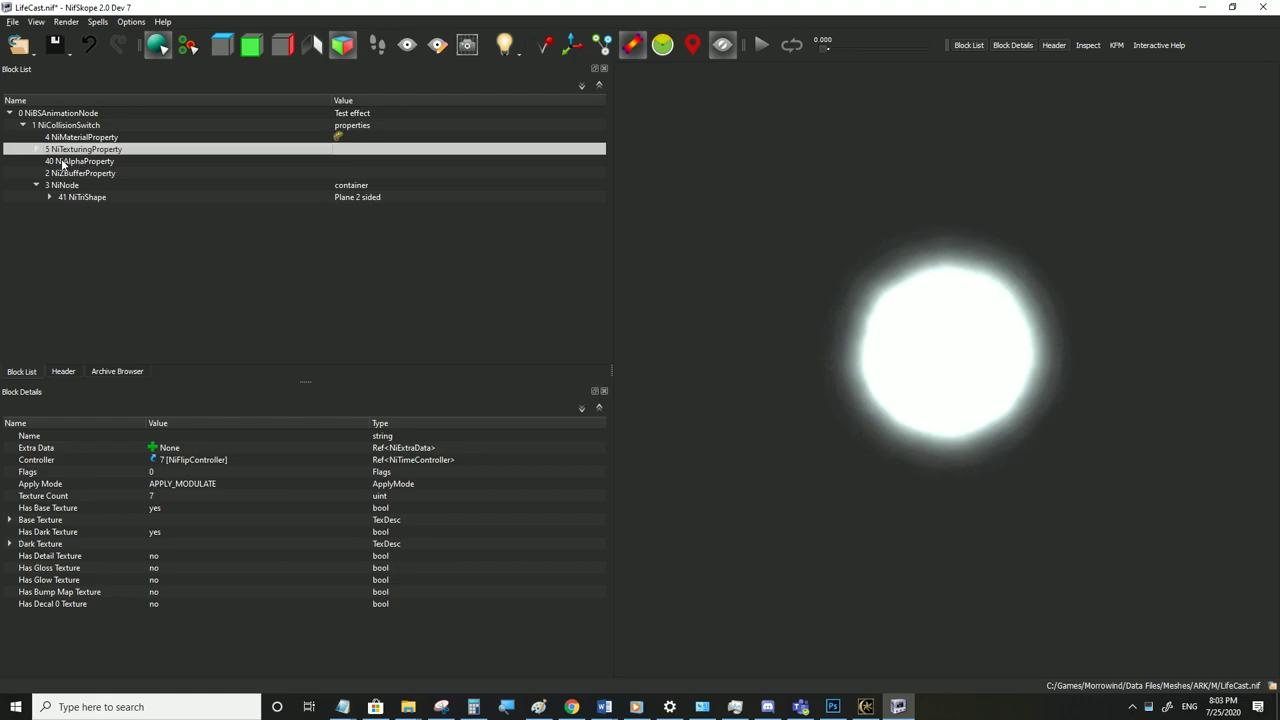
Set all four NiMaterialProperty colours to #0f0f0f and save LifeCast.nif
{"action": "left_click", "coordinate": [76, 137]}
{"action": "left_click", "coordinate": [152, 520]}
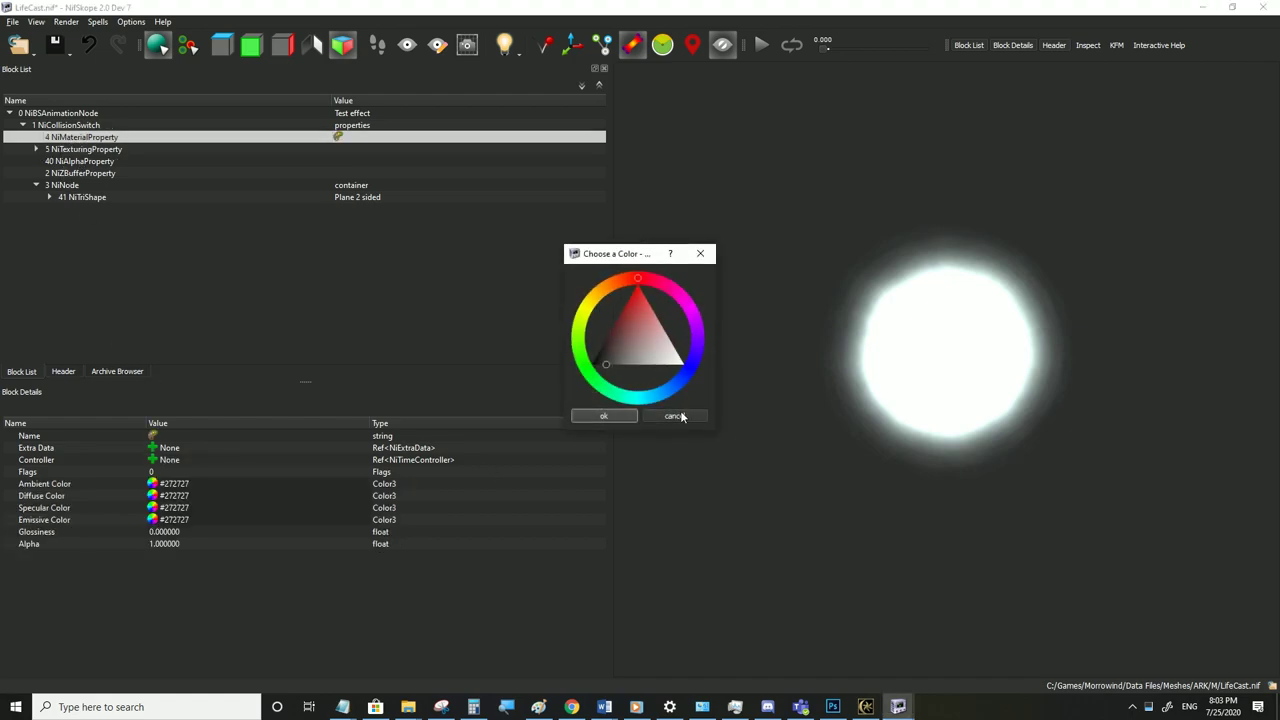
{"action": "left_click", "coordinate": [603, 416]}
{"action": "left_click", "coordinate": [185, 508]}
{"action": "type", "text": "#0f0f0f"}
{"action": "left_click", "coordinate": [186, 496]}
{"action": "type", "text": "#0f0f0f"}
{"action": "left_click", "coordinate": [185, 484]}
{"action": "type", "text": "#0f0f0f"}
{"action": "left_click", "coordinate": [12, 21]}
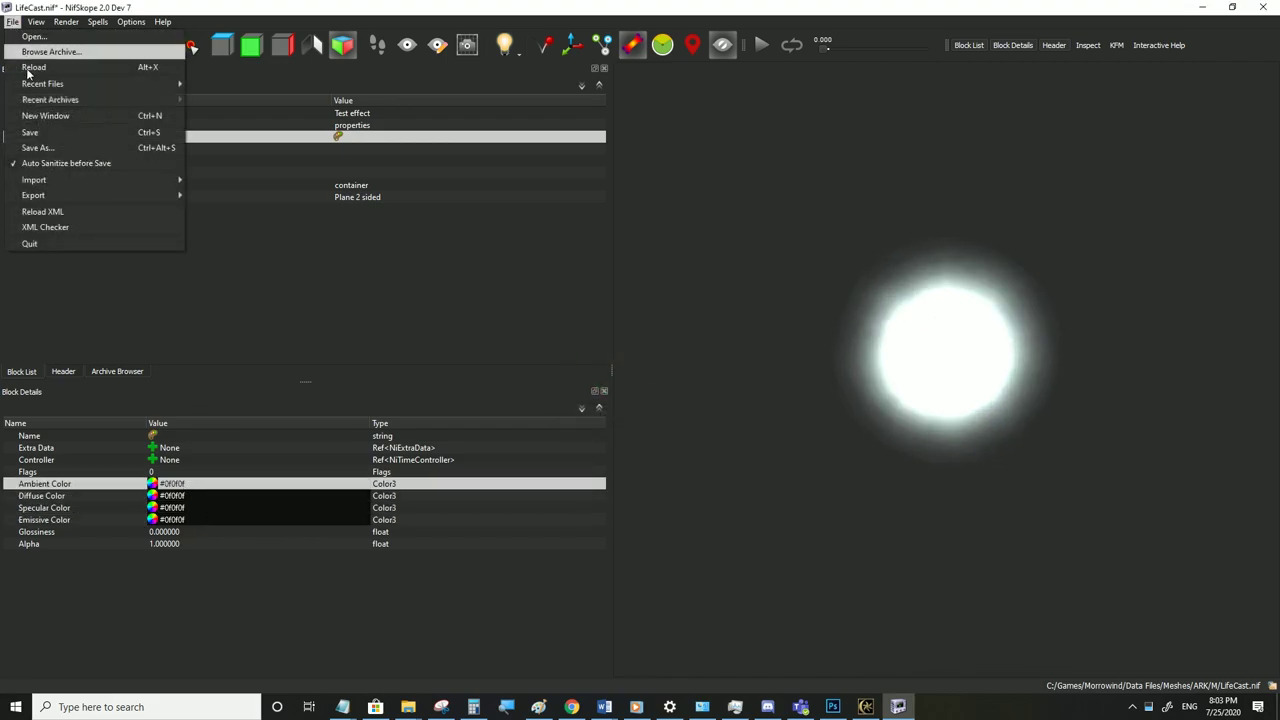
{"action": "left_click", "coordinate": [30, 129]}
Check the glow in Morrowind, then set the material's Alpha to 0.2
{"action": "key", "text": "alt+Tab"}
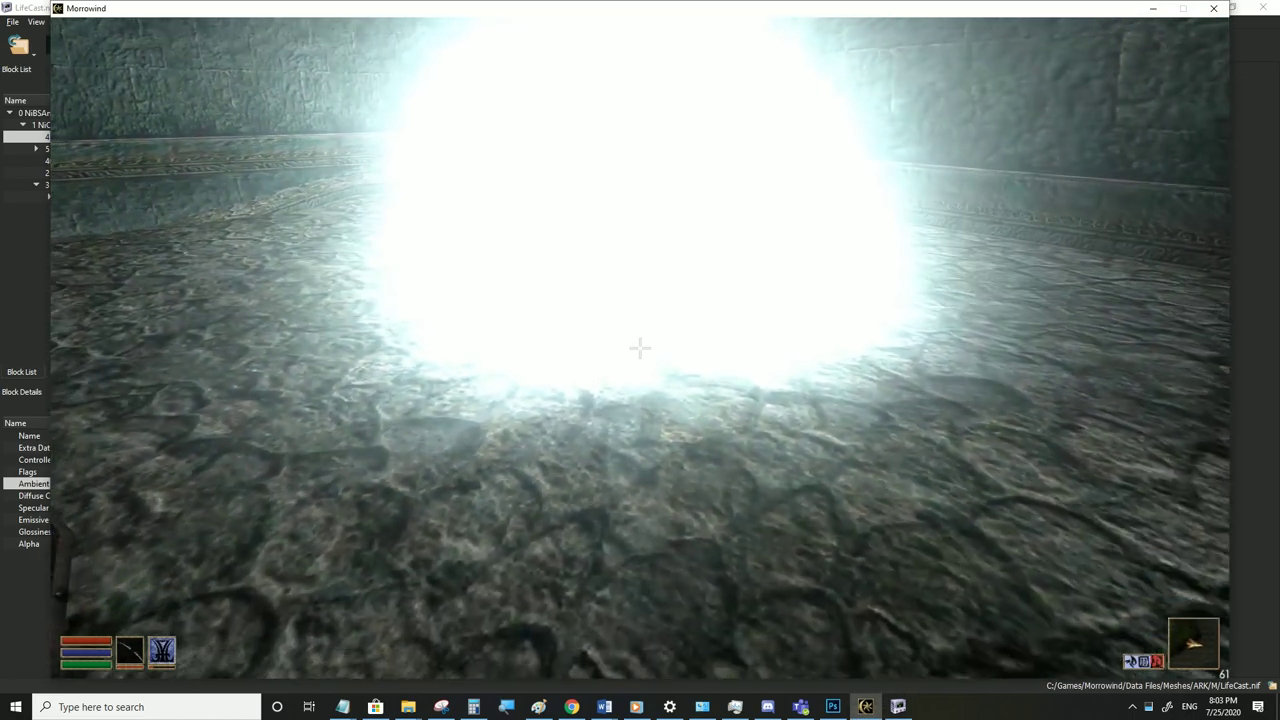
{"action": "key", "text": "Tab"}
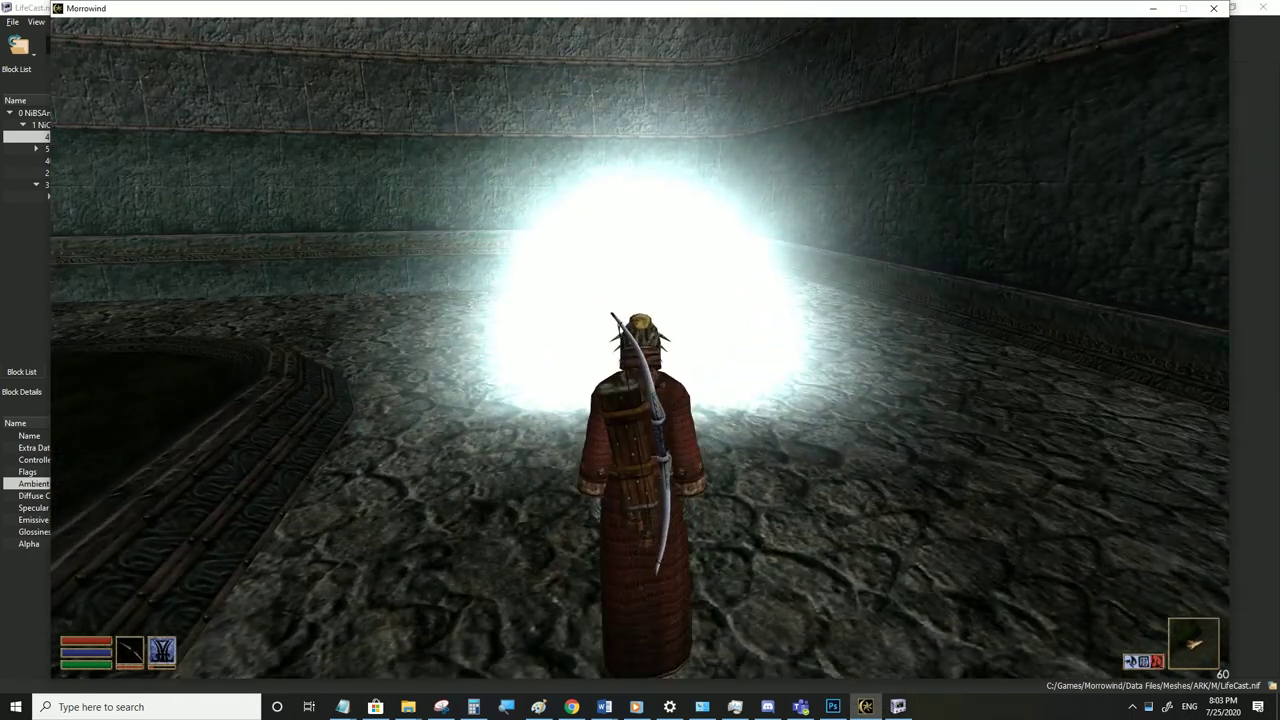
{"action": "key", "text": "alt+Tab"}
{"action": "double_click", "coordinate": [170, 544]}
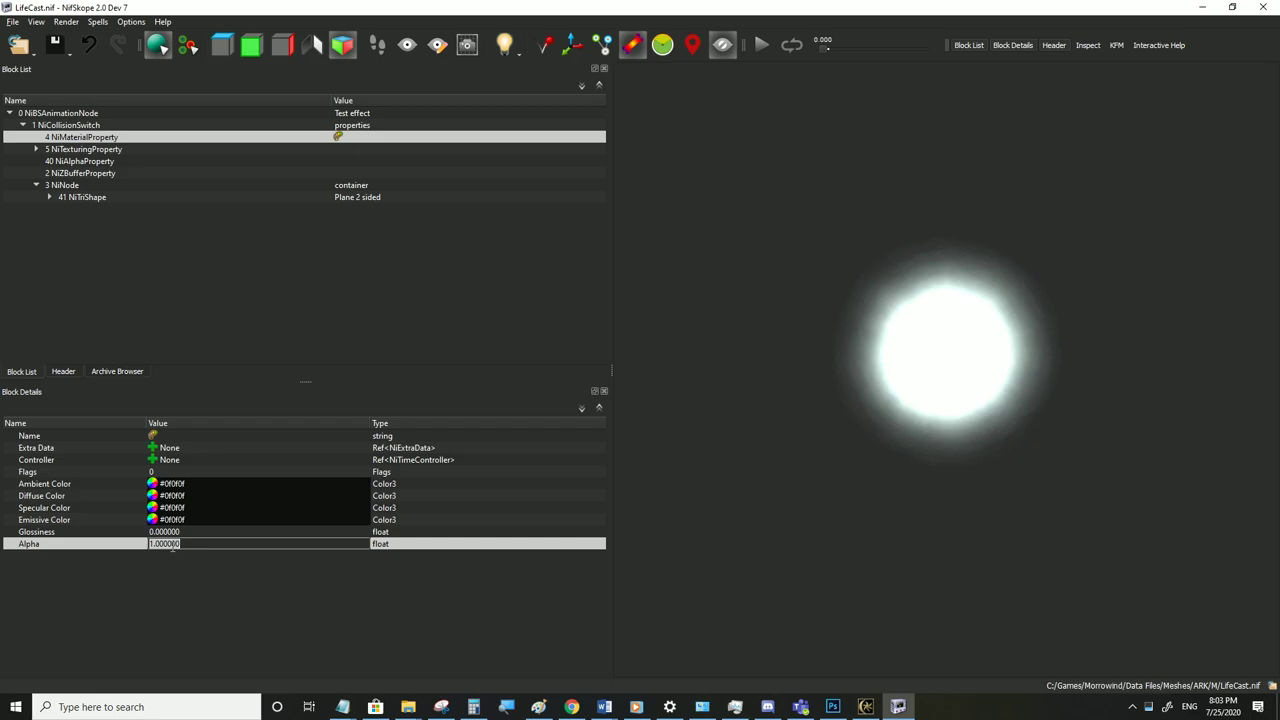
{"action": "type", "text": "0.2"}
{"action": "key", "text": "Return"}
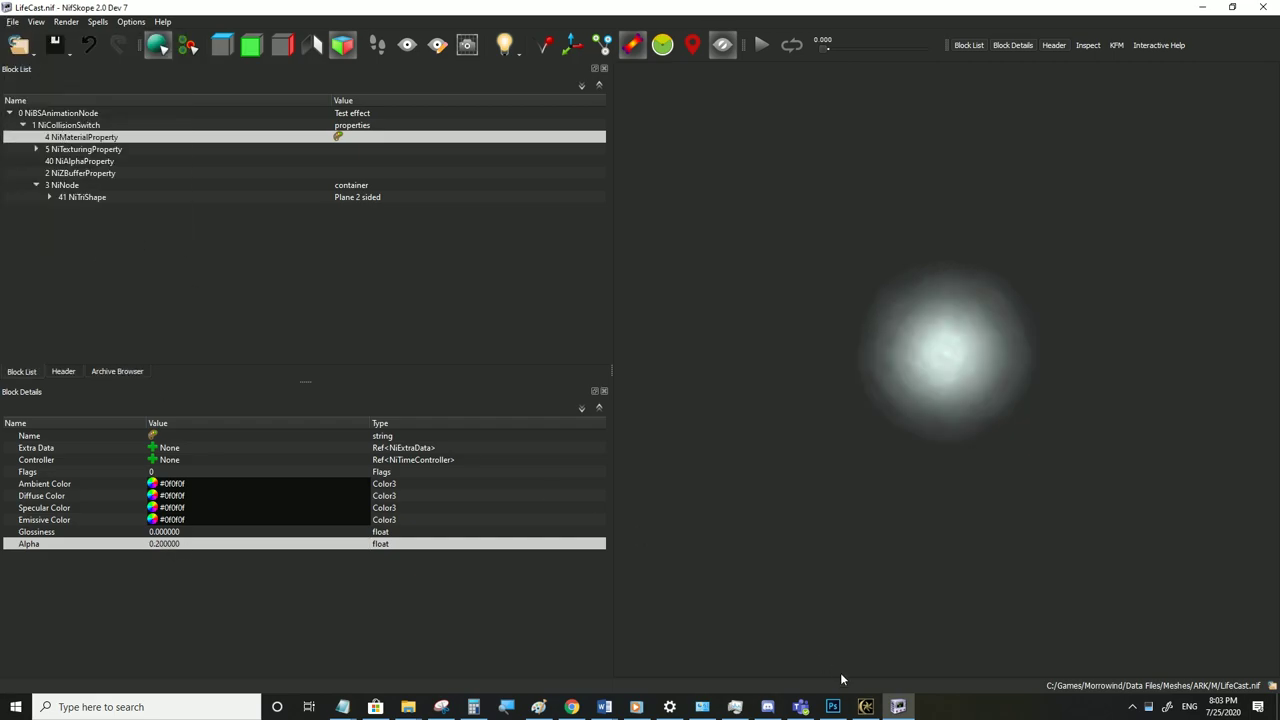
Walk the character along the street in Morrowind to view the faded glow
{"action": "left_click", "coordinate": [866, 707]}
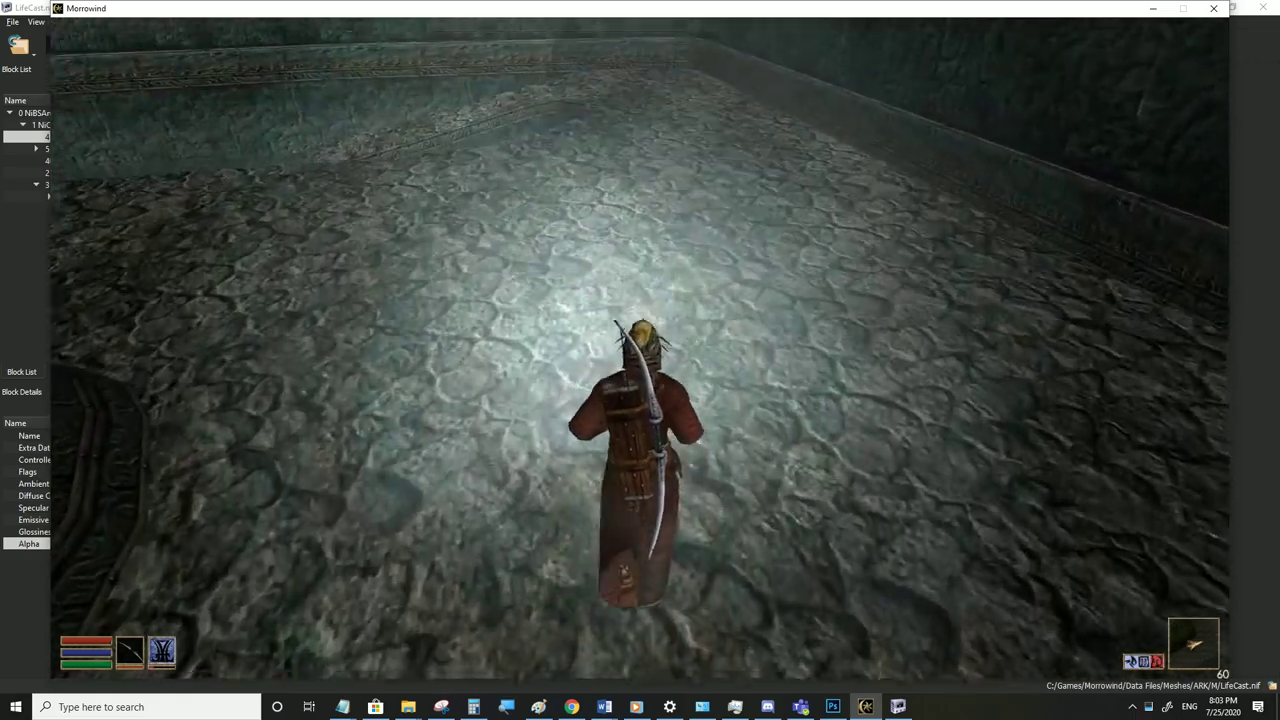
{"action": "key", "text": "w"}
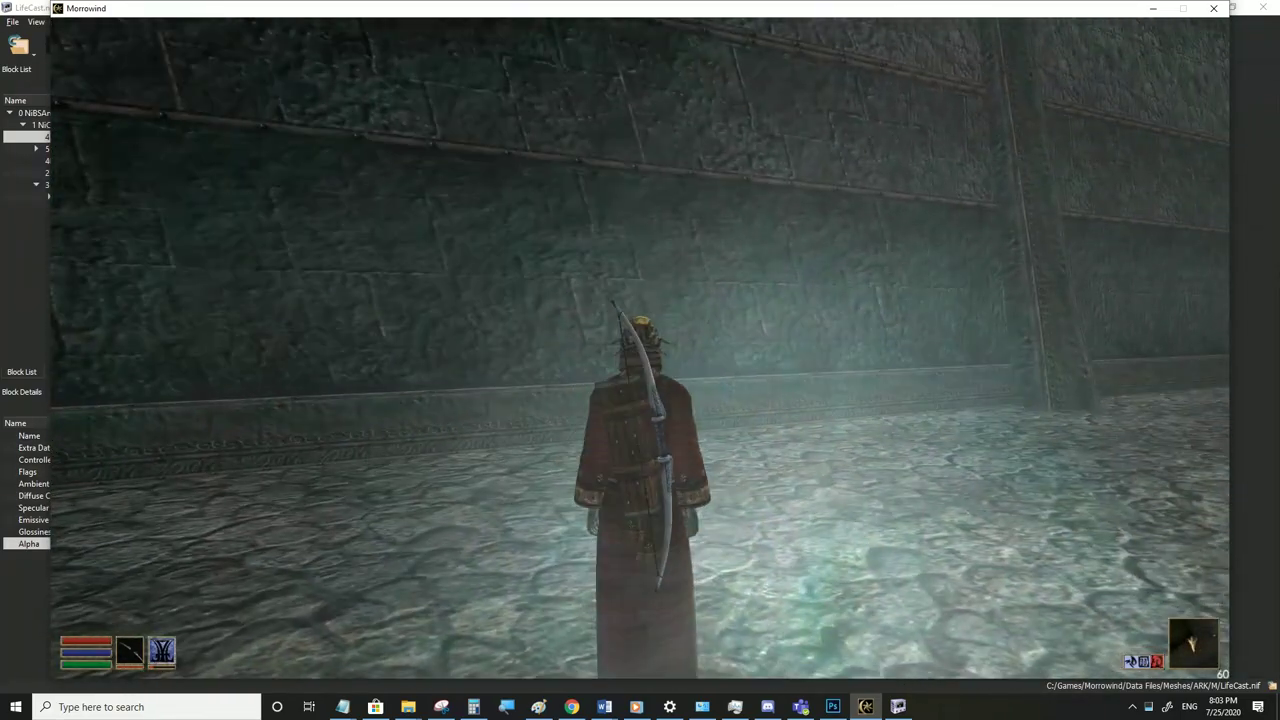
{"action": "key", "text": "w"}
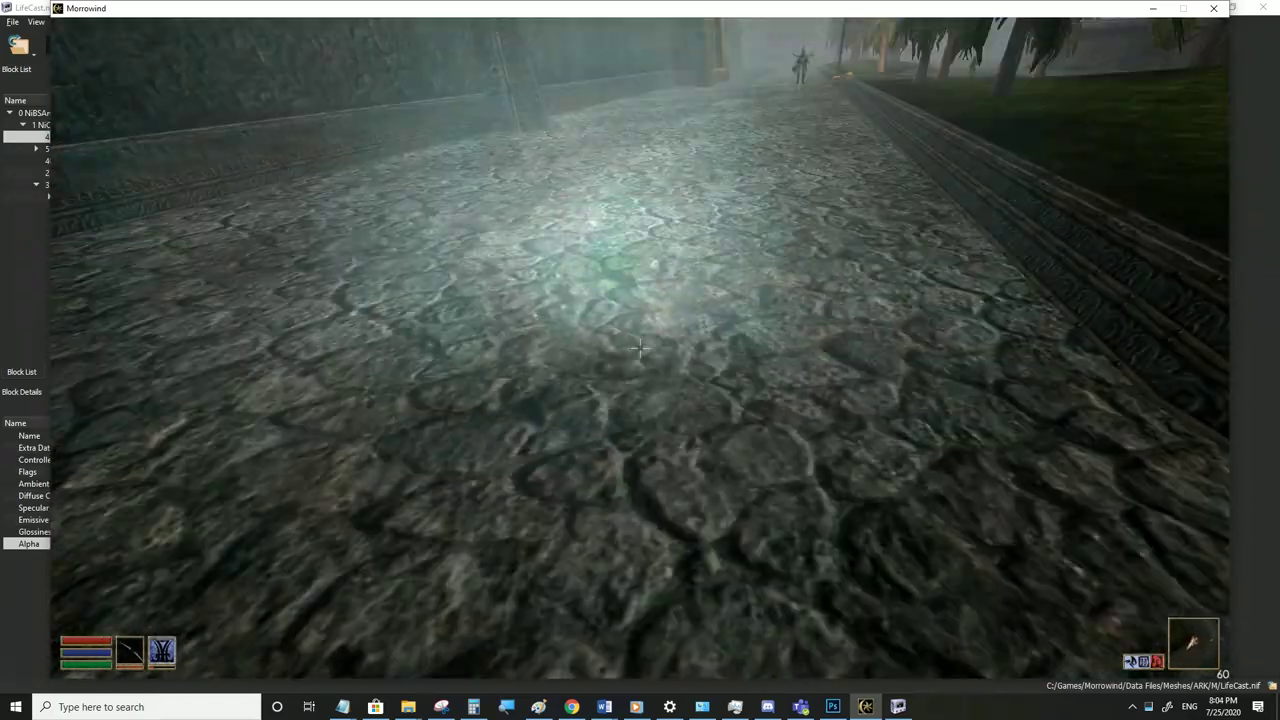
{"action": "key", "text": "Tab"}
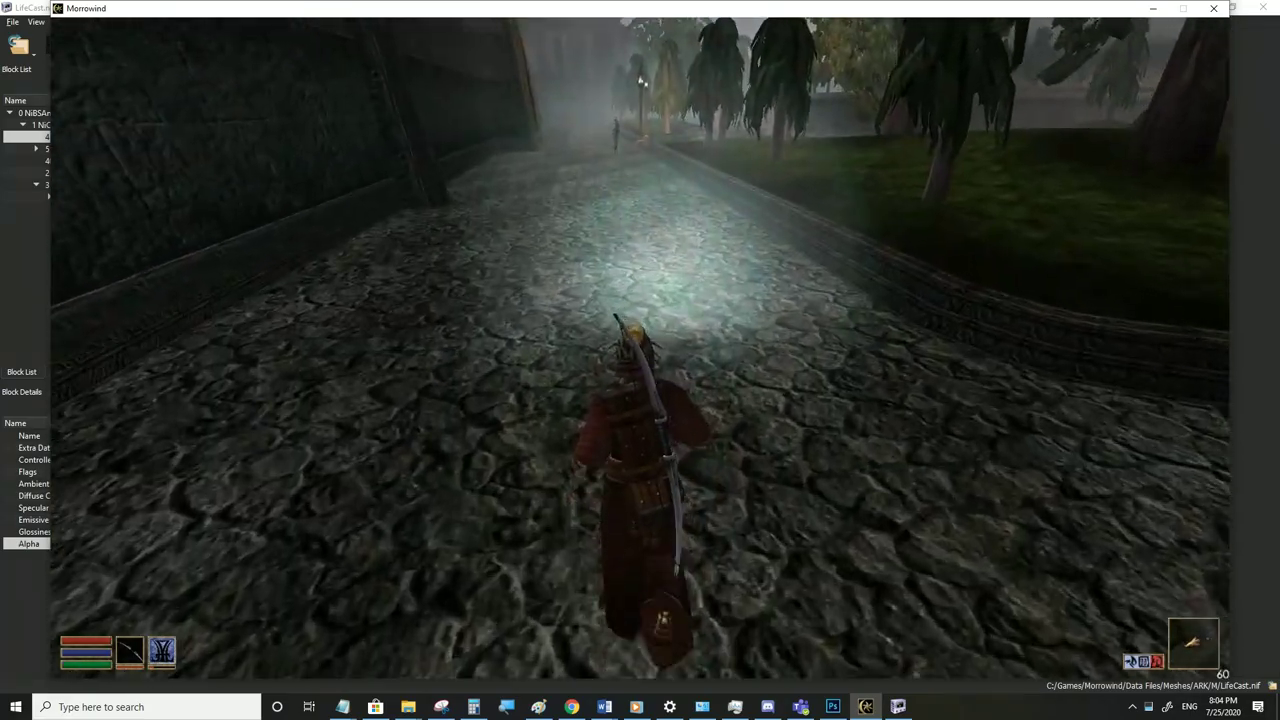
{"action": "key", "text": "w"}
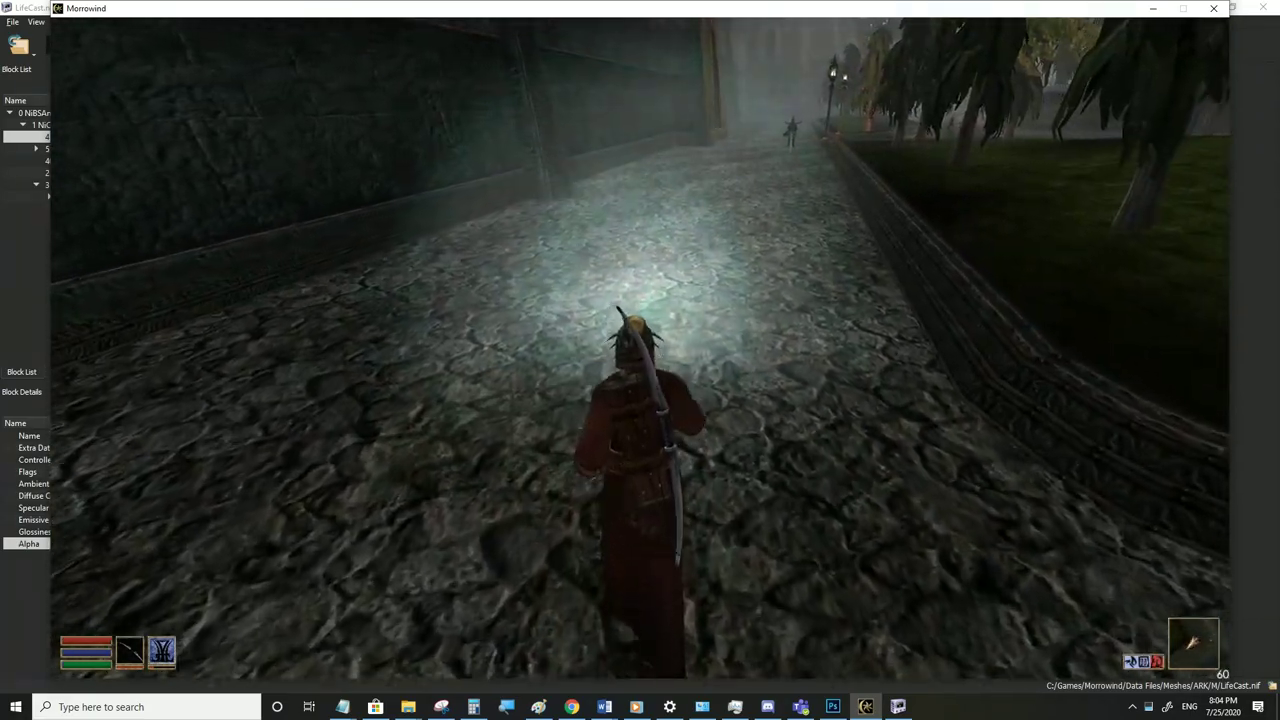
Raise the glow material's Alpha to 0.5 in NifSkope
{"action": "key", "text": "alt+Tab"}
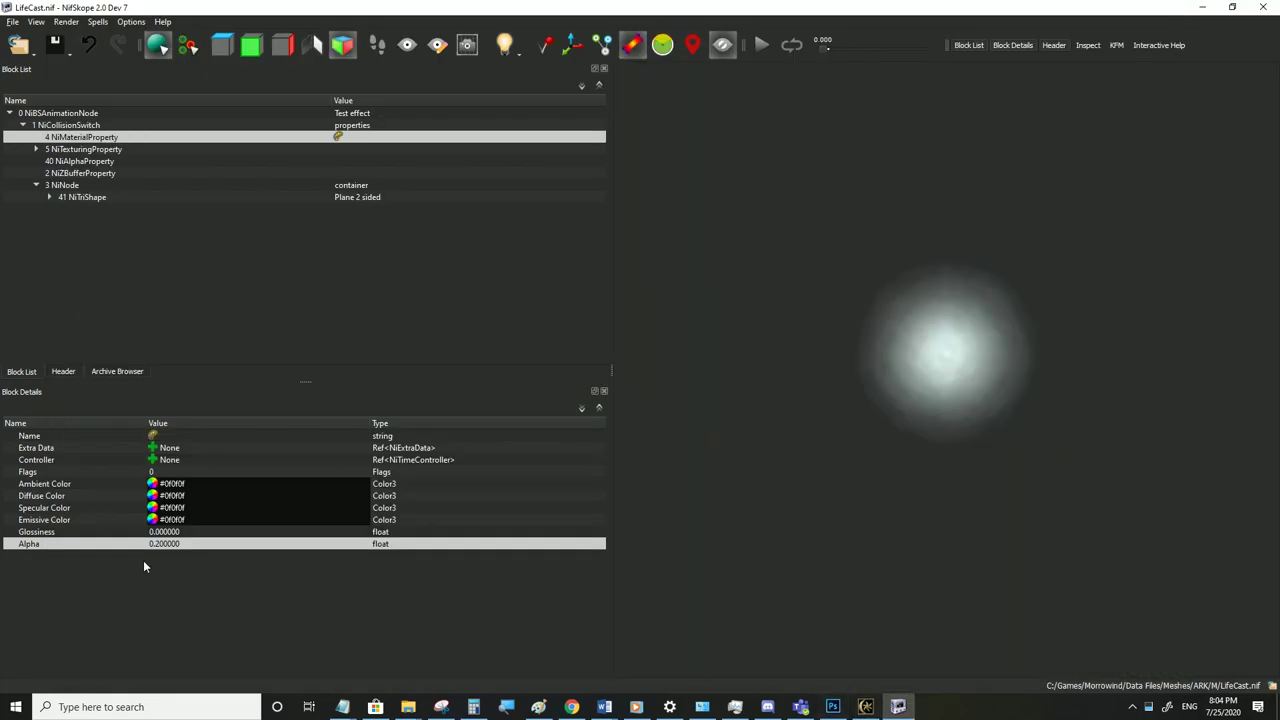
{"action": "double_click", "coordinate": [193, 546]}
{"action": "type", "text": "0.5"}
{"action": "left_click", "coordinate": [193, 535]}
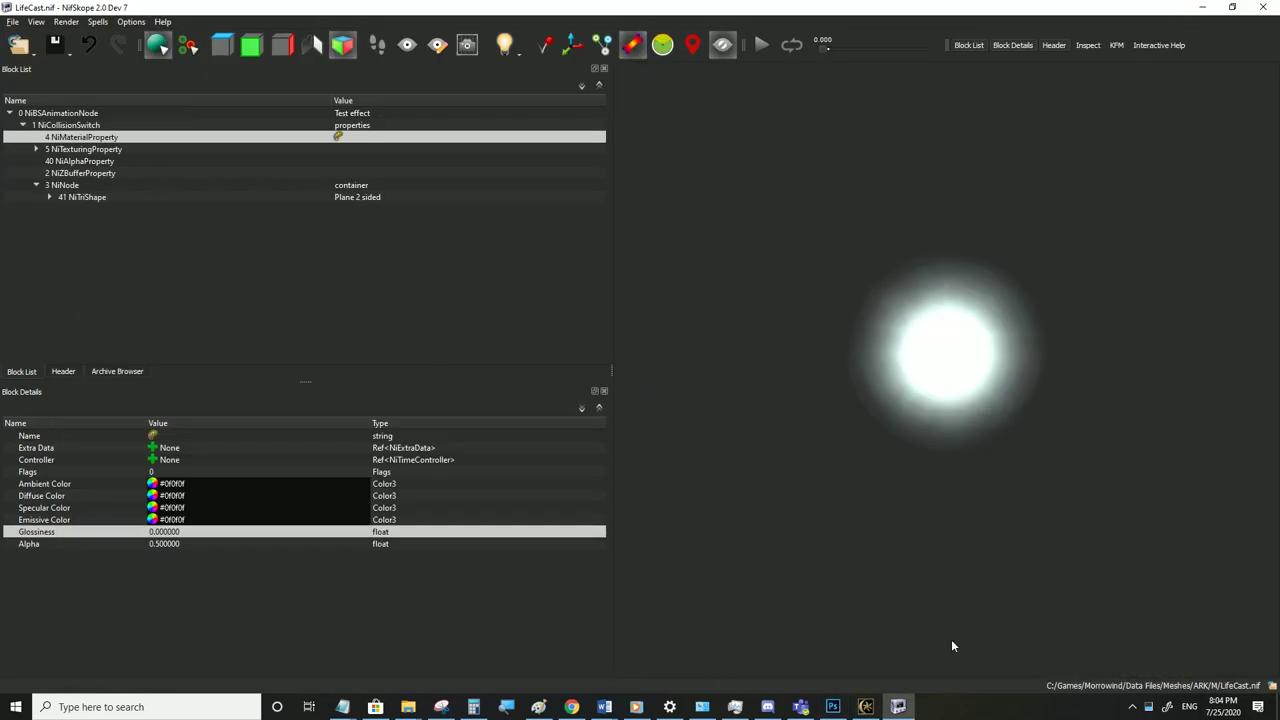
Run through and circle the bright glow on the stone floor in Morrowind, then return to NifSkope
{"action": "left_click", "coordinate": [866, 707]}
{"action": "key", "text": "w"}
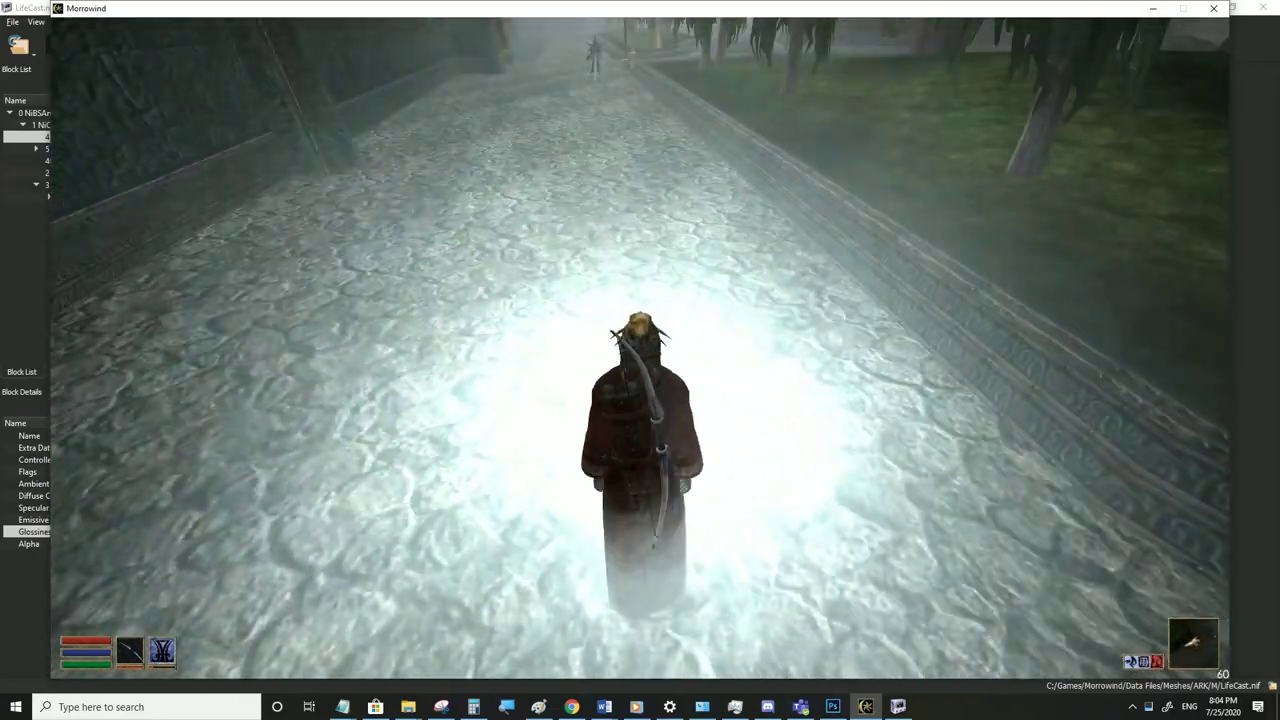
{"action": "key", "text": "w"}
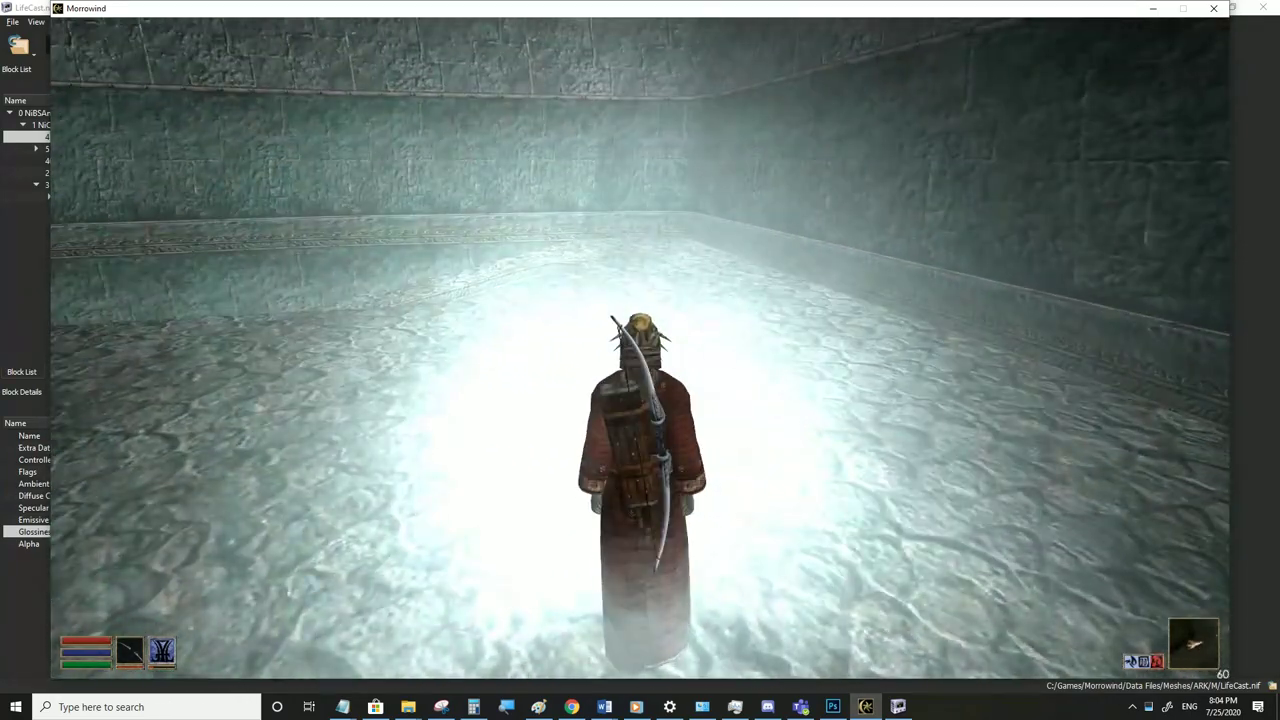
{"action": "left_click", "coordinate": [868, 708]}
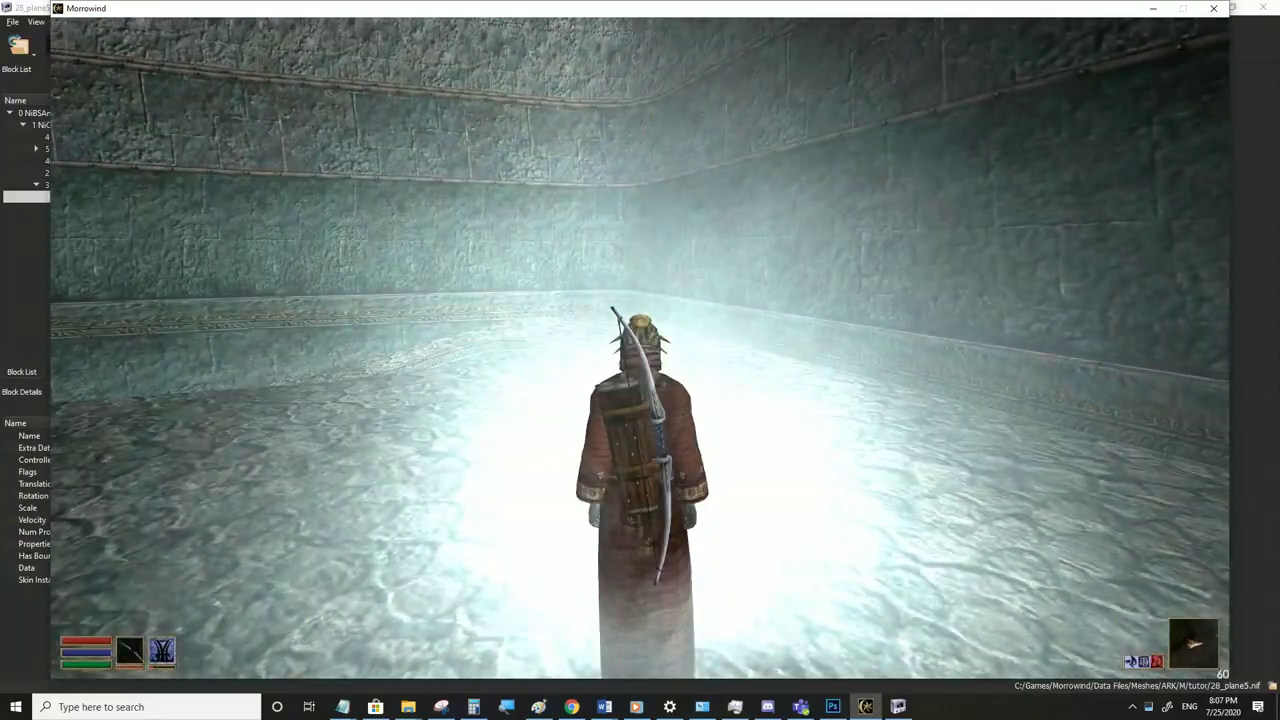
{"action": "key", "text": "w"}
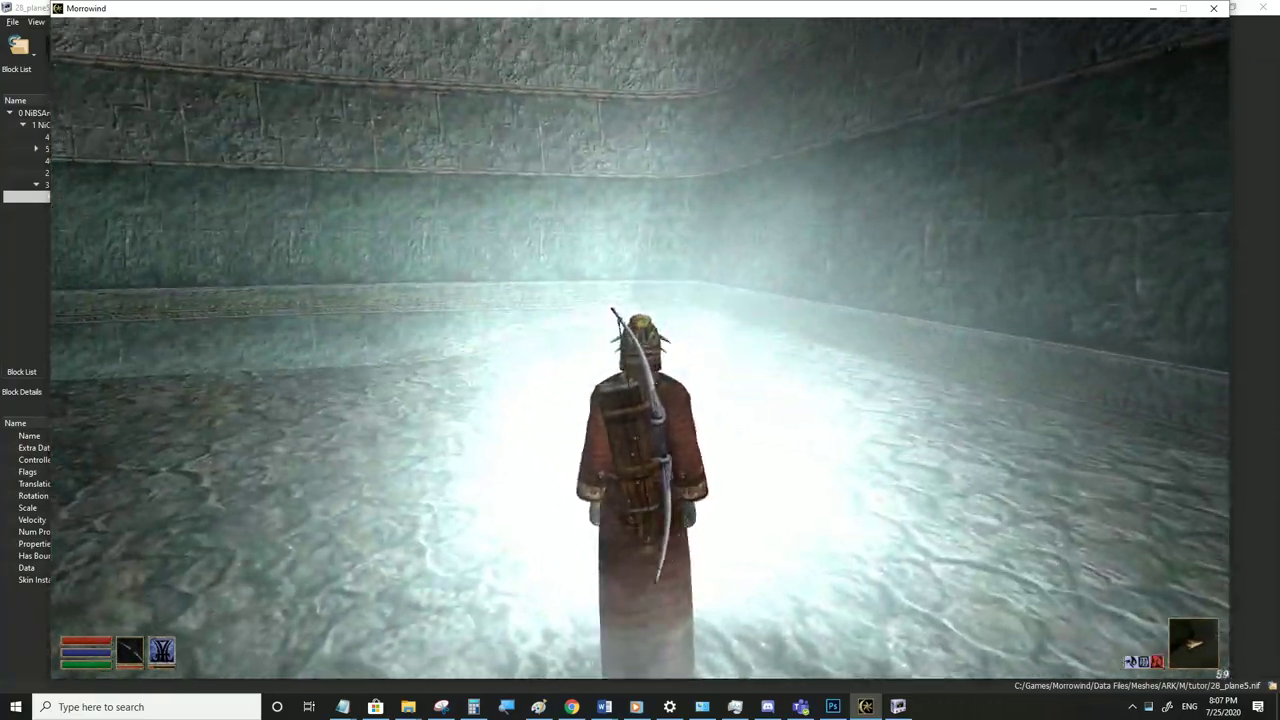
{"action": "key", "text": "s"}
{"action": "key", "text": "a"}
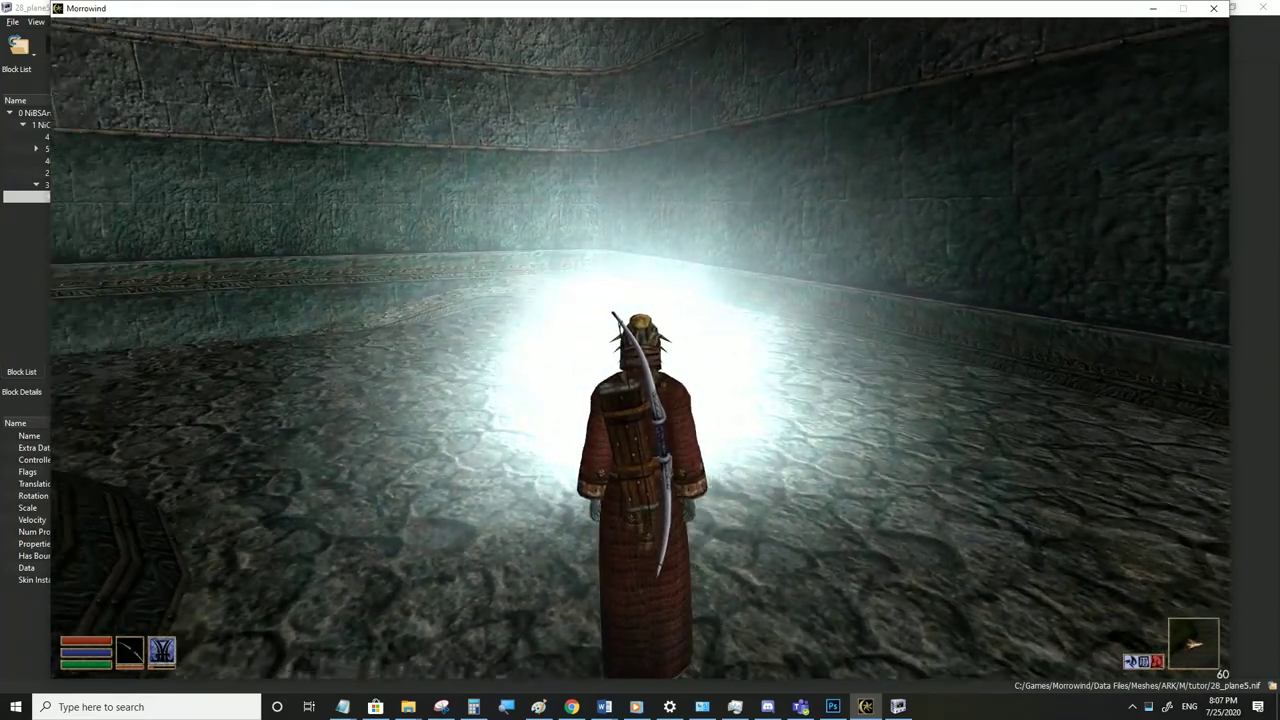
{"action": "left_click", "coordinate": [866, 707]}
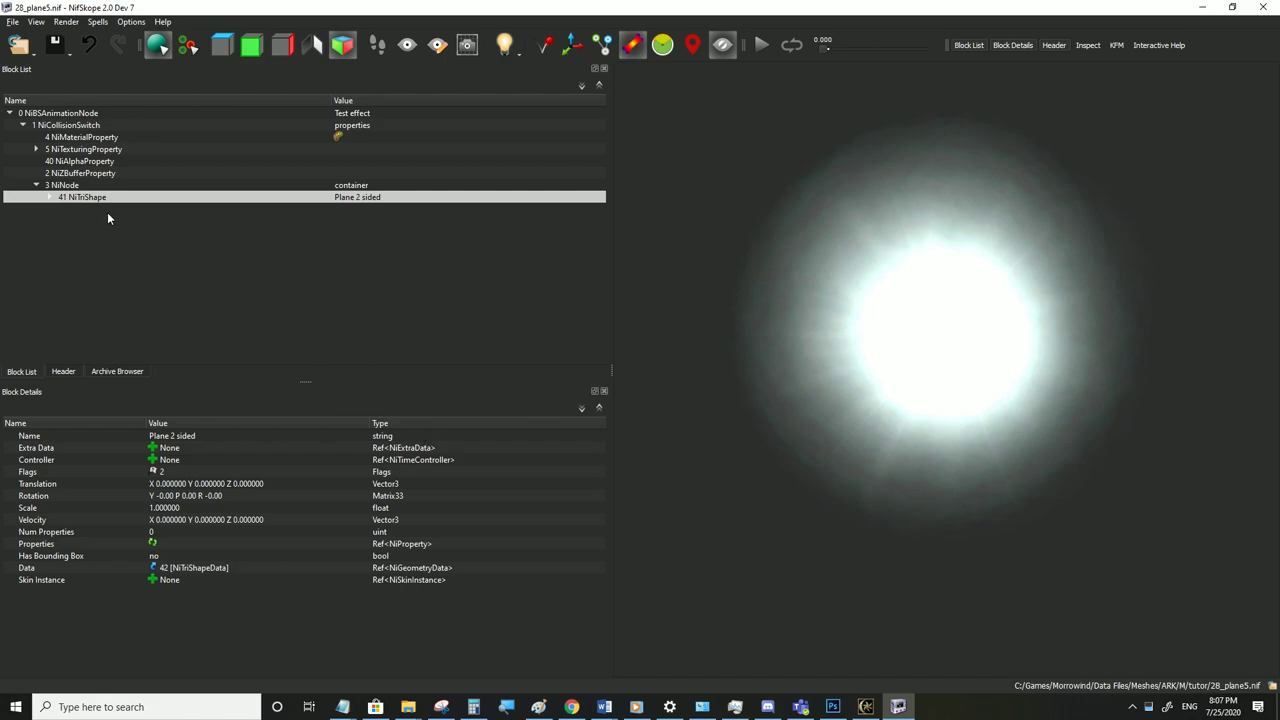
Save the 28_plane5 glow over LifeCast.nif in the ARK/M meshes folder, then glance at it in game
{"action": "left_click", "coordinate": [14, 22]}
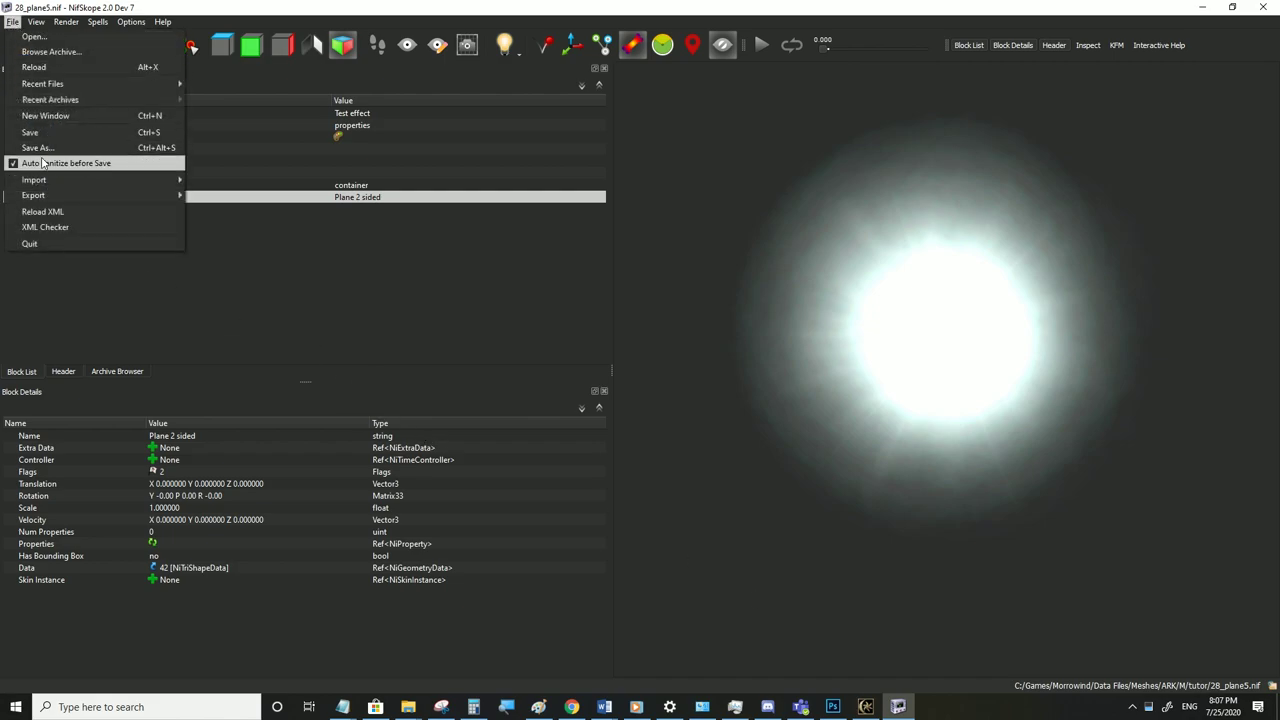
{"action": "left_click", "coordinate": [40, 146]}
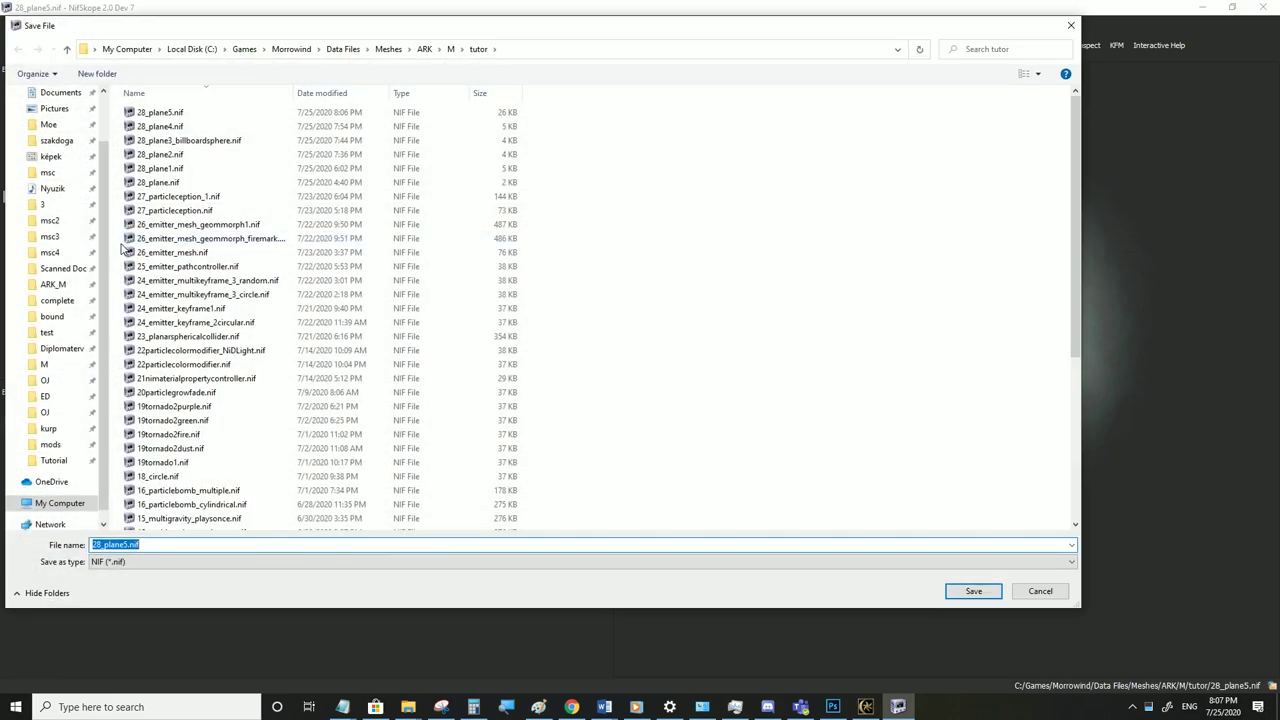
{"action": "left_click", "coordinate": [44, 364]}
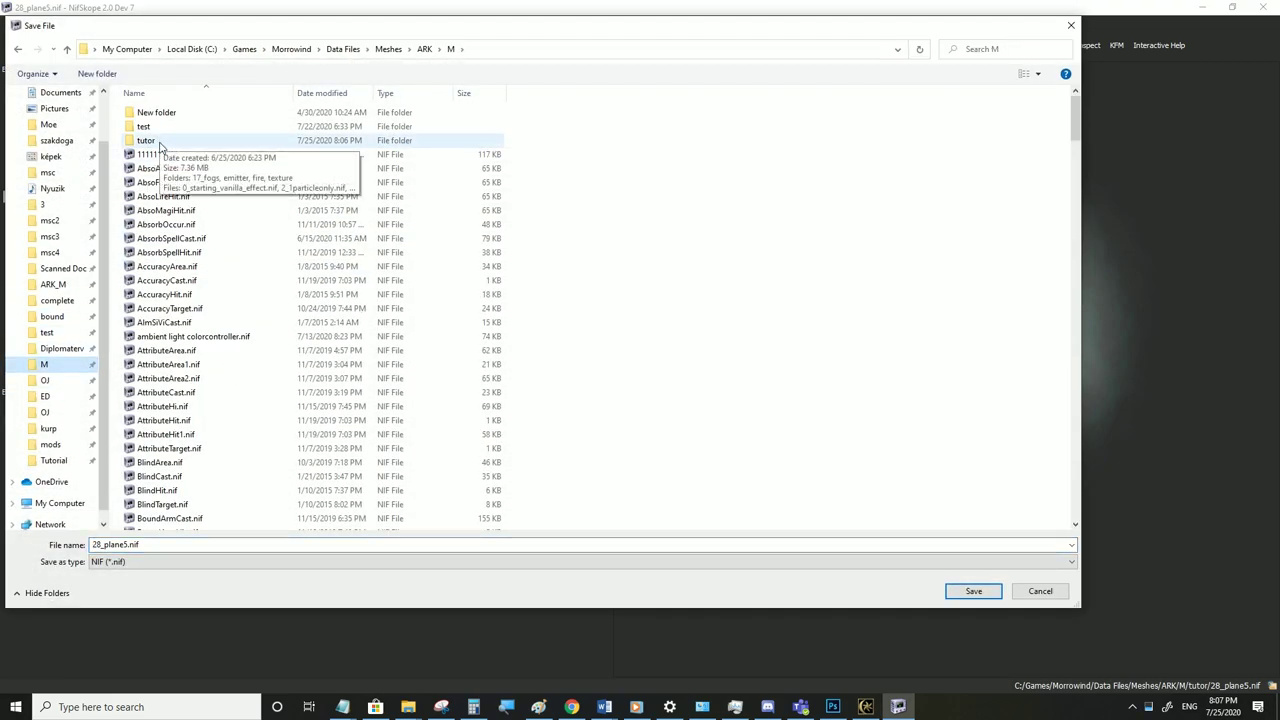
{"action": "left_click", "coordinate": [172, 393]}
{"action": "type", "text": "li"}
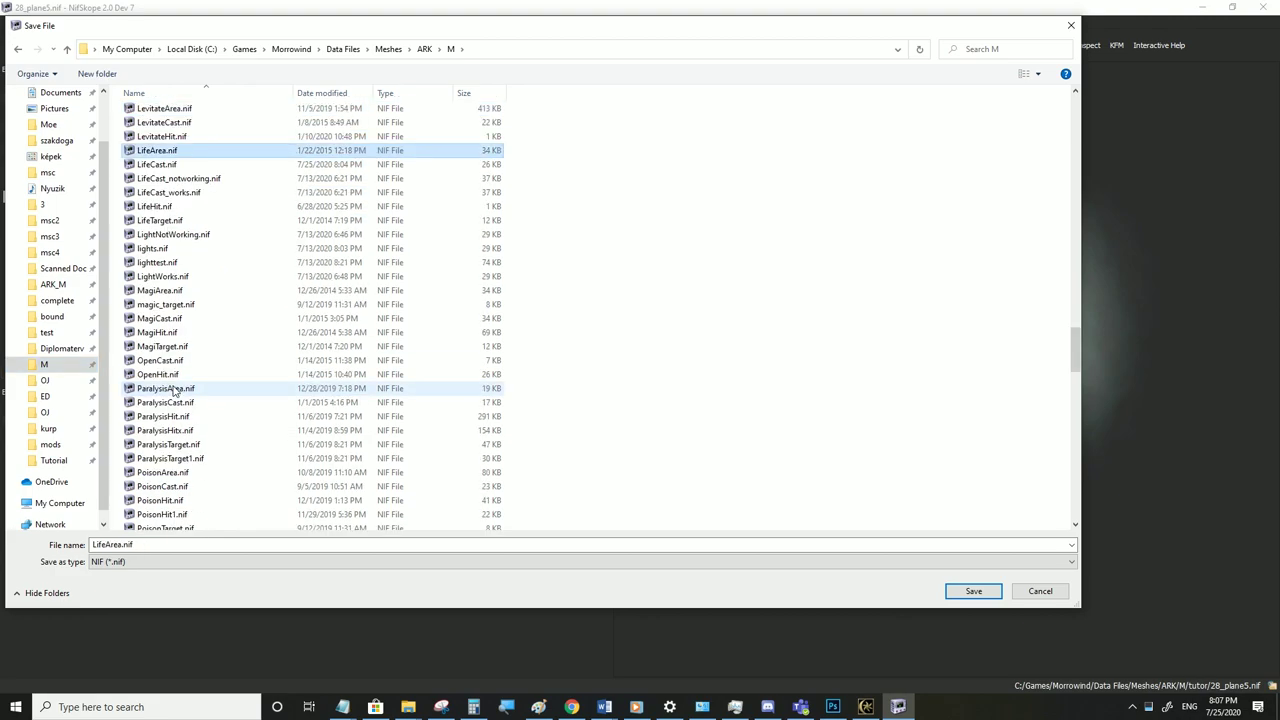
{"action": "left_click", "coordinate": [160, 164]}
{"action": "left_click", "coordinate": [973, 591]}
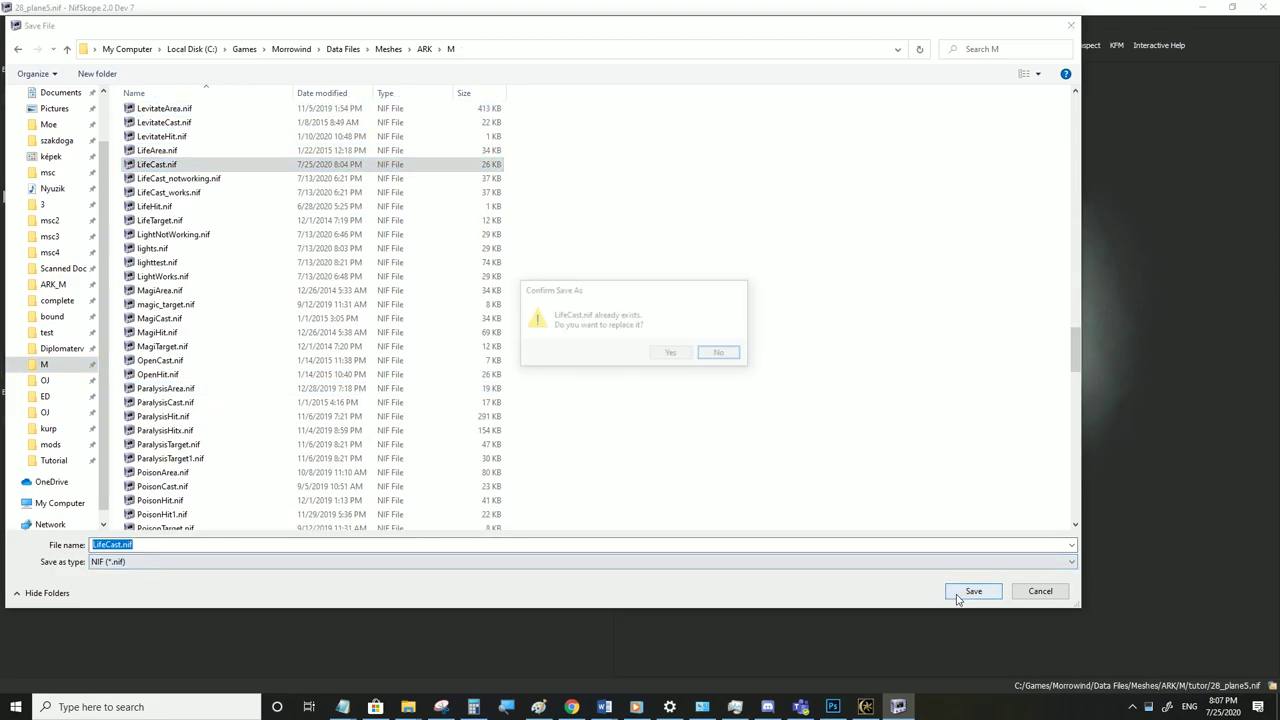
{"action": "left_click", "coordinate": [672, 353]}
{"action": "left_click", "coordinate": [878, 708]}
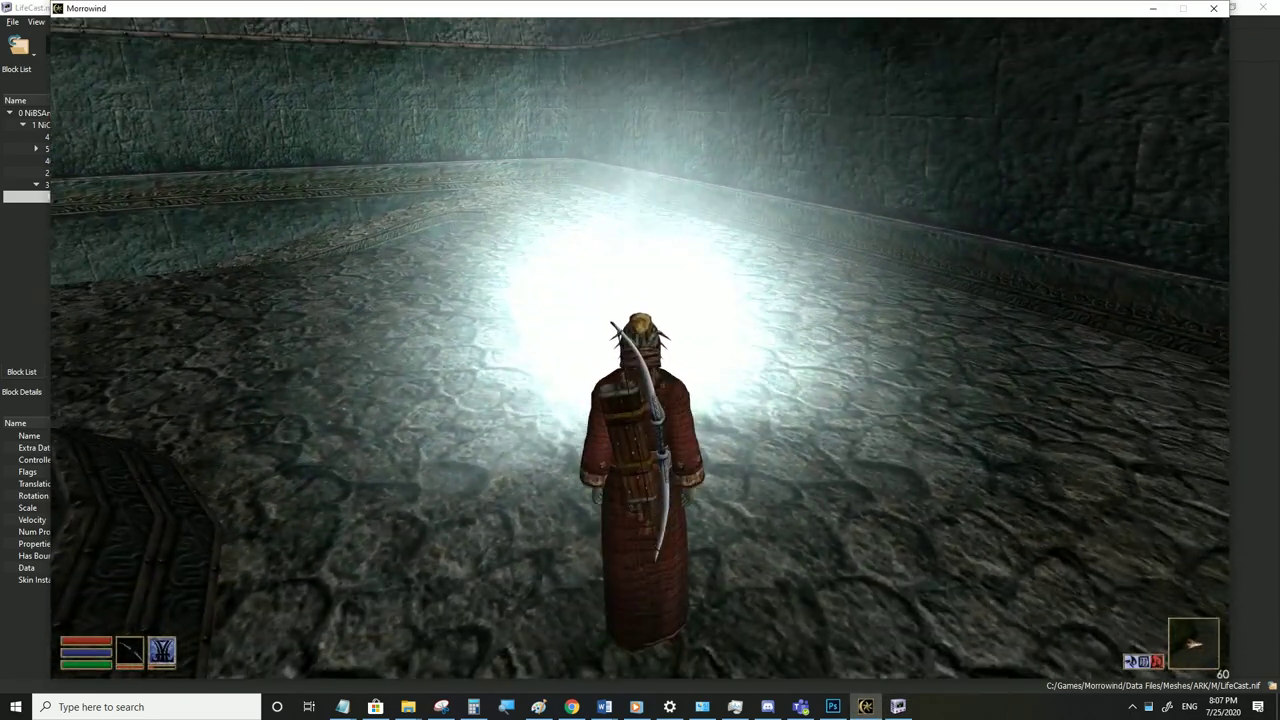
{"action": "key", "text": "alt+Tab"}
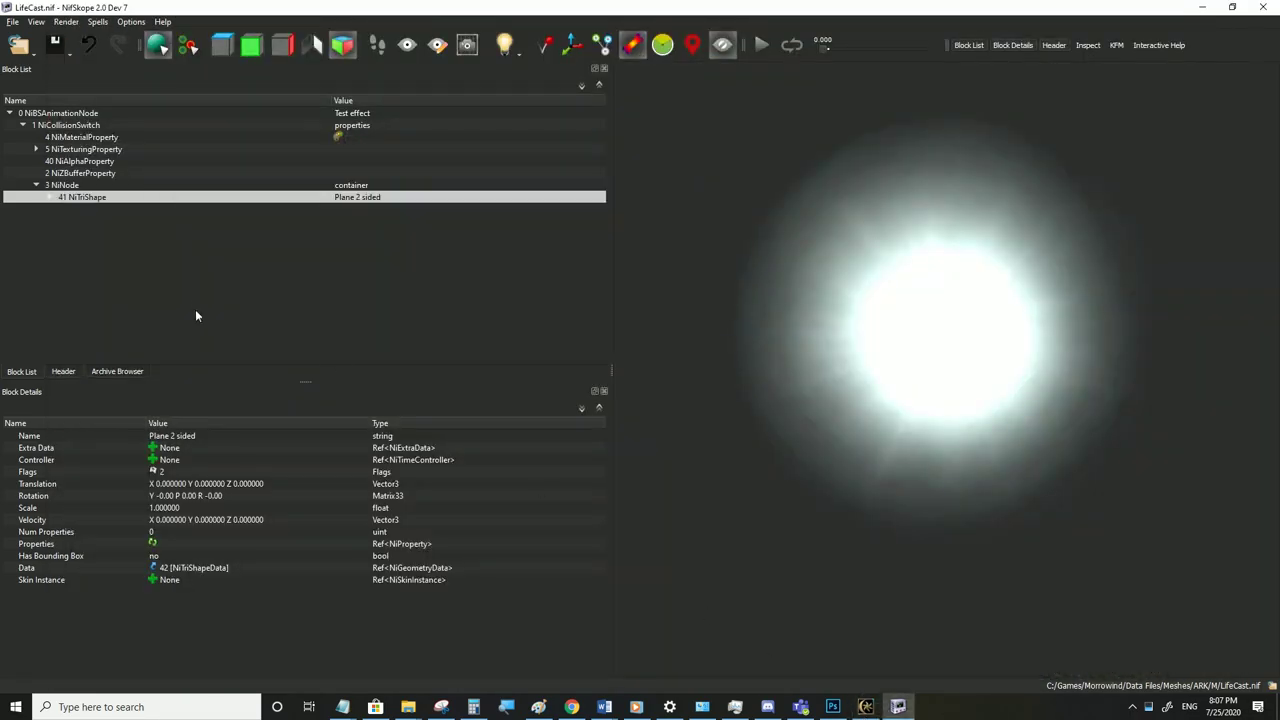
Scale the 41 NiTriShape plane's vertices 3× along Z into a tall pillar and save LifeCast.nif
{"action": "right_click", "coordinate": [91, 197]}
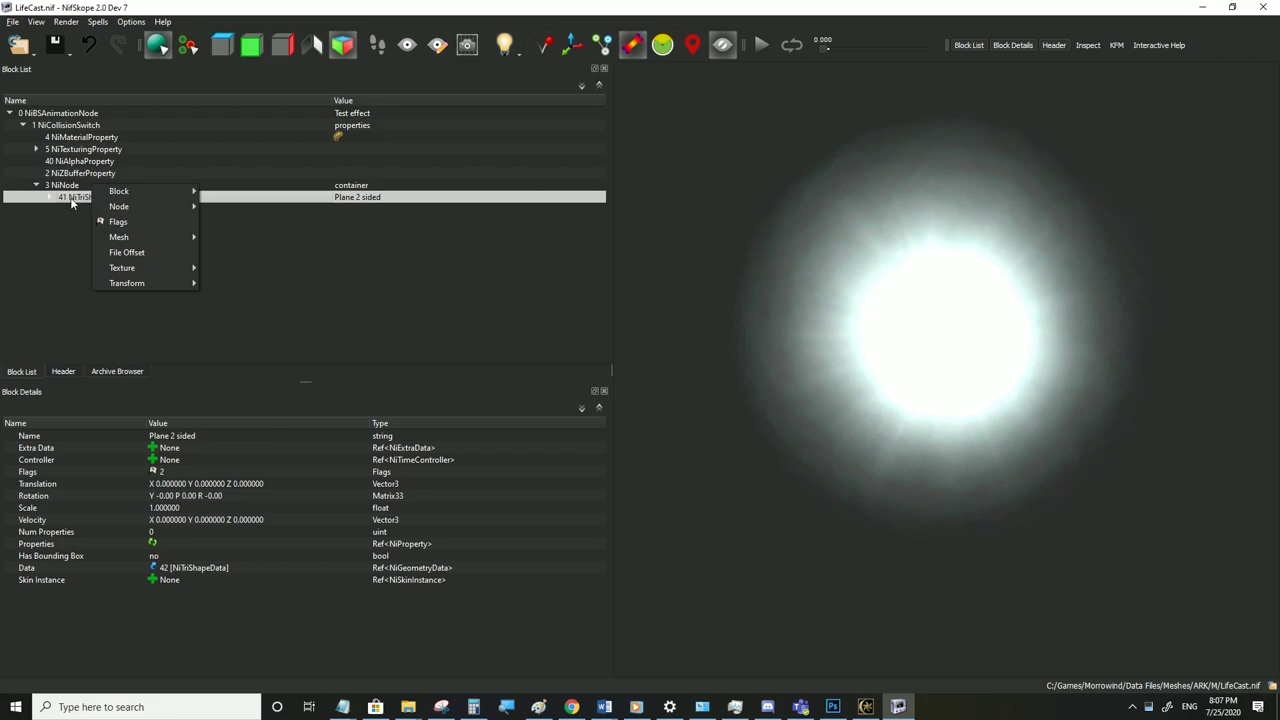
{"action": "mouse_move", "coordinate": [123, 287]}
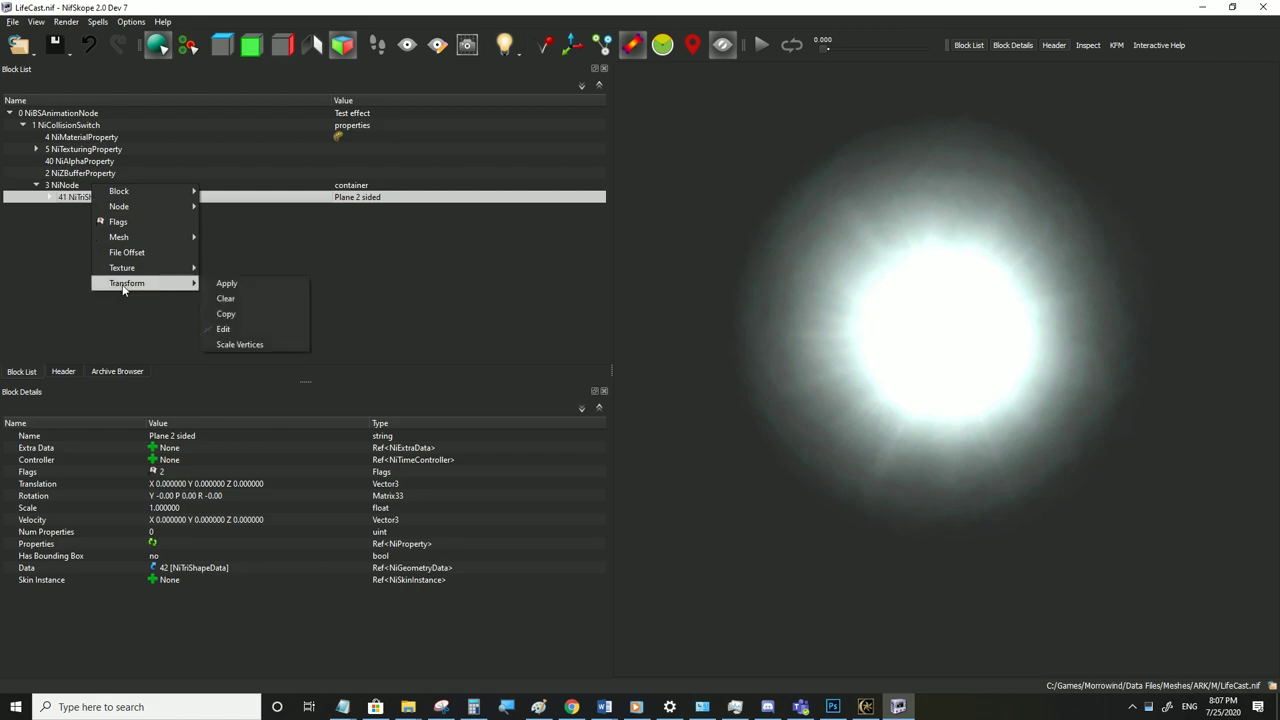
{"action": "left_click", "coordinate": [240, 344]}
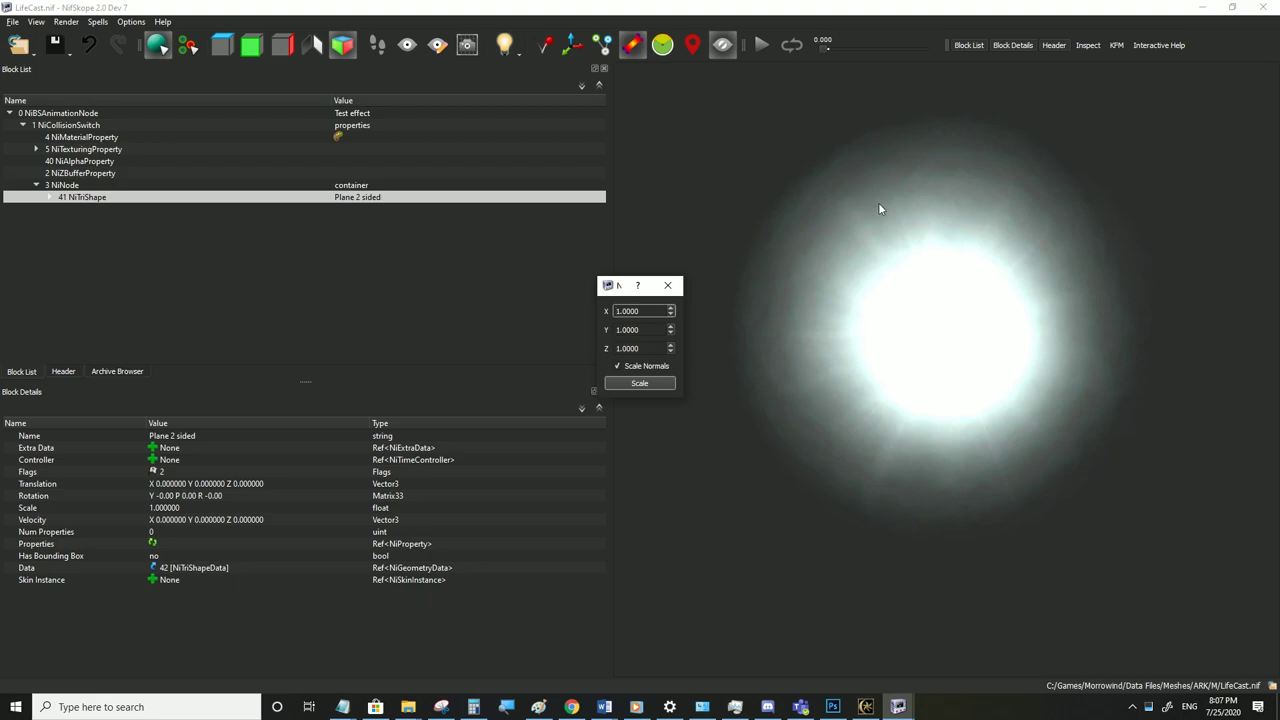
{"action": "left_click", "coordinate": [638, 384]}
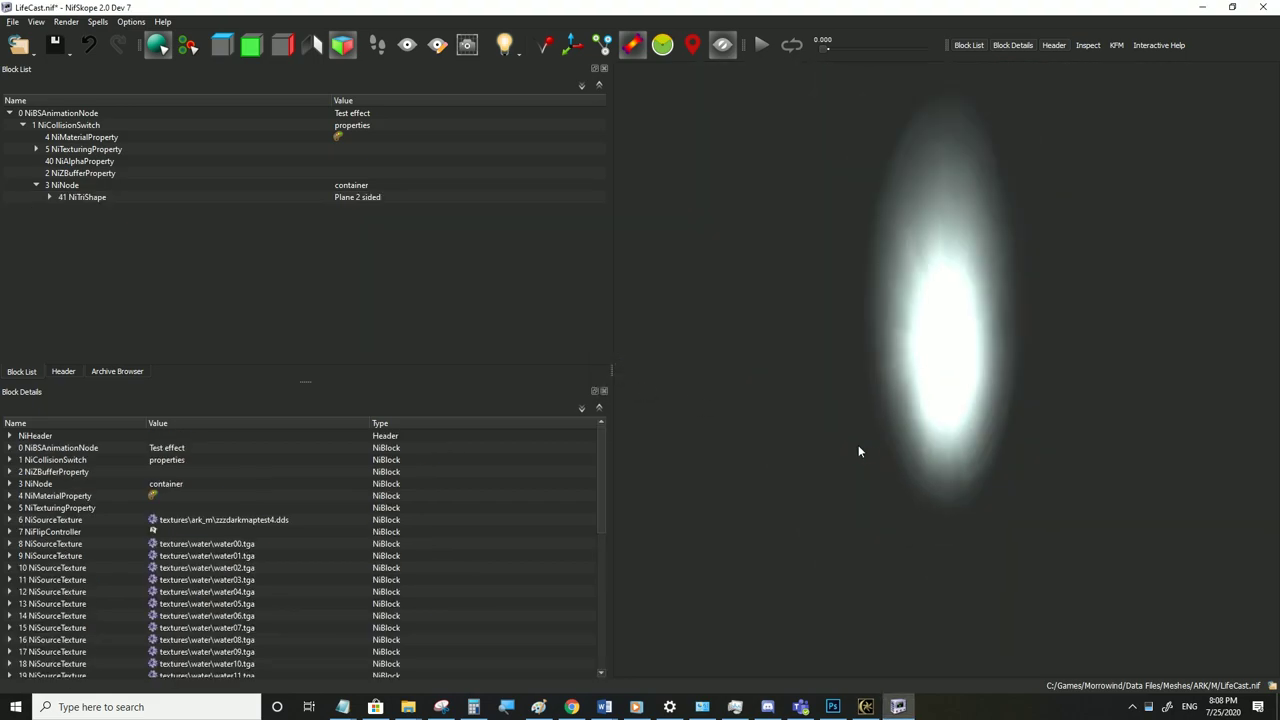
{"action": "left_click", "coordinate": [13, 22]}
{"action": "left_click", "coordinate": [44, 130]}
{"action": "left_click", "coordinate": [866, 707]}
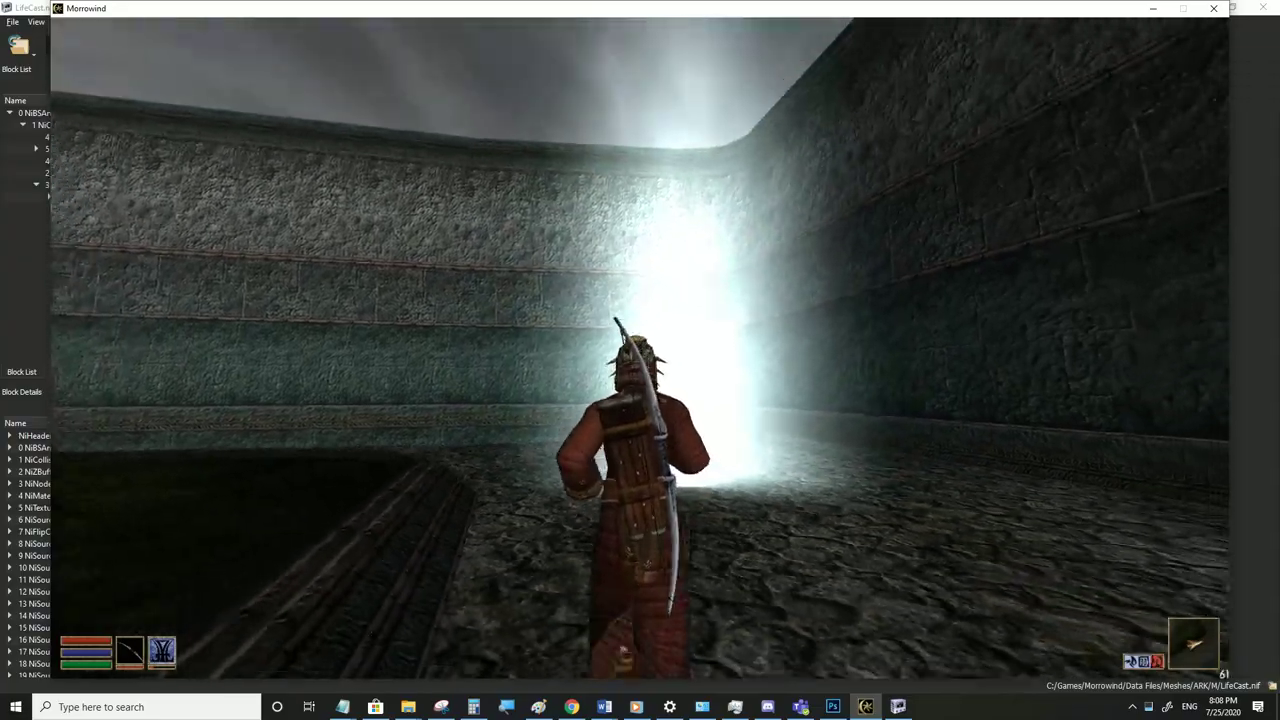
Look up at, run into and circle the tall light column in Morrowind, then return to NifSkope
{"action": "key", "text": "w"}
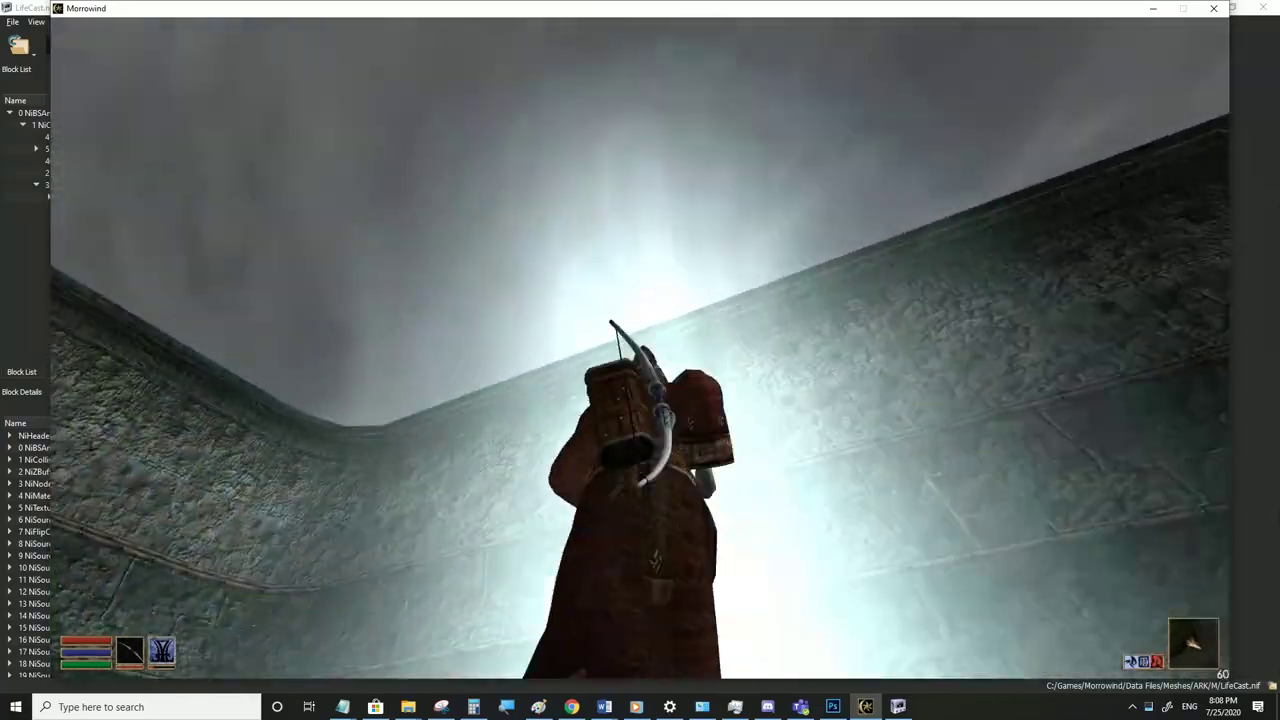
{"action": "key", "text": "w"}
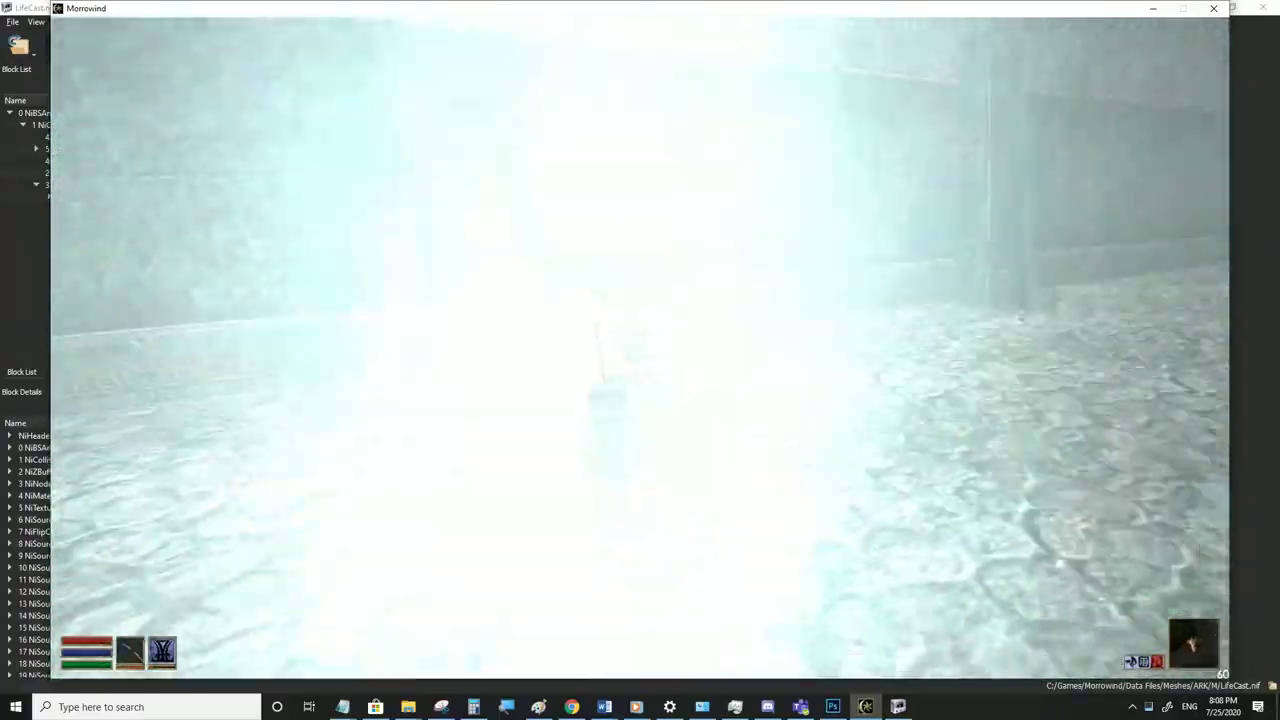
{"action": "key", "text": "w"}
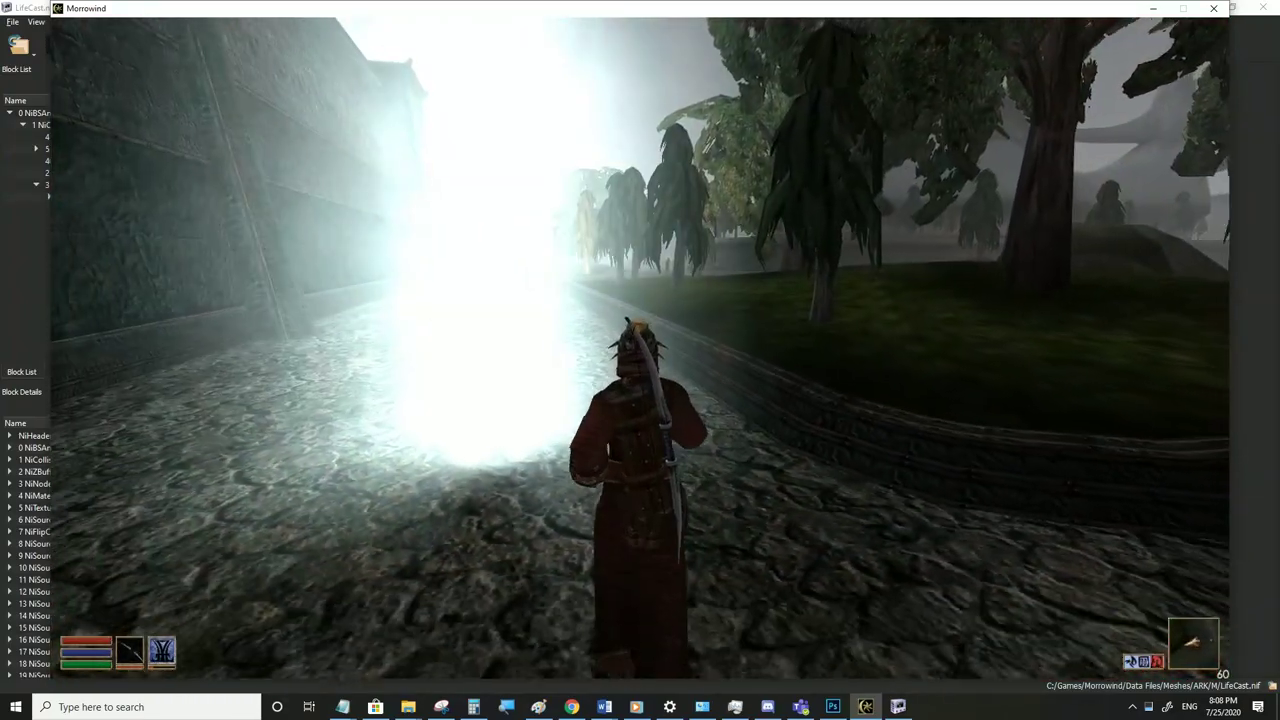
{"action": "left_click", "coordinate": [866, 703]}
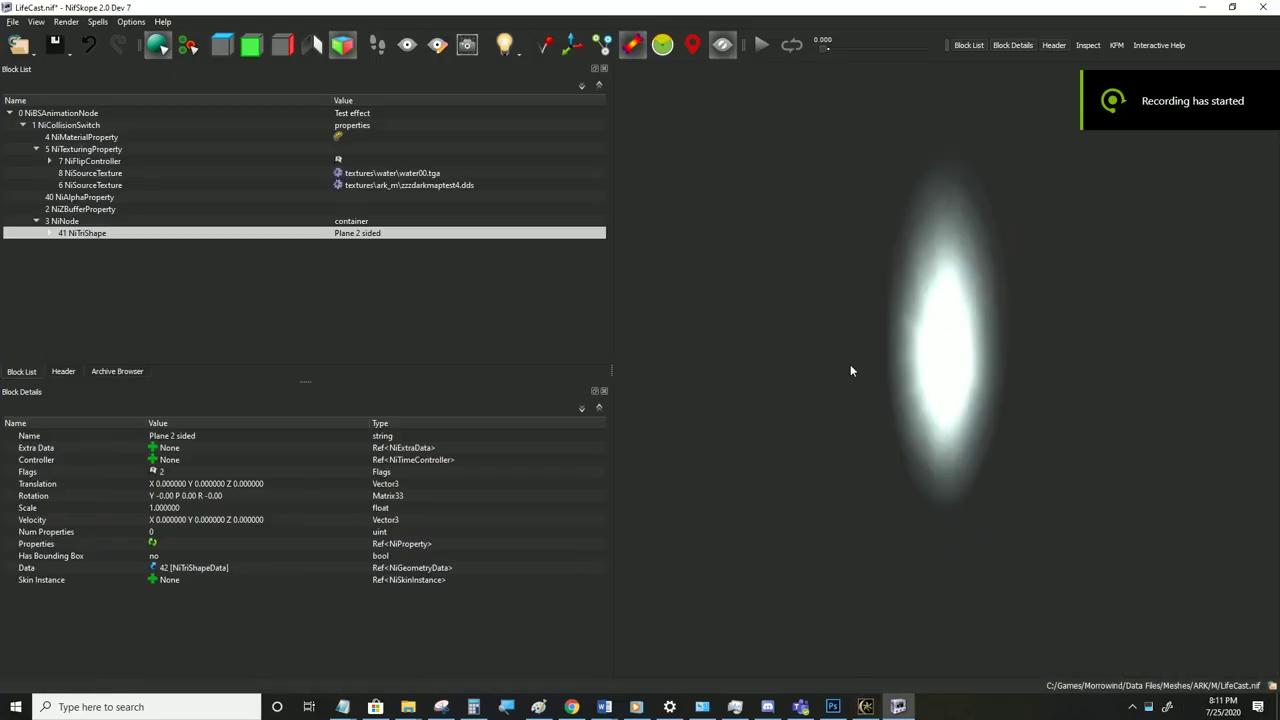
{"action": "left_click", "coordinate": [80, 151]}
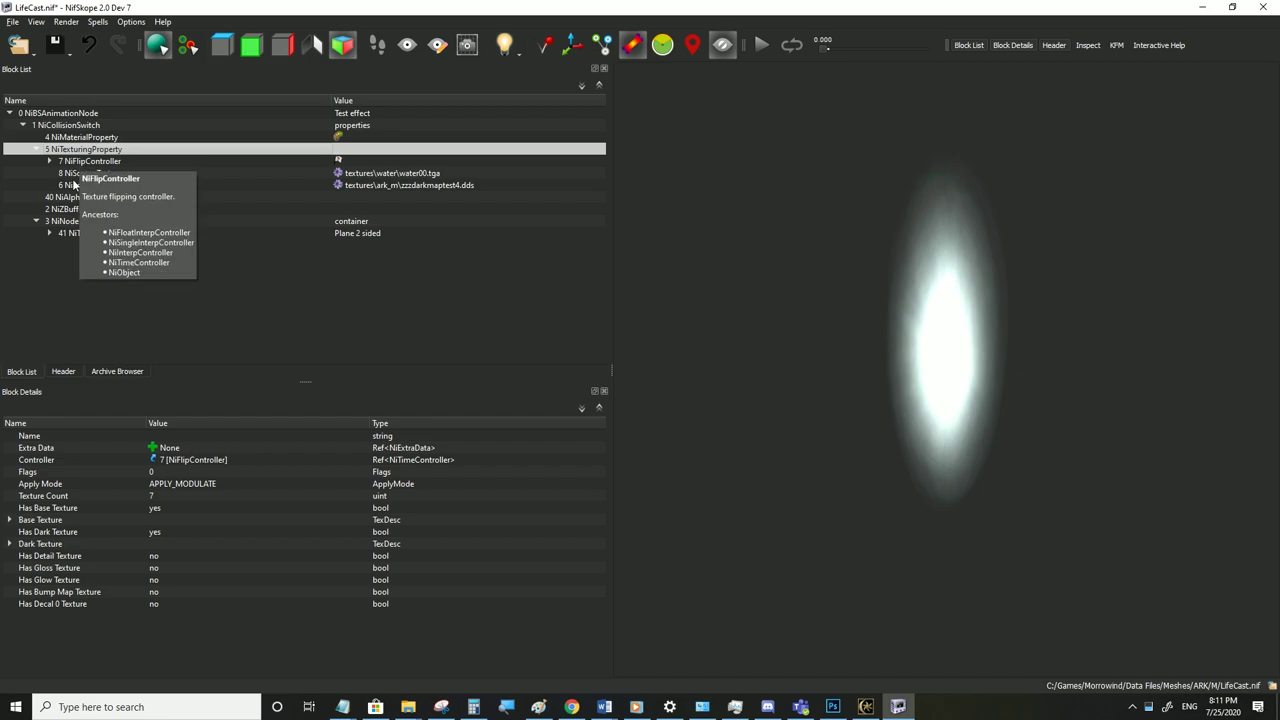
{"action": "double_click", "coordinate": [161, 535]}
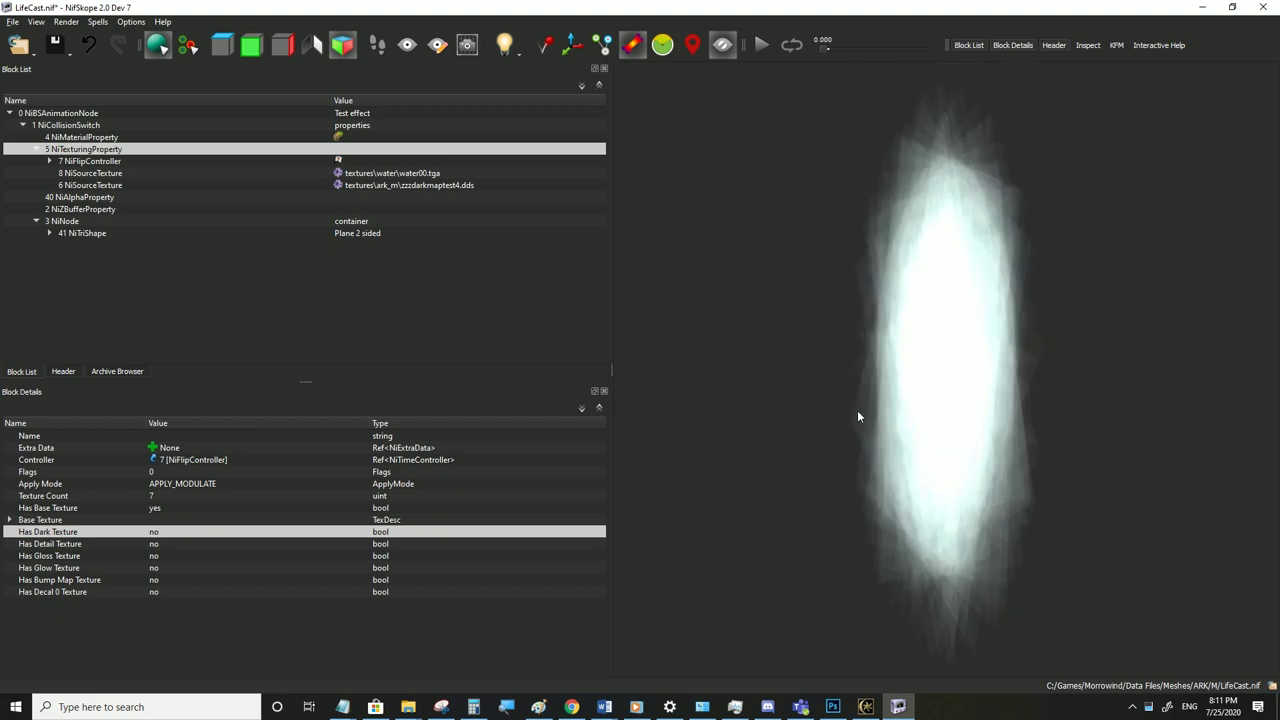
{"action": "double_click", "coordinate": [157, 534]}
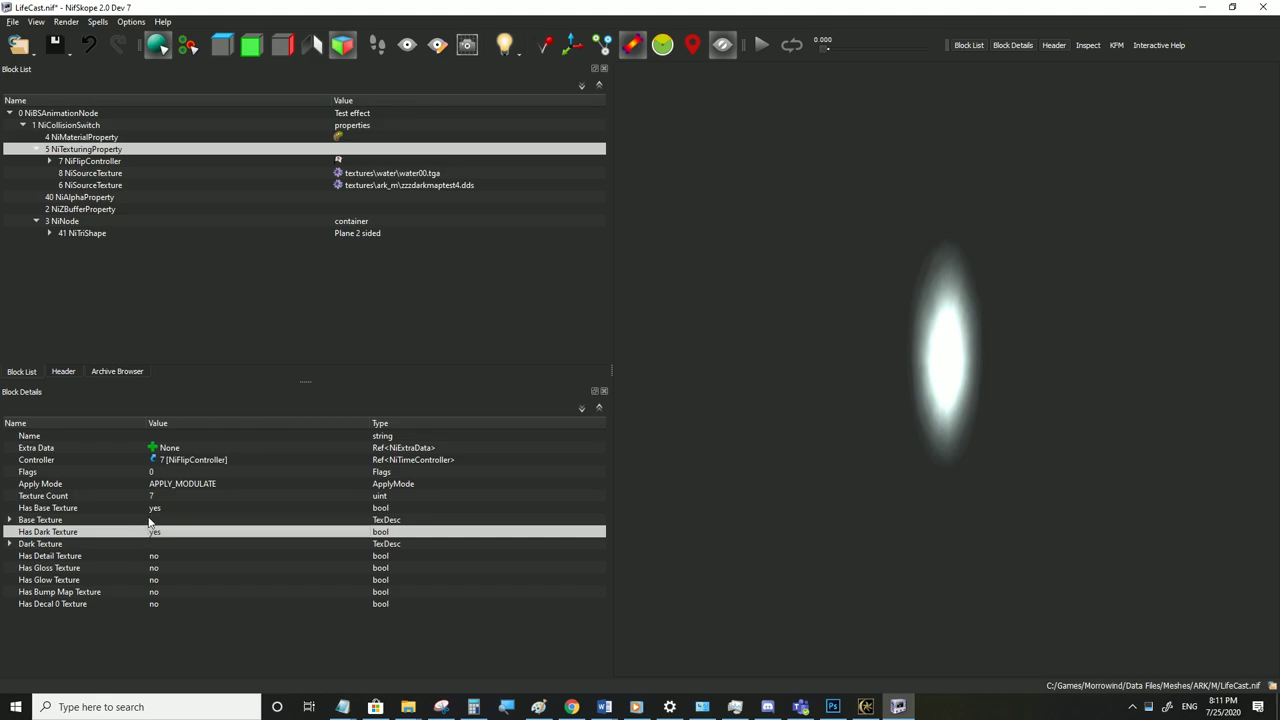
{"action": "right_click", "coordinate": [100, 165]}
{"action": "left_click", "coordinate": [80, 522]}
{"action": "left_click", "coordinate": [45, 521]}
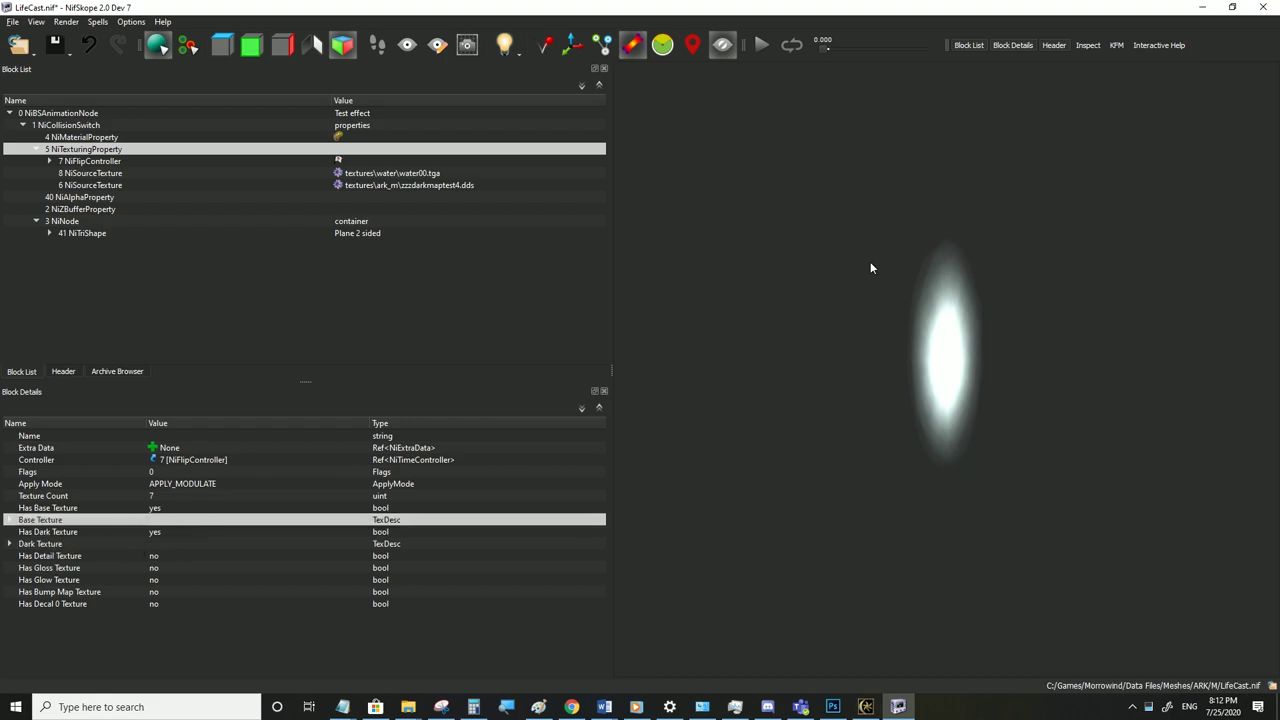
{"action": "scroll", "coordinate": [929, 282], "scroll_direction": "up", "scroll_amount": 3}
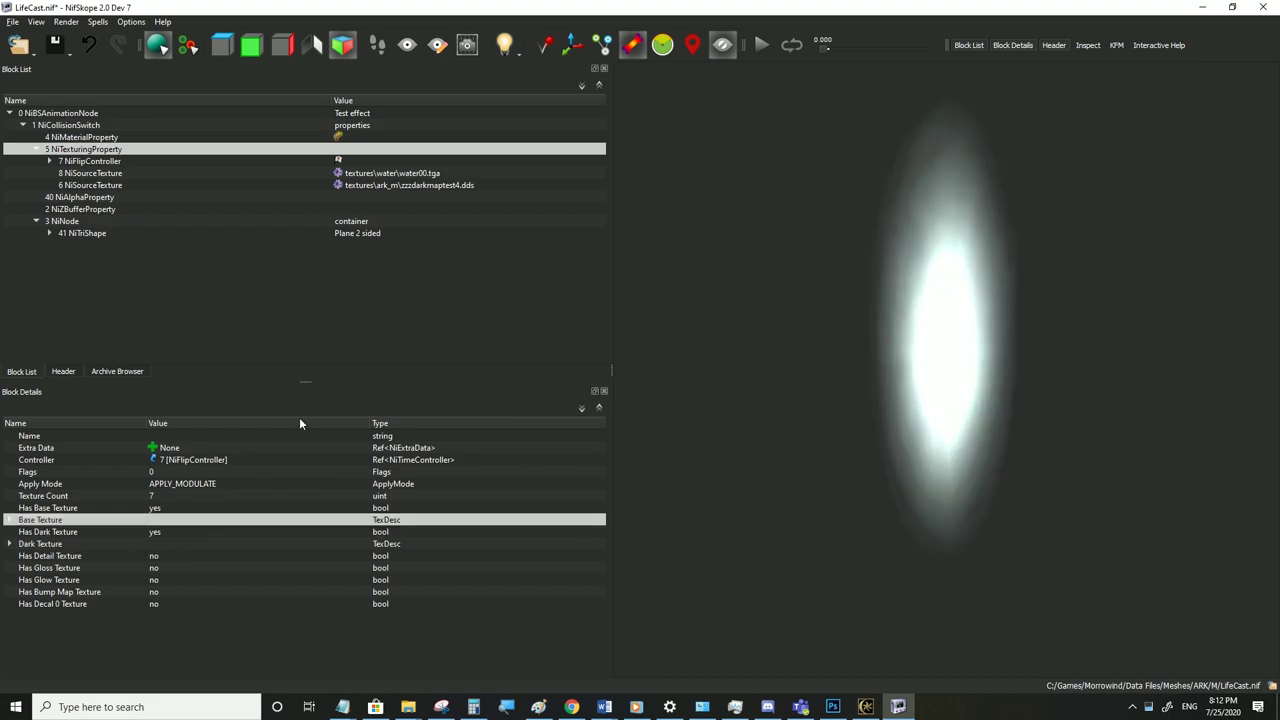
{"action": "left_click", "coordinate": [70, 234]}
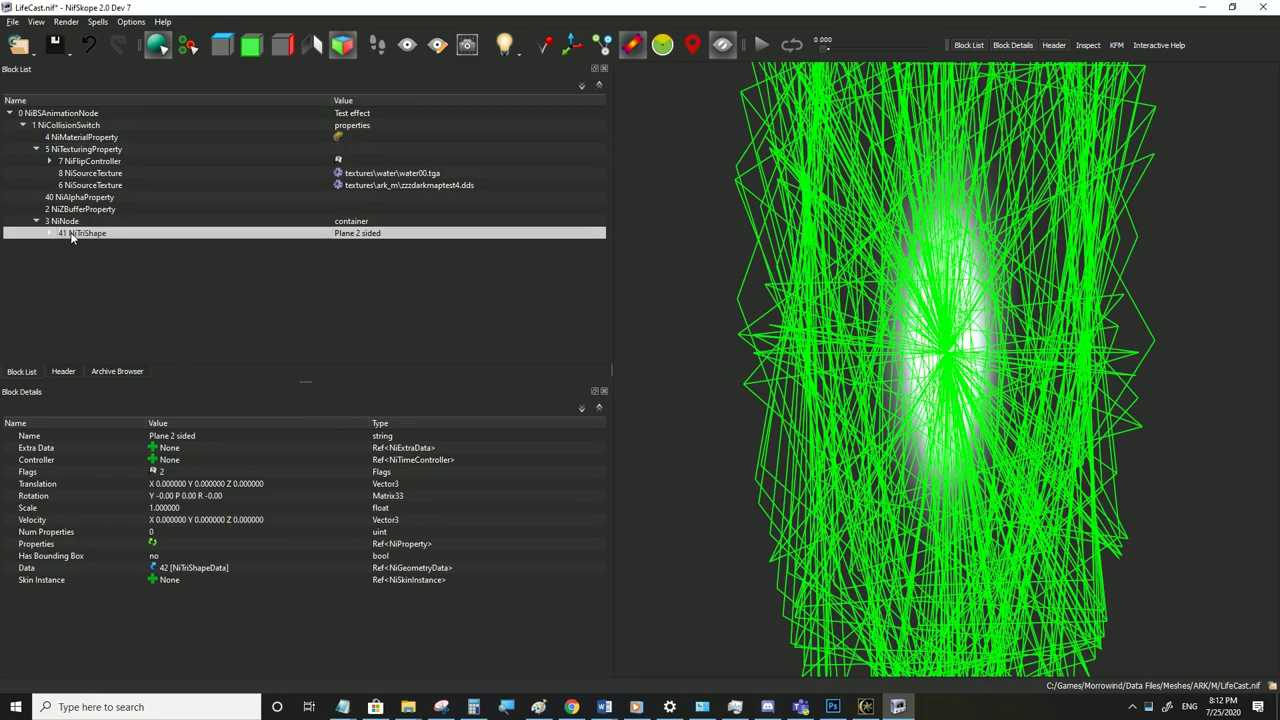
{"action": "left_click_drag", "start_coordinate": [797, 381], "coordinate": [805, 314]}
{"action": "mouse_move", "coordinate": [888, 548]}
{"action": "left_mouse_down"}
{"action": "mouse_move", "coordinate": [889, 450]}
{"action": "mouse_move", "coordinate": [880, 540]}
{"action": "left_mouse_up"}
{"action": "left_click", "coordinate": [786, 350]}
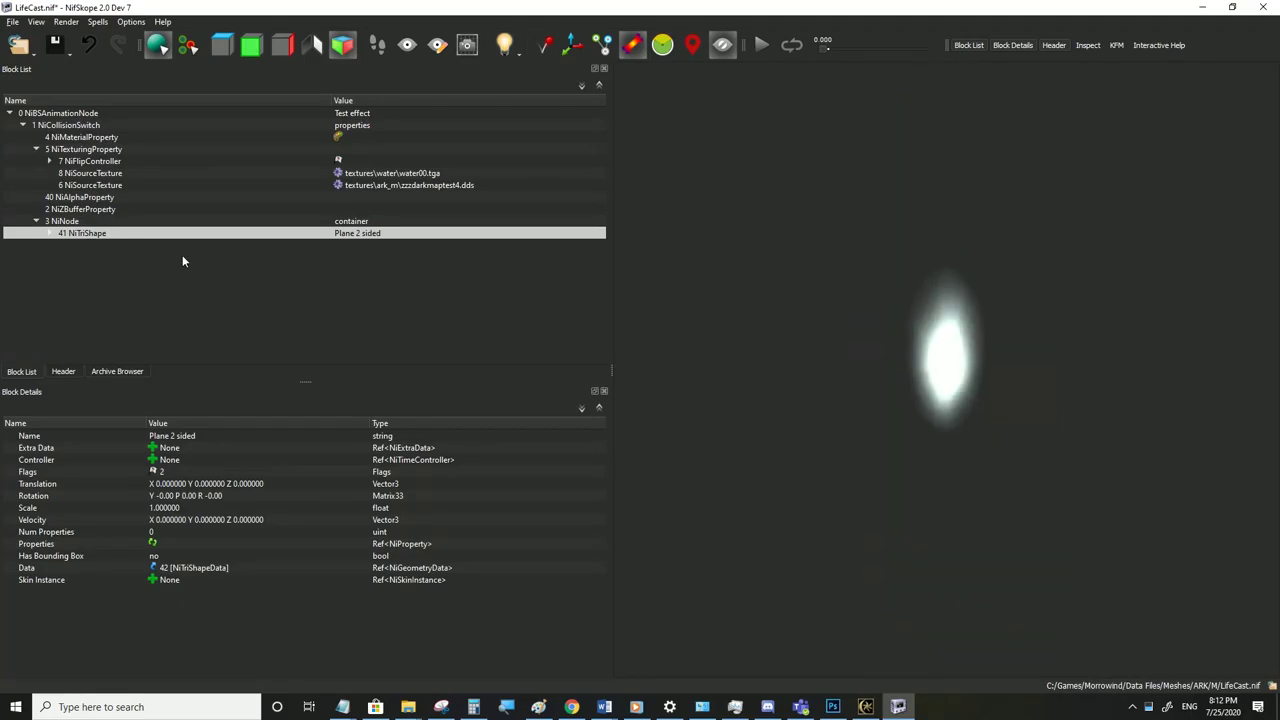
{"action": "scroll", "coordinate": [925, 372], "scroll_direction": "up", "scroll_amount": 1}
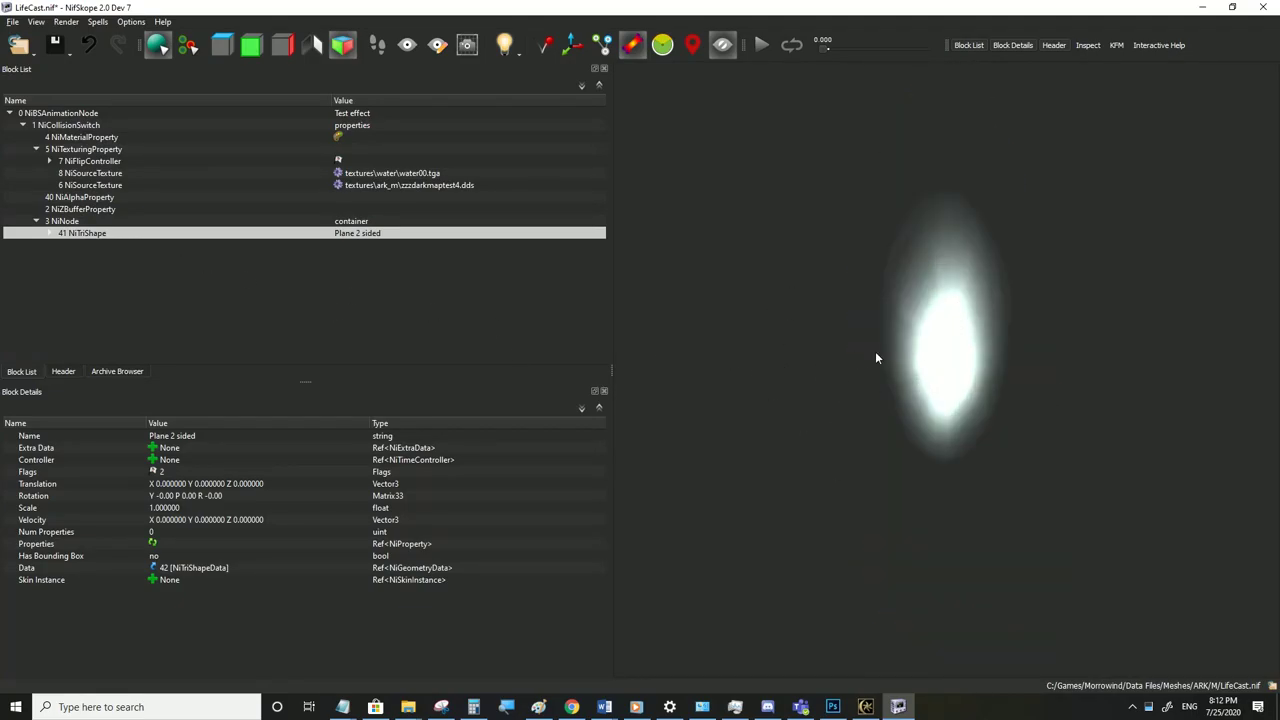
{"action": "left_click_drag", "start_coordinate": [875, 352], "coordinate": [1013, 274]}
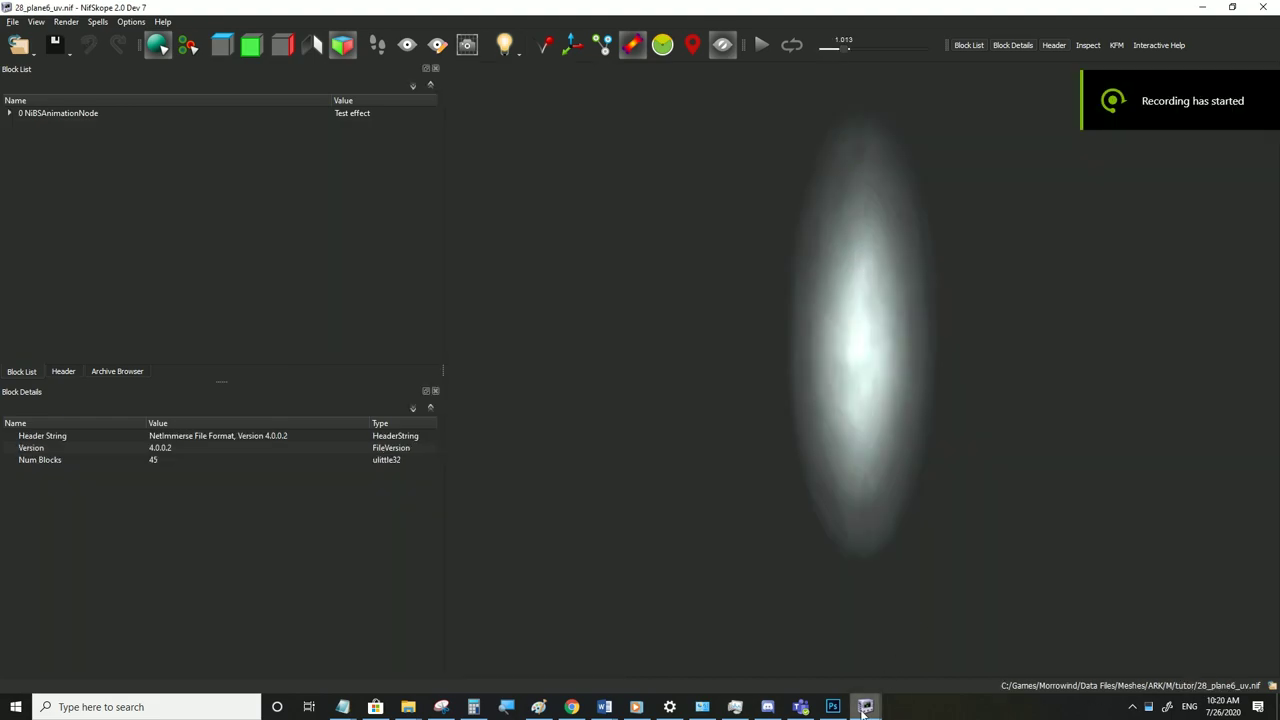
Switch to EI_DaedraVfx.nif and inspect its combined shape
{"action": "mouse_move", "coordinate": [864, 710]}
{"action": "left_click", "coordinate": [777, 672]}
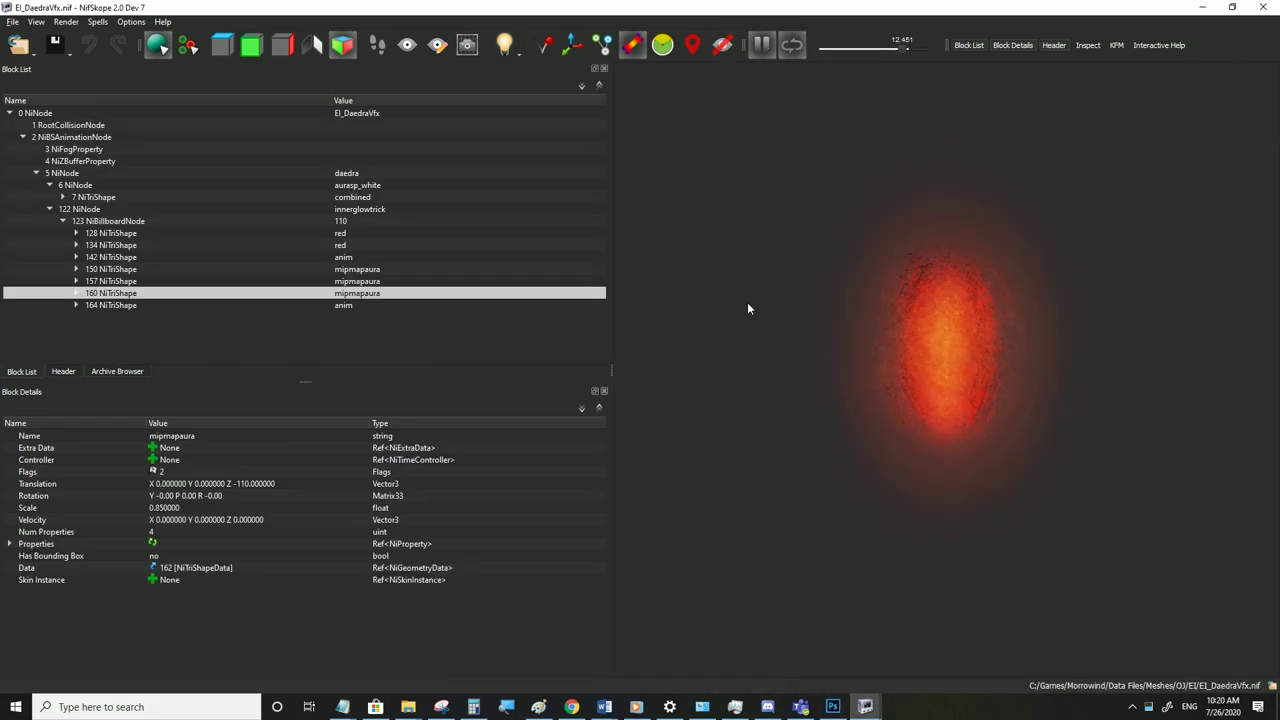
{"action": "left_click", "coordinate": [92, 197]}
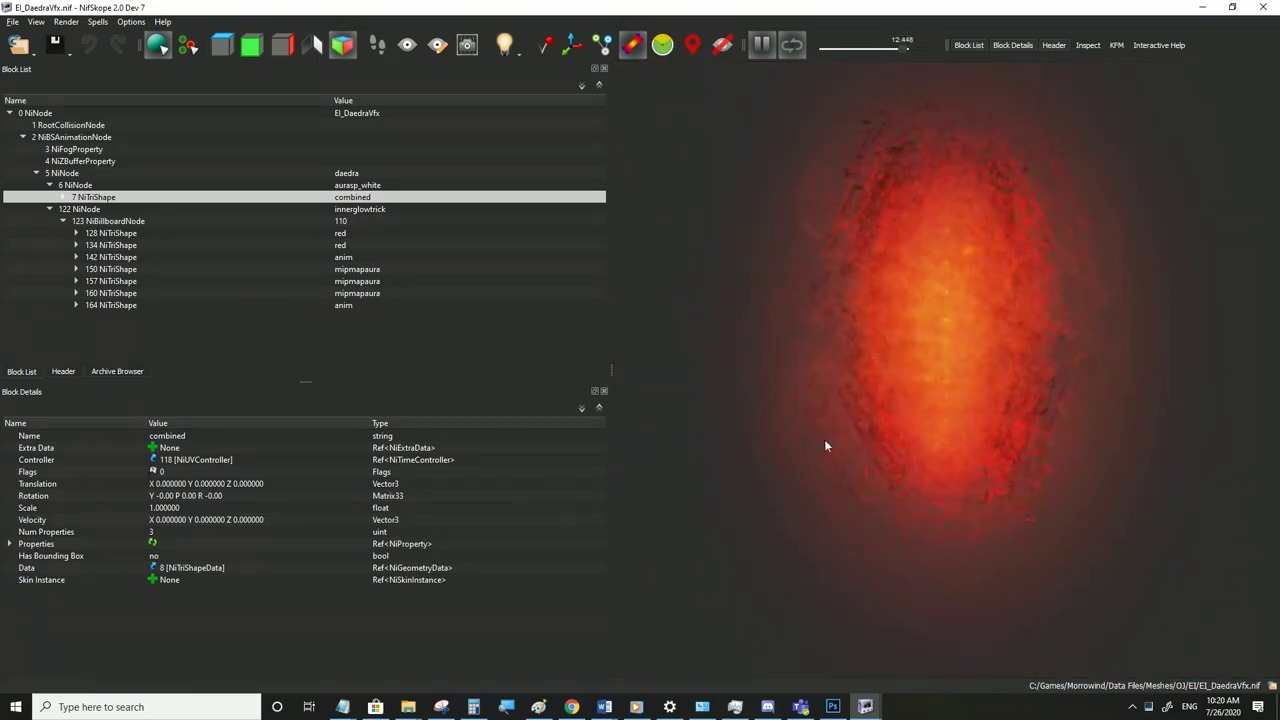
Switch to EI_UndeadVfx.nif, play its animation and expand its NiUVController
{"action": "mouse_move", "coordinate": [865, 706]}
{"action": "left_click", "coordinate": [867, 628]}
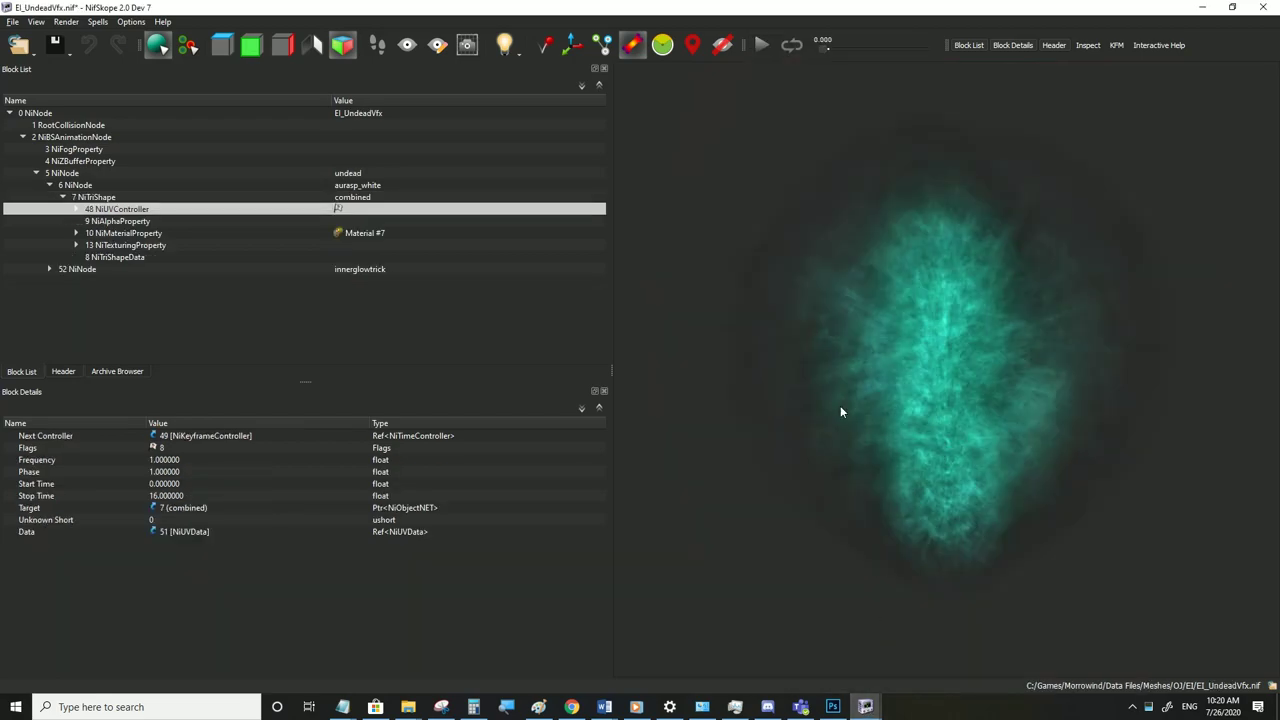
{"action": "left_click", "coordinate": [760, 47]}
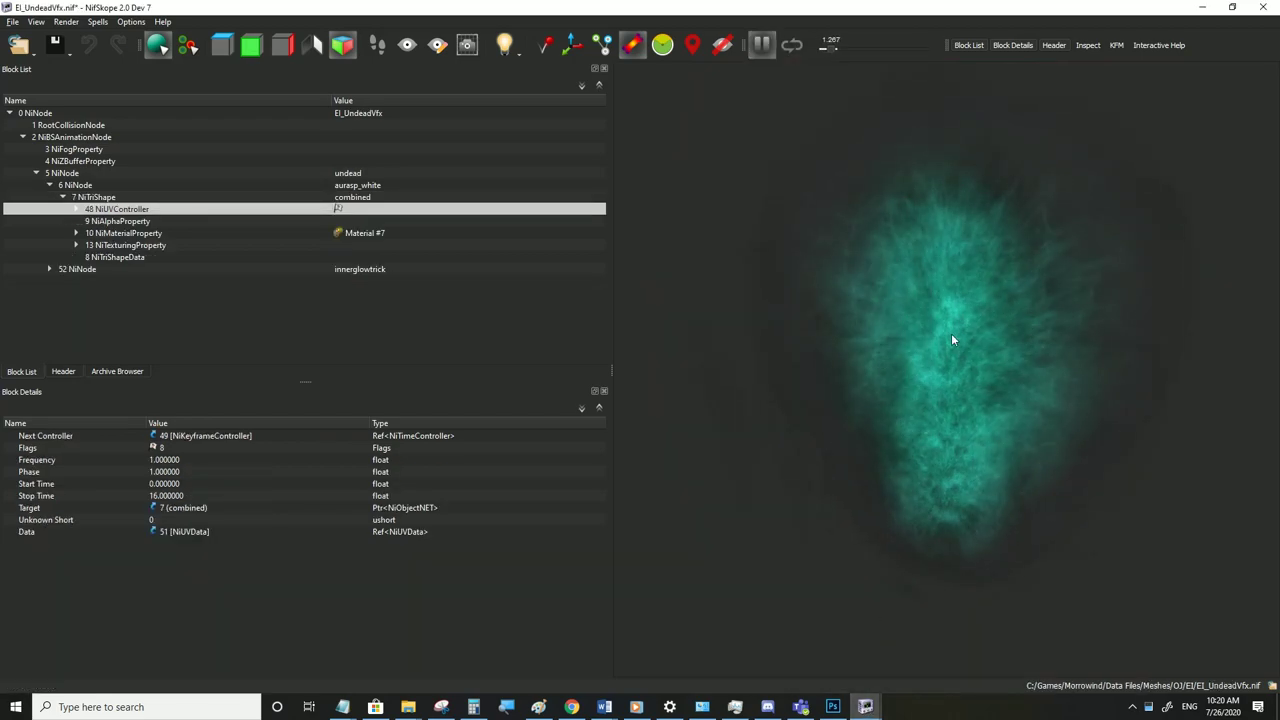
{"action": "left_click", "coordinate": [77, 210]}
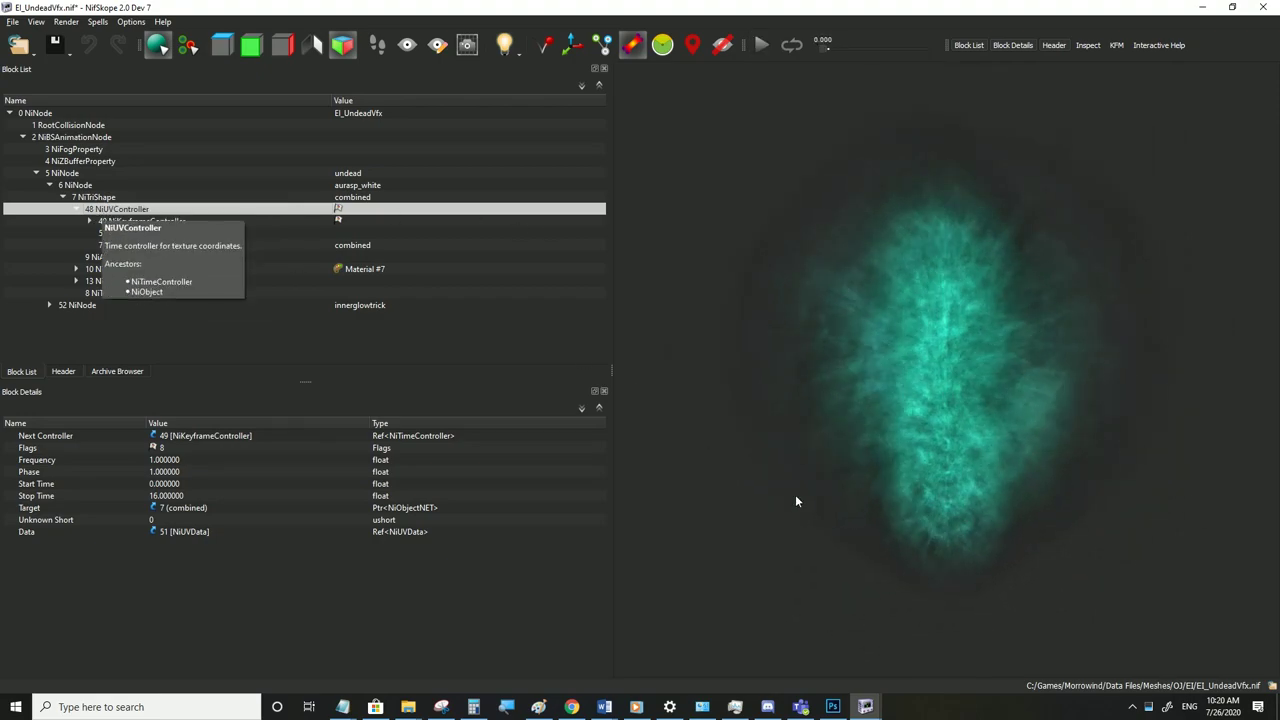
Compare 28_plane6_uv.nif and EI_DaedraVfx.nif, then return to EI_UndeadVfx.nif and replay its animation
{"action": "mouse_move", "coordinate": [866, 706]}
{"action": "left_click", "coordinate": [1050, 642]}
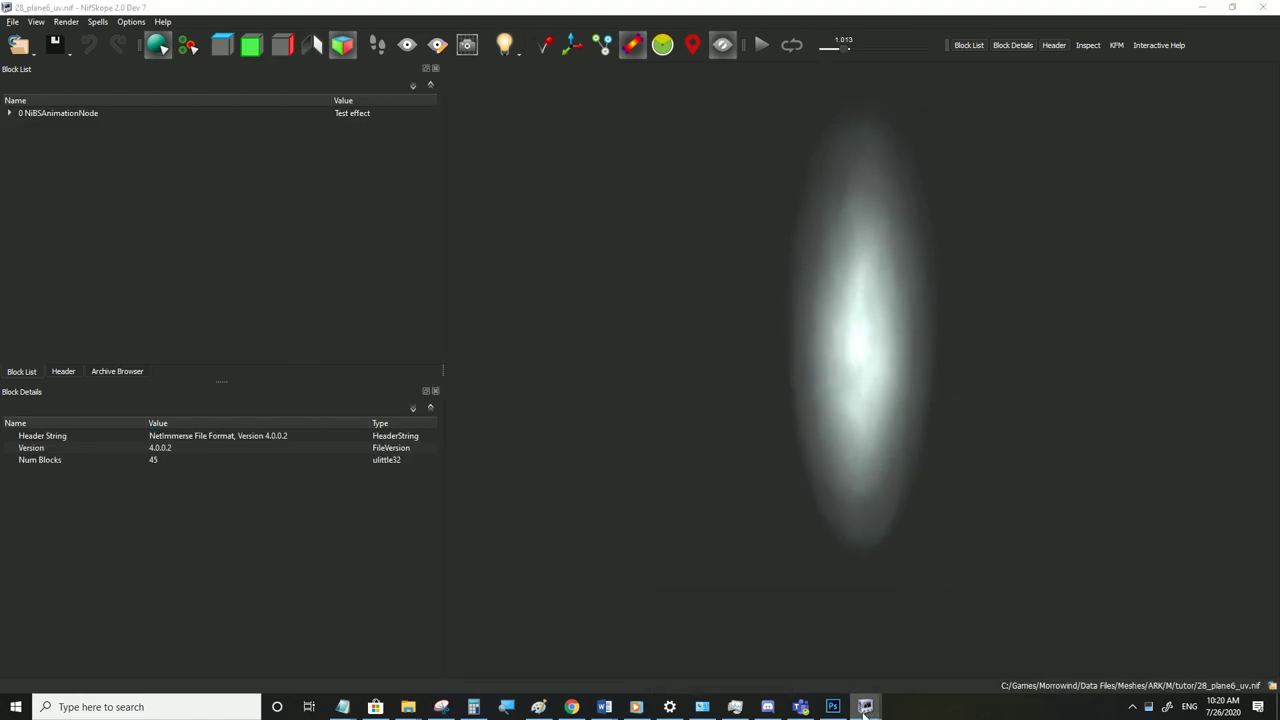
{"action": "mouse_move", "coordinate": [866, 706]}
{"action": "mouse_move", "coordinate": [747, 664]}
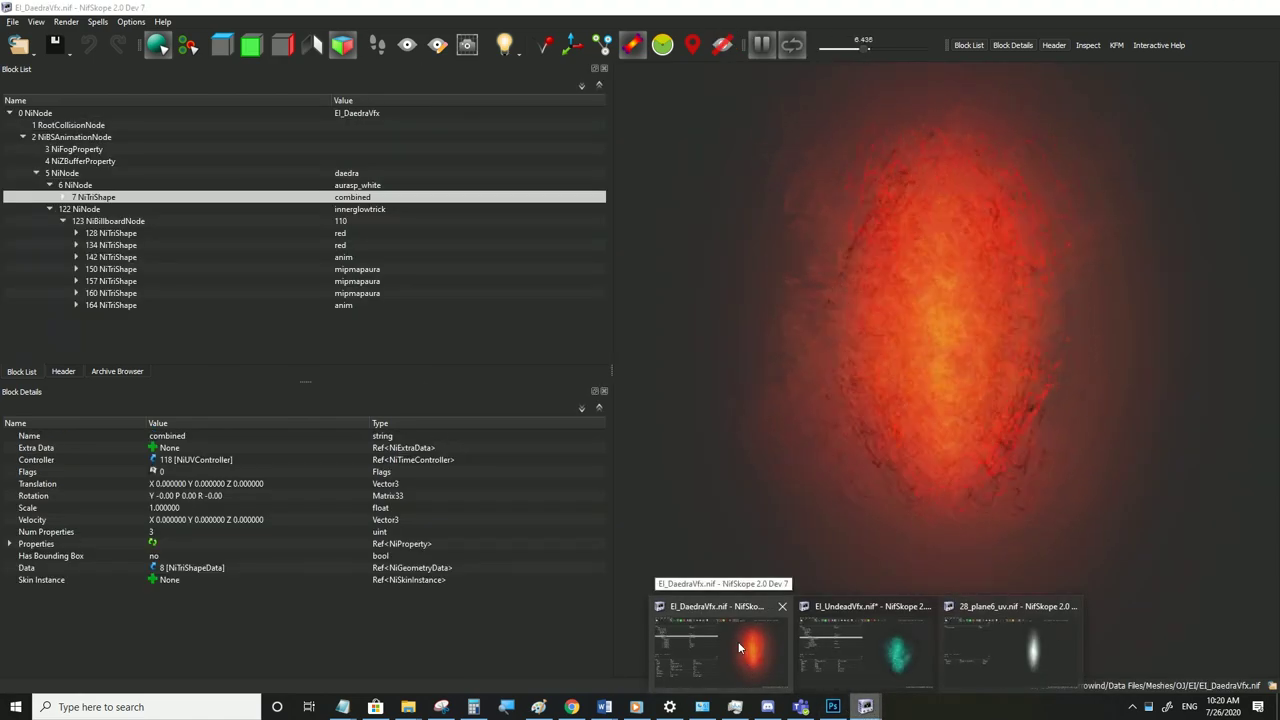
{"action": "mouse_move", "coordinate": [1063, 643]}
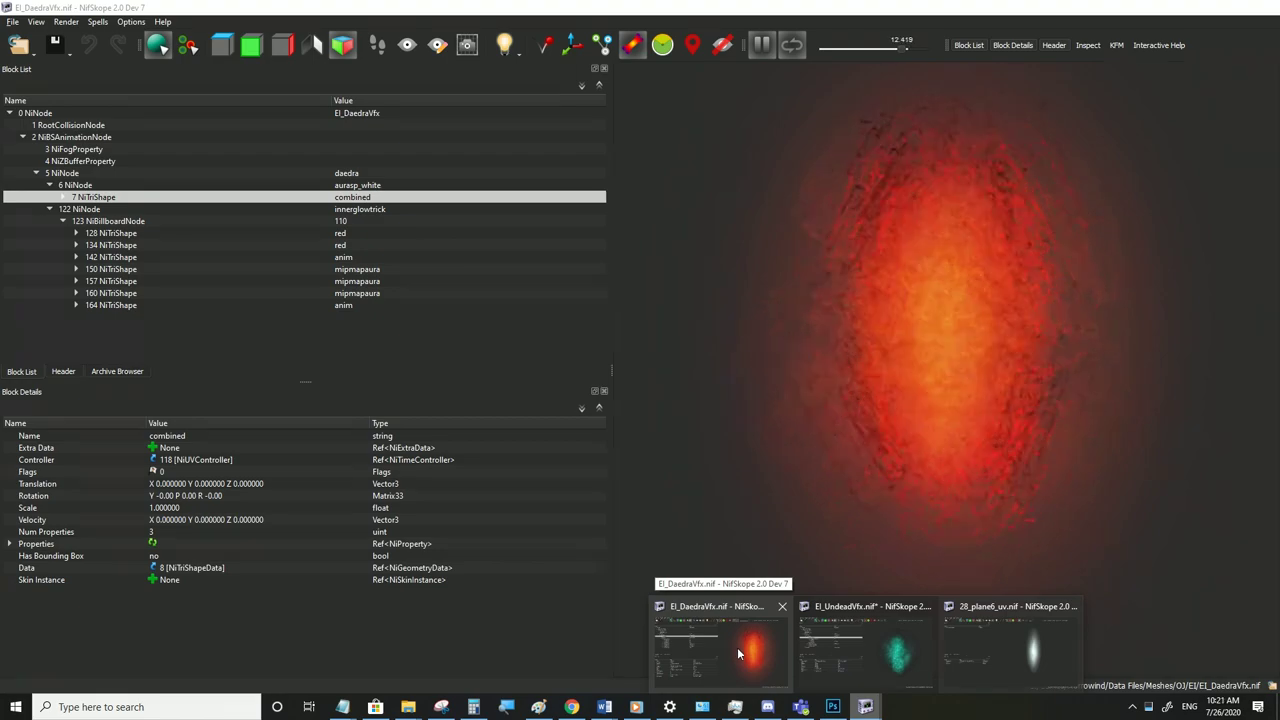
{"action": "left_click", "coordinate": [737, 647]}
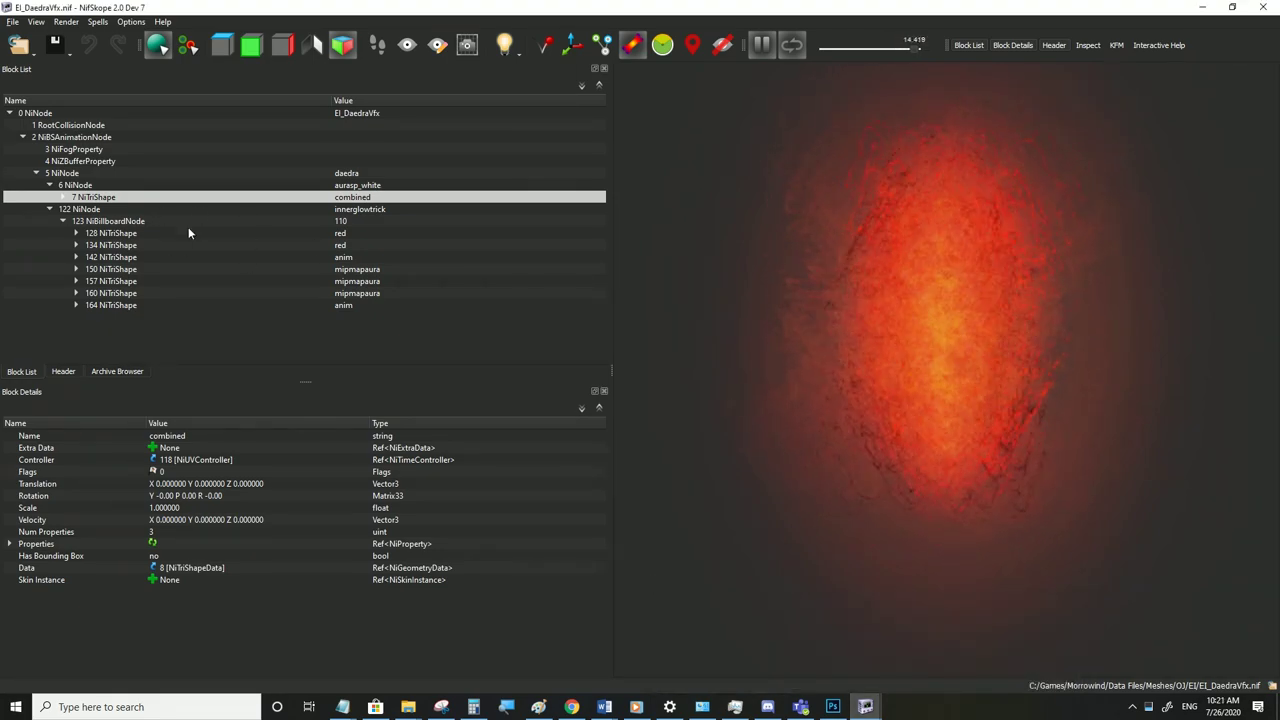
{"action": "mouse_move", "coordinate": [868, 708]}
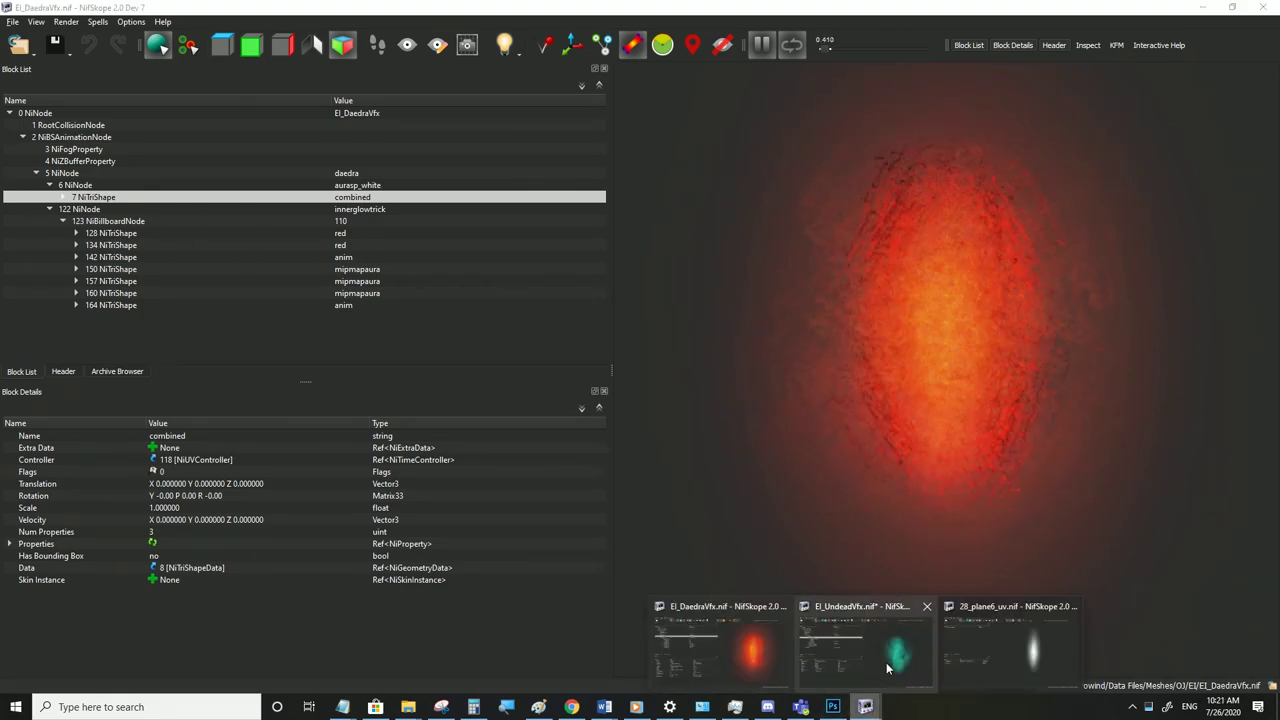
{"action": "left_click", "coordinate": [866, 648]}
{"action": "left_click", "coordinate": [760, 45]}
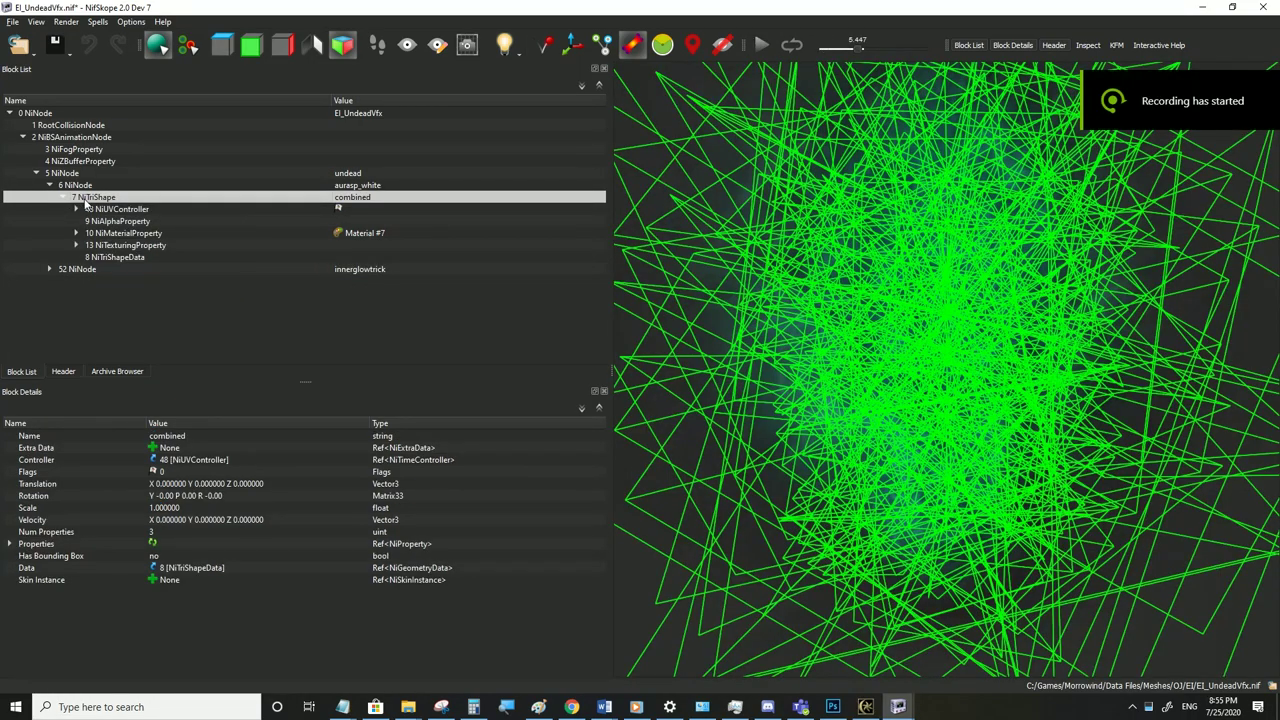
Copy the undead effect's combined shape branch and paste it under LifeCast.nif's top node
{"action": "right_click", "coordinate": [85, 199]}
{"action": "mouse_move", "coordinate": [120, 195]}
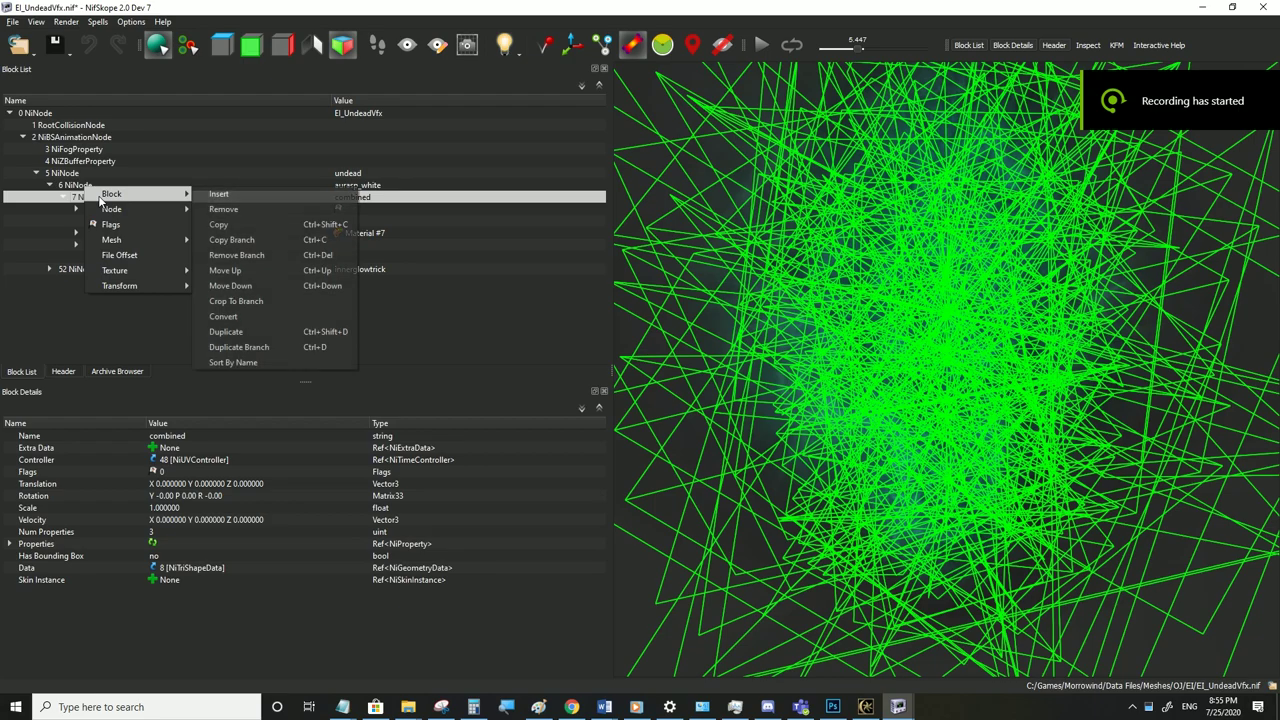
{"action": "left_click", "coordinate": [254, 240]}
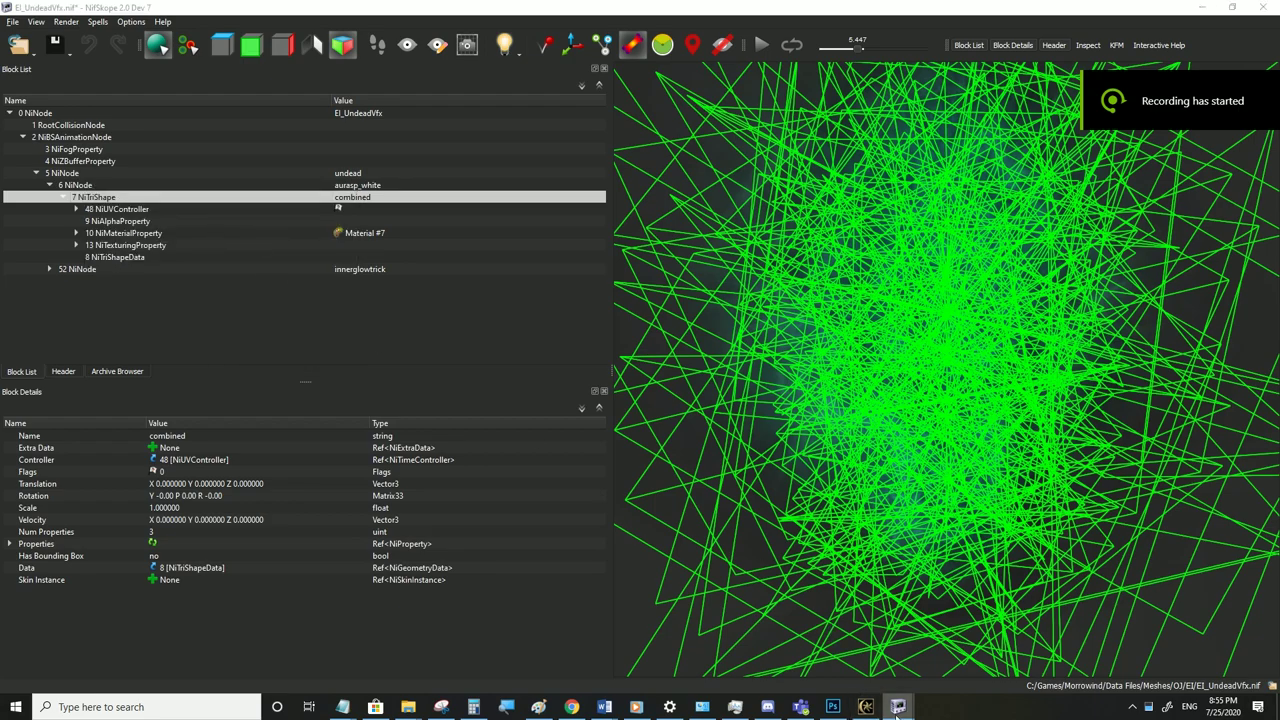
{"action": "mouse_move", "coordinate": [897, 708]}
{"action": "left_click", "coordinate": [795, 660]}
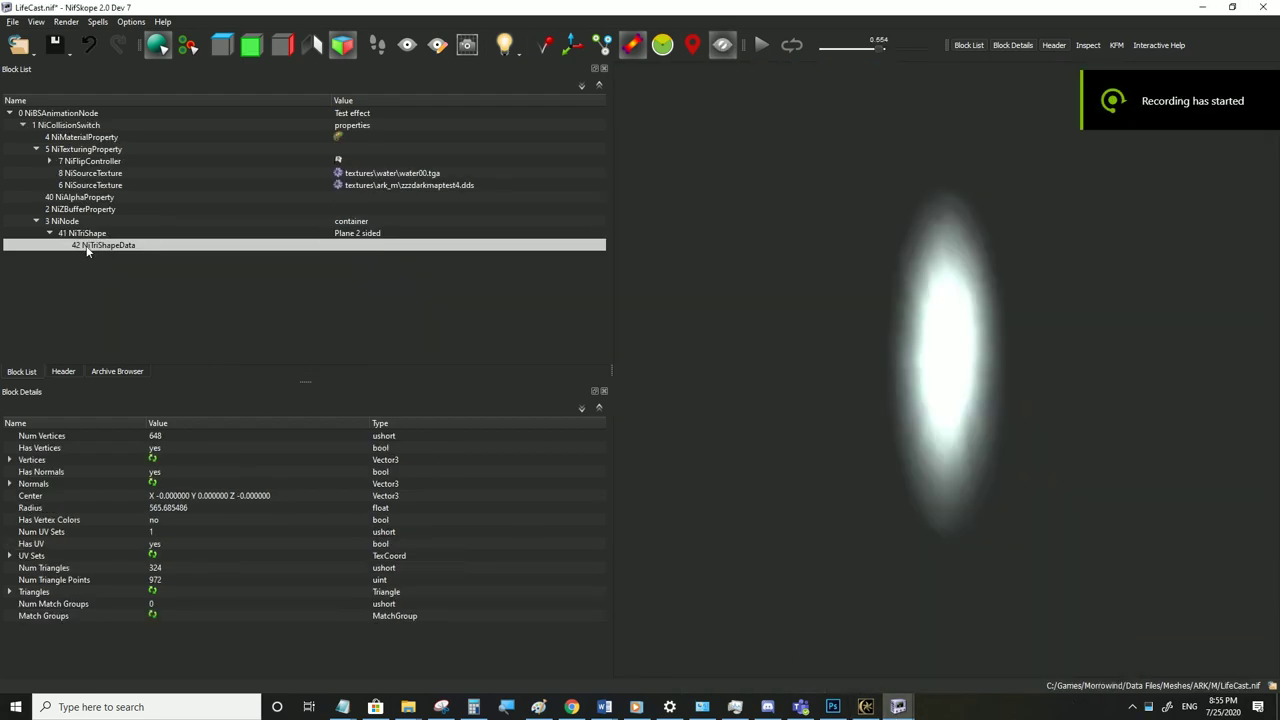
{"action": "right_click", "coordinate": [60, 116]}
{"action": "mouse_move", "coordinate": [100, 110]}
{"action": "left_click", "coordinate": [193, 176]}
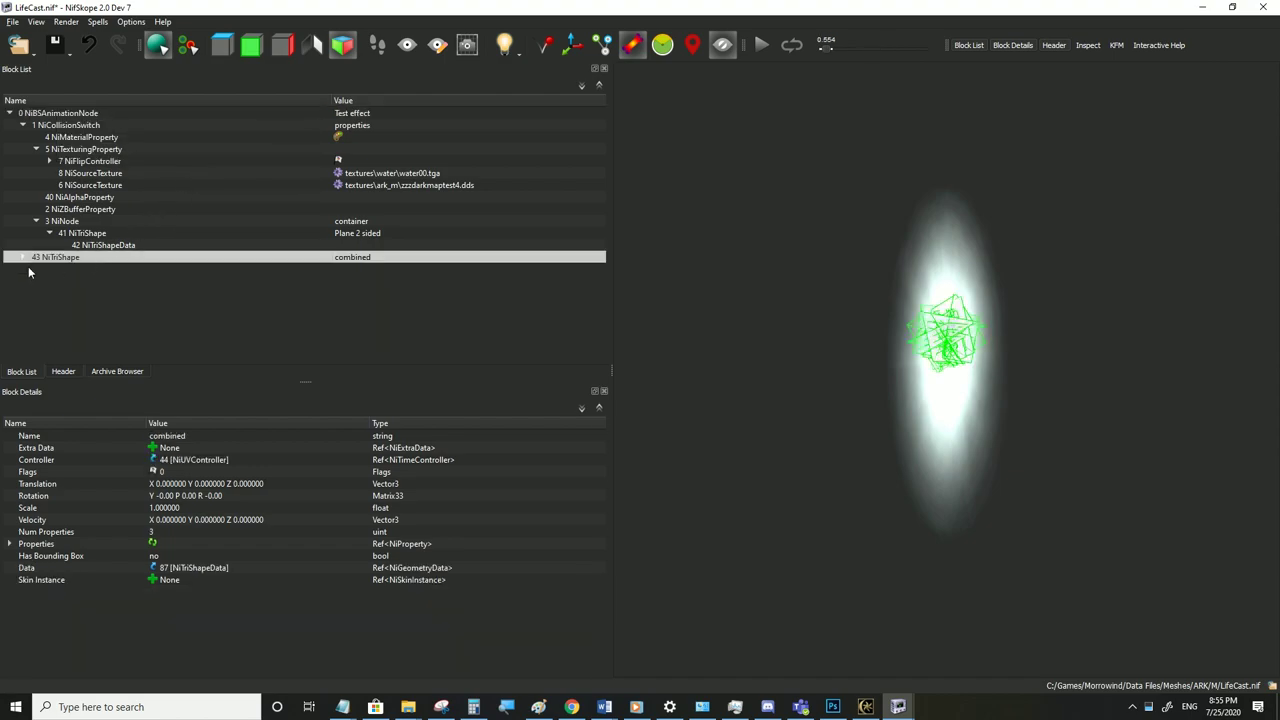
Link the Plane 2 sided glow shape's Controller to the pasted NiUVController 44
{"action": "left_click", "coordinate": [57, 274]}
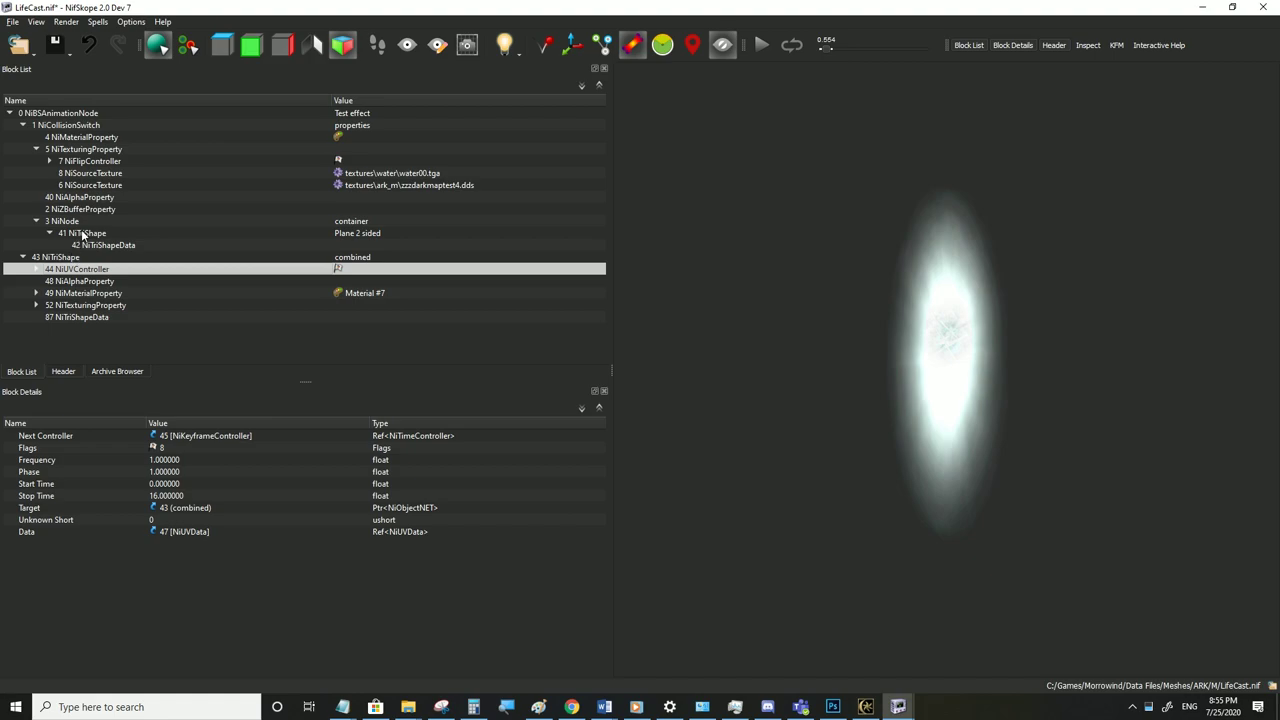
{"action": "left_click", "coordinate": [84, 233]}
{"action": "left_click", "coordinate": [182, 448]}
{"action": "left_click", "coordinate": [180, 462]}
{"action": "type", "text": "44 [NiUVController"}
{"action": "left_click", "coordinate": [172, 448]}
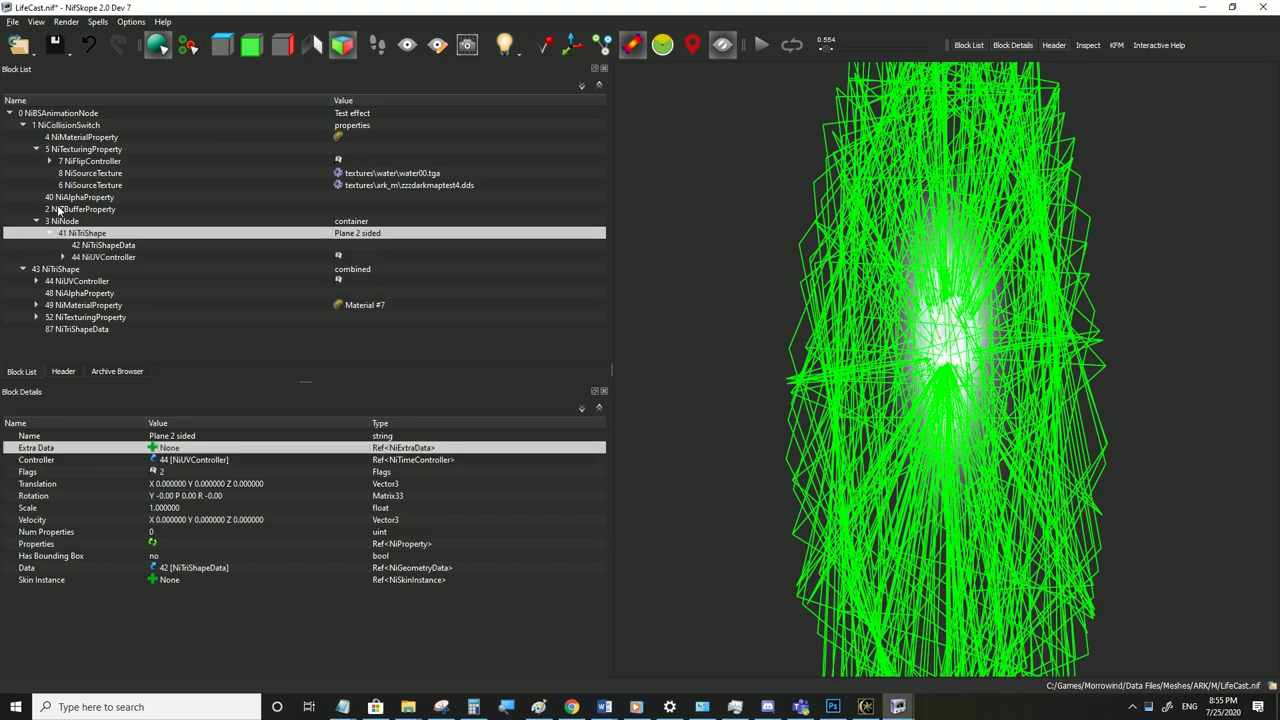
Clear the pasted combined shape's controller link and delete its branch
{"action": "left_click", "coordinate": [63, 270]}
{"action": "double_click", "coordinate": [190, 459]}
{"action": "key", "text": "BackSpace"}
{"action": "left_click", "coordinate": [181, 450]}
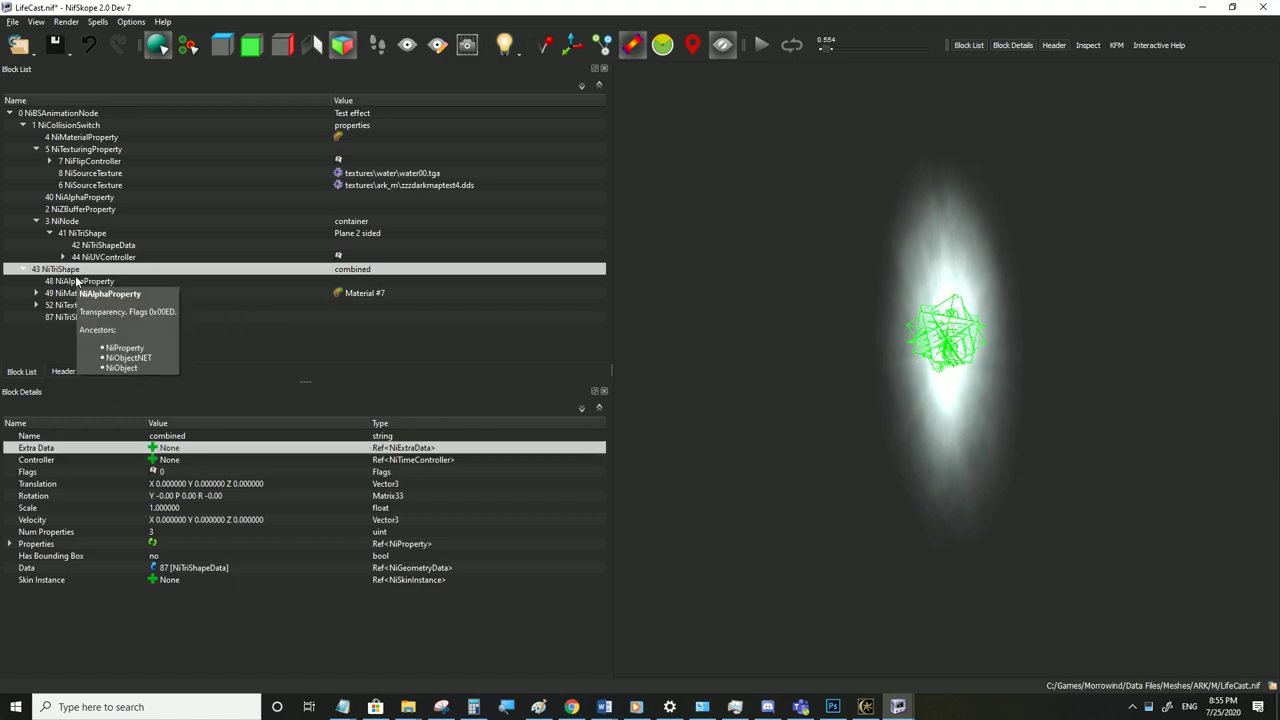
{"action": "left_click", "coordinate": [78, 262]}
{"action": "left_click", "coordinate": [78, 269]}
{"action": "key", "text": "ctrl+Delete"}
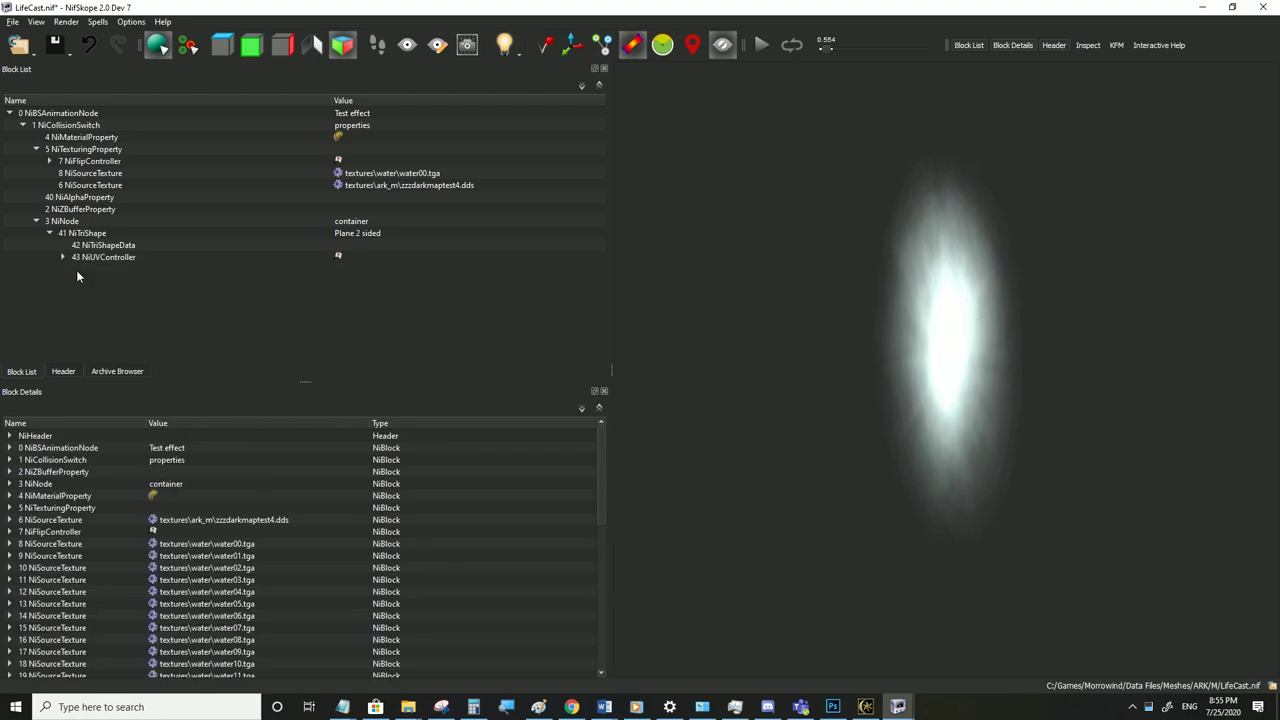
Preview the UV-animated glow and lower the NiMaterialProperty Alpha from 0.5 (0.3 entered, ending at 0.25)
{"action": "left_click", "coordinate": [93, 258]}
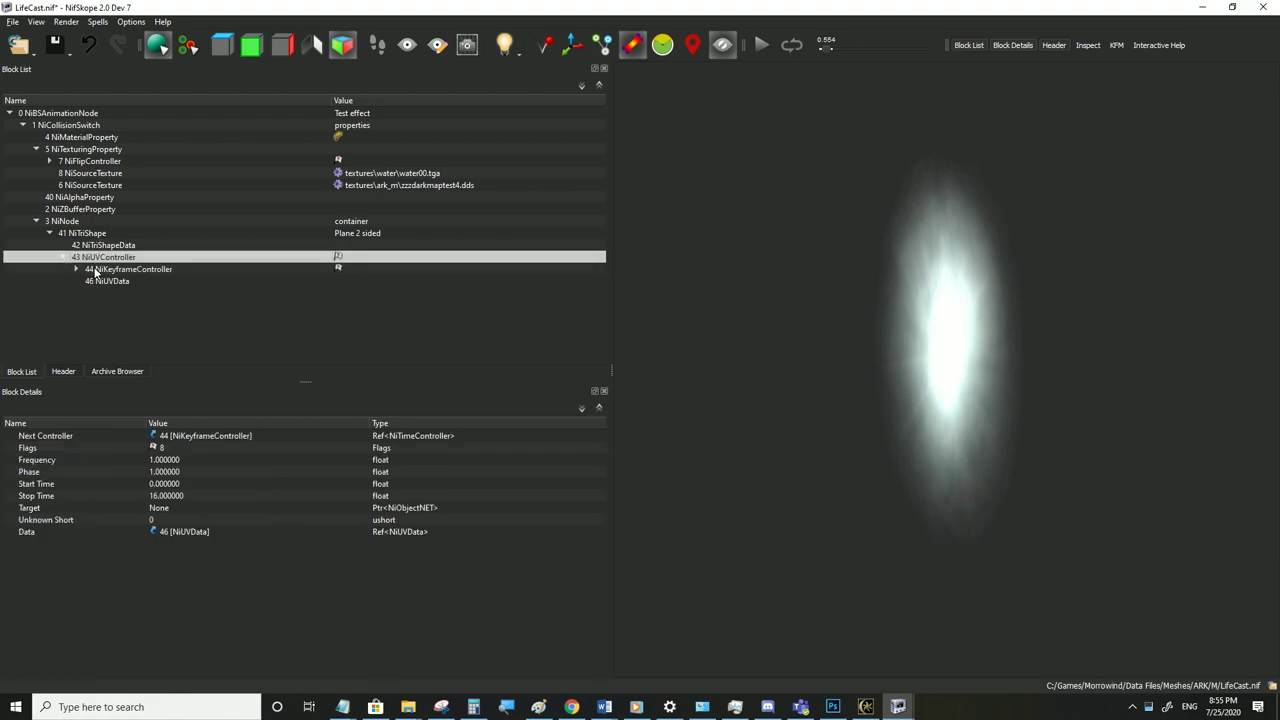
{"action": "left_click", "coordinate": [758, 50]}
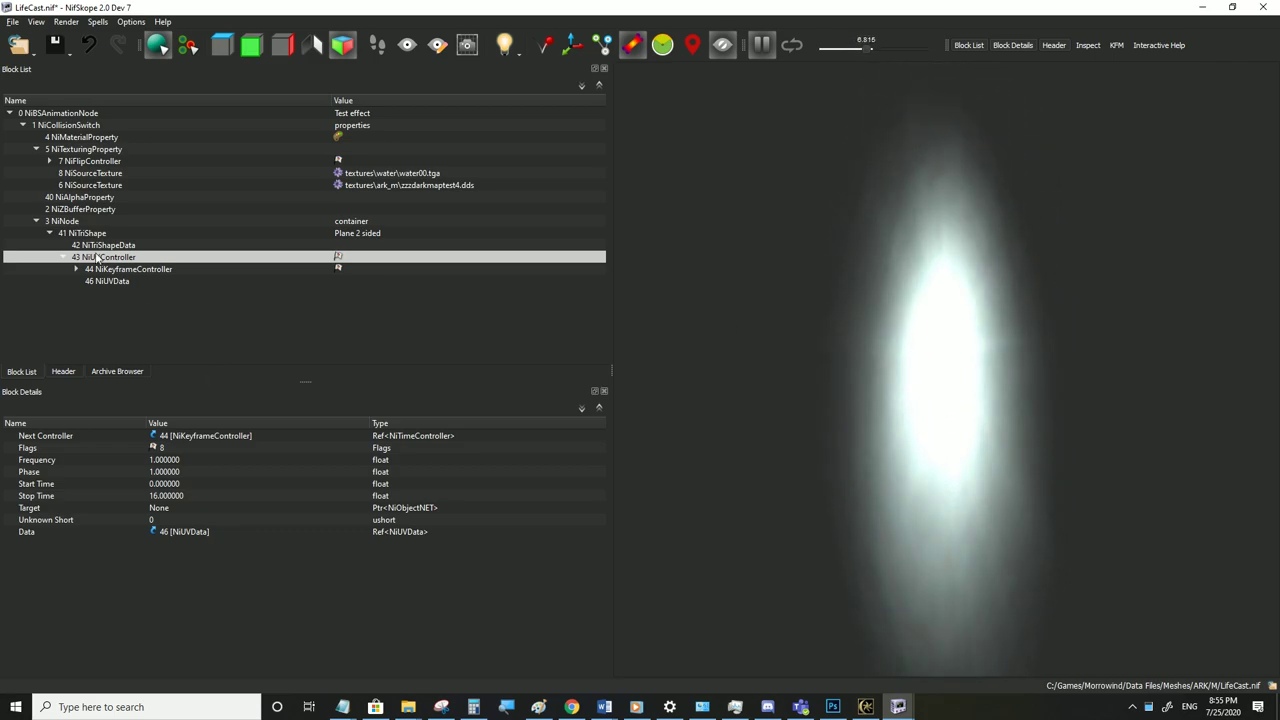
{"action": "left_click", "coordinate": [82, 197]}
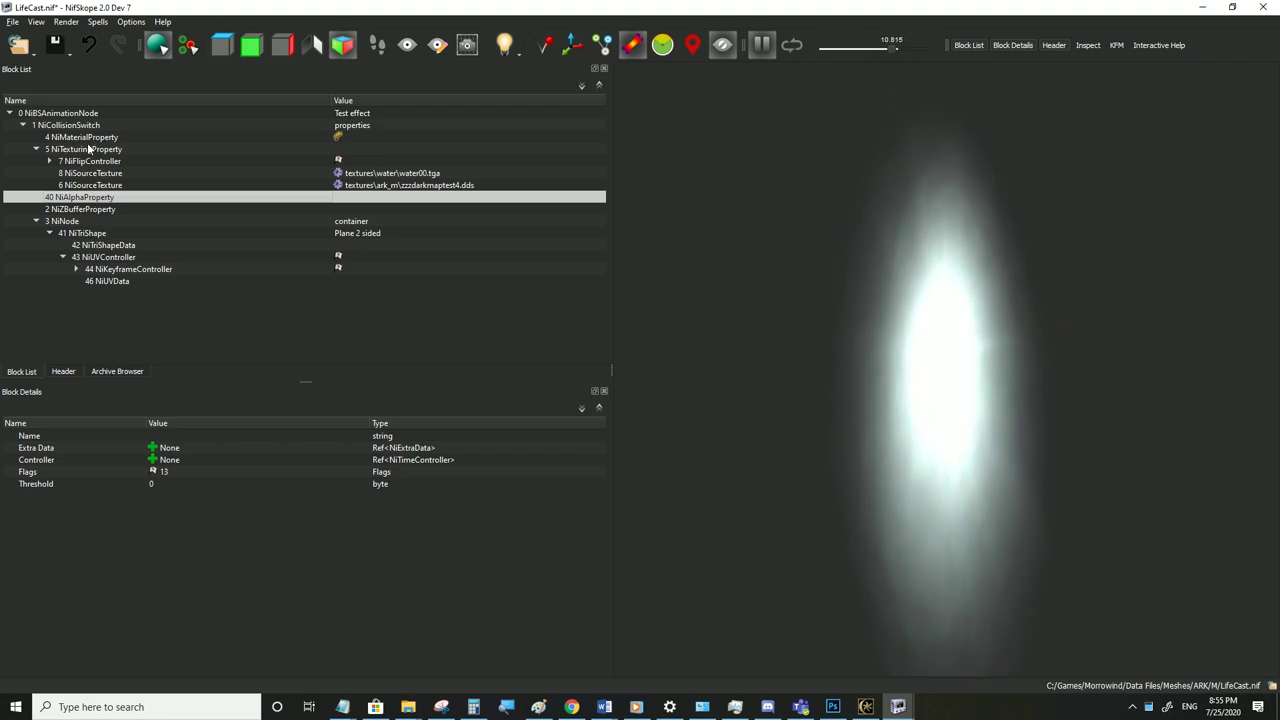
{"action": "left_click", "coordinate": [82, 137]}
{"action": "double_click", "coordinate": [172, 546]}
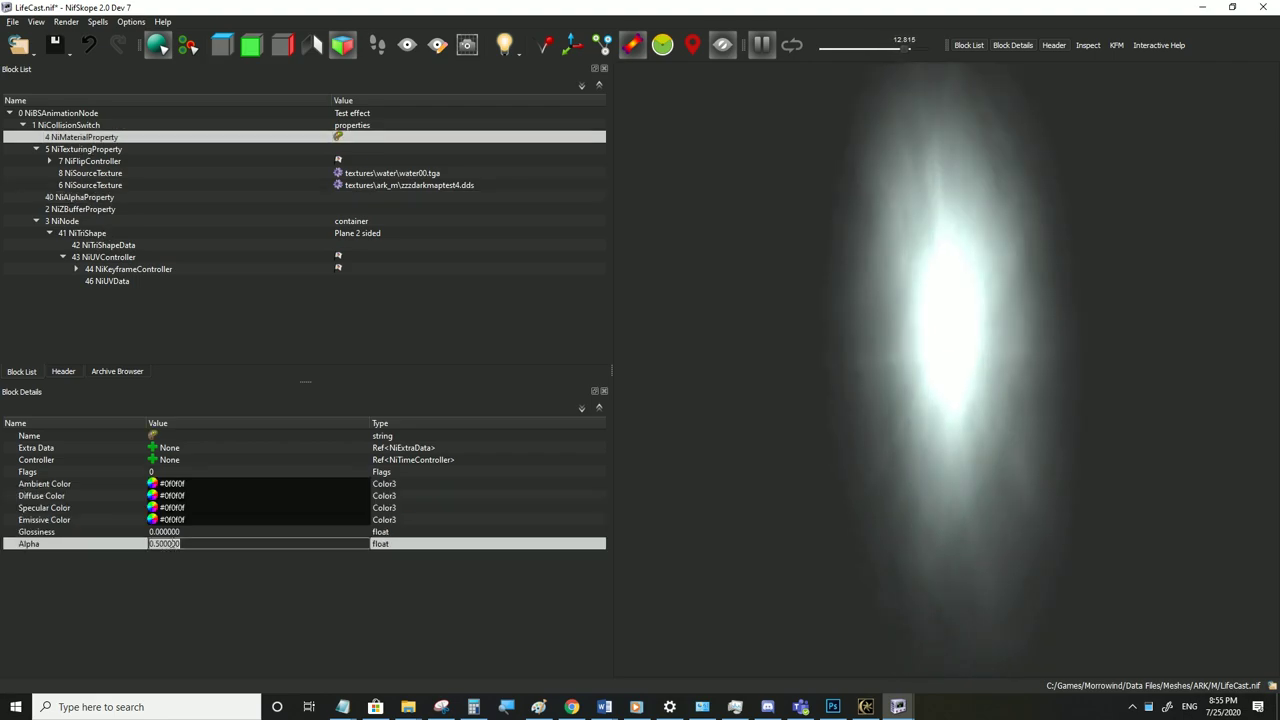
{"action": "type", "text": "0.3"}
{"action": "key", "text": "Return"}
{"action": "scroll", "coordinate": [171, 544], "scroll_direction": "down", "scroll_amount": 1}
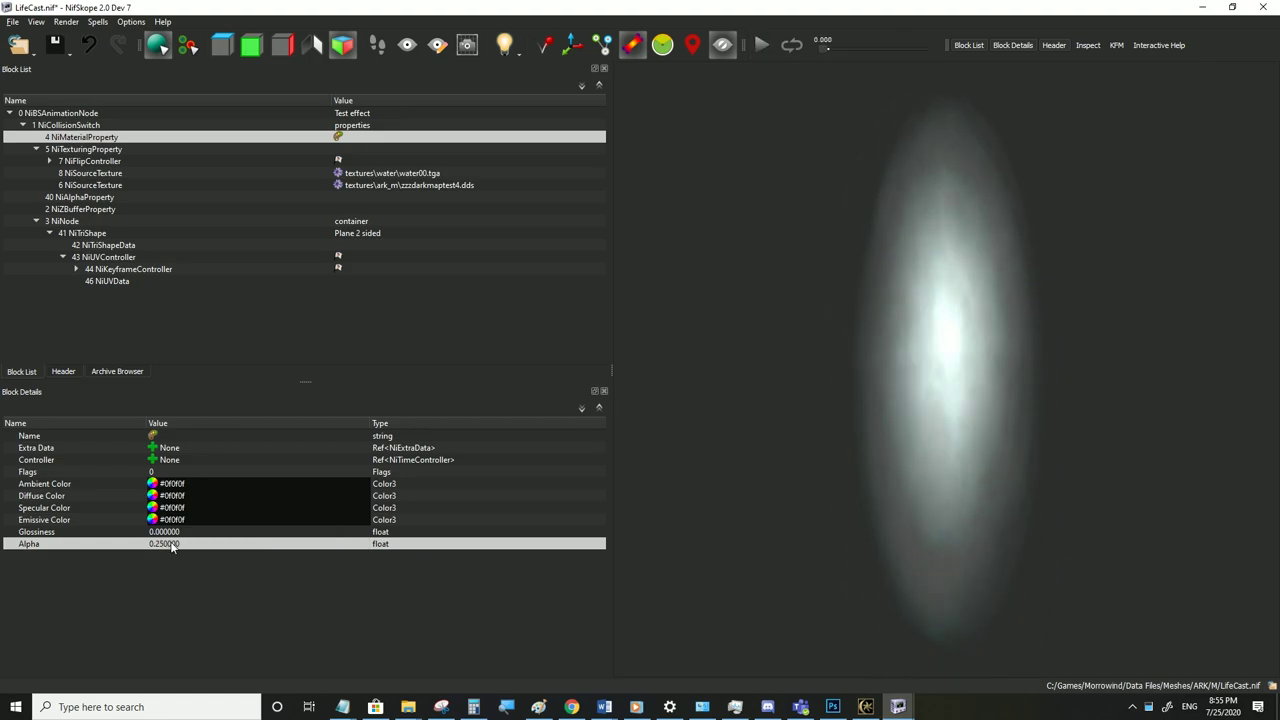
{"action": "left_click", "coordinate": [766, 47]}
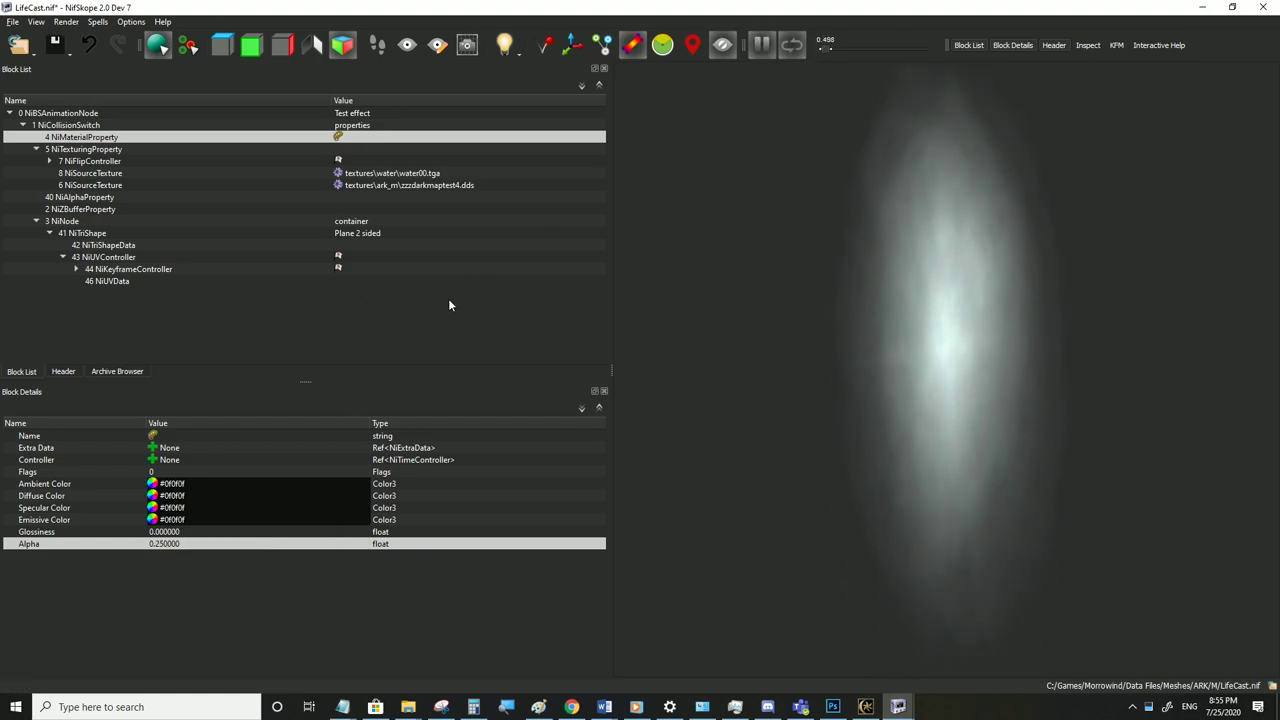
Inspect the NiKeyframeController and the NiUVData UV groups' key times and values
{"action": "left_click", "coordinate": [124, 270]}
{"action": "left_click", "coordinate": [74, 270]}
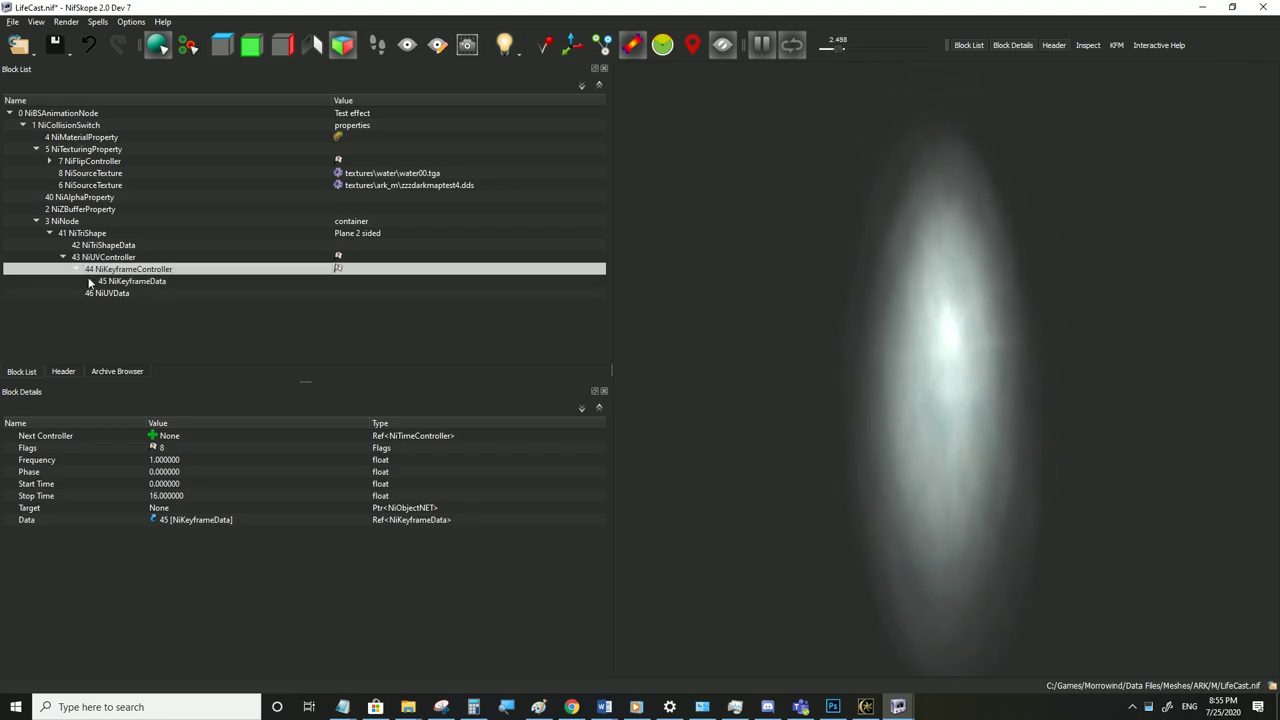
{"action": "left_click", "coordinate": [91, 257]}
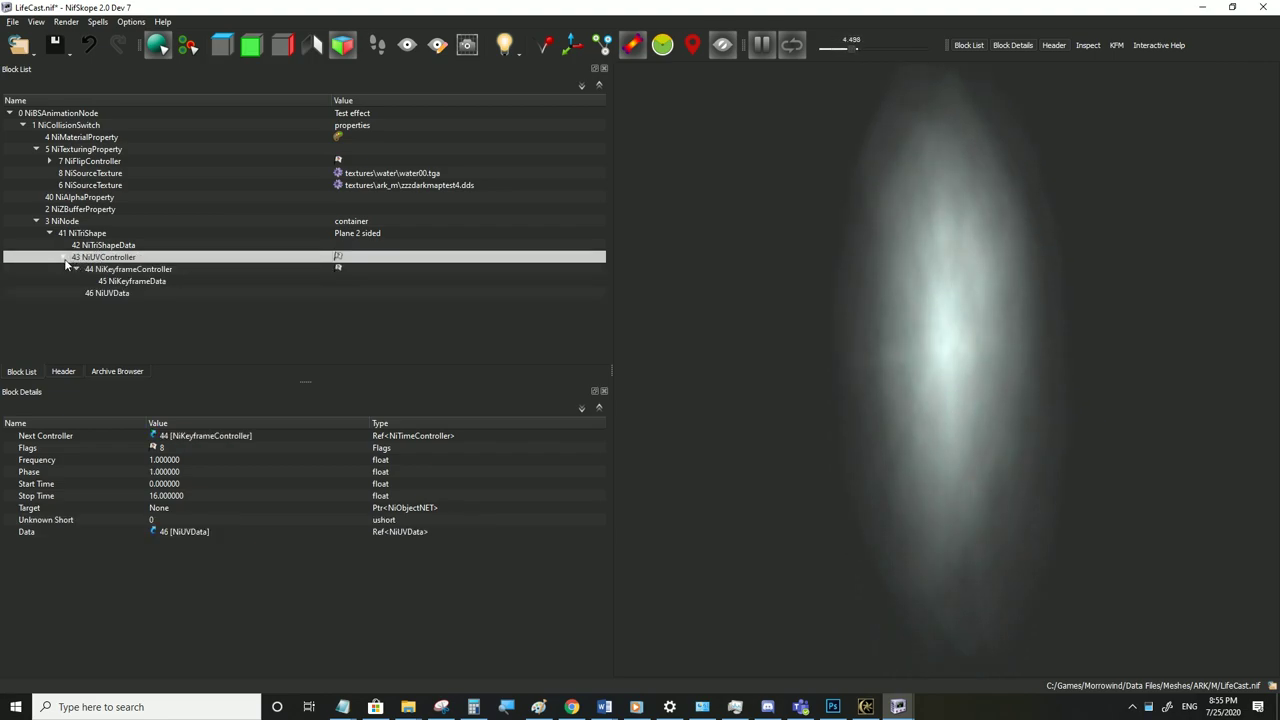
{"action": "left_click", "coordinate": [110, 293]}
{"action": "left_click", "coordinate": [22, 459]}
{"action": "left_click", "coordinate": [22, 447]}
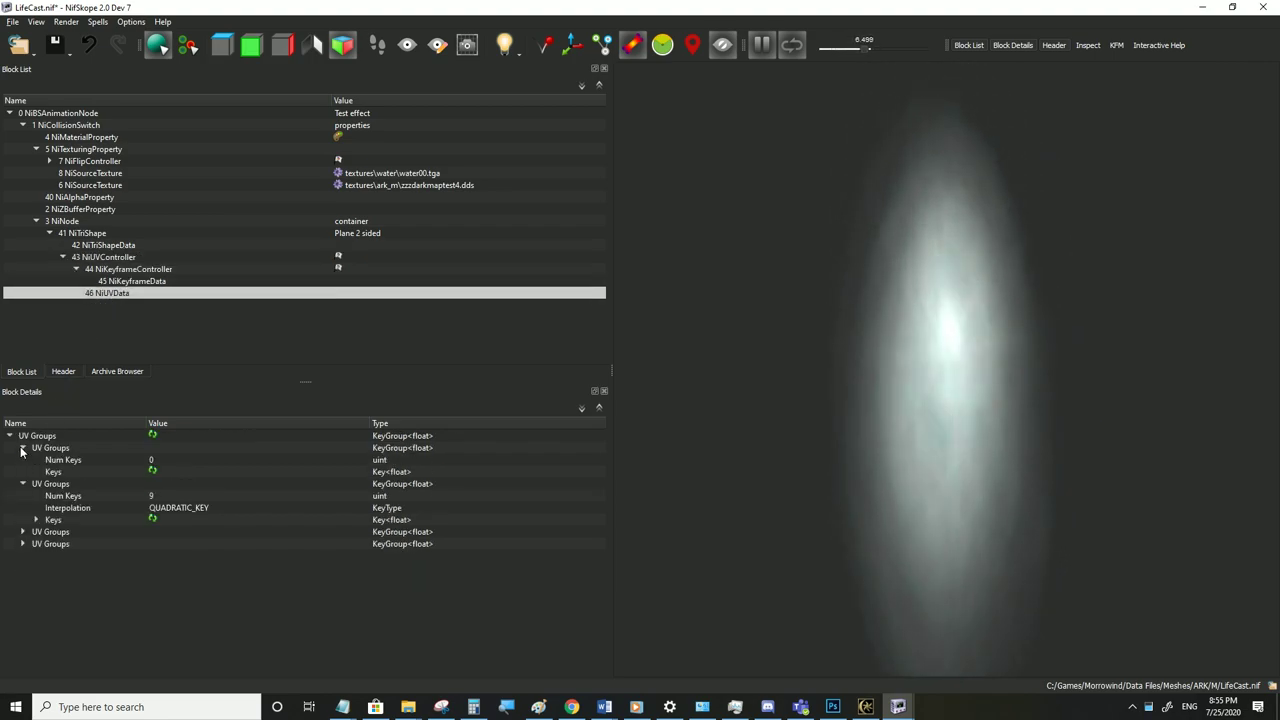
{"action": "left_click", "coordinate": [23, 567]}
{"action": "left_click", "coordinate": [36, 520]}
{"action": "left_click", "coordinate": [49, 531]}
{"action": "left_click", "coordinate": [49, 591]}
{"action": "scroll", "coordinate": [44, 643], "scroll_direction": "down", "scroll_amount": 1}
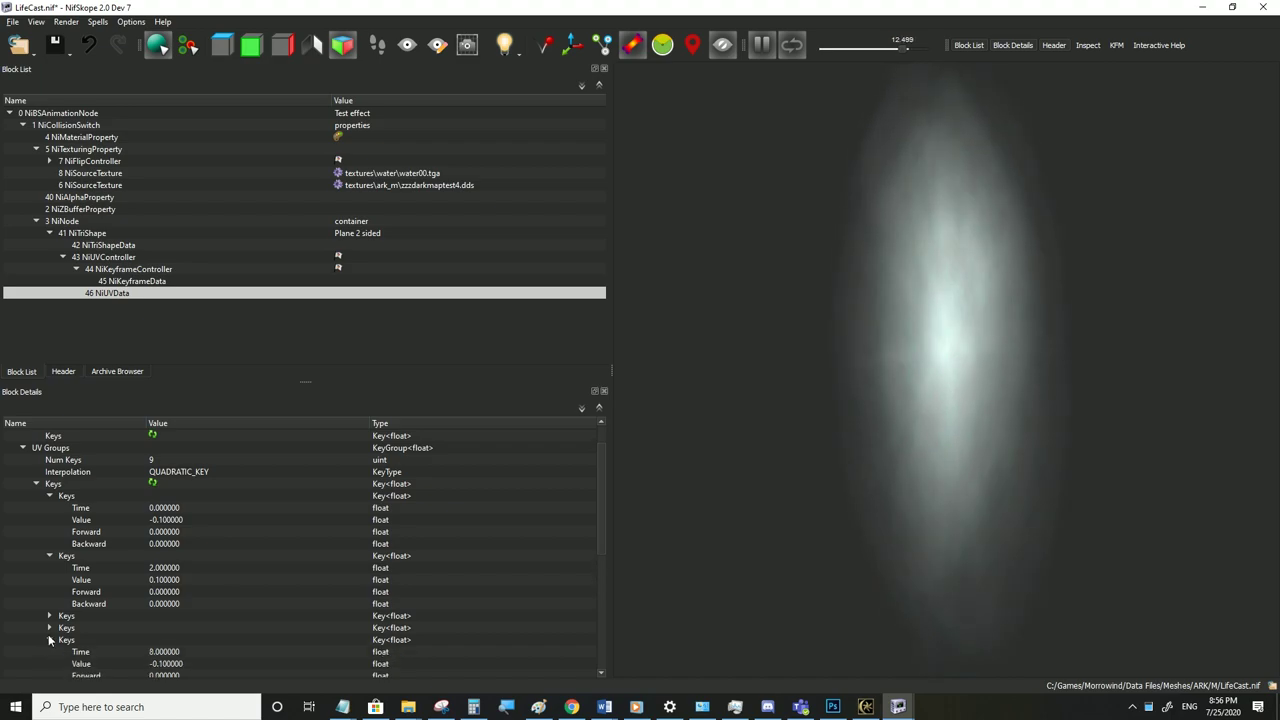
{"action": "left_click", "coordinate": [49, 616]}
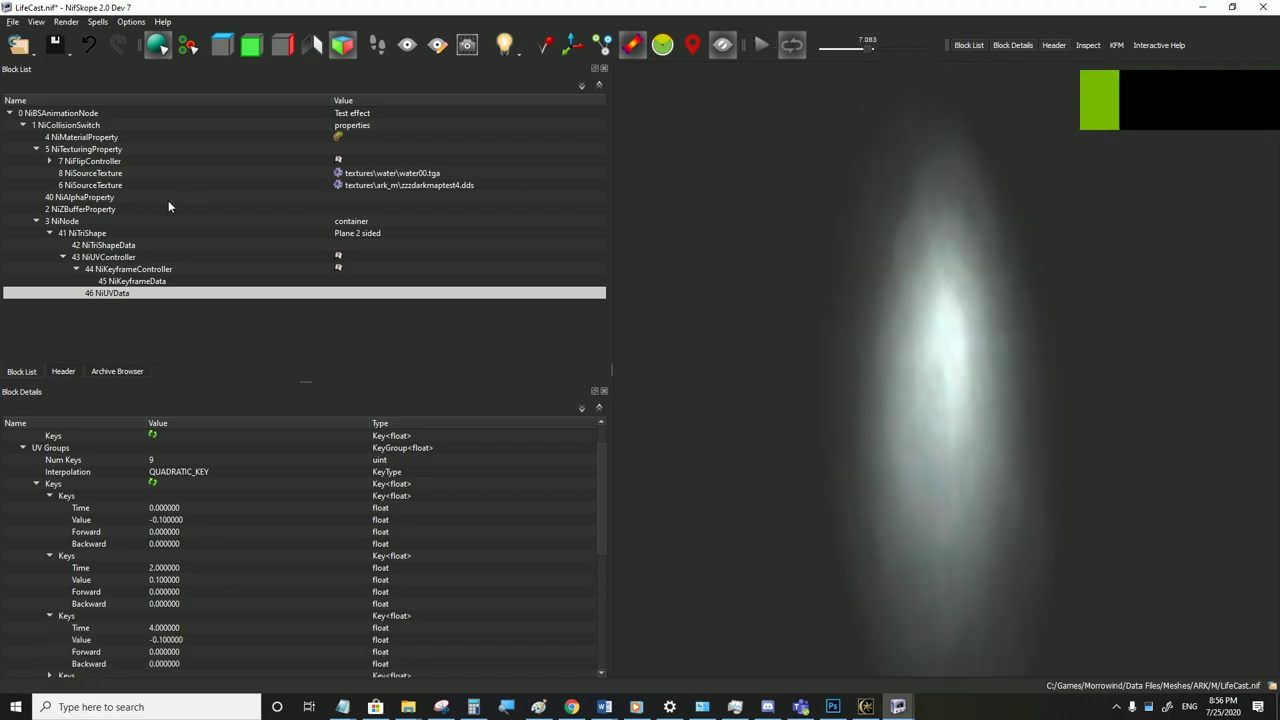
Set the NiUVController's Stop Time to 5 and its Target to the Plane 2 sided shape
{"action": "left_click", "coordinate": [103, 258]}
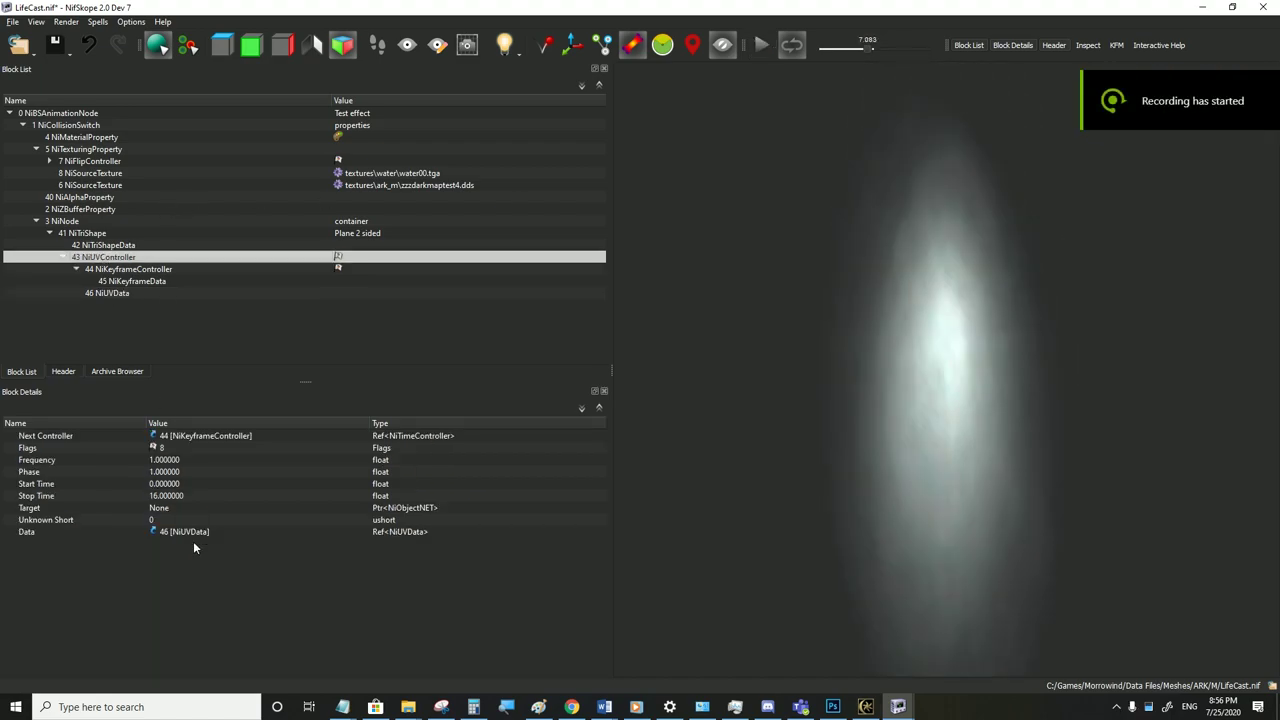
{"action": "mouse_move", "coordinate": [180, 500]}
{"action": "double_click", "coordinate": [180, 497]}
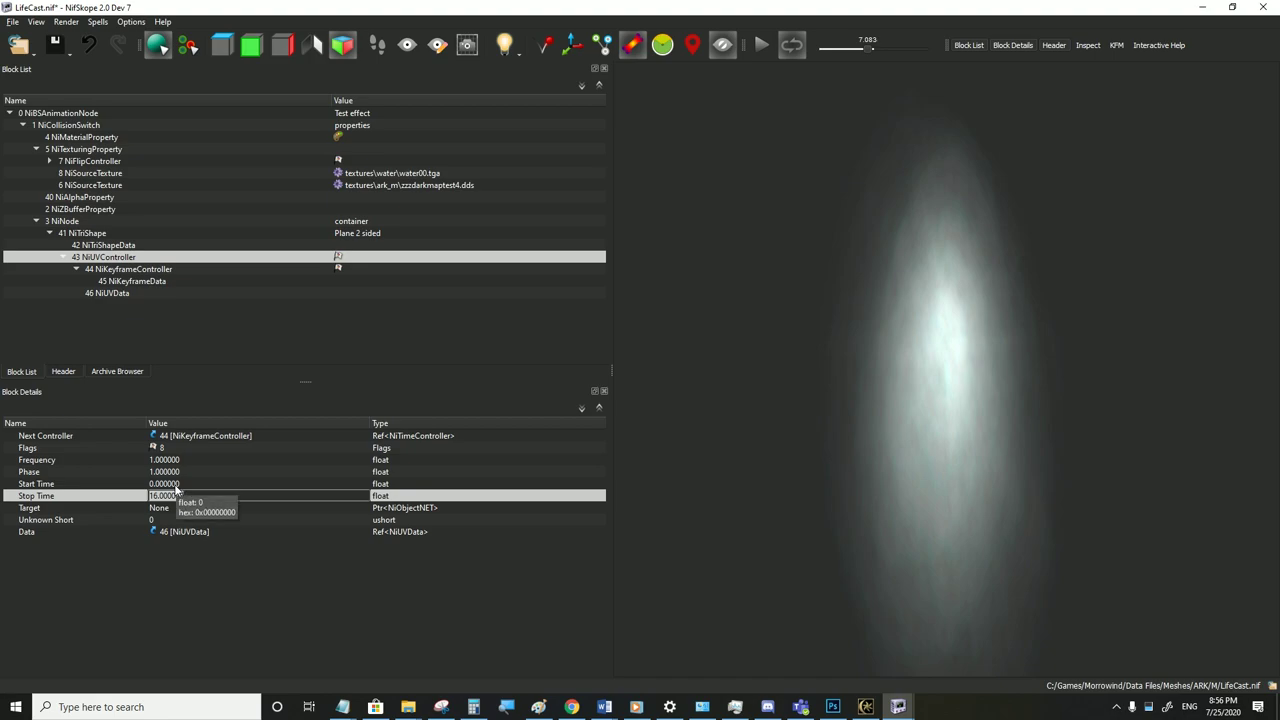
{"action": "left_click", "coordinate": [174, 485]}
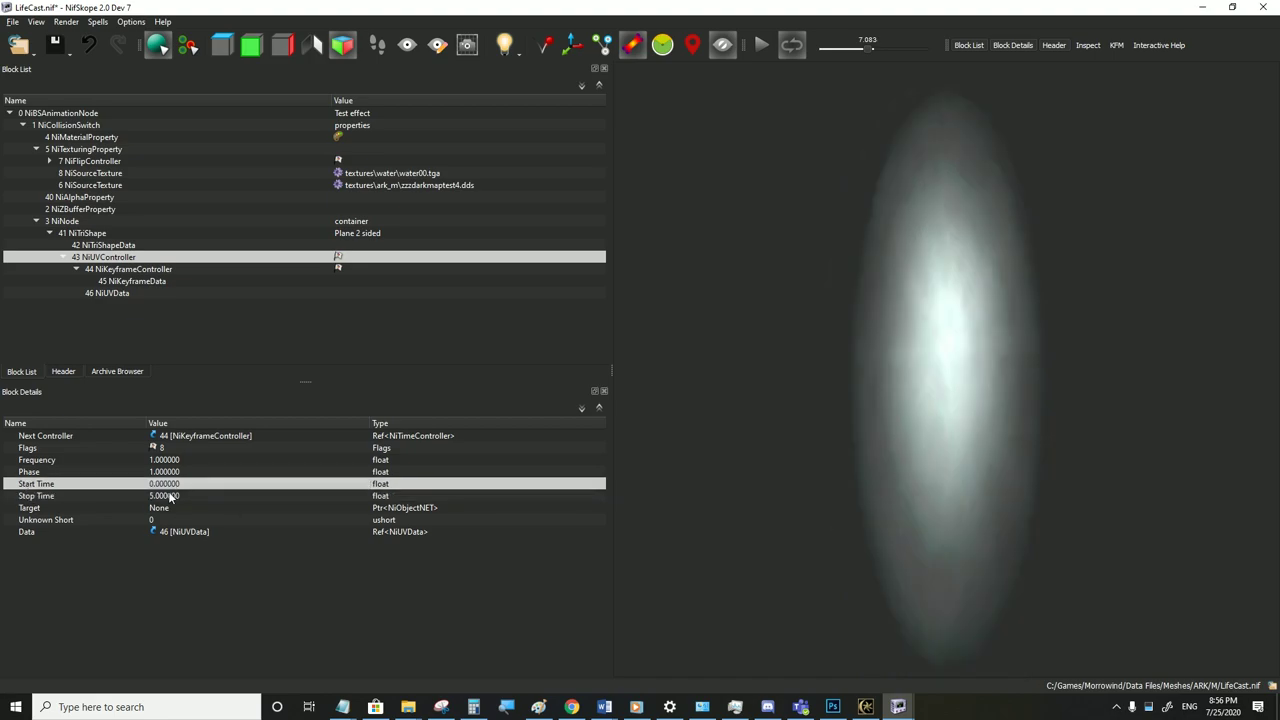
{"action": "left_click", "coordinate": [166, 510]}
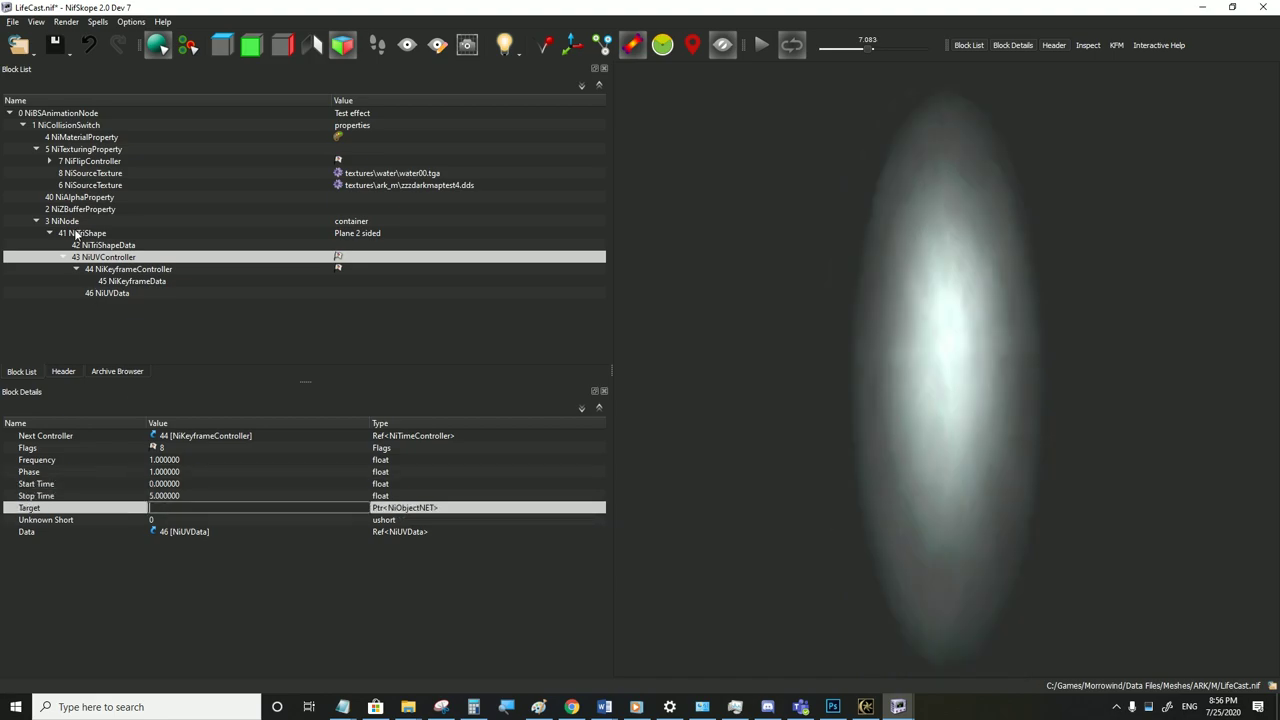
{"action": "left_click", "coordinate": [172, 496]}
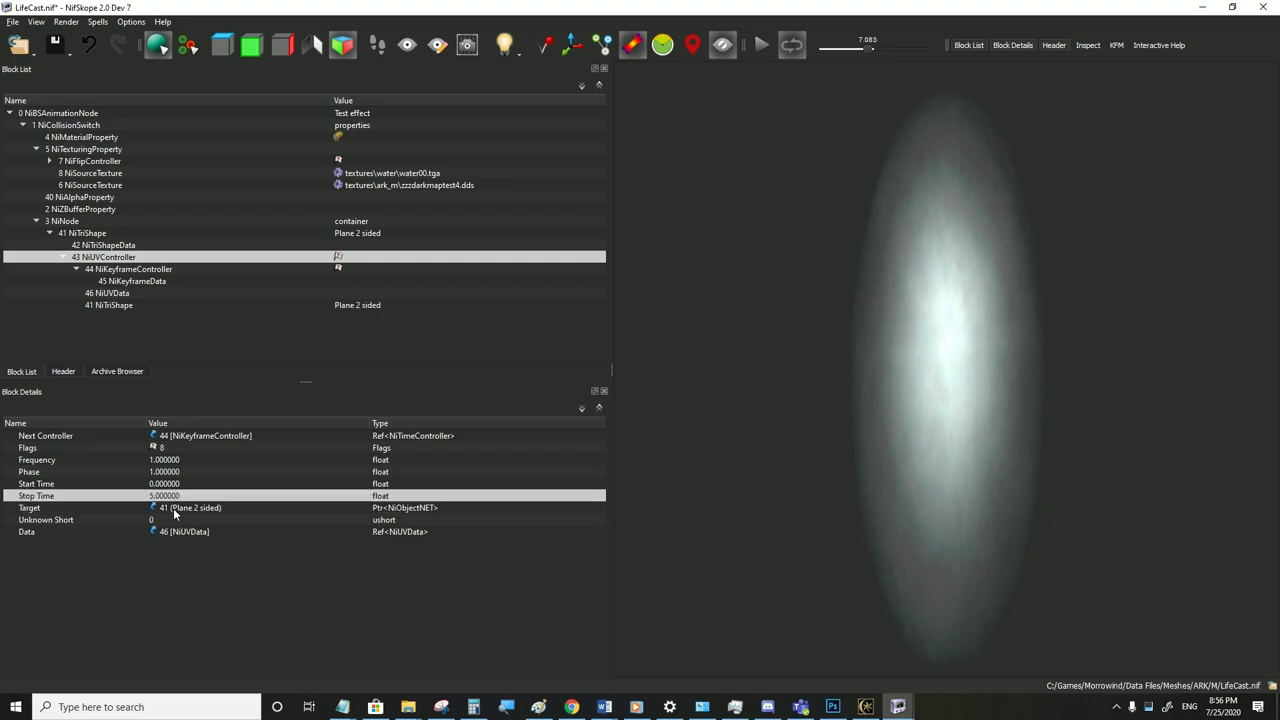
Set the NiUVController's Next Controller to None and delete the detached NiKeyframeController block
{"action": "left_click", "coordinate": [110, 269]}
{"action": "left_click", "coordinate": [110, 258]}
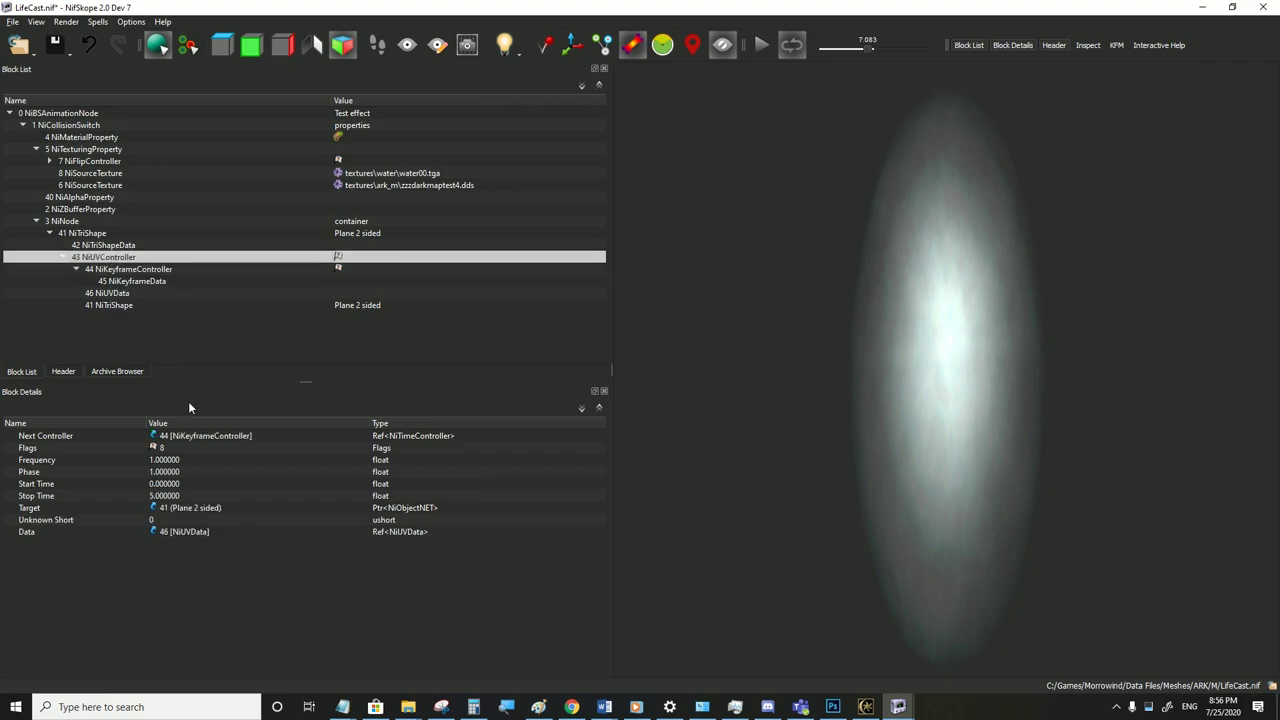
{"action": "double_click", "coordinate": [186, 437]}
{"action": "key", "text": "BackSpace"}
{"action": "left_click", "coordinate": [174, 472]}
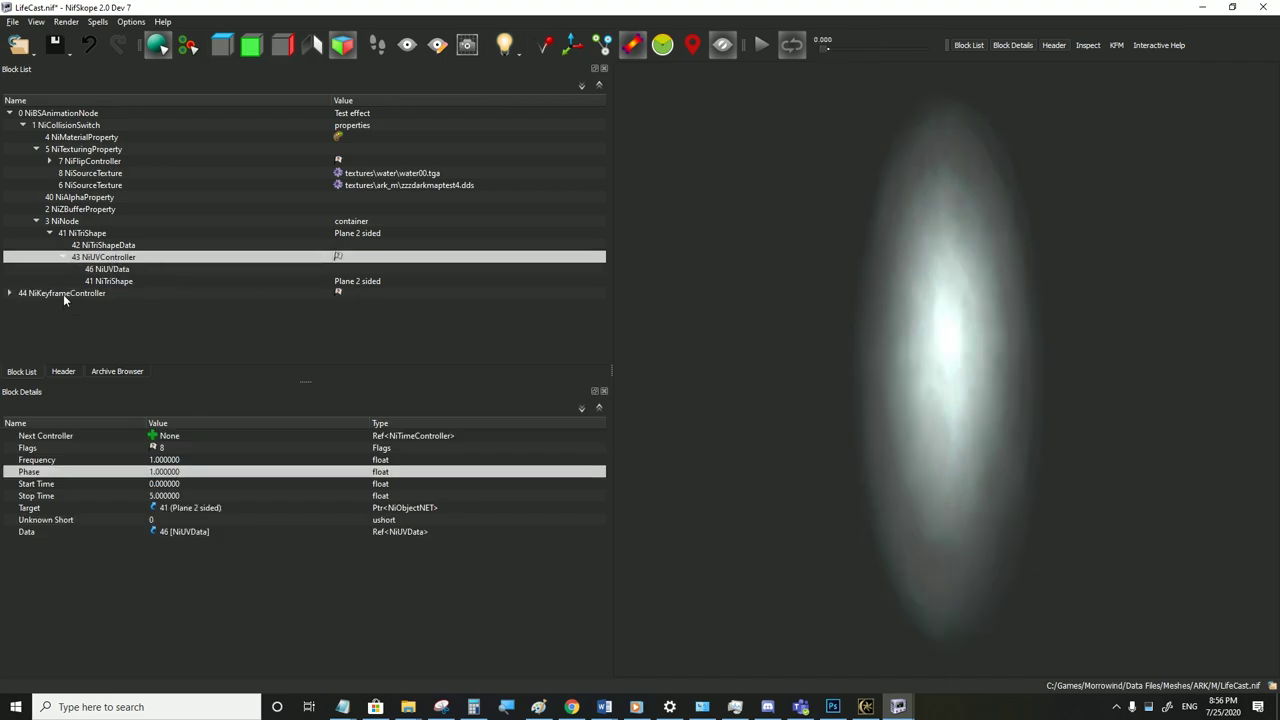
{"action": "left_click", "coordinate": [63, 294]}
{"action": "key", "text": "ctrl+Delete"}
Open NiUVData 44 and begin editing the second UV group's key count
{"action": "left_click", "coordinate": [97, 258]}
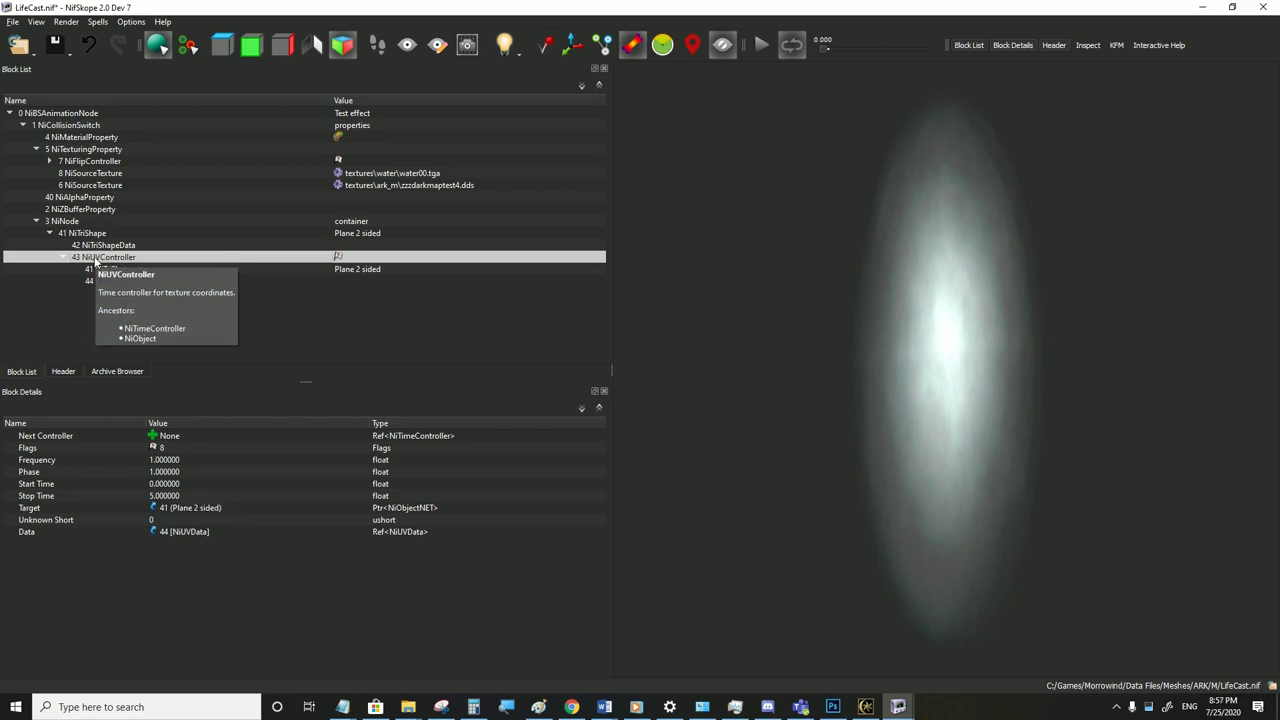
{"action": "left_click", "coordinate": [97, 284]}
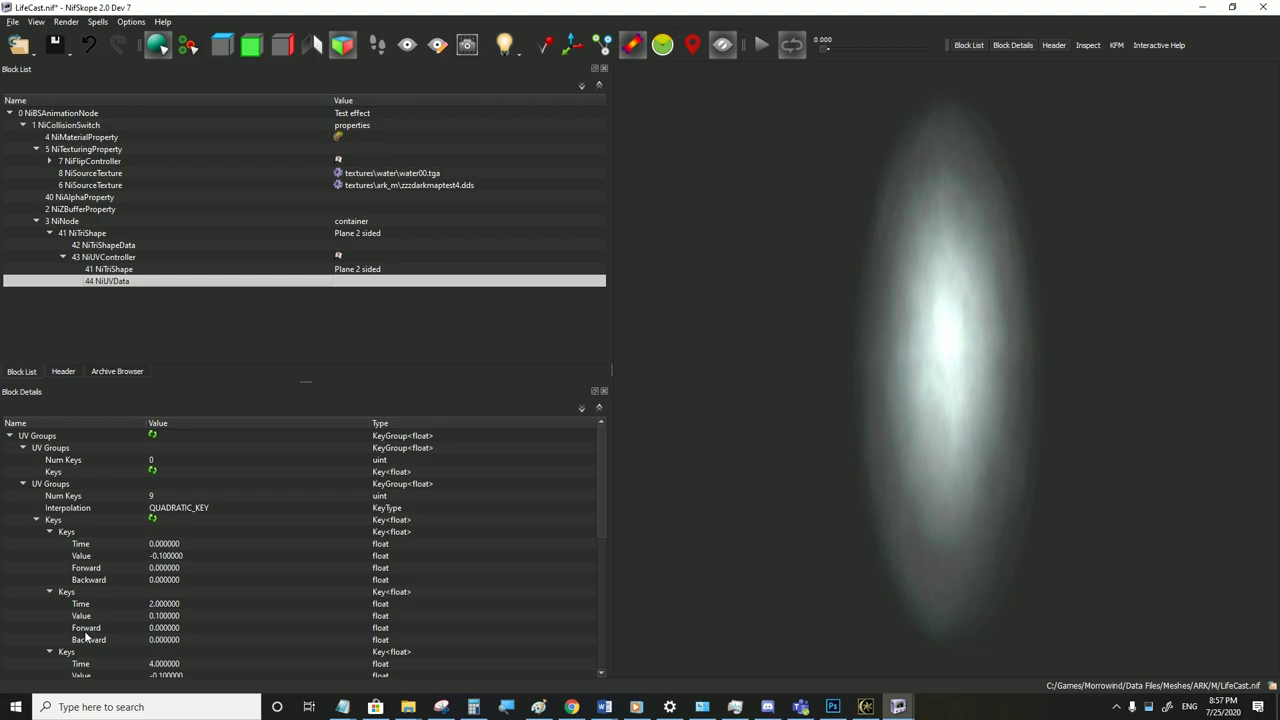
{"action": "double_click", "coordinate": [163, 497]}
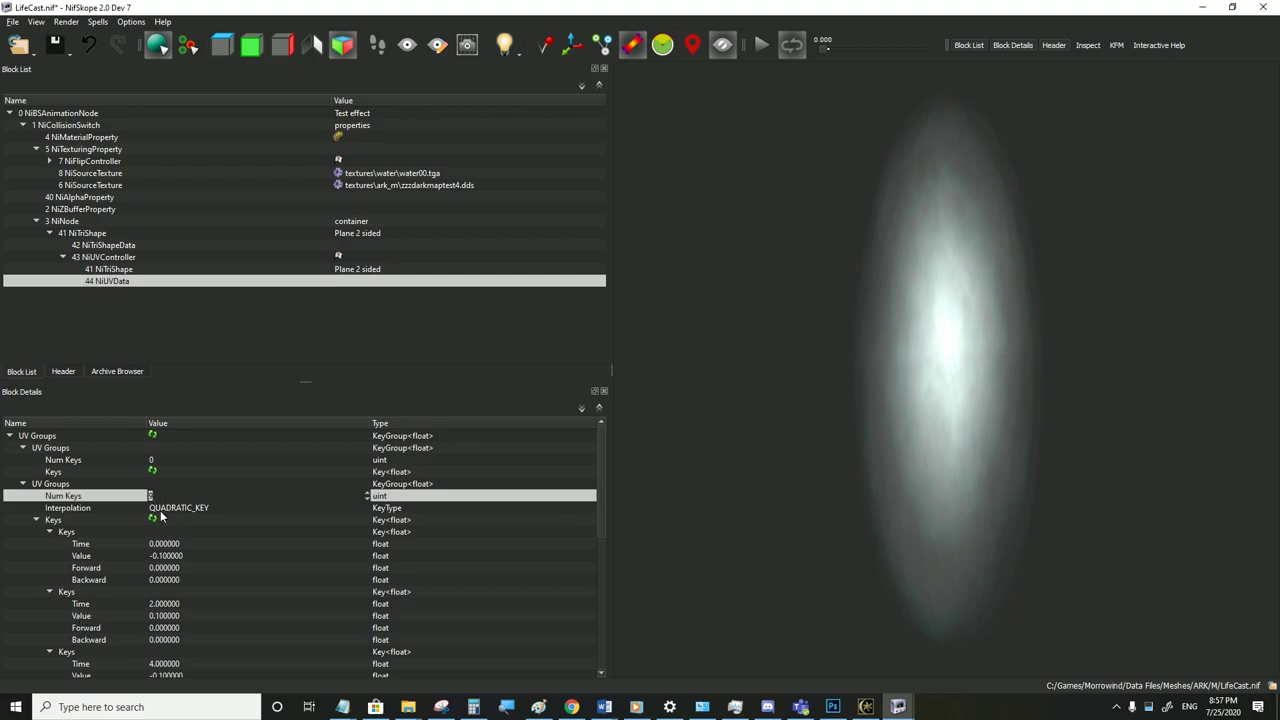
{"action": "scroll", "coordinate": [180, 553], "scroll_direction": "down", "scroll_amount": 1}
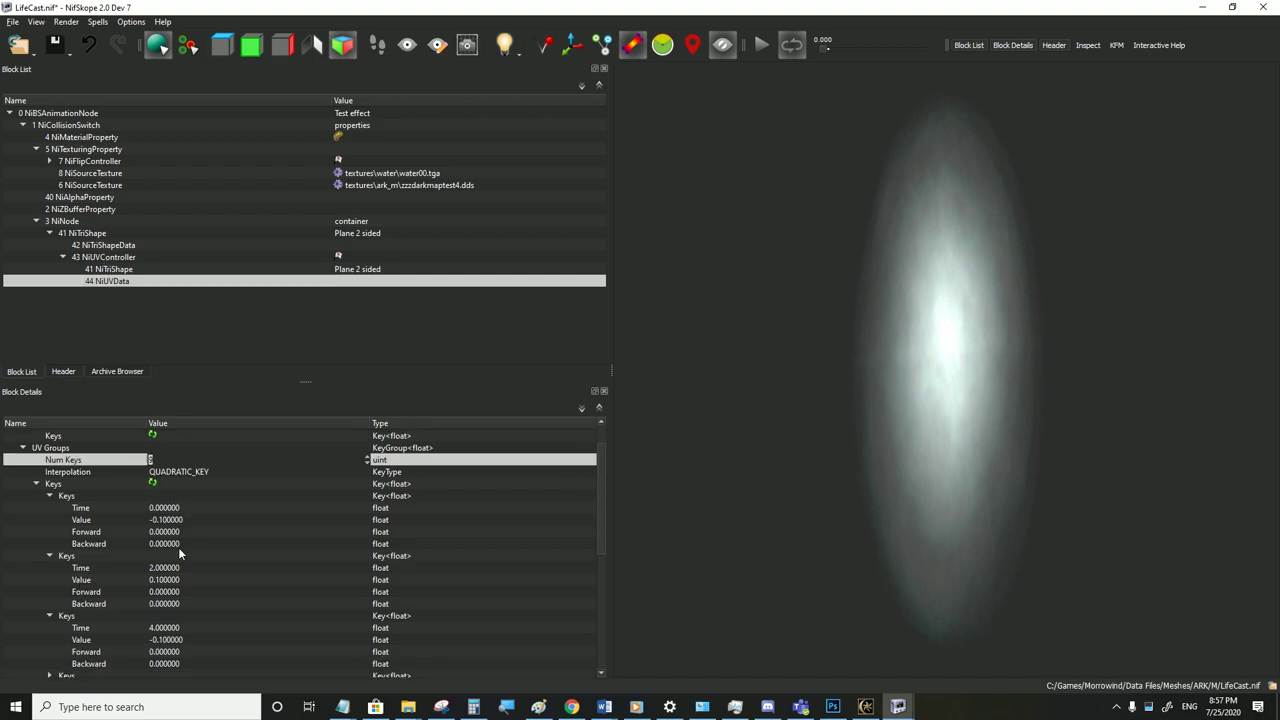
Reduce the second UV group to 5 keys and expand its fourth and fifth keys
{"action": "left_click", "coordinate": [150, 483]}
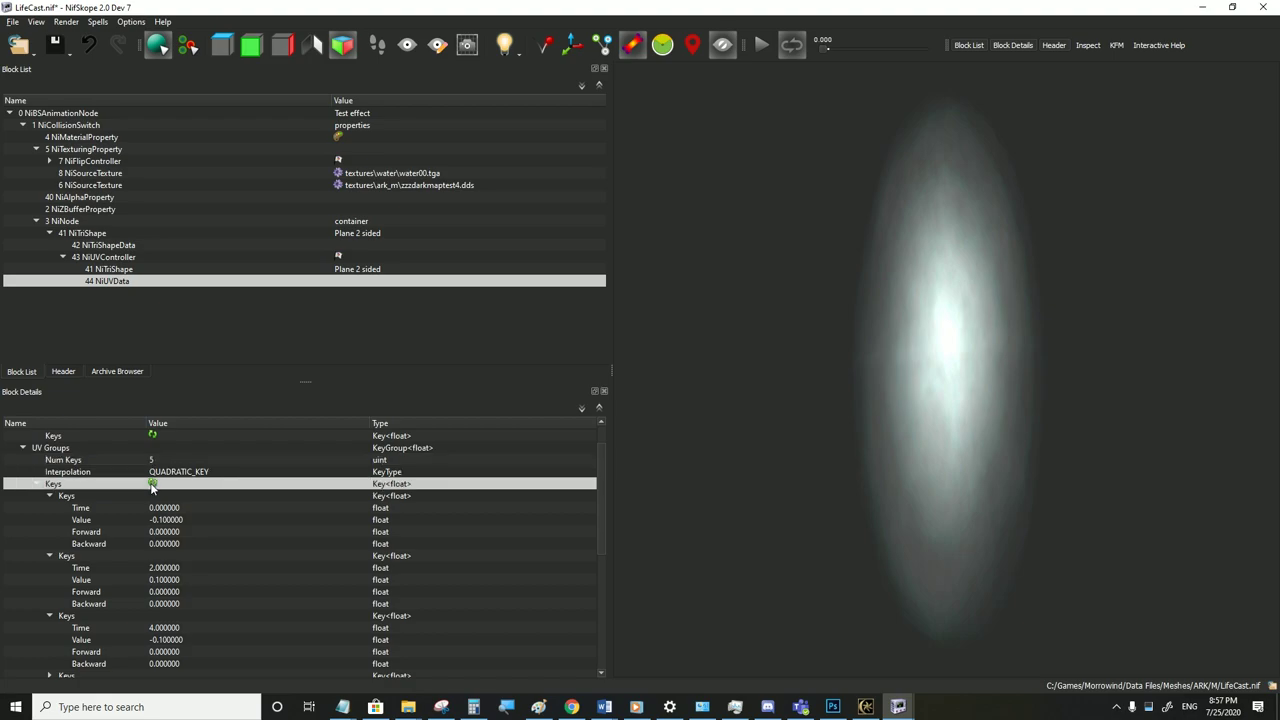
{"action": "scroll", "coordinate": [248, 554], "scroll_direction": "down", "scroll_amount": 3}
{"action": "scroll", "coordinate": [240, 562], "scroll_direction": "up", "scroll_amount": 2}
{"action": "scroll", "coordinate": [233, 570], "scroll_direction": "down", "scroll_amount": 2}
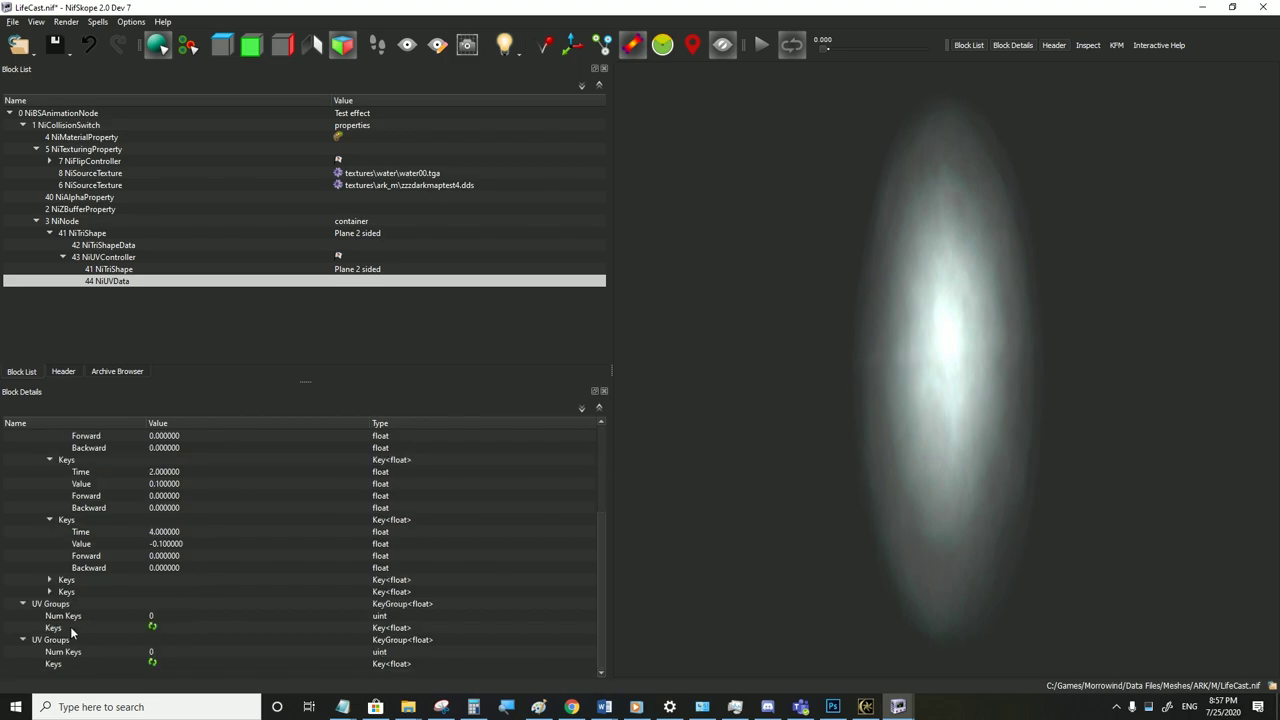
{"action": "left_click", "coordinate": [49, 592]}
{"action": "scroll", "coordinate": [48, 560], "scroll_direction": "down", "scroll_amount": 1}
{"action": "left_click", "coordinate": [49, 556]}
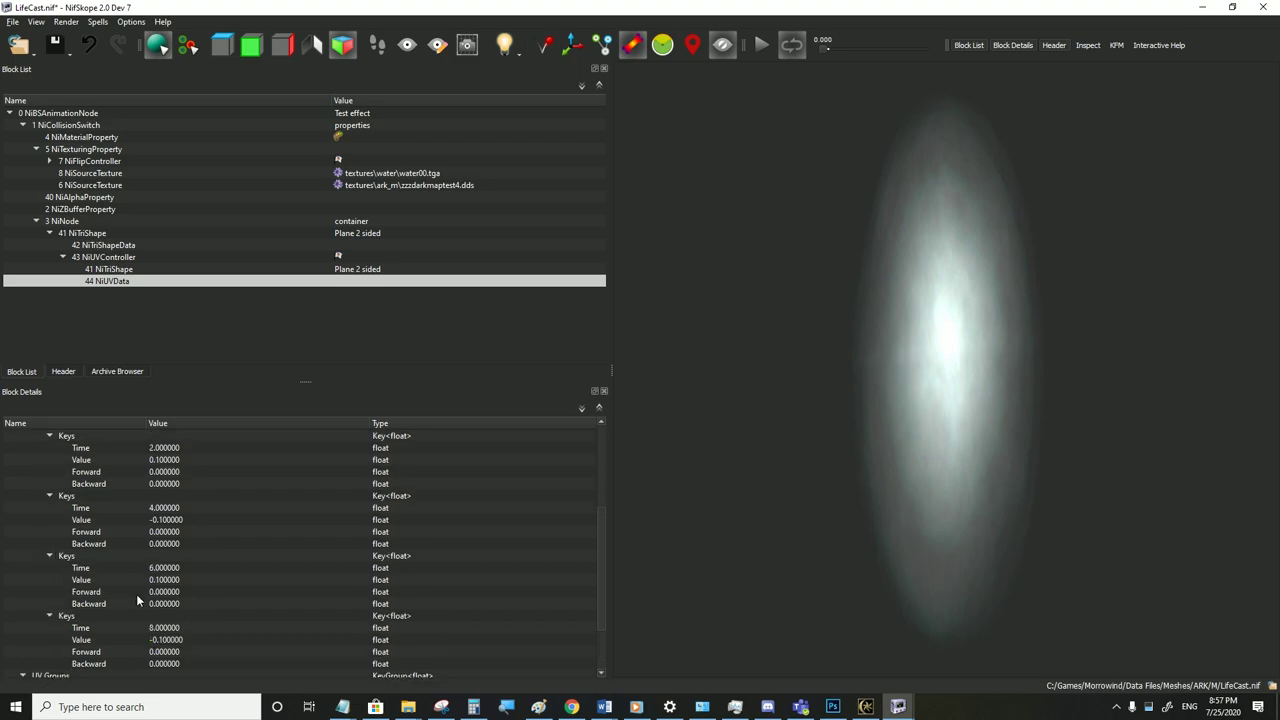
Retime the keys so they fall at 0, 1, 3, 4 and 5 seconds
{"action": "left_click", "coordinate": [167, 627]}
{"action": "type", "text": "5"}
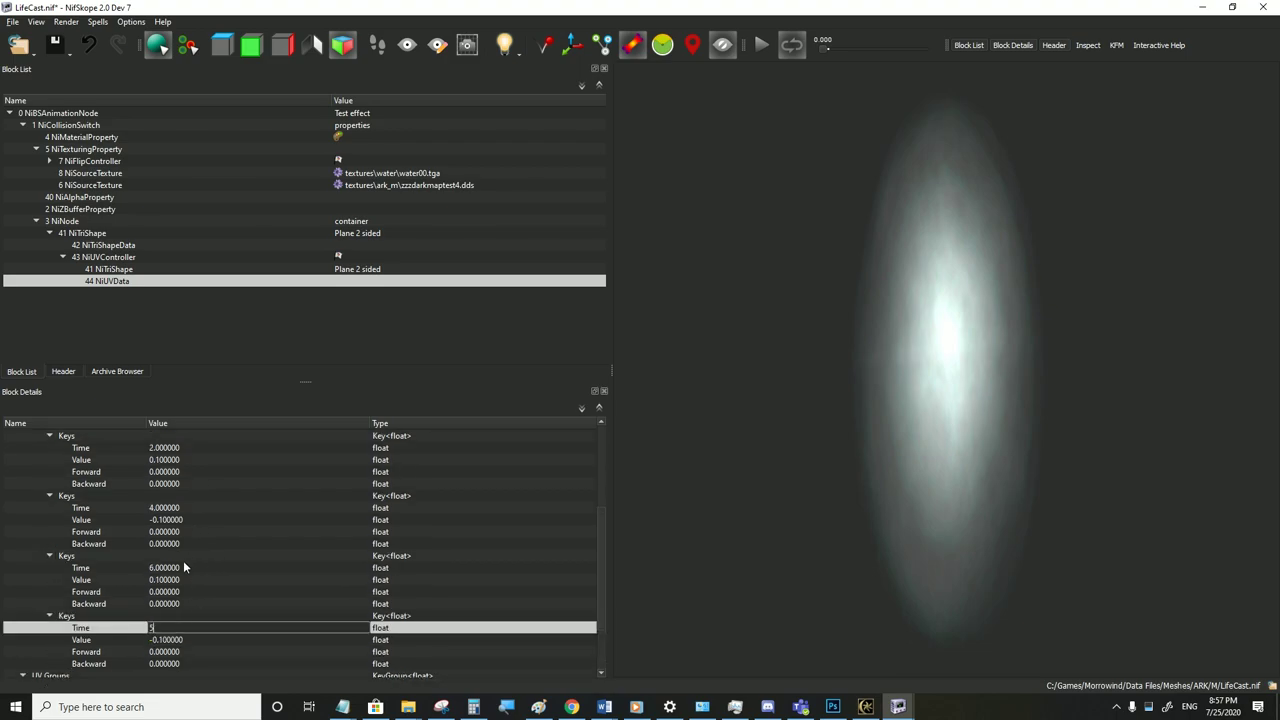
{"action": "left_click", "coordinate": [172, 567]}
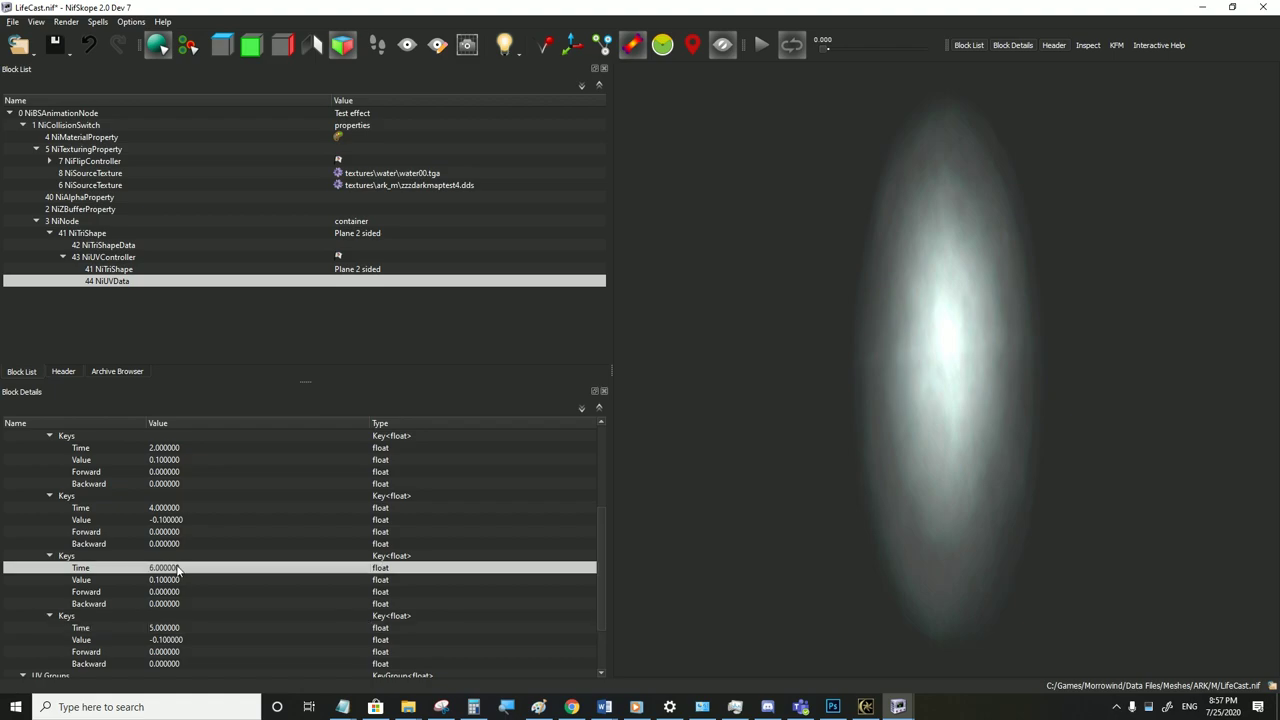
{"action": "left_click", "coordinate": [168, 509]}
{"action": "type", "text": "3"}
{"action": "left_click", "coordinate": [180, 449]}
{"action": "type", "text": "2"}
{"action": "scroll", "coordinate": [172, 503], "scroll_direction": "up", "scroll_amount": 2}
{"action": "left_click", "coordinate": [168, 461]}
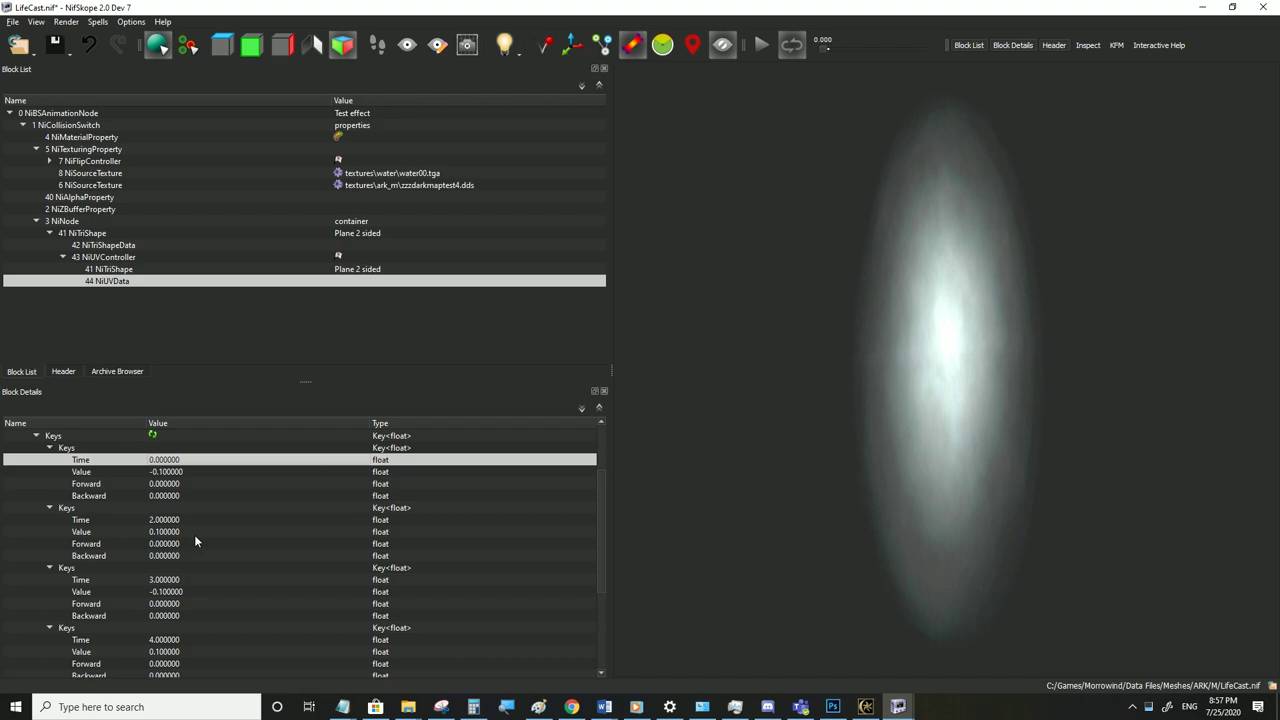
{"action": "left_click", "coordinate": [172, 519]}
{"action": "type", "text": "1"}
{"action": "left_click", "coordinate": [186, 532]}
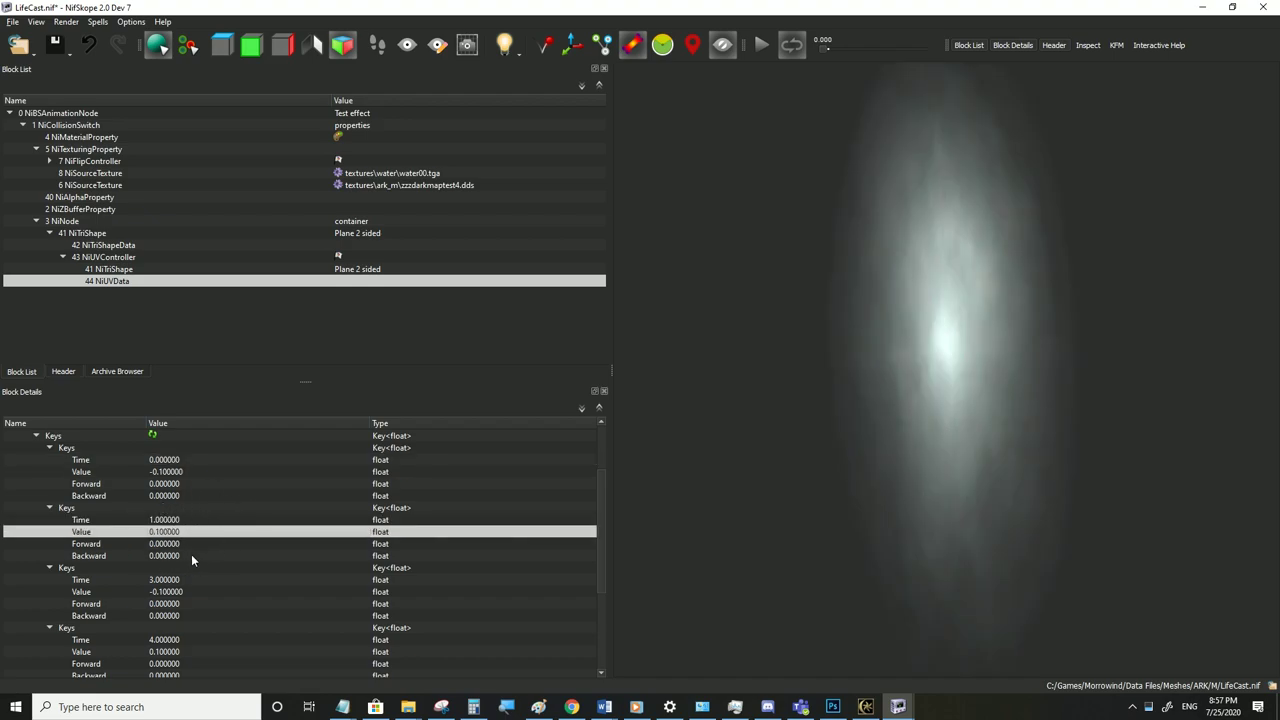
{"action": "scroll", "coordinate": [172, 540], "scroll_direction": "down", "scroll_amount": 2}
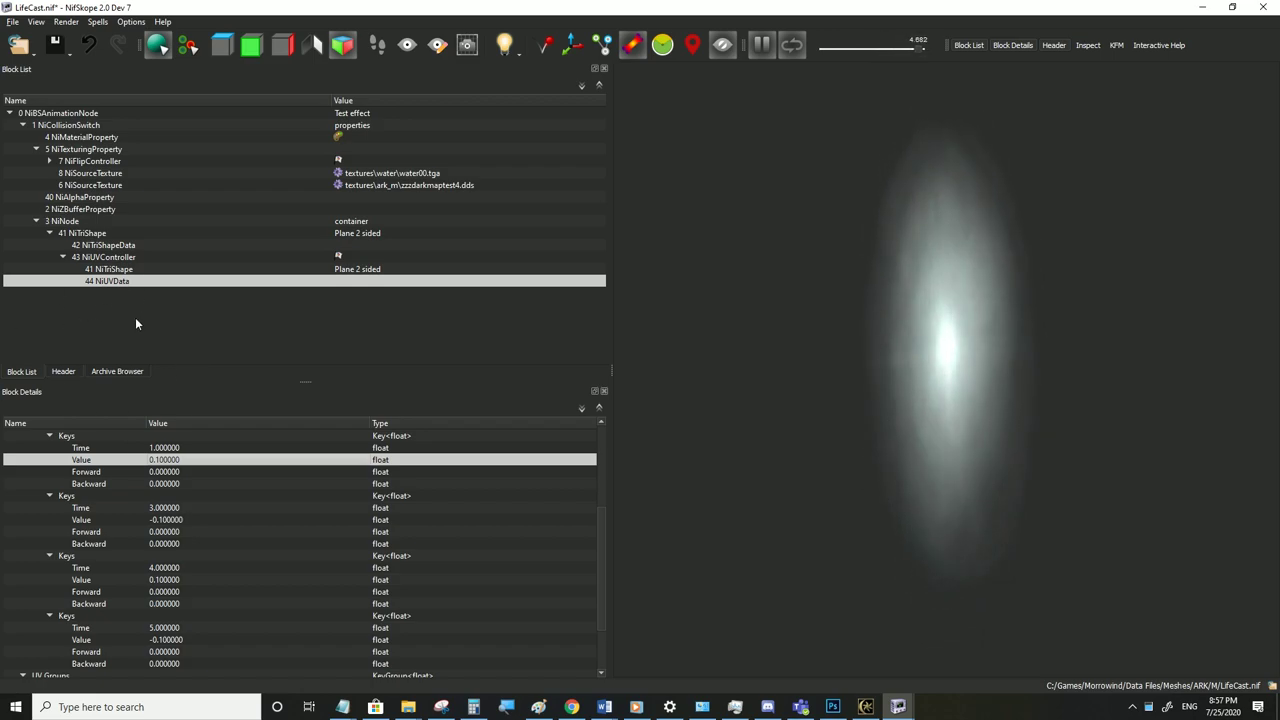
Set the 1-second UV key's value to 0.3
{"action": "double_click", "coordinate": [178, 520]}
{"action": "double_click", "coordinate": [177, 460]}
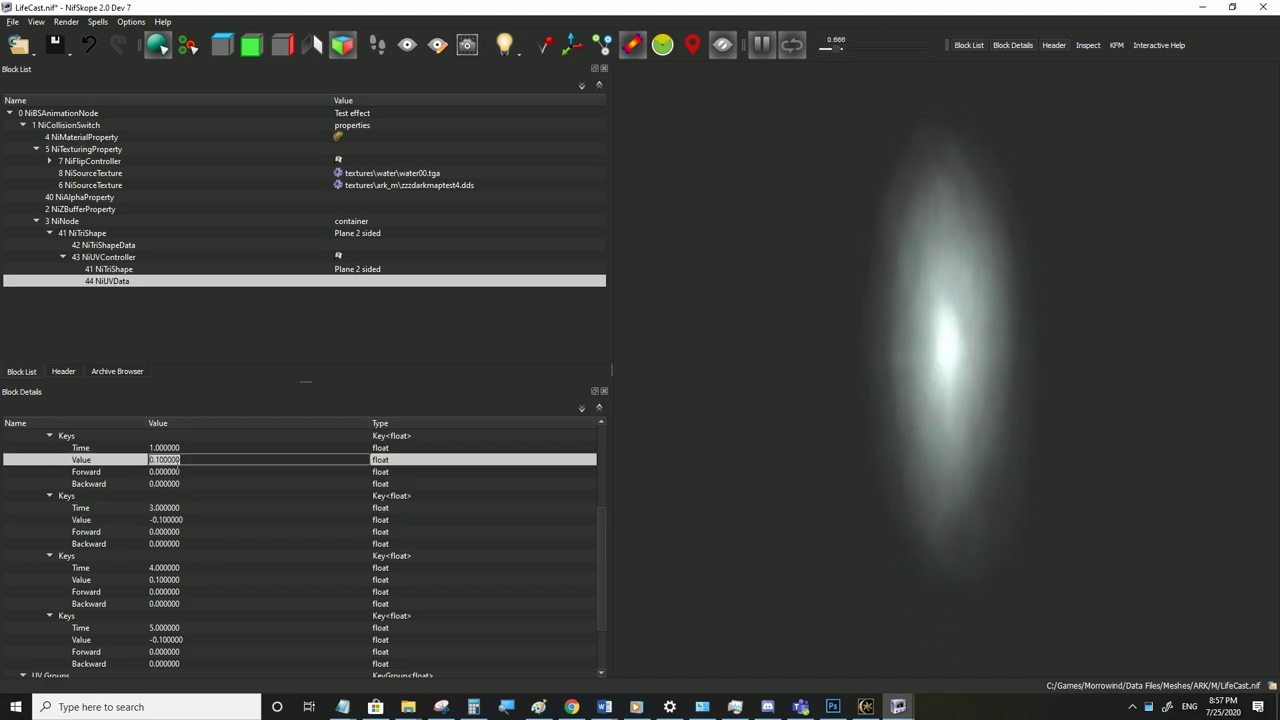
{"action": "type", "text": "0.3"}
{"action": "key", "text": "Return"}
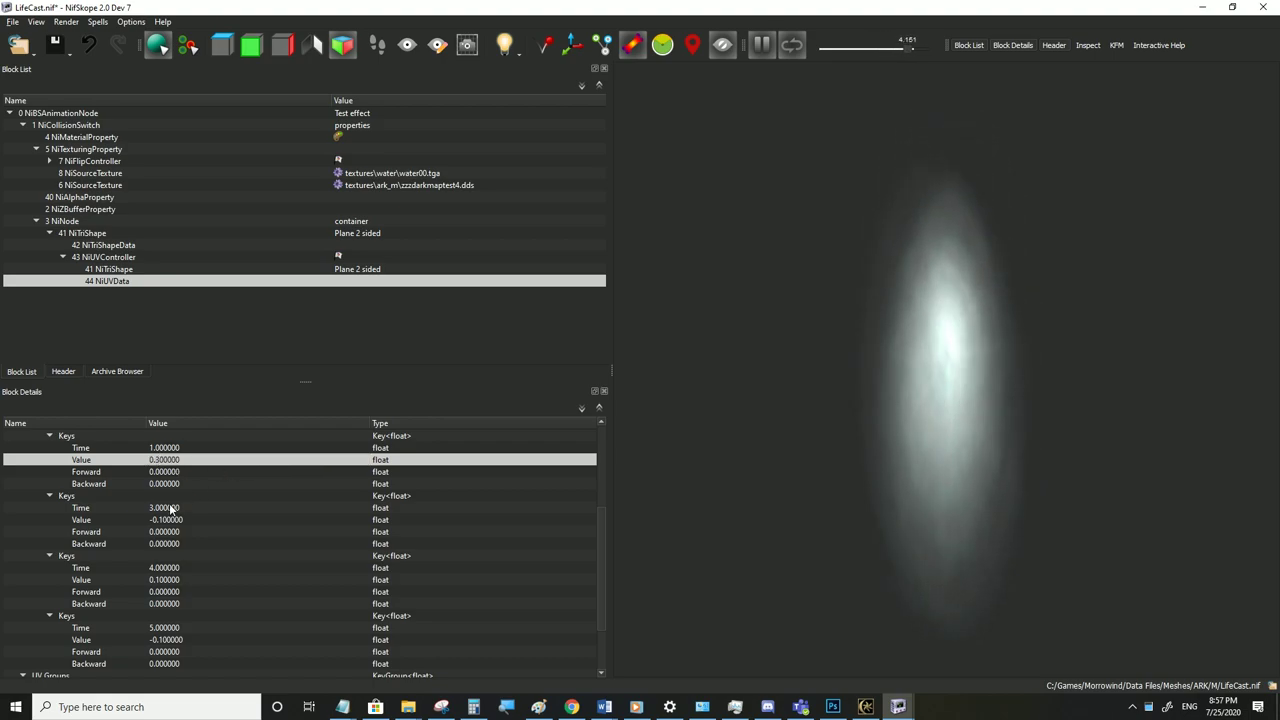
{"action": "left_click", "coordinate": [175, 580]}
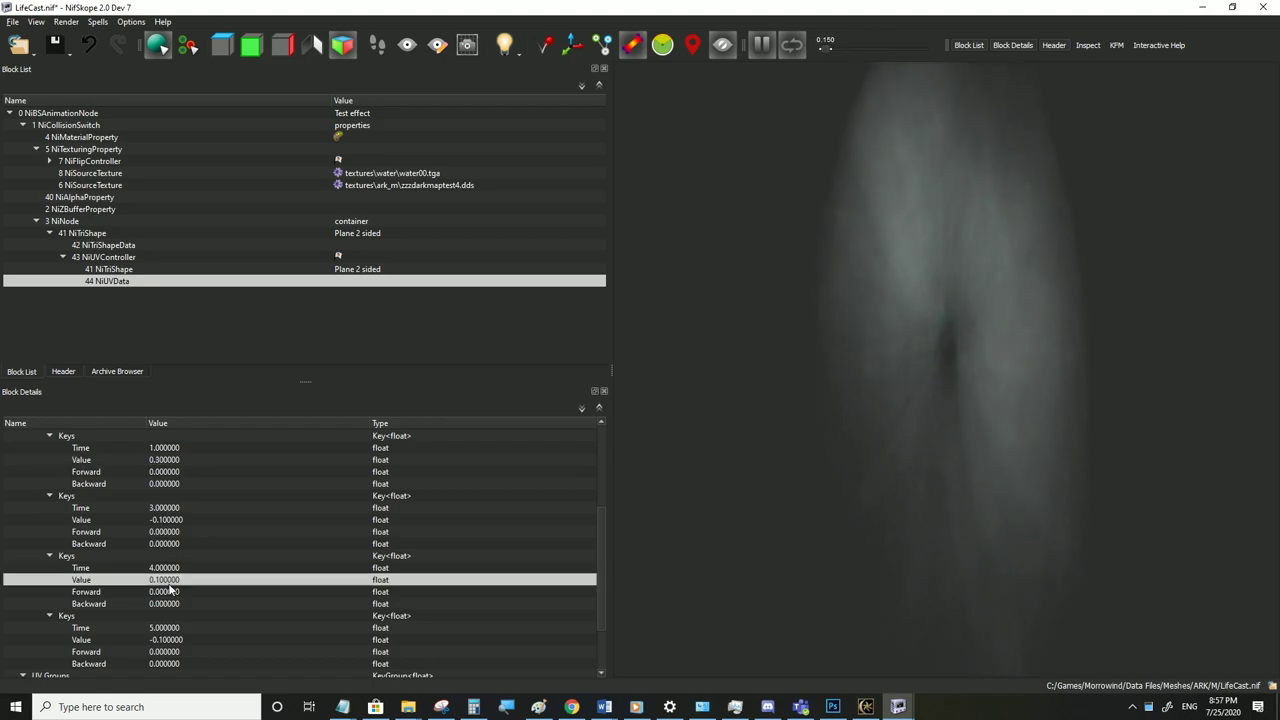
{"action": "left_click", "coordinate": [180, 459]}
{"action": "right_click", "coordinate": [185, 457]}
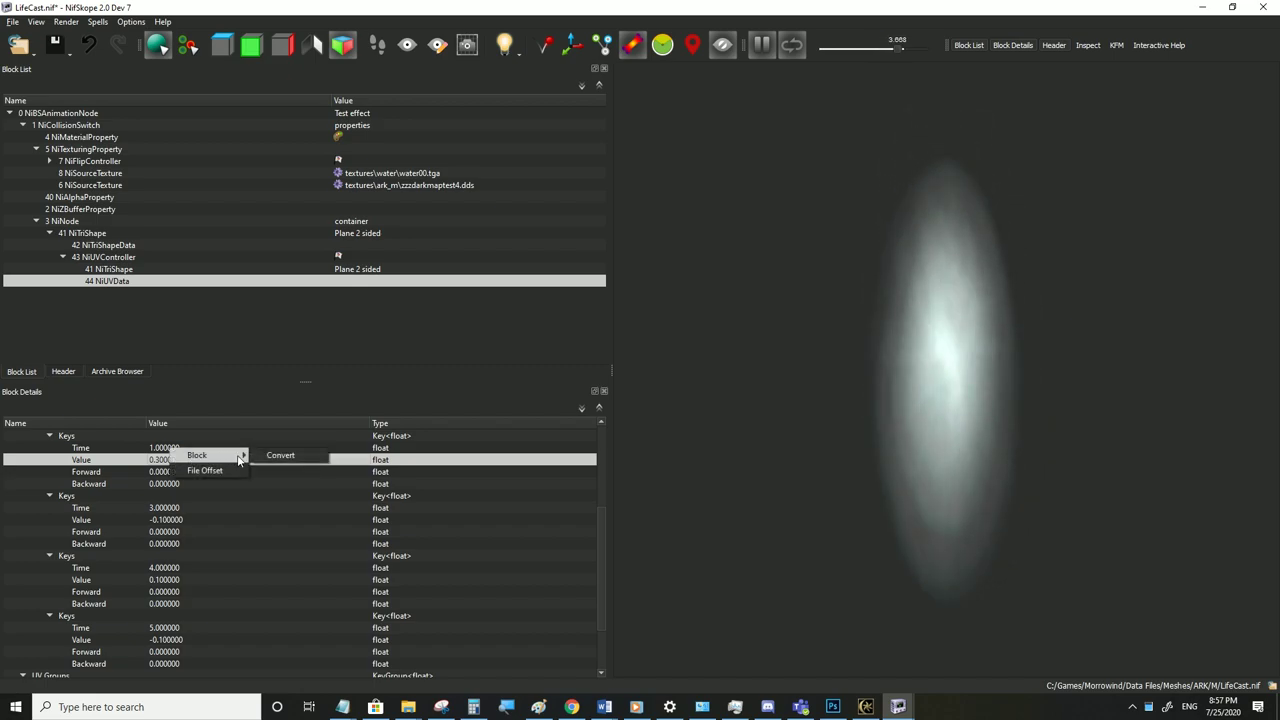
{"action": "double_click", "coordinate": [164, 460]}
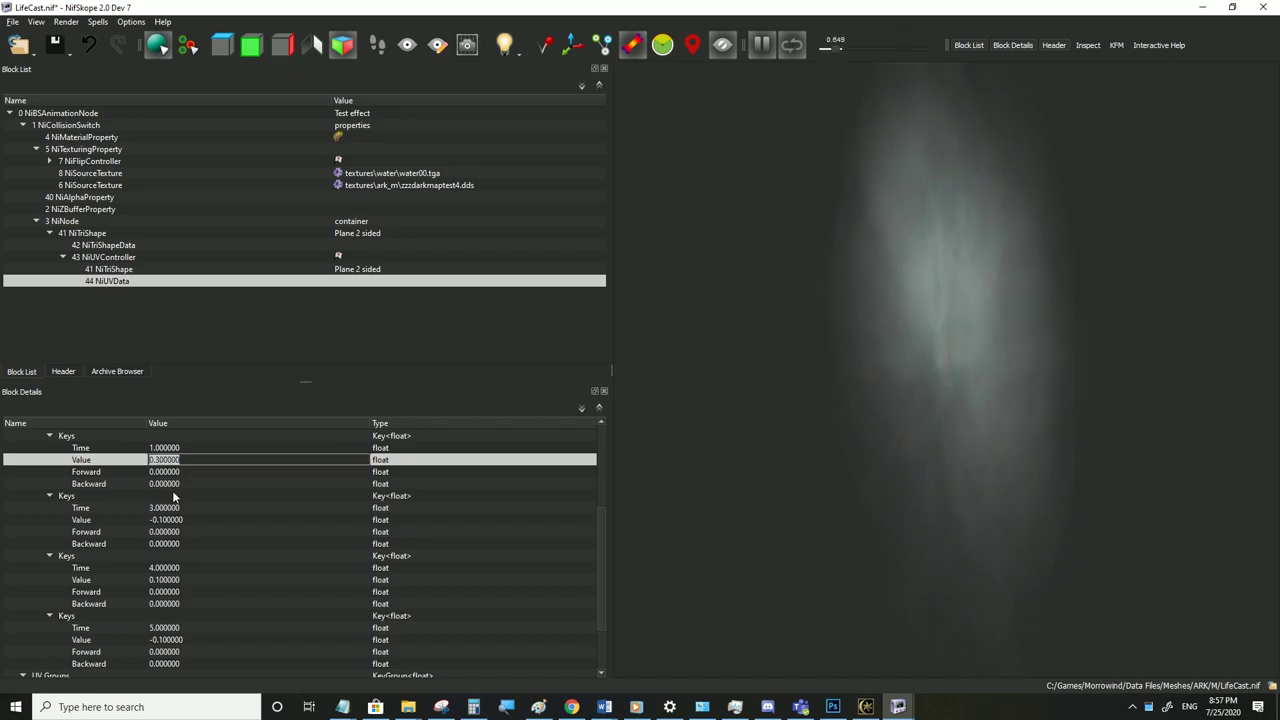
{"action": "left_click", "coordinate": [170, 531]}
Set the 3-second key's value to -0.3 and the 5-second key's value to 0.3
{"action": "left_click", "coordinate": [167, 580]}
{"action": "left_click", "coordinate": [168, 461]}
{"action": "left_click", "coordinate": [169, 581]}
{"action": "double_click", "coordinate": [165, 519]}
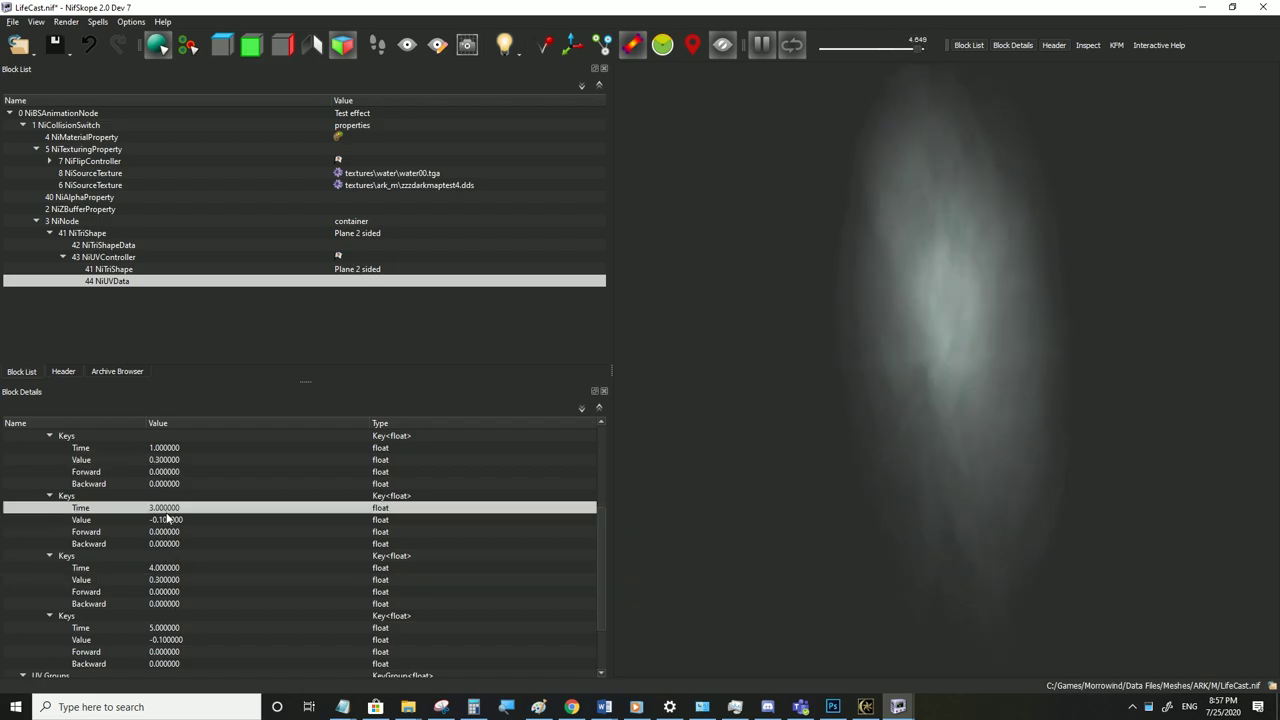
{"action": "type", "text": "-0.3"}
{"action": "key", "text": "Return"}
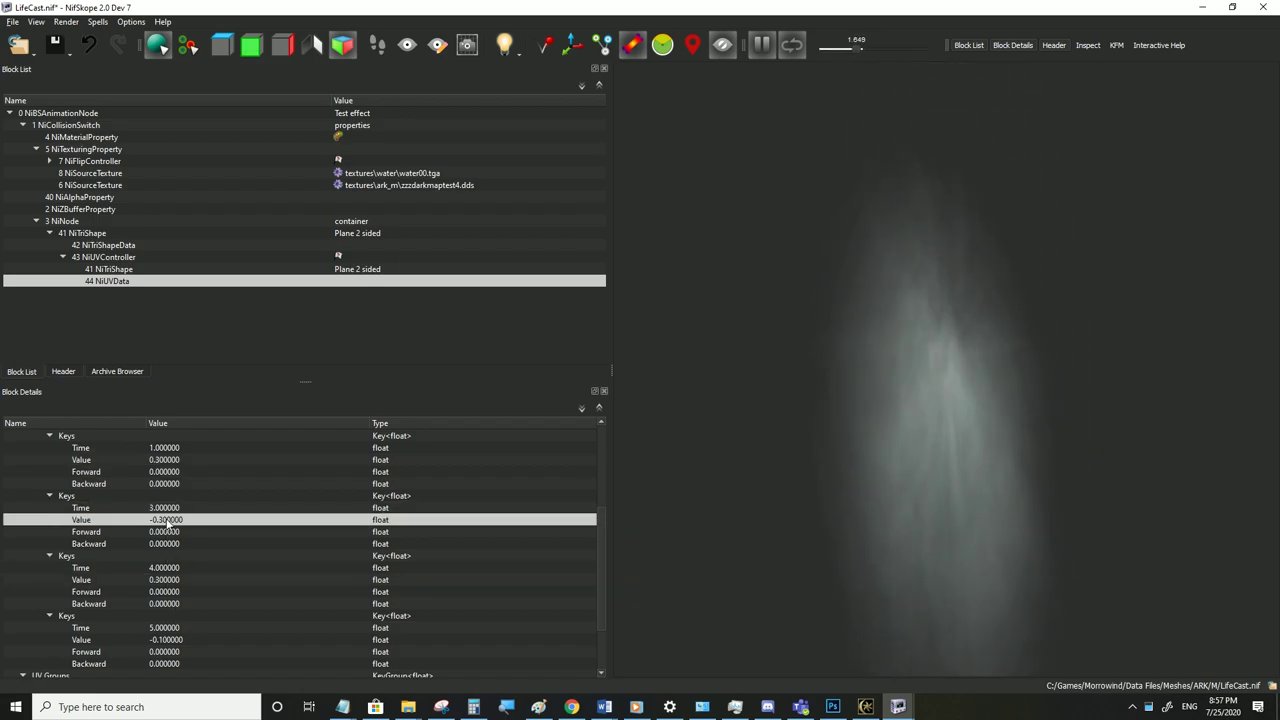
{"action": "double_click", "coordinate": [181, 638]}
{"action": "type", "text": "0.3"}
{"action": "left_click", "coordinate": [178, 594]}
{"action": "scroll", "coordinate": [178, 596], "scroll_direction": "down", "scroll_amount": 2}
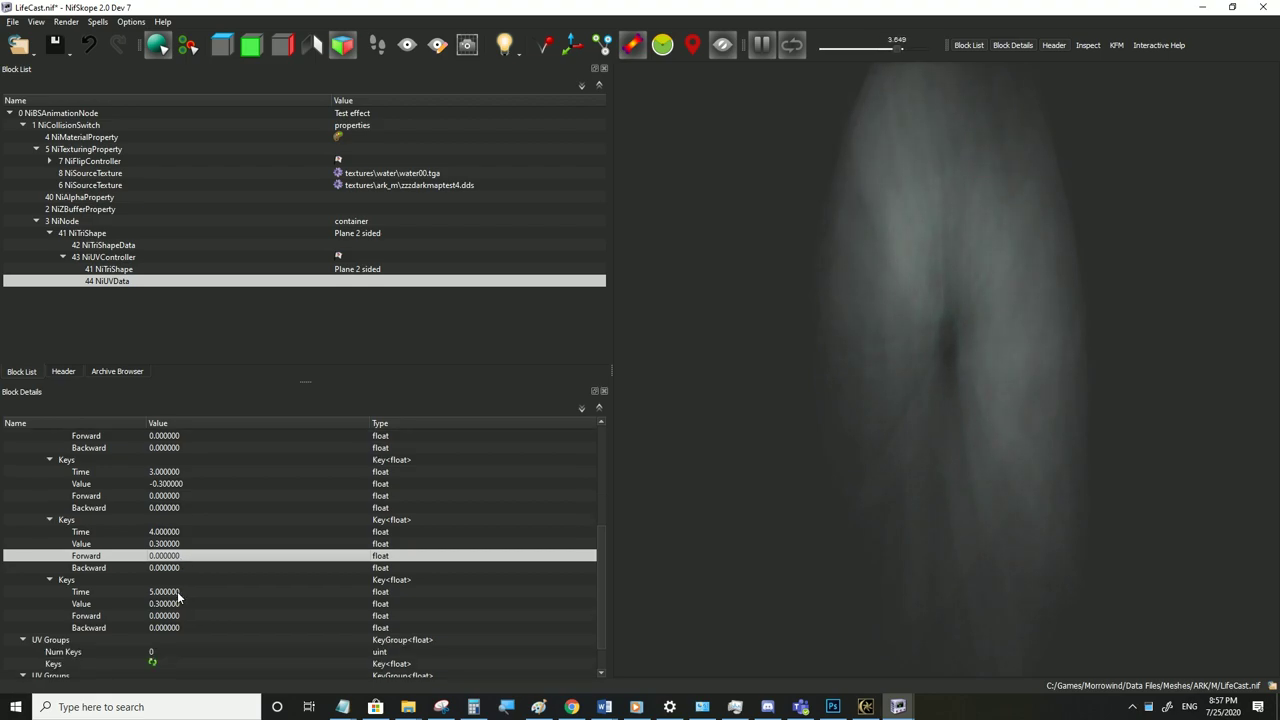
{"action": "scroll", "coordinate": [116, 597], "scroll_direction": "up", "scroll_amount": 5}
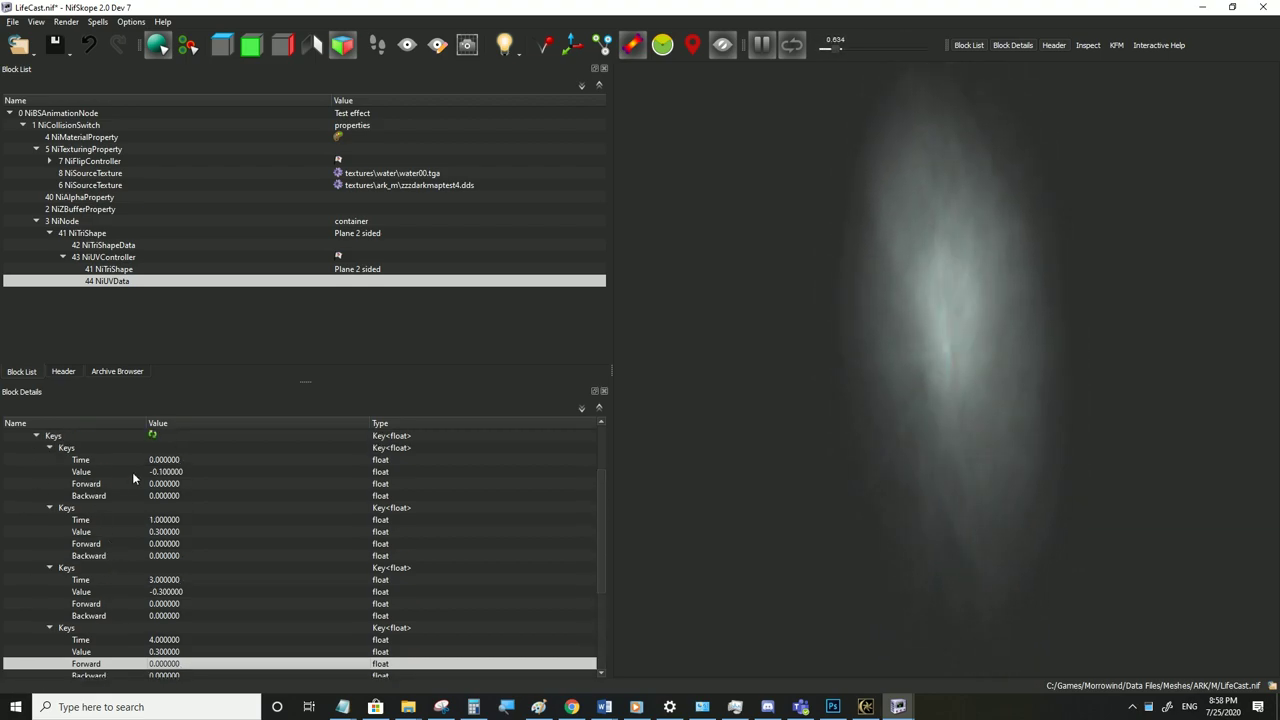
{"action": "scroll", "coordinate": [124, 538], "scroll_direction": "down", "scroll_amount": 3}
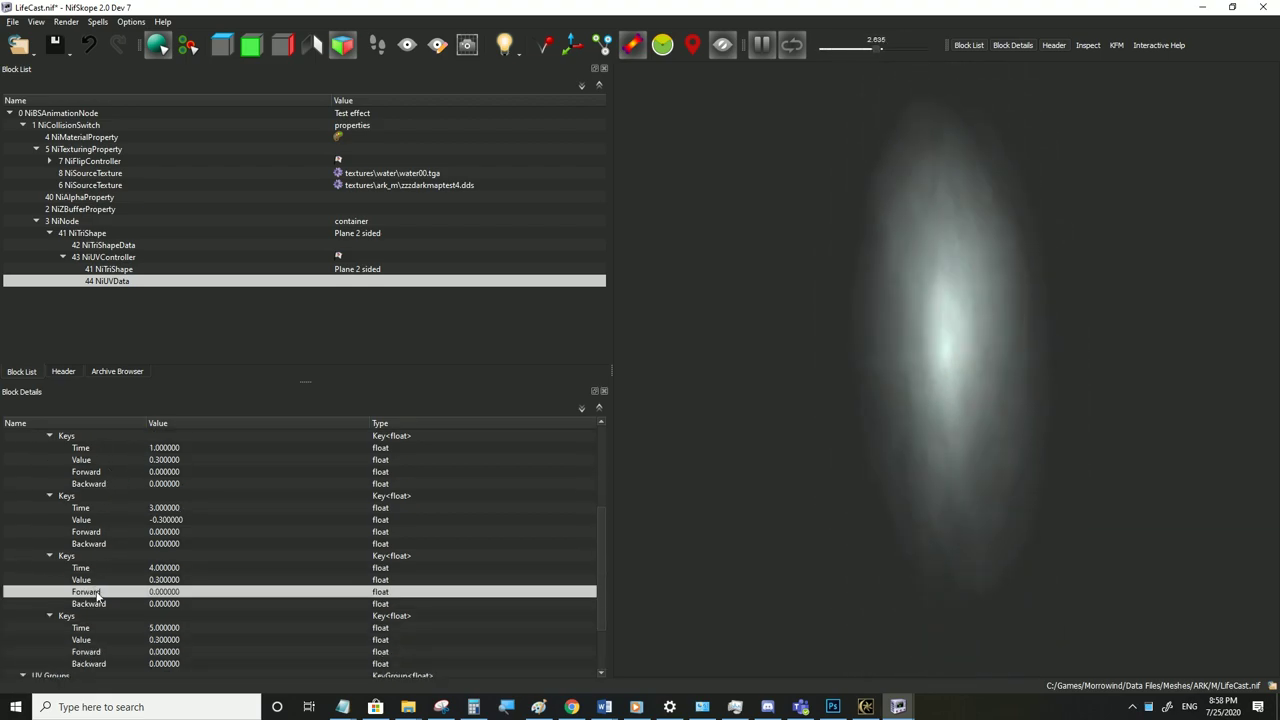
Paste -0.3 as the first key's value
{"action": "left_click", "coordinate": [170, 579]}
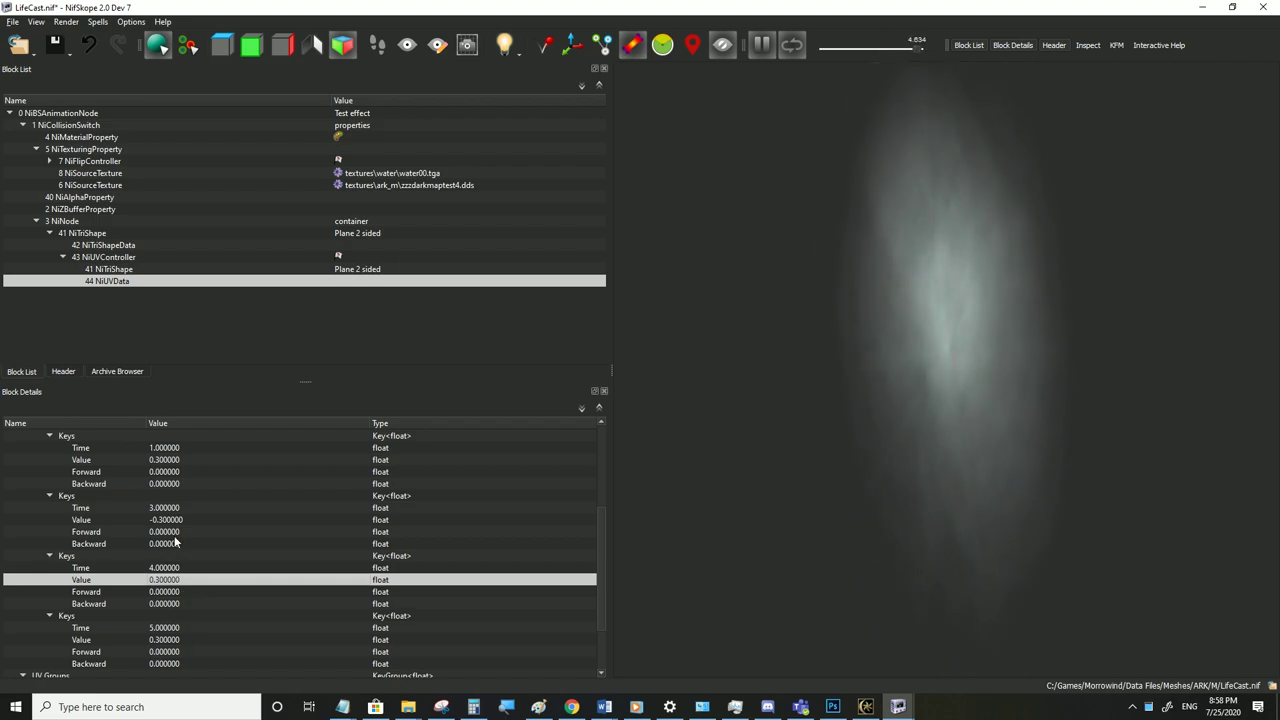
{"action": "scroll", "coordinate": [185, 565], "scroll_direction": "up", "scroll_amount": 1}
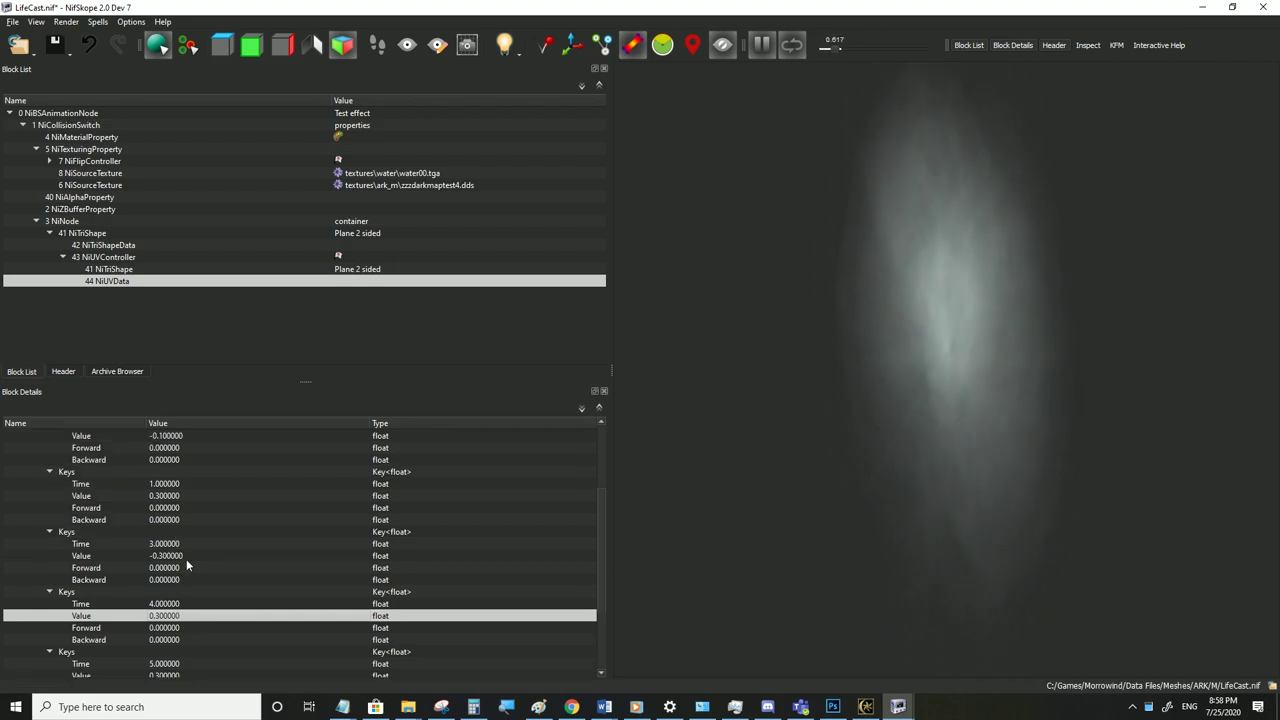
{"action": "left_click", "coordinate": [178, 495]}
{"action": "scroll", "coordinate": [177, 509], "scroll_direction": "up", "scroll_amount": 1}
{"action": "left_click", "coordinate": [170, 472]}
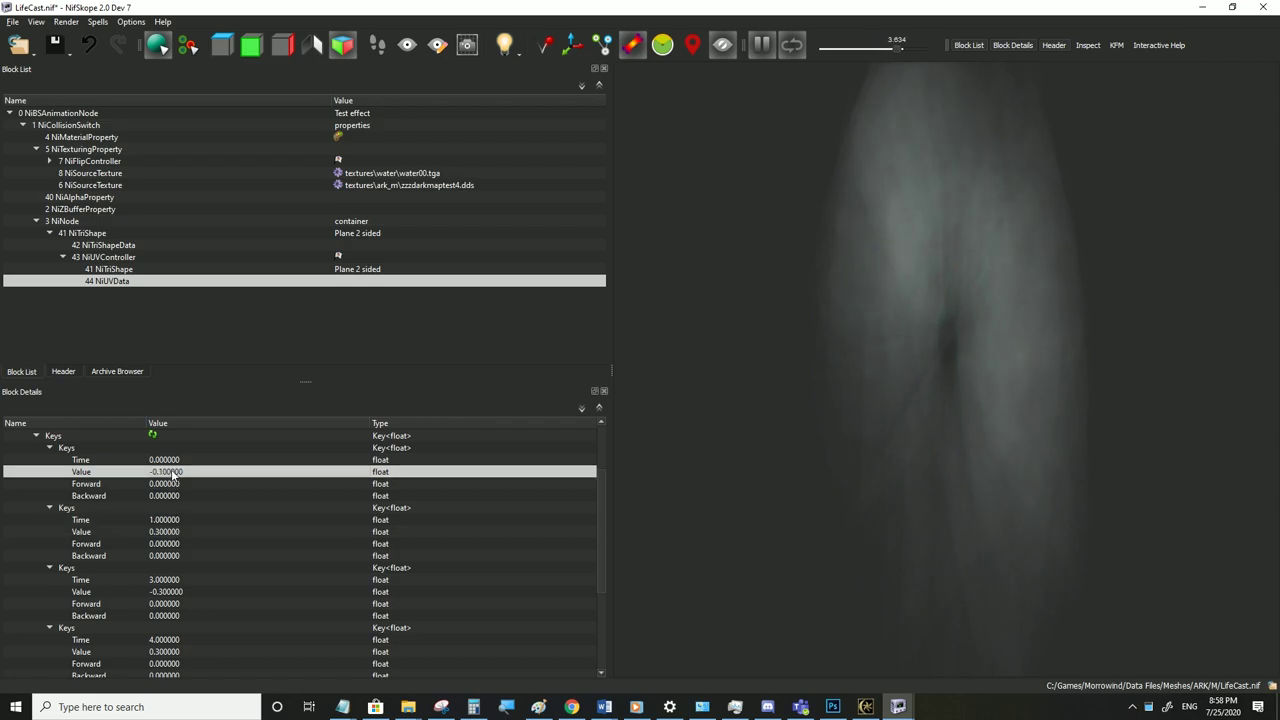
{"action": "left_click", "coordinate": [163, 592]}
{"action": "left_click", "coordinate": [166, 472]}
{"action": "type", "text": "-0.300000"}
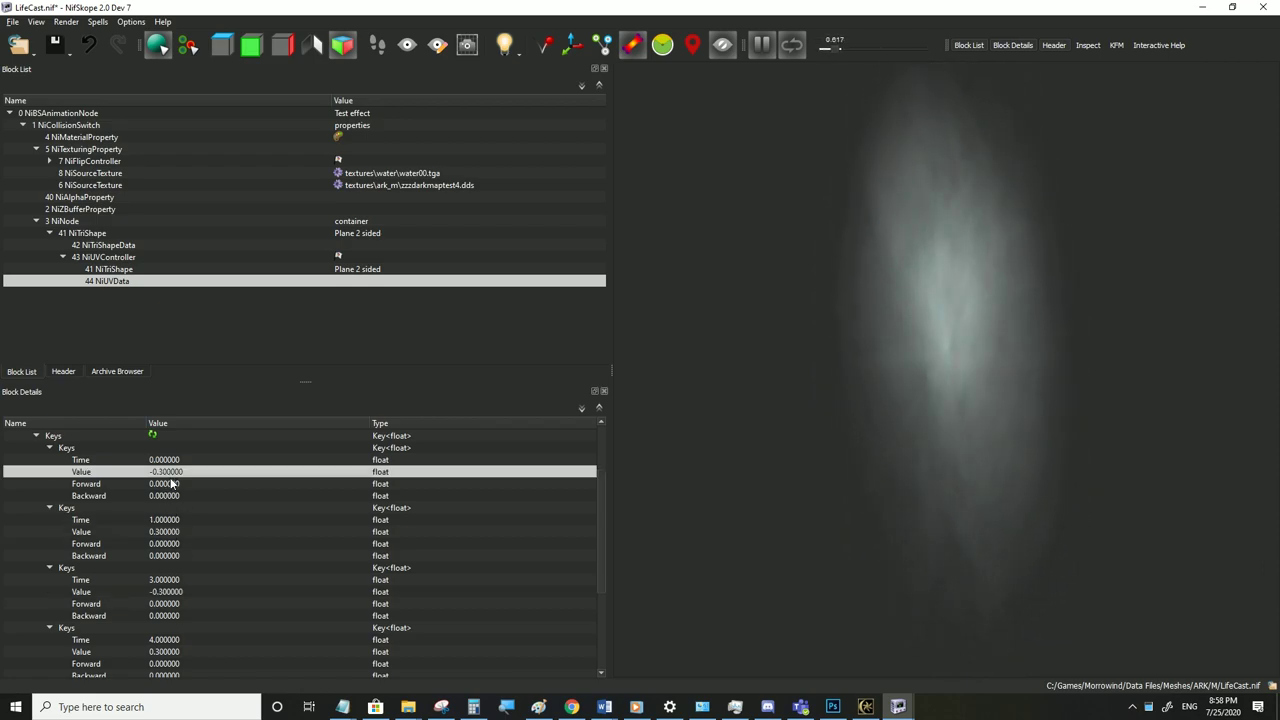
Review the remaining key values to confirm they alternate -0.3 and 0.3
{"action": "left_click", "coordinate": [170, 532]}
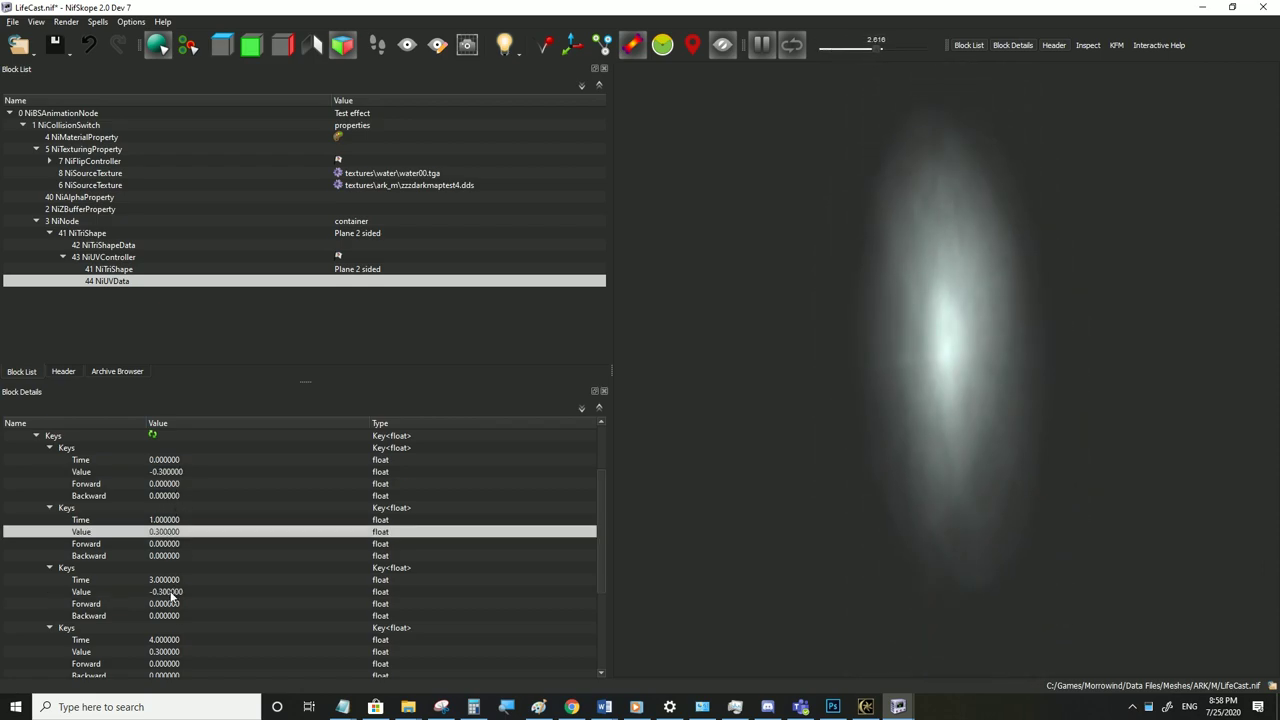
{"action": "scroll", "coordinate": [172, 597], "scroll_direction": "down", "scroll_amount": 1}
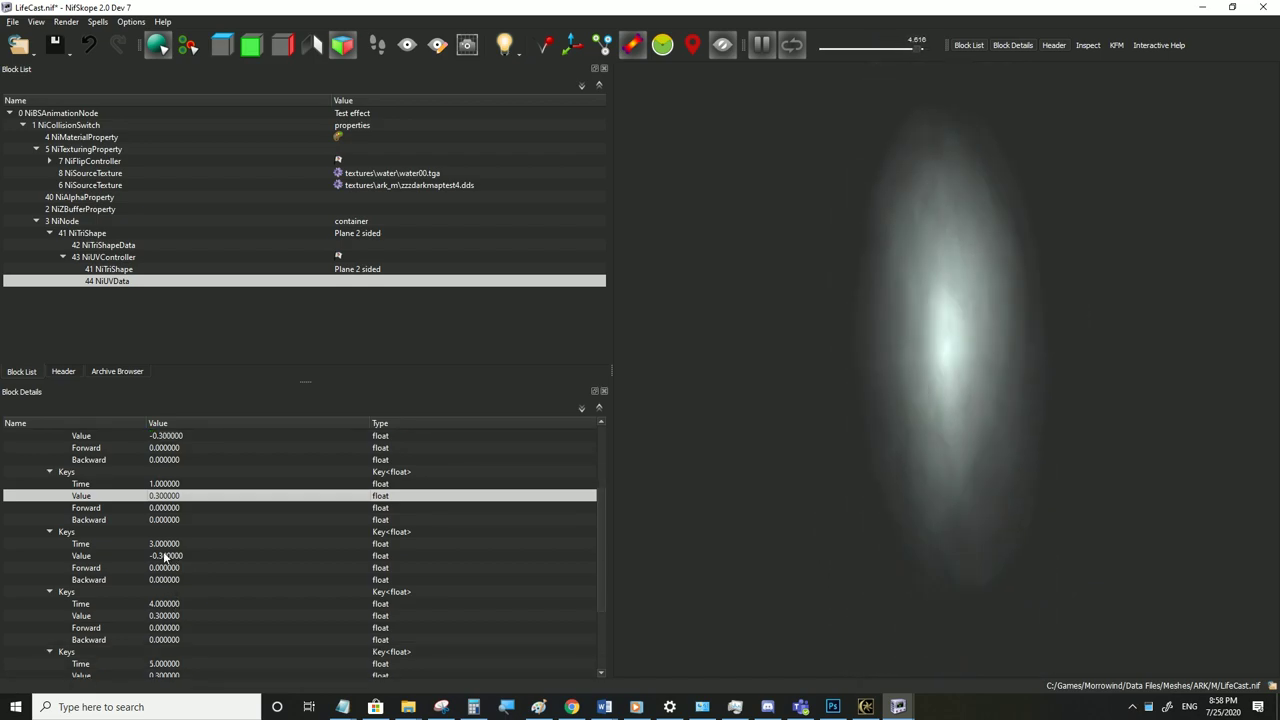
{"action": "mouse_move", "coordinate": [174, 615]}
{"action": "left_click", "coordinate": [166, 555]}
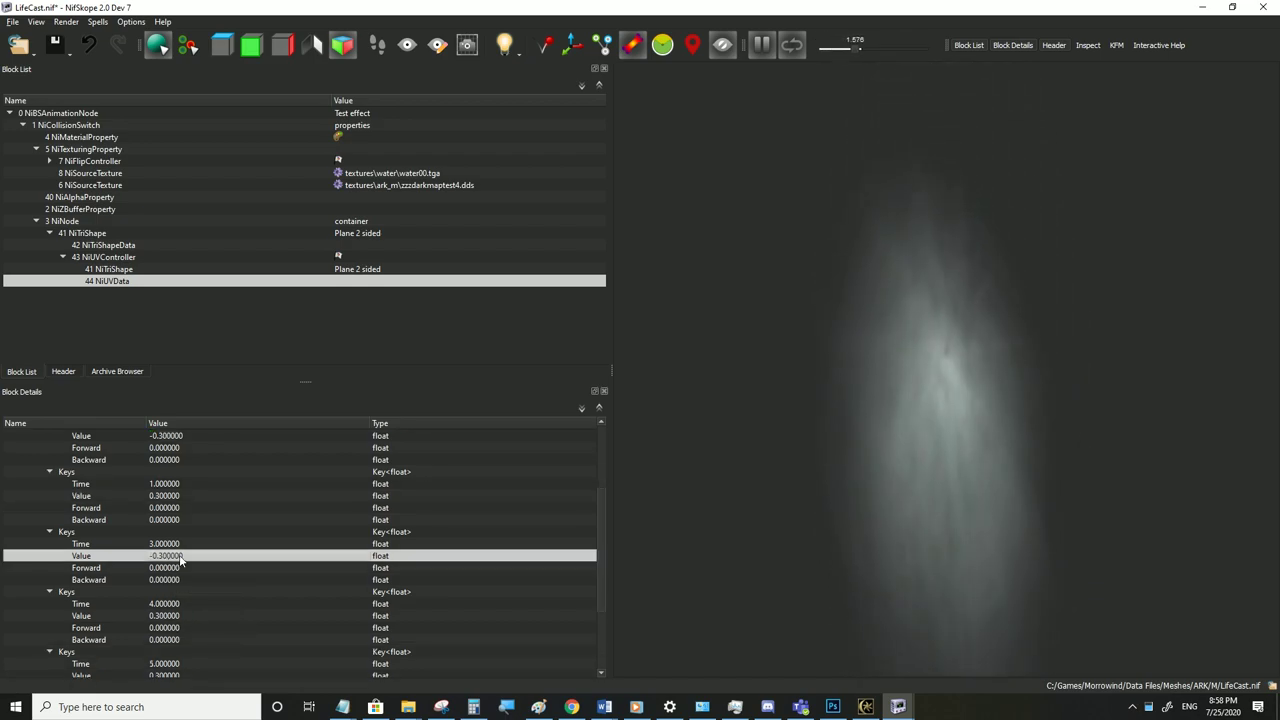
{"action": "scroll", "coordinate": [168, 645], "scroll_direction": "down", "scroll_amount": 1}
{"action": "left_click", "coordinate": [168, 641]}
{"action": "scroll", "coordinate": [216, 572], "scroll_direction": "up", "scroll_amount": 2}
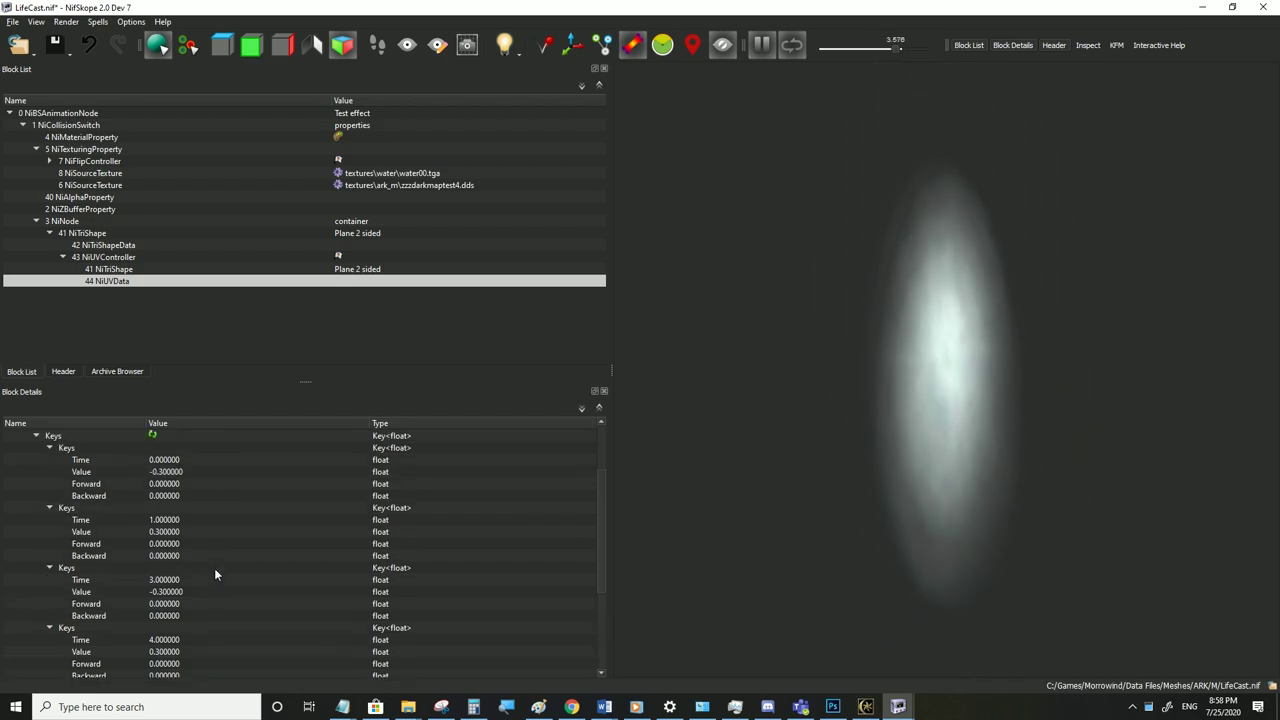
{"action": "left_click", "coordinate": [196, 555]}
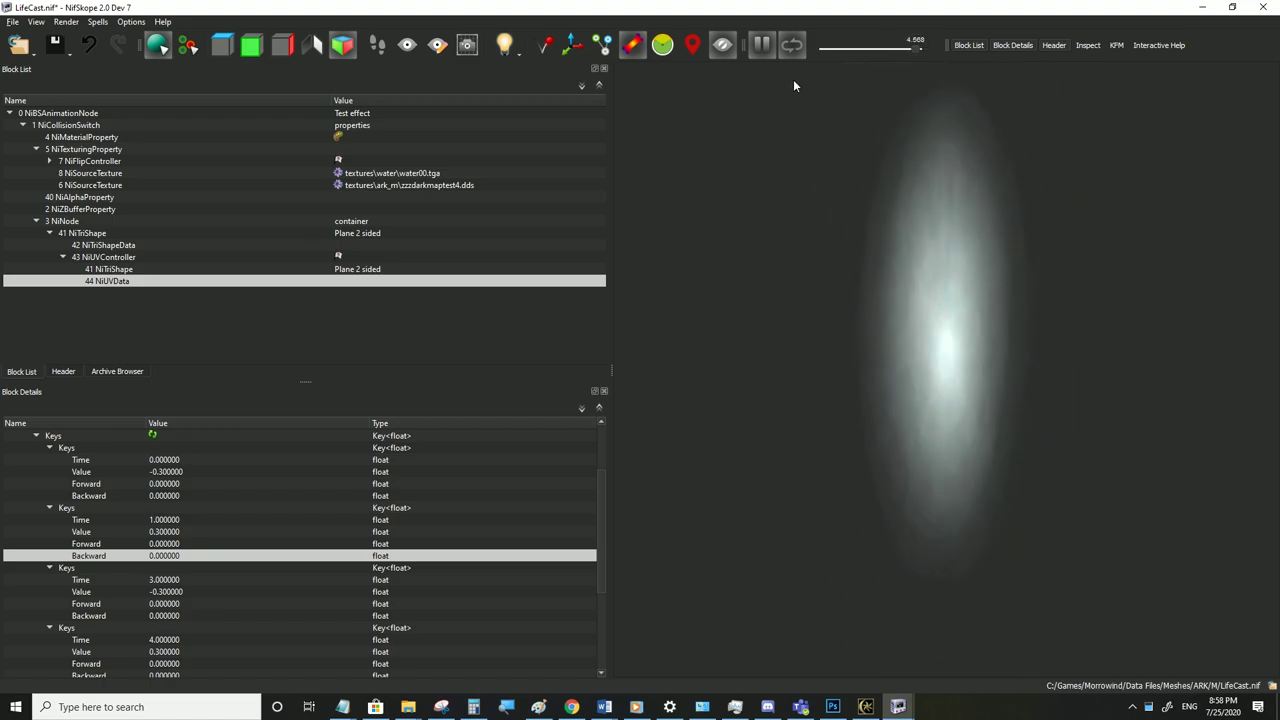
Save LifeCast.nif and switch to the running Morrowind game
{"action": "left_click", "coordinate": [12, 21]}
{"action": "left_click", "coordinate": [40, 133]}
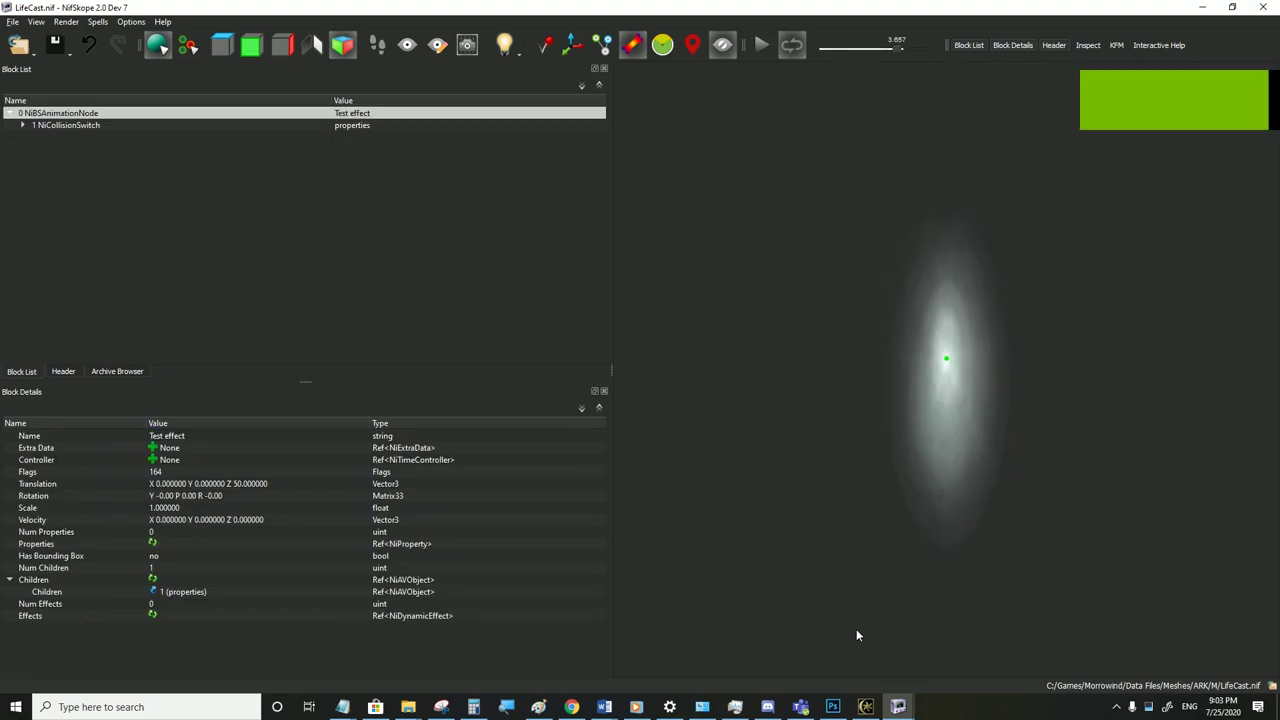
{"action": "left_click", "coordinate": [866, 706]}
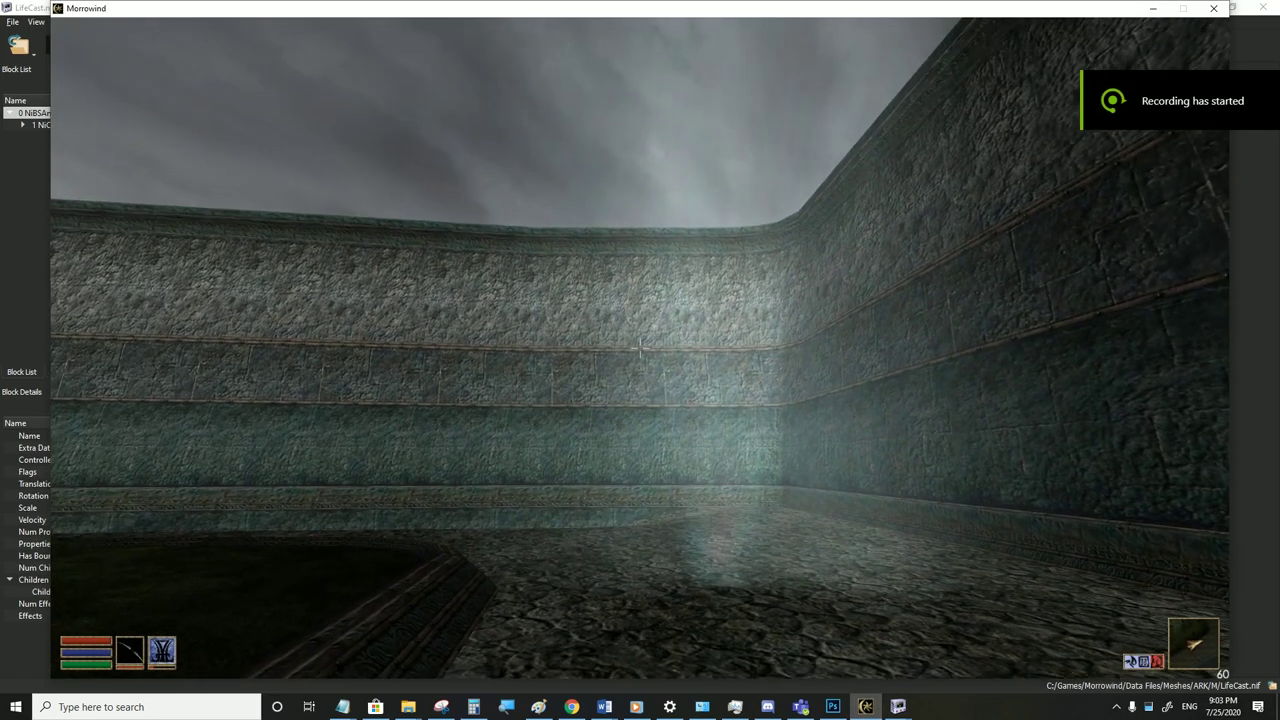
Run the character into the courtyard, swinging the camera around to view the glow
{"action": "key", "text": "w"}
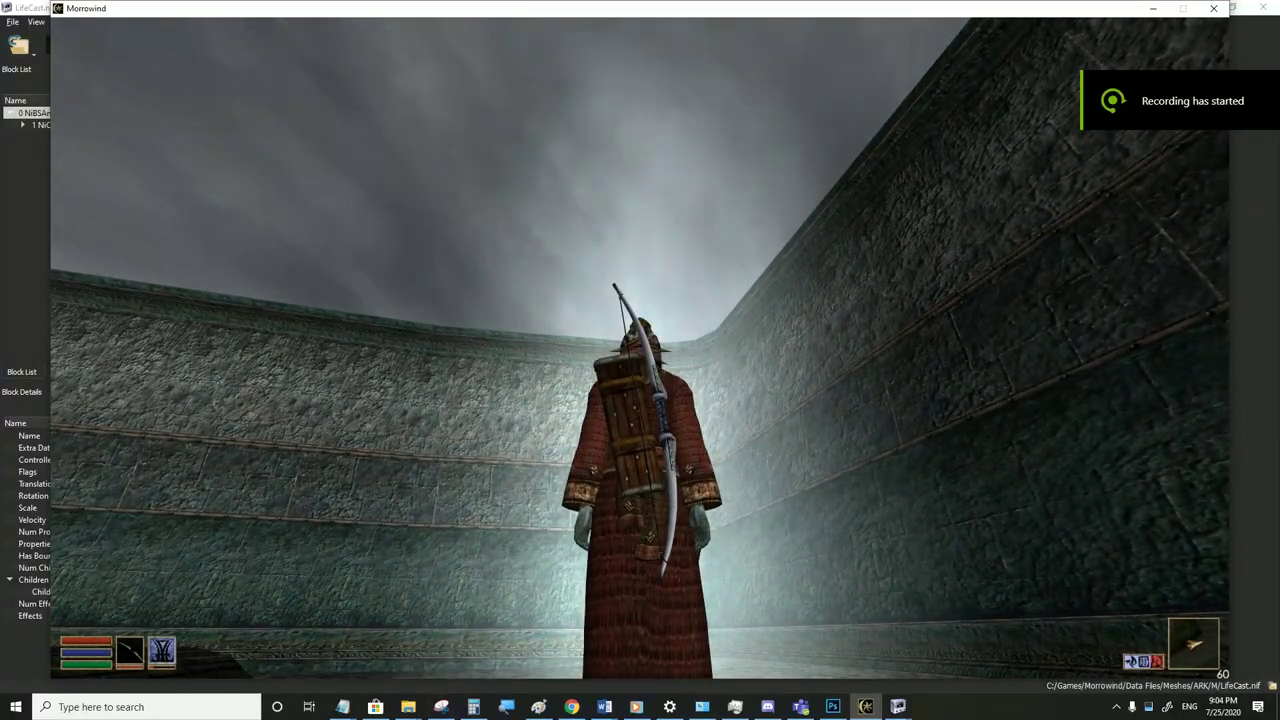
{"action": "key", "text": "Tab"}
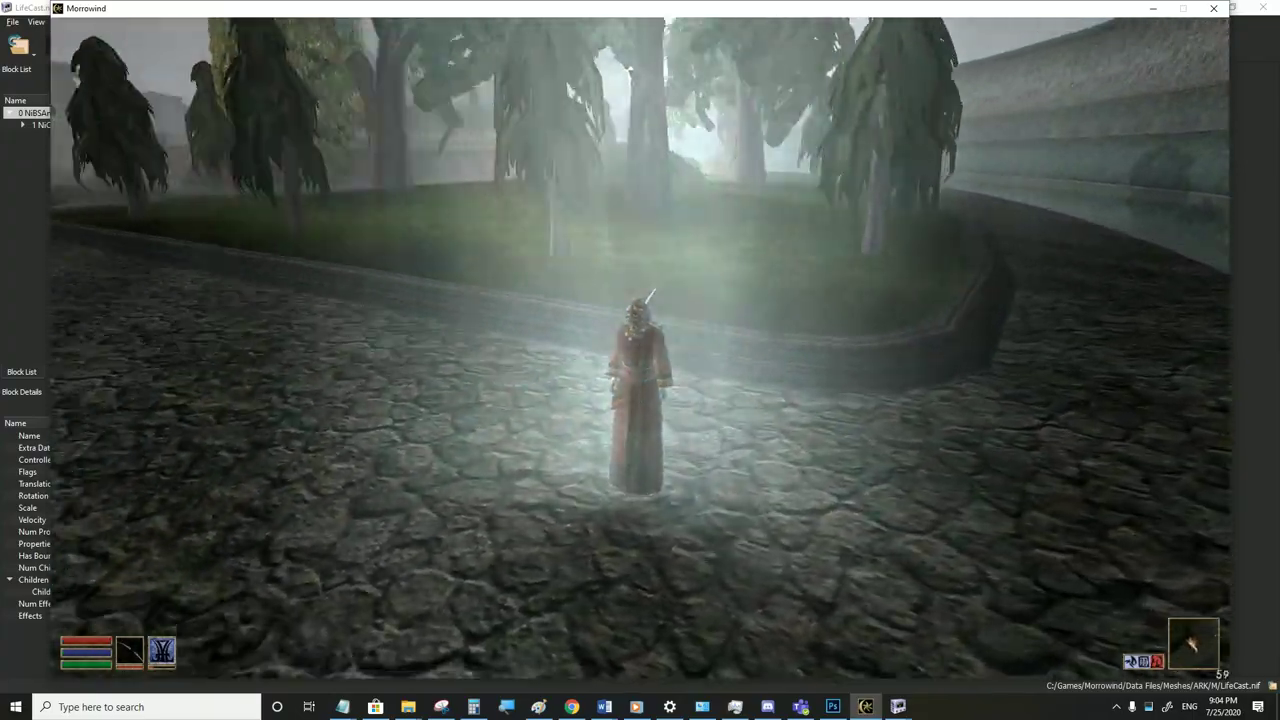
{"action": "key", "text": "w"}
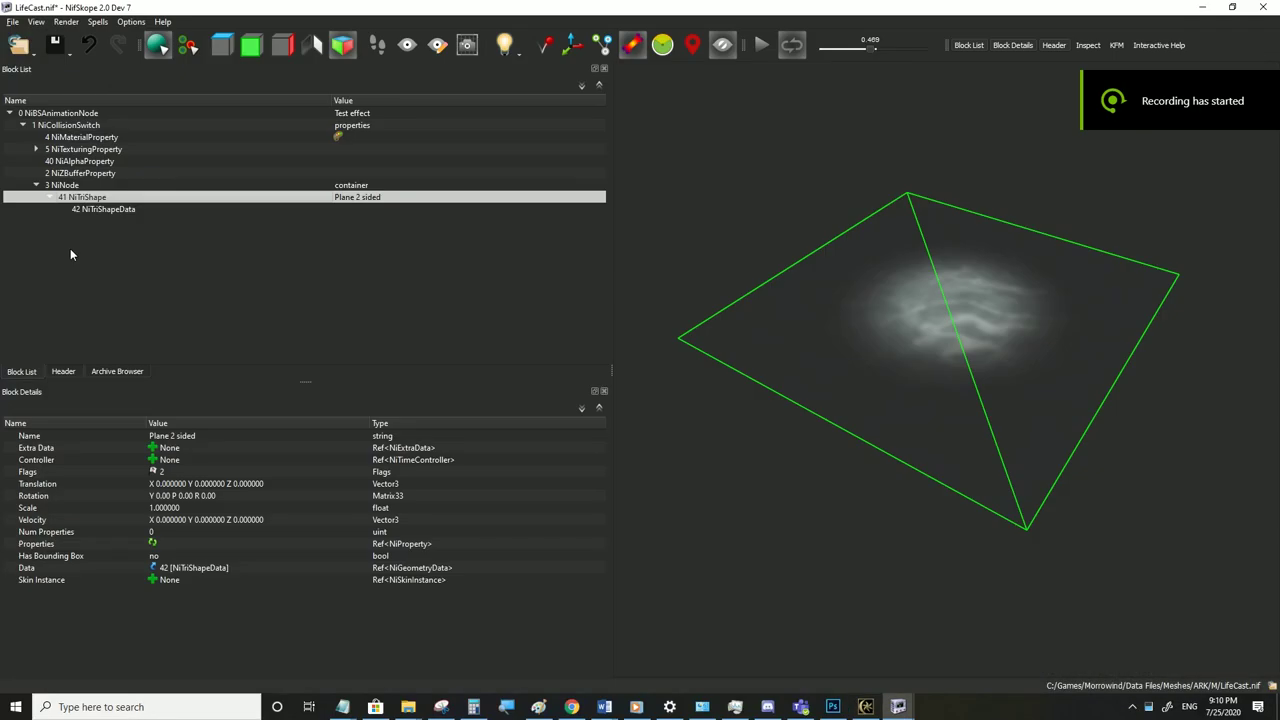
Insert a new NiUVController block into LifeCast.nif
{"action": "mouse_move", "coordinate": [800, 377]}
{"action": "left_mouse_down"}
{"action": "mouse_move", "coordinate": [821, 313]}
{"action": "mouse_move", "coordinate": [805, 378]}
{"action": "left_mouse_up"}
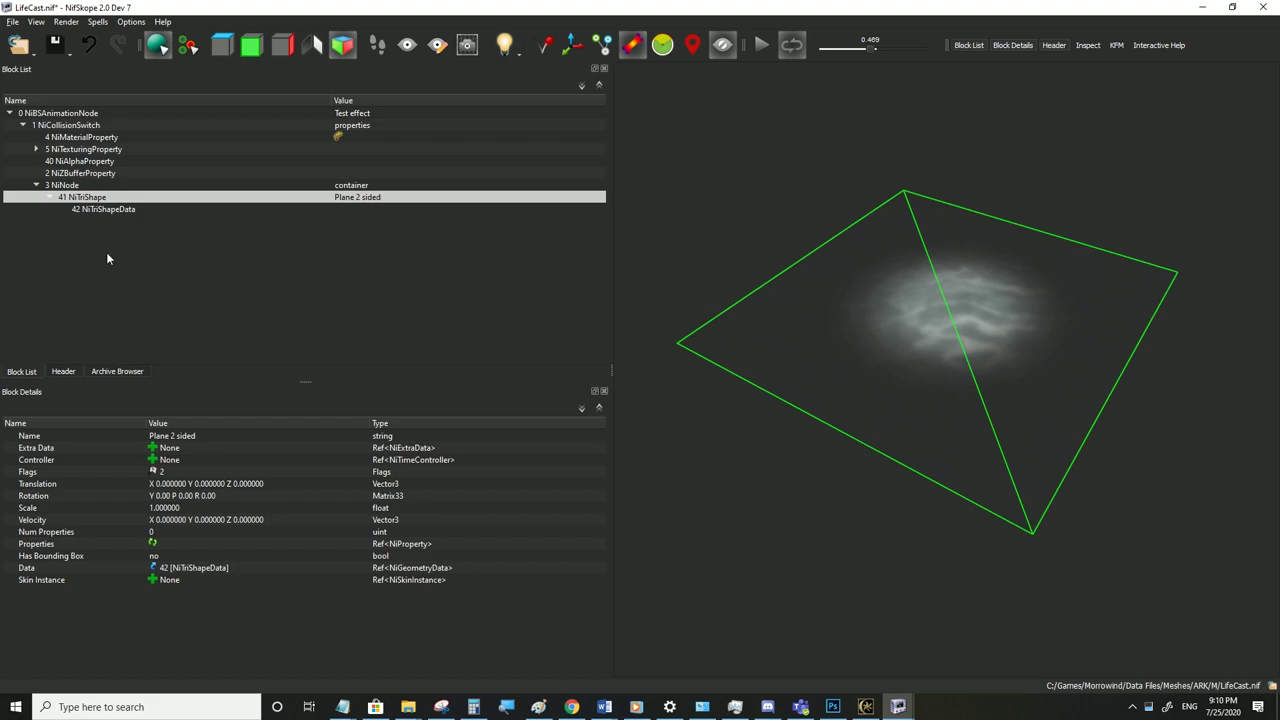
{"action": "right_click", "coordinate": [68, 241]}
{"action": "mouse_move", "coordinate": [91, 258]}
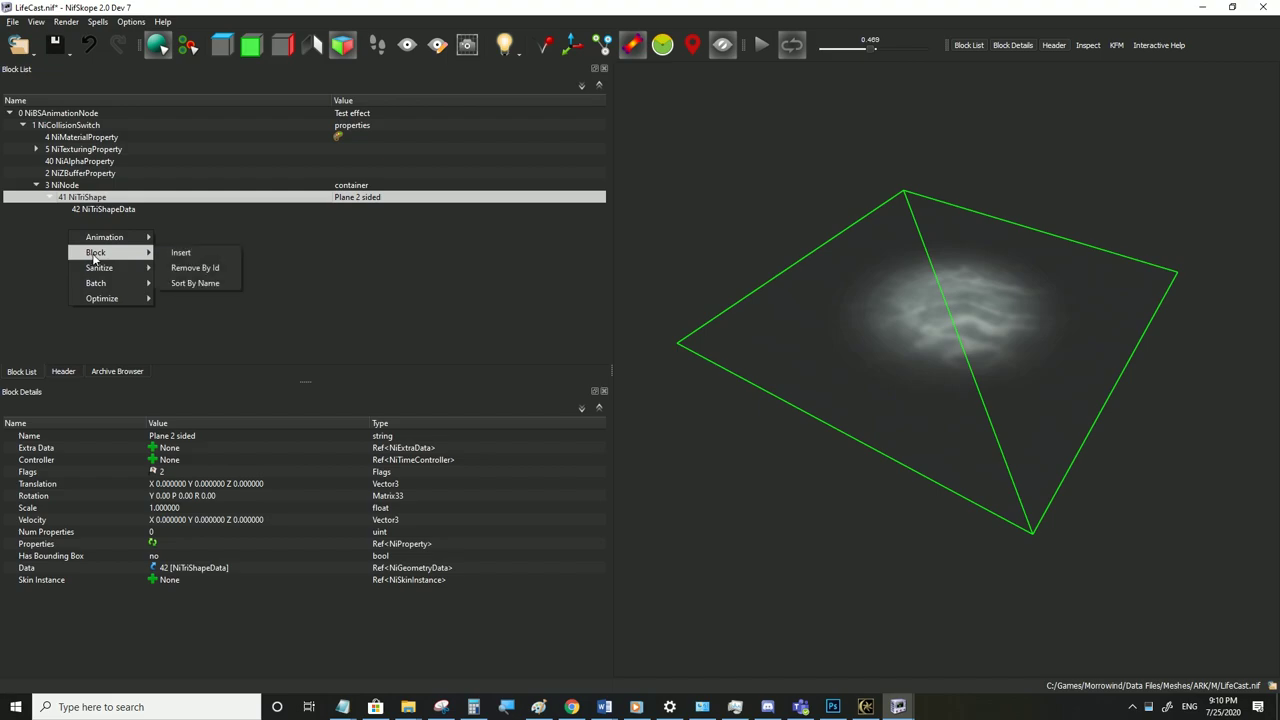
{"action": "left_click", "coordinate": [182, 252]}
{"action": "mouse_move", "coordinate": [257, 375]}
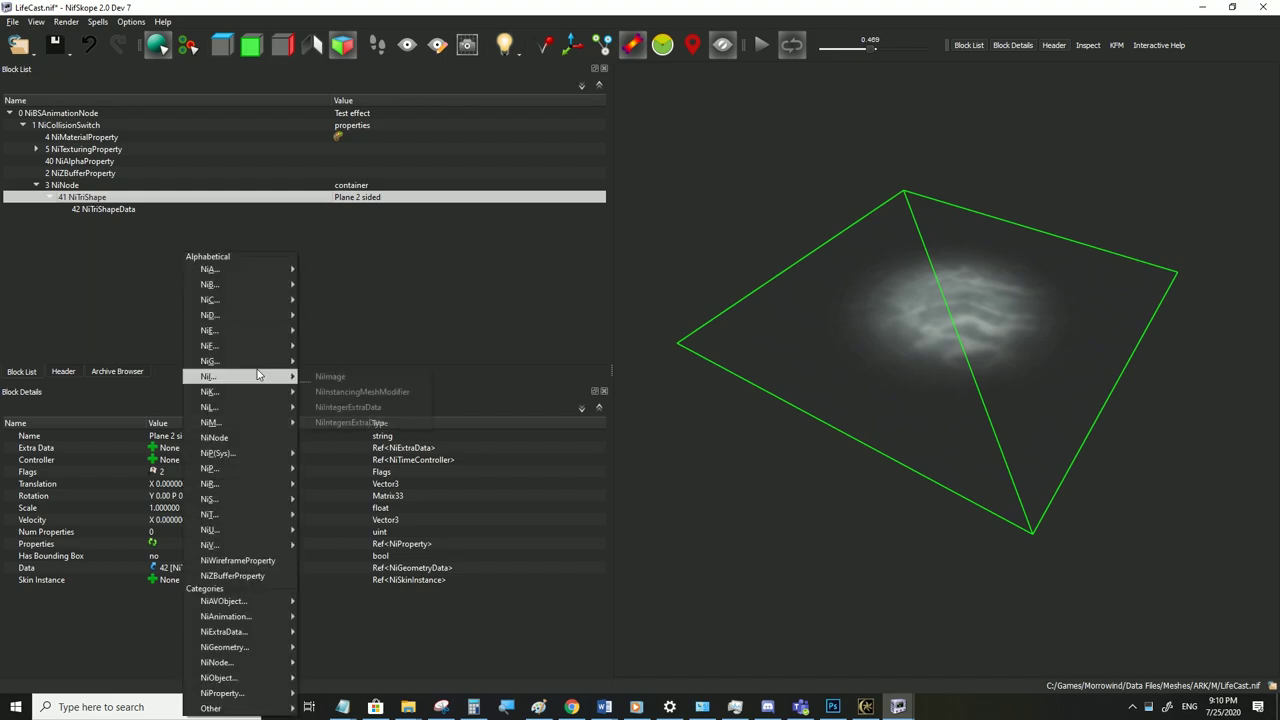
{"action": "mouse_move", "coordinate": [252, 529]}
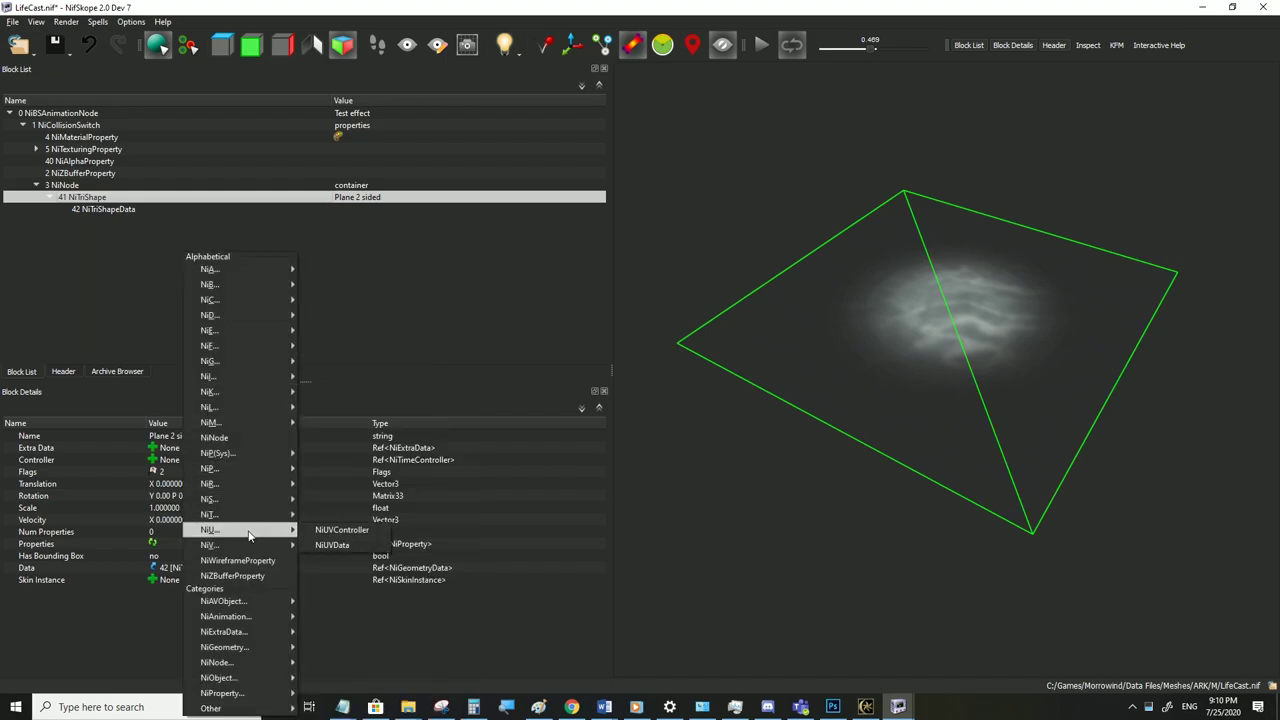
{"action": "left_click", "coordinate": [348, 530]}
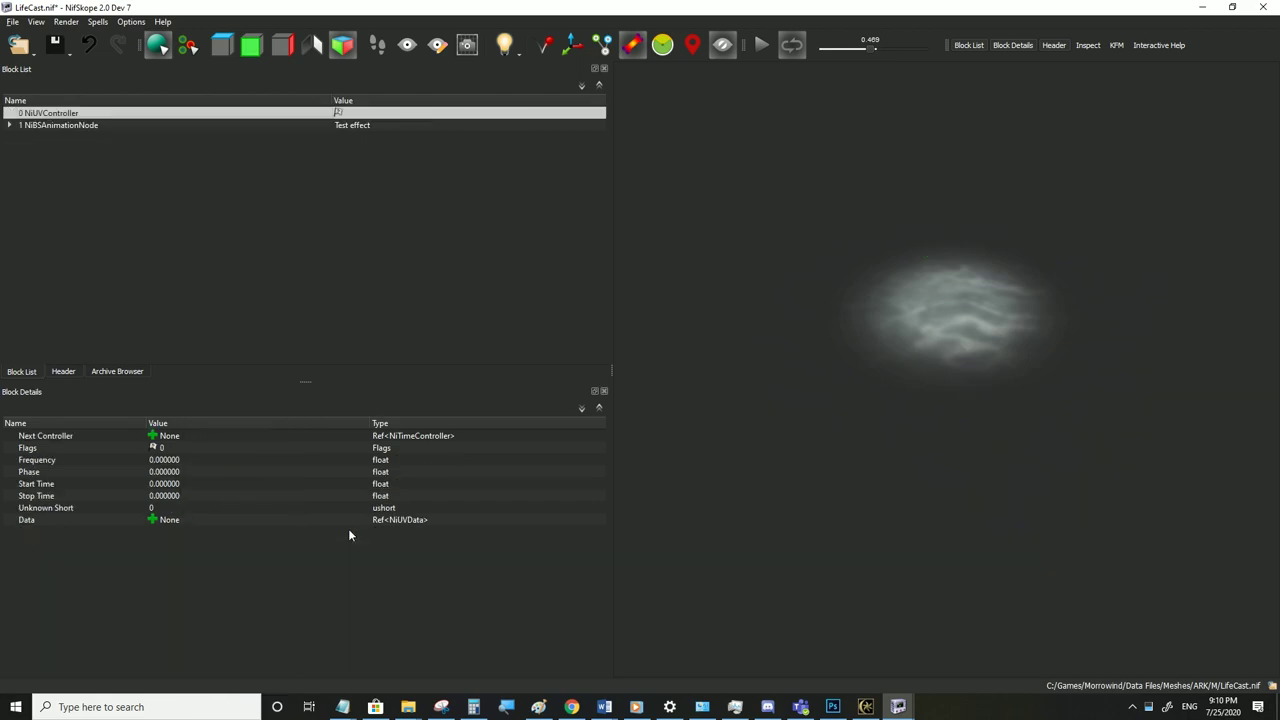
Attach the NiUVController to the Plane 2 sided NiTriShape and save LifeCast.nif
{"action": "left_click", "coordinate": [9, 125]}
{"action": "left_click", "coordinate": [22, 137]}
{"action": "left_click", "coordinate": [36, 197]}
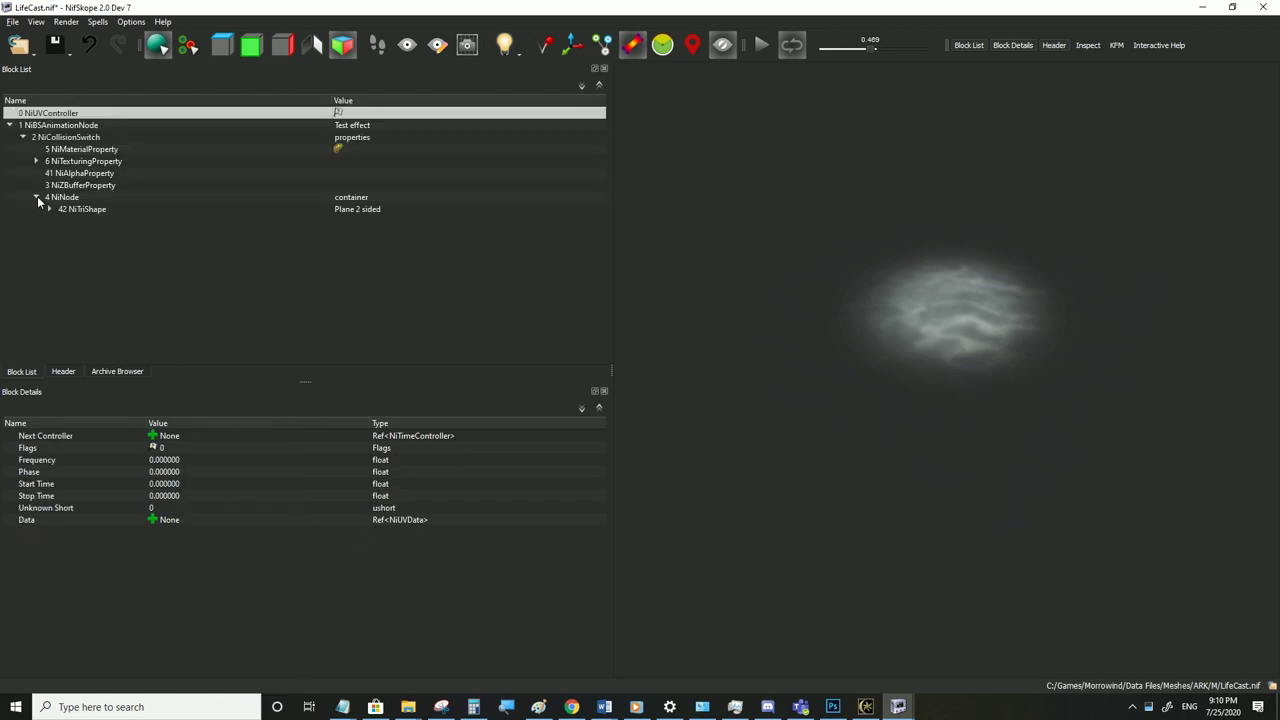
{"action": "left_click", "coordinate": [70, 210]}
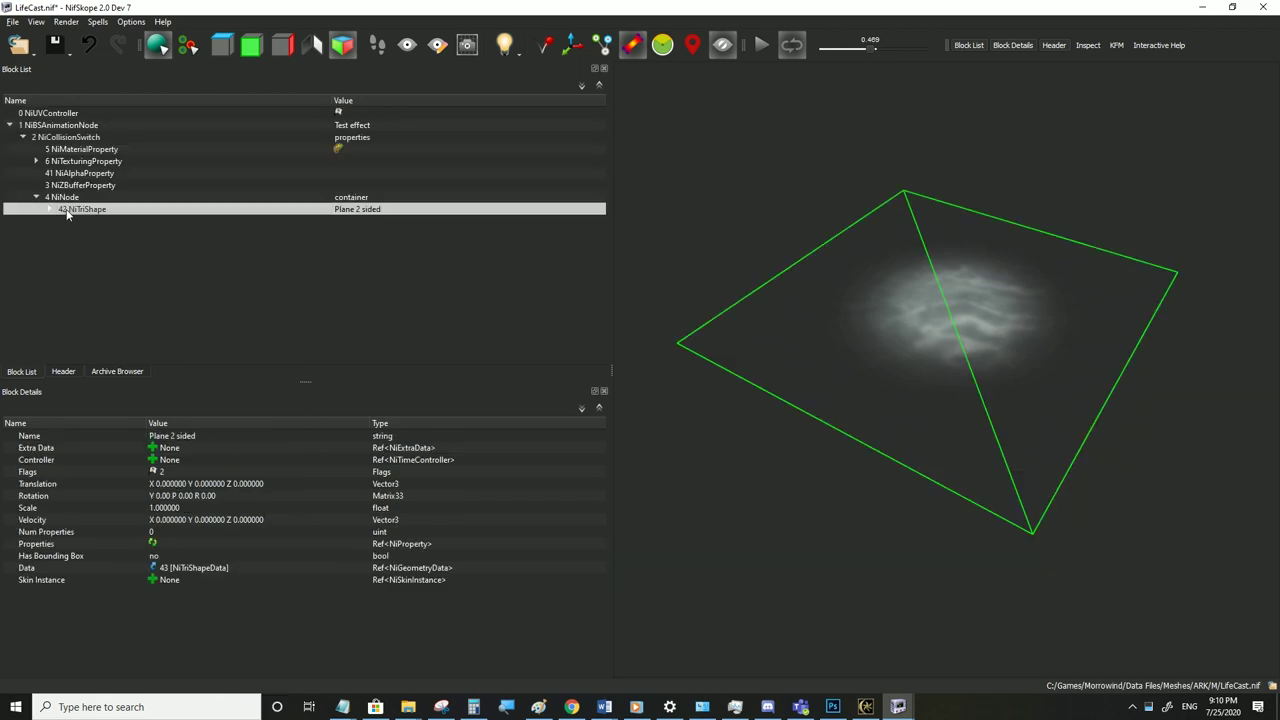
{"action": "left_click", "coordinate": [189, 460]}
{"action": "left_click", "coordinate": [184, 449]}
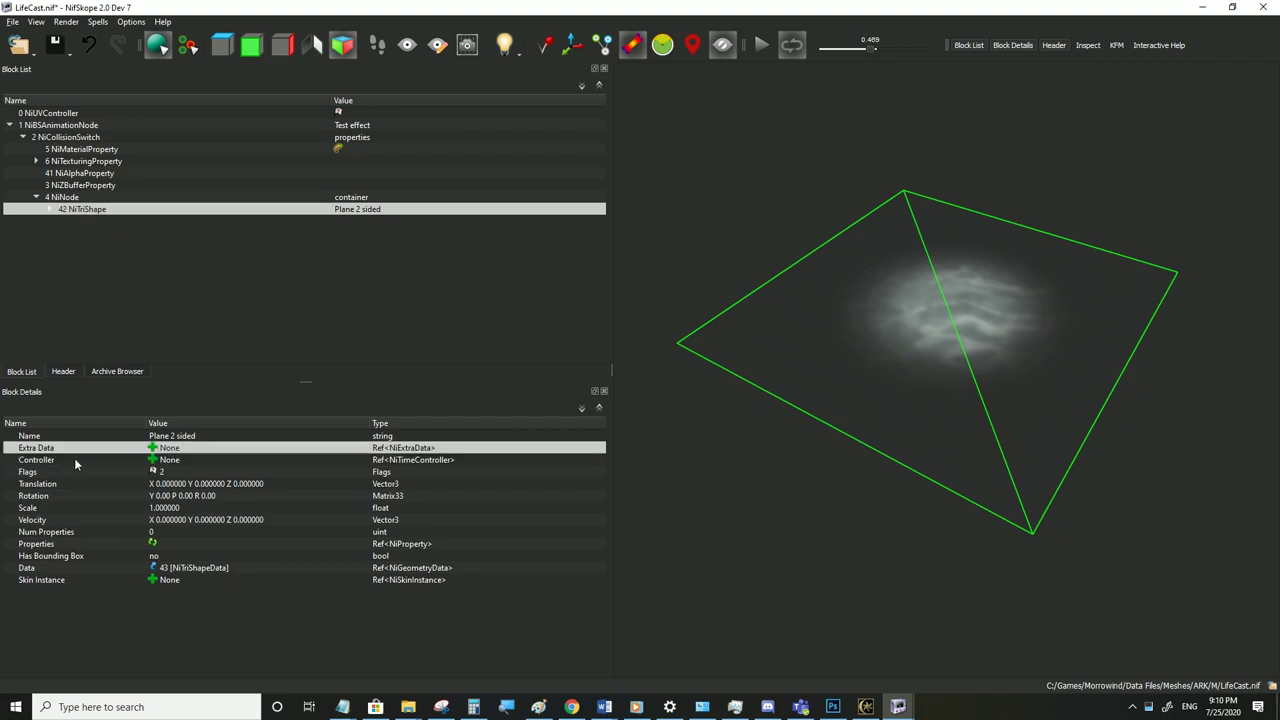
{"action": "left_click", "coordinate": [153, 461]}
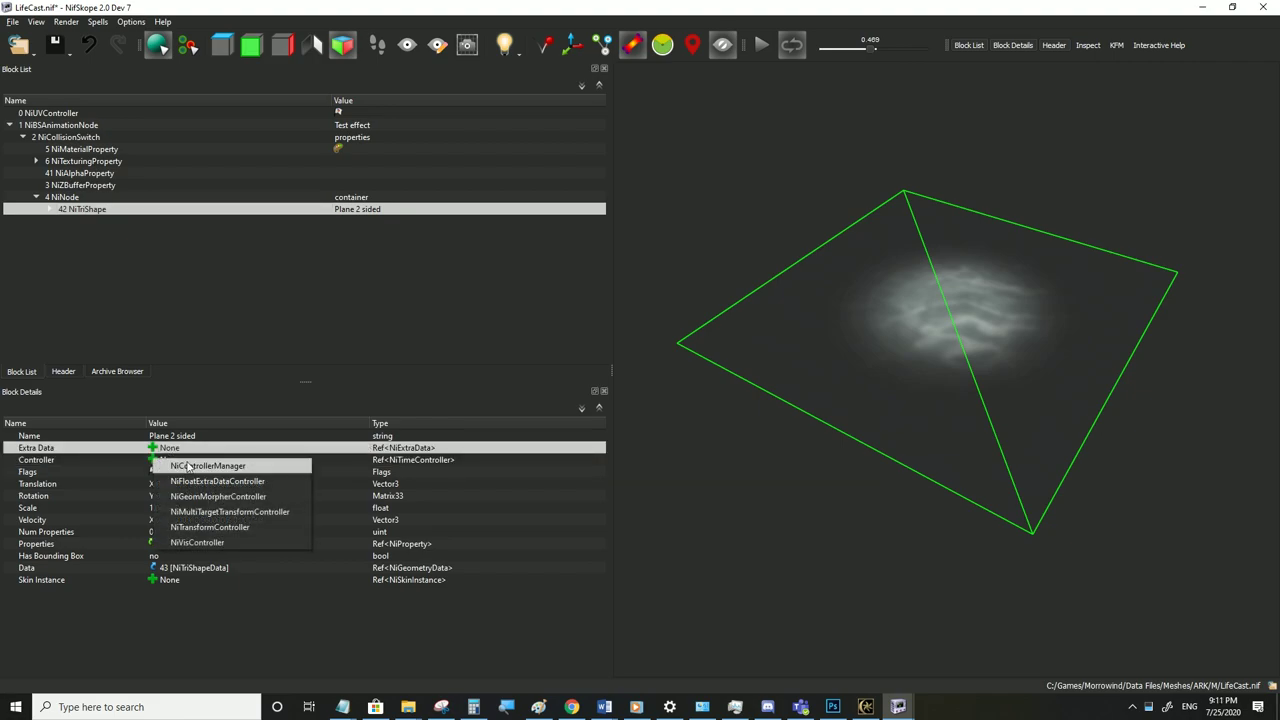
{"action": "left_click", "coordinate": [188, 587]}
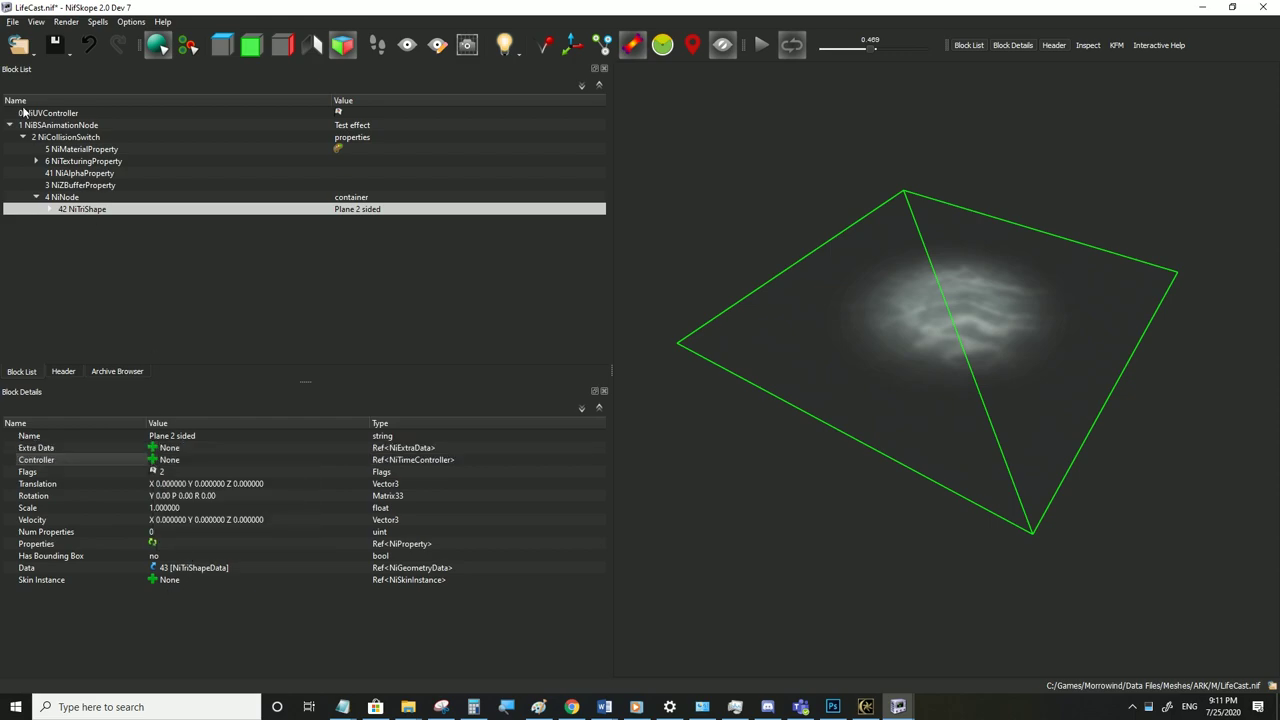
{"action": "left_click", "coordinate": [177, 450]}
{"action": "left_click", "coordinate": [49, 197]}
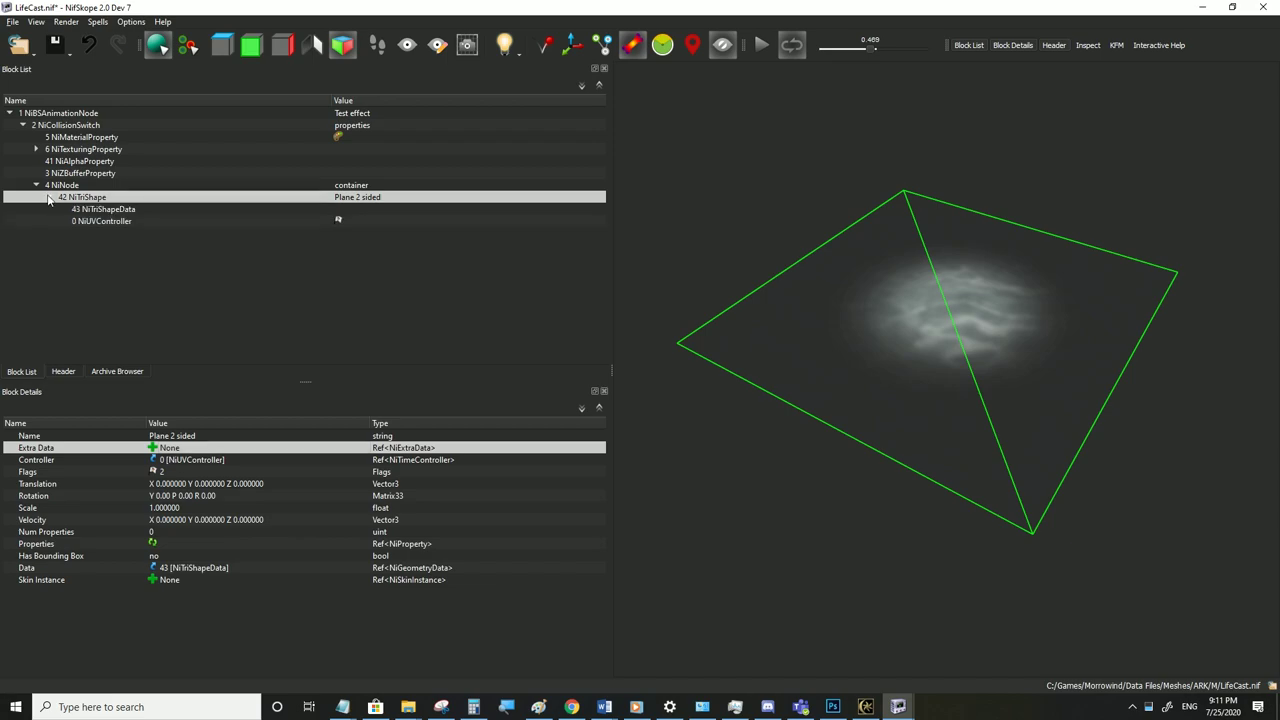
{"action": "left_click", "coordinate": [100, 221]}
{"action": "left_click", "coordinate": [10, 21]}
{"action": "left_click", "coordinate": [38, 132]}
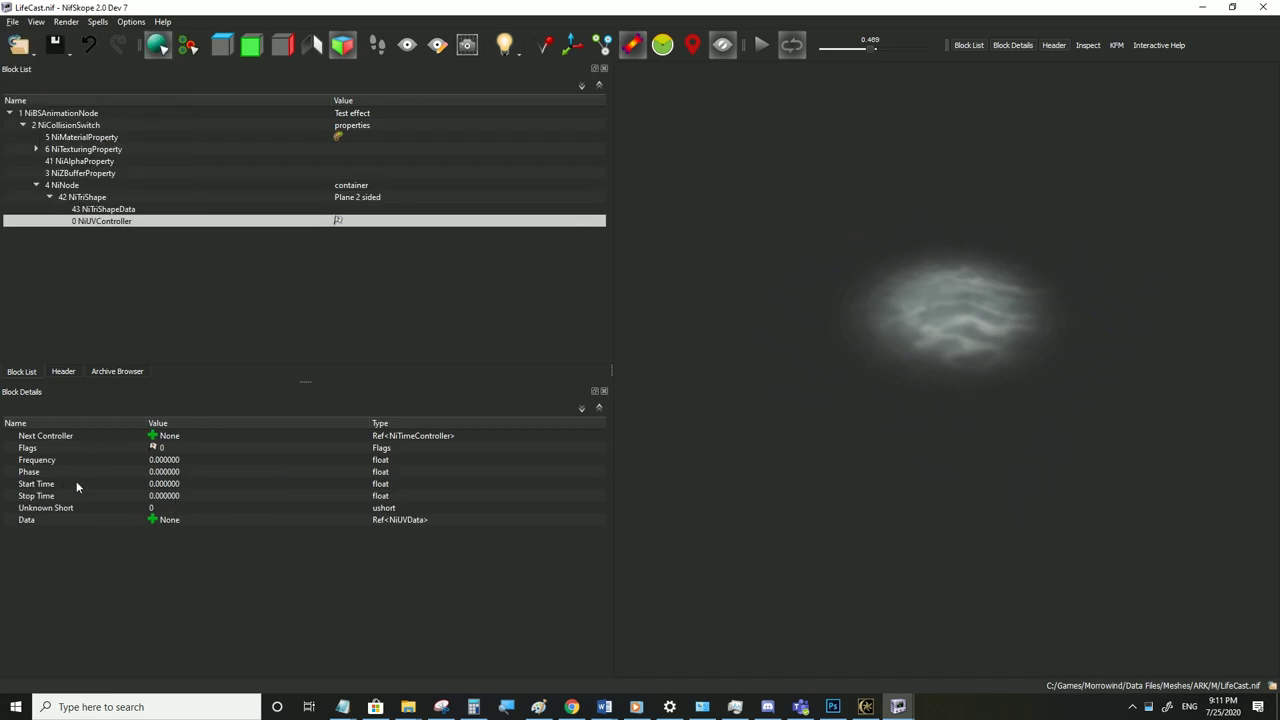
Give the NiUVController Target 42 (Plane 2 sided), Flags 8 and Frequency 1
{"action": "left_click", "coordinate": [103, 212]}
{"action": "left_click", "coordinate": [100, 222]}
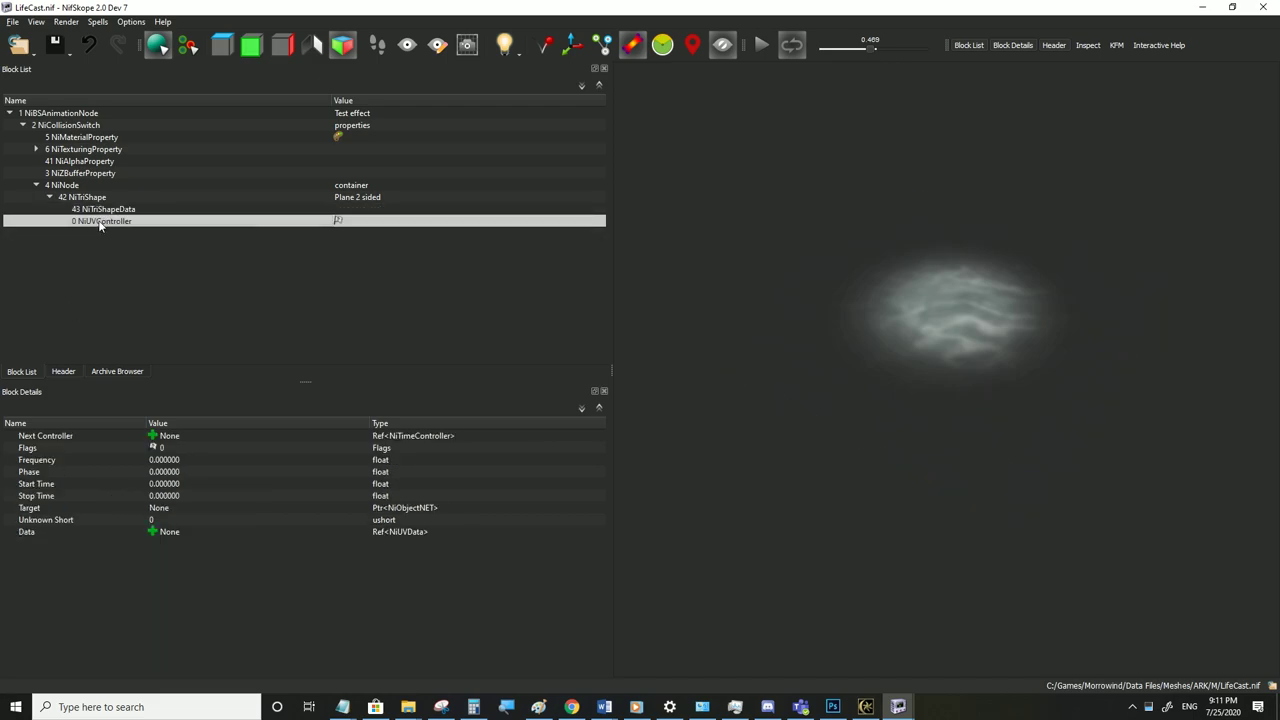
{"action": "double_click", "coordinate": [159, 509]}
{"action": "type", "text": "42"}
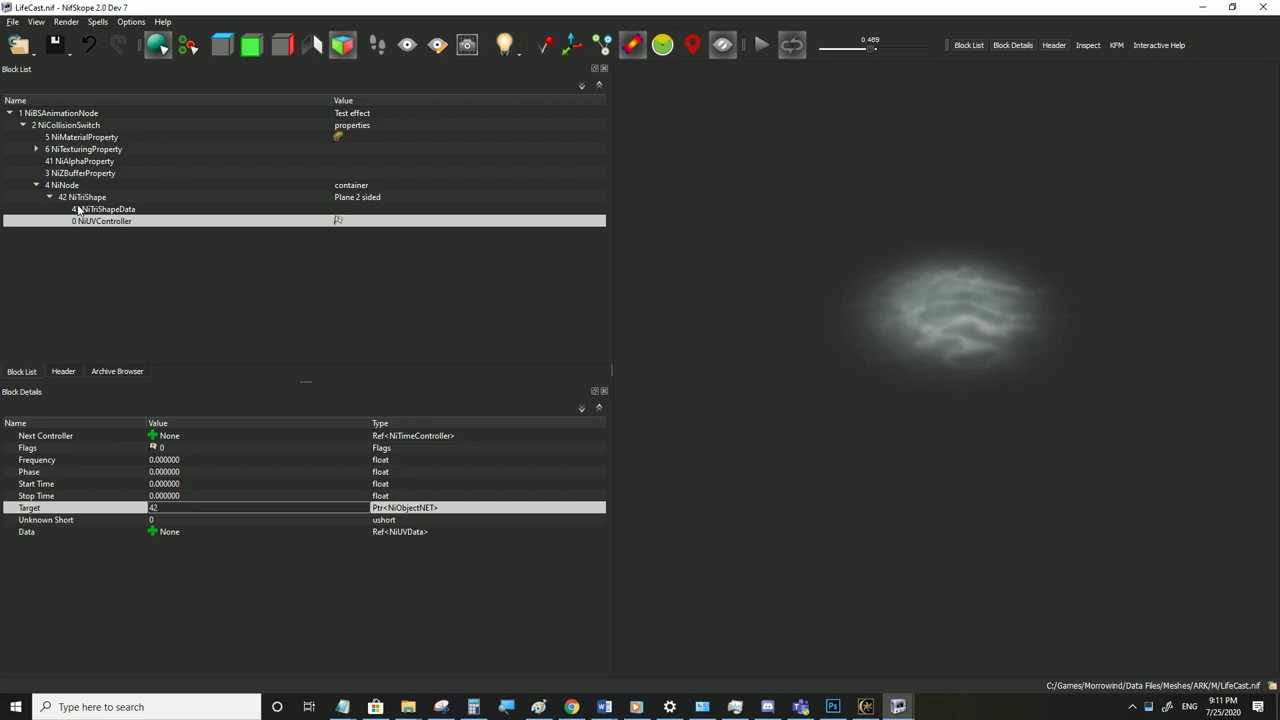
{"action": "left_click", "coordinate": [194, 482]}
{"action": "left_click", "coordinate": [174, 450]}
{"action": "double_click", "coordinate": [174, 450]}
{"action": "type", "text": "8"}
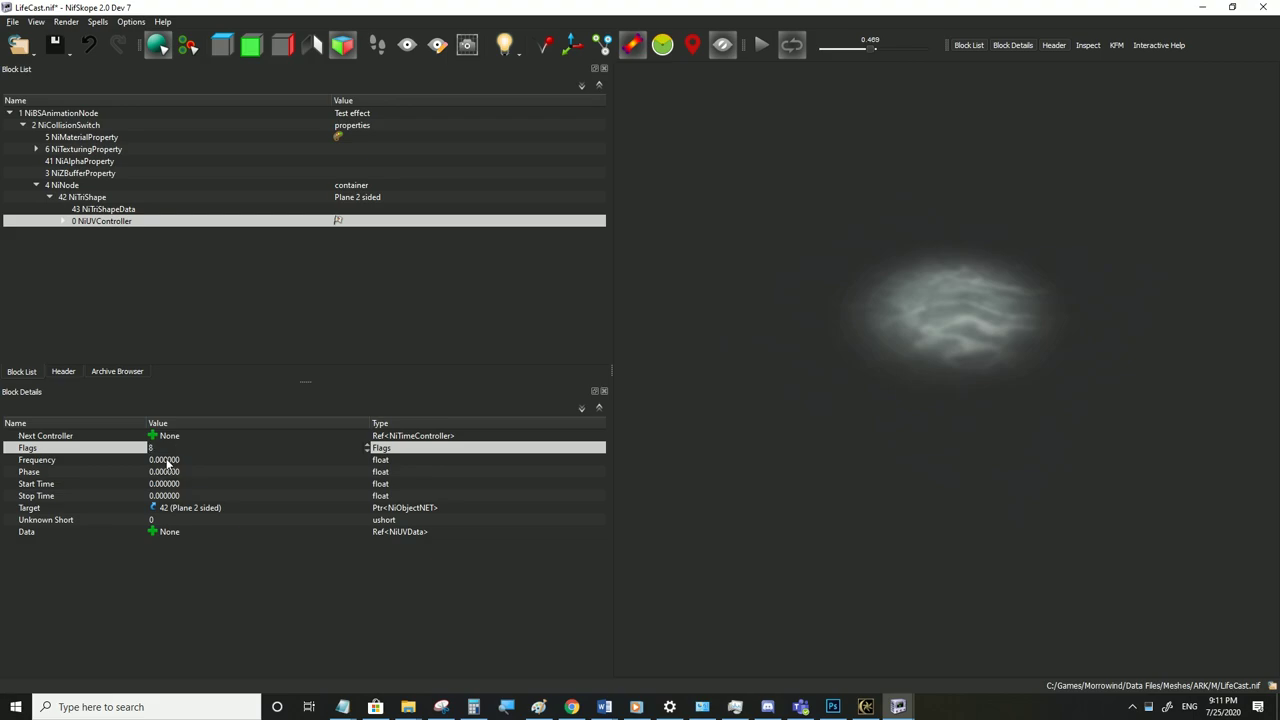
{"action": "left_click", "coordinate": [167, 462]}
{"action": "double_click", "coordinate": [167, 462]}
{"action": "type", "text": "1"}
{"action": "left_click", "coordinate": [172, 495]}
Set the controller's Stop Time to 10 and create a new NiUVData block for it
{"action": "double_click", "coordinate": [172, 495]}
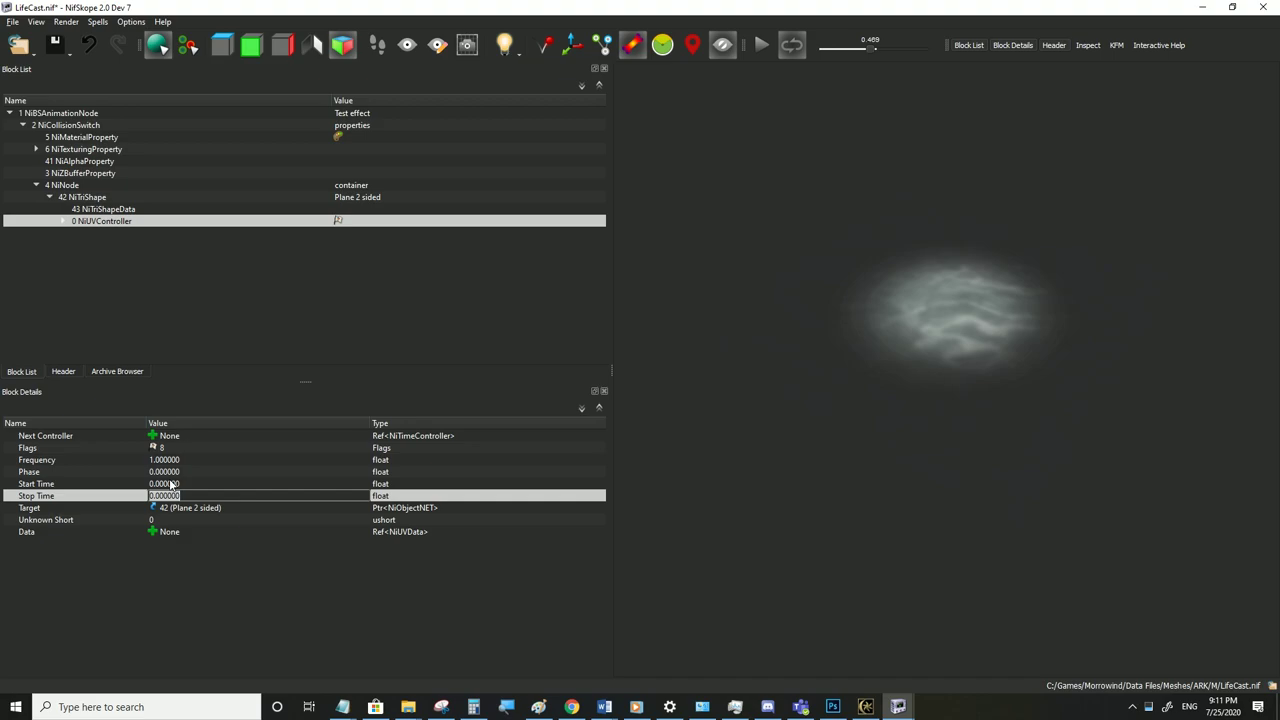
{"action": "type", "text": "6"}
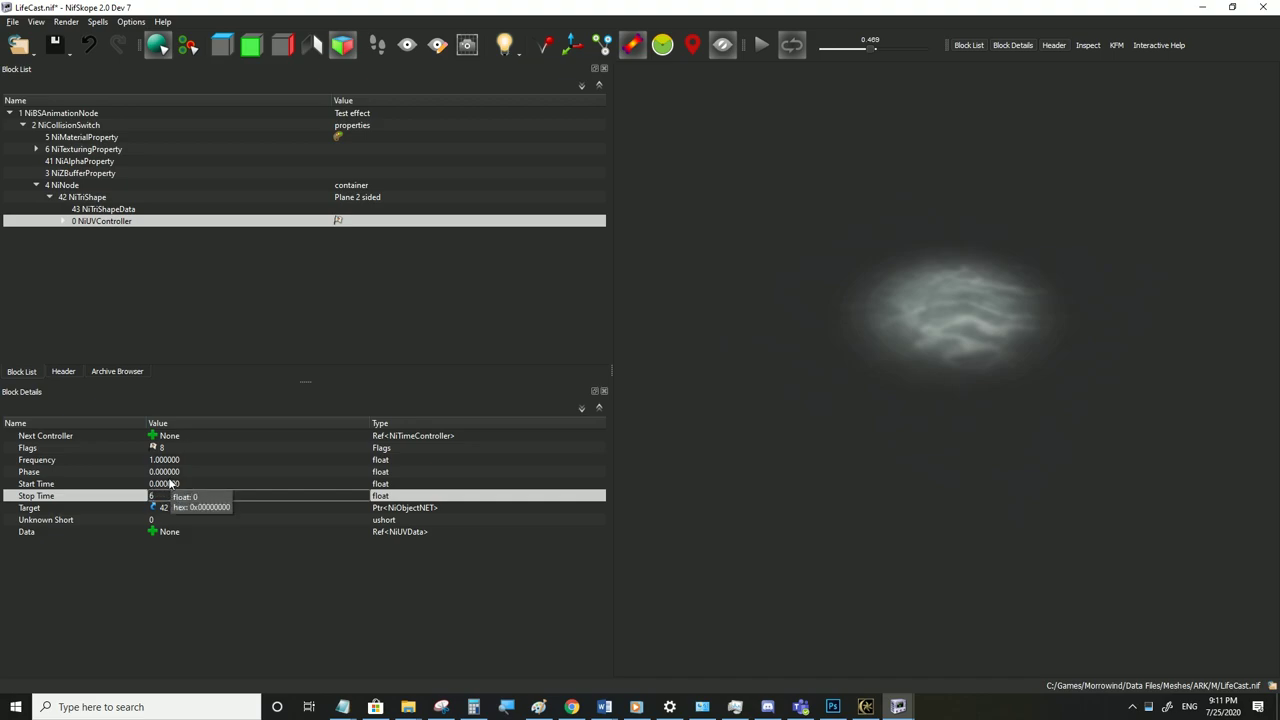
{"action": "left_click", "coordinate": [170, 484]}
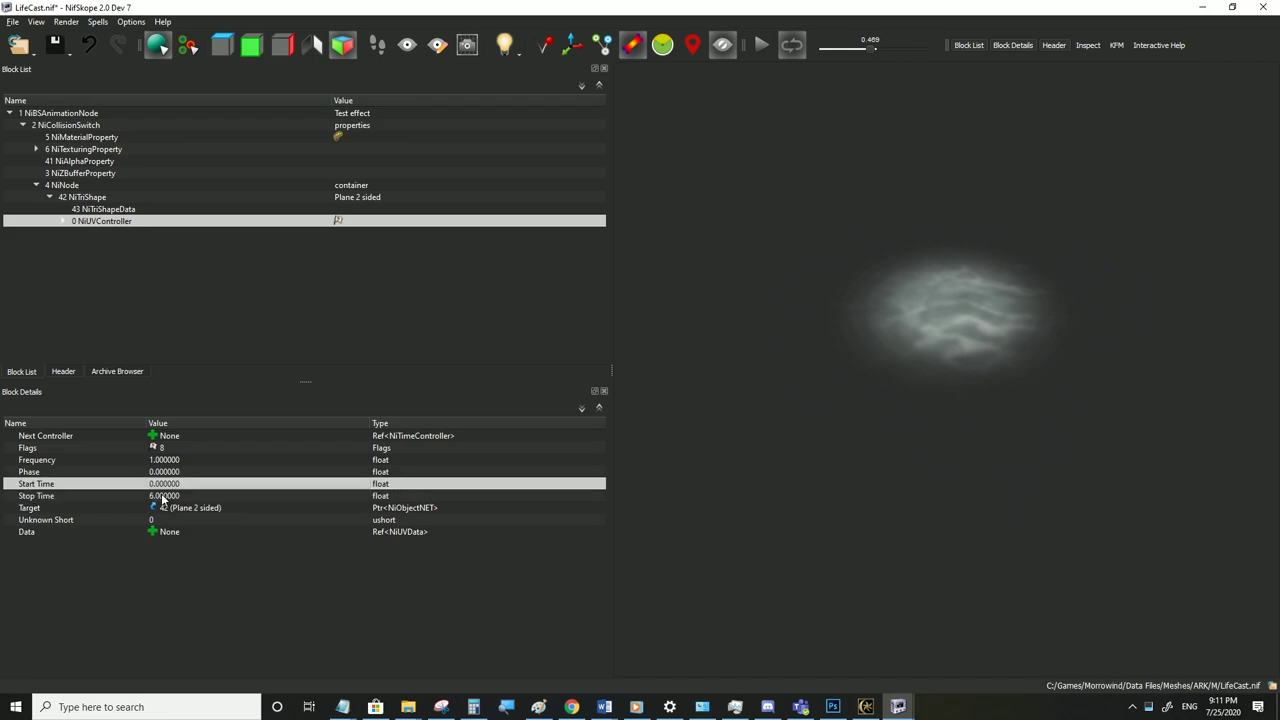
{"action": "key", "text": "Down"}
{"action": "type", "text": "10"}
{"action": "left_click", "coordinate": [172, 484]}
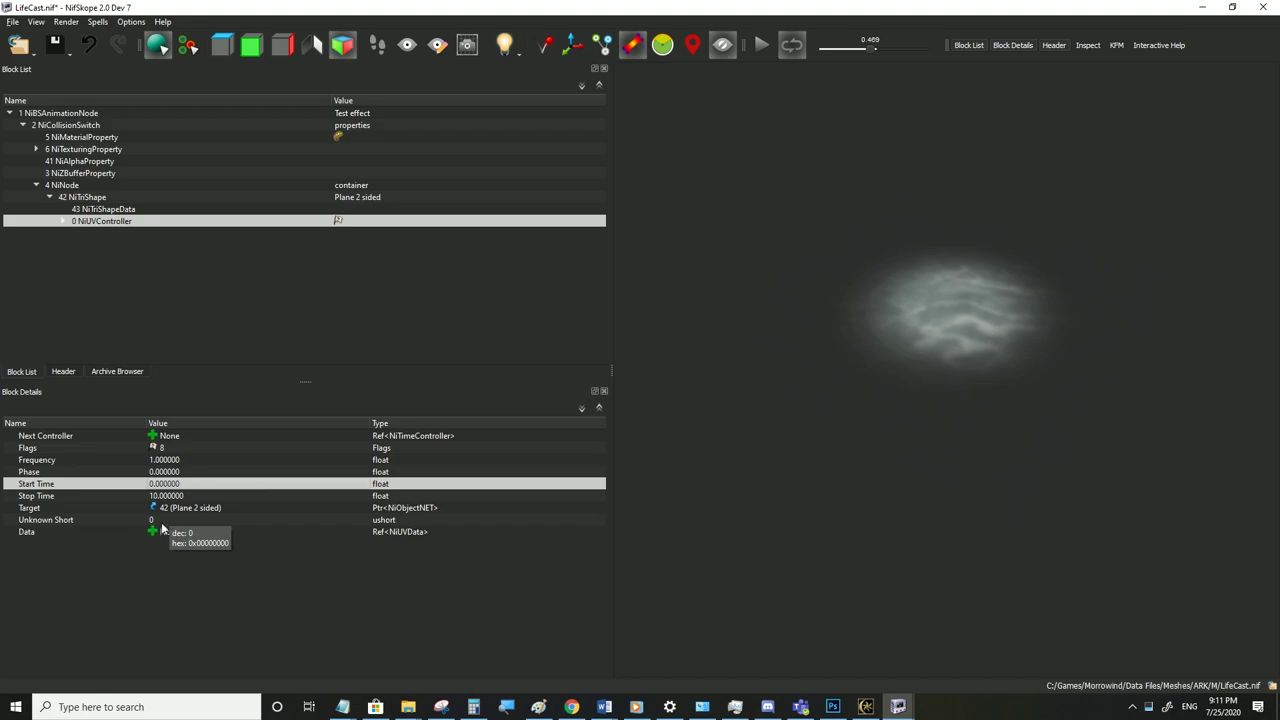
{"action": "left_click", "coordinate": [97, 521]}
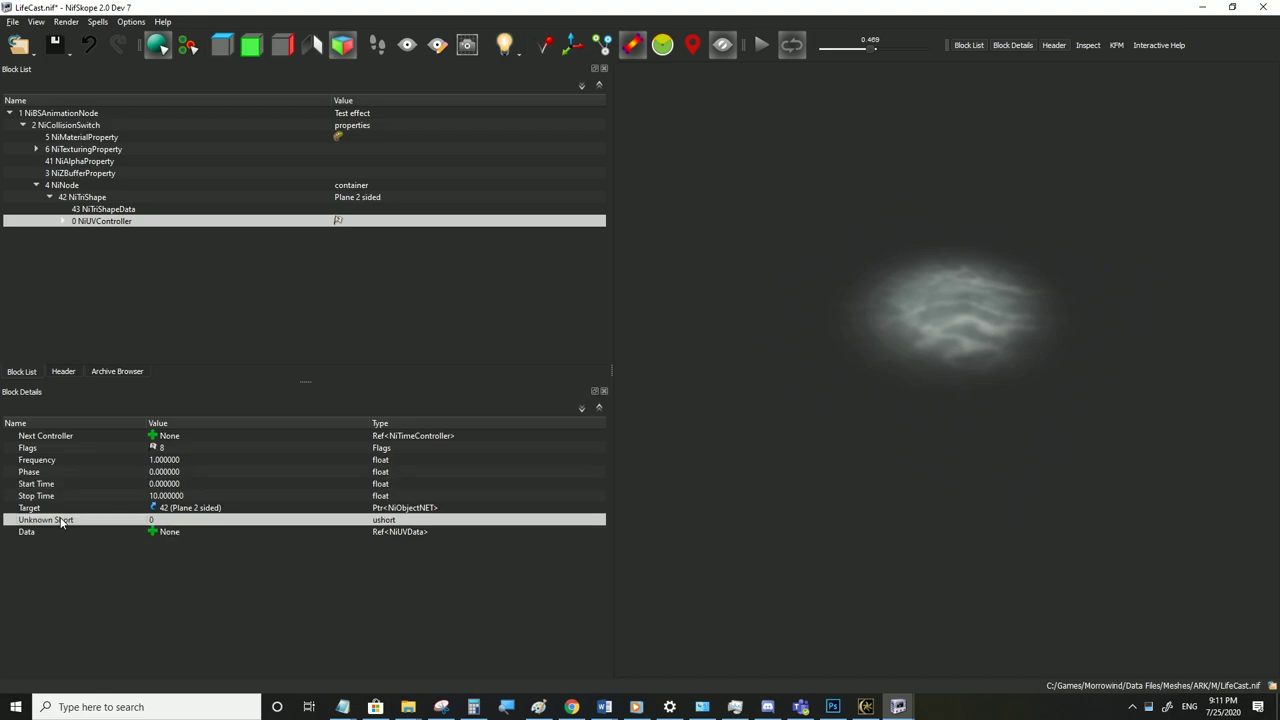
{"action": "left_click", "coordinate": [154, 532]}
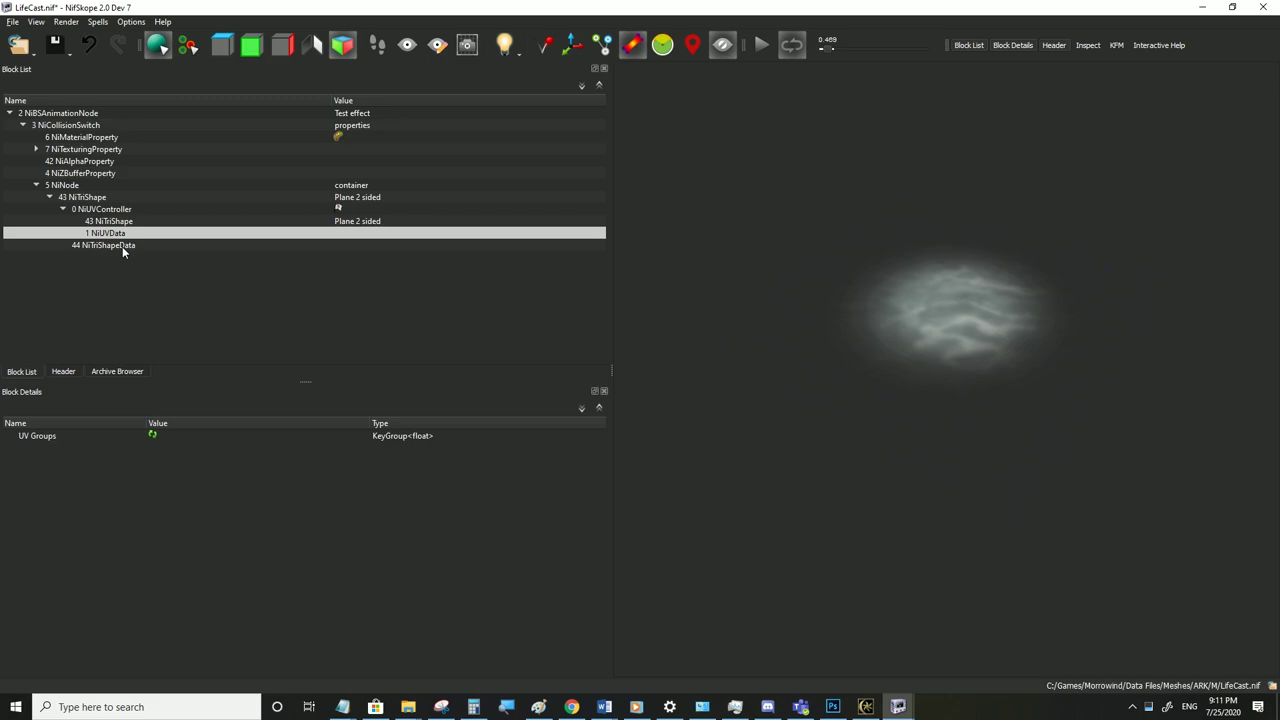
Expand the NiUVData UV Groups and inspect all four groups
{"action": "double_click", "coordinate": [152, 437]}
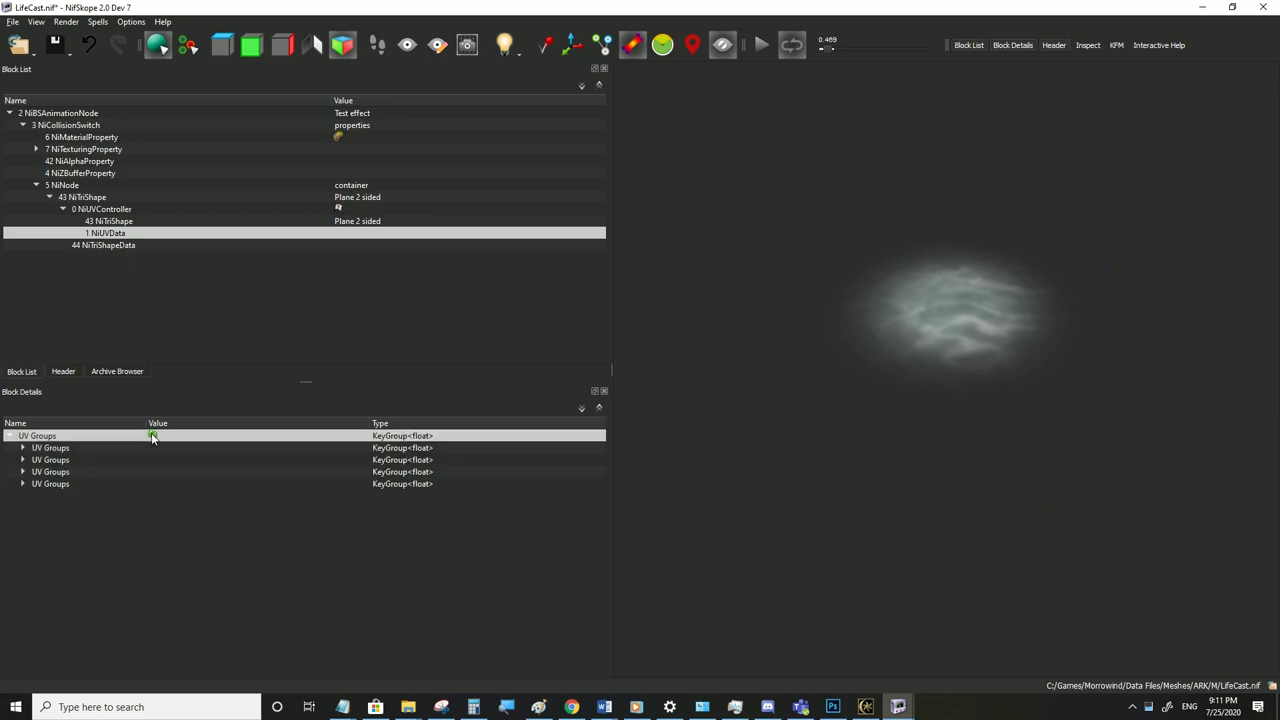
{"action": "left_click", "coordinate": [22, 448]}
{"action": "left_click", "coordinate": [22, 484]}
{"action": "left_click", "coordinate": [25, 508]}
{"action": "left_click", "coordinate": [22, 520]}
{"action": "left_click", "coordinate": [22, 556]}
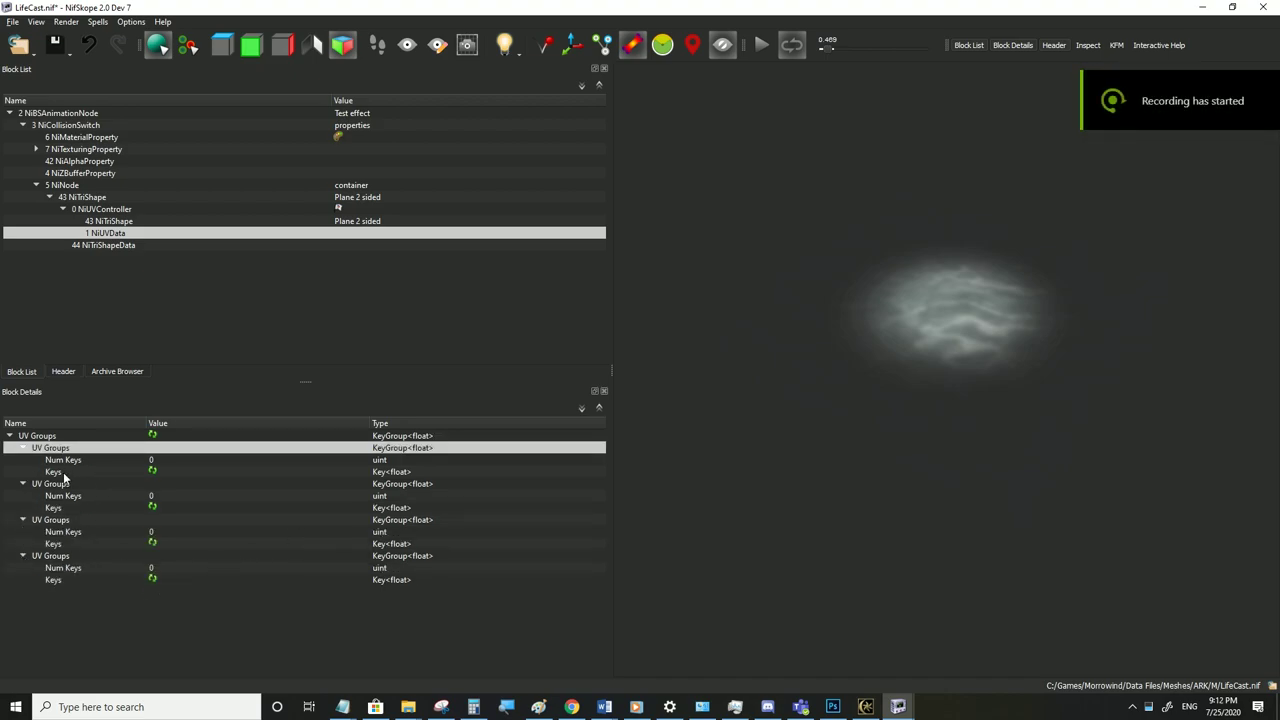
{"action": "left_click", "coordinate": [71, 462]}
{"action": "left_click", "coordinate": [69, 485]}
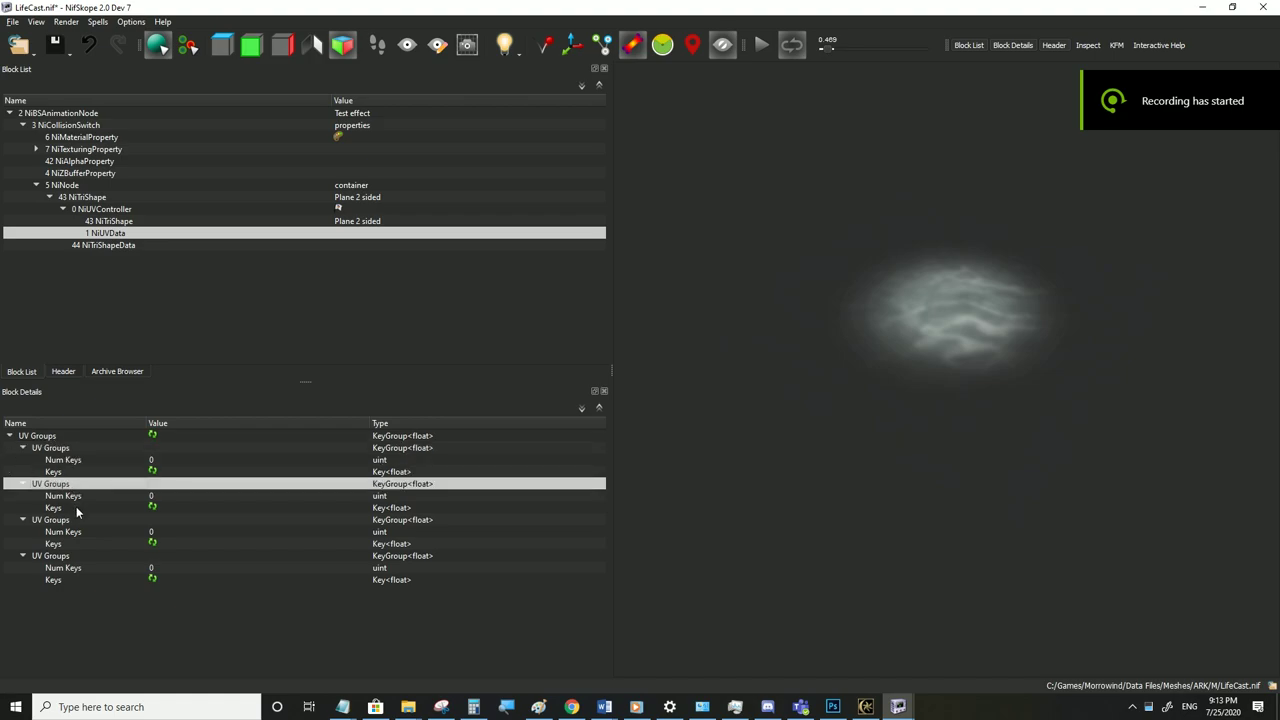
{"action": "left_click", "coordinate": [75, 451]}
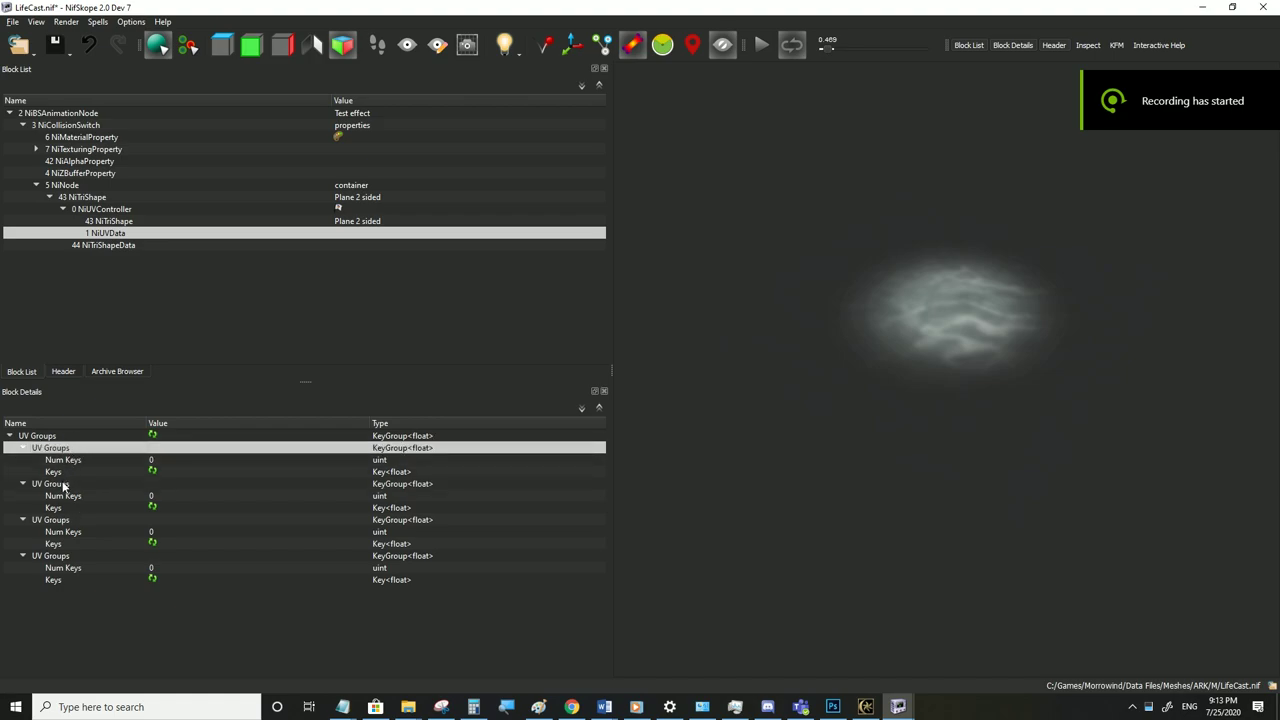
{"action": "left_click", "coordinate": [63, 485]}
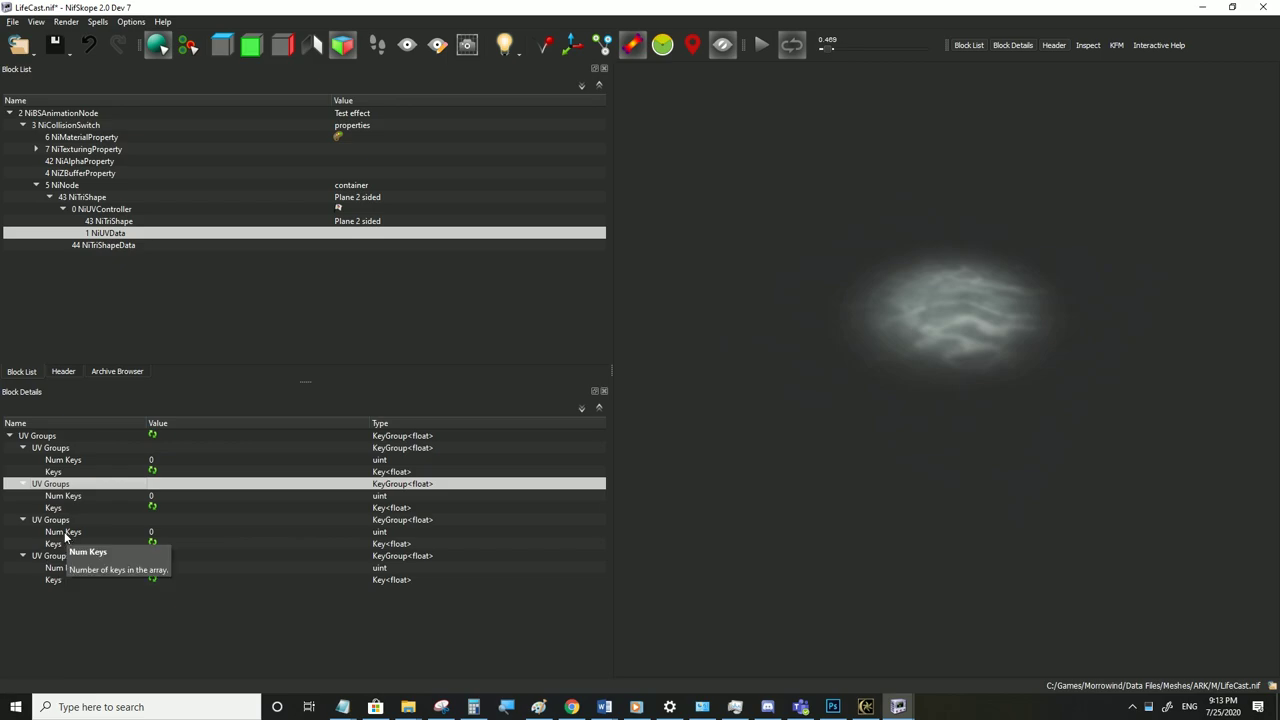
{"action": "left_click", "coordinate": [52, 520]}
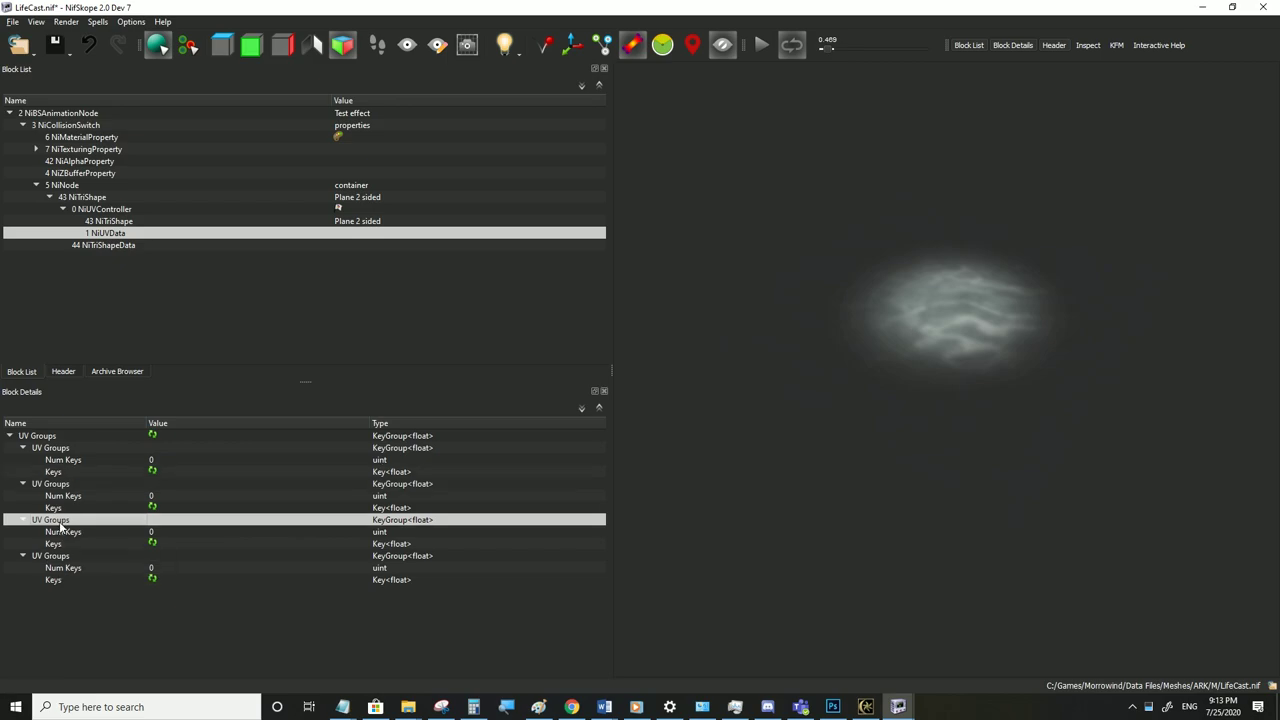
{"action": "left_click", "coordinate": [46, 558]}
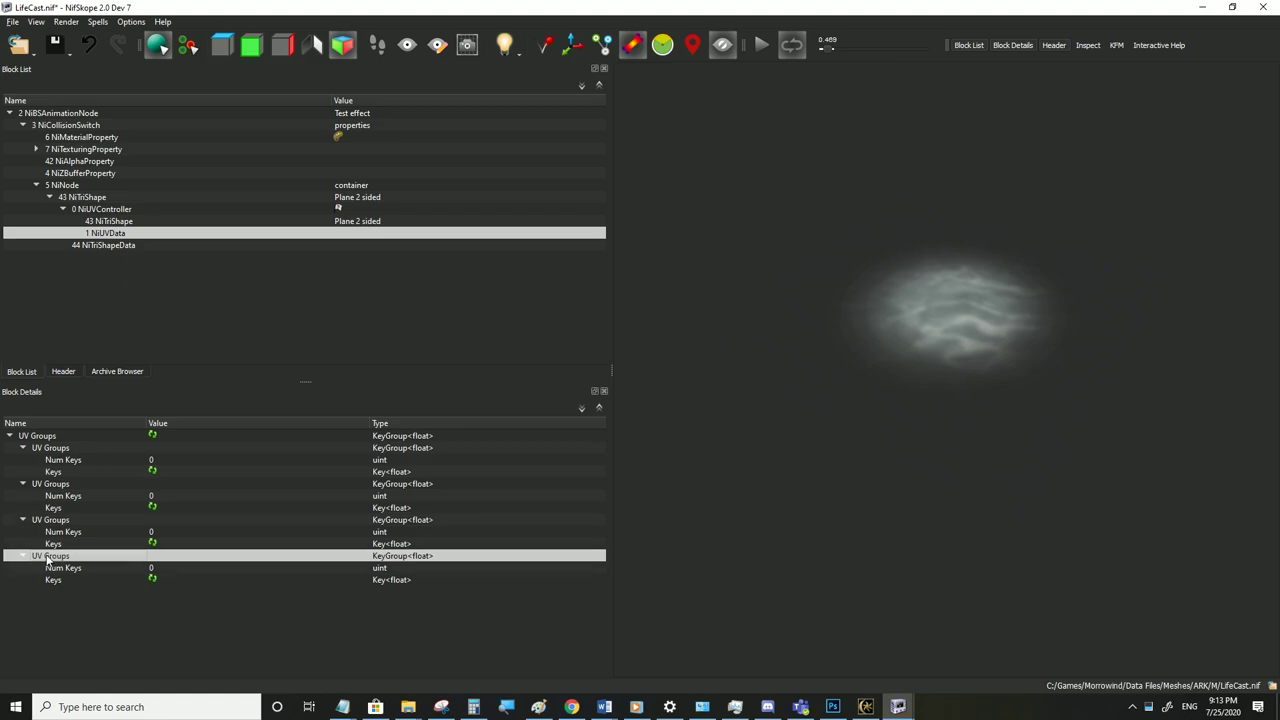
Give the first UV group 6 keys with LINEAR_KEY interpolation
{"action": "double_click", "coordinate": [163, 460]}
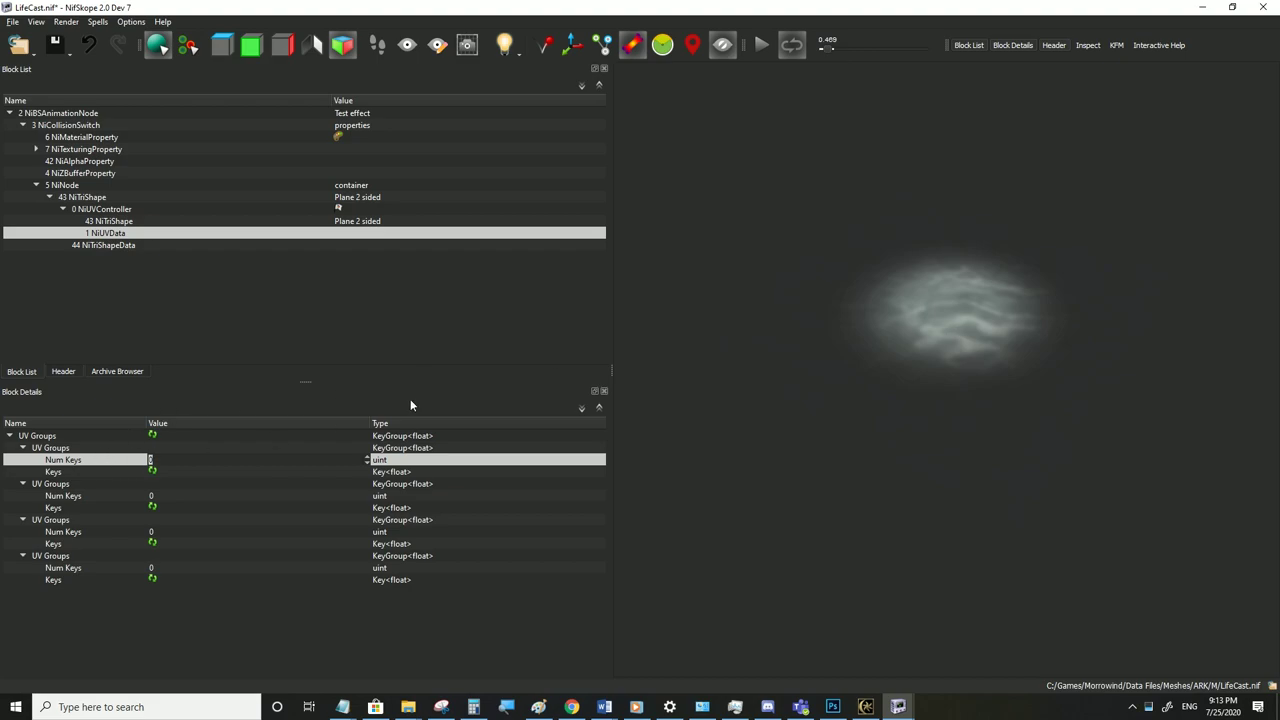
{"action": "type", "text": "6"}
{"action": "left_click", "coordinate": [155, 474]}
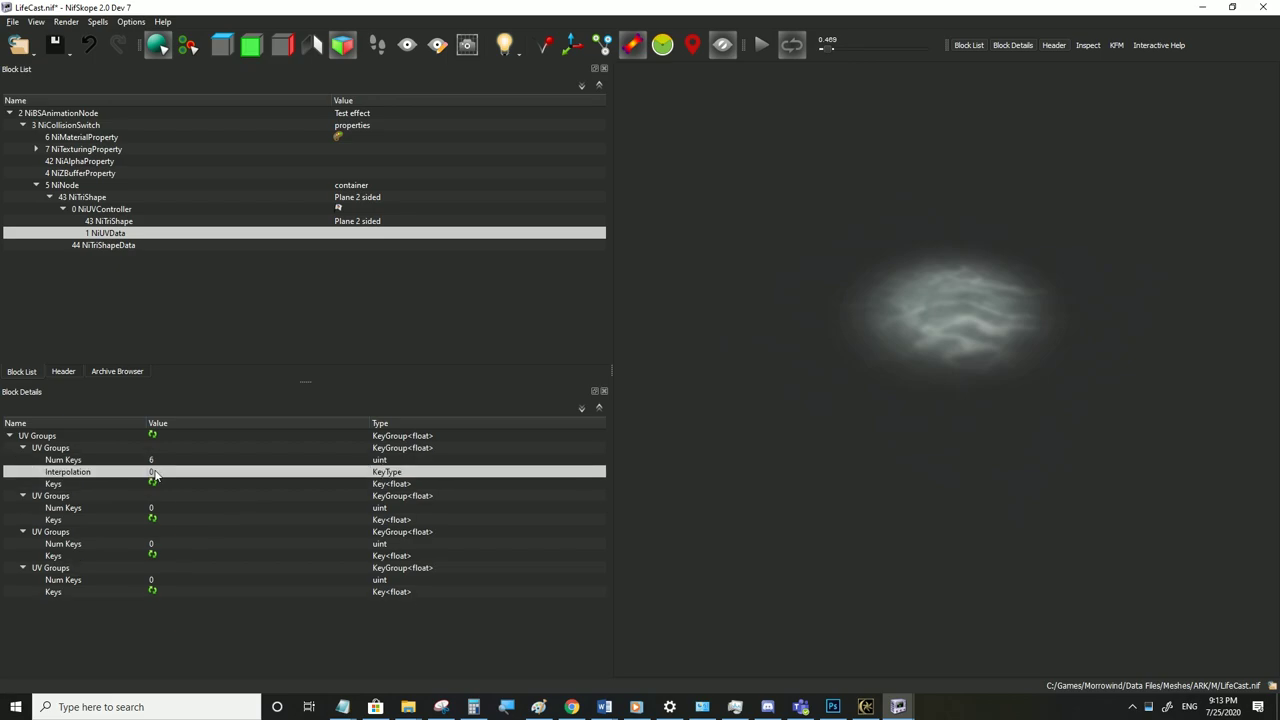
{"action": "left_click", "coordinate": [269, 481]}
{"action": "left_click", "coordinate": [298, 475]}
{"action": "left_click", "coordinate": [363, 471]}
{"action": "left_click", "coordinate": [177, 480]}
{"action": "left_click", "coordinate": [72, 486]}
Expand the first group's six keys and begin editing the last key's time
{"action": "left_click", "coordinate": [38, 484]}
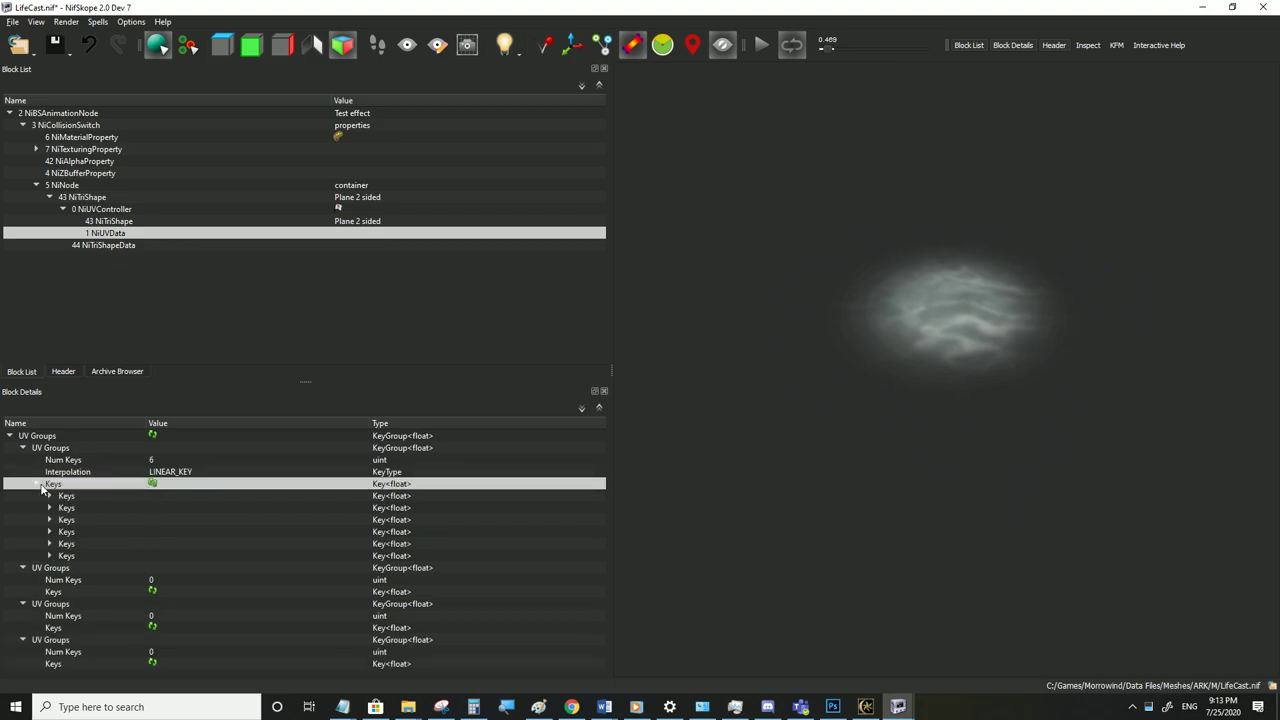
{"action": "left_click", "coordinate": [88, 210]}
{"action": "left_click", "coordinate": [97, 234]}
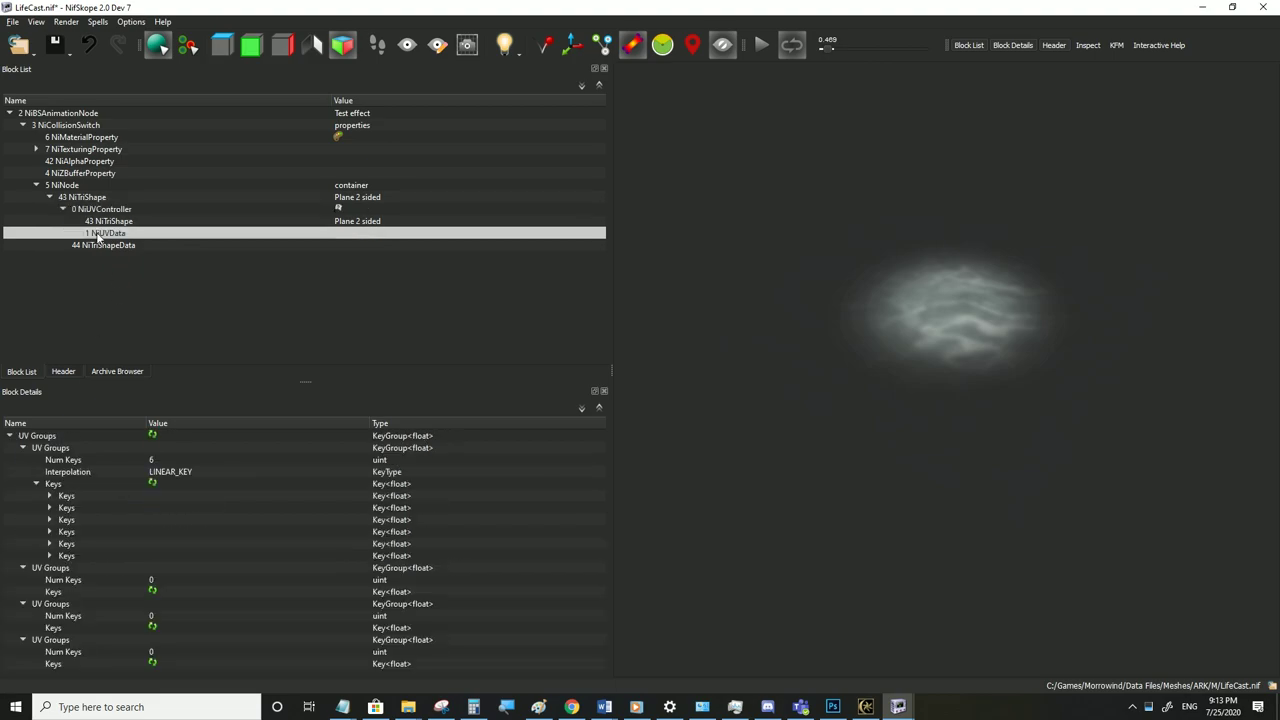
{"action": "left_click", "coordinate": [49, 556]}
{"action": "double_click", "coordinate": [160, 567]}
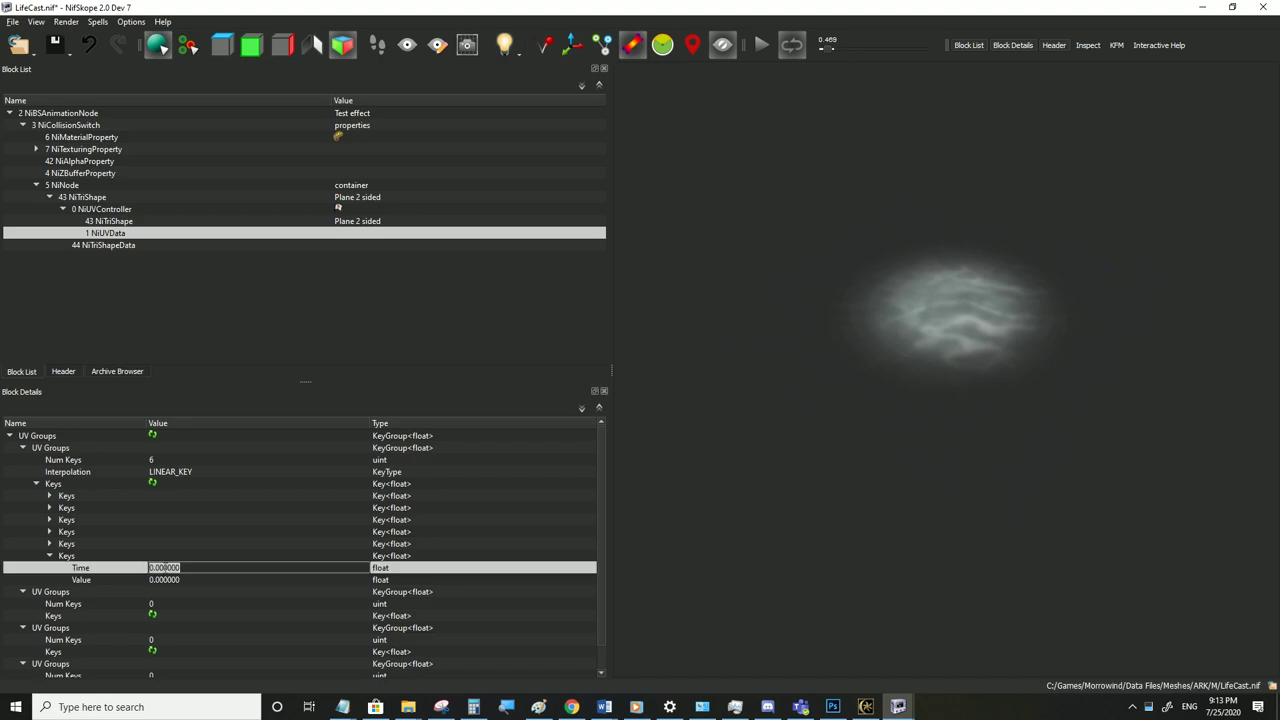
Set the last key's time to 10 and expand the other five keys
{"action": "type", "text": "10"}
{"action": "left_click", "coordinate": [157, 555]}
{"action": "left_click", "coordinate": [49, 544]}
{"action": "left_click", "coordinate": [49, 532]}
{"action": "left_click", "coordinate": [49, 520]}
{"action": "left_click", "coordinate": [49, 508]}
{"action": "left_click", "coordinate": [49, 496]}
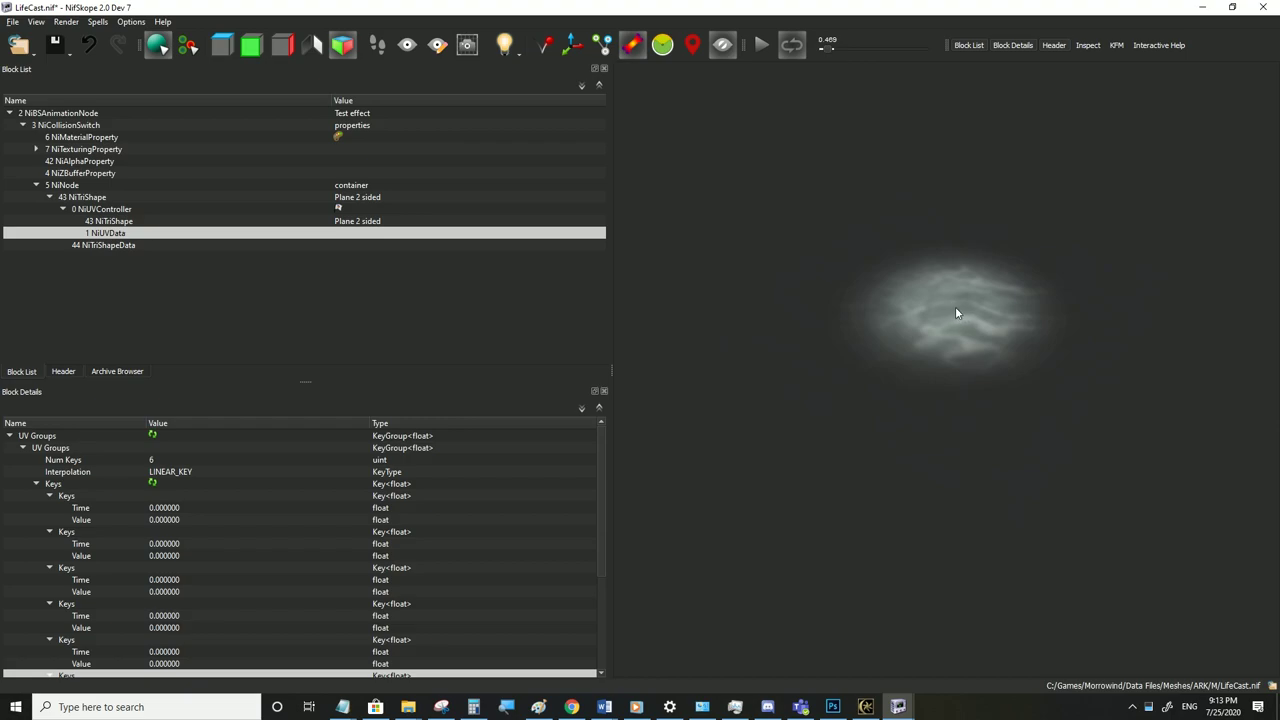
Give the second key value 0.5 at time 1, and the third key time 2
{"action": "double_click", "coordinate": [176, 556]}
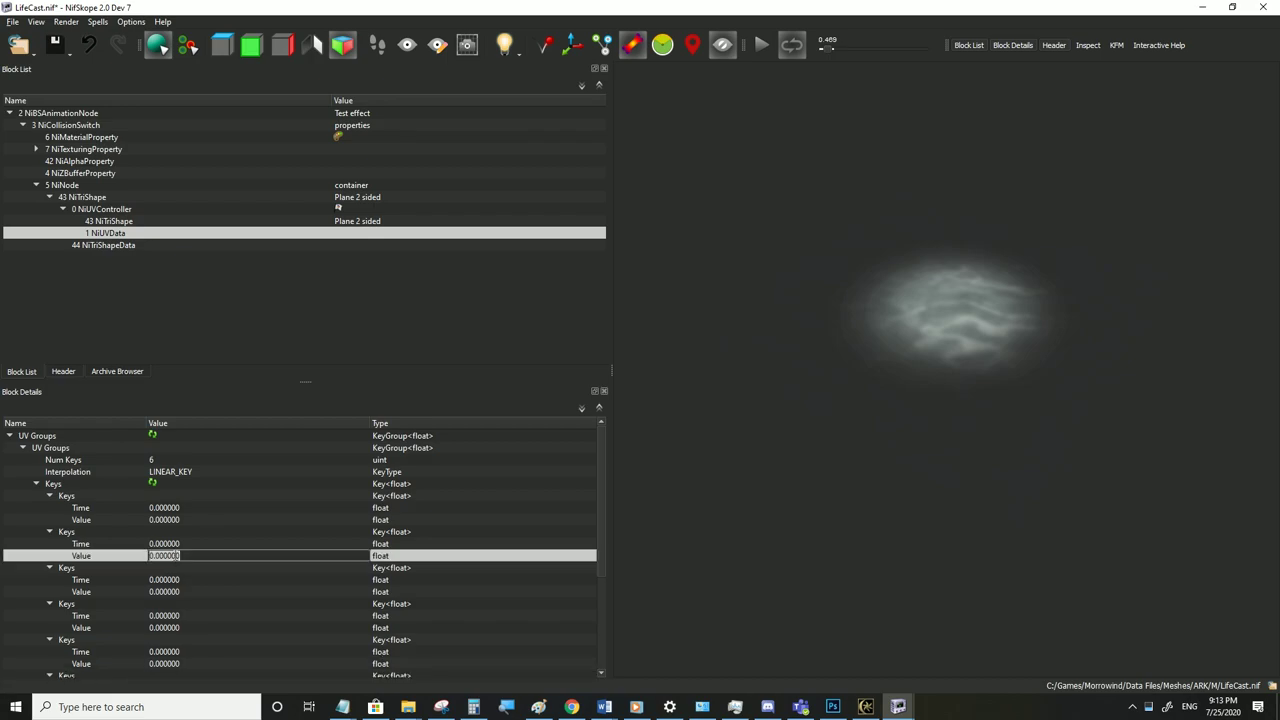
{"action": "type", "text": "0.5"}
{"action": "key", "text": "Return"}
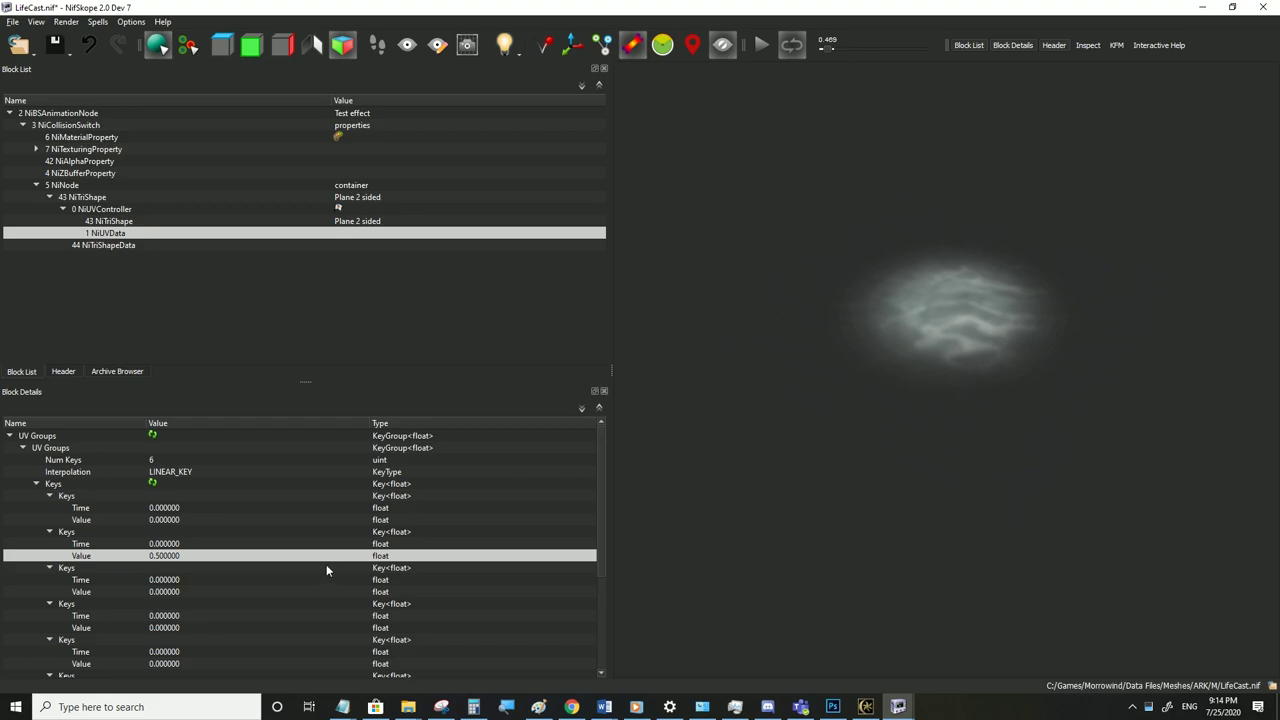
{"action": "double_click", "coordinate": [171, 544]}
{"action": "type", "text": "1"}
{"action": "left_click", "coordinate": [170, 579]}
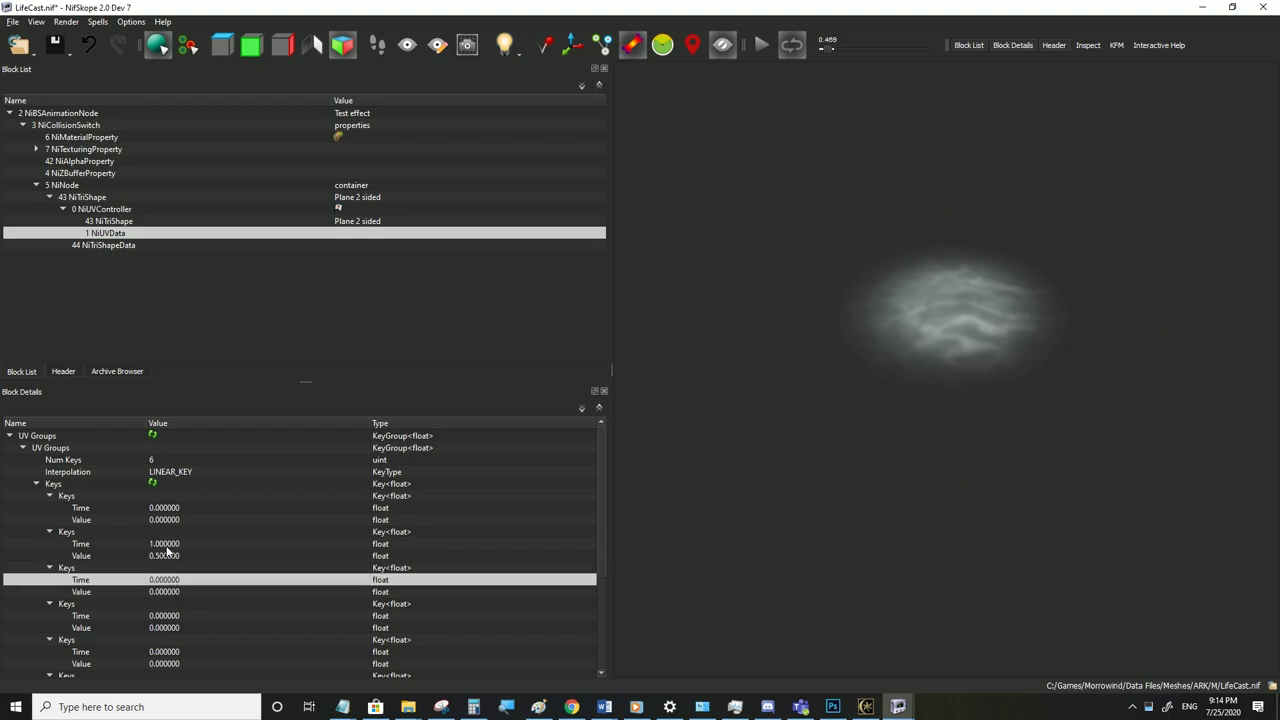
{"action": "double_click", "coordinate": [165, 579]}
{"action": "type", "text": "2"}
{"action": "left_click", "coordinate": [172, 558]}
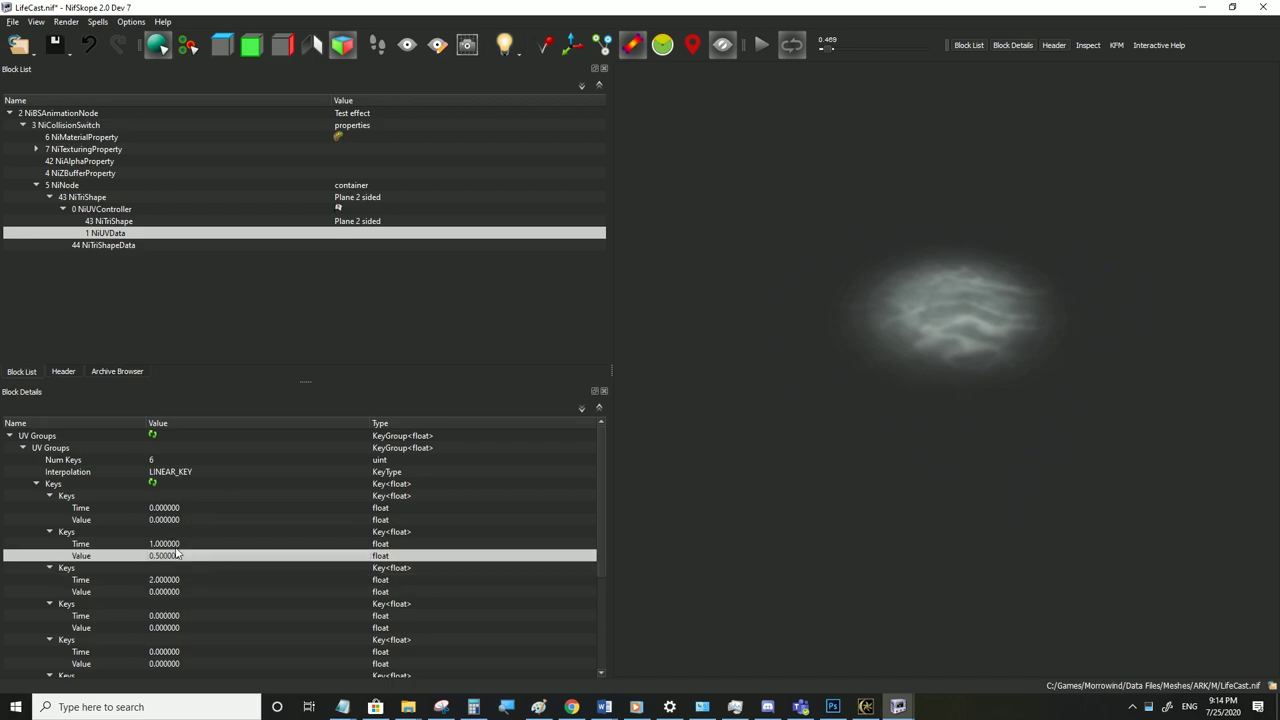
Set the fourth and fifth keys' times to 3 and 4
{"action": "double_click", "coordinate": [172, 546]}
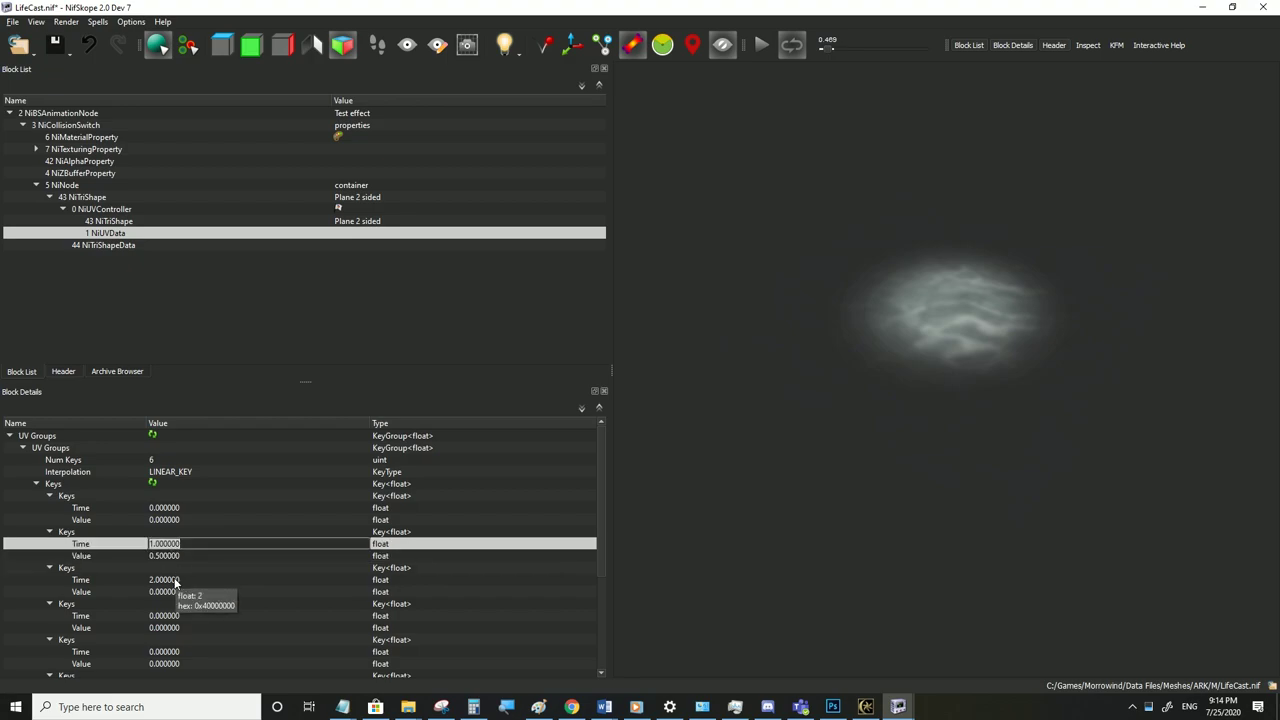
{"action": "left_click", "coordinate": [175, 581]}
{"action": "scroll", "coordinate": [160, 577], "scroll_direction": "down", "scroll_amount": 2}
{"action": "left_click", "coordinate": [168, 545]}
{"action": "double_click", "coordinate": [168, 545]}
{"action": "type", "text": "3"}
{"action": "double_click", "coordinate": [171, 579]}
{"action": "type", "text": "4"}
{"action": "left_click", "coordinate": [183, 547]}
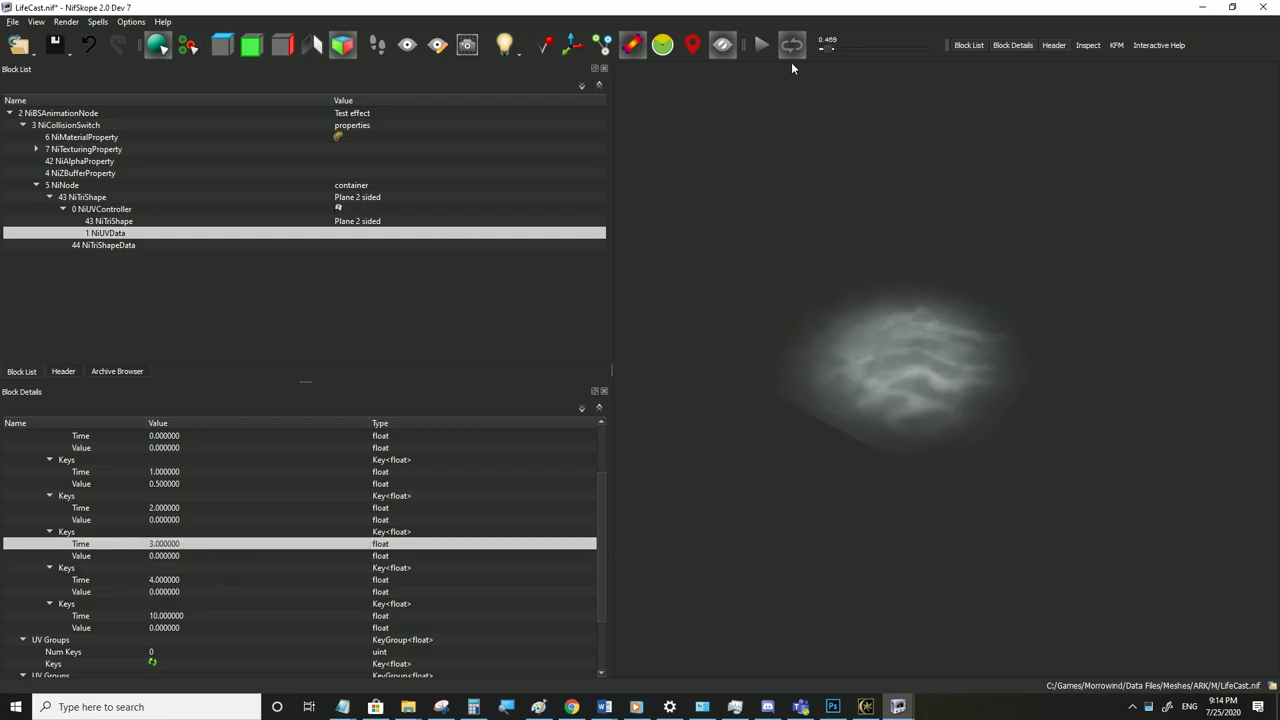
Play the animation to preview the scrolling texture, then pause it
{"action": "left_click", "coordinate": [763, 45]}
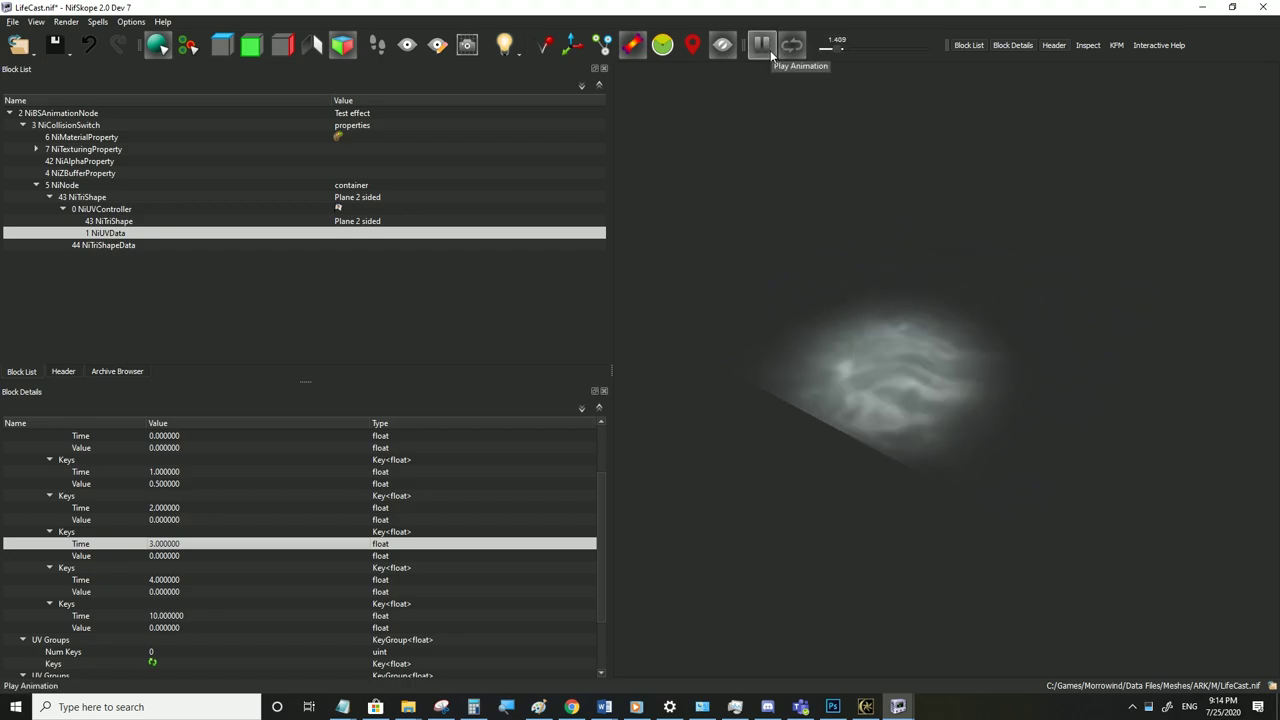
{"action": "left_click", "coordinate": [763, 45]}
{"action": "scroll", "coordinate": [210, 438], "scroll_direction": "down", "scroll_amount": 2}
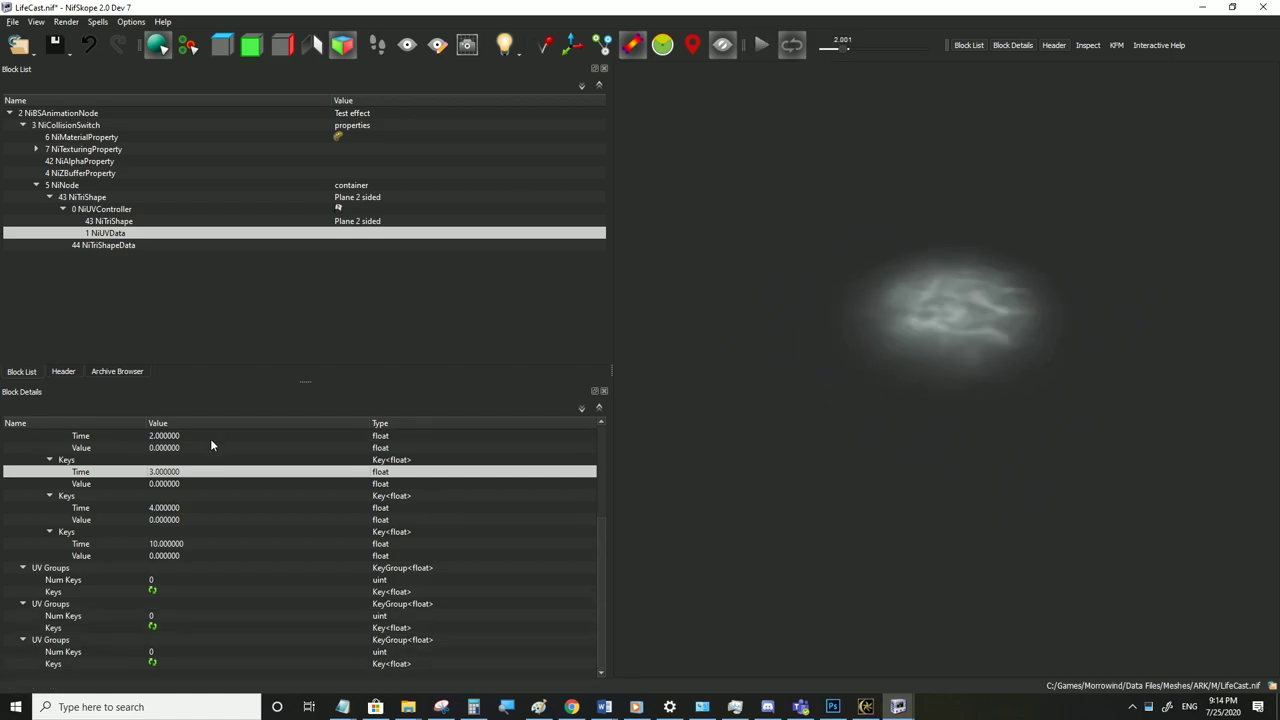
Give the UV group six keys with LINEAR_KEY interpolation
{"action": "double_click", "coordinate": [174, 579]}
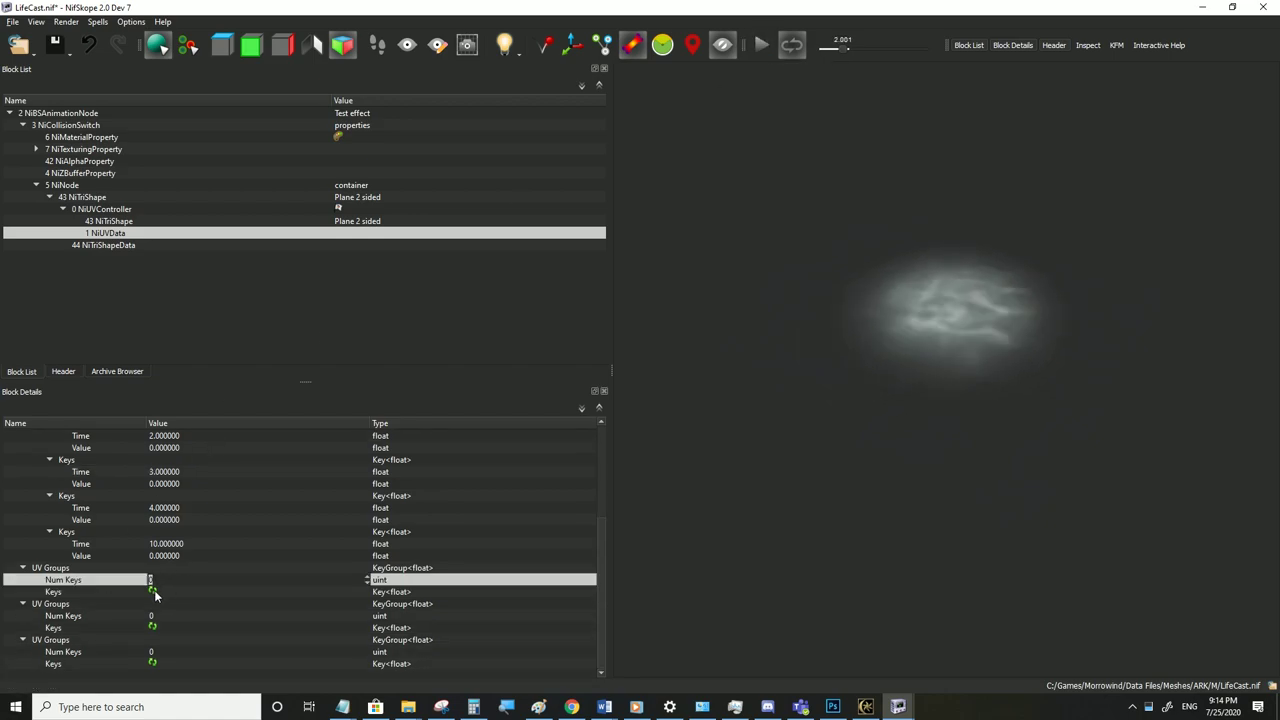
{"action": "type", "text": "6"}
{"action": "left_click", "coordinate": [155, 595]}
{"action": "double_click", "coordinate": [203, 591]}
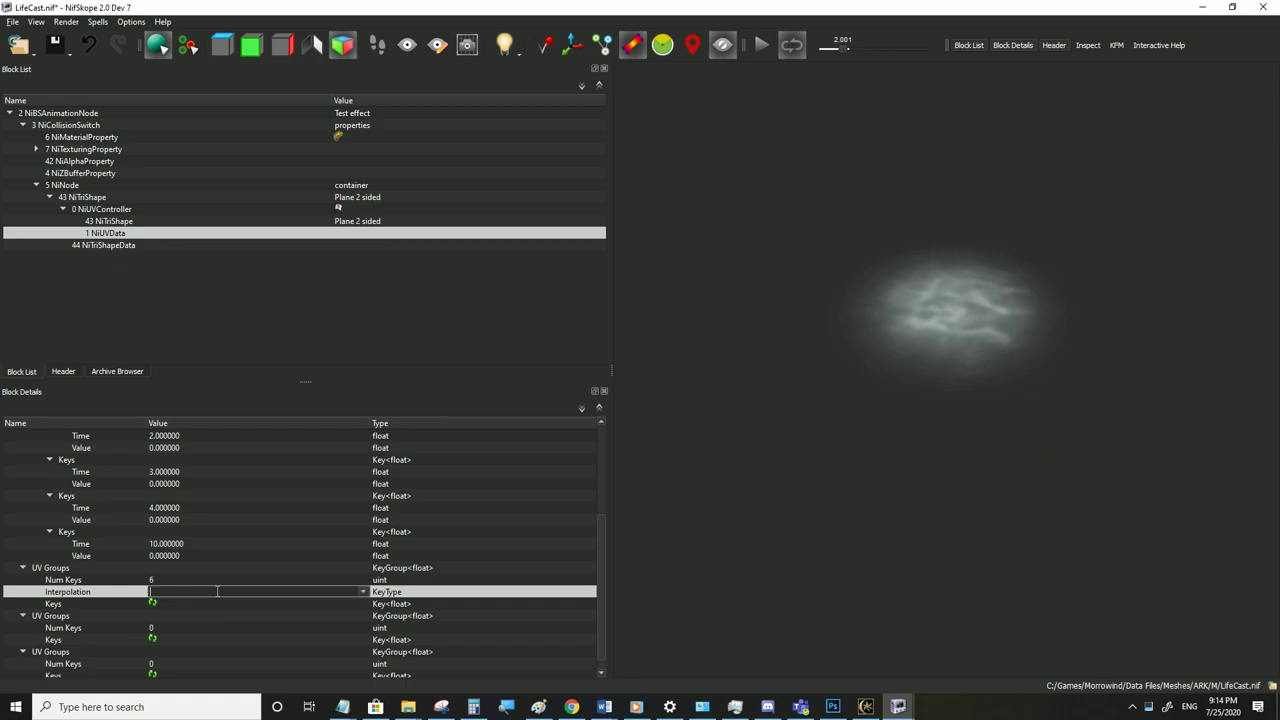
{"action": "left_click", "coordinate": [357, 591]}
{"action": "left_click", "coordinate": [227, 600]}
{"action": "left_click", "coordinate": [154, 606]}
Expand the group's keys so each key's time and value are visible
{"action": "scroll", "coordinate": [226, 568], "scroll_direction": "up", "scroll_amount": 4}
{"action": "scroll", "coordinate": [226, 570], "scroll_direction": "down", "scroll_amount": 5}
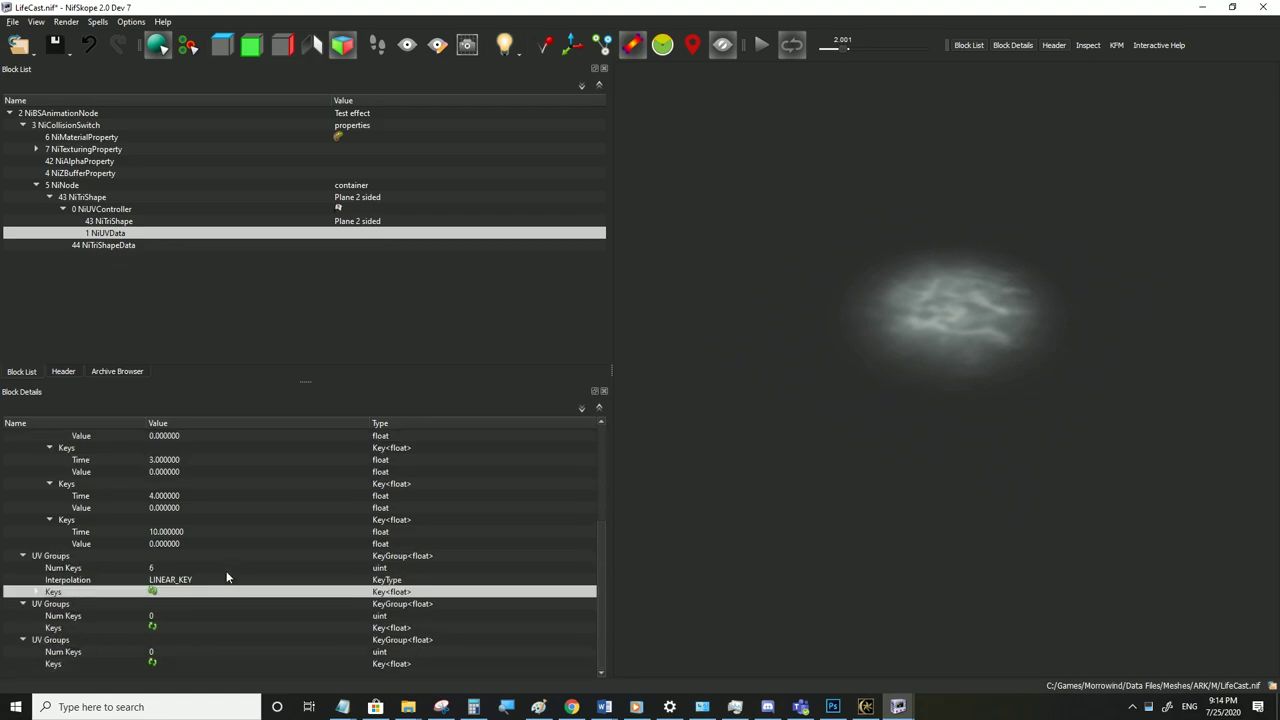
{"action": "left_click", "coordinate": [36, 593]}
{"action": "scroll", "coordinate": [38, 593], "scroll_direction": "down", "scroll_amount": 1}
{"action": "left_click", "coordinate": [50, 628]}
{"action": "scroll", "coordinate": [50, 620], "scroll_direction": "down", "scroll_amount": 2}
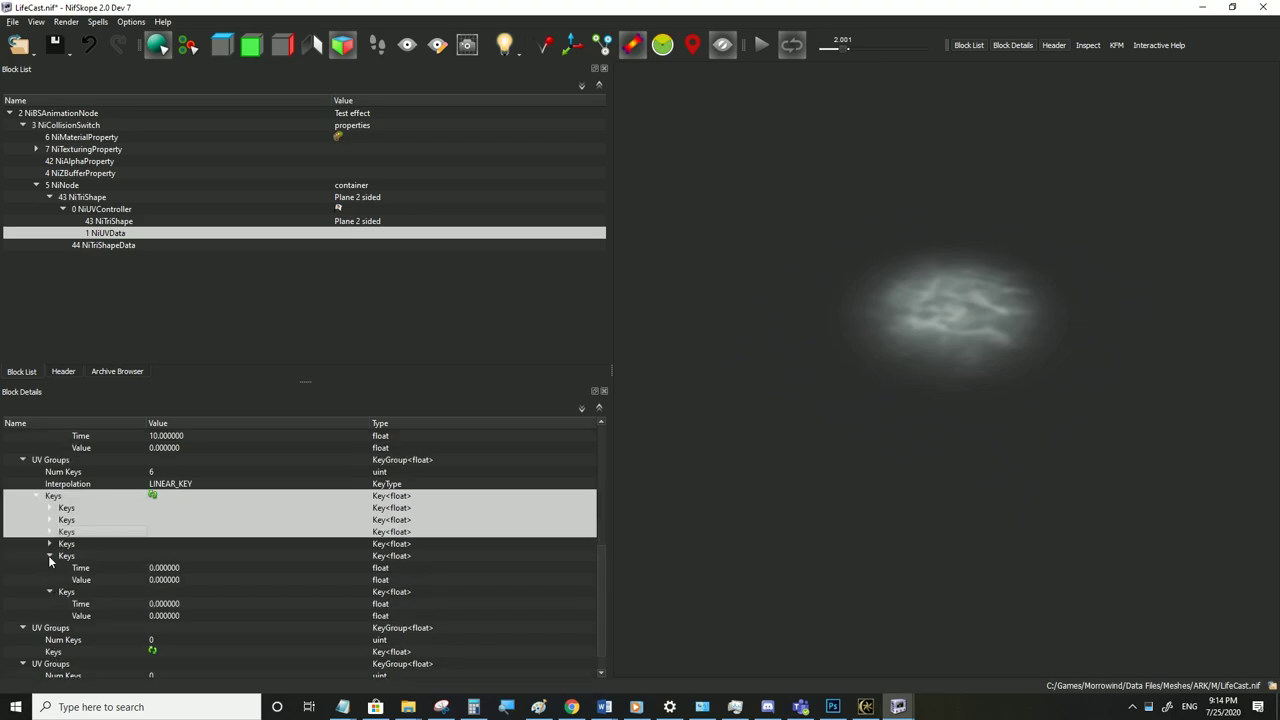
{"action": "left_click", "coordinate": [50, 557]}
{"action": "left_click", "coordinate": [50, 534]}
{"action": "left_click", "coordinate": [51, 535]}
{"action": "left_click", "coordinate": [50, 591]}
{"action": "scroll", "coordinate": [53, 598], "scroll_direction": "down", "scroll_amount": 1}
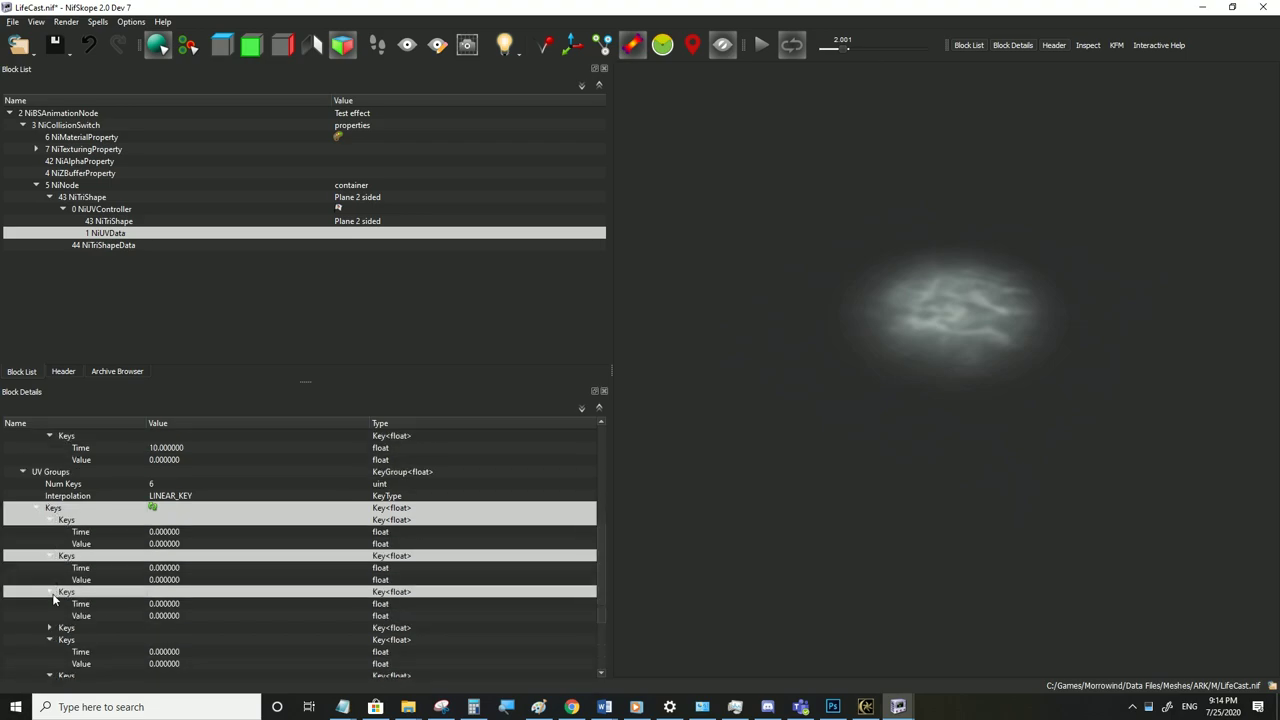
{"action": "left_click", "coordinate": [49, 627]}
{"action": "scroll", "coordinate": [124, 586], "scroll_direction": "down", "scroll_amount": 2}
Set the key times to 2, 3 and 4
{"action": "double_click", "coordinate": [164, 640]}
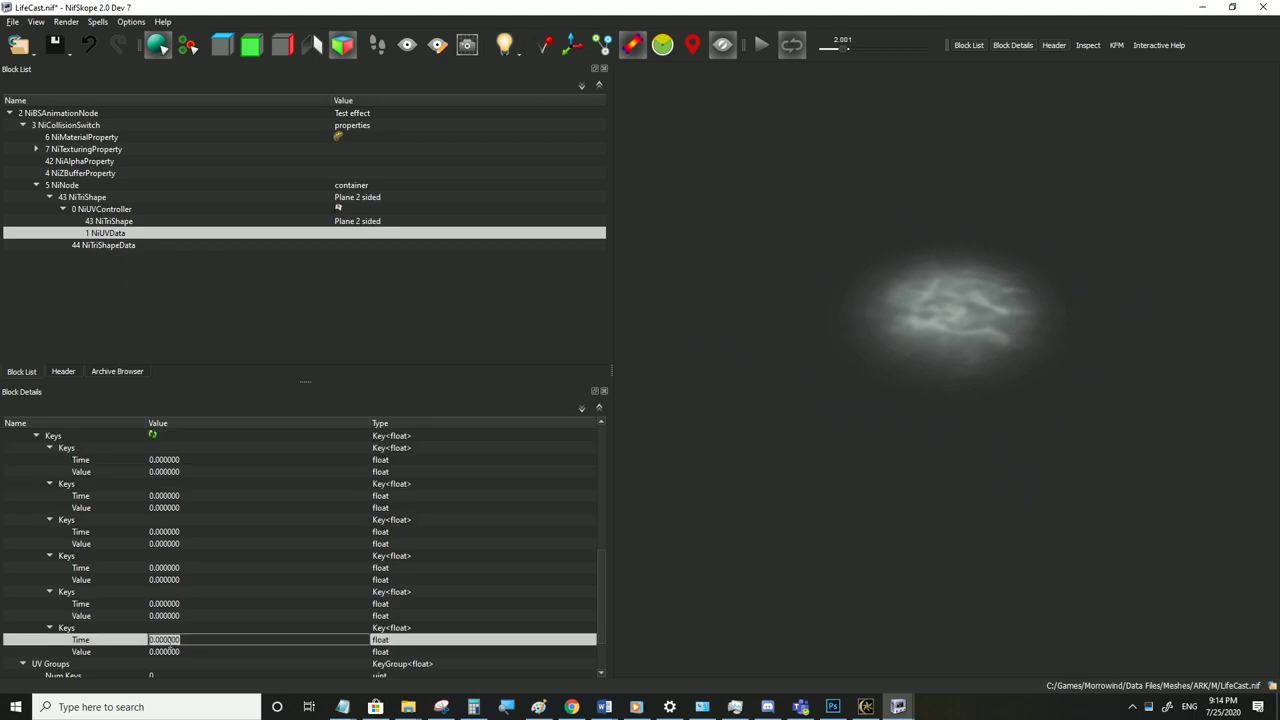
{"action": "left_click", "coordinate": [182, 616]}
{"action": "scroll", "coordinate": [178, 577], "scroll_direction": "up", "scroll_amount": 3}
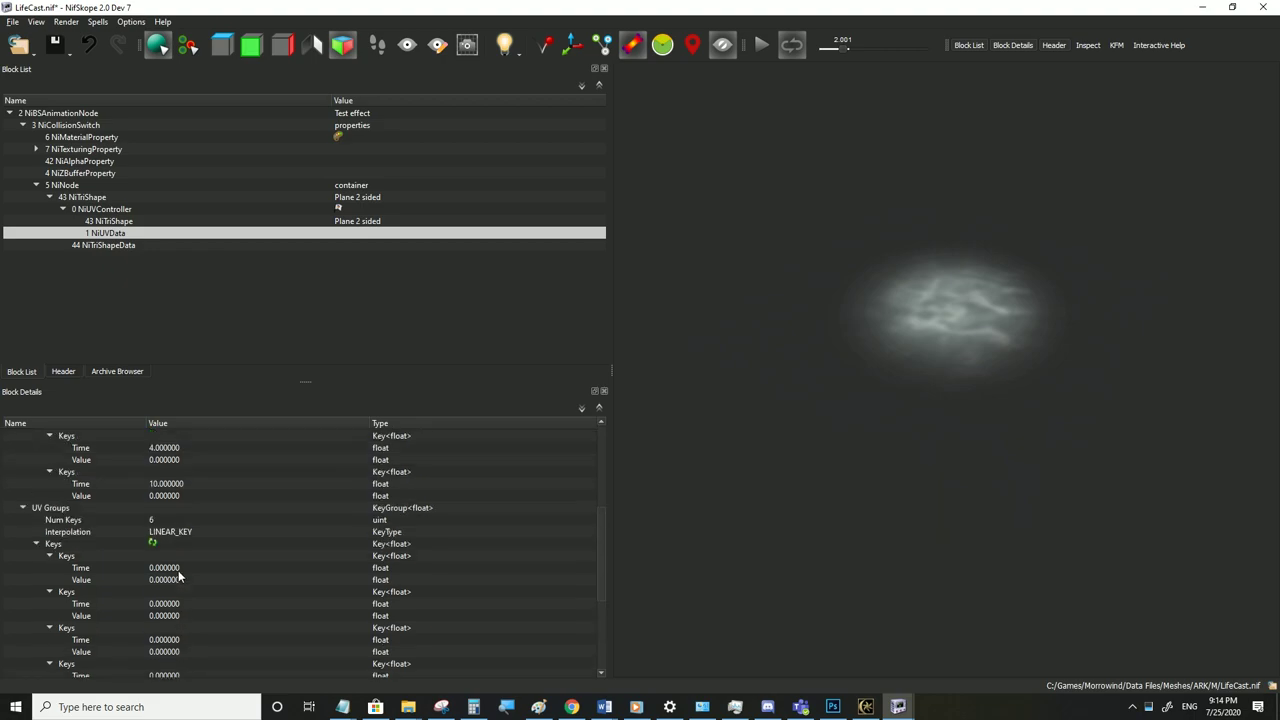
{"action": "scroll", "coordinate": [174, 485], "scroll_direction": "up", "scroll_amount": 2}
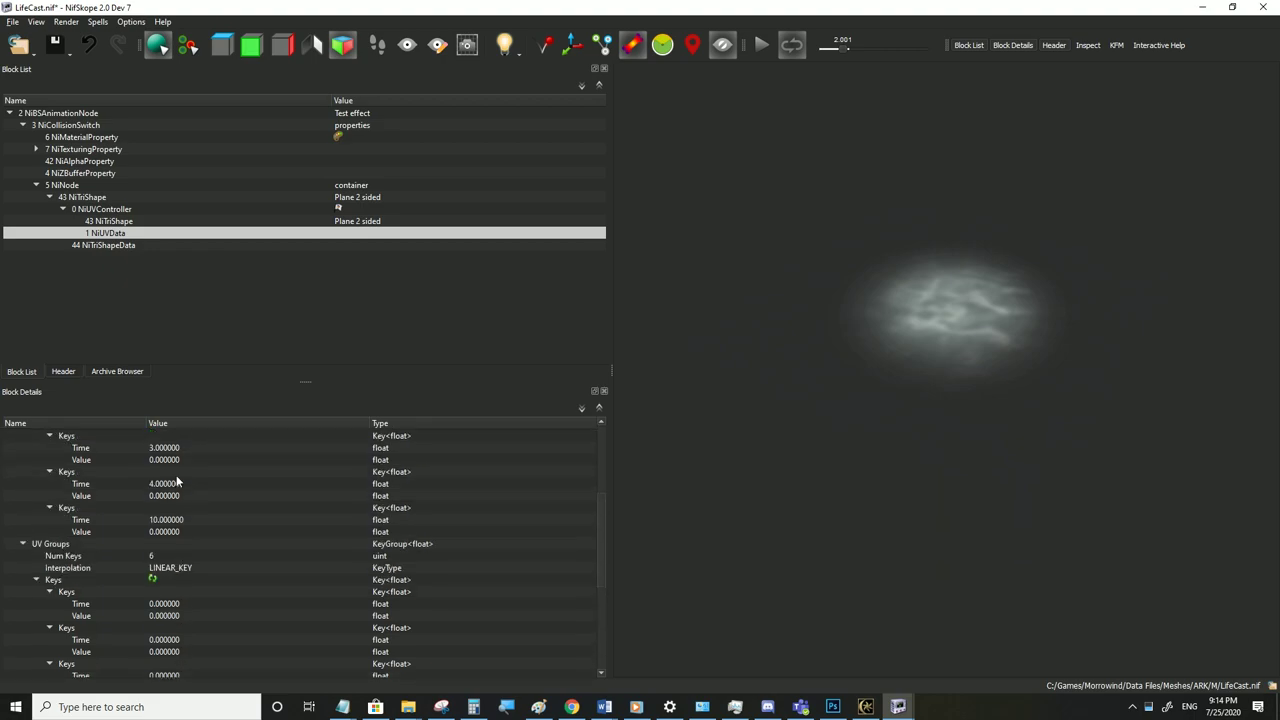
{"action": "scroll", "coordinate": [176, 486], "scroll_direction": "down", "scroll_amount": 1}
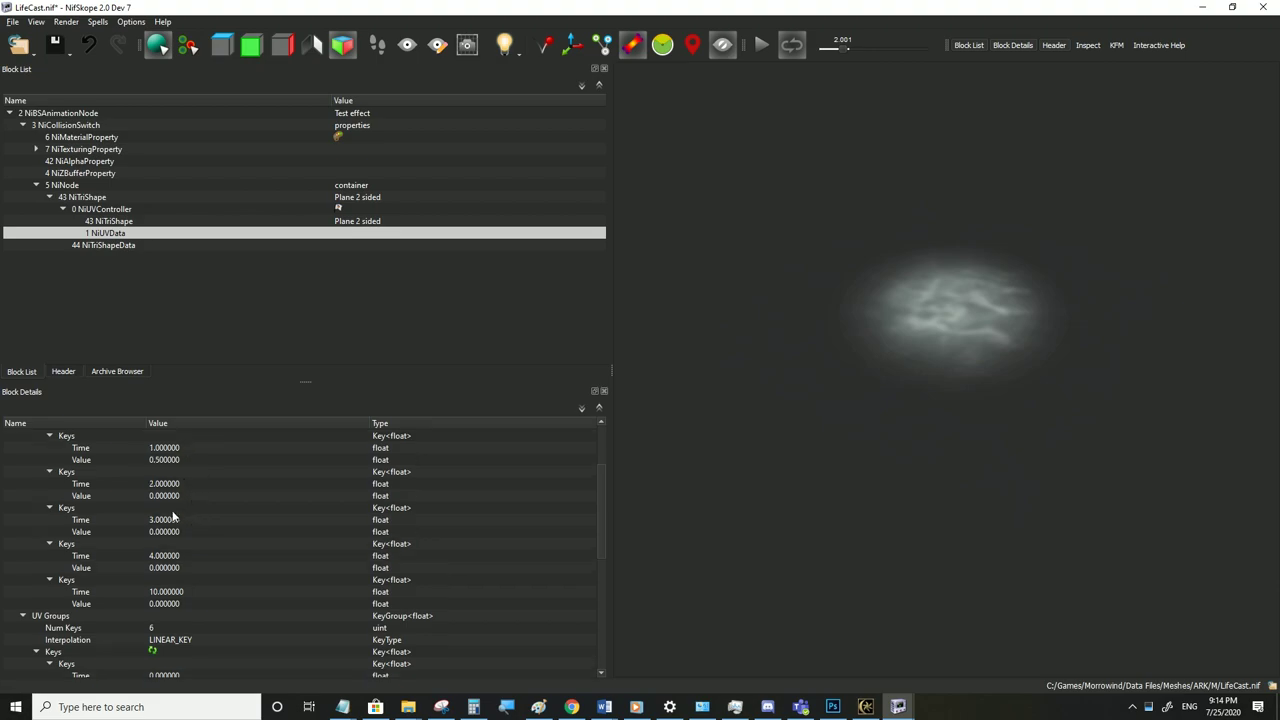
{"action": "scroll", "coordinate": [182, 545], "scroll_direction": "down", "scroll_amount": 3}
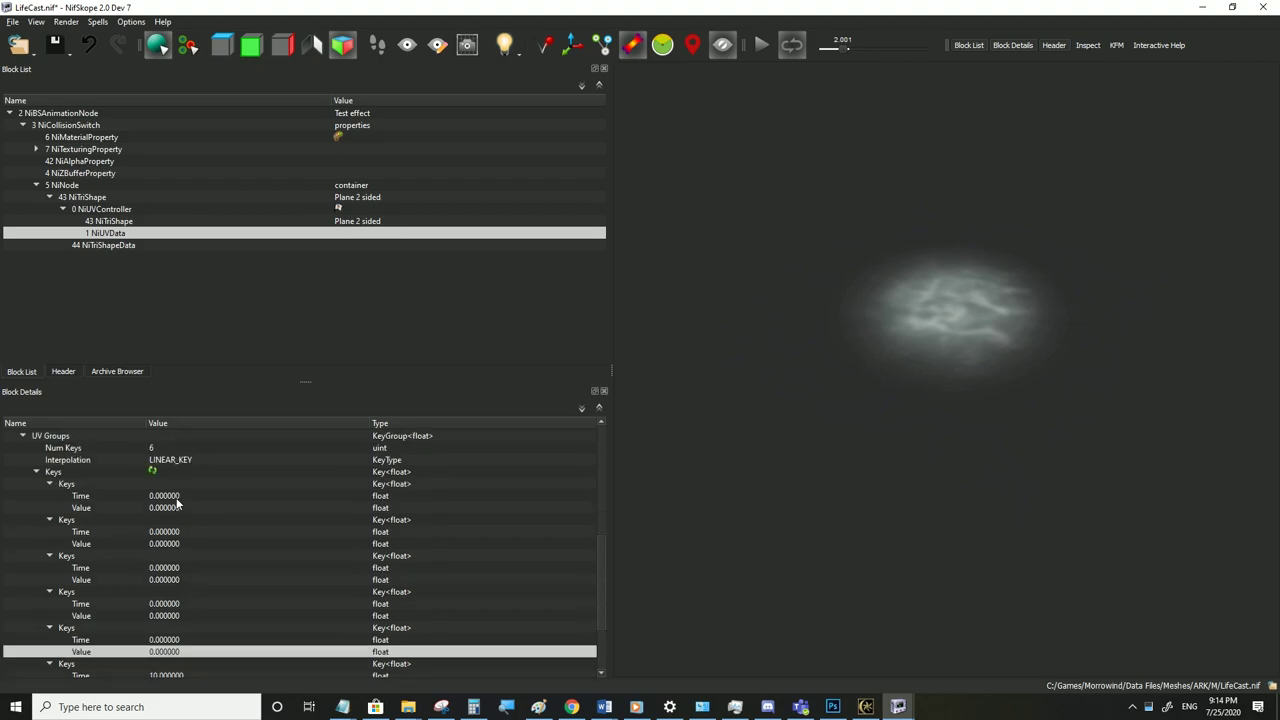
{"action": "left_click", "coordinate": [174, 532]}
{"action": "left_click", "coordinate": [174, 568]}
{"action": "left_click", "coordinate": [174, 604]}
{"action": "type", "text": "4"}
{"action": "left_click", "coordinate": [176, 580]}
Set the third key's value to 0.5 and the fifth key's time to 5
{"action": "type", "text": "0.5"}
{"action": "key", "text": "Return"}
{"action": "left_click", "coordinate": [184, 651]}
{"action": "left_click", "coordinate": [176, 641]}
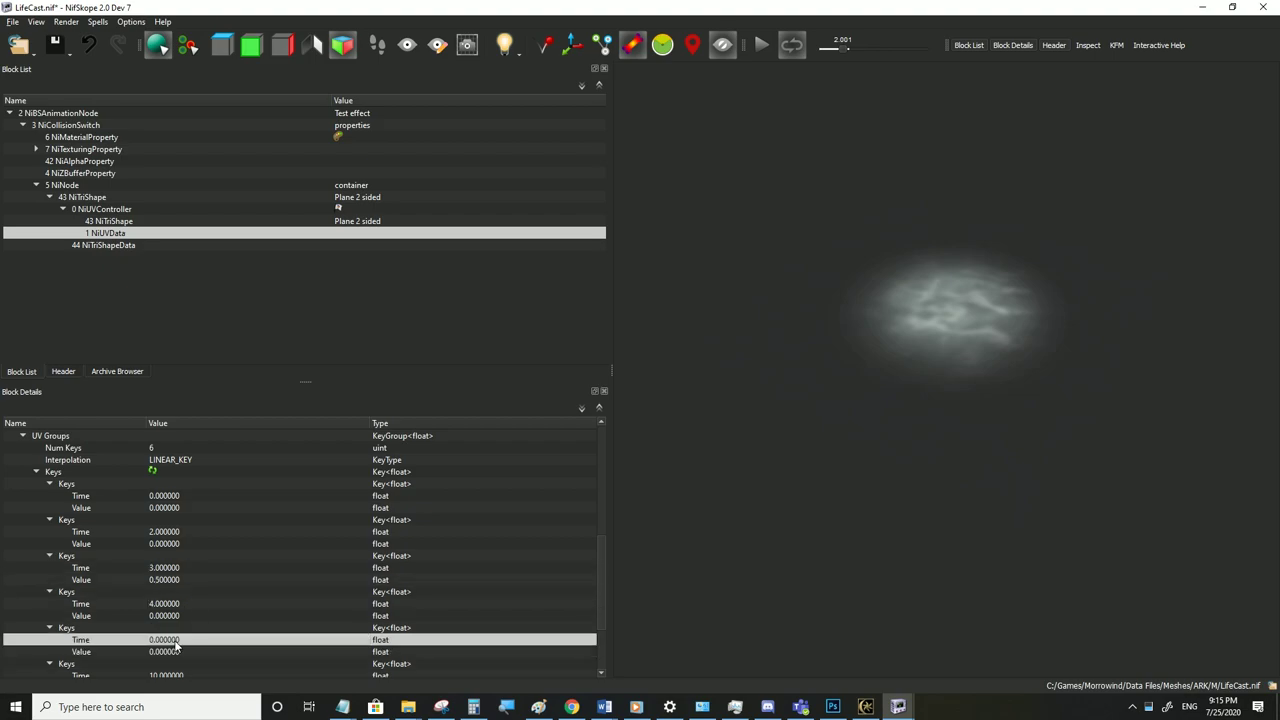
{"action": "type", "text": "5"}
{"action": "left_click", "coordinate": [183, 604]}
Play and pause the animation to preview the texture motion
{"action": "left_click", "coordinate": [760, 48]}
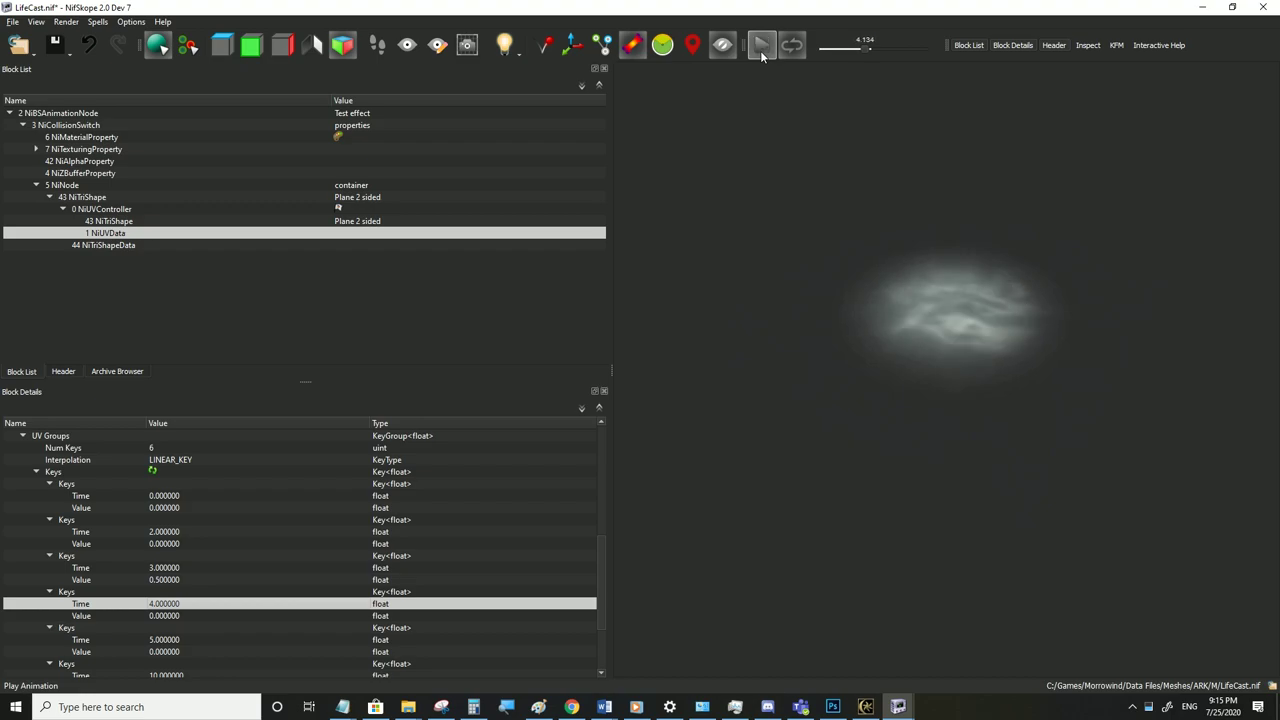
{"action": "left_click", "coordinate": [760, 48]}
{"action": "scroll", "coordinate": [239, 518], "scroll_direction": "down", "scroll_amount": 3}
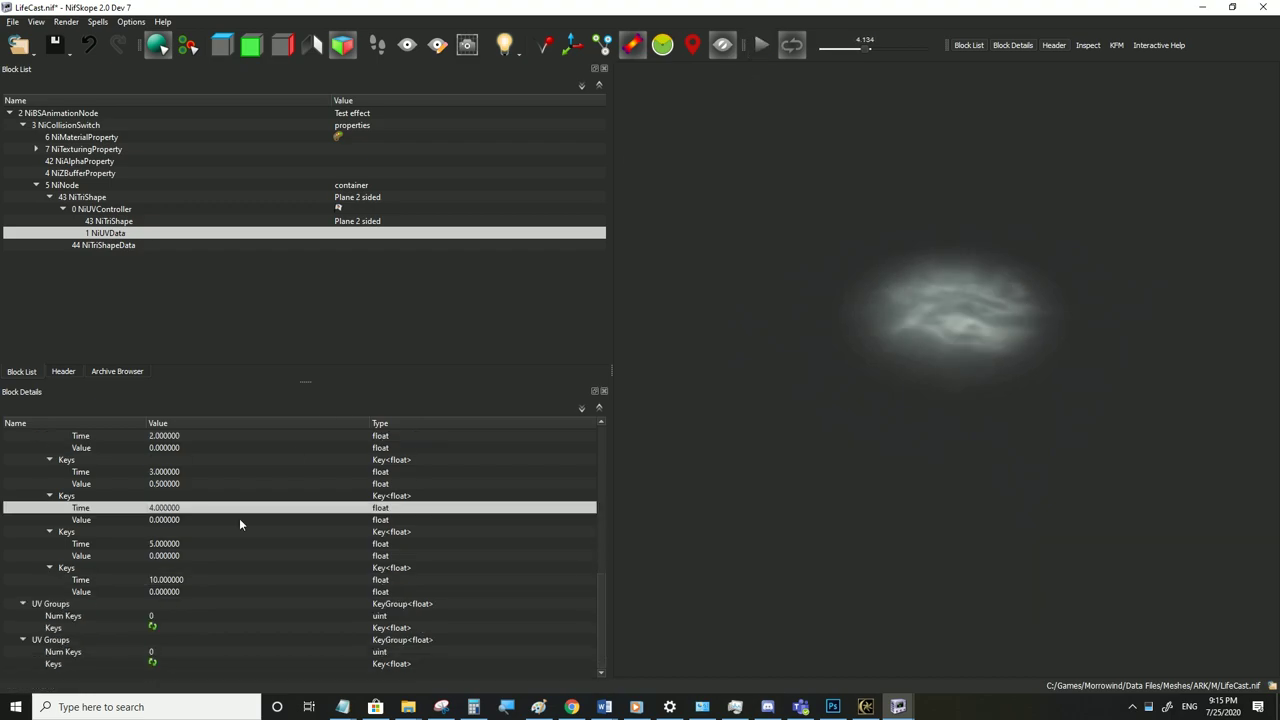
Give the next UV group six keys with LINEAR_KEY interpolation as well
{"action": "left_click", "coordinate": [167, 617]}
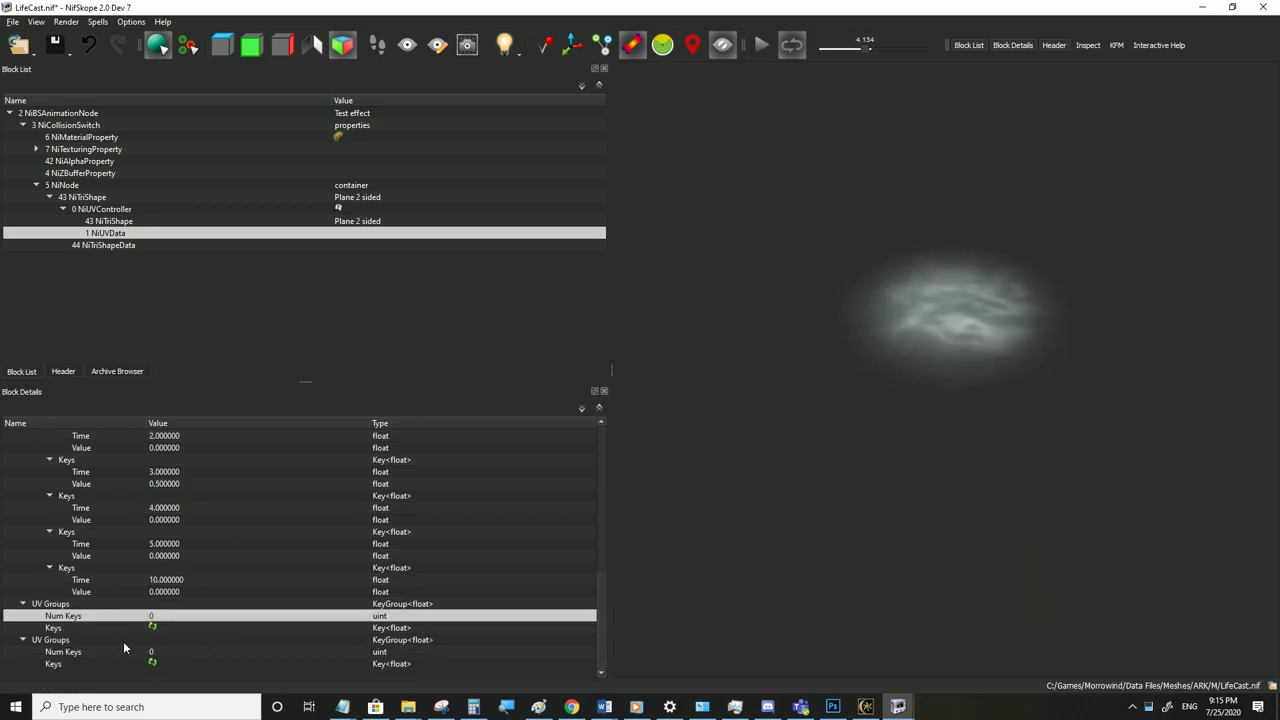
{"action": "double_click", "coordinate": [218, 620]}
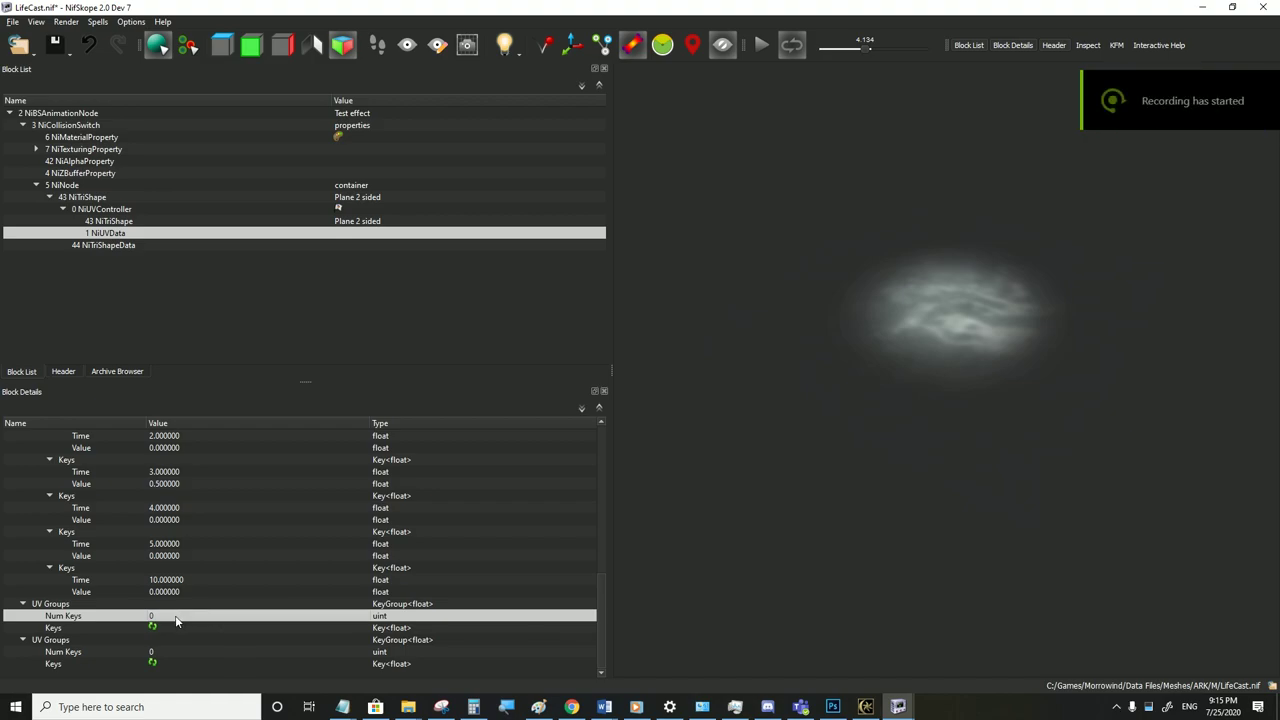
{"action": "type", "text": "6"}
{"action": "left_click", "coordinate": [152, 630]}
{"action": "double_click", "coordinate": [337, 633]}
{"action": "left_click", "coordinate": [224, 640]}
{"action": "left_click", "coordinate": [153, 640]}
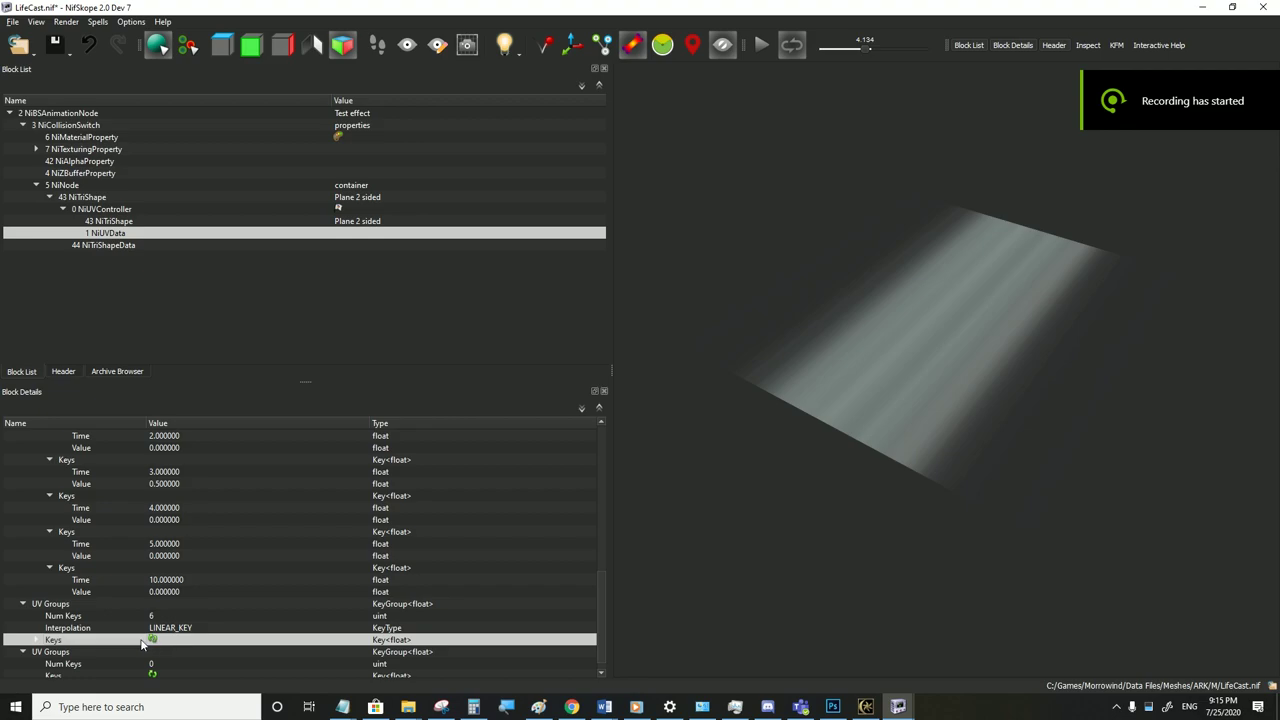
Expand the new group's keys list and its first keys
{"action": "left_click", "coordinate": [36, 640]}
{"action": "scroll", "coordinate": [50, 630], "scroll_direction": "down", "scroll_amount": 3}
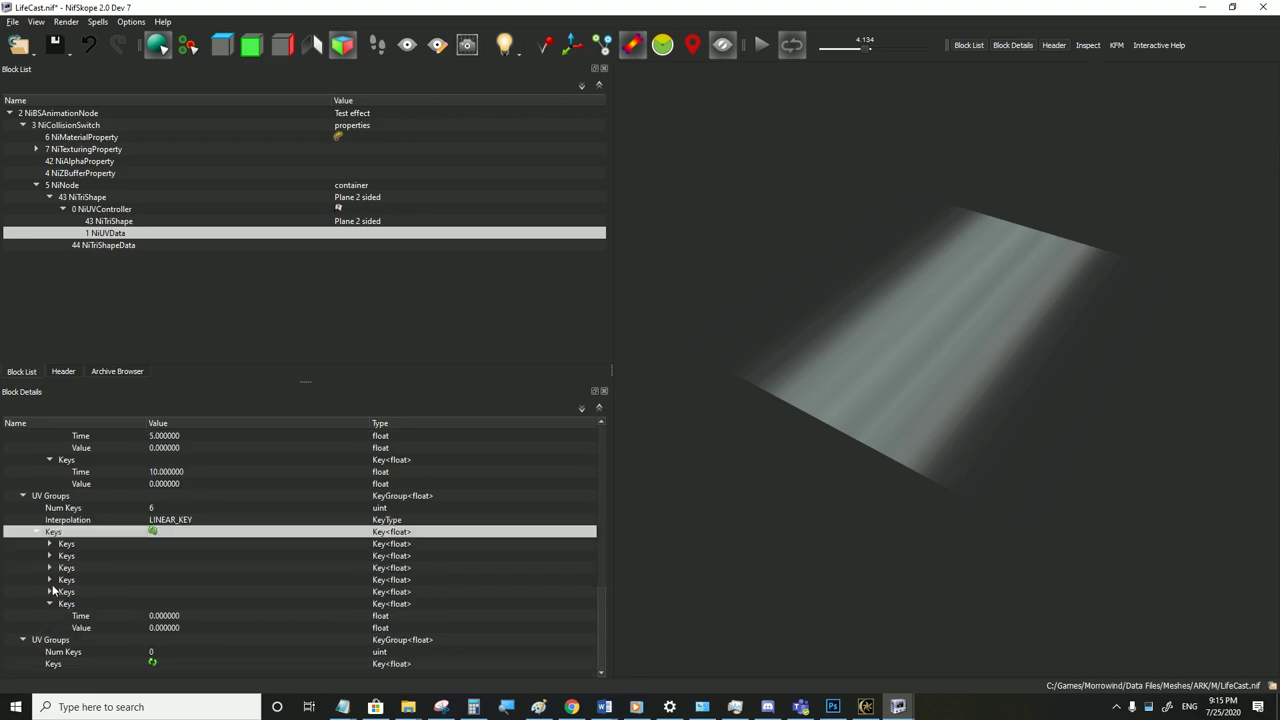
{"action": "left_click", "coordinate": [50, 591]}
{"action": "left_click", "coordinate": [49, 557]}
Expand the remaining keys and set the last key's time to 10
{"action": "left_click", "coordinate": [49, 544]}
{"action": "left_click", "coordinate": [49, 531]}
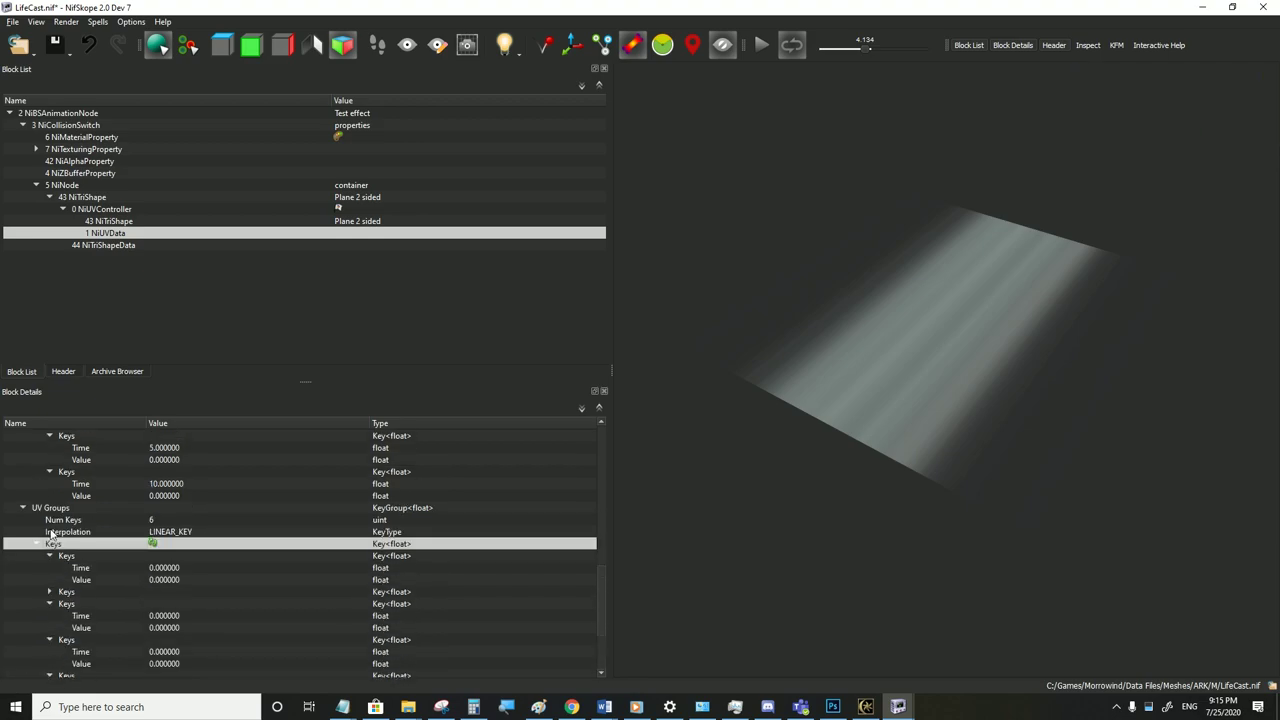
{"action": "left_click", "coordinate": [48, 592]}
{"action": "scroll", "coordinate": [51, 598], "scroll_direction": "down", "scroll_amount": 1}
{"action": "left_click_drag", "start_coordinate": [982, 388], "coordinate": [904, 418]}
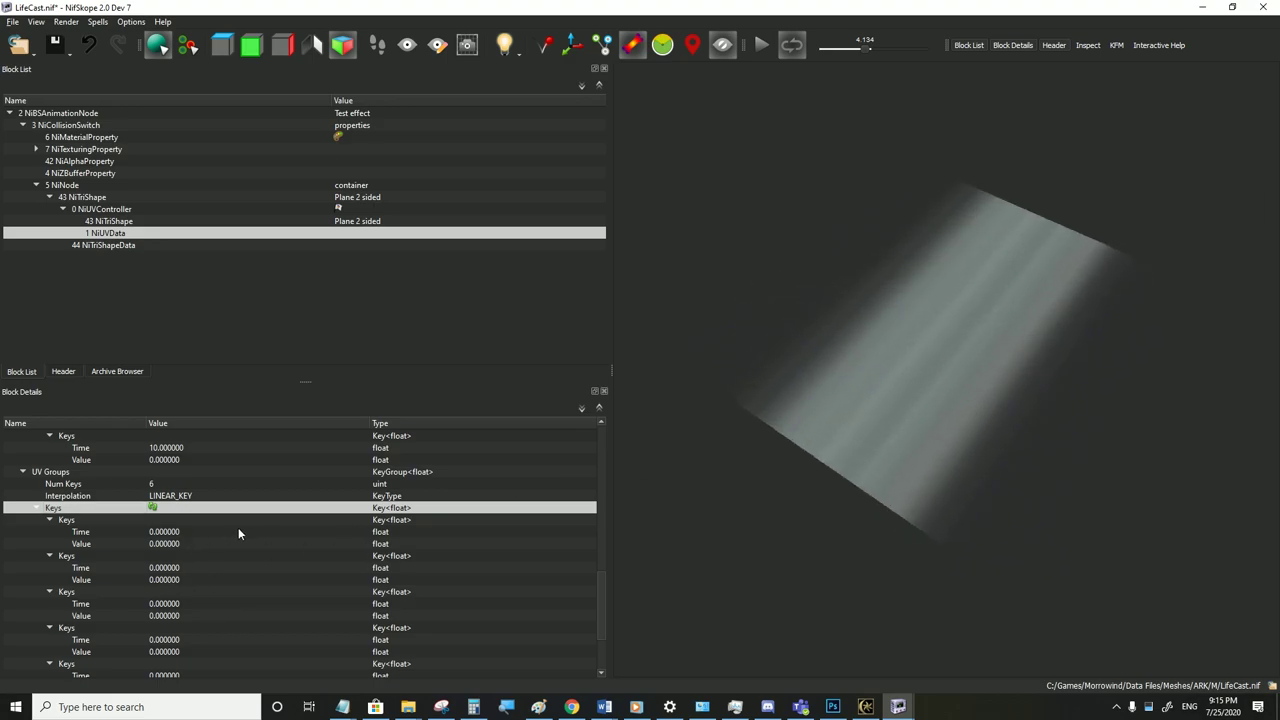
{"action": "scroll", "coordinate": [137, 625], "scroll_direction": "down", "scroll_amount": 2}
{"action": "left_click", "coordinate": [185, 641]}
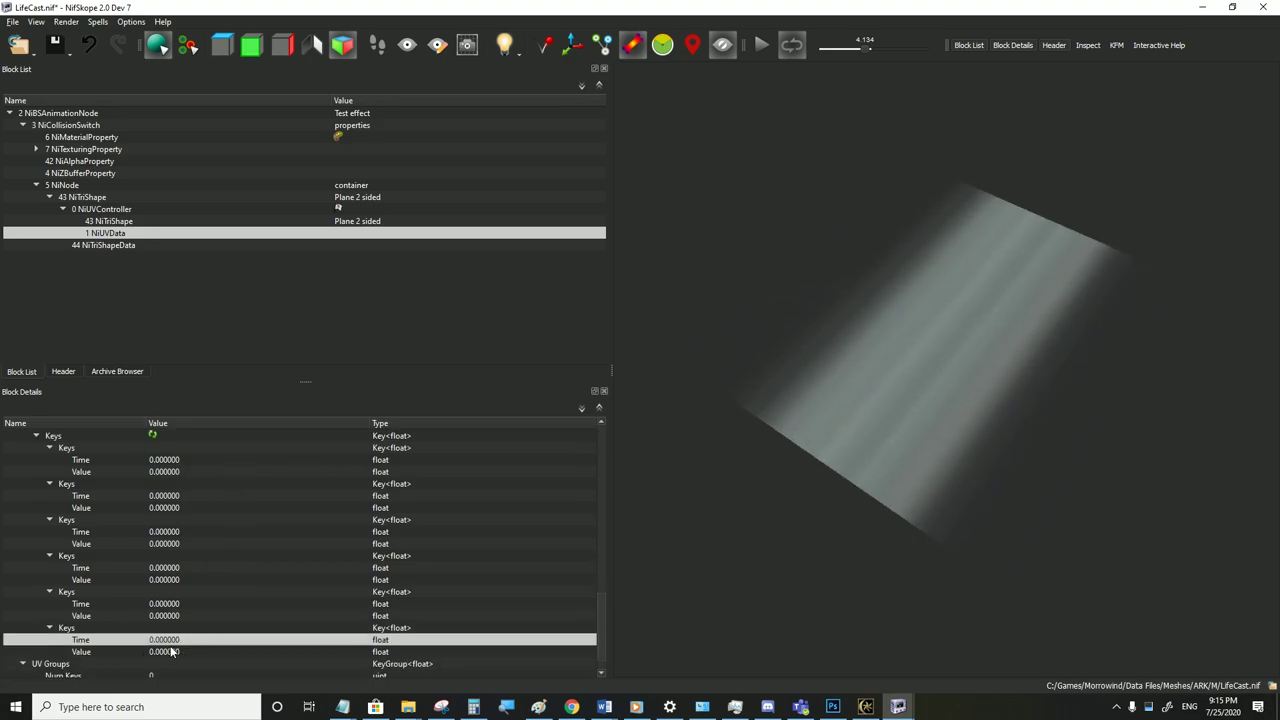
{"action": "double_click", "coordinate": [181, 640]}
{"action": "type", "text": "10"}
{"action": "left_click", "coordinate": [175, 605]}
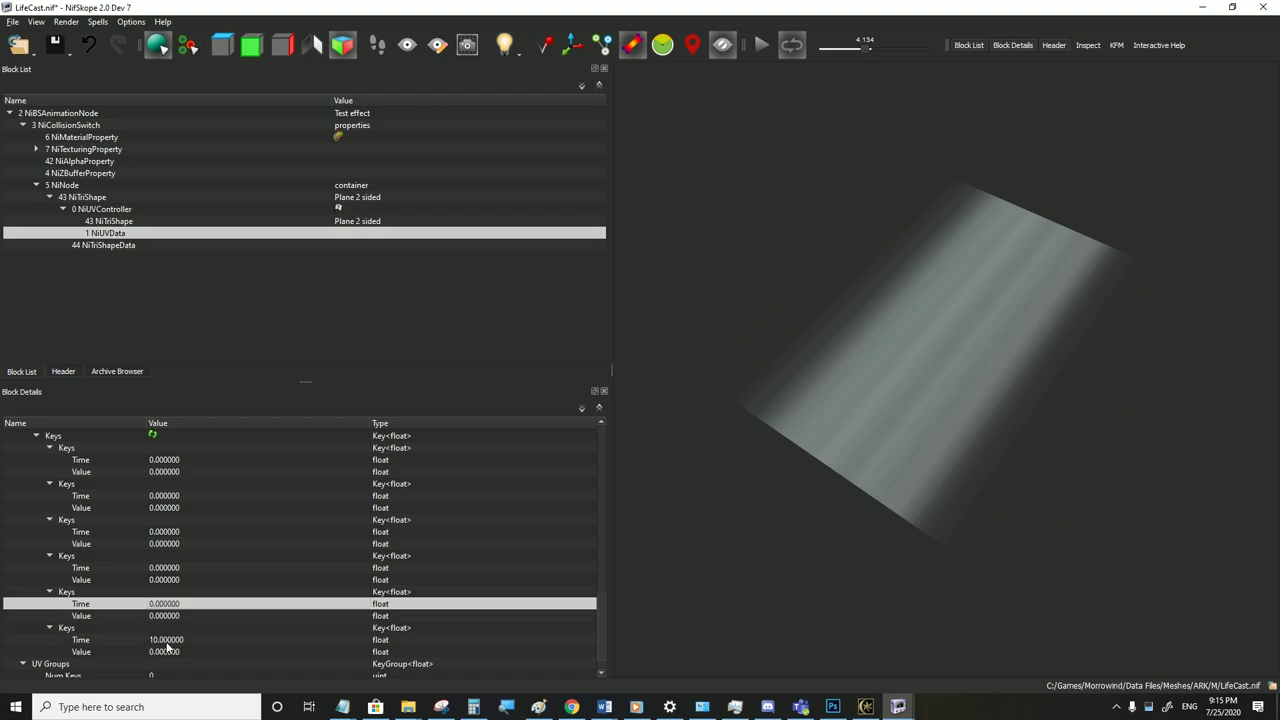
Set all six key values to 1
{"action": "double_click", "coordinate": [167, 651]}
{"action": "type", "text": "1"}
{"action": "double_click", "coordinate": [169, 616]}
{"action": "type", "text": "1"}
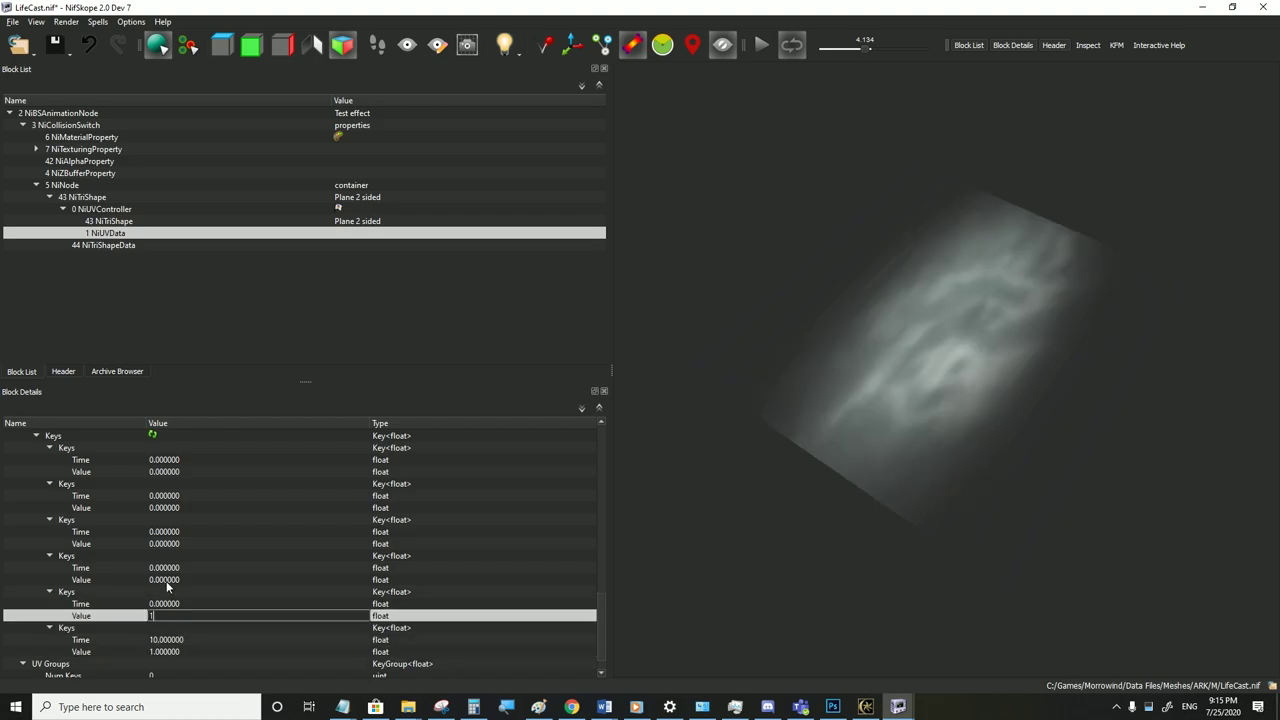
{"action": "double_click", "coordinate": [166, 581]}
{"action": "type", "text": "1"}
{"action": "double_click", "coordinate": [160, 543]}
{"action": "type", "text": "1"}
{"action": "double_click", "coordinate": [162, 508]}
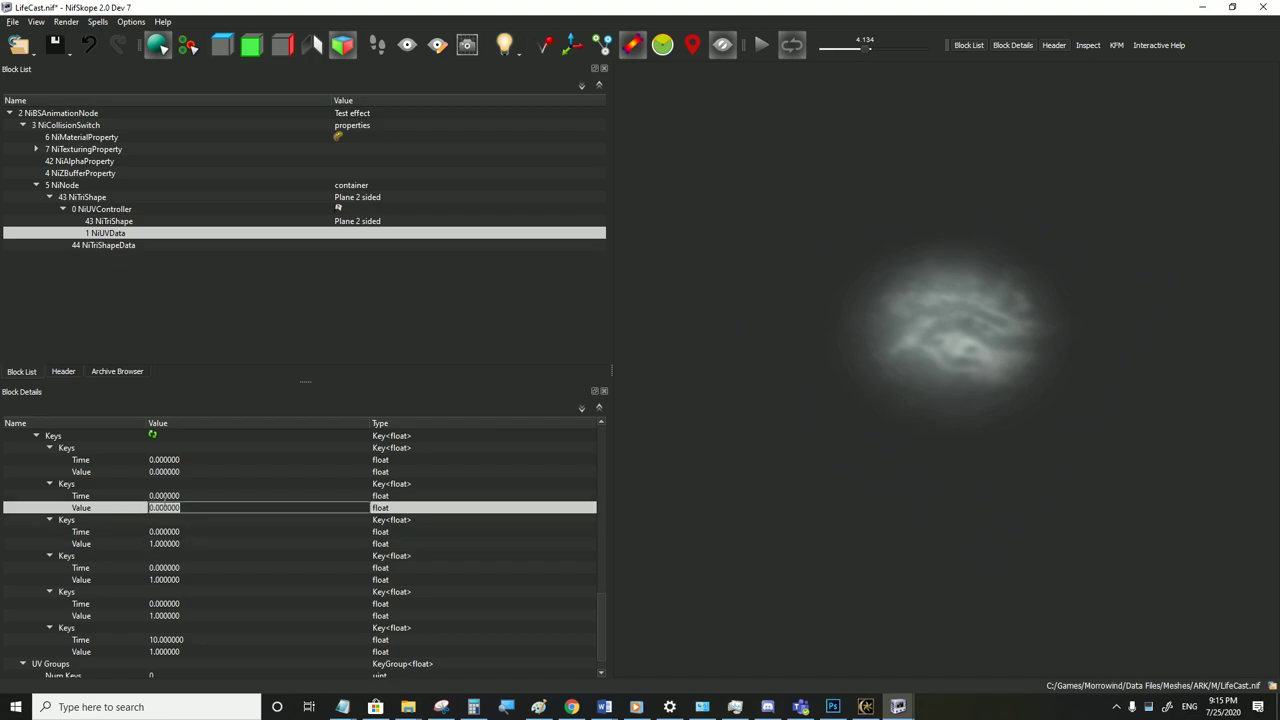
{"action": "type", "text": "1"}
{"action": "double_click", "coordinate": [166, 471]}
{"action": "type", "text": "1"}
{"action": "left_click", "coordinate": [169, 531]}
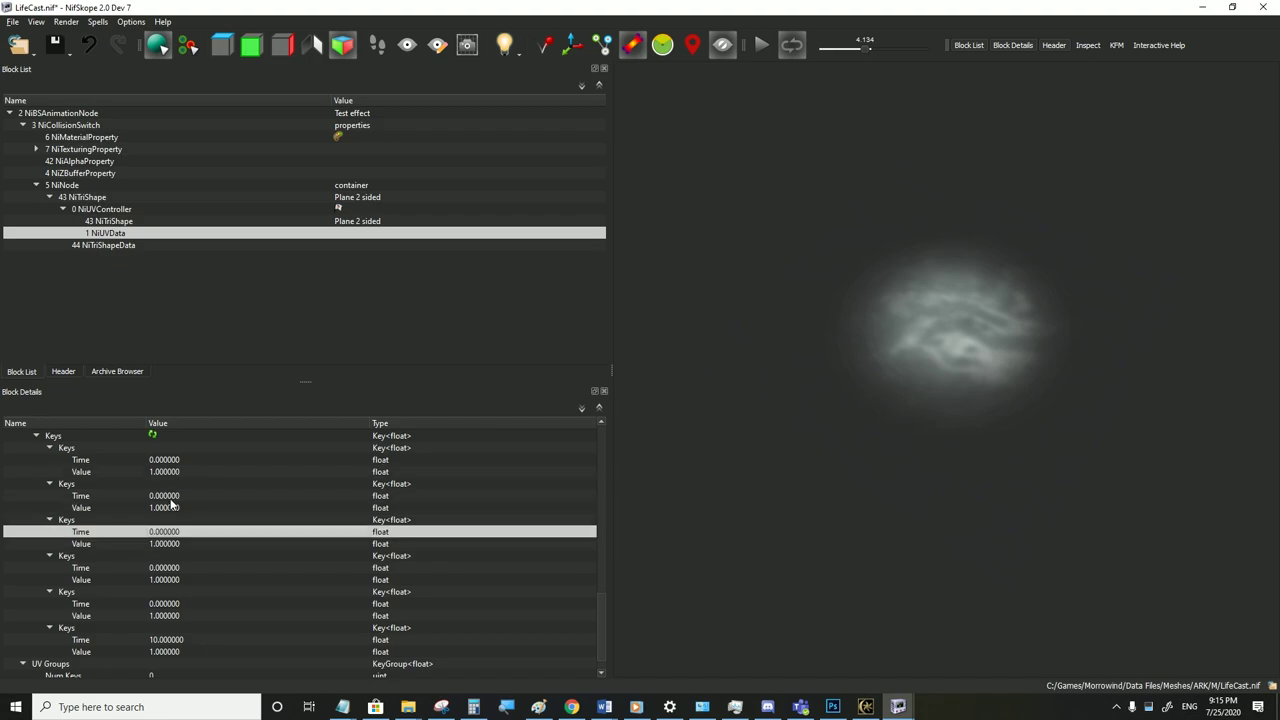
Set the middle key times to 4, 5, 6 and 7
{"action": "double_click", "coordinate": [167, 496]}
{"action": "type", "text": "4"}
{"action": "left_click", "coordinate": [170, 509]}
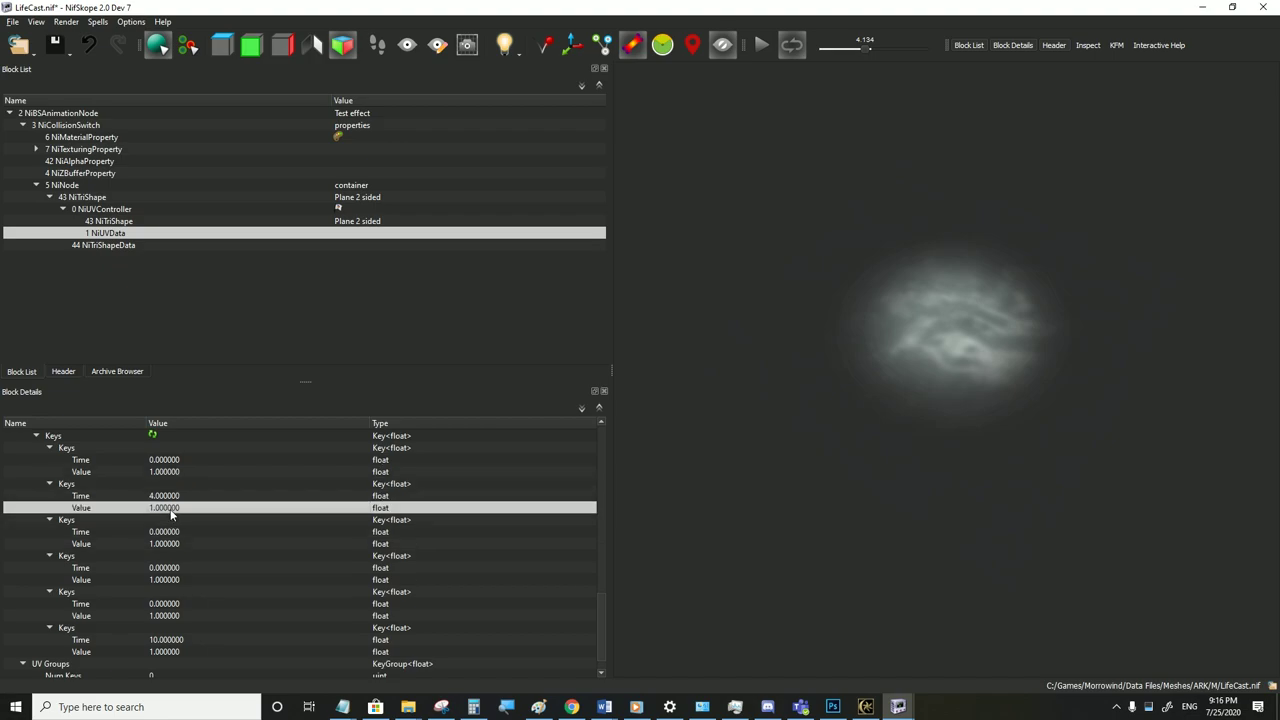
{"action": "double_click", "coordinate": [167, 532]}
{"action": "type", "text": "5"}
{"action": "double_click", "coordinate": [166, 567]}
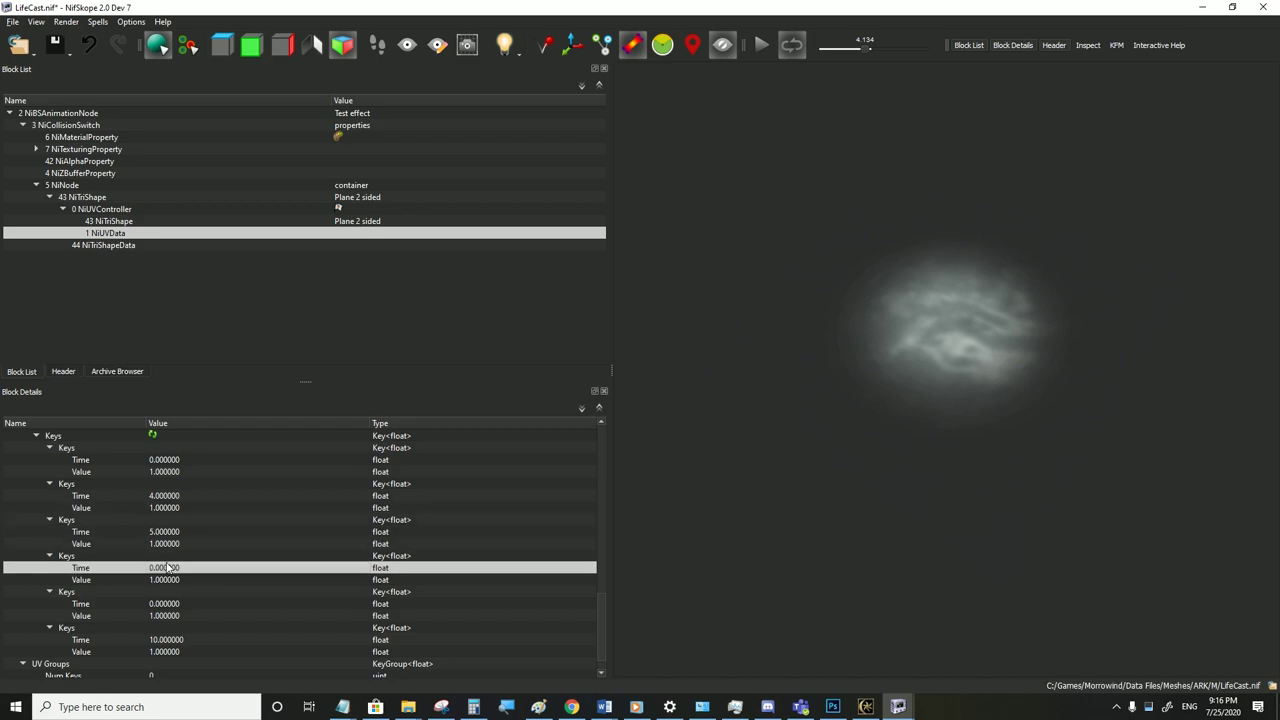
{"action": "type", "text": "6"}
{"action": "left_click", "coordinate": [167, 592]}
{"action": "double_click", "coordinate": [167, 604]}
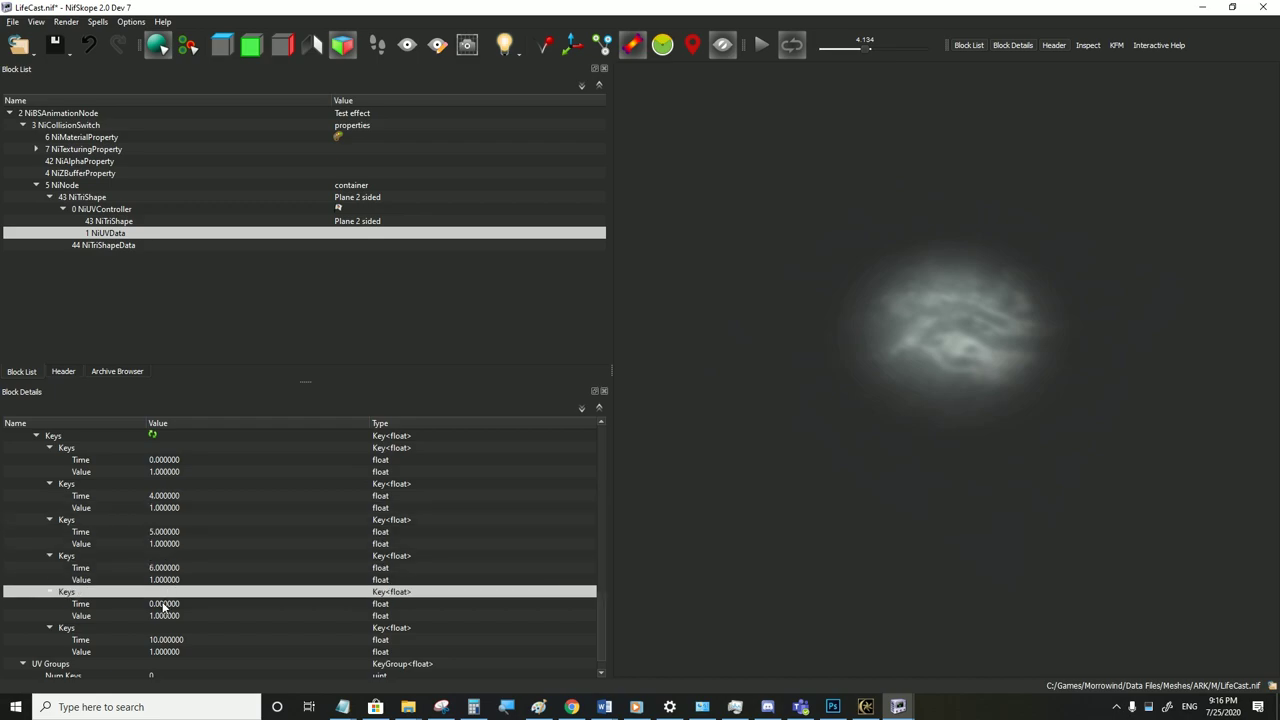
{"action": "type", "text": "7"}
{"action": "left_click", "coordinate": [181, 568]}
Try values 2, 1 and 0 on the third key while scrubbing the timeline
{"action": "double_click", "coordinate": [254, 542]}
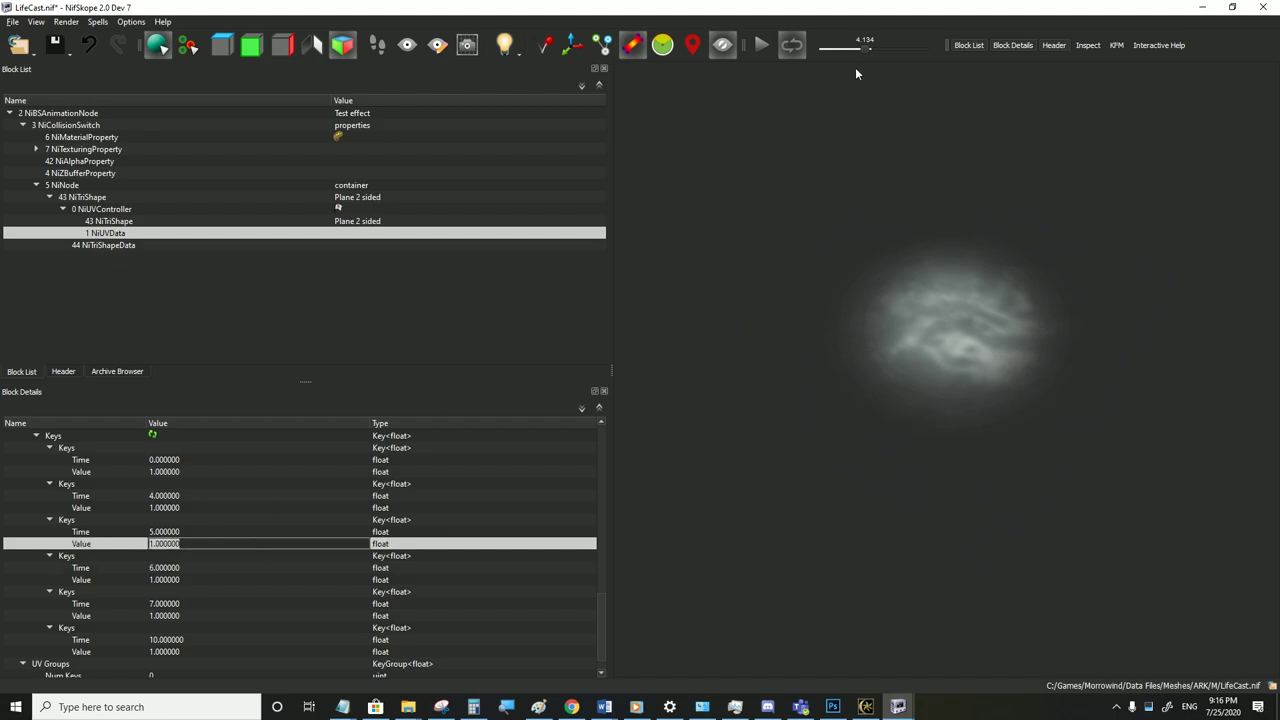
{"action": "left_click_drag", "start_coordinate": [864, 52], "coordinate": [878, 52]}
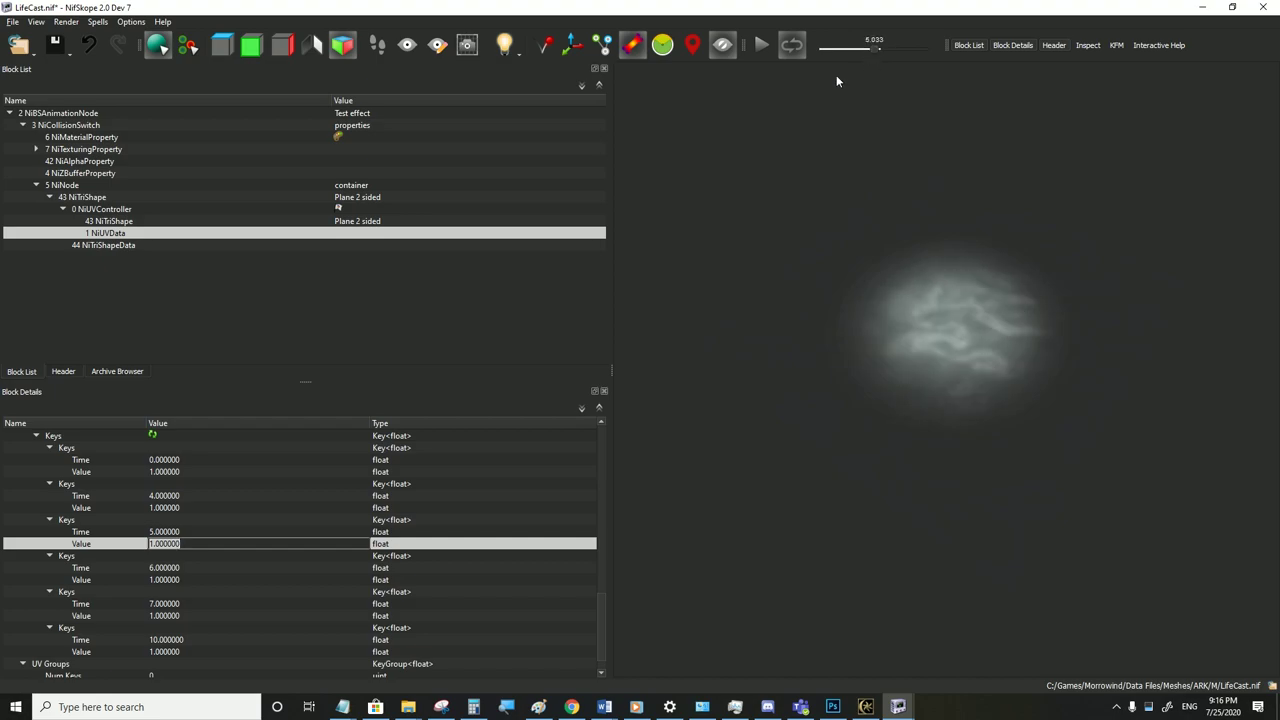
{"action": "type", "text": "2"}
{"action": "left_click", "coordinate": [176, 532]}
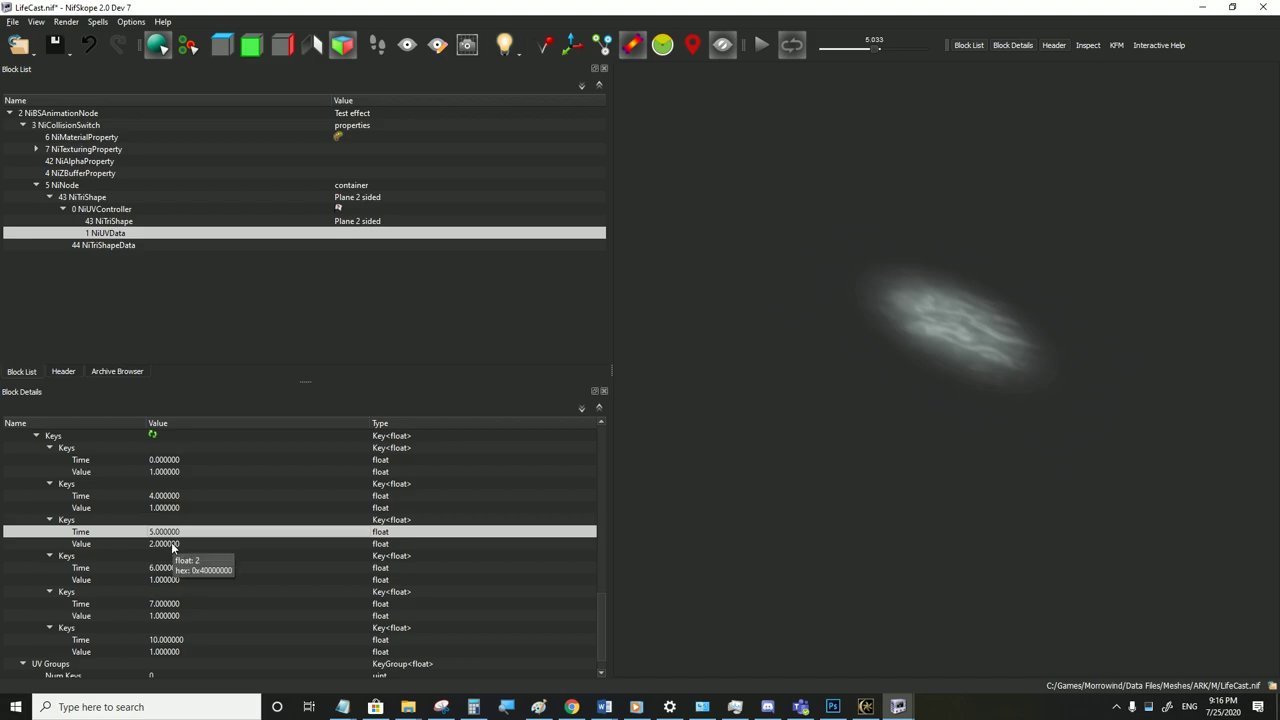
{"action": "double_click", "coordinate": [171, 543]}
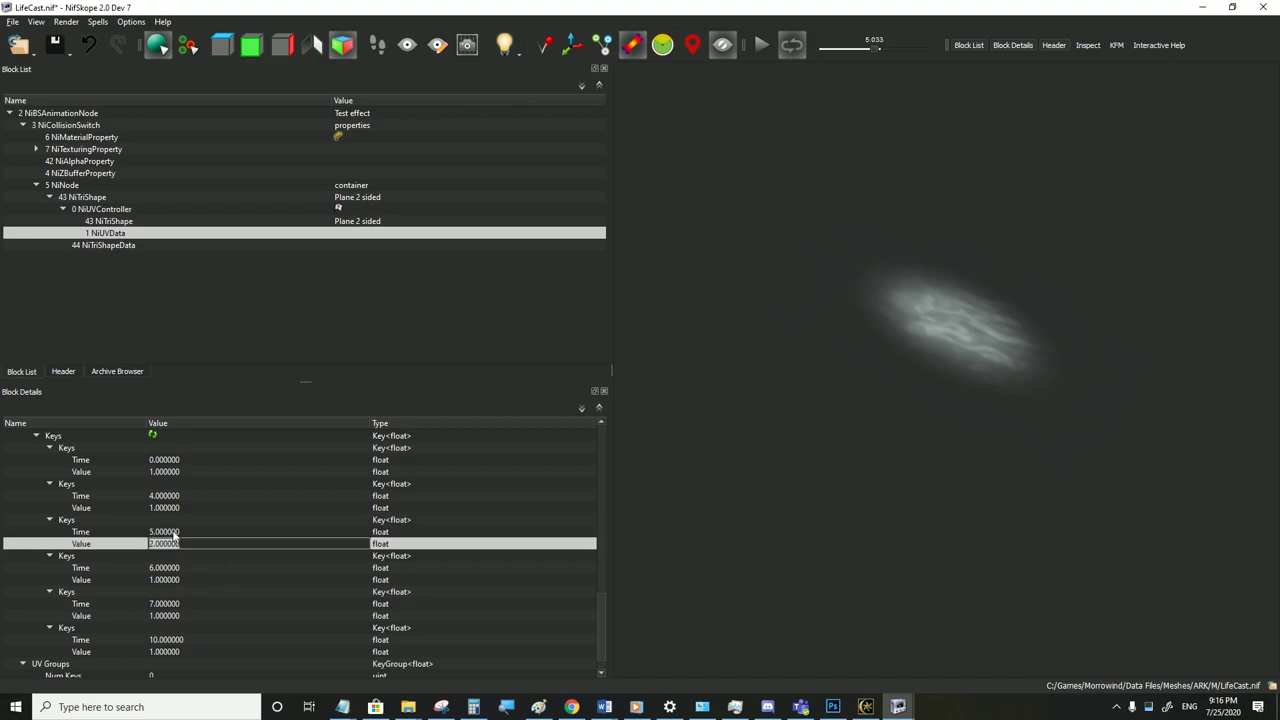
{"action": "type", "text": "1"}
{"action": "left_click", "coordinate": [173, 535]}
{"action": "double_click", "coordinate": [169, 542]}
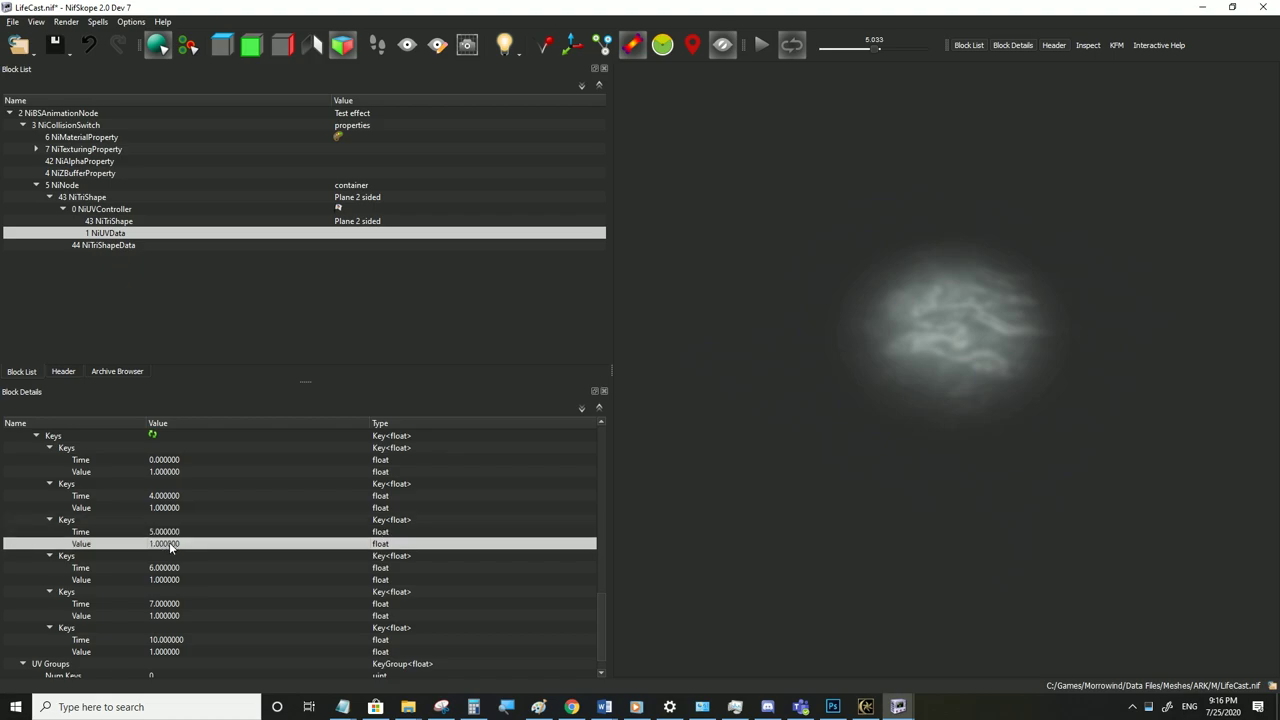
{"action": "type", "text": "0.5"}
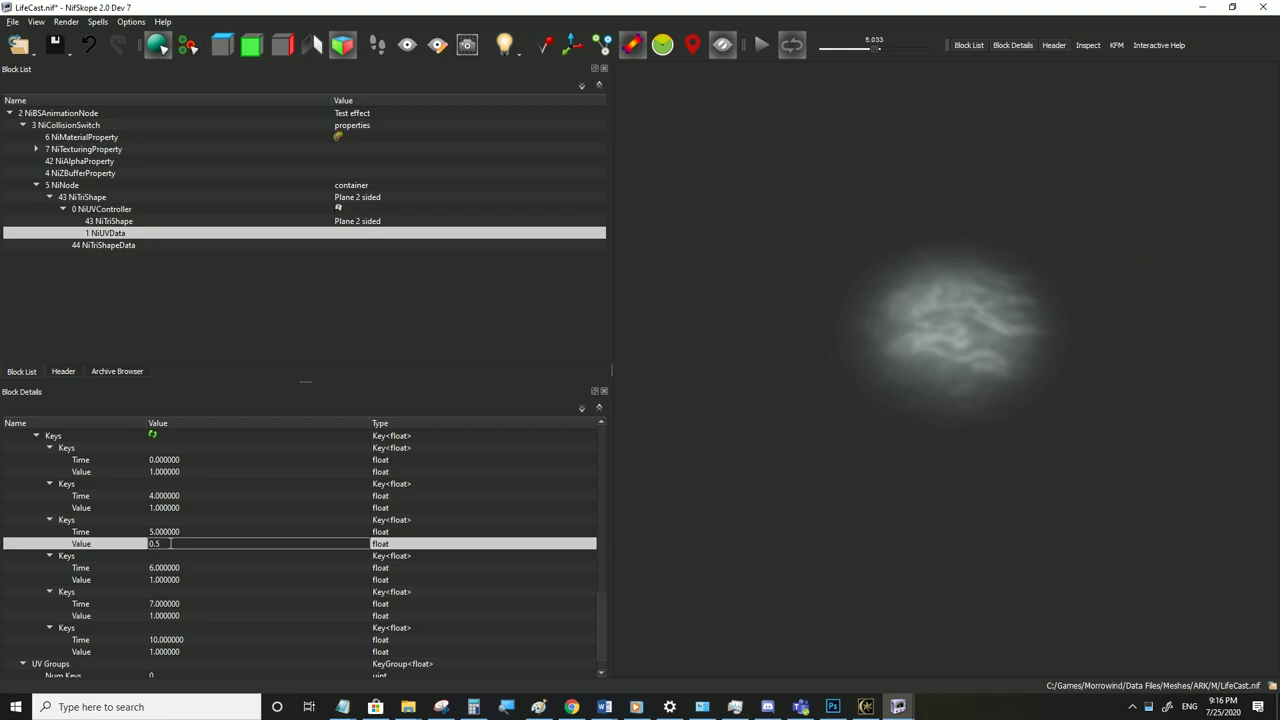
{"action": "key", "text": "Return"}
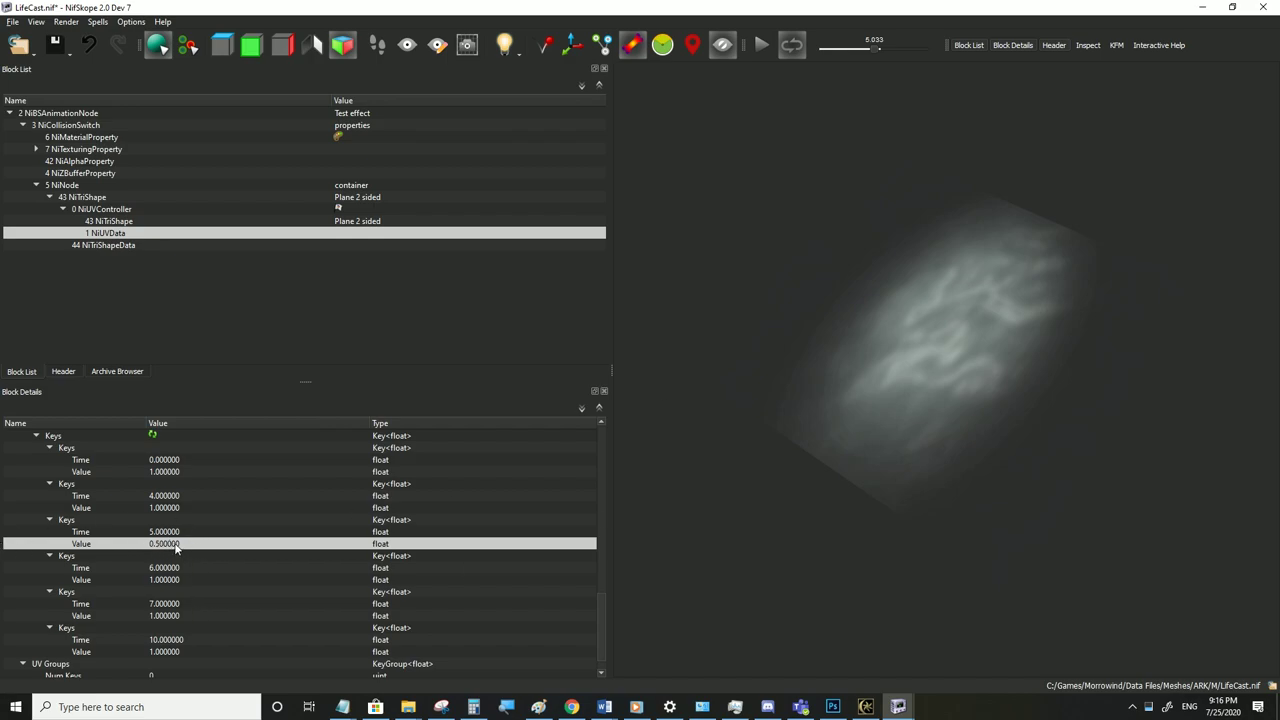
Settle the time-5 key's value at 0.5
{"action": "double_click", "coordinate": [176, 547]}
{"action": "type", "text": "1"}
{"action": "key", "text": "Return"}
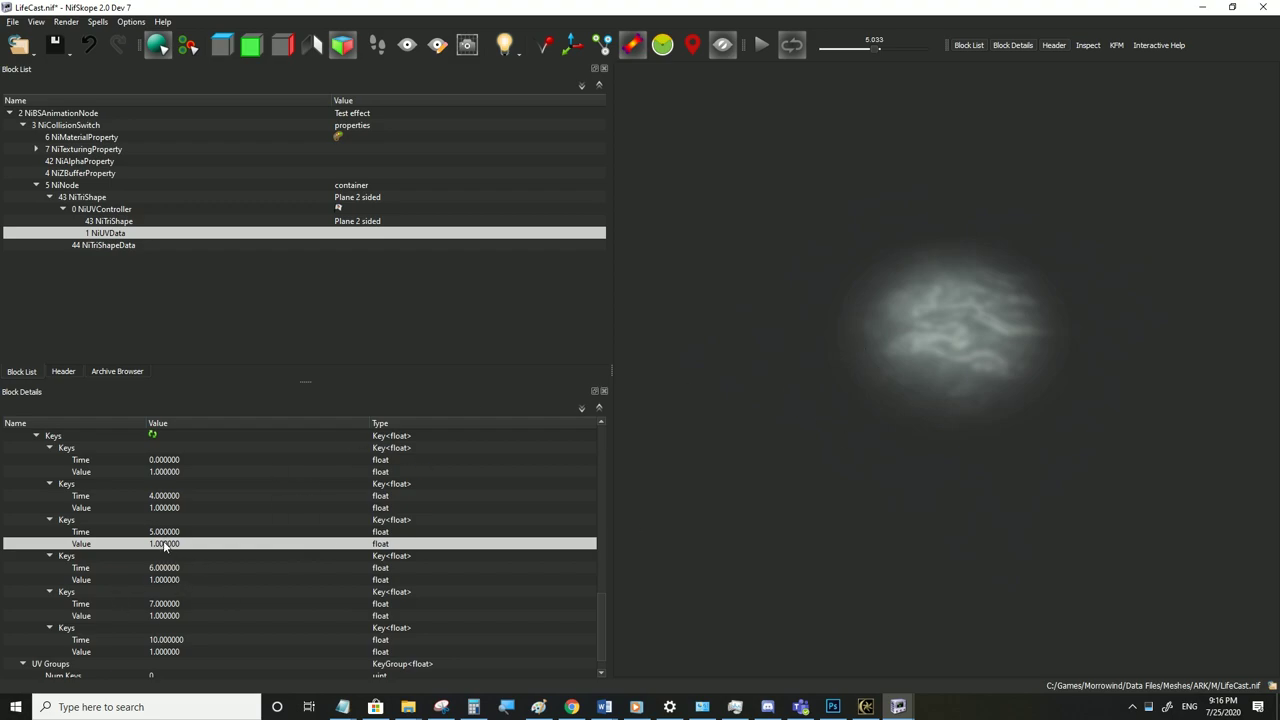
{"action": "double_click", "coordinate": [165, 544]}
{"action": "type", "text": "0.5"}
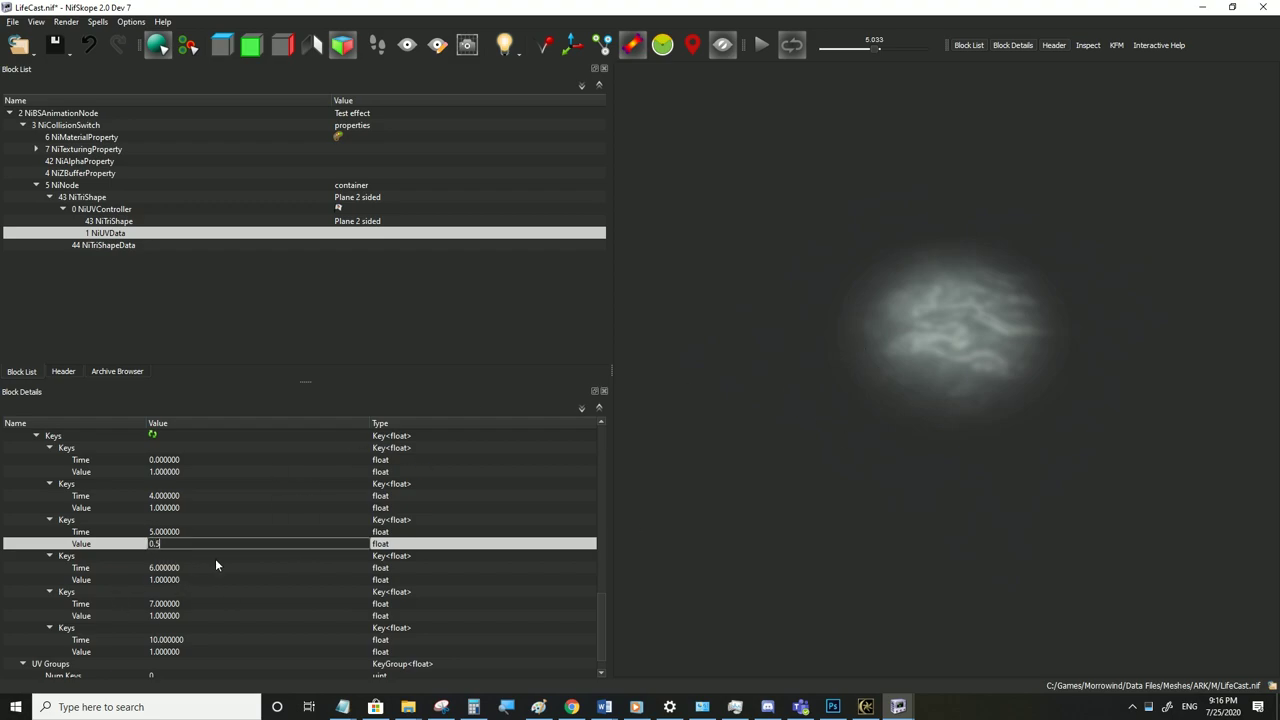
{"action": "key", "text": "Return"}
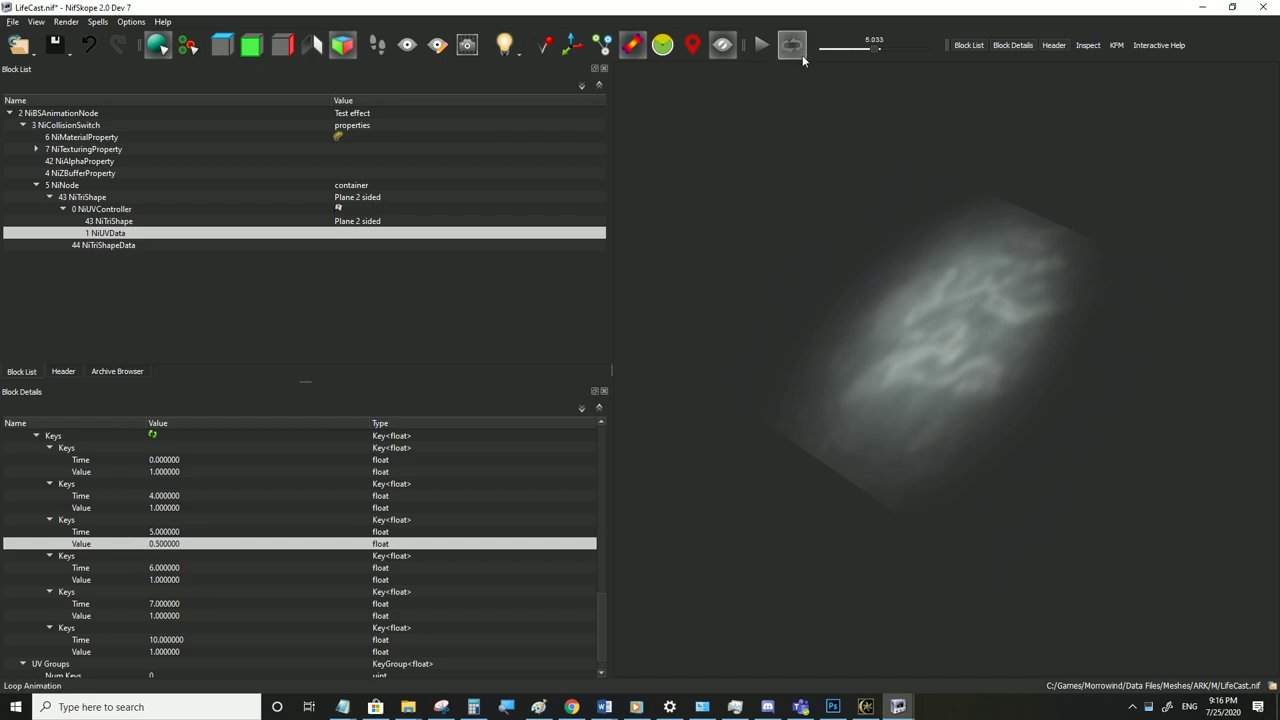
Turn on looping and play then pause the animation preview
{"action": "left_click", "coordinate": [850, 50]}
{"action": "left_click", "coordinate": [763, 53]}
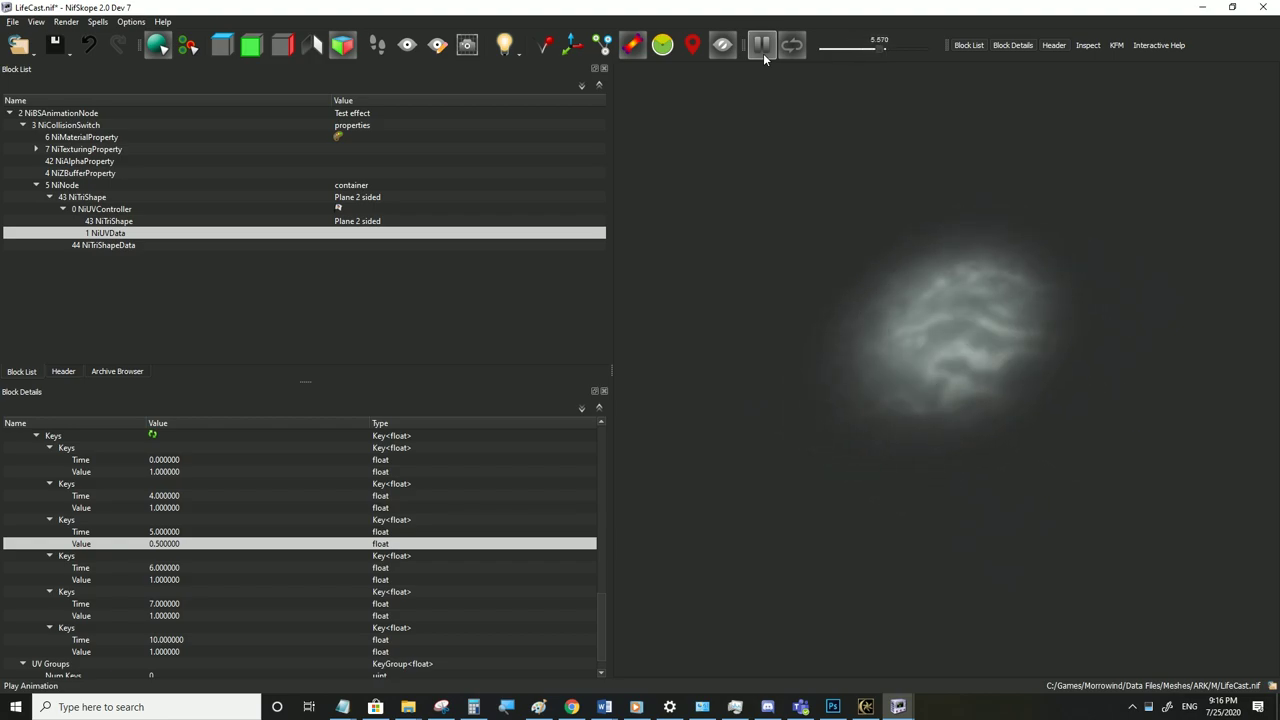
{"action": "left_click", "coordinate": [763, 53]}
{"action": "scroll", "coordinate": [143, 600], "scroll_direction": "down", "scroll_amount": 1}
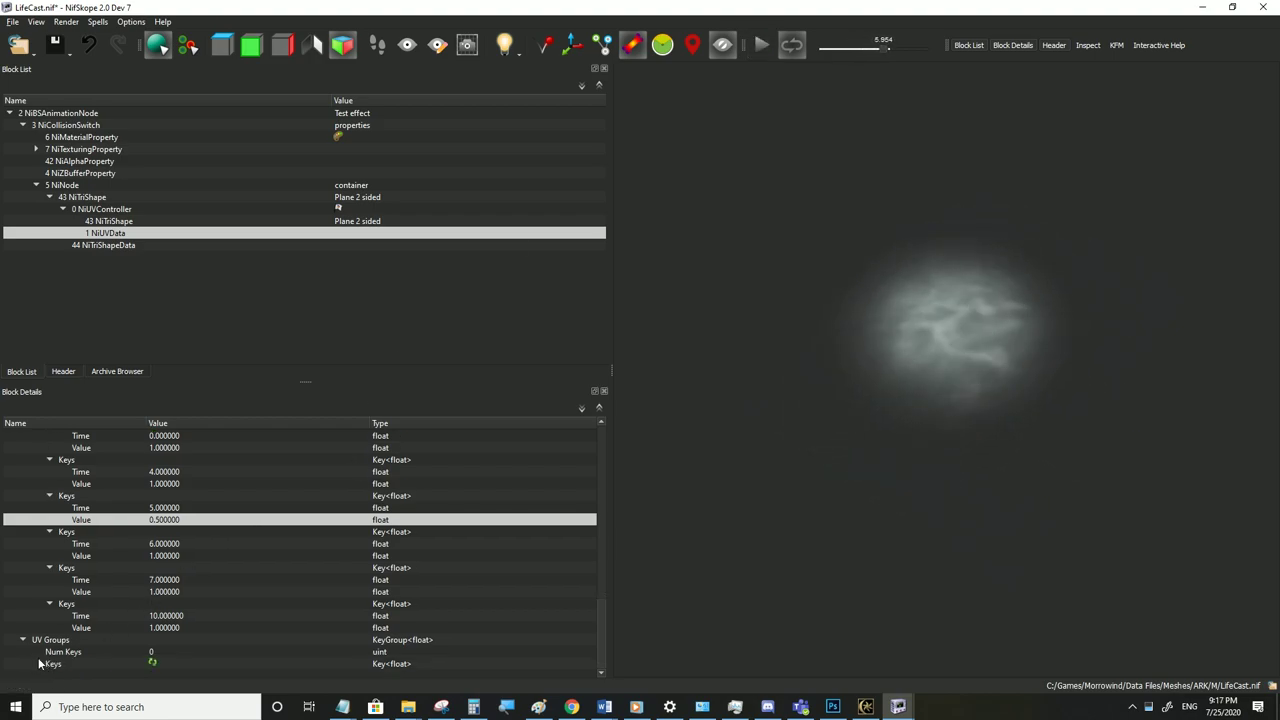
Collapse the finished UV group and give the new group 6 keys
{"action": "scroll", "coordinate": [167, 652], "scroll_direction": "up", "scroll_amount": 5}
{"action": "left_click", "coordinate": [26, 558]}
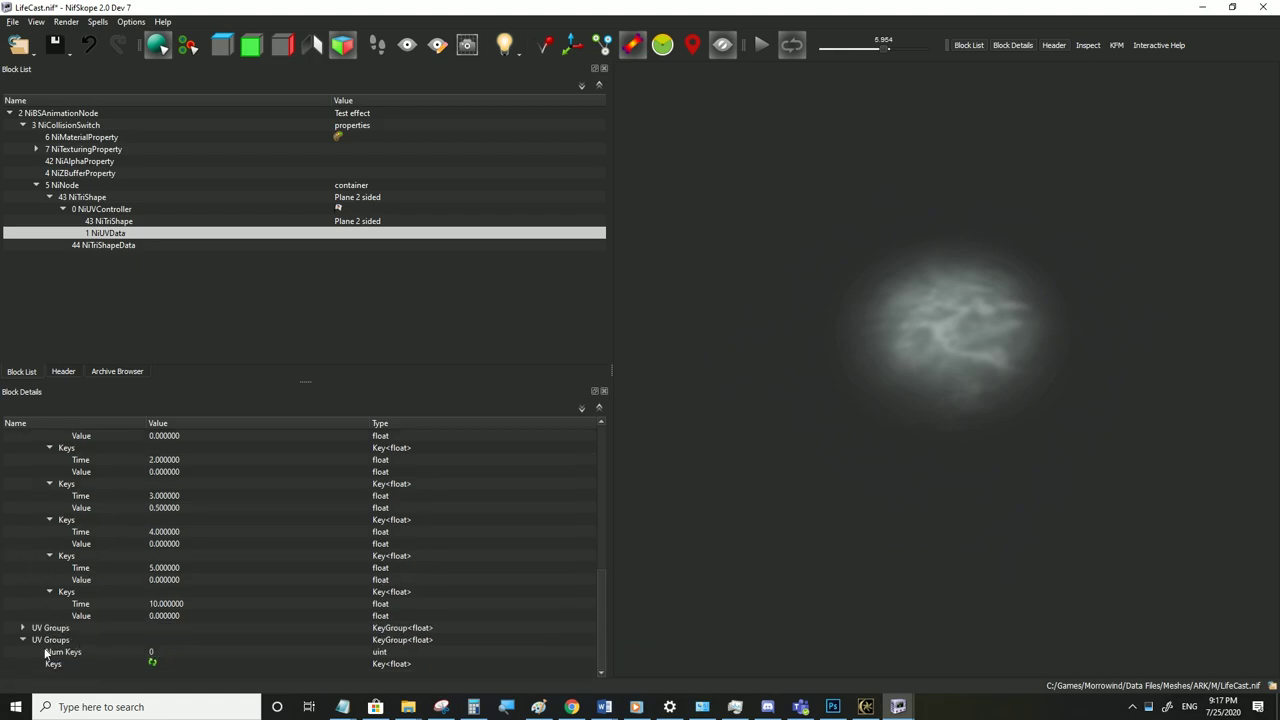
{"action": "double_click", "coordinate": [169, 654]}
{"action": "type", "text": "6"}
{"action": "left_click", "coordinate": [153, 666]}
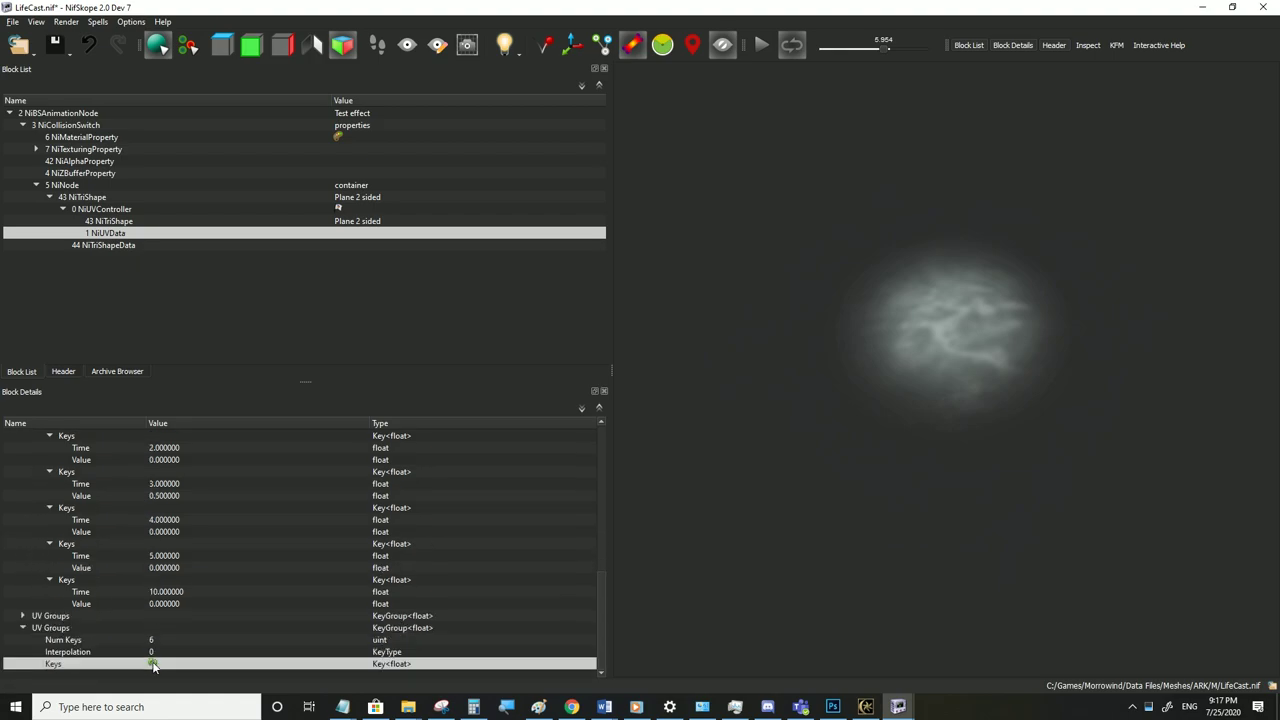
Set the new UV group's interpolation to LINEAR_KEY
{"action": "double_click", "coordinate": [160, 652]}
{"action": "left_click", "coordinate": [364, 652]}
{"action": "left_click", "coordinate": [244, 661]}
{"action": "left_click", "coordinate": [364, 652]}
{"action": "left_click", "coordinate": [246, 663]}
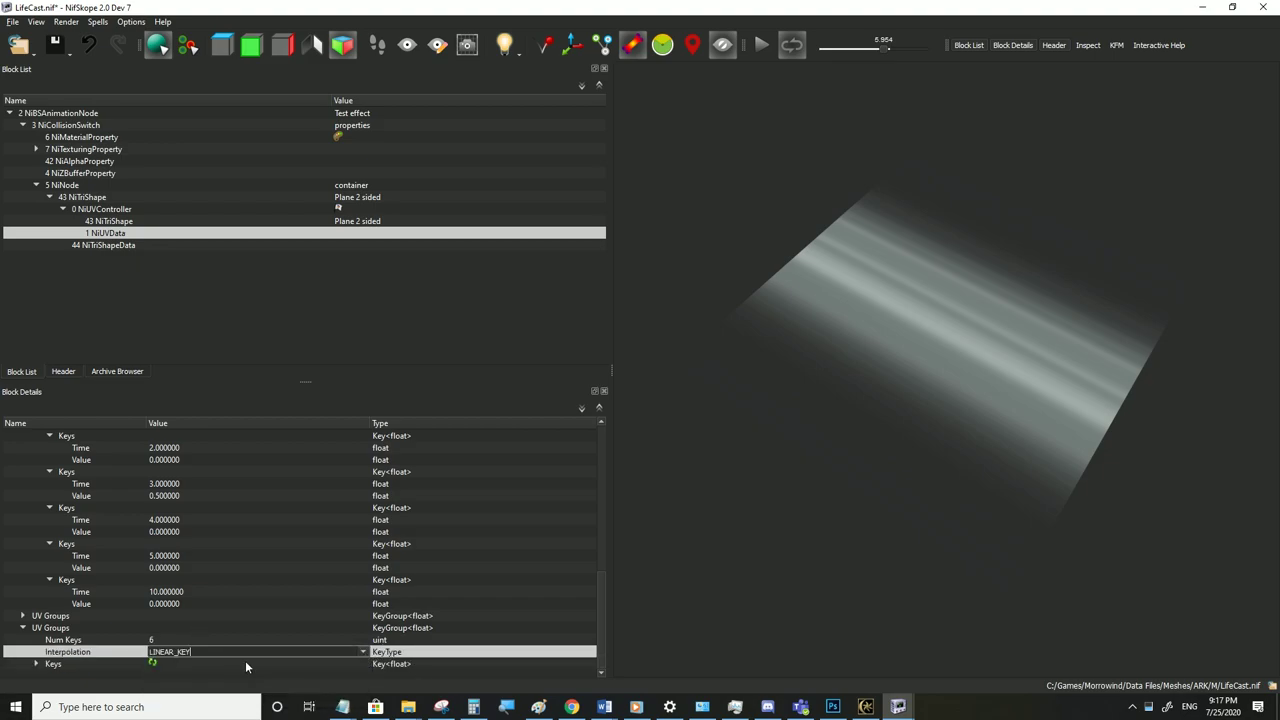
Expand the group's key list and all six keys to show their Time and Value
{"action": "left_click", "coordinate": [36, 664]}
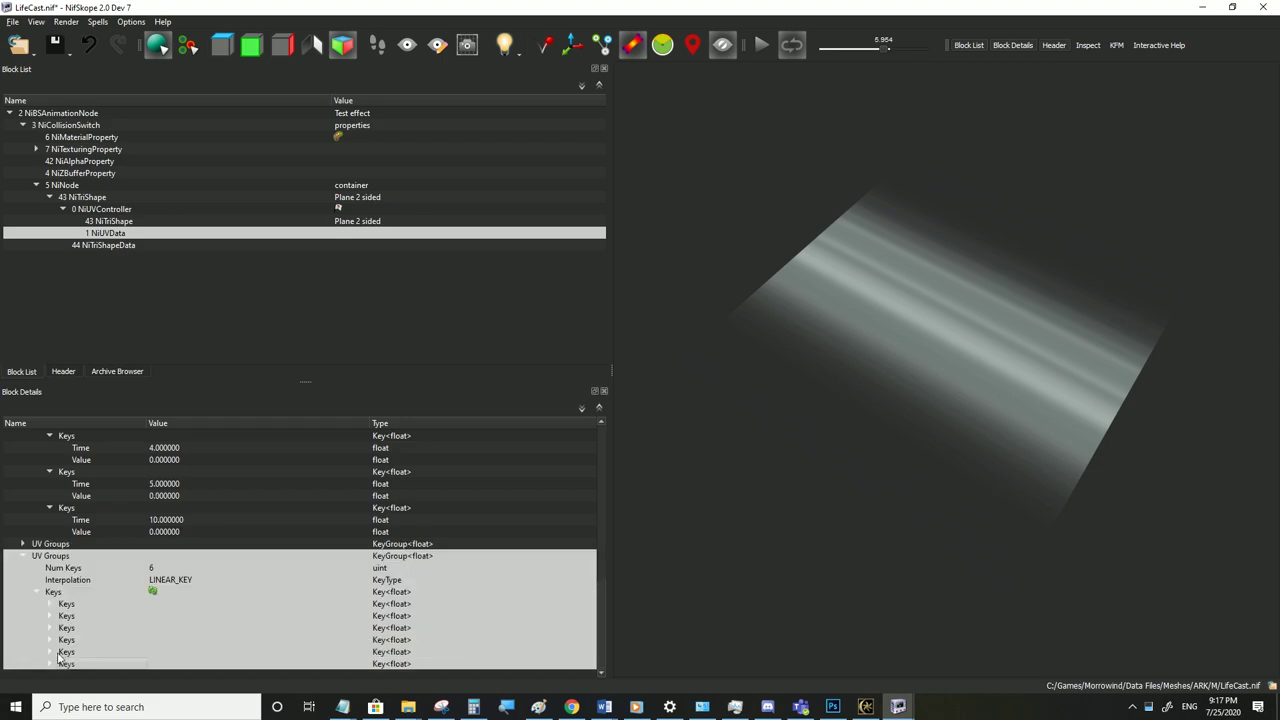
{"action": "left_click", "coordinate": [50, 605]}
{"action": "left_click", "coordinate": [50, 616]}
{"action": "left_click", "coordinate": [50, 628]}
{"action": "left_click", "coordinate": [50, 640]}
{"action": "left_click", "coordinate": [50, 652]}
{"action": "left_click", "coordinate": [50, 664]}
Set the last key's time to 10 and the second key's time to 6
{"action": "left_click", "coordinate": [180, 582]}
{"action": "double_click", "coordinate": [166, 652]}
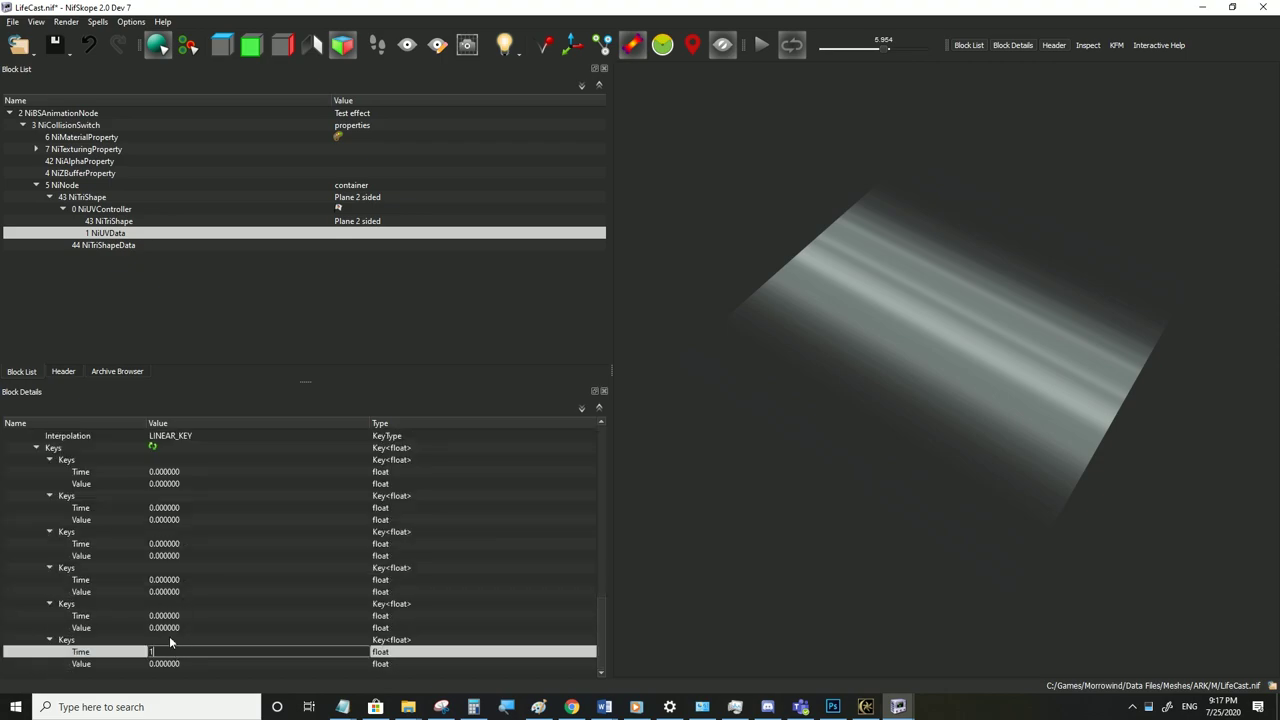
{"action": "type", "text": "10"}
{"action": "left_click", "coordinate": [168, 616]}
{"action": "double_click", "coordinate": [165, 508]}
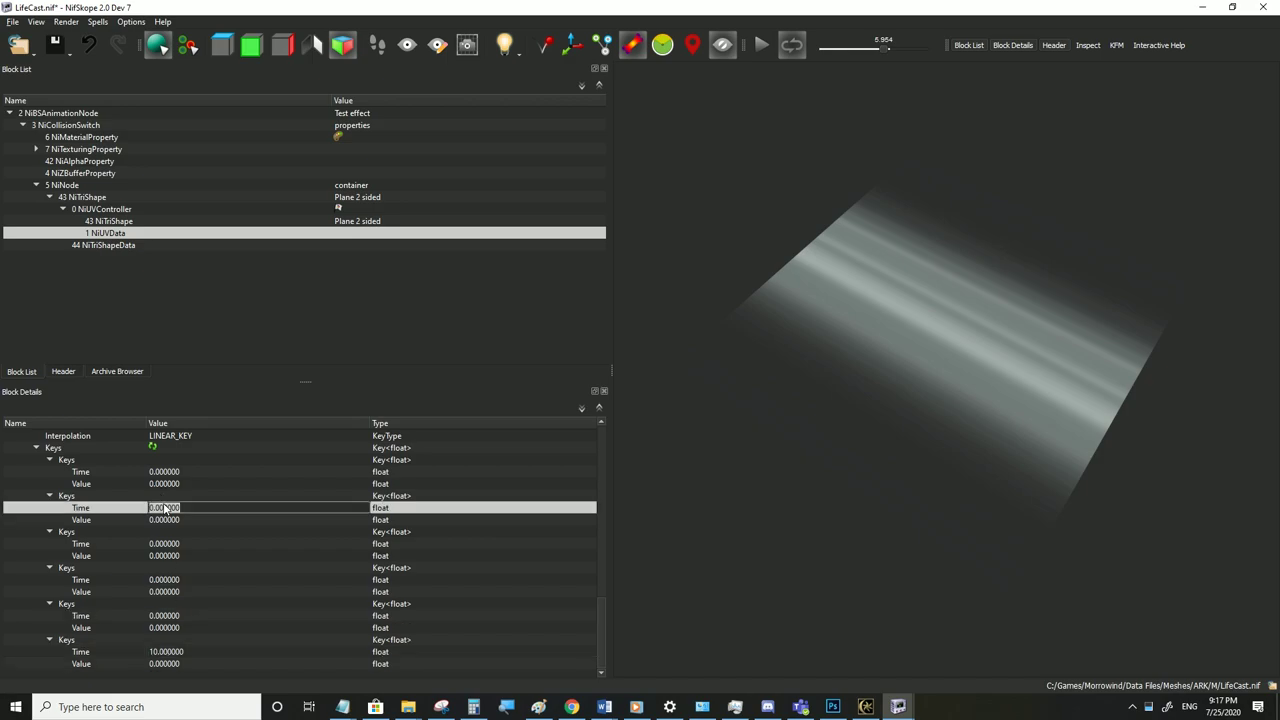
{"action": "type", "text": "6"}
{"action": "left_click", "coordinate": [166, 543]}
Expand an earlier UV group to compare its keys, then collapse the groups above
{"action": "scroll", "coordinate": [166, 543], "scroll_direction": "up", "scroll_amount": 2}
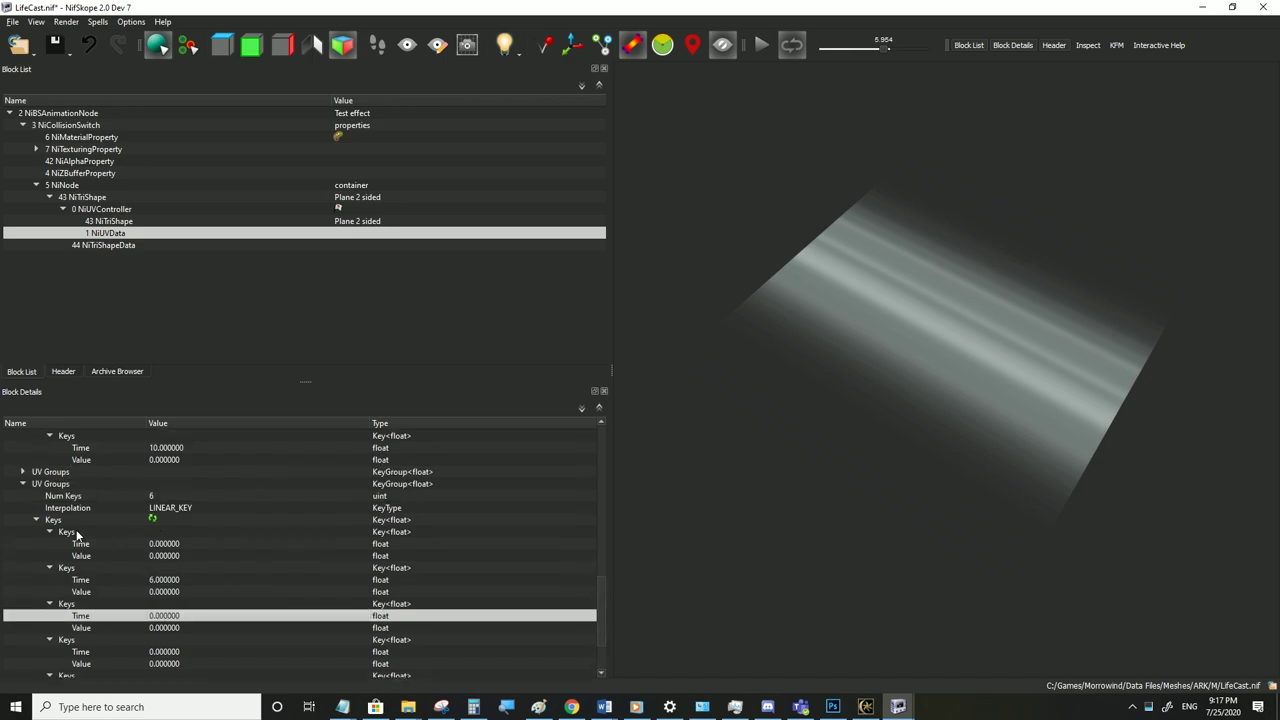
{"action": "left_click", "coordinate": [22, 472]}
{"action": "scroll", "coordinate": [31, 495], "scroll_direction": "up", "scroll_amount": 2}
{"action": "scroll", "coordinate": [43, 509], "scroll_direction": "up", "scroll_amount": 5}
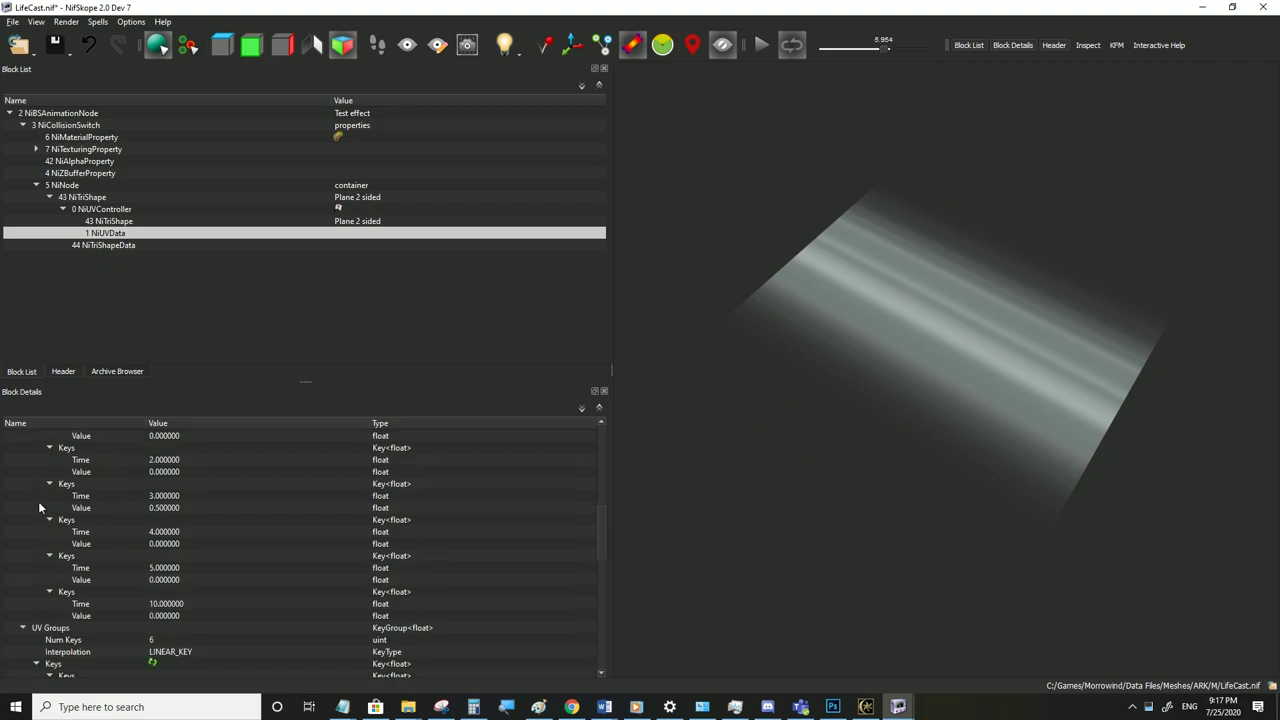
{"action": "left_click", "coordinate": [22, 471]}
{"action": "scroll", "coordinate": [27, 480], "scroll_direction": "up", "scroll_amount": 2}
{"action": "left_click", "coordinate": [23, 471]}
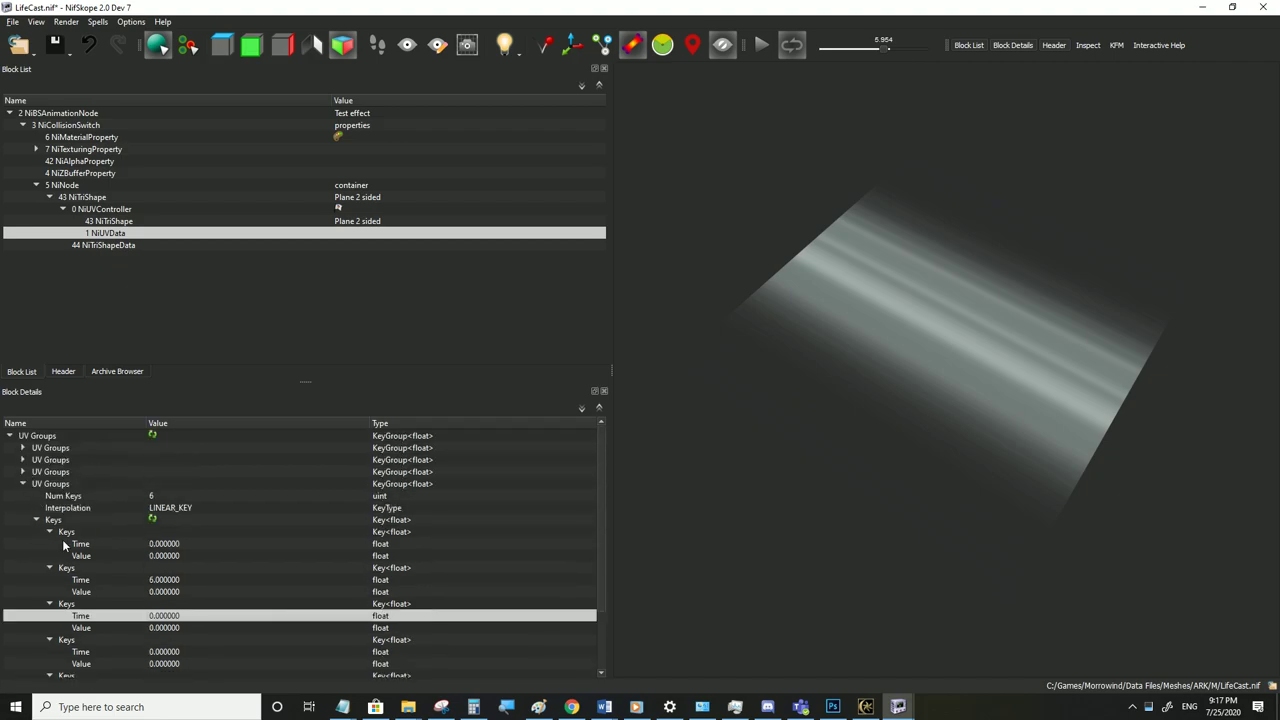
Set the fourth key's time to 8 and the third key's time to 7
{"action": "double_click", "coordinate": [166, 651]}
{"action": "type", "text": "8"}
{"action": "left_click", "coordinate": [187, 616]}
{"action": "scroll", "coordinate": [187, 616], "scroll_direction": "down", "scroll_amount": 2}
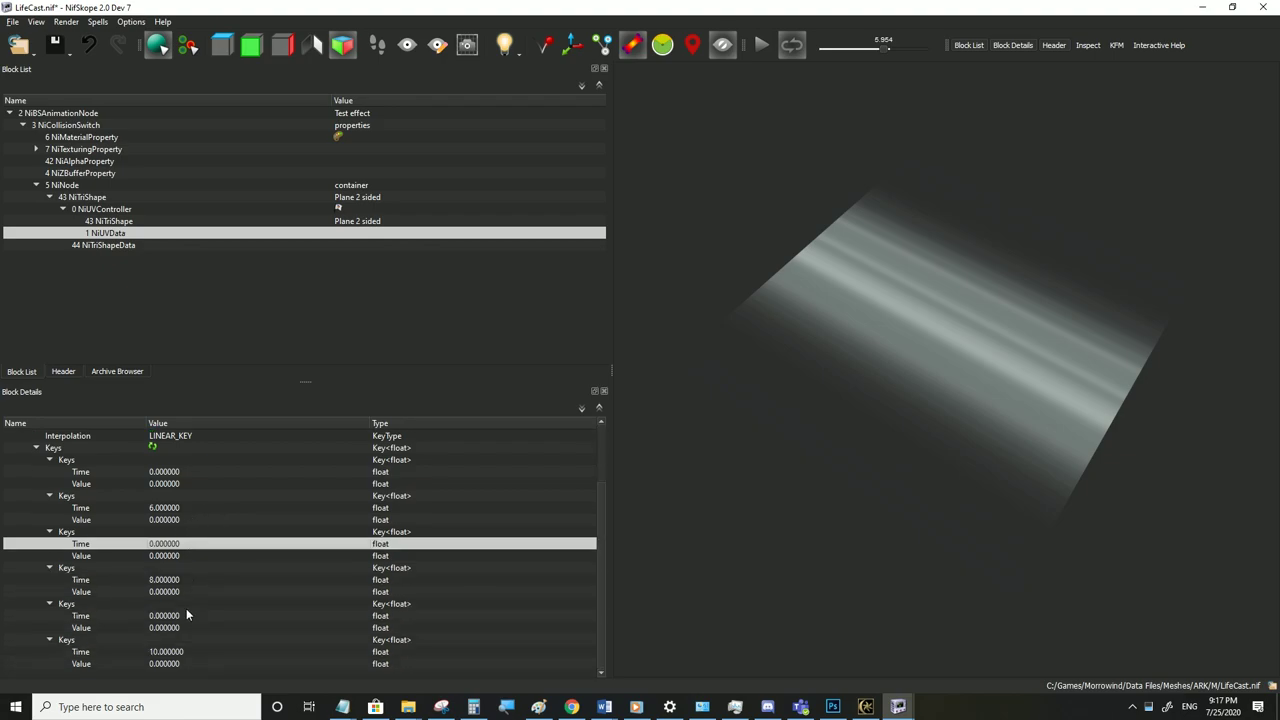
{"action": "double_click", "coordinate": [171, 544]}
{"action": "type", "text": "7"}
{"action": "left_click", "coordinate": [175, 556]}
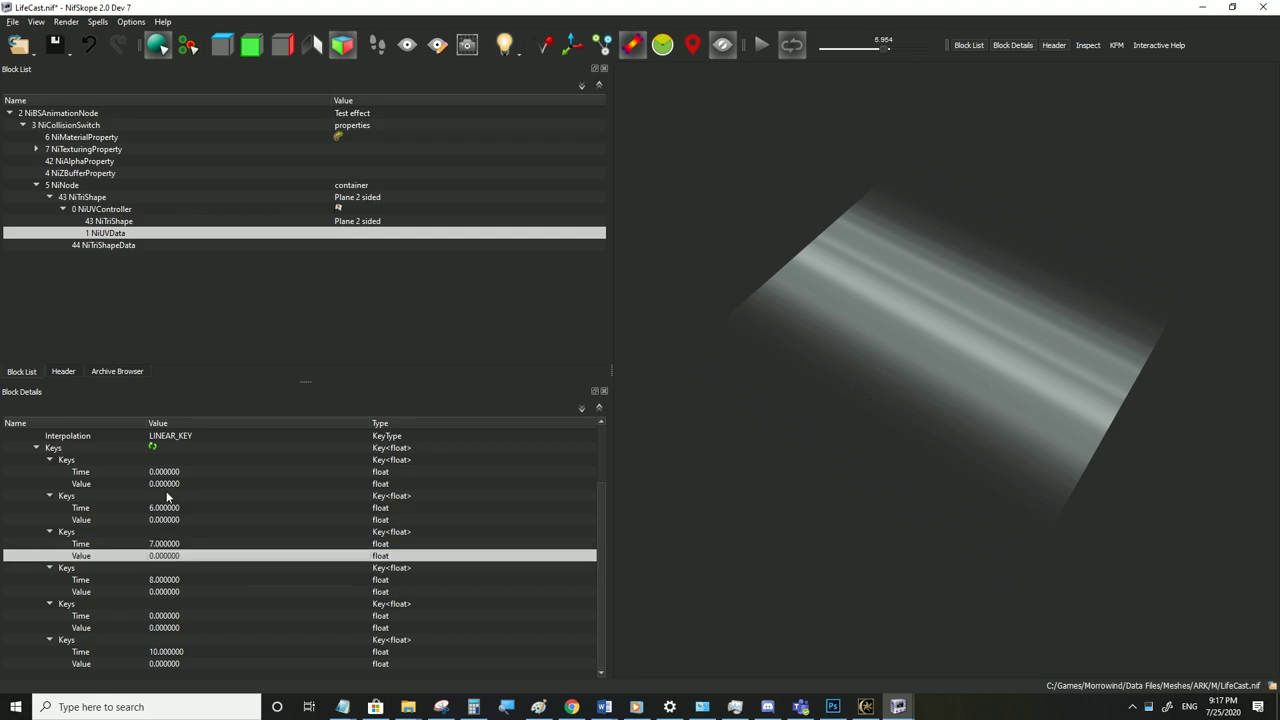
Set the values of the first three keys to 1
{"action": "left_click", "coordinate": [166, 485]}
{"action": "double_click", "coordinate": [166, 485]}
{"action": "type", "text": "1"}
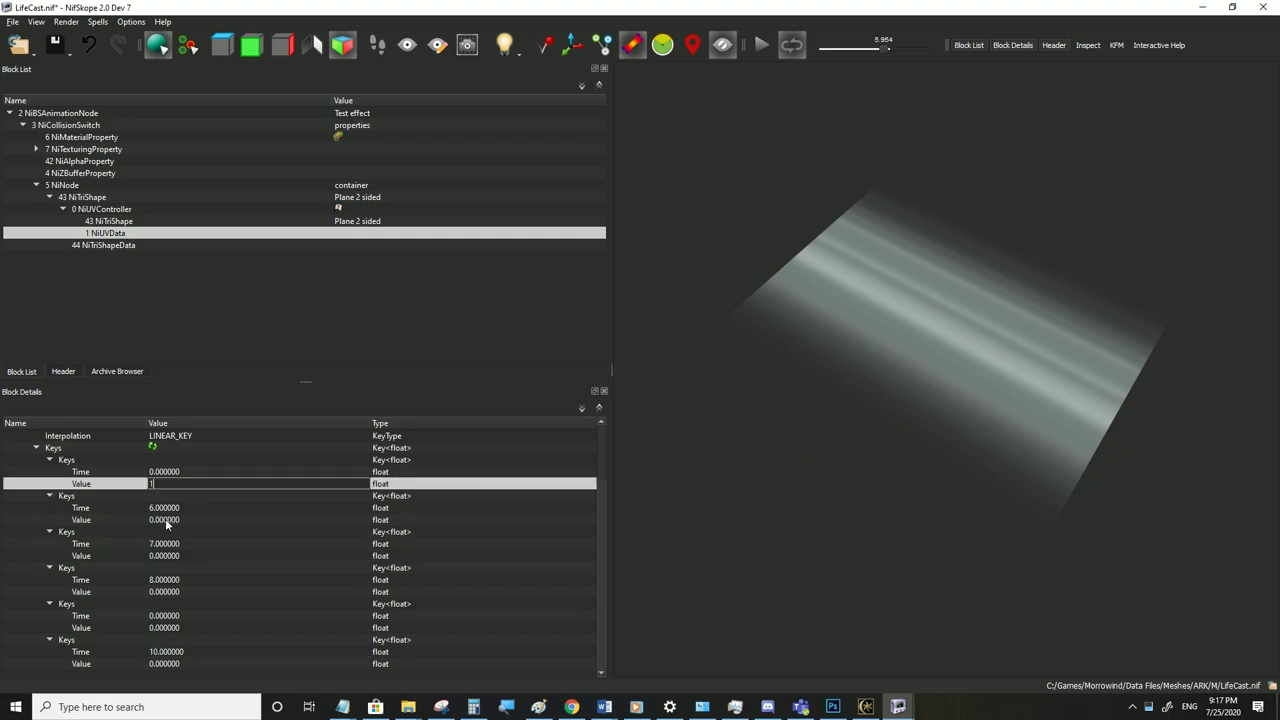
{"action": "double_click", "coordinate": [165, 519]}
{"action": "type", "text": "1"}
{"action": "left_click", "coordinate": [167, 556]}
{"action": "double_click", "coordinate": [167, 556]}
{"action": "type", "text": "1"}
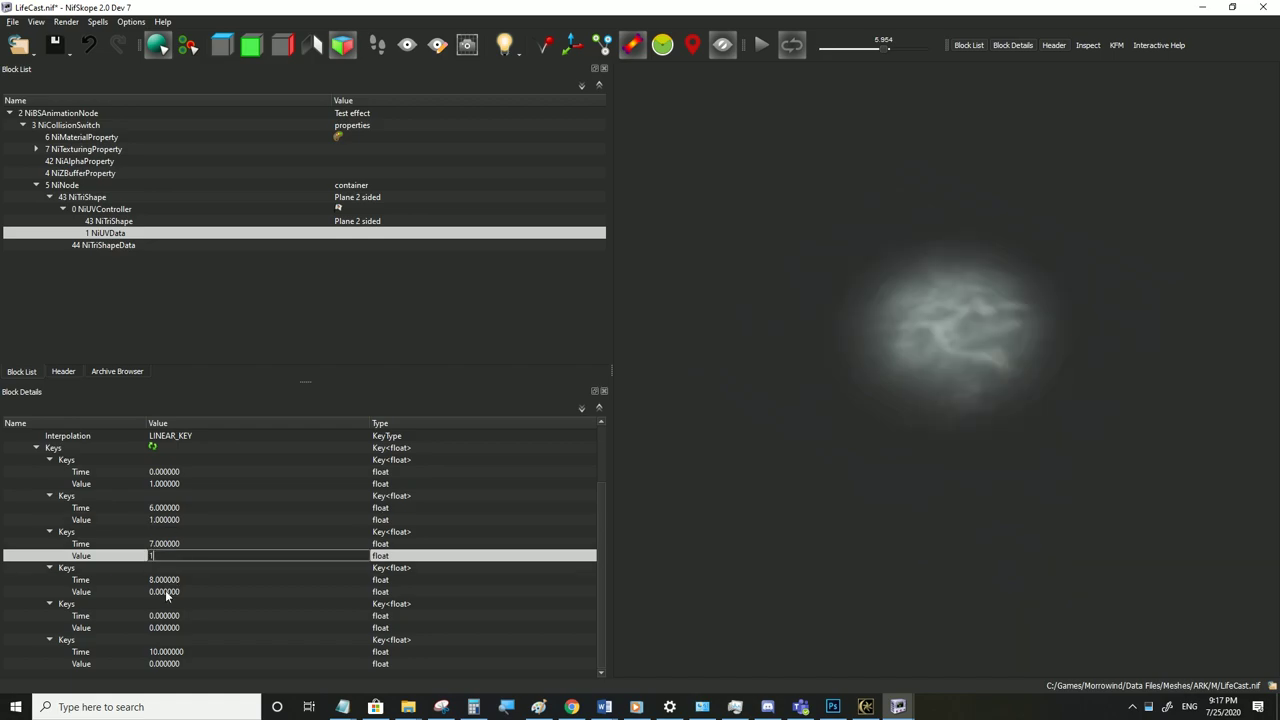
{"action": "left_click", "coordinate": [167, 592]}
Set the values of the fourth, fifth and last keys to 1
{"action": "double_click", "coordinate": [167, 592]}
{"action": "type", "text": "1"}
{"action": "left_click", "coordinate": [166, 629]}
{"action": "double_click", "coordinate": [166, 629]}
{"action": "type", "text": "1"}
{"action": "left_click", "coordinate": [167, 654]}
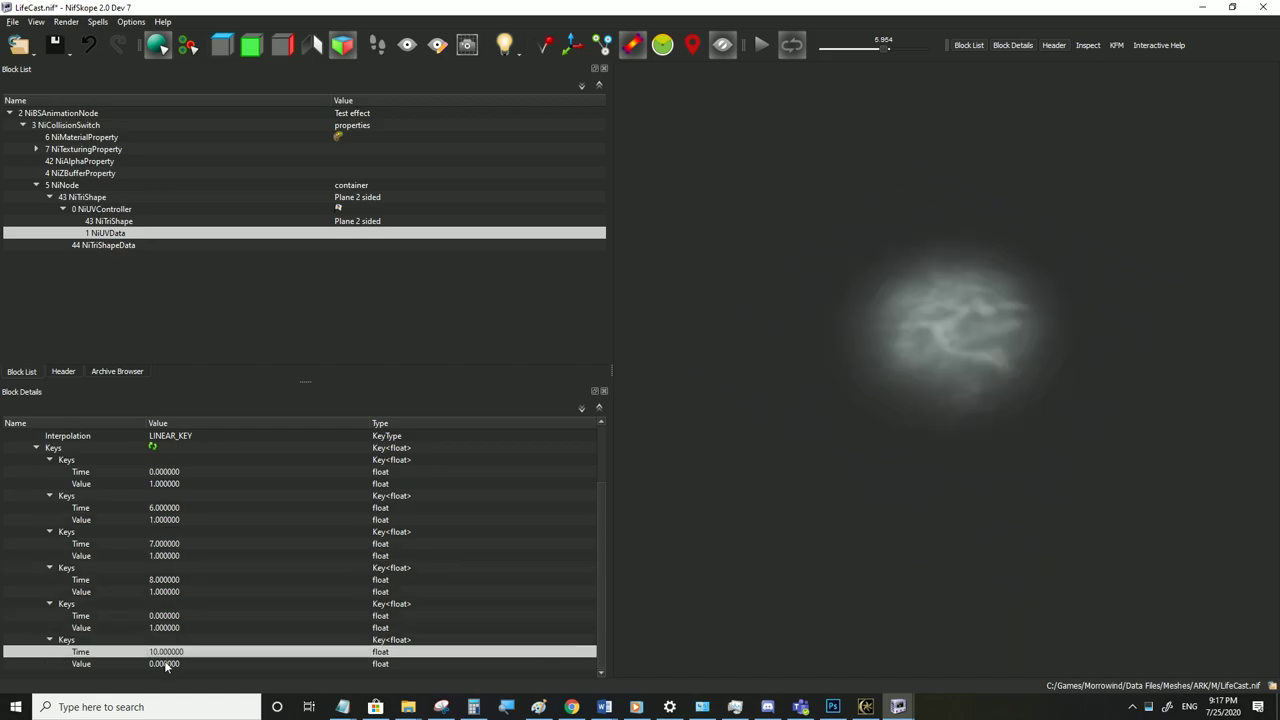
{"action": "left_click", "coordinate": [166, 664]}
{"action": "double_click", "coordinate": [166, 664]}
{"action": "type", "text": "1"}
{"action": "left_click", "coordinate": [170, 651]}
Set the fifth key's time to 9 and the key at time 7 to 0.5, then replay from the start
{"action": "left_click", "coordinate": [170, 615]}
{"action": "double_click", "coordinate": [170, 615]}
{"action": "type", "text": "8"}
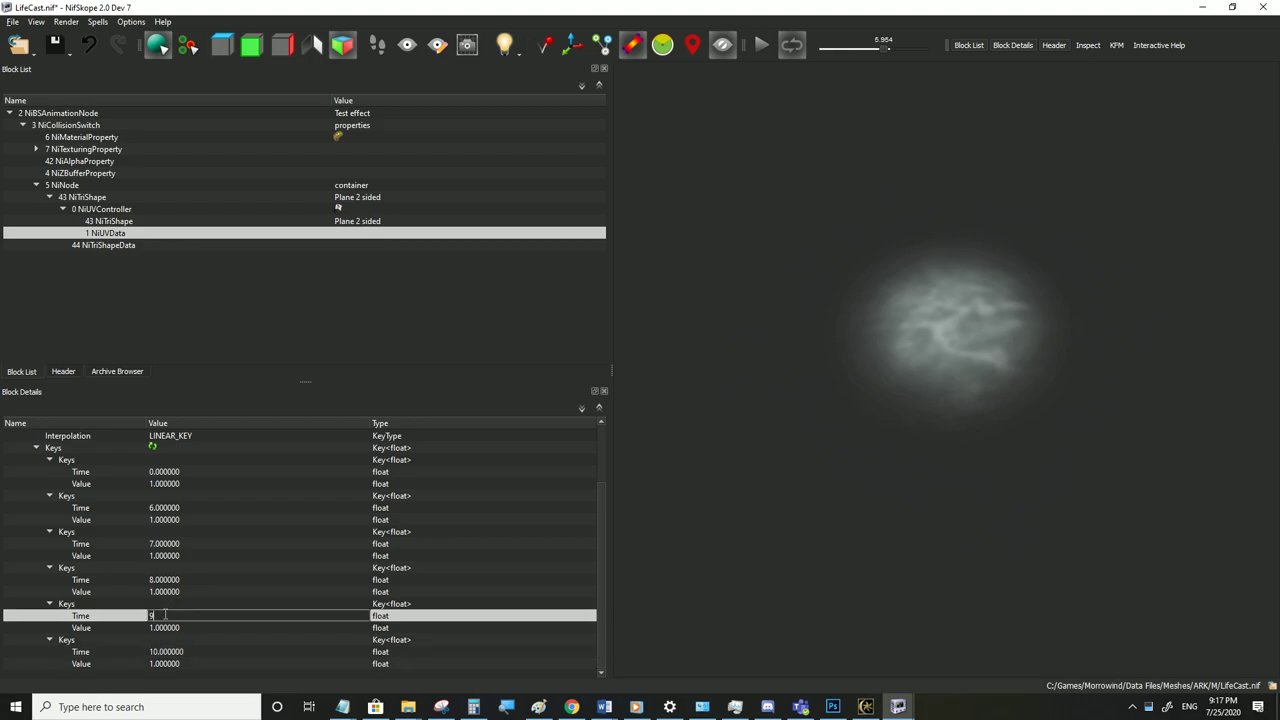
{"action": "left_click", "coordinate": [172, 578]}
{"action": "double_click", "coordinate": [170, 556]}
{"action": "type", "text": "0.5"}
{"action": "key", "text": "Return"}
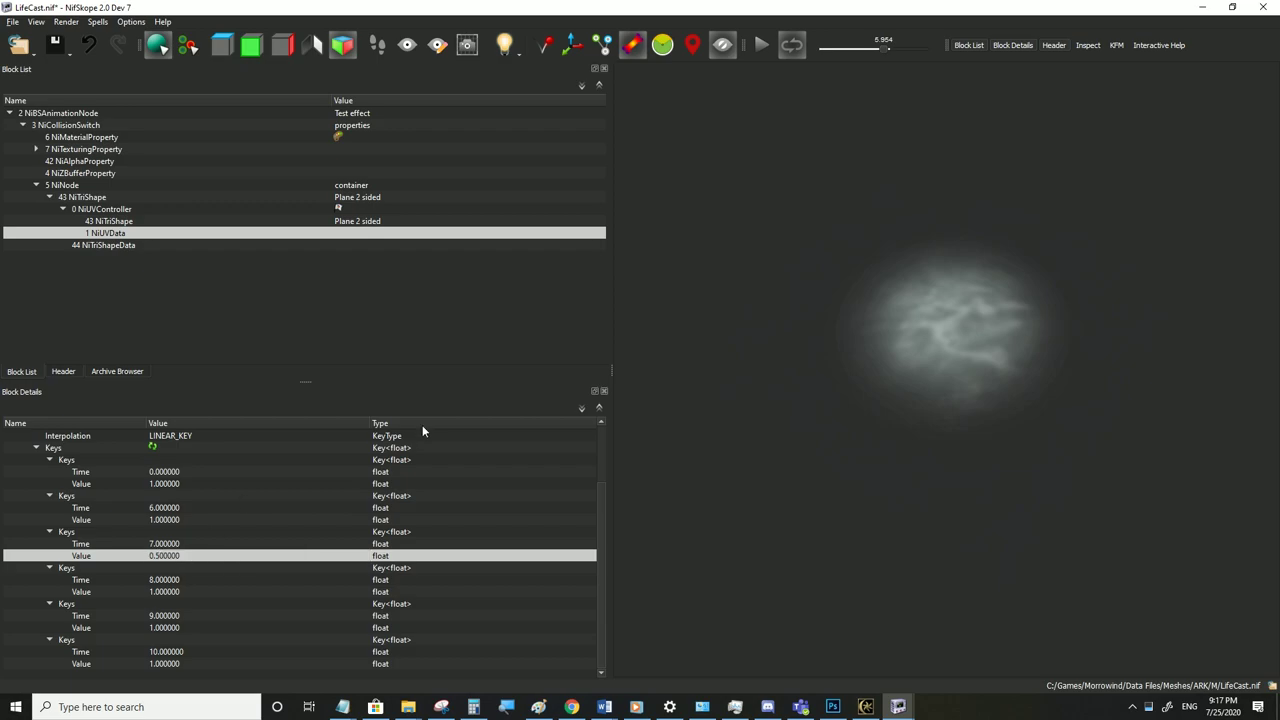
{"action": "left_click_drag", "start_coordinate": [884, 48], "coordinate": [818, 48]}
{"action": "left_click", "coordinate": [763, 46]}
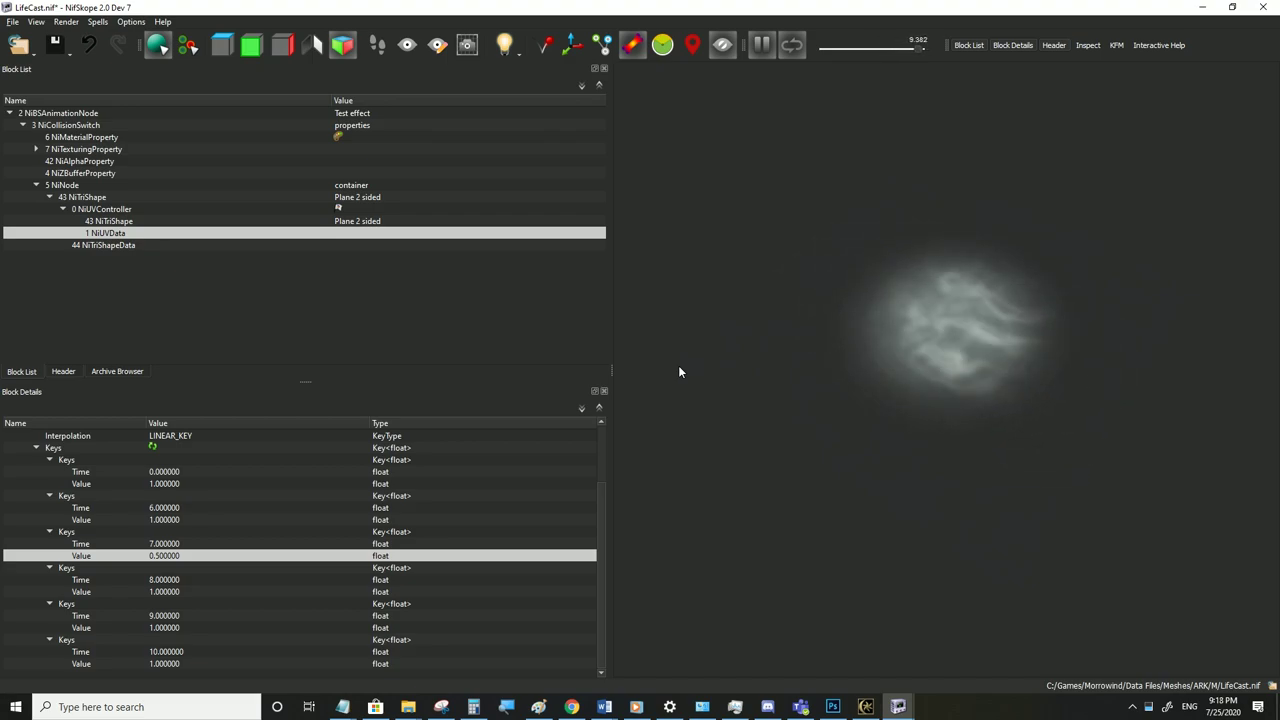
Pause the preview, switch to the El_UndeadVfx.nif window and play its teal glow animation
{"action": "left_click", "coordinate": [760, 44]}
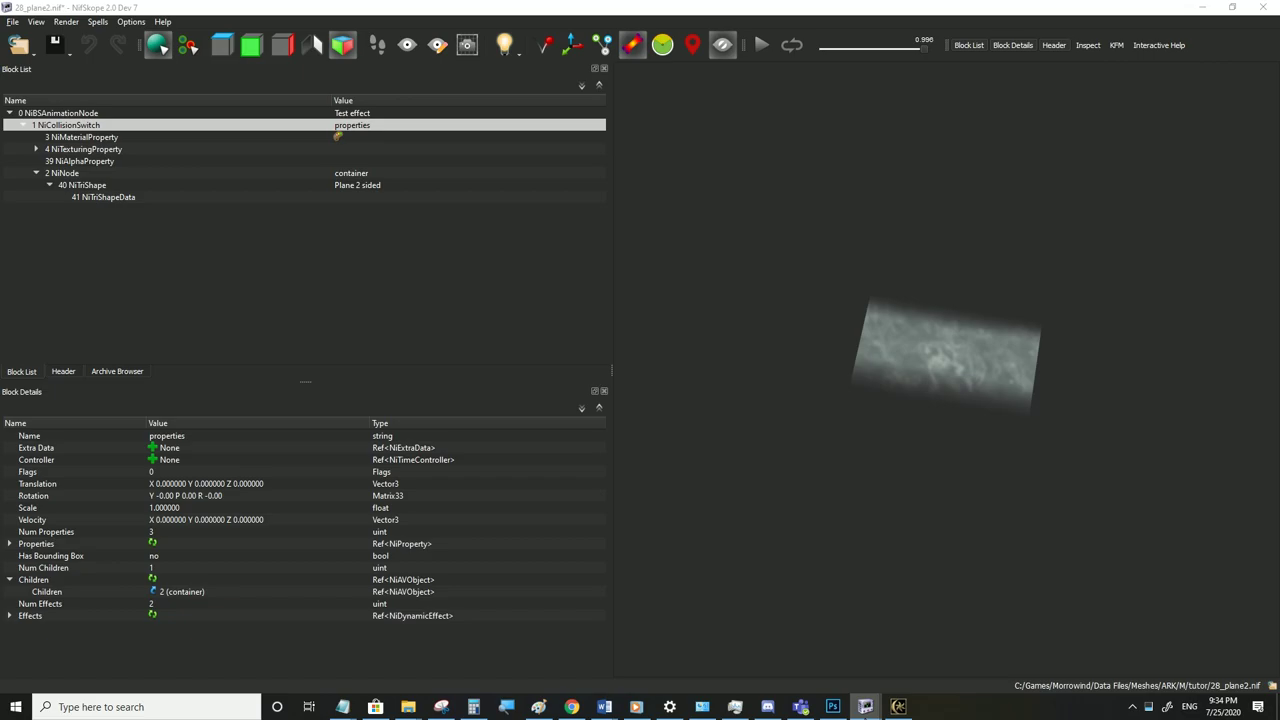
{"action": "mouse_move", "coordinate": [865, 706]}
{"action": "left_click", "coordinate": [859, 668]}
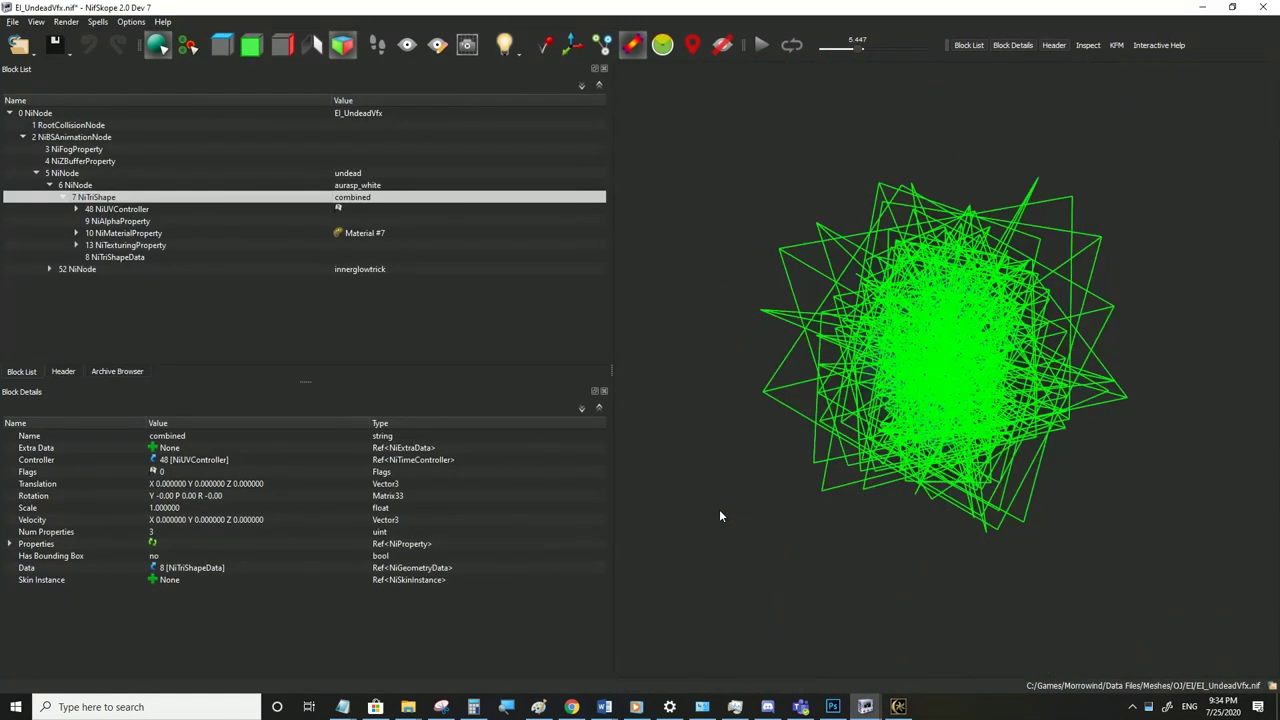
{"action": "left_click", "coordinate": [761, 44]}
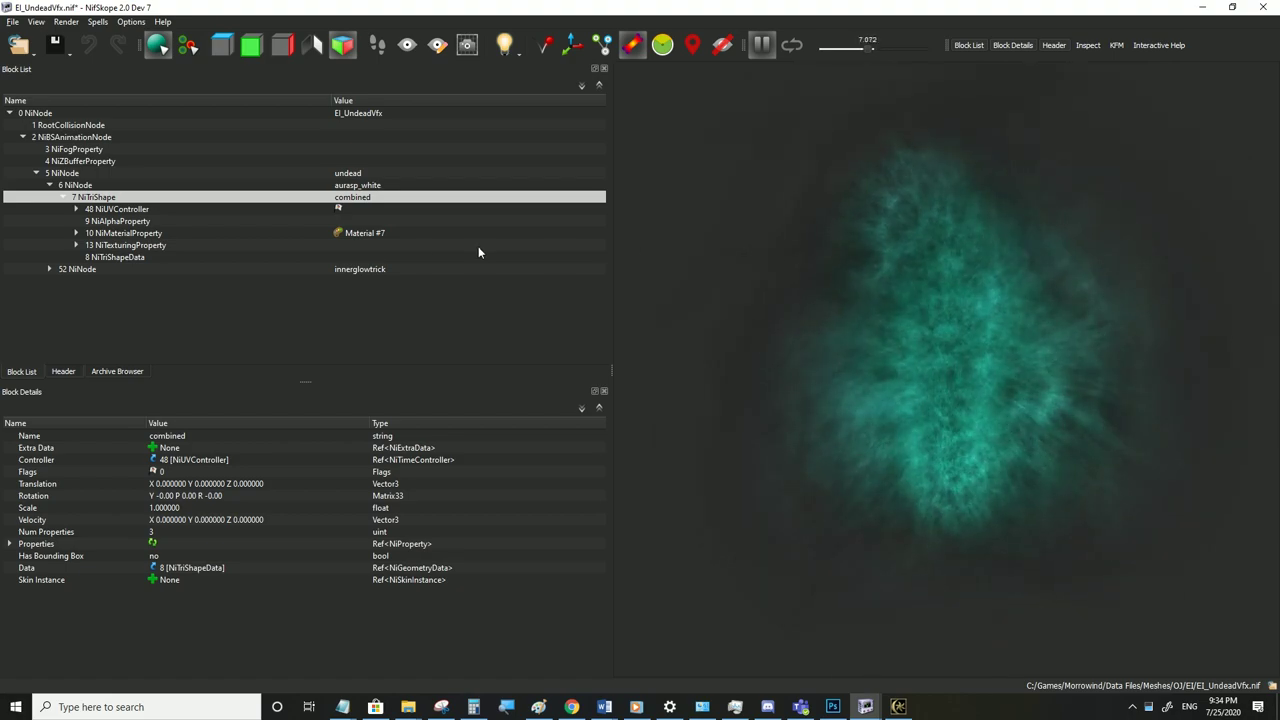
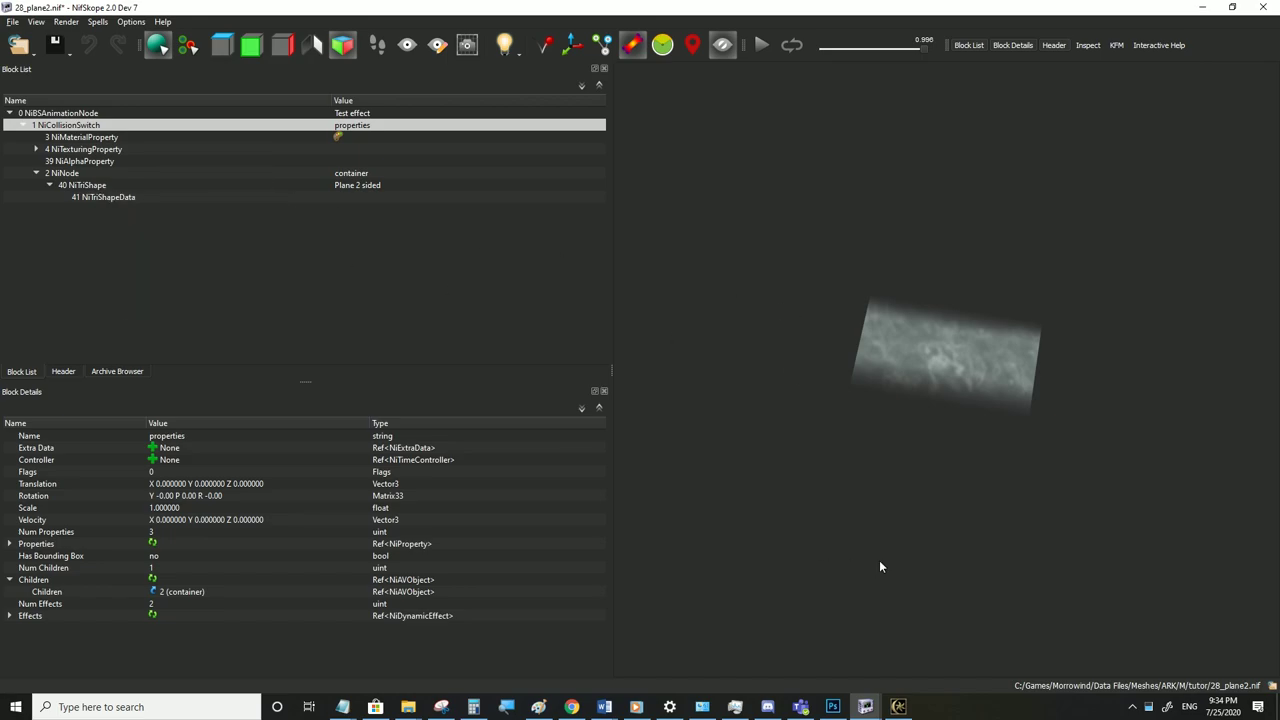
Look over the claymore model, then copy the Test effect branch from 28_plane2.nif
{"action": "mouse_move", "coordinate": [865, 706]}
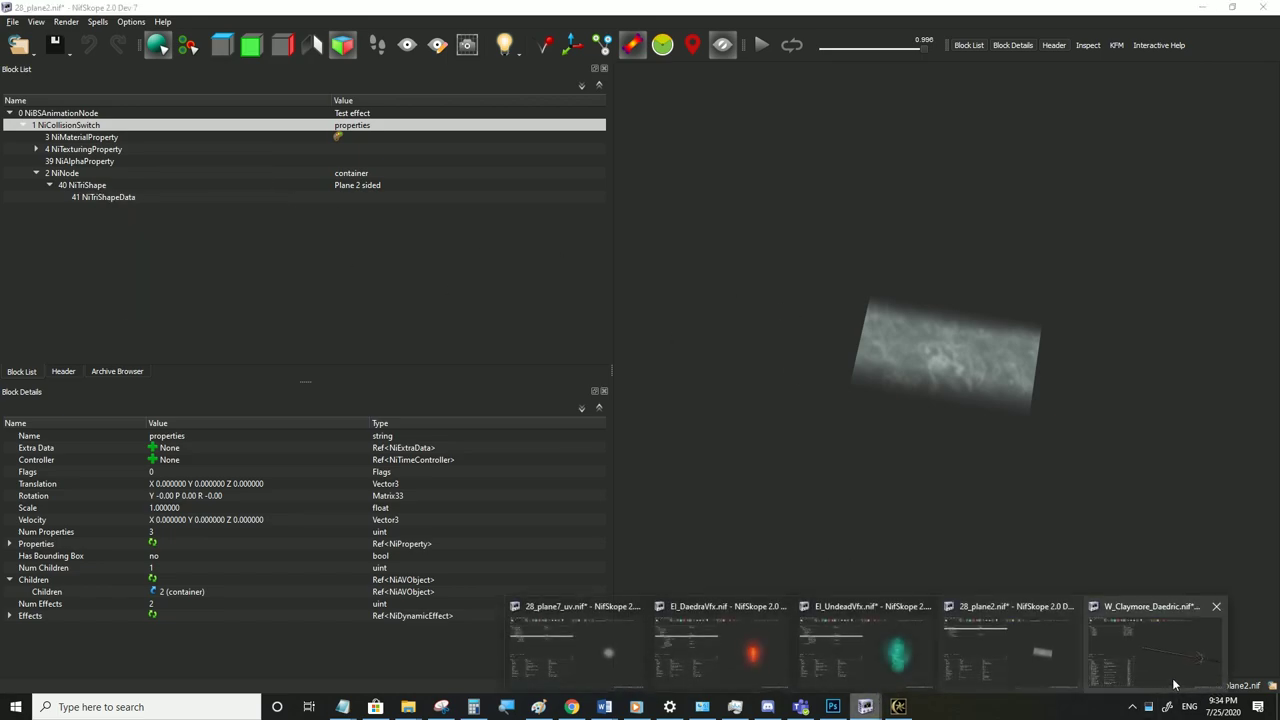
{"action": "left_click", "coordinate": [1166, 643]}
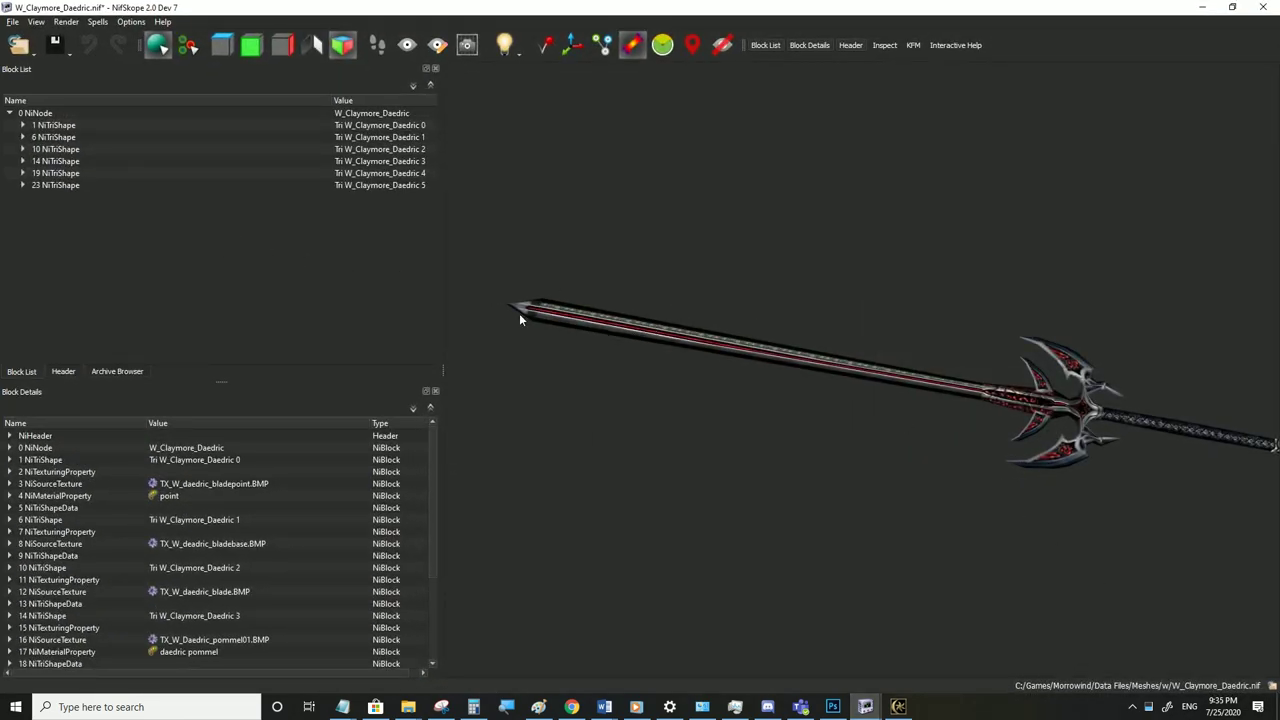
{"action": "left_click_drag", "start_coordinate": [904, 412], "coordinate": [935, 381]}
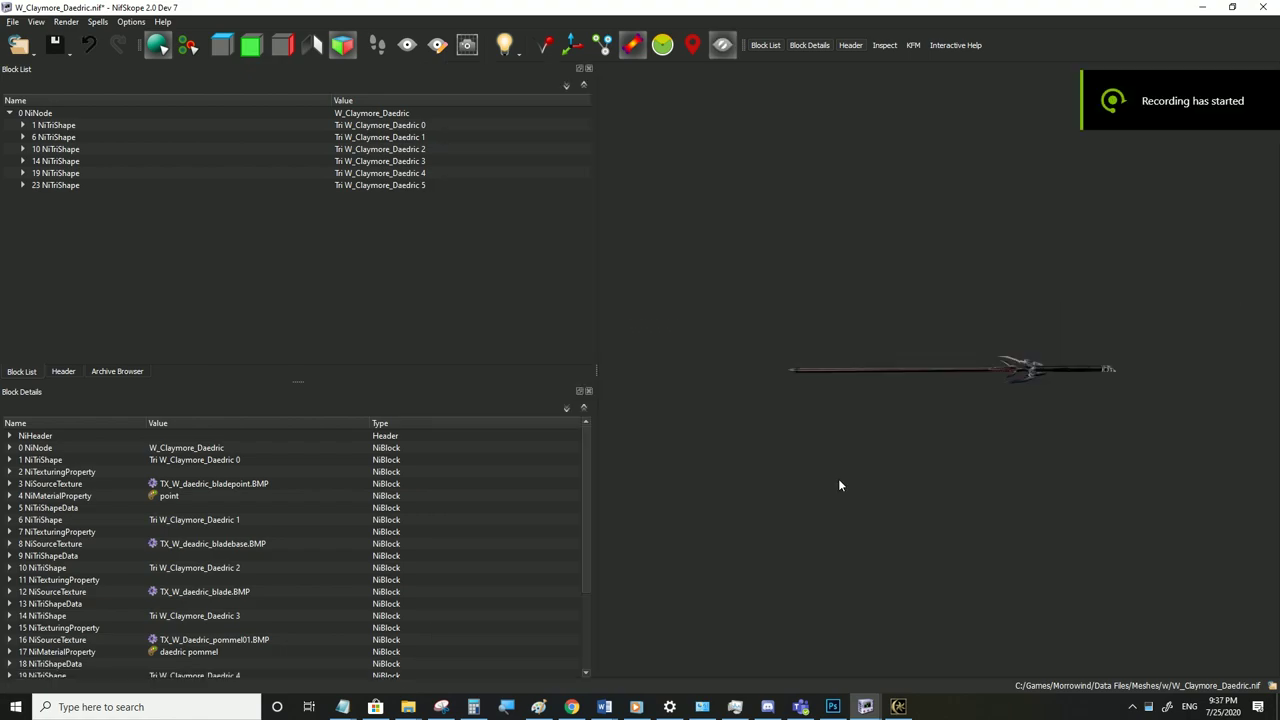
{"action": "mouse_move", "coordinate": [866, 703]}
{"action": "left_click", "coordinate": [994, 650]}
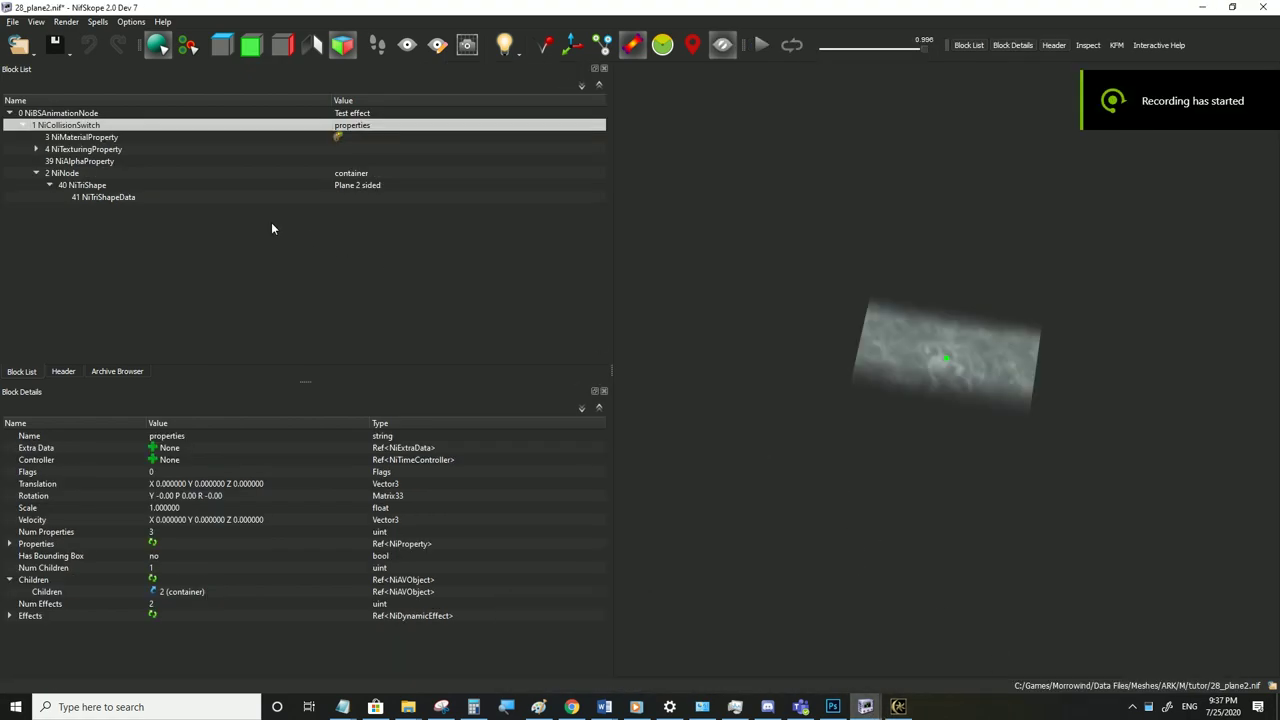
{"action": "left_click", "coordinate": [77, 113]}
{"action": "right_click", "coordinate": [77, 113]}
{"action": "mouse_move", "coordinate": [110, 102]}
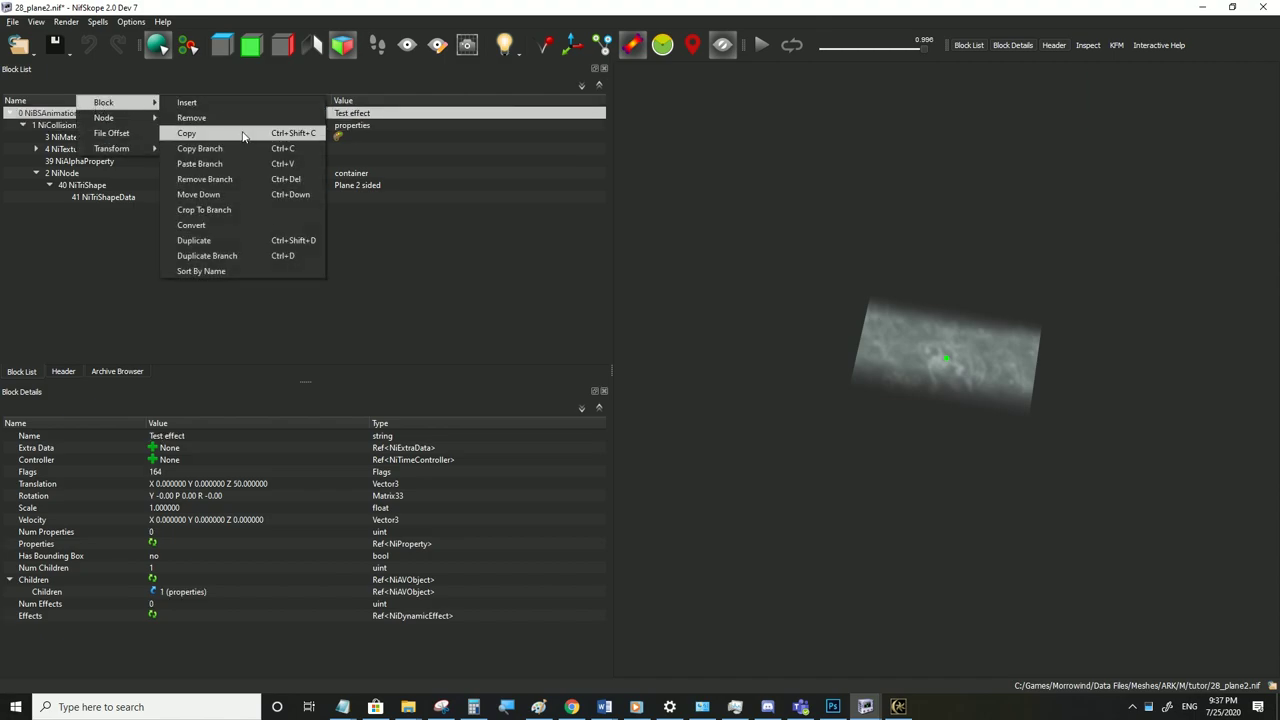
{"action": "left_click", "coordinate": [228, 151]}
Paste the Test effect branch under the claymore's root NiNode and save the file
{"action": "mouse_move", "coordinate": [866, 705]}
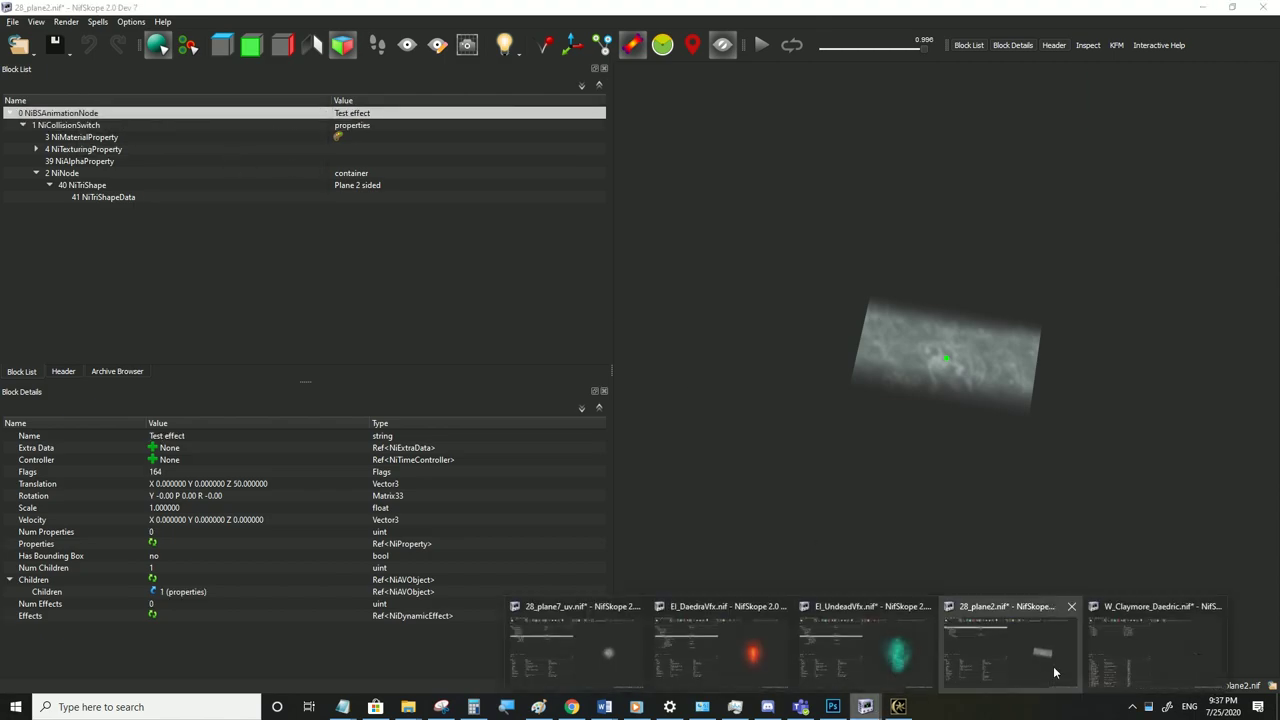
{"action": "left_click", "coordinate": [1166, 665]}
{"action": "left_click", "coordinate": [33, 113]}
{"action": "right_click", "coordinate": [33, 113]}
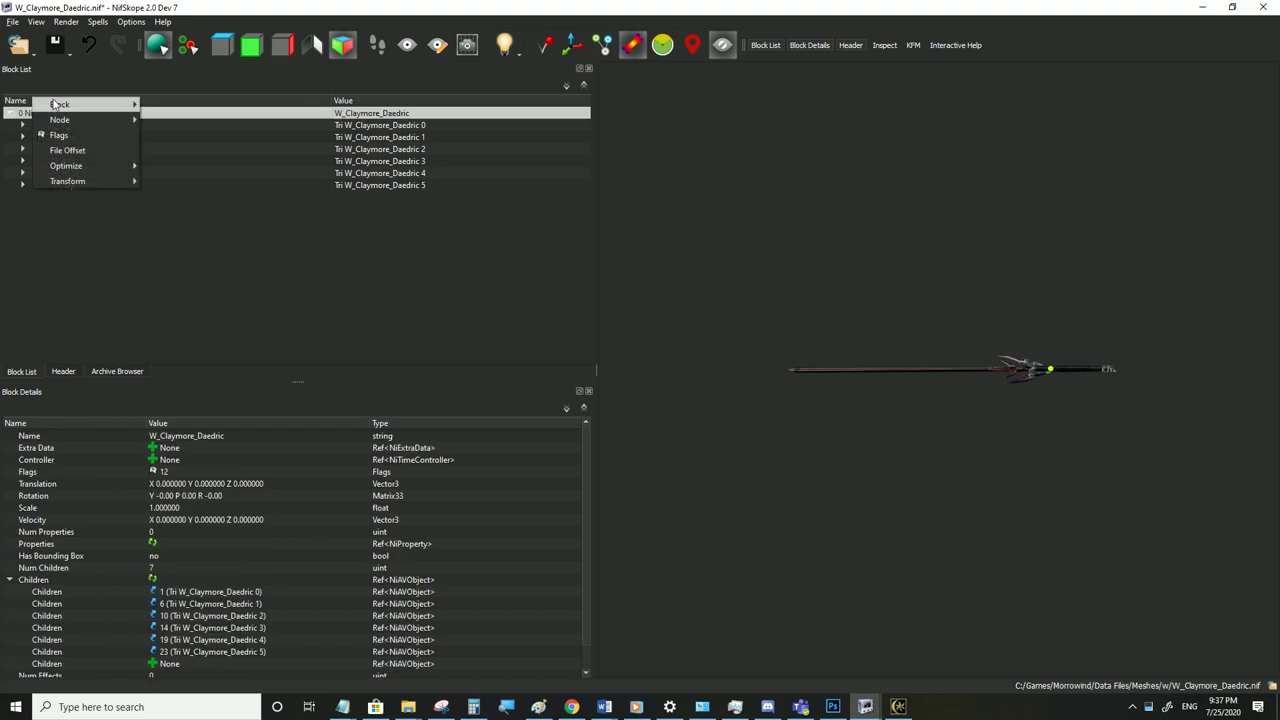
{"action": "mouse_move", "coordinate": [90, 104]}
{"action": "left_click", "coordinate": [214, 167]}
{"action": "left_click_drag", "start_coordinate": [850, 282], "coordinate": [921, 303]}
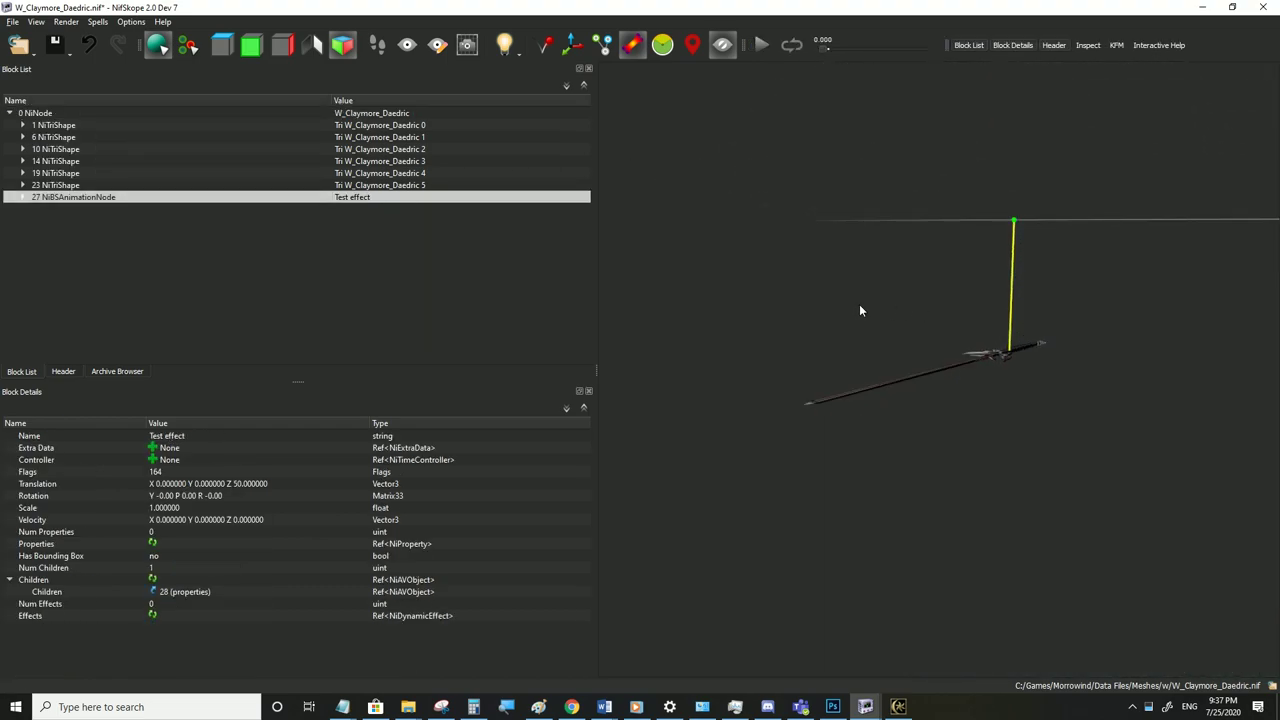
{"action": "left_click", "coordinate": [12, 22]}
{"action": "left_click", "coordinate": [75, 134]}
{"action": "left_click", "coordinate": [84, 185]}
Set the pasted Test effect node's Translation Z to 0 and save
{"action": "left_click", "coordinate": [85, 197]}
{"action": "double_click", "coordinate": [301, 484]}
{"action": "double_click", "coordinate": [324, 484]}
{"action": "type", "text": "0"}
{"action": "left_click", "coordinate": [322, 507]}
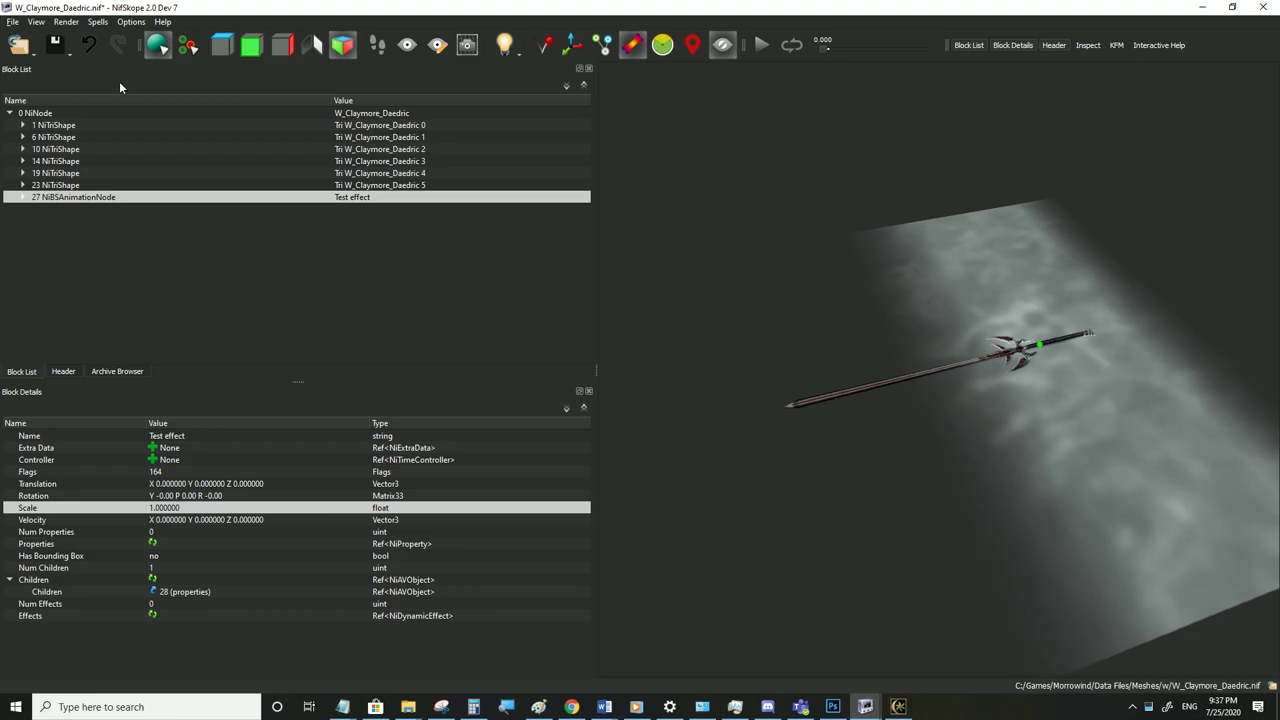
{"action": "left_click", "coordinate": [14, 22]}
{"action": "left_click", "coordinate": [33, 130]}
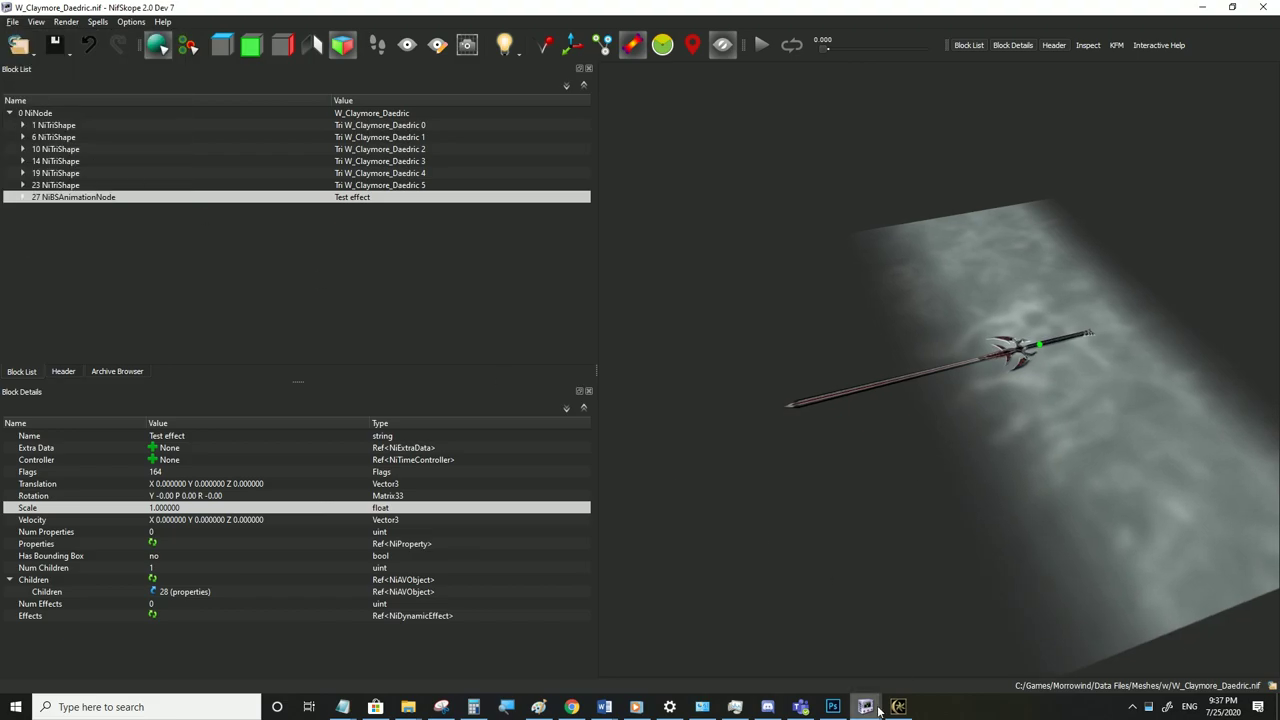
In Morrowind, view the character in third person with the claymore drawn
{"action": "key", "text": "alt+Tab"}
{"action": "key", "text": "Tab"}
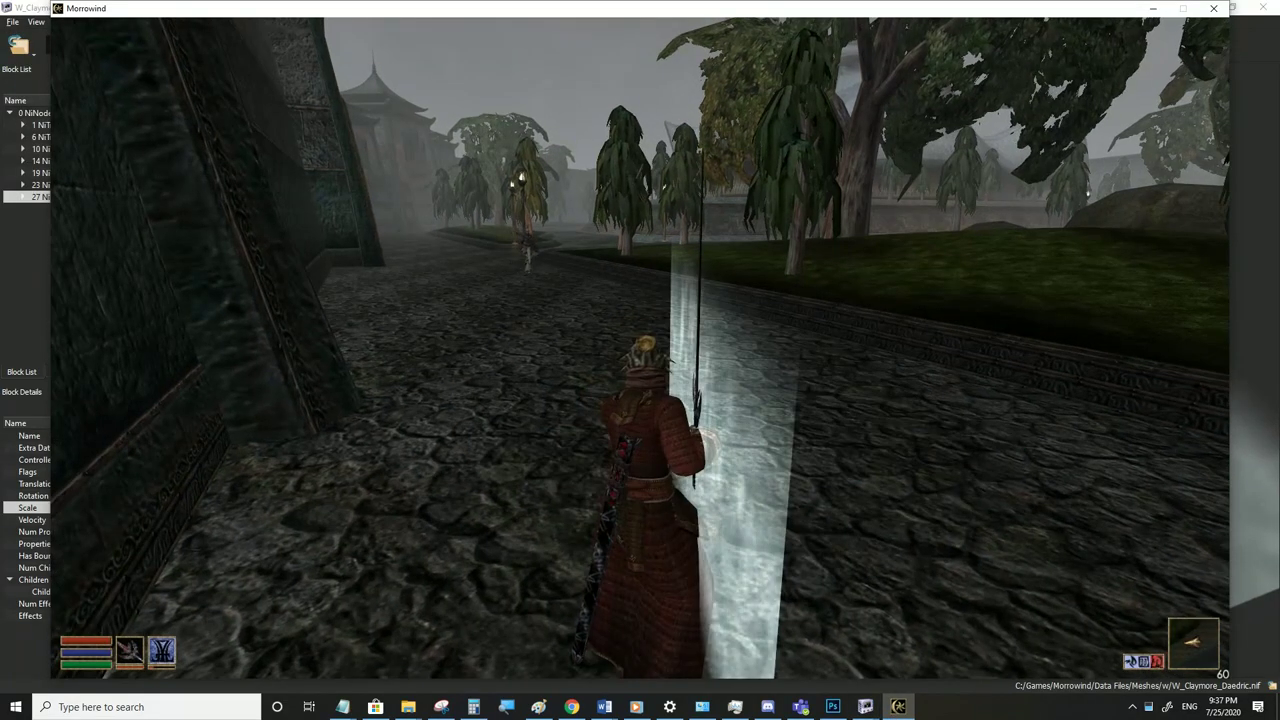
{"action": "key", "text": "f"}
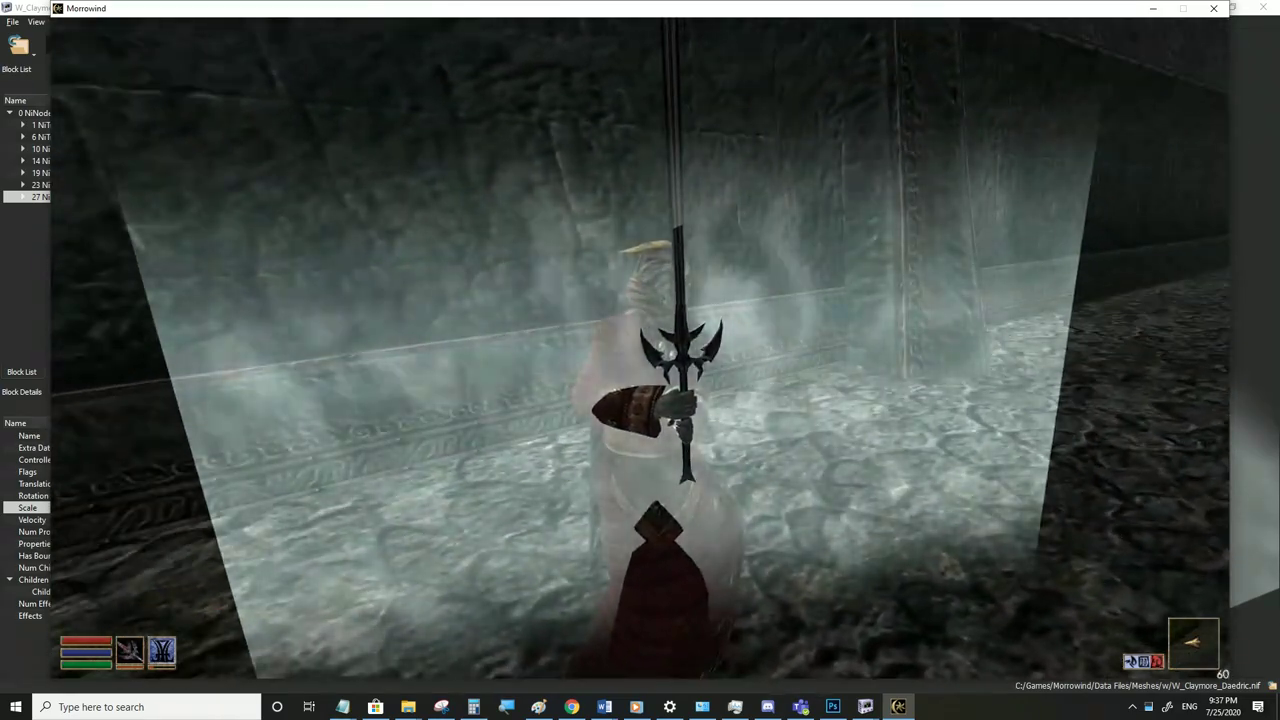
Back in NifSkope, expand the Test effect node and its collision switch
{"action": "left_click", "coordinate": [898, 707]}
{"action": "left_click", "coordinate": [22, 197]}
{"action": "left_click", "coordinate": [36, 209]}
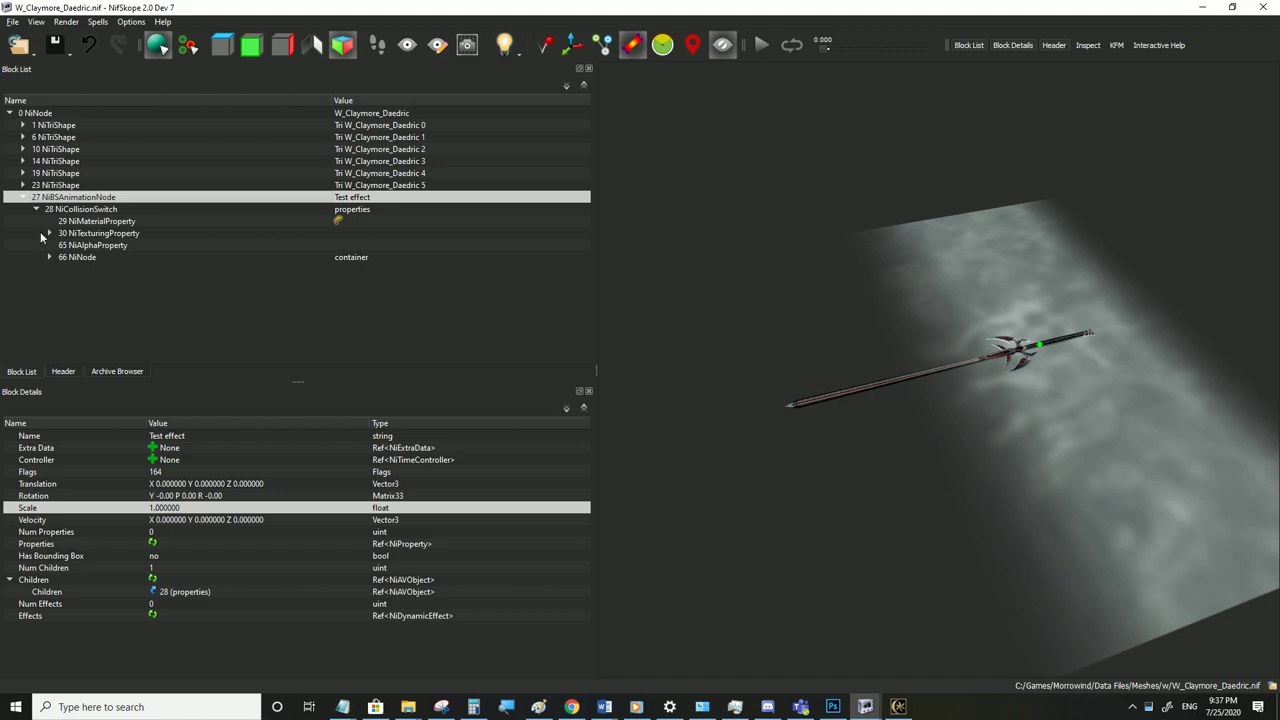
Clear the texturing property's controller link and delete the detached NiFlipController
{"action": "left_click", "coordinate": [50, 233]}
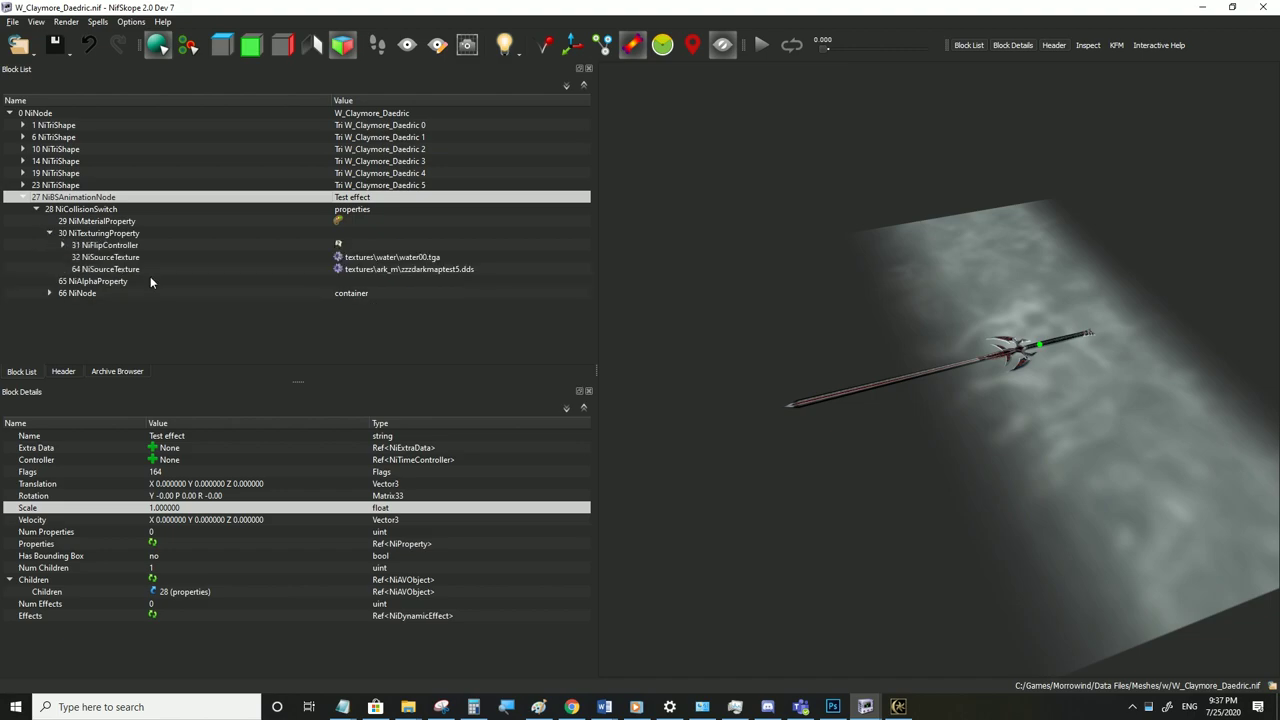
{"action": "left_click", "coordinate": [98, 233]}
{"action": "double_click", "coordinate": [190, 459]}
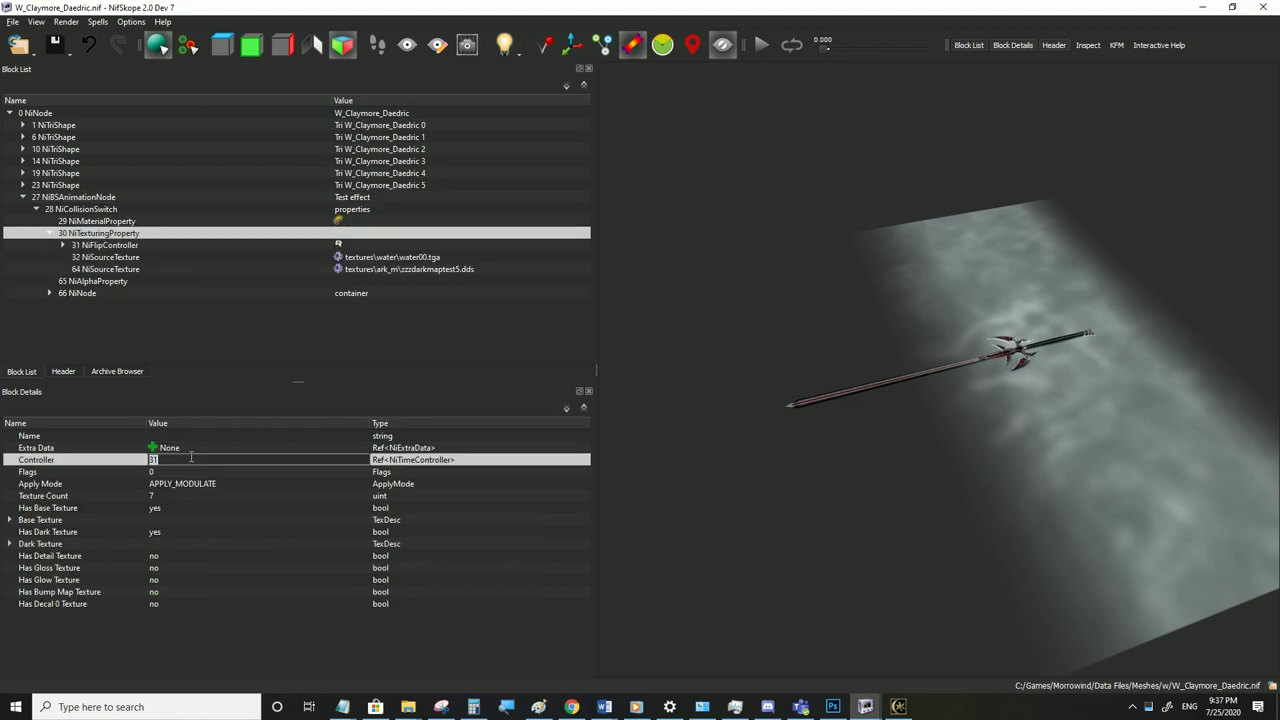
{"action": "key", "text": "BackSpace"}
{"action": "key", "text": "Return"}
{"action": "left_click", "coordinate": [188, 447]}
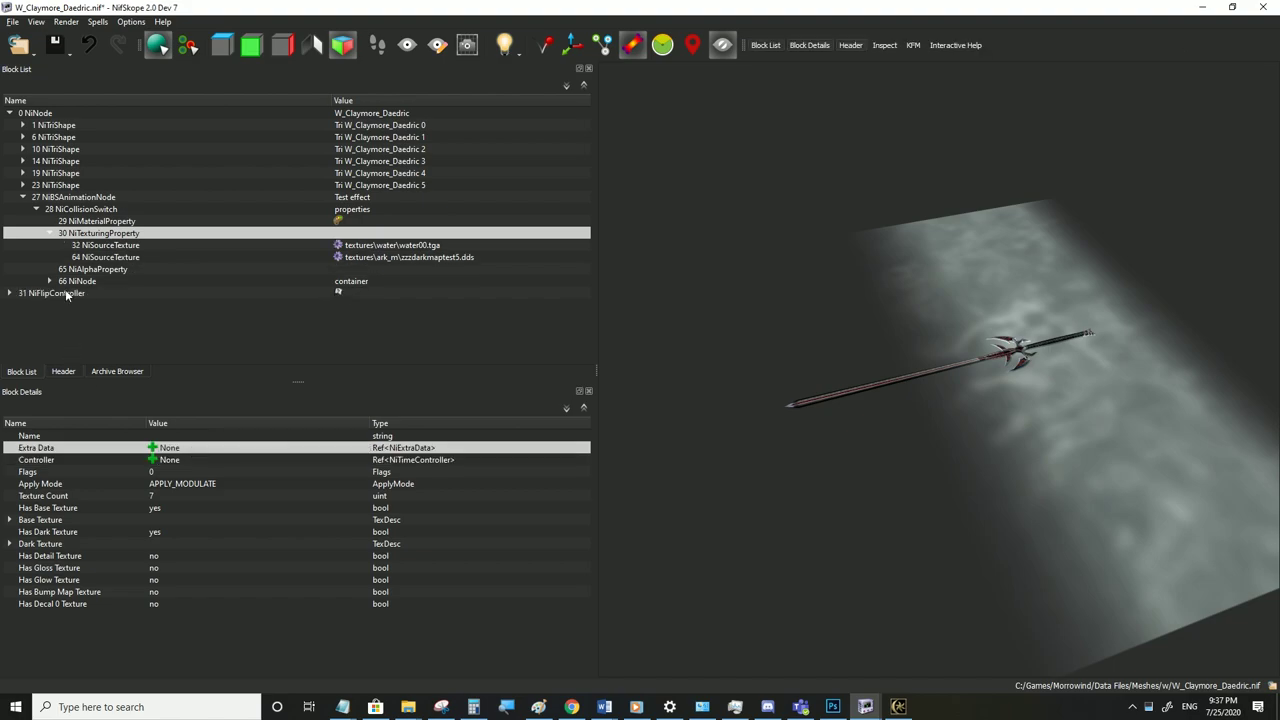
{"action": "left_click", "coordinate": [66, 293]}
{"action": "key", "text": "Delete"}
Rename the dark map texture to zzzdarkmaptest4.dds
{"action": "left_click", "coordinate": [365, 258]}
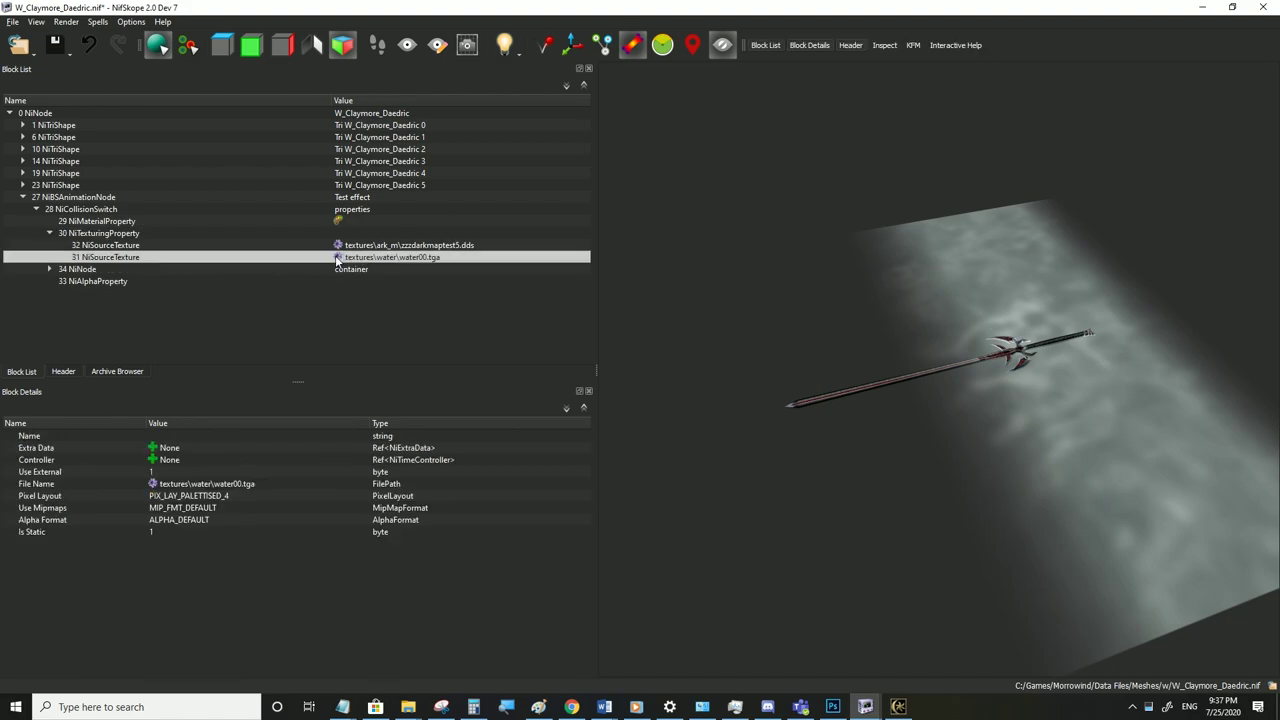
{"action": "double_click", "coordinate": [451, 246]}
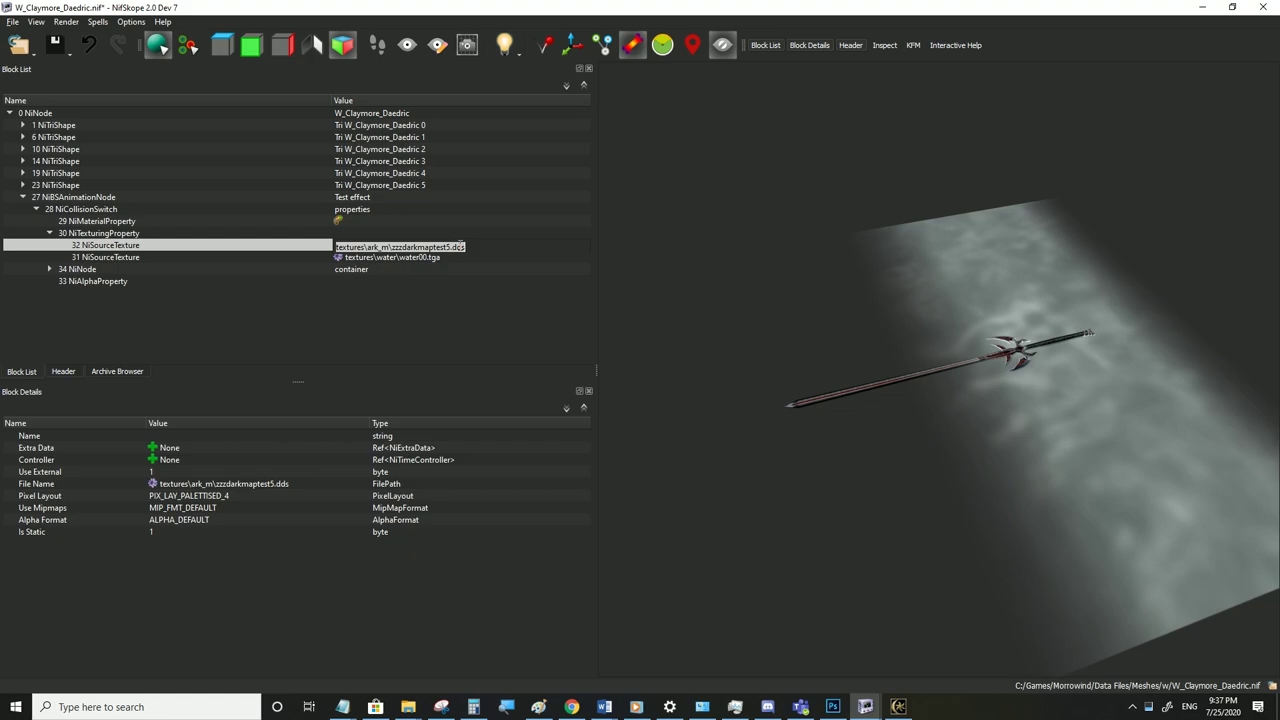
{"action": "key", "text": "BackSpace"}
{"action": "type", "text": "4"}
{"action": "key", "text": "Return"}
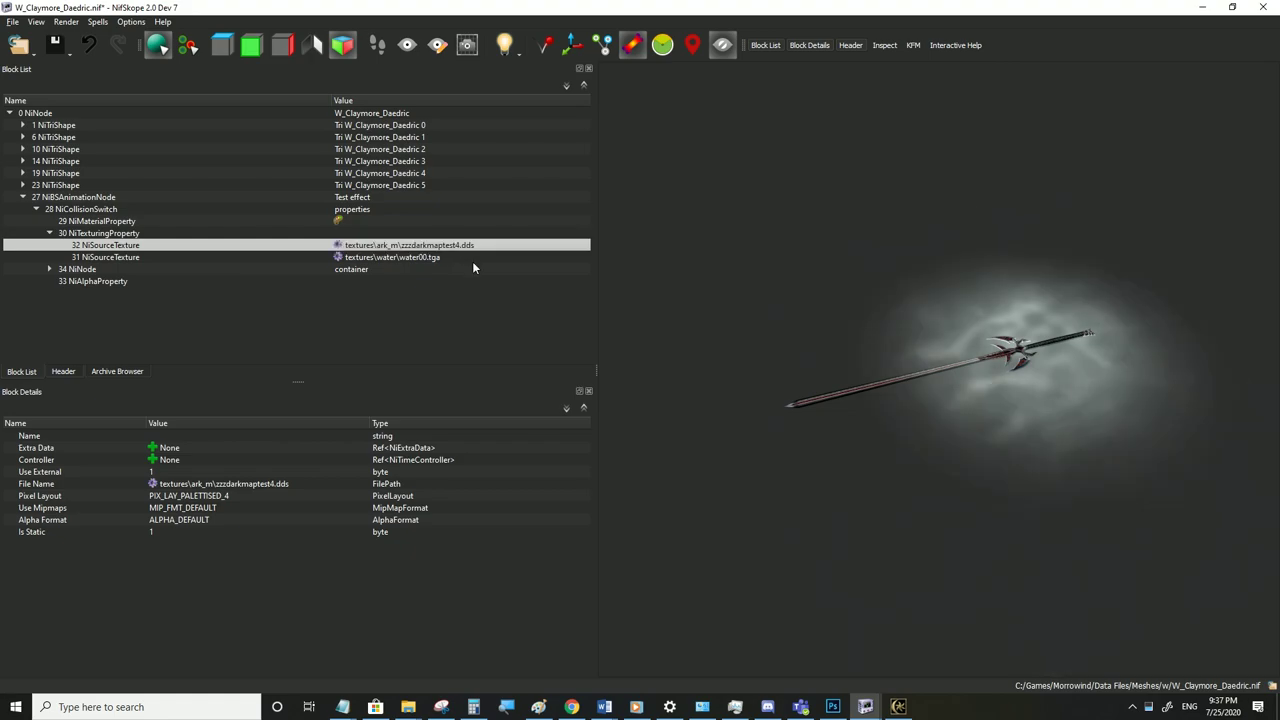
Convert the Test effect node to a NiNode and set its Flags to 0
{"action": "left_click", "coordinate": [60, 198]}
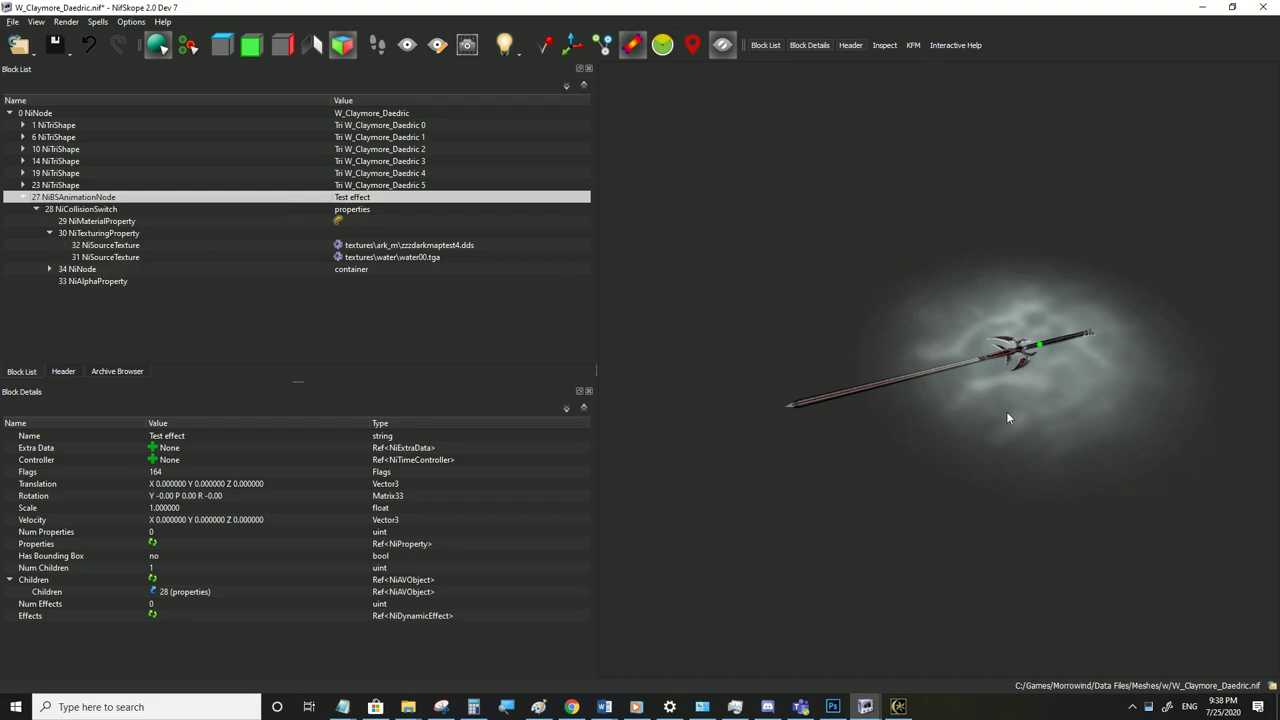
{"action": "right_click", "coordinate": [63, 189]}
{"action": "mouse_move", "coordinate": [100, 193]}
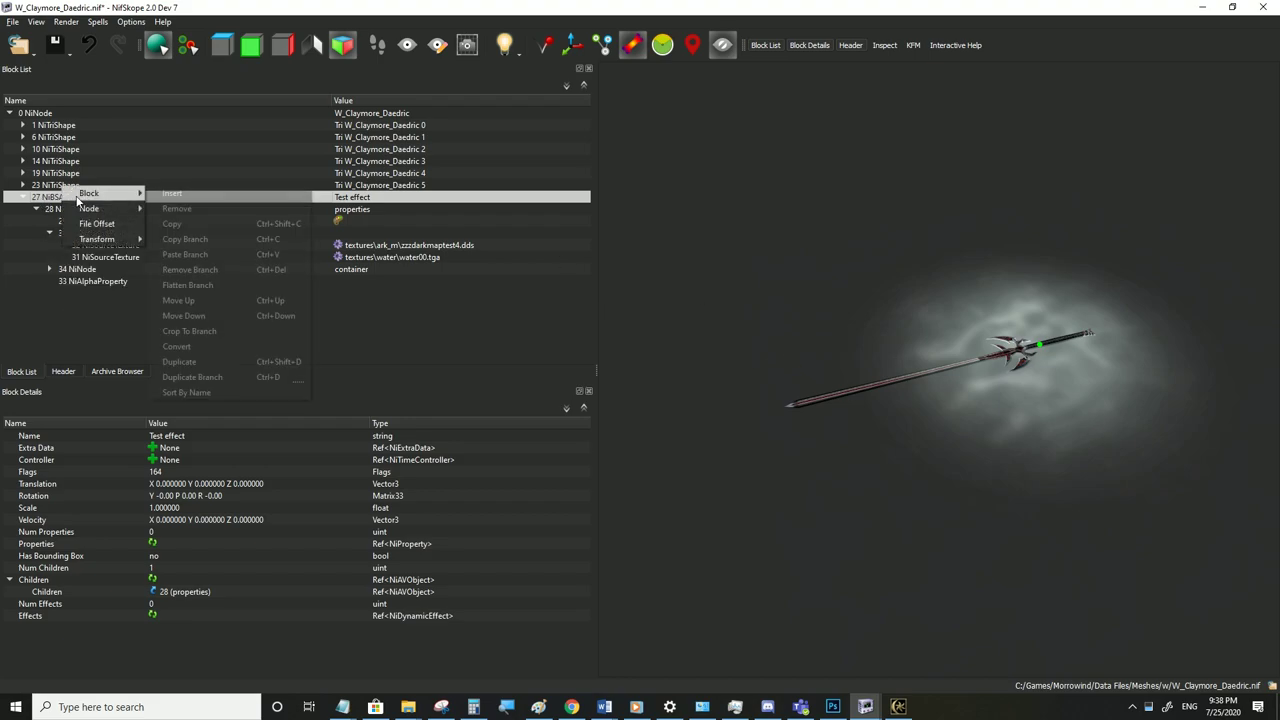
{"action": "left_click", "coordinate": [180, 346]}
{"action": "mouse_move", "coordinate": [262, 350]}
{"action": "left_click", "coordinate": [302, 350]}
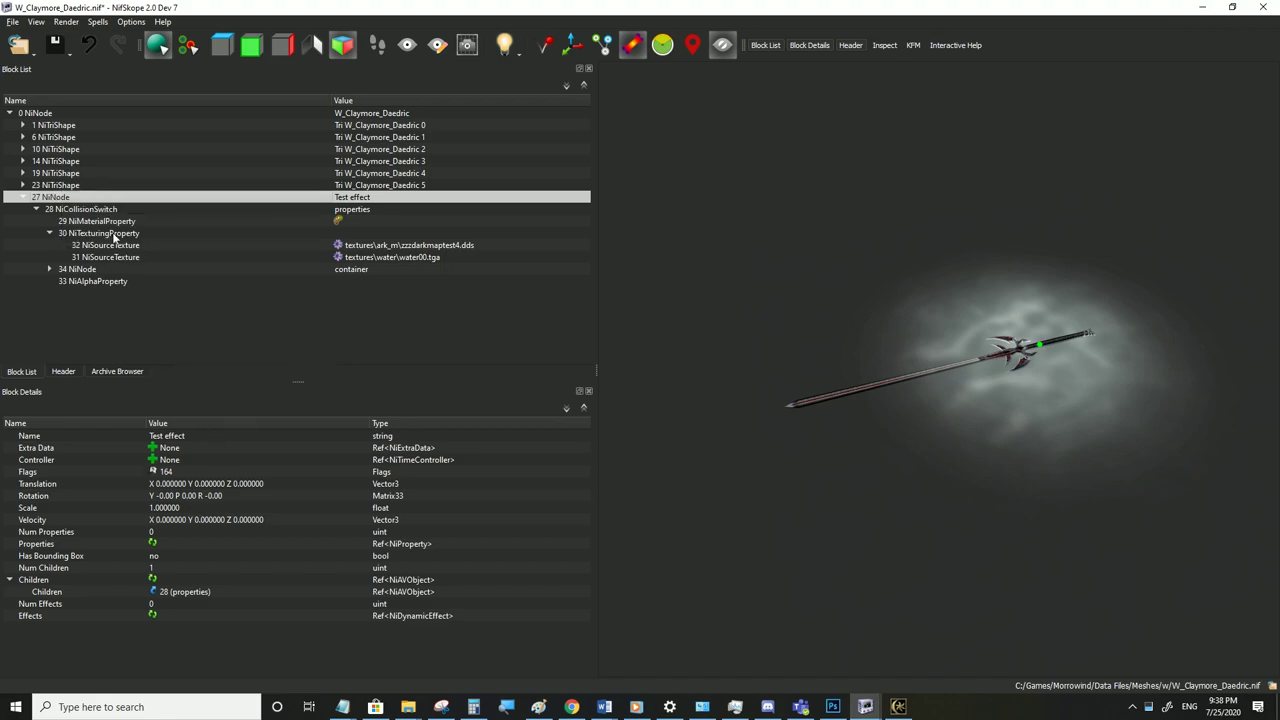
{"action": "double_click", "coordinate": [193, 470]}
{"action": "type", "text": "0"}
{"action": "left_click", "coordinate": [179, 483]}
Inspect the collision switch, plane shape, Test effect node and water00.tga texture block
{"action": "left_click", "coordinate": [71, 211]}
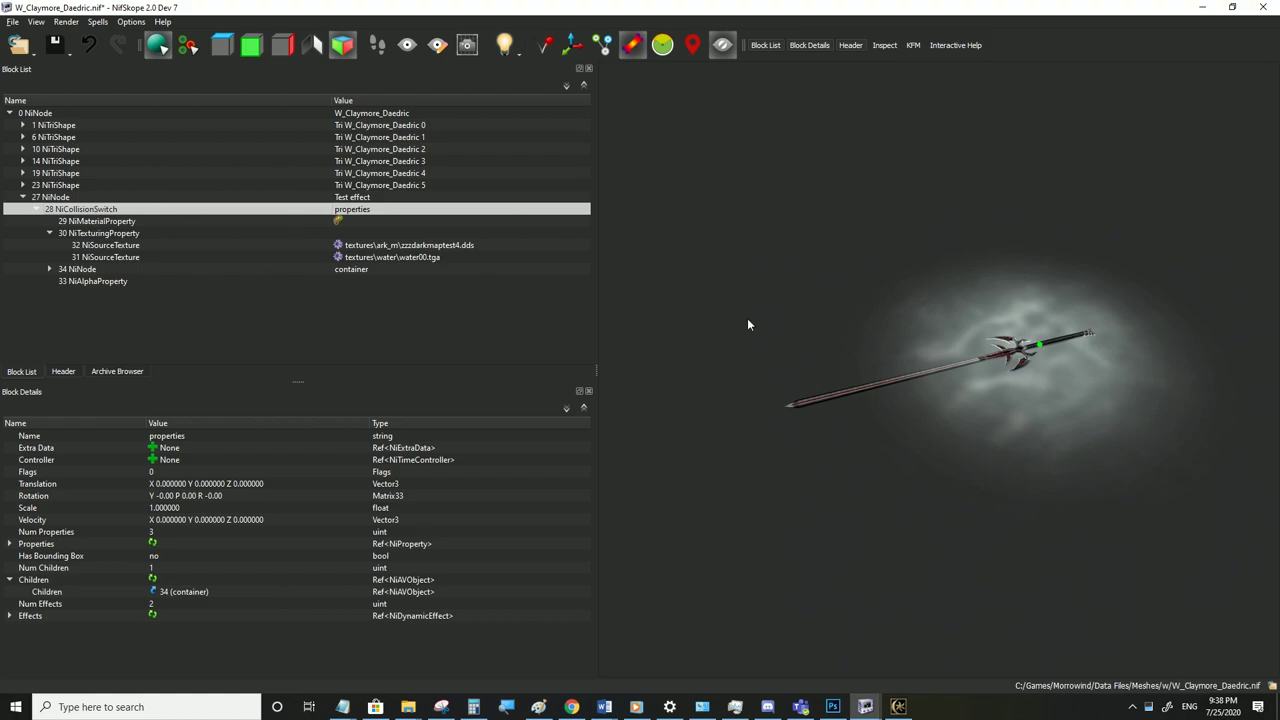
{"action": "left_click", "coordinate": [989, 437]}
{"action": "left_click", "coordinate": [83, 212]}
{"action": "left_click", "coordinate": [69, 199]}
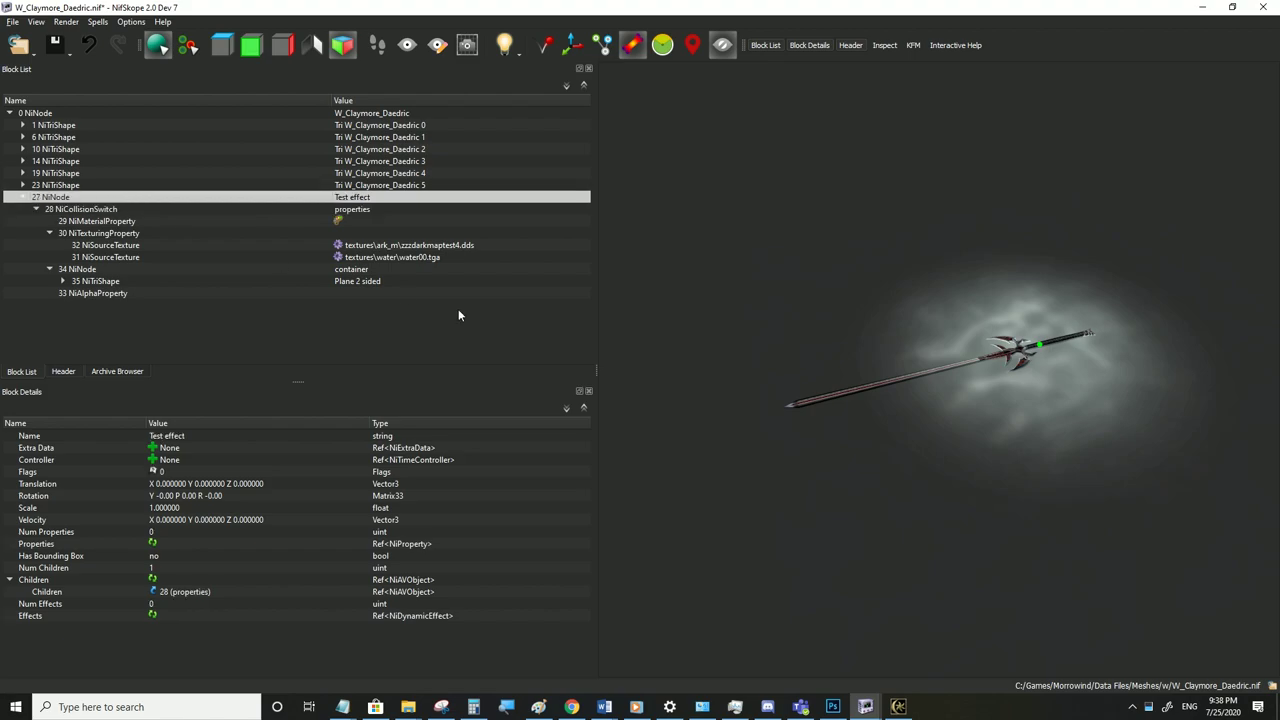
{"action": "left_click", "coordinate": [420, 257]}
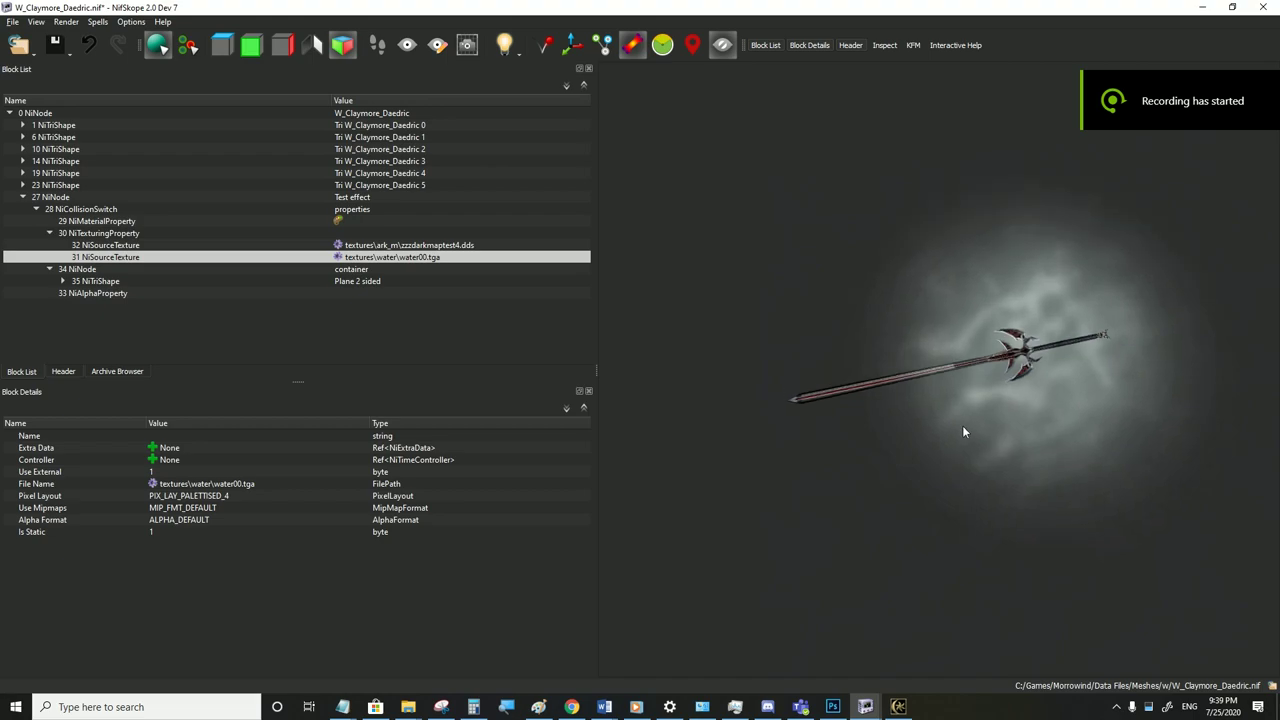
Replace the water texture with aura2.dds from the OJ kurp shield f folder
{"action": "left_click", "coordinate": [337, 257]}
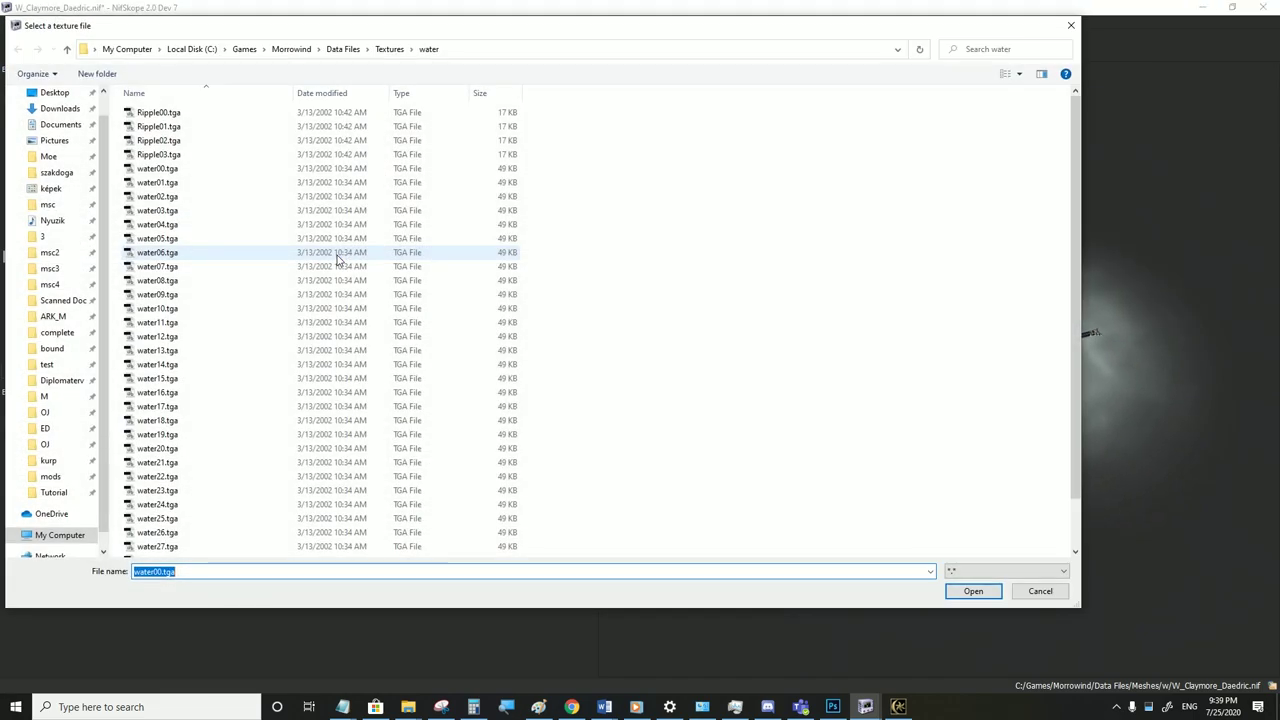
{"action": "left_click", "coordinate": [45, 413]}
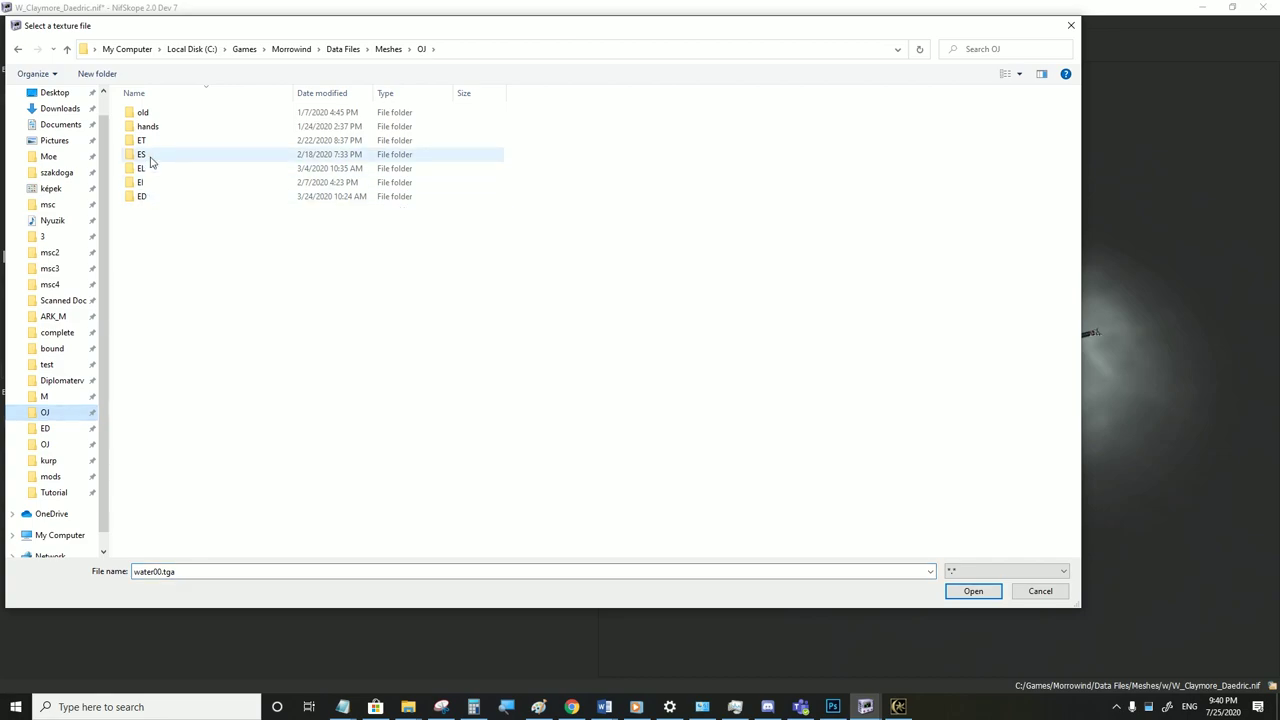
{"action": "left_click", "coordinate": [48, 460]}
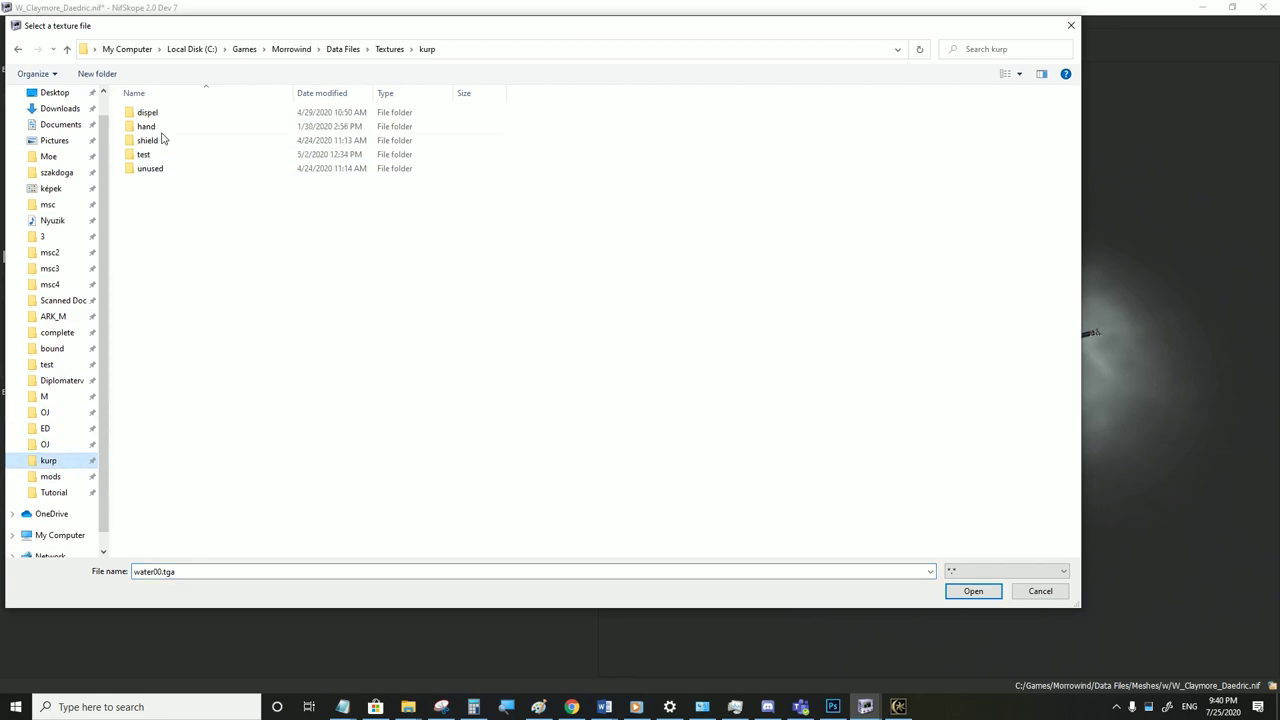
{"action": "double_click", "coordinate": [149, 140]}
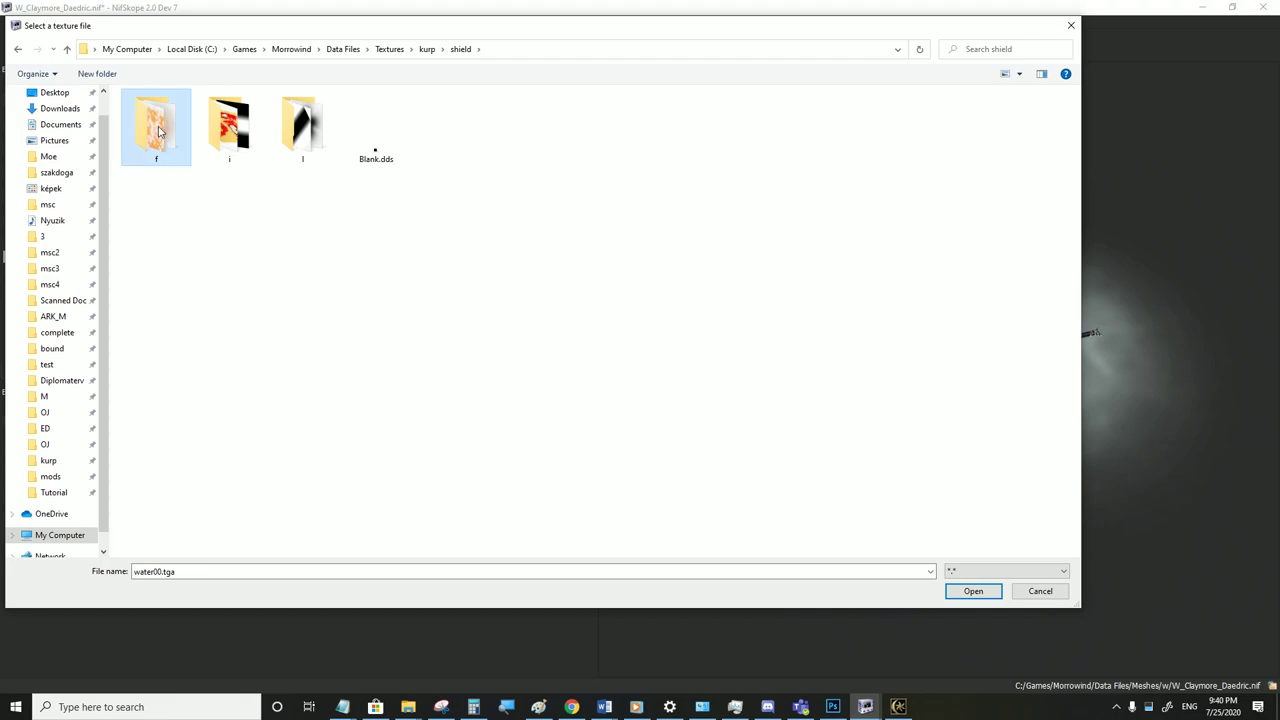
{"action": "double_click", "coordinate": [151, 128]}
{"action": "left_click", "coordinate": [154, 126]}
{"action": "left_click", "coordinate": [973, 591]}
Select the two-sided plane shape and try Scale values of 0.5 and 0.3
{"action": "scroll", "coordinate": [962, 411], "scroll_direction": "up", "scroll_amount": 5}
{"action": "scroll", "coordinate": [1009, 418], "scroll_direction": "down", "scroll_amount": 3}
{"action": "left_click", "coordinate": [928, 440]}
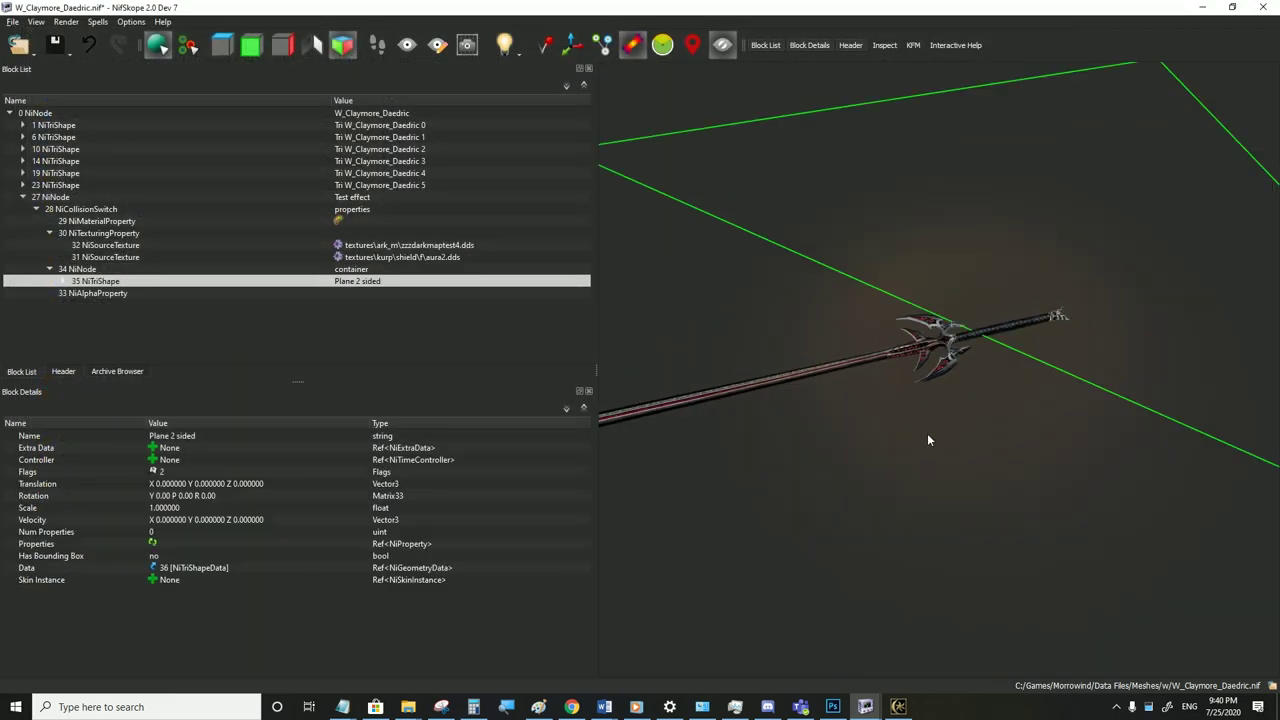
{"action": "scroll", "coordinate": [904, 468], "scroll_direction": "down", "scroll_amount": 3}
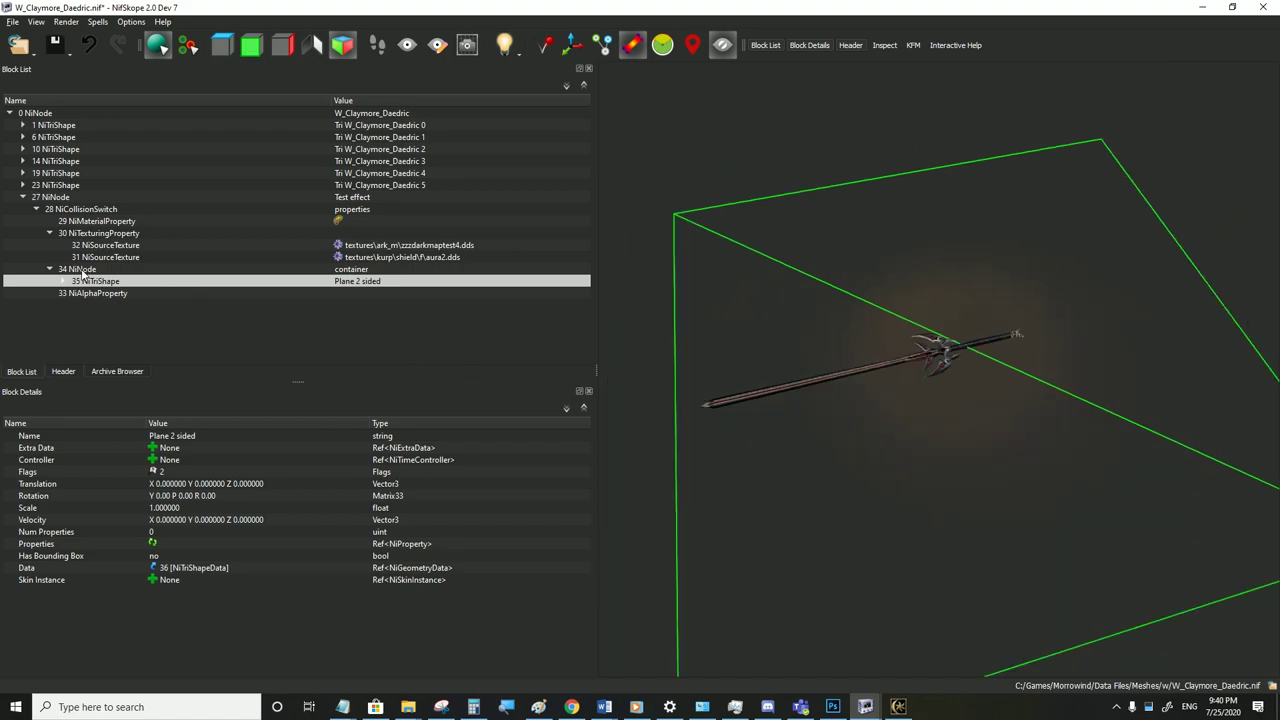
{"action": "double_click", "coordinate": [168, 508]}
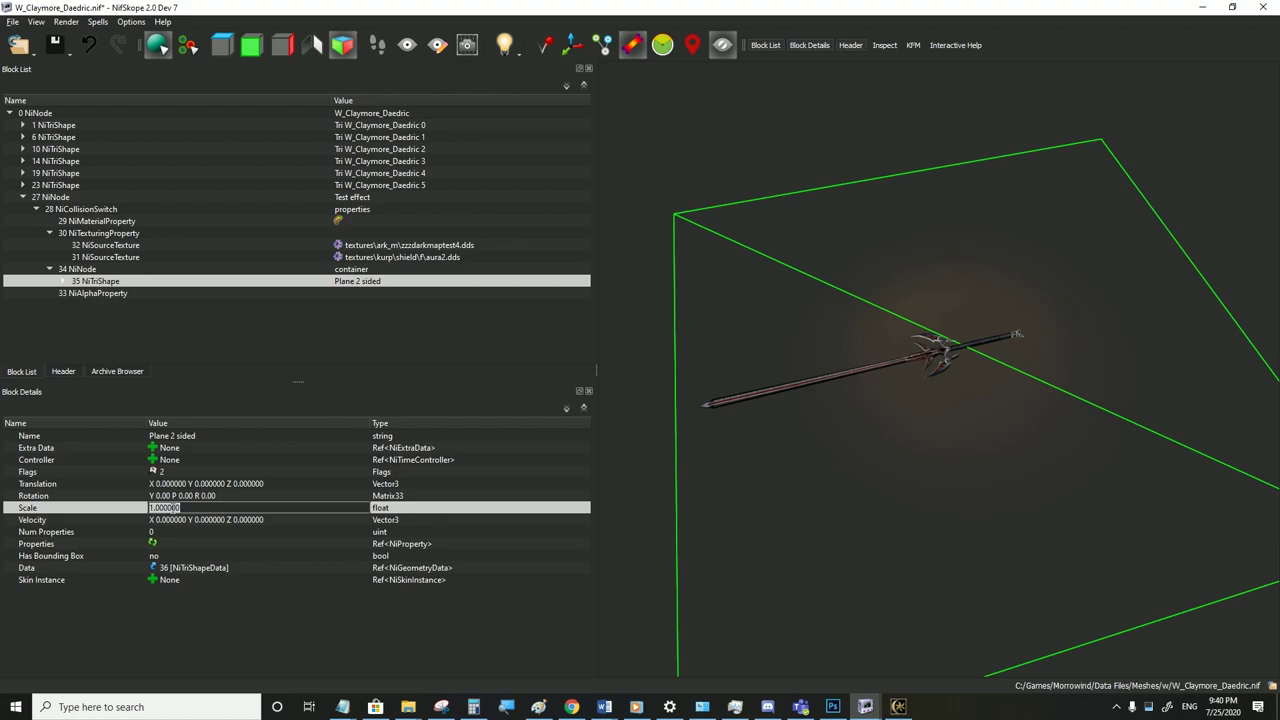
{"action": "type", "text": "0.5"}
{"action": "key", "text": "Return"}
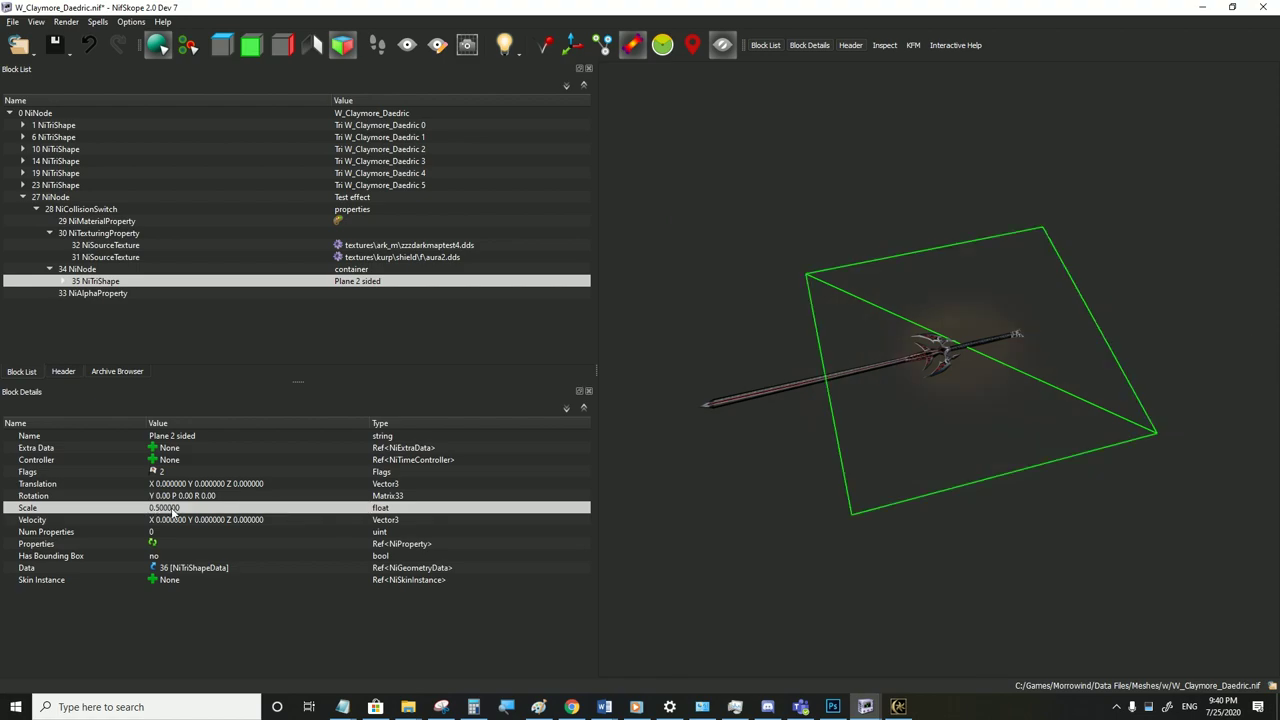
{"action": "double_click", "coordinate": [172, 508]}
{"action": "type", "text": "0"}
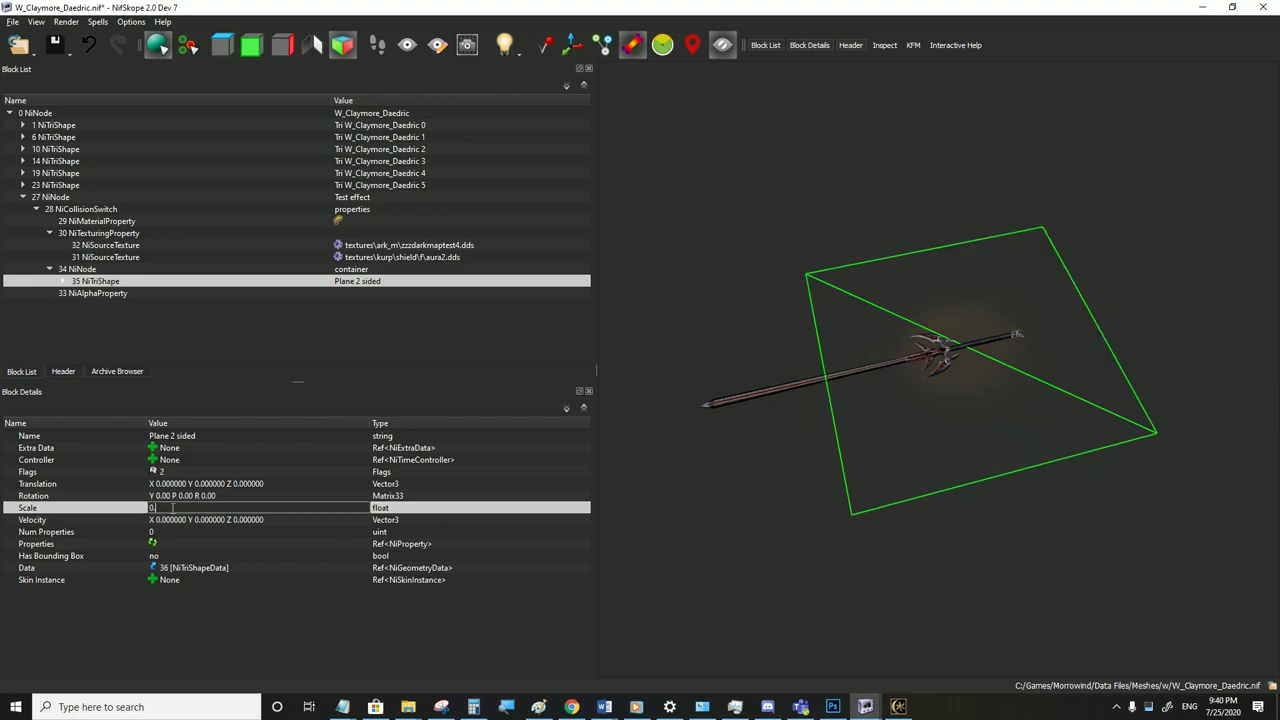
{"action": "type", "text": ".3"}
{"action": "key", "text": "Return"}
Try a Scale of 0.4, then settle on 0.25
{"action": "double_click", "coordinate": [172, 508]}
{"action": "type", "text": "0.4"}
{"action": "key", "text": "Return"}
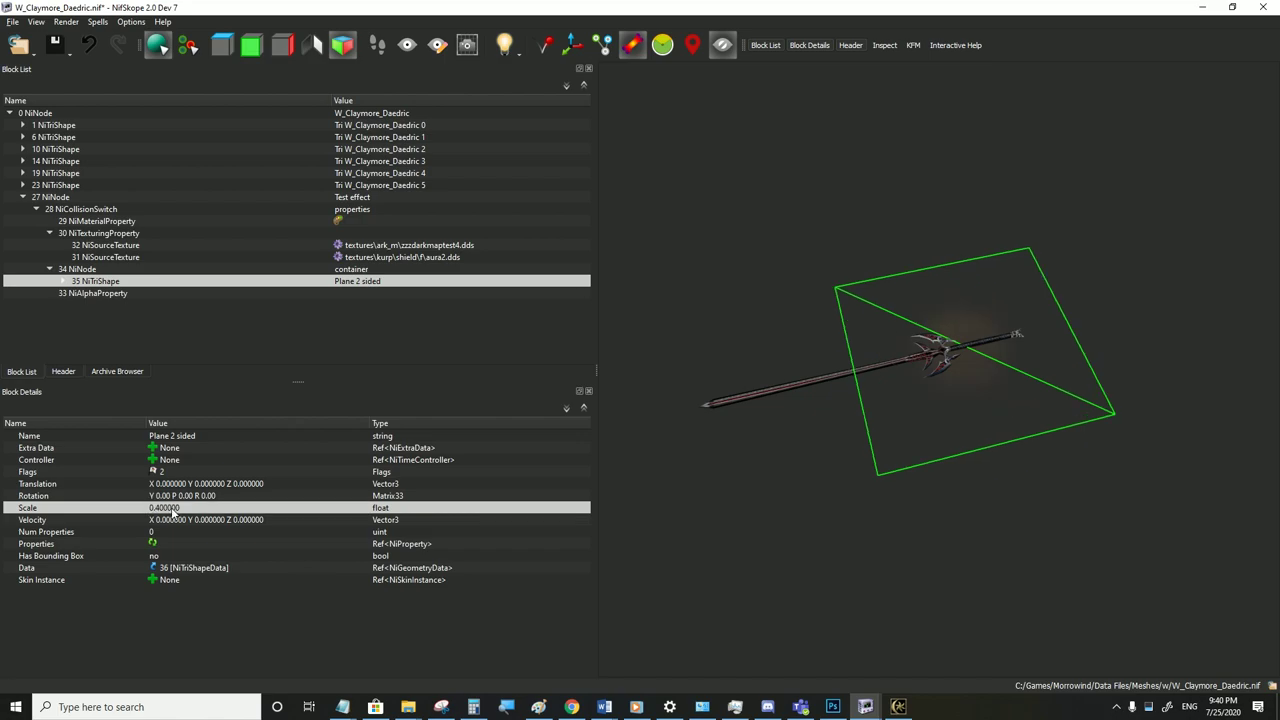
{"action": "double_click", "coordinate": [172, 508]}
{"action": "type", "text": "0.25"}
{"action": "key", "text": "Return"}
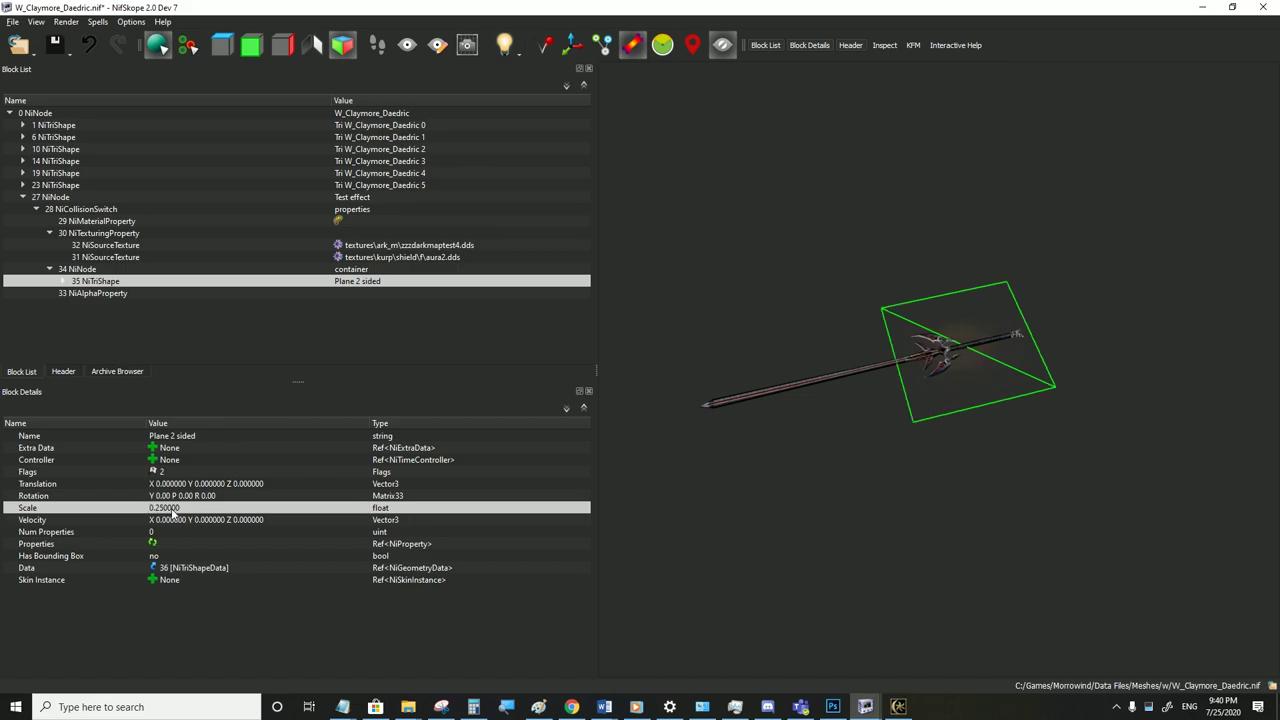
{"action": "scroll", "coordinate": [862, 360], "scroll_direction": "up", "scroll_amount": 2}
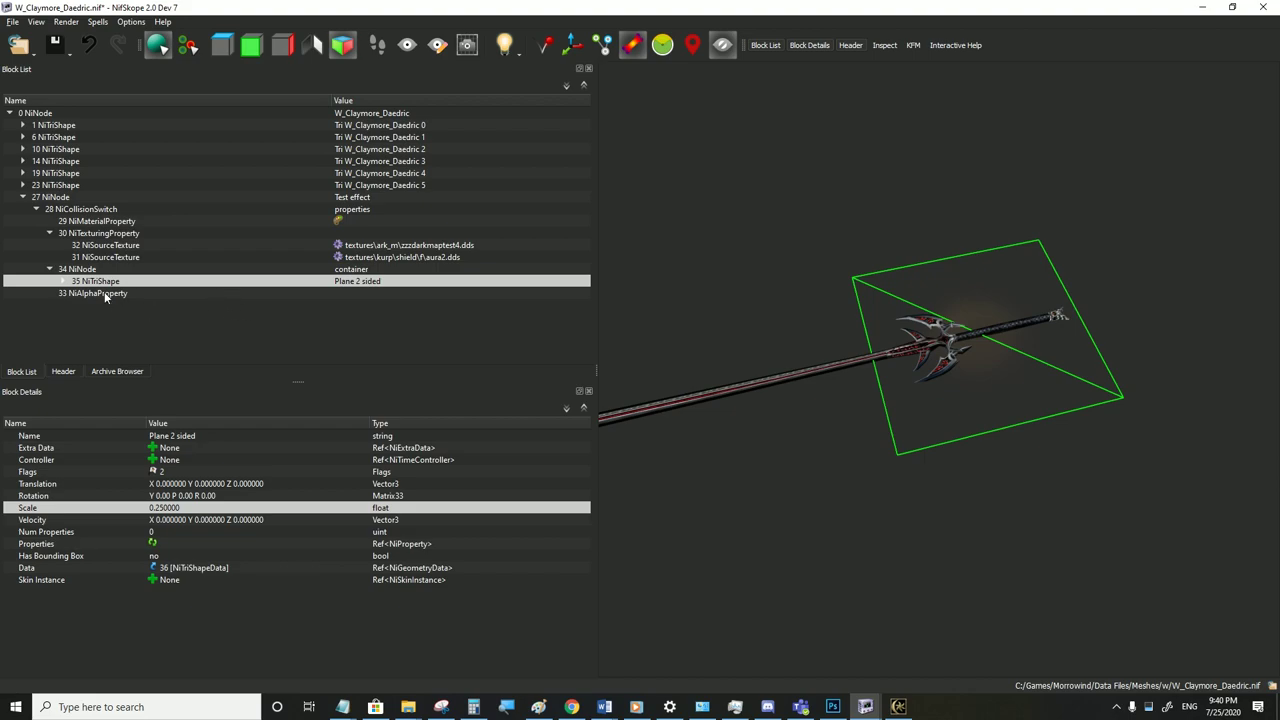
Set the material's Emissive Color to an orange-red #ff3500
{"action": "left_click", "coordinate": [96, 222]}
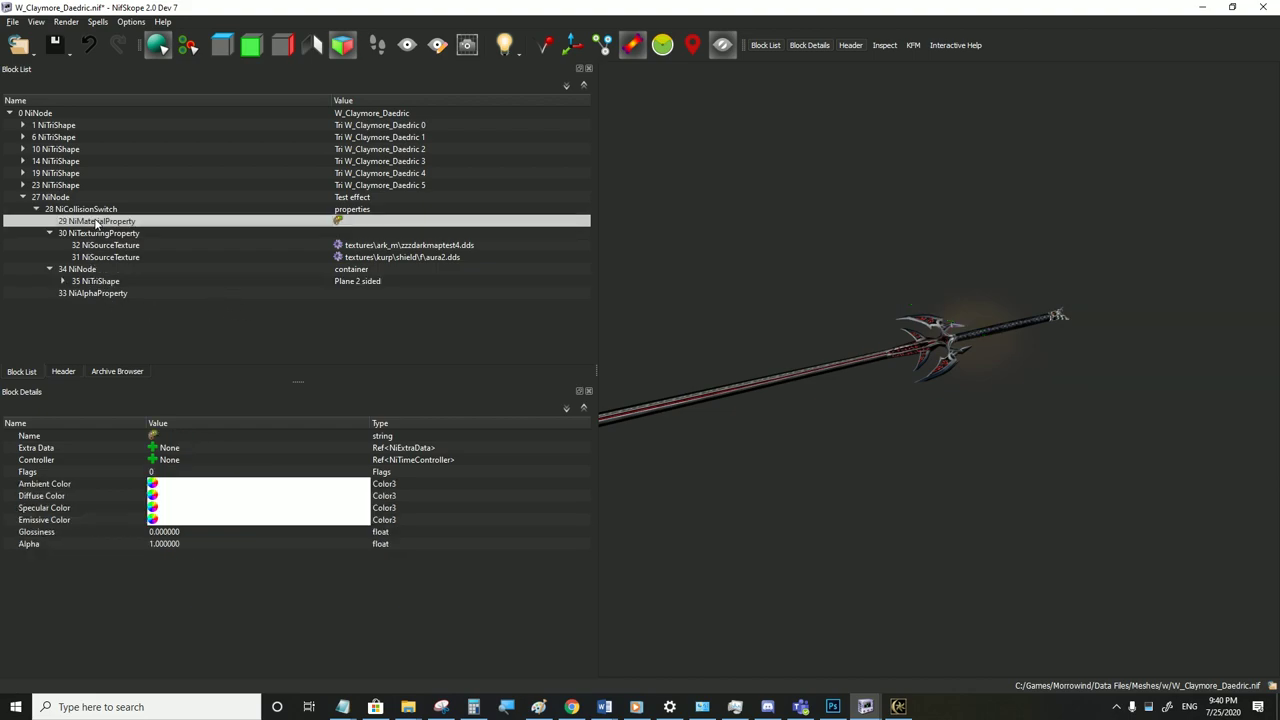
{"action": "left_click", "coordinate": [153, 514]}
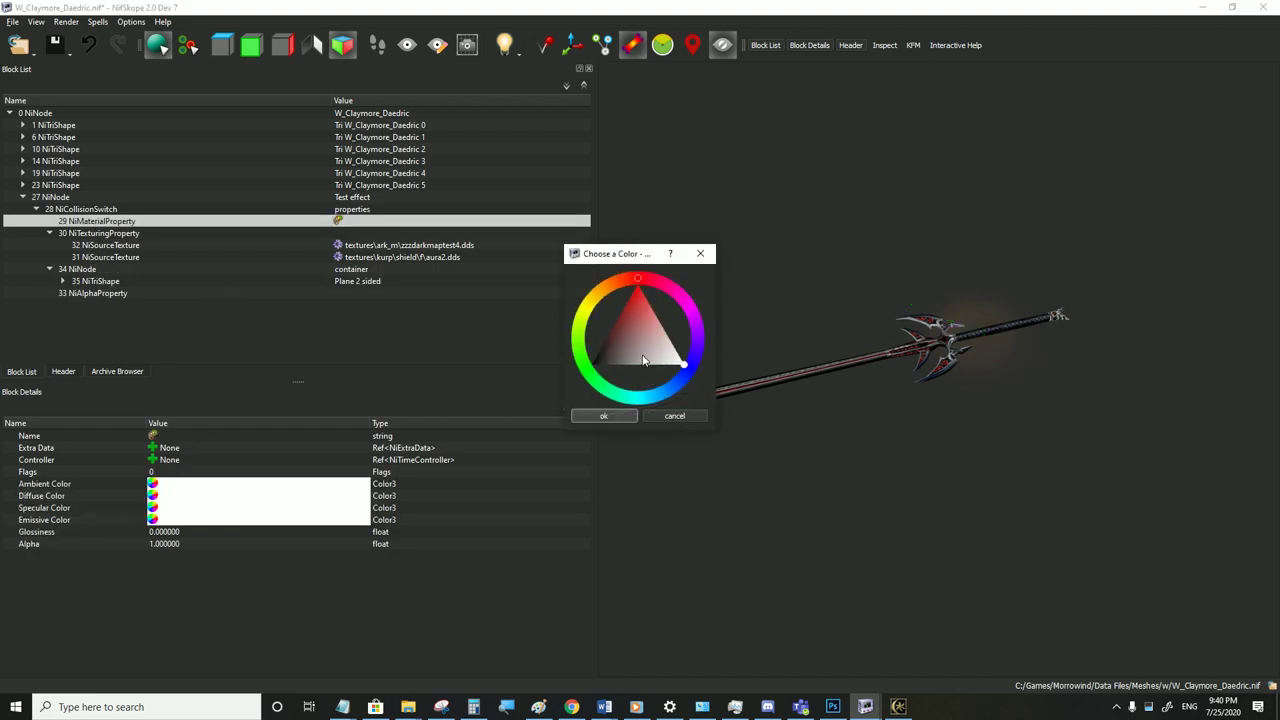
{"action": "left_click", "coordinate": [620, 419]}
{"action": "left_click", "coordinate": [153, 520]}
{"action": "left_click_drag", "start_coordinate": [619, 285], "coordinate": [625, 282]}
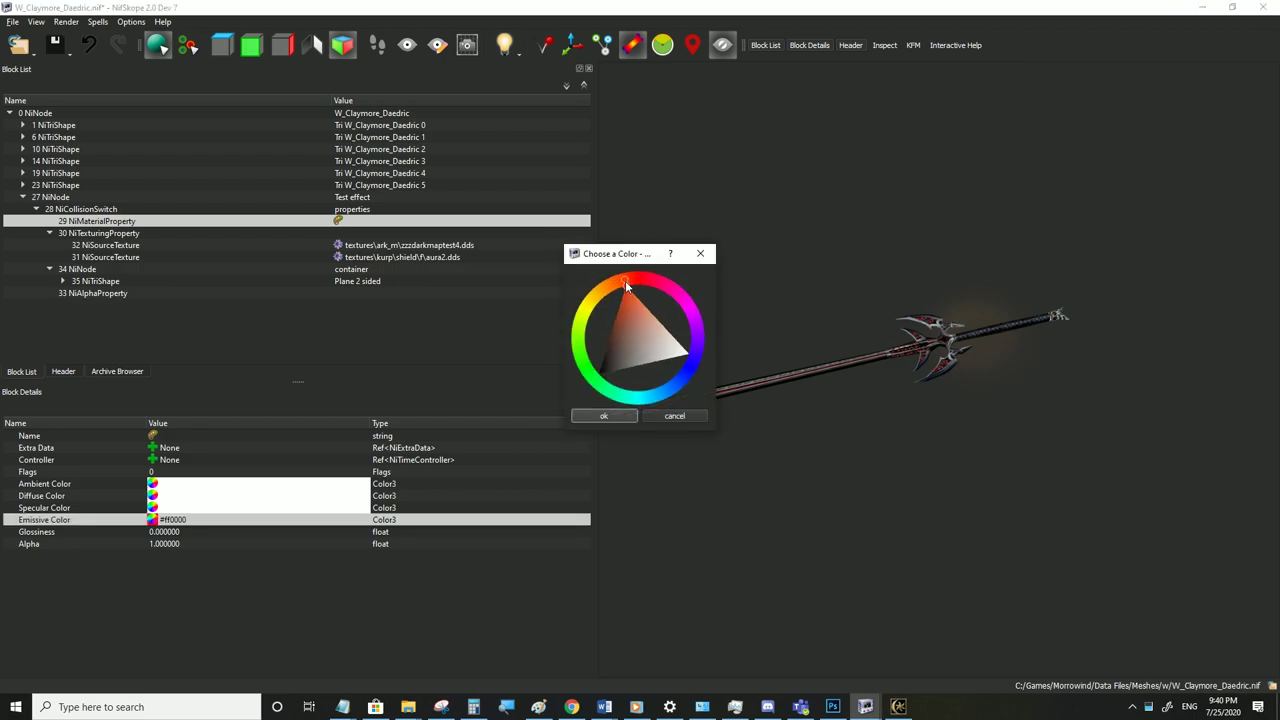
{"action": "left_click", "coordinate": [604, 413]}
Copy #ff3500 into the material's other colour rows
{"action": "key", "text": "ctrl+c"}
{"action": "left_click", "coordinate": [193, 508]}
{"action": "key", "text": "ctrl+v"}
{"action": "left_click", "coordinate": [186, 496]}
{"action": "key", "text": "ctrl+v"}
{"action": "left_click", "coordinate": [184, 485]}
{"action": "key", "text": "ctrl+v"}
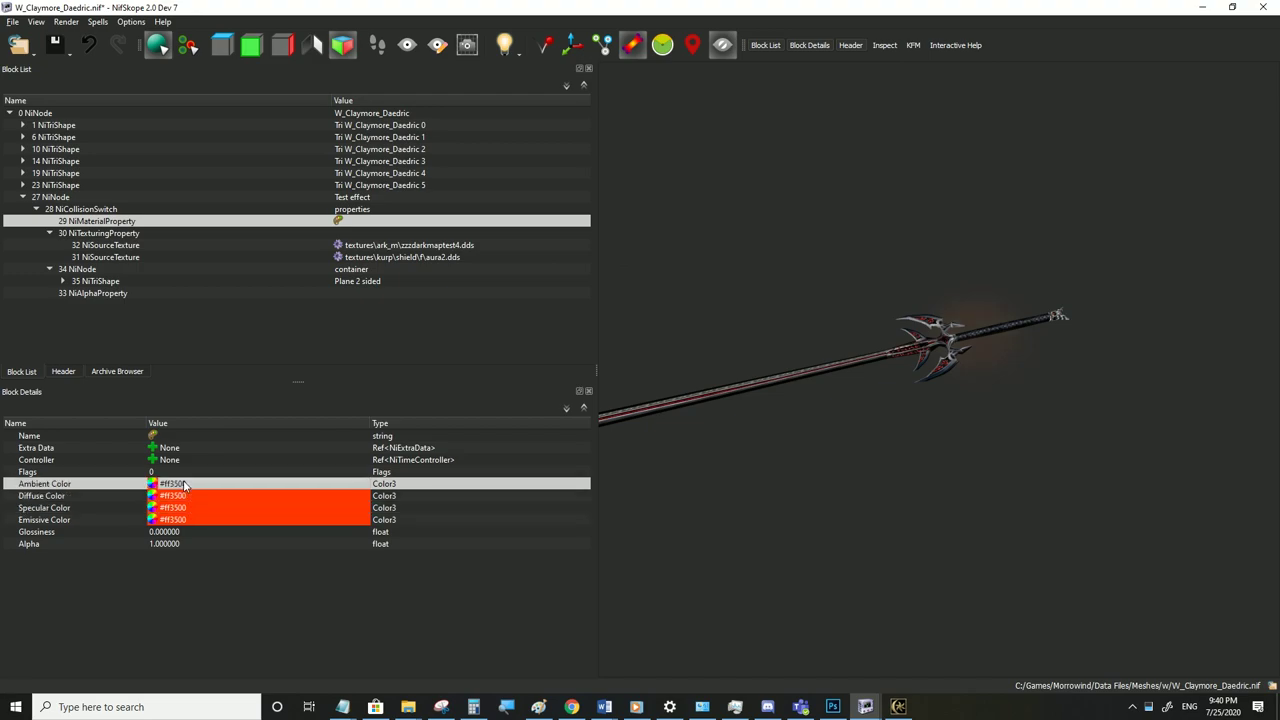
{"action": "scroll", "coordinate": [941, 336], "scroll_direction": "up", "scroll_amount": 4}
{"action": "scroll", "coordinate": [941, 334], "scroll_direction": "down", "scroll_amount": 1}
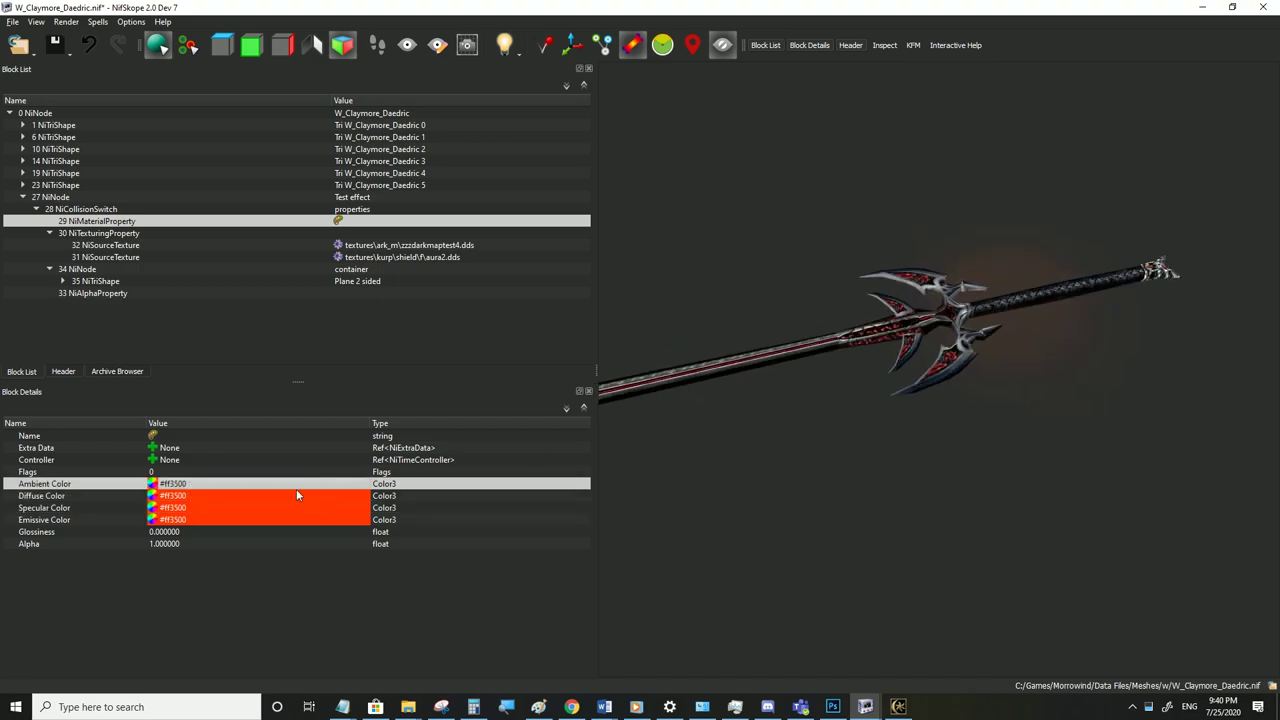
Shift the emissive colour to #ff0b00 and paste it into the Diffuse and Specular colours
{"action": "left_click", "coordinate": [156, 521]}
{"action": "mouse_move", "coordinate": [625, 285]}
{"action": "left_mouse_down"}
{"action": "mouse_move", "coordinate": [640, 280]}
{"action": "mouse_move", "coordinate": [618, 287]}
{"action": "left_mouse_up"}
{"action": "left_click", "coordinate": [603, 414]}
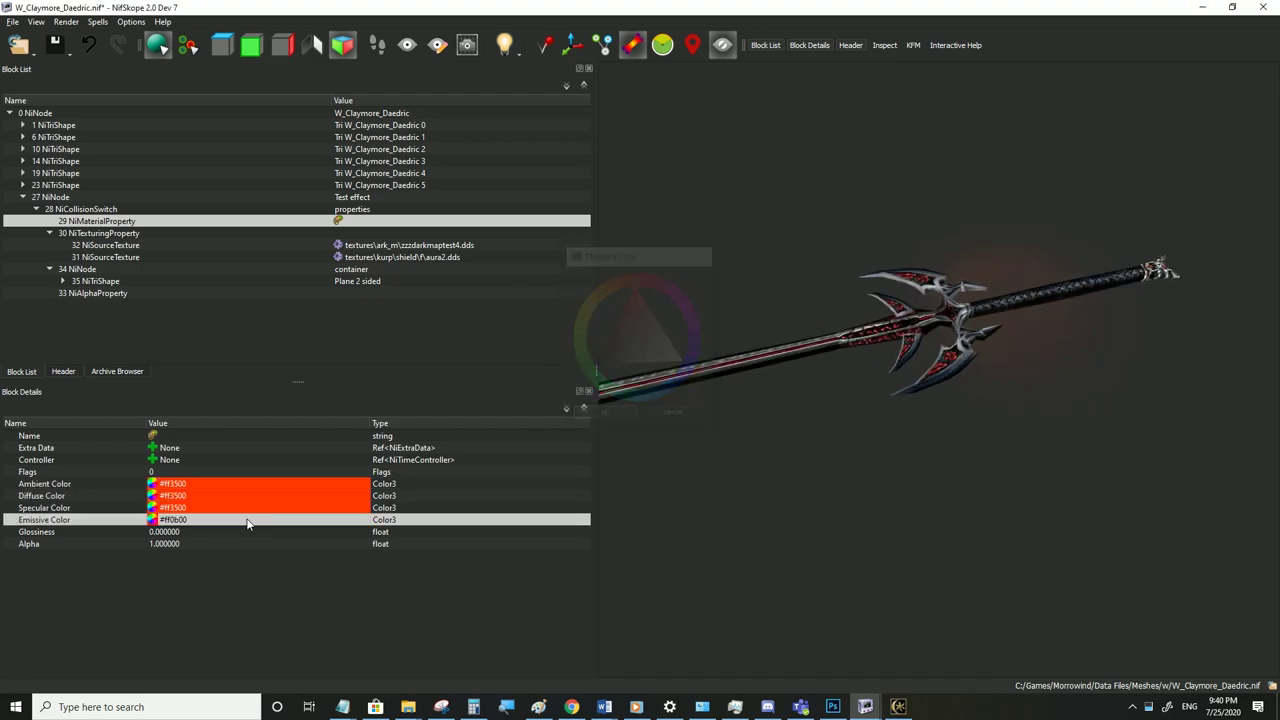
{"action": "left_click", "coordinate": [194, 508]}
{"action": "left_click", "coordinate": [192, 520]}
{"action": "key", "text": "ctrl+c"}
{"action": "left_click", "coordinate": [187, 508]}
{"action": "key", "text": "ctrl+v"}
{"action": "left_click", "coordinate": [182, 496], "text": "ctrl"}
{"action": "key", "text": "ctrl+v"}
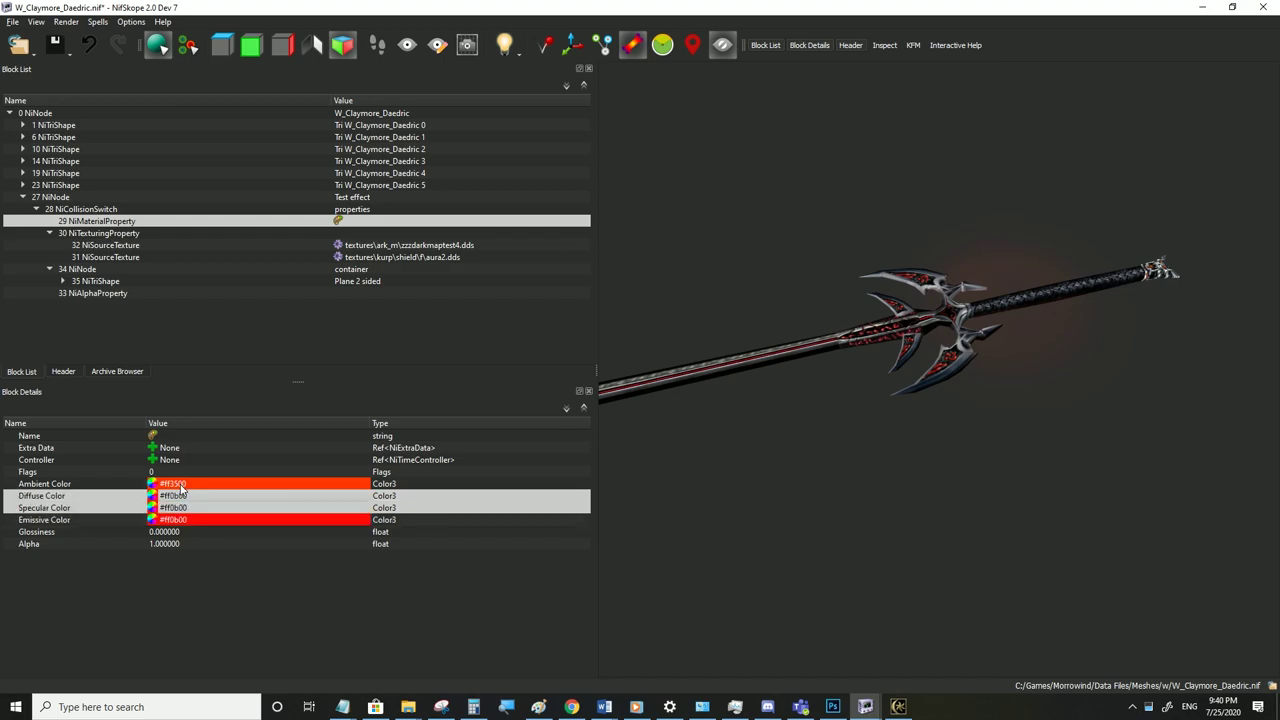
{"action": "left_click_drag", "start_coordinate": [181, 489], "coordinate": [180, 484]}
{"action": "left_click", "coordinate": [1016, 328]}
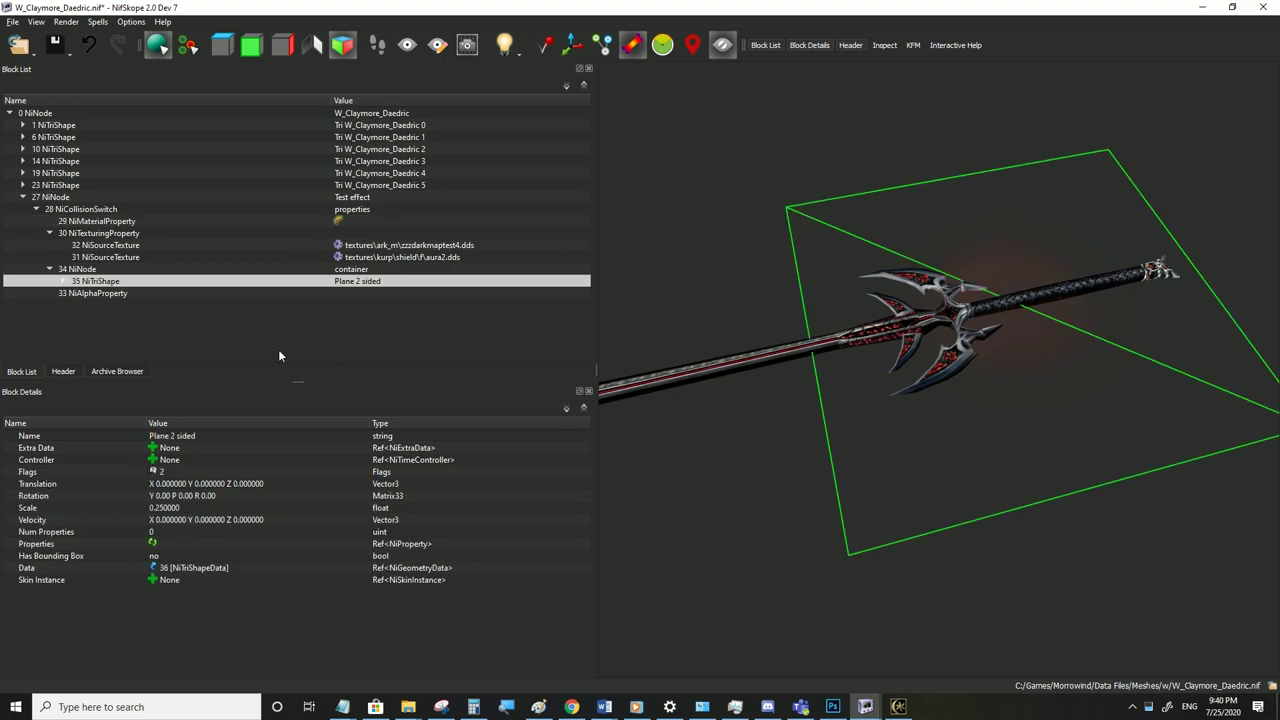
{"action": "left_click", "coordinate": [72, 271]}
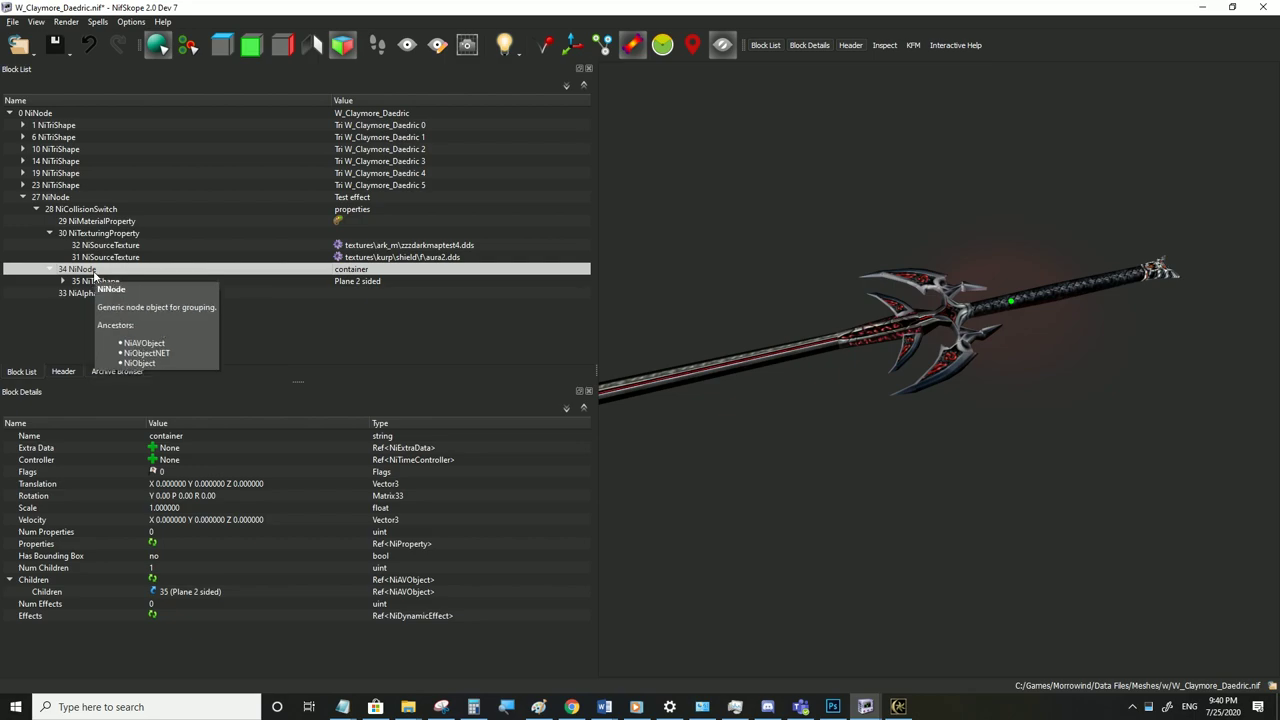
Convert the container node into a NiBillboardNode
{"action": "left_click", "coordinate": [92, 284]}
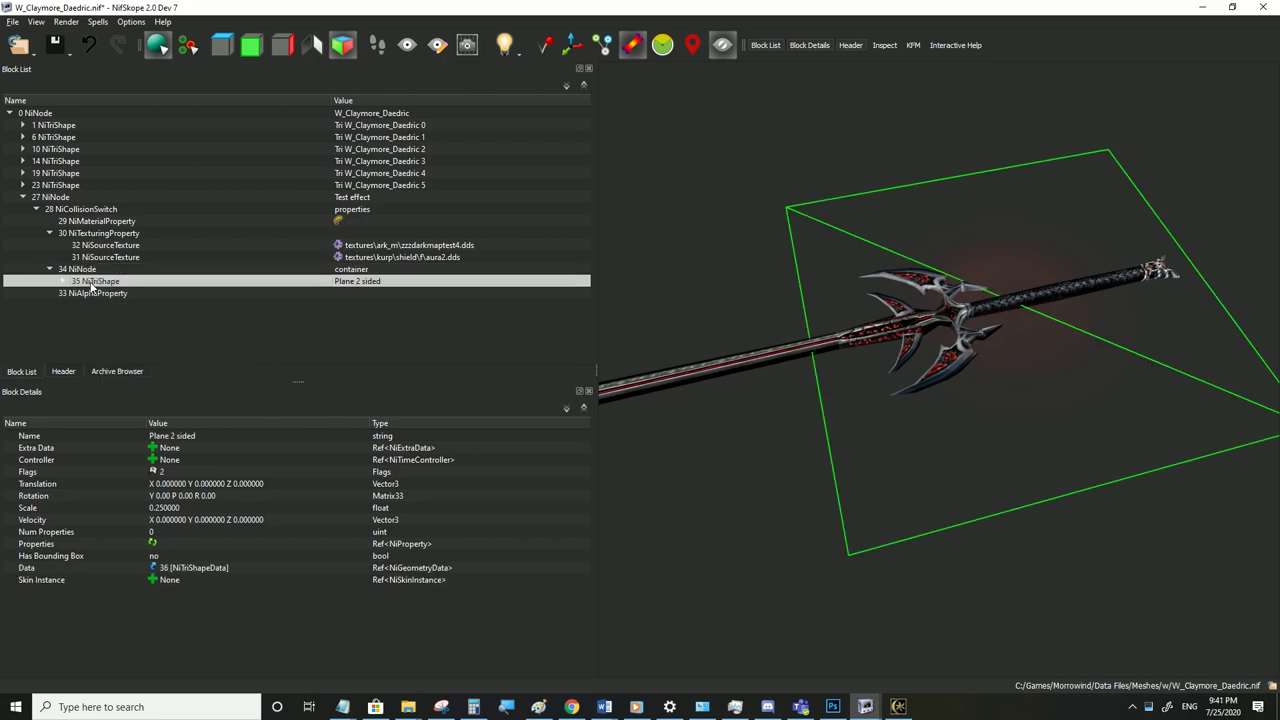
{"action": "left_click", "coordinate": [78, 270]}
{"action": "right_click", "coordinate": [77, 270]}
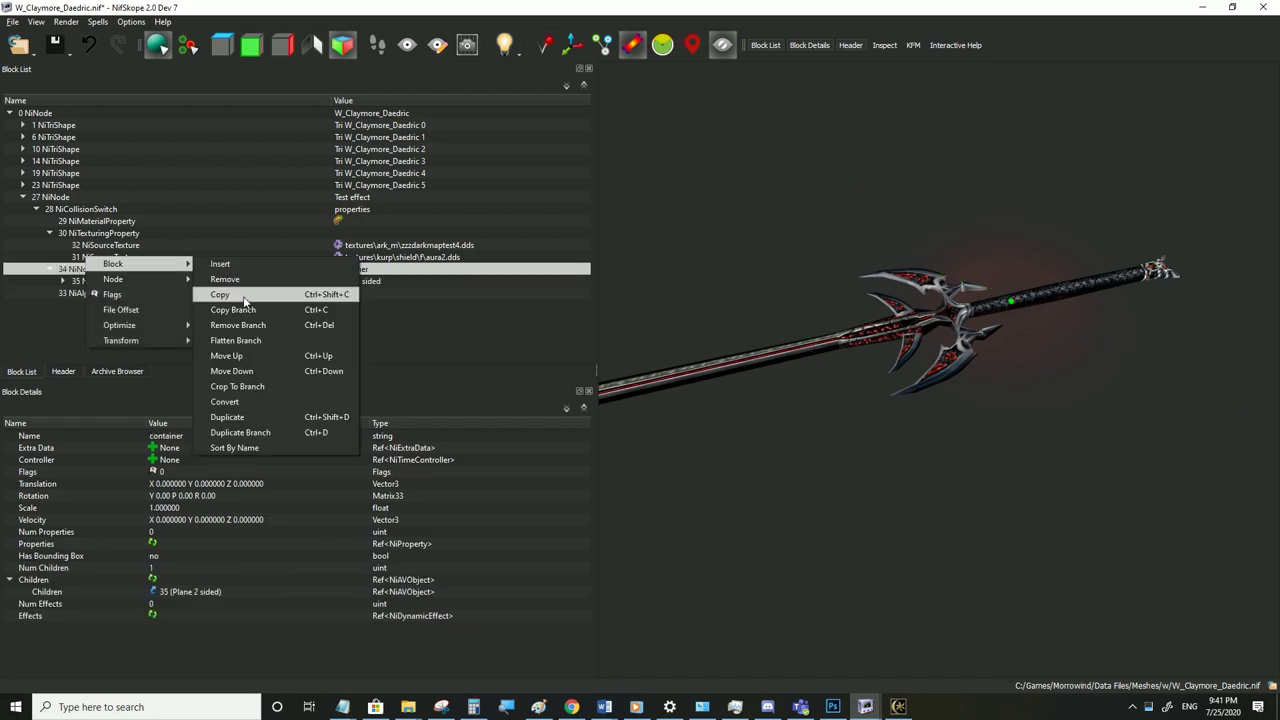
{"action": "left_click", "coordinate": [249, 402]}
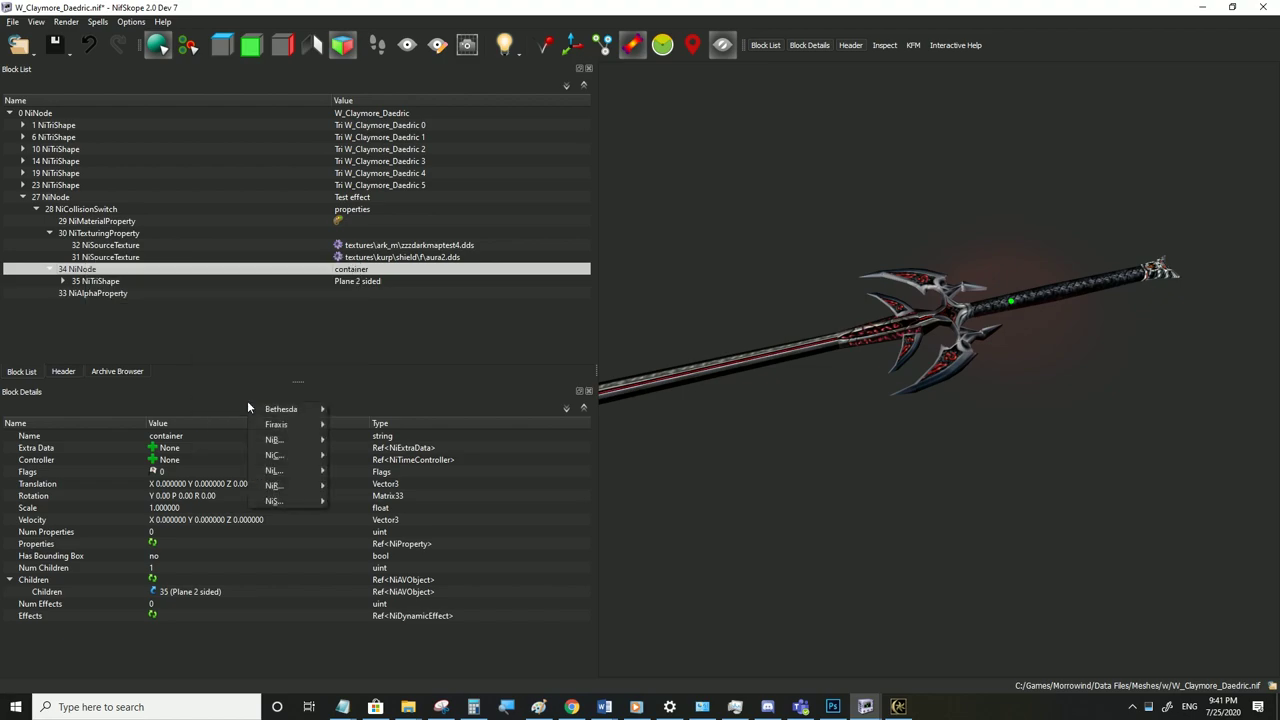
{"action": "mouse_move", "coordinate": [280, 440]}
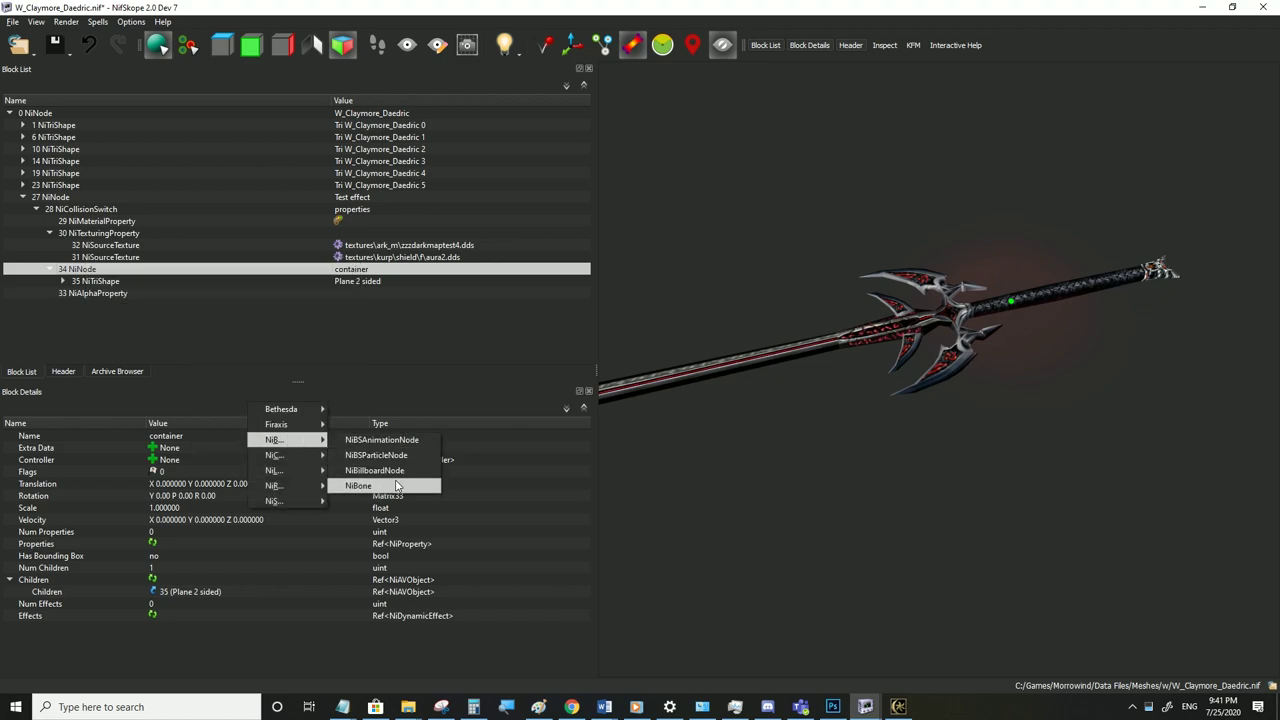
{"action": "left_click", "coordinate": [390, 470]}
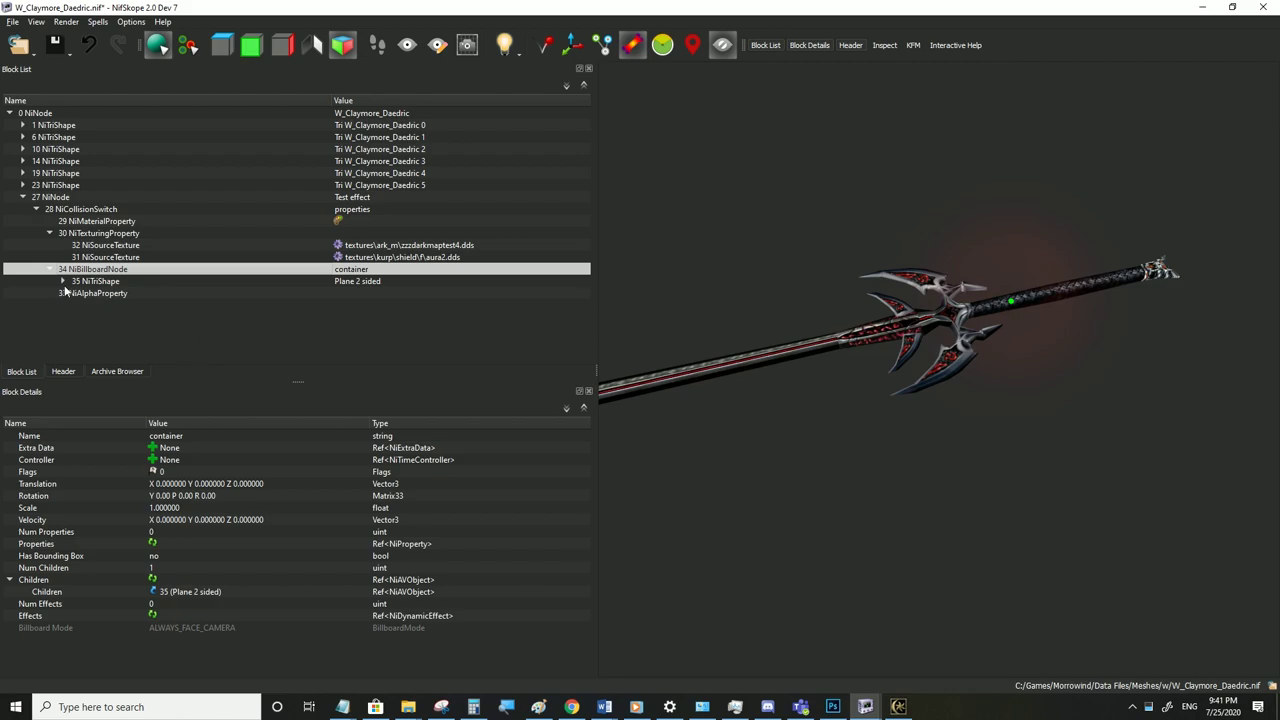
Set the billboard mode to Rigid Face Camera, giving flags 72
{"action": "left_click", "coordinate": [175, 477]}
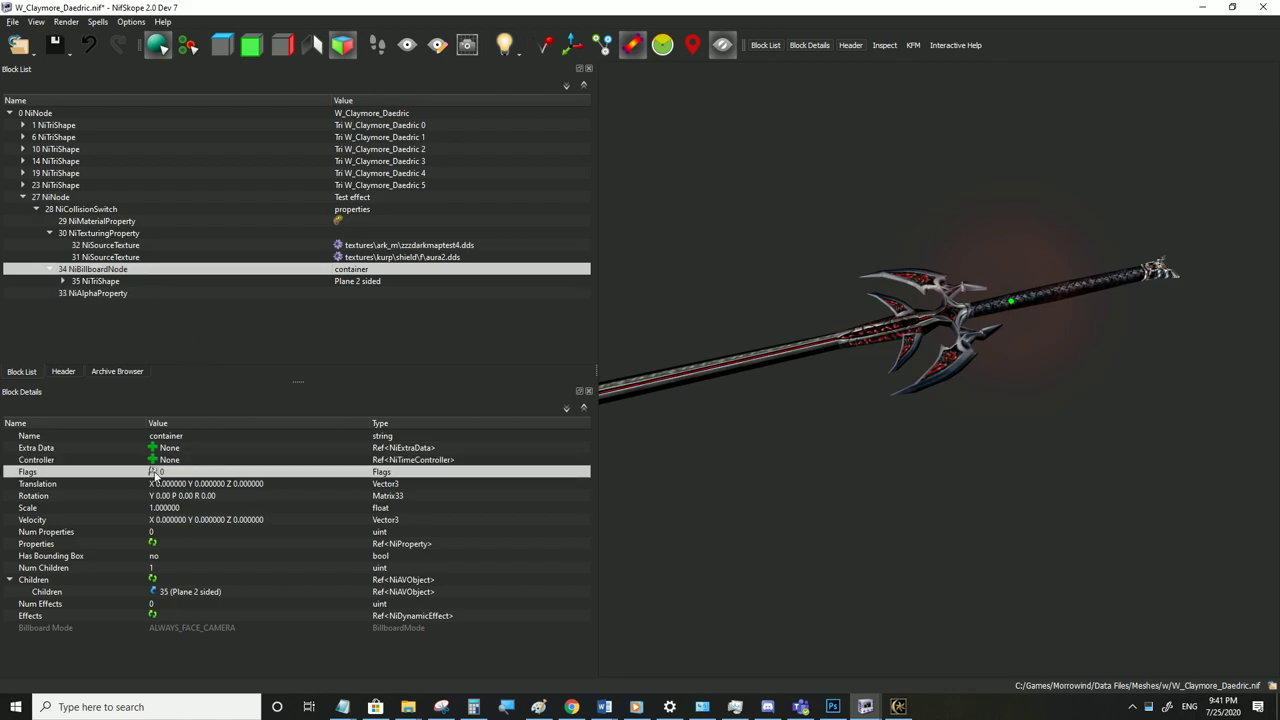
{"action": "left_click", "coordinate": [155, 471]}
{"action": "left_click", "coordinate": [614, 368]}
{"action": "left_click", "coordinate": [619, 400]}
{"action": "left_click", "coordinate": [610, 387]}
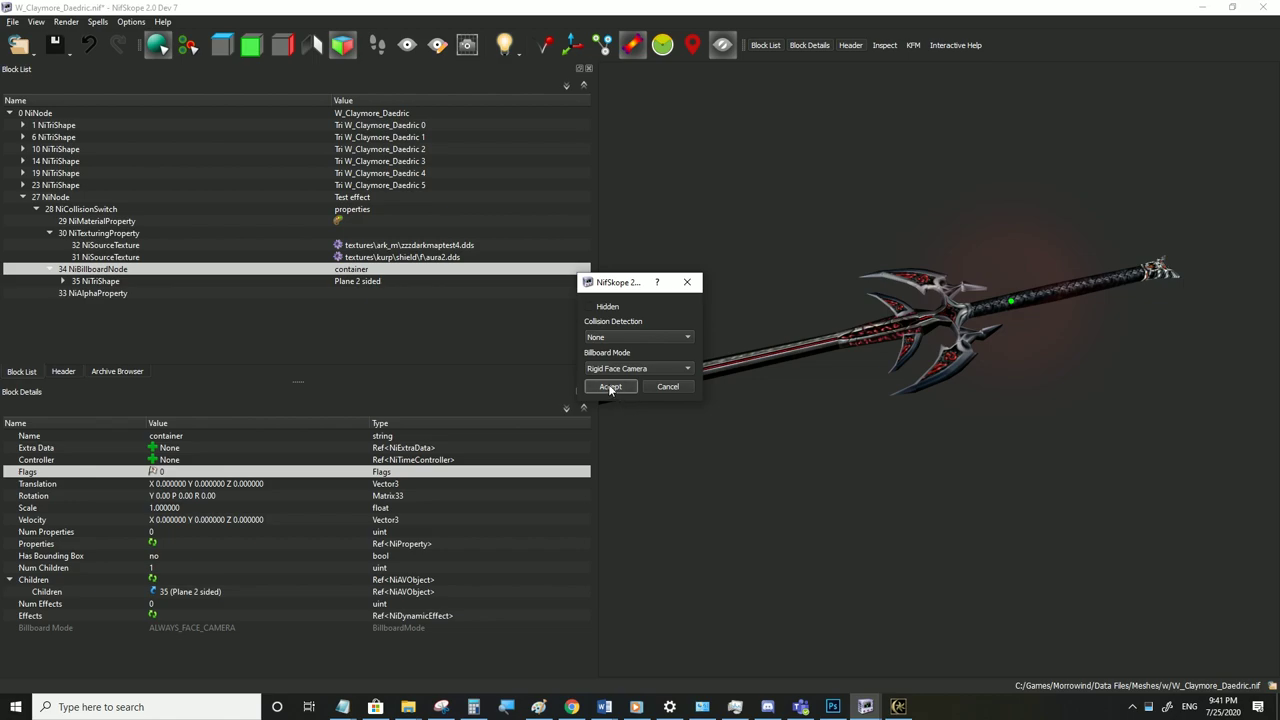
{"action": "left_click", "coordinate": [149, 496]}
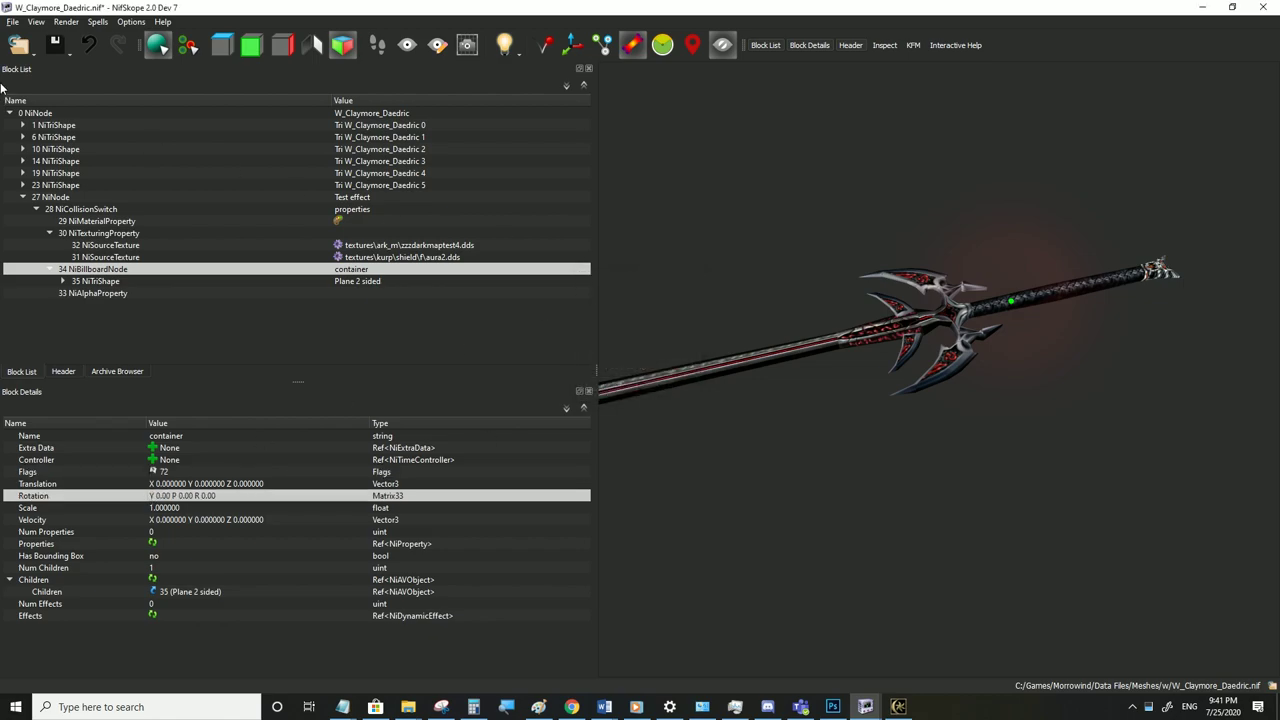
Save the claymore file and switch to Morrowind
{"action": "left_click", "coordinate": [13, 22]}
{"action": "left_click", "coordinate": [63, 133]}
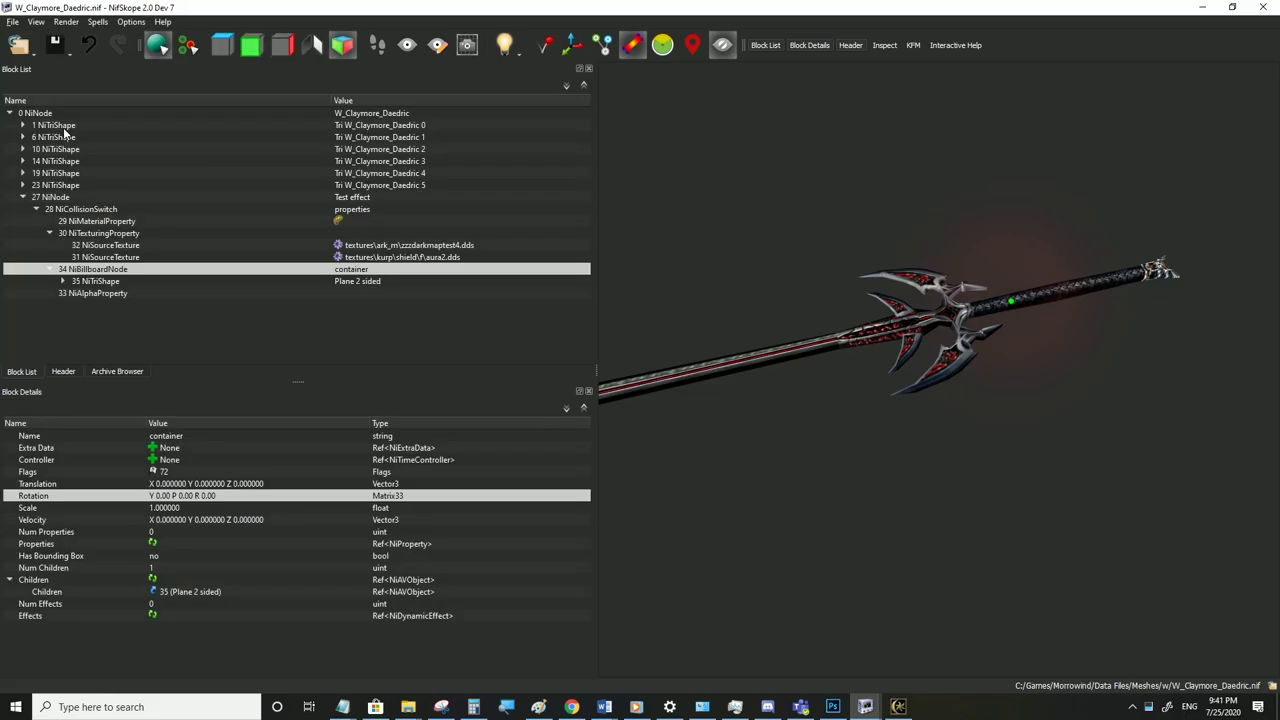
{"action": "left_click", "coordinate": [900, 704]}
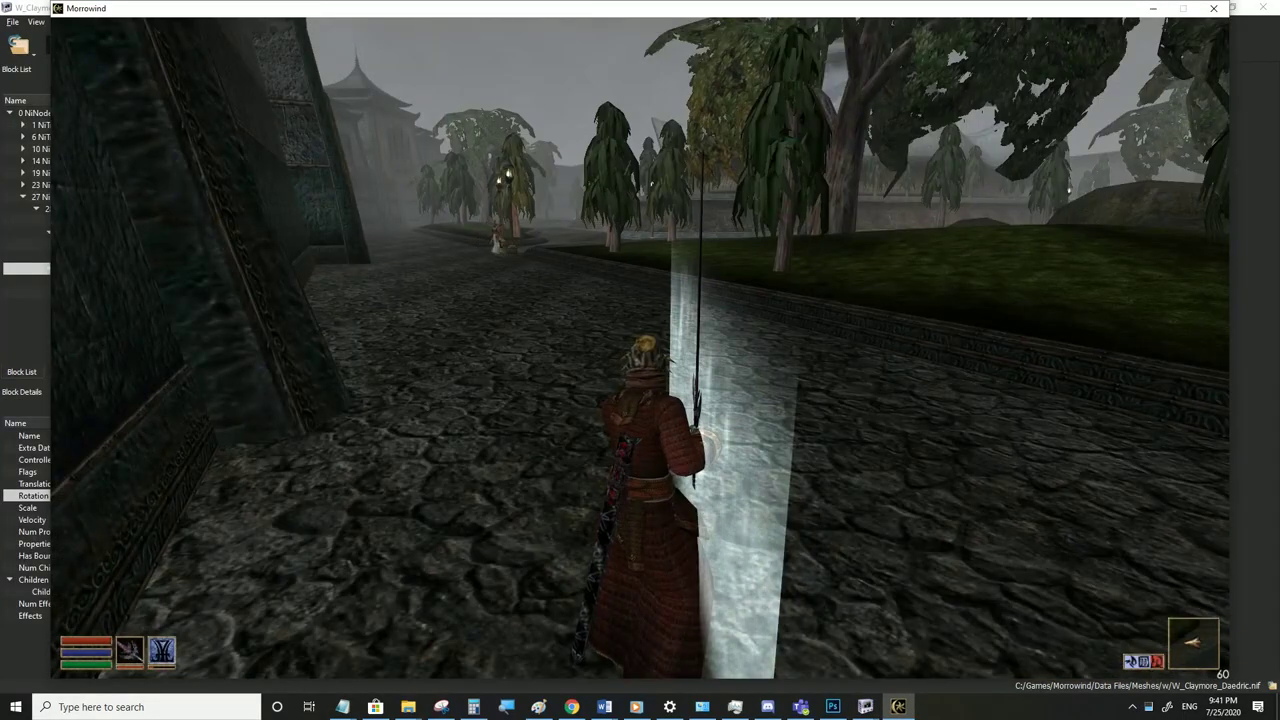
Draw the claymore in game, swing the camera to the character's front, then return to NifSkope
{"action": "key", "text": "f"}
{"action": "key", "text": "Tab"}
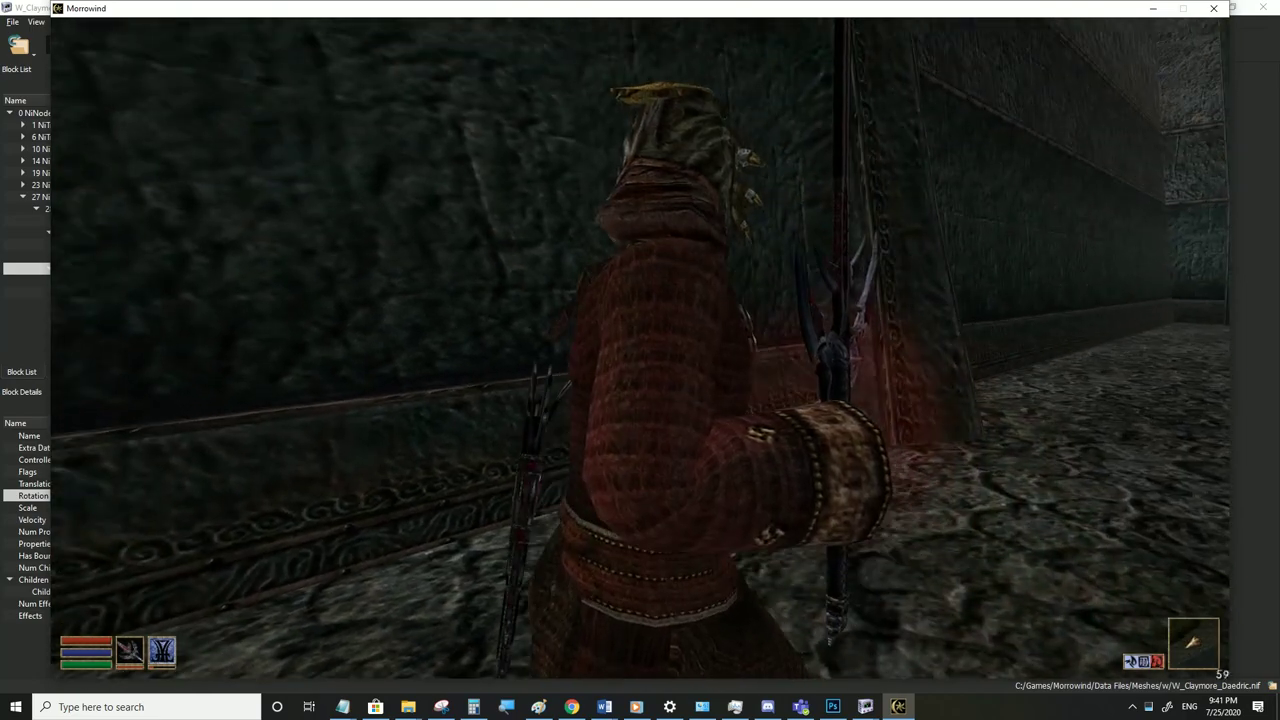
{"action": "key", "text": "alt+Tab"}
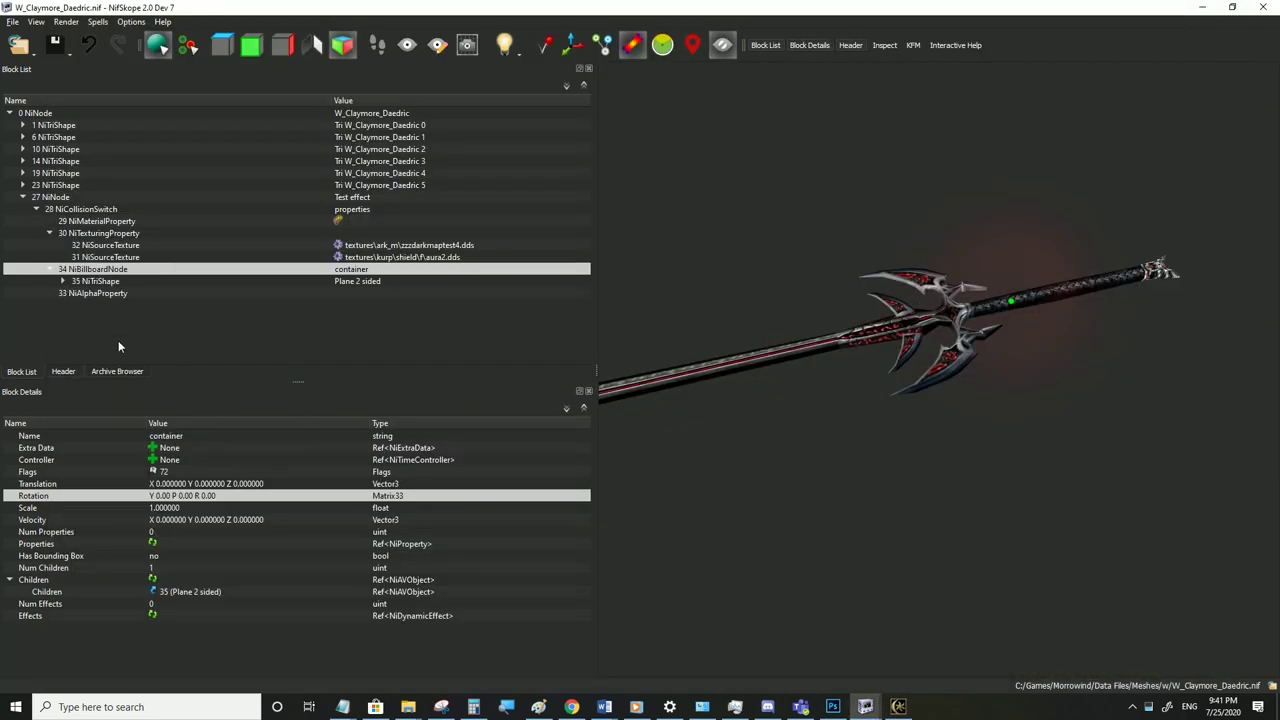
Select the billboard node and set its Translation Y offset to 50
{"action": "left_click_drag", "start_coordinate": [911, 361], "coordinate": [875, 350]}
{"action": "left_click", "coordinate": [79, 271]}
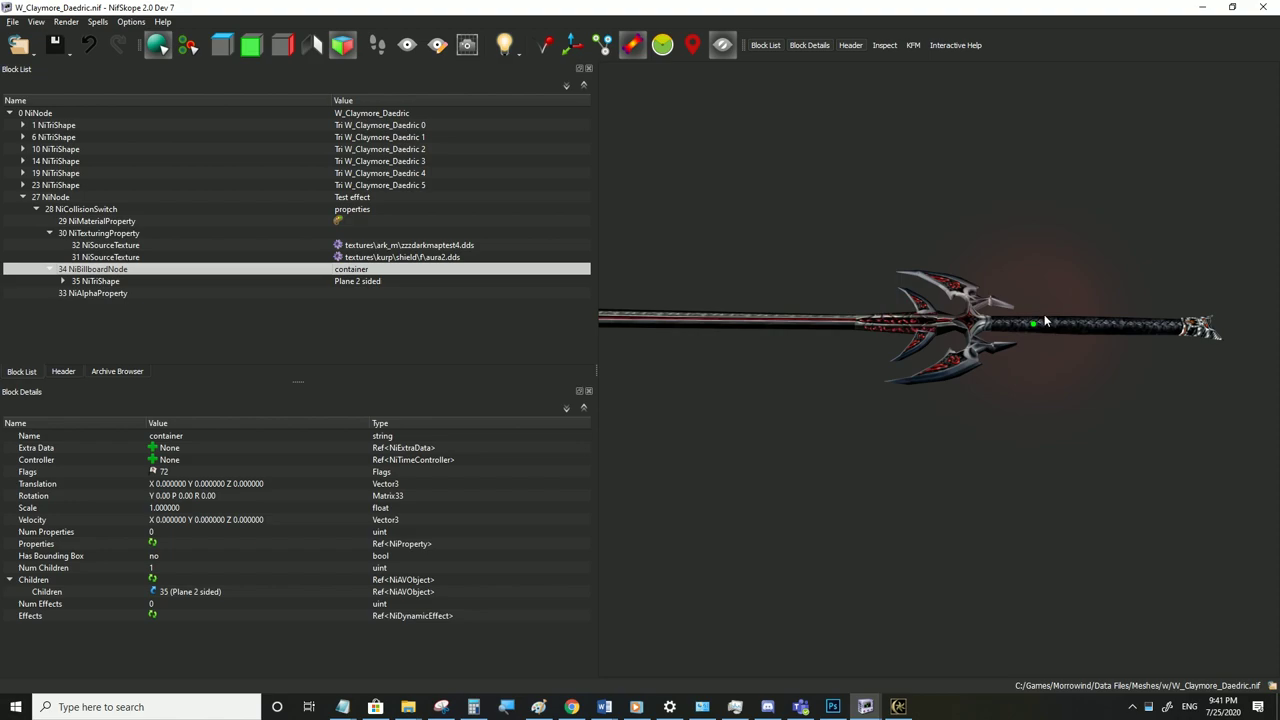
{"action": "left_click", "coordinate": [186, 484]}
{"action": "left_click", "coordinate": [186, 484]}
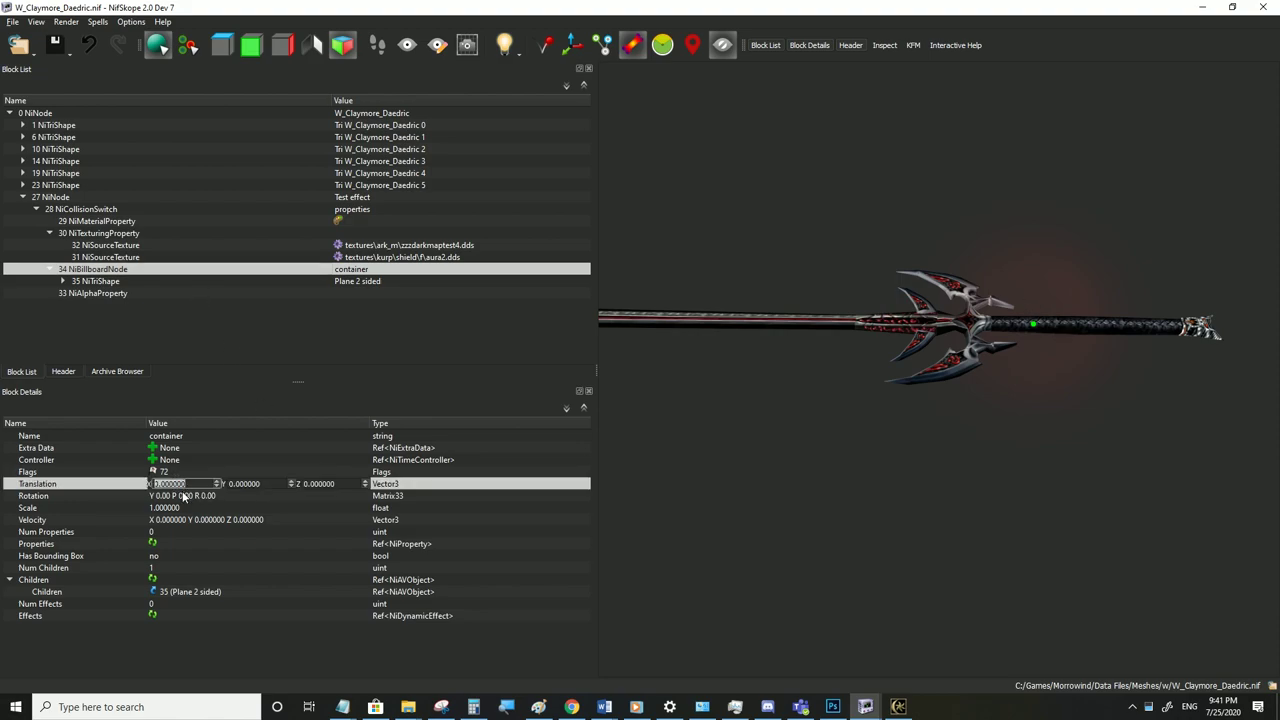
{"action": "type", "text": "50"}
{"action": "left_click", "coordinate": [185, 497]}
{"action": "double_click", "coordinate": [173, 486]}
{"action": "type", "text": "0"}
{"action": "left_click_drag", "start_coordinate": [266, 485], "coordinate": [226, 485]}
{"action": "type", "text": "50"}
{"action": "key", "text": "Return"}
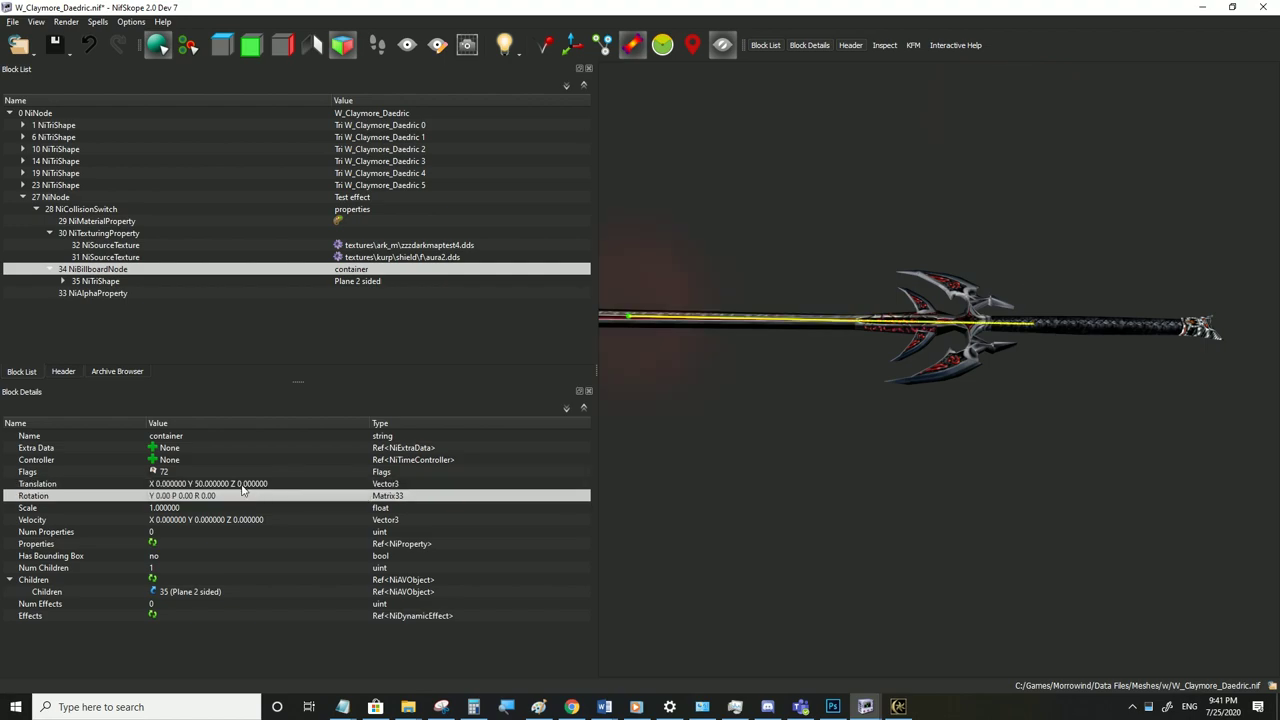
Change the billboard node's Y translation to 20, then settle on 10
{"action": "double_click", "coordinate": [255, 484]}
{"action": "triple_click", "coordinate": [252, 484]}
{"action": "type", "text": "20"}
{"action": "key", "text": "Return"}
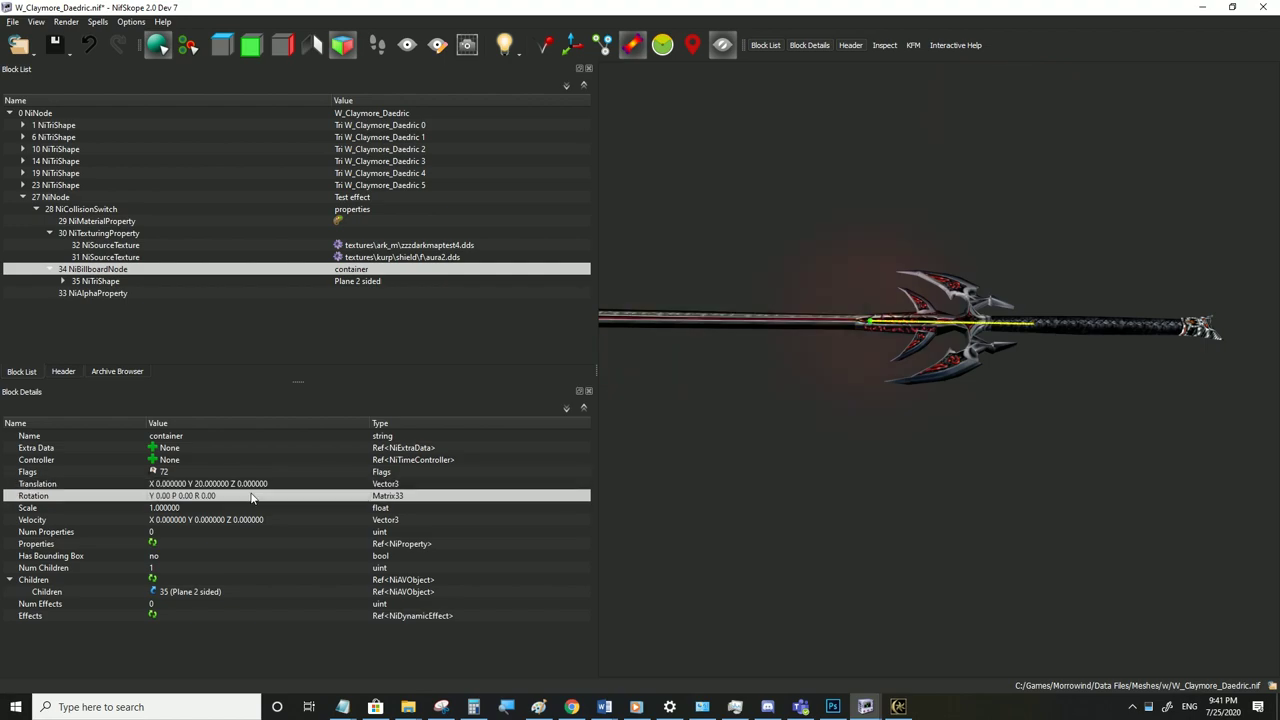
{"action": "double_click", "coordinate": [224, 486]}
{"action": "triple_click", "coordinate": [250, 484]}
{"action": "type", "text": "10"}
{"action": "left_click", "coordinate": [240, 503]}
Orbit around the sword to check the effect's placement, then reselect the container node
{"action": "left_click_drag", "start_coordinate": [703, 305], "coordinate": [996, 362]}
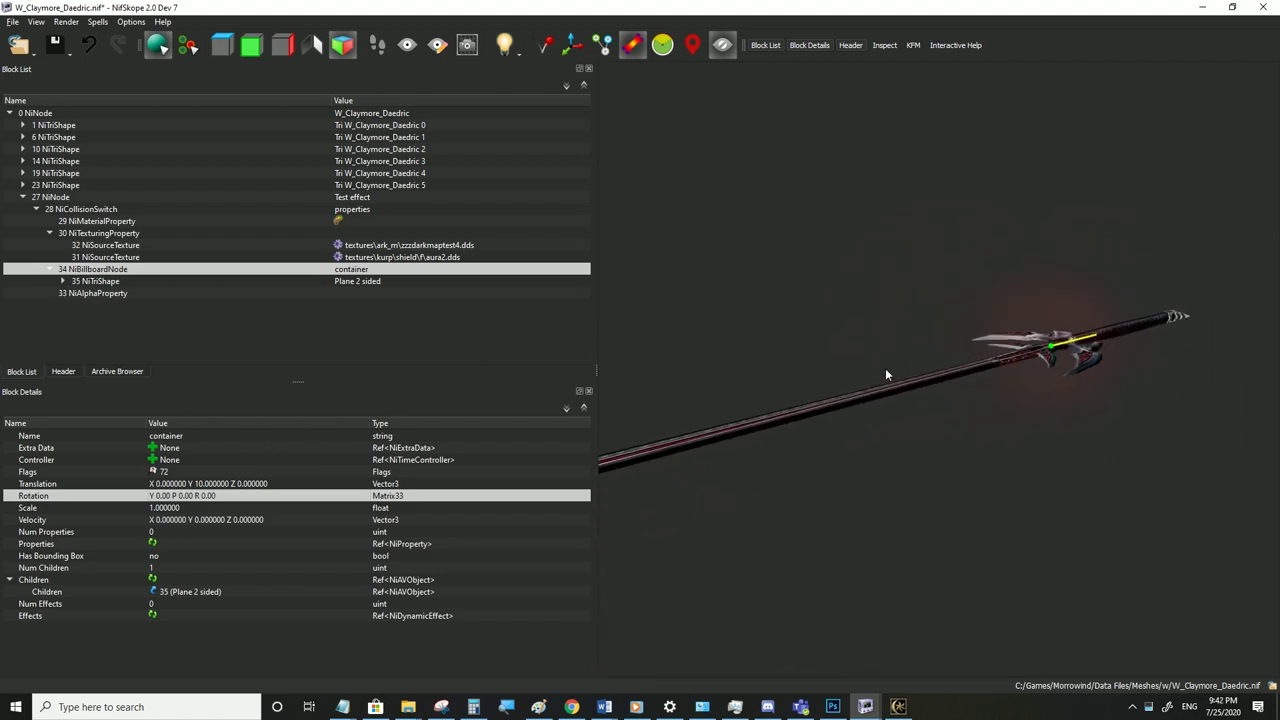
{"action": "left_click_drag", "start_coordinate": [657, 404], "coordinate": [998, 361]}
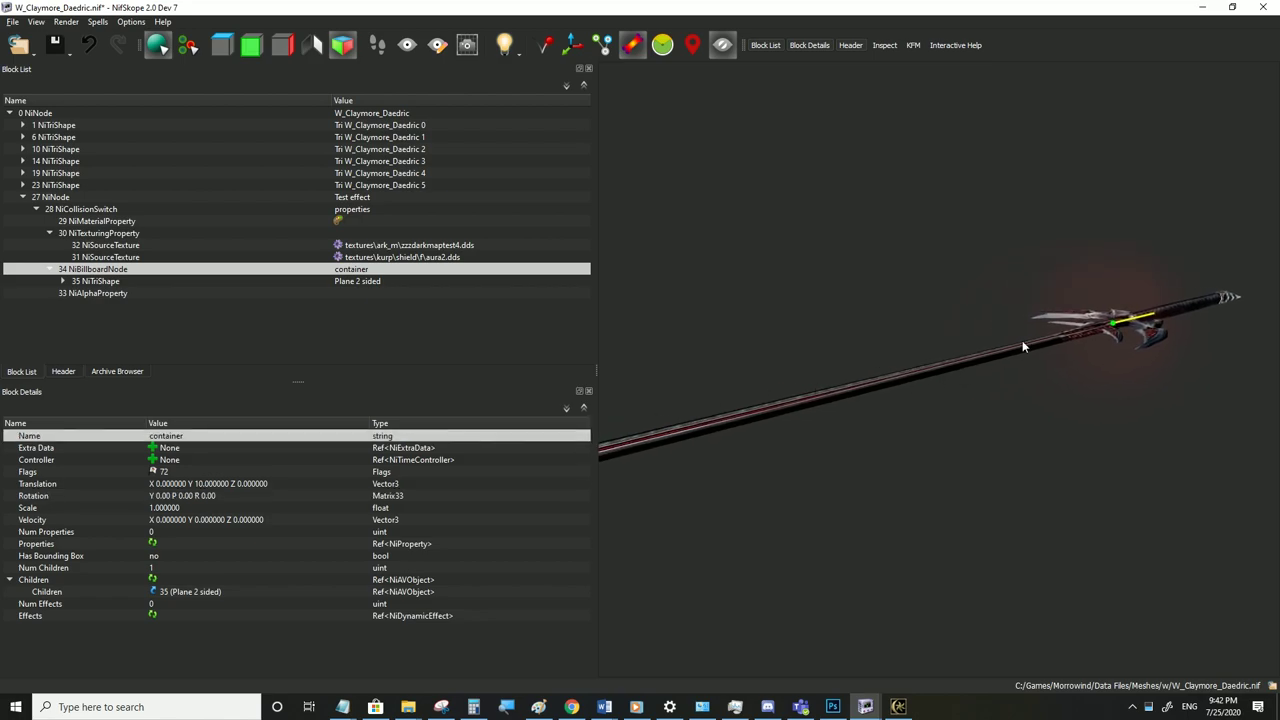
{"action": "left_click_drag", "start_coordinate": [655, 428], "coordinate": [1062, 356]}
{"action": "left_click_drag", "start_coordinate": [684, 454], "coordinate": [902, 380]}
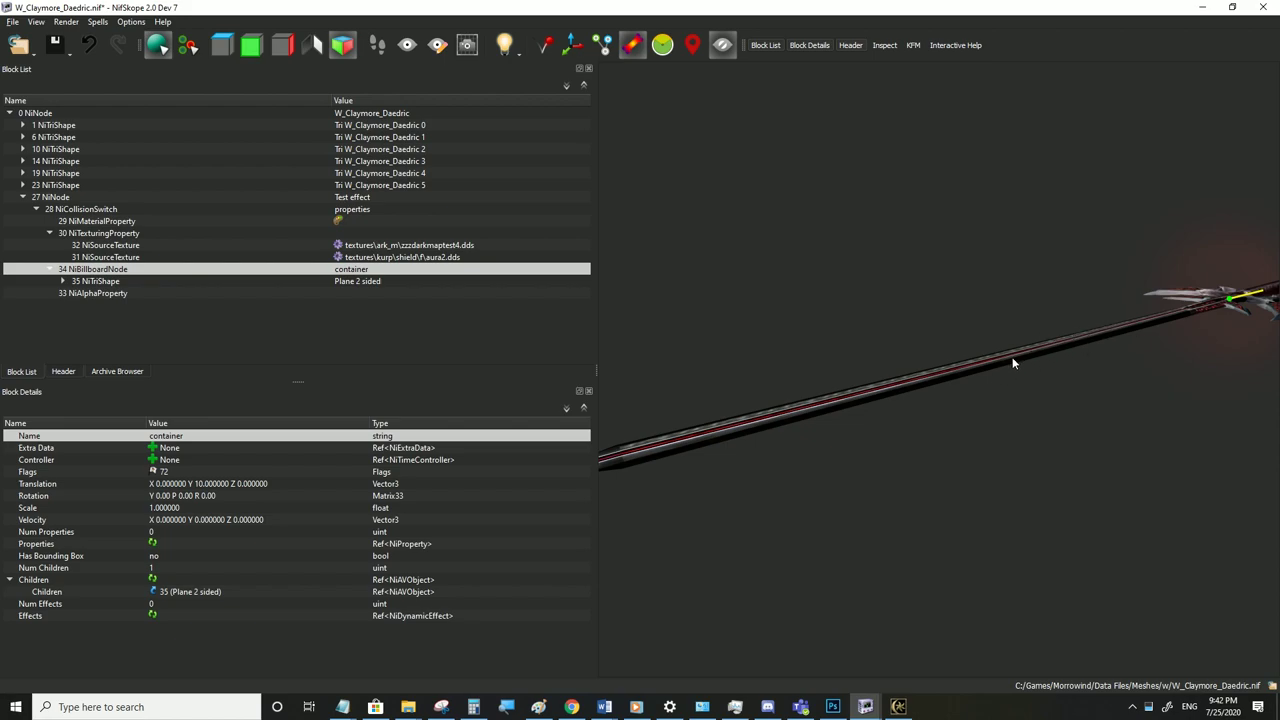
{"action": "left_click_drag", "start_coordinate": [756, 318], "coordinate": [945, 395]}
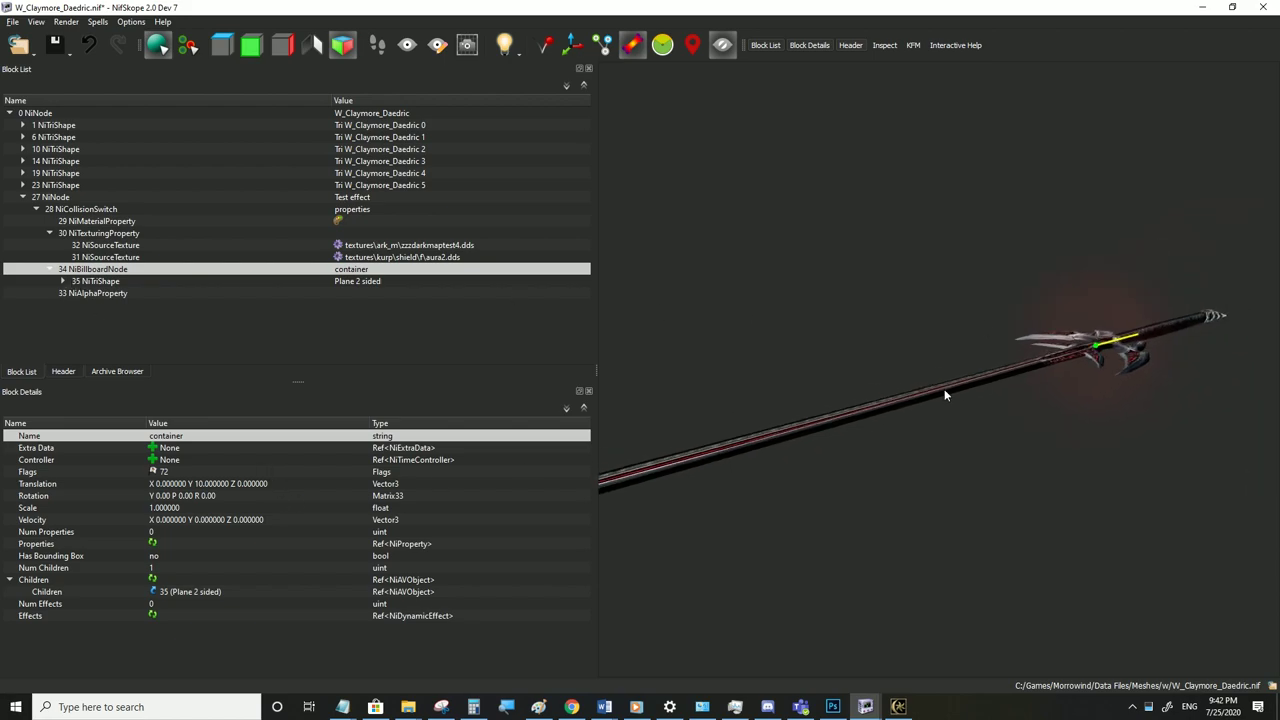
{"action": "left_click", "coordinate": [92, 281]}
{"action": "left_click", "coordinate": [85, 271]}
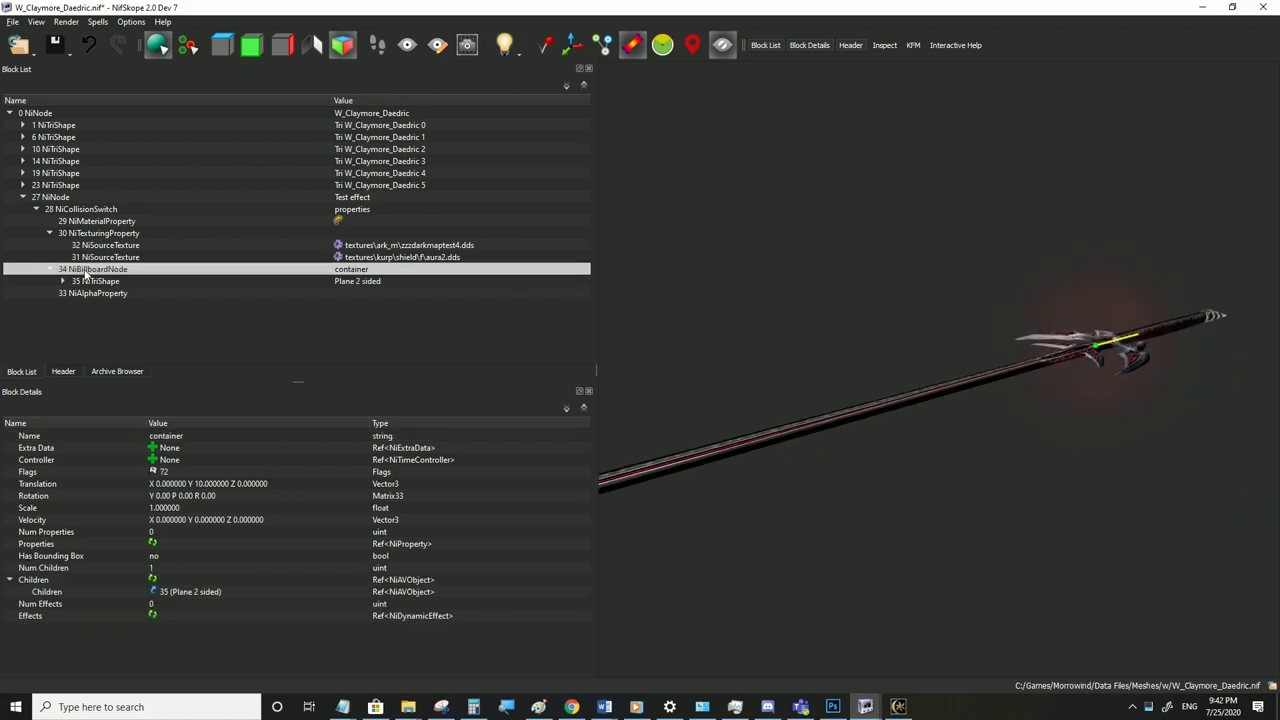
Inspect the container billboard node and its Plane 2 sided shape
{"action": "right_click", "coordinate": [86, 273]}
{"action": "mouse_move", "coordinate": [160, 265]}
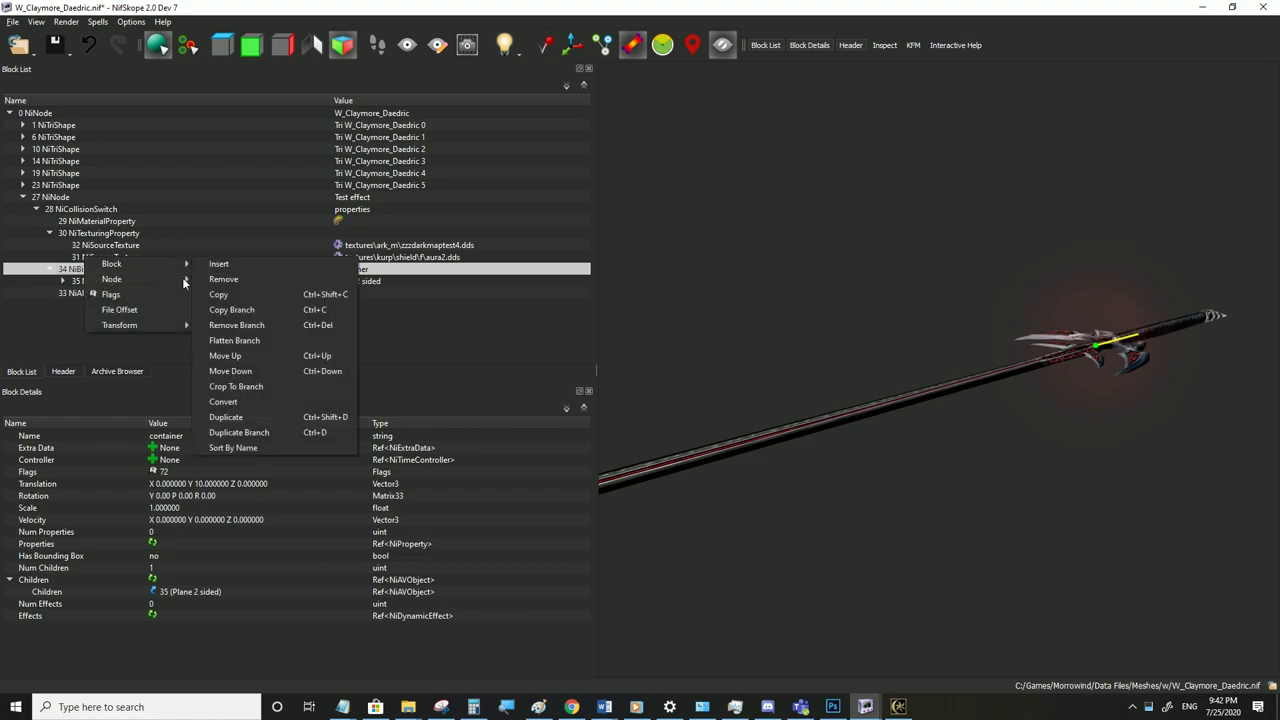
{"action": "left_click", "coordinate": [262, 311]}
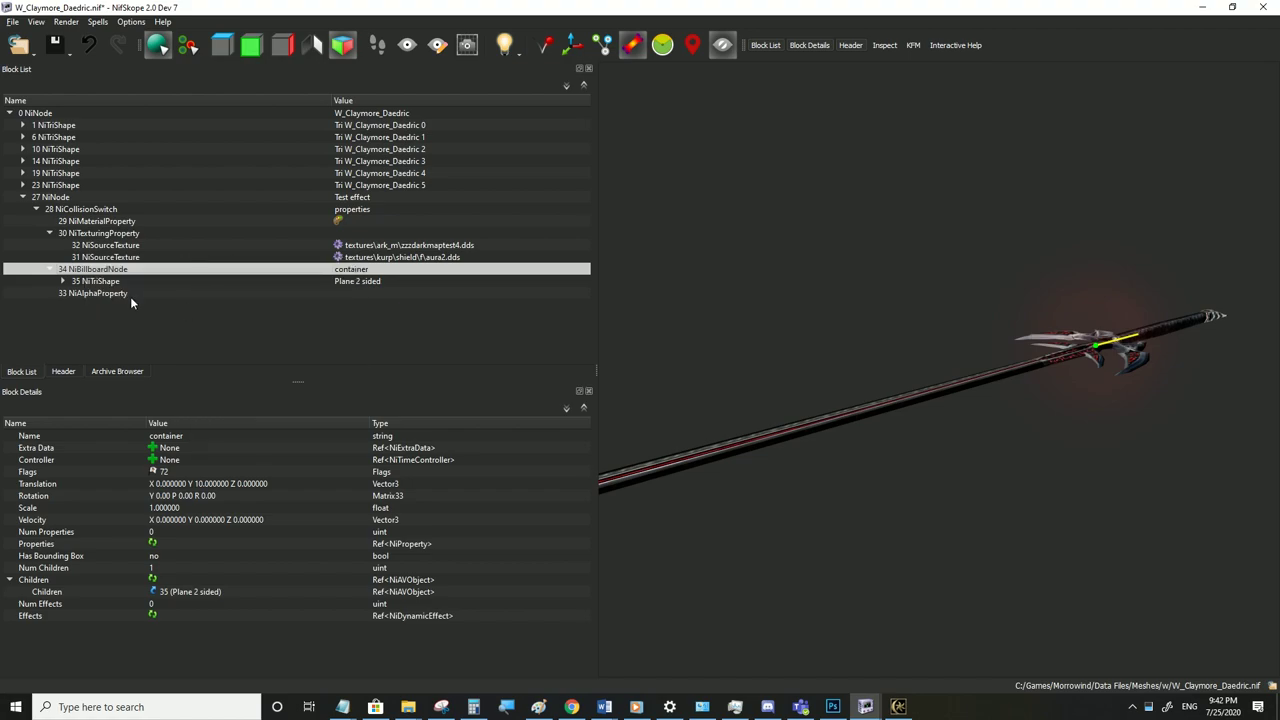
{"action": "left_click", "coordinate": [92, 283]}
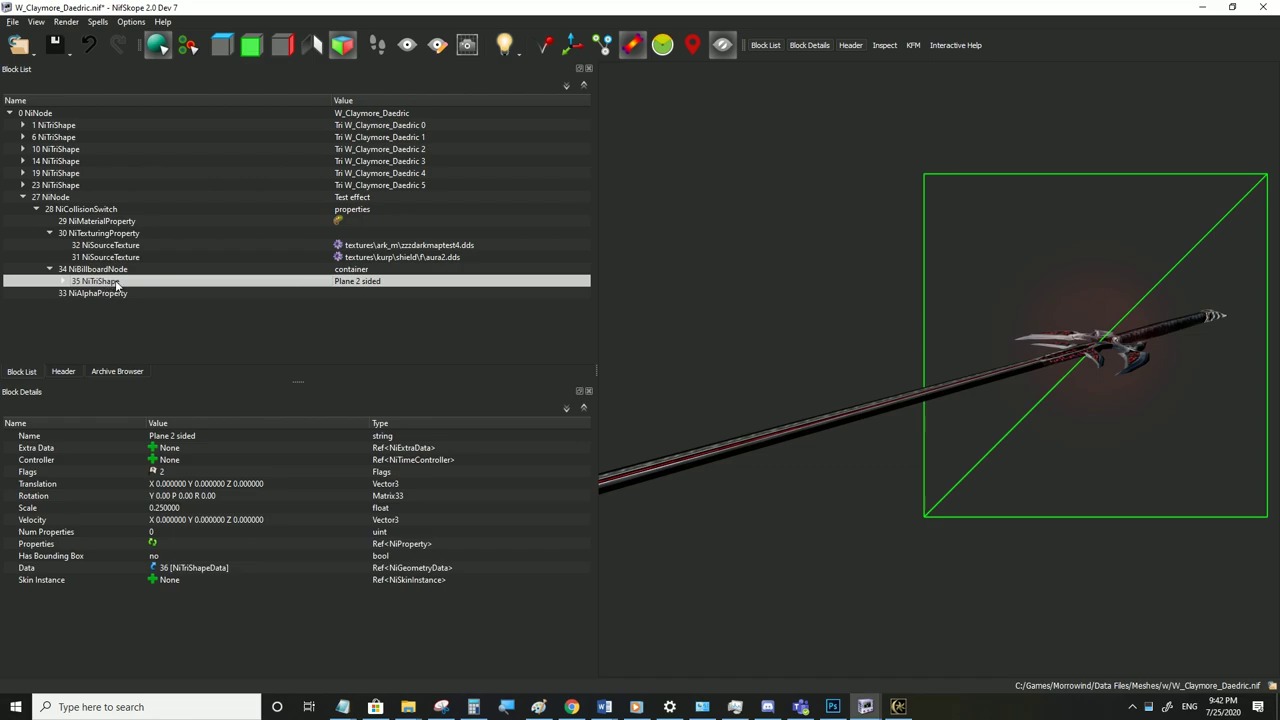
{"action": "mouse_move", "coordinate": [117, 284]}
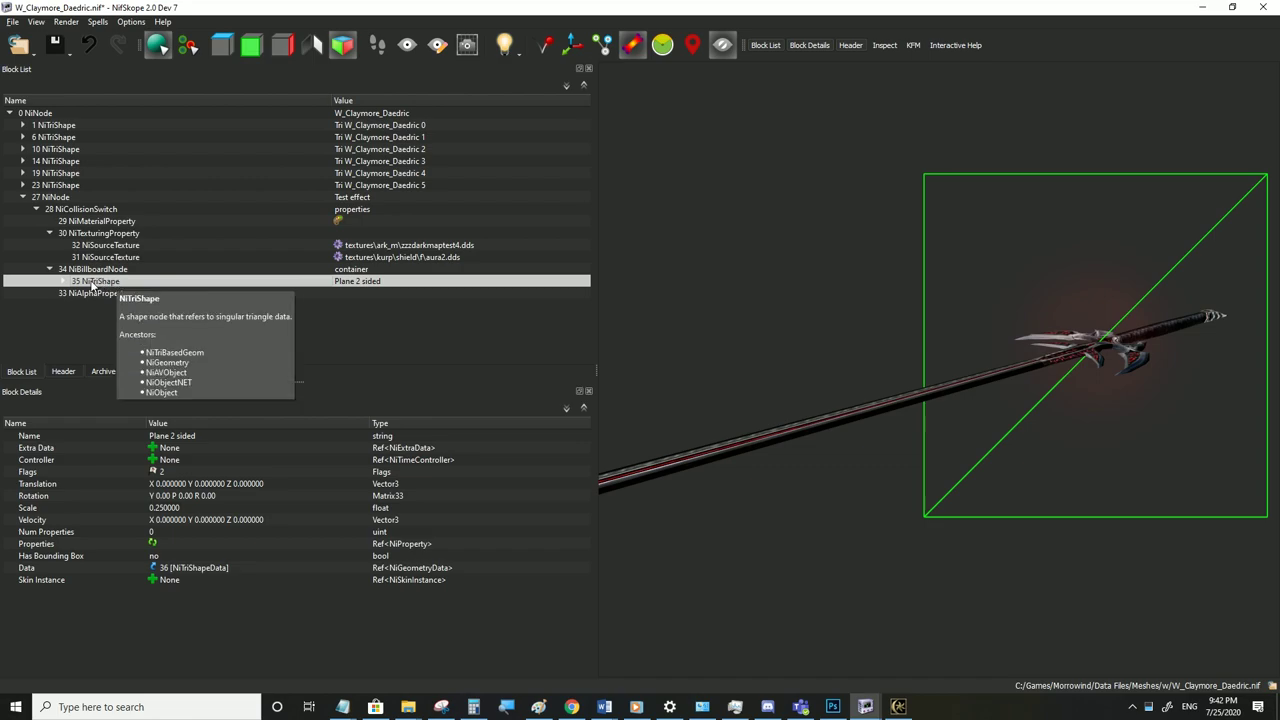
{"action": "left_click", "coordinate": [97, 271]}
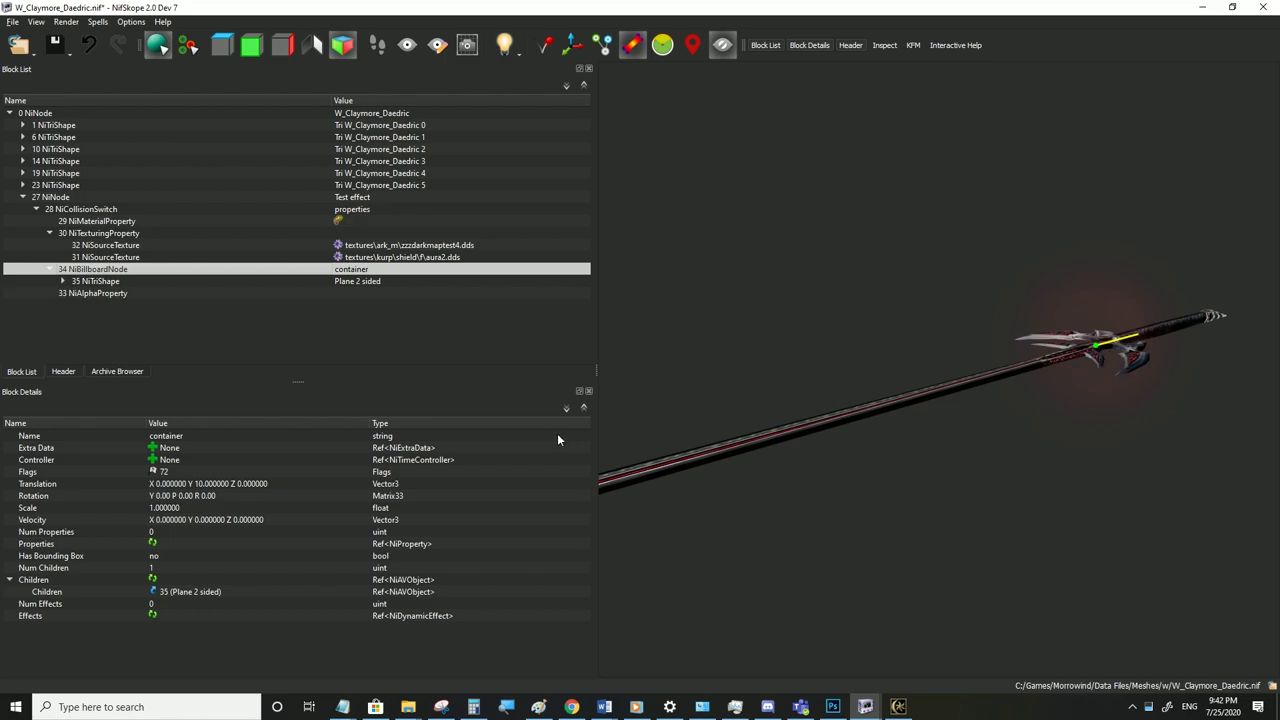
Copy the container billboard branch and paste it under the NiCollisionSwitch
{"action": "right_click", "coordinate": [93, 274]}
{"action": "mouse_move", "coordinate": [150, 263]}
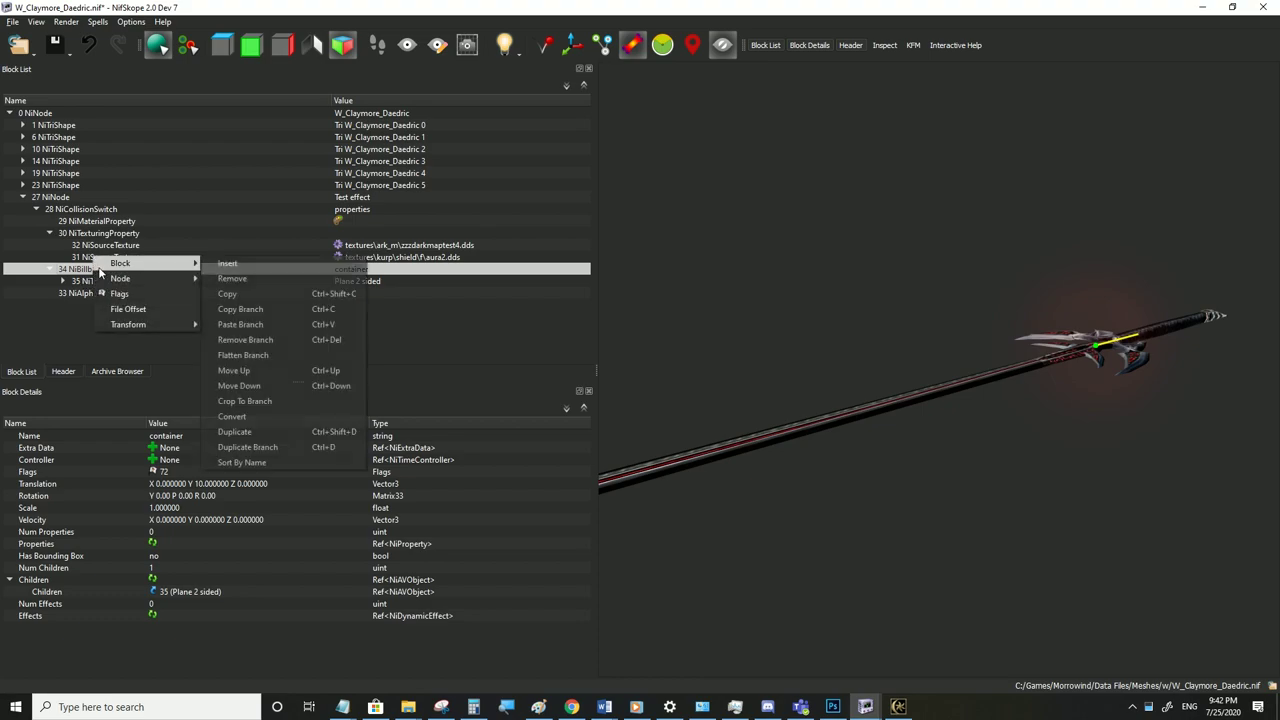
{"action": "left_click", "coordinate": [241, 312]}
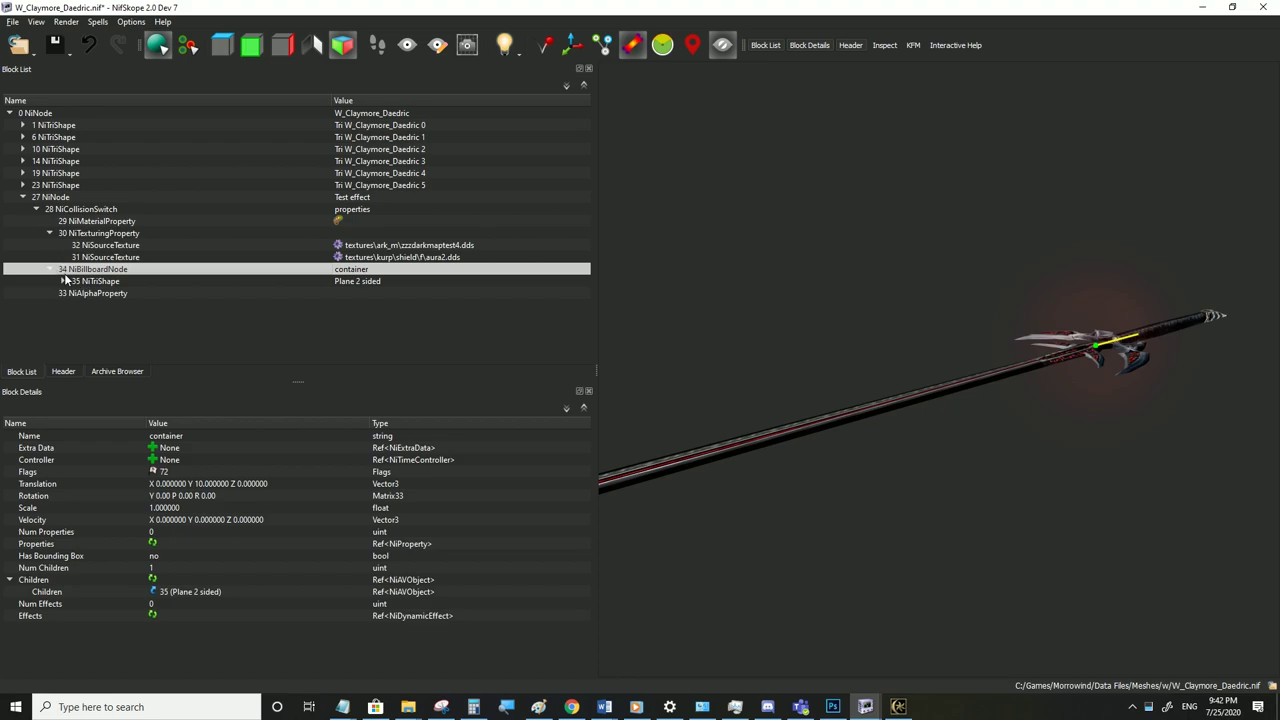
{"action": "right_click", "coordinate": [76, 206]}
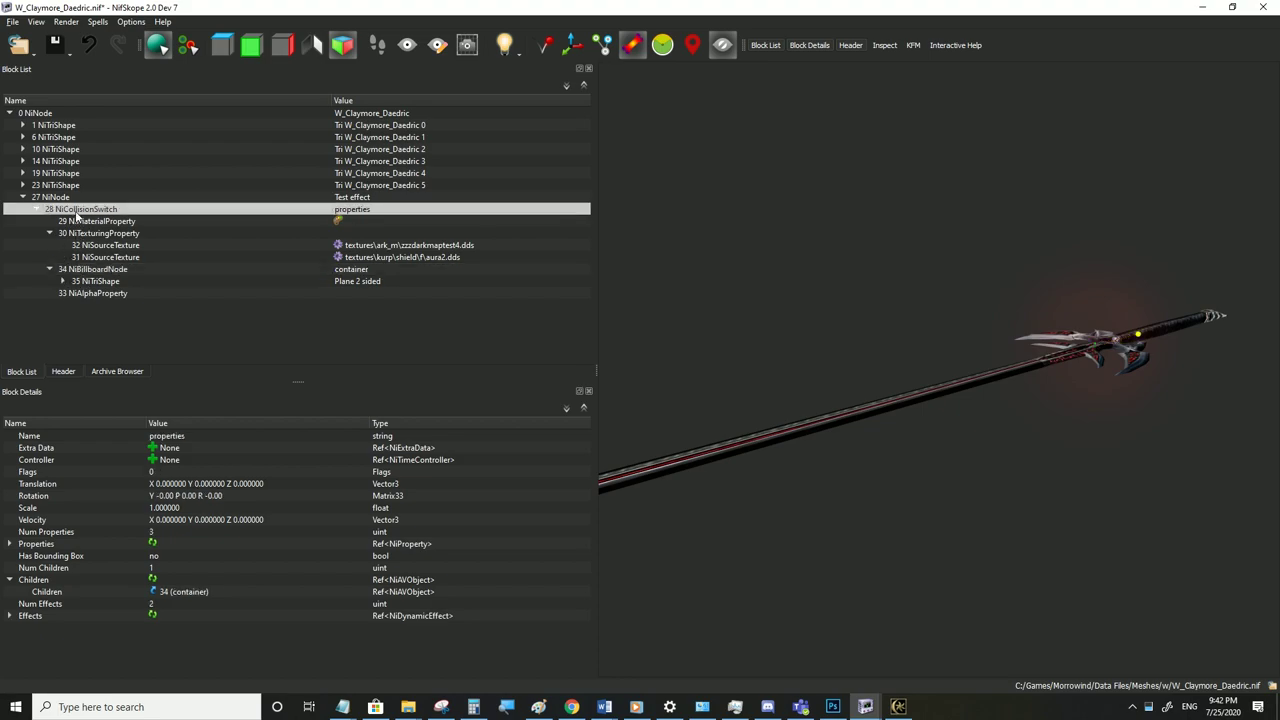
{"action": "mouse_move", "coordinate": [110, 206]}
{"action": "left_click", "coordinate": [204, 267]}
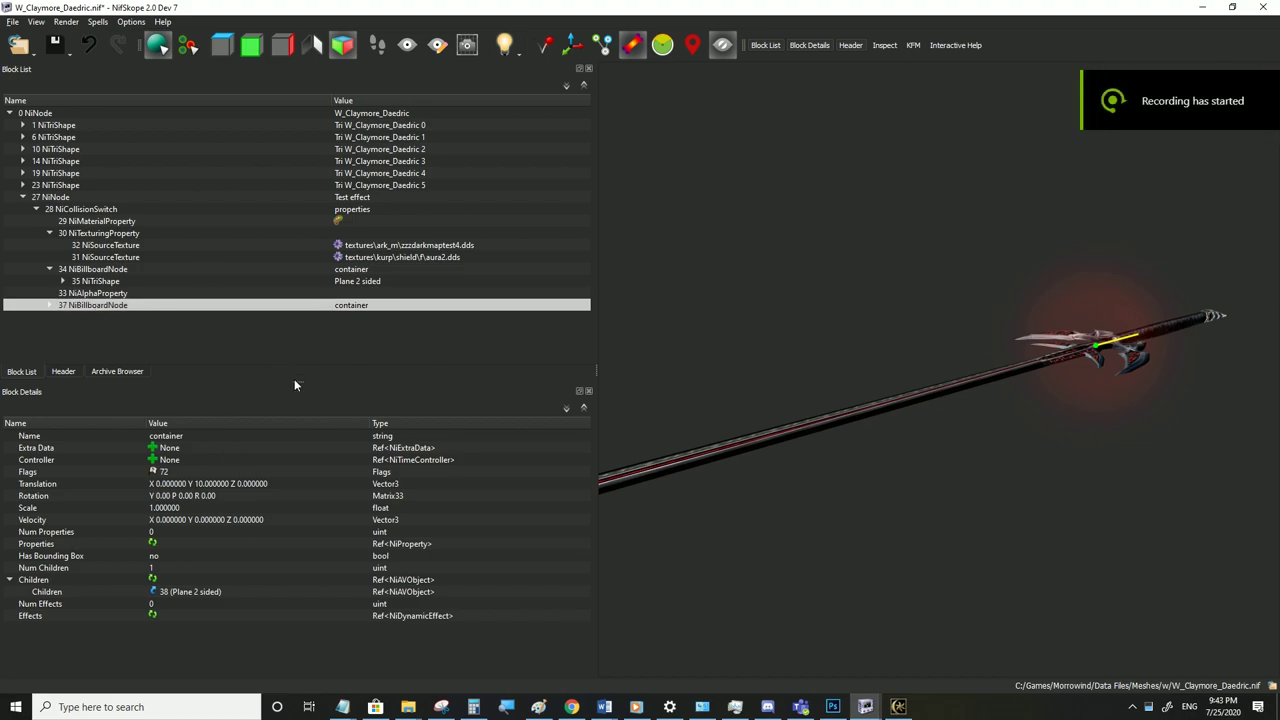
Set the first pasted copy's Y translation to 20, after first trying 15
{"action": "left_click", "coordinate": [220, 488]}
{"action": "left_click", "coordinate": [254, 488]}
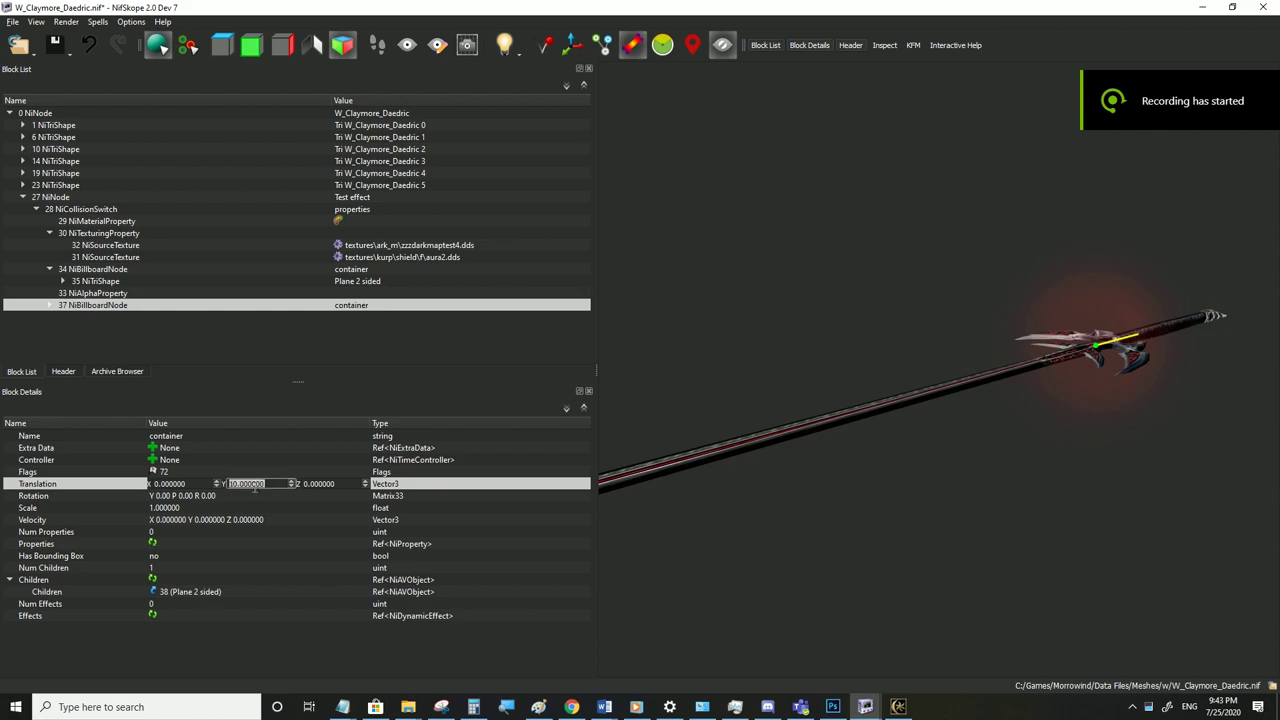
{"action": "type", "text": "15"}
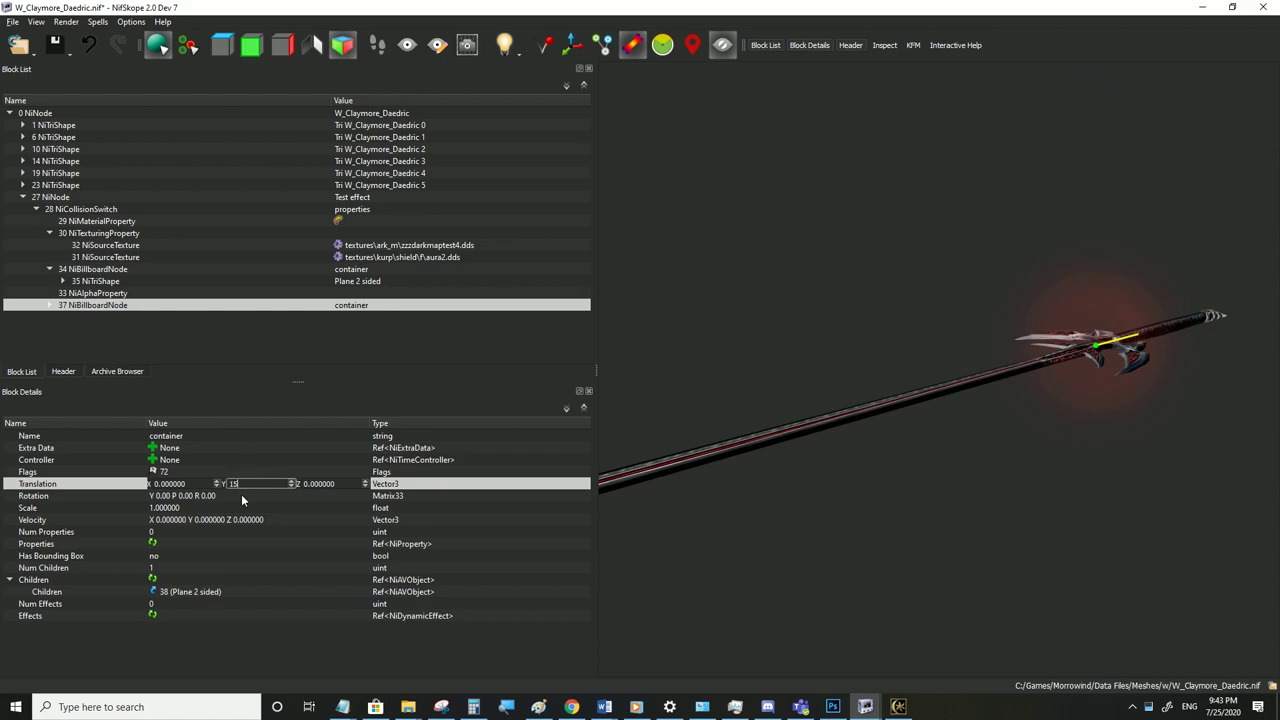
{"action": "left_click", "coordinate": [241, 496]}
{"action": "double_click", "coordinate": [238, 486]}
{"action": "key", "text": "Tab"}
{"action": "type", "text": "20"}
{"action": "left_click", "coordinate": [242, 498]}
Look over the block actions for the collision switch and the first copy without changes
{"action": "left_click", "coordinate": [77, 209]}
{"action": "right_click", "coordinate": [77, 209]}
{"action": "mouse_move", "coordinate": [110, 203]}
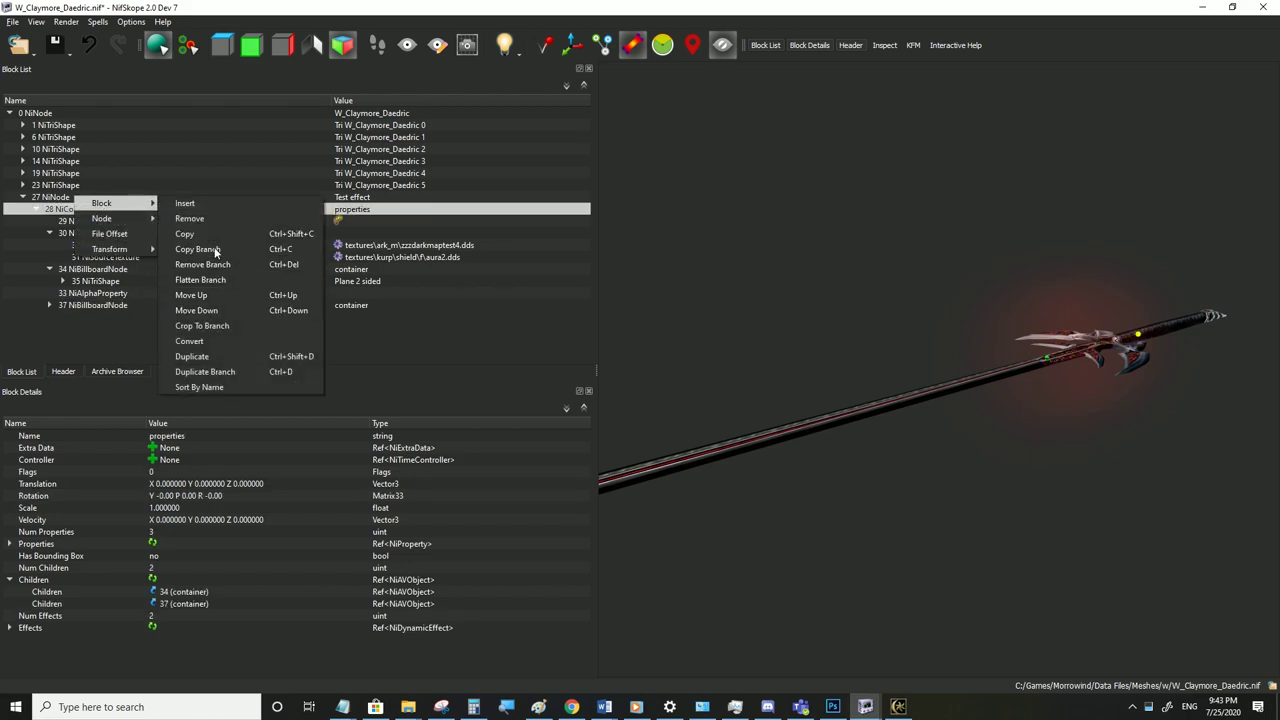
{"action": "left_click", "coordinate": [65, 305]}
{"action": "right_click", "coordinate": [65, 305]}
{"action": "mouse_move", "coordinate": [130, 299]}
{"action": "left_click", "coordinate": [215, 347]}
Paste five more copies of the container branch under the collision switch
{"action": "left_click", "coordinate": [82, 210]}
{"action": "right_click", "coordinate": [82, 210]}
{"action": "mouse_move", "coordinate": [140, 205]}
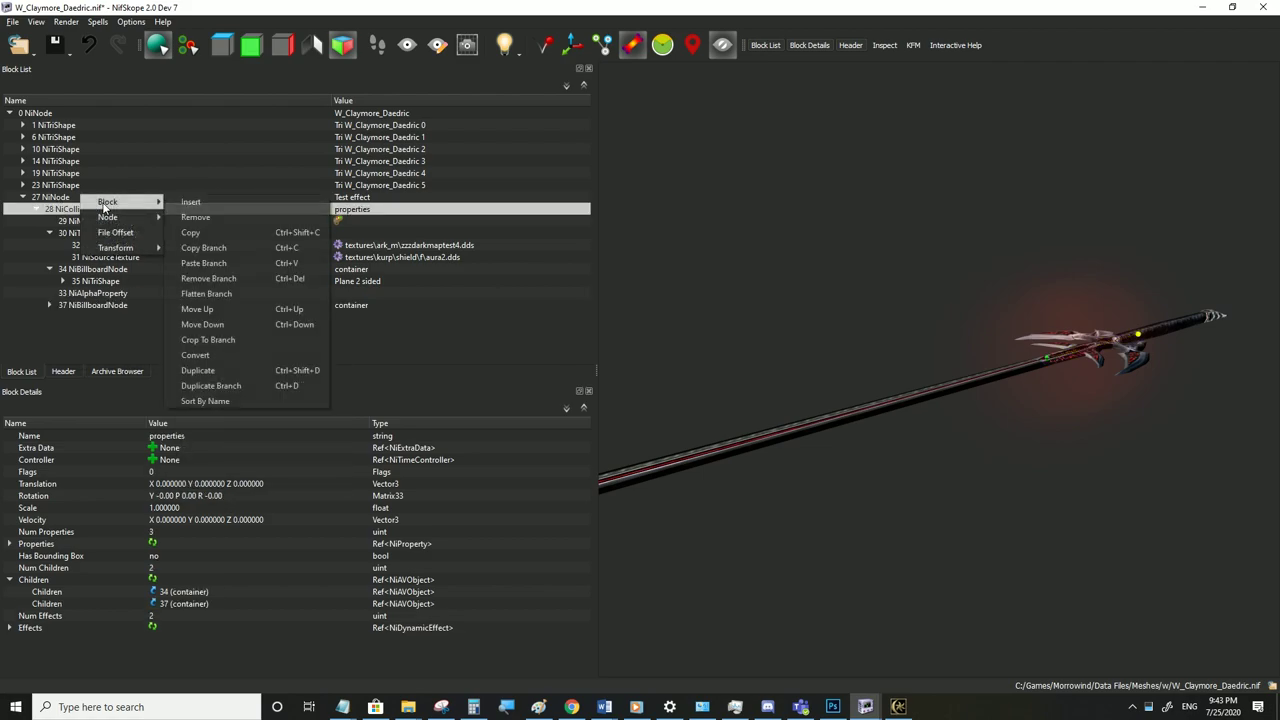
{"action": "left_click", "coordinate": [228, 263]}
{"action": "right_click", "coordinate": [96, 209]}
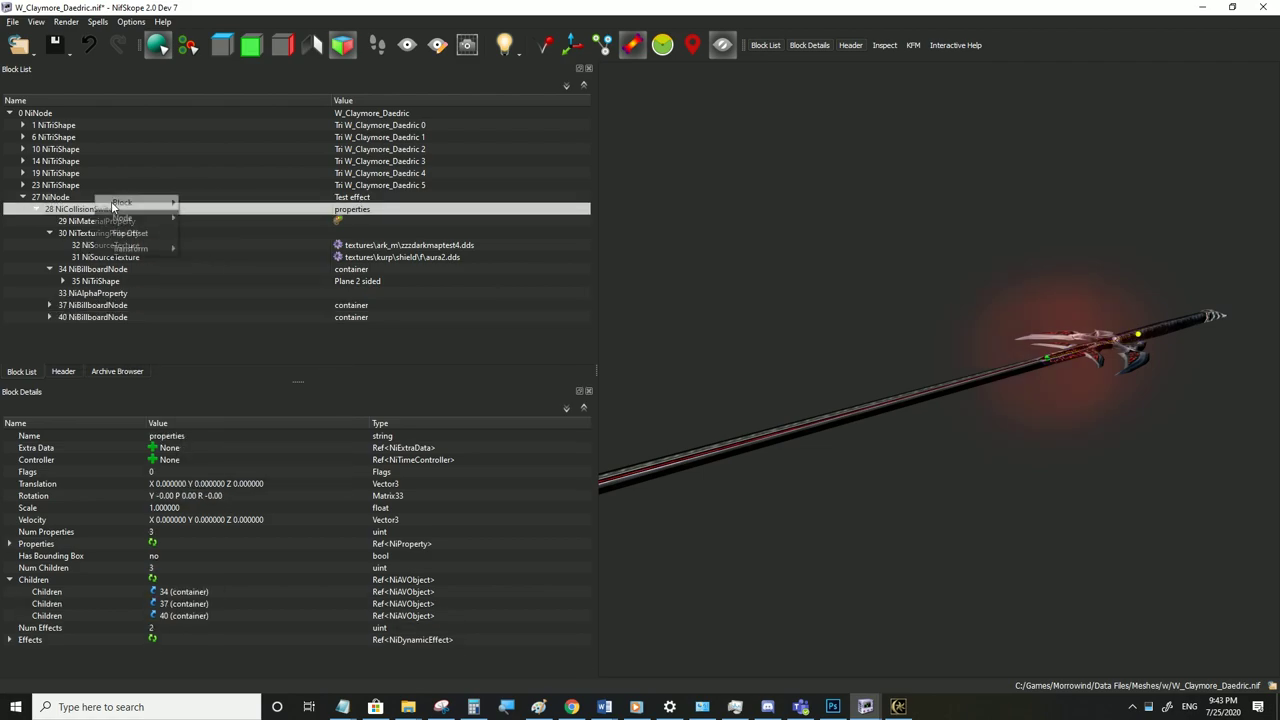
{"action": "left_click", "coordinate": [228, 263]}
{"action": "left_click", "coordinate": [108, 211]}
{"action": "right_click", "coordinate": [108, 210]}
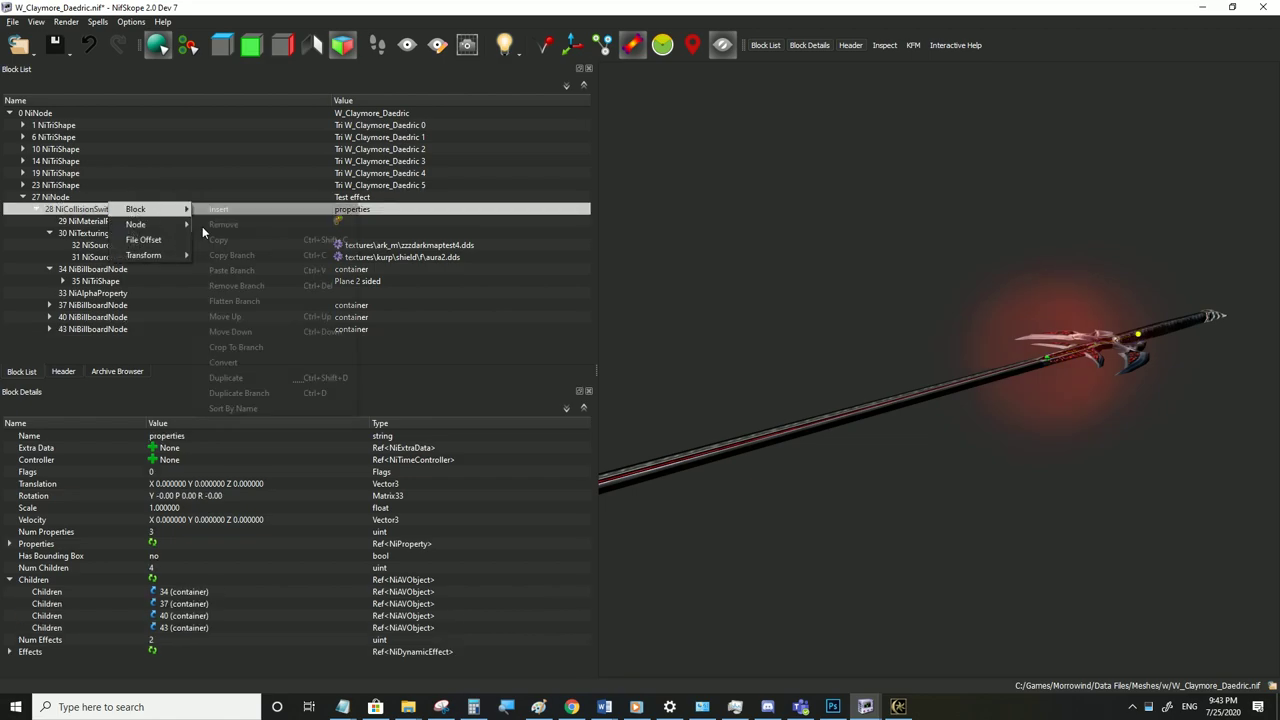
{"action": "left_click", "coordinate": [228, 263]}
{"action": "right_click", "coordinate": [115, 200]}
{"action": "left_click", "coordinate": [228, 265]}
{"action": "right_click", "coordinate": [97, 200]}
{"action": "left_click", "coordinate": [214, 266]}
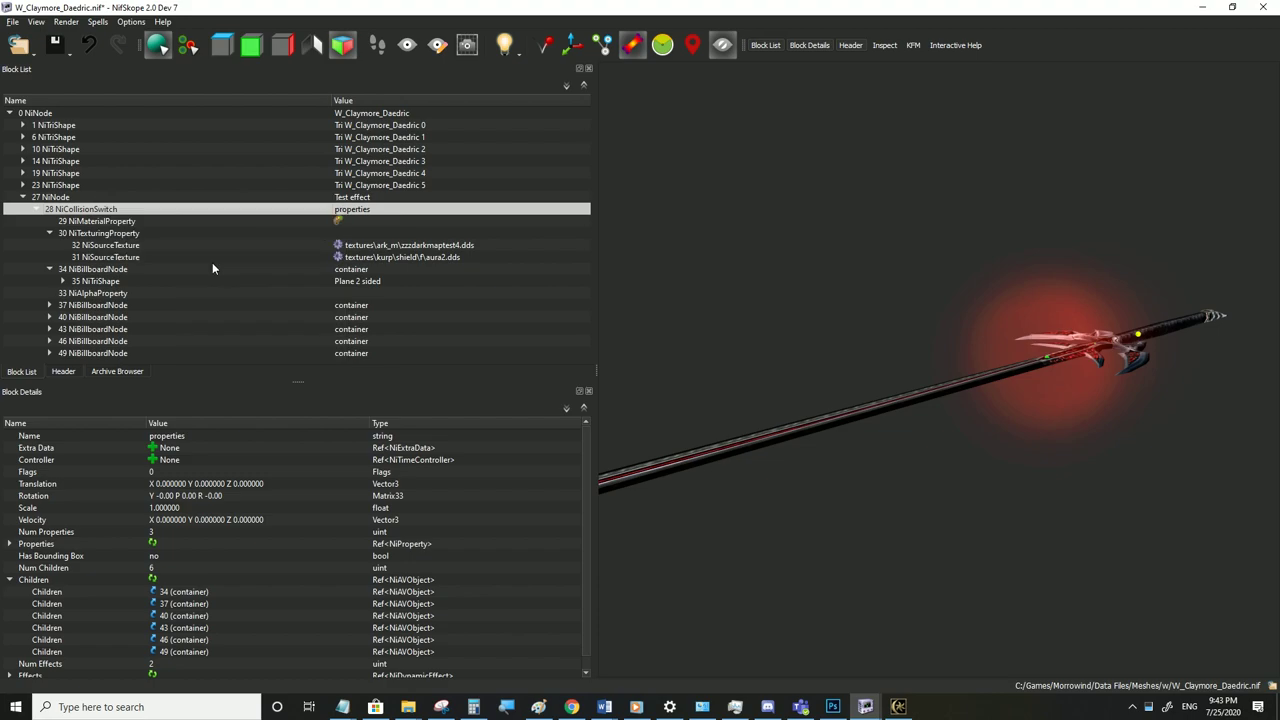
{"action": "left_click", "coordinate": [106, 259]}
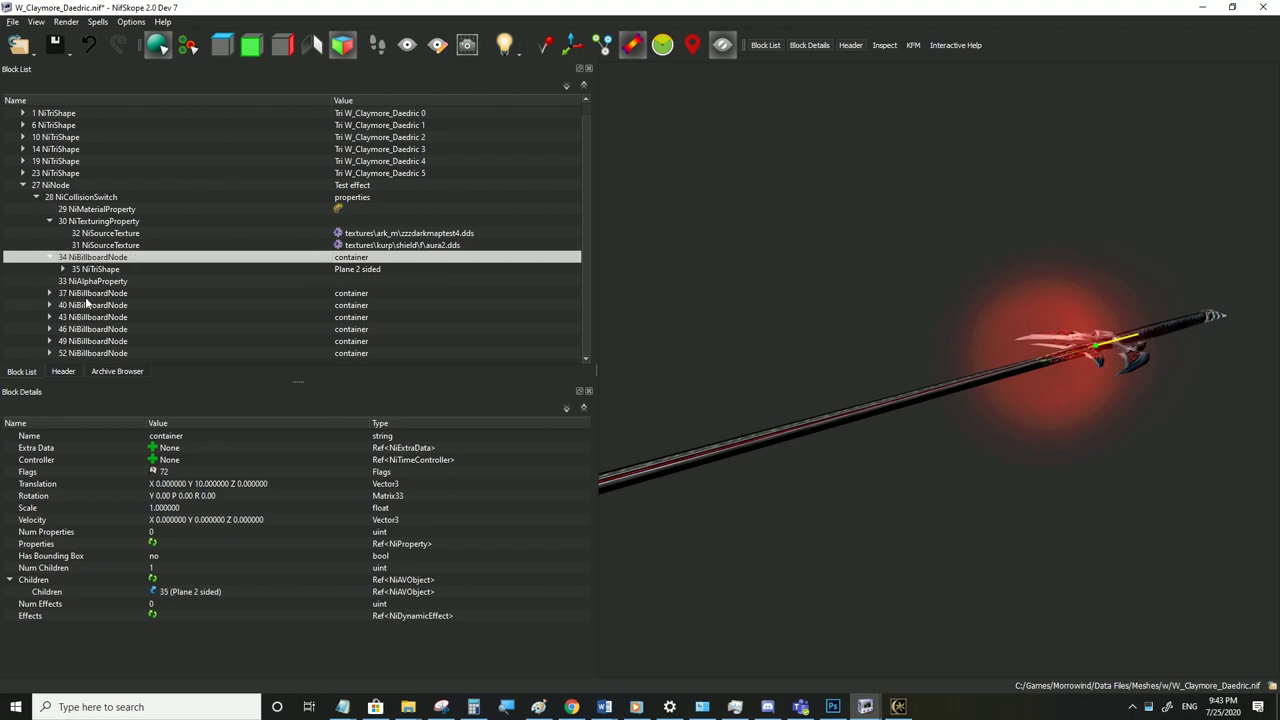
Set the next two container copies' Y translations to 25 and 30
{"action": "left_click", "coordinate": [87, 295]}
{"action": "left_click", "coordinate": [87, 306]}
{"action": "double_click", "coordinate": [208, 484]}
{"action": "key", "text": "Tab"}
{"action": "type", "text": "30"}
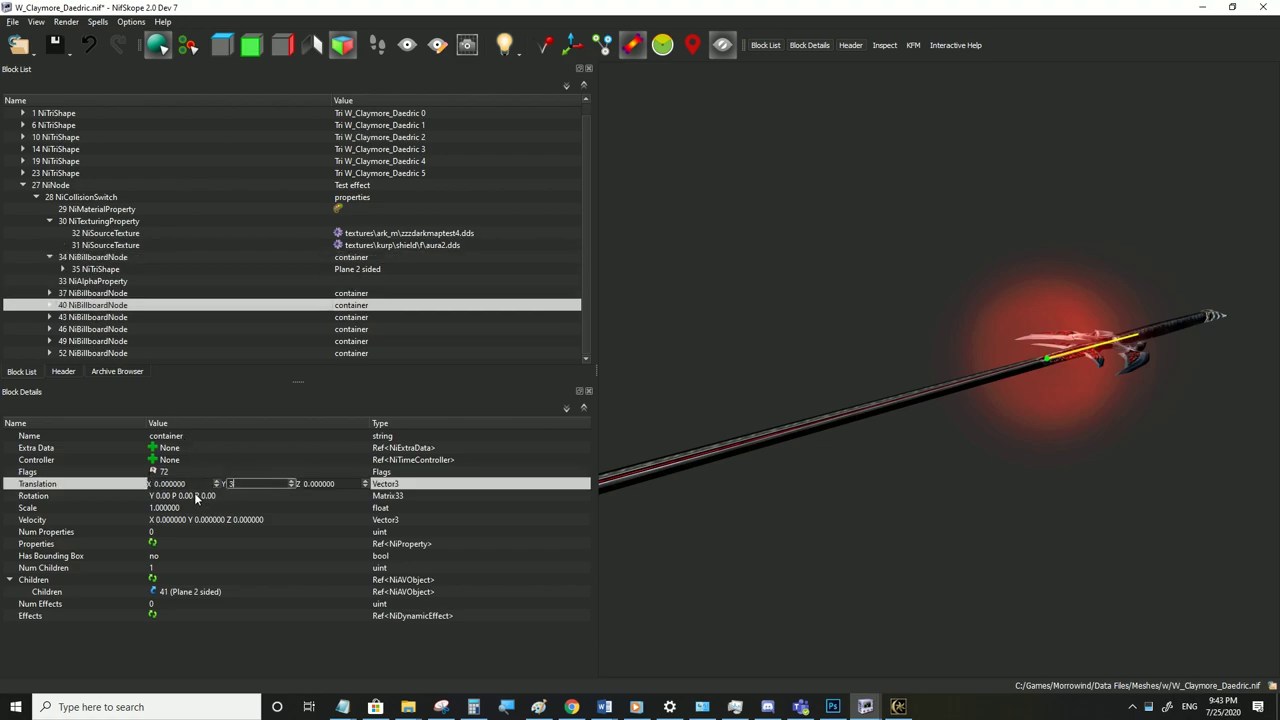
{"action": "key", "text": "Return"}
{"action": "double_click", "coordinate": [207, 485]}
{"action": "key", "text": "Tab"}
{"action": "type", "text": "25"}
{"action": "key", "text": "Return"}
{"action": "left_click", "coordinate": [85, 317]}
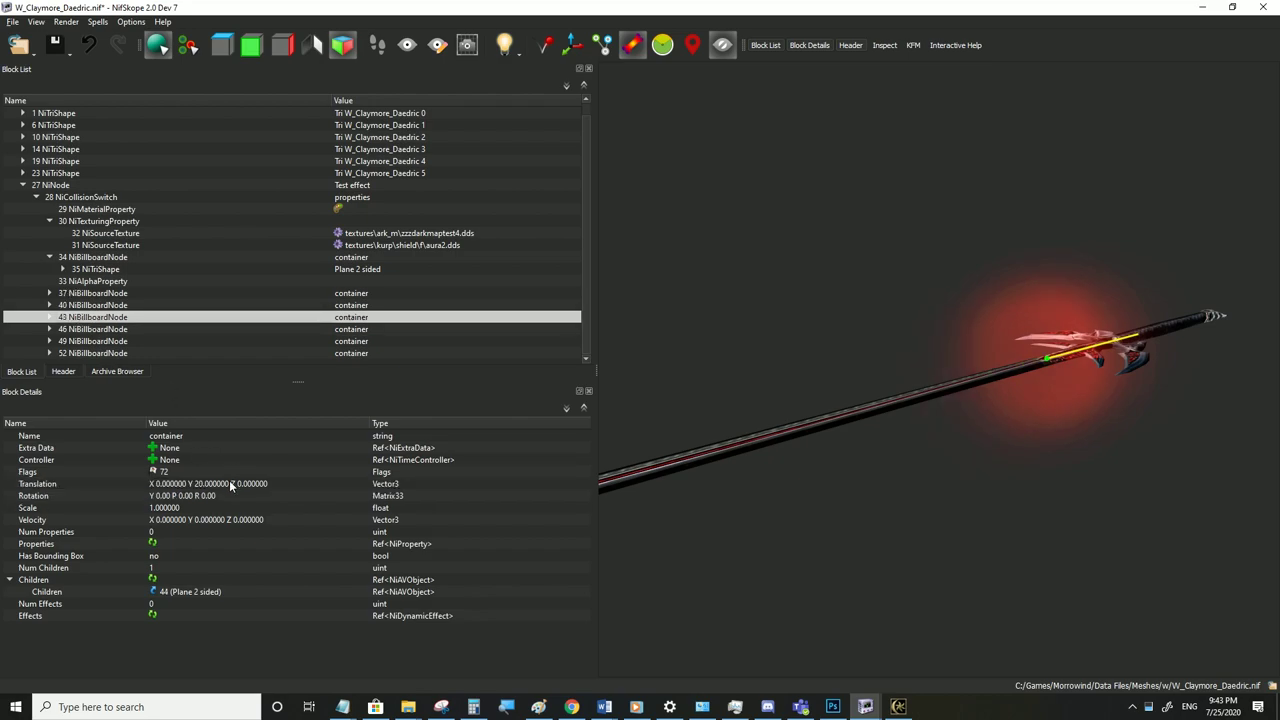
{"action": "double_click", "coordinate": [231, 483]}
{"action": "key", "text": "Tab"}
{"action": "type", "text": "30"}
{"action": "key", "text": "Return"}
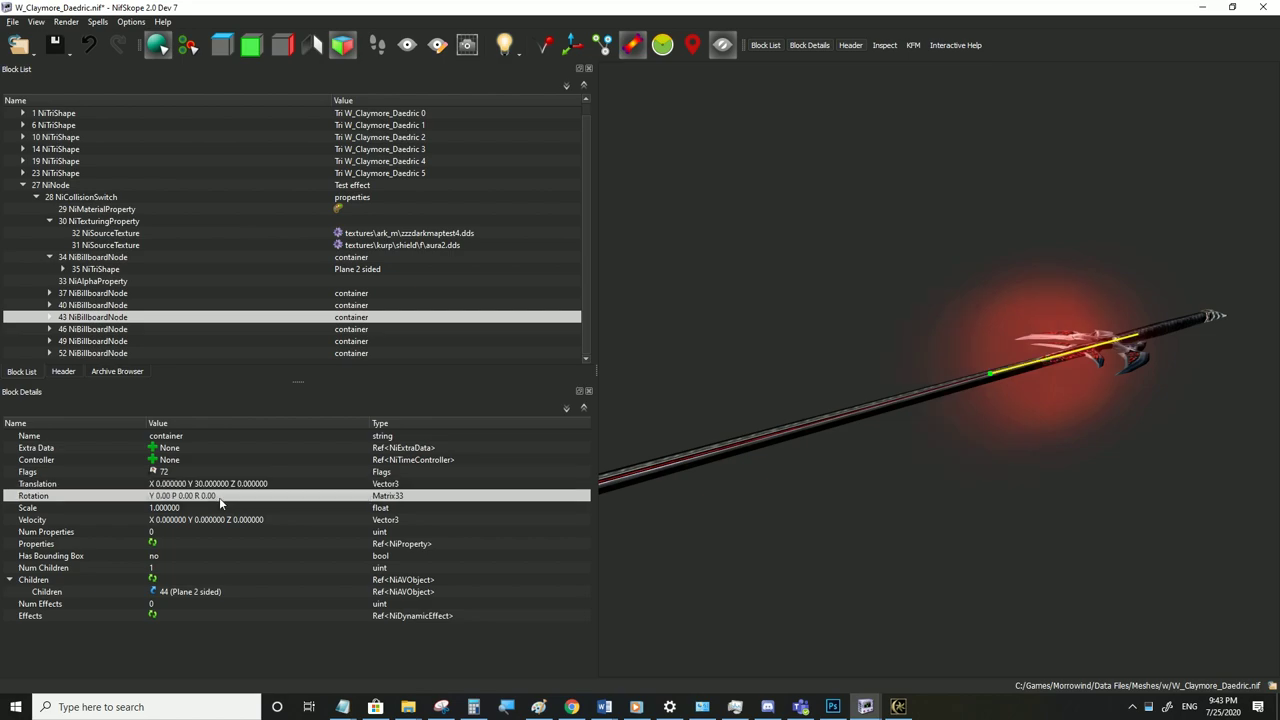
Set the following two container copies' Y translations to 35 and 40
{"action": "left_click", "coordinate": [95, 329]}
{"action": "double_click", "coordinate": [211, 484]}
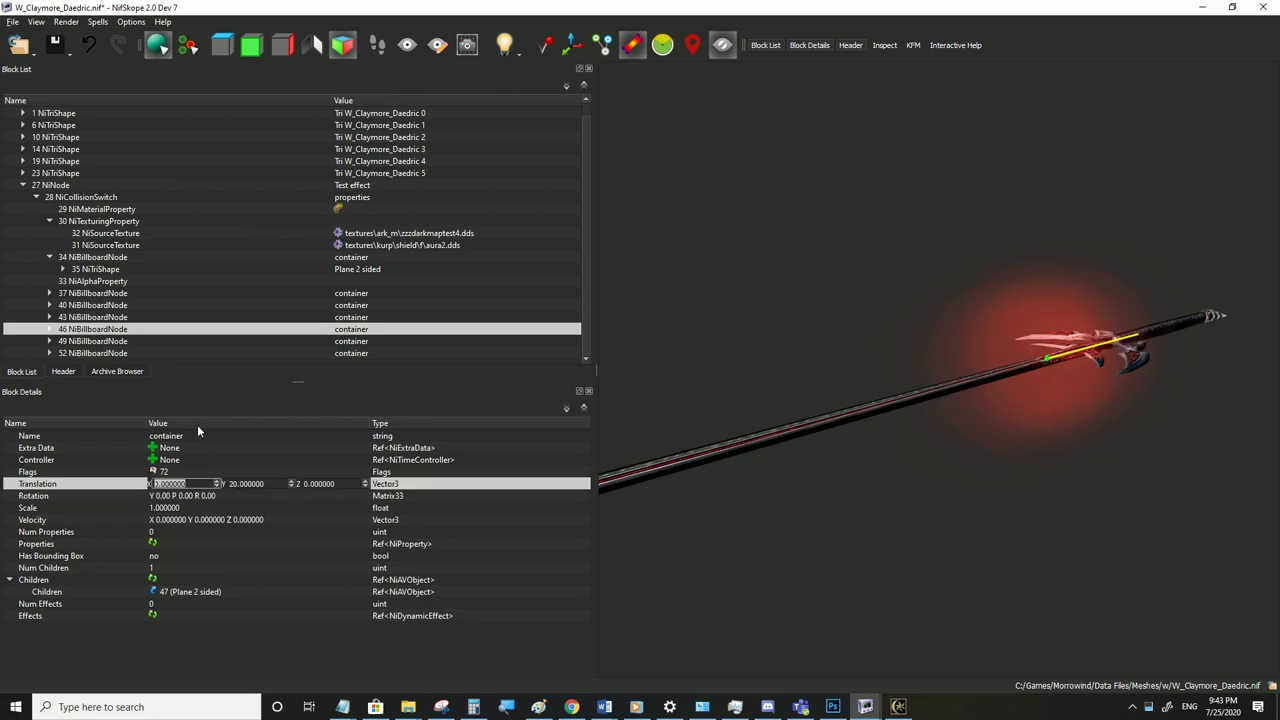
{"action": "left_click", "coordinate": [85, 317]}
{"action": "left_click", "coordinate": [86, 329]}
{"action": "double_click", "coordinate": [229, 484]}
{"action": "key", "text": "Tab"}
{"action": "type", "text": "35"}
{"action": "left_click", "coordinate": [228, 497]}
{"action": "left_click", "coordinate": [100, 341]}
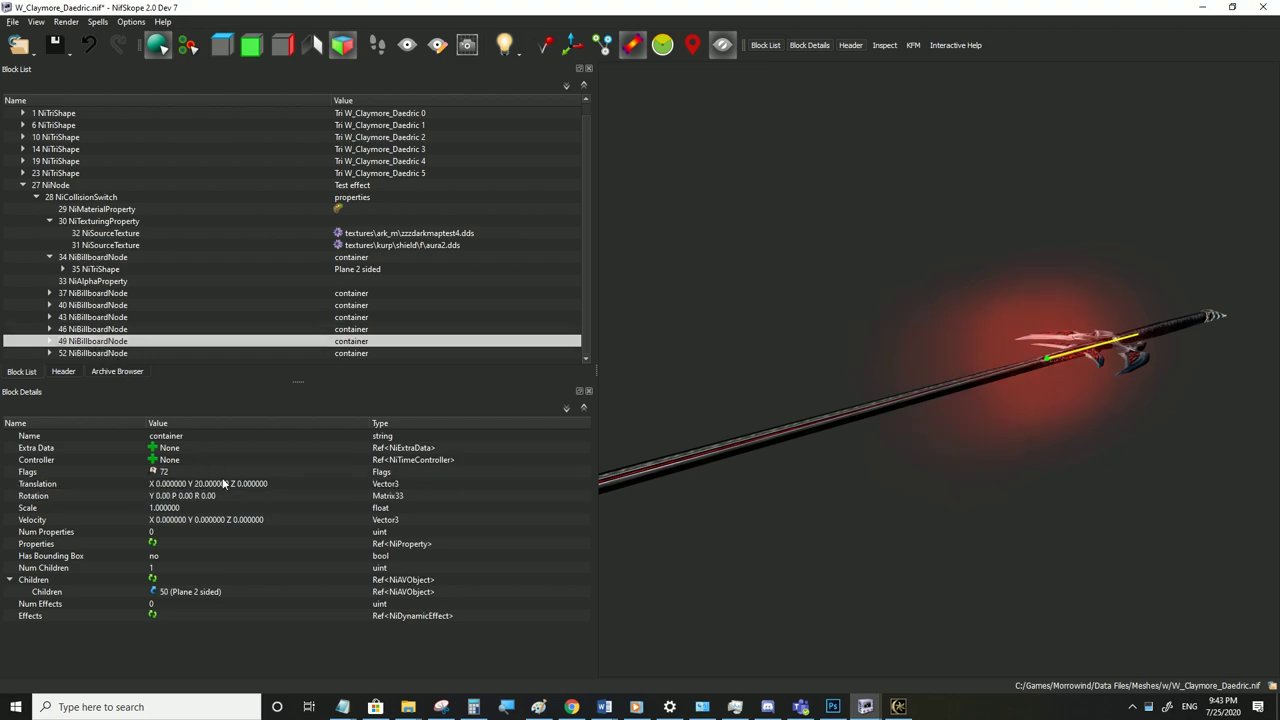
{"action": "double_click", "coordinate": [229, 484]}
{"action": "double_click", "coordinate": [257, 484]}
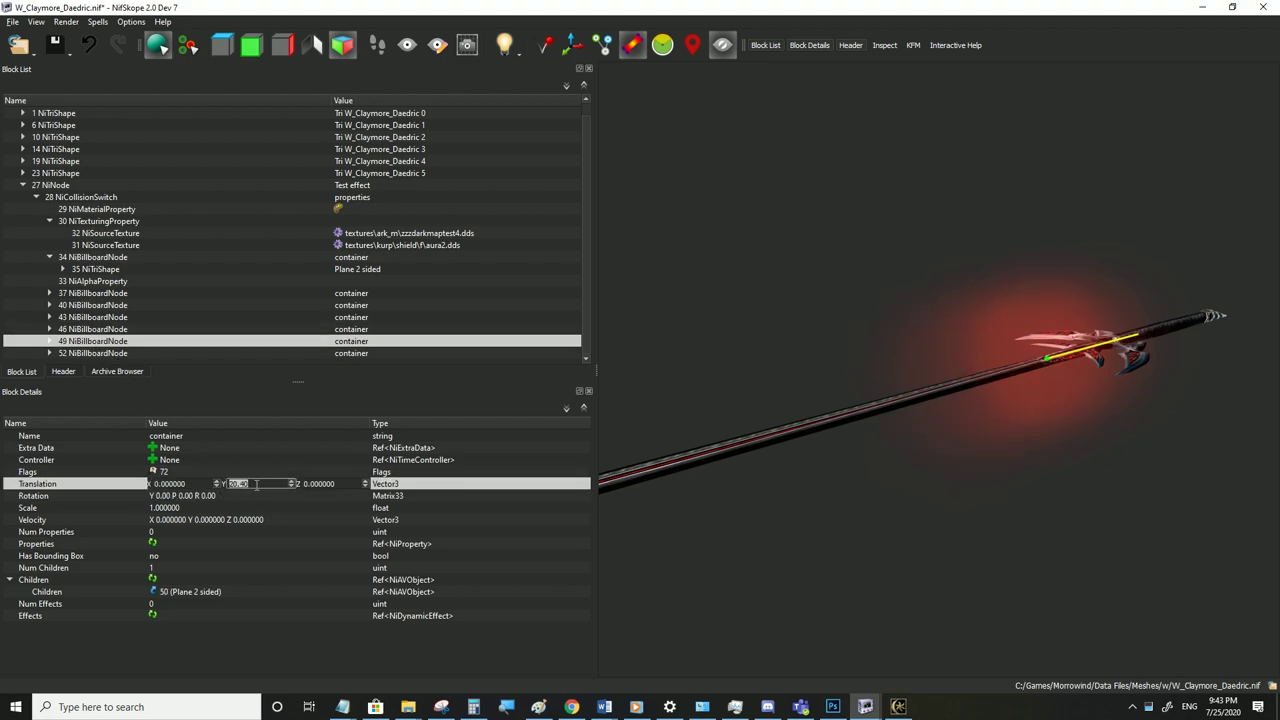
{"action": "type", "text": "40"}
{"action": "left_click", "coordinate": [240, 510]}
Place the last container, block 52, at Y 45 and review container 34's placement
{"action": "left_click", "coordinate": [92, 356]}
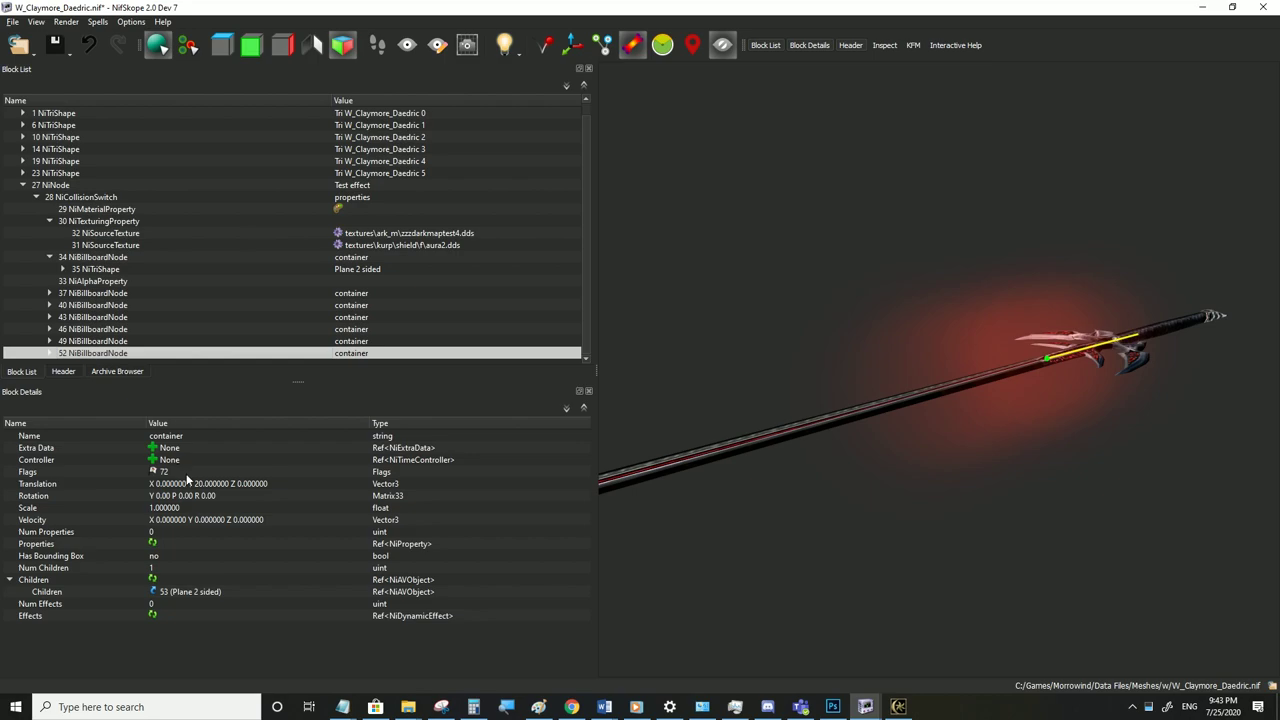
{"action": "left_click", "coordinate": [97, 344]}
{"action": "left_click", "coordinate": [95, 353]}
{"action": "left_click", "coordinate": [197, 485]}
{"action": "double_click", "coordinate": [225, 485]}
{"action": "type", "text": "45"}
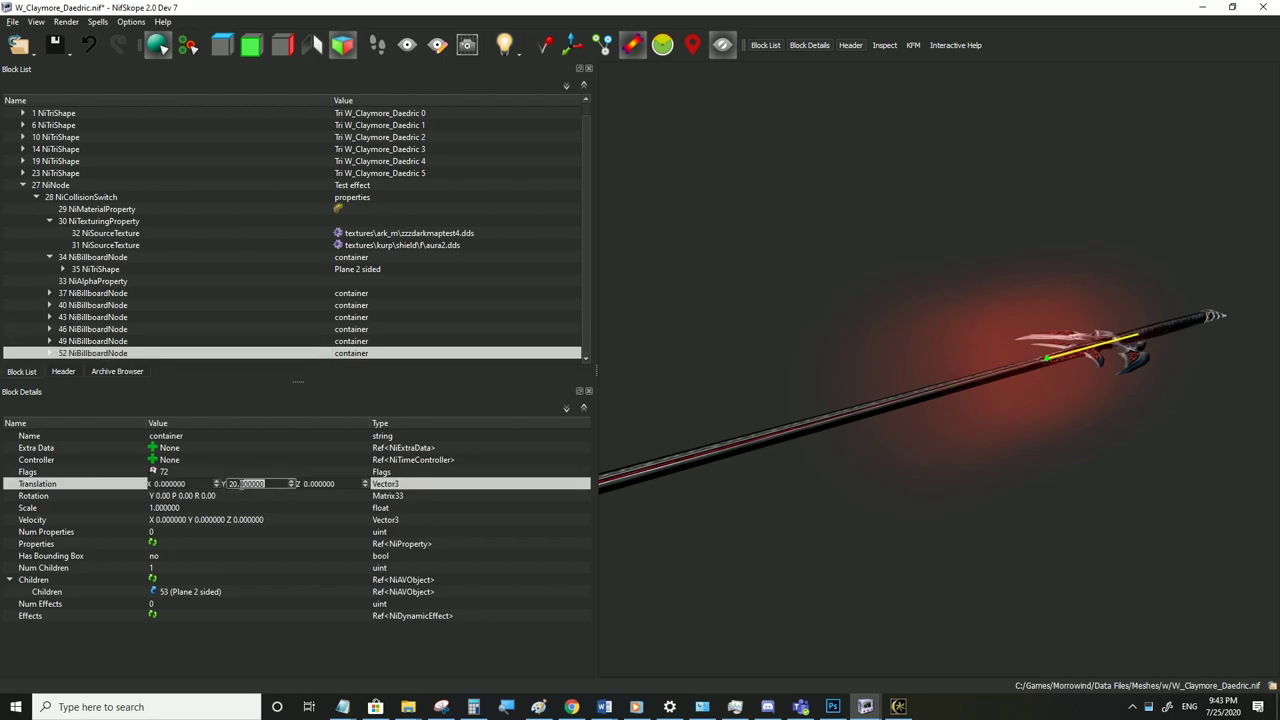
{"action": "left_click", "coordinate": [229, 510]}
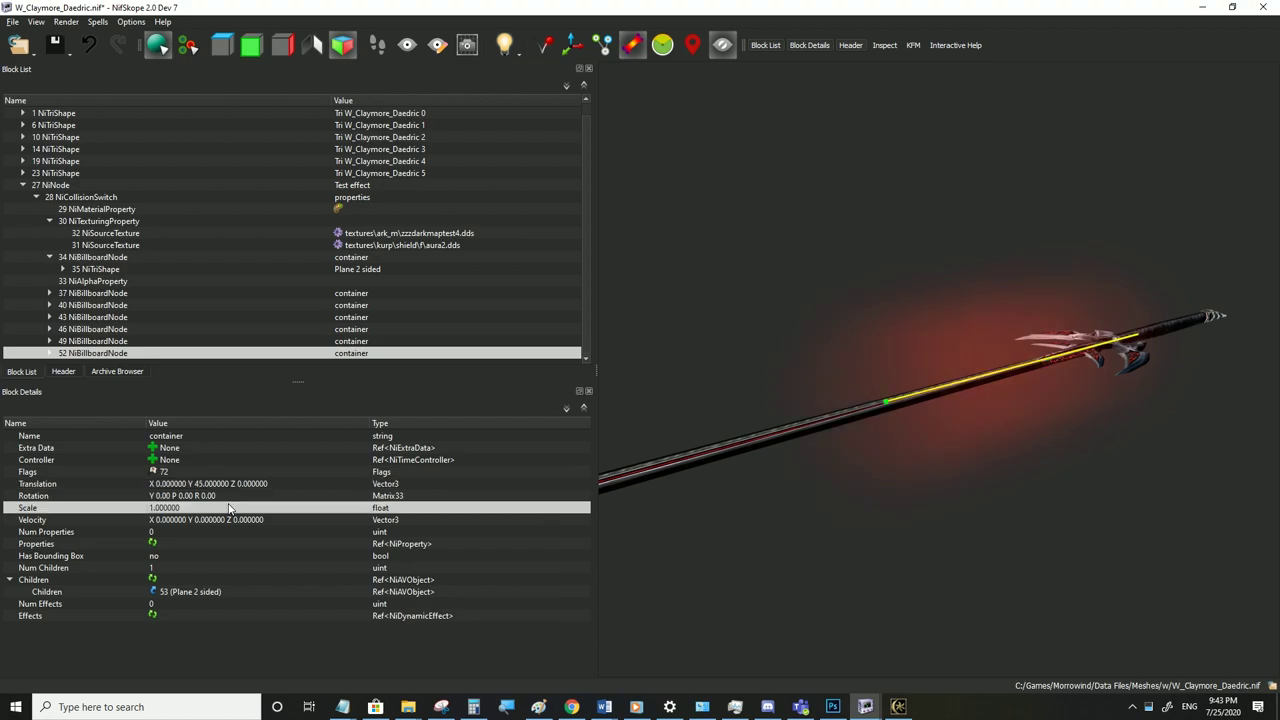
{"action": "left_click", "coordinate": [86, 293]}
{"action": "left_click", "coordinate": [105, 258]}
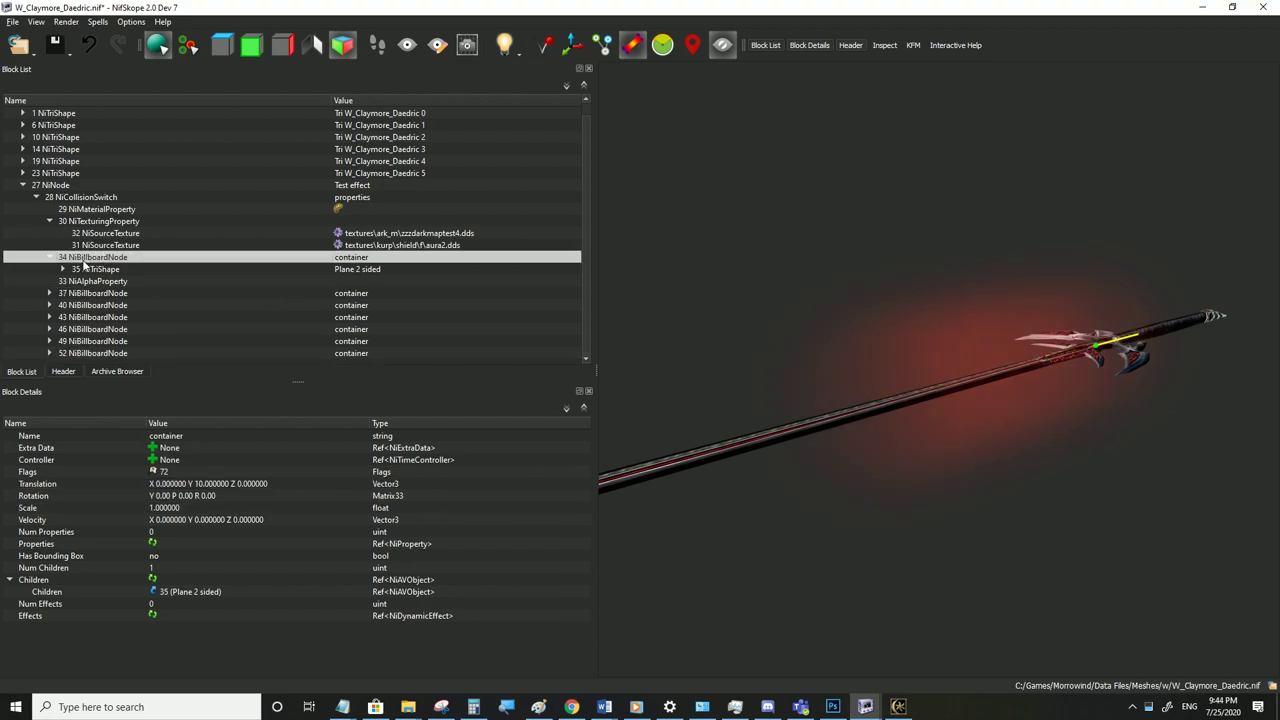
Scale container 37 to 0.7, recommit container 40's scale, and set container 43 to 0.5
{"action": "left_click", "coordinate": [86, 292]}
{"action": "double_click", "coordinate": [164, 507]}
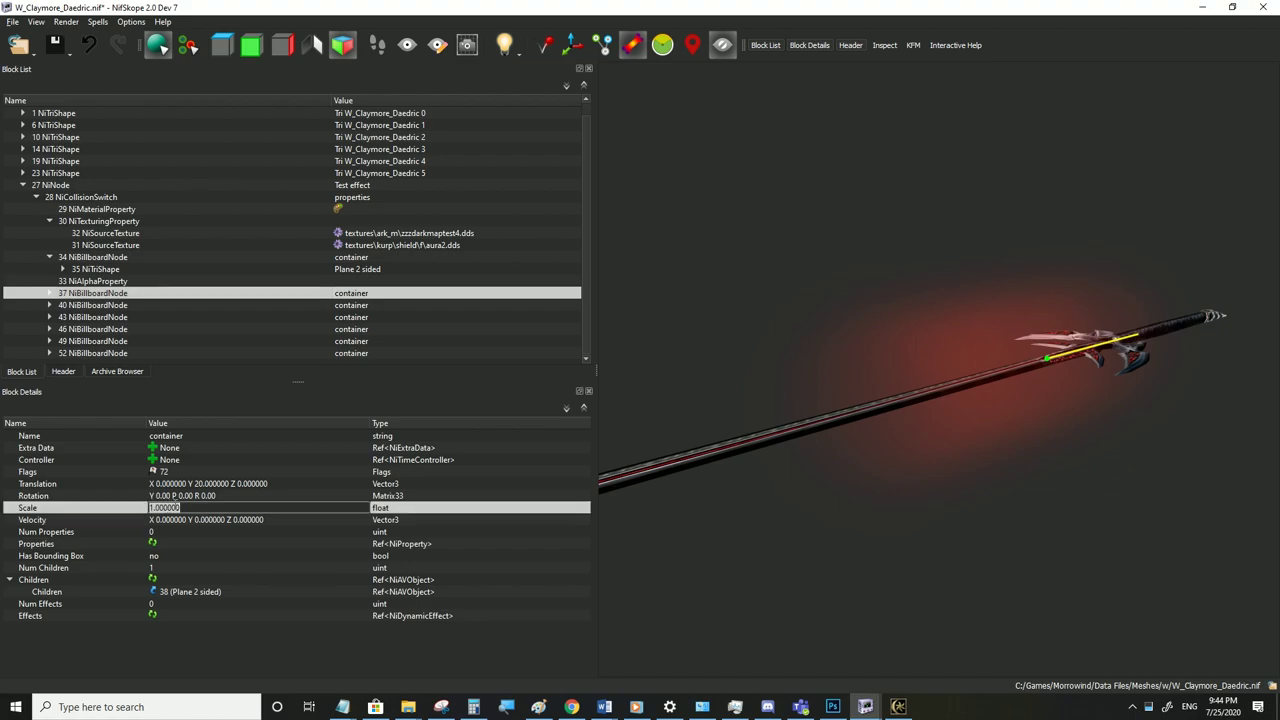
{"action": "type", "text": "0."}
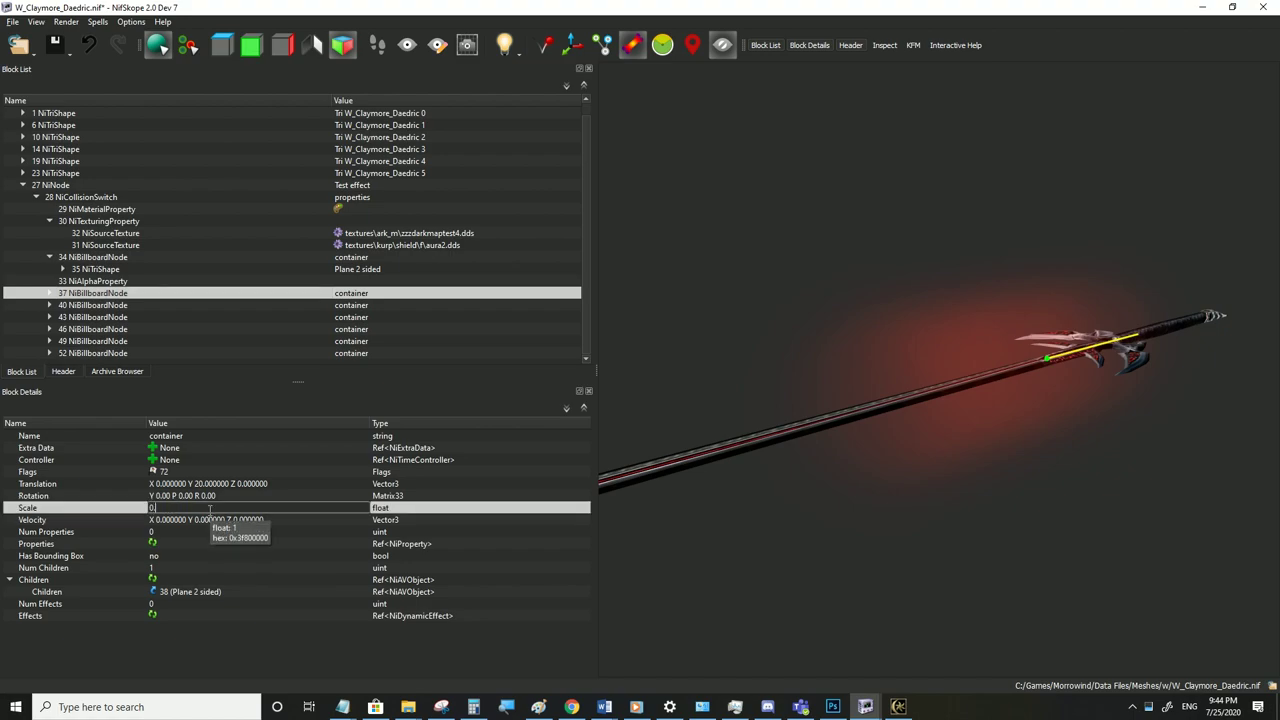
{"action": "type", "text": "7"}
{"action": "key", "text": "Return"}
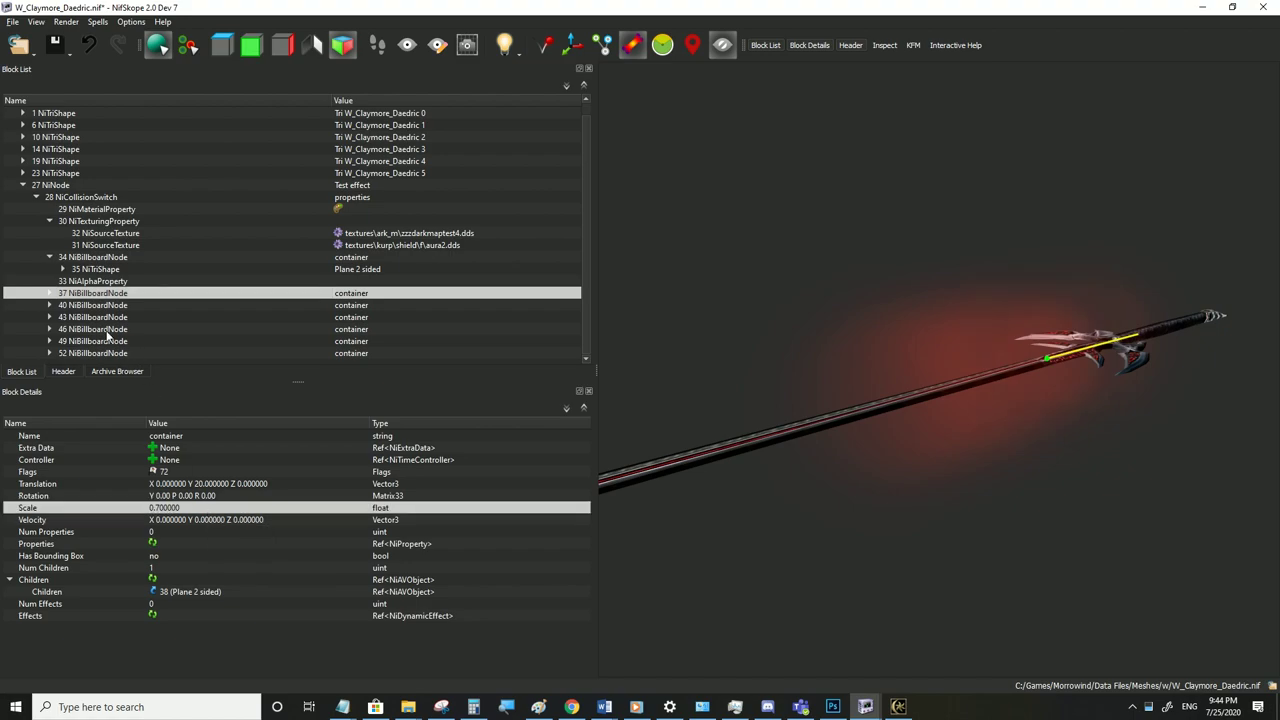
{"action": "left_click", "coordinate": [86, 305]}
{"action": "double_click", "coordinate": [164, 507]}
{"action": "type", "text": "0.7"}
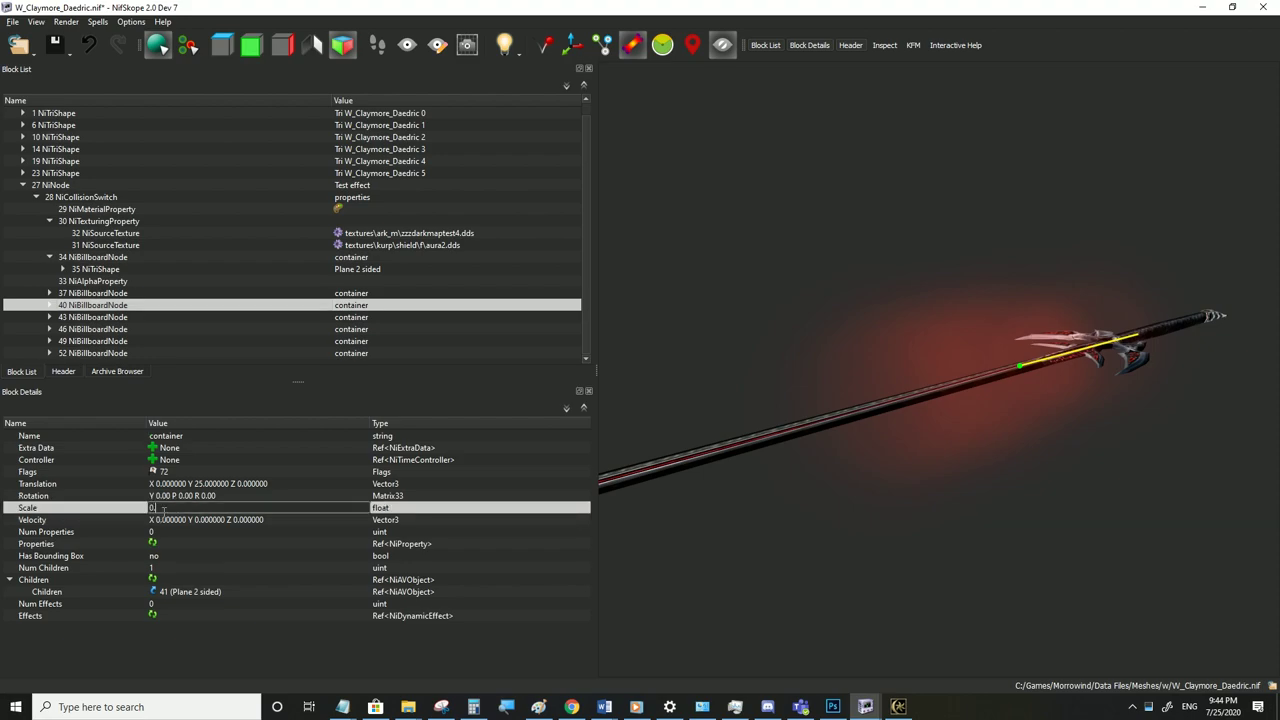
{"action": "key", "text": "Return"}
{"action": "left_click", "coordinate": [91, 319]}
{"action": "double_click", "coordinate": [183, 508]}
{"action": "type", "text": "0.5"}
{"action": "key", "text": "Return"}
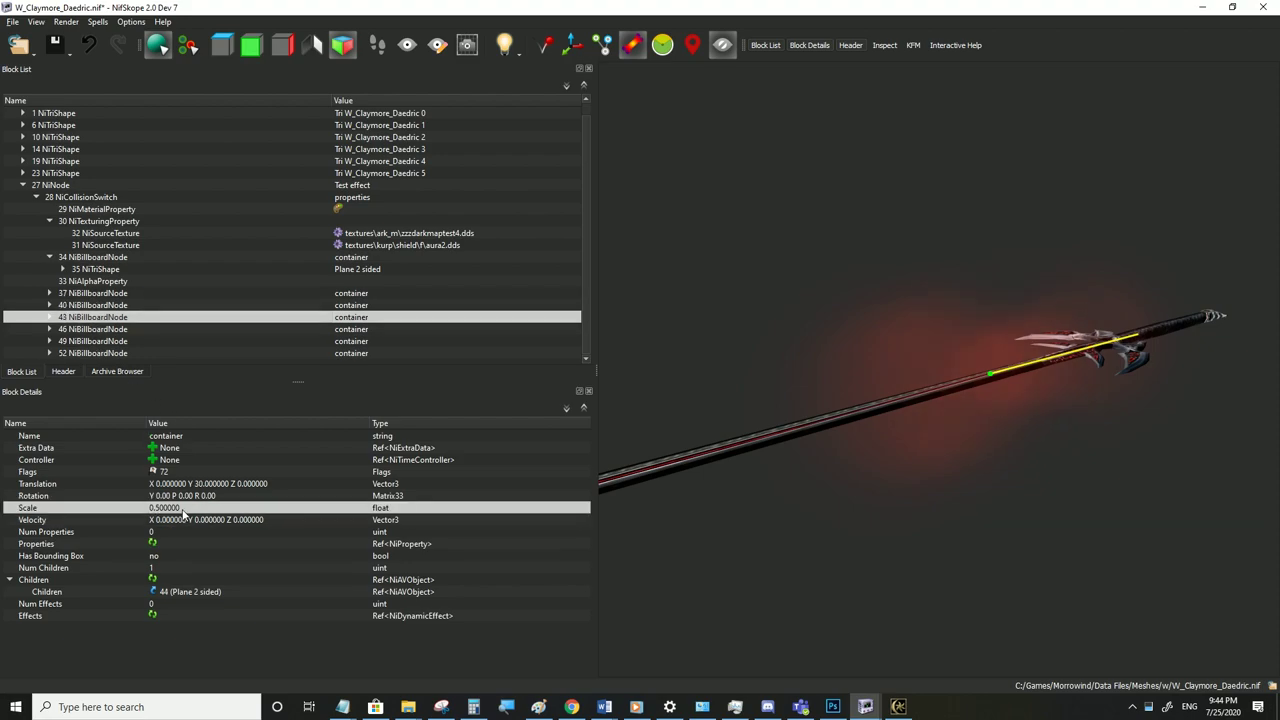
Scale billboard containers 46, 49 and 52 down to 0.4
{"action": "left_click", "coordinate": [102, 330]}
{"action": "double_click", "coordinate": [170, 508]}
{"action": "type", "text": "0.4"}
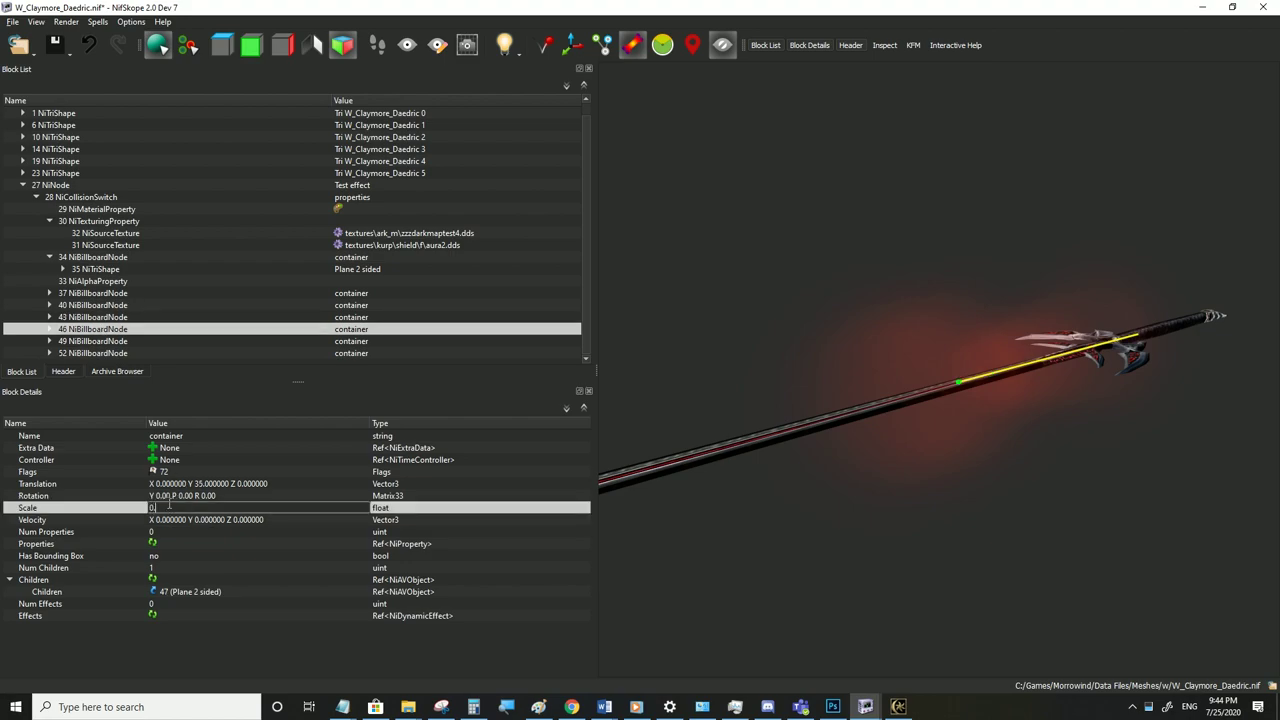
{"action": "key", "text": "Return"}
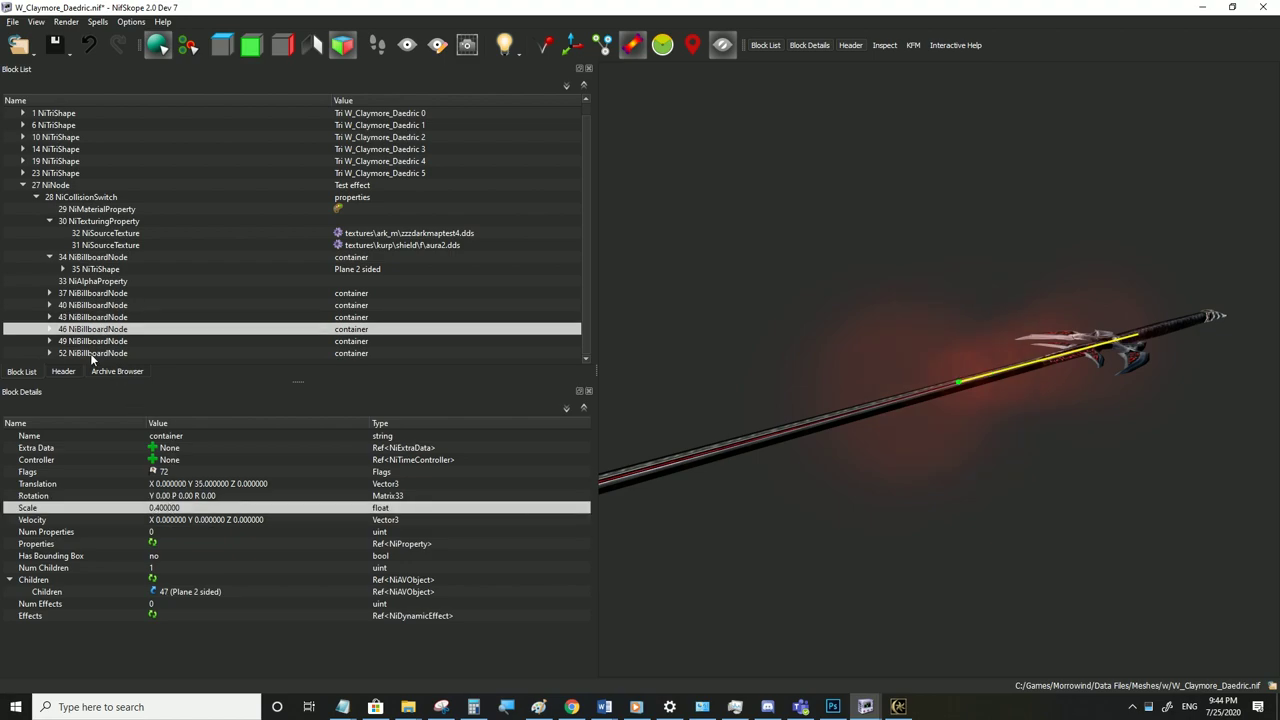
{"action": "left_click", "coordinate": [90, 342]}
{"action": "double_click", "coordinate": [172, 510]}
{"action": "type", "text": "0.4"}
{"action": "key", "text": "Return"}
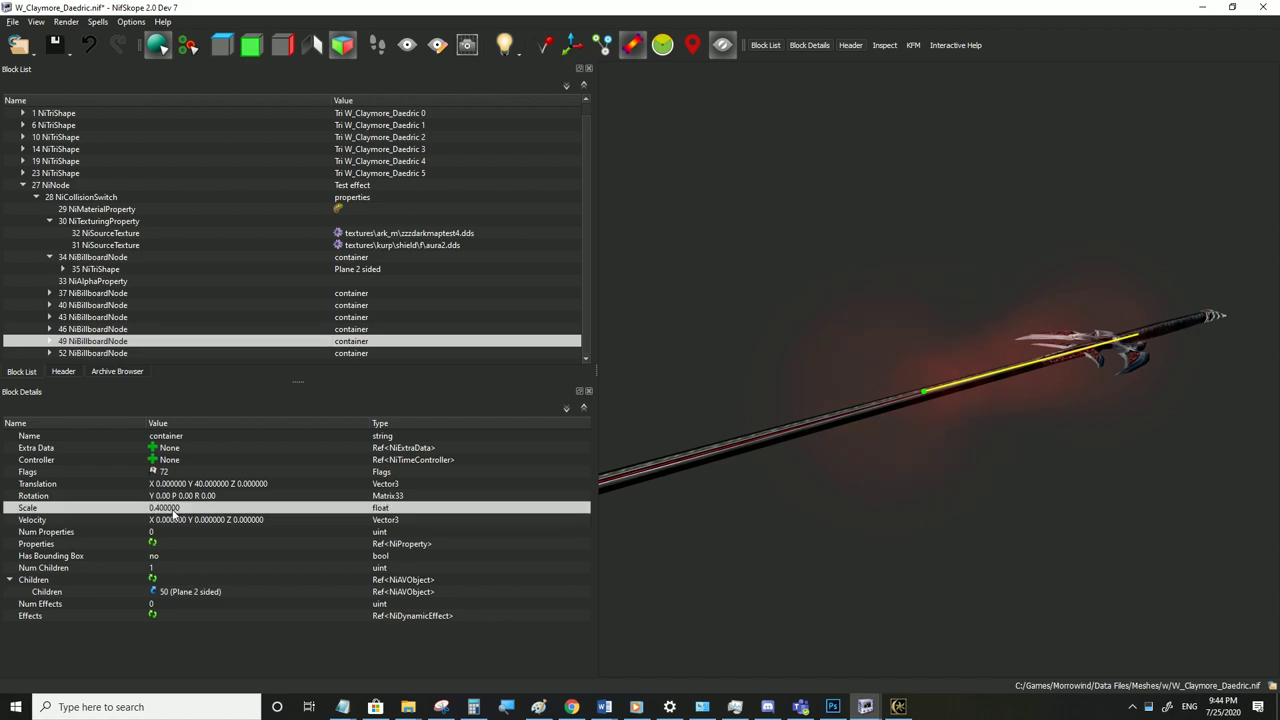
{"action": "left_click", "coordinate": [81, 353]}
{"action": "double_click", "coordinate": [182, 508]}
{"action": "type", "text": "0.4"}
{"action": "key", "text": "Return"}
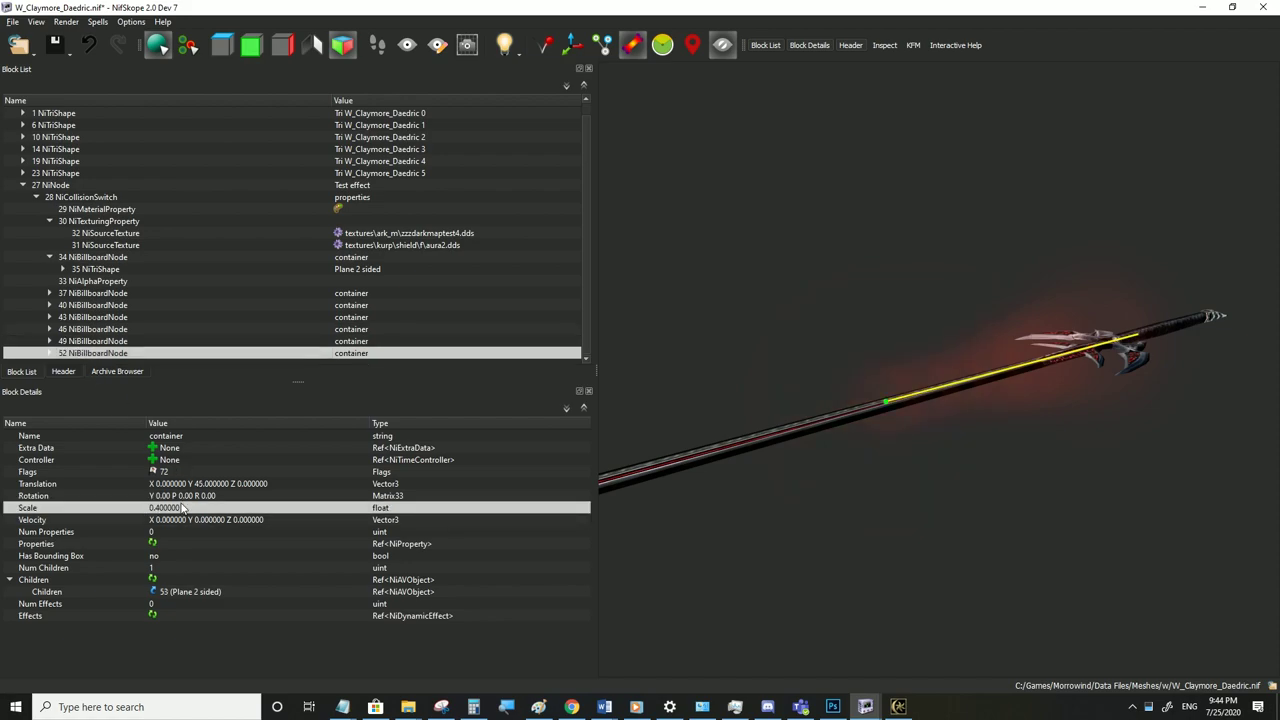
{"action": "right_click", "coordinate": [105, 353]}
Copy billboard container 52 and paste five copies under NiCollisionSwitch node 28
{"action": "mouse_move", "coordinate": [150, 347]}
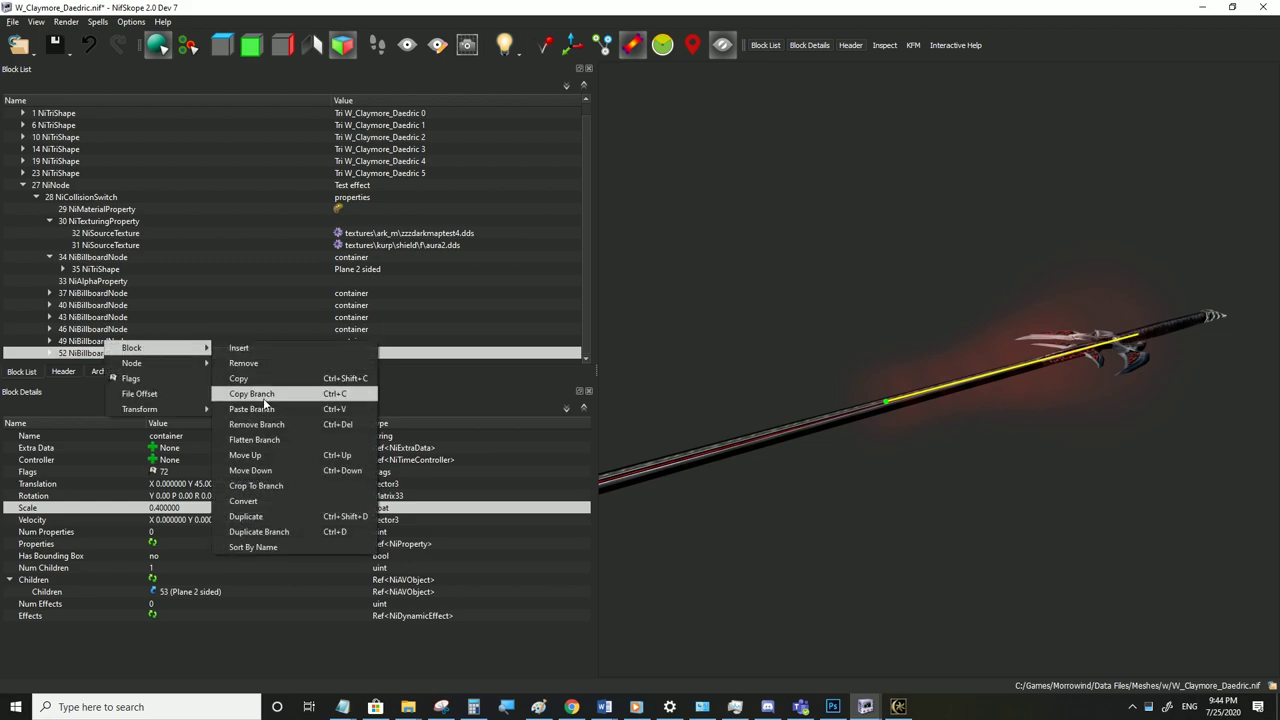
{"action": "left_click", "coordinate": [266, 393]}
{"action": "left_click", "coordinate": [72, 197]}
{"action": "right_click", "coordinate": [72, 197]}
{"action": "mouse_move", "coordinate": [110, 207]}
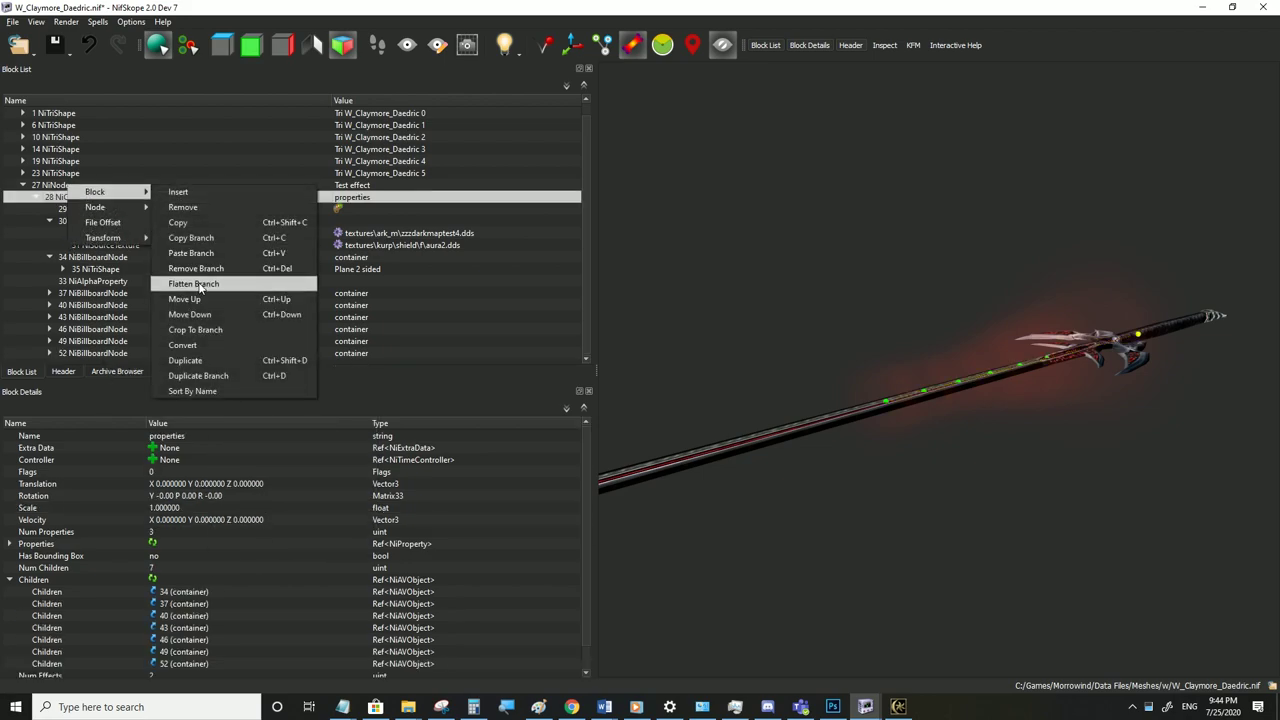
{"action": "left_click", "coordinate": [190, 255]}
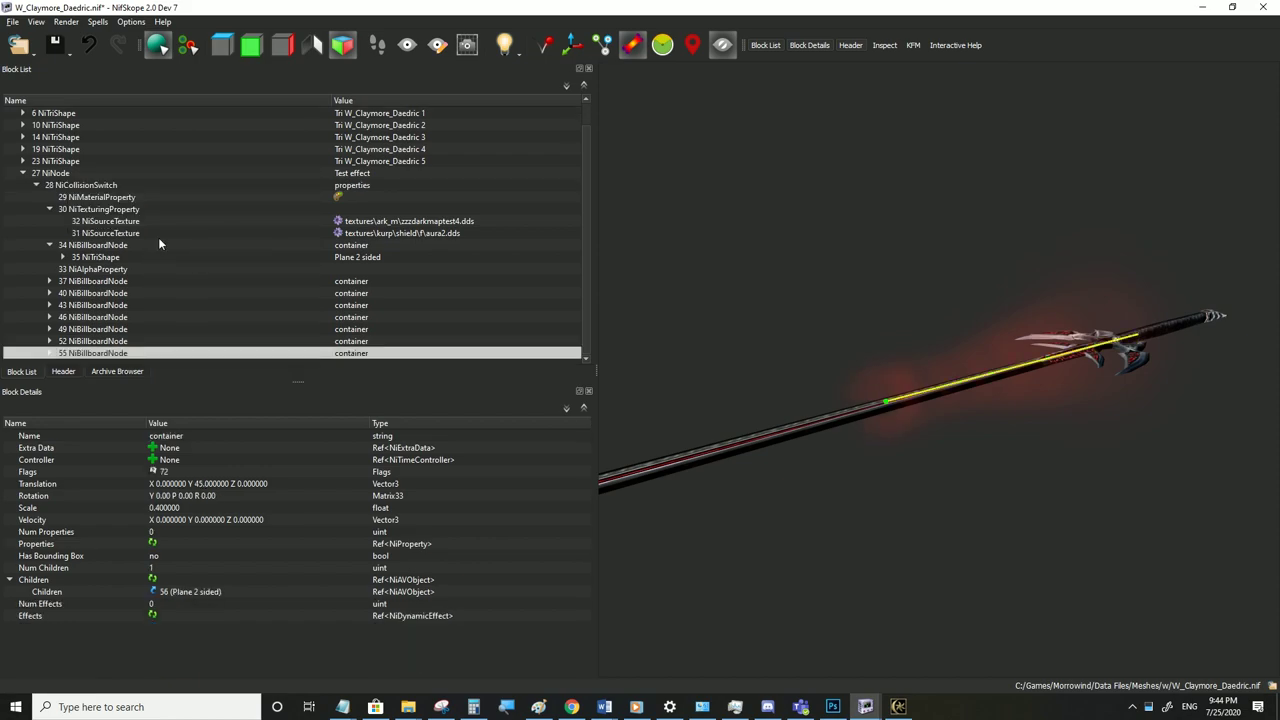
{"action": "right_click", "coordinate": [72, 186]}
{"action": "left_click", "coordinate": [190, 243]}
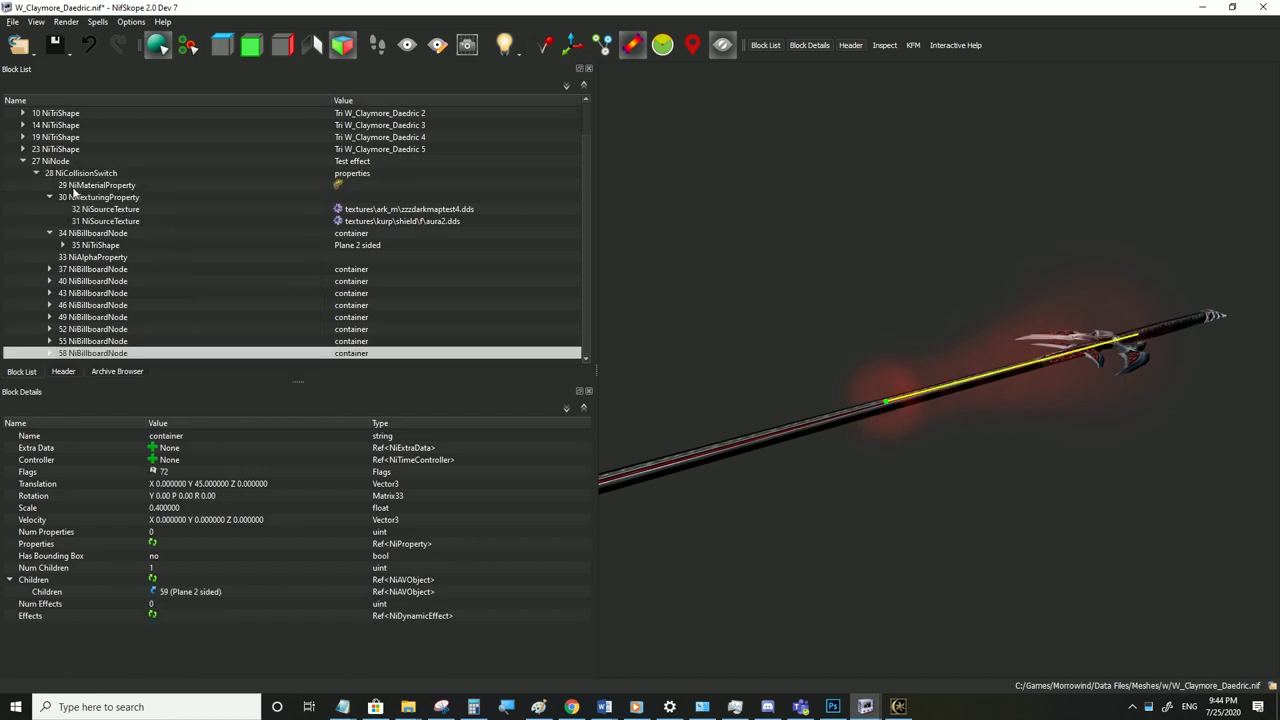
{"action": "right_click", "coordinate": [92, 171]}
{"action": "left_click", "coordinate": [195, 228]}
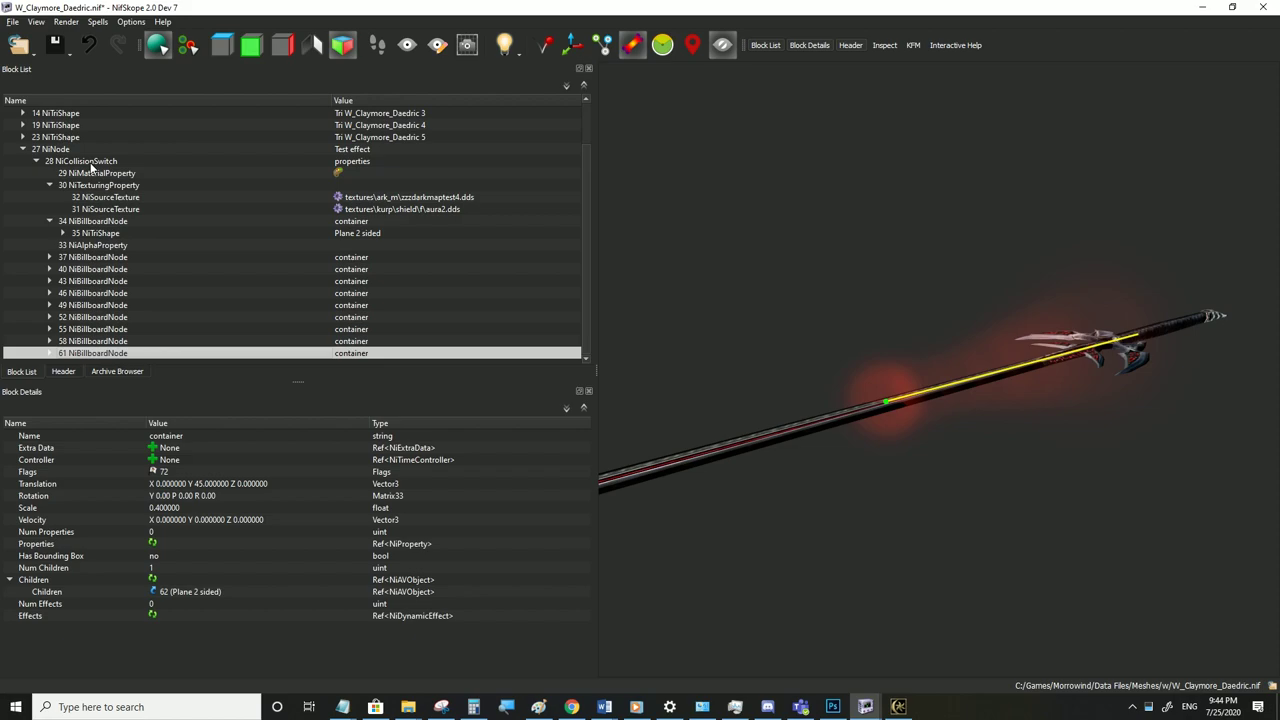
{"action": "right_click", "coordinate": [90, 163]}
{"action": "left_click", "coordinate": [270, 214]}
{"action": "right_click", "coordinate": [98, 148]}
{"action": "mouse_move", "coordinate": [120, 148]}
{"action": "left_click", "coordinate": [212, 207]}
Set the Y translation of copied containers 55, 58 and 61 to 50, 55 and 60
{"action": "left_click", "coordinate": [120, 281]}
{"action": "key", "text": "Down"}
{"action": "key", "text": "Down"}
{"action": "key", "text": "Down"}
{"action": "key", "text": "Up"}
{"action": "key", "text": "Up"}
{"action": "key", "text": "Up"}
{"action": "key", "text": "Down"}
{"action": "key", "text": "Down"}
{"action": "double_click", "coordinate": [230, 485]}
{"action": "double_click", "coordinate": [238, 485]}
{"action": "type", "text": "50"}
{"action": "left_click", "coordinate": [232, 496]}
{"action": "left_click", "coordinate": [99, 320]}
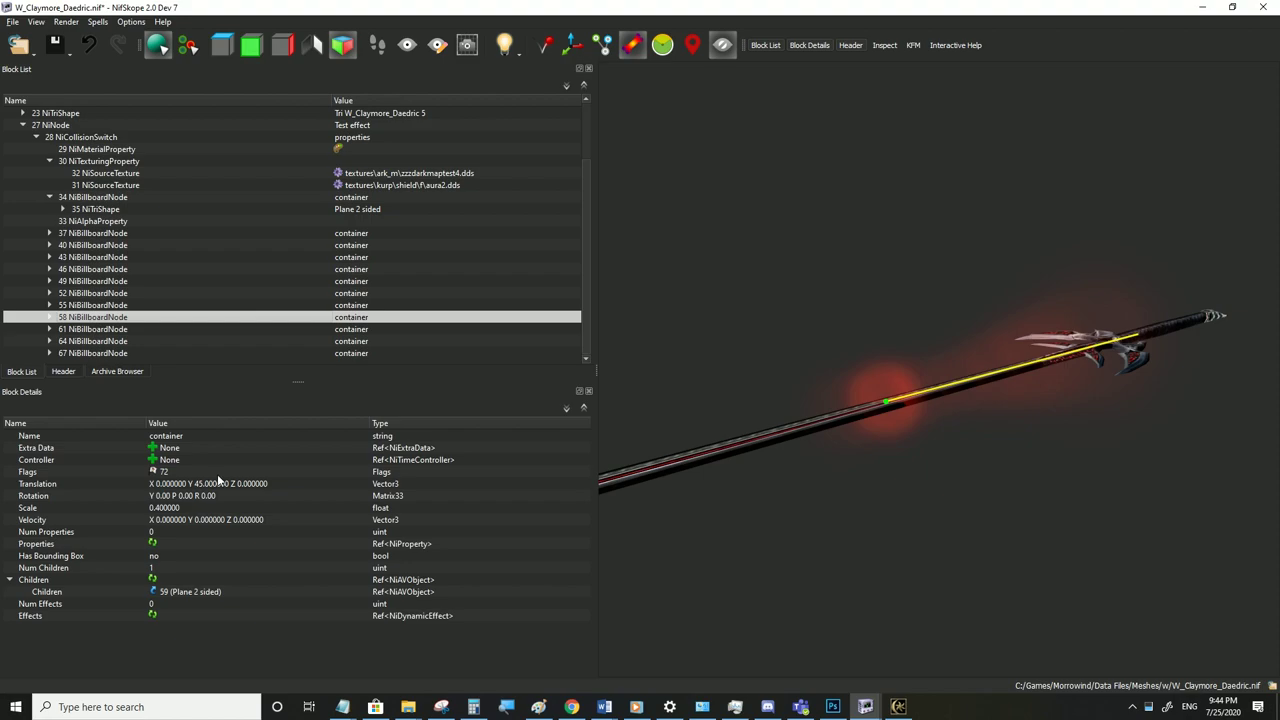
{"action": "double_click", "coordinate": [219, 482]}
{"action": "double_click", "coordinate": [238, 484]}
{"action": "type", "text": "5"}
{"action": "left_click", "coordinate": [222, 496]}
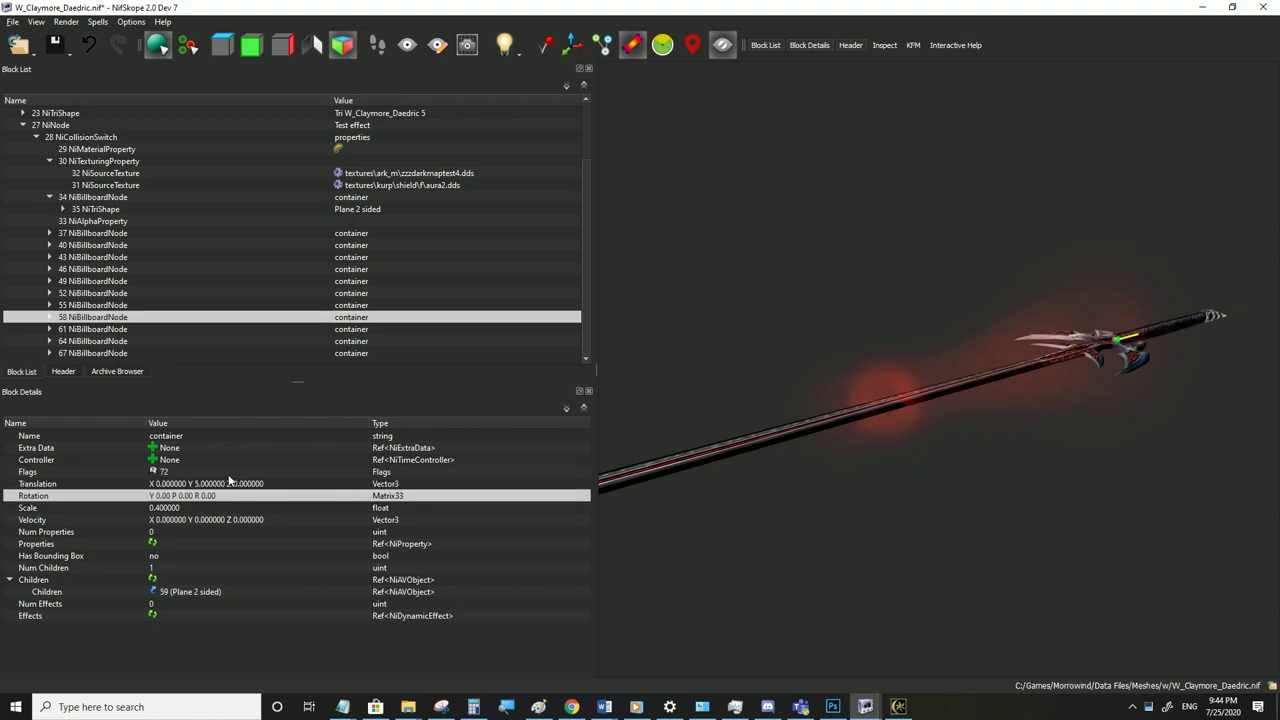
{"action": "double_click", "coordinate": [229, 483]}
{"action": "type", "text": "55"}
{"action": "left_click", "coordinate": [231, 497]}
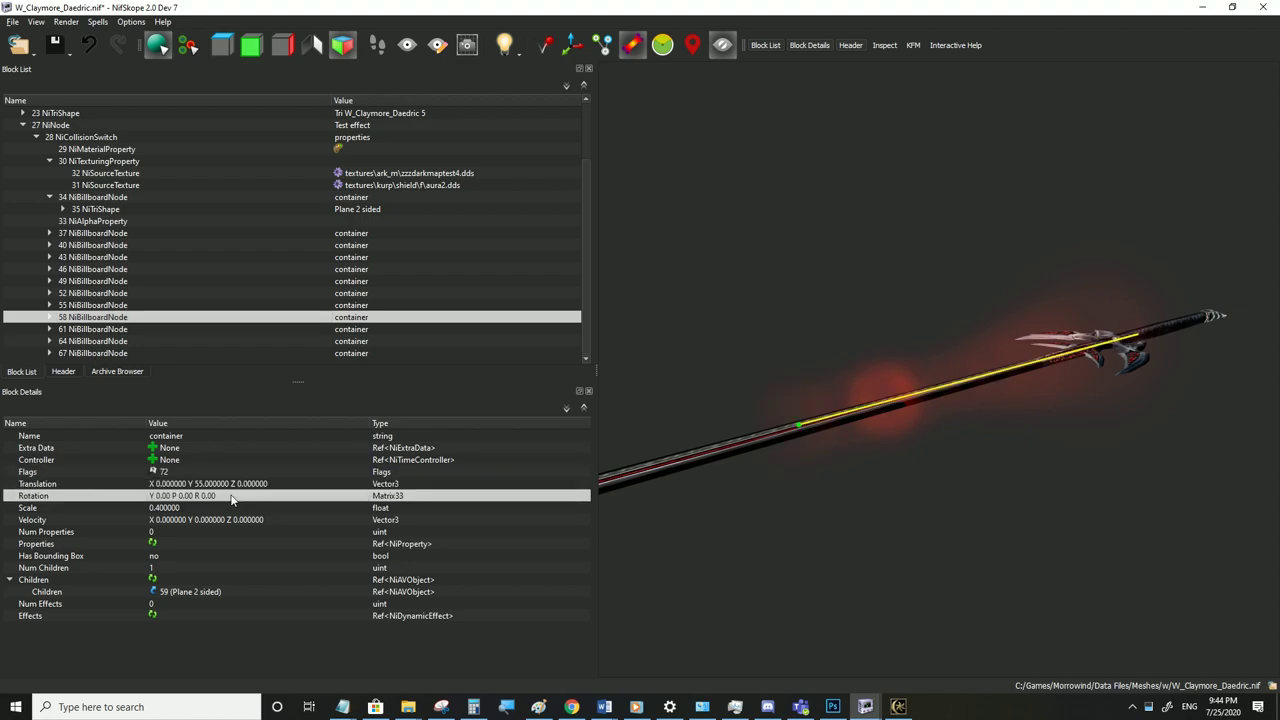
{"action": "left_click", "coordinate": [104, 330]}
{"action": "double_click", "coordinate": [229, 483]}
{"action": "type", "text": "60"}
{"action": "left_click", "coordinate": [228, 497]}
Set the Y translation of containers 64 and 67 to 65 and 70
{"action": "left_click", "coordinate": [100, 341]}
{"action": "double_click", "coordinate": [229, 483]}
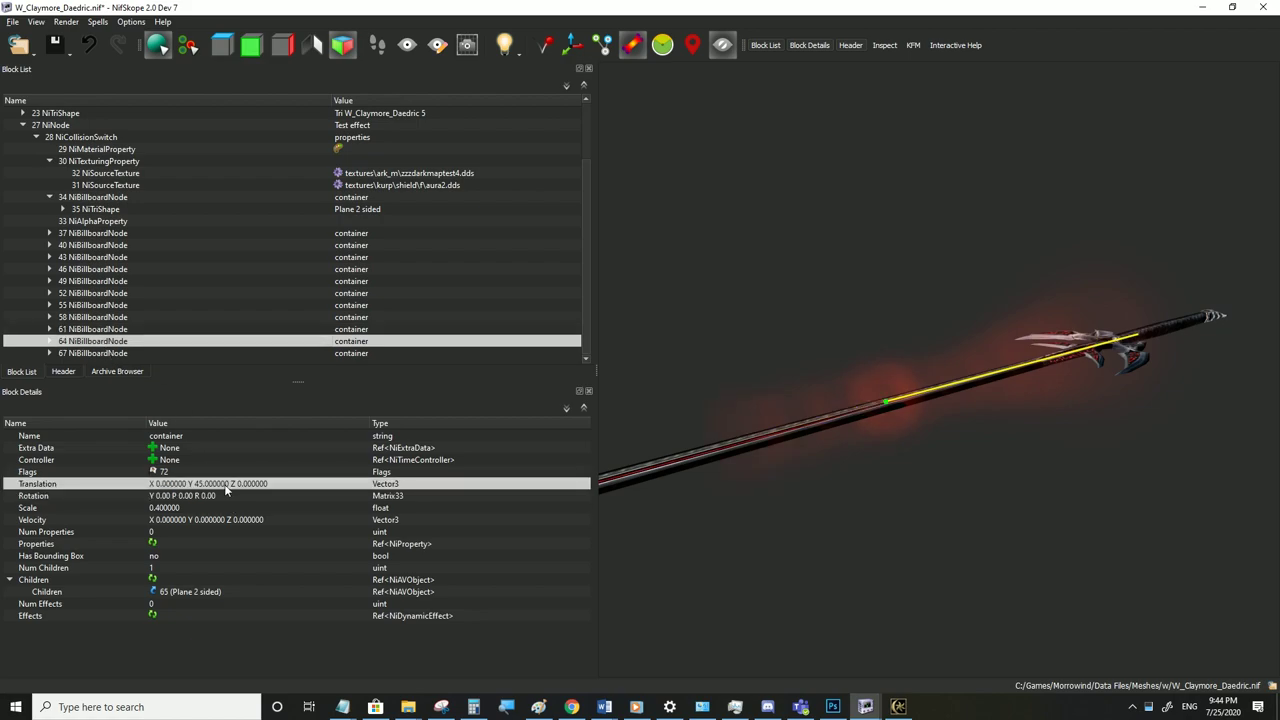
{"action": "double_click", "coordinate": [234, 484]}
{"action": "type", "text": "65"}
{"action": "left_click", "coordinate": [222, 499]}
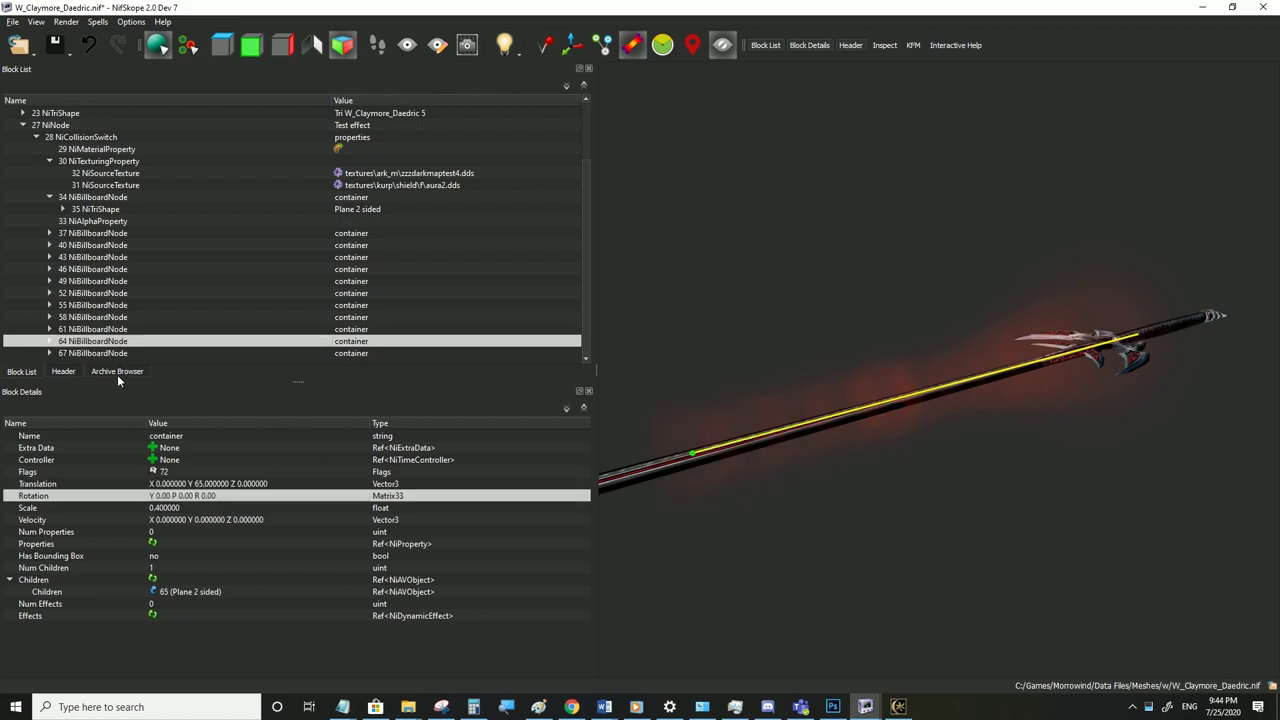
{"action": "left_click", "coordinate": [108, 354]}
{"action": "left_click", "coordinate": [217, 484]}
{"action": "double_click", "coordinate": [218, 485]}
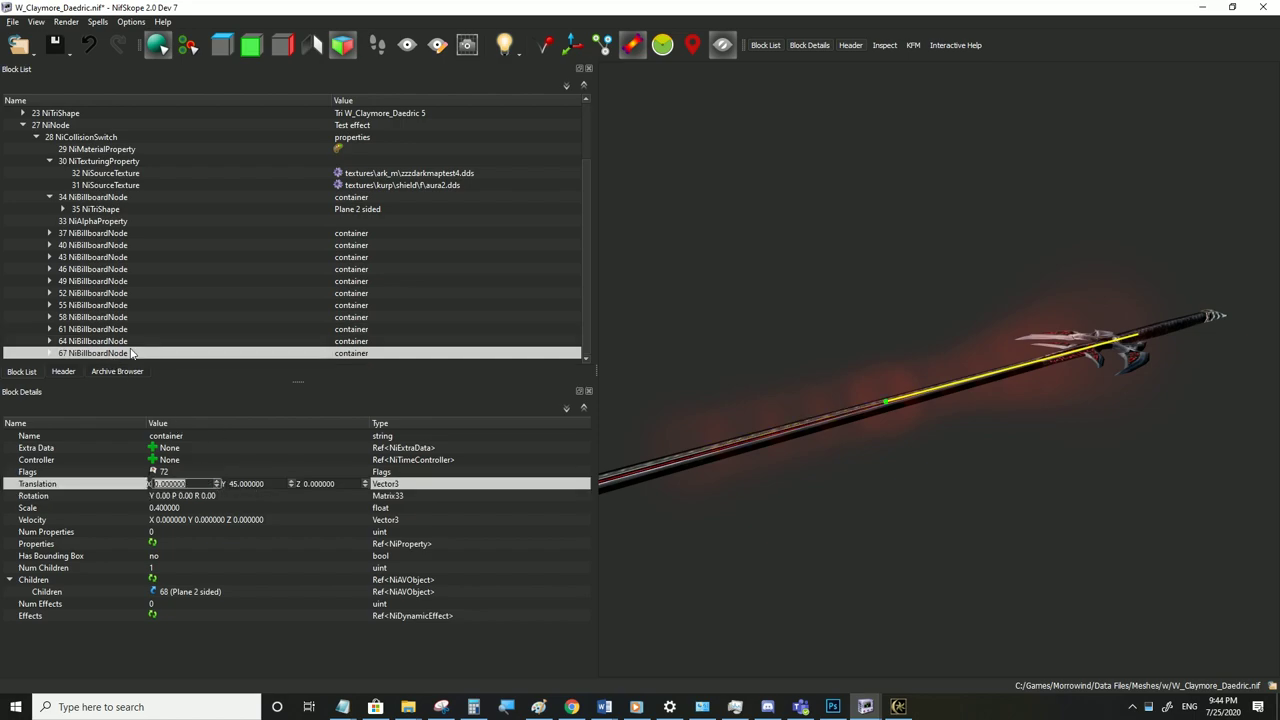
{"action": "left_click", "coordinate": [122, 343]}
{"action": "left_click", "coordinate": [122, 352]}
{"action": "double_click", "coordinate": [212, 483]}
{"action": "double_click", "coordinate": [241, 484]}
{"action": "left_click", "coordinate": [233, 496]}
Copy container 67 and paste two copies of it under node 28
{"action": "middle_click_drag", "start_coordinate": [770, 440], "coordinate": [911, 390]}
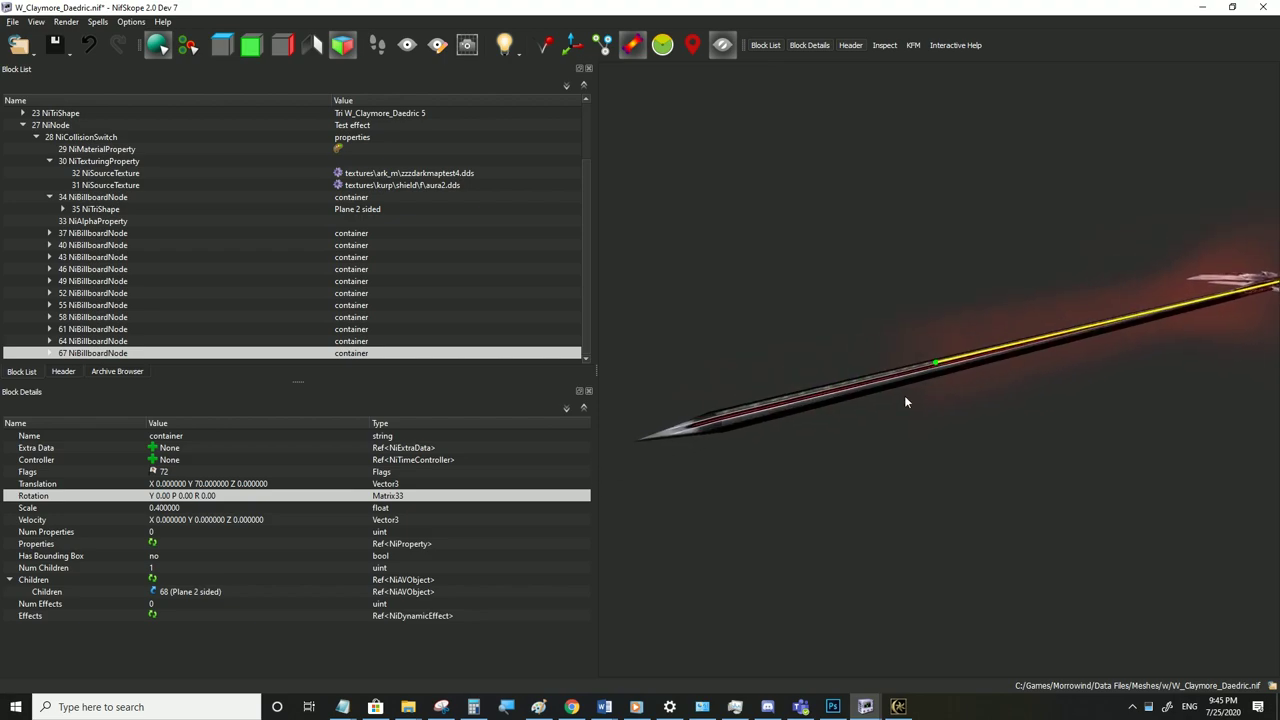
{"action": "left_click_drag", "start_coordinate": [1030, 337], "coordinate": [1011, 370]}
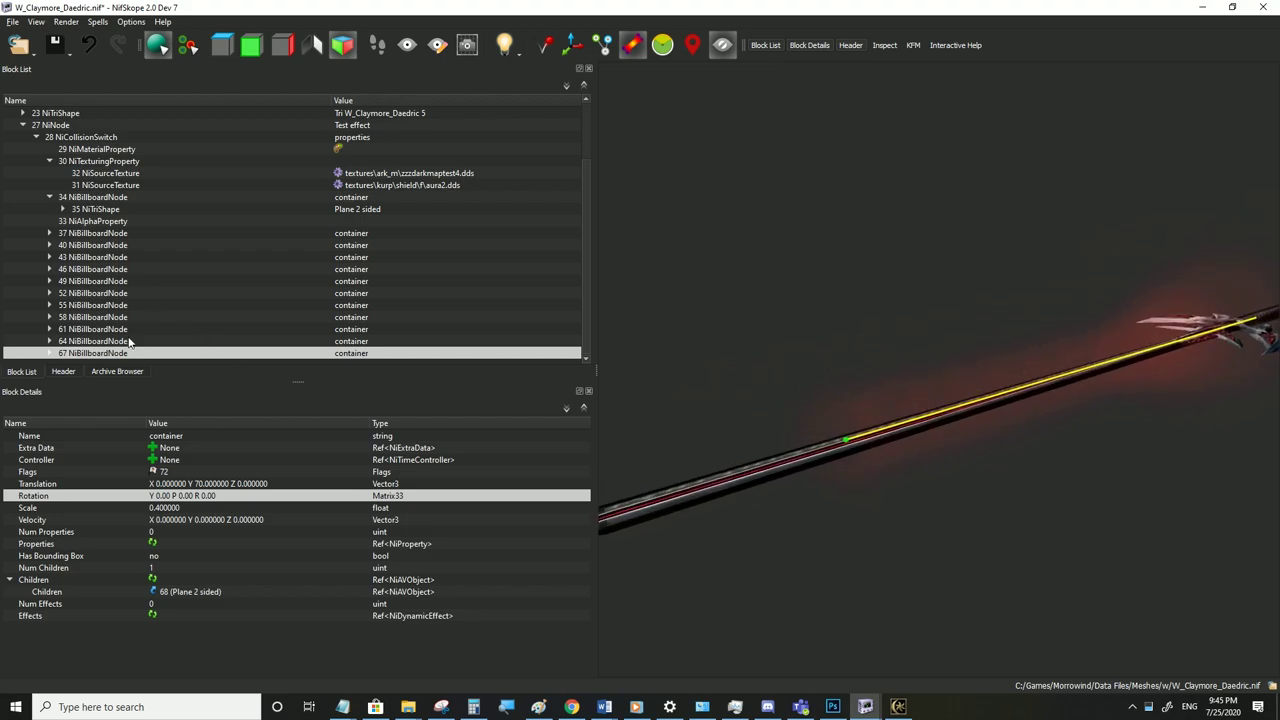
{"action": "left_click_drag", "start_coordinate": [870, 370], "coordinate": [799, 433]}
{"action": "right_click", "coordinate": [89, 350]}
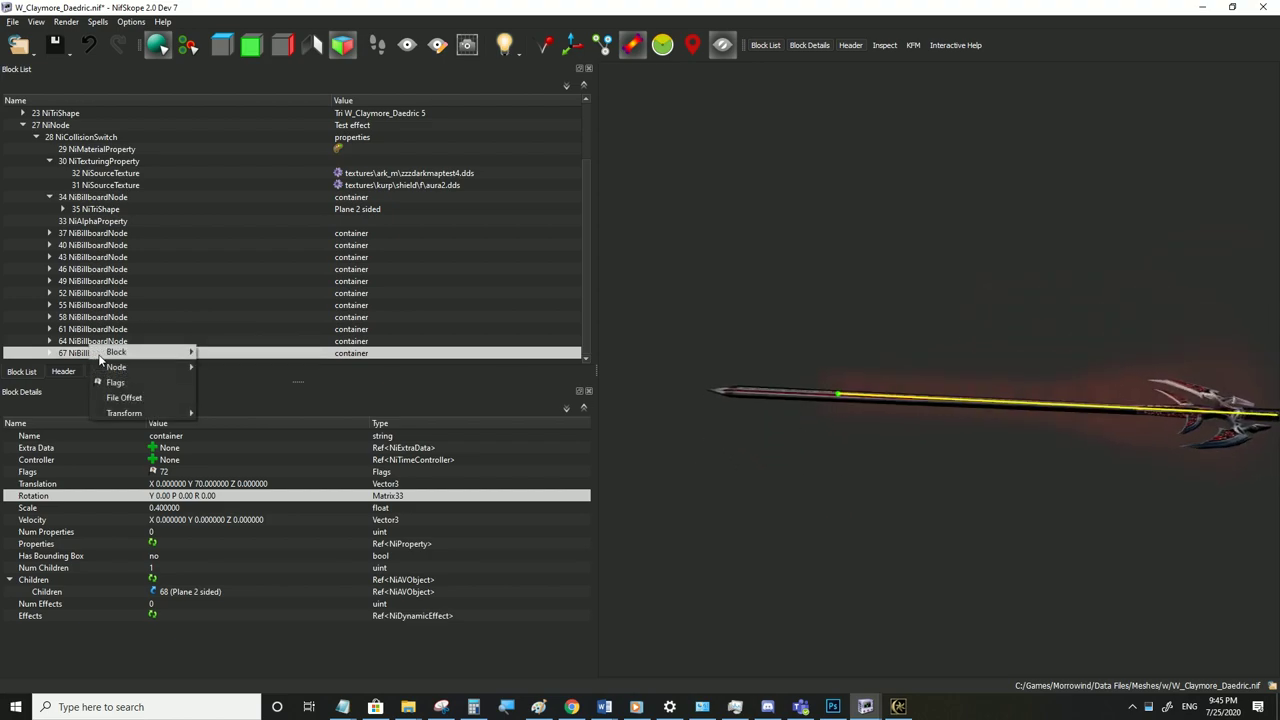
{"action": "mouse_move", "coordinate": [120, 355]}
{"action": "left_click", "coordinate": [249, 397]}
{"action": "left_click", "coordinate": [60, 137]}
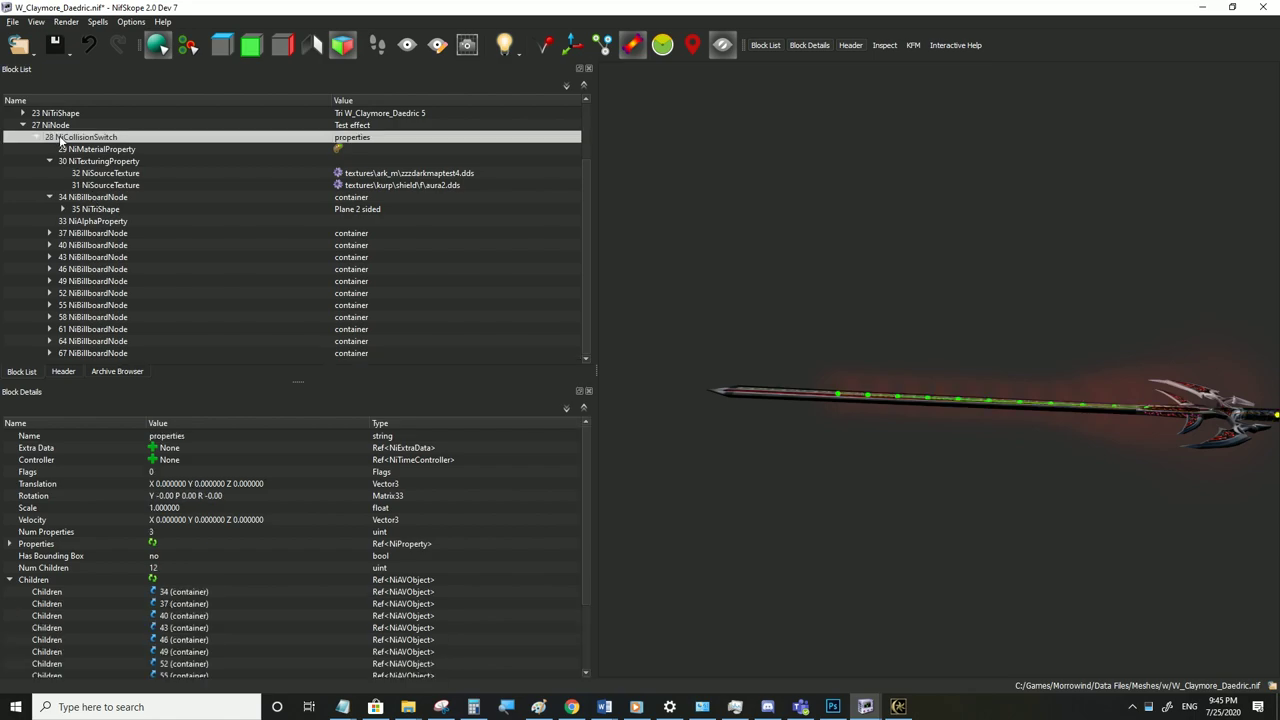
{"action": "right_click", "coordinate": [62, 130]}
{"action": "mouse_move", "coordinate": [100, 131]}
{"action": "left_click", "coordinate": [200, 192]}
{"action": "left_click", "coordinate": [60, 125]}
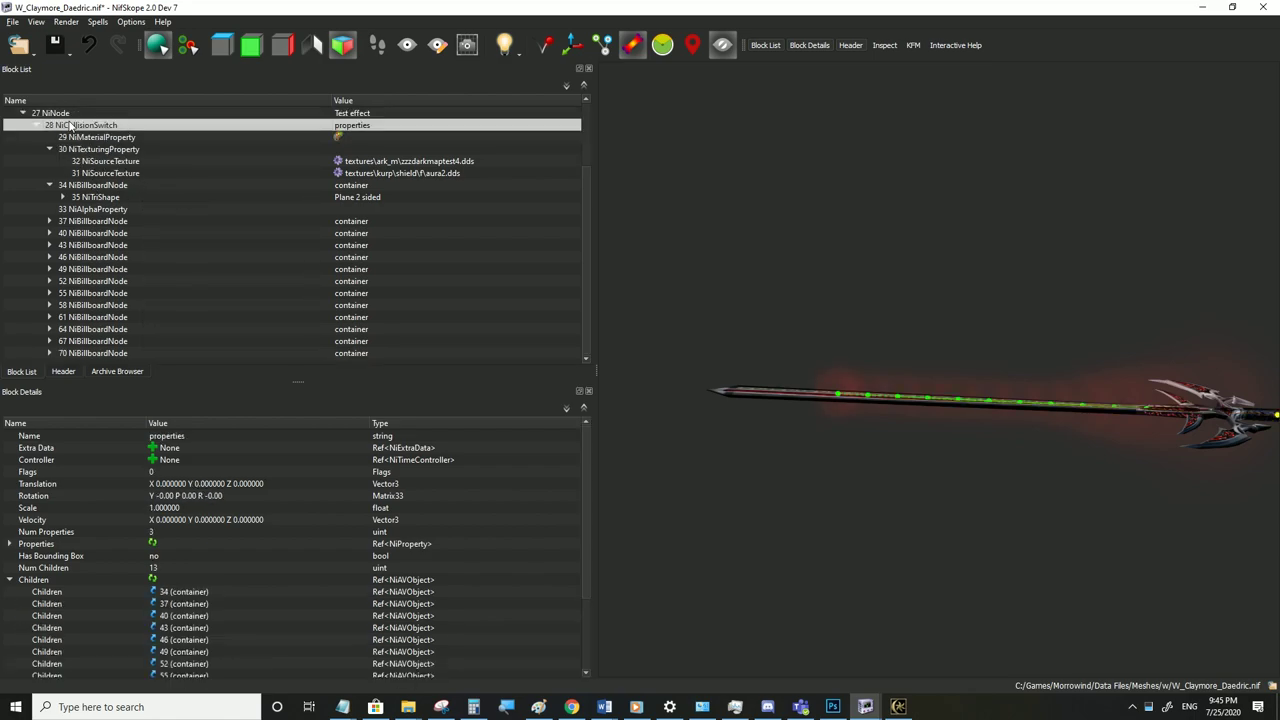
{"action": "right_click", "coordinate": [68, 120]}
{"action": "mouse_move", "coordinate": [150, 116]}
{"action": "left_click", "coordinate": [193, 177]}
Paste three more copies of container 67 under node 28
{"action": "scroll", "coordinate": [150, 230], "scroll_direction": "up", "scroll_amount": 1}
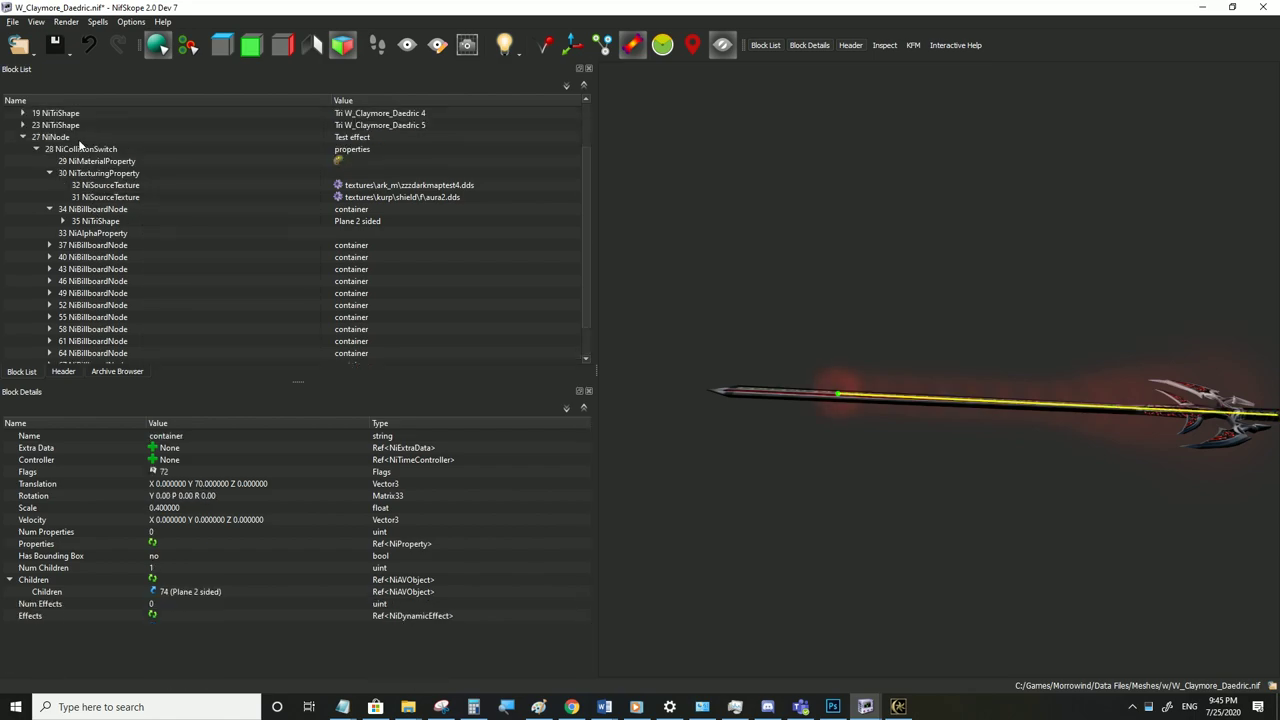
{"action": "left_click", "coordinate": [60, 149]}
{"action": "right_click", "coordinate": [76, 146]}
{"action": "mouse_move", "coordinate": [110, 141]}
{"action": "left_click", "coordinate": [199, 202]}
{"action": "scroll", "coordinate": [96, 154], "scroll_direction": "up", "scroll_amount": 1}
{"action": "left_click", "coordinate": [86, 174]}
{"action": "right_click", "coordinate": [85, 177]}
{"action": "mouse_move", "coordinate": [110, 182]}
{"action": "left_click", "coordinate": [248, 231]}
{"action": "scroll", "coordinate": [200, 230], "scroll_direction": "up", "scroll_amount": 1}
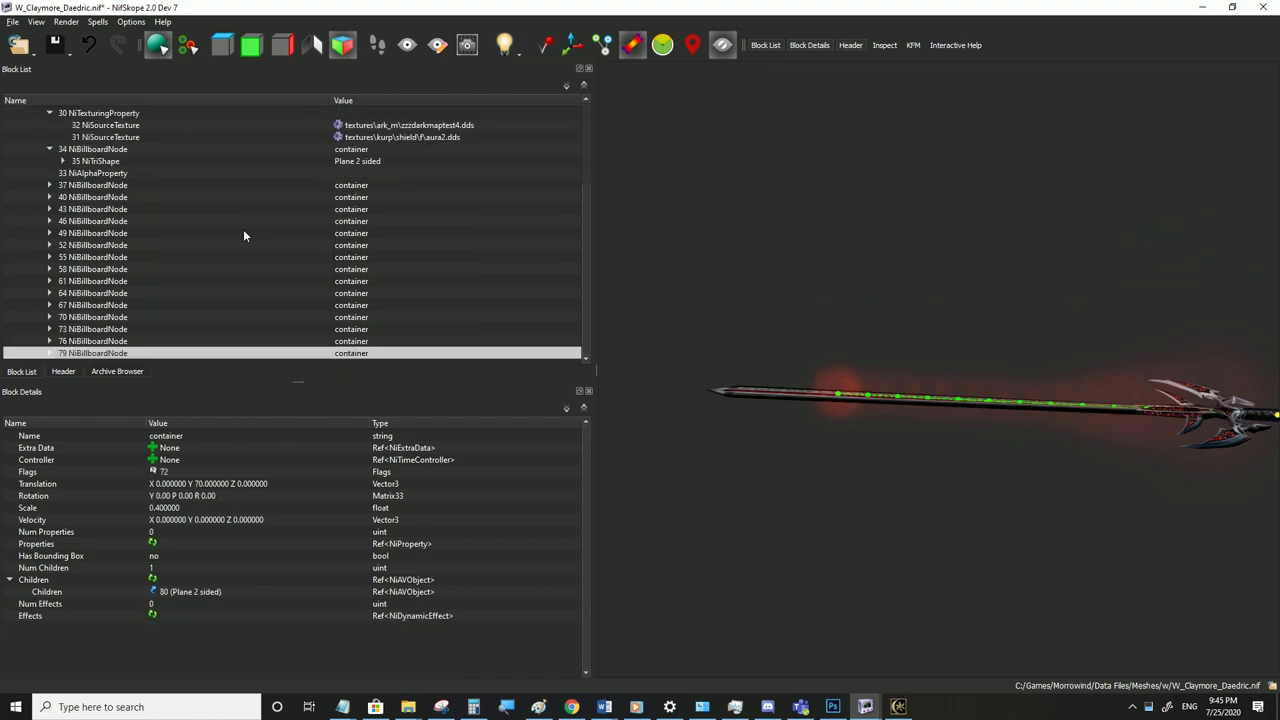
{"action": "left_click", "coordinate": [83, 162]}
{"action": "right_click", "coordinate": [83, 162]}
{"action": "mouse_move", "coordinate": [110, 152]}
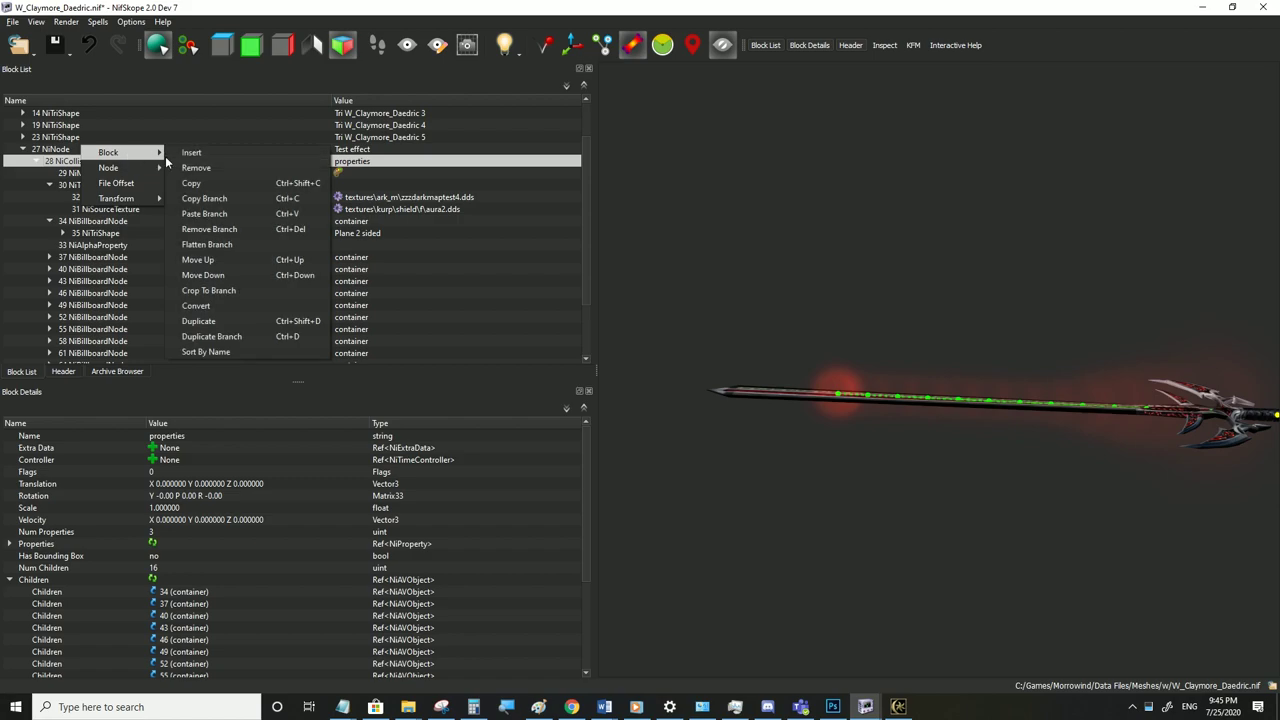
{"action": "left_click", "coordinate": [200, 214]}
Set billboard nodes 70 and 73 to Y translations 75 and 80
{"action": "left_click", "coordinate": [113, 281]}
{"action": "key", "text": "Down"}
{"action": "key", "text": "Down"}
{"action": "key", "text": "Down"}
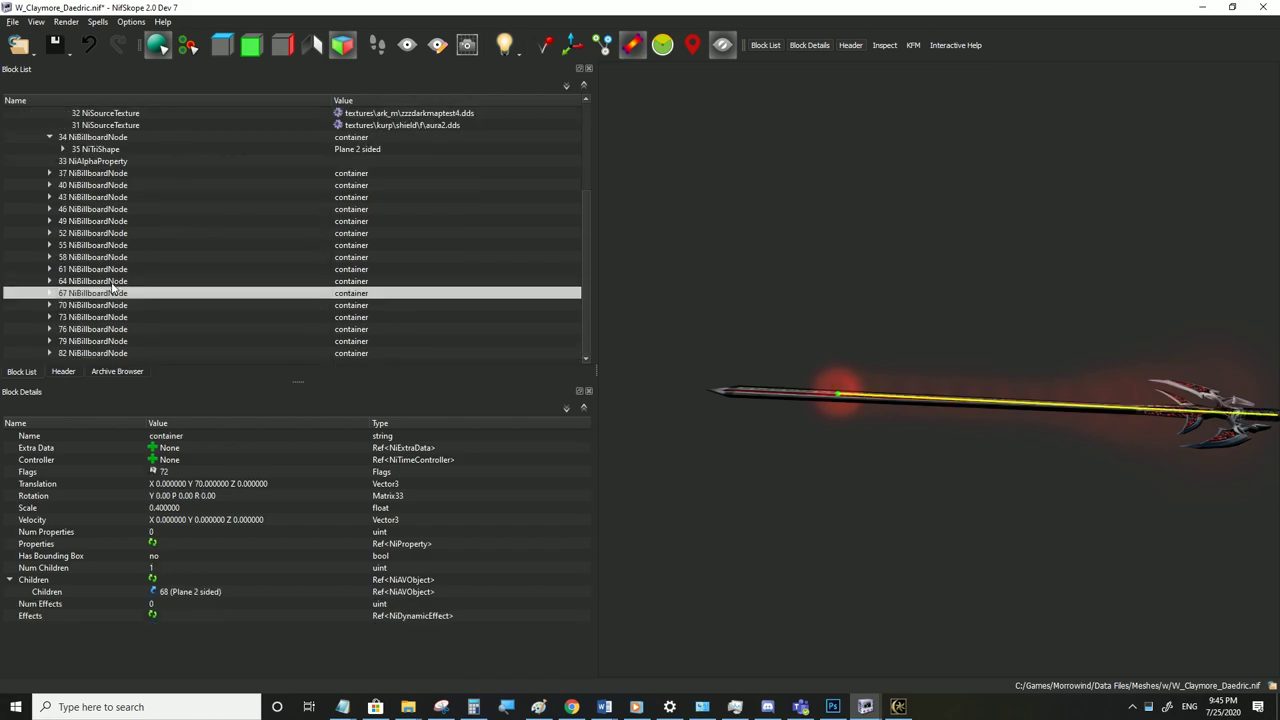
{"action": "key", "text": "Up"}
{"action": "key", "text": "Up"}
{"action": "key", "text": "Up"}
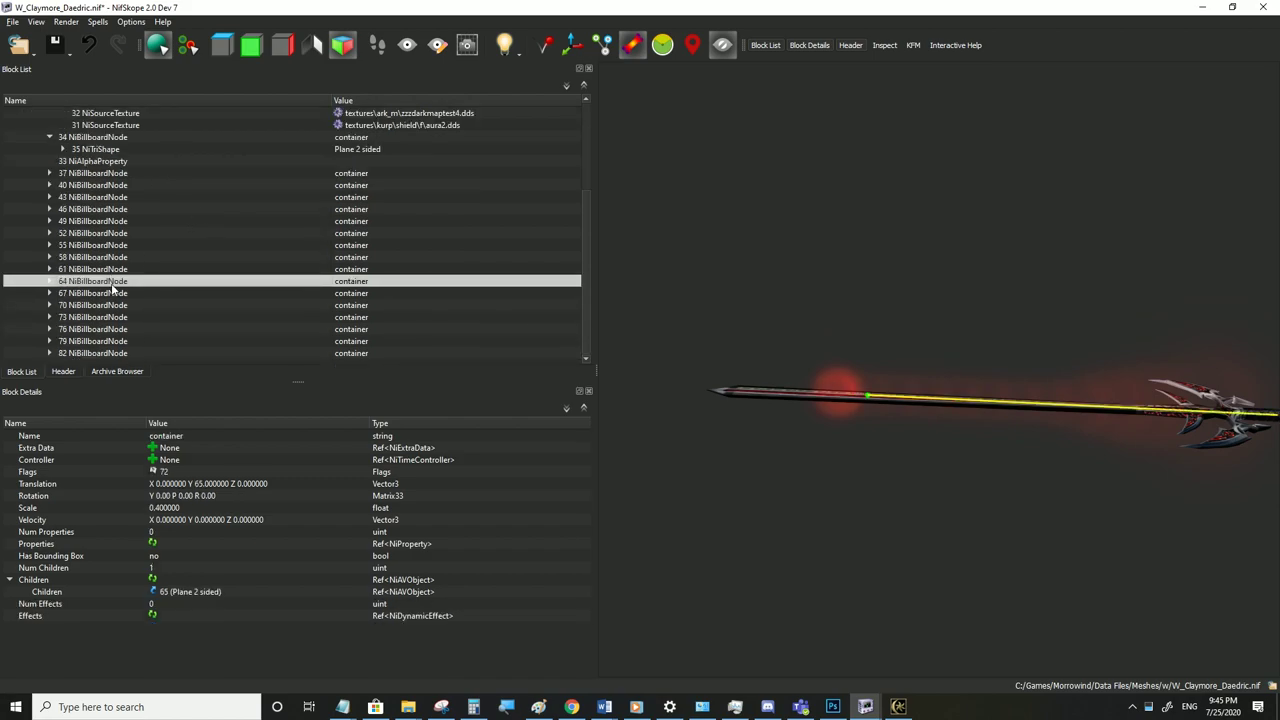
{"action": "key", "text": "Down"}
{"action": "key", "text": "Down"}
{"action": "left_click", "coordinate": [243, 484]}
{"action": "left_click", "coordinate": [243, 484]}
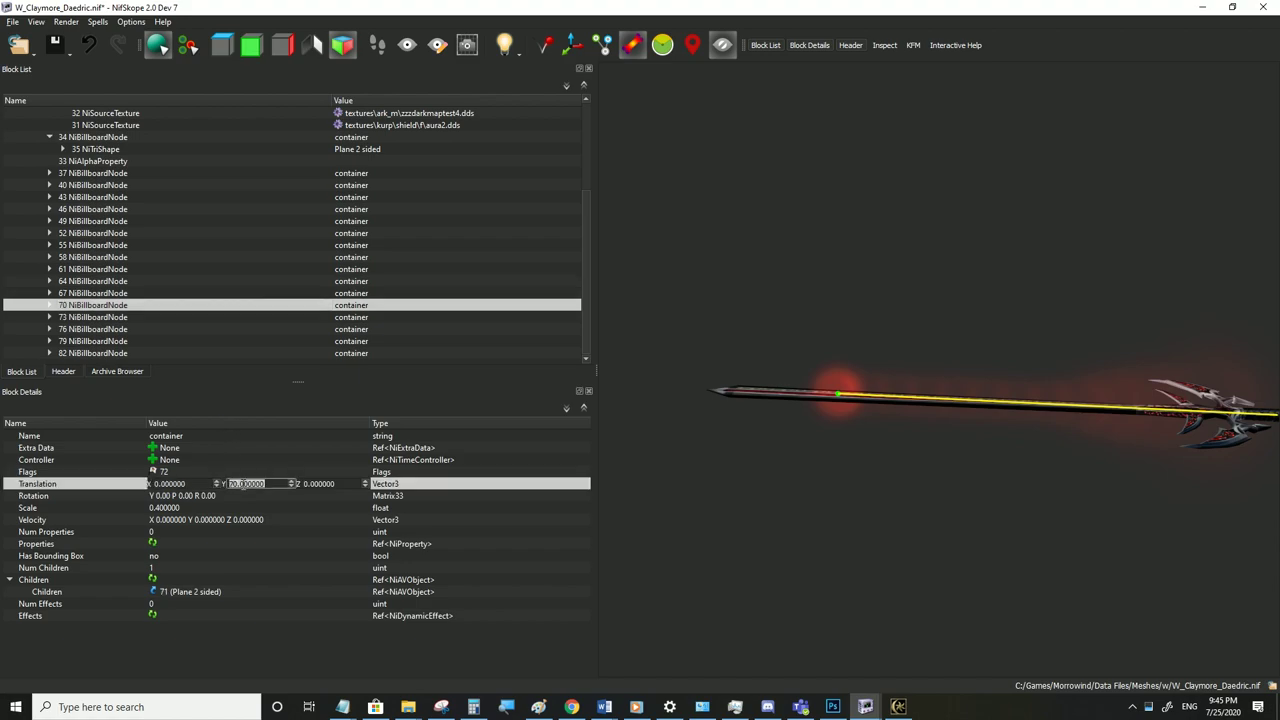
{"action": "type", "text": "75"}
{"action": "left_click", "coordinate": [224, 509]}
{"action": "left_click", "coordinate": [104, 318]}
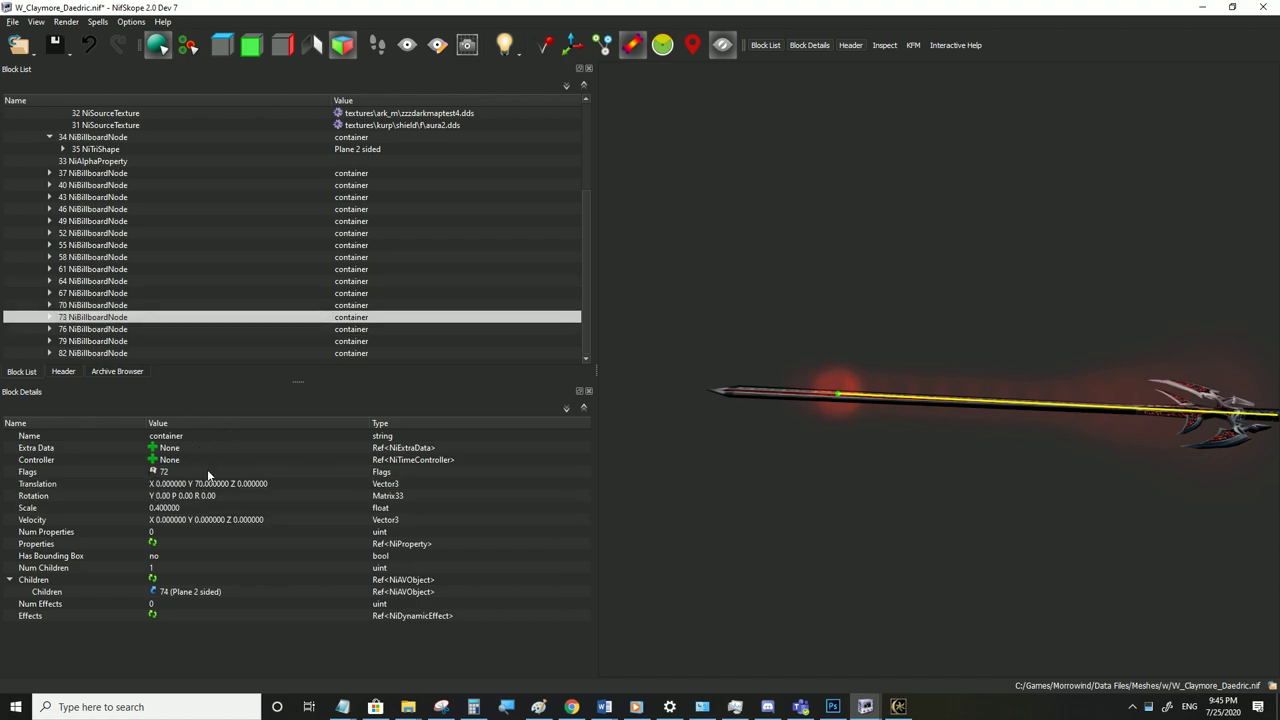
{"action": "left_click", "coordinate": [236, 484]}
{"action": "left_click", "coordinate": [236, 484]}
{"action": "type", "text": "80"}
{"action": "left_click", "coordinate": [237, 494]}
Set nodes 76 and 79 to Y 85 and 90, then delete node 82
{"action": "double_click", "coordinate": [107, 331]}
{"action": "left_click", "coordinate": [217, 484]}
{"action": "left_click", "coordinate": [258, 488]}
{"action": "key", "text": "Tab"}
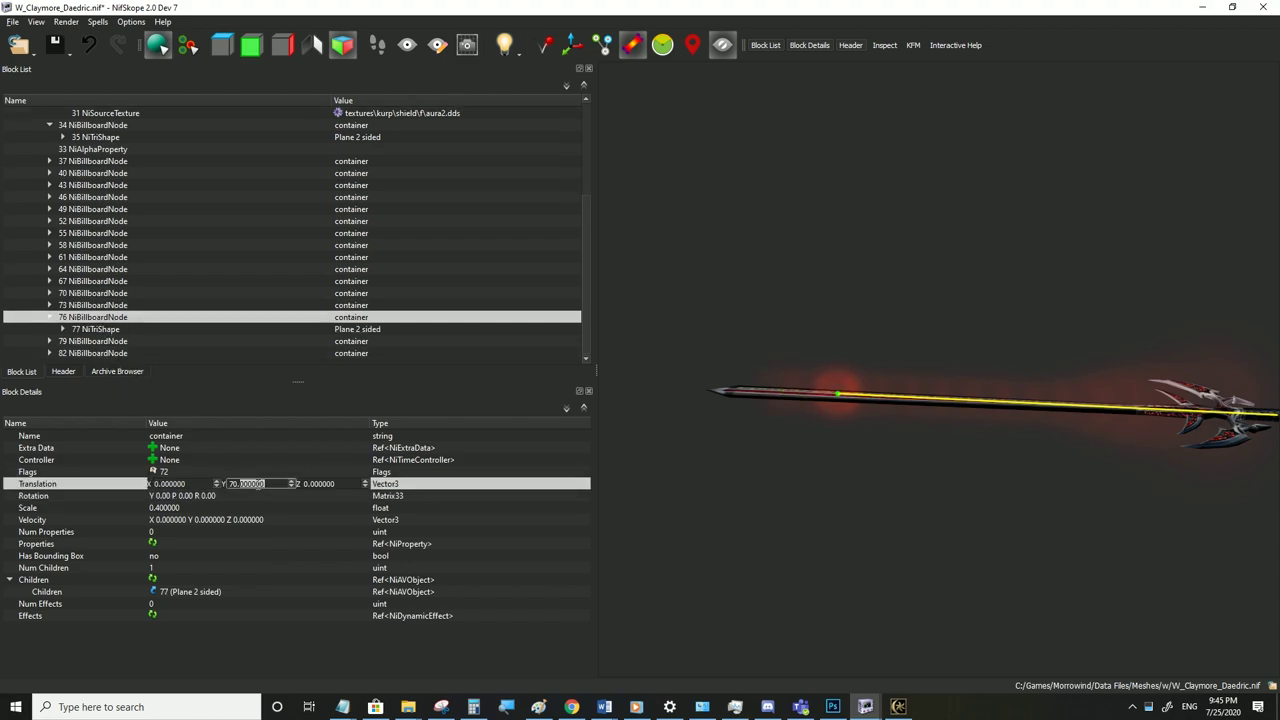
{"action": "type", "text": "85"}
{"action": "left_click", "coordinate": [238, 510]}
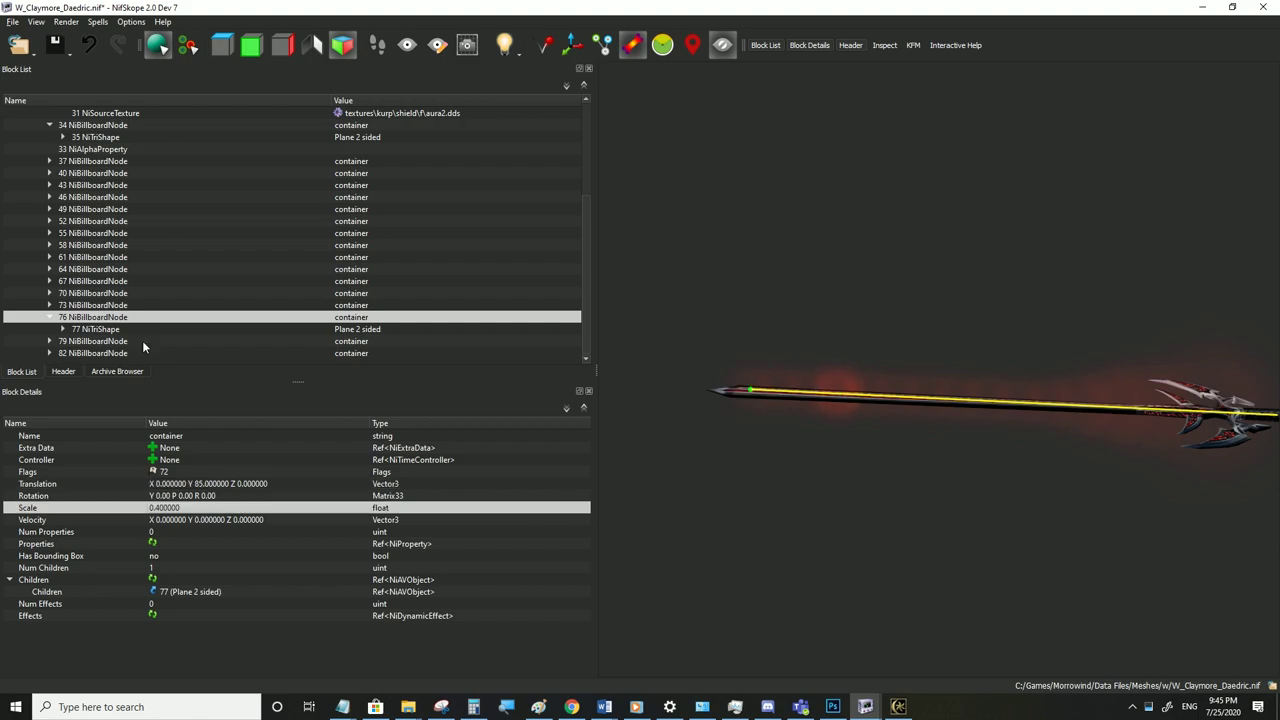
{"action": "left_click", "coordinate": [116, 341]}
{"action": "left_click", "coordinate": [224, 480]}
{"action": "left_click", "coordinate": [262, 483]}
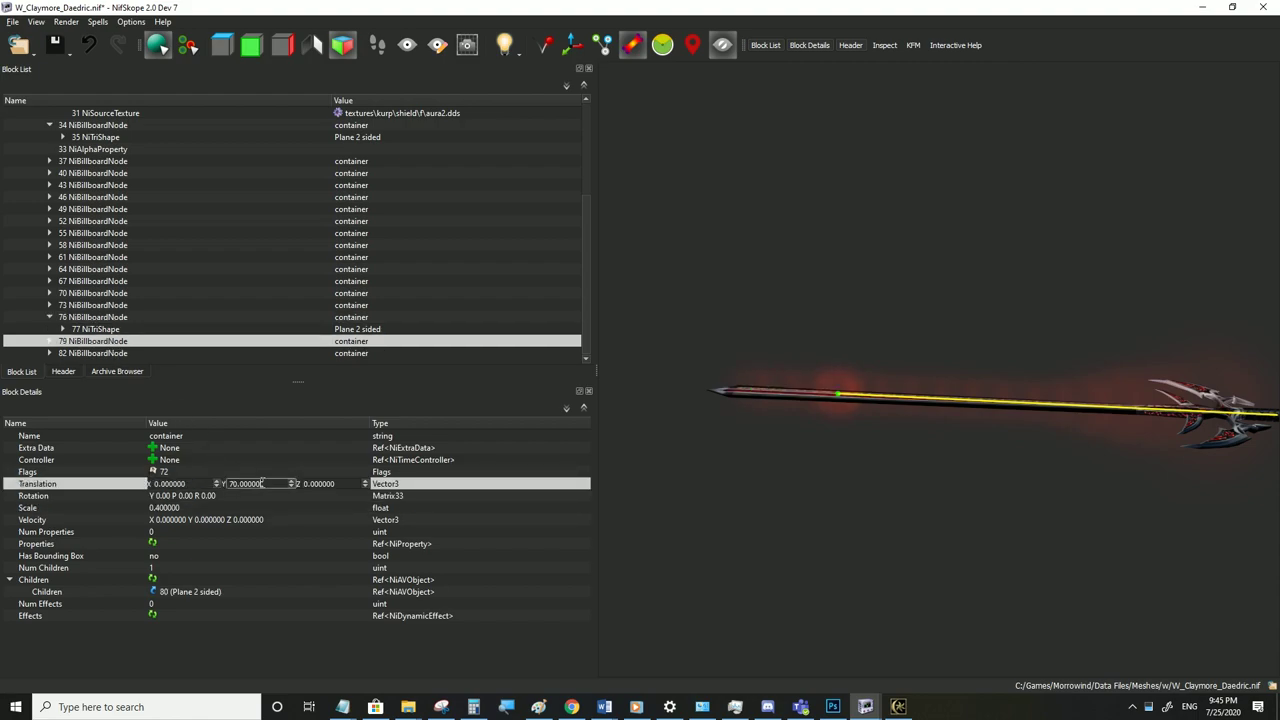
{"action": "left_click", "coordinate": [241, 510]}
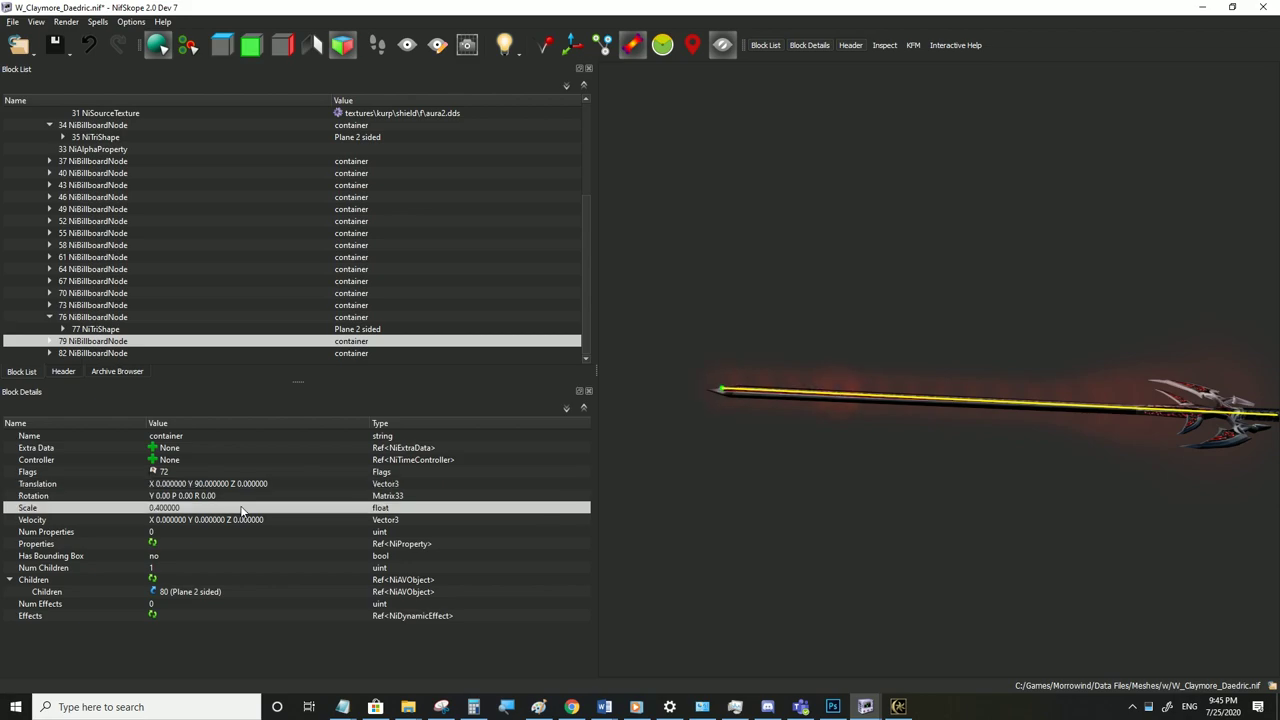
{"action": "left_click", "coordinate": [97, 353]}
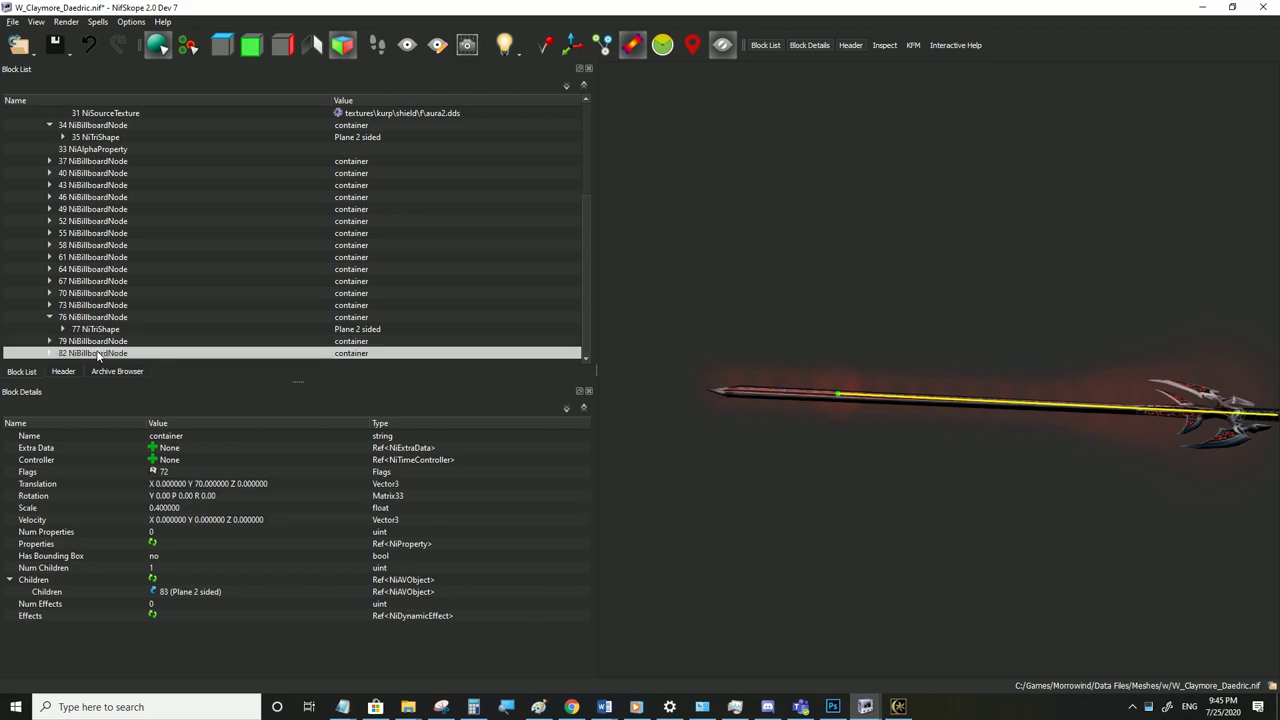
{"action": "key", "text": "ctrl+Delete"}
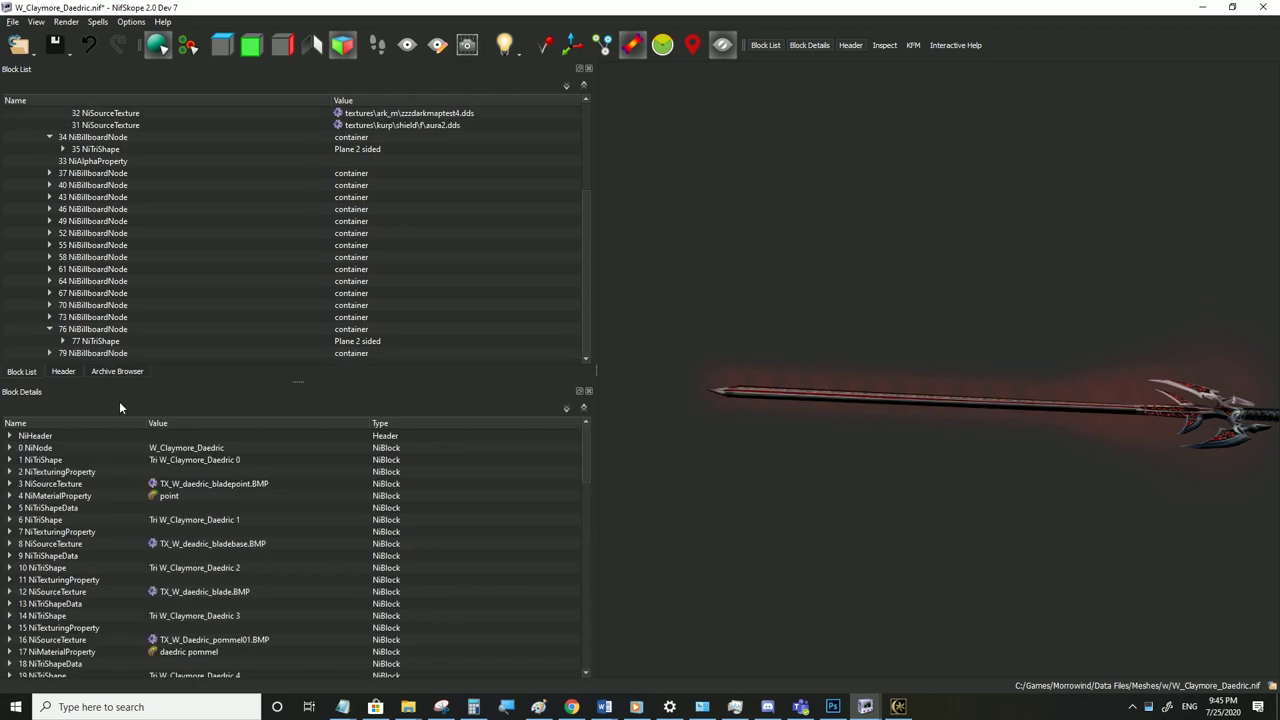
Orbit the claymore upright, hilt-forward, then settle on a diagonal pose showing the red glow
{"action": "left_click_drag", "start_coordinate": [811, 428], "coordinate": [1060, 317]}
{"action": "left_click_drag", "start_coordinate": [743, 360], "coordinate": [805, 357]}
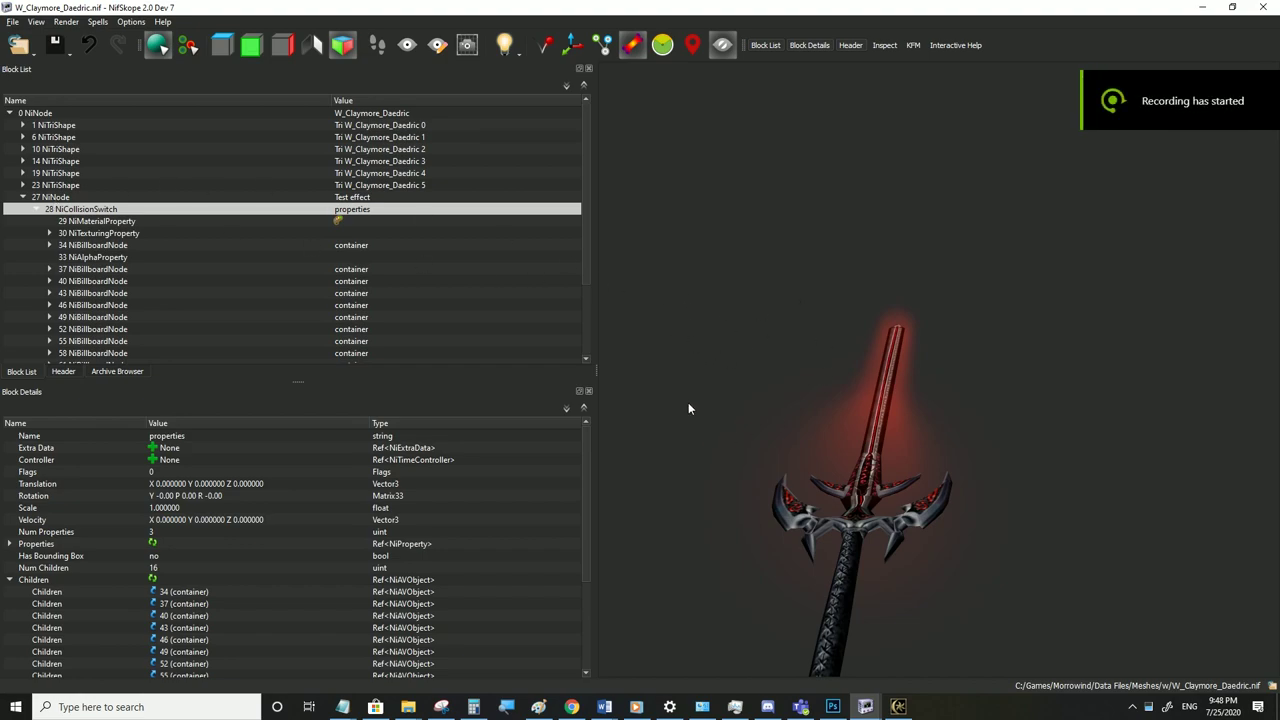
{"action": "mouse_move", "coordinate": [857, 423]}
{"action": "left_mouse_down"}
{"action": "mouse_move", "coordinate": [865, 393]}
{"action": "mouse_move", "coordinate": [847, 422]}
{"action": "left_mouse_up"}
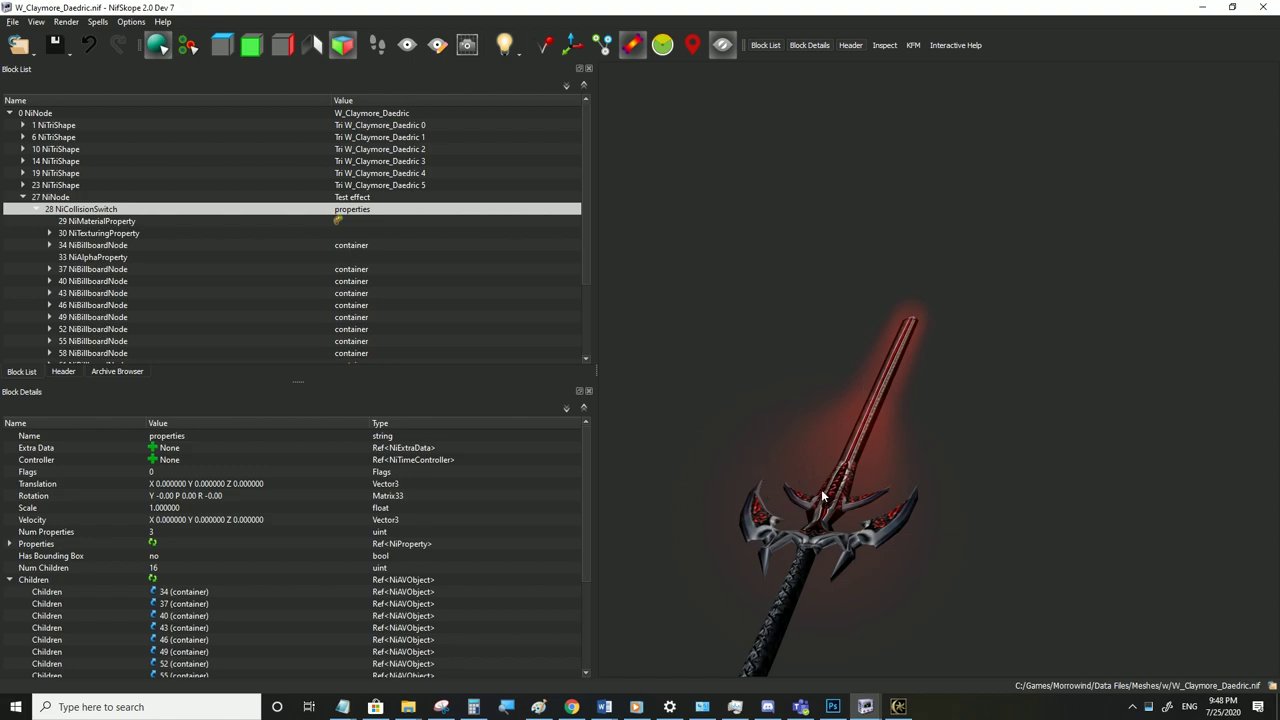
{"action": "left_click", "coordinate": [13, 22]}
{"action": "left_click", "coordinate": [50, 135]}
{"action": "left_click", "coordinate": [900, 706]}
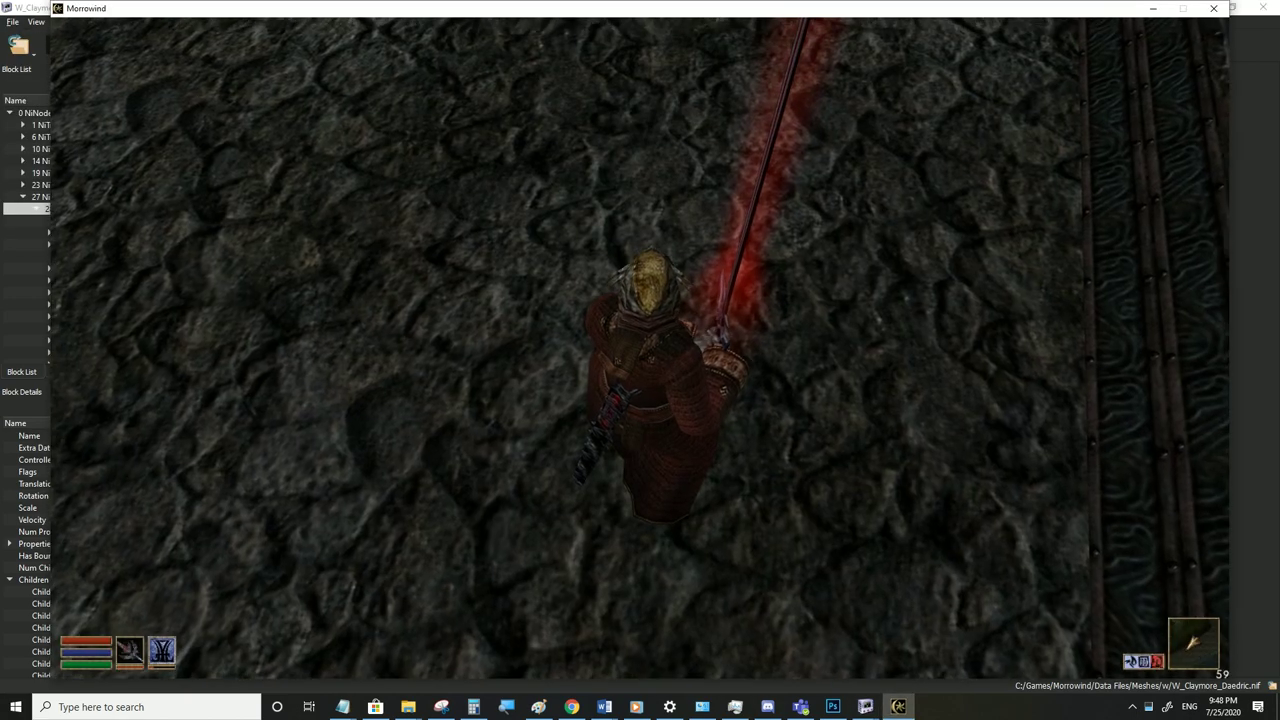
{"action": "key", "text": "w"}
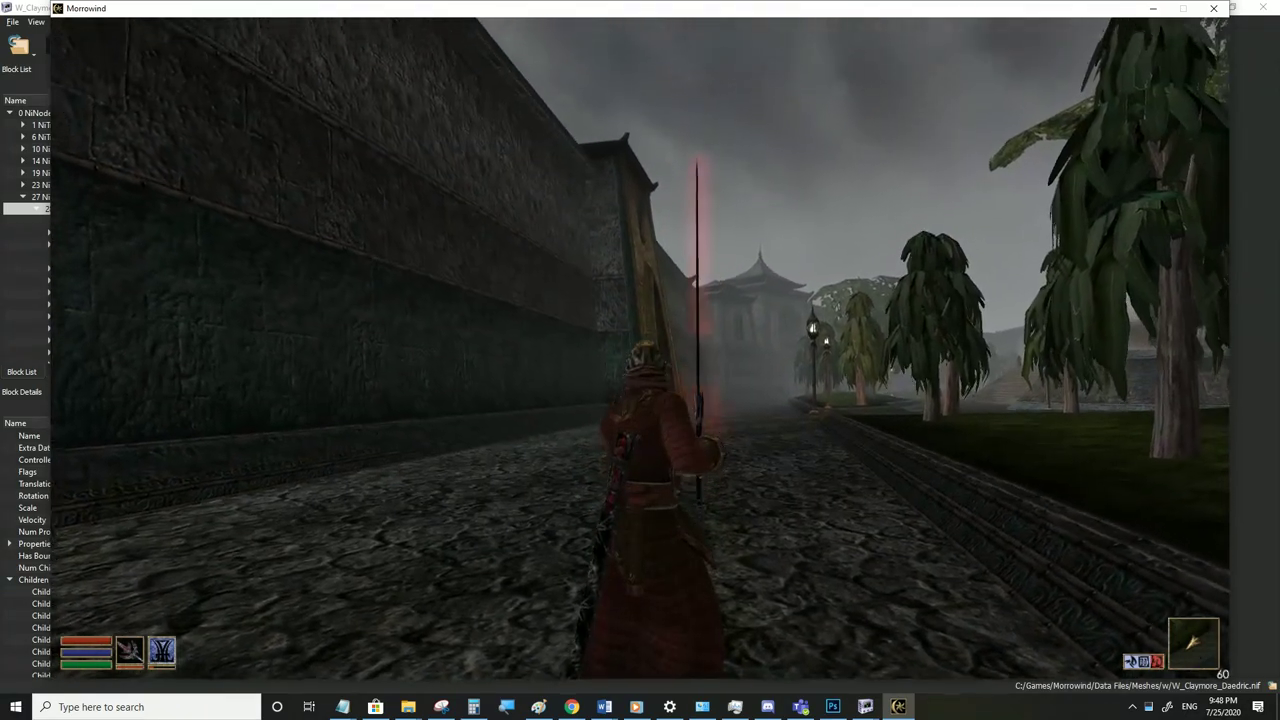
{"action": "key", "text": "w"}
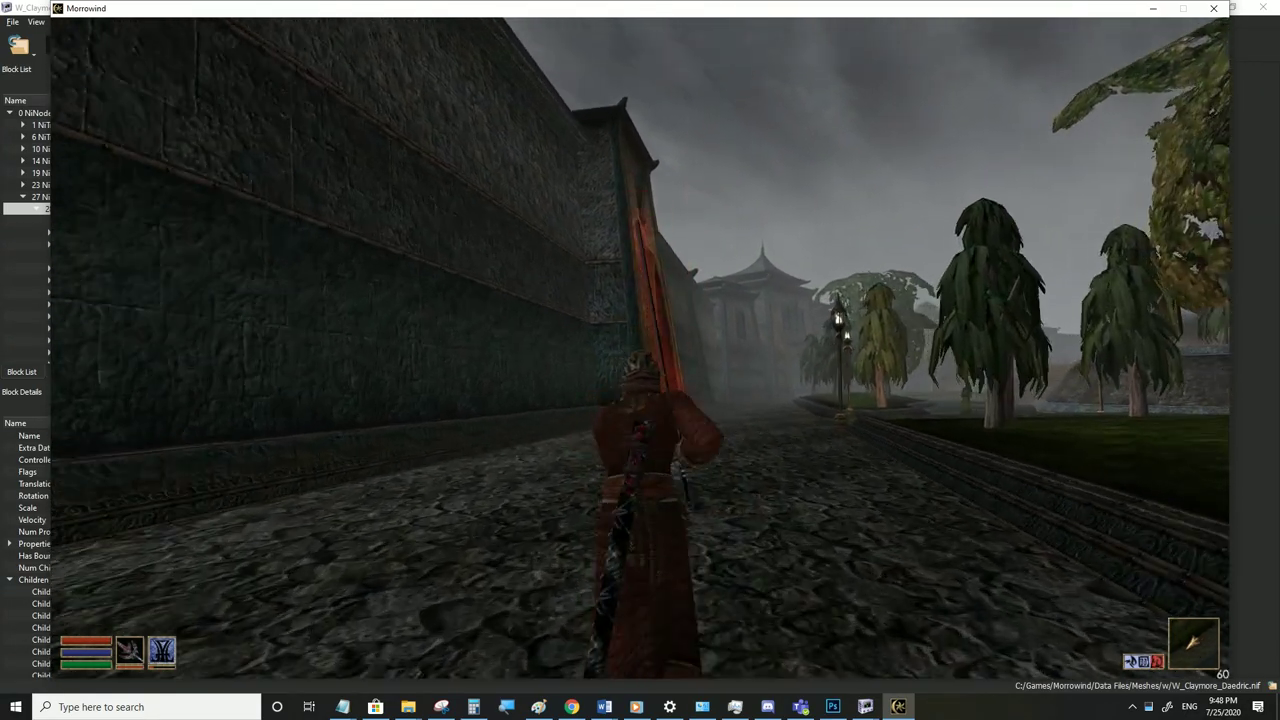
{"action": "key", "text": "alt+Tab"}
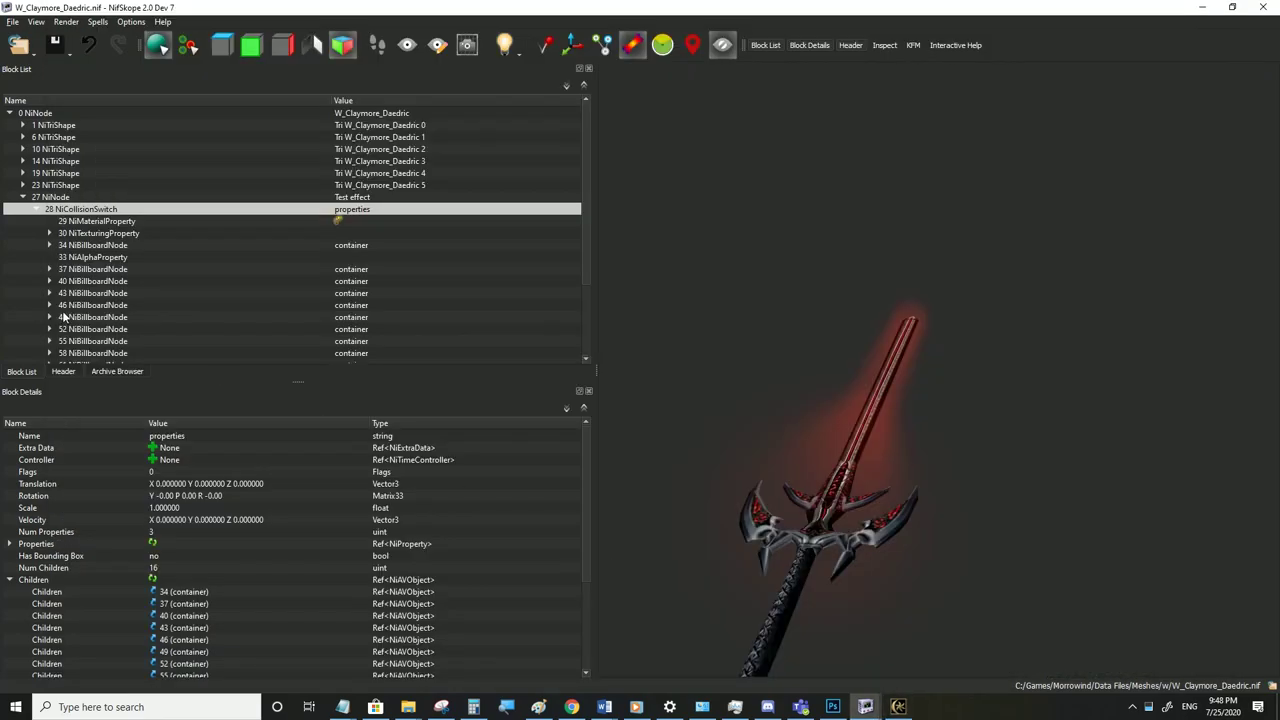
Attach a NiZBufferProperty to the NiCollisionSwitch node and set its Flags to 1
{"action": "right_click", "coordinate": [68, 214]}
{"action": "left_click", "coordinate": [62, 215]}
{"action": "right_click", "coordinate": [64, 213]}
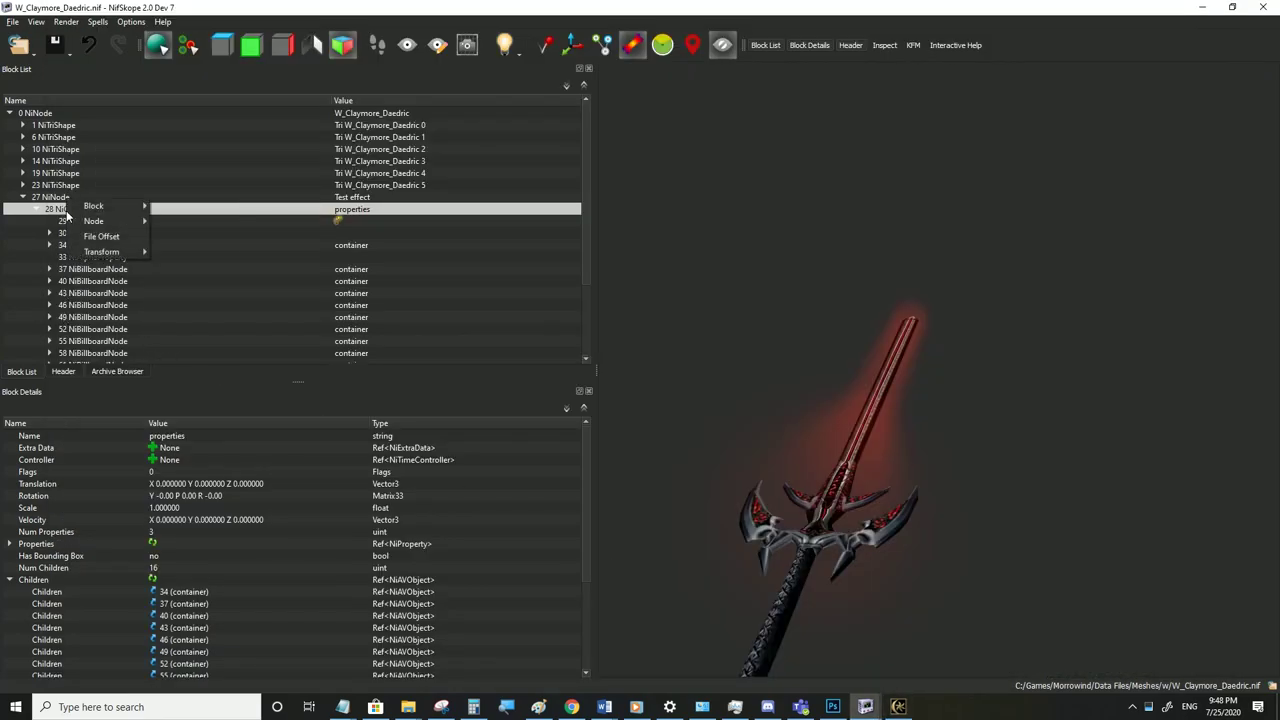
{"action": "mouse_move", "coordinate": [88, 213]}
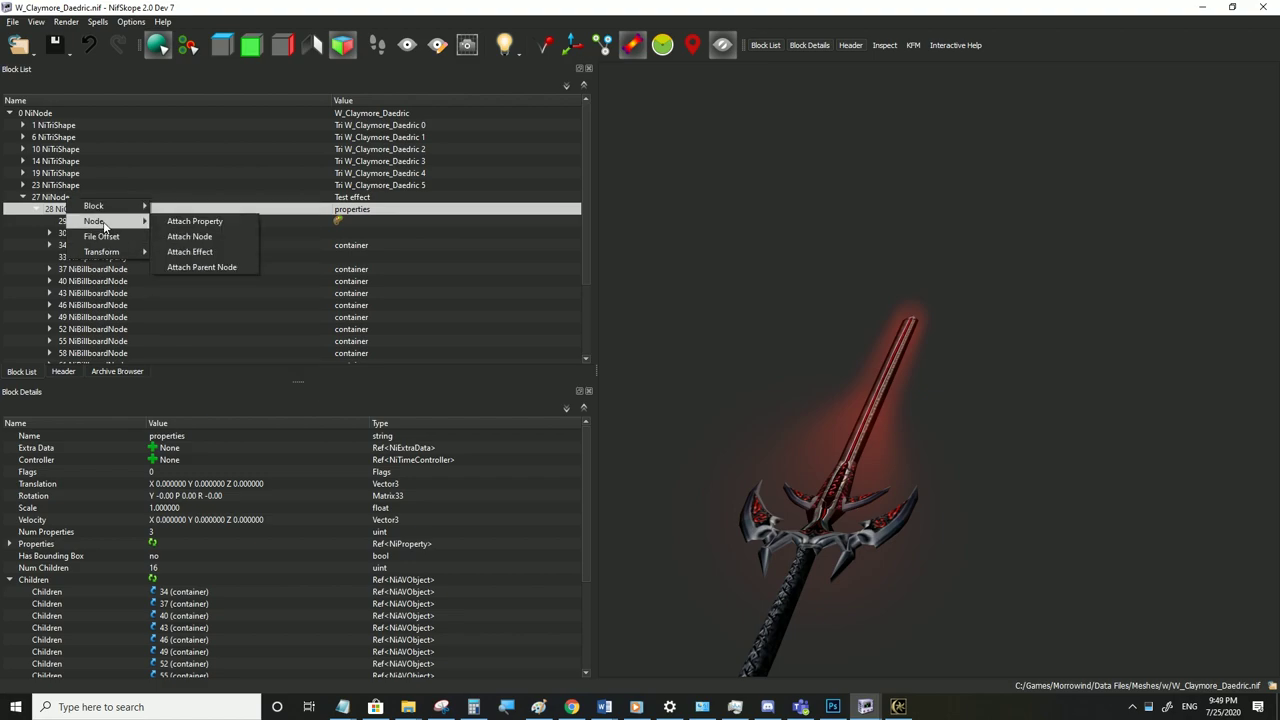
{"action": "left_click", "coordinate": [185, 222]}
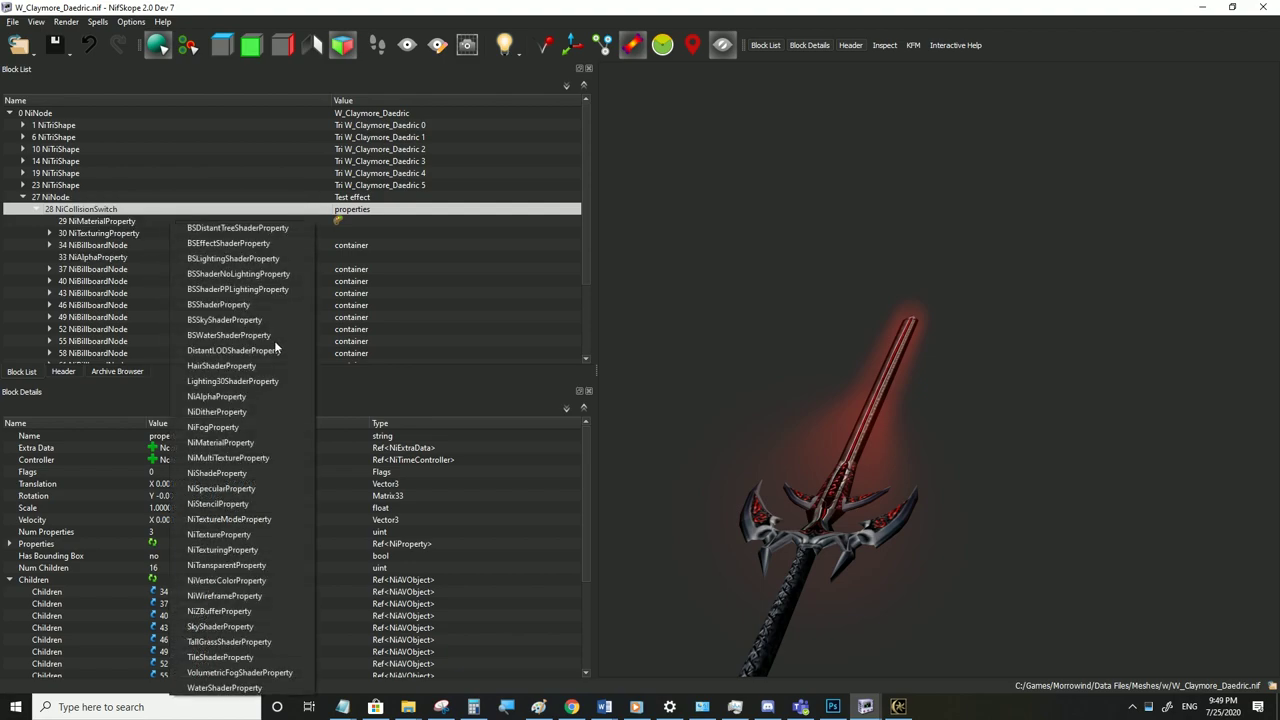
{"action": "left_click", "coordinate": [240, 612]}
{"action": "double_click", "coordinate": [188, 449]}
{"action": "type", "text": "1"}
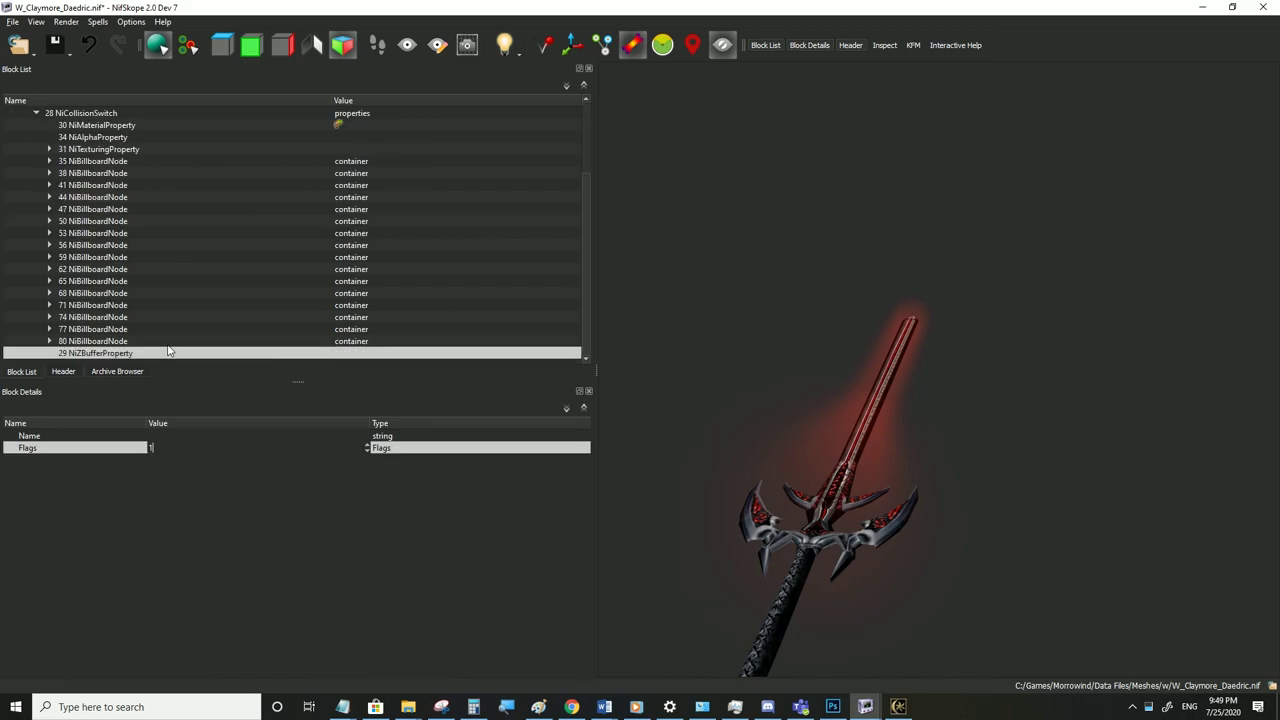
{"action": "left_click", "coordinate": [156, 294]}
Save the claymore file and return to Morrowind in third-person view
{"action": "left_click", "coordinate": [13, 21]}
{"action": "left_click", "coordinate": [40, 128]}
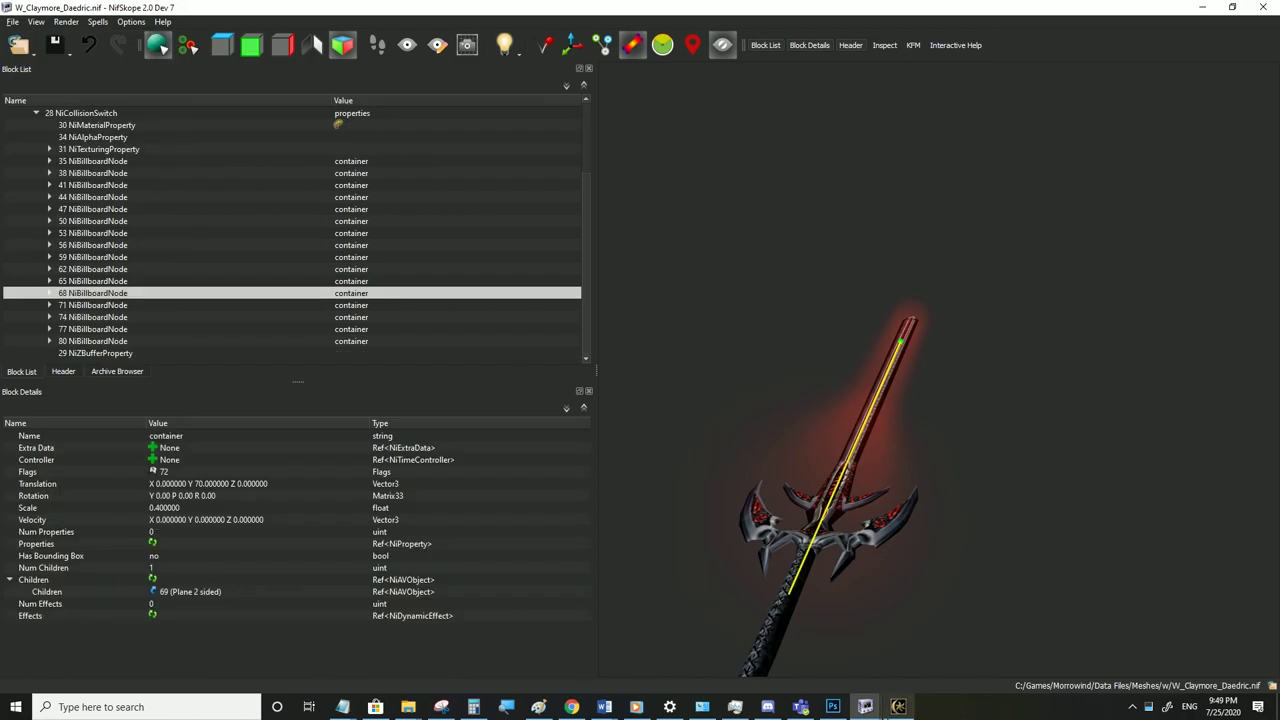
{"action": "left_click", "coordinate": [897, 707]}
{"action": "key", "text": "Tab"}
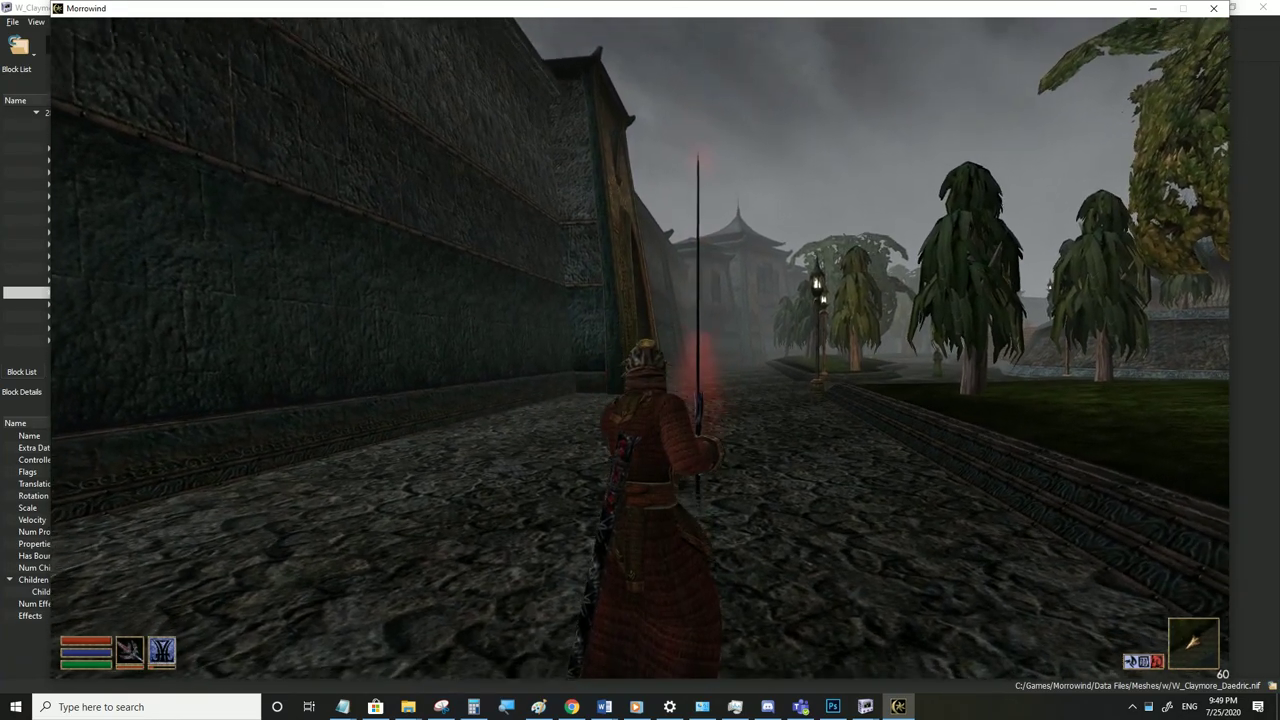
Redraw the claymore and walk the character forward along the street
{"action": "key", "text": "f"}
{"action": "key", "text": "f"}
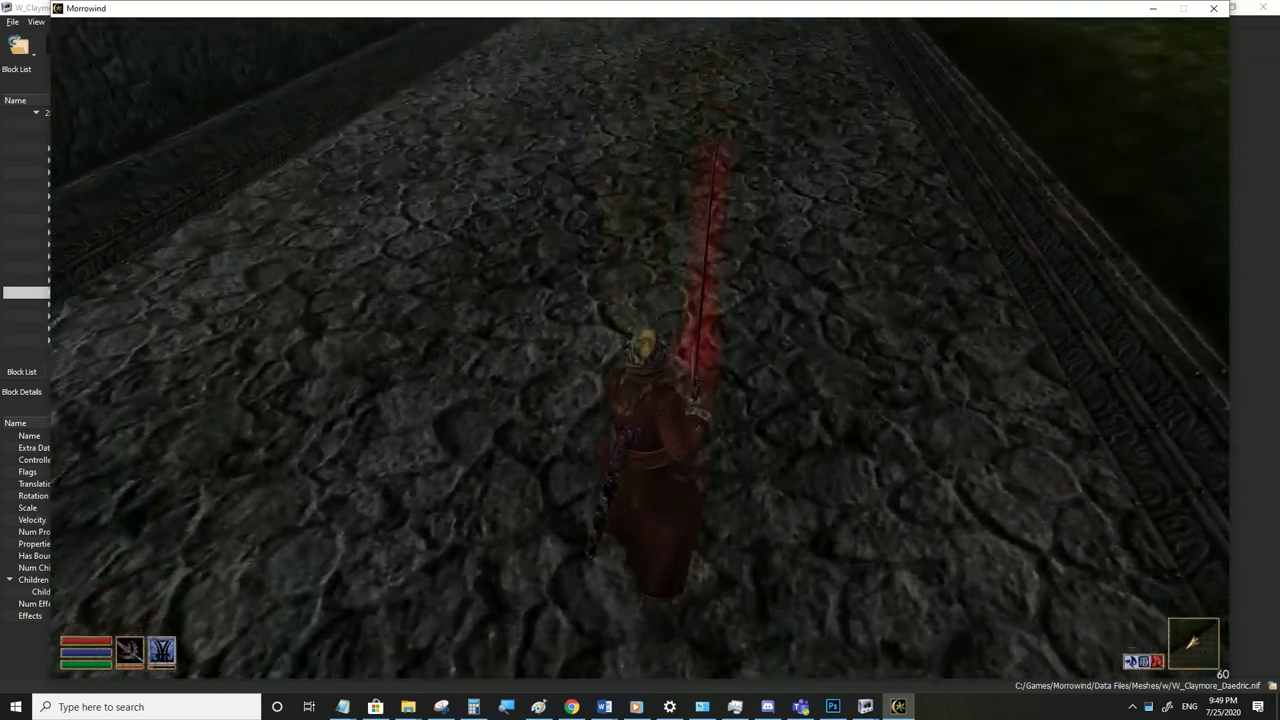
{"action": "key", "text": "w"}
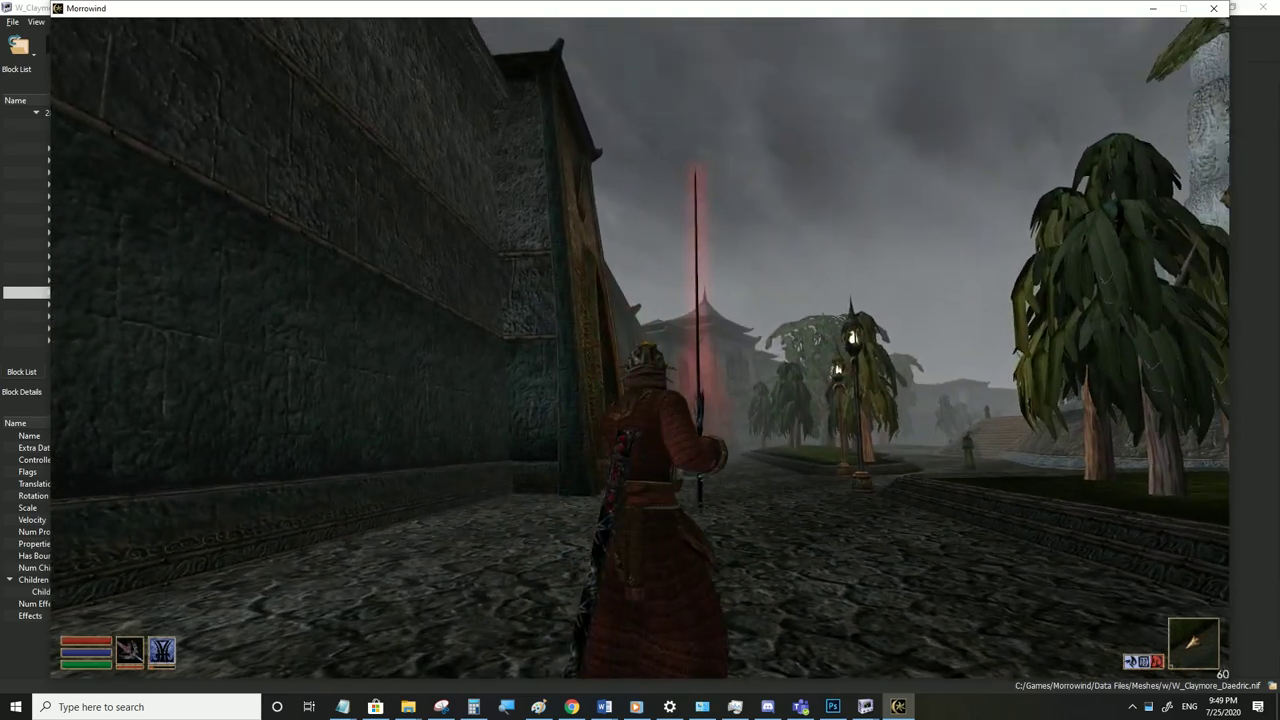
{"action": "key", "text": "e"}
{"action": "key", "text": "w"}
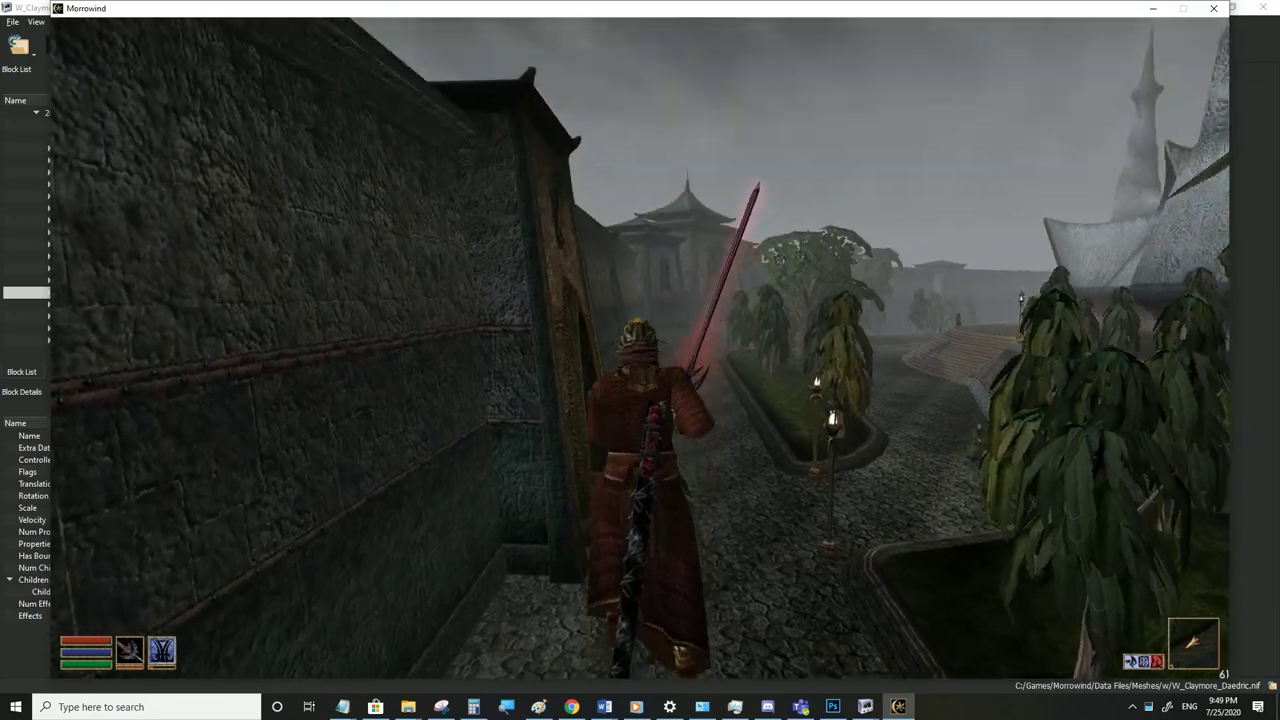
{"action": "key", "text": "w"}
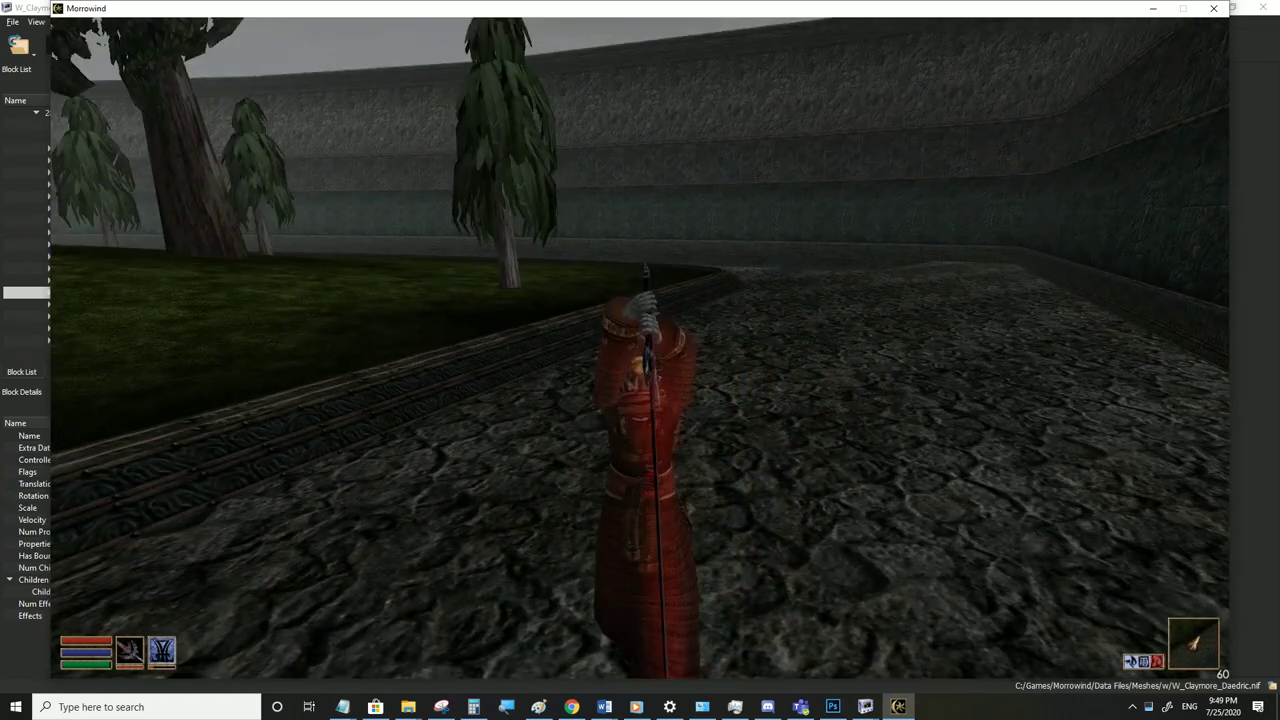
Swing the claymore seven times to check the red glow along its blade
{"action": "left_click", "coordinate": [640, 360]}
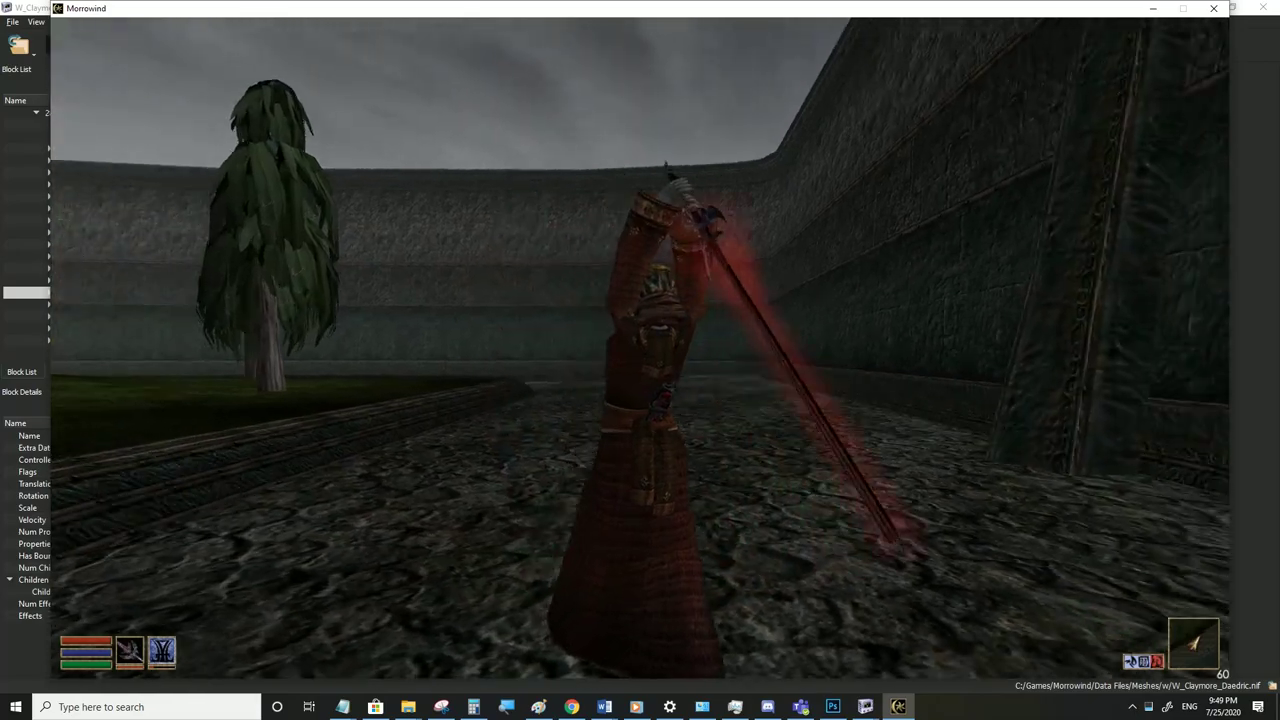
{"action": "left_click", "coordinate": [640, 360]}
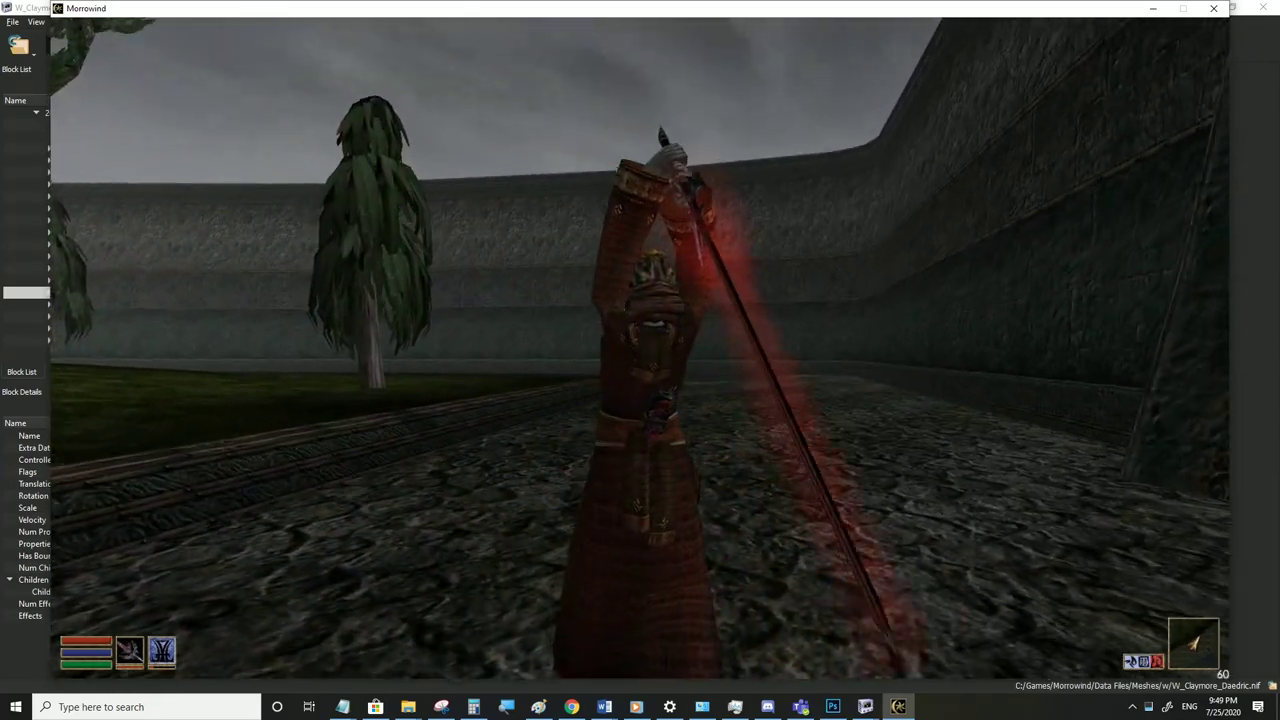
{"action": "left_click", "coordinate": [640, 360]}
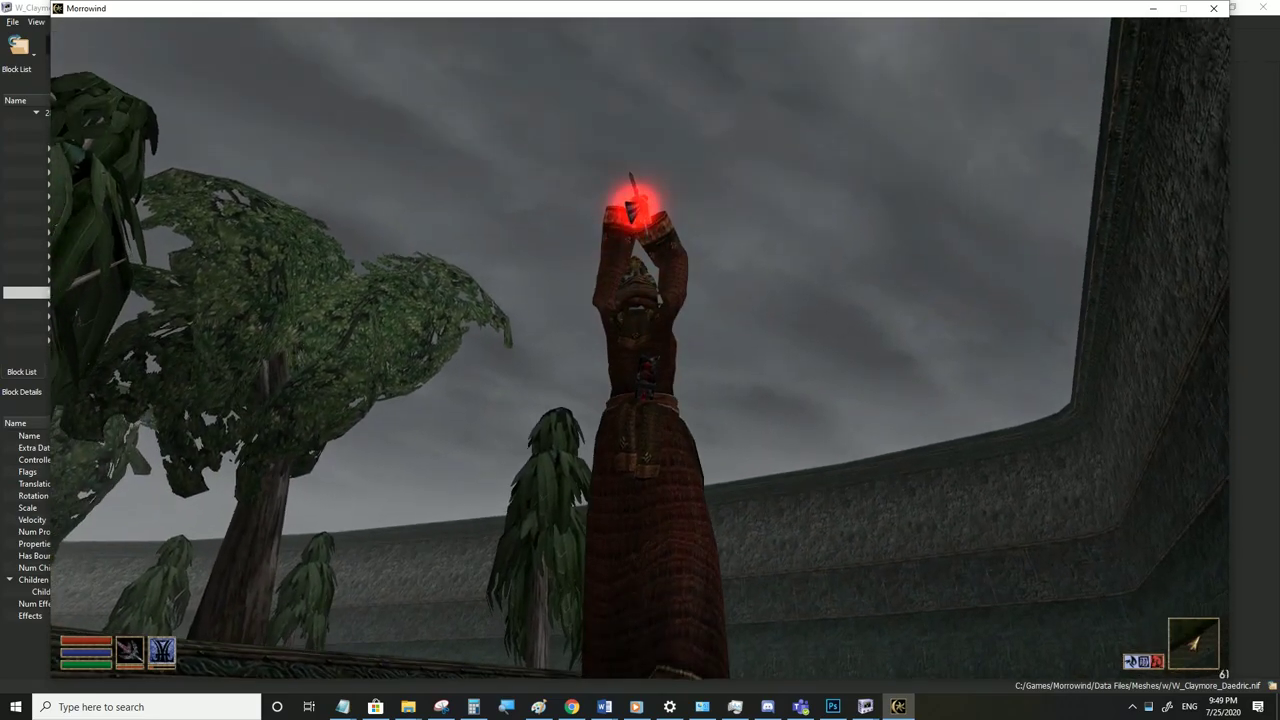
{"action": "left_click", "coordinate": [640, 360]}
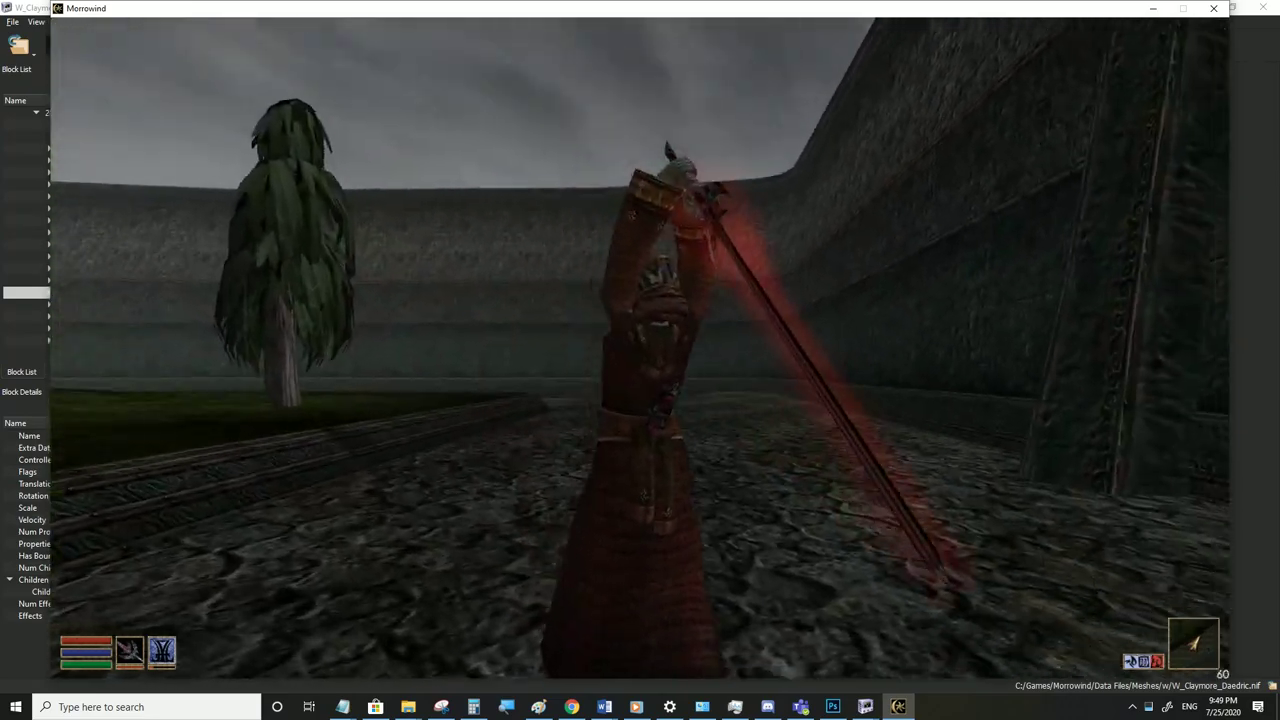
{"action": "left_click", "coordinate": [640, 360]}
{"action": "left_click", "coordinate": [640, 360]}
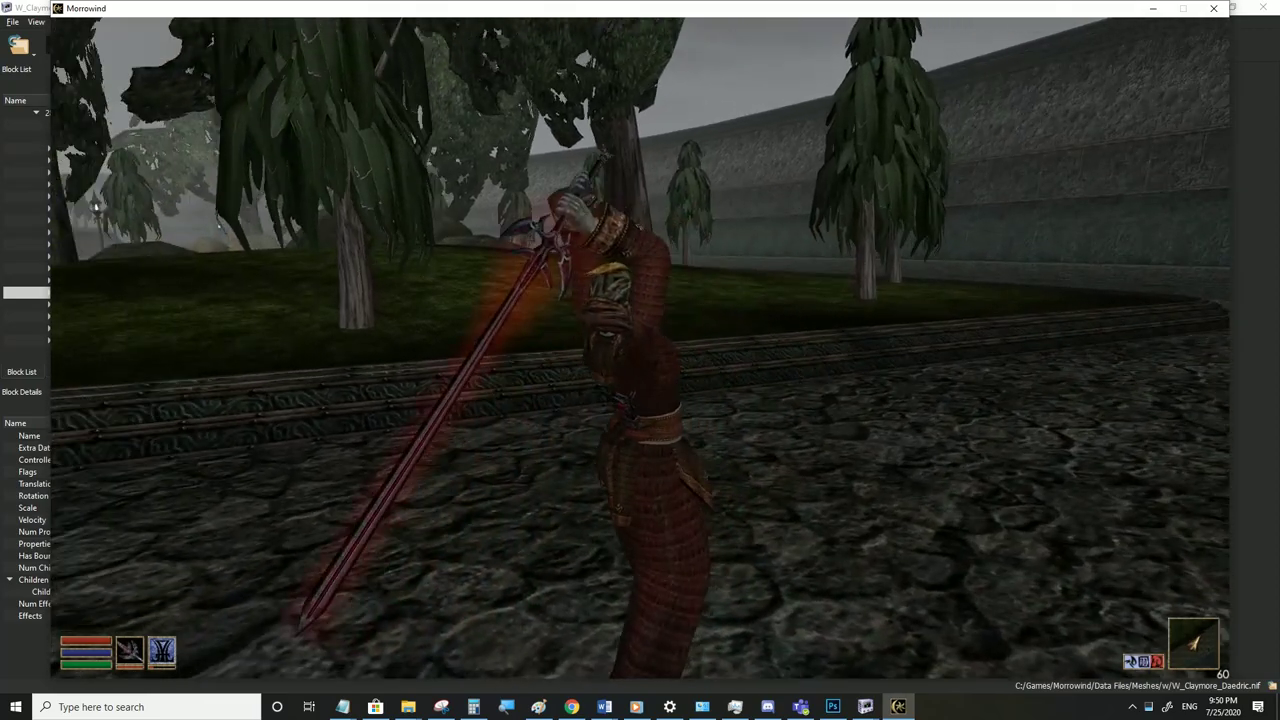
{"action": "left_click", "coordinate": [640, 360]}
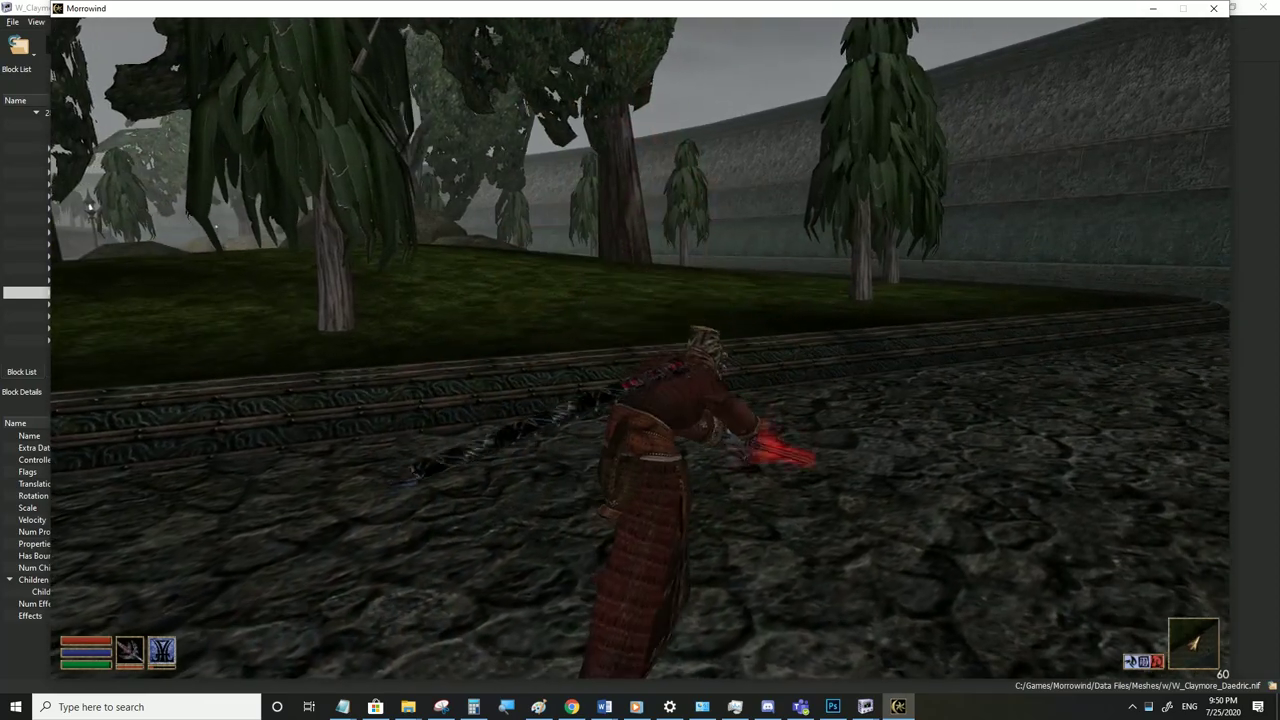
{"action": "key", "text": "alt+Tab"}
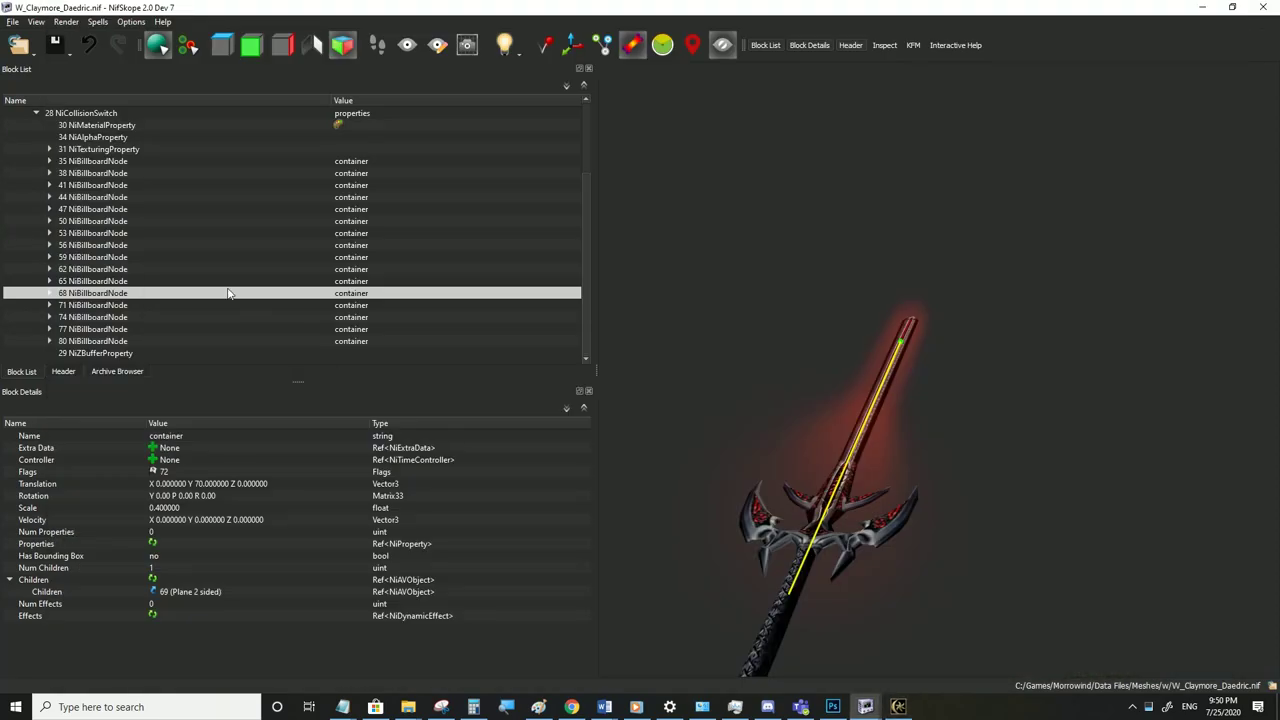
Copy the Test effect branch and paste one copy under the W_Claymore_Daedric root node
{"action": "left_click", "coordinate": [35, 208]}
{"action": "left_click", "coordinate": [52, 198]}
{"action": "right_click", "coordinate": [58, 198]}
{"action": "mouse_move", "coordinate": [76, 197]}
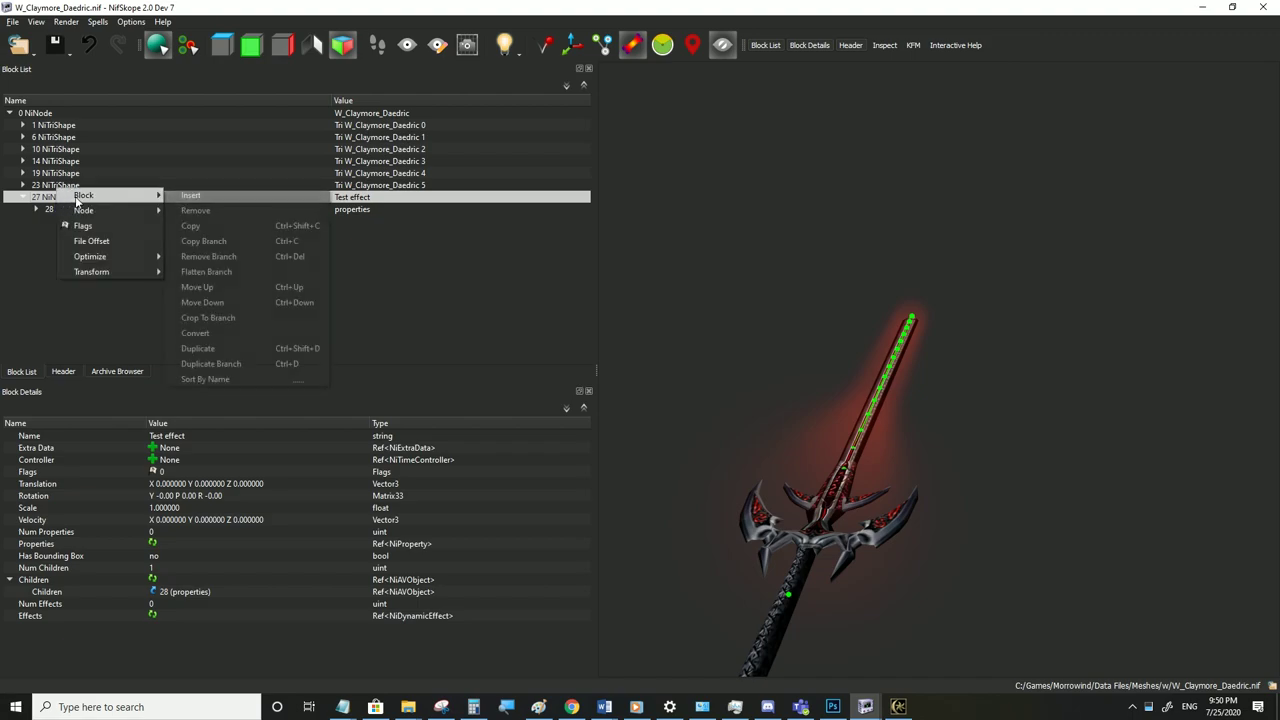
{"action": "left_click", "coordinate": [251, 248]}
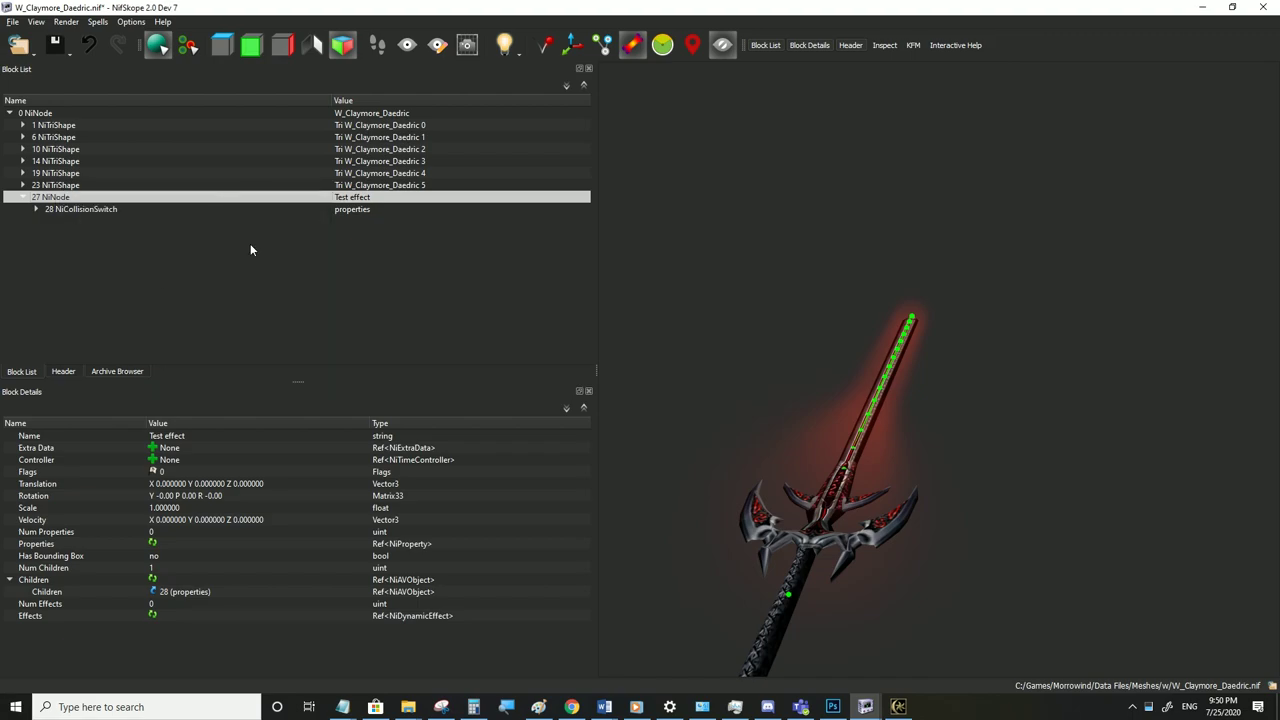
{"action": "right_click", "coordinate": [46, 104]}
{"action": "mouse_move", "coordinate": [80, 109]}
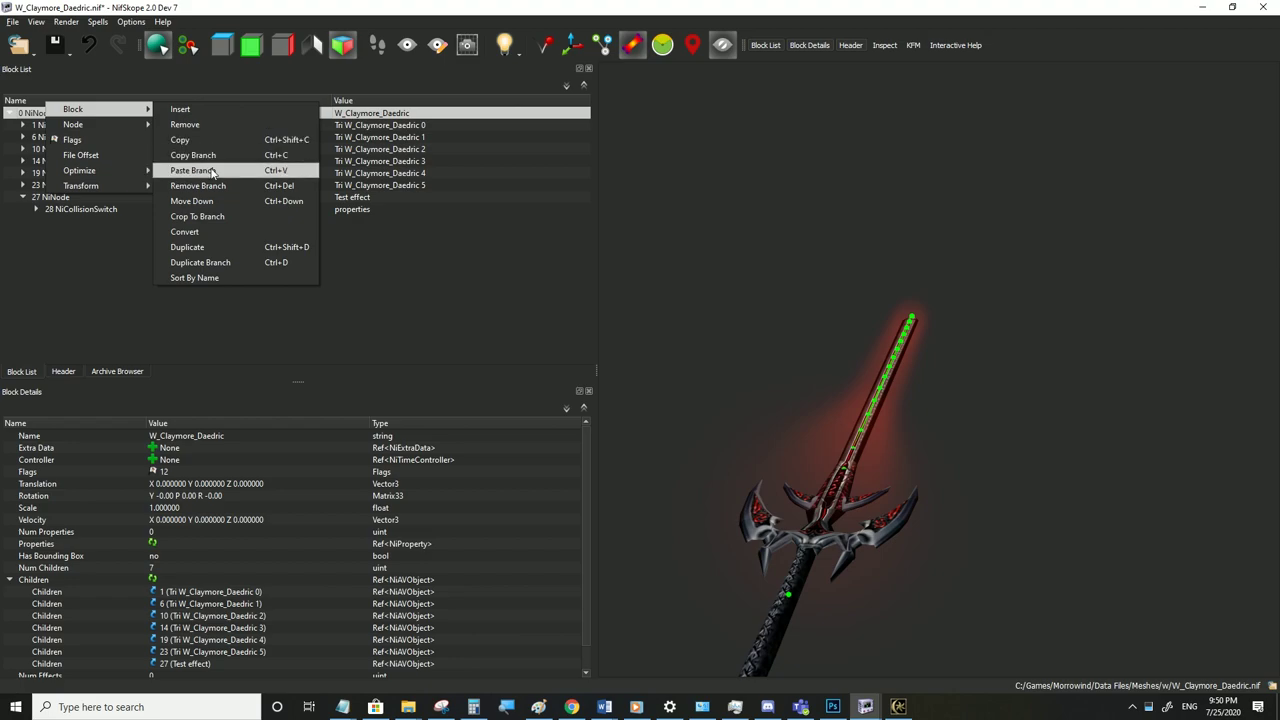
{"action": "left_click", "coordinate": [212, 172]}
Save the model, then draw and swing the claymore in Morrowind to check the glow
{"action": "left_click", "coordinate": [13, 21]}
{"action": "left_click", "coordinate": [31, 132]}
{"action": "left_click", "coordinate": [898, 706]}
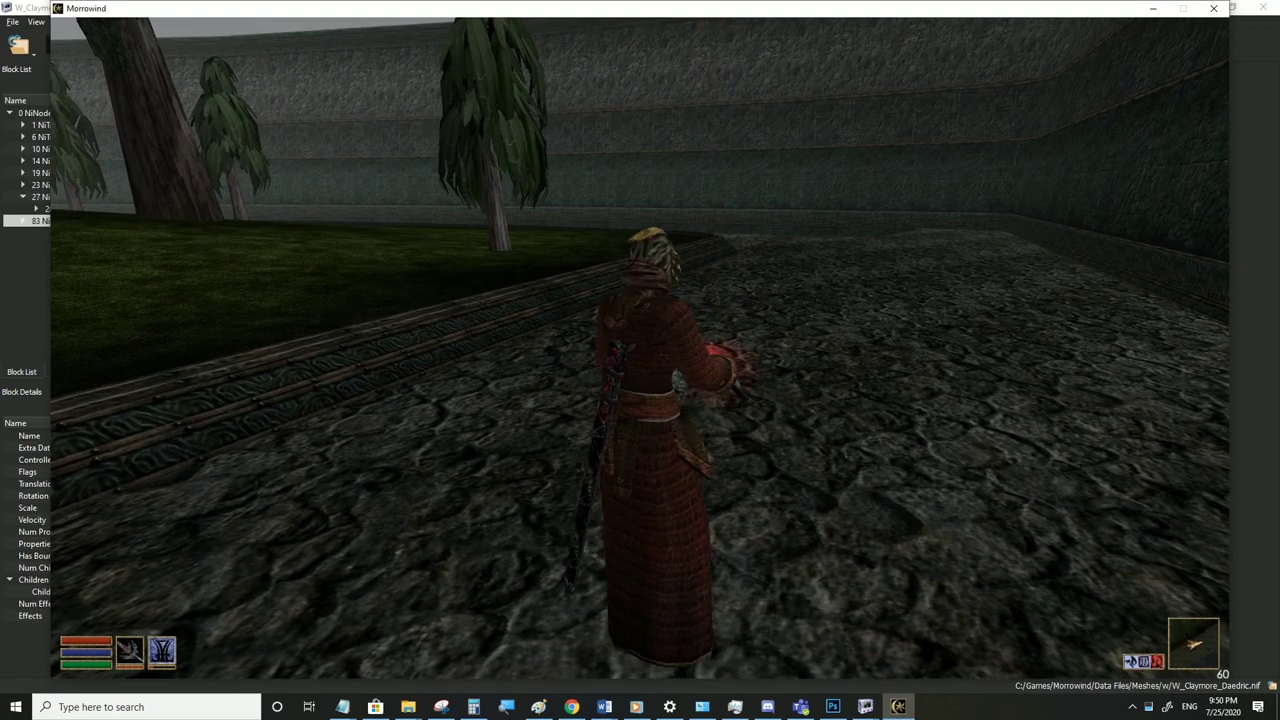
{"action": "key", "text": "f"}
{"action": "left_click", "coordinate": [640, 348]}
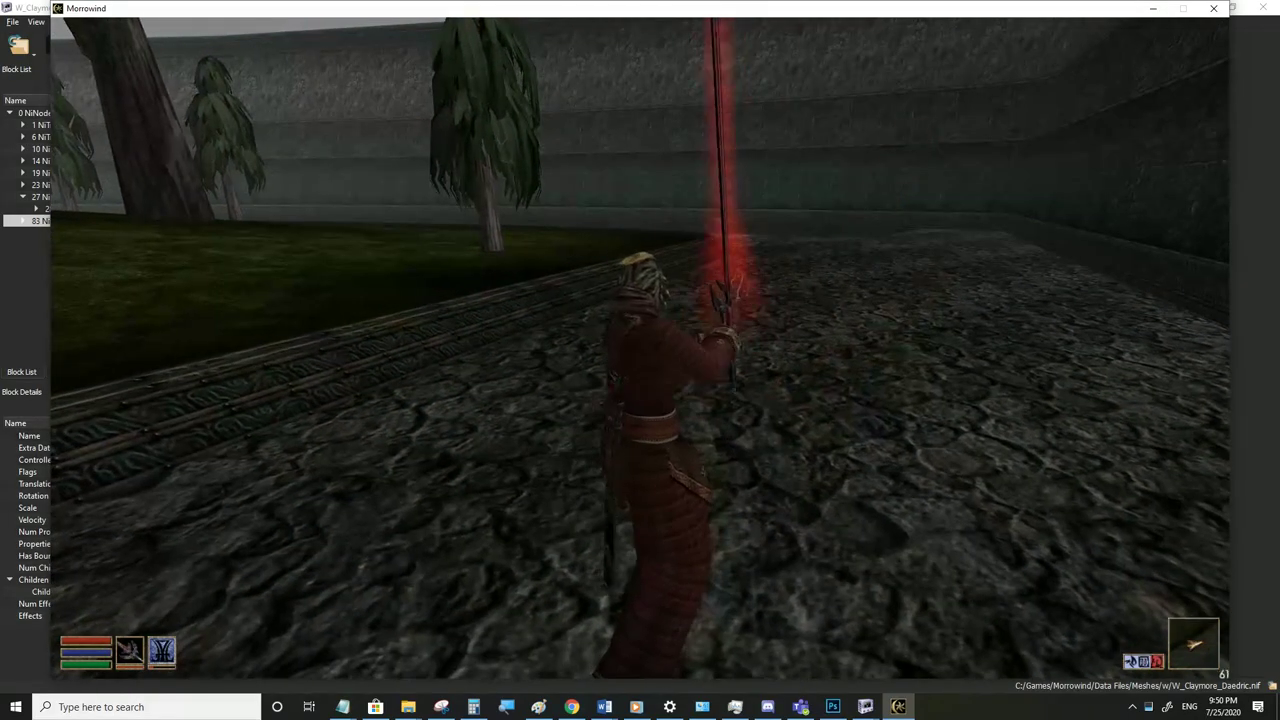
{"action": "left_click", "coordinate": [640, 348]}
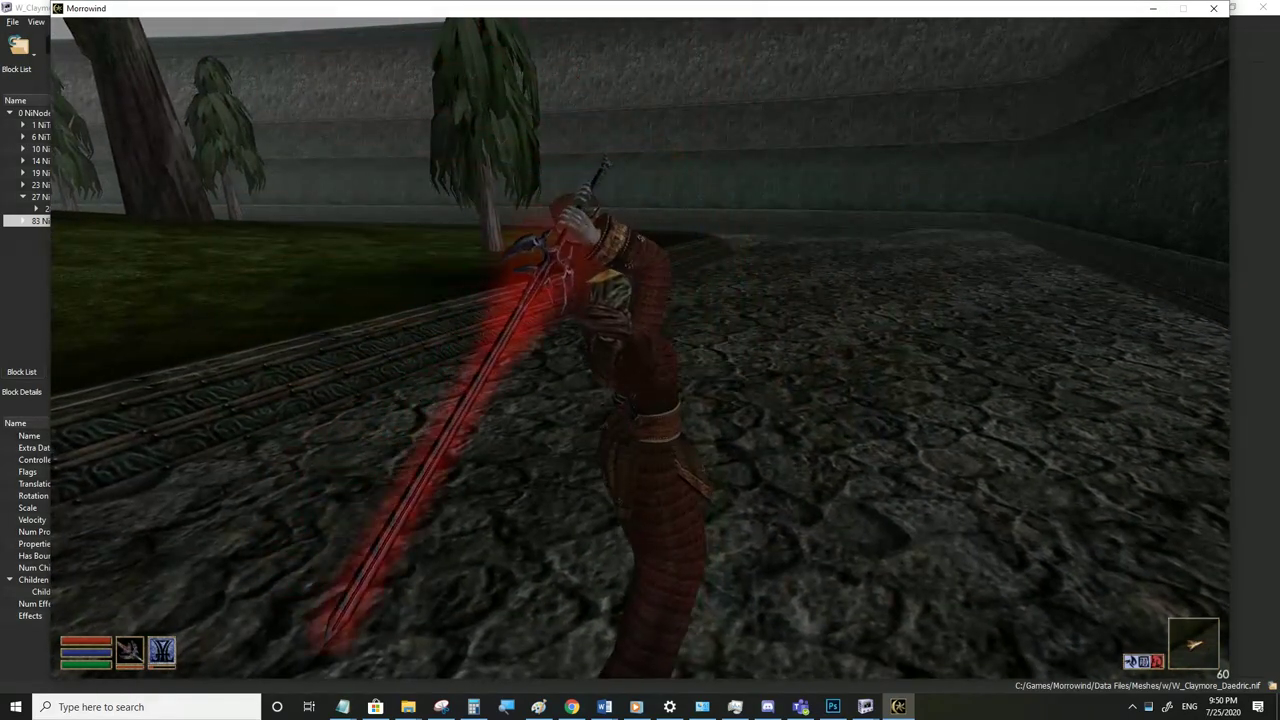
Paste four more Test effect copies under the root node and return to Morrowind
{"action": "key", "text": "alt+Tab"}
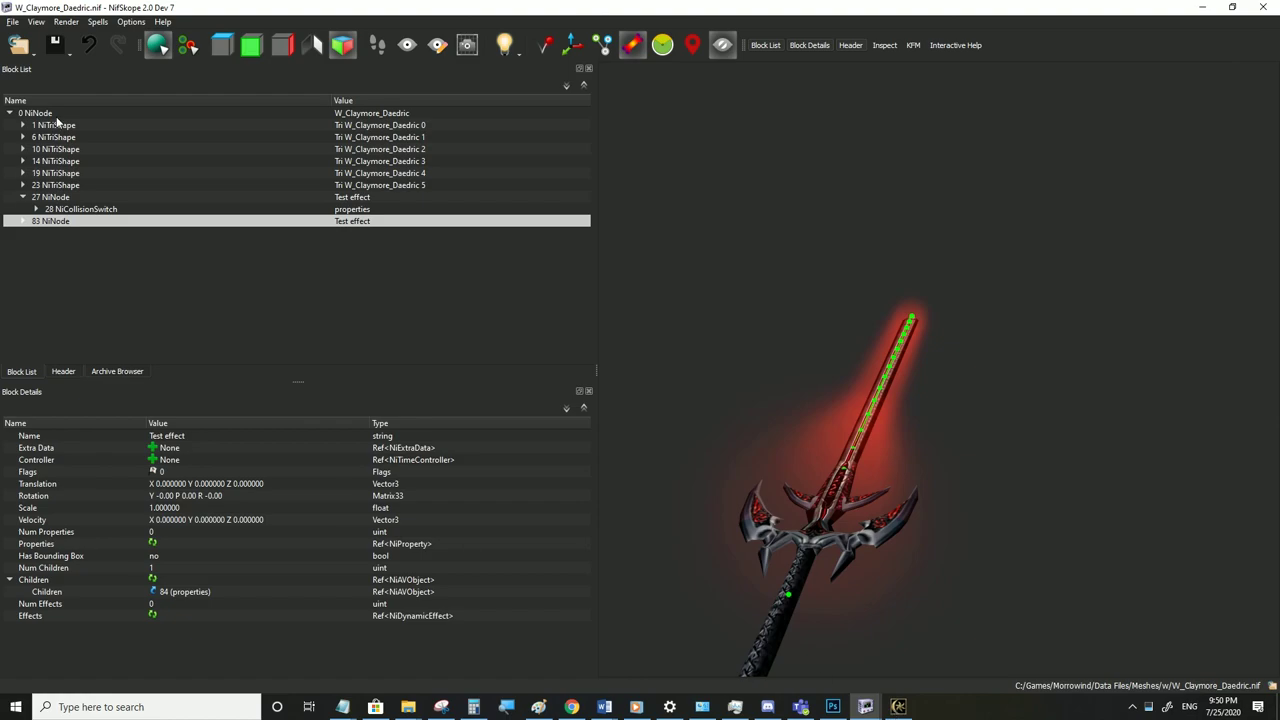
{"action": "right_click", "coordinate": [50, 110]}
{"action": "mouse_move", "coordinate": [110, 109]}
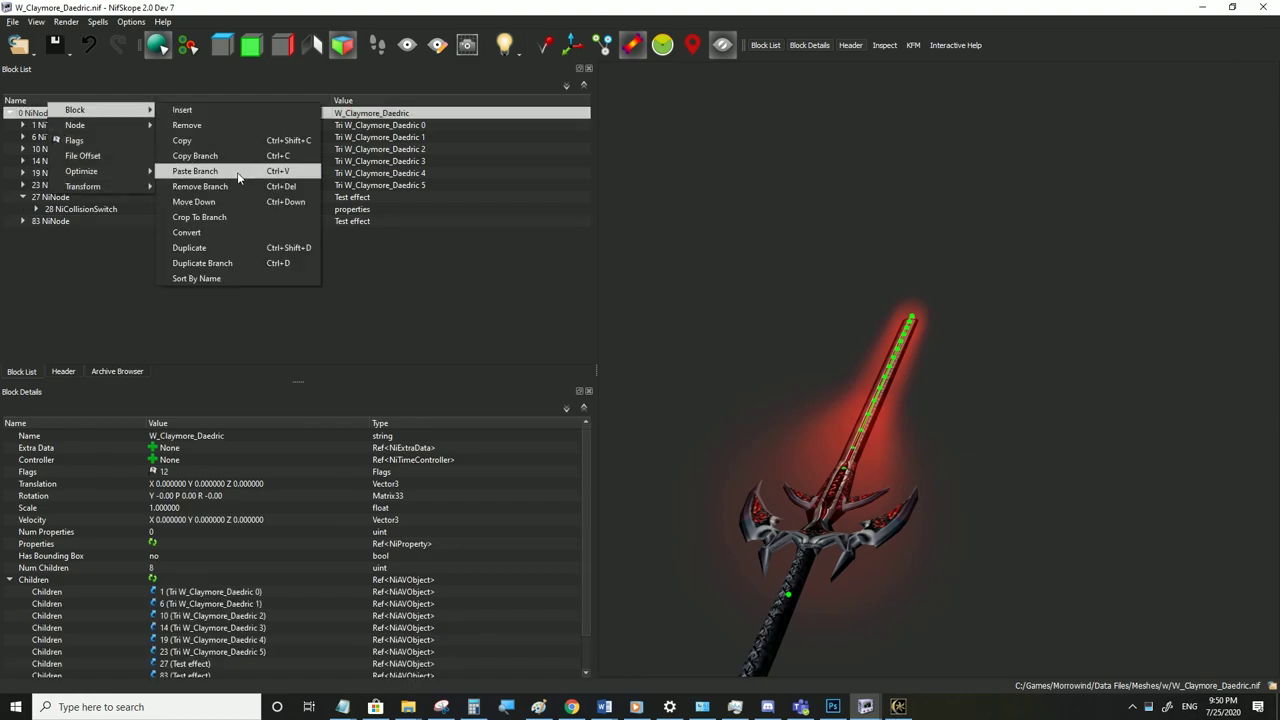
{"action": "left_click", "coordinate": [238, 171]}
{"action": "right_click", "coordinate": [53, 110]}
{"action": "left_click", "coordinate": [194, 170]}
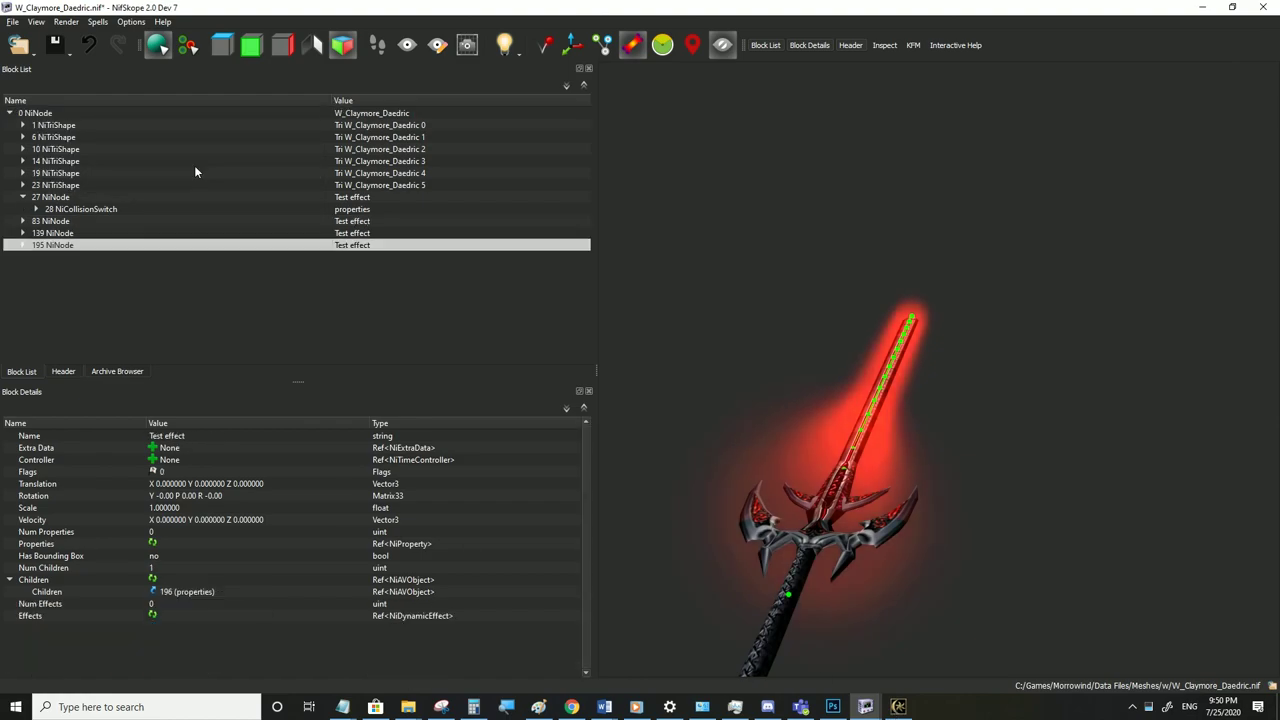
{"action": "right_click", "coordinate": [56, 110]}
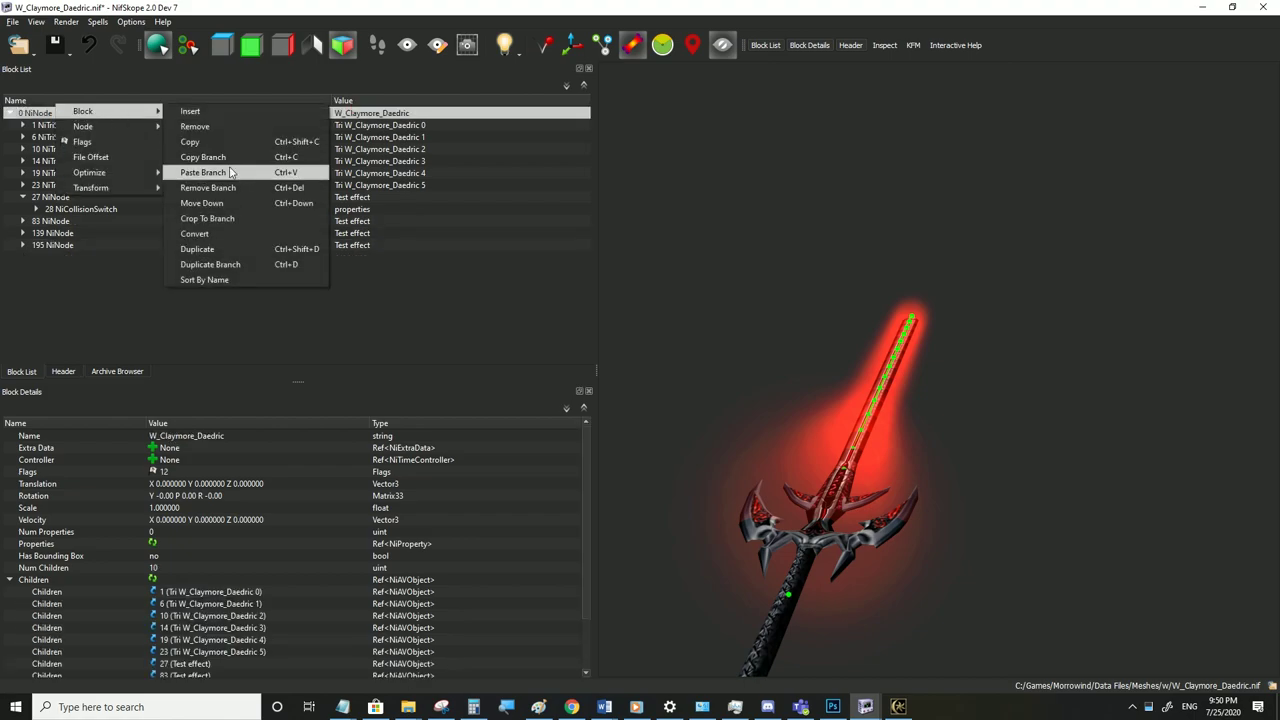
{"action": "left_click", "coordinate": [231, 172]}
{"action": "right_click", "coordinate": [32, 113]}
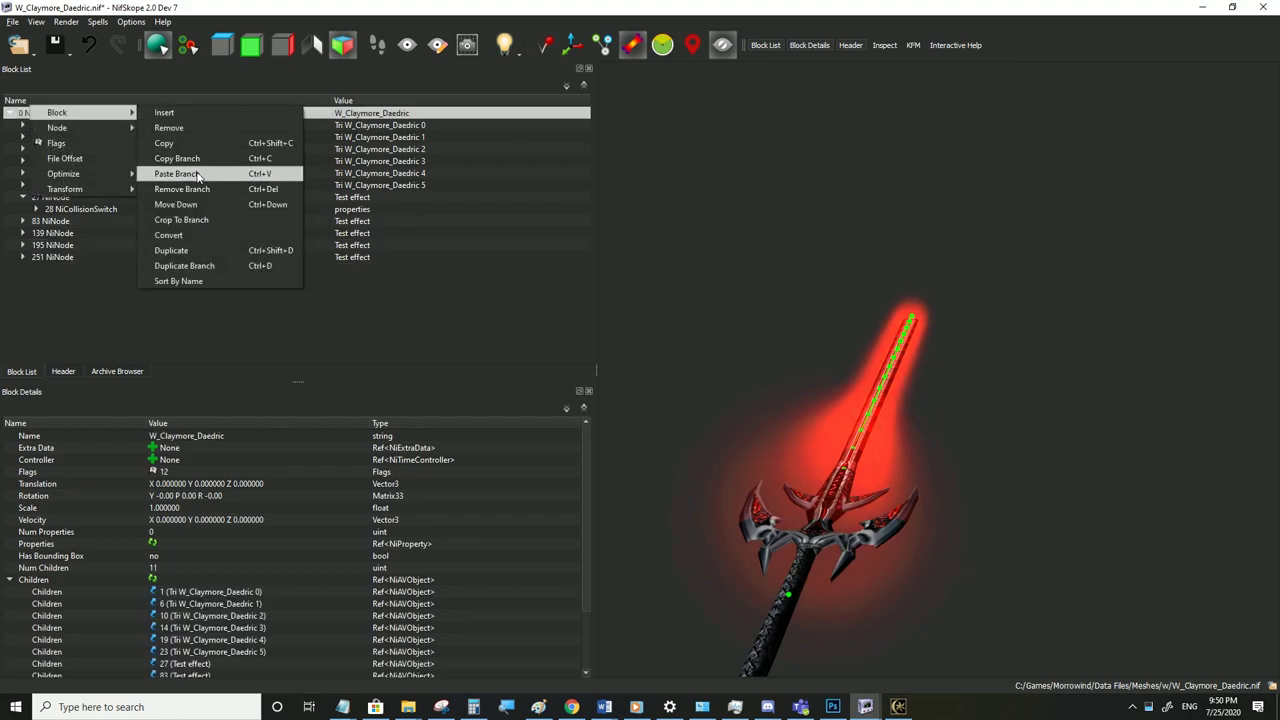
{"action": "left_click", "coordinate": [235, 173]}
{"action": "left_click", "coordinate": [902, 705]}
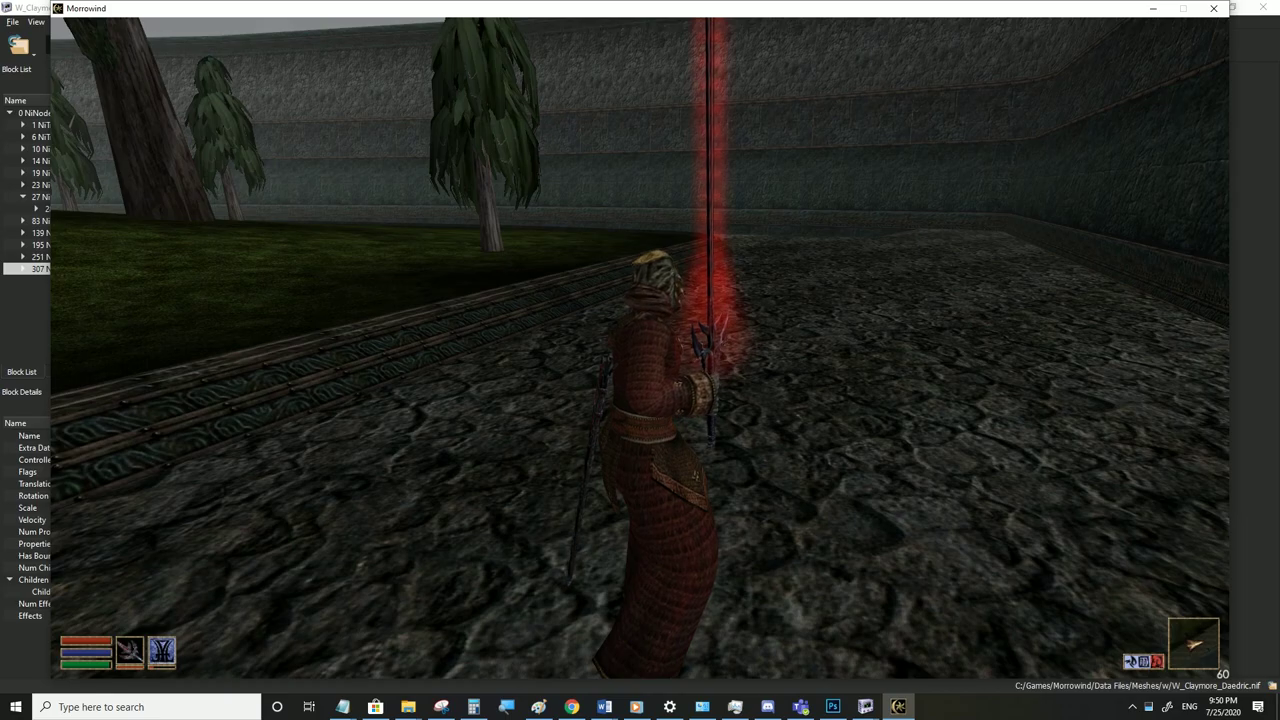
Swing the claymore to inspect the glow, then save the model file in NifSkope
{"action": "left_click", "coordinate": [640, 348]}
{"action": "left_click", "coordinate": [640, 348]}
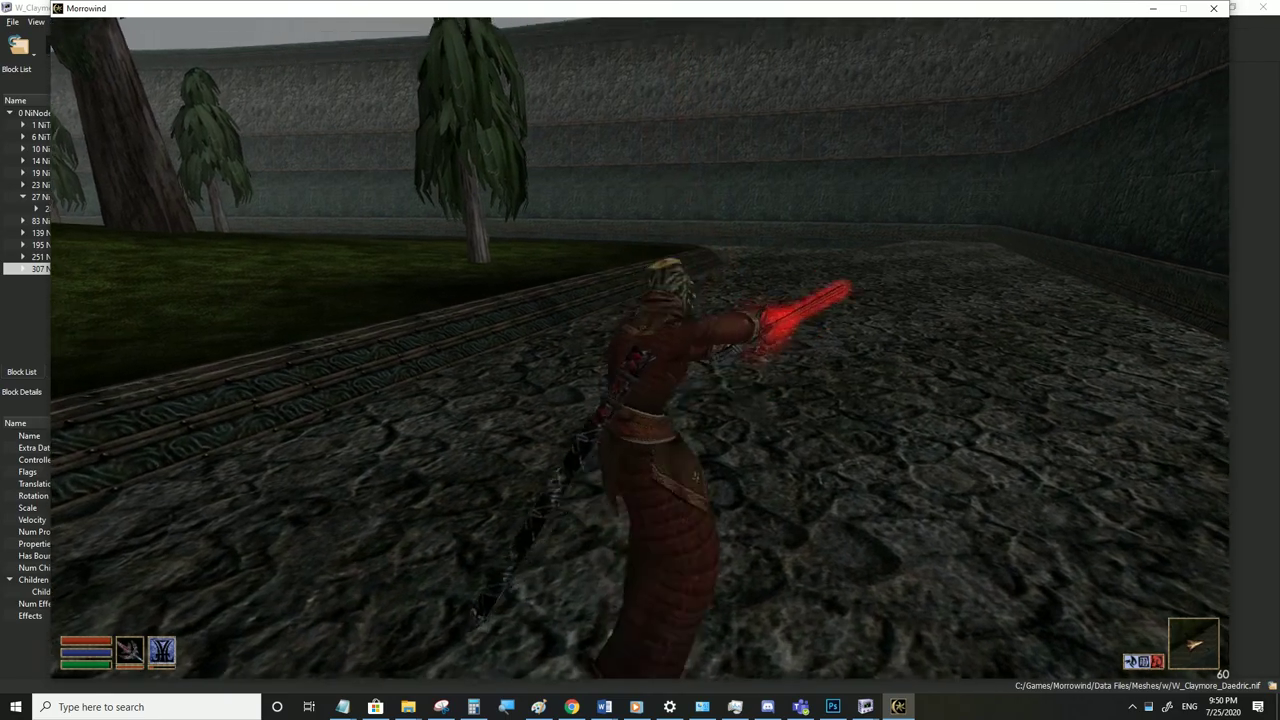
{"action": "key", "text": "alt+Tab"}
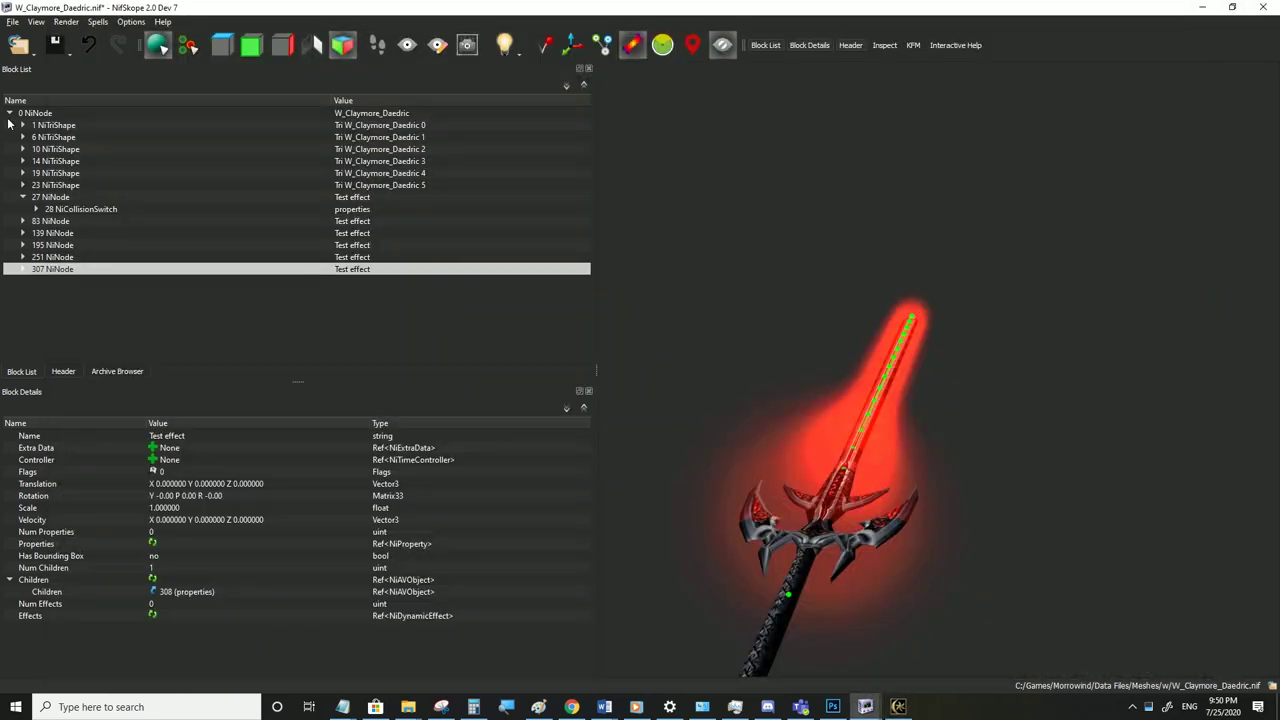
{"action": "left_click", "coordinate": [12, 21]}
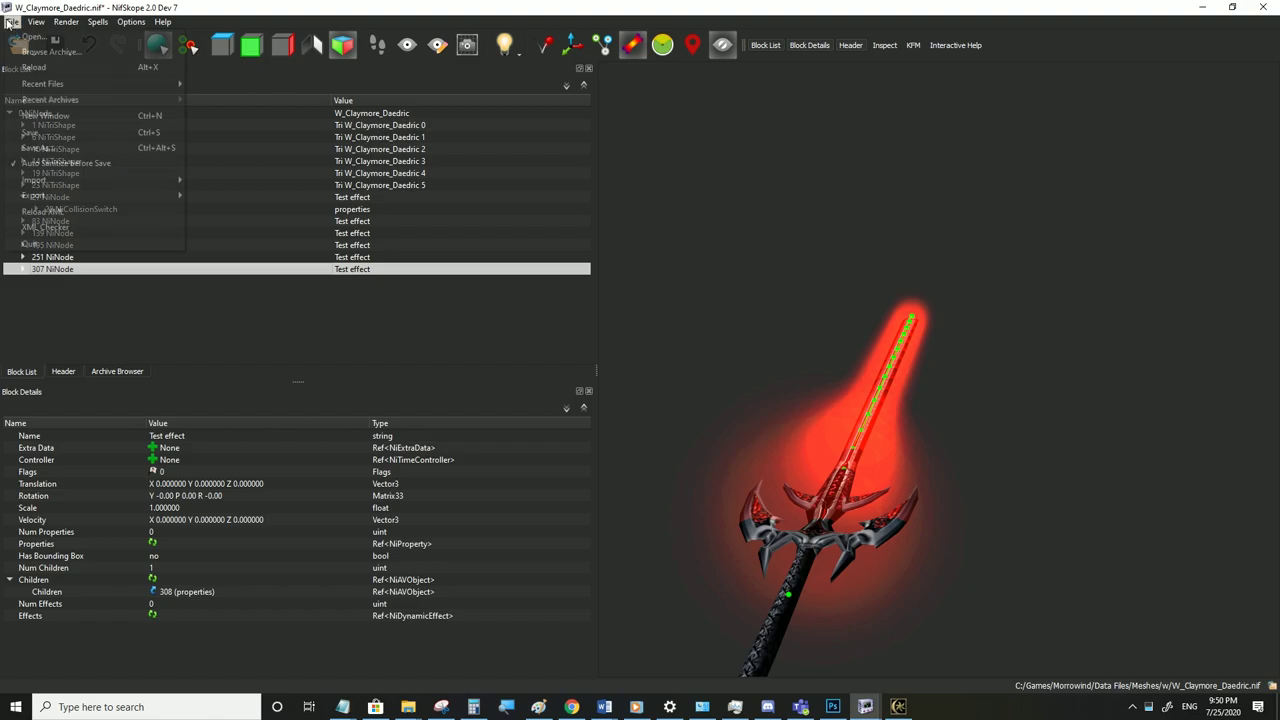
{"action": "left_click", "coordinate": [45, 132]}
{"action": "key", "text": "alt+Tab"}
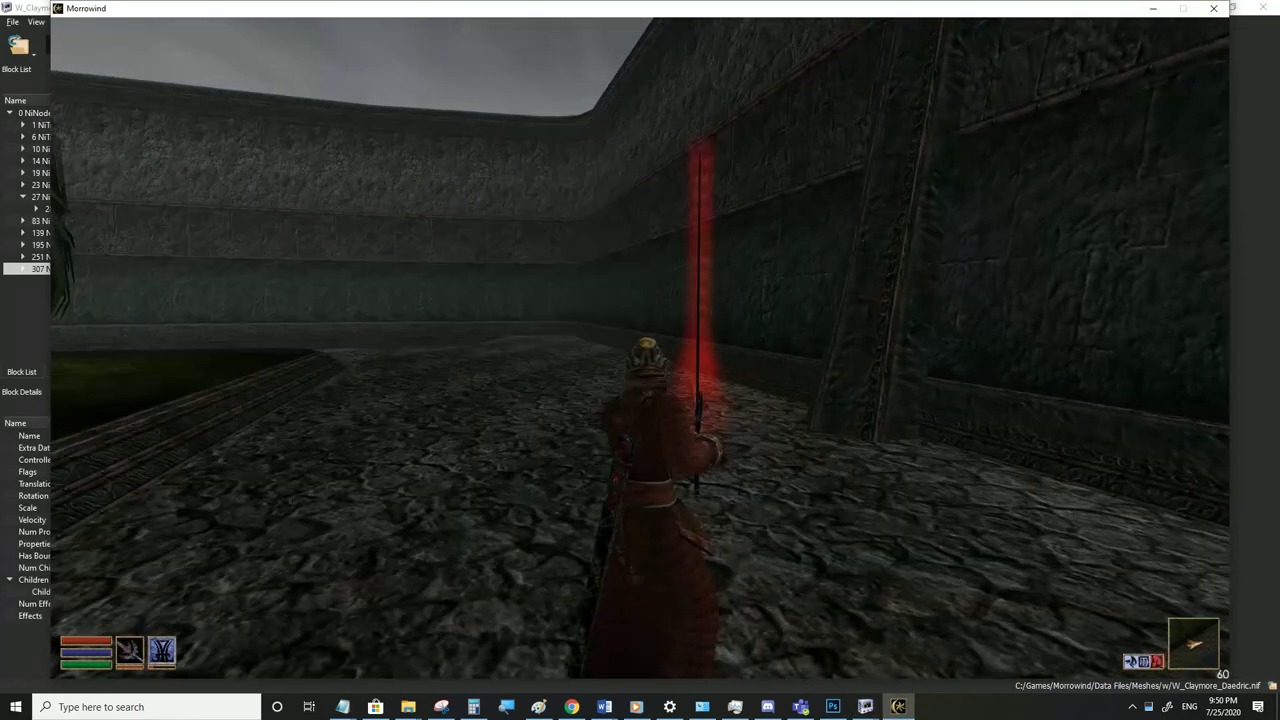
Swing the red sword again in game while moving along the wall, then return to NifSkope
{"action": "left_click", "coordinate": [640, 348]}
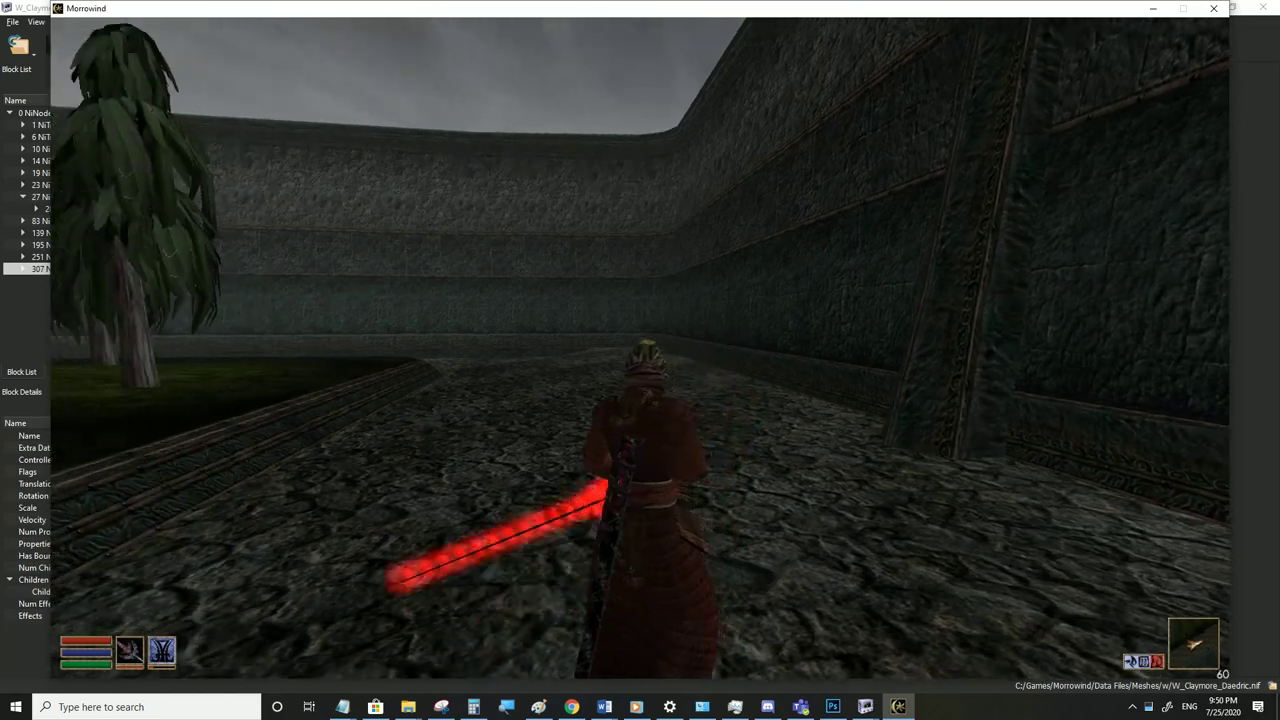
{"action": "key", "text": "w"}
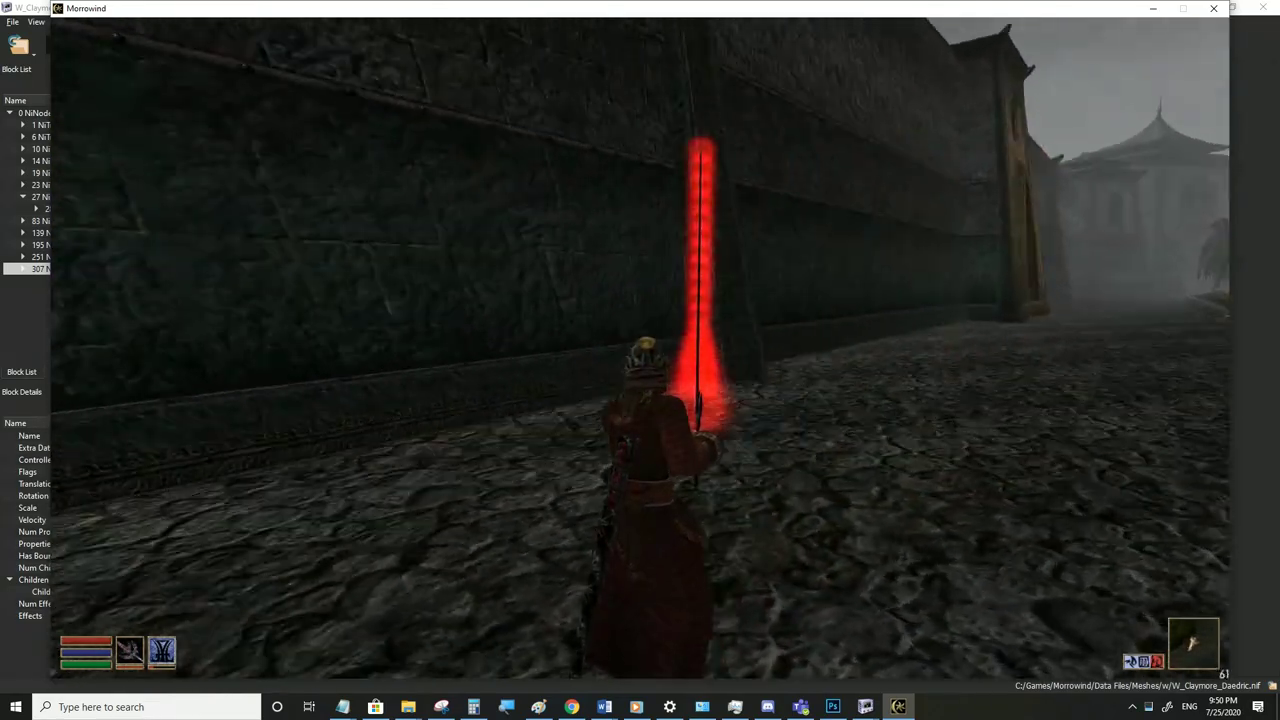
{"action": "left_click", "coordinate": [640, 348]}
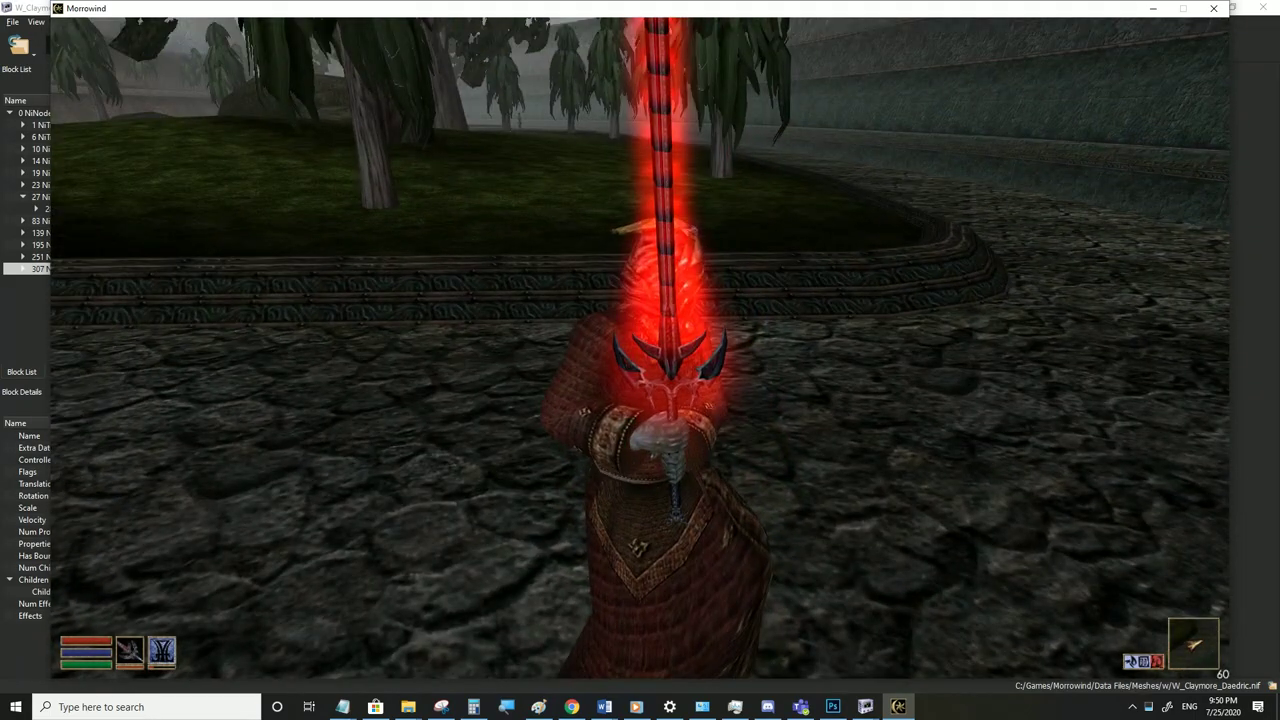
{"action": "key", "text": "alt+Tab"}
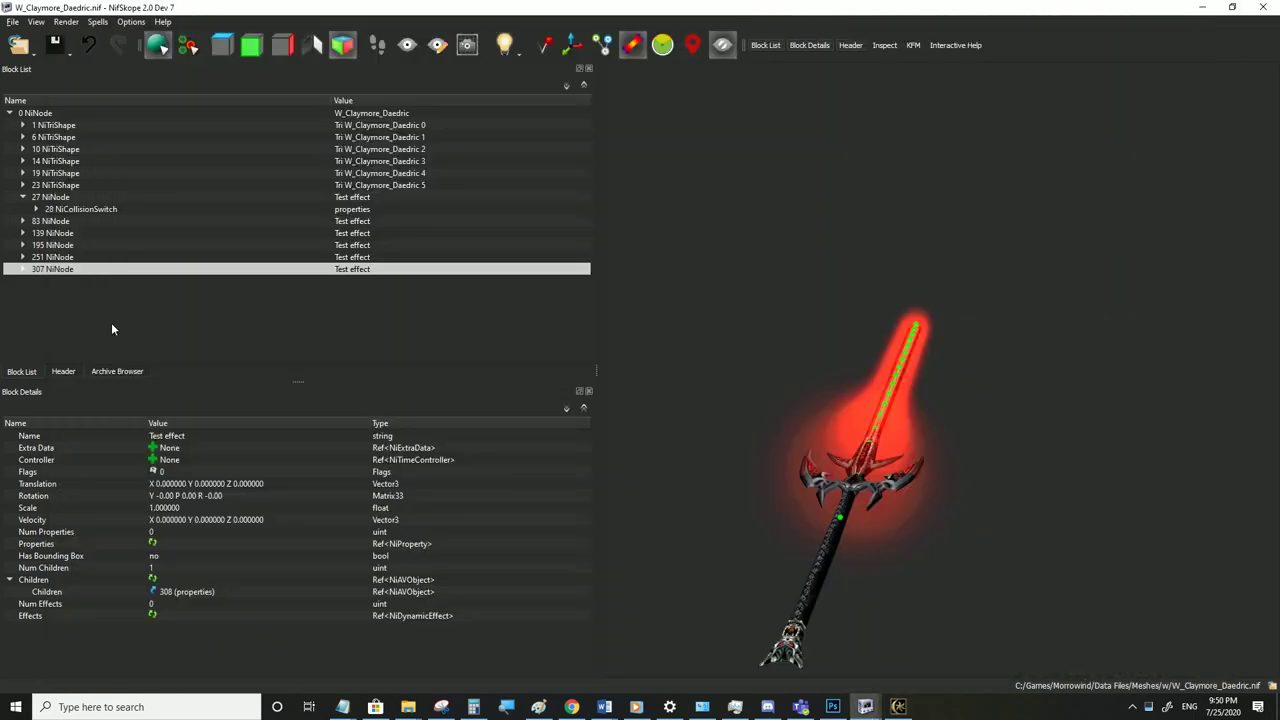
Set the Y translation of Test effect copies 139 and 195 to 2 and 3
{"action": "left_click", "coordinate": [65, 235]}
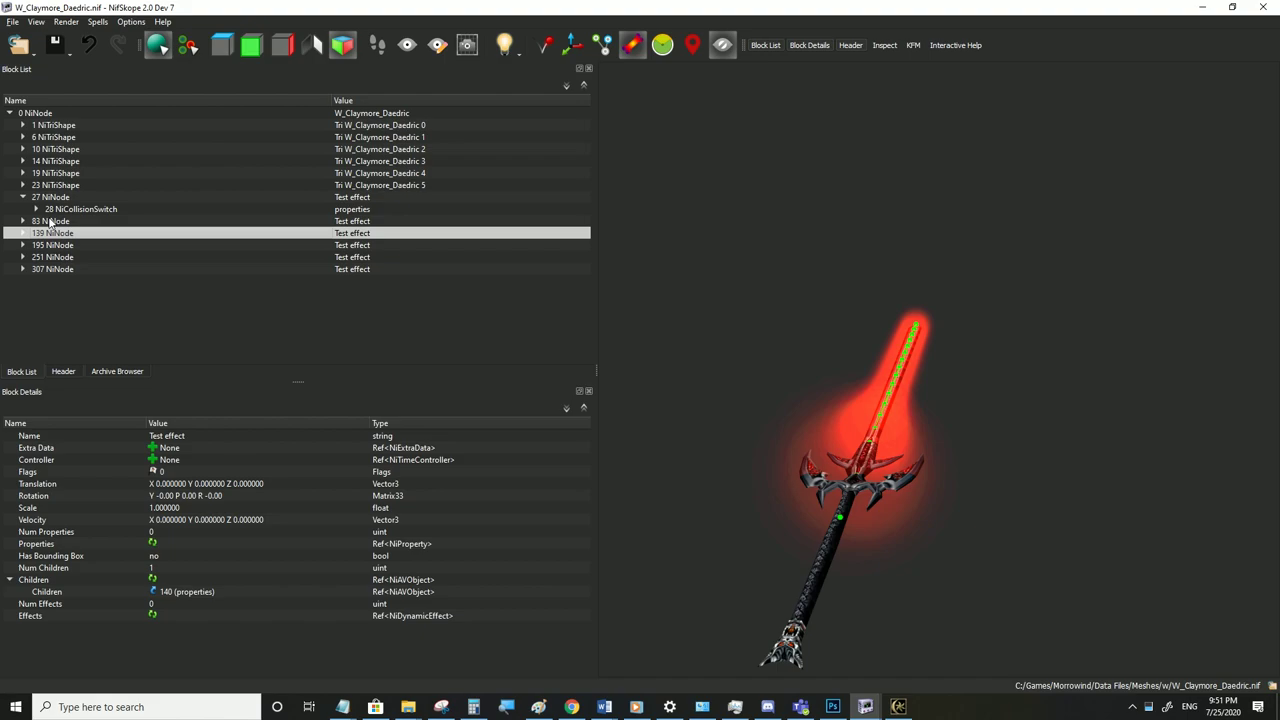
{"action": "left_click", "coordinate": [209, 485]}
{"action": "left_click", "coordinate": [46, 222]}
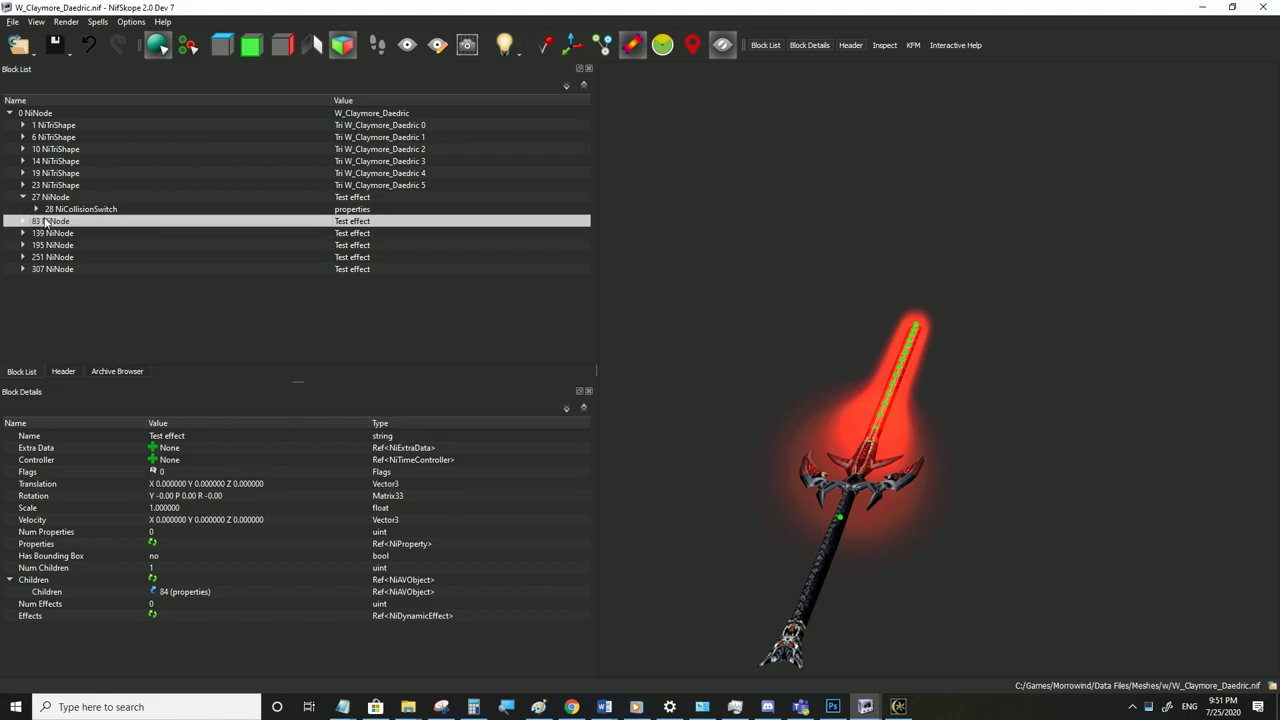
{"action": "left_click", "coordinate": [46, 234]}
{"action": "double_click", "coordinate": [214, 486]}
{"action": "scroll", "coordinate": [279, 483], "scroll_direction": "down", "scroll_amount": 1}
{"action": "type", "text": "2"}
{"action": "left_click", "coordinate": [257, 496]}
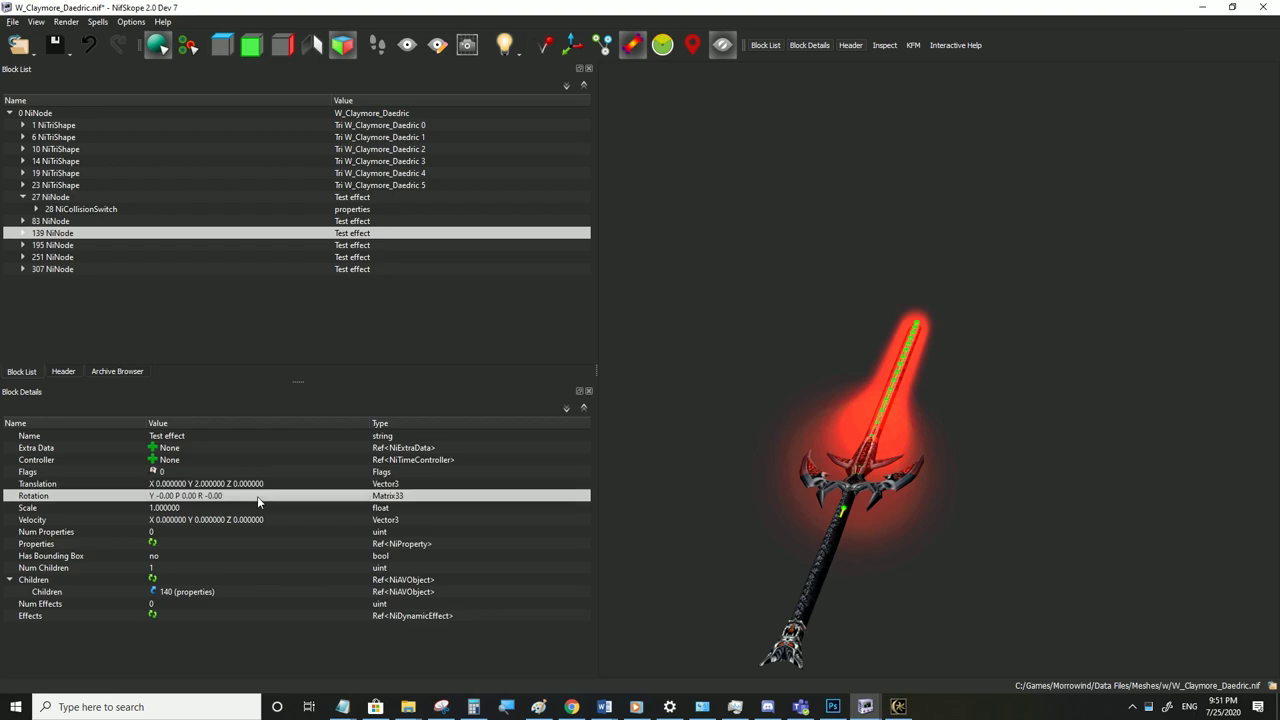
{"action": "left_click", "coordinate": [54, 246]}
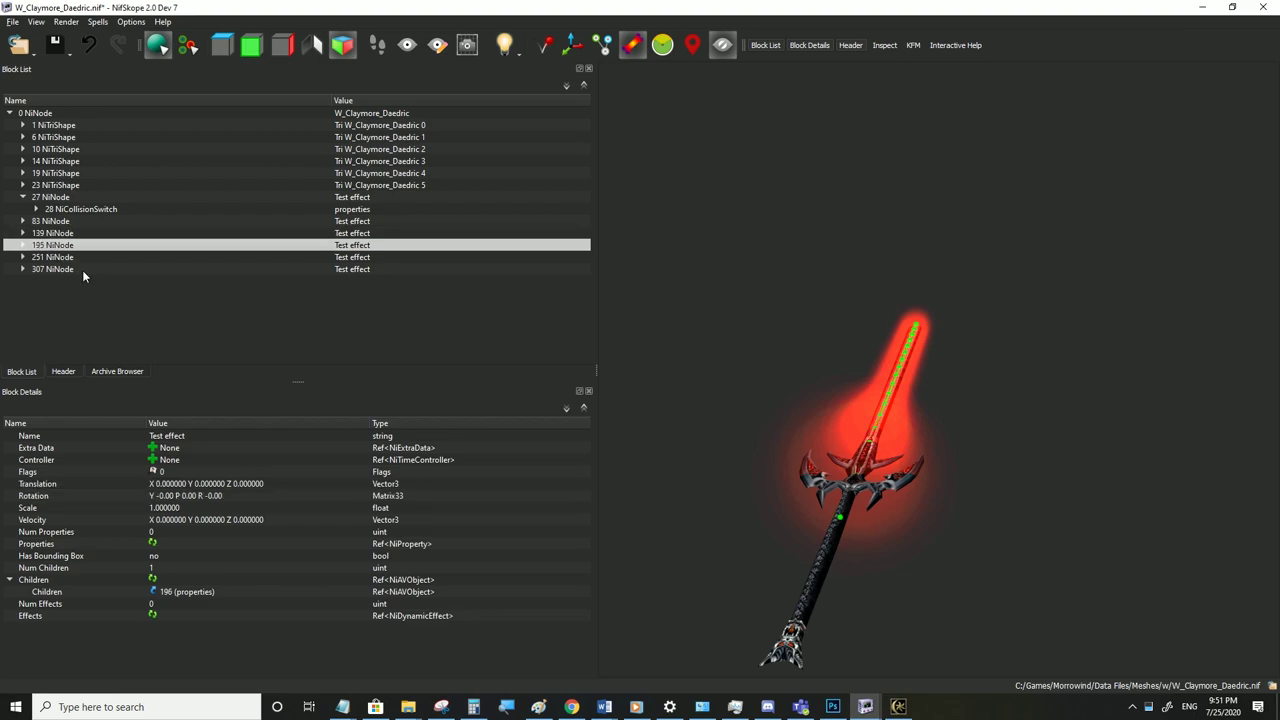
{"action": "double_click", "coordinate": [212, 483]}
{"action": "type", "text": "3"}
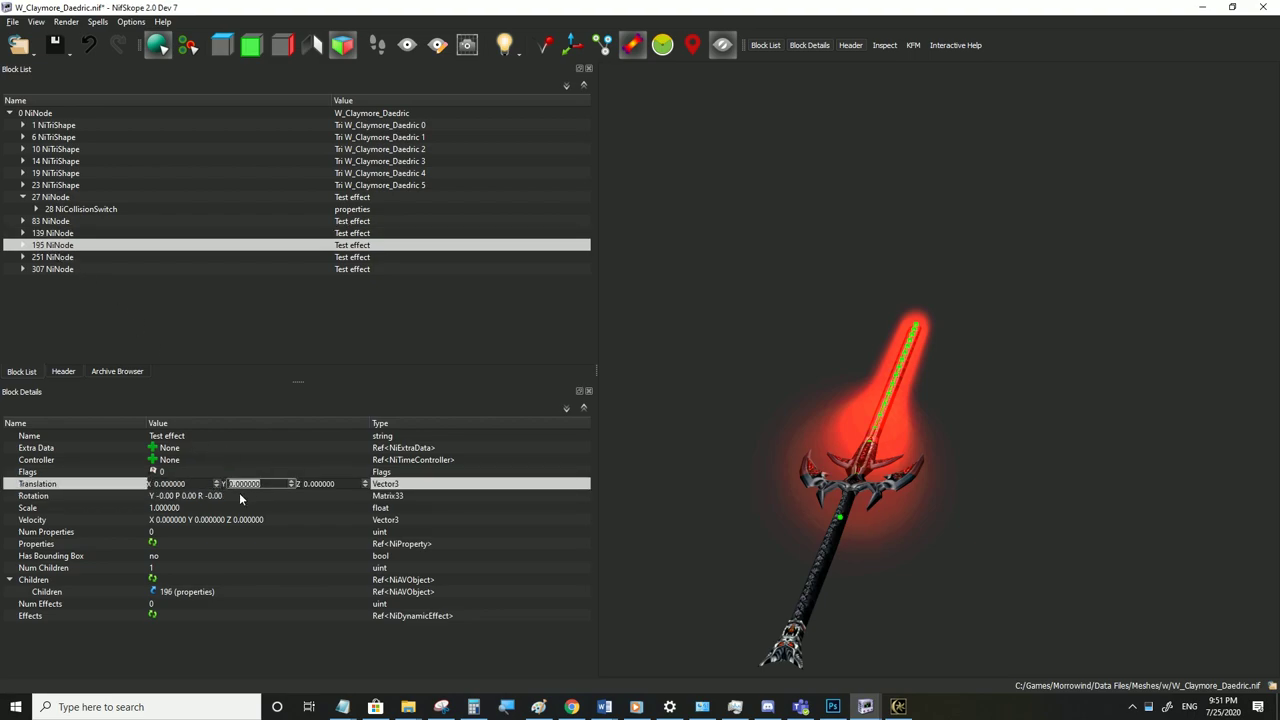
{"action": "left_click", "coordinate": [237, 494]}
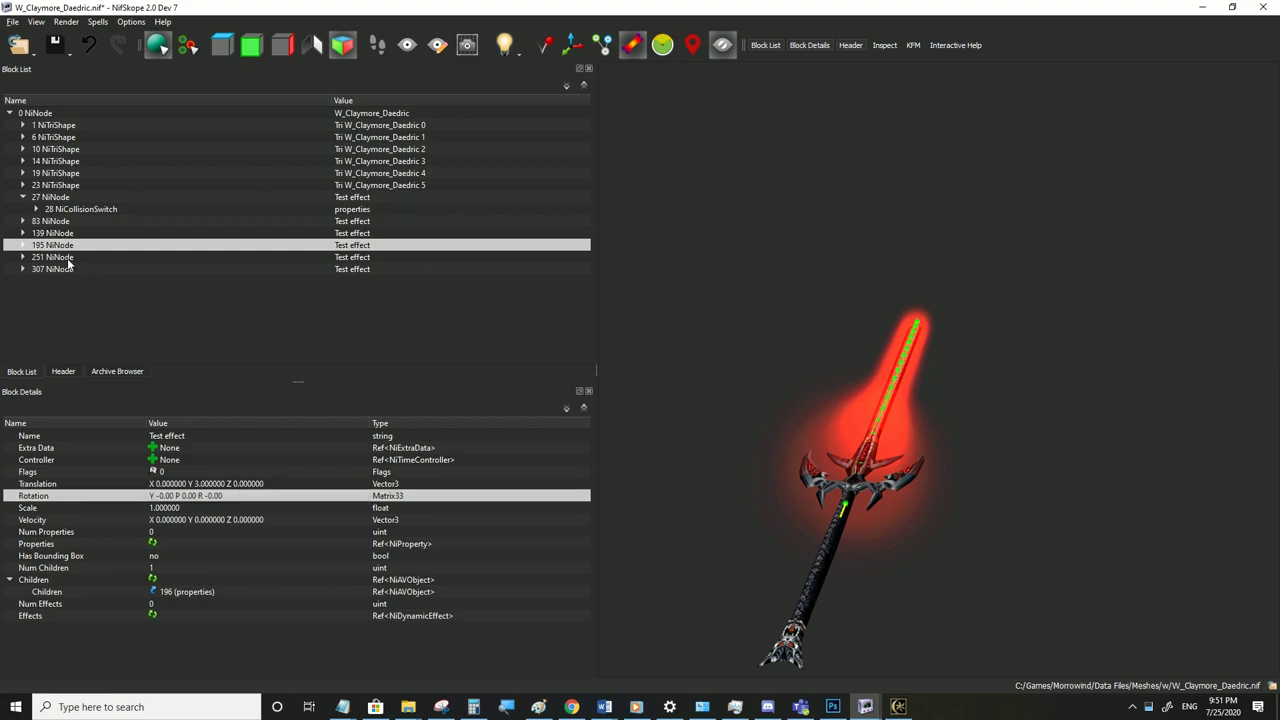
Set the Y translation of Test effect copies 251 and 307 to 5 and 6
{"action": "double_click", "coordinate": [69, 259]}
{"action": "double_click", "coordinate": [231, 484]}
{"action": "left_click", "coordinate": [250, 483]}
{"action": "type", "text": "5"}
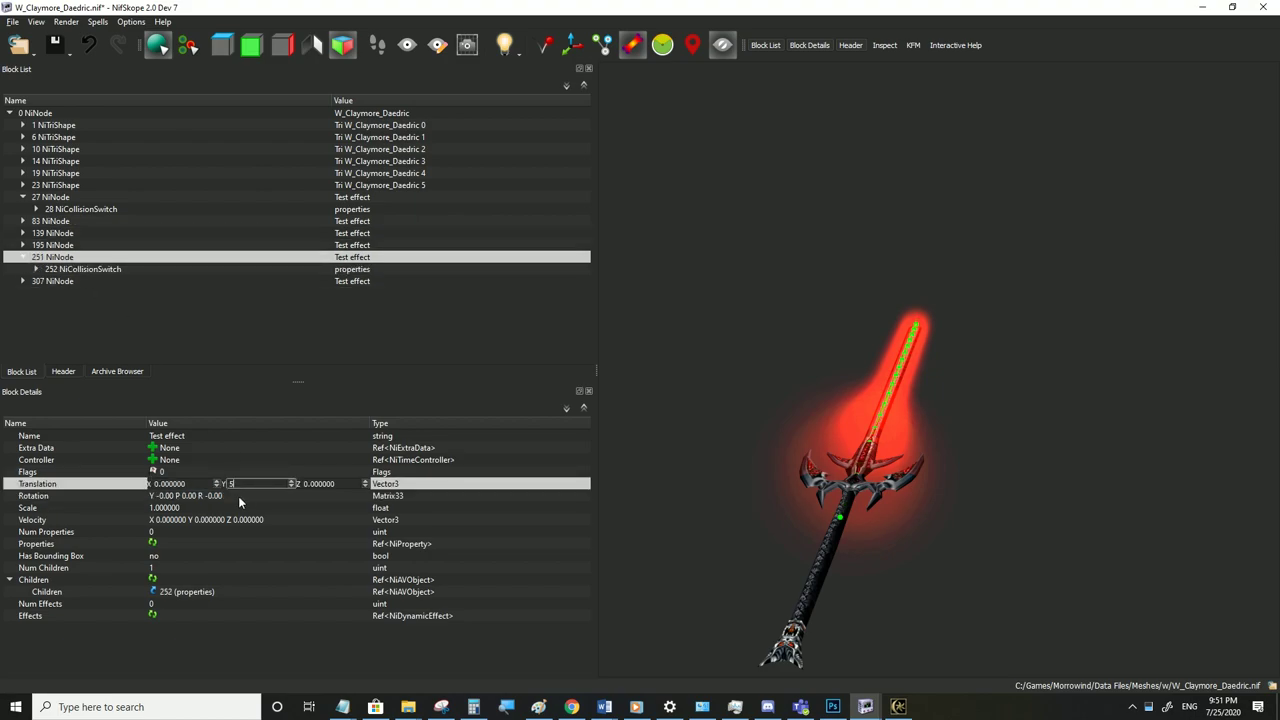
{"action": "left_click", "coordinate": [238, 496]}
{"action": "left_click", "coordinate": [61, 281]}
{"action": "left_click", "coordinate": [240, 484]}
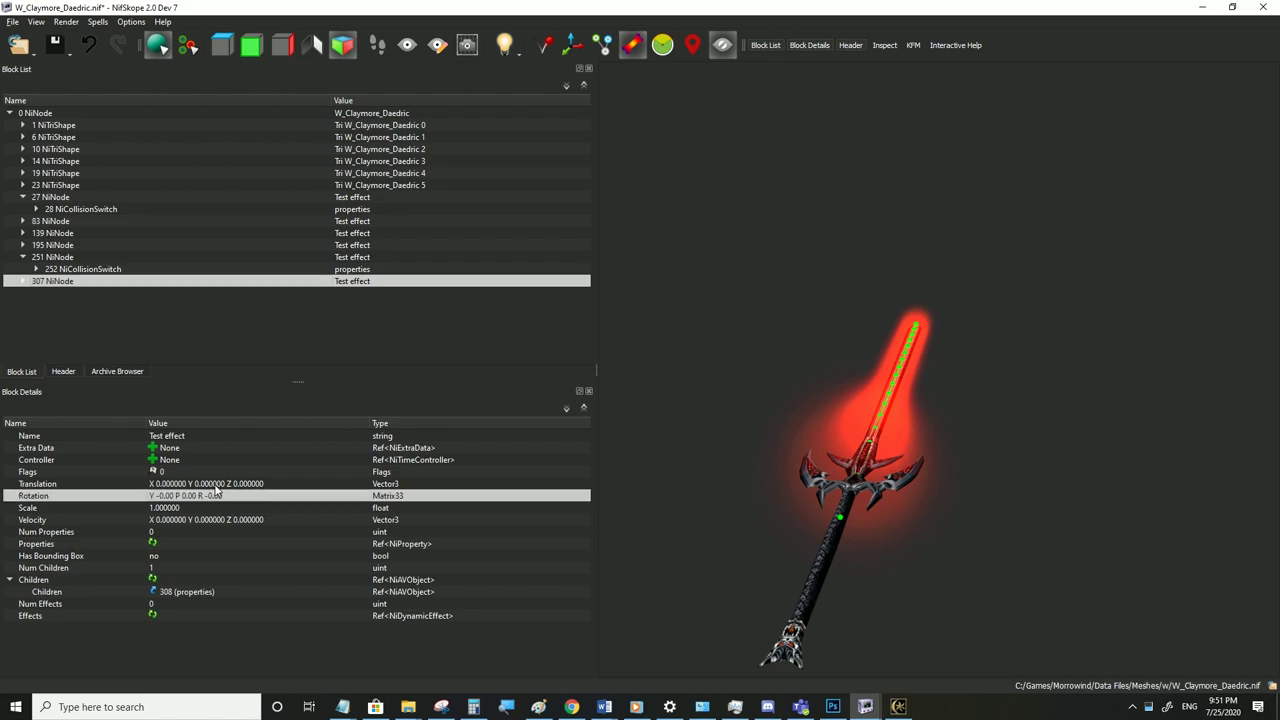
{"action": "double_click", "coordinate": [244, 484]}
{"action": "type", "text": "6"}
{"action": "left_click", "coordinate": [238, 496]}
Save the model file and switch to Morrowind
{"action": "left_click", "coordinate": [12, 21]}
{"action": "left_click", "coordinate": [42, 134]}
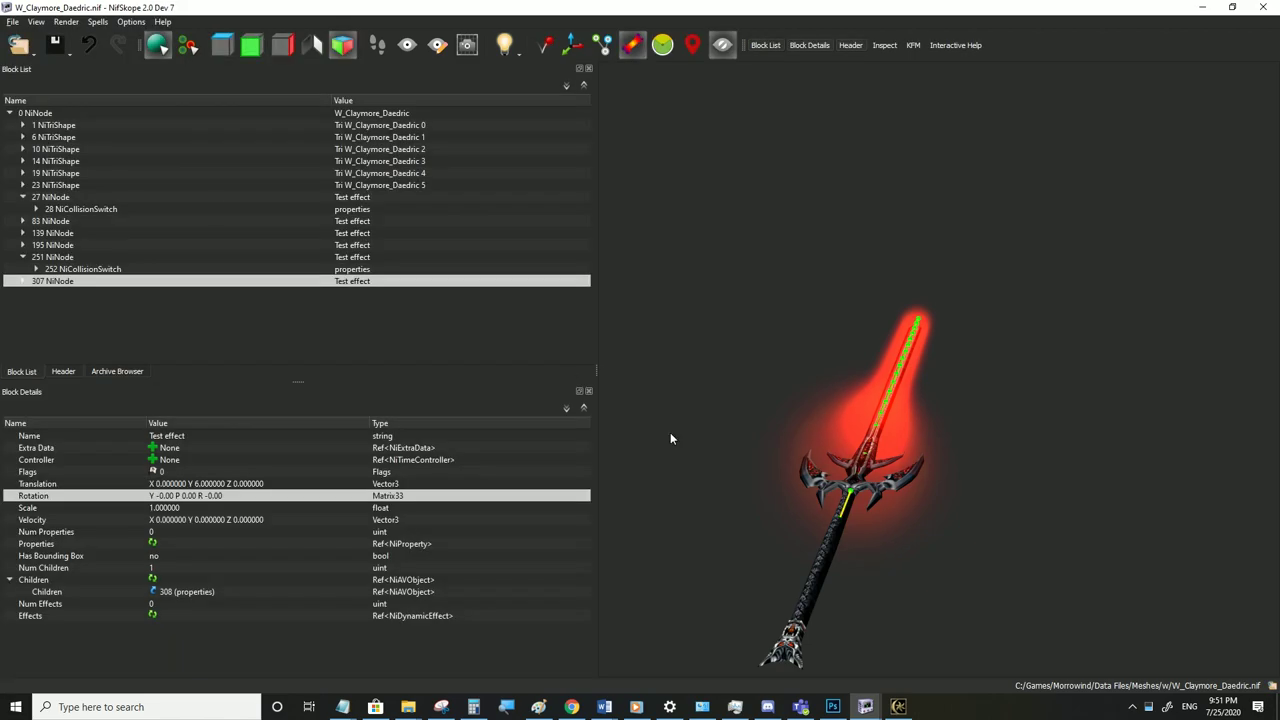
{"action": "left_click", "coordinate": [898, 706]}
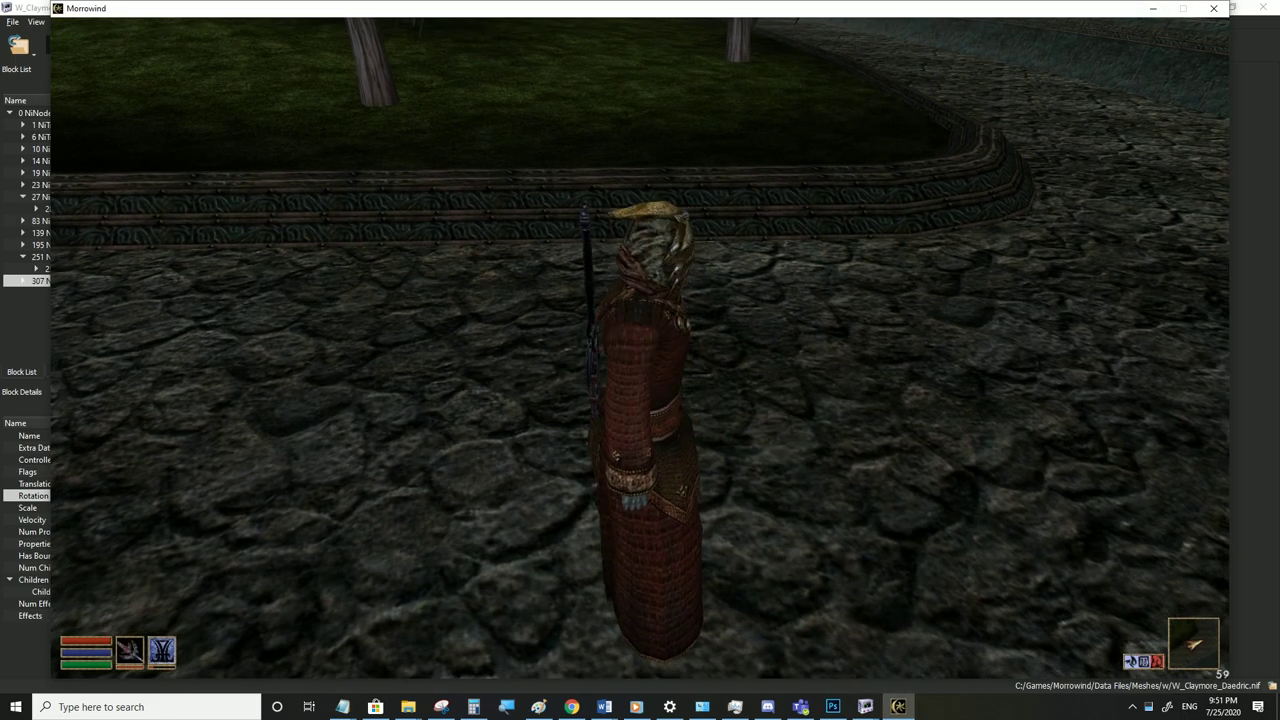
Save the claymore NIF again, then sheathe and redraw the claymore in game to inspect its glow
{"action": "key", "text": "f"}
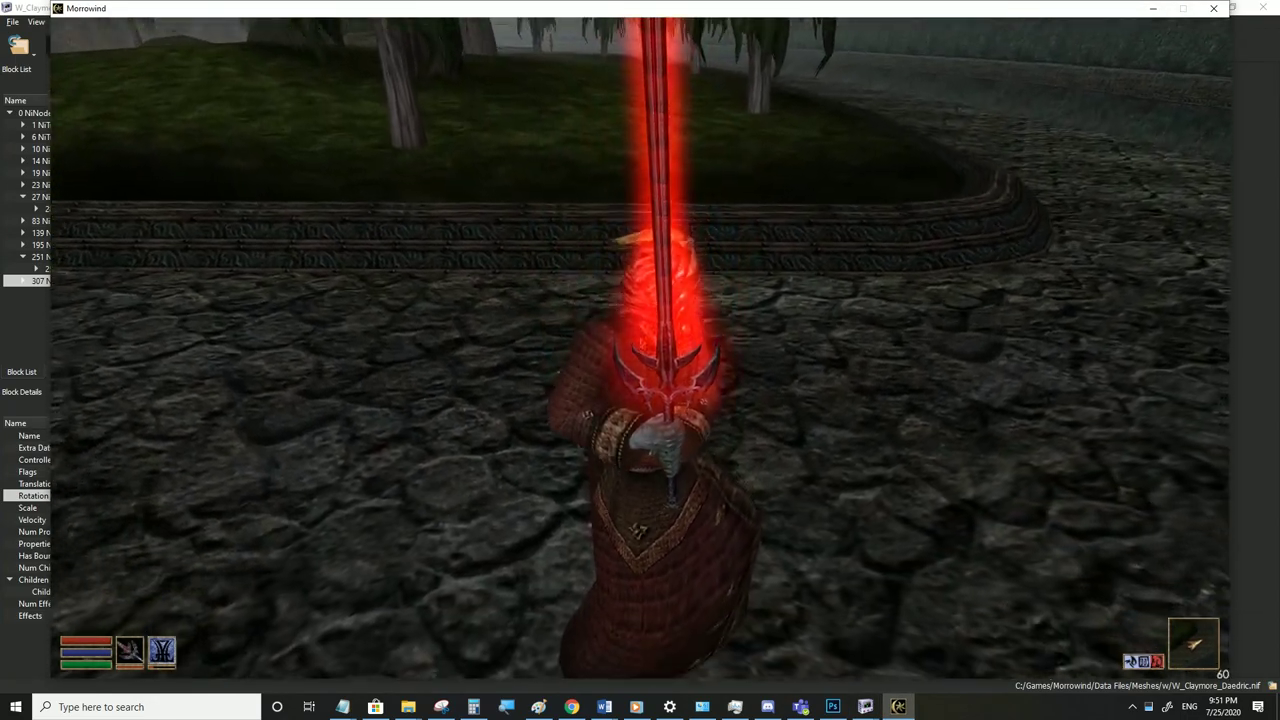
{"action": "key", "text": "alt+Tab"}
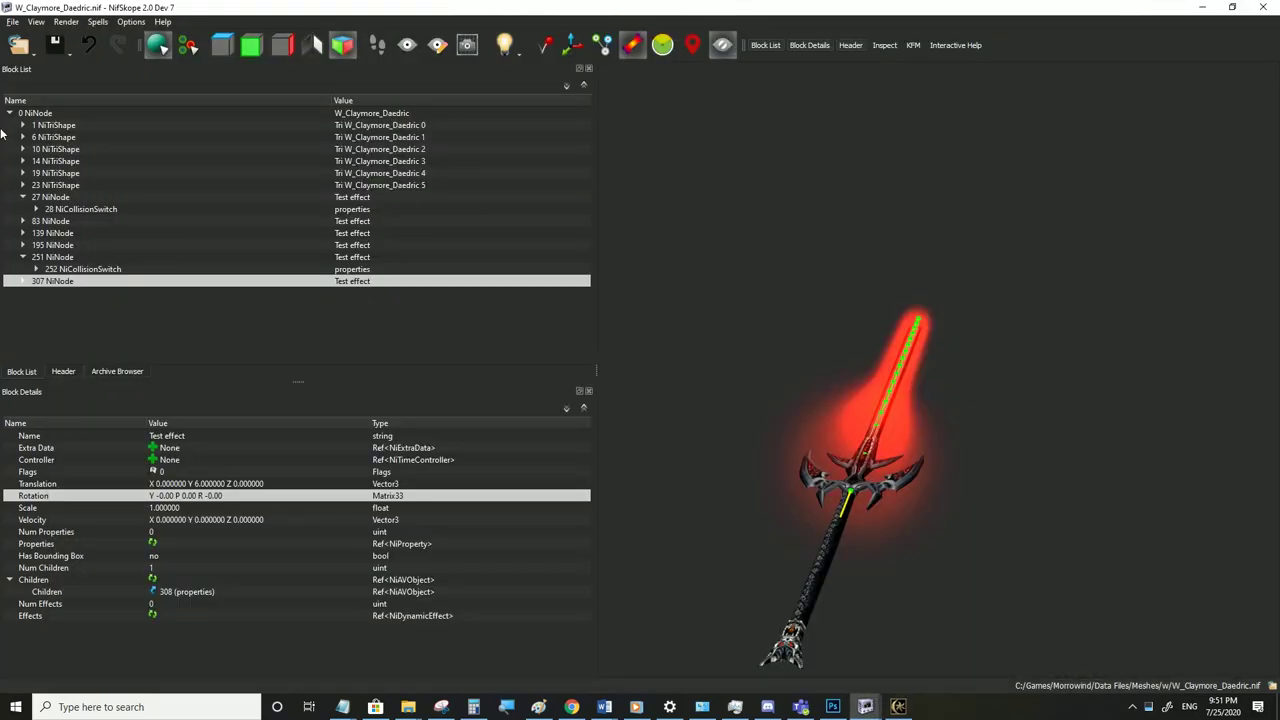
{"action": "left_click", "coordinate": [13, 21]}
{"action": "left_click", "coordinate": [30, 133]}
{"action": "left_click", "coordinate": [900, 708]}
{"action": "key", "text": "f"}
{"action": "key", "text": "f"}
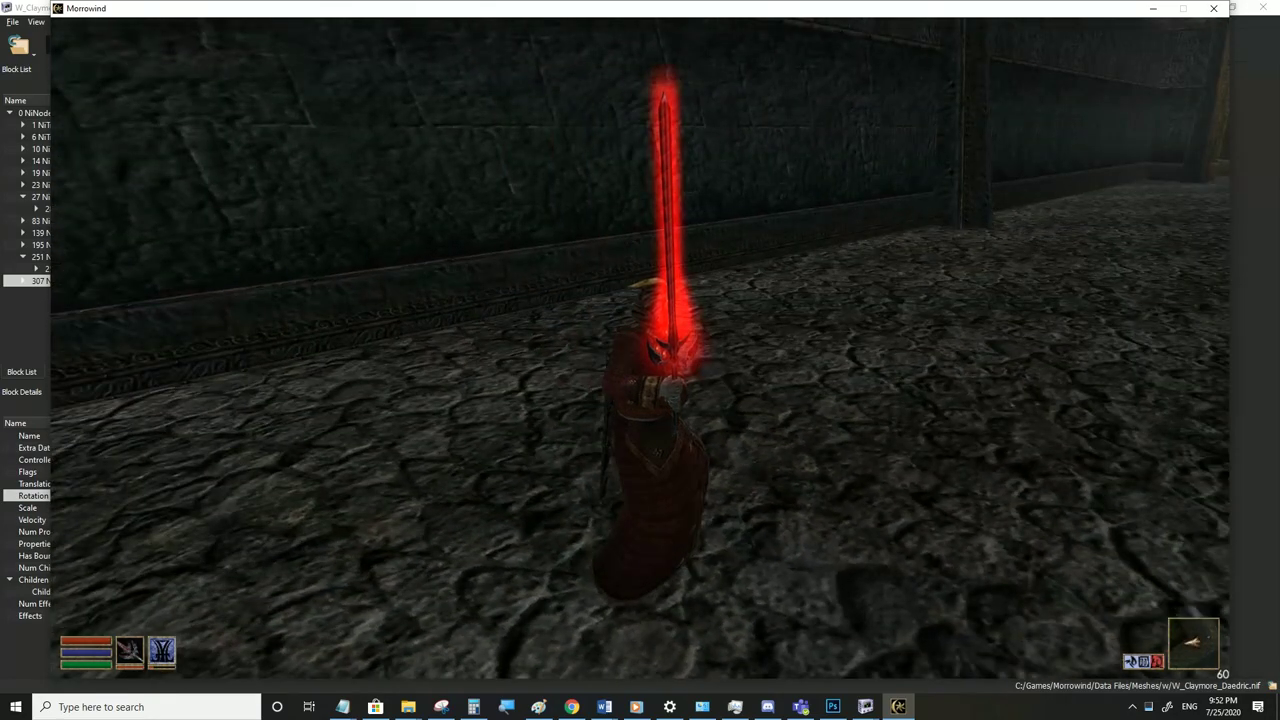
{"action": "key", "text": "alt+Tab"}
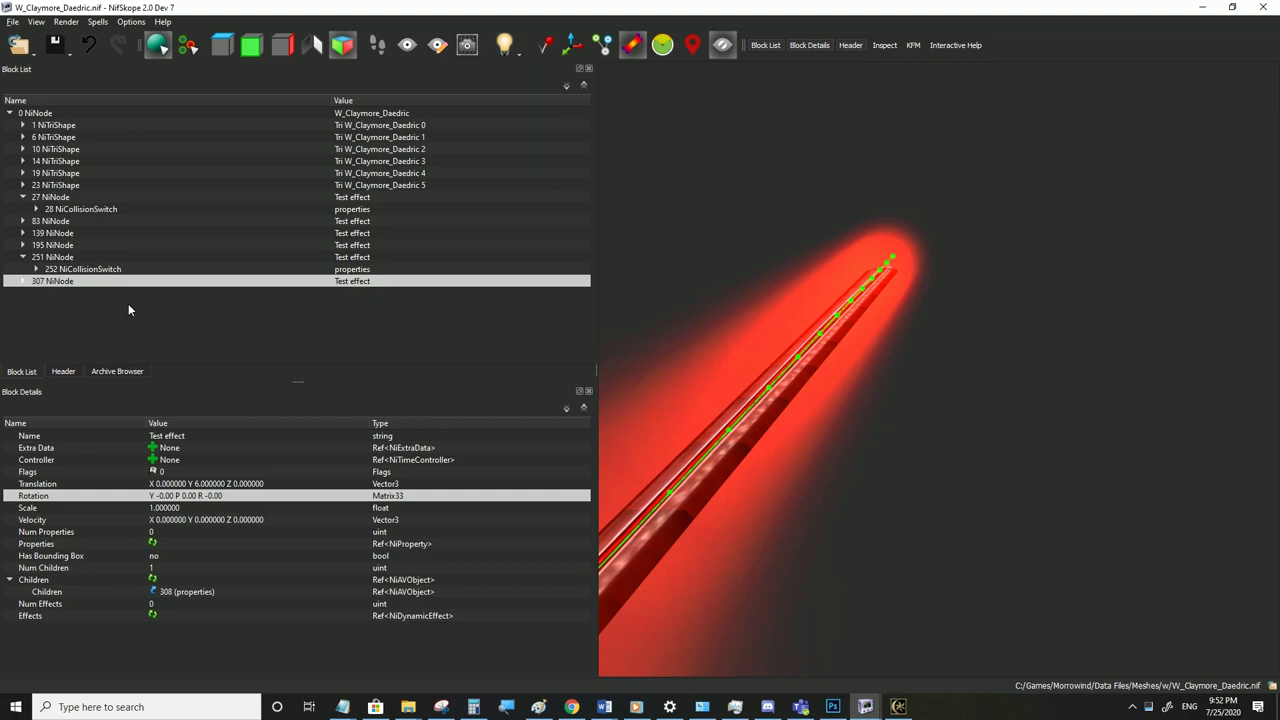
Delete the Test effect branches 307, 251, 195, 139 and 83 with Ctrl+Delete
{"action": "left_click_drag", "start_coordinate": [50, 258], "coordinate": [49, 282]}
{"action": "key", "text": "ctrl+Delete"}
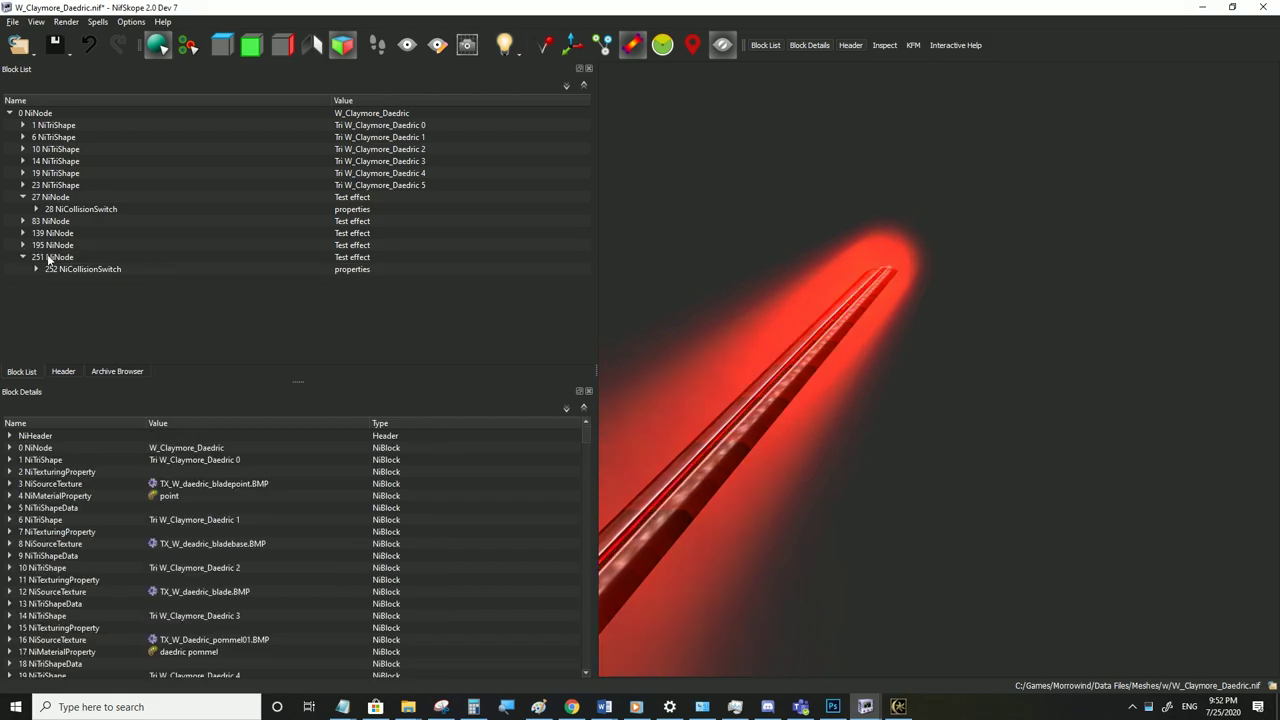
{"action": "left_click", "coordinate": [48, 257]}
{"action": "key", "text": "ctrl+Delete"}
{"action": "left_click", "coordinate": [48, 245]}
{"action": "key", "text": "ctrl+Delete"}
{"action": "left_click", "coordinate": [51, 233]}
{"action": "key", "text": "ctrl+Delete"}
{"action": "left_click", "coordinate": [52, 223]}
{"action": "key", "text": "ctrl+Delete"}
Save the trimmed claymore file and return to the game
{"action": "left_click", "coordinate": [13, 22]}
{"action": "left_click", "coordinate": [32, 132]}
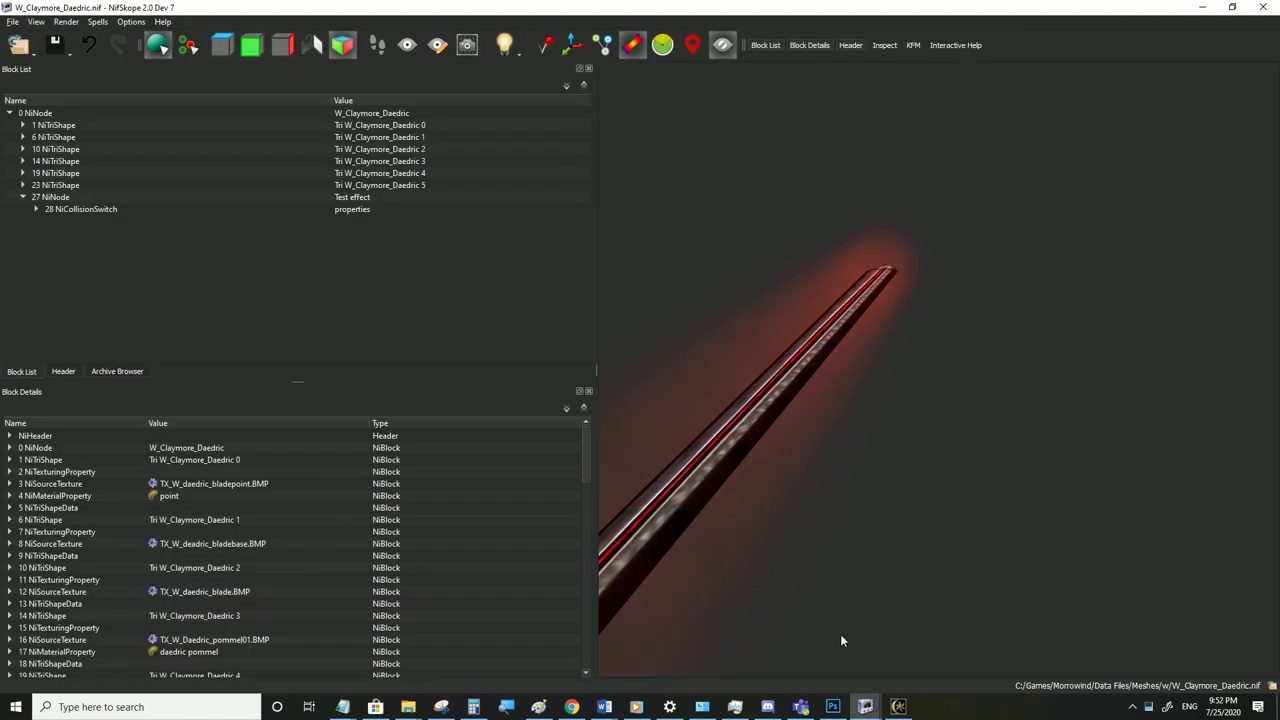
{"action": "left_click", "coordinate": [898, 706]}
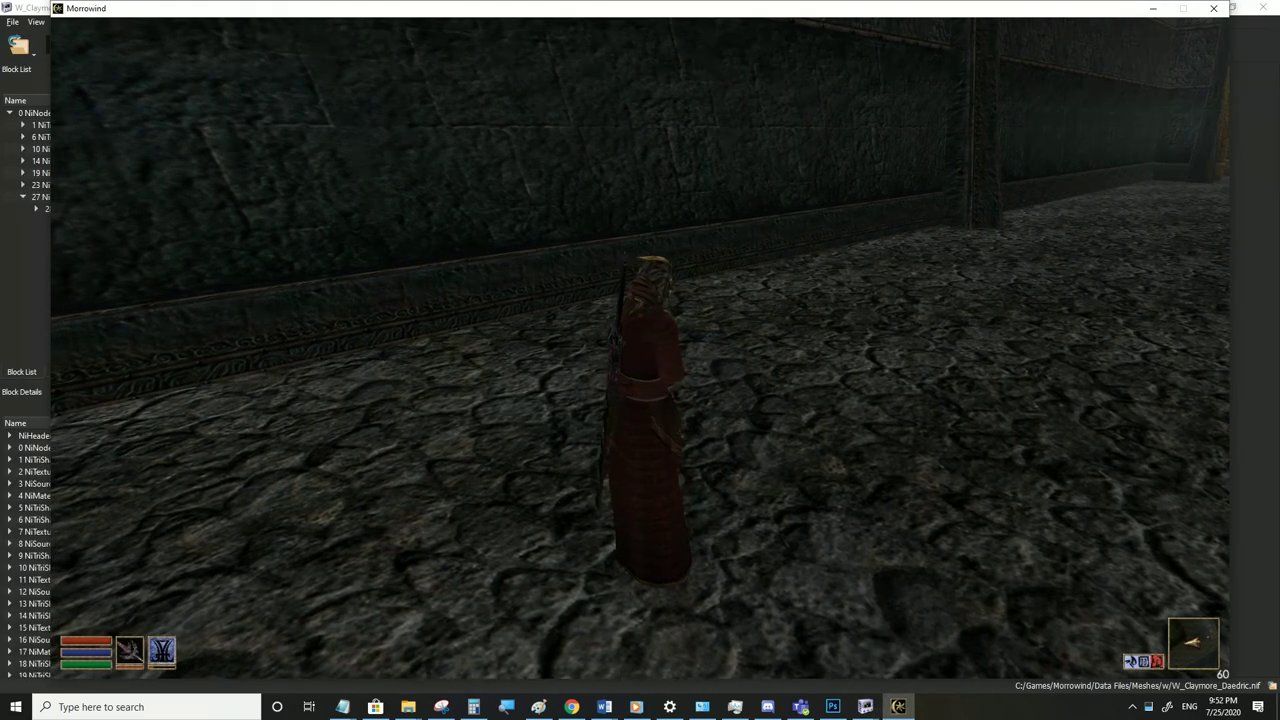
Walk out along the stone street to the plaza and strike the High Ordinator with the claymore
{"action": "key", "text": "w"}
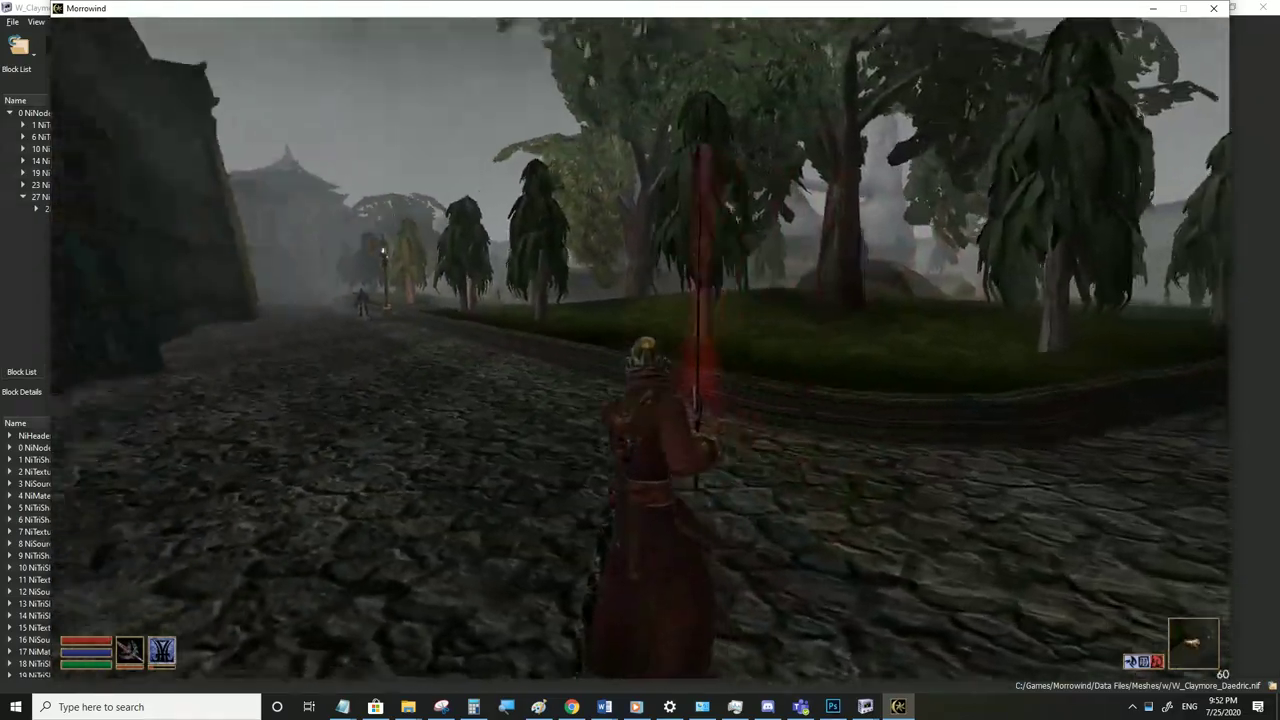
{"action": "key", "text": "w"}
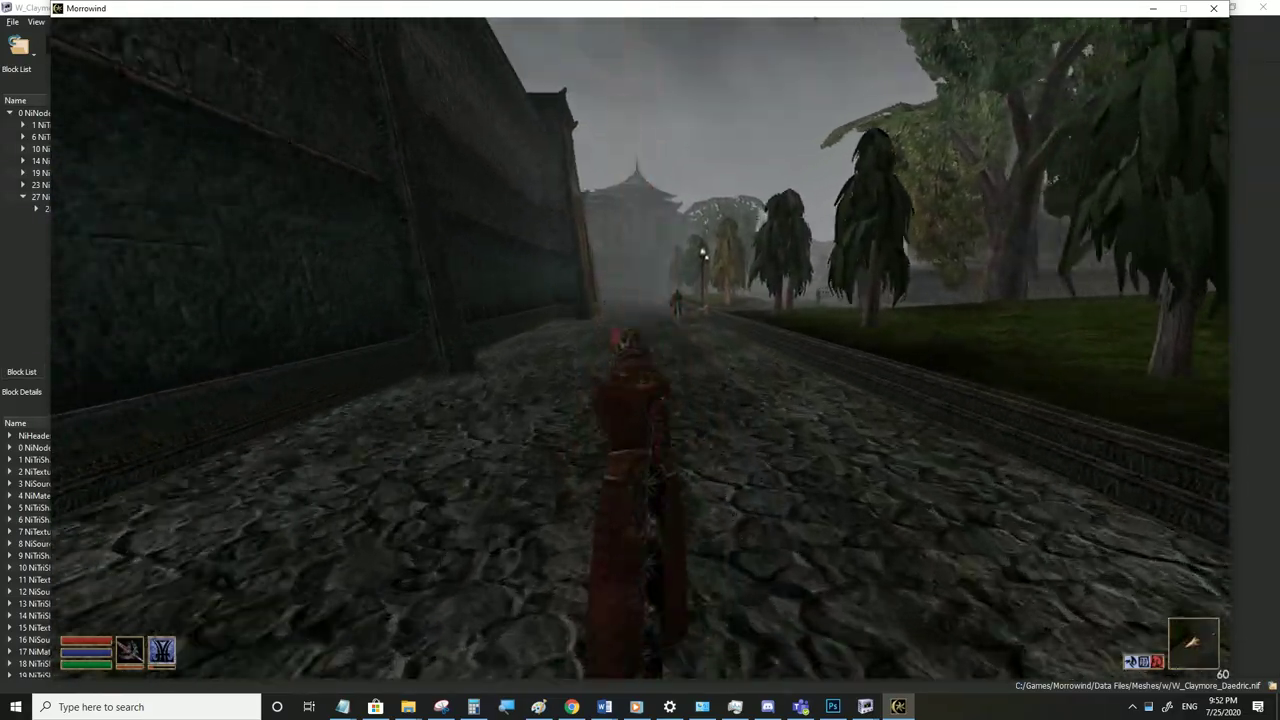
{"action": "key", "text": "w"}
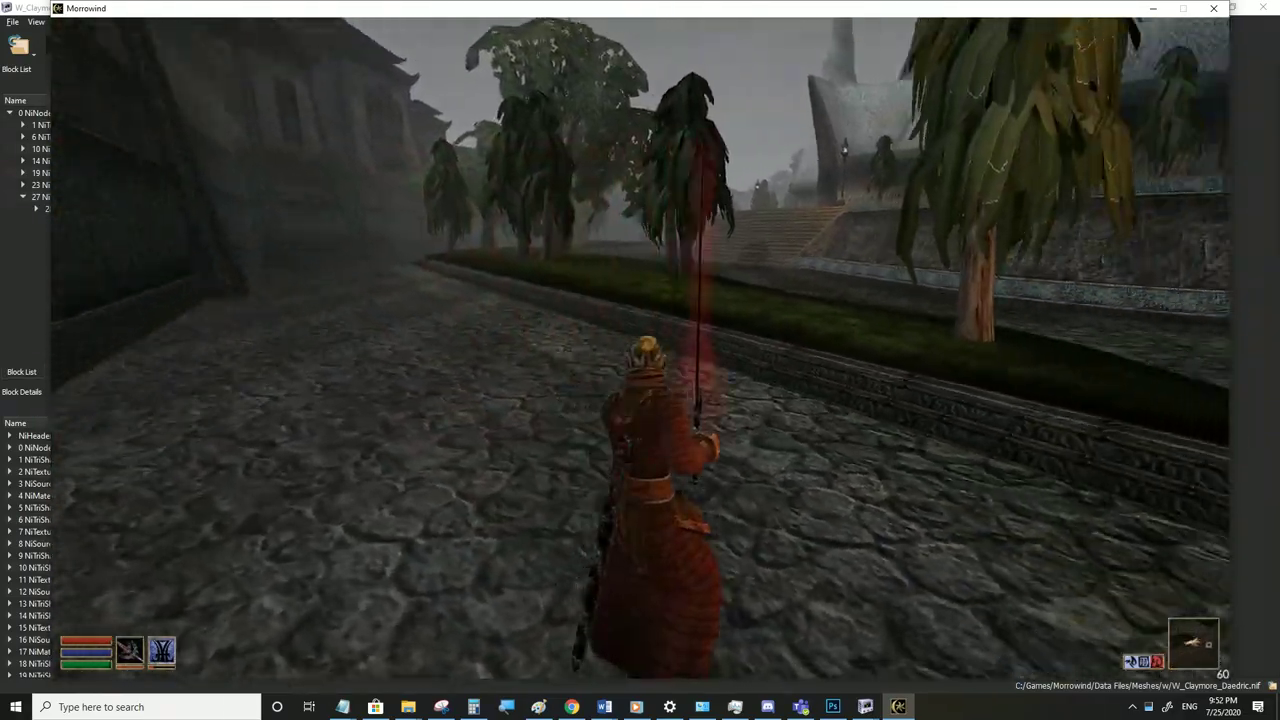
{"action": "key", "text": "w"}
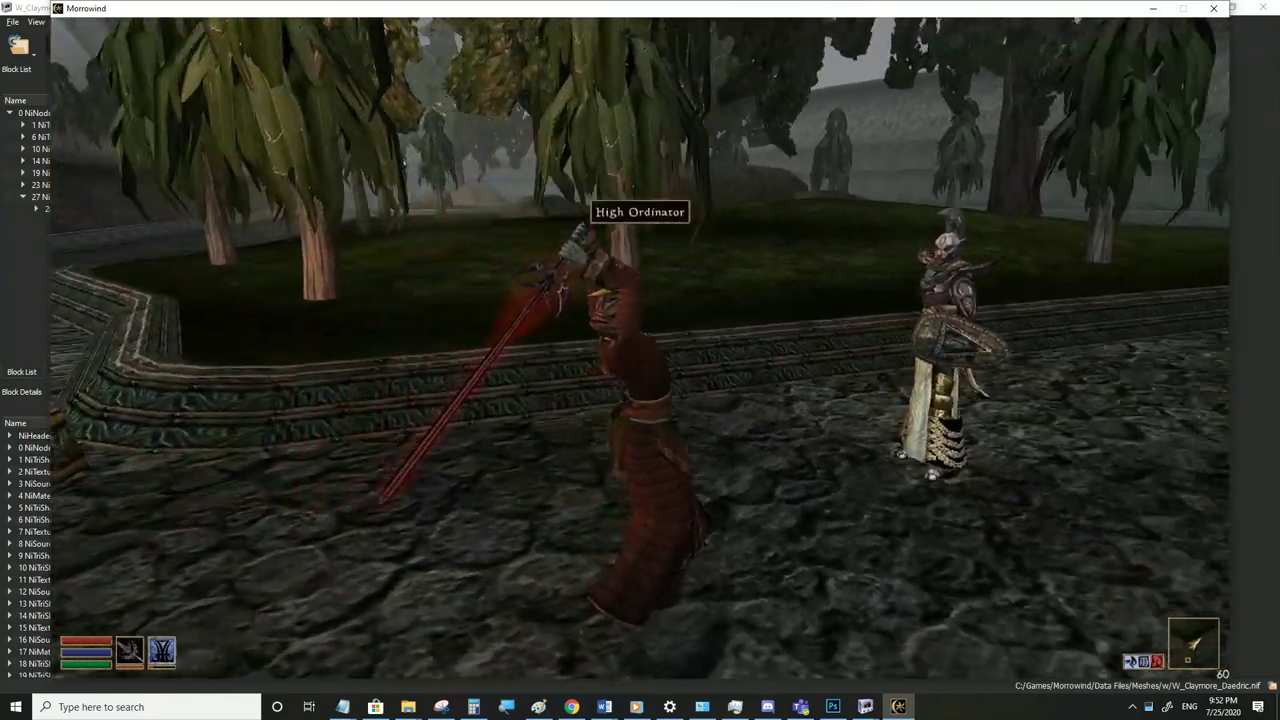
{"action": "left_click", "coordinate": [640, 348]}
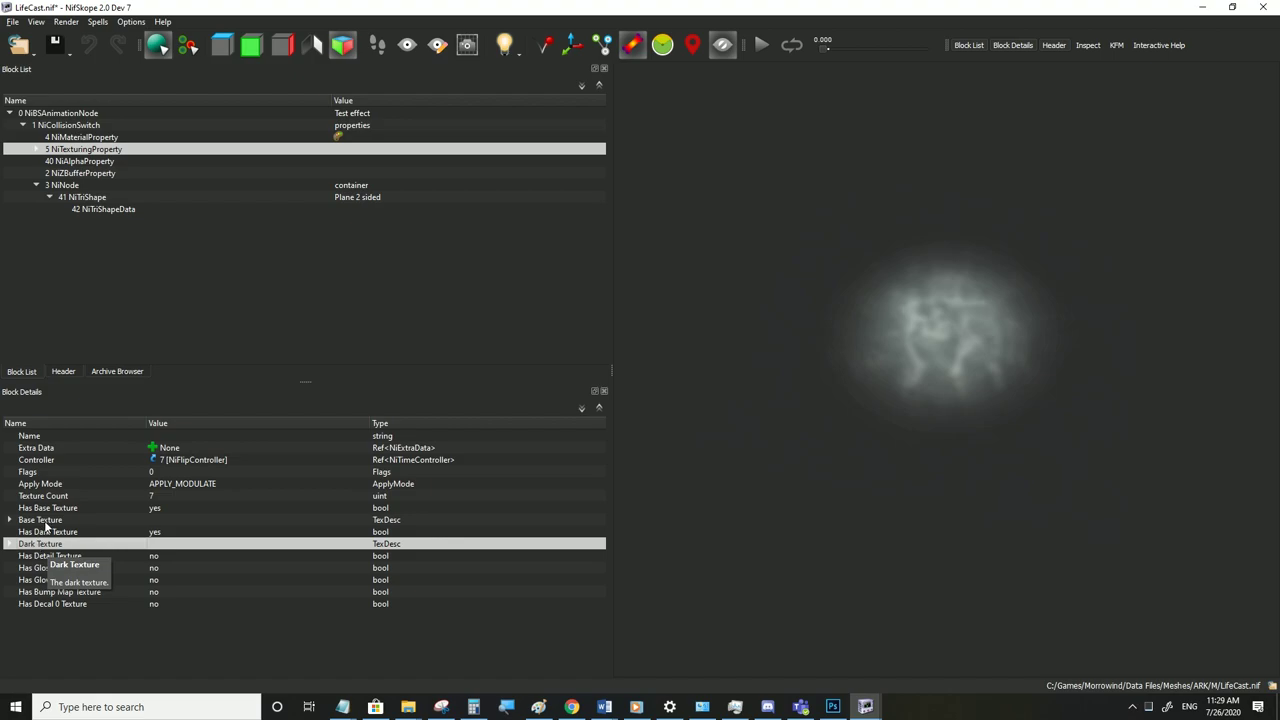
{"action": "left_click", "coordinate": [45, 521]}
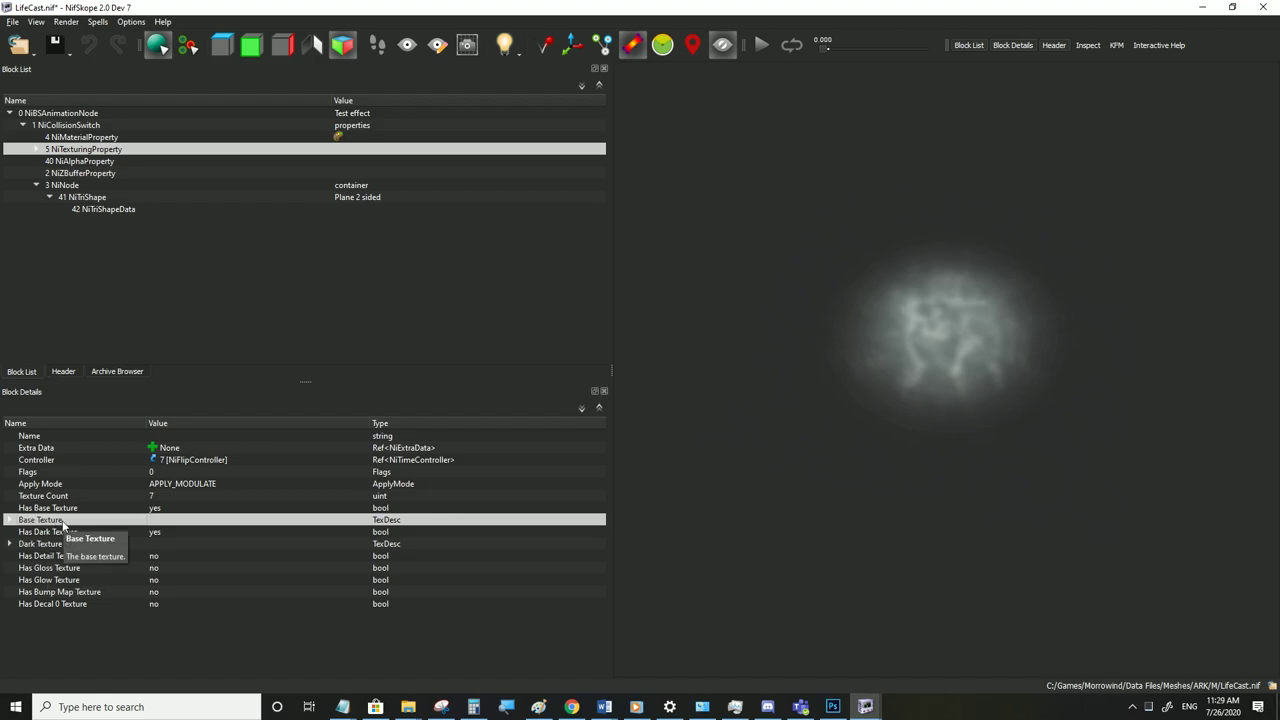
{"action": "left_click", "coordinate": [107, 211]}
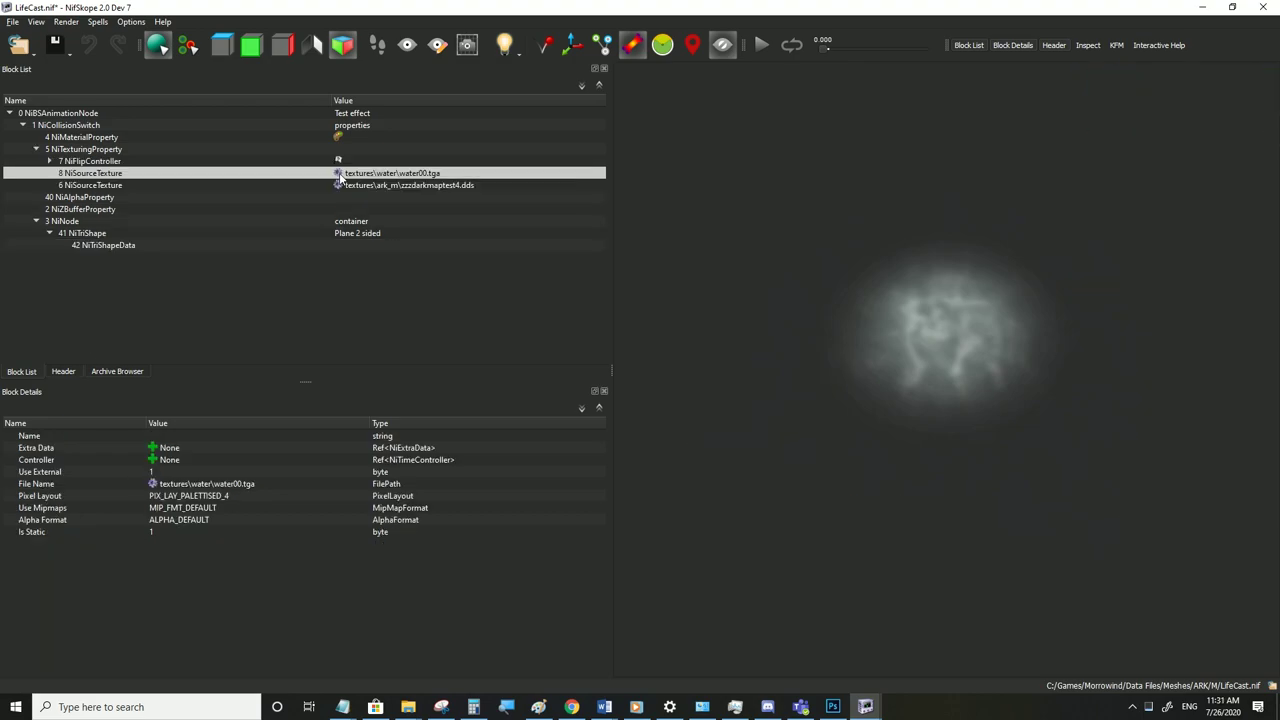
{"action": "left_click", "coordinate": [337, 174]}
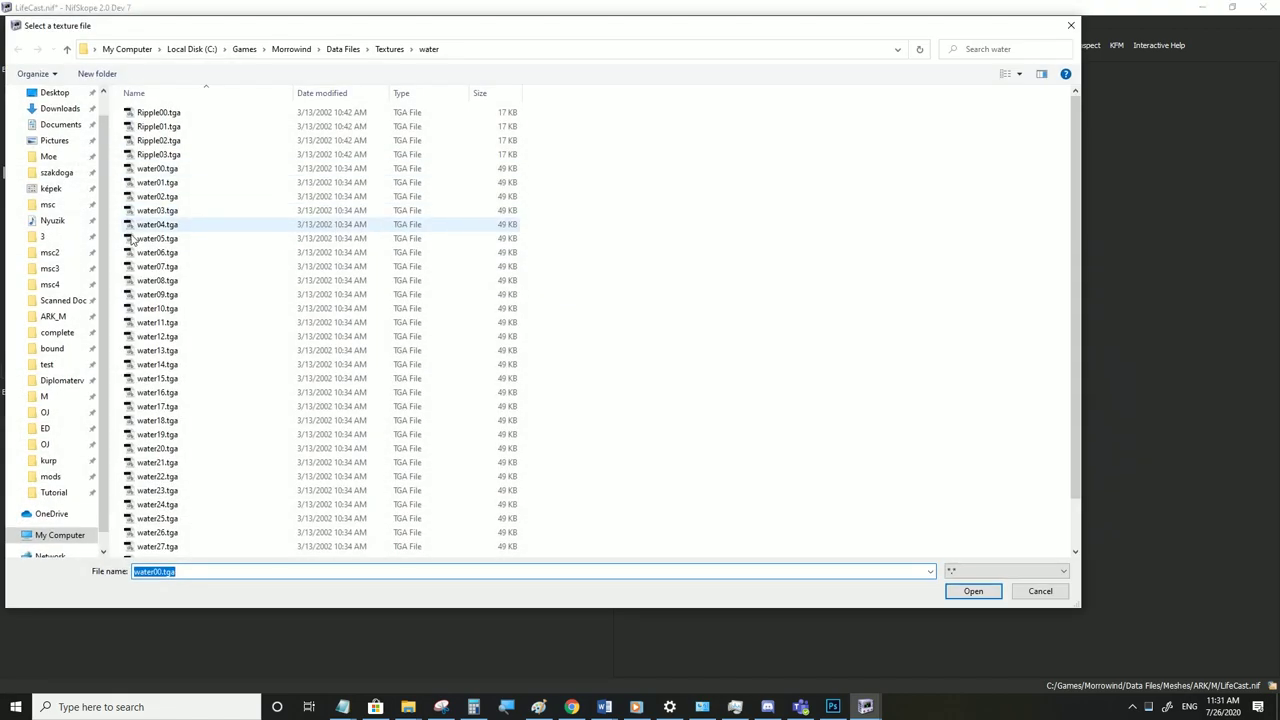
{"action": "left_click_drag", "start_coordinate": [369, 31], "coordinate": [599, 107]}
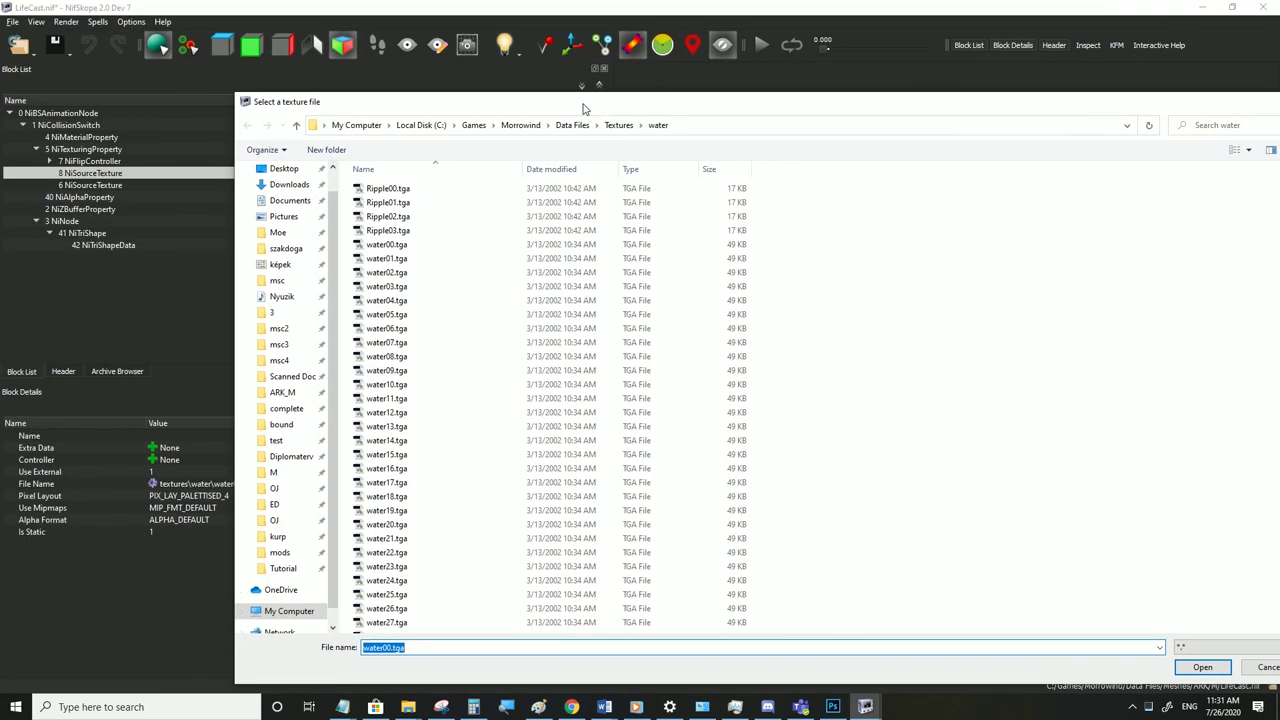
{"action": "left_click_drag", "start_coordinate": [493, 103], "coordinate": [626, 70]}
{"action": "left_click", "coordinate": [410, 361]}
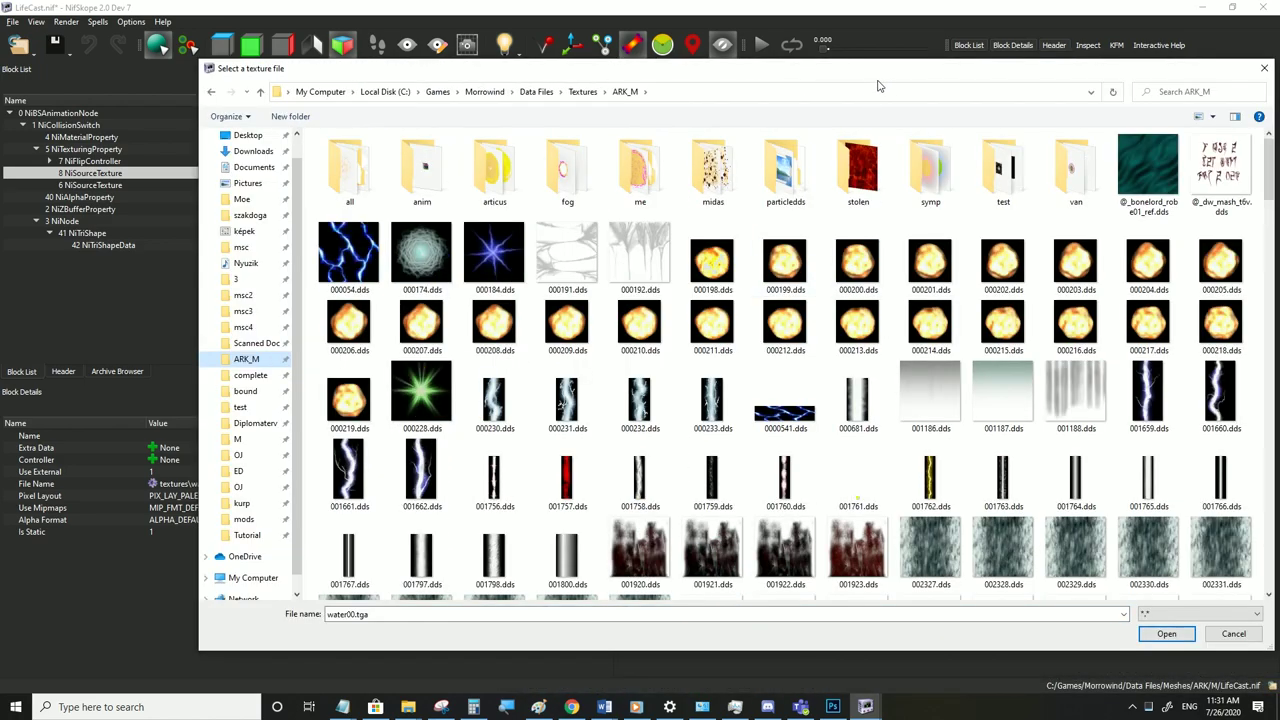
{"action": "left_click", "coordinate": [1220, 170]}
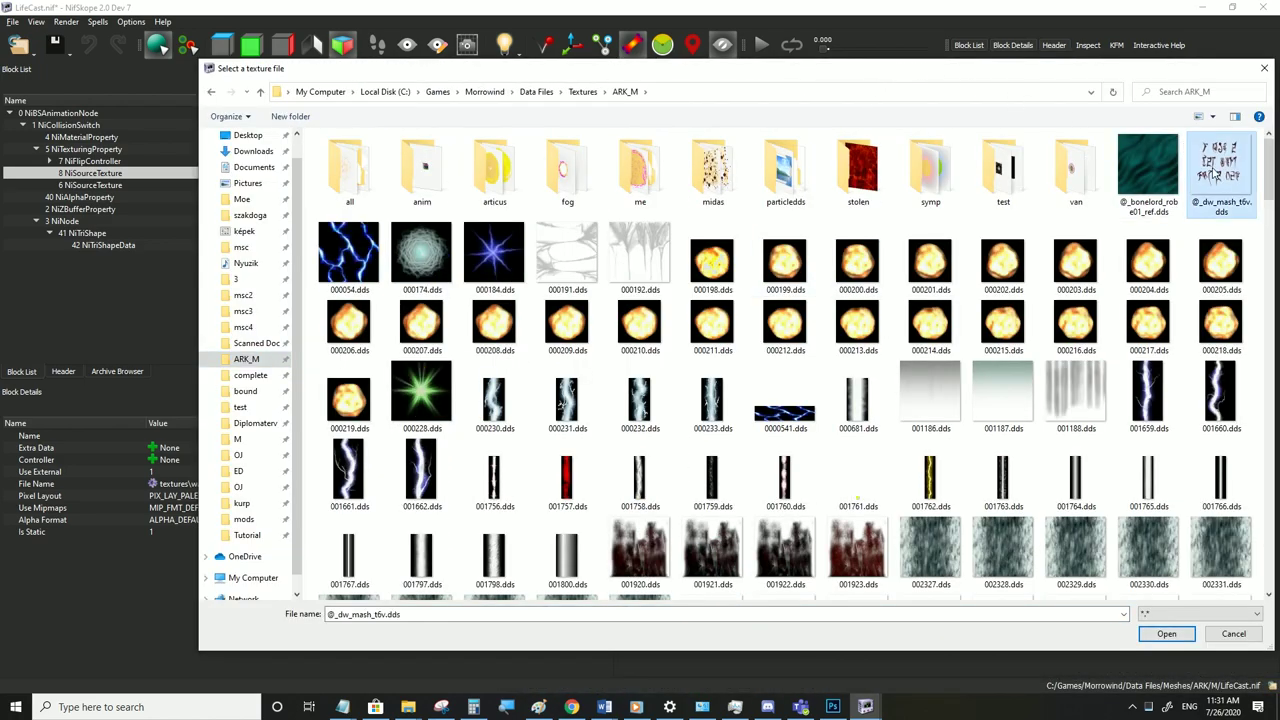
{"action": "left_click", "coordinate": [1170, 634]}
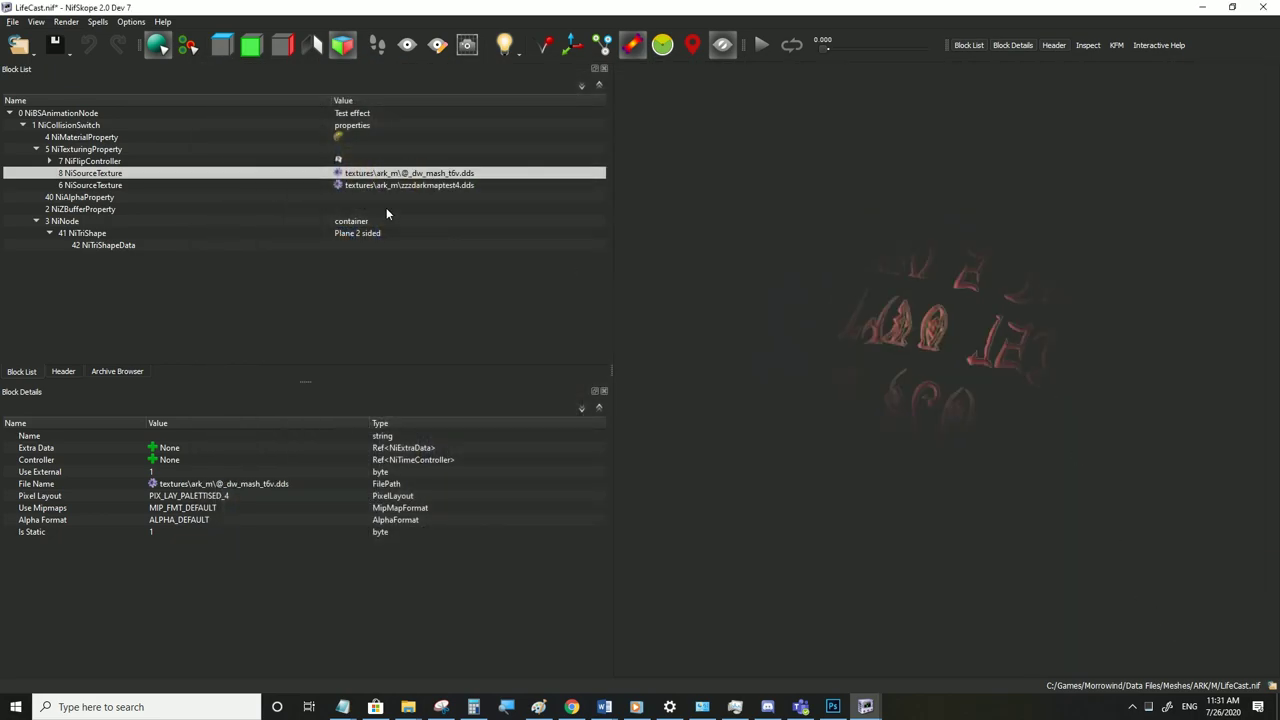
Point the dark map source texture to zzzcross2.dds and tilt the preview to inspect it
{"action": "left_click", "coordinate": [338, 185]}
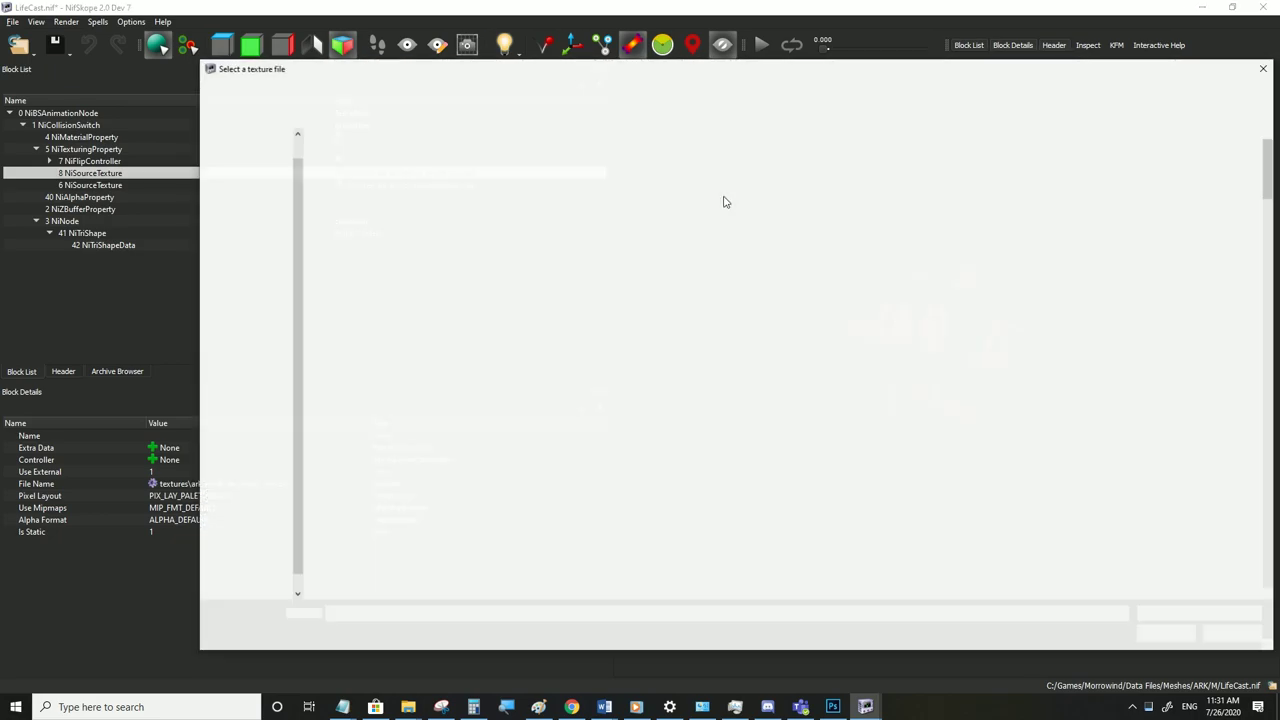
{"action": "left_click_drag", "start_coordinate": [1270, 135], "coordinate": [1110, 485]}
{"action": "left_click", "coordinate": [1148, 505]}
{"action": "left_click", "coordinate": [1167, 634]}
{"action": "left_click_drag", "start_coordinate": [1024, 361], "coordinate": [848, 328]}
{"action": "scroll", "coordinate": [873, 240], "scroll_direction": "up", "scroll_amount": 3}
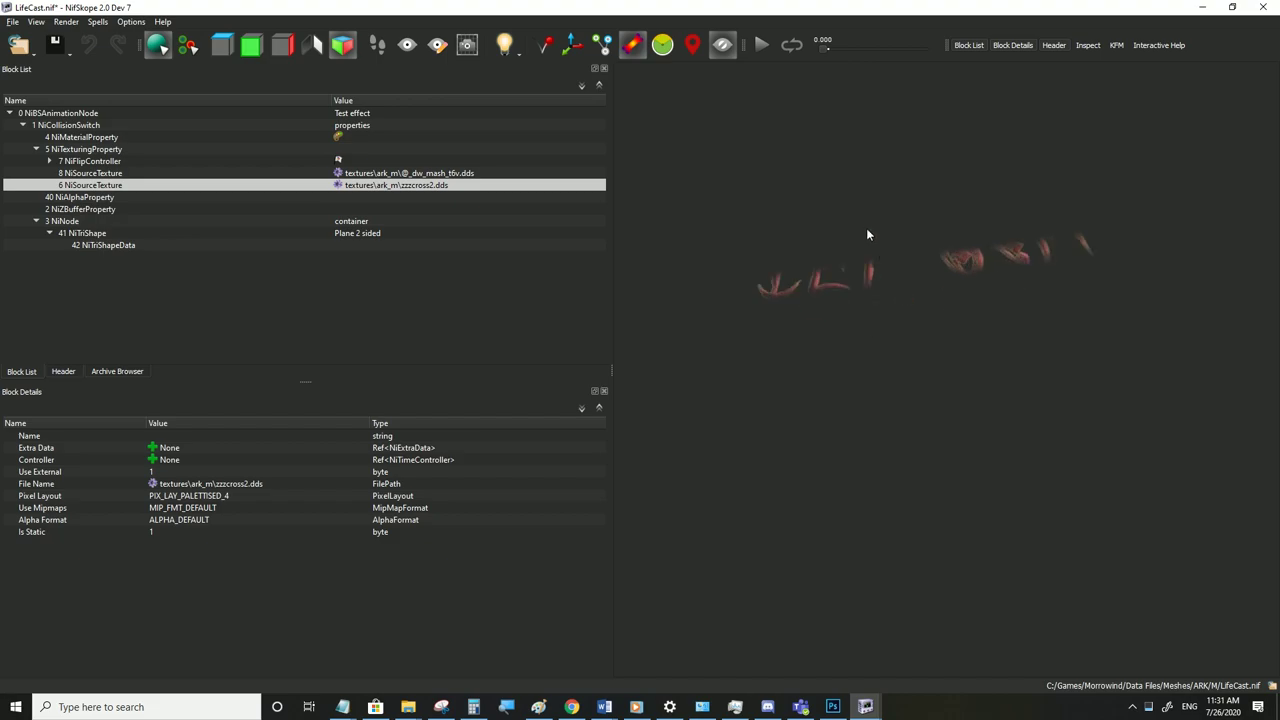
{"action": "left_click_drag", "start_coordinate": [865, 254], "coordinate": [866, 269]}
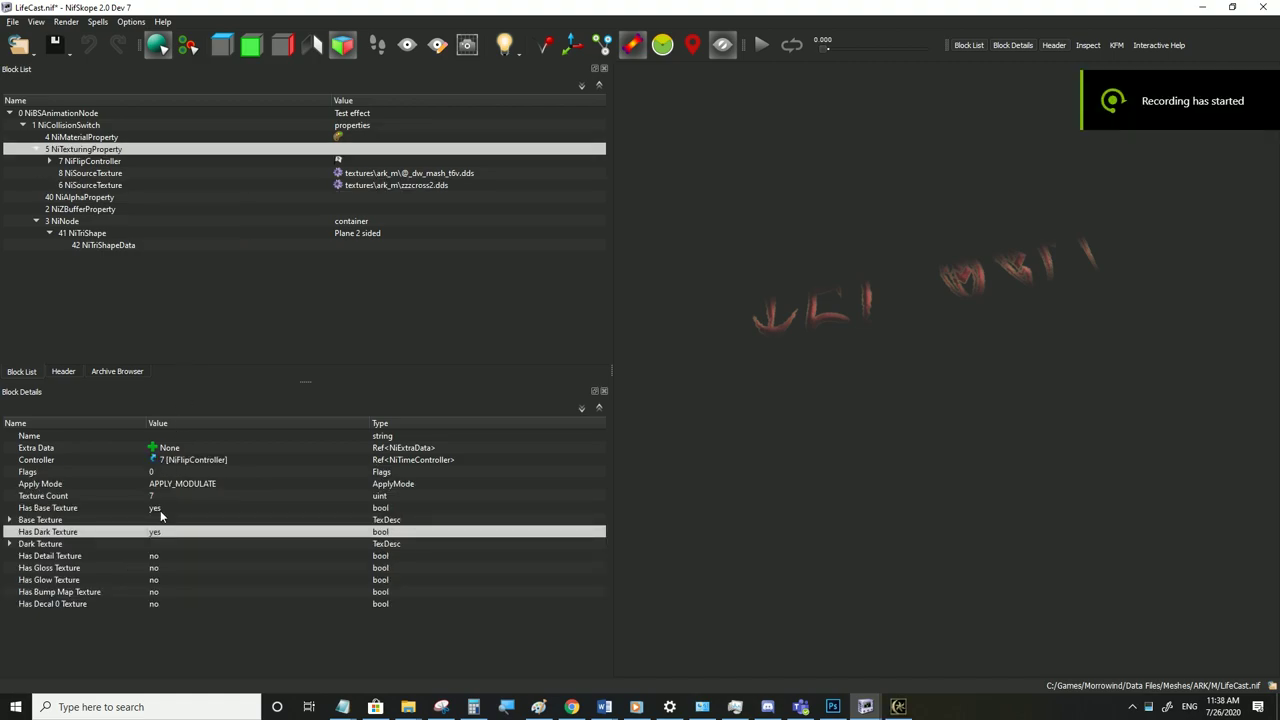
Compare the glyphs with Has Dark Texture no and yes, leave it yes, and select 42 NiTriShapeData
{"action": "double_click", "coordinate": [154, 531]}
{"action": "left_click", "coordinate": [155, 533]}
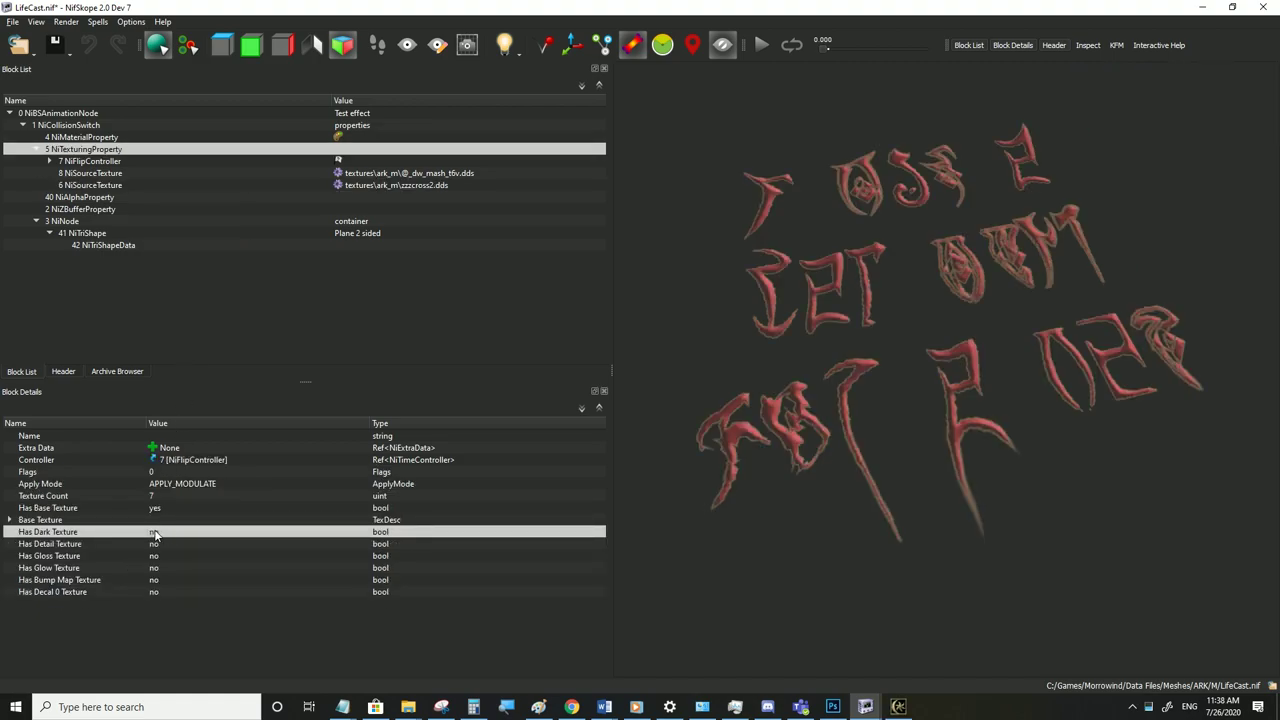
{"action": "mouse_move", "coordinate": [1000, 438]}
{"action": "left_mouse_down"}
{"action": "mouse_move", "coordinate": [990, 370]}
{"action": "mouse_move", "coordinate": [1001, 416]}
{"action": "left_mouse_up"}
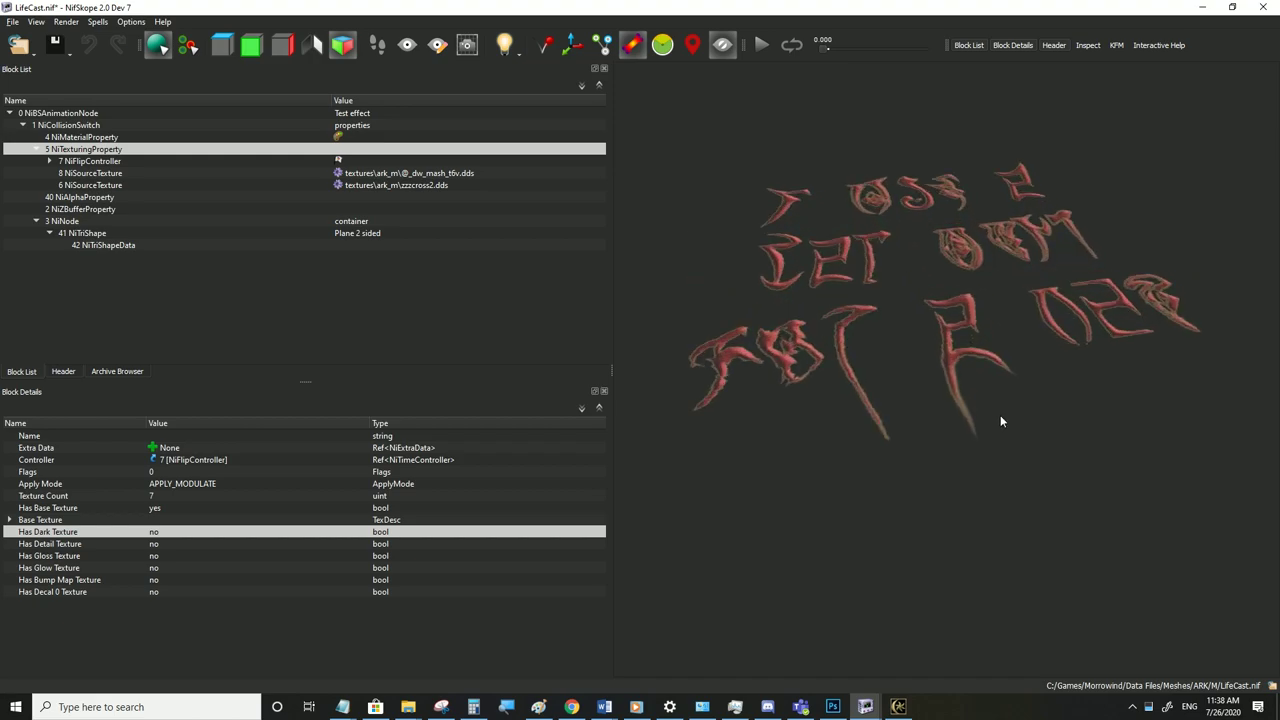
{"action": "double_click", "coordinate": [156, 532]}
{"action": "left_click_drag", "start_coordinate": [810, 291], "coordinate": [861, 296]}
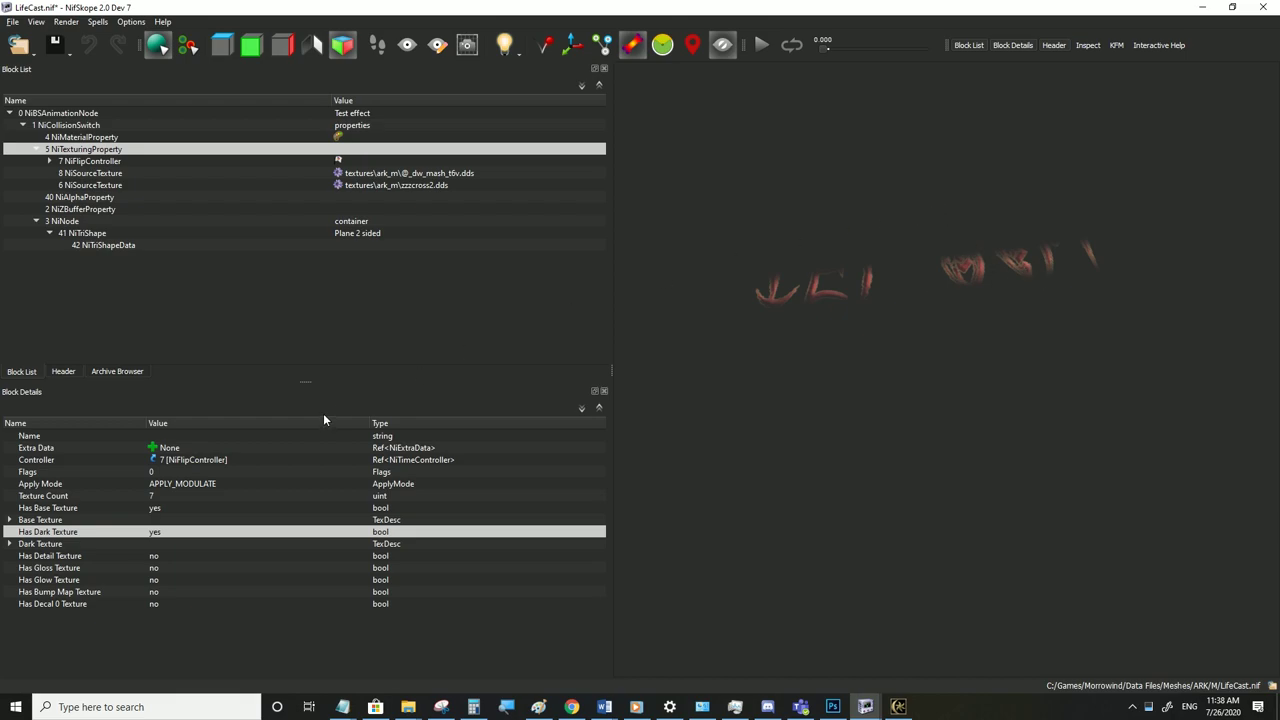
{"action": "double_click", "coordinate": [152, 533]}
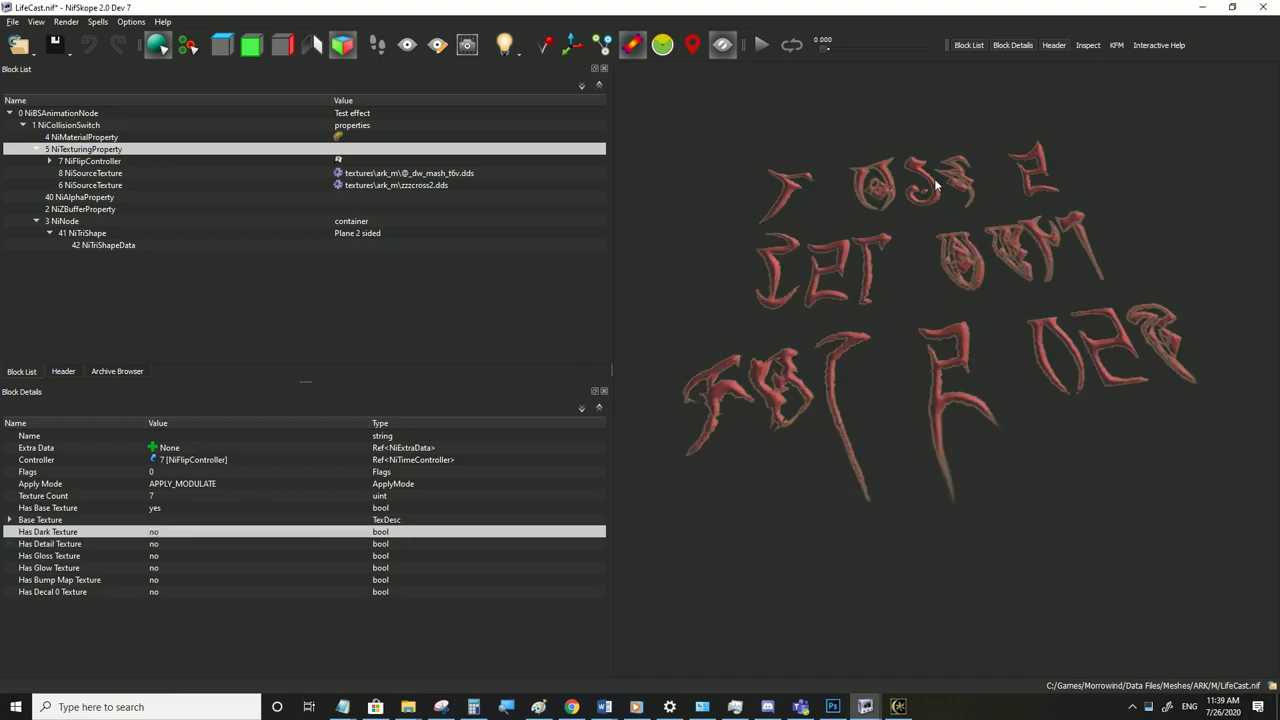
{"action": "left_click", "coordinate": [155, 532]}
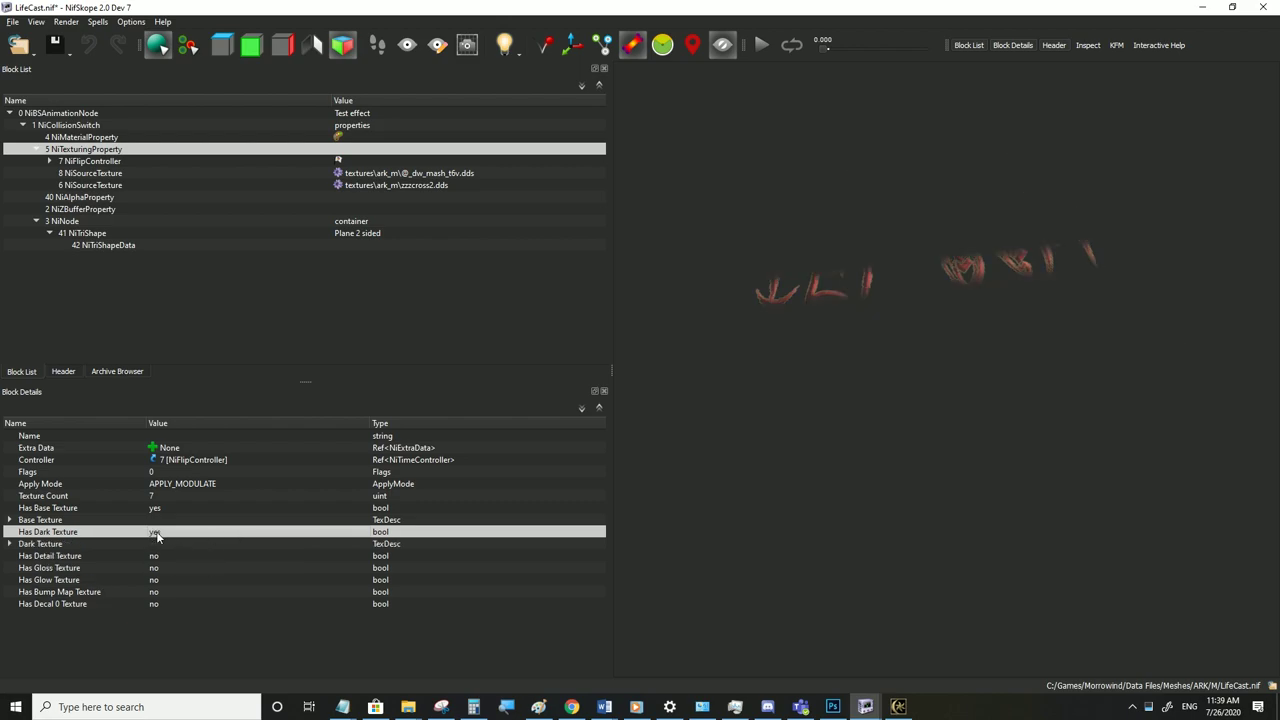
{"action": "left_click", "coordinate": [95, 246]}
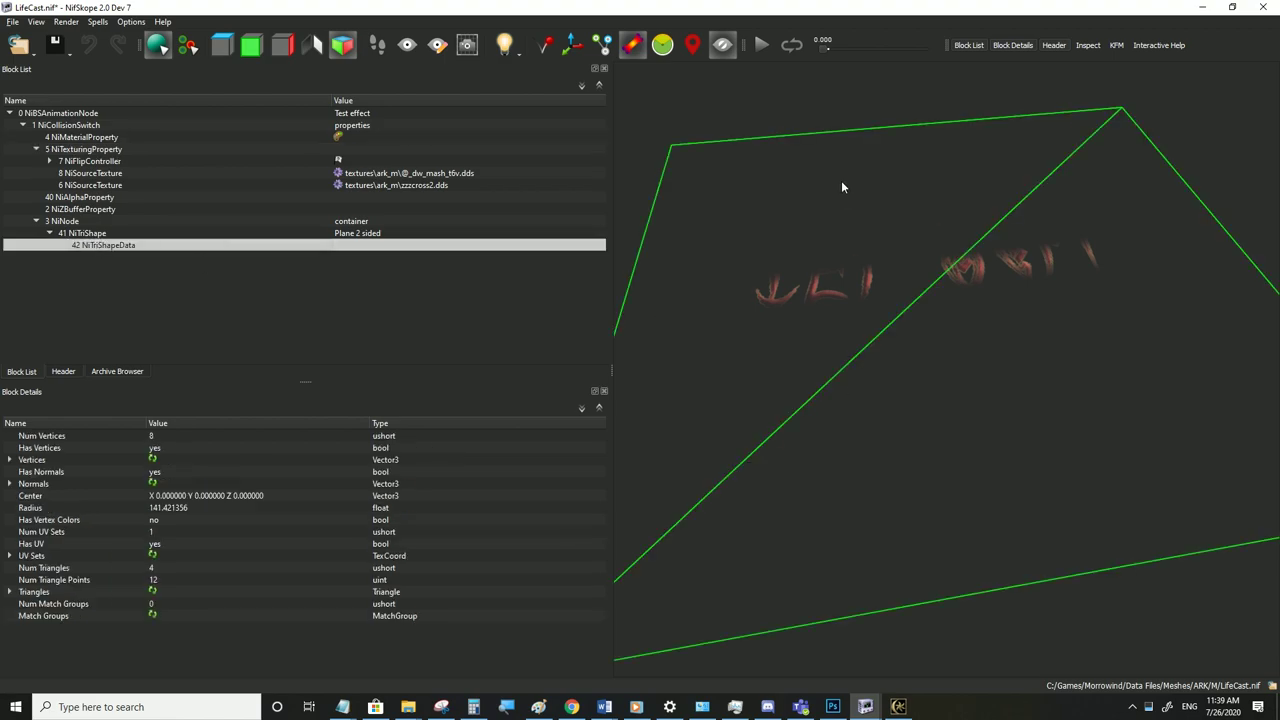
In the UV Editor for 41 NiTriShape, translate all four UV vertices up by 0.3 in Y
{"action": "left_click", "coordinate": [90, 233]}
{"action": "right_click", "coordinate": [96, 229]}
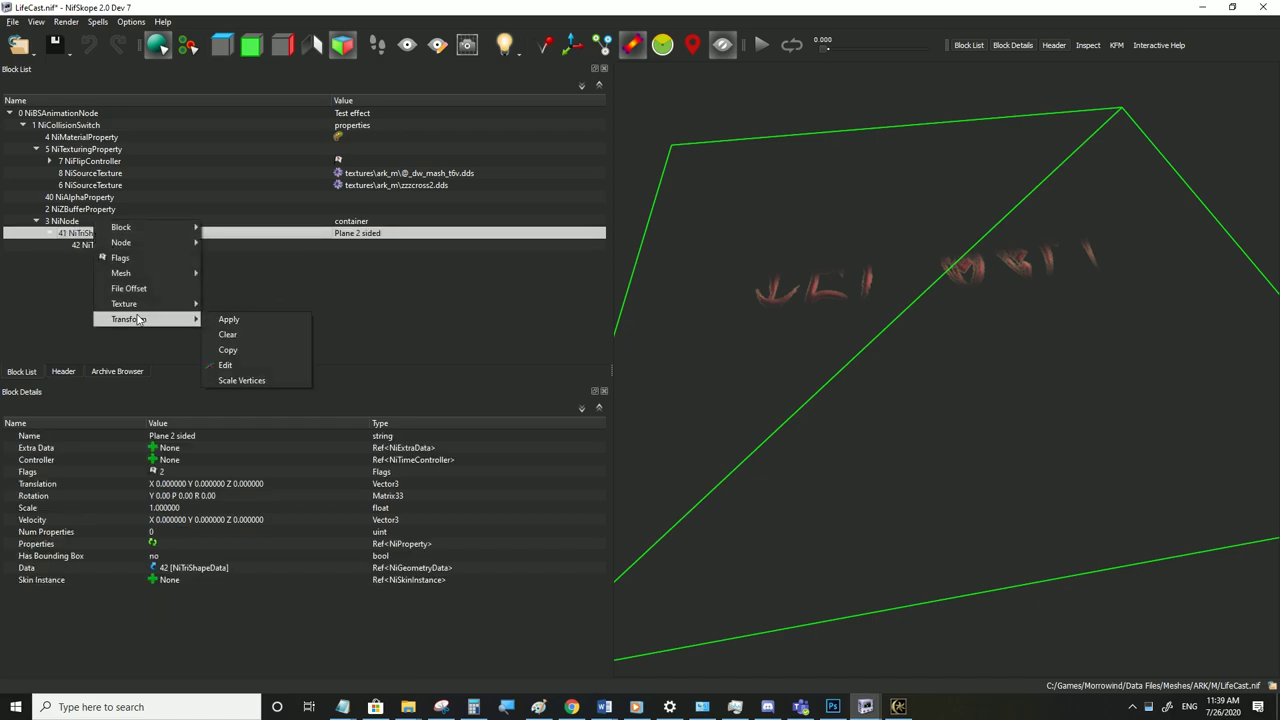
{"action": "mouse_move", "coordinate": [150, 304]}
{"action": "left_click", "coordinate": [229, 305]}
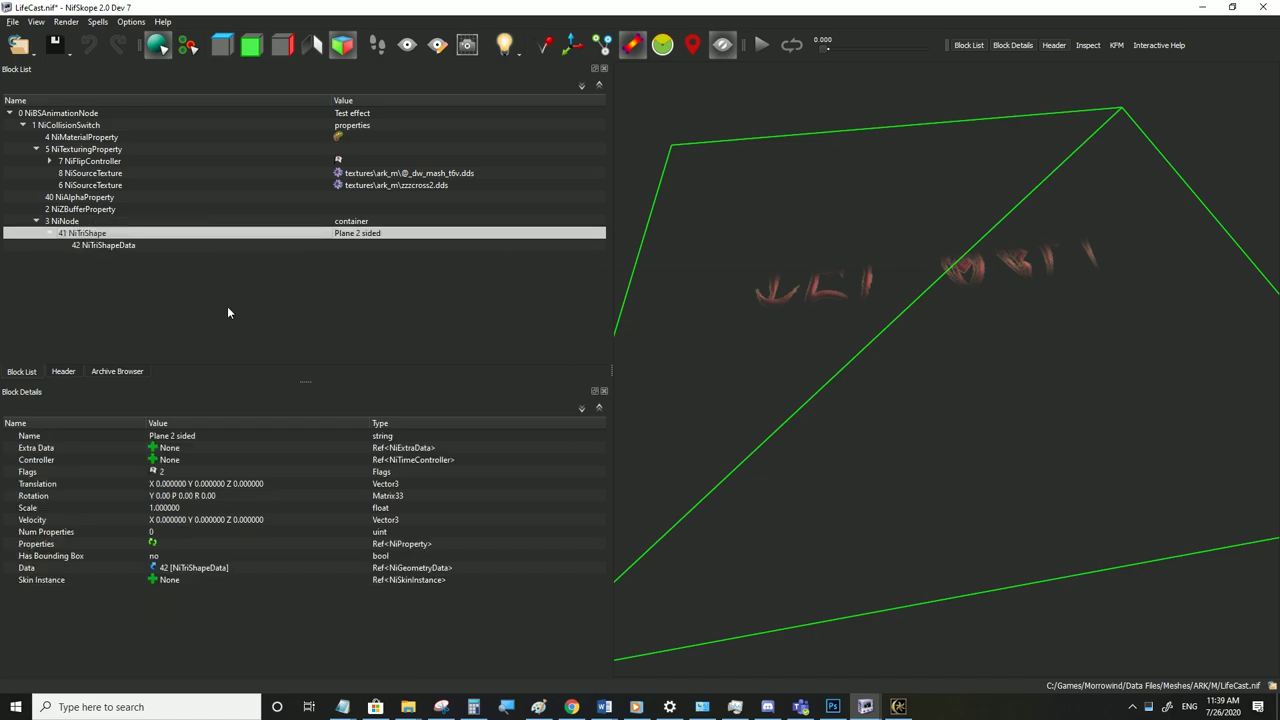
{"action": "left_click_drag", "start_coordinate": [640, 372], "coordinate": [868, 560]}
{"action": "right_click", "coordinate": [862, 391]}
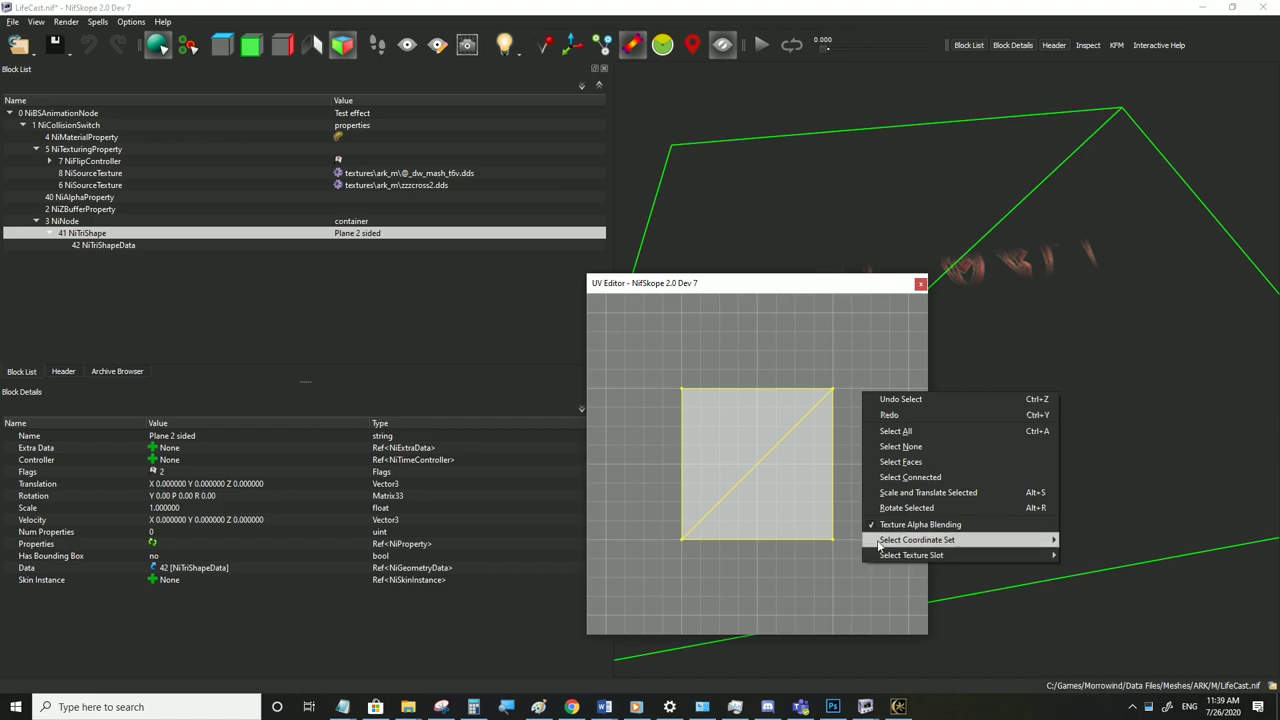
{"action": "left_click", "coordinate": [917, 493]}
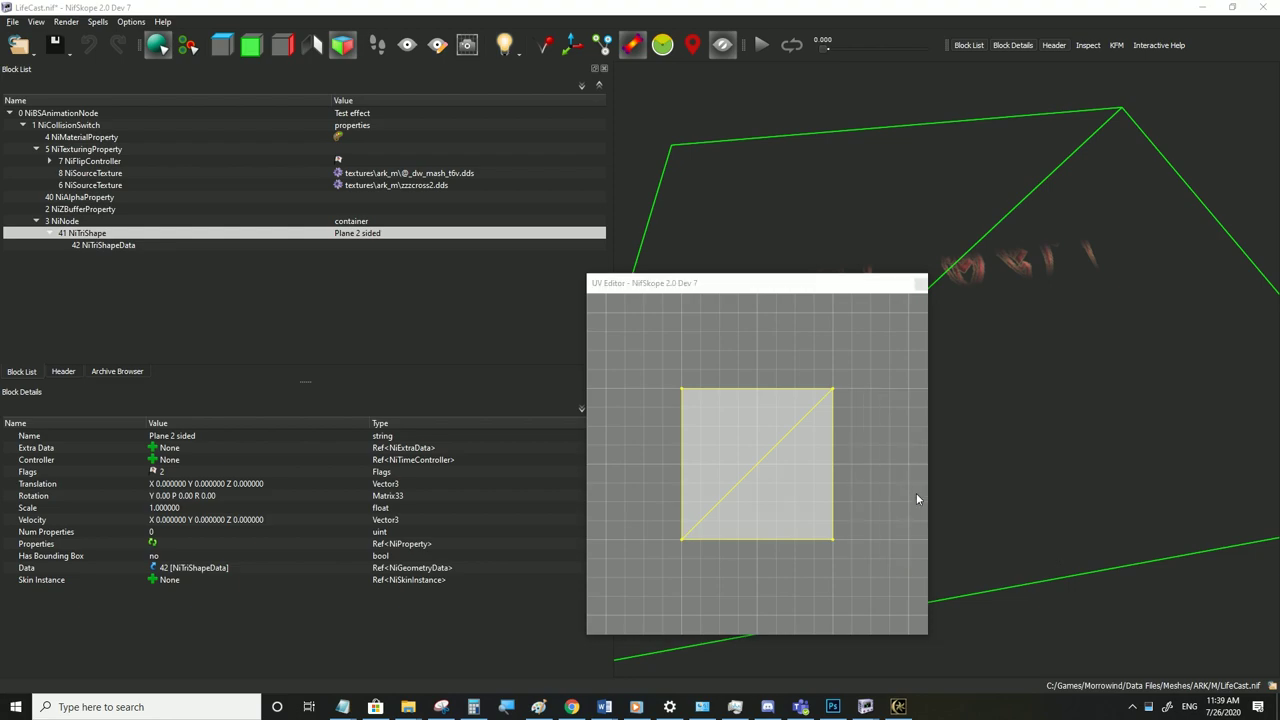
{"action": "left_click", "coordinate": [786, 484]}
{"action": "type", "text": "0.3"}
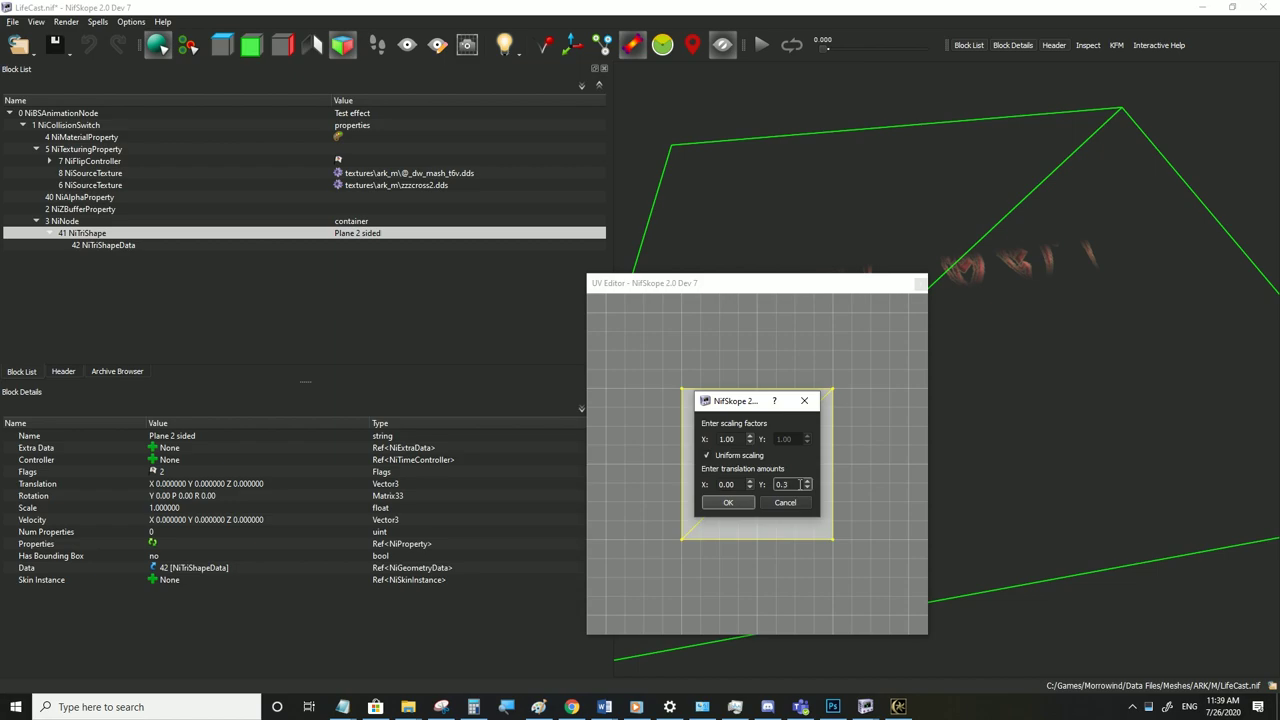
{"action": "left_click", "coordinate": [728, 502]}
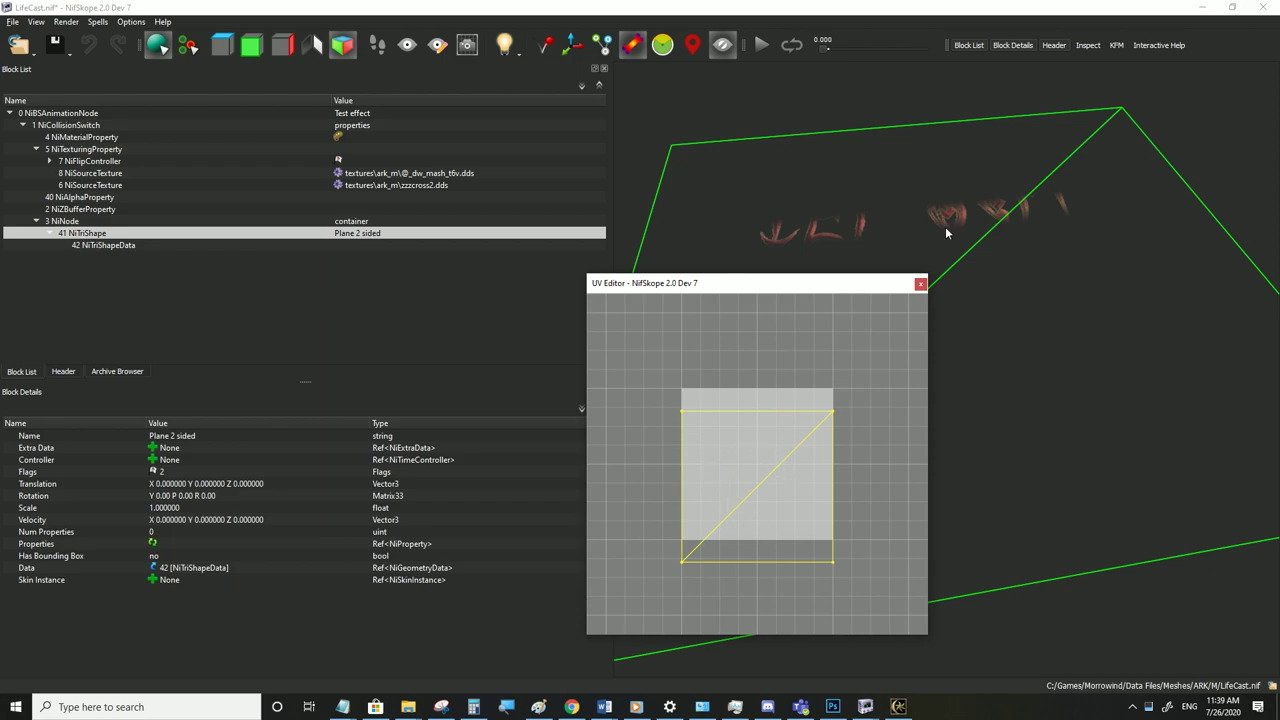
{"action": "left_click", "coordinate": [920, 284]}
Compare the effect with Has Dark Texture off, switch it back on, and select the NiTriShape
{"action": "left_click", "coordinate": [86, 150]}
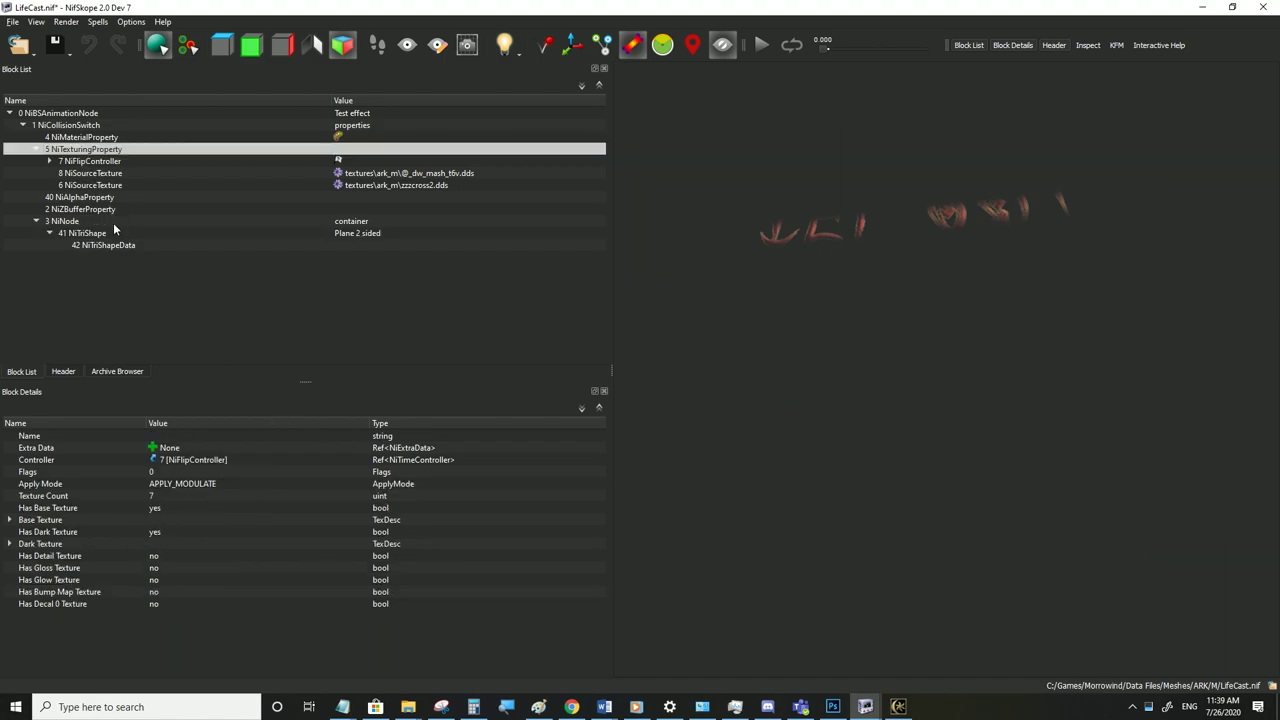
{"action": "double_click", "coordinate": [157, 532]}
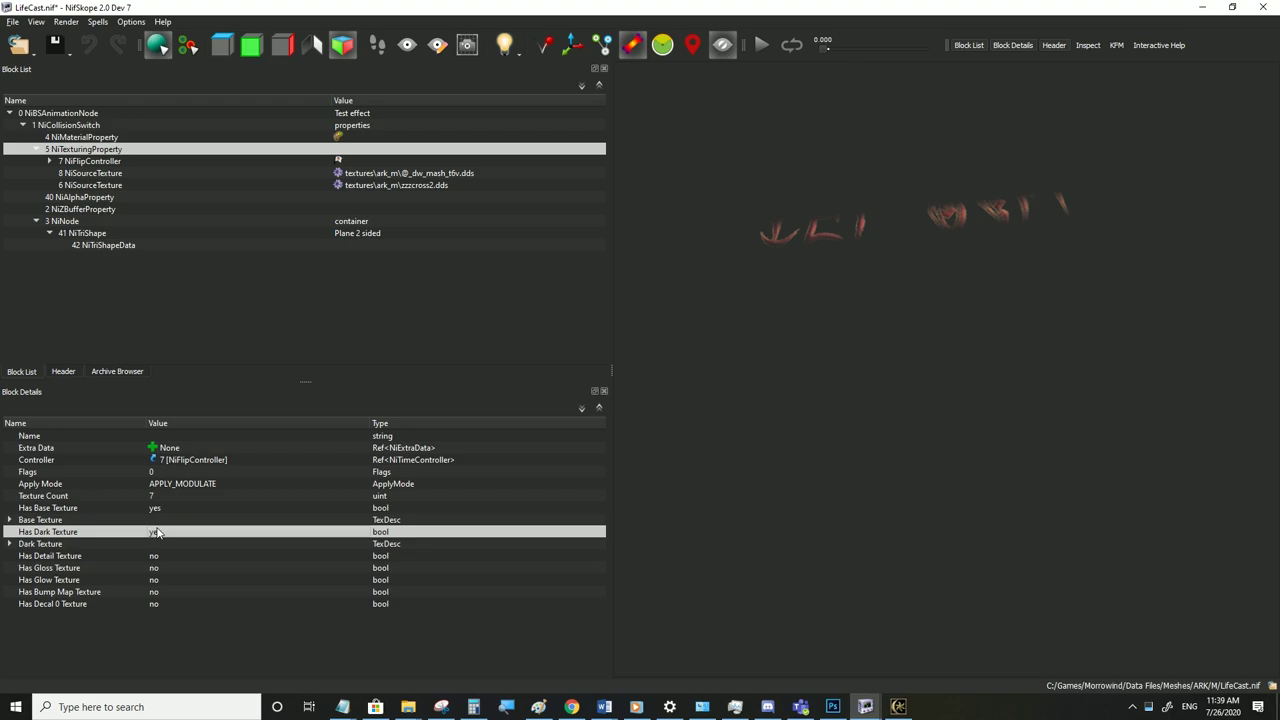
{"action": "left_click_drag", "start_coordinate": [975, 398], "coordinate": [908, 351]}
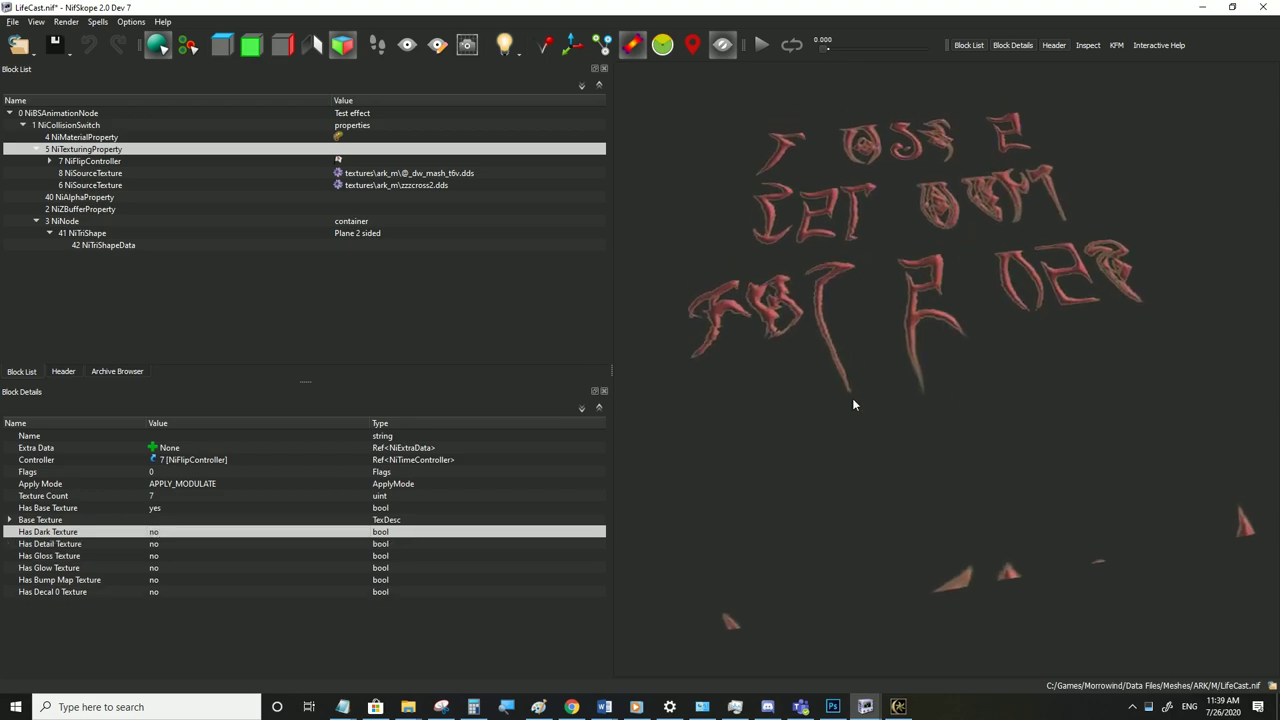
{"action": "double_click", "coordinate": [155, 532]}
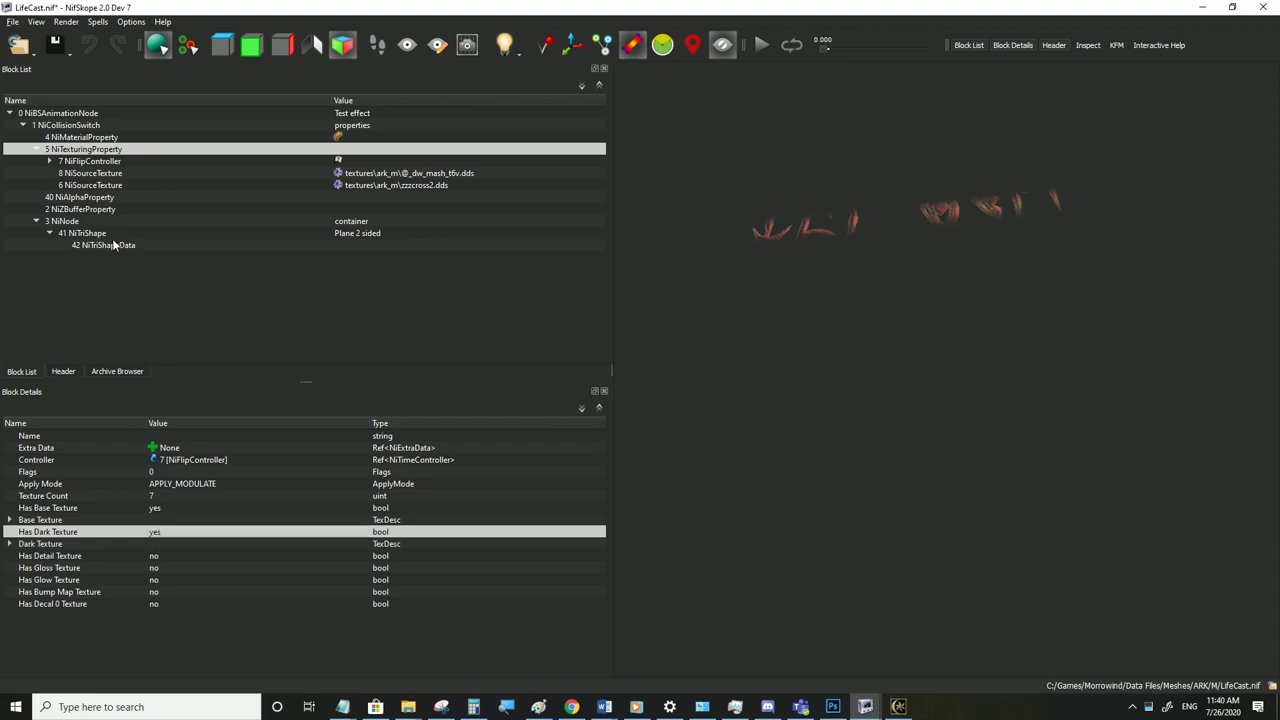
{"action": "left_click", "coordinate": [80, 233]}
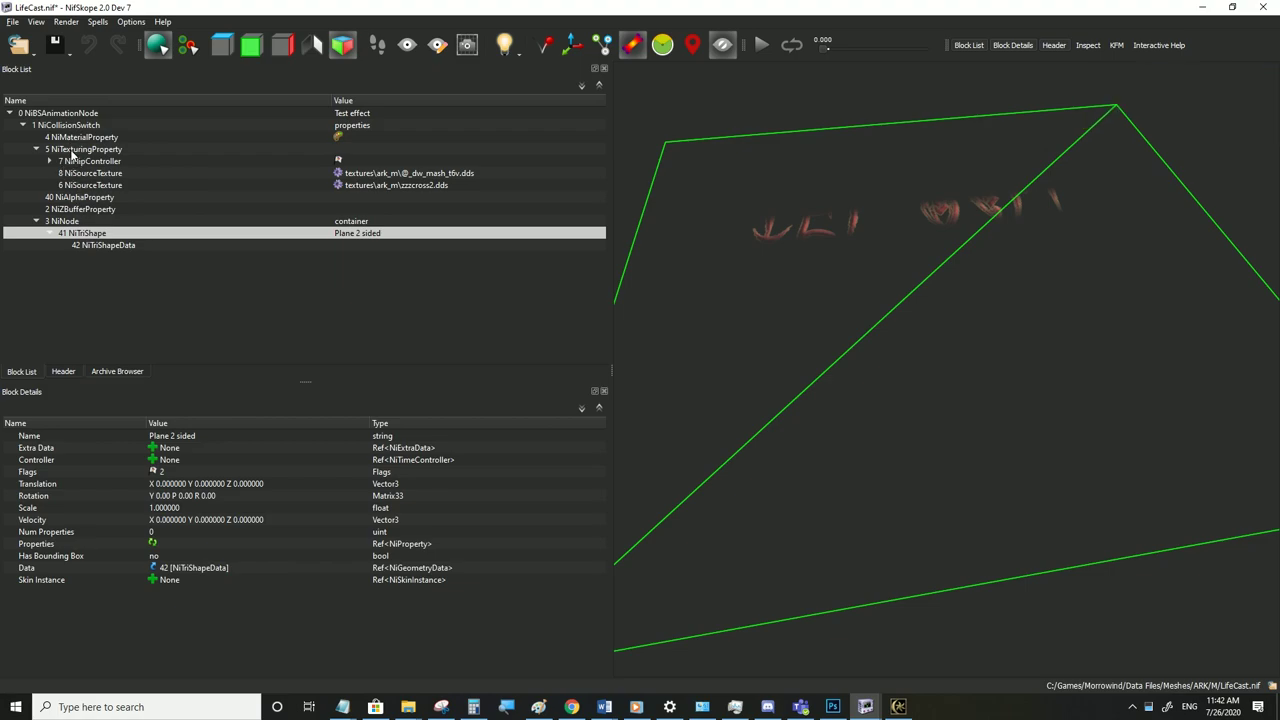
Open the UV Editor for the 41 NiTriShape plane
{"action": "left_click", "coordinate": [72, 150]}
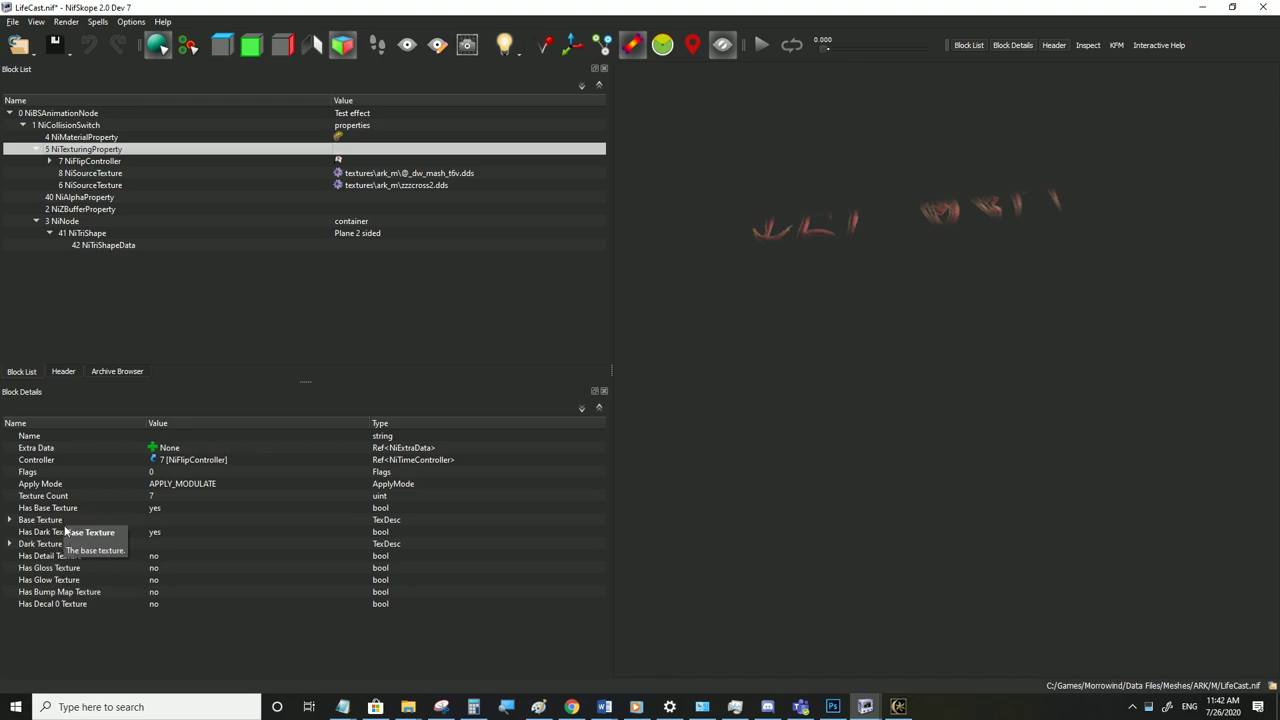
{"action": "right_click", "coordinate": [77, 148]}
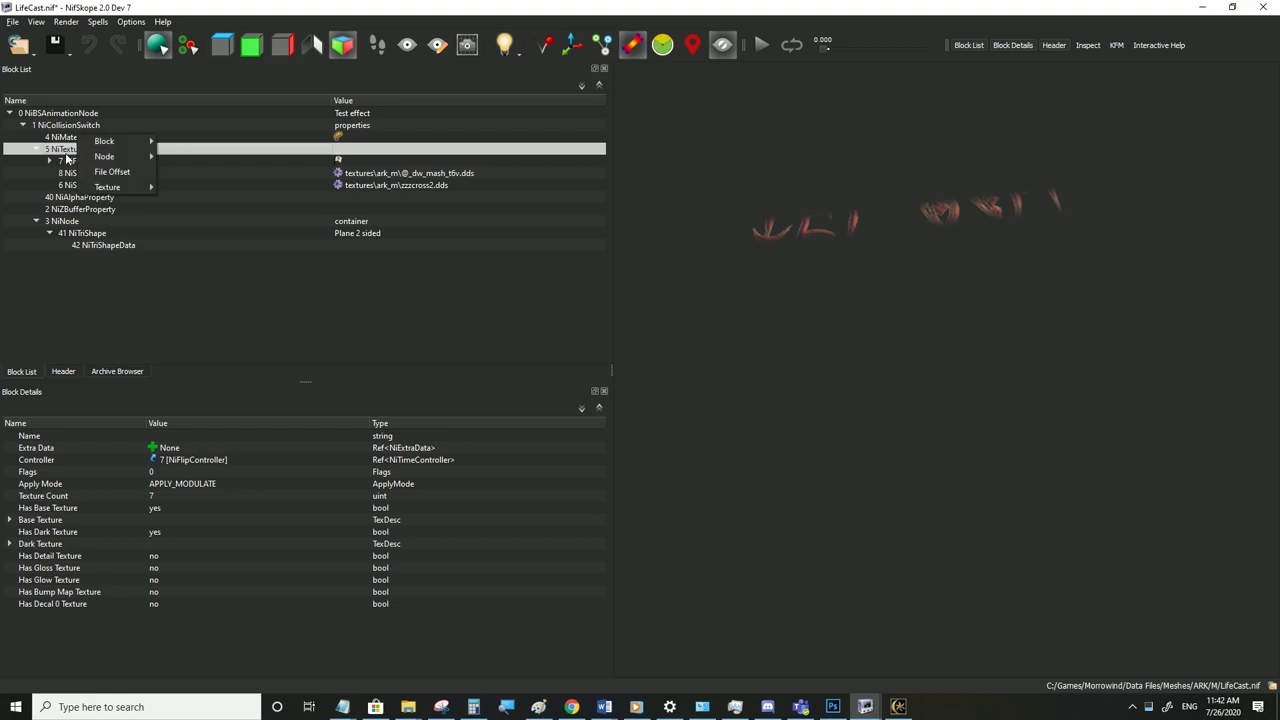
{"action": "left_click", "coordinate": [80, 234]}
{"action": "right_click", "coordinate": [87, 230]}
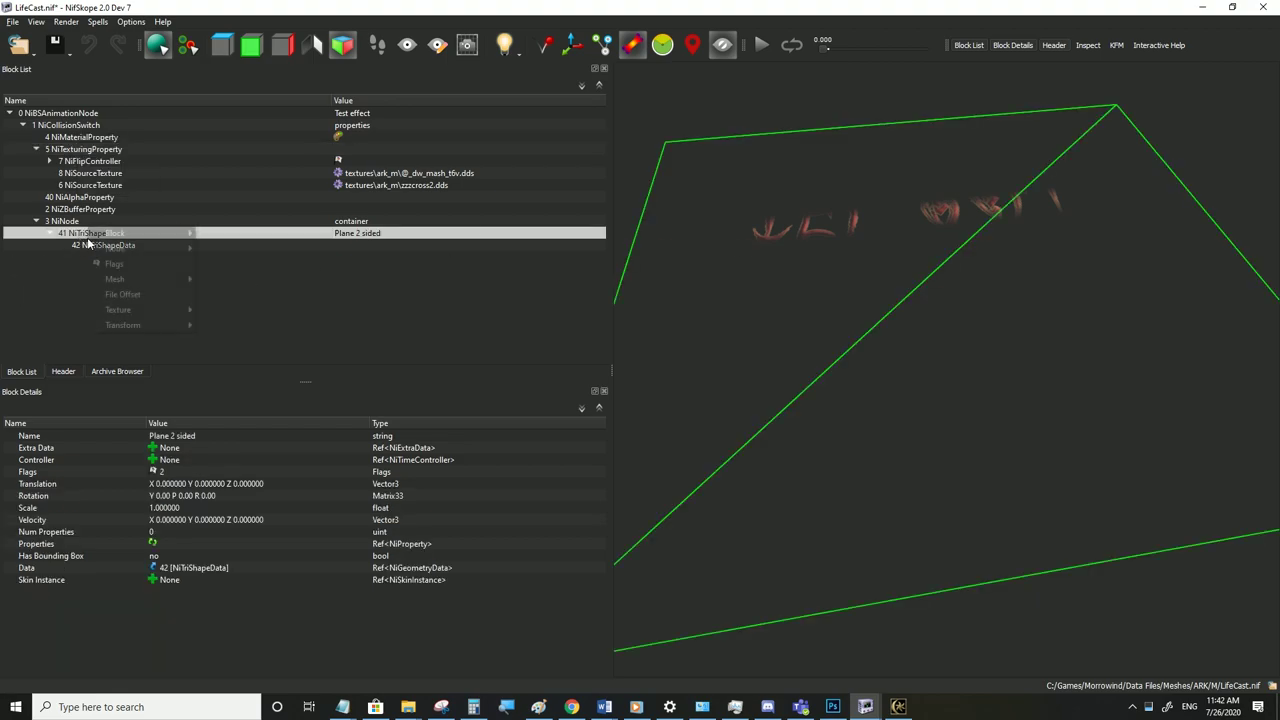
{"action": "mouse_move", "coordinate": [104, 330]}
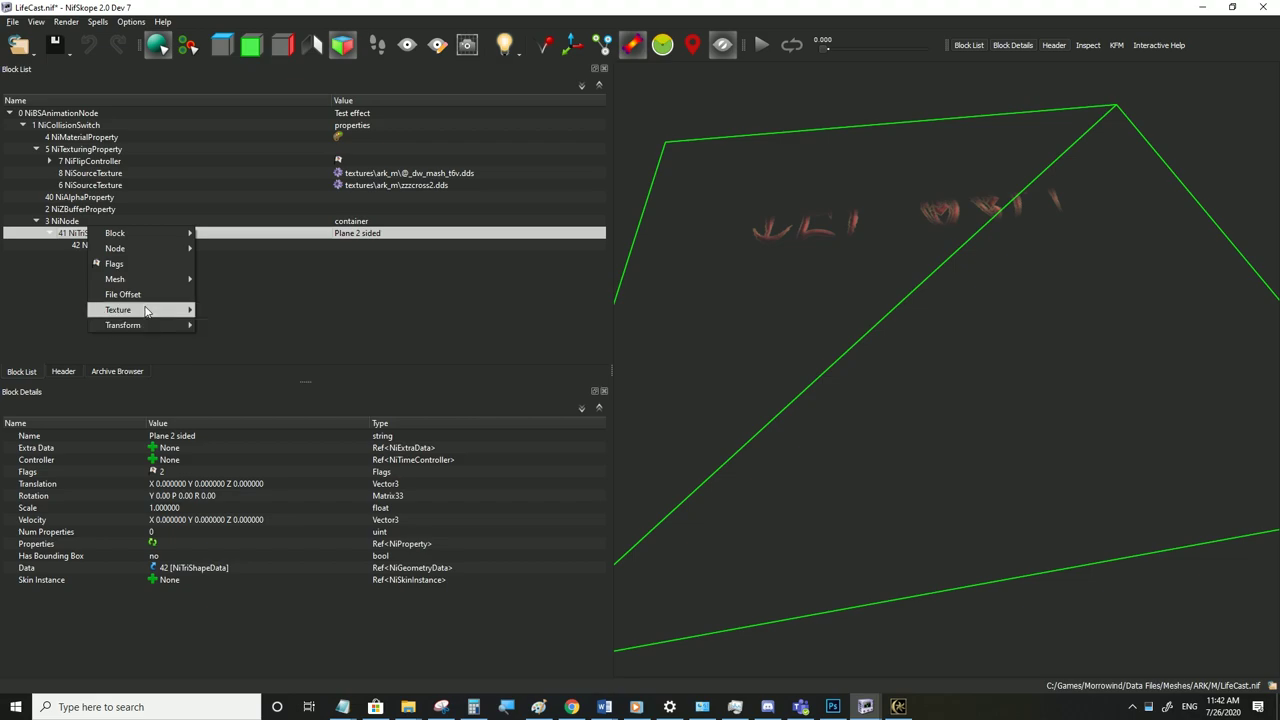
{"action": "left_click", "coordinate": [225, 310]}
Select all four UV corners, translate them 0.1 in Y, and close the editor
{"action": "left_click_drag", "start_coordinate": [666, 554], "coordinate": [852, 392]}
{"action": "right_click", "coordinate": [741, 450]}
{"action": "left_click", "coordinate": [805, 553]}
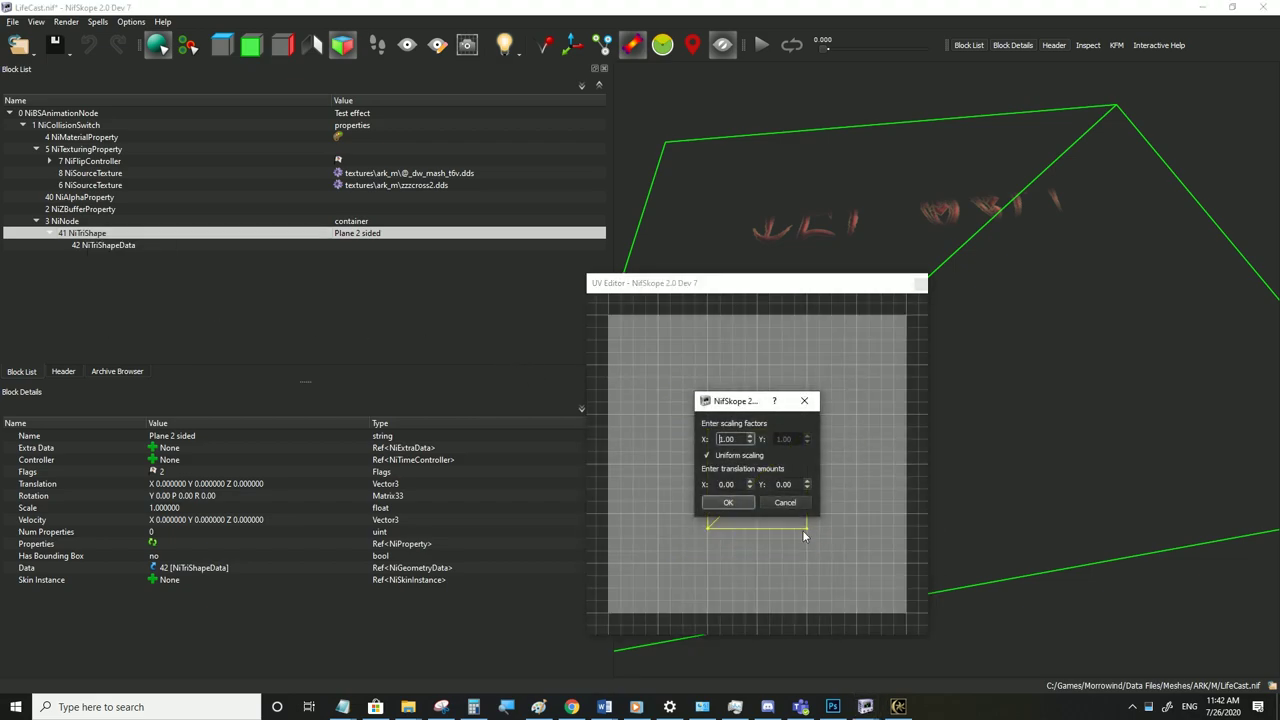
{"action": "double_click", "coordinate": [785, 484]}
{"action": "type", "text": "0.1"}
{"action": "key", "text": "Return"}
{"action": "left_click", "coordinate": [919, 286]}
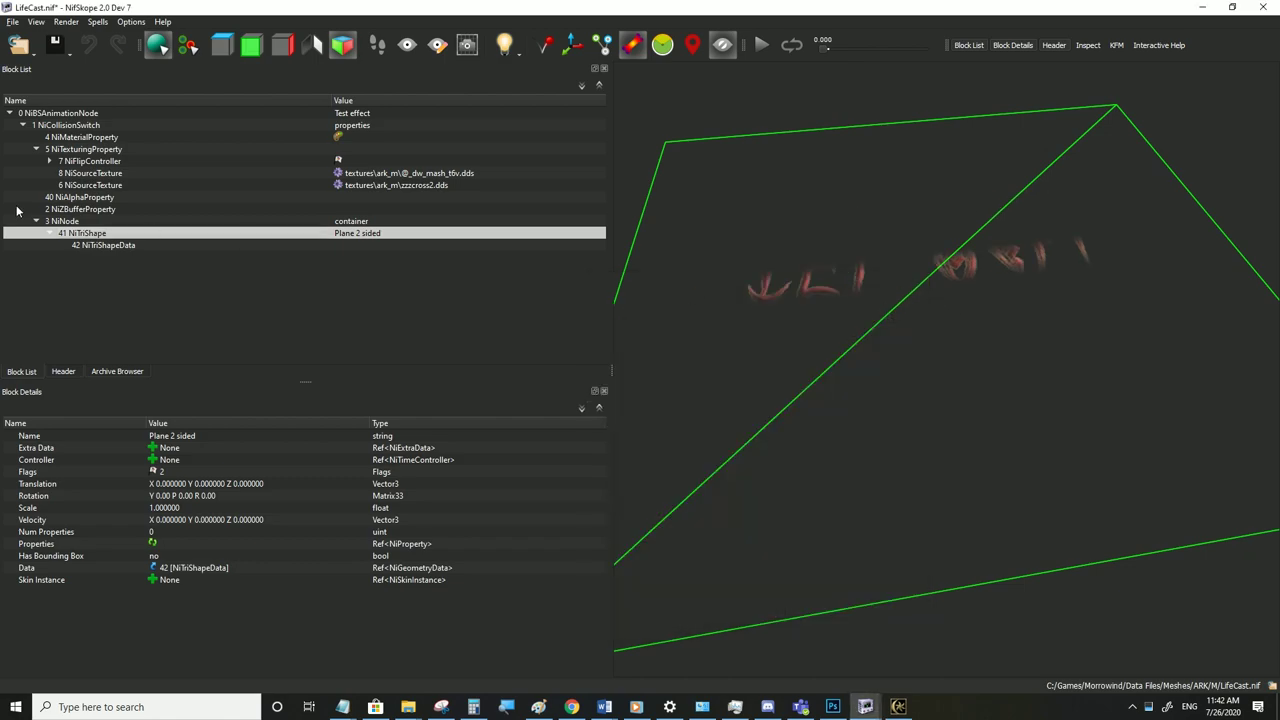
Inspect the NiFlipController block and preview its texture flip animation
{"action": "left_click", "coordinate": [80, 150]}
{"action": "left_click", "coordinate": [76, 173]}
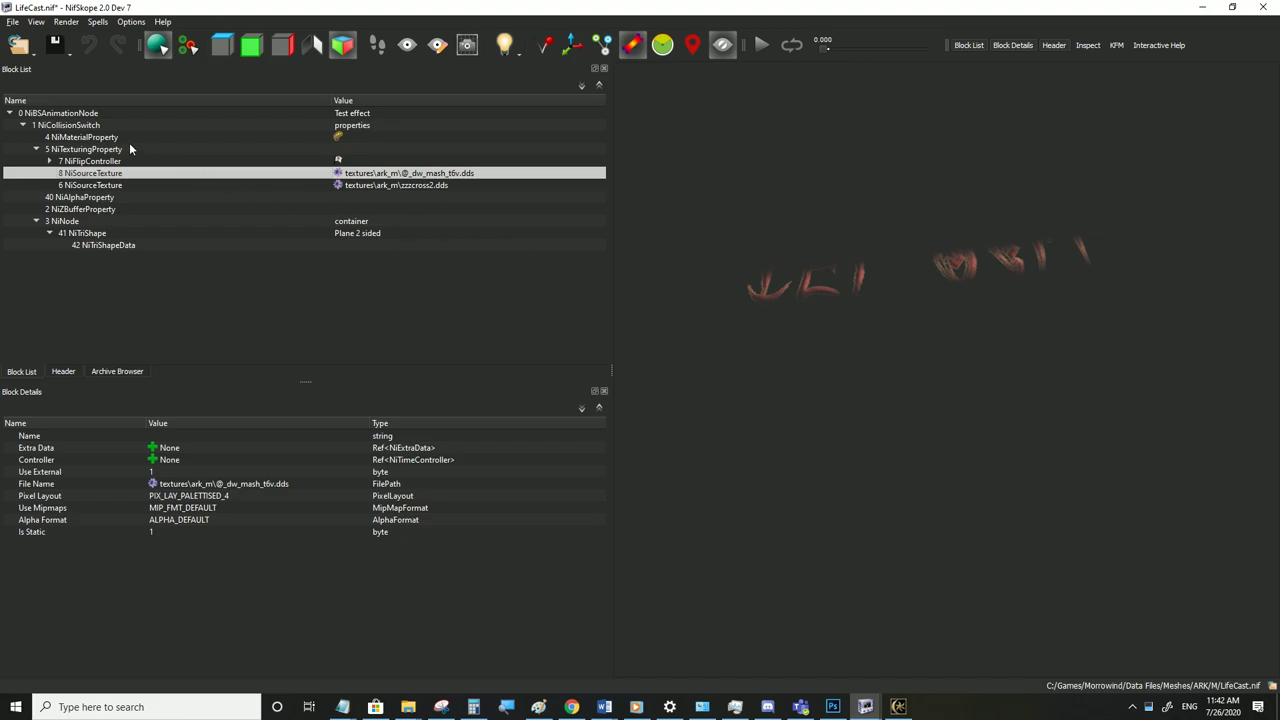
{"action": "left_click", "coordinate": [95, 161]}
{"action": "left_click", "coordinate": [762, 46]}
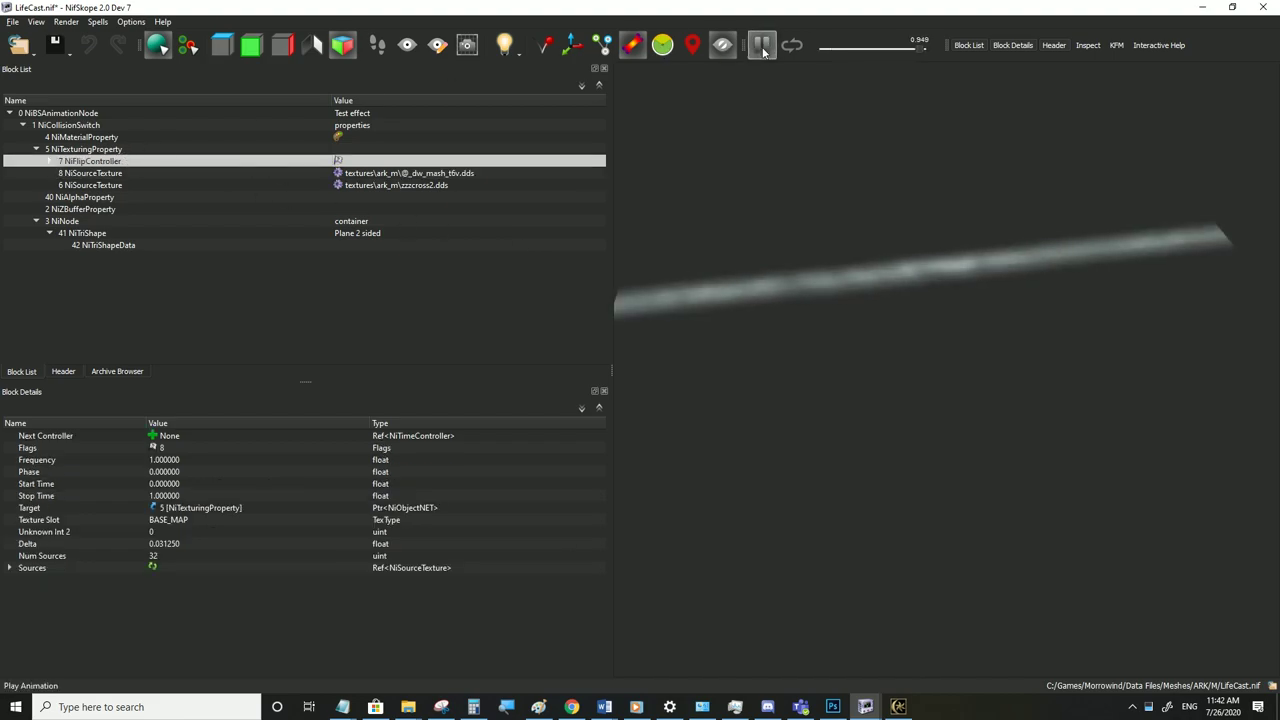
{"action": "left_click", "coordinate": [762, 46]}
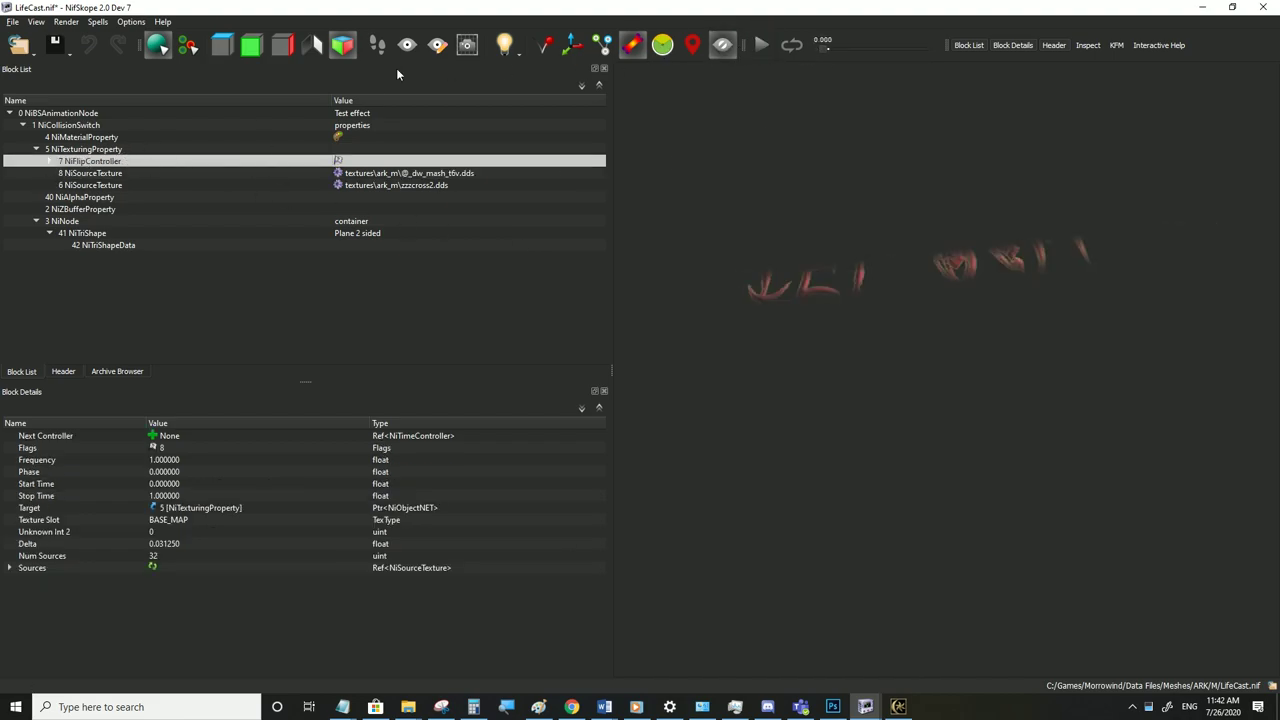
Set the NiTexturingProperty Controller to None and delete the NiFlipController block
{"action": "left_click", "coordinate": [86, 150]}
{"action": "left_click", "coordinate": [204, 461]}
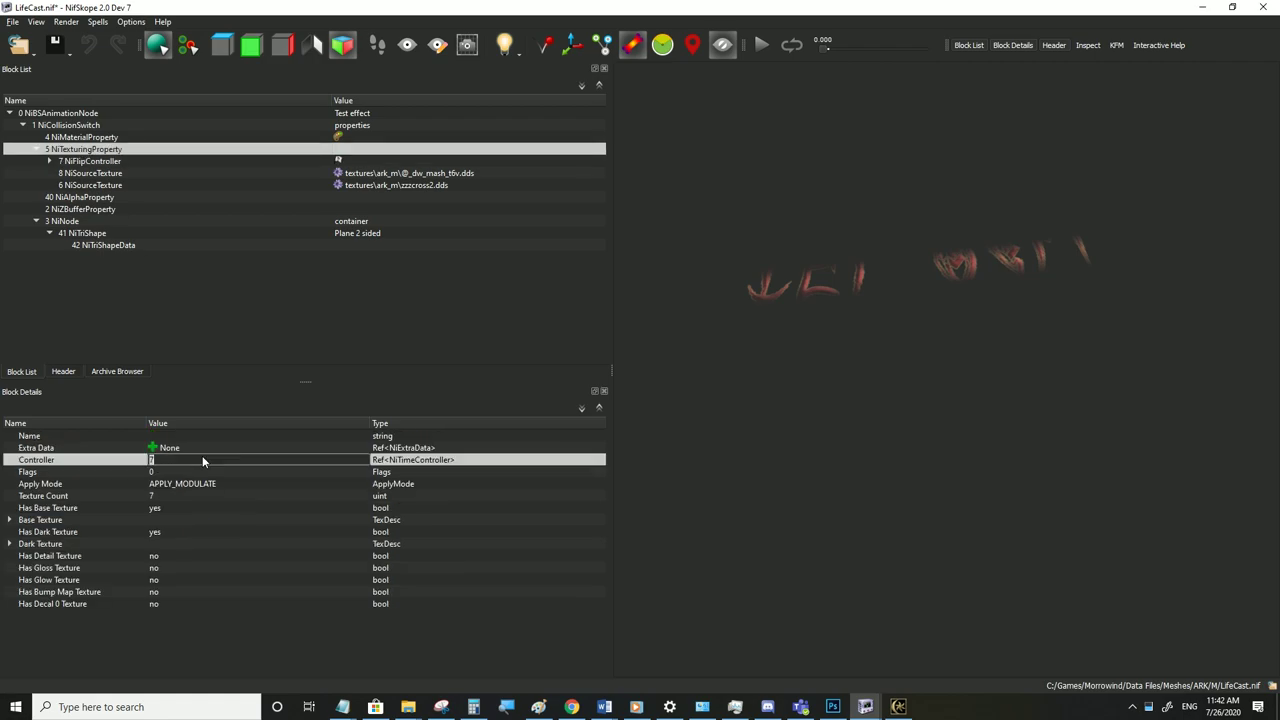
{"action": "double_click", "coordinate": [204, 461]}
{"action": "key", "text": "BackSpace"}
{"action": "left_click", "coordinate": [186, 450]}
{"action": "left_click", "coordinate": [62, 246]}
{"action": "key", "text": "ctrl+Delete"}
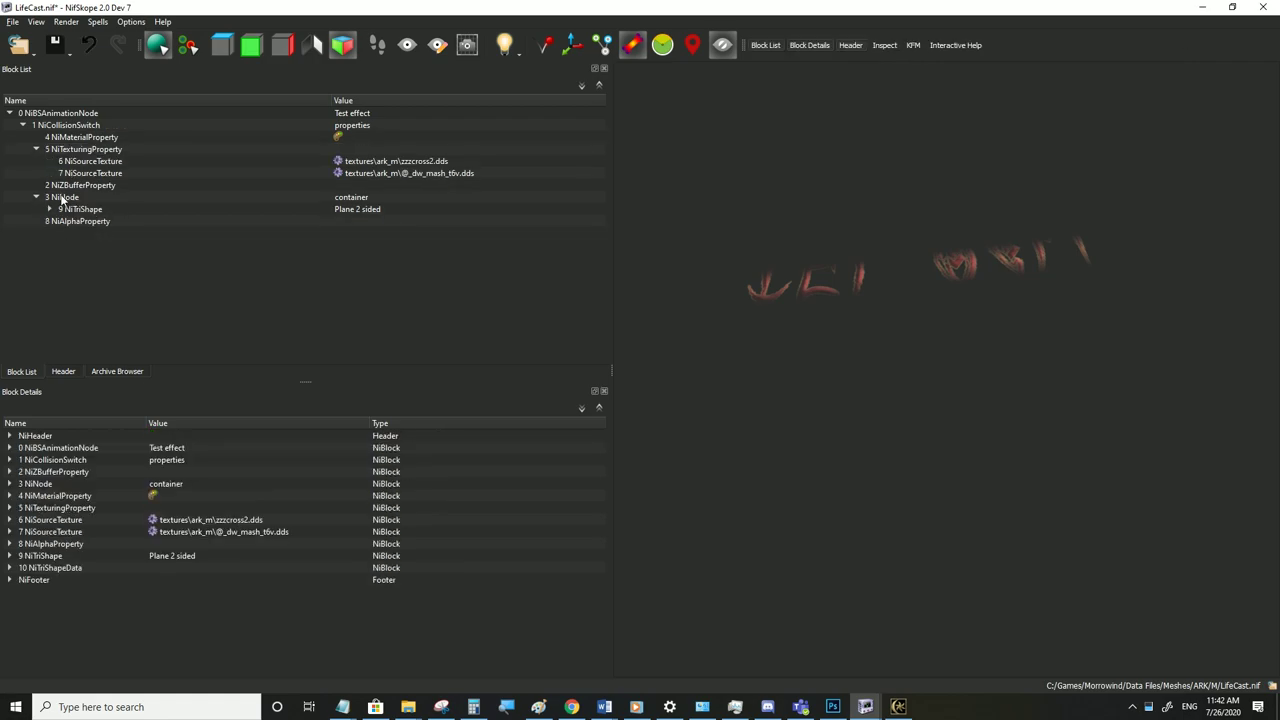
{"action": "double_click", "coordinate": [52, 210]}
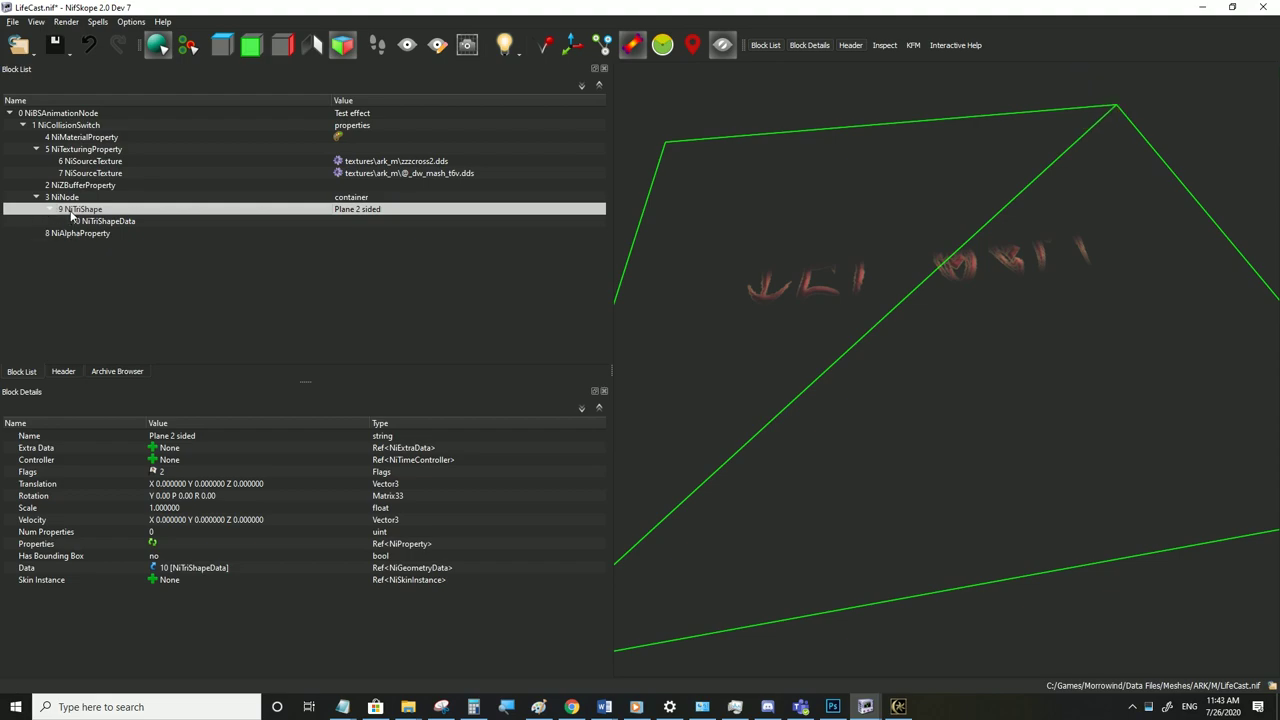
{"action": "mouse_move", "coordinate": [46, 220]}
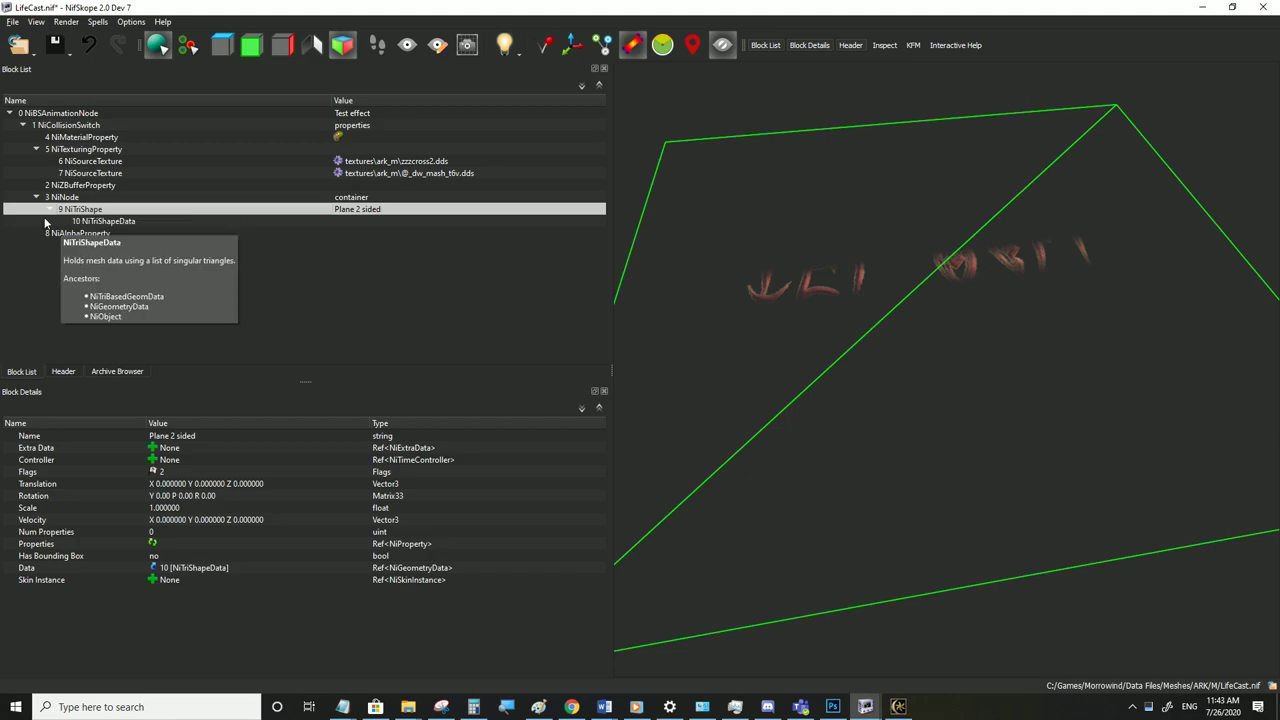
{"action": "left_click", "coordinate": [99, 221]}
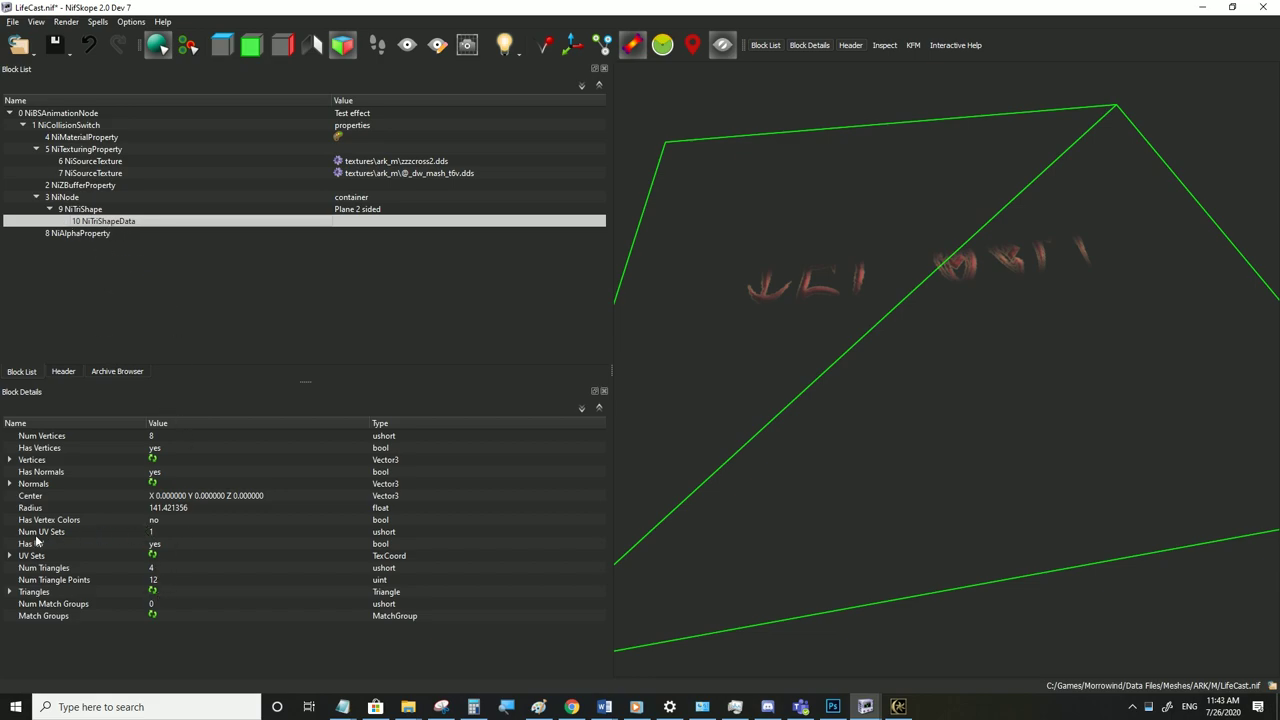
{"action": "left_click", "coordinate": [152, 533]}
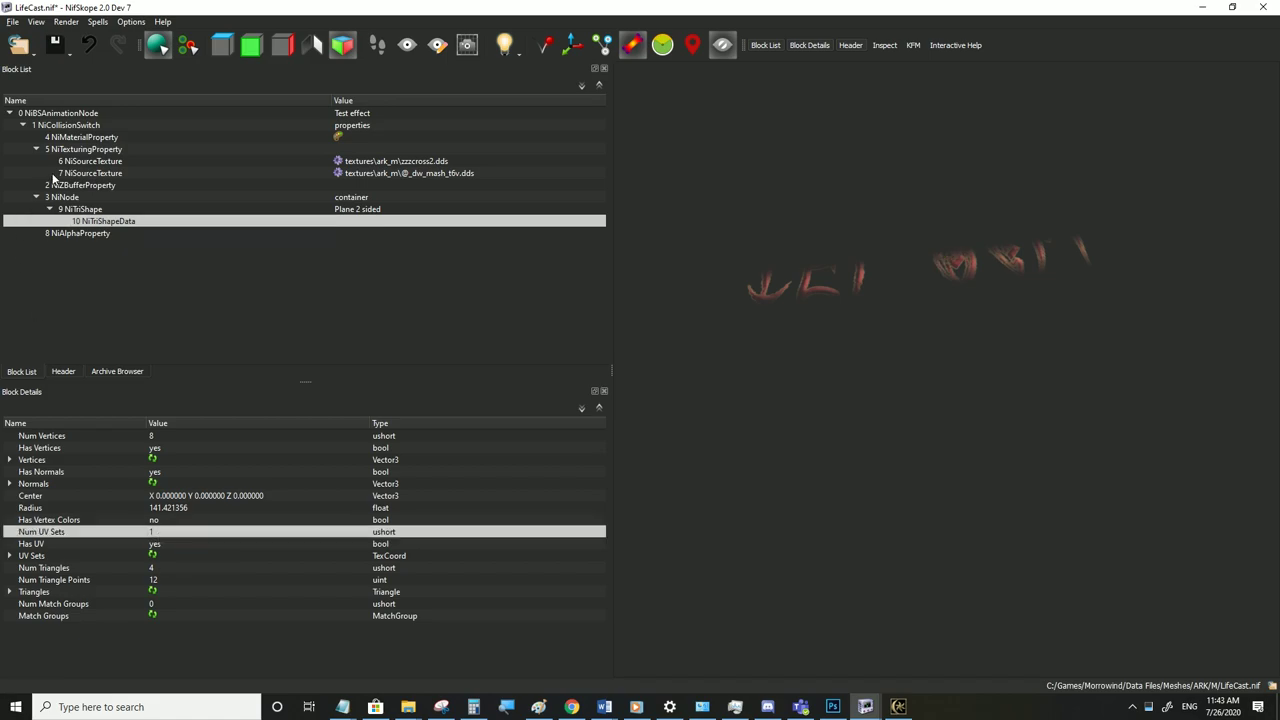
{"action": "left_click", "coordinate": [70, 150]}
{"action": "left_click", "coordinate": [9, 543]}
{"action": "left_click", "coordinate": [9, 520]}
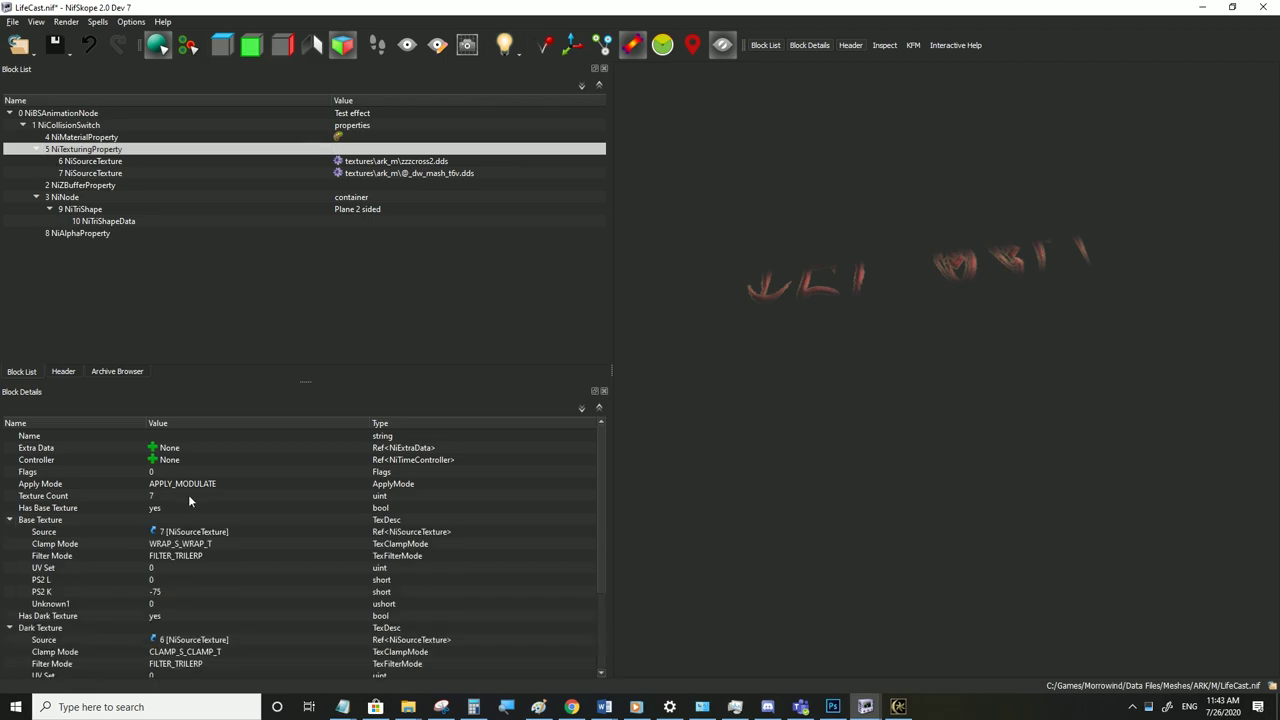
{"action": "scroll", "coordinate": [188, 495], "scroll_direction": "down", "scroll_amount": 1}
{"action": "left_click", "coordinate": [67, 485]}
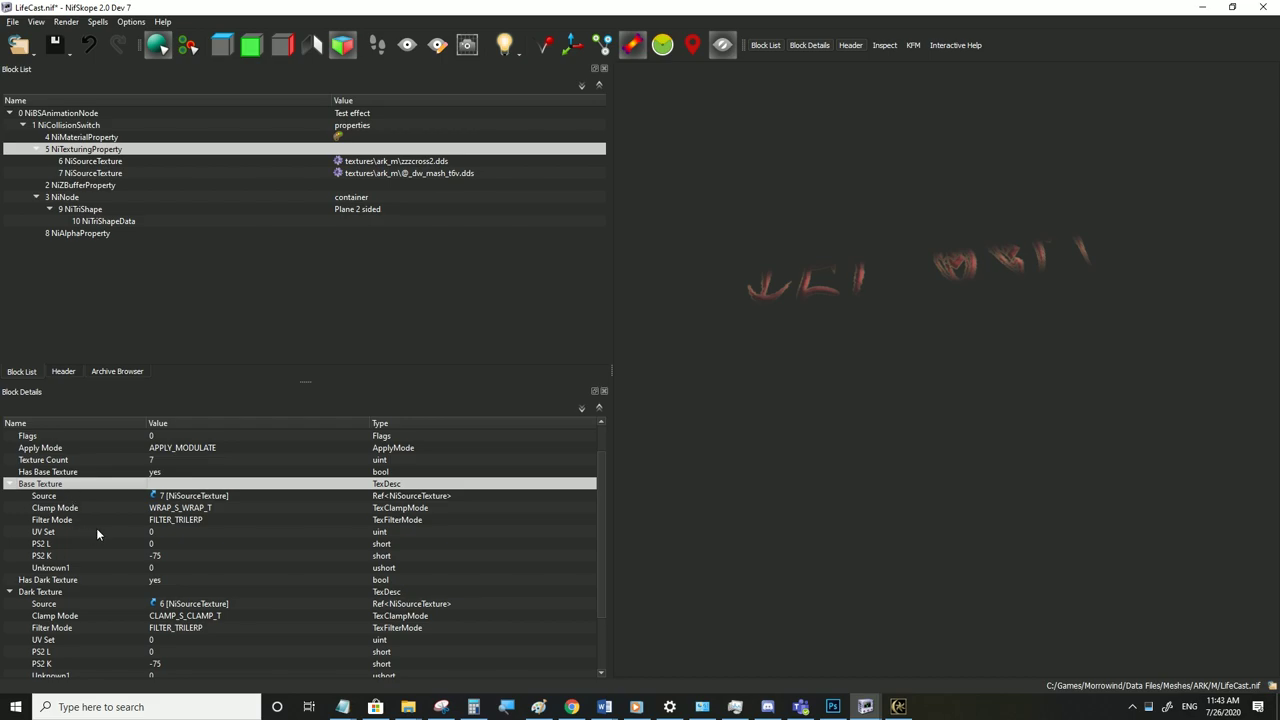
{"action": "left_click", "coordinate": [97, 532]}
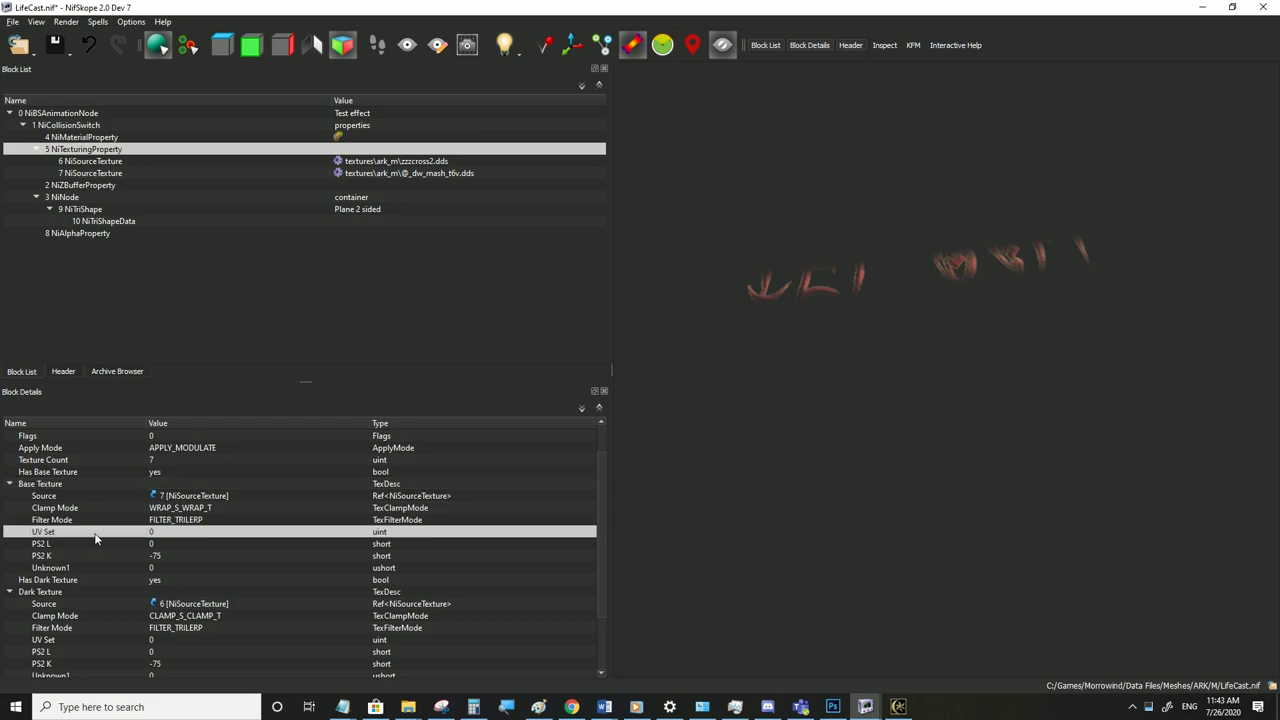
{"action": "left_click", "coordinate": [52, 594]}
{"action": "left_click", "coordinate": [55, 640]}
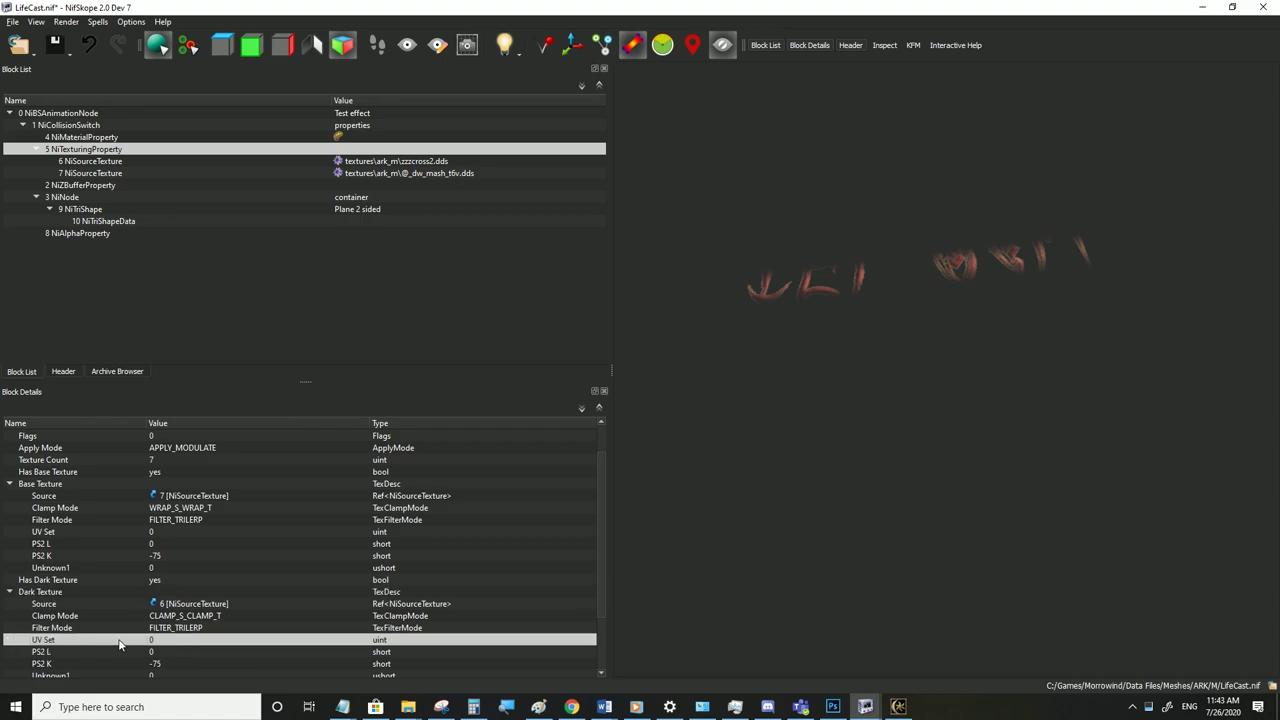
{"action": "mouse_move", "coordinate": [155, 642]}
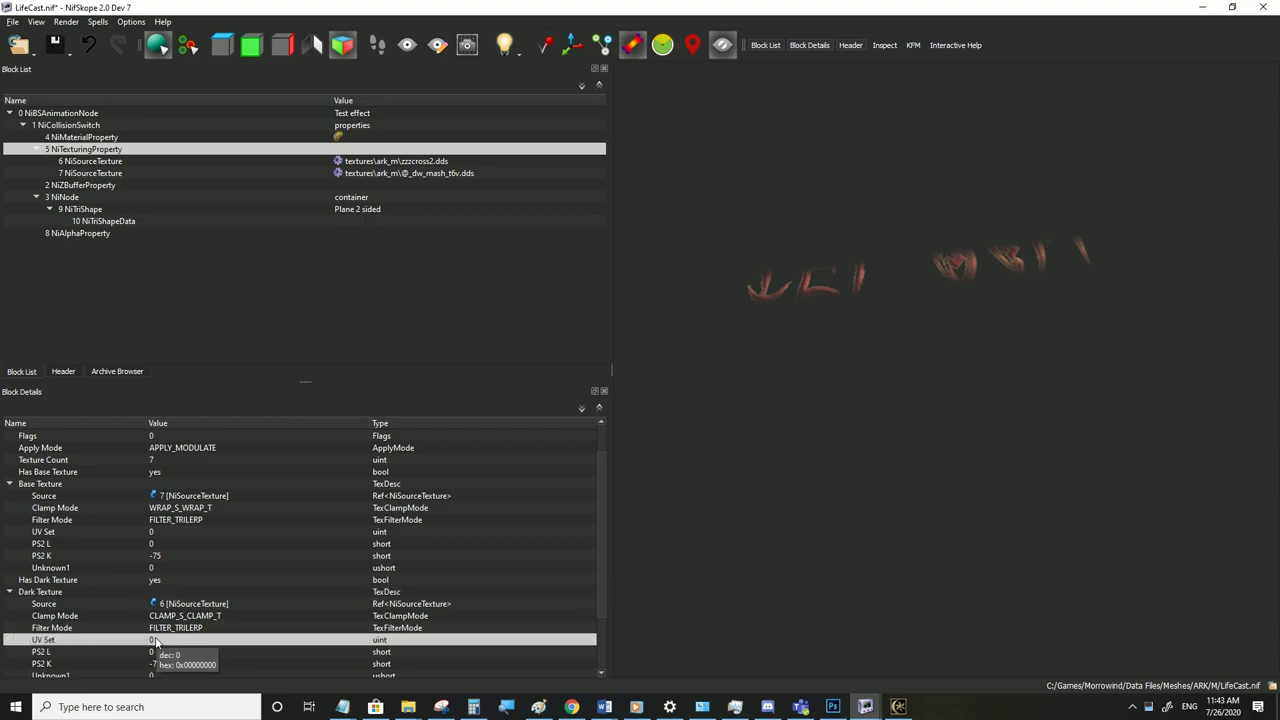
{"action": "left_click", "coordinate": [78, 211]}
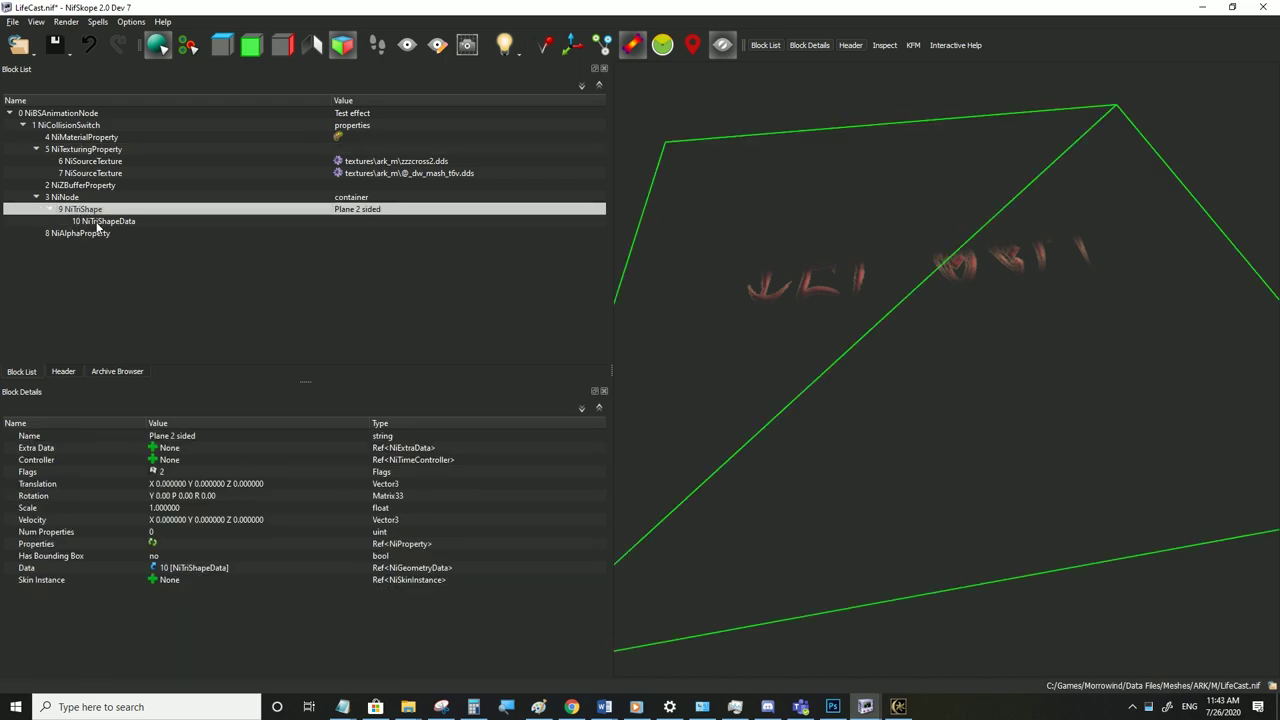
{"action": "left_click", "coordinate": [96, 222]}
Set Num UV Sets to 2 and expand the UV Sets array
{"action": "double_click", "coordinate": [161, 531]}
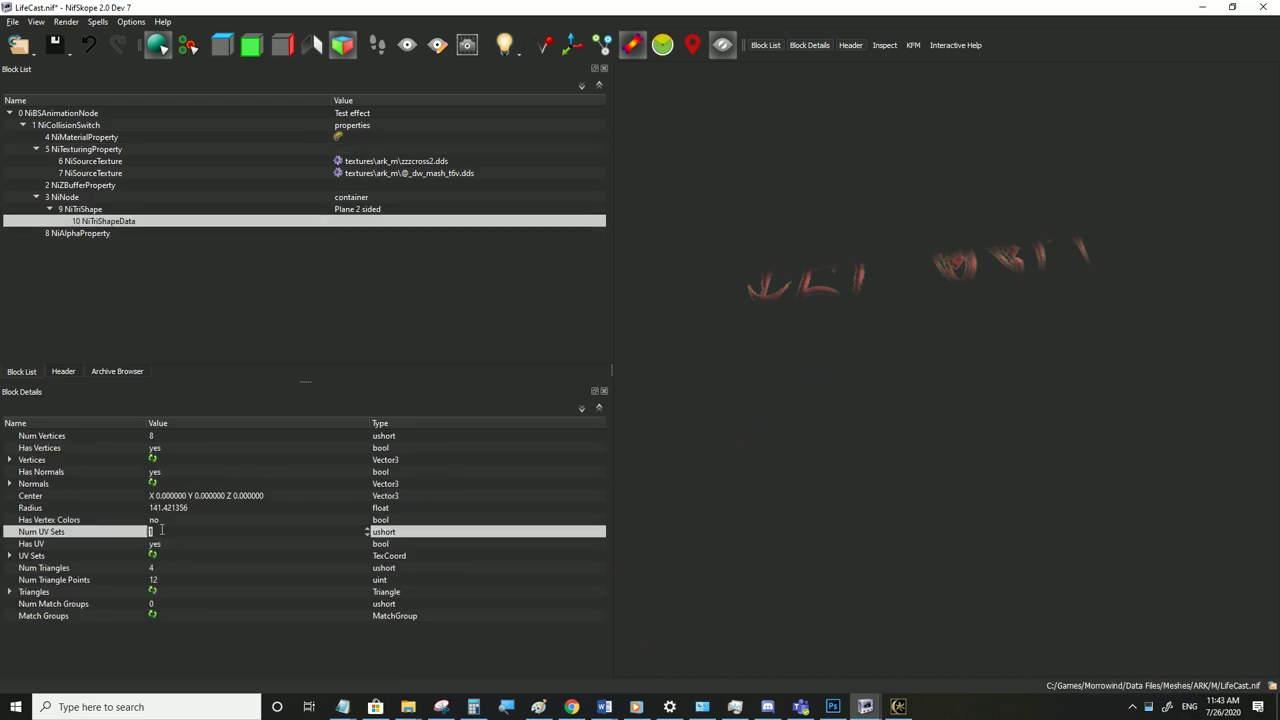
{"action": "type", "text": "2"}
{"action": "left_click", "coordinate": [169, 522]}
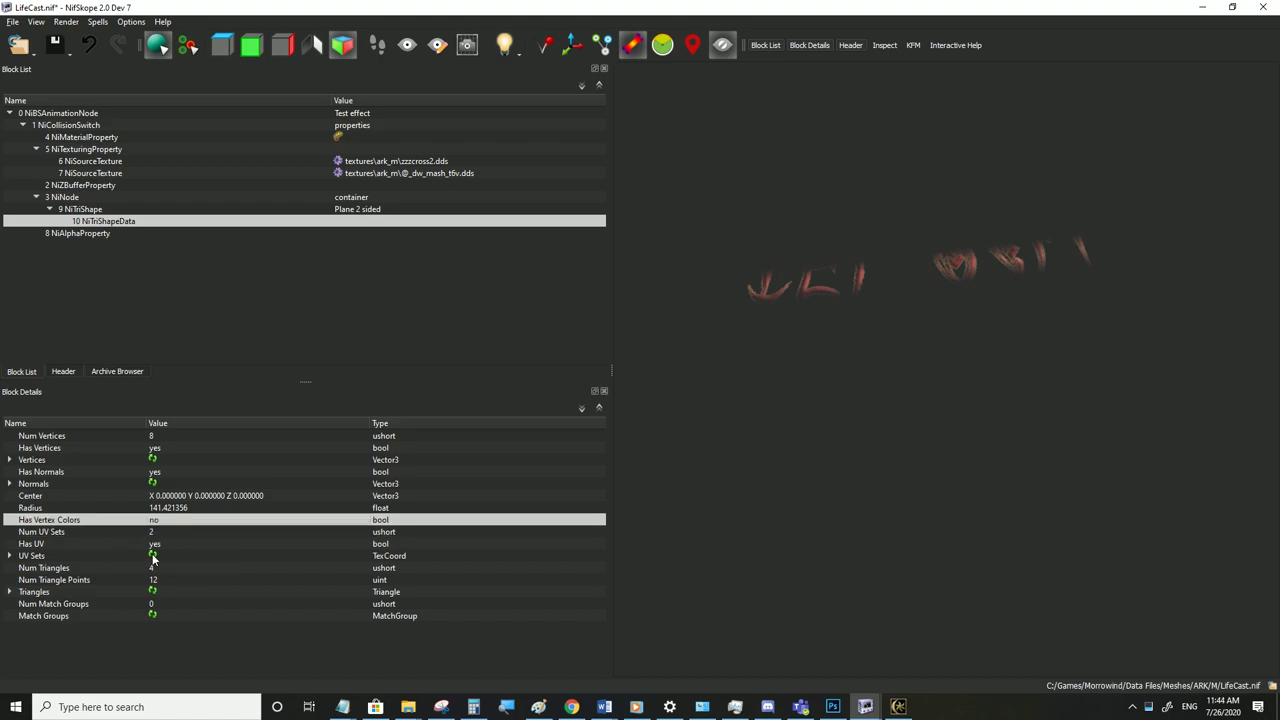
{"action": "left_click", "coordinate": [152, 556]}
{"action": "left_click", "coordinate": [10, 556]}
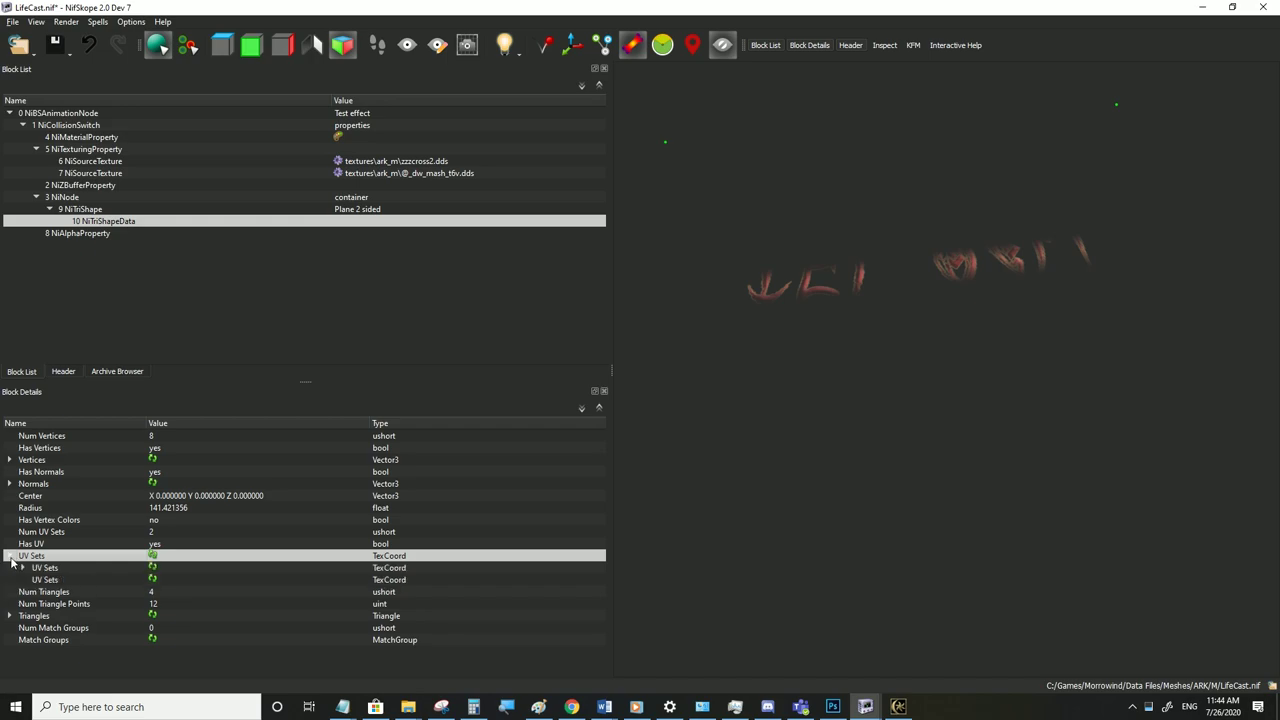
{"action": "left_click", "coordinate": [51, 580]}
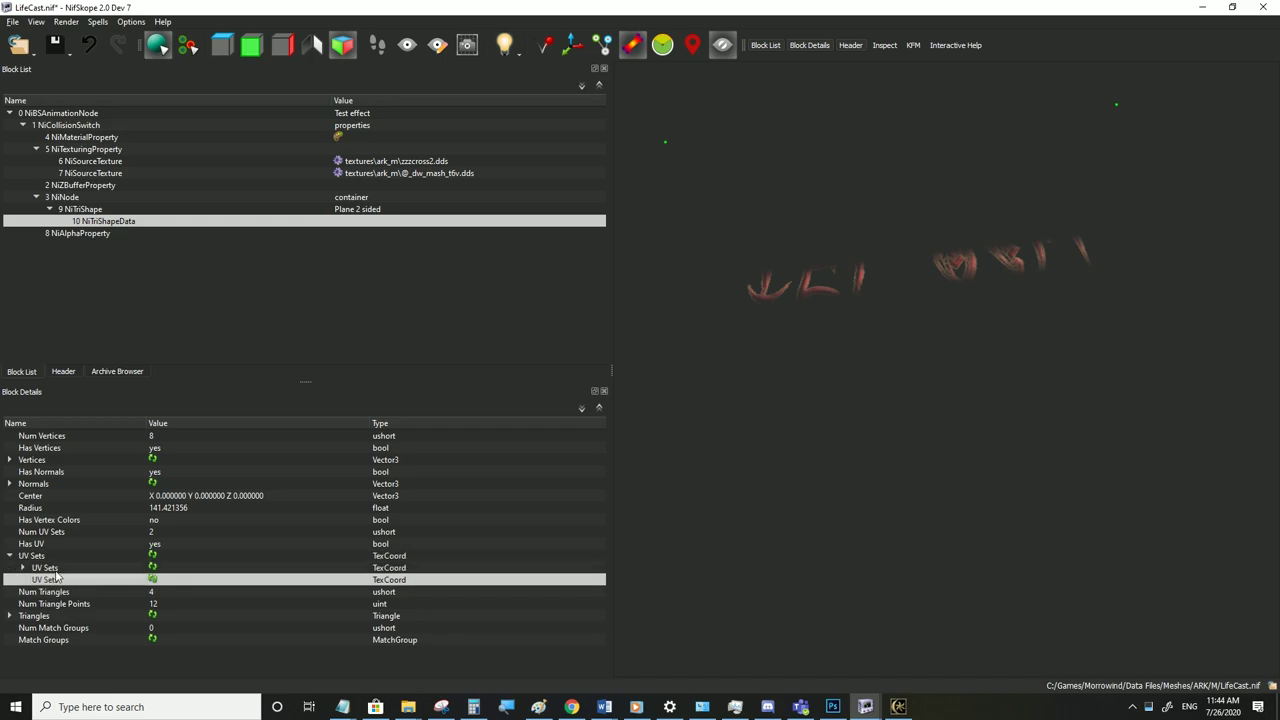
Reload LifeCast.nif, dismiss the block-reading warning, and save the file
{"action": "left_click", "coordinate": [12, 21]}
{"action": "left_click", "coordinate": [36, 131]}
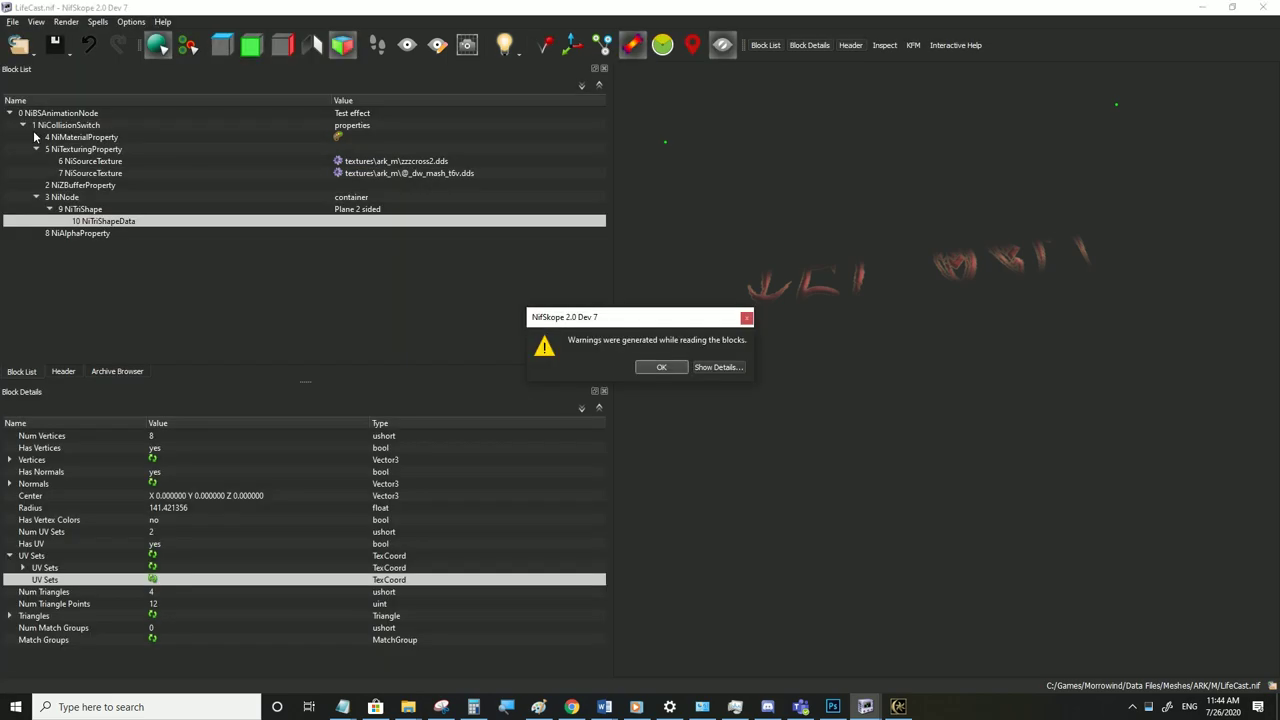
{"action": "left_click", "coordinate": [661, 367]}
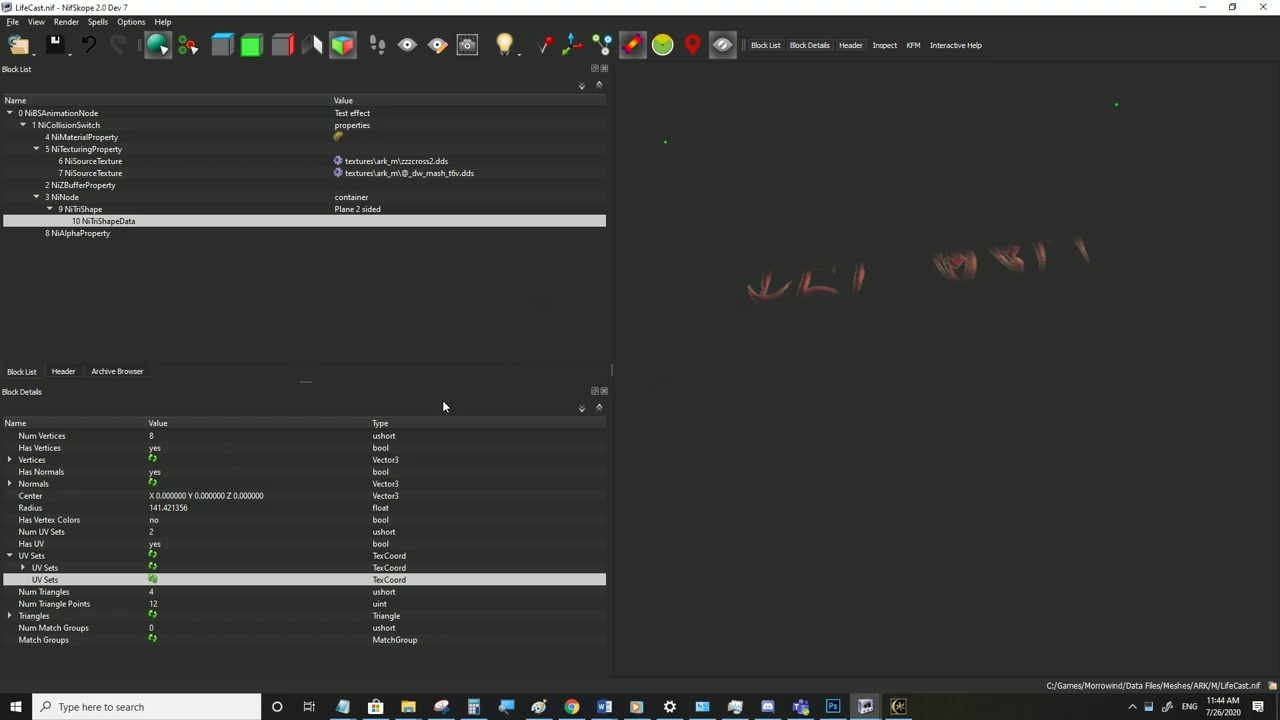
{"action": "left_click", "coordinate": [152, 556]}
{"action": "left_click", "coordinate": [152, 568]}
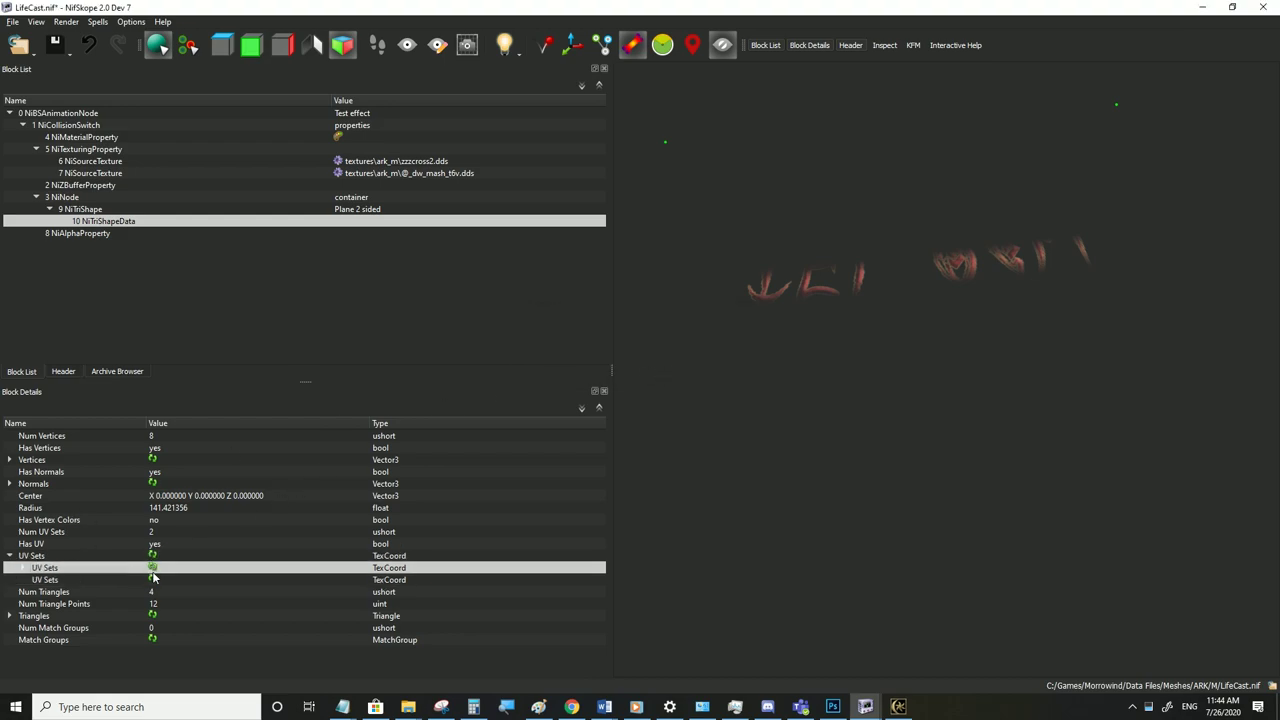
{"action": "left_click", "coordinate": [154, 580]}
{"action": "left_click", "coordinate": [12, 21]}
{"action": "left_click", "coordinate": [87, 139]}
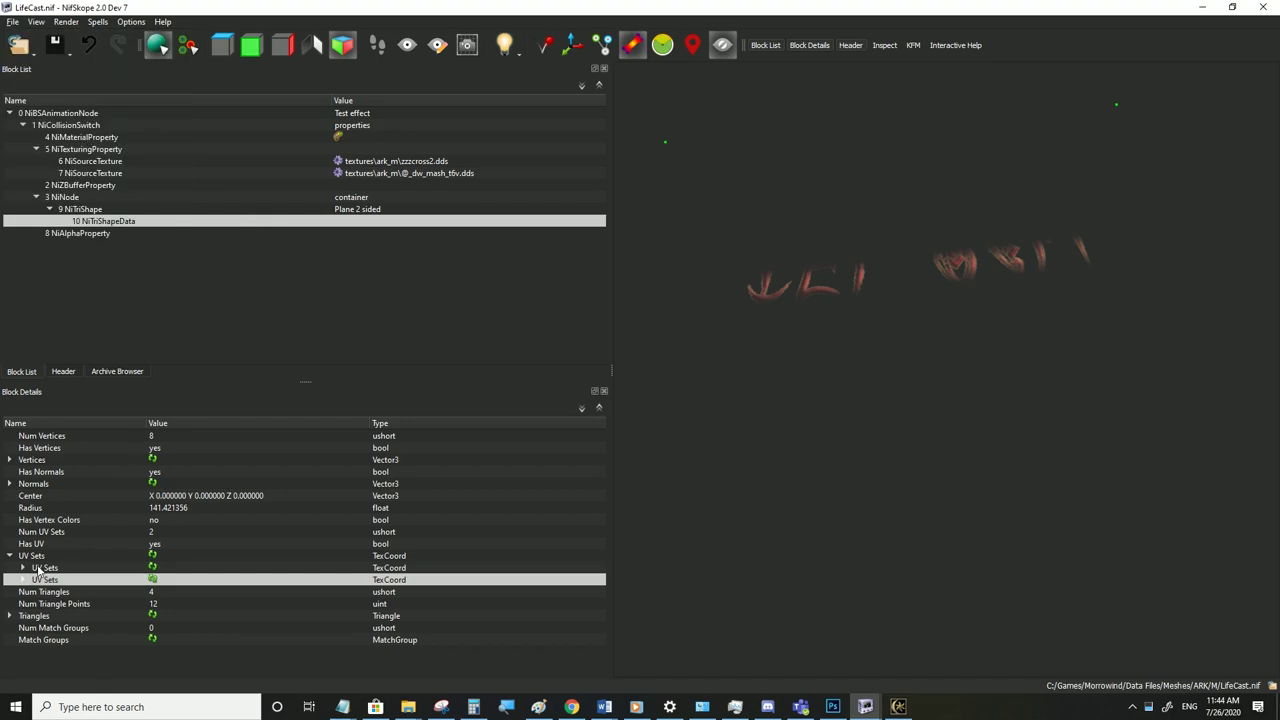
Expand both UV sets' coordinate lists, showing the second set all zeros
{"action": "left_click", "coordinate": [39, 568]}
{"action": "left_click", "coordinate": [23, 568]}
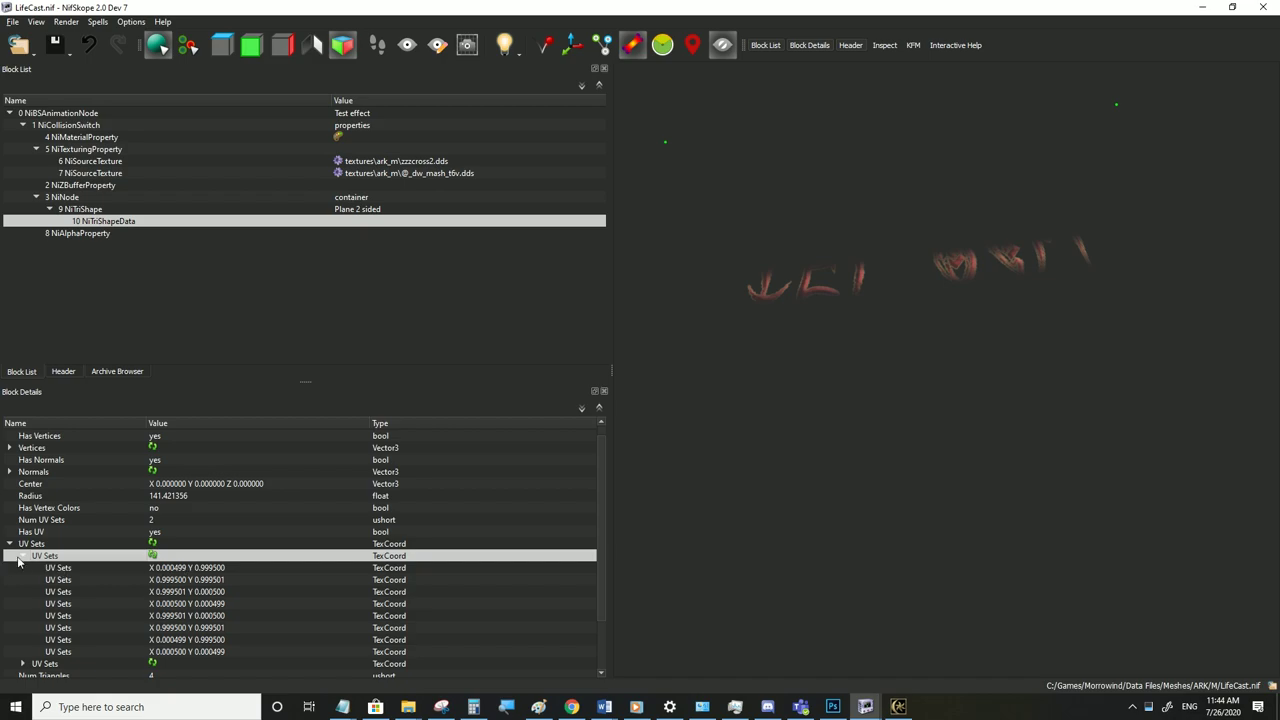
{"action": "left_click", "coordinate": [22, 664]}
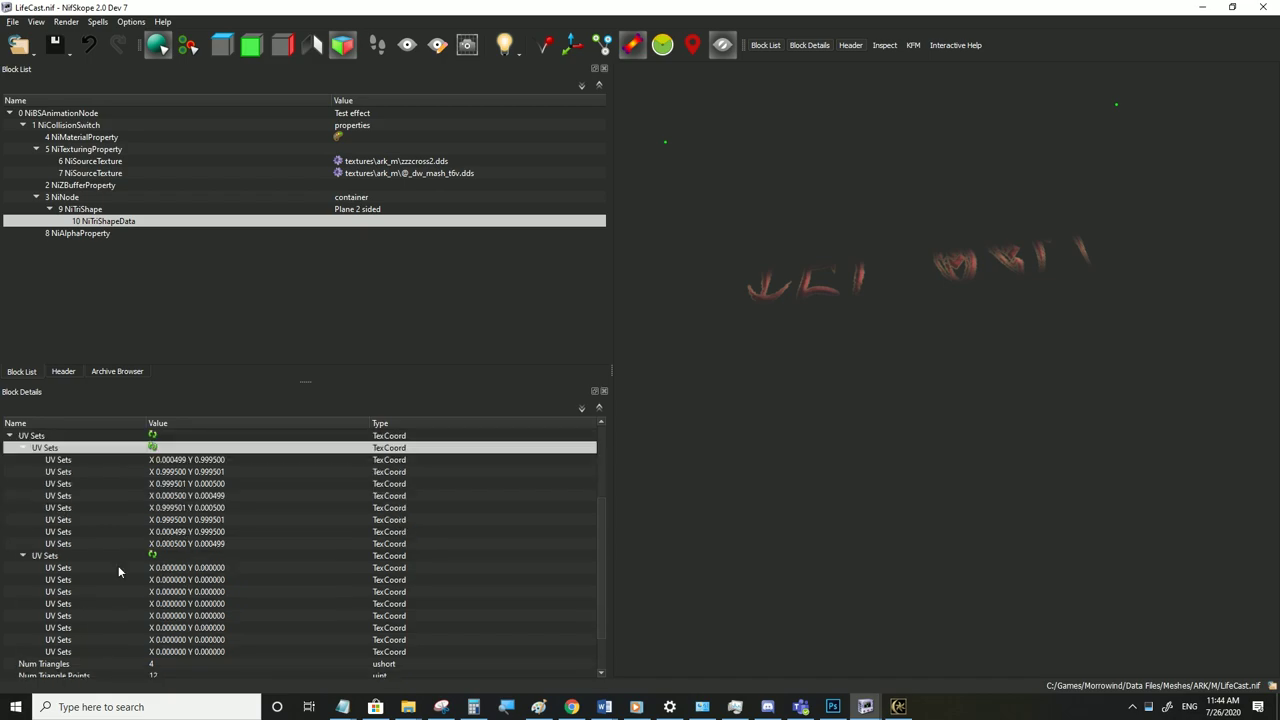
{"action": "left_click", "coordinate": [52, 556]}
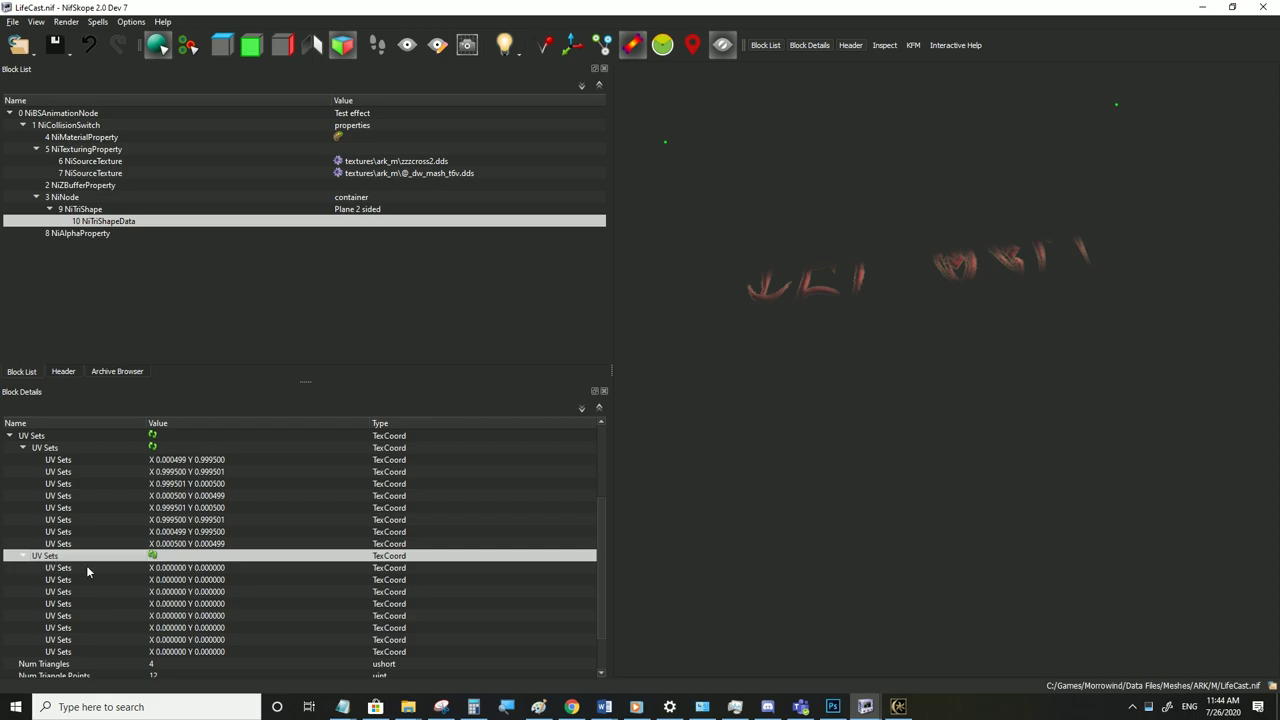
{"action": "scroll", "coordinate": [86, 565], "scroll_direction": "up", "scroll_amount": 1}
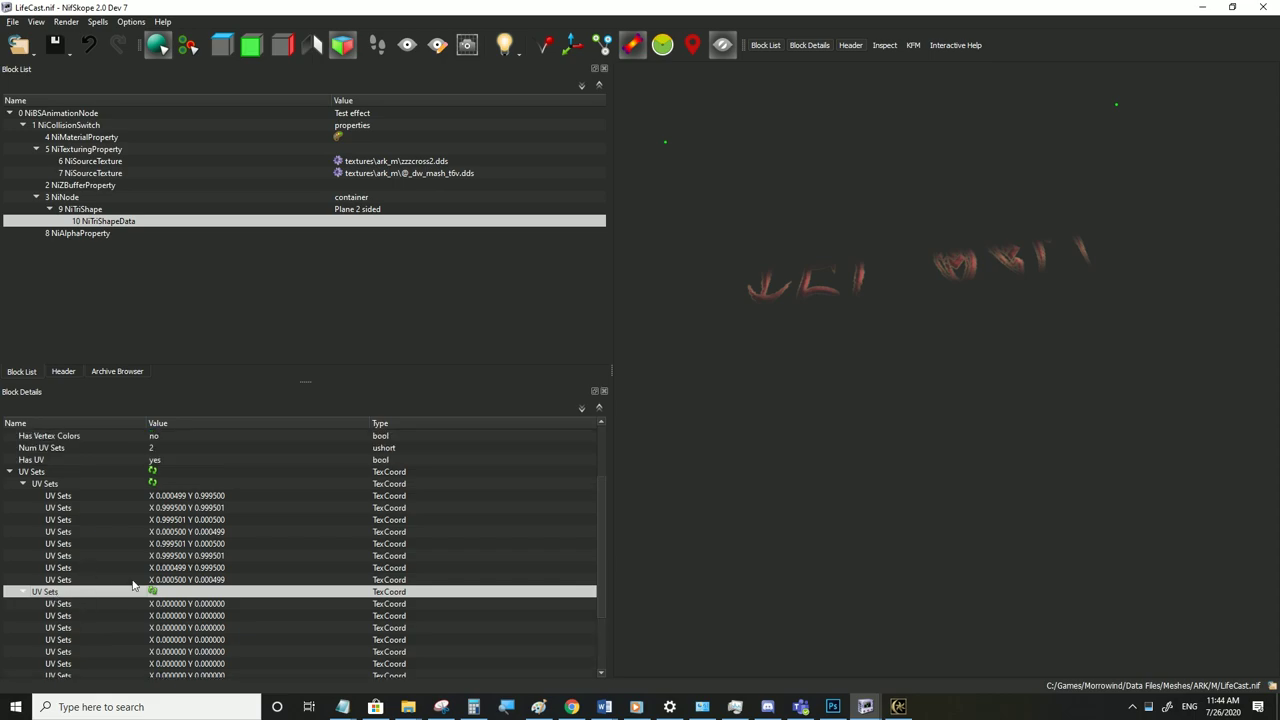
{"action": "scroll", "coordinate": [134, 585], "scroll_direction": "down", "scroll_amount": 1}
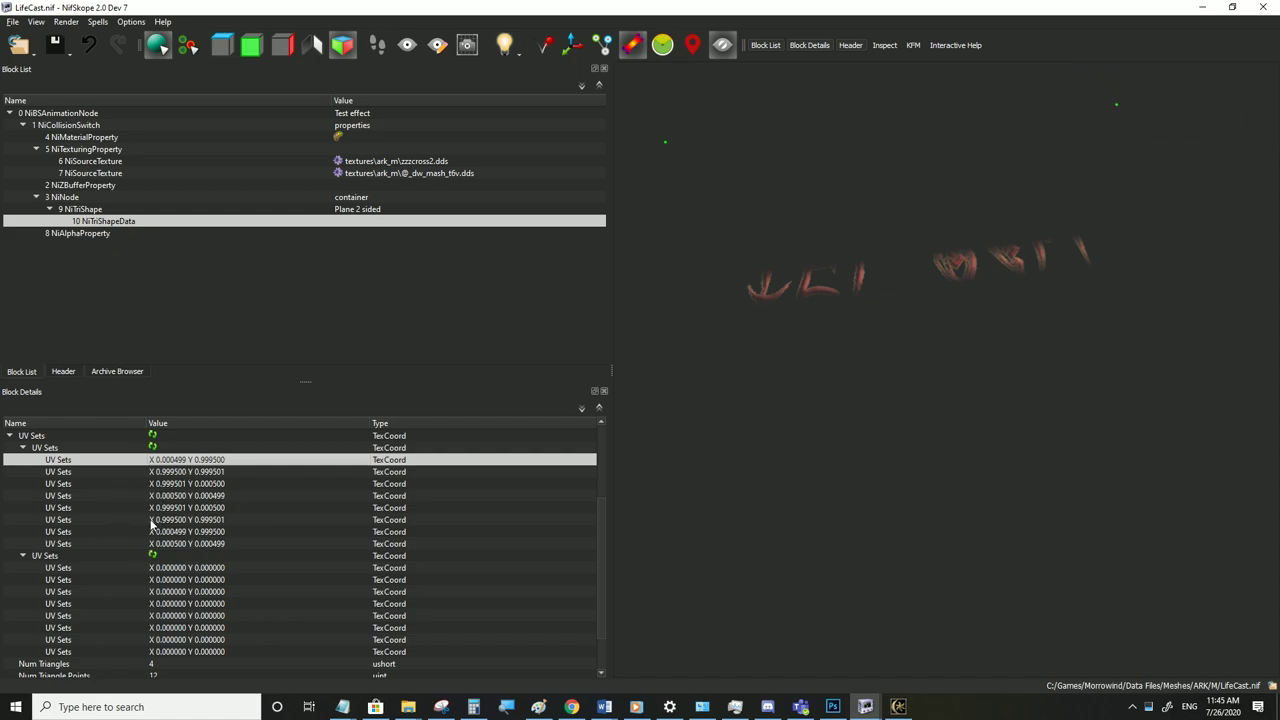
Inspect the first UV set's coordinates and select the second set as paste target
{"action": "left_click", "coordinate": [190, 497]}
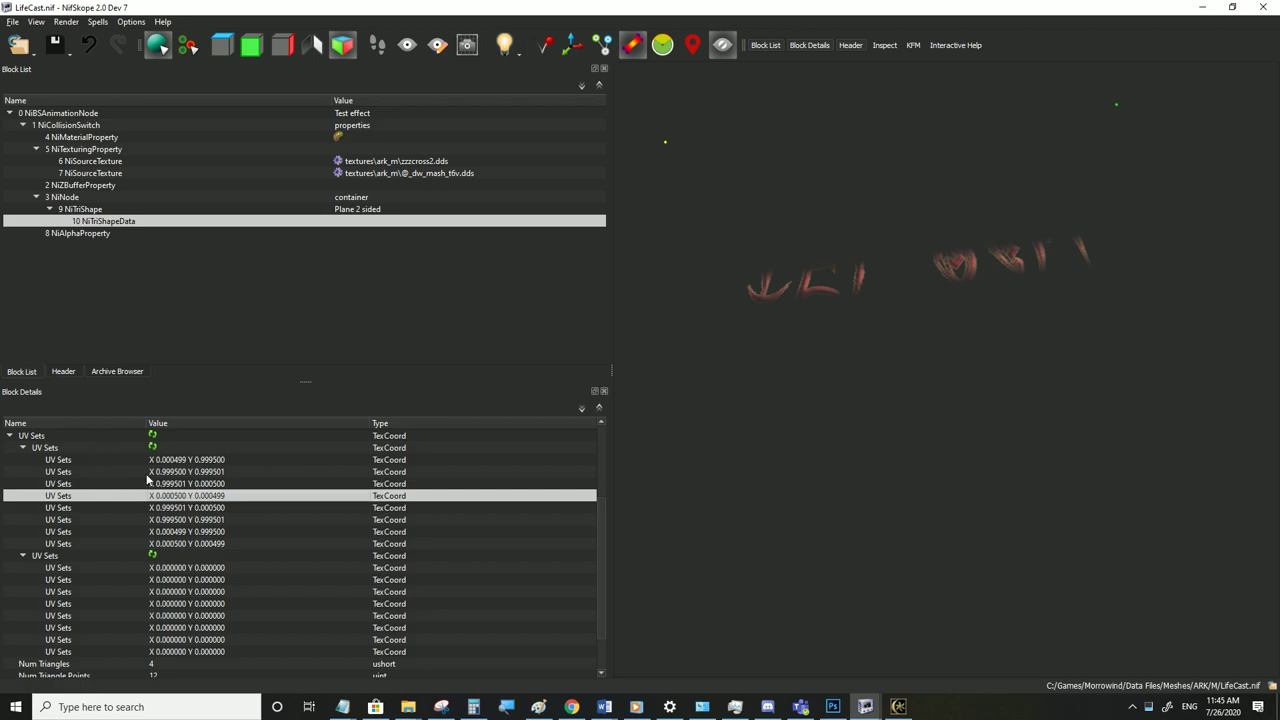
{"action": "left_click", "coordinate": [77, 449]}
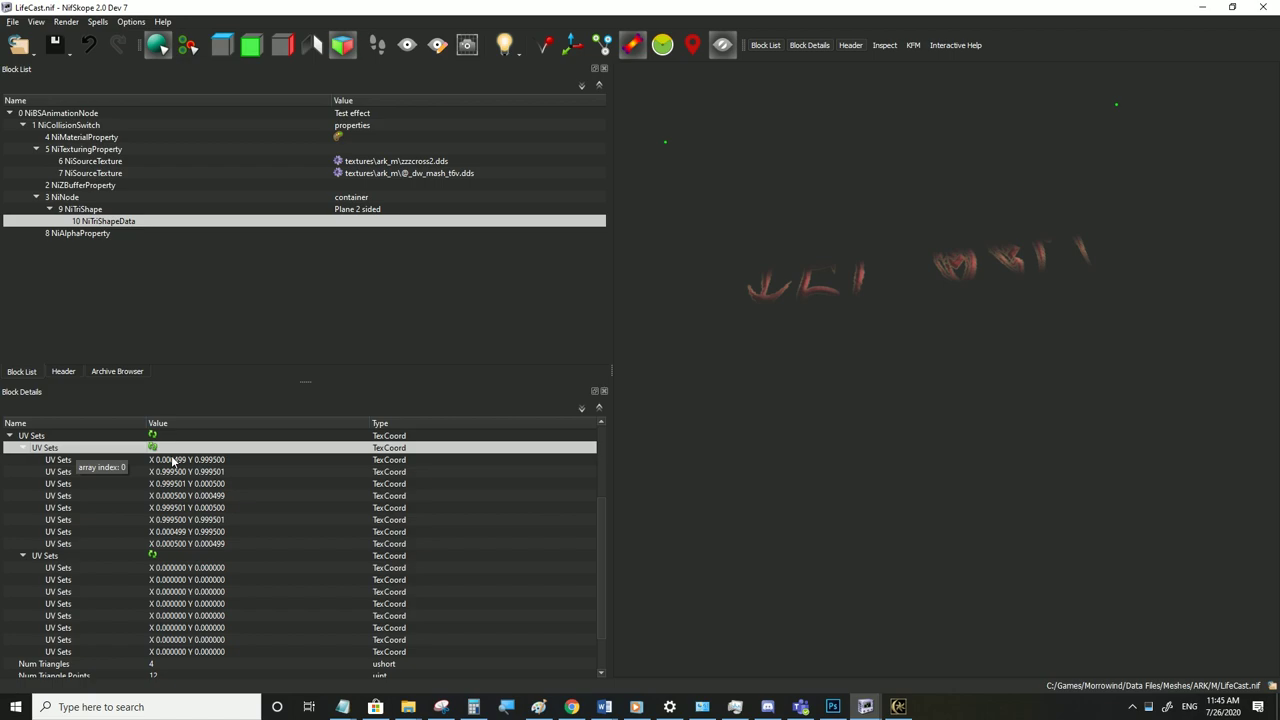
{"action": "left_click", "coordinate": [57, 558]}
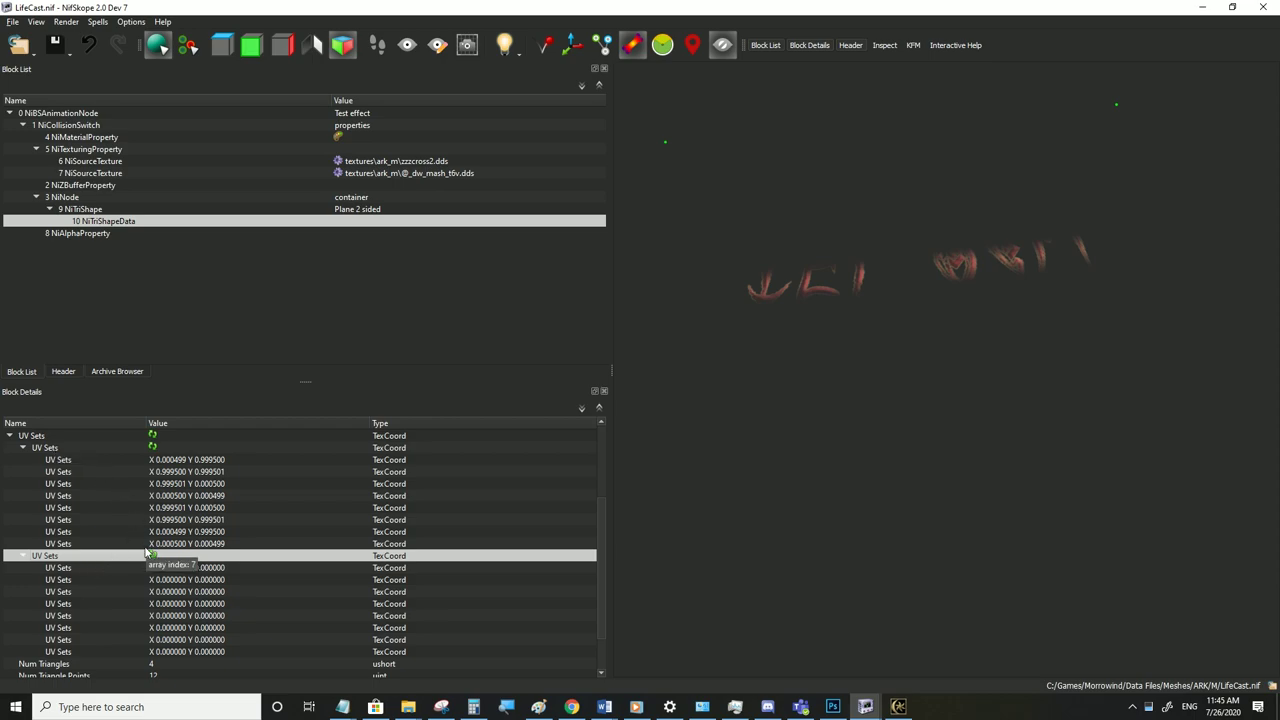
{"action": "left_click", "coordinate": [54, 449]}
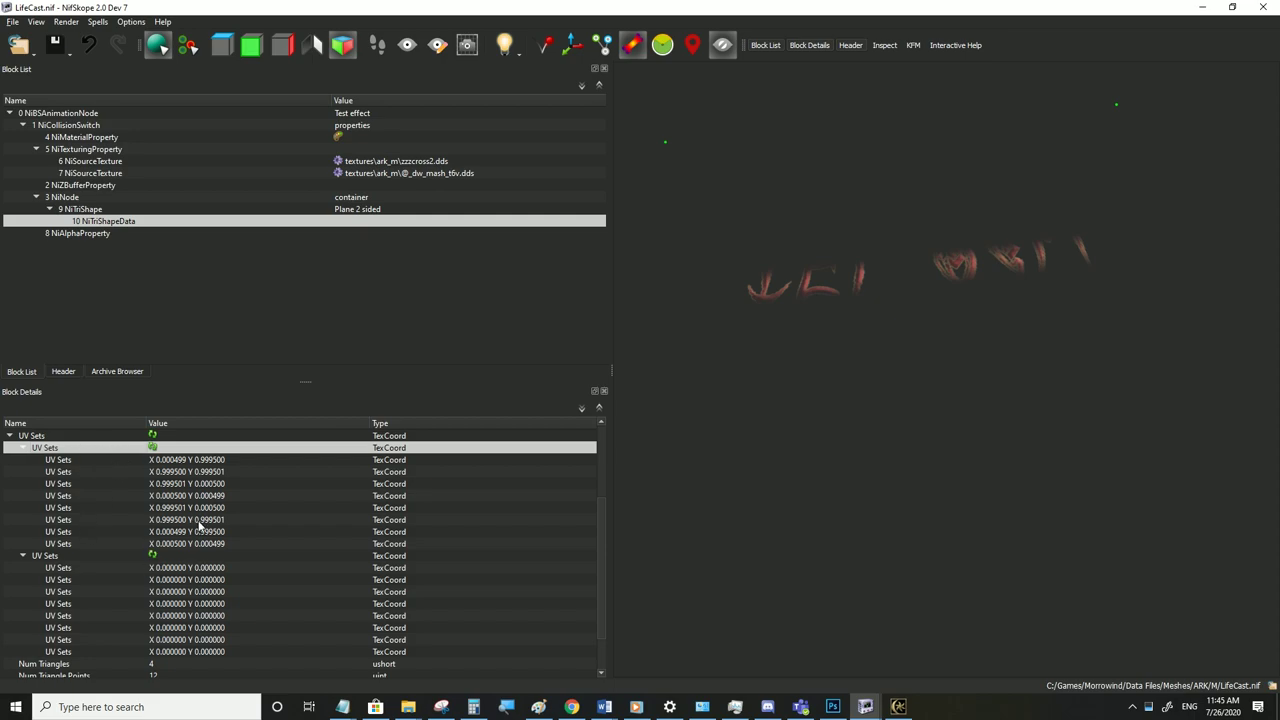
{"action": "left_click", "coordinate": [62, 472]}
{"action": "left_click", "coordinate": [60, 449]}
{"action": "left_click", "coordinate": [36, 557]}
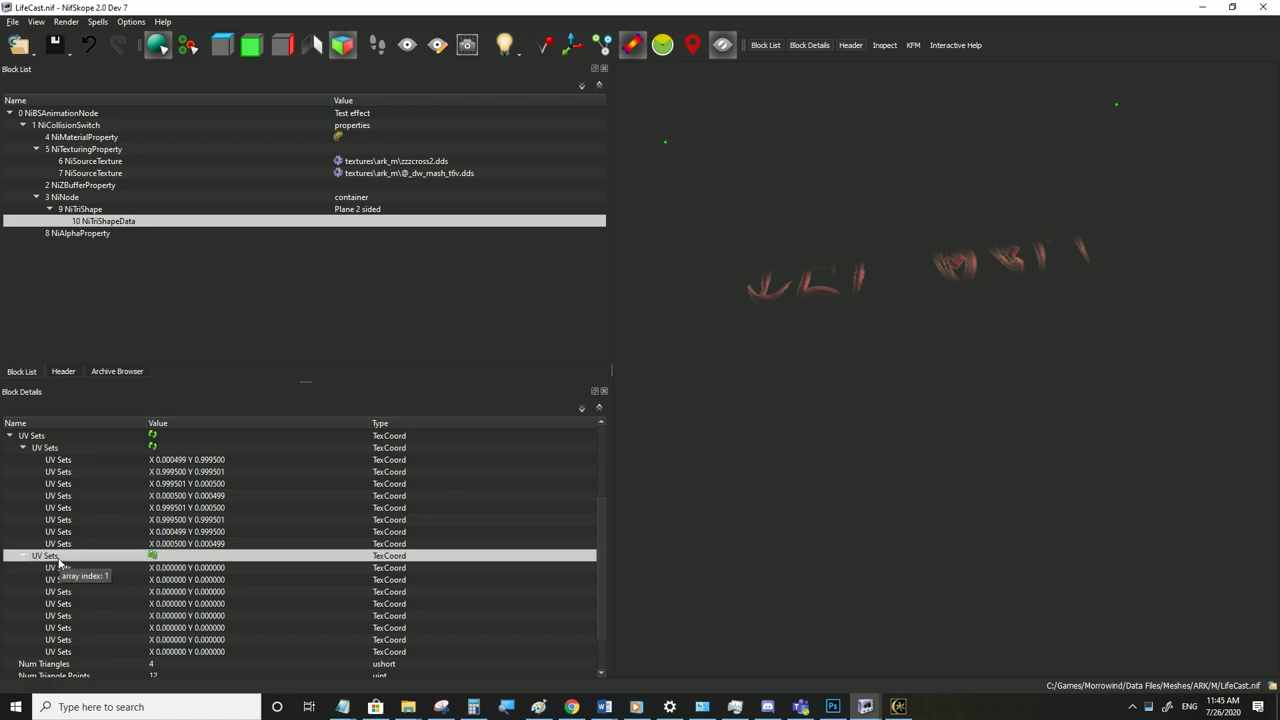
Paste the first UV set's eight coordinates into the second UV set
{"action": "key", "text": "ctrl+v"}
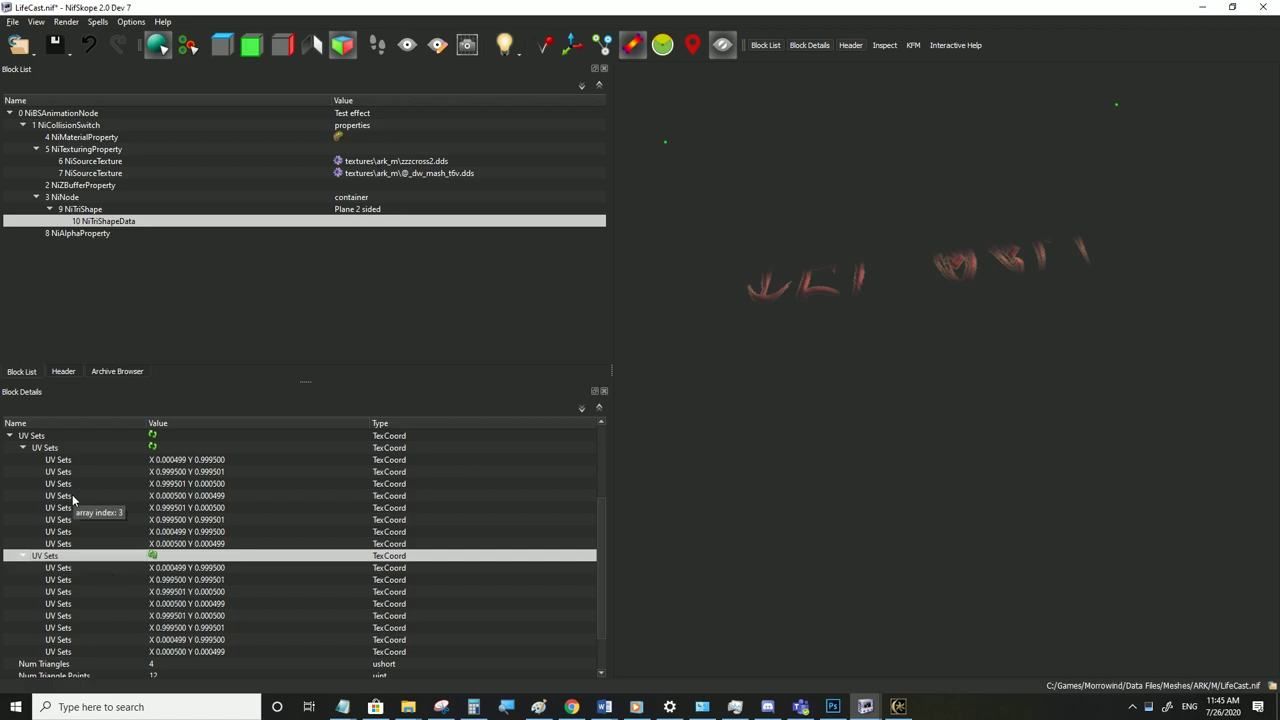
{"action": "left_click", "coordinate": [52, 449]}
{"action": "right_click", "coordinate": [62, 448]}
{"action": "mouse_move", "coordinate": [65, 450]}
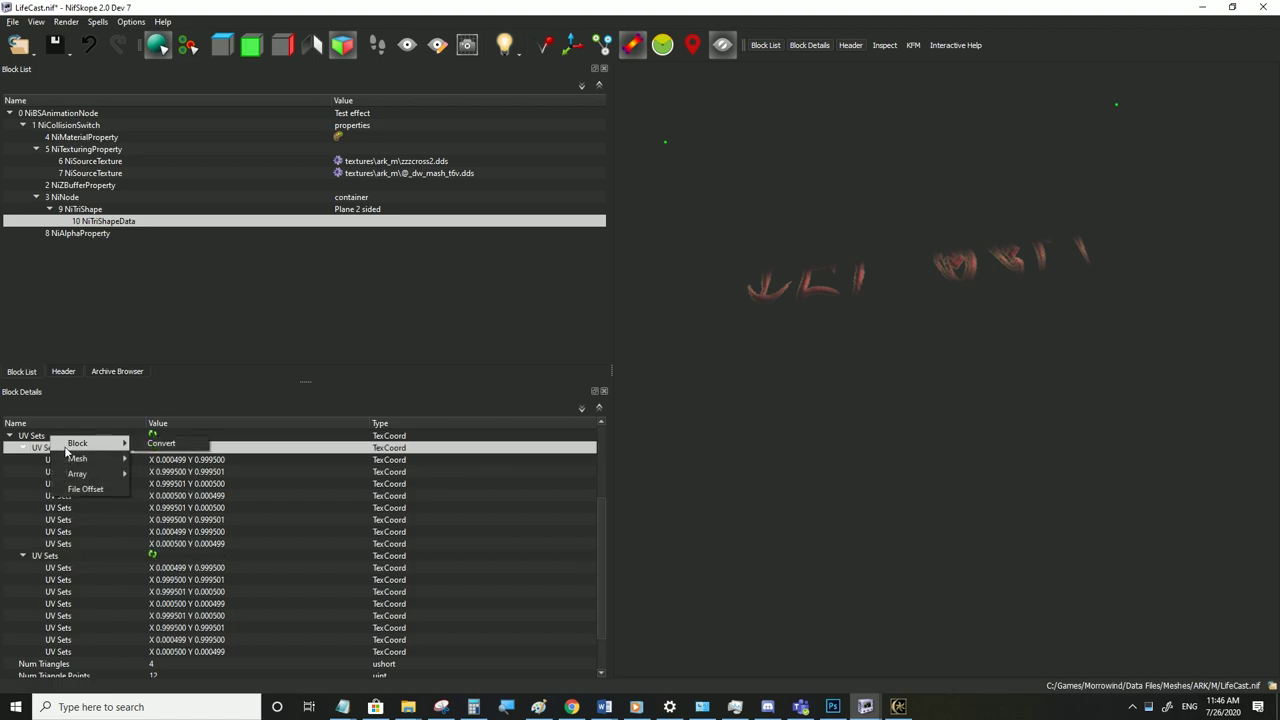
{"action": "left_click", "coordinate": [66, 548]}
{"action": "left_click", "coordinate": [50, 452]}
{"action": "right_click", "coordinate": [51, 451]}
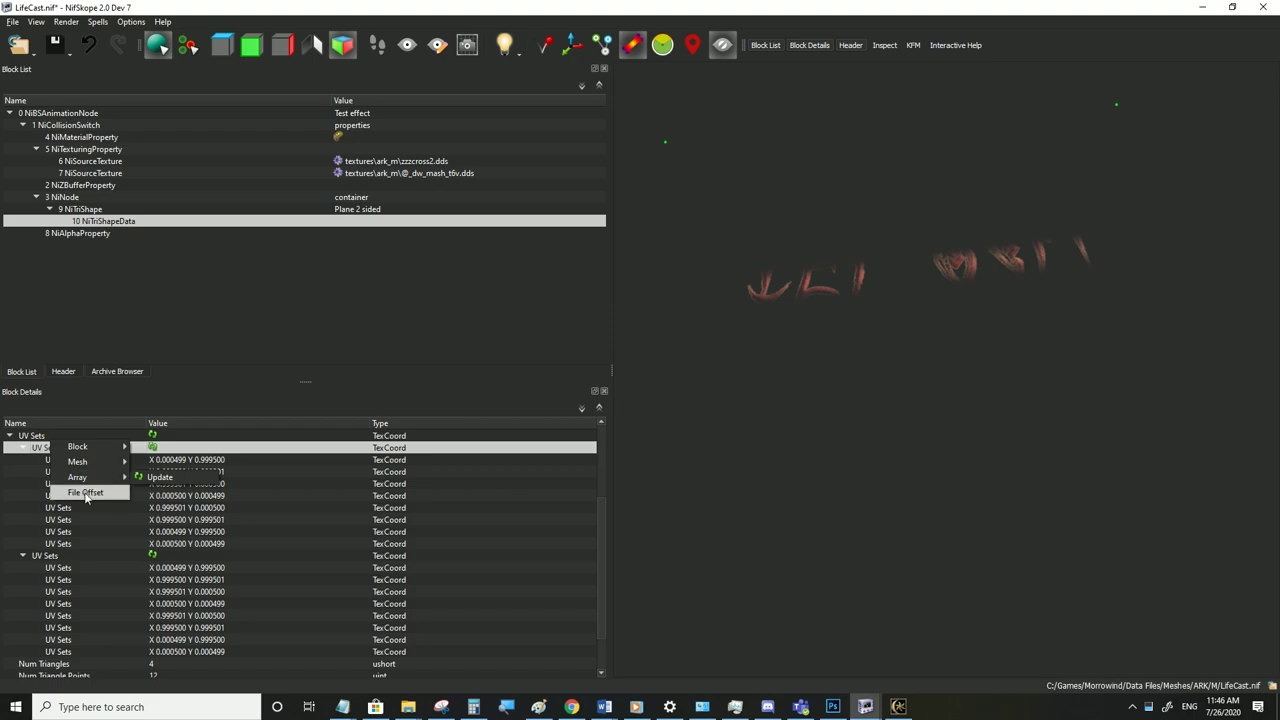
{"action": "left_click", "coordinate": [72, 543]}
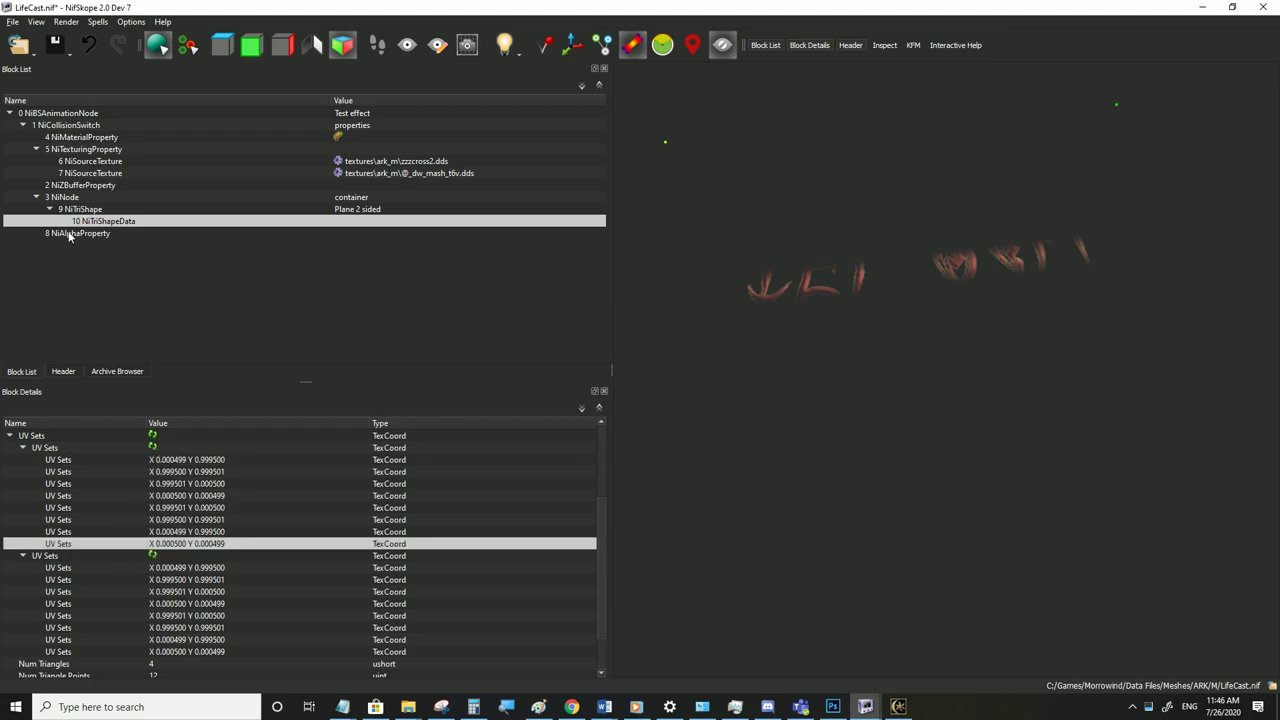
Select the 5 NiTexturingProperty block to view its texture settings
{"action": "mouse_move", "coordinate": [73, 153]}
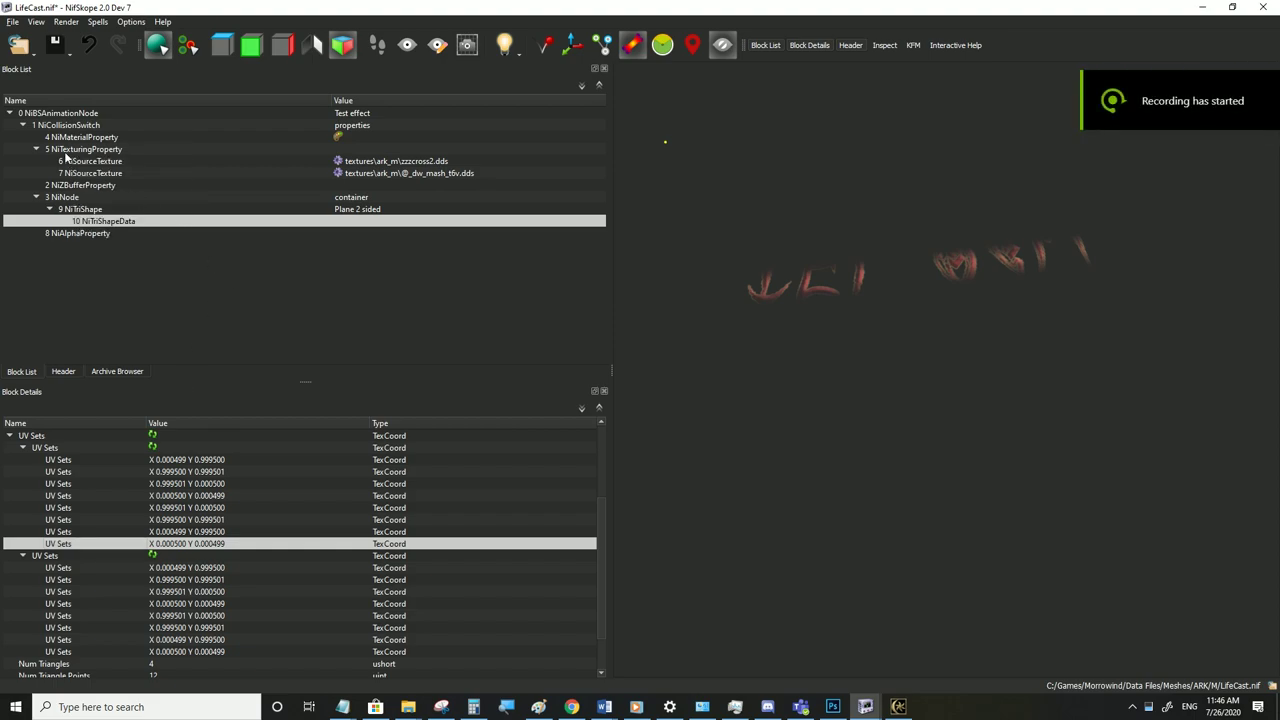
{"action": "mouse_move", "coordinate": [65, 155]}
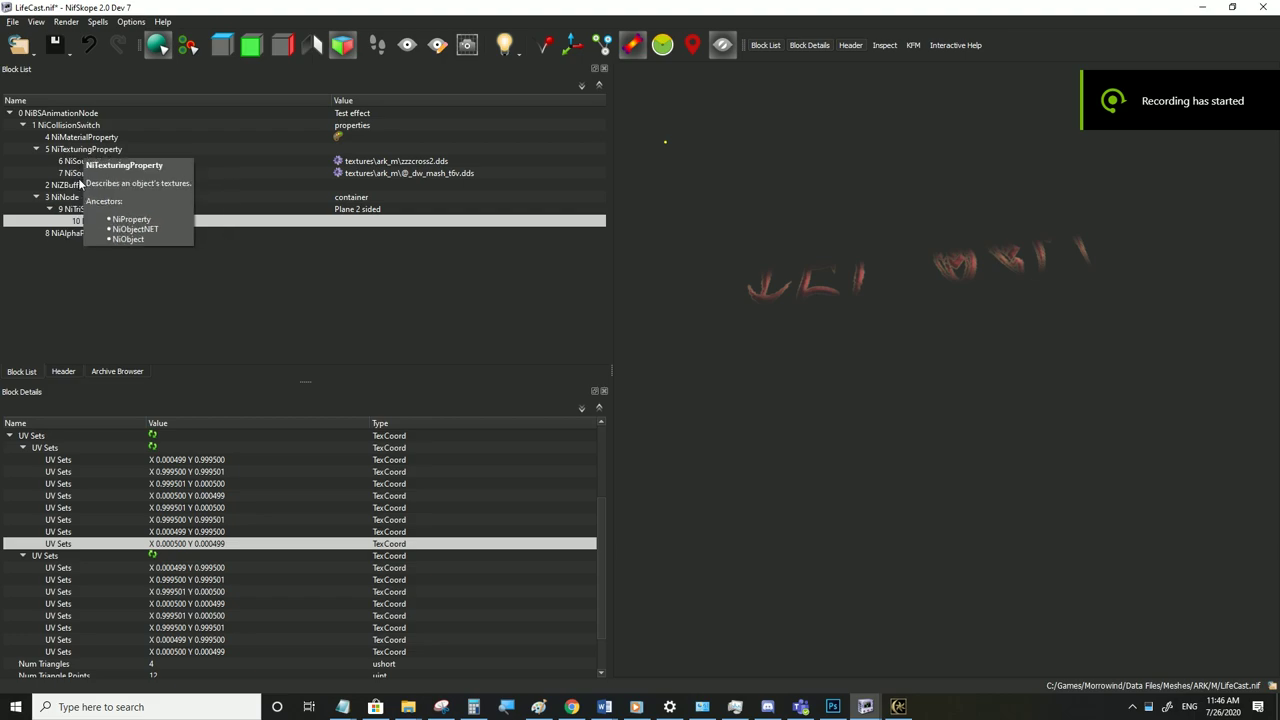
{"action": "left_click", "coordinate": [73, 150]}
{"action": "scroll", "coordinate": [172, 480], "scroll_direction": "up", "scroll_amount": 2}
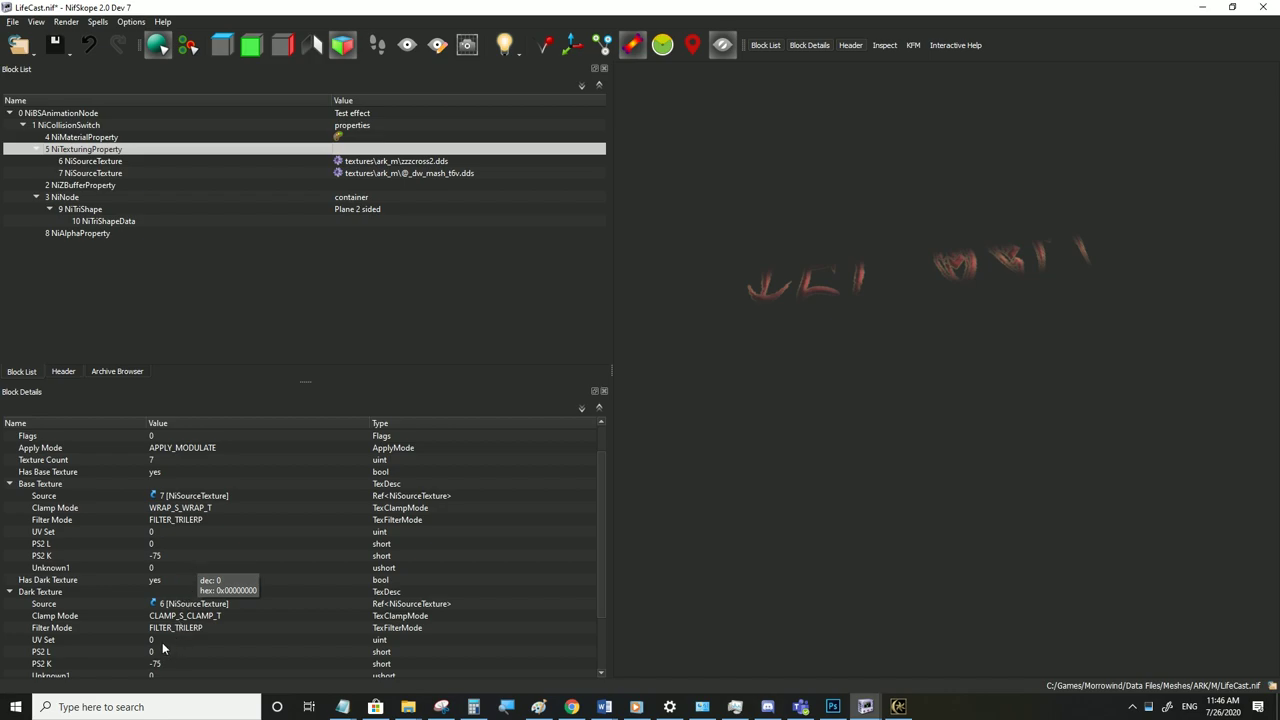
Change the Dark Texture's UV Set value from 0 to 1
{"action": "left_click", "coordinate": [70, 593]}
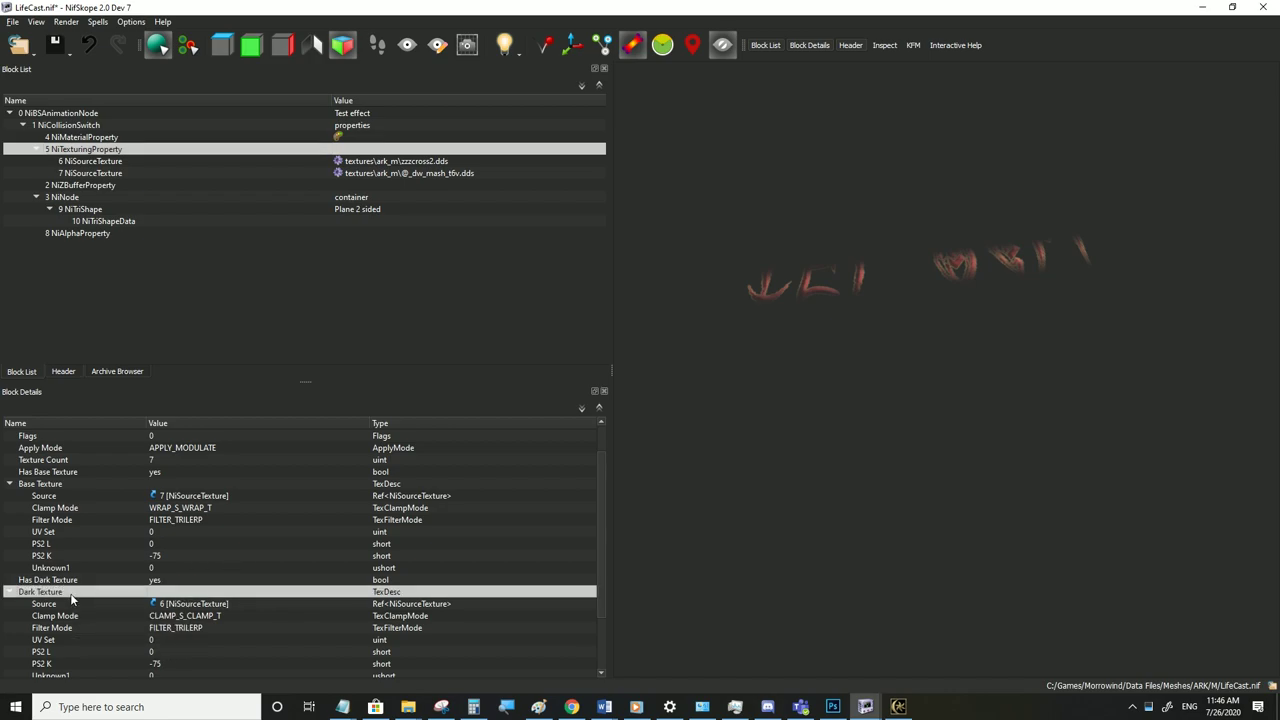
{"action": "double_click", "coordinate": [152, 640]}
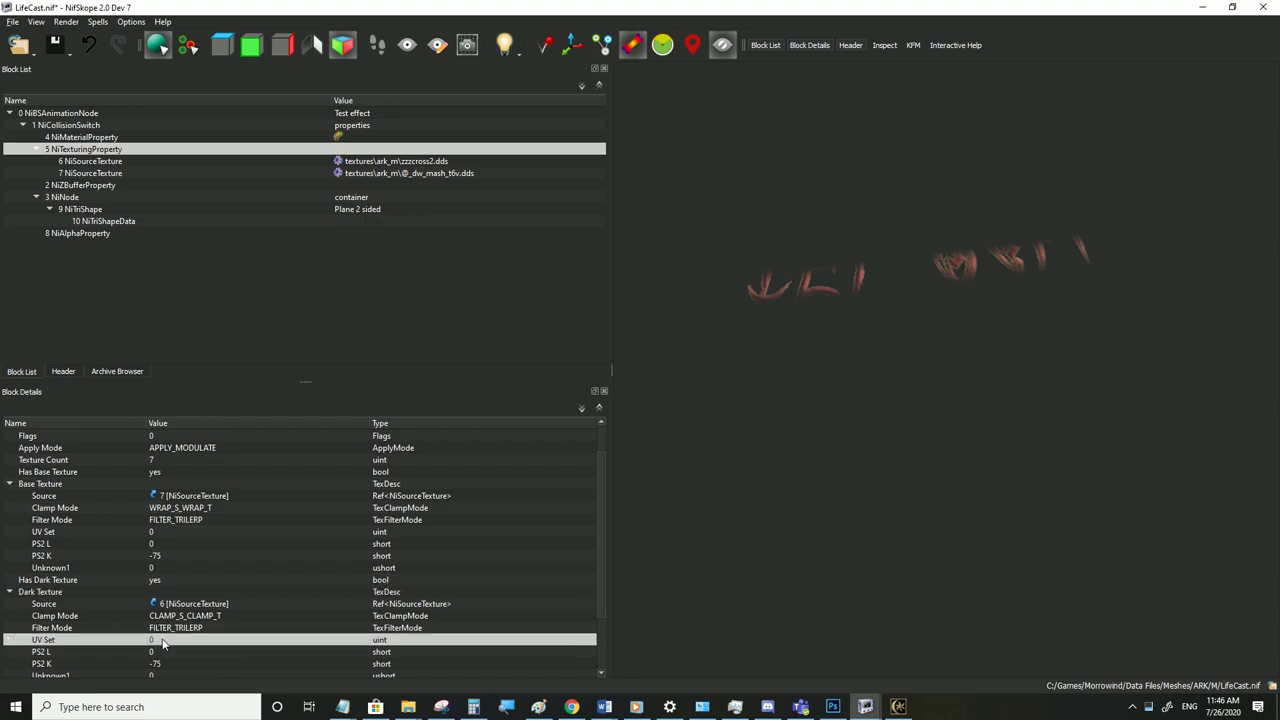
{"action": "type", "text": "1"}
{"action": "left_click", "coordinate": [156, 653]}
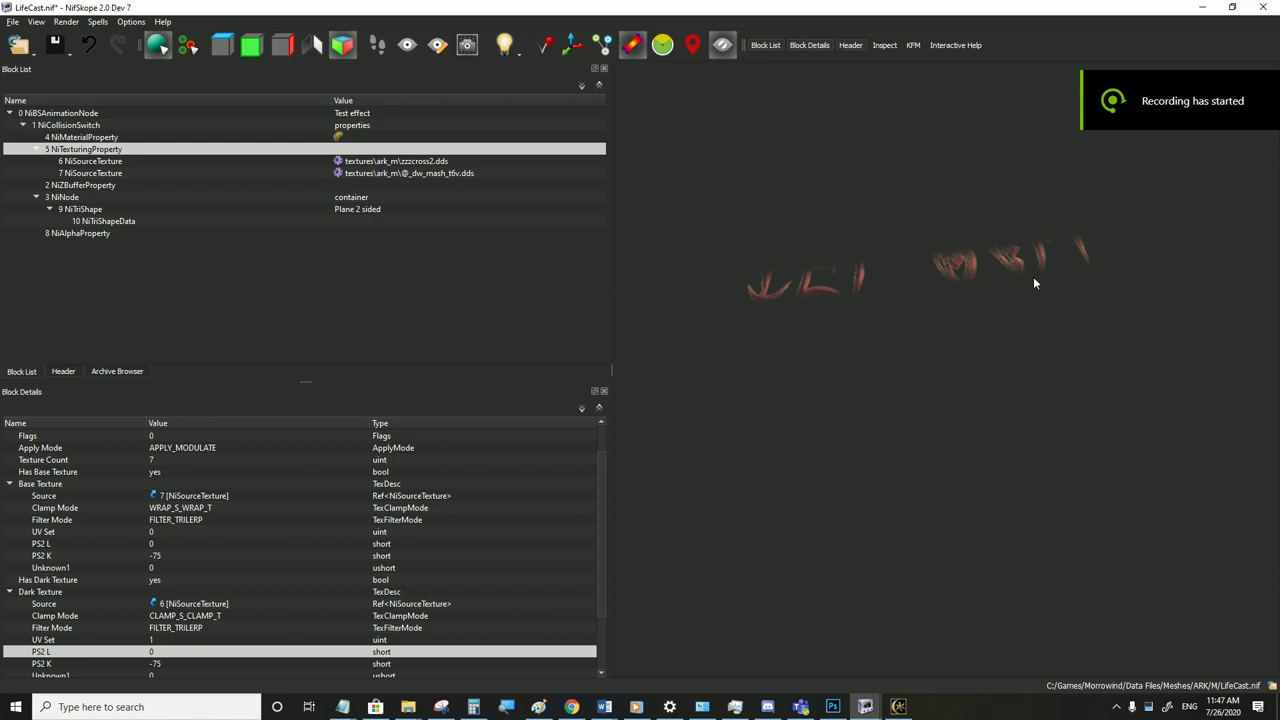
{"action": "left_click", "coordinate": [84, 211]}
Edit UVs of Plane 2 sided, box-select its UV square, and show coordinate sets 0 and 1
{"action": "right_click", "coordinate": [84, 211]}
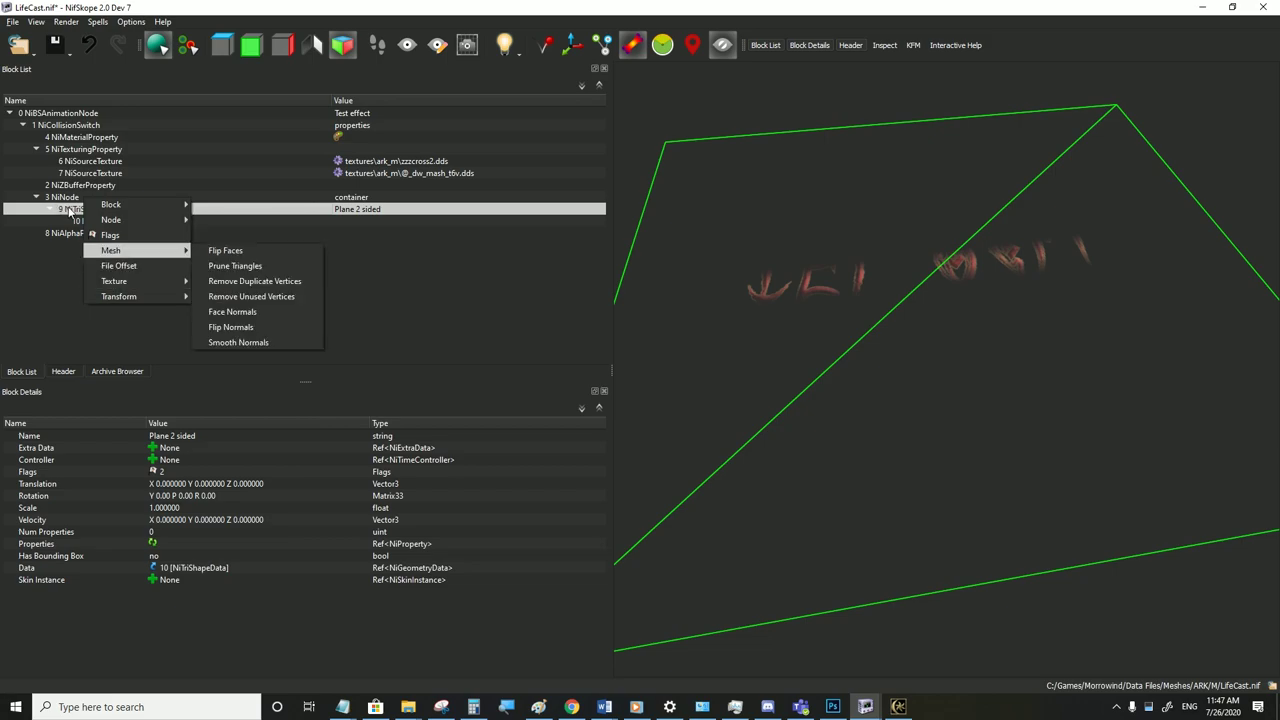
{"action": "left_click", "coordinate": [76, 212]}
{"action": "right_click", "coordinate": [76, 212]}
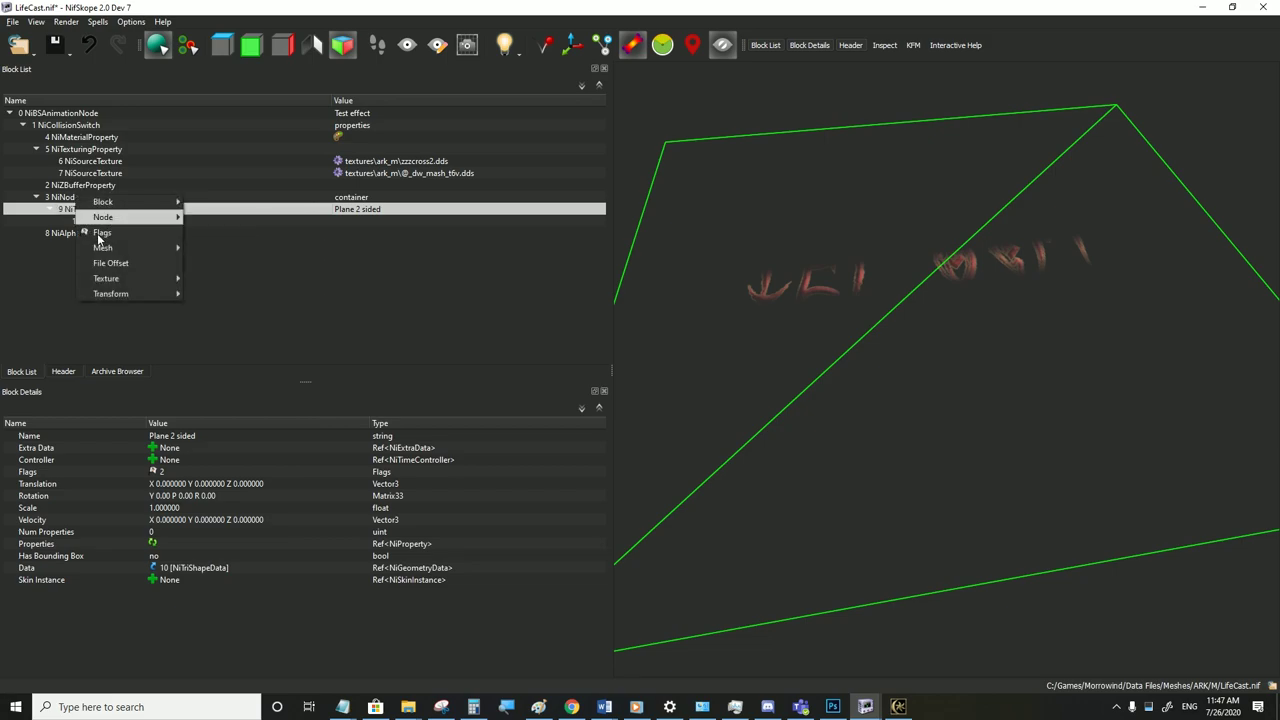
{"action": "left_click", "coordinate": [210, 279]}
{"action": "scroll", "coordinate": [777, 423], "scroll_direction": "down", "scroll_amount": 3}
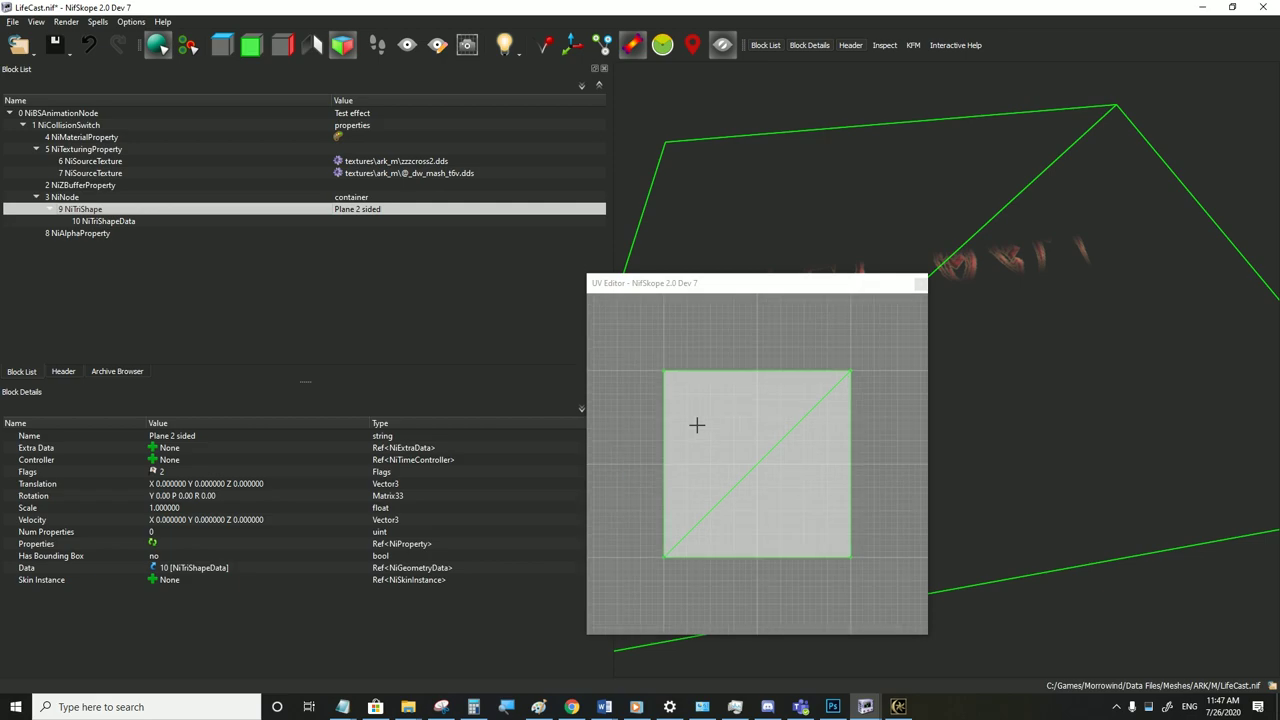
{"action": "left_click_drag", "start_coordinate": [657, 556], "coordinate": [855, 390]}
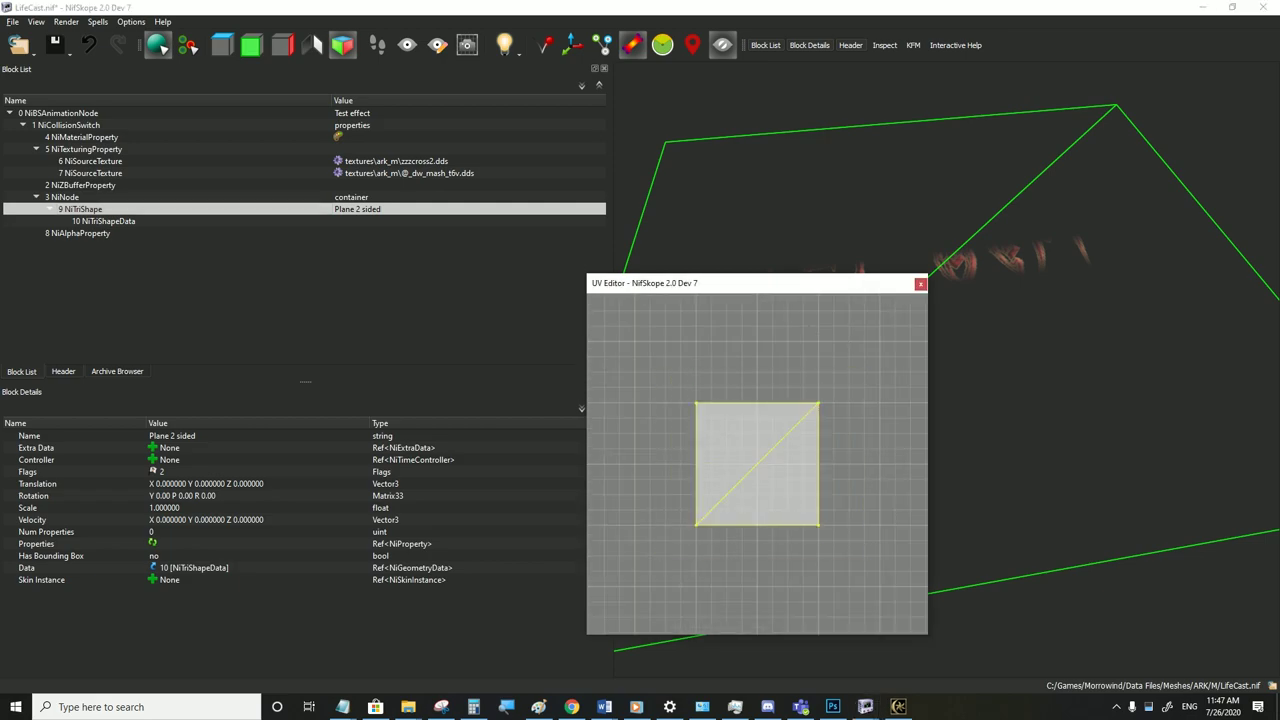
{"action": "right_click", "coordinate": [809, 319]}
{"action": "mouse_move", "coordinate": [887, 468]}
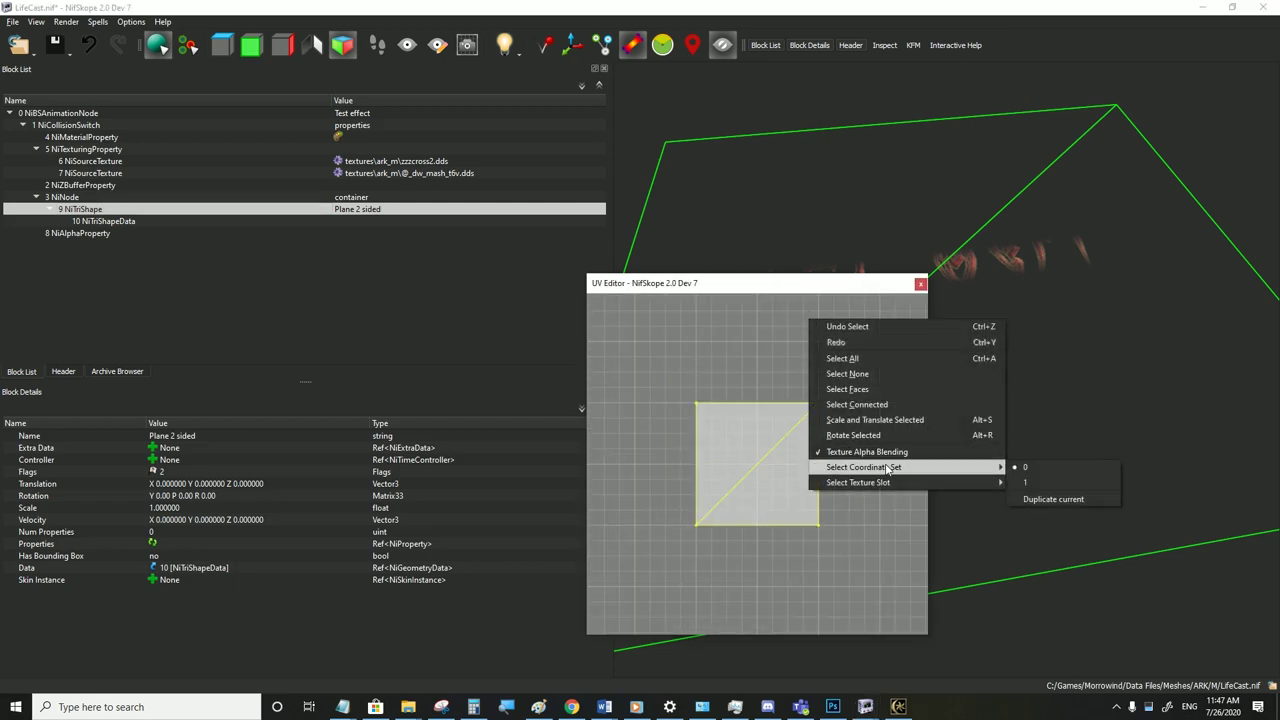
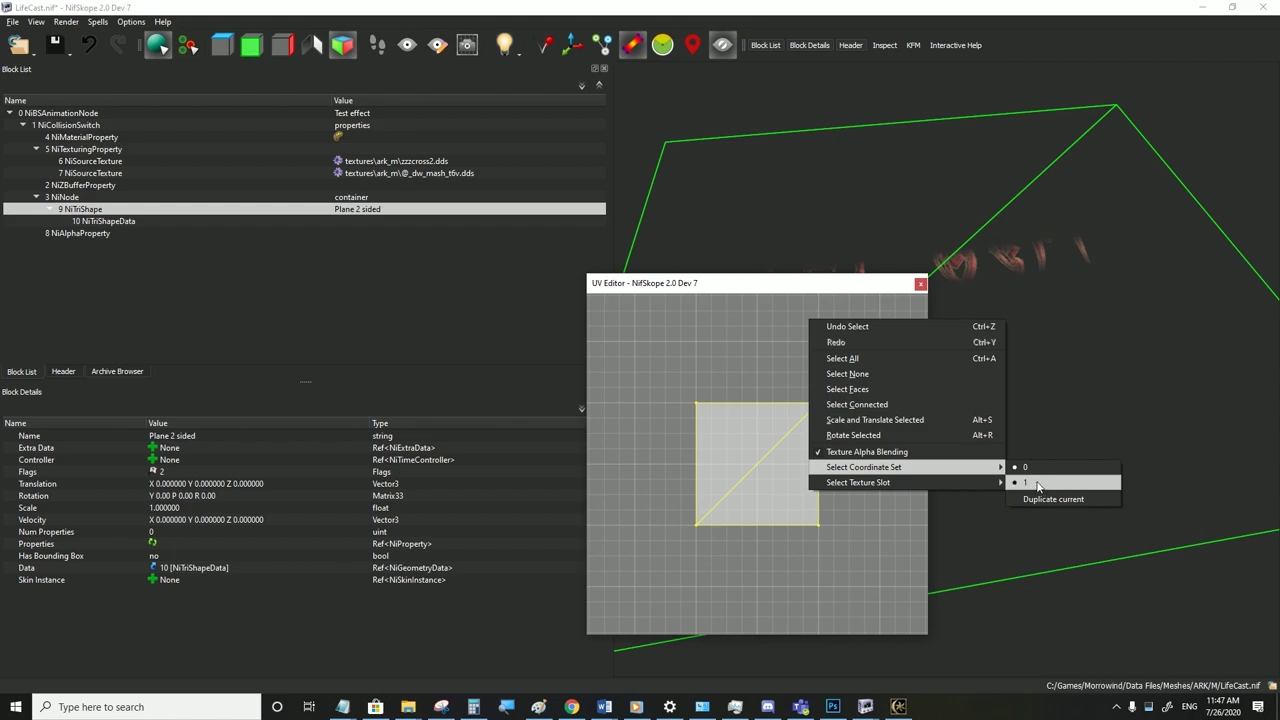
Select the quad on UV coordinate set 1 and scale it vertically to half height
{"action": "left_click", "coordinate": [1038, 483]}
{"action": "right_click", "coordinate": [880, 462]}
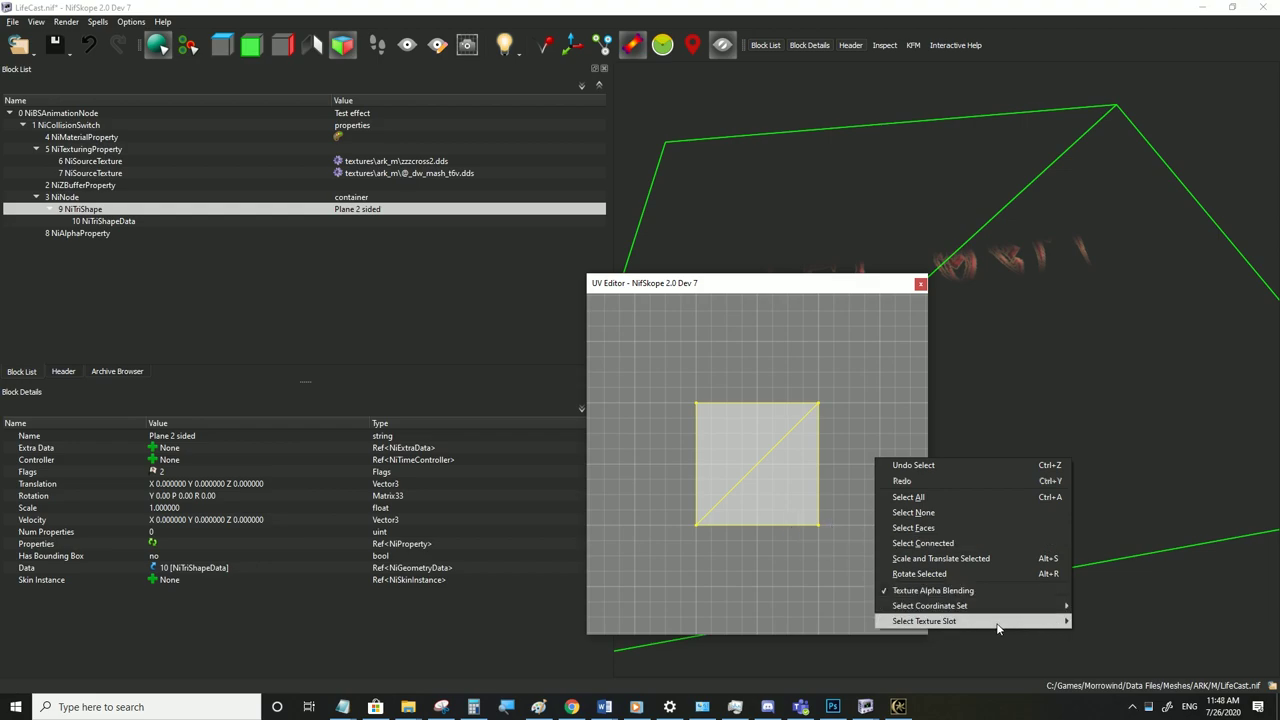
{"action": "left_click", "coordinate": [798, 547]}
{"action": "left_click_drag", "start_coordinate": [834, 548], "coordinate": [666, 394]}
{"action": "right_click", "coordinate": [724, 420]}
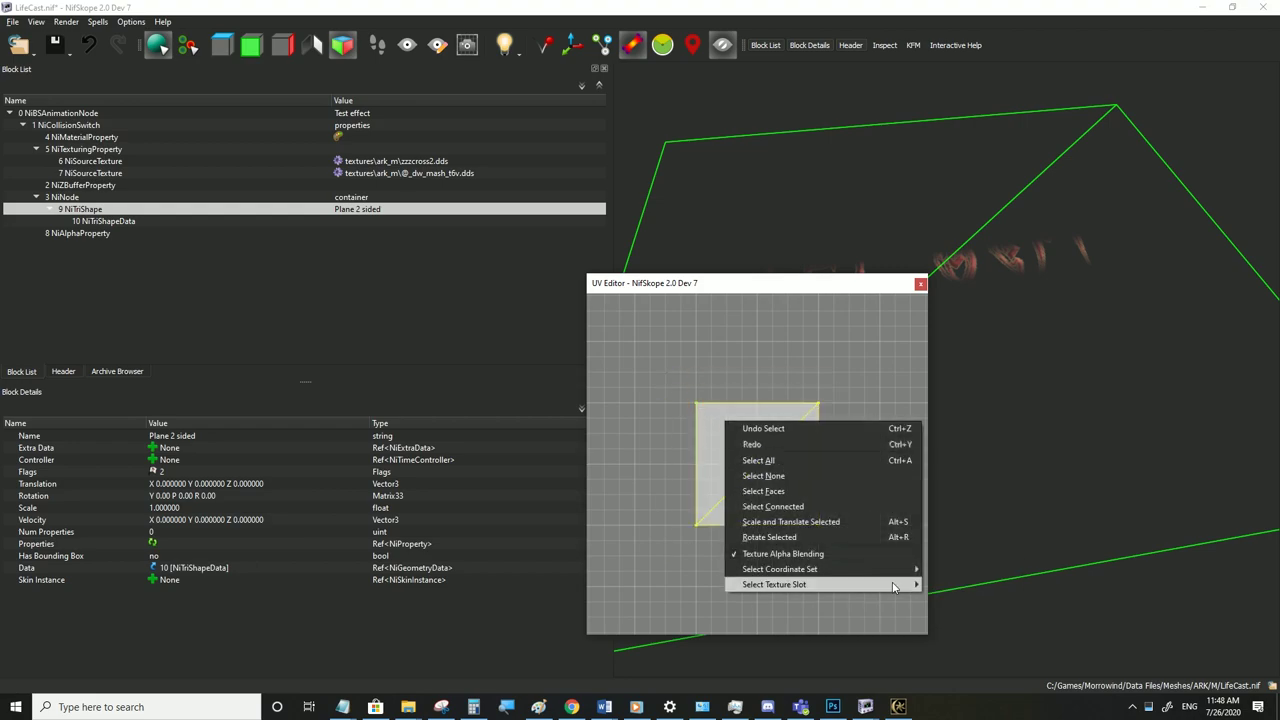
{"action": "left_click", "coordinate": [786, 523]}
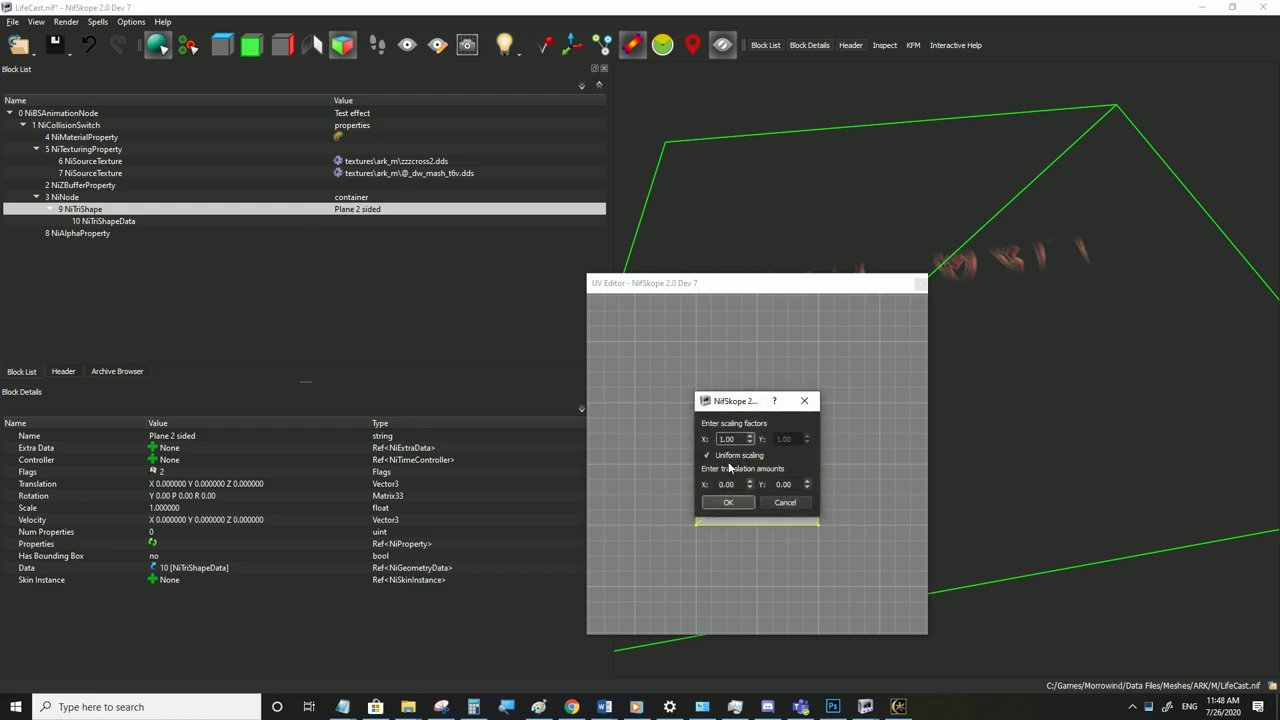
{"action": "left_click", "coordinate": [708, 456]}
{"action": "left_click_drag", "start_coordinate": [750, 402], "coordinate": [671, 470]}
{"action": "left_click_drag", "start_coordinate": [718, 507], "coordinate": [690, 507]}
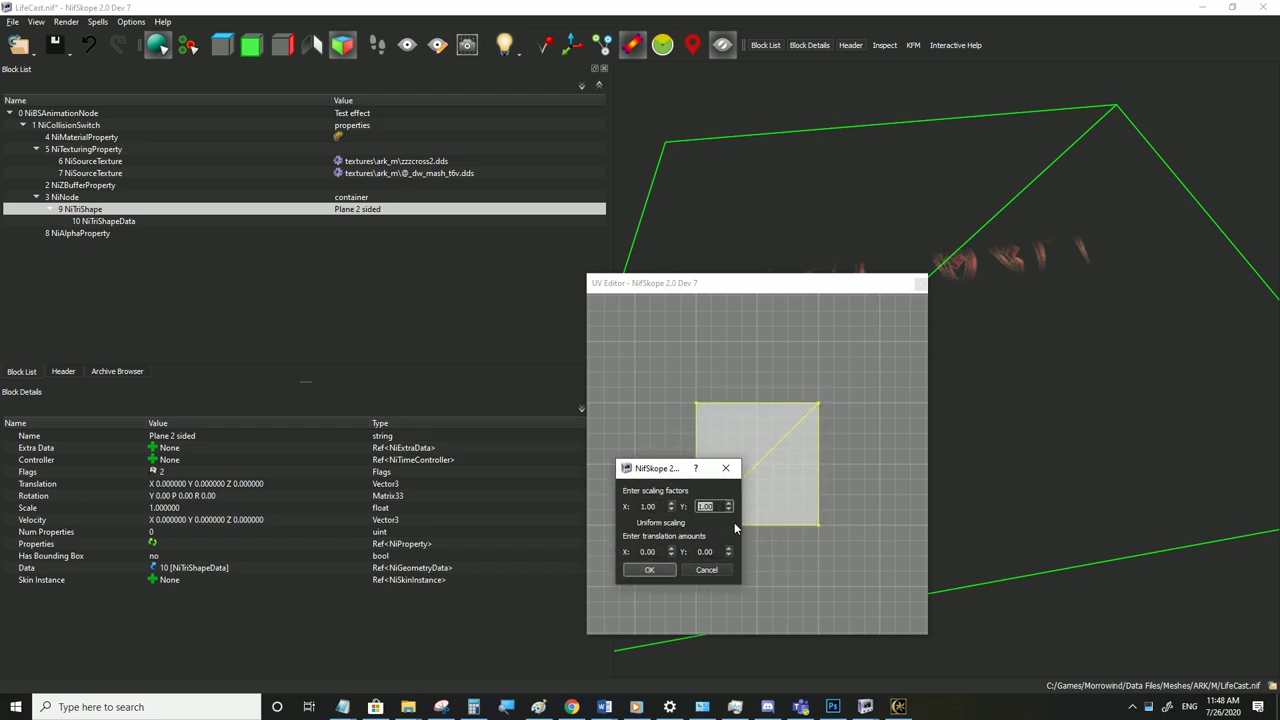
{"action": "key", "text": "Return"}
Reselect the UV square and scale it by Y=2, restoring full height
{"action": "left_click", "coordinate": [733, 521]}
{"action": "left_click", "coordinate": [763, 460]}
{"action": "right_click", "coordinate": [762, 461]}
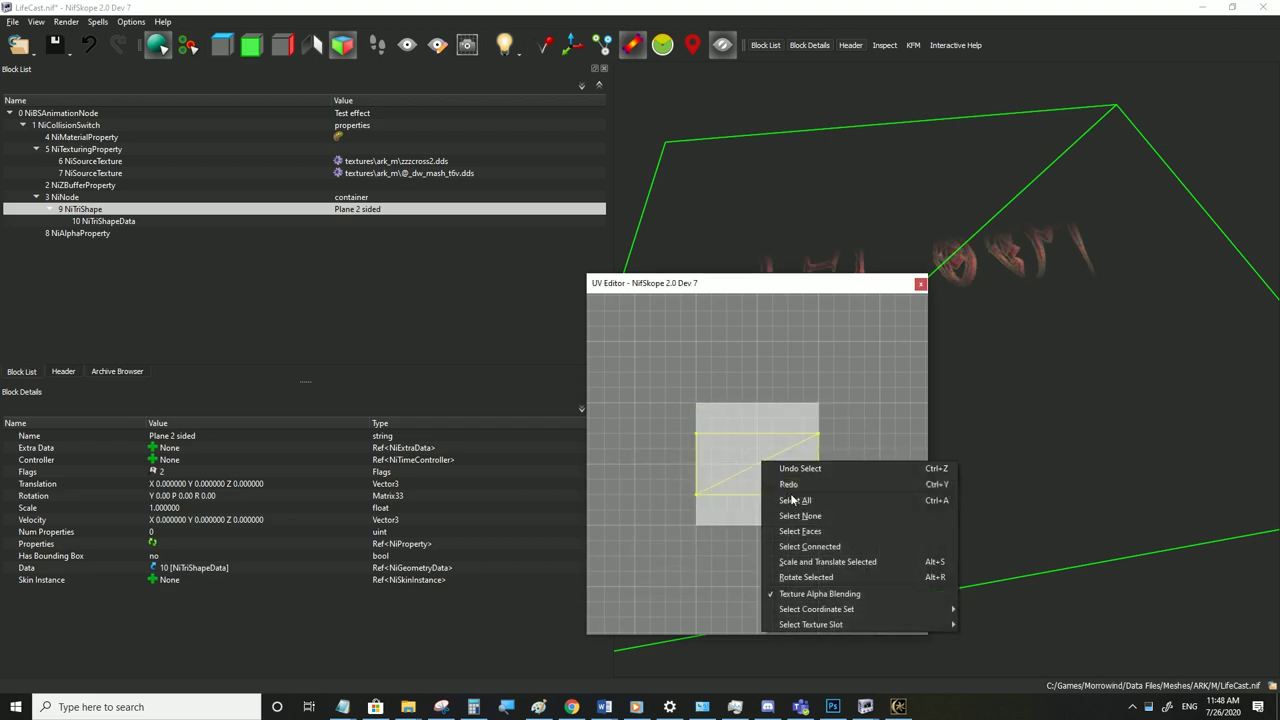
{"action": "left_click", "coordinate": [818, 563]}
{"action": "left_click", "coordinate": [779, 439]}
{"action": "type", "text": "2"}
{"action": "left_click", "coordinate": [728, 502]}
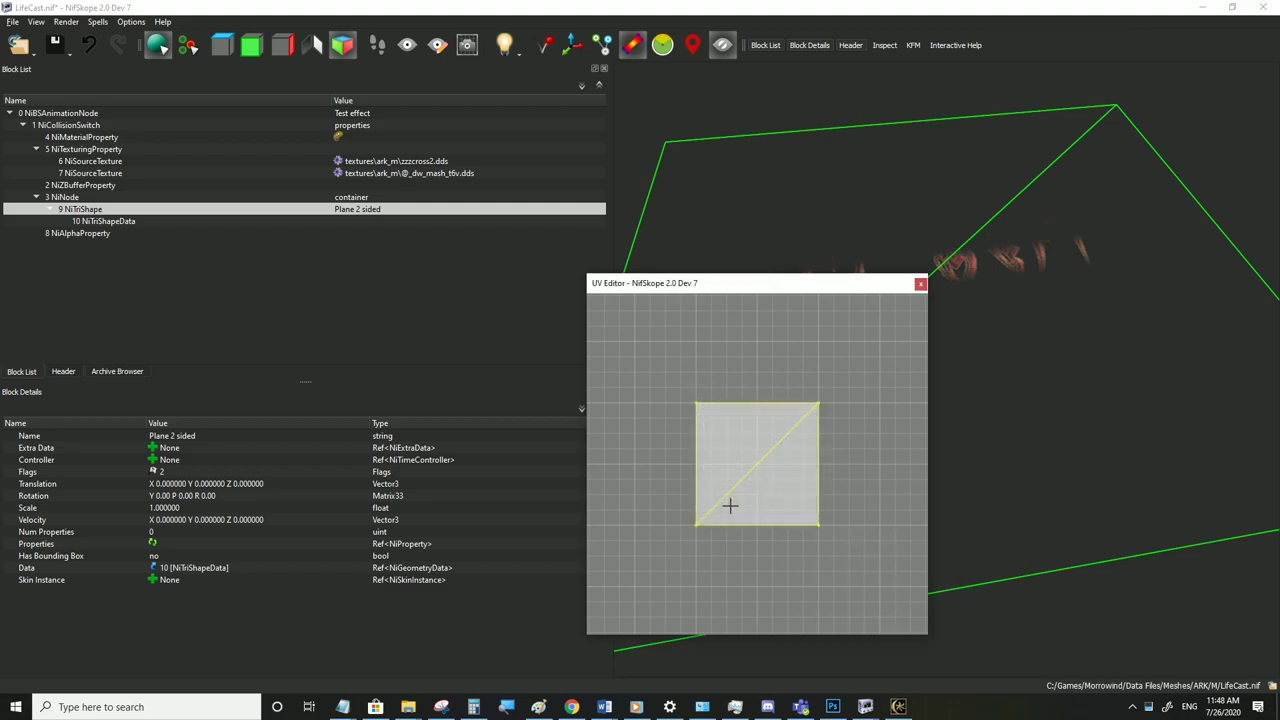
Scale the UV square by Y=2 again to double its height, then close the UV editor
{"action": "right_click", "coordinate": [750, 443]}
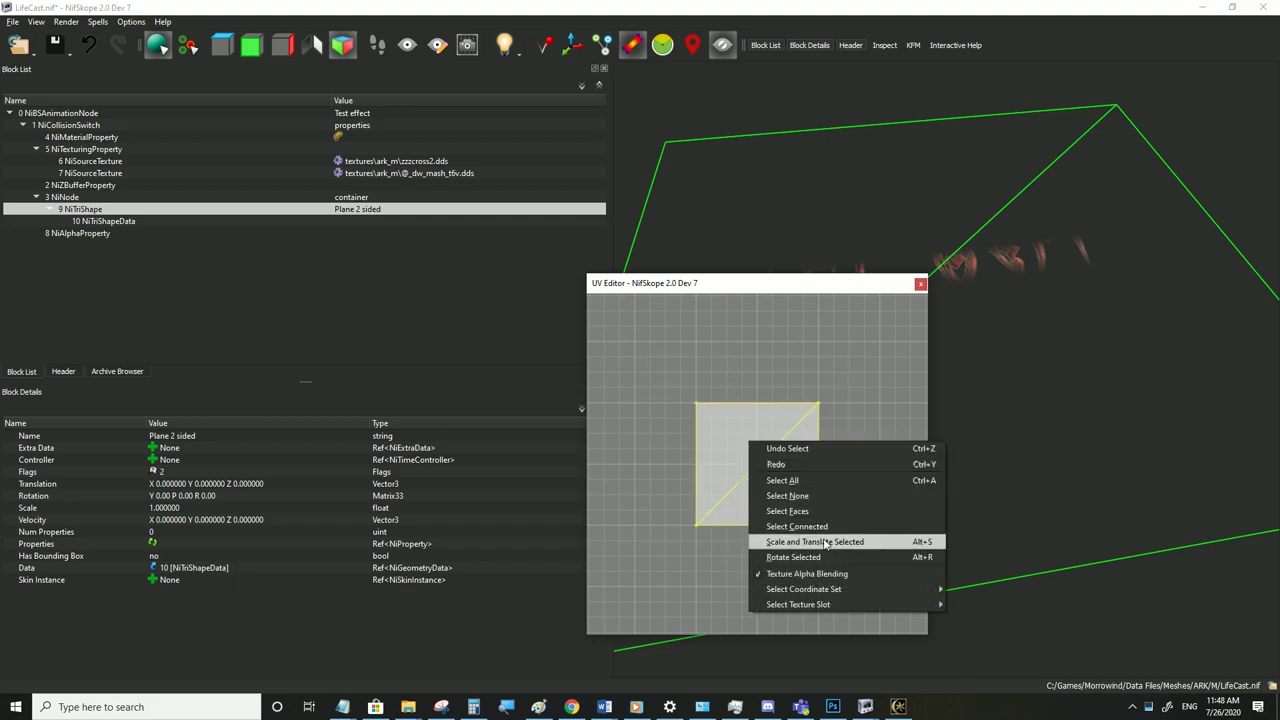
{"action": "left_click", "coordinate": [826, 542]}
{"action": "left_click", "coordinate": [787, 439]}
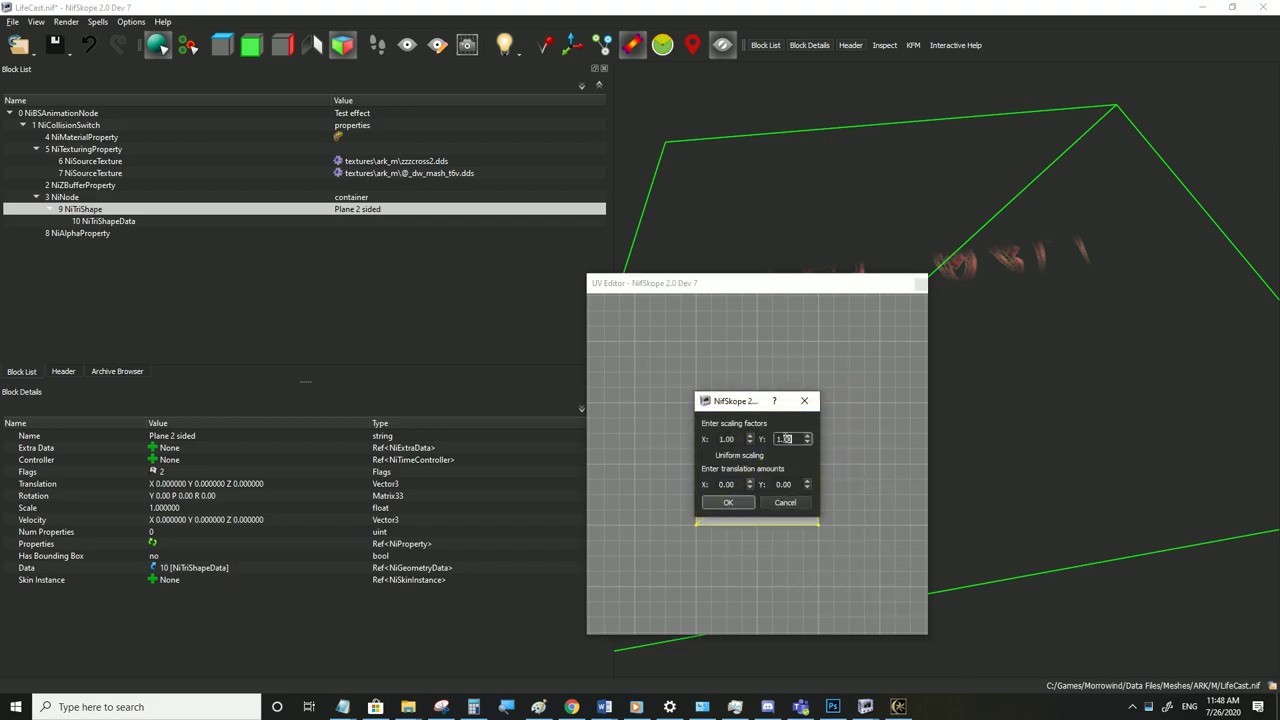
{"action": "type", "text": "2"}
{"action": "left_click", "coordinate": [728, 502]}
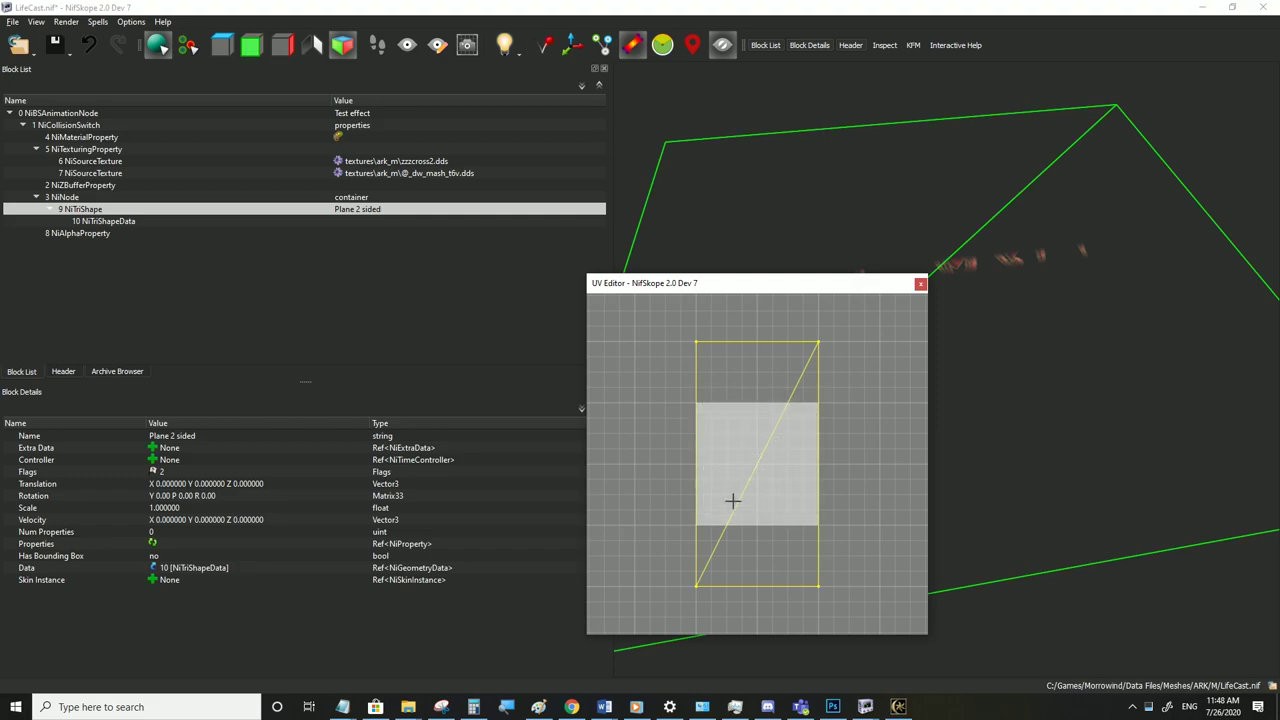
{"action": "left_click", "coordinate": [920, 286]}
{"action": "left_click", "coordinate": [101, 221]}
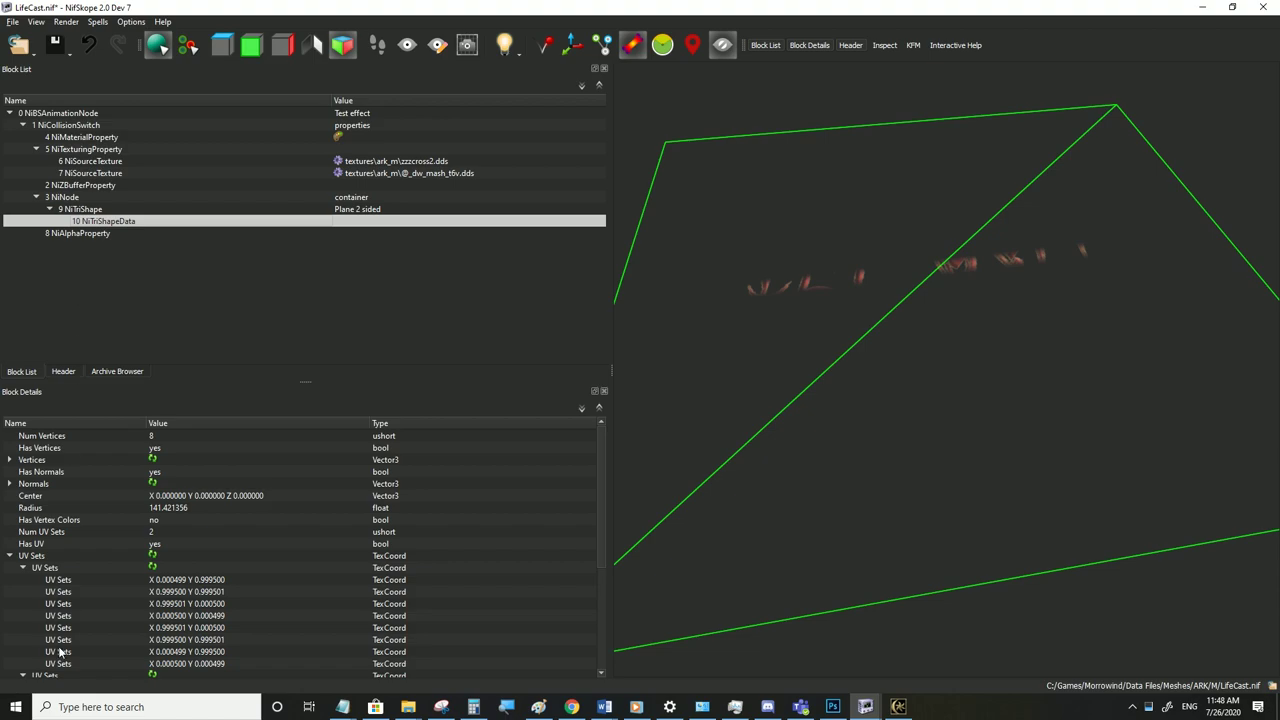
{"action": "left_click", "coordinate": [24, 676]}
{"action": "scroll", "coordinate": [180, 540], "scroll_direction": "down", "scroll_amount": 3}
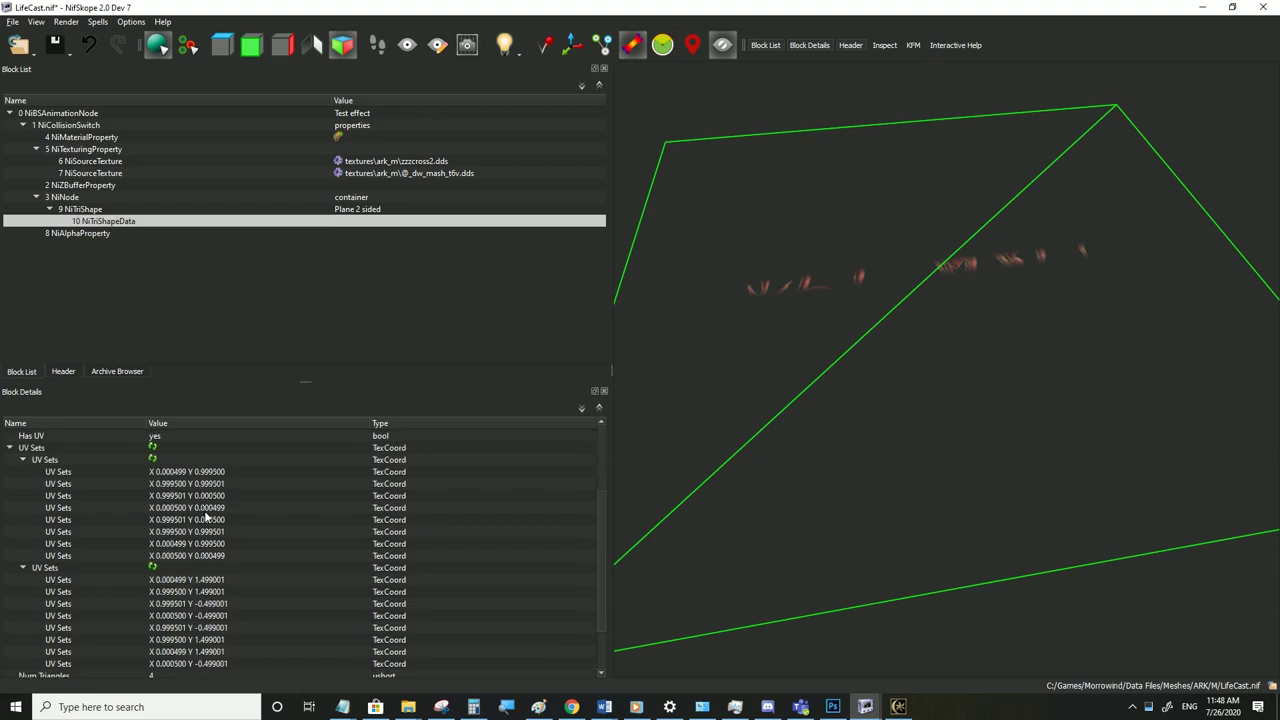
{"action": "left_click", "coordinate": [94, 222]}
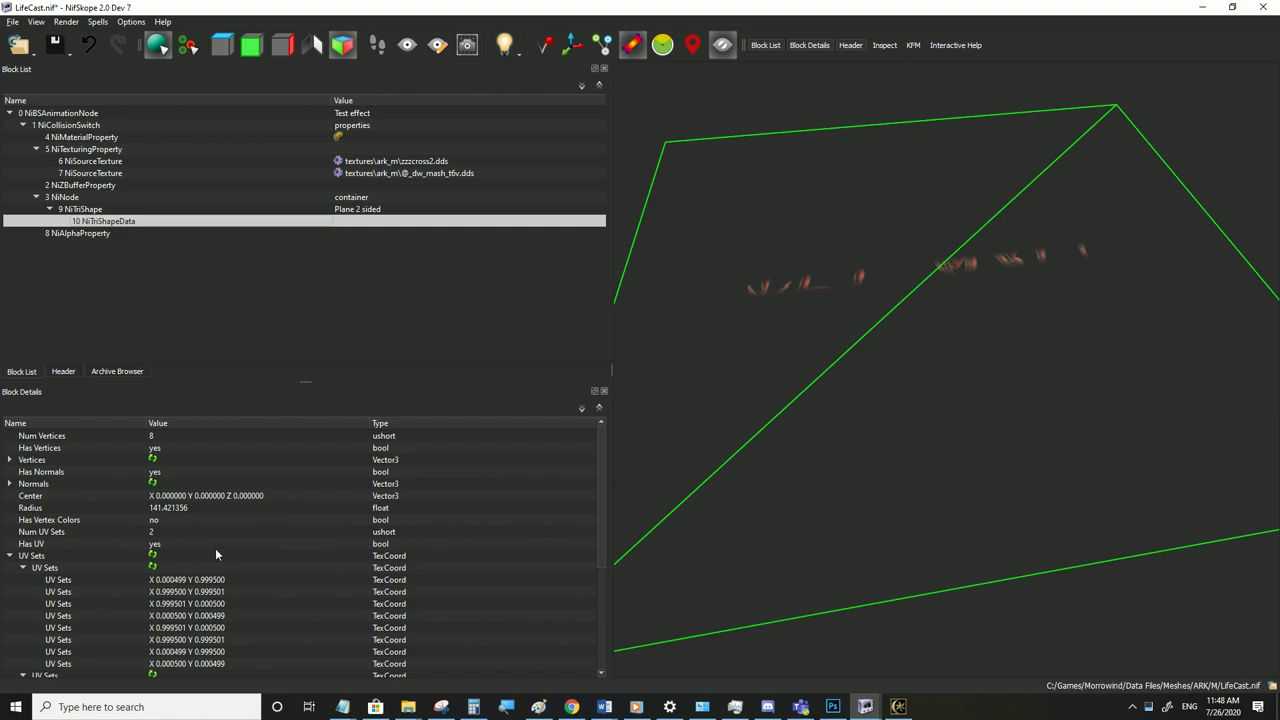
{"action": "scroll", "coordinate": [33, 597], "scroll_direction": "down", "scroll_amount": 3}
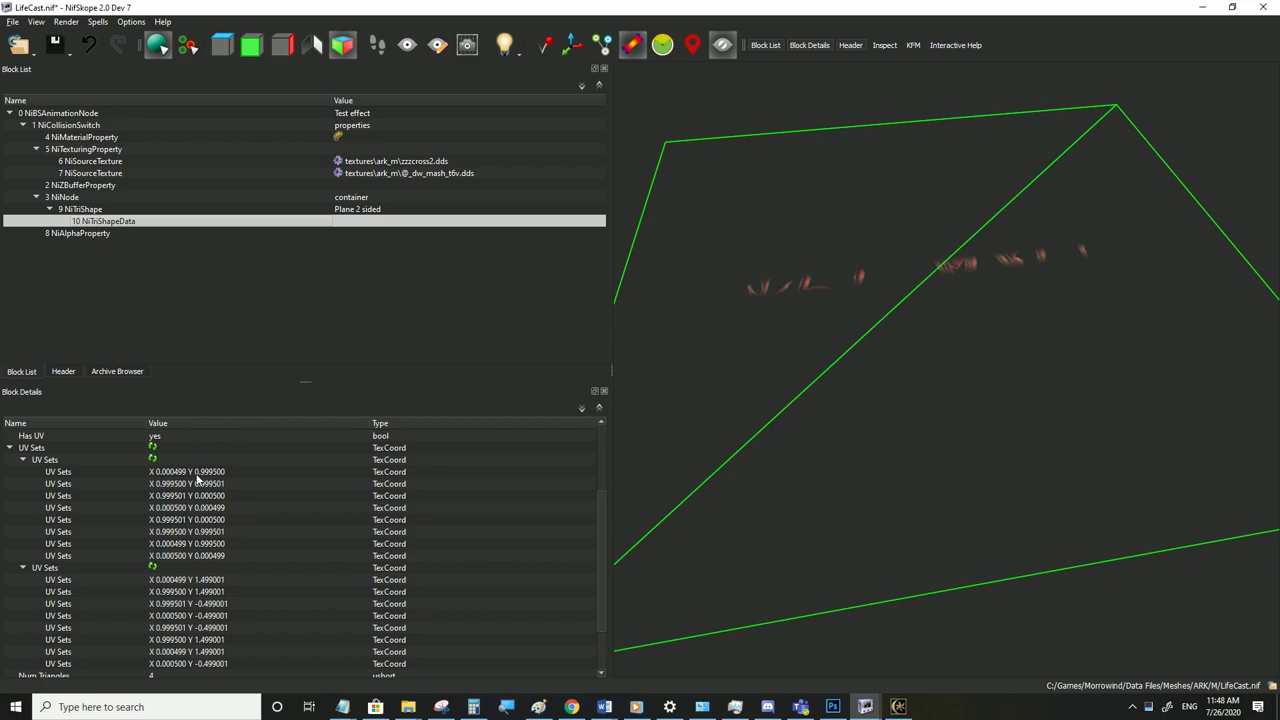
{"action": "left_click", "coordinate": [196, 594]}
{"action": "left_click", "coordinate": [203, 487]}
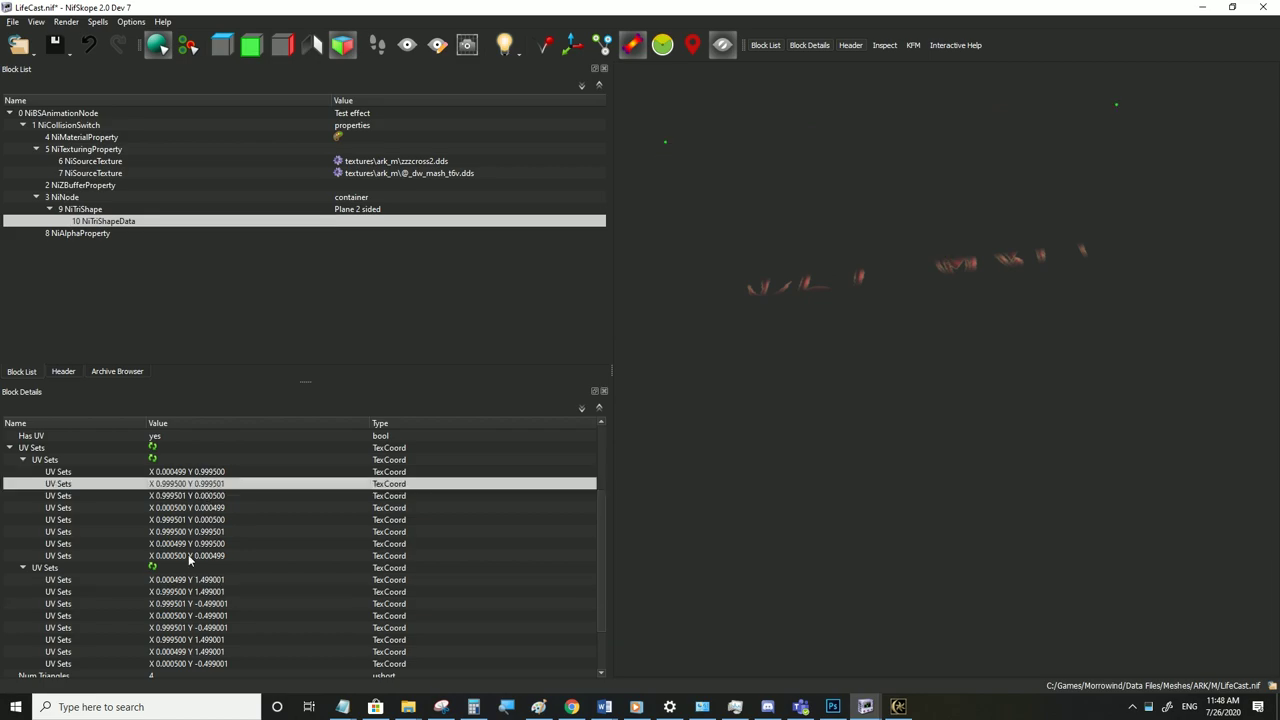
{"action": "left_click", "coordinate": [187, 591]}
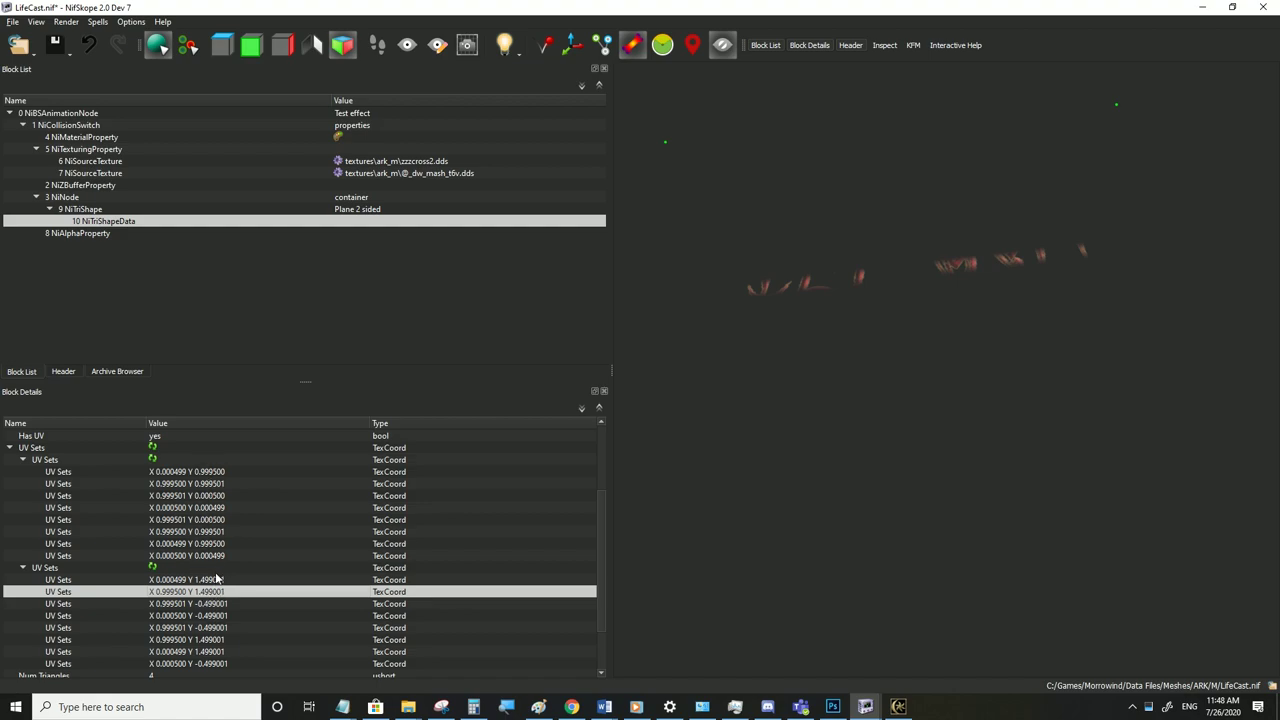
{"action": "left_click", "coordinate": [210, 603]}
{"action": "left_click", "coordinate": [212, 616]}
{"action": "left_click", "coordinate": [212, 641]}
{"action": "left_click", "coordinate": [212, 653]}
{"action": "left_click", "coordinate": [213, 663]}
{"action": "left_click", "coordinate": [205, 630]}
{"action": "left_click", "coordinate": [216, 509]}
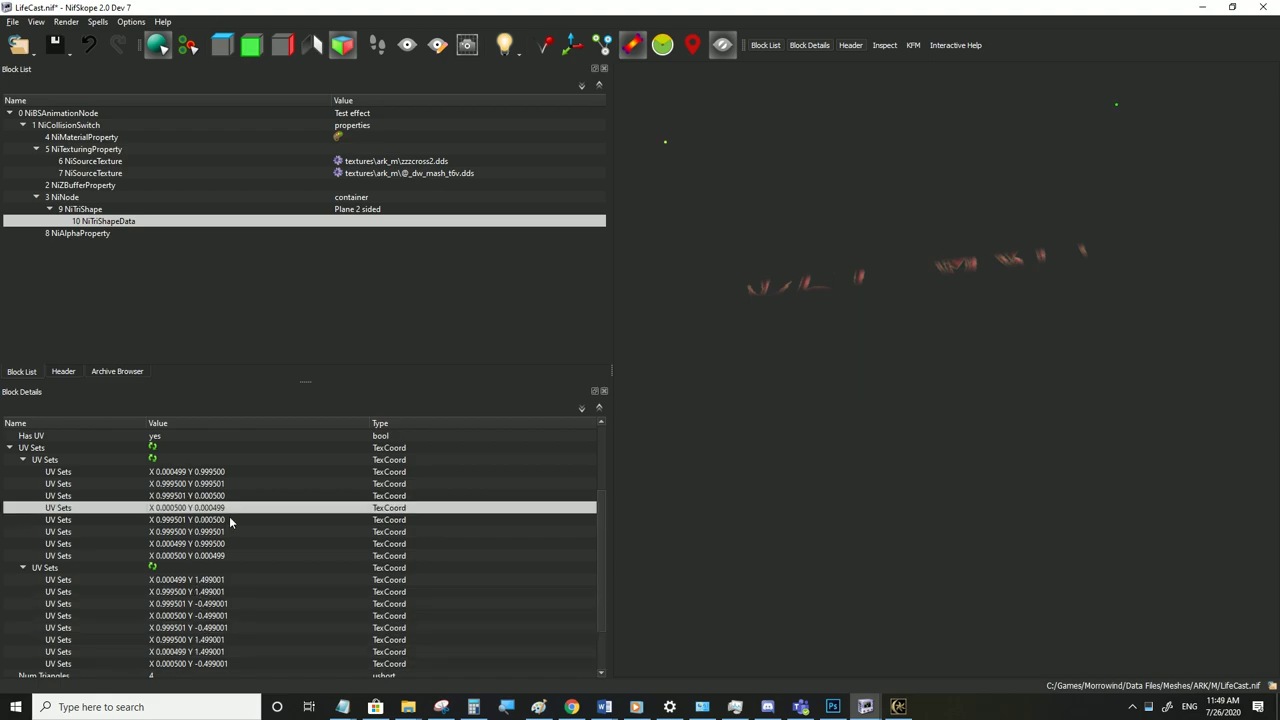
{"action": "left_click", "coordinate": [85, 185]}
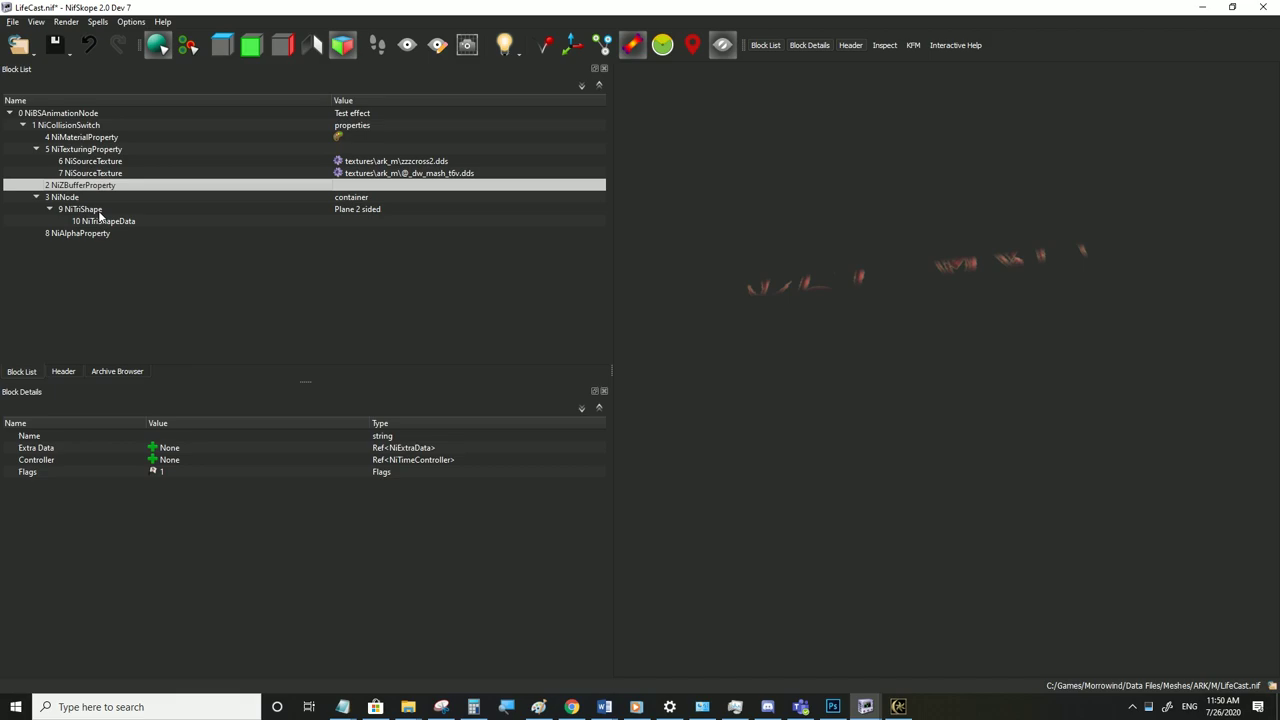
Insert a new NiUVController block from the Block List
{"action": "right_click", "coordinate": [68, 252]}
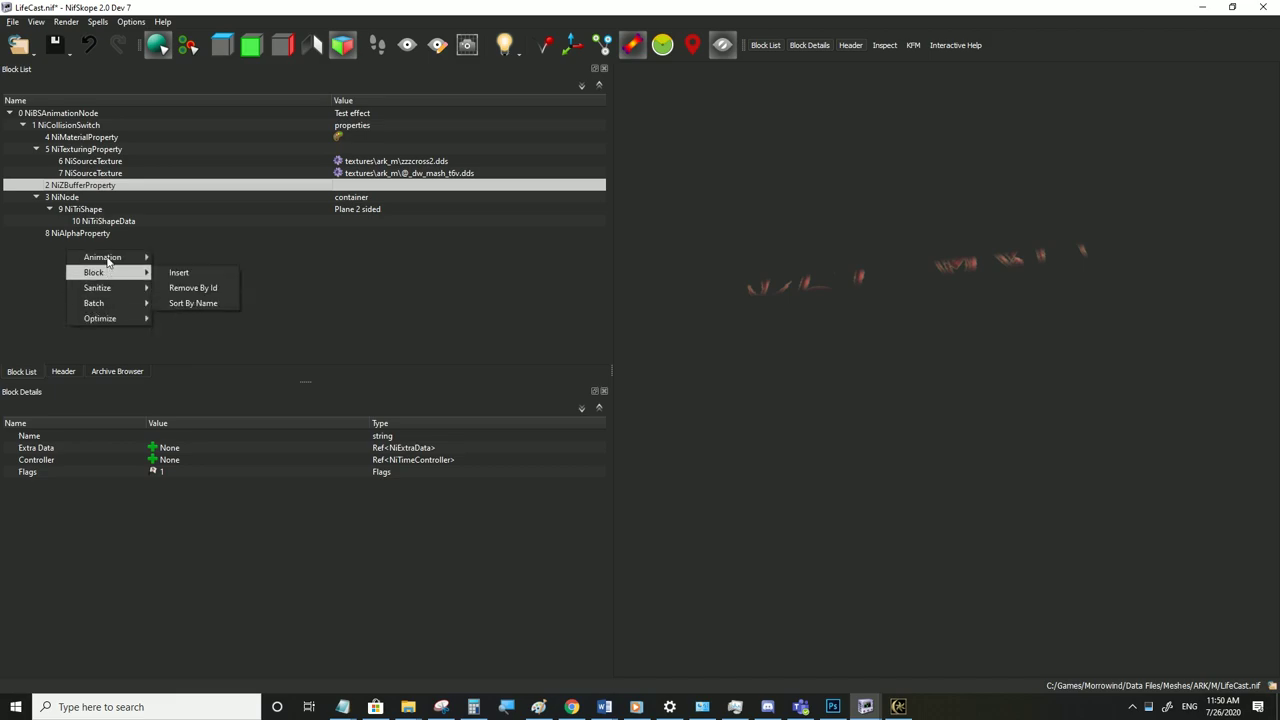
{"action": "mouse_move", "coordinate": [110, 272]}
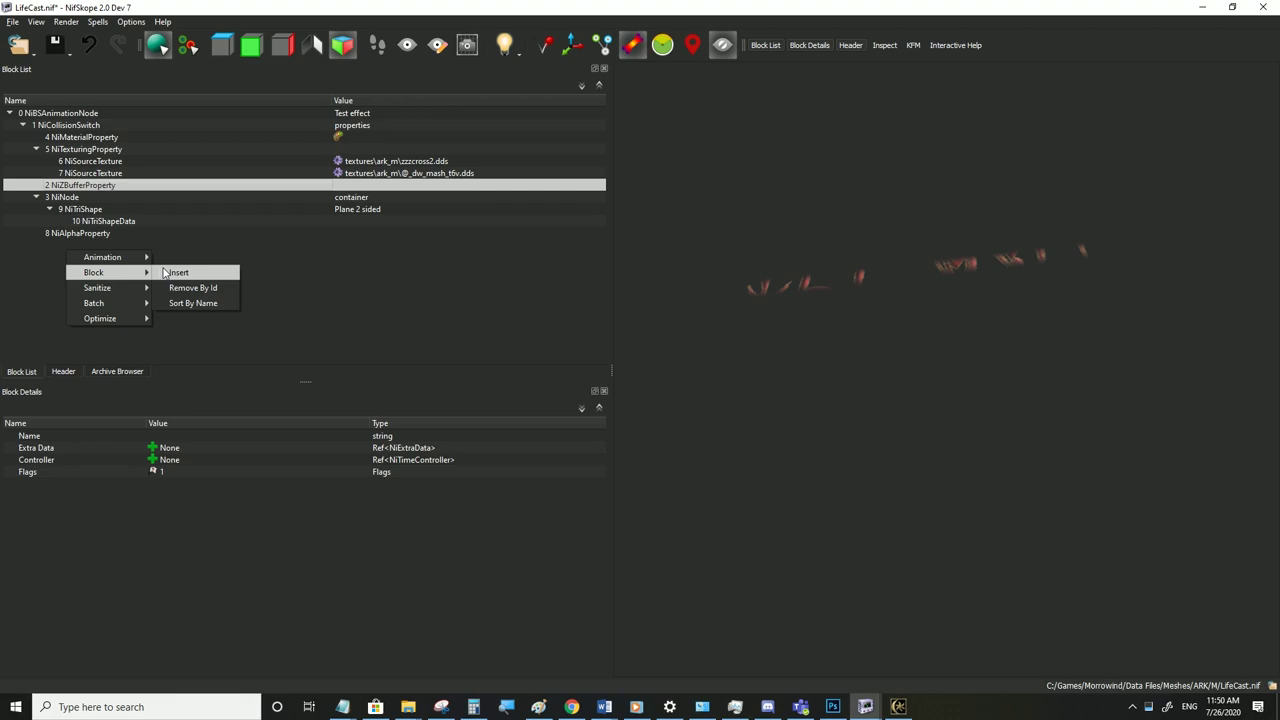
{"action": "left_click", "coordinate": [165, 271]}
{"action": "mouse_move", "coordinate": [200, 145]}
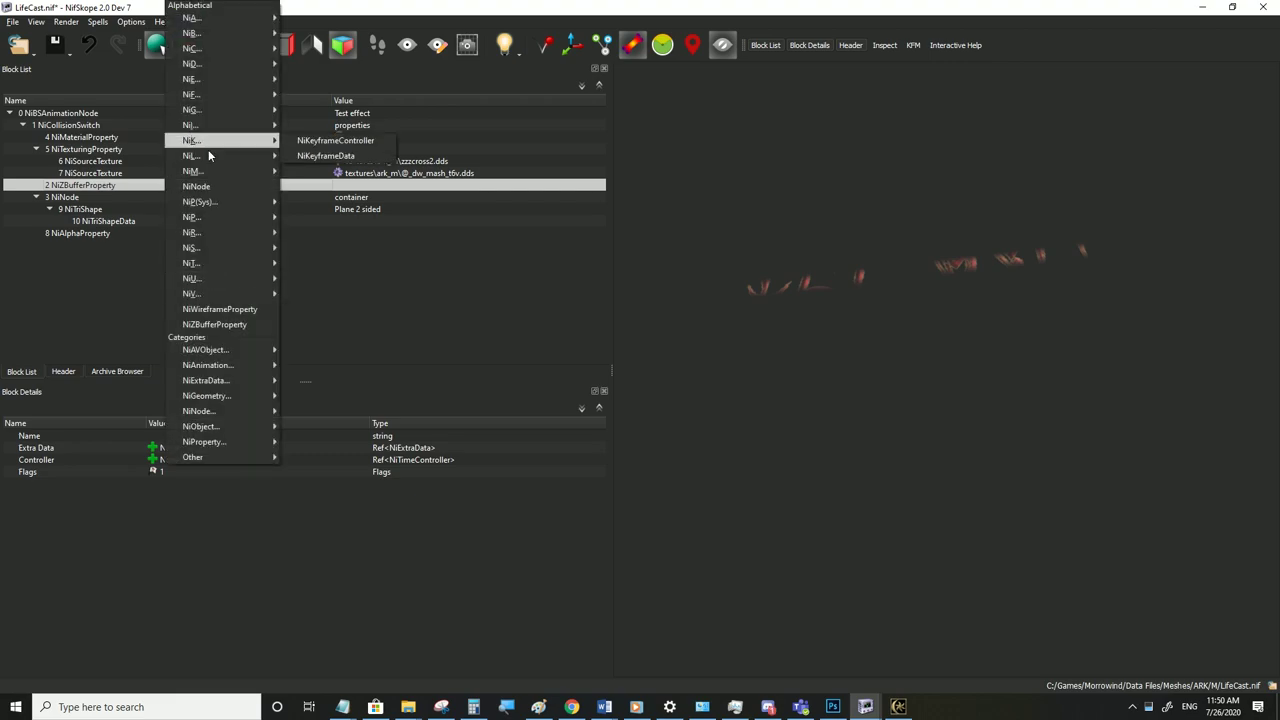
{"action": "mouse_move", "coordinate": [233, 277]}
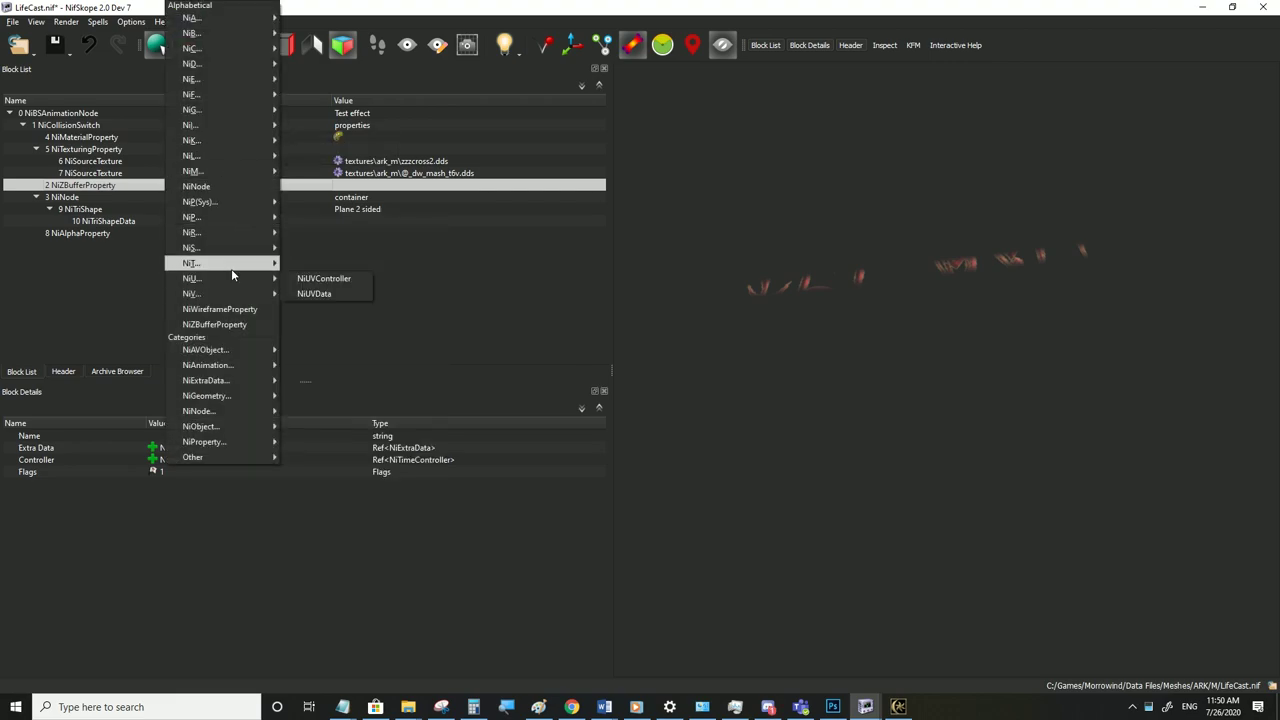
{"action": "left_click", "coordinate": [323, 279]}
Set the Plane 2 sided mesh's Controller reference to 0, the new NiUVController
{"action": "left_click", "coordinate": [9, 125]}
{"action": "left_click", "coordinate": [22, 137]}
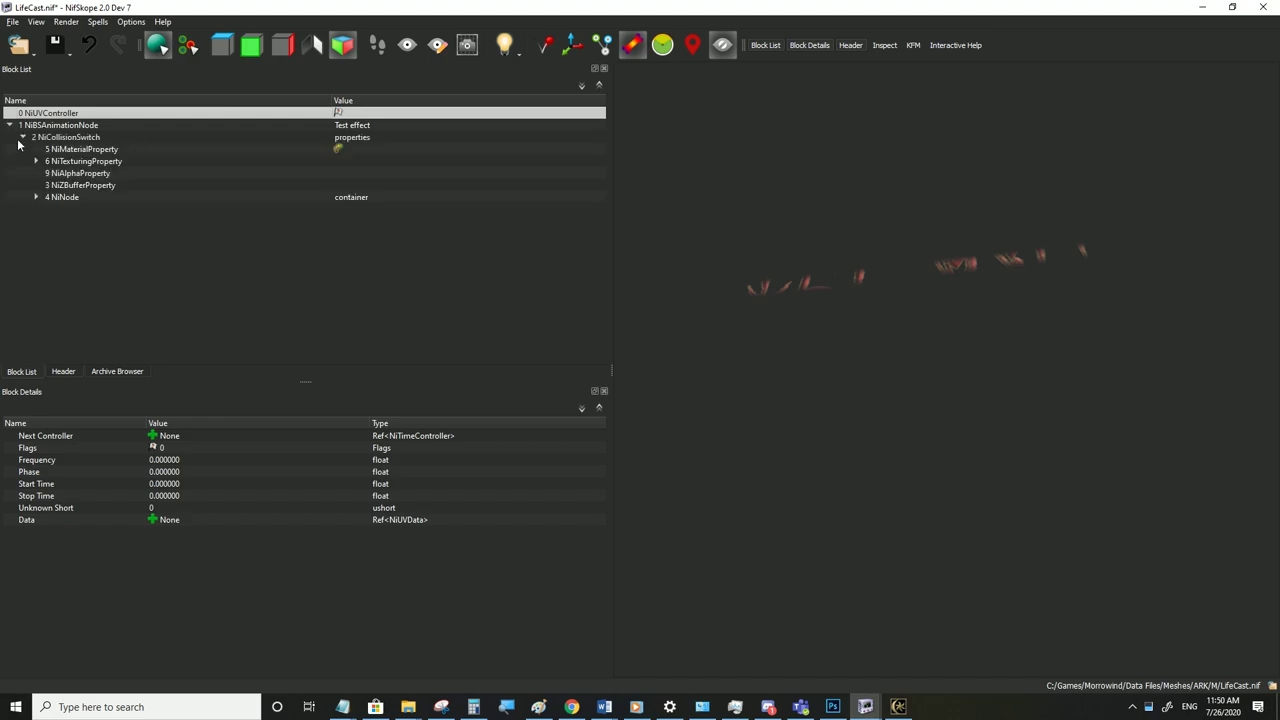
{"action": "left_click", "coordinate": [36, 197]}
{"action": "left_click", "coordinate": [82, 210]}
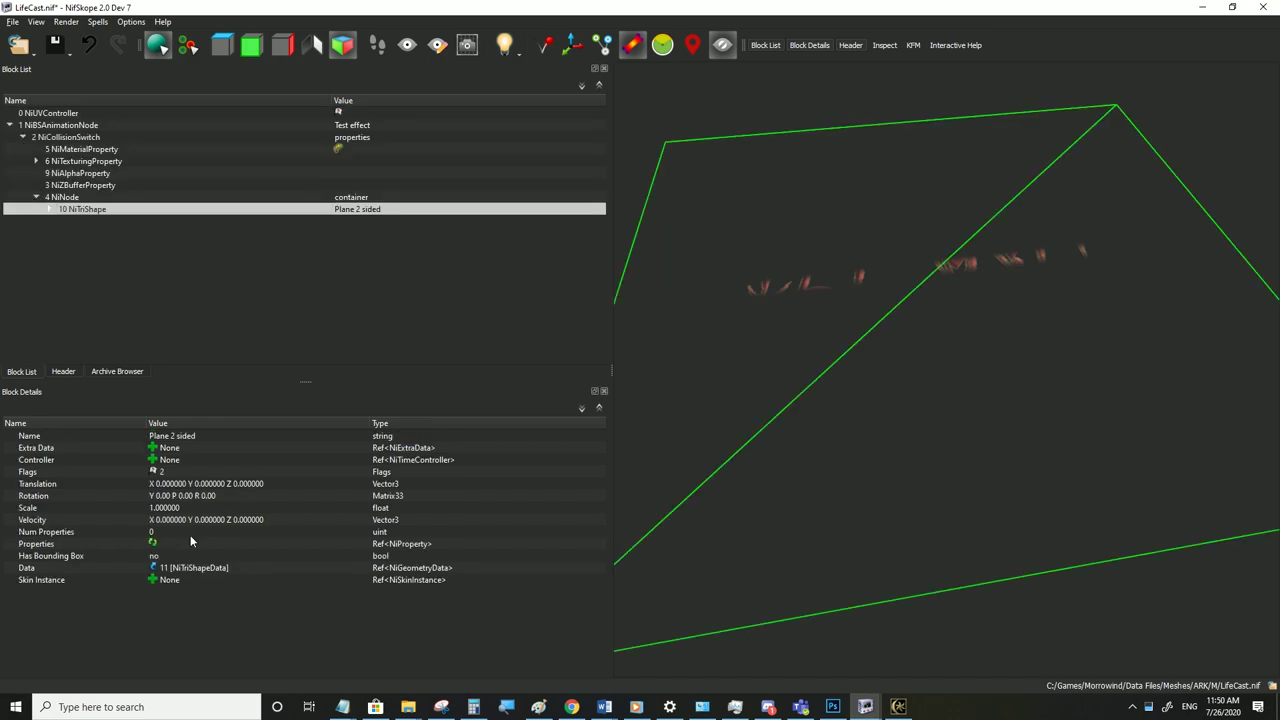
{"action": "double_click", "coordinate": [177, 462]}
{"action": "type", "text": "0"}
{"action": "left_click", "coordinate": [170, 448]}
Give the NiUVController flags 8, stop time 10 and frequency 1
{"action": "left_click", "coordinate": [52, 197]}
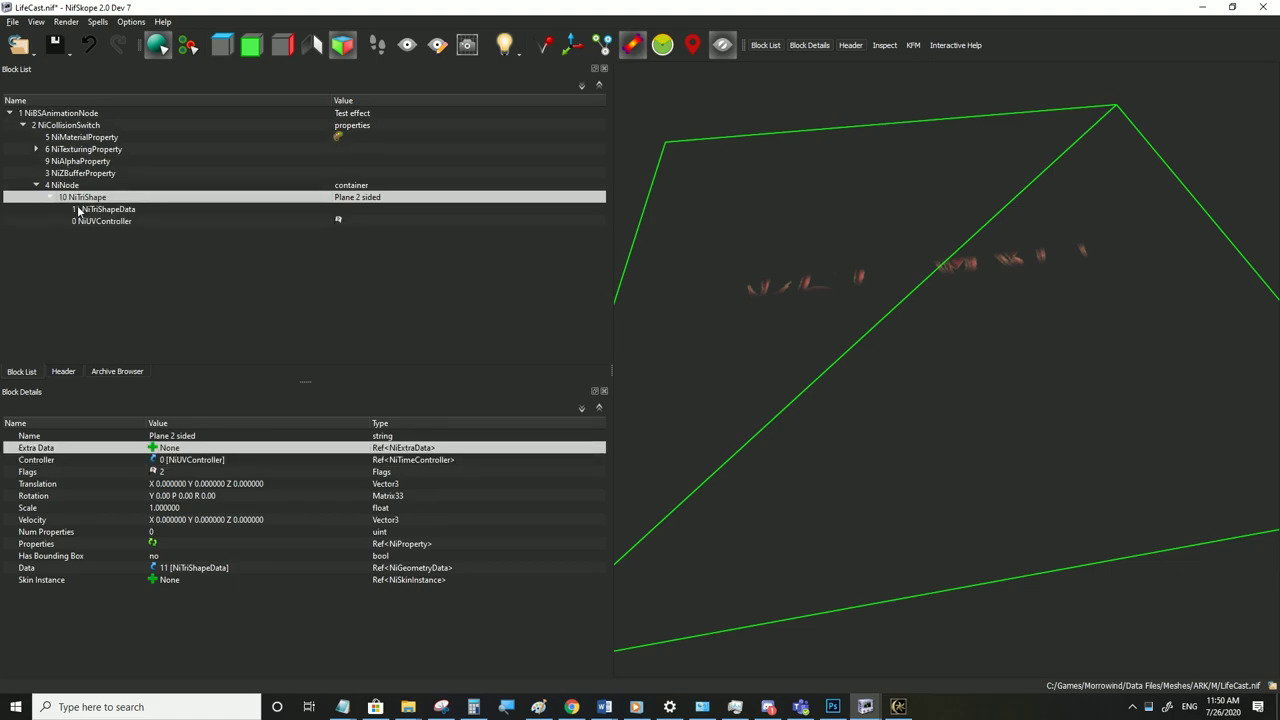
{"action": "left_click", "coordinate": [90, 221]}
{"action": "double_click", "coordinate": [162, 448]}
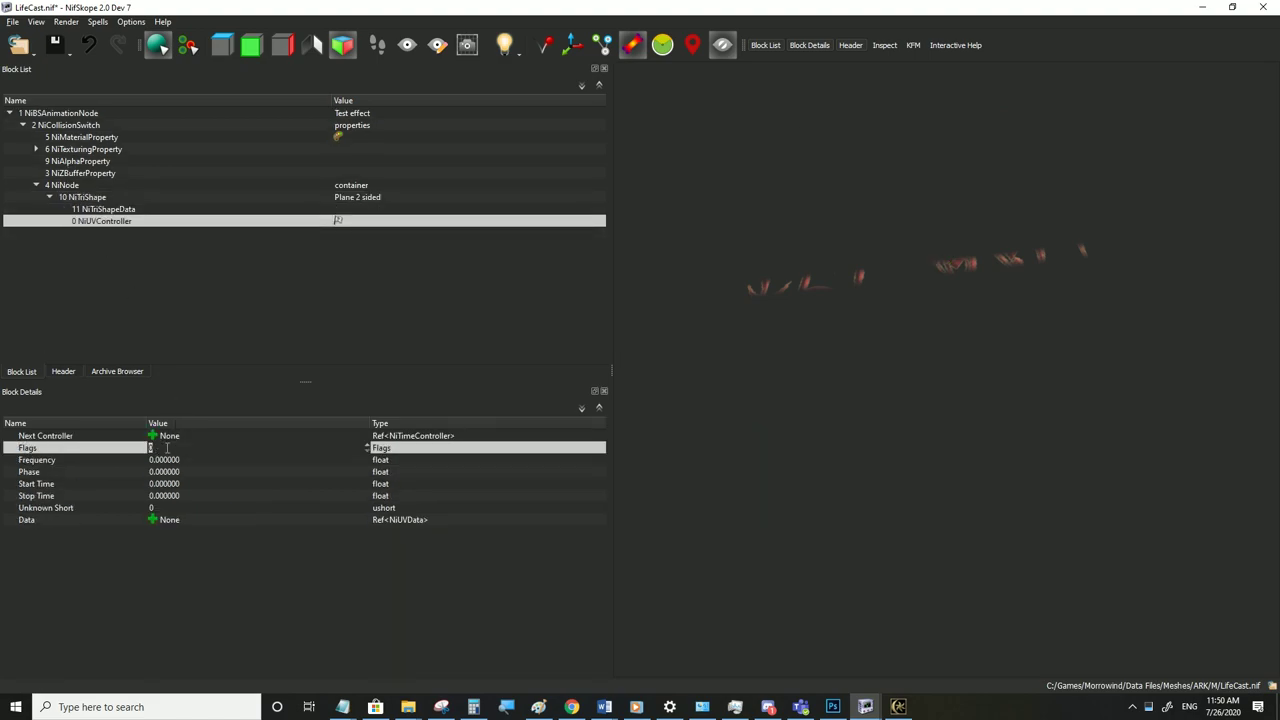
{"action": "double_click", "coordinate": [170, 495]}
{"action": "type", "text": "5"}
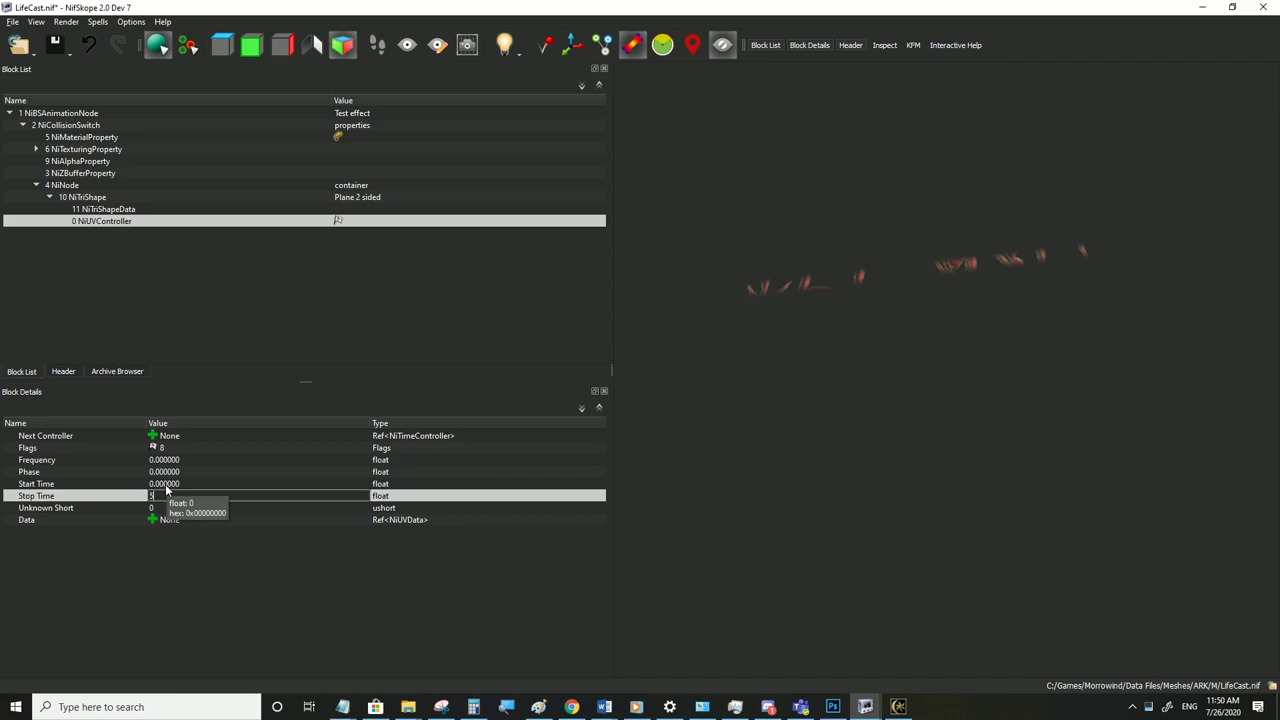
{"action": "key", "text": "BackSpace"}
{"action": "type", "text": "10"}
{"action": "left_click", "coordinate": [166, 485]}
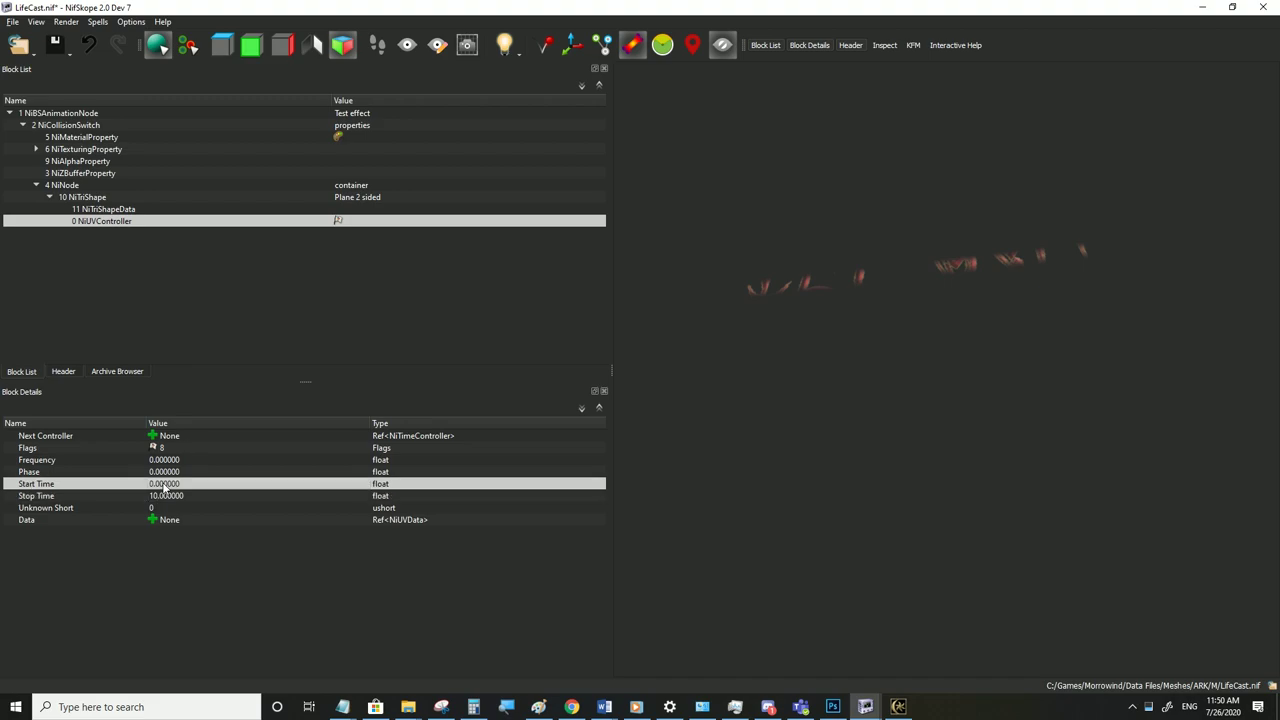
{"action": "double_click", "coordinate": [167, 461]}
{"action": "type", "text": "1"}
{"action": "left_click", "coordinate": [168, 484]}
{"action": "left_click", "coordinate": [13, 21]}
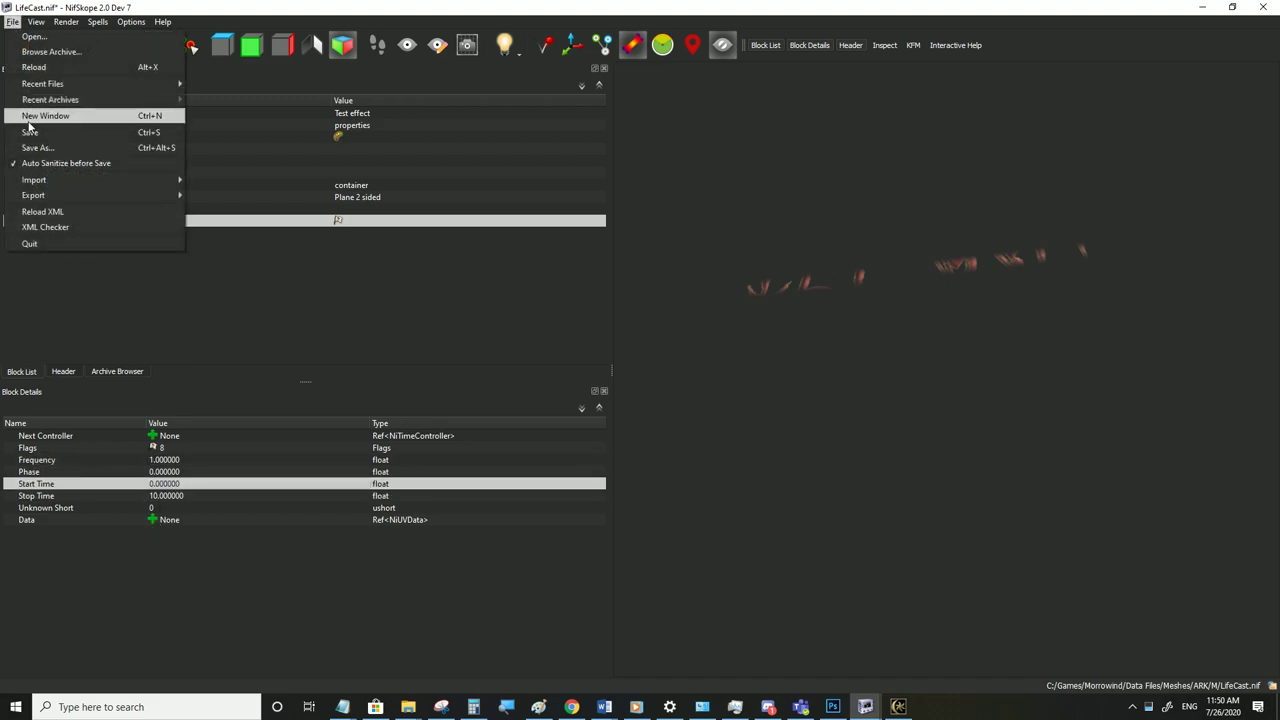
Set the NiUVController's target to 10, attach new NiUVData, and save LifeCast.nif
{"action": "left_click", "coordinate": [95, 209]}
{"action": "left_click", "coordinate": [97, 221]}
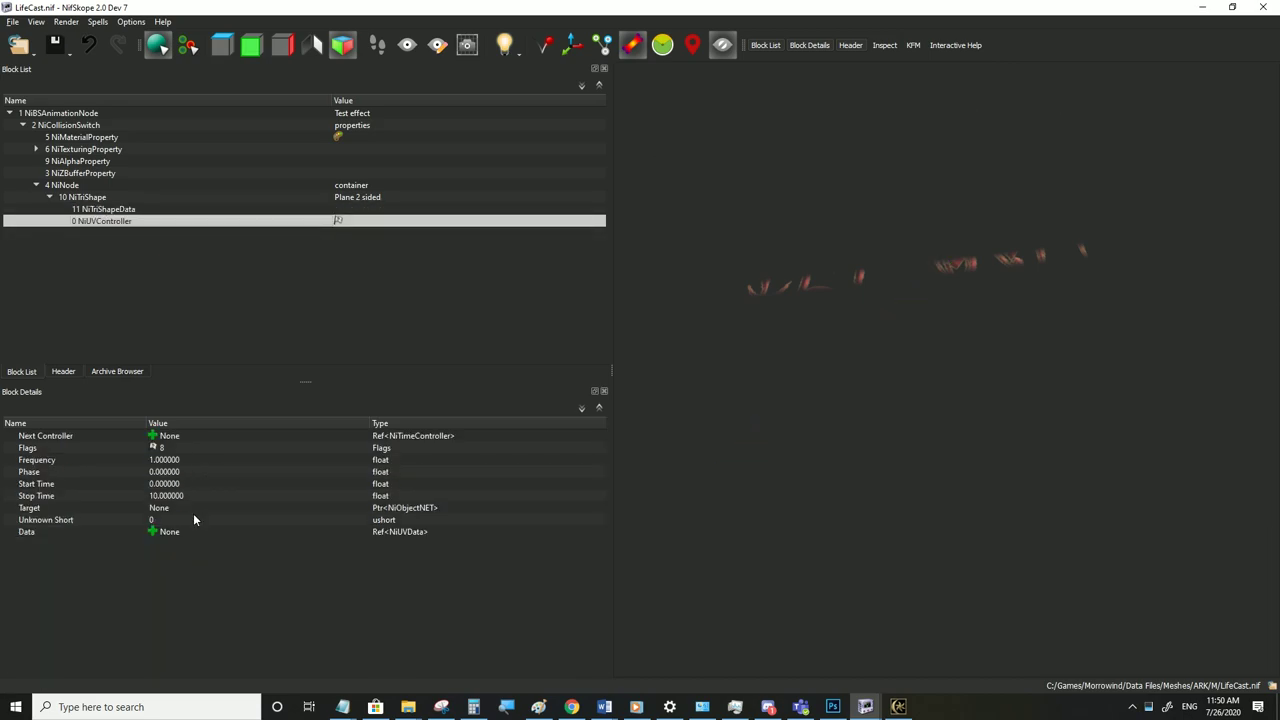
{"action": "left_click", "coordinate": [173, 508]}
{"action": "left_click", "coordinate": [174, 508]}
{"action": "type", "text": "10 (Plane 2 sided"}
{"action": "left_click", "coordinate": [166, 498]}
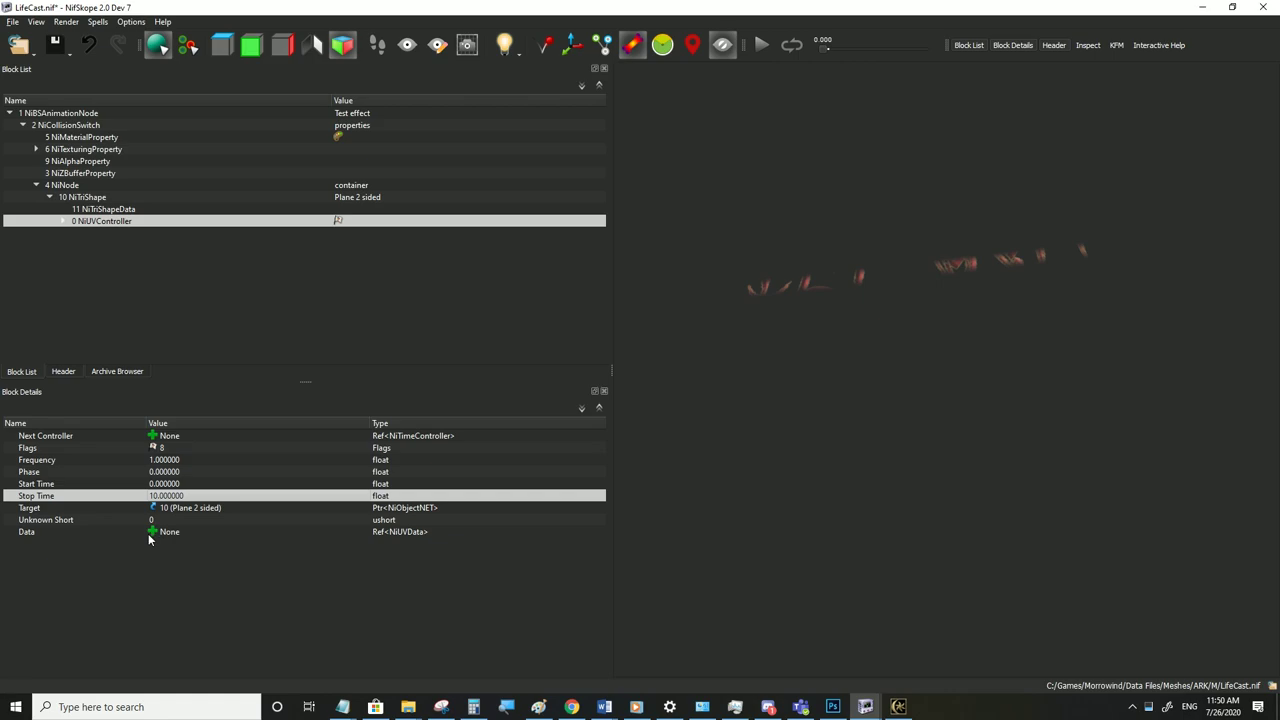
{"action": "left_click", "coordinate": [151, 533]}
{"action": "left_click", "coordinate": [152, 434]}
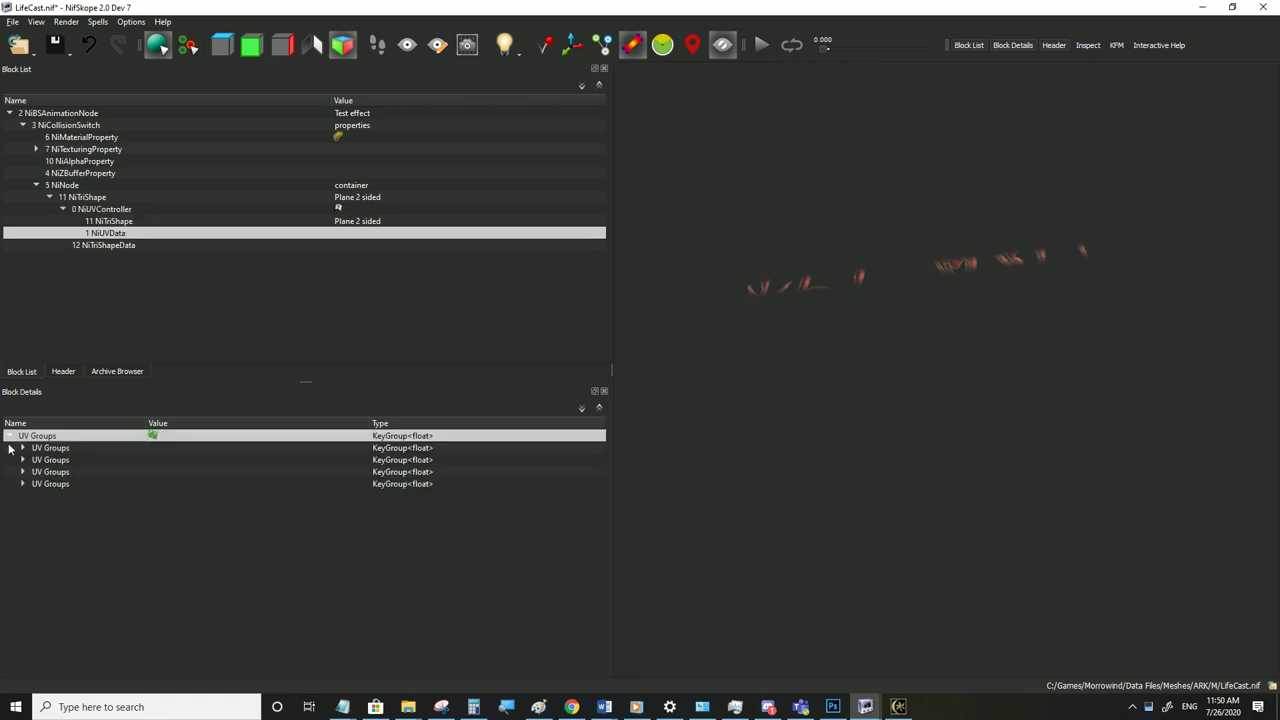
{"action": "left_click", "coordinate": [12, 22]}
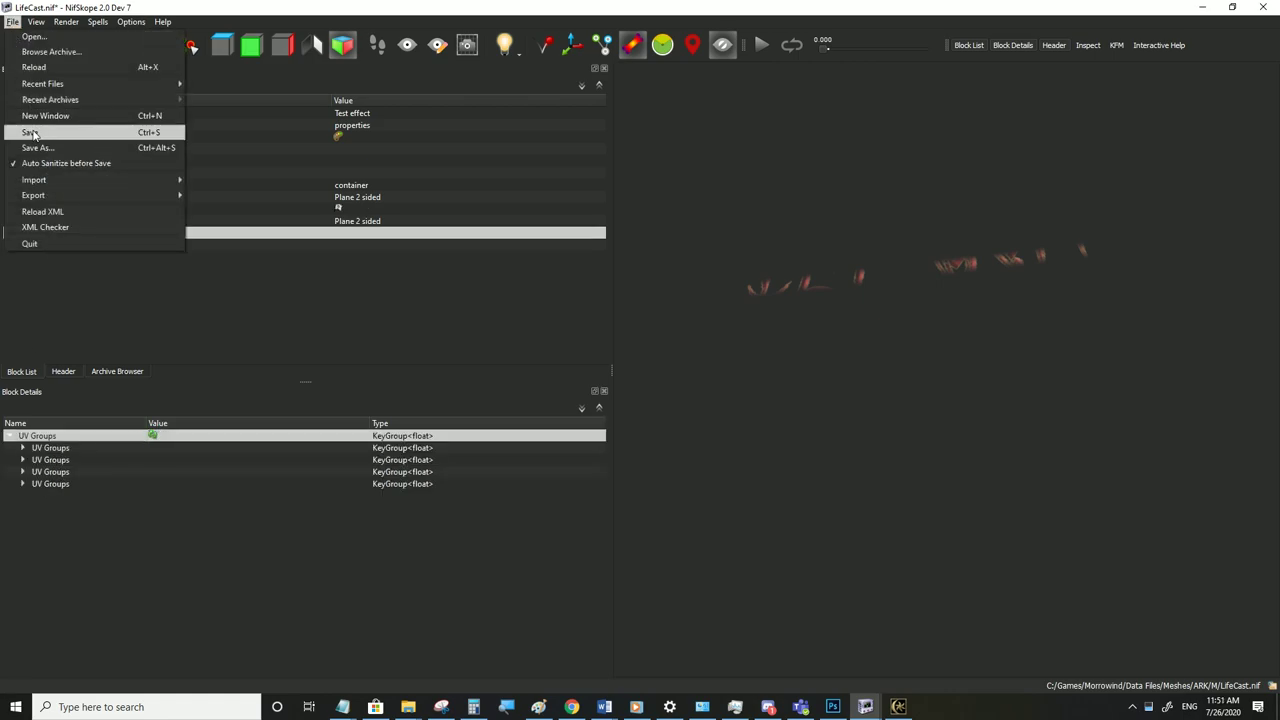
{"action": "left_click", "coordinate": [31, 133]}
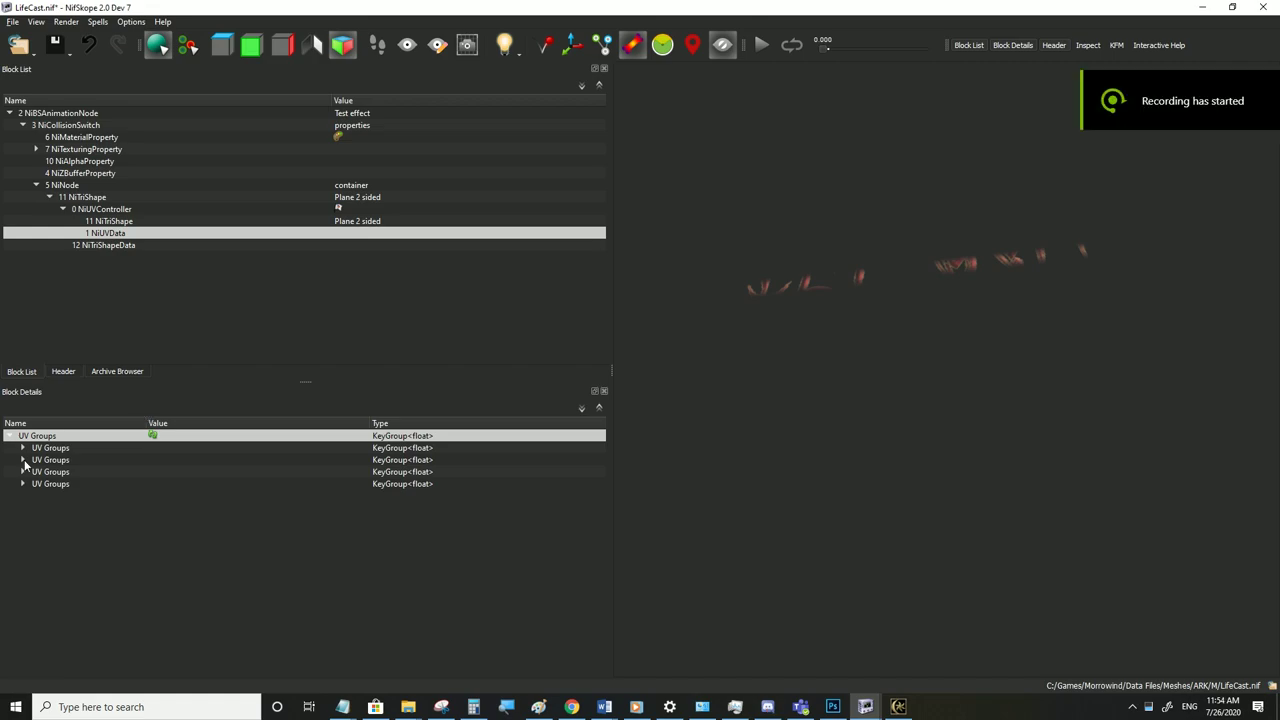
Give the second UV group three keys with LINEAR_KEY interpolation
{"action": "left_click", "coordinate": [23, 460]}
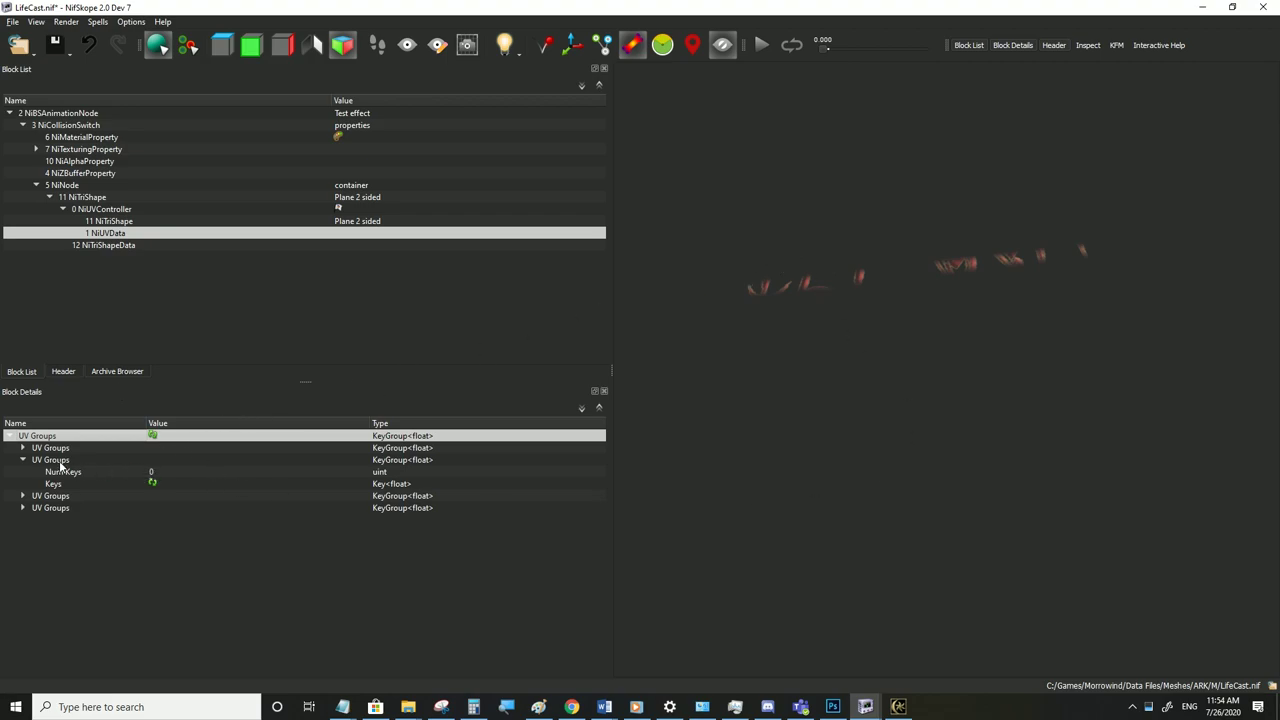
{"action": "left_click", "coordinate": [23, 462]}
{"action": "left_click", "coordinate": [22, 462]}
{"action": "left_click", "coordinate": [74, 462]}
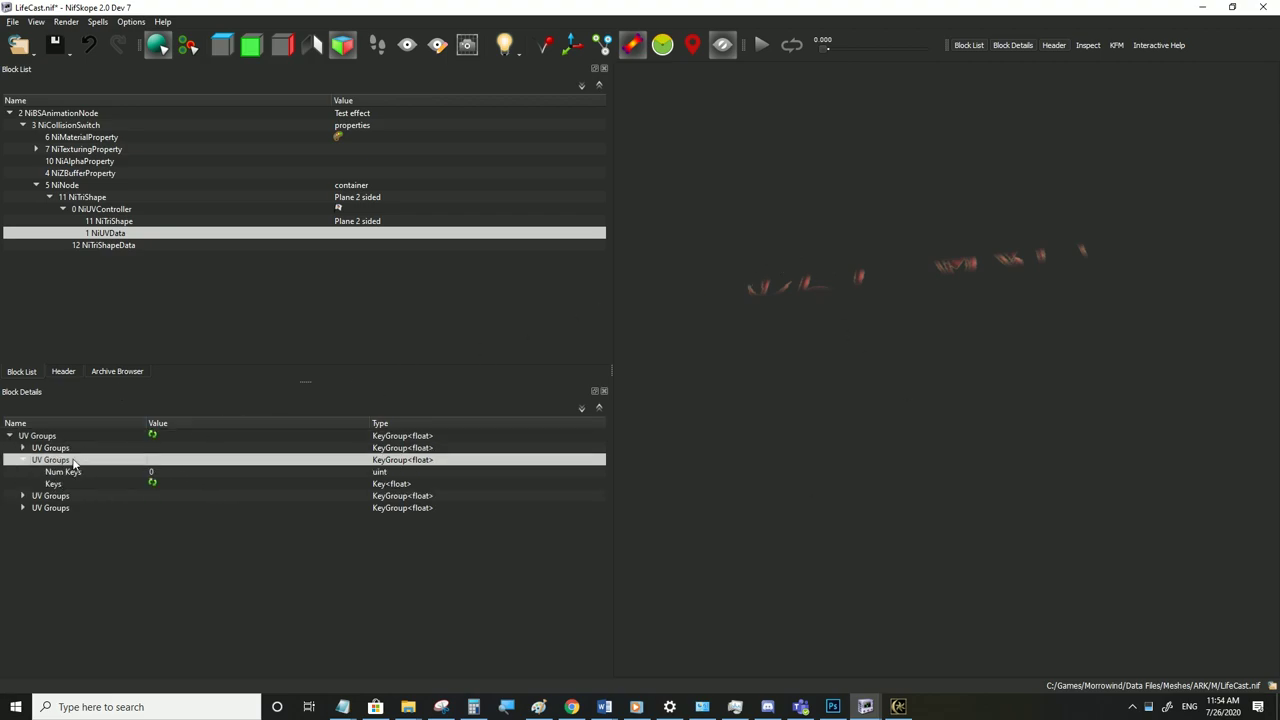
{"action": "double_click", "coordinate": [161, 468]}
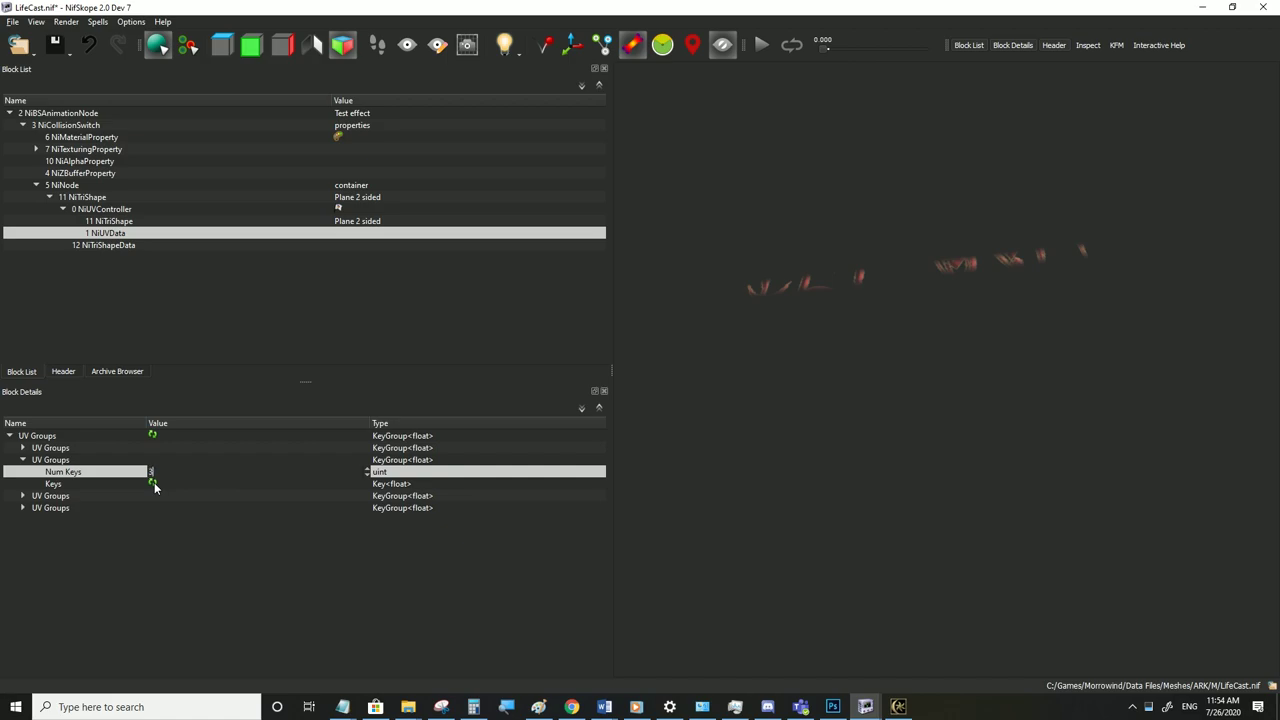
{"action": "left_click", "coordinate": [154, 484]}
{"action": "double_click", "coordinate": [359, 485]}
{"action": "left_click", "coordinate": [359, 485]}
{"action": "left_click", "coordinate": [255, 493]}
{"action": "left_click", "coordinate": [158, 495]}
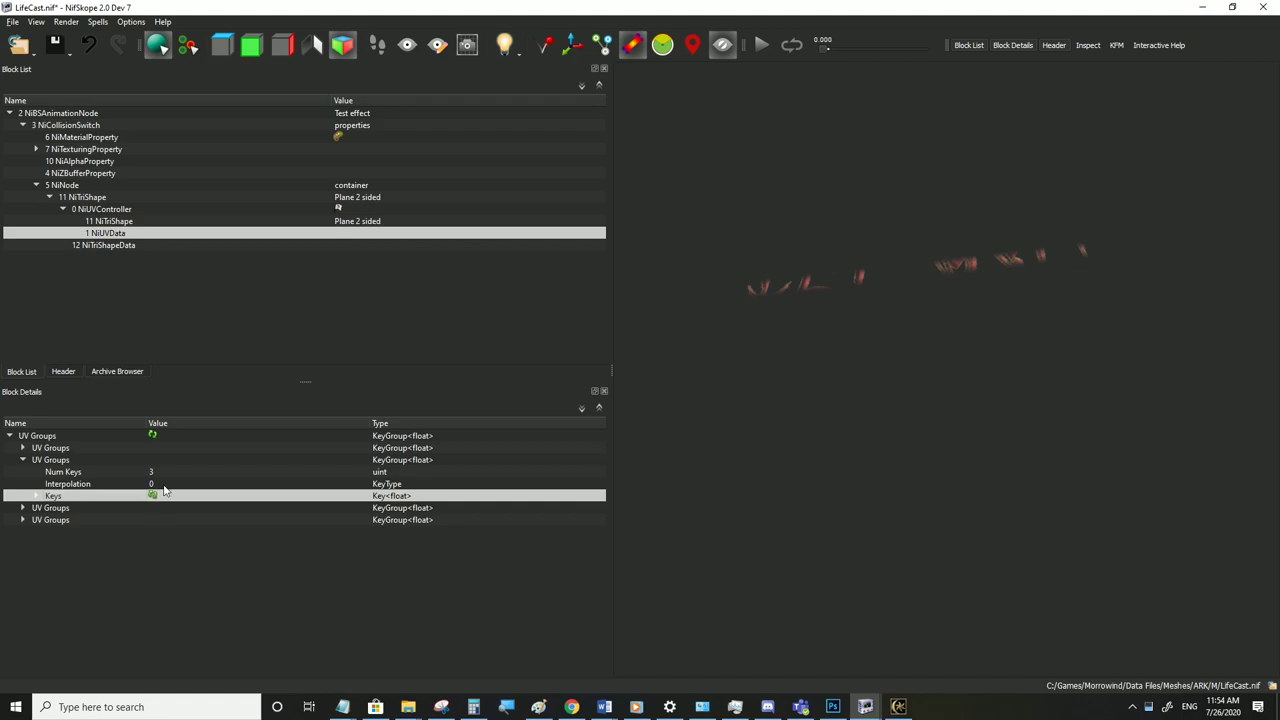
{"action": "double_click", "coordinate": [161, 485]}
{"action": "left_click", "coordinate": [360, 484]}
{"action": "left_click", "coordinate": [289, 498]}
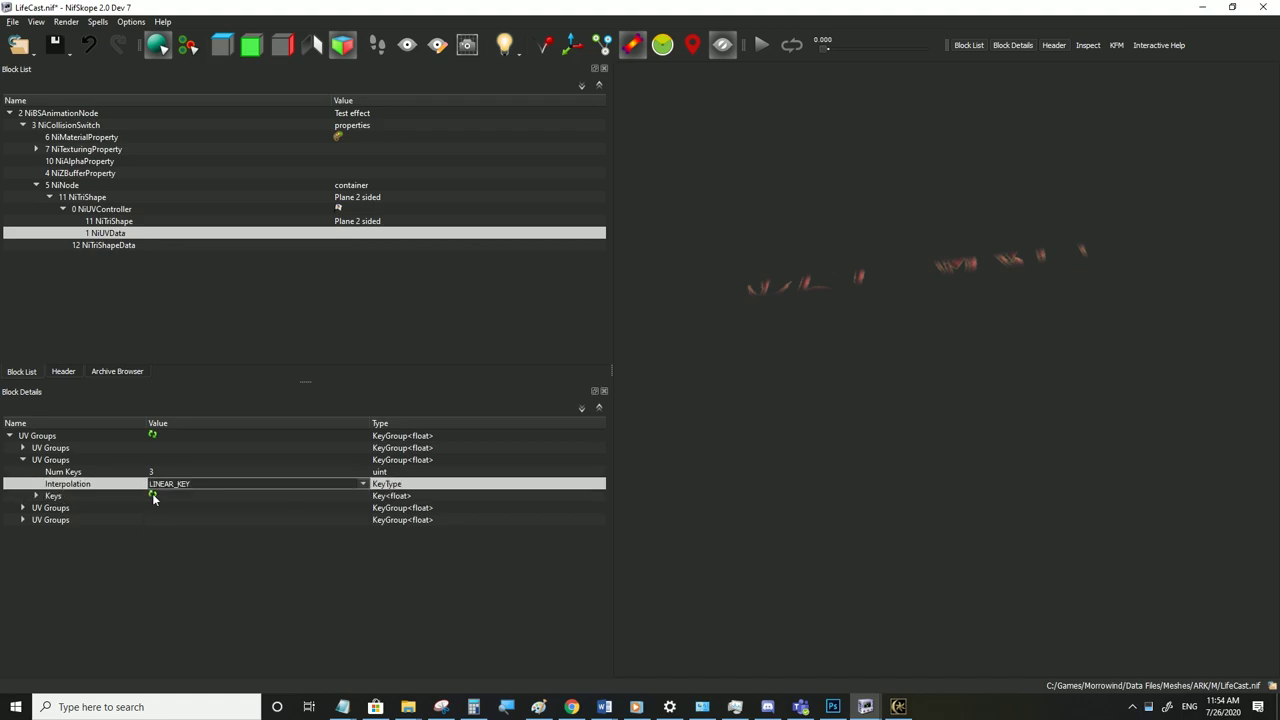
{"action": "left_click", "coordinate": [153, 497]}
Set the key times to 0, 5 and 10 with middle value 1, then play the animation
{"action": "double_click", "coordinate": [48, 497]}
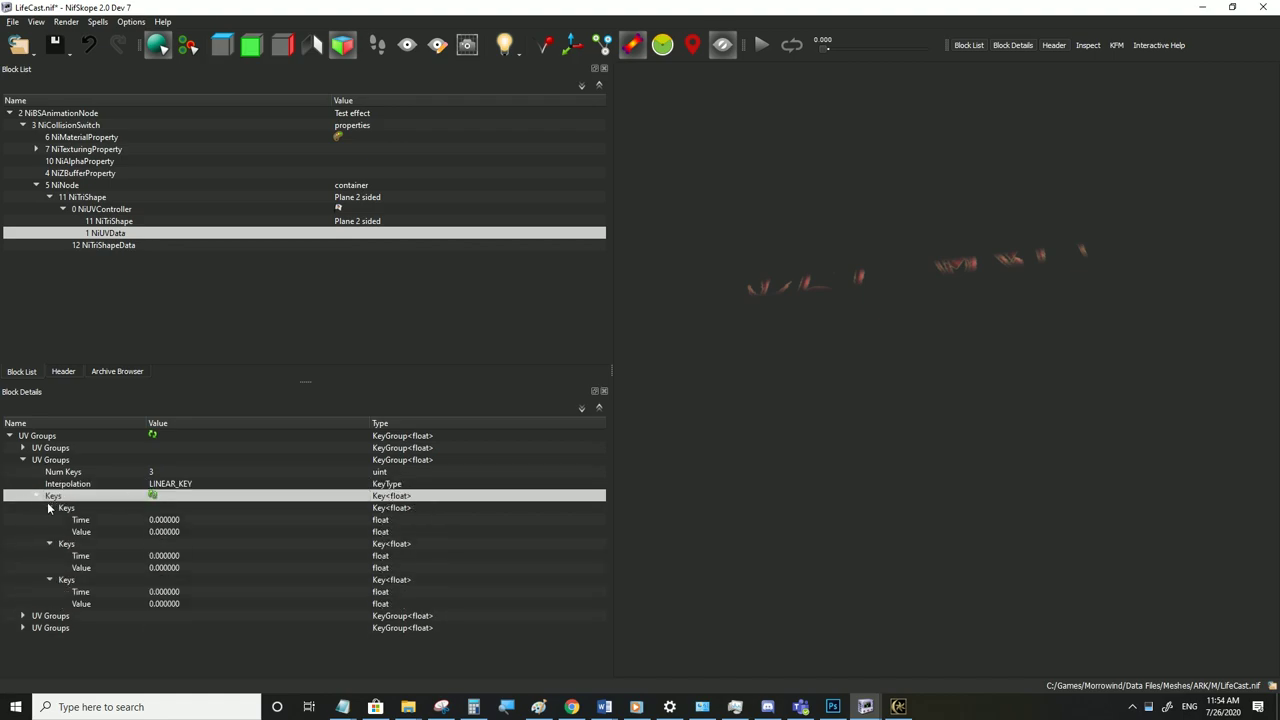
{"action": "double_click", "coordinate": [165, 556]}
{"action": "type", "text": "5"}
{"action": "left_click", "coordinate": [170, 568]}
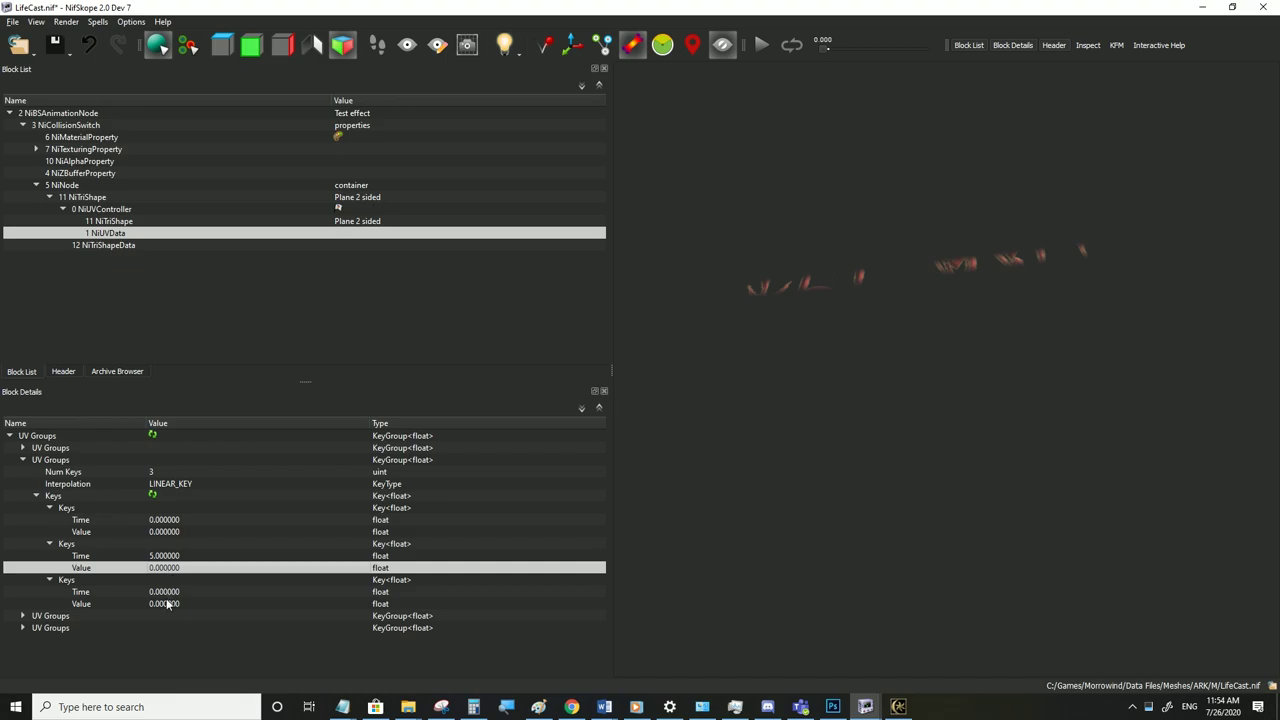
{"action": "double_click", "coordinate": [165, 592]}
{"action": "type", "text": "10"}
{"action": "left_click", "coordinate": [171, 558]}
{"action": "double_click", "coordinate": [165, 568]}
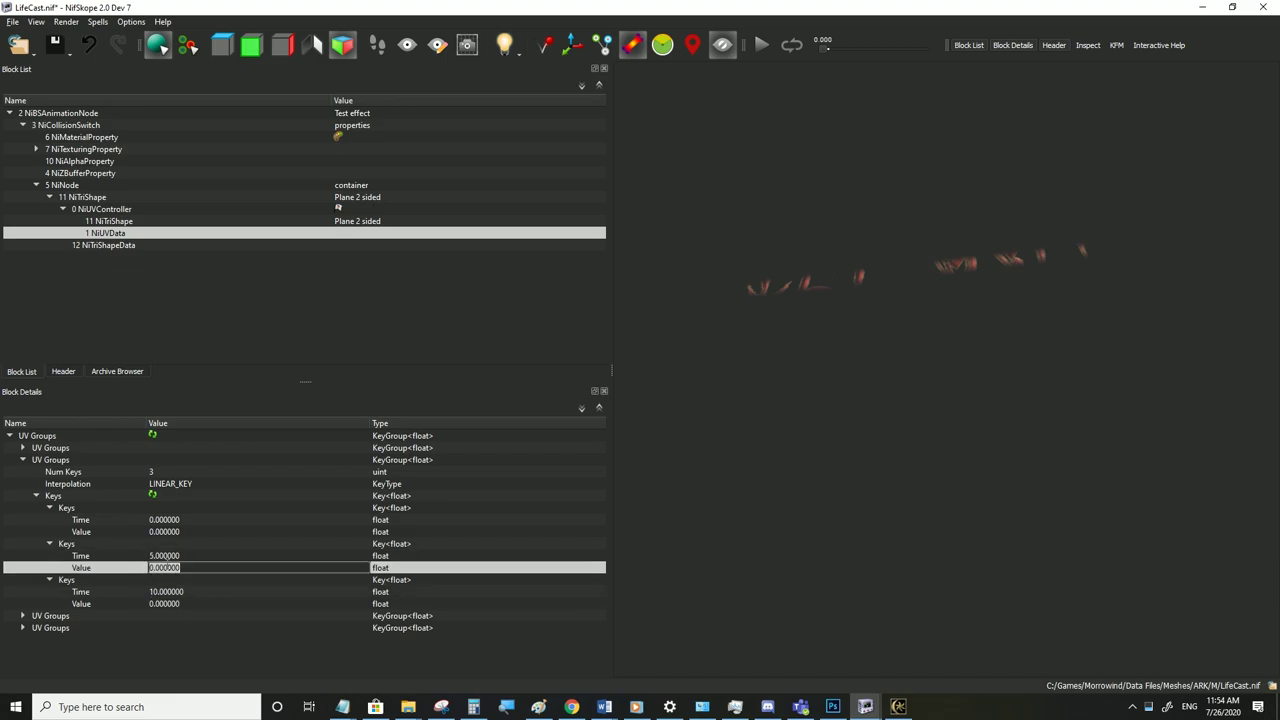
{"action": "type", "text": "1"}
{"action": "left_click", "coordinate": [168, 560]}
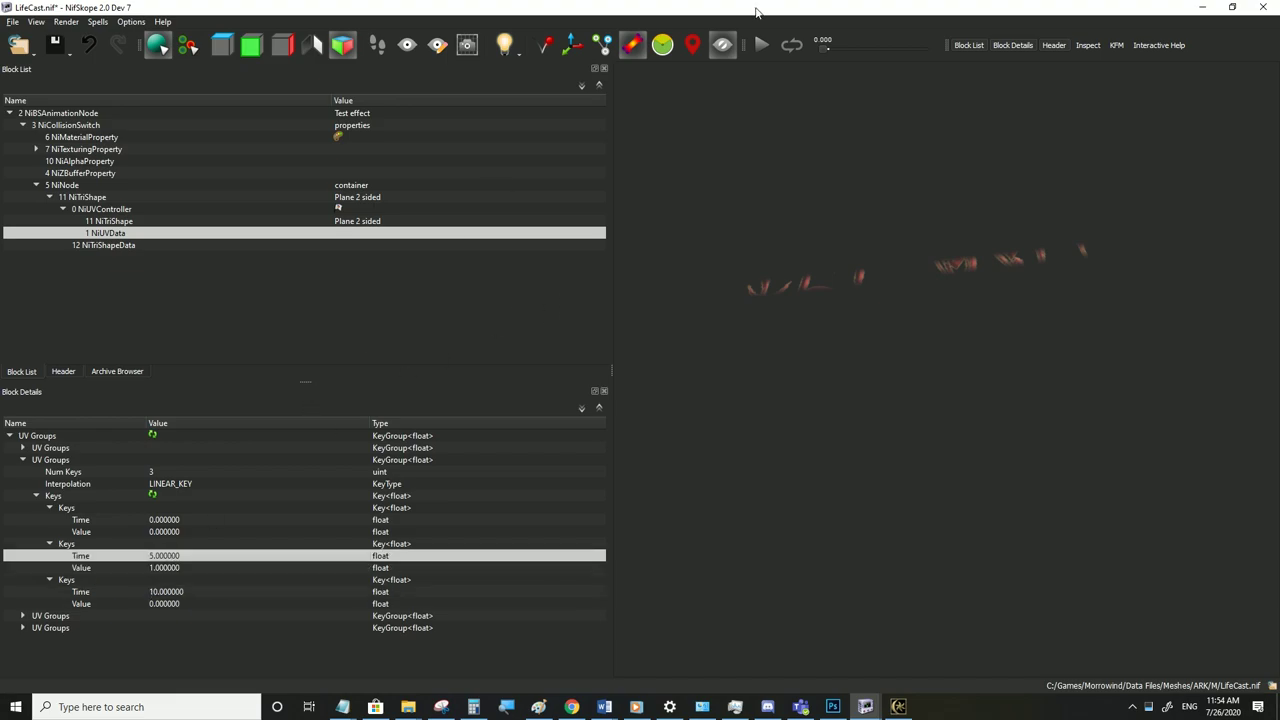
{"action": "left_click", "coordinate": [758, 48]}
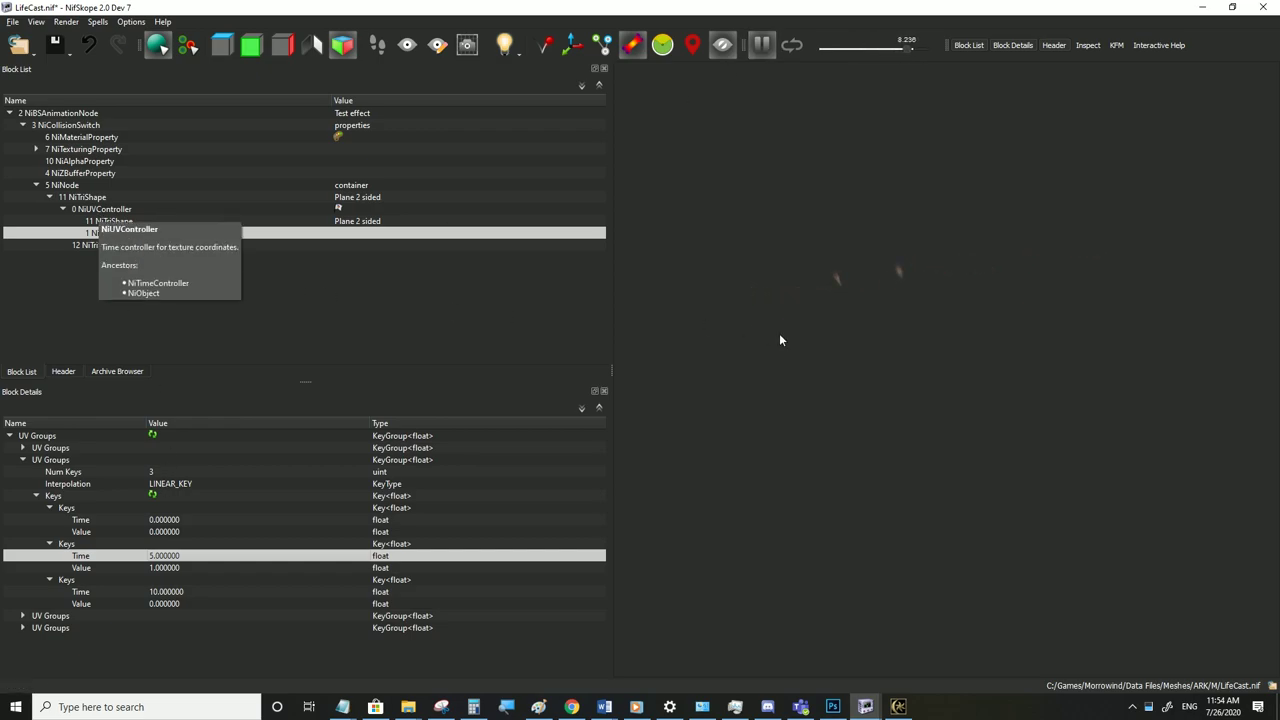
{"action": "left_click", "coordinate": [802, 272]}
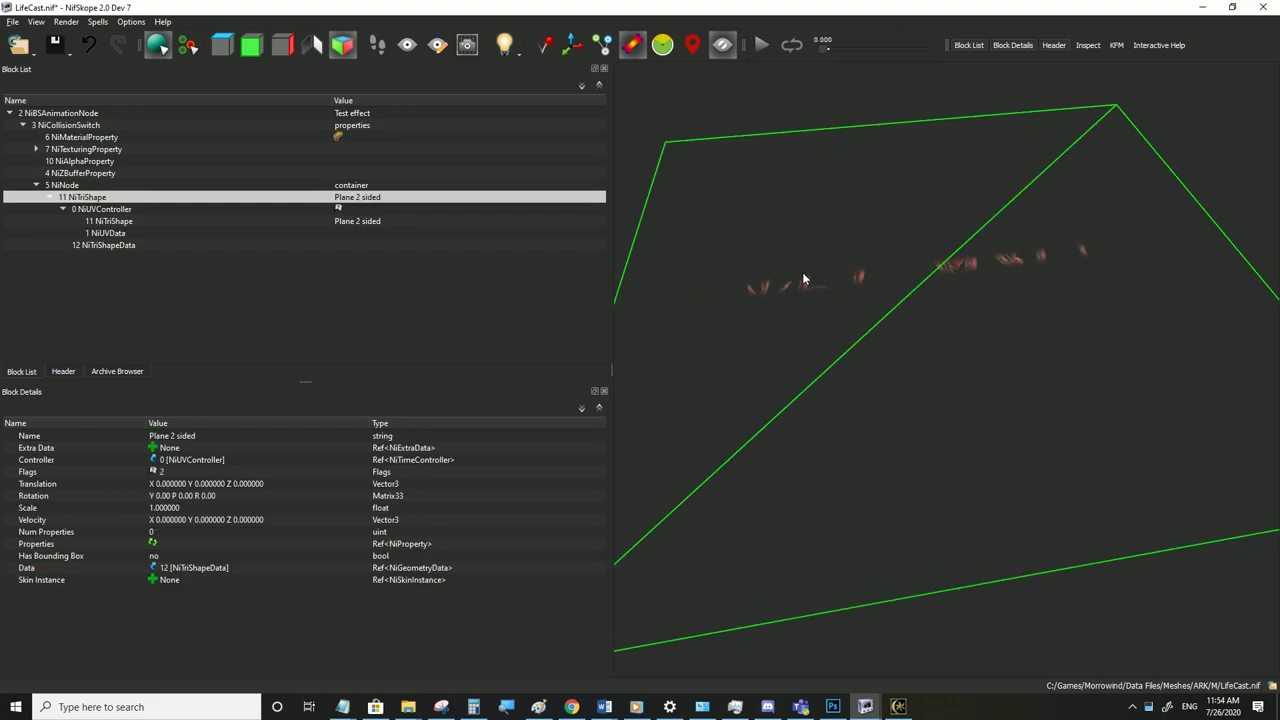
{"action": "left_click", "coordinate": [760, 45]}
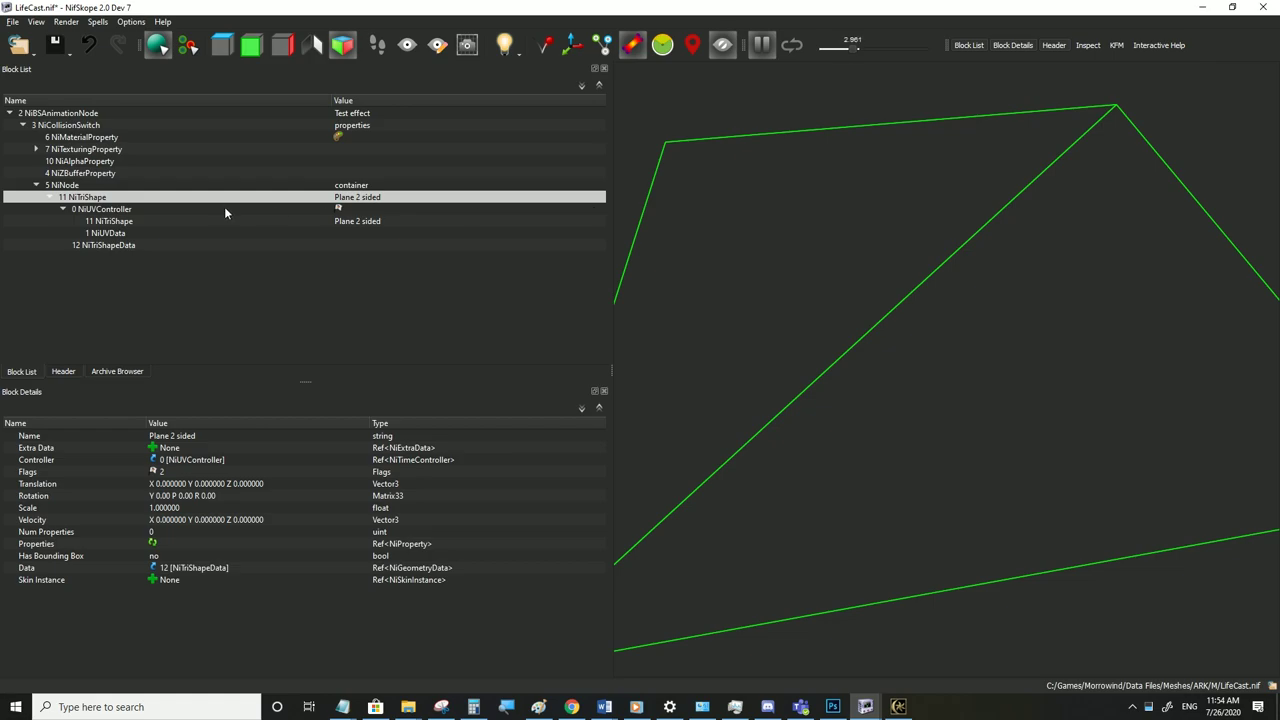
{"action": "left_click", "coordinate": [85, 149]}
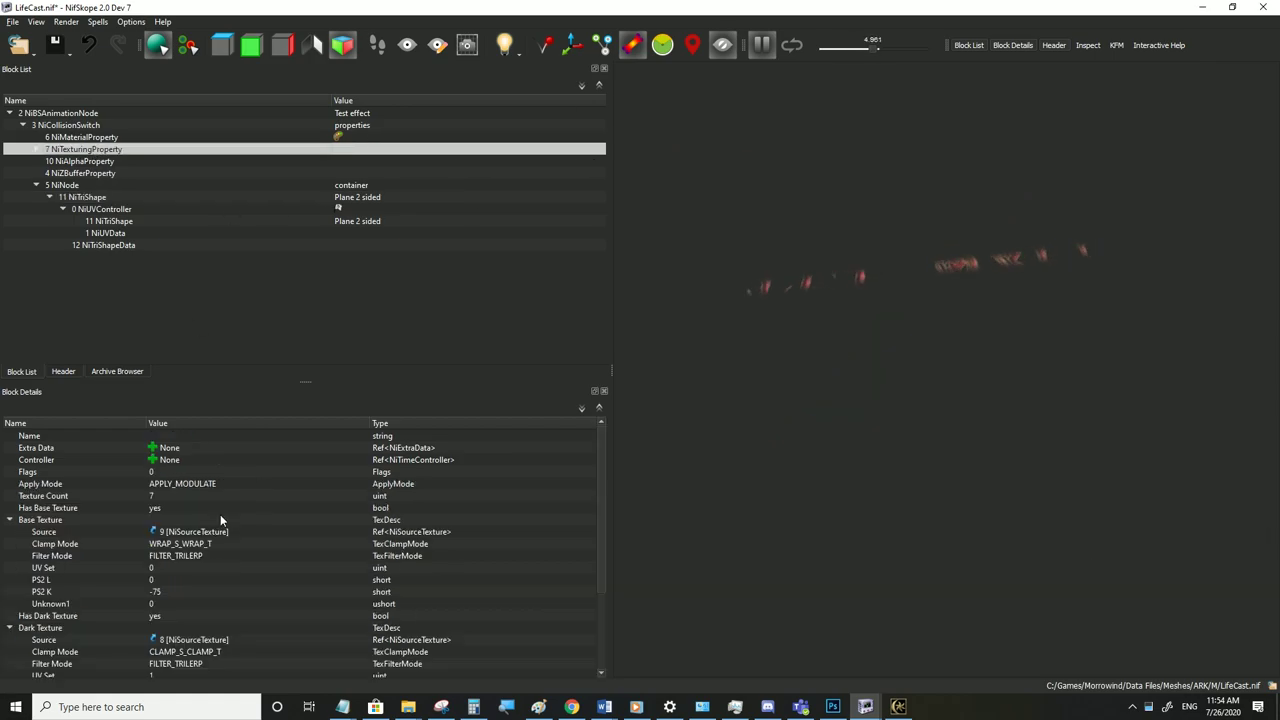
{"action": "double_click", "coordinate": [162, 622]}
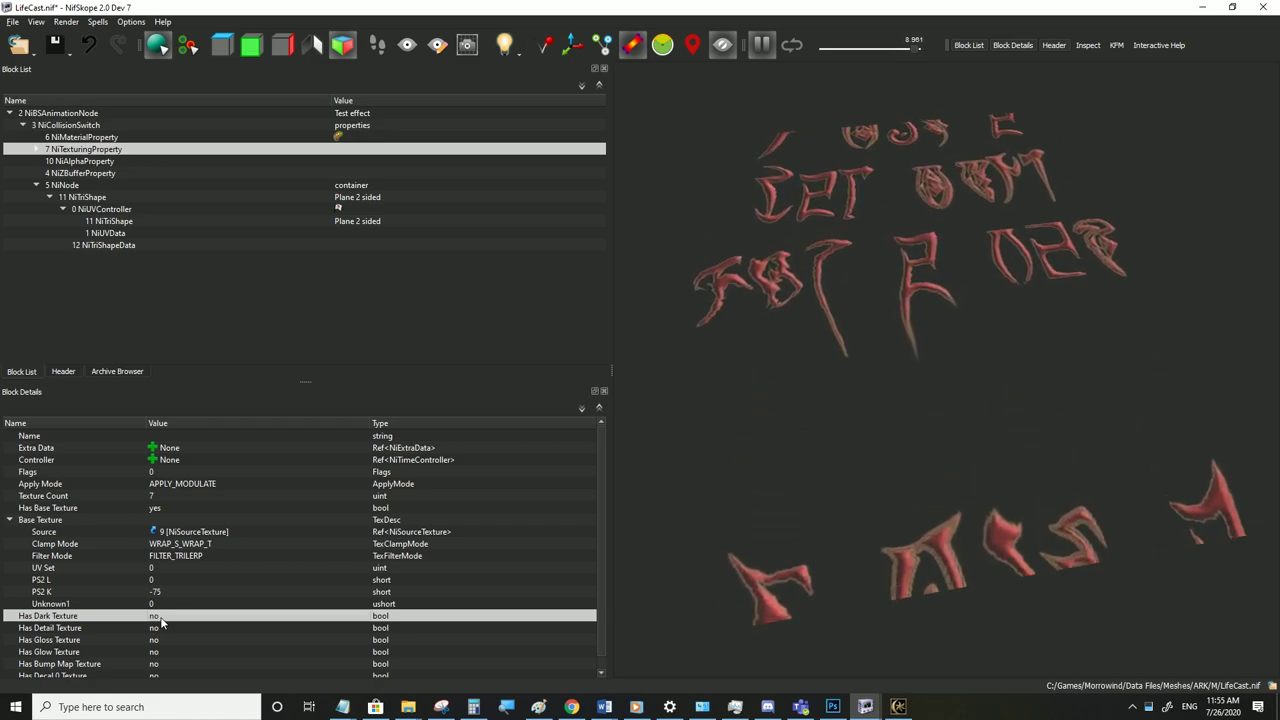
{"action": "left_click", "coordinate": [761, 45]}
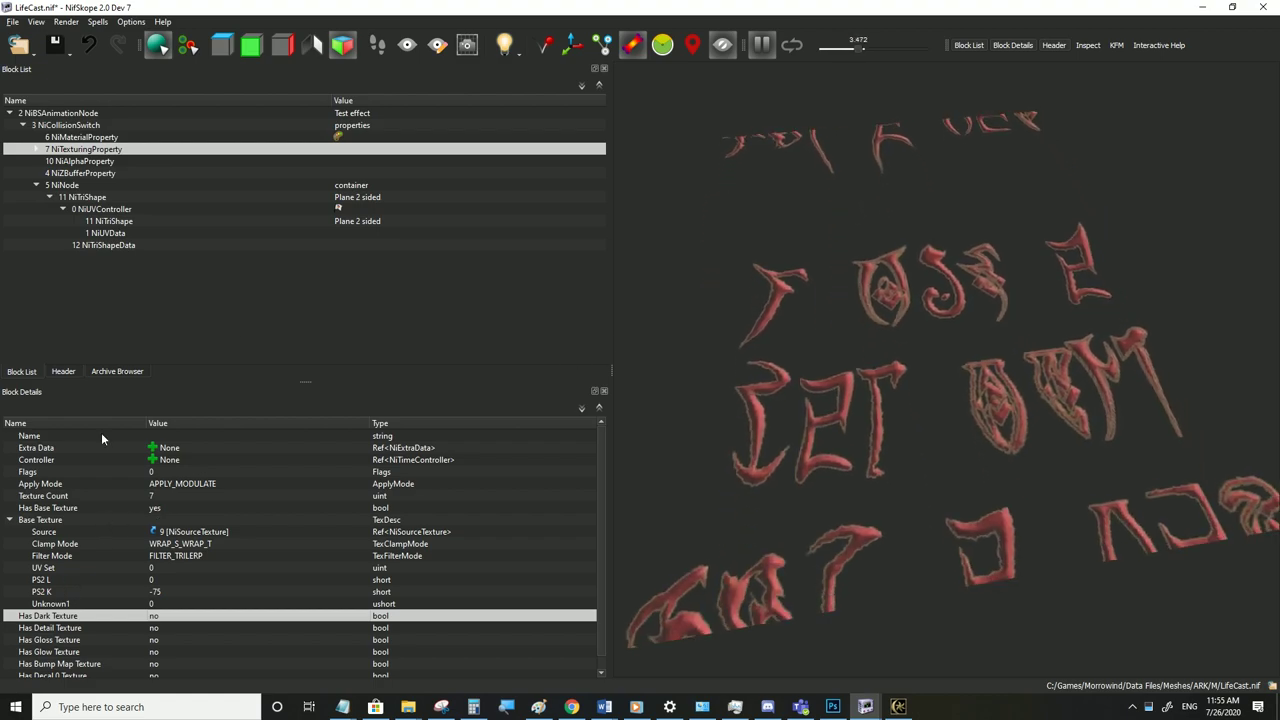
{"action": "left_click", "coordinate": [108, 209]}
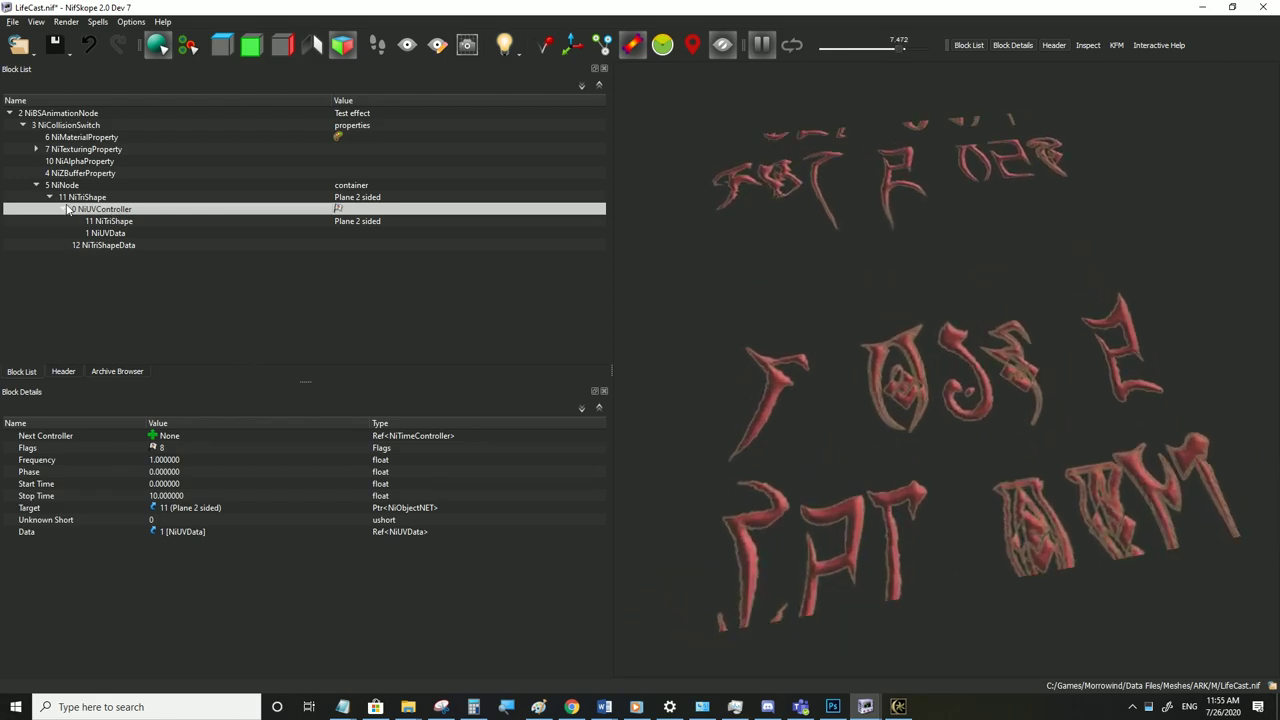
{"action": "left_click", "coordinate": [90, 150]}
{"action": "left_click", "coordinate": [103, 212]}
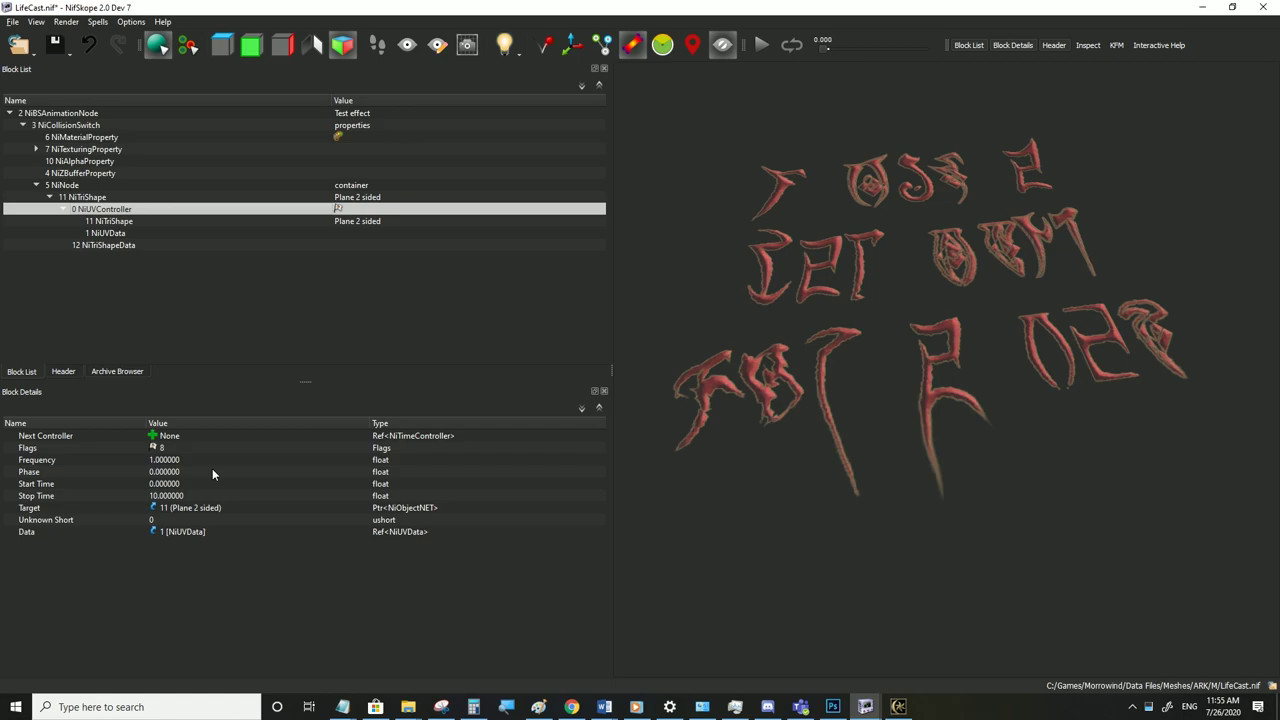
{"action": "left_click", "coordinate": [78, 199]}
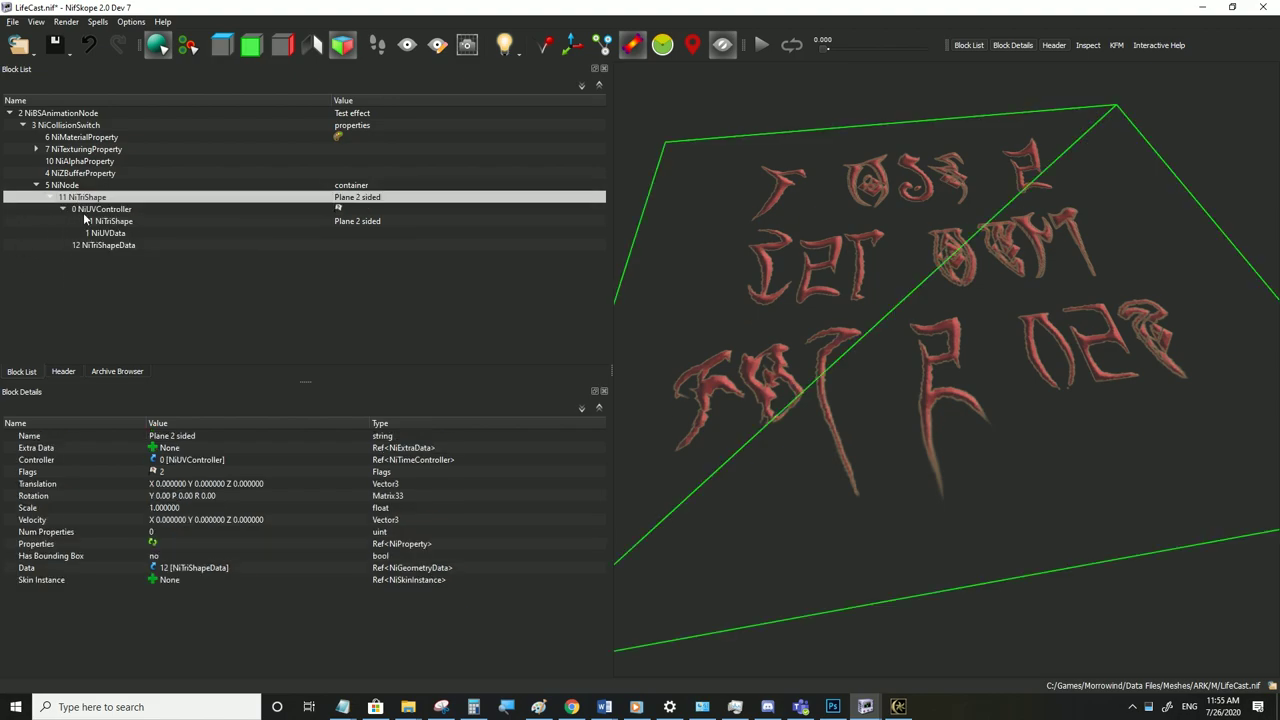
{"action": "left_click", "coordinate": [90, 151]}
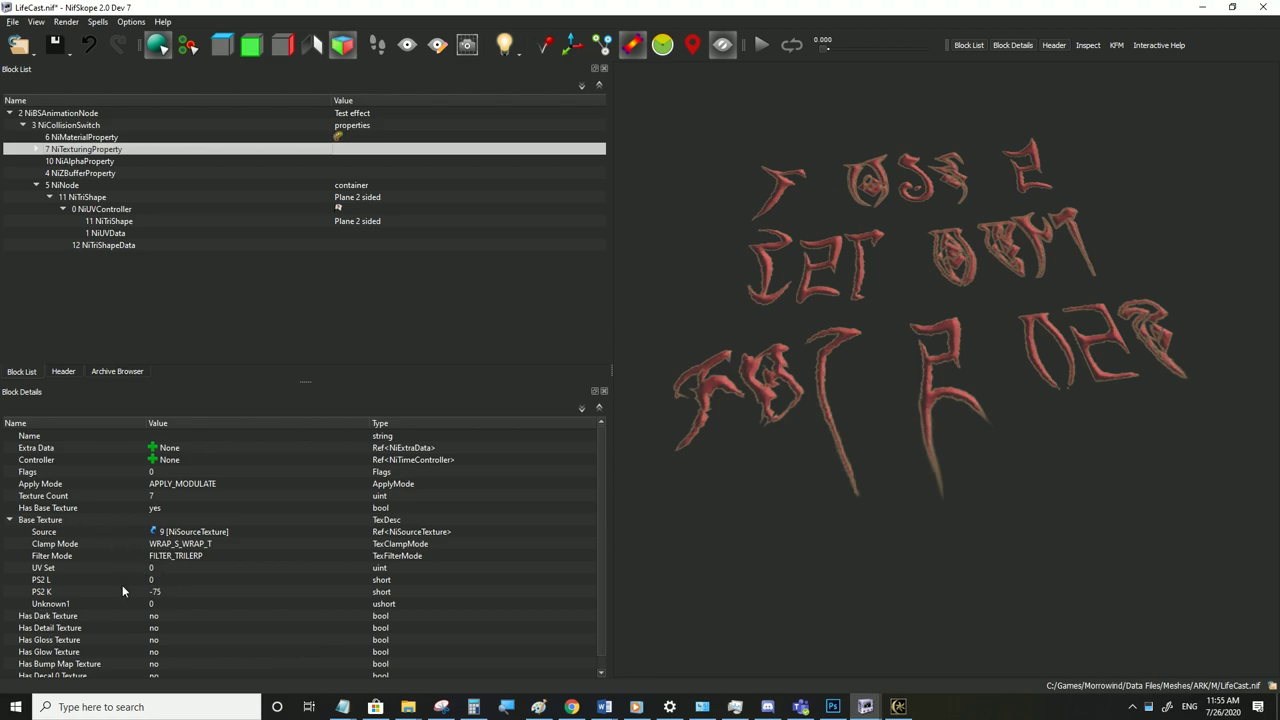
{"action": "double_click", "coordinate": [155, 616]}
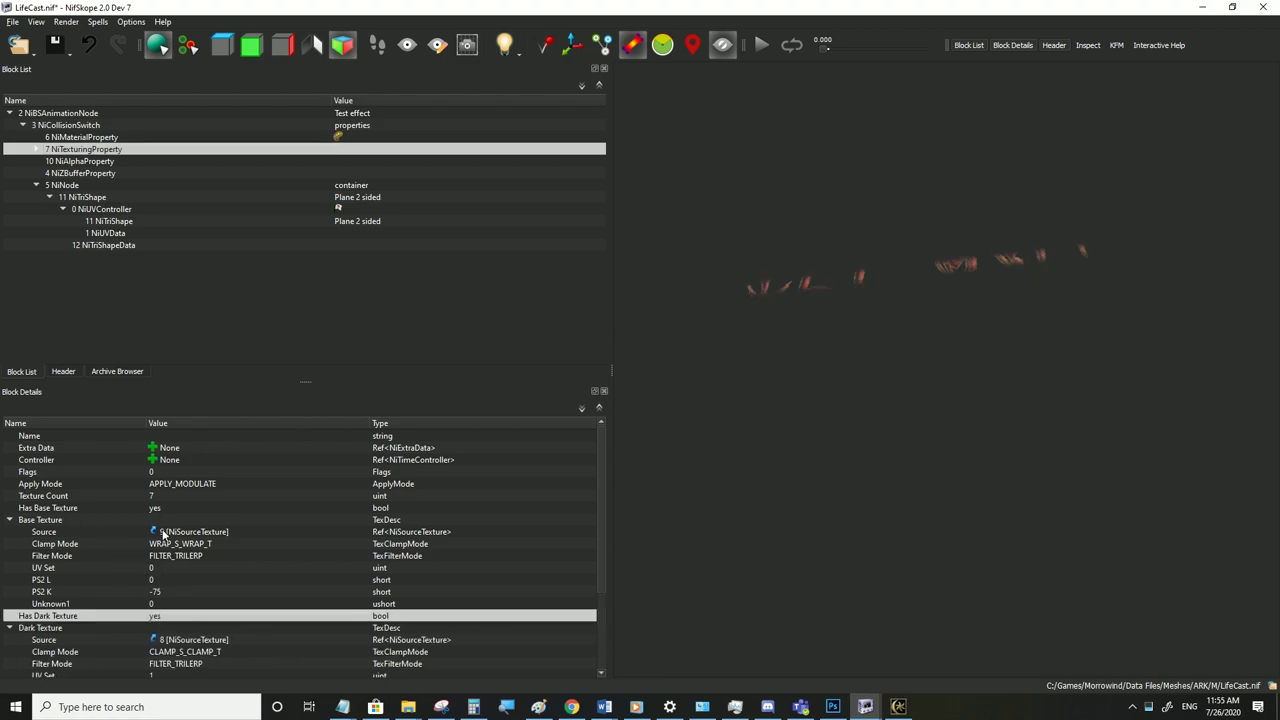
Set base texture to UV set 1 and dark texture to UV set 0, preview, then disable Dark Texture
{"action": "scroll", "coordinate": [163, 537], "scroll_direction": "down", "scroll_amount": 1}
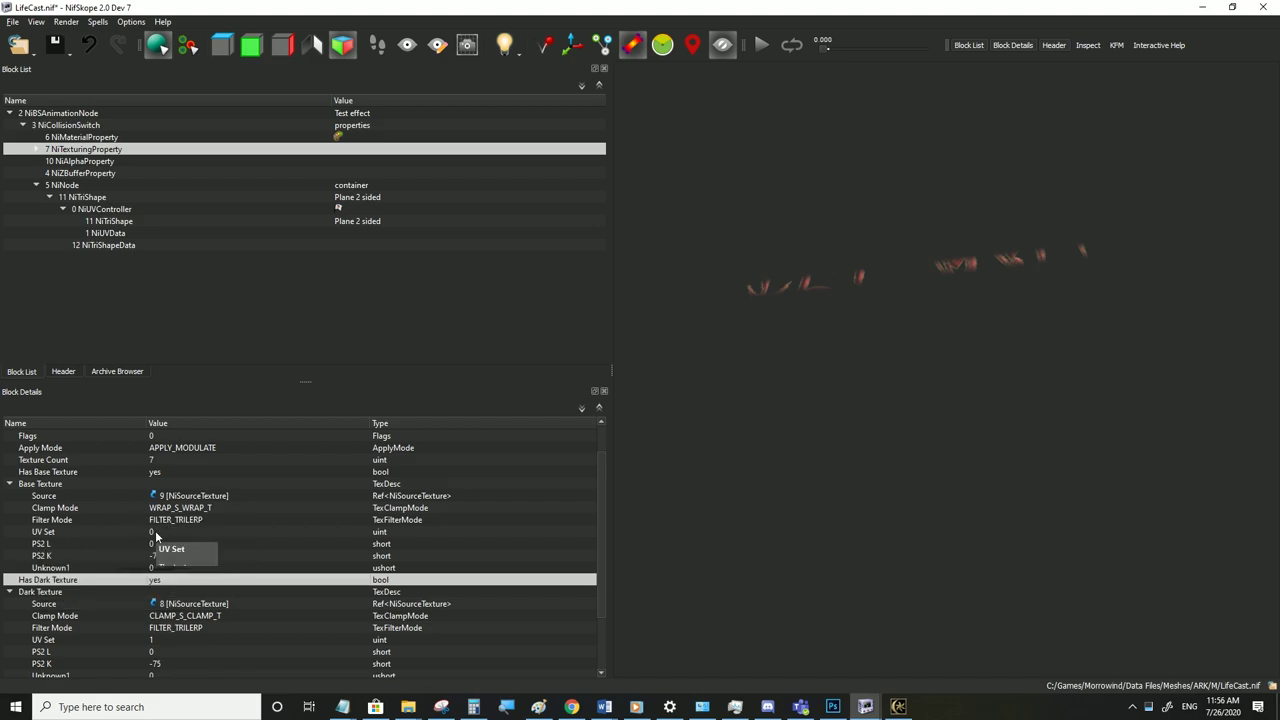
{"action": "double_click", "coordinate": [157, 535]}
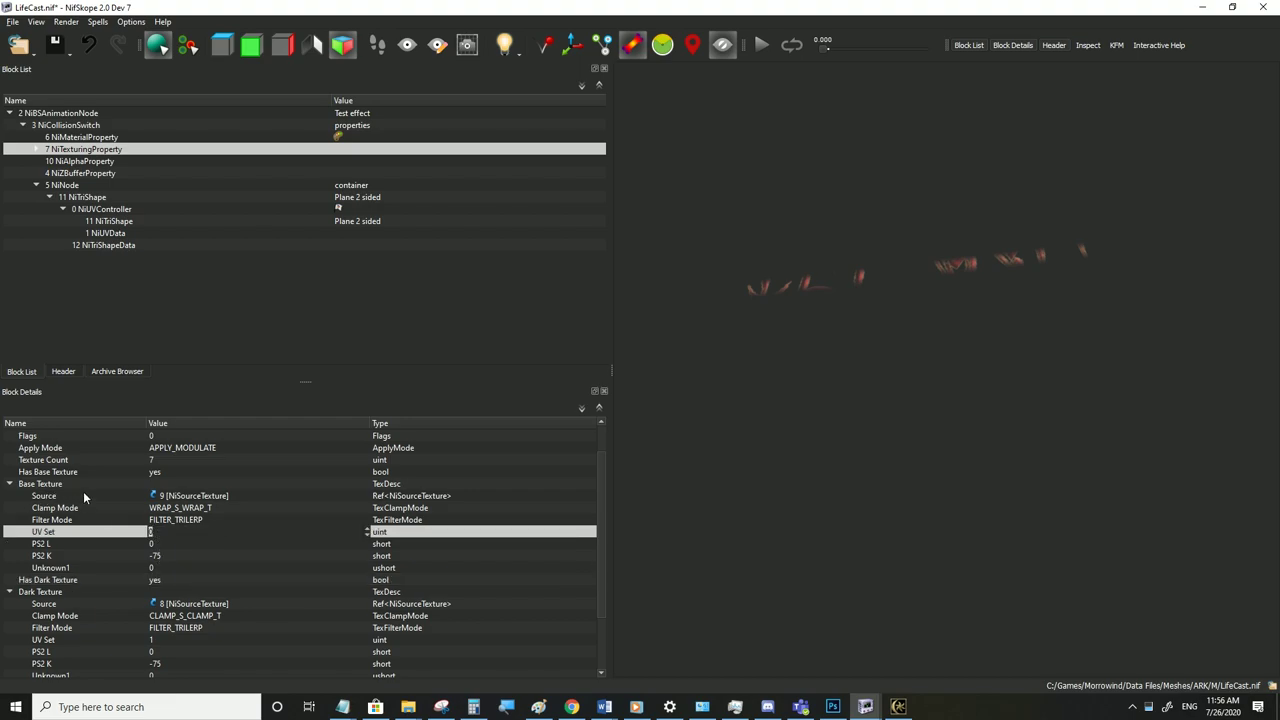
{"action": "left_click", "coordinate": [166, 606]}
{"action": "double_click", "coordinate": [152, 640]}
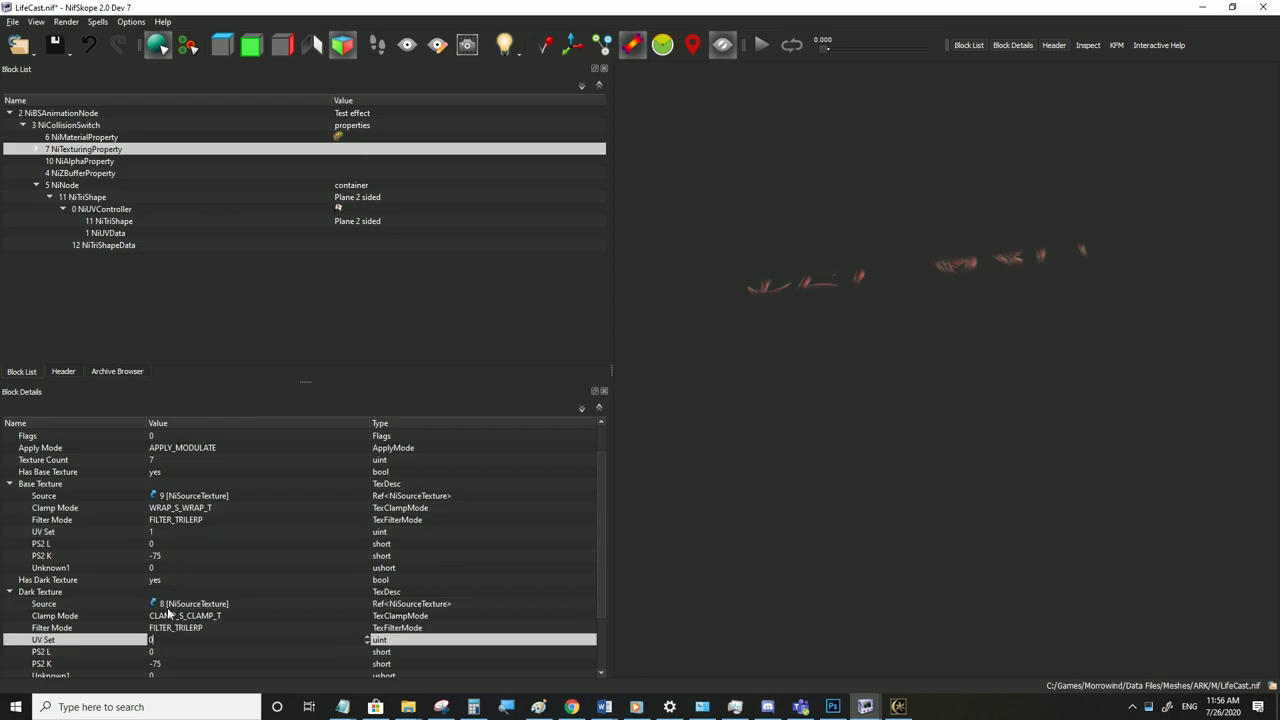
{"action": "left_click", "coordinate": [167, 608]}
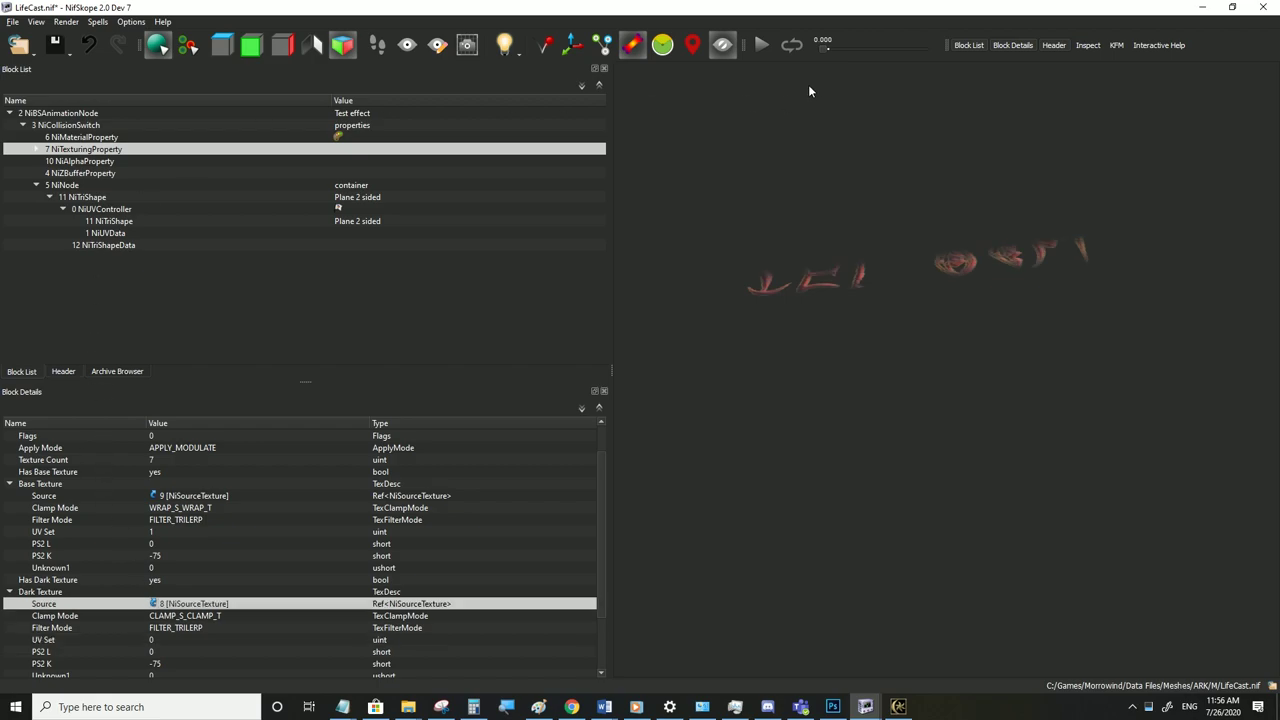
{"action": "left_click", "coordinate": [761, 54]}
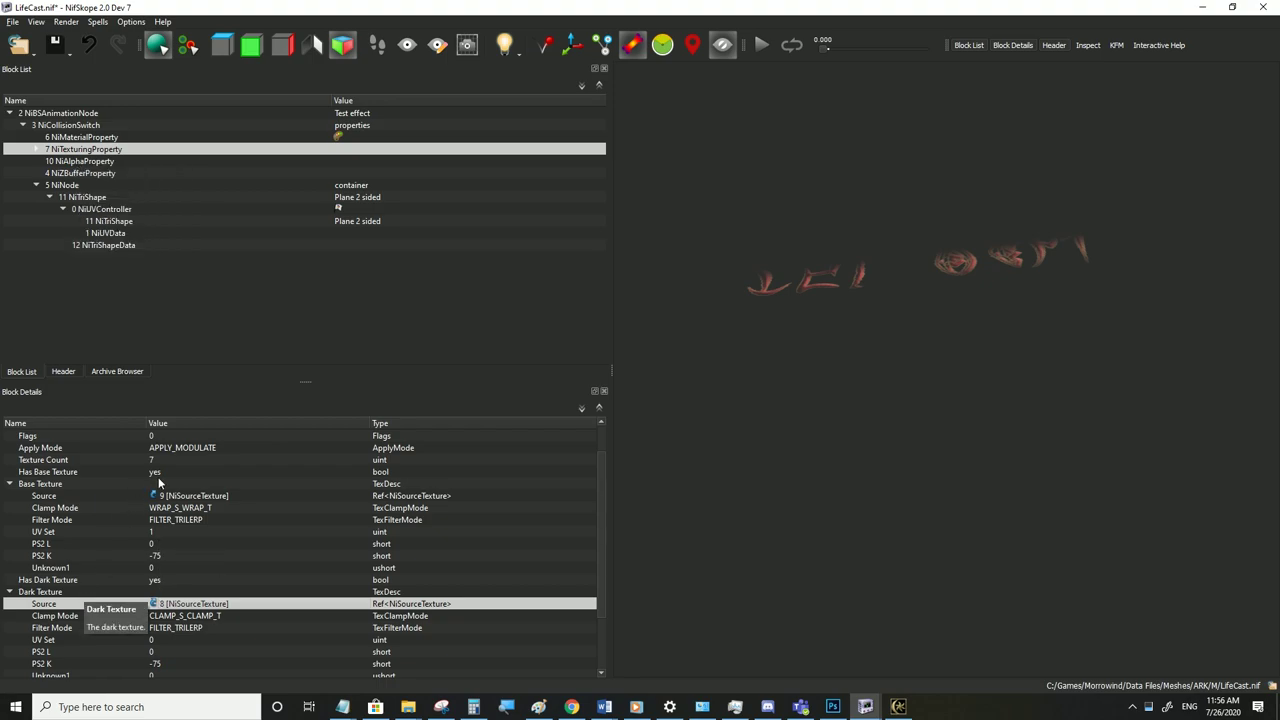
{"action": "double_click", "coordinate": [157, 582]}
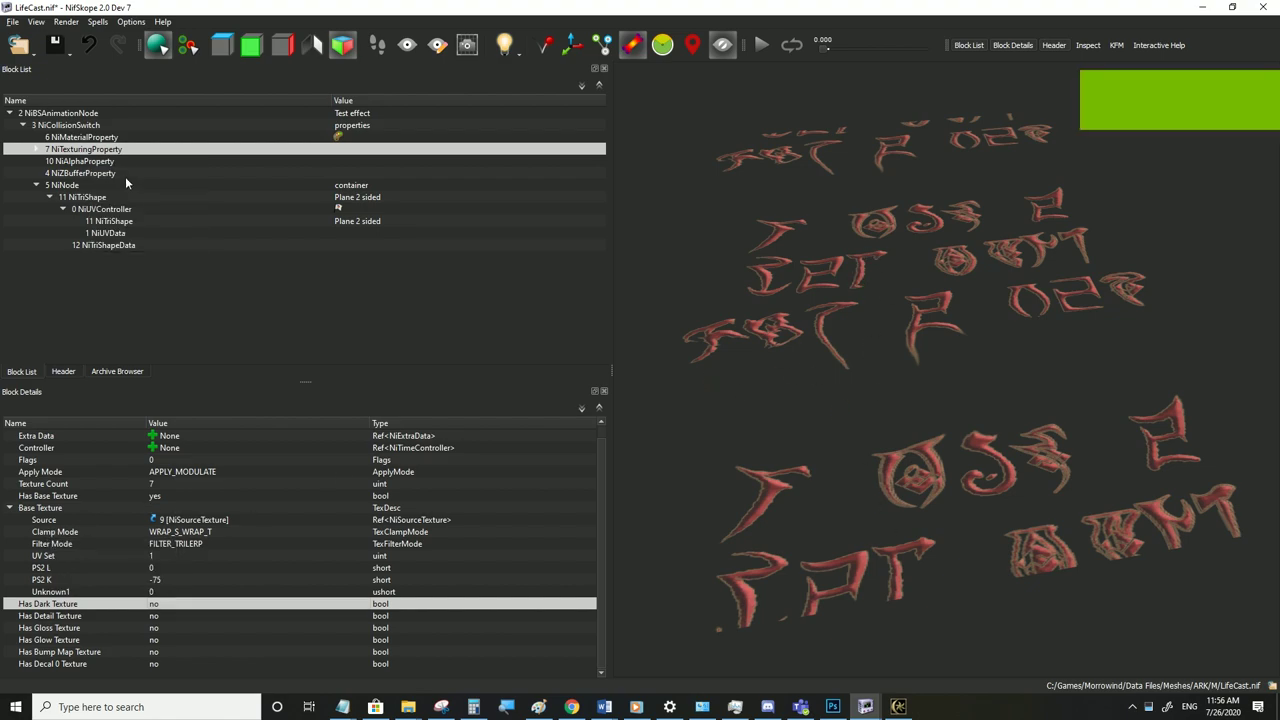
Open the UV editor for the Plane 2 sided mesh
{"action": "left_click", "coordinate": [110, 222]}
{"action": "double_click", "coordinate": [101, 209]}
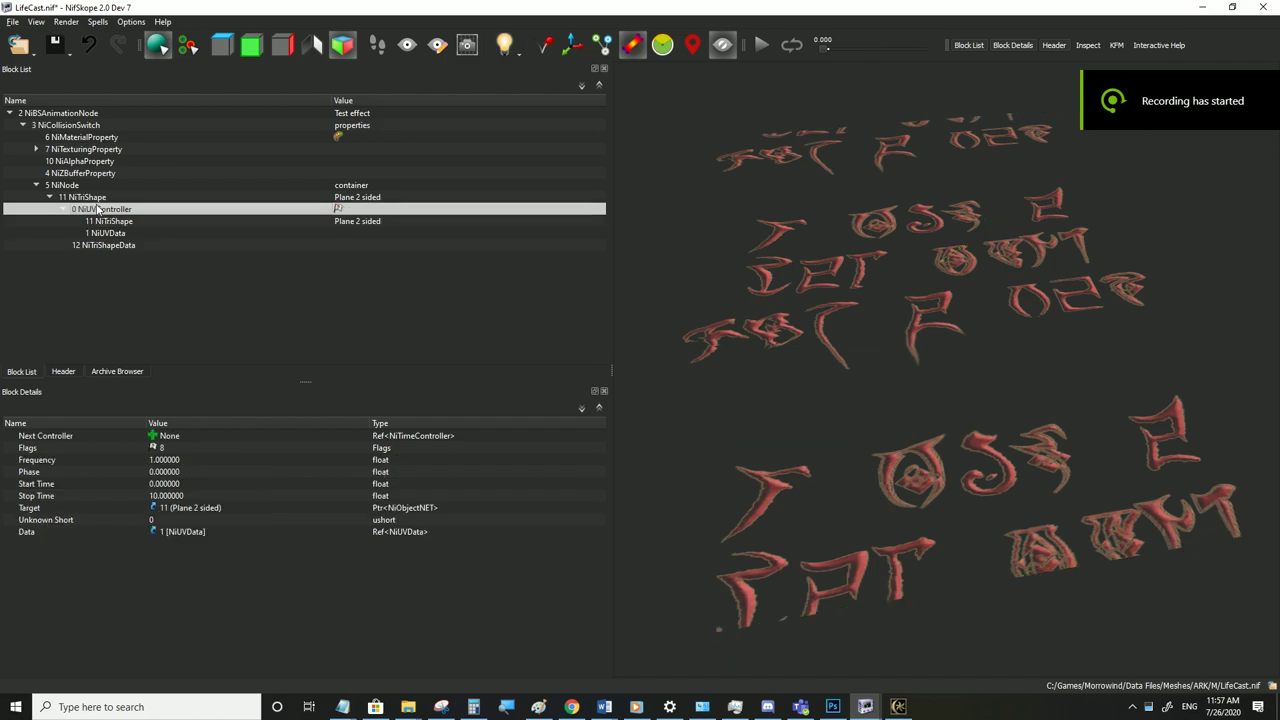
{"action": "left_click", "coordinate": [85, 197]}
{"action": "right_click", "coordinate": [96, 194]}
{"action": "mouse_move", "coordinate": [140, 272]}
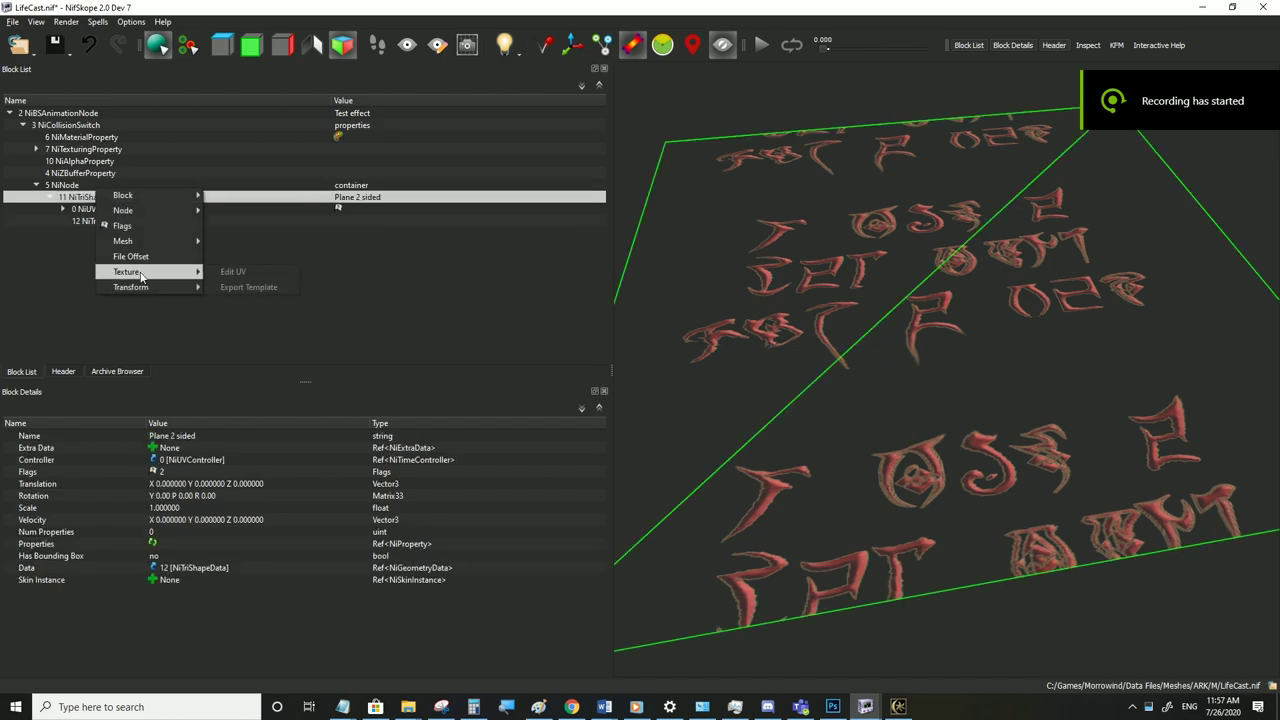
{"action": "left_click", "coordinate": [217, 273]}
Scale UV coordinate set 1 non-uniformly to Y=0.5, half height
{"action": "left_click_drag", "start_coordinate": [671, 357], "coordinate": [836, 548]}
{"action": "right_click", "coordinate": [780, 418]}
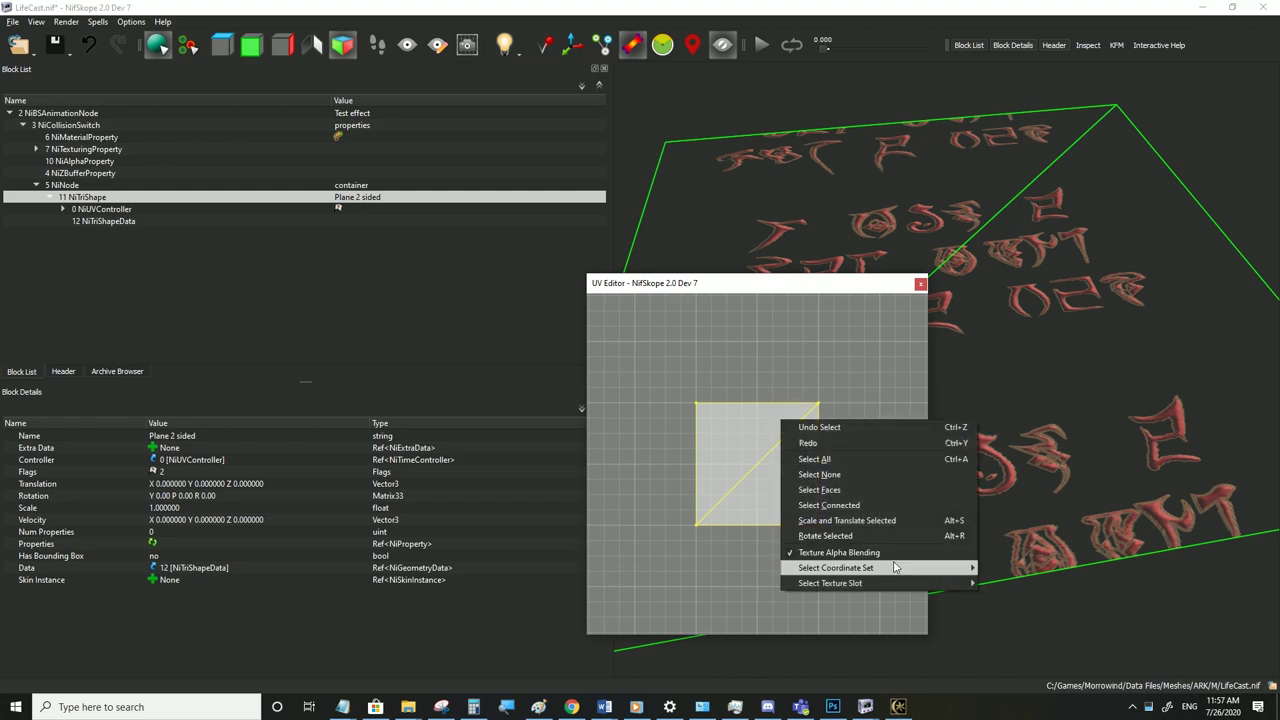
{"action": "mouse_move", "coordinate": [897, 567]}
{"action": "left_click", "coordinate": [1006, 584]}
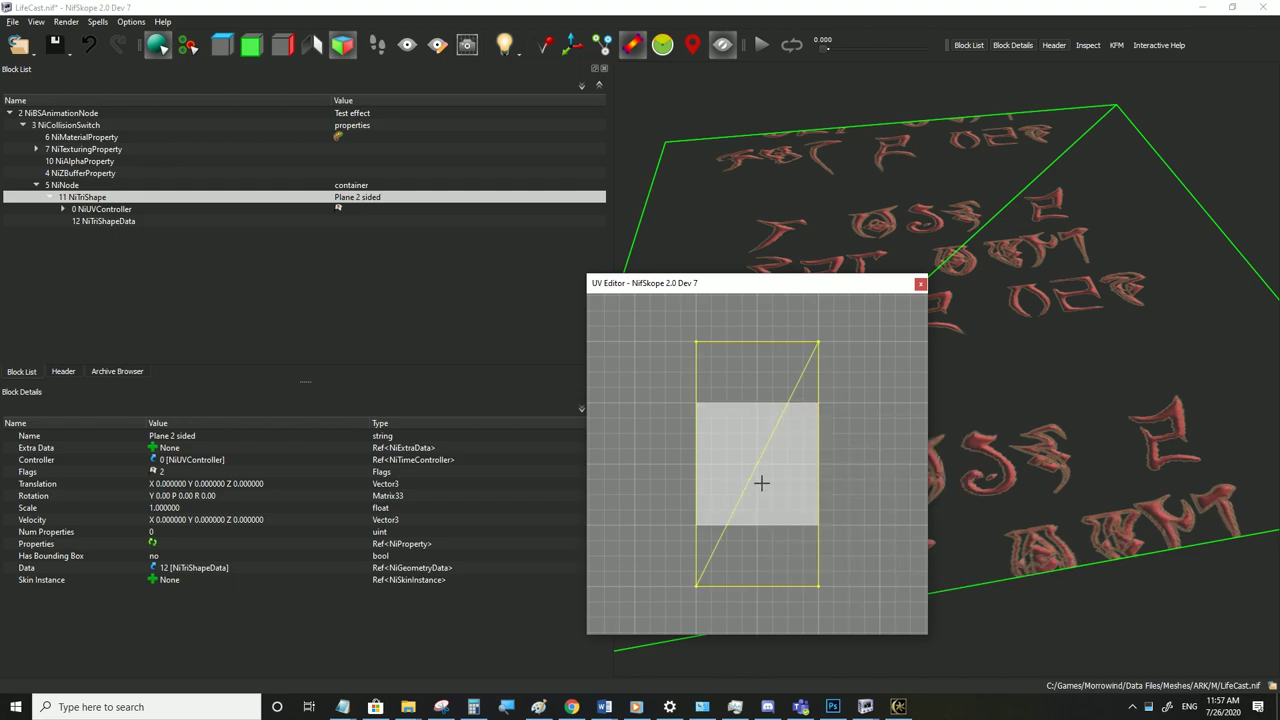
{"action": "left_click_drag", "start_coordinate": [675, 599], "coordinate": [835, 329]}
{"action": "right_click", "coordinate": [790, 399]}
{"action": "left_click", "coordinate": [852, 504]}
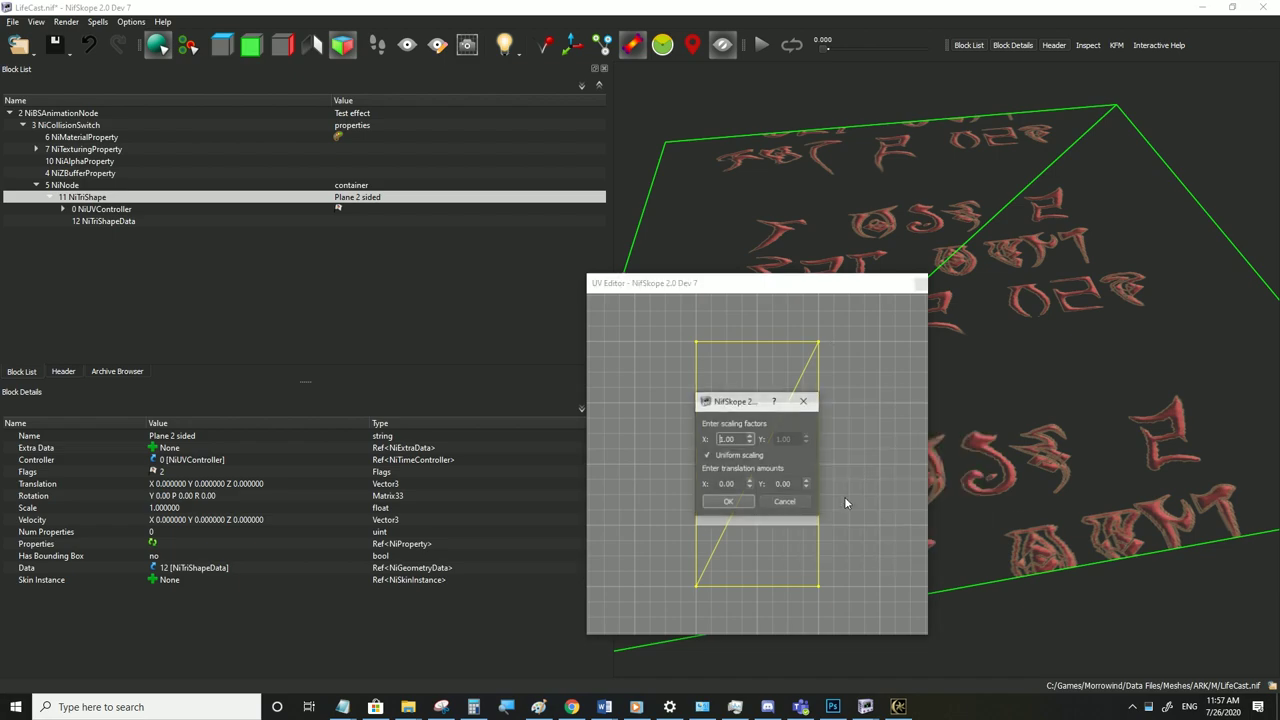
{"action": "left_click", "coordinate": [708, 455]}
{"action": "left_click", "coordinate": [787, 439]}
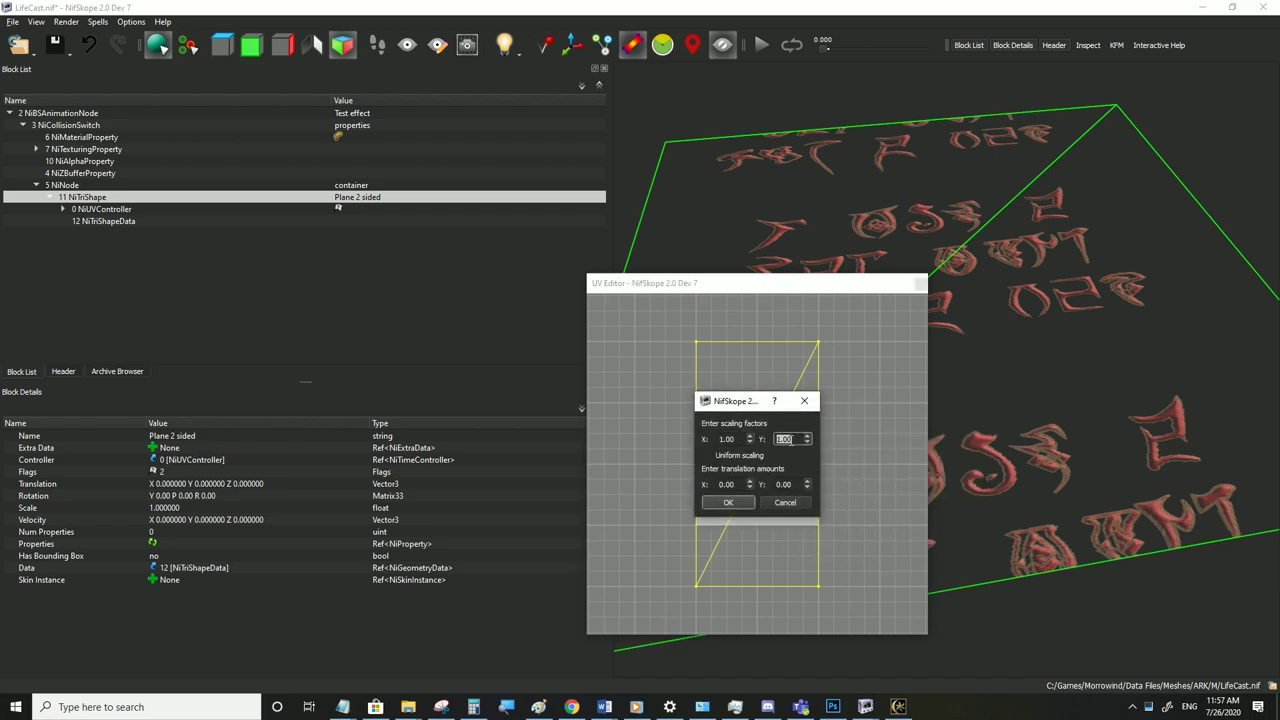
{"action": "type", "text": "0.5"}
{"action": "left_click_drag", "start_coordinate": [740, 403], "coordinate": [558, 381]}
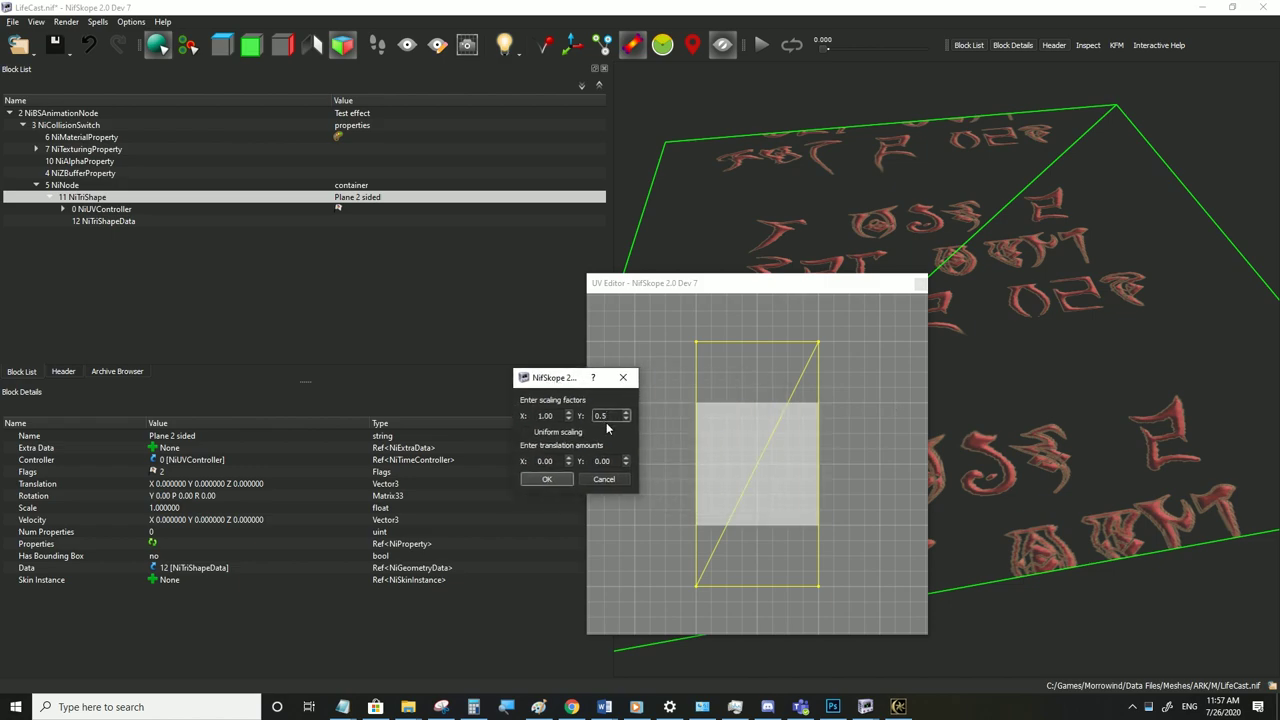
{"action": "key", "text": "Return"}
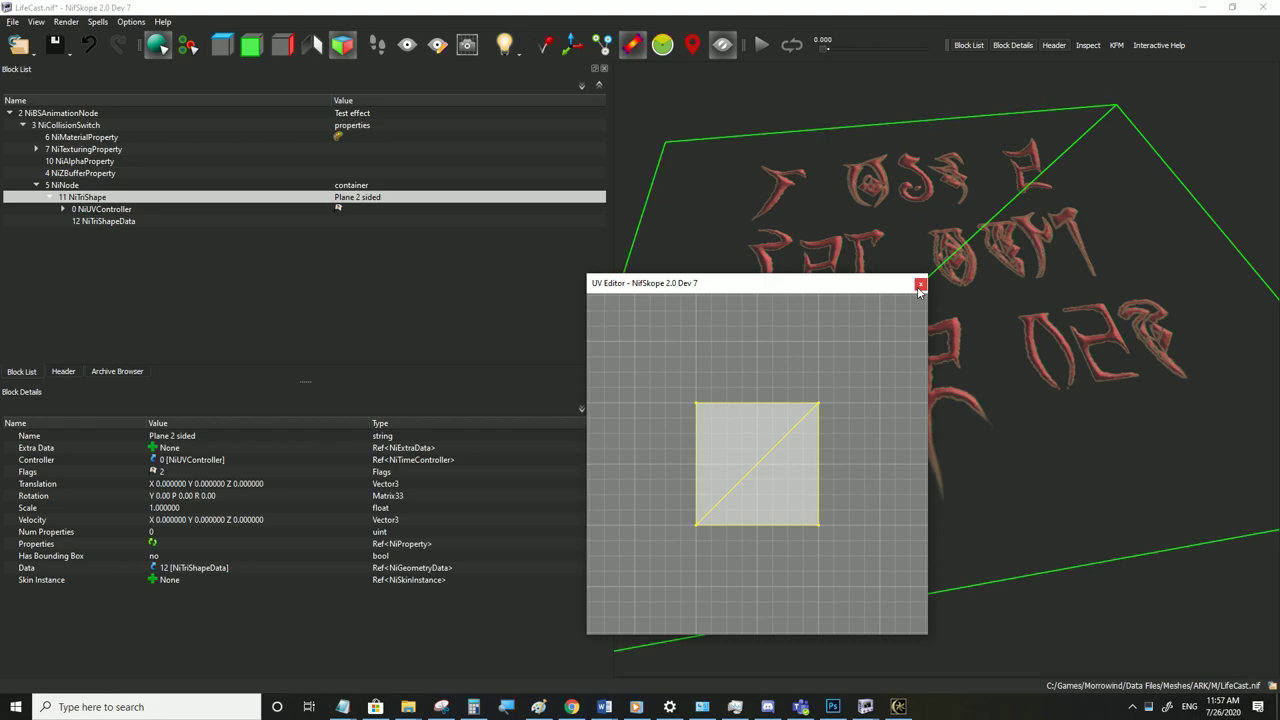
Scale UV coordinate set 0 to Y=2, then close the editor and reselect the texturing property
{"action": "right_click", "coordinate": [795, 343]}
{"action": "mouse_move", "coordinate": [950, 491]}
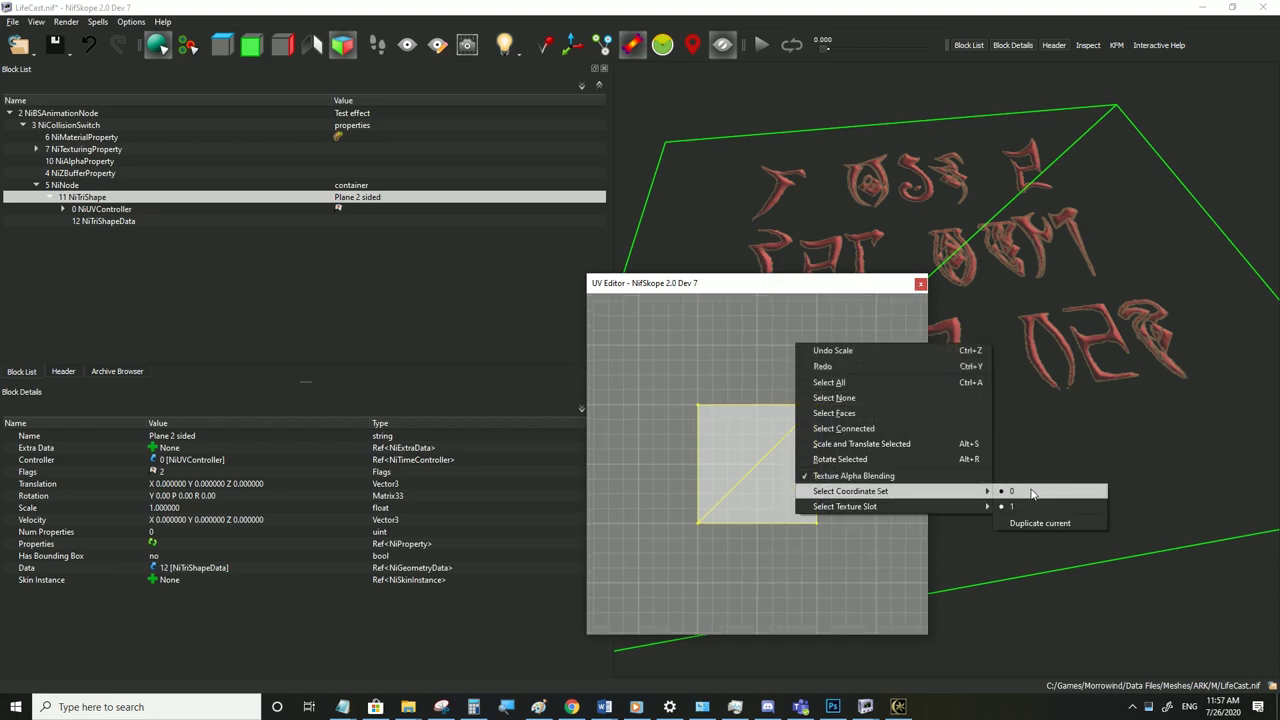
{"action": "left_click", "coordinate": [1033, 491]}
{"action": "right_click", "coordinate": [827, 396]}
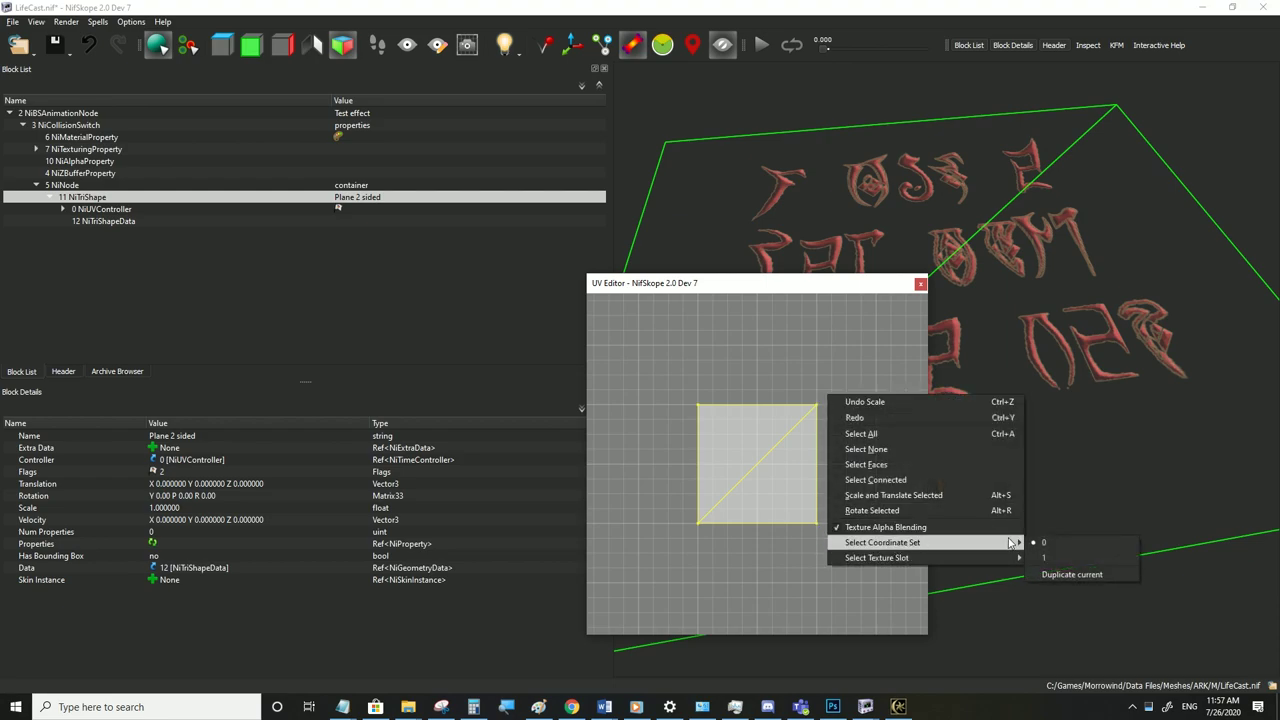
{"action": "left_click", "coordinate": [711, 518]}
{"action": "left_click_drag", "start_coordinate": [648, 558], "coordinate": [866, 372]}
{"action": "right_click", "coordinate": [786, 438]}
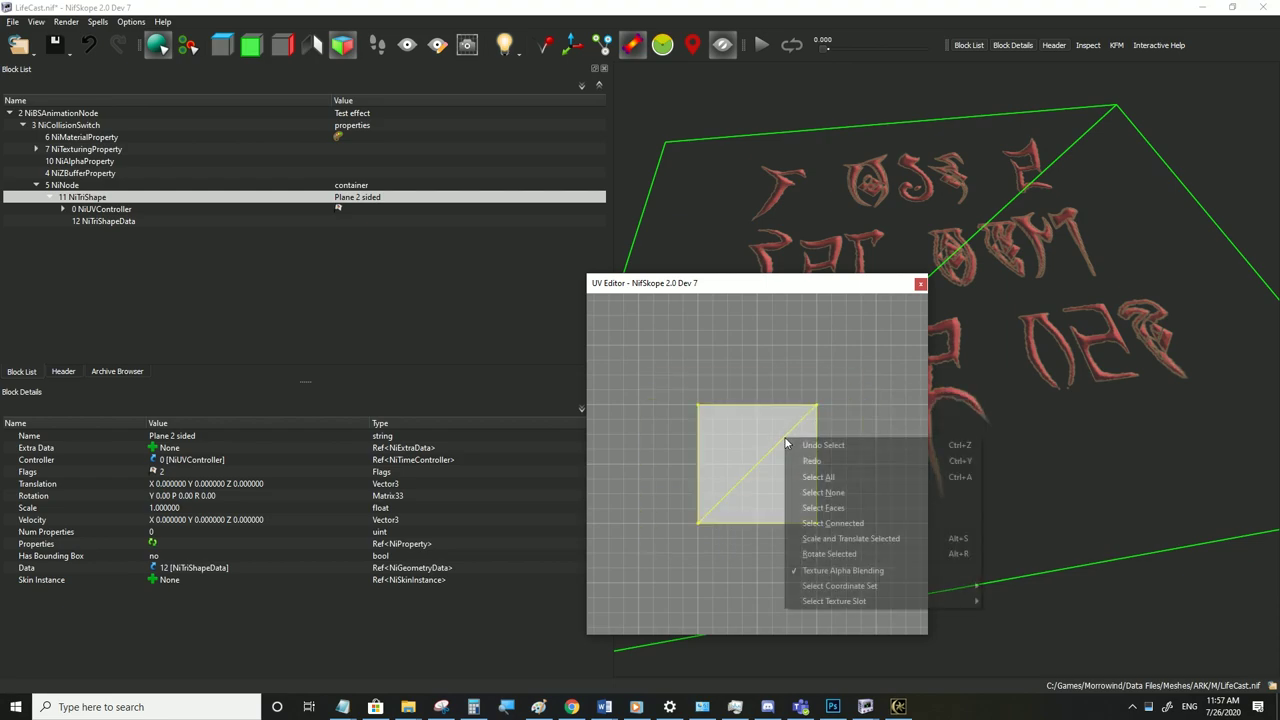
{"action": "left_click", "coordinate": [830, 538]}
{"action": "left_click", "coordinate": [706, 456]}
{"action": "left_click", "coordinate": [783, 439]}
{"action": "type", "text": "2"}
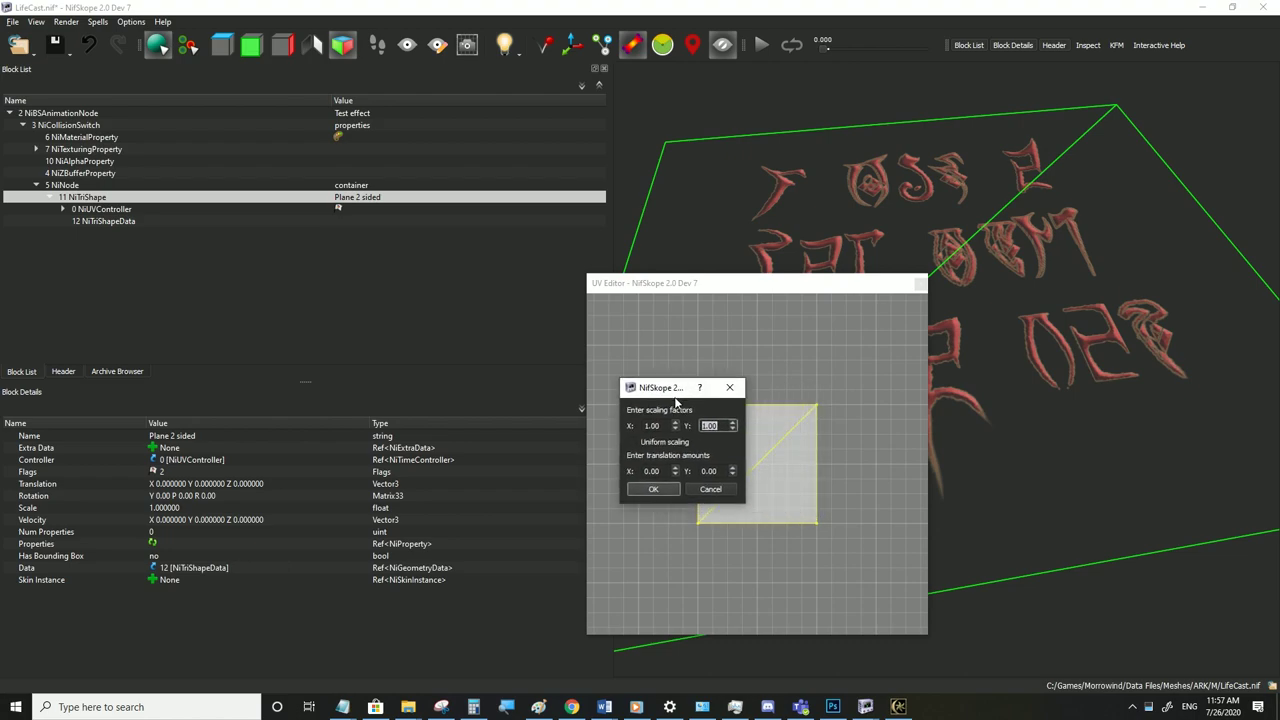
{"action": "key", "text": "Return"}
{"action": "left_click", "coordinate": [917, 283]}
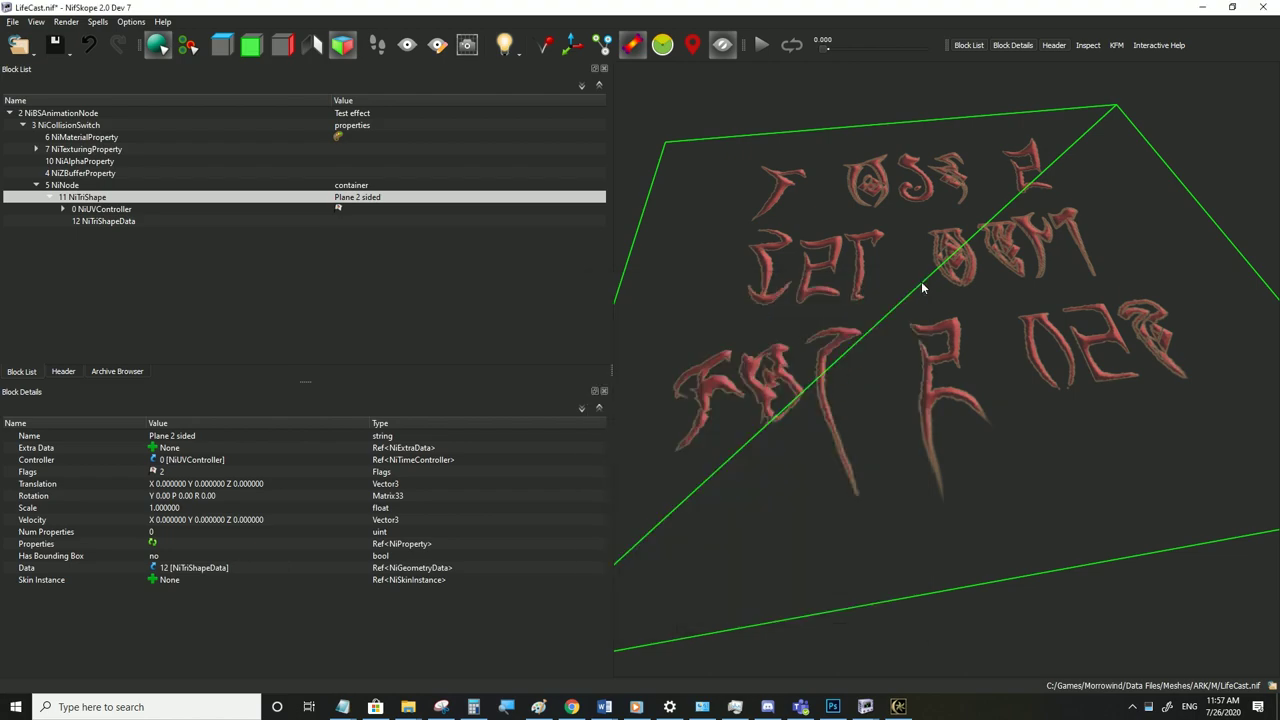
{"action": "left_click", "coordinate": [67, 151]}
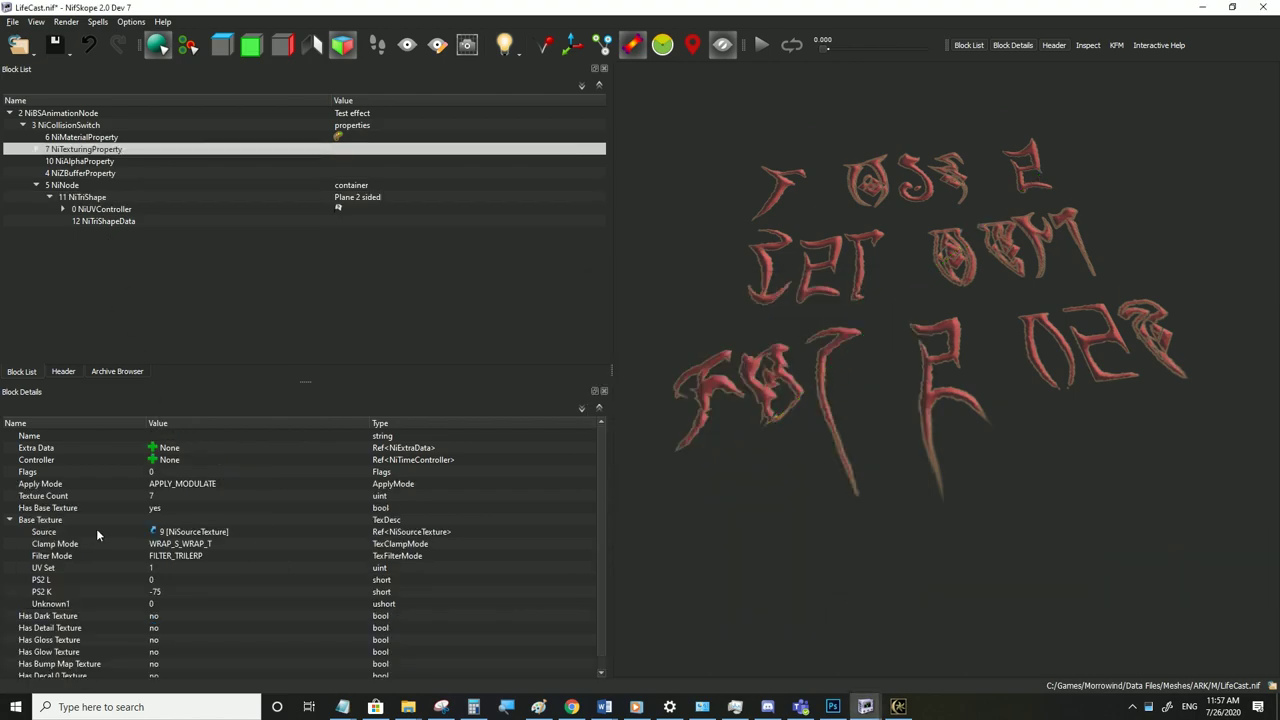
Turn on Has Dark Texture, preview the effect, and set the NiUVController frequency to 2
{"action": "double_click", "coordinate": [157, 617]}
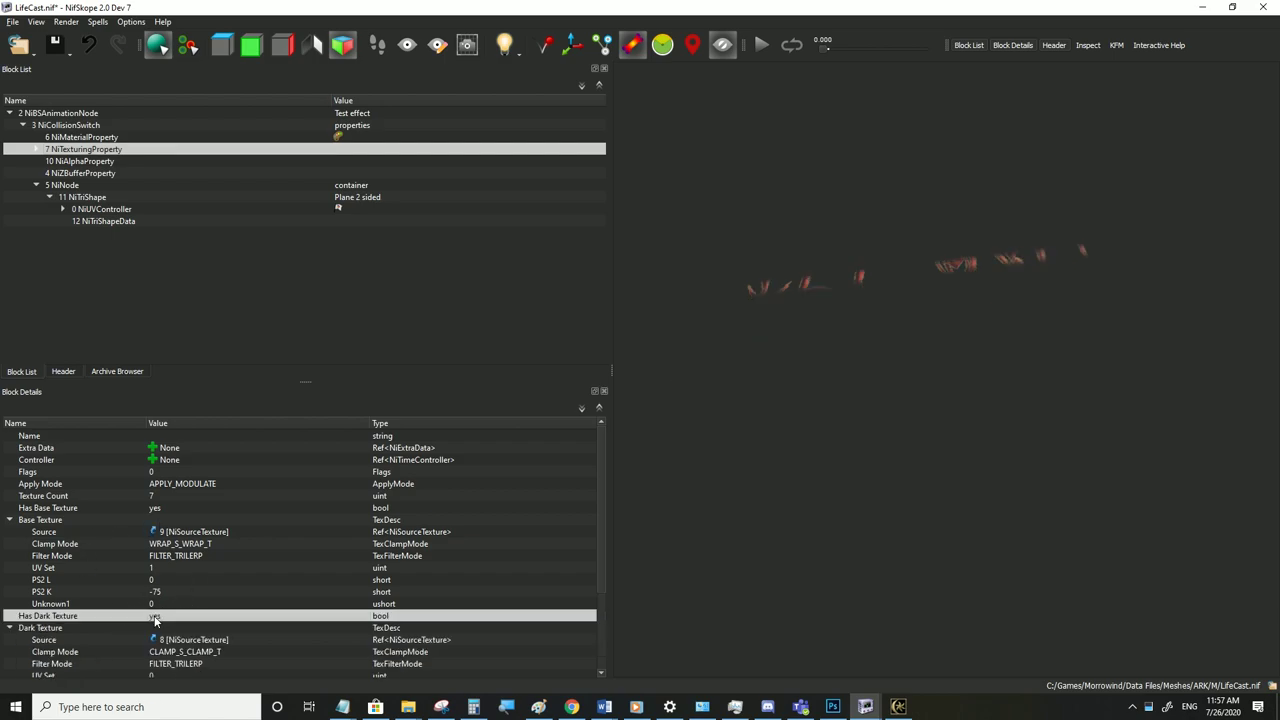
{"action": "left_click", "coordinate": [761, 45]}
{"action": "left_click", "coordinate": [104, 209]}
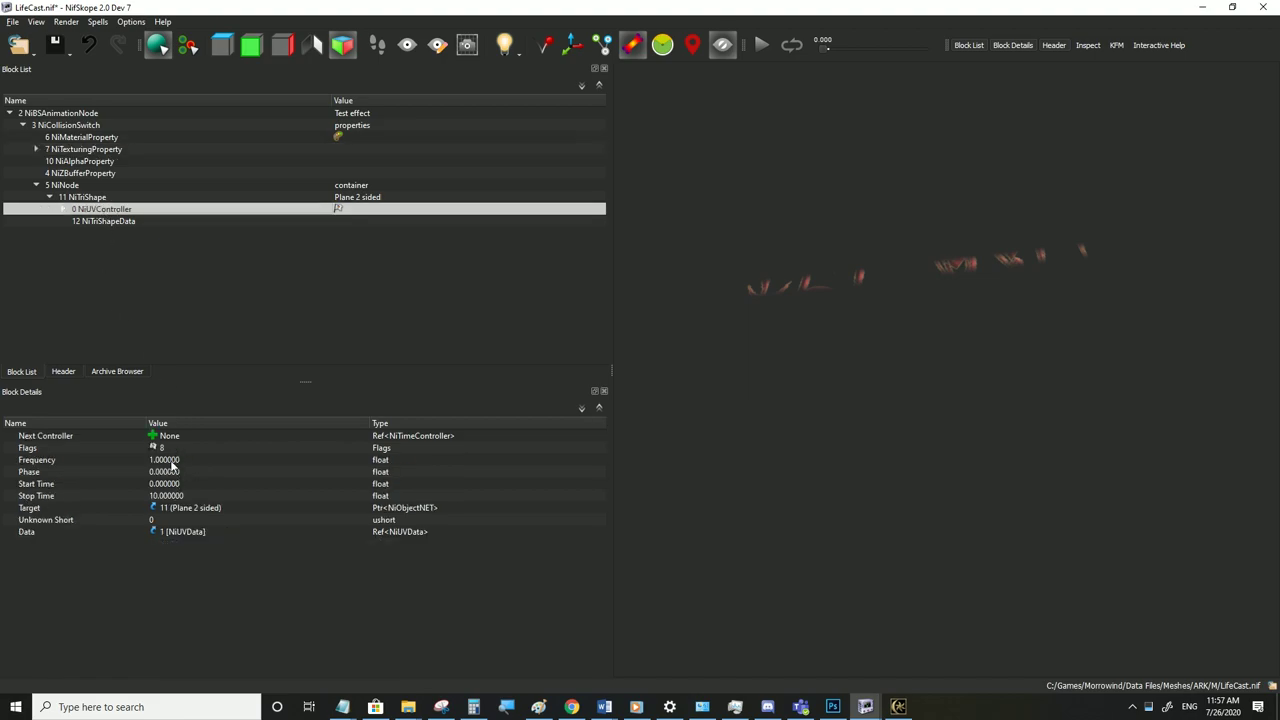
{"action": "double_click", "coordinate": [165, 460]}
{"action": "type", "text": "2"}
{"action": "key", "text": "Tab"}
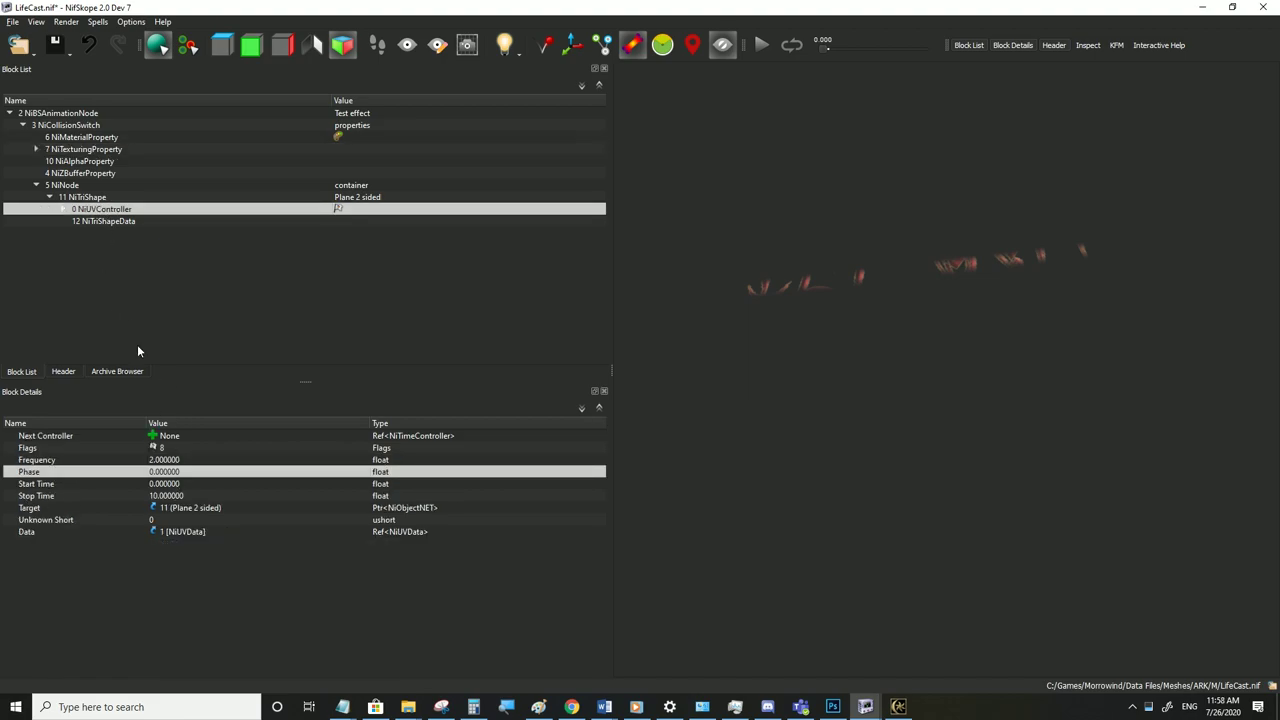
Set the three NiUVData key values to -0.5, 0.5 and -0.5
{"action": "left_click", "coordinate": [88, 222]}
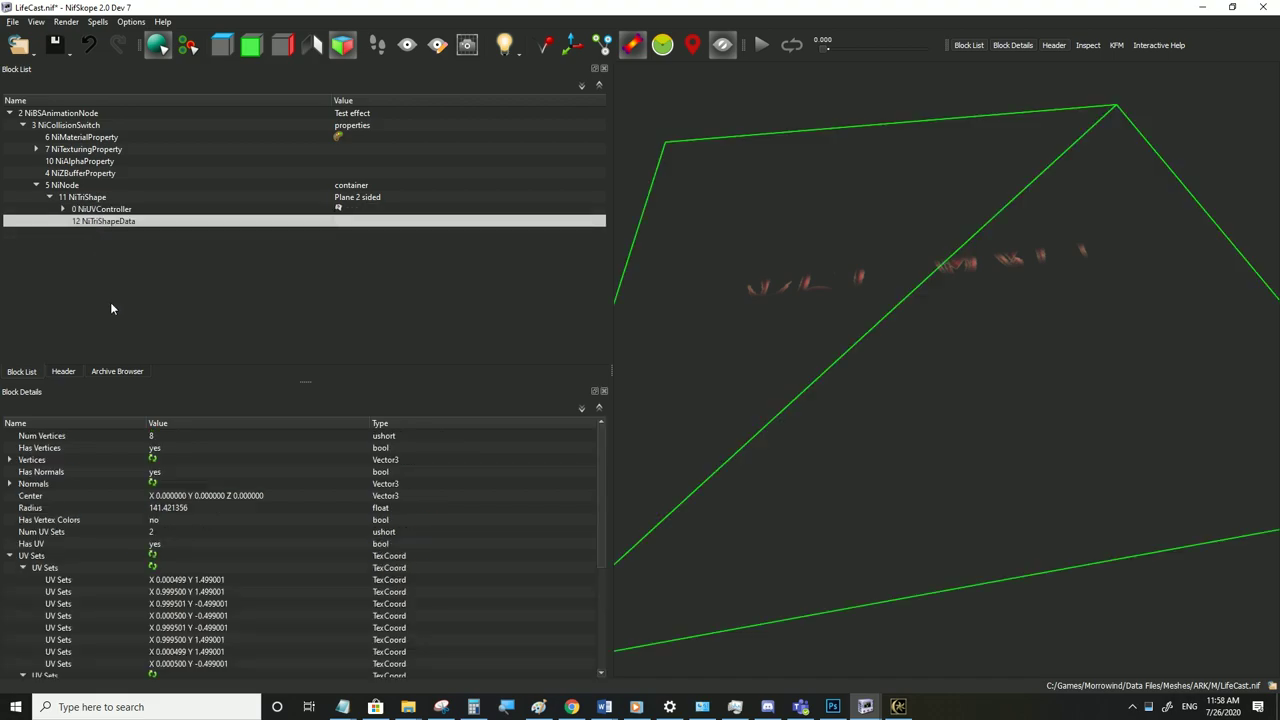
{"action": "double_click", "coordinate": [92, 209]}
{"action": "left_click", "coordinate": [93, 221]}
{"action": "left_click", "coordinate": [100, 233]}
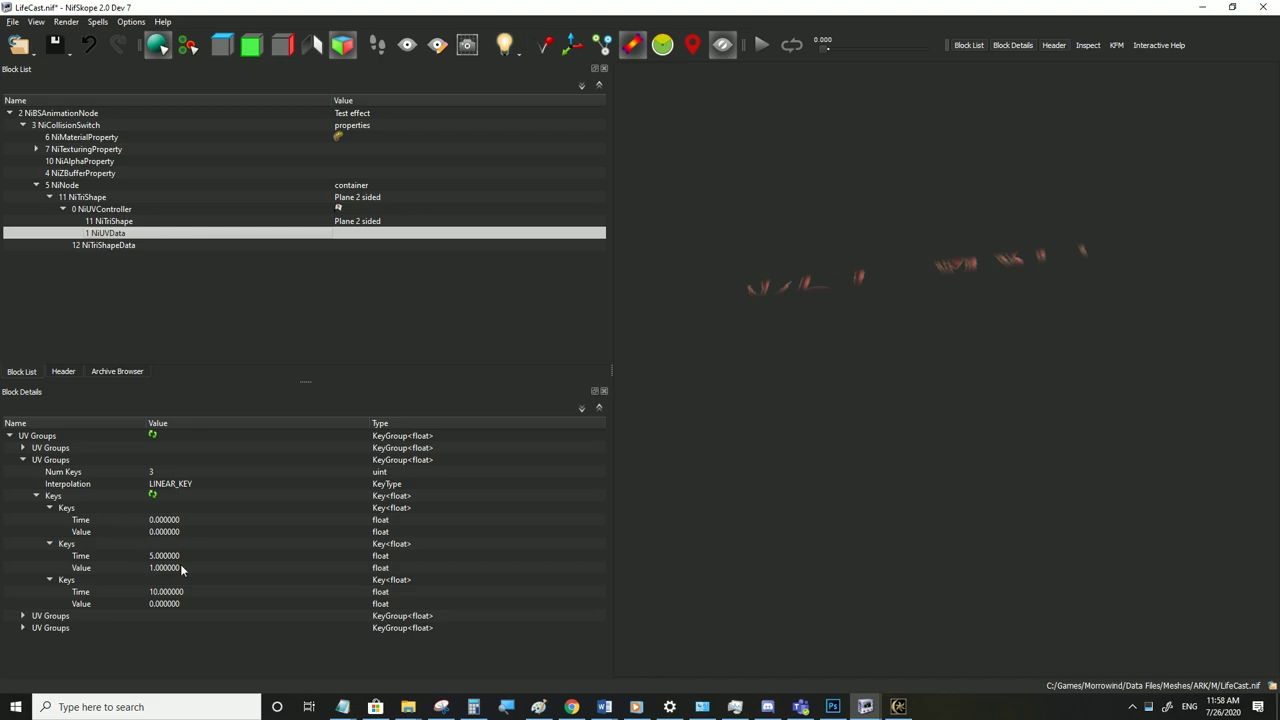
{"action": "double_click", "coordinate": [177, 531]}
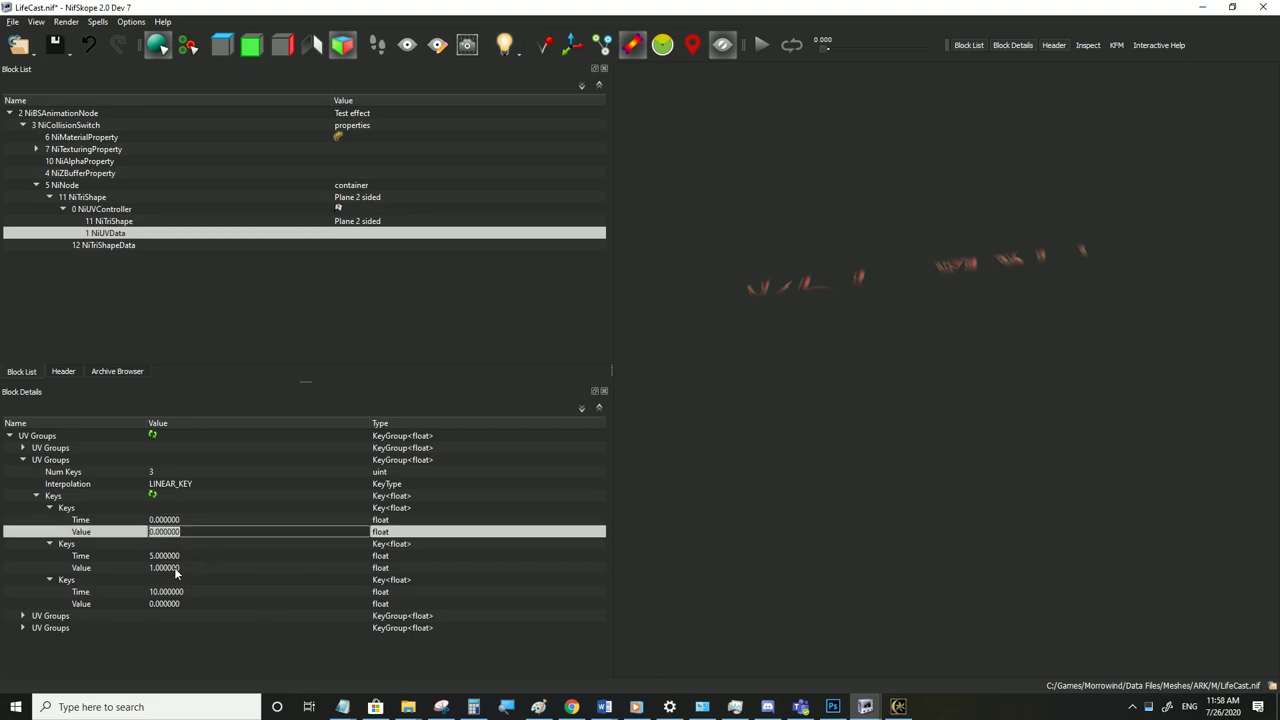
{"action": "type", "text": "-0.5"}
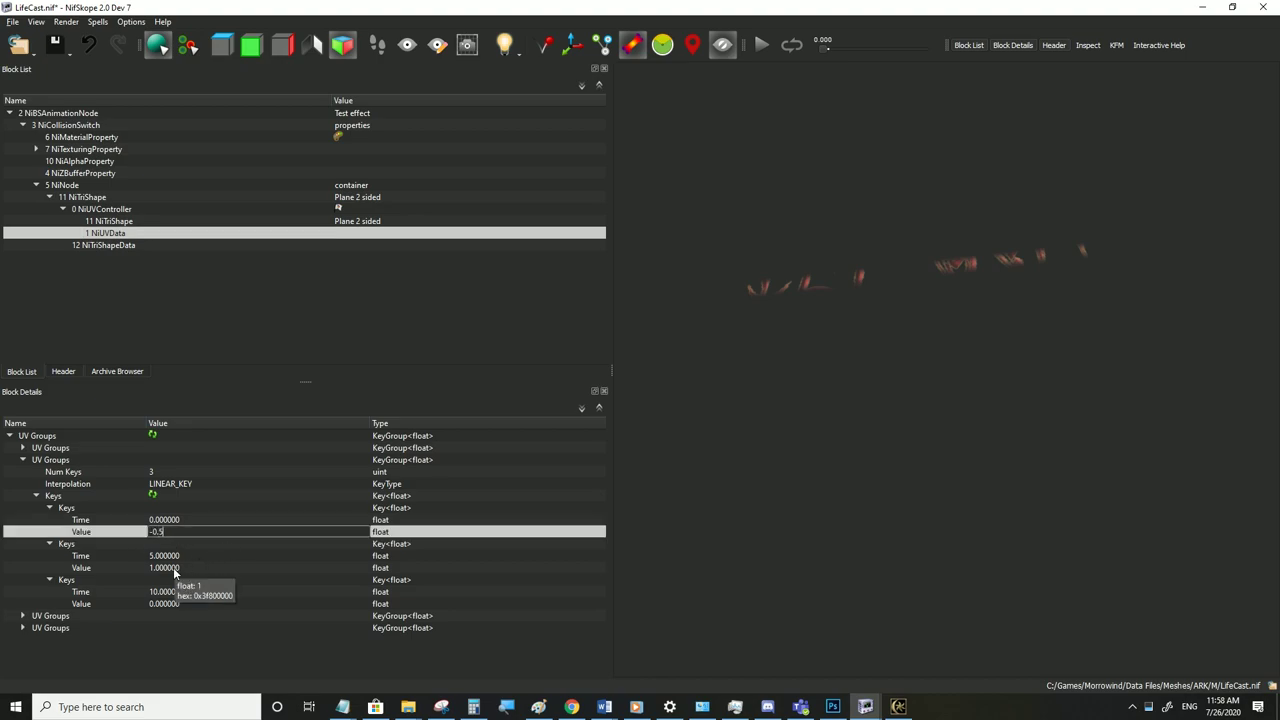
{"action": "left_click", "coordinate": [173, 567]}
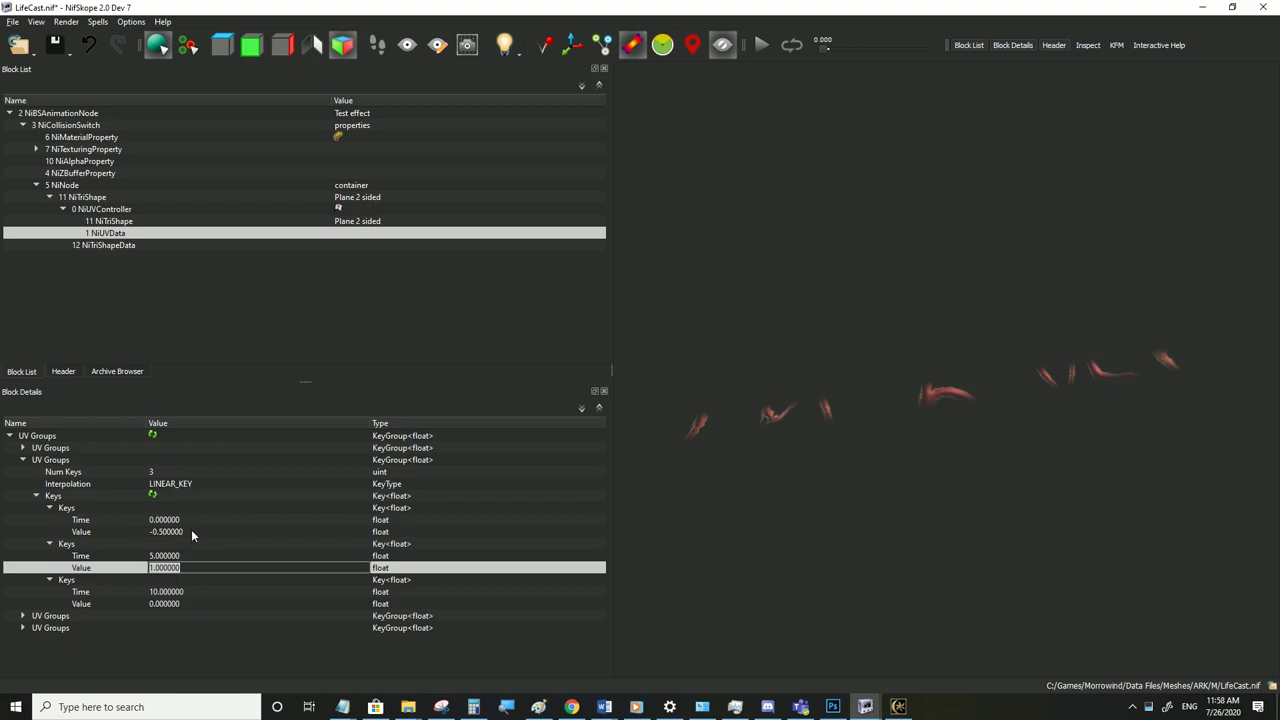
{"action": "type", "text": "0.5"}
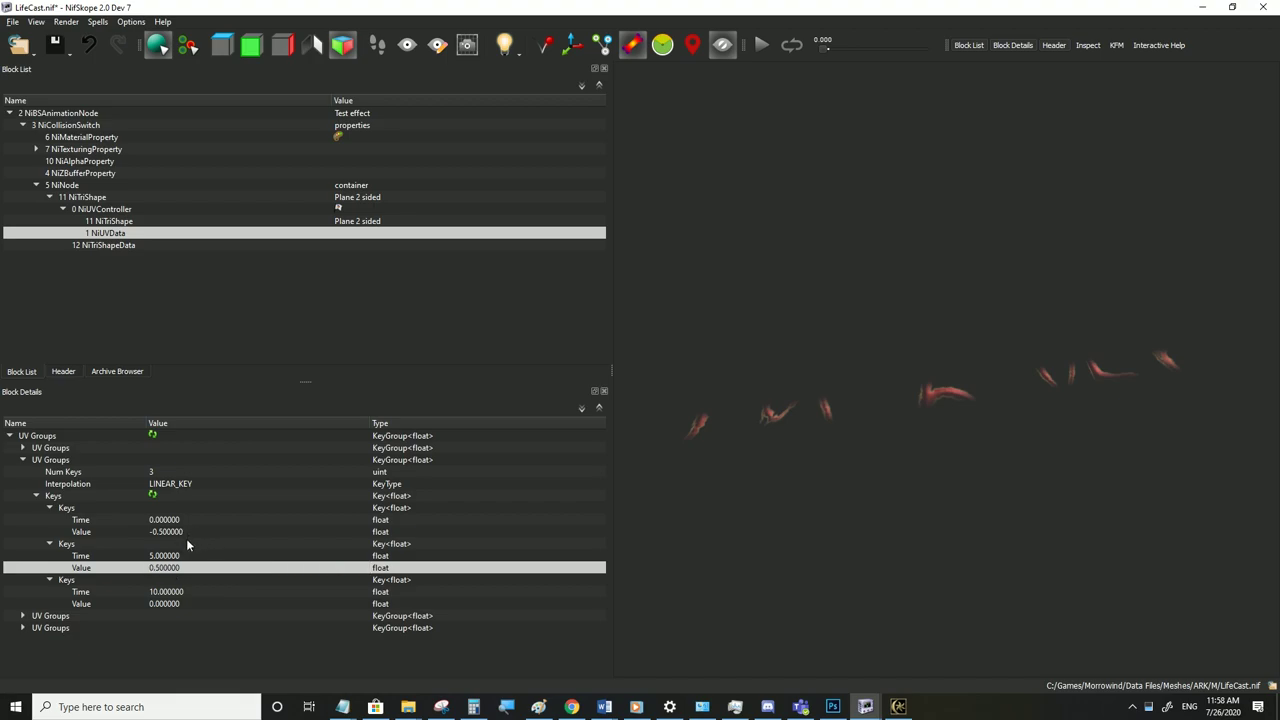
{"action": "left_click", "coordinate": [186, 536]}
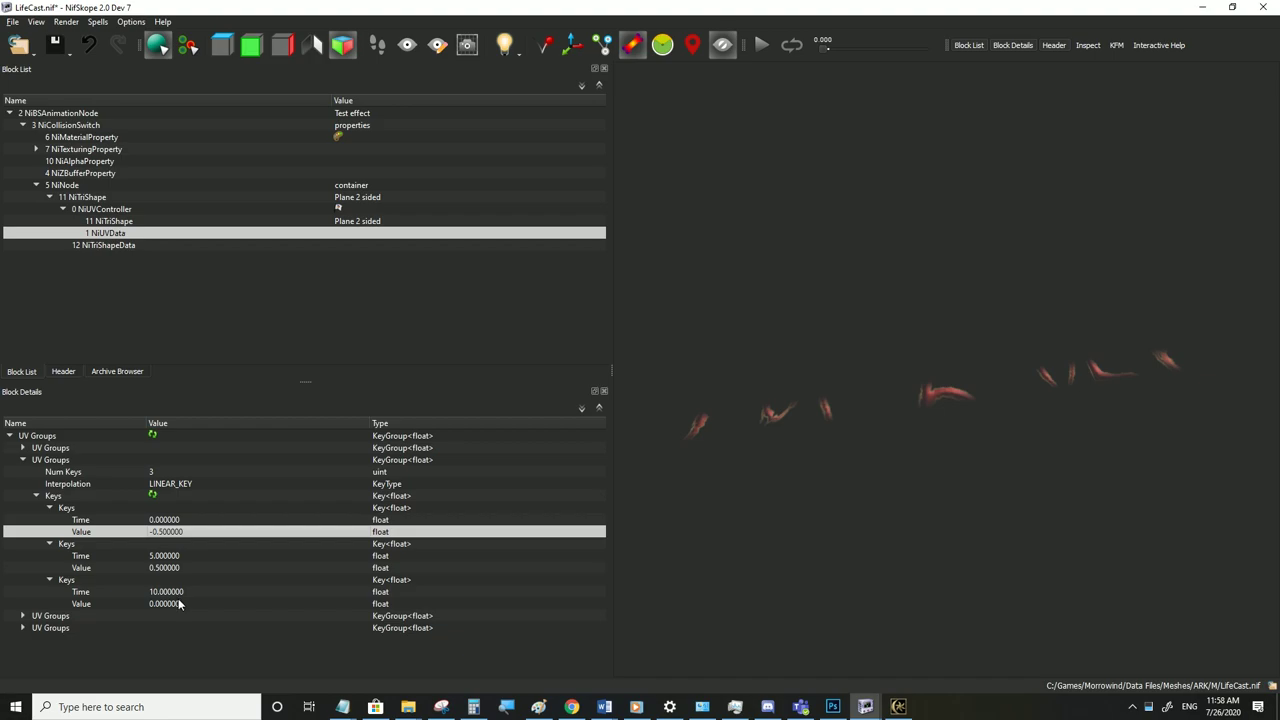
{"action": "left_click", "coordinate": [178, 602]}
{"action": "type", "text": "-0.500000"}
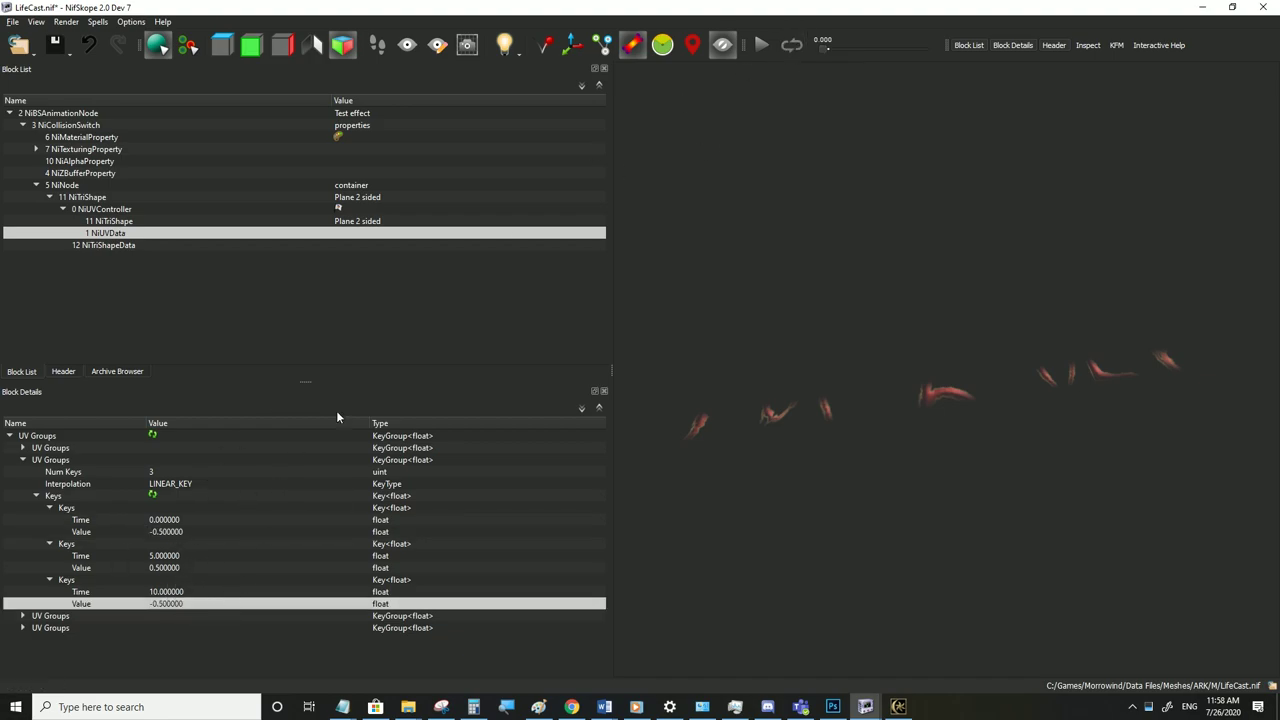
Play and pause the UV animation to check it, then save LifeCast.nif
{"action": "left_click", "coordinate": [765, 48]}
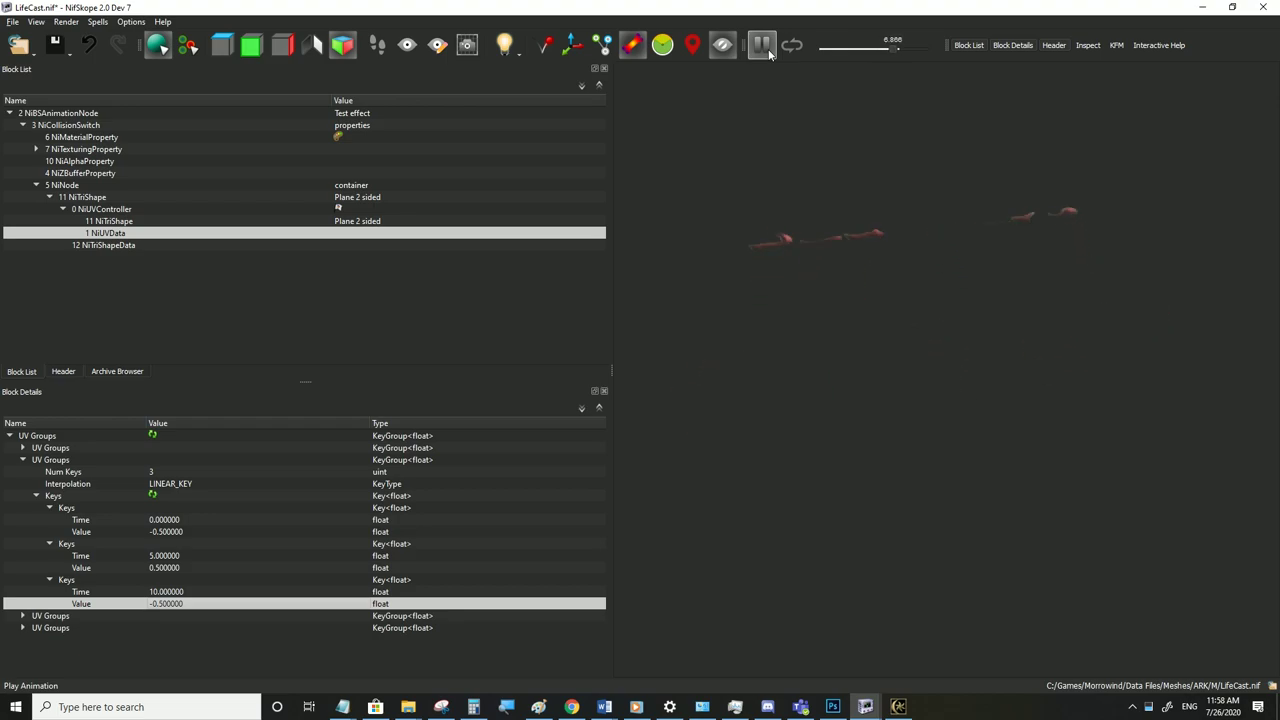
{"action": "left_click", "coordinate": [763, 47]}
{"action": "left_click", "coordinate": [12, 21]}
{"action": "left_click", "coordinate": [44, 127]}
In Morrowind, walk around the red floor effect, then go back to NifSkope
{"action": "left_click", "coordinate": [898, 706]}
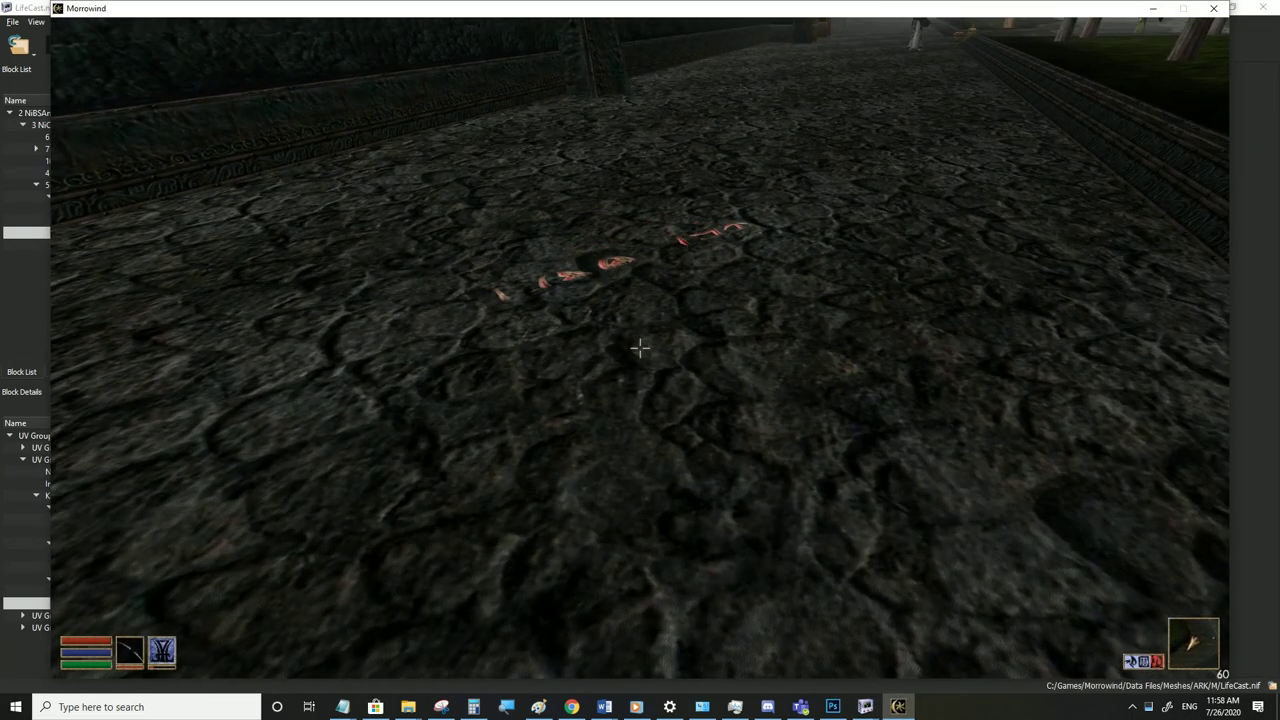
{"action": "key", "text": "w"}
{"action": "key", "text": "s"}
{"action": "key", "text": "w"}
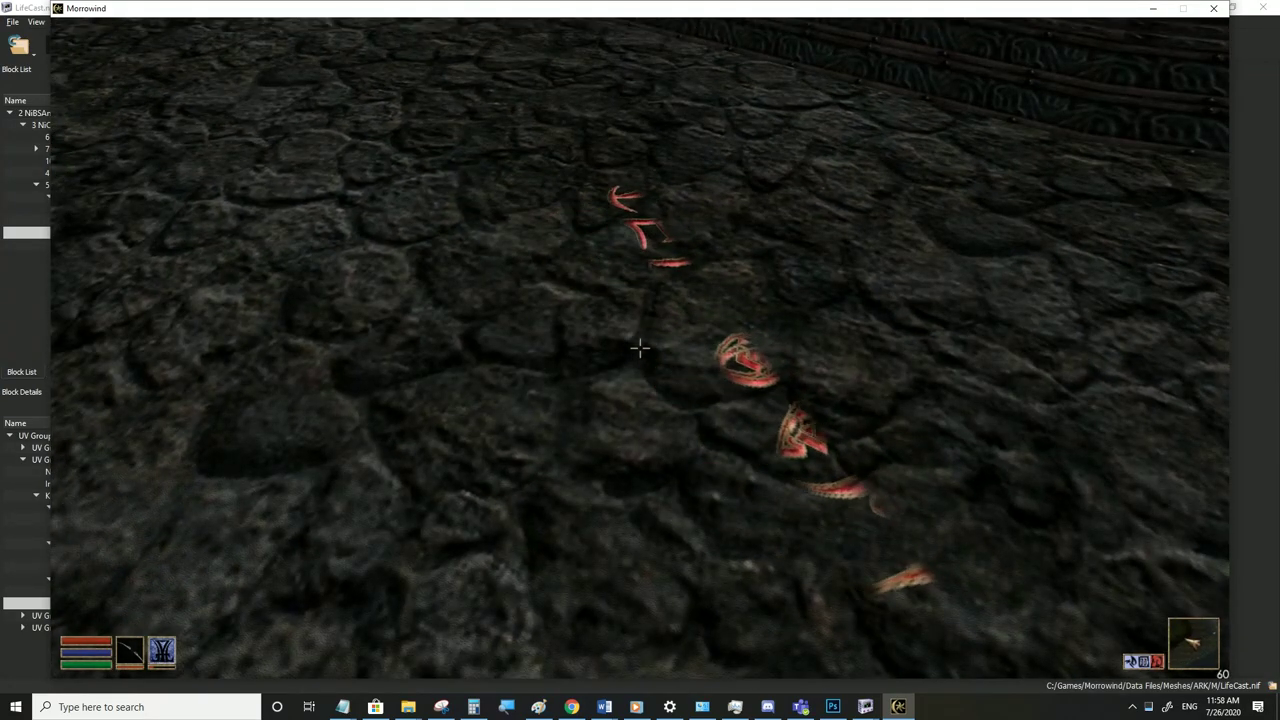
{"action": "left_click", "coordinate": [898, 706]}
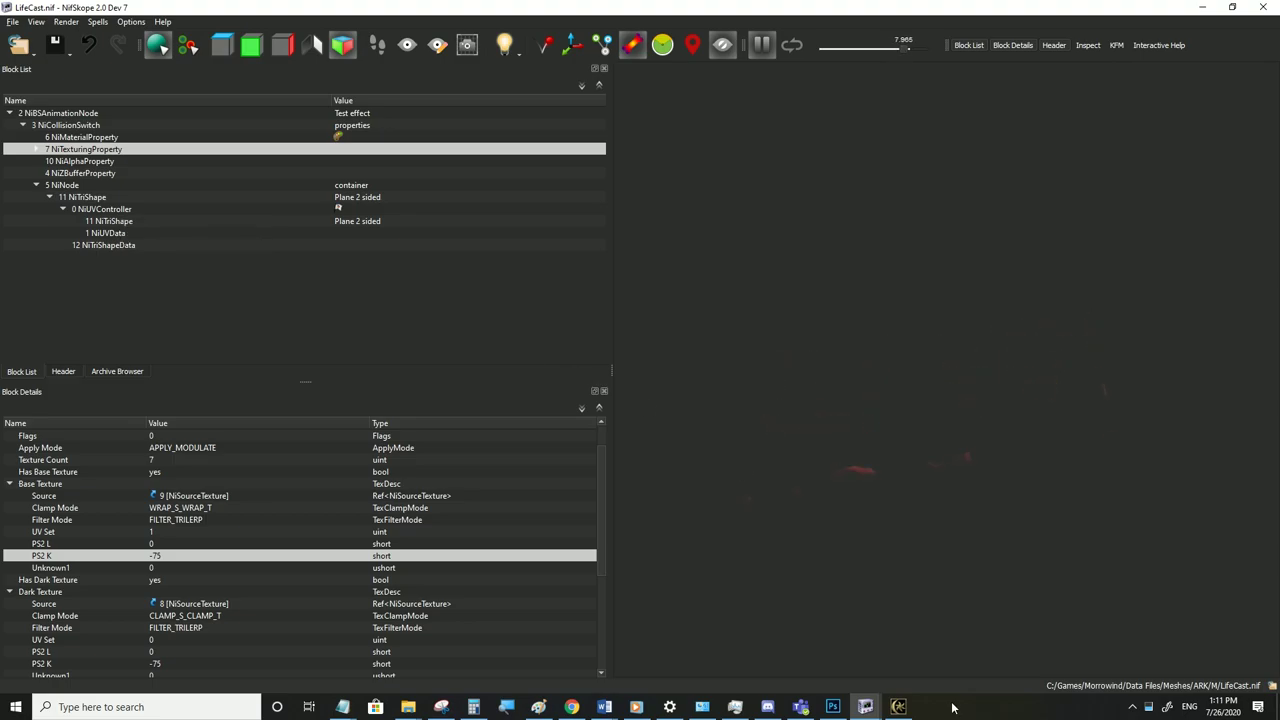
Return to the game and view the glowing rune text up close in first-person, then minimize it
{"action": "left_click", "coordinate": [898, 706]}
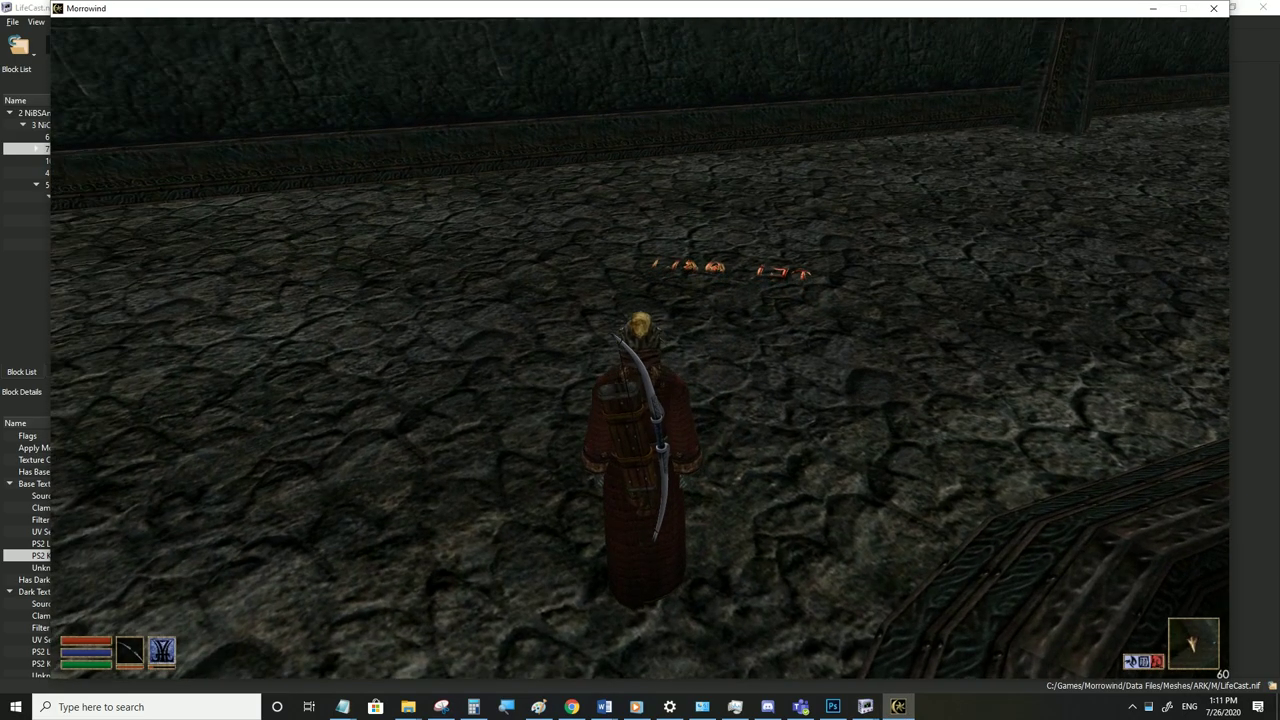
{"action": "key", "text": "w"}
{"action": "key", "text": "Tab"}
{"action": "key", "text": "s"}
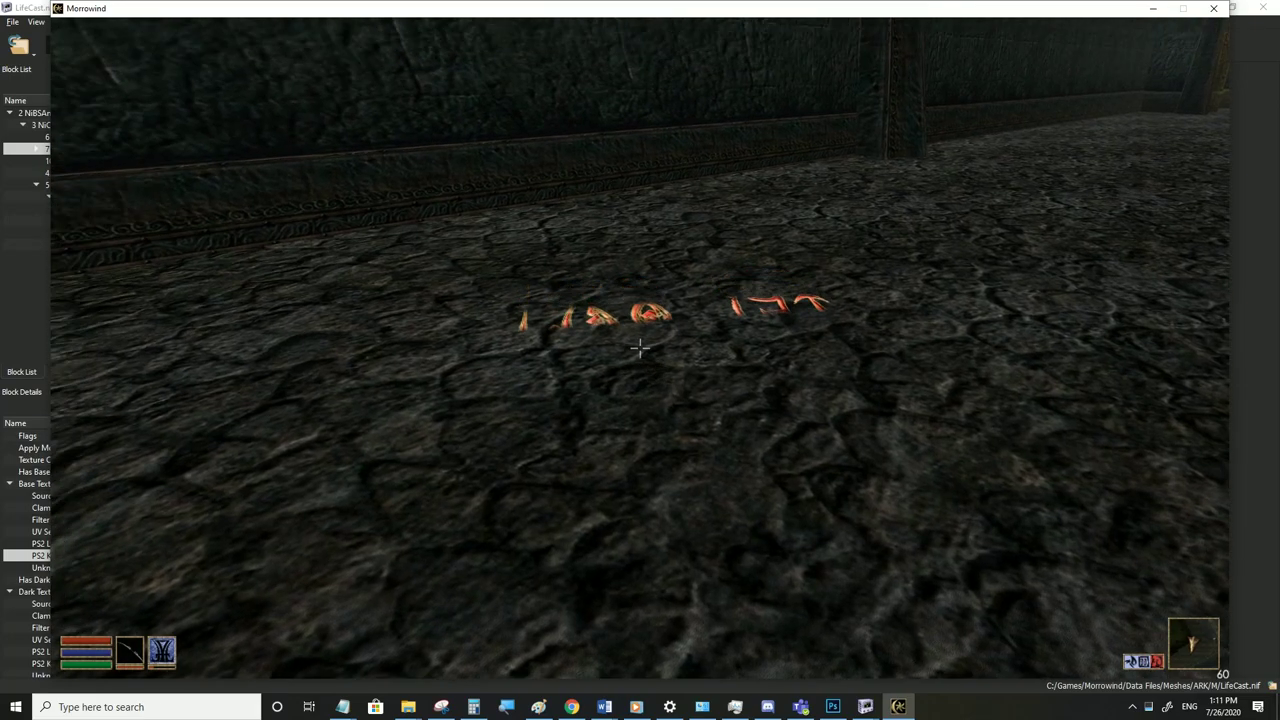
{"action": "key", "text": "w"}
{"action": "key", "text": "w"}
{"action": "key", "text": "w"}
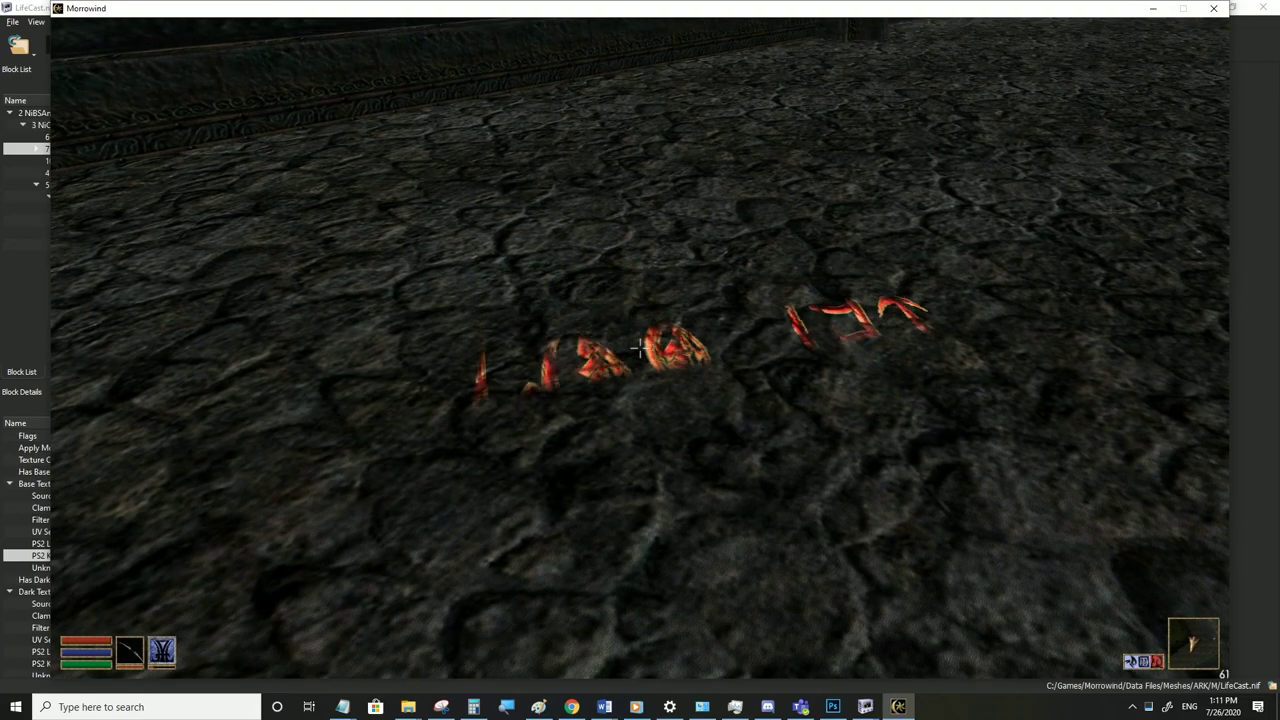
{"action": "key", "text": "s"}
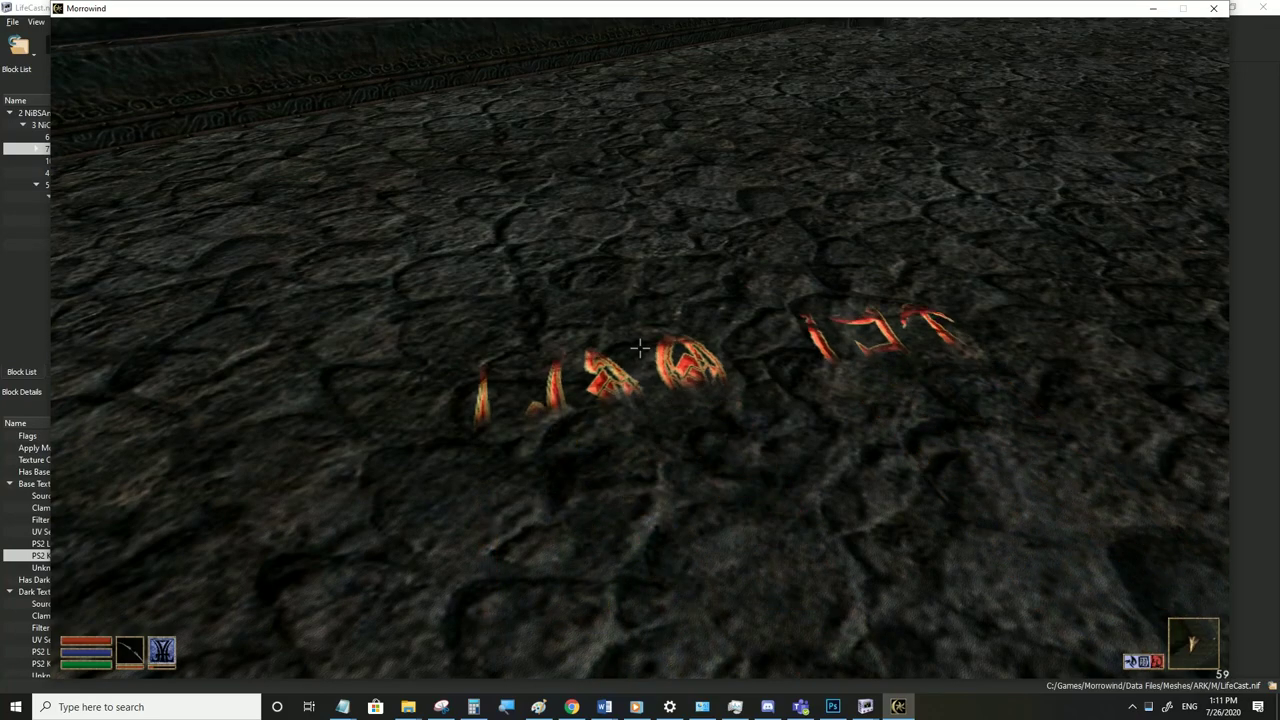
{"action": "left_click", "coordinate": [900, 707]}
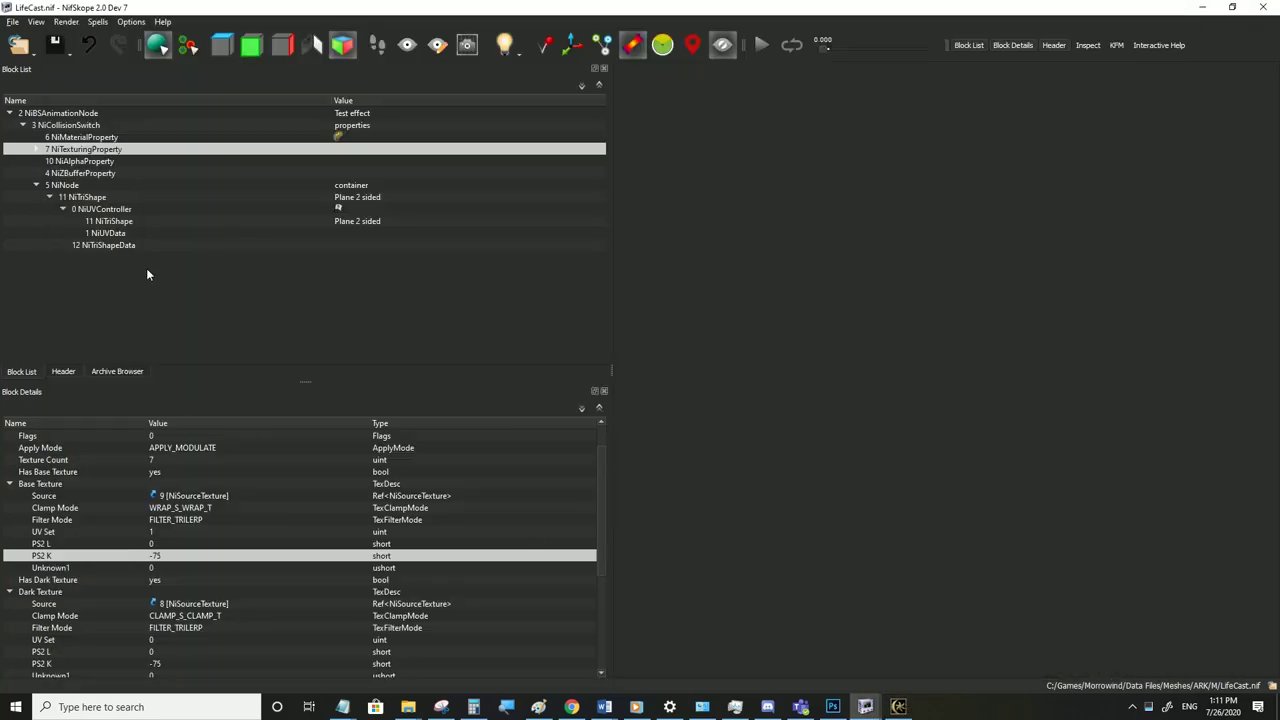
In NiTexturingProperty, set Base Texture UV Set to 0 and Dark Texture UV Set to 1
{"action": "left_click", "coordinate": [104, 210]}
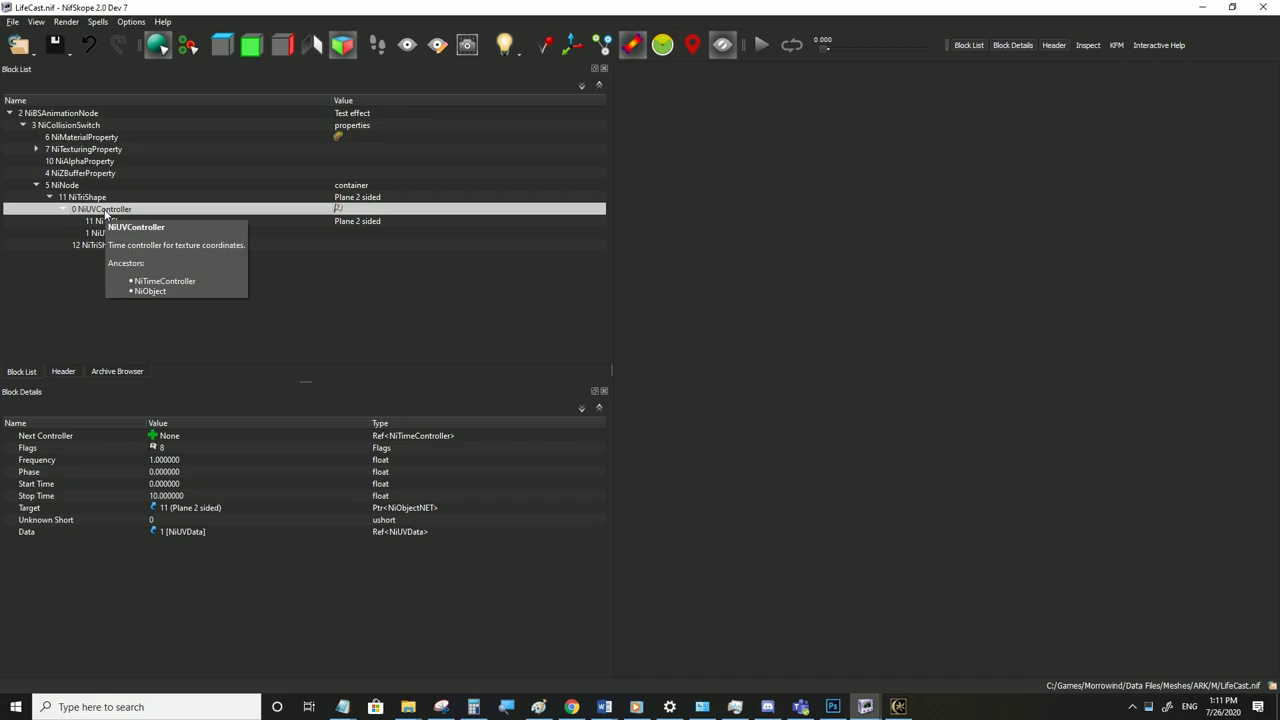
{"action": "left_click", "coordinate": [80, 150]}
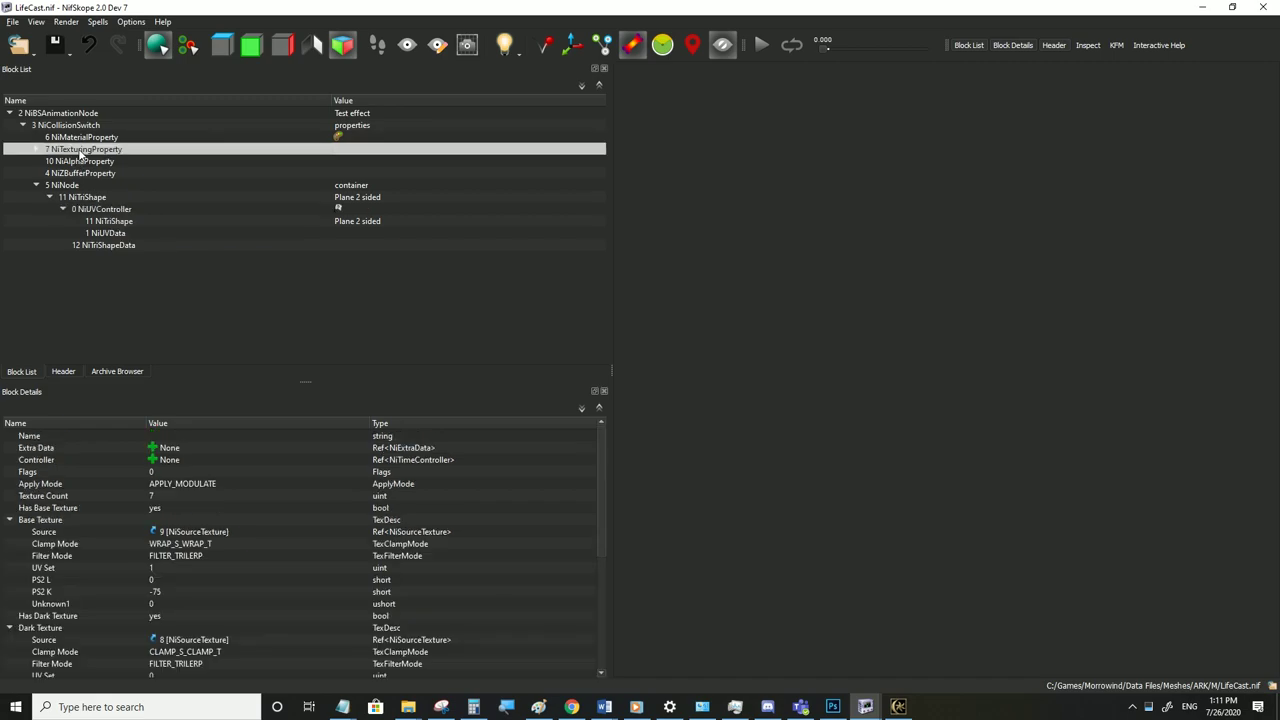
{"action": "scroll", "coordinate": [216, 558], "scroll_direction": "down", "scroll_amount": 1}
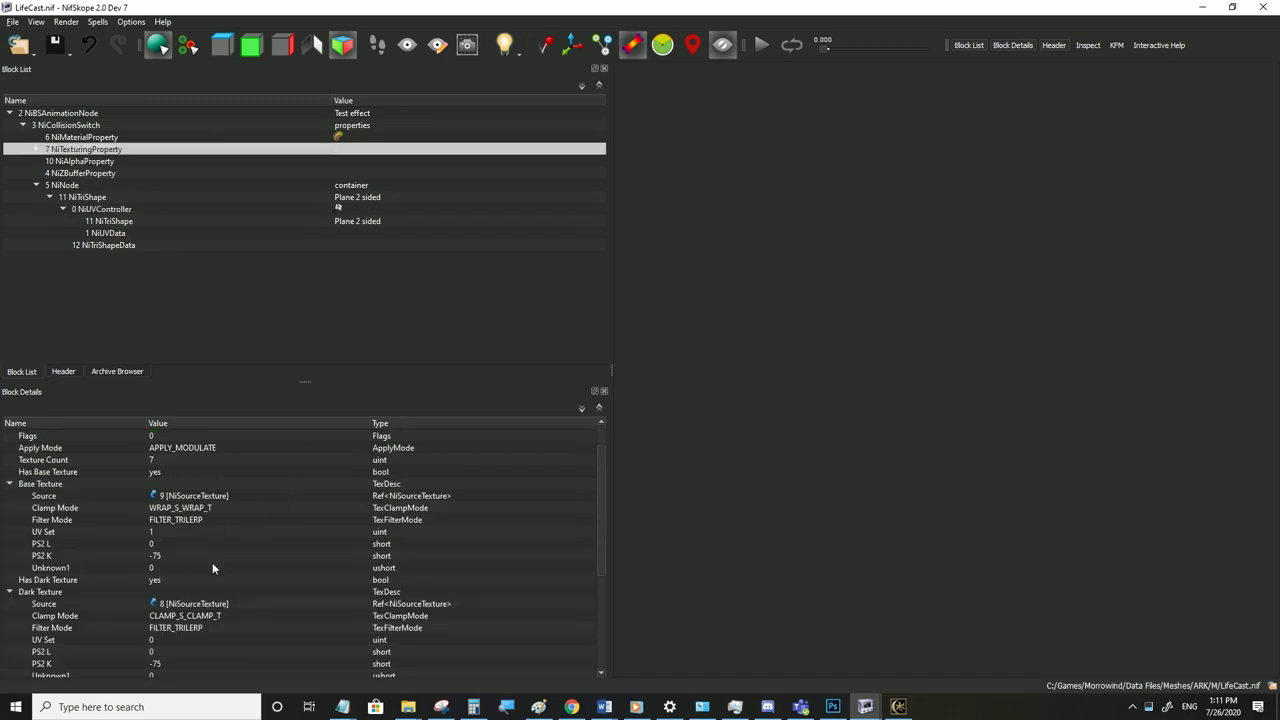
{"action": "double_click", "coordinate": [167, 532]}
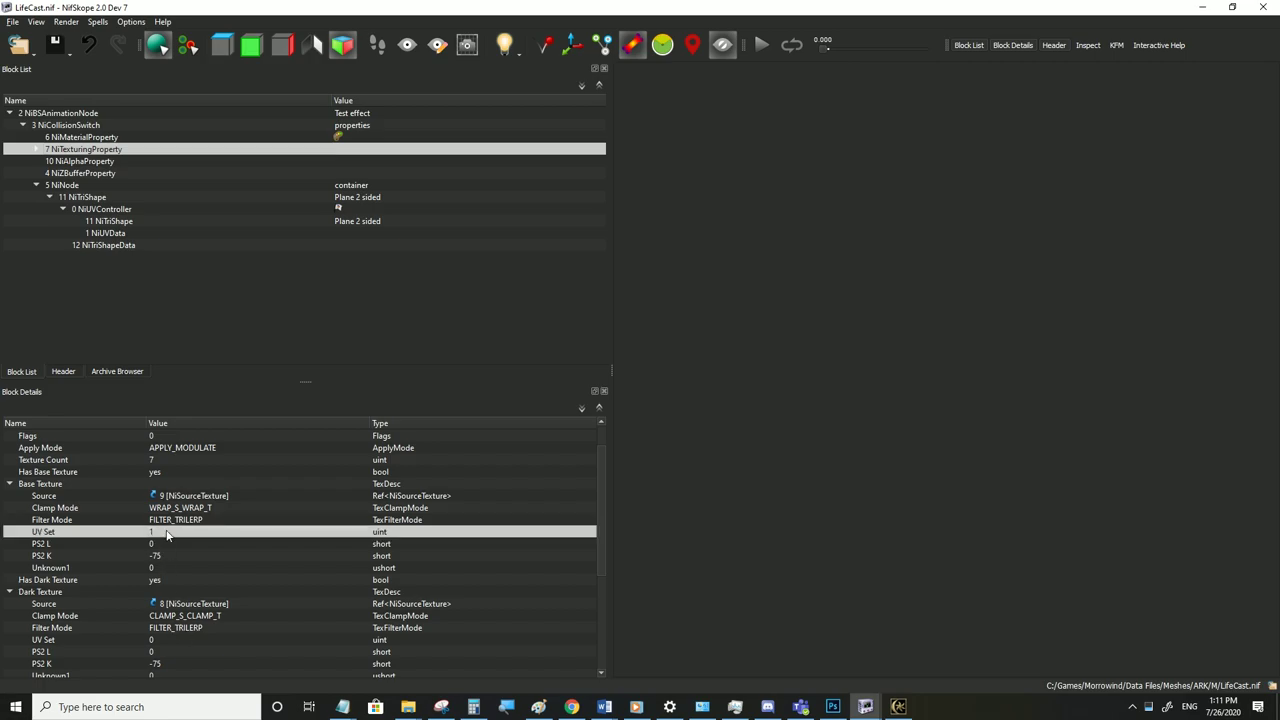
{"action": "type", "text": "0"}
{"action": "double_click", "coordinate": [160, 644]}
{"action": "type", "text": "1"}
{"action": "left_click", "coordinate": [168, 617]}
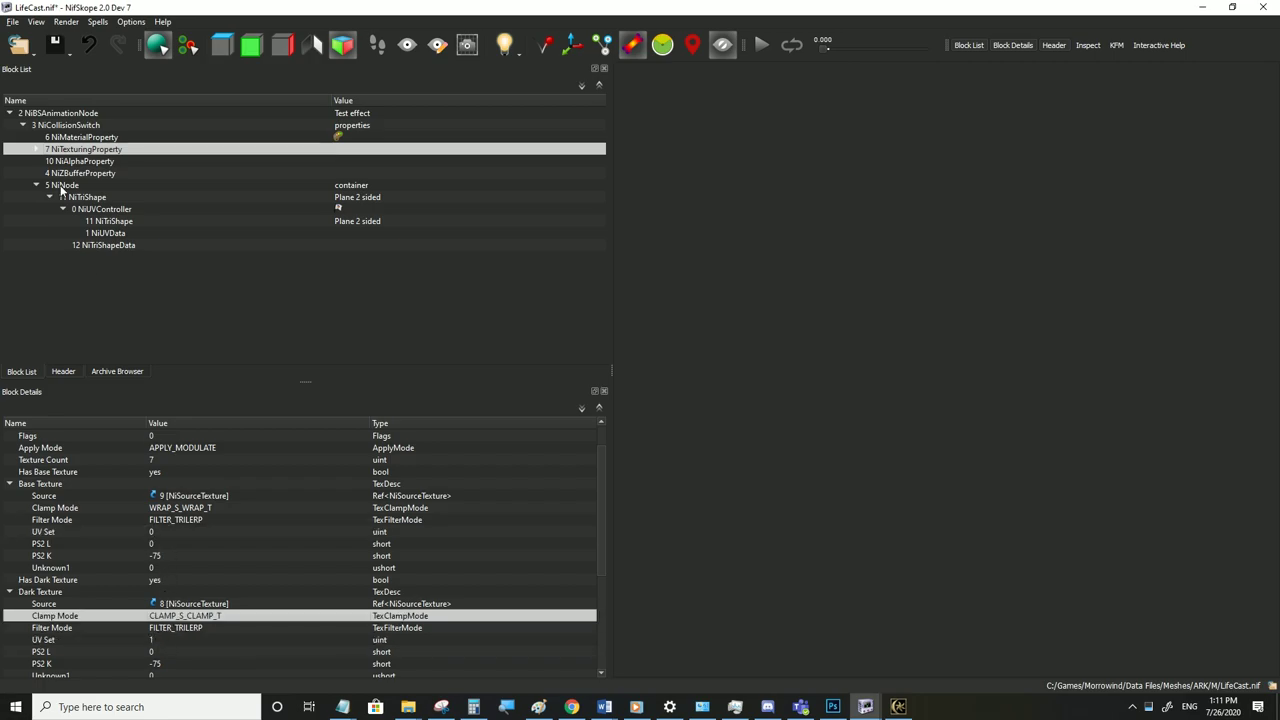
Save LifeCast.nif and bring Morrowind to the front
{"action": "left_click", "coordinate": [13, 21]}
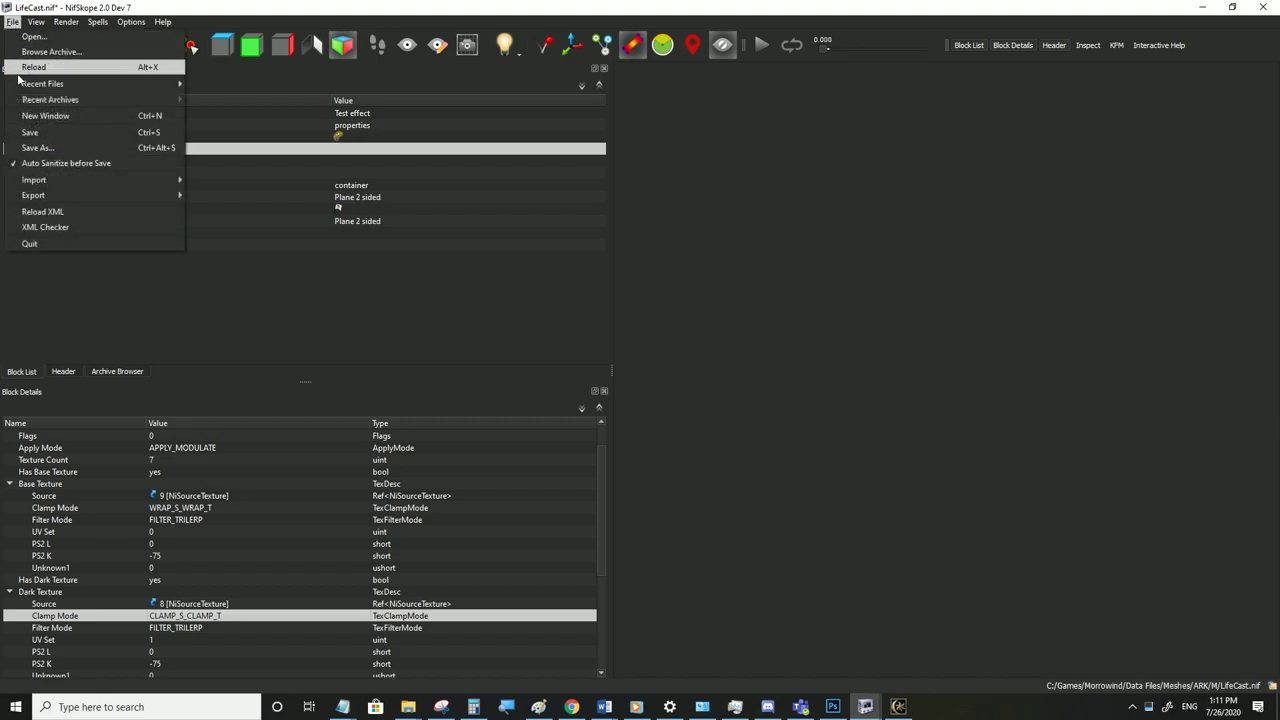
{"action": "left_click", "coordinate": [28, 133]}
{"action": "left_click", "coordinate": [898, 706]}
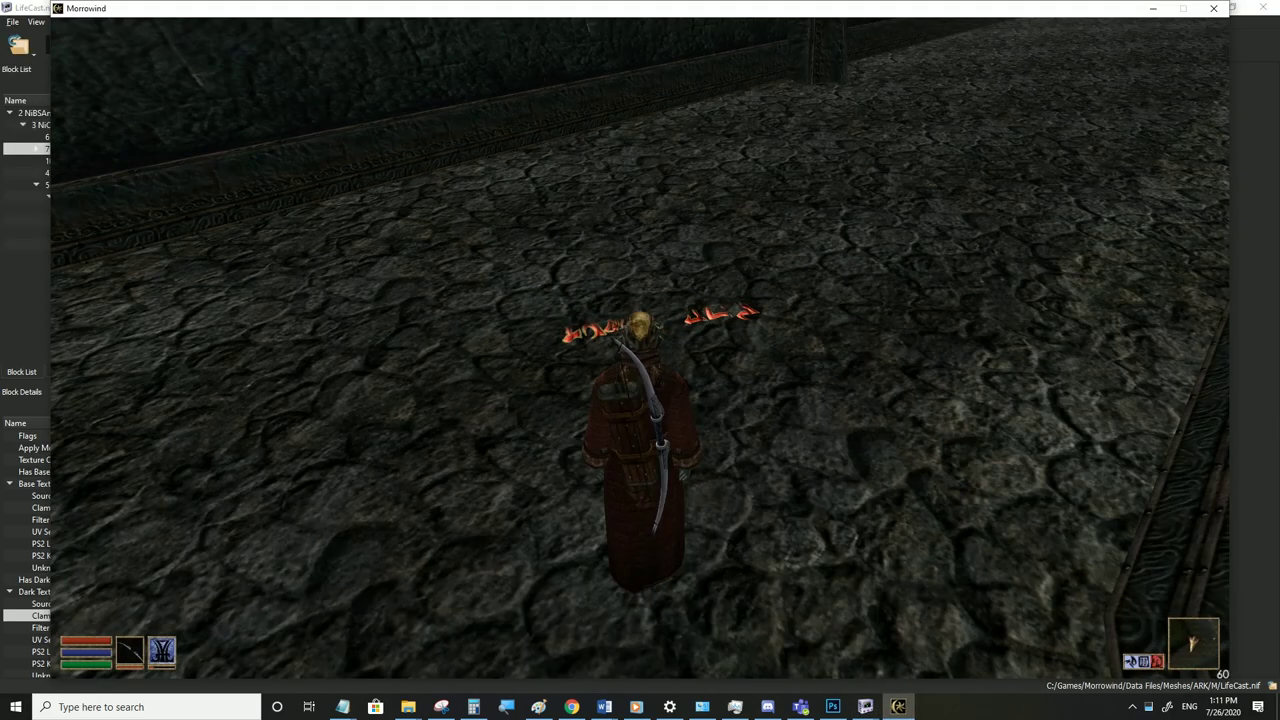
Watch the rune text pulse on the floor in first-person, then return to NifSkope
{"action": "key", "text": "Tab"}
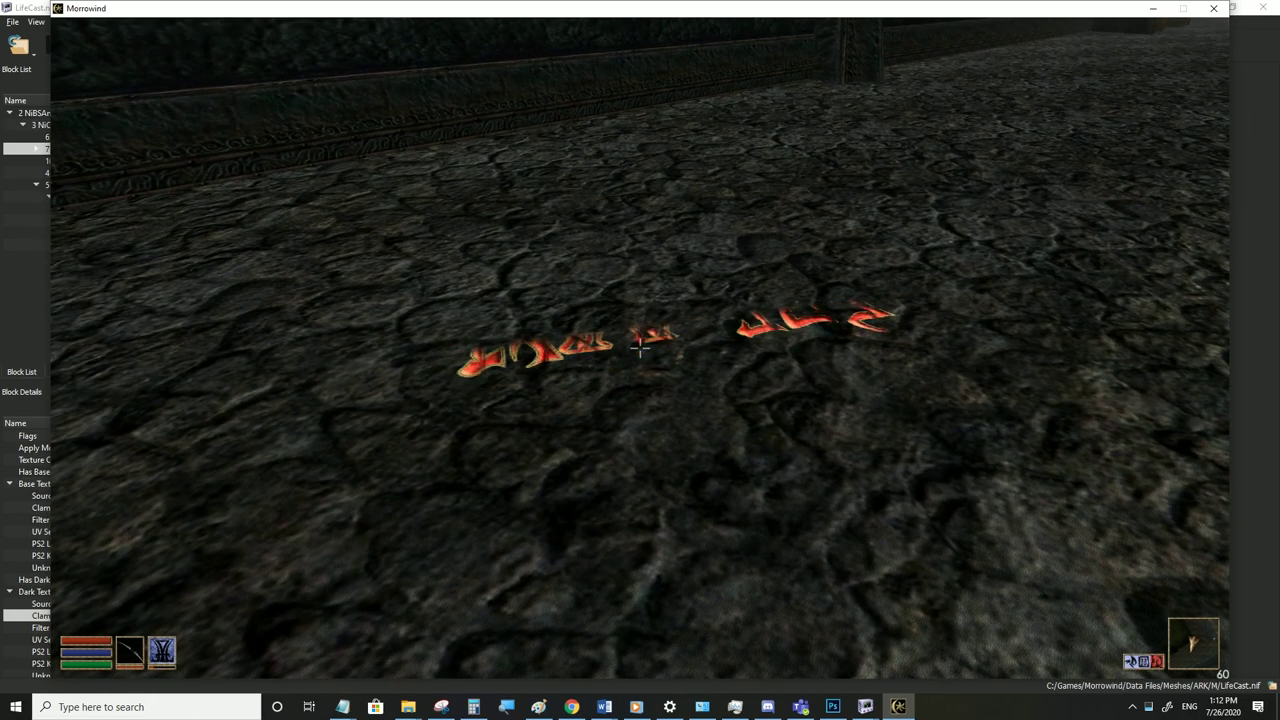
{"action": "key", "text": "alt+Tab"}
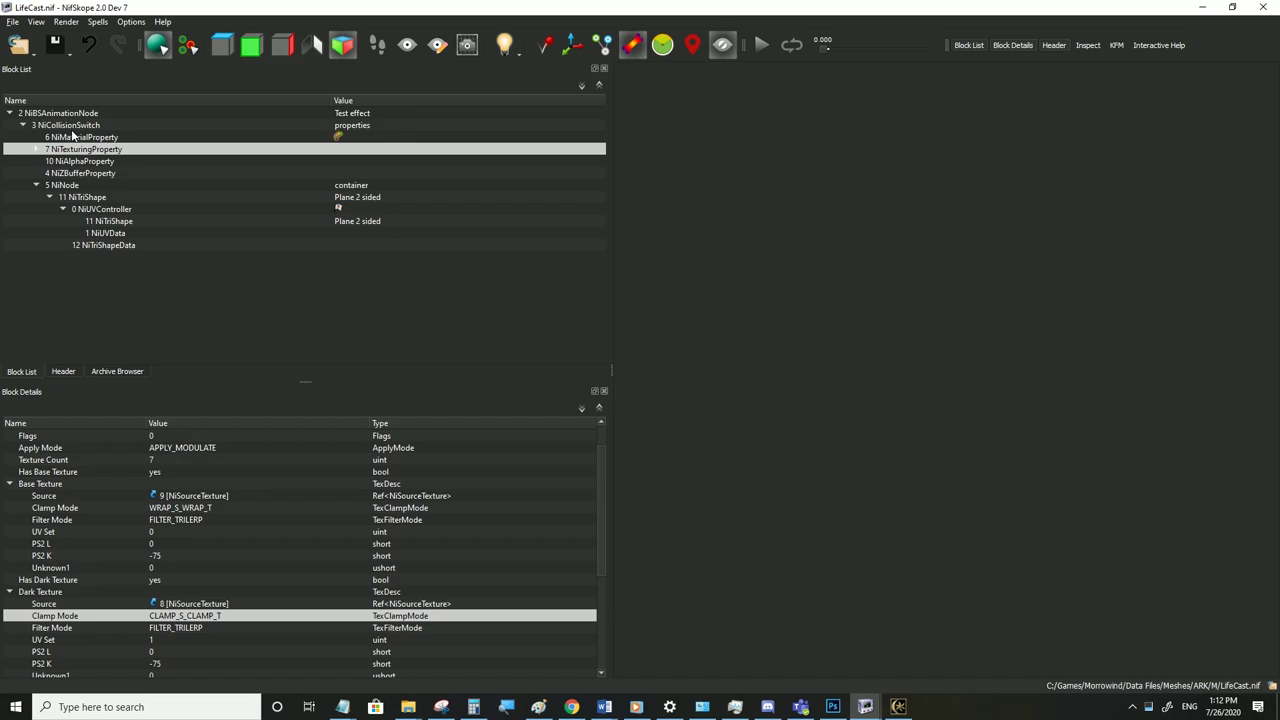
Insert a new NiKeyframeController block into LifeCast.nif
{"action": "left_click", "coordinate": [72, 185]}
{"action": "left_click", "coordinate": [80, 197]}
{"action": "right_click", "coordinate": [80, 197]}
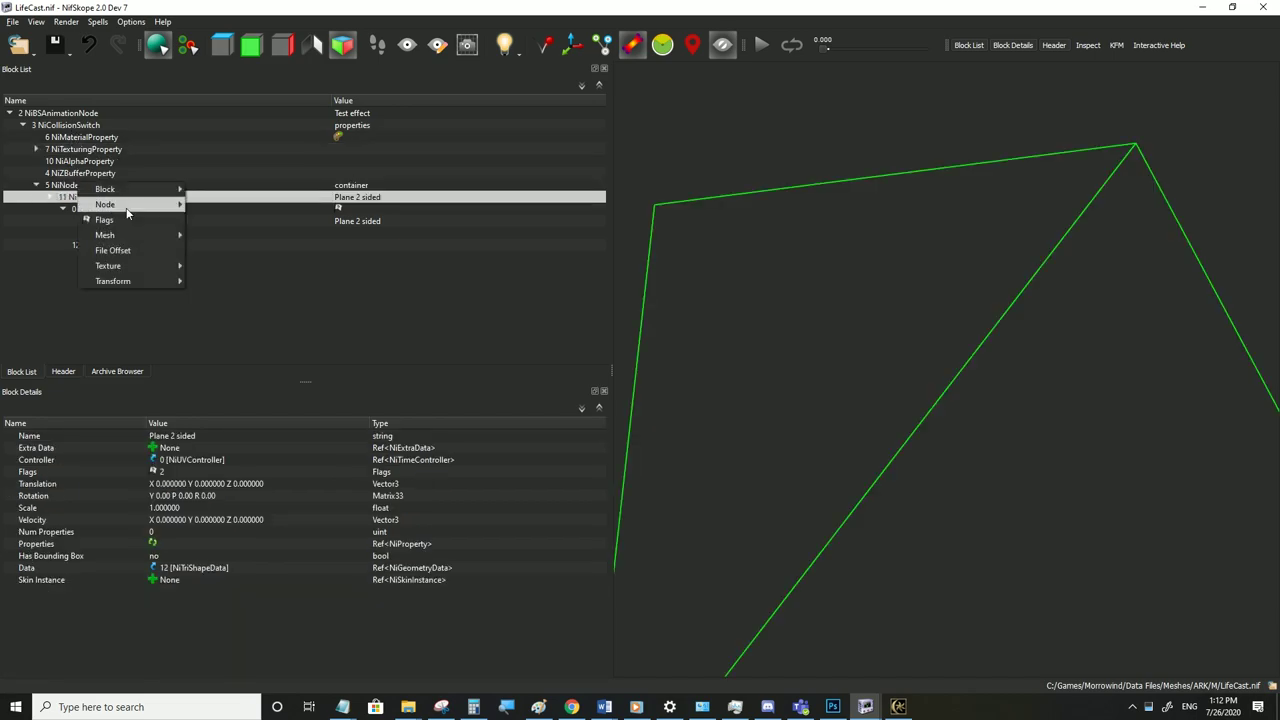
{"action": "left_click", "coordinate": [60, 200]}
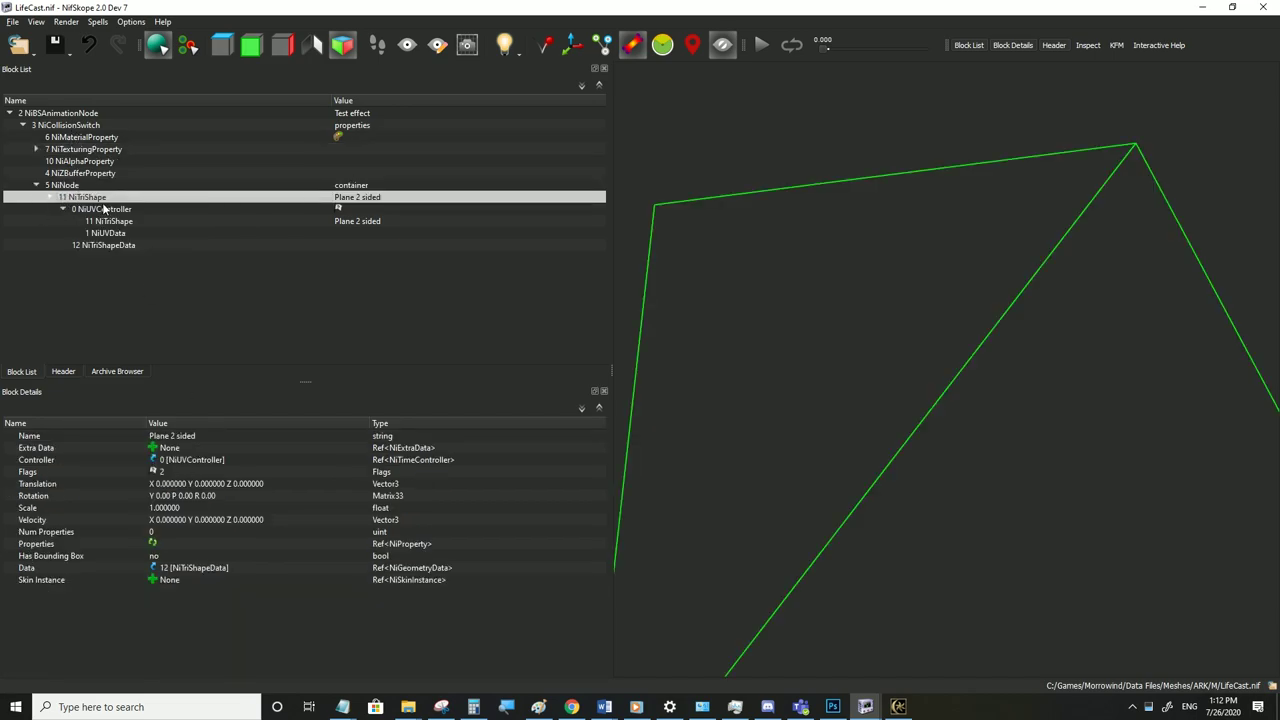
{"action": "left_click", "coordinate": [104, 209]}
{"action": "left_click", "coordinate": [153, 437]}
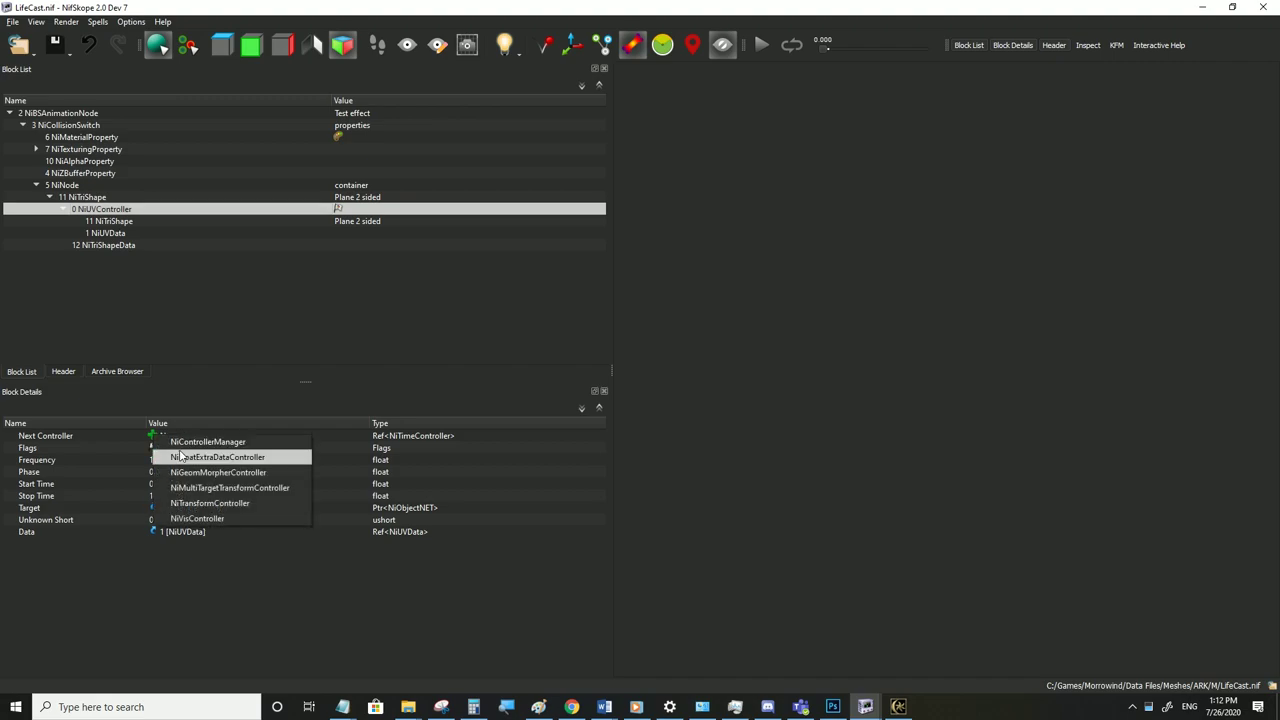
{"action": "left_click", "coordinate": [110, 318]}
{"action": "right_click", "coordinate": [106, 260]}
{"action": "mouse_move", "coordinate": [138, 285]}
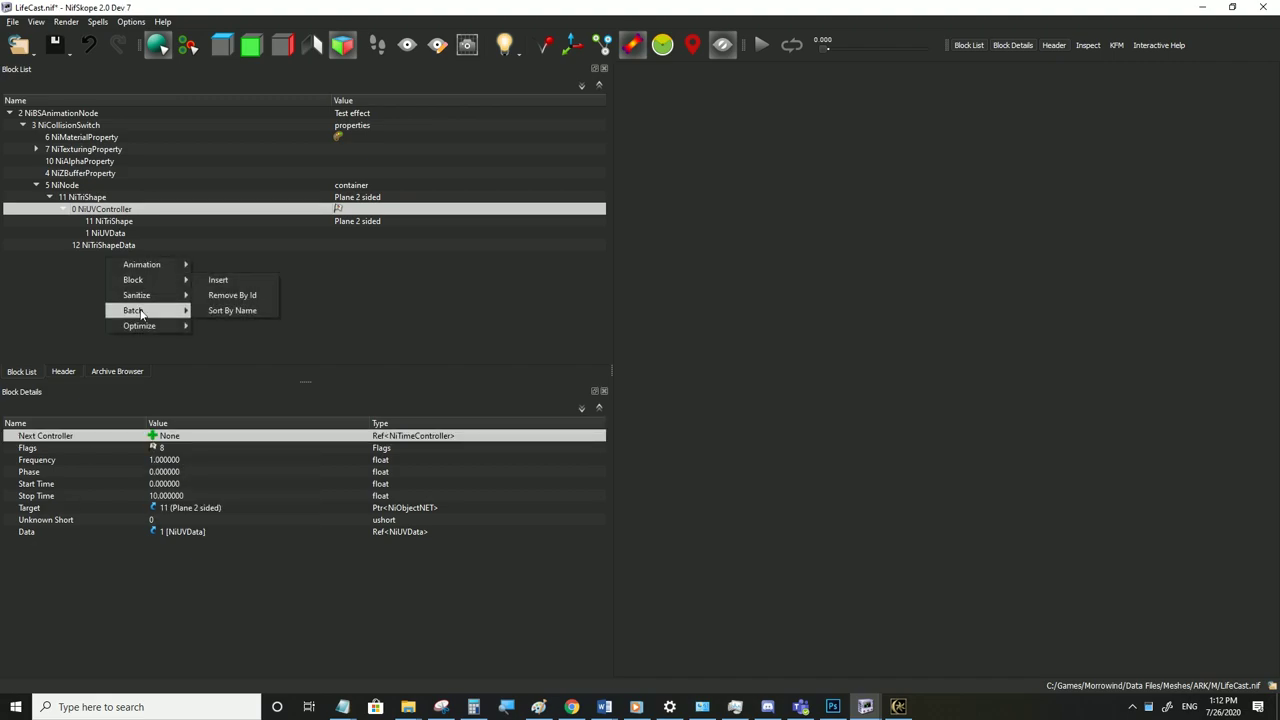
{"action": "left_click", "coordinate": [213, 280]}
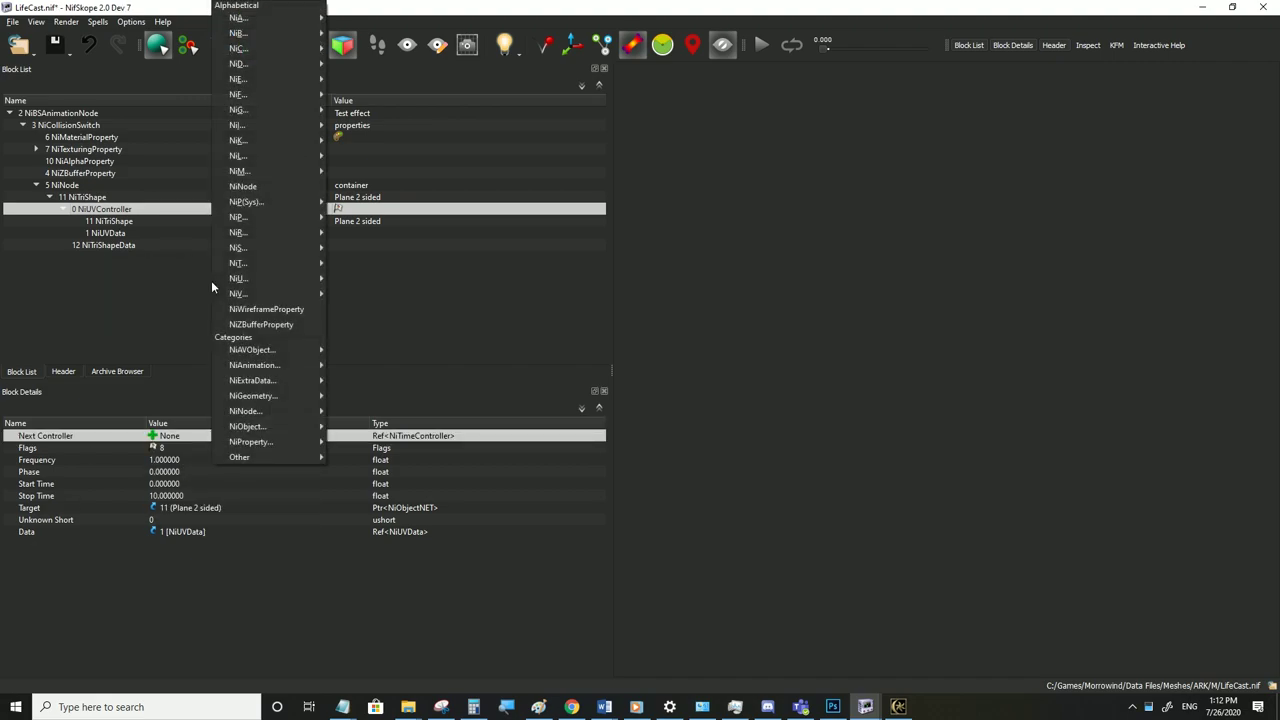
{"action": "mouse_move", "coordinate": [277, 142]}
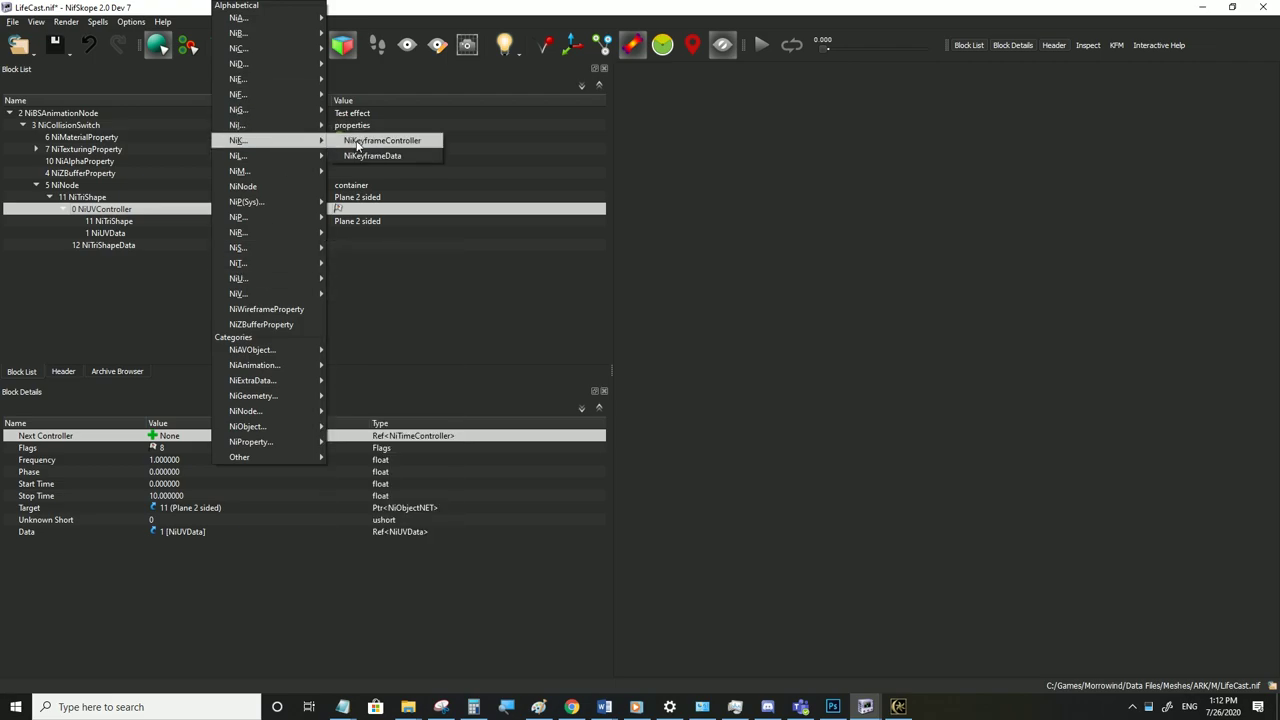
{"action": "left_click", "coordinate": [370, 141]}
Link the new NiKeyframeController as the NiUVController's next controller and save the file
{"action": "left_click", "coordinate": [62, 125]}
{"action": "left_click", "coordinate": [9, 125]}
{"action": "left_click", "coordinate": [23, 137]}
{"action": "left_click", "coordinate": [36, 197]}
{"action": "left_click", "coordinate": [49, 209]}
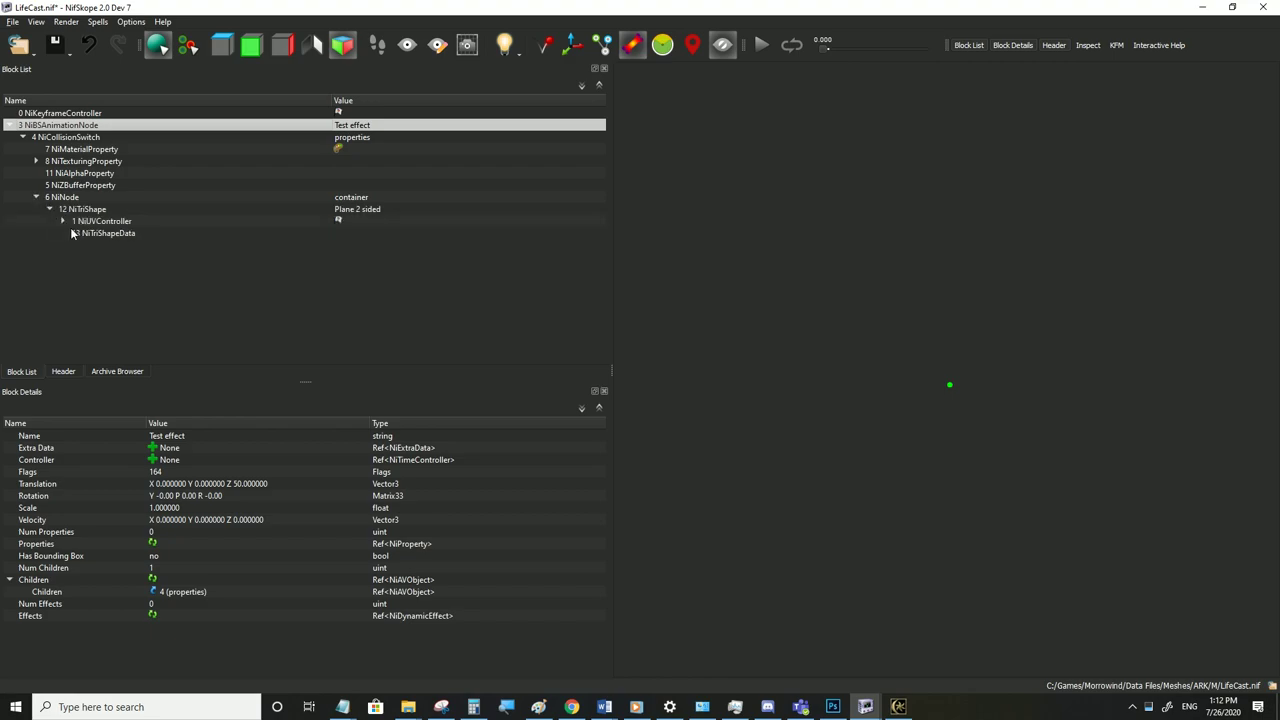
{"action": "left_click", "coordinate": [92, 224]}
{"action": "left_click", "coordinate": [113, 234]}
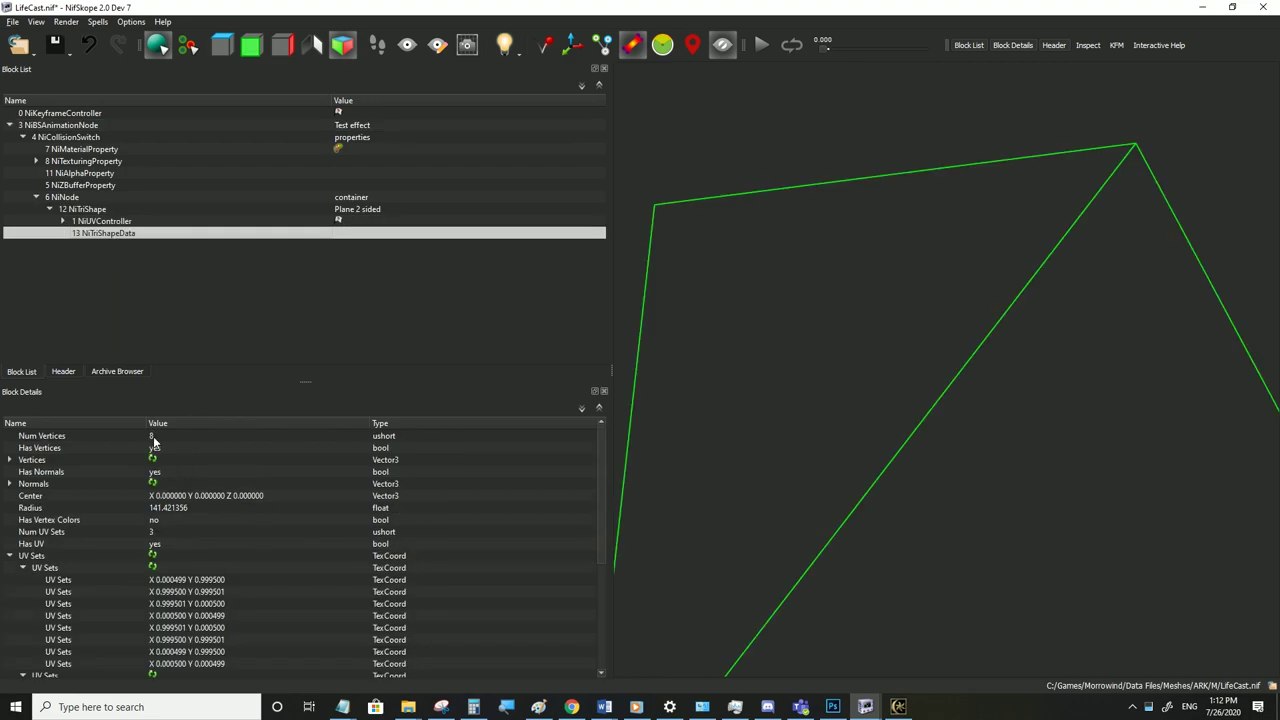
{"action": "left_click", "coordinate": [88, 221]}
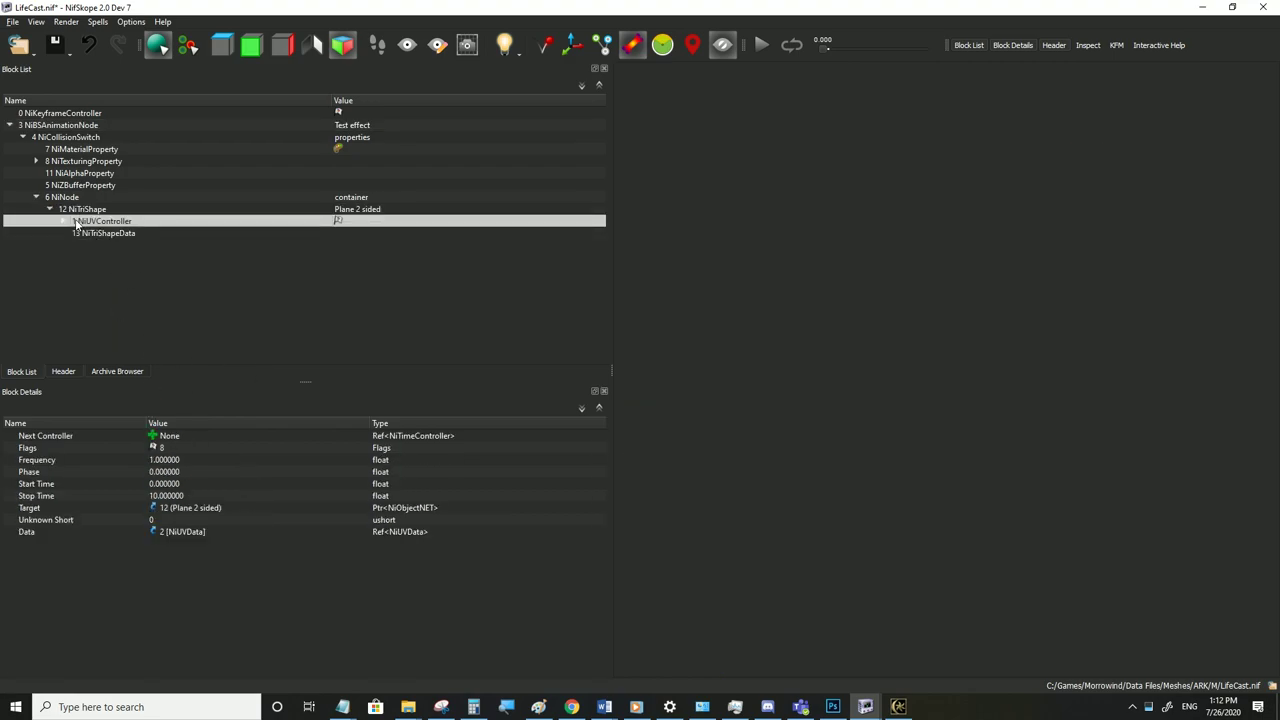
{"action": "double_click", "coordinate": [187, 437]}
{"action": "type", "text": "0"}
{"action": "left_click", "coordinate": [183, 460]}
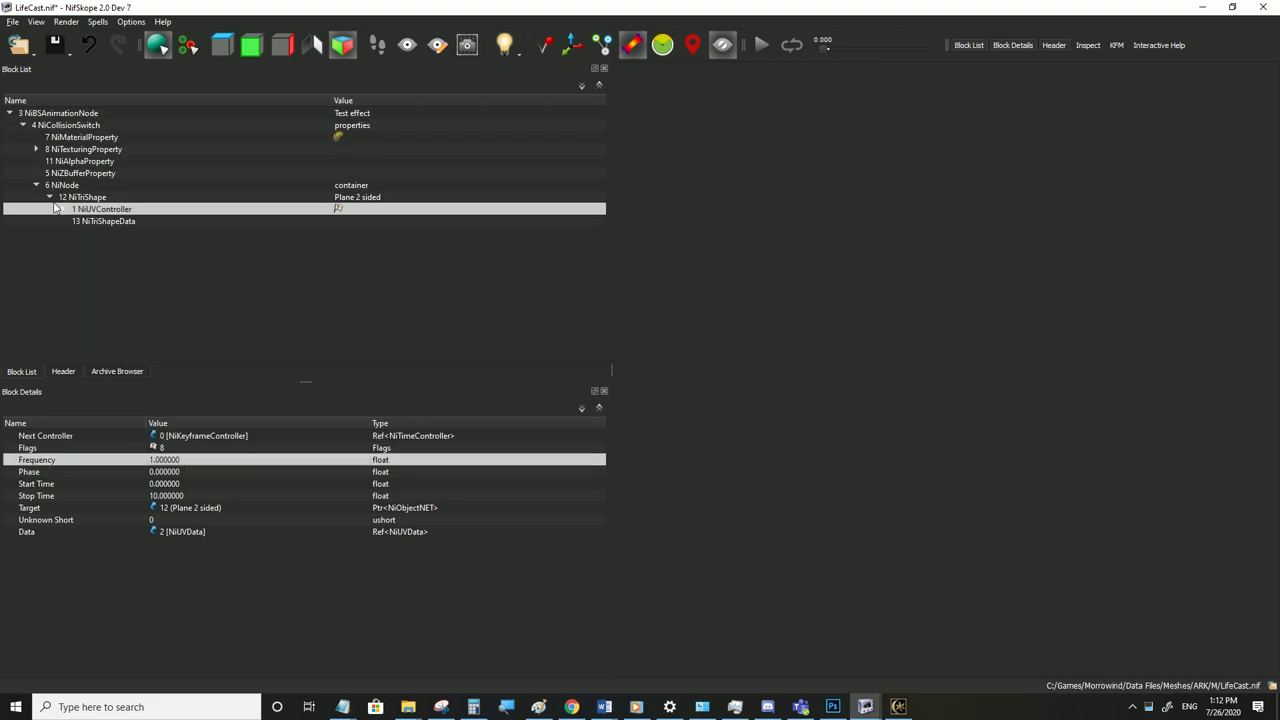
{"action": "left_click", "coordinate": [63, 209]}
{"action": "left_click", "coordinate": [112, 245]}
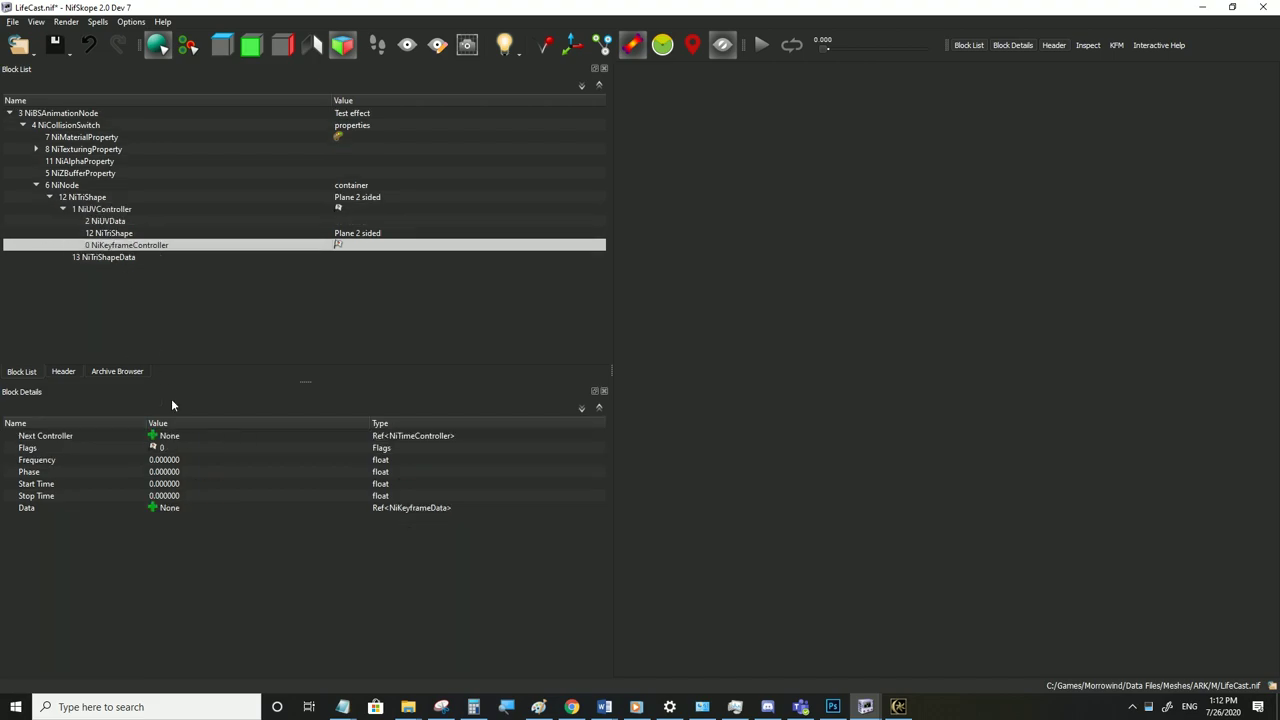
{"action": "left_click", "coordinate": [12, 21]}
{"action": "left_click", "coordinate": [30, 131]}
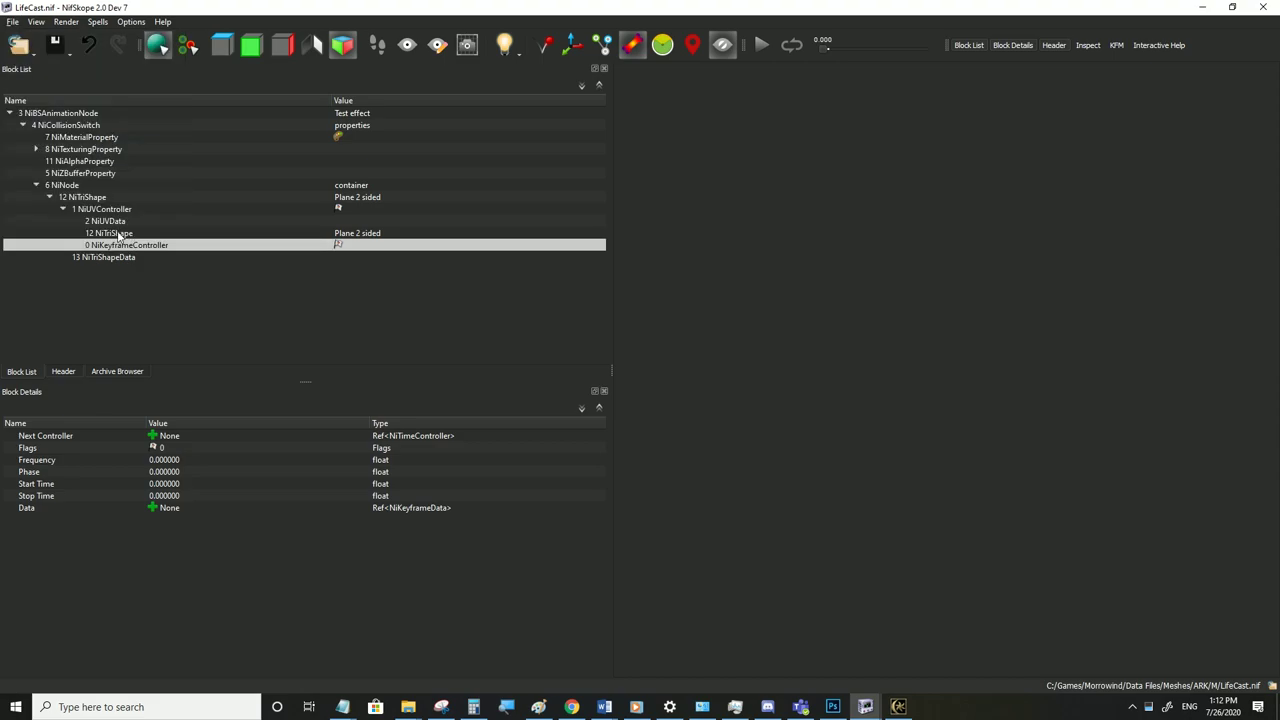
Target the keyframe controller at Plane 2 sided (block 12), with flags 8 and stop time 5
{"action": "double_click", "coordinate": [178, 509]}
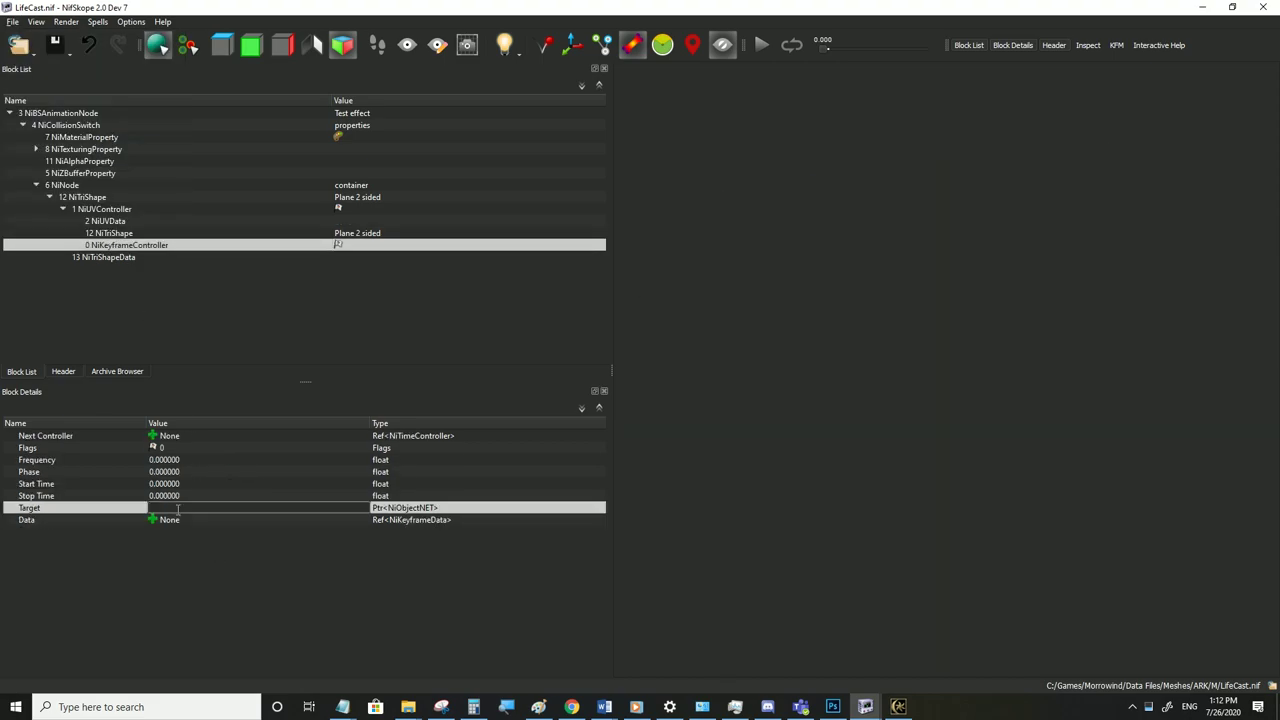
{"action": "type", "text": "12"}
{"action": "key", "text": "Return"}
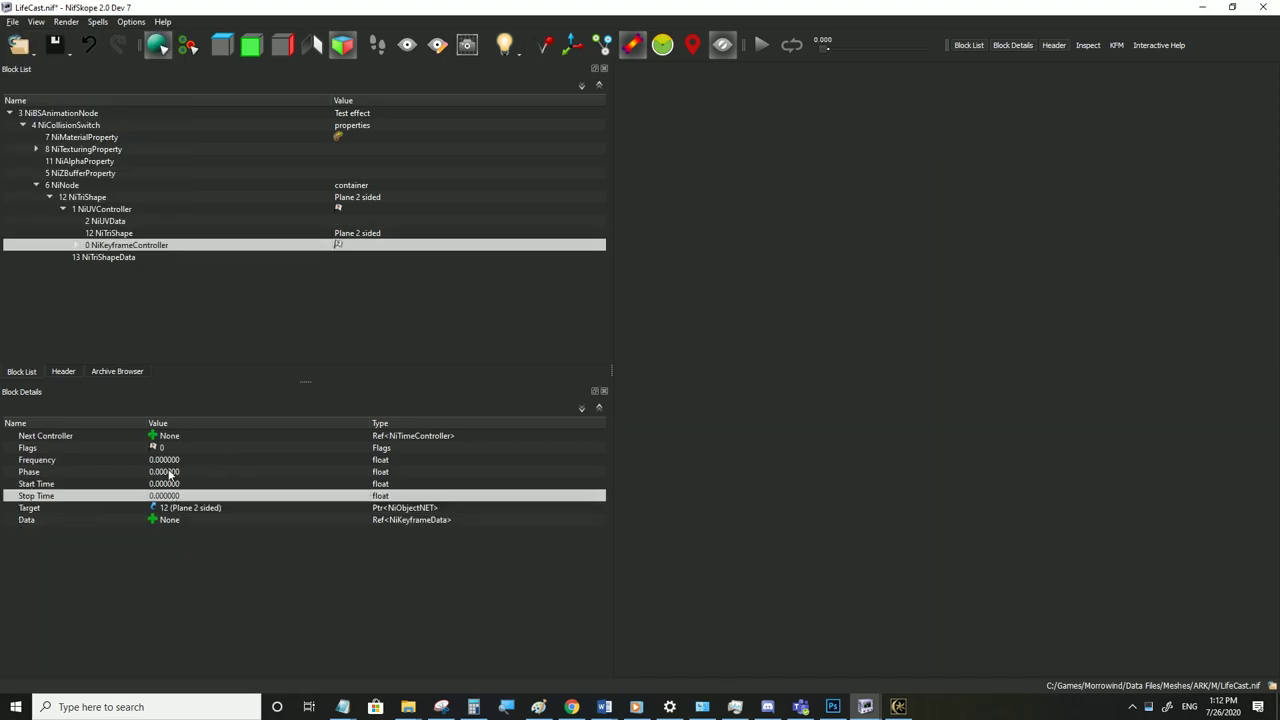
{"action": "left_click", "coordinate": [168, 452]}
{"action": "double_click", "coordinate": [168, 450]}
{"action": "type", "text": "8"}
{"action": "left_click", "coordinate": [175, 488]}
{"action": "double_click", "coordinate": [174, 496]}
{"action": "type", "text": "5"}
{"action": "left_click", "coordinate": [172, 484]}
Set the keyframe controller's frequency to 1, compare it with the UV controller, and list data block types
{"action": "left_click", "coordinate": [117, 211]}
{"action": "left_click", "coordinate": [108, 245]}
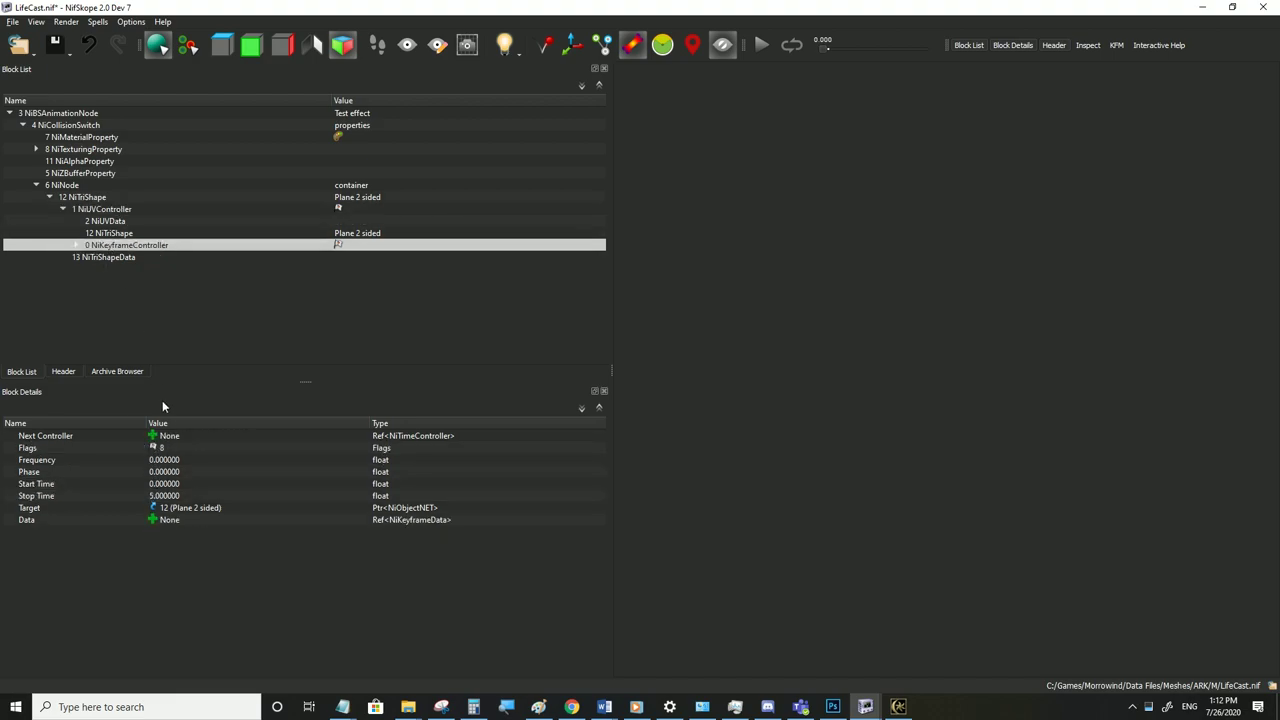
{"action": "left_click", "coordinate": [153, 496]}
{"action": "left_click", "coordinate": [162, 485]}
{"action": "double_click", "coordinate": [162, 460]}
{"action": "type", "text": "1"}
{"action": "left_click", "coordinate": [162, 473]}
{"action": "left_click", "coordinate": [80, 246]}
{"action": "left_click", "coordinate": [112, 258]}
{"action": "left_click", "coordinate": [101, 249]}
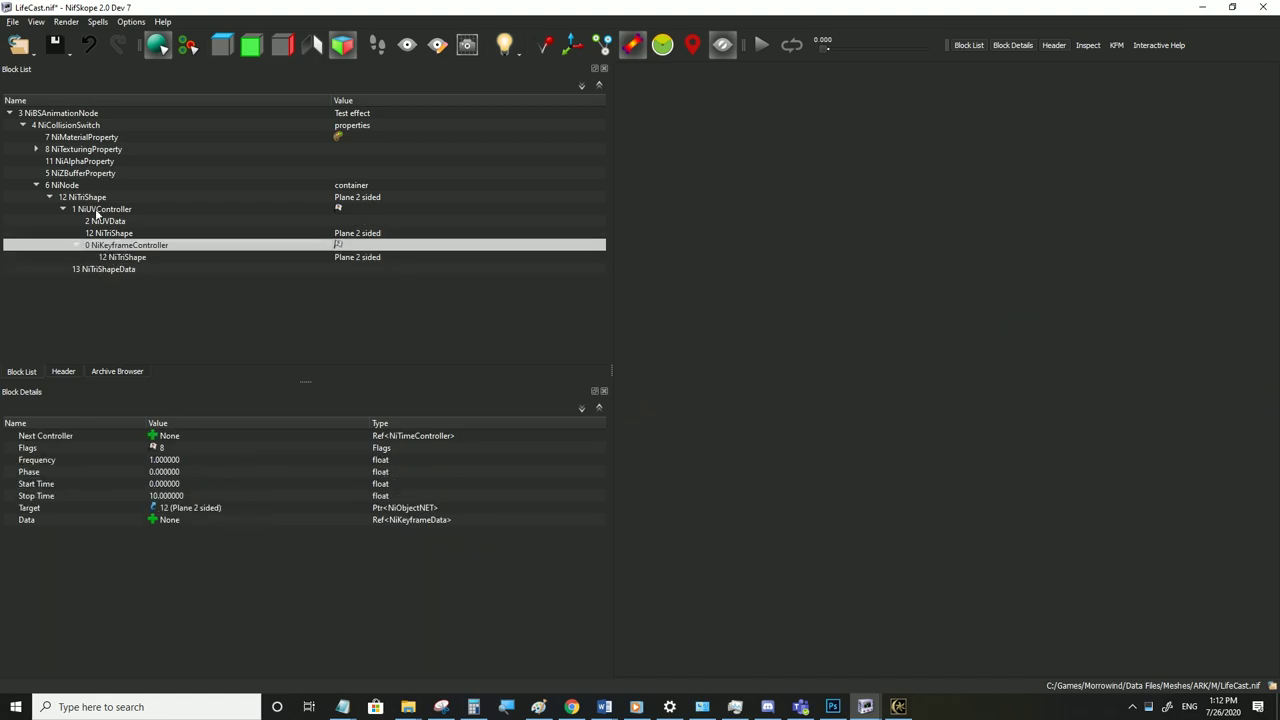
{"action": "left_click", "coordinate": [97, 211]}
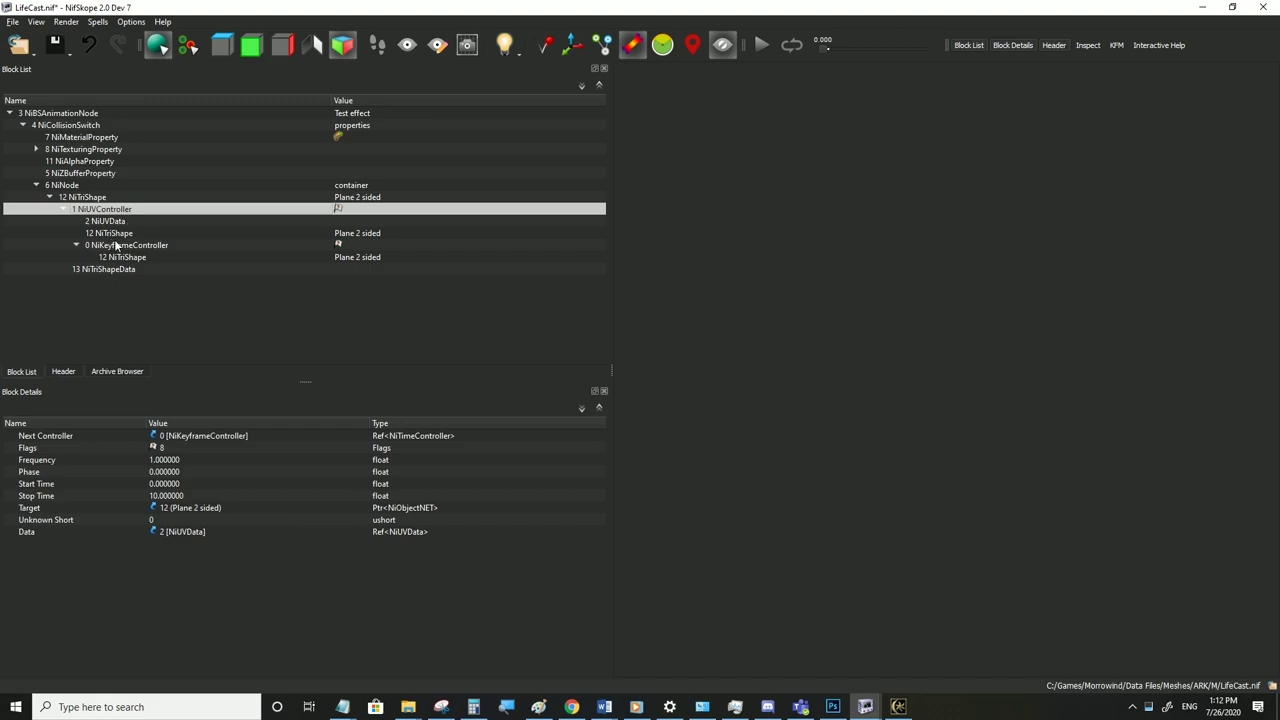
{"action": "left_click", "coordinate": [122, 247]}
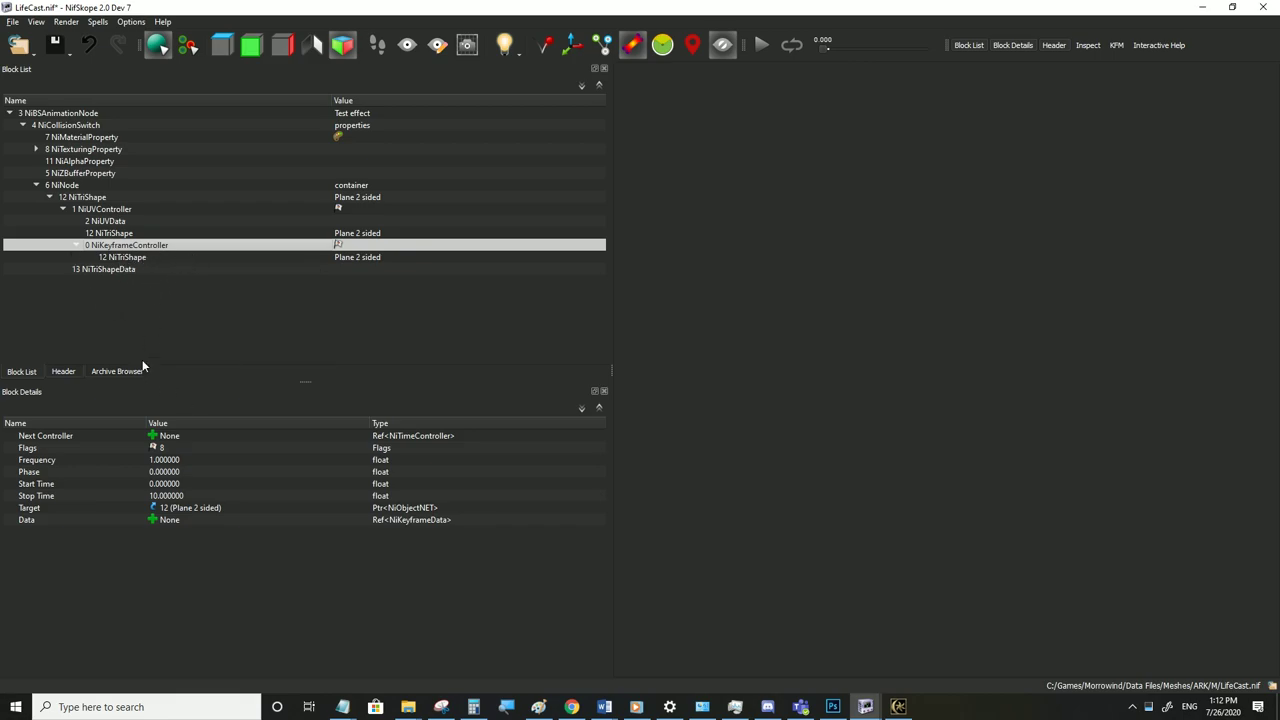
{"action": "left_click", "coordinate": [155, 522]}
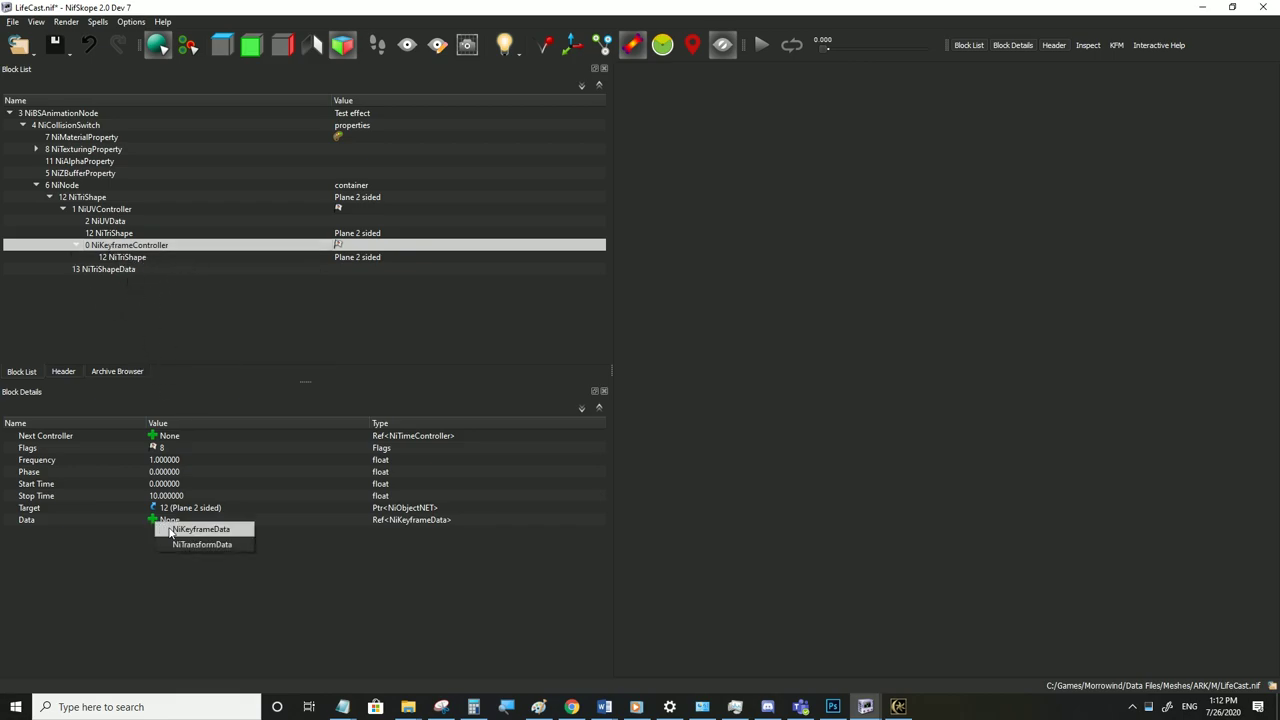
Attach a new NiKeyframeData block to the keyframe controller and save the file
{"action": "left_click", "coordinate": [203, 530]}
{"action": "left_click", "coordinate": [10, 23]}
{"action": "left_click", "coordinate": [42, 132]}
{"action": "left_click", "coordinate": [119, 233]}
{"action": "left_click", "coordinate": [118, 245]}
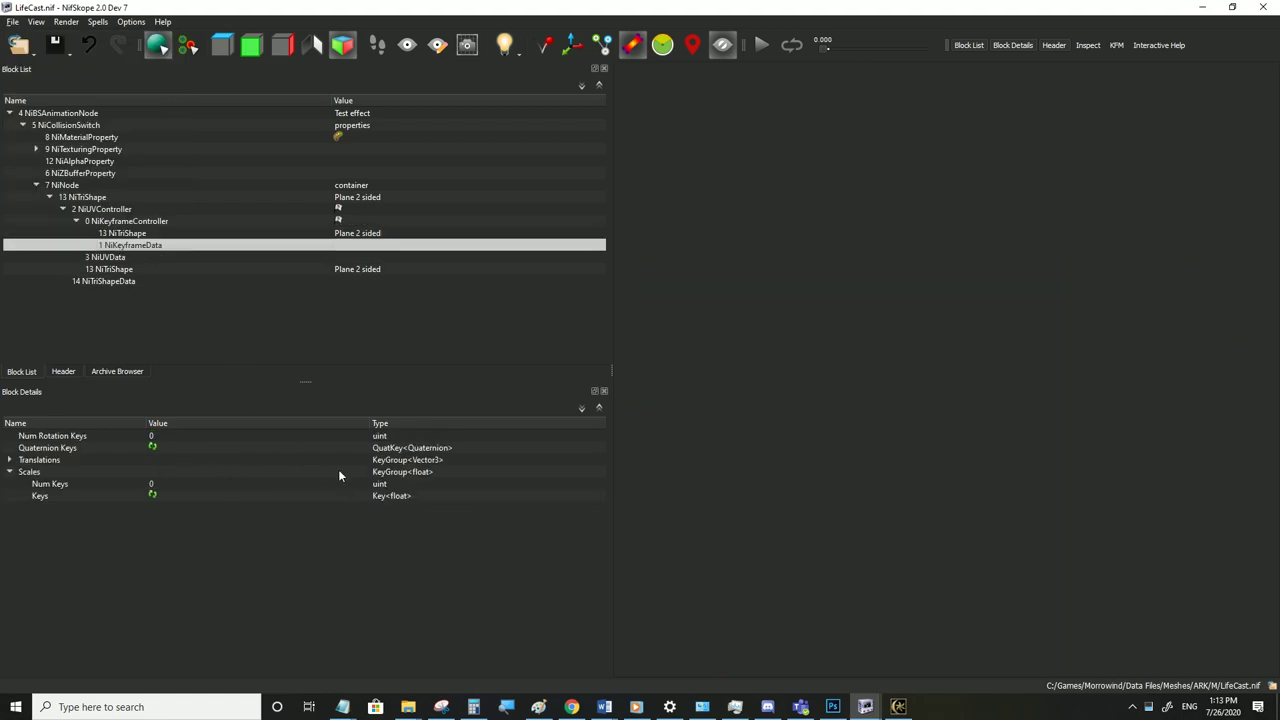
Set Translations Num Keys to 3 with LINEAR_KEY interpolation
{"action": "left_click", "coordinate": [9, 460]}
{"action": "double_click", "coordinate": [181, 472]}
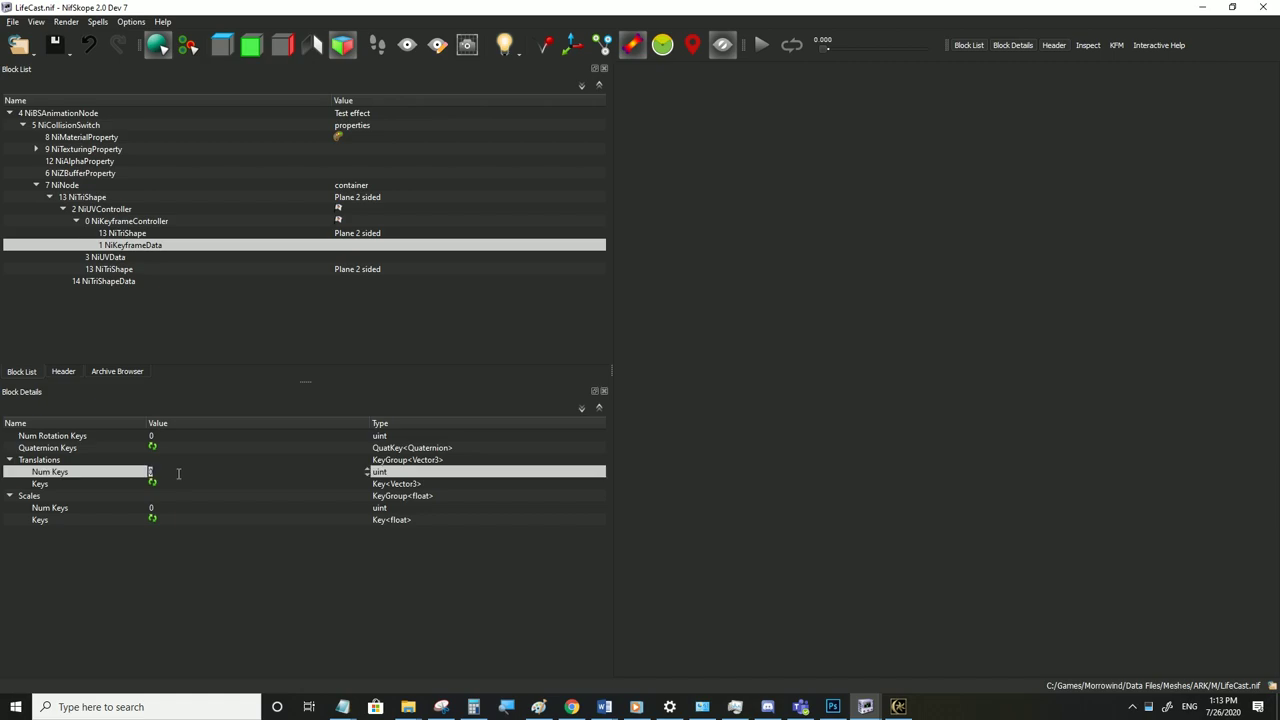
{"action": "type", "text": "3"}
{"action": "left_click", "coordinate": [154, 486]}
{"action": "left_click", "coordinate": [335, 497]}
{"action": "double_click", "coordinate": [343, 486]}
{"action": "left_click", "coordinate": [361, 485]}
{"action": "left_click", "coordinate": [272, 497]}
{"action": "left_click", "coordinate": [155, 497]}
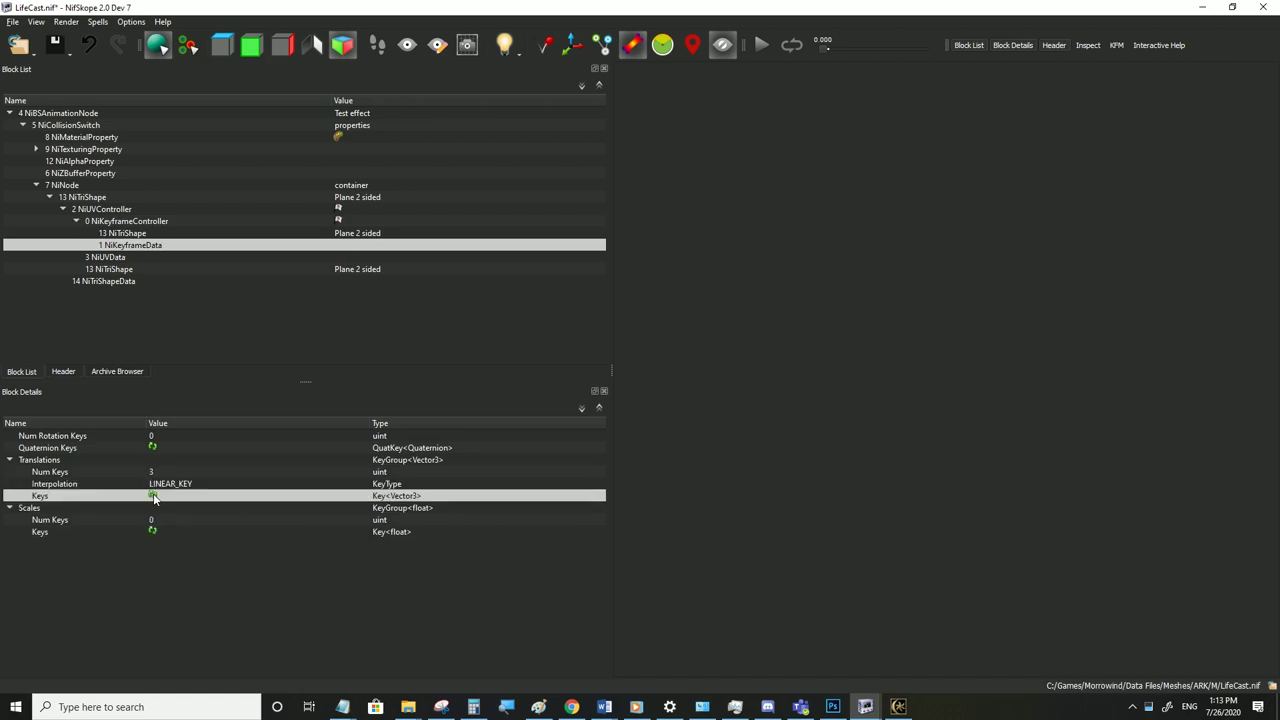
{"action": "left_click", "coordinate": [24, 496]}
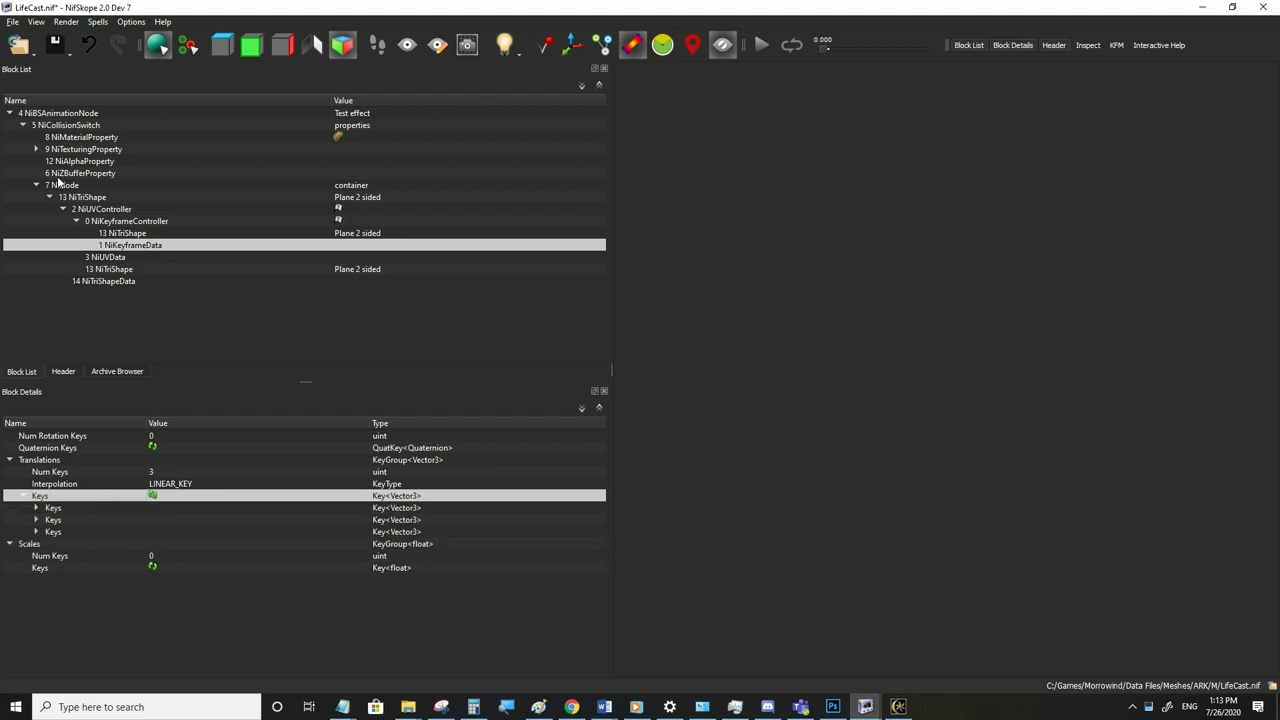
Inspect the Plane 2 sided shape, its vertex positions and UV data
{"action": "left_click", "coordinate": [82, 197]}
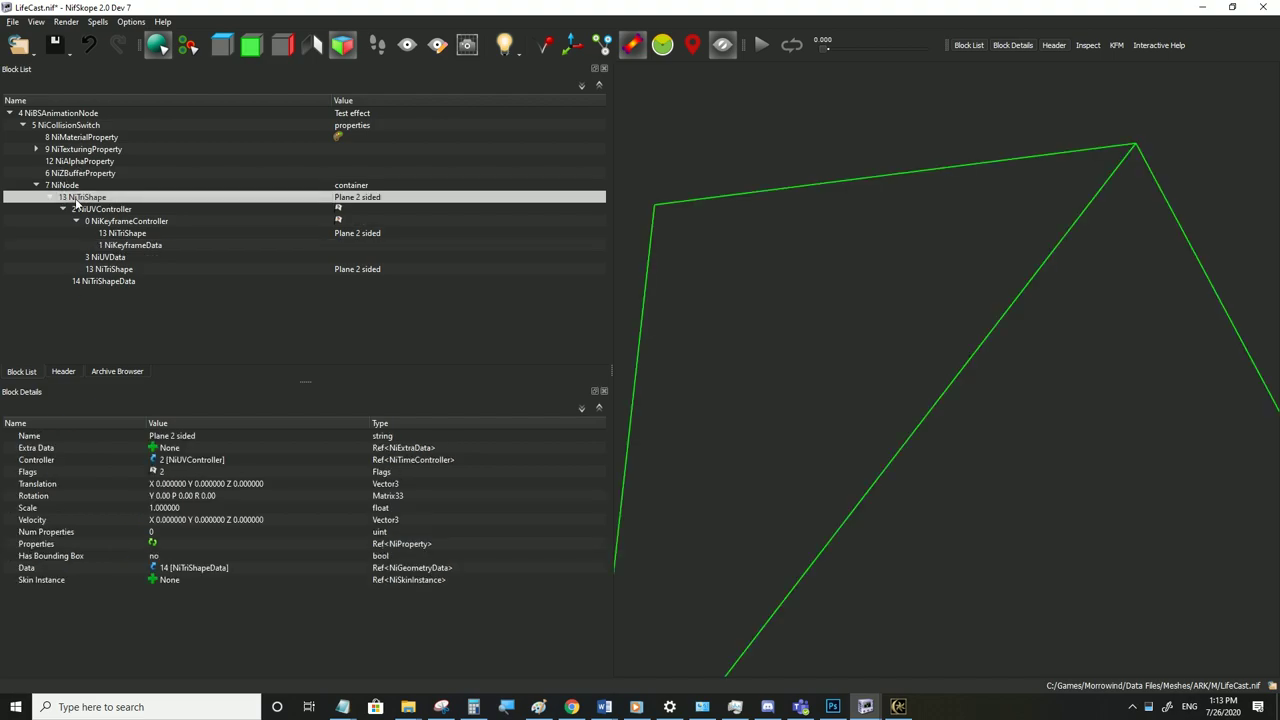
{"action": "left_click", "coordinate": [125, 246]}
{"action": "left_click", "coordinate": [107, 282]}
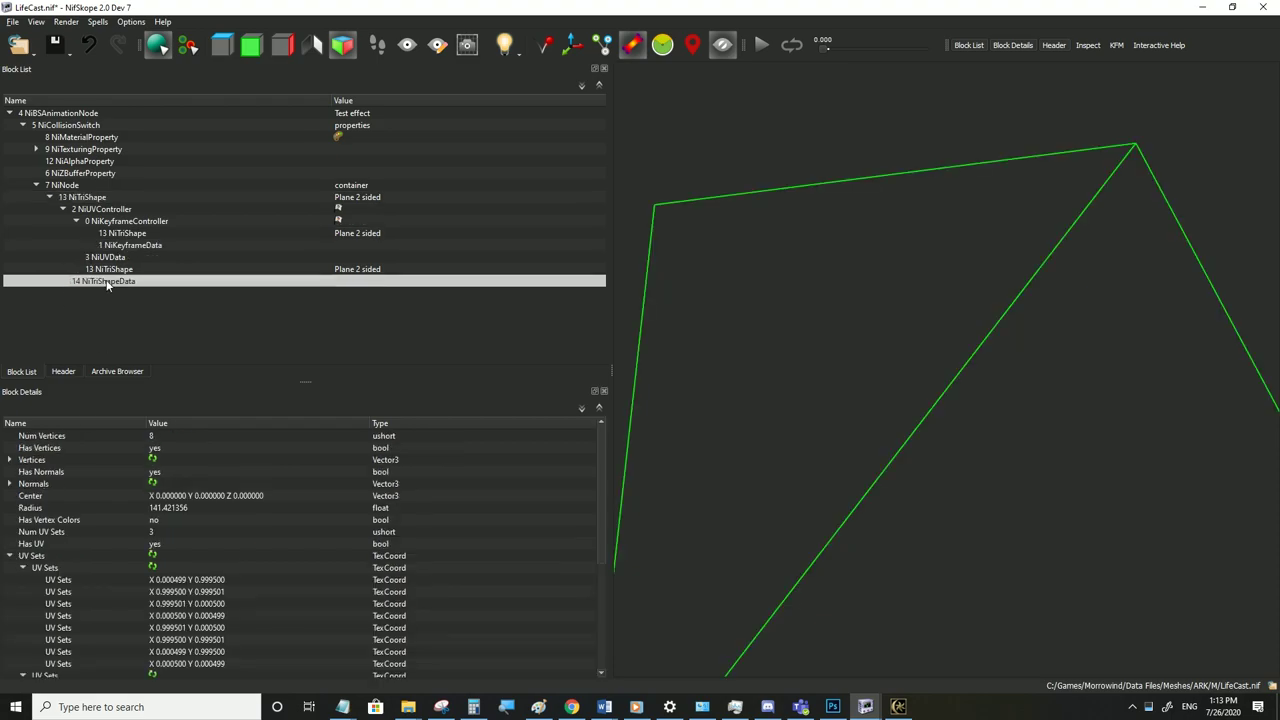
{"action": "left_click", "coordinate": [10, 460]}
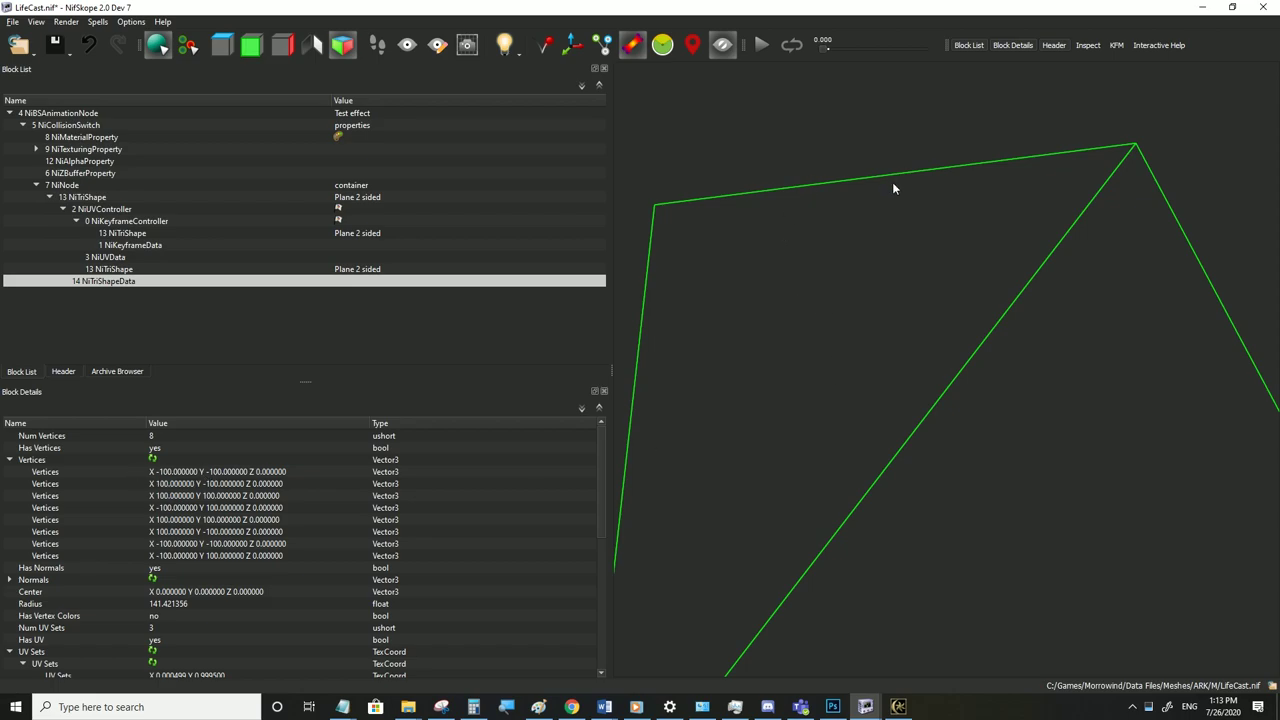
{"action": "left_click", "coordinate": [9, 460]}
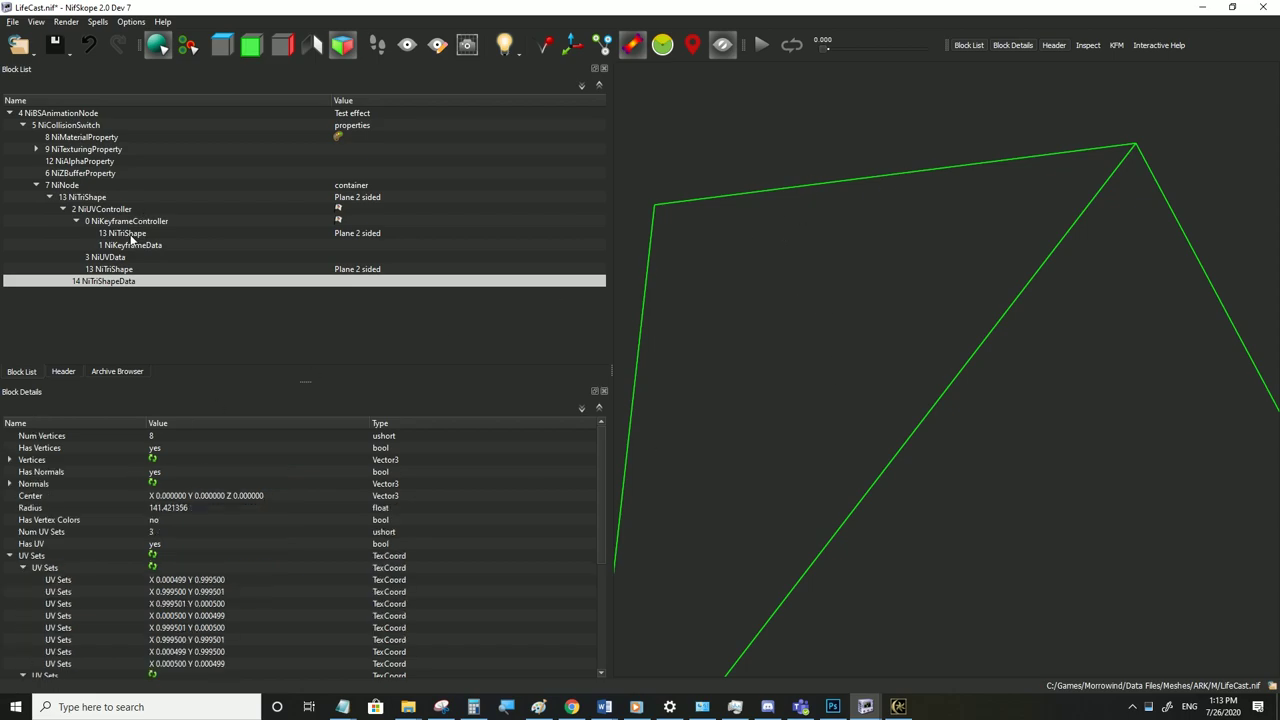
{"action": "left_click", "coordinate": [131, 235]}
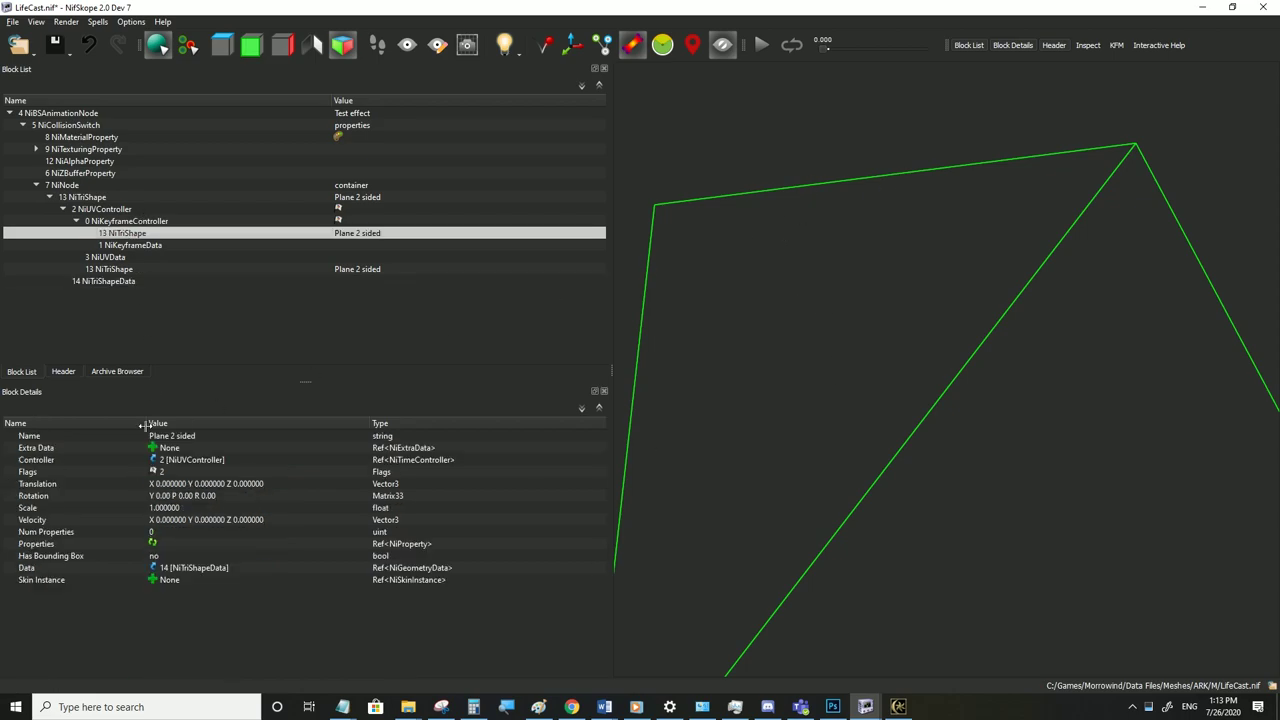
{"action": "left_click", "coordinate": [119, 257]}
{"action": "left_click", "coordinate": [131, 246]}
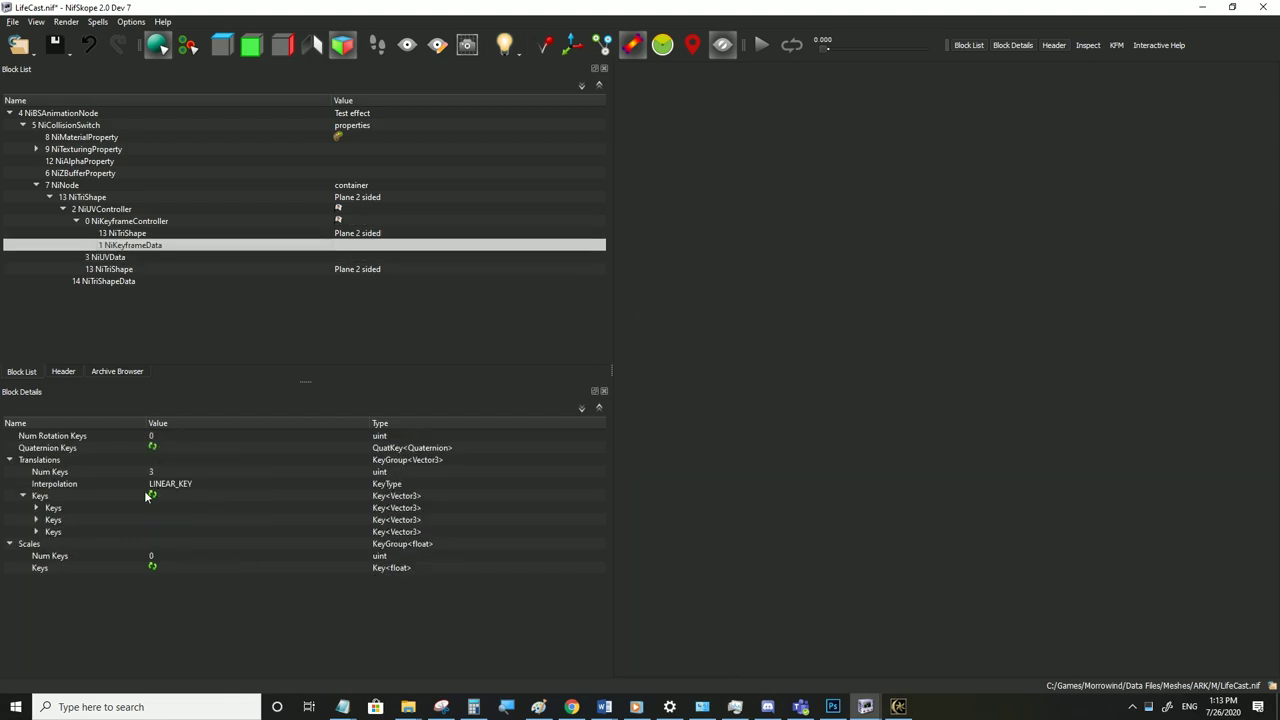
Expand the three translation keys and set their times to 0, 5 and 10
{"action": "left_click", "coordinate": [36, 531]}
{"action": "left_click", "coordinate": [37, 520]}
{"action": "left_click", "coordinate": [36, 508]}
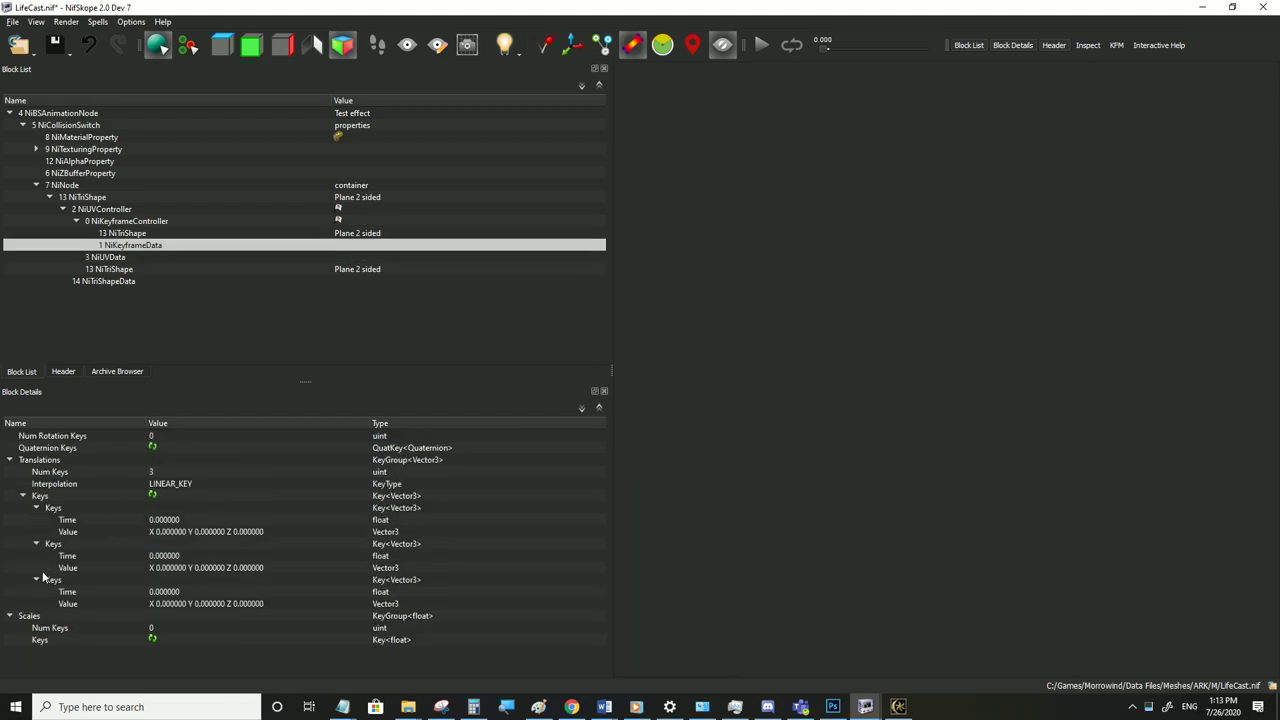
{"action": "double_click", "coordinate": [165, 555]}
{"action": "left_click", "coordinate": [127, 222]}
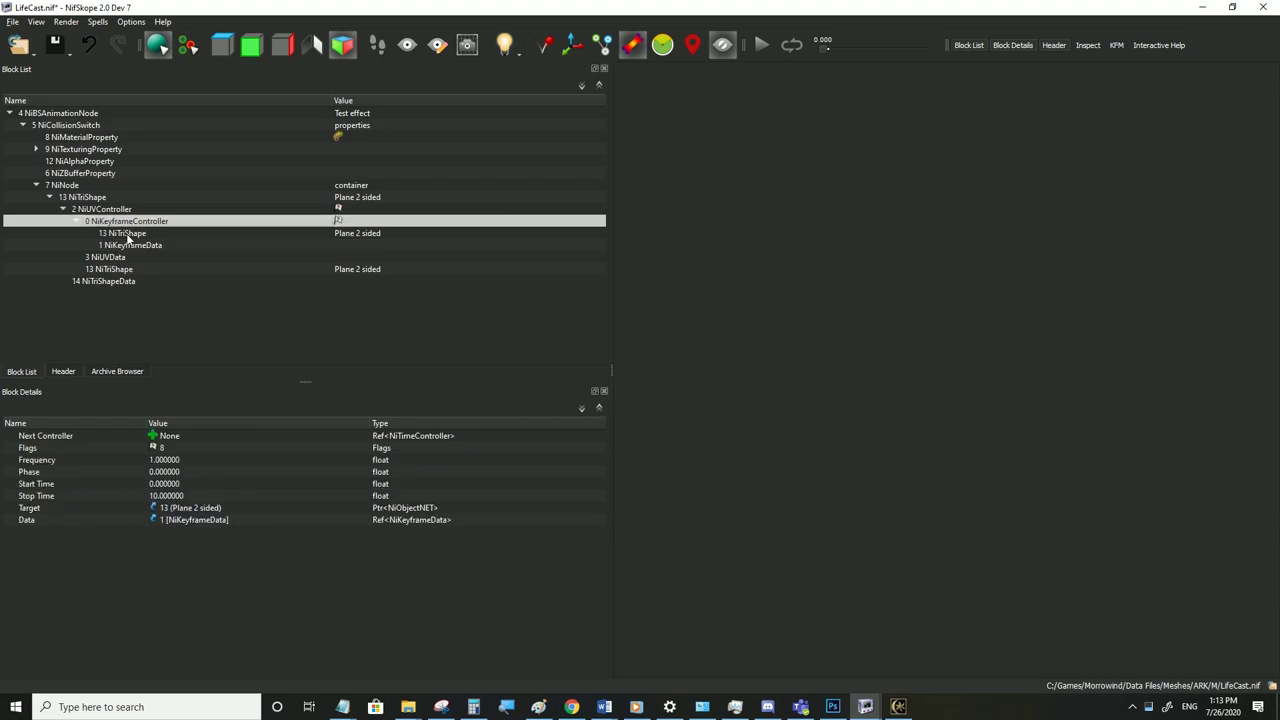
{"action": "left_click", "coordinate": [127, 244]}
{"action": "left_click", "coordinate": [163, 555]}
{"action": "left_click", "coordinate": [168, 592]}
Set the keys' Y positions to -50, 50 and -50 and preview the motion
{"action": "left_click", "coordinate": [171, 568]}
{"action": "double_click", "coordinate": [172, 531]}
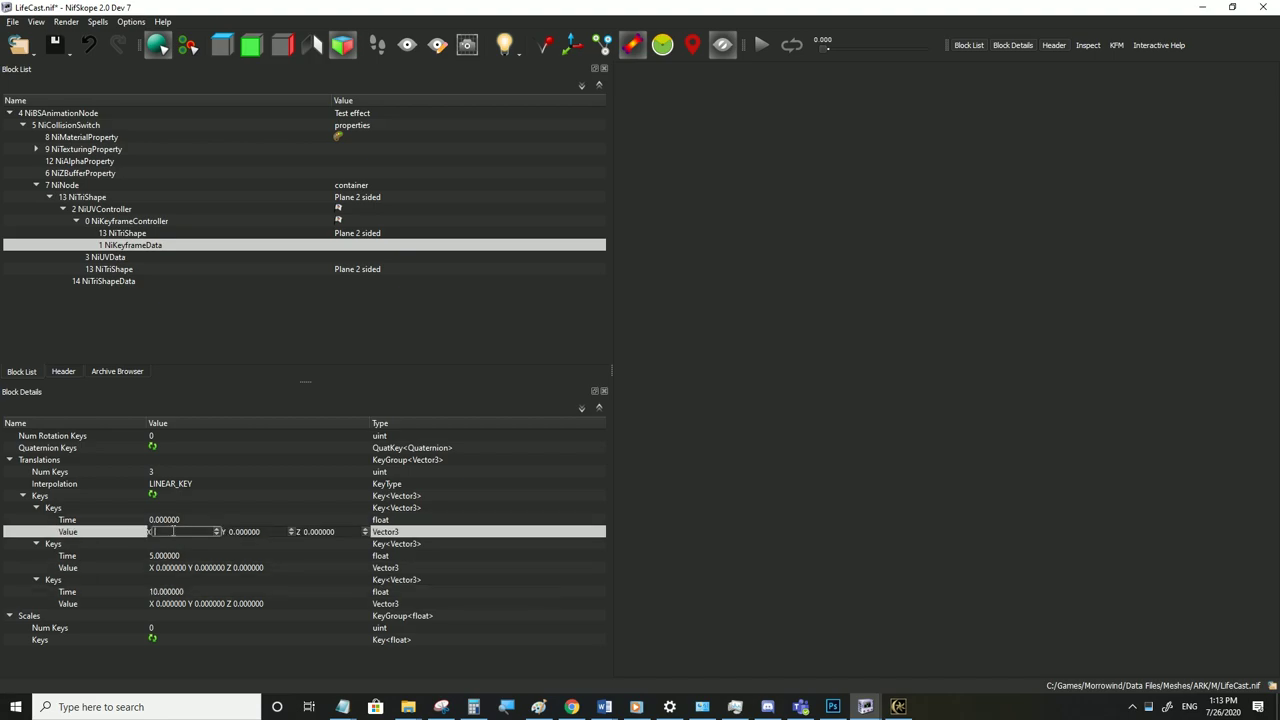
{"action": "key", "text": "Tab"}
{"action": "type", "text": "-5"}
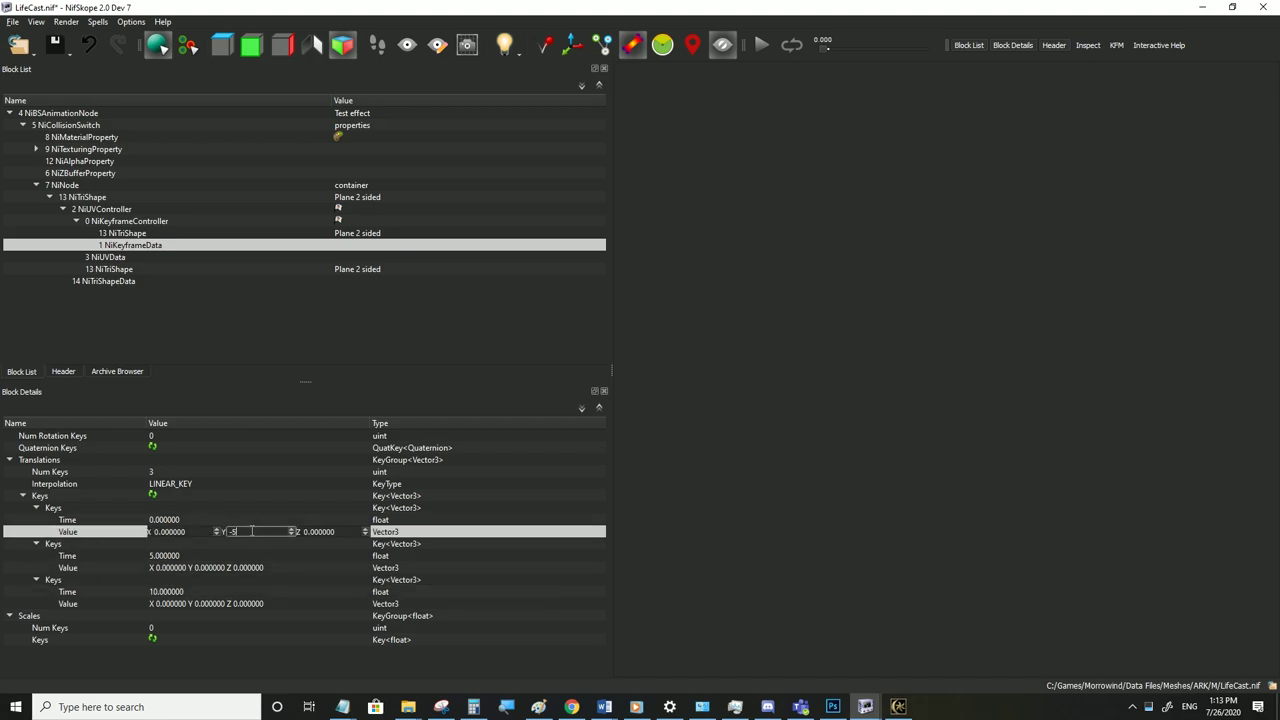
{"action": "double_click", "coordinate": [236, 568]}
{"action": "key", "text": "Tab"}
{"action": "type", "text": "50"}
{"action": "left_click", "coordinate": [218, 616]}
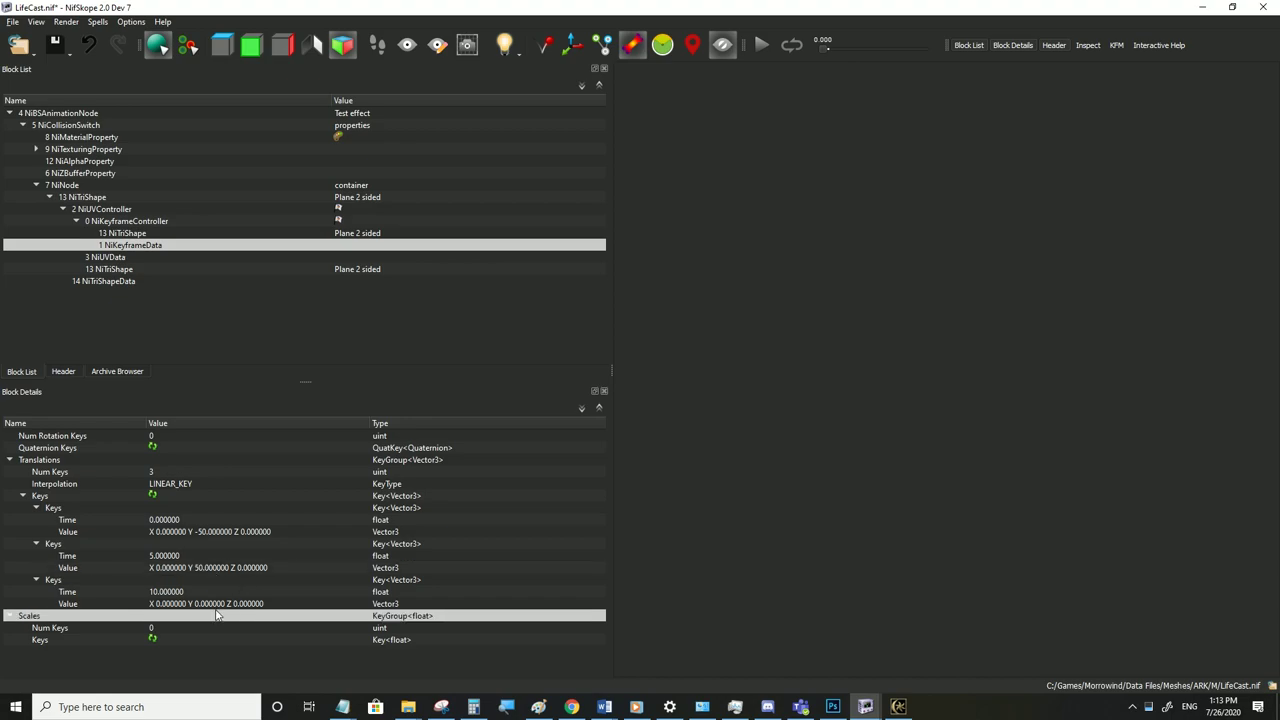
{"action": "double_click", "coordinate": [246, 603]}
{"action": "key", "text": "Tab"}
{"action": "type", "text": "-50"}
{"action": "key", "text": "Return"}
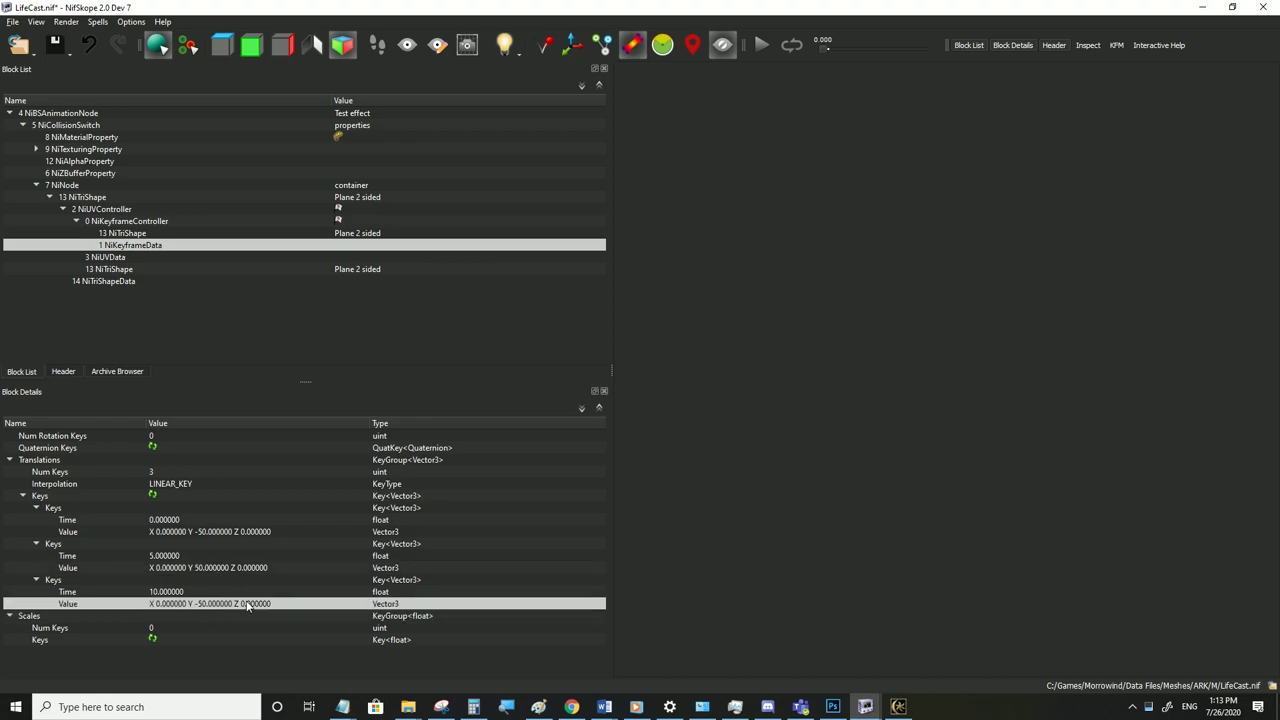
{"action": "left_click", "coordinate": [761, 44]}
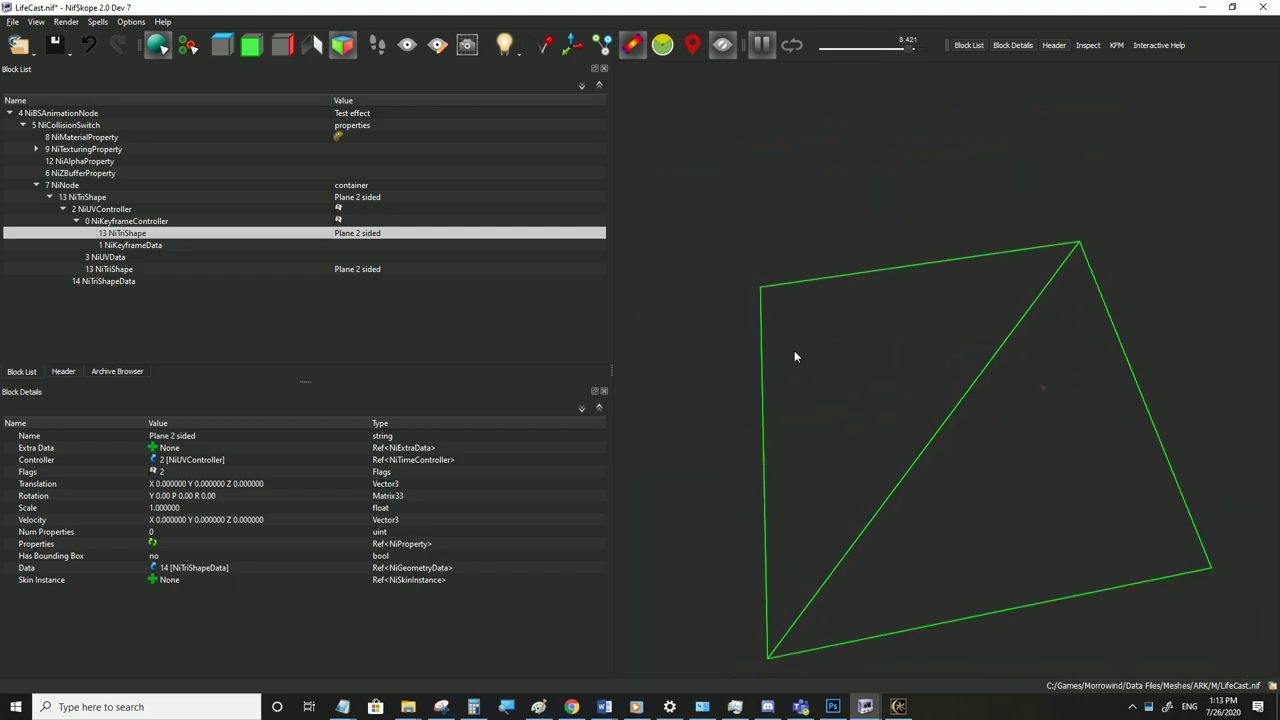
Change the keys' Y positions to -100, 100 and -100
{"action": "left_click", "coordinate": [138, 245]}
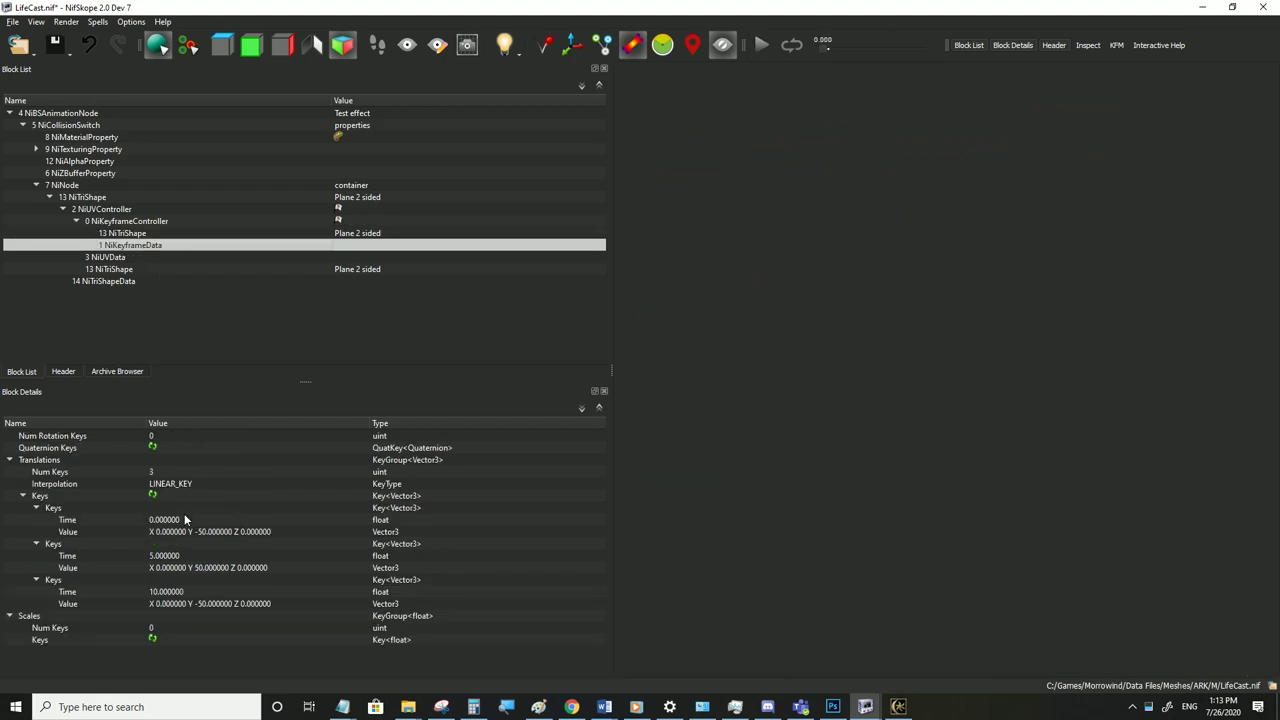
{"action": "double_click", "coordinate": [232, 532]}
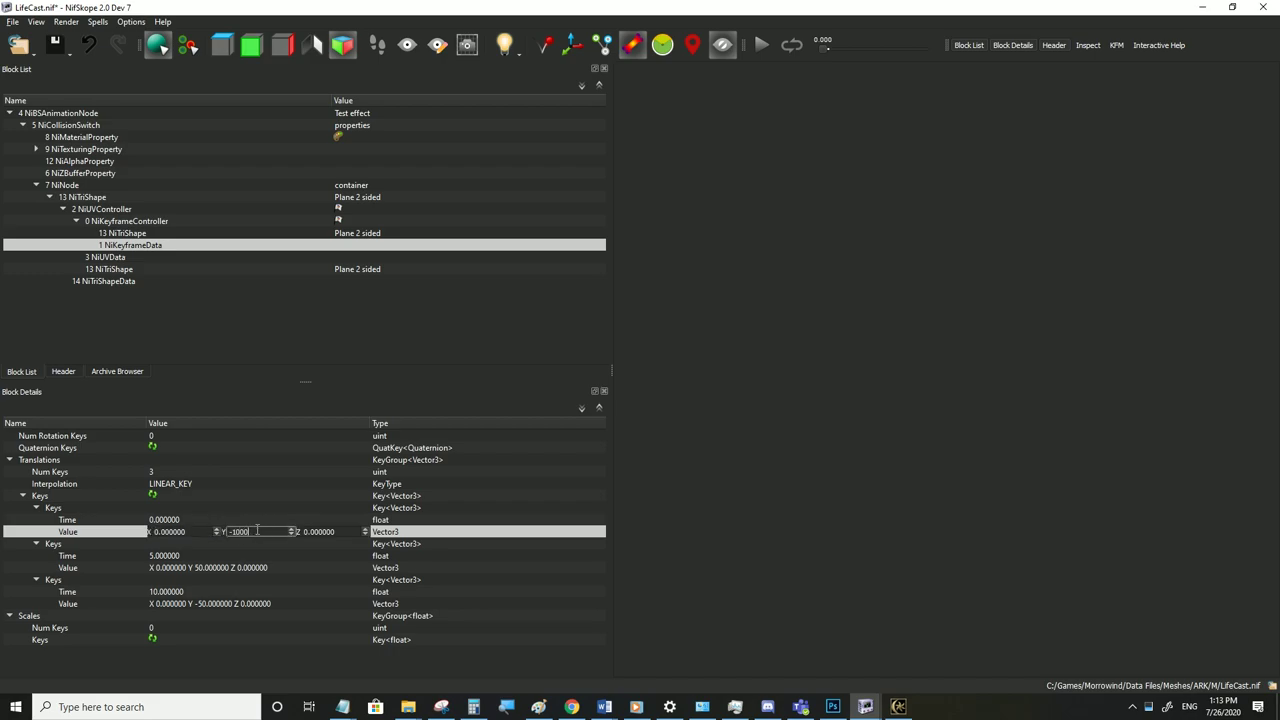
{"action": "type", "text": "-100"}
{"action": "left_click", "coordinate": [172, 556]}
{"action": "left_click", "coordinate": [238, 568]}
{"action": "double_click", "coordinate": [241, 568]}
{"action": "type", "text": "100"}
{"action": "left_click", "coordinate": [228, 602]}
{"action": "double_click", "coordinate": [228, 605]}
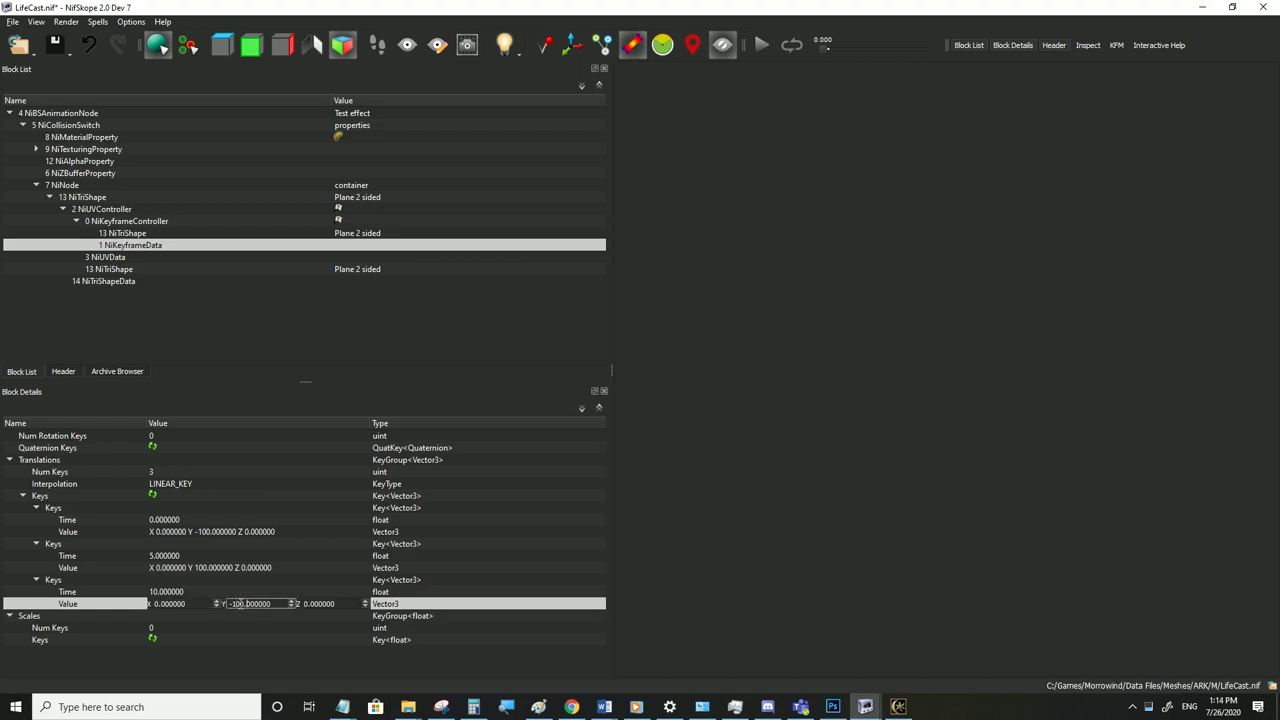
{"action": "key", "text": "Return"}
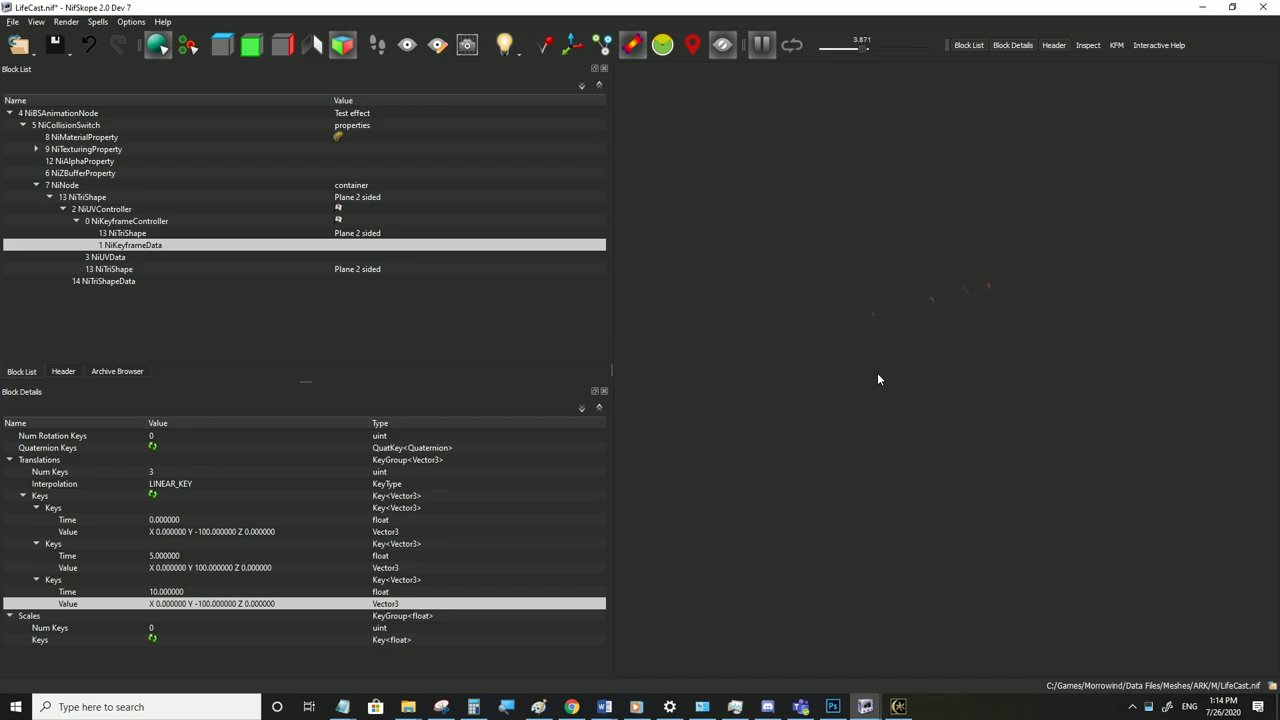
Save LifeCast.nif and briefly check it in Morrowind
{"action": "left_click", "coordinate": [12, 21]}
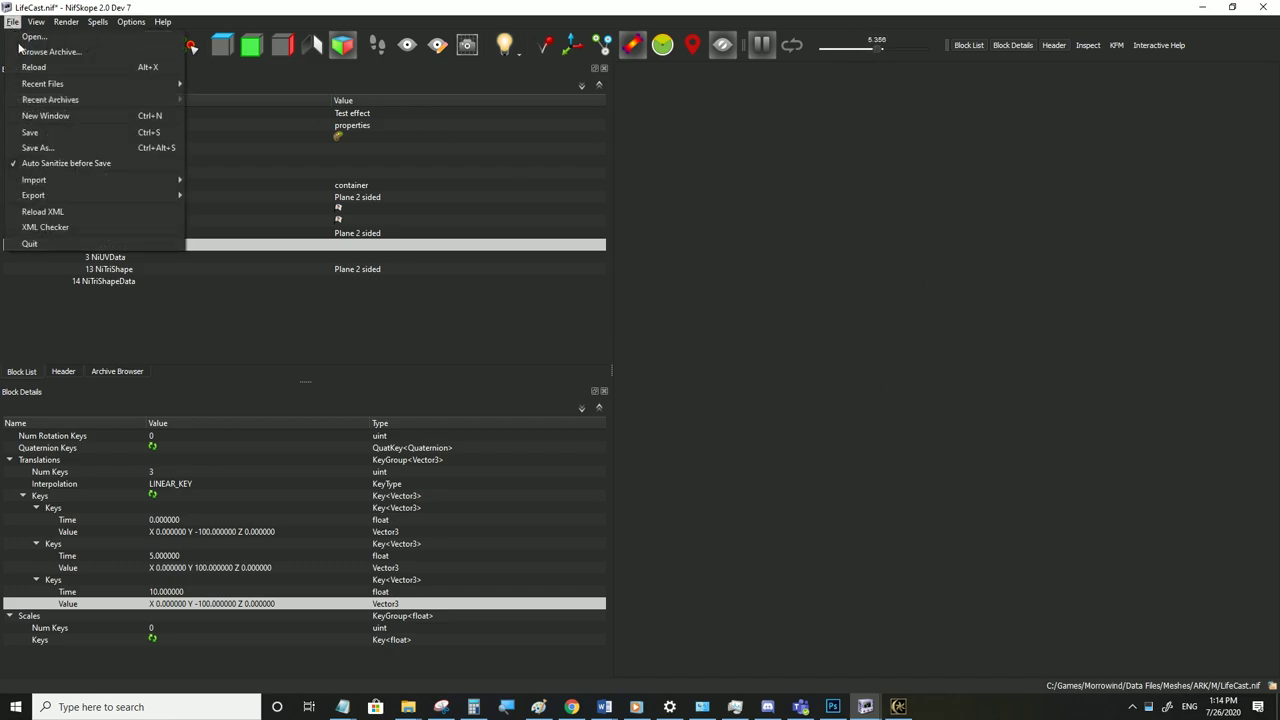
{"action": "left_click", "coordinate": [30, 129]}
{"action": "left_click", "coordinate": [898, 707]}
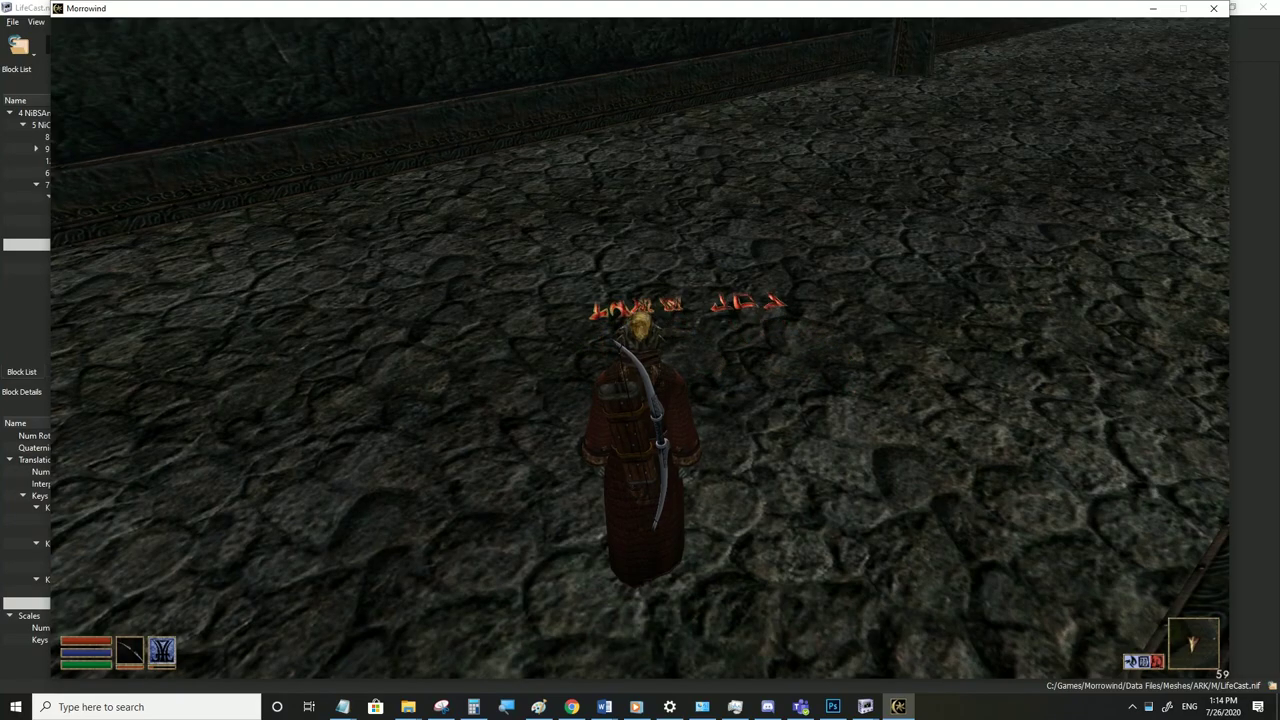
{"action": "left_click", "coordinate": [898, 707]}
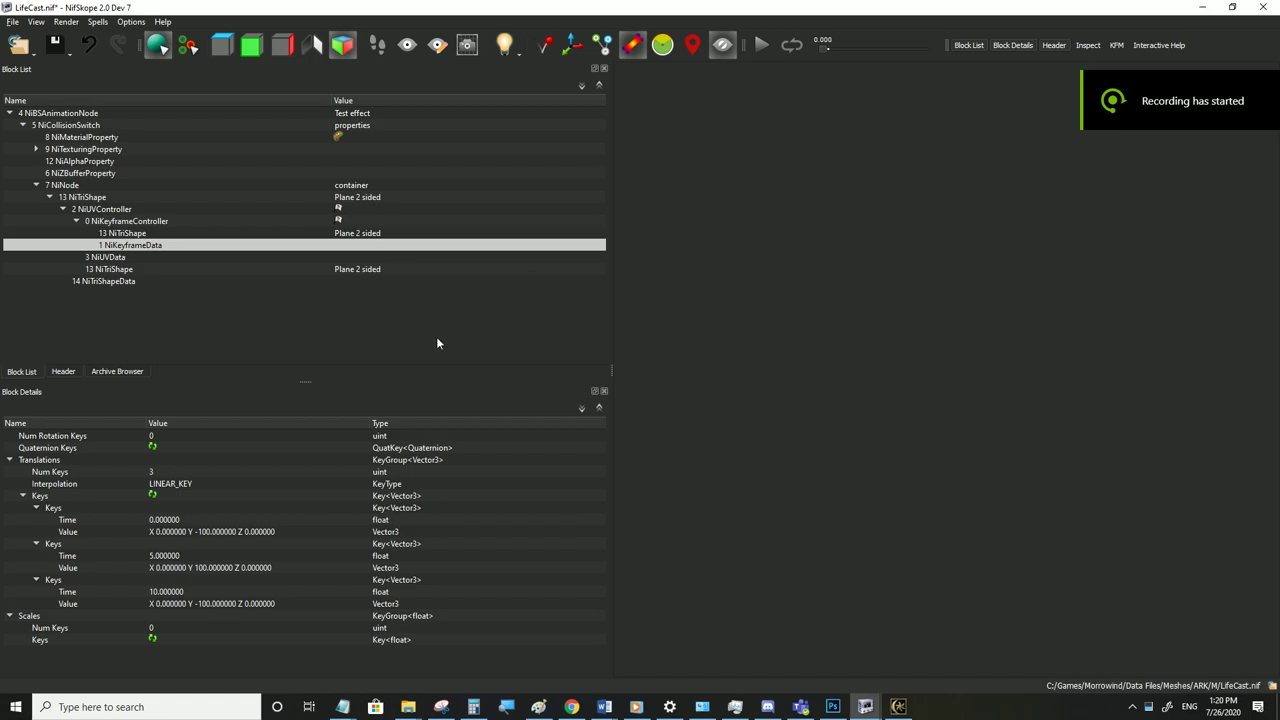
Copy and paste key values so the translation keys read Y 100, -100, 100
{"action": "left_click", "coordinate": [230, 567]}
{"action": "left_click", "coordinate": [236, 534]}
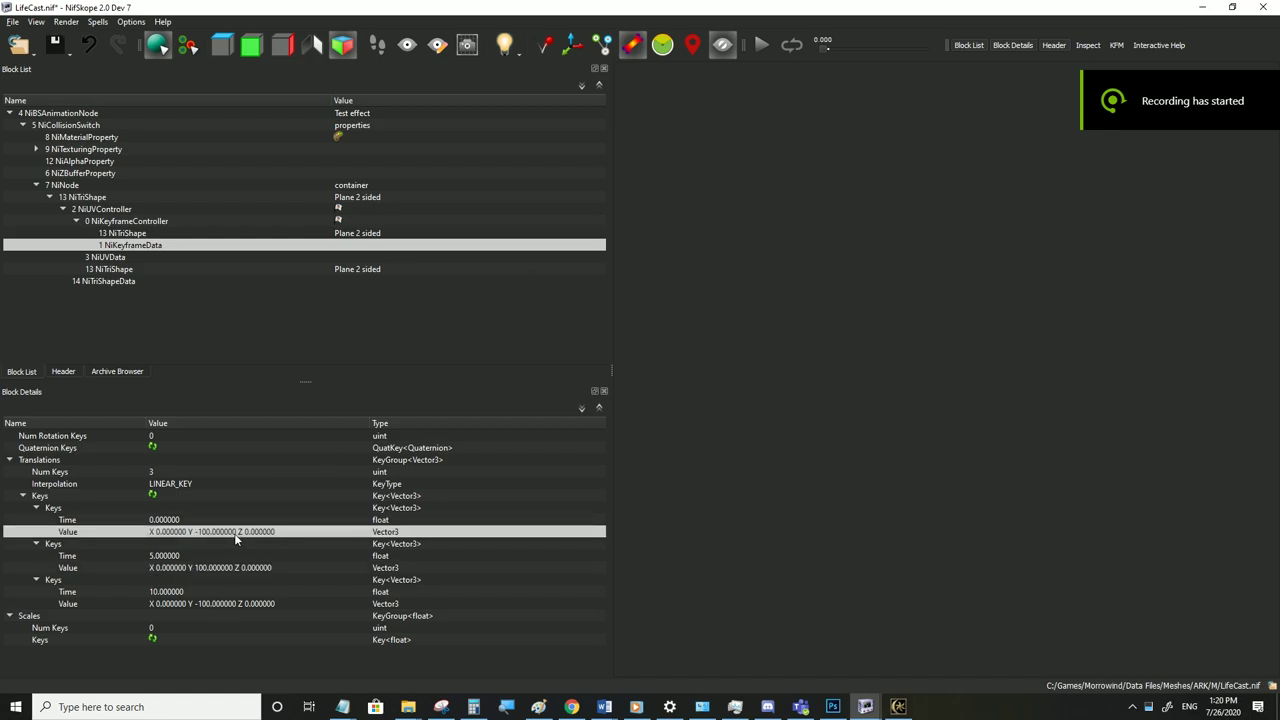
{"action": "left_click", "coordinate": [225, 568]}
{"action": "key", "text": "ctrl+c"}
{"action": "left_click", "coordinate": [224, 532]}
{"action": "key", "text": "ctrl+v"}
{"action": "left_click", "coordinate": [226, 603]}
{"action": "key", "text": "ctrl+c"}
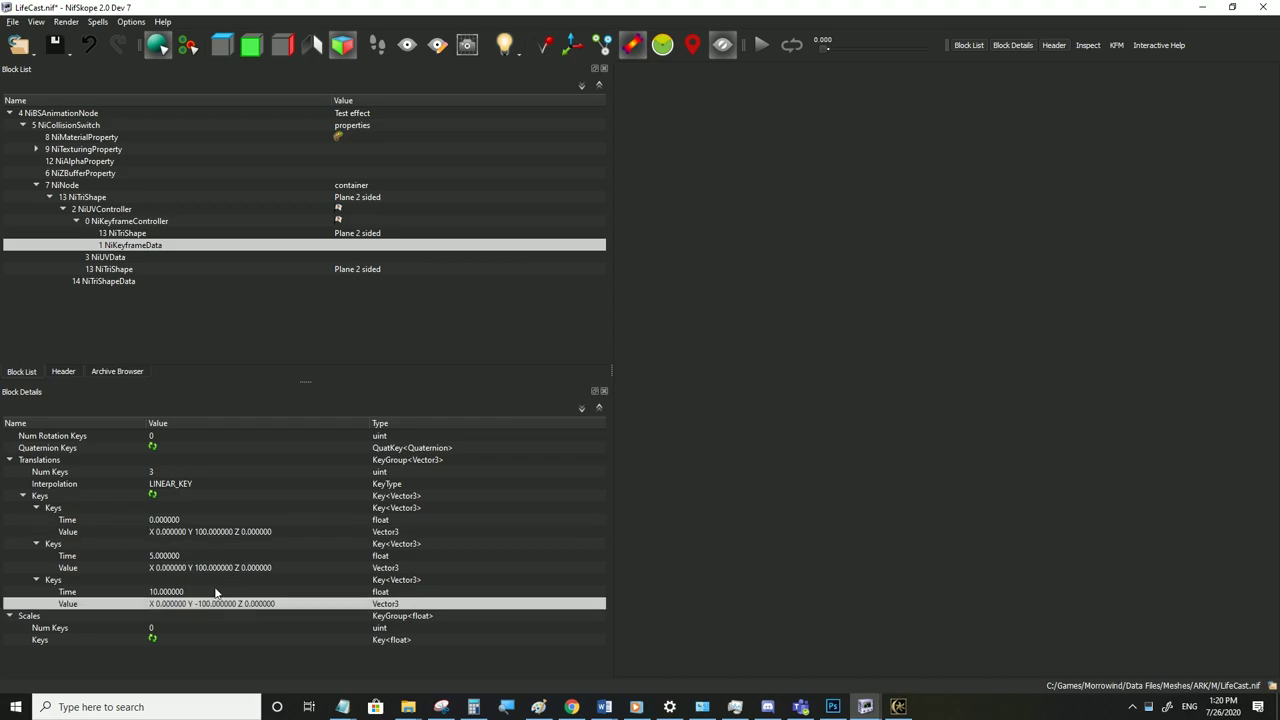
{"action": "left_click", "coordinate": [213, 567]}
{"action": "key", "text": "ctrl+v"}
{"action": "left_click", "coordinate": [220, 540]}
{"action": "left_click", "coordinate": [229, 531]}
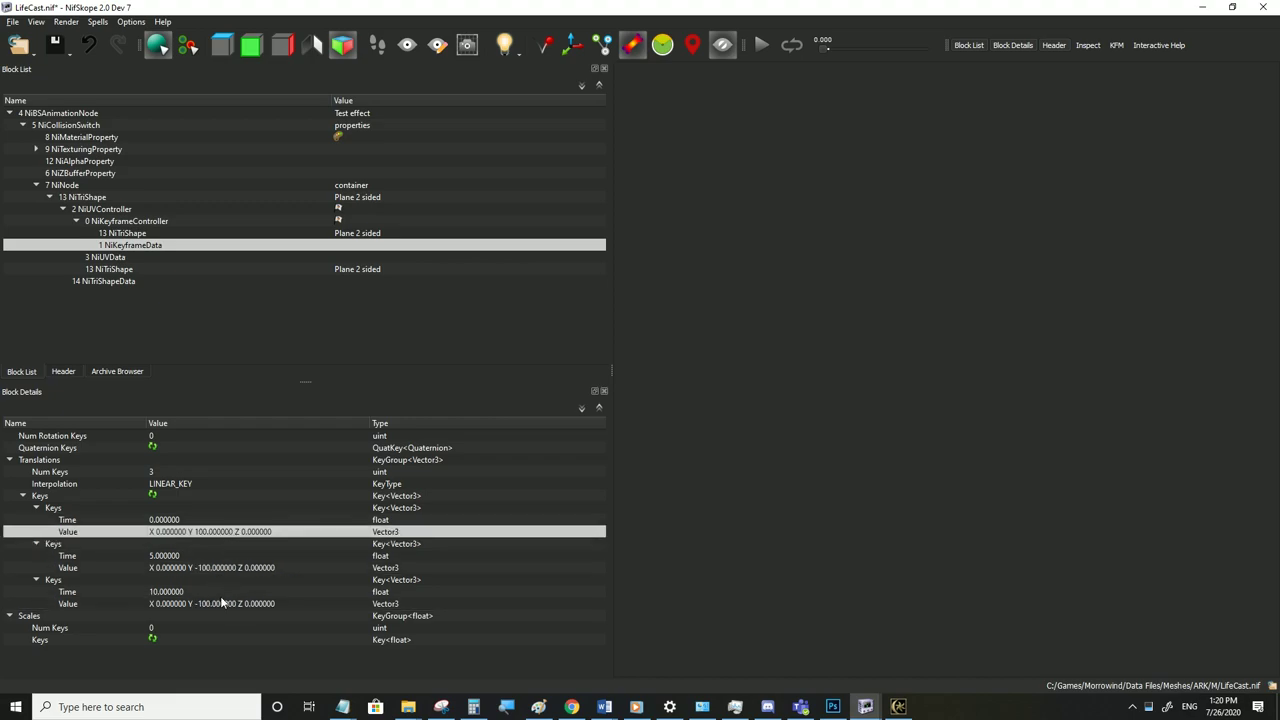
{"action": "left_click", "coordinate": [219, 602]}
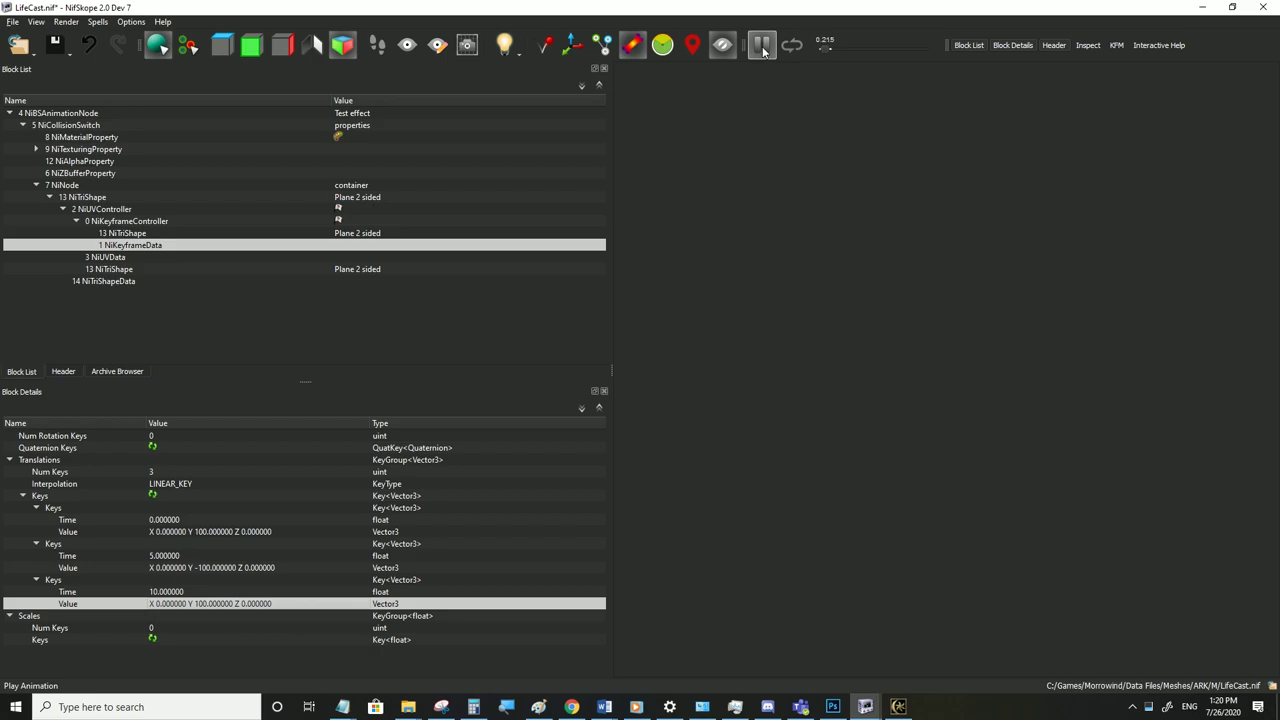
Preview the plane's animation and save LifeCast.nif
{"action": "left_click", "coordinate": [900, 406]}
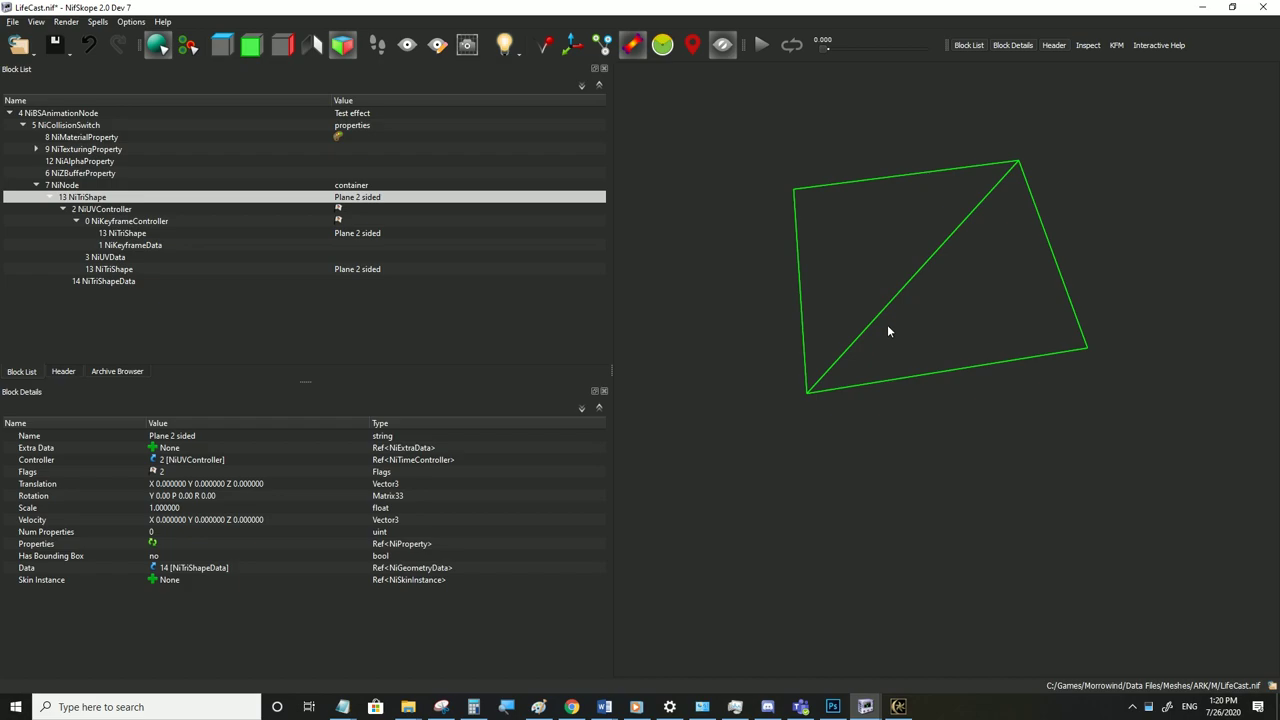
{"action": "left_click", "coordinate": [762, 45]}
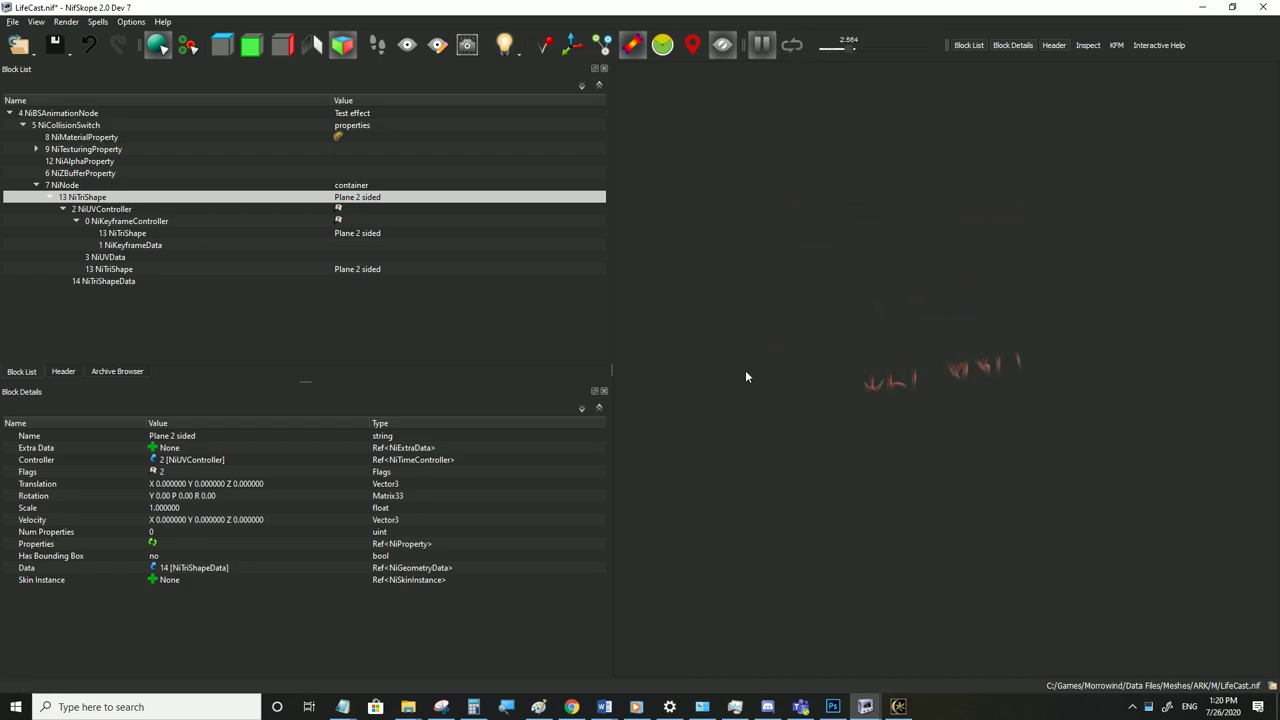
{"action": "left_click", "coordinate": [12, 21]}
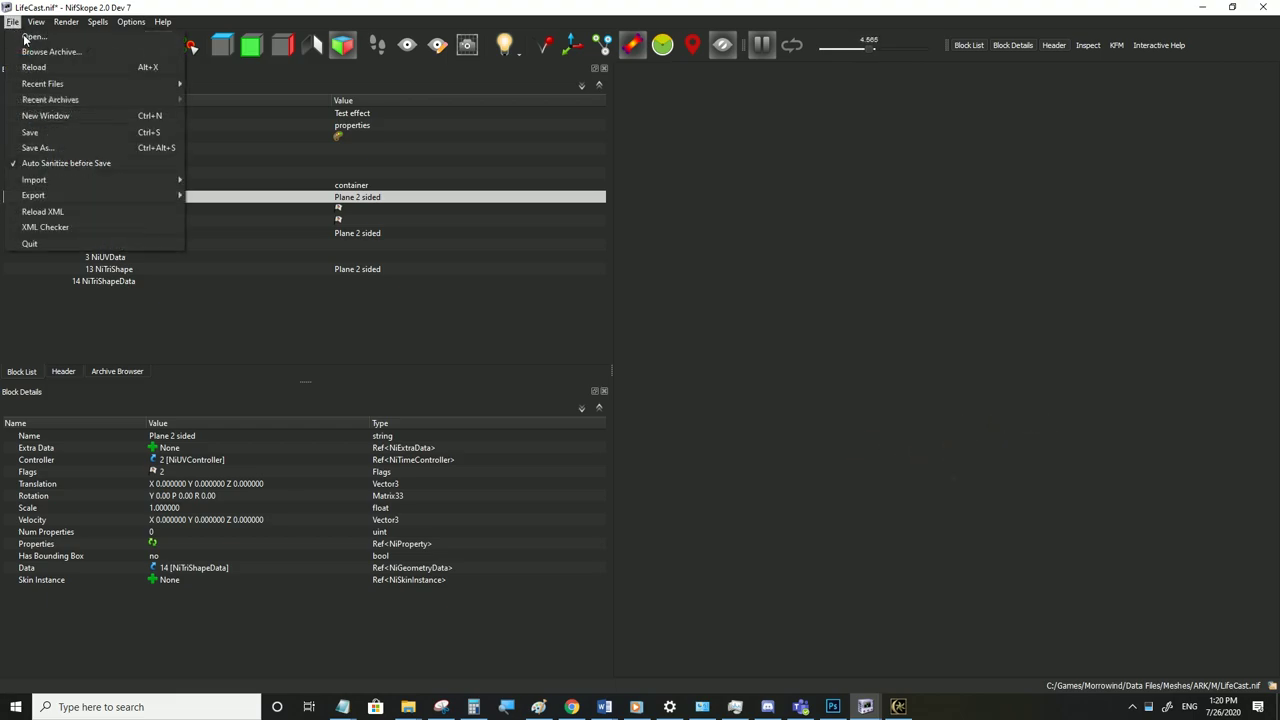
{"action": "left_click", "coordinate": [58, 133]}
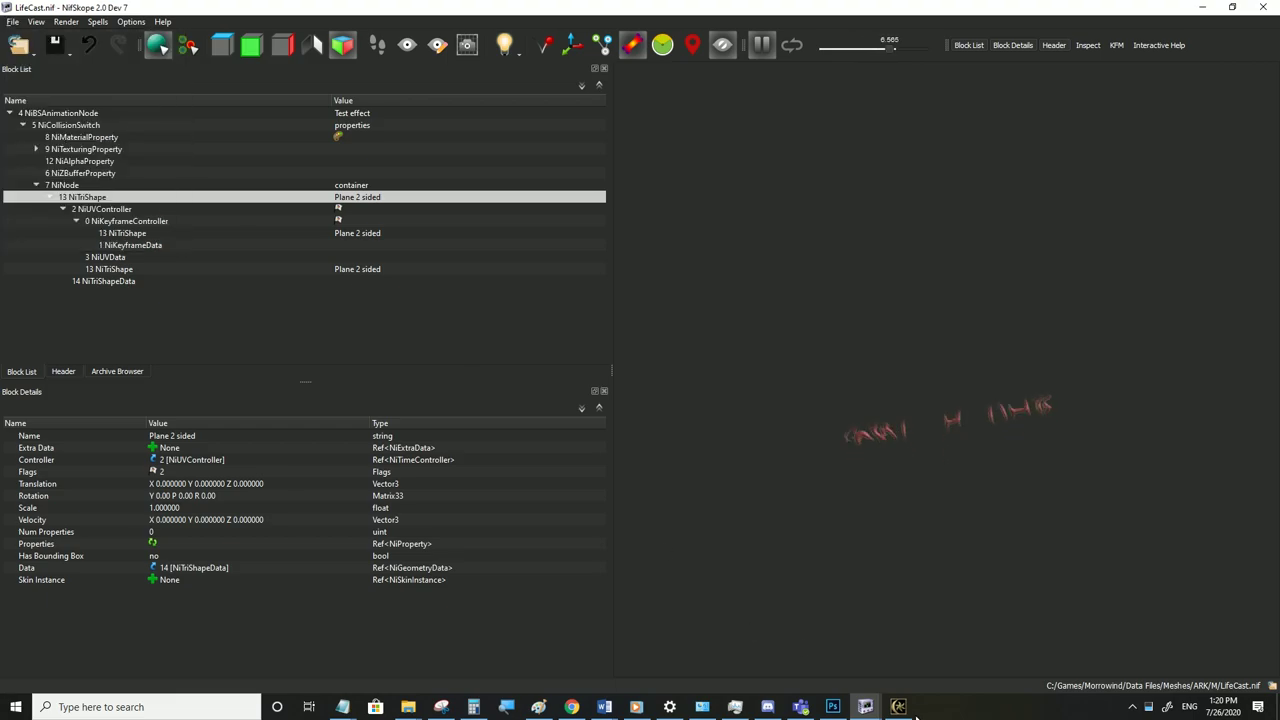
Test the rune effect in Morrowind from third-person and overhead views
{"action": "left_click", "coordinate": [898, 706]}
{"action": "key", "text": "Tab"}
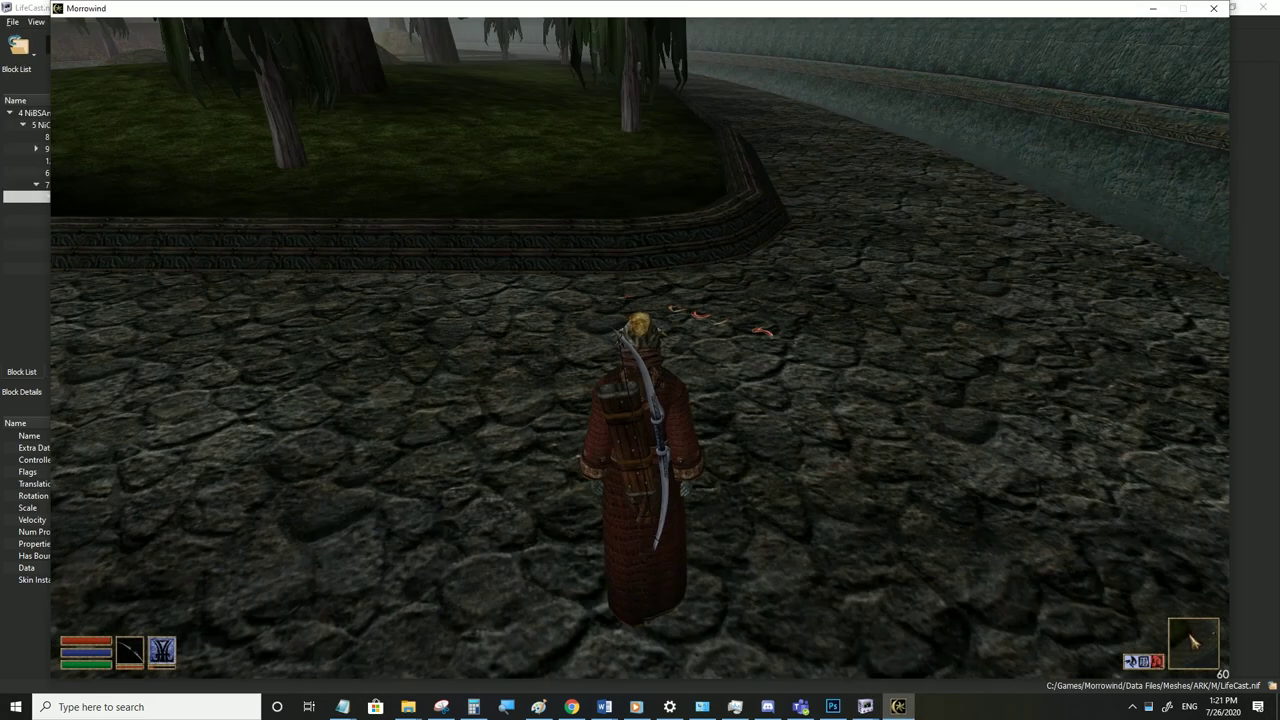
{"action": "key", "text": "Tab"}
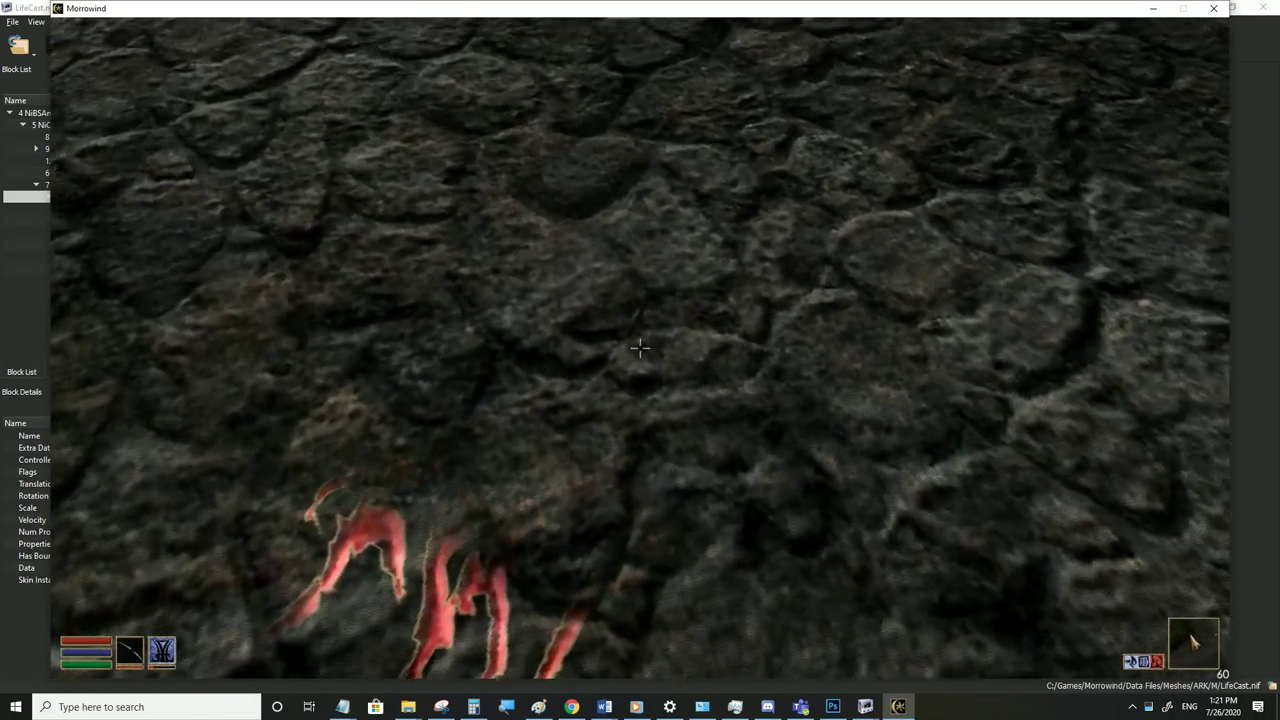
{"action": "key", "text": "Tab"}
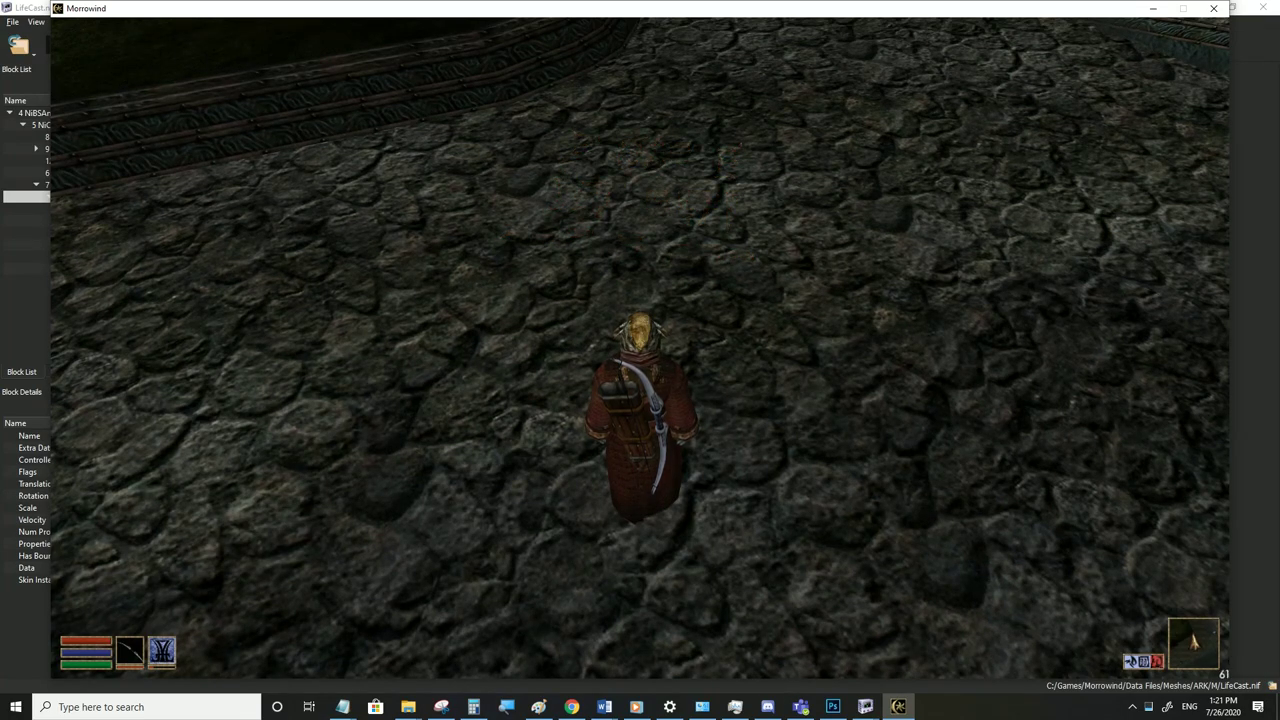
{"action": "key", "text": "alt+Tab"}
Copy the 7 NiNode branch and paste it twice under 5 NiCollisionSwitch as 15 and 22 NiNode
{"action": "right_click", "coordinate": [63, 185]}
{"action": "mouse_move", "coordinate": [78, 180]}
{"action": "left_click", "coordinate": [220, 227]}
{"action": "right_click", "coordinate": [37, 125]}
{"action": "mouse_move", "coordinate": [80, 115]}
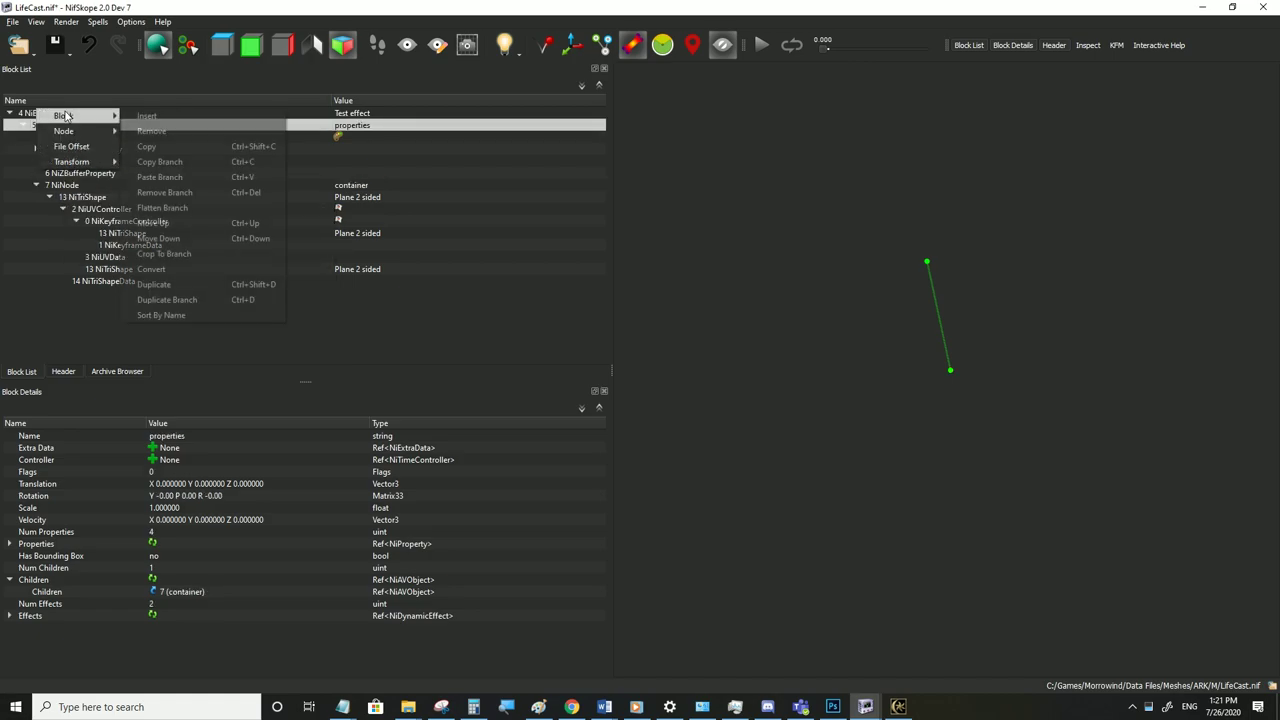
{"action": "left_click", "coordinate": [160, 177]}
{"action": "left_click", "coordinate": [66, 125]}
{"action": "right_click", "coordinate": [66, 125]}
{"action": "mouse_move", "coordinate": [95, 118]}
{"action": "left_click", "coordinate": [197, 181]}
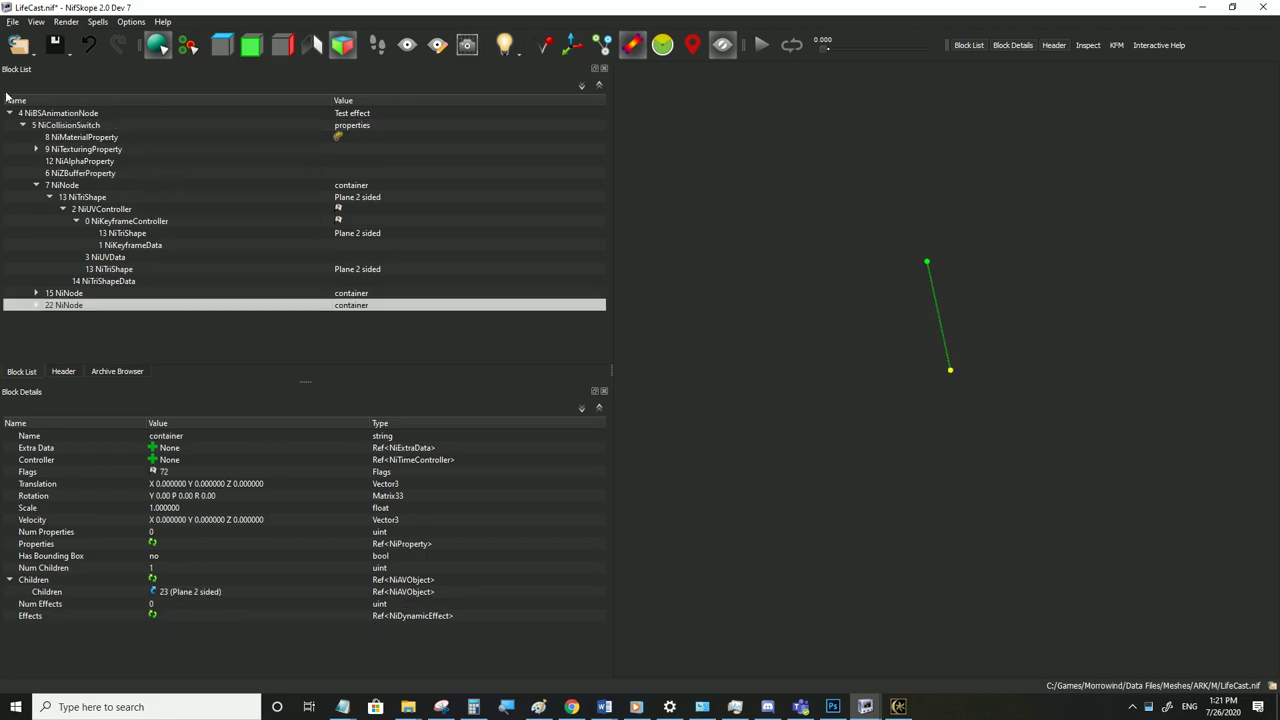
Save LifeCast.nif and test the sliding rune effect in Morrowind
{"action": "left_click", "coordinate": [12, 23]}
{"action": "left_click", "coordinate": [70, 133]}
{"action": "left_click", "coordinate": [897, 706]}
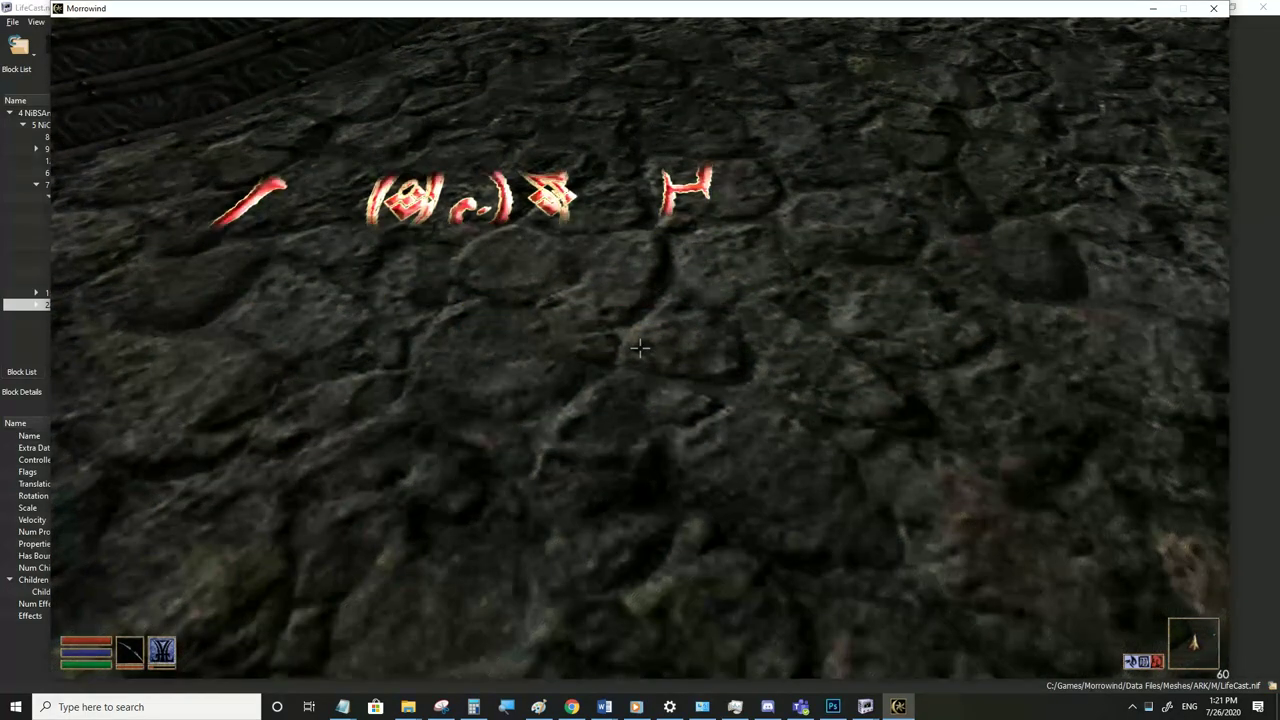
{"action": "key", "text": "alt+Tab"}
{"action": "mouse_move", "coordinate": [868, 704]}
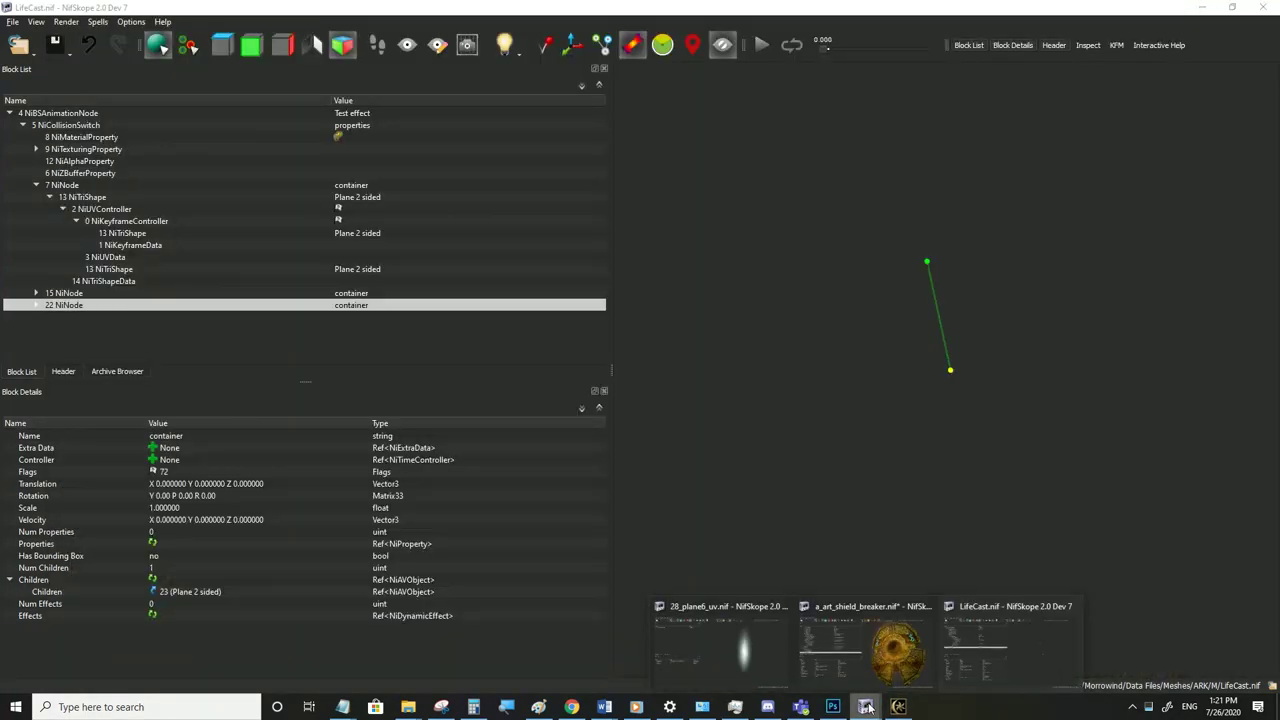
{"action": "left_click", "coordinate": [874, 650]}
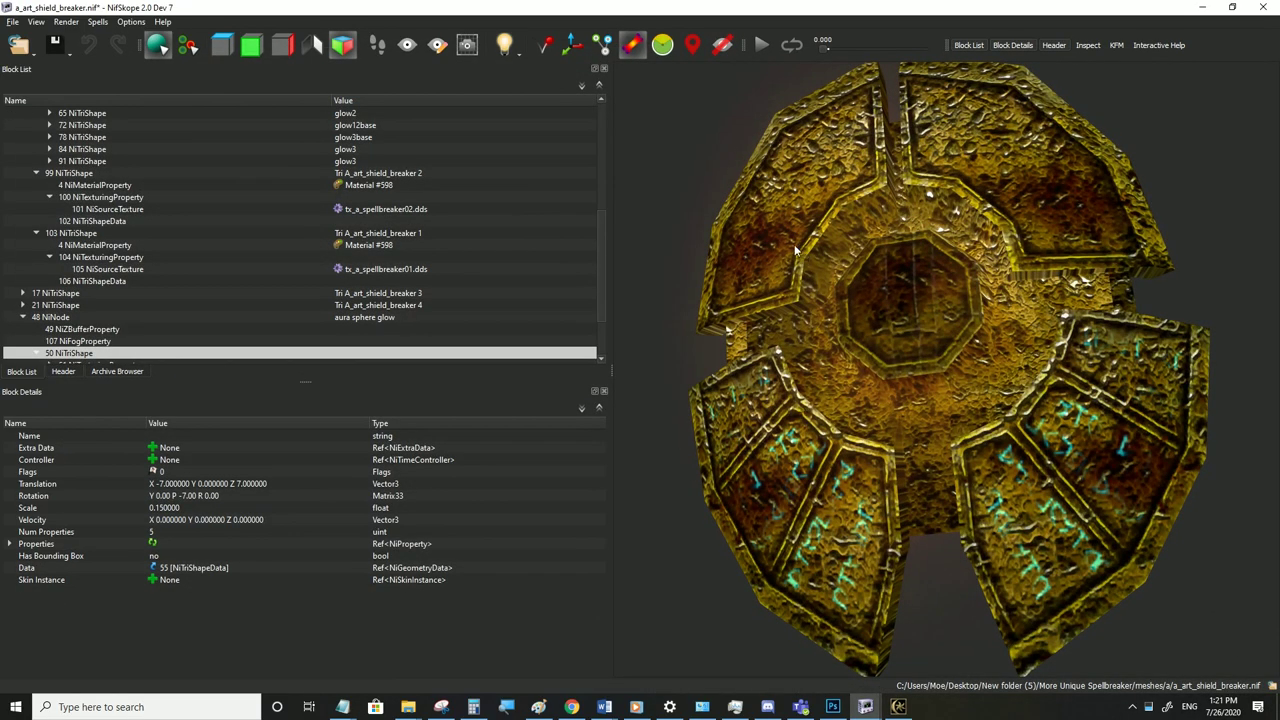
{"action": "left_click", "coordinate": [759, 46]}
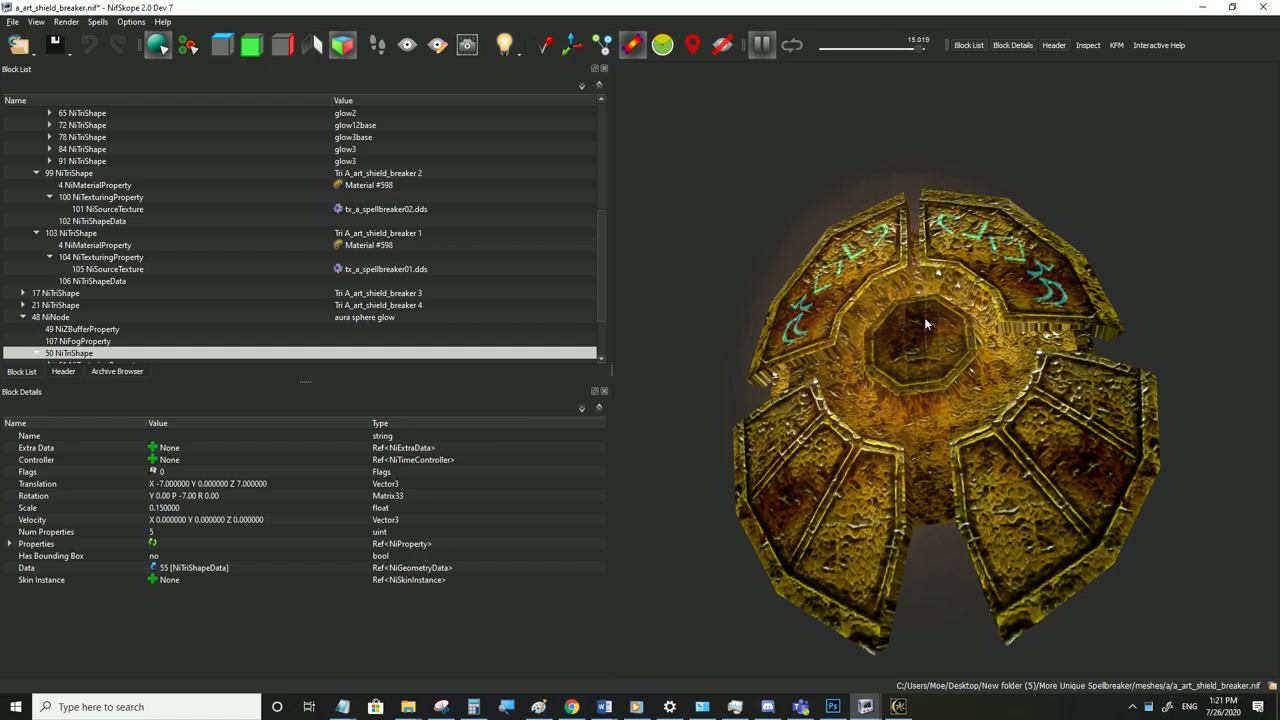
{"action": "left_click", "coordinate": [761, 51]}
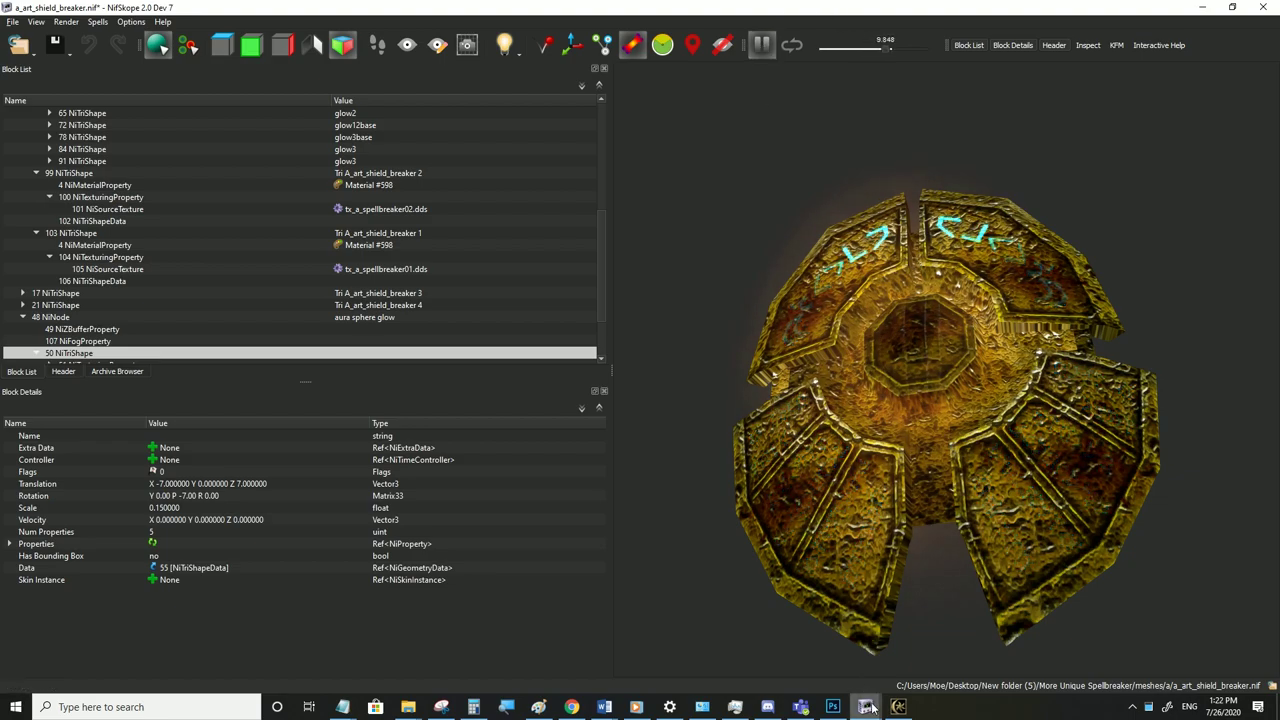
{"action": "mouse_move", "coordinate": [870, 707]}
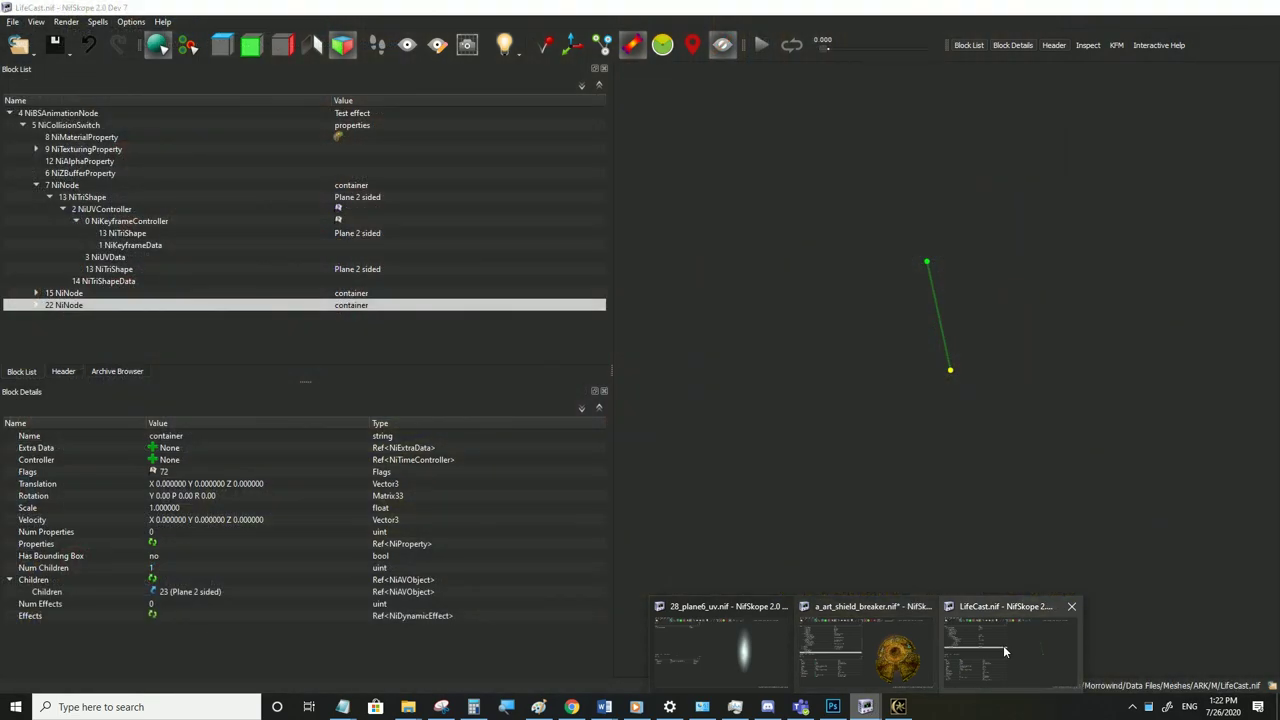
{"action": "left_click", "coordinate": [1003, 645]}
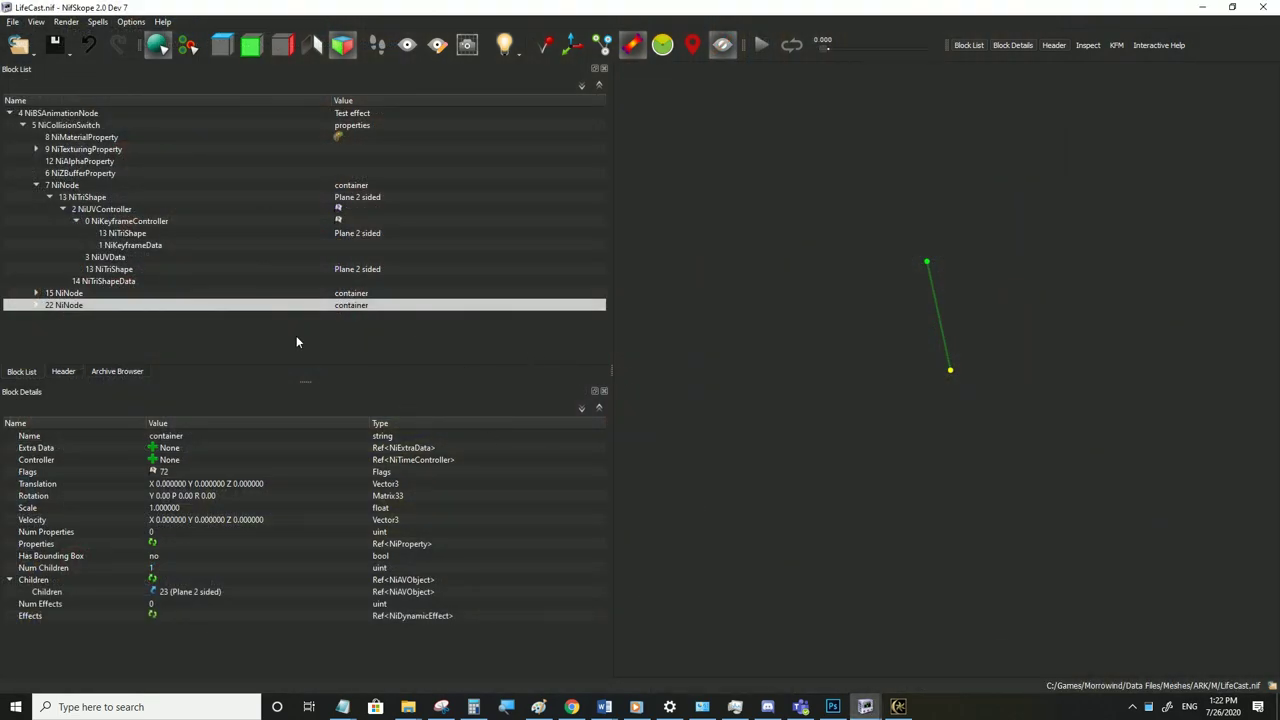
Review the 2 NiUVController, 0 NiKeyframeController and 15 NiNode, then pause playback
{"action": "left_click", "coordinate": [104, 210]}
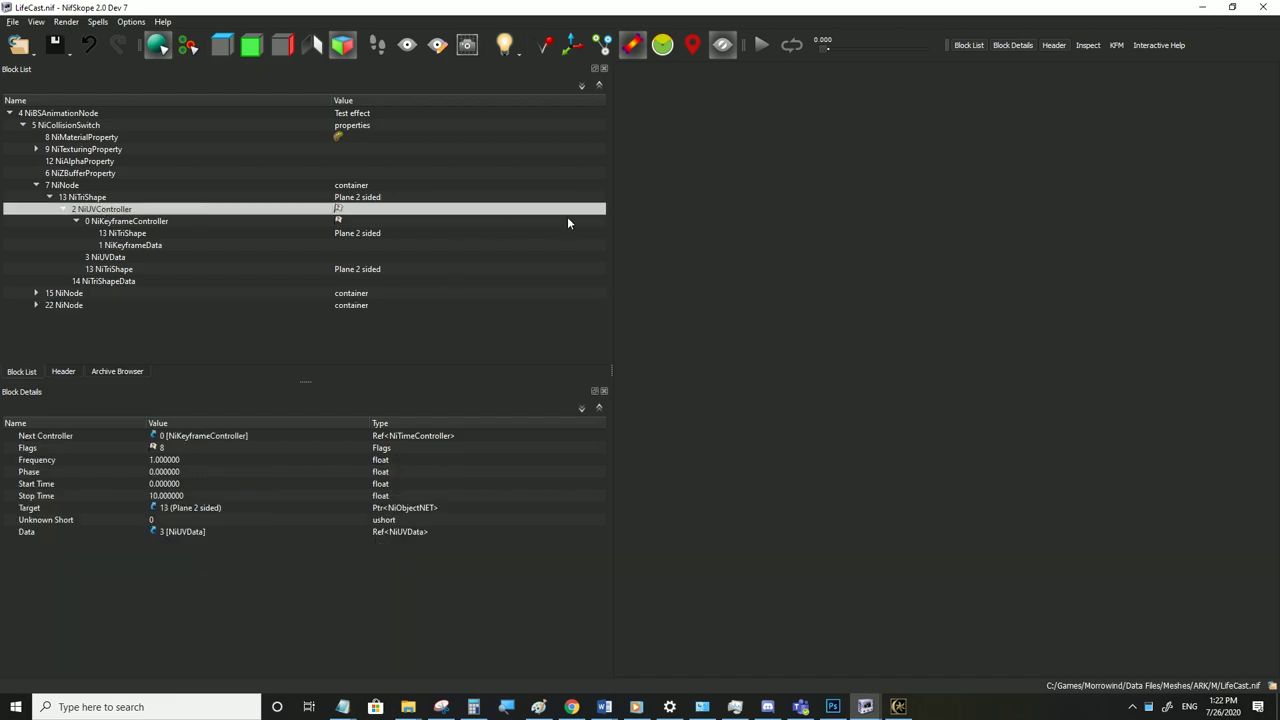
{"action": "left_click", "coordinate": [128, 226]}
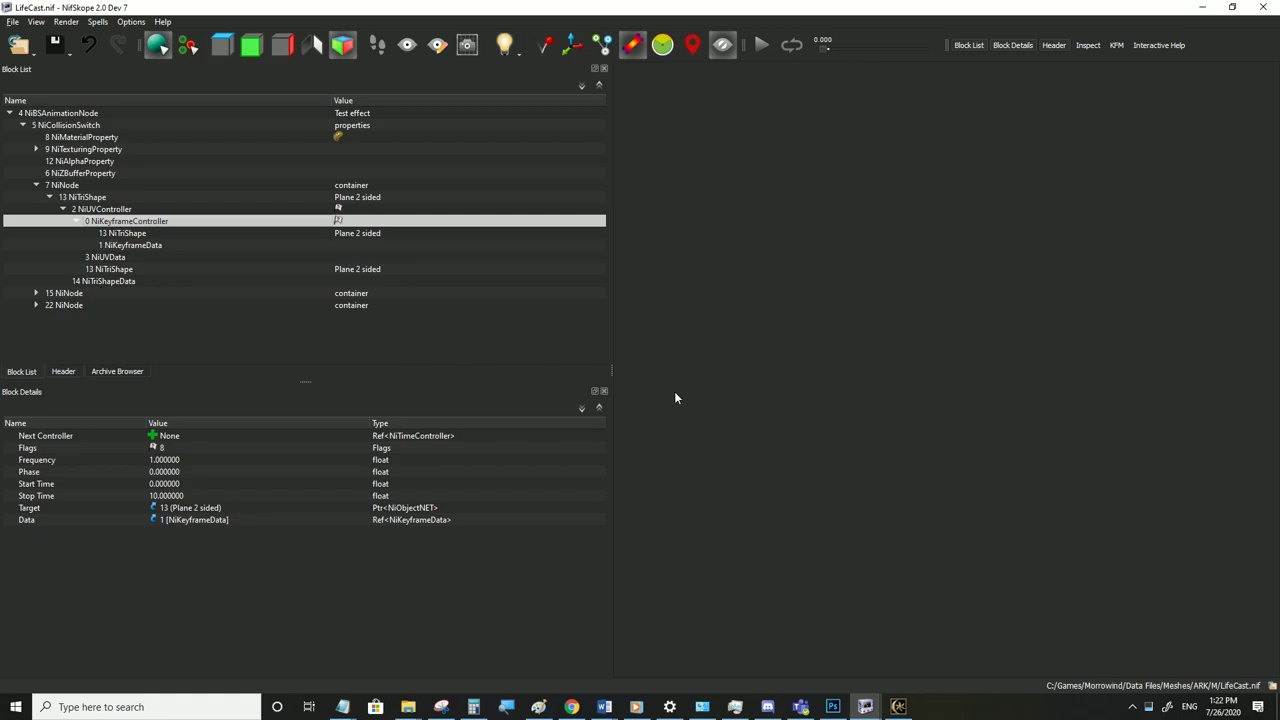
{"action": "left_click", "coordinate": [86, 298]}
{"action": "left_click", "coordinate": [90, 212]}
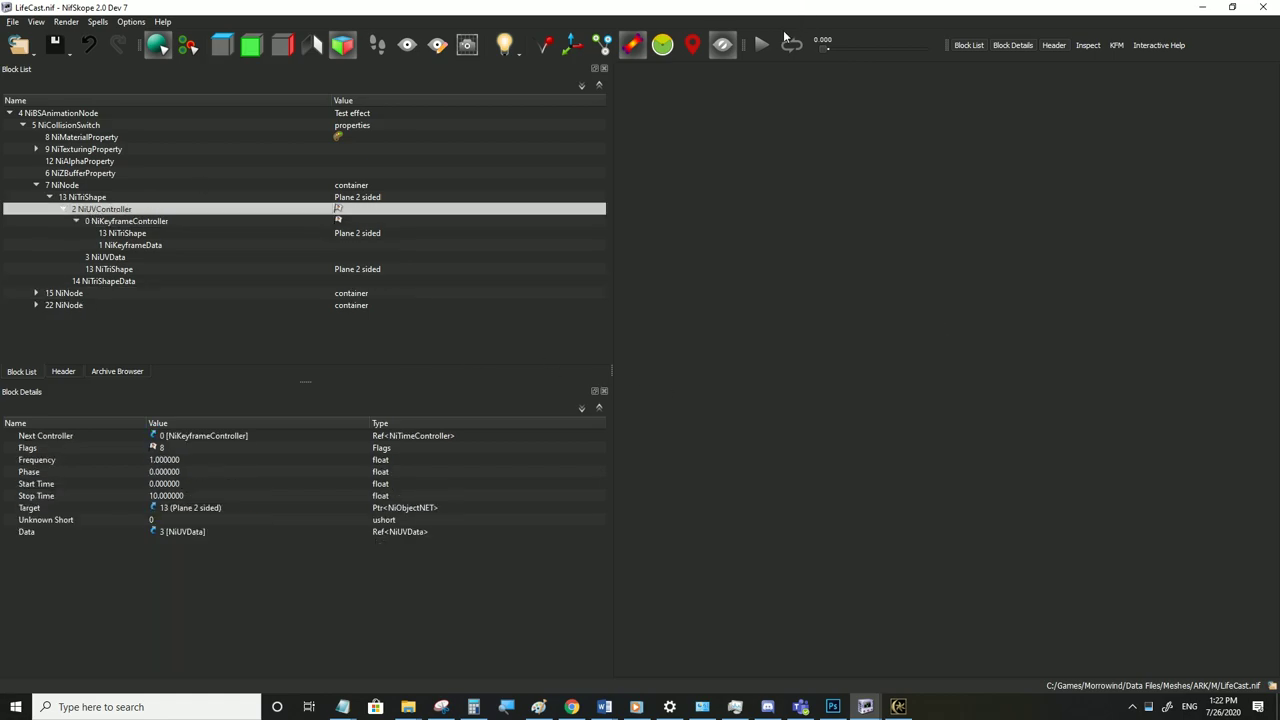
{"action": "left_click", "coordinate": [763, 45]}
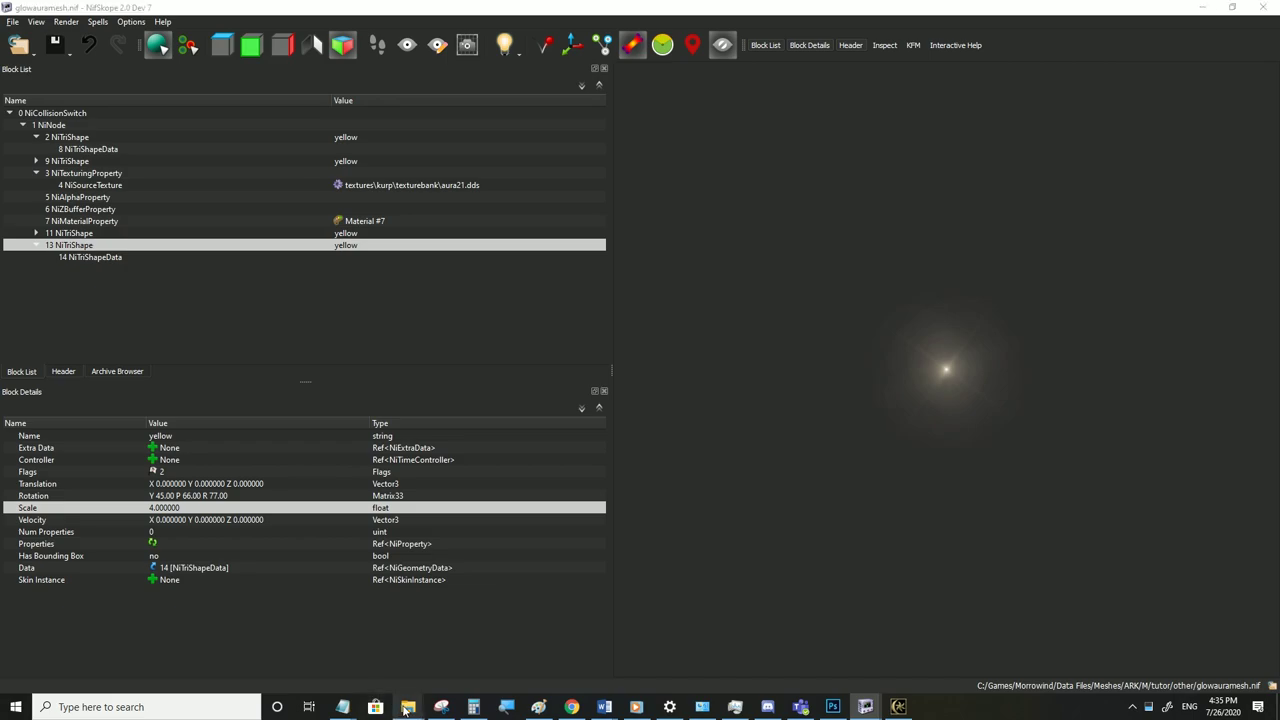
{"action": "mouse_move", "coordinate": [405, 709]}
{"action": "left_click", "coordinate": [416, 649]}
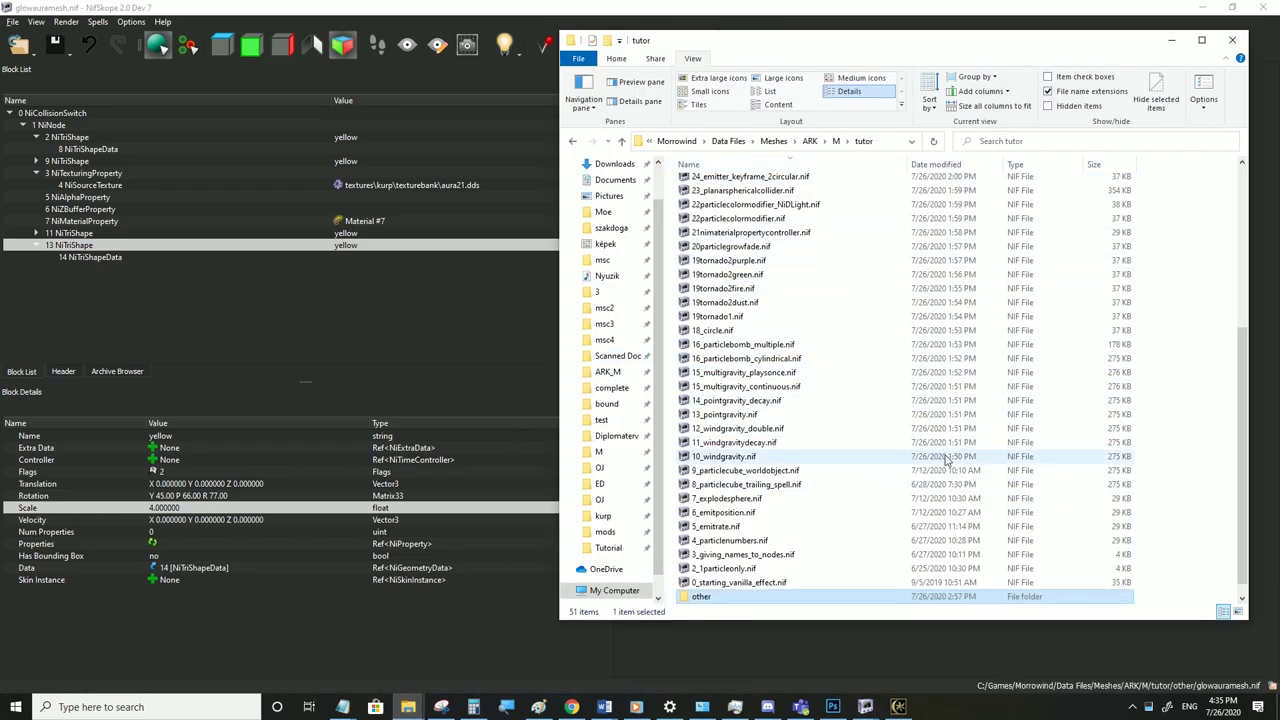
{"action": "scroll", "coordinate": [750, 455], "scroll_direction": "down", "scroll_amount": 2}
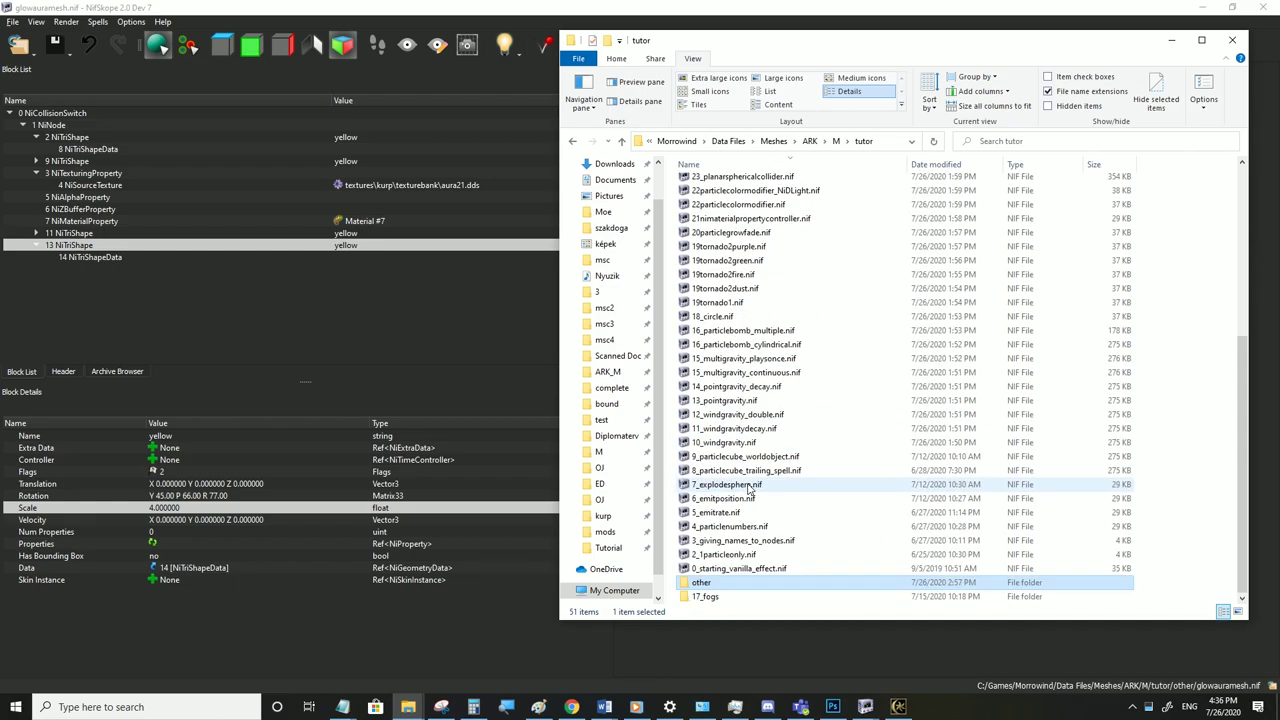
{"action": "double_click", "coordinate": [716, 586]}
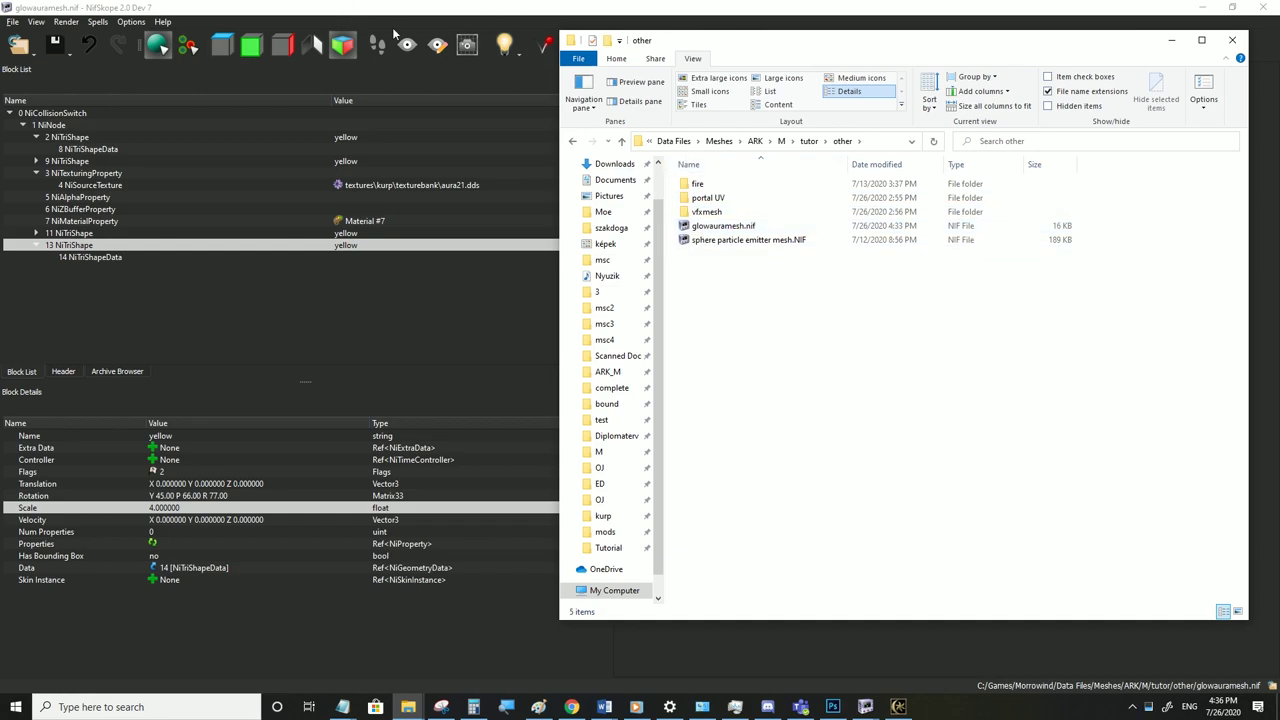
{"action": "left_click", "coordinate": [458, 20]}
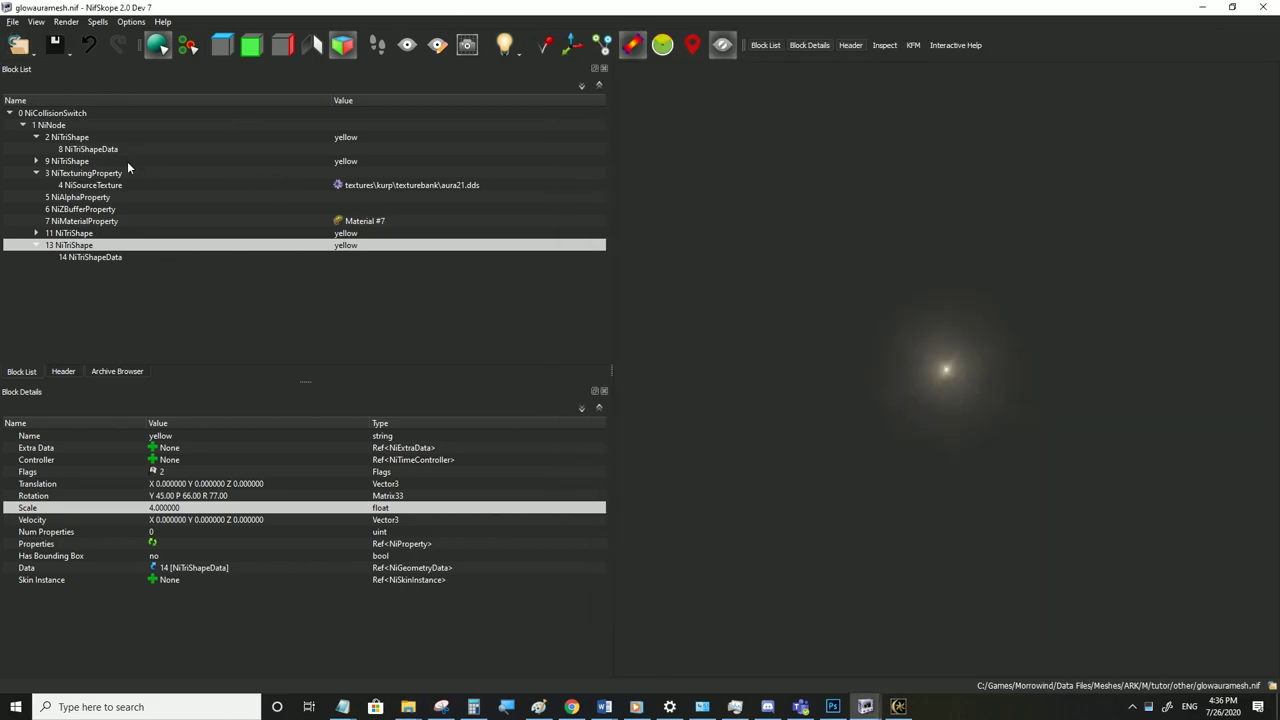
{"action": "left_click", "coordinate": [84, 161]}
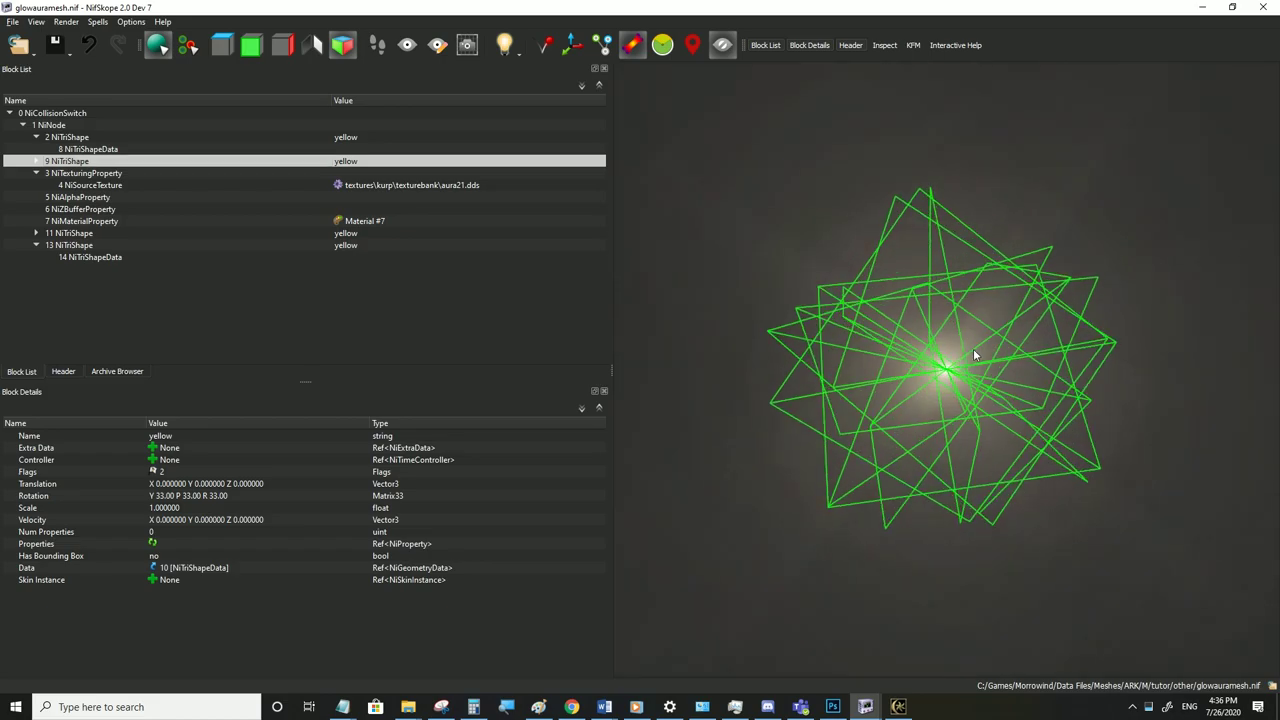
{"action": "left_click_drag", "start_coordinate": [892, 362], "coordinate": [900, 237]}
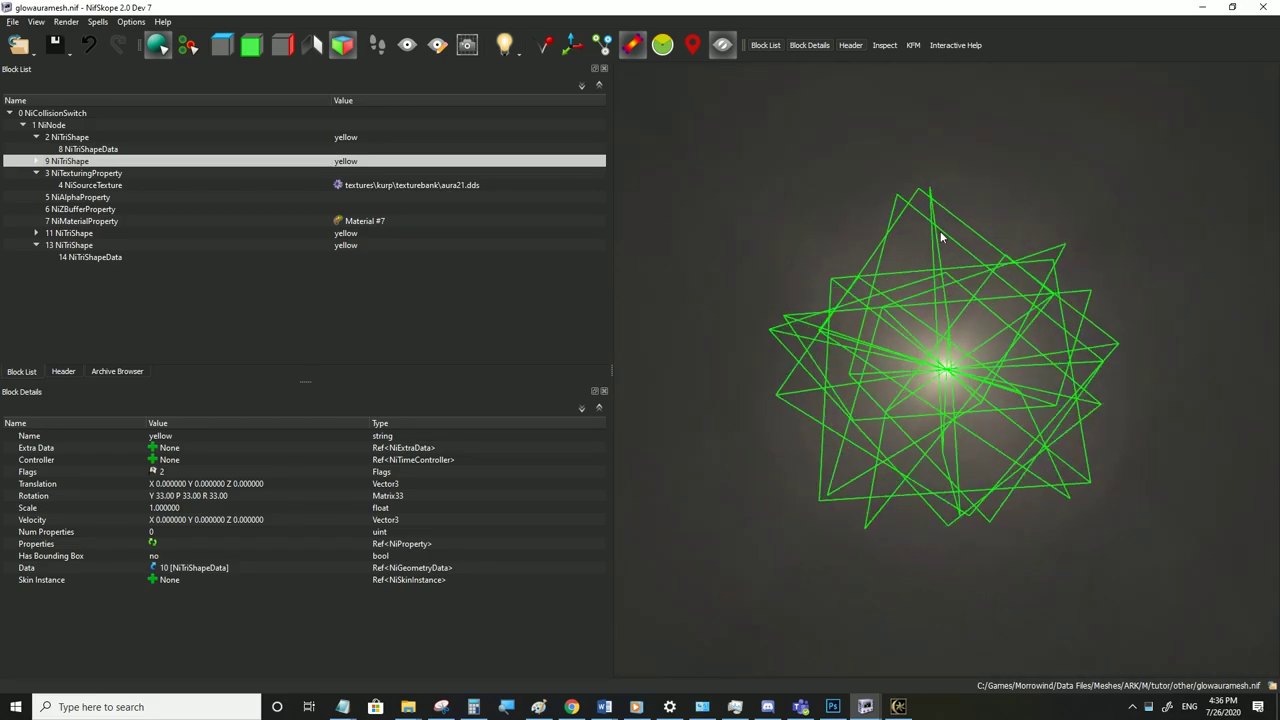
{"action": "left_click_drag", "start_coordinate": [961, 302], "coordinate": [938, 316]}
{"action": "scroll", "coordinate": [757, 284], "scroll_direction": "down", "scroll_amount": 3}
{"action": "left_click", "coordinate": [757, 284]}
{"action": "scroll", "coordinate": [724, 369], "scroll_direction": "down", "scroll_amount": 3}
{"action": "left_click", "coordinate": [724, 369]}
{"action": "left_click", "coordinate": [12, 22]}
{"action": "left_click", "coordinate": [77, 128]}
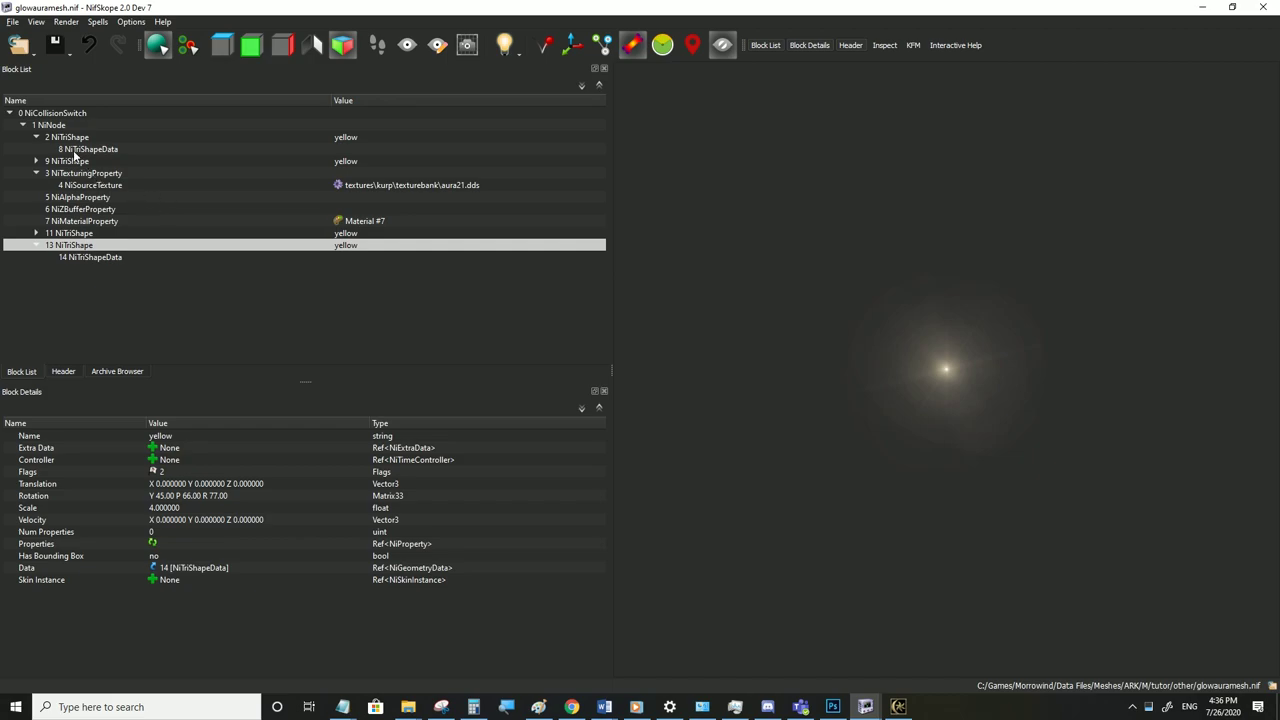
{"action": "left_click", "coordinate": [77, 140]}
{"action": "left_click", "coordinate": [81, 162]}
{"action": "left_click", "coordinate": [75, 244]}
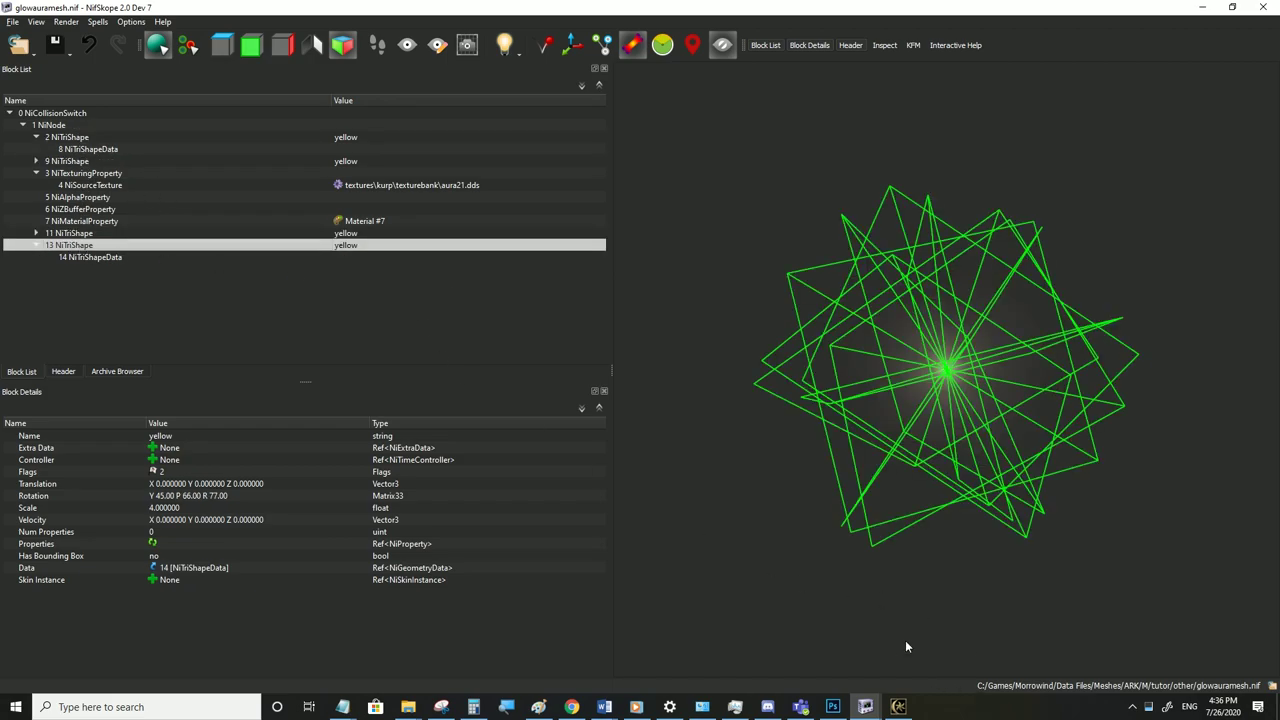
Check the glow in Morrowind, then select 7 NiMaterialProperty and save the mesh
{"action": "left_click", "coordinate": [898, 706]}
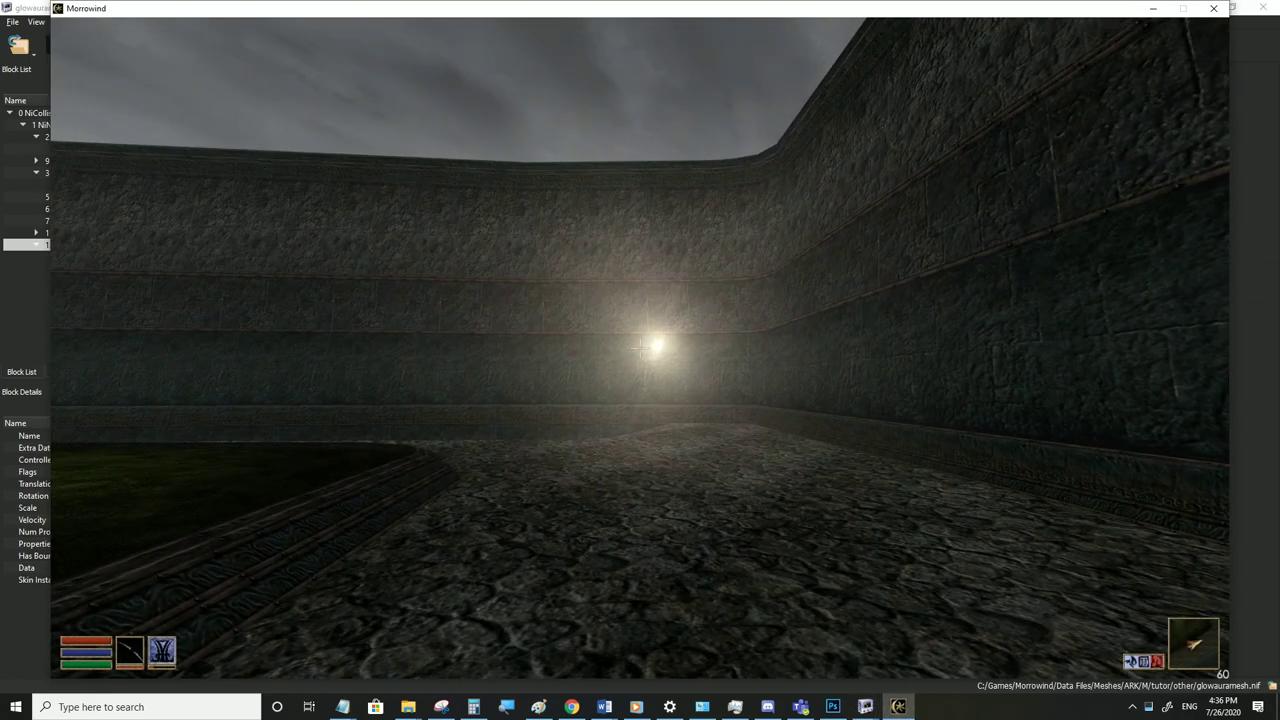
{"action": "key", "text": "Tab"}
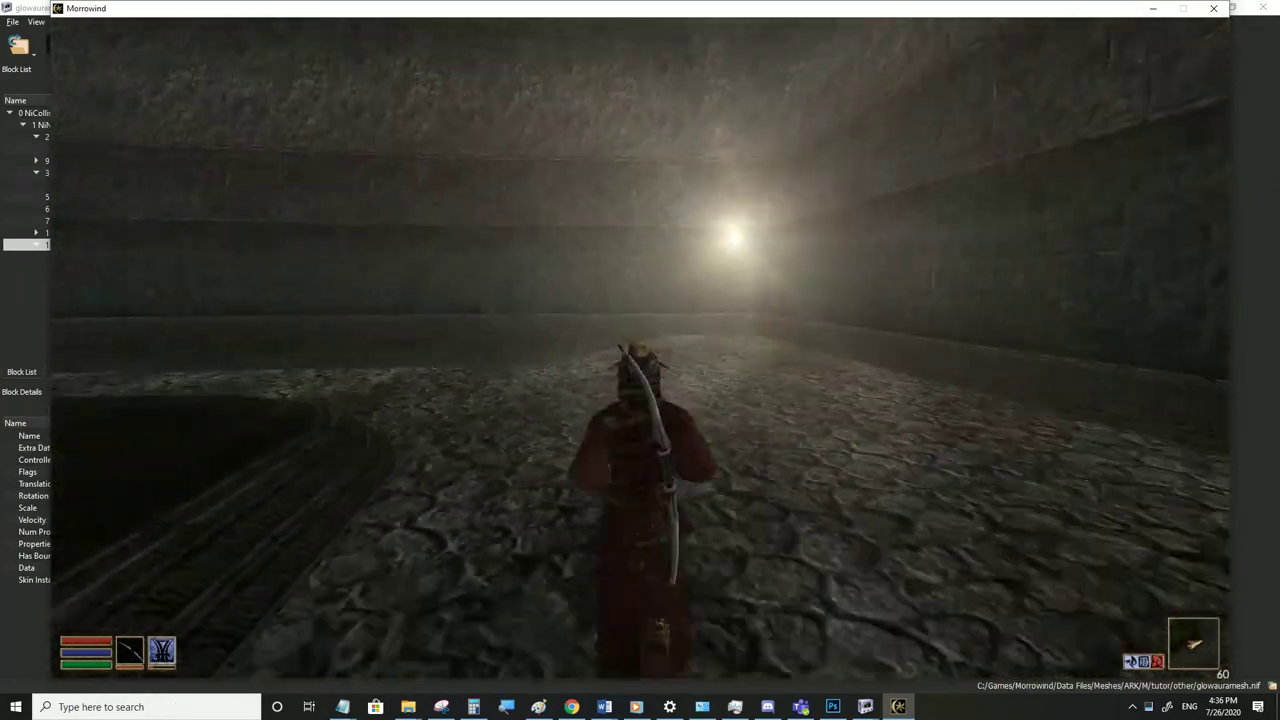
{"action": "key", "text": "alt+Tab"}
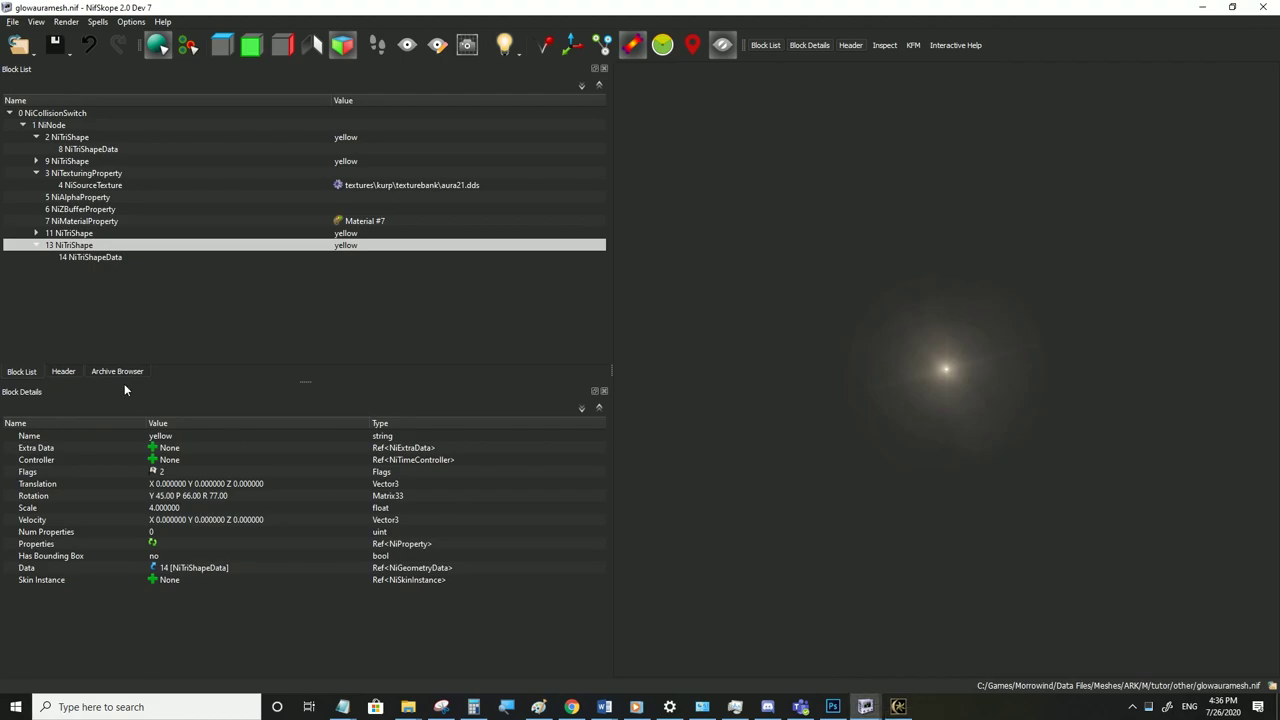
{"action": "left_click", "coordinate": [76, 221]}
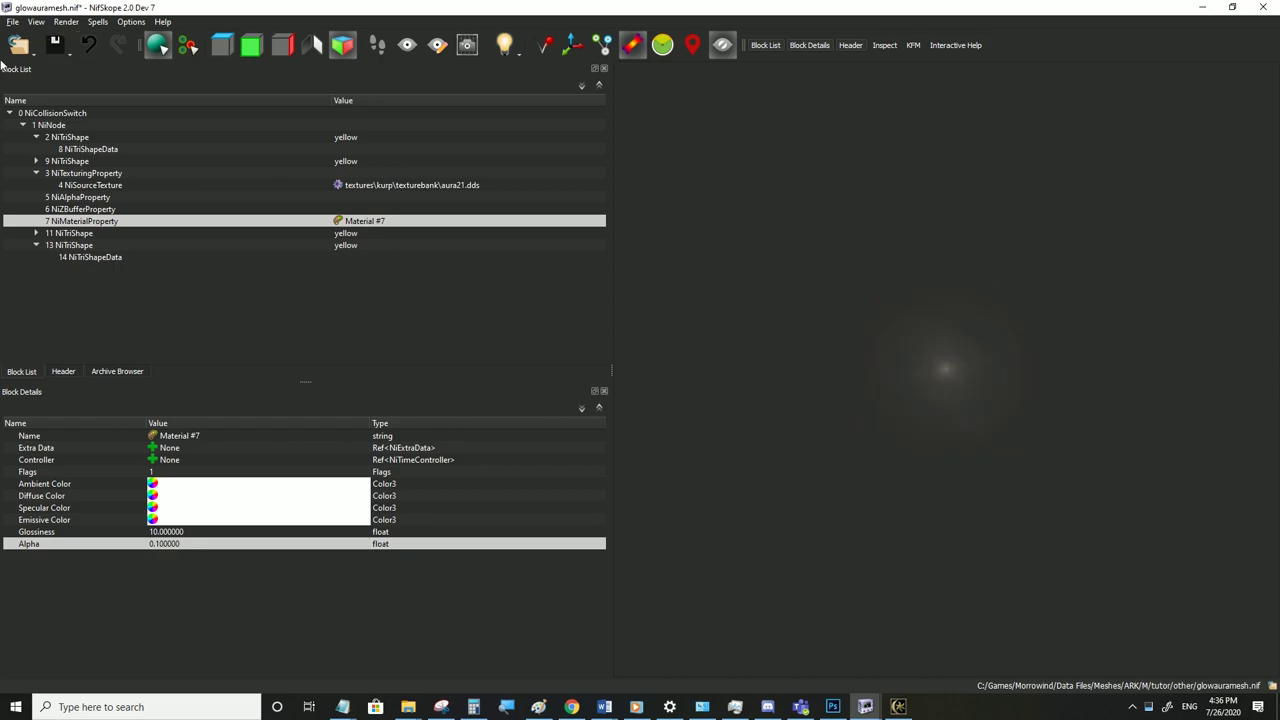
{"action": "left_click", "coordinate": [13, 22]}
{"action": "left_click", "coordinate": [42, 133]}
Retest the glow in game, commit material alpha 0.3, and choose Save As
{"action": "left_click", "coordinate": [899, 707]}
{"action": "key", "text": "Tab"}
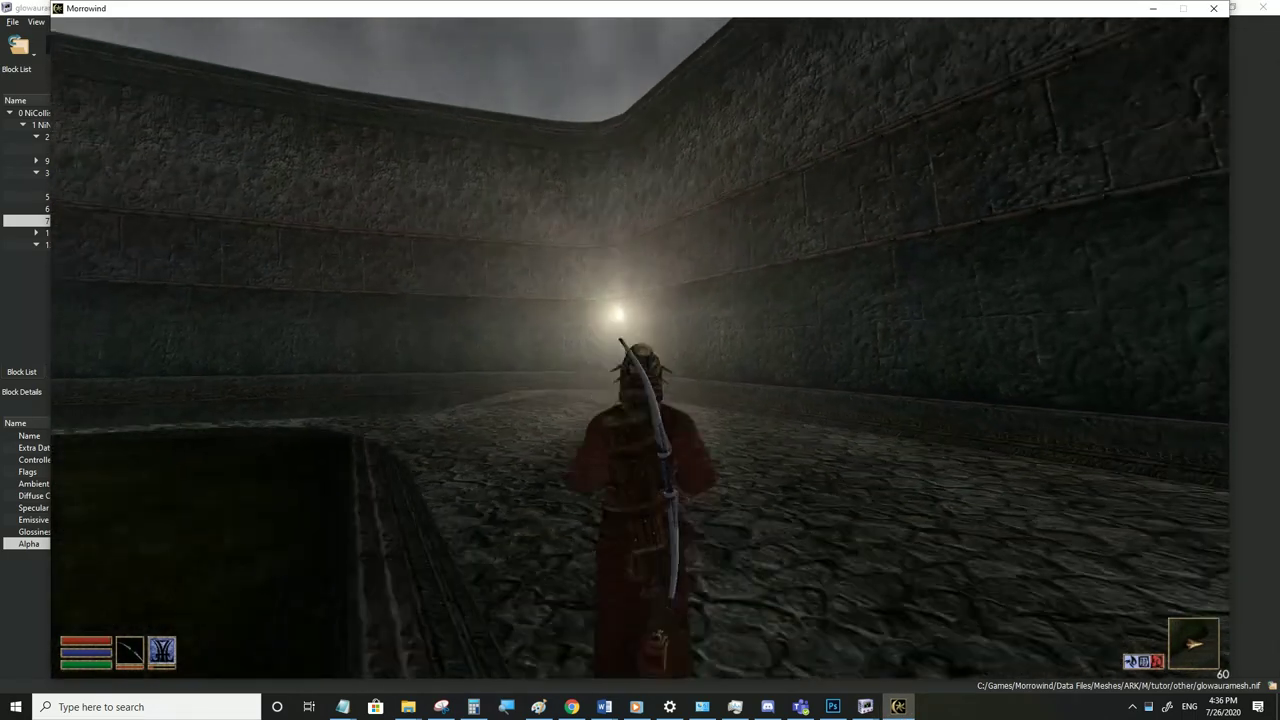
{"action": "key", "text": "alt+Tab"}
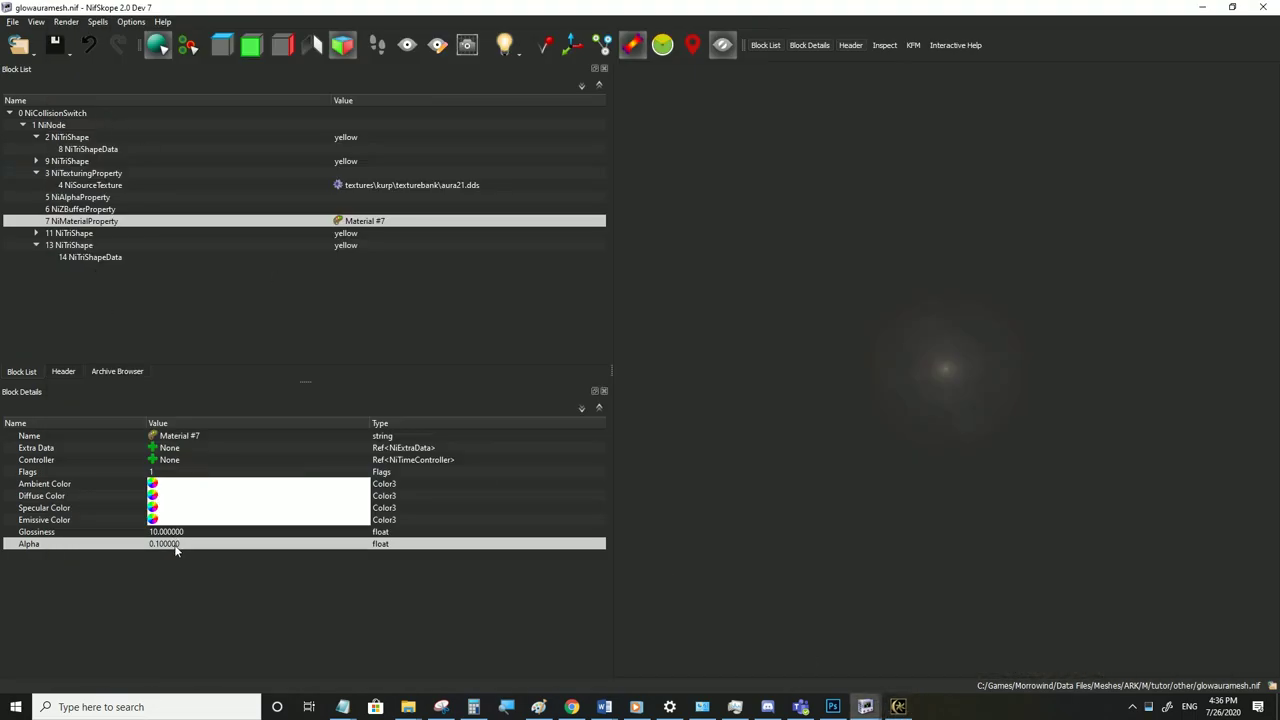
{"action": "key", "text": "Return"}
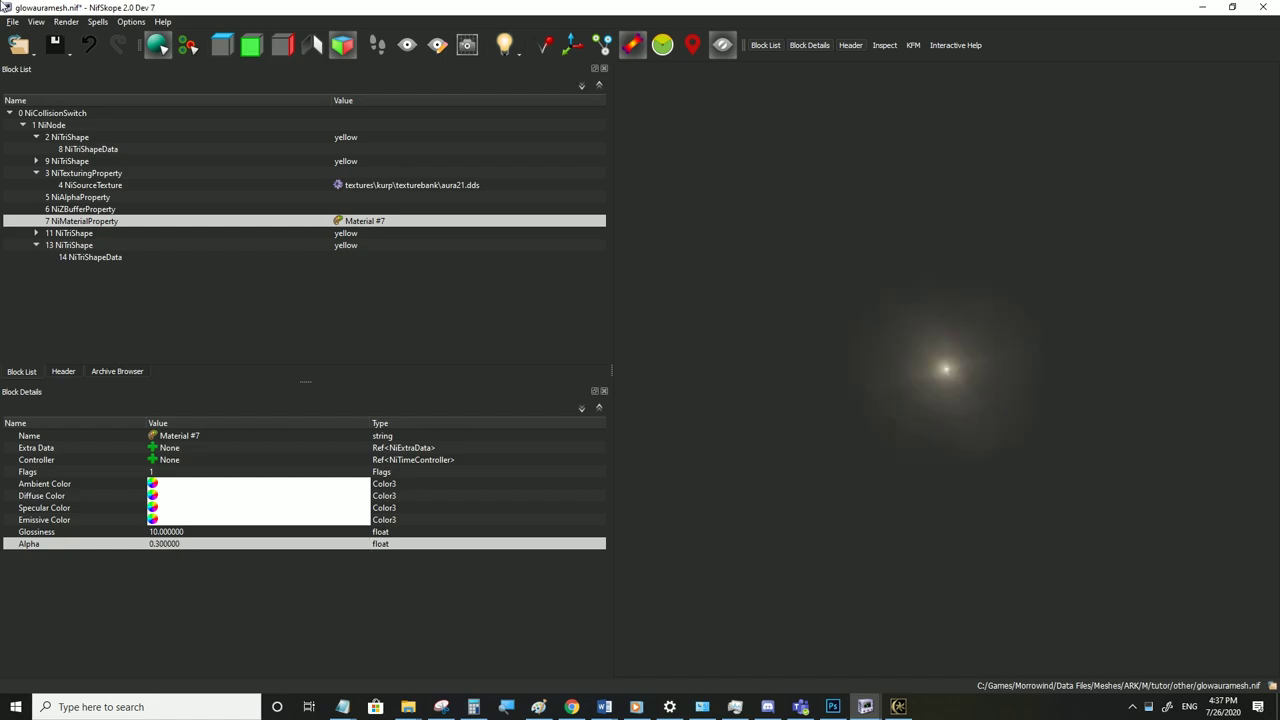
{"action": "left_click", "coordinate": [18, 25]}
{"action": "left_click", "coordinate": [44, 152]}
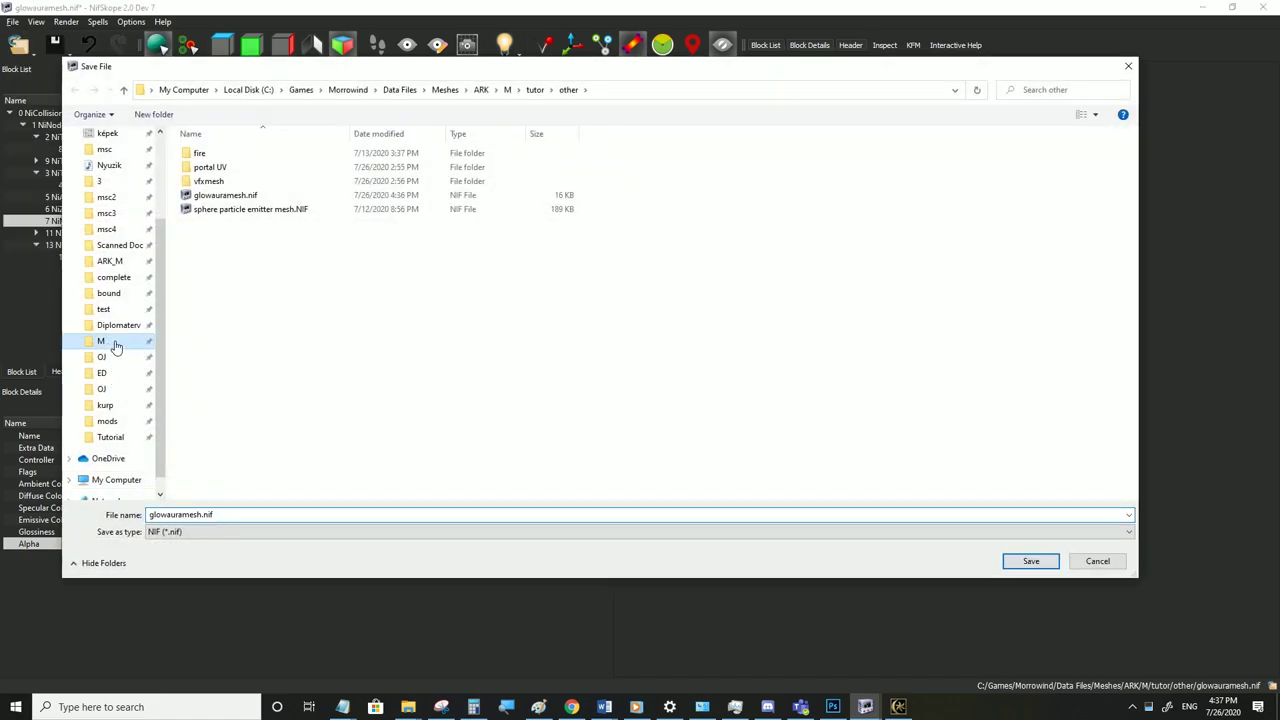
Save the glow aura over the existing LifeCast.nif in the M folder
{"action": "left_click", "coordinate": [115, 343]}
{"action": "left_click", "coordinate": [224, 323]}
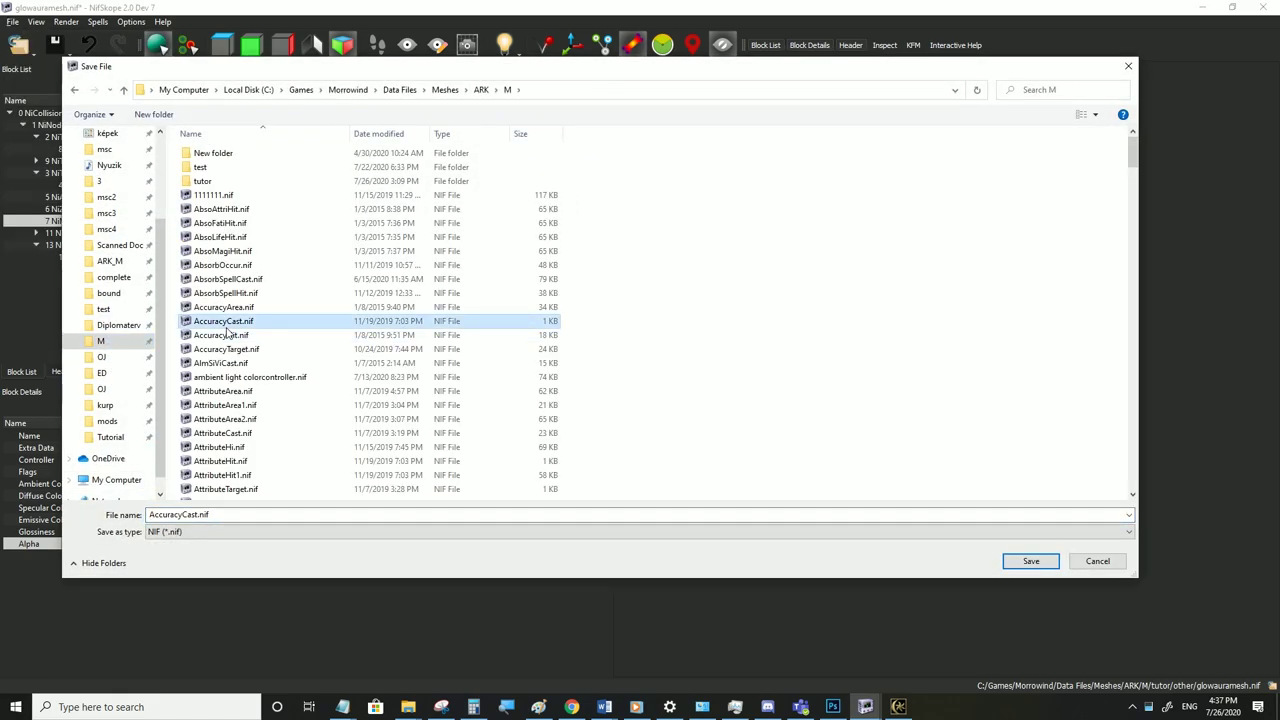
{"action": "type", "text": "lifec"}
{"action": "left_click", "coordinate": [1031, 561]}
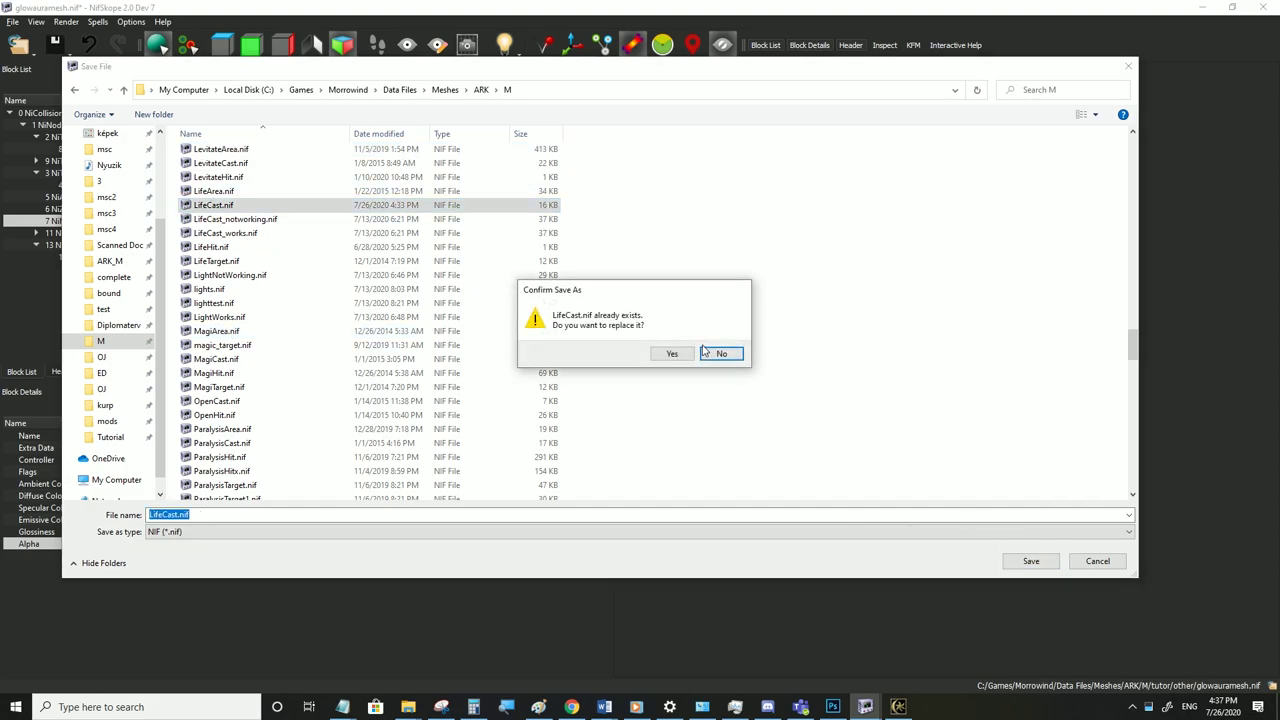
{"action": "left_click", "coordinate": [673, 355]}
Check the glow in-game, then set the material alpha to 0.1, save, and recheck it
{"action": "left_click", "coordinate": [898, 707]}
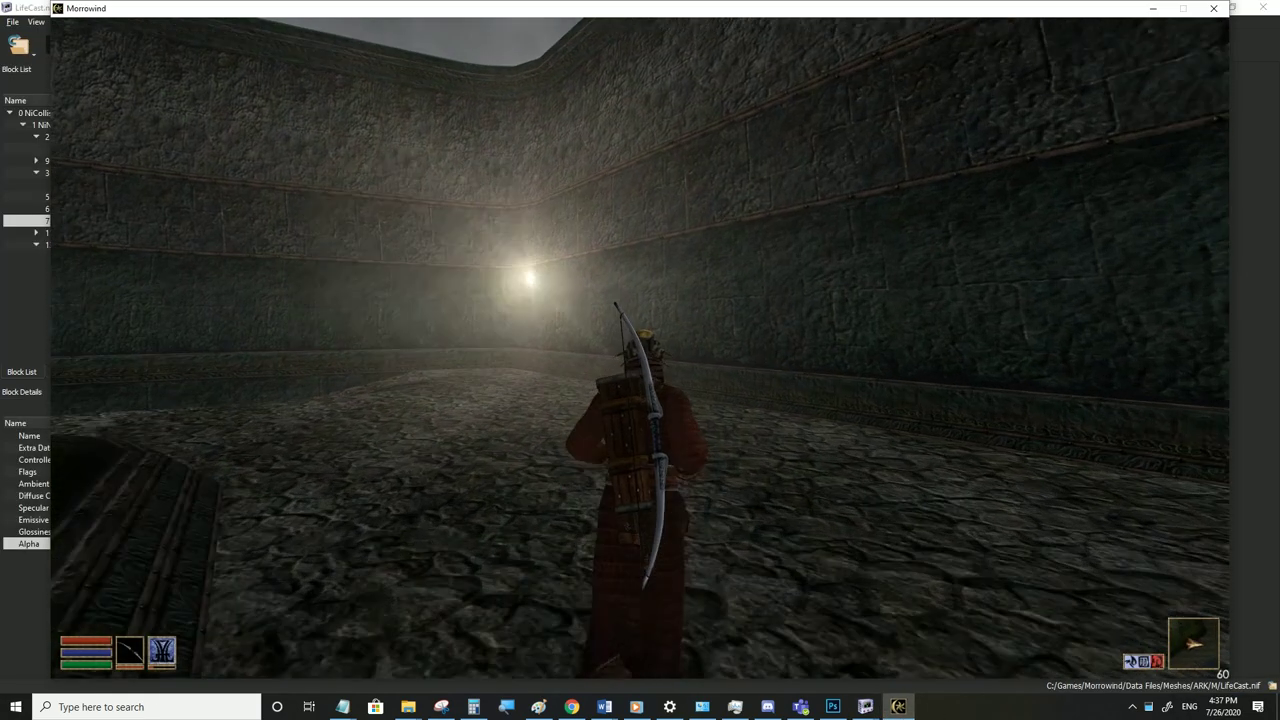
{"action": "left_click", "coordinate": [898, 707]}
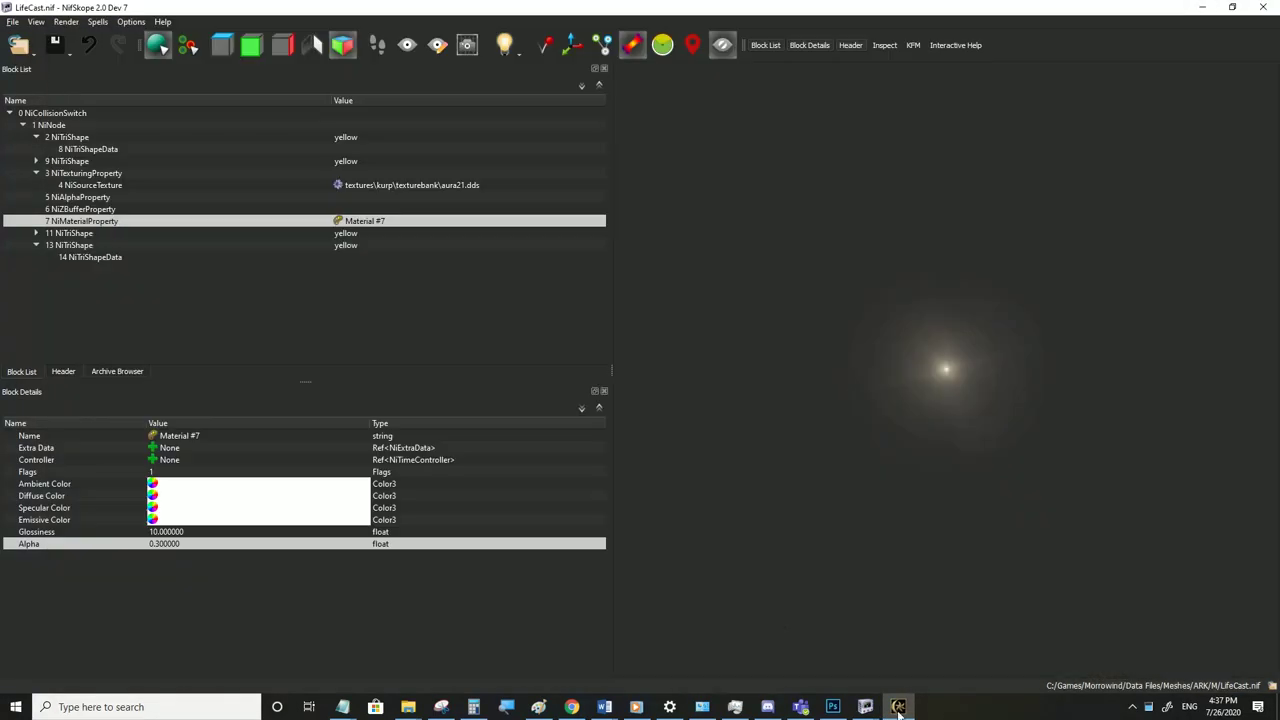
{"action": "type", "text": "1"}
{"action": "left_click", "coordinate": [193, 533]}
{"action": "left_click", "coordinate": [13, 21]}
{"action": "left_click", "coordinate": [35, 131]}
{"action": "key", "text": "alt+Tab"}
{"action": "key", "text": "Tab"}
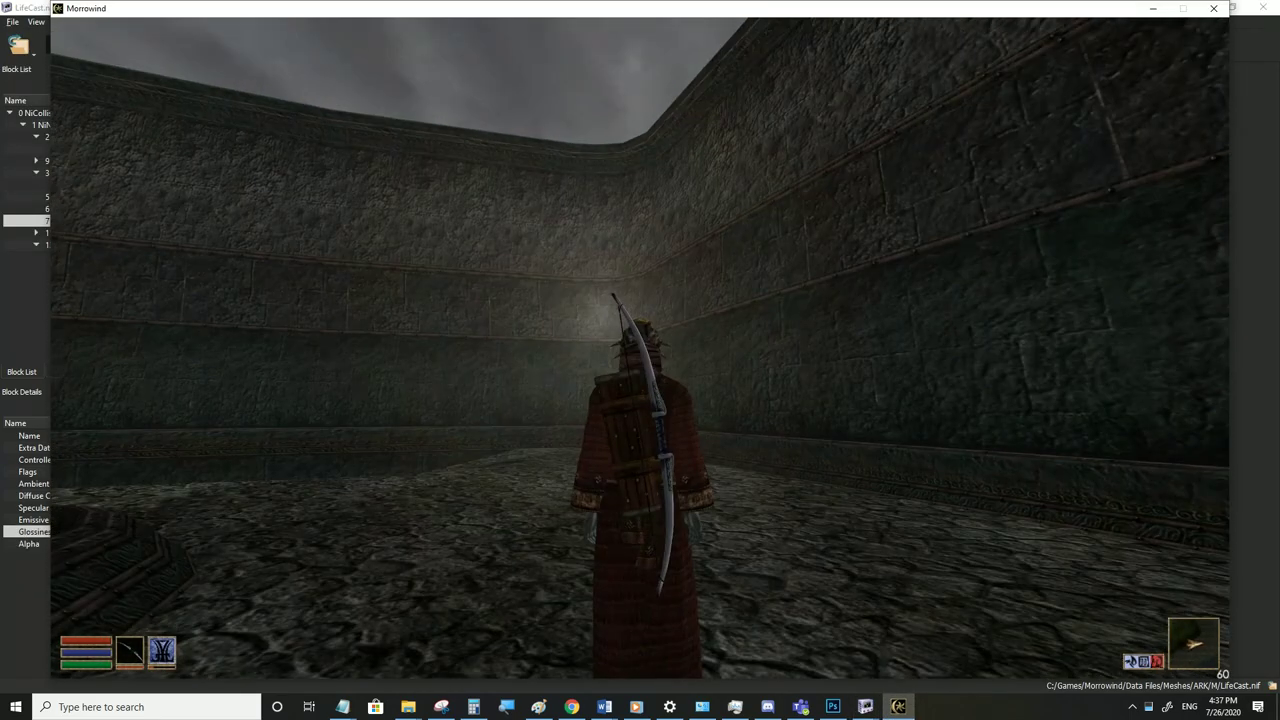
{"action": "key", "text": "alt+Tab"}
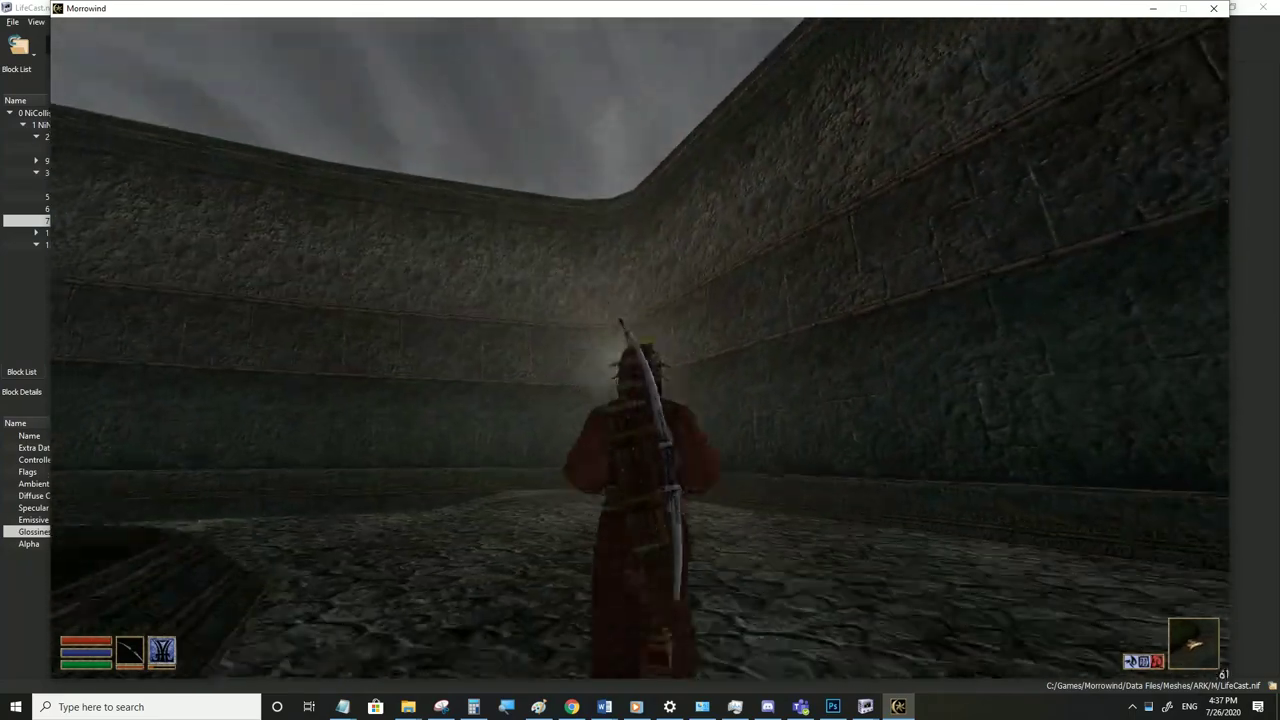
Set the material alpha to 0.5, save, and view the glow in third person
{"action": "double_click", "coordinate": [187, 543]}
{"action": "type", "text": "0"}
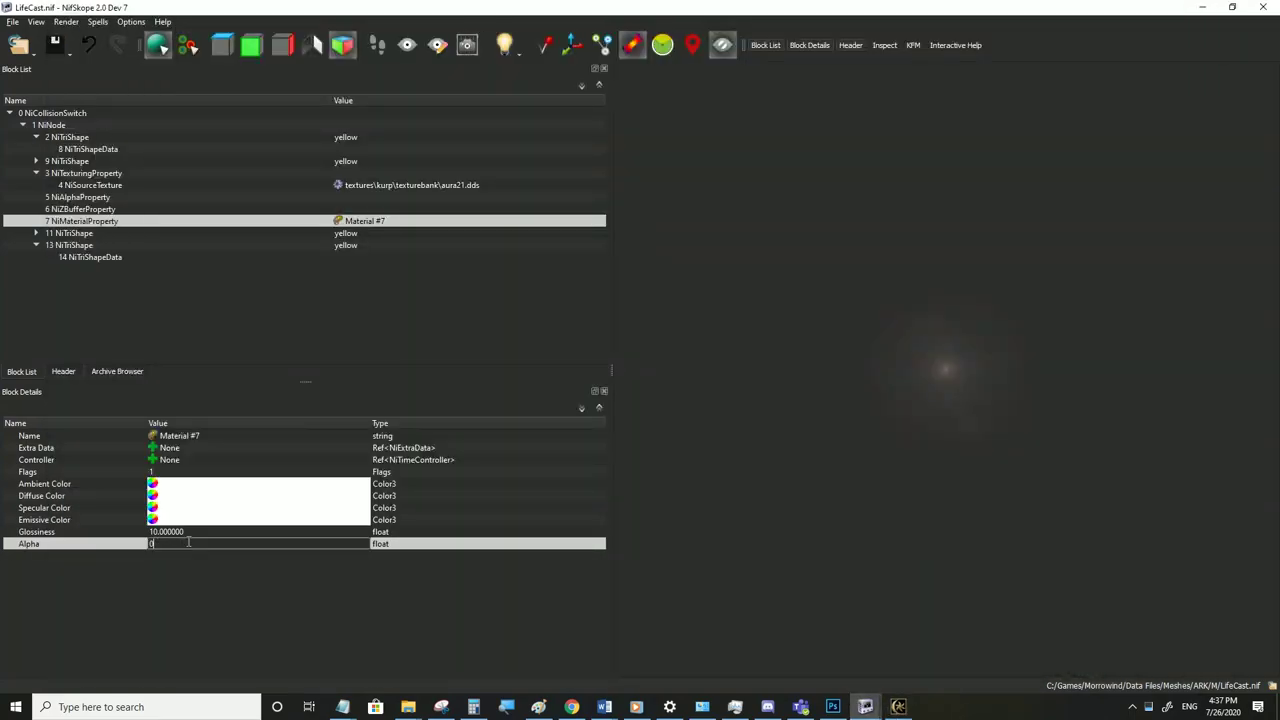
{"action": "type", "text": ".5"}
{"action": "key", "text": "Return"}
{"action": "left_click", "coordinate": [13, 22]}
{"action": "left_click", "coordinate": [40, 134]}
{"action": "left_click", "coordinate": [898, 707]}
{"action": "key", "text": "Tab"}
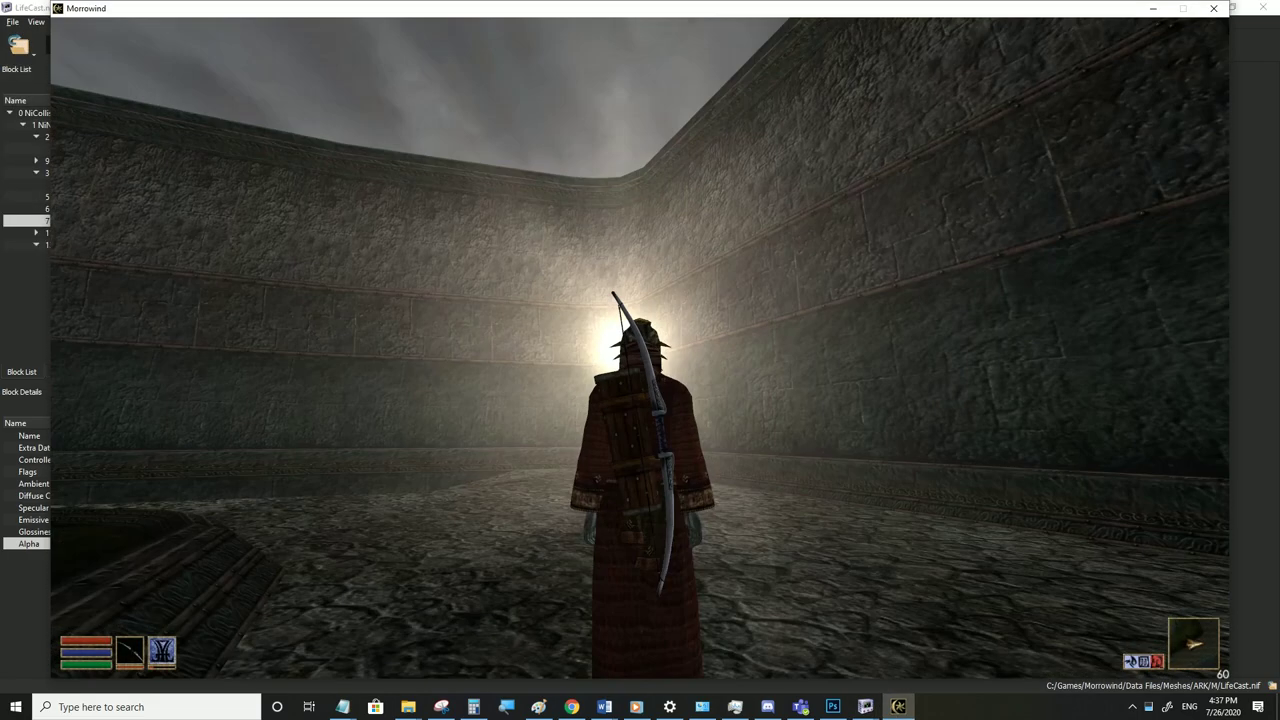
{"action": "key", "text": "alt+Tab"}
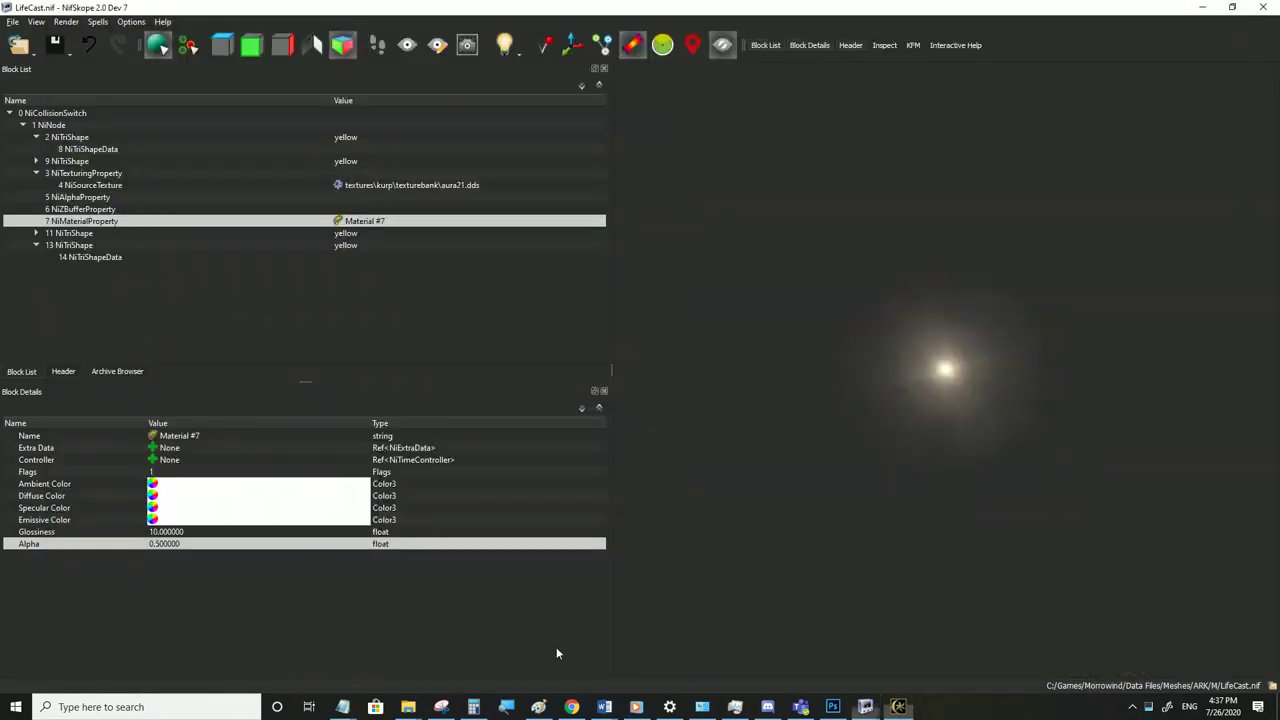
Settle the material alpha at 0.3 and save LifeCast.nif again
{"action": "left_click", "coordinate": [173, 545]}
{"action": "type", "text": "0.3"}
{"action": "key", "text": "Return"}
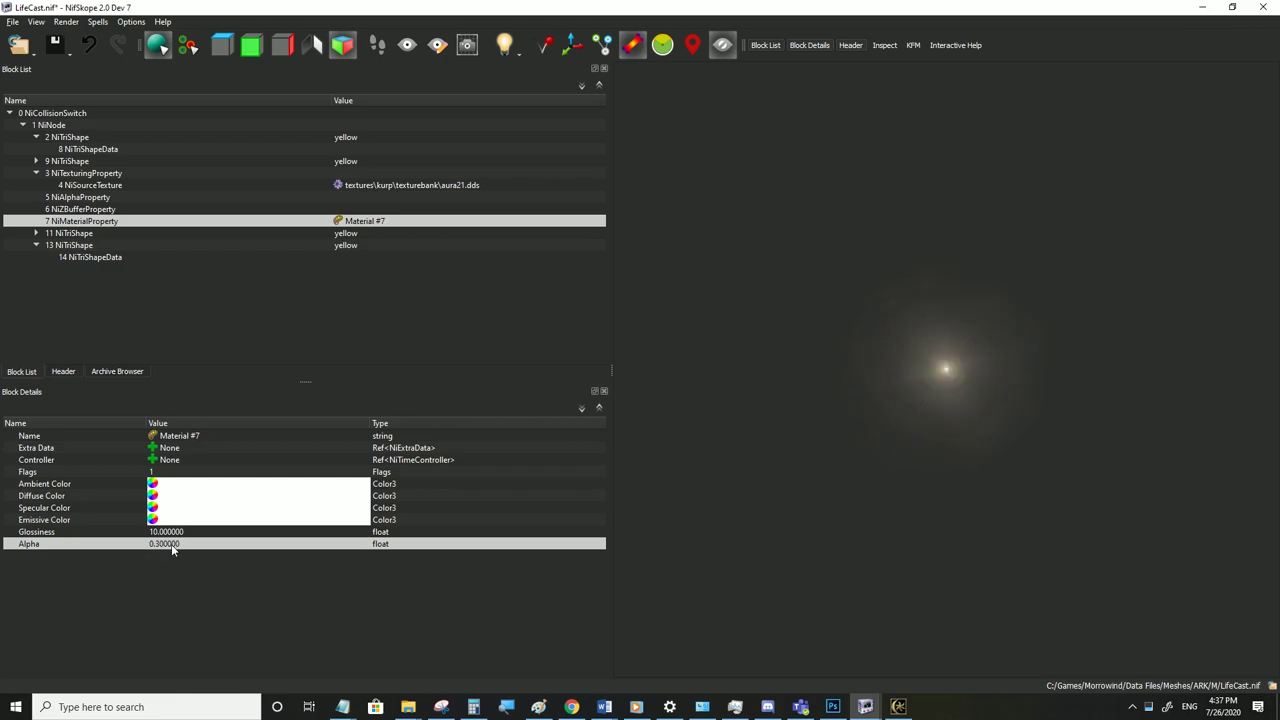
{"action": "left_click", "coordinate": [11, 22]}
{"action": "left_click", "coordinate": [39, 132]}
{"action": "left_click", "coordinate": [898, 707]}
{"action": "key", "text": "alt+Tab"}
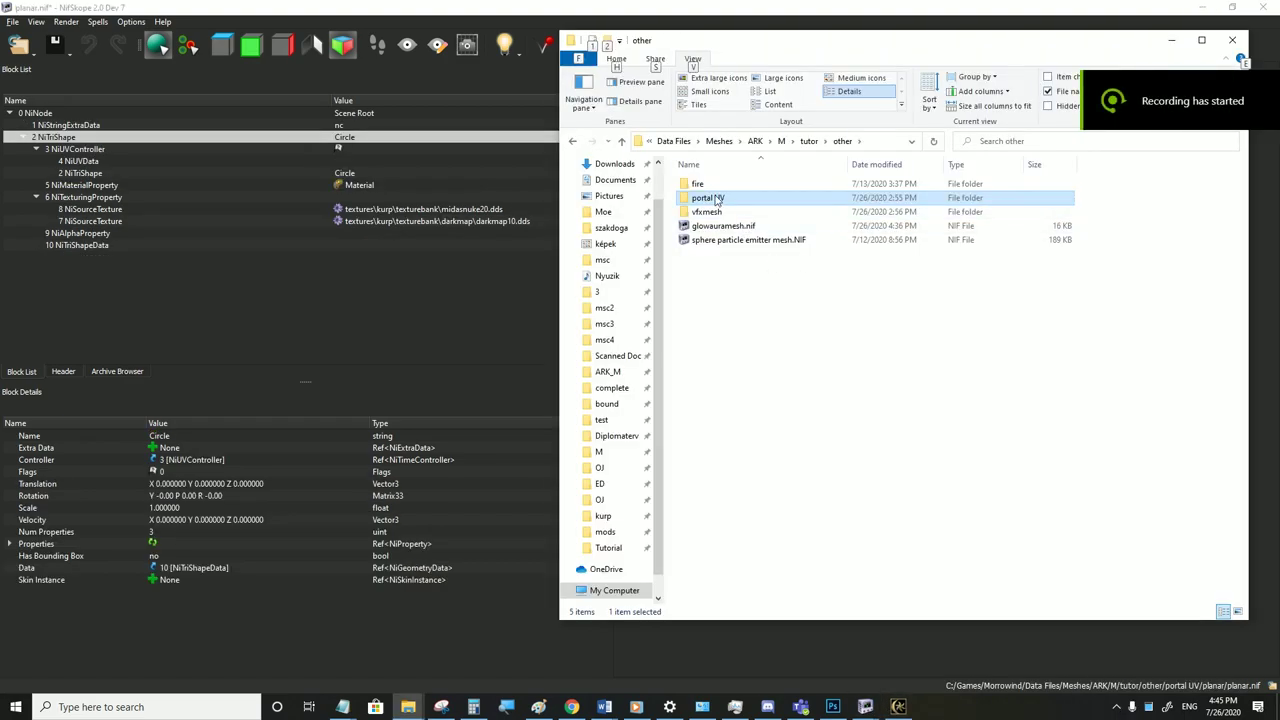
Open planar.nif from portal UV and inspect the disc, NiUVController 3 and NiTexturingProperty 6
{"action": "double_click", "coordinate": [716, 199]}
{"action": "double_click", "coordinate": [714, 197]}
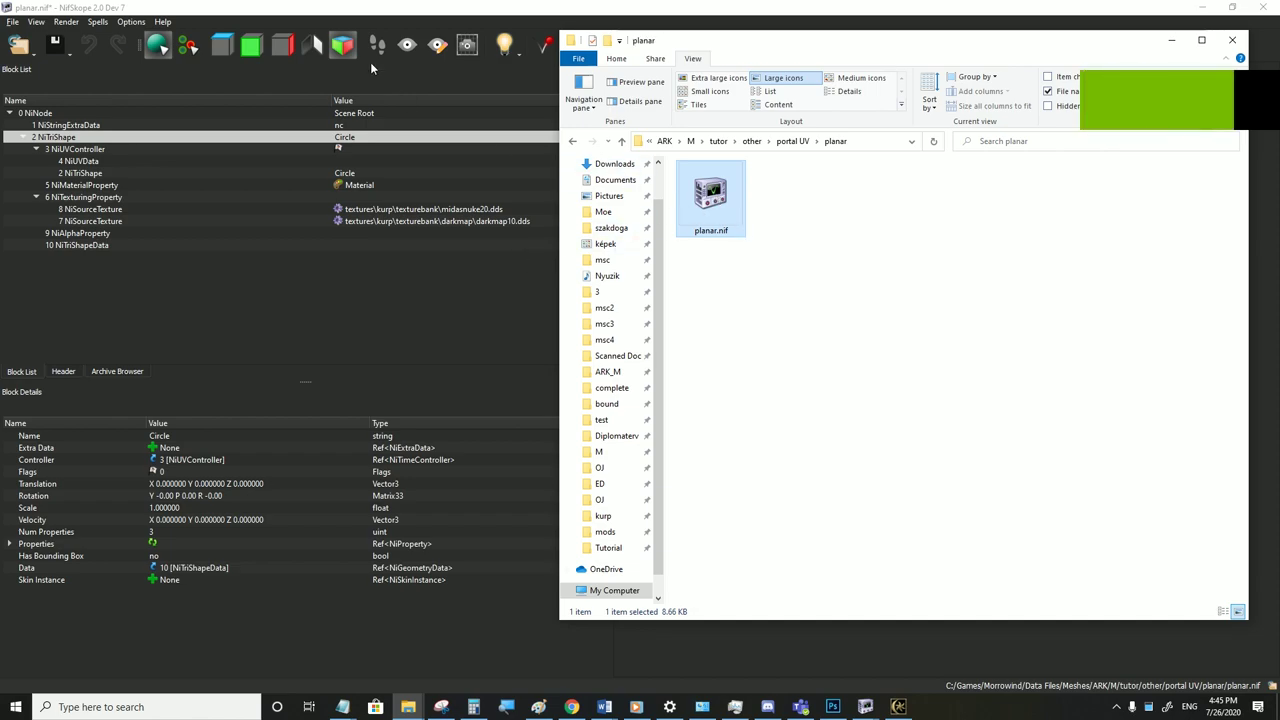
{"action": "left_click", "coordinate": [363, 12]}
{"action": "left_click", "coordinate": [843, 302]}
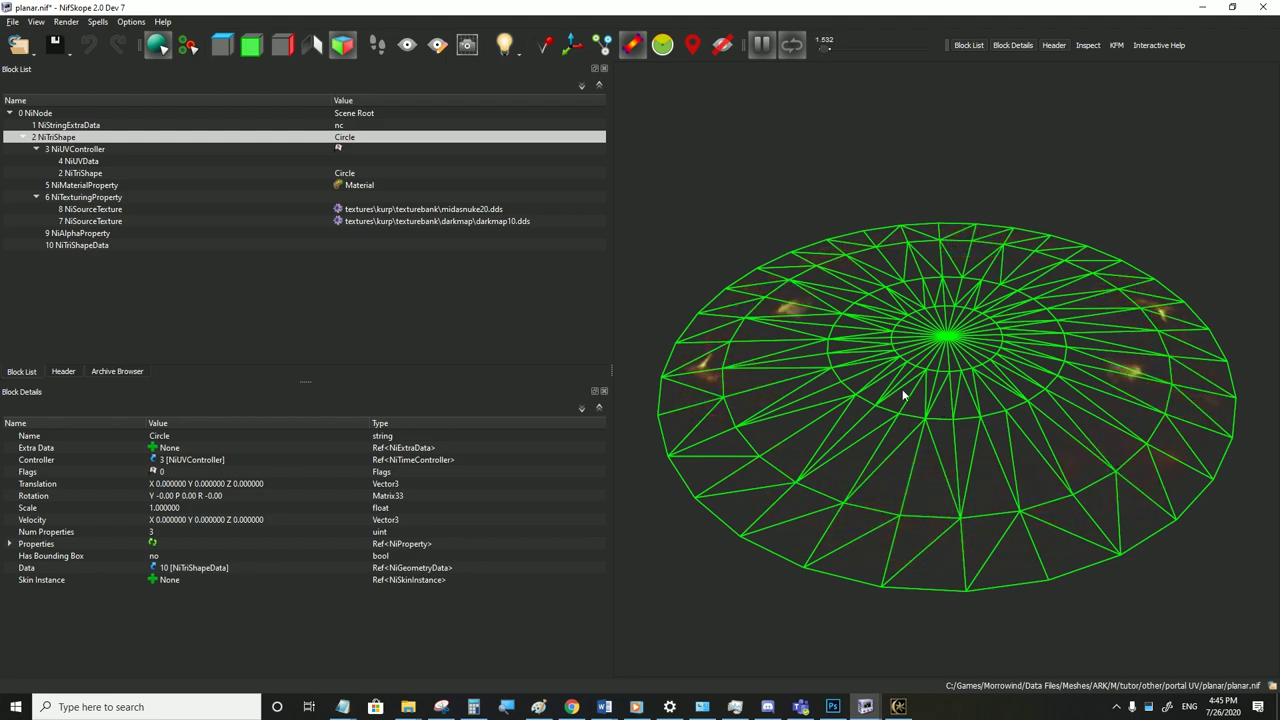
{"action": "left_click", "coordinate": [73, 149]}
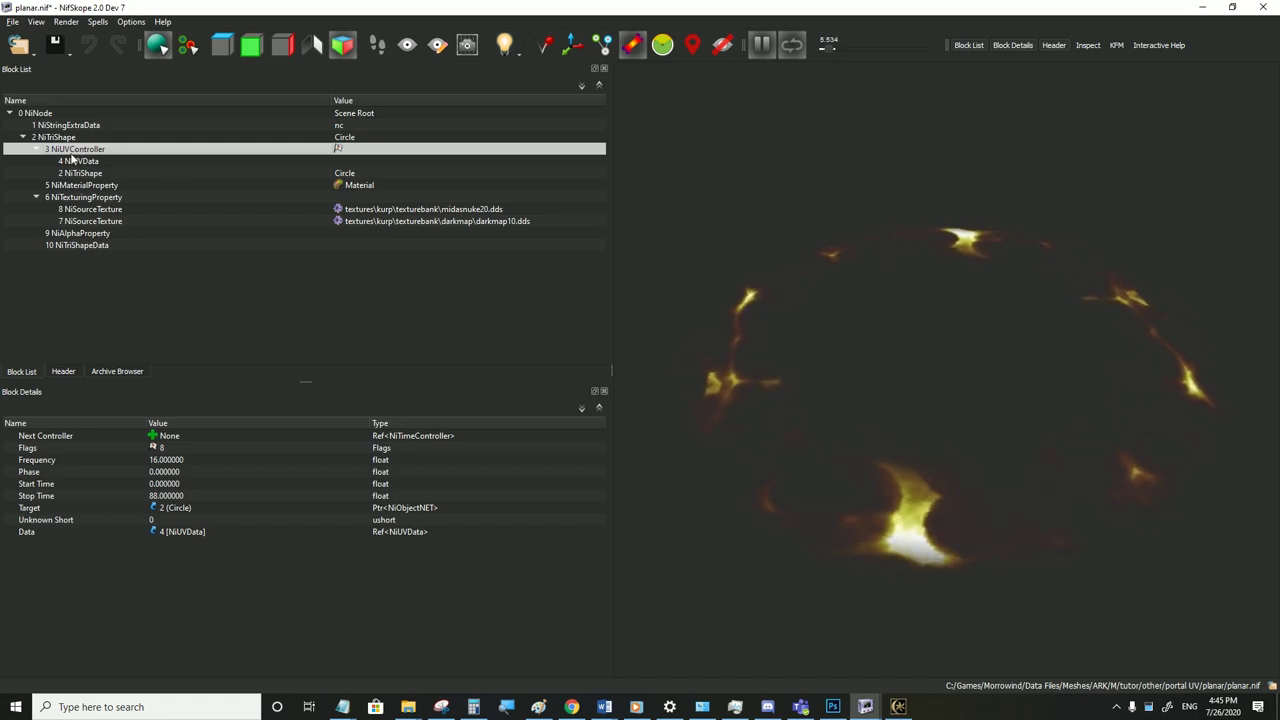
{"action": "left_click", "coordinate": [845, 392]}
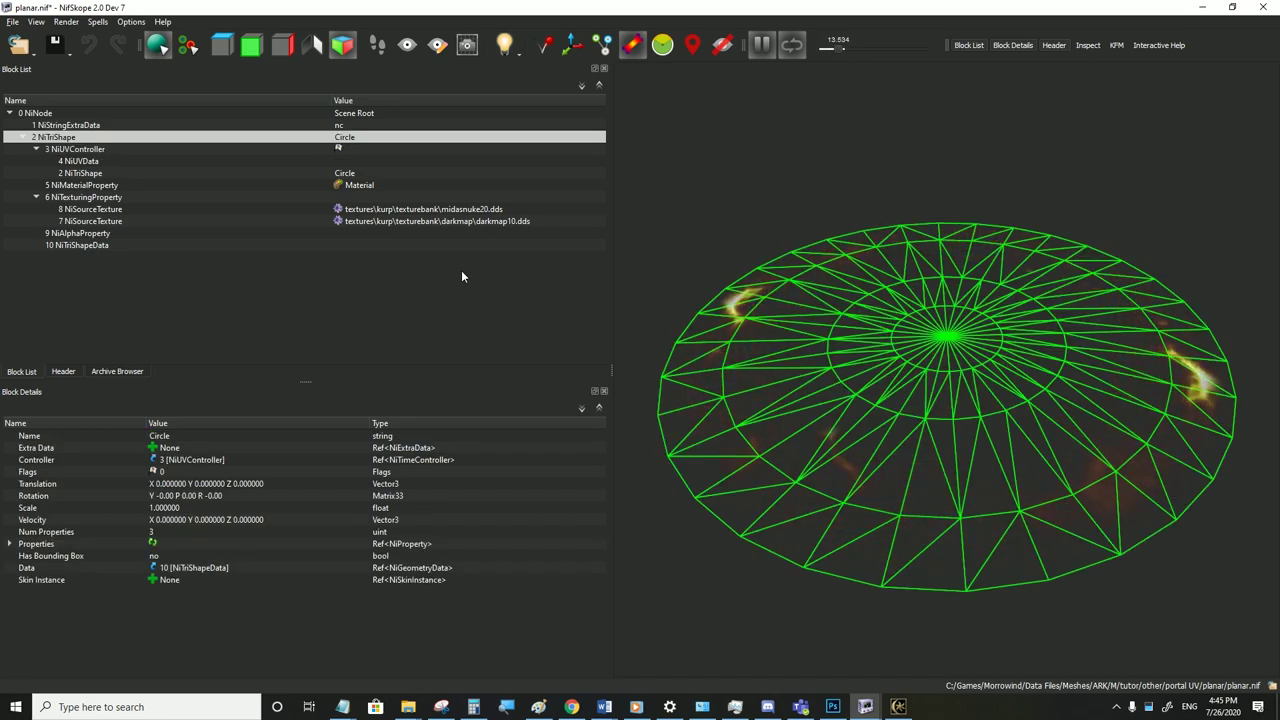
{"action": "mouse_move", "coordinate": [127, 233]}
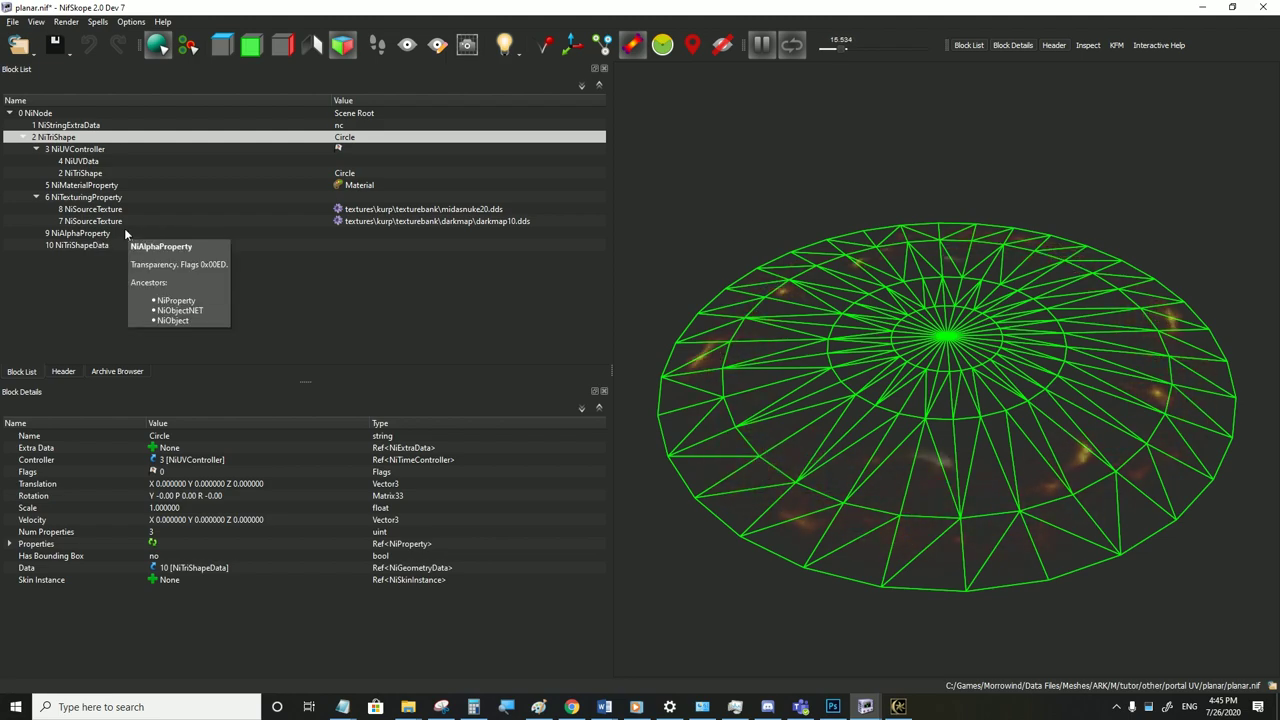
{"action": "left_click", "coordinate": [74, 198]}
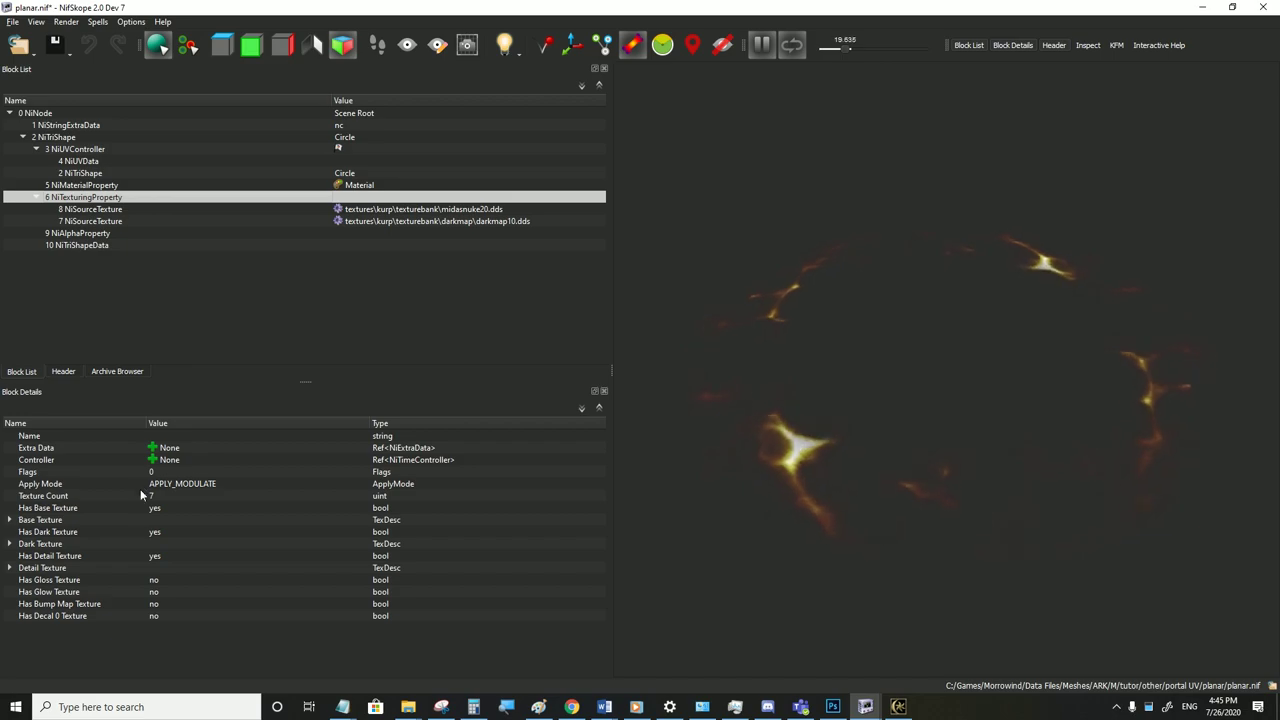
Toggle off the disc's dark and detail textures and inspect the UV animation keys
{"action": "double_click", "coordinate": [159, 533]}
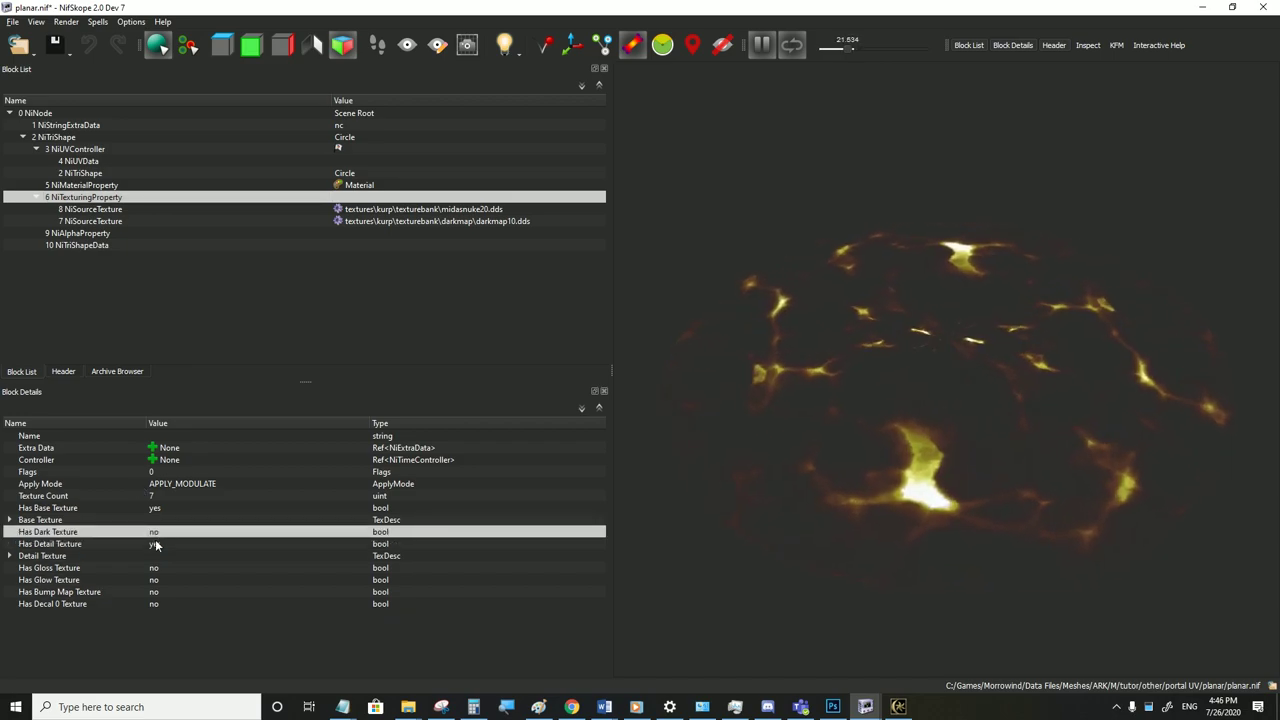
{"action": "left_click", "coordinate": [168, 545]}
{"action": "double_click", "coordinate": [160, 544]}
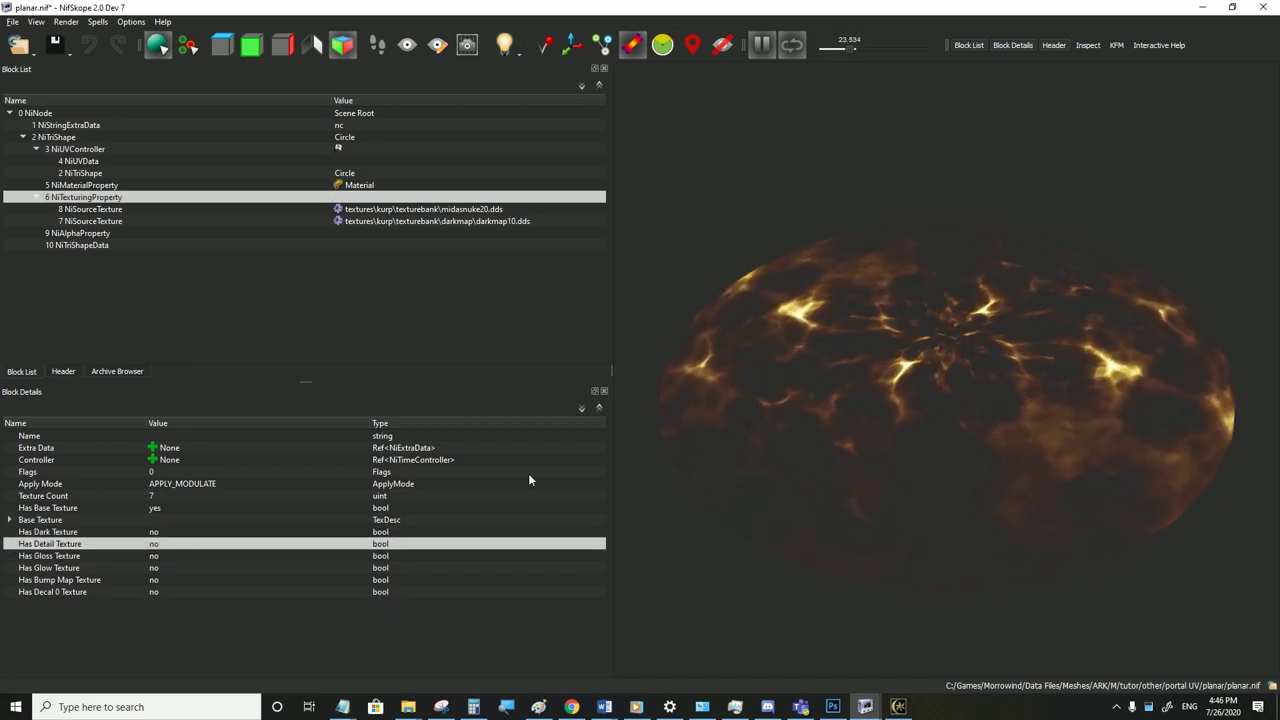
{"action": "scroll", "coordinate": [960, 291], "scroll_direction": "up", "scroll_amount": 3}
{"action": "left_click_drag", "start_coordinate": [937, 312], "coordinate": [923, 346]}
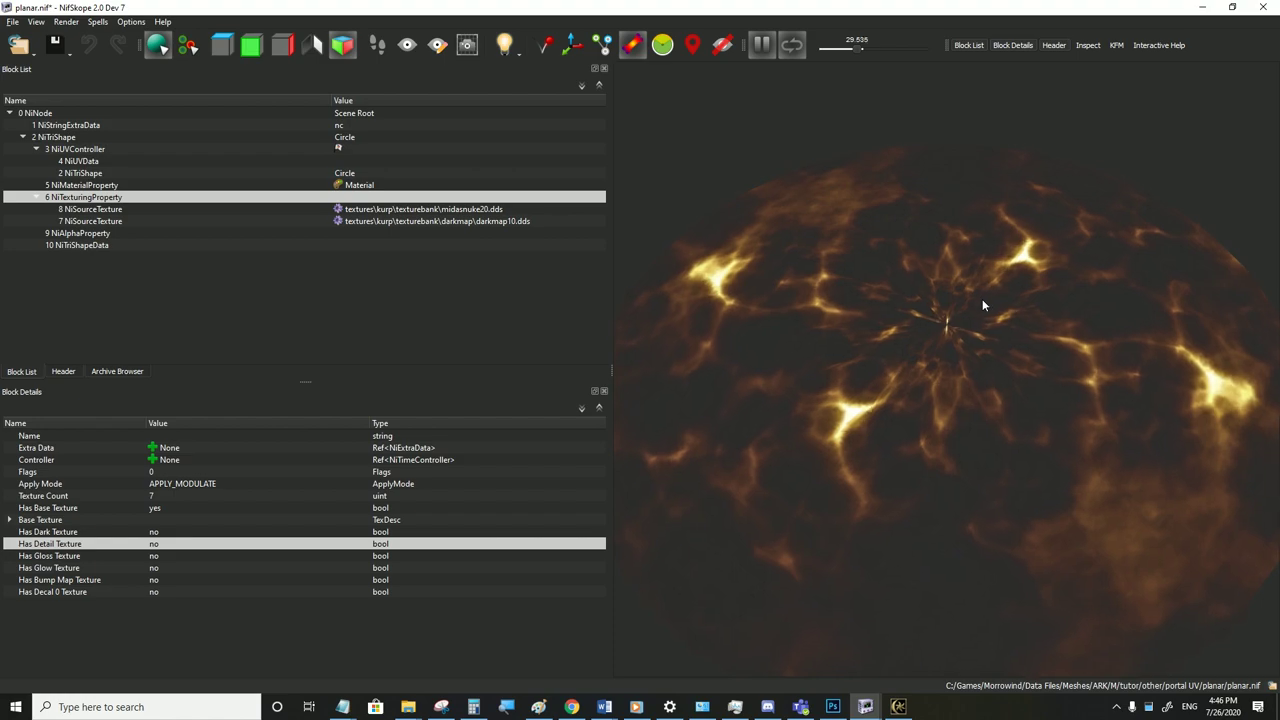
{"action": "left_click", "coordinate": [68, 162]}
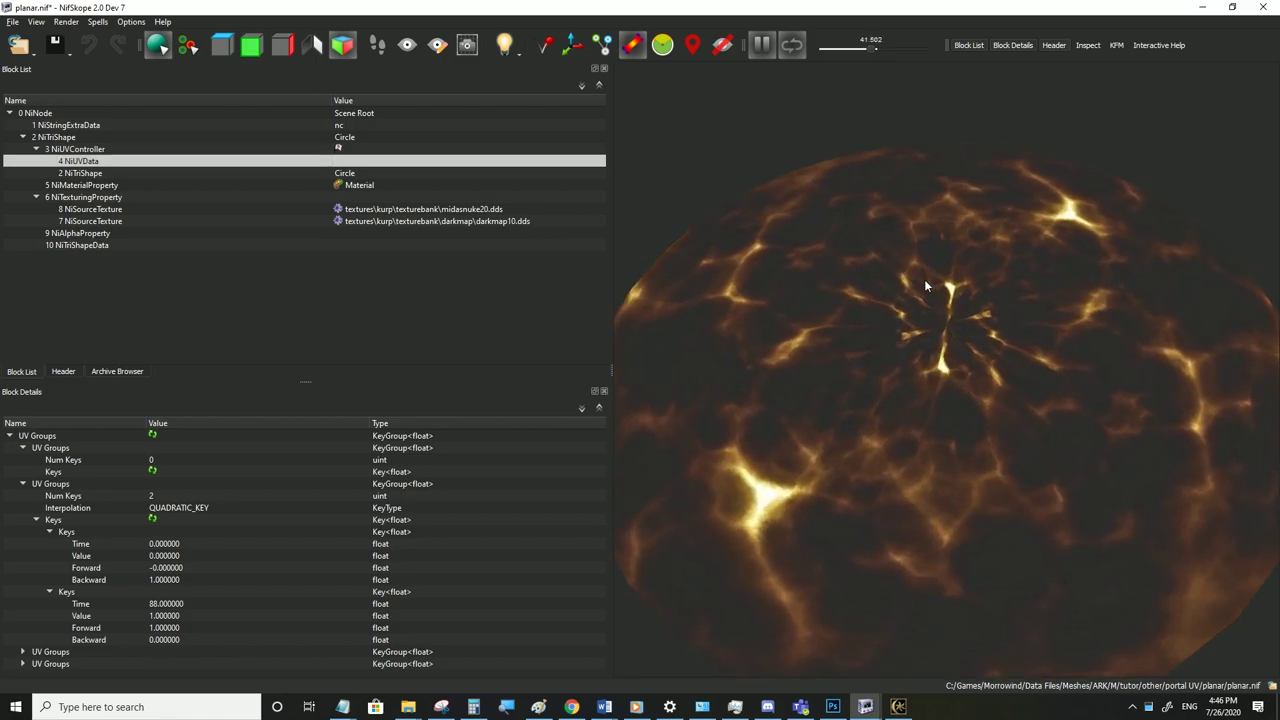
Turn Has Dark Texture and Has Detail Texture back on for the disc
{"action": "left_click", "coordinate": [924, 279]}
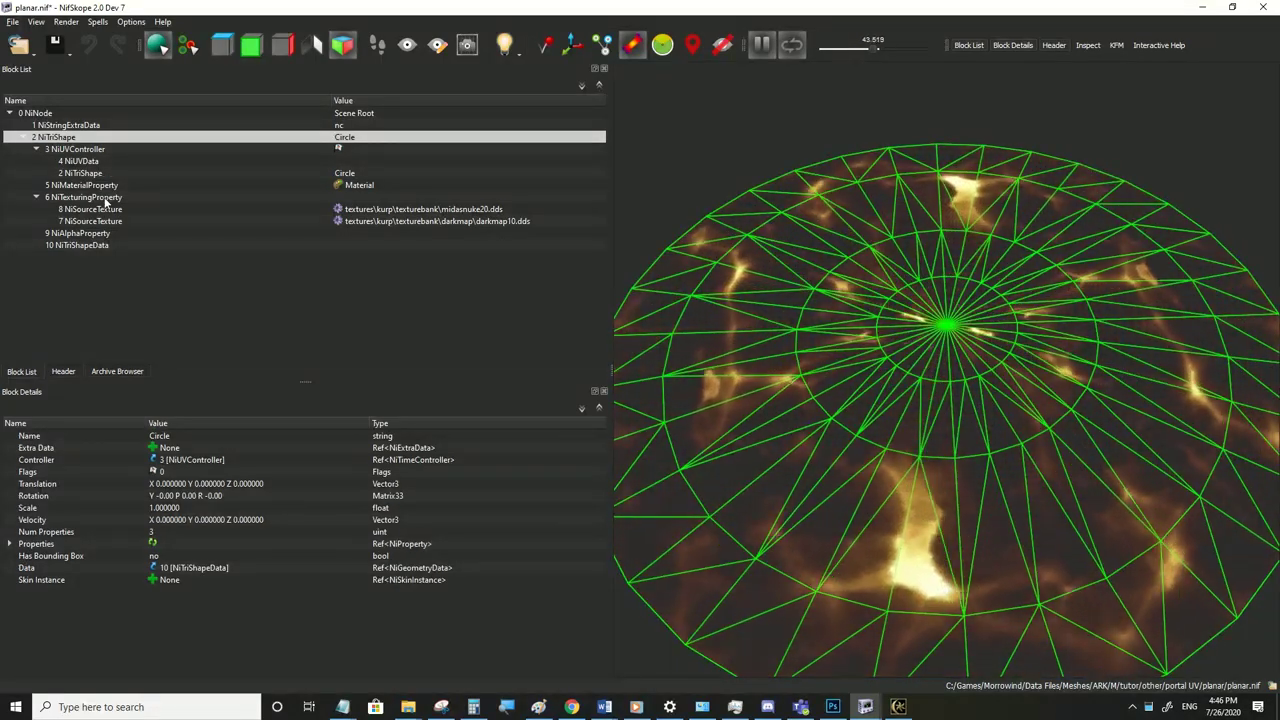
{"action": "left_click", "coordinate": [92, 197]}
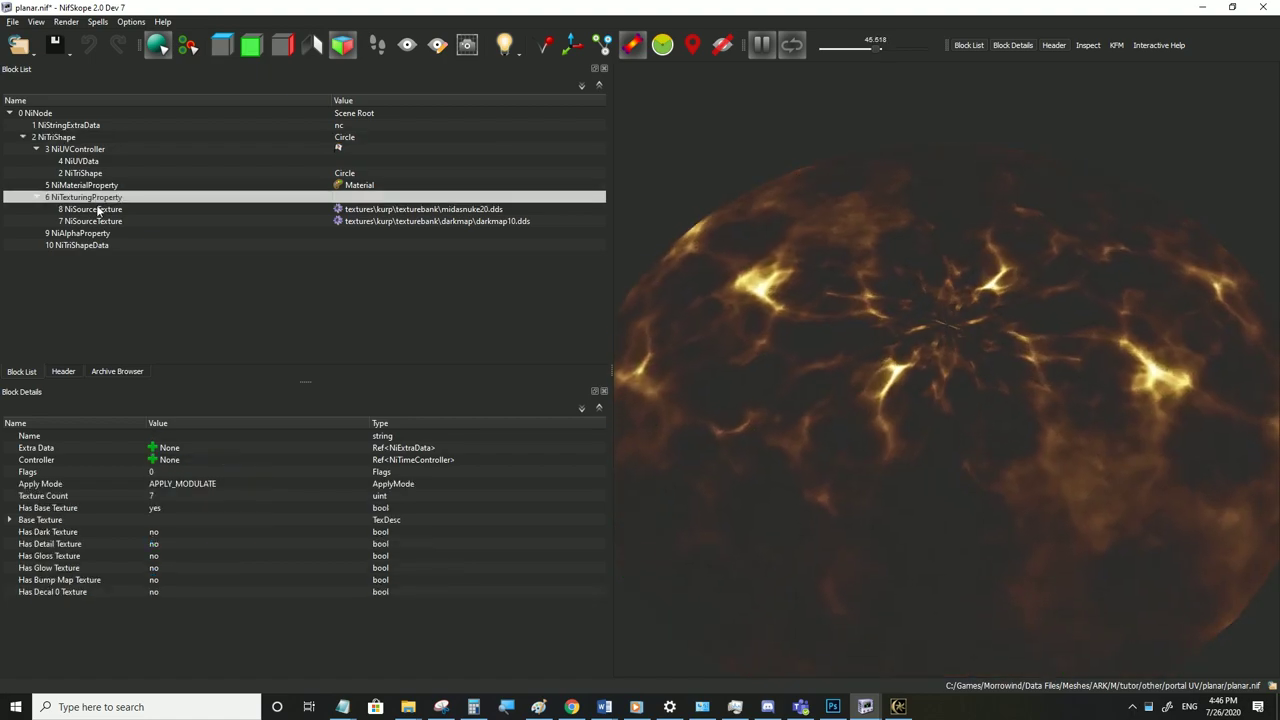
{"action": "double_click", "coordinate": [152, 532]}
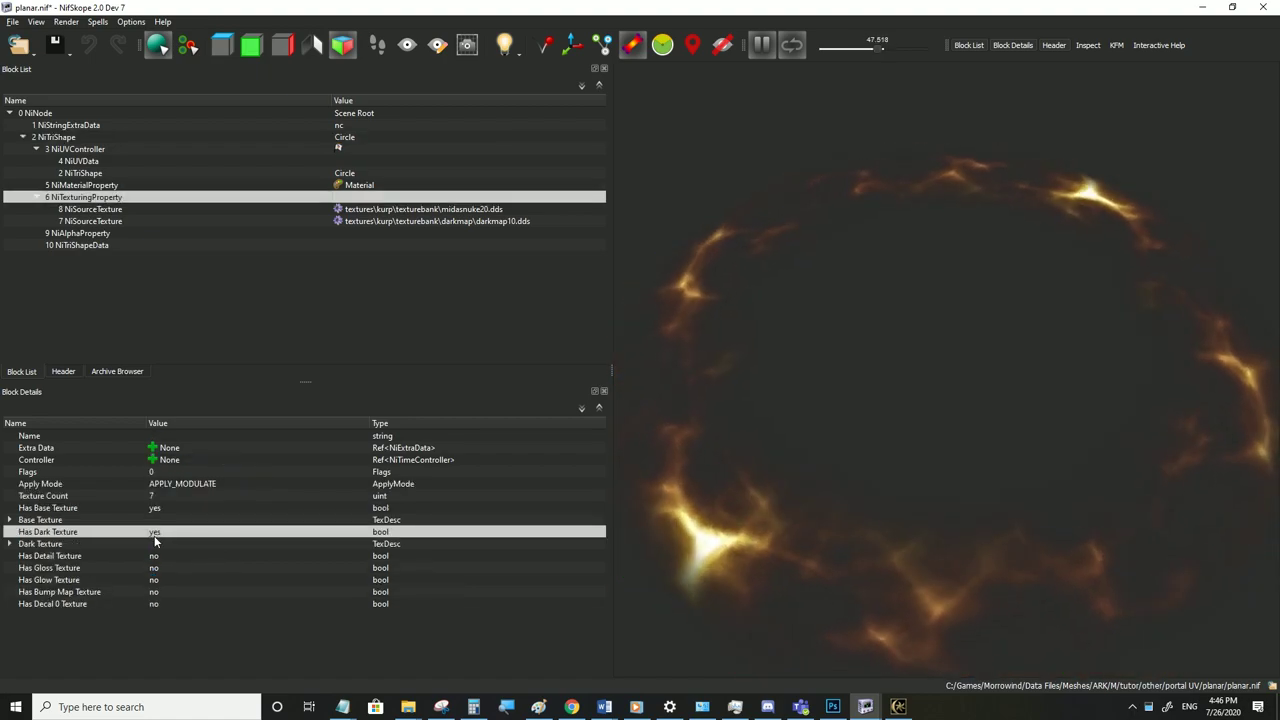
{"action": "double_click", "coordinate": [155, 556]}
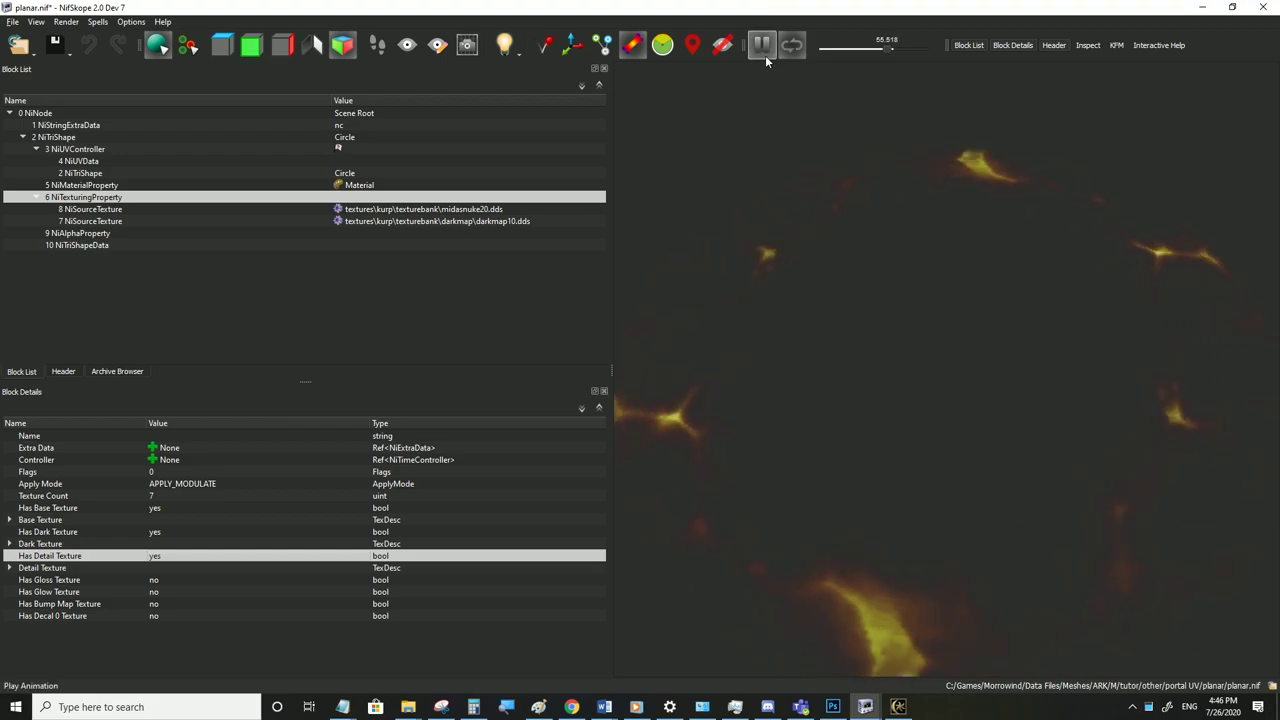
{"action": "left_click", "coordinate": [830, 276]}
{"action": "scroll", "coordinate": [846, 306], "scroll_direction": "down", "scroll_amount": 3}
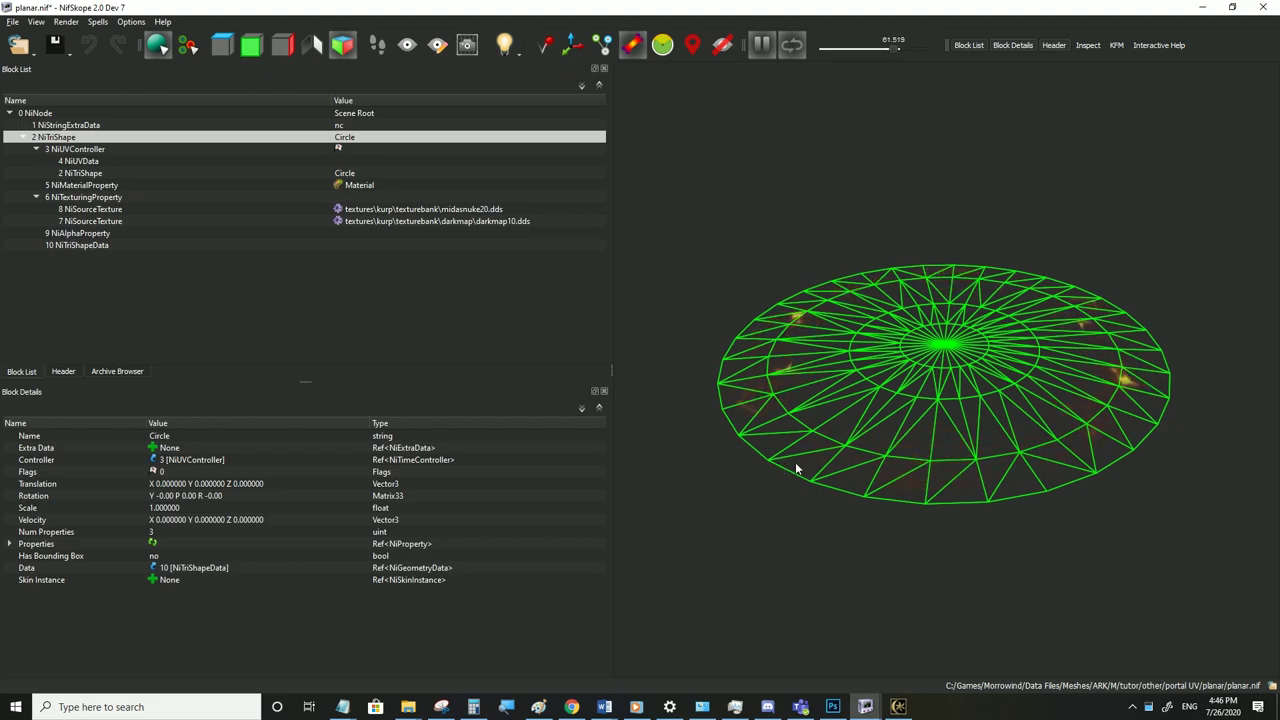
Open coolaura.nif from the spherical folder and play its animation
{"action": "mouse_move", "coordinate": [410, 707]}
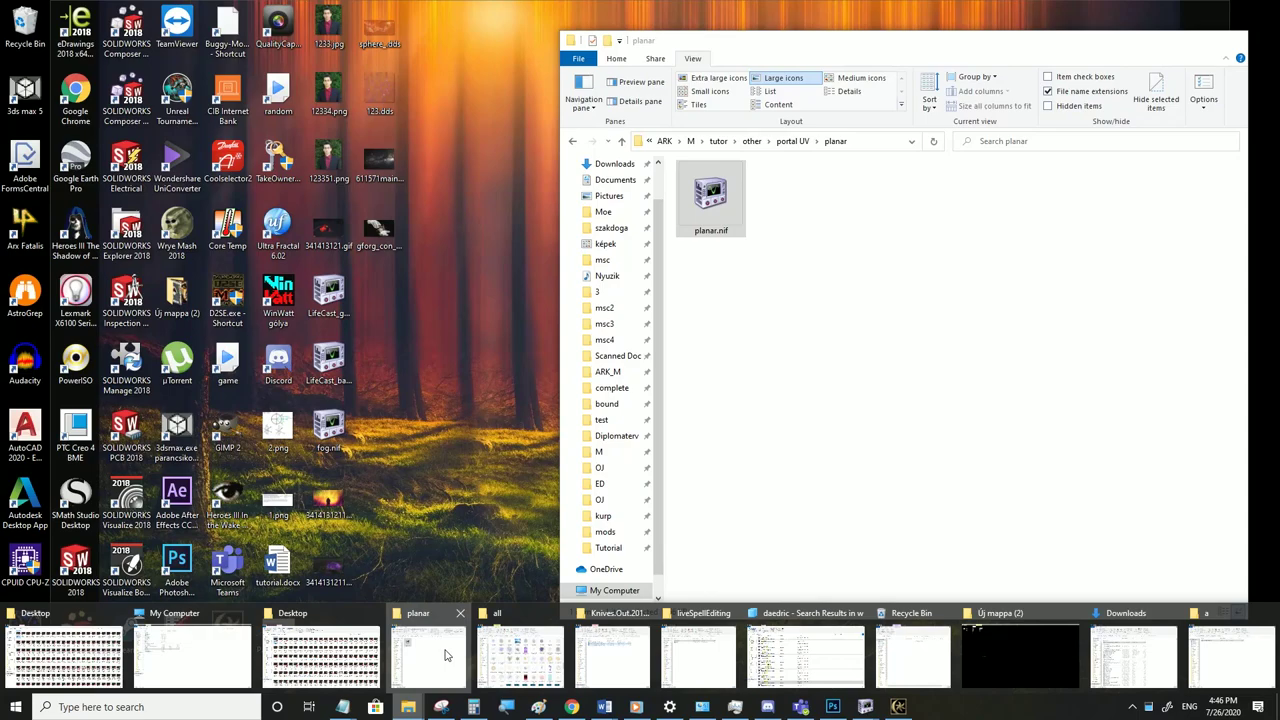
{"action": "left_click", "coordinate": [440, 650]}
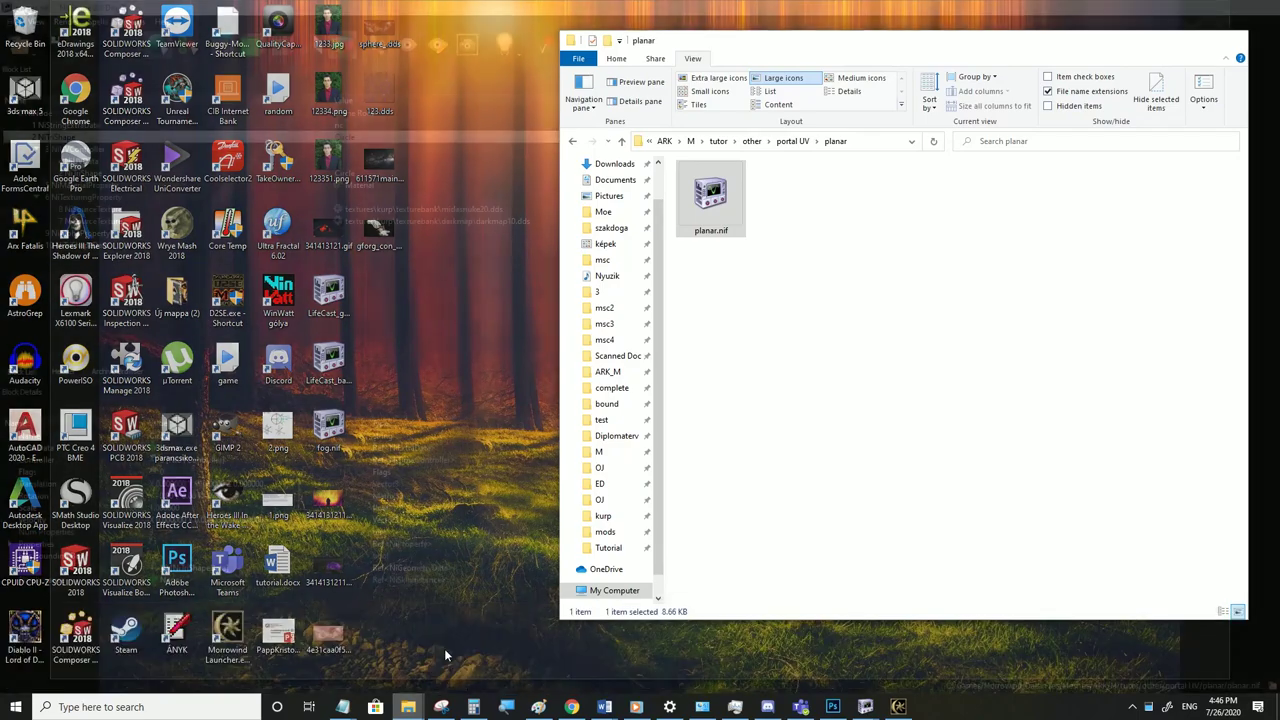
{"action": "left_click", "coordinate": [793, 143]}
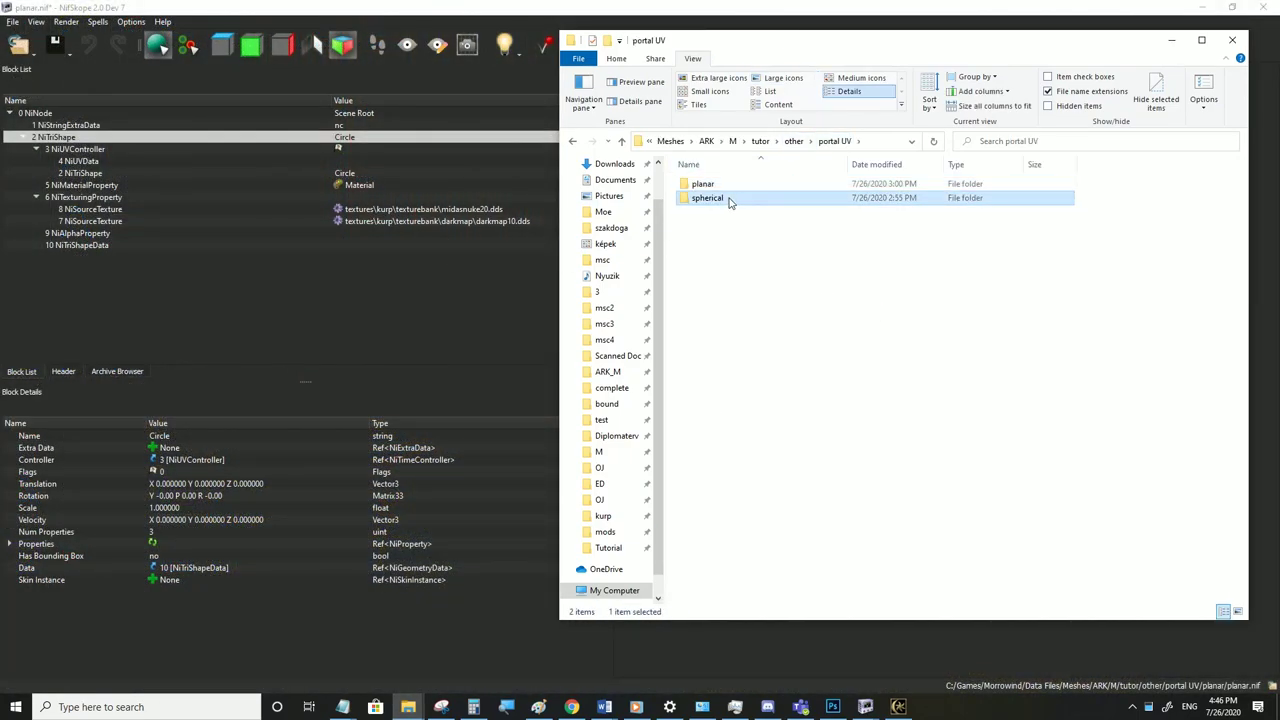
{"action": "double_click", "coordinate": [690, 184]}
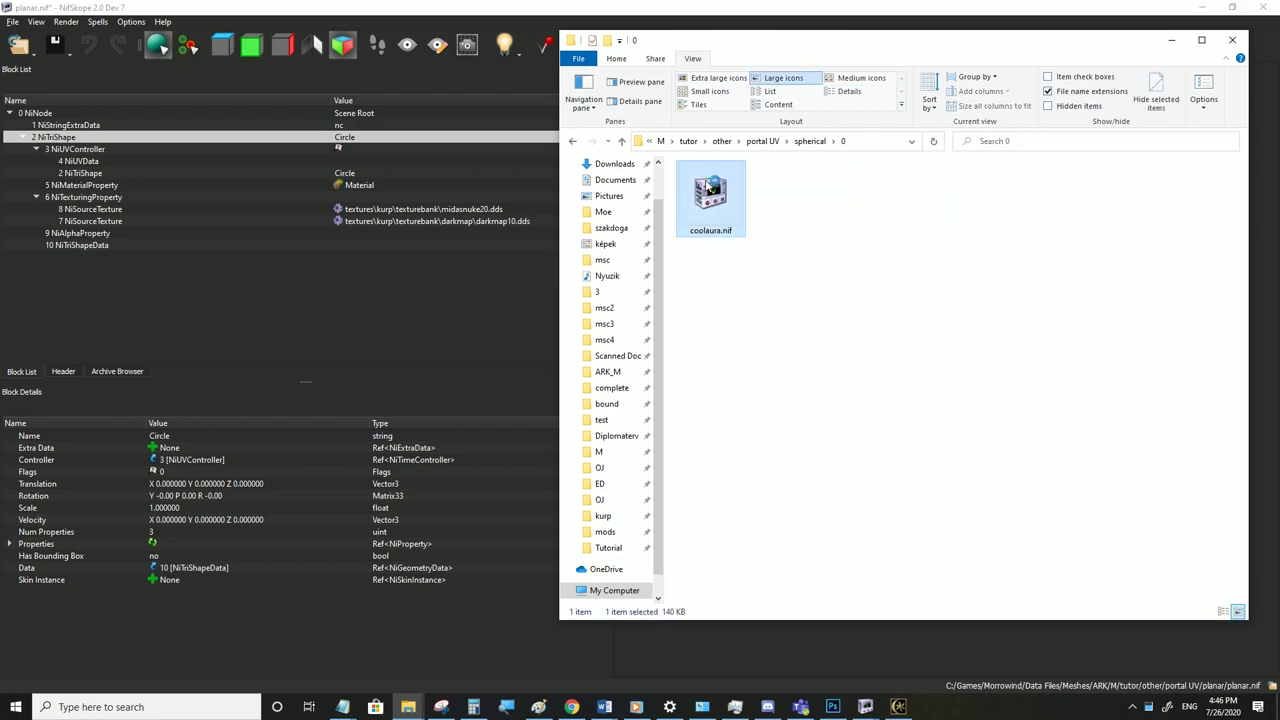
{"action": "double_click", "coordinate": [707, 187]}
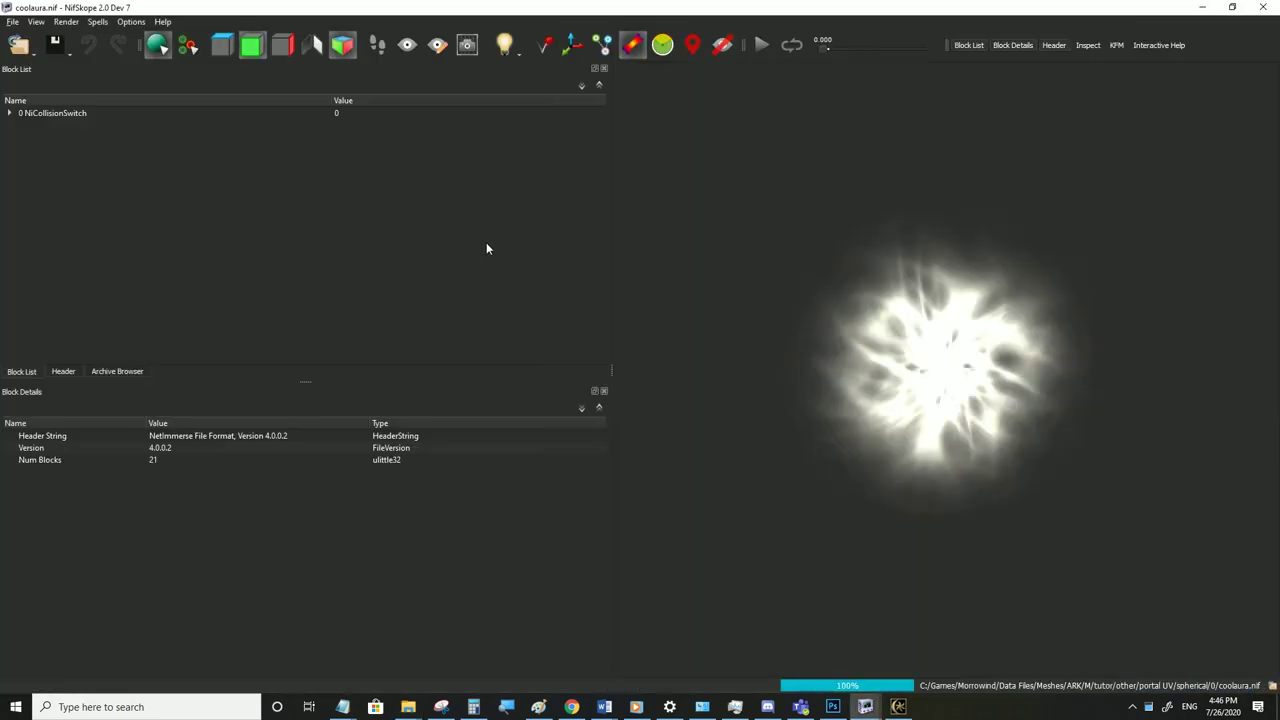
{"action": "left_click", "coordinate": [762, 46]}
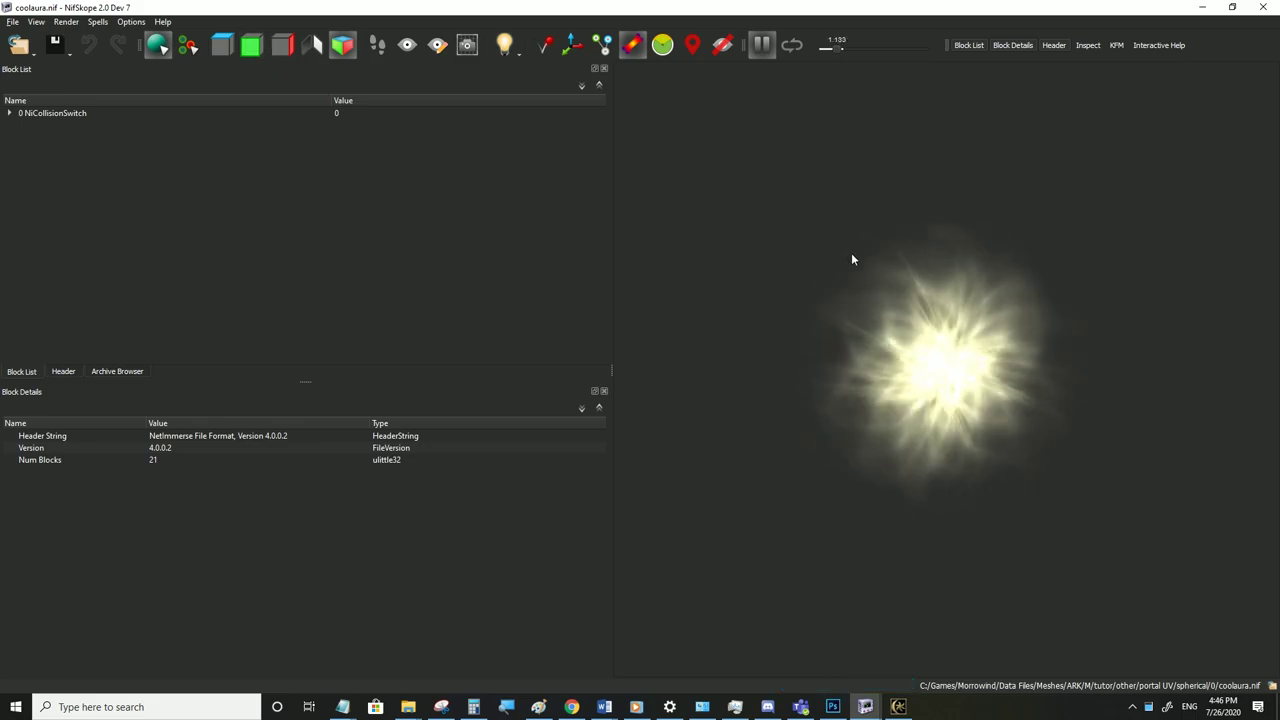
{"action": "left_click", "coordinate": [862, 326]}
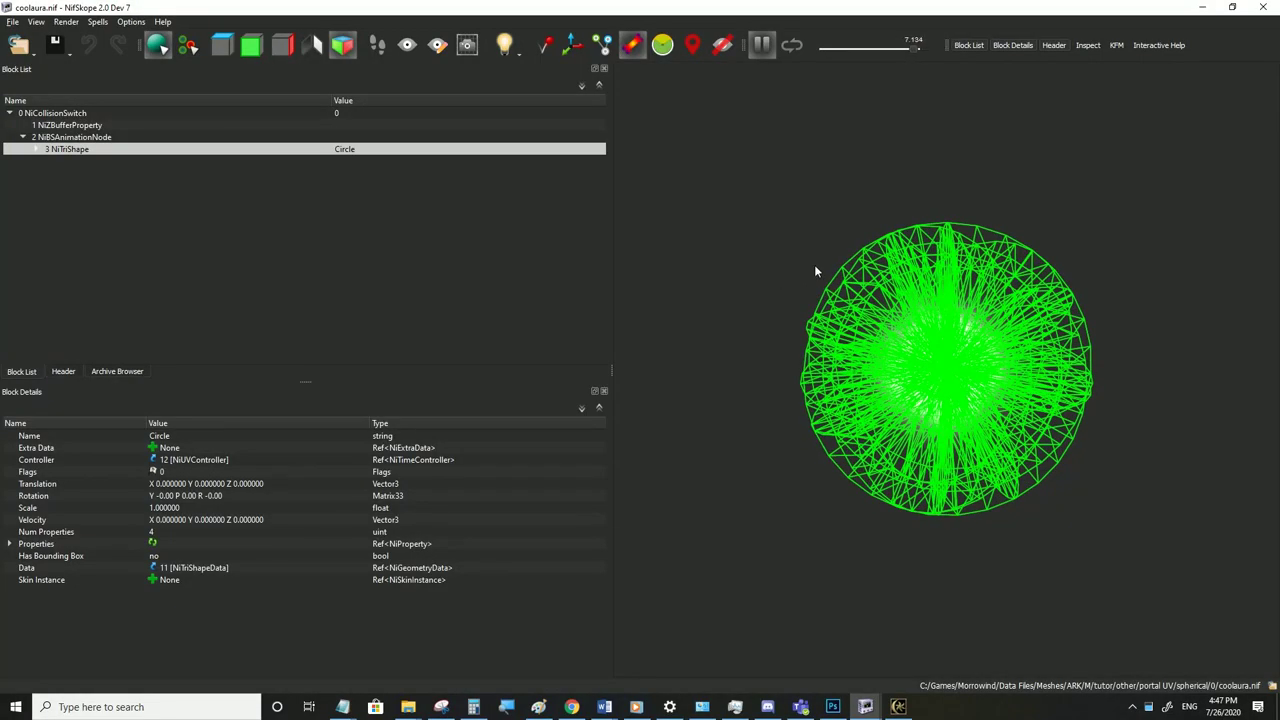
{"action": "left_click", "coordinate": [763, 43]}
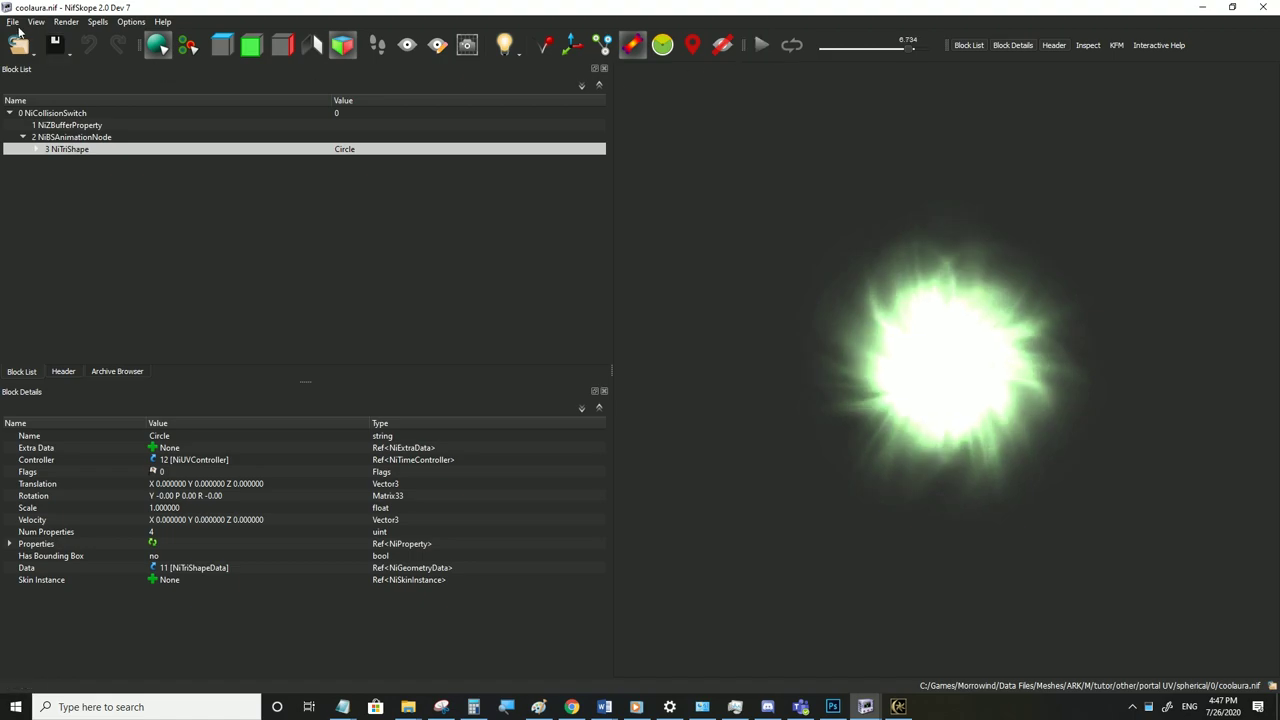
Start a Save As for the aura in the M meshes folder
{"action": "left_click", "coordinate": [13, 22]}
{"action": "left_click", "coordinate": [36, 148]}
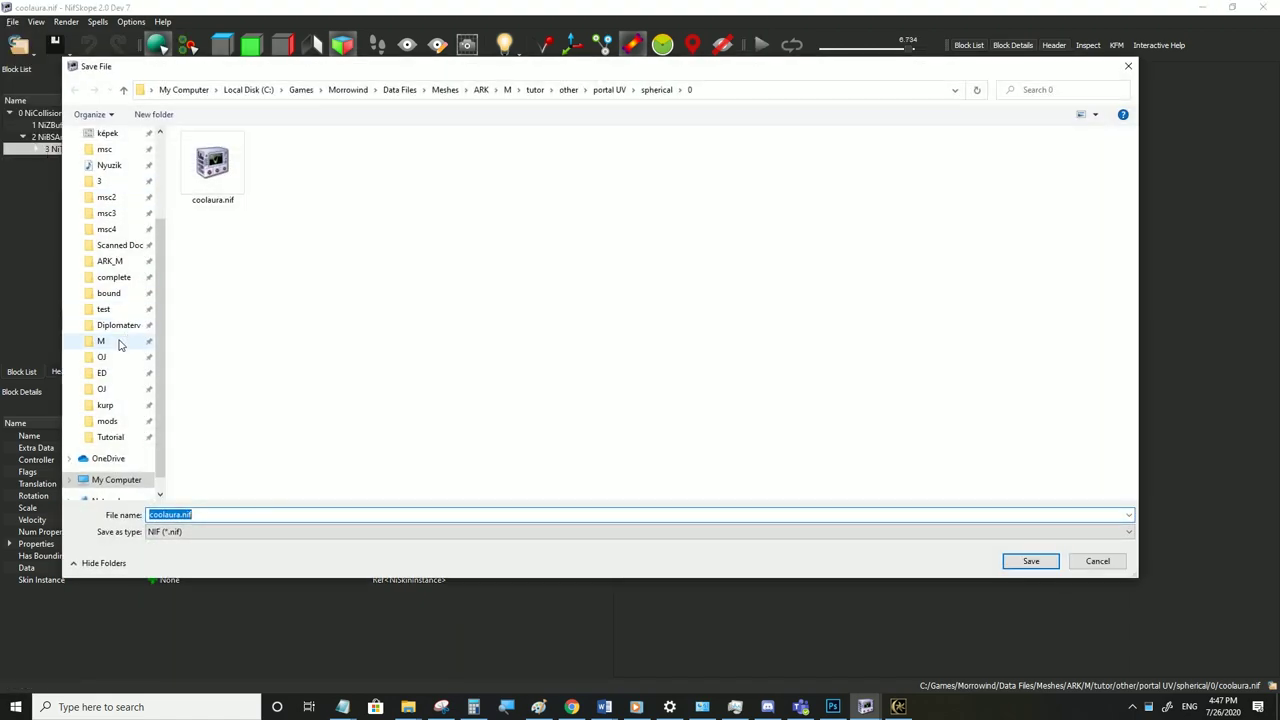
{"action": "left_click", "coordinate": [130, 341]}
Save the coolaura aura over LifeCast.nif, confirming the replacement
{"action": "left_click", "coordinate": [233, 266]}
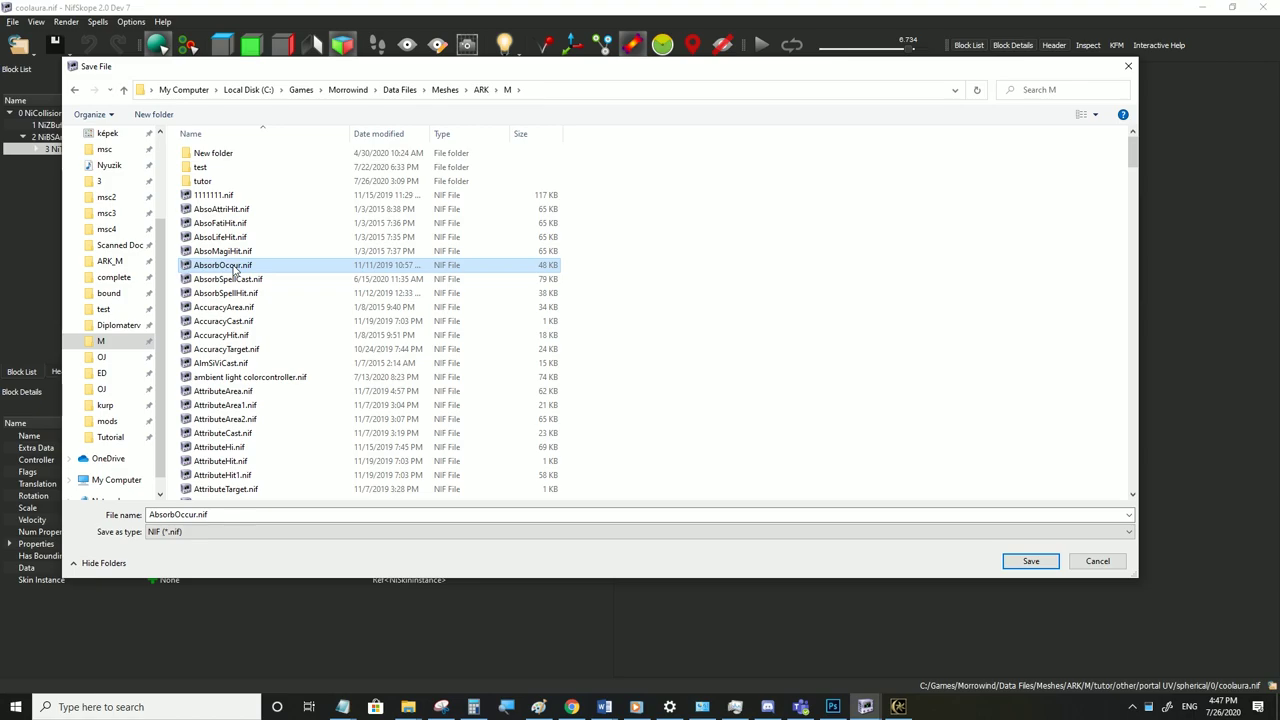
{"action": "type", "text": "life"}
{"action": "left_click", "coordinate": [223, 206]}
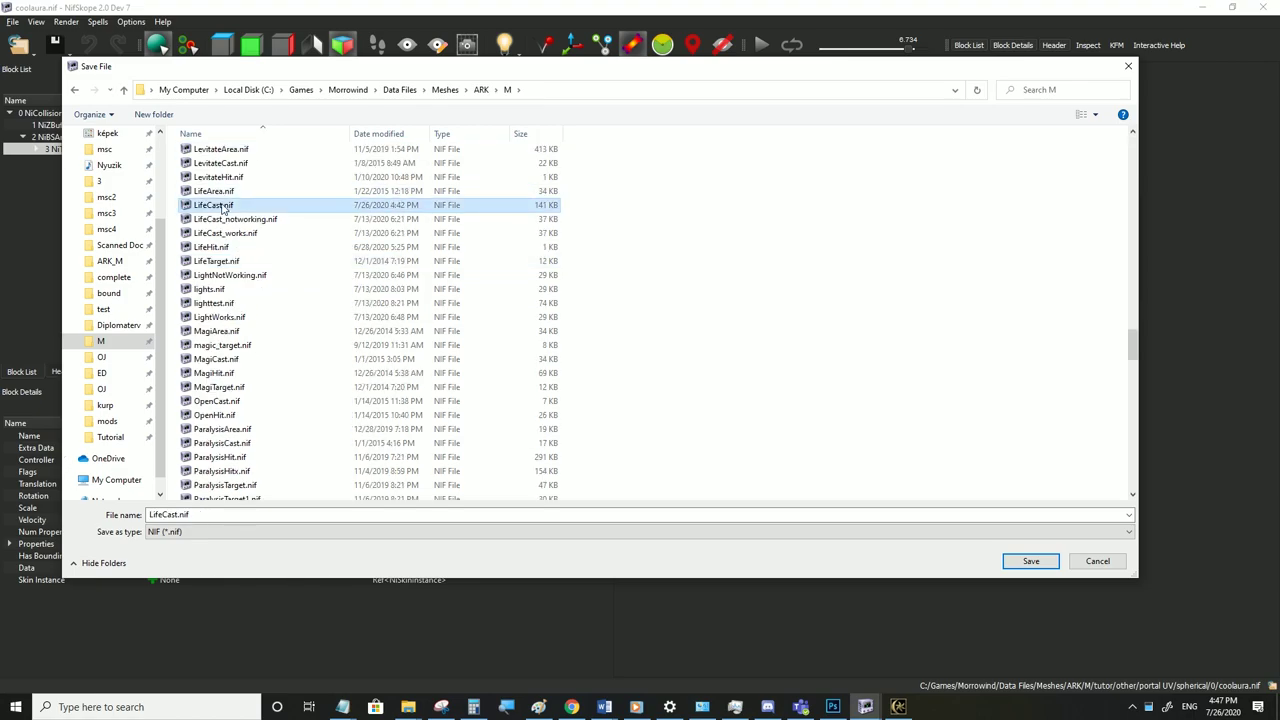
{"action": "left_click", "coordinate": [1031, 561]}
{"action": "left_click", "coordinate": [675, 355]}
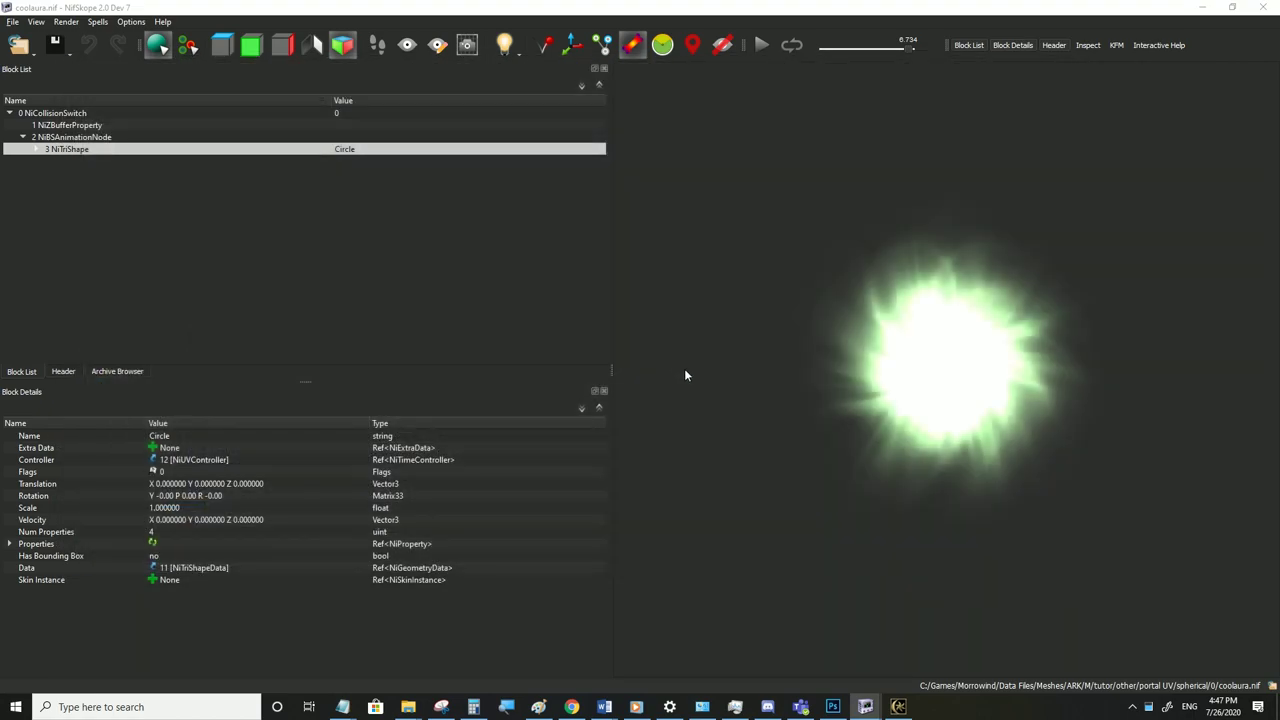
Walk toward the spell glow in Morrowind to test it, then return to NifSkope
{"action": "left_click", "coordinate": [899, 707]}
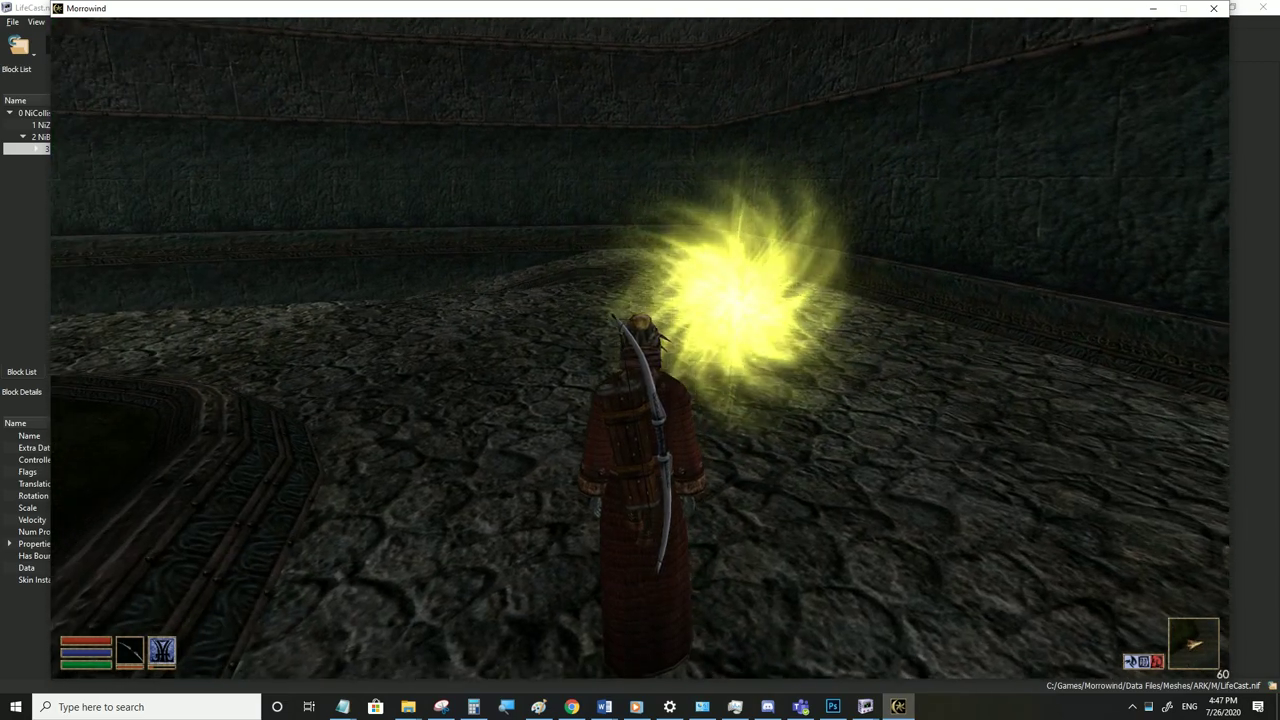
{"action": "key", "text": "w"}
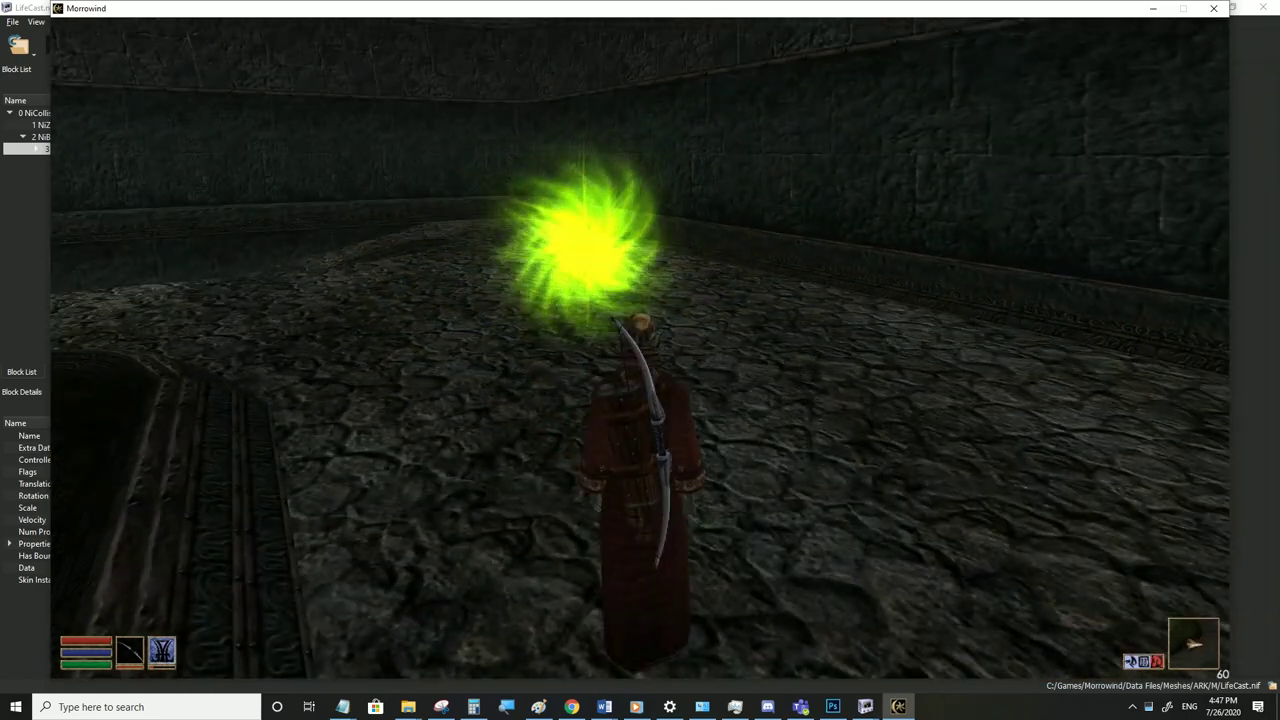
{"action": "key", "text": "alt+Tab"}
Open auravfxthing.nif from spherical folder 1 and play its blue aura animation
{"action": "mouse_move", "coordinate": [408, 706]}
{"action": "left_click", "coordinate": [440, 660]}
{"action": "left_click", "coordinate": [805, 142]}
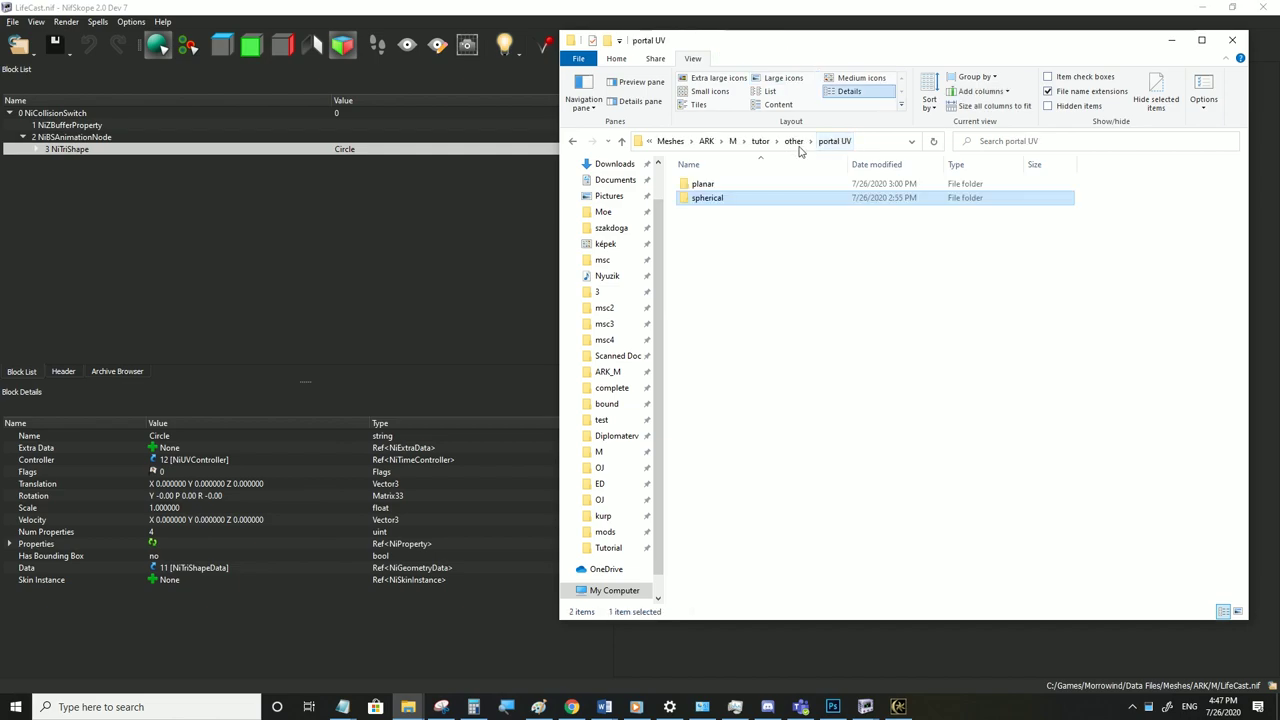
{"action": "double_click", "coordinate": [708, 204]}
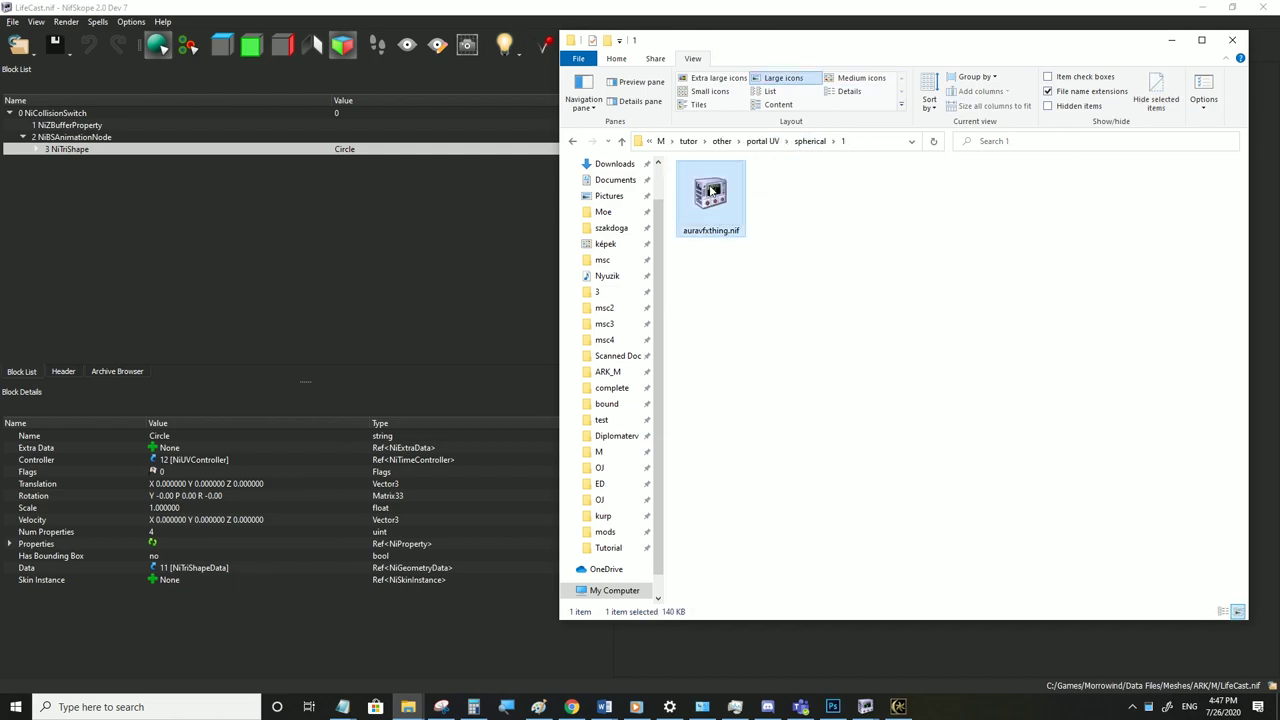
{"action": "double_click", "coordinate": [711, 191]}
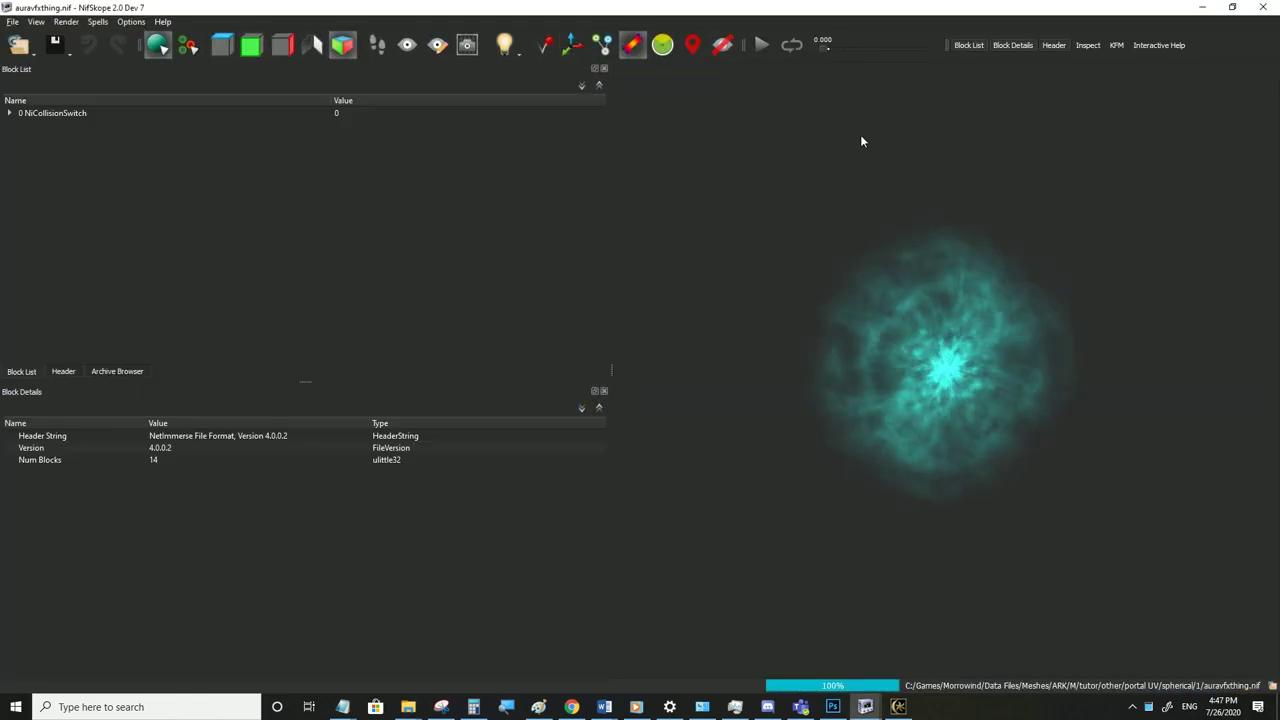
{"action": "left_click", "coordinate": [765, 44]}
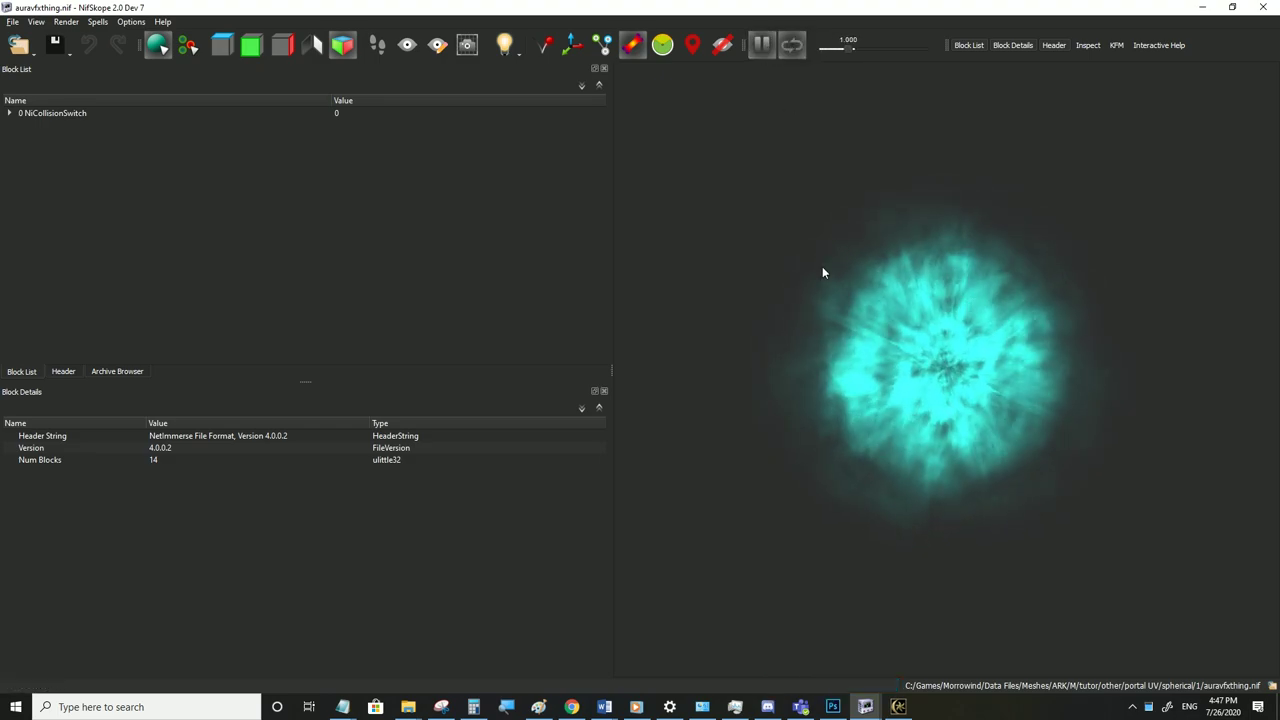
Save the aura over LifeCast.nif in the M folder, confirming the overwrite
{"action": "left_click", "coordinate": [13, 21]}
{"action": "left_click", "coordinate": [43, 148]}
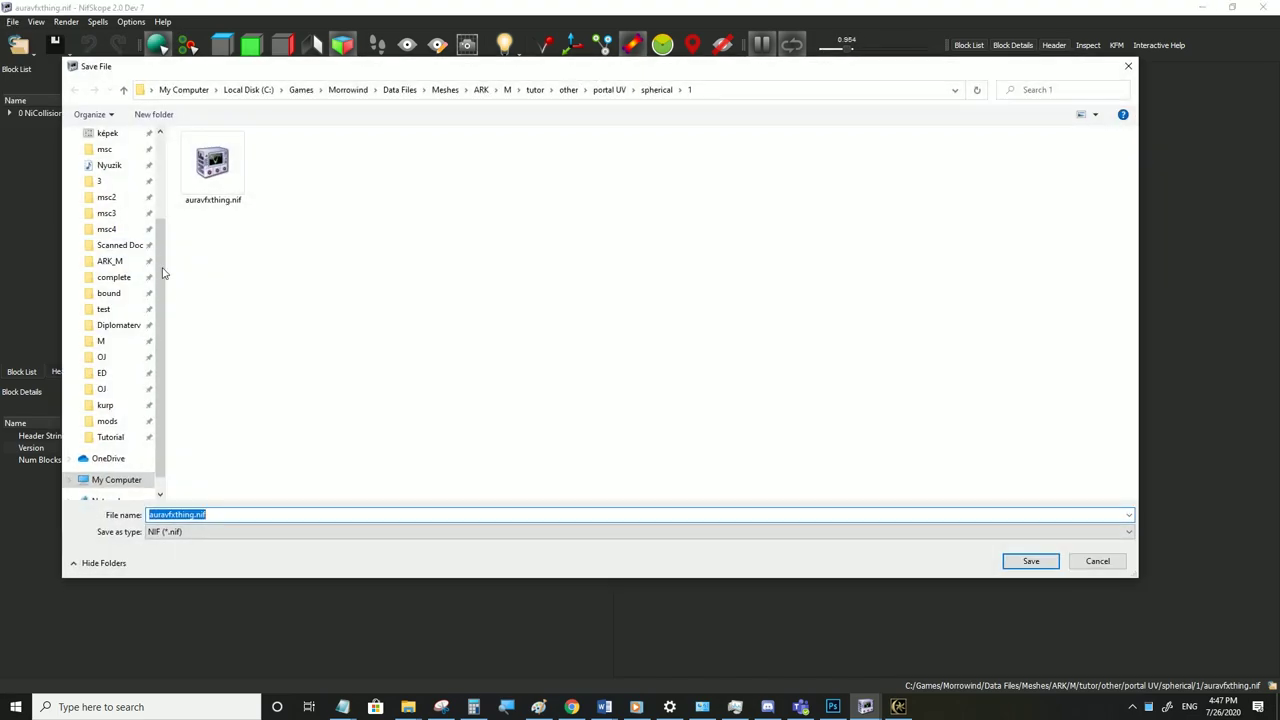
{"action": "left_click", "coordinate": [100, 341]}
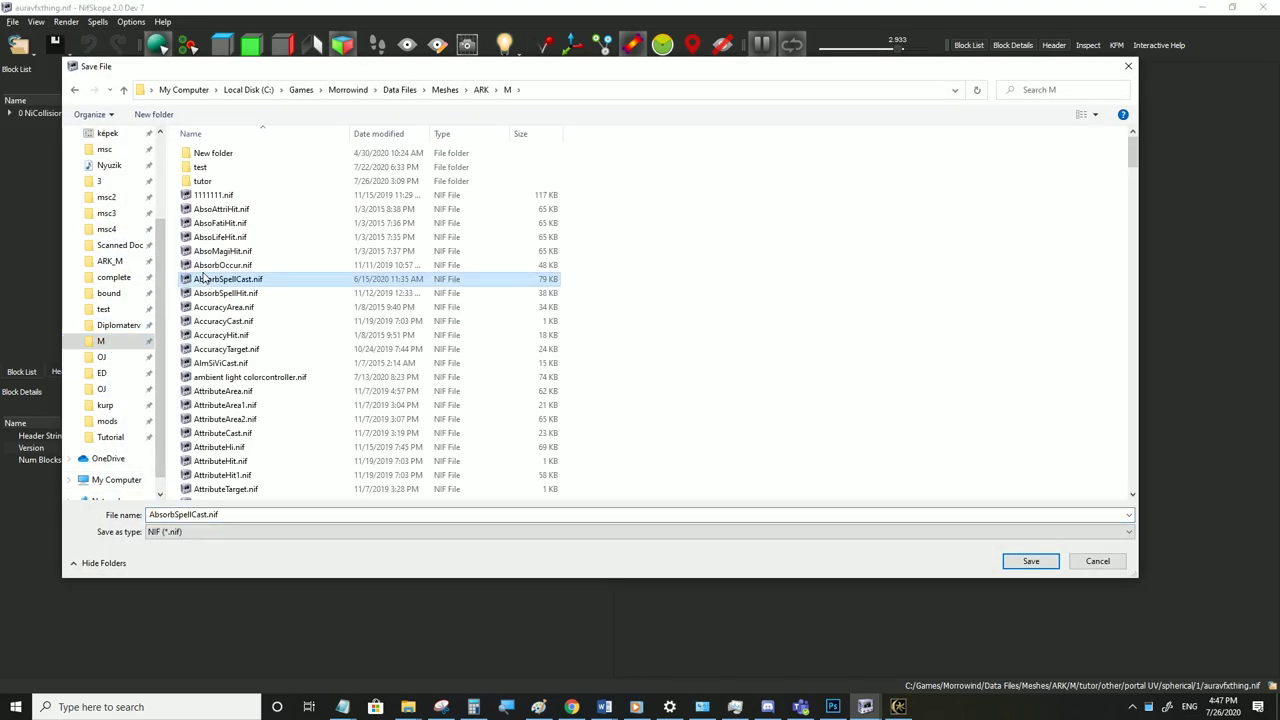
{"action": "type", "text": "lifec"}
{"action": "left_click", "coordinate": [1029, 561]}
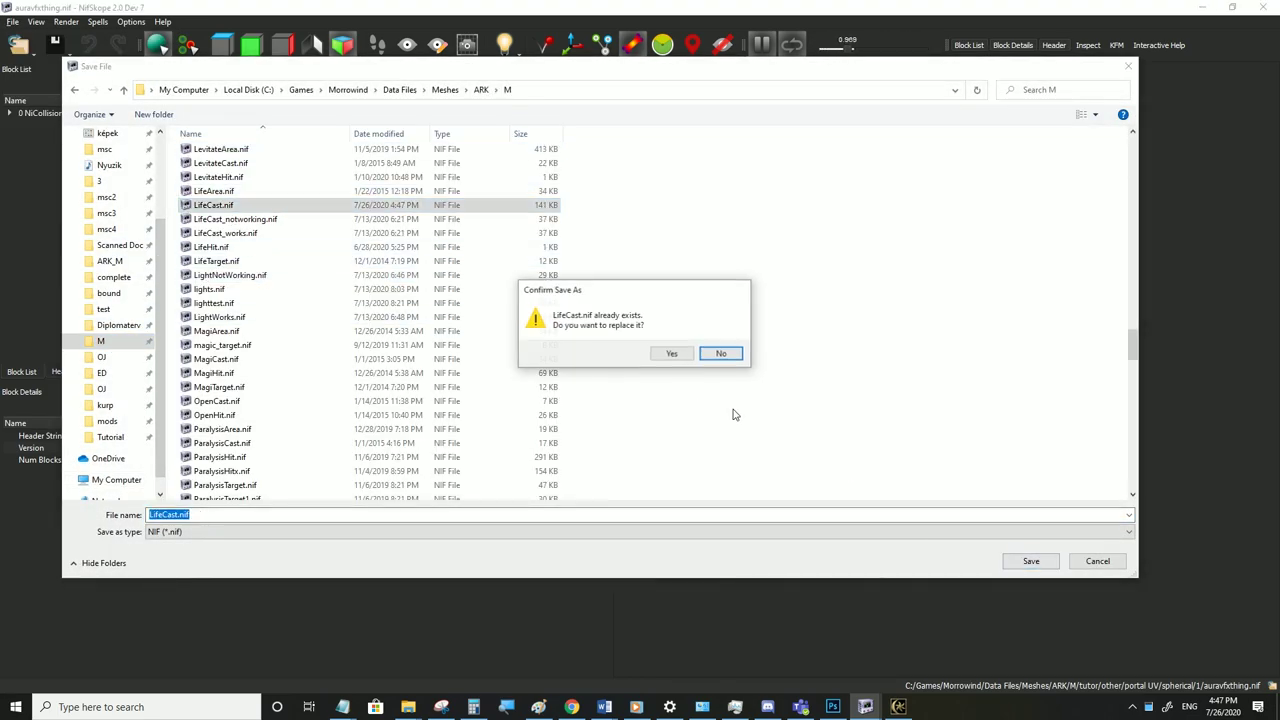
{"action": "left_click", "coordinate": [684, 358]}
Preview the cyan aura in third person in Morrowind, then expand NiCollisionSwitch
{"action": "left_click", "coordinate": [898, 707]}
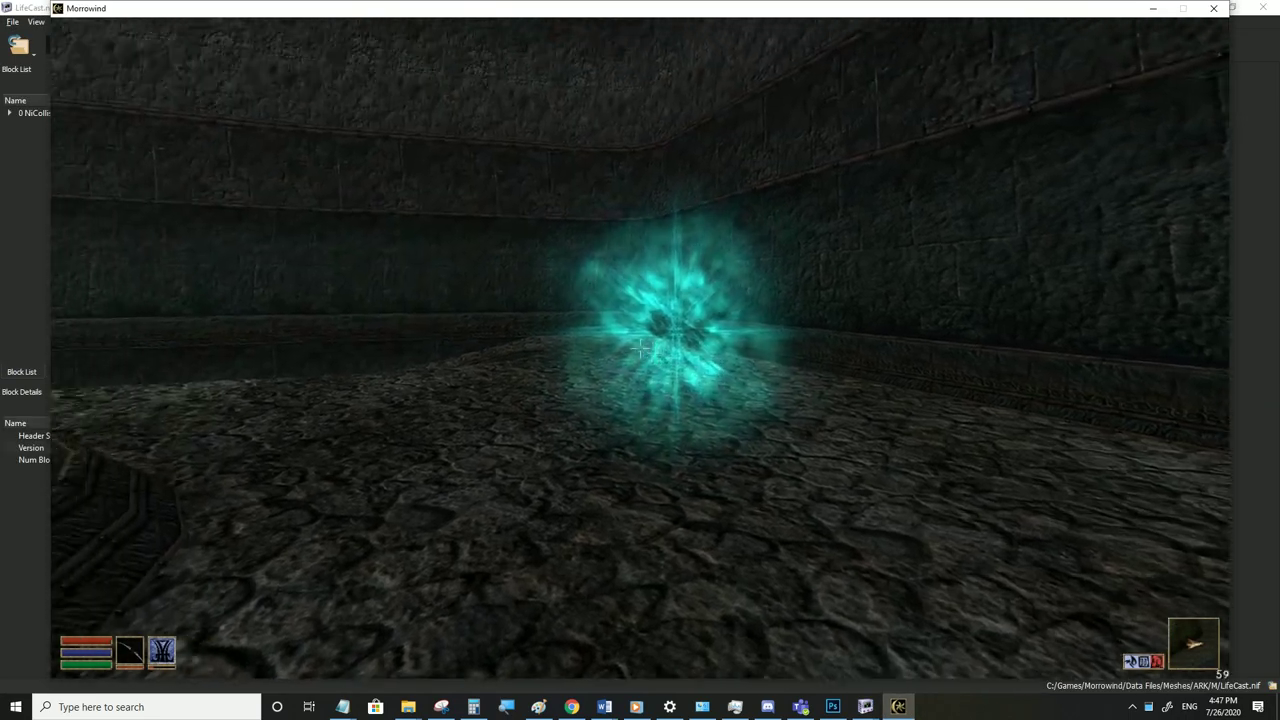
{"action": "key", "text": "Tab"}
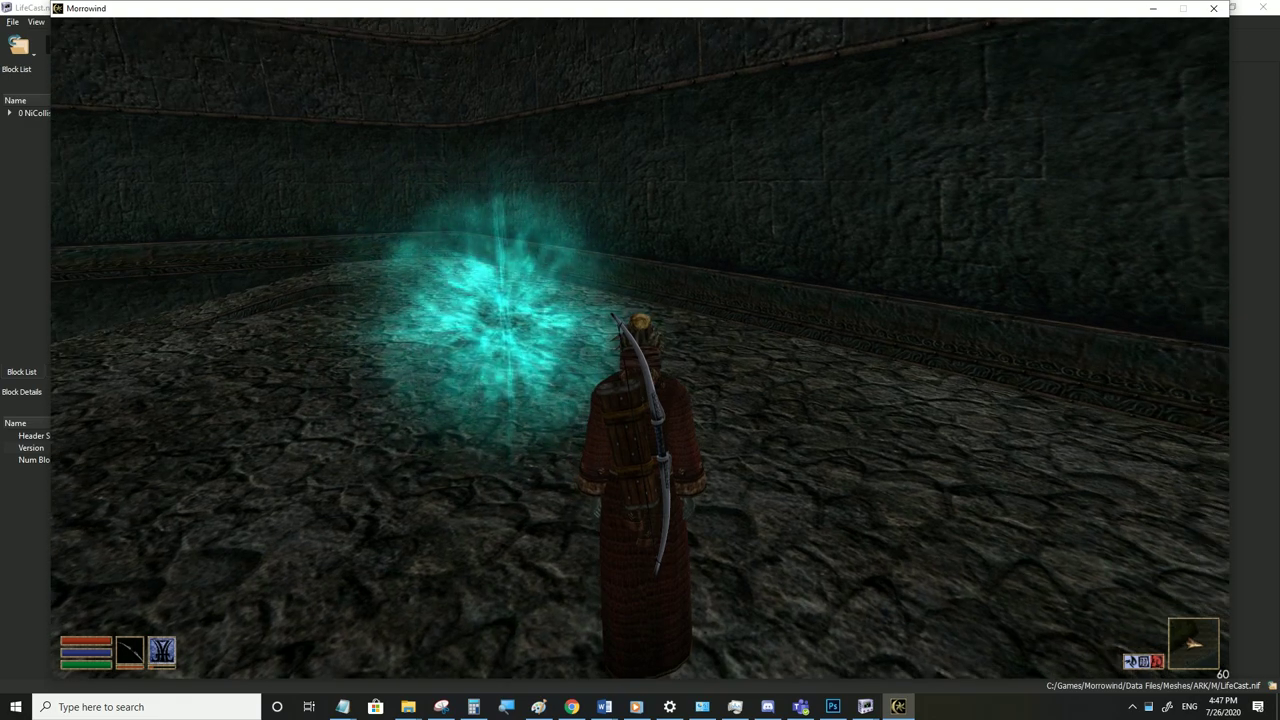
{"action": "key", "text": "alt+Tab"}
{"action": "double_click", "coordinate": [20, 113]}
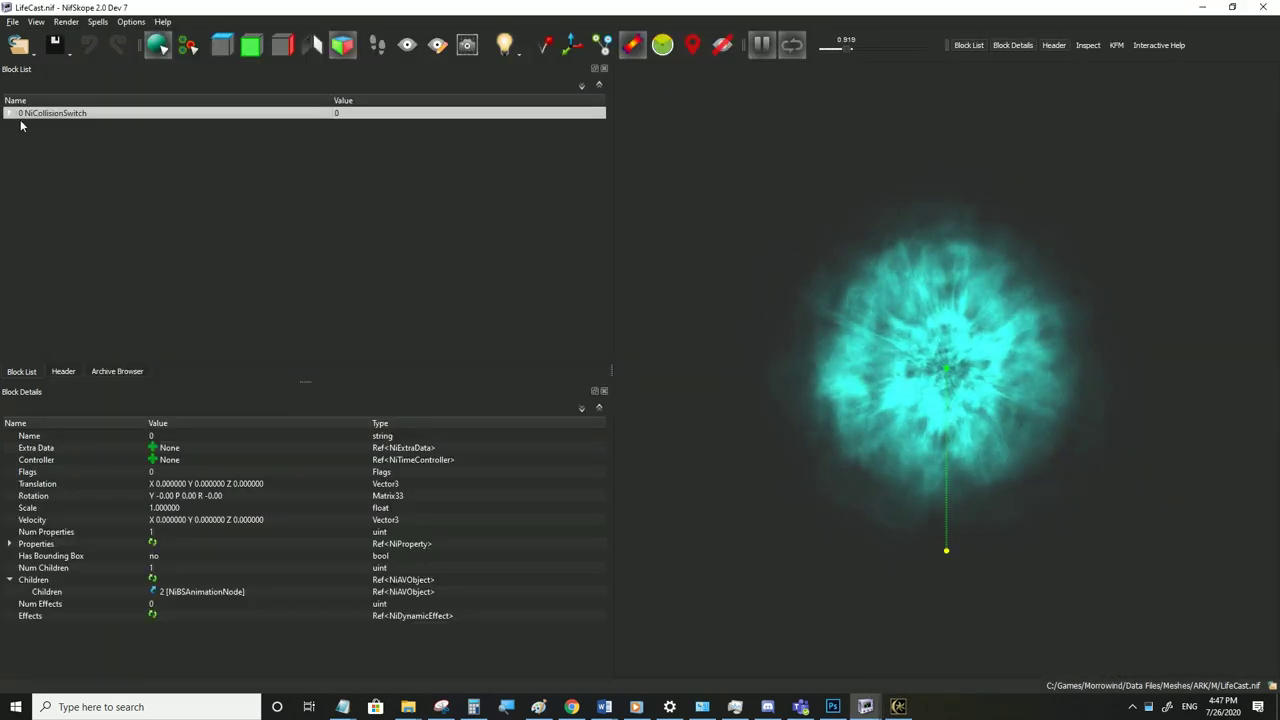
Stretch the Circle NiTriShape along Z with Scale Vertices
{"action": "left_click", "coordinate": [22, 137]}
{"action": "left_click", "coordinate": [36, 149]}
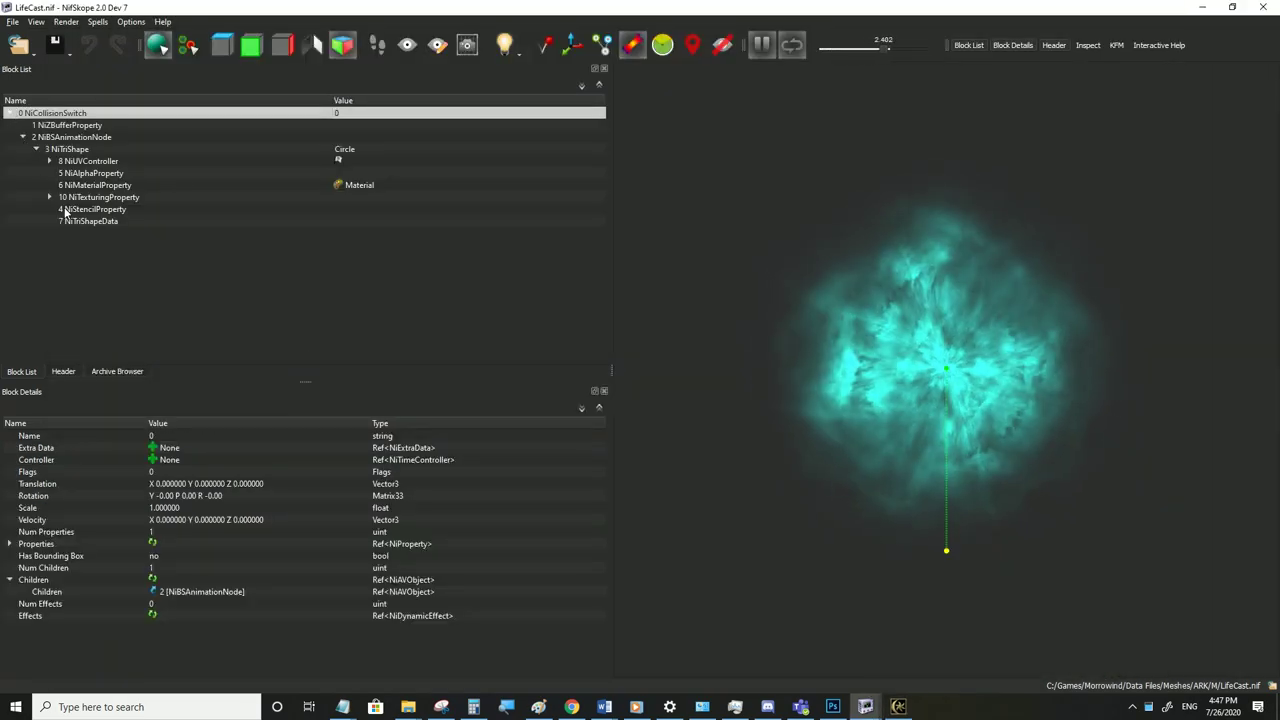
{"action": "left_click", "coordinate": [70, 150]}
{"action": "mouse_move", "coordinate": [113, 240]}
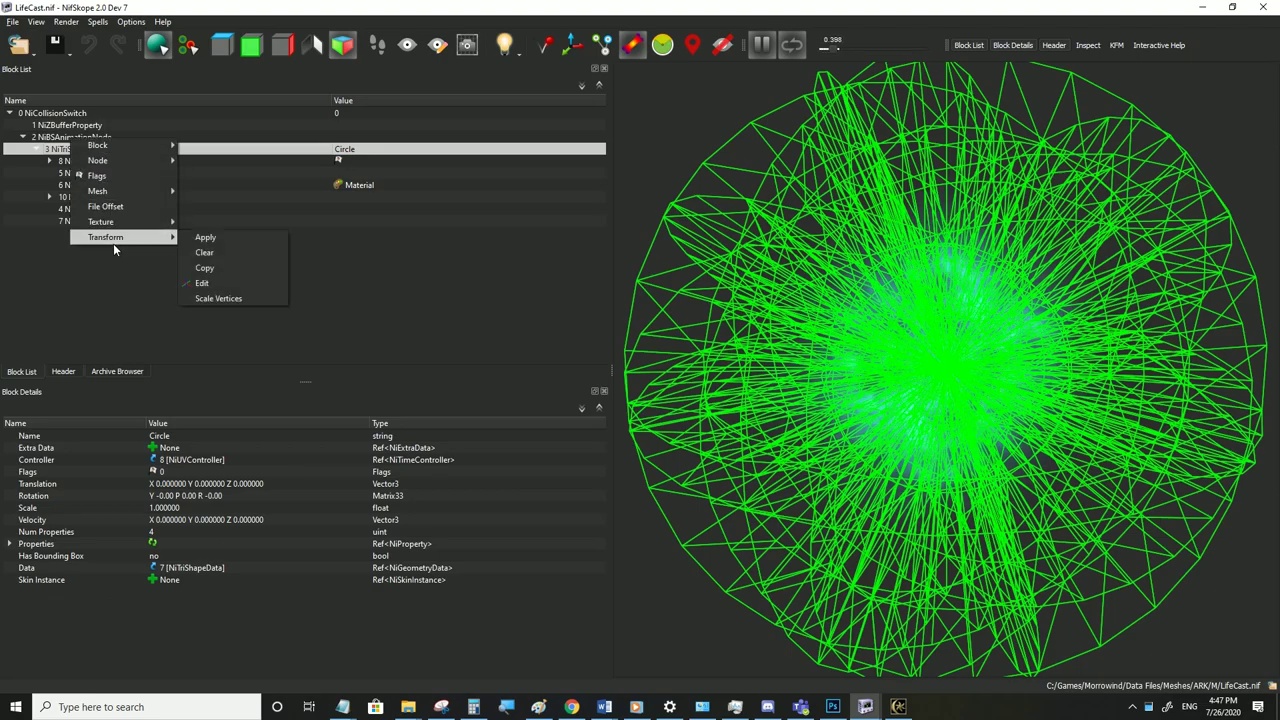
{"action": "left_click", "coordinate": [230, 298]}
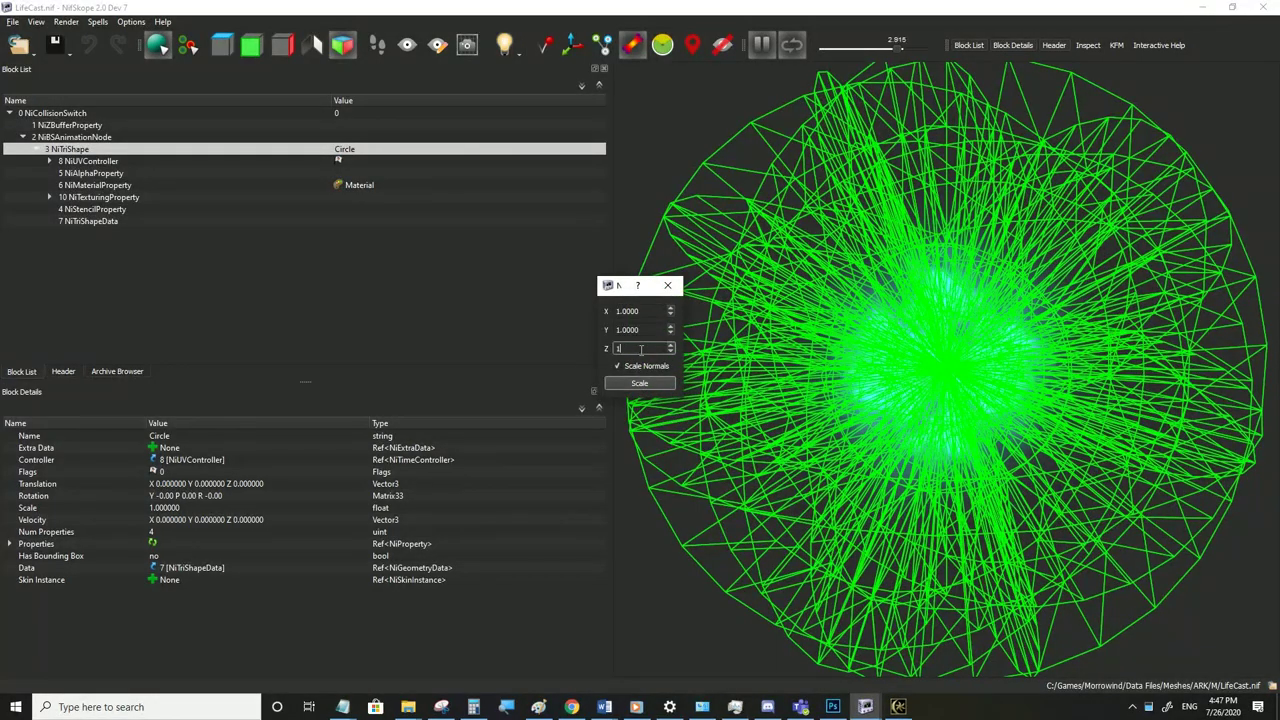
{"action": "left_click", "coordinate": [639, 383]}
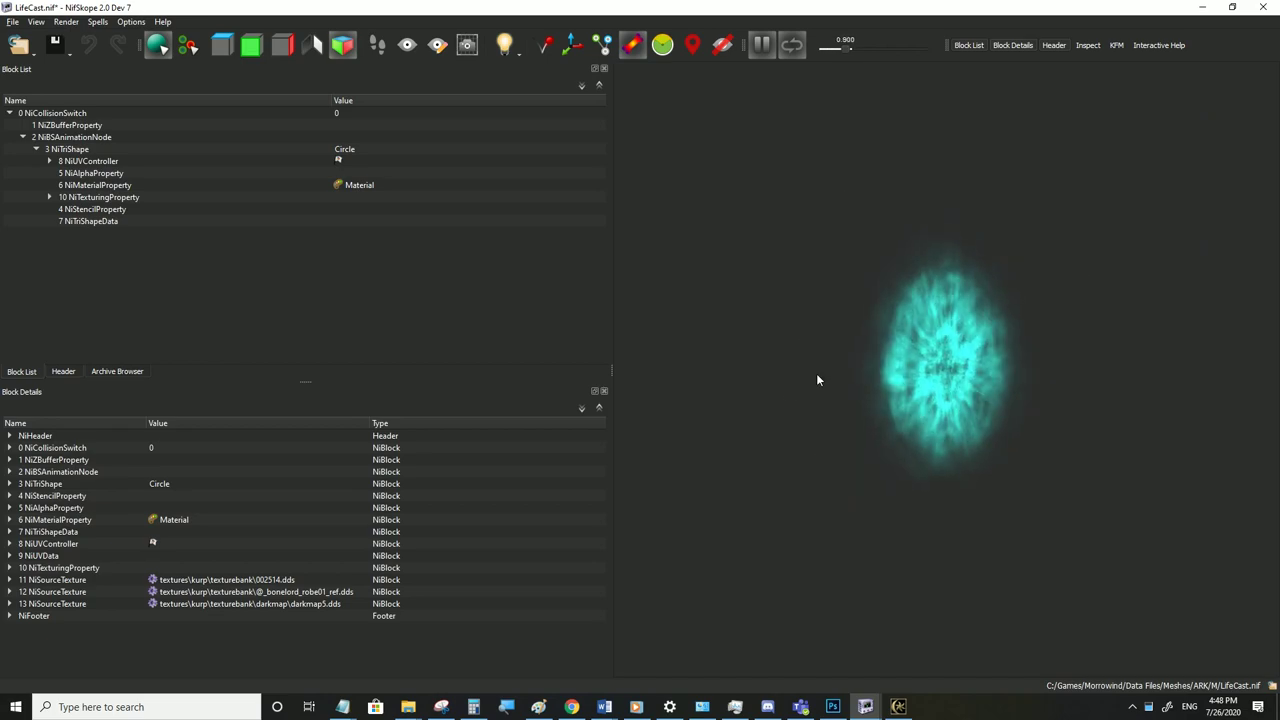
Set the NiUVController Frequency to 2
{"action": "left_click", "coordinate": [90, 161]}
{"action": "left_click", "coordinate": [170, 460]}
{"action": "double_click", "coordinate": [170, 461]}
{"action": "type", "text": "2"}
{"action": "left_click", "coordinate": [174, 450]}
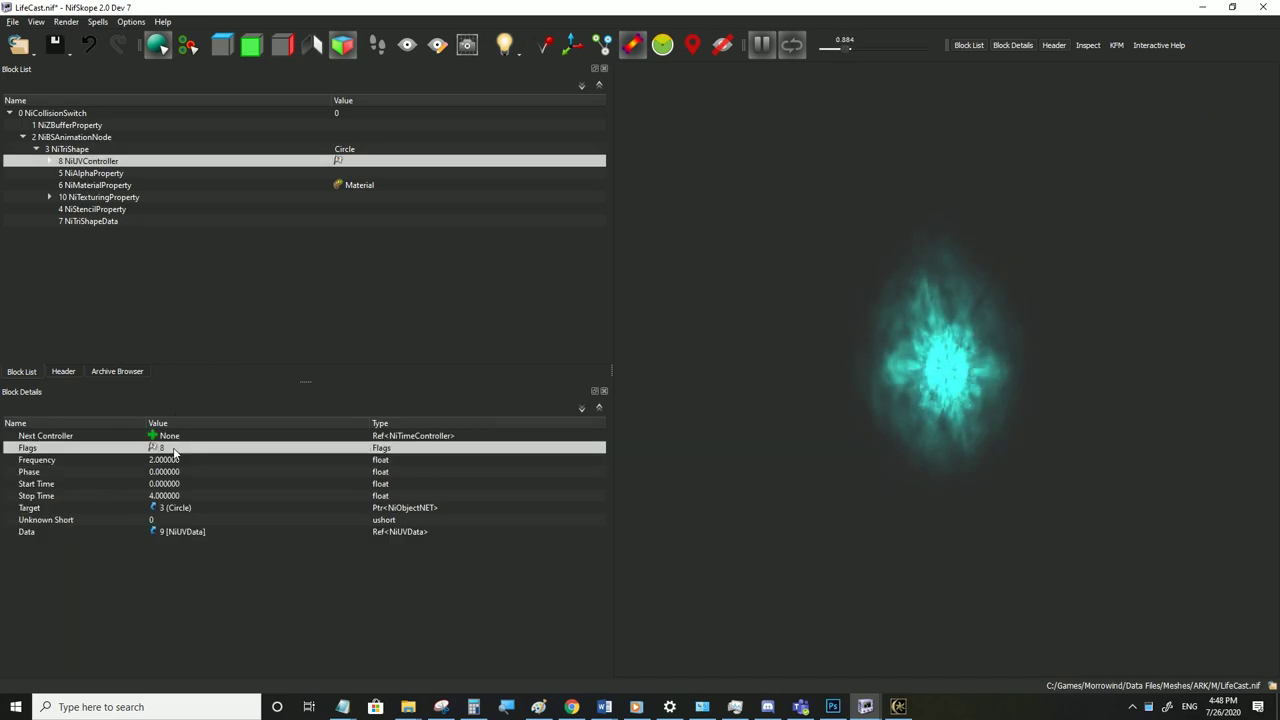
{"action": "double_click", "coordinate": [173, 460]}
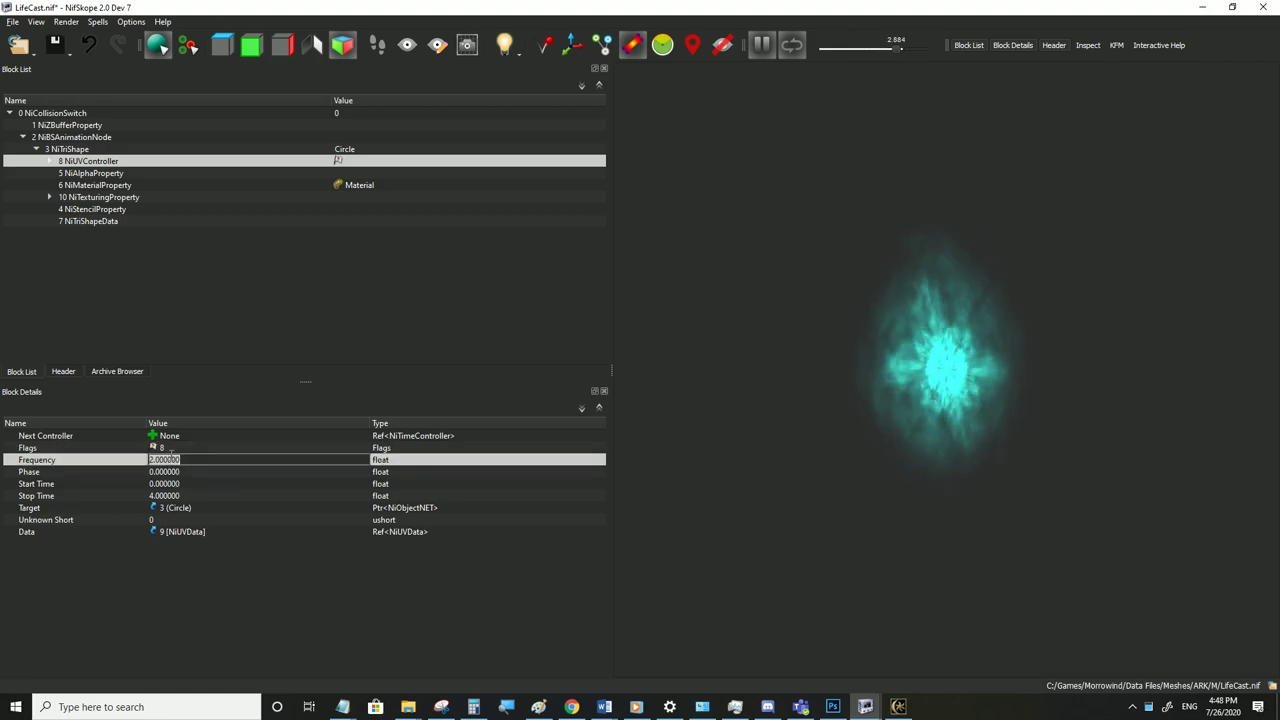
{"action": "left_click", "coordinate": [172, 452]}
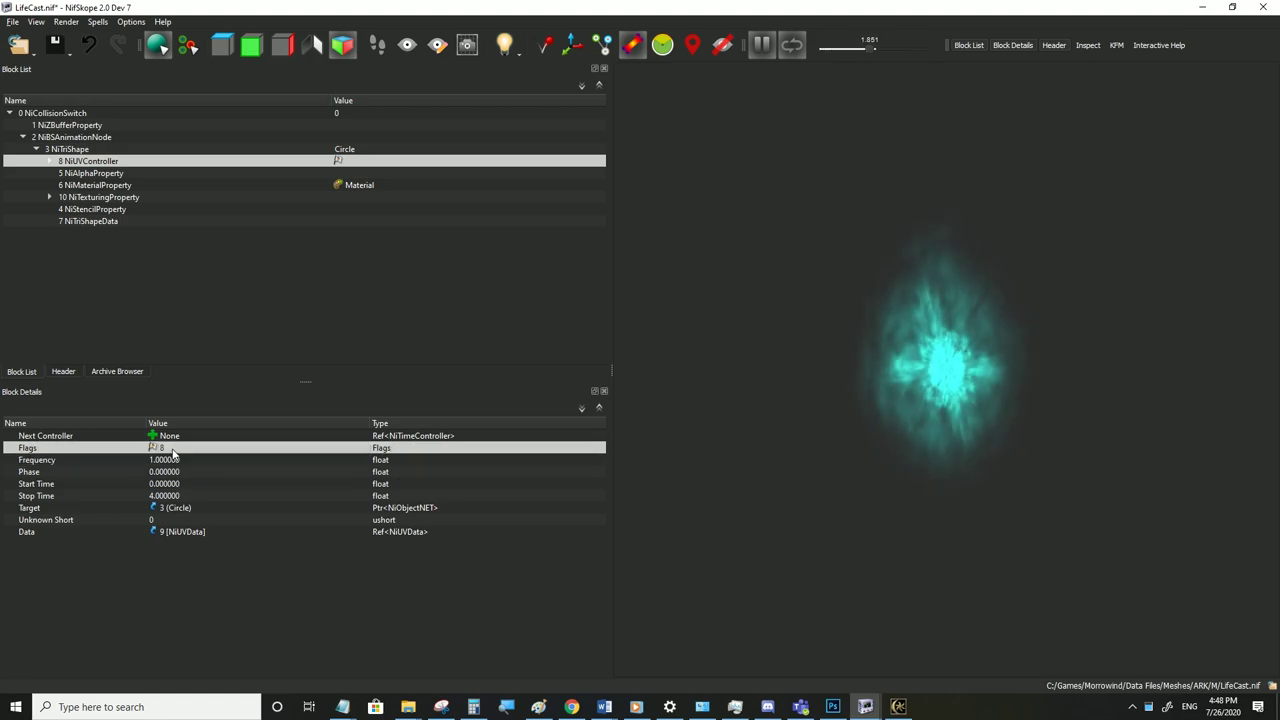
Set the second NiUVData key's time and the controller's Stop Time to 2
{"action": "left_click", "coordinate": [52, 173]}
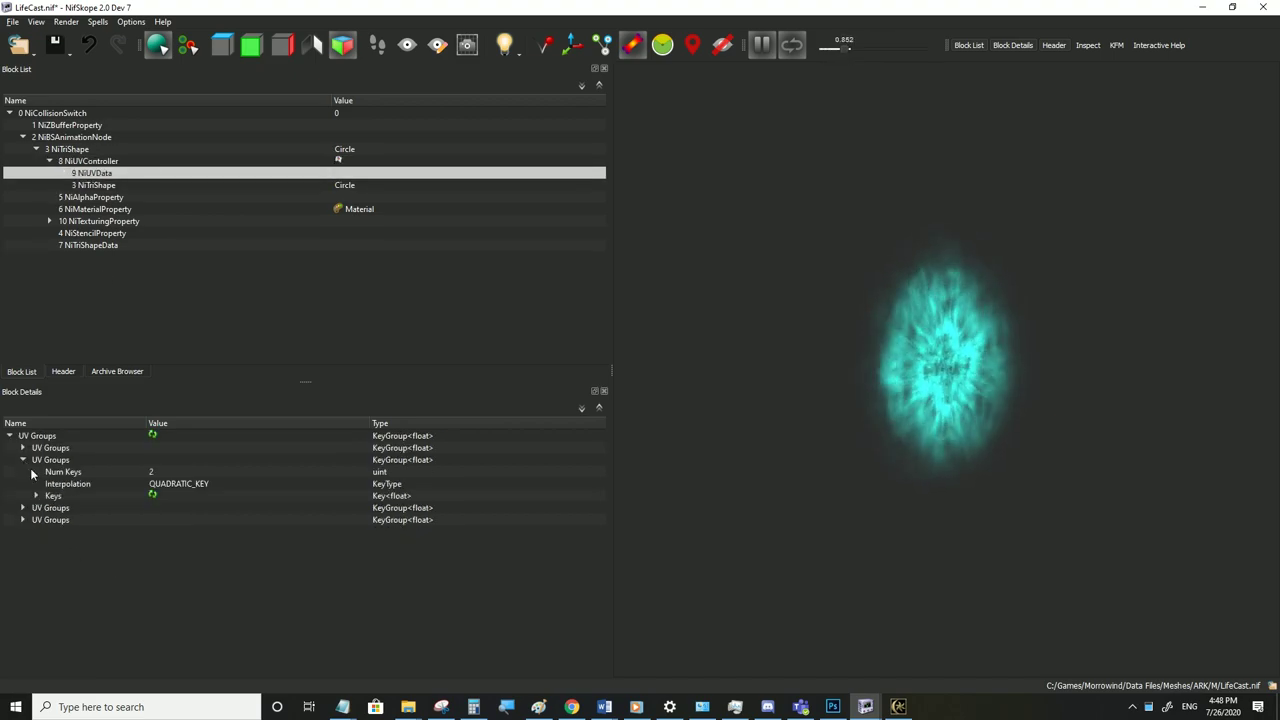
{"action": "left_click", "coordinate": [49, 508]}
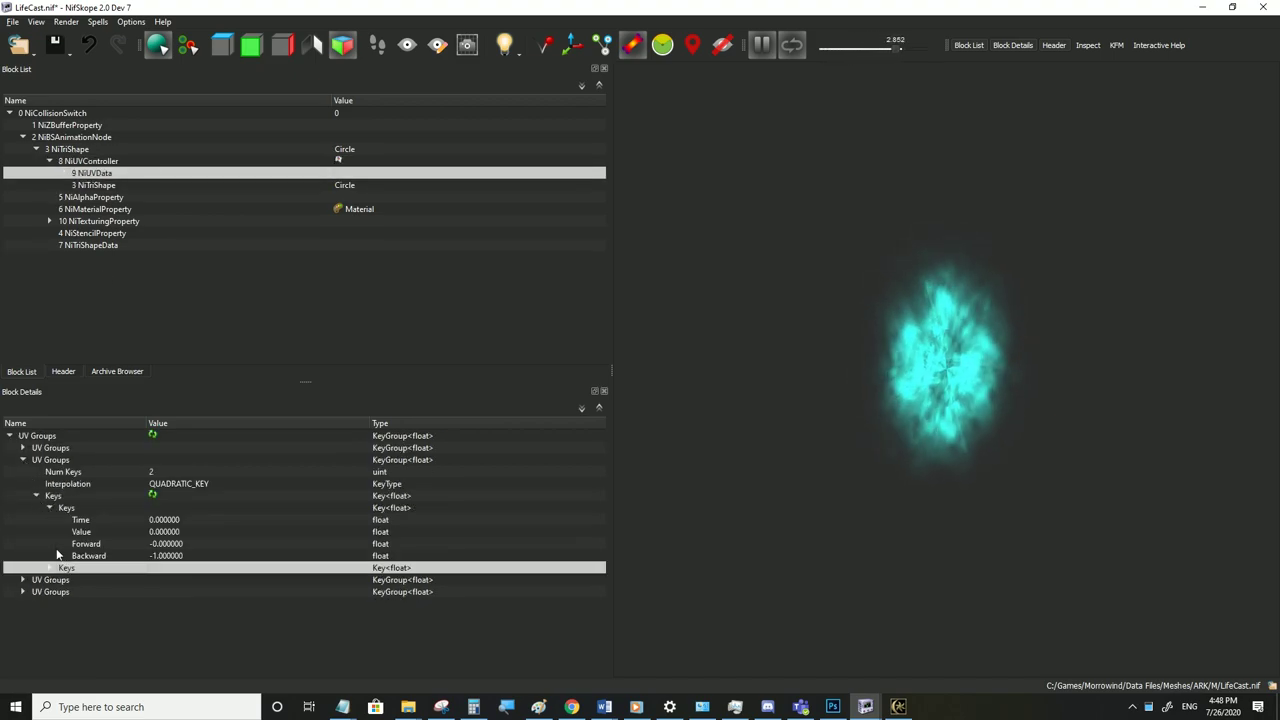
{"action": "double_click", "coordinate": [174, 580]}
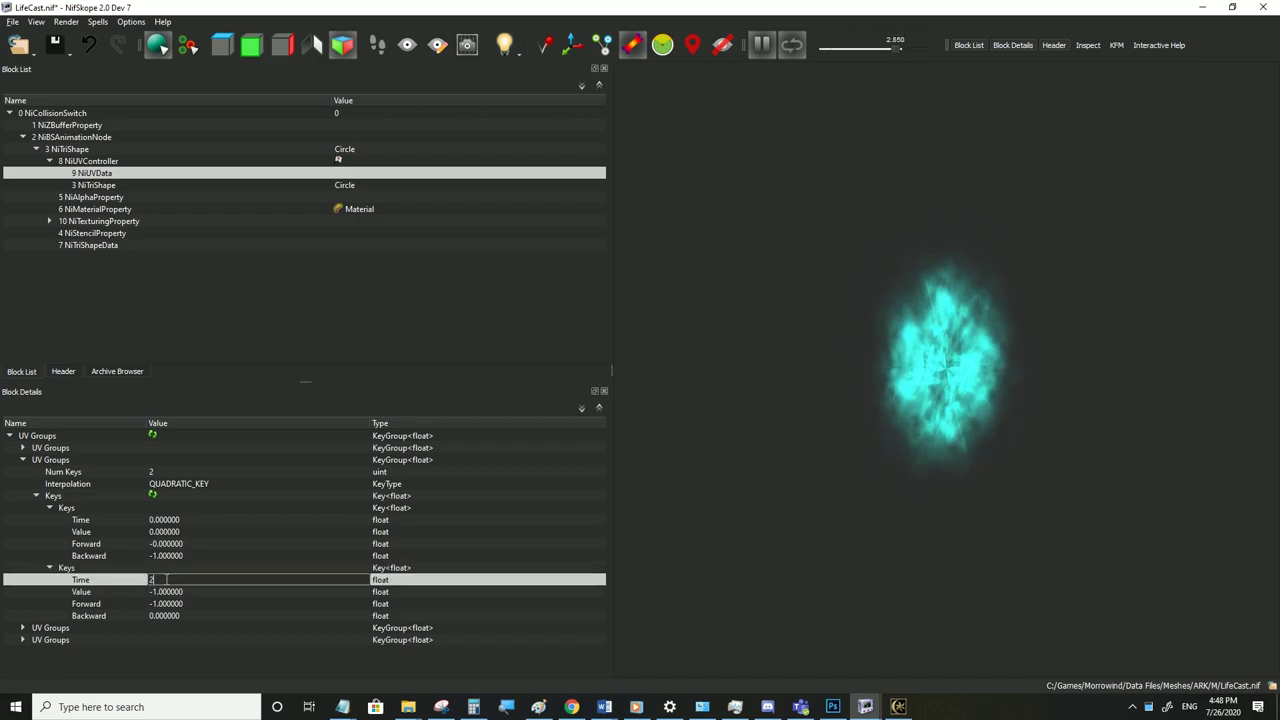
{"action": "left_click", "coordinate": [170, 546]}
{"action": "left_click", "coordinate": [90, 162]}
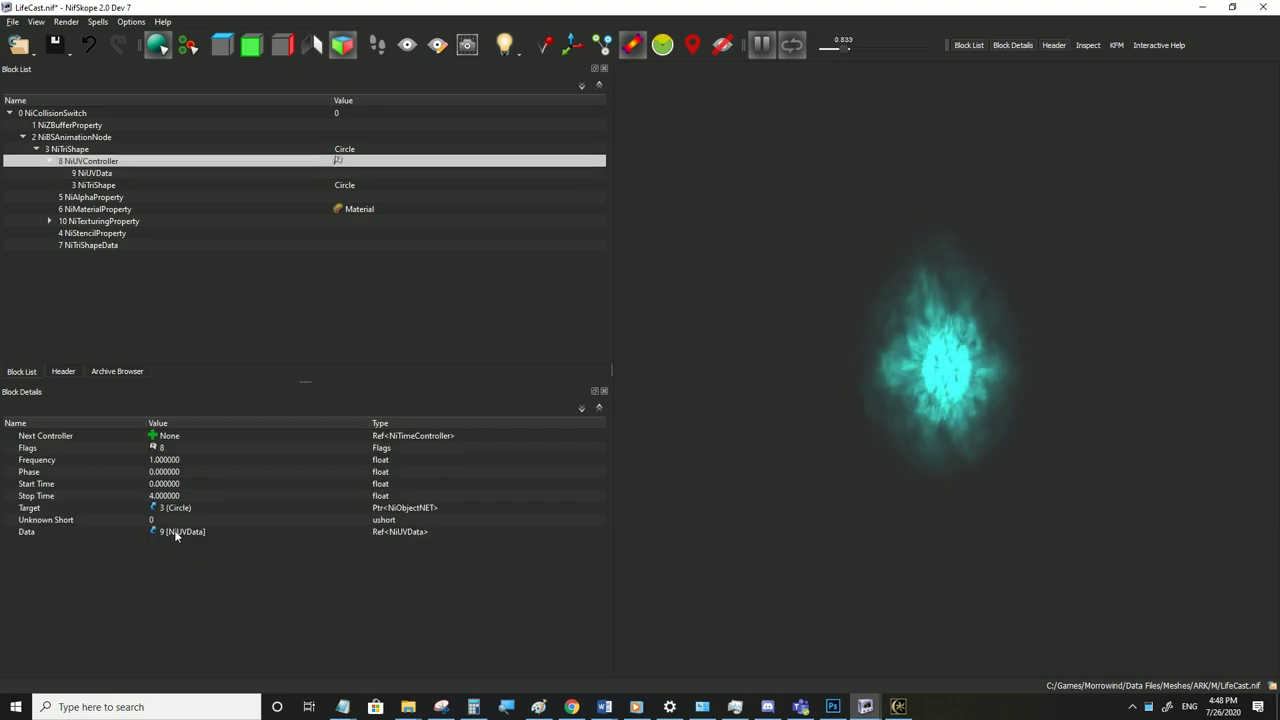
{"action": "double_click", "coordinate": [168, 495]}
{"action": "type", "text": "2"}
{"action": "left_click", "coordinate": [167, 485]}
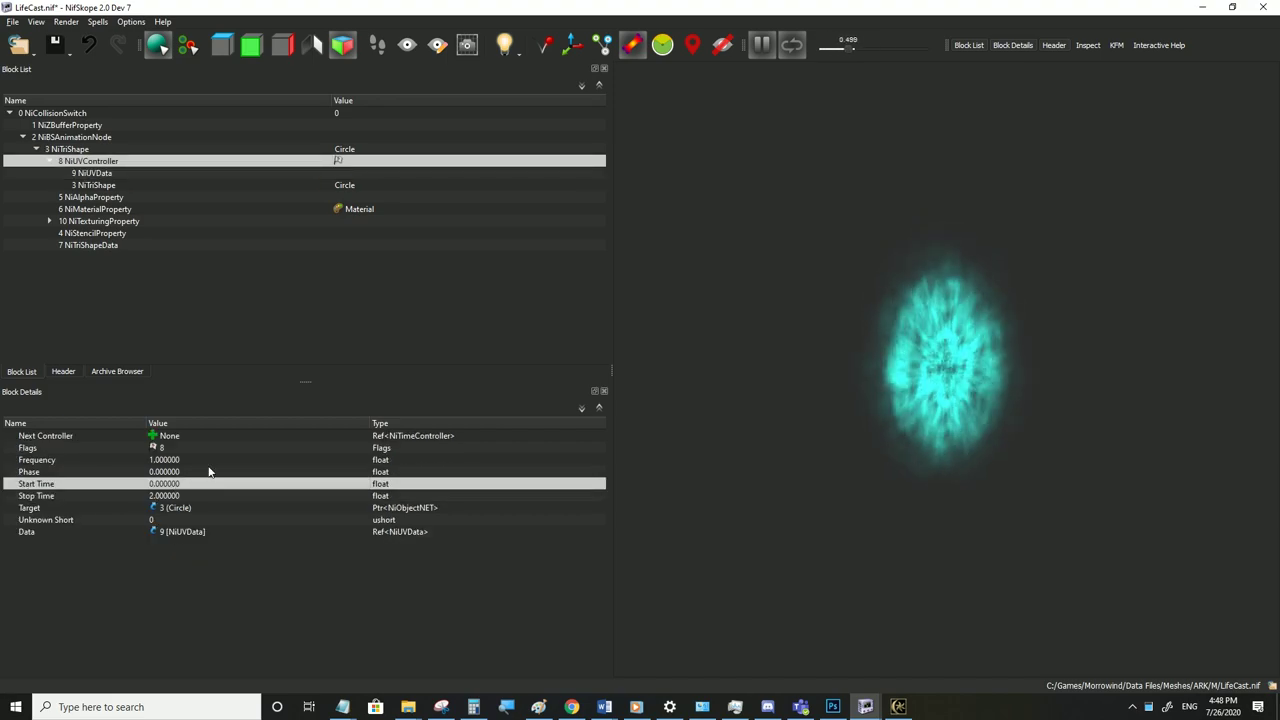
Save LifeCast.nif and bring up the game window
{"action": "left_click", "coordinate": [12, 21]}
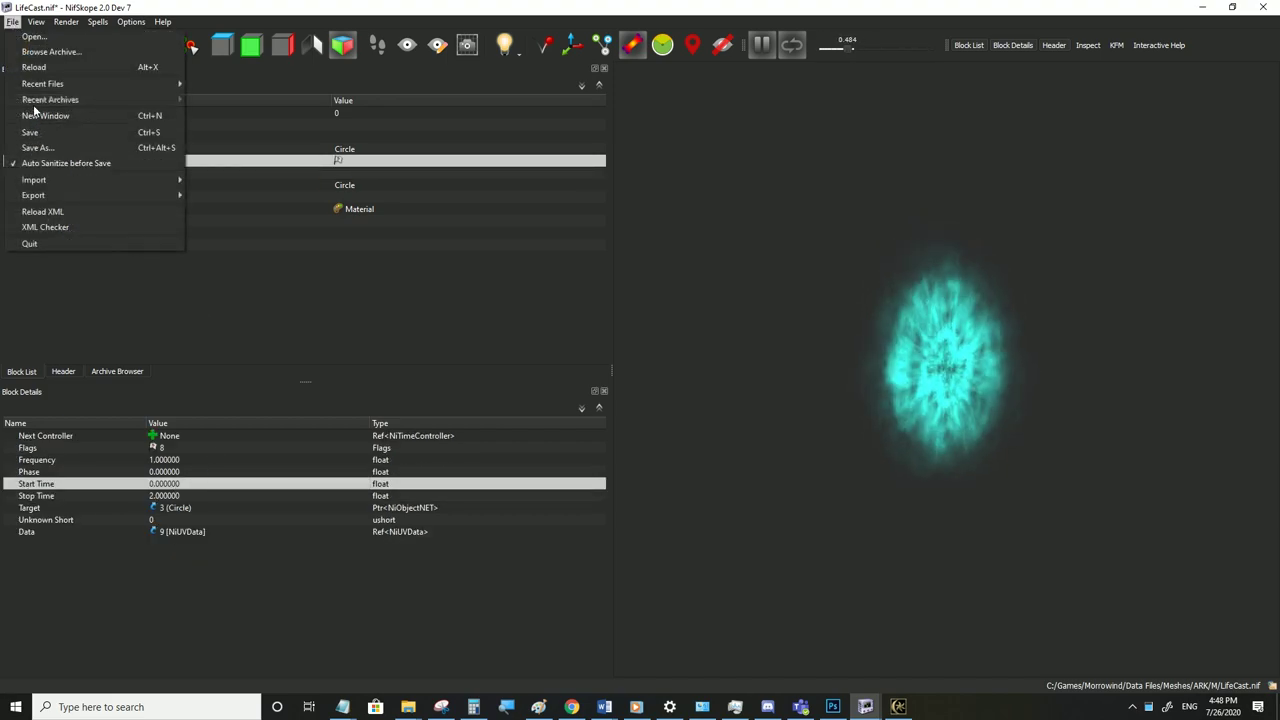
{"action": "left_click", "coordinate": [32, 132]}
{"action": "left_click", "coordinate": [898, 706]}
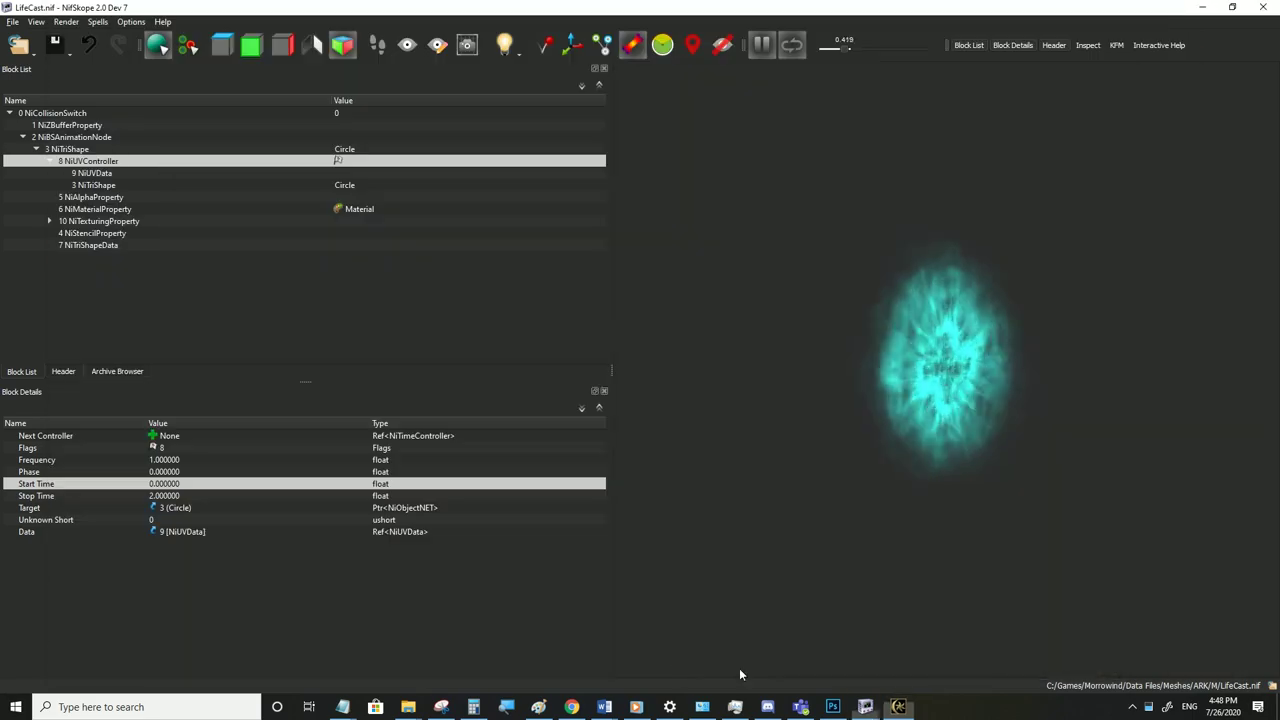
Return to NifSkope and open bluesmoke.nif from spherical folder 2
{"action": "key", "text": "alt+Tab"}
{"action": "left_click", "coordinate": [408, 706]}
{"action": "left_click", "coordinate": [419, 664]}
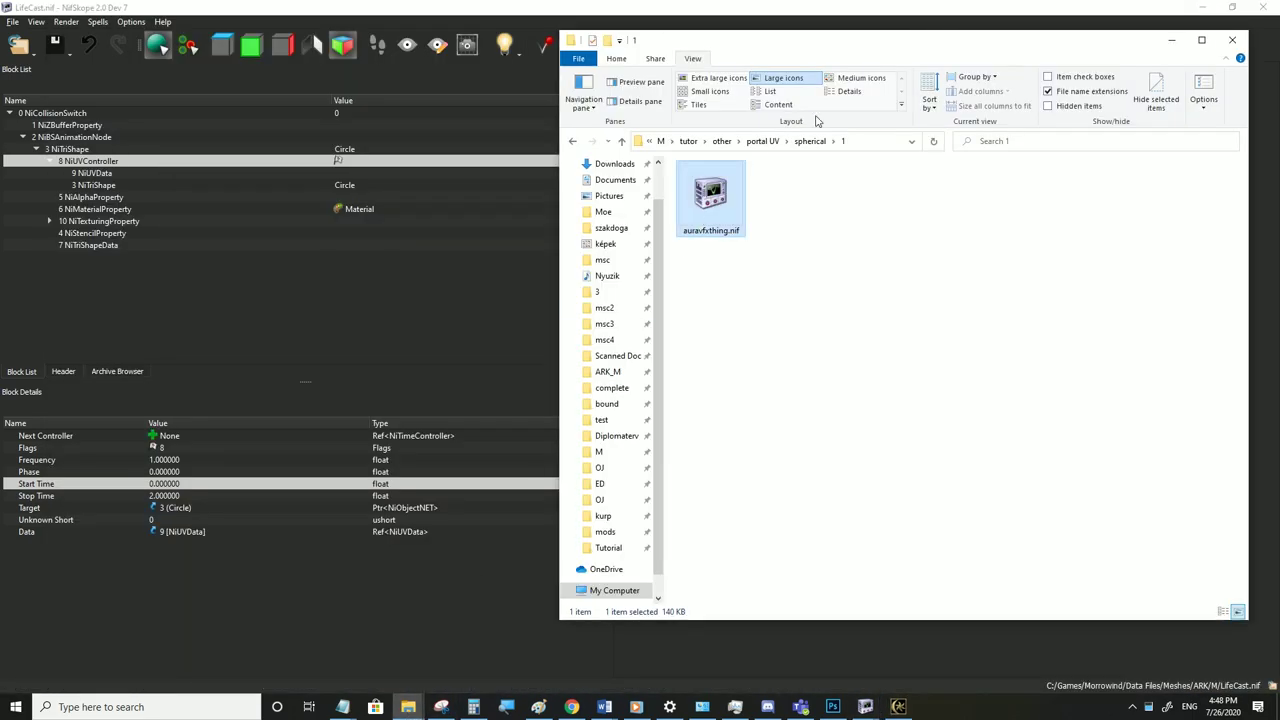
{"action": "double_click", "coordinate": [706, 209]}
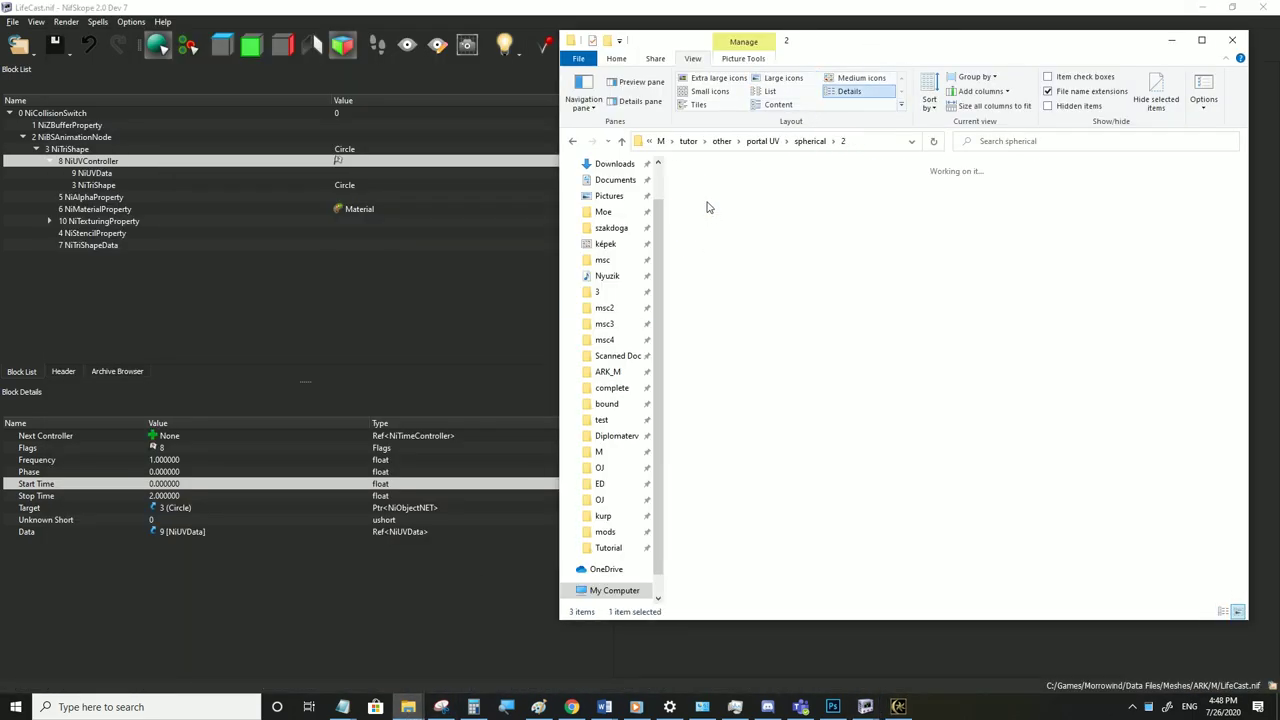
{"action": "double_click", "coordinate": [731, 204]}
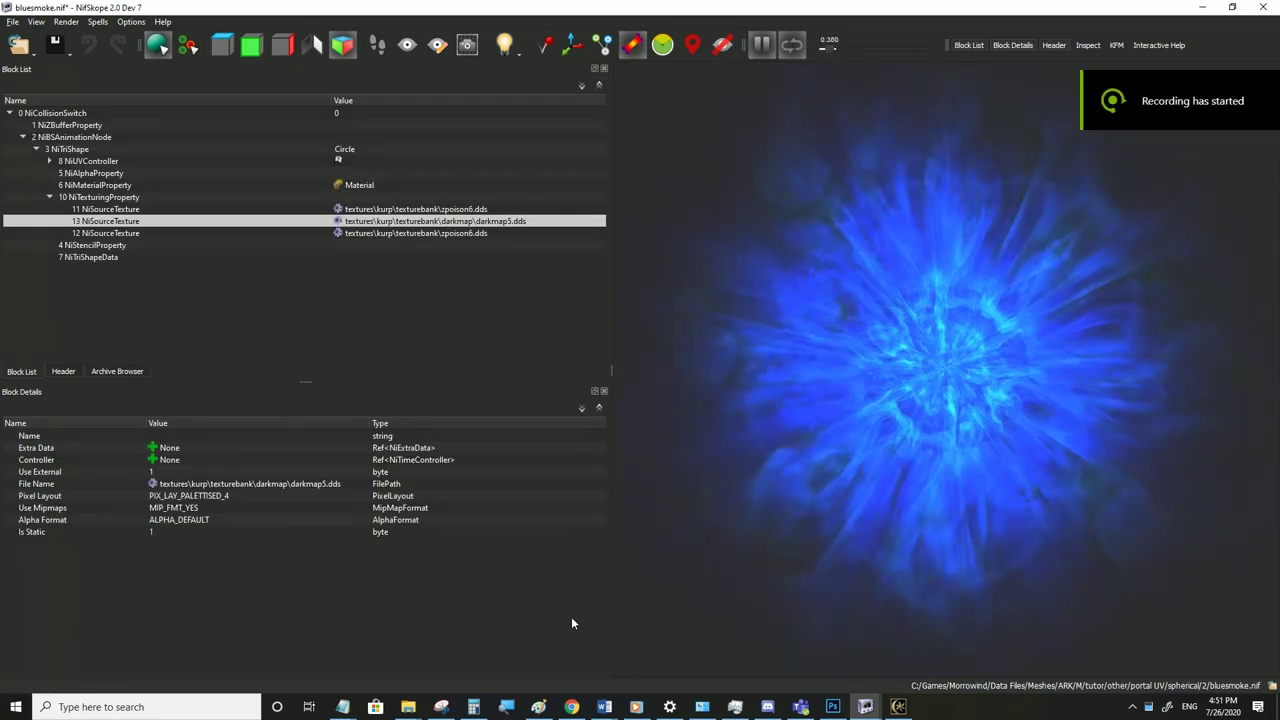
{"action": "left_click", "coordinate": [832, 706]}
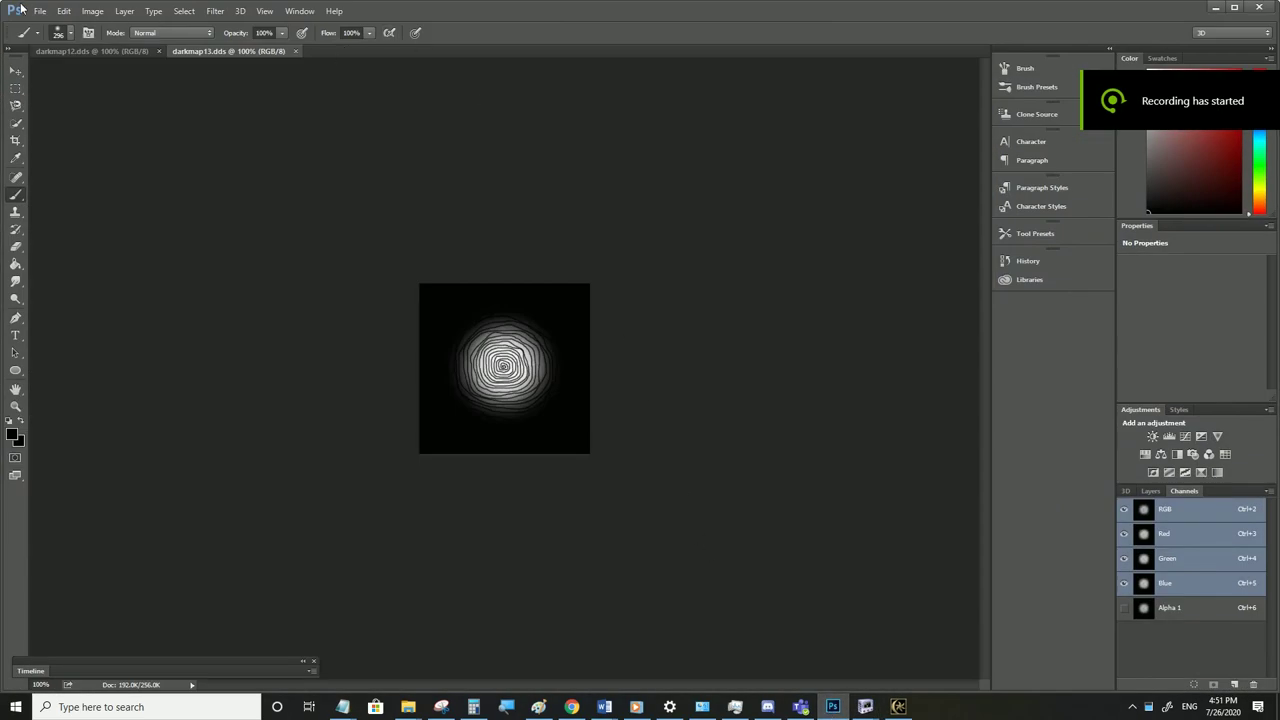
{"action": "left_click", "coordinate": [101, 49]}
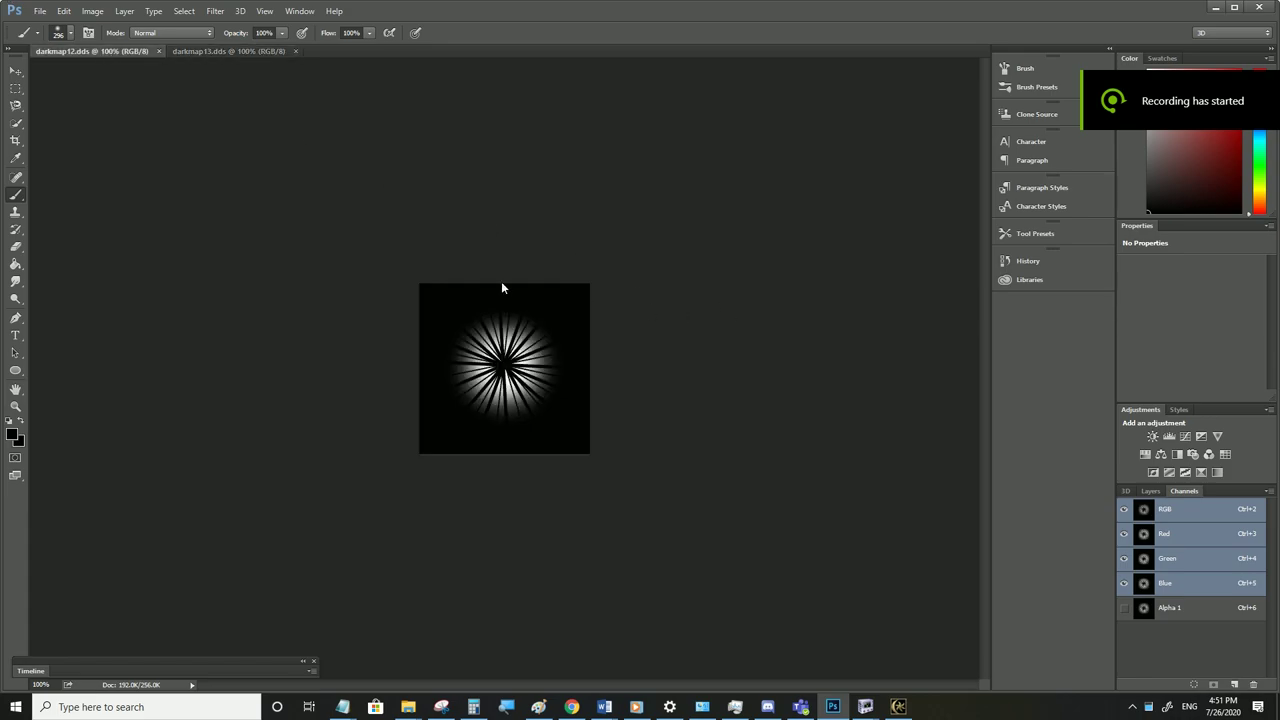
{"action": "scroll", "coordinate": [629, 377], "scroll_direction": "up", "scroll_amount": 5, "text": "alt"}
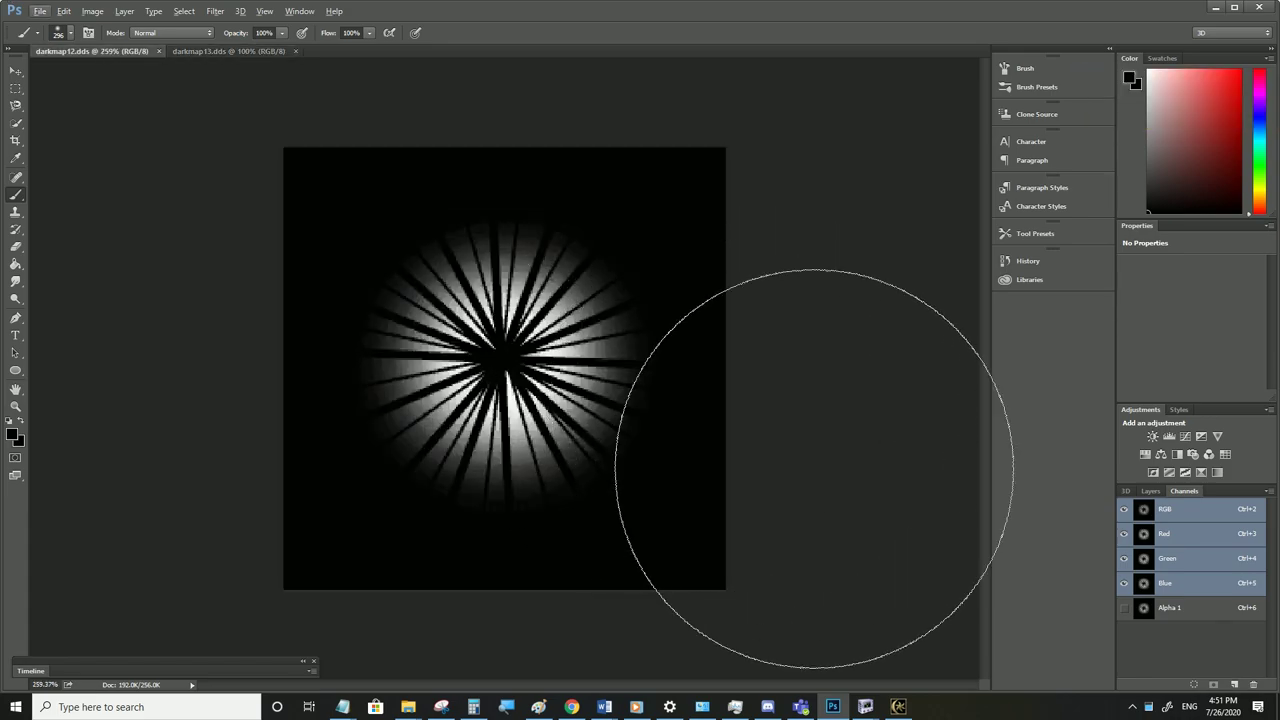
{"action": "left_click", "coordinate": [1170, 610]}
{"action": "left_click", "coordinate": [236, 52]}
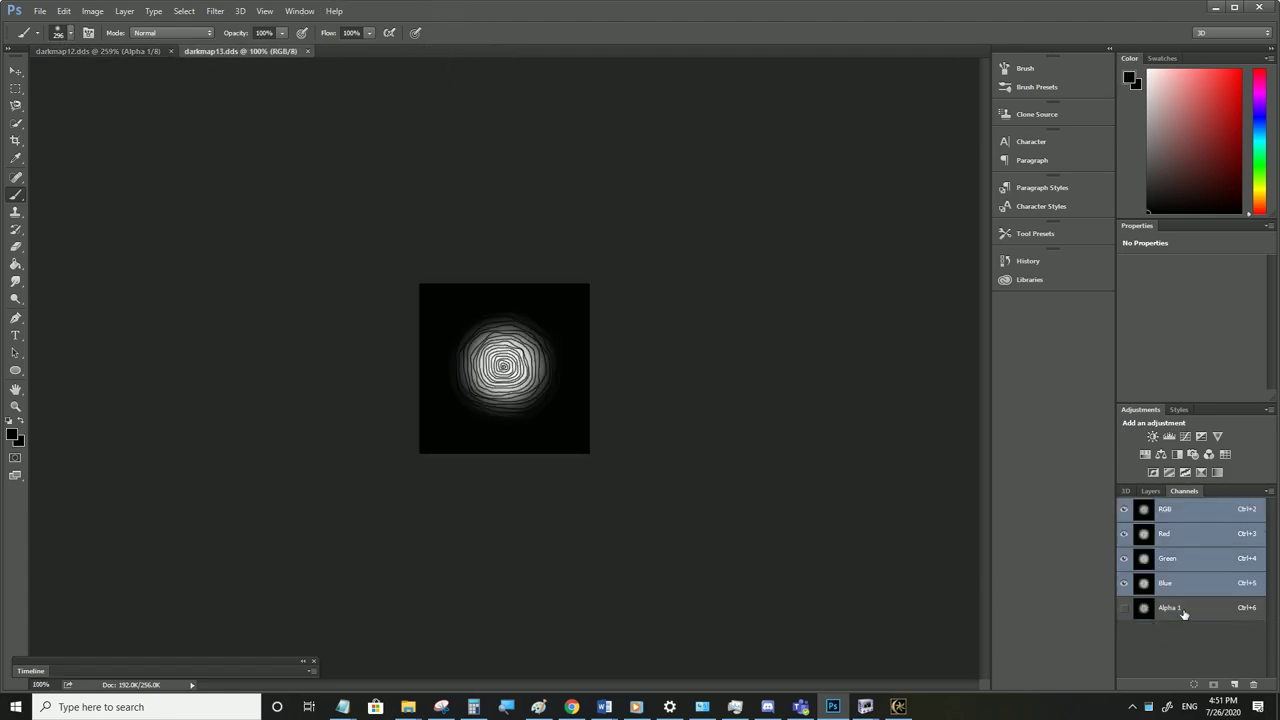
{"action": "left_click", "coordinate": [1170, 609]}
{"action": "left_click", "coordinate": [1217, 8]}
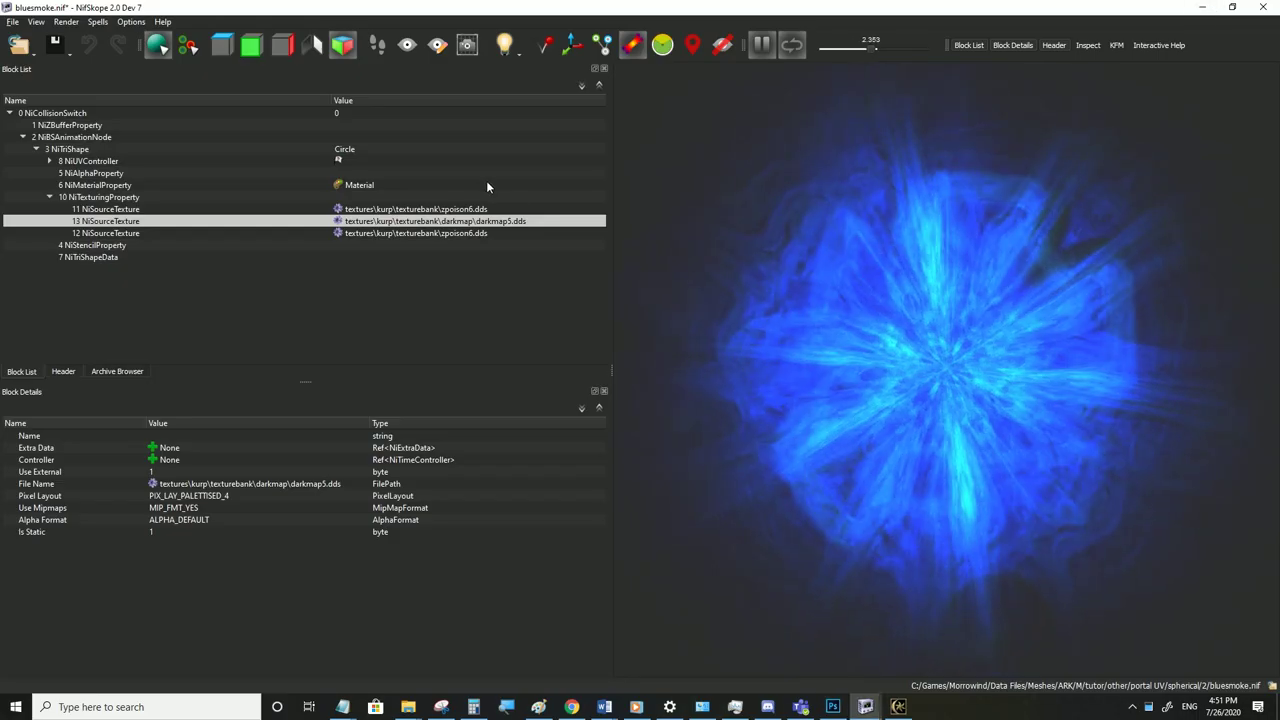
Point NiSourceTexture 13 at darkmap12.dds, then switch it to darkmap13.dds
{"action": "left_click", "coordinate": [336, 223]}
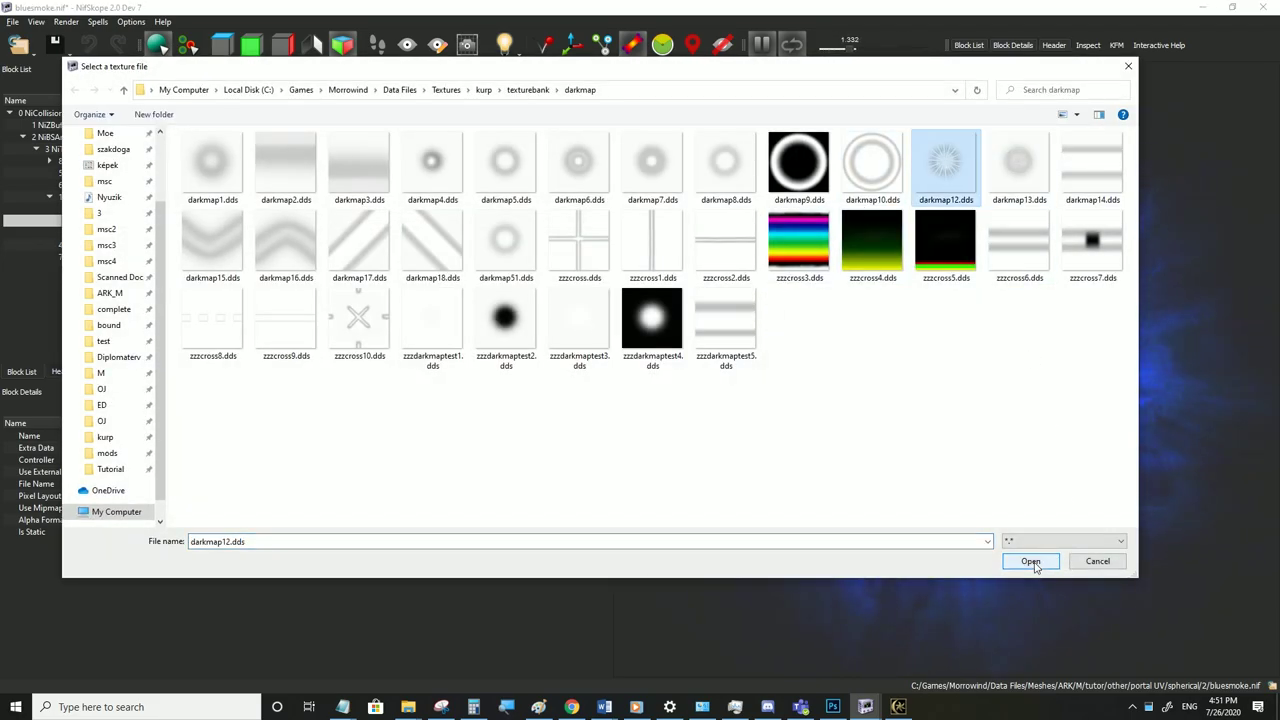
{"action": "left_click", "coordinate": [1031, 562]}
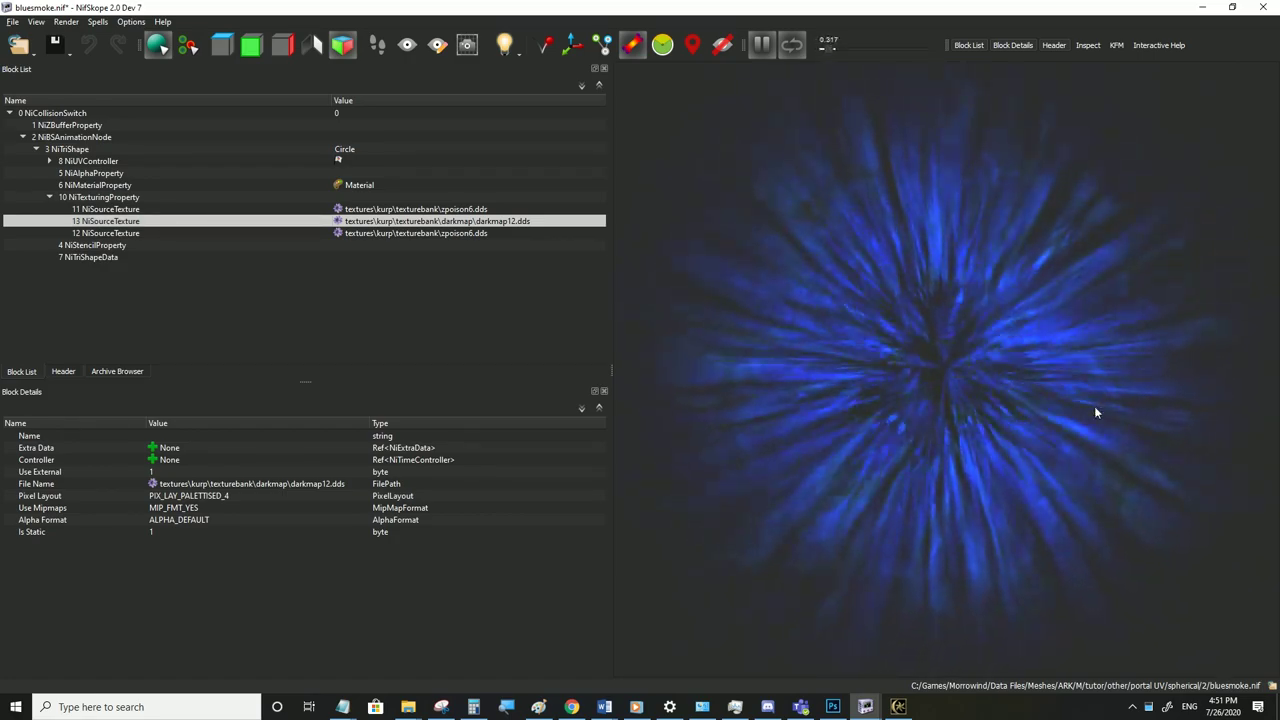
{"action": "double_click", "coordinate": [356, 222]}
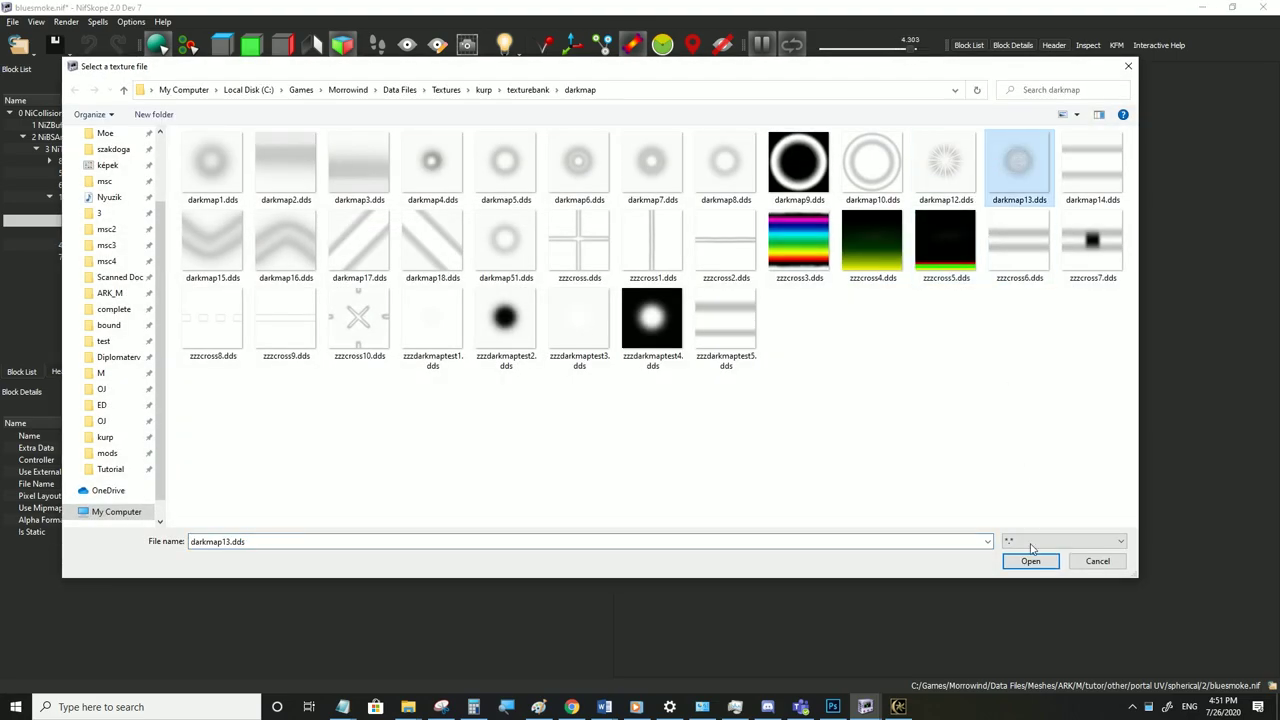
{"action": "left_click", "coordinate": [1030, 561]}
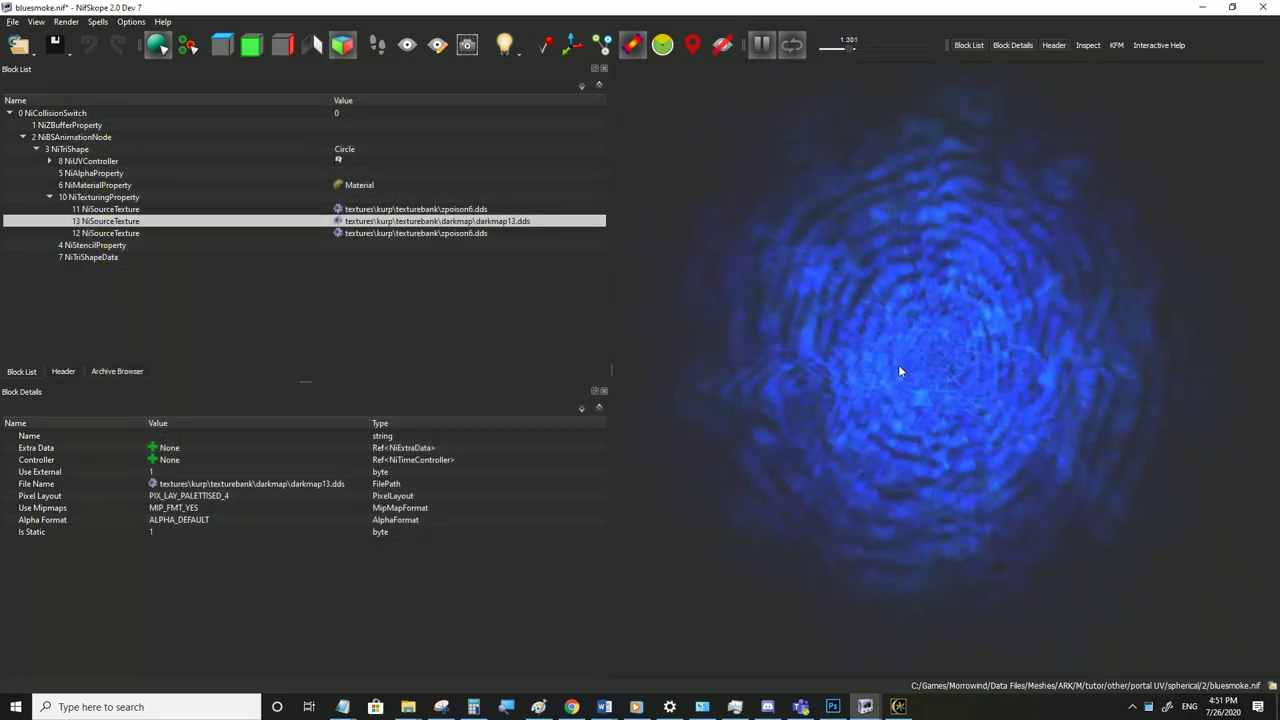